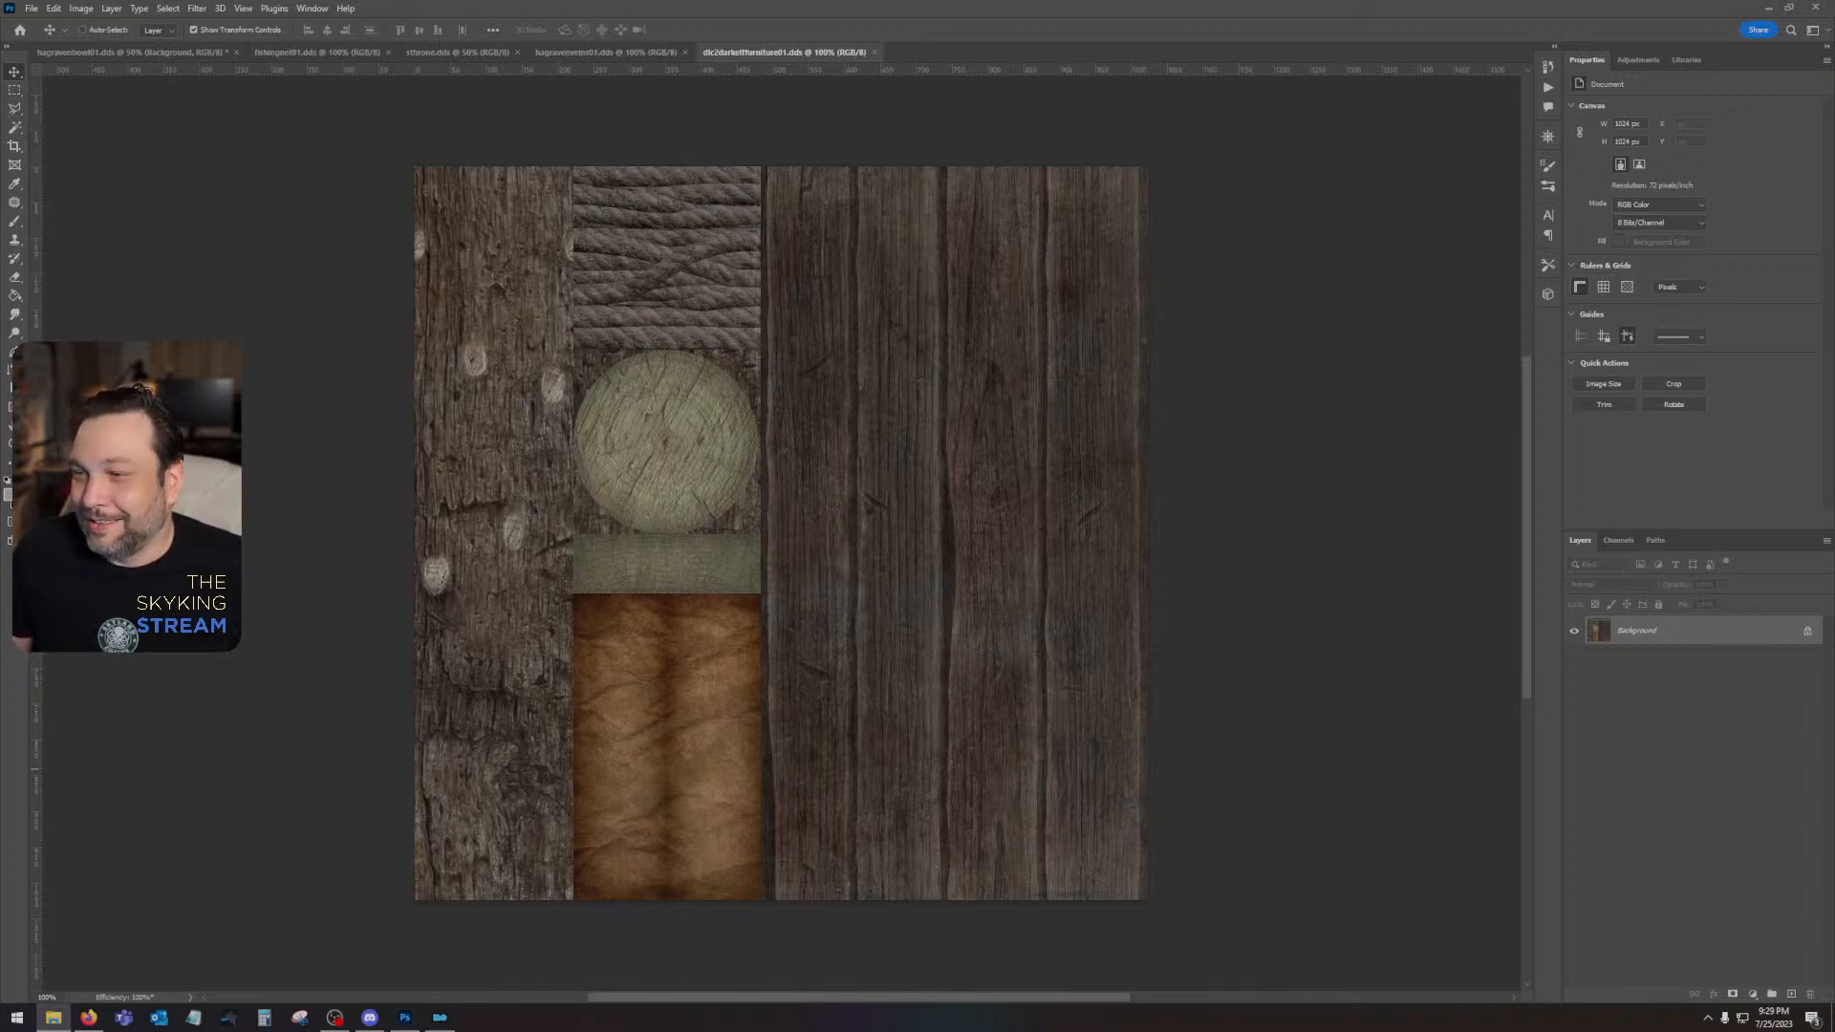
- Open the Skyrim - Meshes0 archive, filter it for "throne" with all files deselected, and review the listed meshes
left_click_drag(1834, 284, 1120, 262)
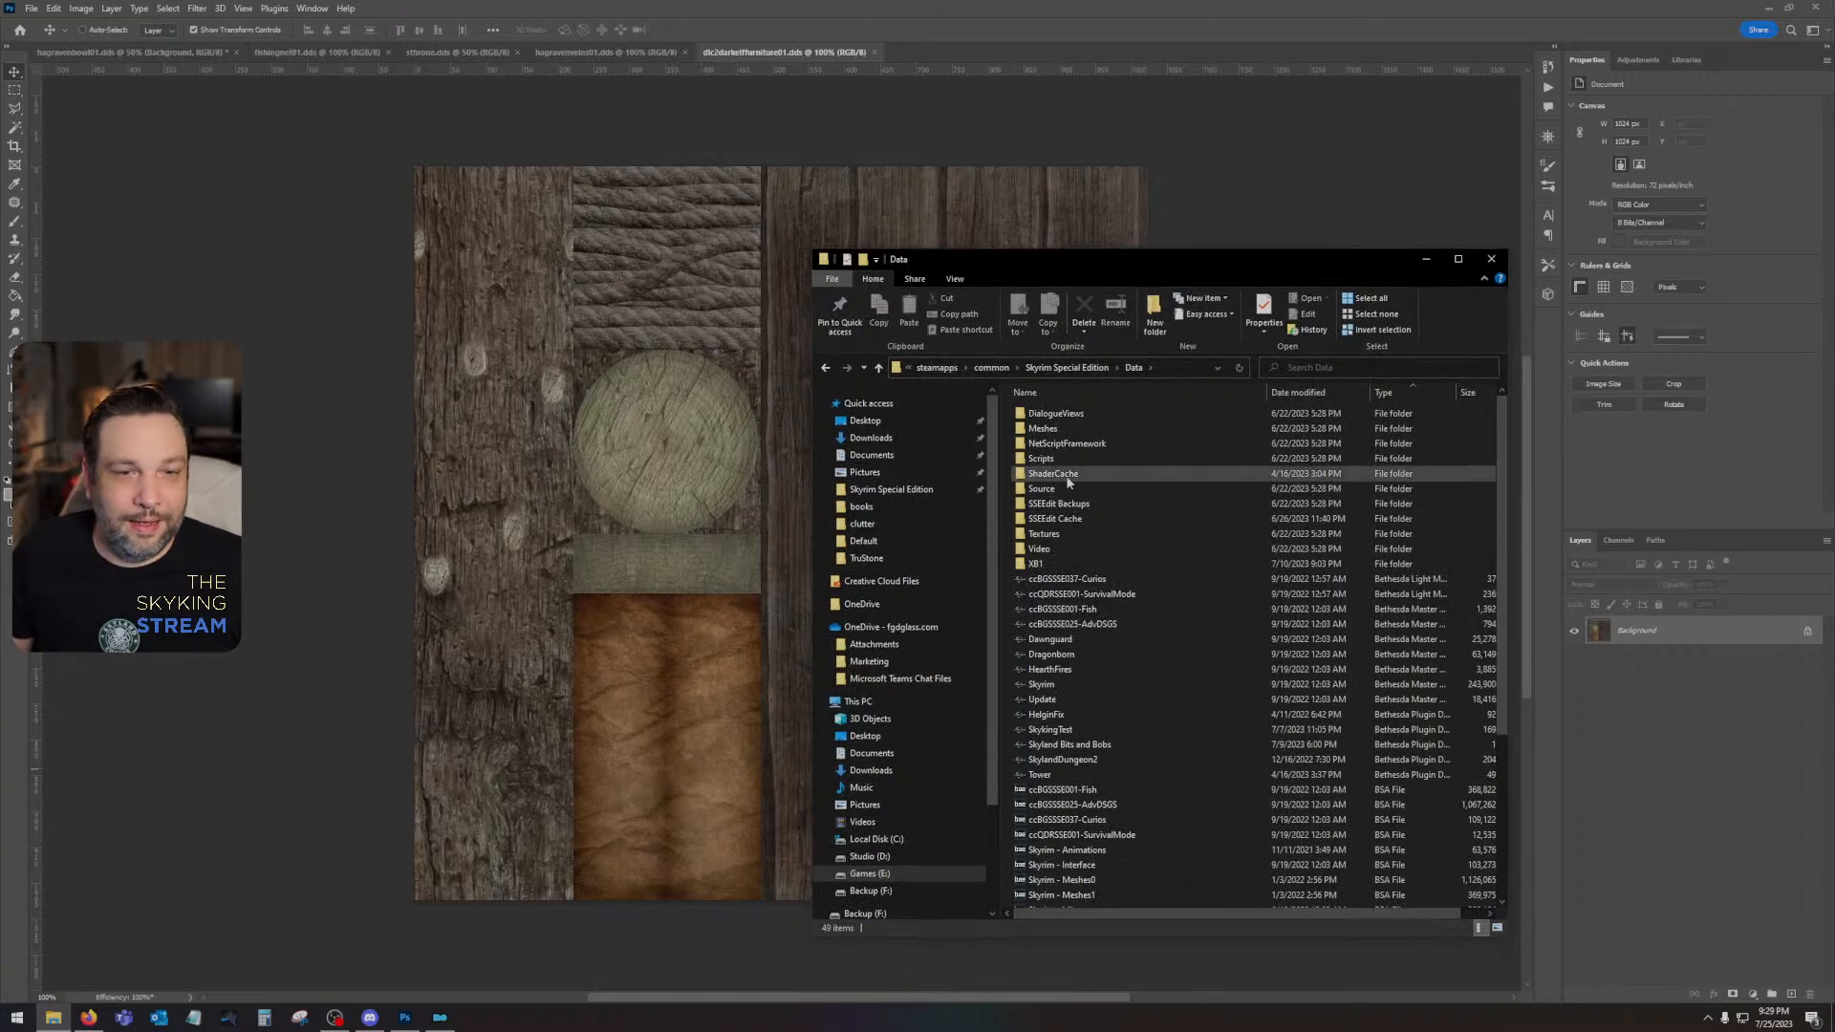
double_click(1111, 877)
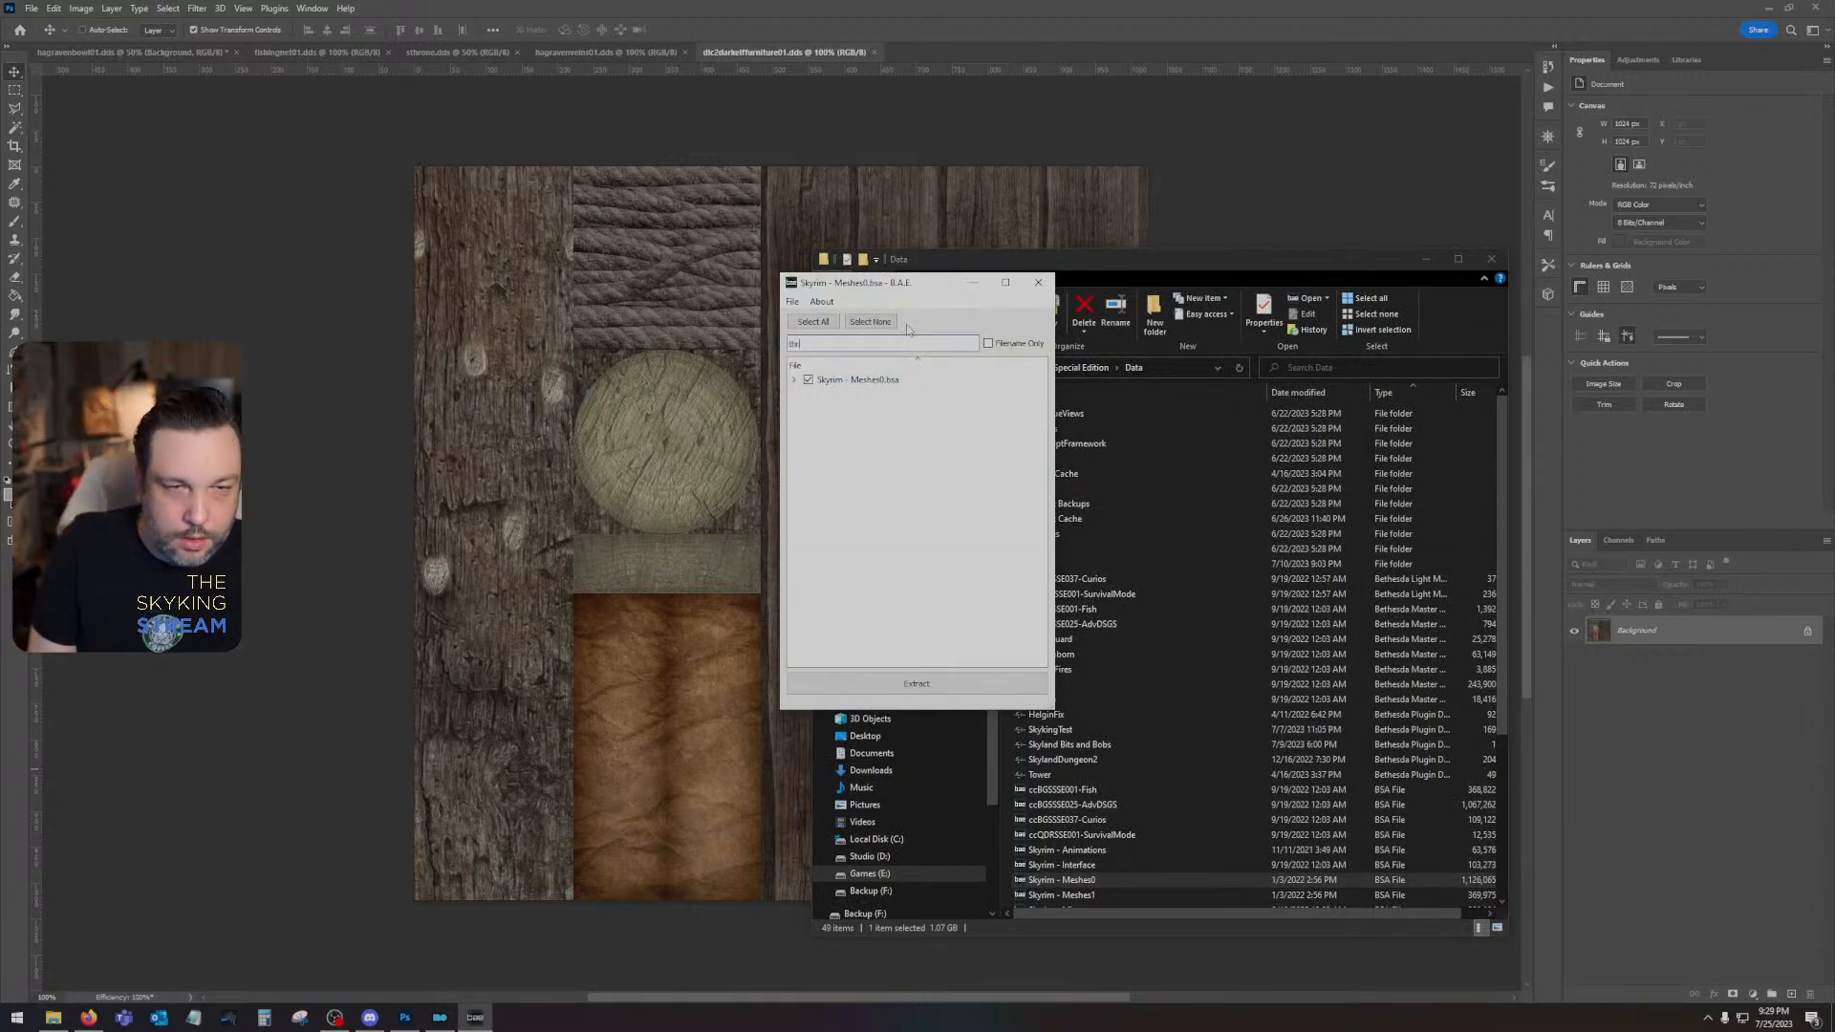
left_click(901, 341)
type("throne")
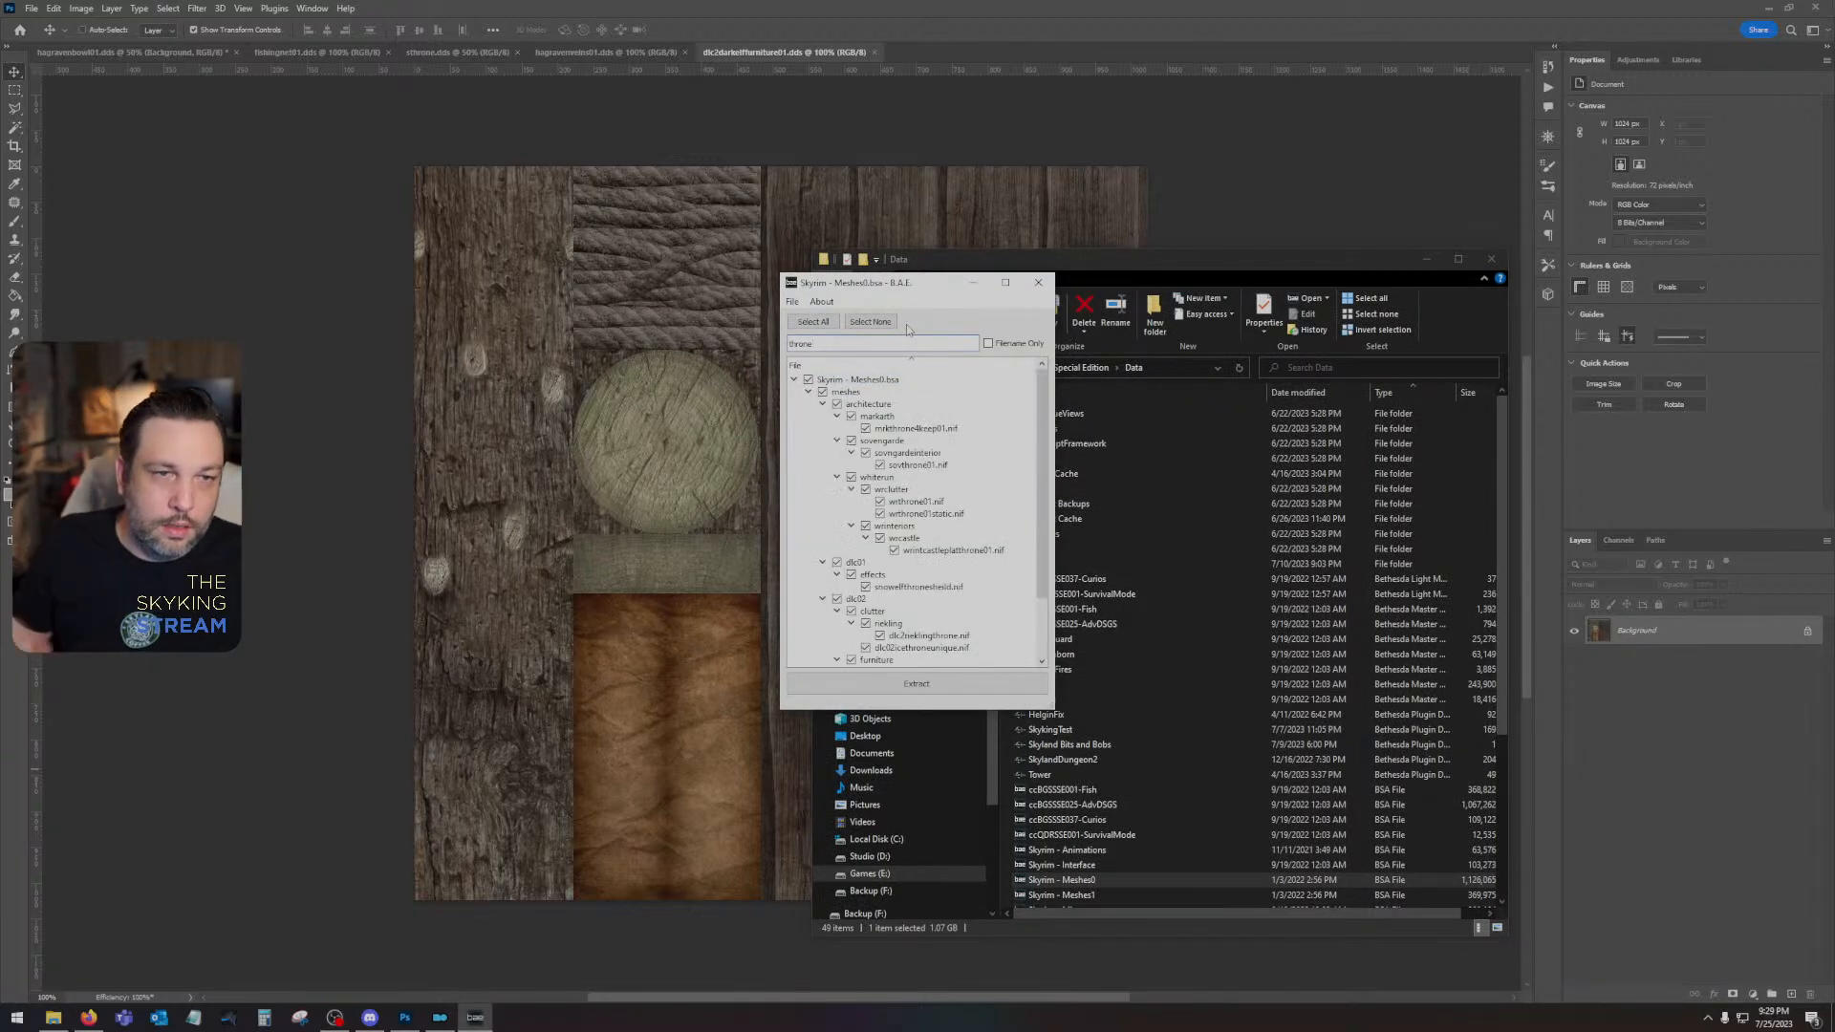
left_click(808, 381)
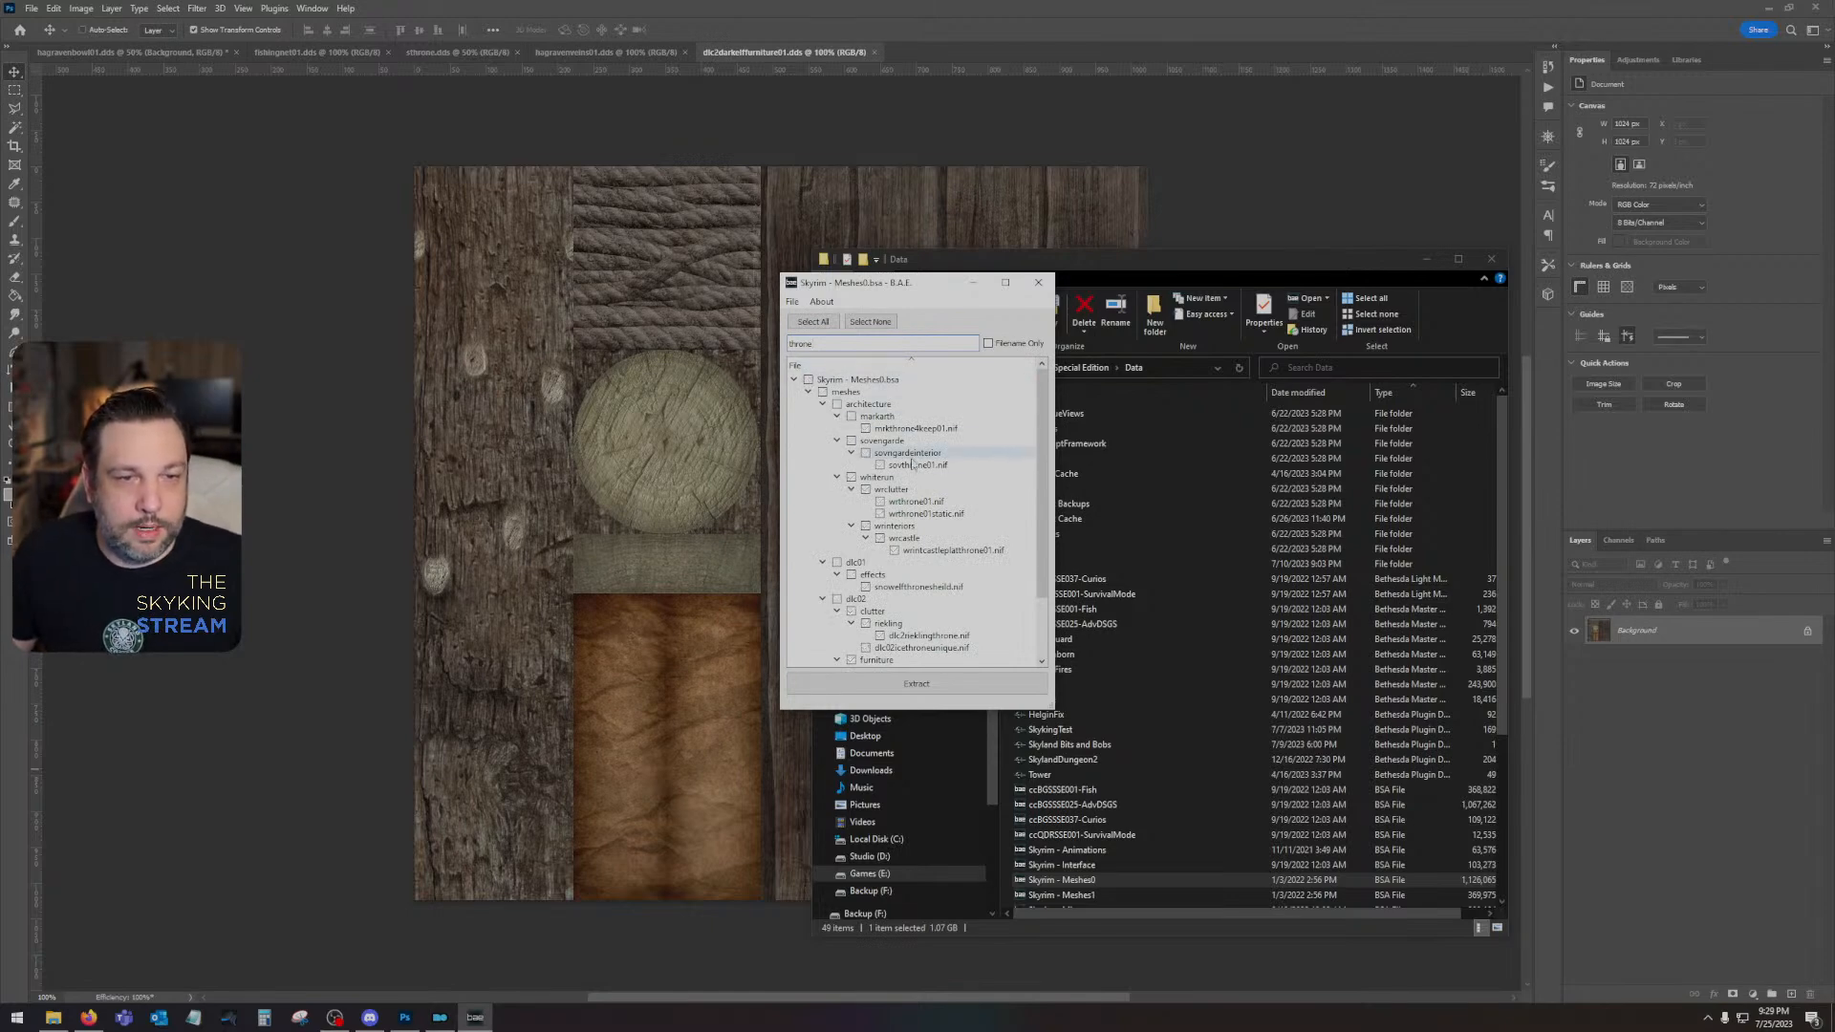
scroll(932, 564, "down", 1)
scroll(932, 563, "down", 1)
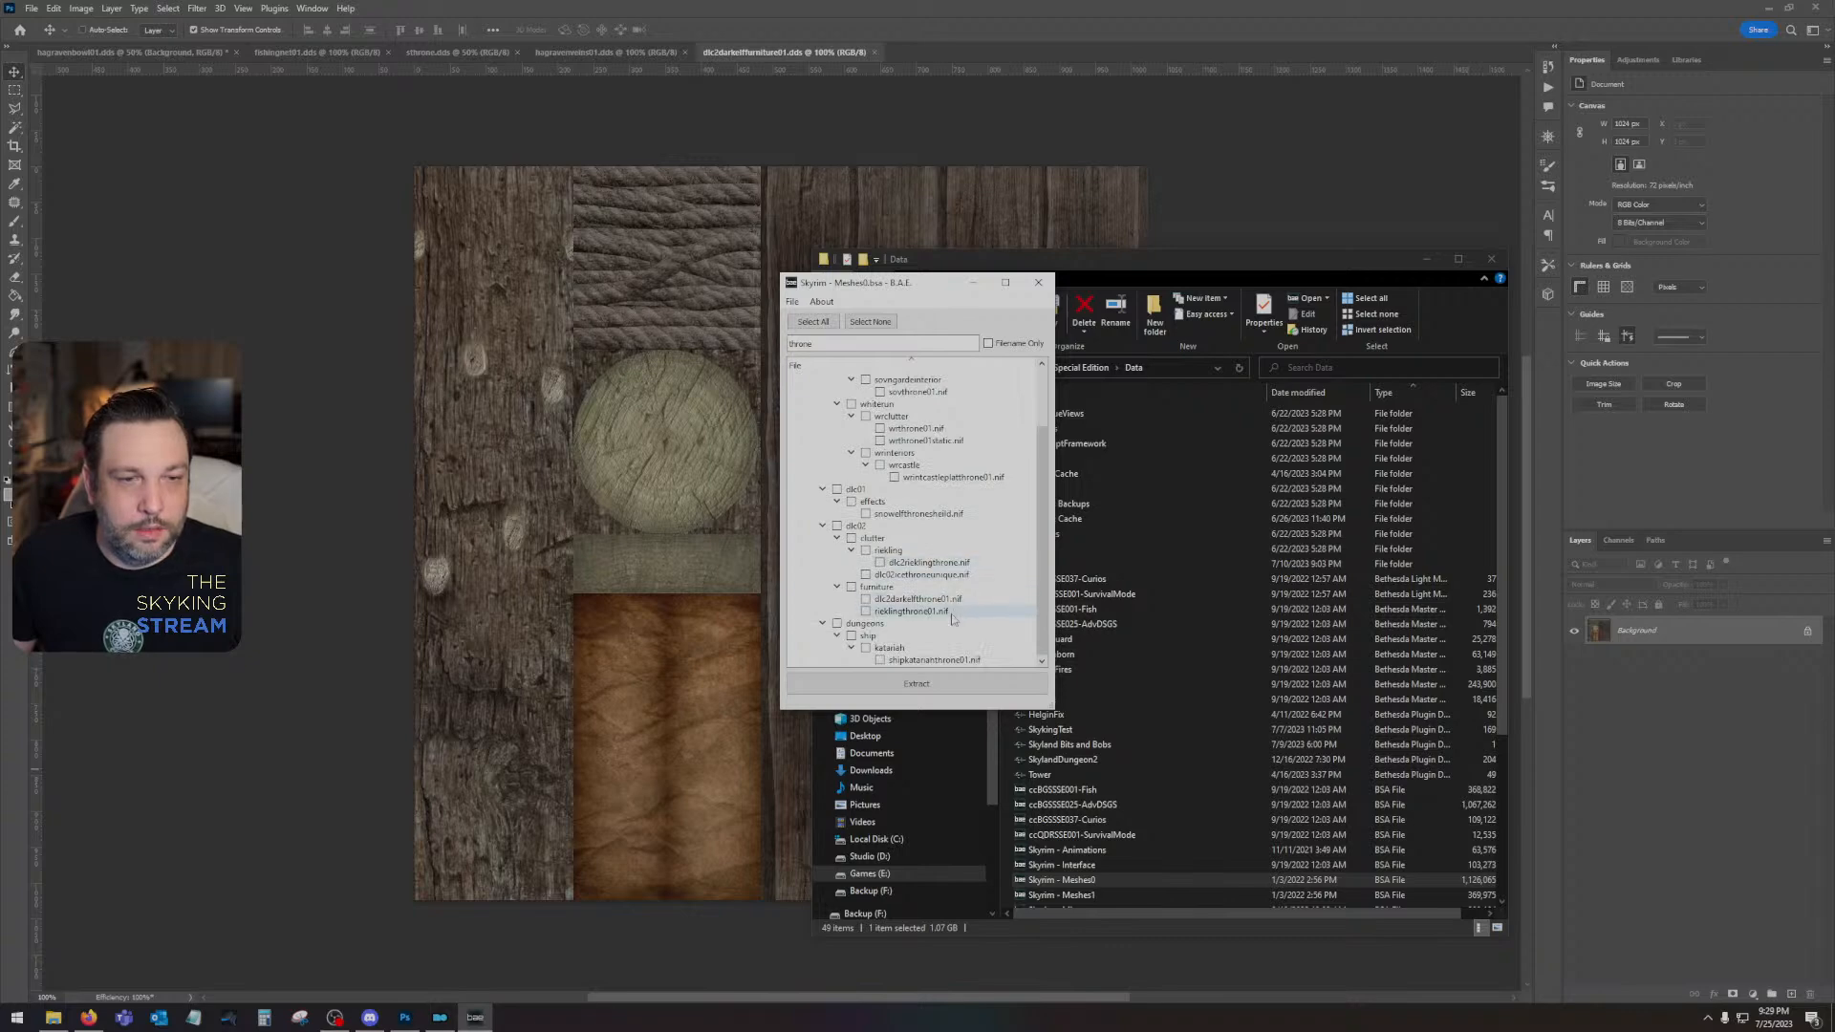
scroll(952, 619, "up", 2)
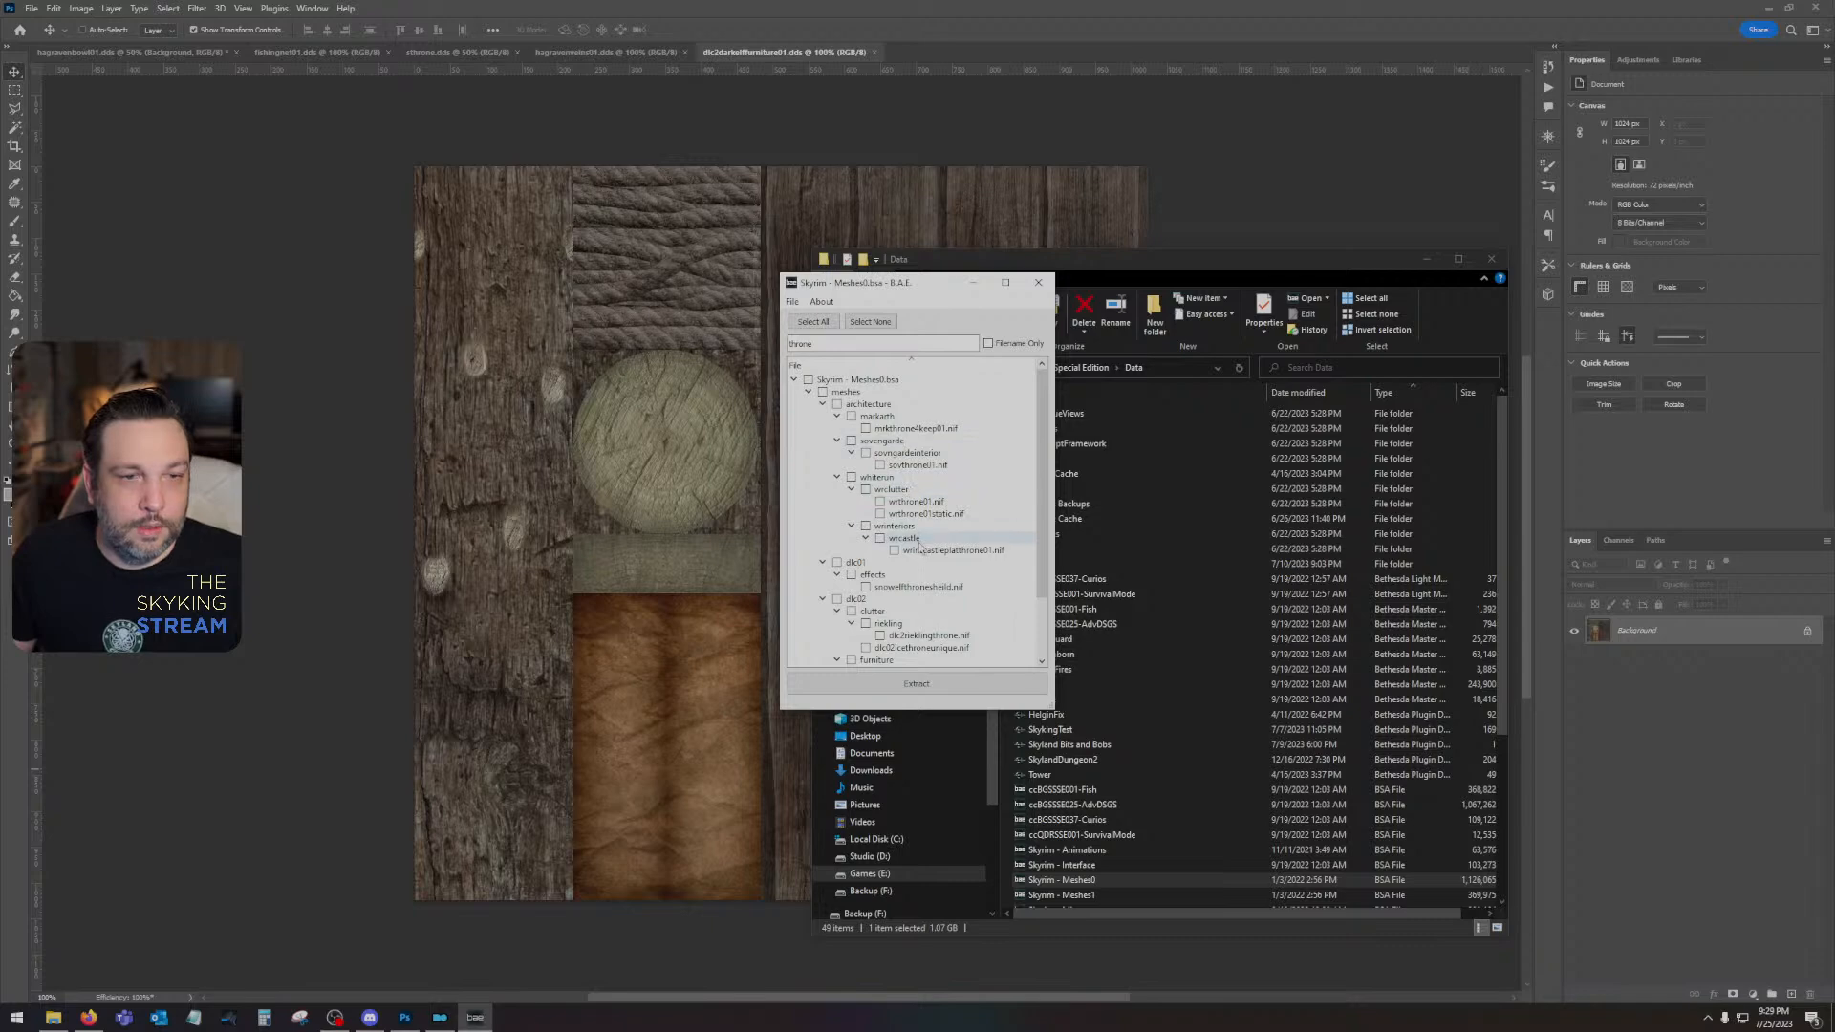
left_click(1038, 287)
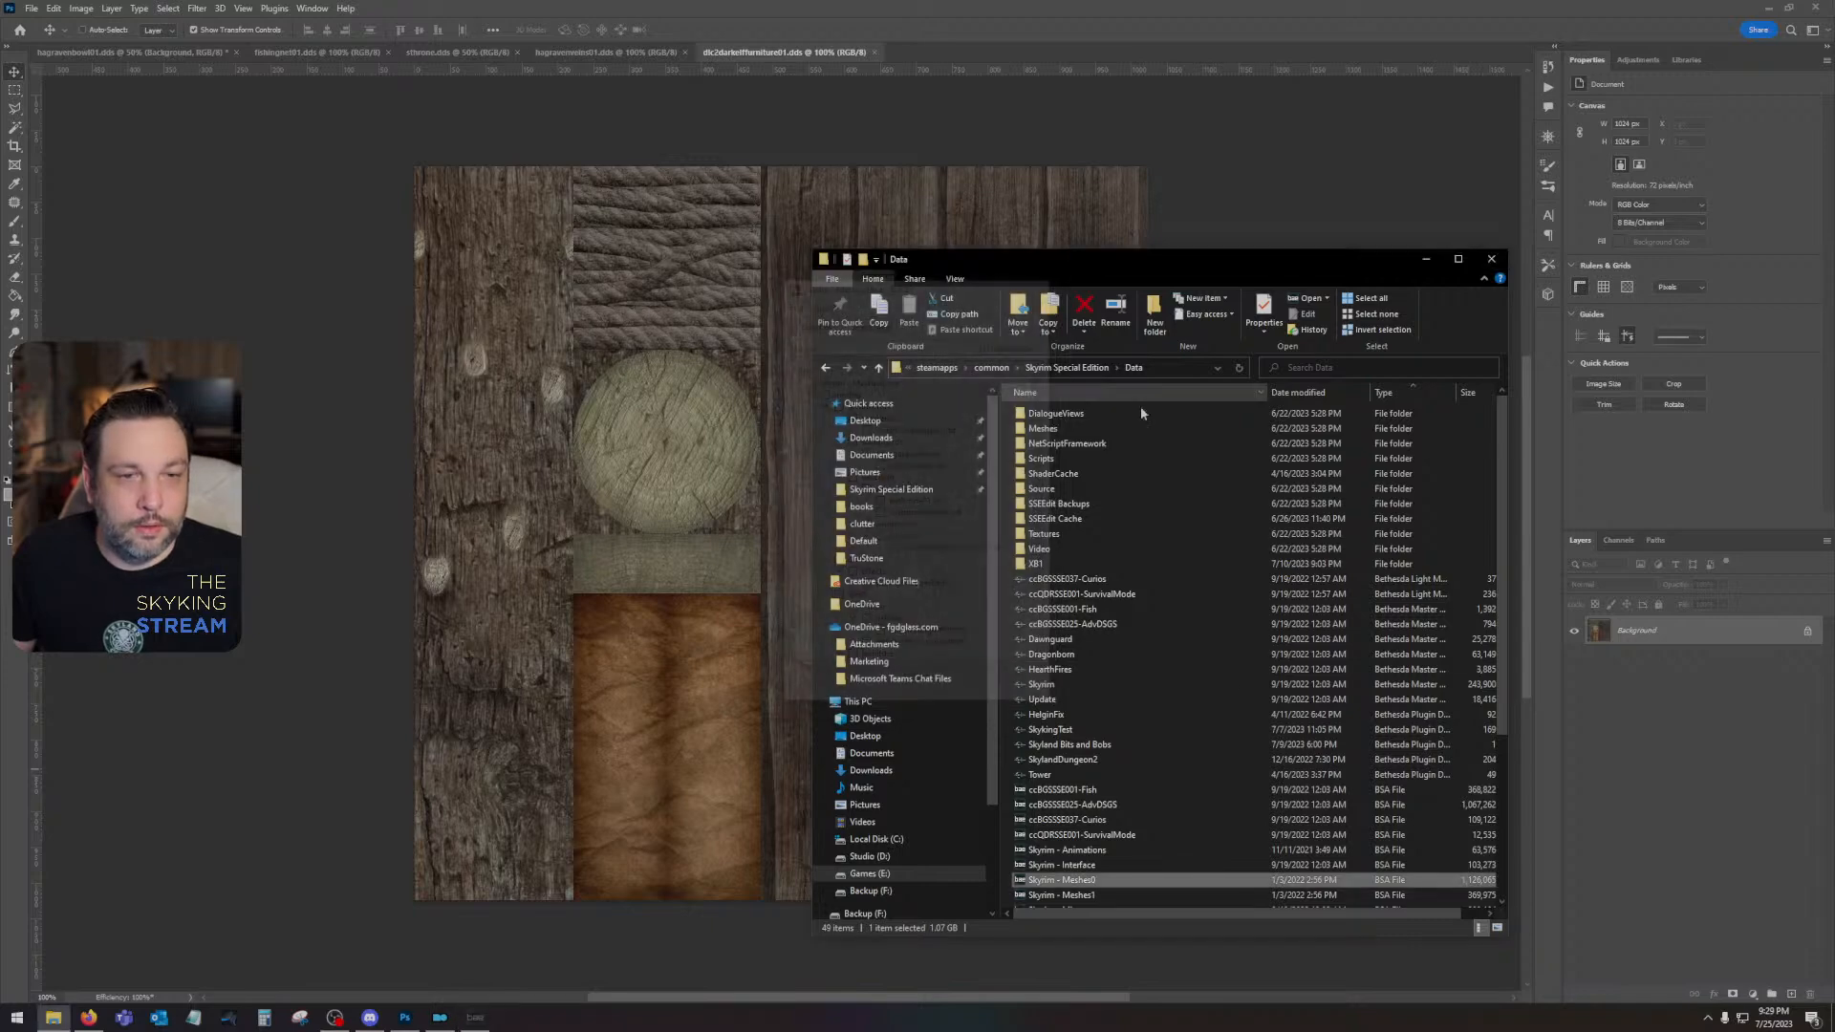
- Filter the Skyrim - Meshes1 archive for "throne" and select only sthrone.nif and windhelmthrone.nif
double_click(1122, 896)
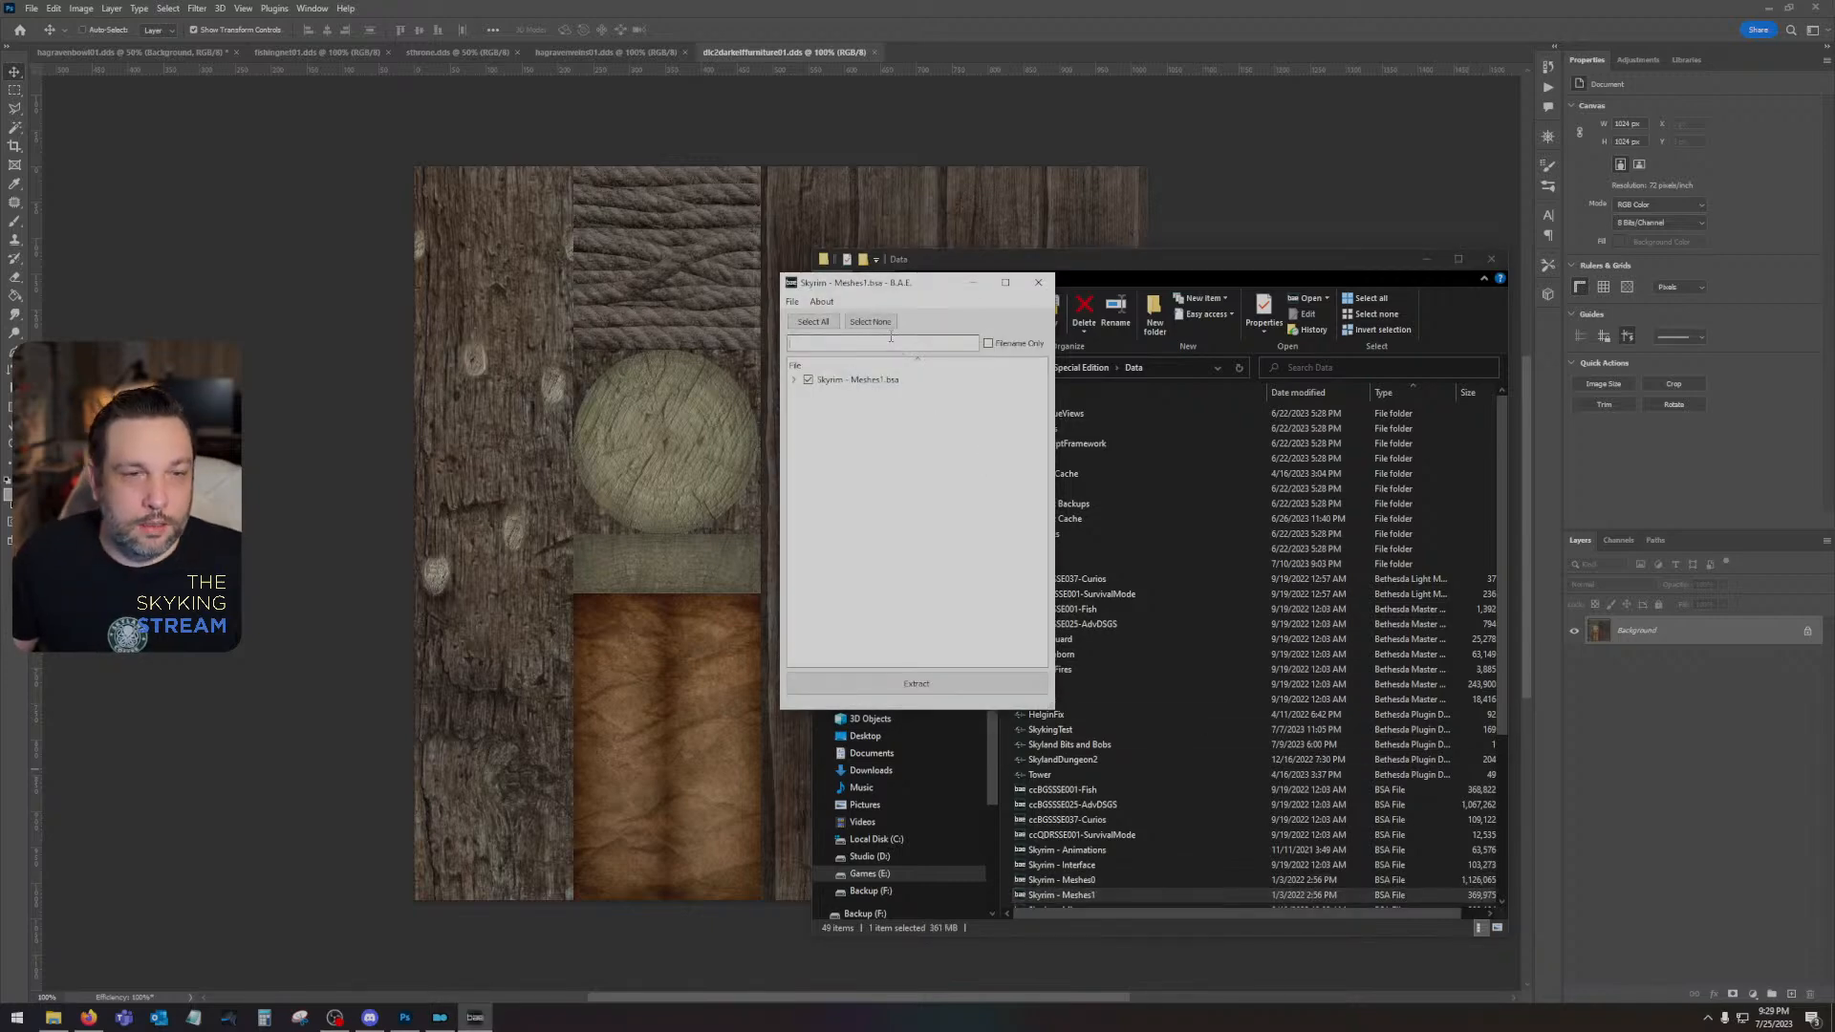
type("throne")
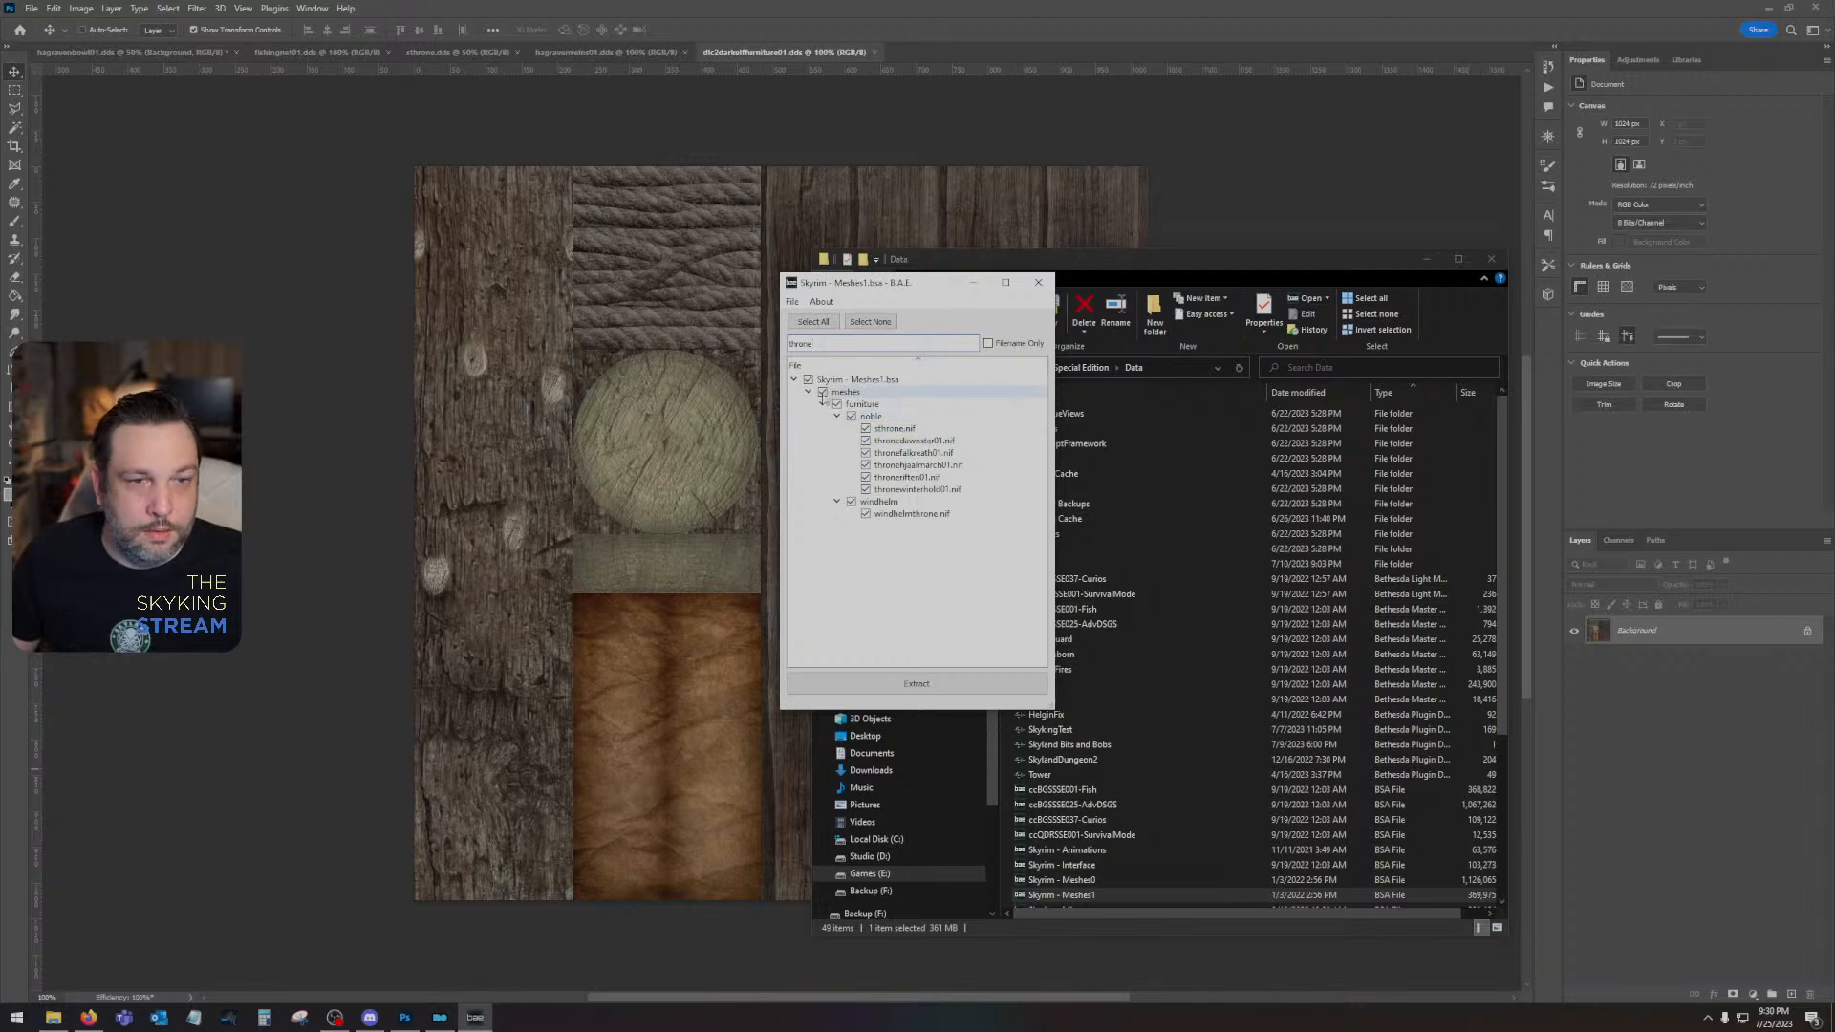
left_click(808, 379)
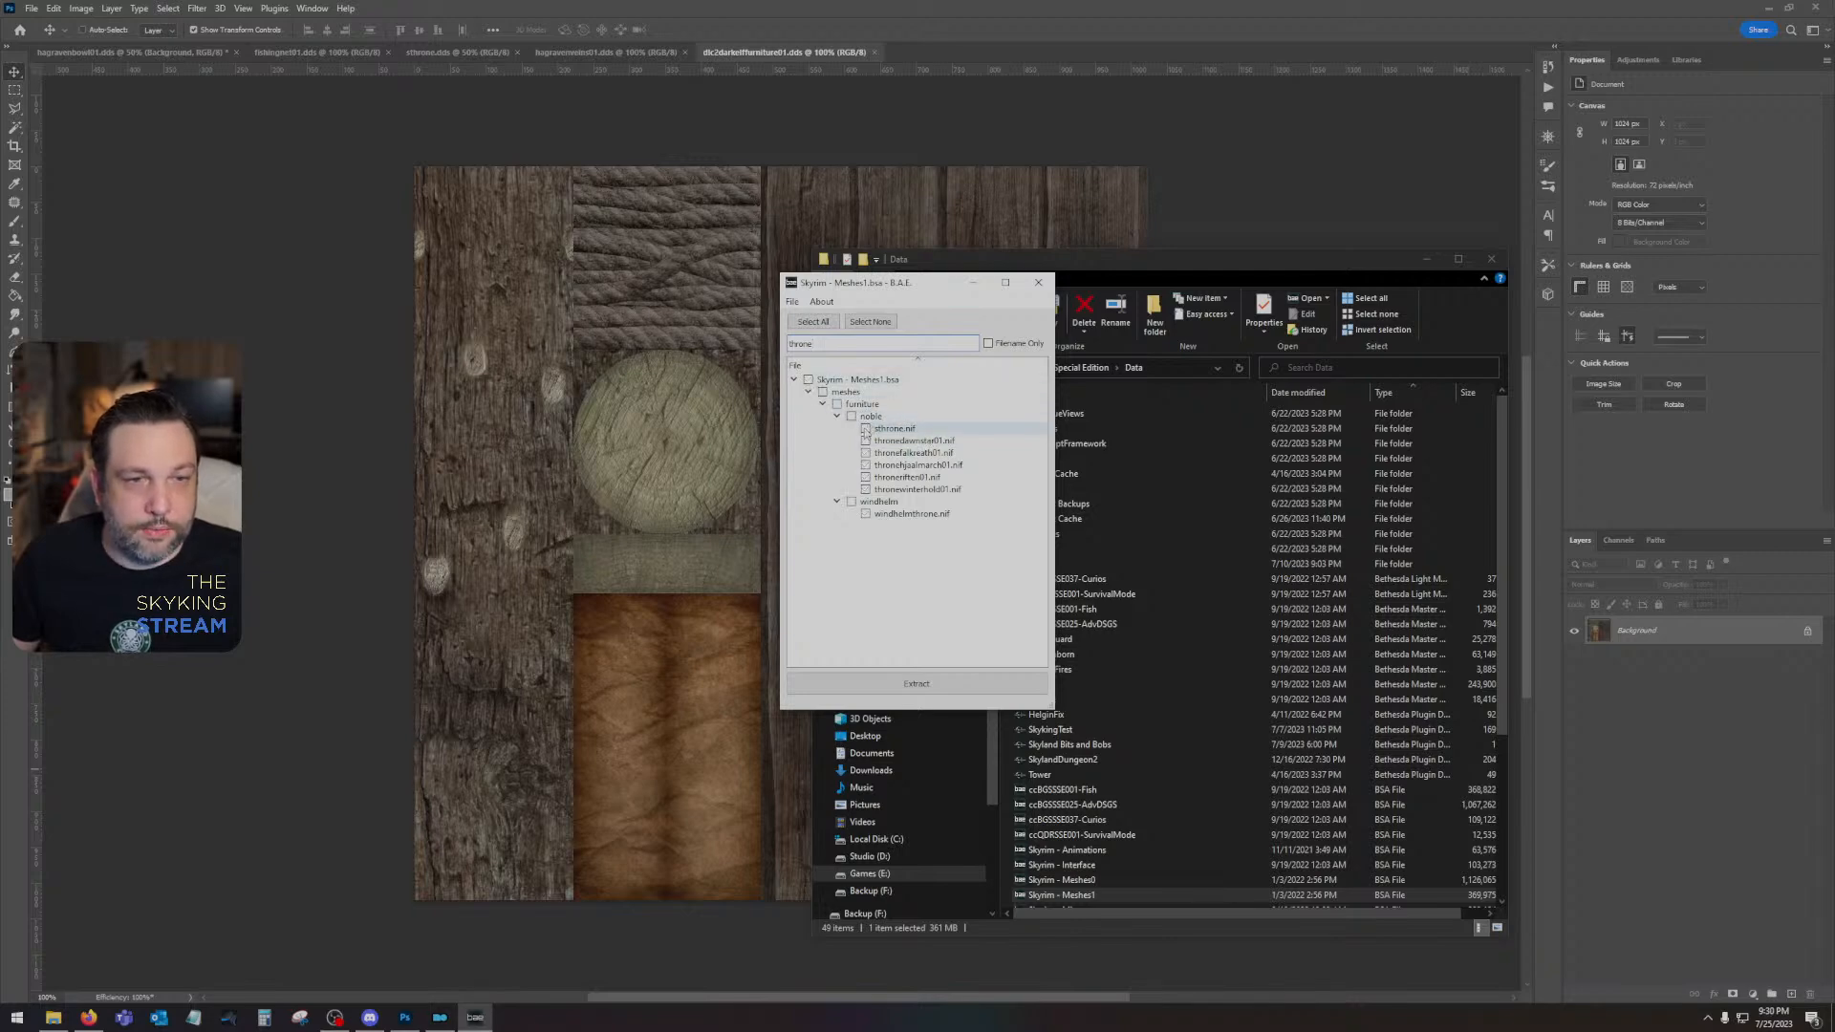
left_click(865, 430)
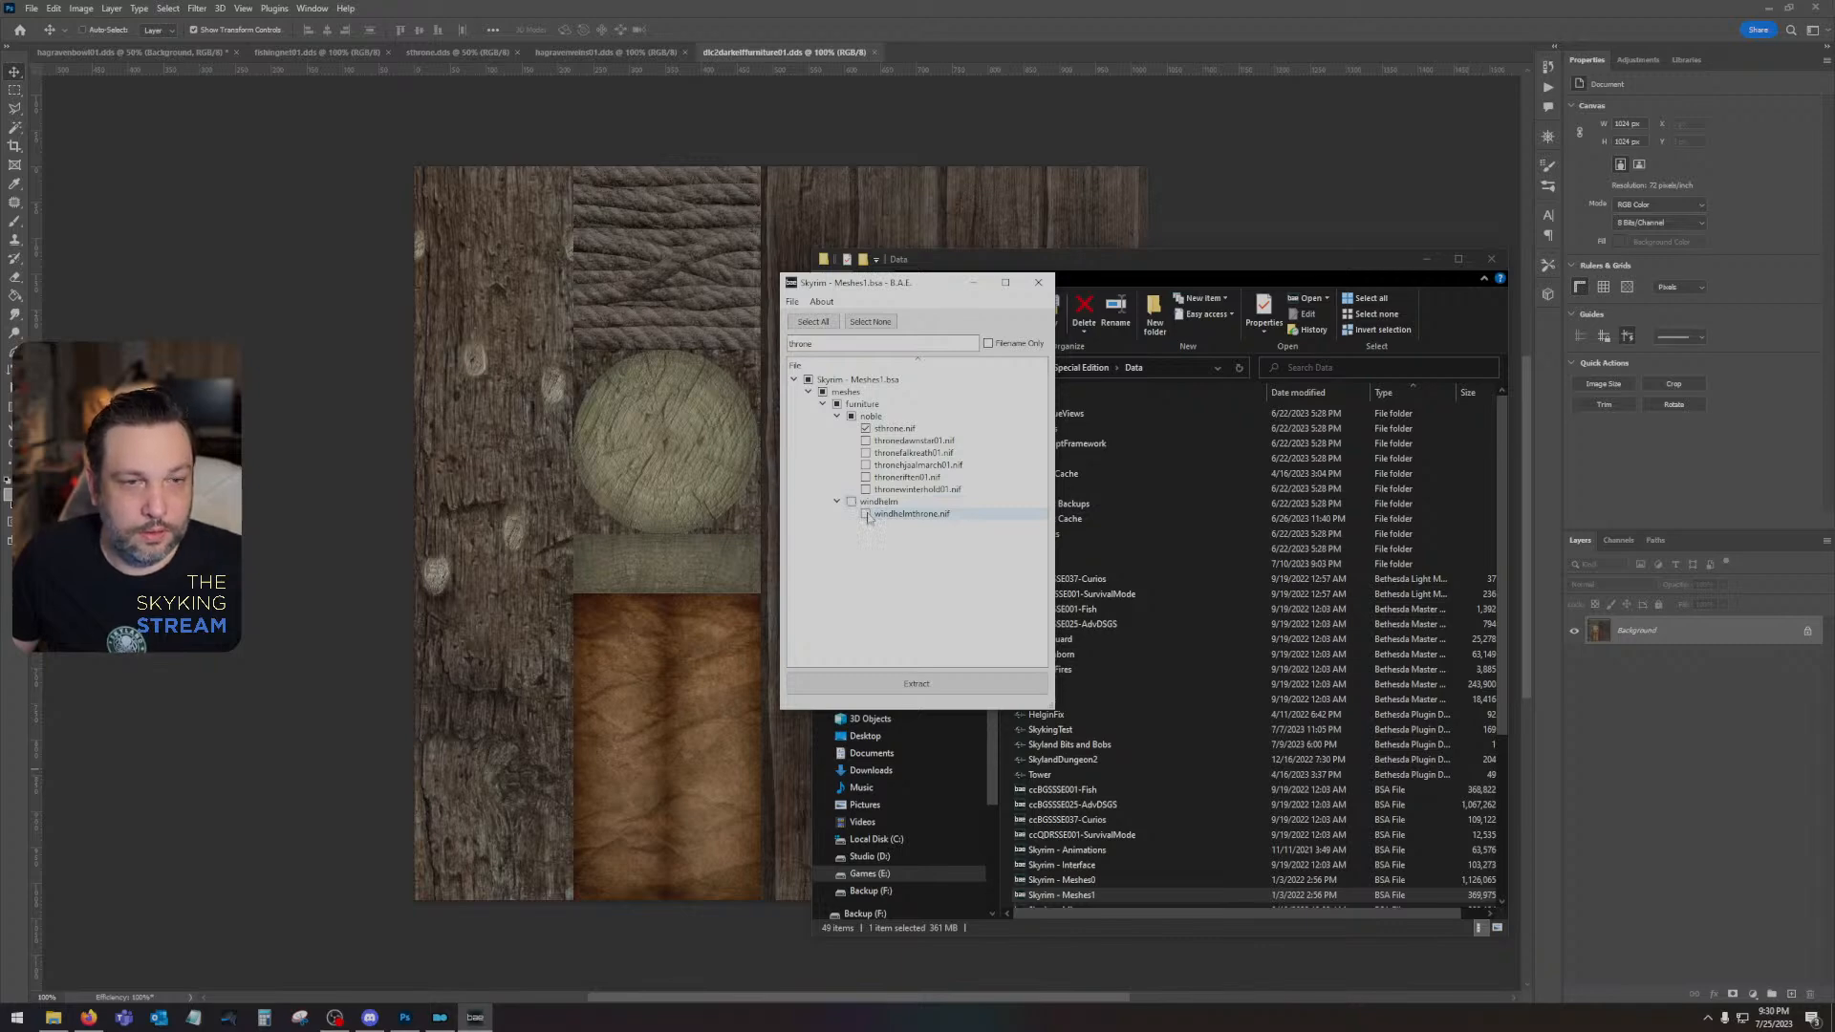
left_click(866, 514)
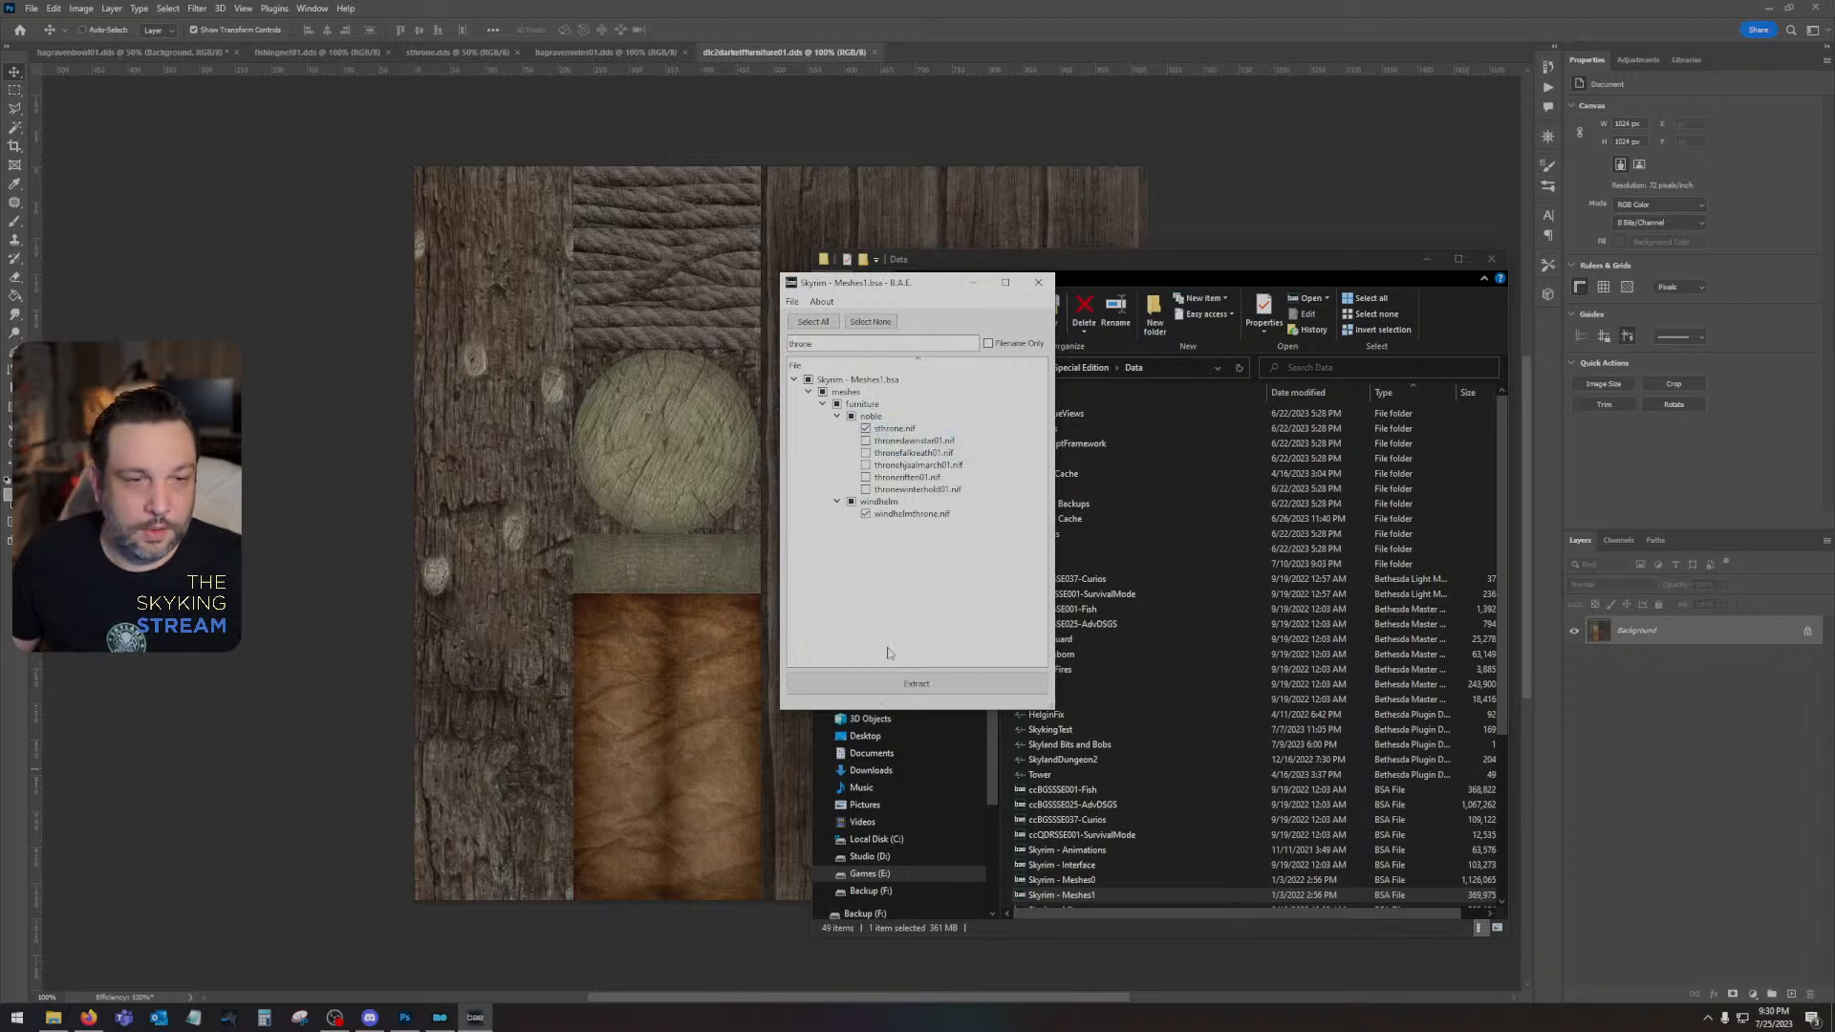
- Extract the selected throne meshes to the Desktop folder and close the archive
left_click(881, 685)
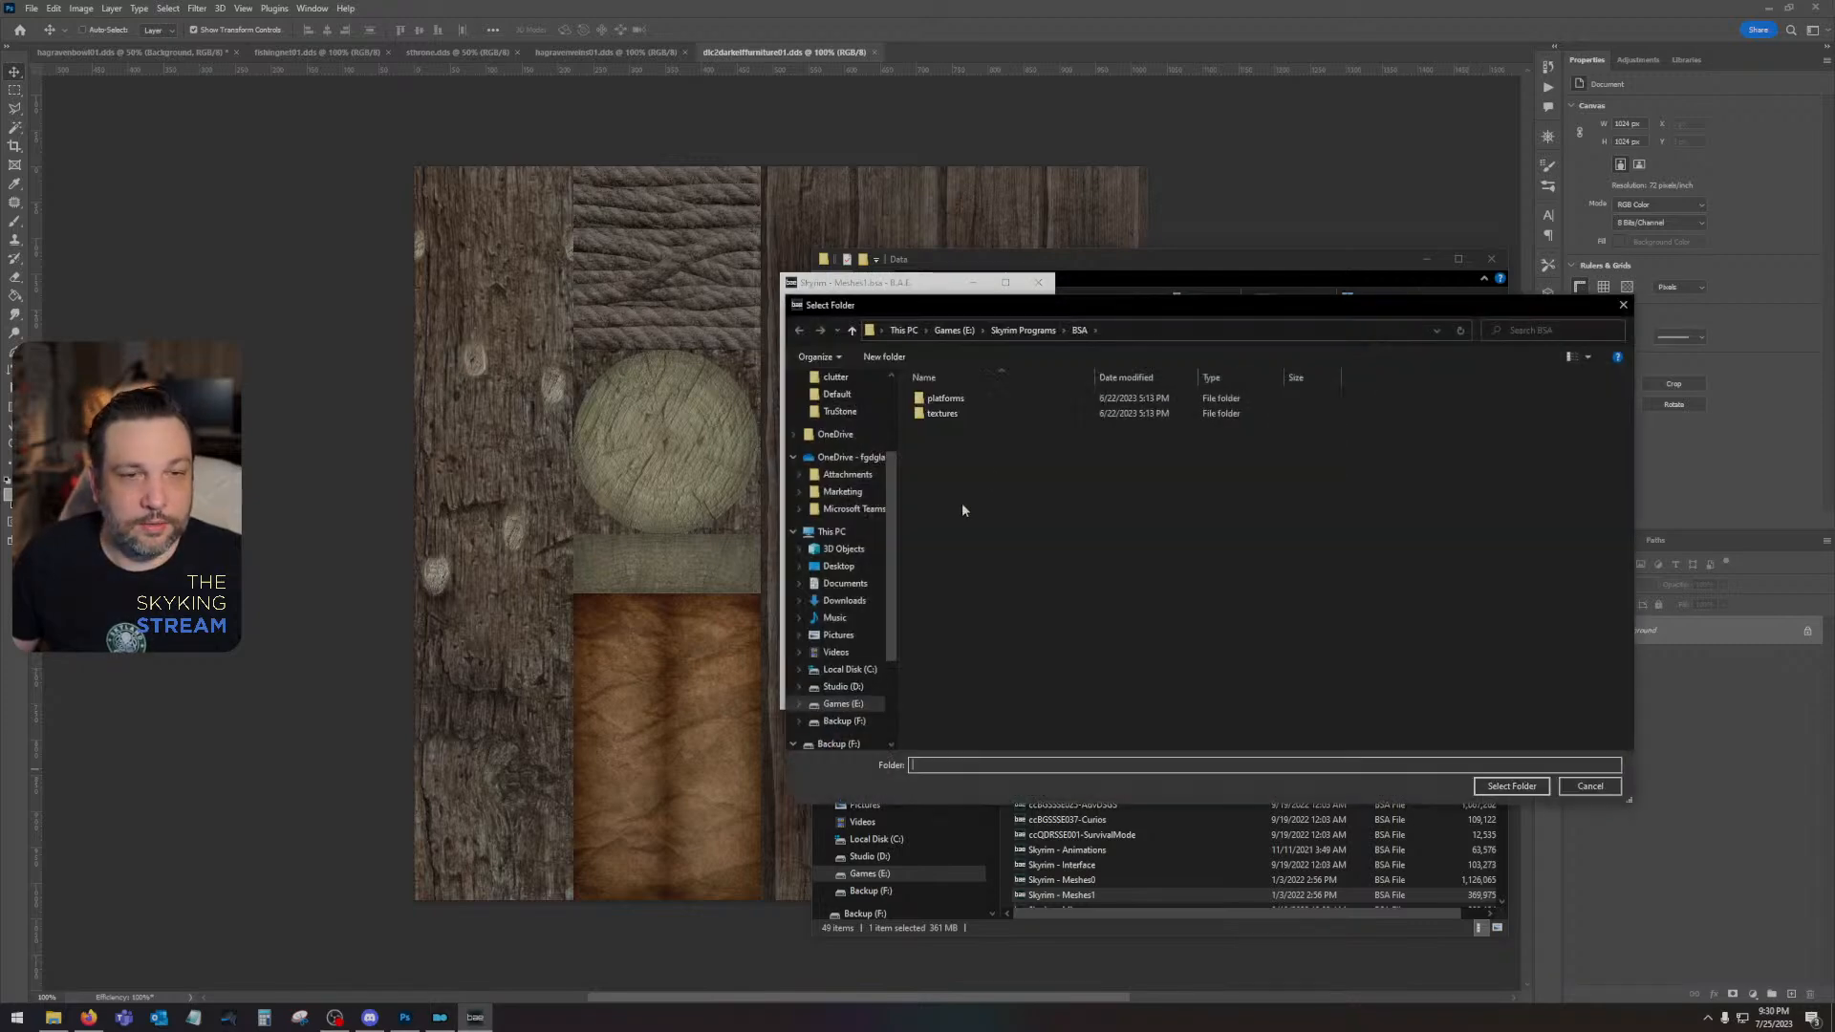
scroll(841, 477, "up", 3)
left_click(838, 405)
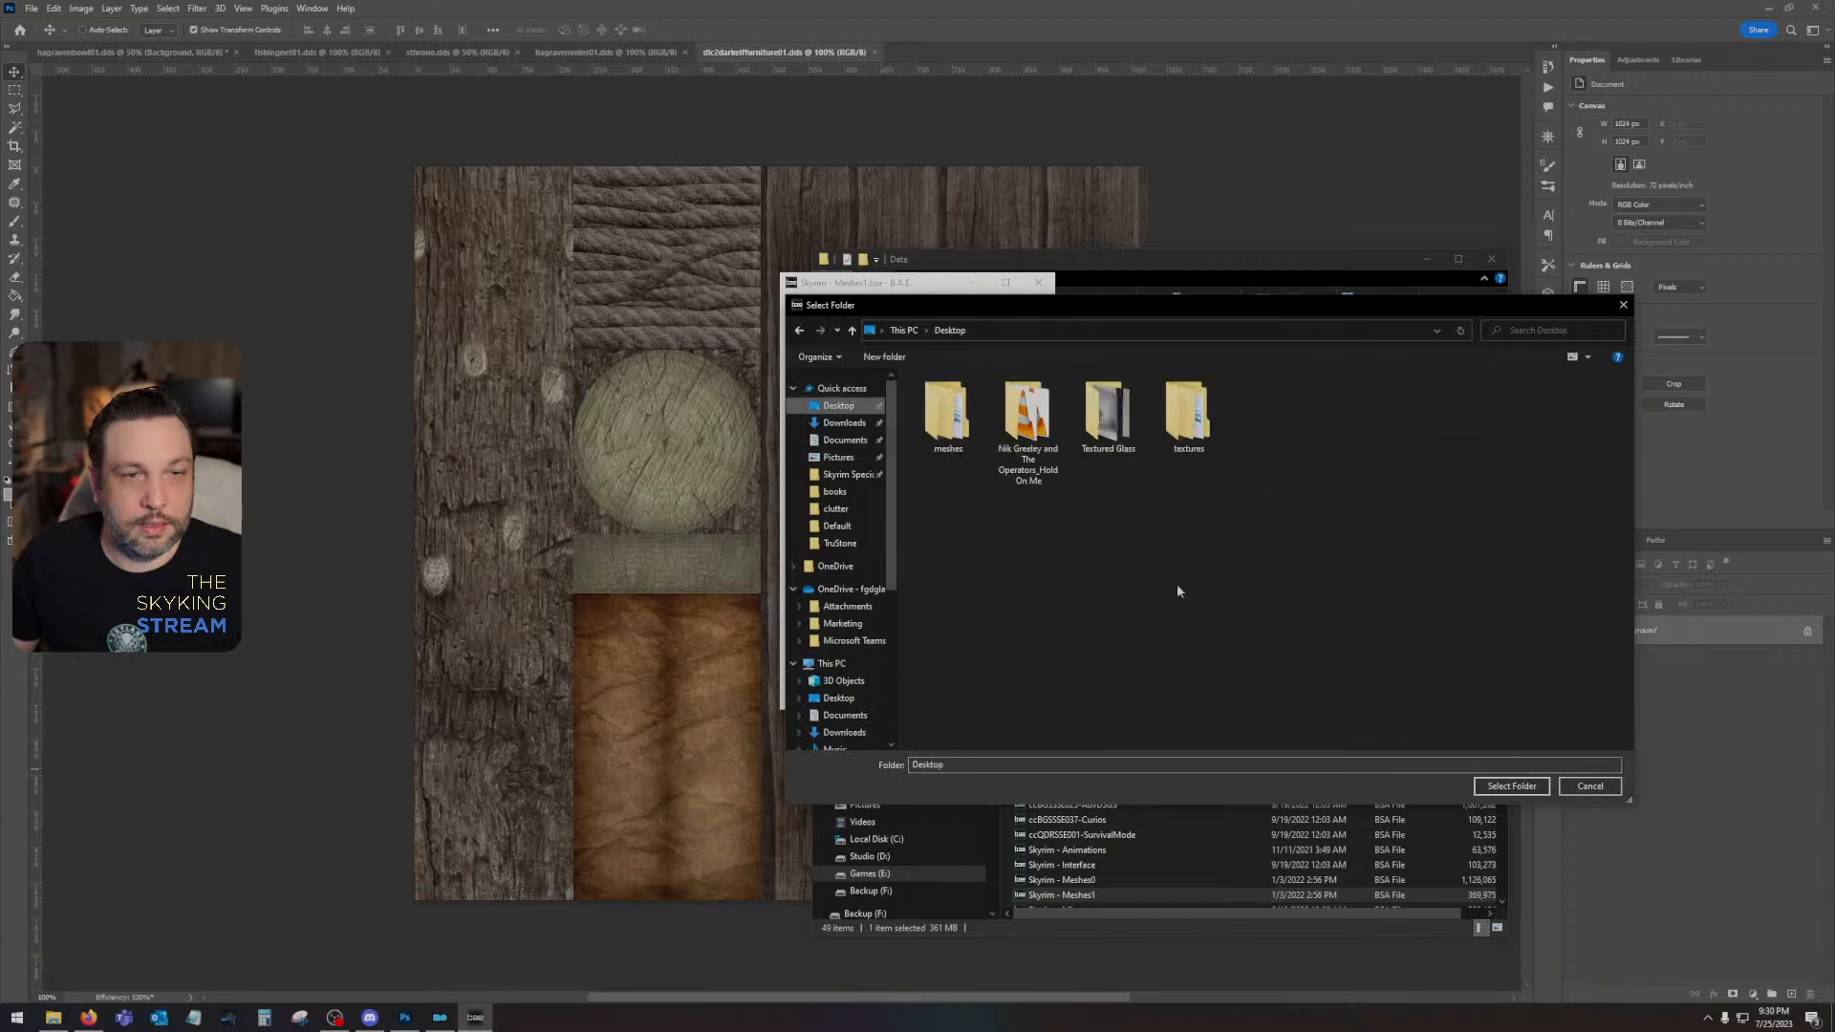
left_click(1533, 787)
left_click(1038, 282)
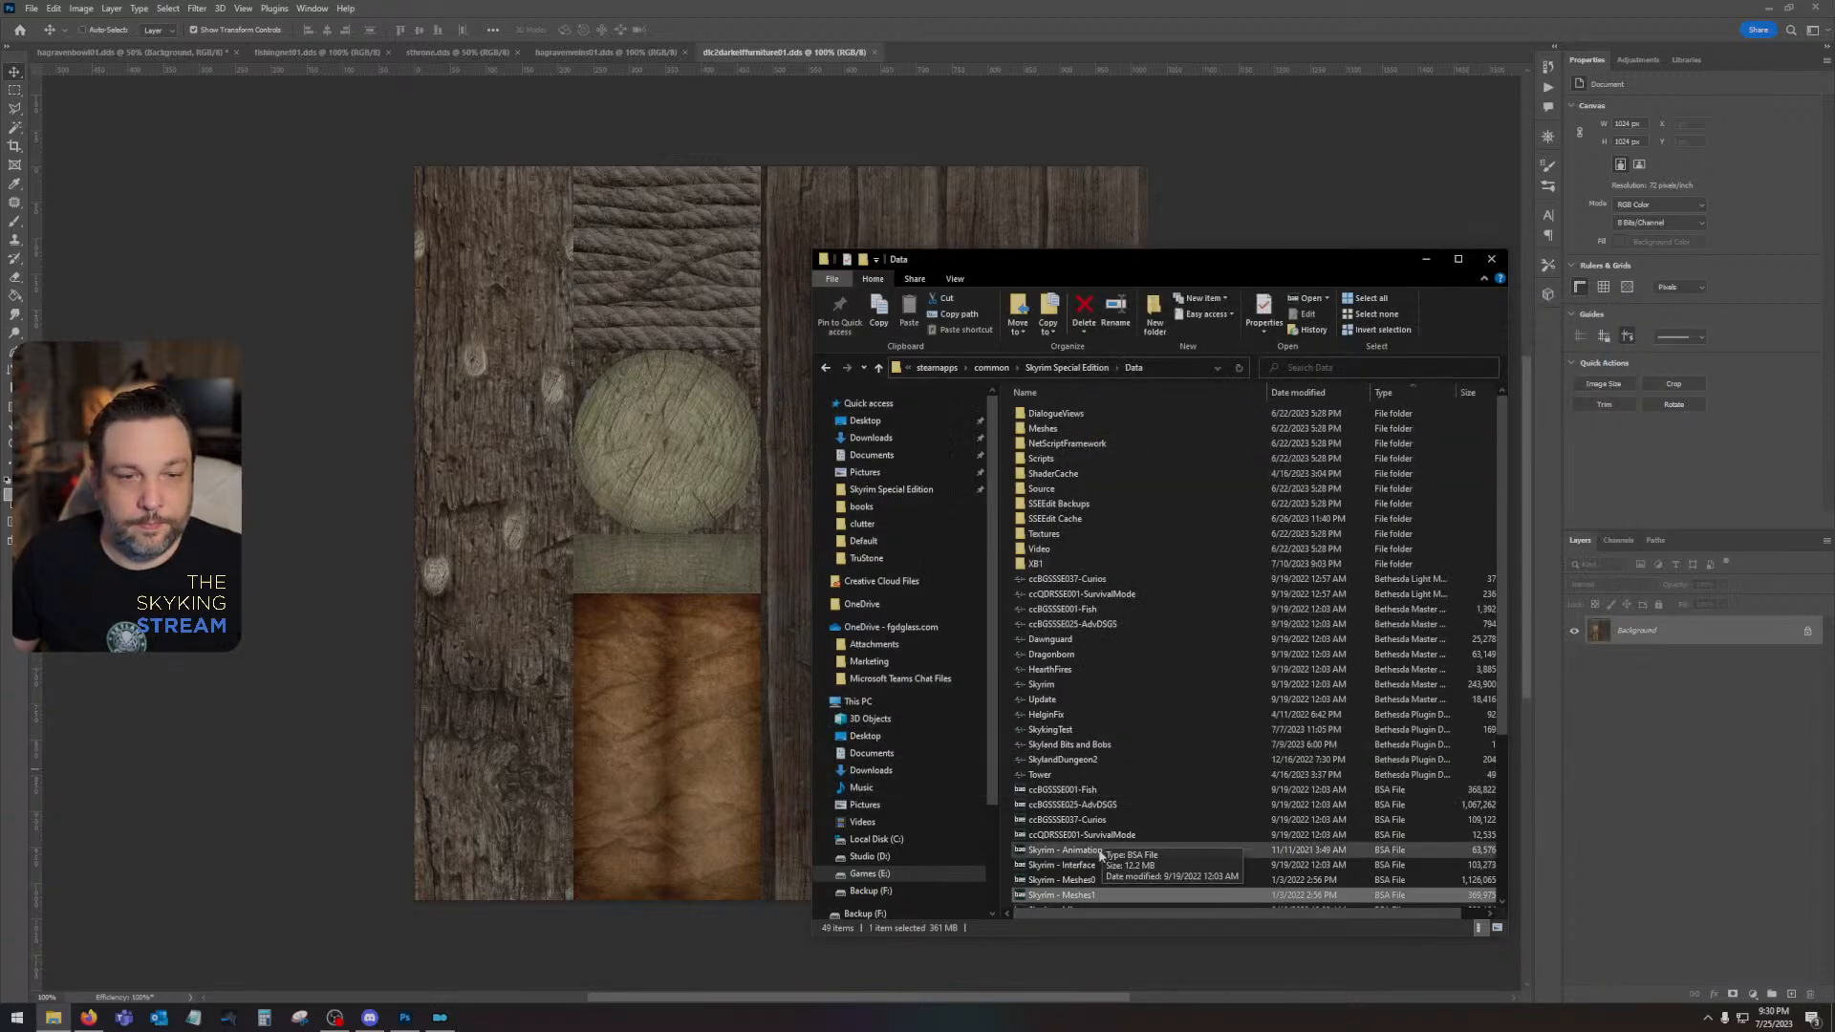
- Filter the Skyrim - Meshes0 archive for "solitude" and look through the listed meshes for a throne
double_click(1092, 881)
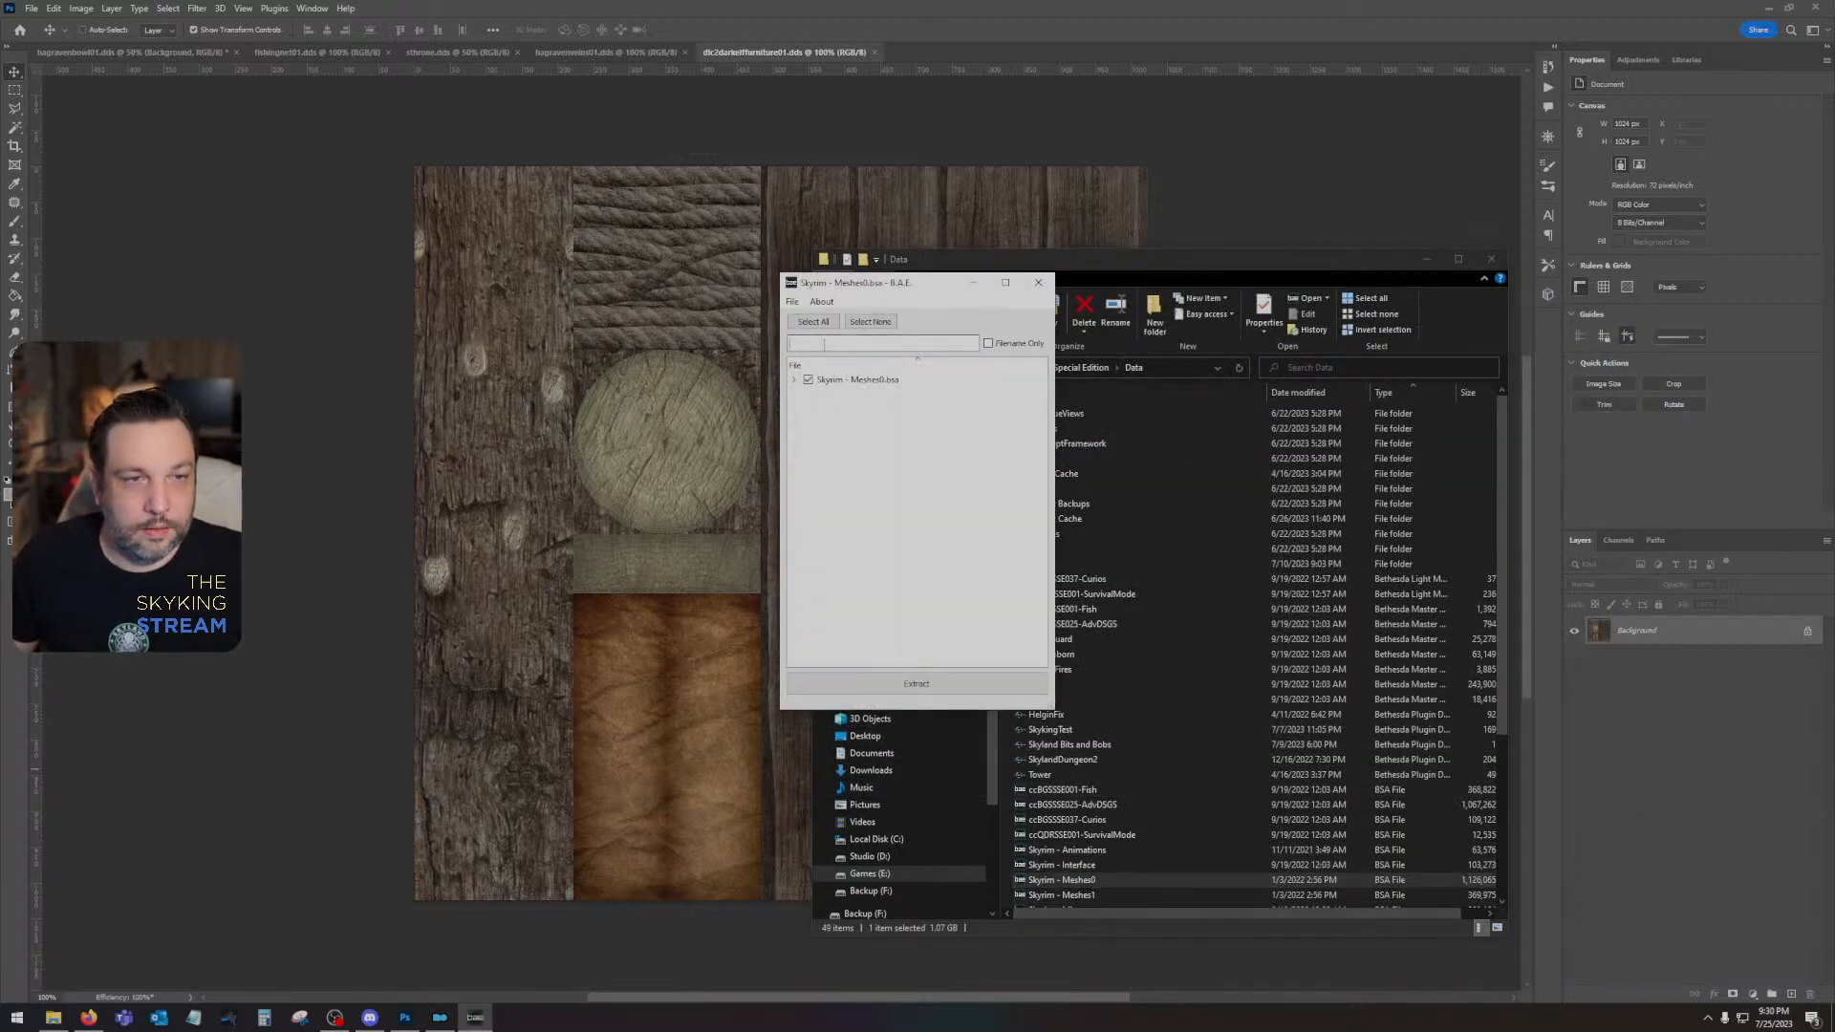
left_click(824, 345)
type("solitude\\")
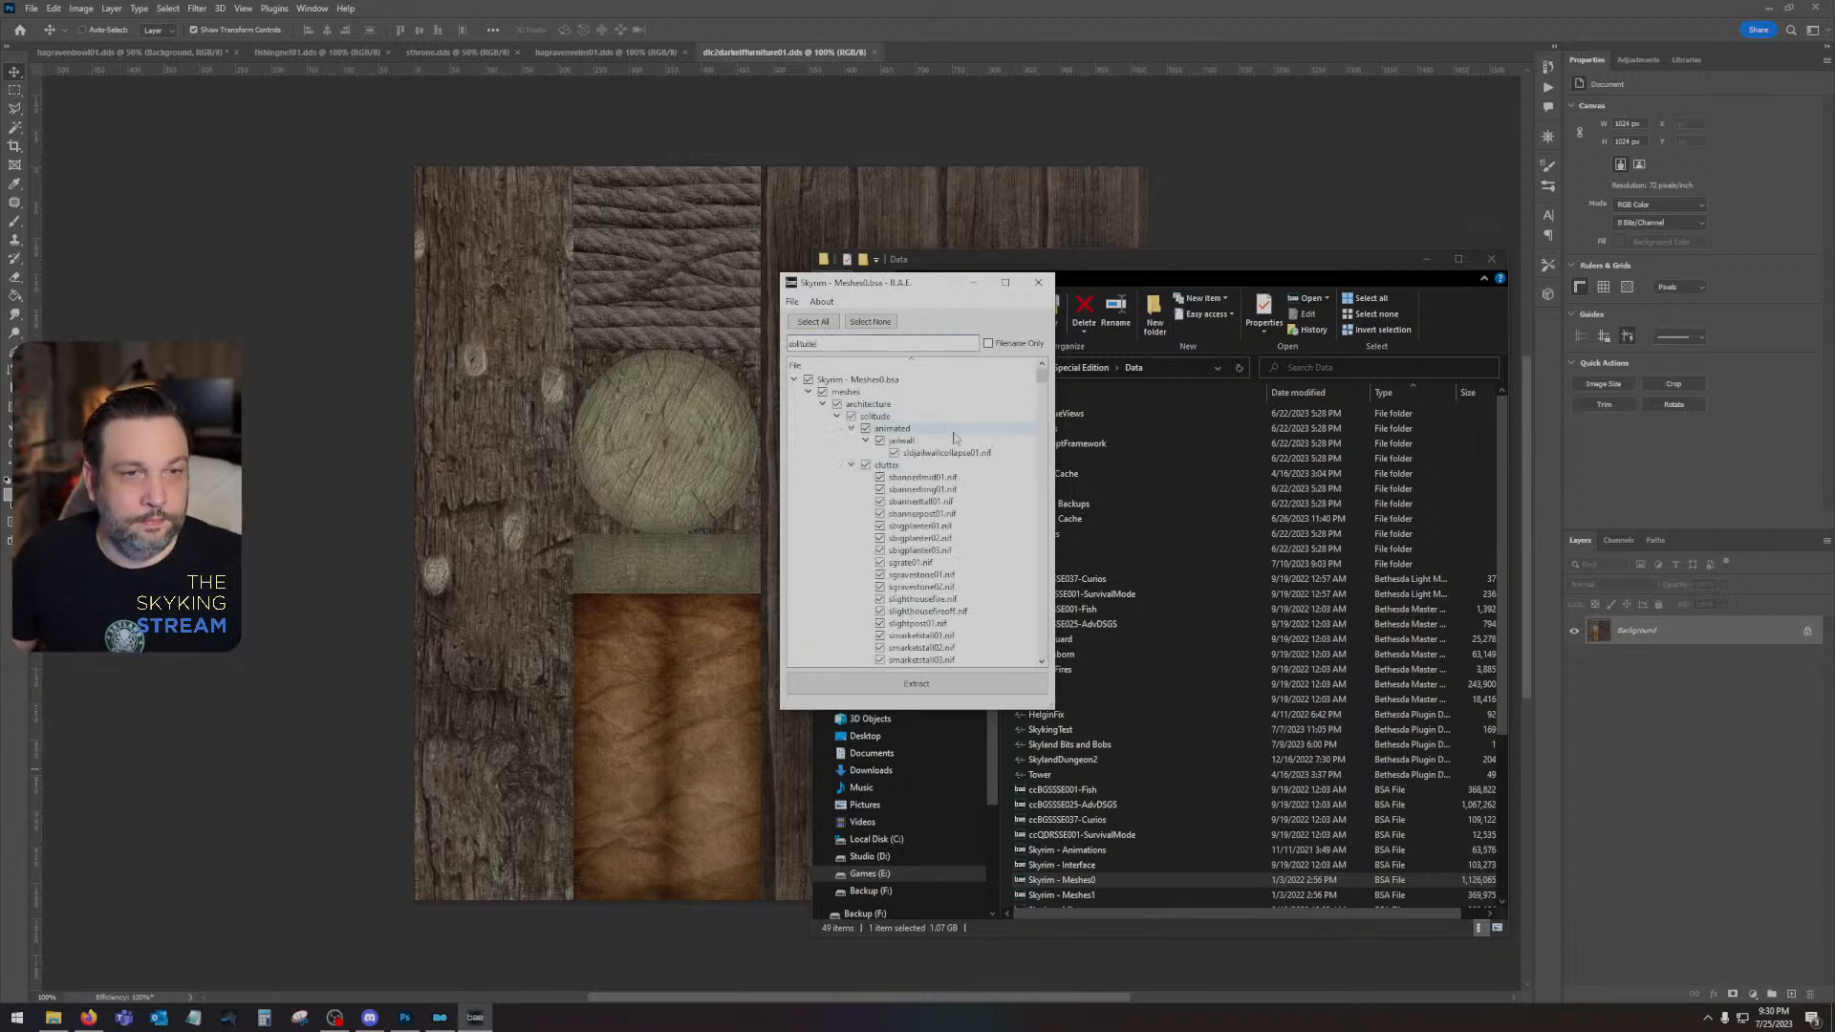
scroll(959, 441, "down", 3)
scroll(958, 442, "up", 1)
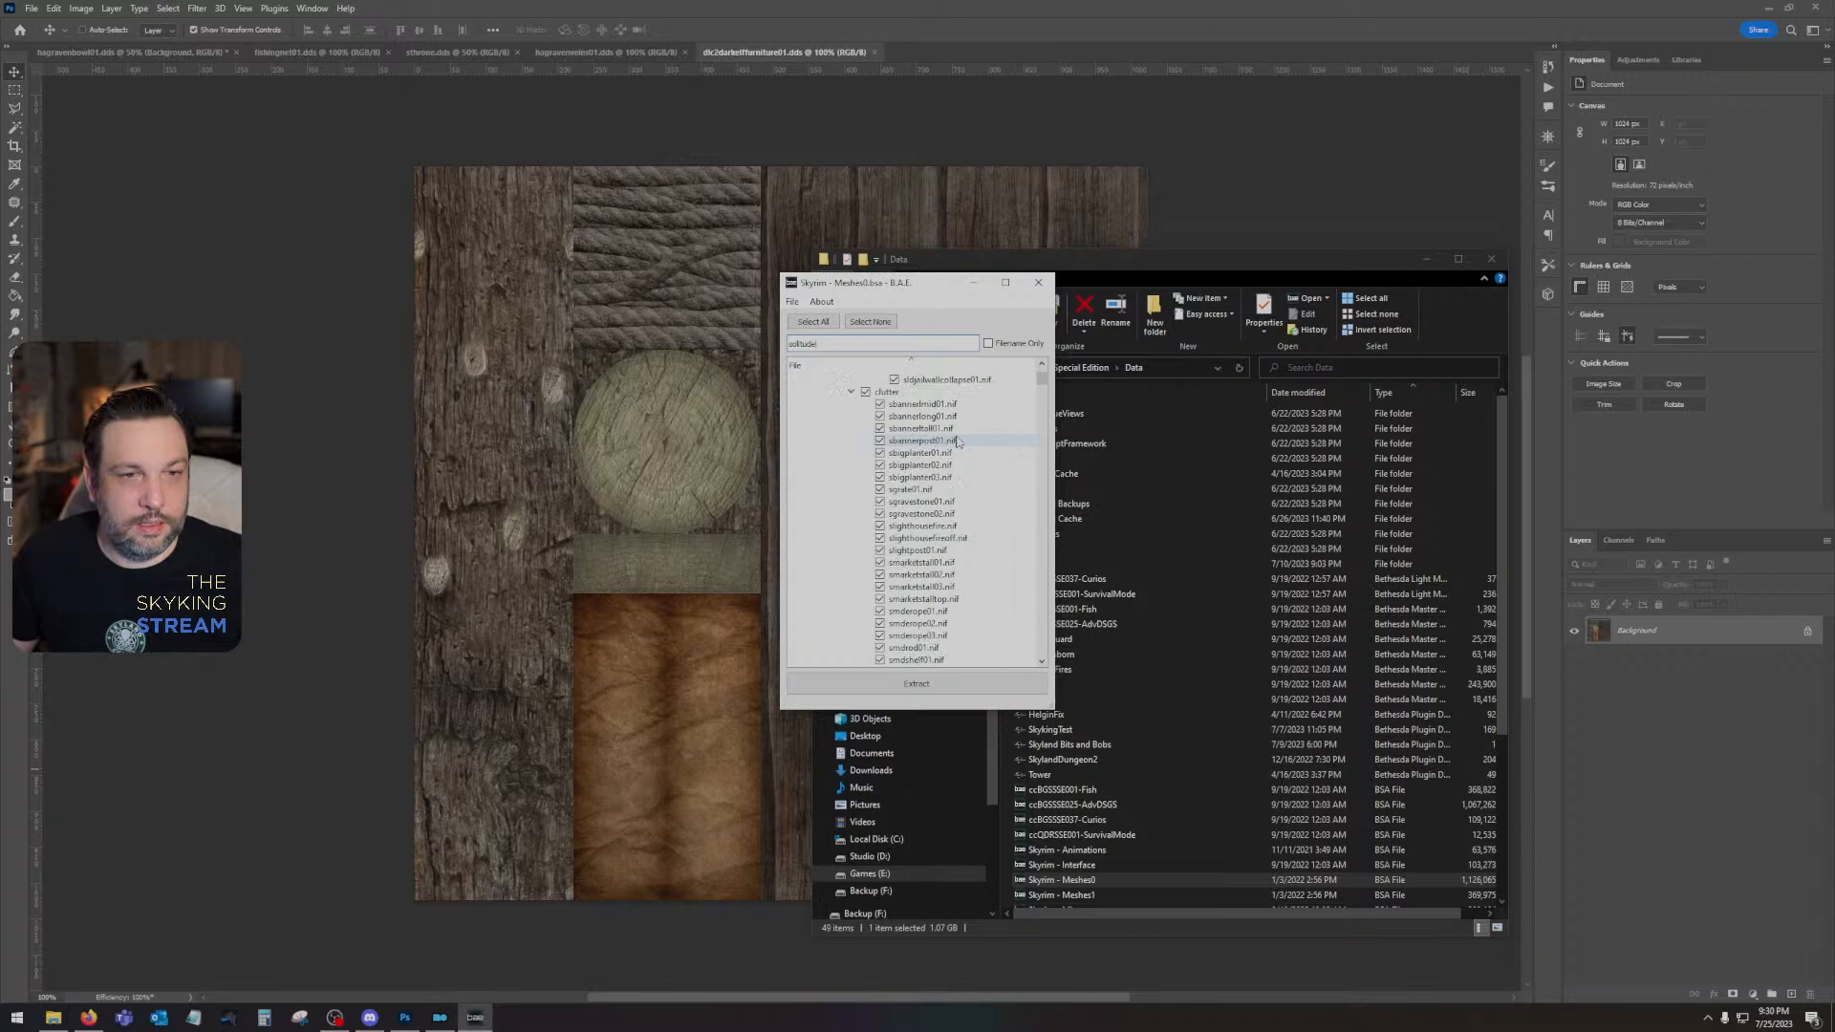
scroll(958, 442, "down", 1)
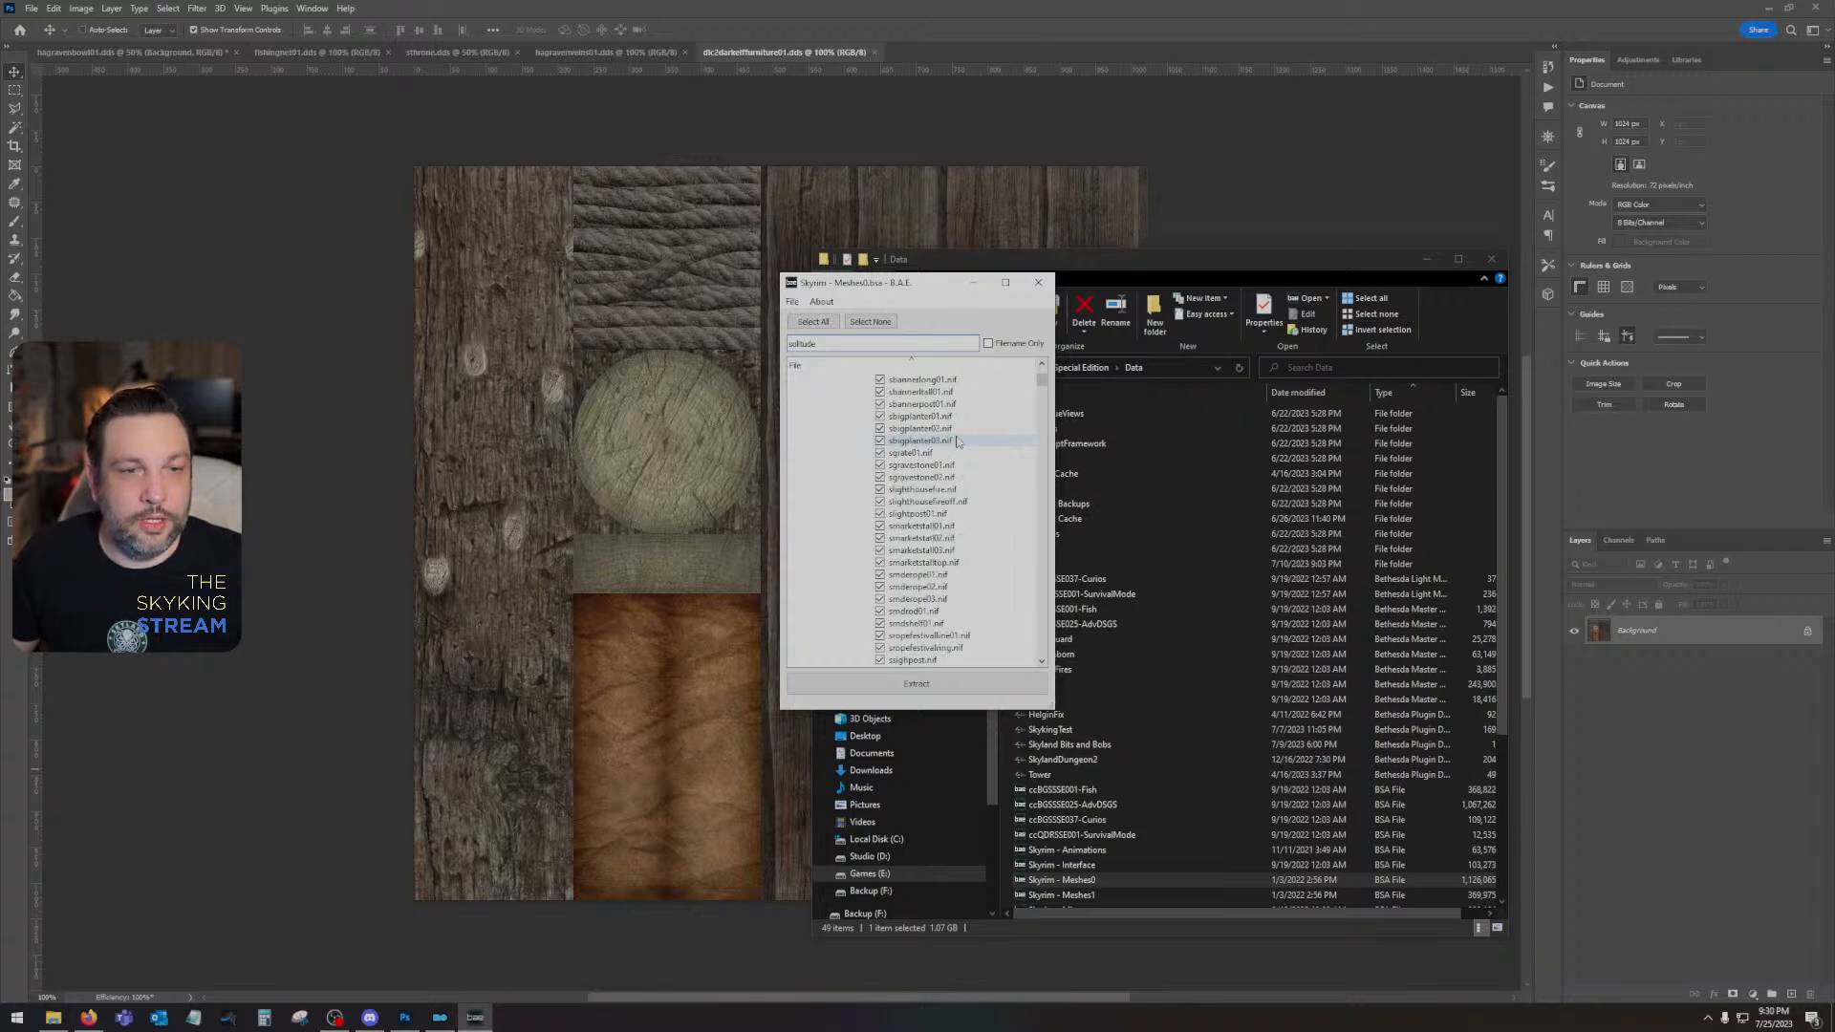
scroll(958, 441, "down", 1)
scroll(959, 441, "down", 1)
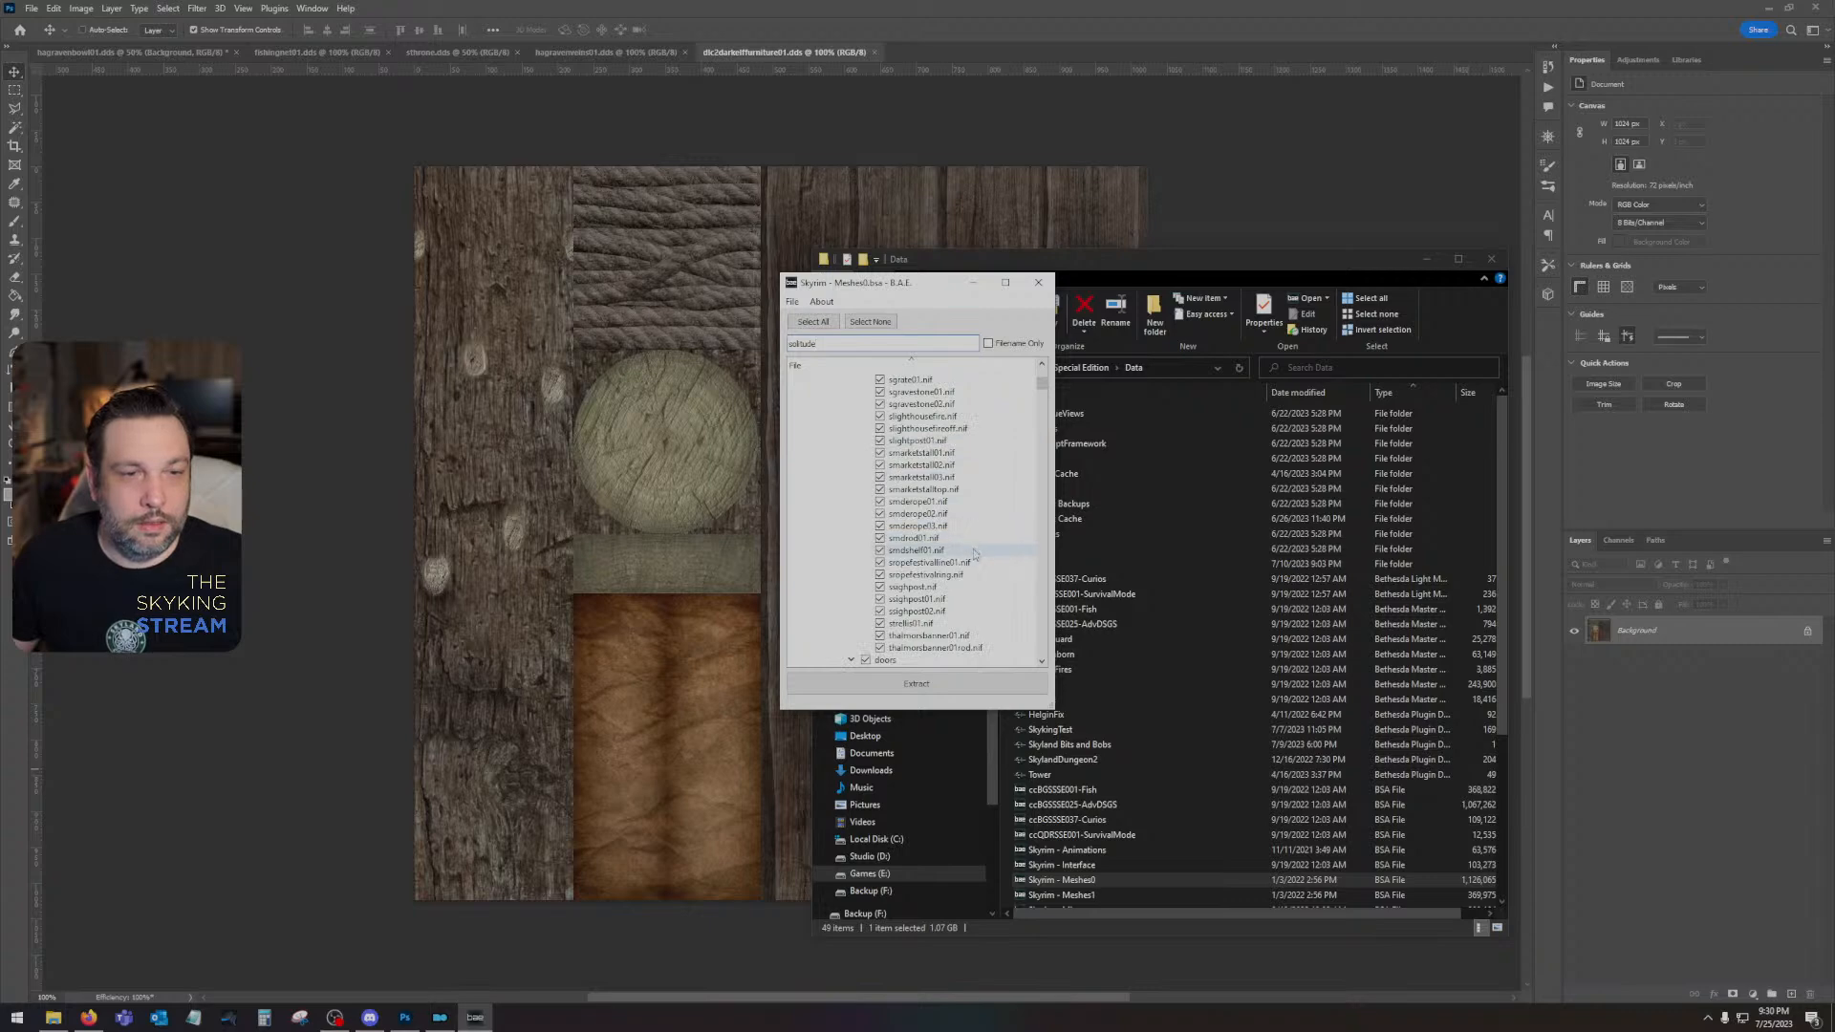
scroll(975, 559, "down", 9)
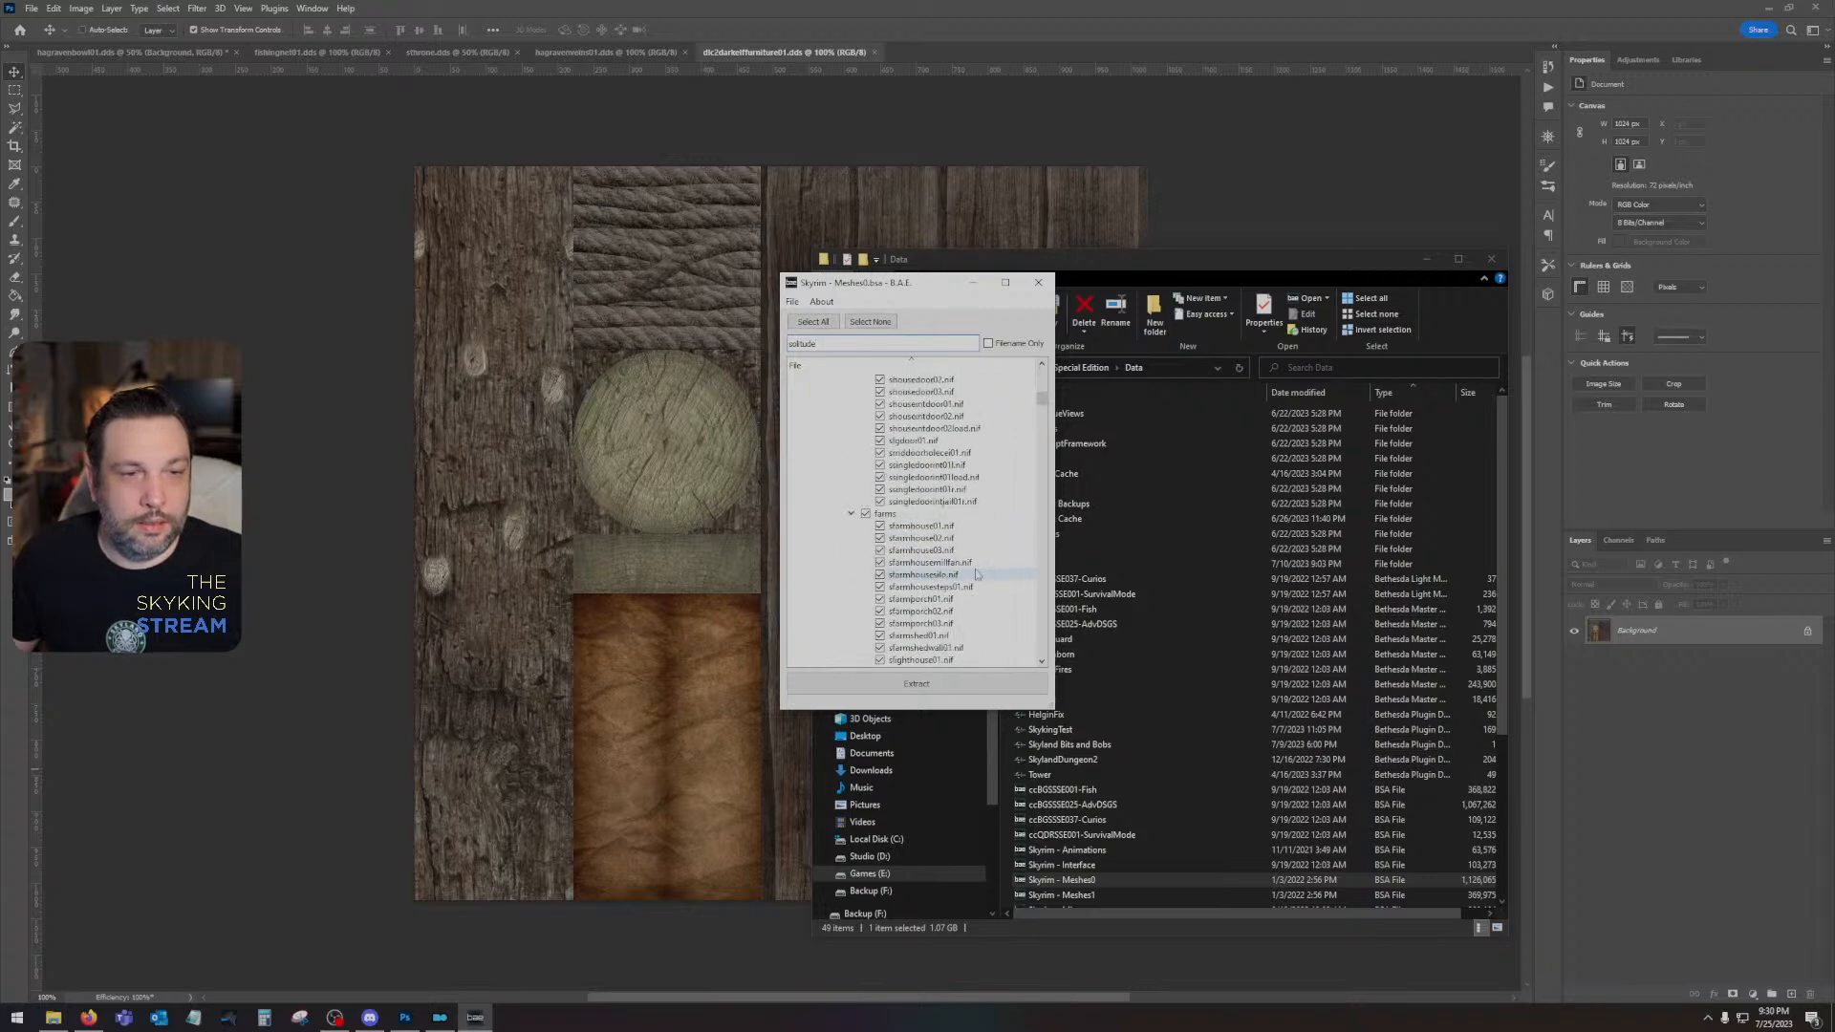
scroll(977, 574, "down", 8)
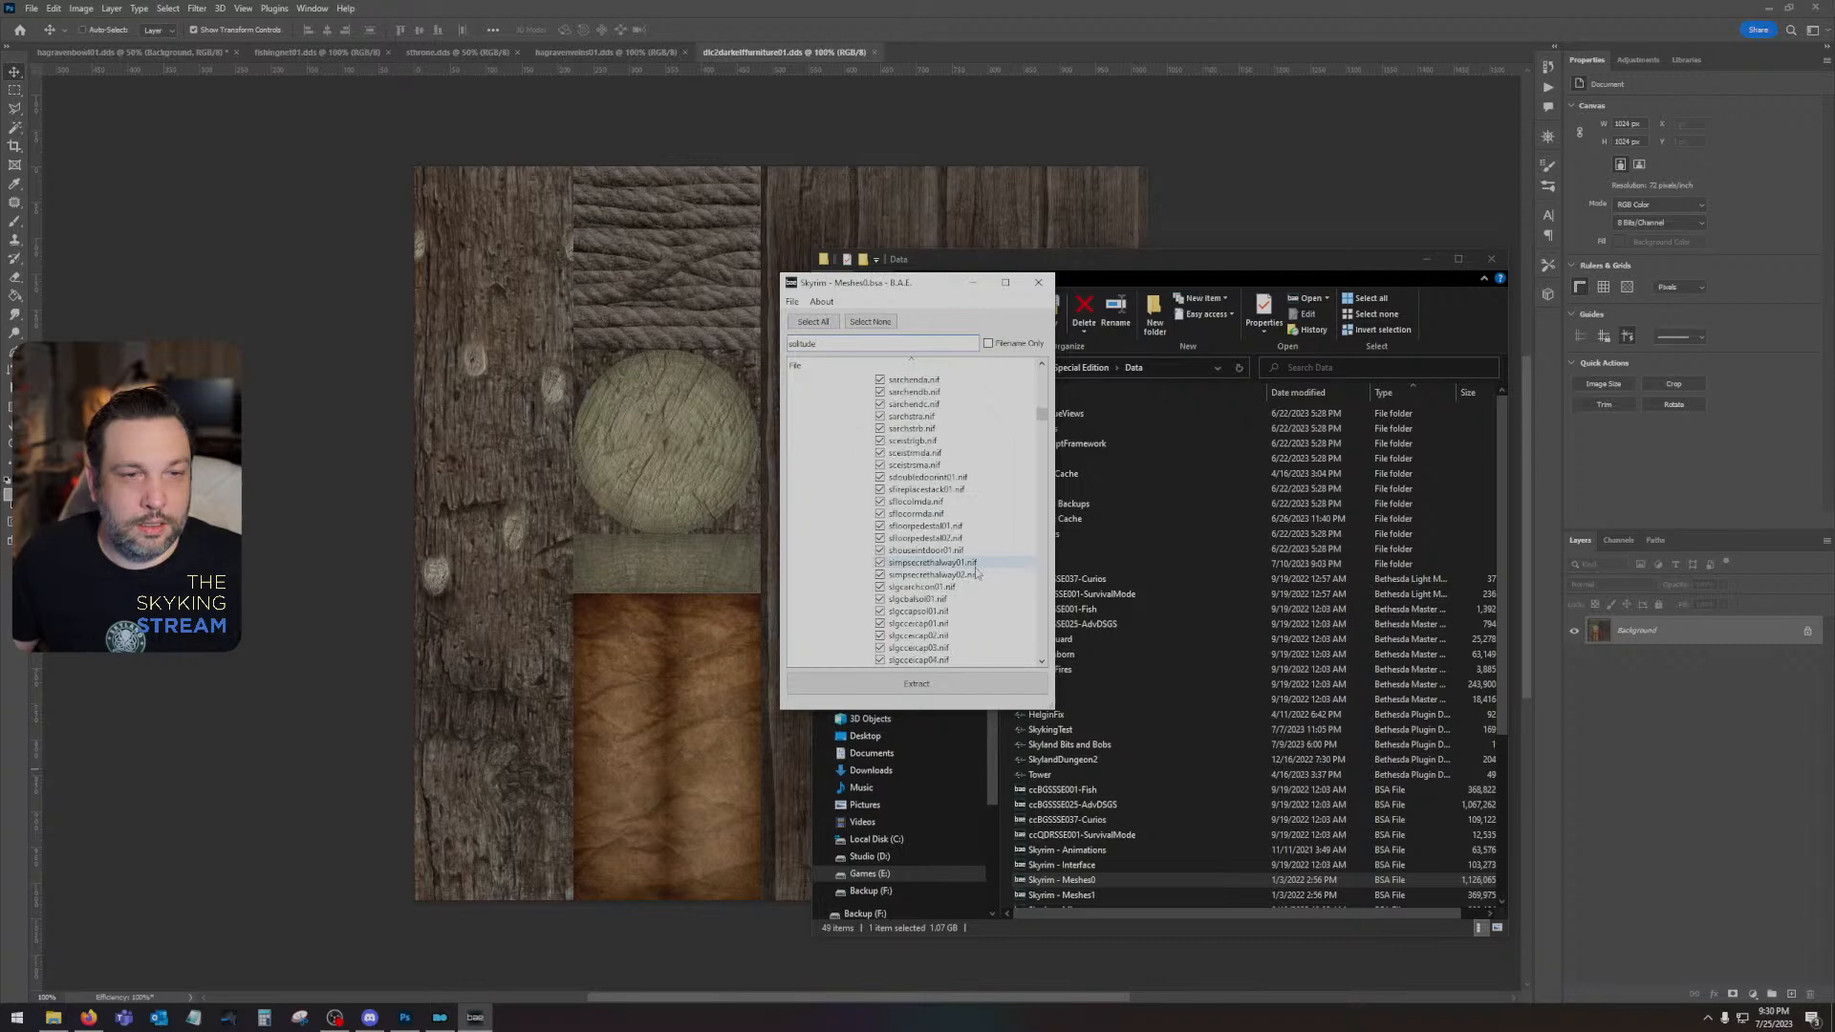
scroll(976, 572, "down", 10)
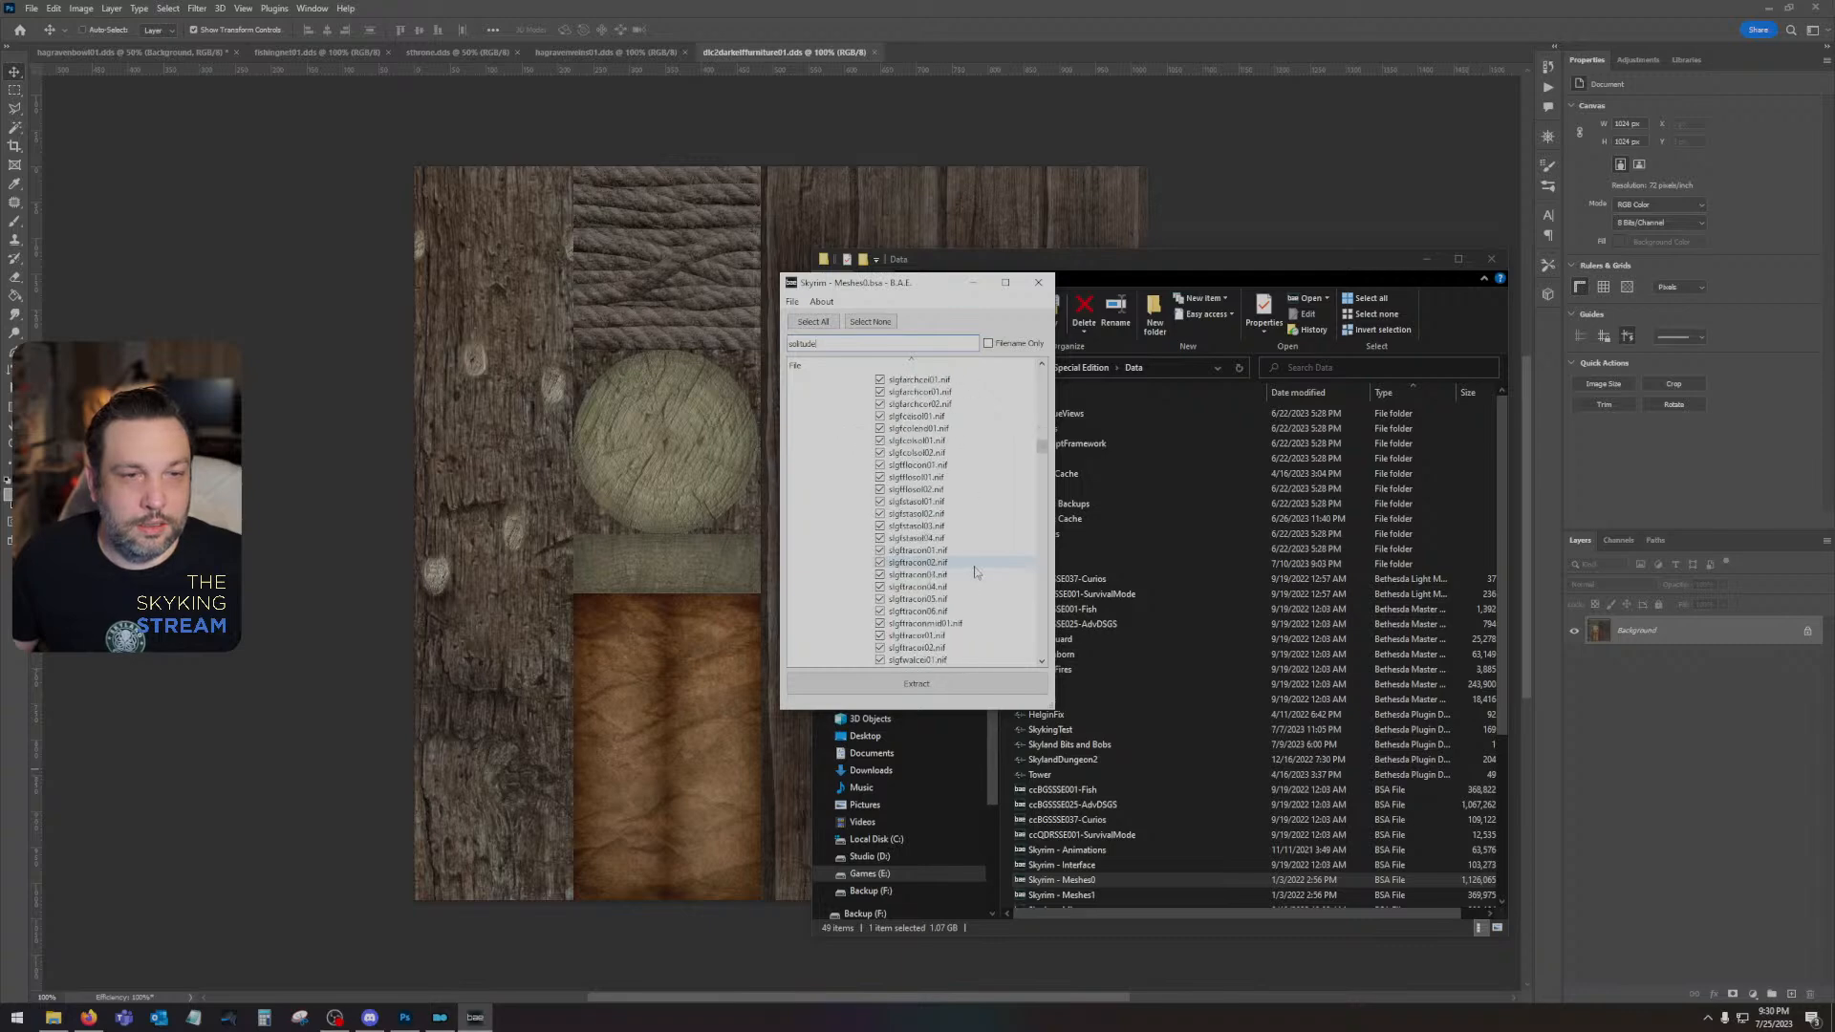
scroll(976, 572, "down", 2)
left_click_drag(1041, 453, 1023, 656)
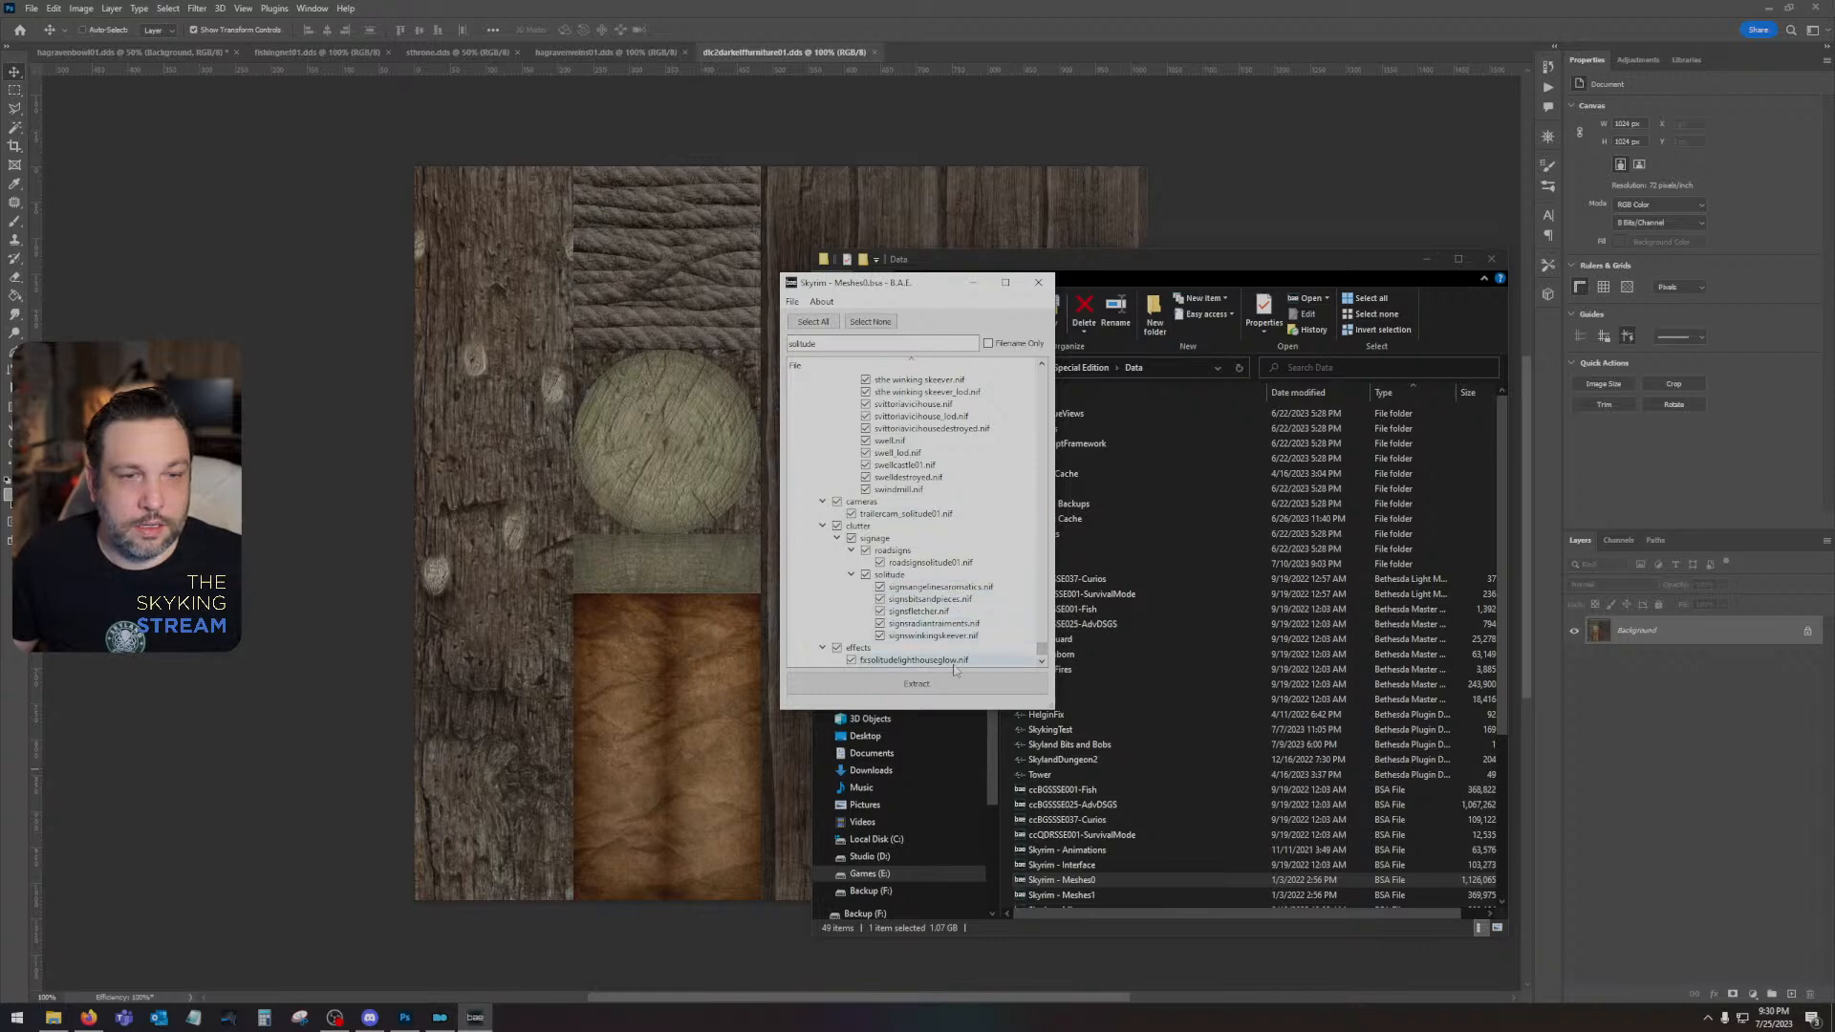
left_click(1038, 281)
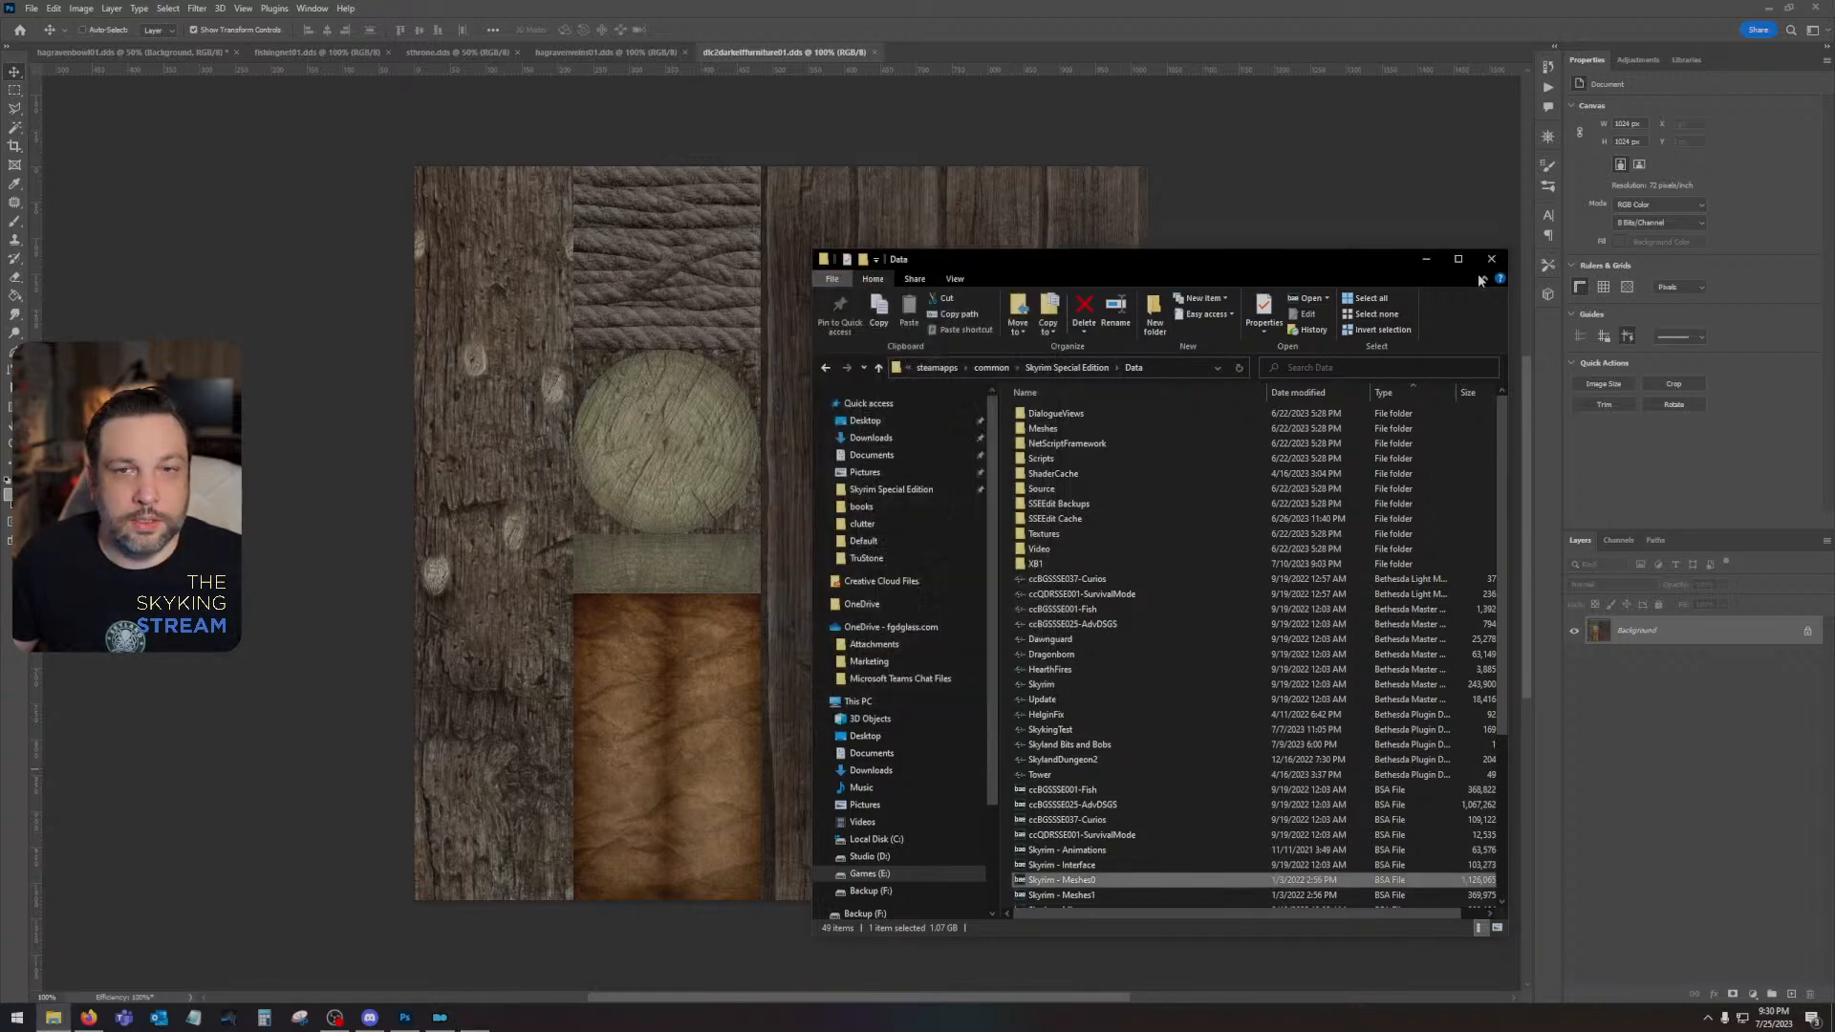
- Close the Data folder, switch to Mod Organizer and run Skyrim through SKSE
left_click(1505, 260)
left_click(438, 1017)
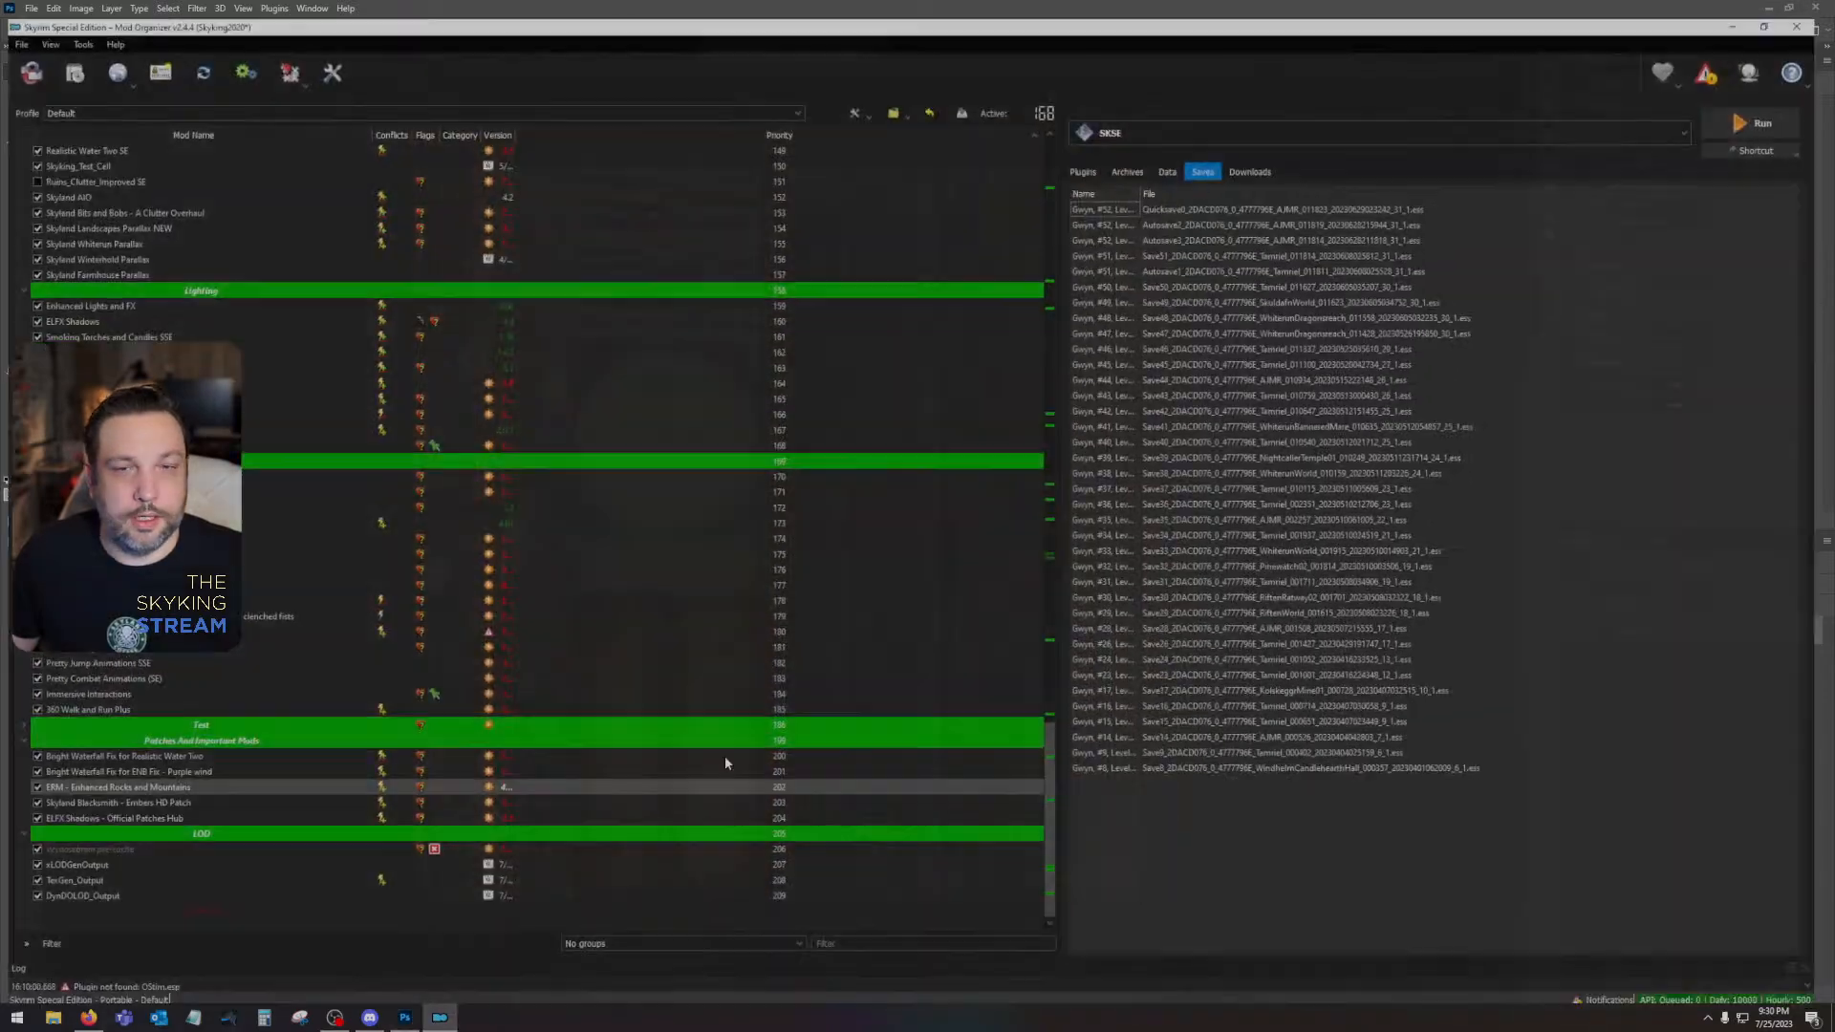
left_click(1762, 103)
left_click(1083, 155)
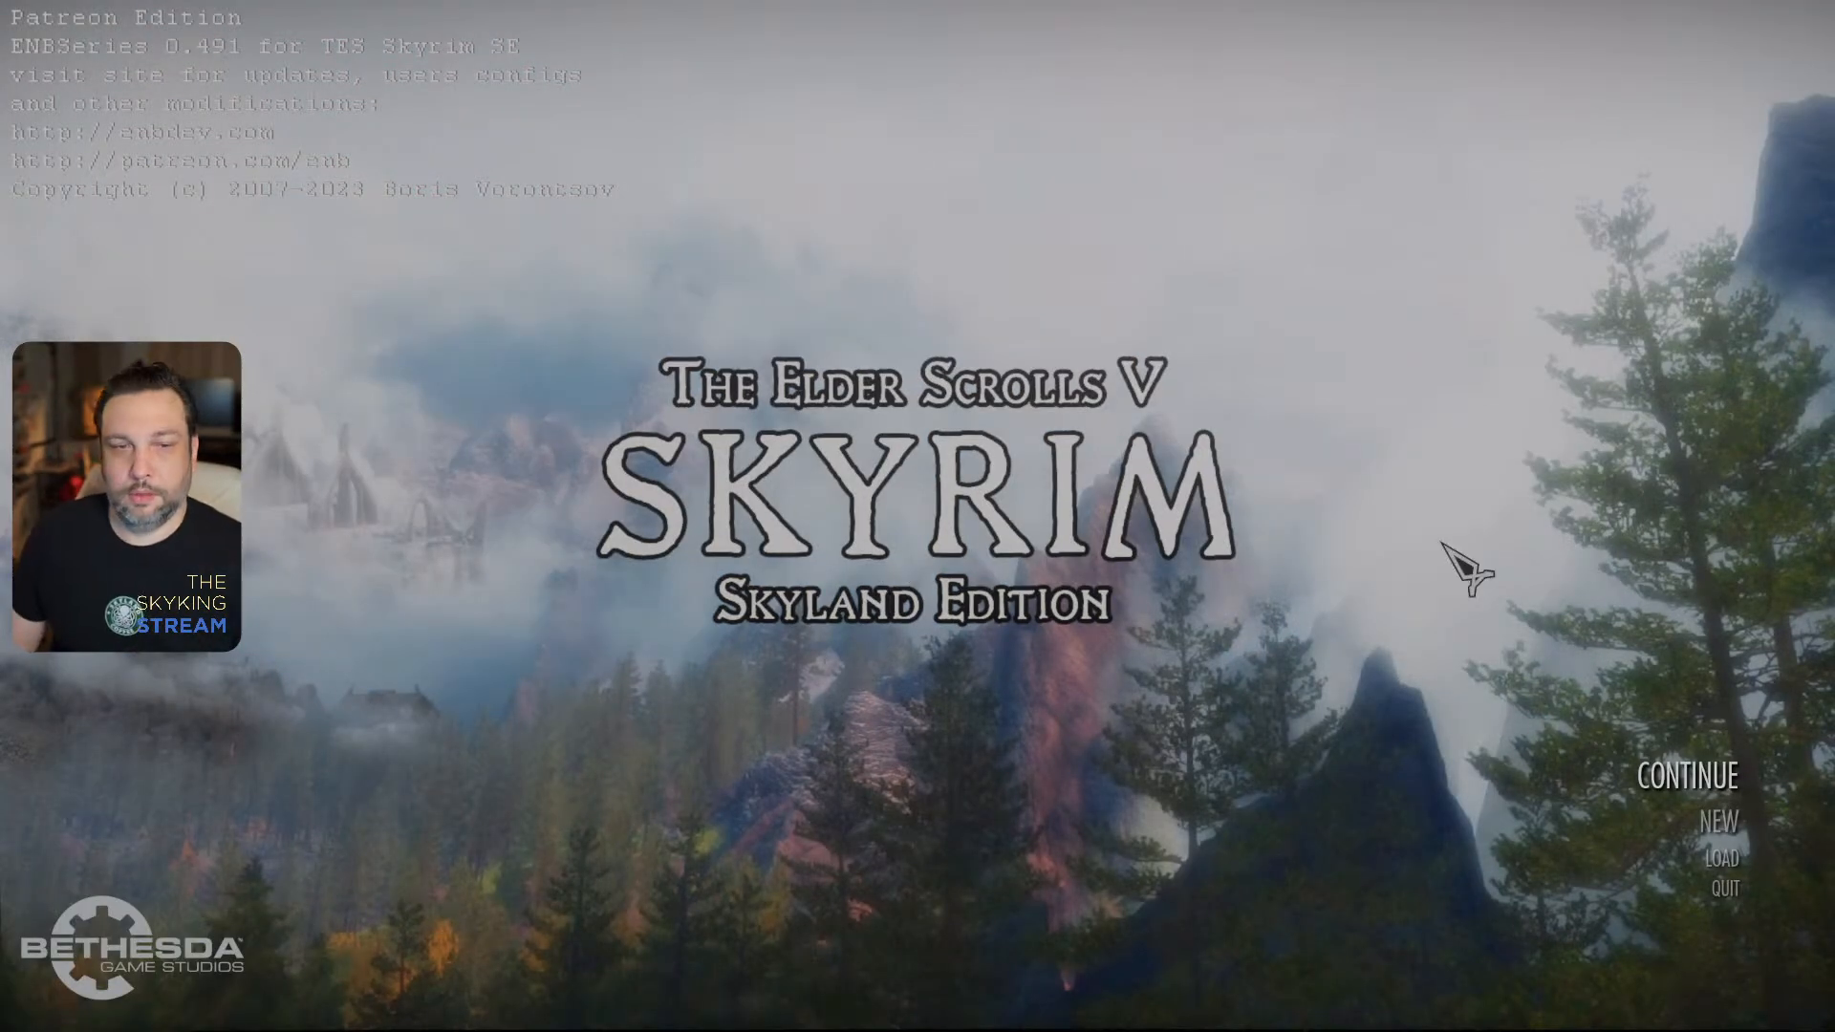
- Run "help solitude" in the game console and look through the CELL entries for the Blue Palace
key("grave")
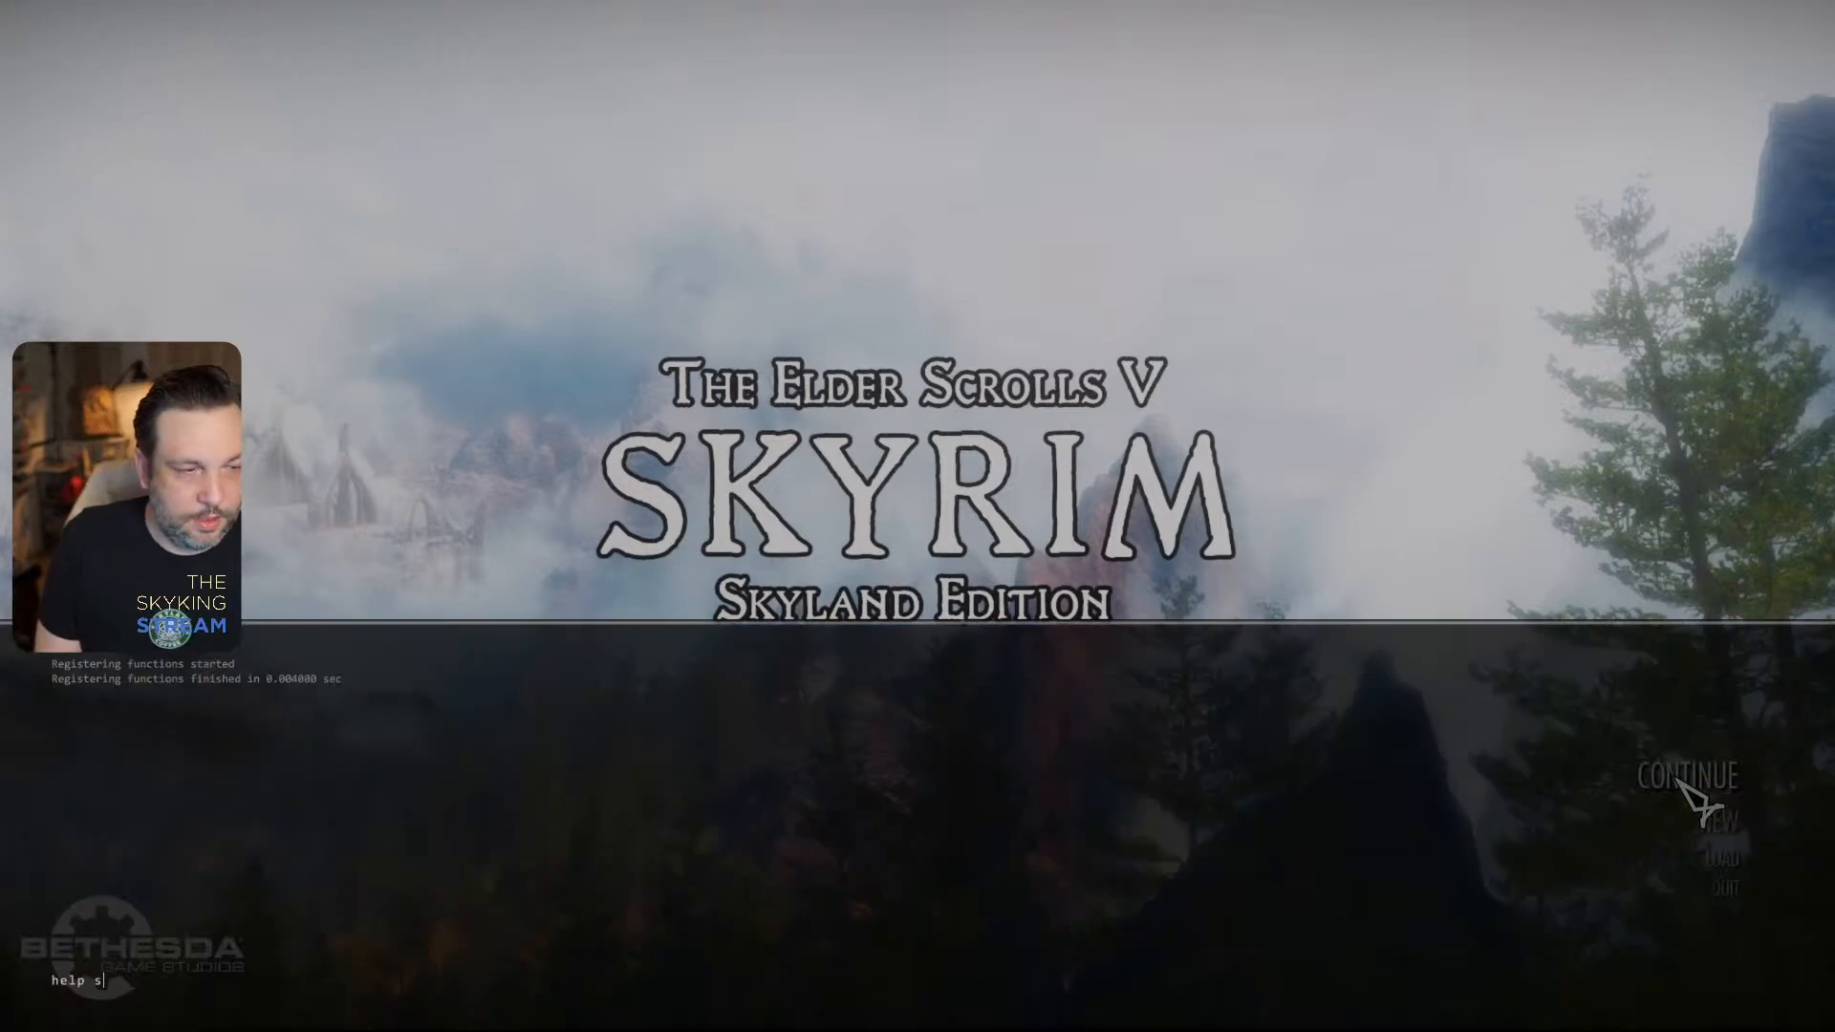
type("help solitude")
key("Return")
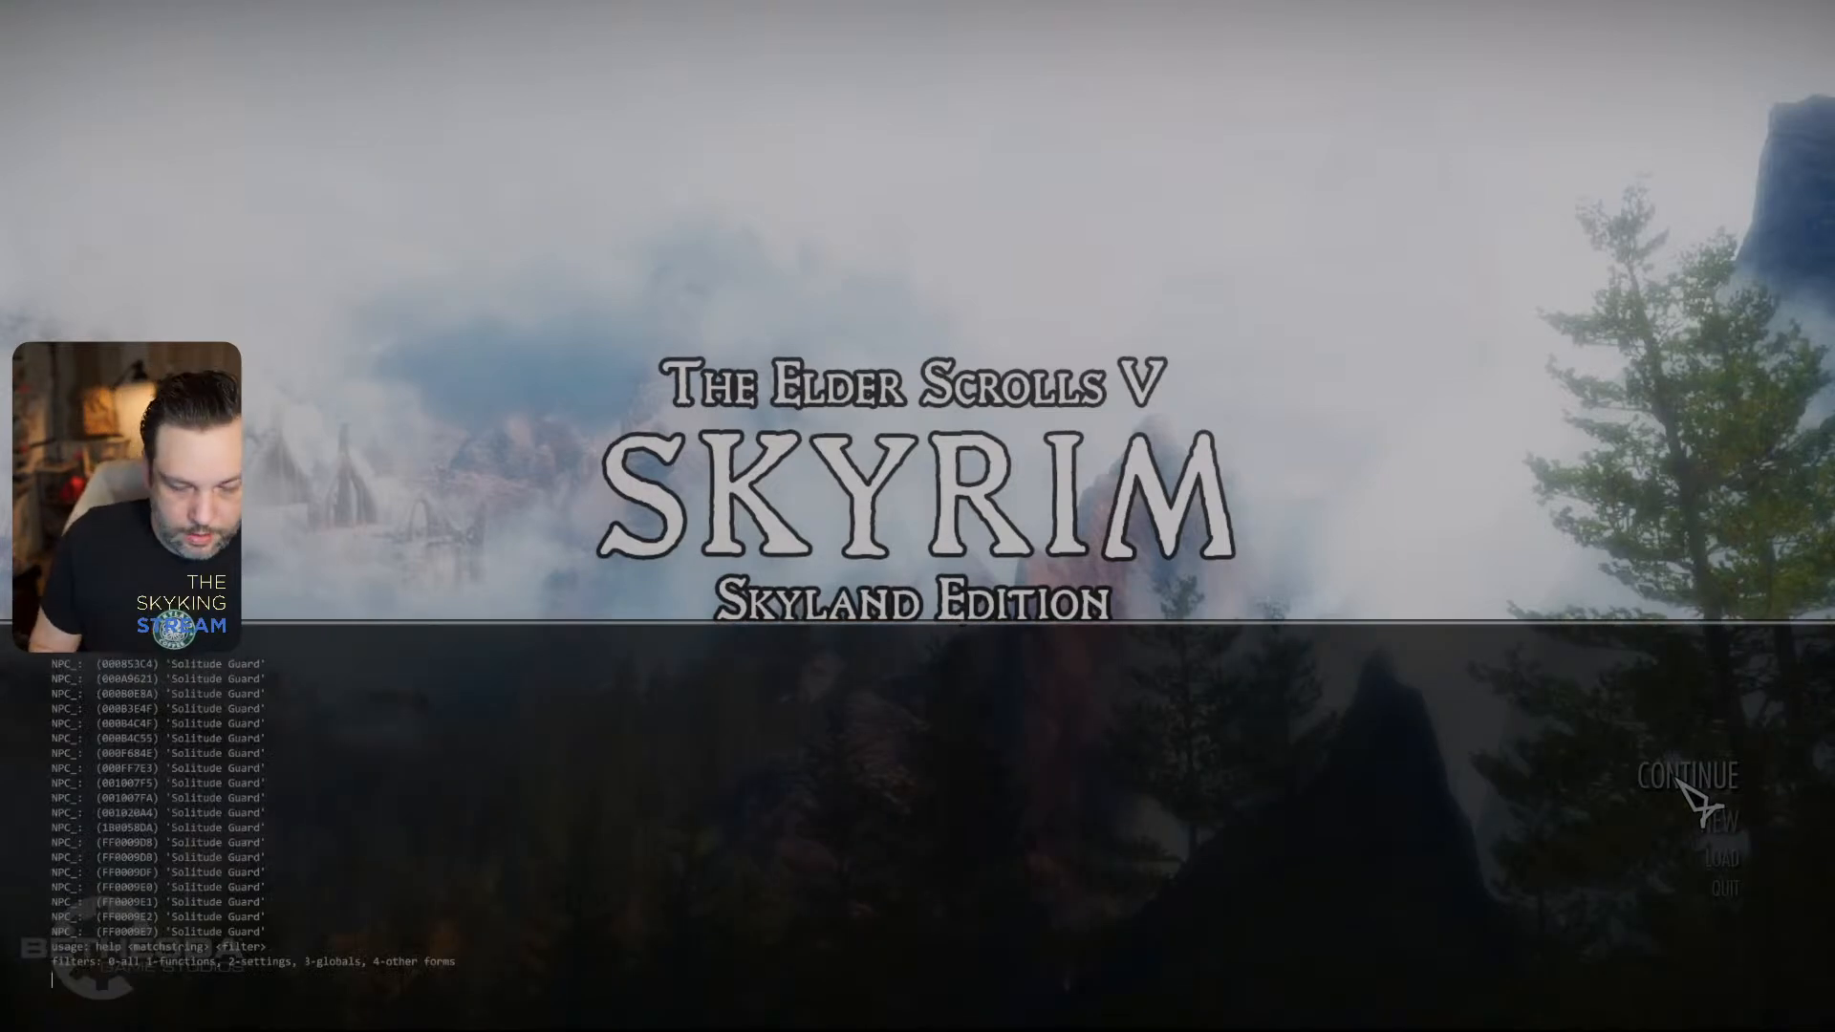
scroll(1691, 793, "up", 10)
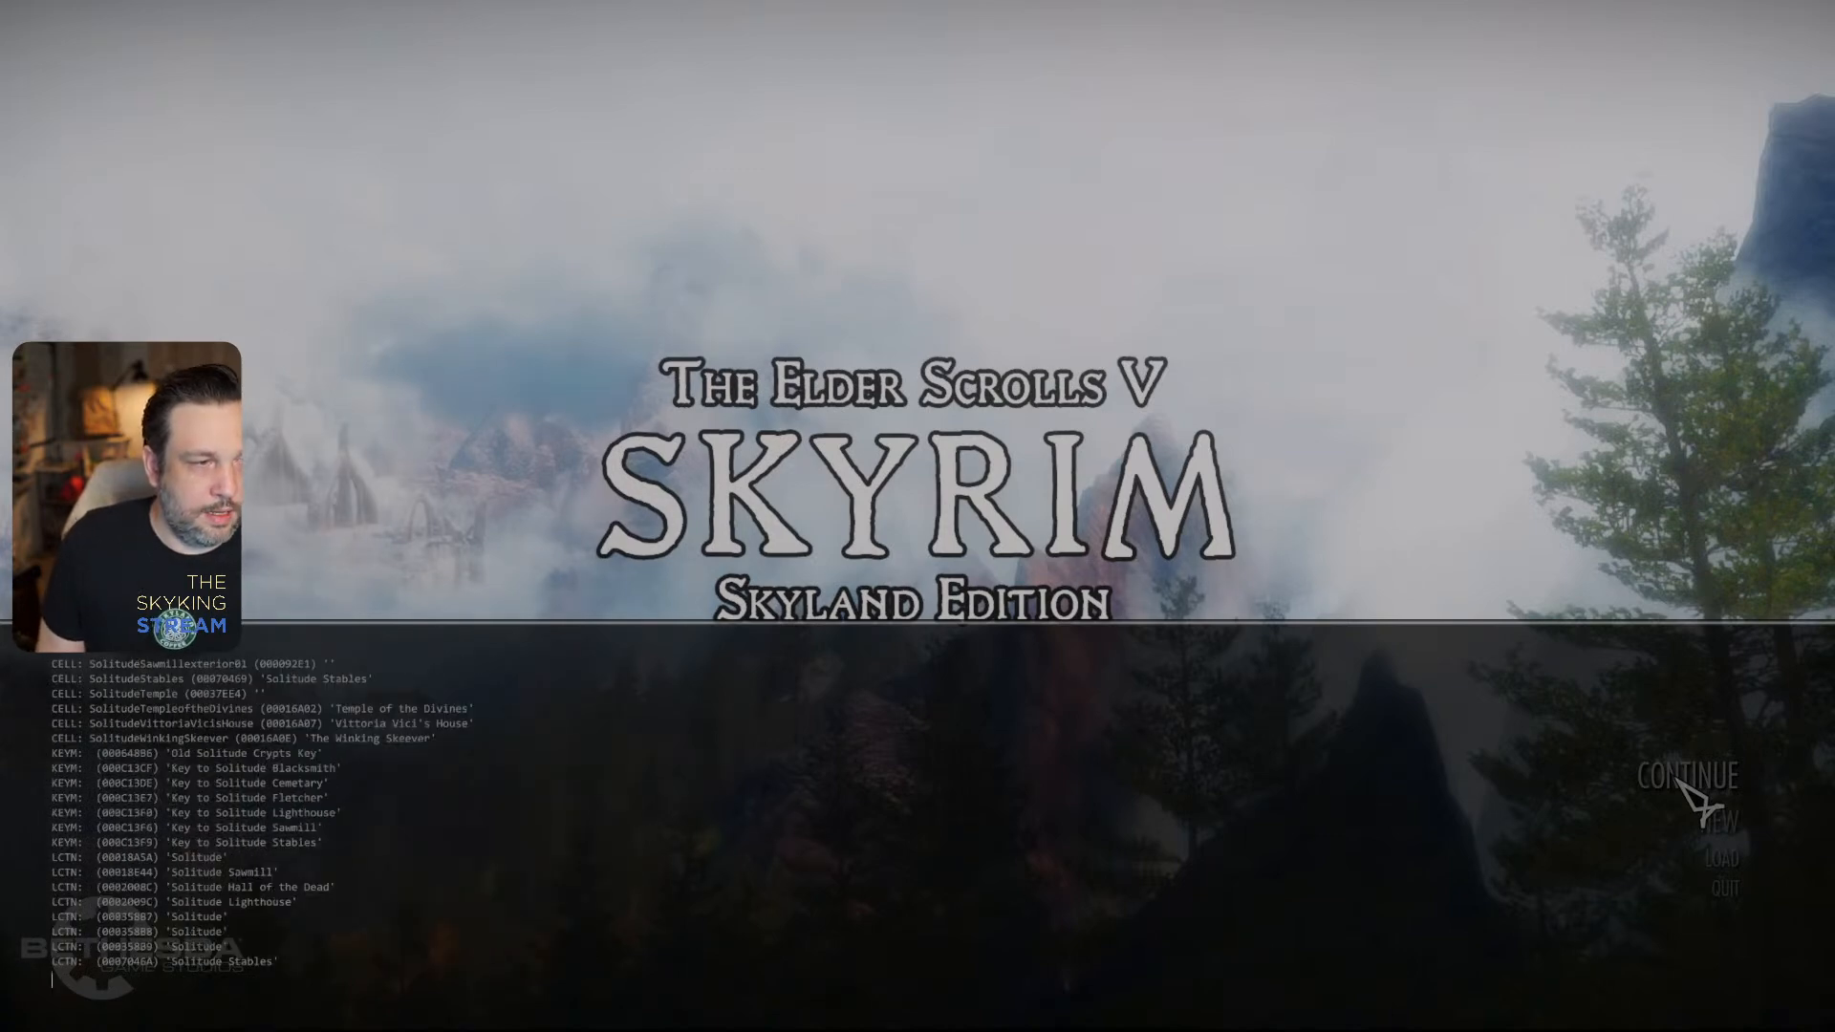
scroll(1679, 779, "up", 5)
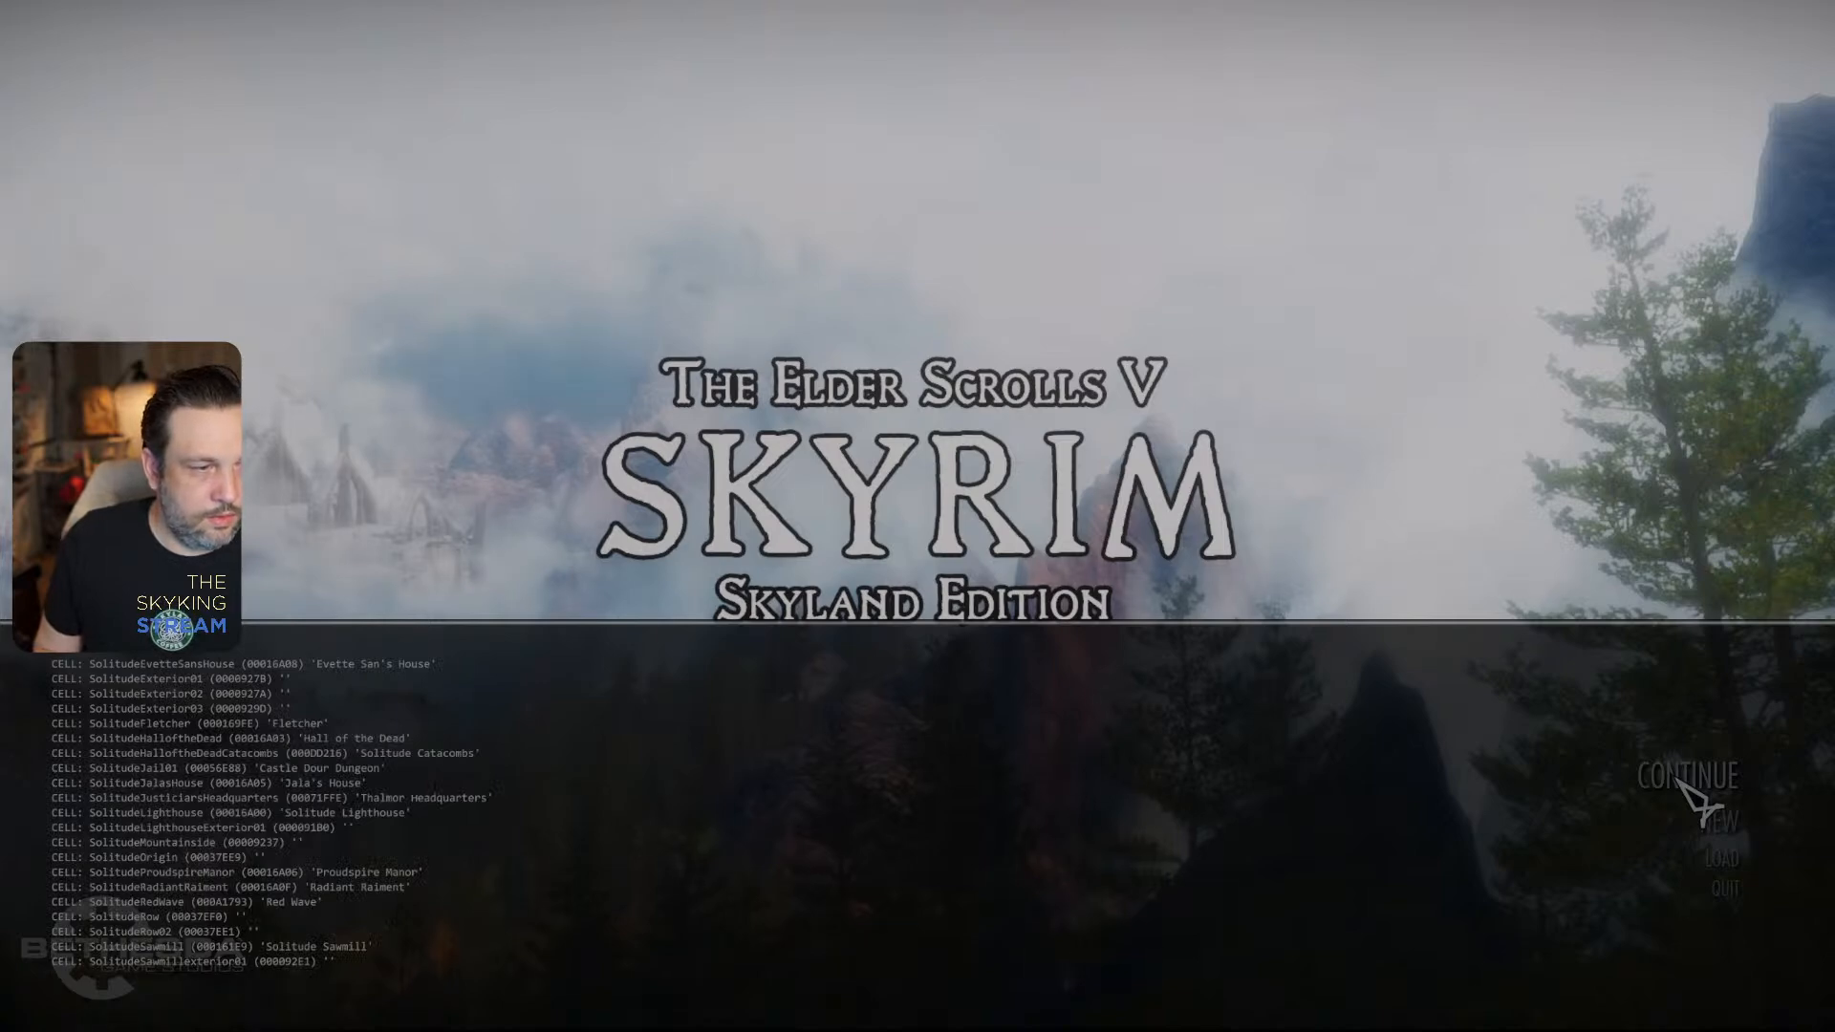
scroll(1689, 795, "up", 5)
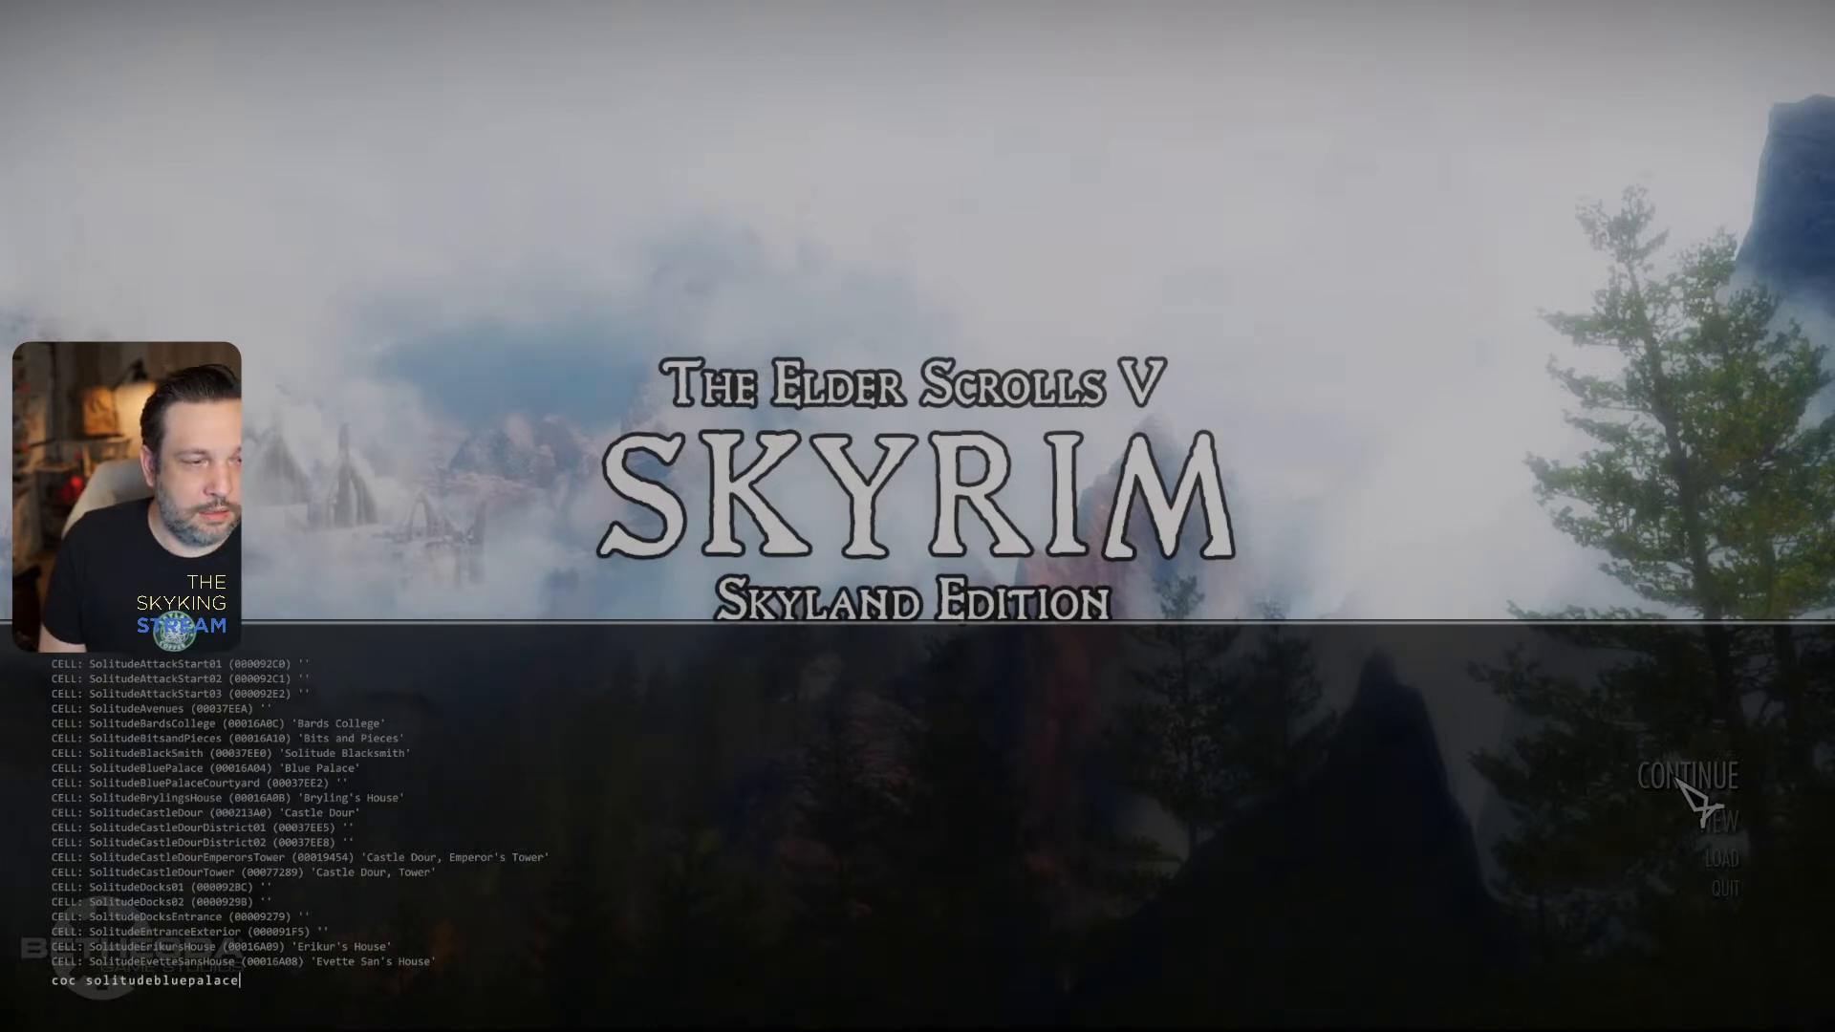
- Teleport to the Blue Palace with "coc solitudebluepalace" and walk up the stairs to the throne
key("Return")
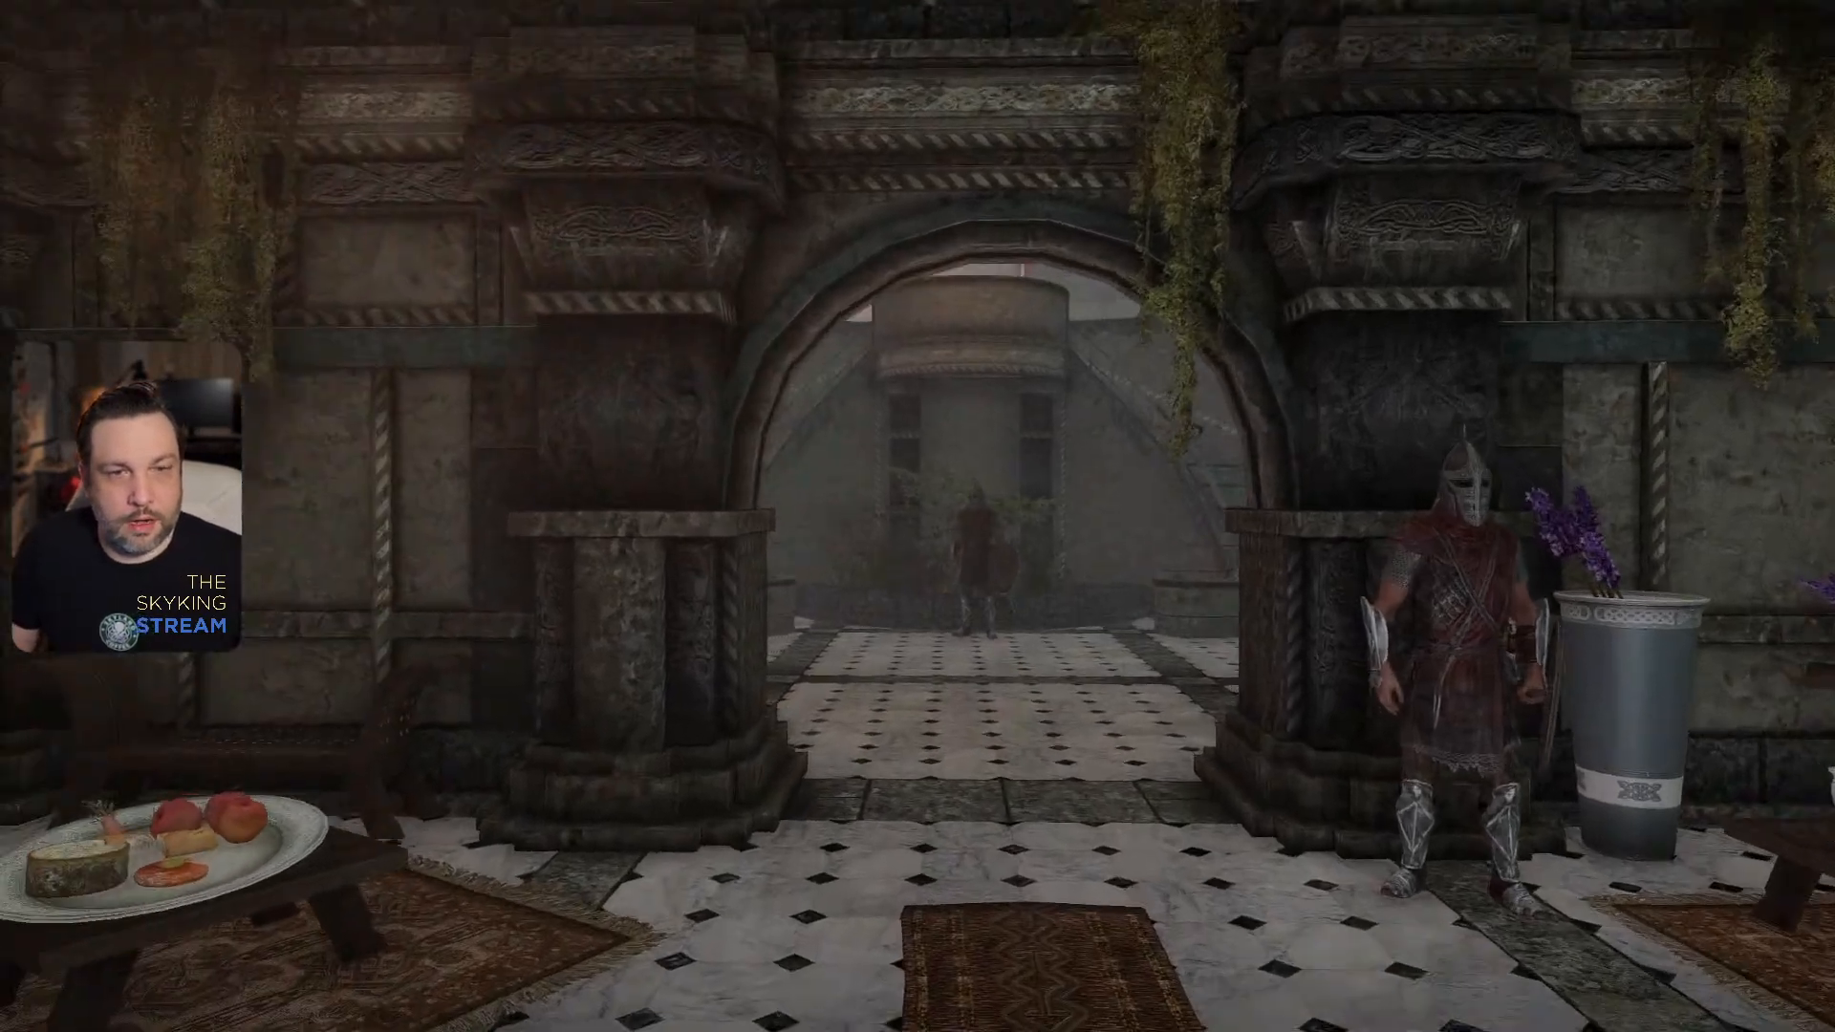
key("w")
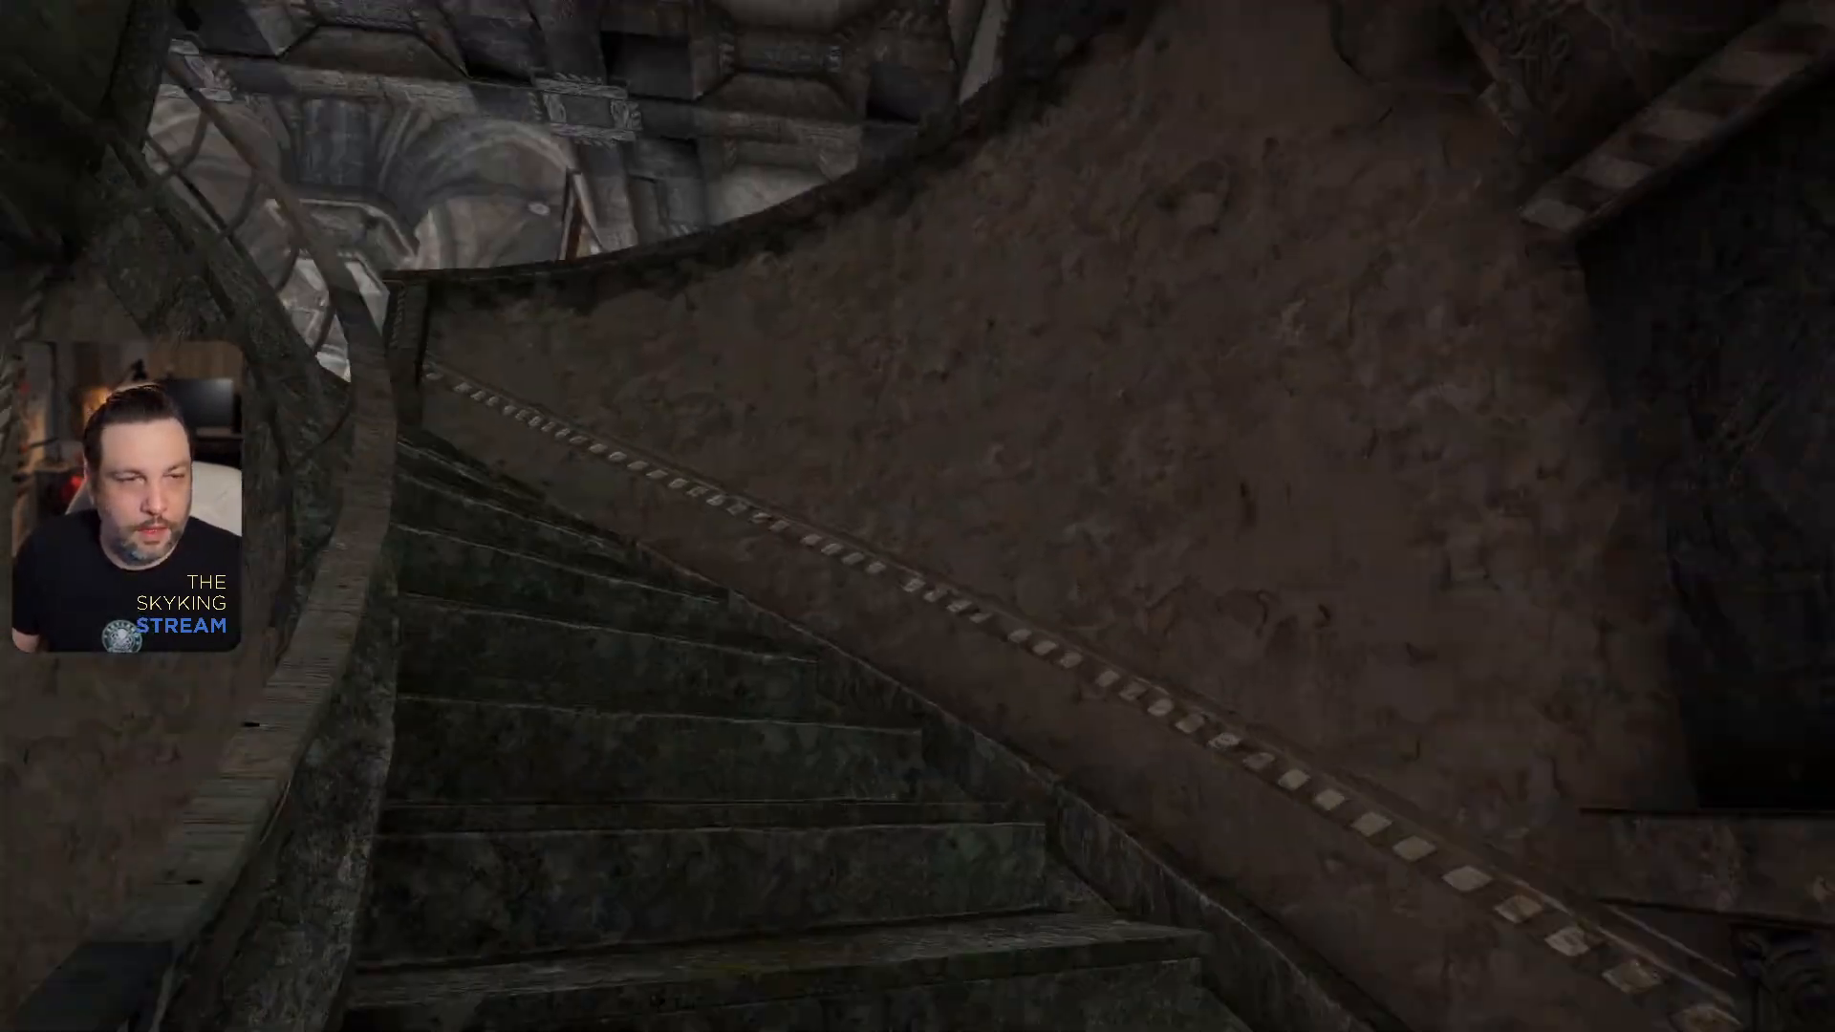
key("w")
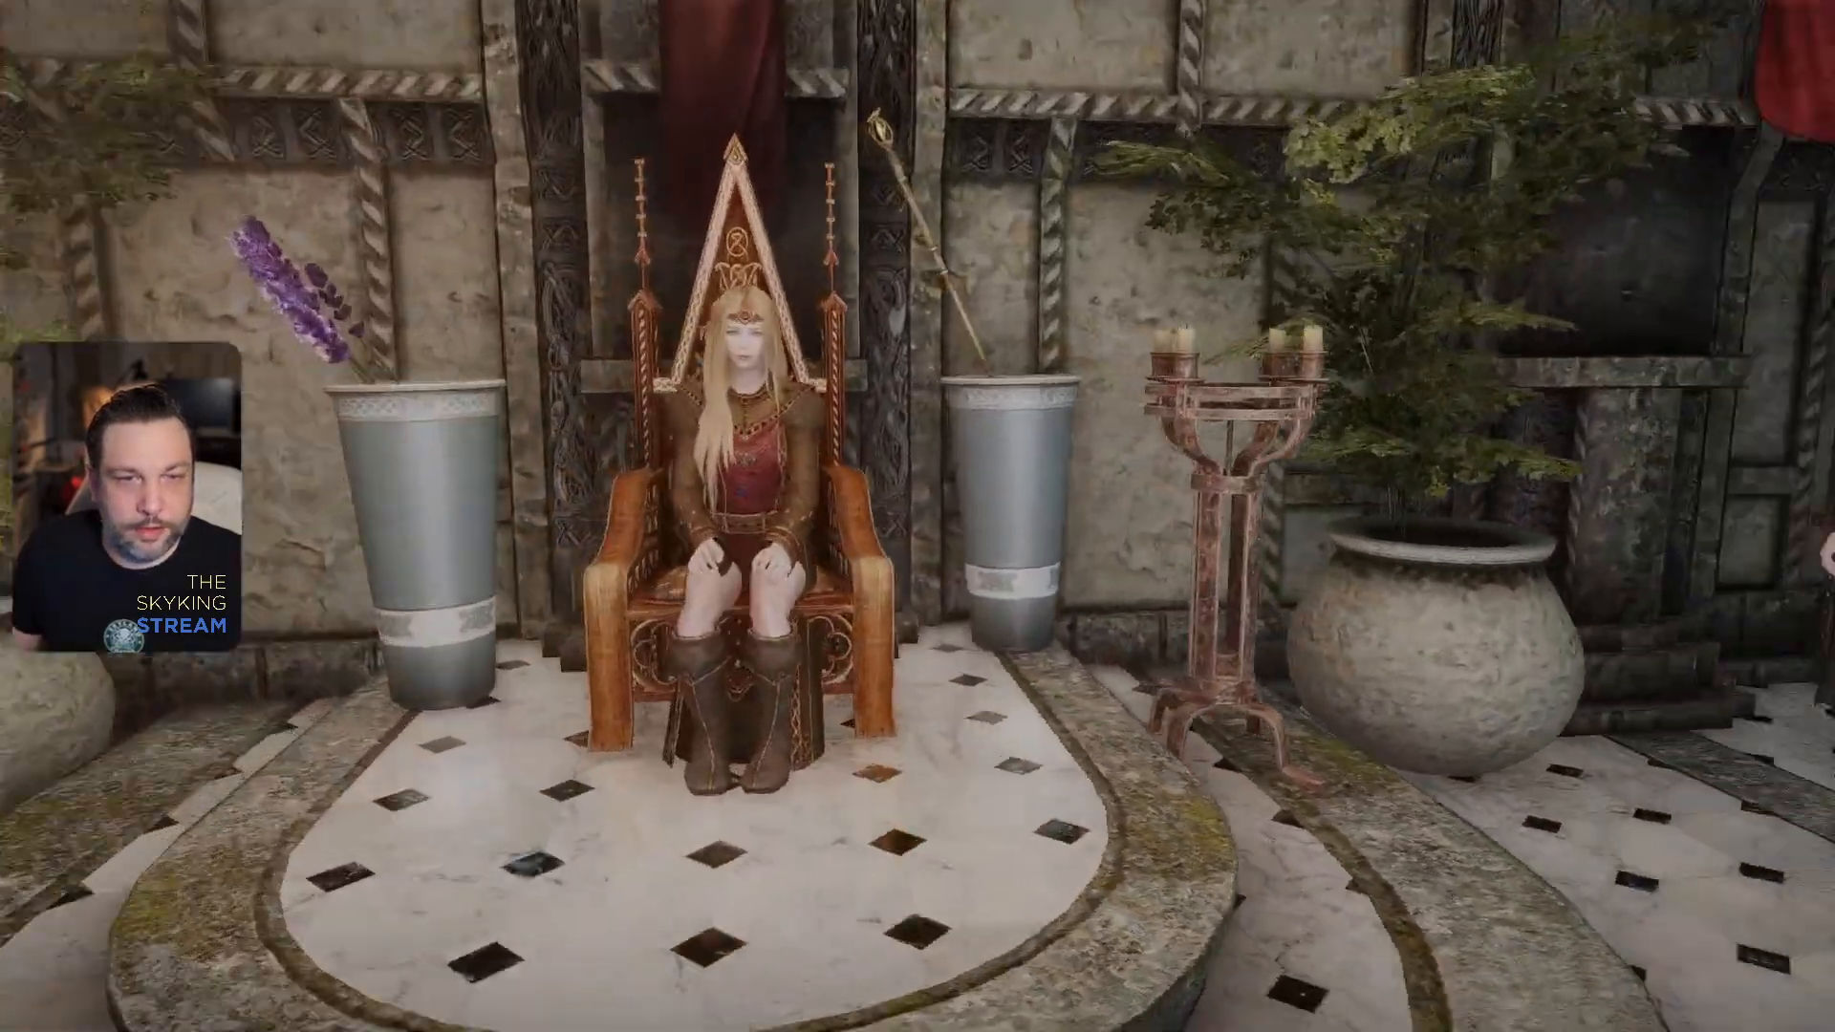
- Move up to the Blue Palace throne and select it in the game console to identify its model file
key("w")
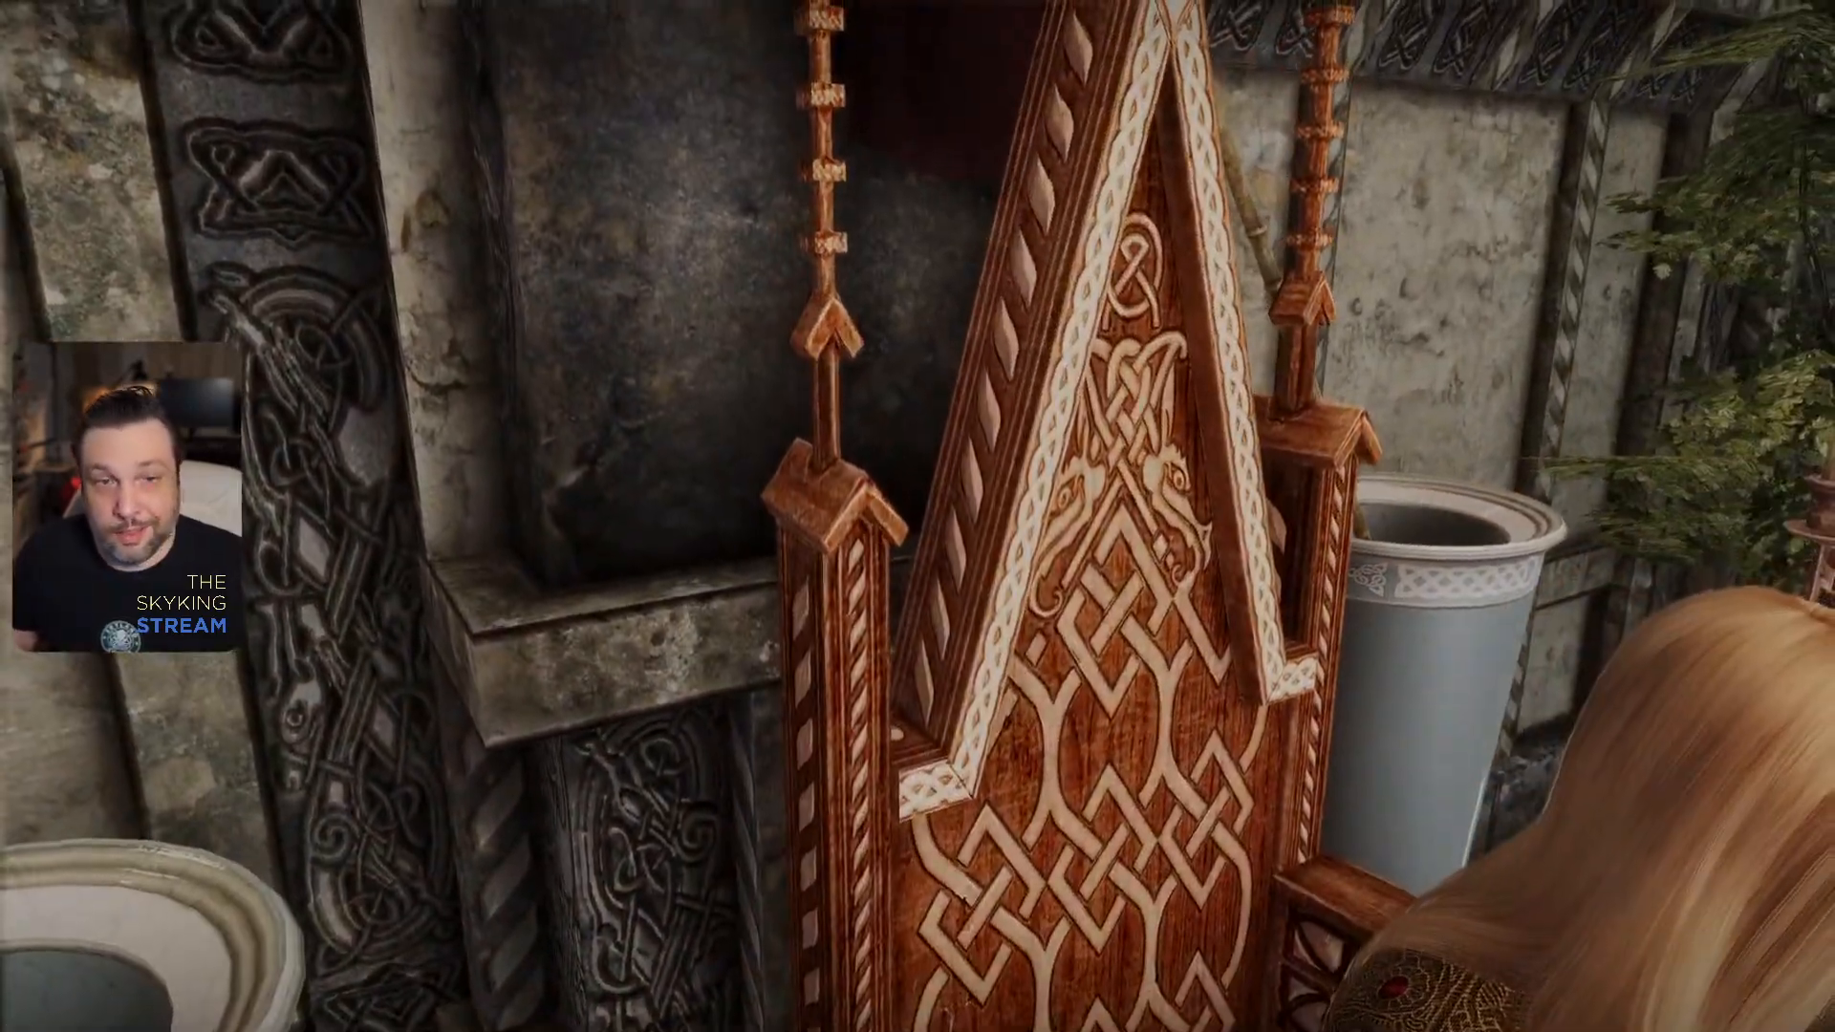
key("grave")
left_click(1099, 373)
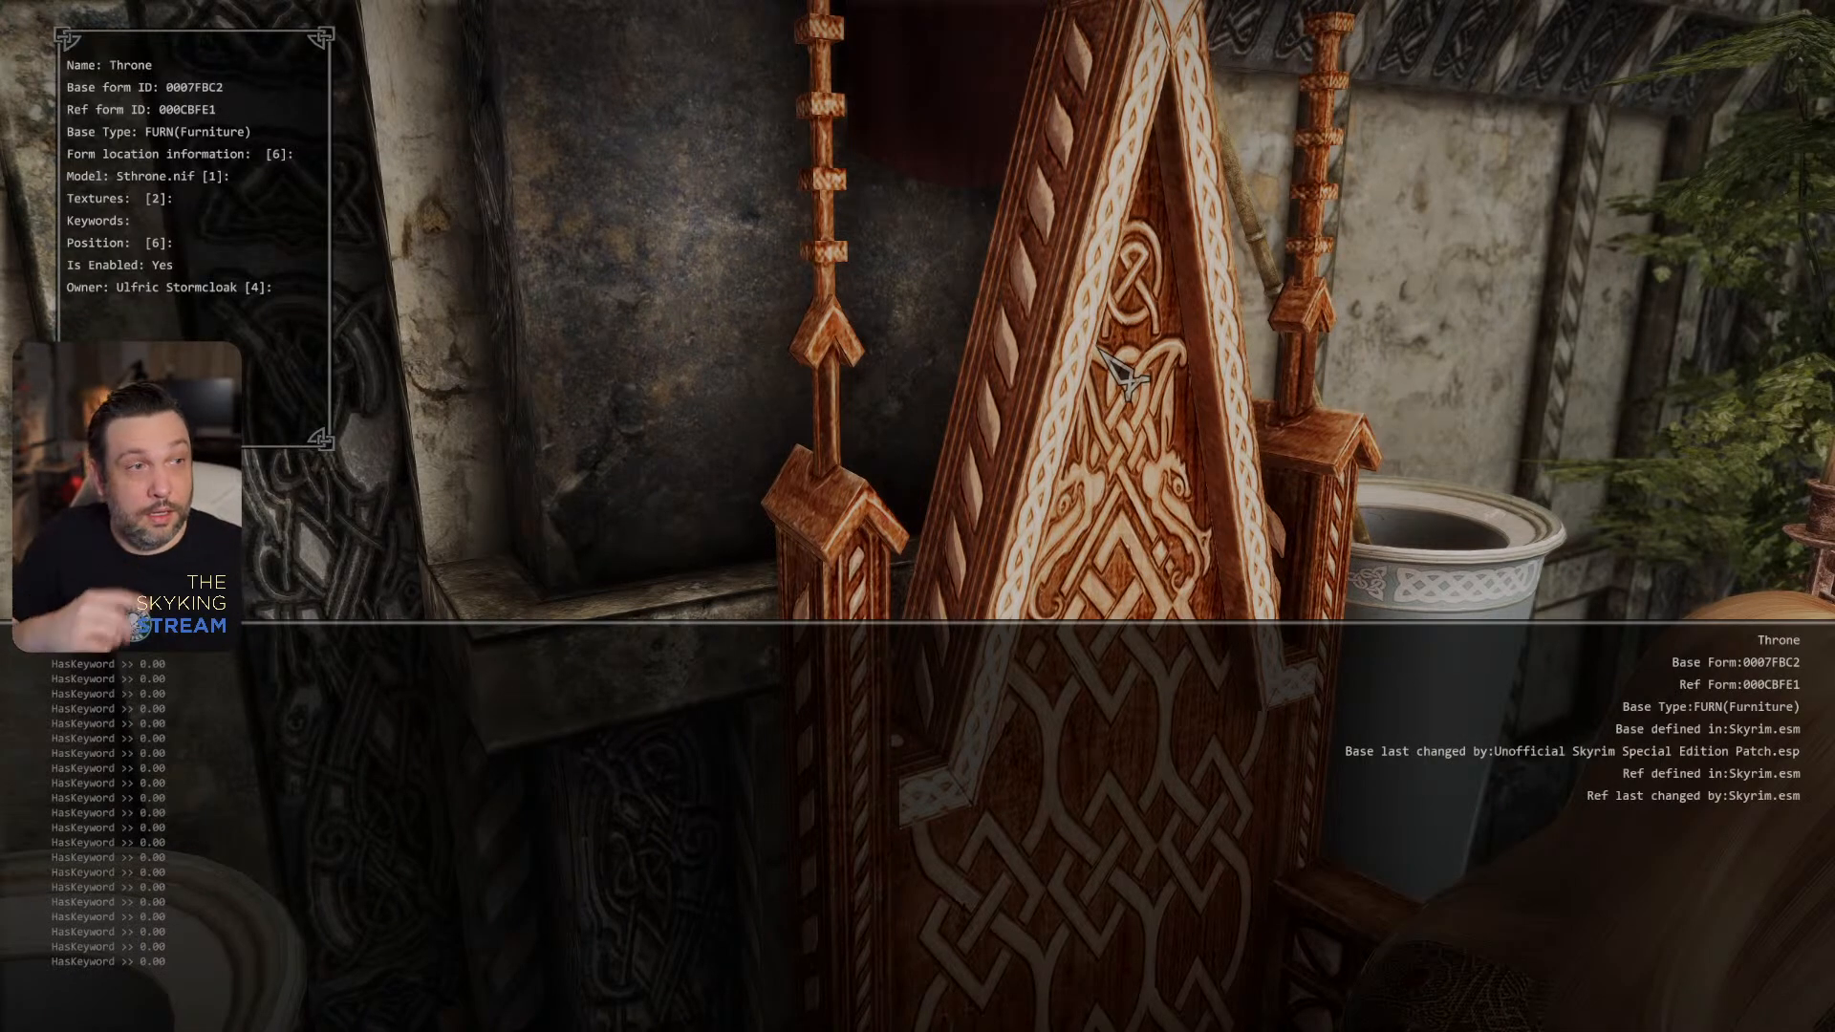
left_click(1166, 361)
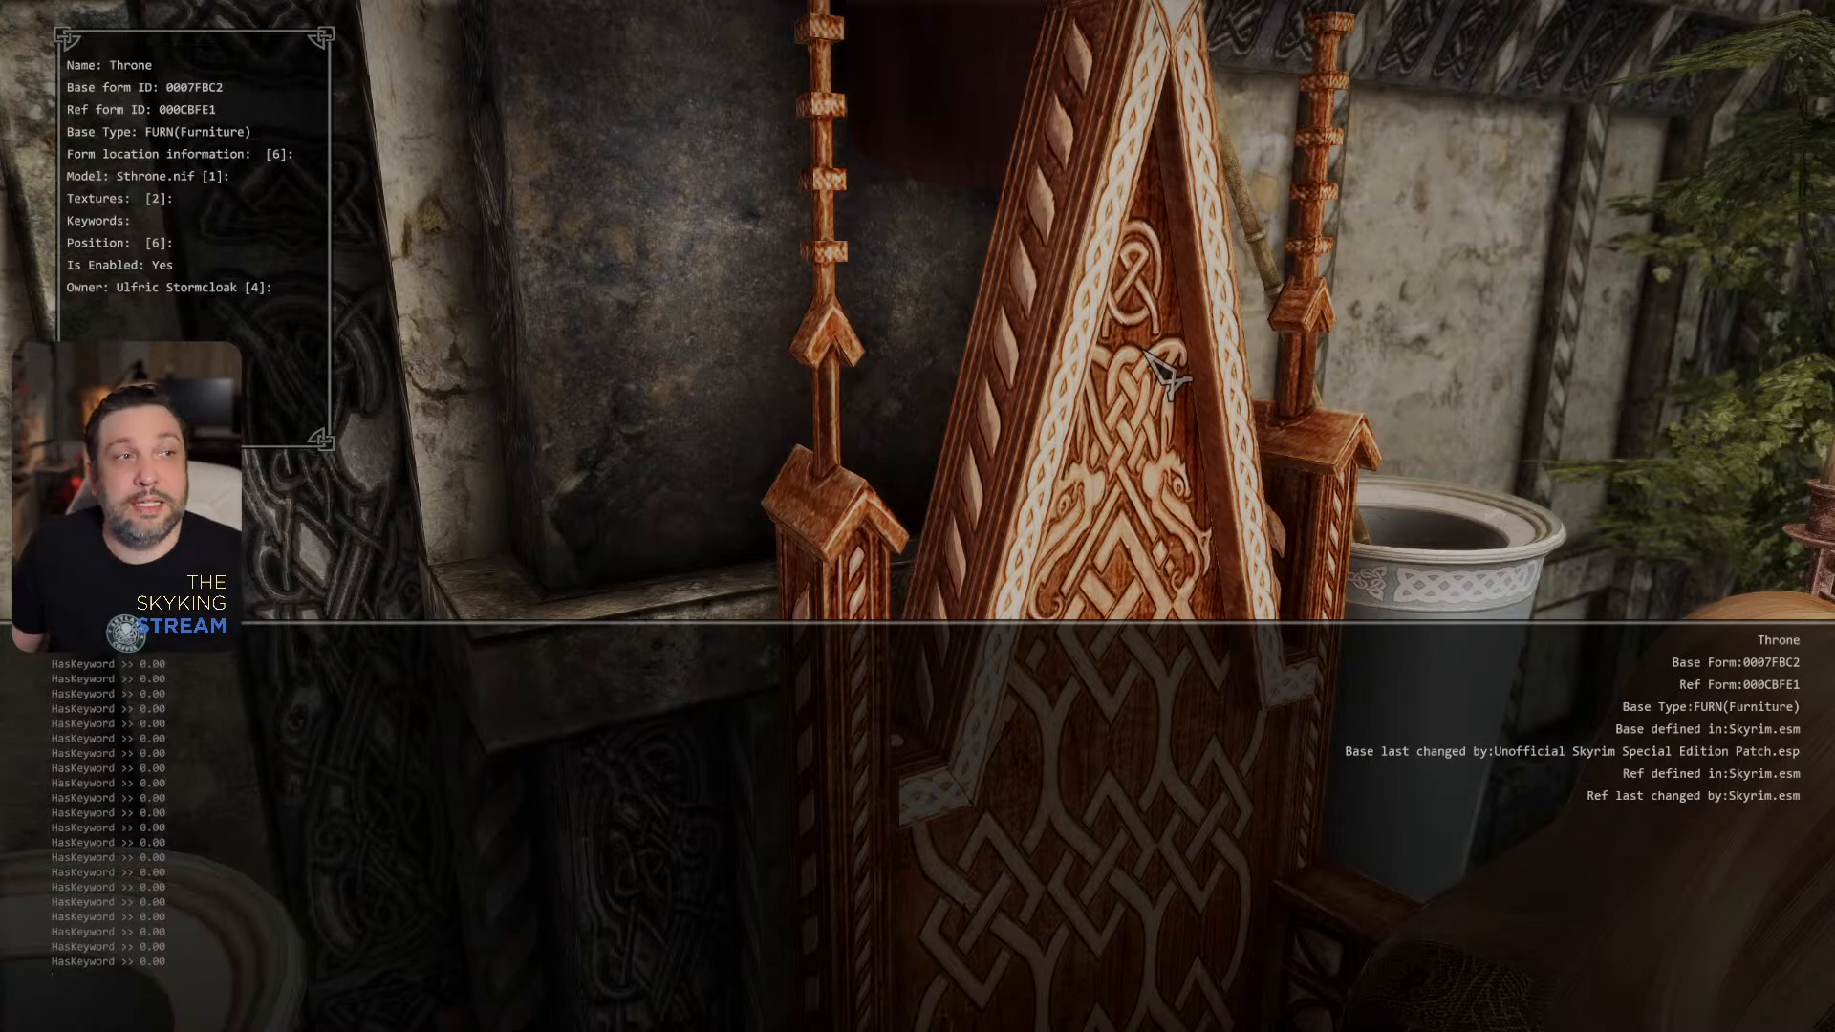
key("grave")
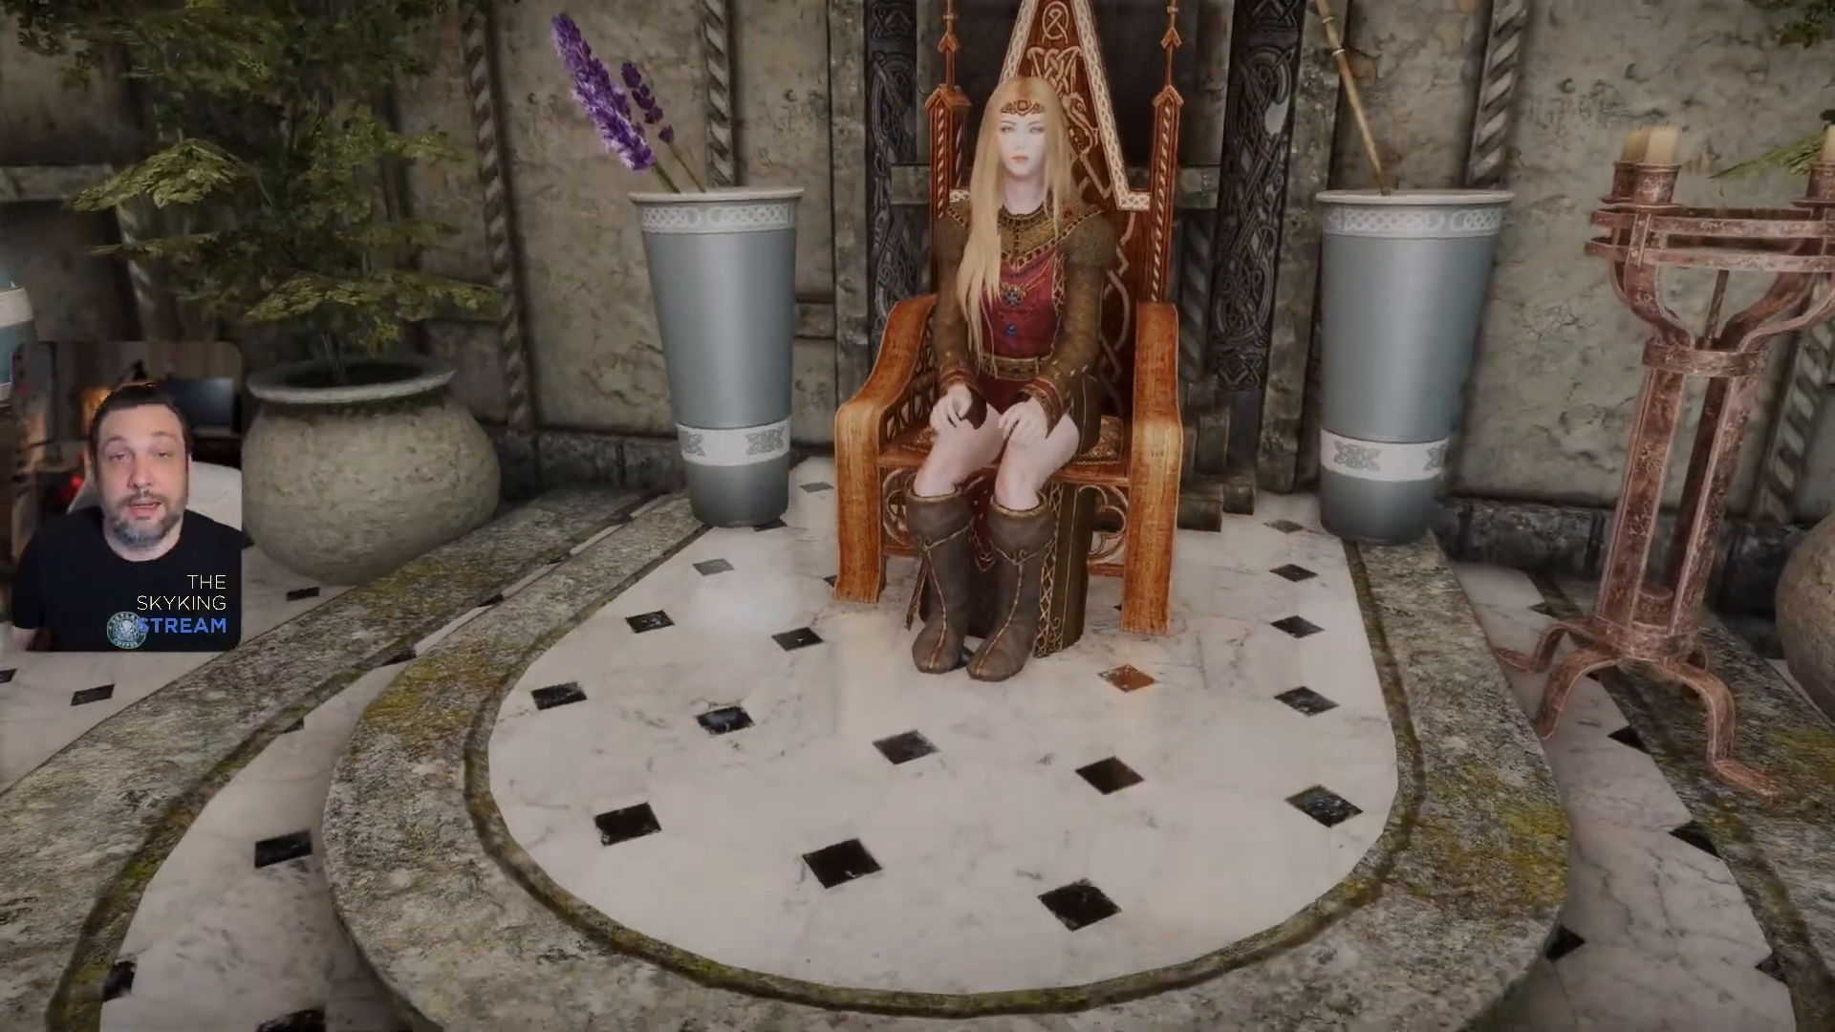
- Leave the game and minimize Mod Organizer to get back to the desktop
key("Escape")
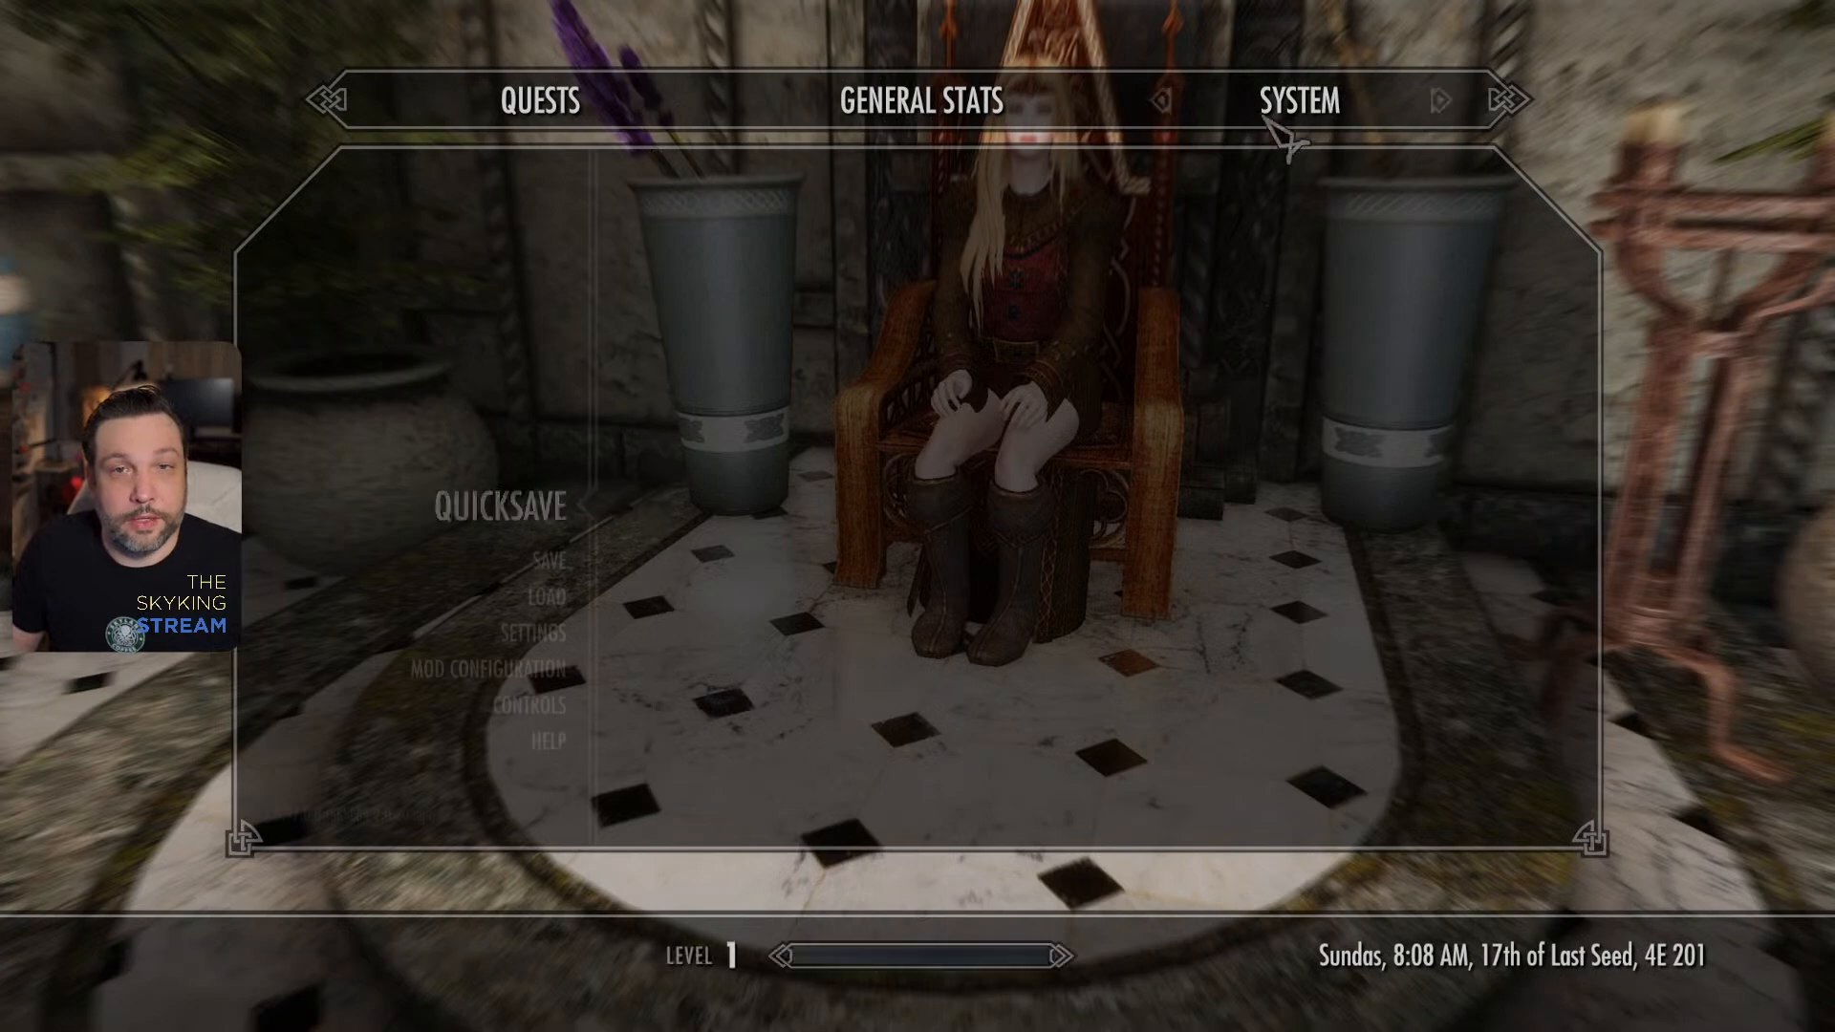
key("Escape")
key("grave")
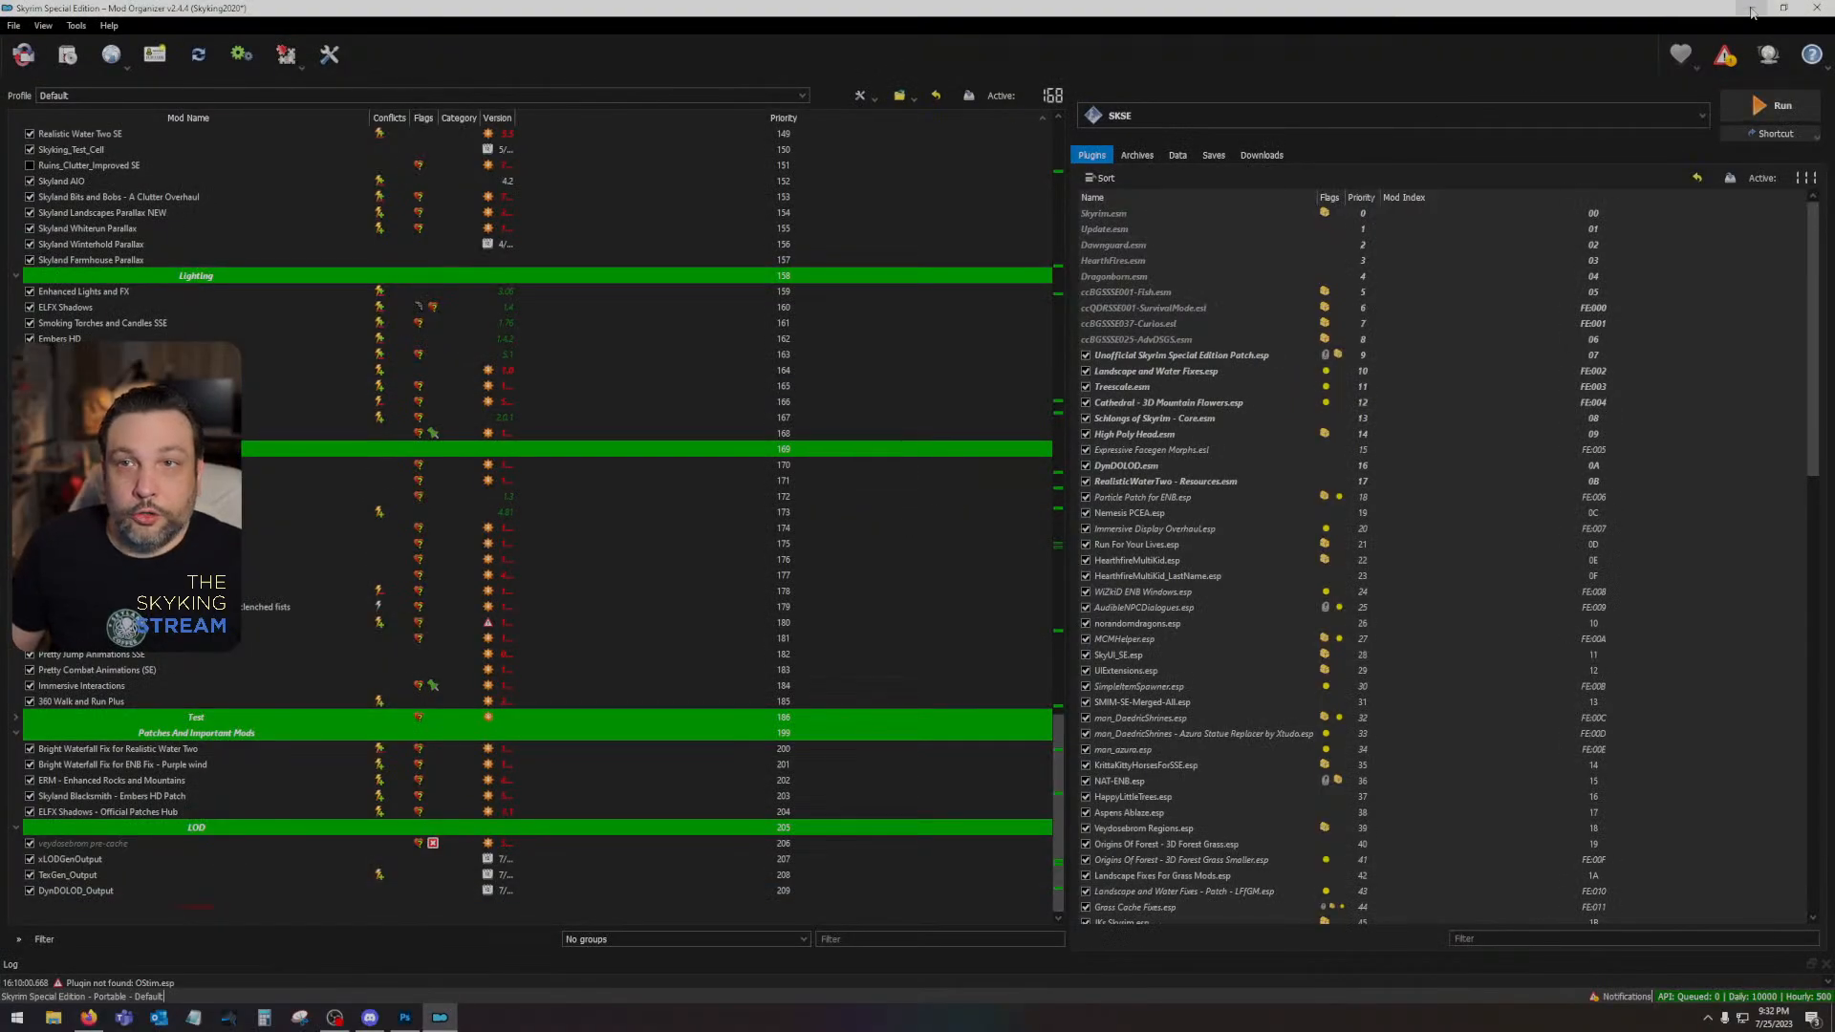
left_click(1758, 9)
left_click(1763, 10)
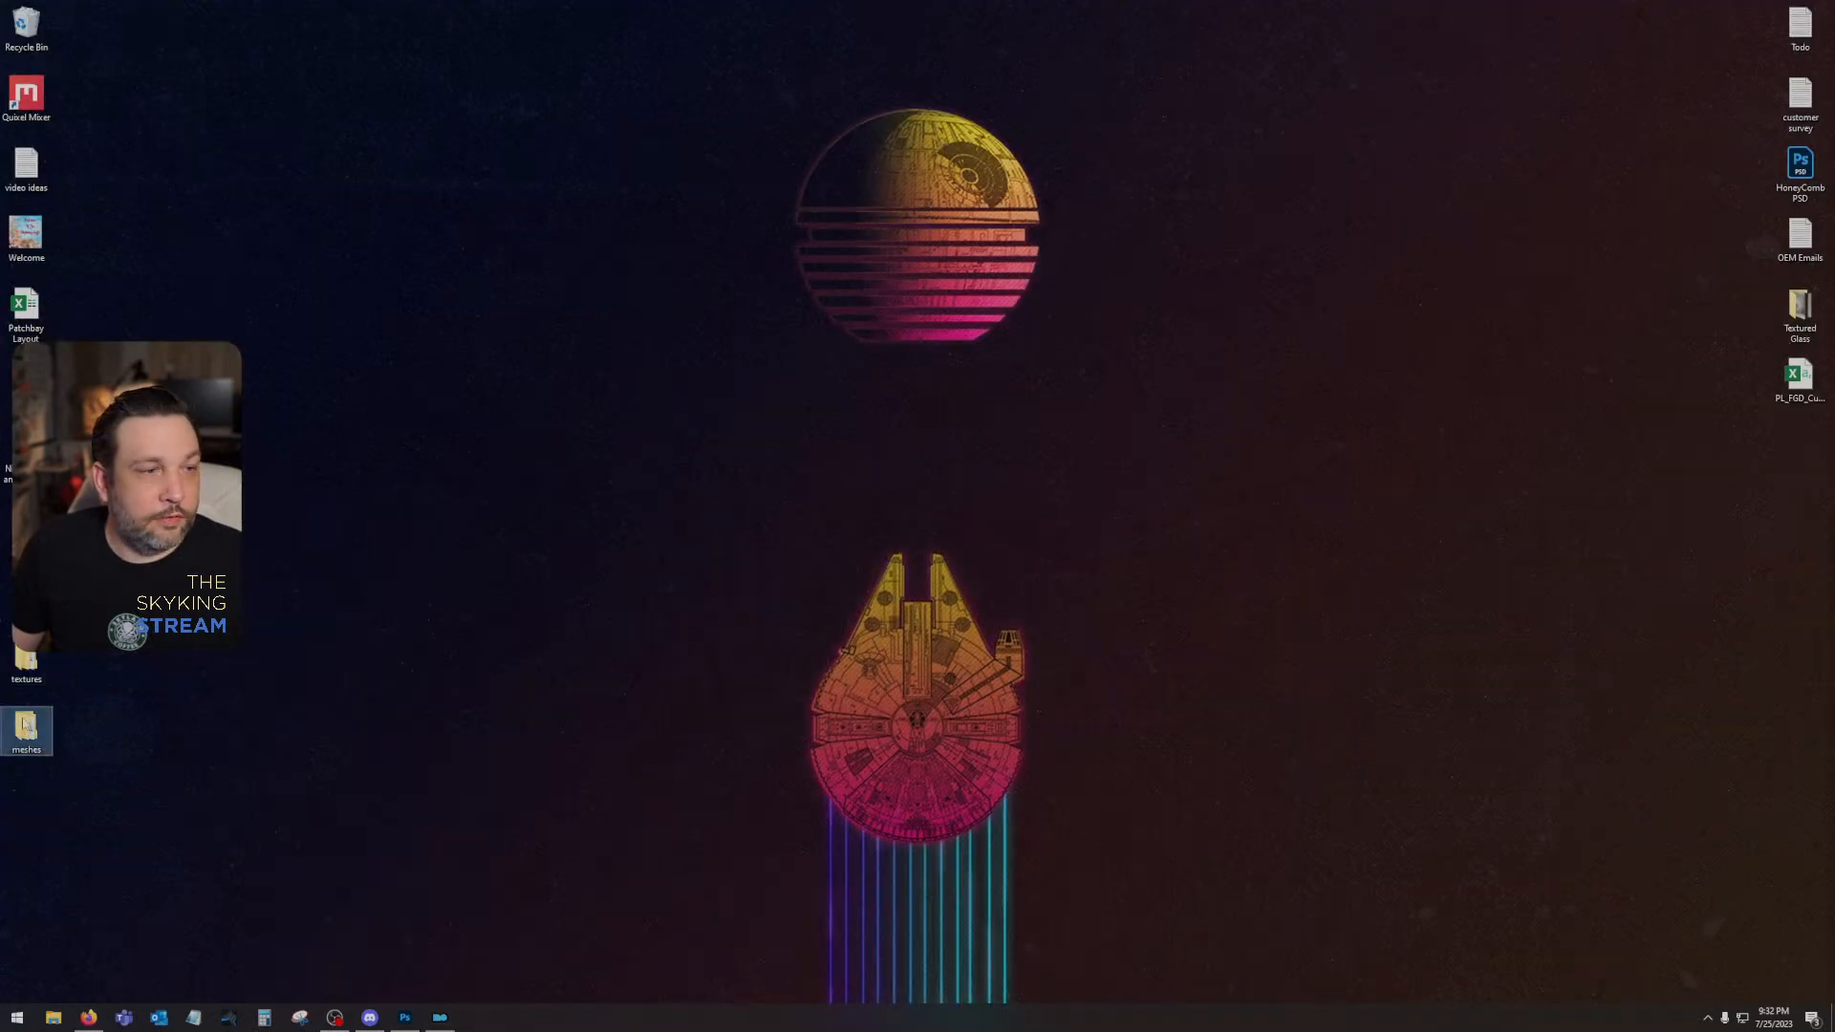
- Open the sthrone mesh from the desktop's meshes\furniture\noble folder in NifSkope
double_click(25, 728)
double_click(1058, 431)
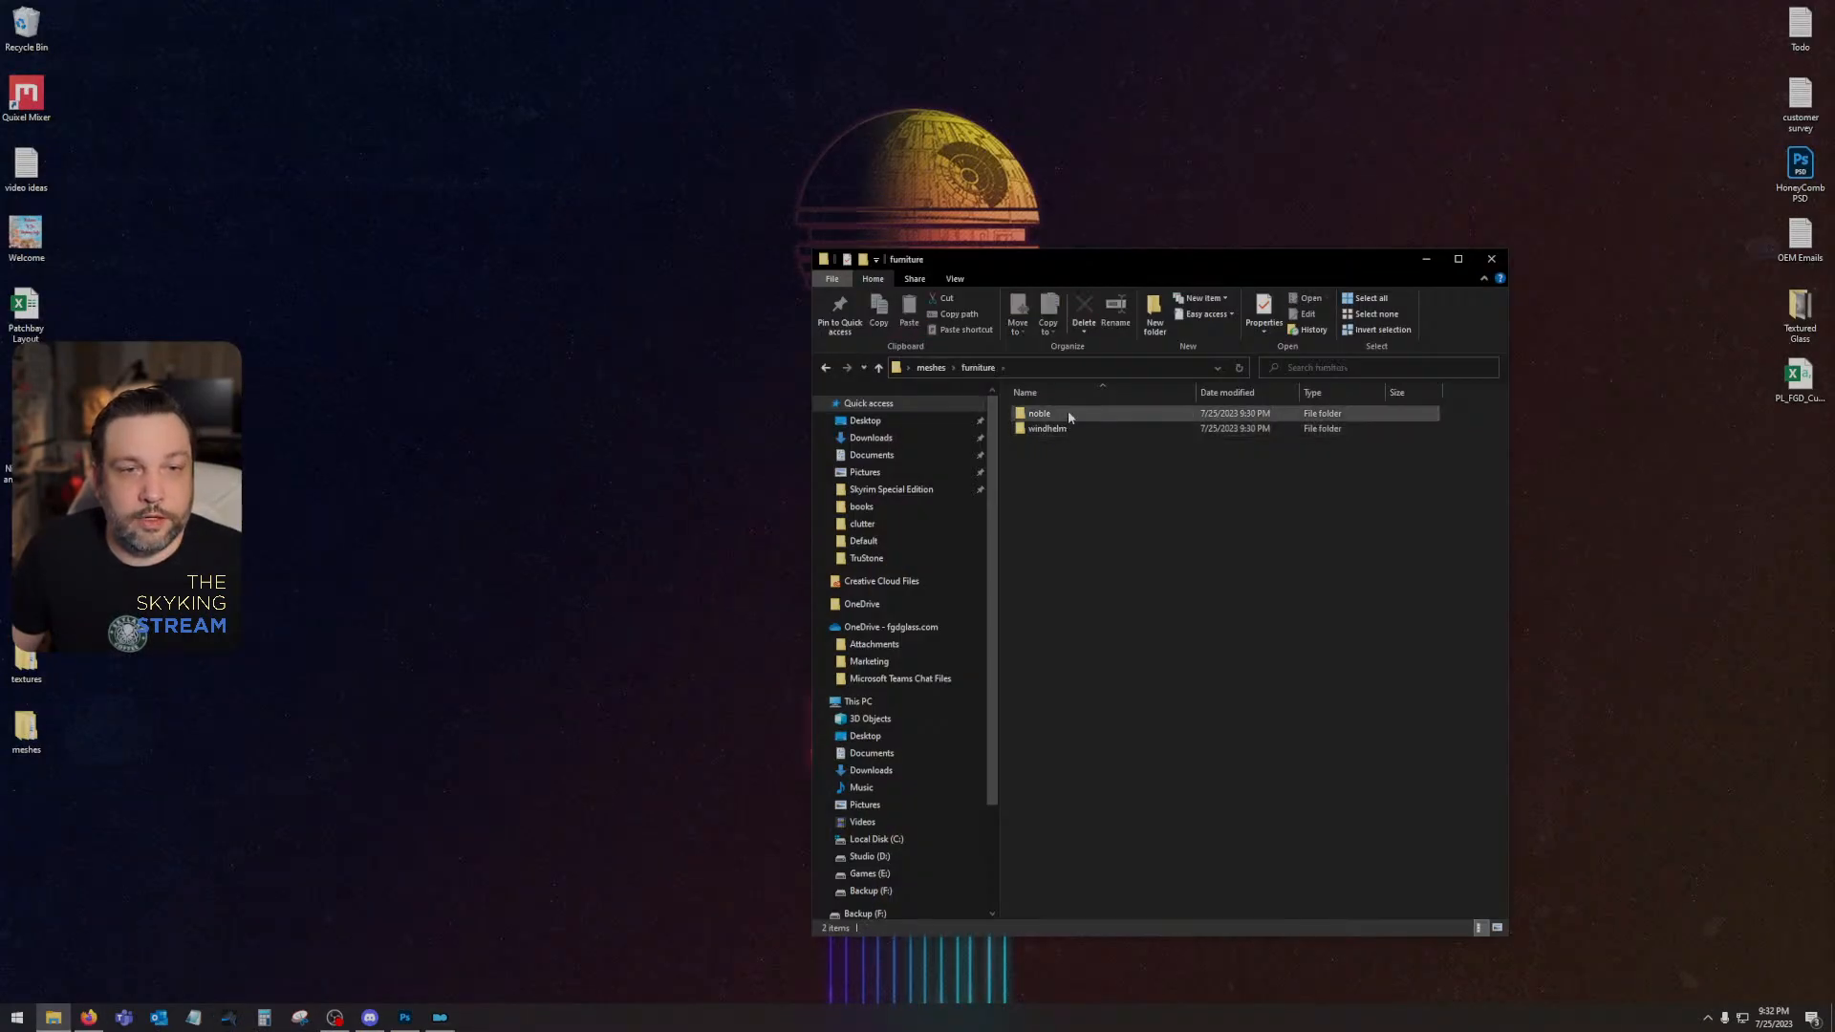
double_click(1068, 416)
double_click(1069, 416)
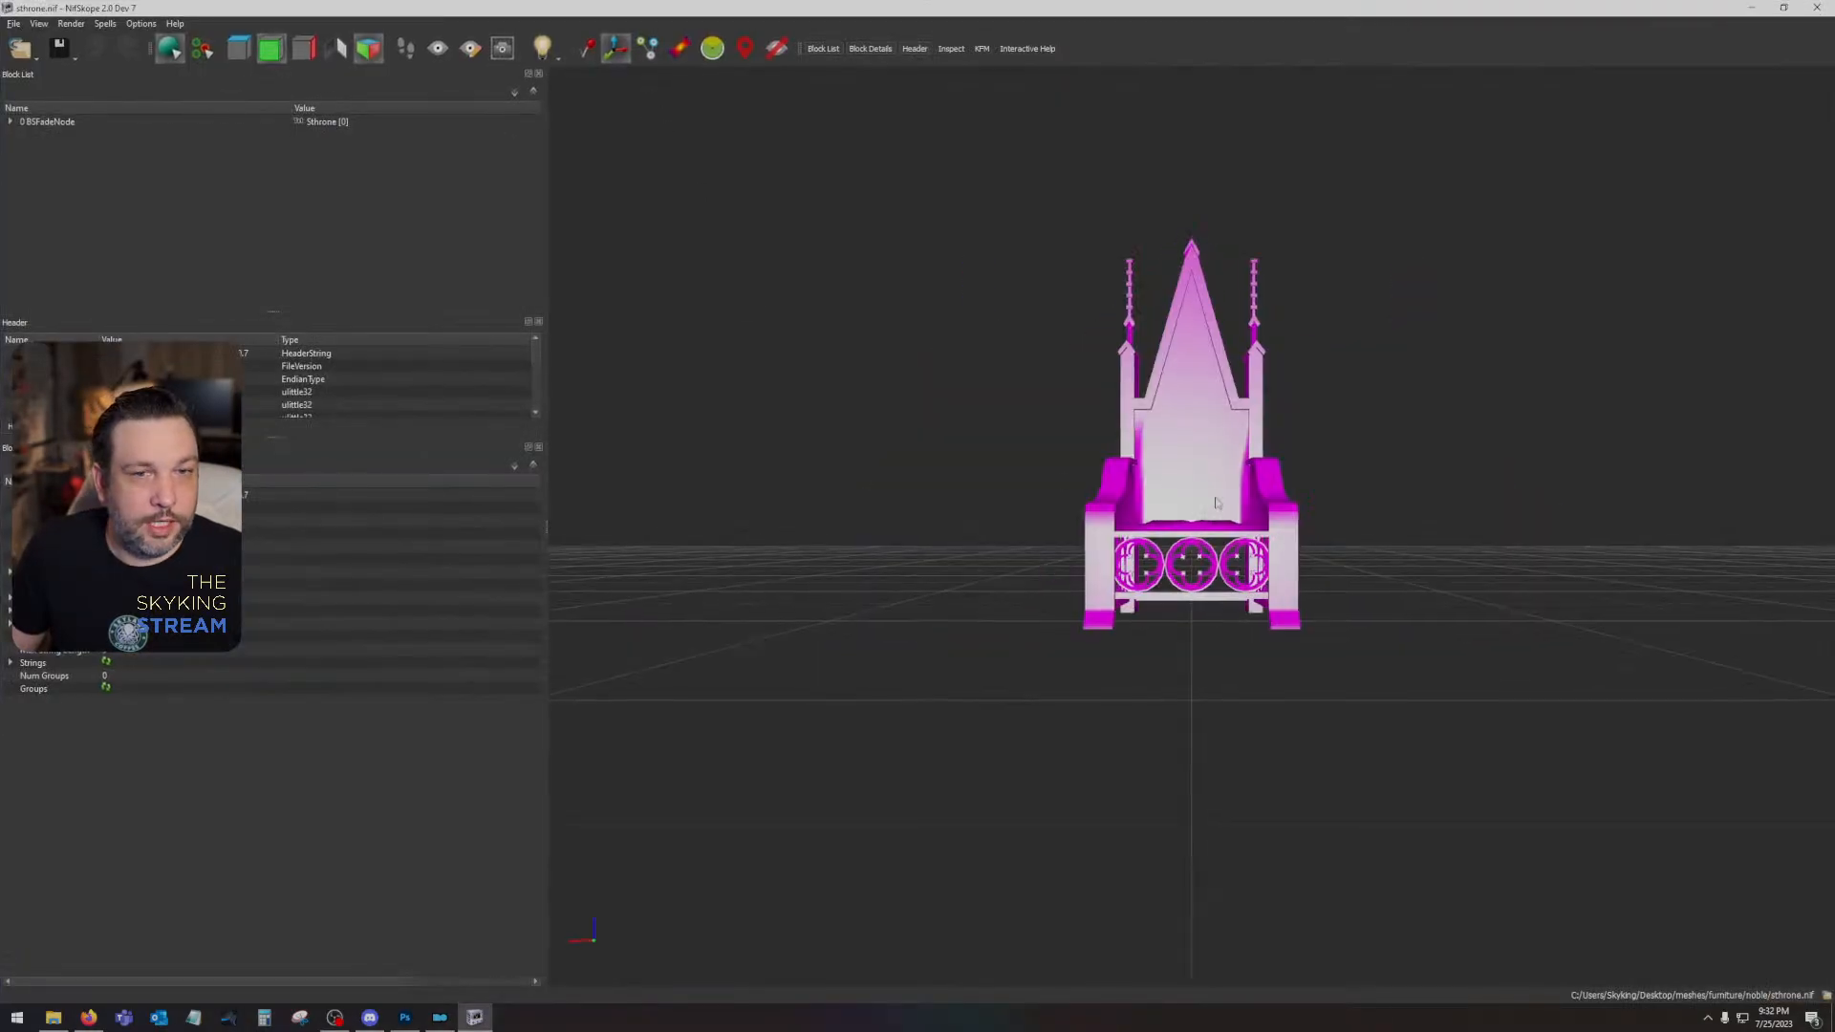
- Point the throne shape's first texture slot to sthrone.dds in the desktop's textures\architecture\solitude folder
left_click(1217, 502)
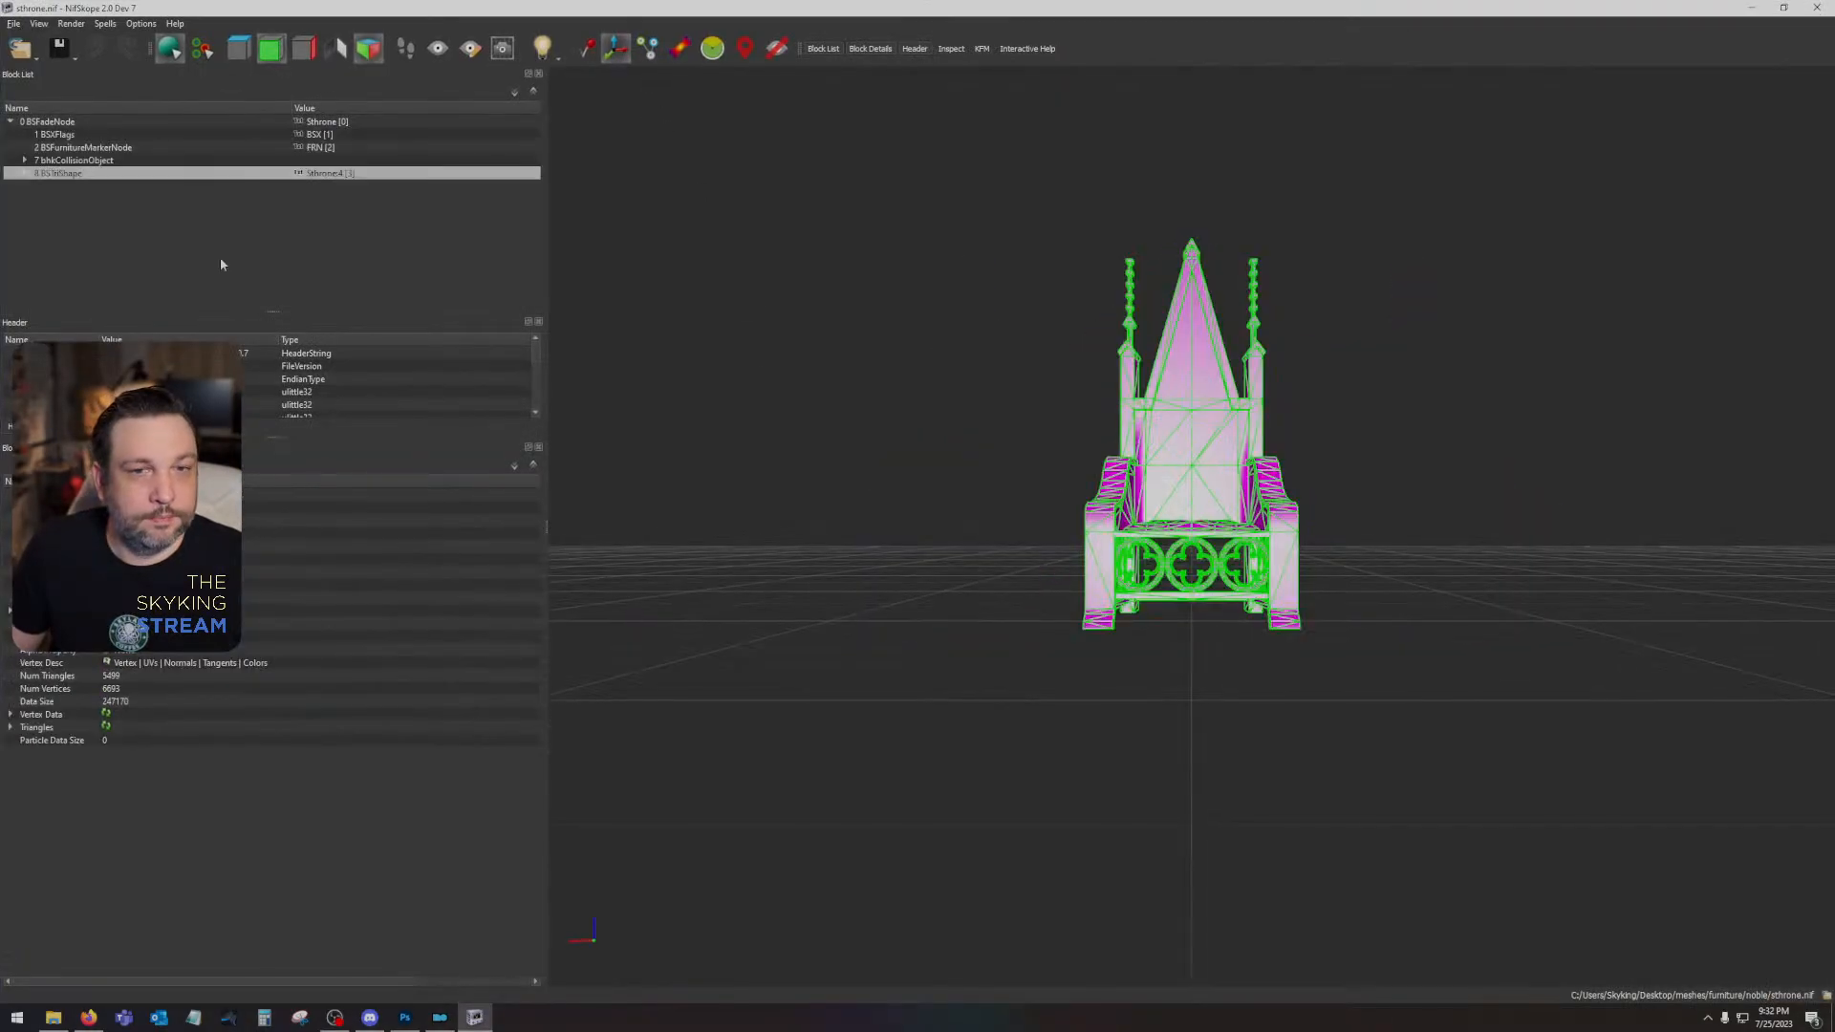
left_click(25, 173)
left_click(40, 186)
left_click(79, 199)
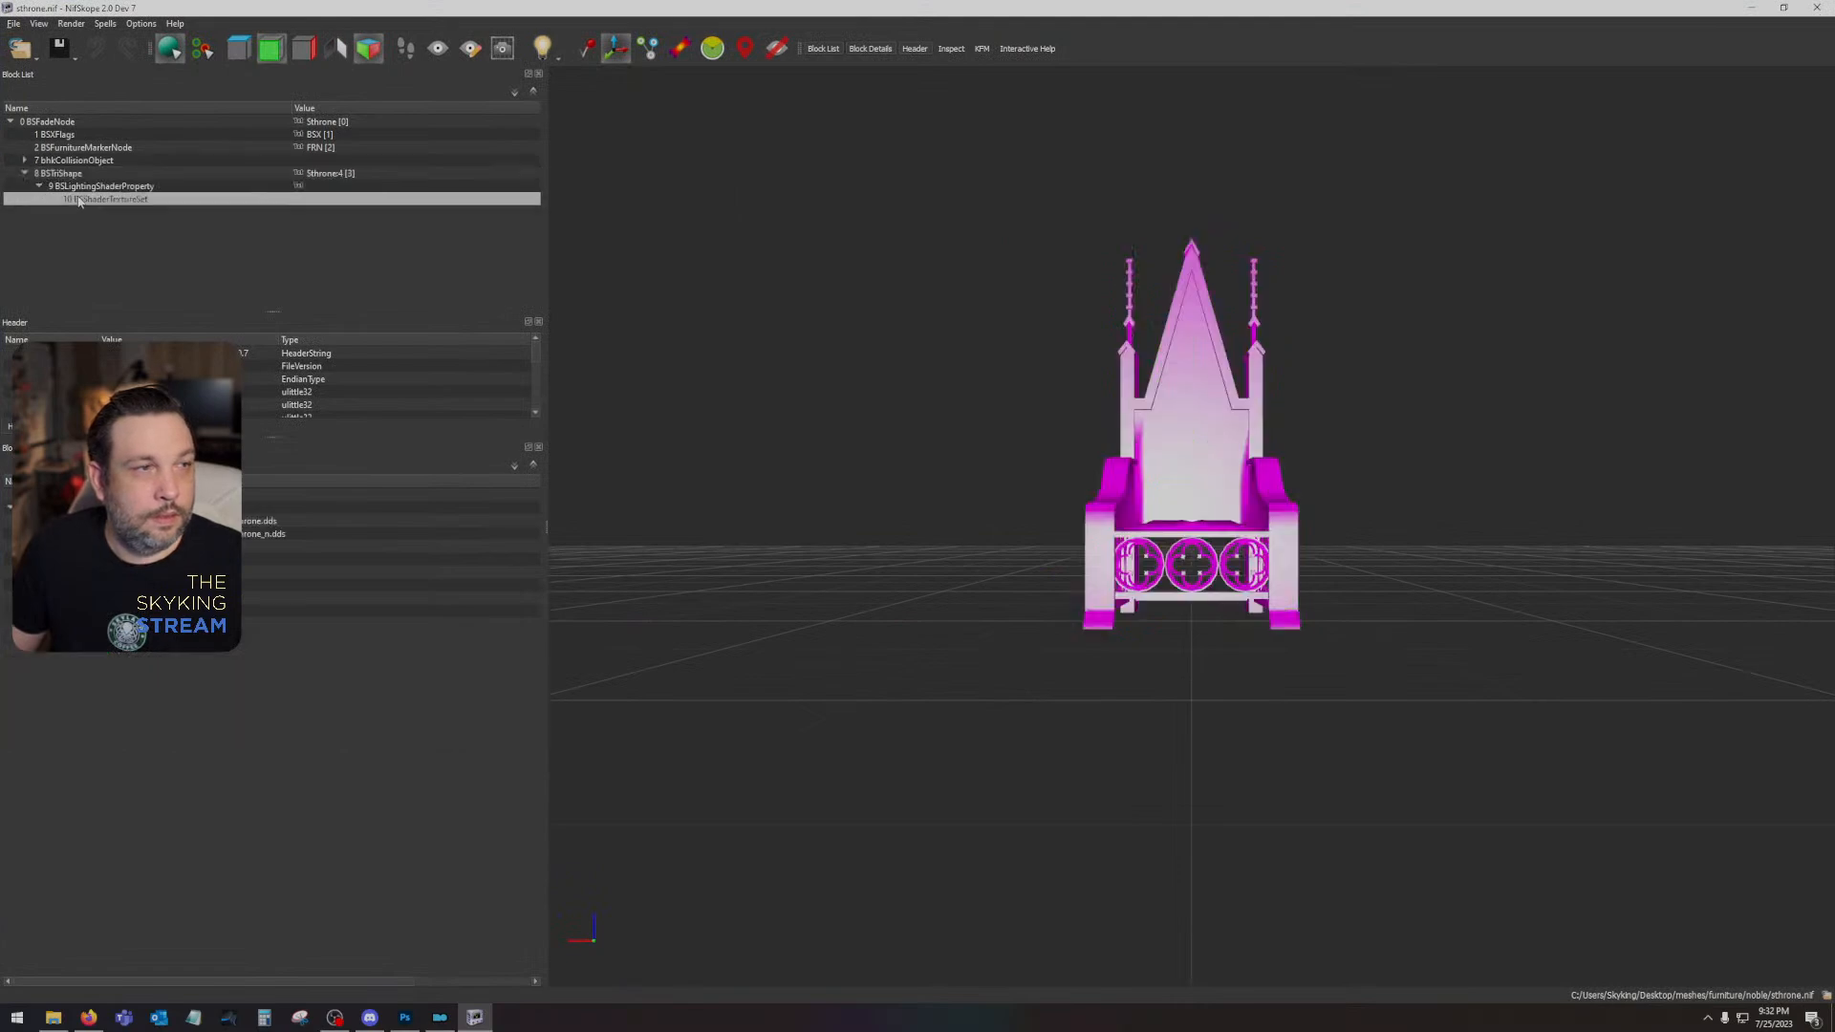
left_click(134, 521)
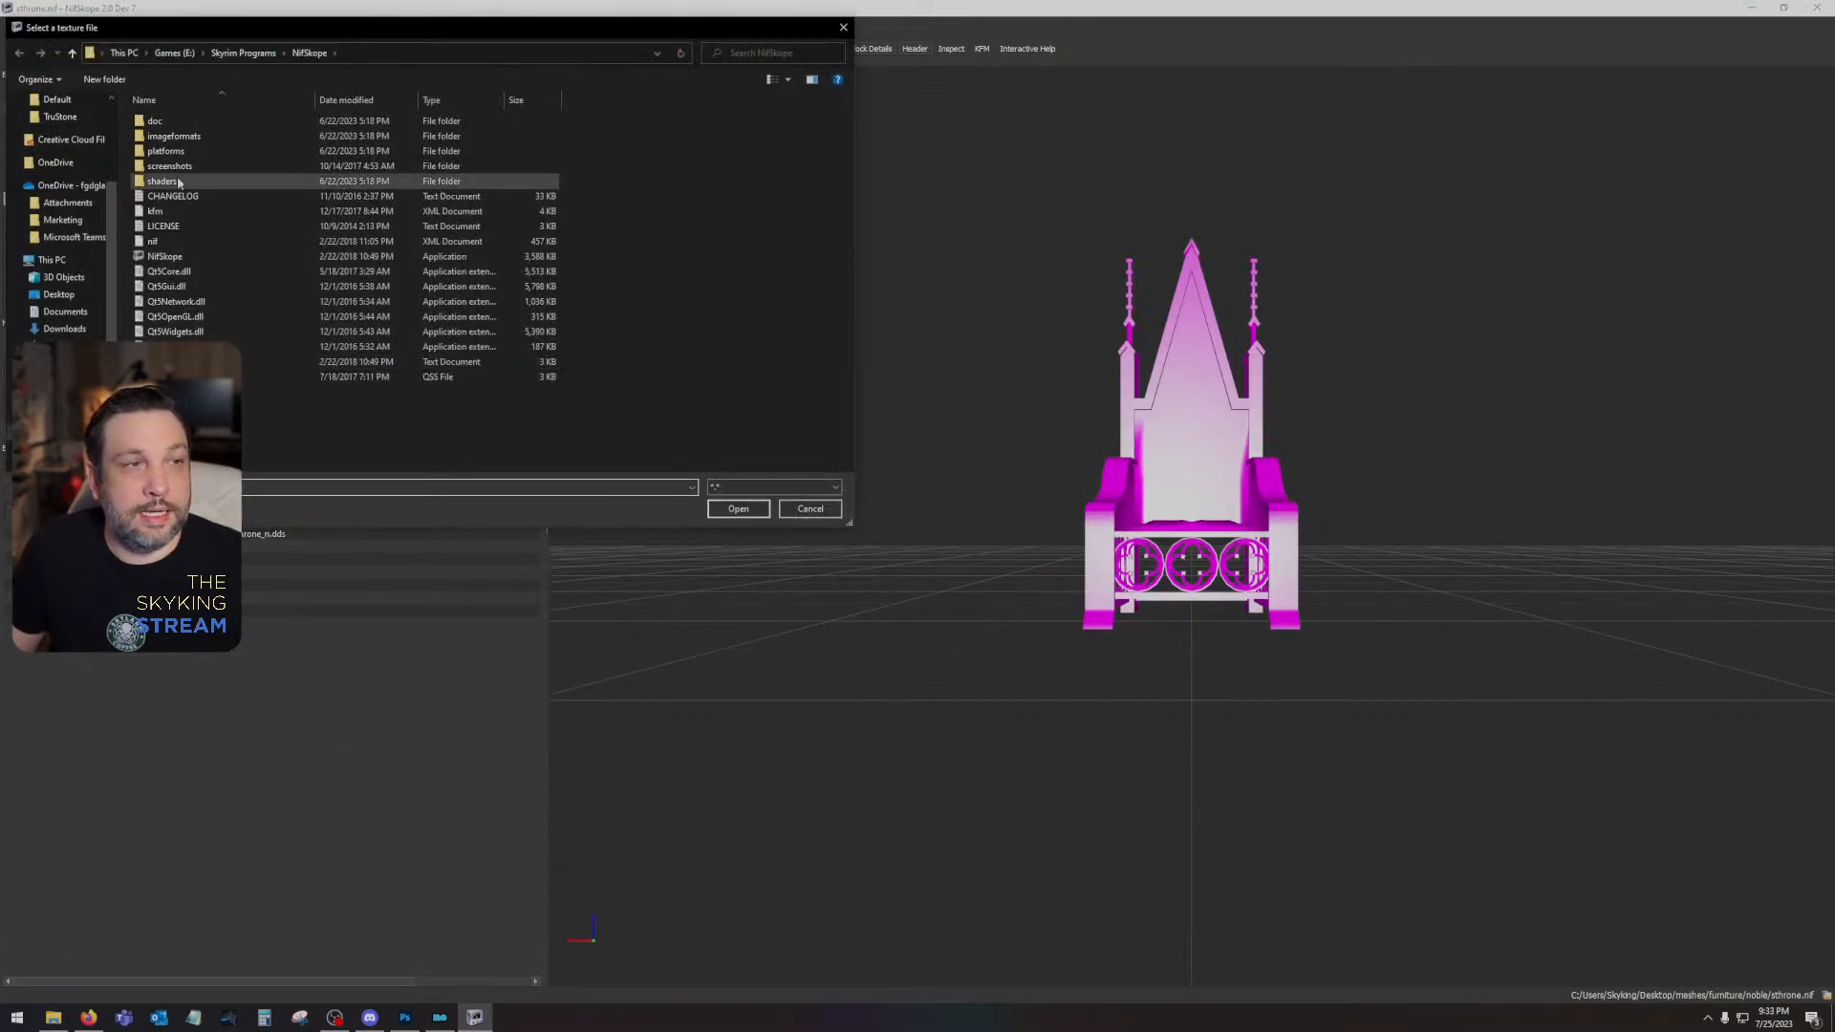
scroll(58, 142, "up", 3)
left_click(57, 101)
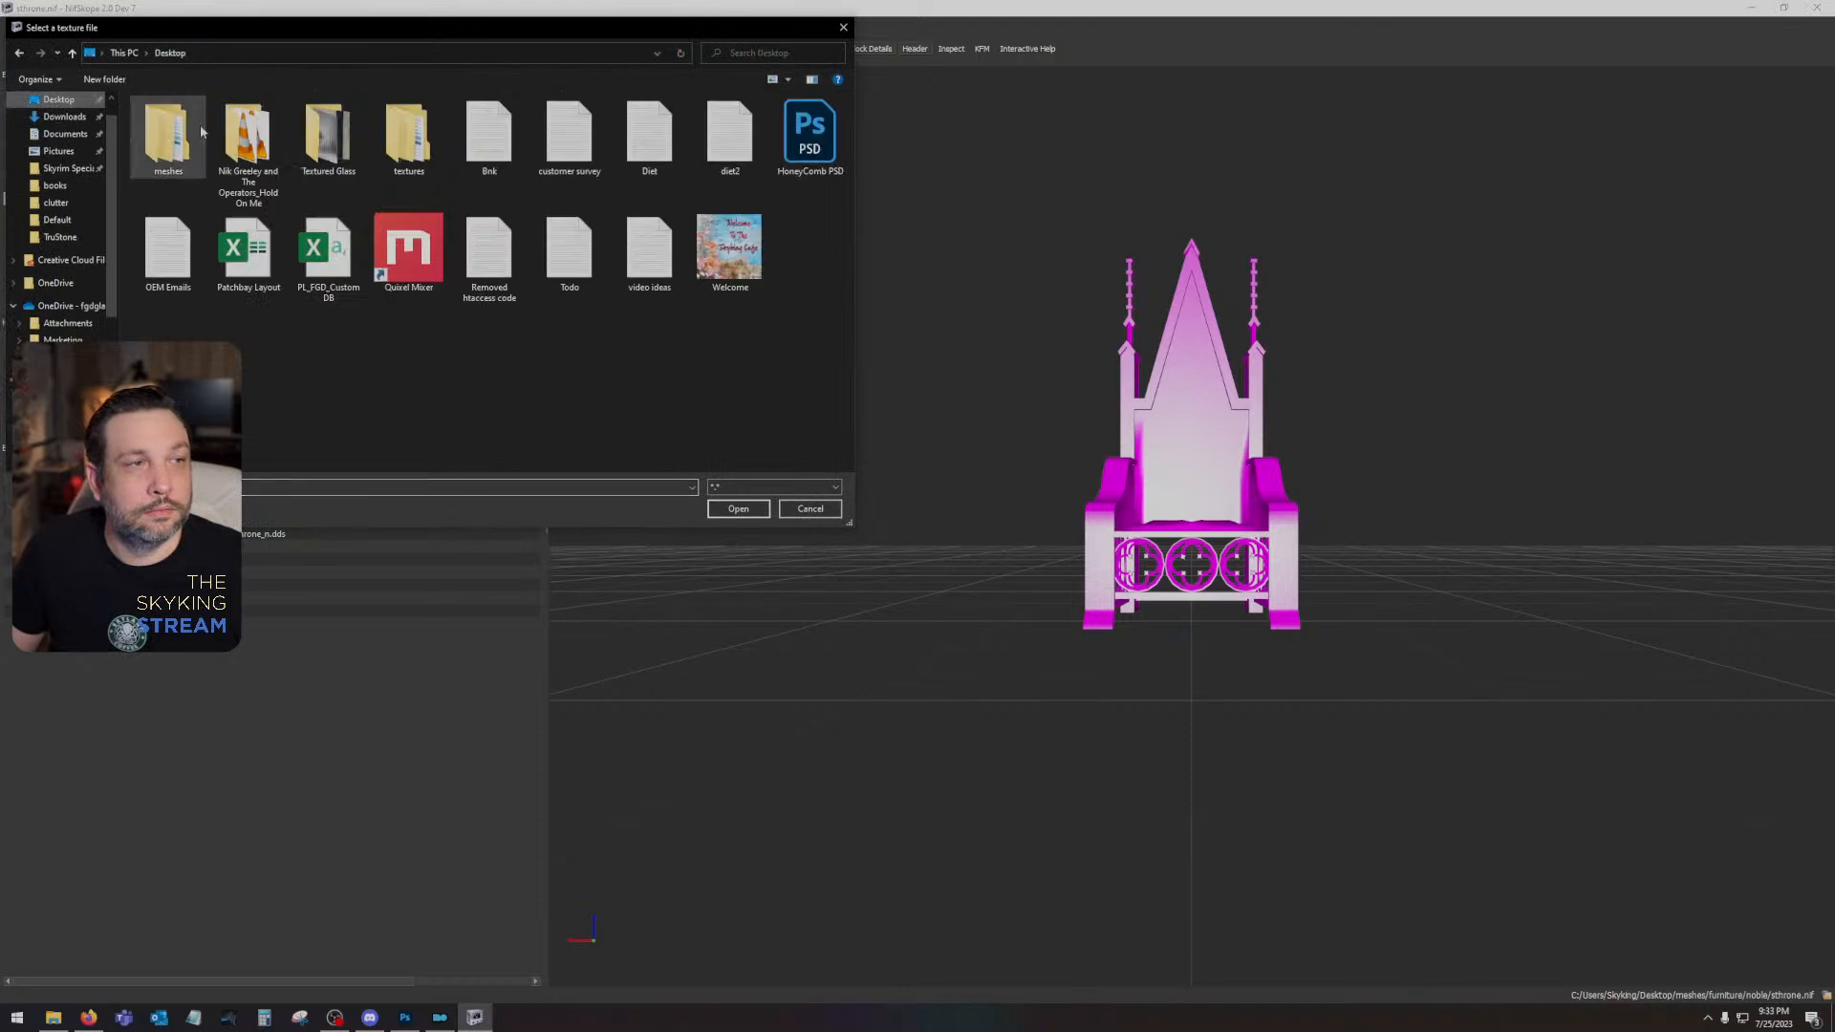
double_click(395, 148)
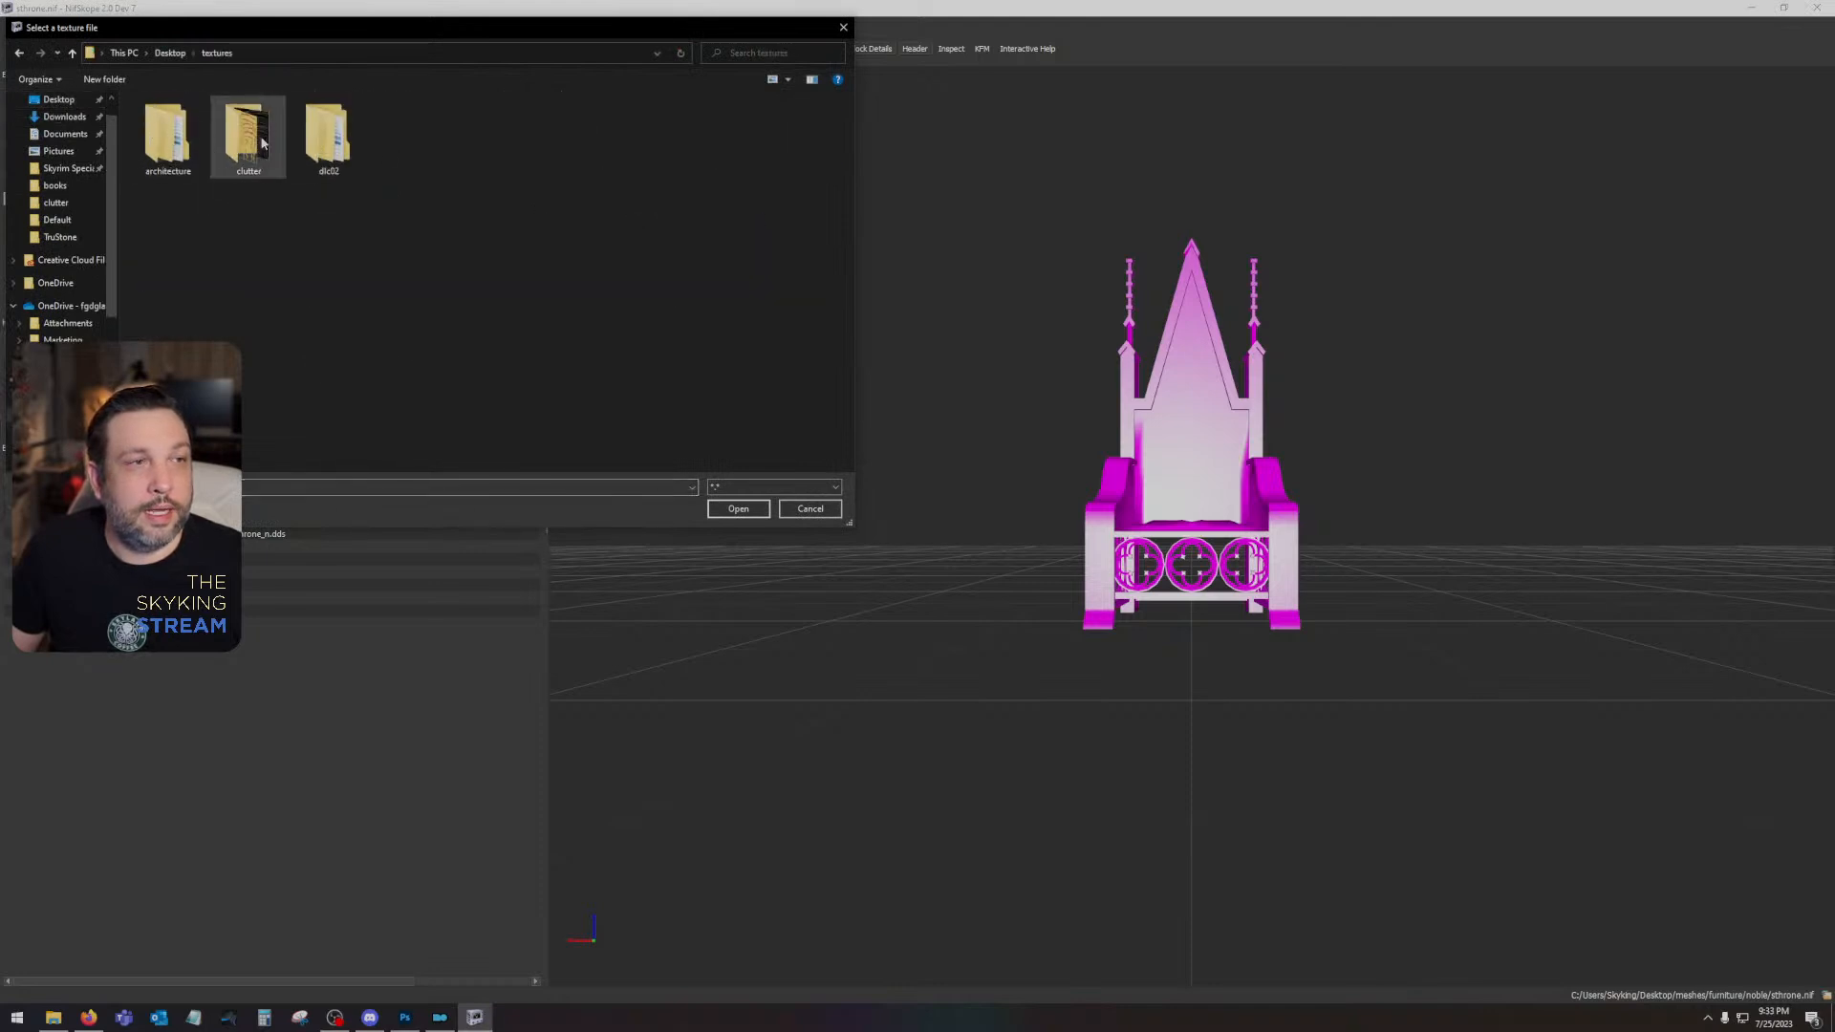
double_click(163, 138)
double_click(164, 139)
double_click(164, 139)
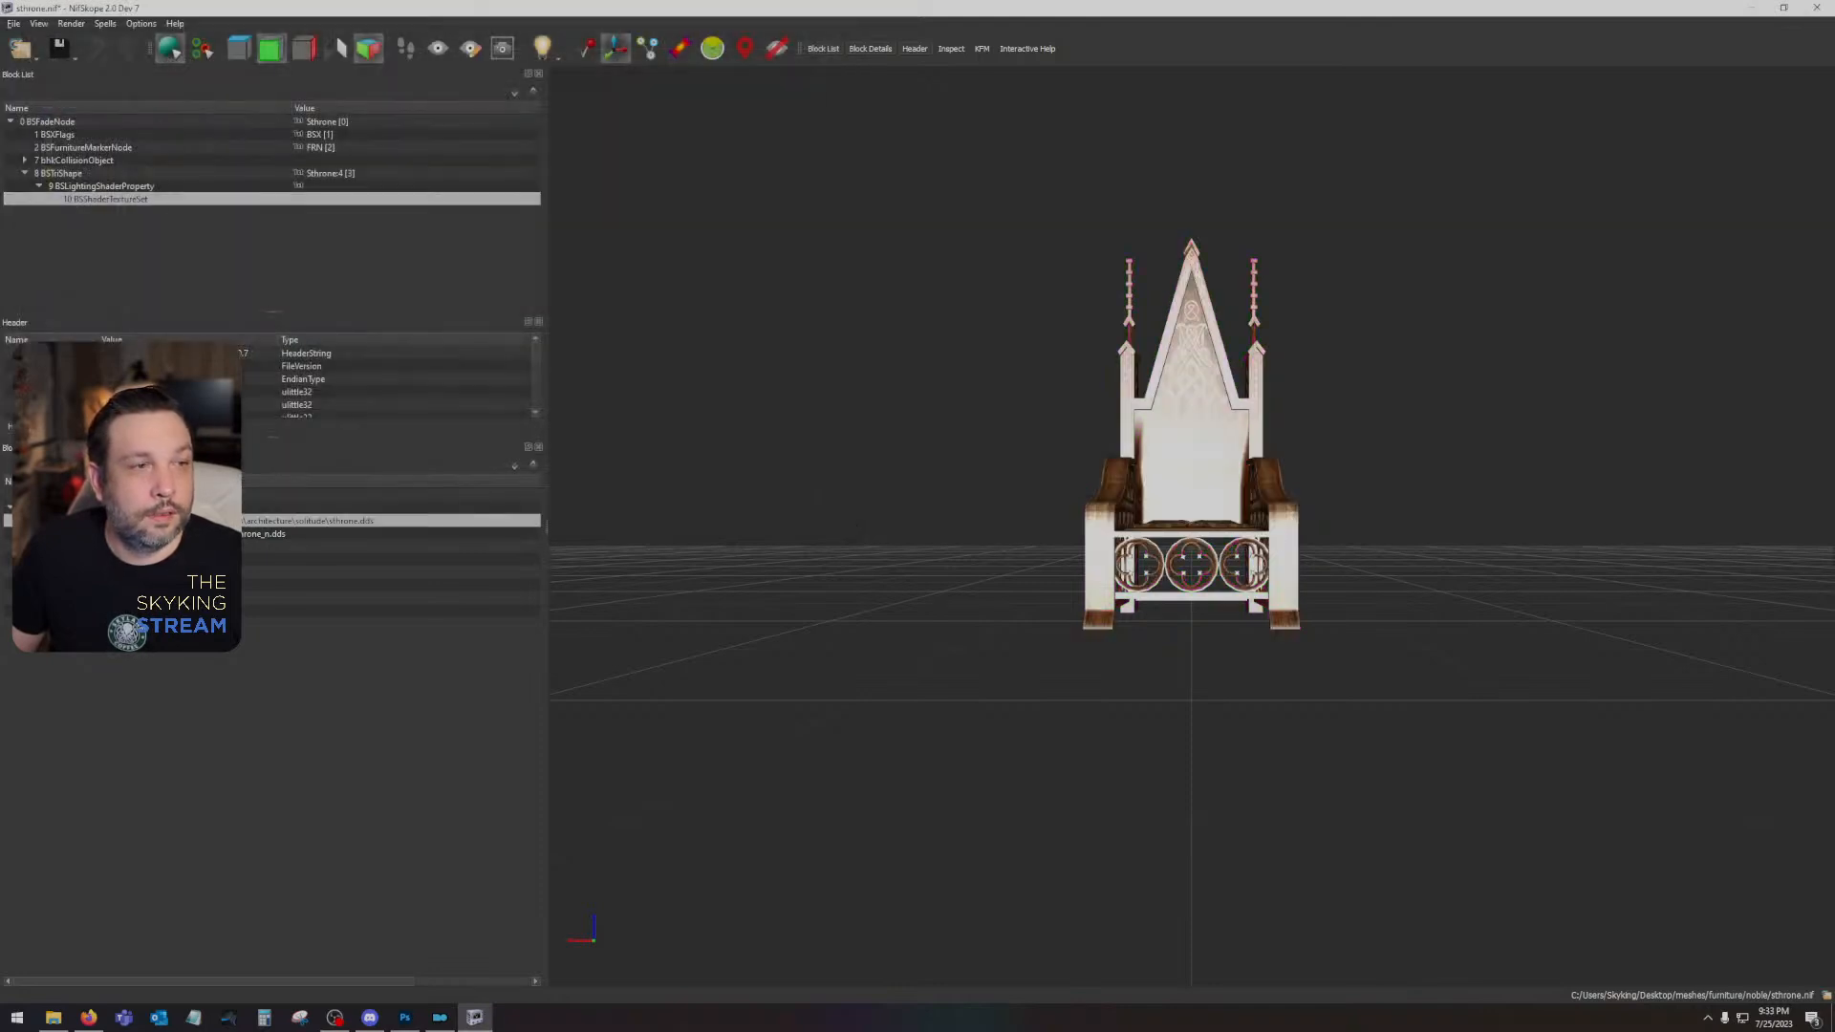
- Assign sthrone_n.dds from the solitude textures folder as the throne's second texture and inspect the textured model
left_click(203, 534)
double_click(261, 147)
left_click_drag(1213, 507, 1272, 593)
scroll(1160, 548, "up", 5)
scroll(1104, 538, "down", 2)
scroll(1272, 592, "down", 4)
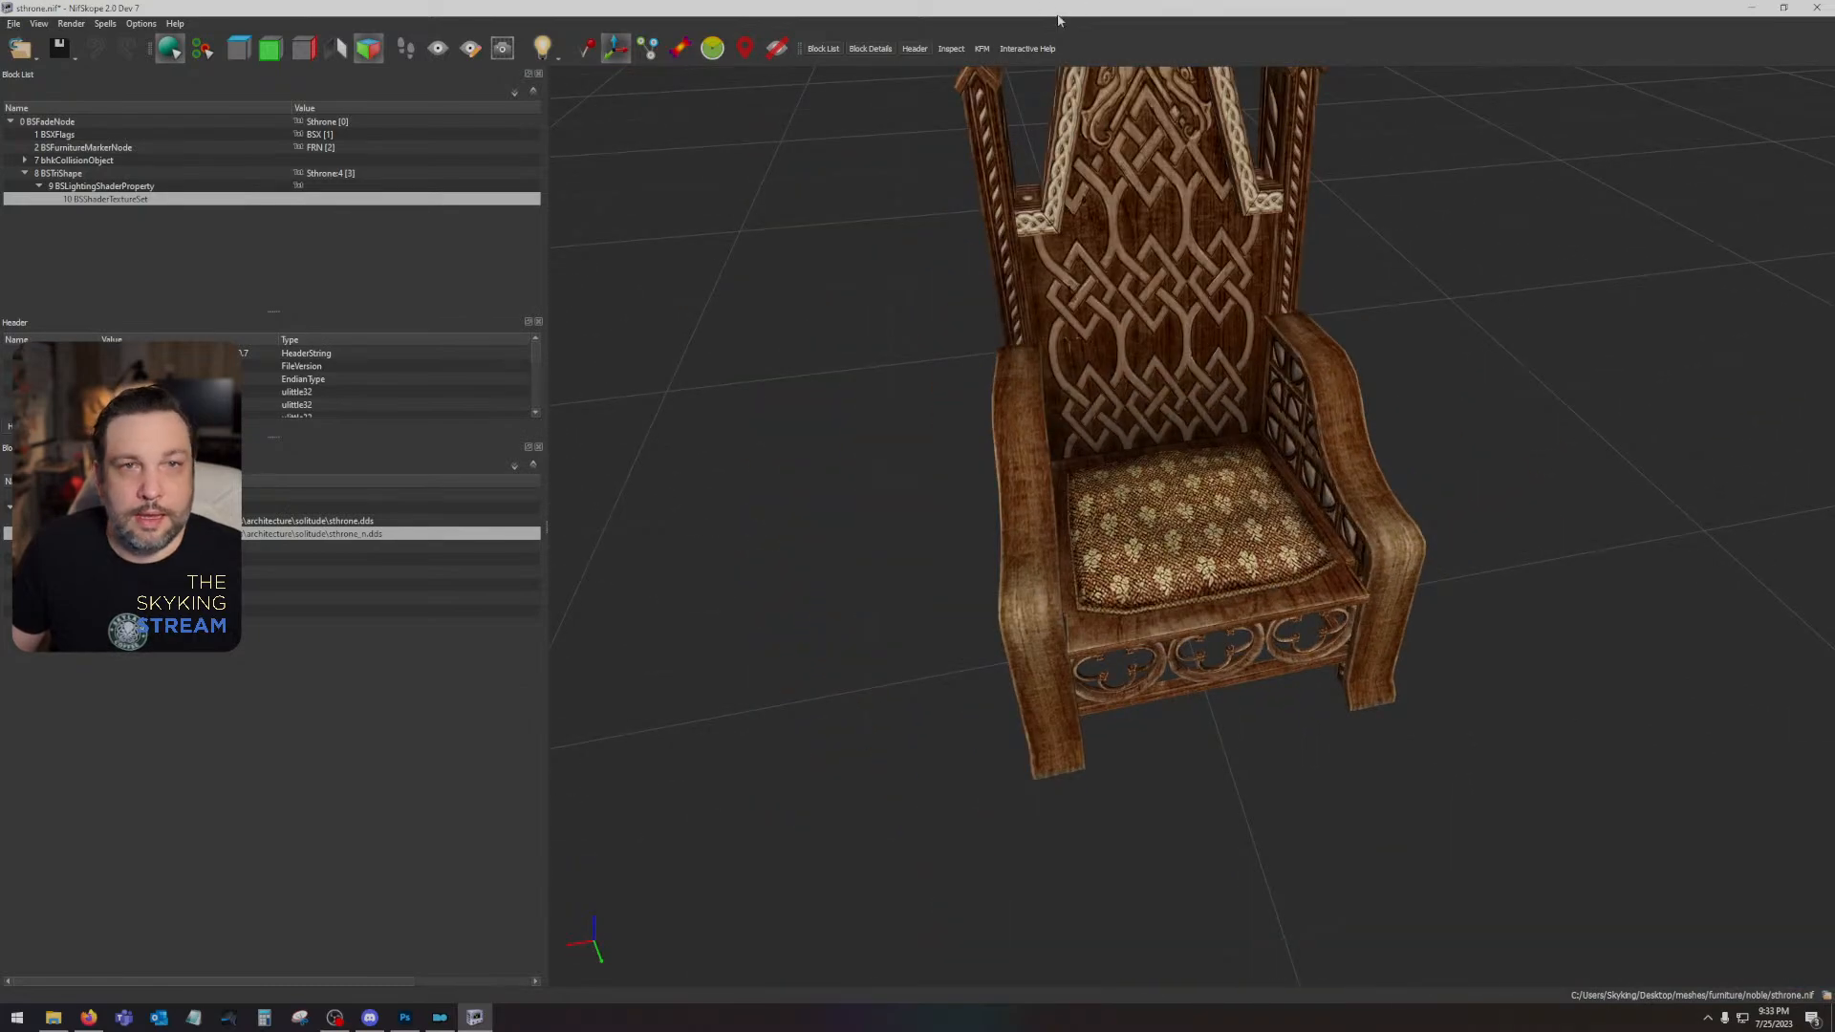
- Clear the mesh windows away, switch to Mod Organizer and filter the virtual data files for "sthrone"
left_click_drag(1058, 20, 1834, 287)
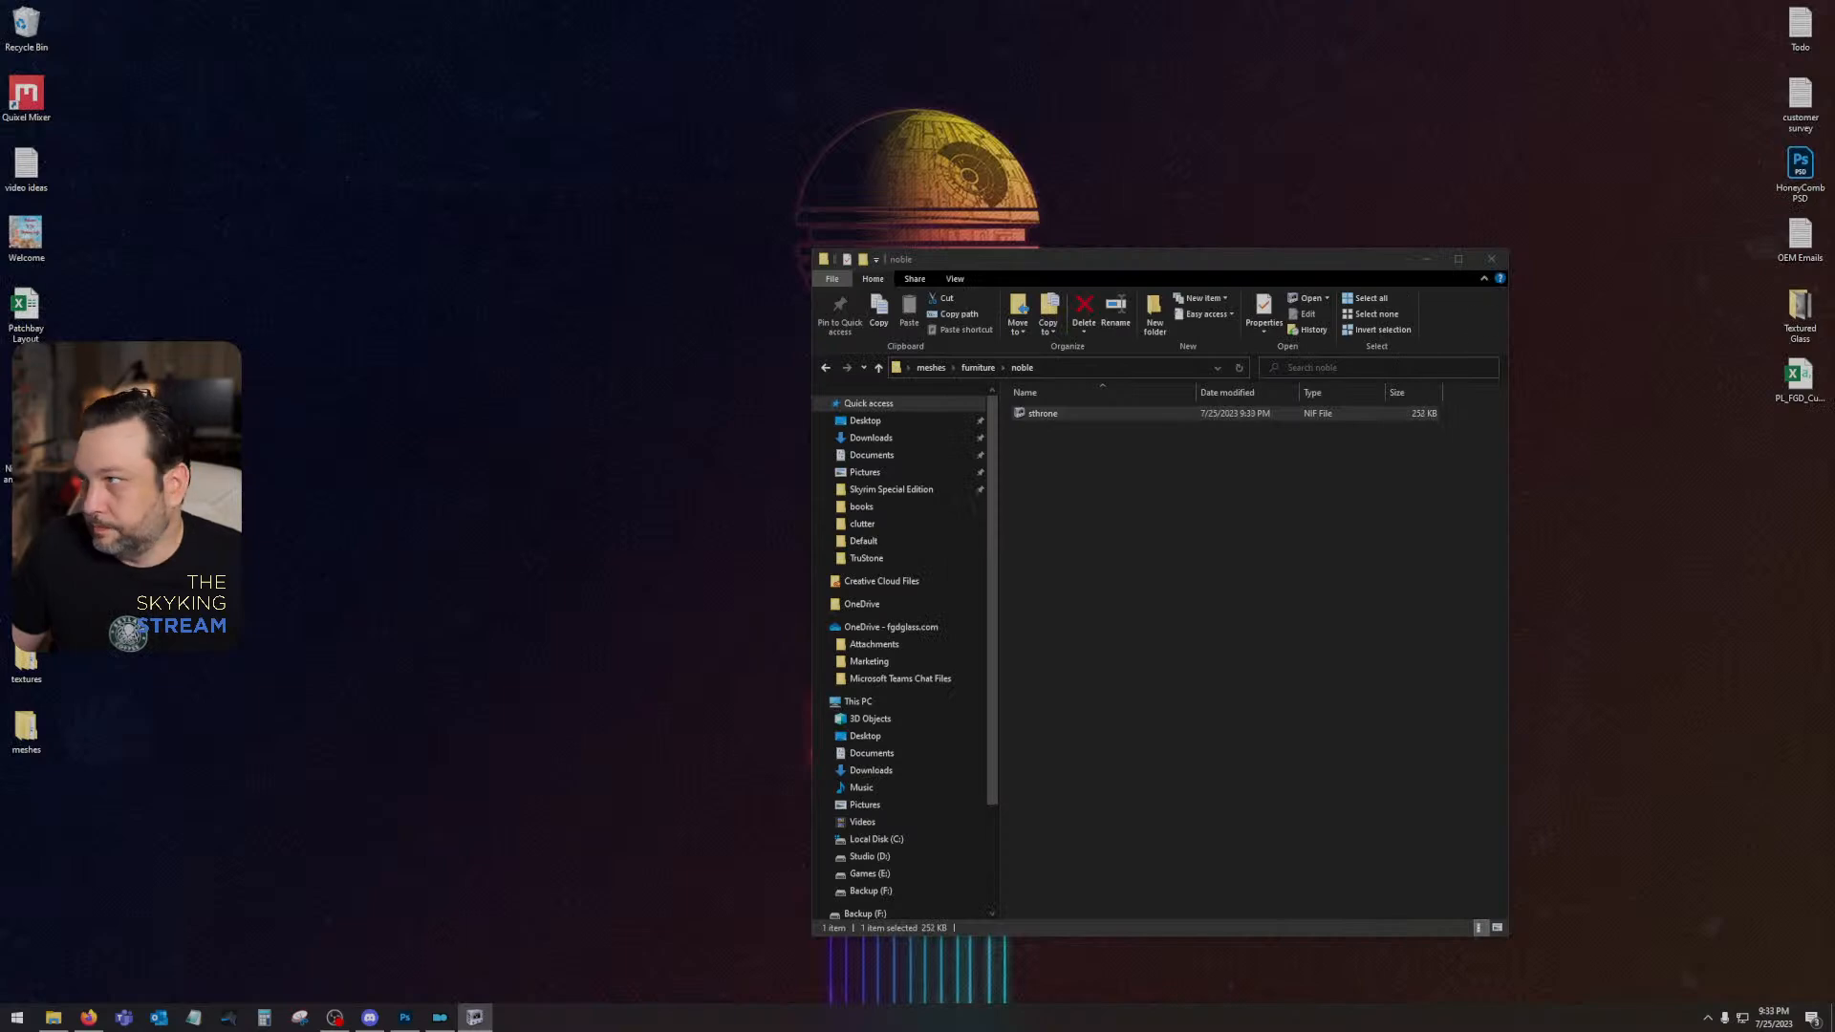
left_click(1490, 258)
left_click(439, 1018)
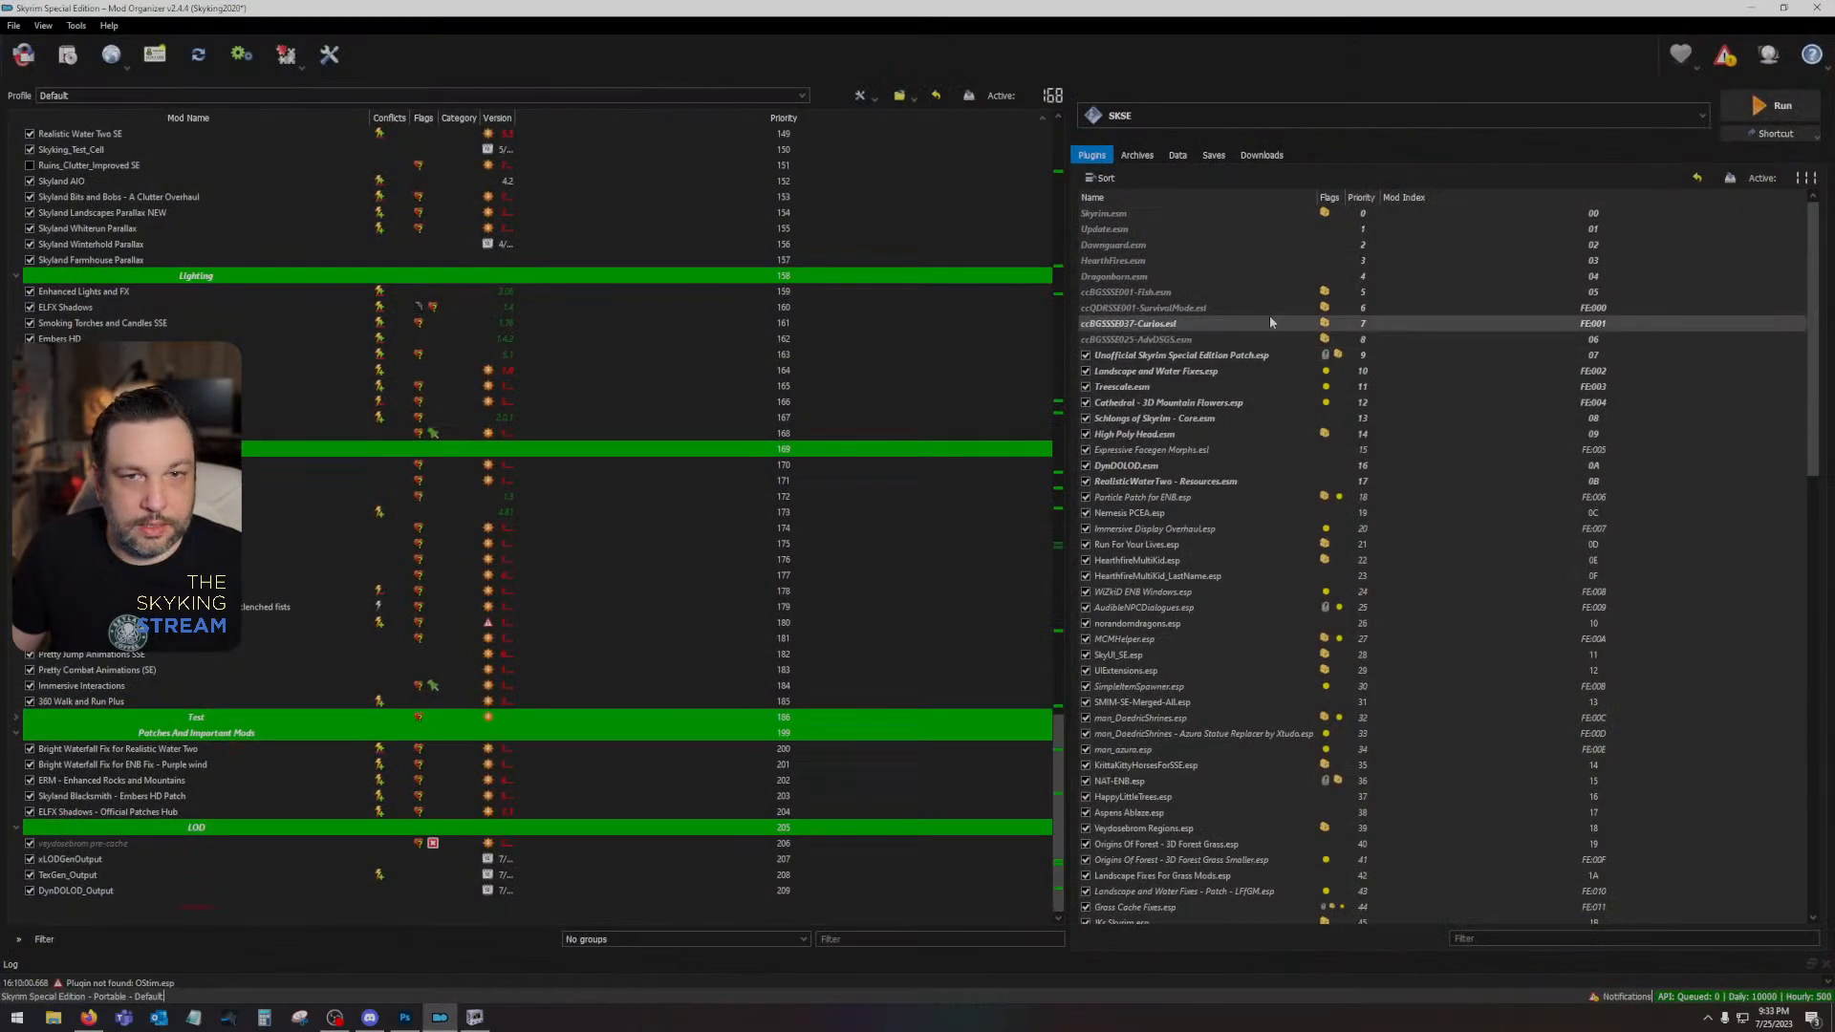
left_click(1177, 155)
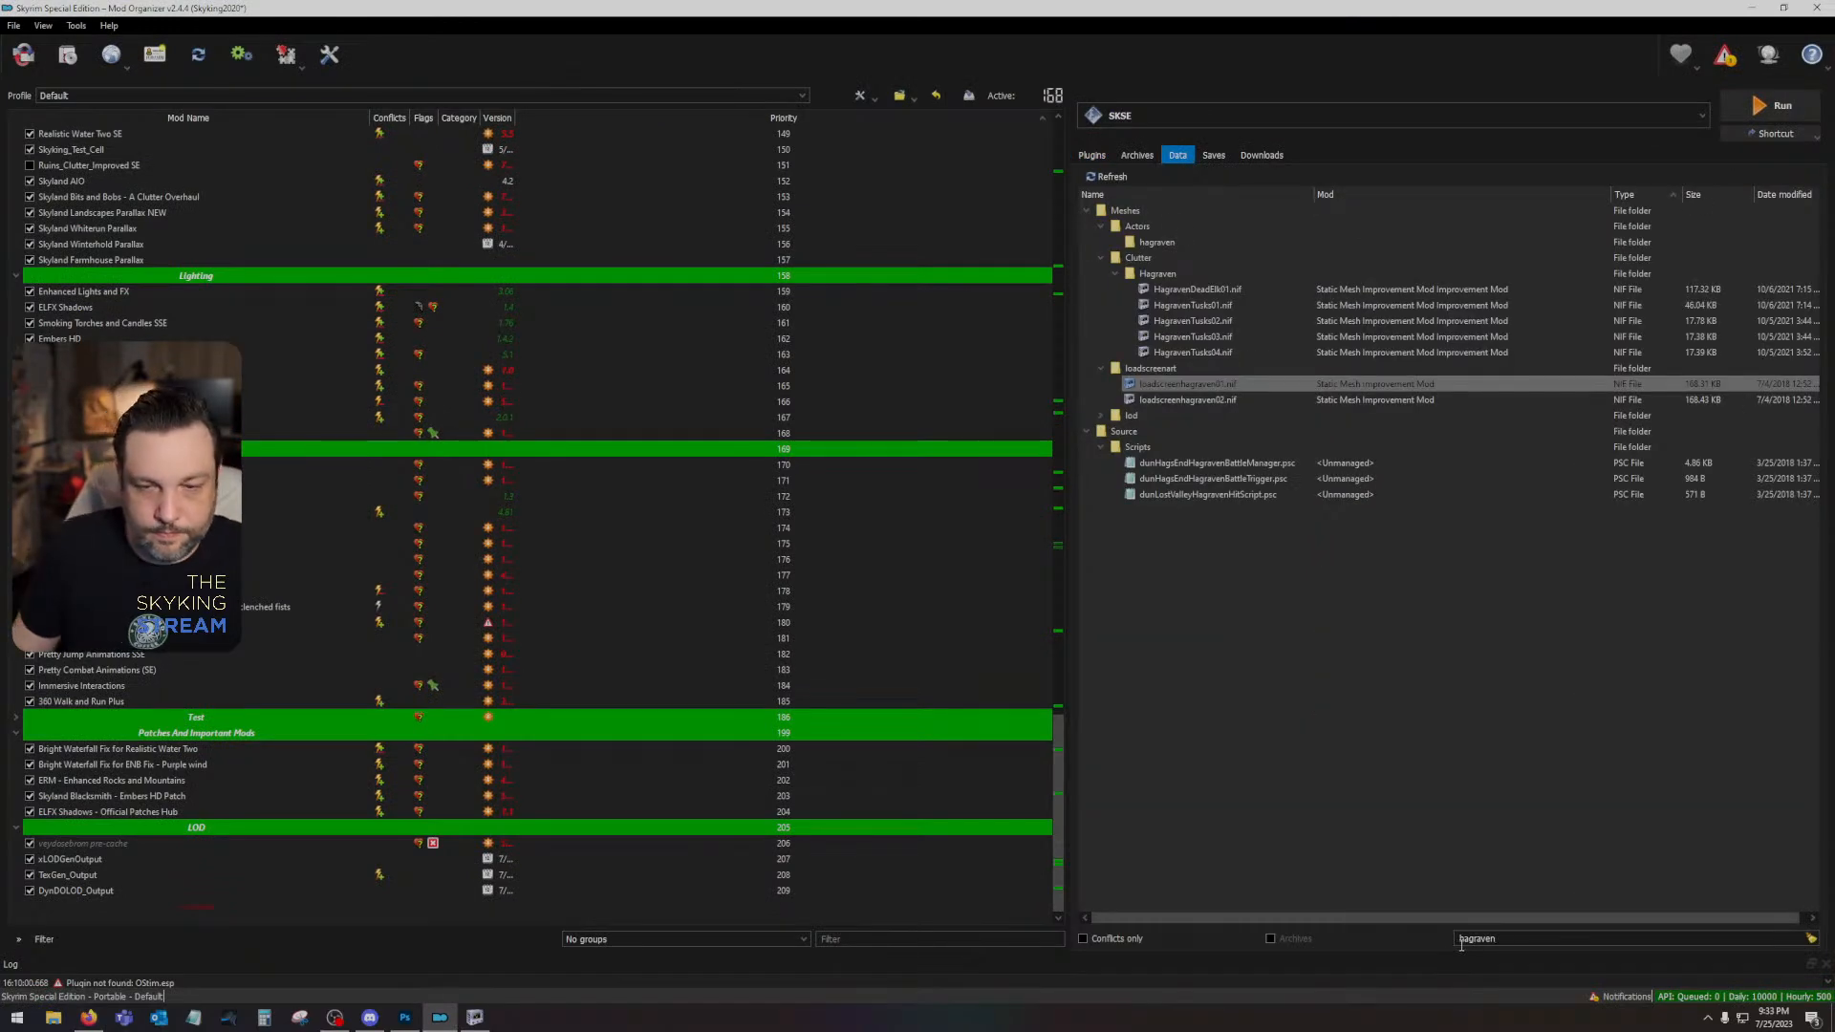
key("BackSpace")
key("BackSpace")
key("BackSpace")
key("BackSpace")
key("BackSpace")
key("BackSpace")
key("BackSpace")
key("BackSpace")
type("sthrone")
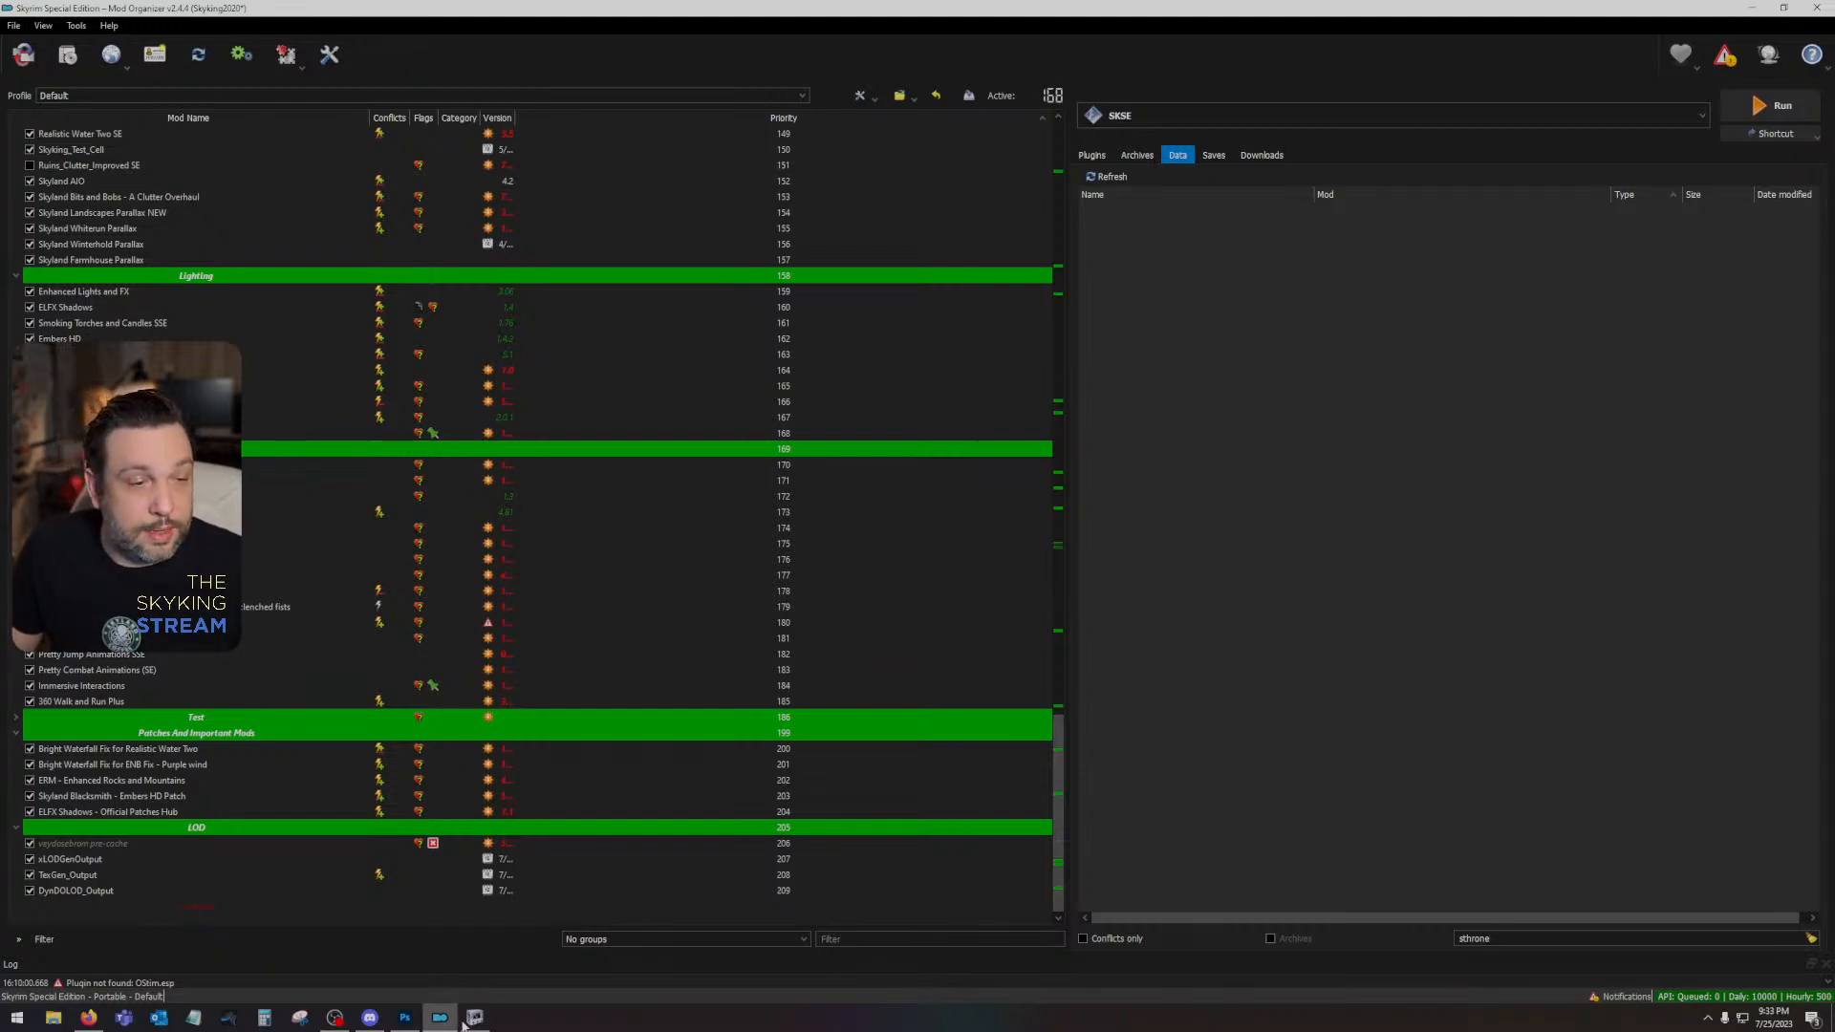
- Bring up the sthrone.dds document in Photoshop and minimize Mod Organizer
left_click(403, 1019)
left_click(101, 54)
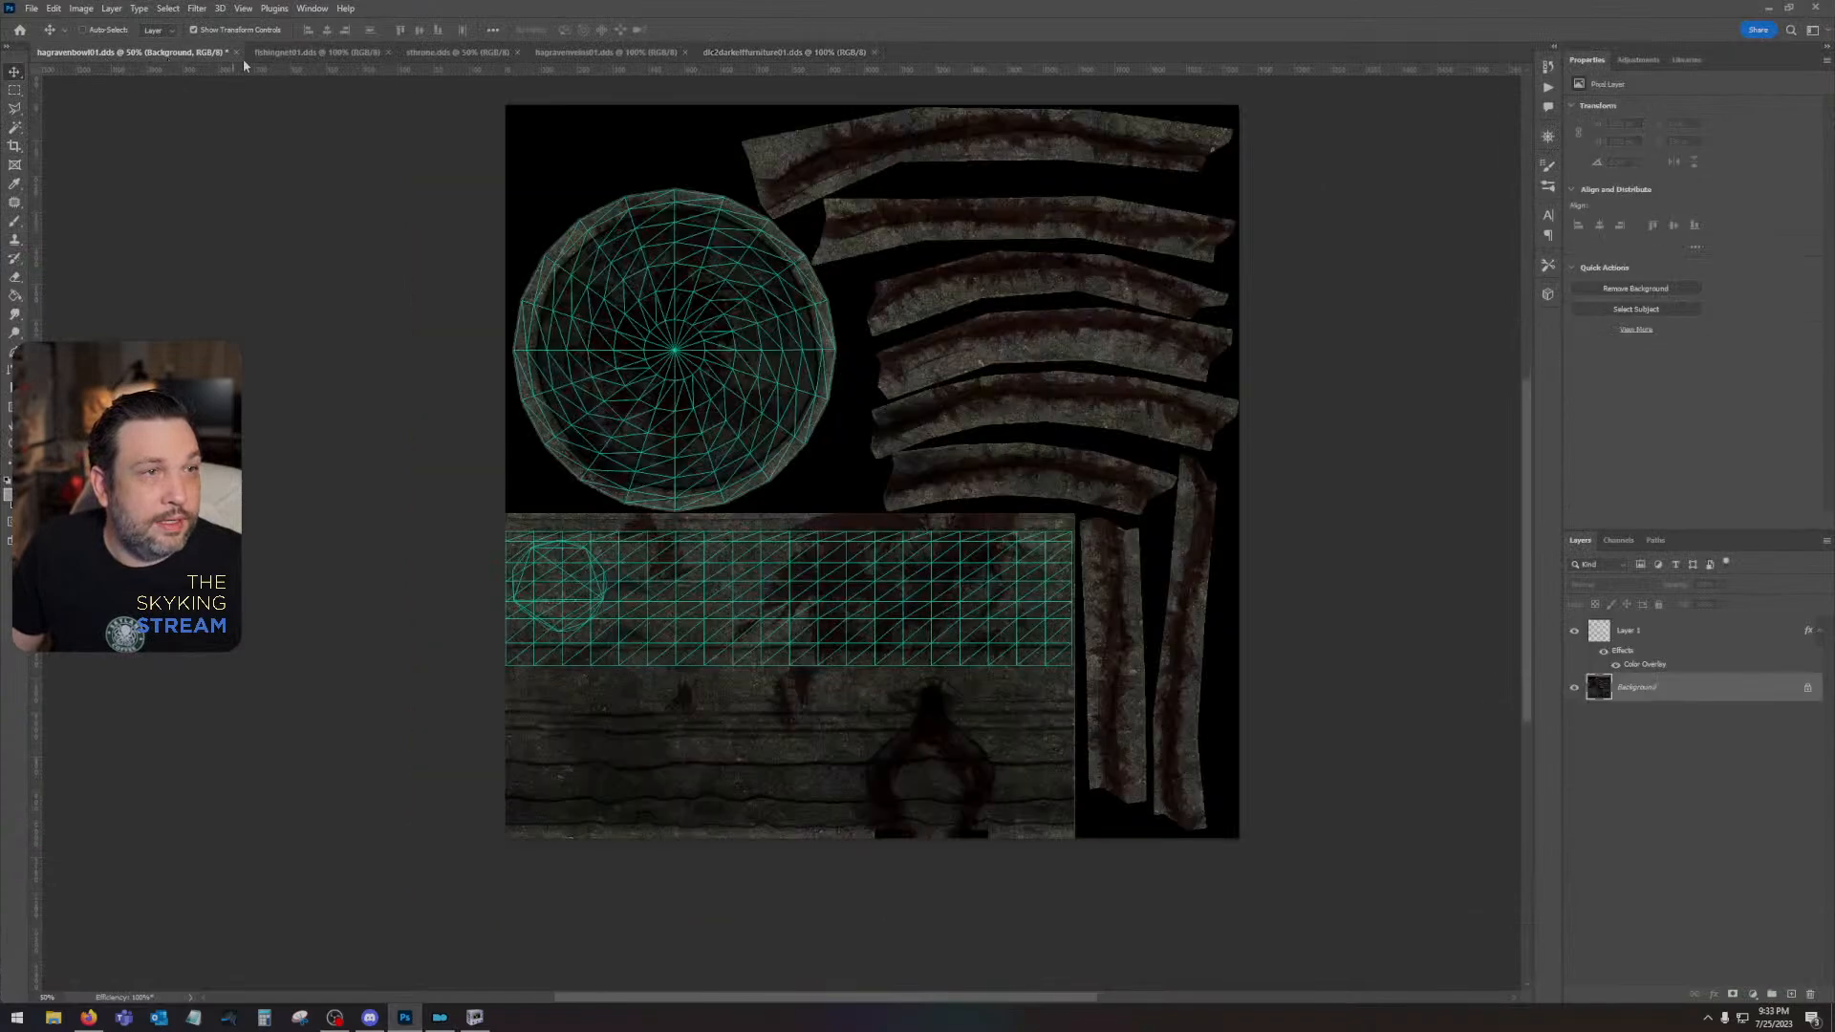
left_click(316, 51)
left_click(420, 52)
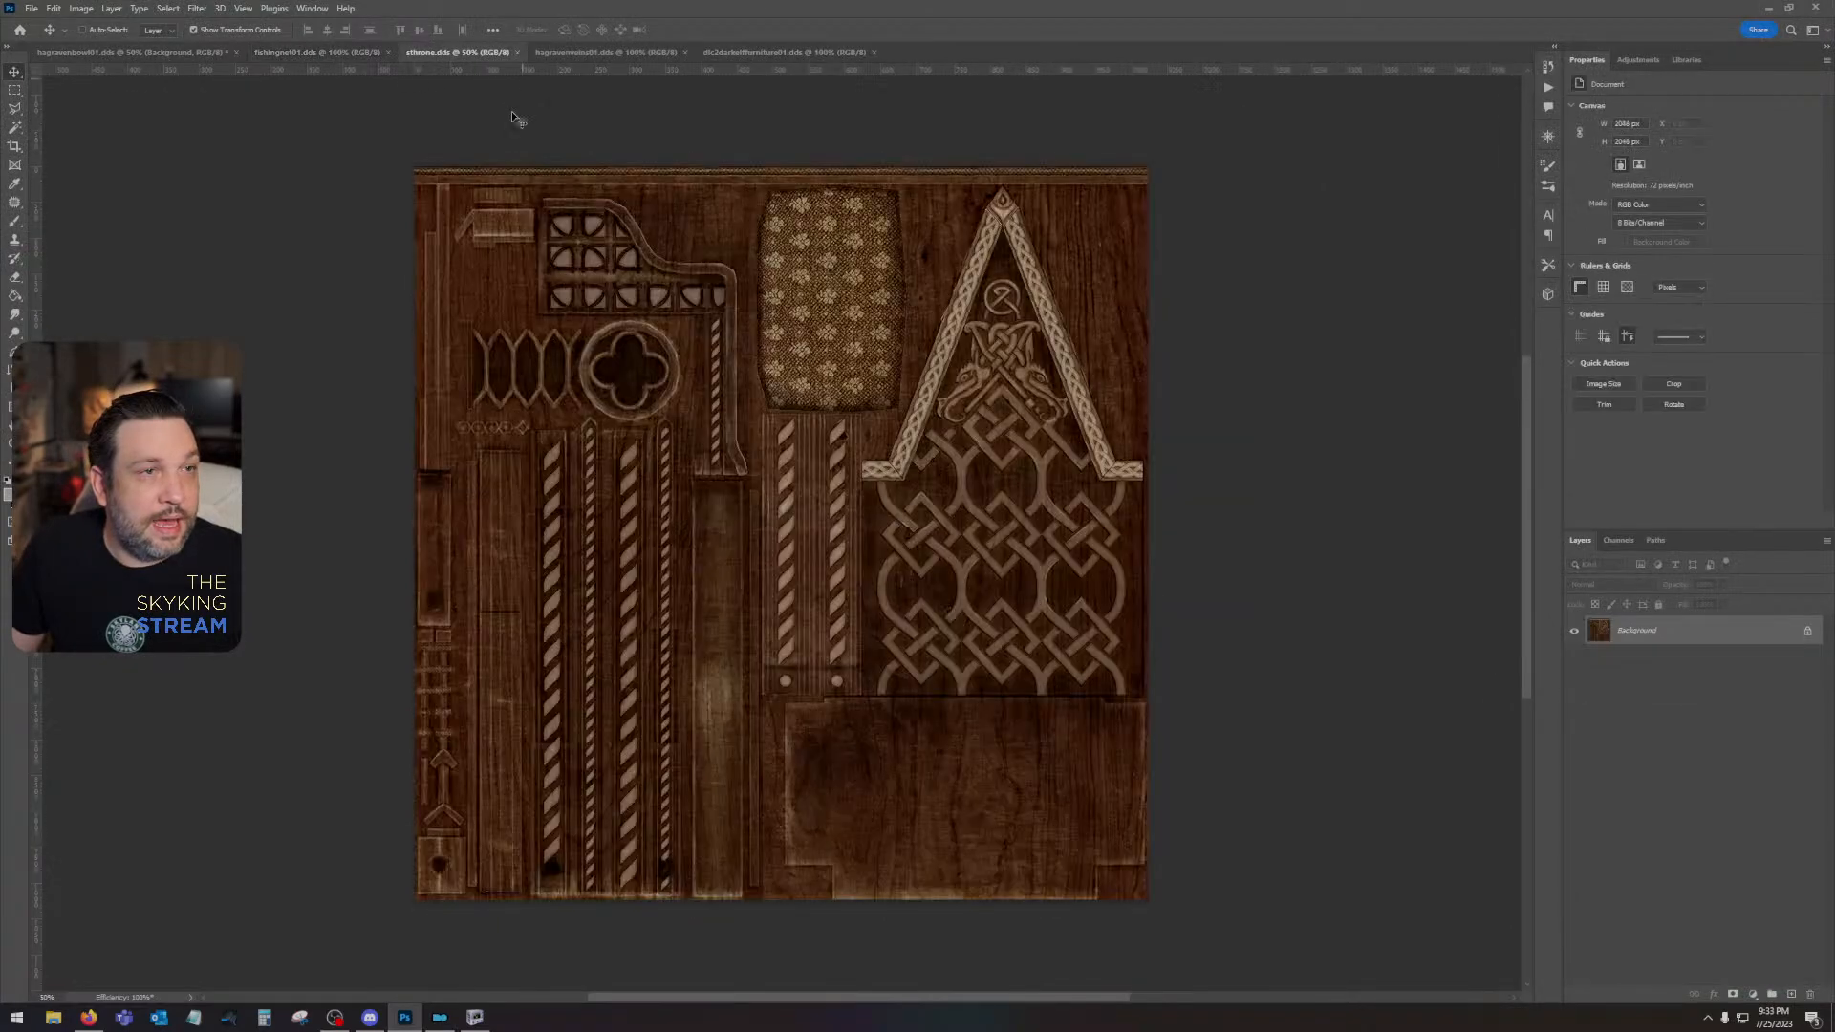
left_click(1767, 8)
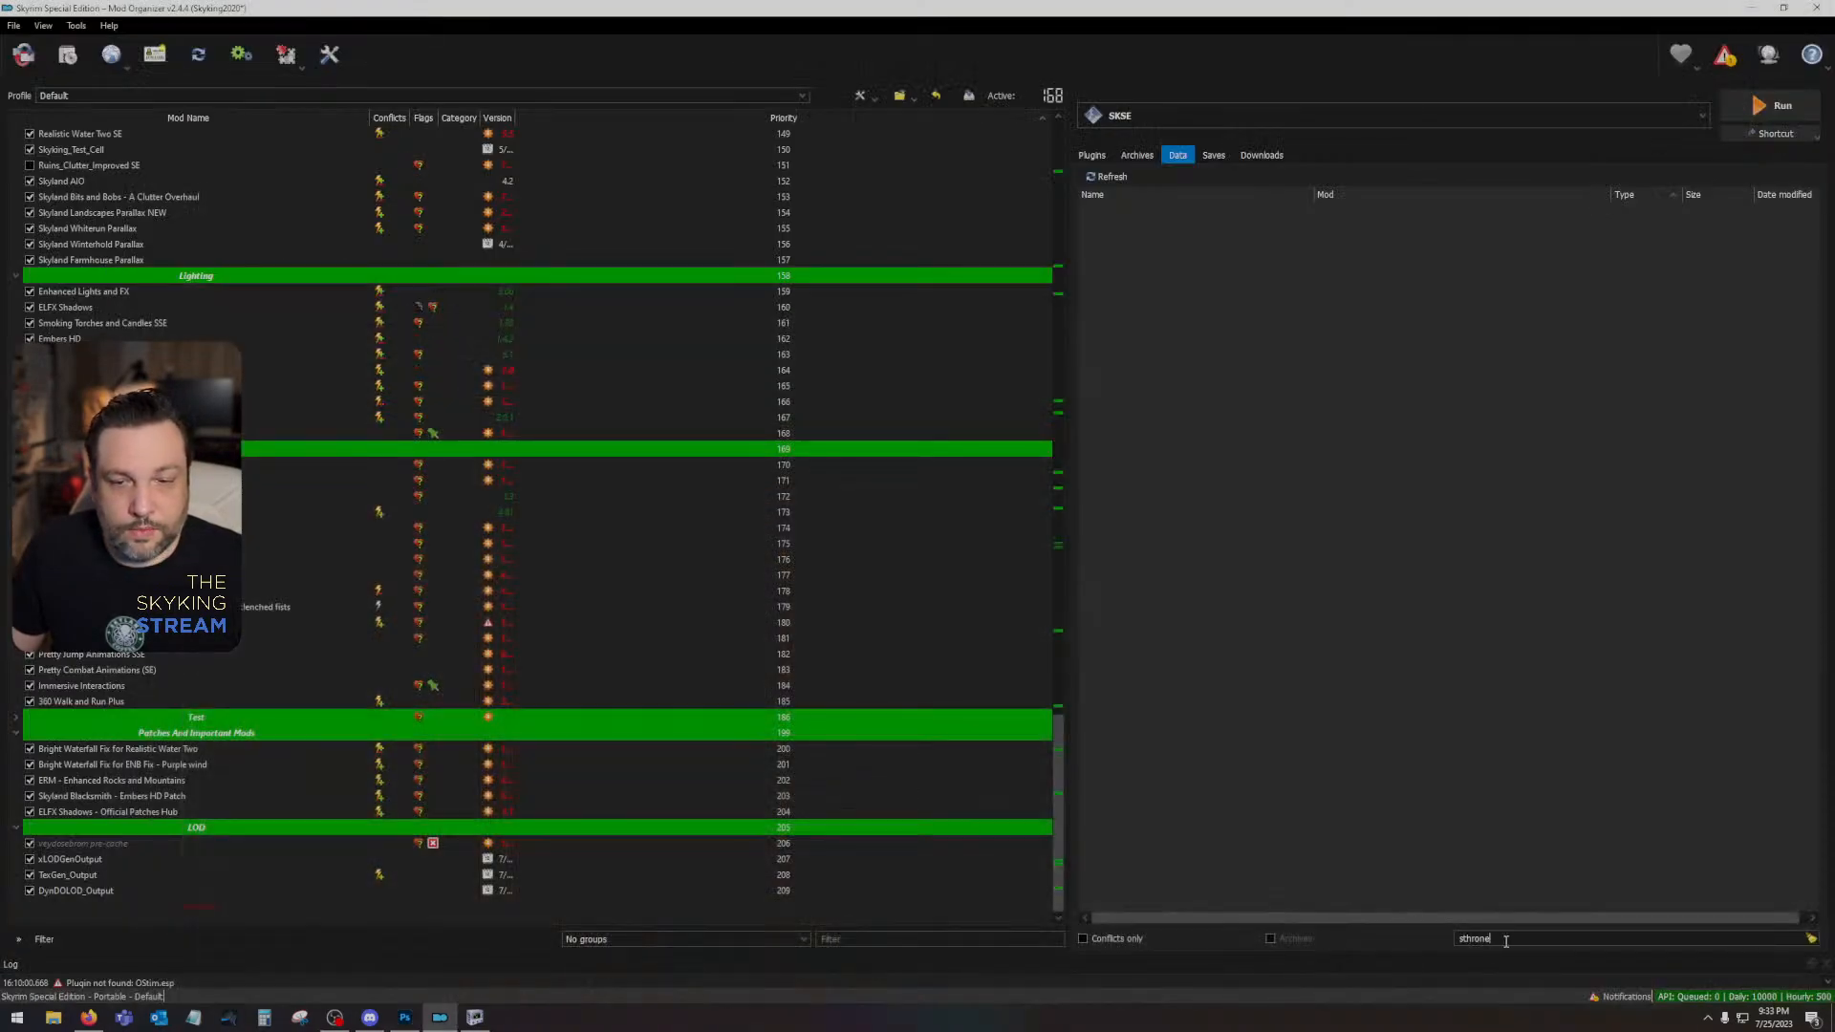
left_click(1752, 8)
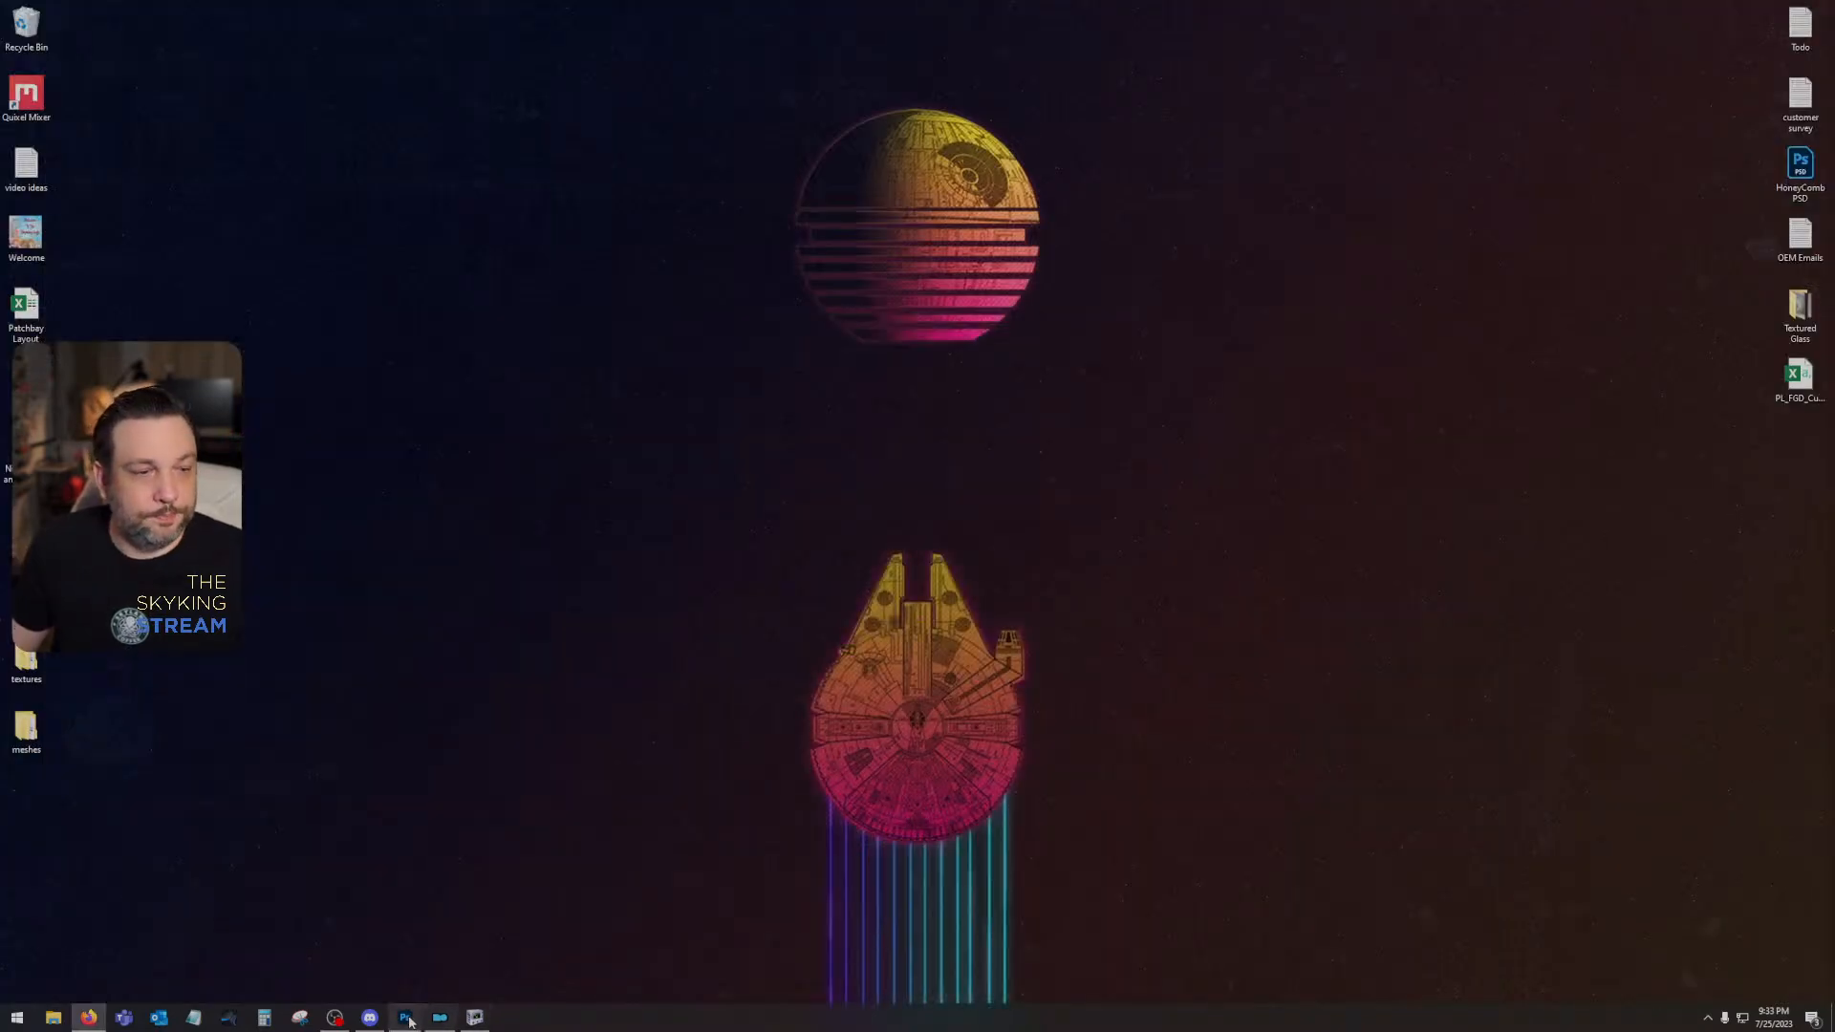
left_click(405, 1017)
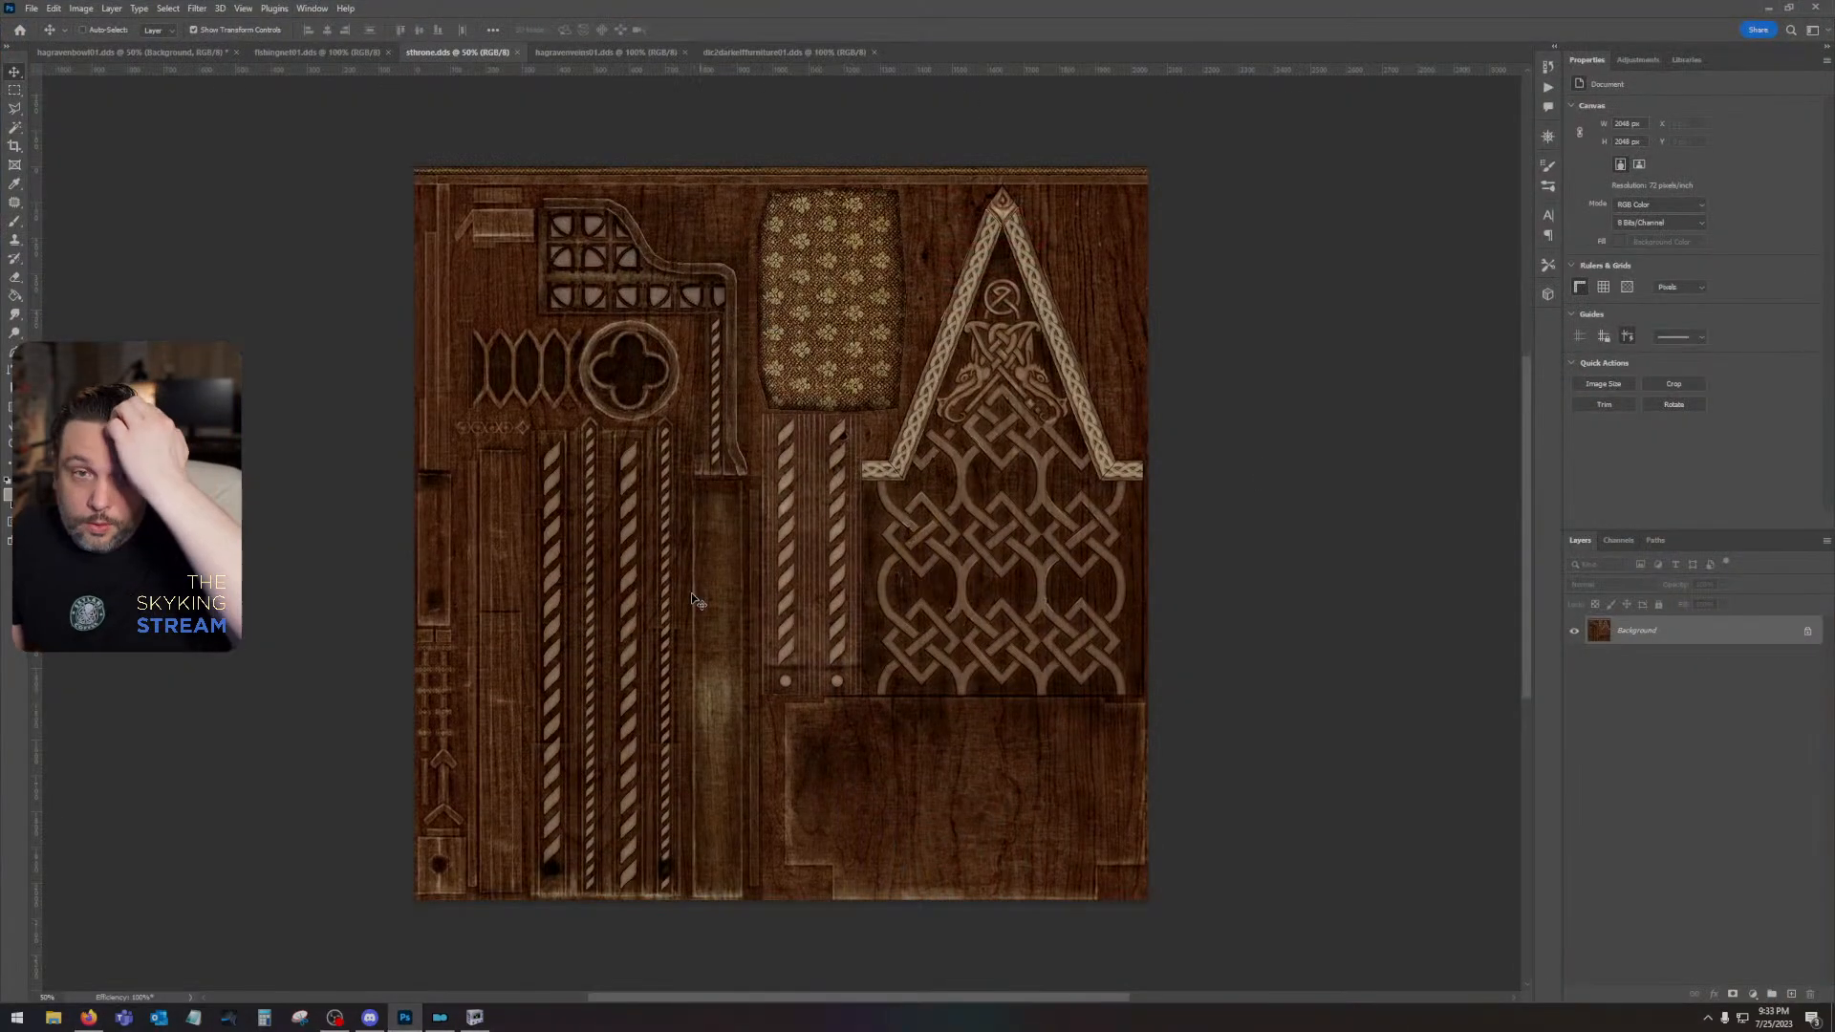
- Switch to NifSkope and export the throne shape's UV template to bracket01.png on the desktop at size 2048
left_click(475, 1016)
left_click_drag(1834, 186, 1188, 186)
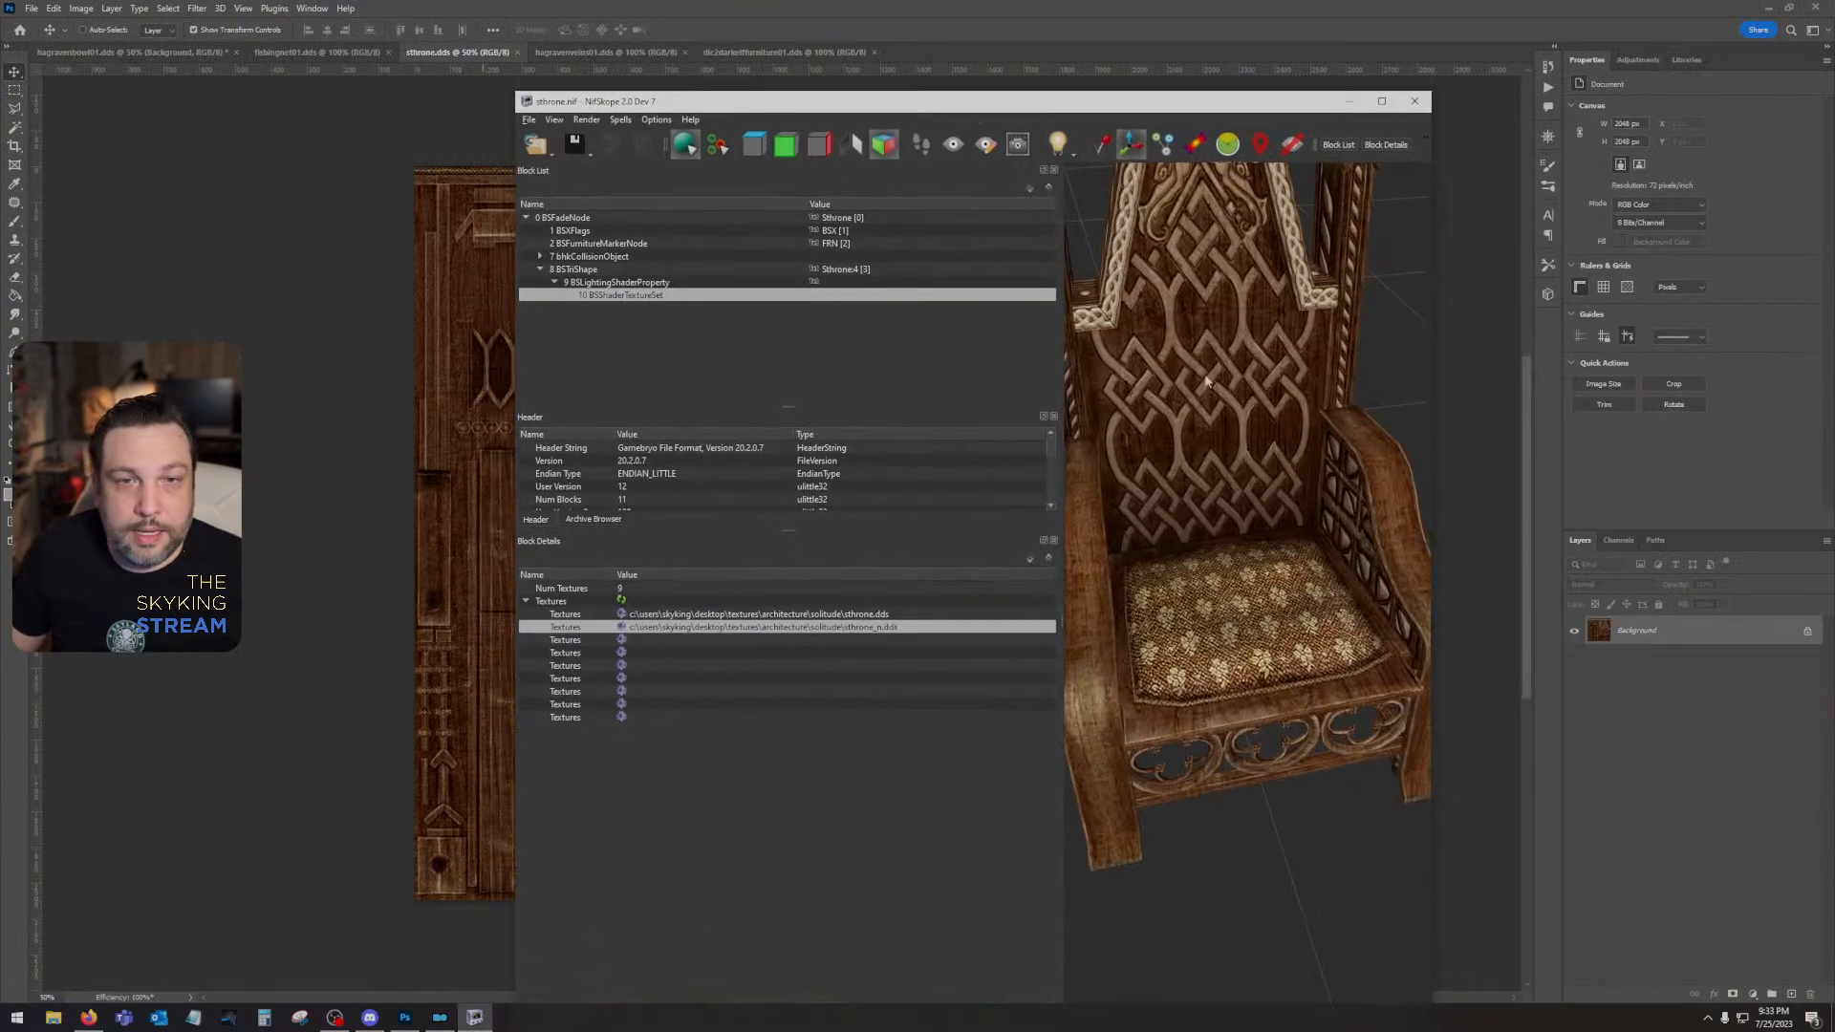
right_click(1206, 381)
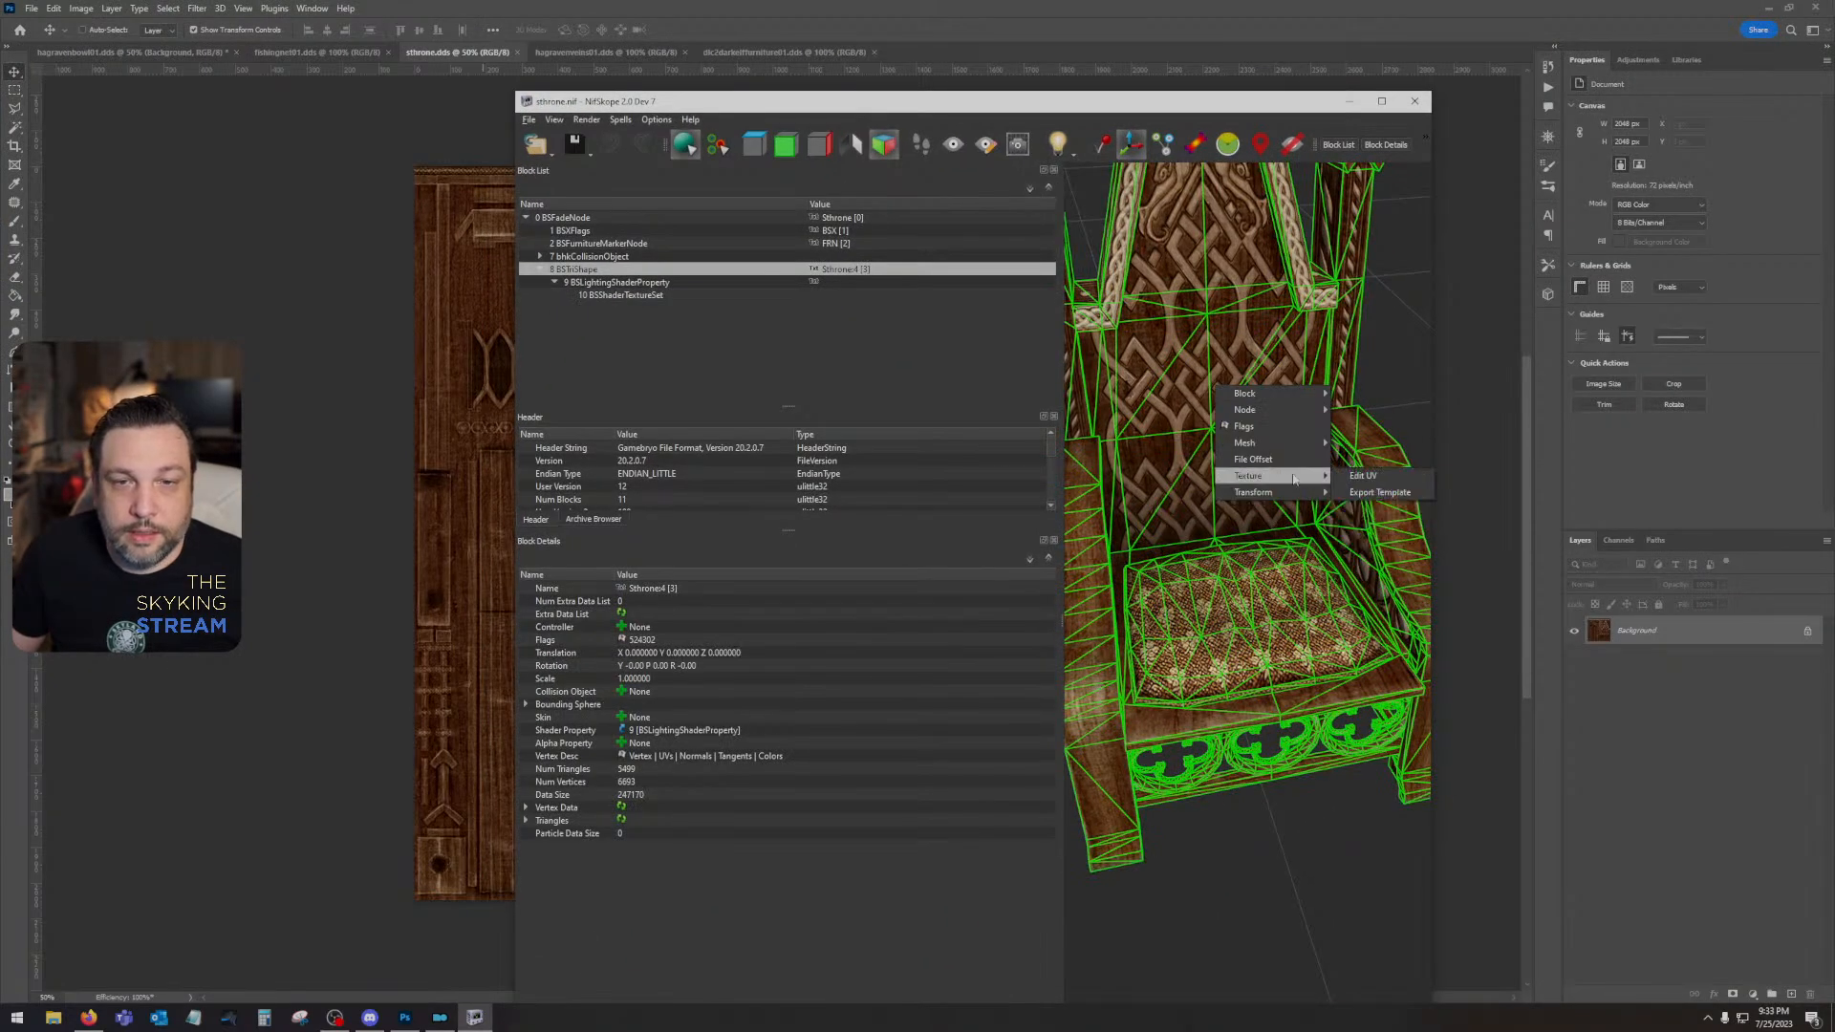
left_click(1371, 493)
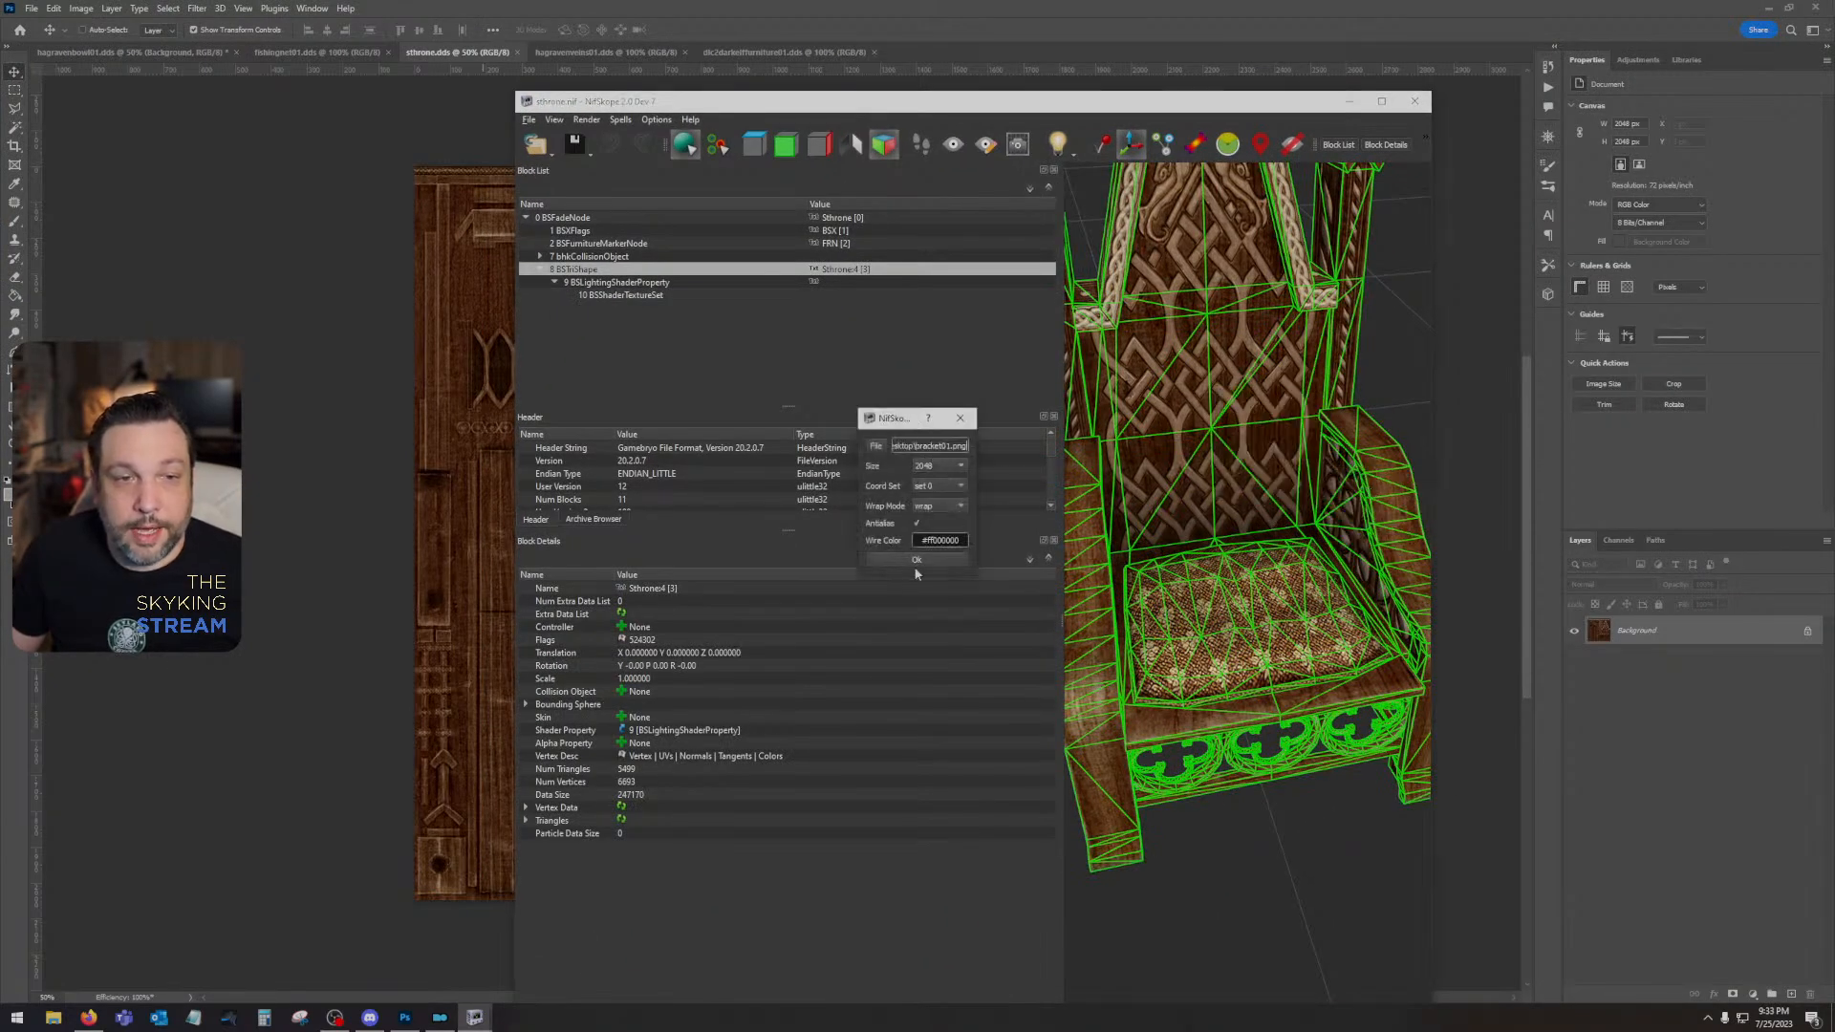
left_click(915, 561)
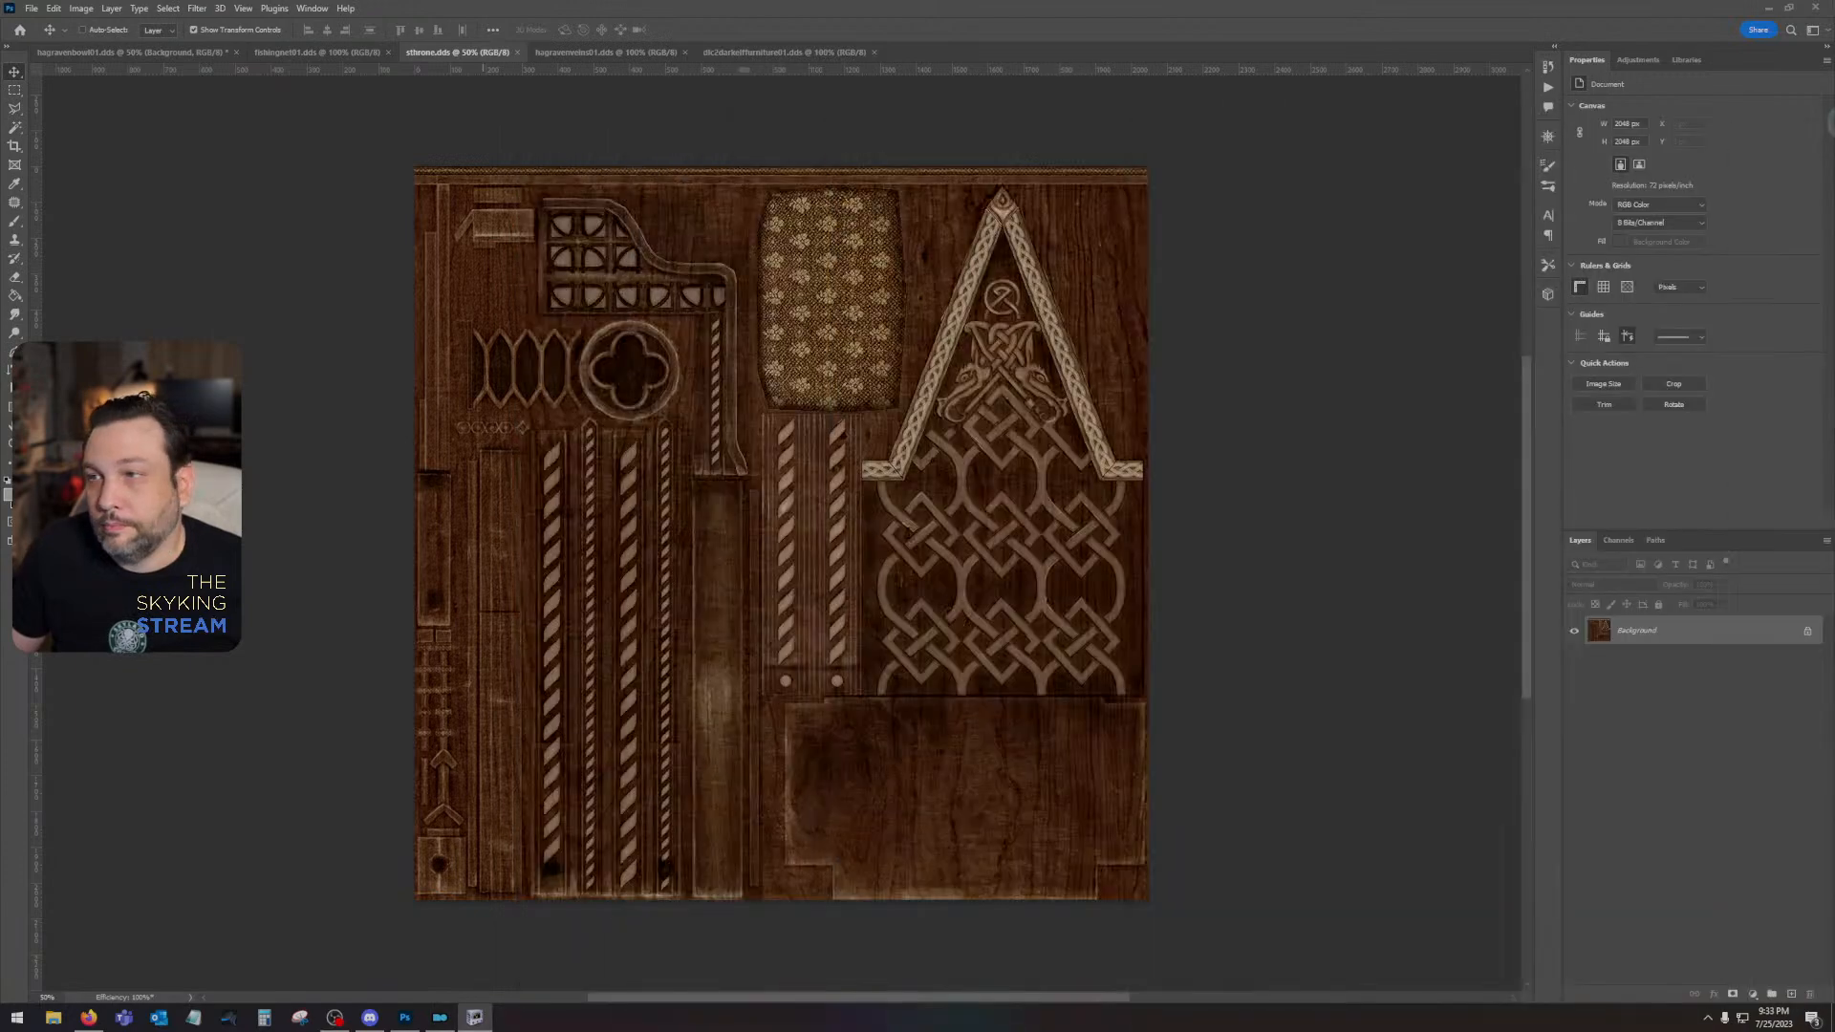
left_click(1348, 102)
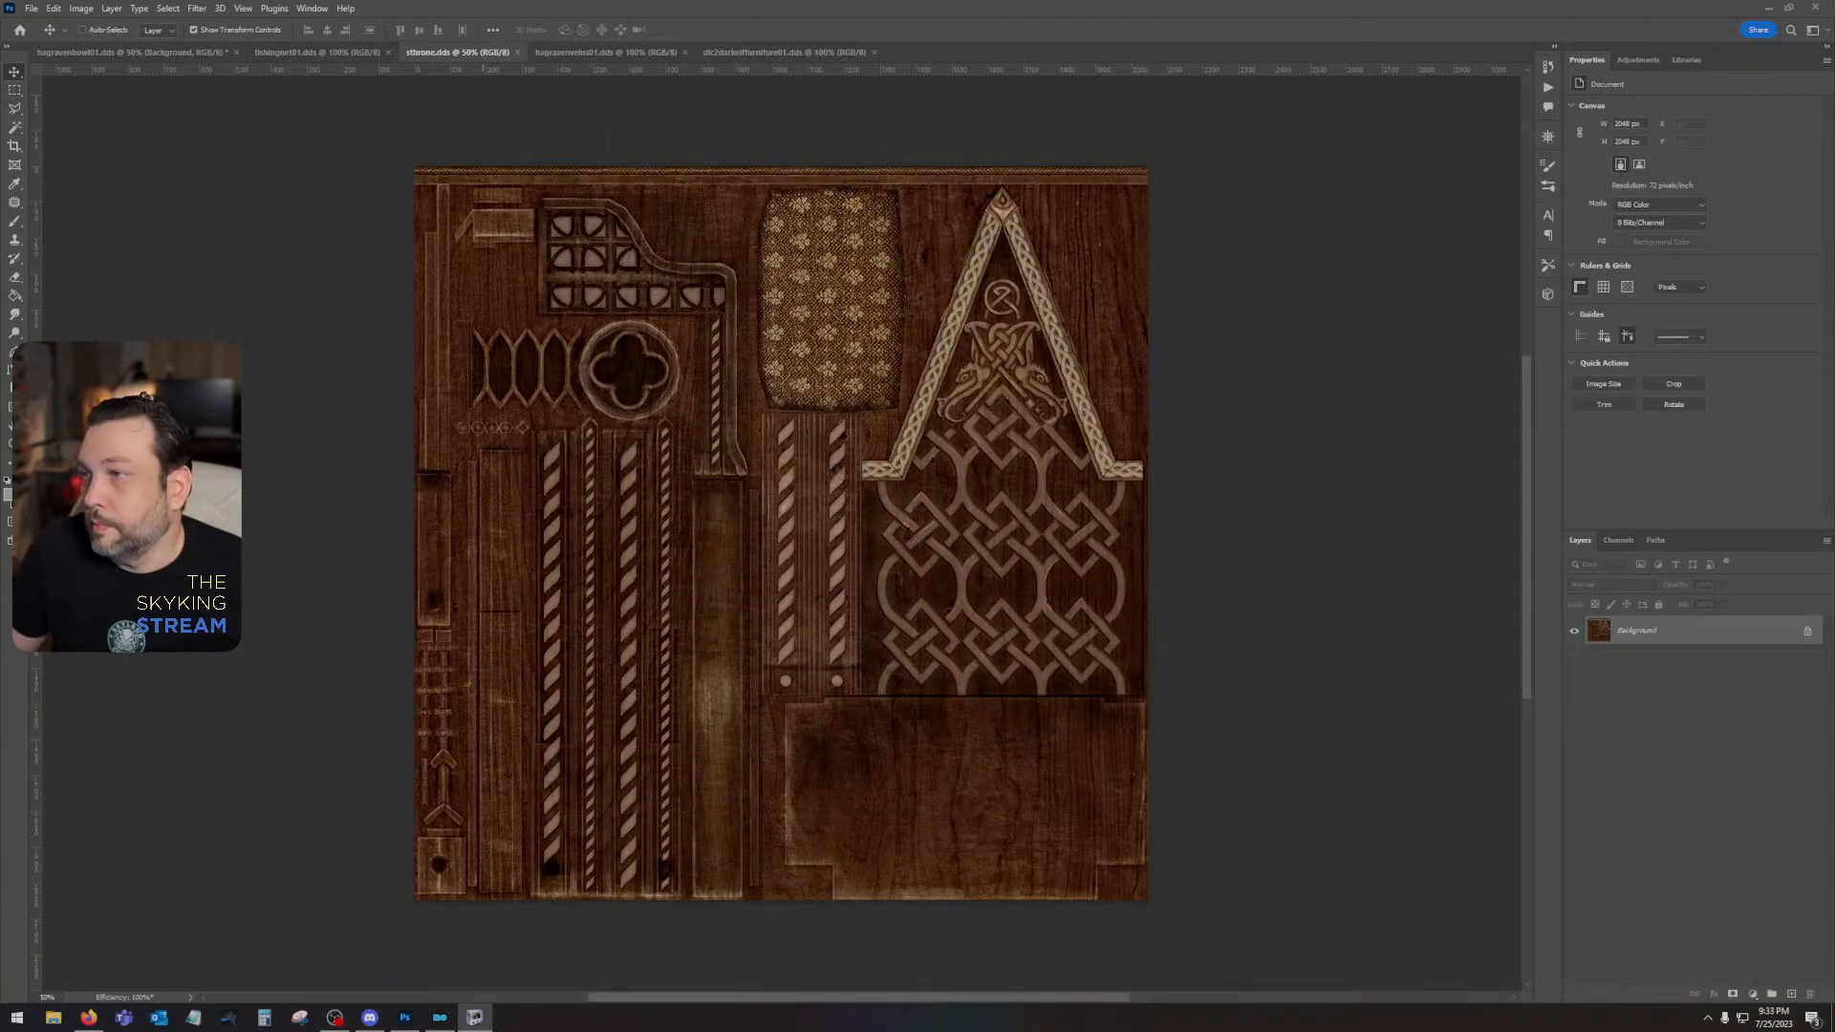
- Open bracket01.png in Photoshop and paste its UV wireframe as a new layer into sthrone.dds
left_click(34, 8)
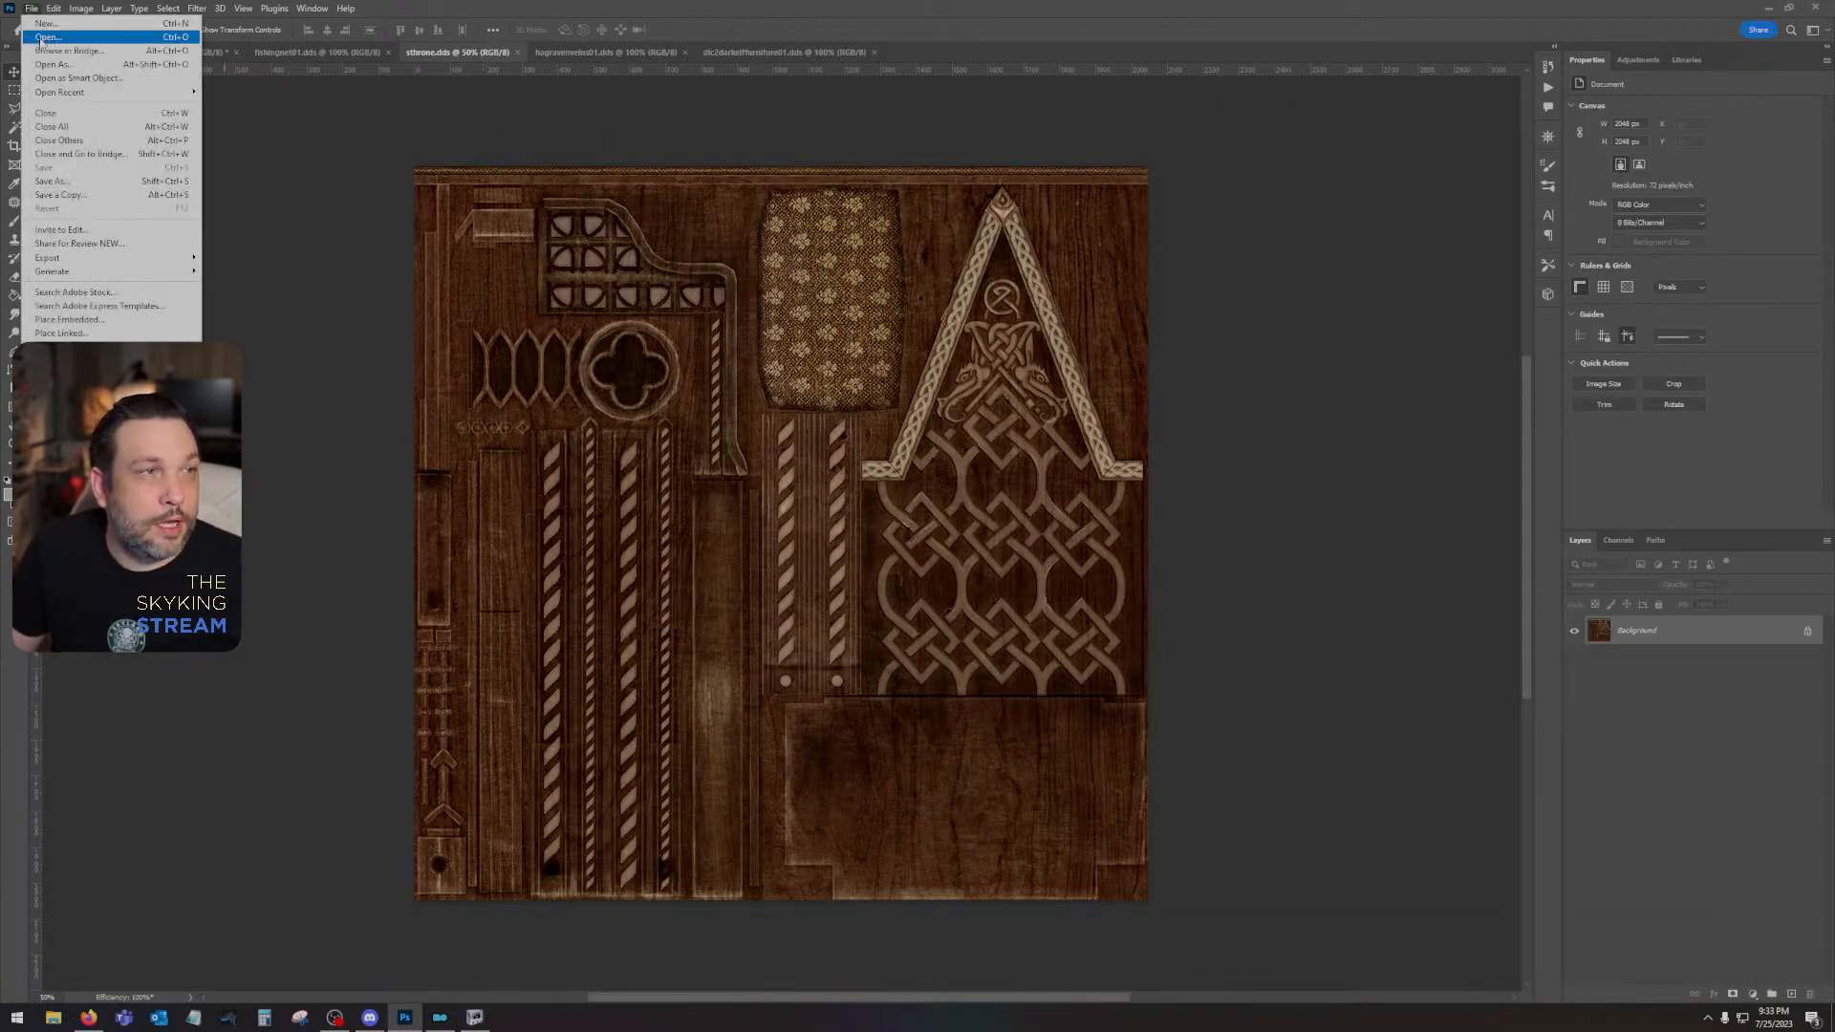
left_click(43, 38)
double_click(571, 143)
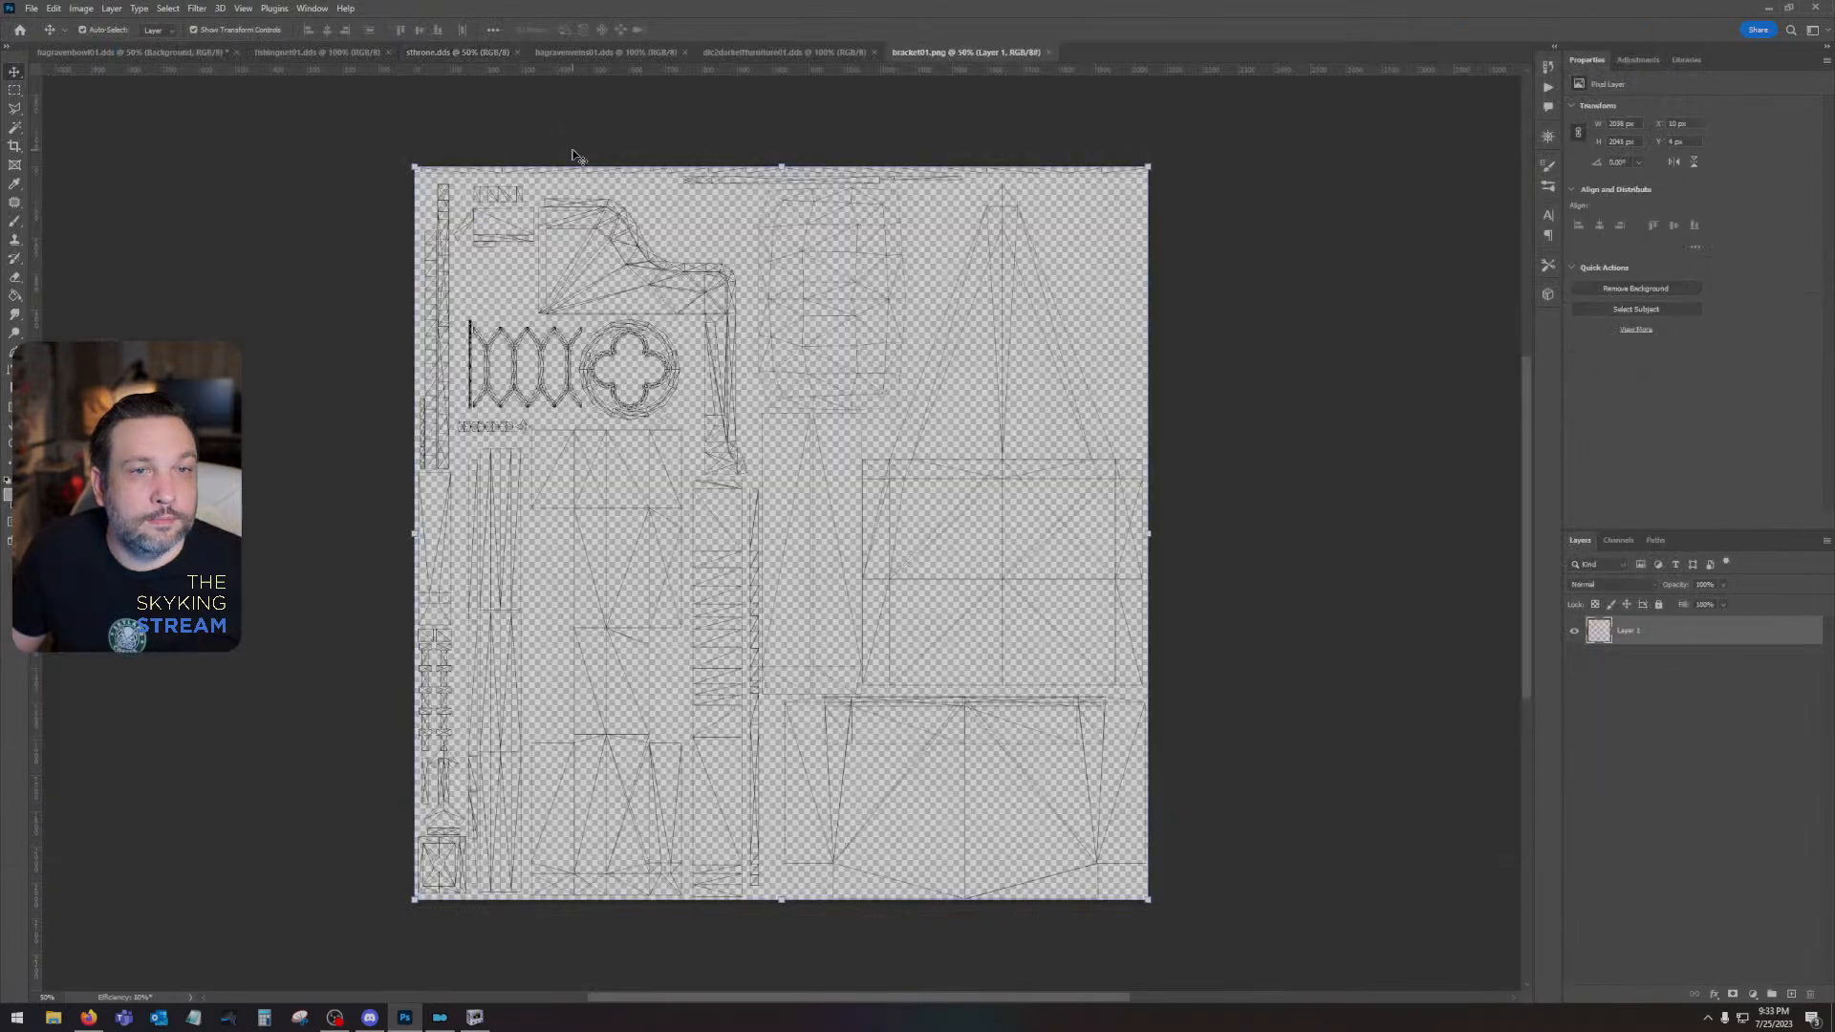
left_click(451, 52)
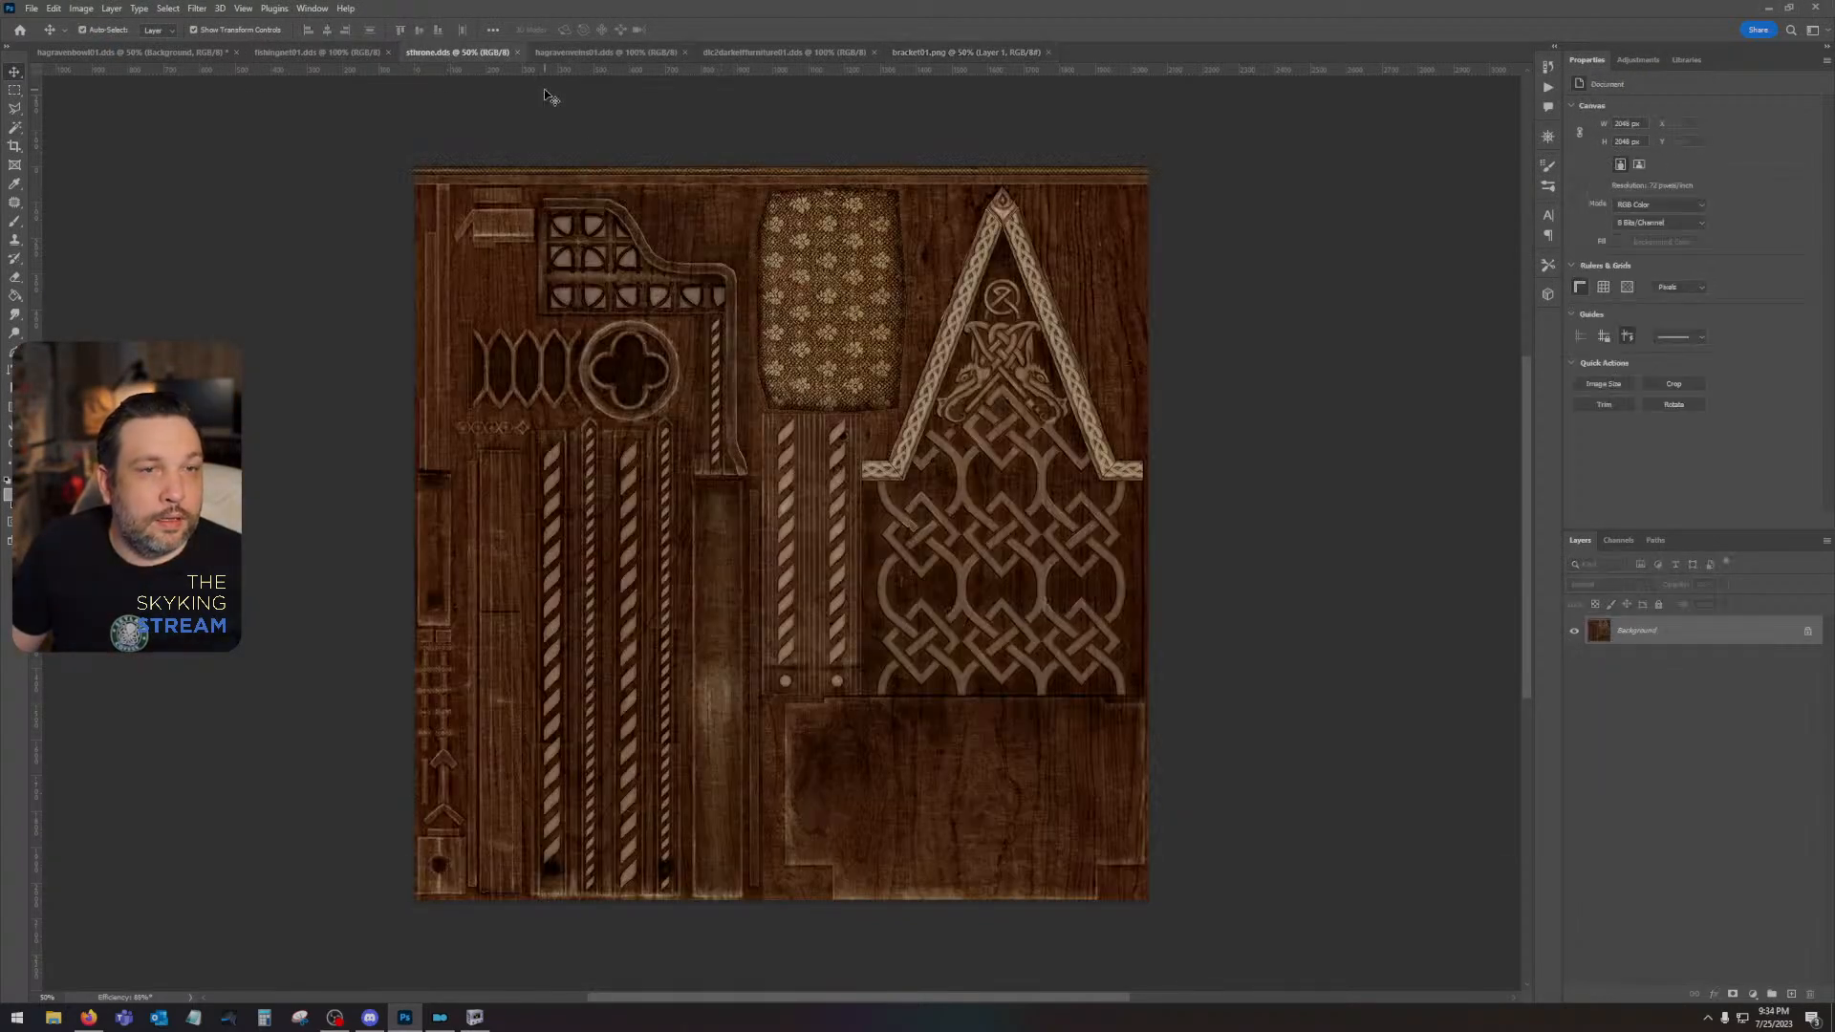
key("ctrl+v")
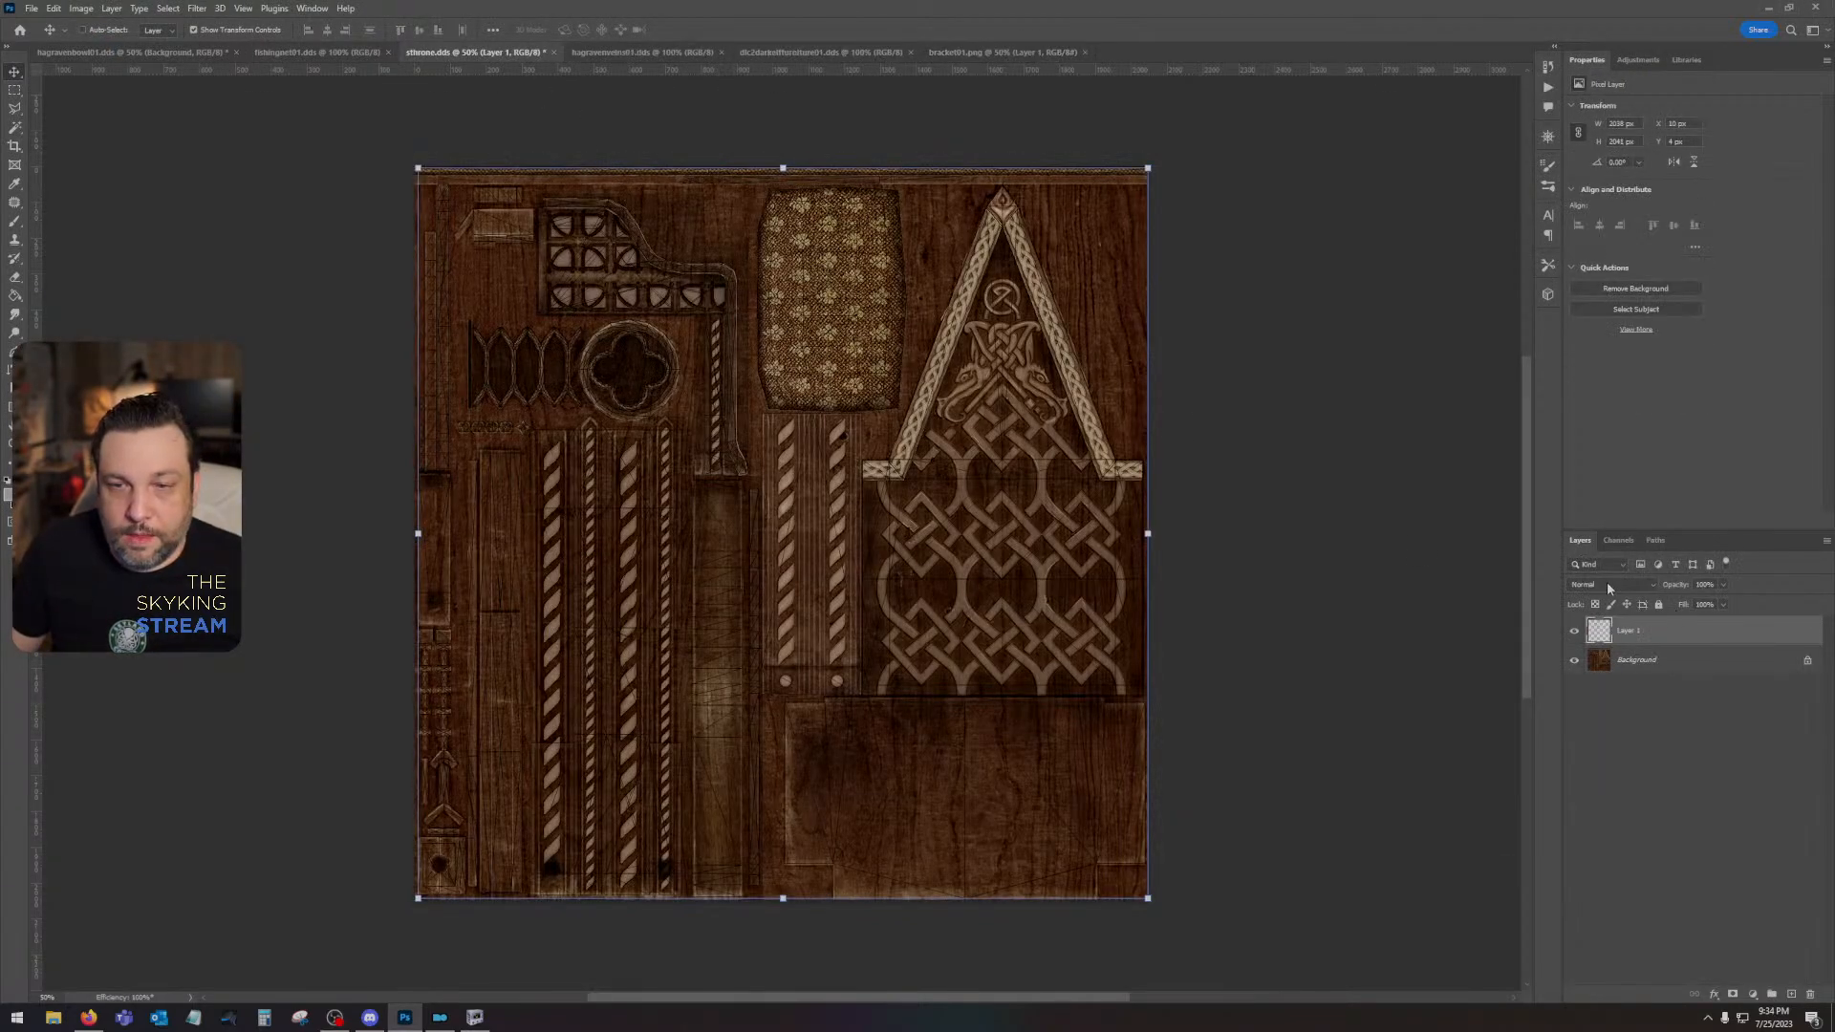
- Apply a teal-green Color Overlay layer style to the UV wireframe layer in sthrone.dds
double_click(1655, 646)
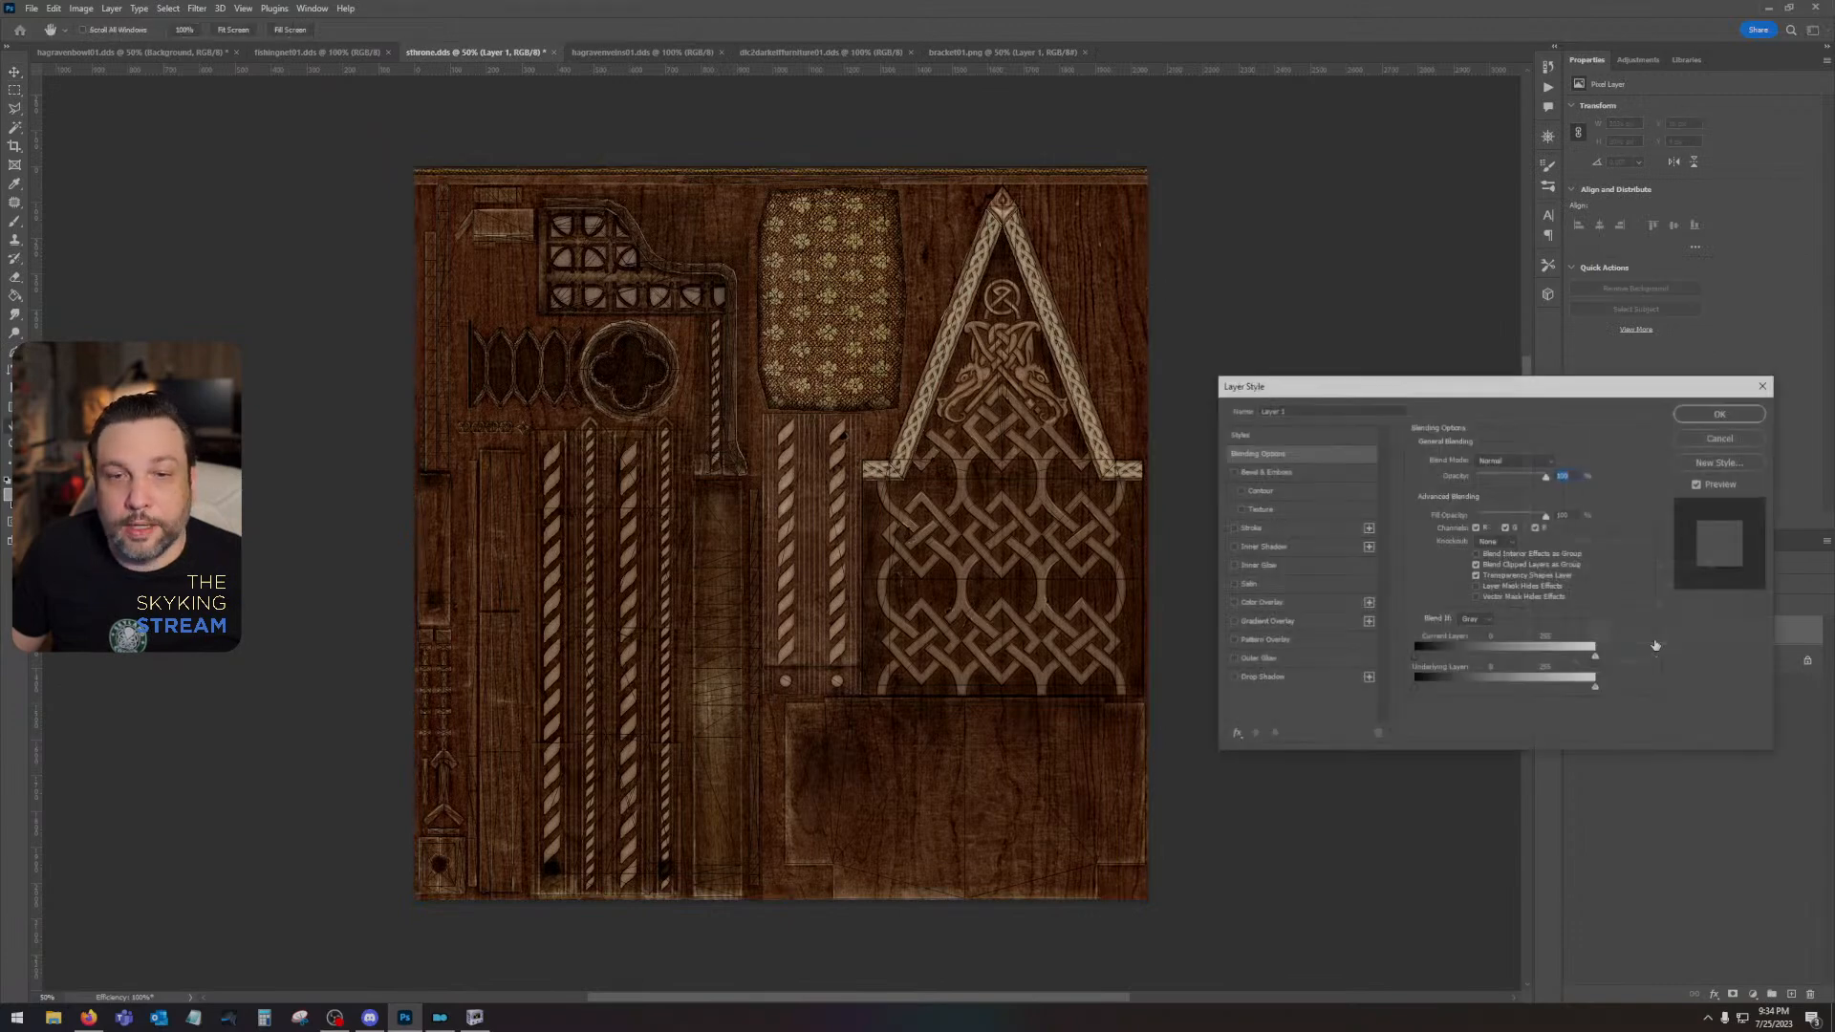
left_click(1259, 602)
left_click(1720, 412)
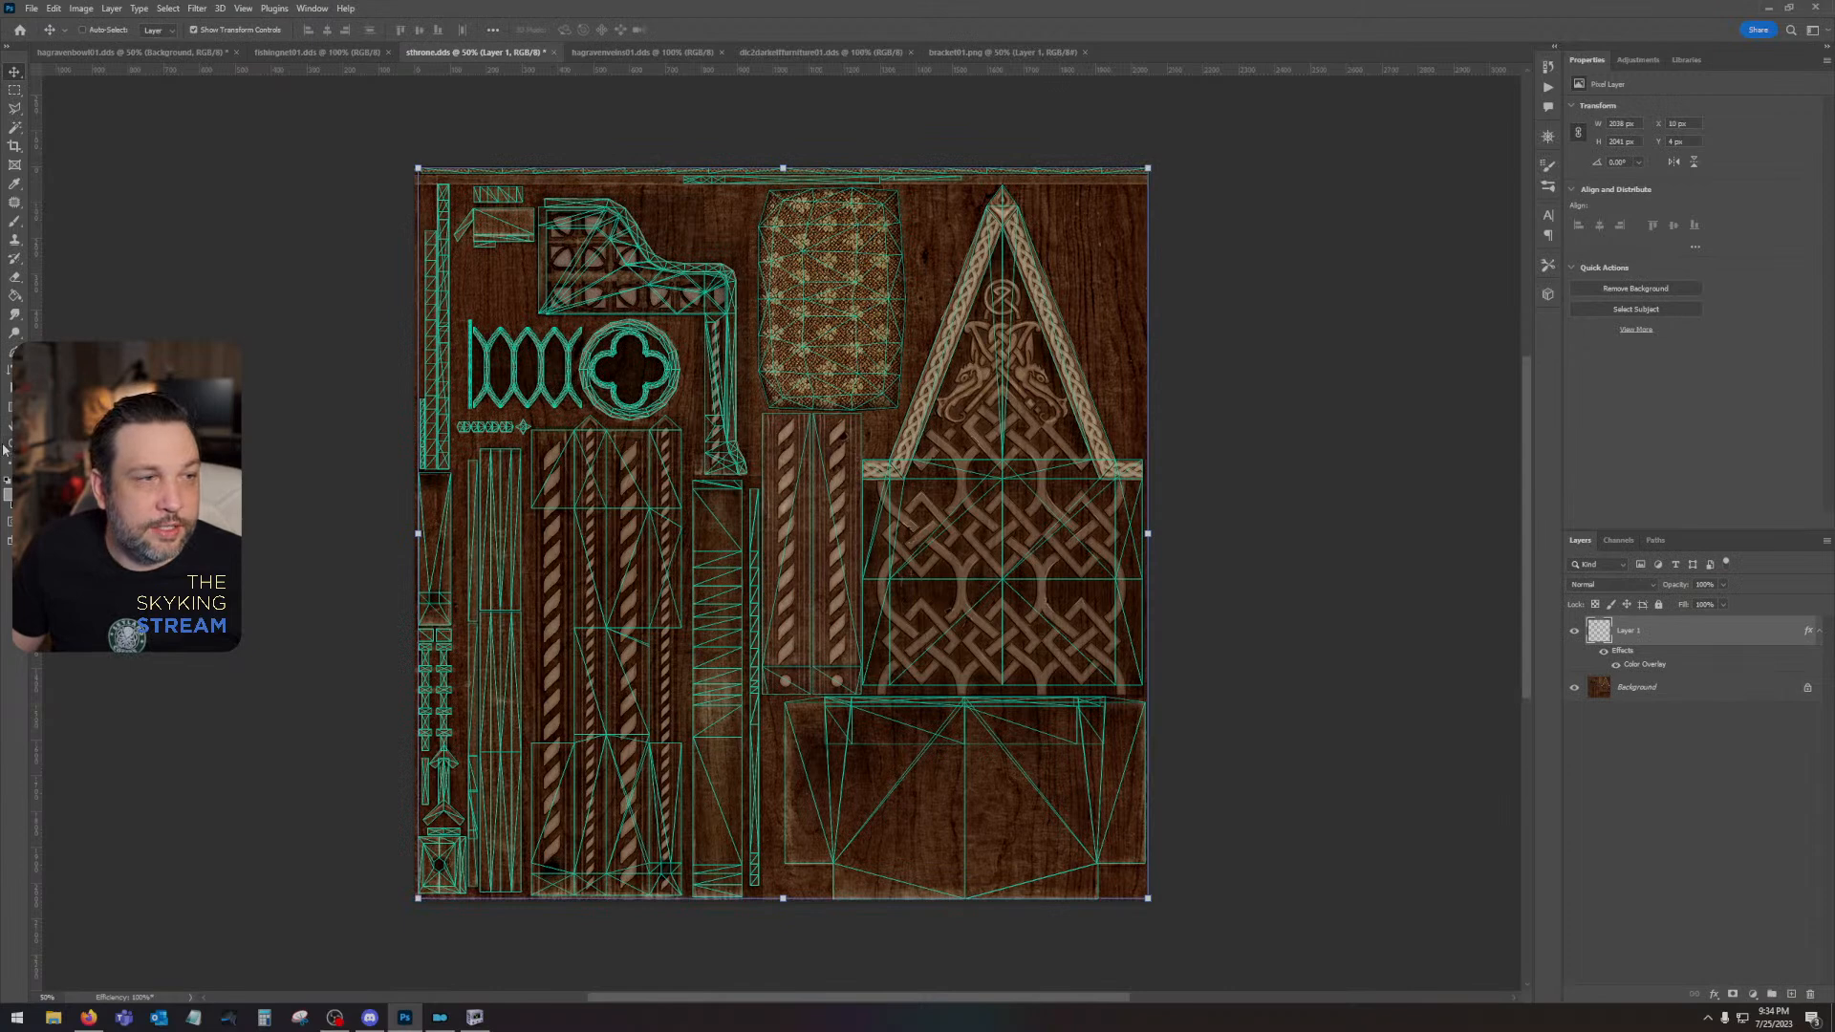
- Compare the throne texture with the teal UV wireframe layer hidden and shown
left_click(1577, 631)
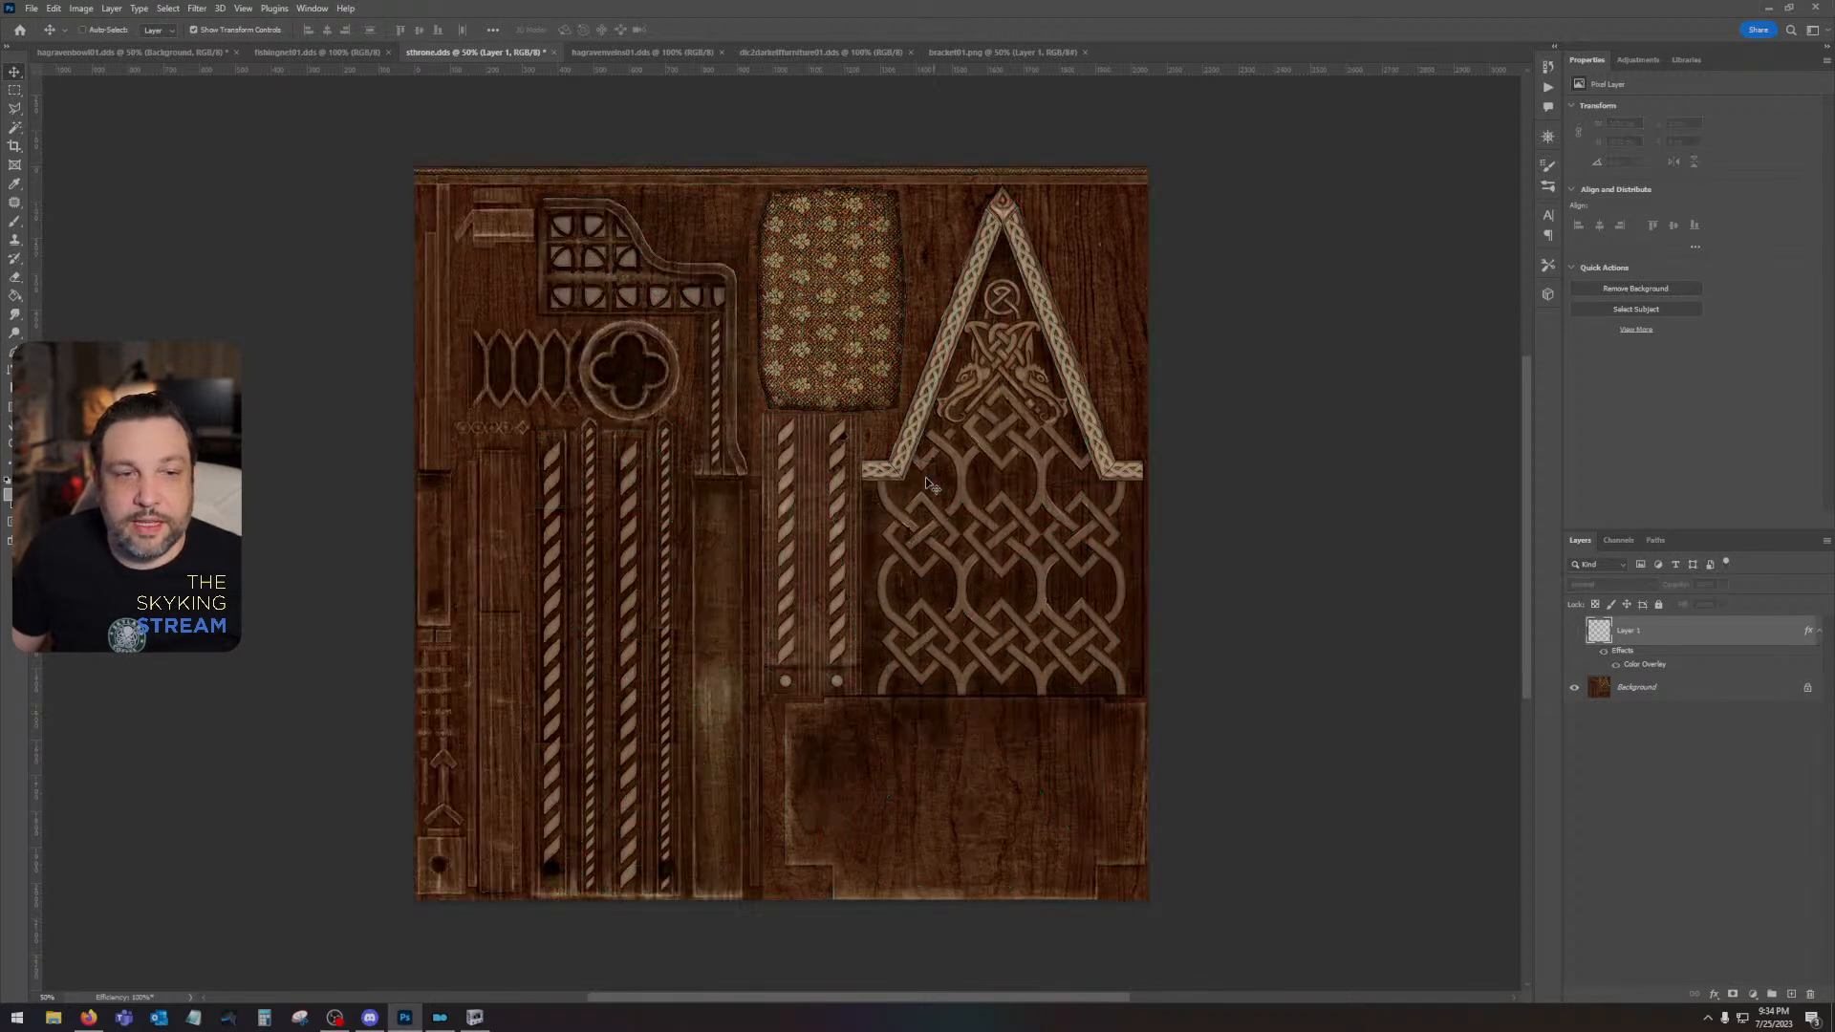
left_click(1577, 632)
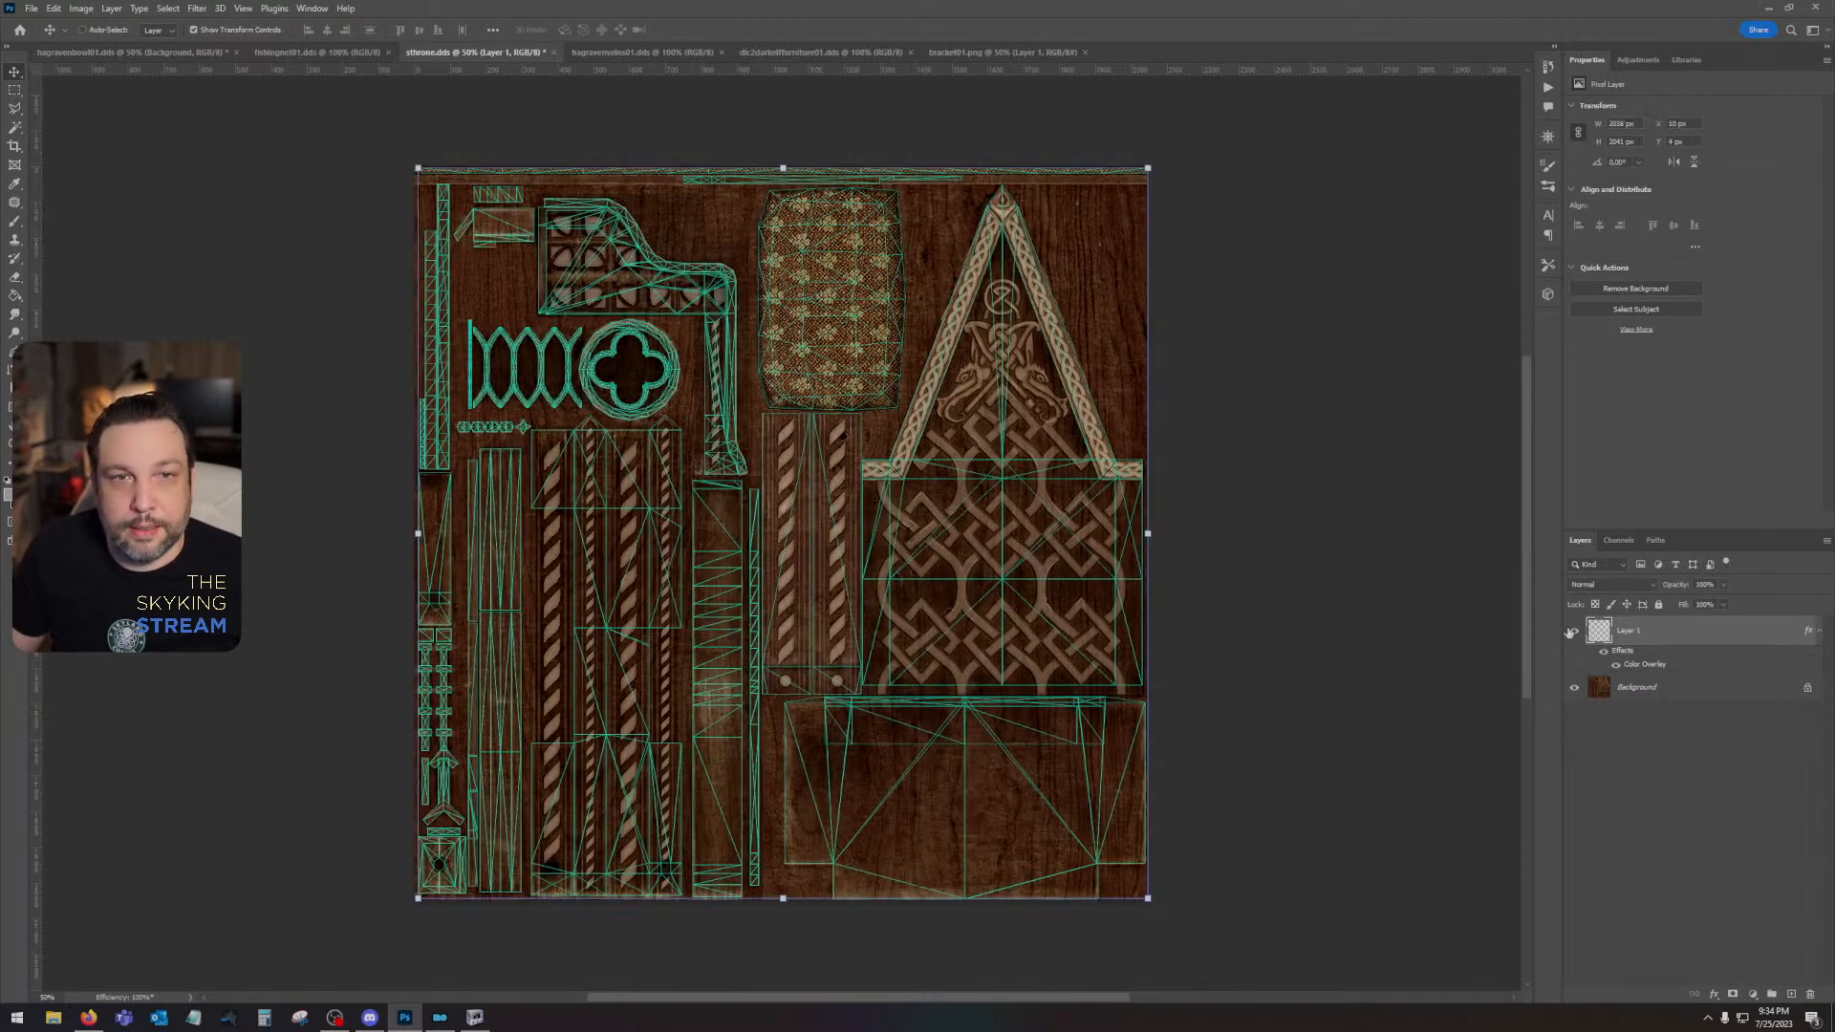
left_click(13, 442)
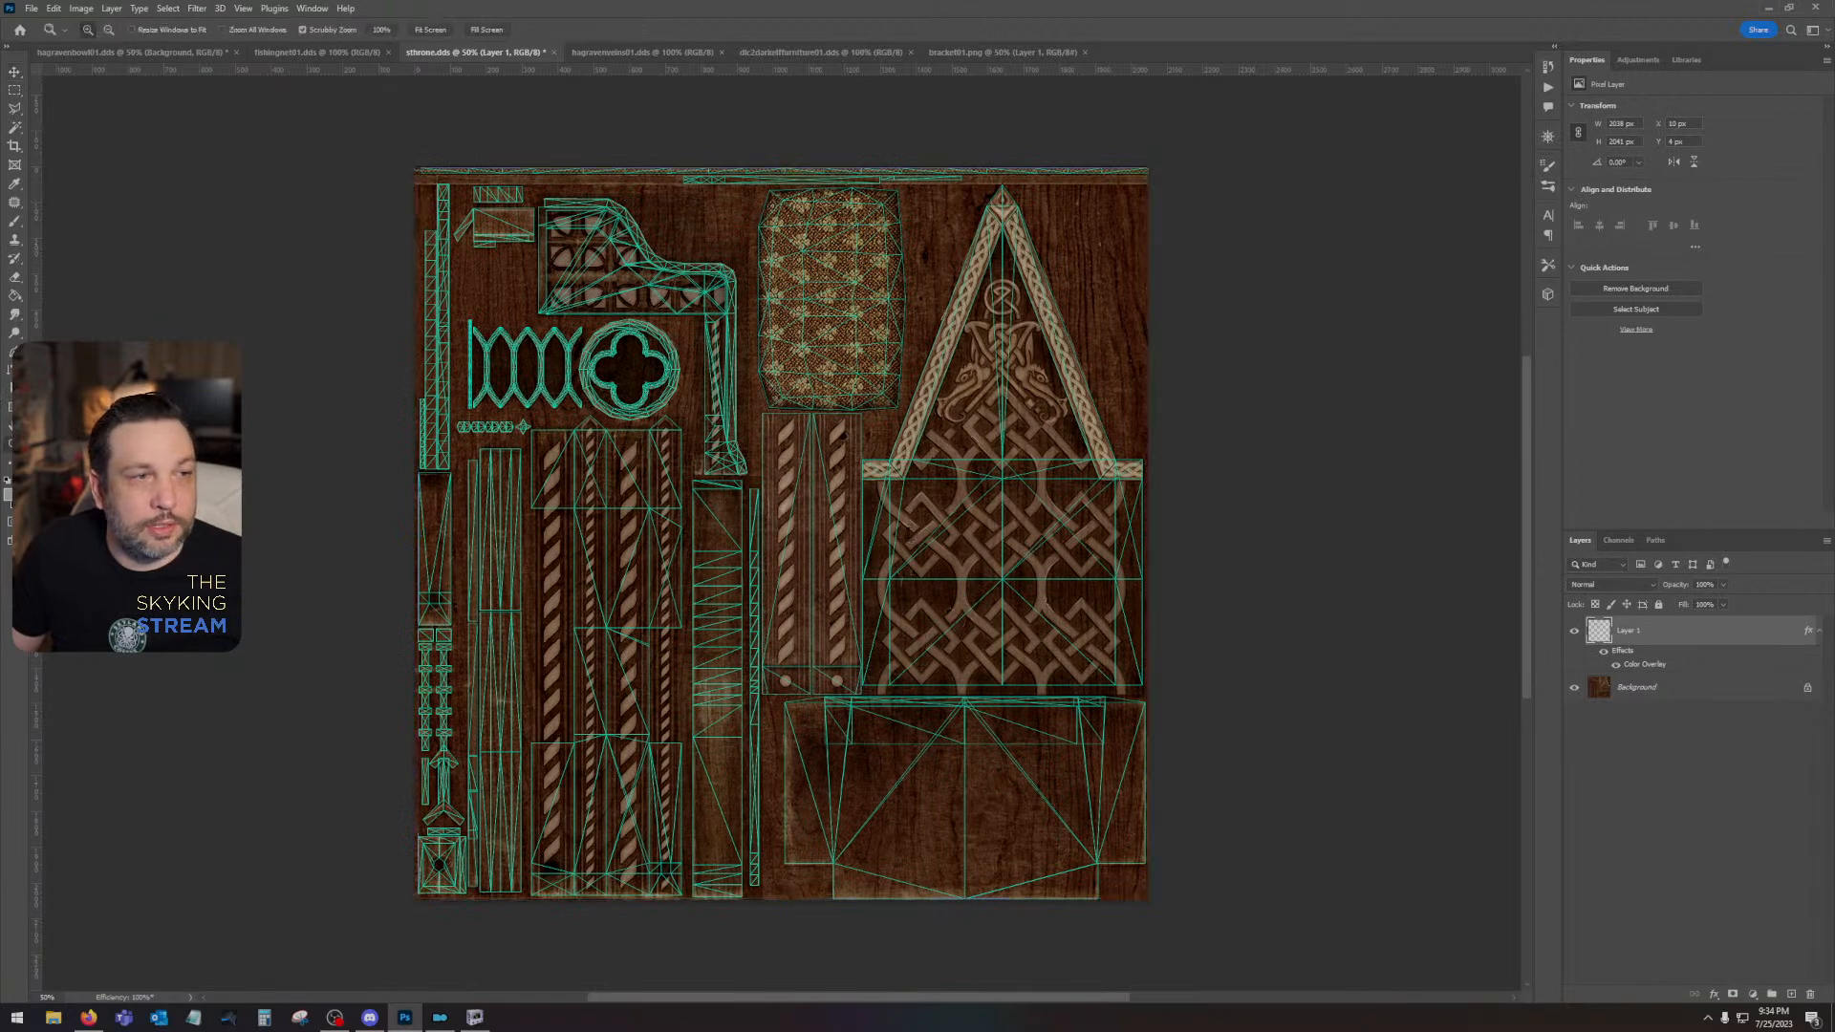
left_click(901, 254)
- Select all the UV islands by selecting the empty area of the wireframe layer with the Magic Wand and inverting the selection
left_click(15, 128)
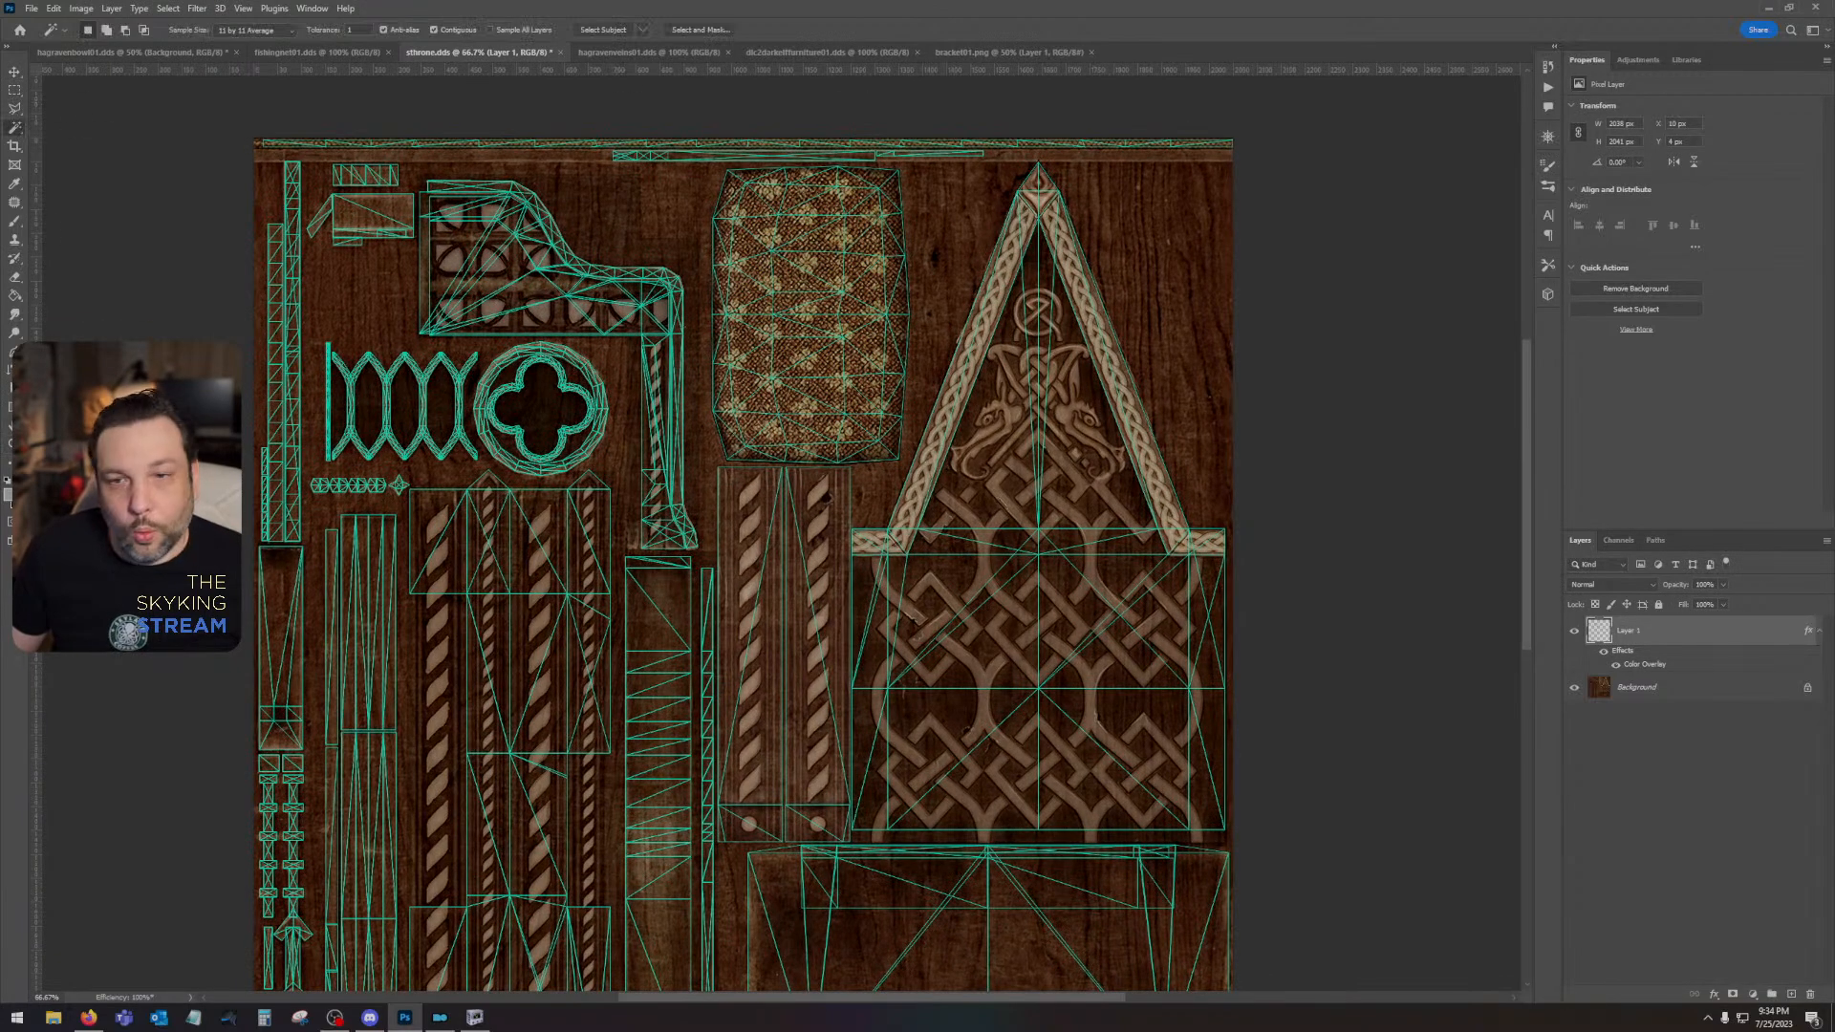
left_click(1711, 688)
left_click(1155, 296)
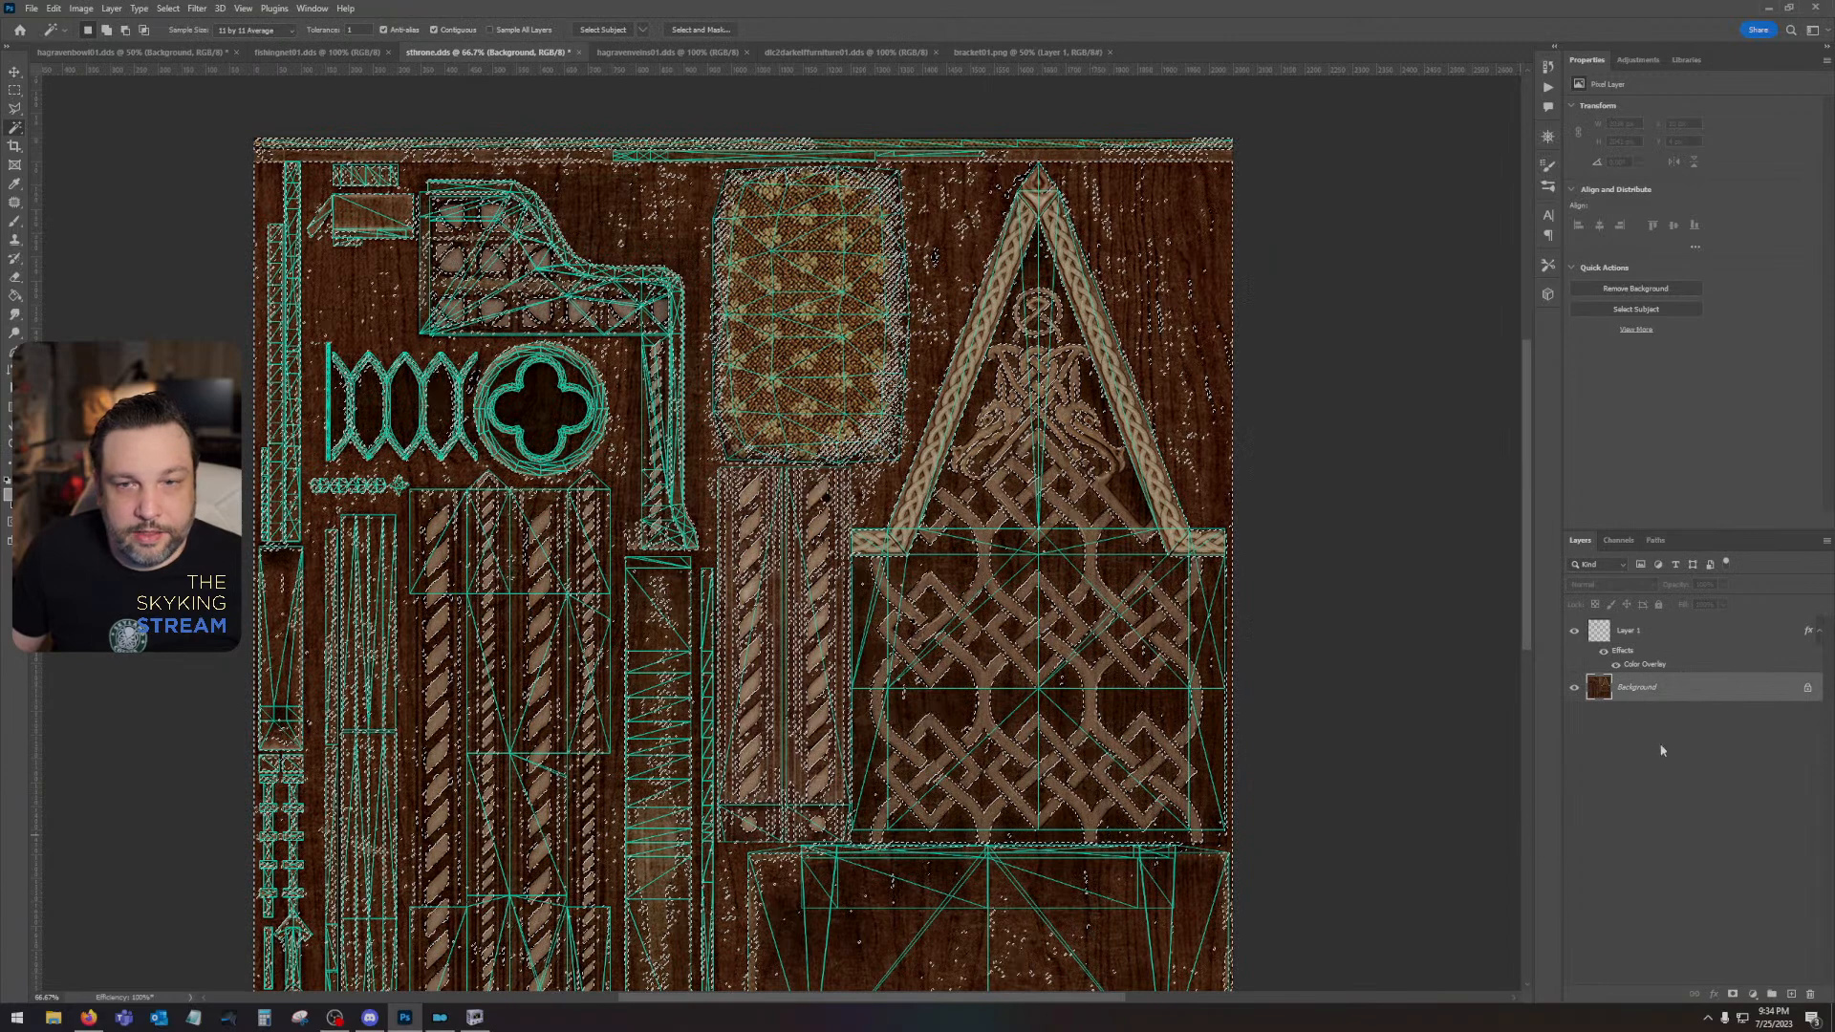
left_click(1668, 629)
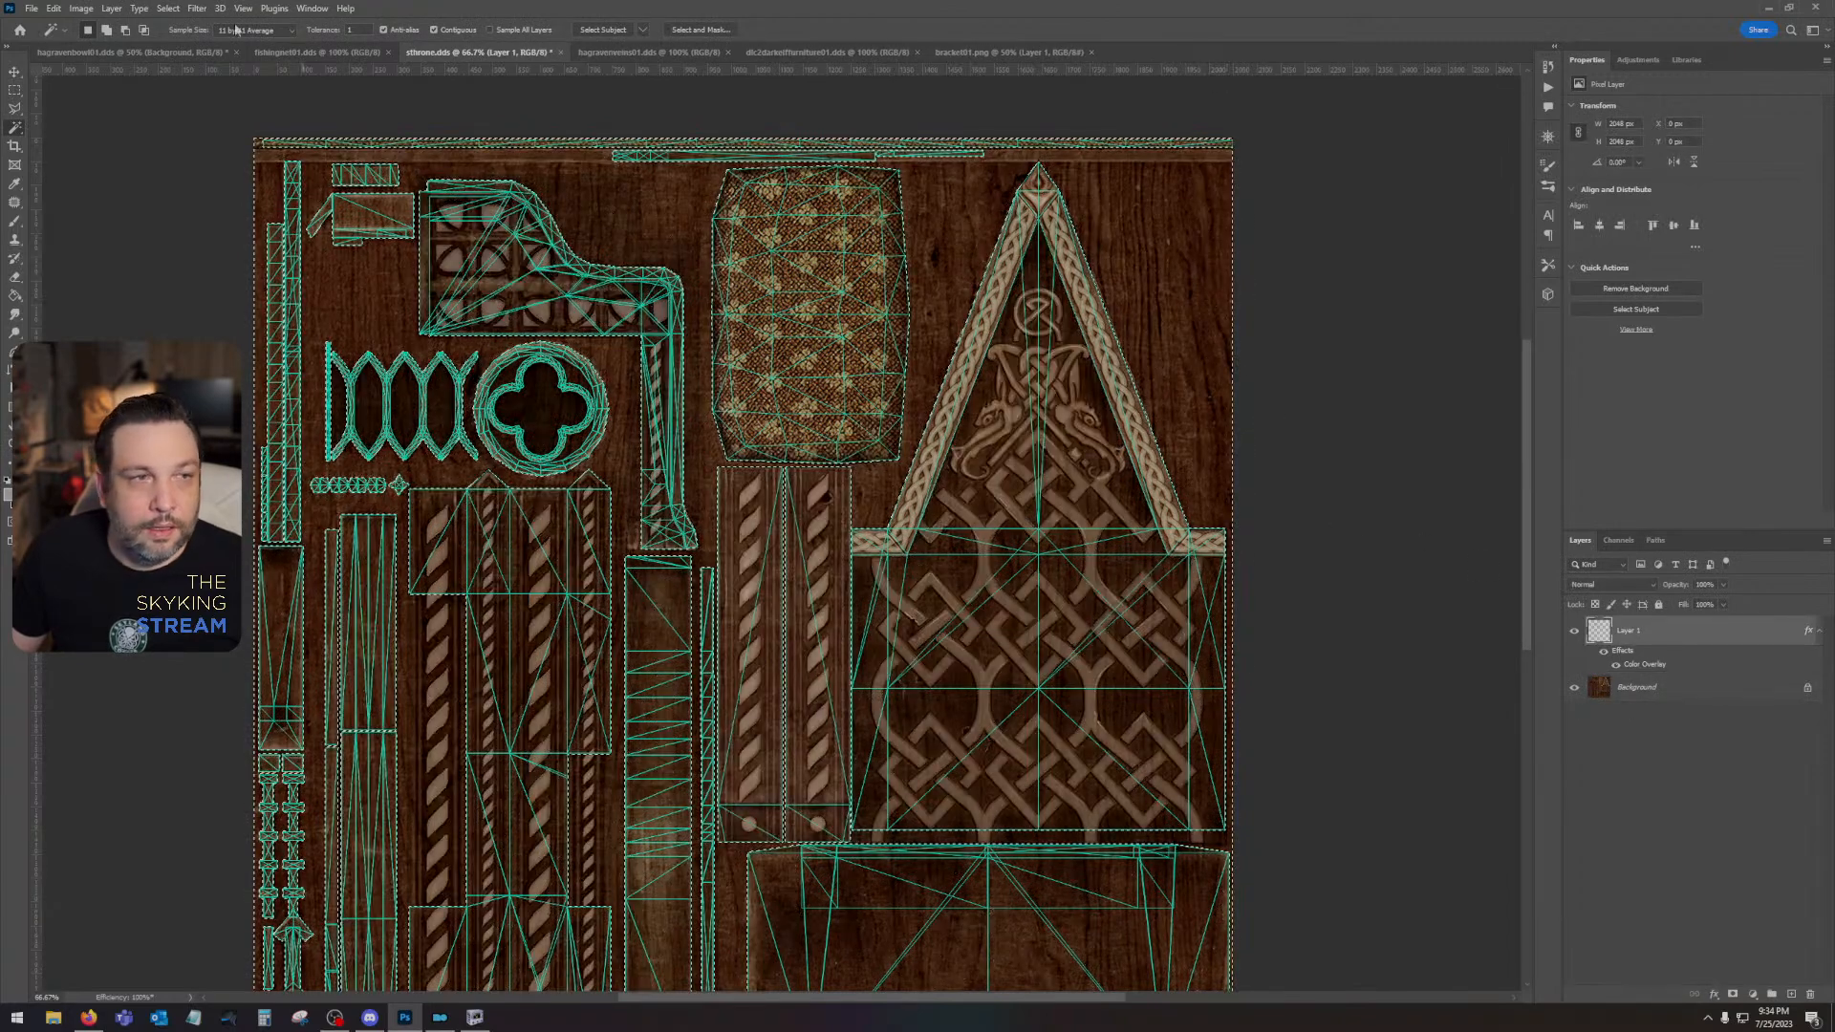
left_click(168, 7)
left_click(185, 65)
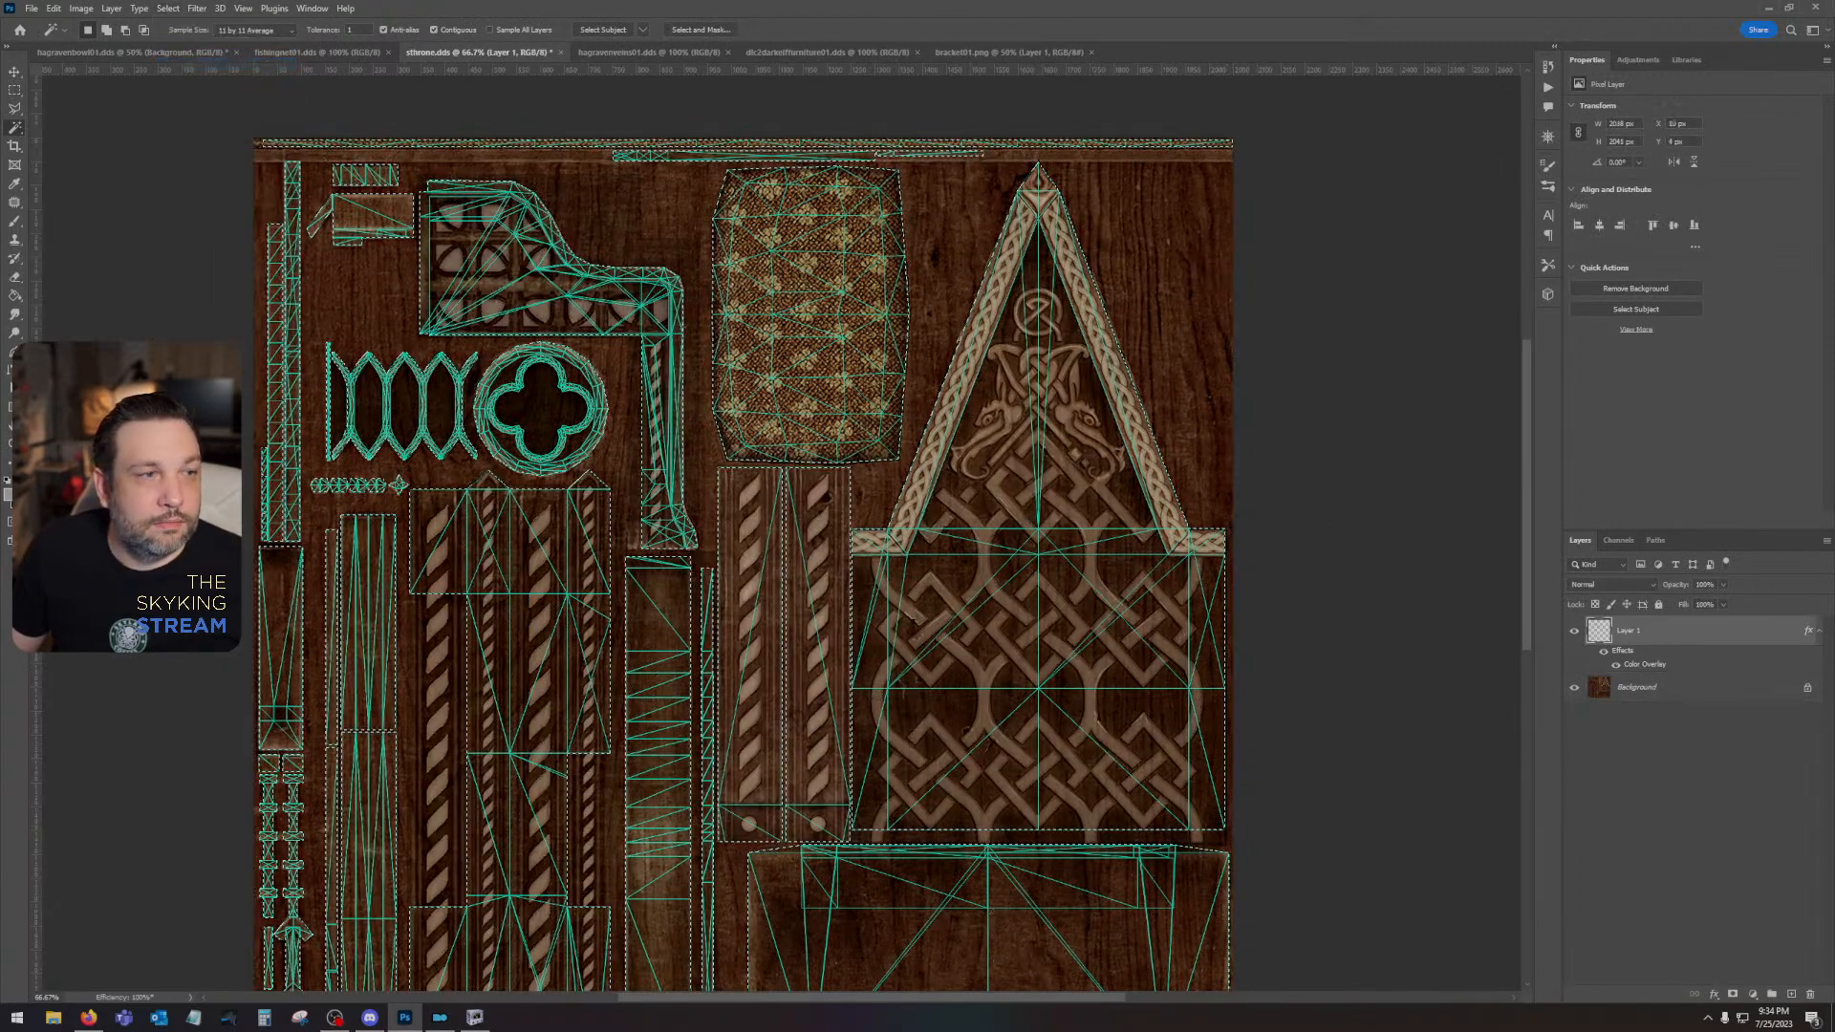
- Set the foreground color to the neutral grey #7e7e7e
left_click(8, 494)
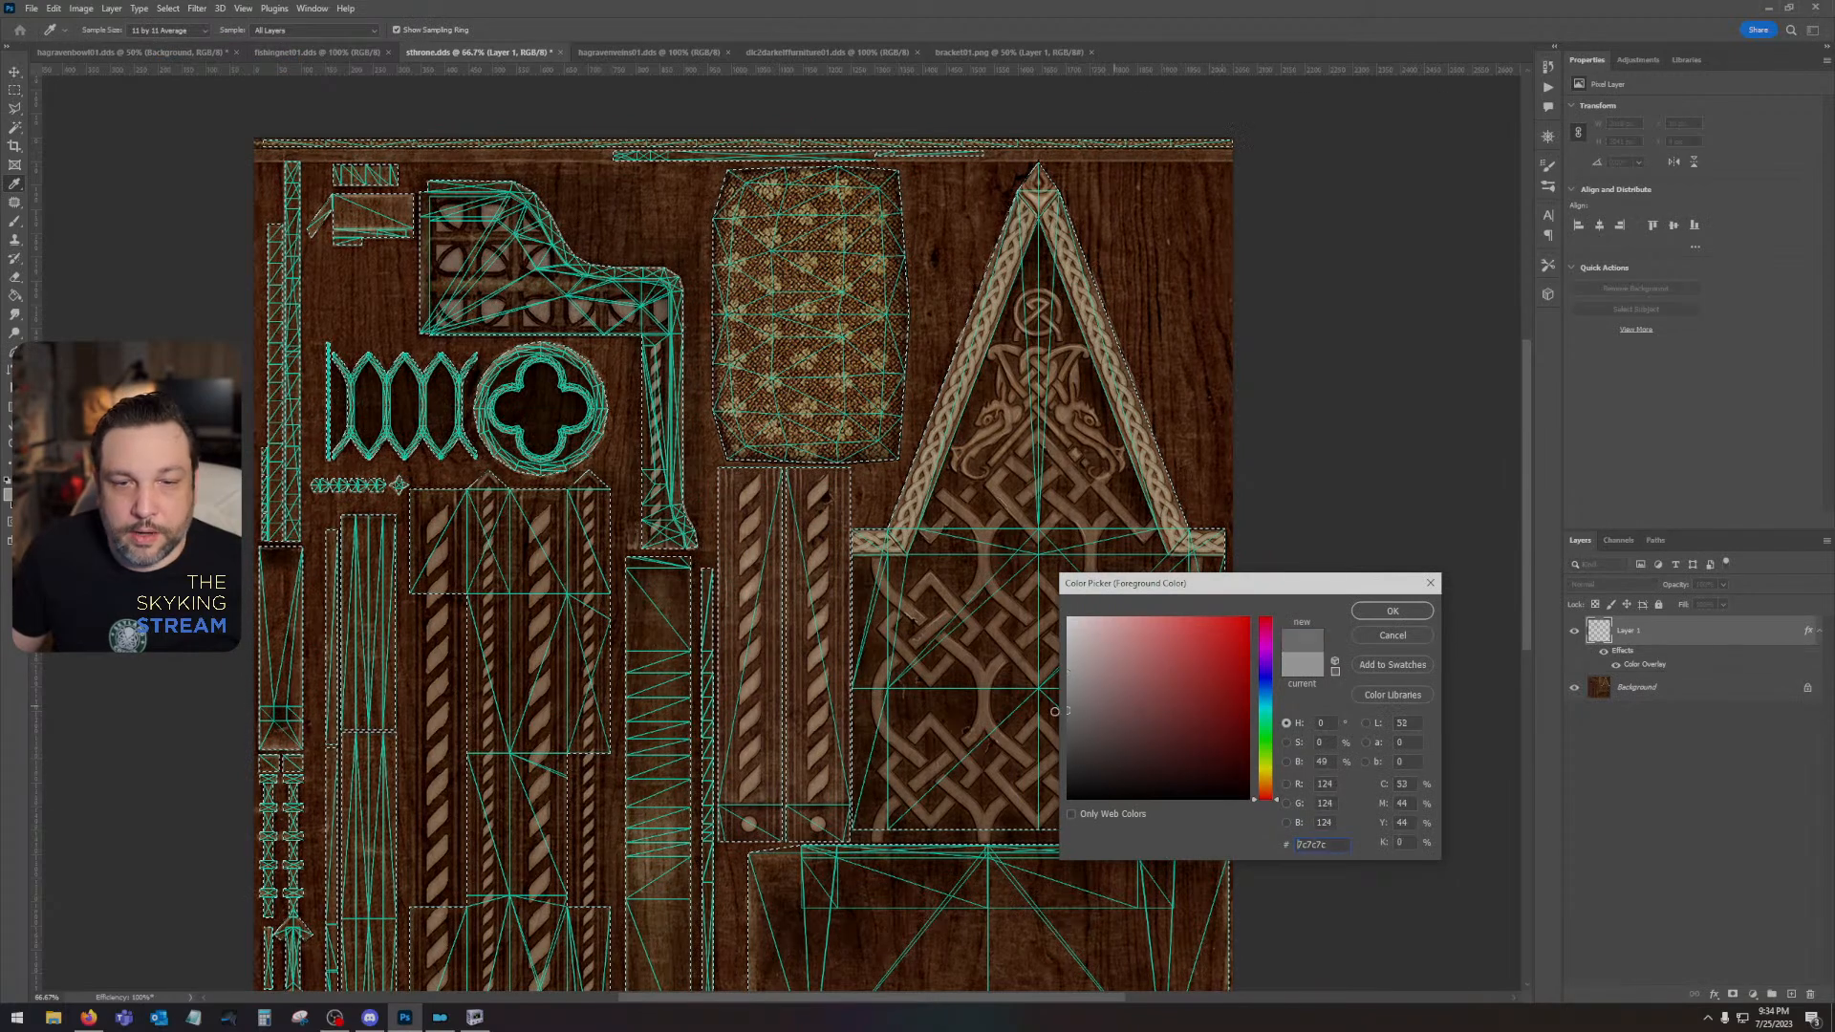
left_click(1026, 708)
left_click_drag(1025, 707, 1022, 710)
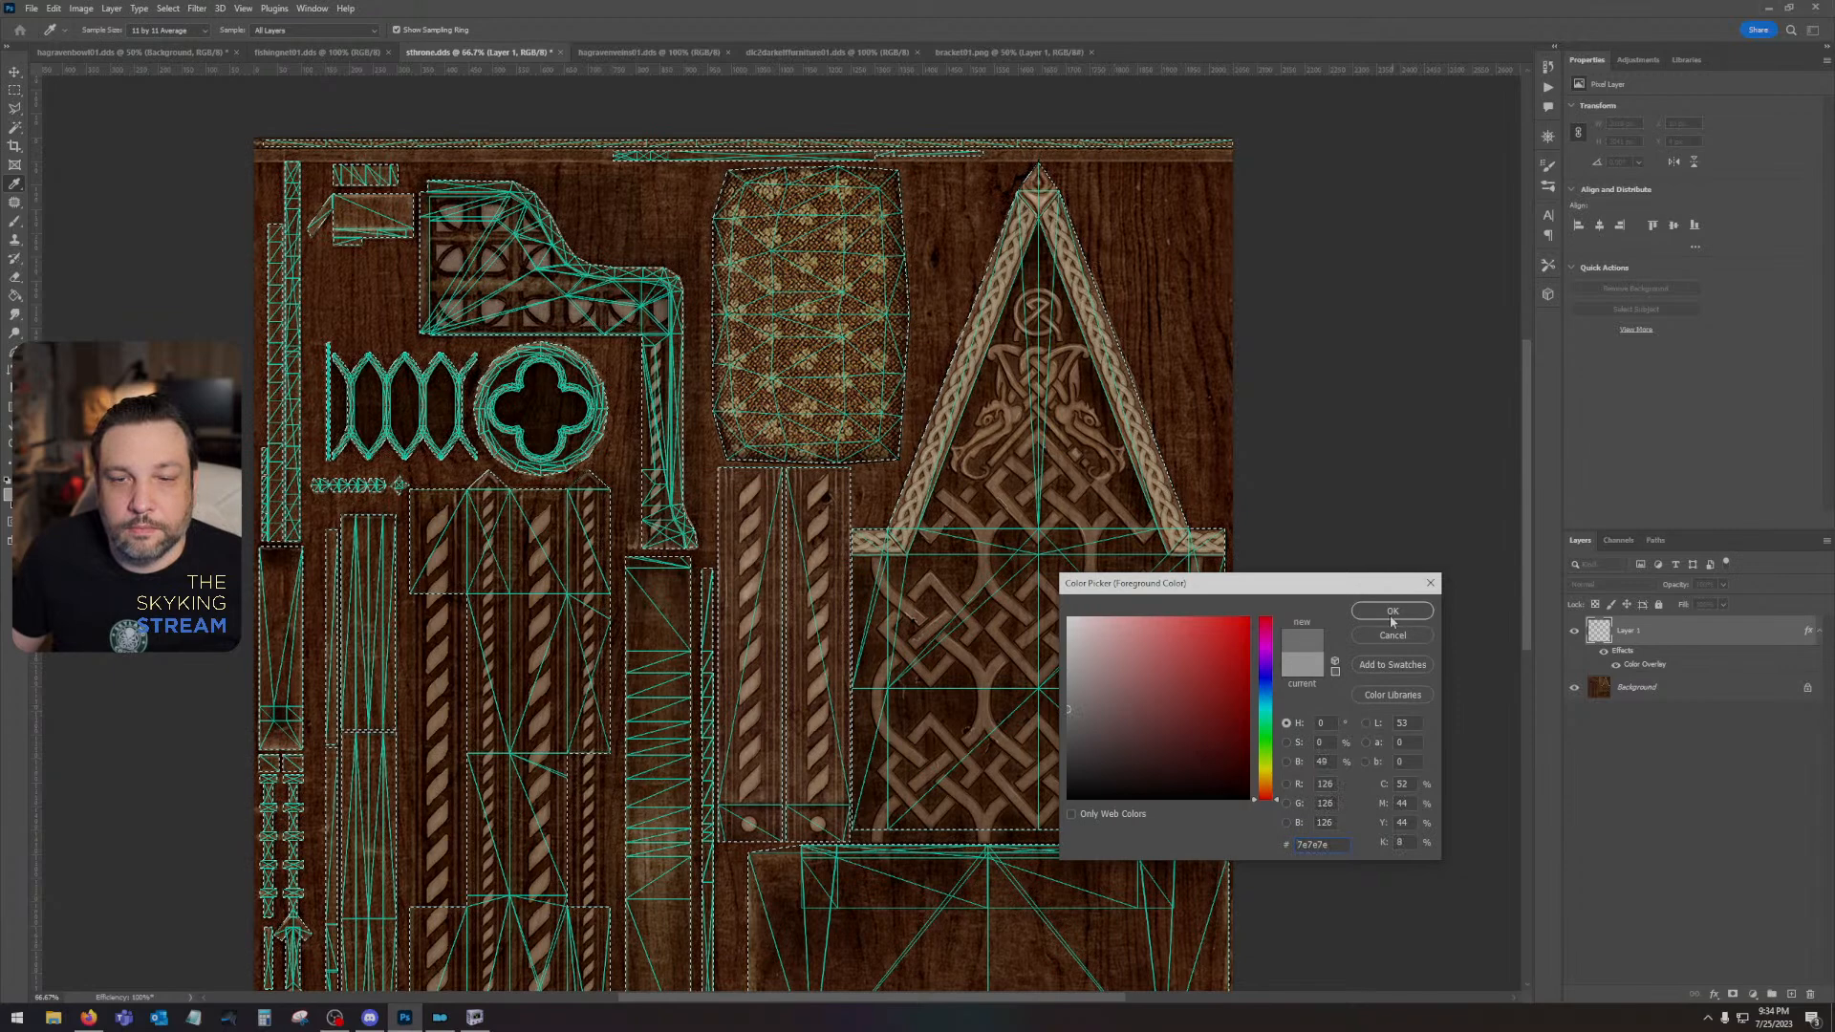
key("Return")
- Fill the selected UV islands with the foreground grey on a new layer above Background, deselect, and hide the UV wireframe layer
key("w")
left_click(1698, 688)
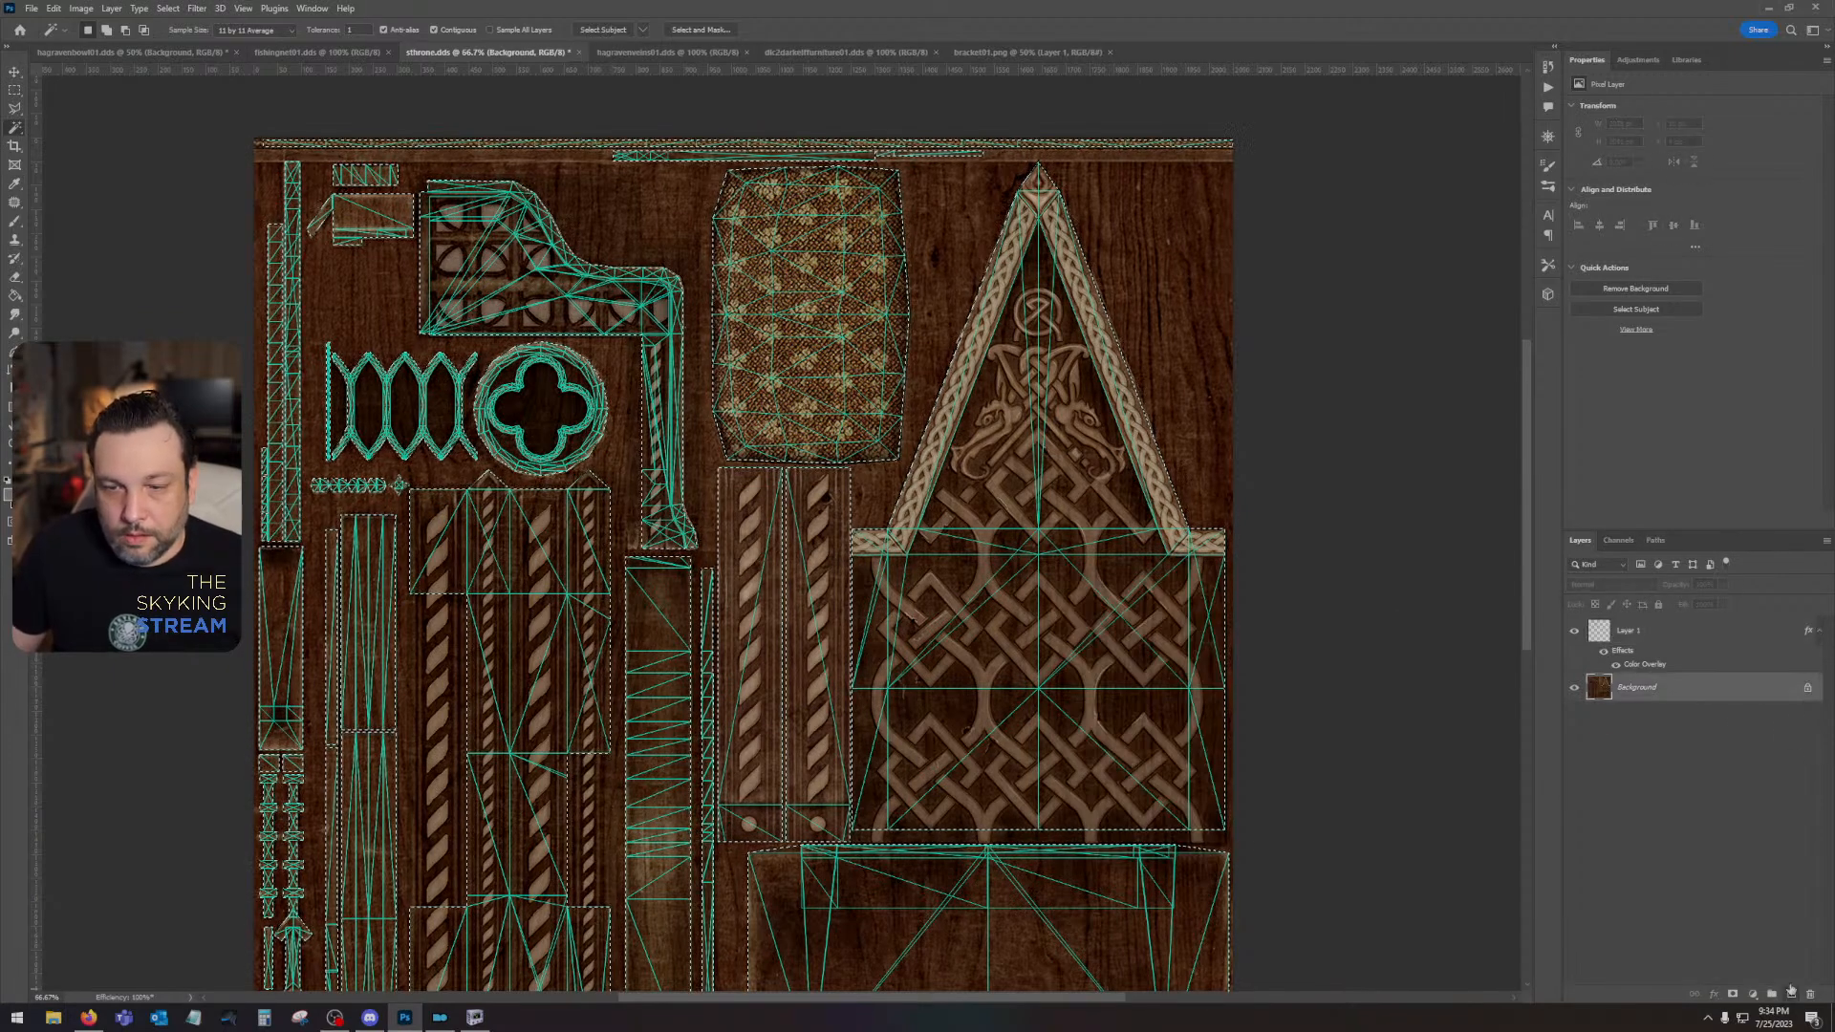
key("ctrl+shift+alt+n")
key("alt+BackSpace")
key("ctrl+d")
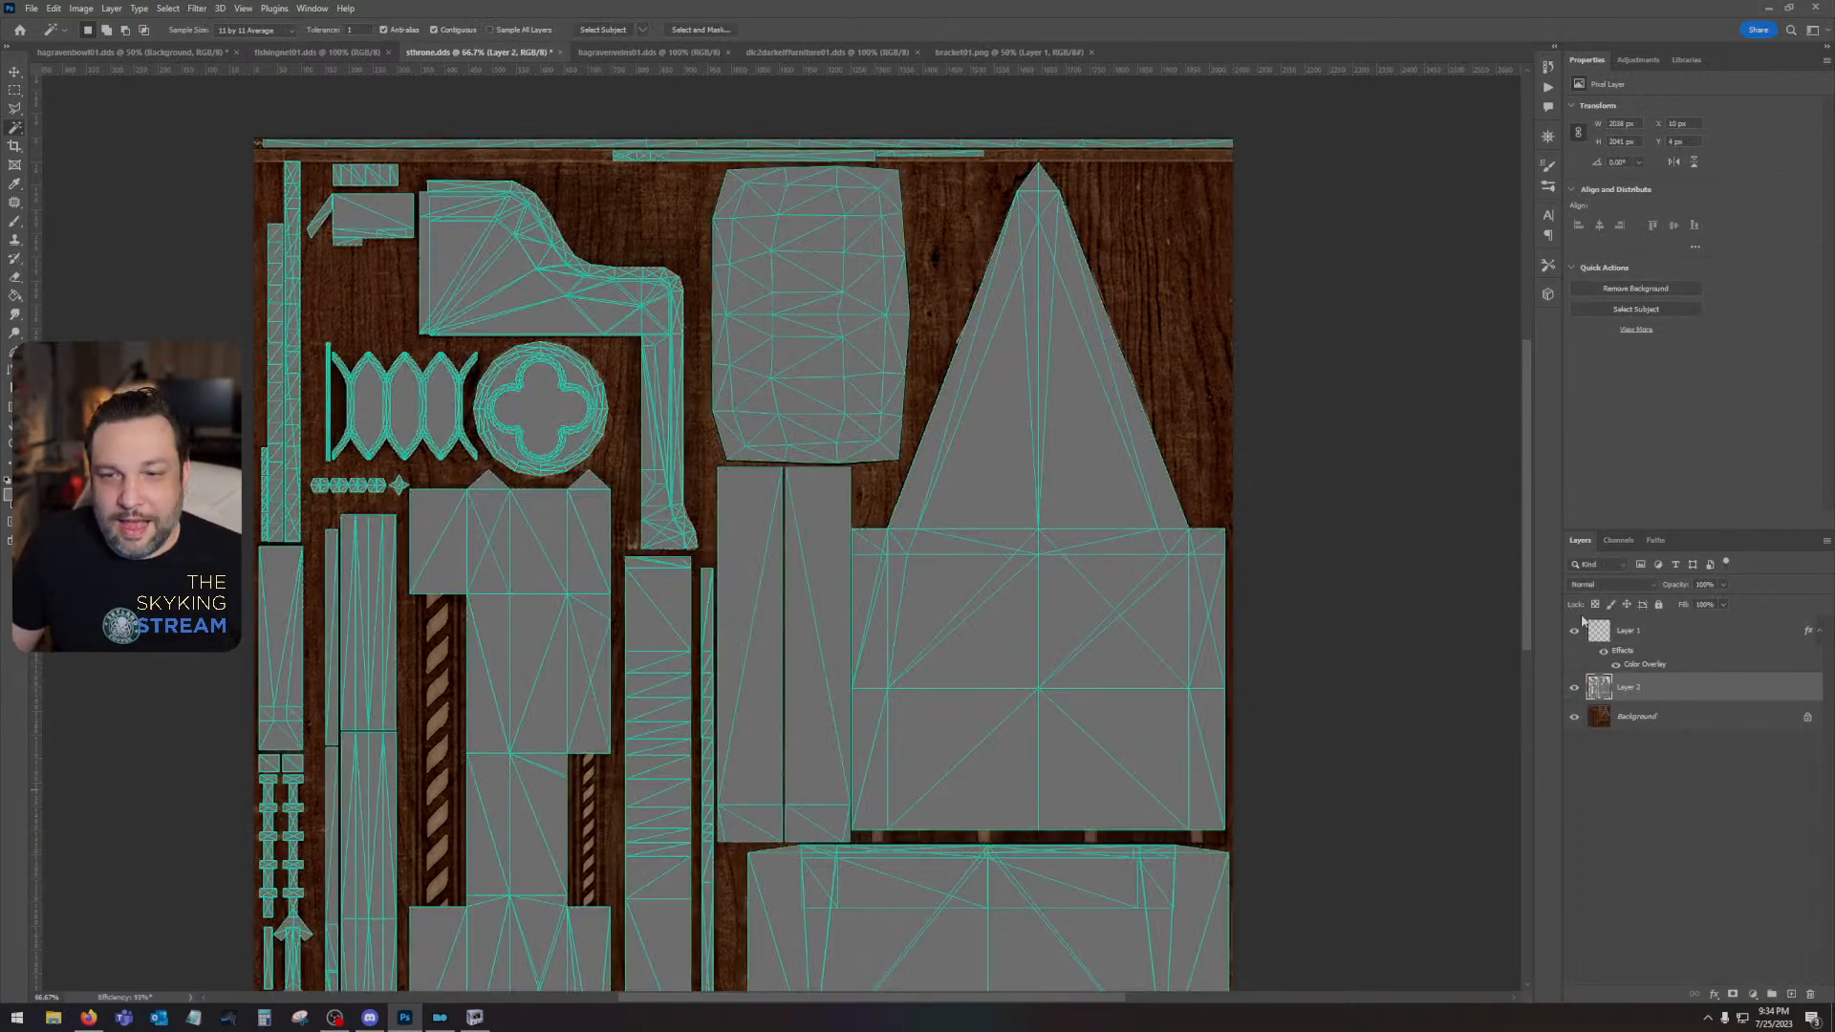
left_click(1575, 633)
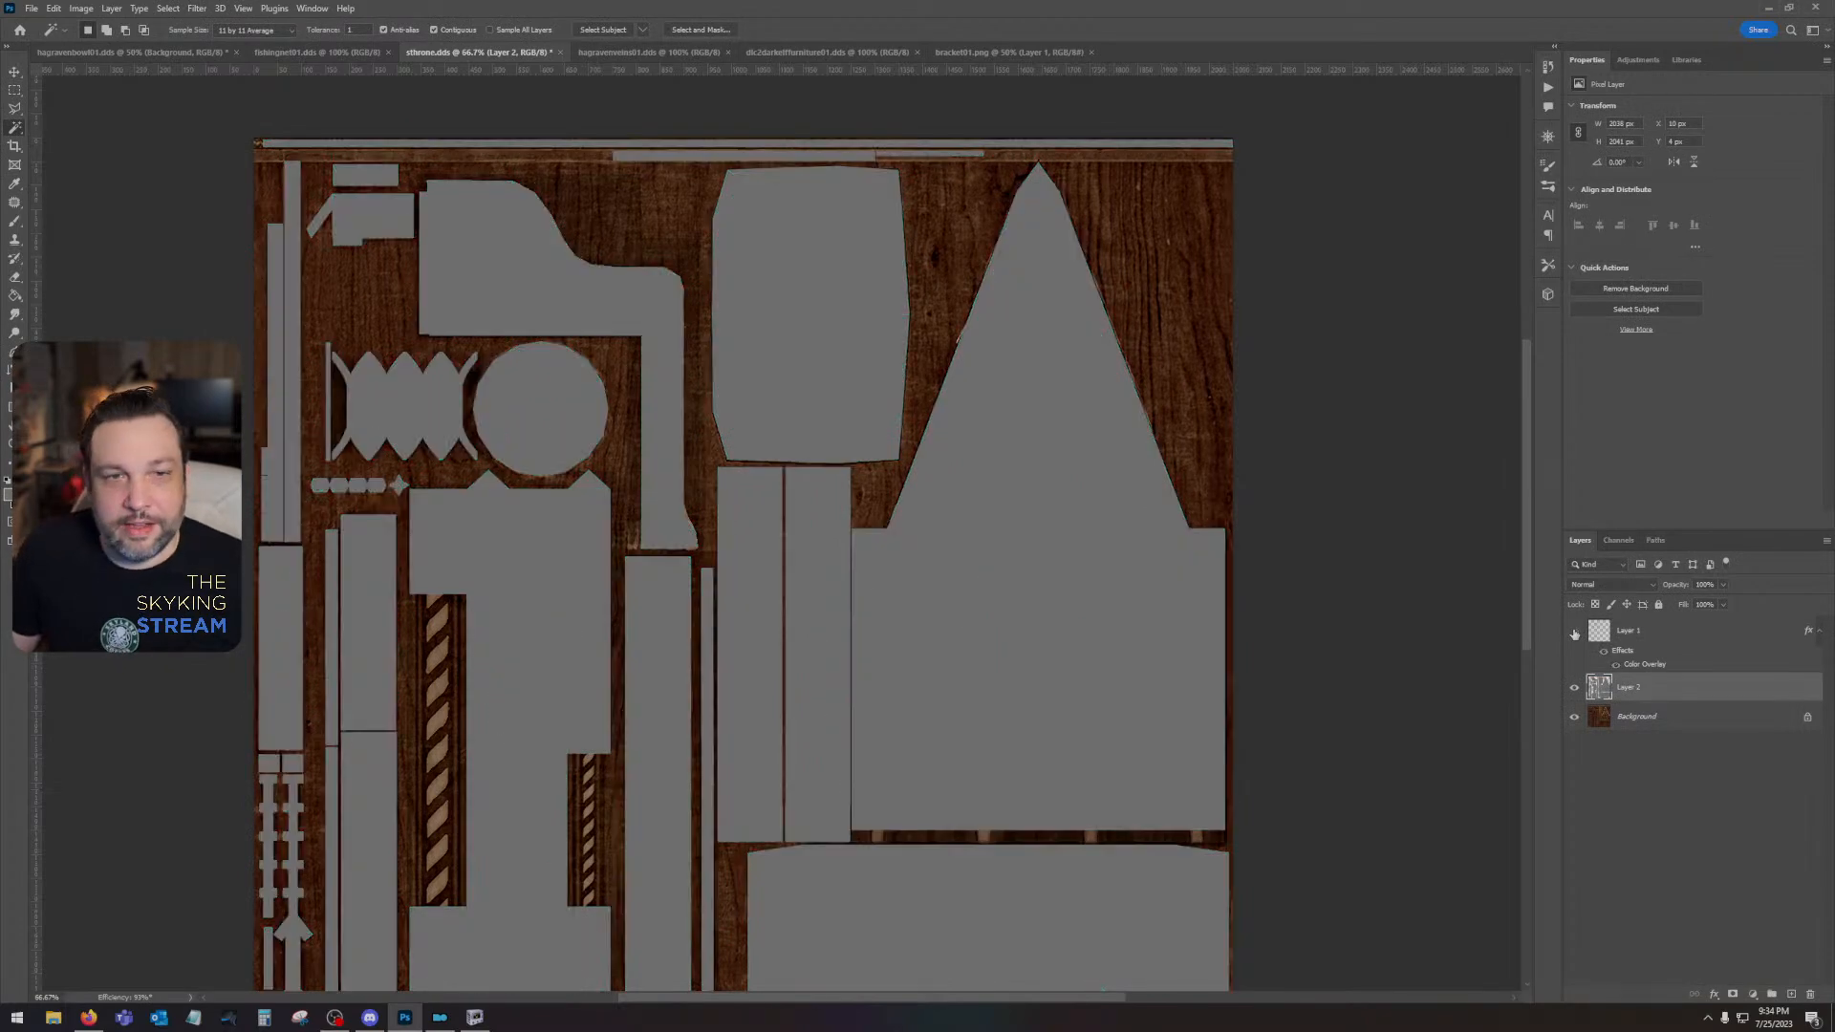
- Hide the grey UV-island layer so the original throne texture is exposed
left_click_drag(938, 634, 1048, 501)
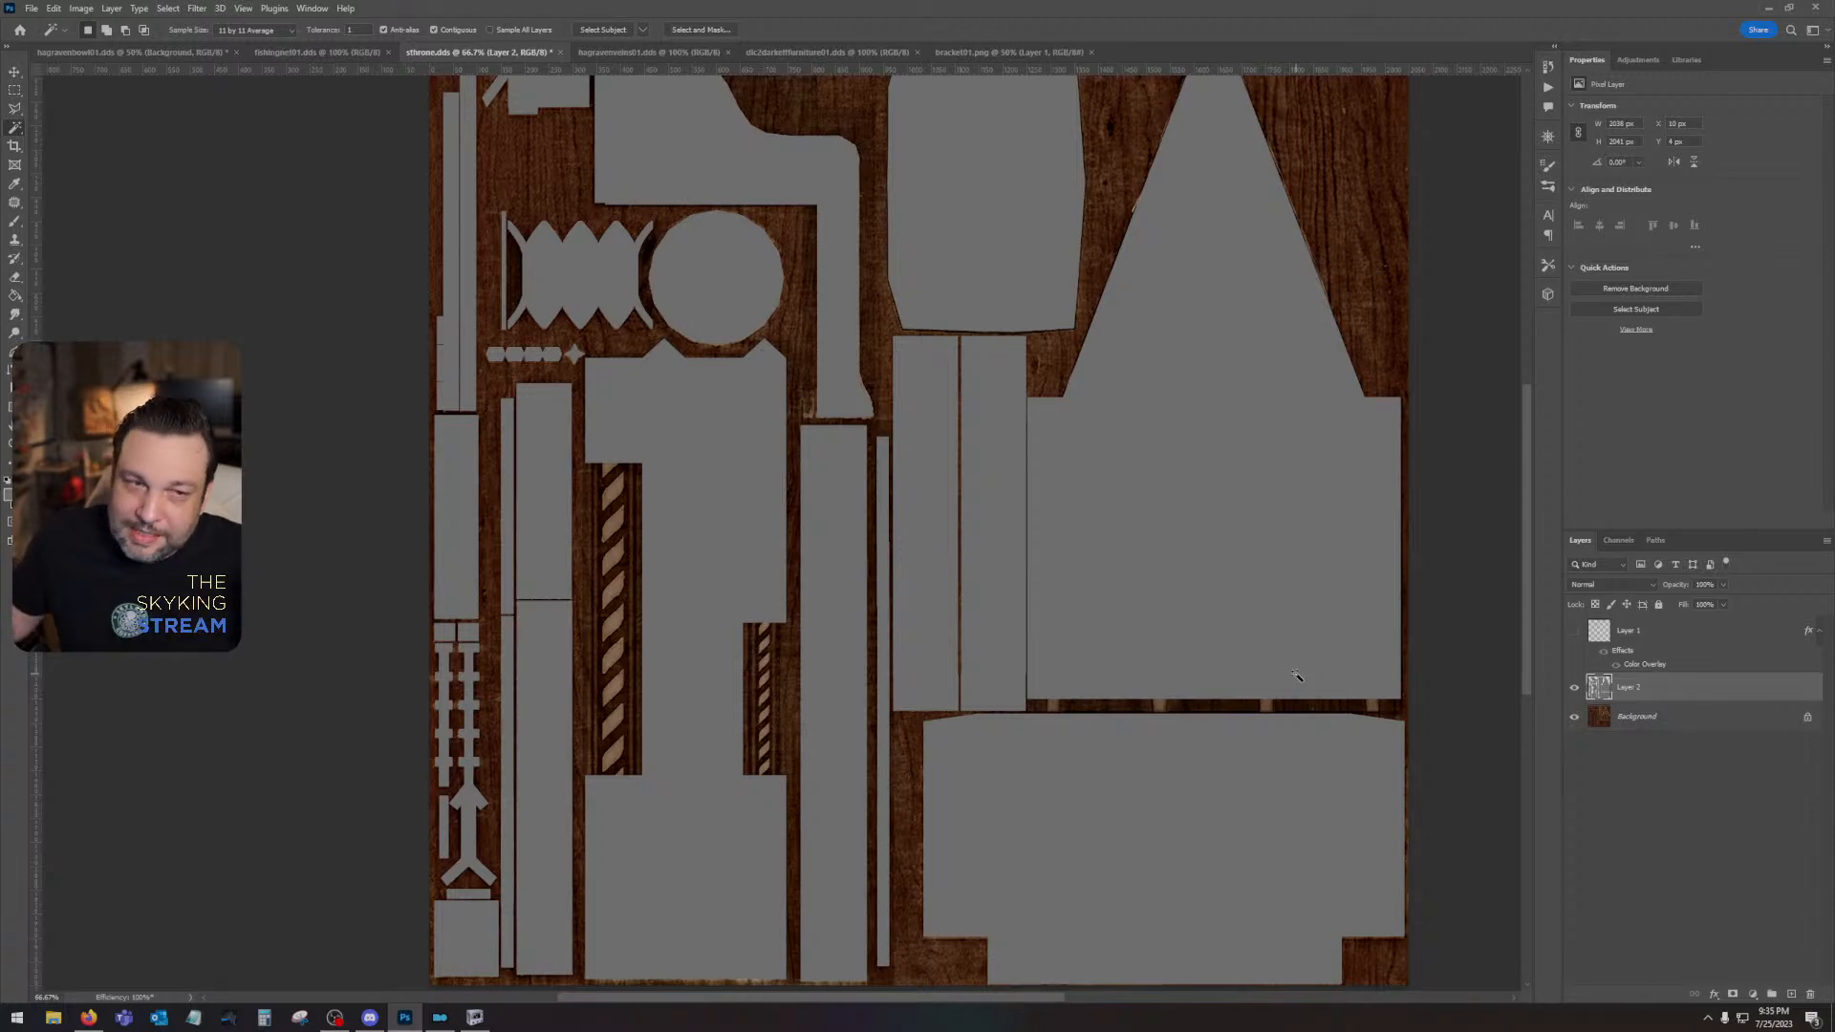
left_click_drag(1130, 439, 1268, 636)
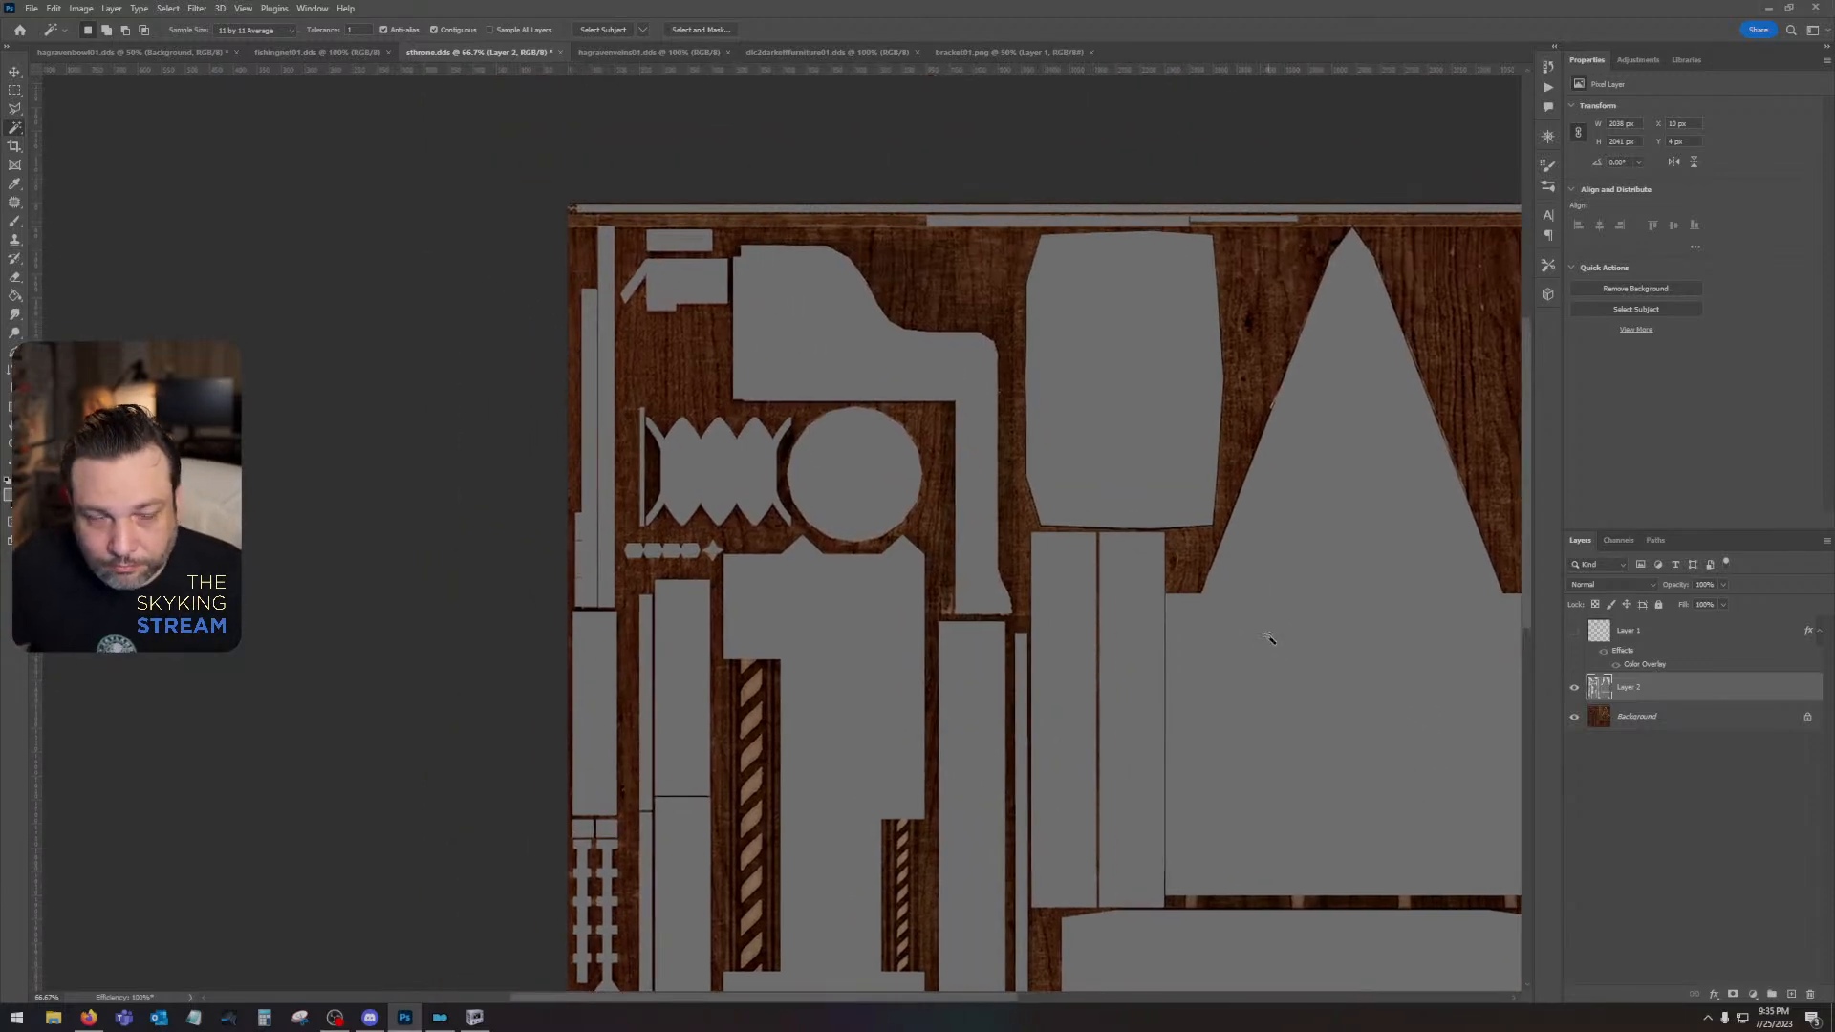
left_click(1572, 689)
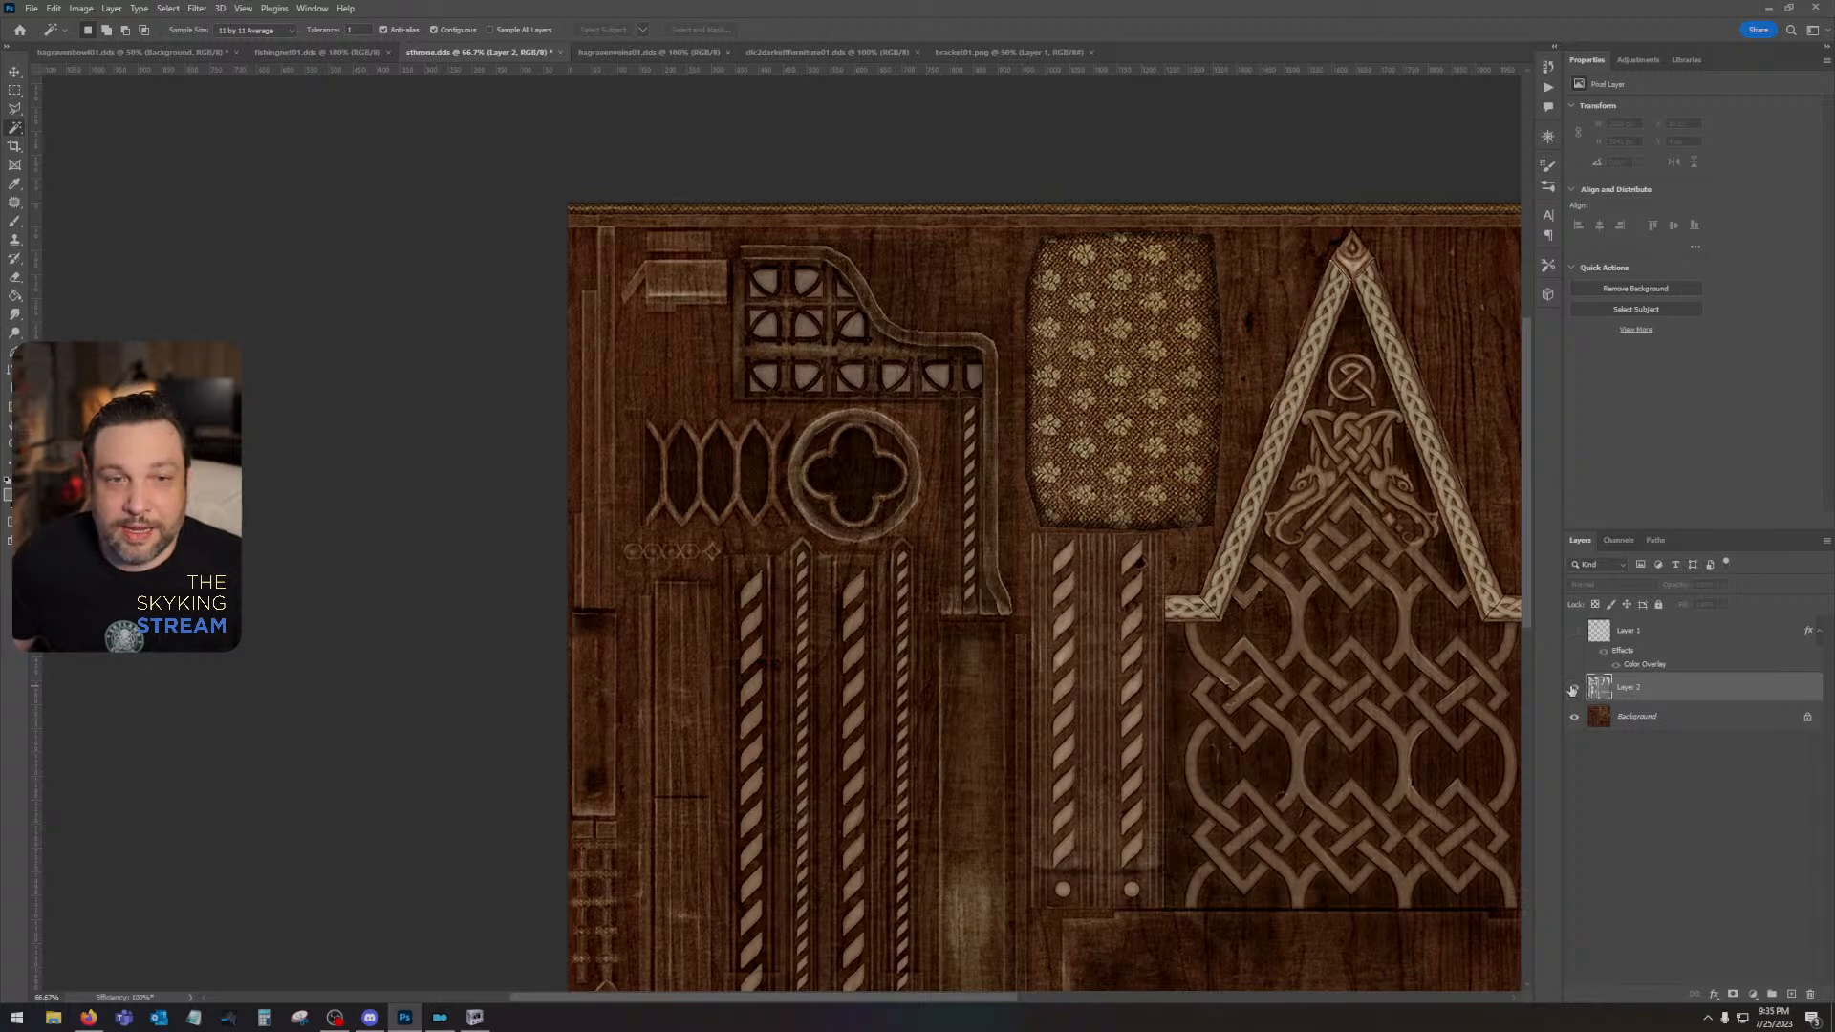
left_click(1572, 689)
left_click(1572, 689)
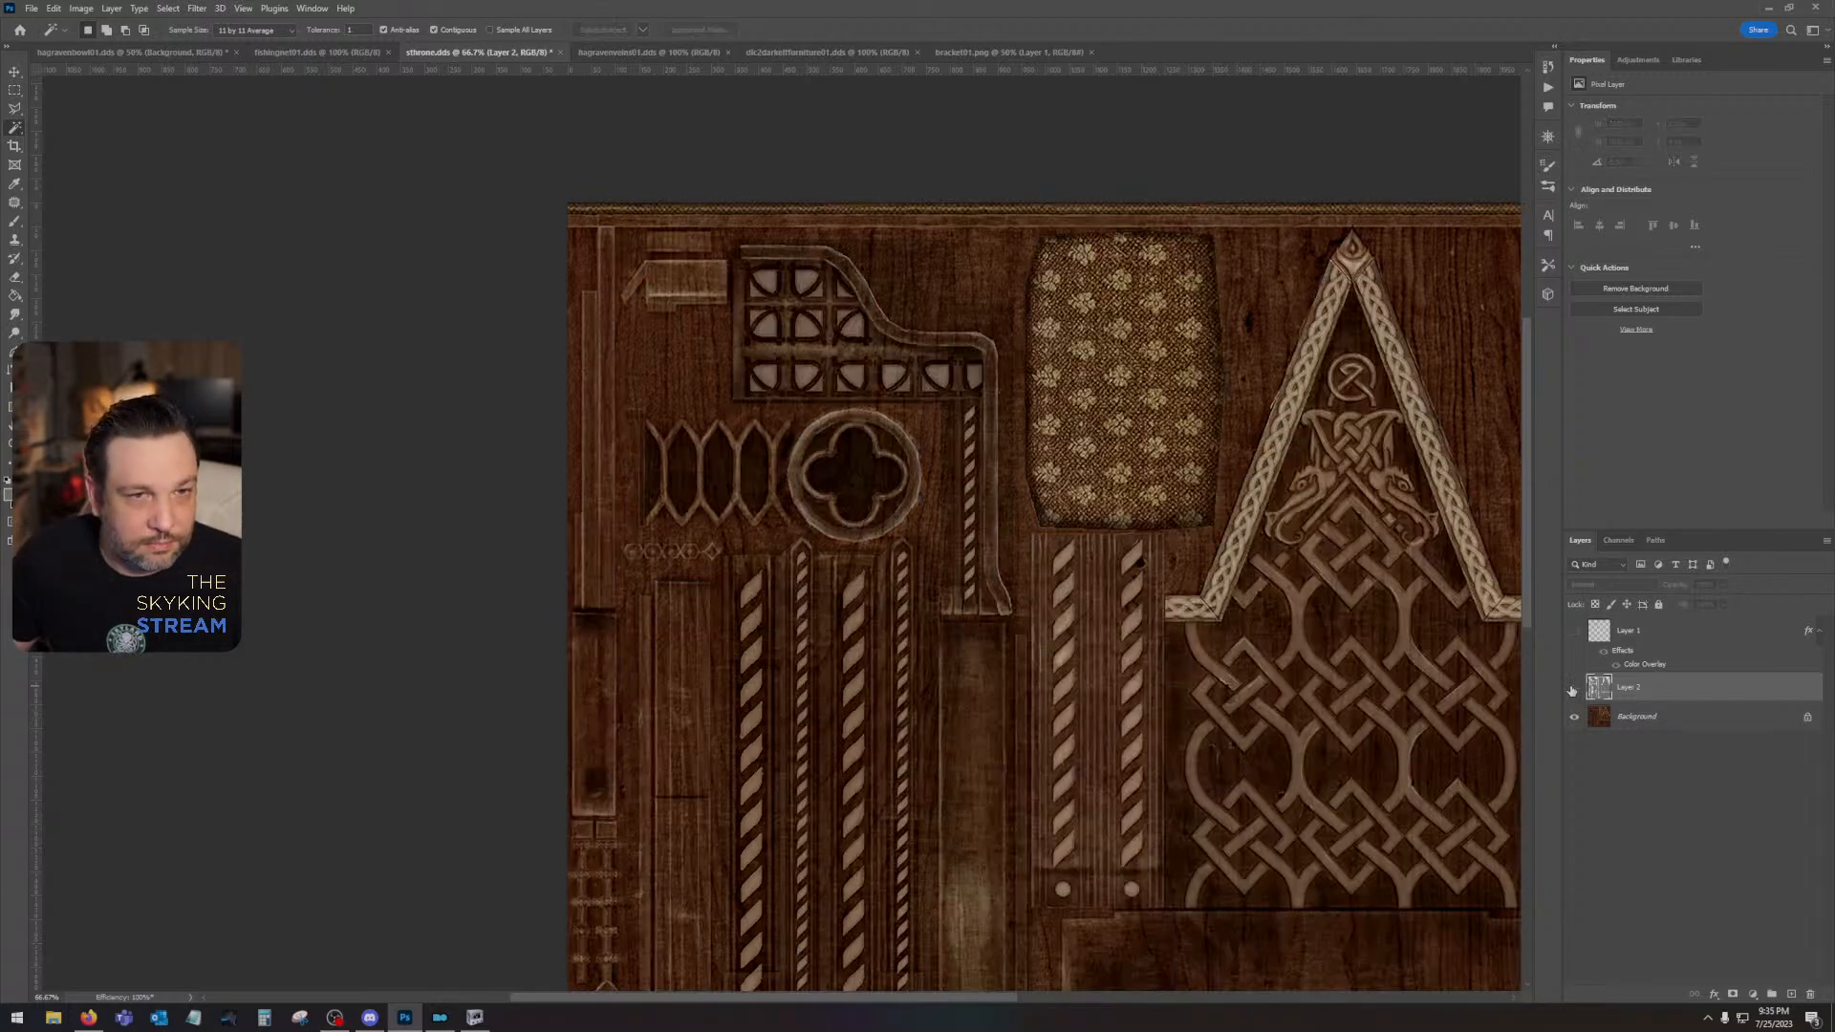
- Examine the curved bracket and its window tracery at 200% zoom, comparing them with the grey UV-island layer shown and hidden
key("z")
double_click(779, 378)
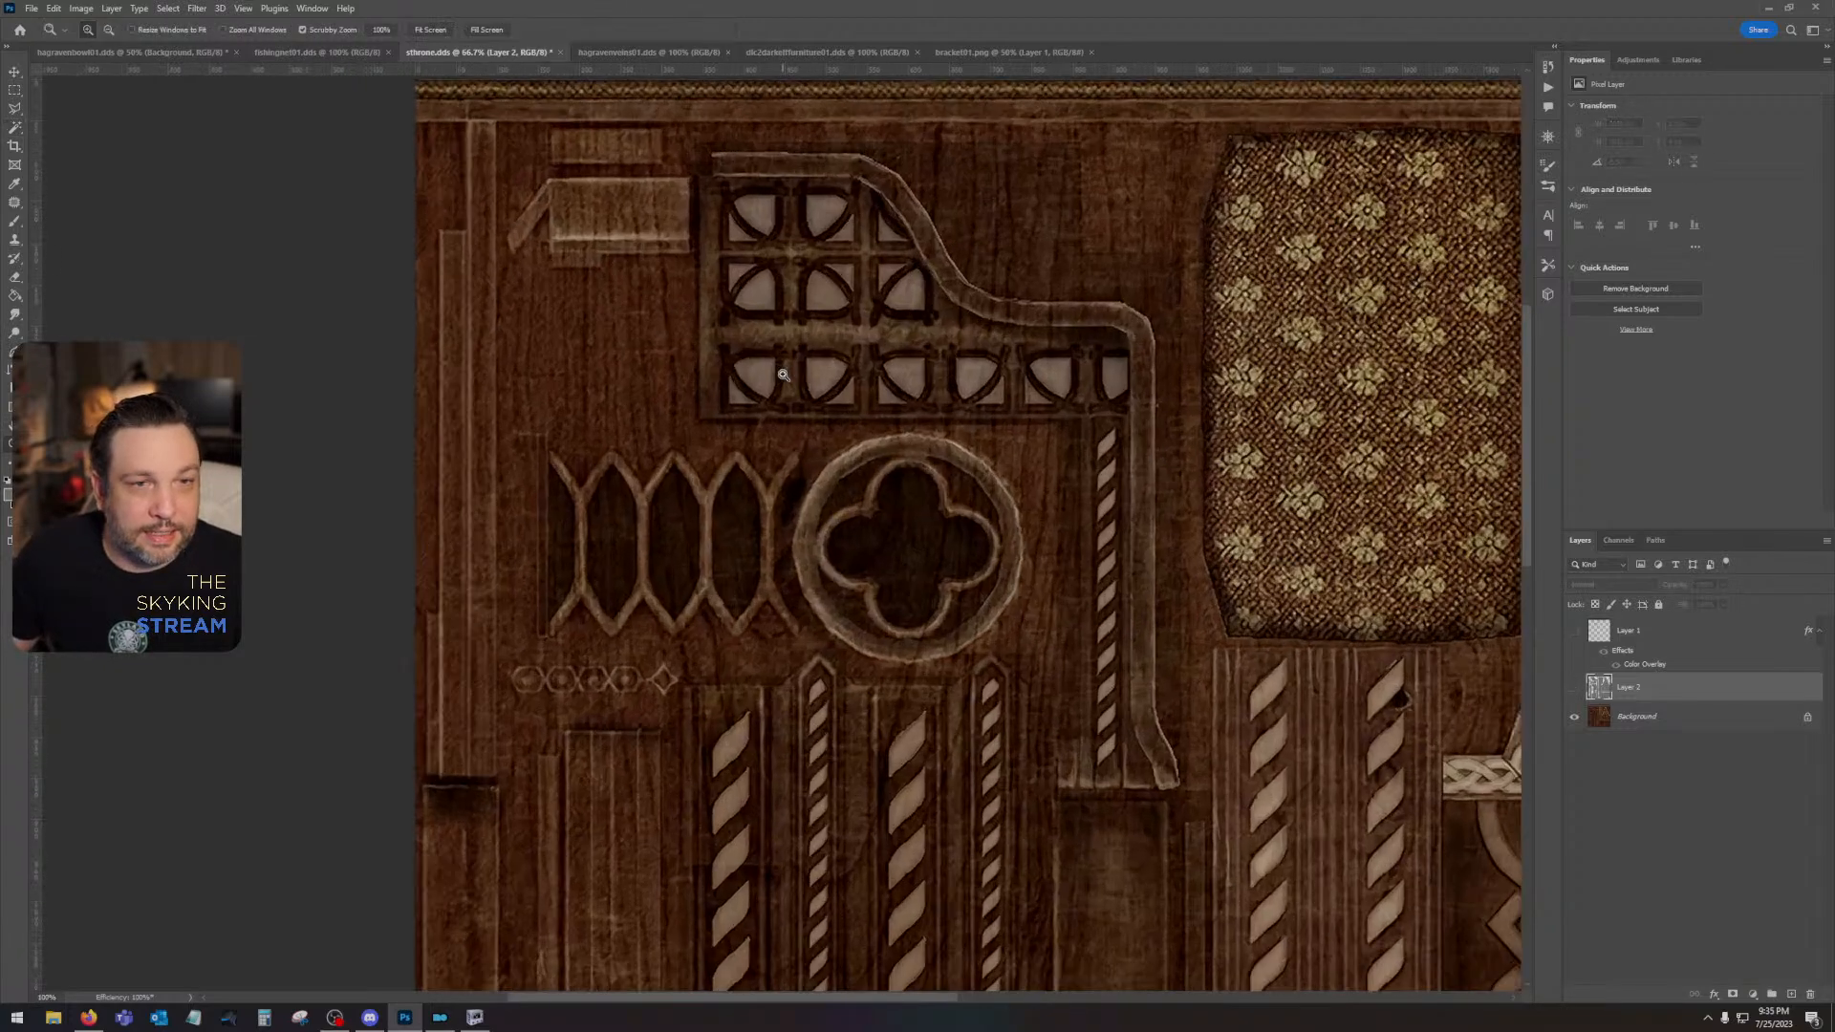
left_click_drag(1070, 325, 965, 458)
left_click(1575, 686)
left_click(1577, 685)
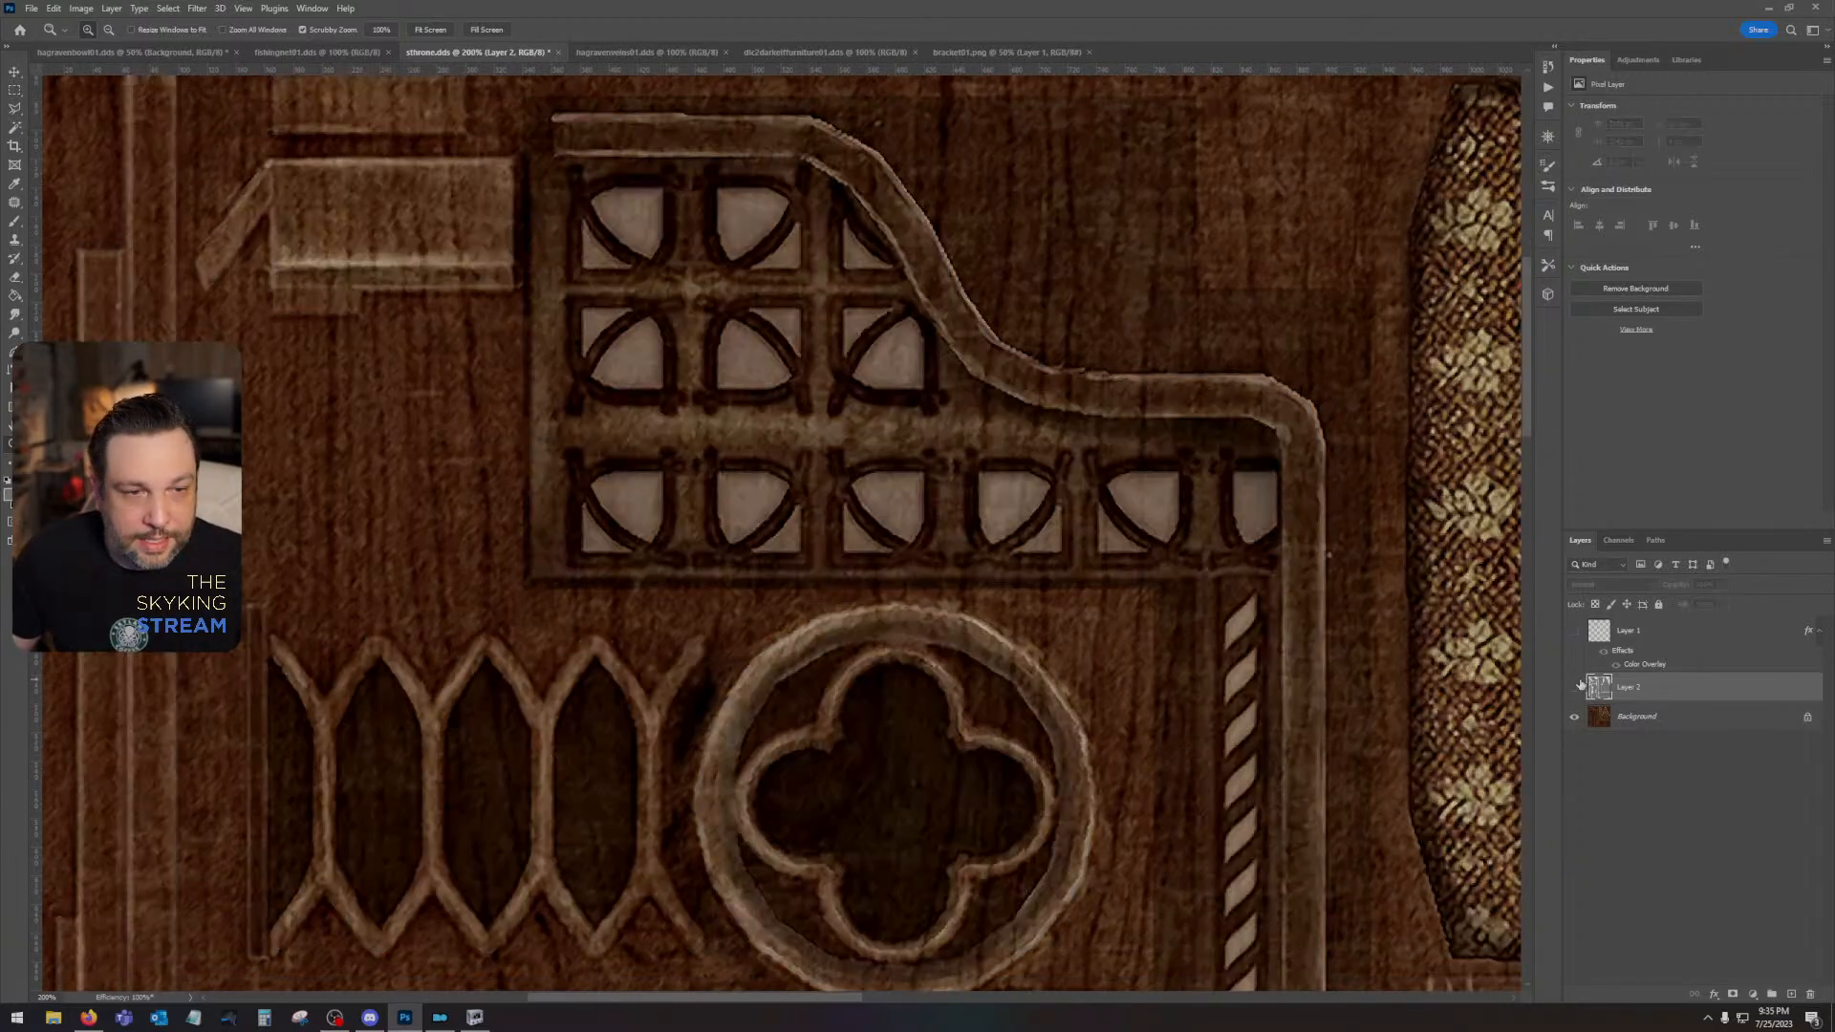
left_click(1576, 686)
left_click(1576, 686)
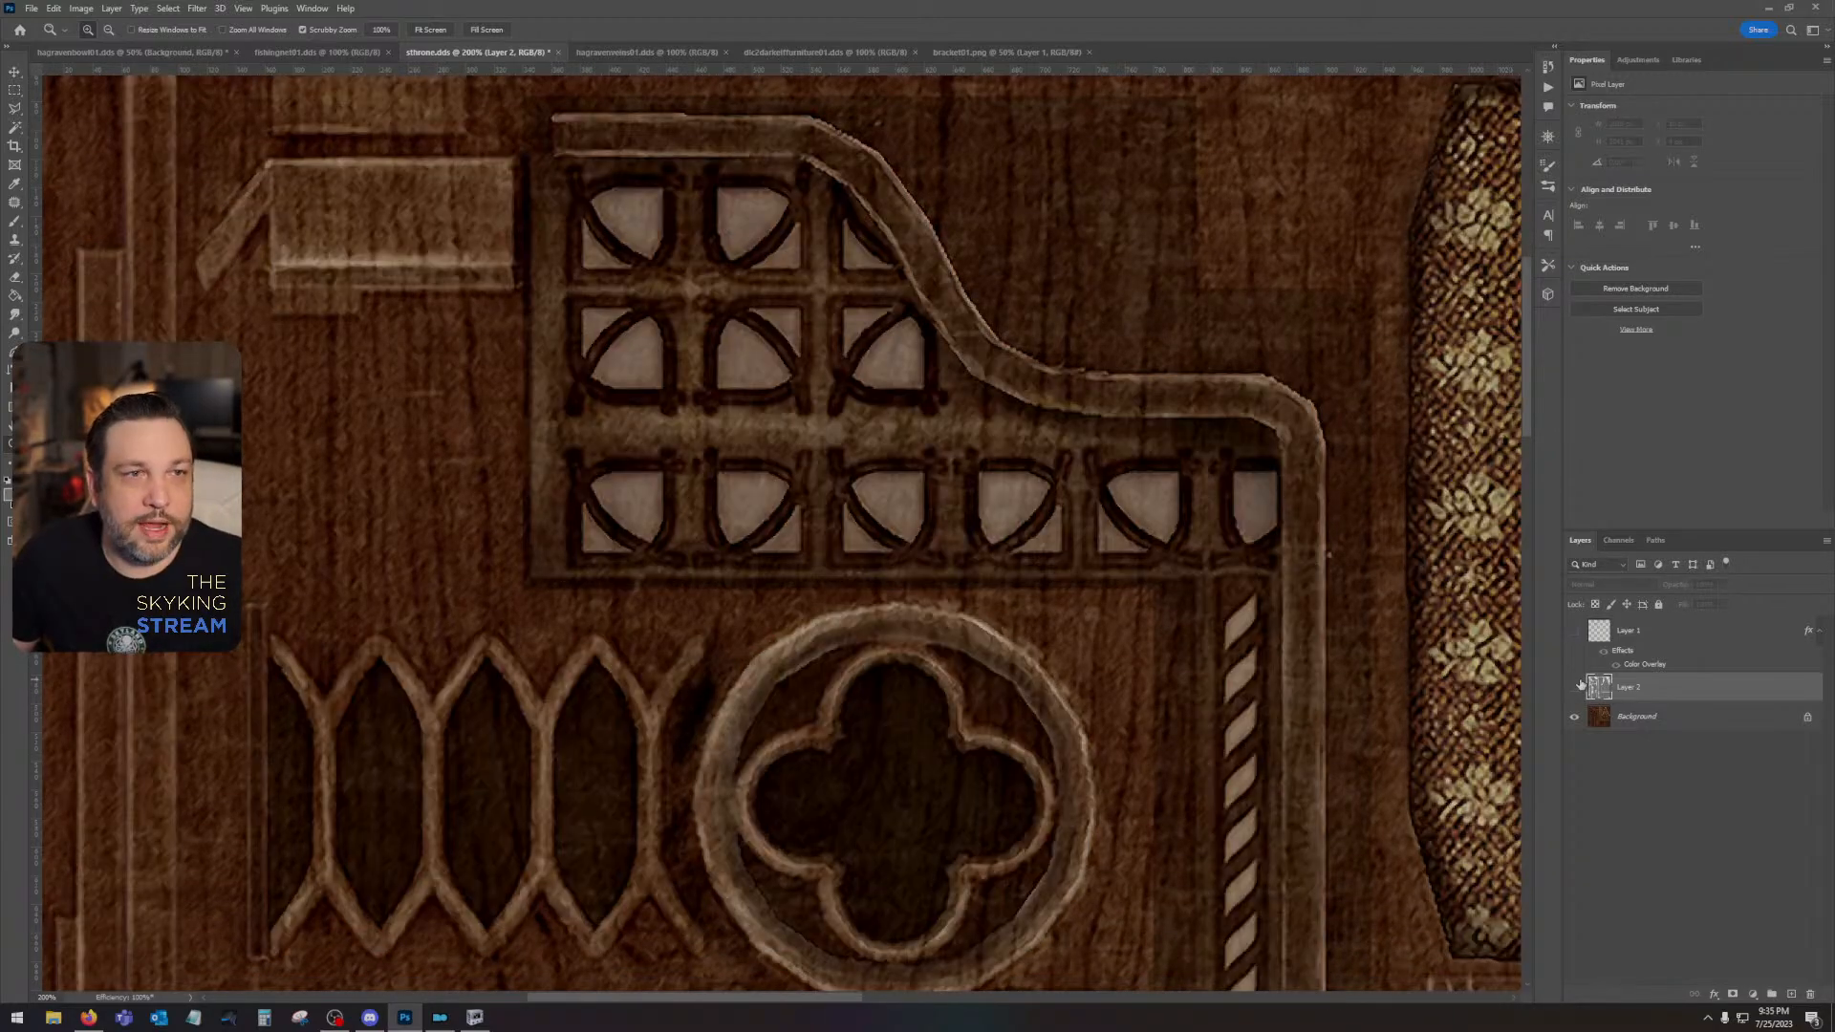
left_click(1576, 686)
left_click(1576, 686)
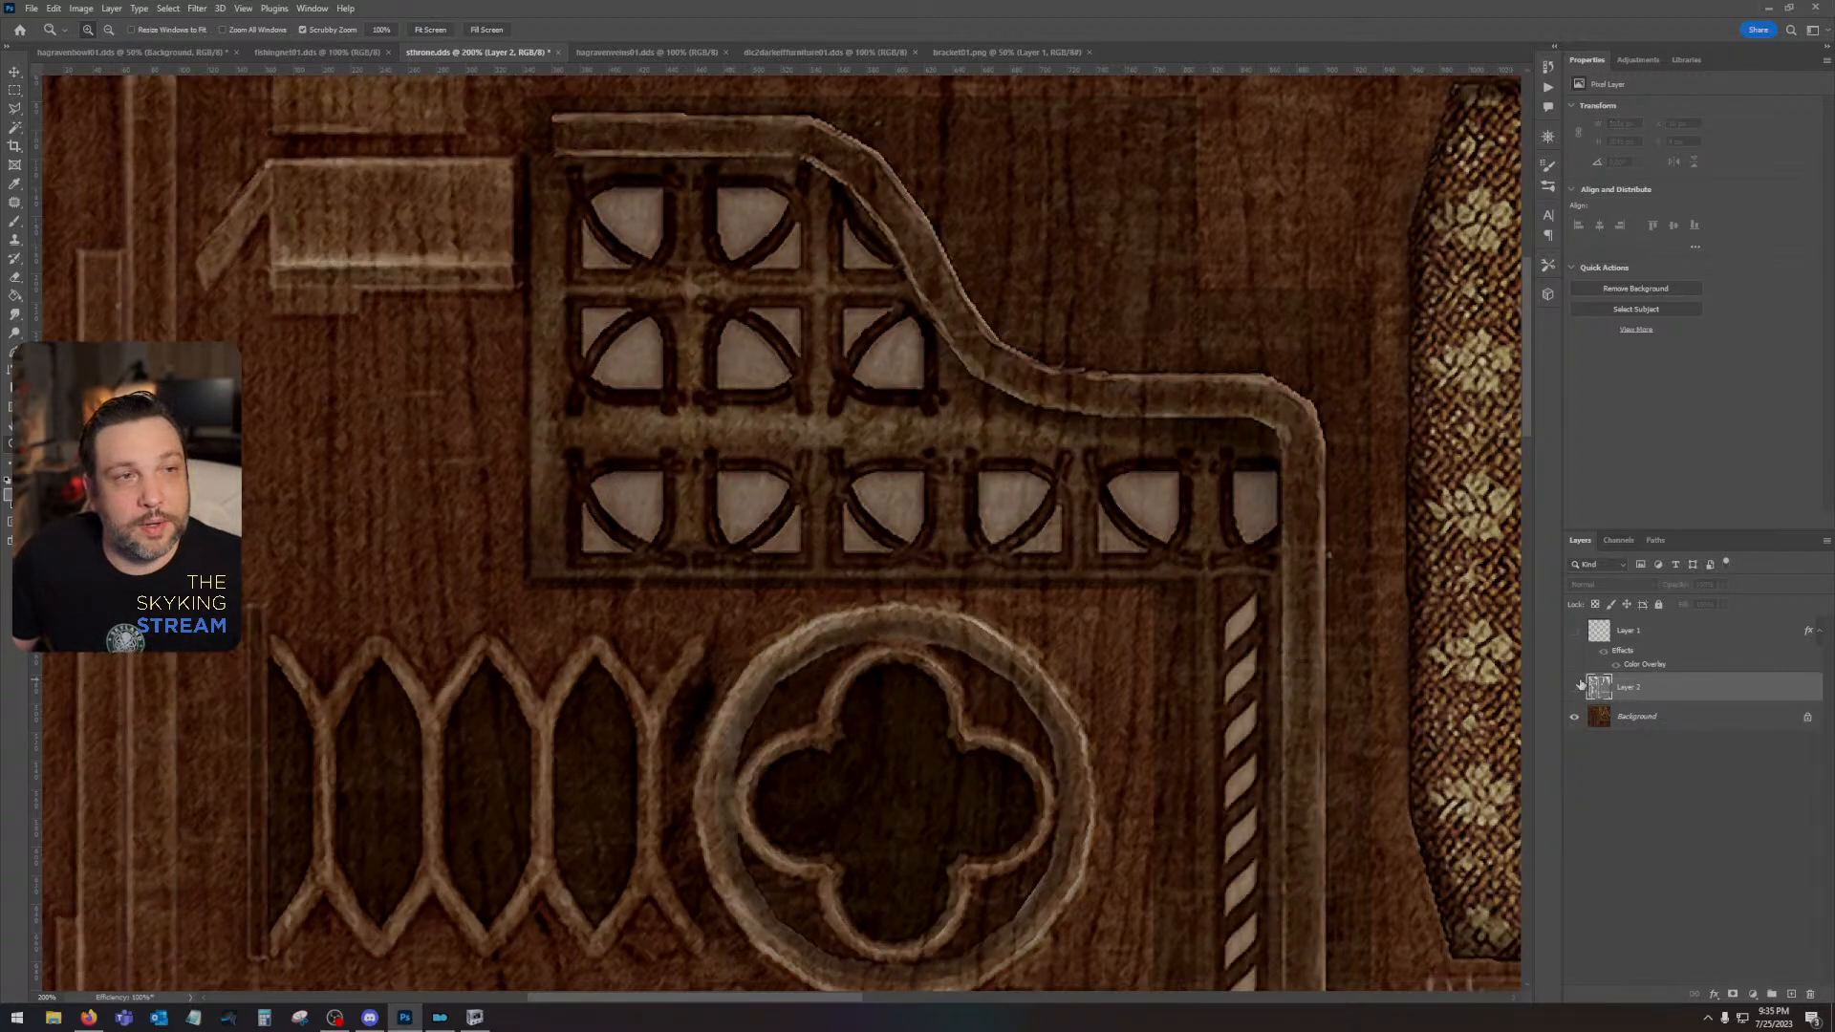
left_click(1577, 687)
left_click(1577, 686)
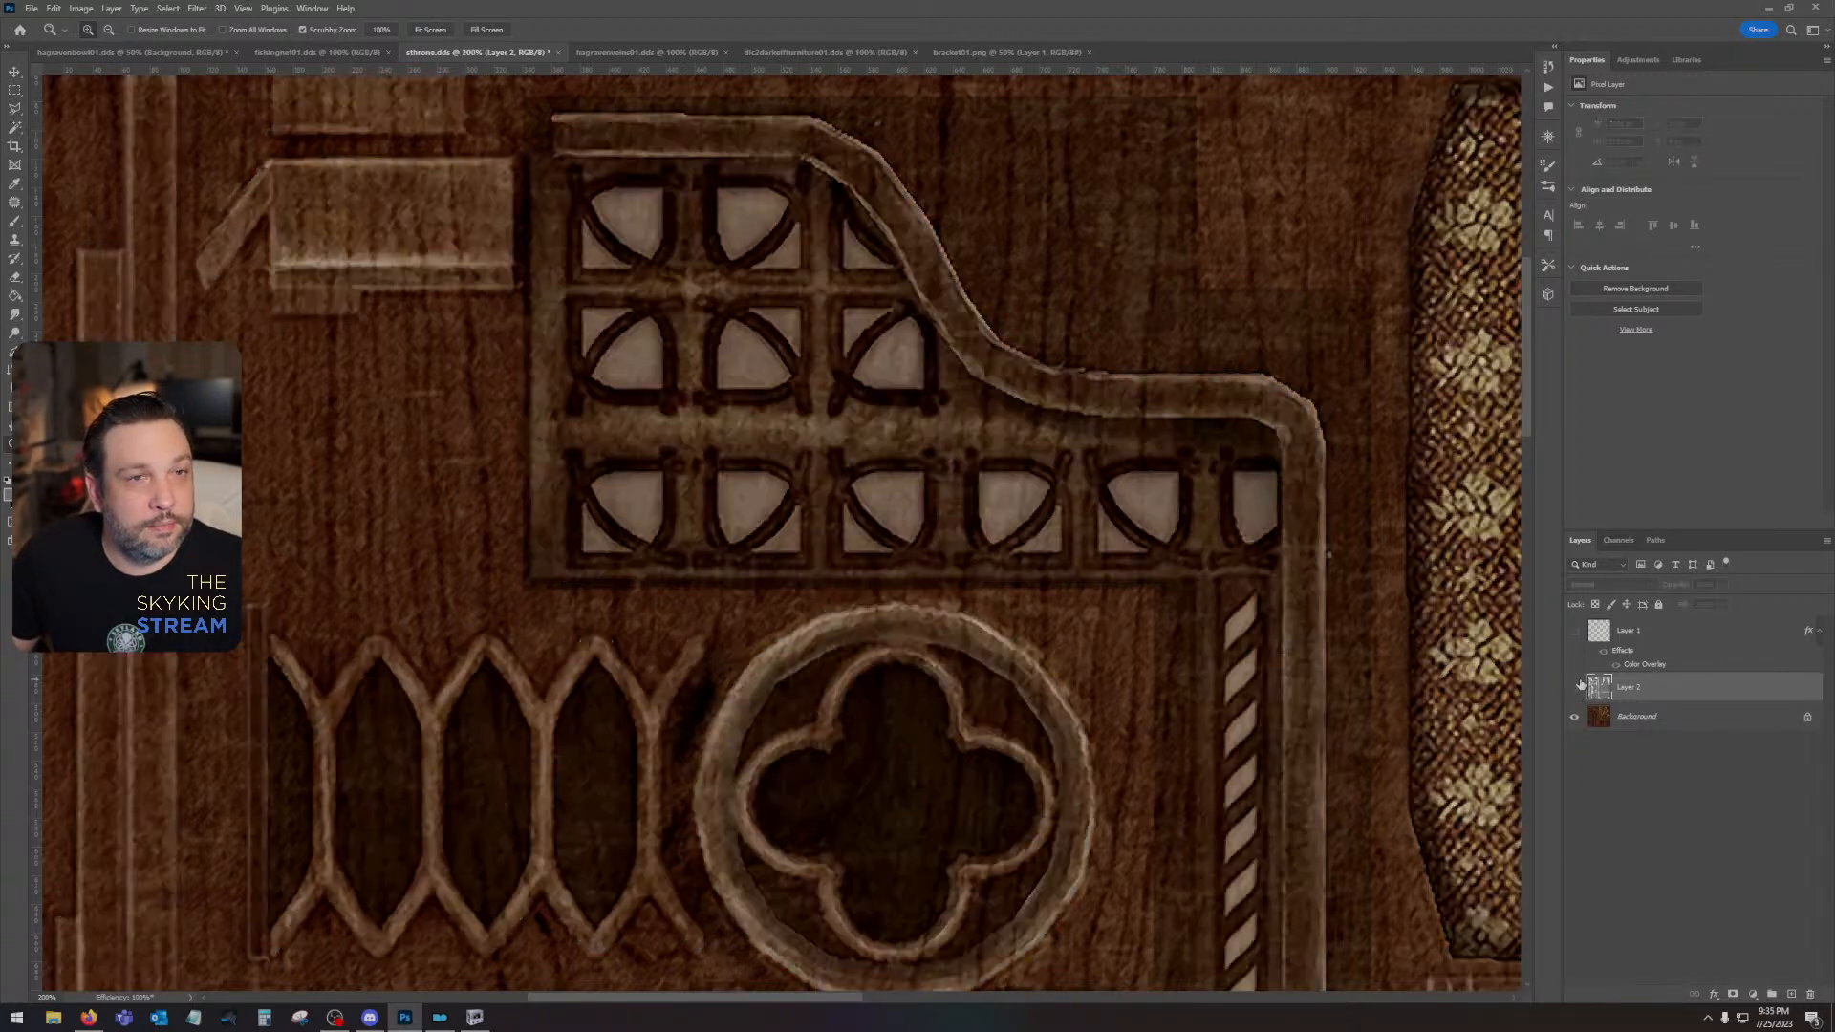
left_click(12, 111)
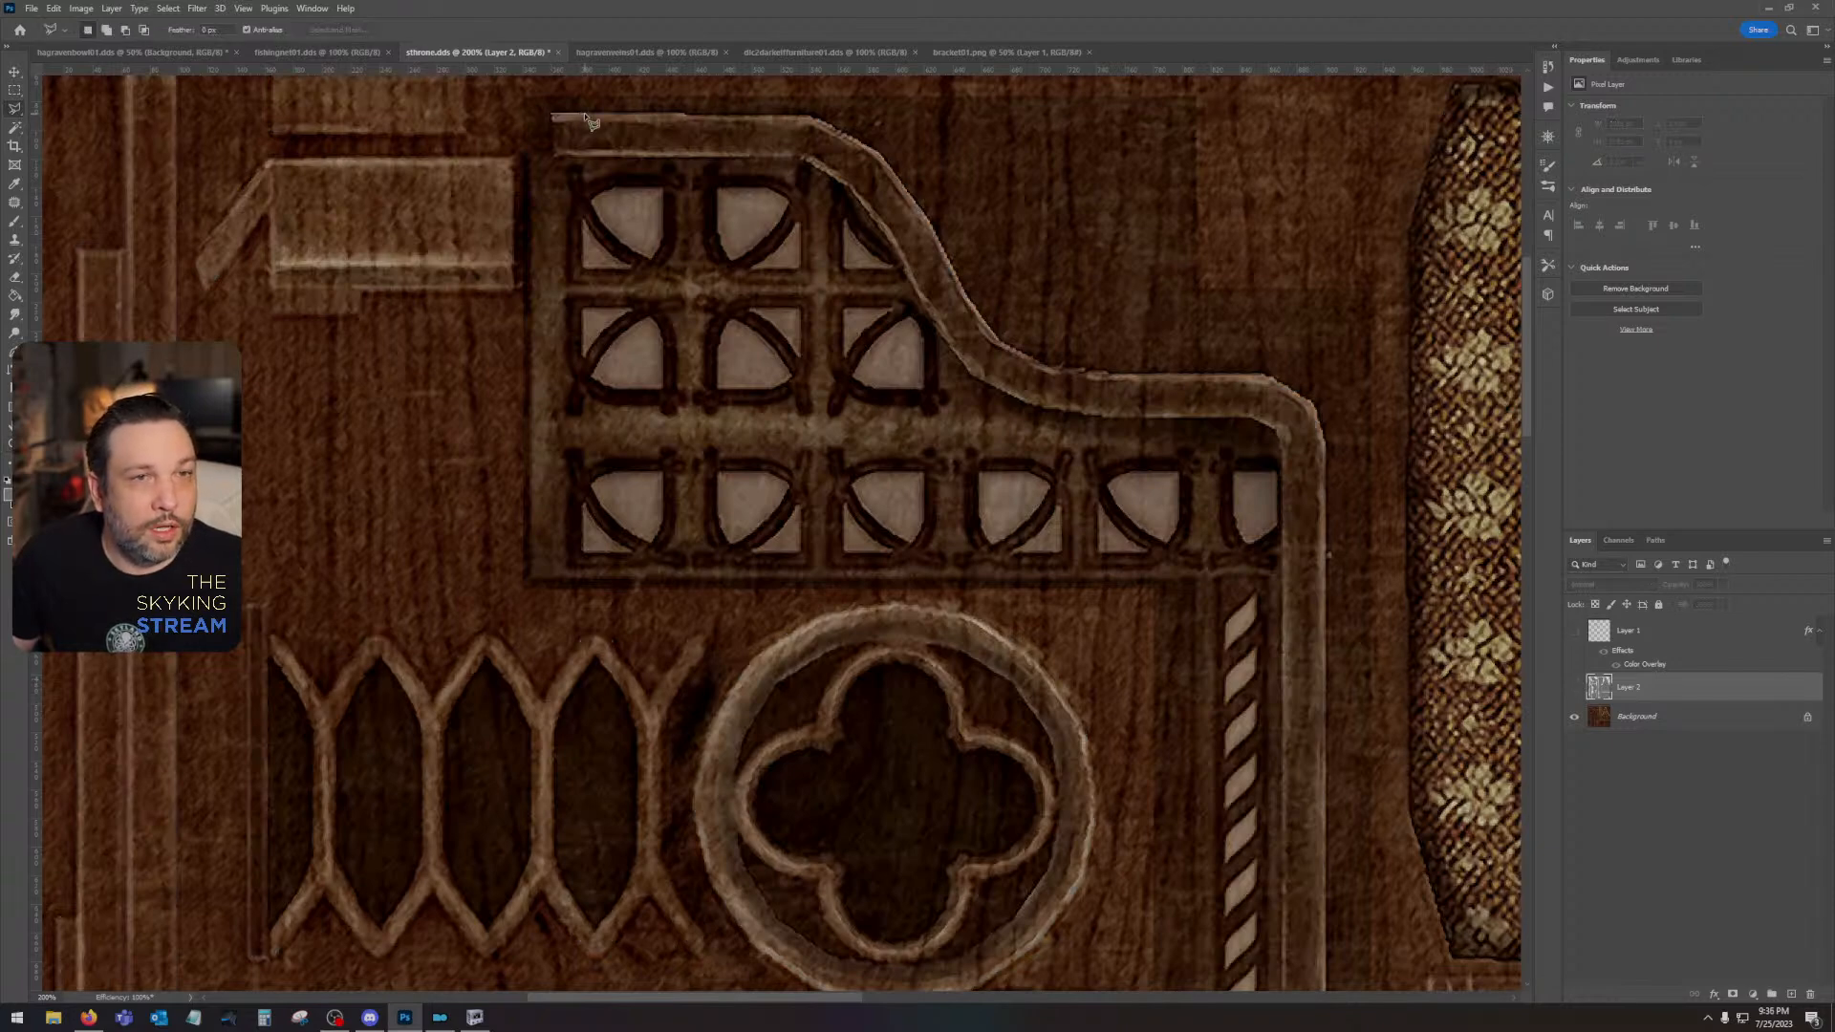
left_click(550, 116)
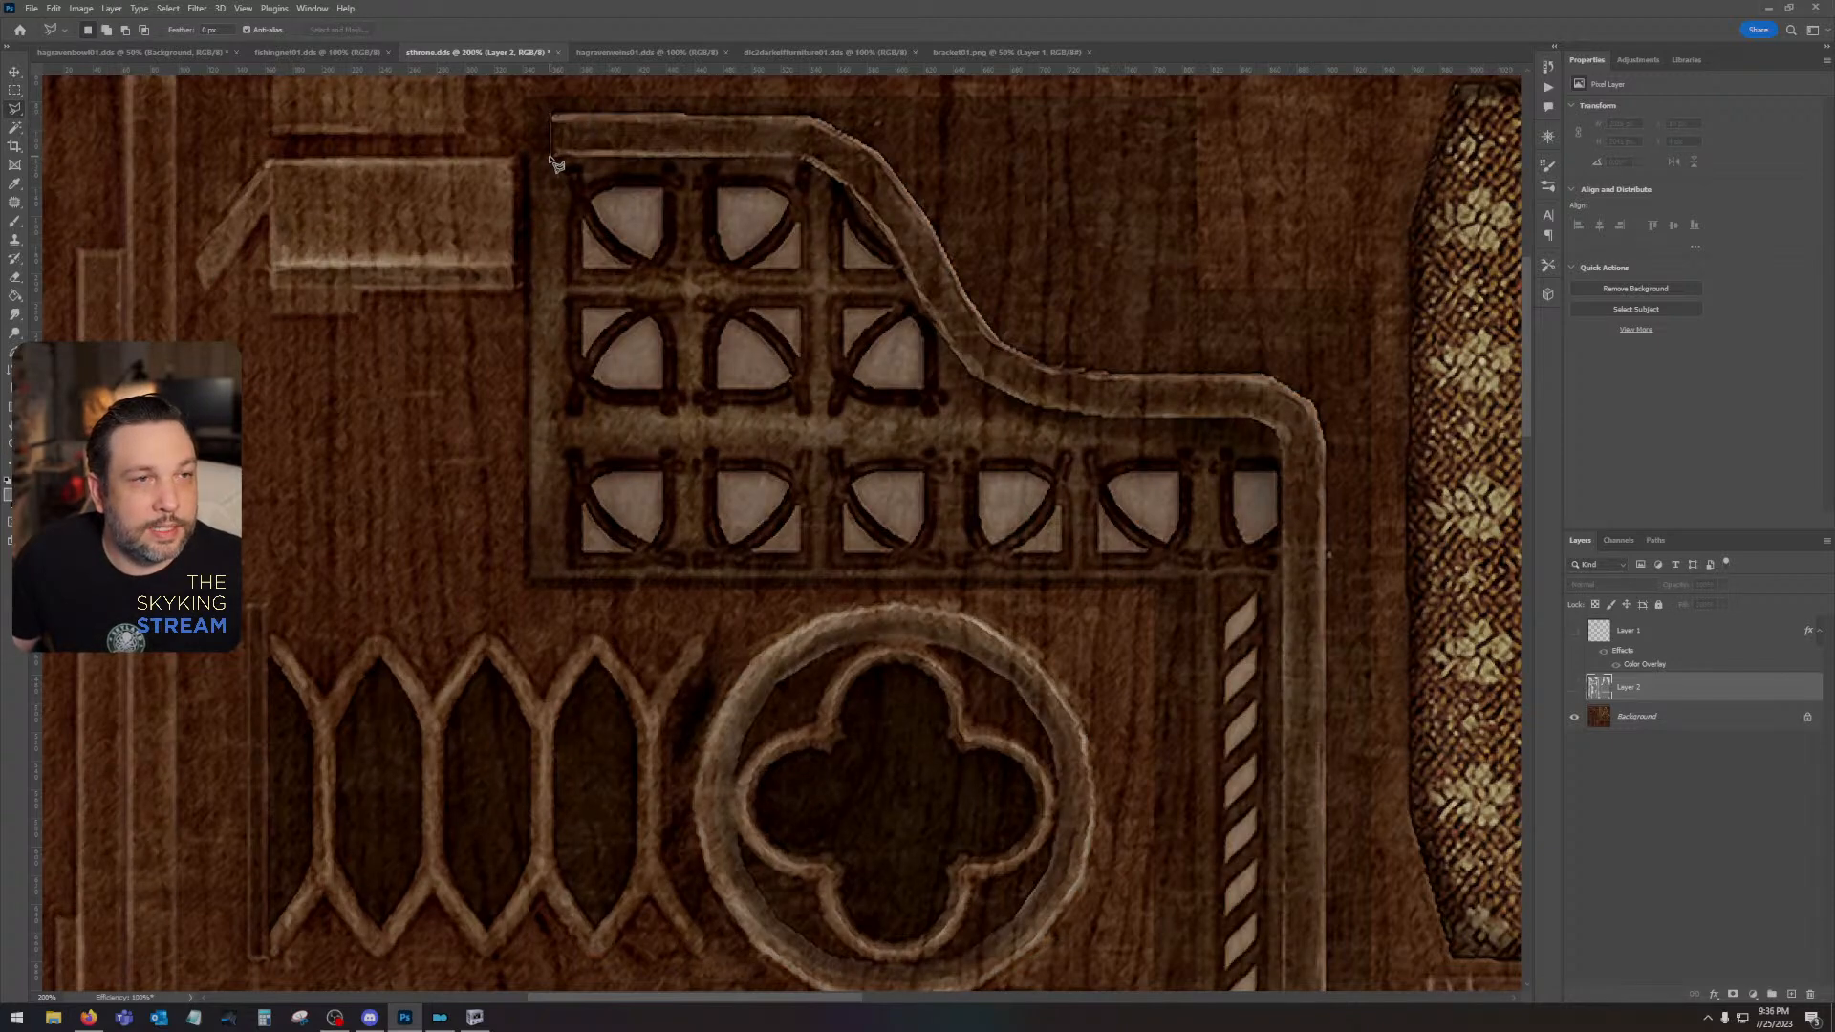
left_click(551, 159)
left_click(800, 158)
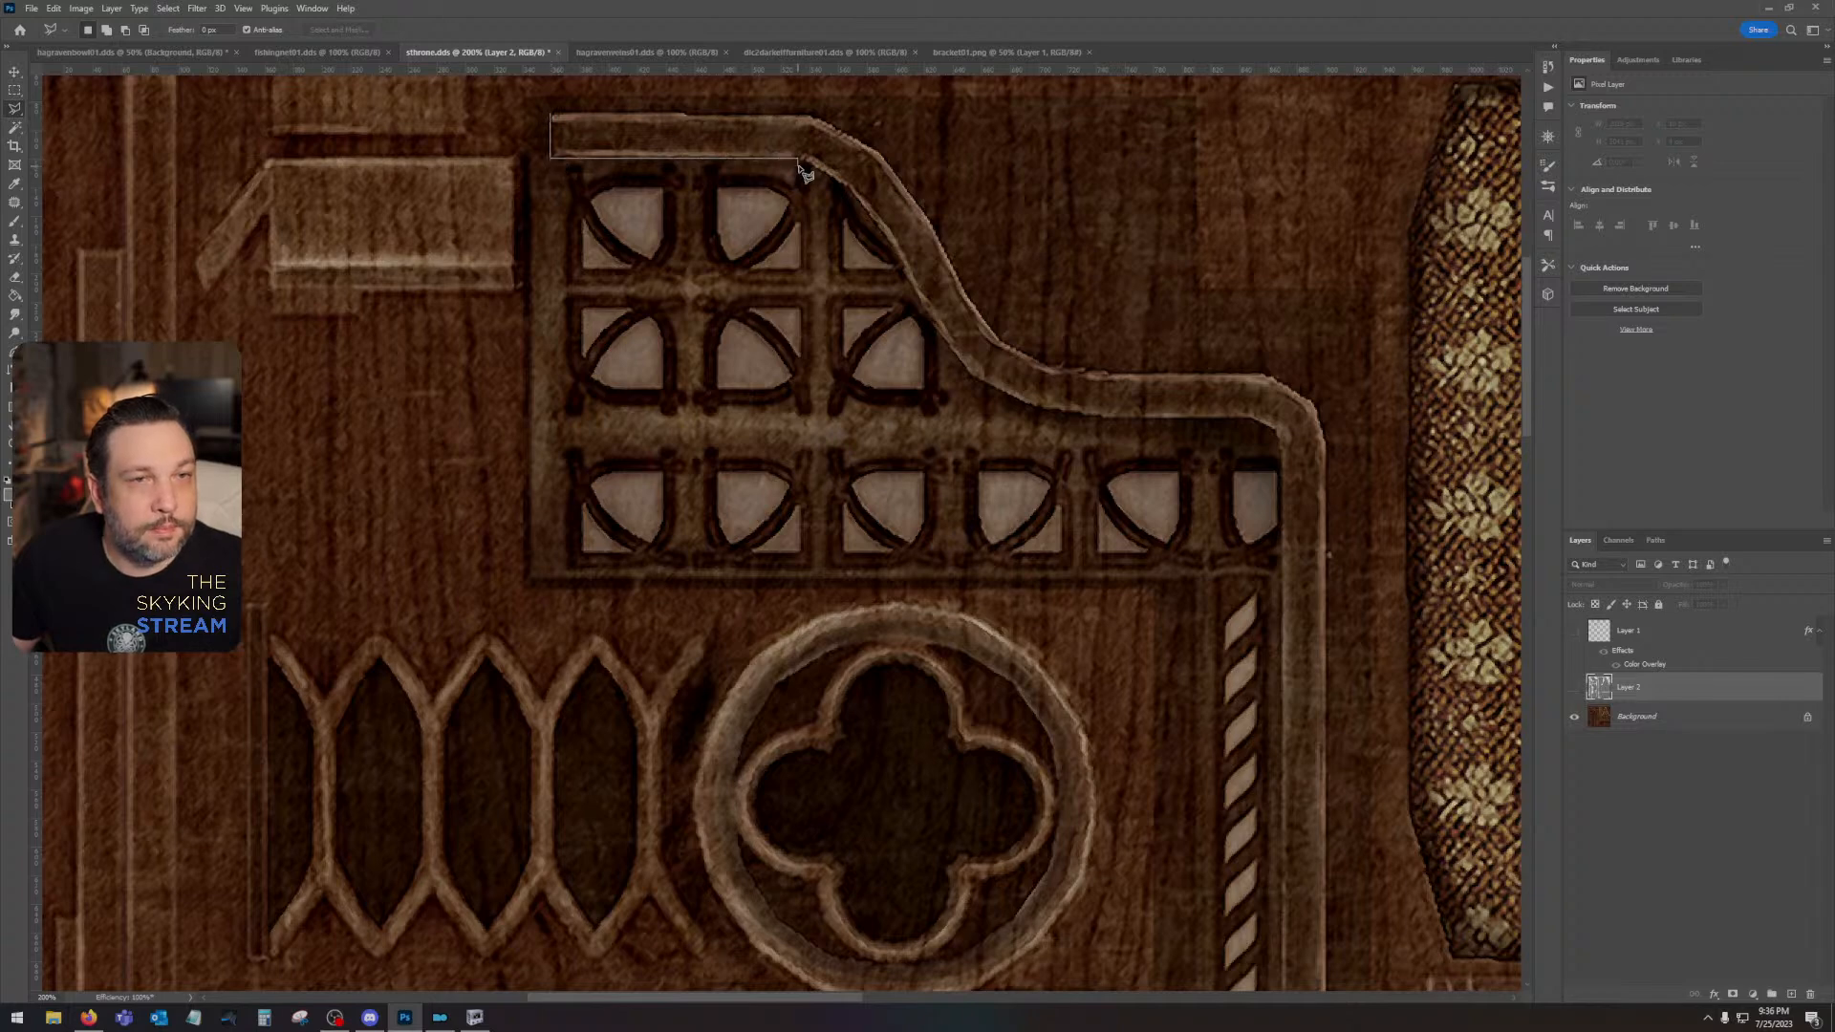
left_click(847, 188)
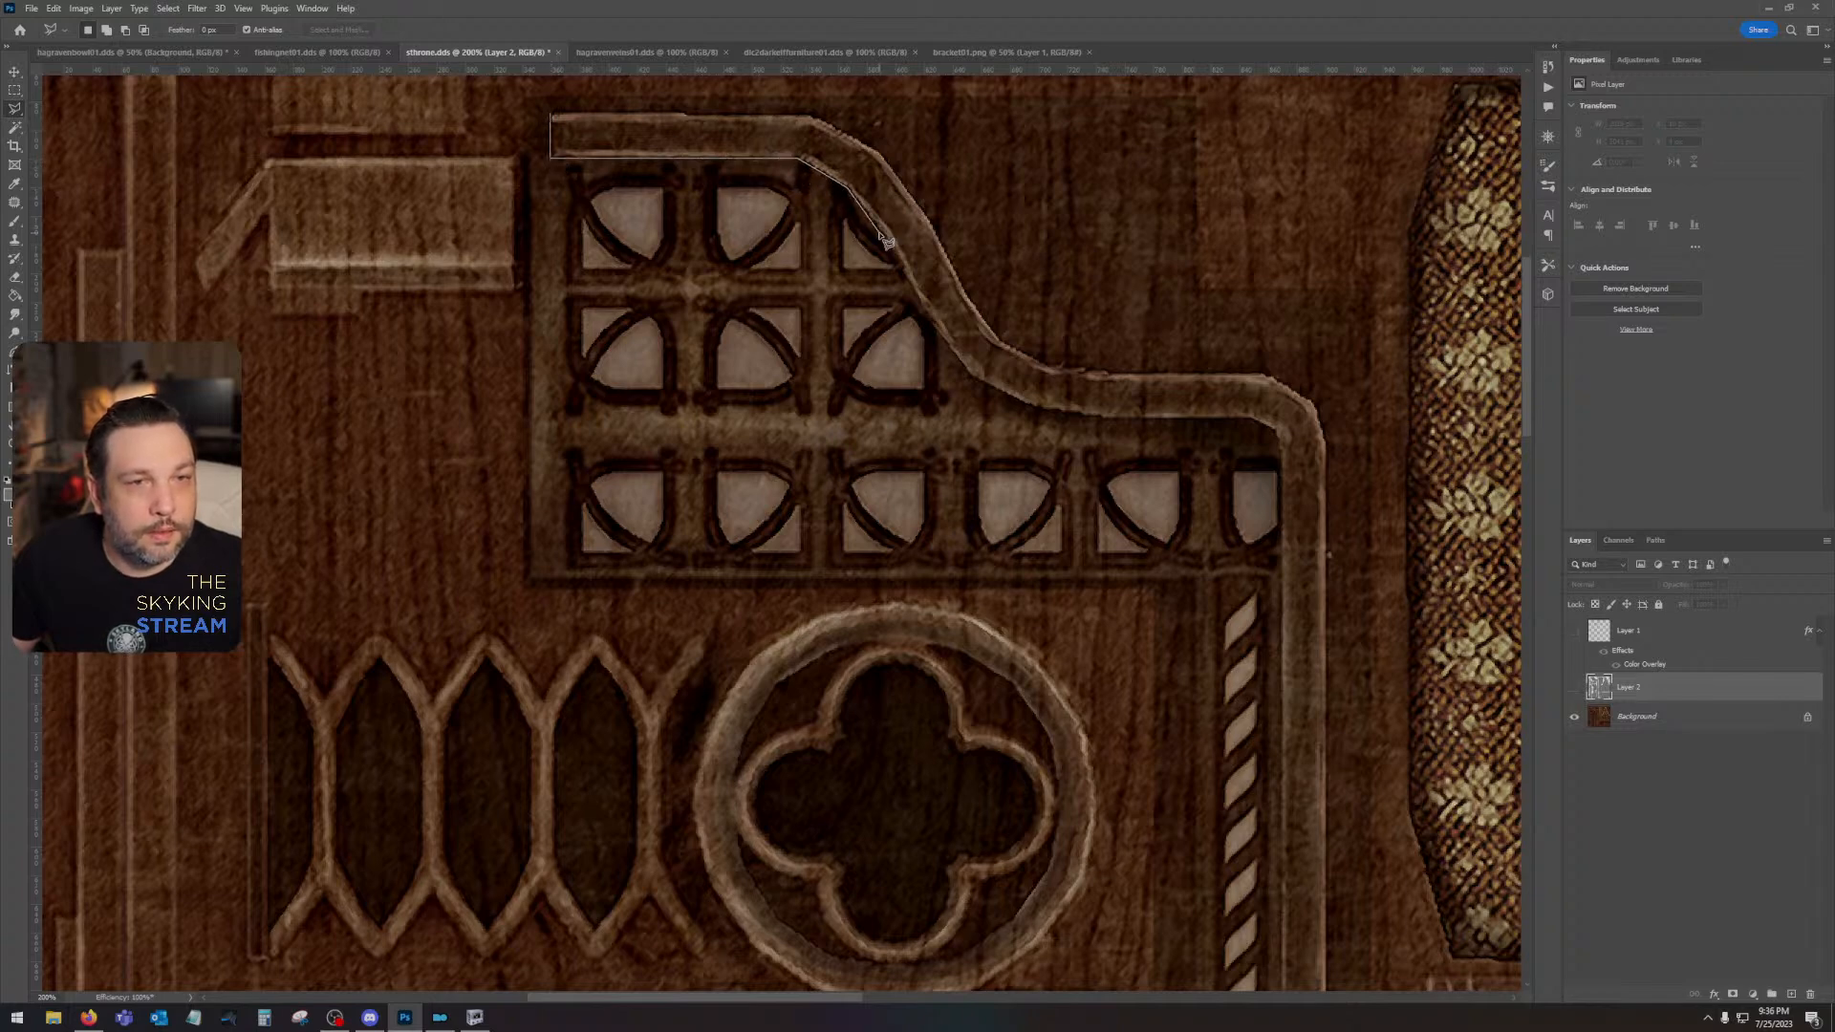
key("Escape")
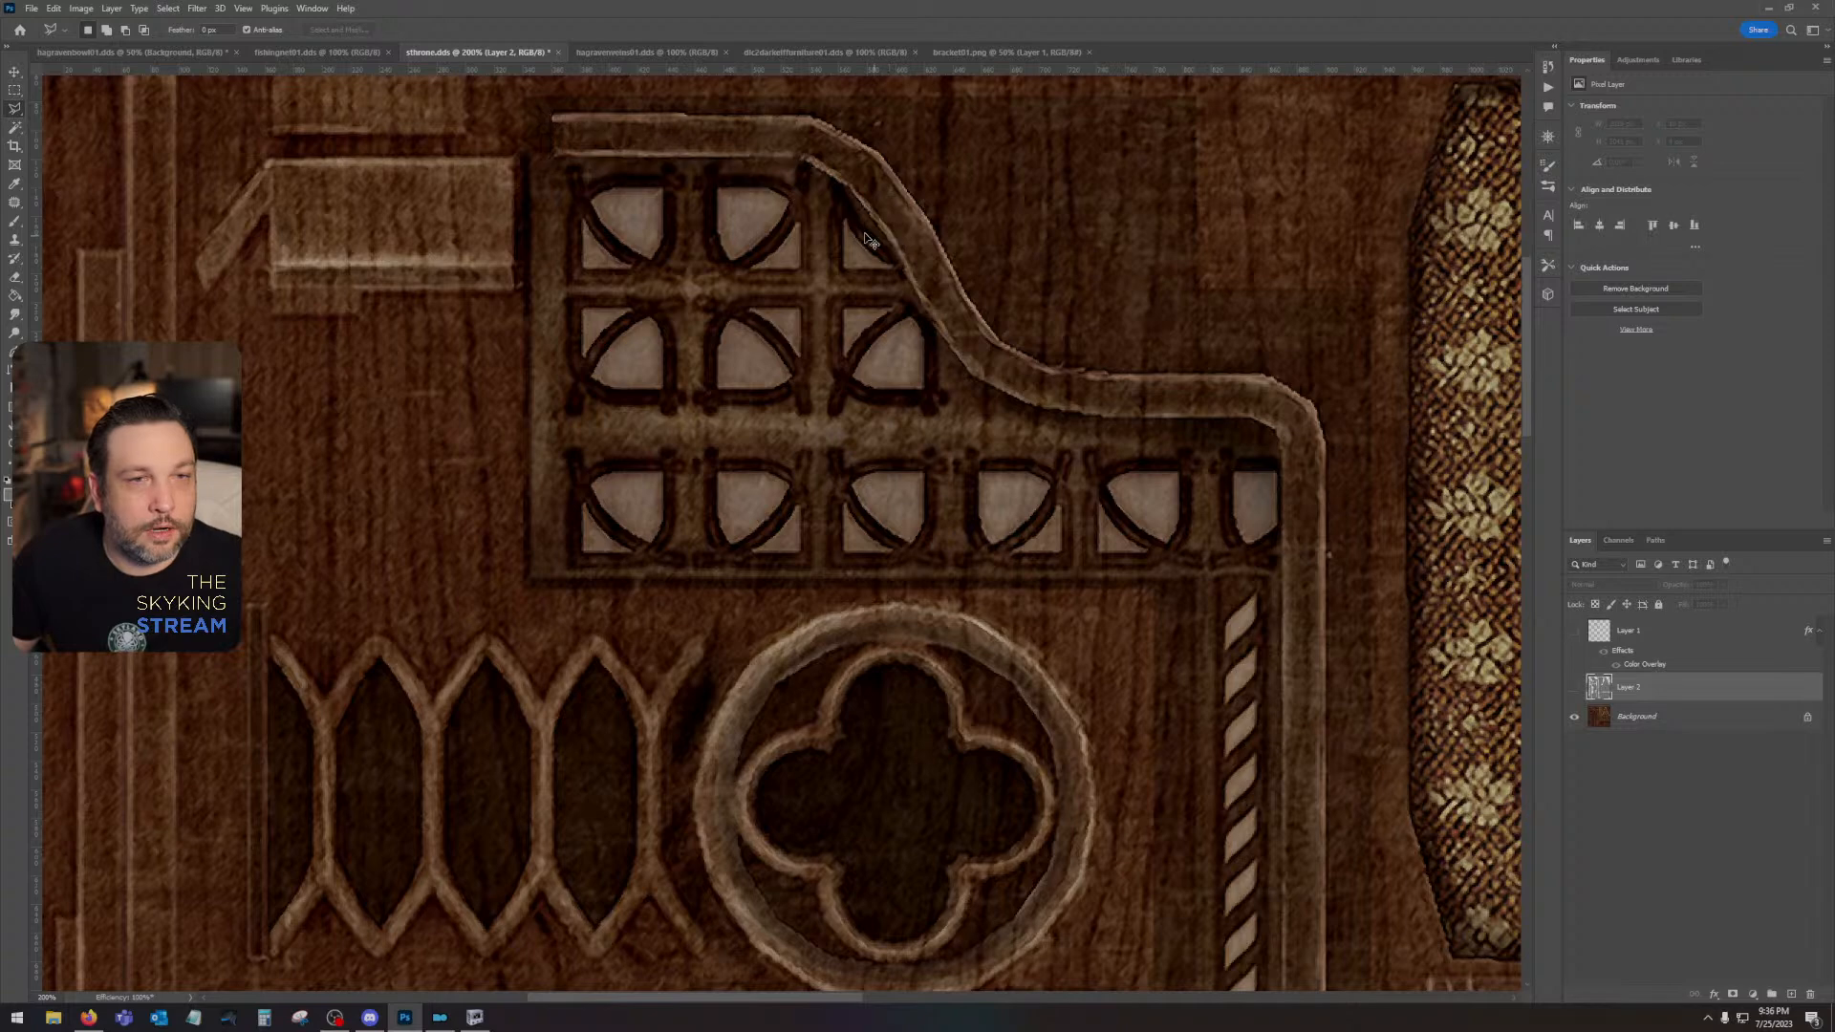
- Trace the inner edge of the bracket's curved trim with the Polygonal Lasso, from its upper straight end to the bend above the vertical post
left_click(552, 158)
left_click(800, 157)
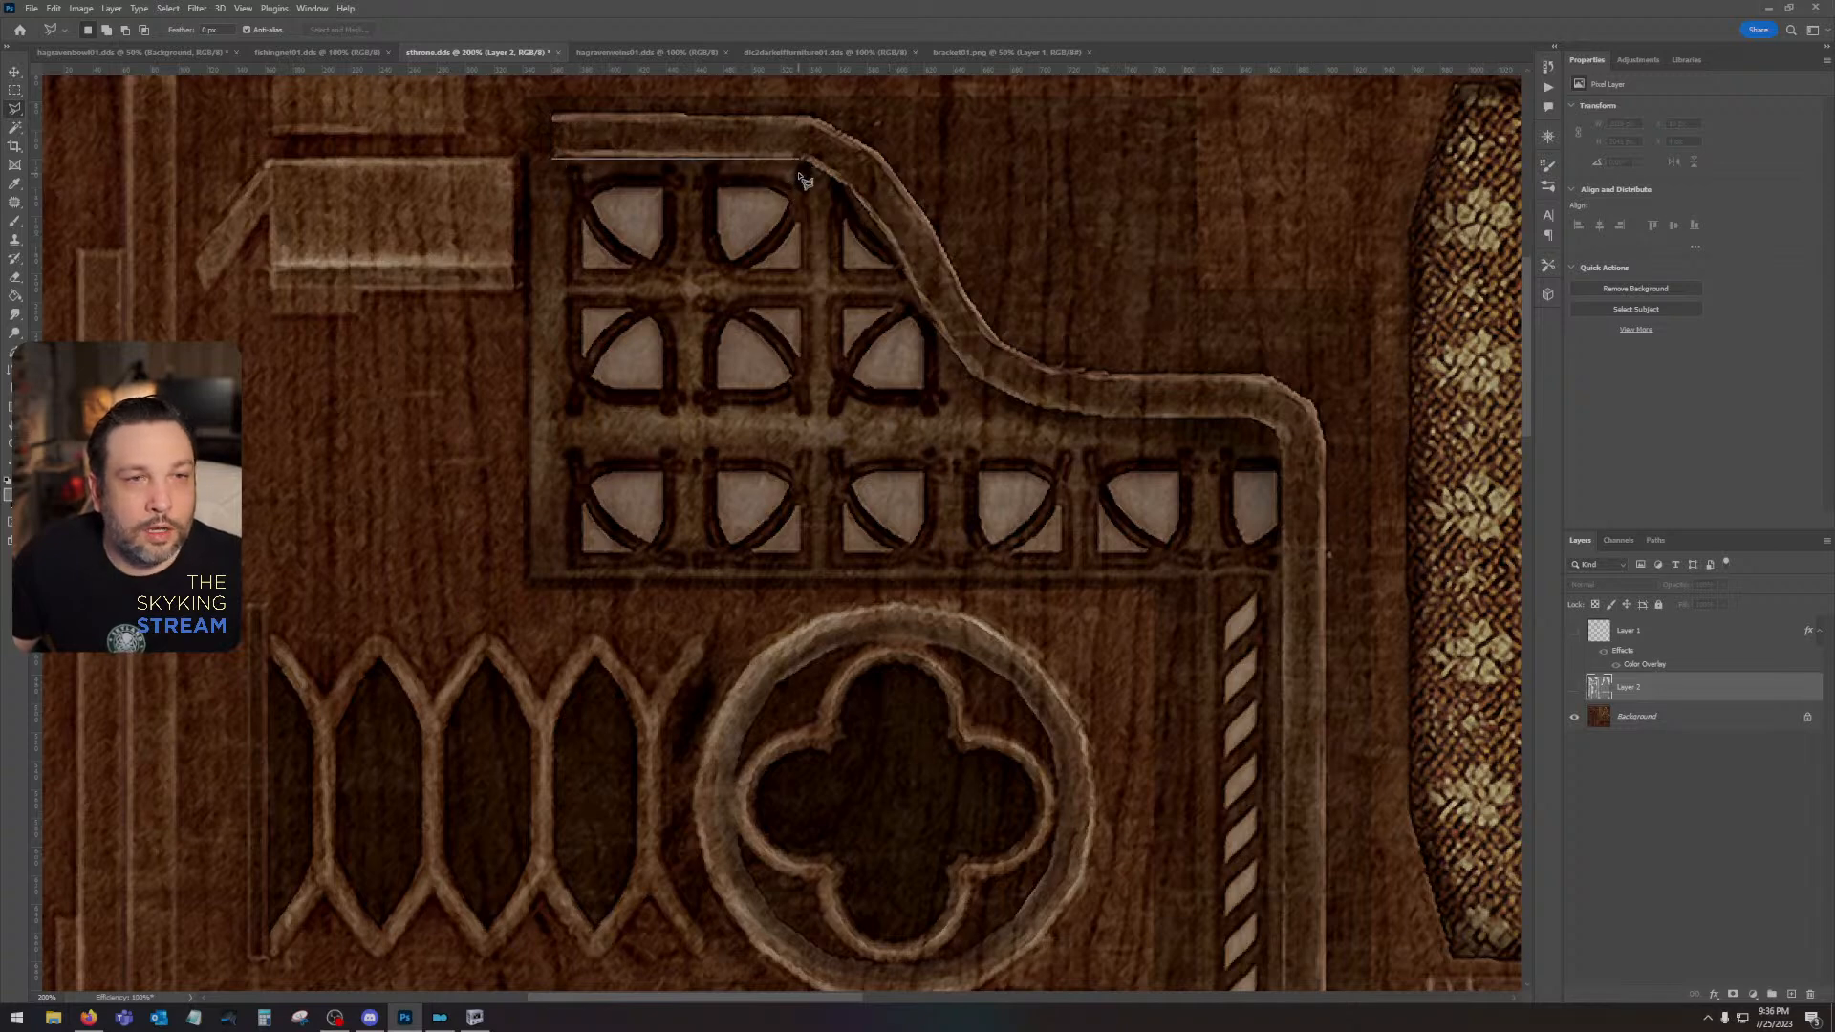
left_click(848, 190)
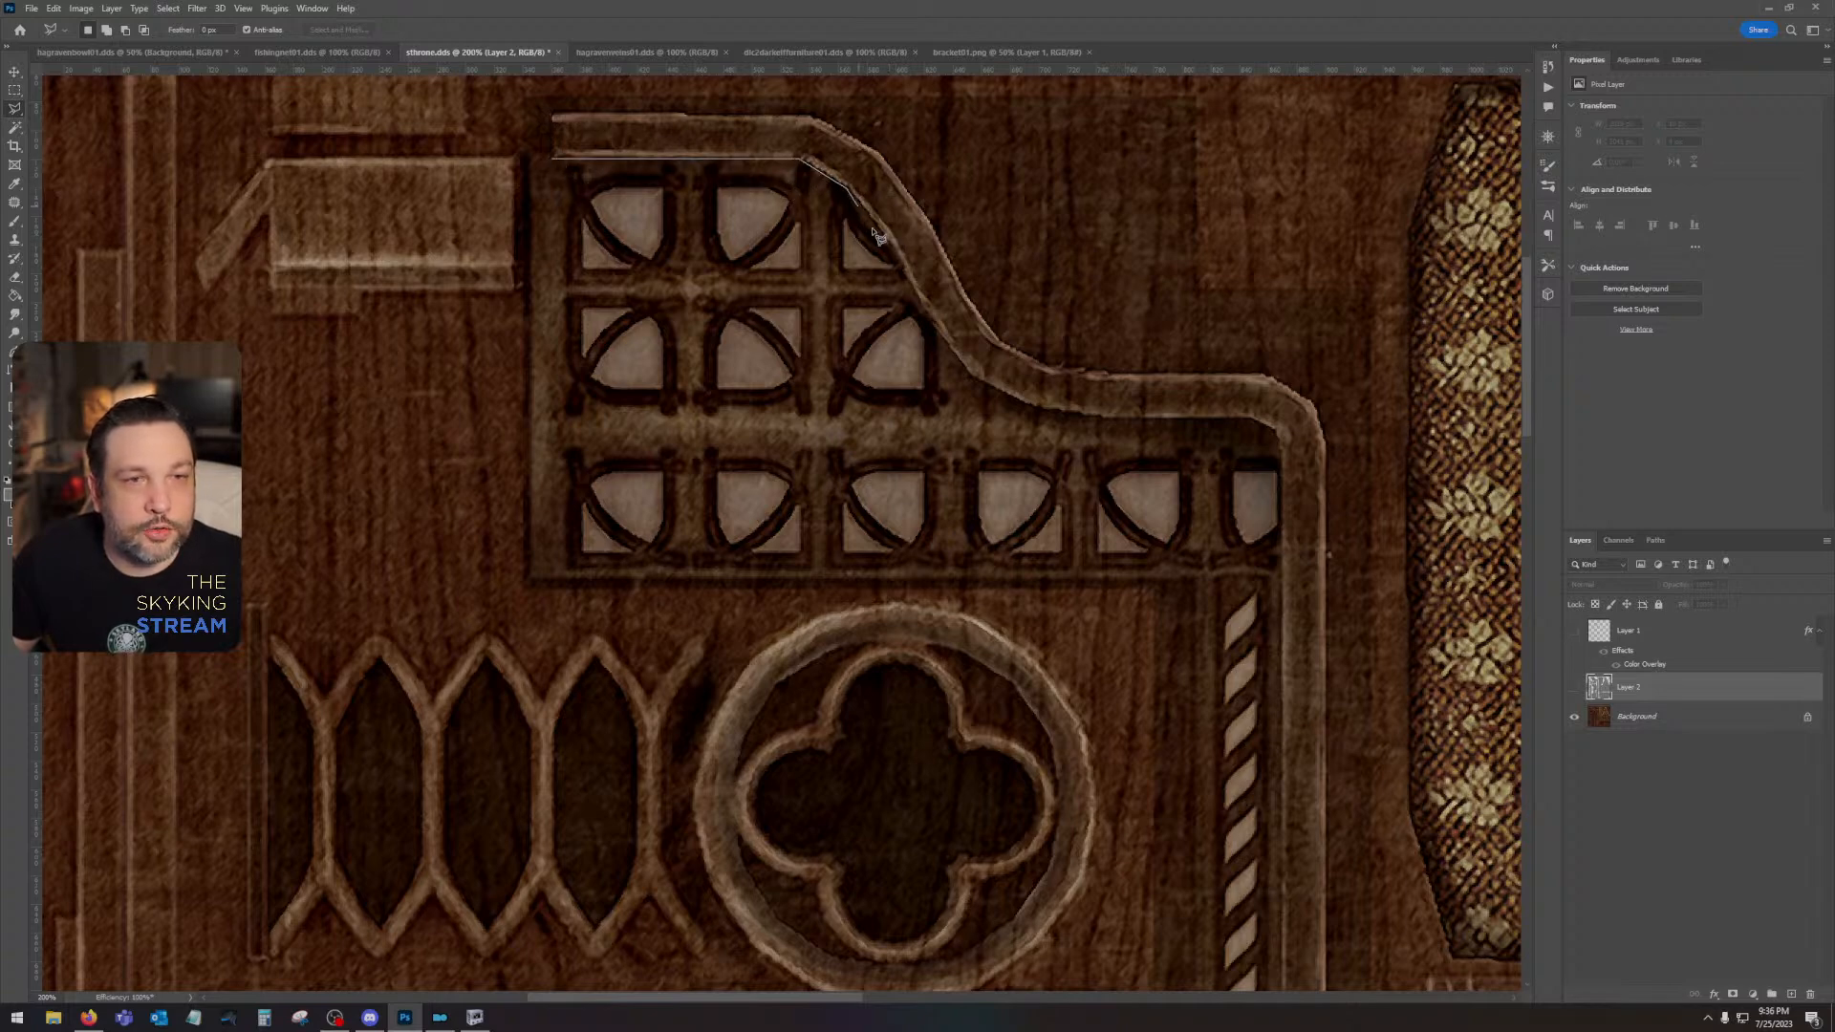
left_click(904, 273)
left_click(936, 330)
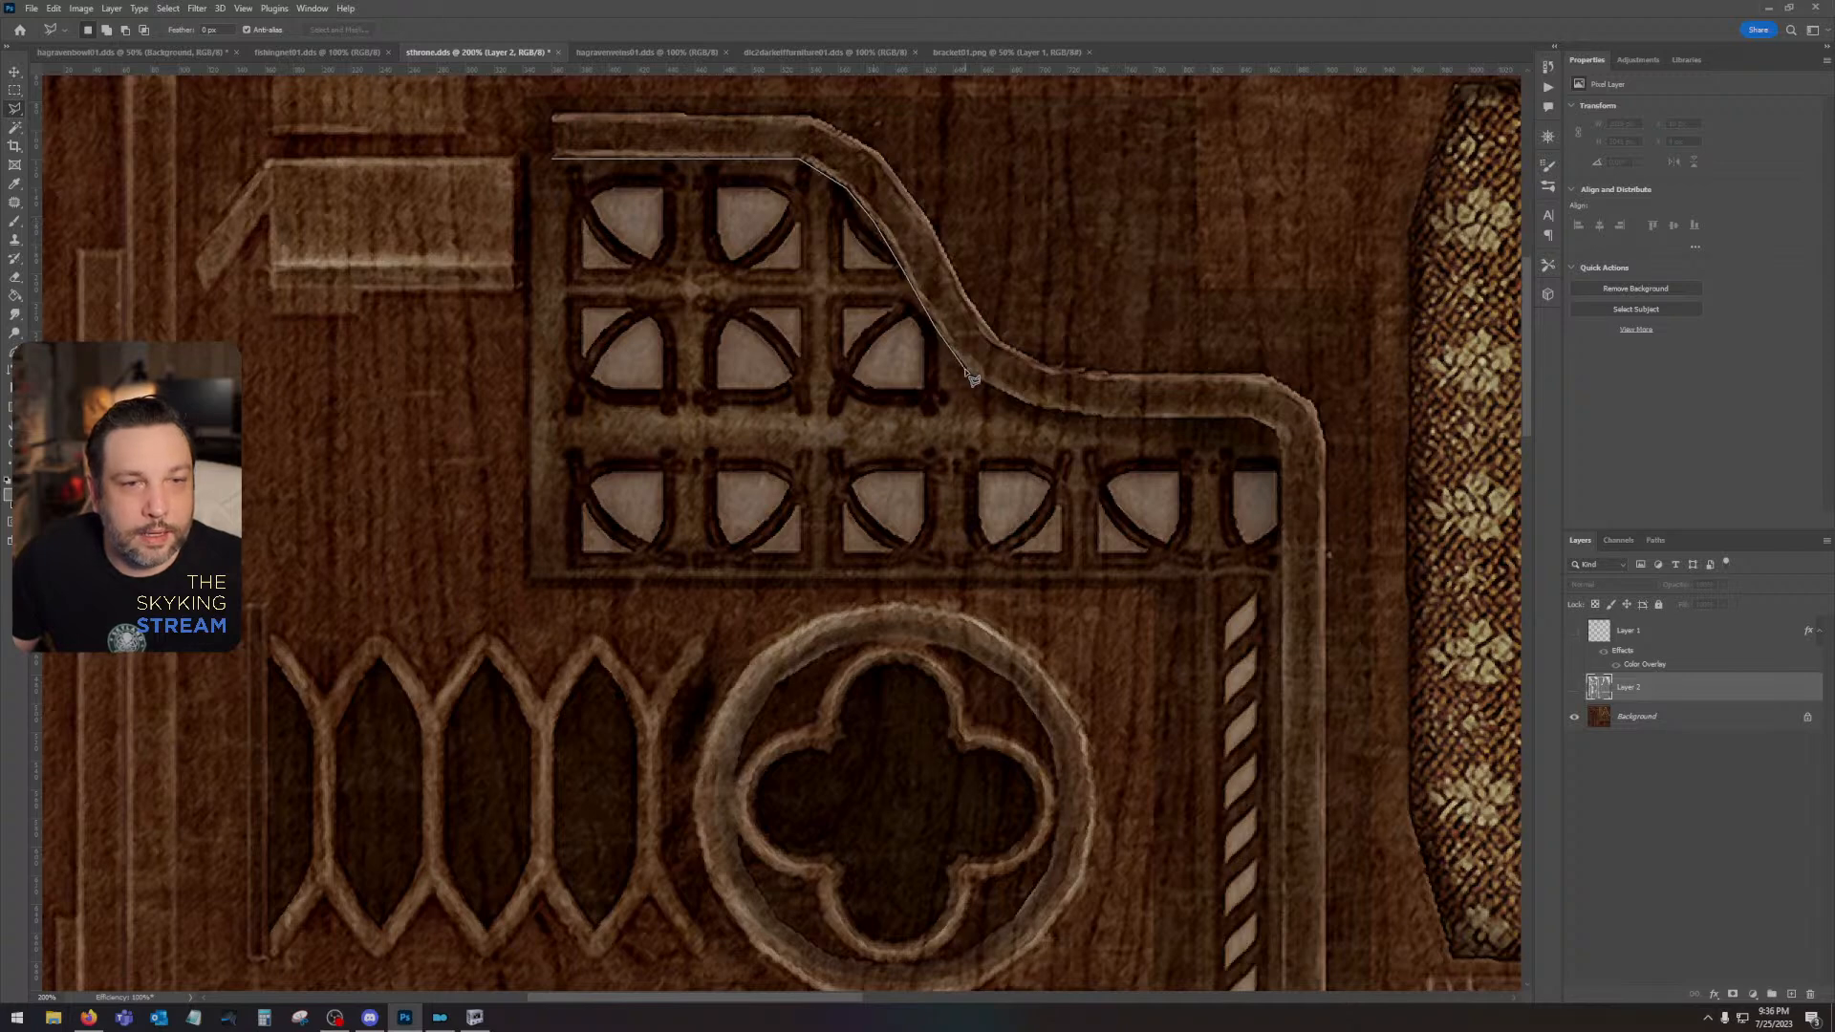
left_click(968, 372)
left_click(1101, 417)
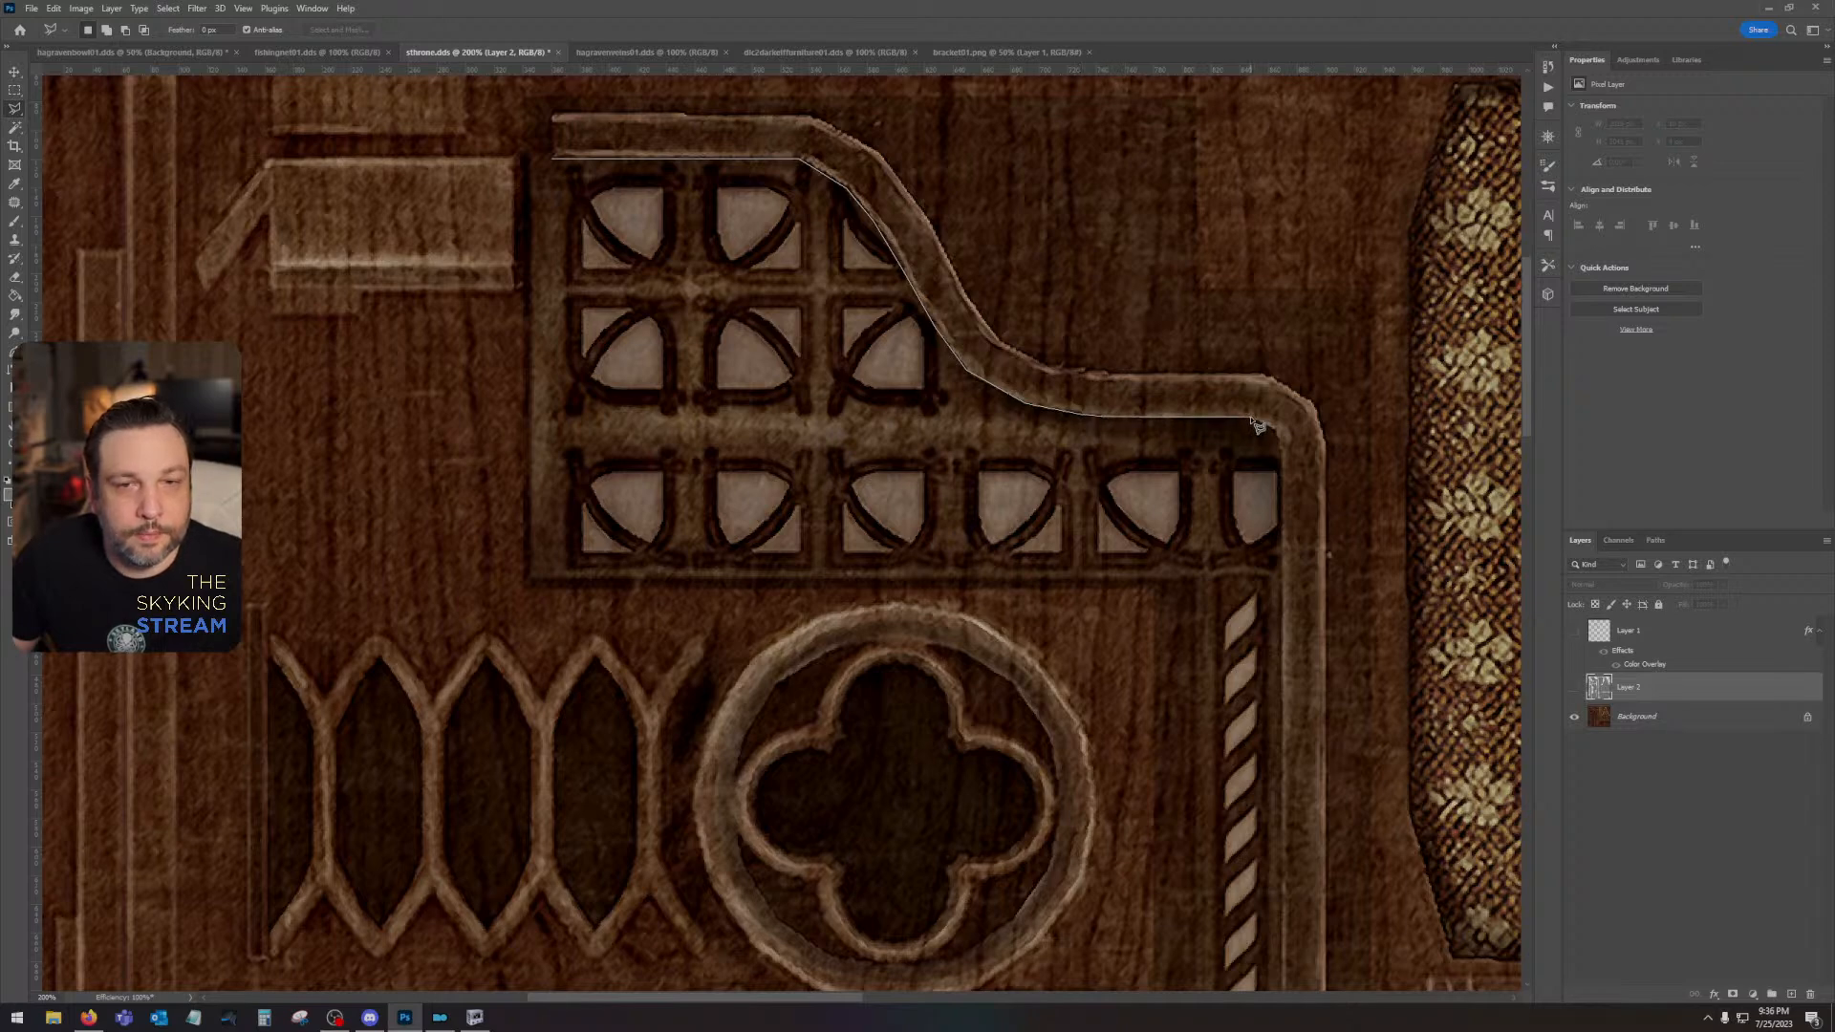
left_click(1252, 419)
left_click(1282, 448)
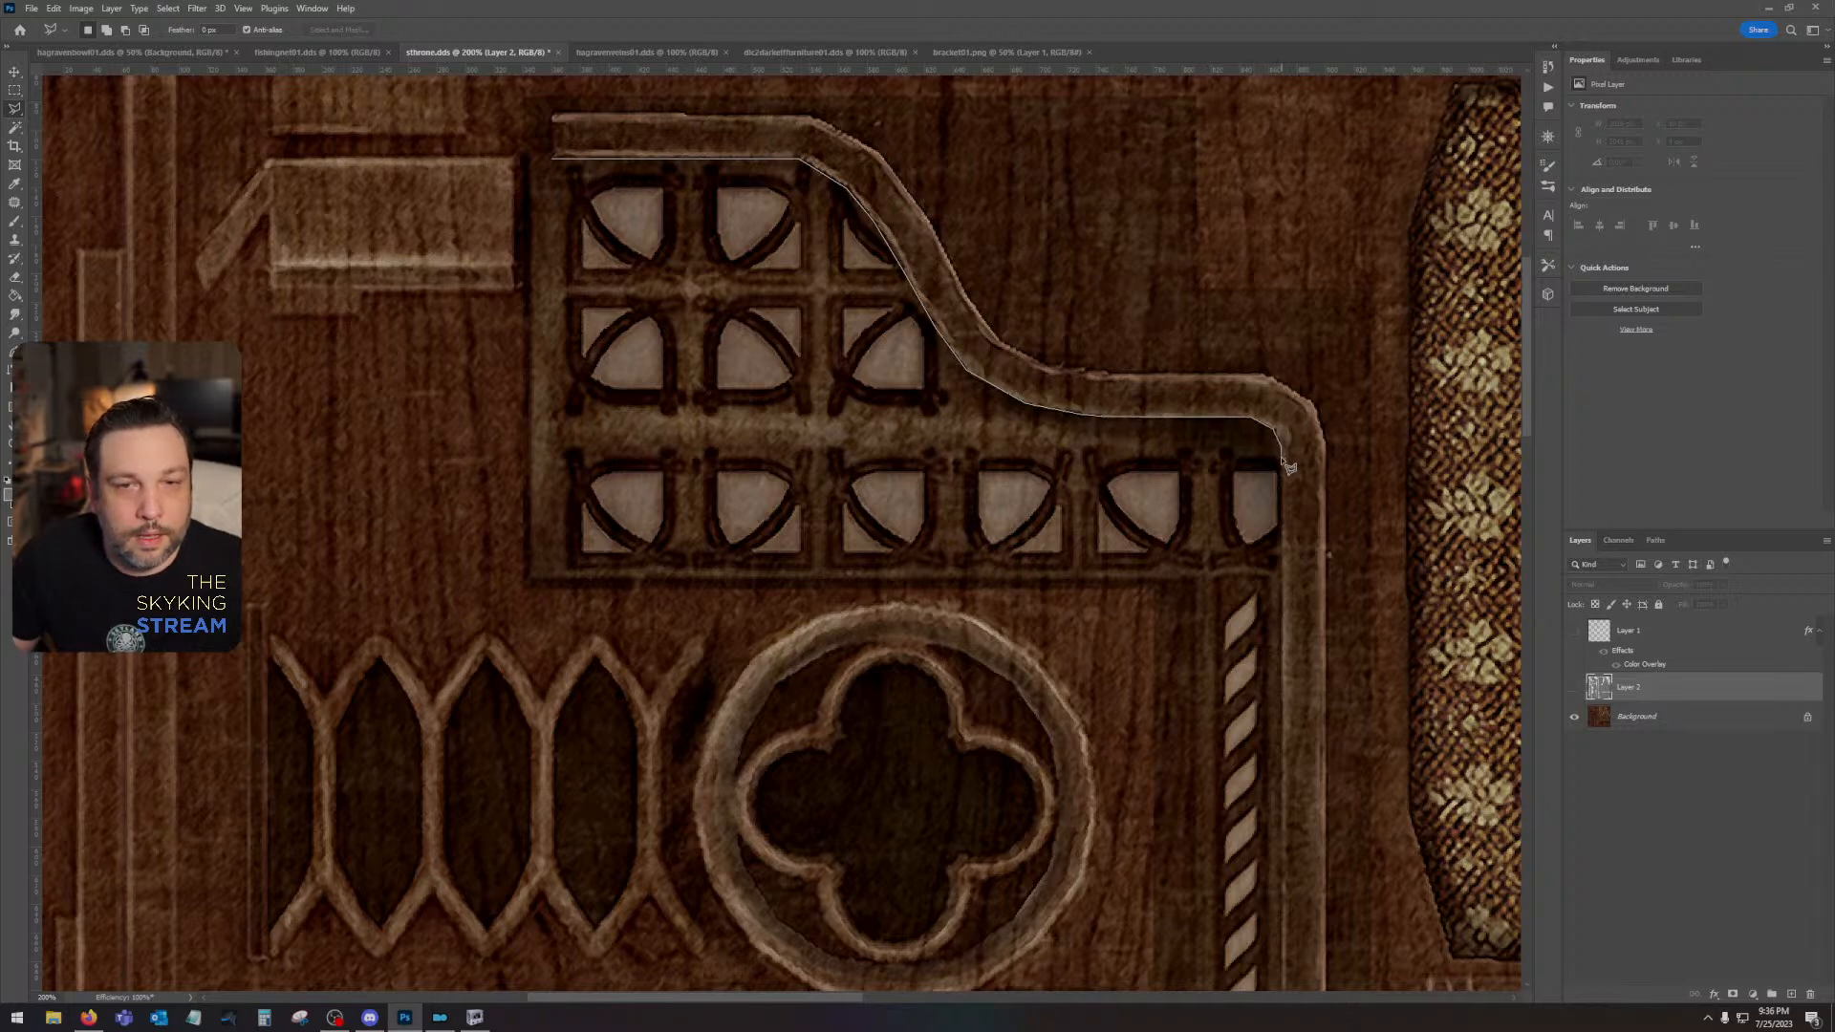
- Continue the Polygonal Lasso outline down the inner edge of the bracket's vertical post and around its slanted foot
scroll(1285, 612, "down", 5)
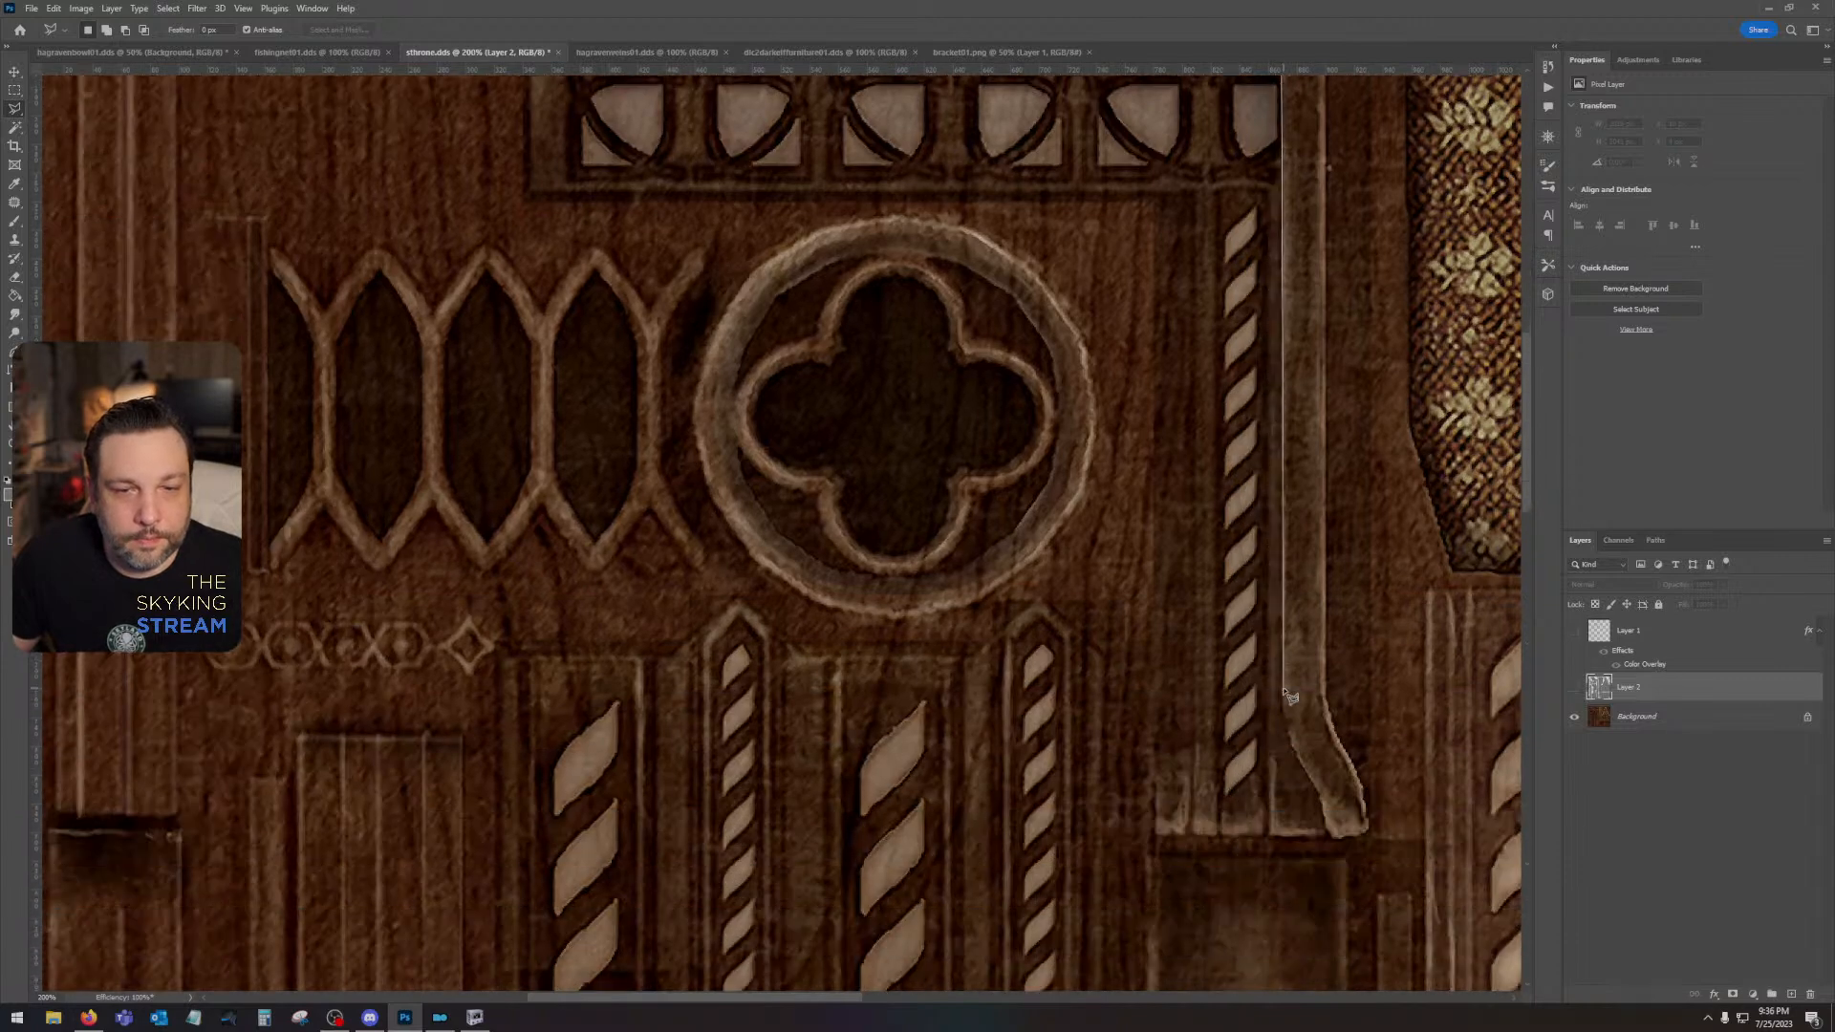
left_click(1282, 690)
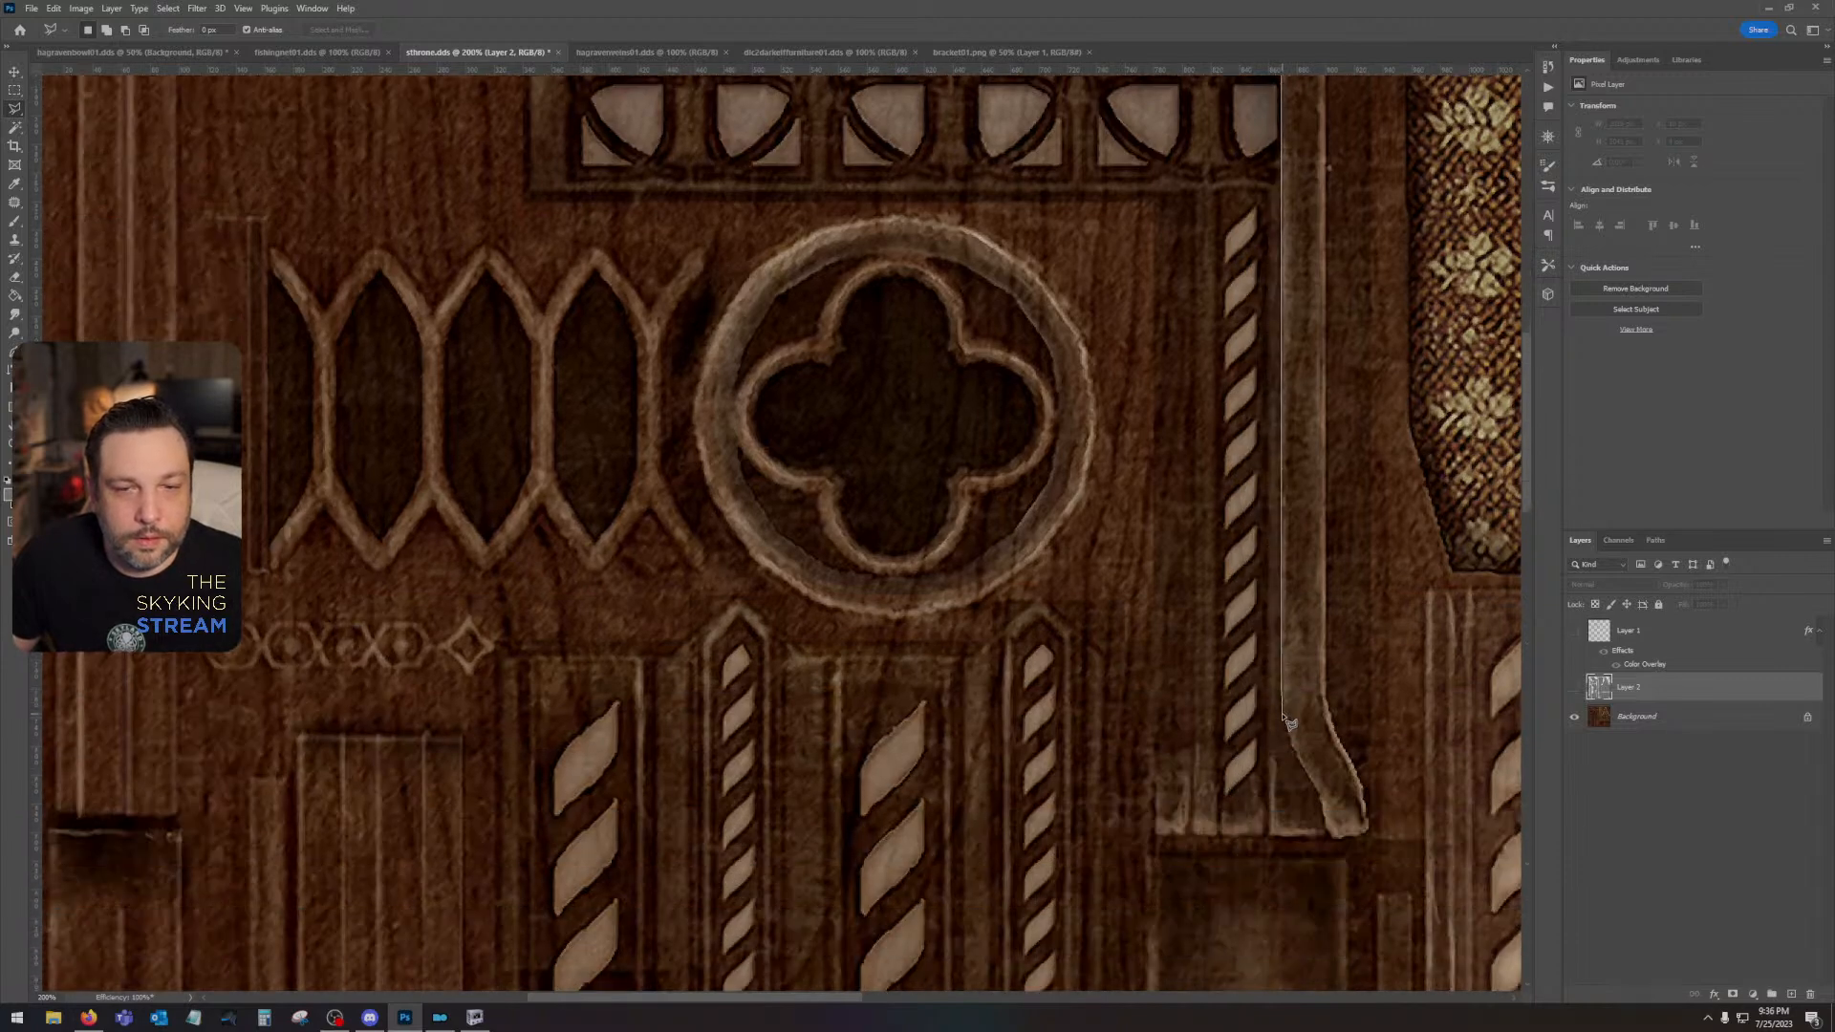
left_click(1283, 715)
left_click(1290, 742)
left_click(1315, 782)
left_click(1319, 797)
left_click(1331, 837)
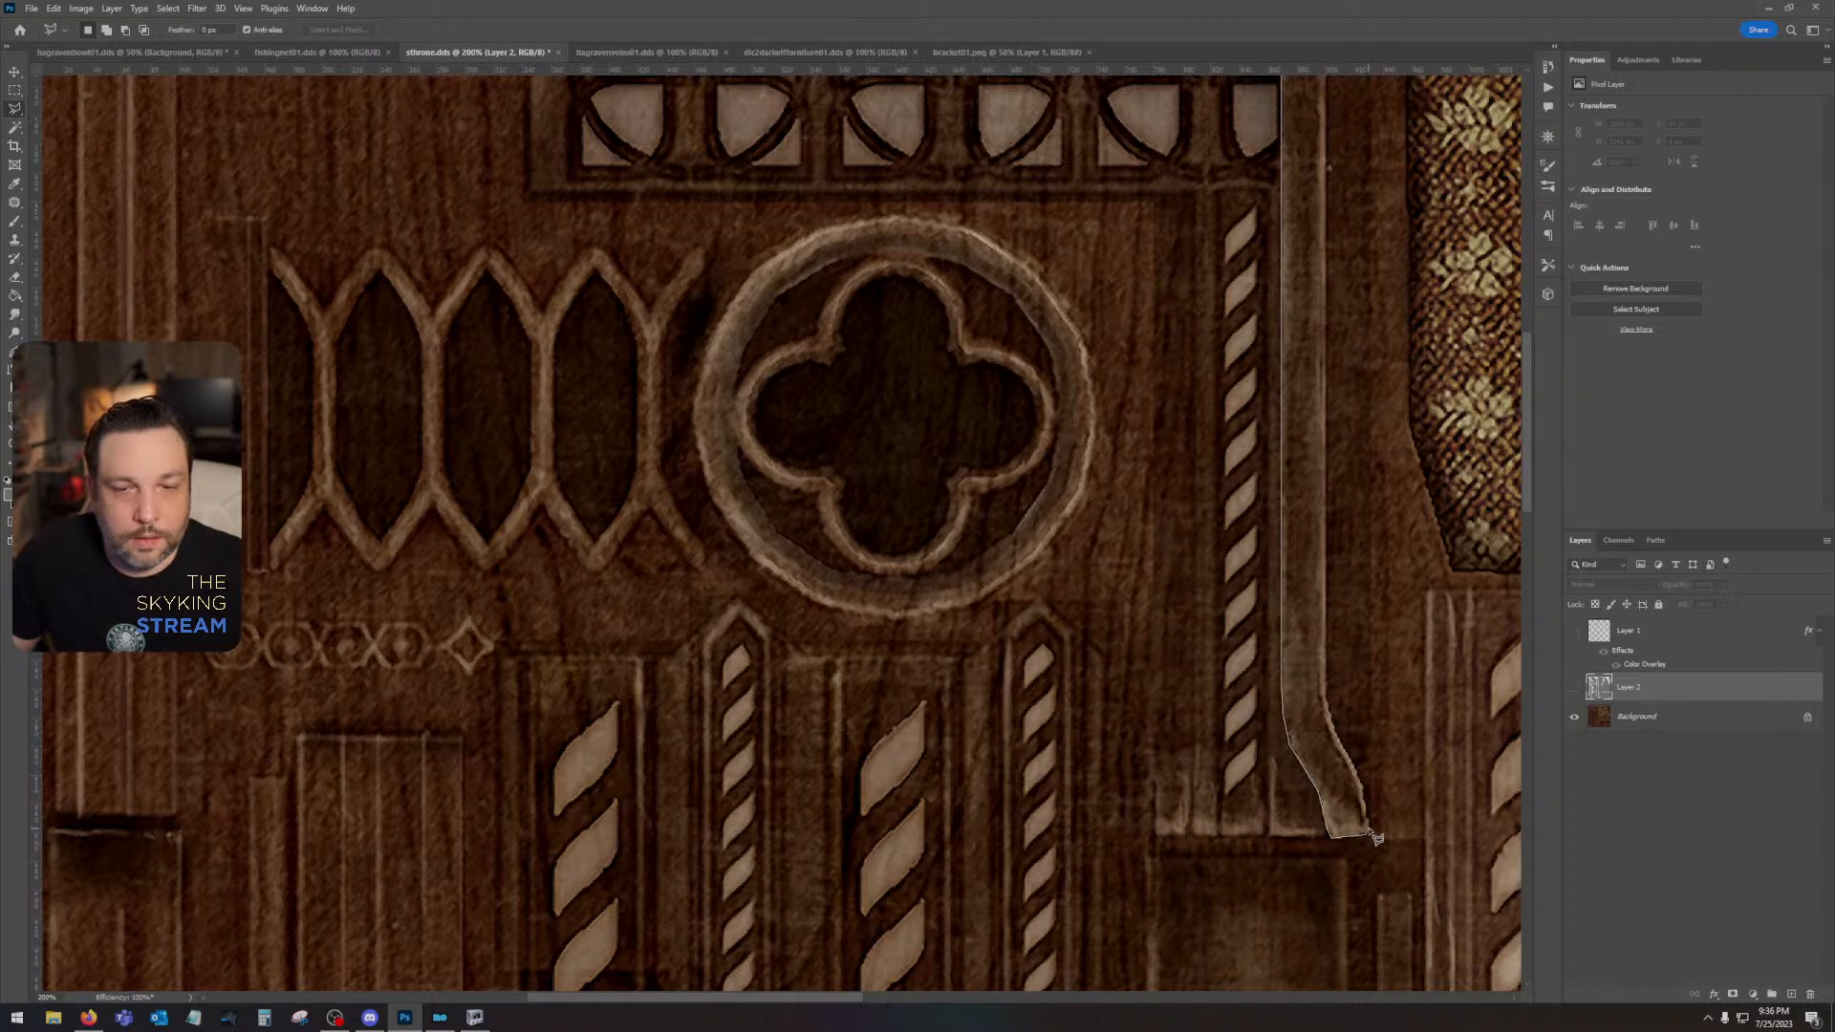
left_click(1367, 832)
left_click(1365, 795)
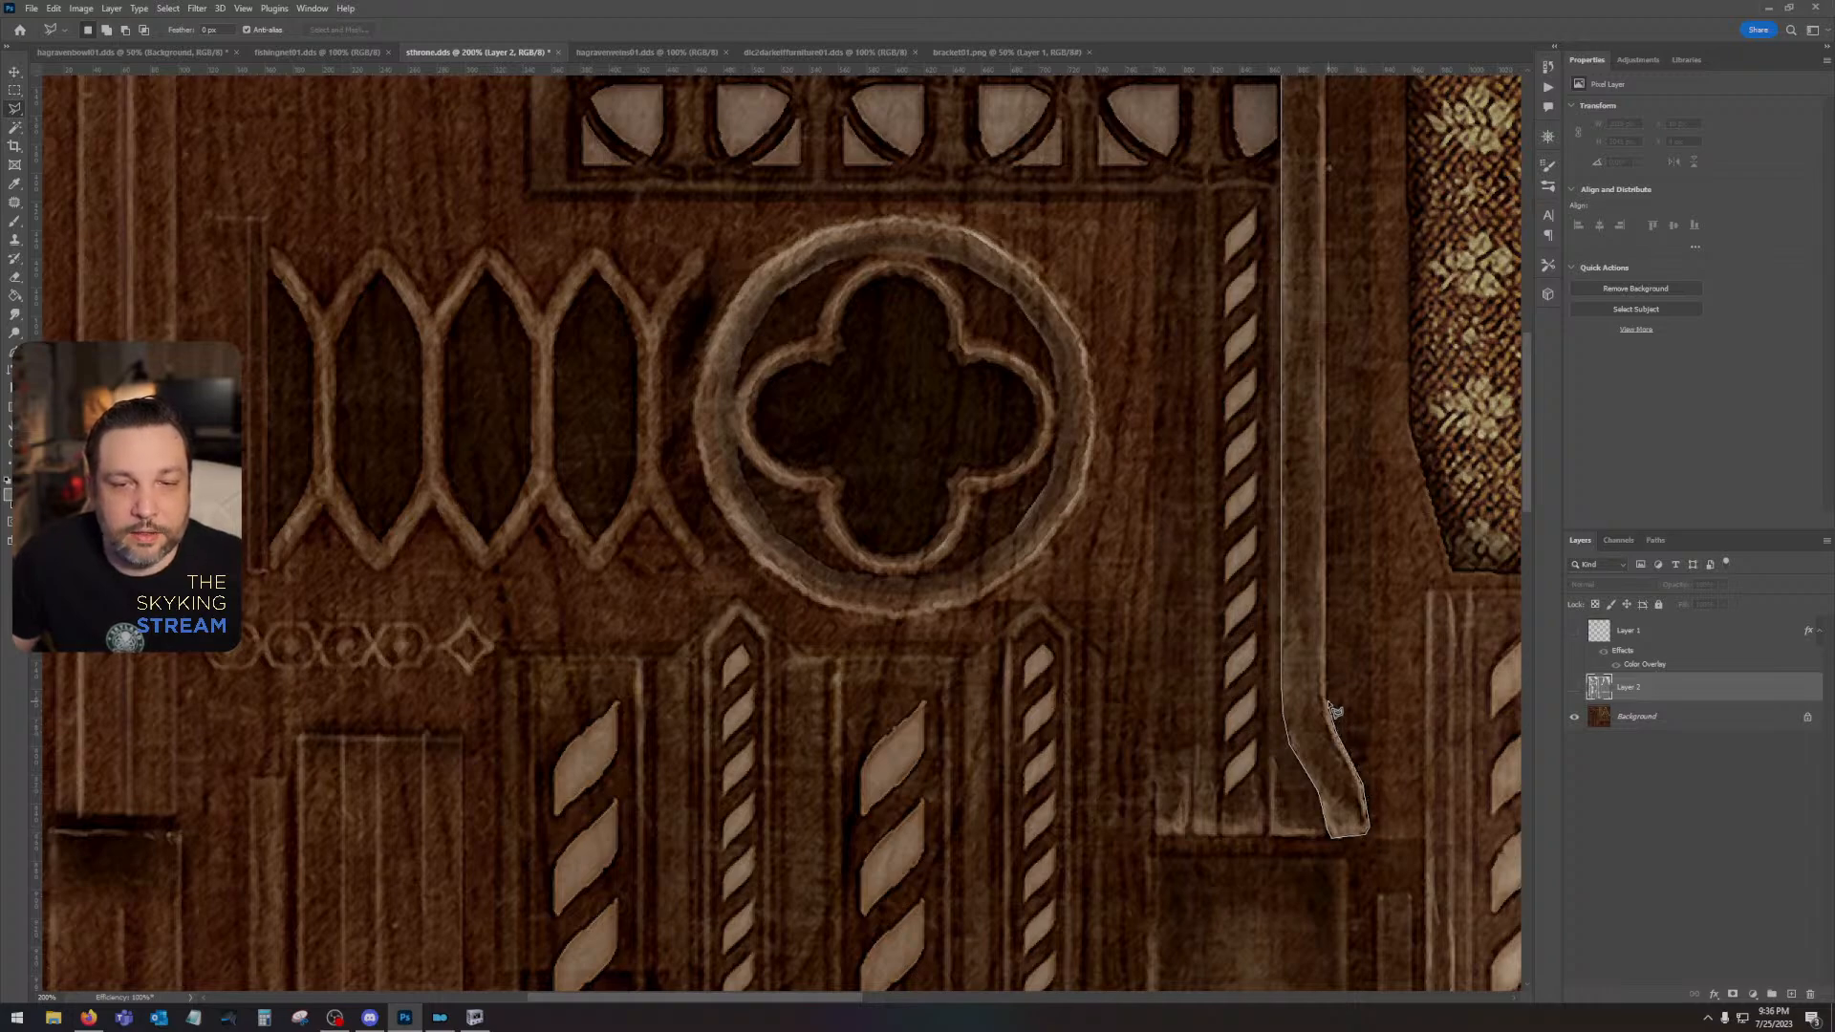
- Bring the lasso outline back up the post's outer edge, loosely around the outside of the curved trim, and close it at the start
scroll(1331, 705, "up", 10)
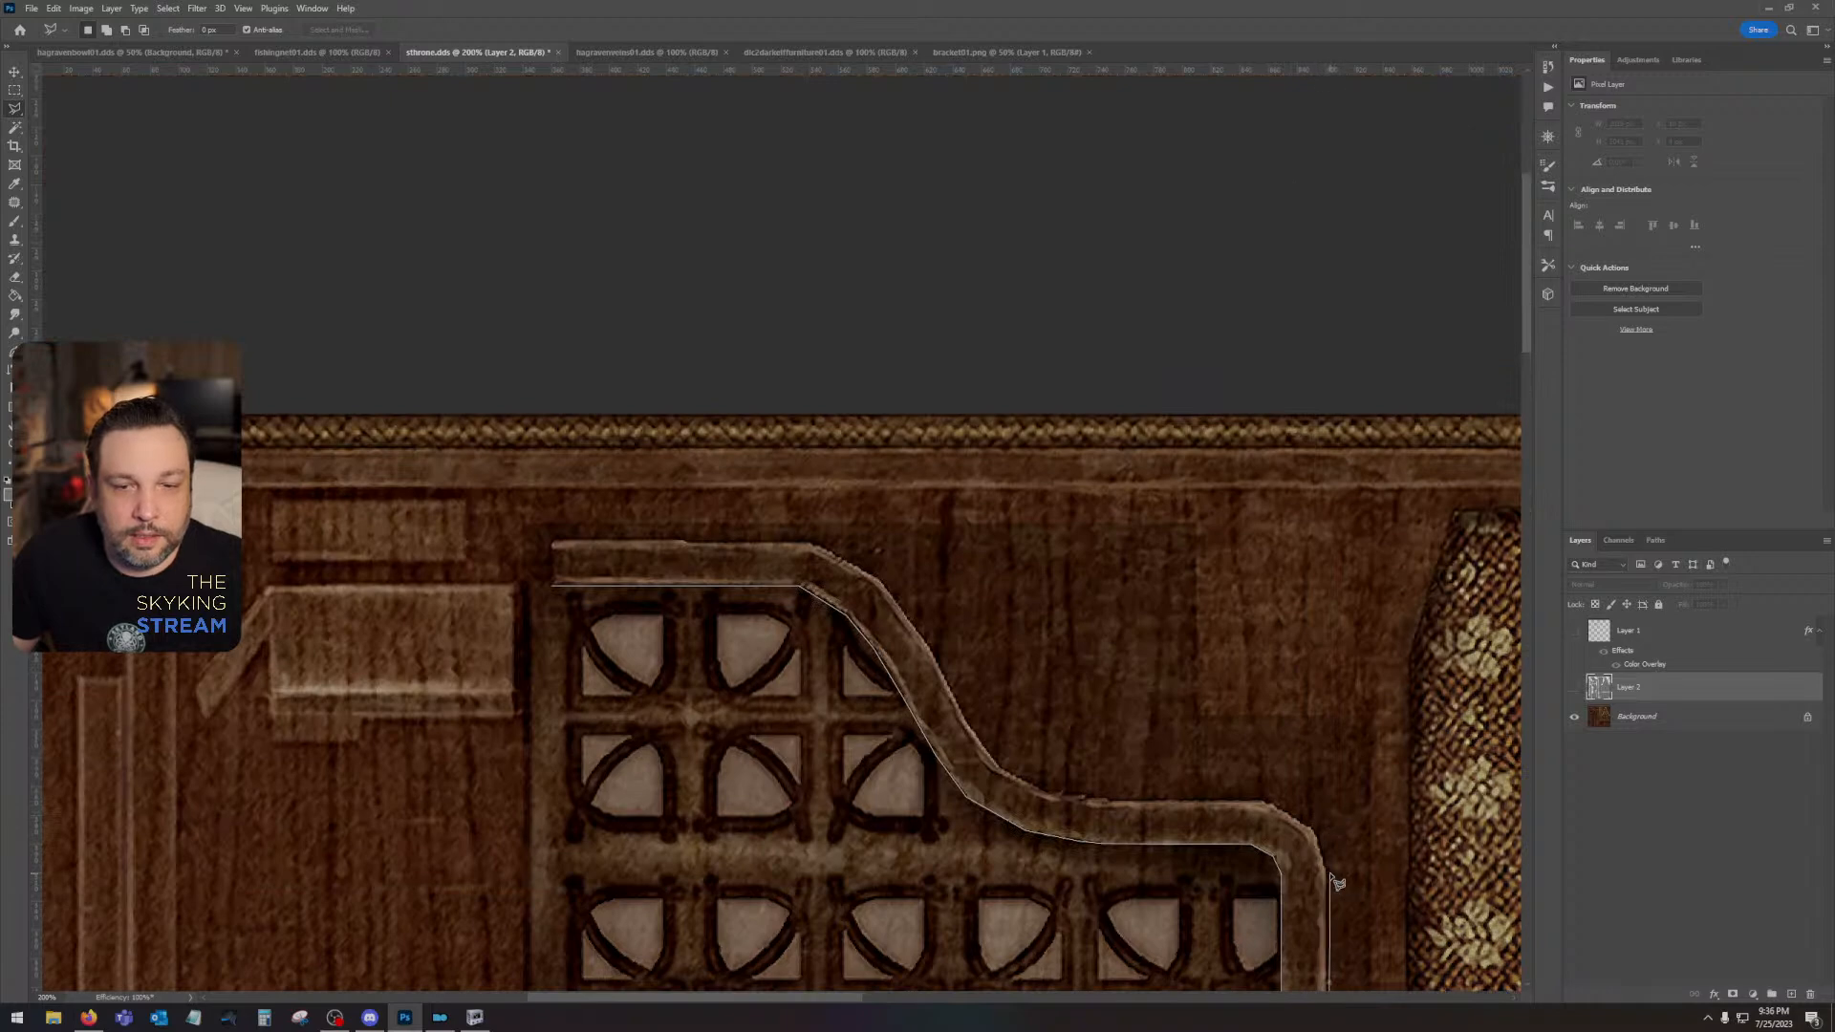
left_click(1316, 784)
left_click(1173, 728)
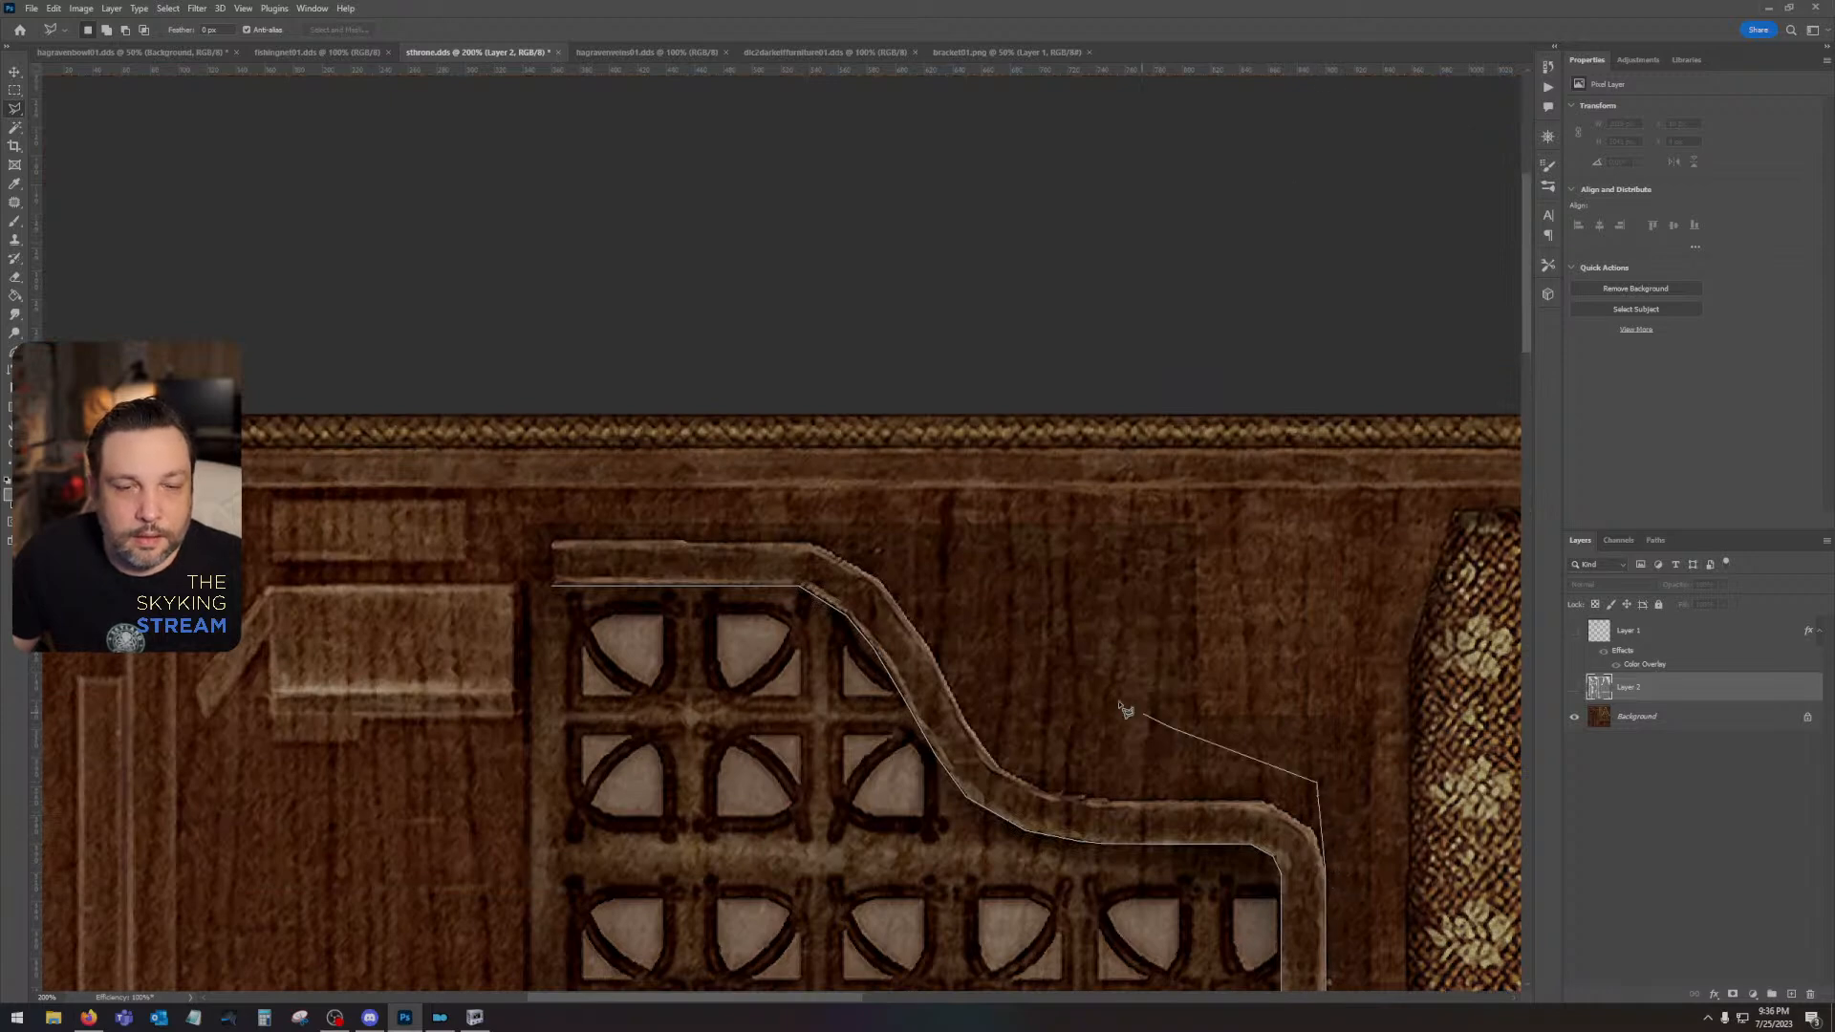
left_click(867, 532)
left_click(760, 509)
left_click(544, 511)
left_click(526, 532)
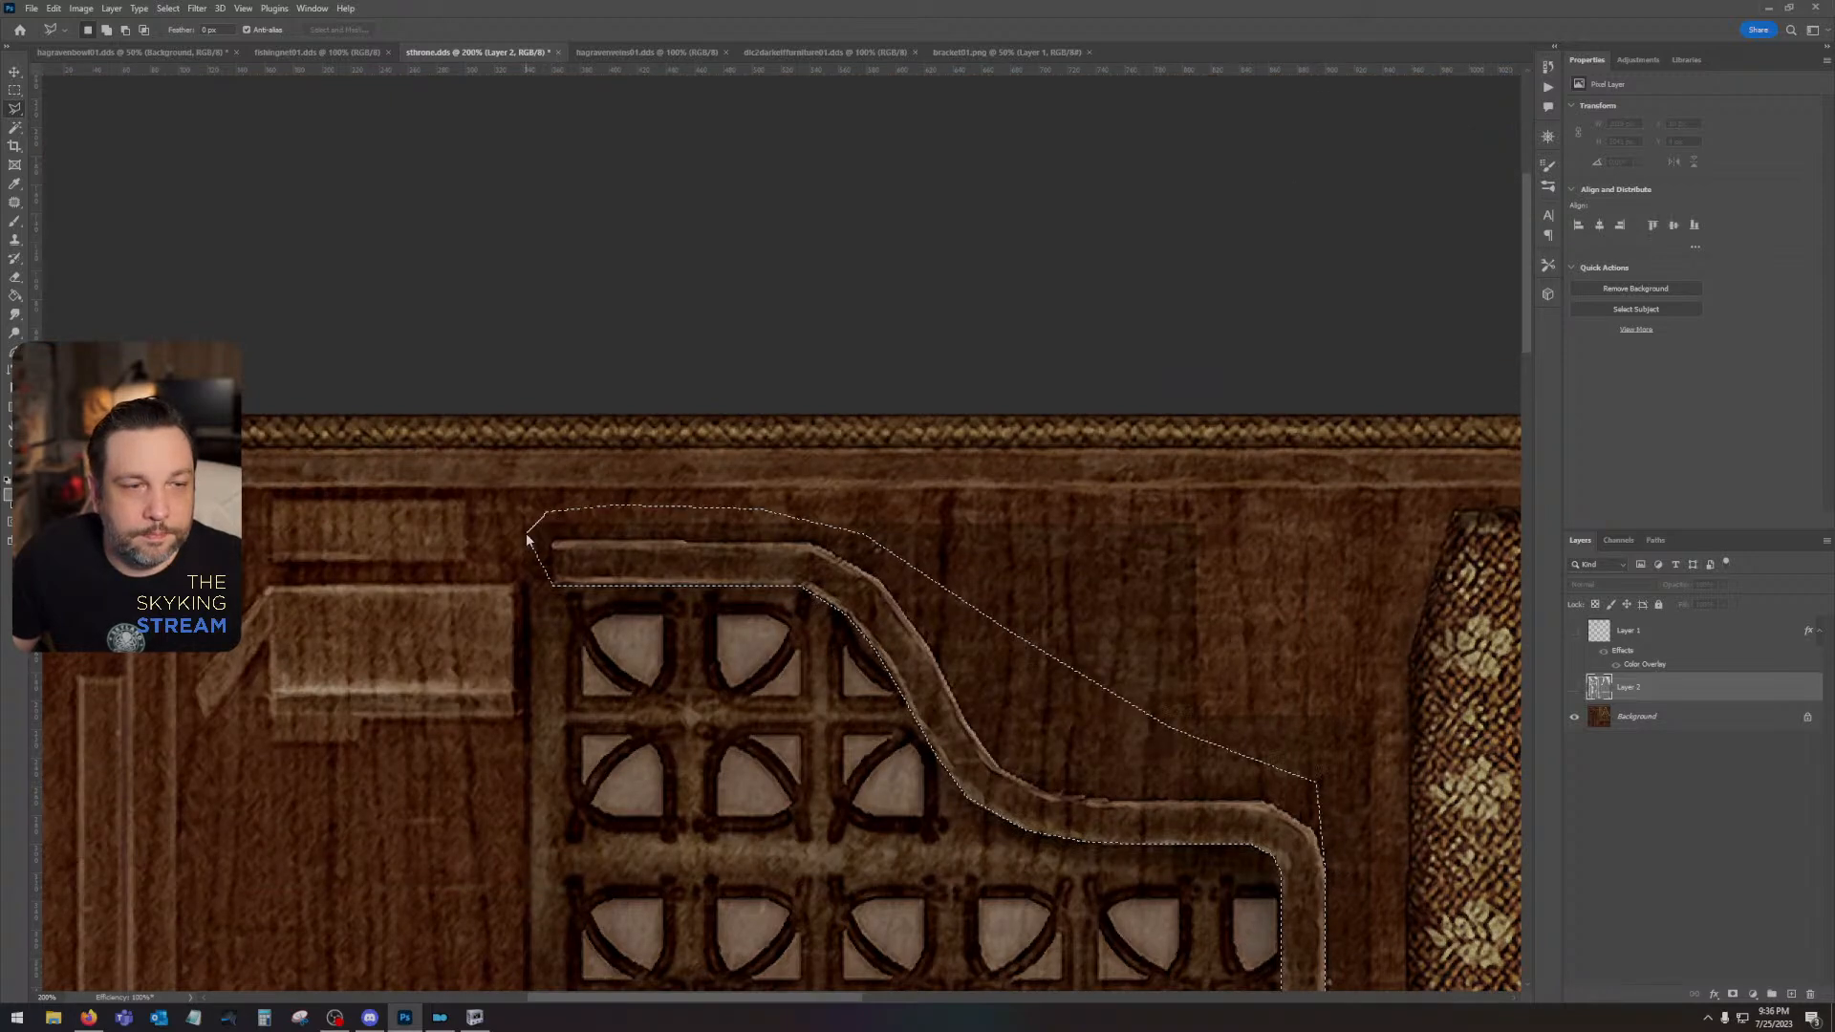
left_click(551, 584)
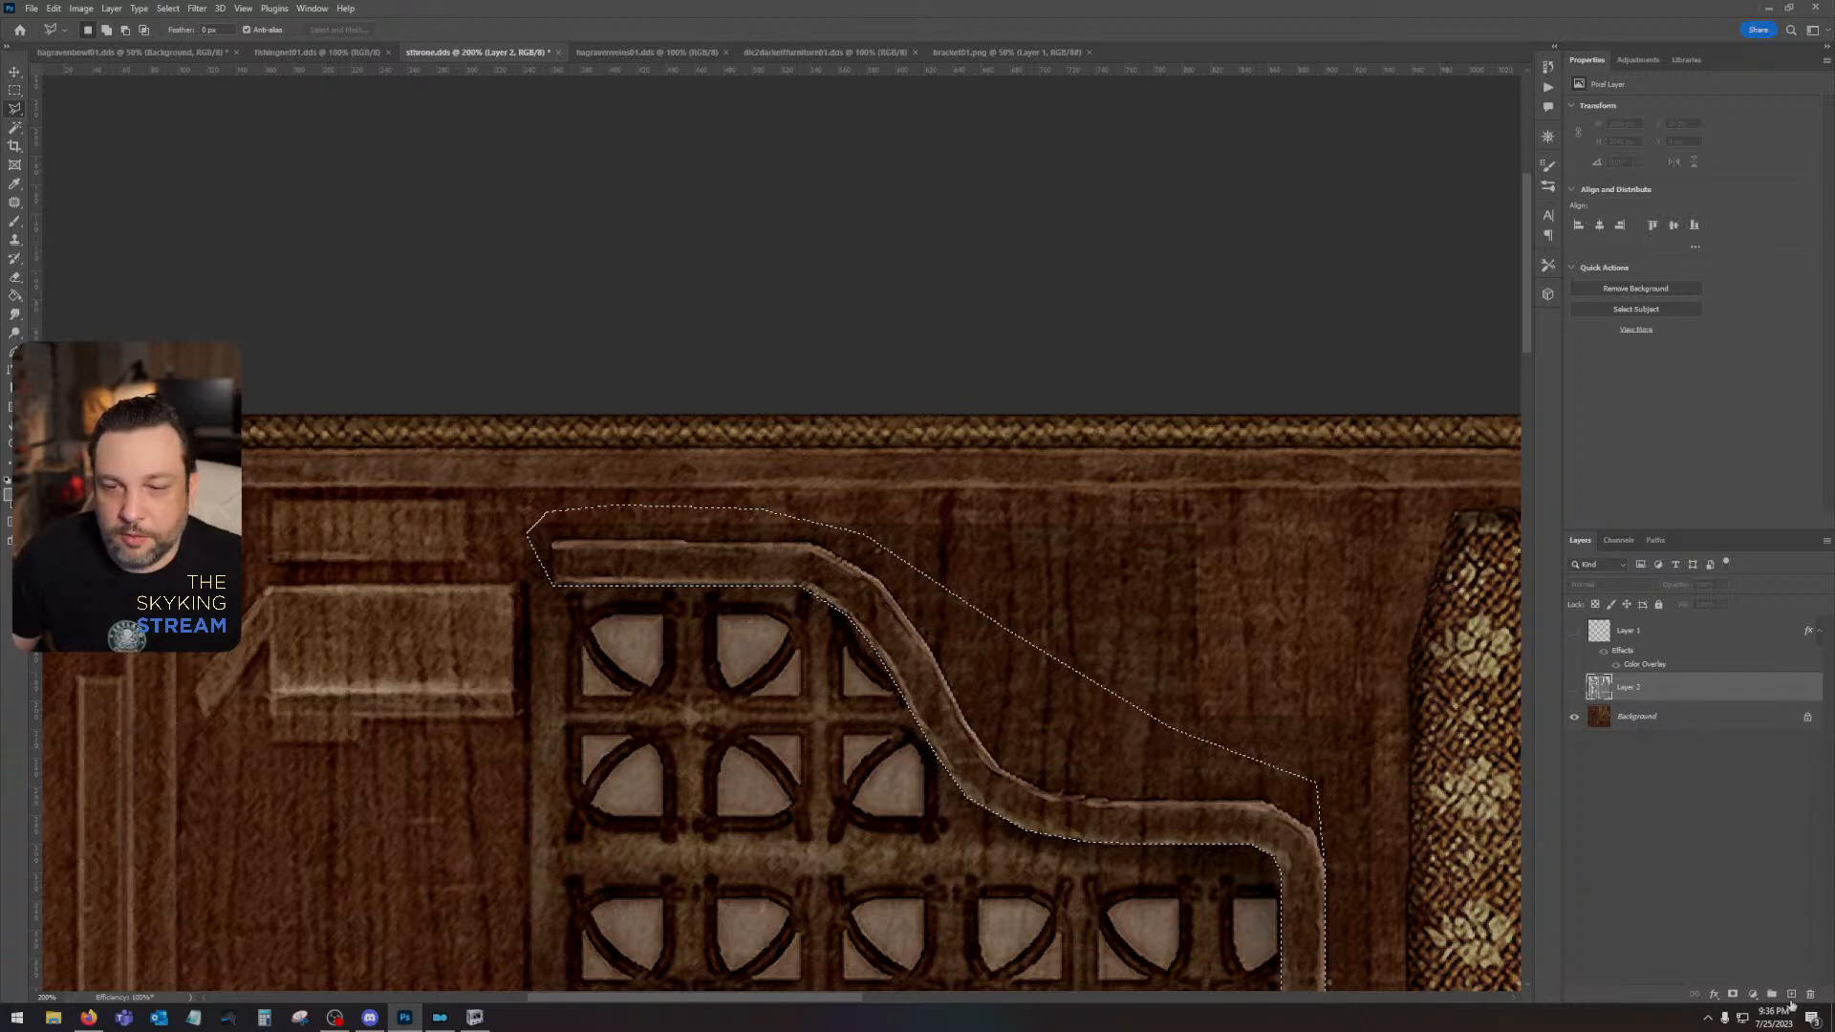
- Fill the trim selection with light grey #979797 on a new layer above the UV-island layer
key("ctrl+j")
left_click(7, 495)
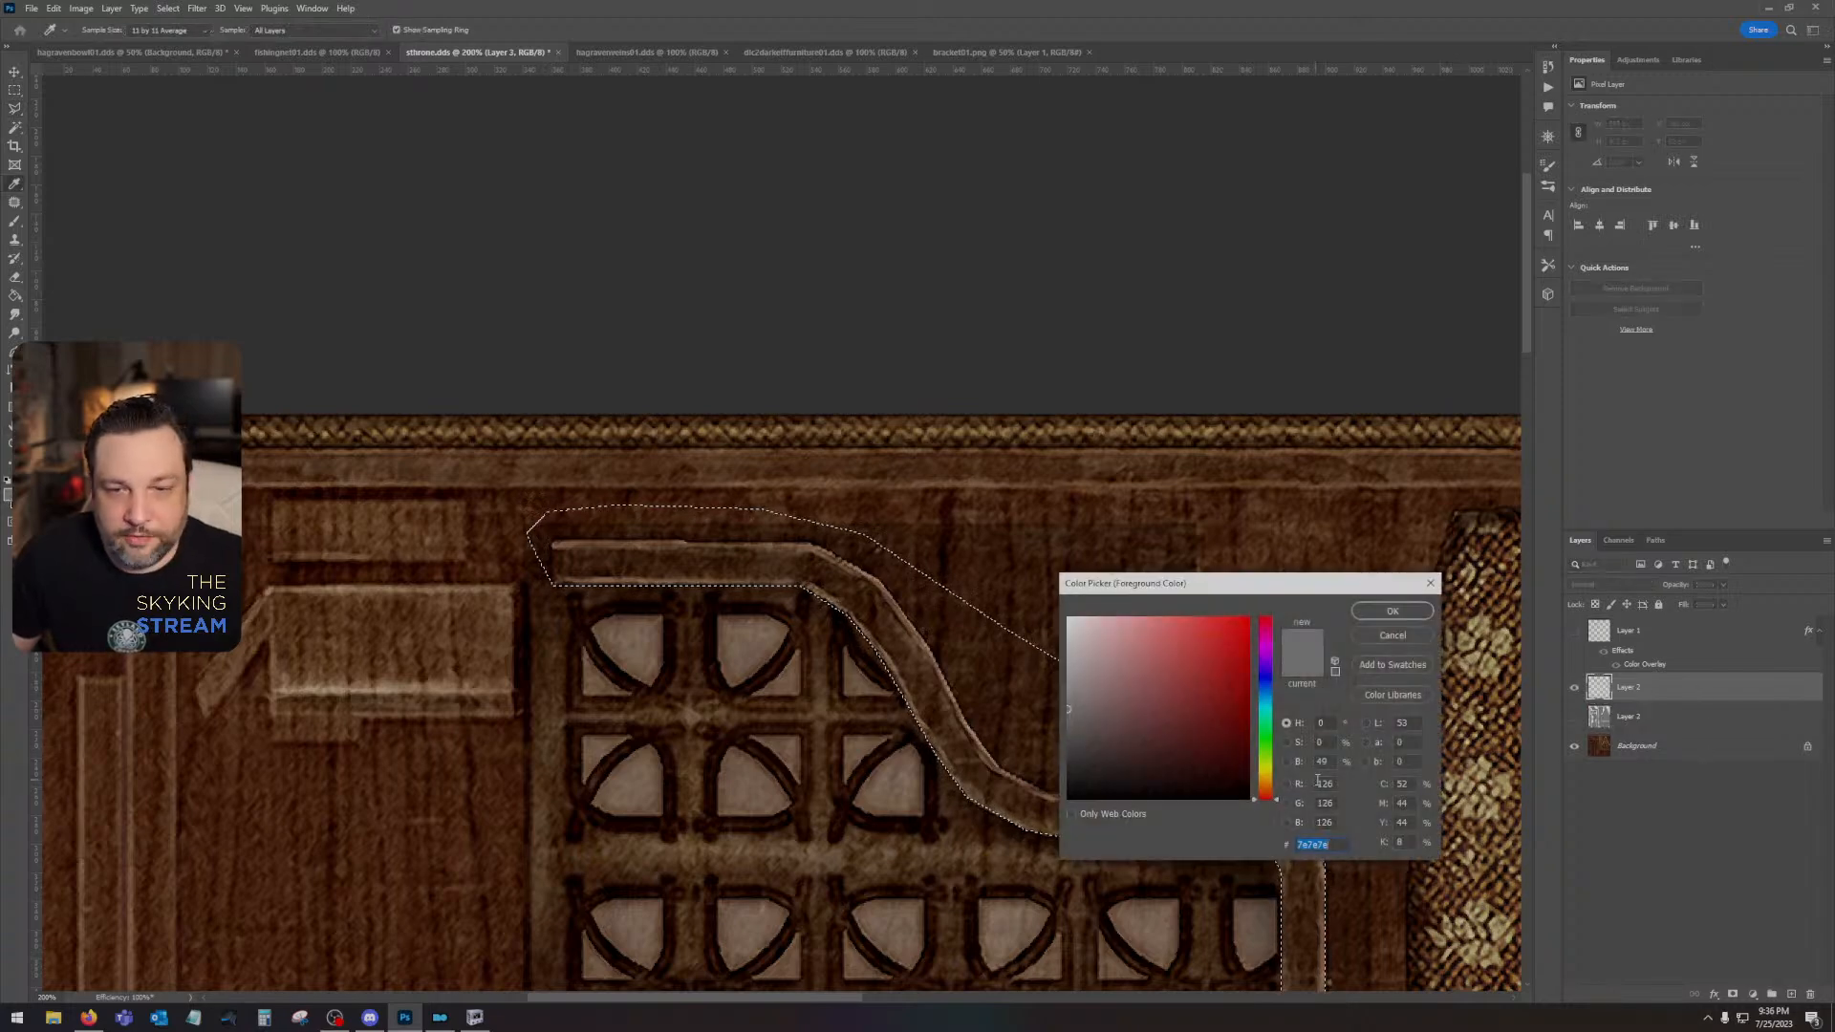
left_click(1034, 689)
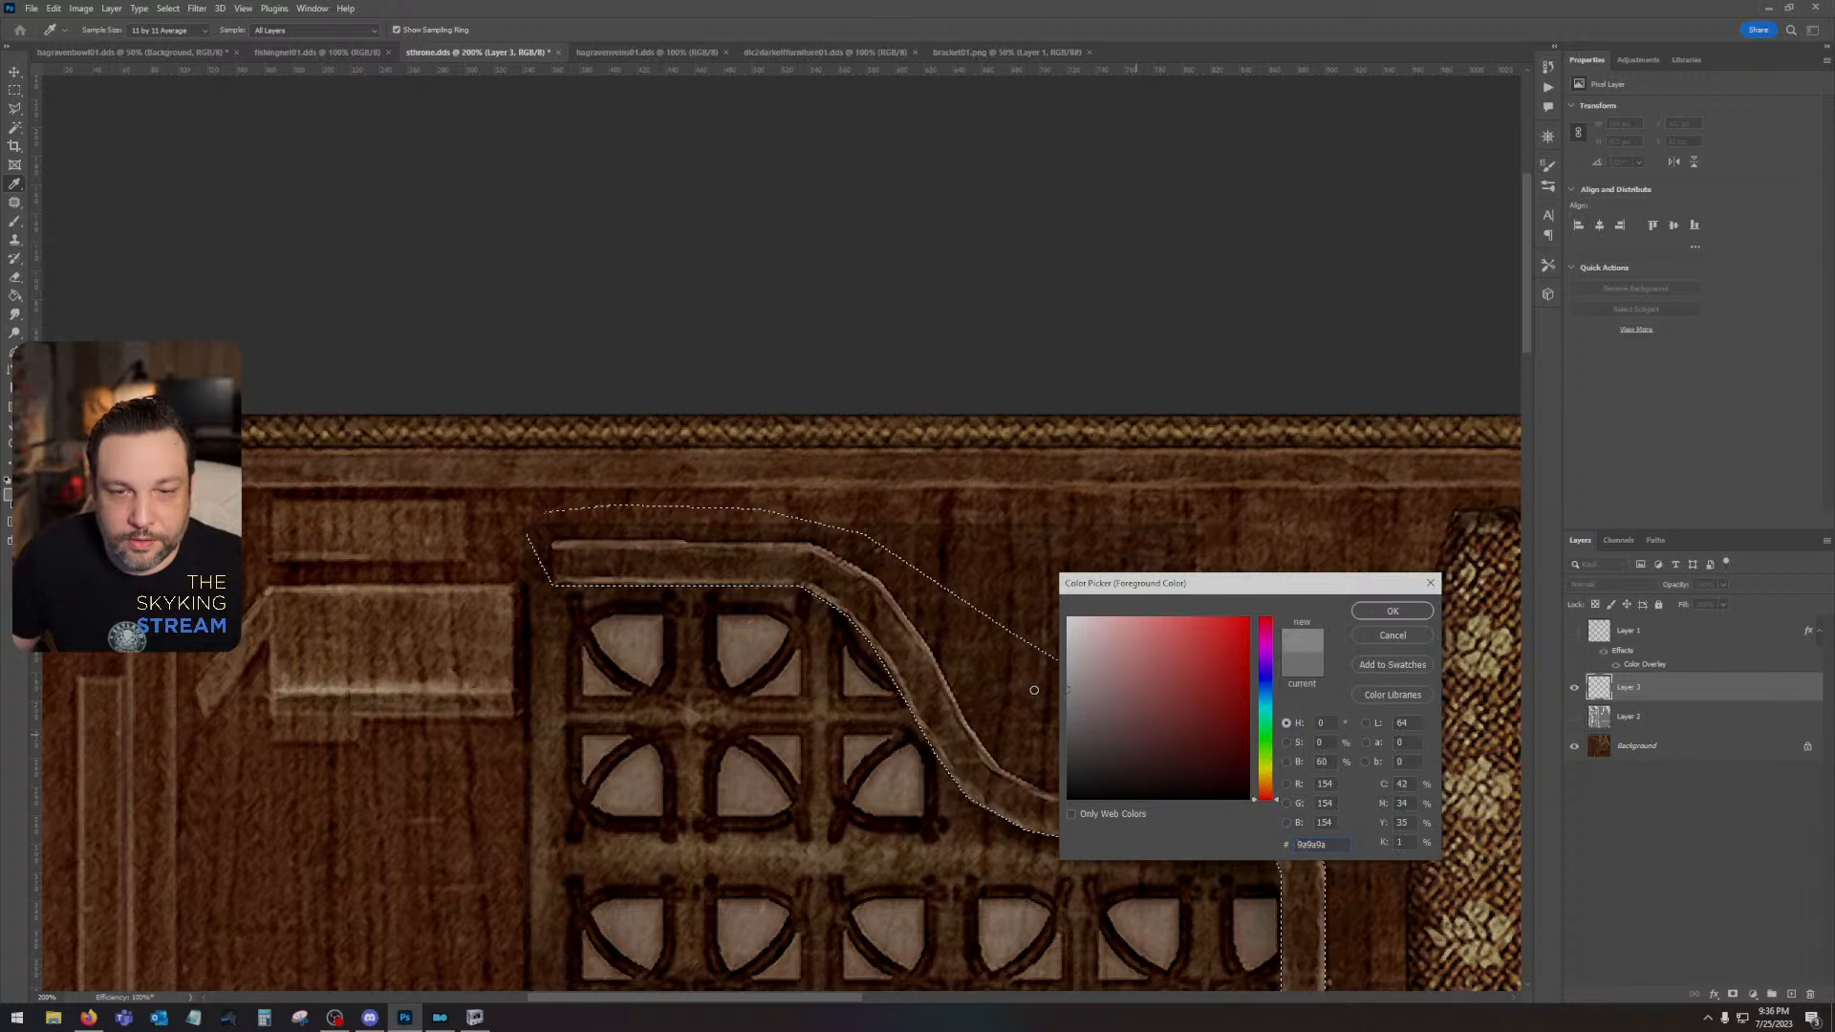
left_click(1034, 690)
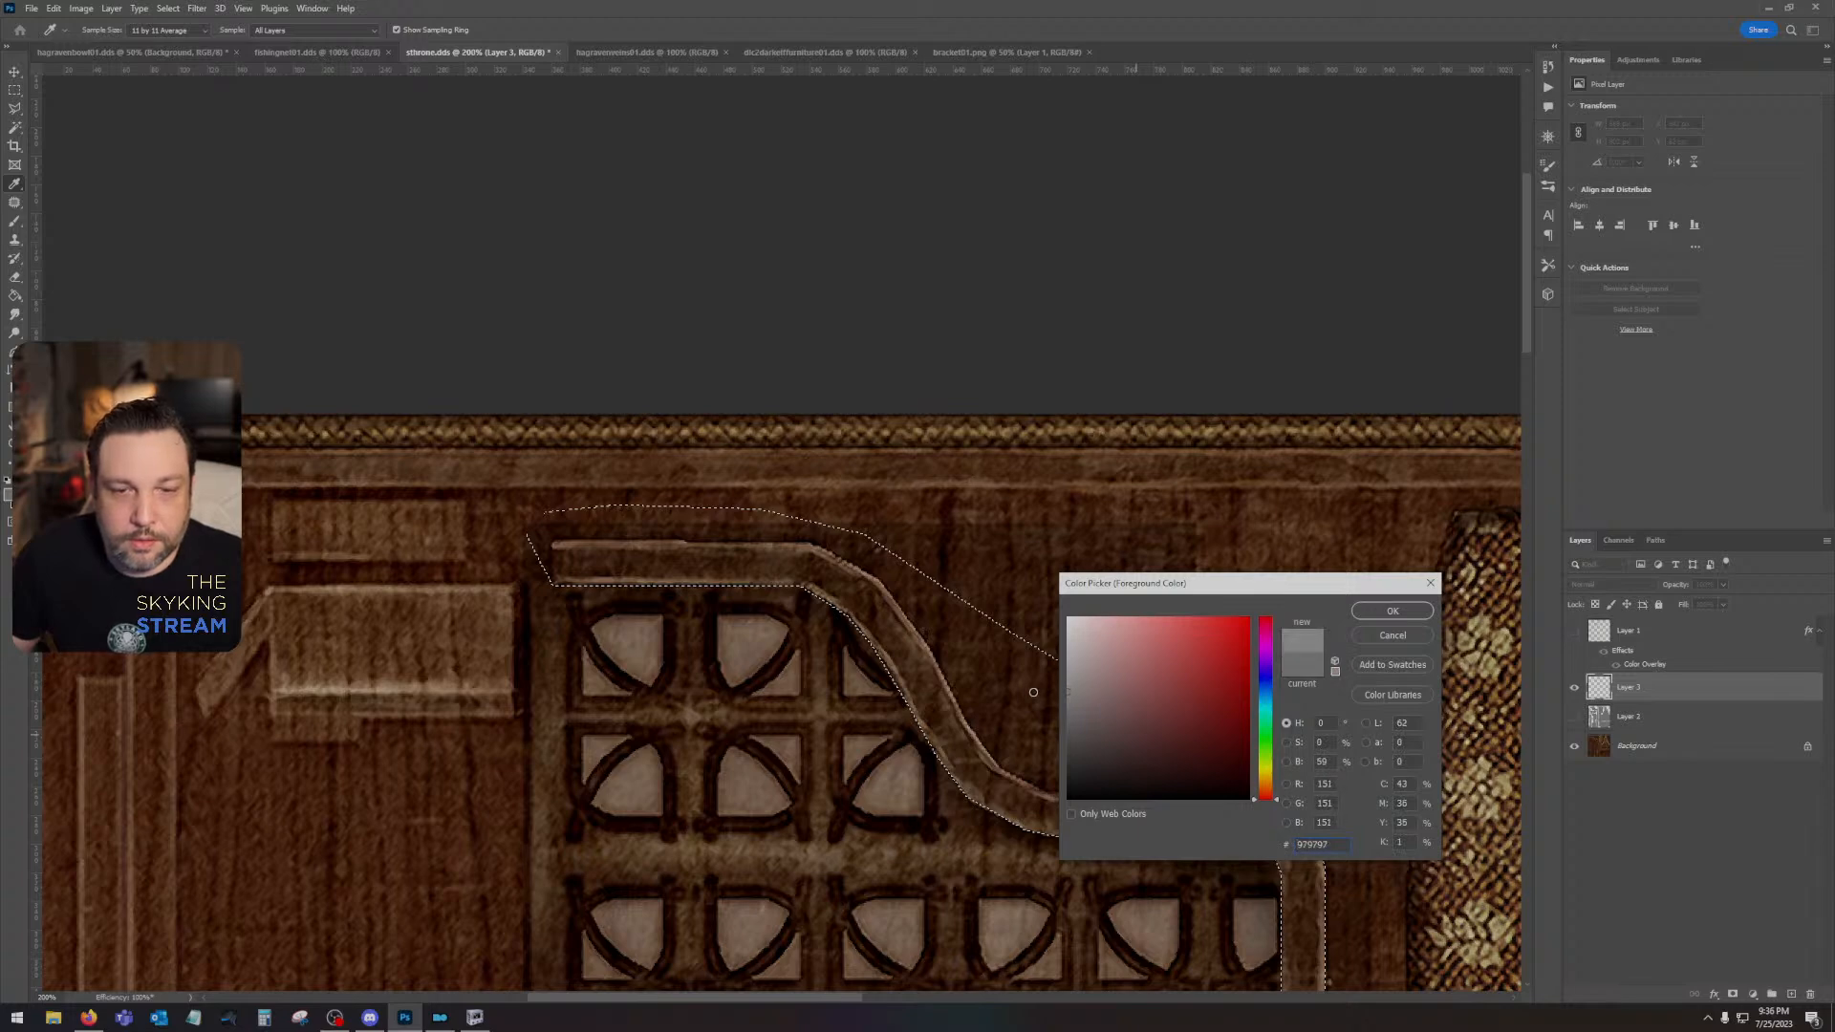
left_click(1393, 610)
key("alt+BackSpace")
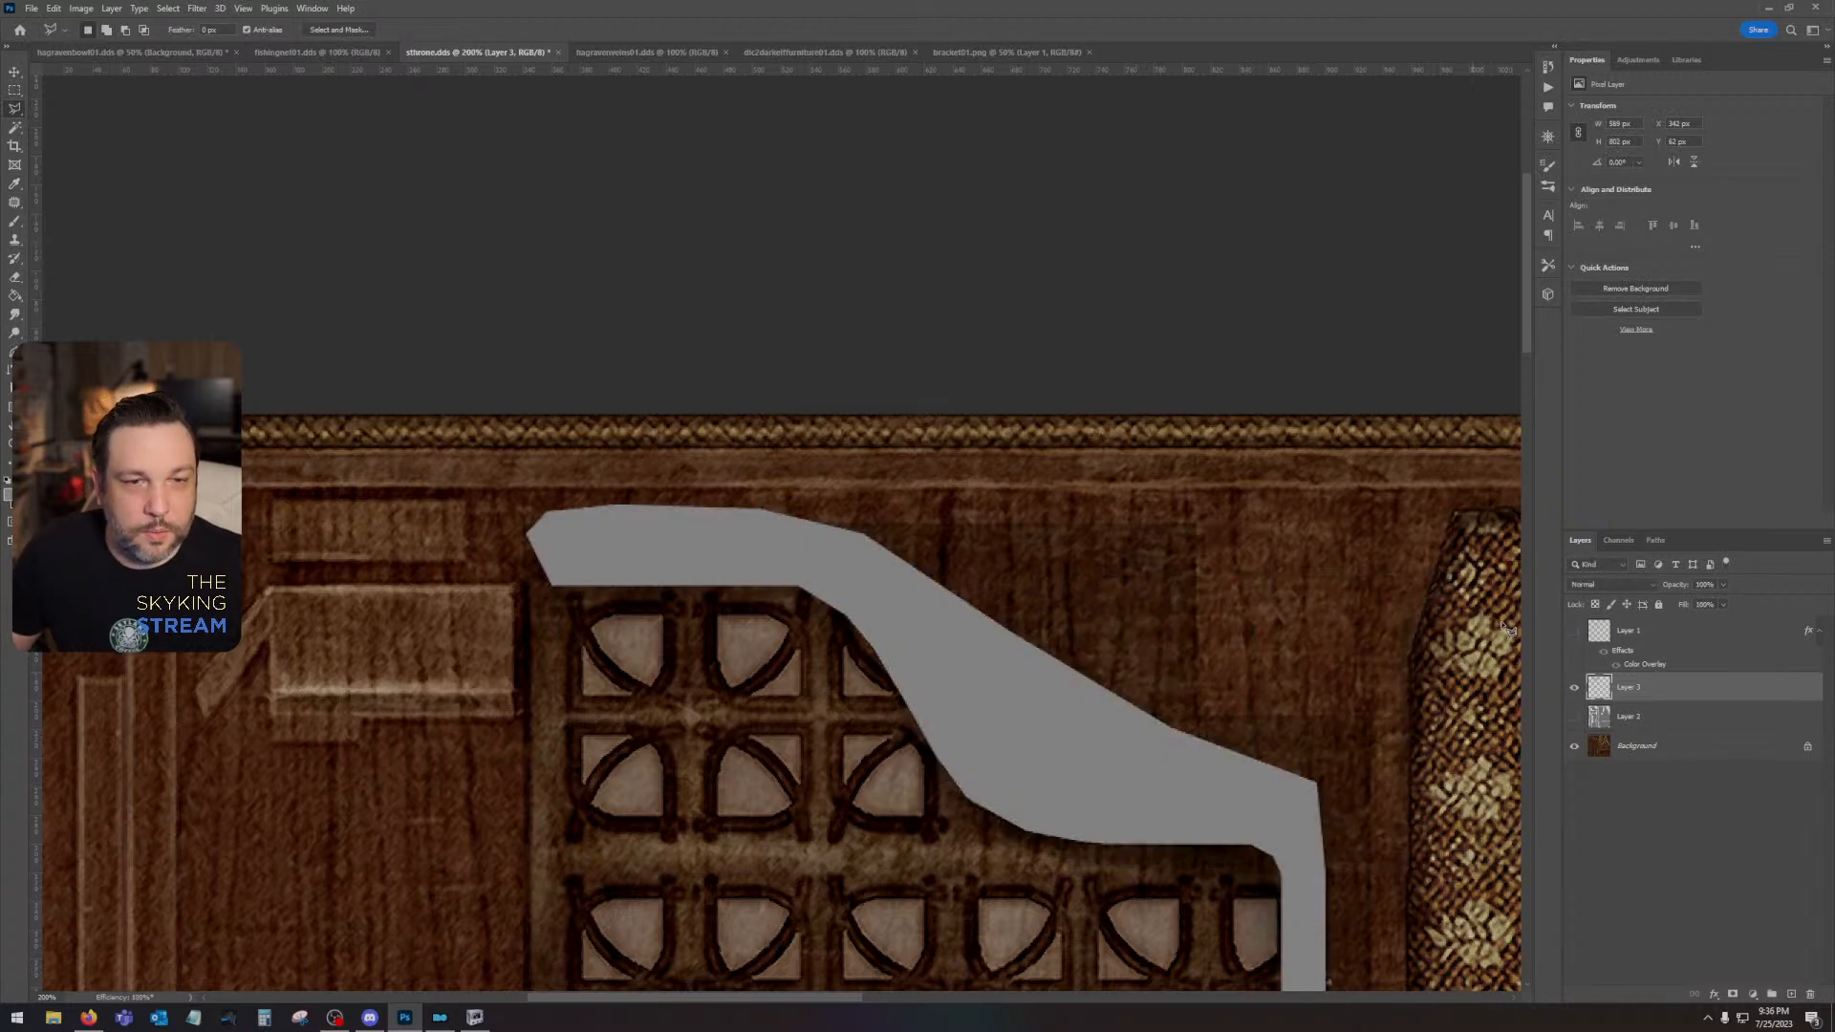
- Delete the trim fill outside the UV islands using the inverted outline of the UV-island layer, and deselect
left_click(1598, 717, "ctrl")
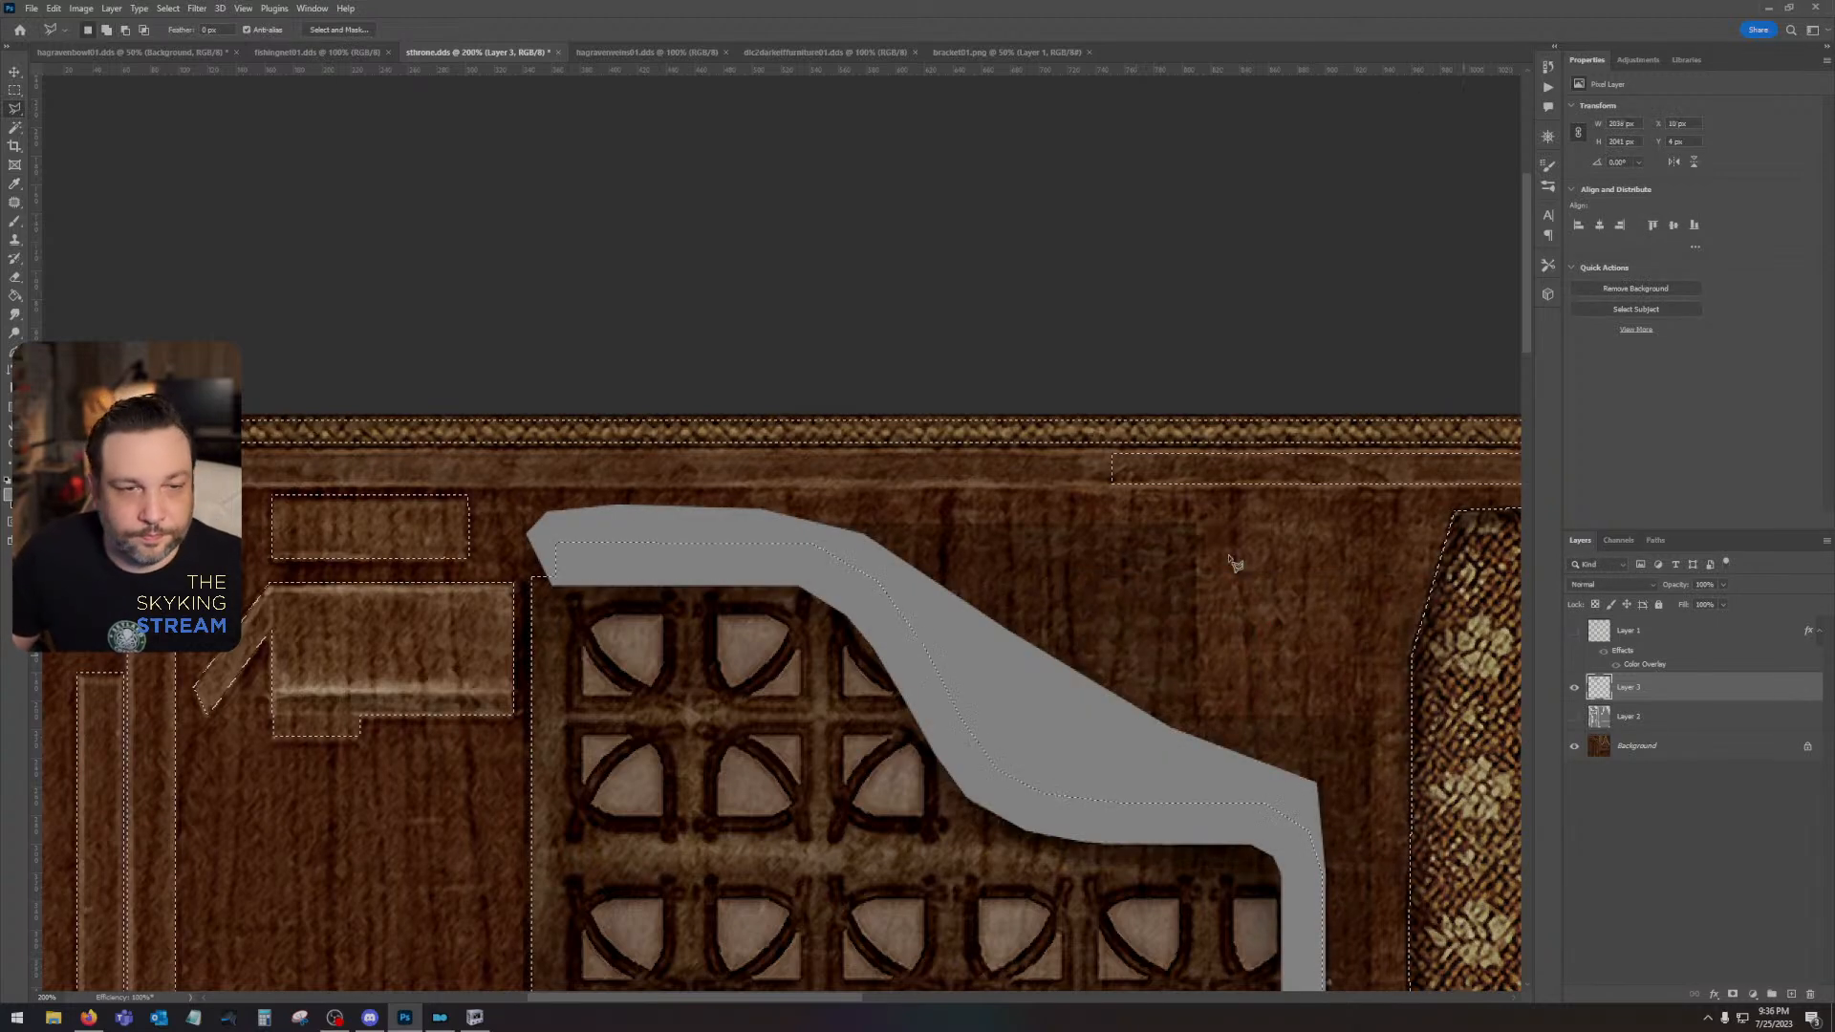
left_click(168, 8)
left_click(182, 64)
key("Delete")
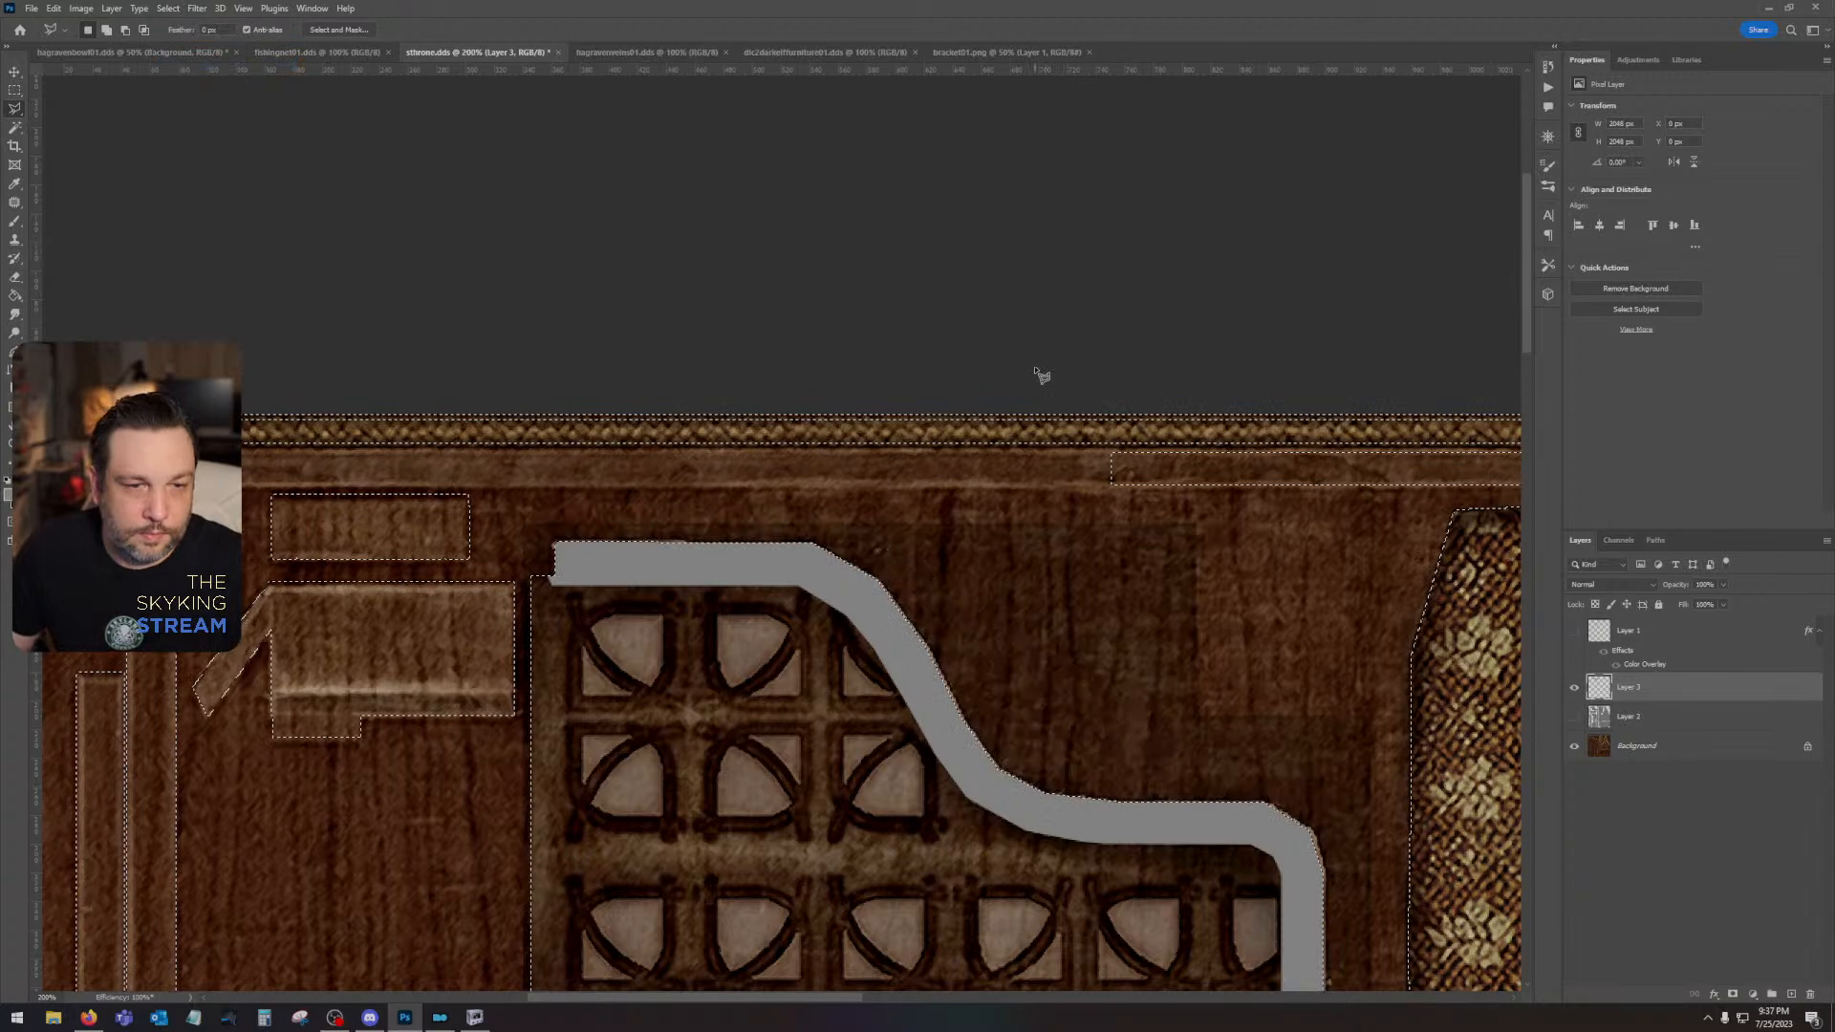
key("ctrl+d")
- Examine the grey trim from its upper end to its foot, comparing it with the UV-island layer shown and hidden
scroll(1065, 355, "down", 5)
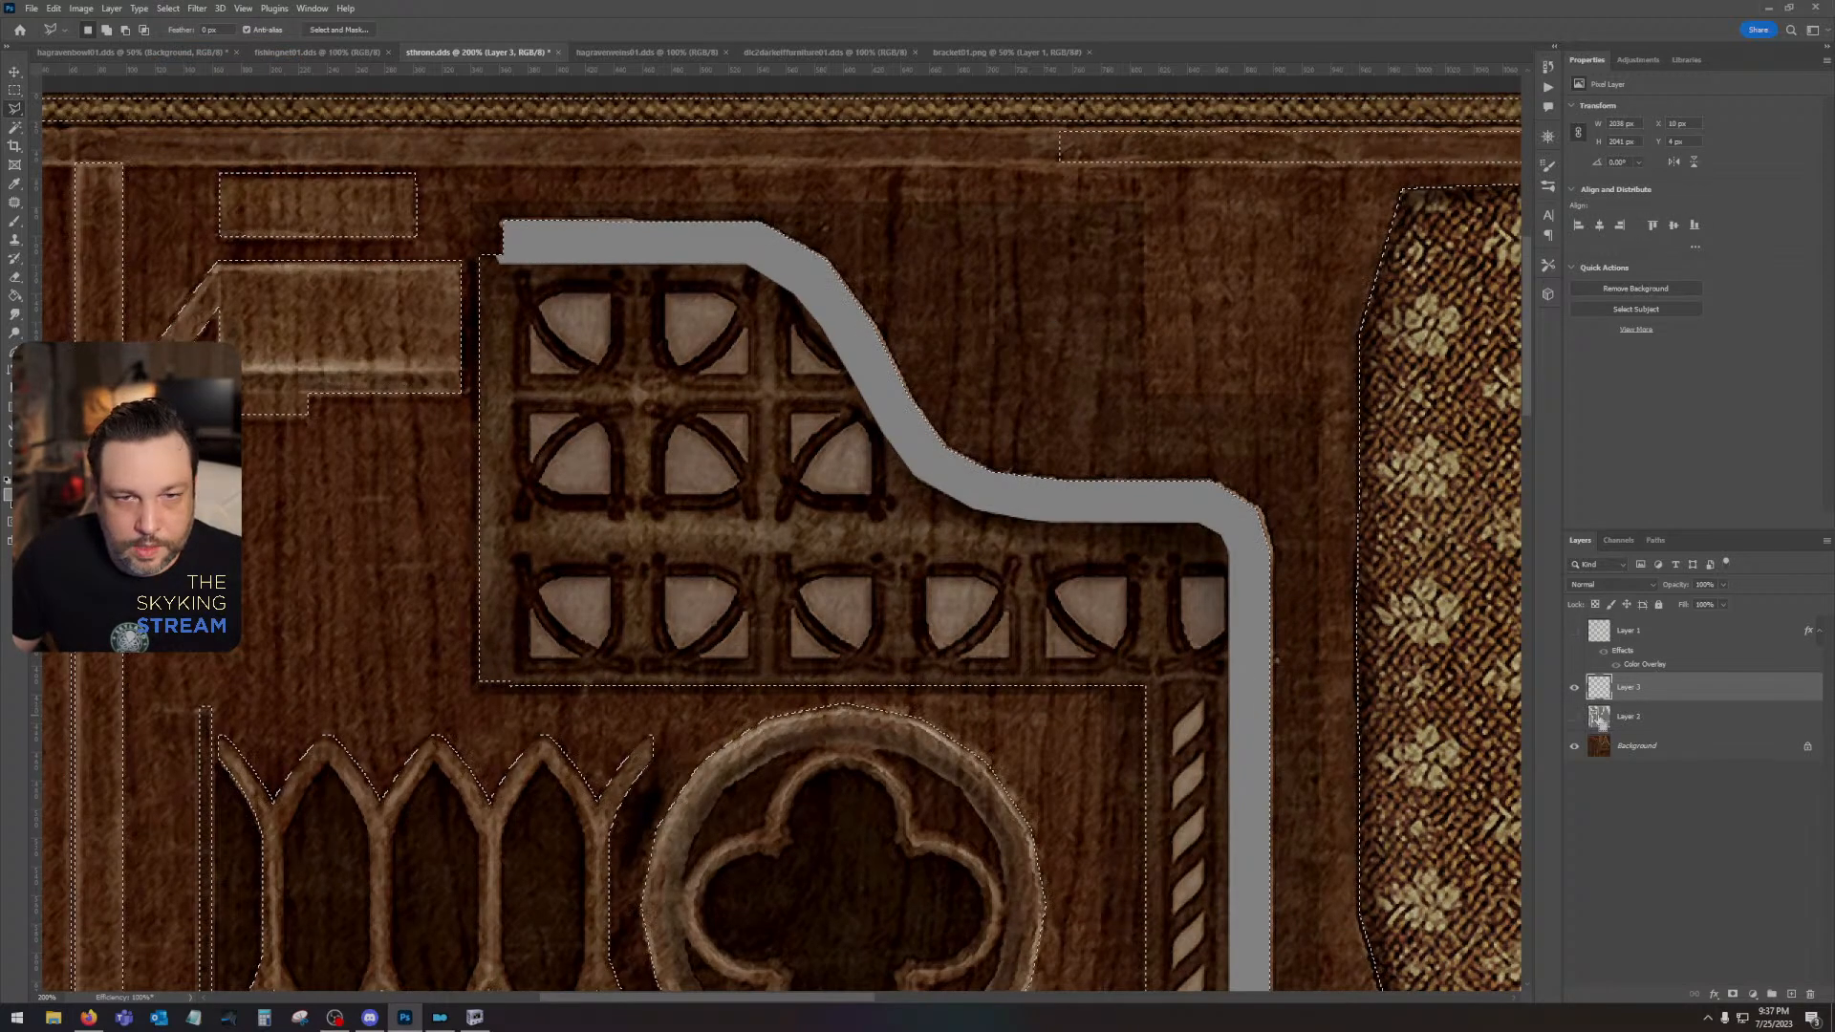
left_click_drag(870, 478, 1017, 444)
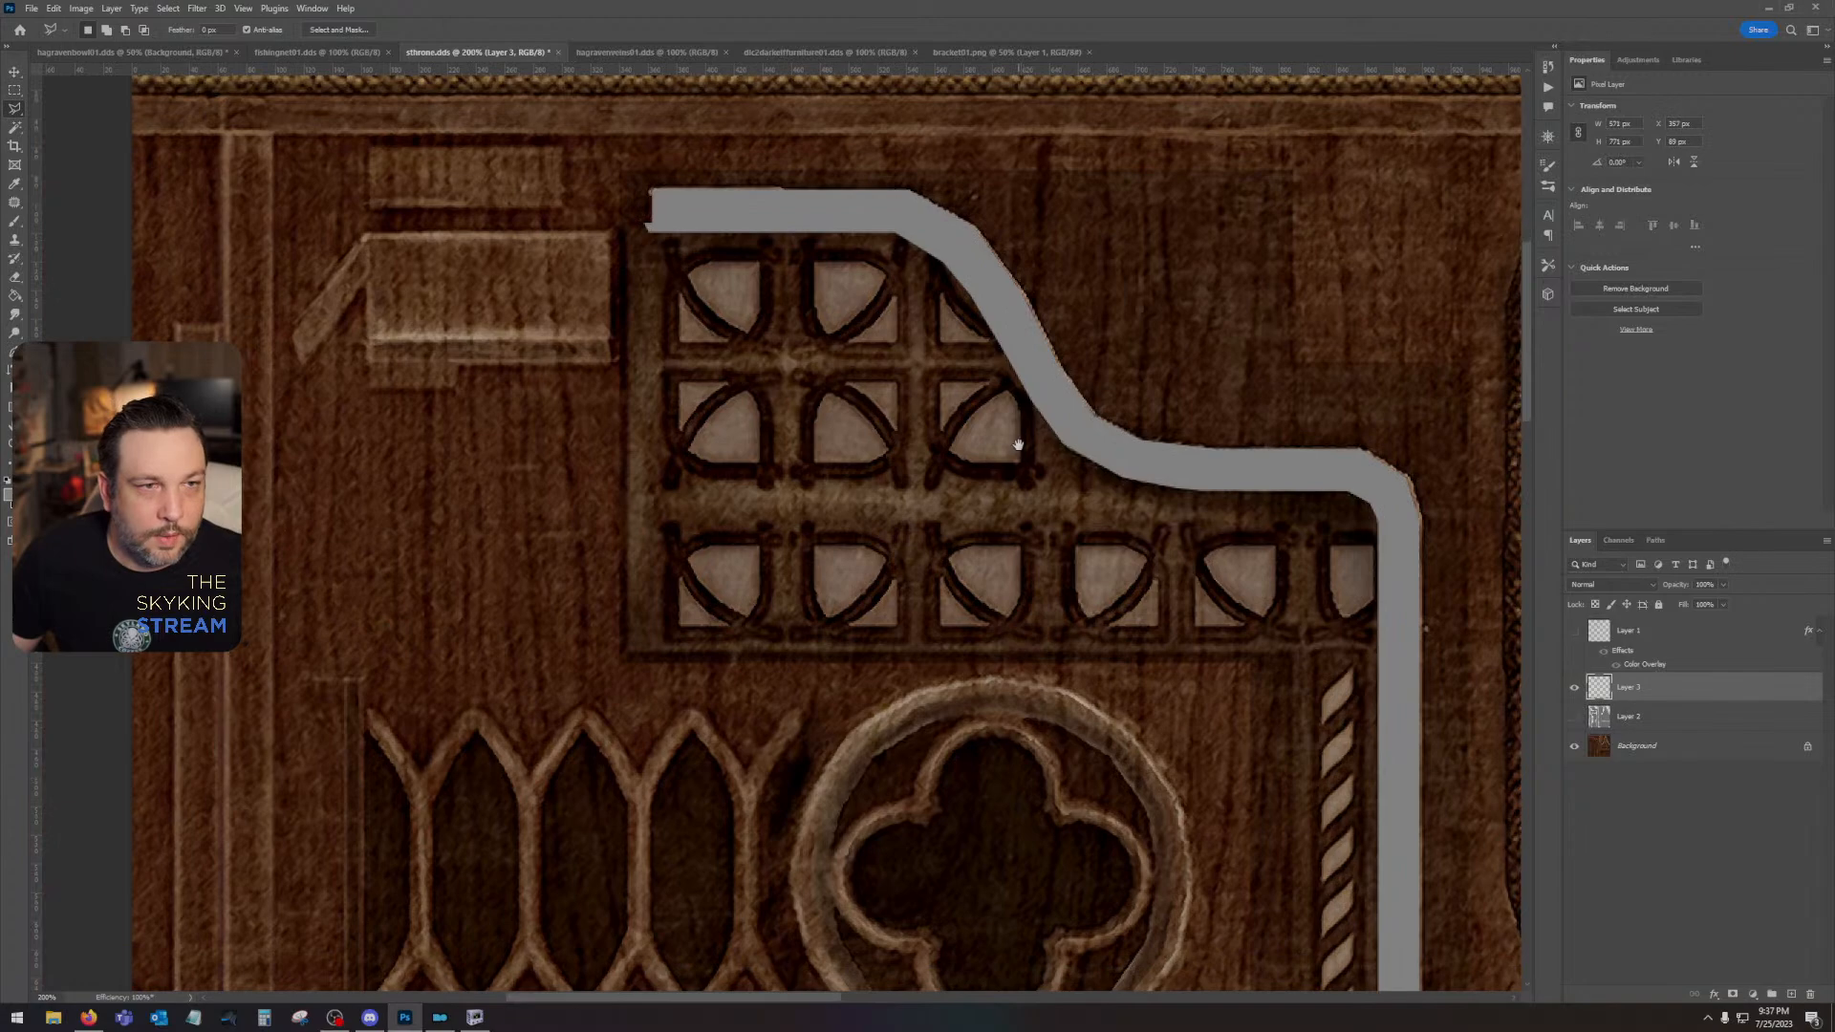
left_click(1574, 717)
left_click(1574, 716)
left_click_drag(1397, 616, 1249, 268)
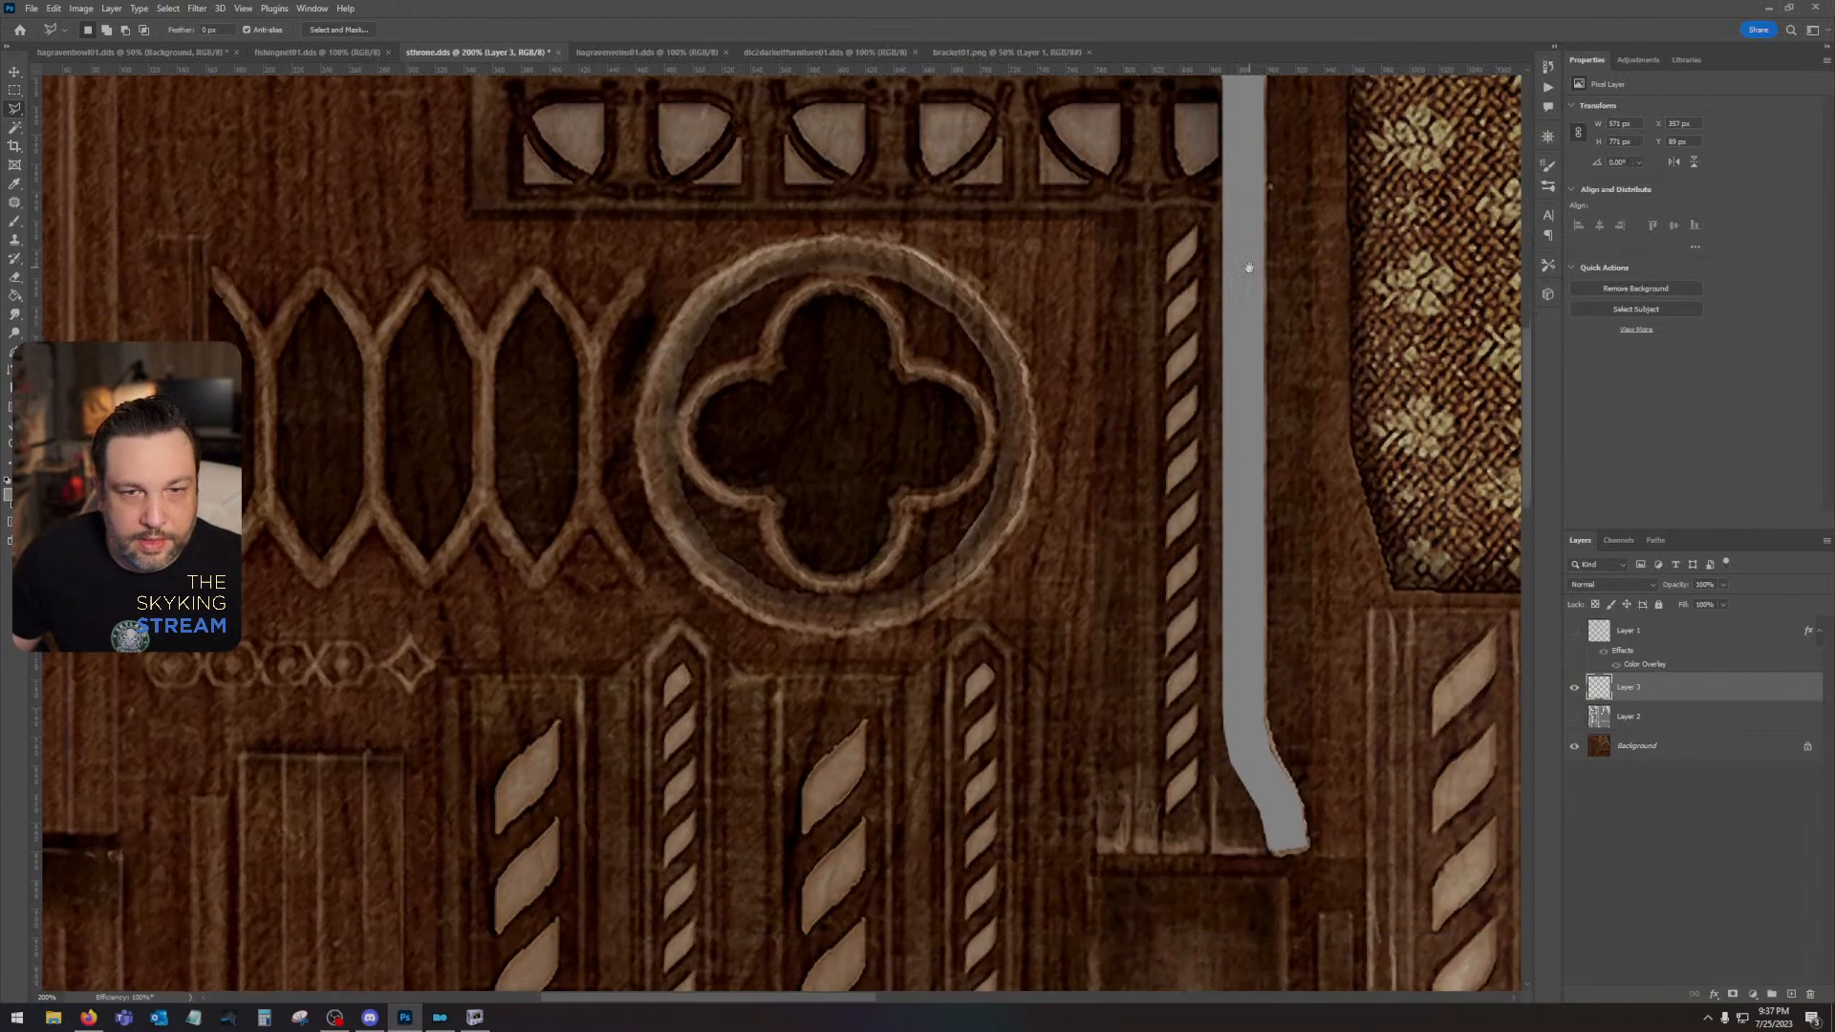
left_click(1576, 719)
left_click(1577, 719)
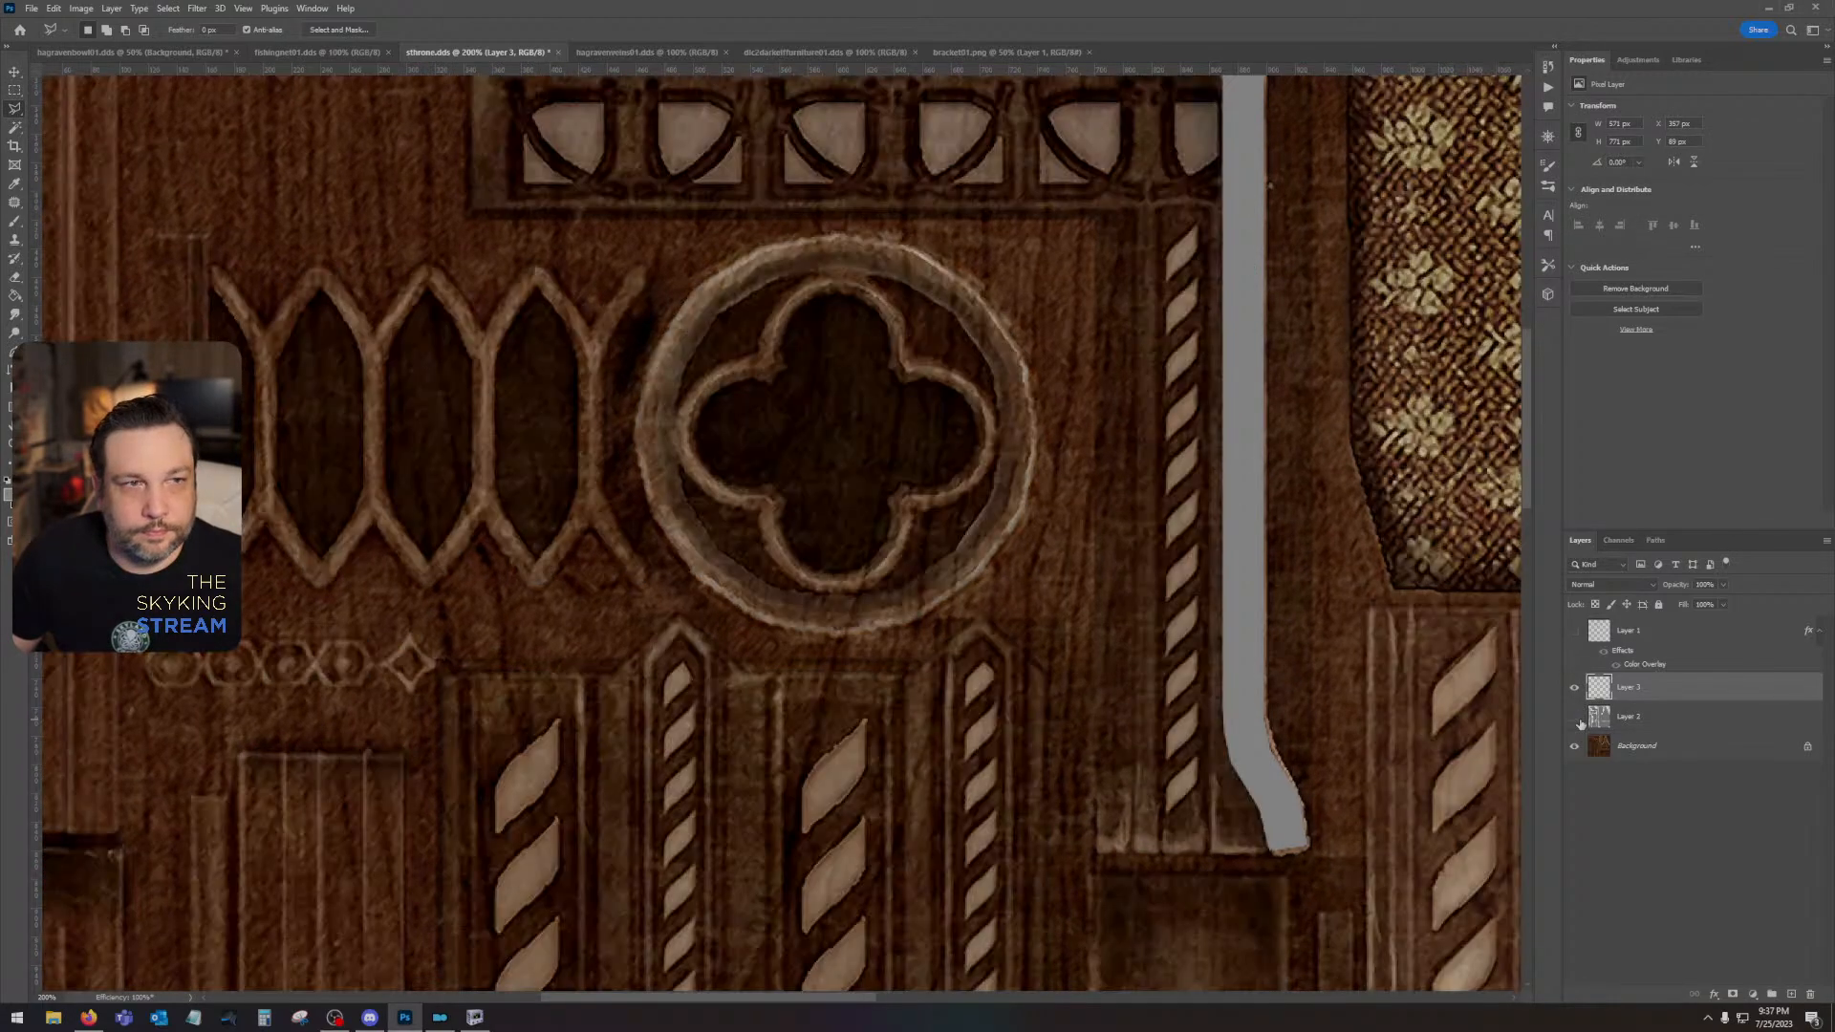
left_click_drag(803, 420, 851, 700)
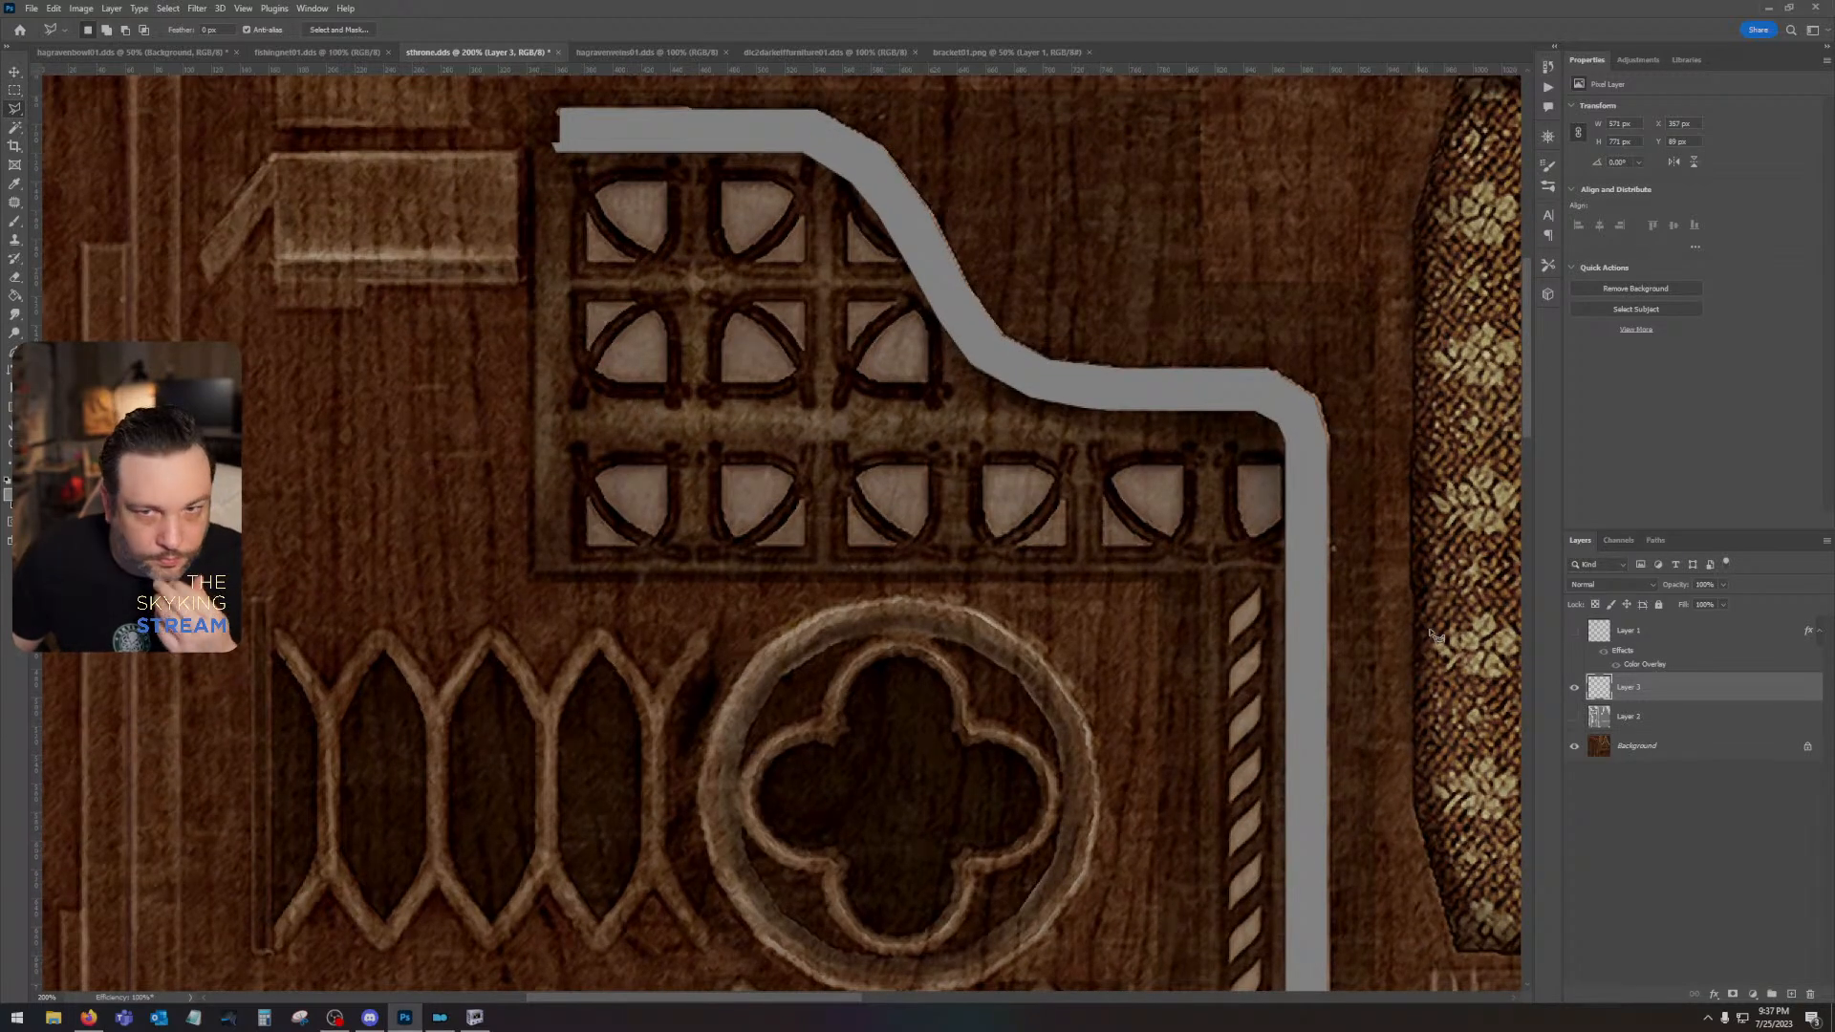
left_click(1574, 719)
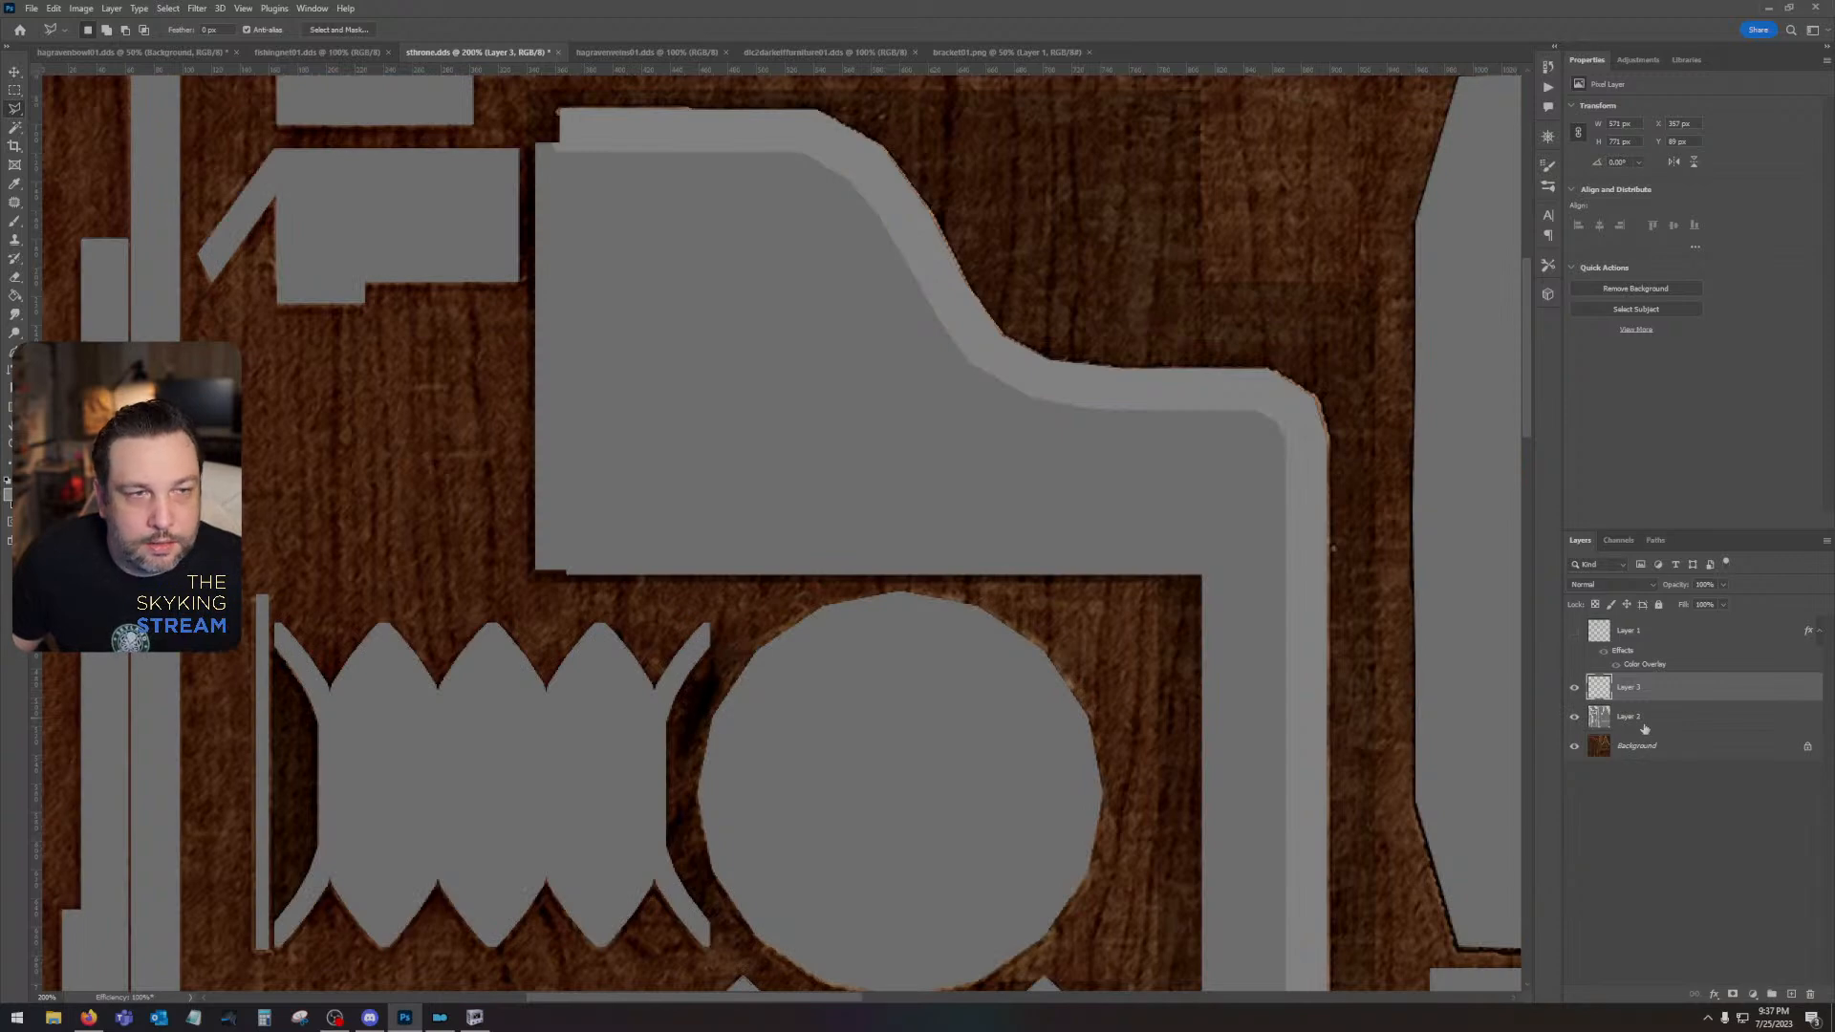
left_click(1574, 719)
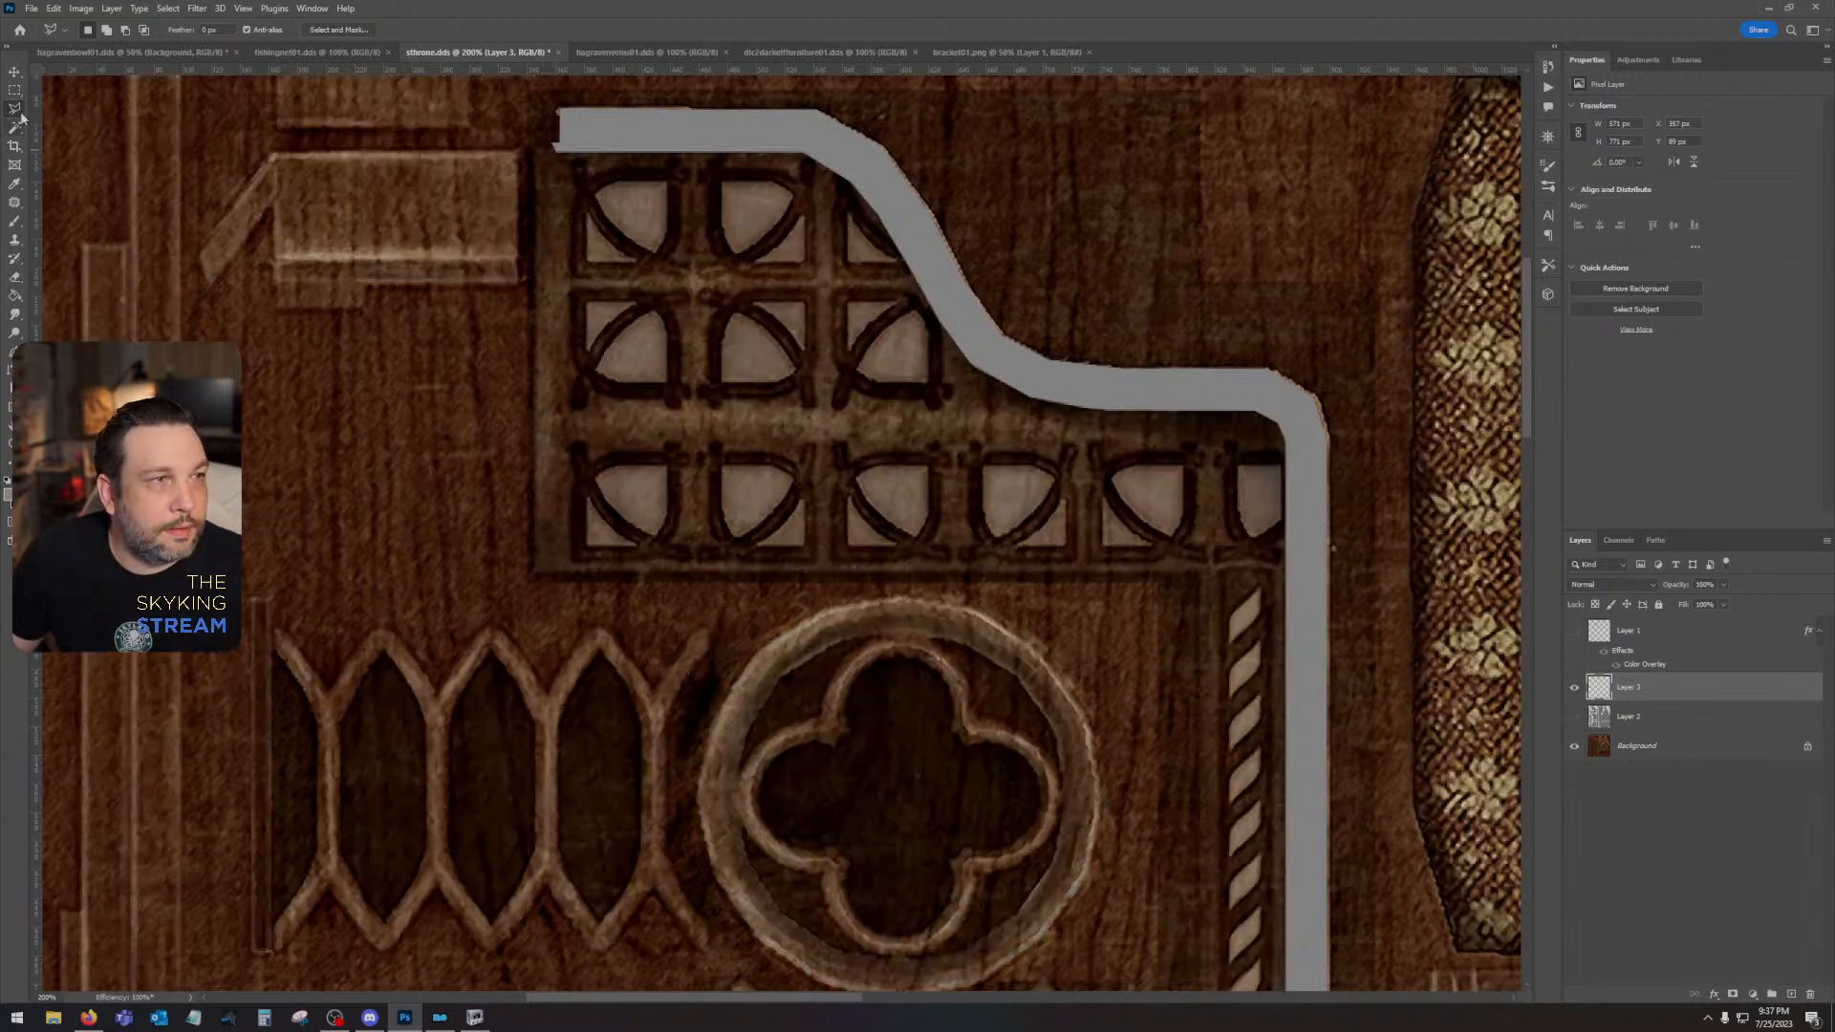
left_click(574, 150)
left_click(573, 564)
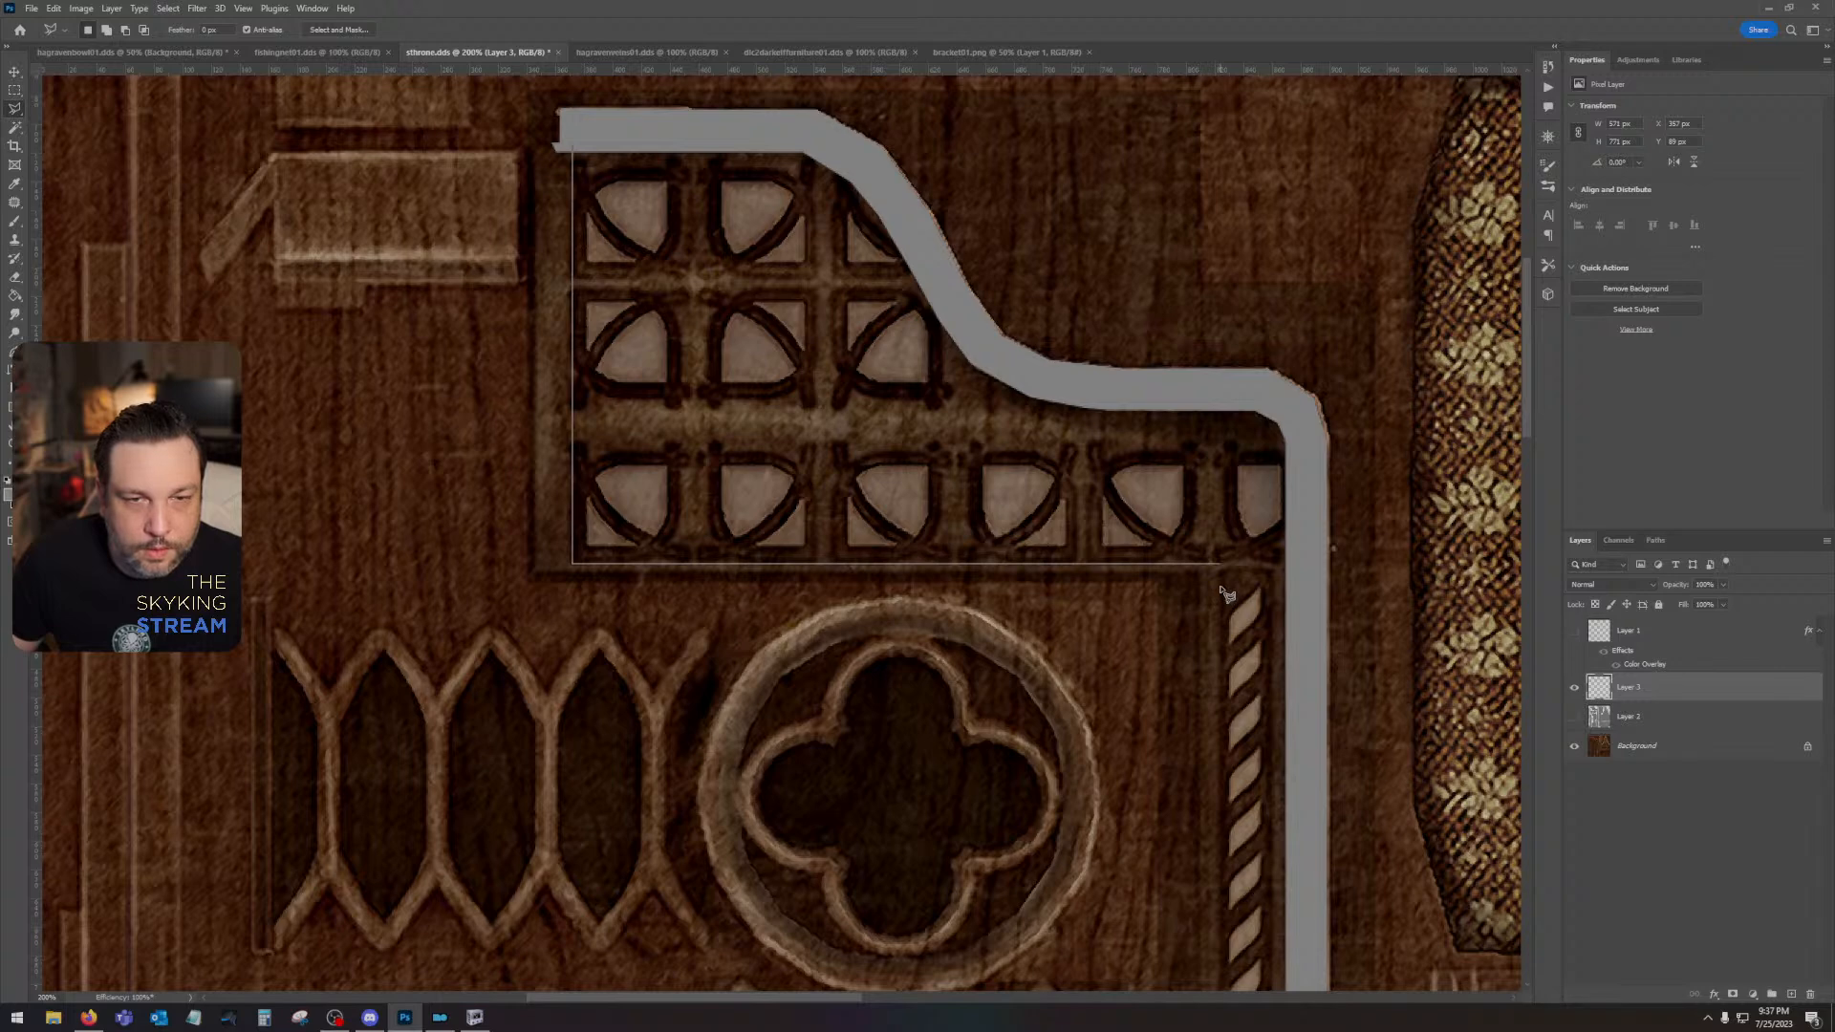
left_click(1284, 564)
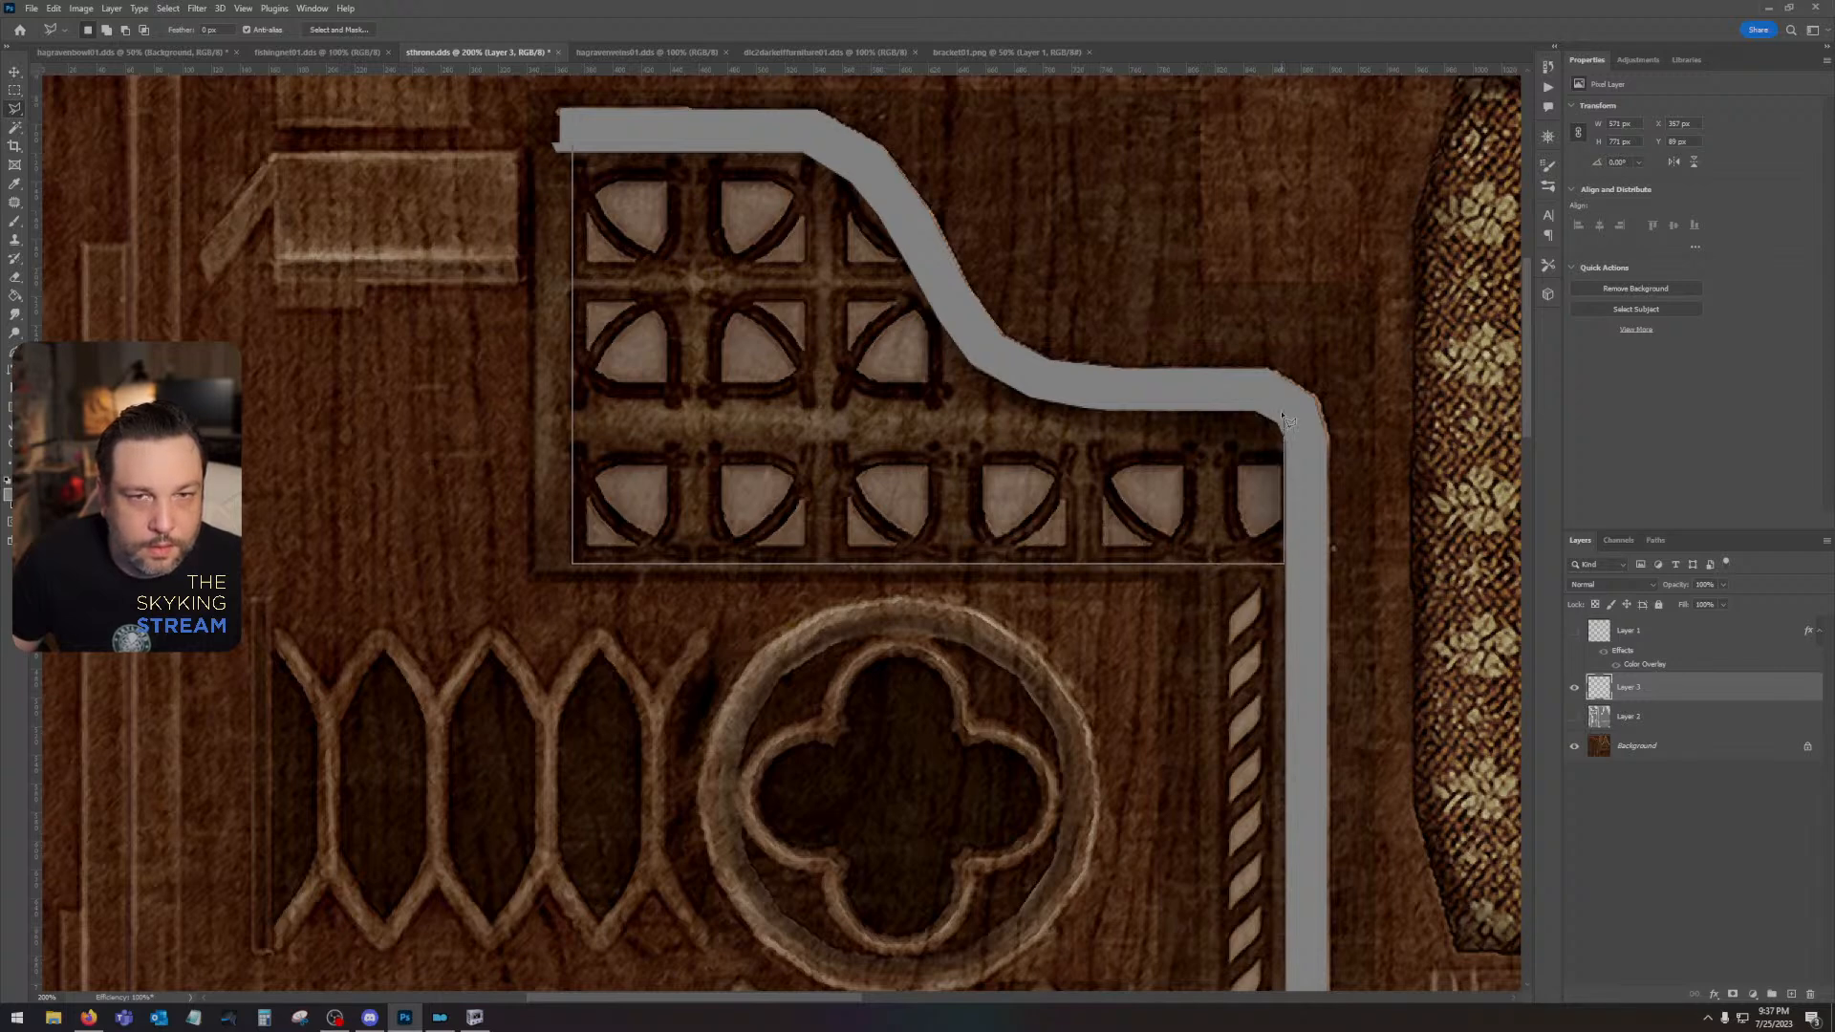
left_click(1296, 566)
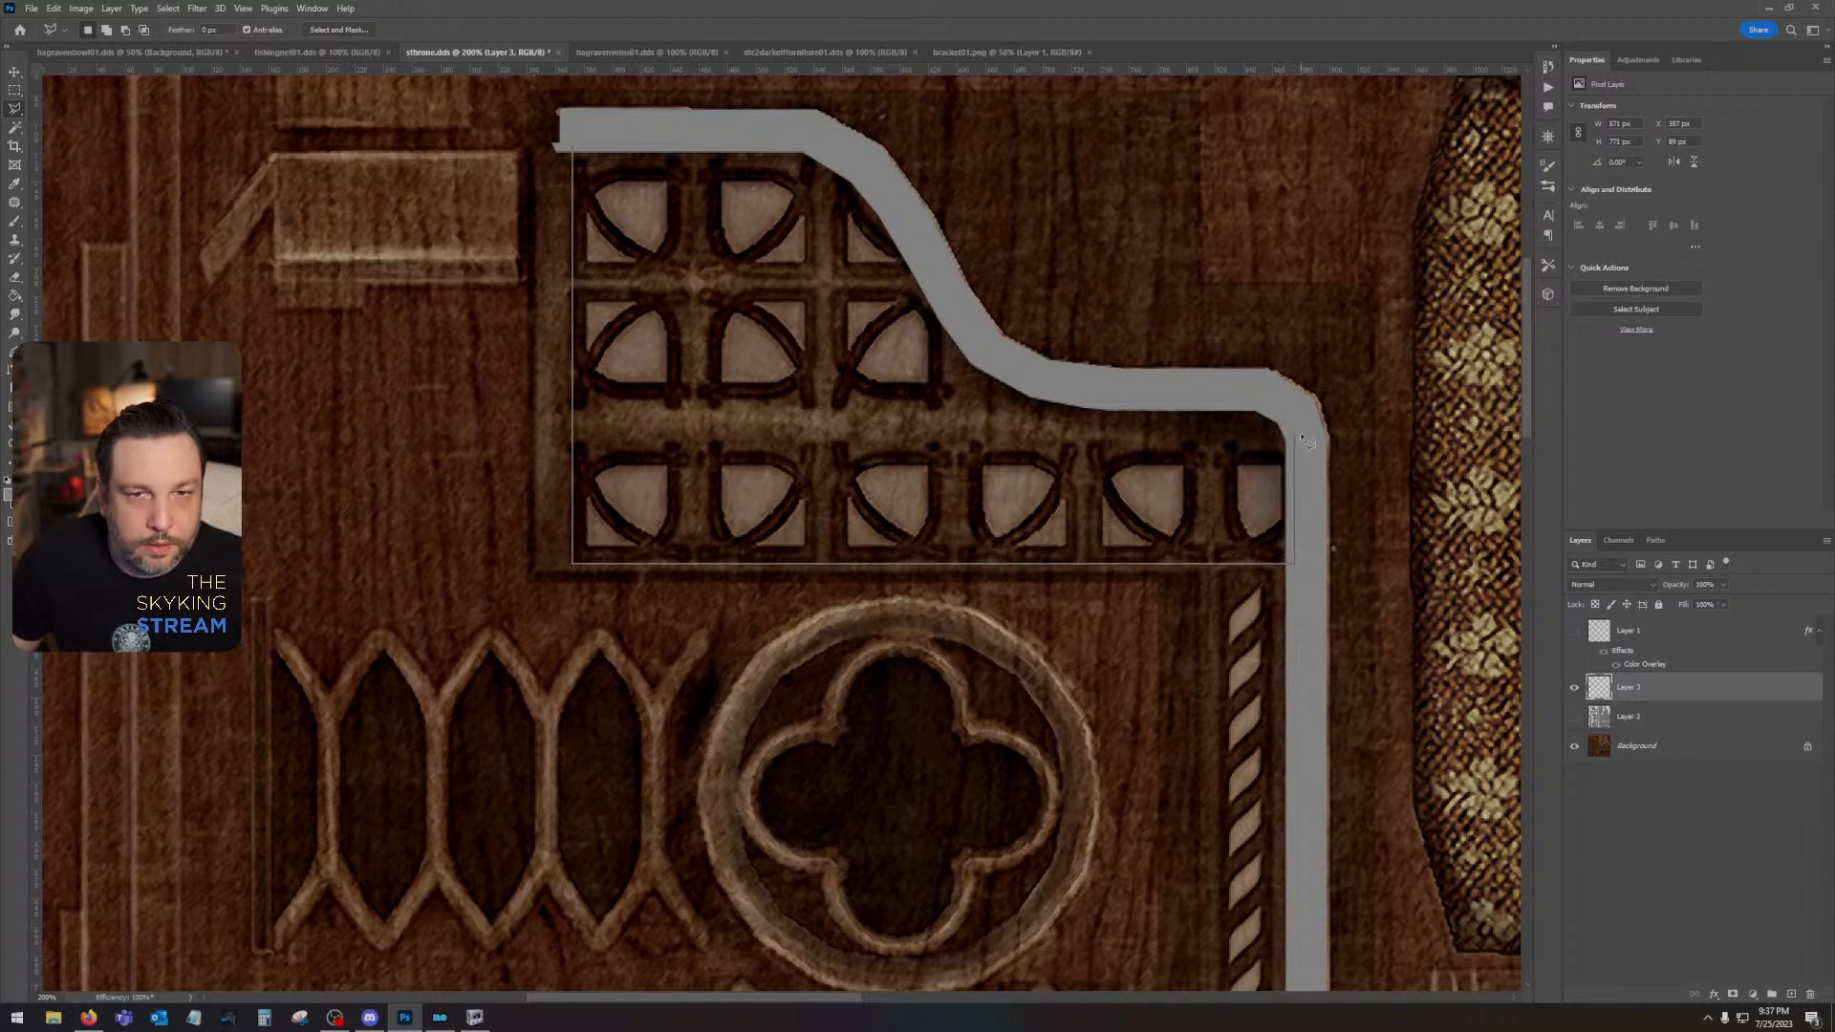
double_click(1252, 400)
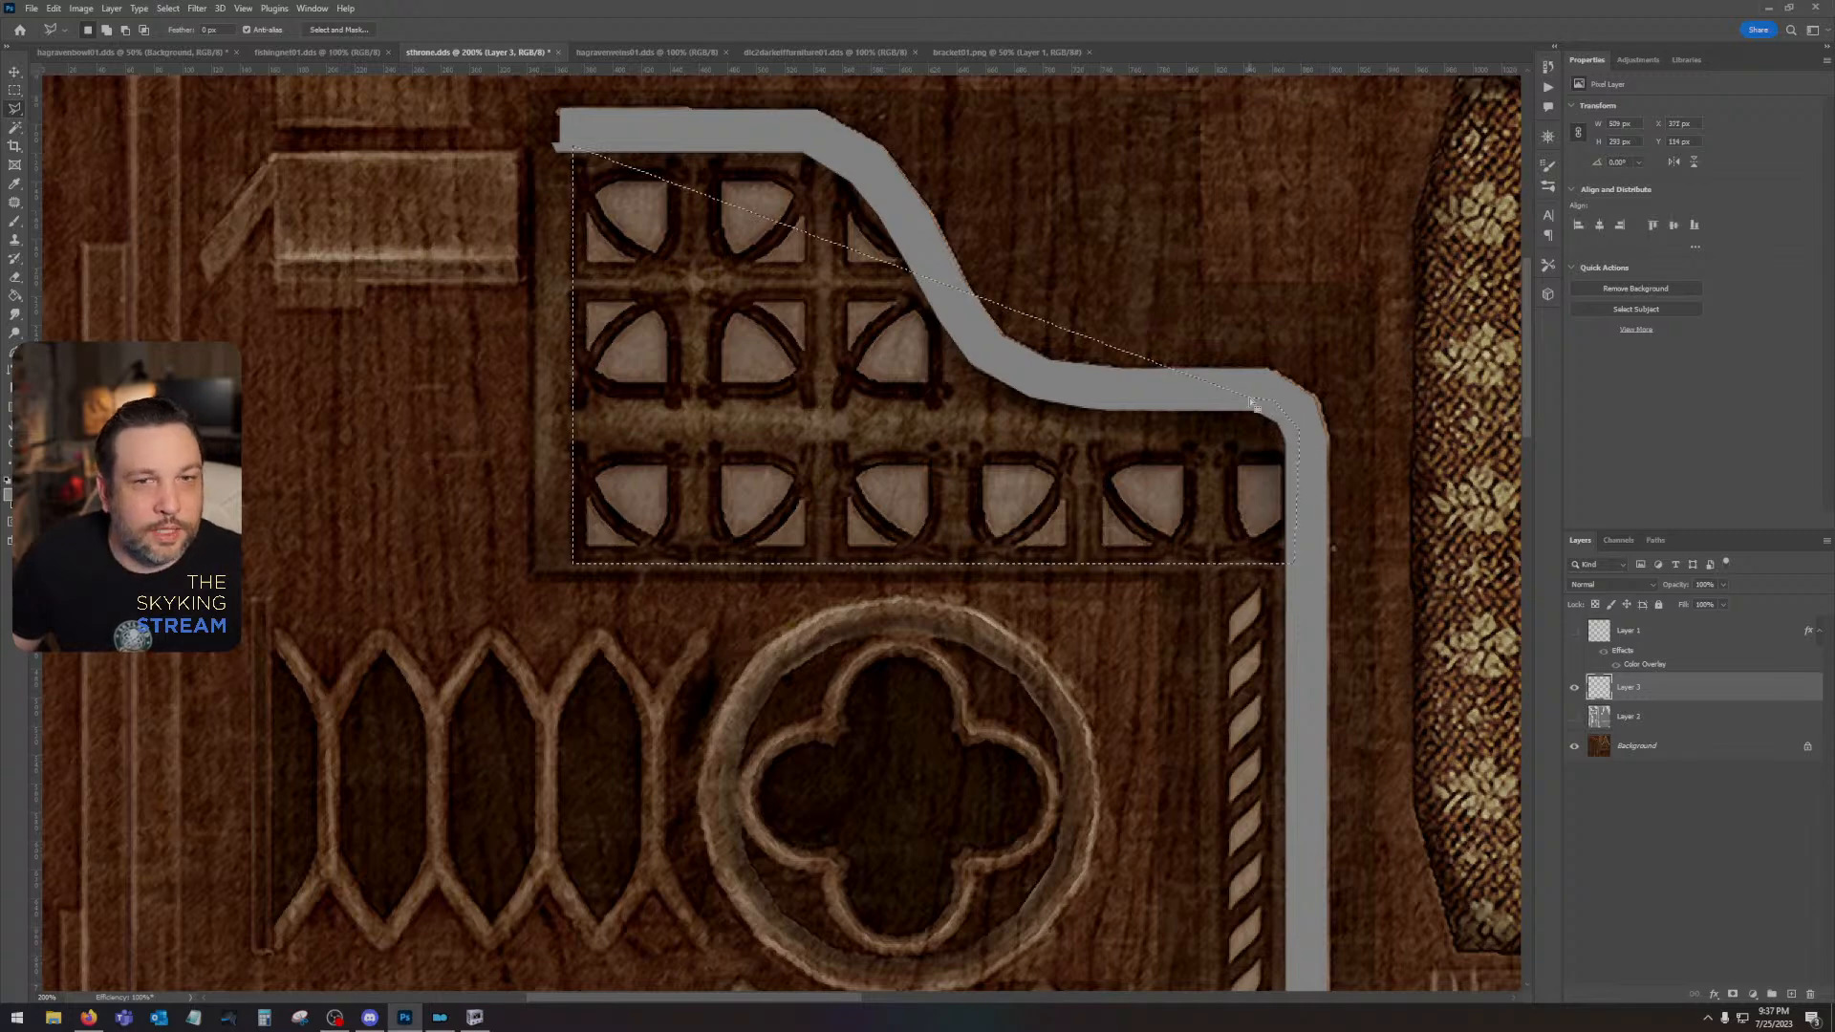
key("ctrl+d")
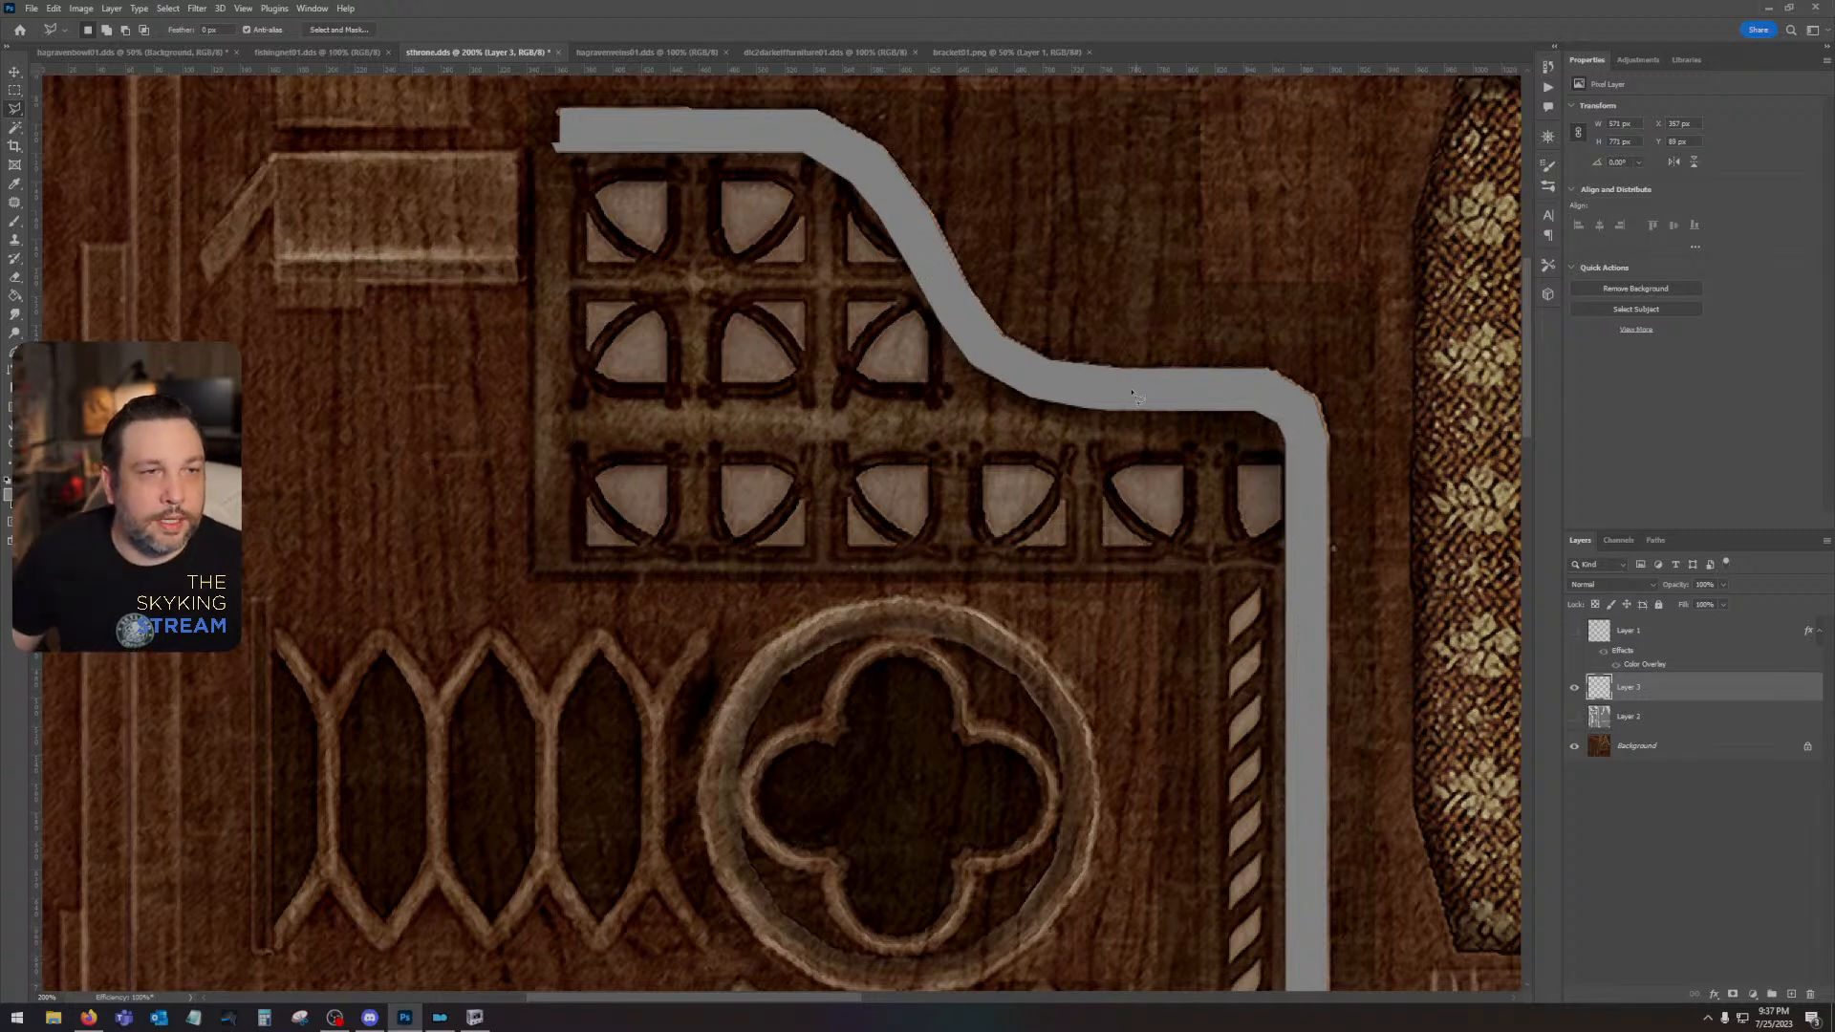
- Outline the window tracery panel with the Polygonal Lasso, running the upper boundary inside the grey trim so the two overlap
left_click(572, 148)
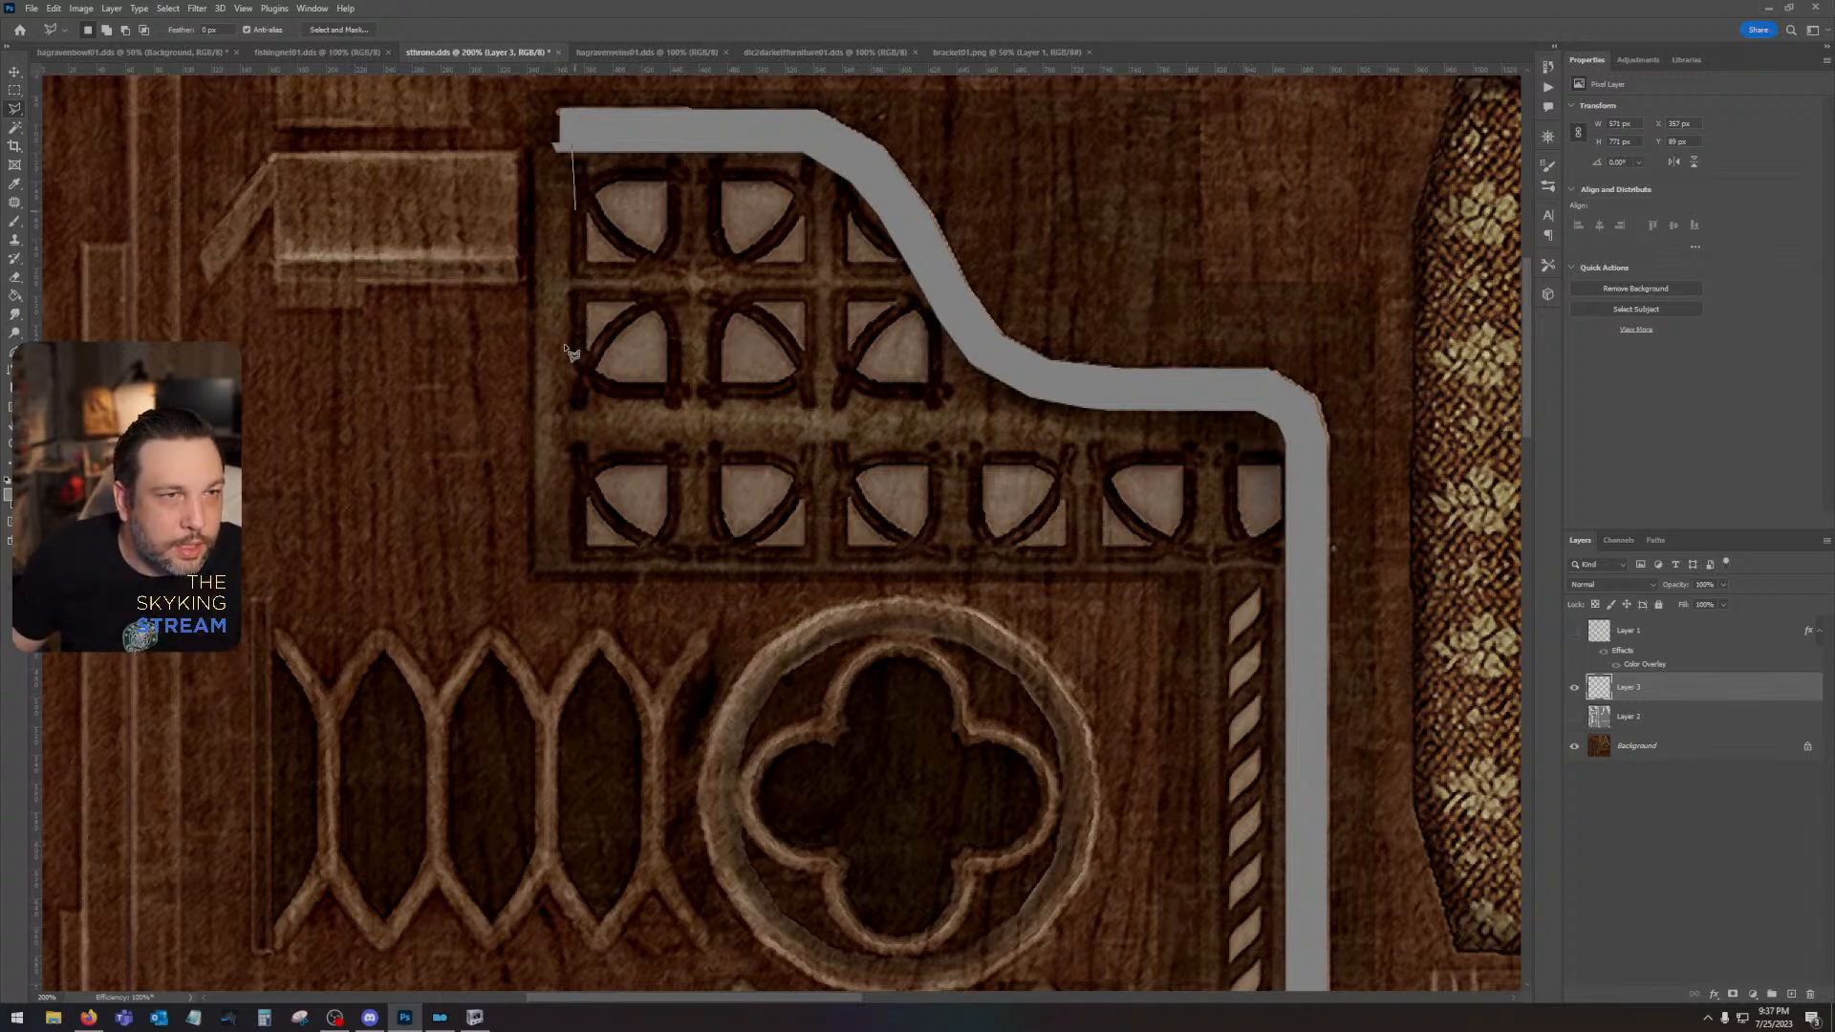
left_click(573, 564)
left_click(1284, 564)
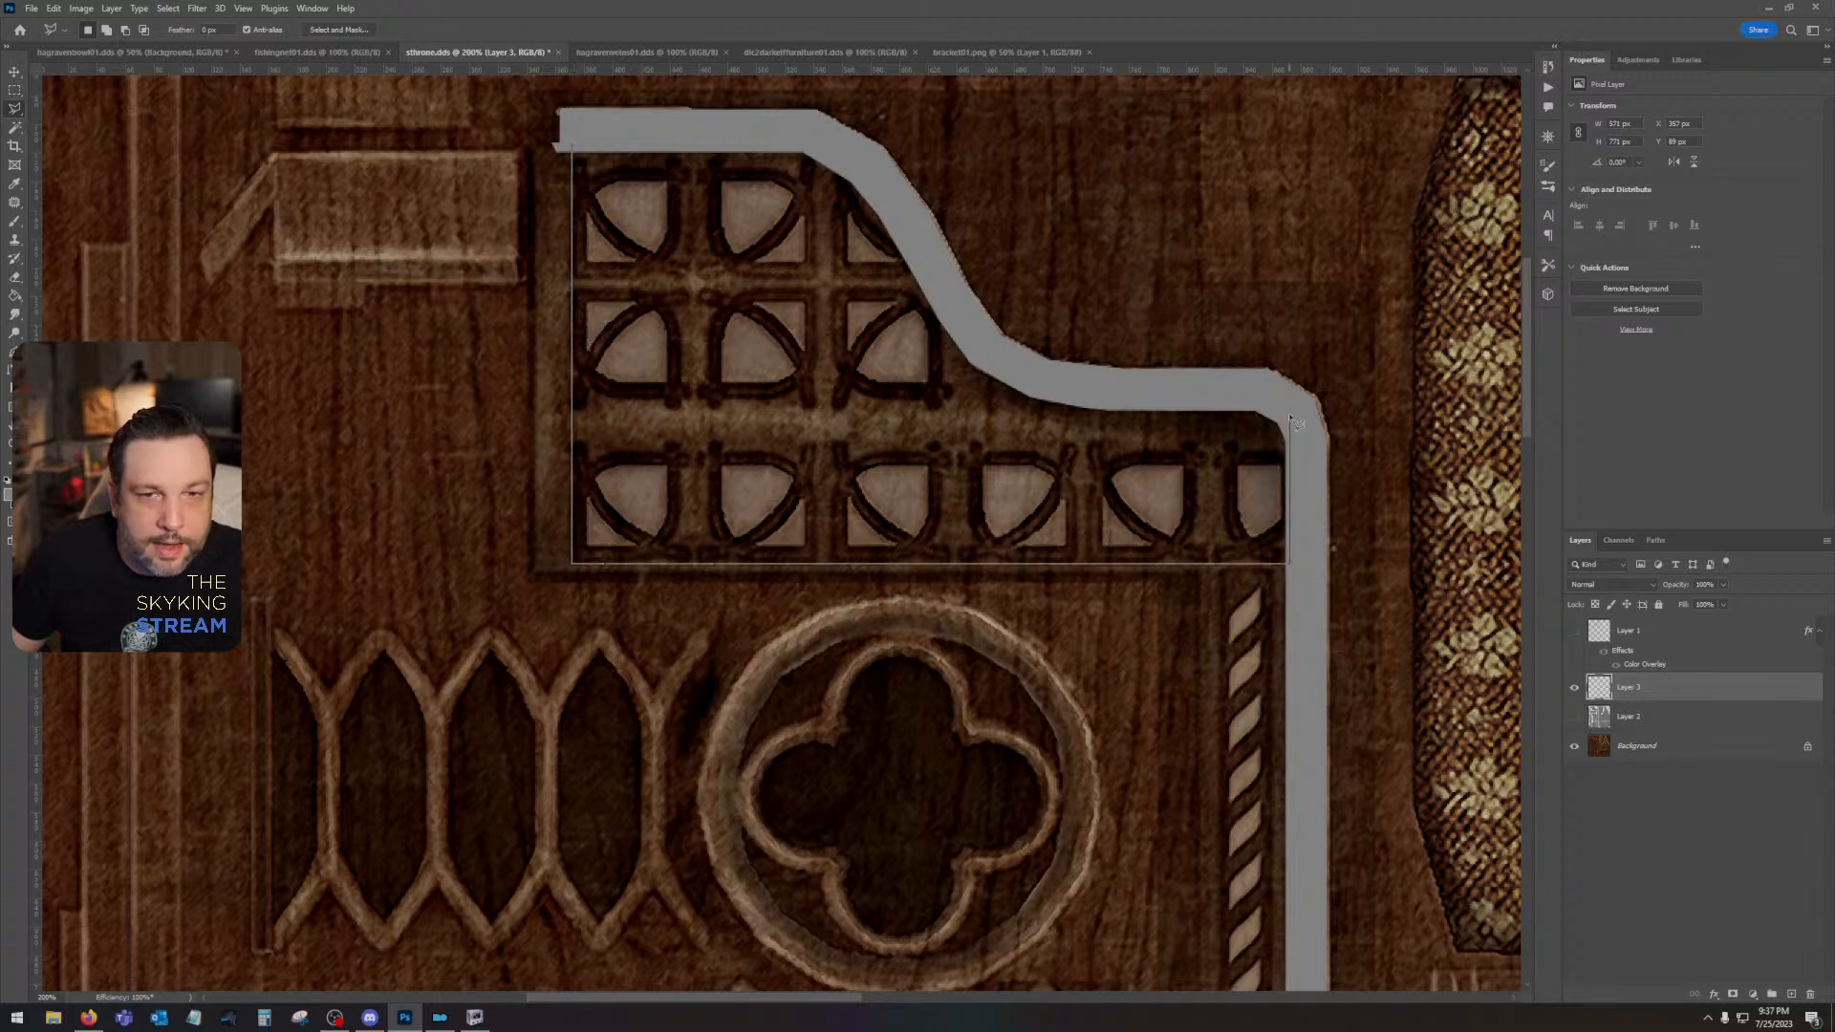
left_click(1247, 399)
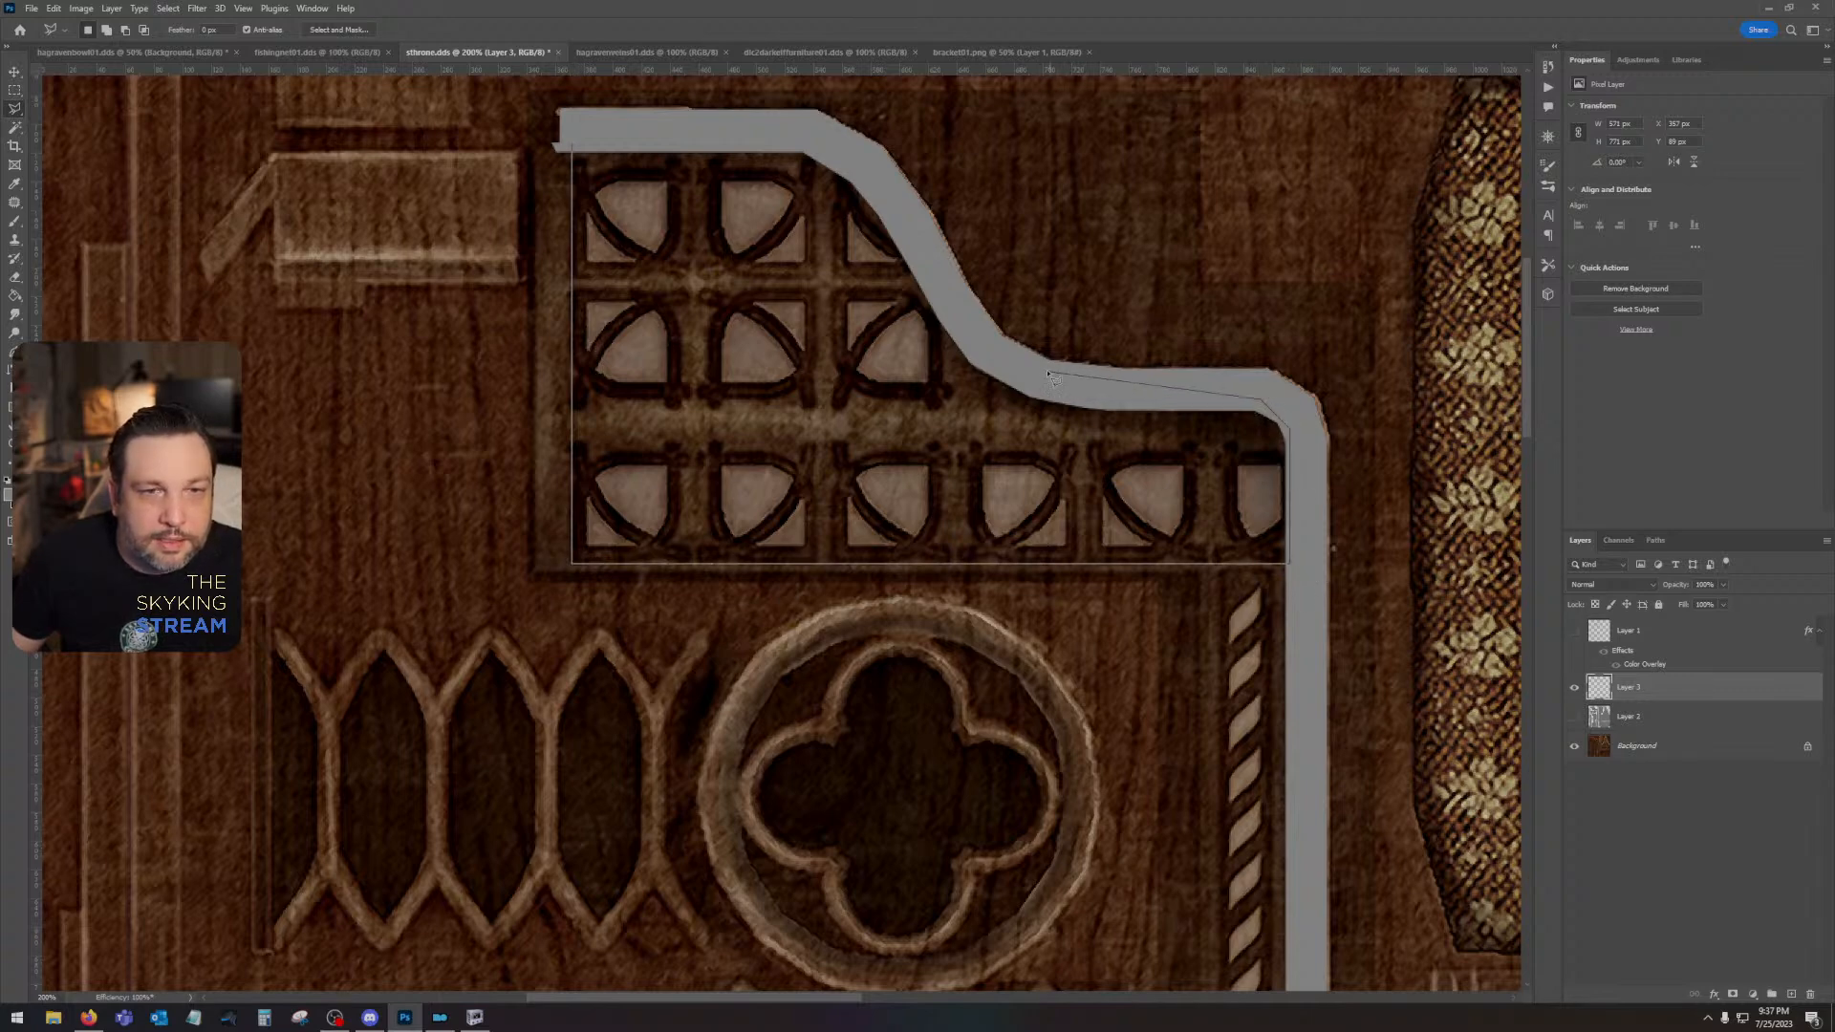
left_click(953, 328)
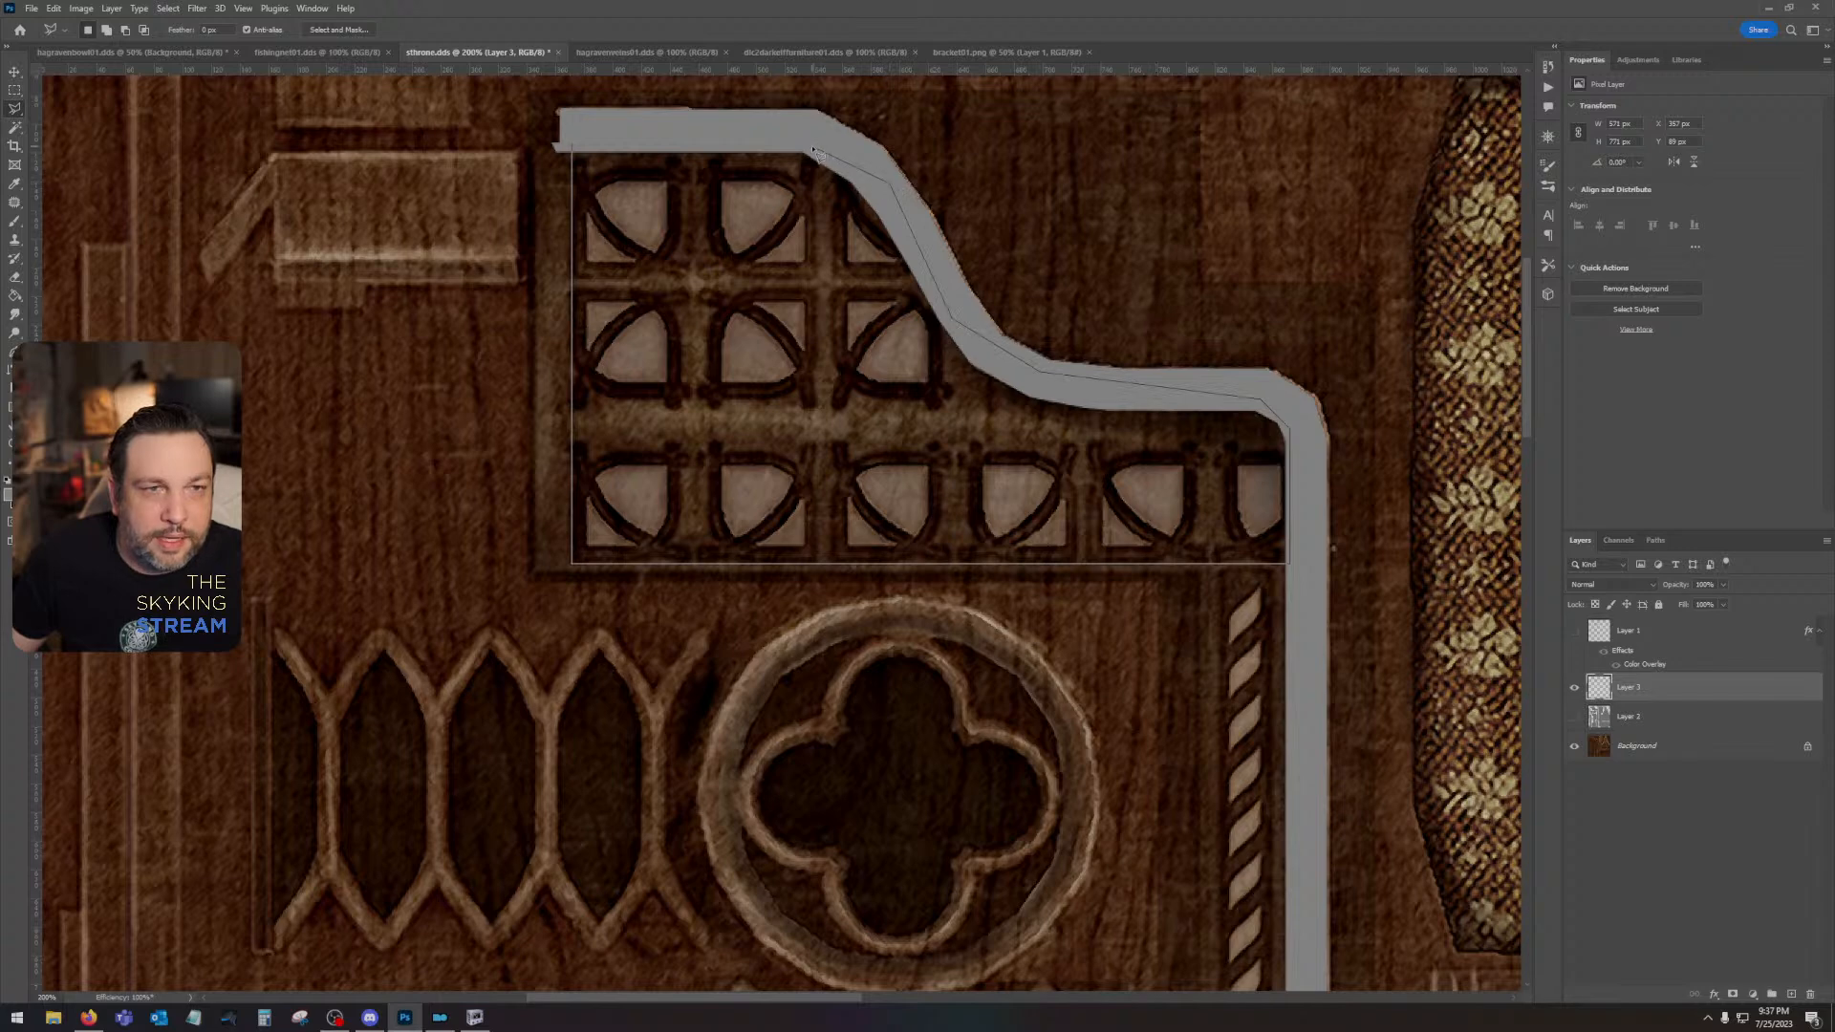
double_click(723, 145)
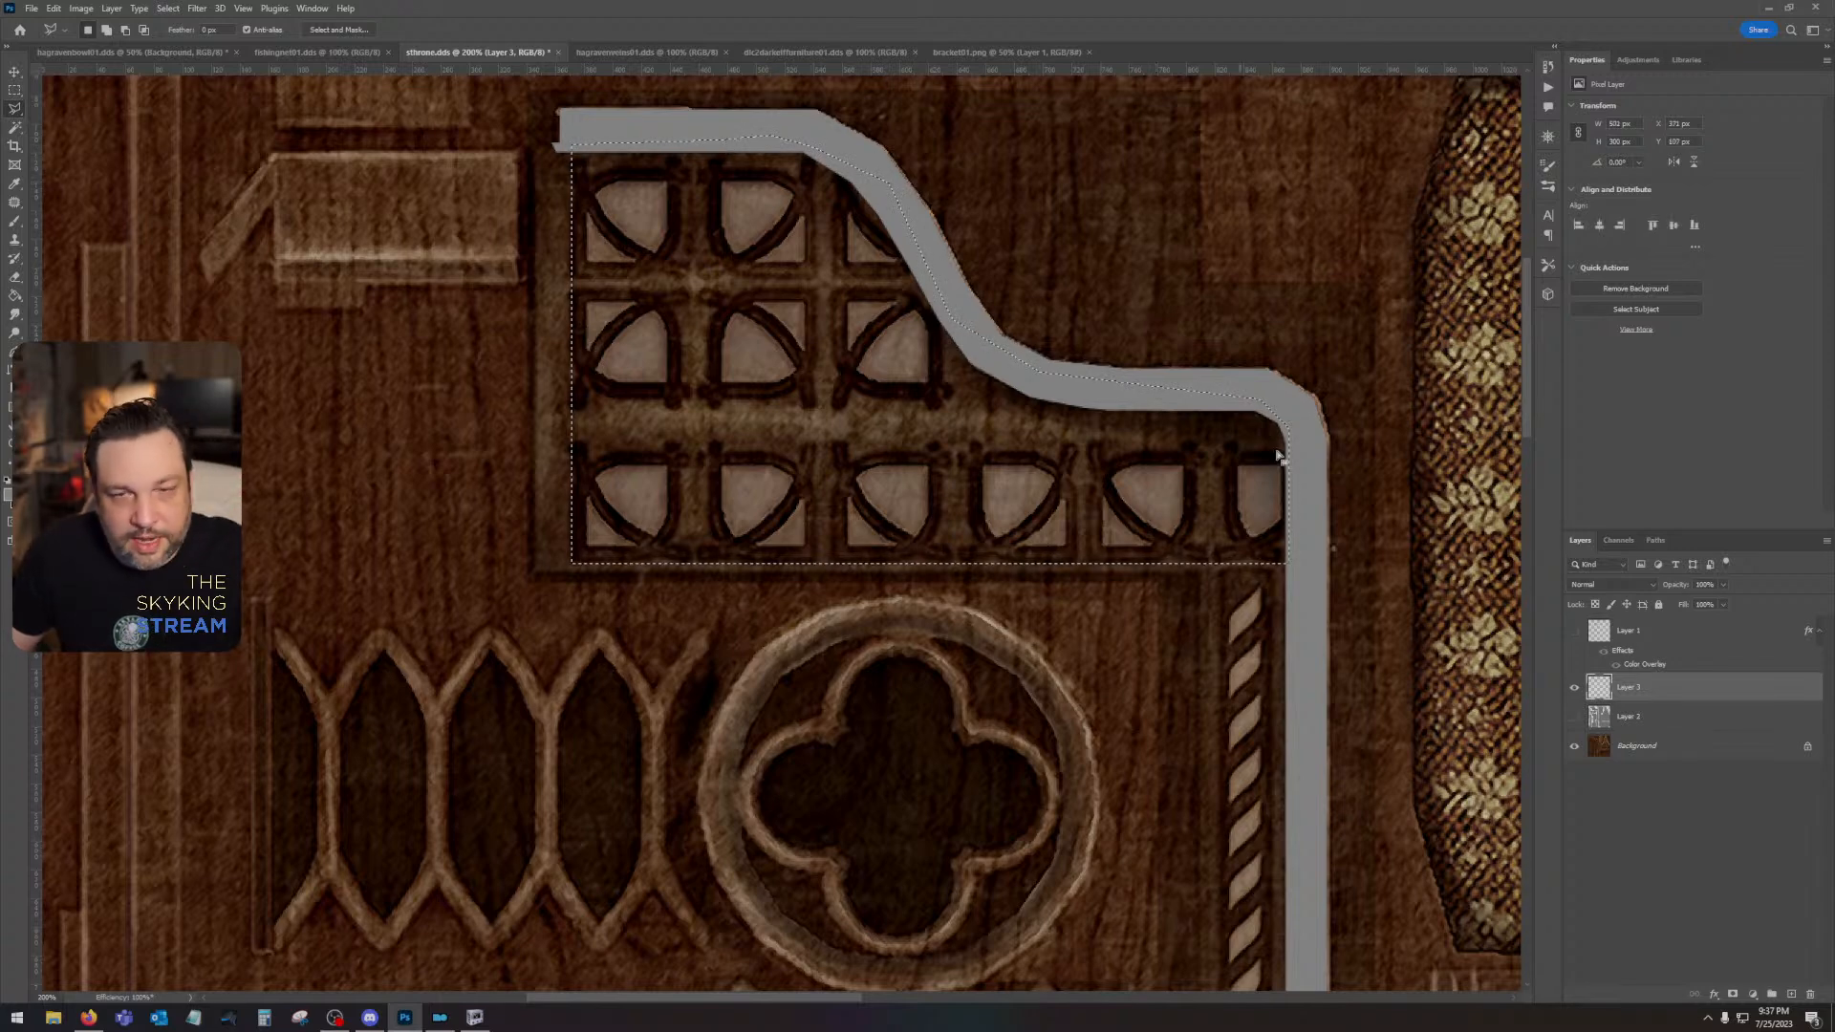
- Fill the tracery panel selection with a darker grey on a new layer between the UV-island and trim layers, and deselect
left_click(1701, 726)
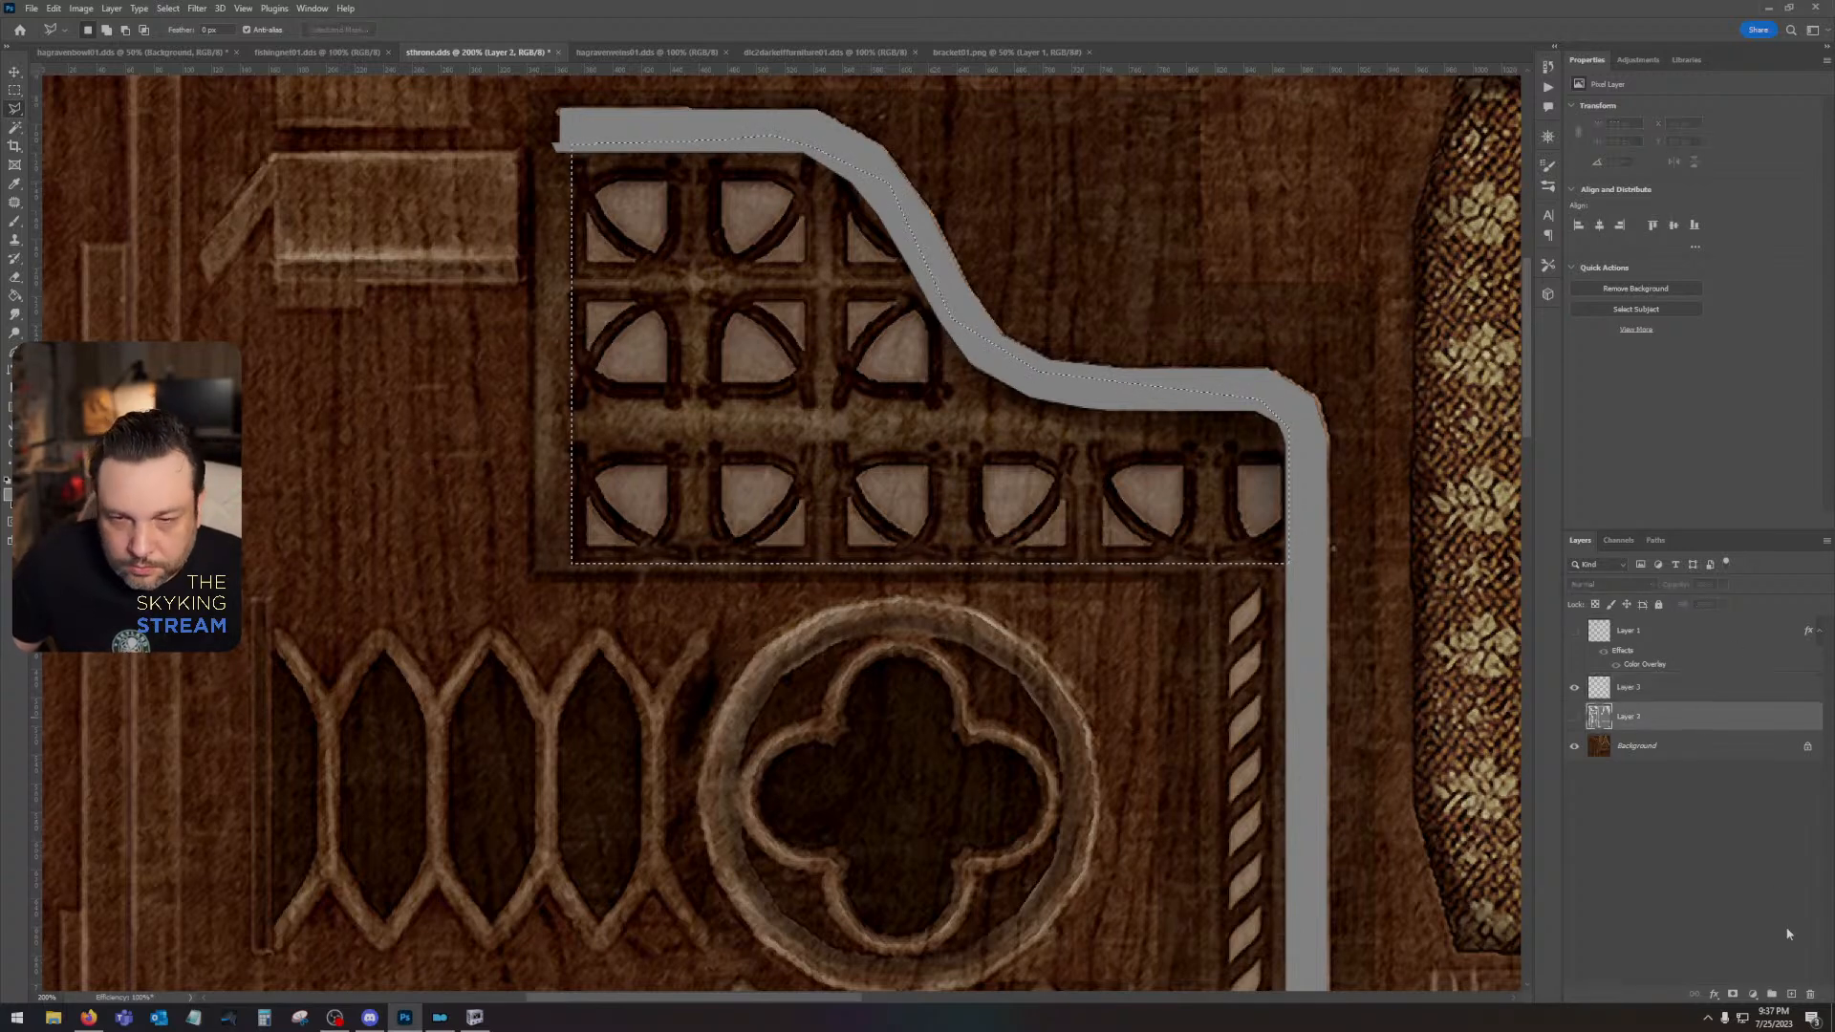
left_click(1791, 994)
left_click(9, 494)
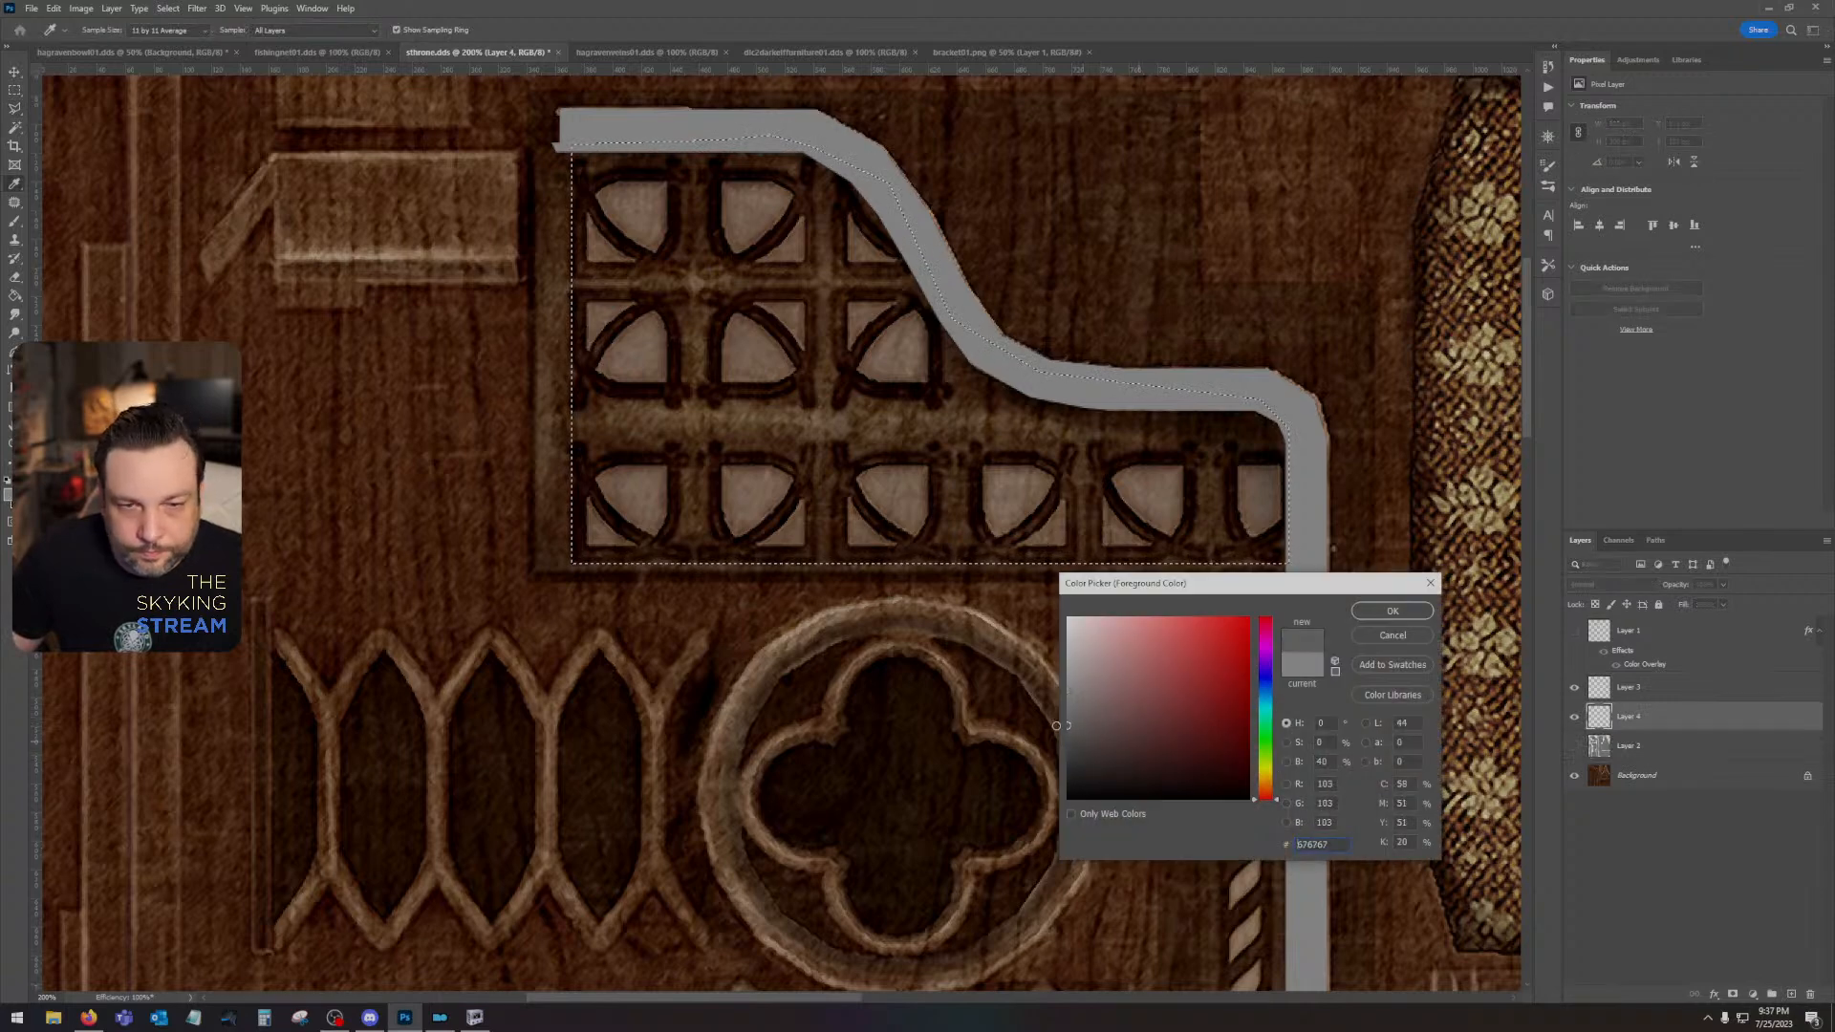
key("Return")
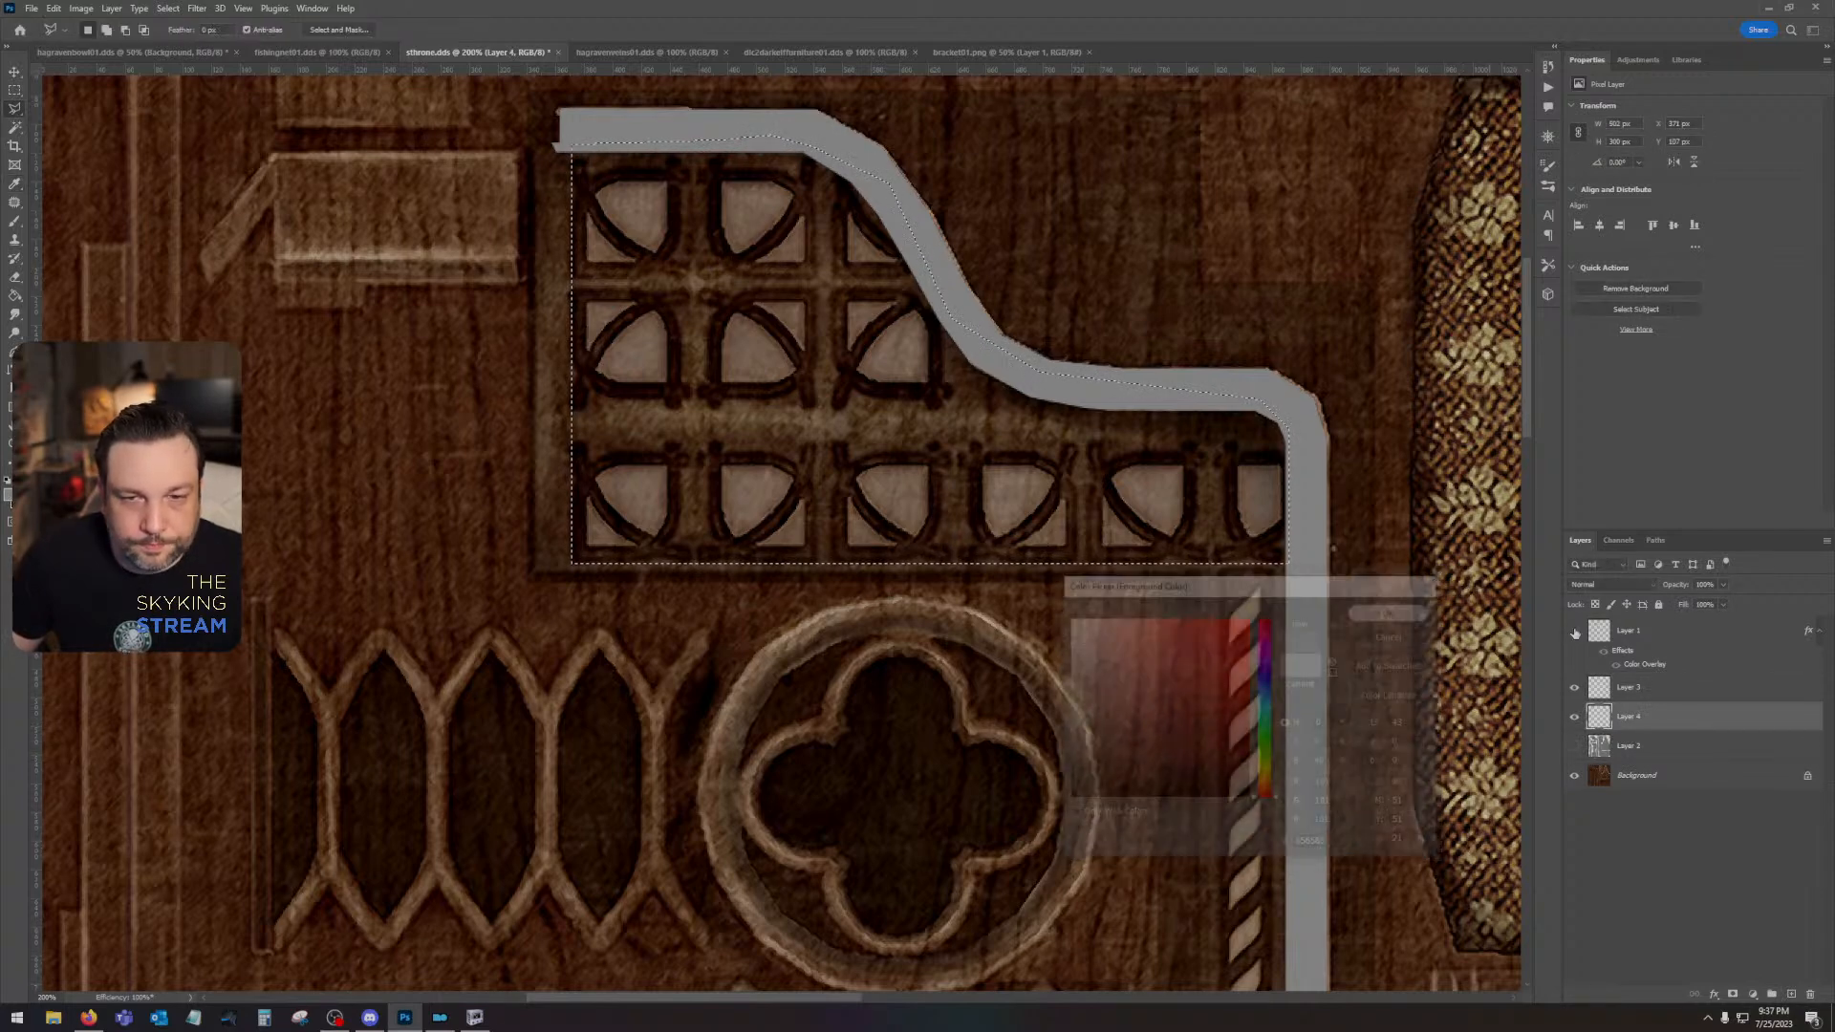
key("alt+BackSpace")
key("ctrl+d")
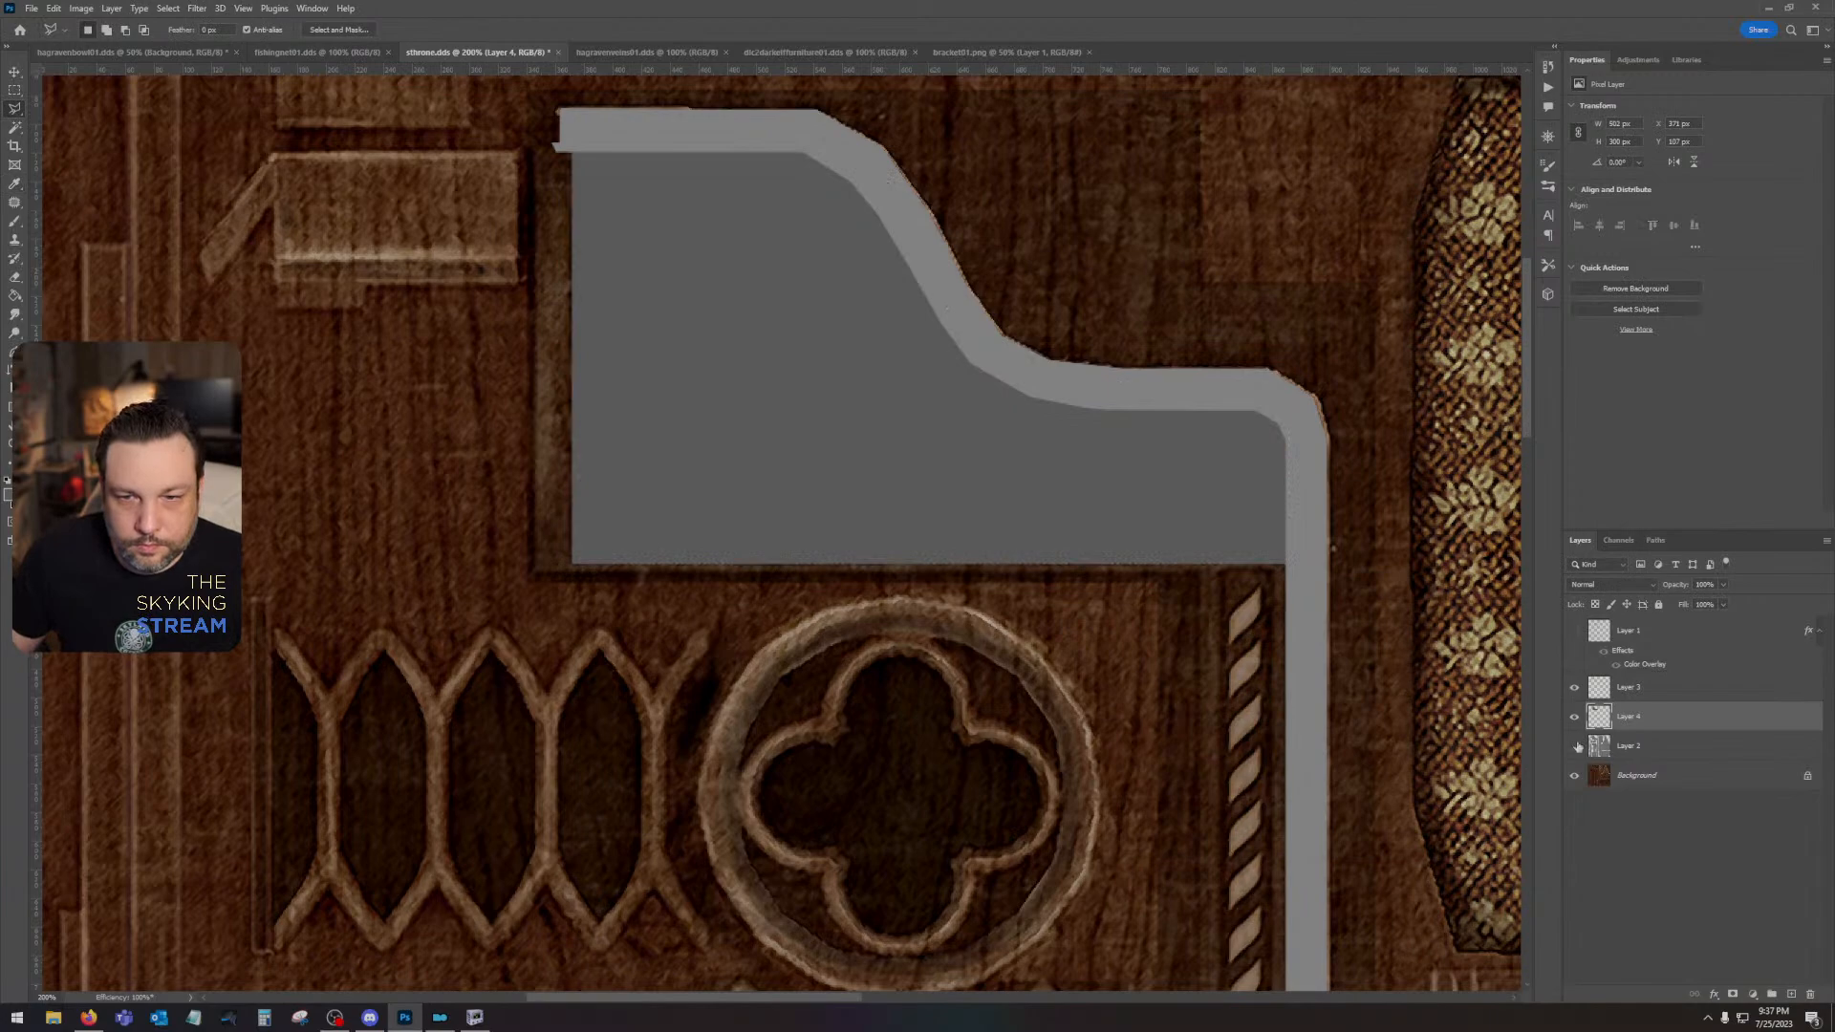
- Fill a rectangular selection over the narrow twisted-rope strip beside the trim with the darker grey on the tracery panel's layer, and deselect
left_click(1575, 746)
left_click(1576, 748)
left_click_drag(1209, 552, 1036, 216)
left_click(15, 90)
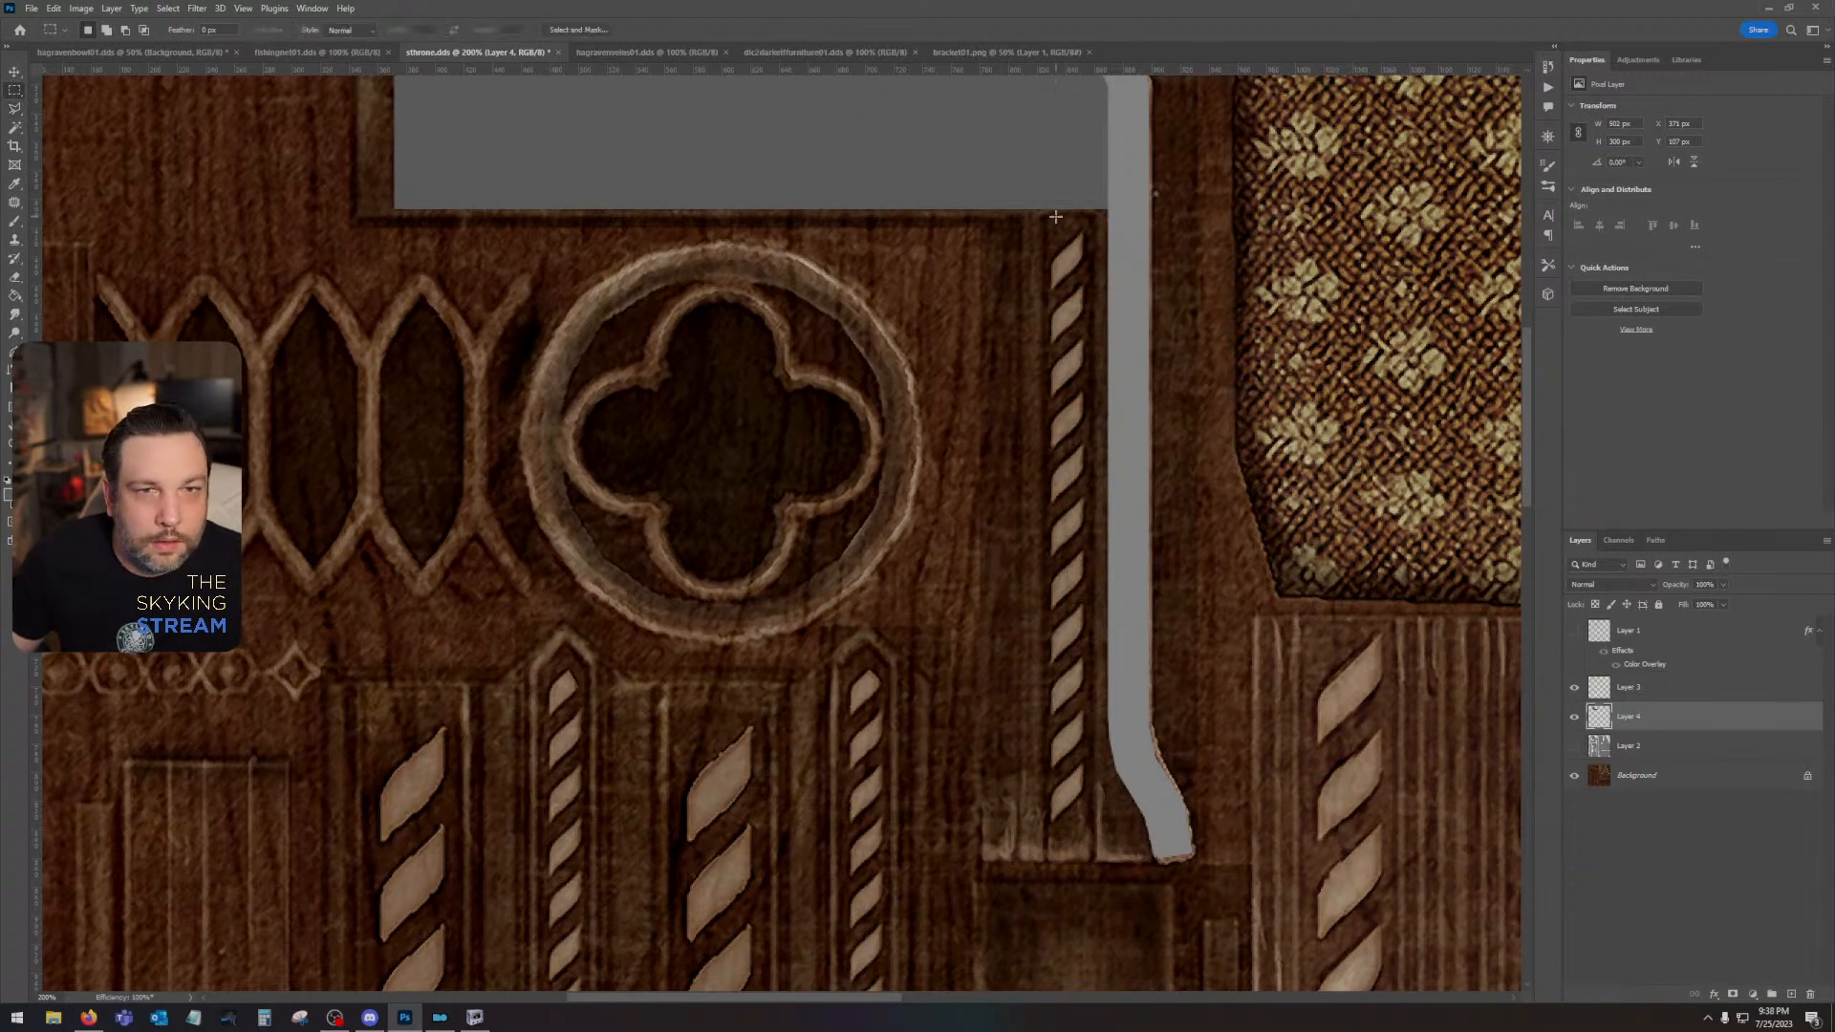
left_click_drag(1044, 214, 1095, 874)
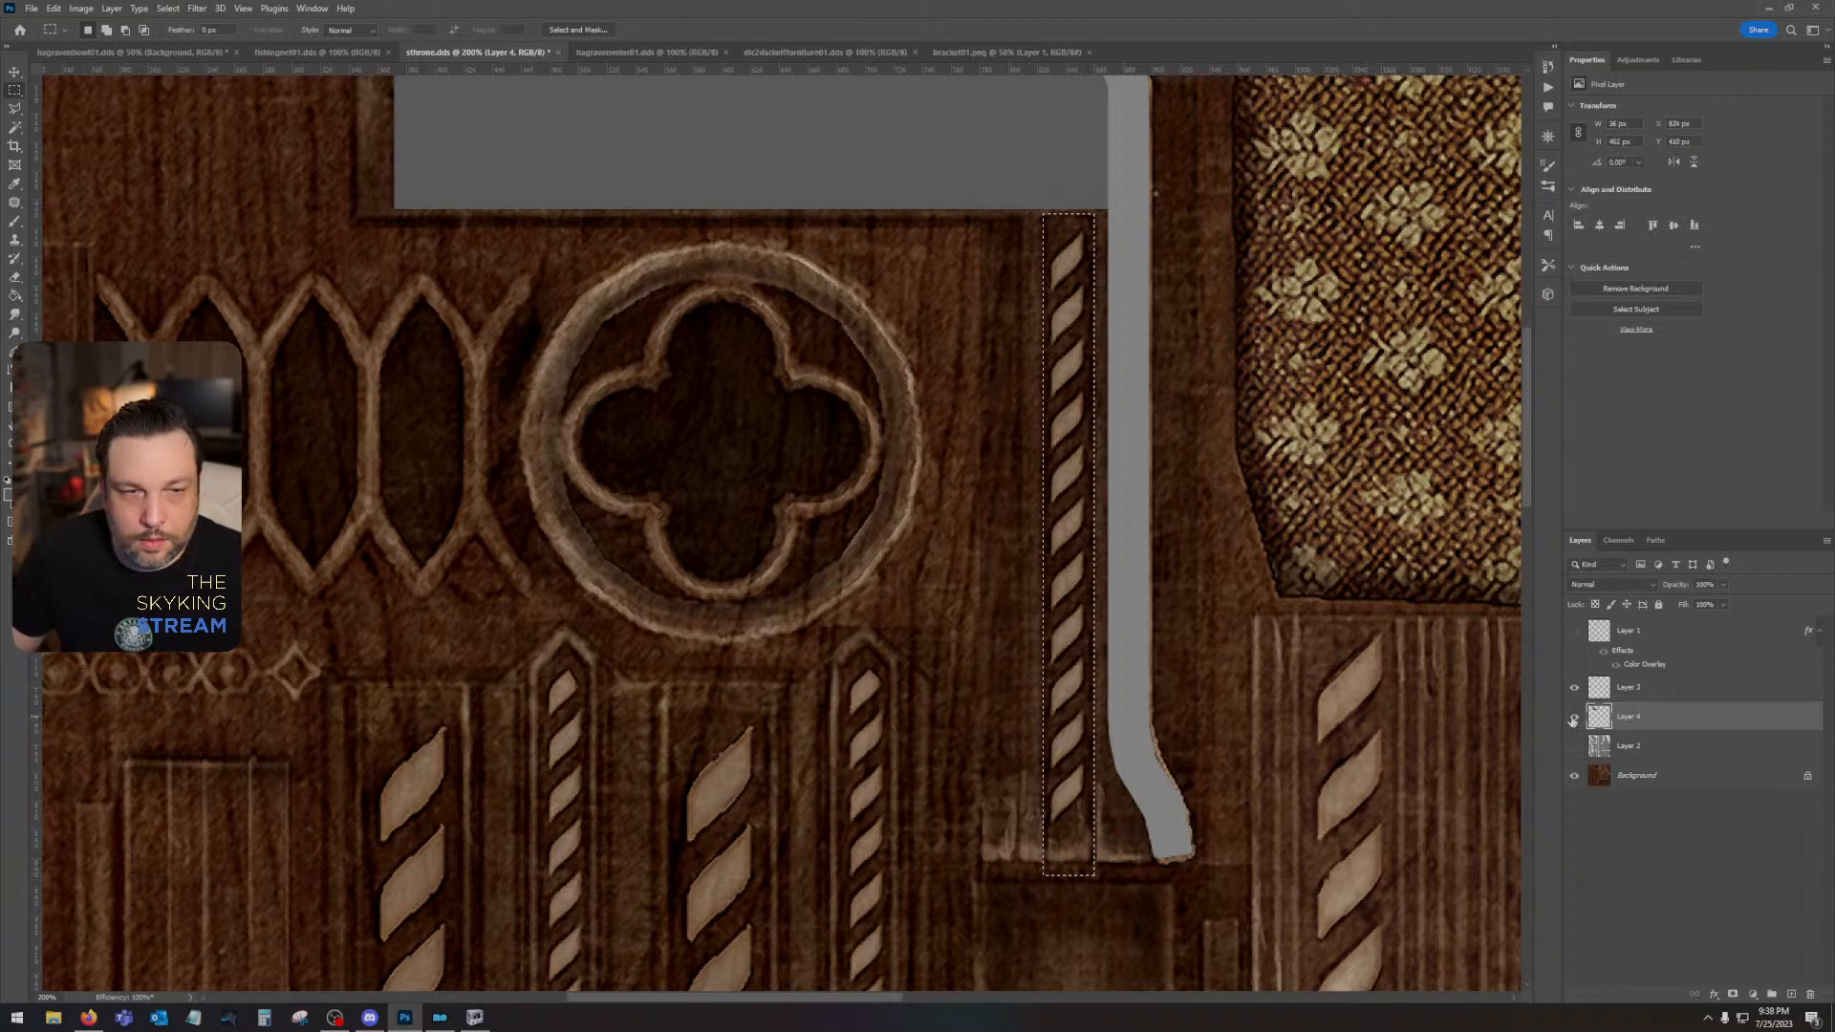
key("alt+BackSpace")
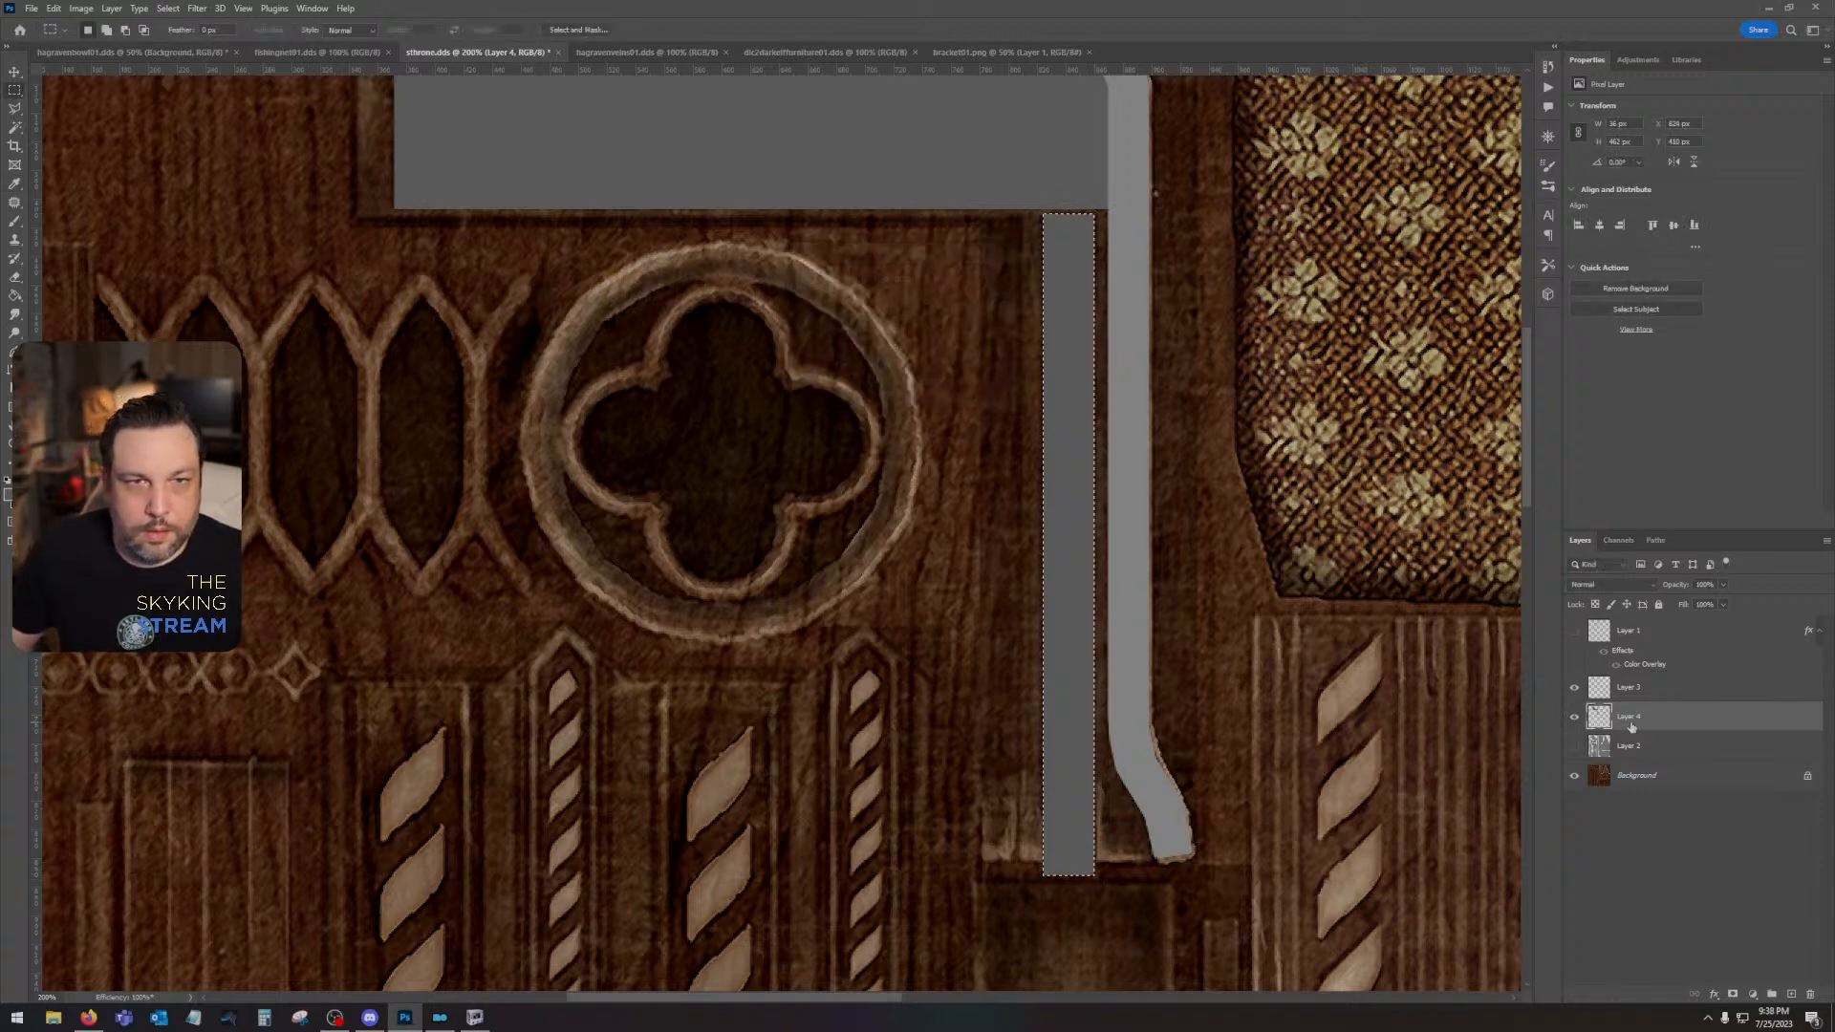
key("ctrl+d")
- Delete the part of the dark rope strip that overhangs the foot of its UV island, and deselect
left_click(1574, 745)
left_click(1624, 745)
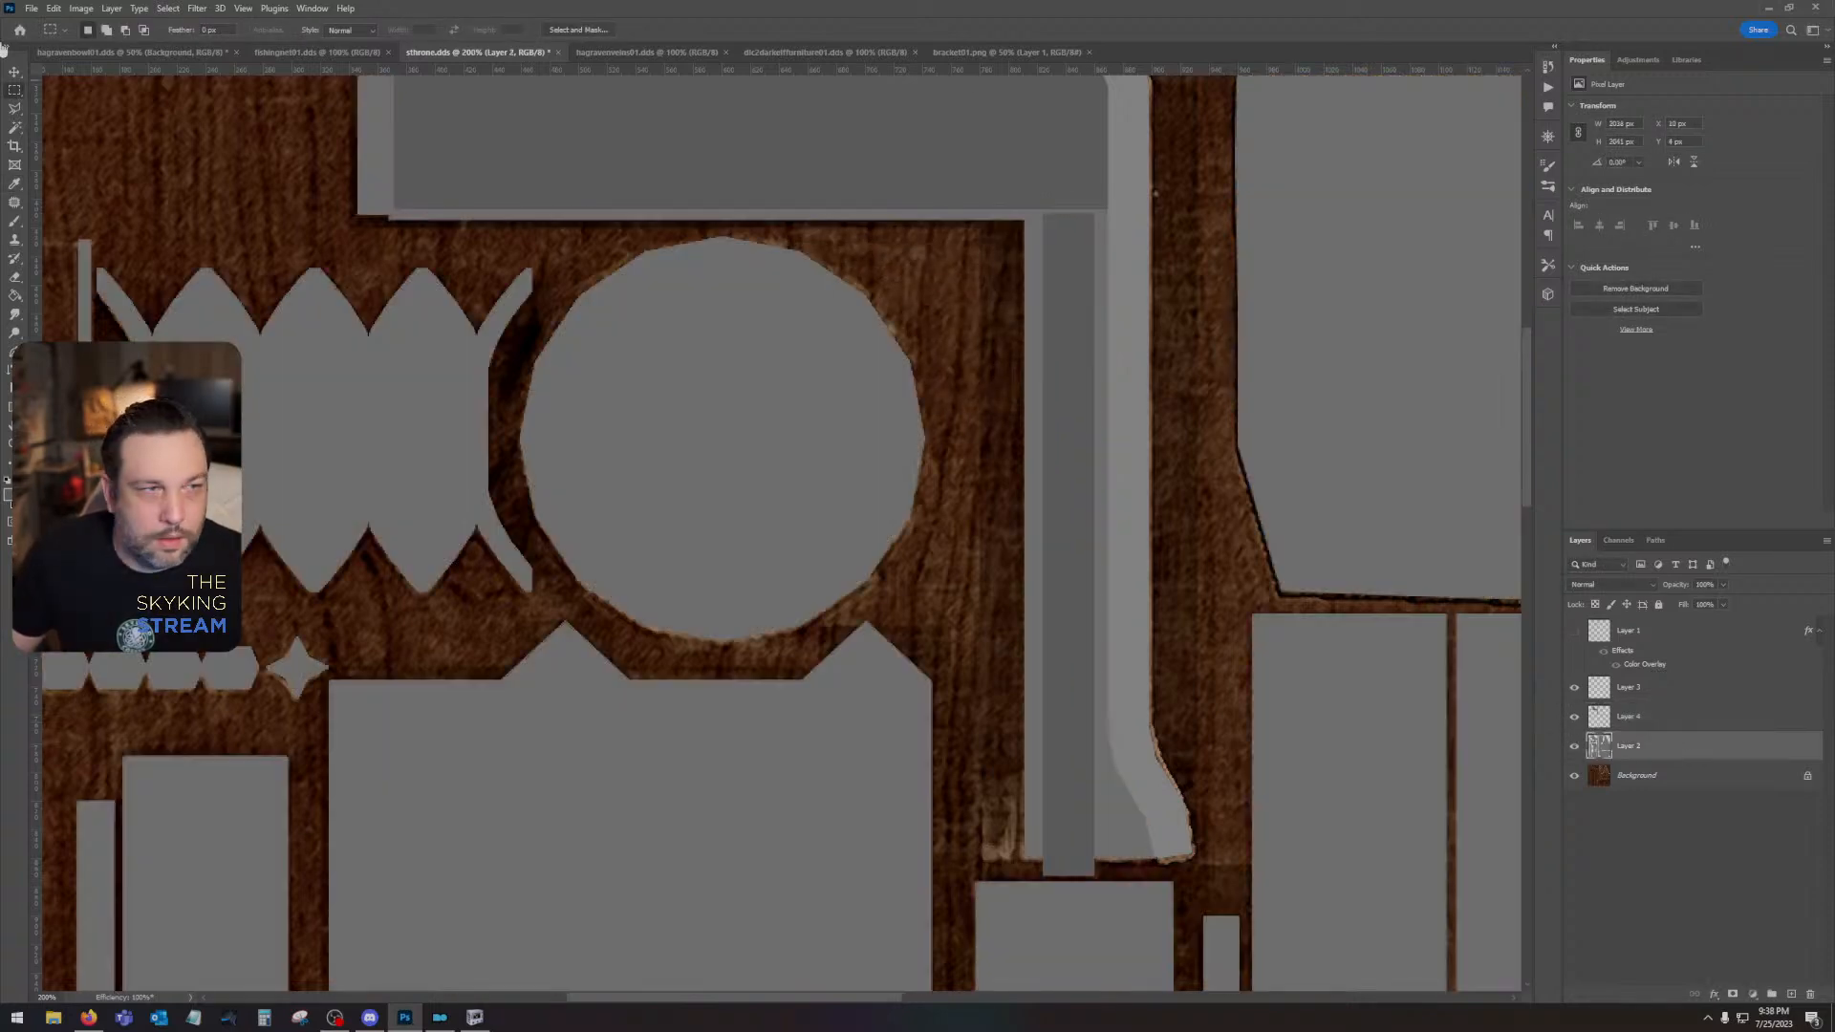
left_click_drag(1157, 895, 1020, 859)
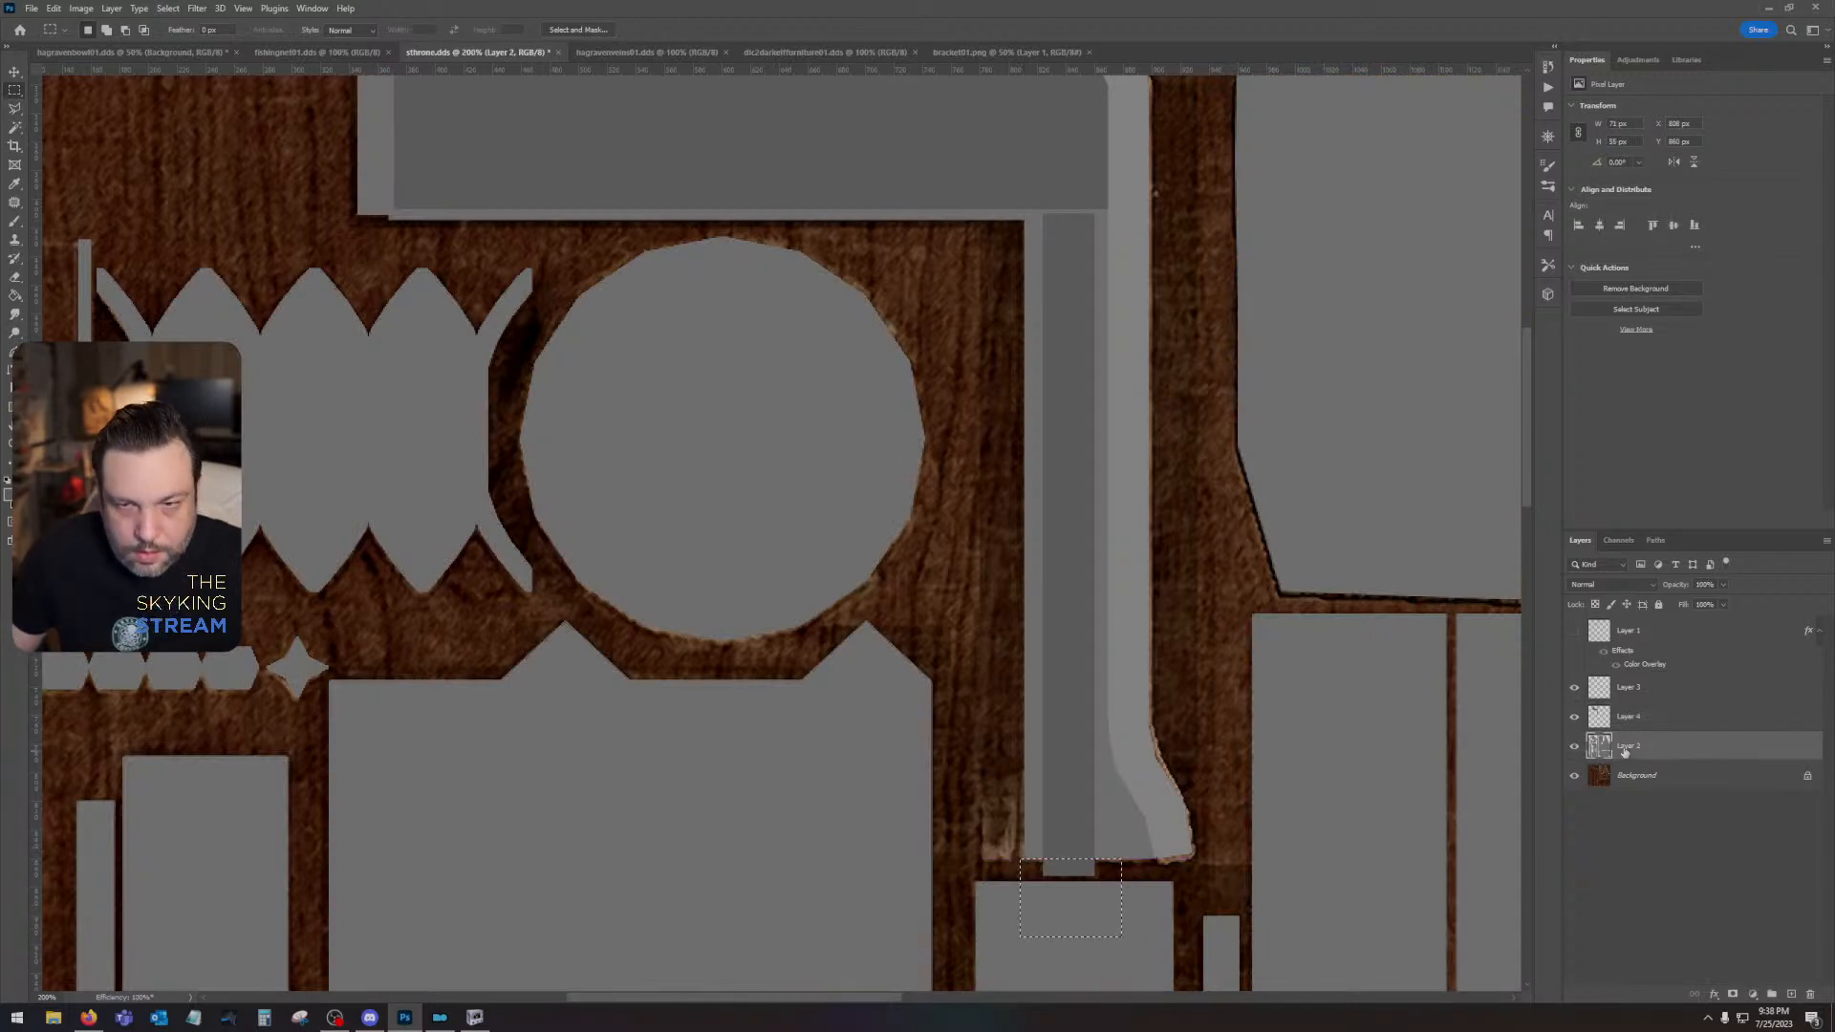
left_click(1642, 724)
key("ctrl+d")
- Fill the small notch at the tracery panel's lower-left corner with the sampled island grey on the UV-island layer, and deselect
left_click_drag(983, 675, 1029, 861)
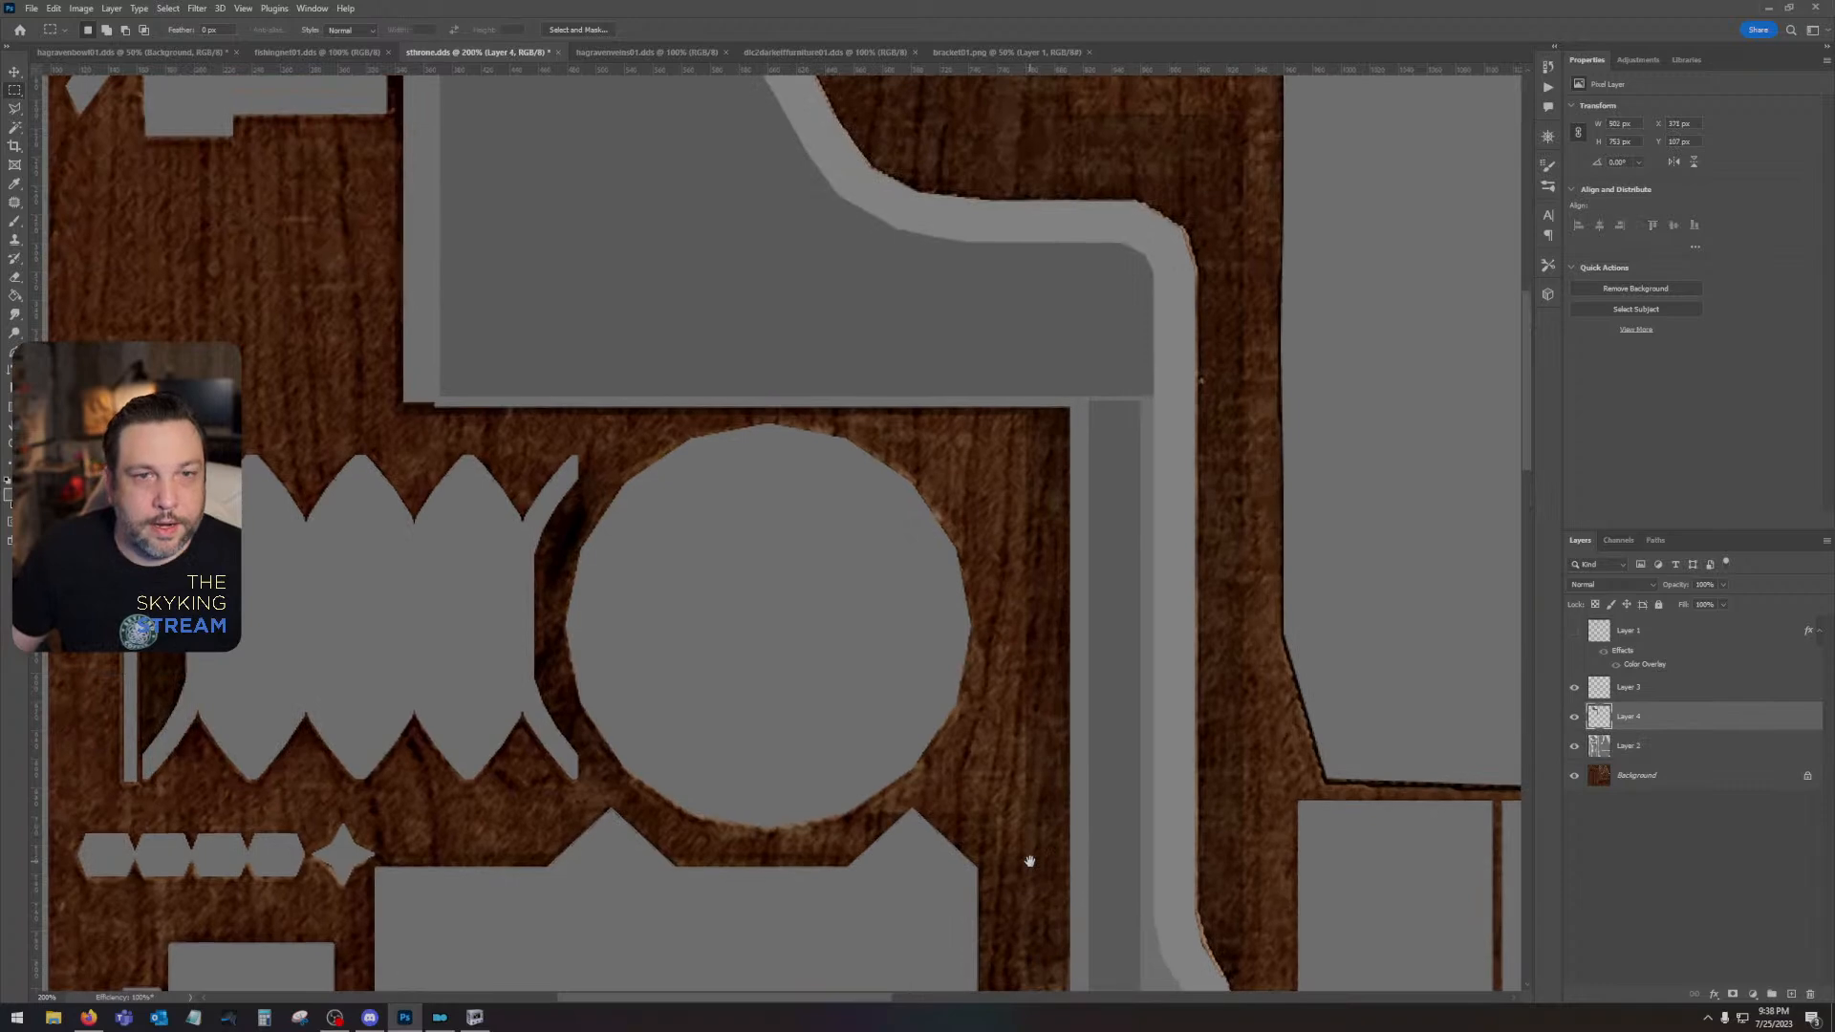
left_click_drag(871, 359, 911, 444)
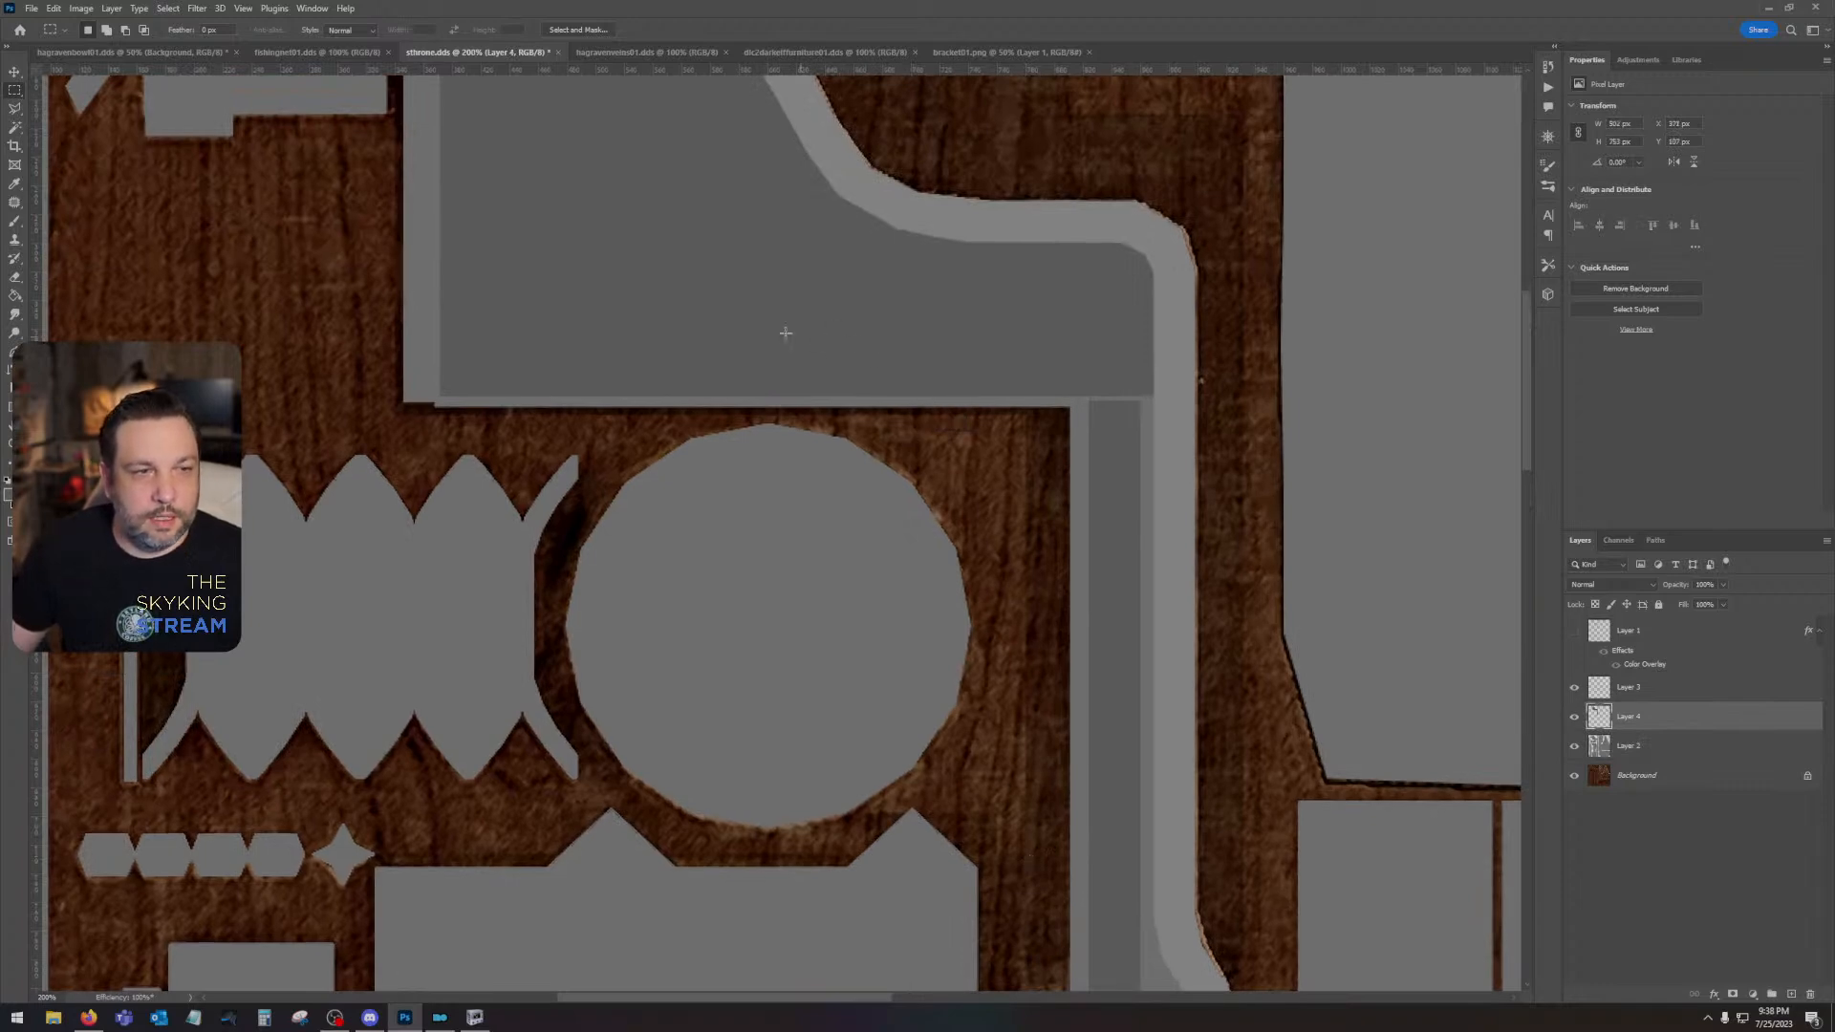
left_click_drag(786, 331, 1052, 687)
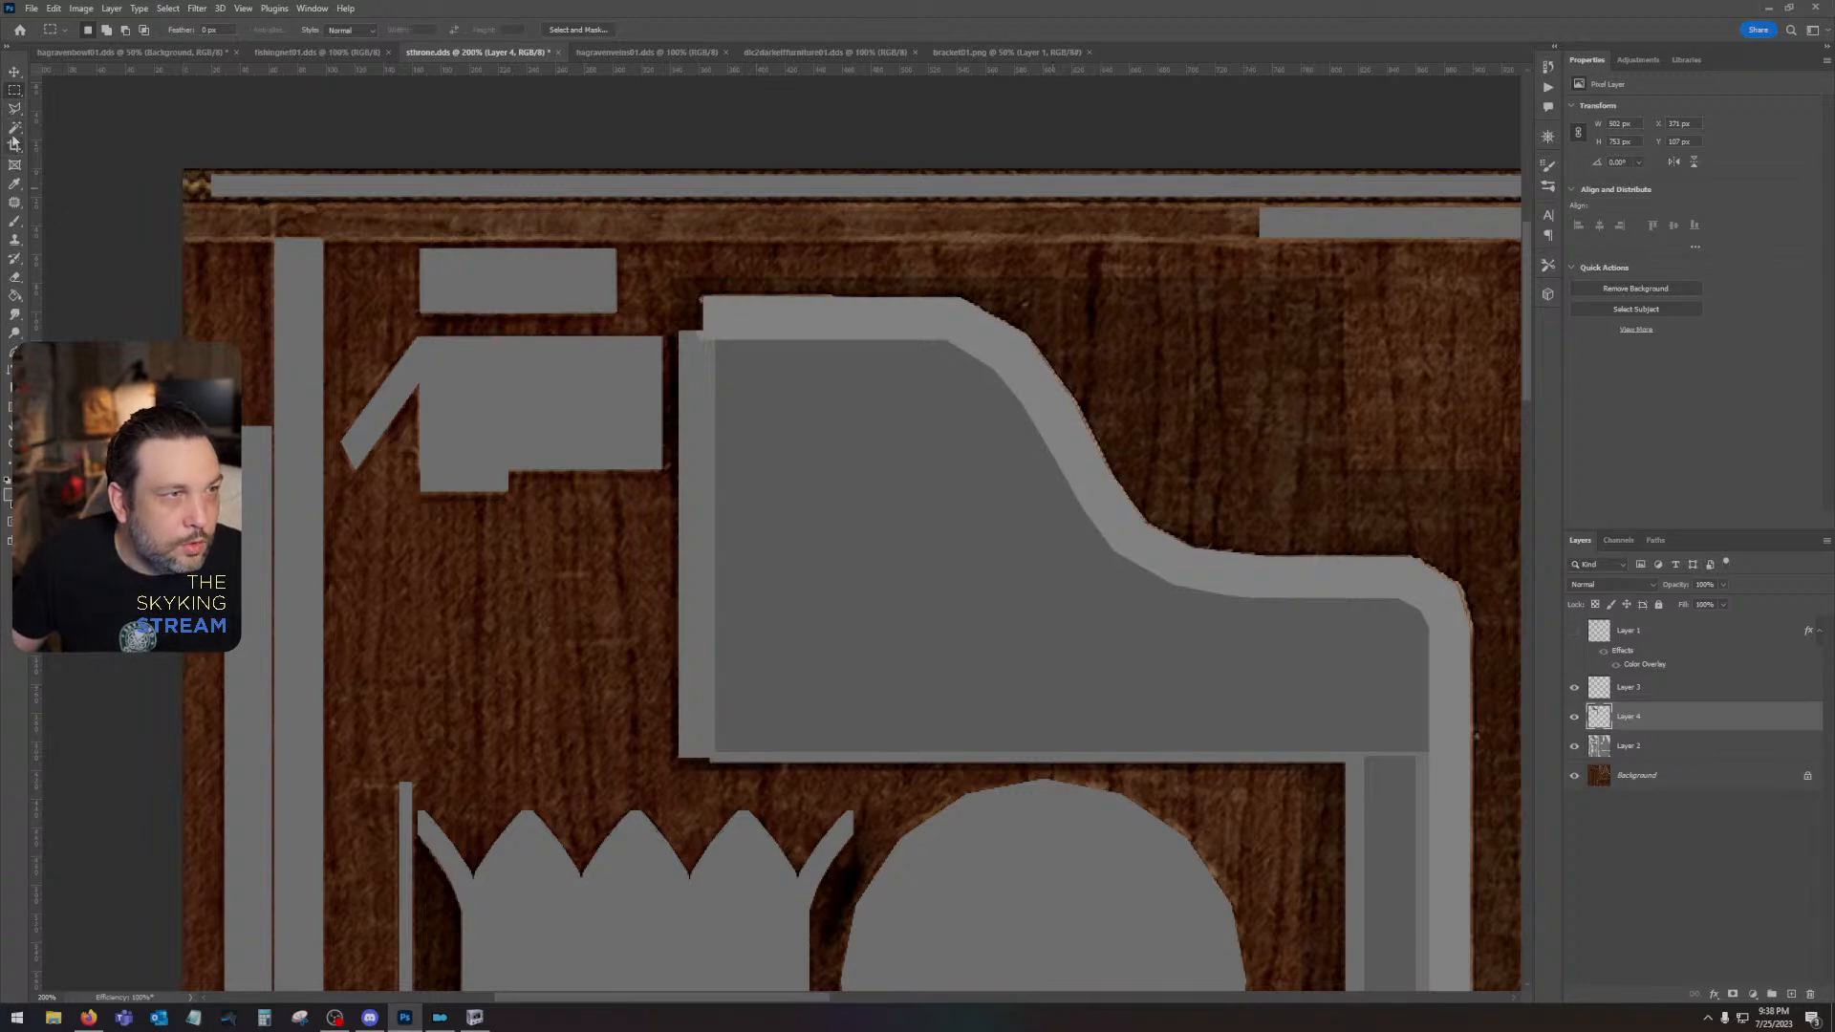
left_click(15, 184)
left_click(697, 378)
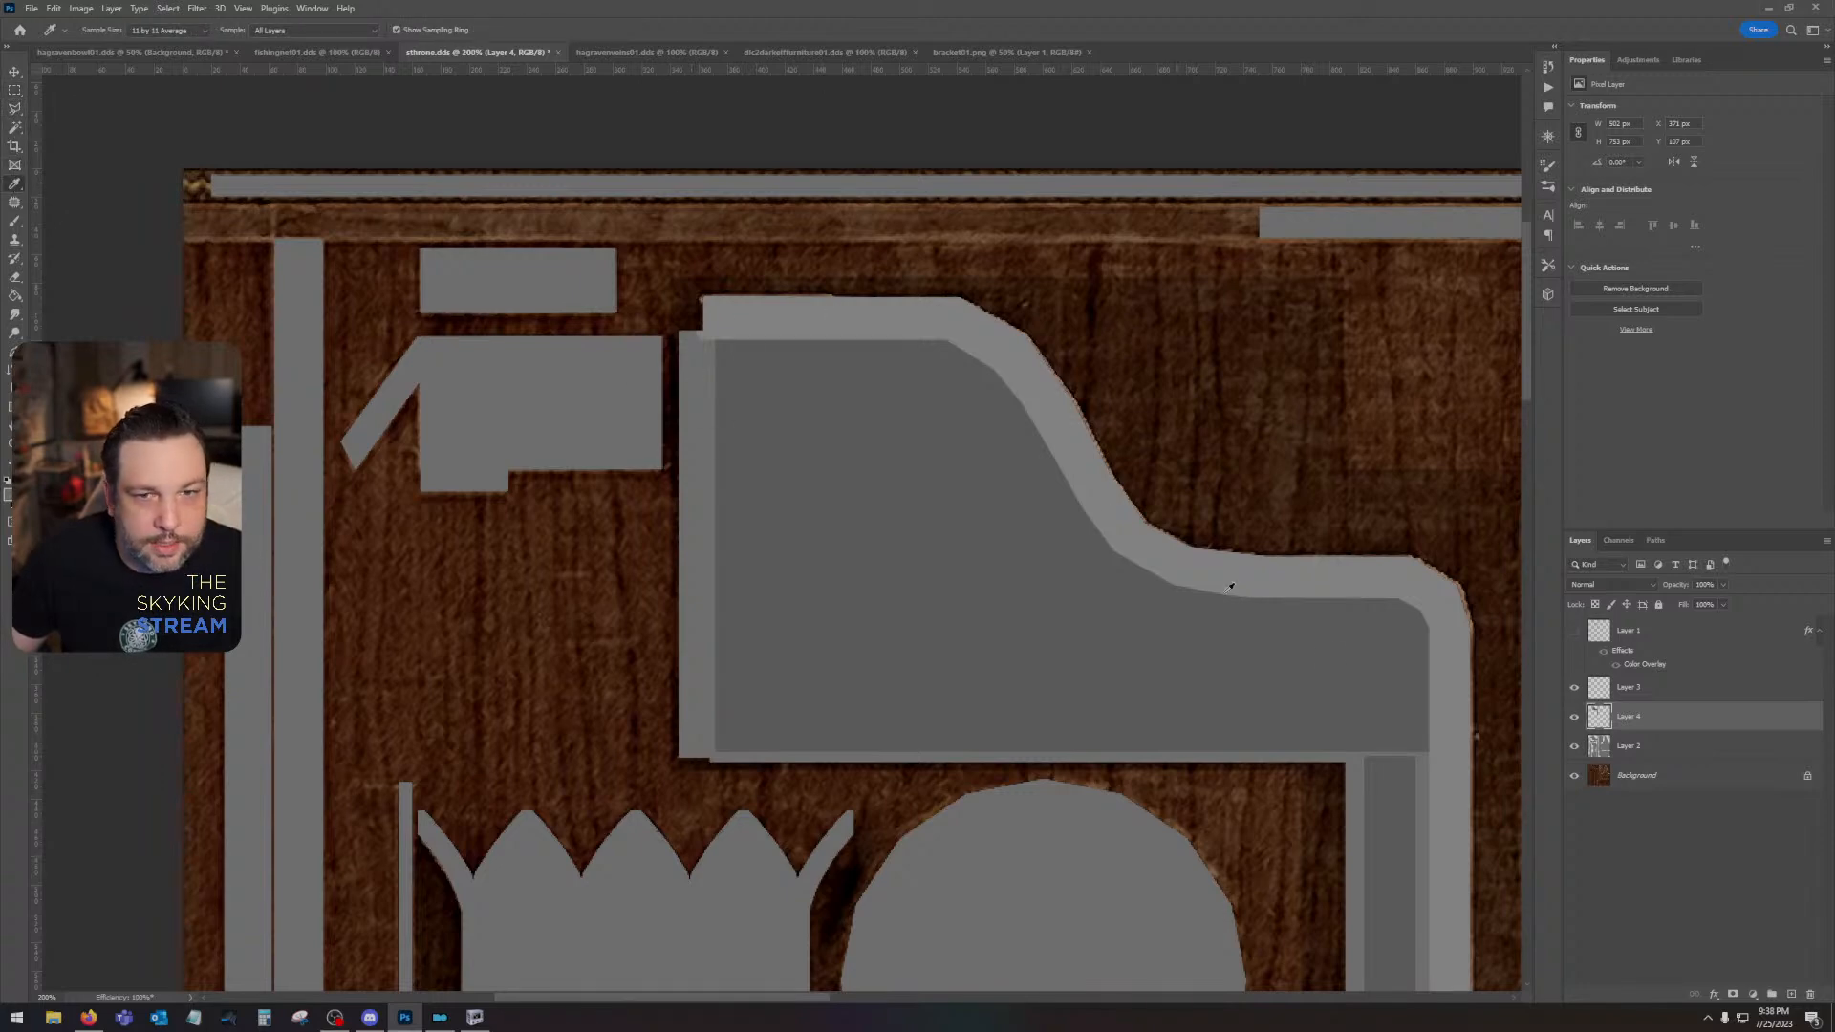
left_click(1664, 751)
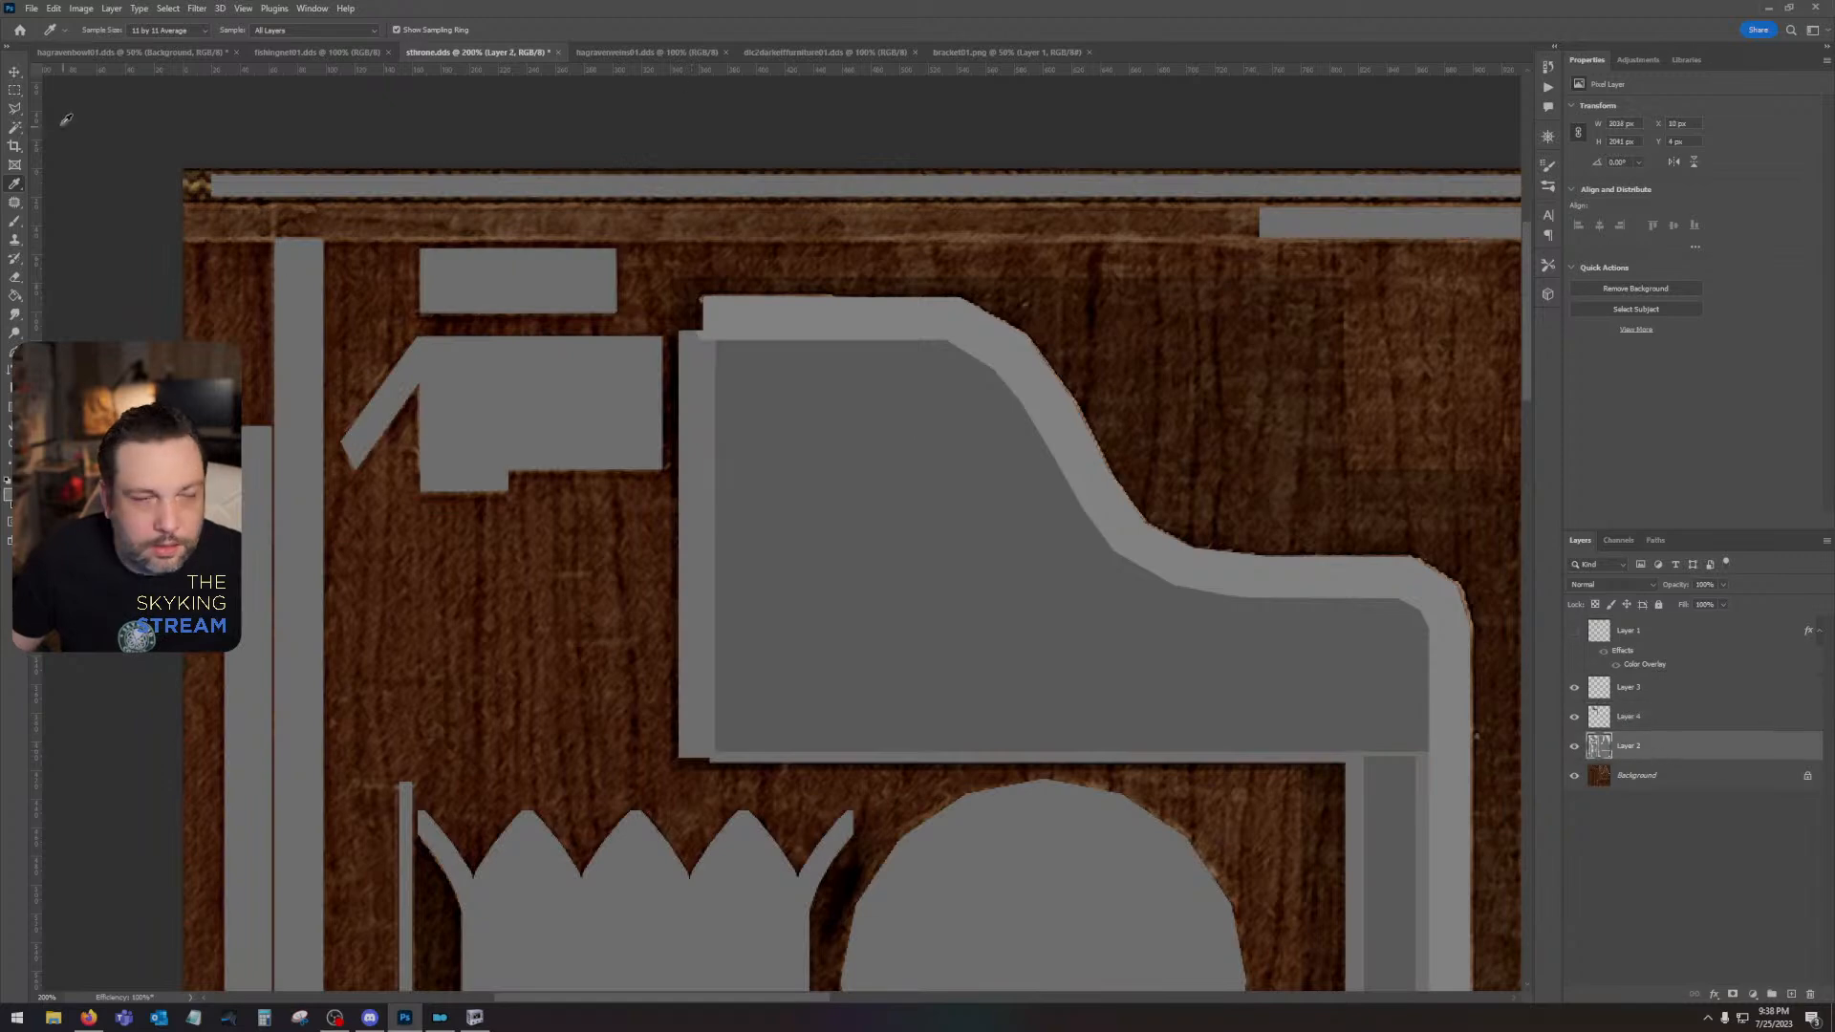
left_click(12, 91)
left_click_drag(712, 752, 680, 762)
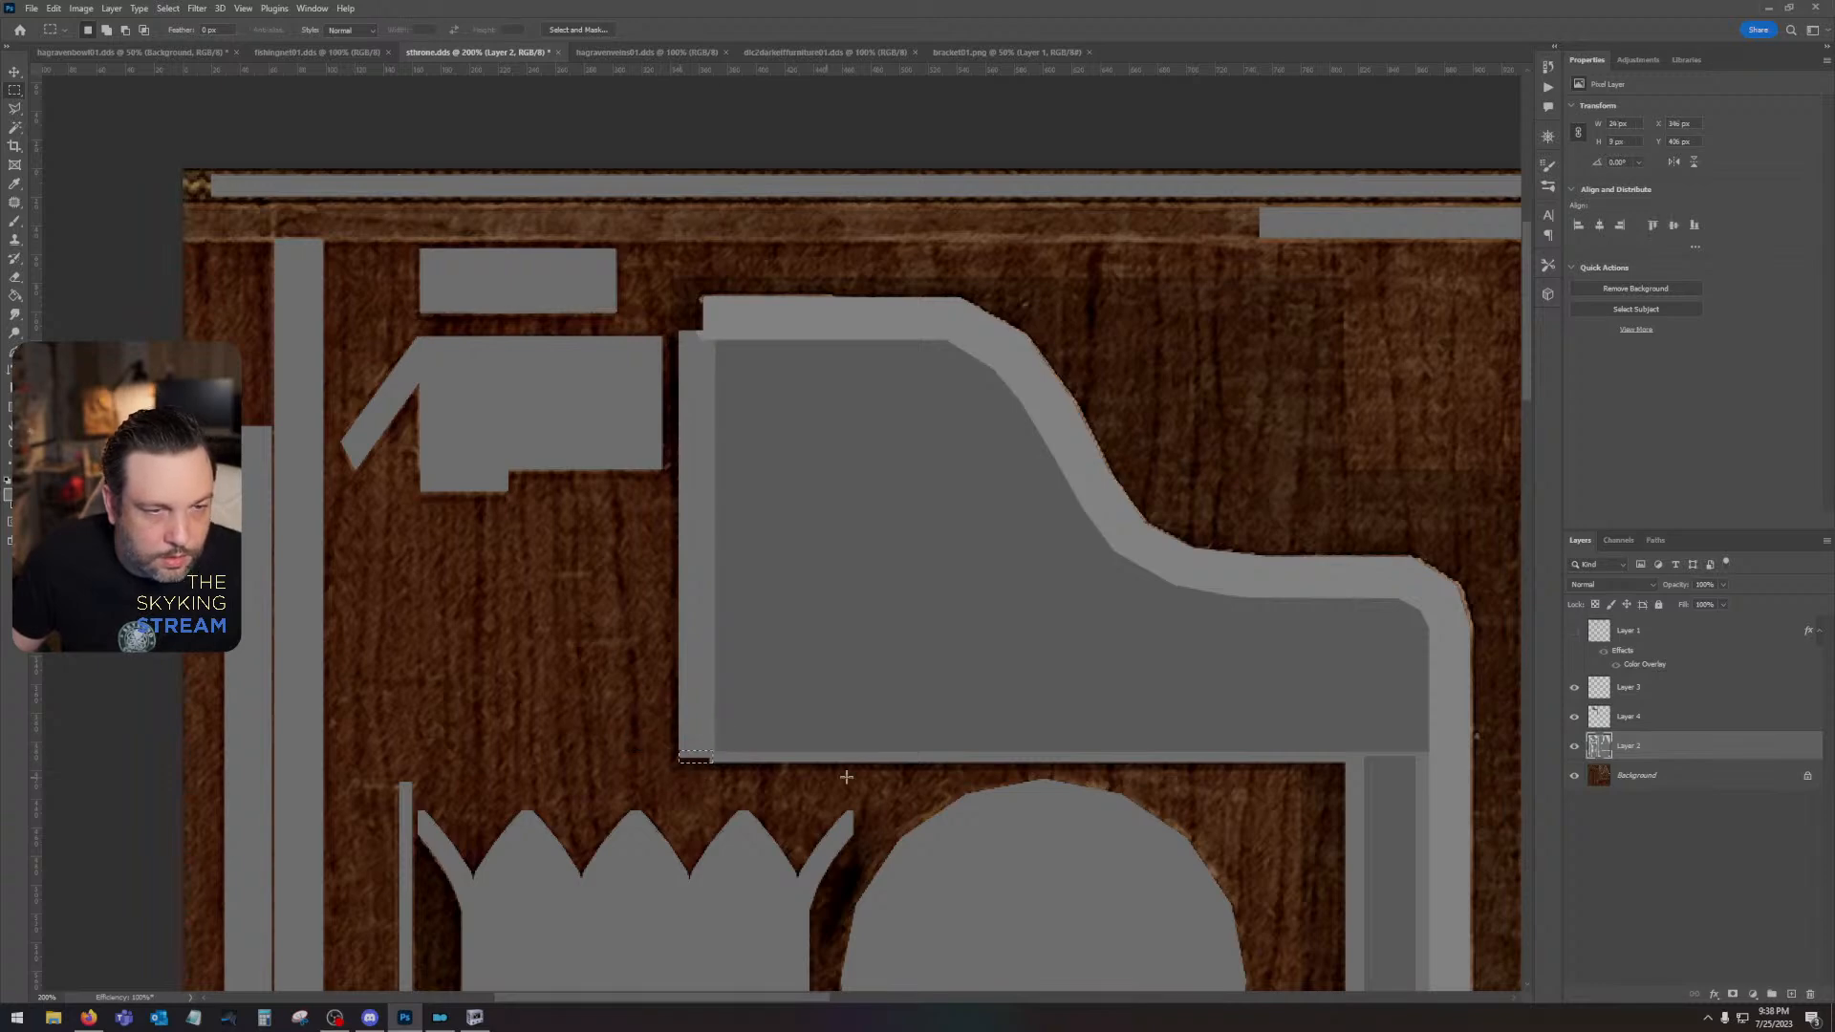
key("shift+F5")
key("Return")
key("ctrl+d")
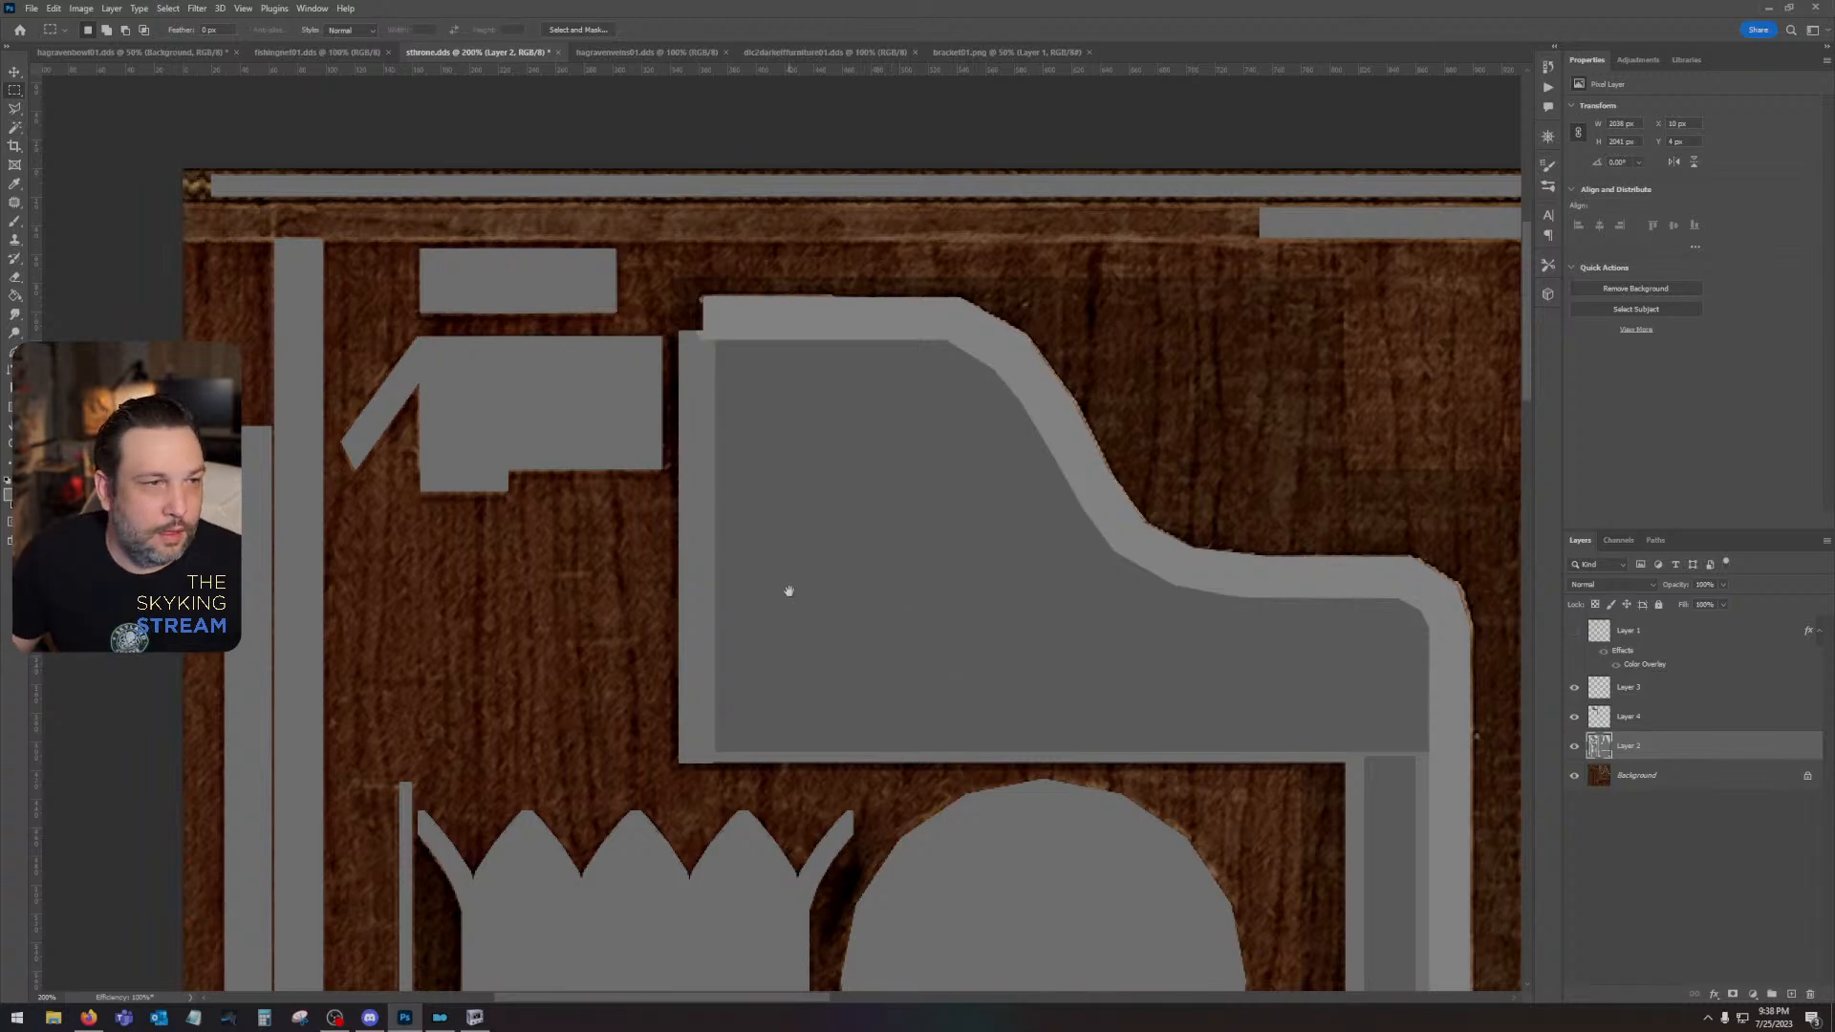
- Try to outline the rosette with an elliptical selection drawn from its centre, with the UV-island layer hidden
left_click_drag(786, 590, 1201, 525)
left_click(1574, 748)
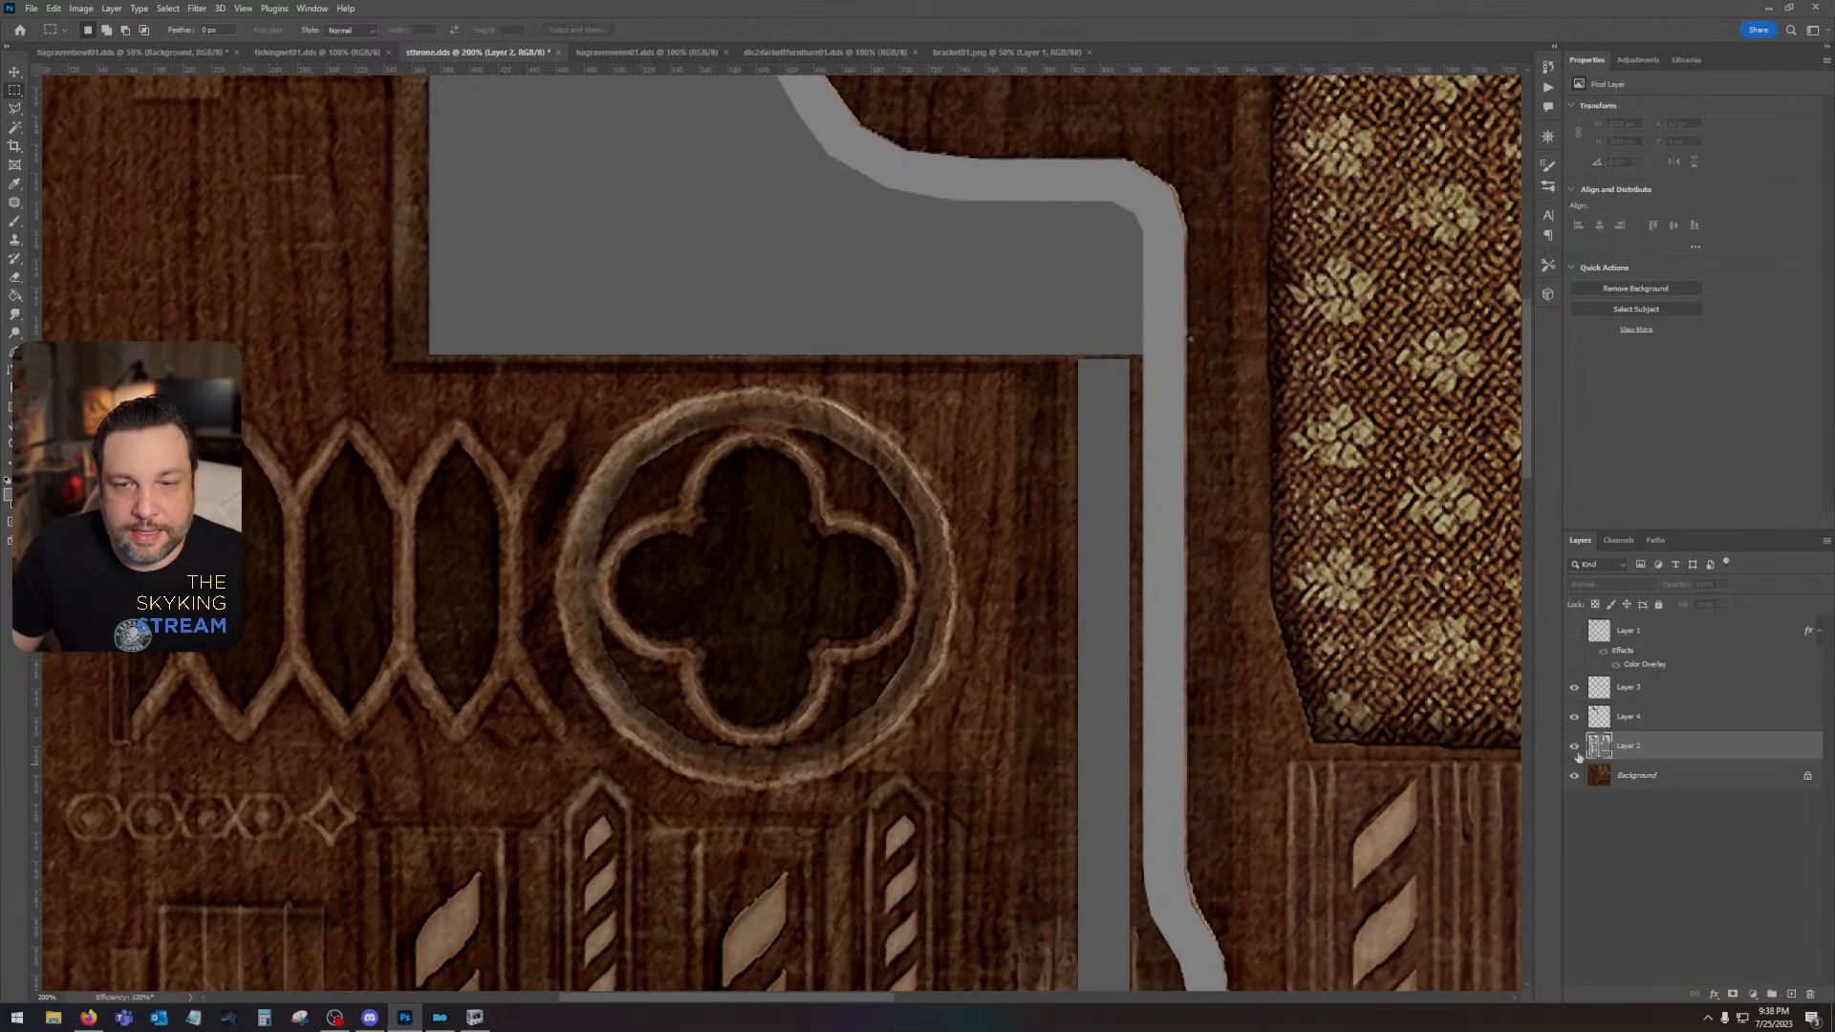
left_click(1574, 746)
left_click_drag(849, 376, 1011, 470)
left_click(1574, 746)
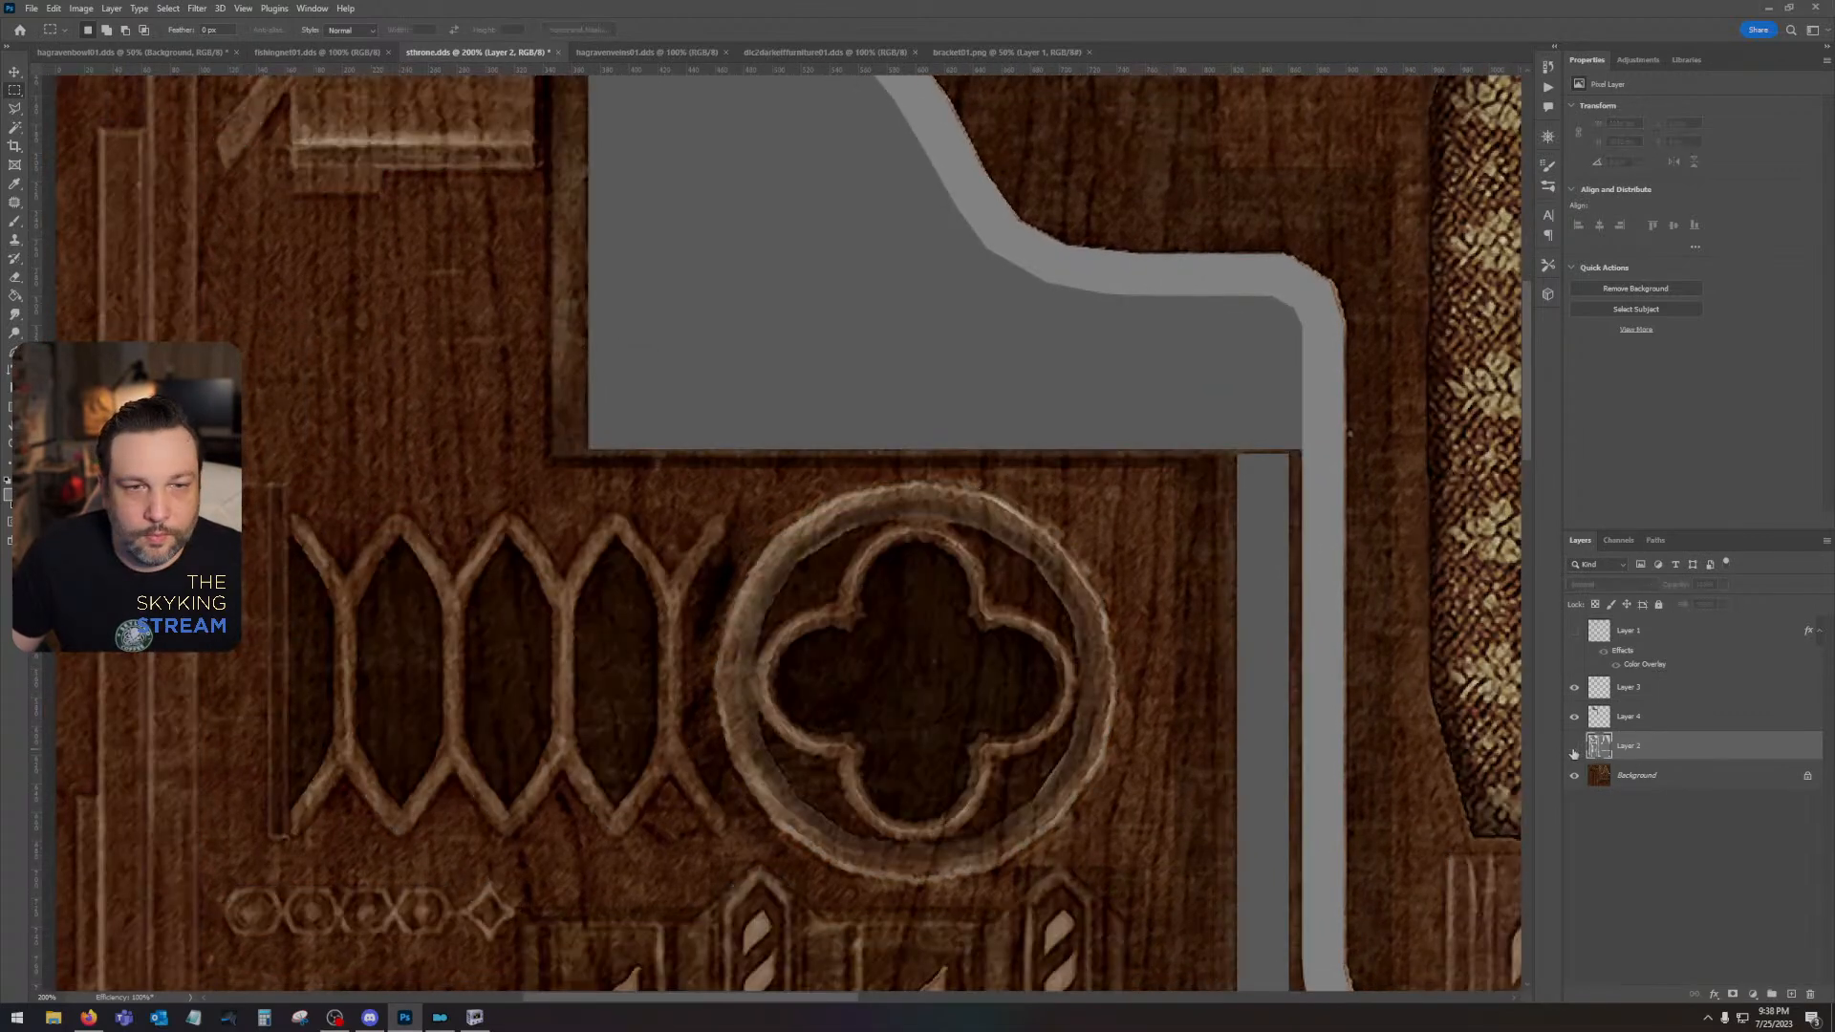
left_click_drag(995, 647, 1103, 636)
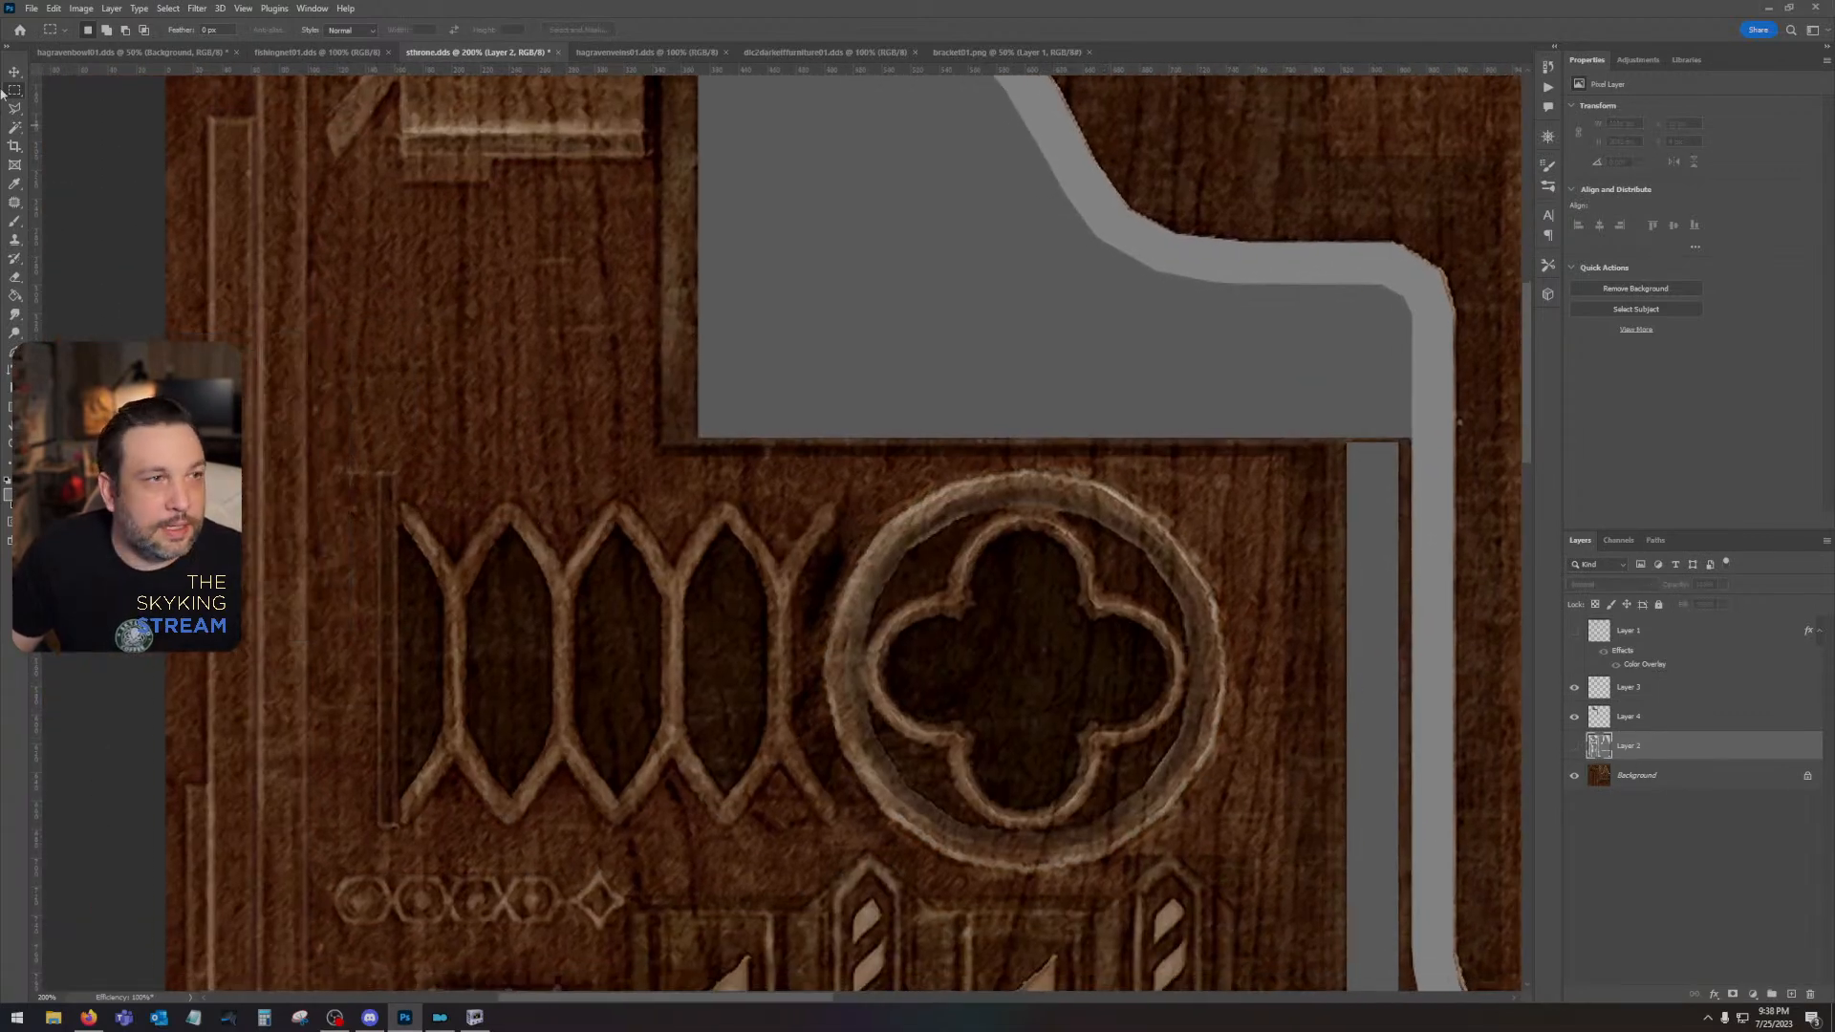
right_click(14, 92)
left_click(72, 107)
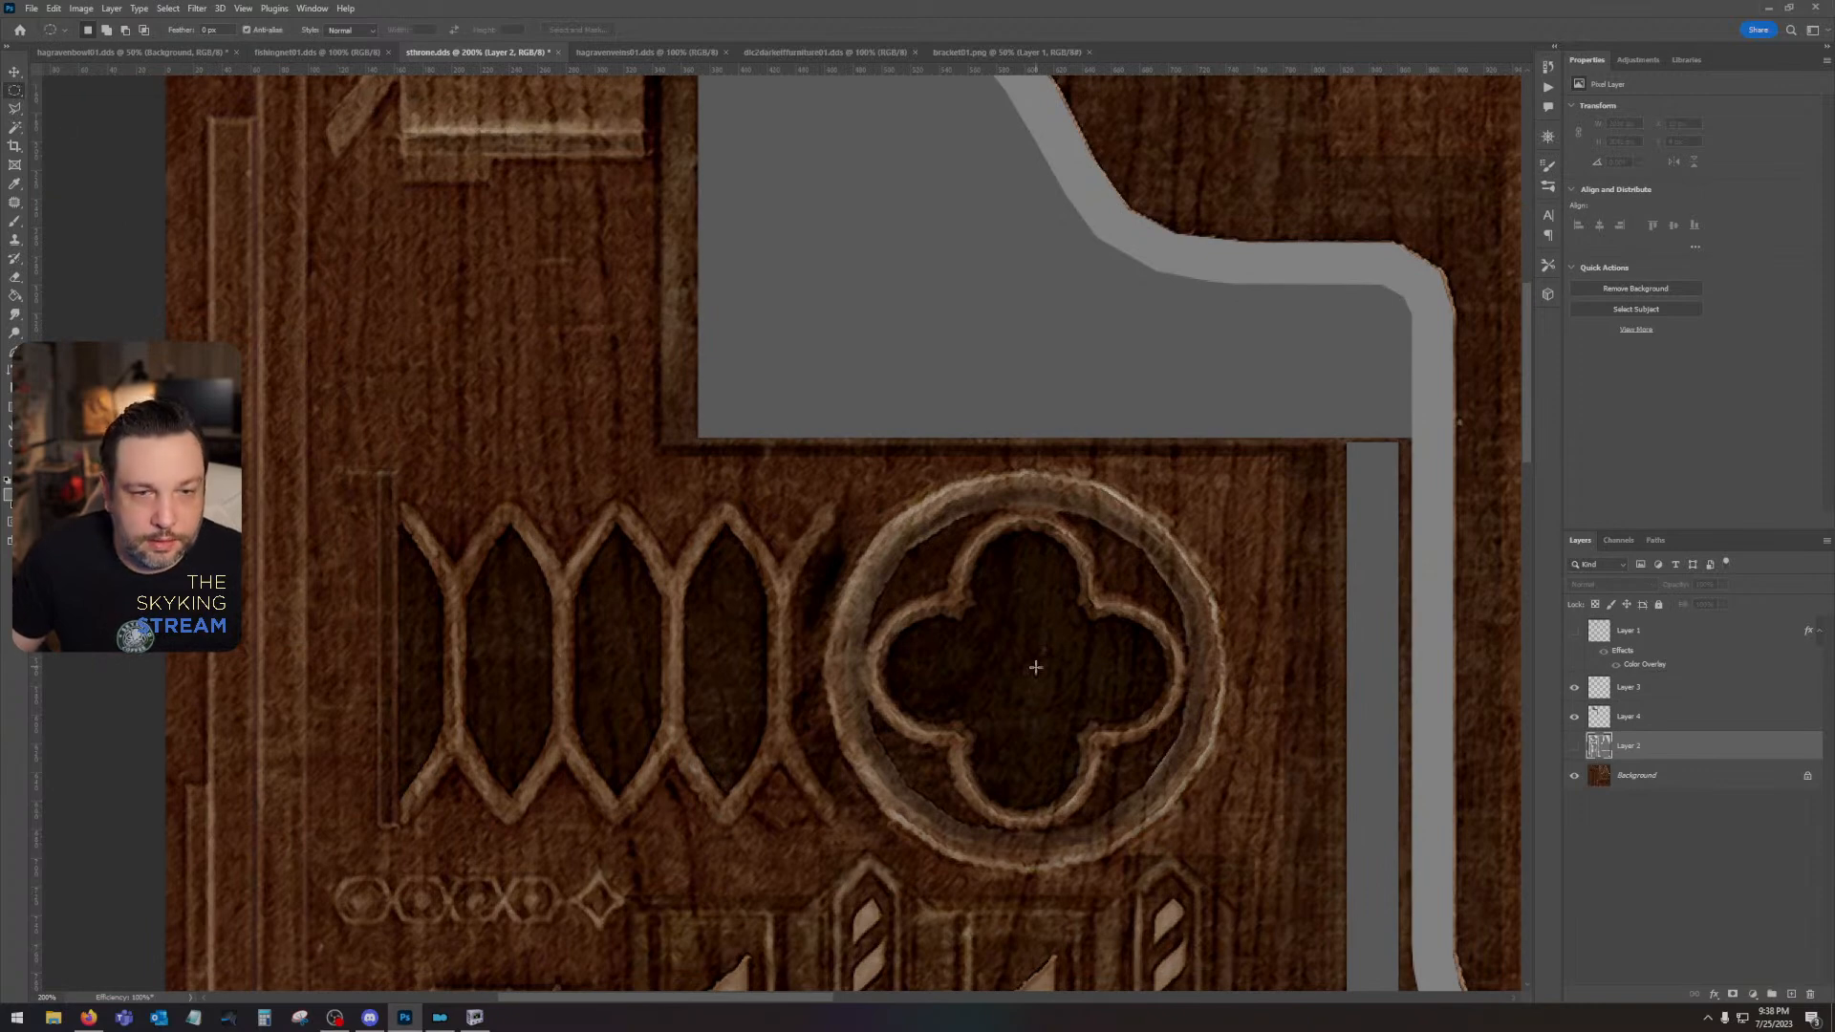
left_click_drag(1030, 668, 1195, 485)
- Select the openings inside the rosette's ring and quatrefoil from the UV wireframe, fill them with darker grey on the tracery panel's layer, and deselect
left_click(1575, 632)
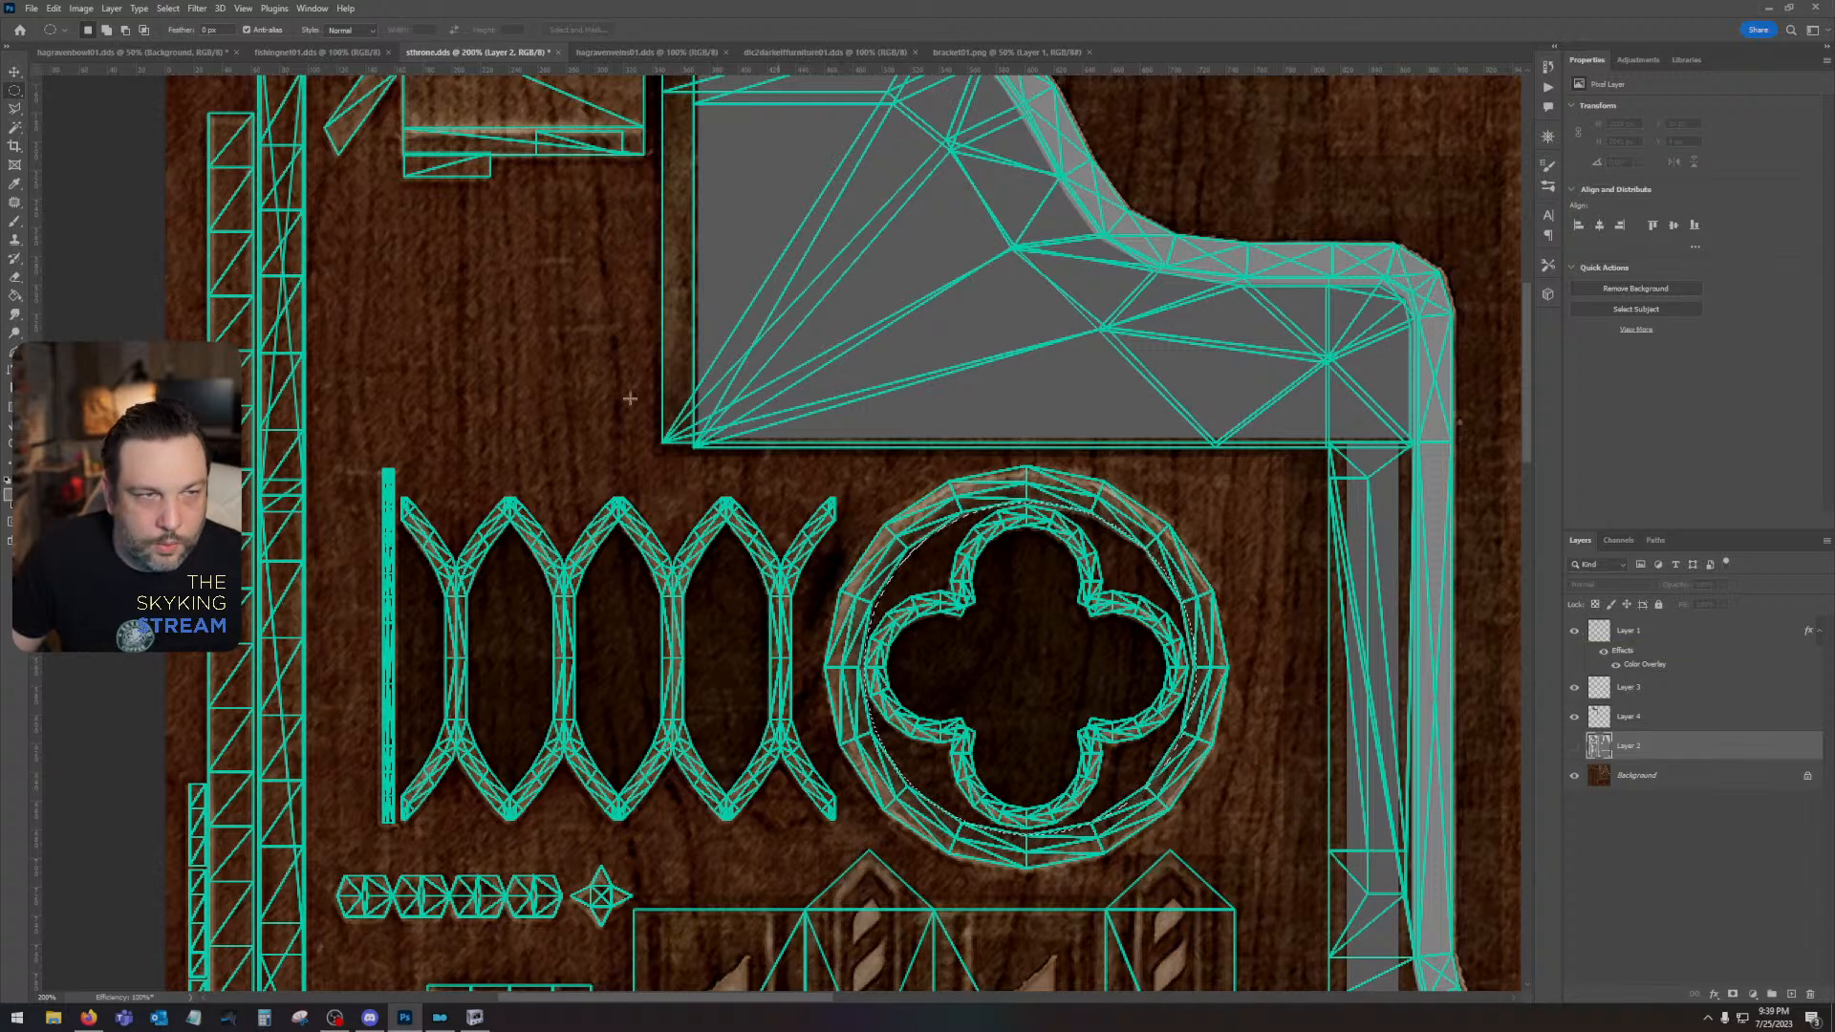
left_click(15, 108)
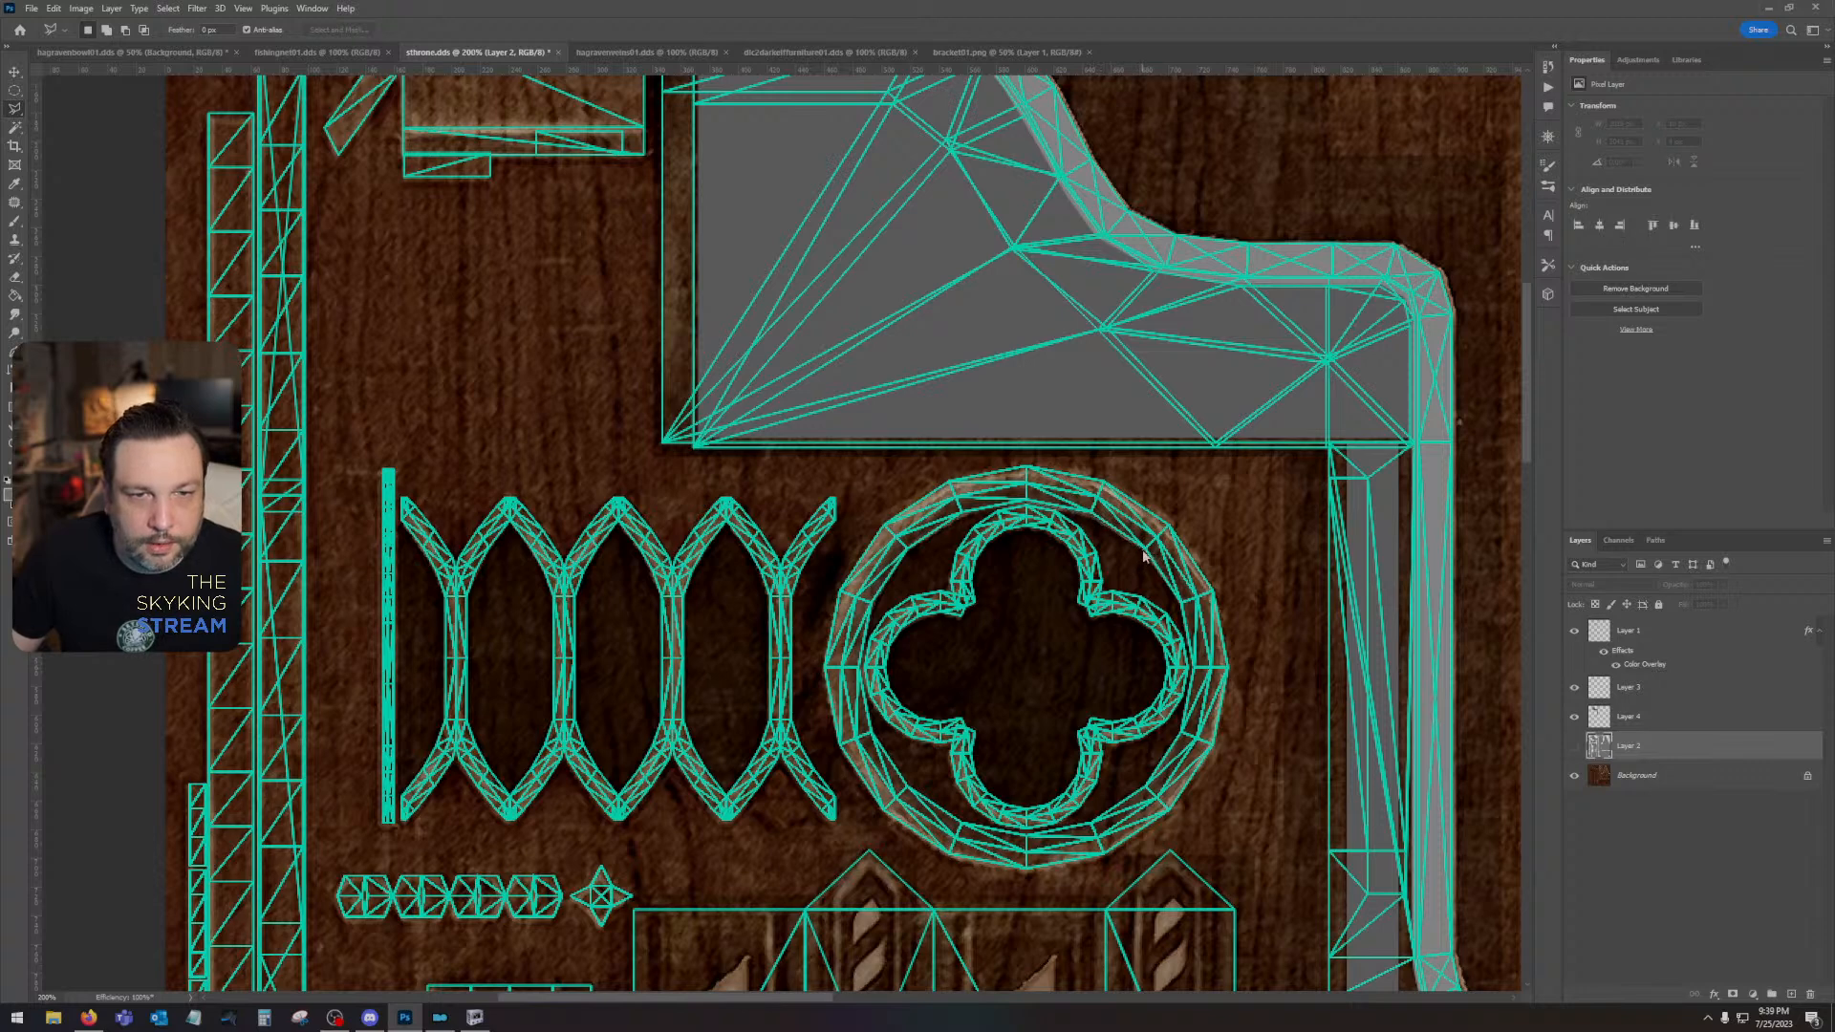
left_click(15, 128)
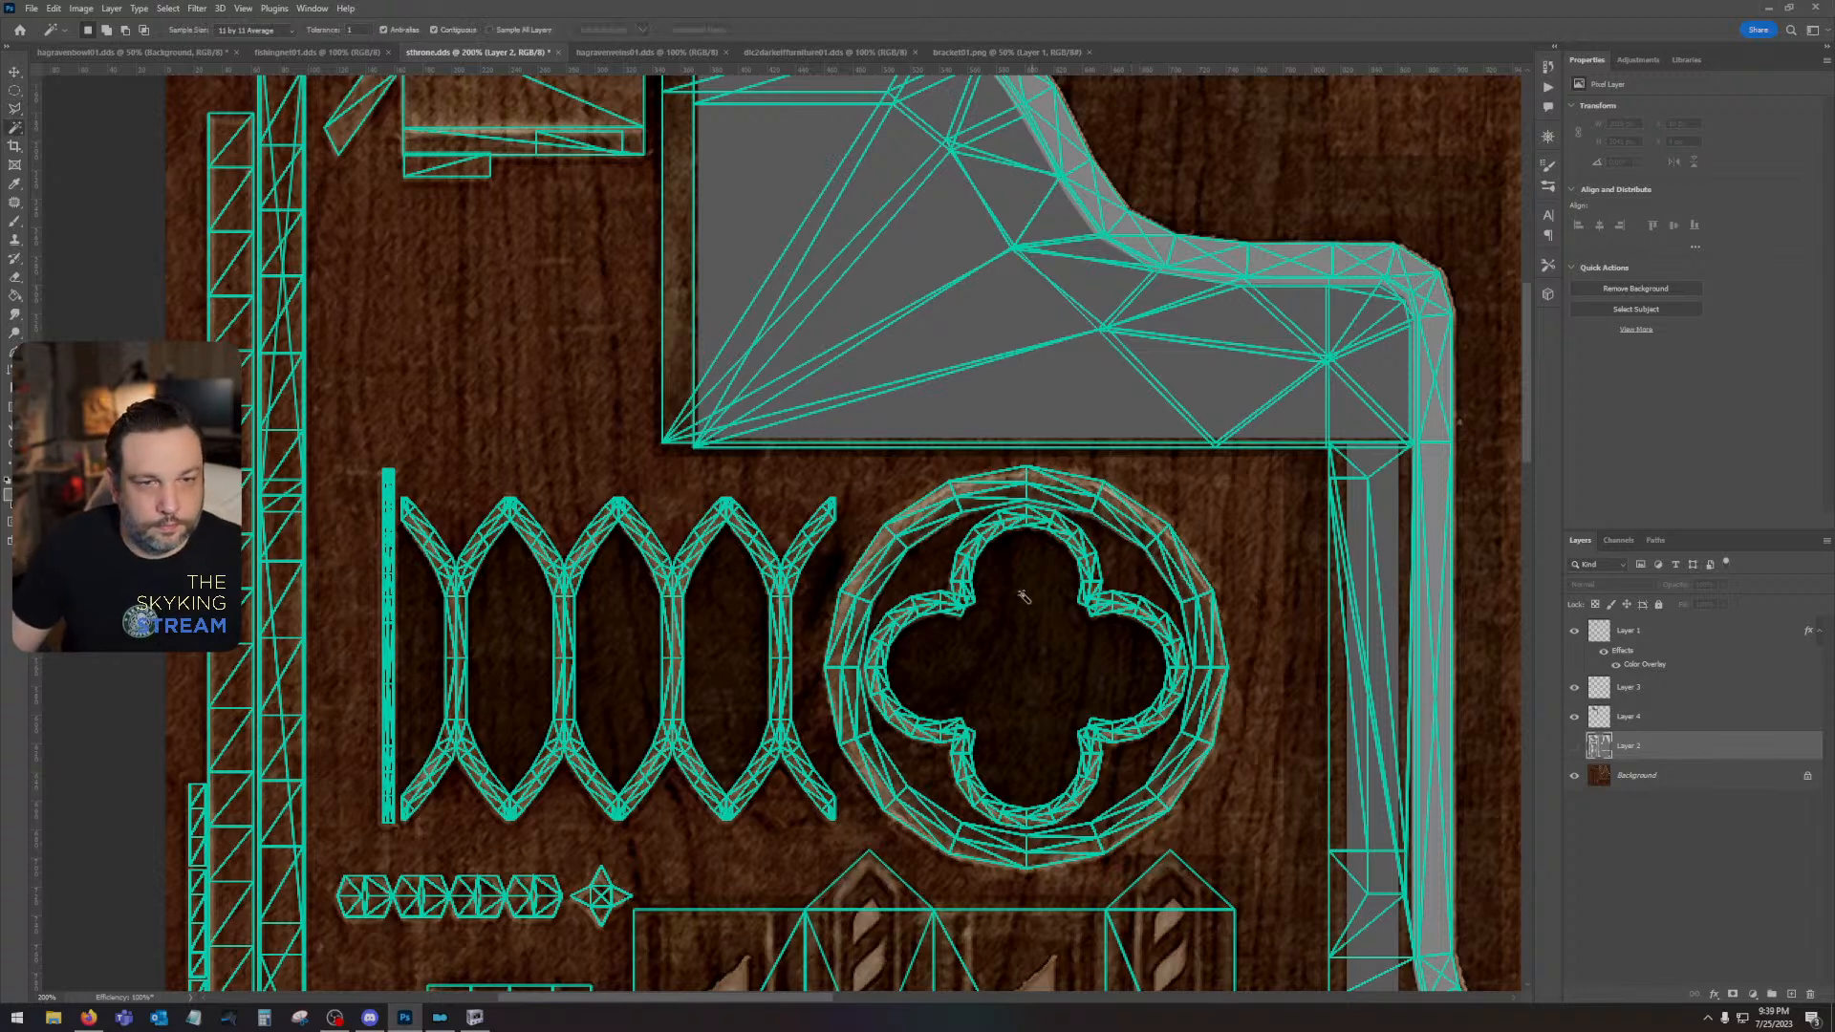
left_click(950, 566)
left_click(1687, 631)
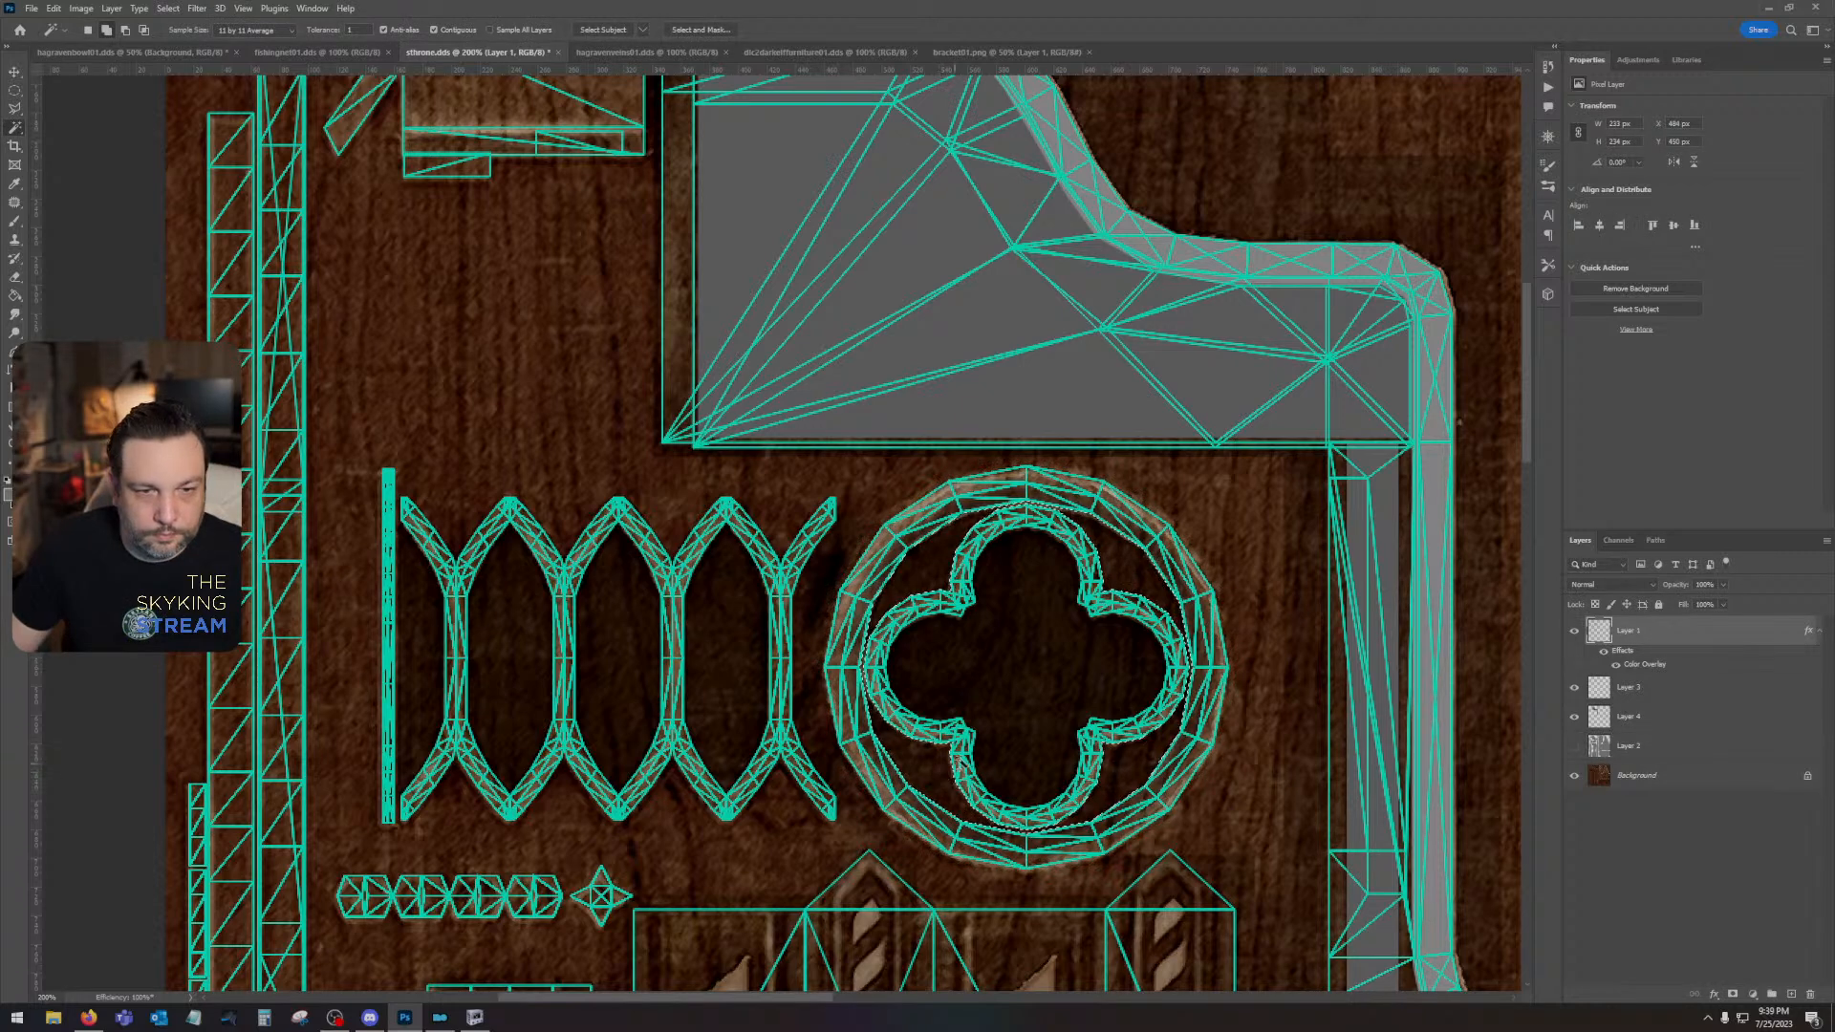
left_click(1575, 746)
left_click(1668, 749)
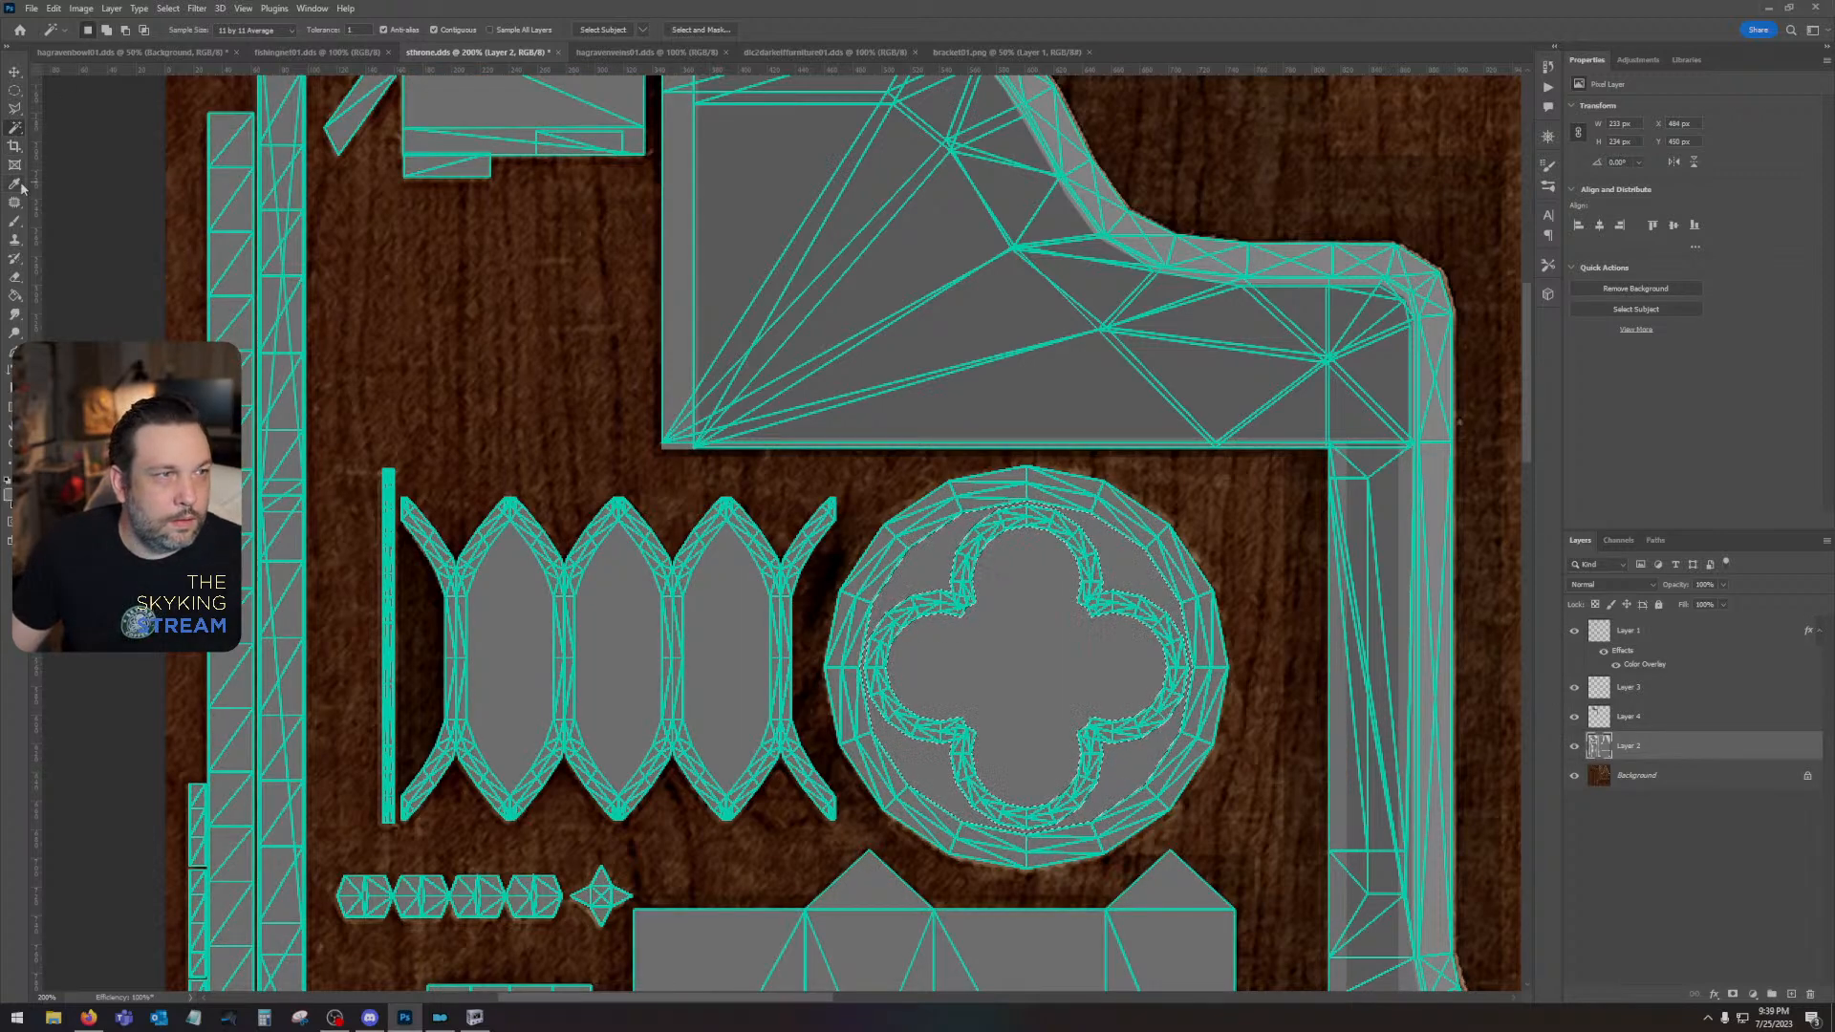
key("i")
left_click(1670, 721)
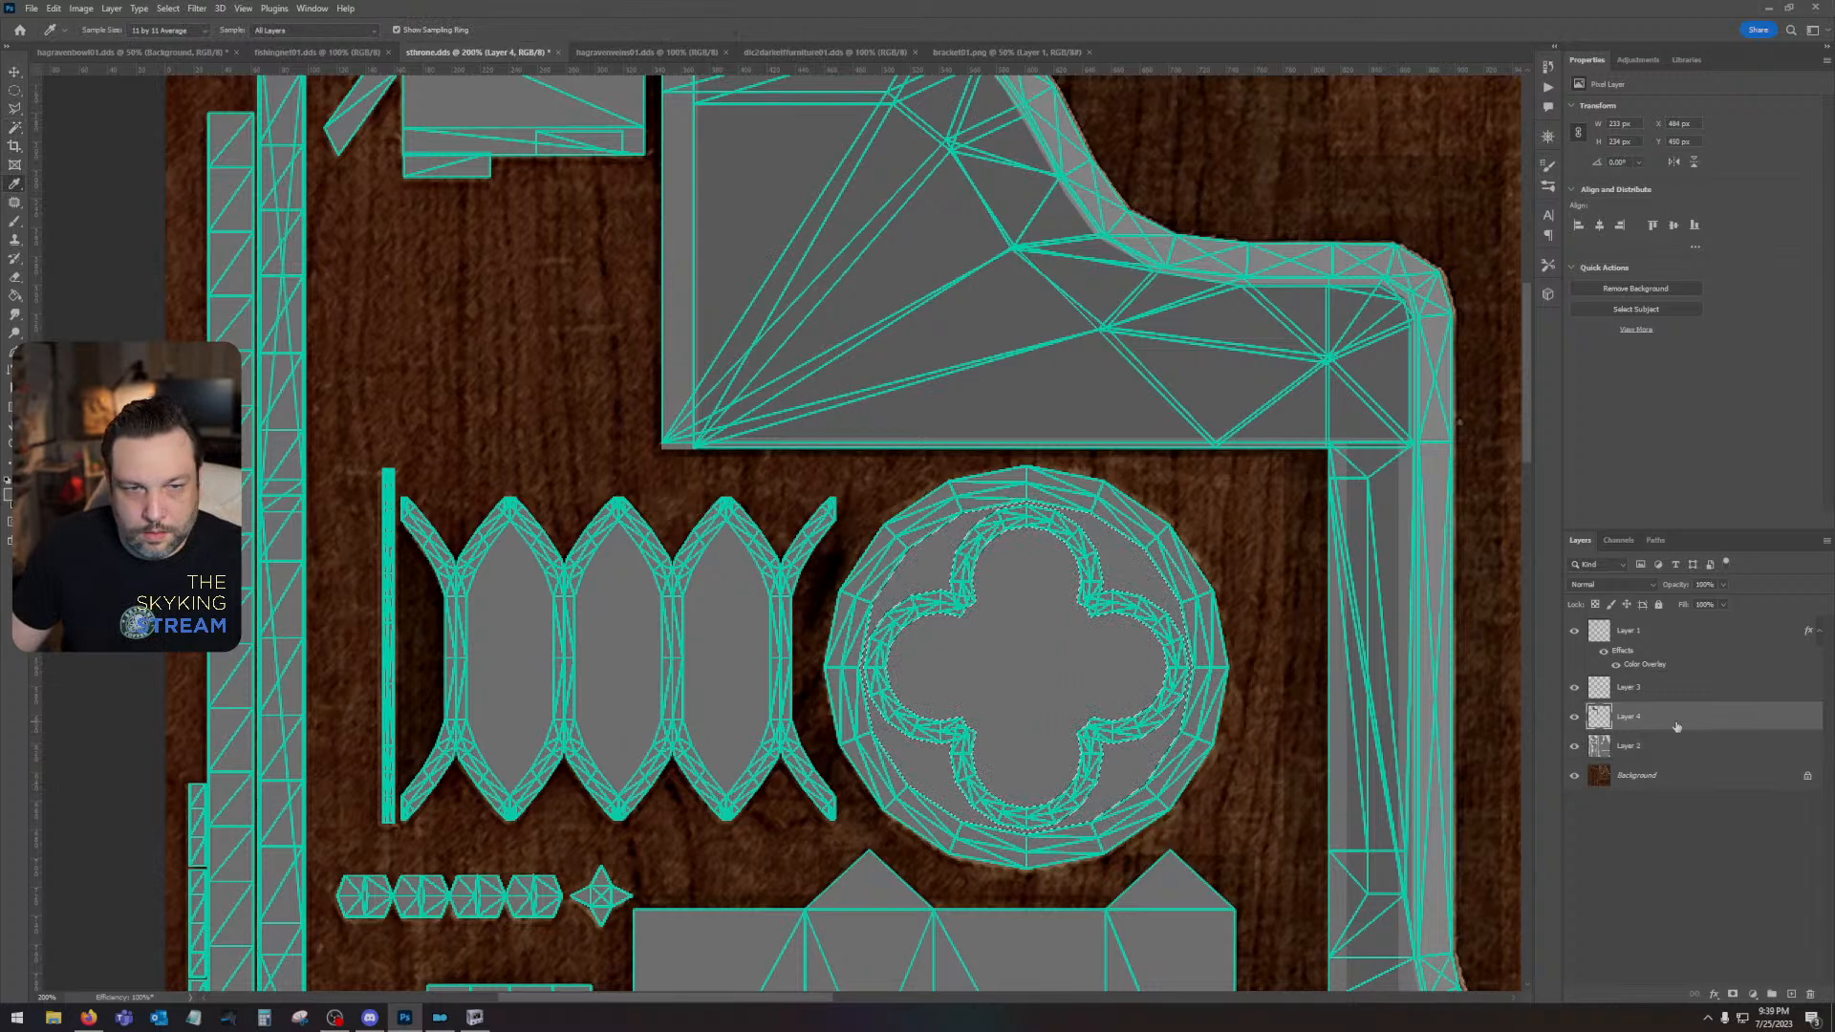
key("ctrl+d")
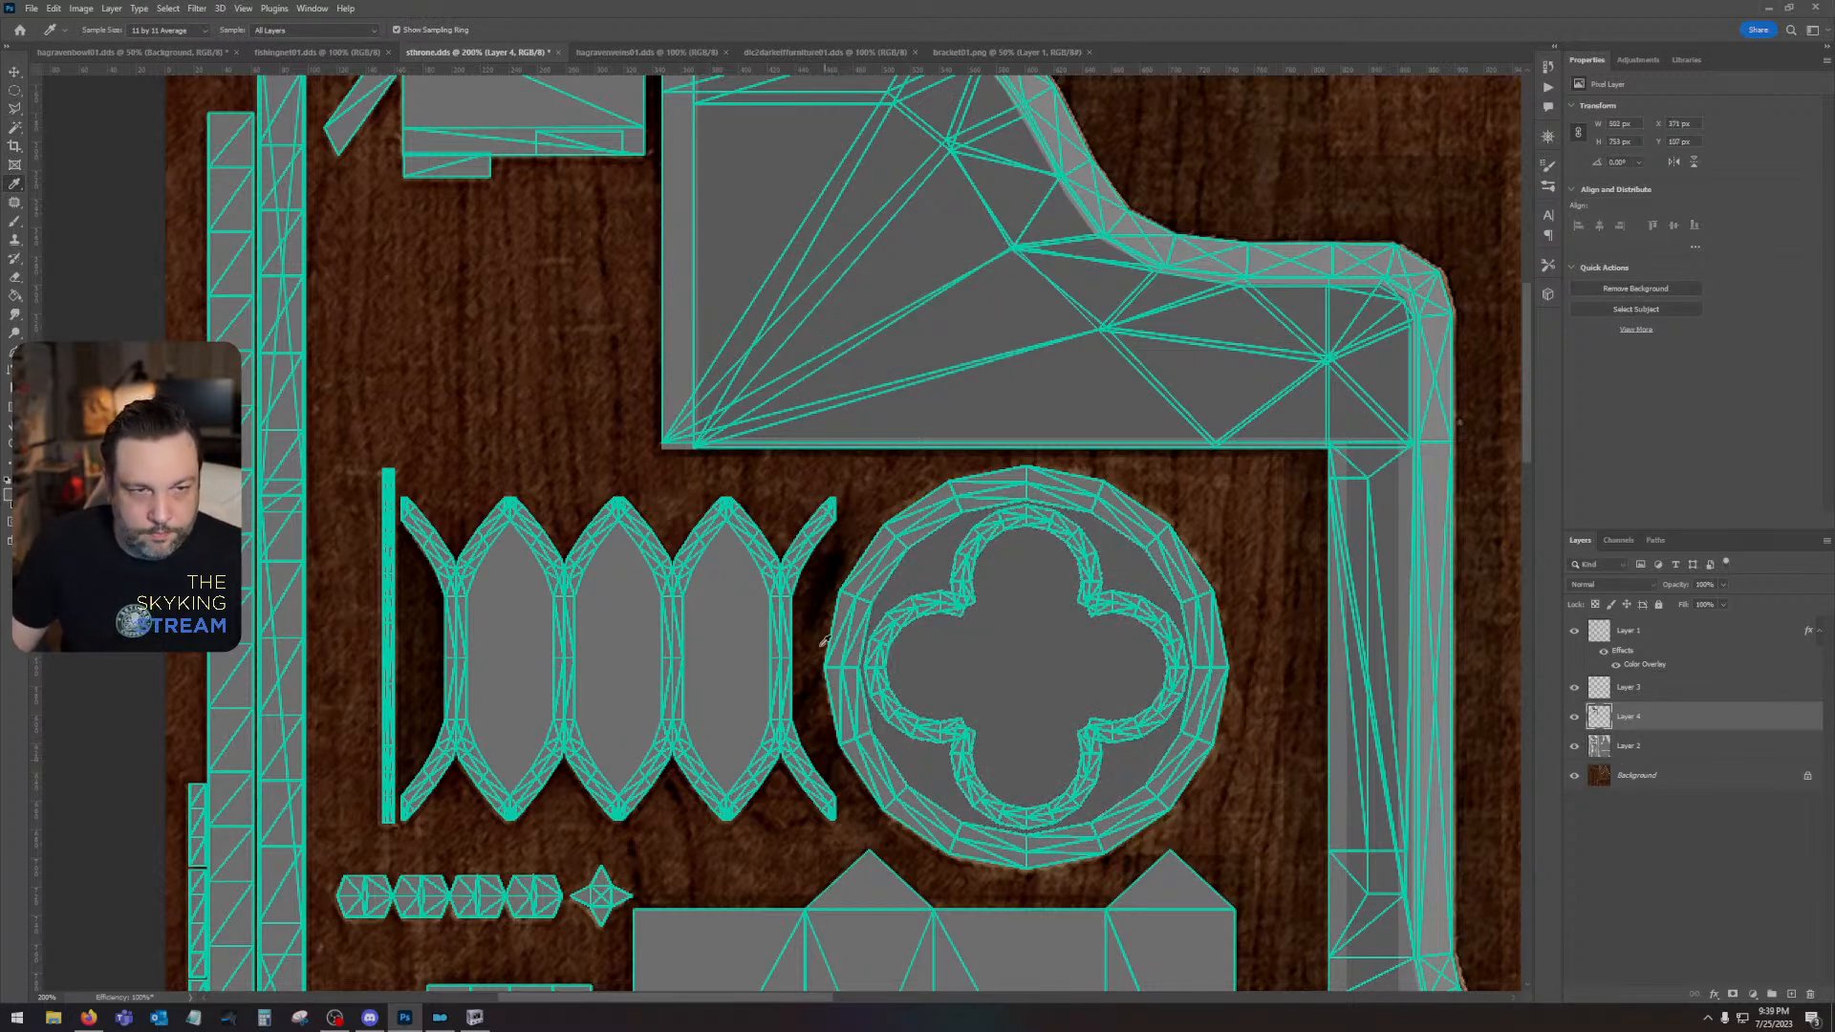
- Select the three pointed openings of the lattice from the UV wireframe and fill them with the darker grey on the tracery panel's layer
left_click(15, 128)
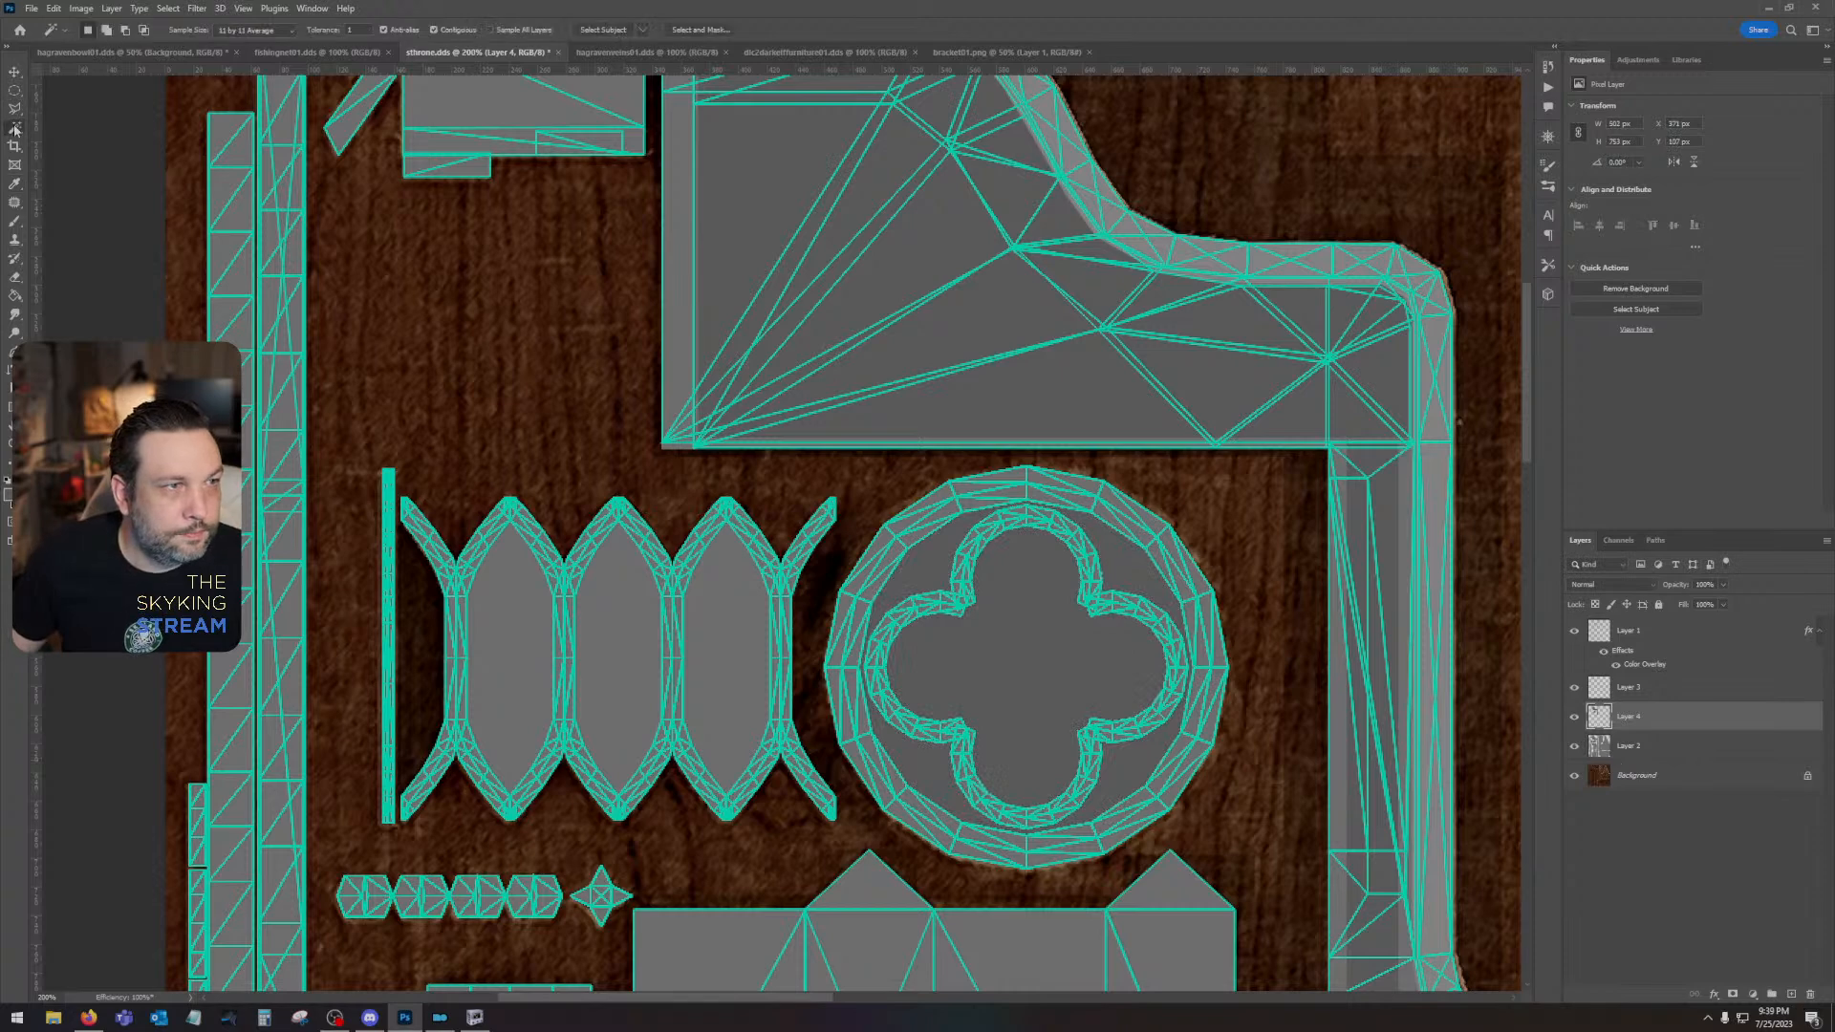
left_click(515, 677)
left_click(1654, 631)
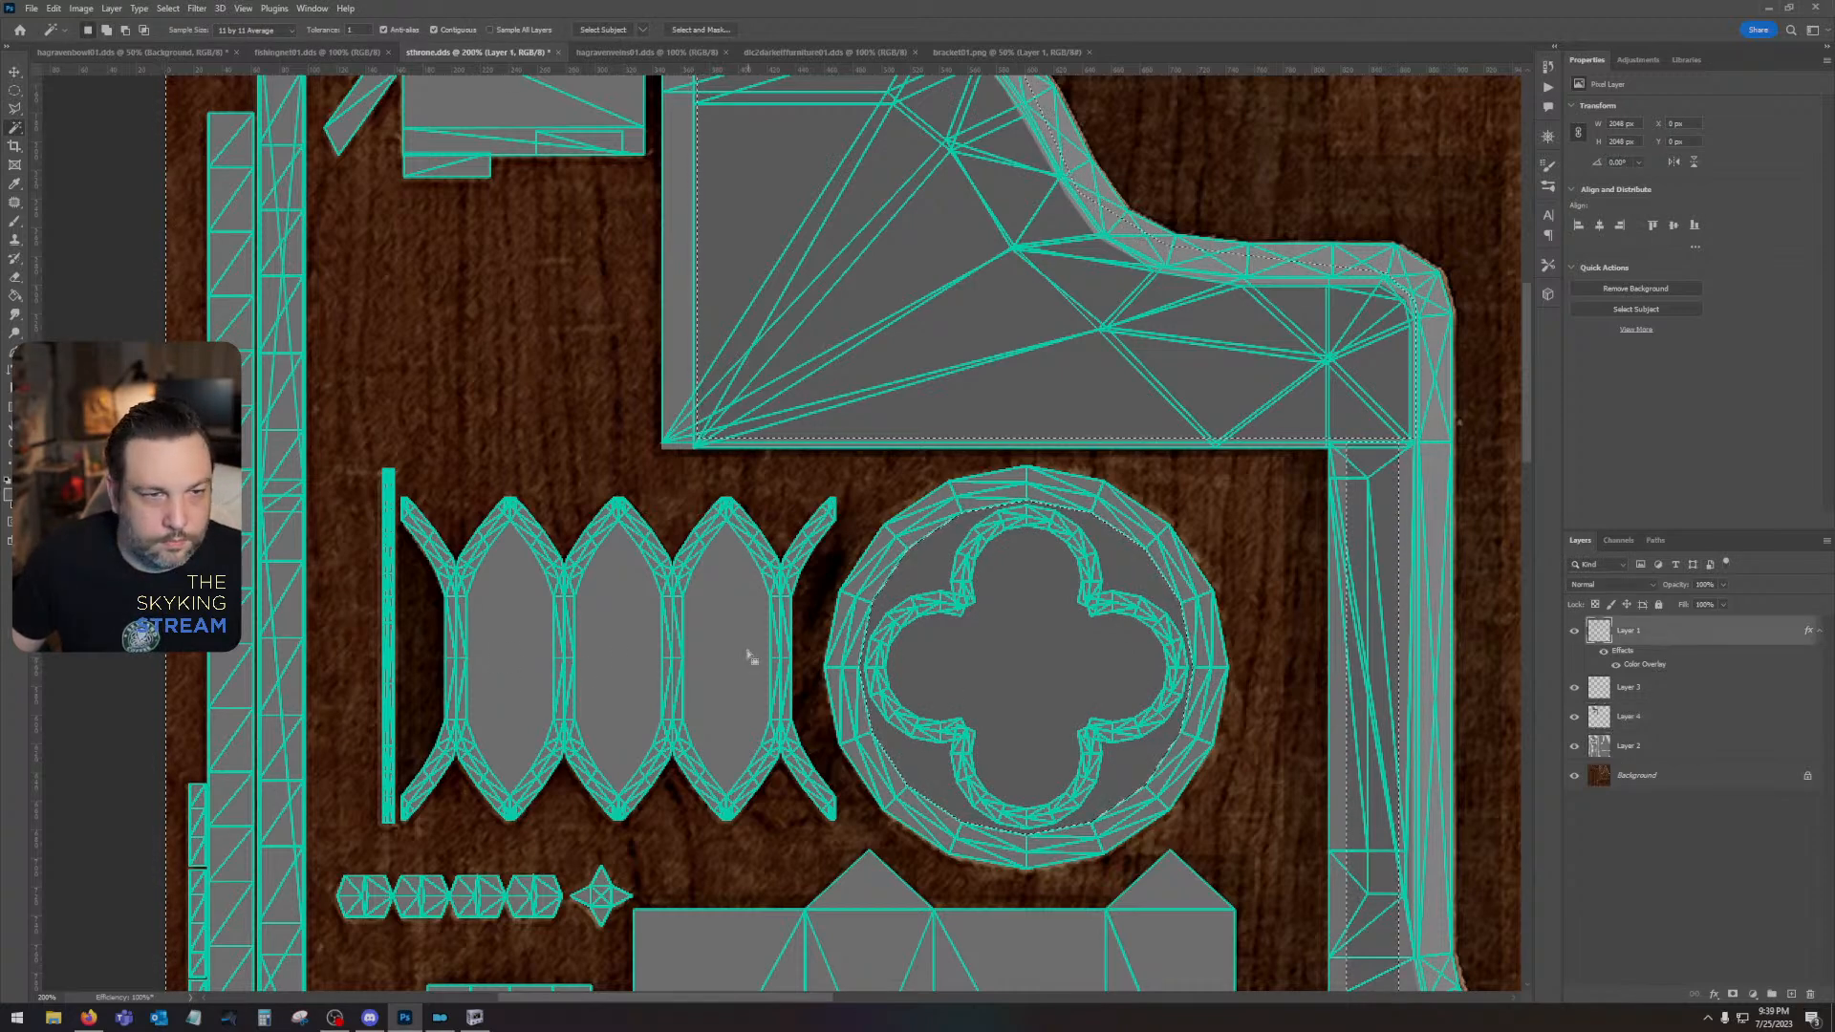
left_click(750, 657)
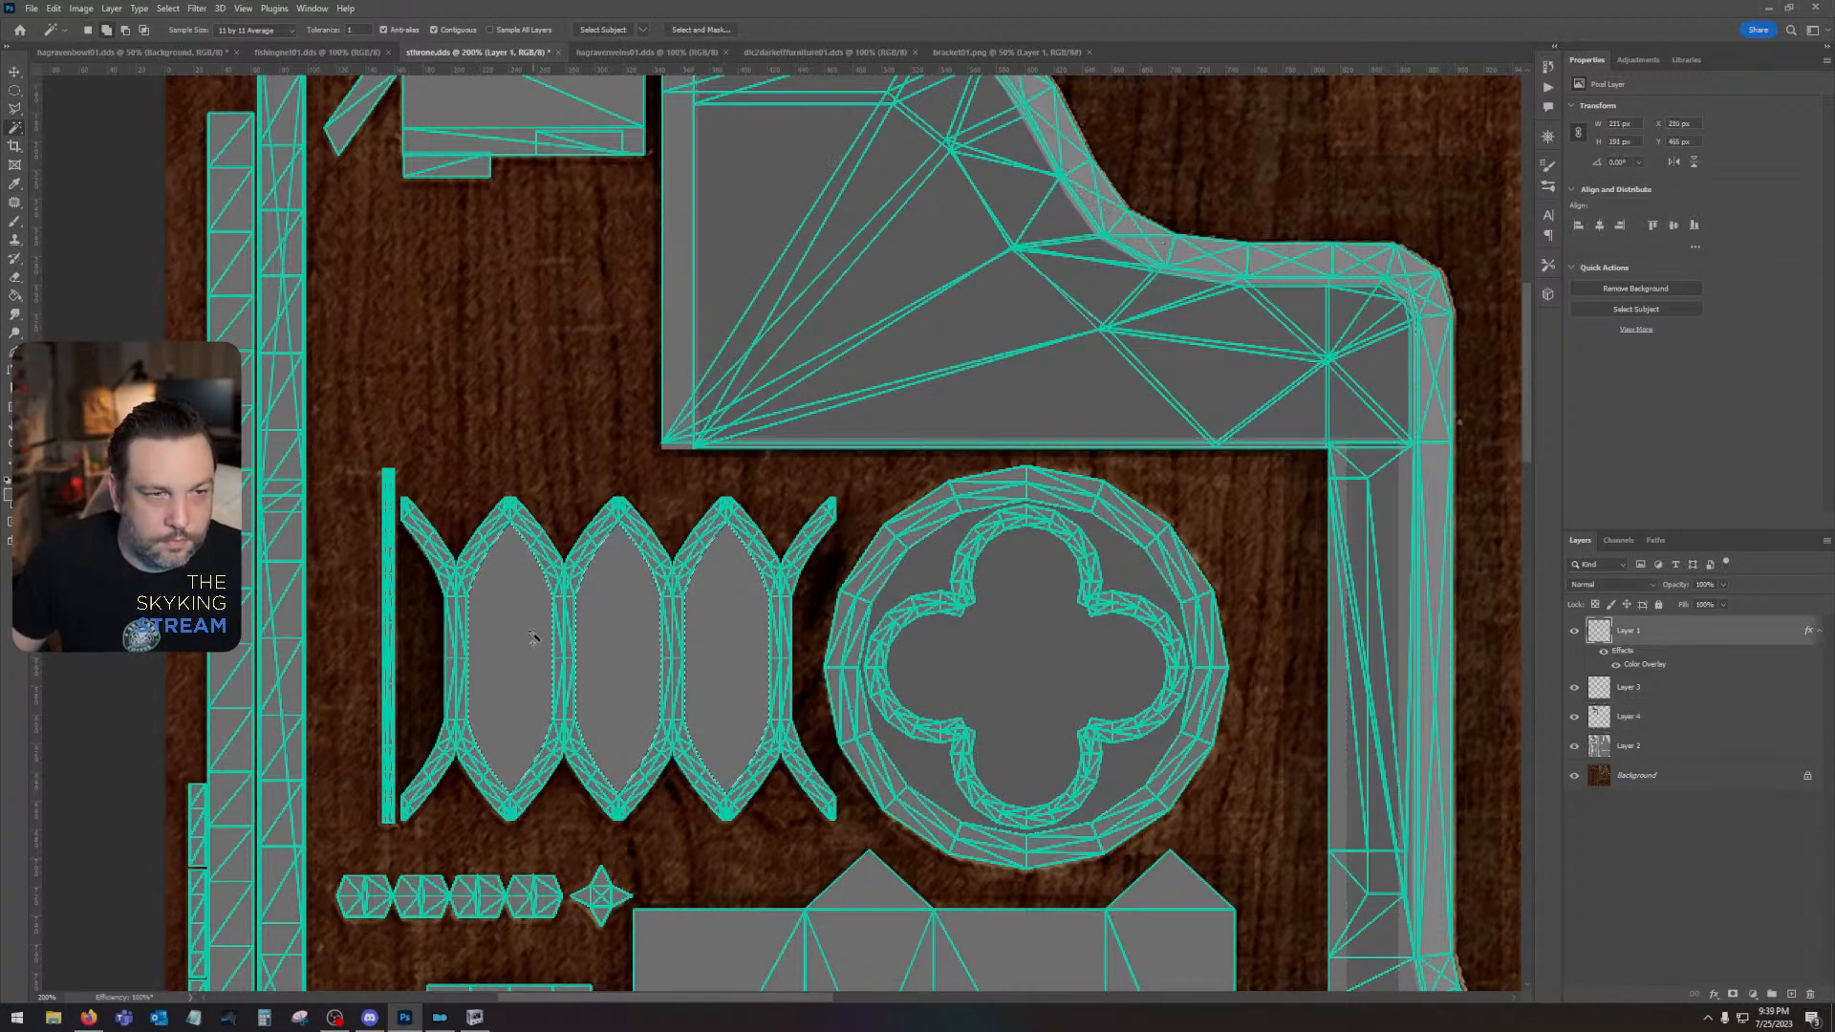
left_click(1653, 717)
key("i")
key("shift+BackSpace")
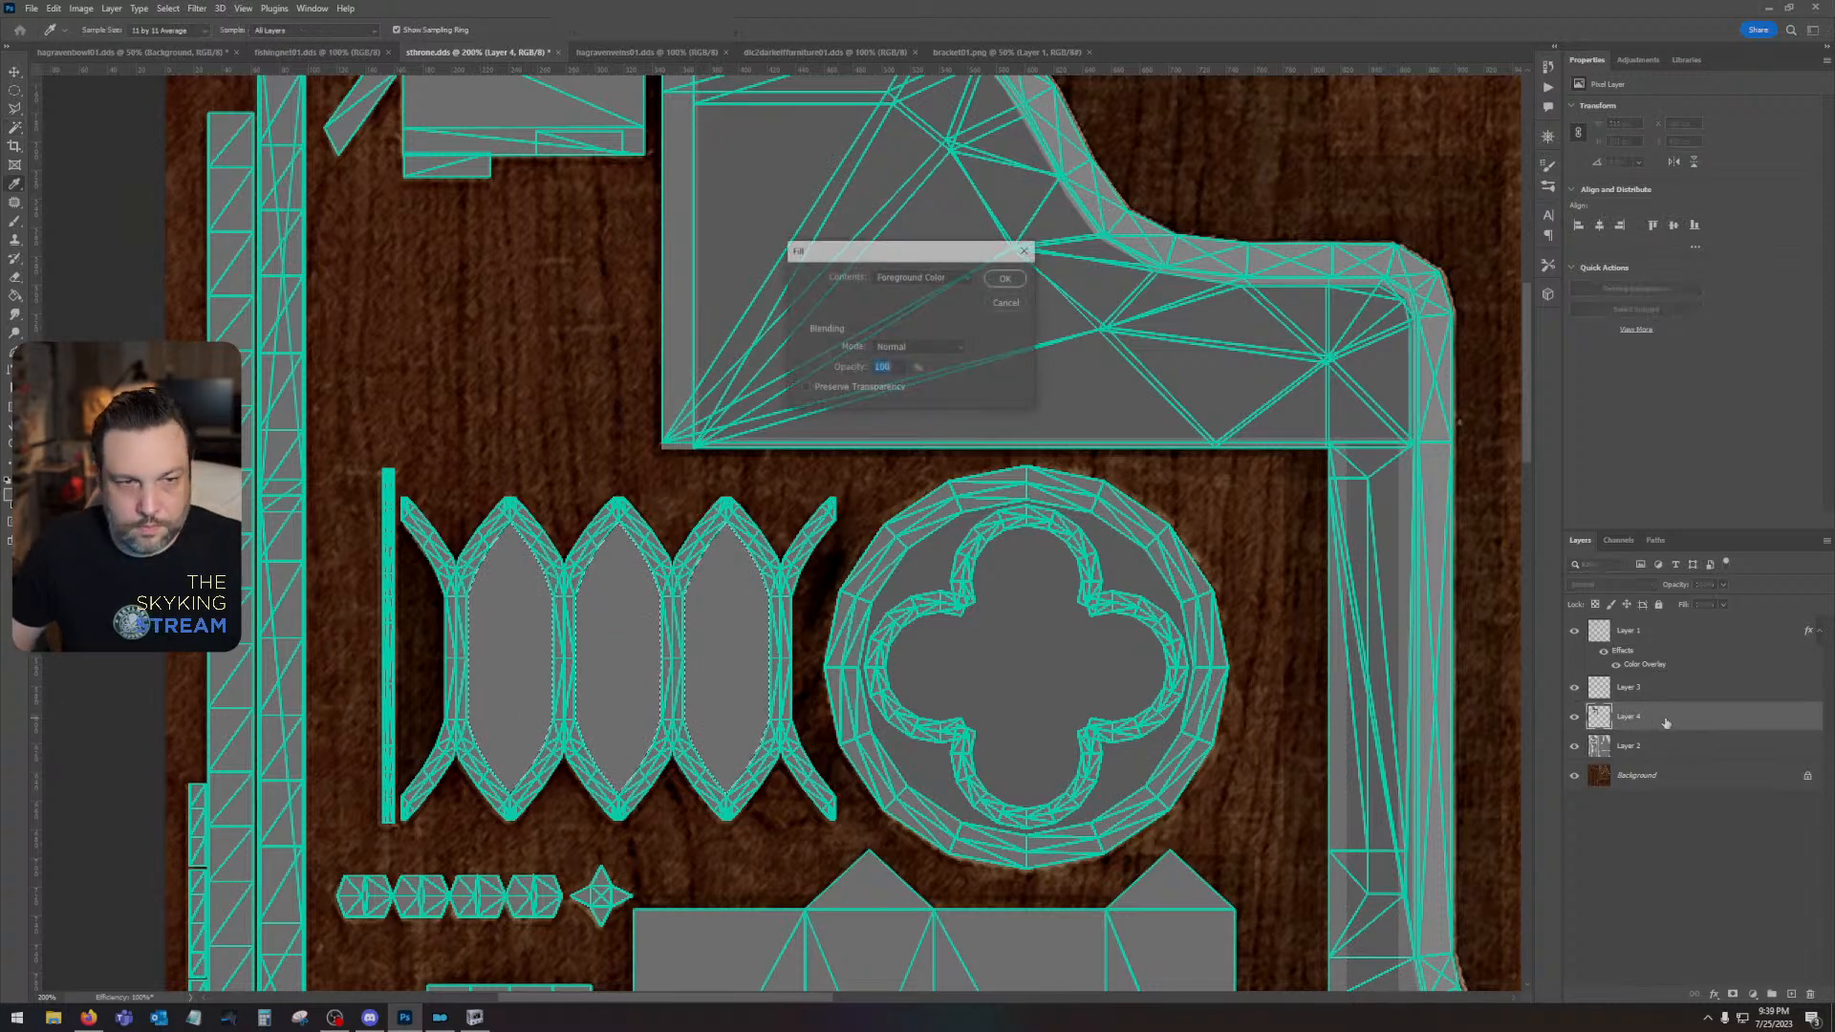
key("Return")
key("w")
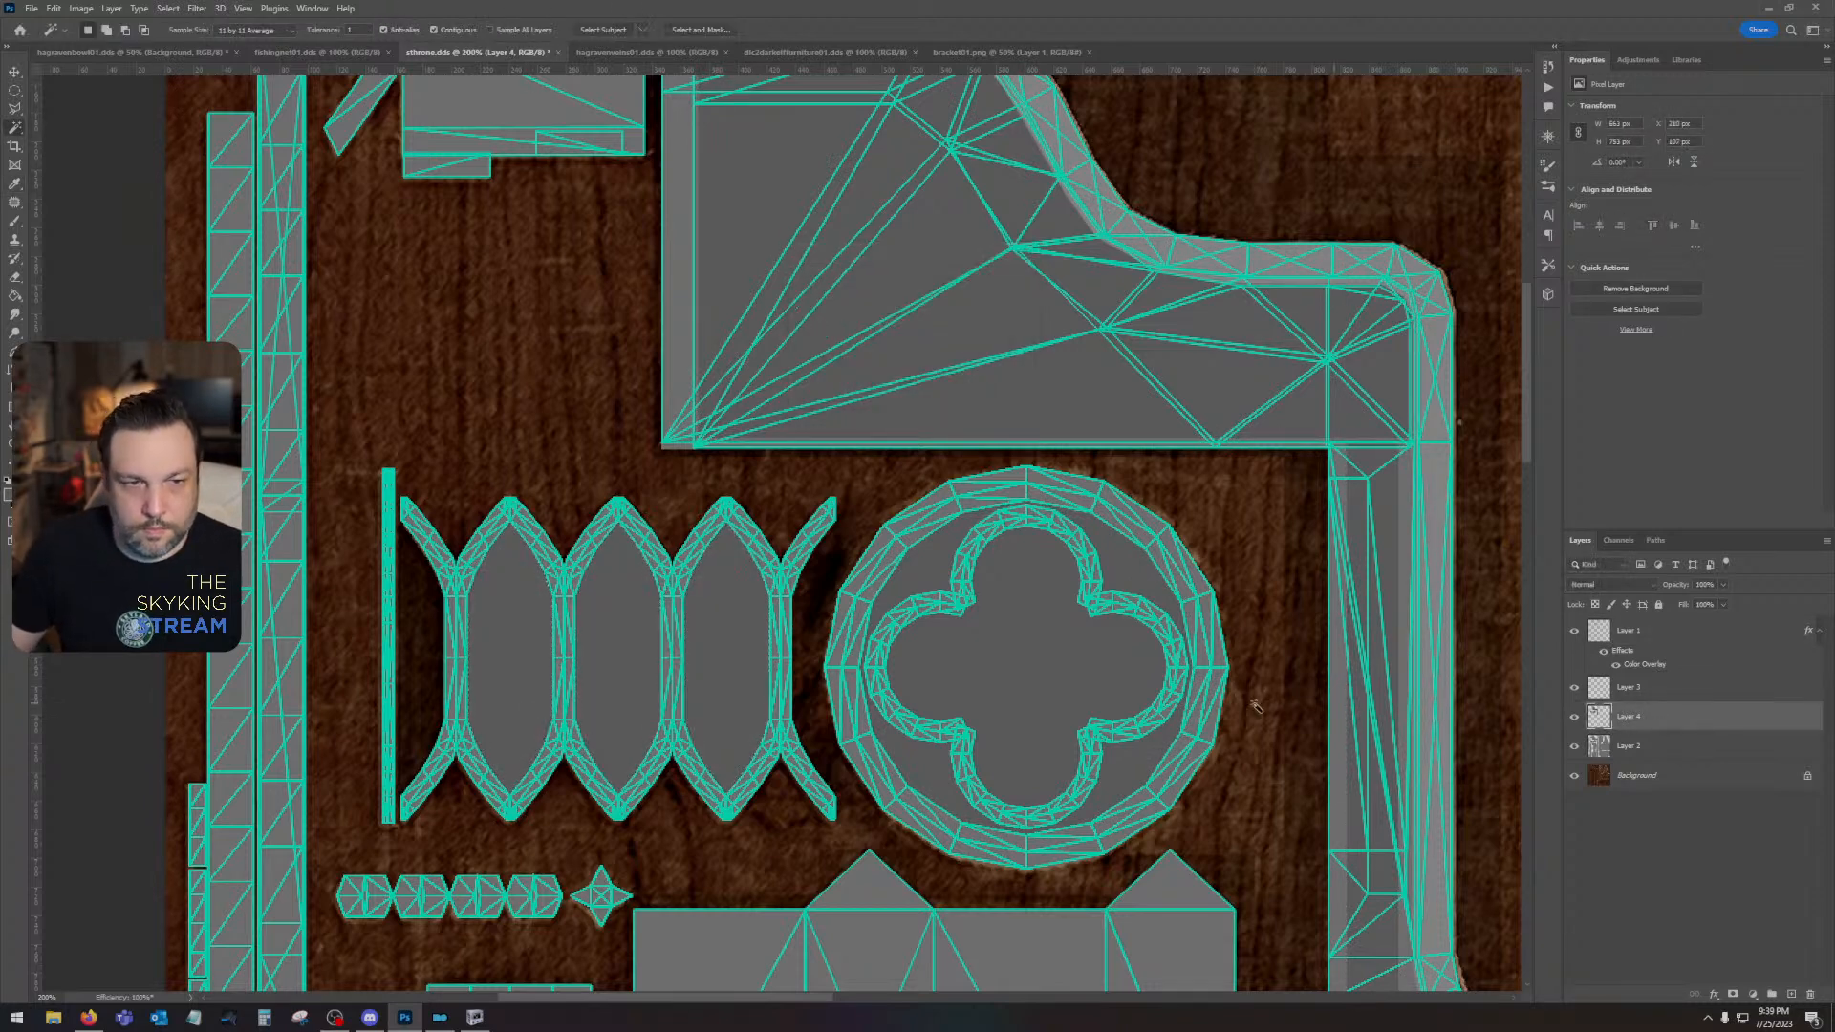
- Examine the filled lattice and rosette openings against the original texture, with the UV wireframe and UV-island layers shown and hidden
left_click(1571, 634)
left_click(1571, 633)
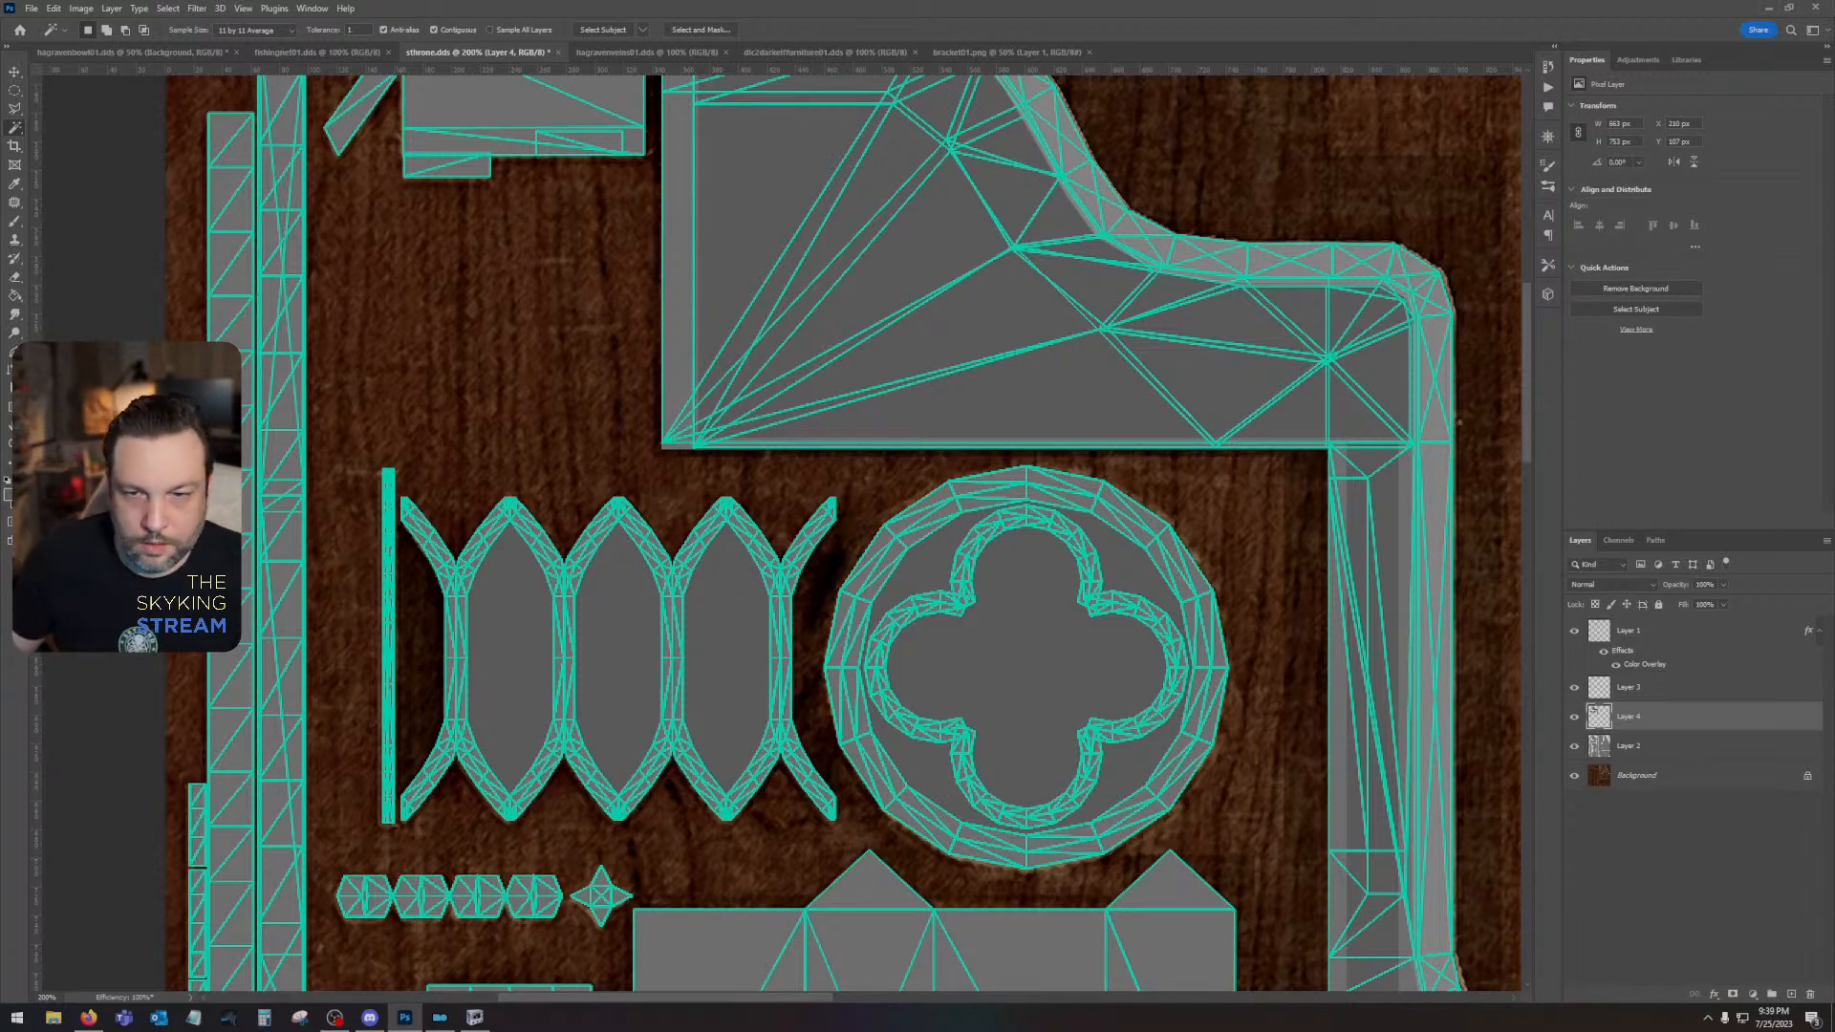
left_click(1575, 632)
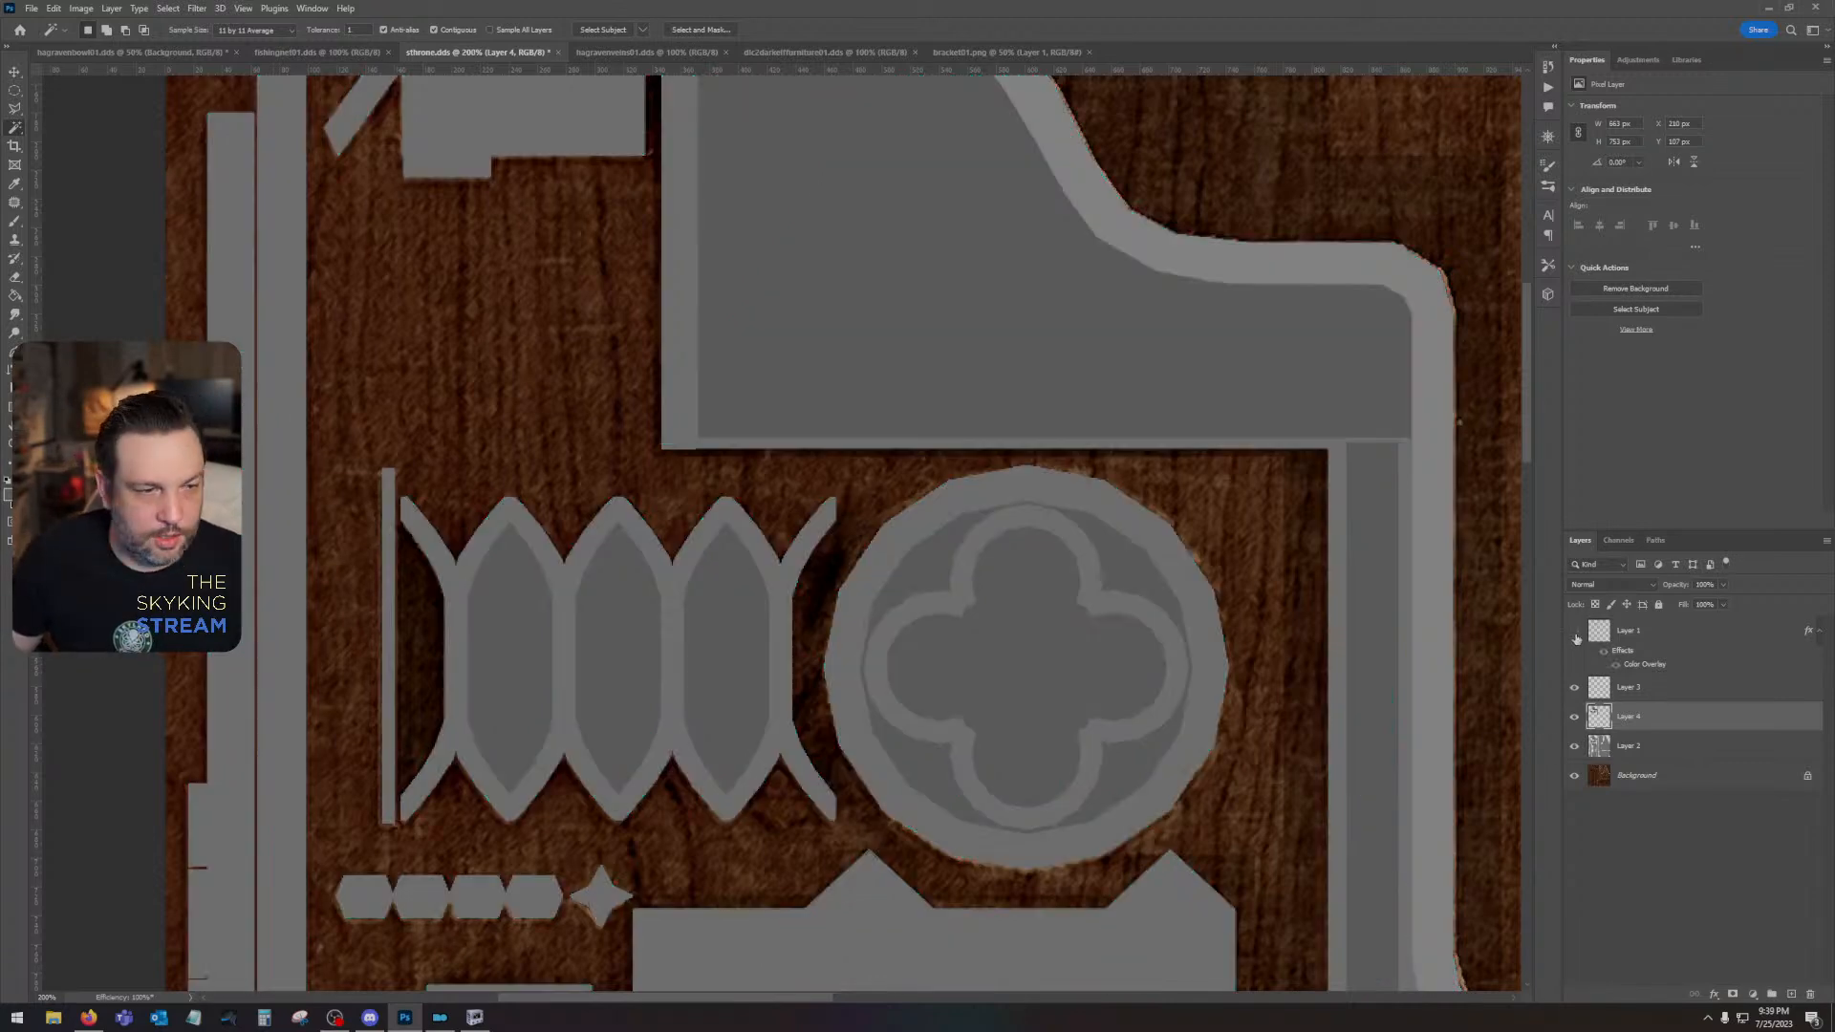
left_click(1574, 747)
left_click(1574, 746)
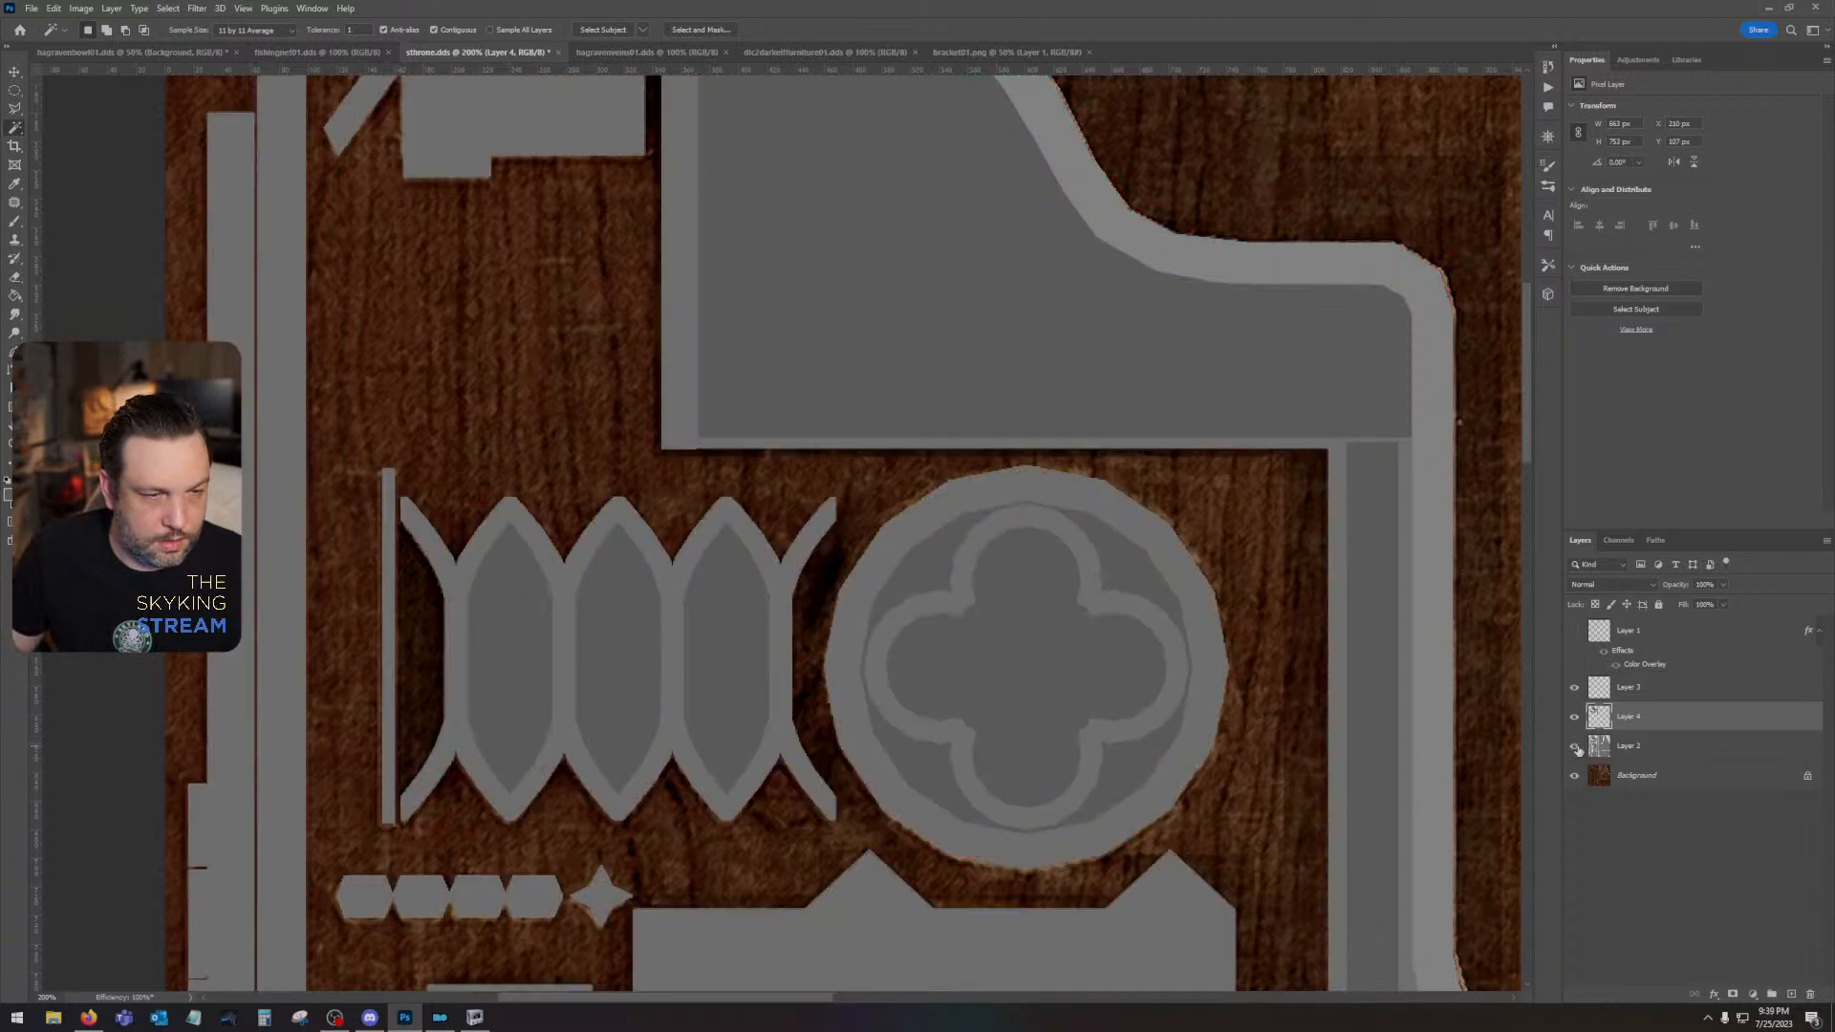
left_click(1575, 632)
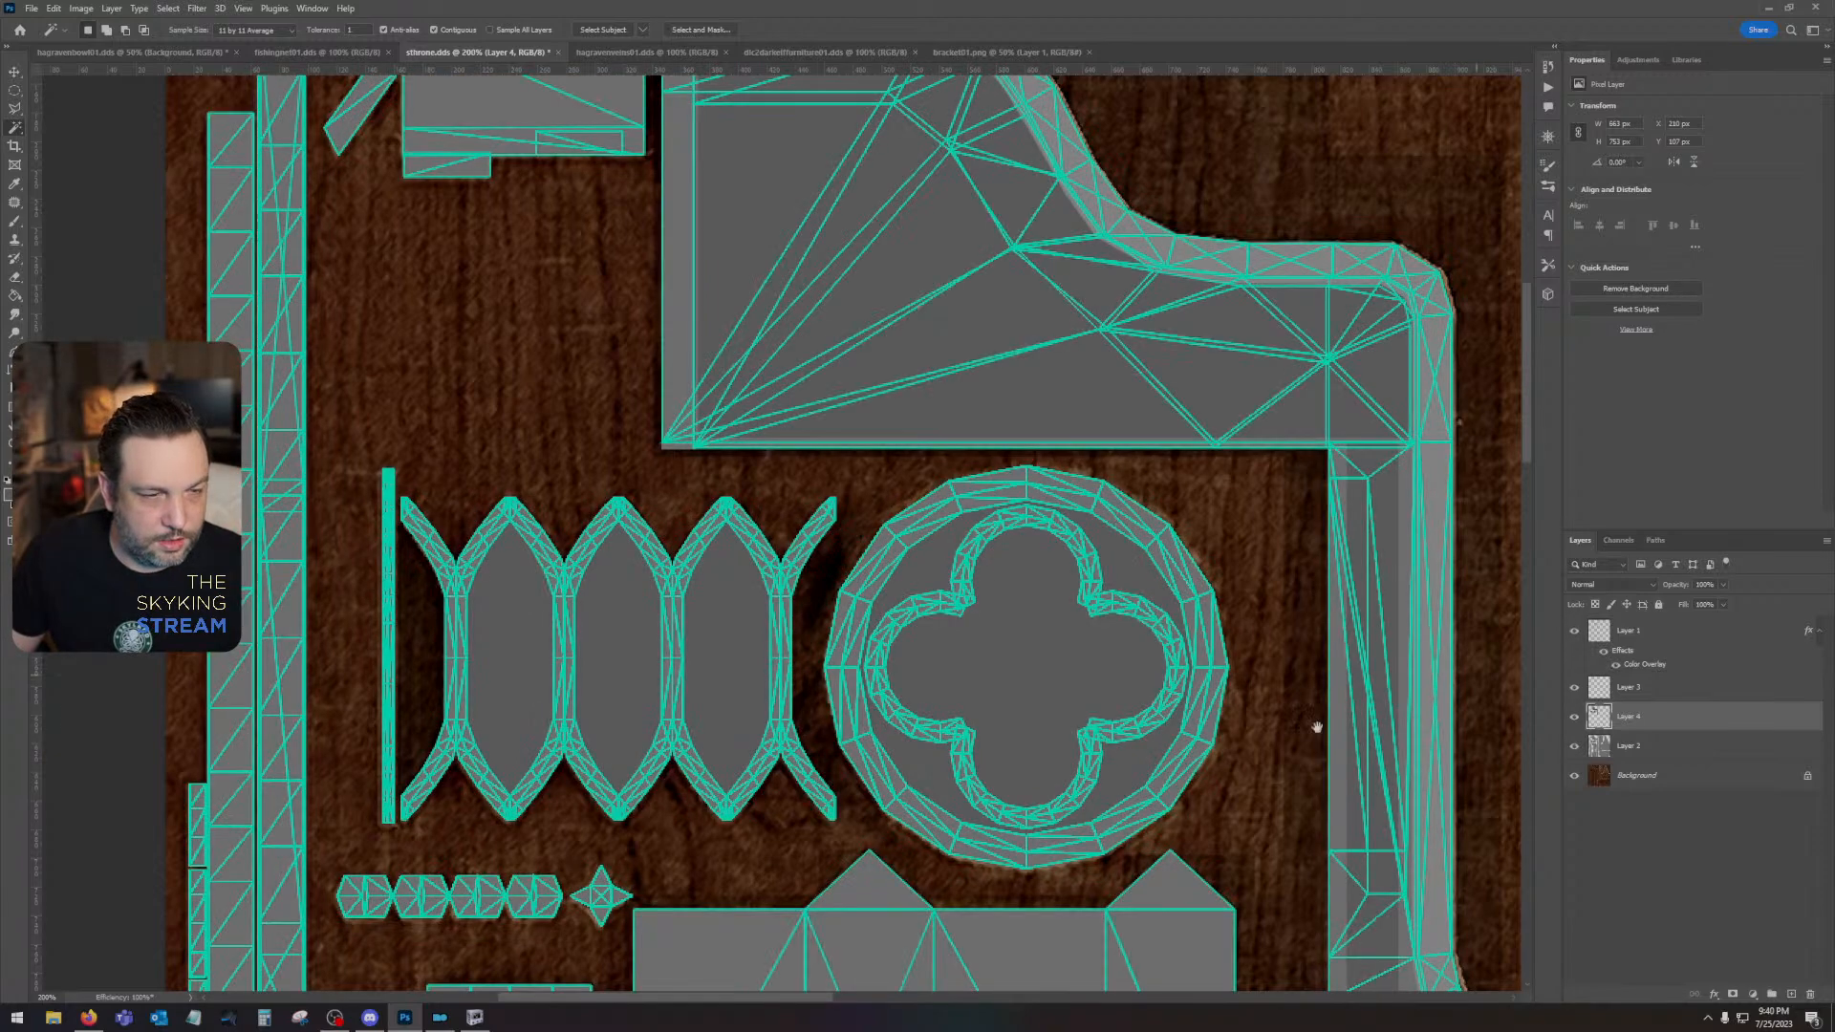
left_click_drag(1317, 728, 1502, 638)
left_click(1573, 746)
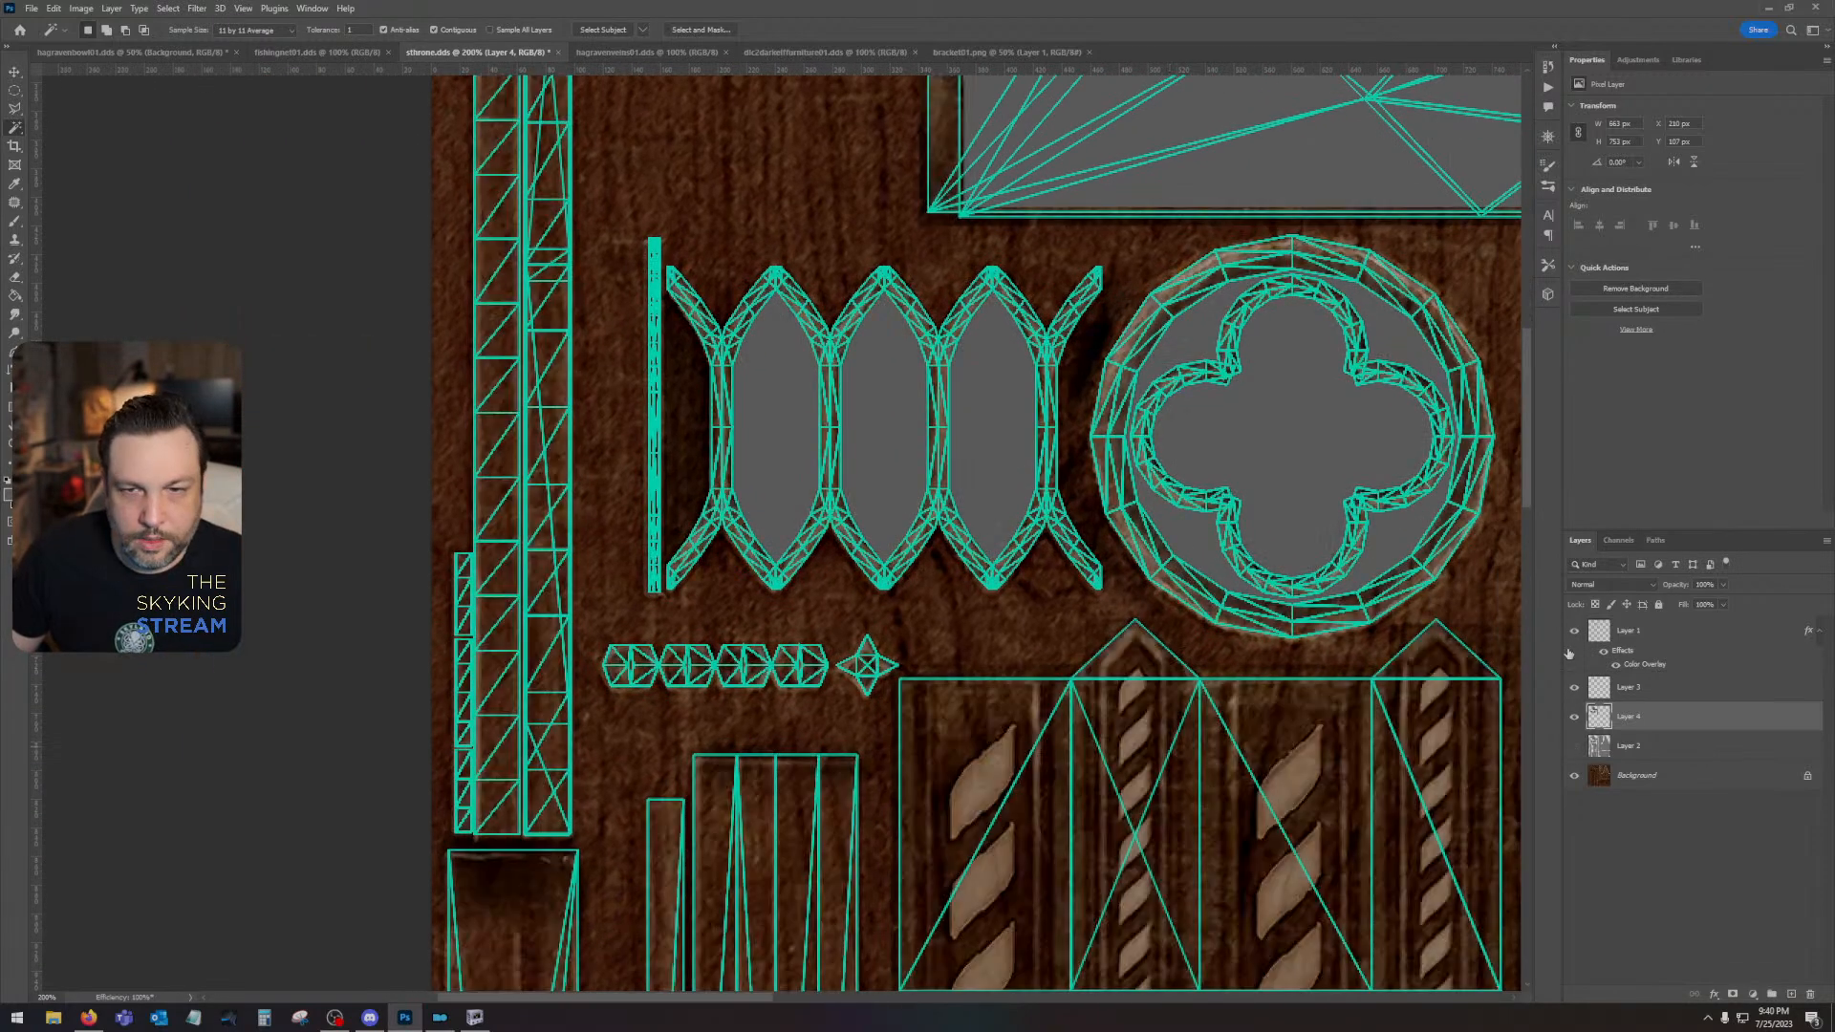
left_click(1575, 633)
left_click(1575, 633)
left_click(1575, 633)
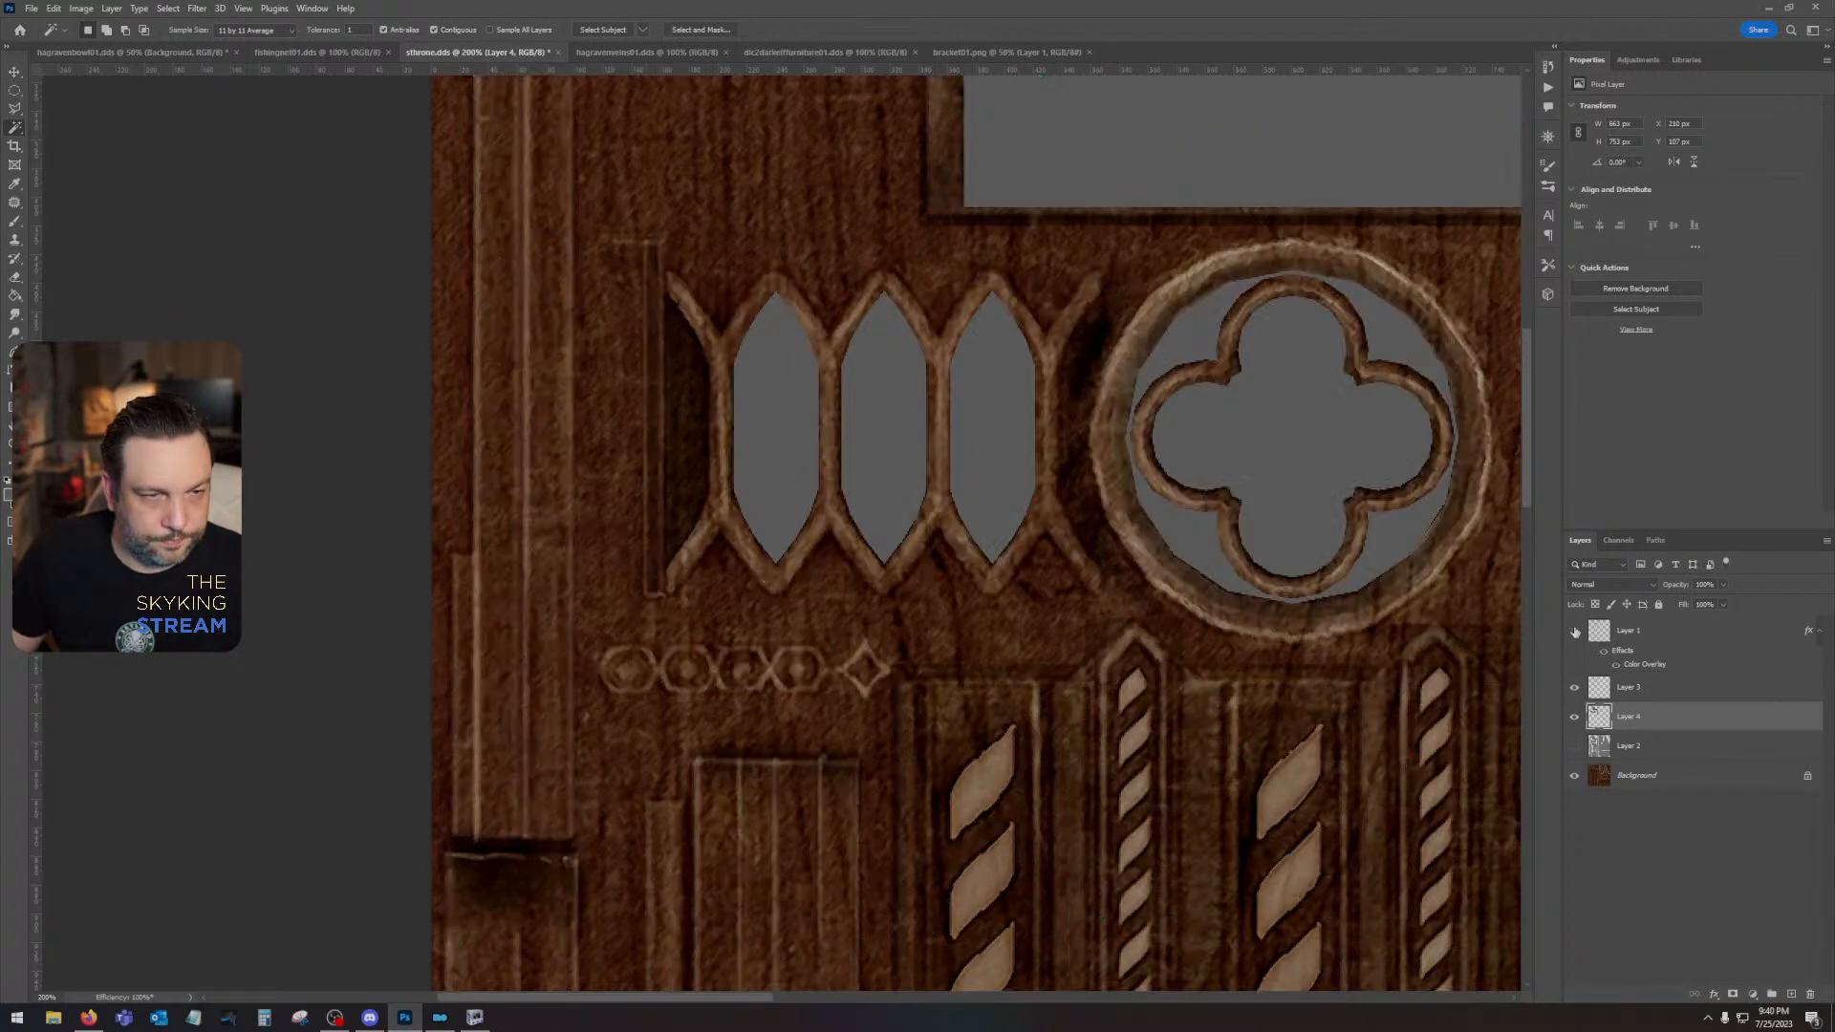
left_click(1575, 633)
- Compare the filled lattice and rosette openings with the UV wireframe's edges by toggling the wireframe layer
left_click(1575, 632)
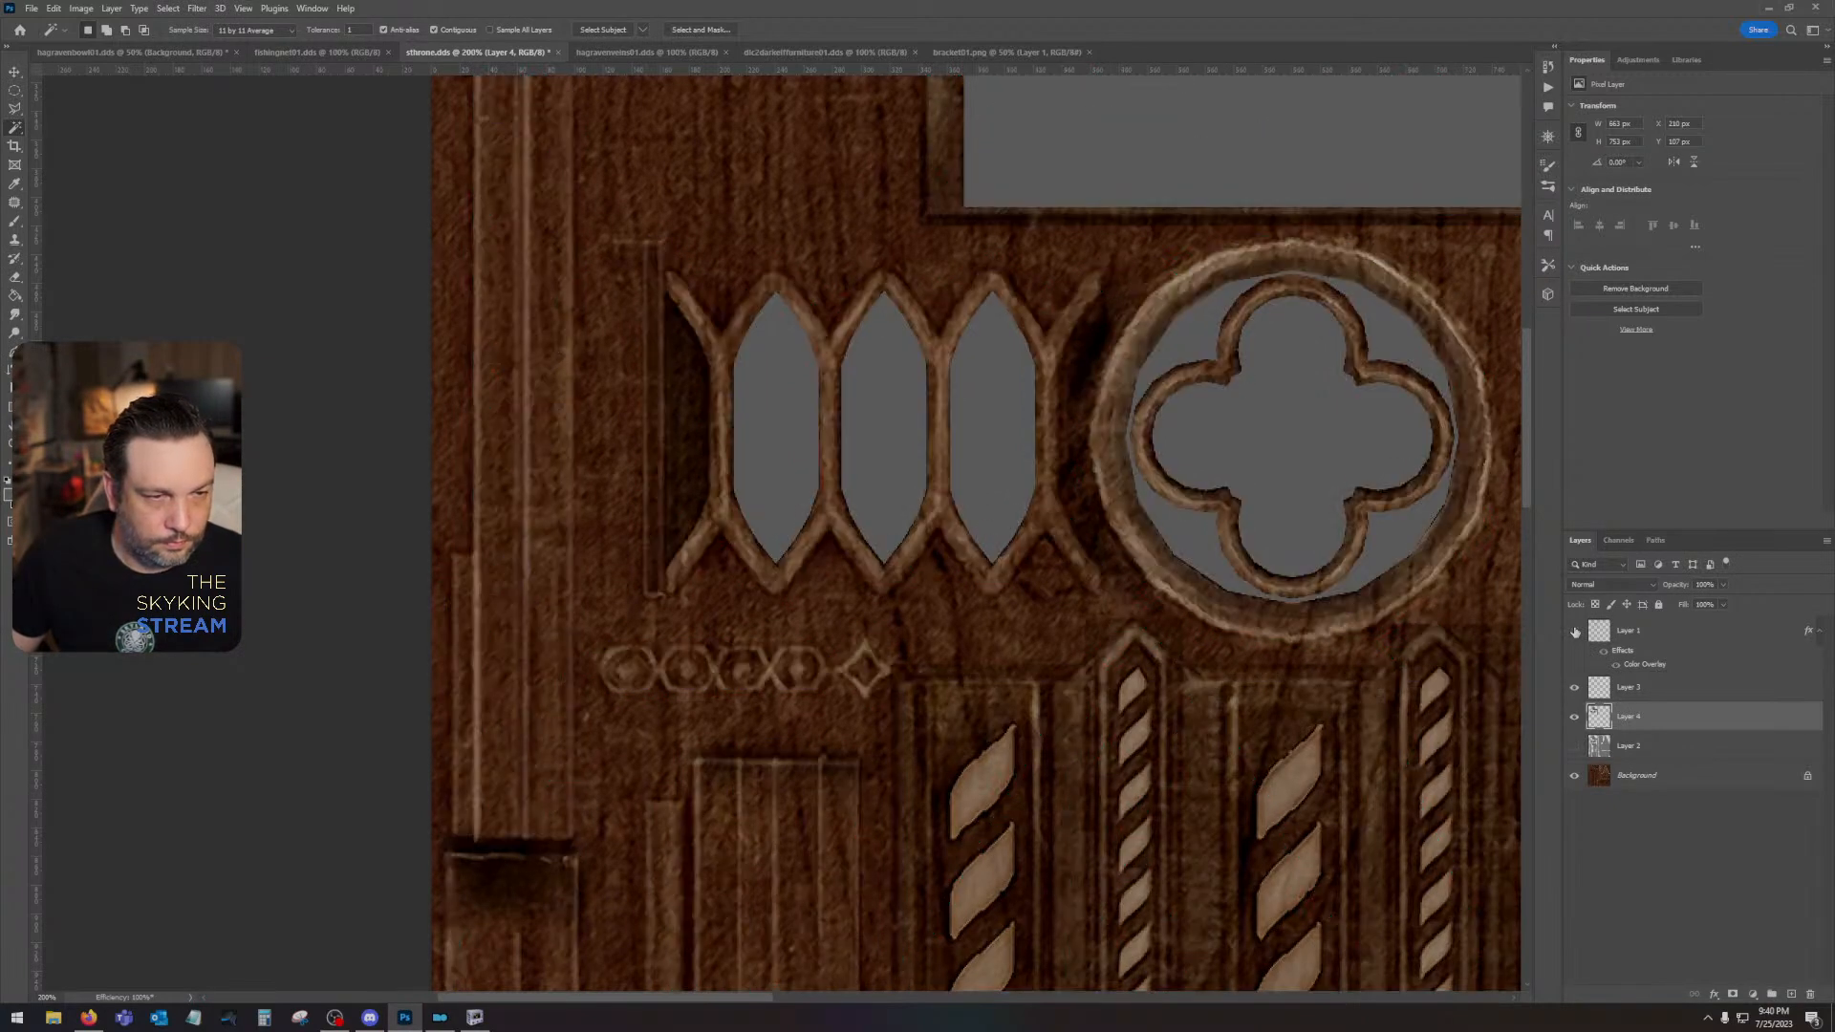
left_click(1575, 633)
left_click(1574, 633)
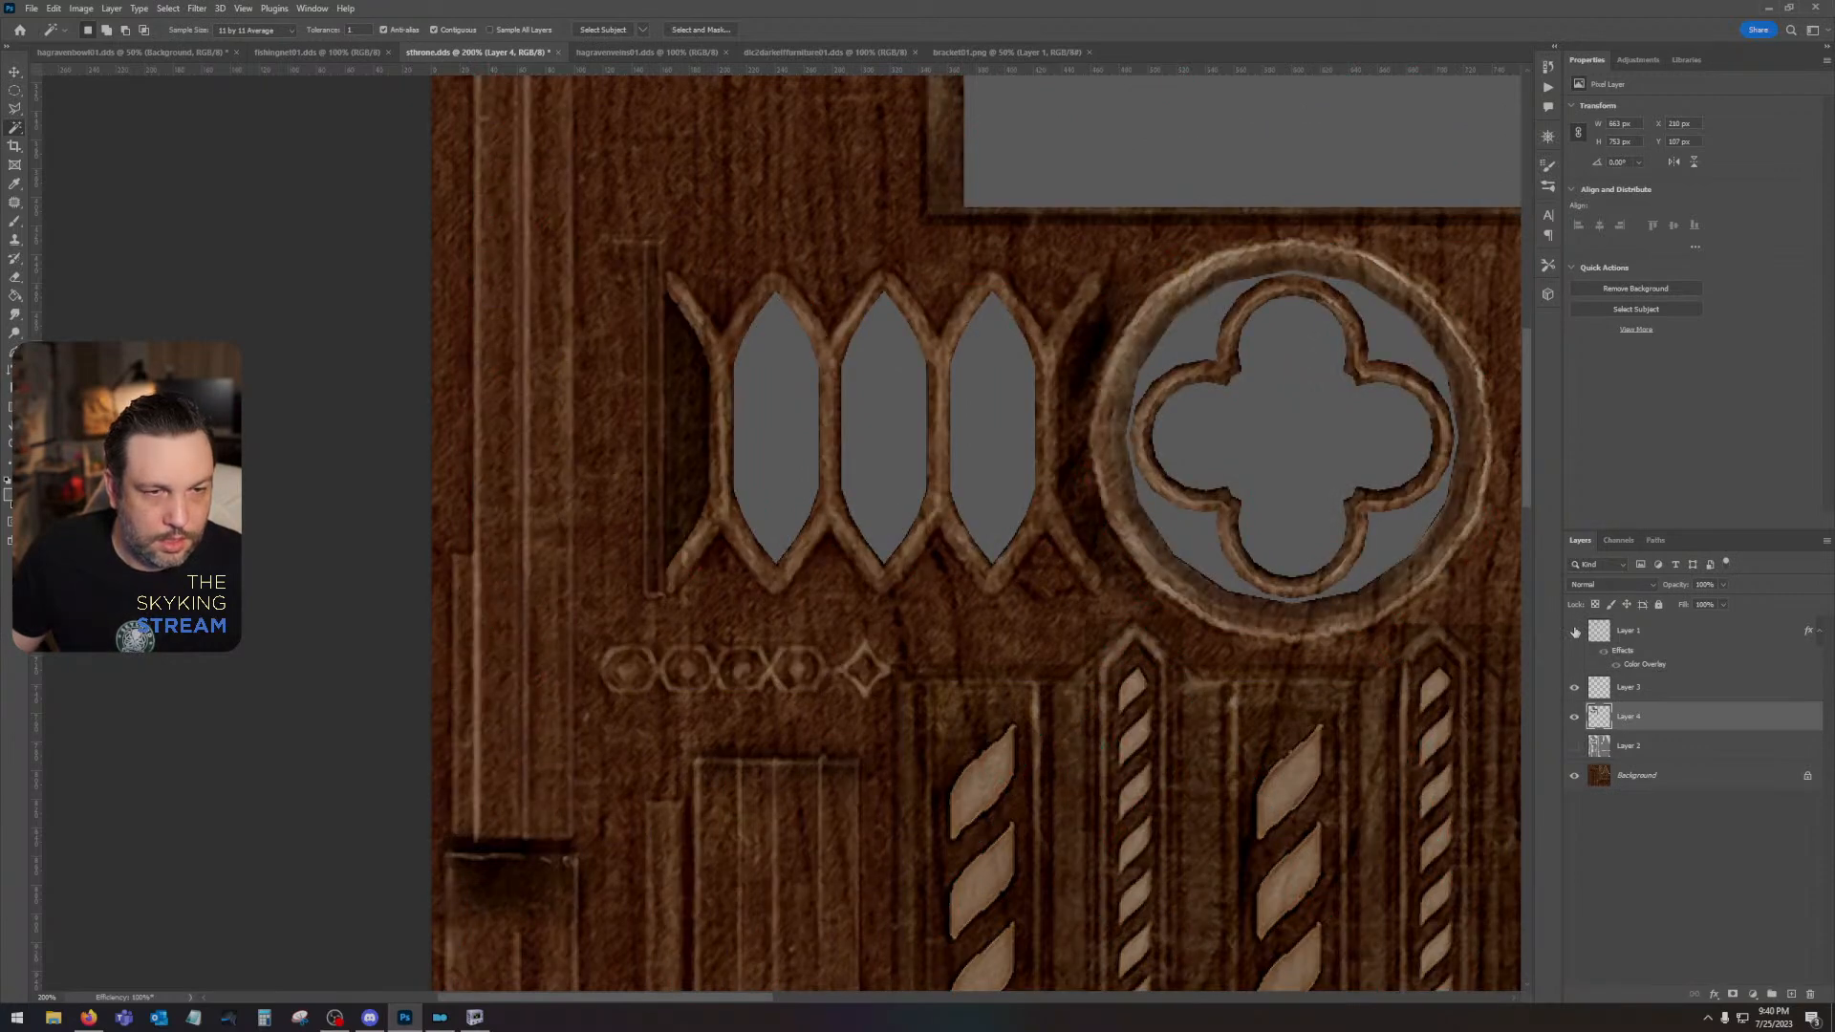
left_click(1575, 633)
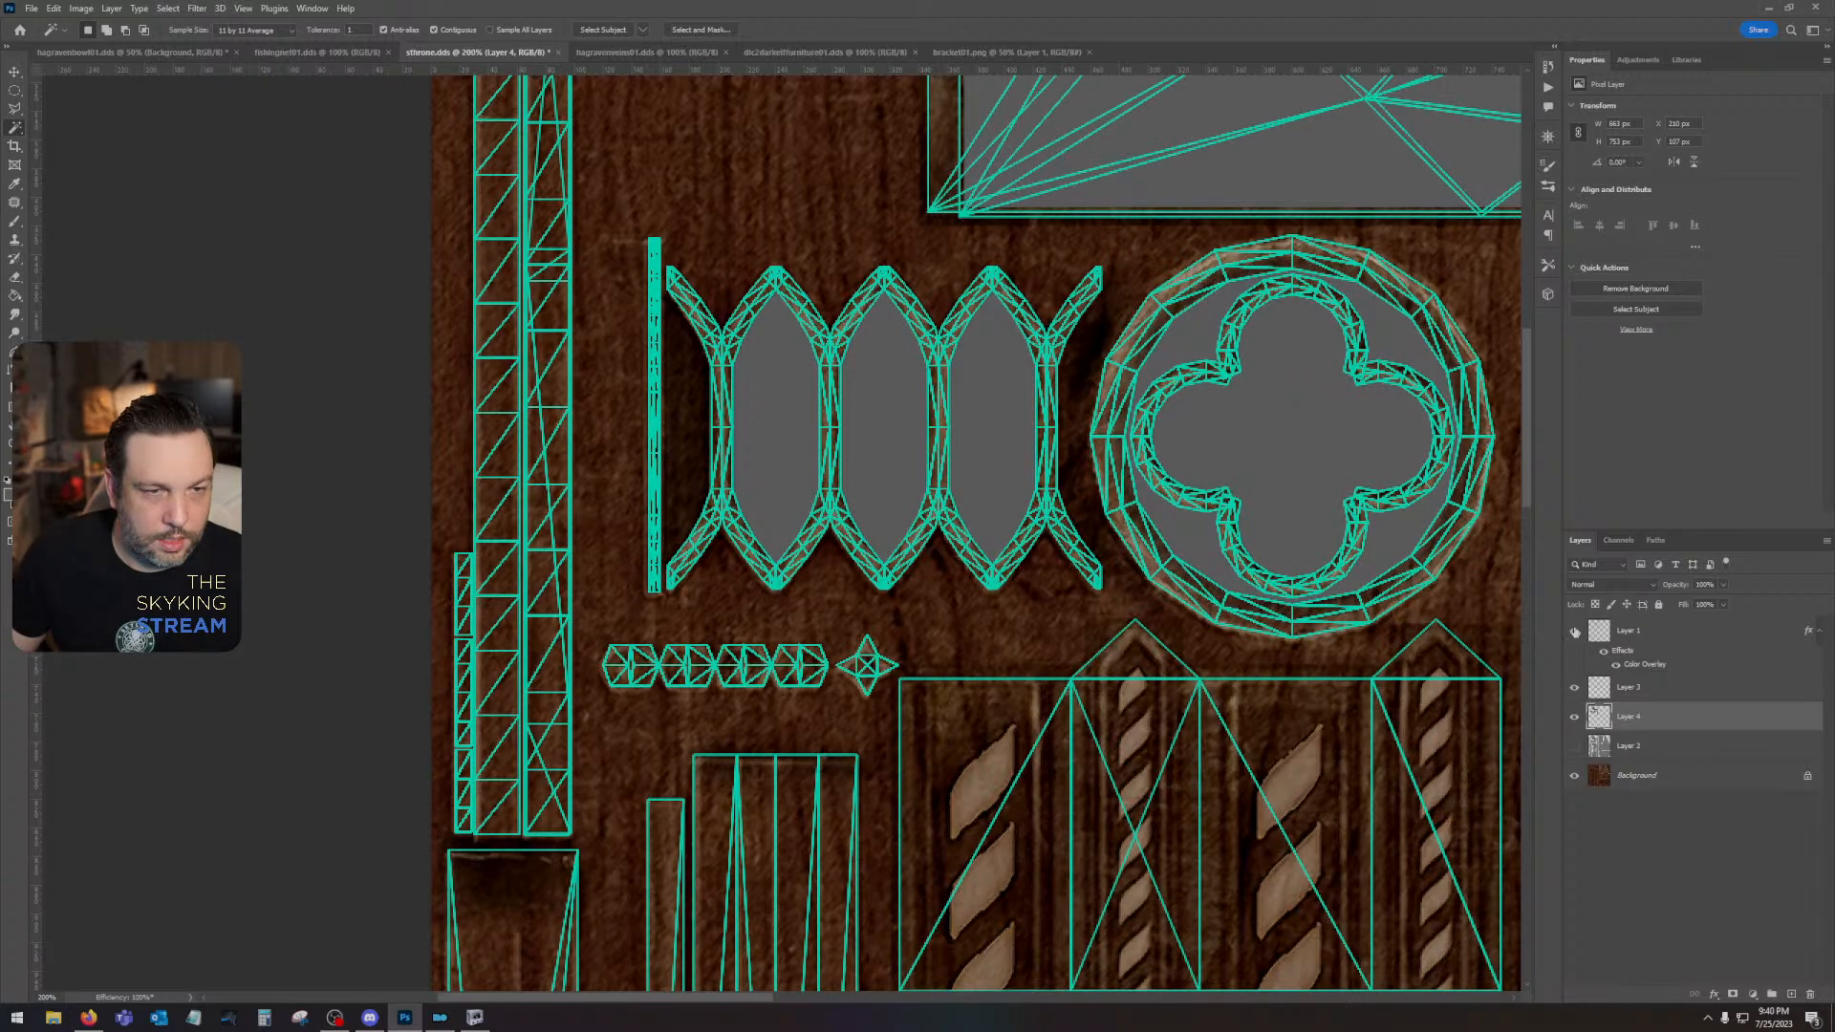
left_click(1574, 631)
left_click(1575, 632)
left_click(1574, 632)
left_click(1574, 631)
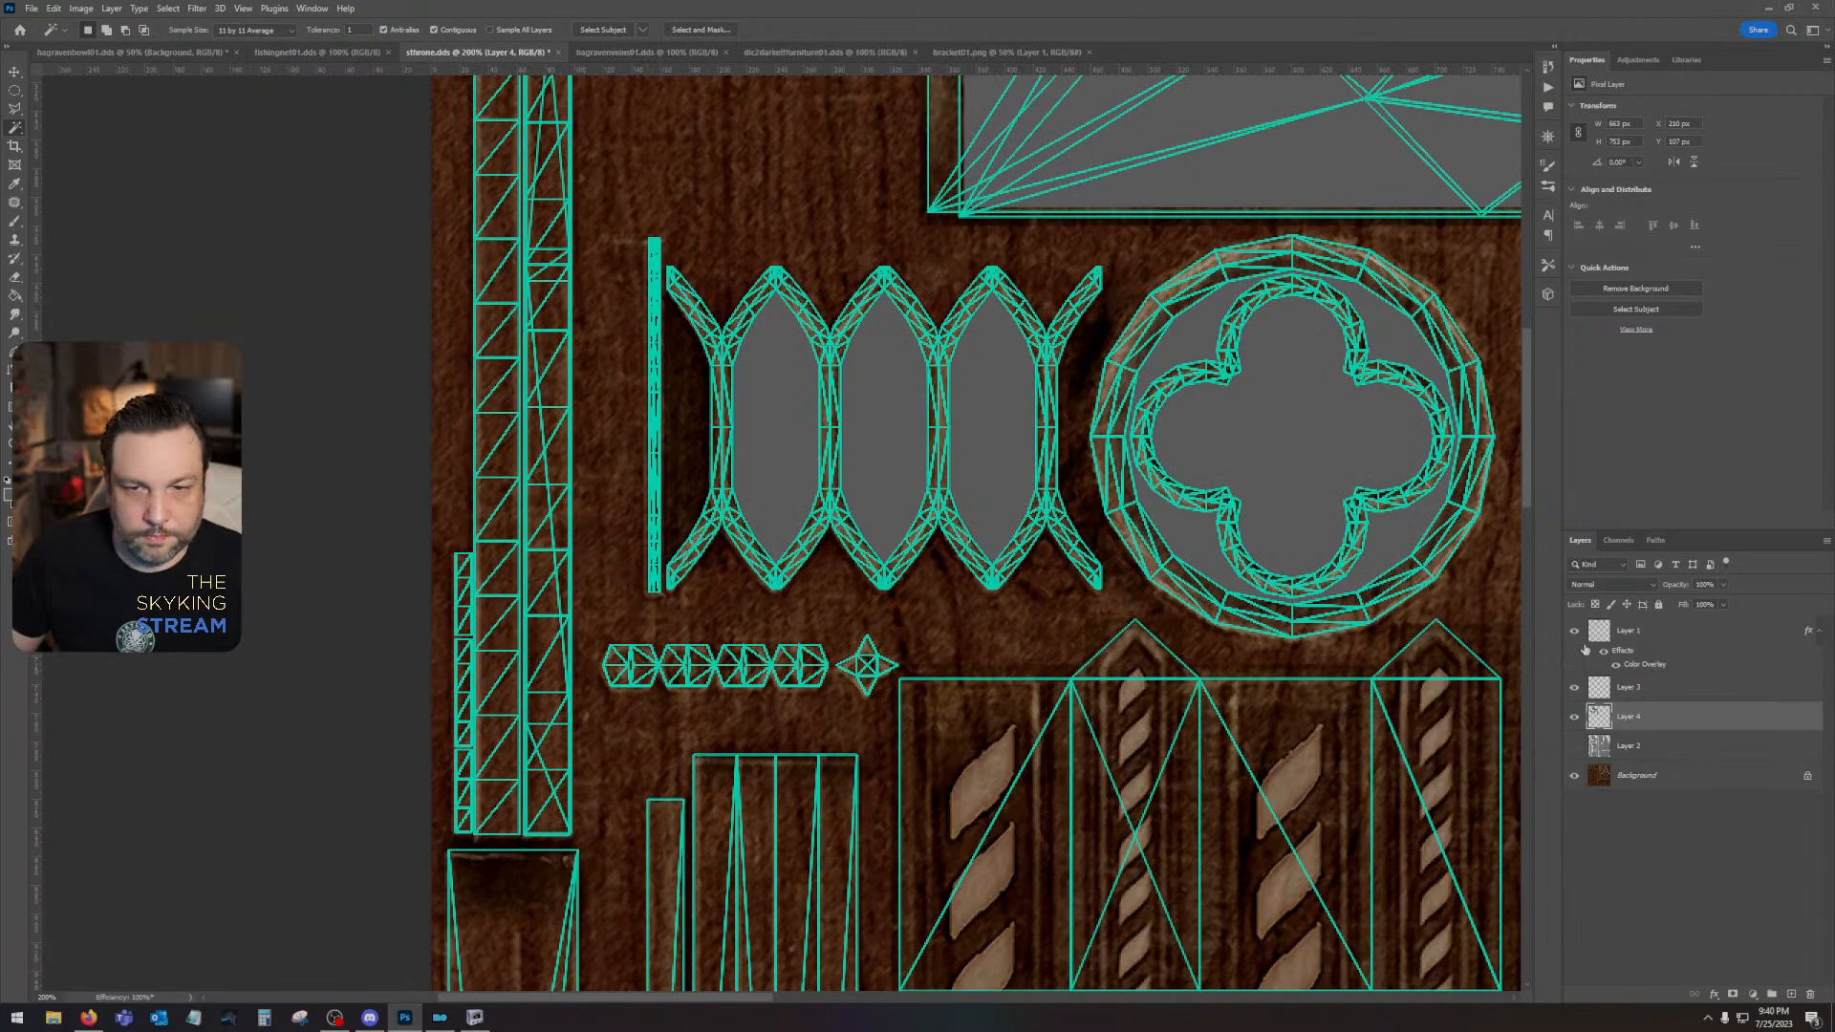
left_click_drag(1257, 833, 1380, 901)
left_click_drag(1159, 474, 424, 576)
left_click_drag(964, 684, 717, 304)
left_click_drag(1052, 819, 262, 974)
left_click_drag(934, 455, 833, 877)
left_click_drag(938, 557, 411, 105)
left_click_drag(730, 965, 917, 105)
left_click_drag(597, 966, 822, 663)
left_click_drag(783, 840, 1367, 765)
left_click_drag(420, 126, 1233, 554)
left_click_drag(705, 939, 1176, 382)
left_click_drag(848, 448, 1070, 841)
left_click_drag(1054, 277, 923, 860)
left_click_drag(1020, 258, 925, 740)
left_click_drag(932, 497, 639, 907)
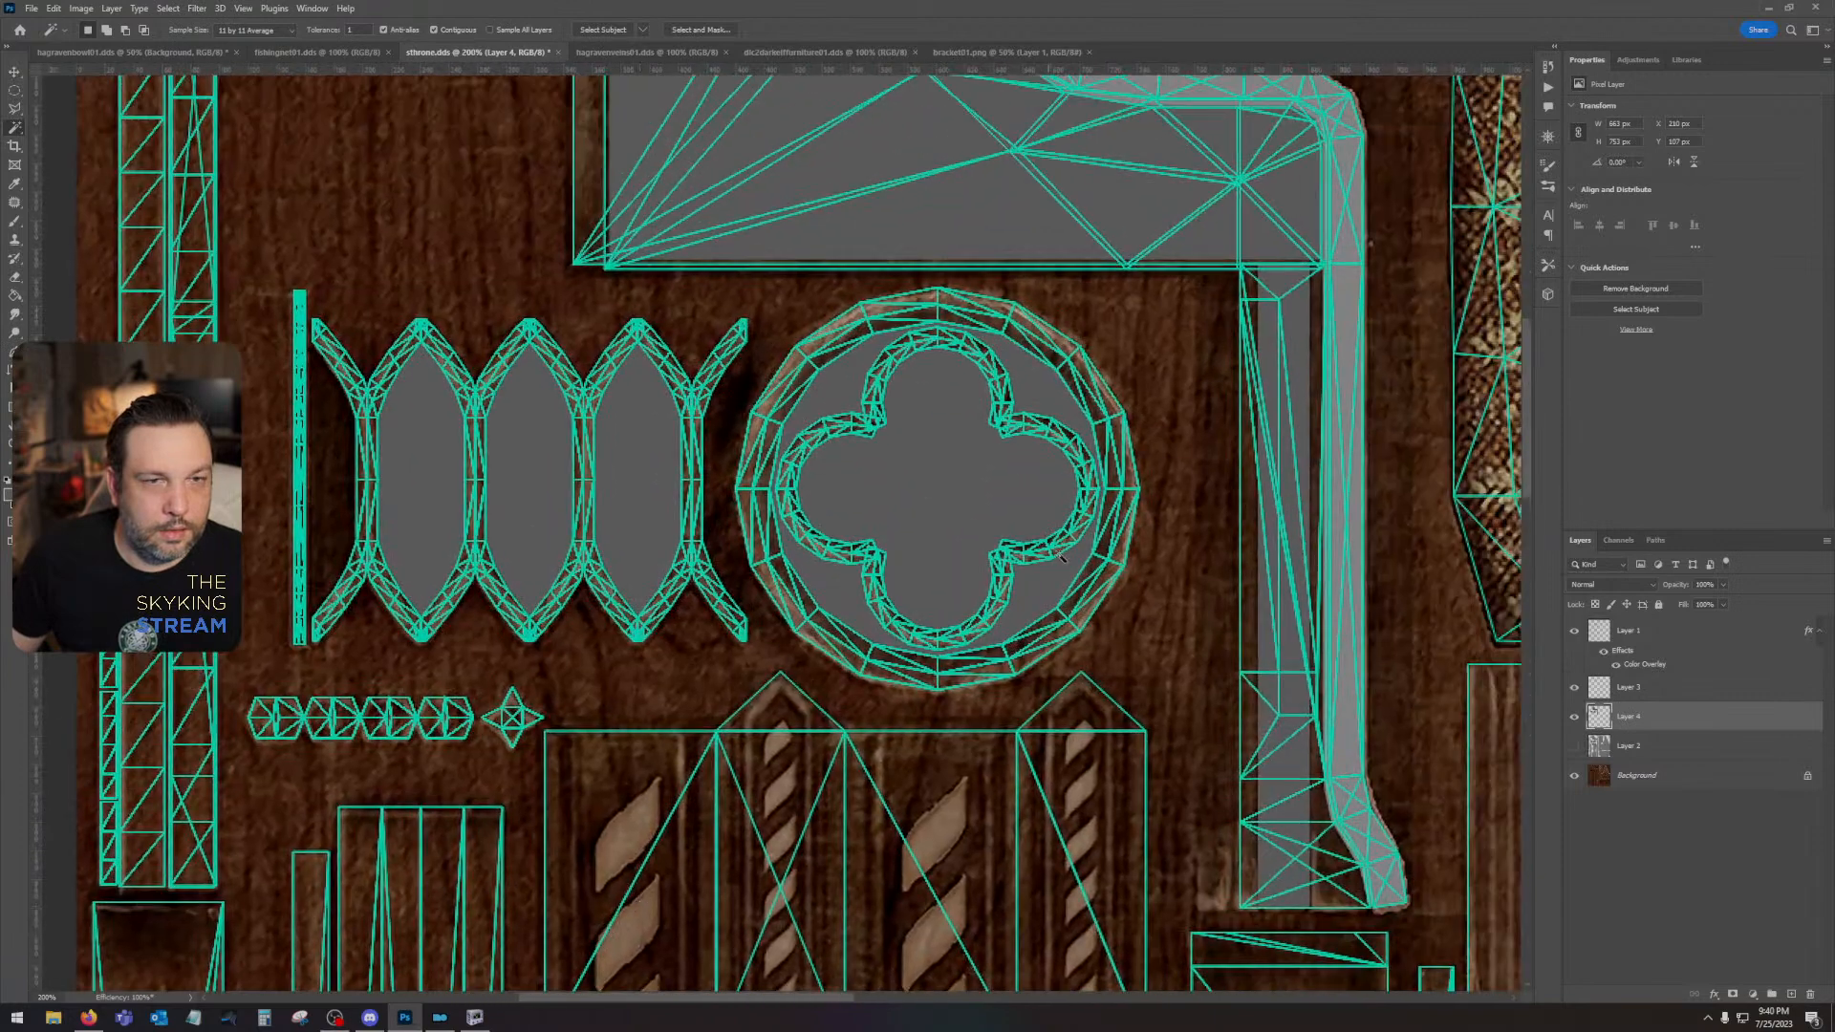
- Review the grey blockout with the UV islands shown and the wireframe hidden, and restore the wireframe over the original texture
left_click(1574, 747)
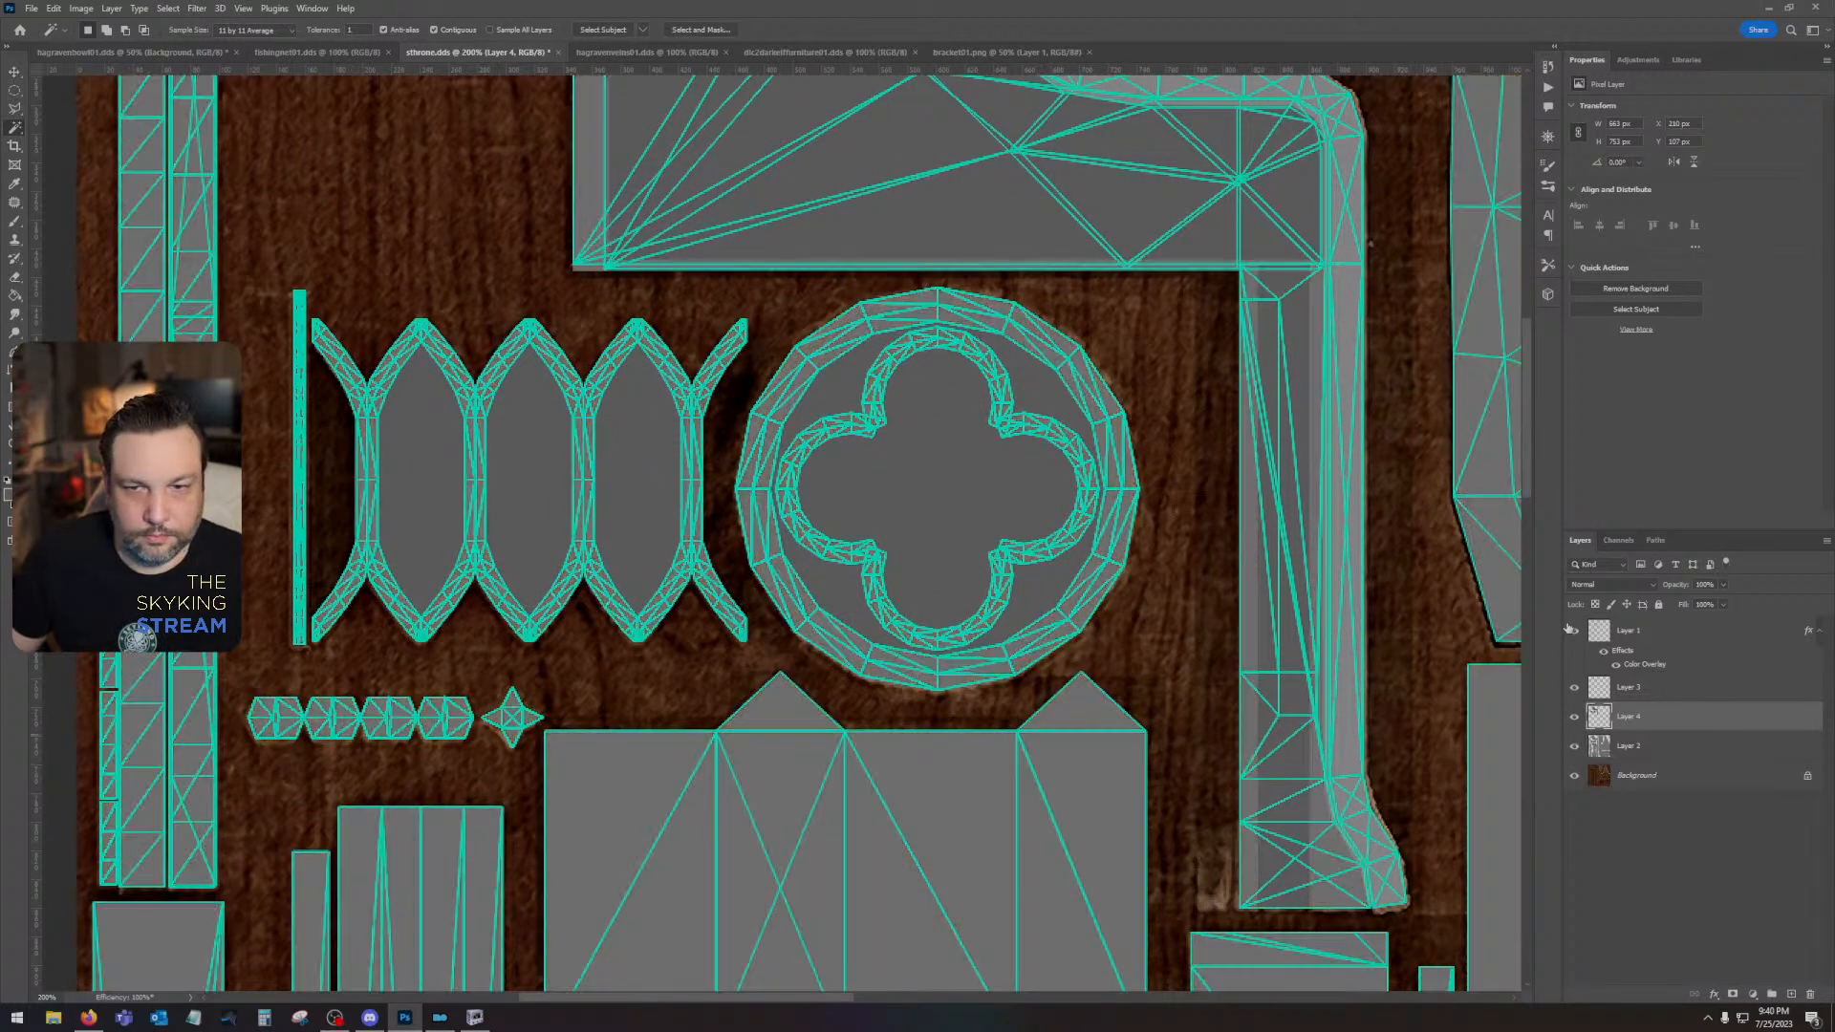
left_click(1577, 632)
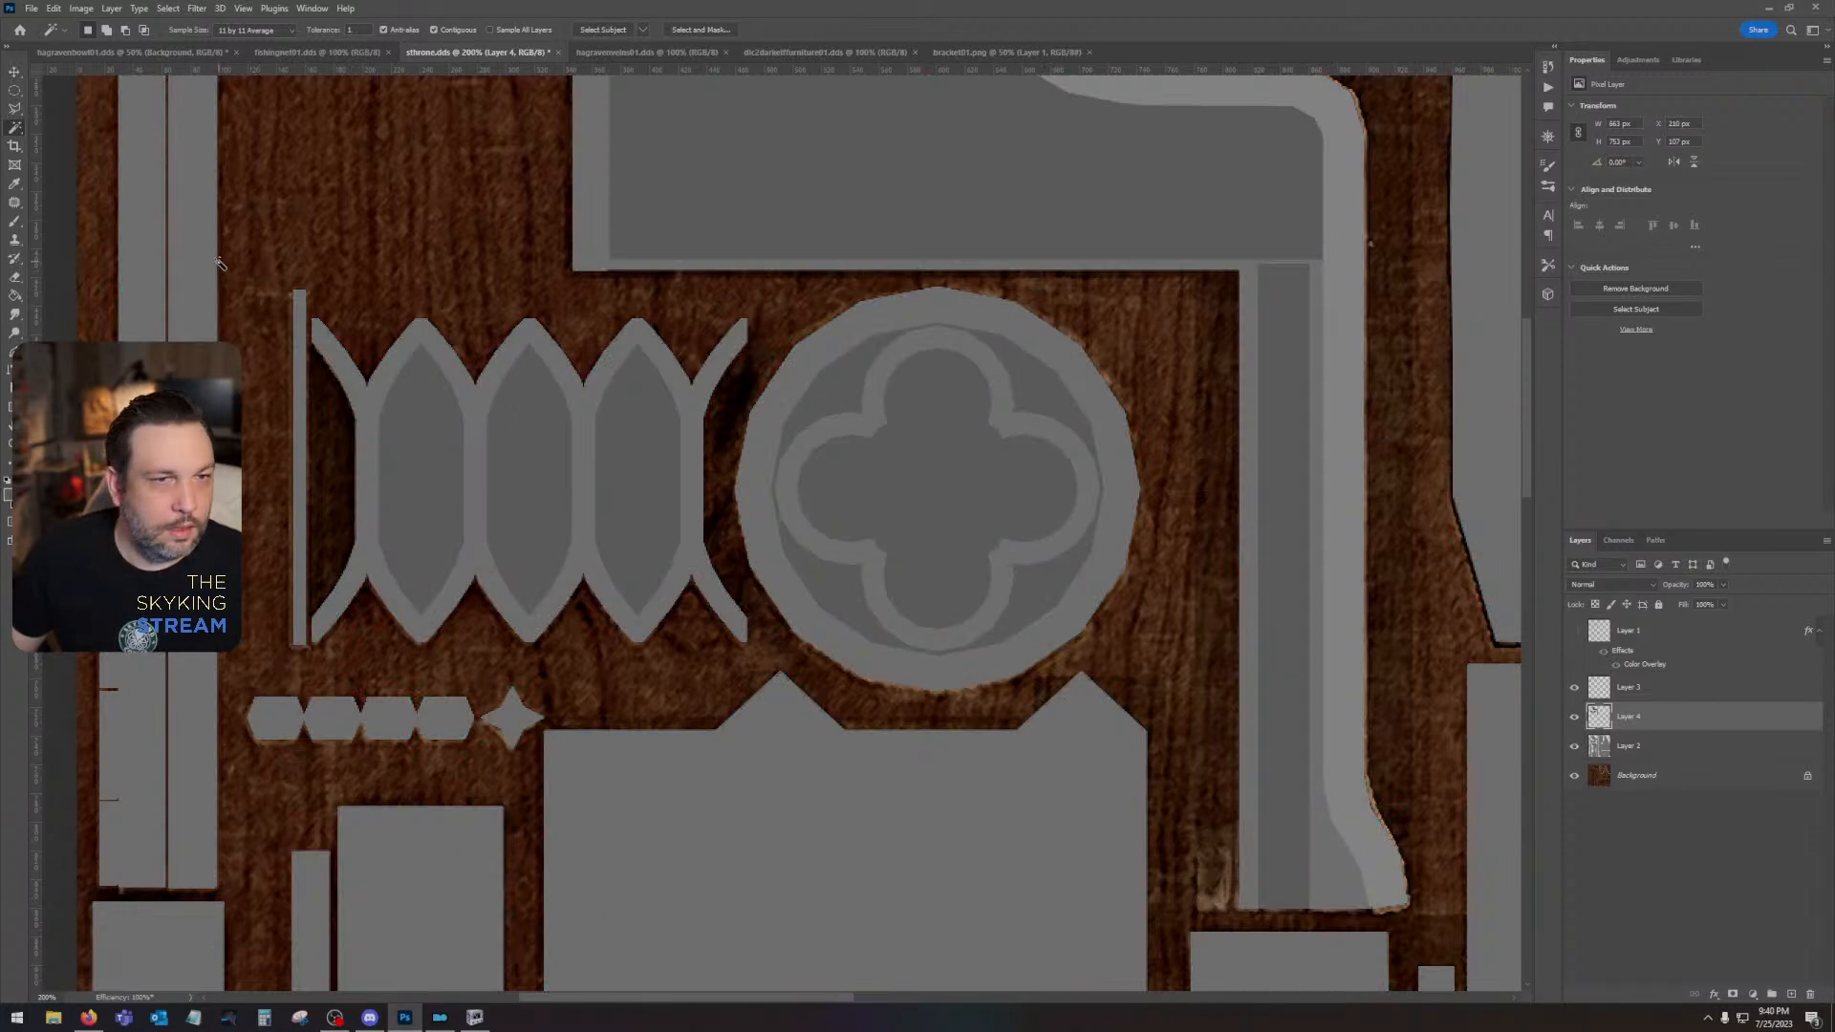
key("ctrl+minus")
key("ctrl+minus")
left_click_drag(1345, 790, 1402, 631)
left_click(1575, 747)
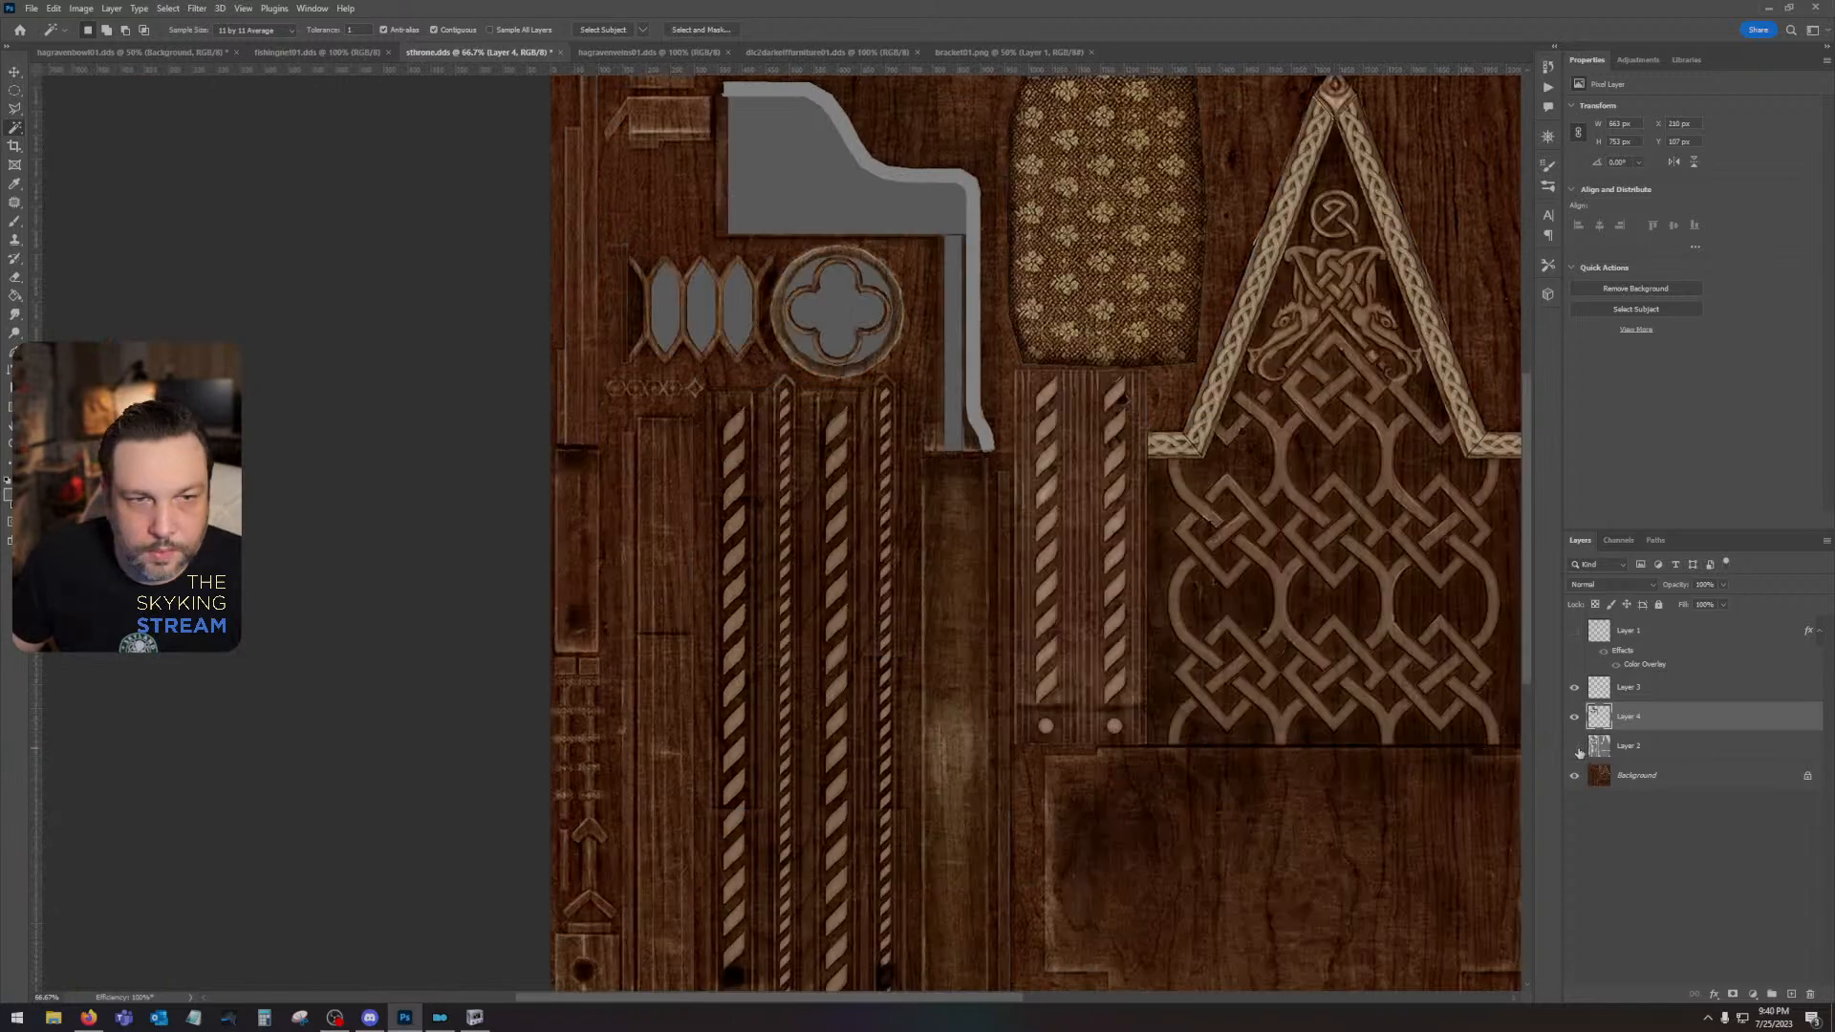
left_click(1573, 632)
- Start a polygonal lasso selection of the A-shaped gable's braided trim, following its bottom feet and inner edges along the UV wireframe
left_click_drag(1365, 623, 1050, 819)
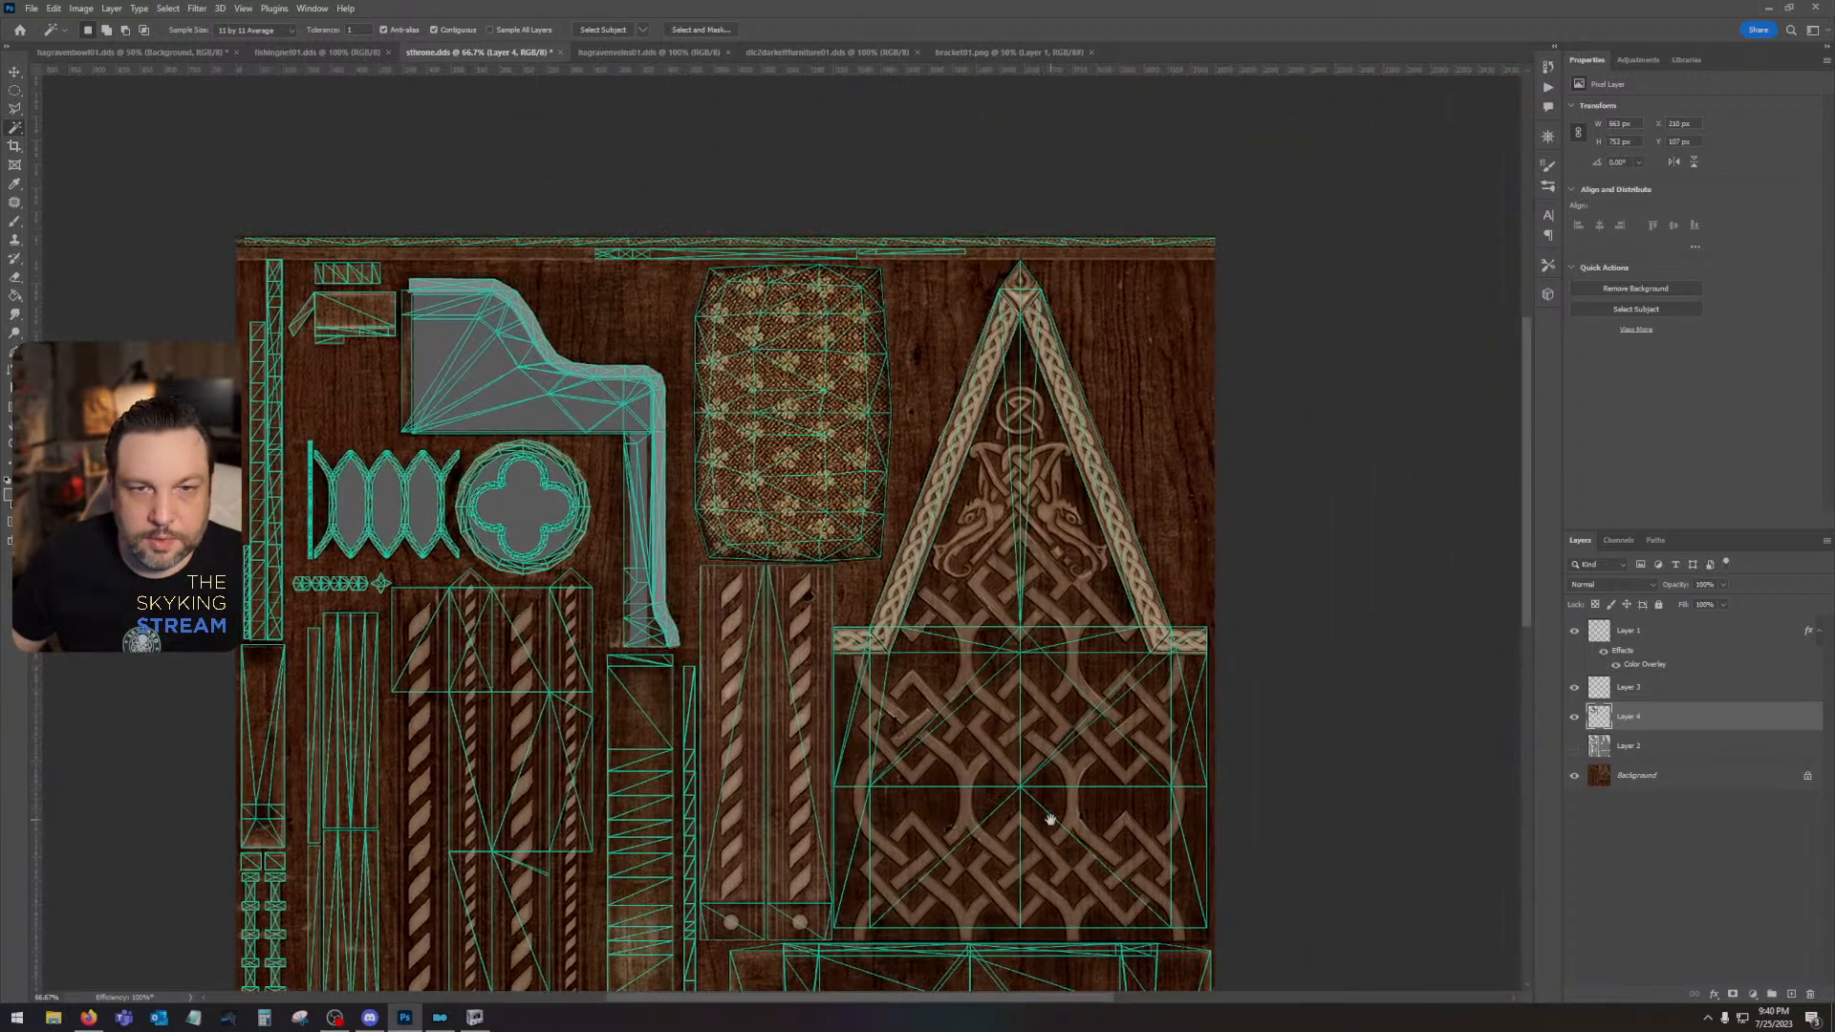
left_click(888, 446, "ctrl")
left_click(1052, 525, "ctrl")
left_click_drag(1038, 475, 997, 266)
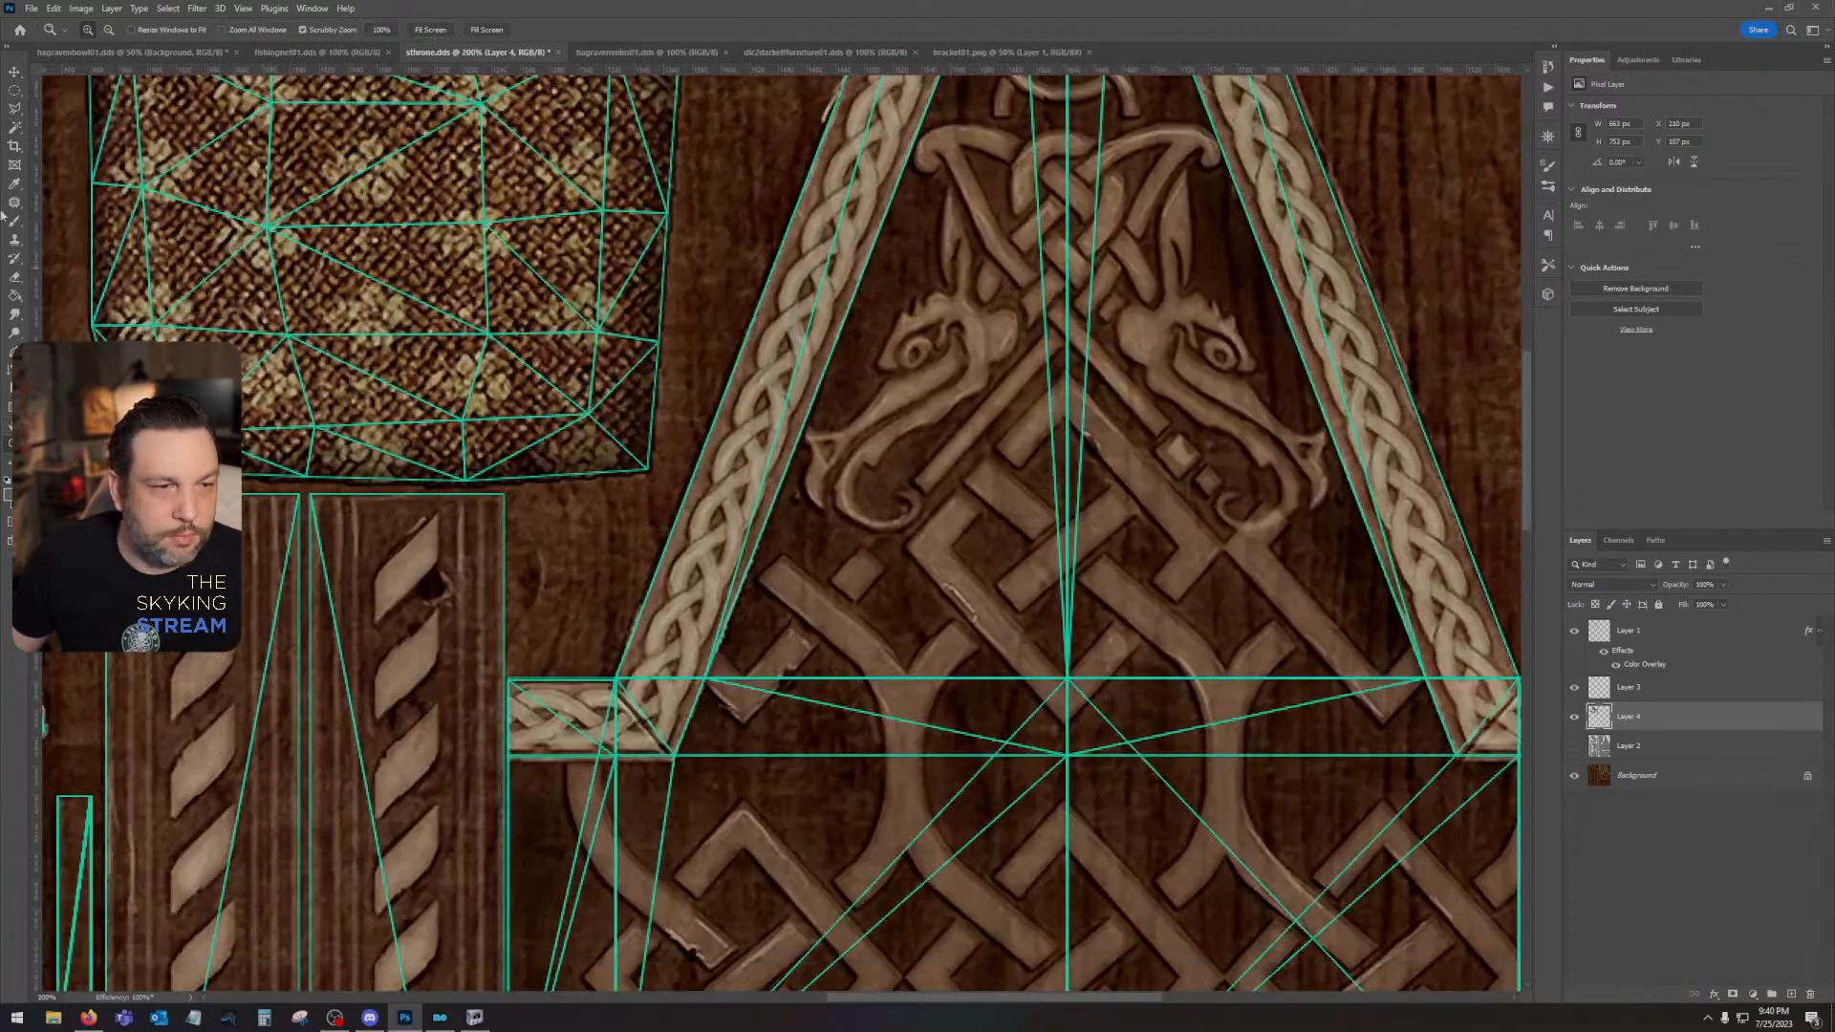
left_click(18, 113)
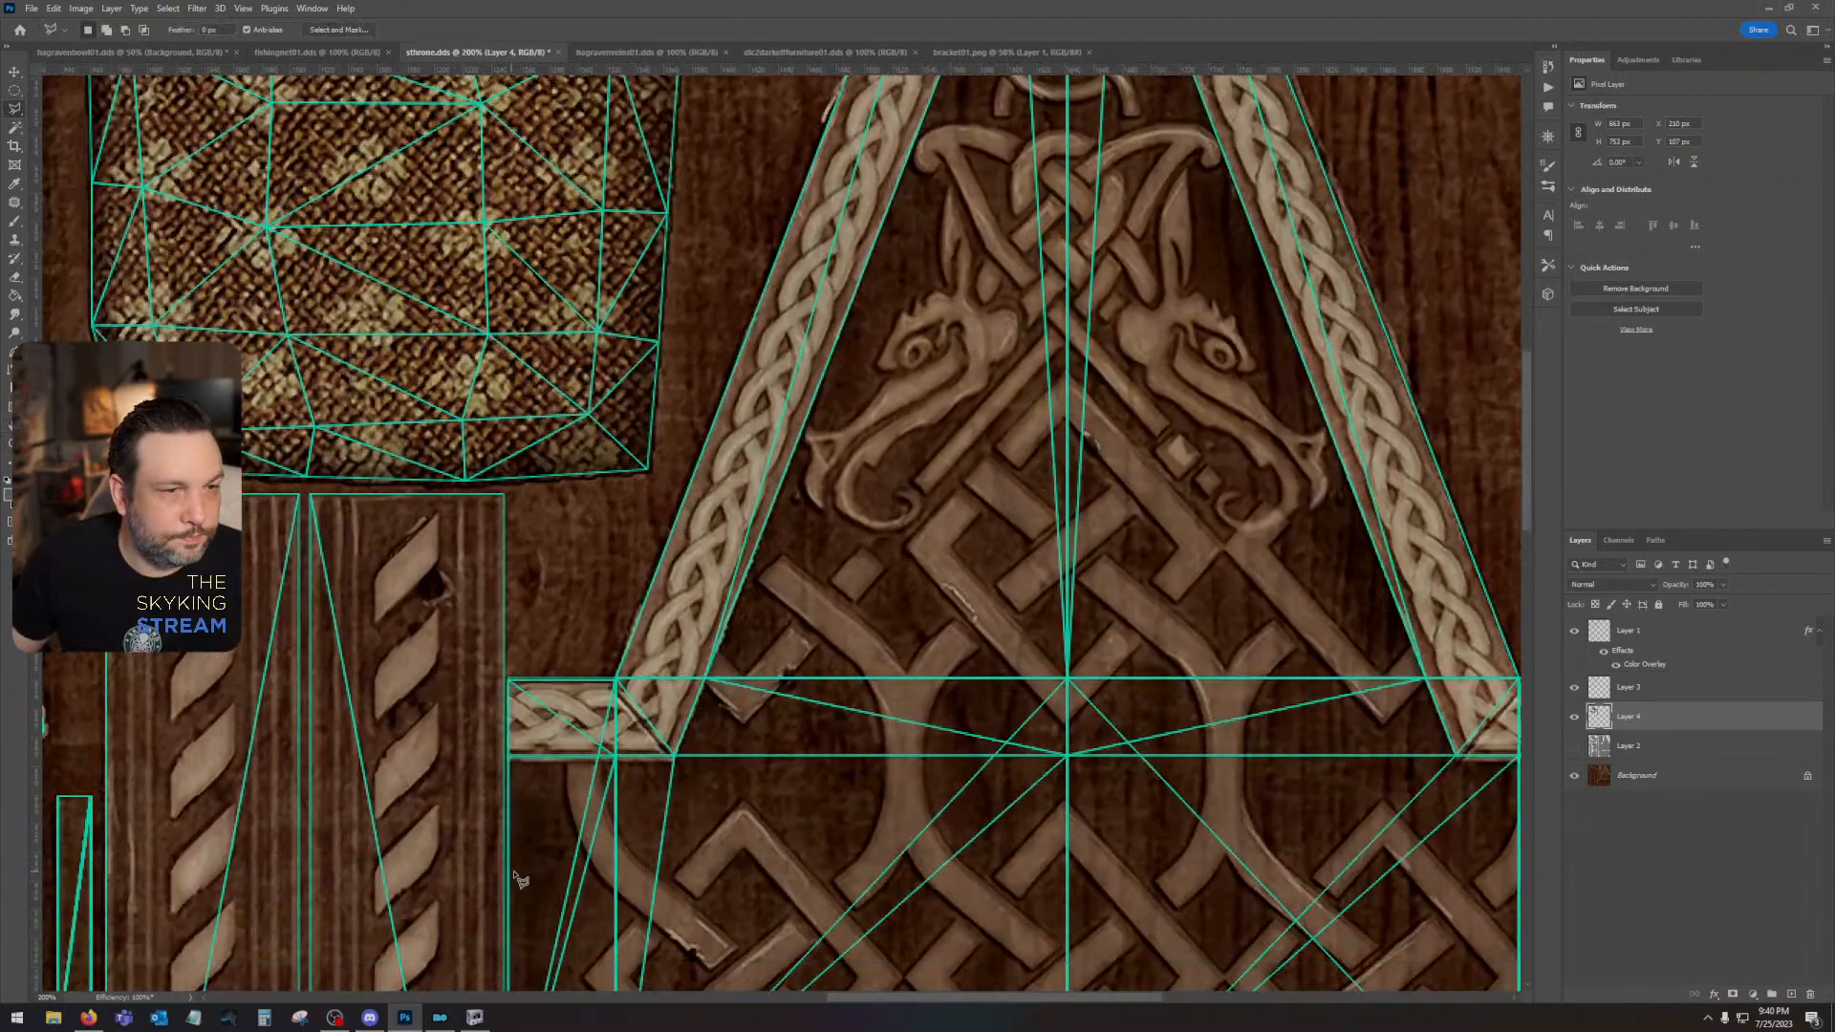
left_click(510, 759)
scroll(1064, 525, "up", 10)
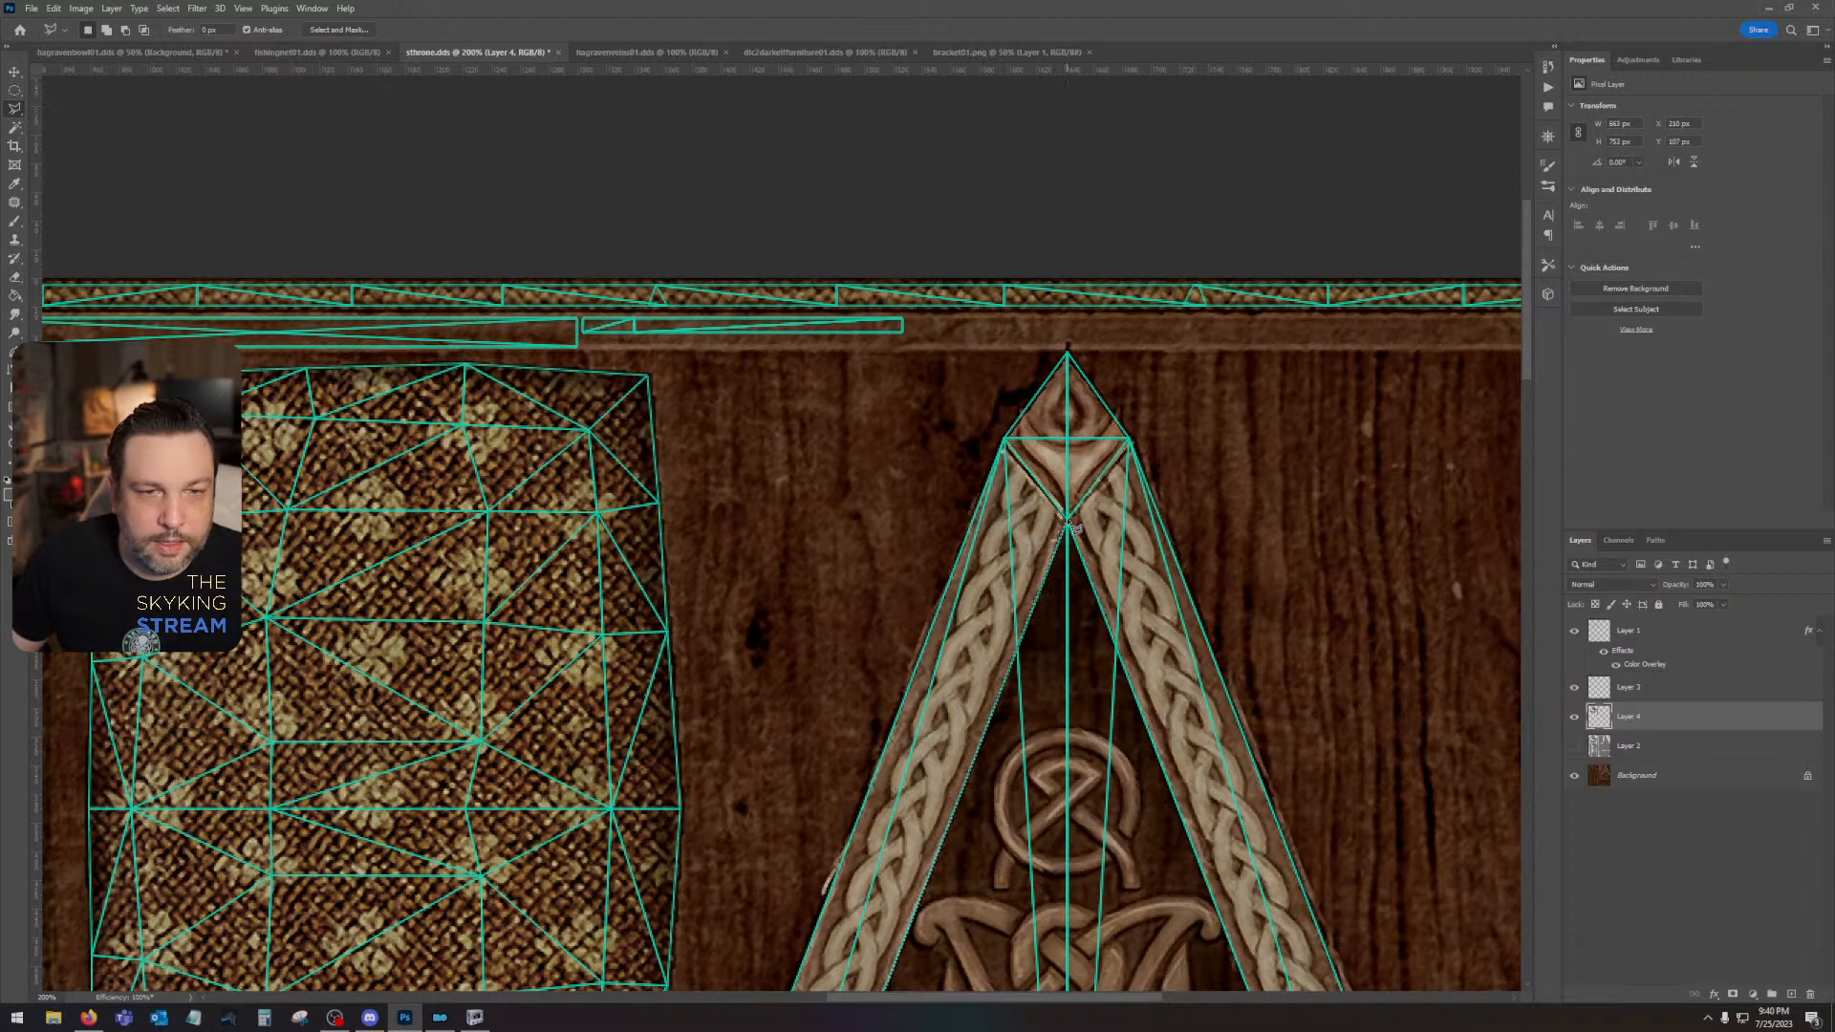
left_click(1068, 522)
scroll(1069, 524, "down", 9)
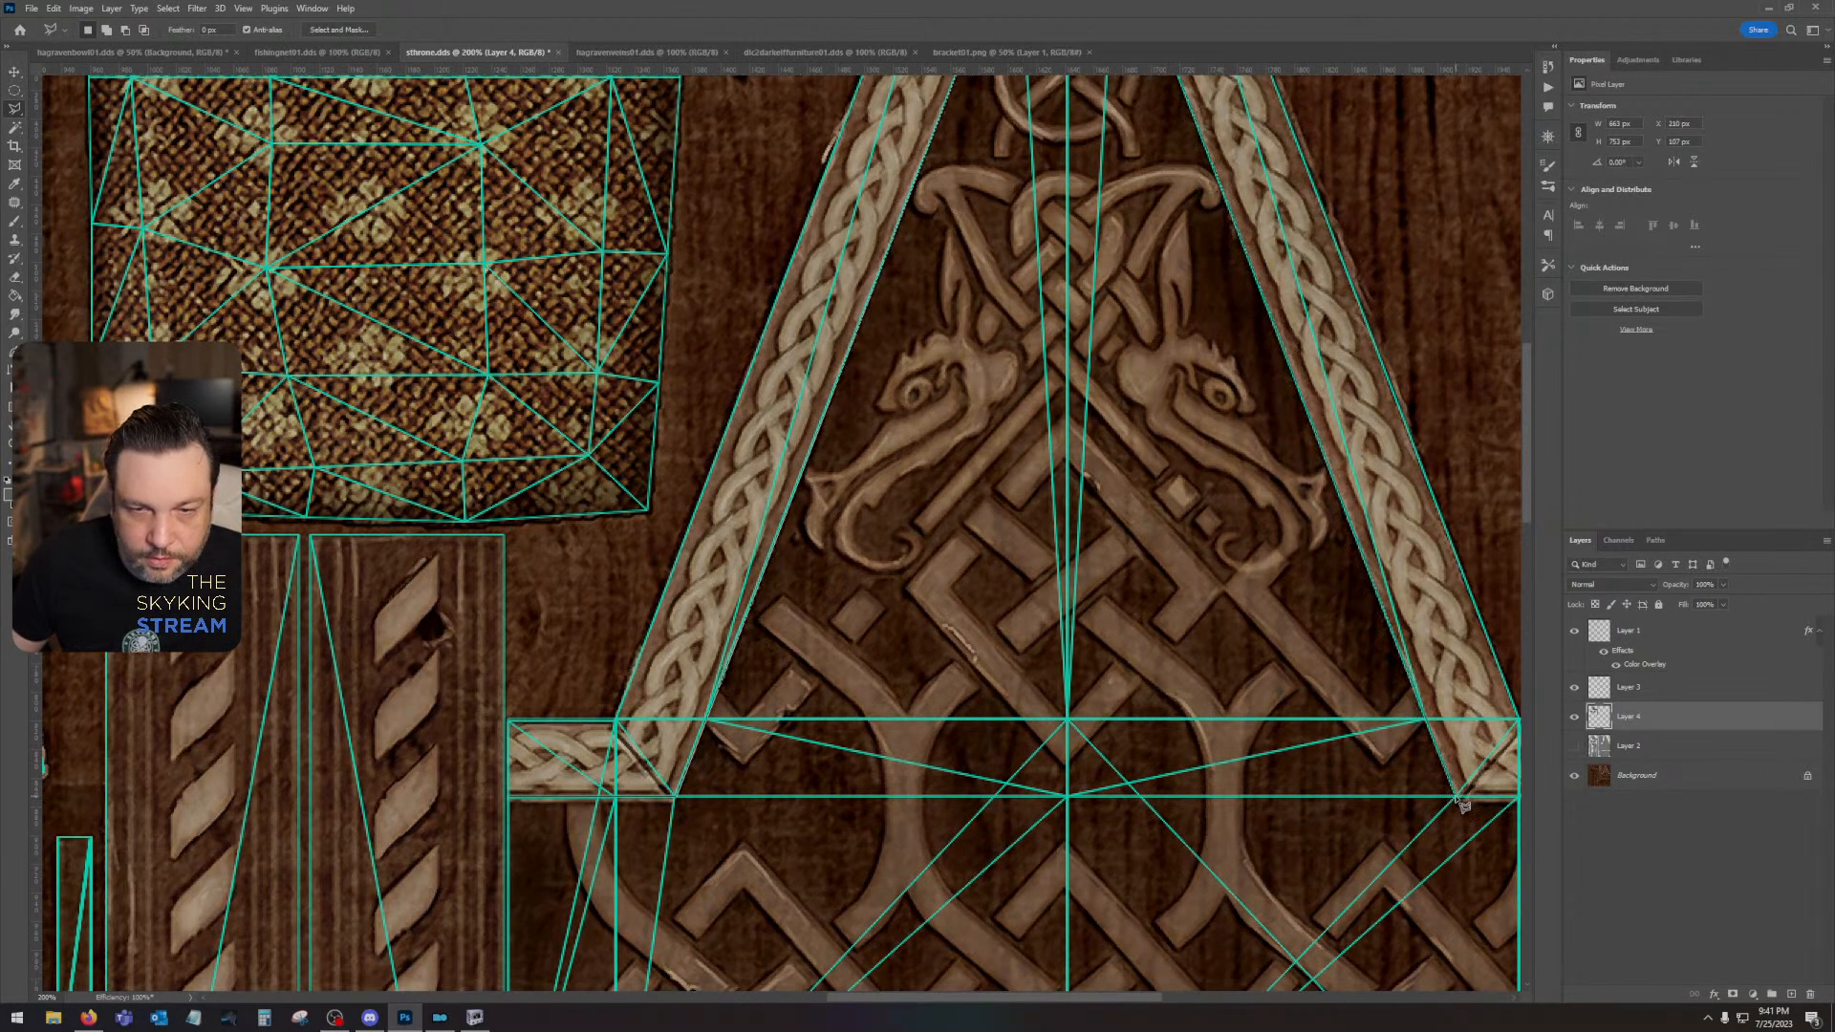
scroll(1462, 806, "right", 3)
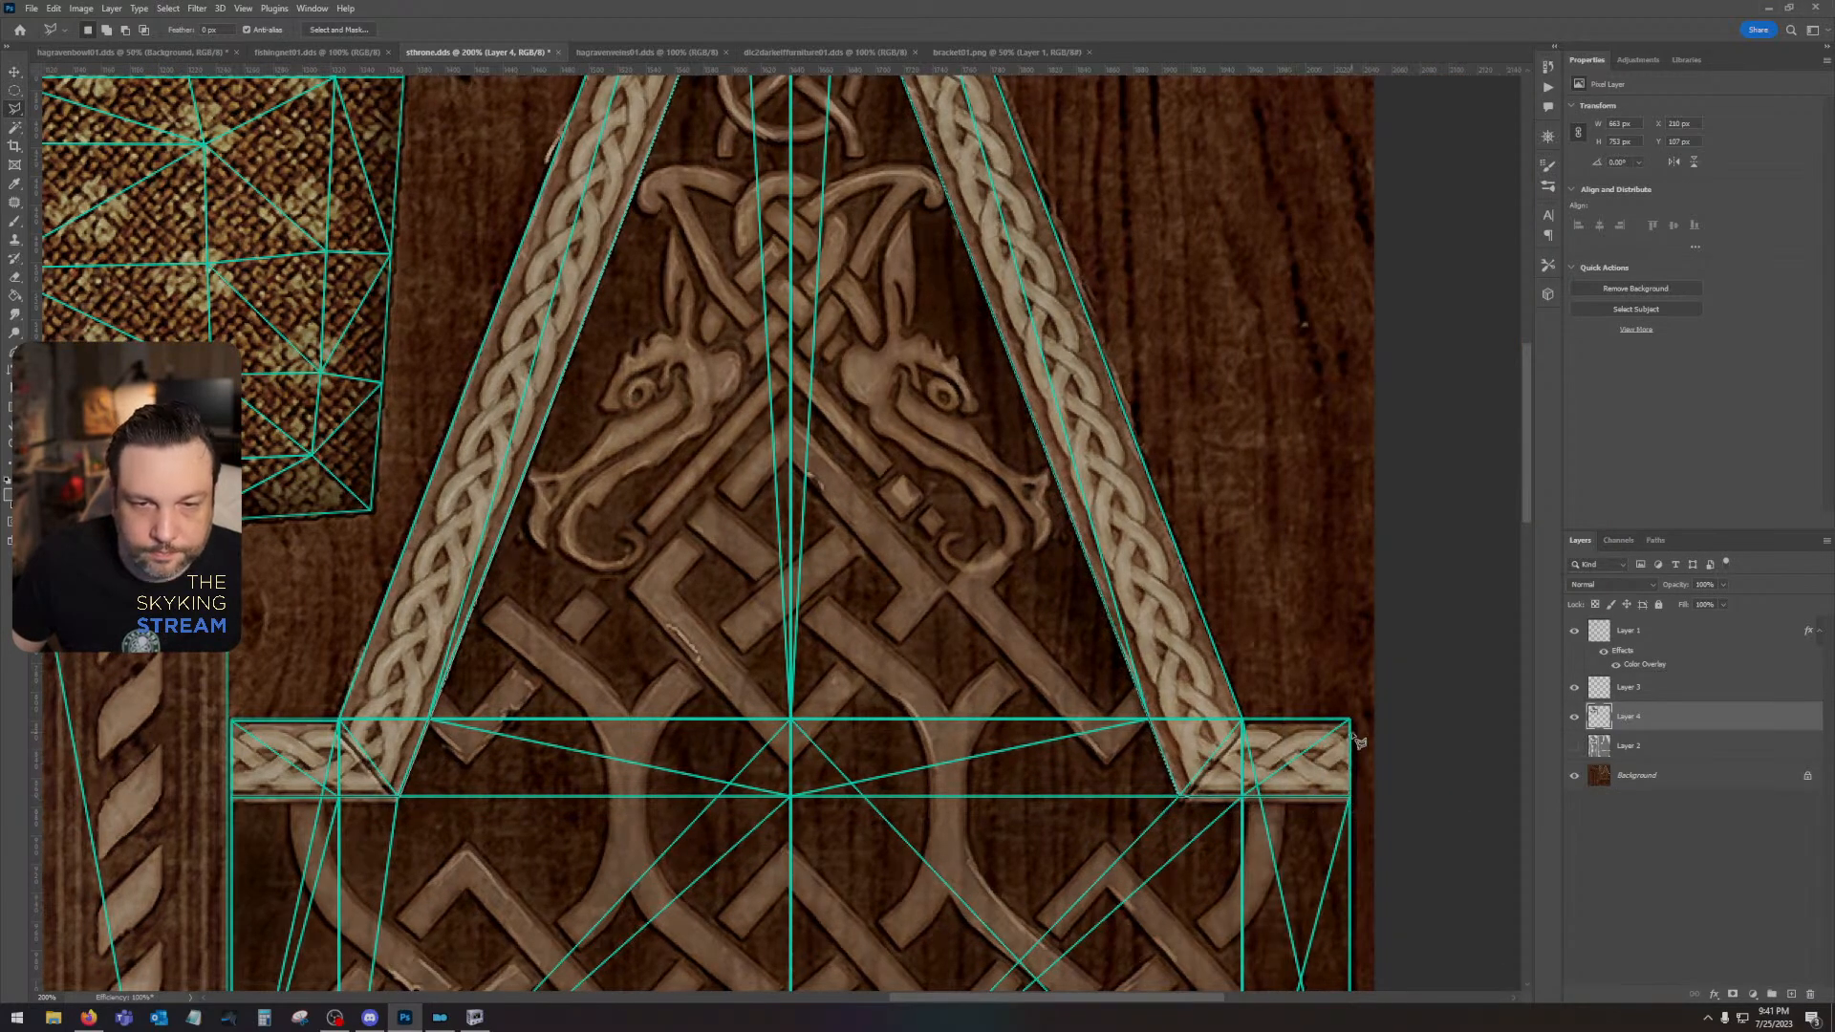
- Close the gable trim selection with a loose outline around its outer edges and apex, outside the UV island
scroll(981, 561, "up", 10)
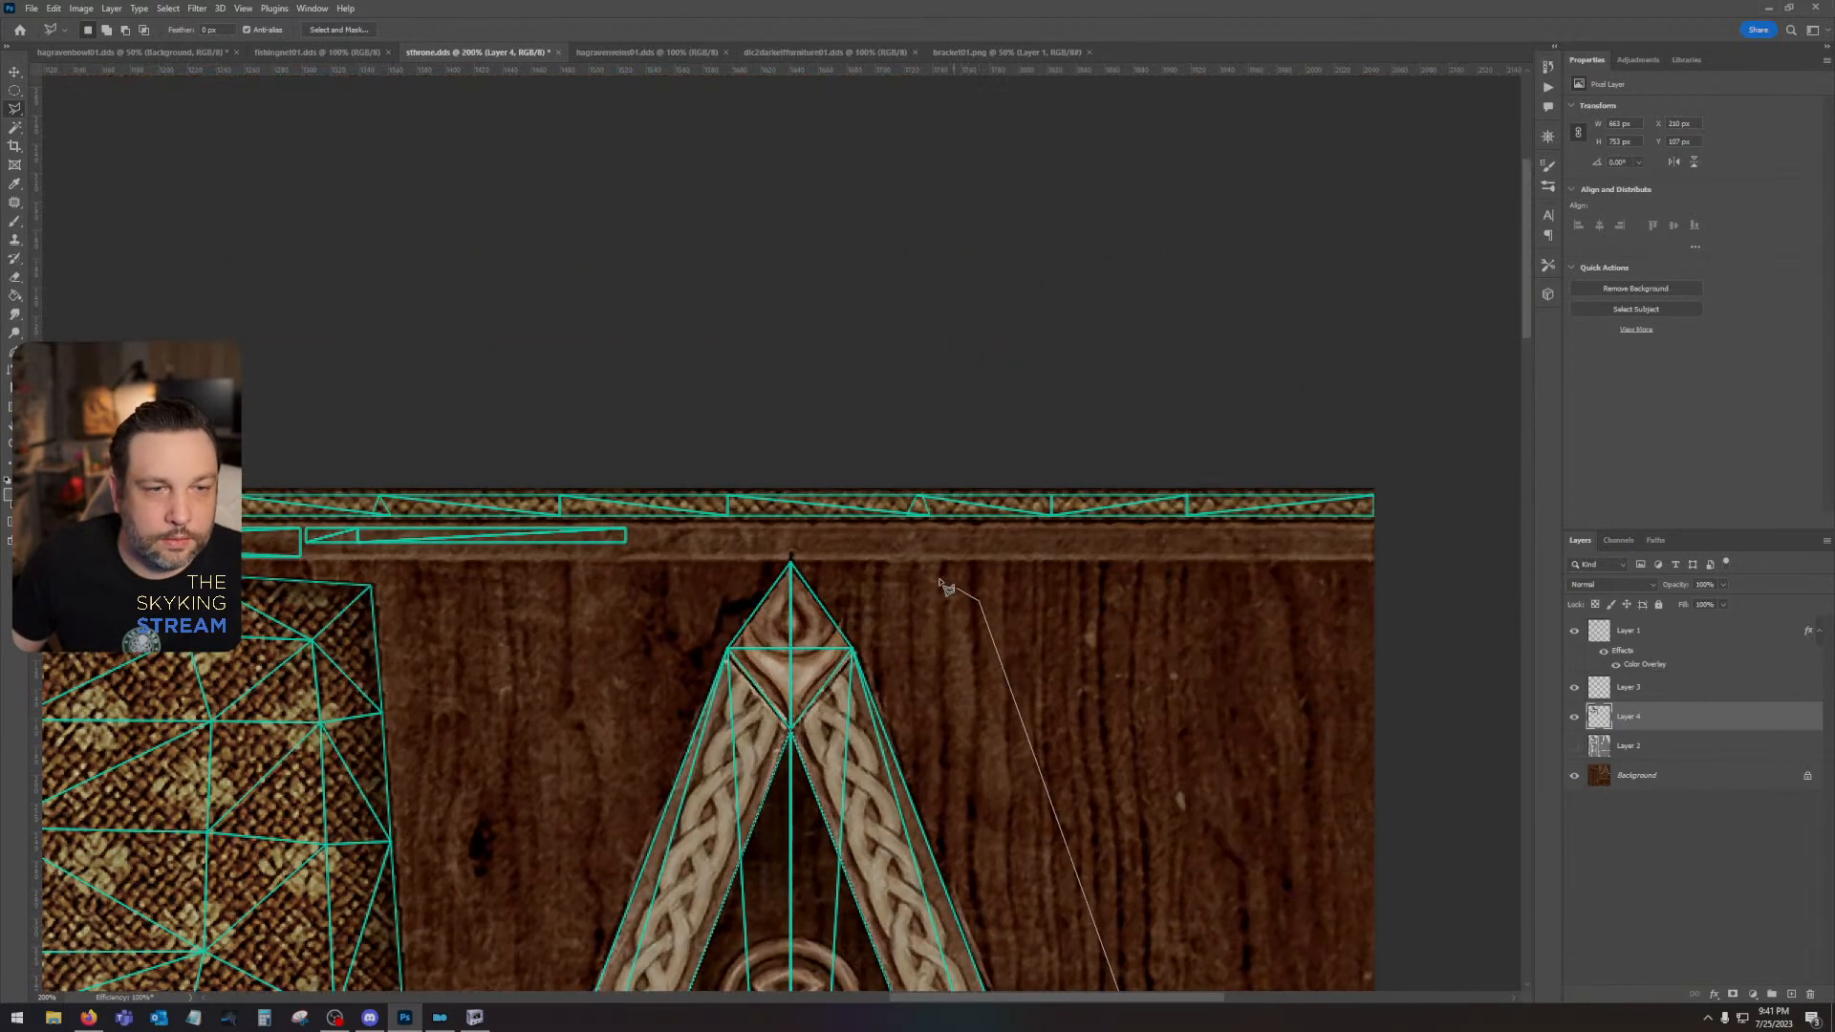
left_click(979, 602)
left_click(846, 543)
left_click(790, 540)
left_click(731, 554)
left_click(639, 630)
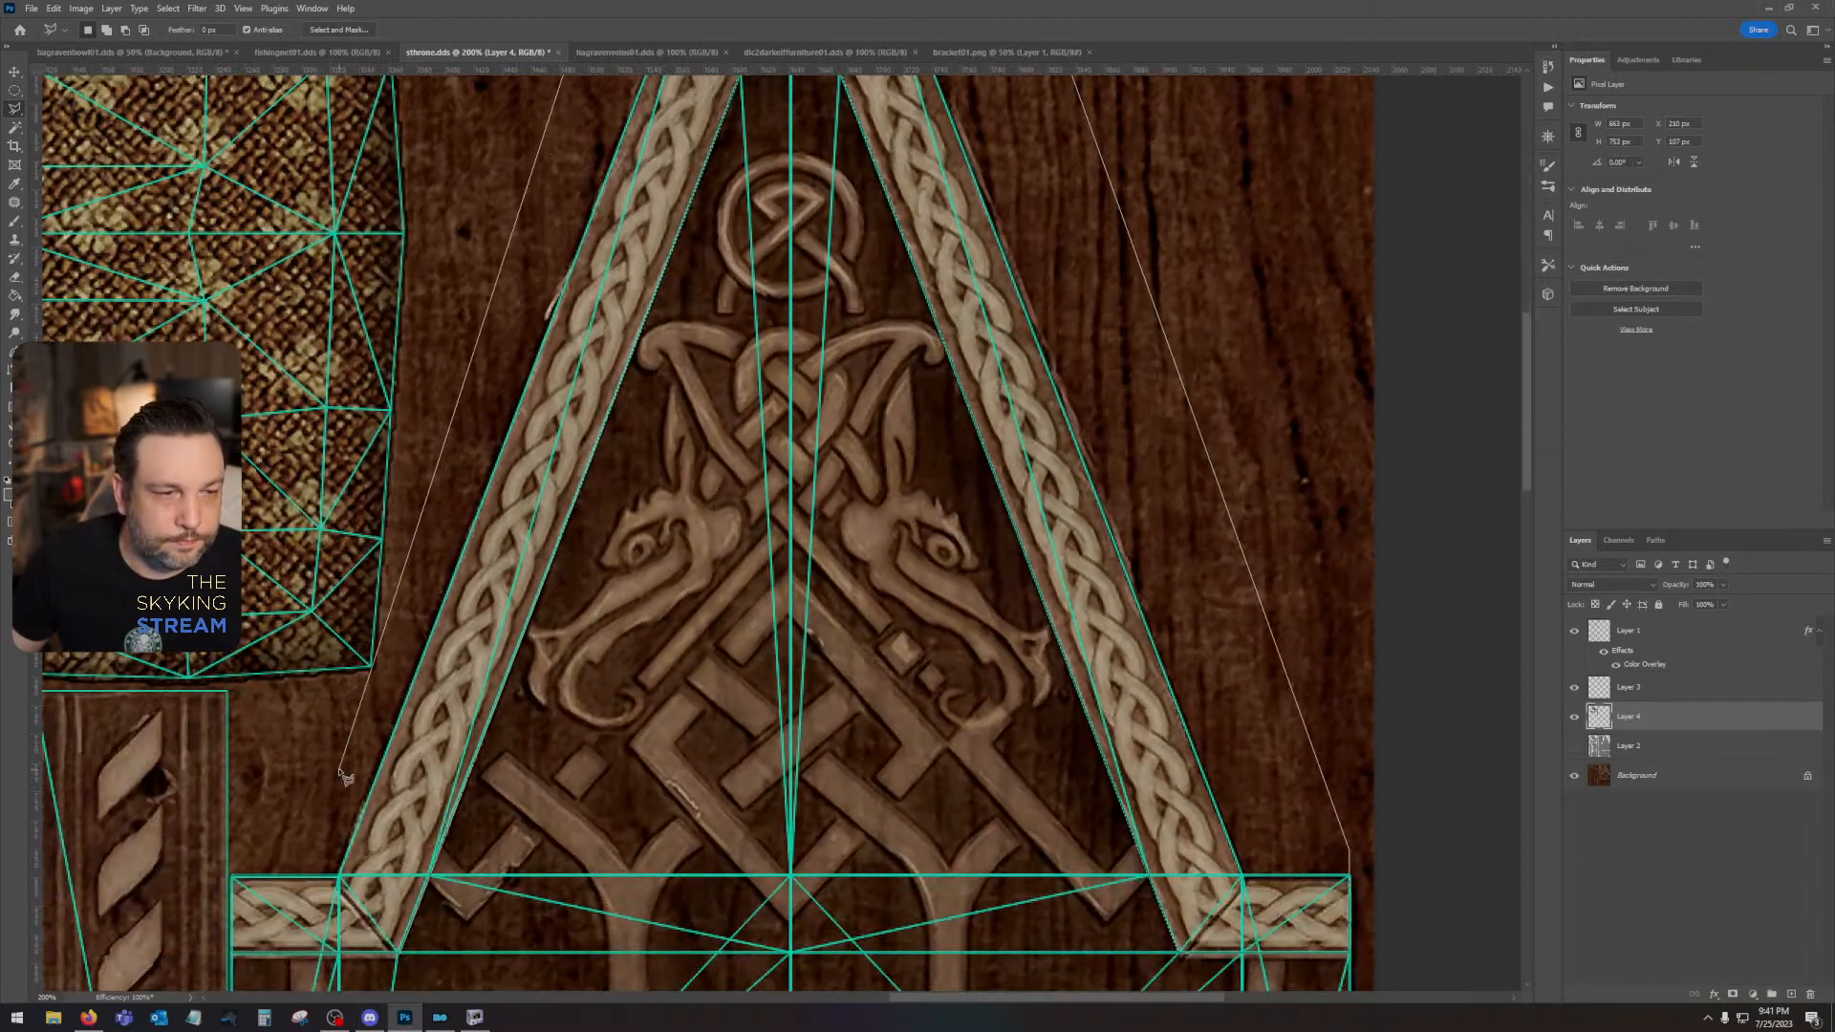
left_click(354, 752)
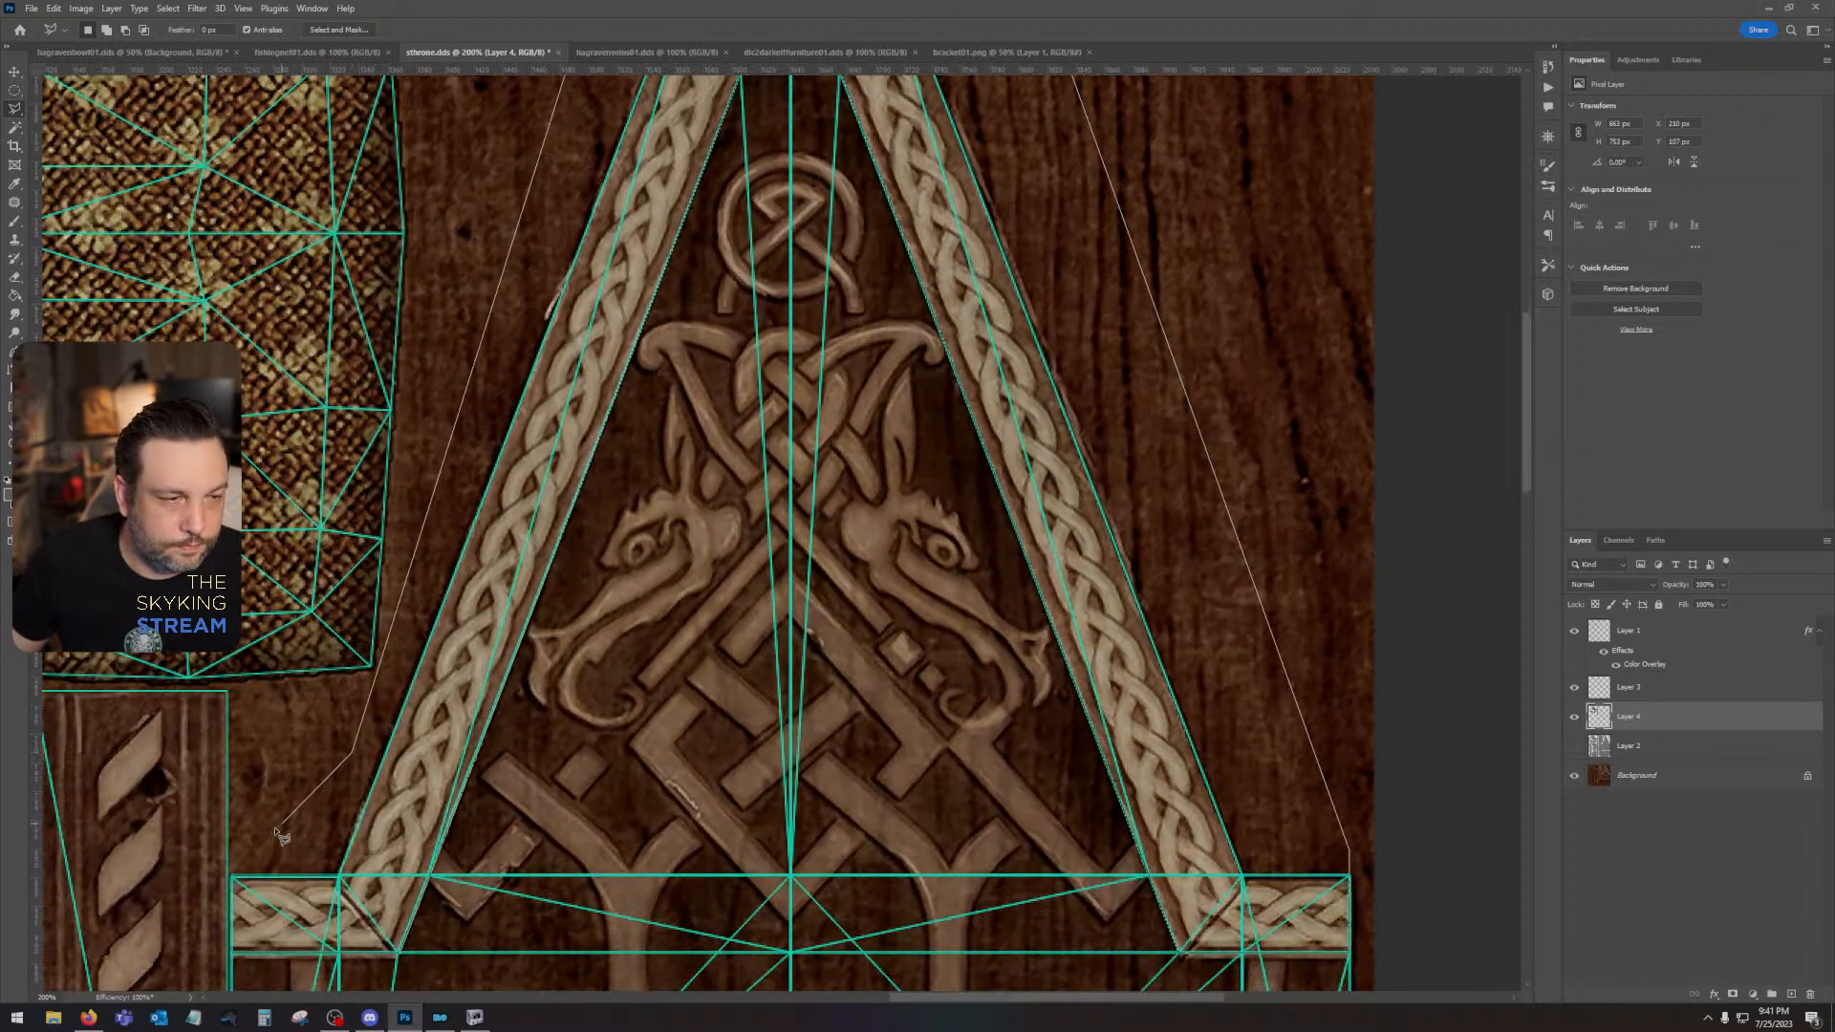
left_click(235, 877)
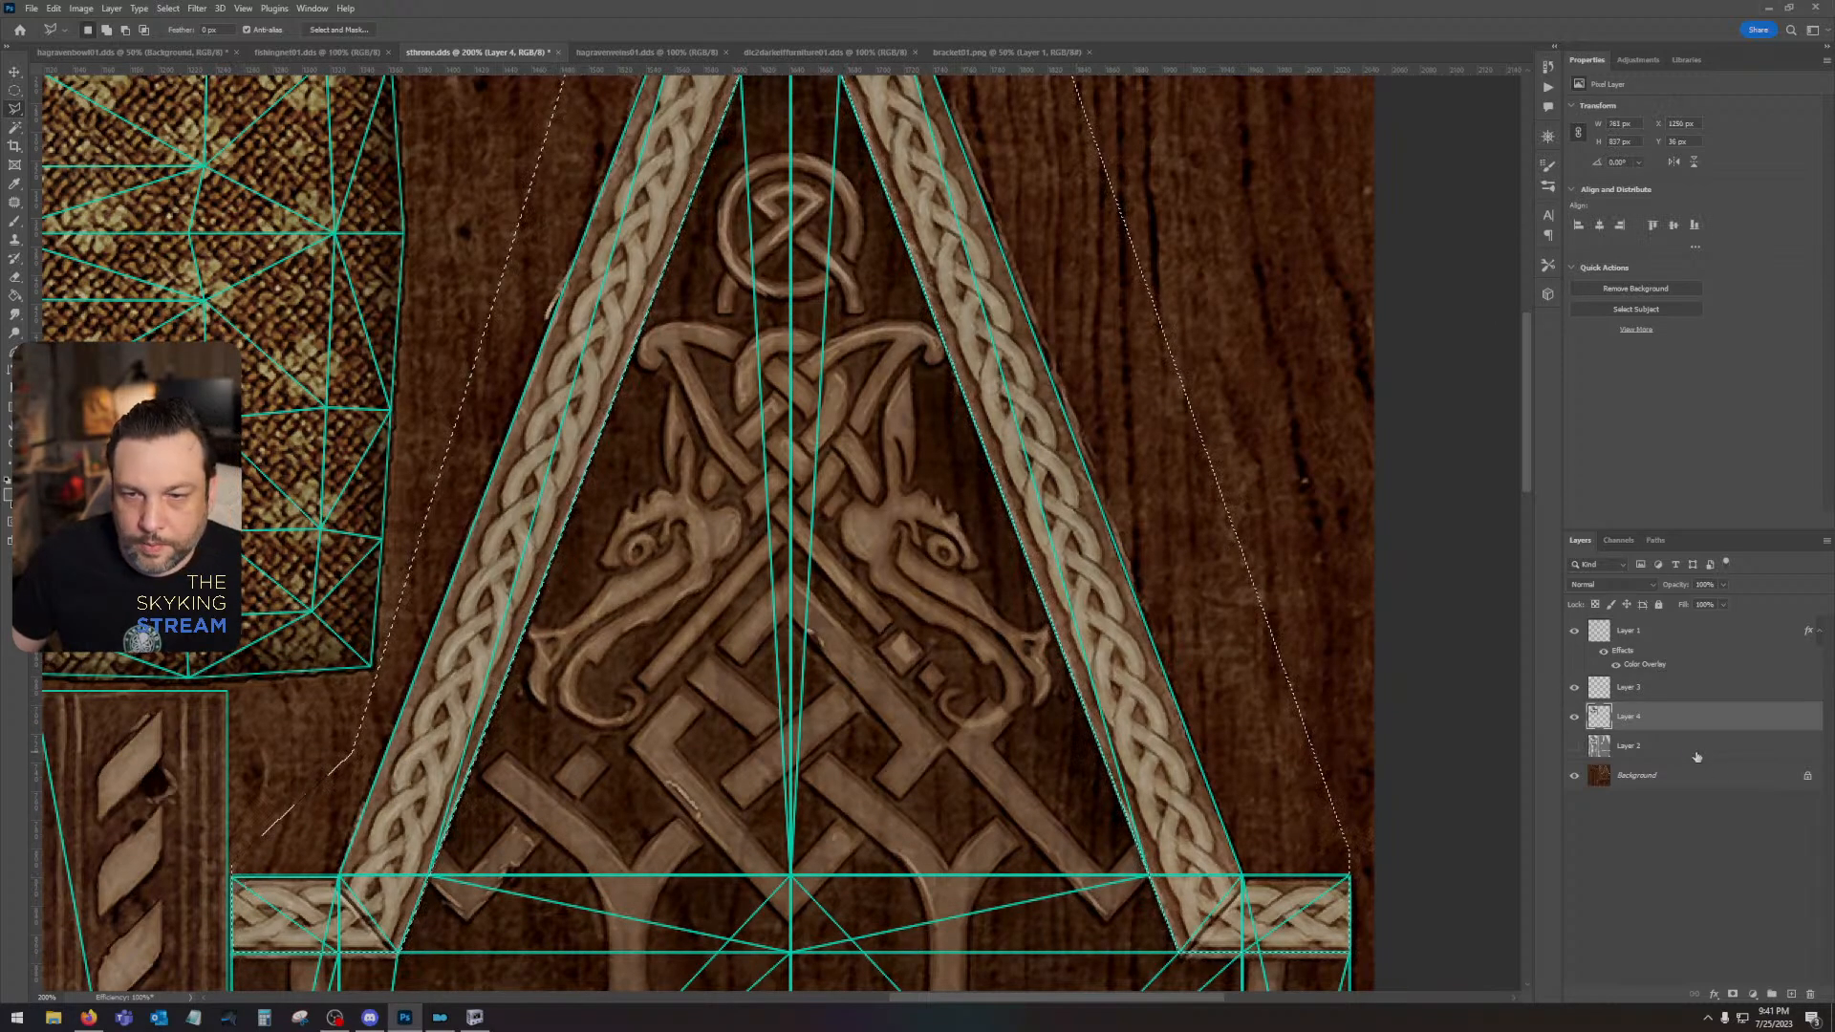
- Add a new layer directly above the UV-island layer and fill the gable trim selection with grey
left_click(1639, 745)
left_click(1791, 995)
left_click(8, 493)
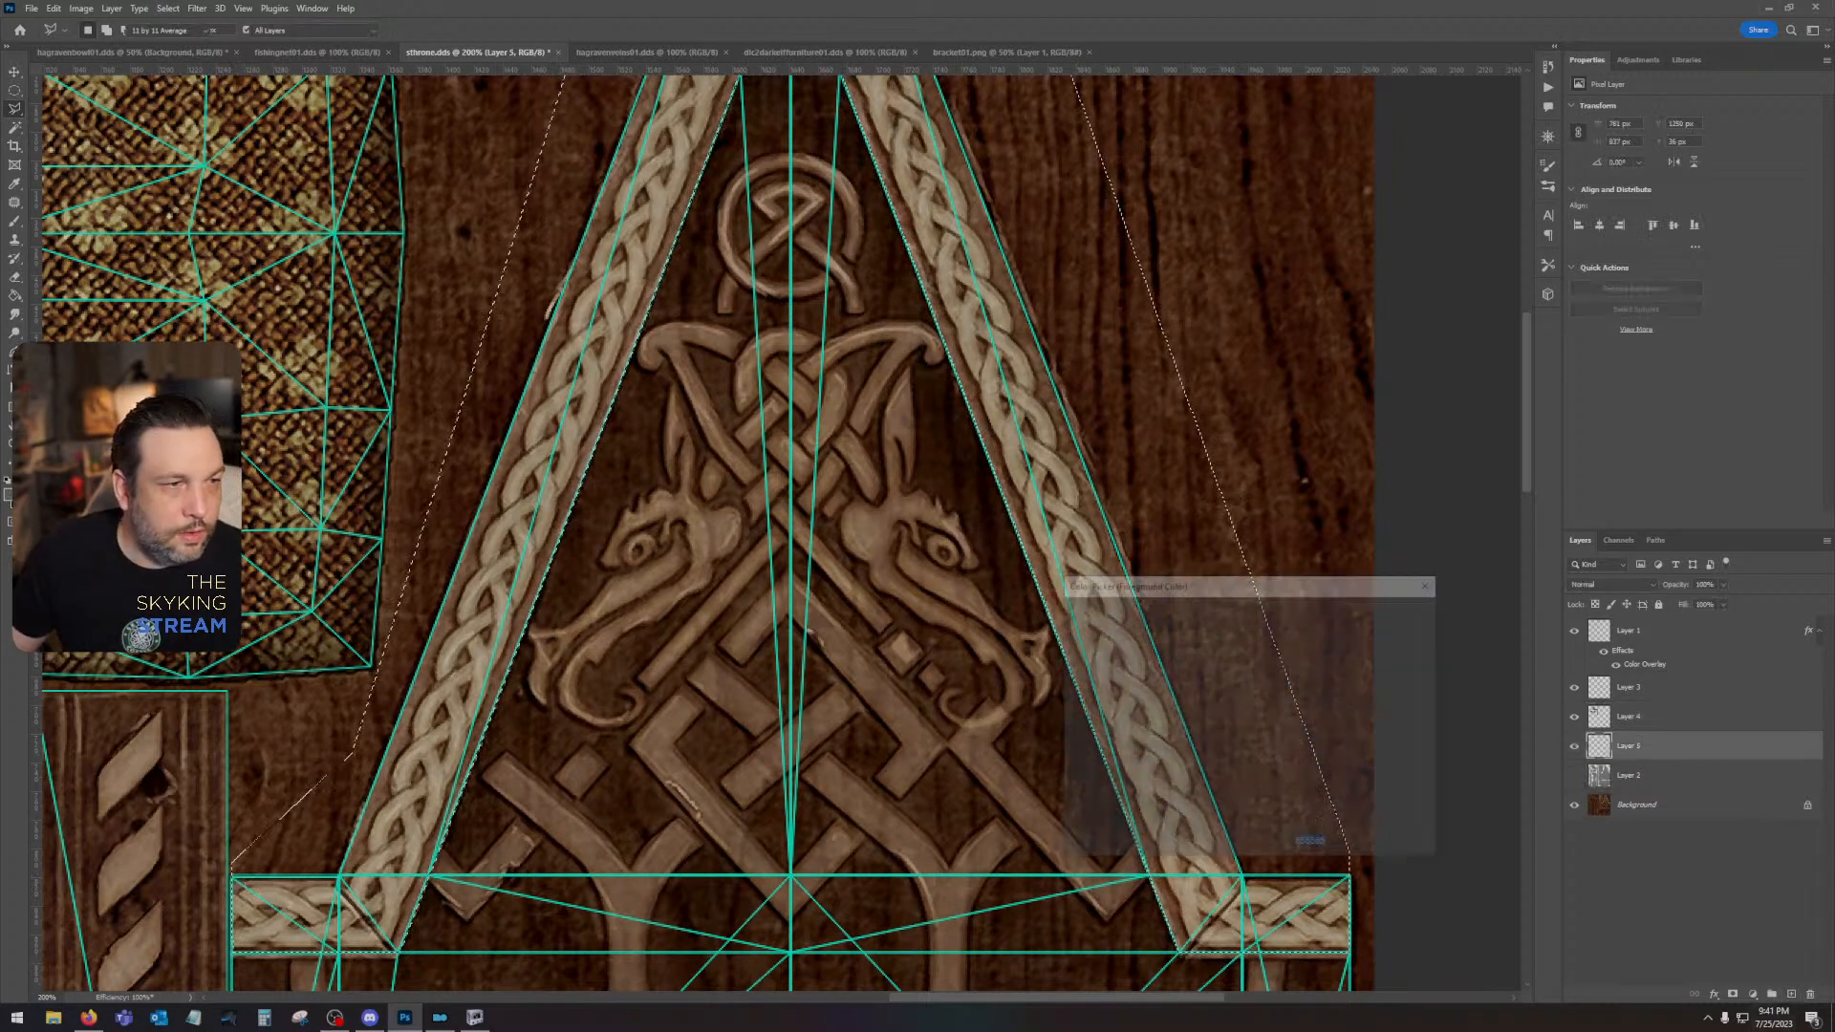
left_click(1020, 696)
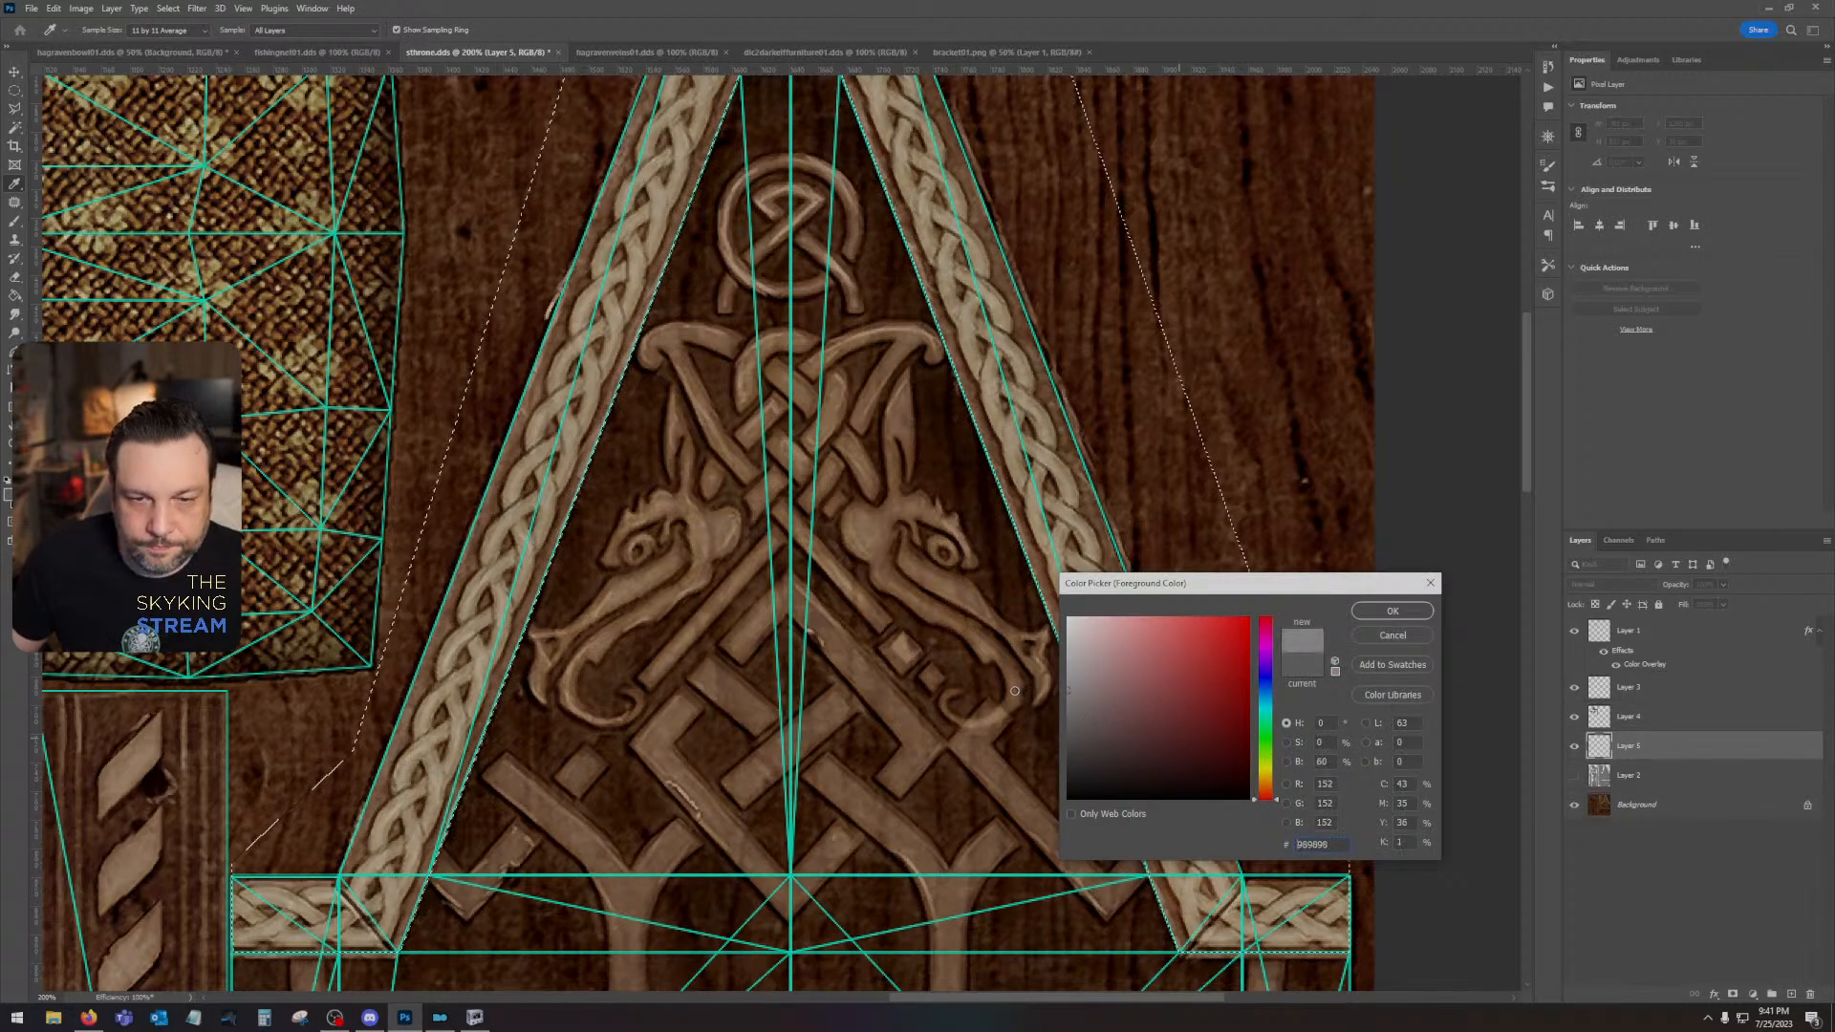
left_click(1392, 611)
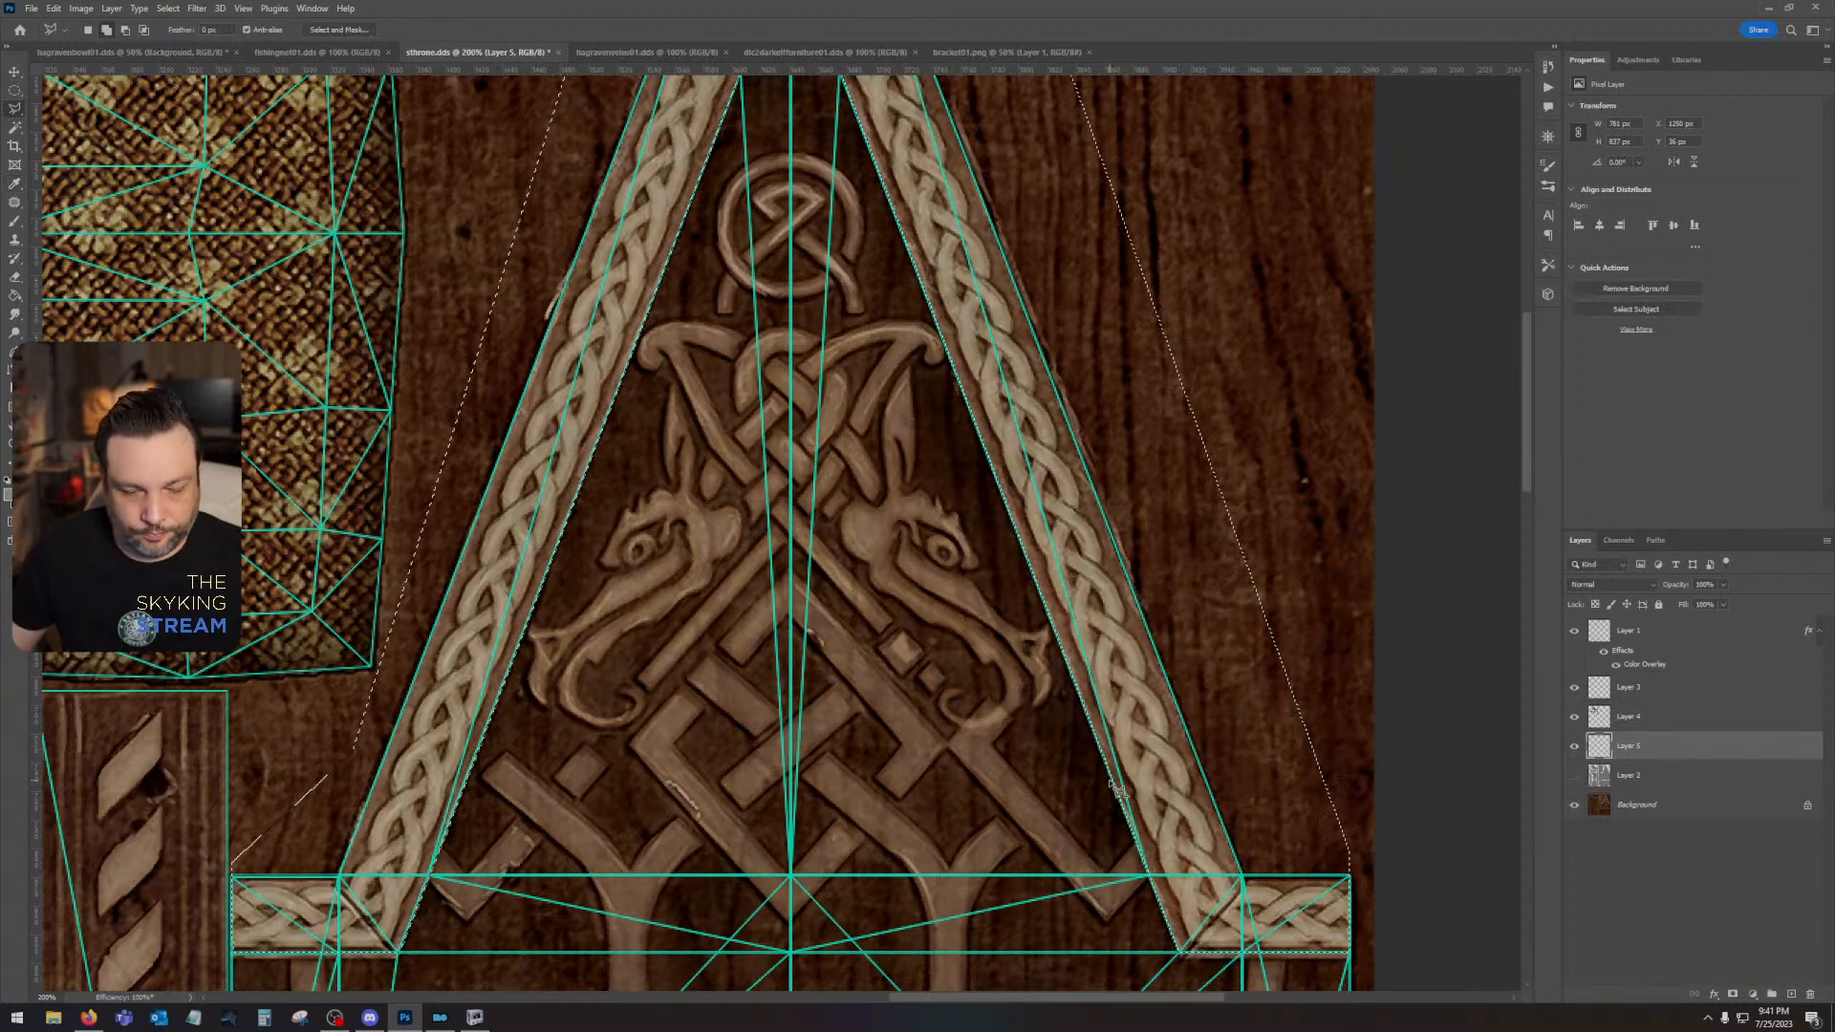
key("shift+BackSpace")
key("Return")
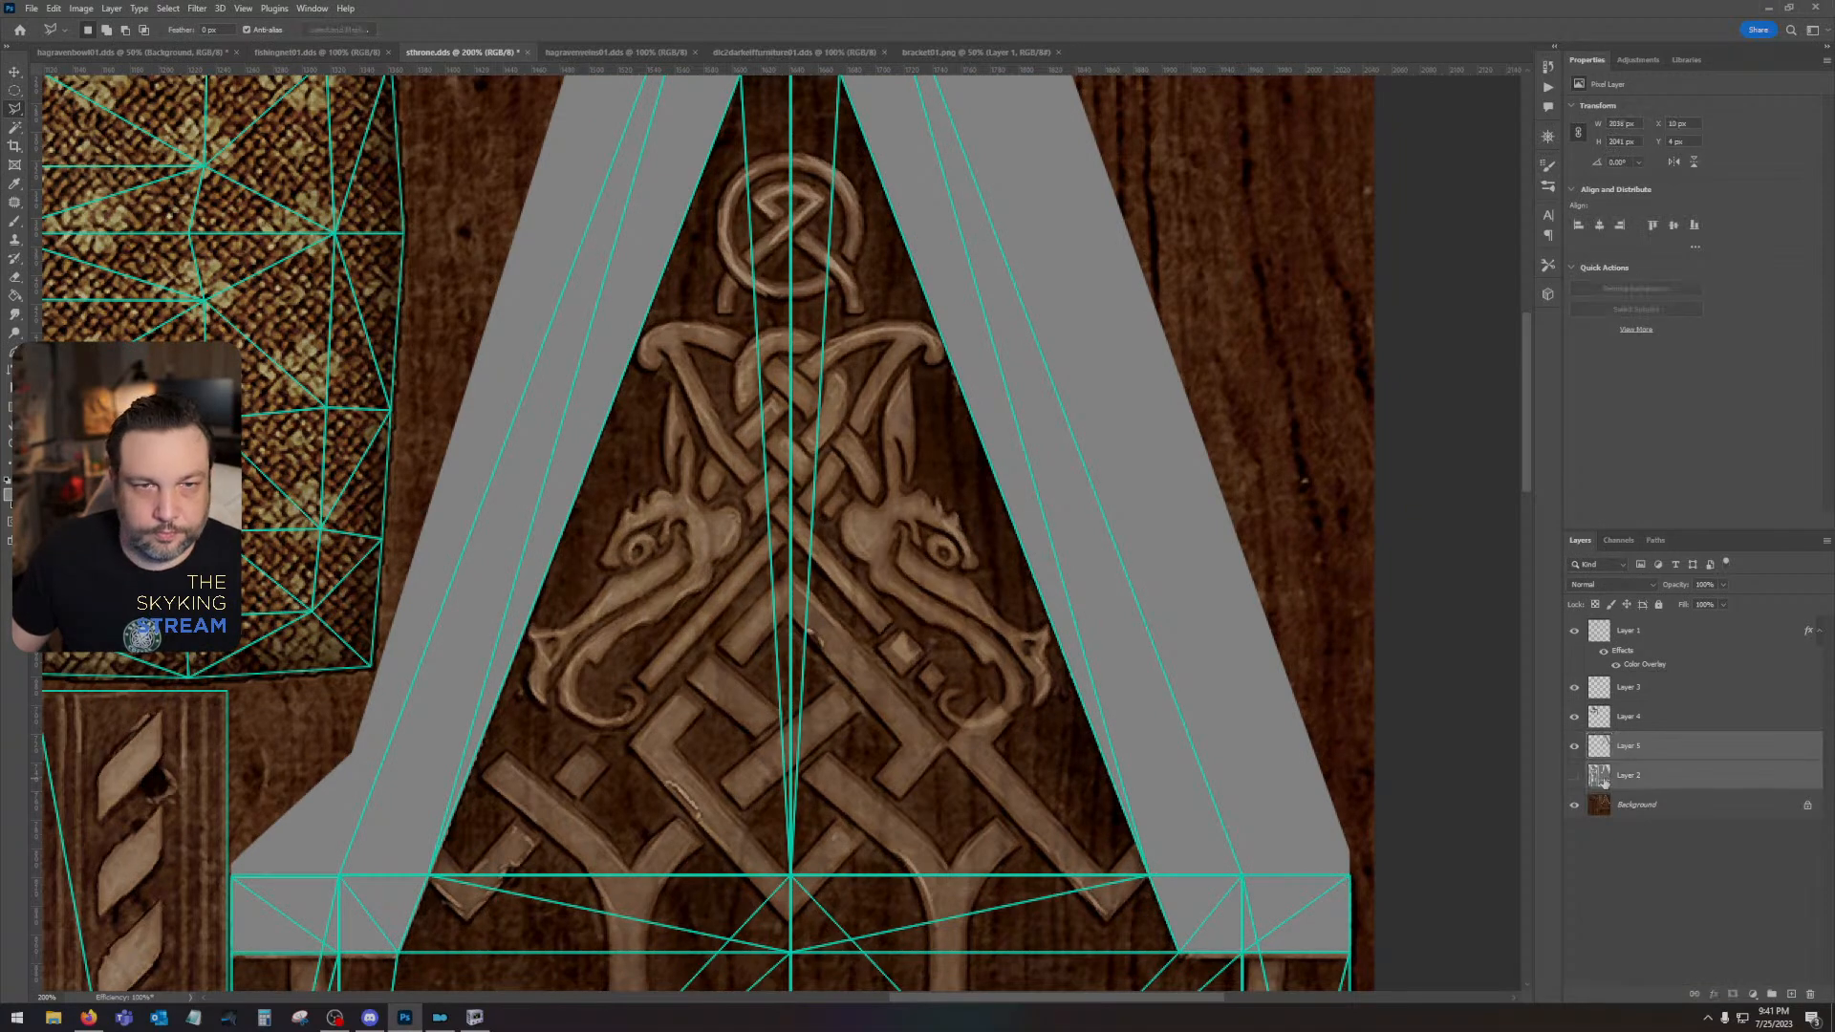
- Trim the gable fill to the UV islands by deleting everything outside the inverted island selection on its layer, and deselect
left_click(168, 9)
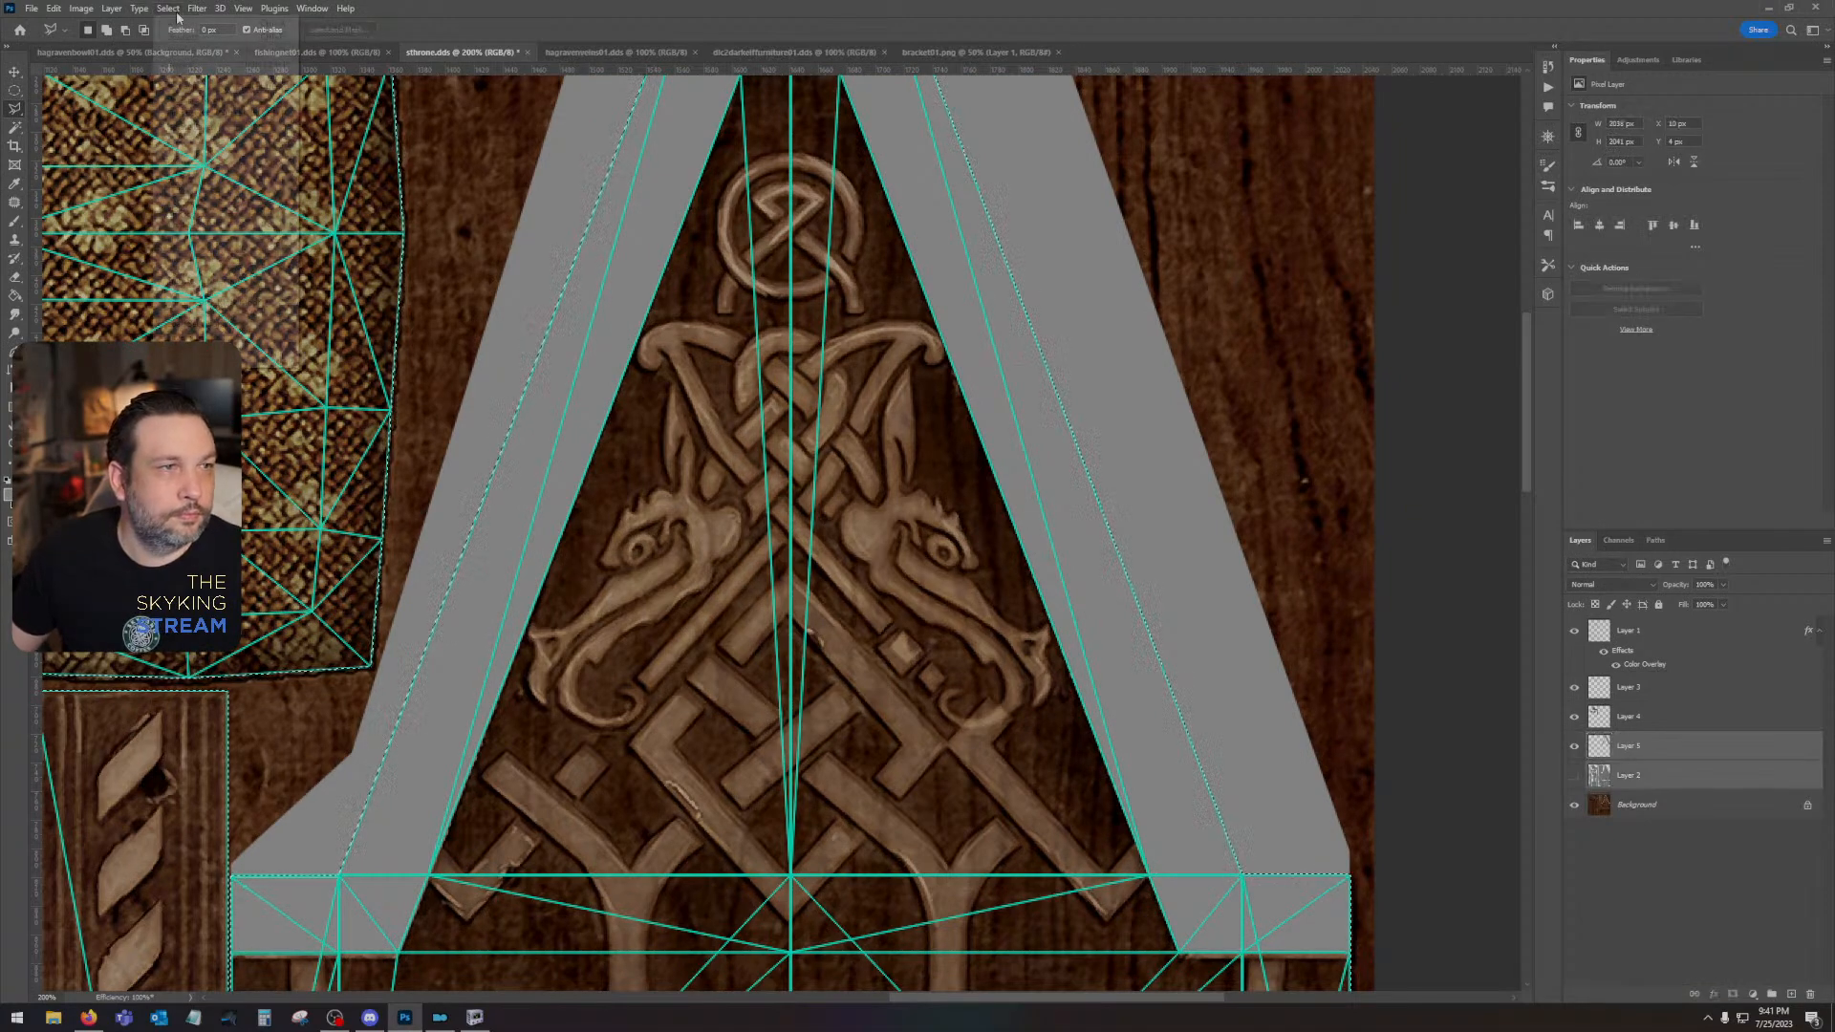
left_click(180, 65)
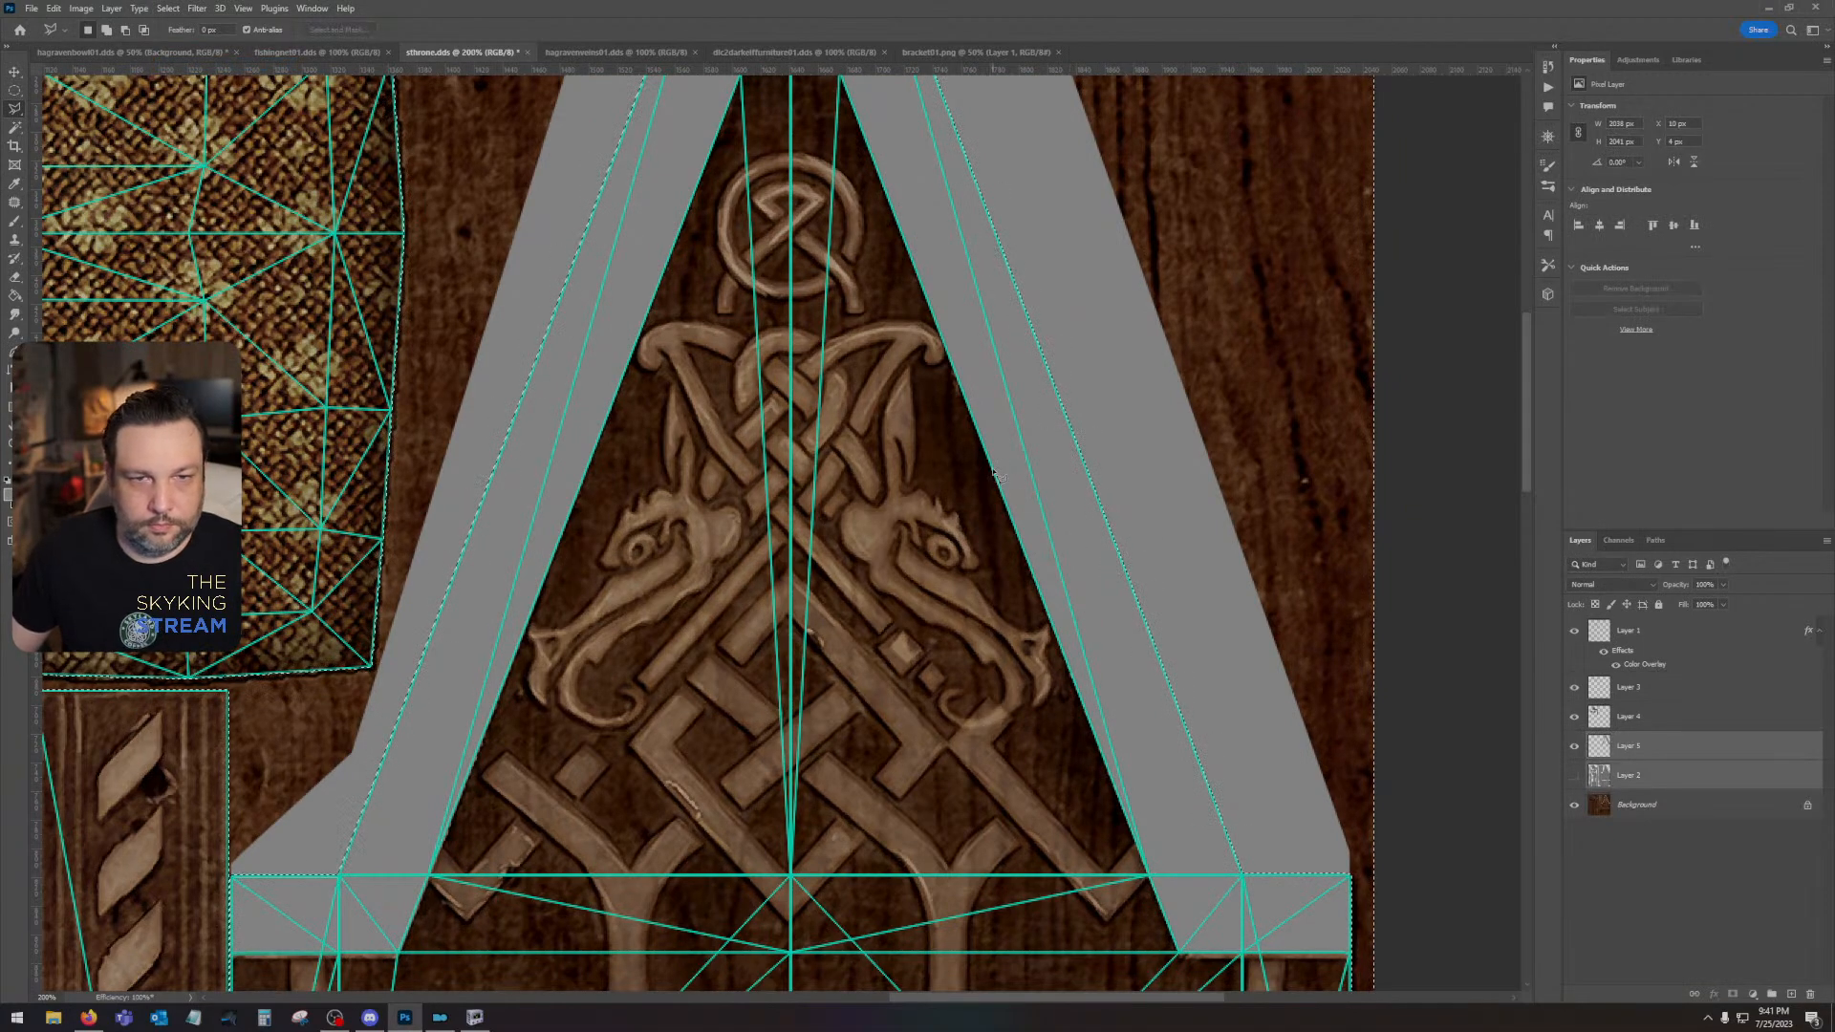
left_click(15, 72)
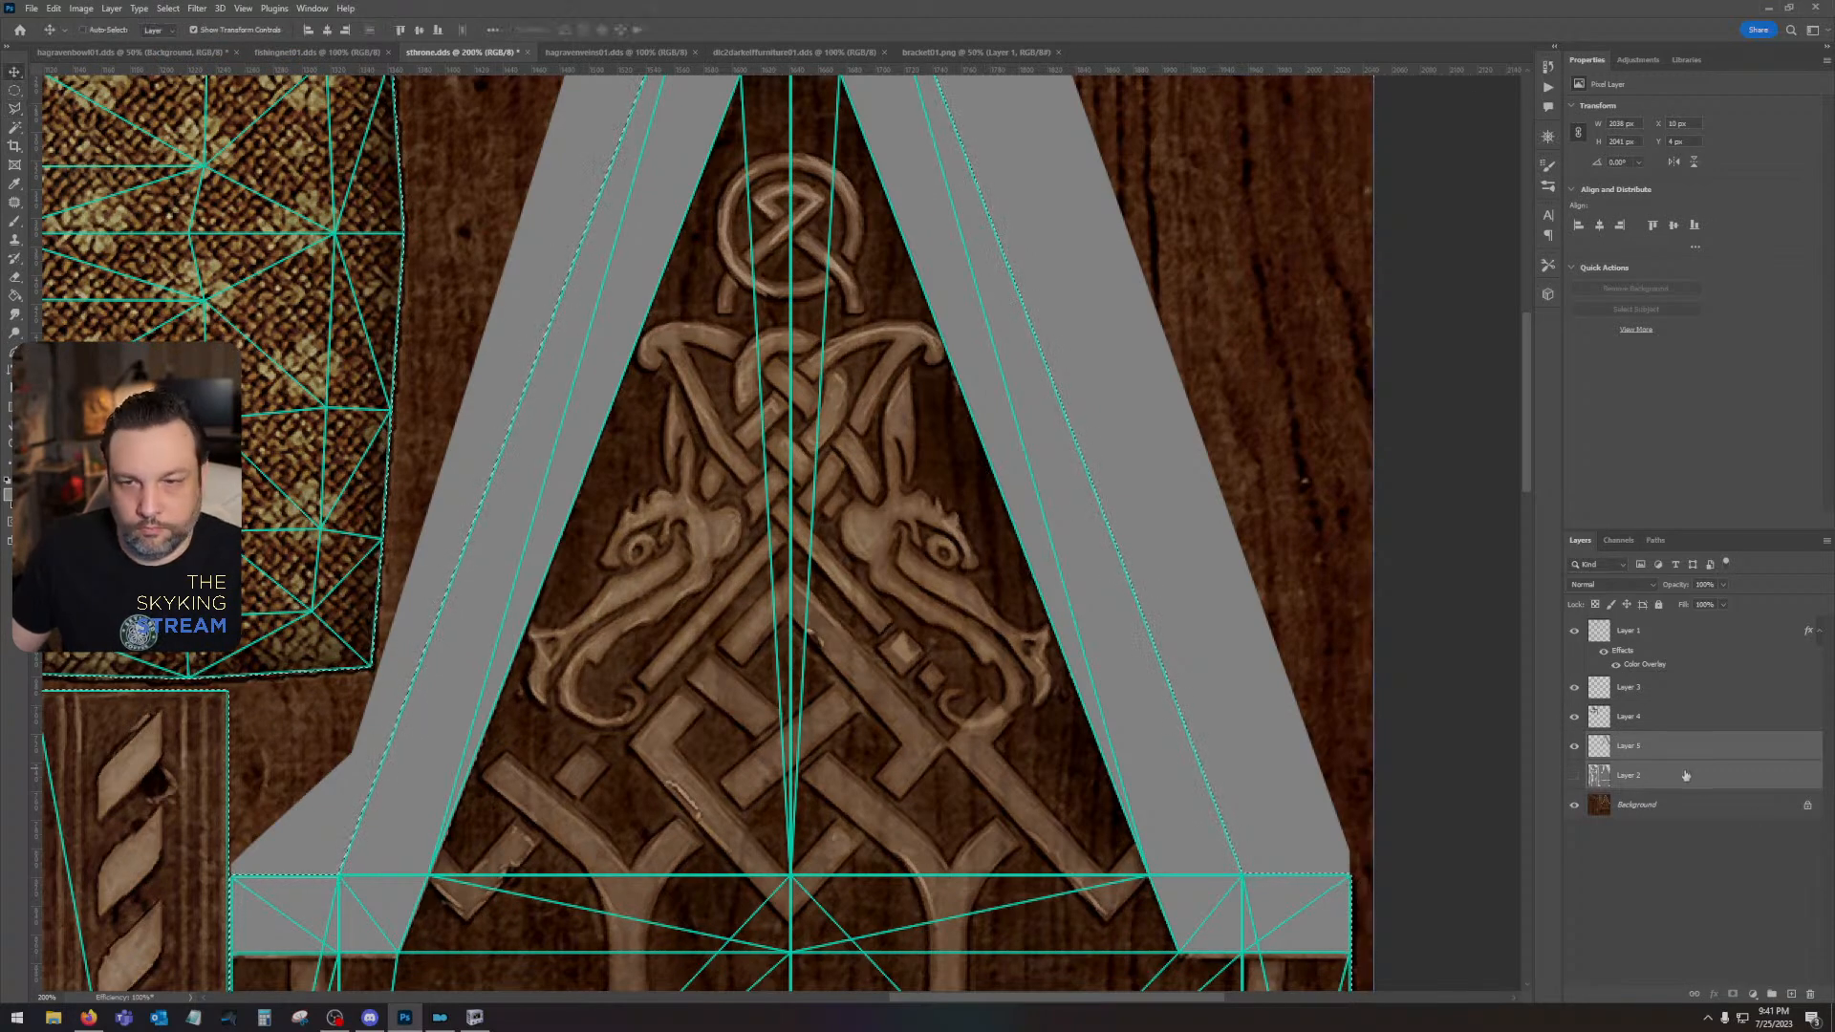
left_click(1630, 745)
key("Delete")
key("ctrl+d")
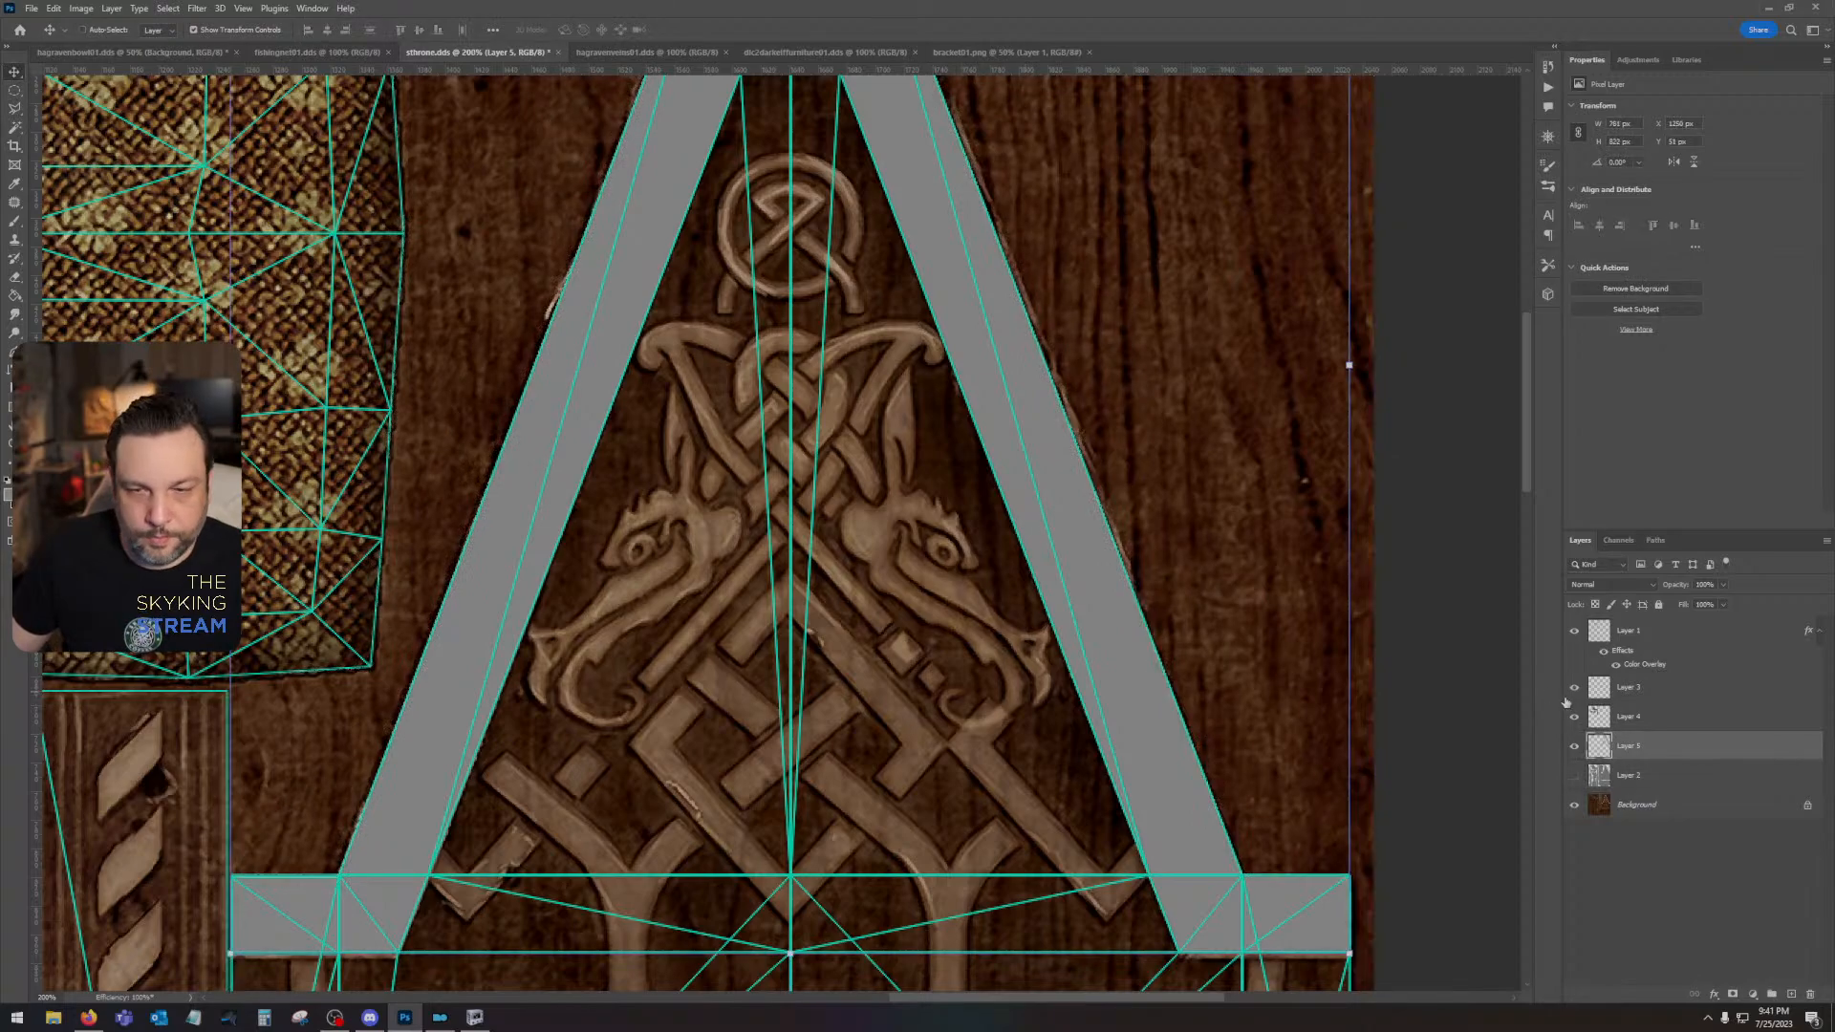
- Compare the grey gable trim with the original braided trim by toggling its layer, leaving the layer hidden
left_click_drag(861, 674, 1105, 300)
left_click_drag(1303, 832, 1179, 632)
key("ctrl+minus")
key("ctrl+minus")
left_click_drag(1296, 581, 1452, 641)
left_click(1575, 749)
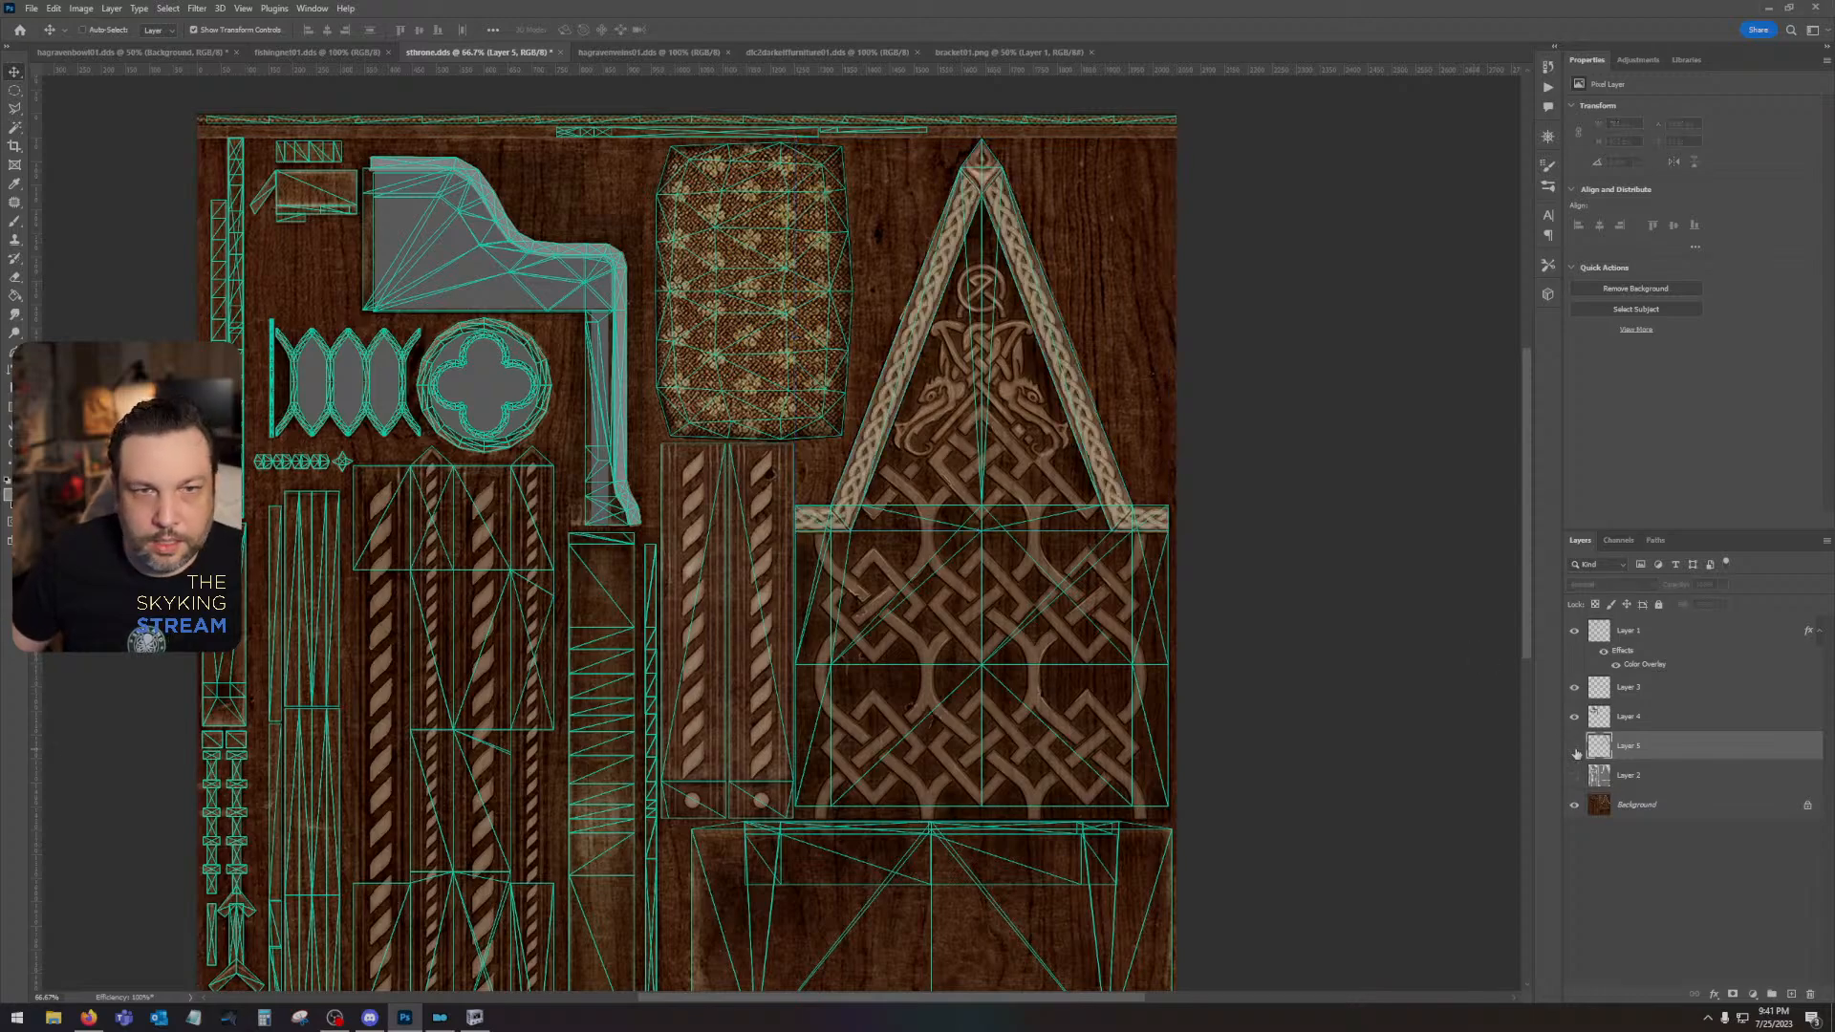
left_click(1575, 749)
left_click(1575, 749)
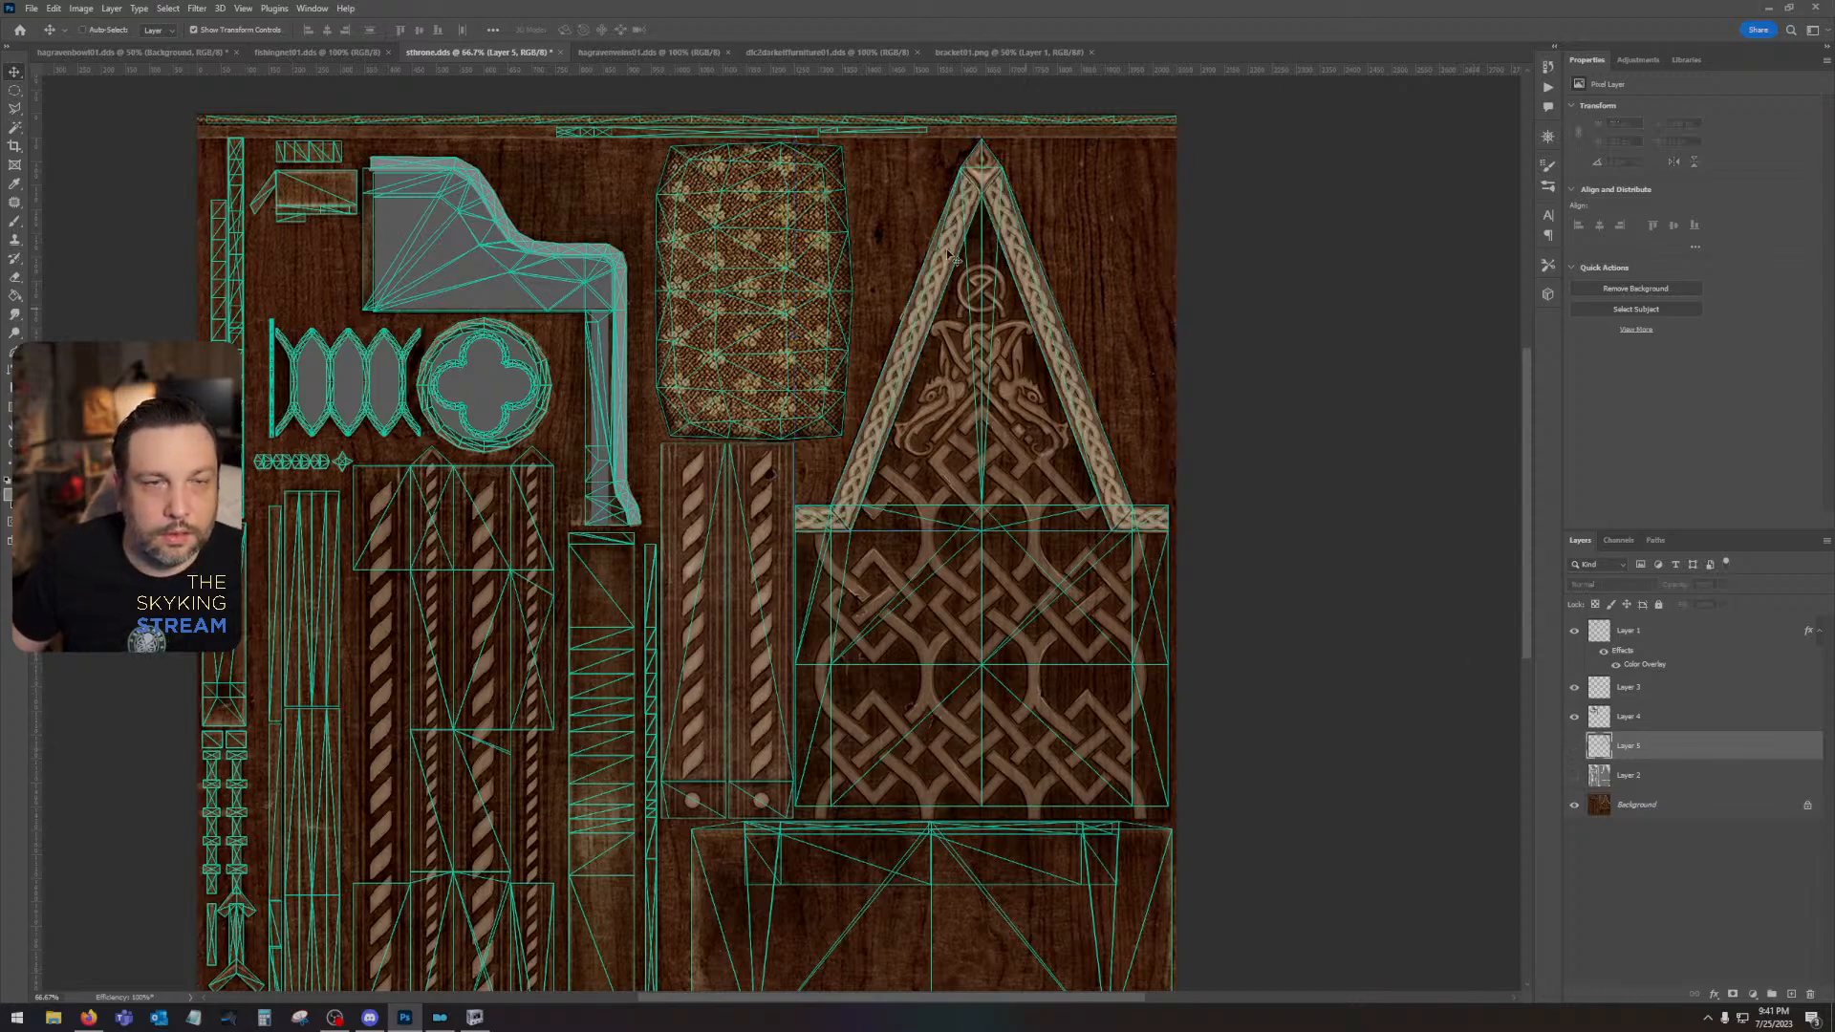
- Examine the original braided gable trim, its apex ornament and the interlace panel below against the UV wireframe
left_click_drag(948, 255, 912, 508)
key("ctrl+plus")
key("ctrl+plus")
left_click_drag(1154, 381, 728, 632)
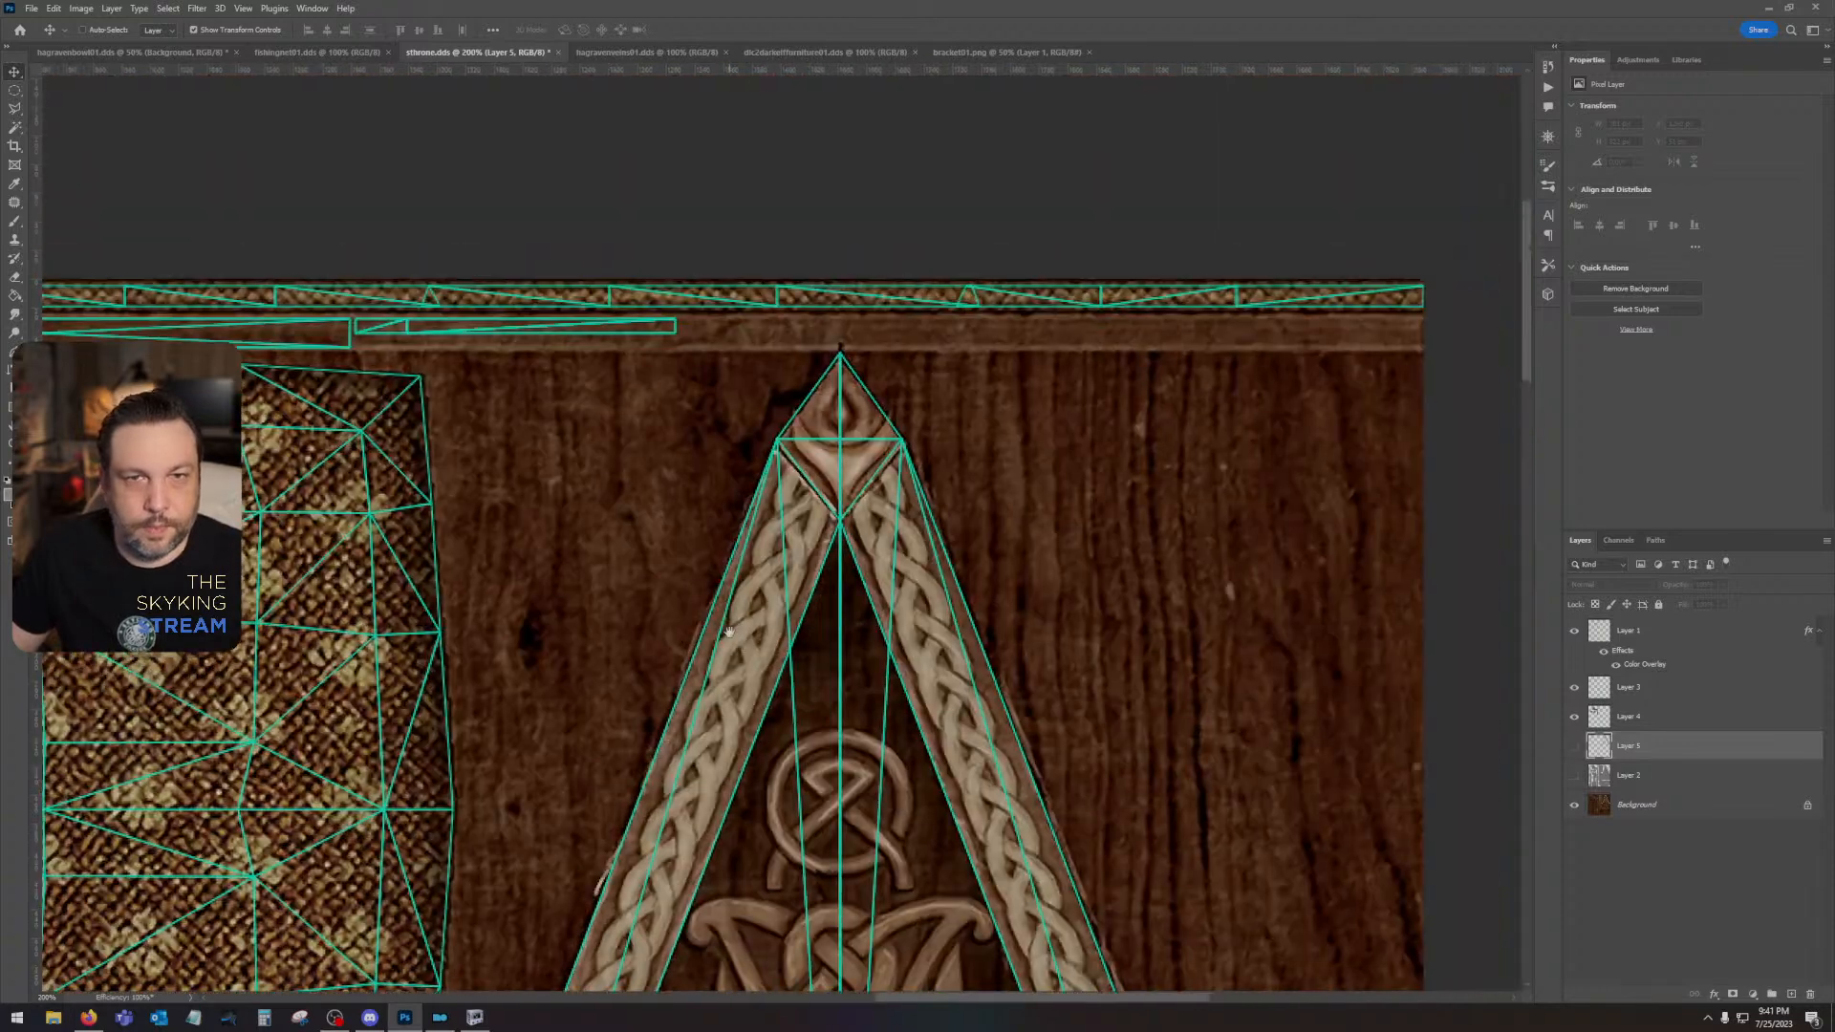
key("ctrl+plus")
left_click_drag(880, 473, 808, 475)
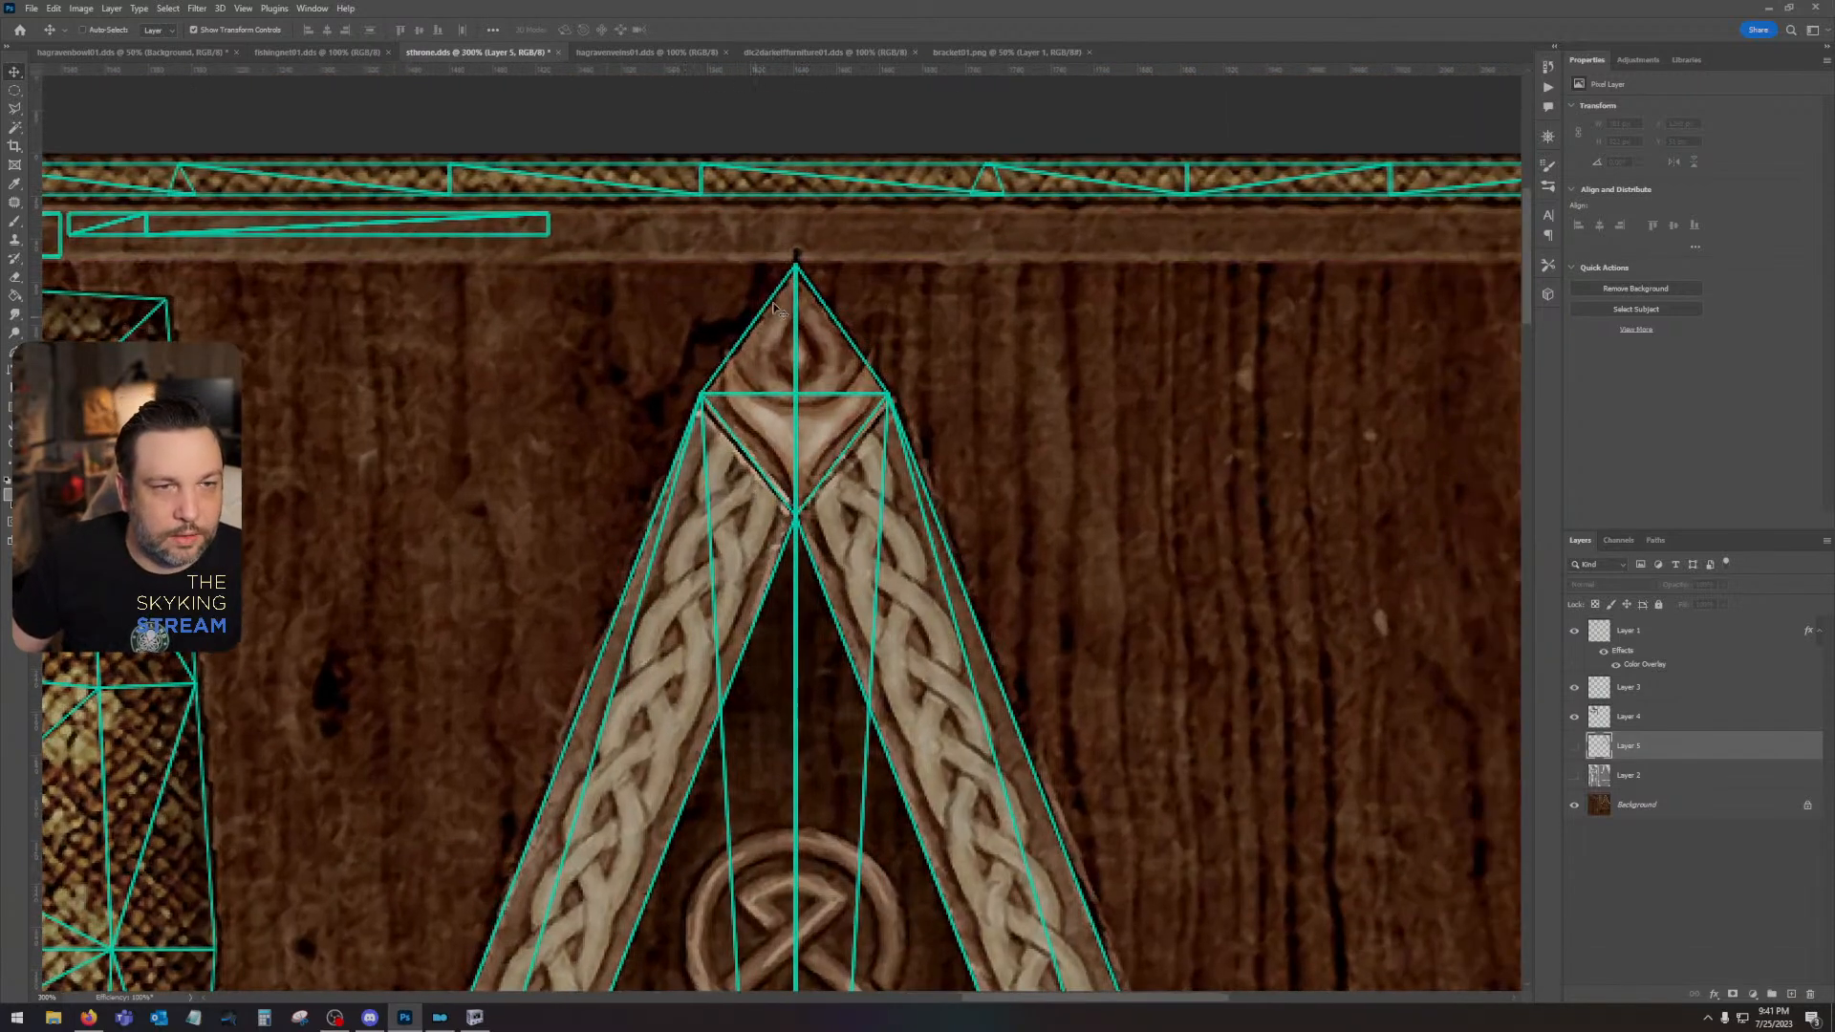
left_click_drag(800, 724, 1042, 143)
left_click_drag(894, 860, 1127, 182)
left_click_drag(788, 803, 886, 377)
key("ctrl+minus")
key("ctrl+minus")
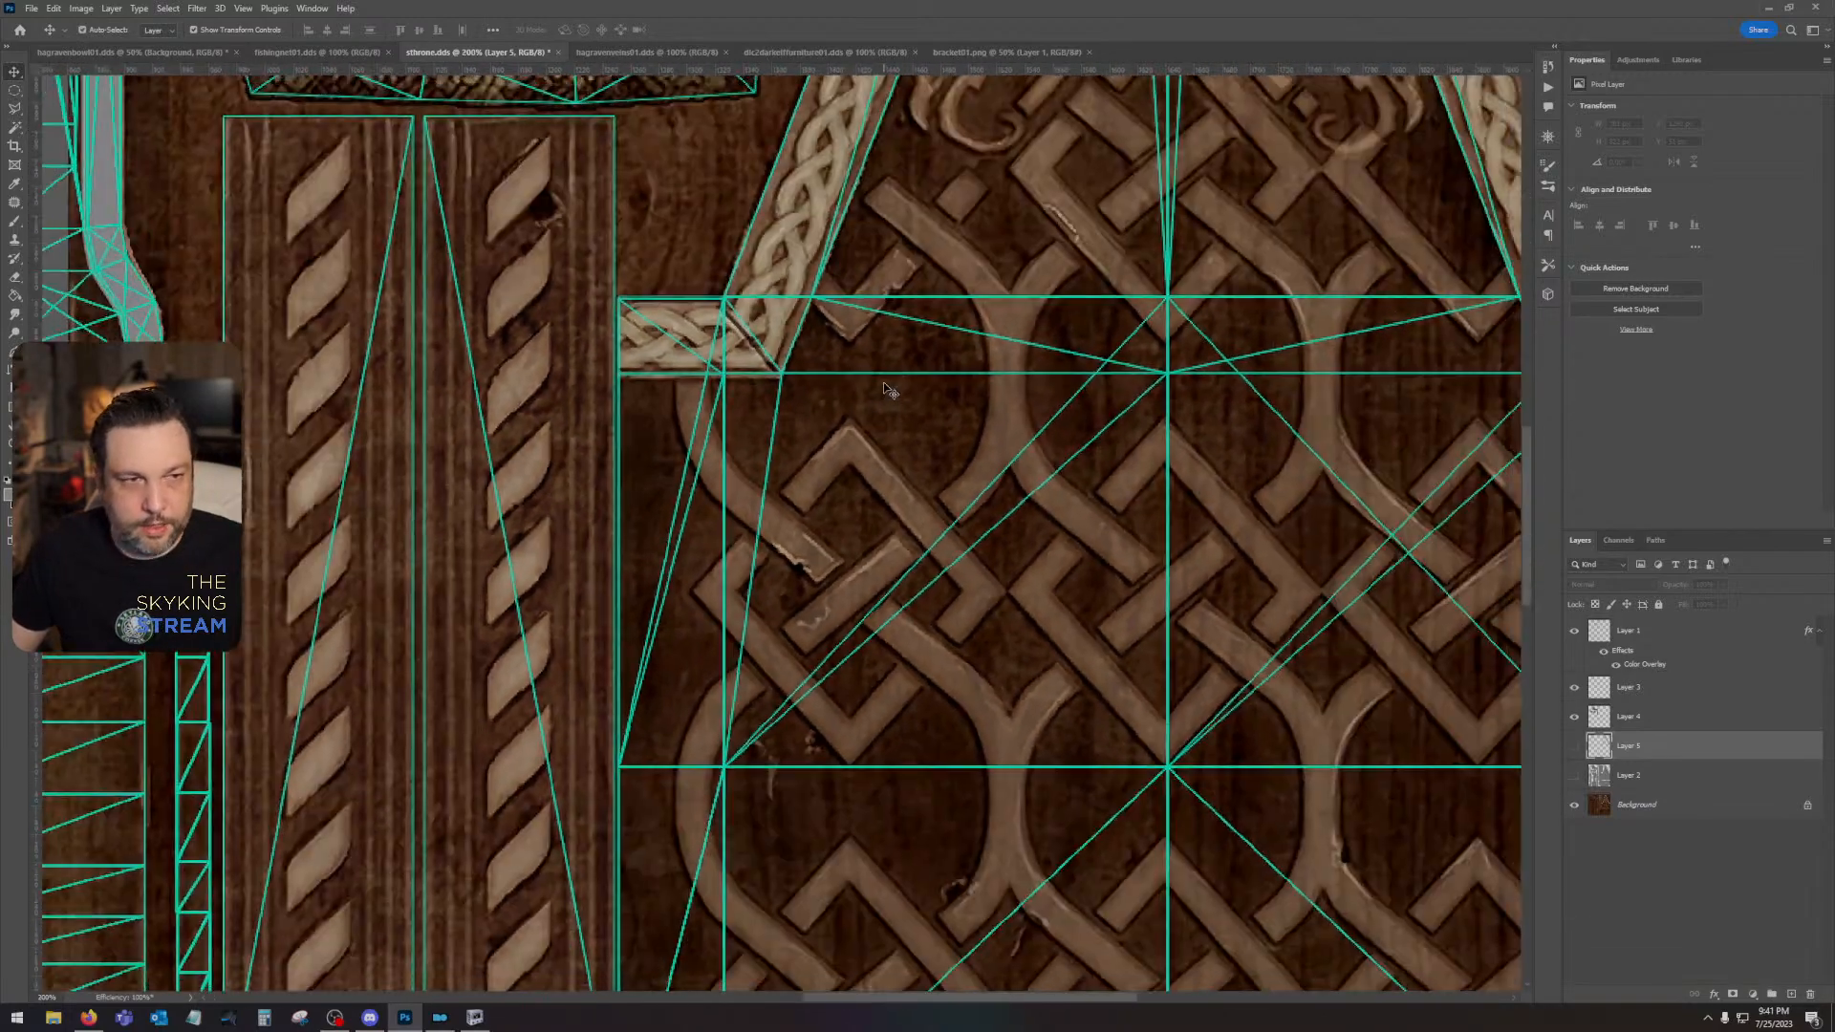
- Examine the twisted columns, plain boards and small ornaments in the lower half of the texture, with and without the UV wireframe
left_click_drag(699, 472, 1015, 224)
left_click_drag(1140, 731, 1185, 580)
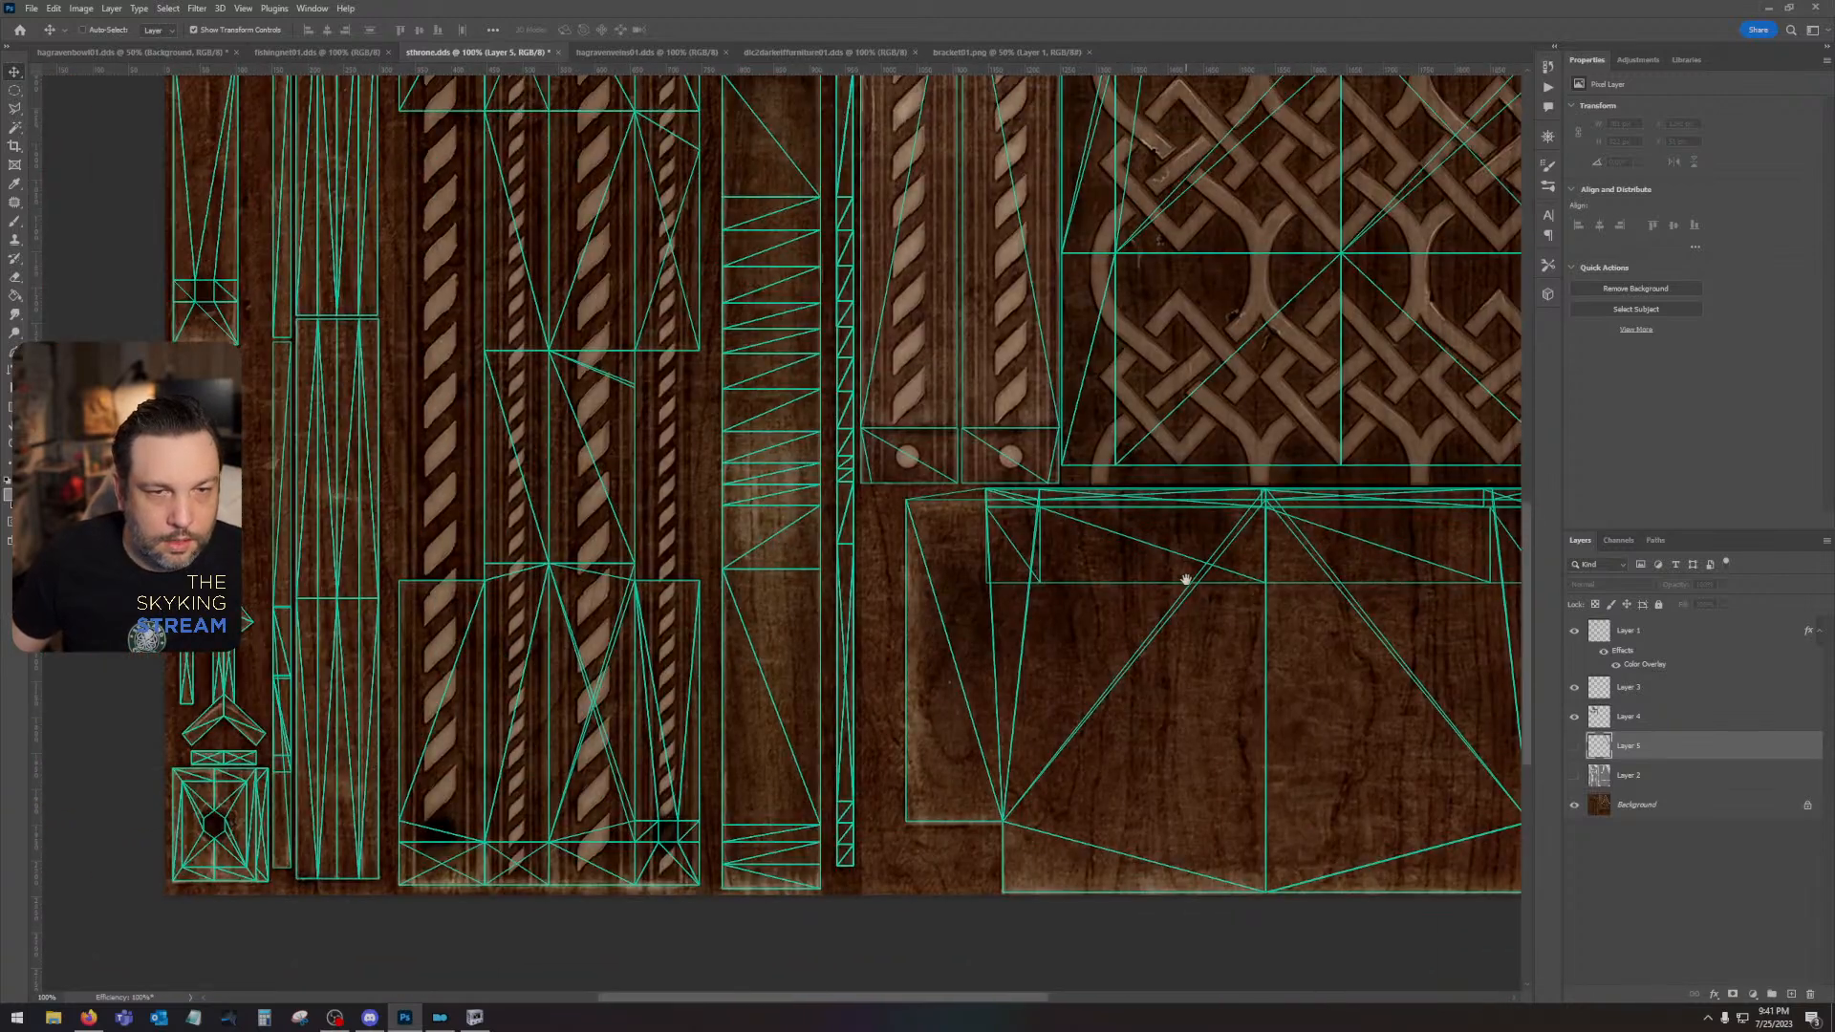
left_click_drag(965, 608, 1275, 635)
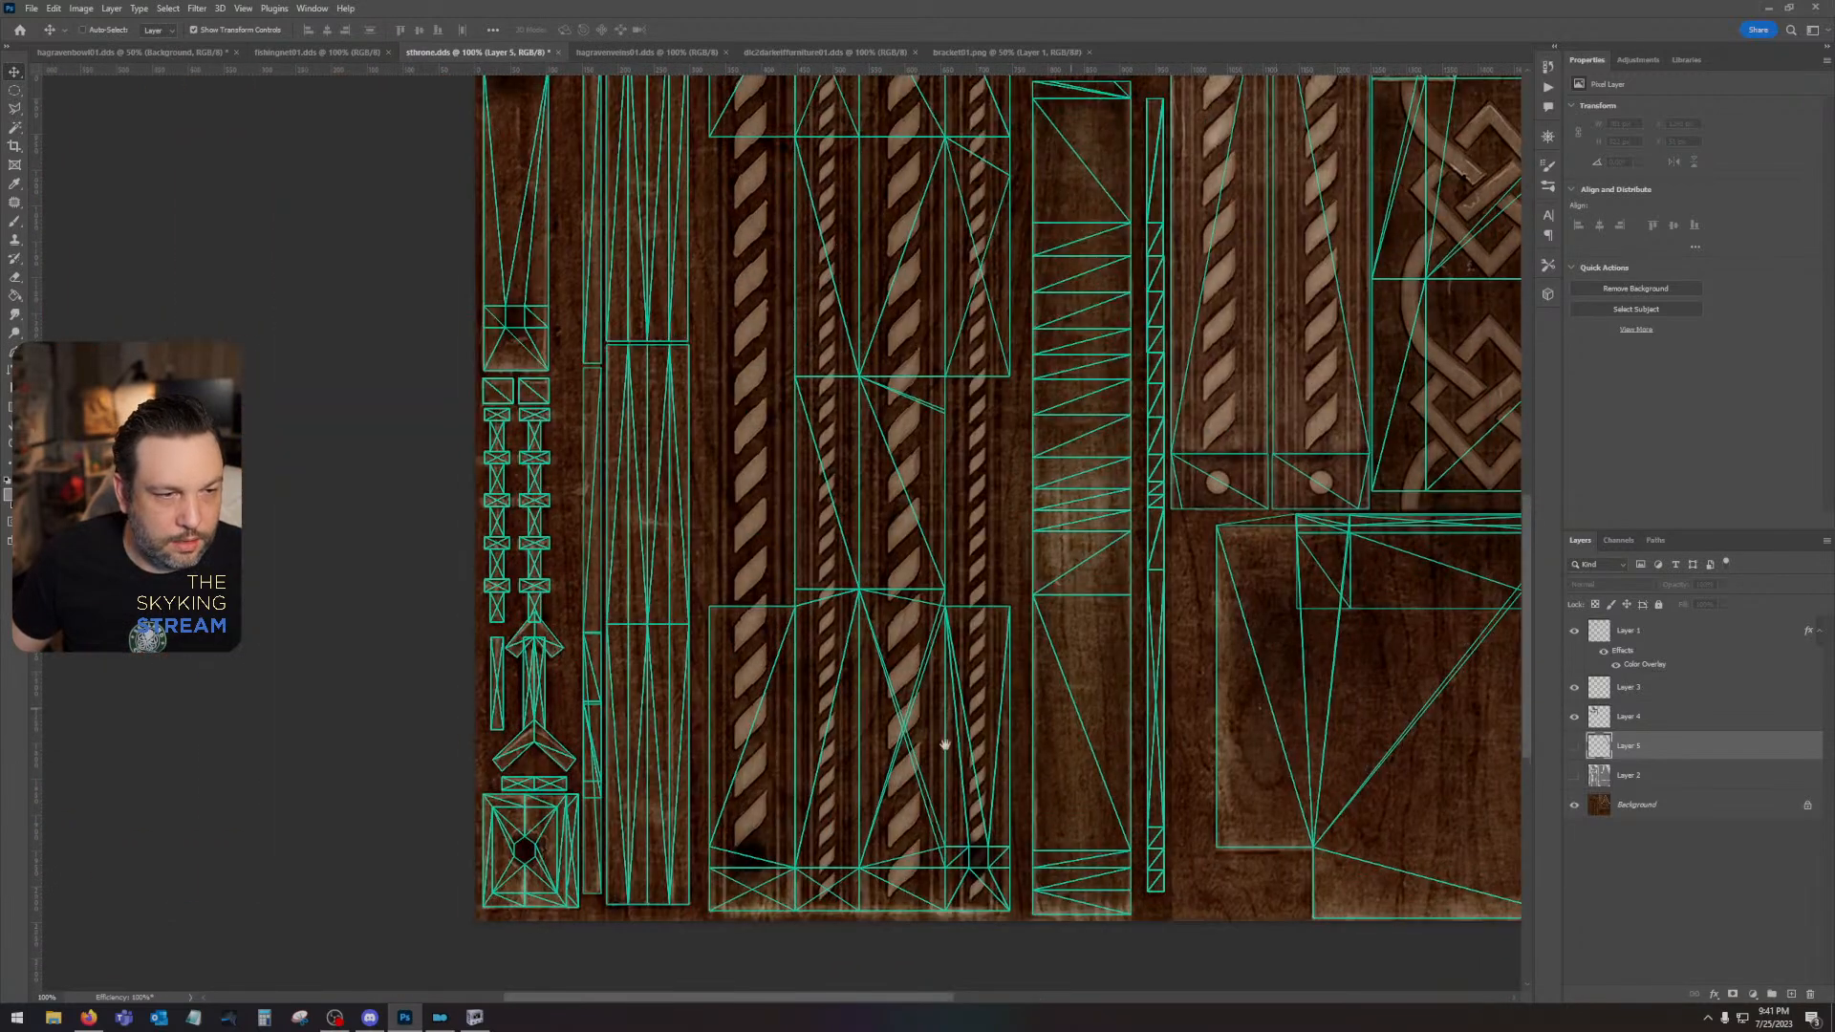
left_click_drag(768, 762, 968, 669)
left_click(1574, 631)
left_click_drag(819, 695, 923, 696)
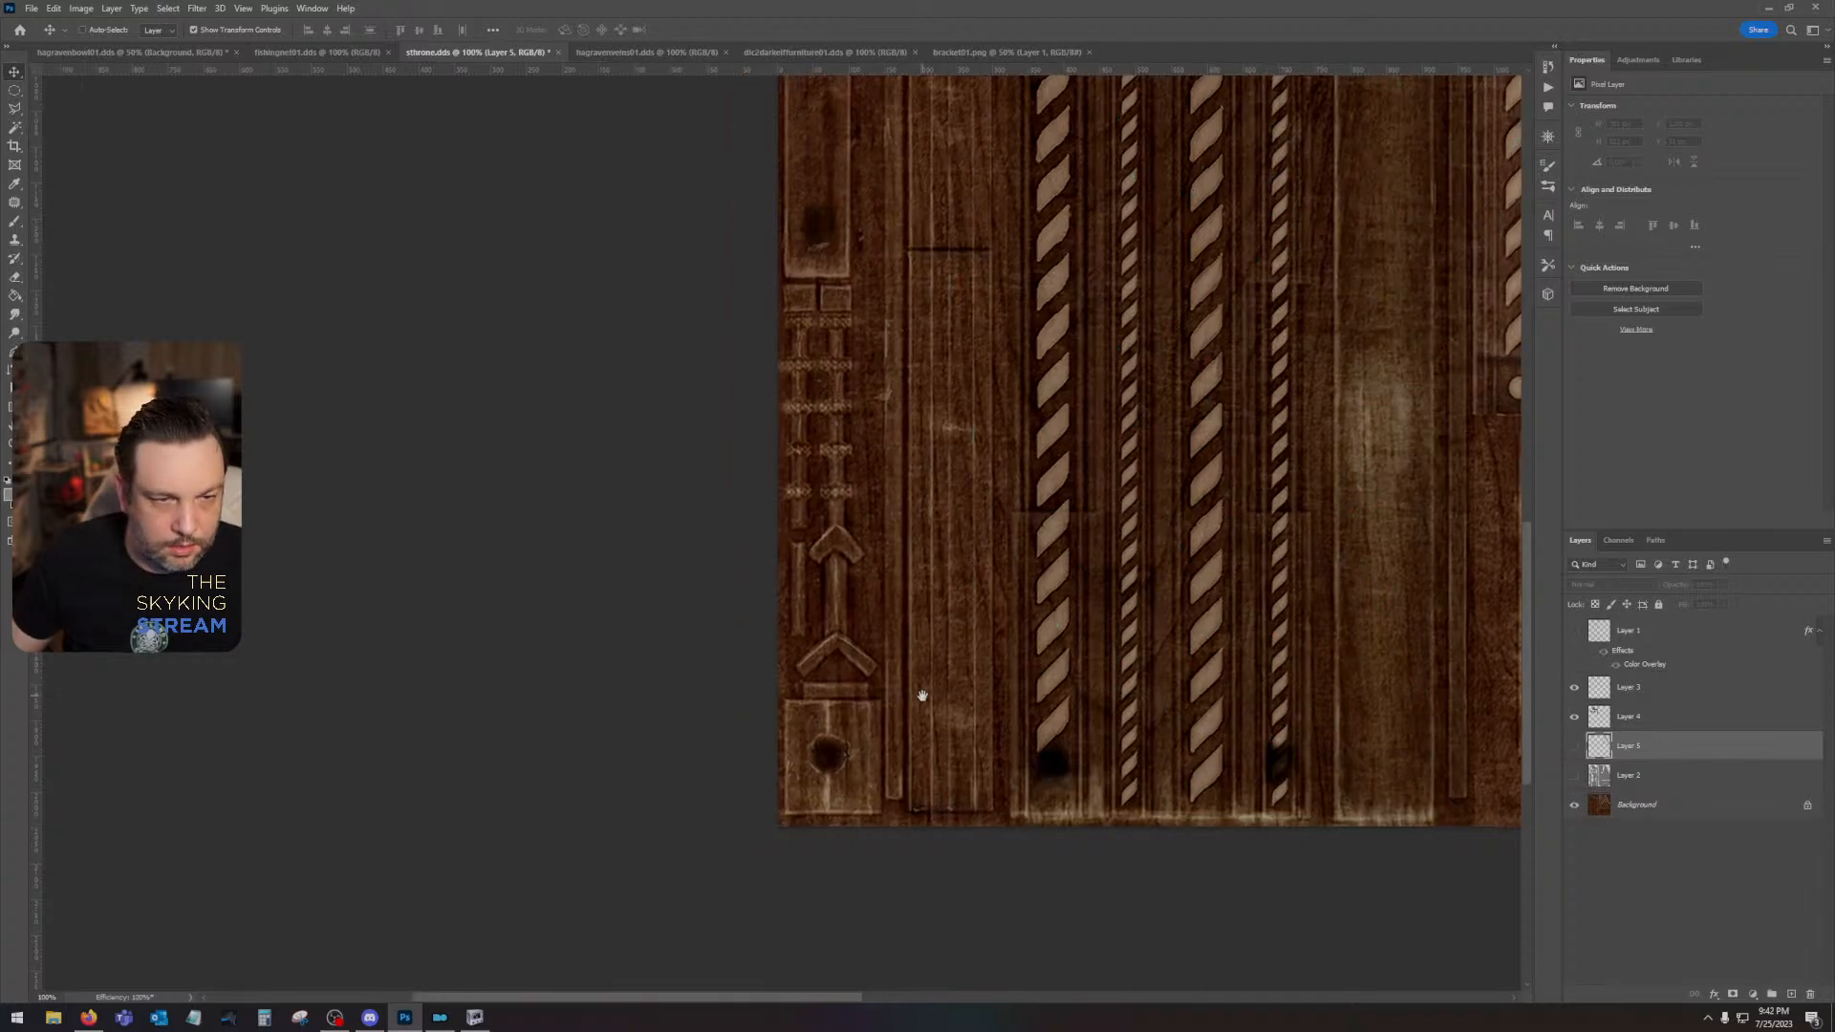
left_click_drag(795, 769, 811, 438)
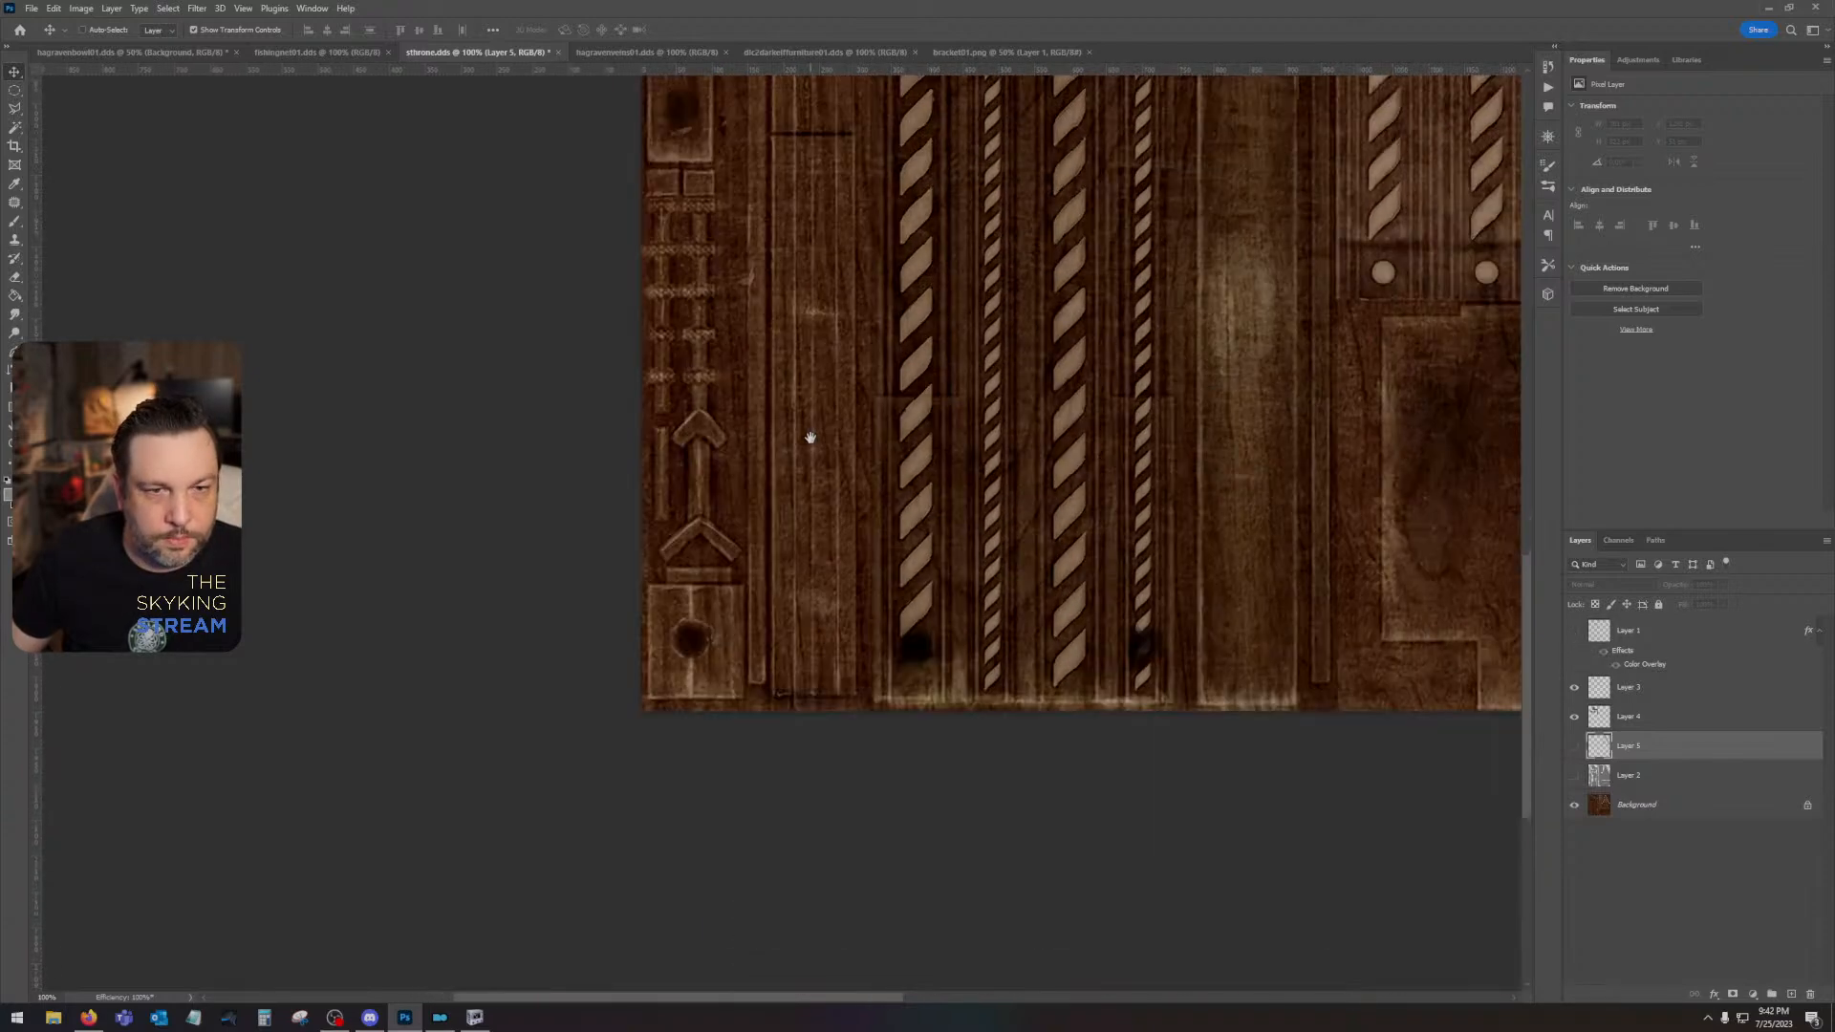
left_click_drag(877, 313, 735, 811)
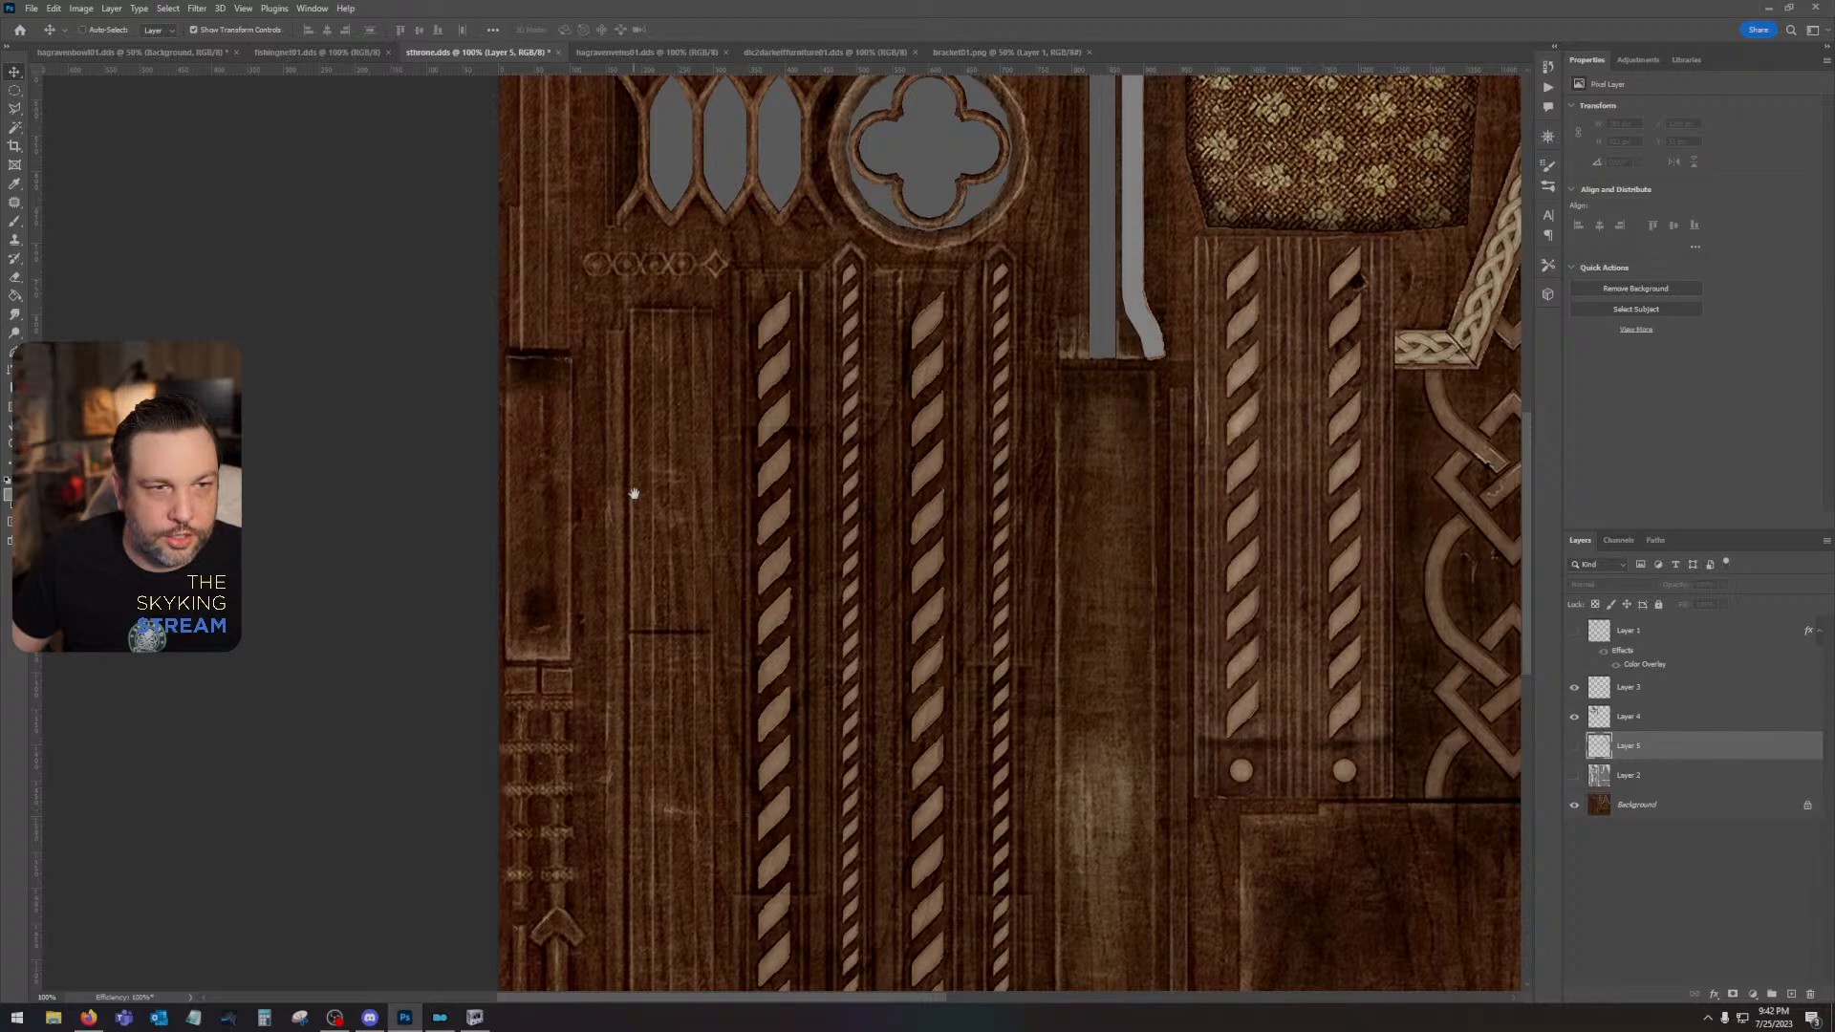
- Examine the armrest, cushion, gable and twisted columns in the throne texture, toggling the UV wireframe for comparison
mouse_move(870, 407)
left_mouse_down()
mouse_move(793, 697)
mouse_move(867, 425)
left_mouse_up()
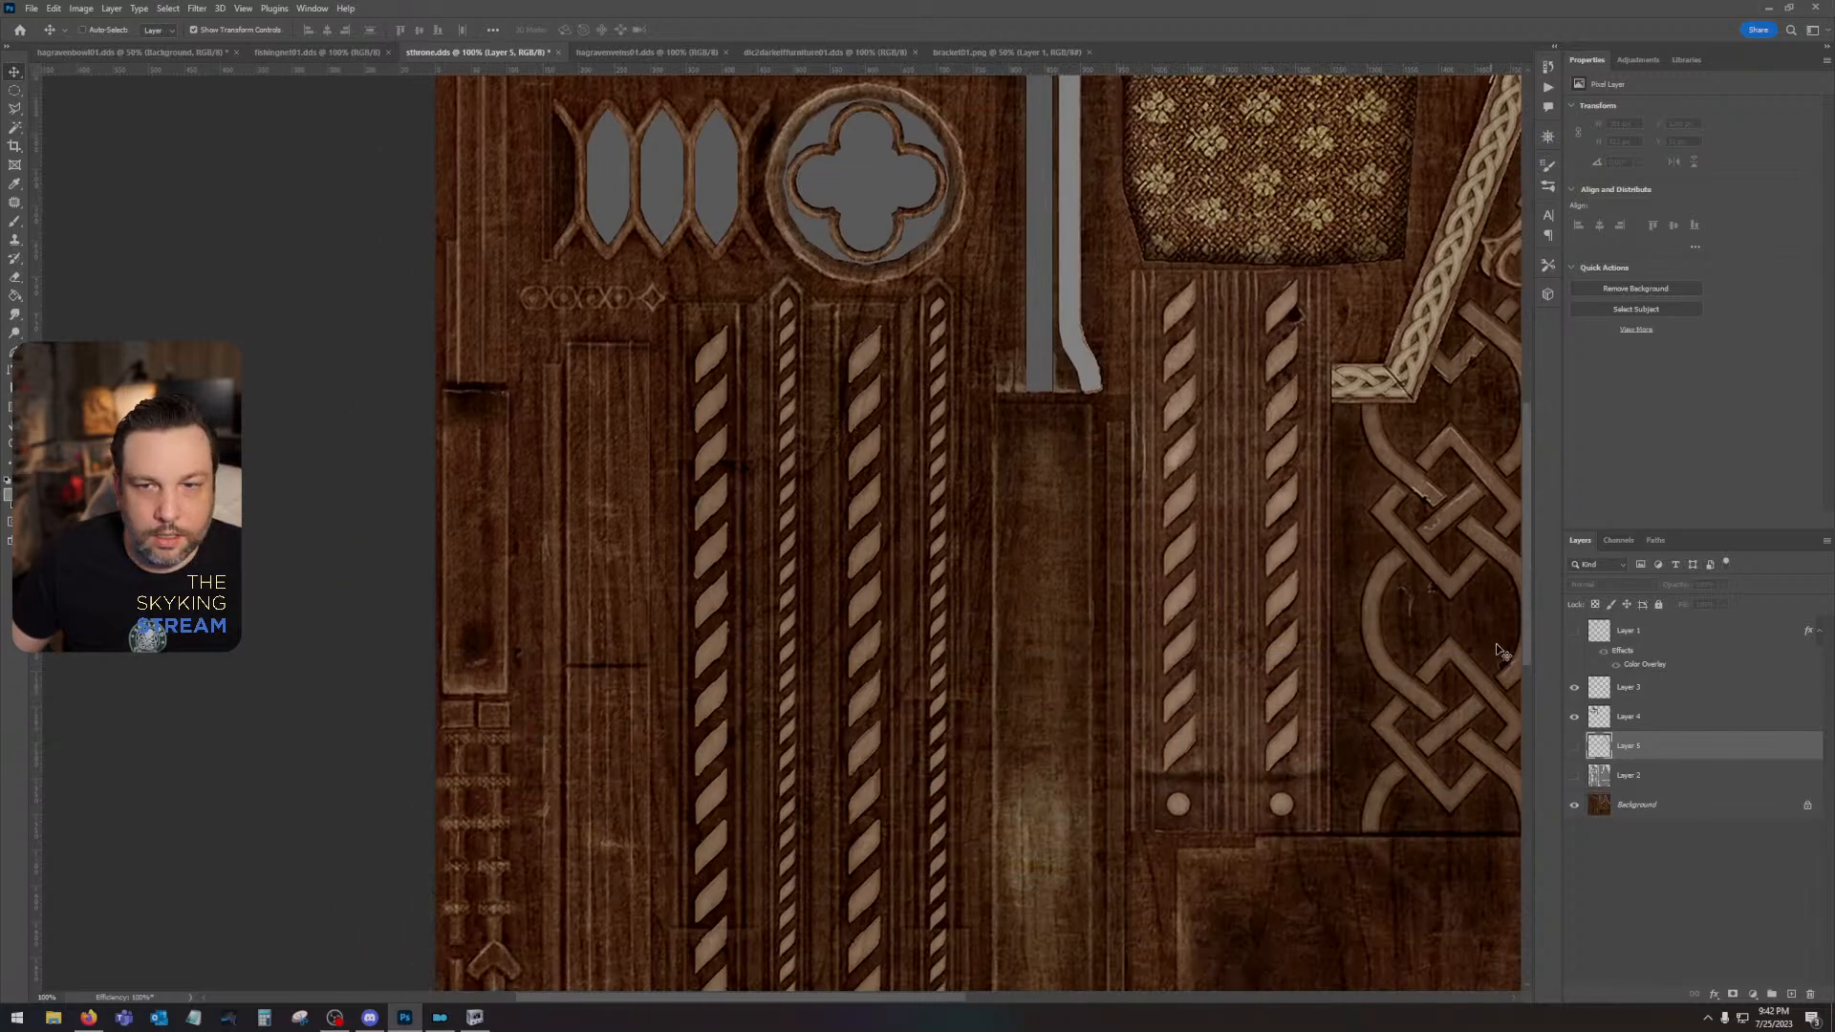
left_click(1574, 633)
left_click(1574, 632)
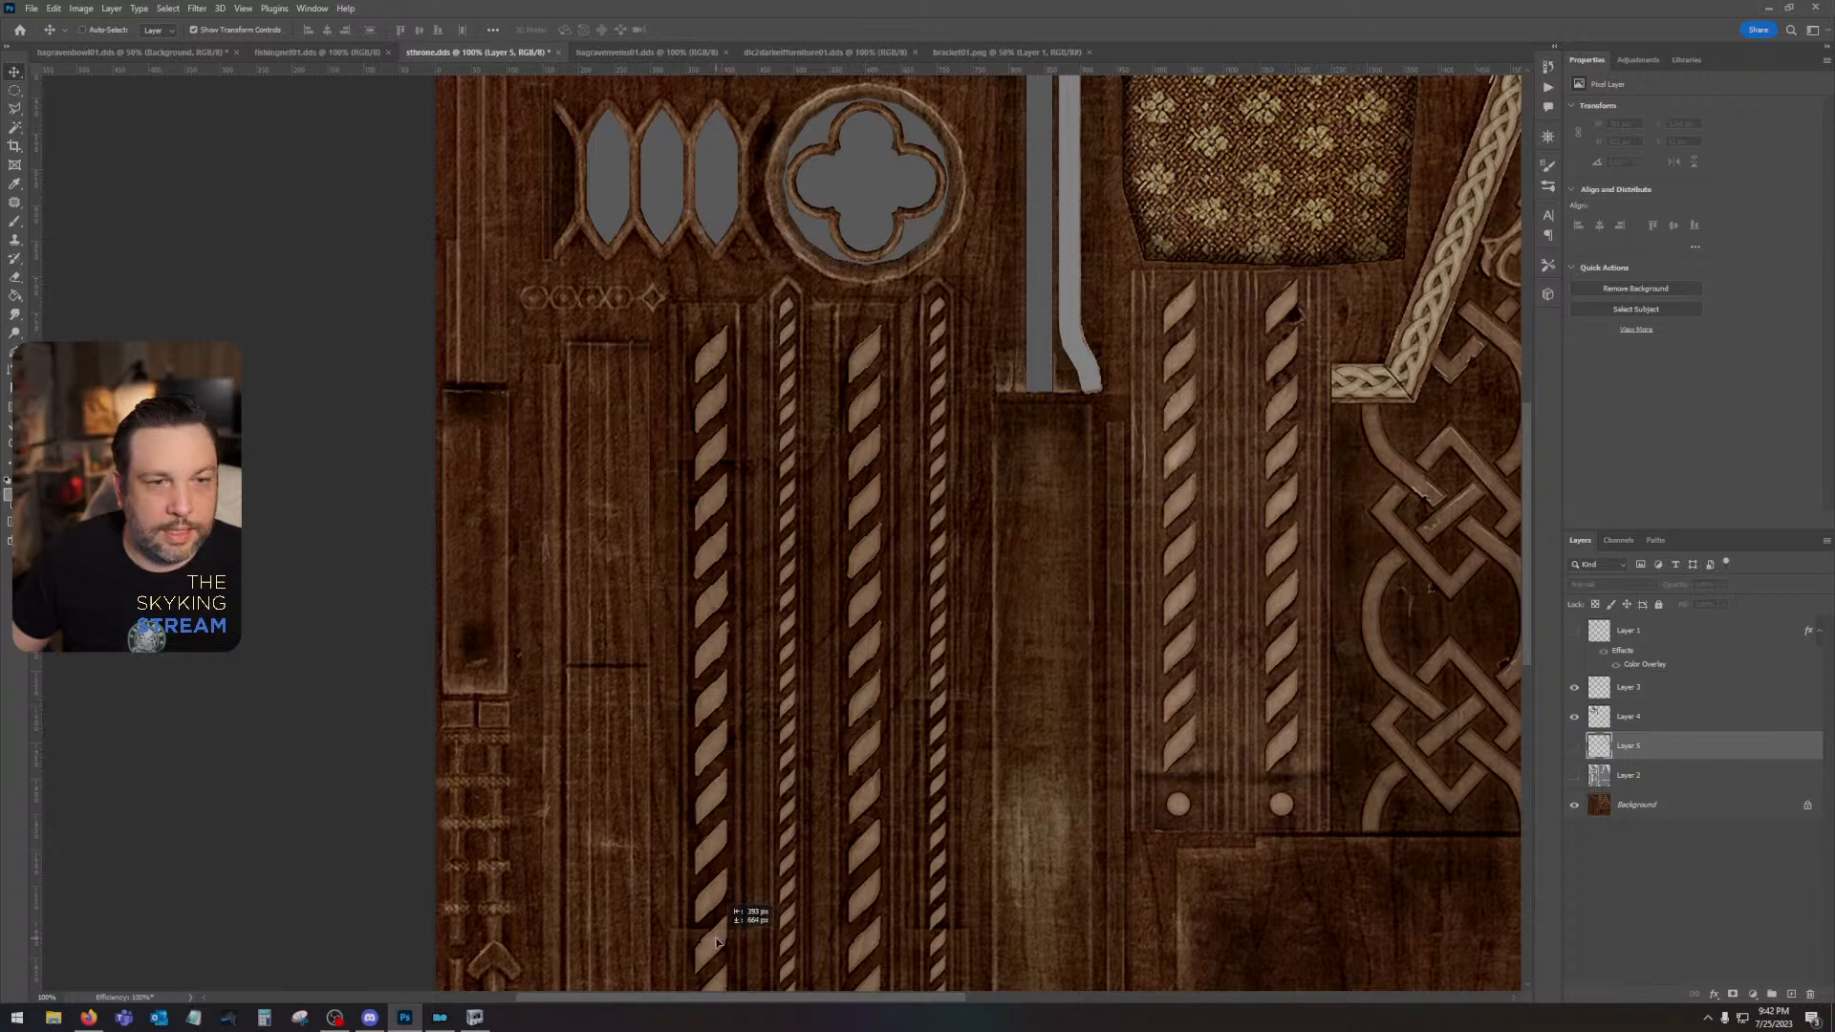
left_click_drag(1111, 522, 840, 942)
mouse_move(1025, 637)
left_mouse_down()
mouse_move(881, 617)
mouse_move(1049, 618)
left_mouse_up()
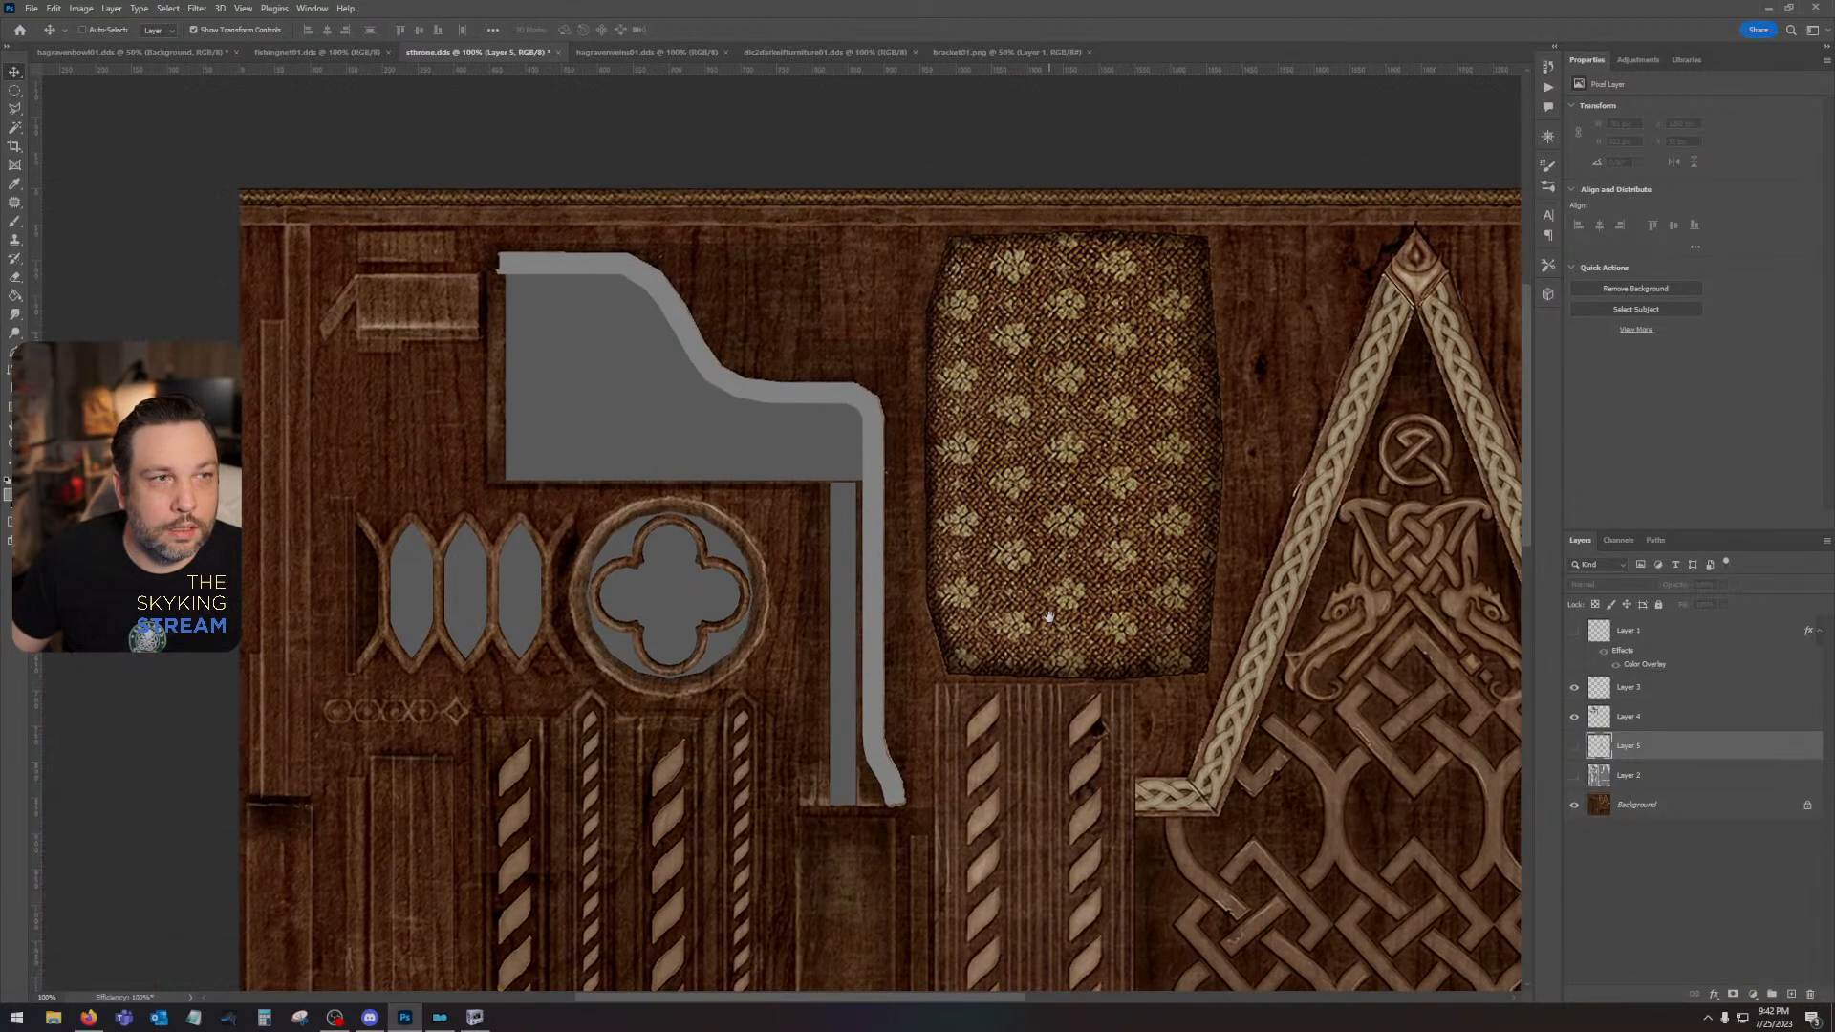
left_click(1574, 631)
left_click(1574, 632)
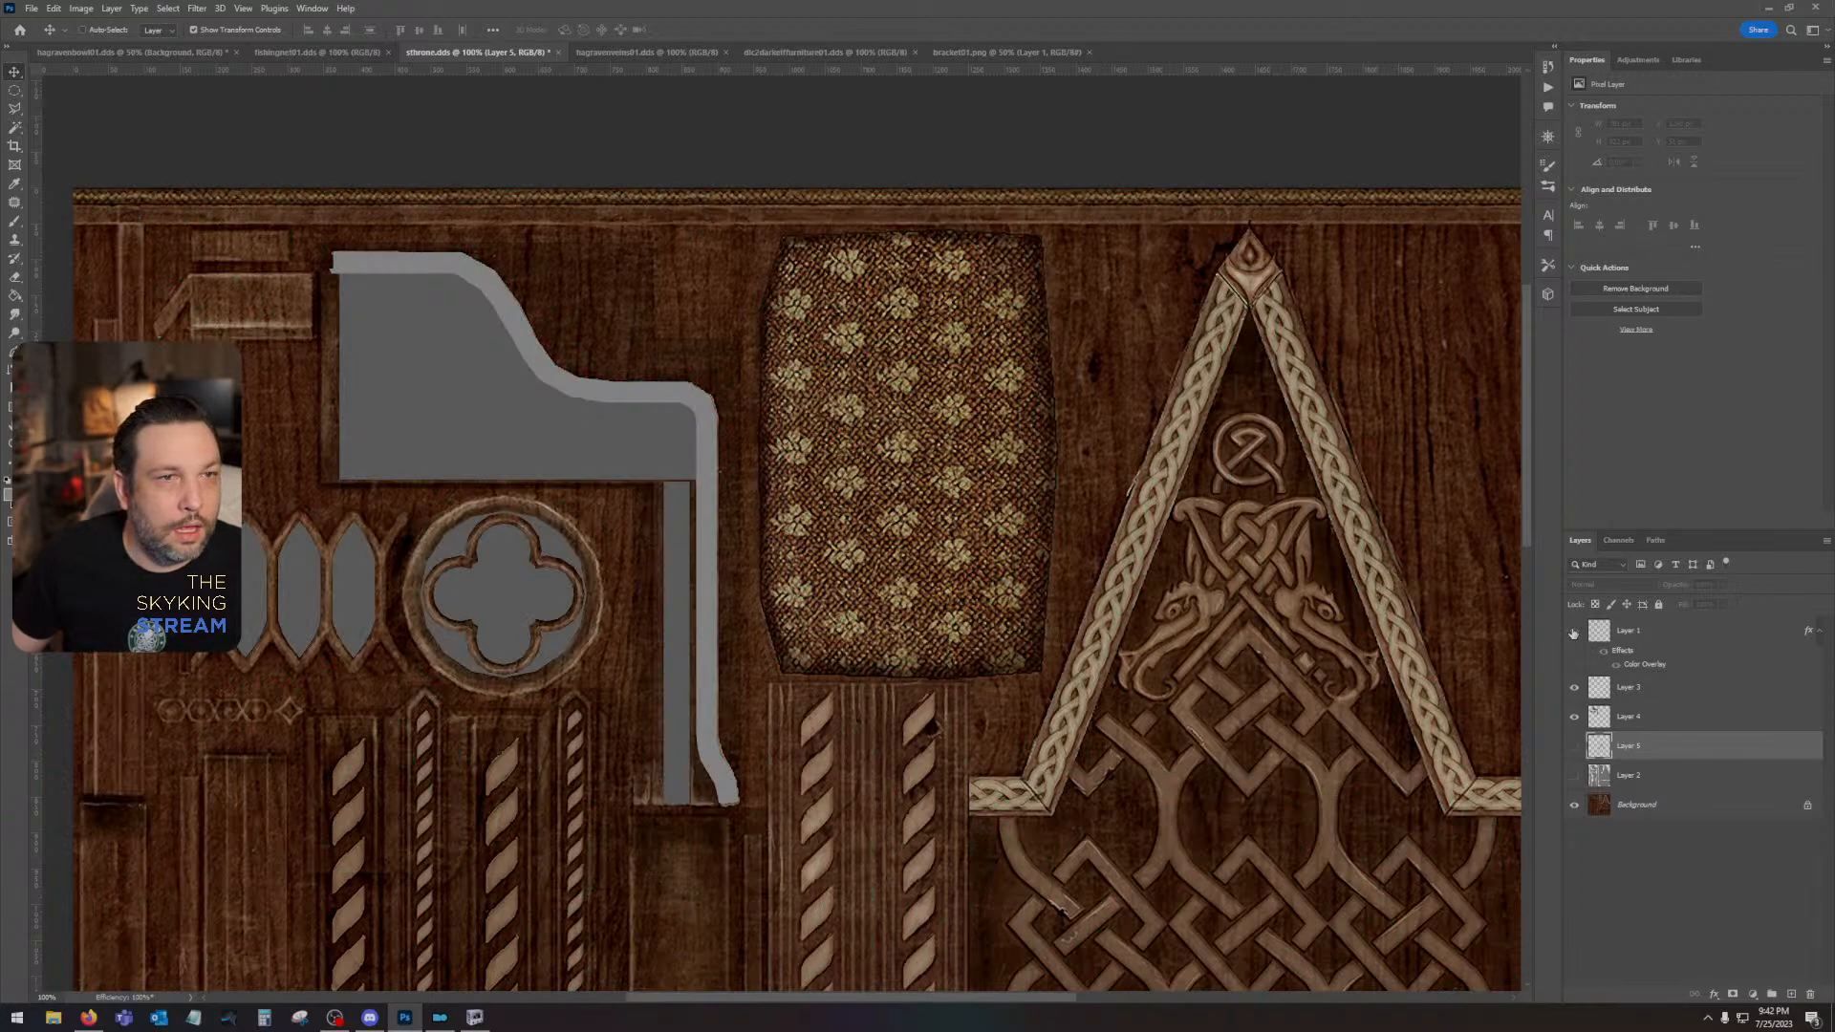
left_click(1574, 632)
left_click(1574, 632)
left_click_drag(923, 685, 998, 188)
left_click_drag(943, 566, 1052, 286)
left_click_drag(1025, 434, 826, 996)
left_click_drag(793, 464, 817, 800)
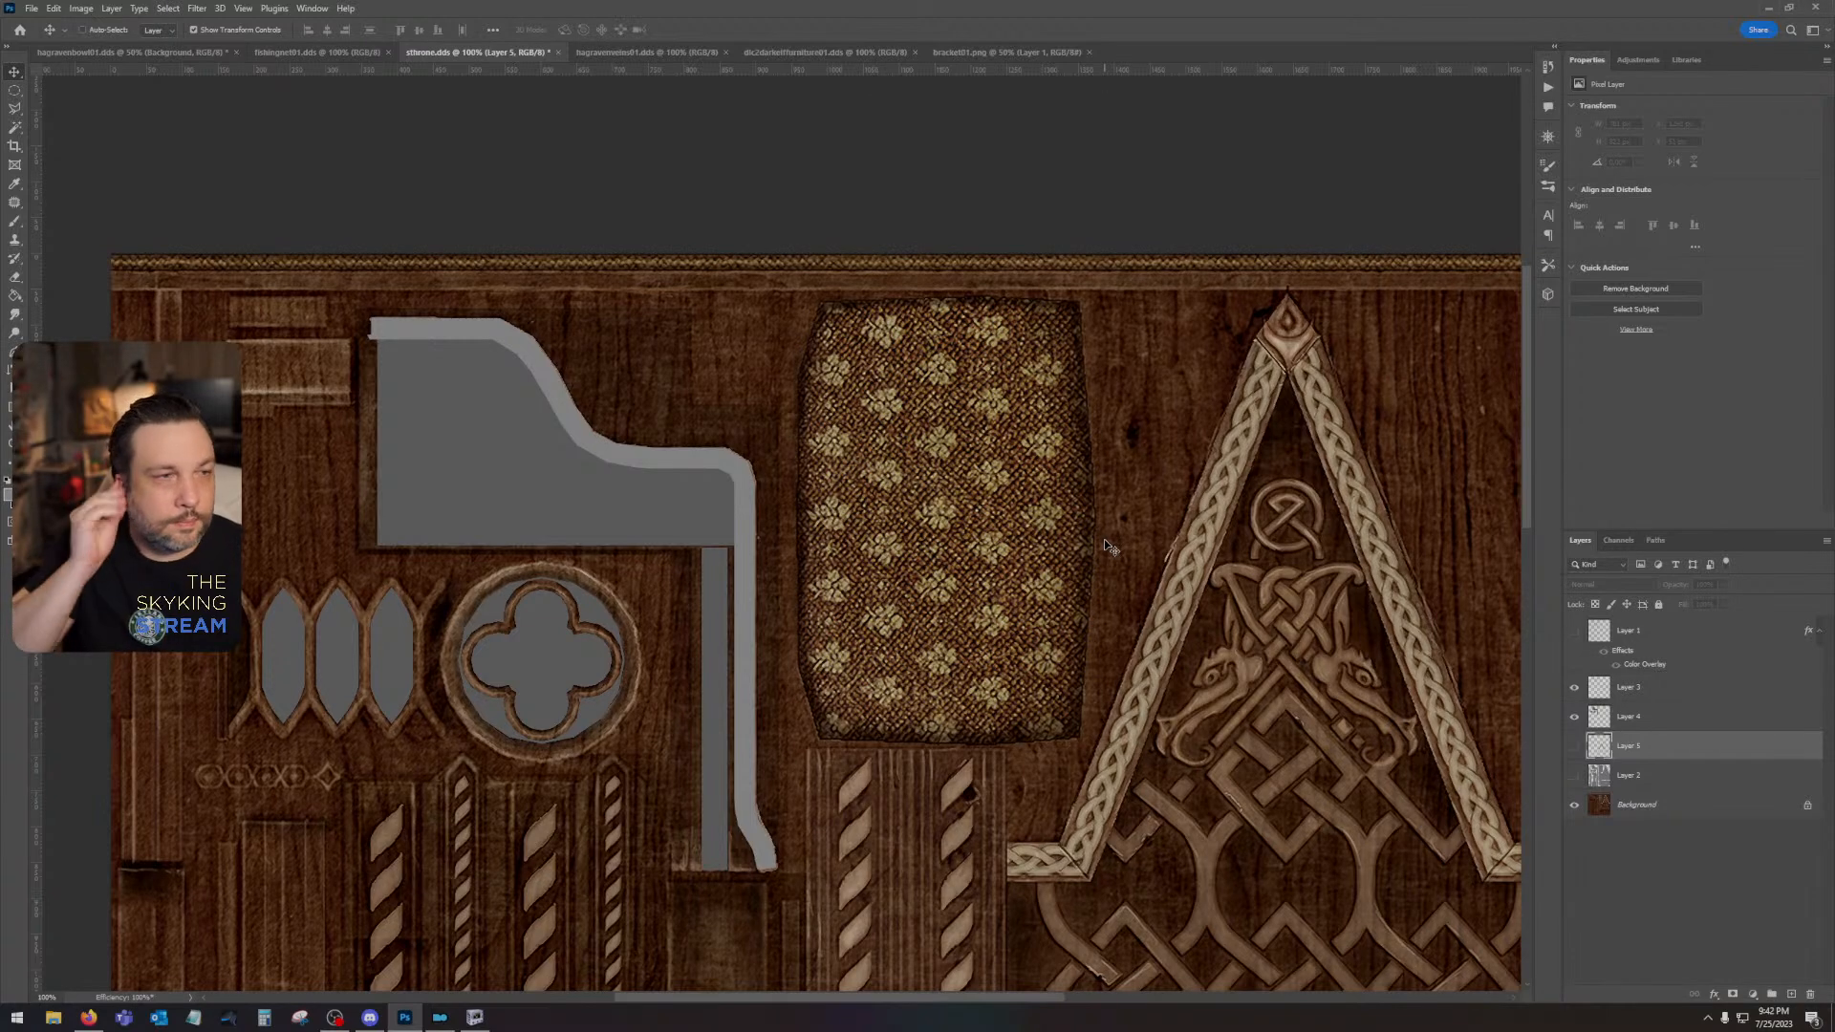
- Show the UV wireframe and place two horizontal guides along the lower edges of the two thin trim strips at the texture's upper edge
left_click(1574, 631)
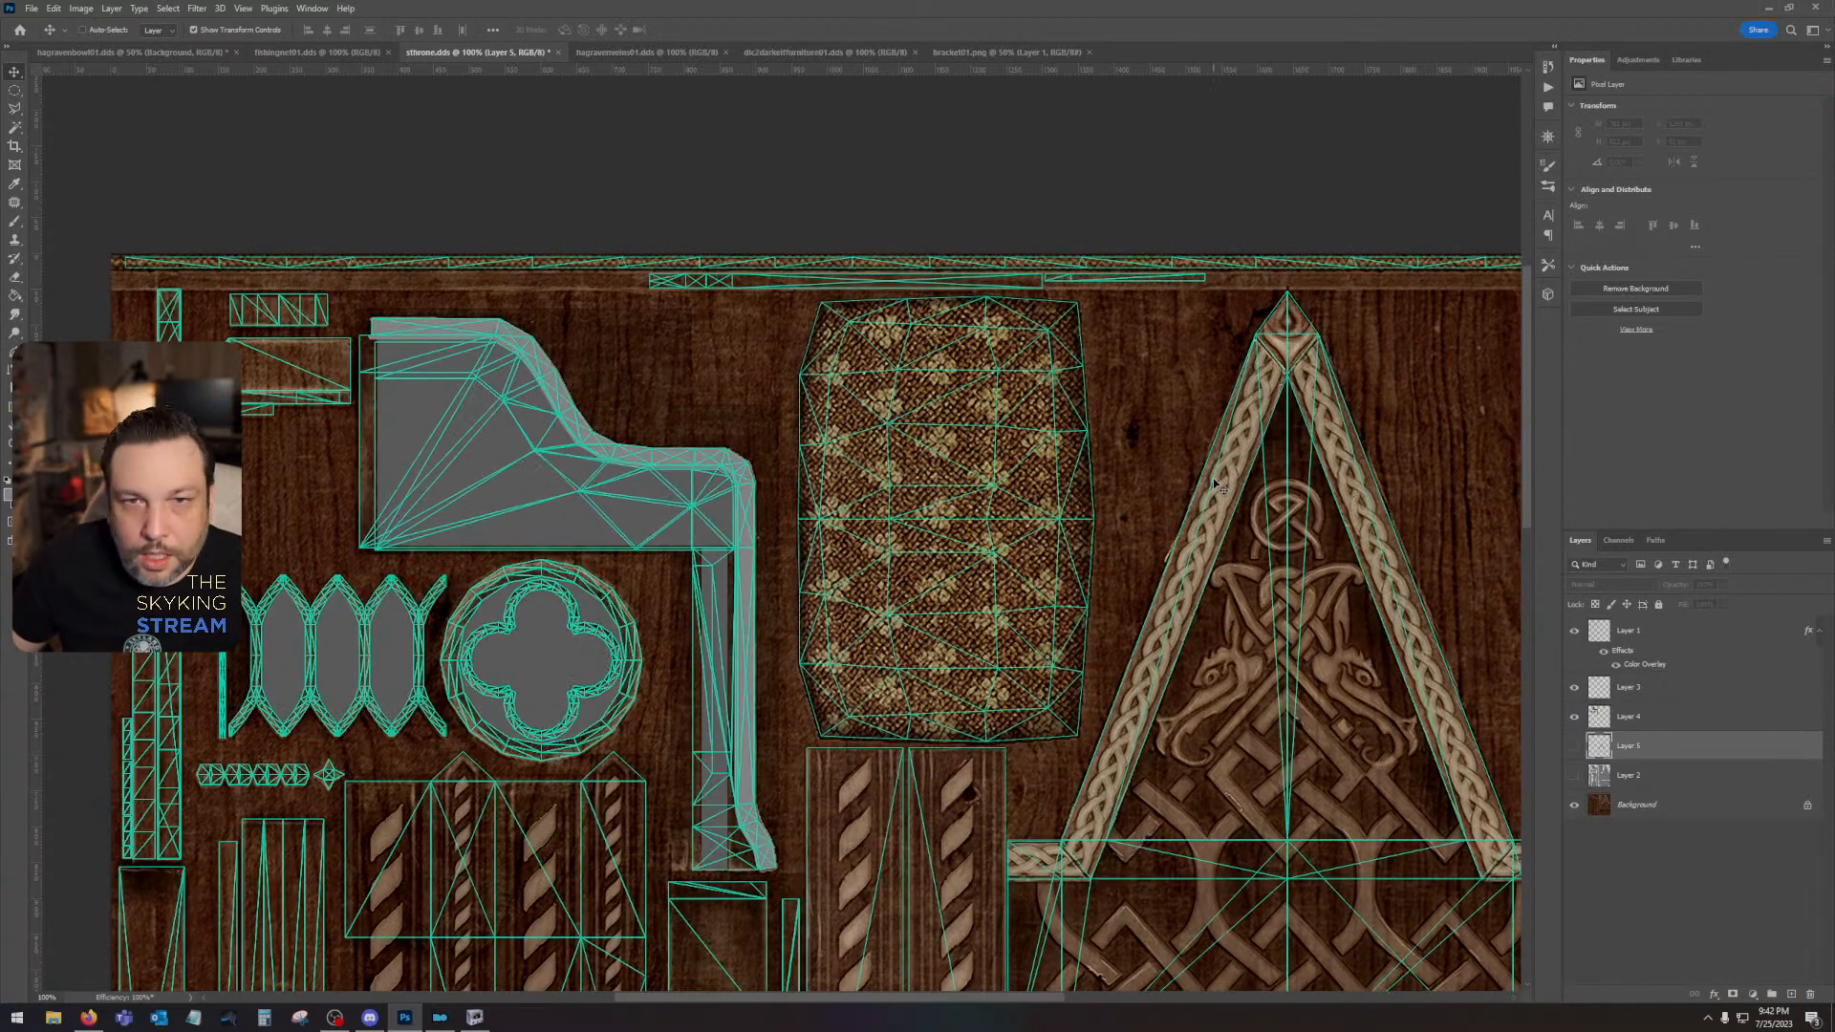
left_click(14, 90)
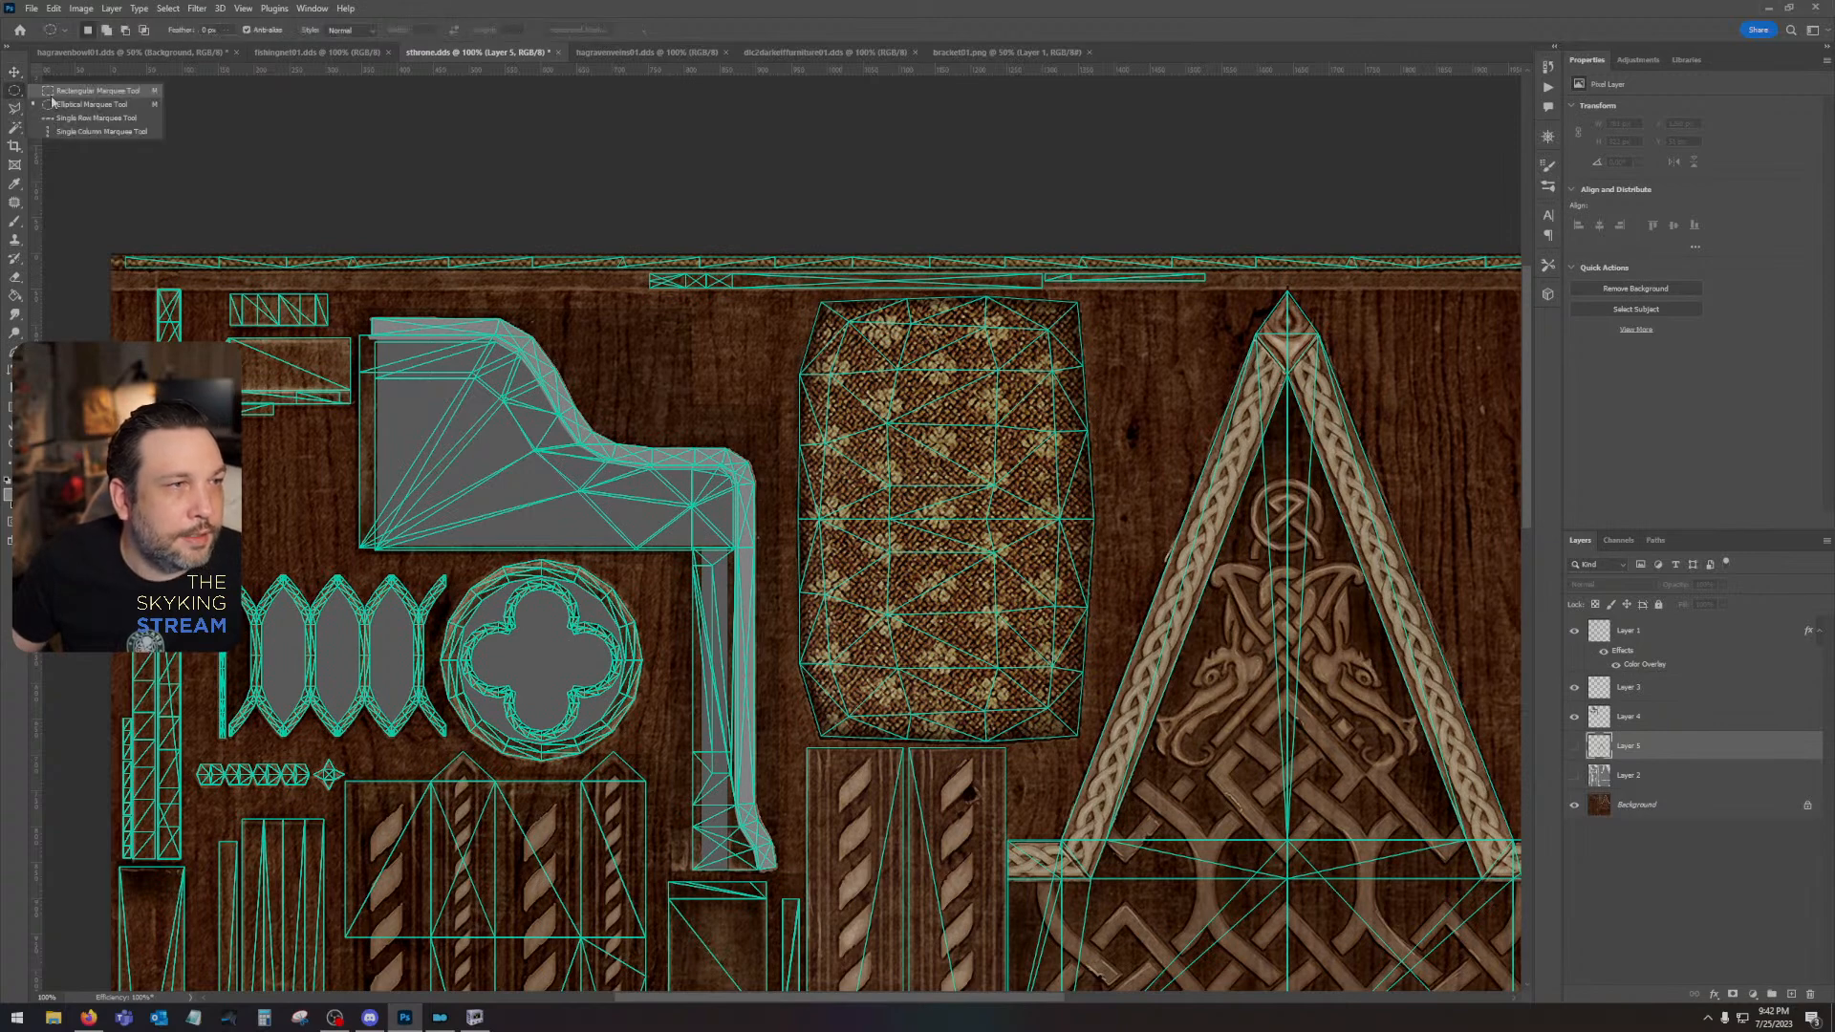
left_click(96, 91)
left_click_drag(632, 306, 700, 289)
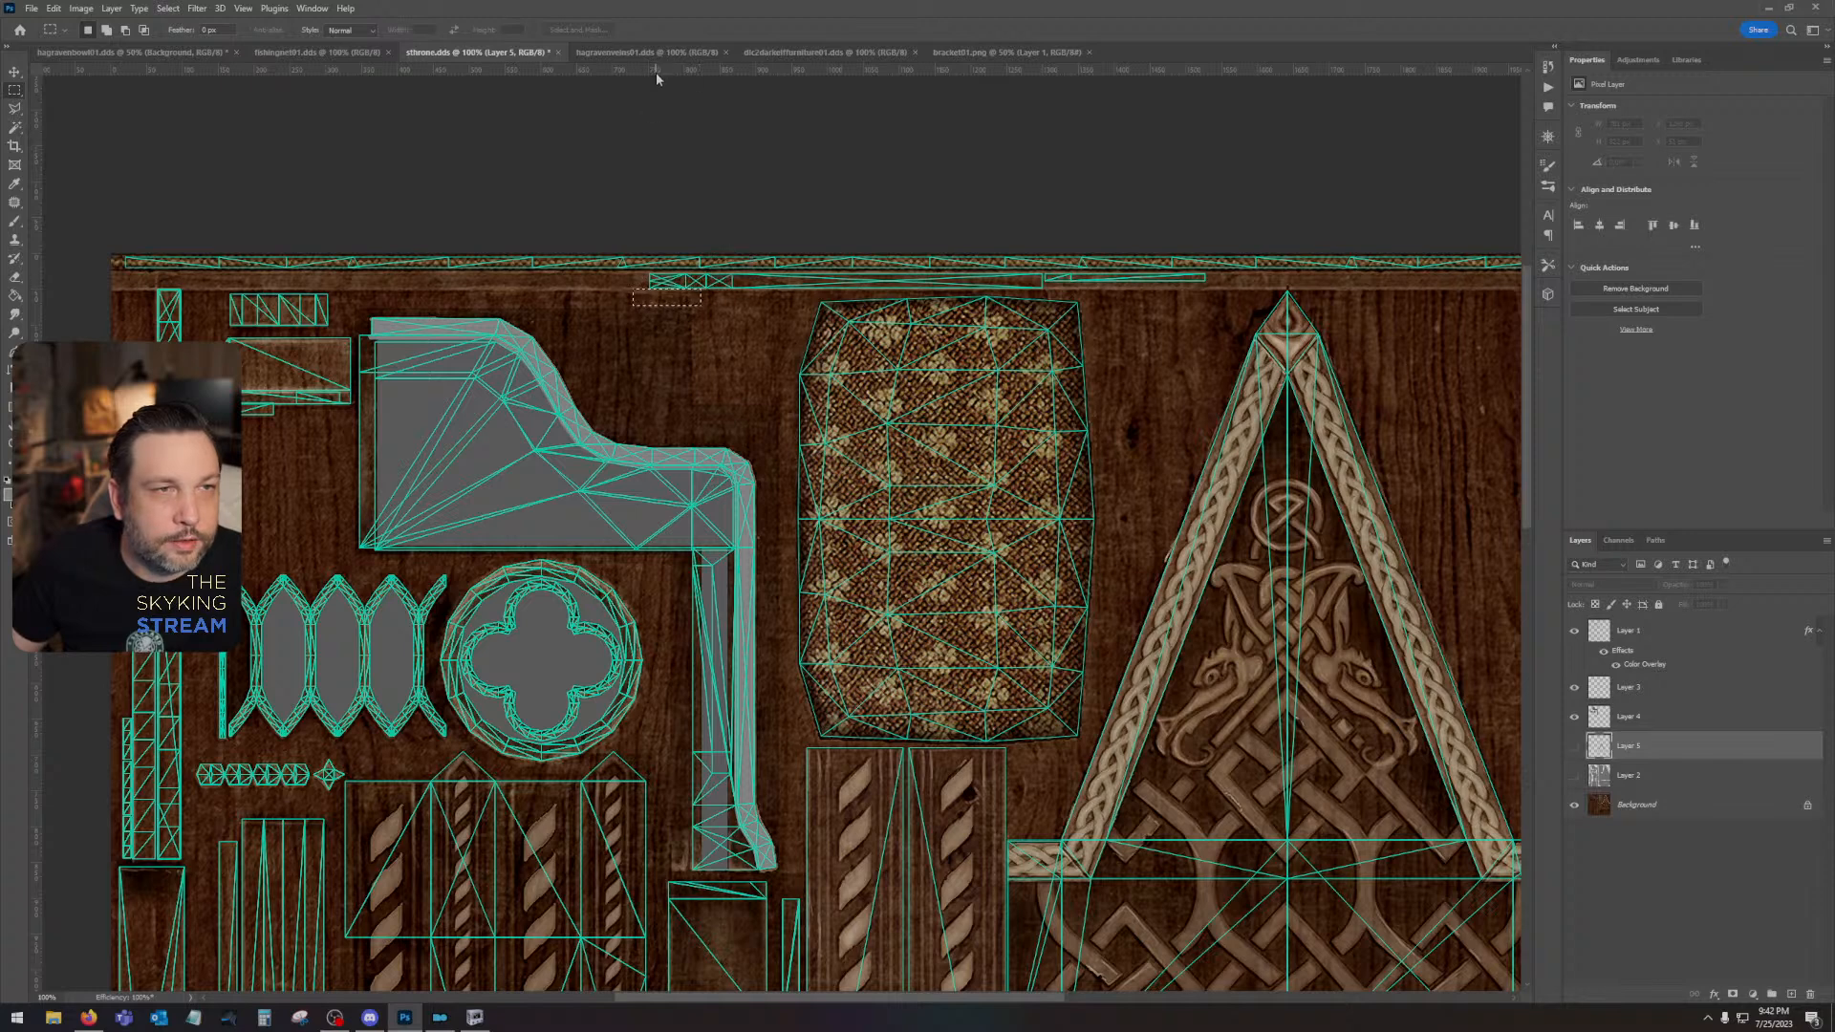
left_click_drag(655, 74, 712, 273)
left_click_drag(650, 75, 666, 274)
left_click(533, 163)
left_click_drag(533, 164, 656, 264)
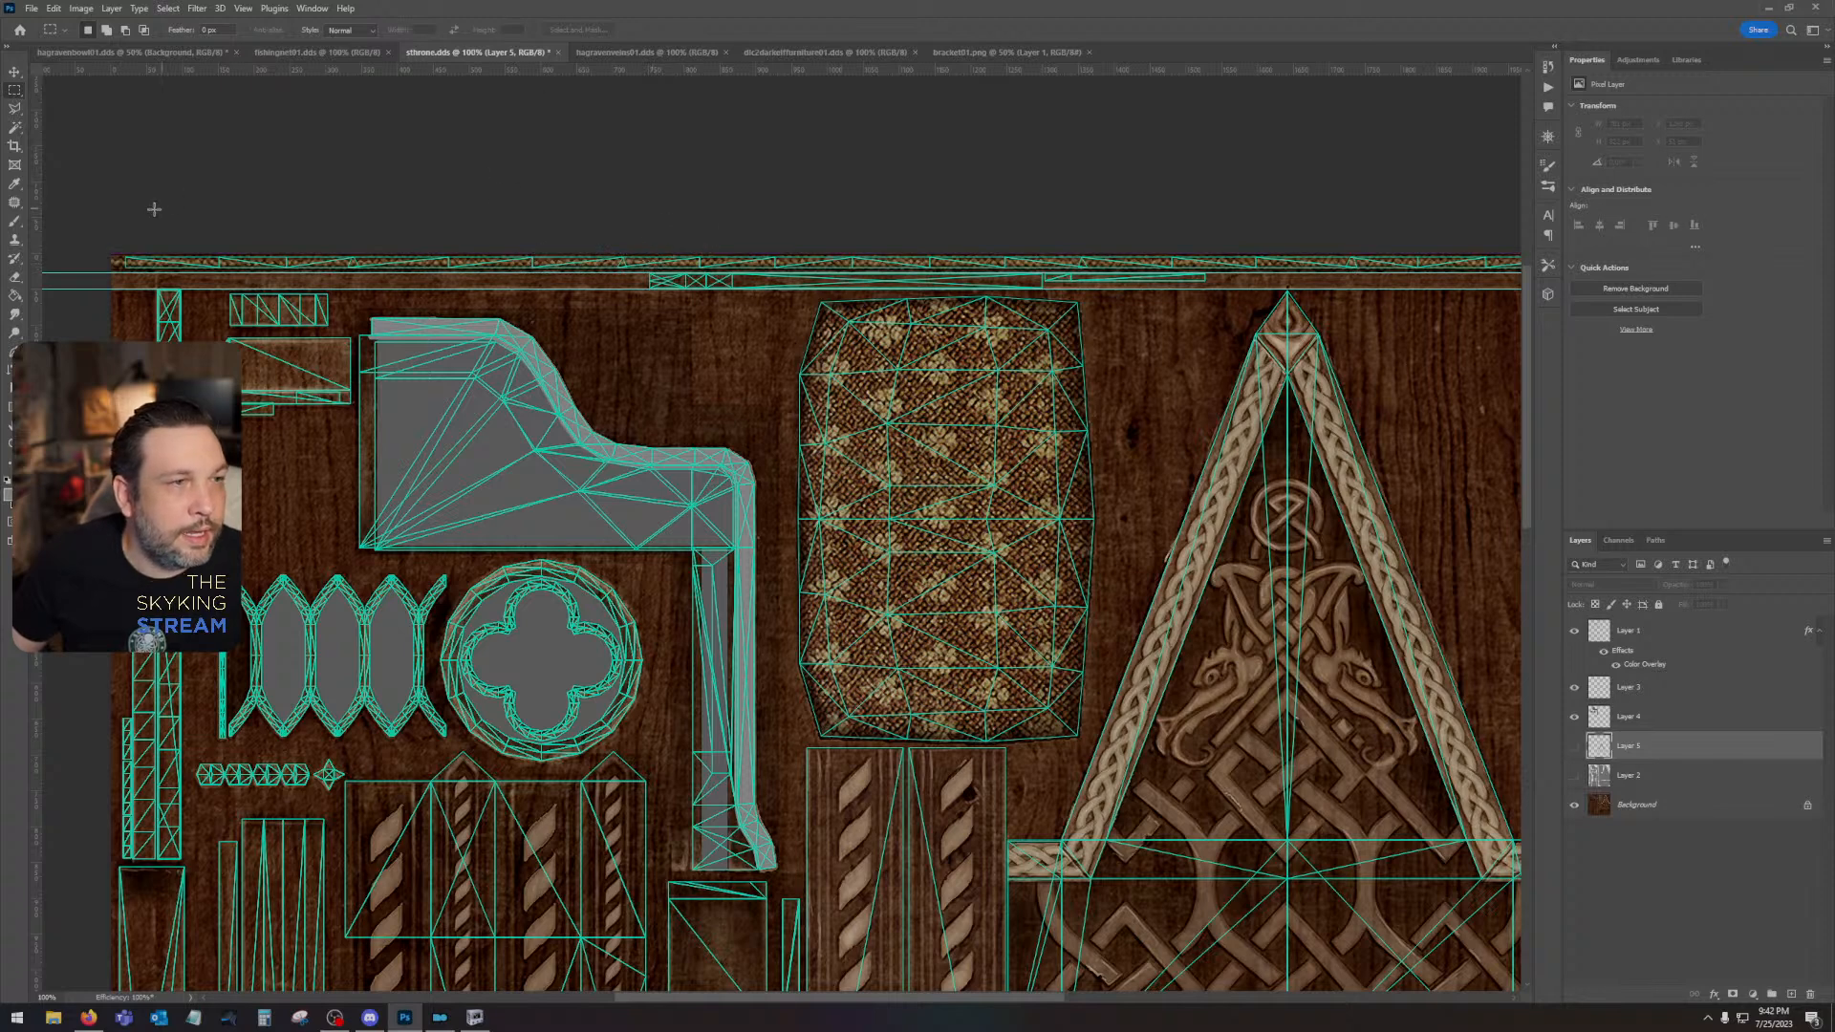
- Add a new layer above the Background and fill the full-width strip above the first guide with orange
left_click(1725, 645)
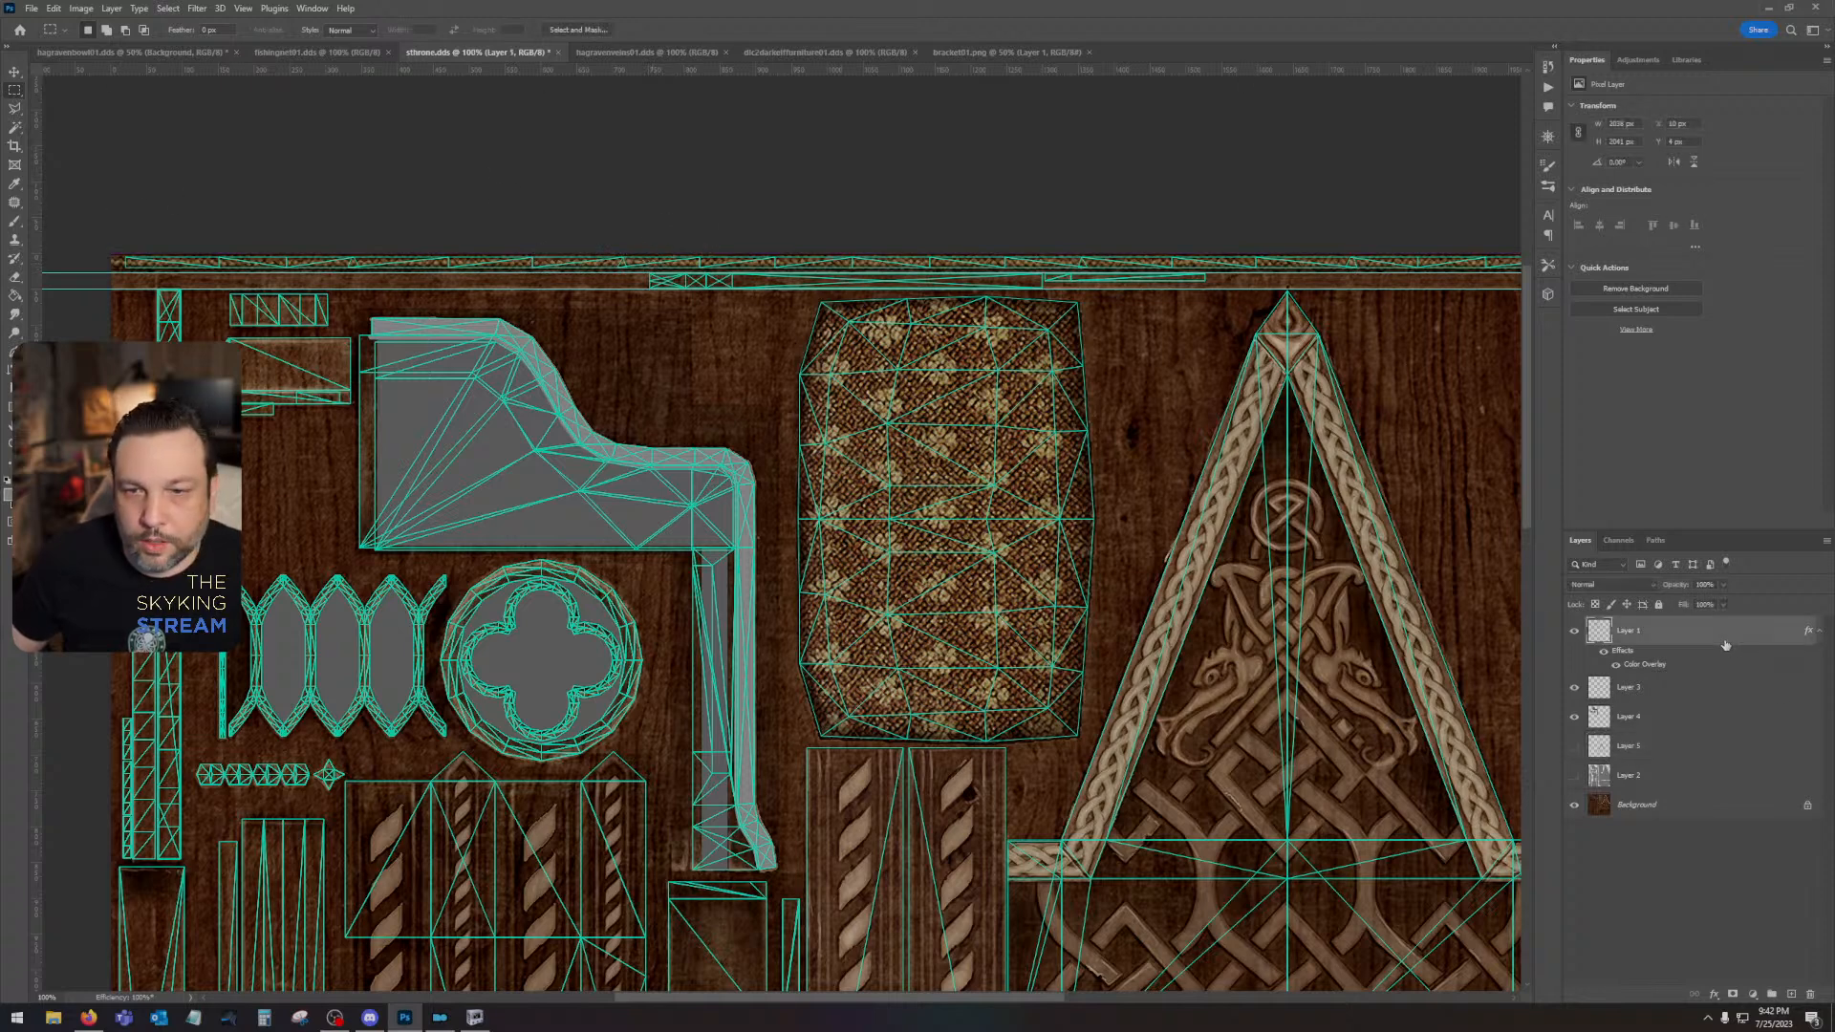
left_click(1675, 812)
left_click(1791, 995)
left_click_drag(88, 205, 1137, 272)
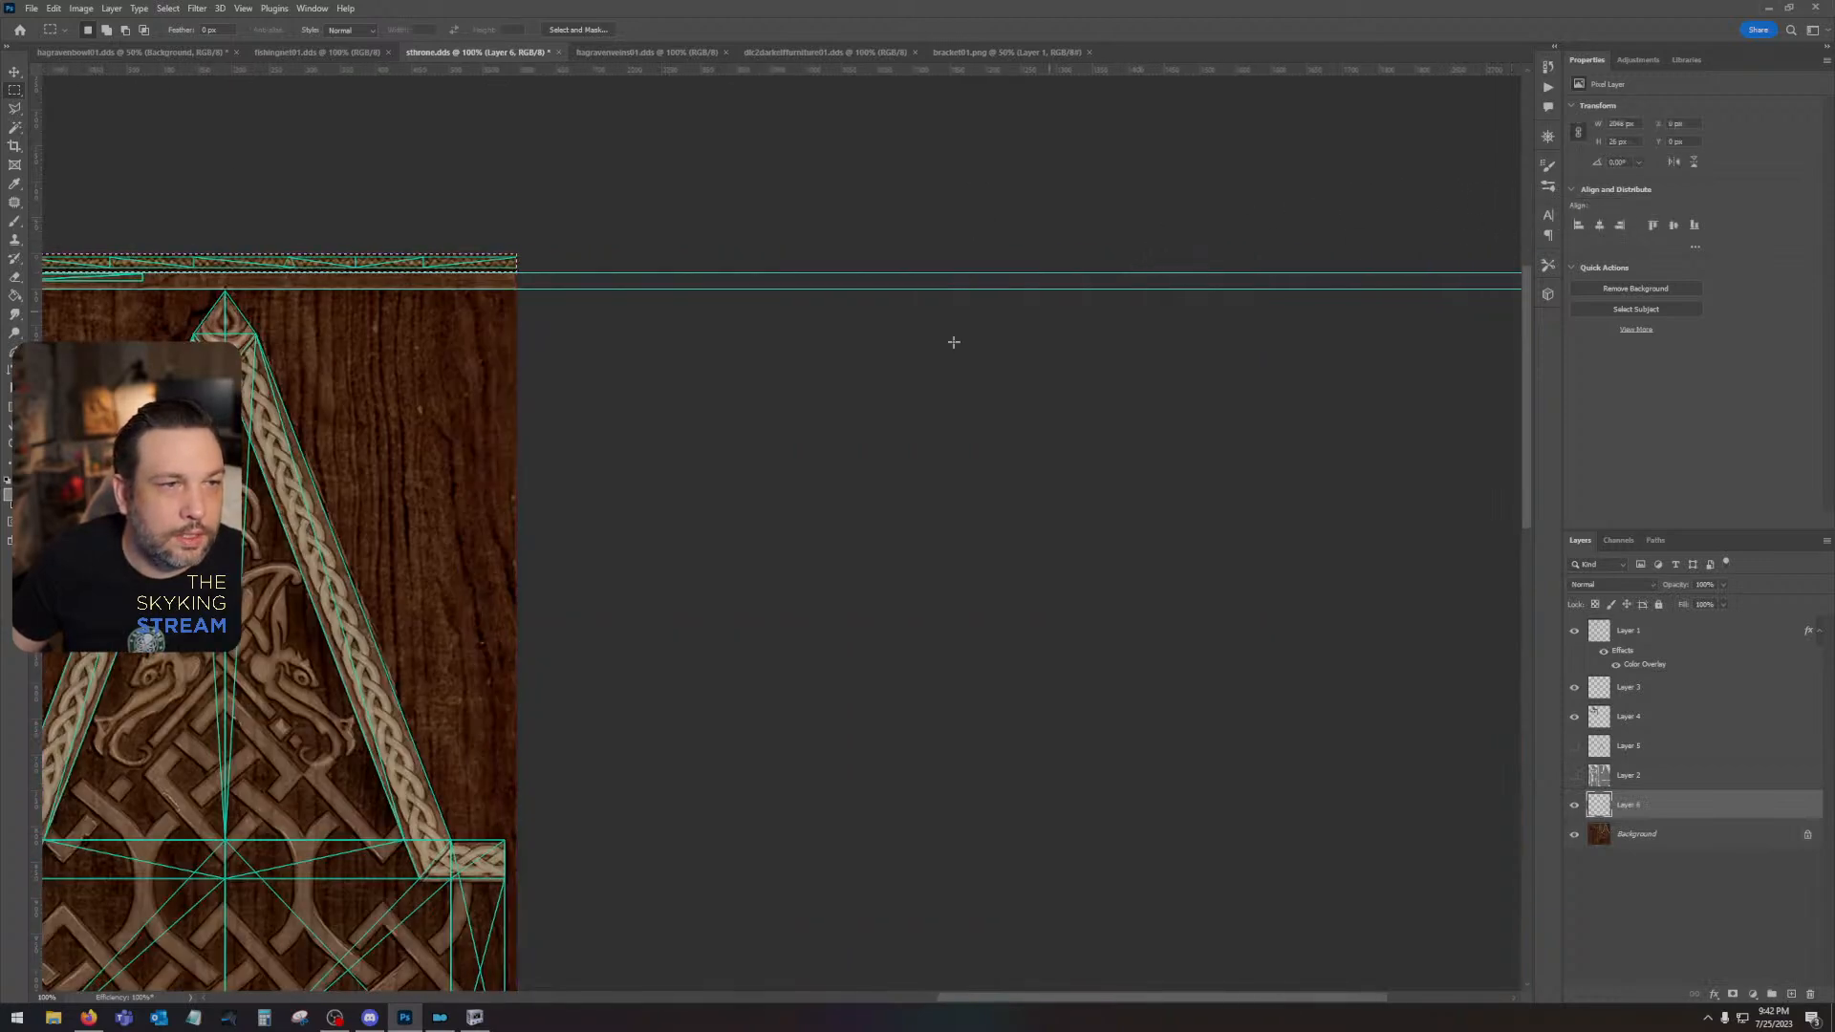
left_click(8, 495)
type("ff7800")
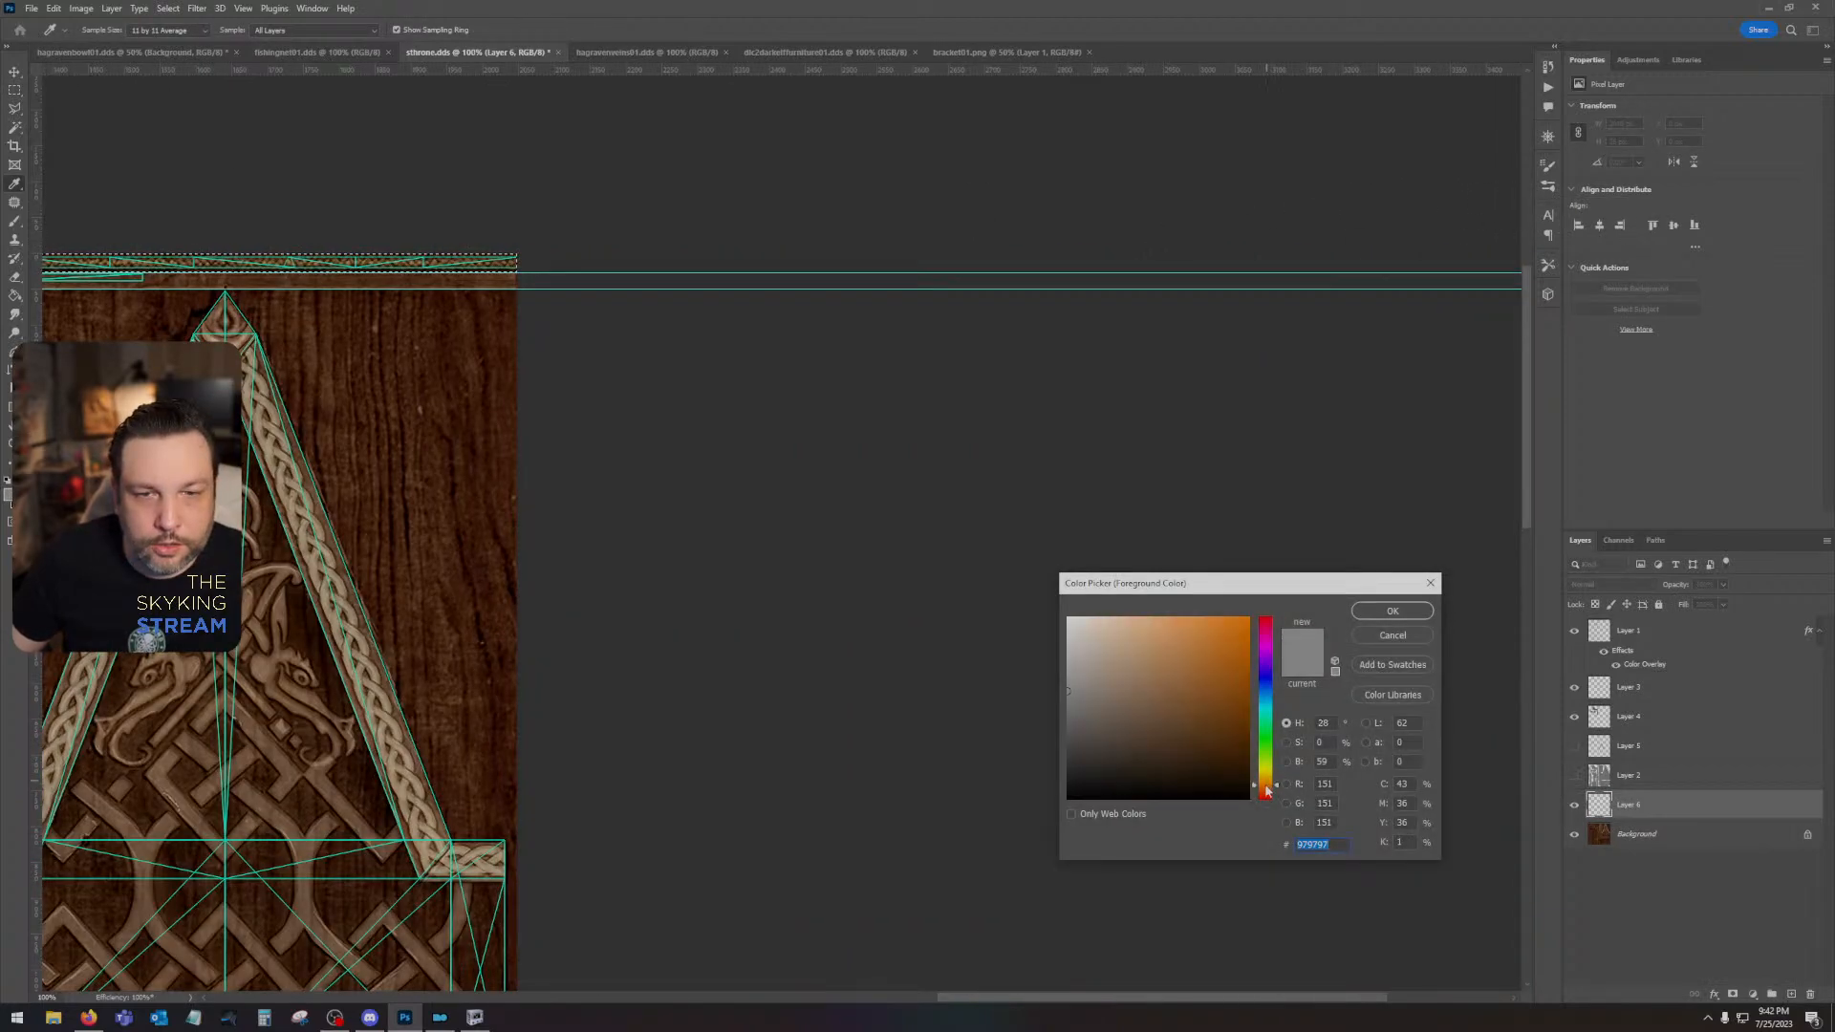
left_click(1413, 617)
left_click_drag(427, 413, 1337, 451)
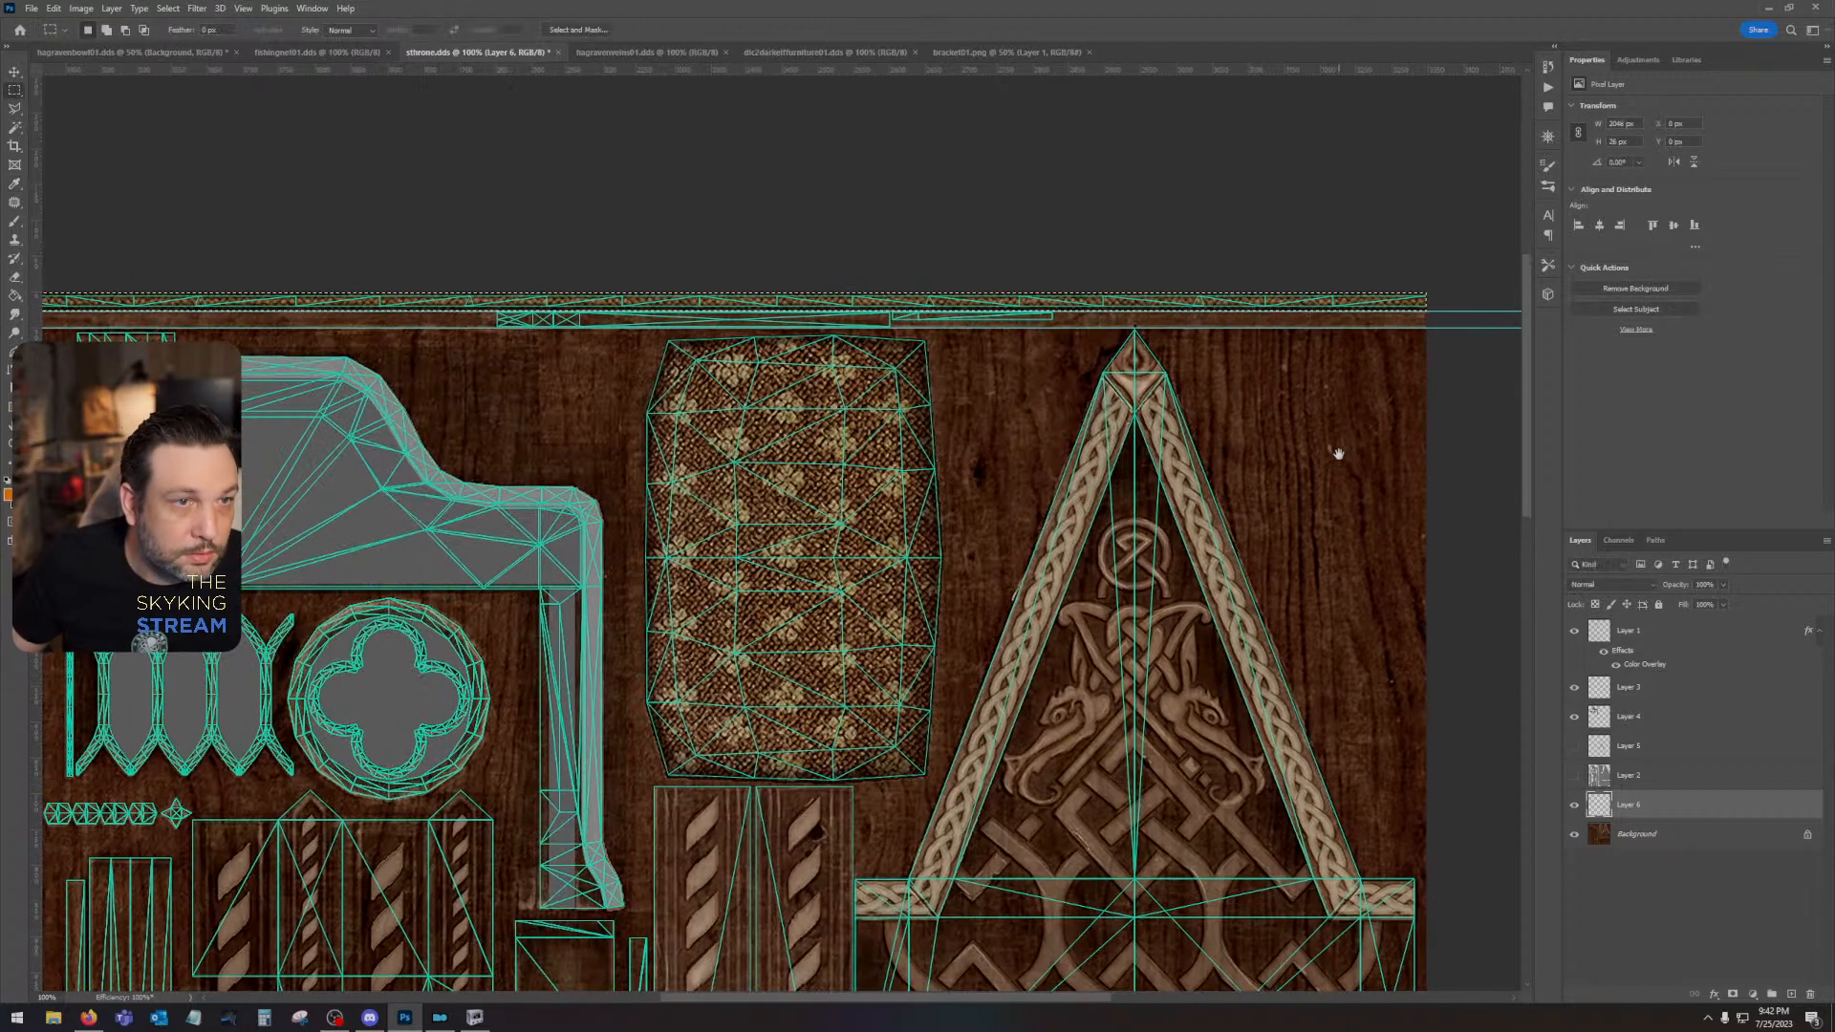
key("alt+BackSpace")
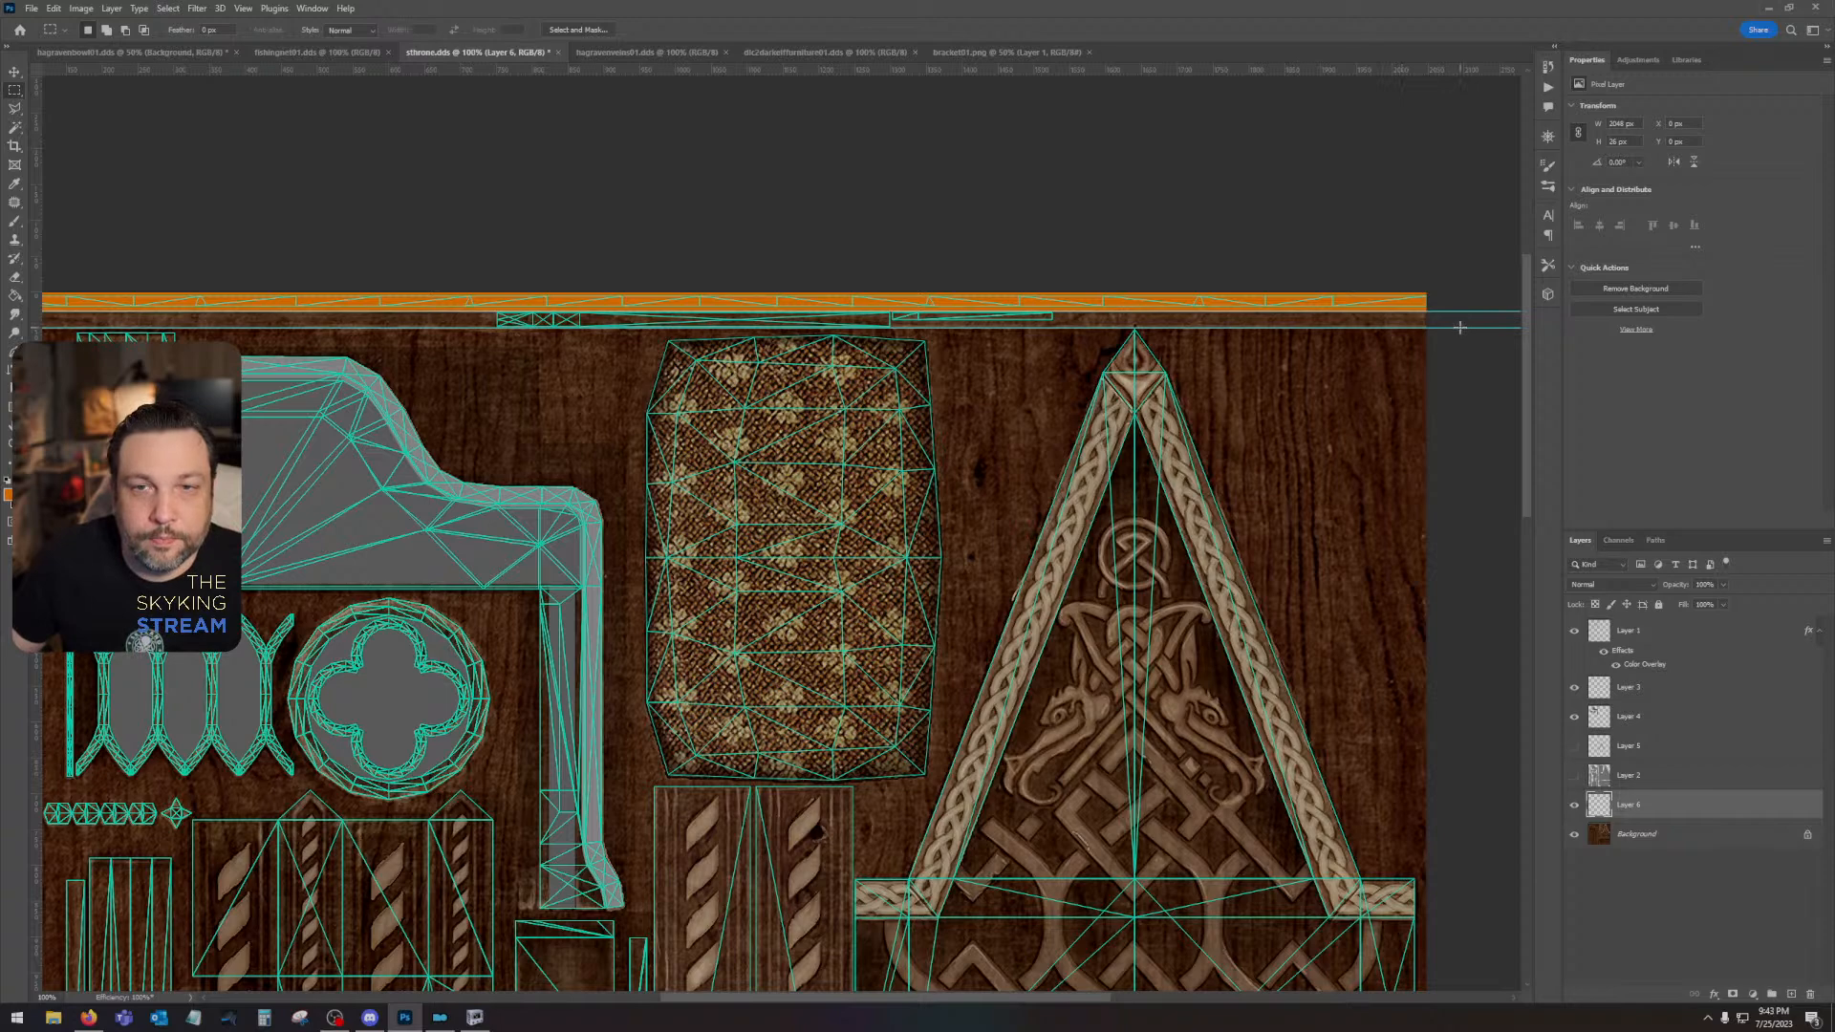
- Fill the full-width strip between the two guides with blue on the same layer
left_click_drag(1459, 327, 350, 314)
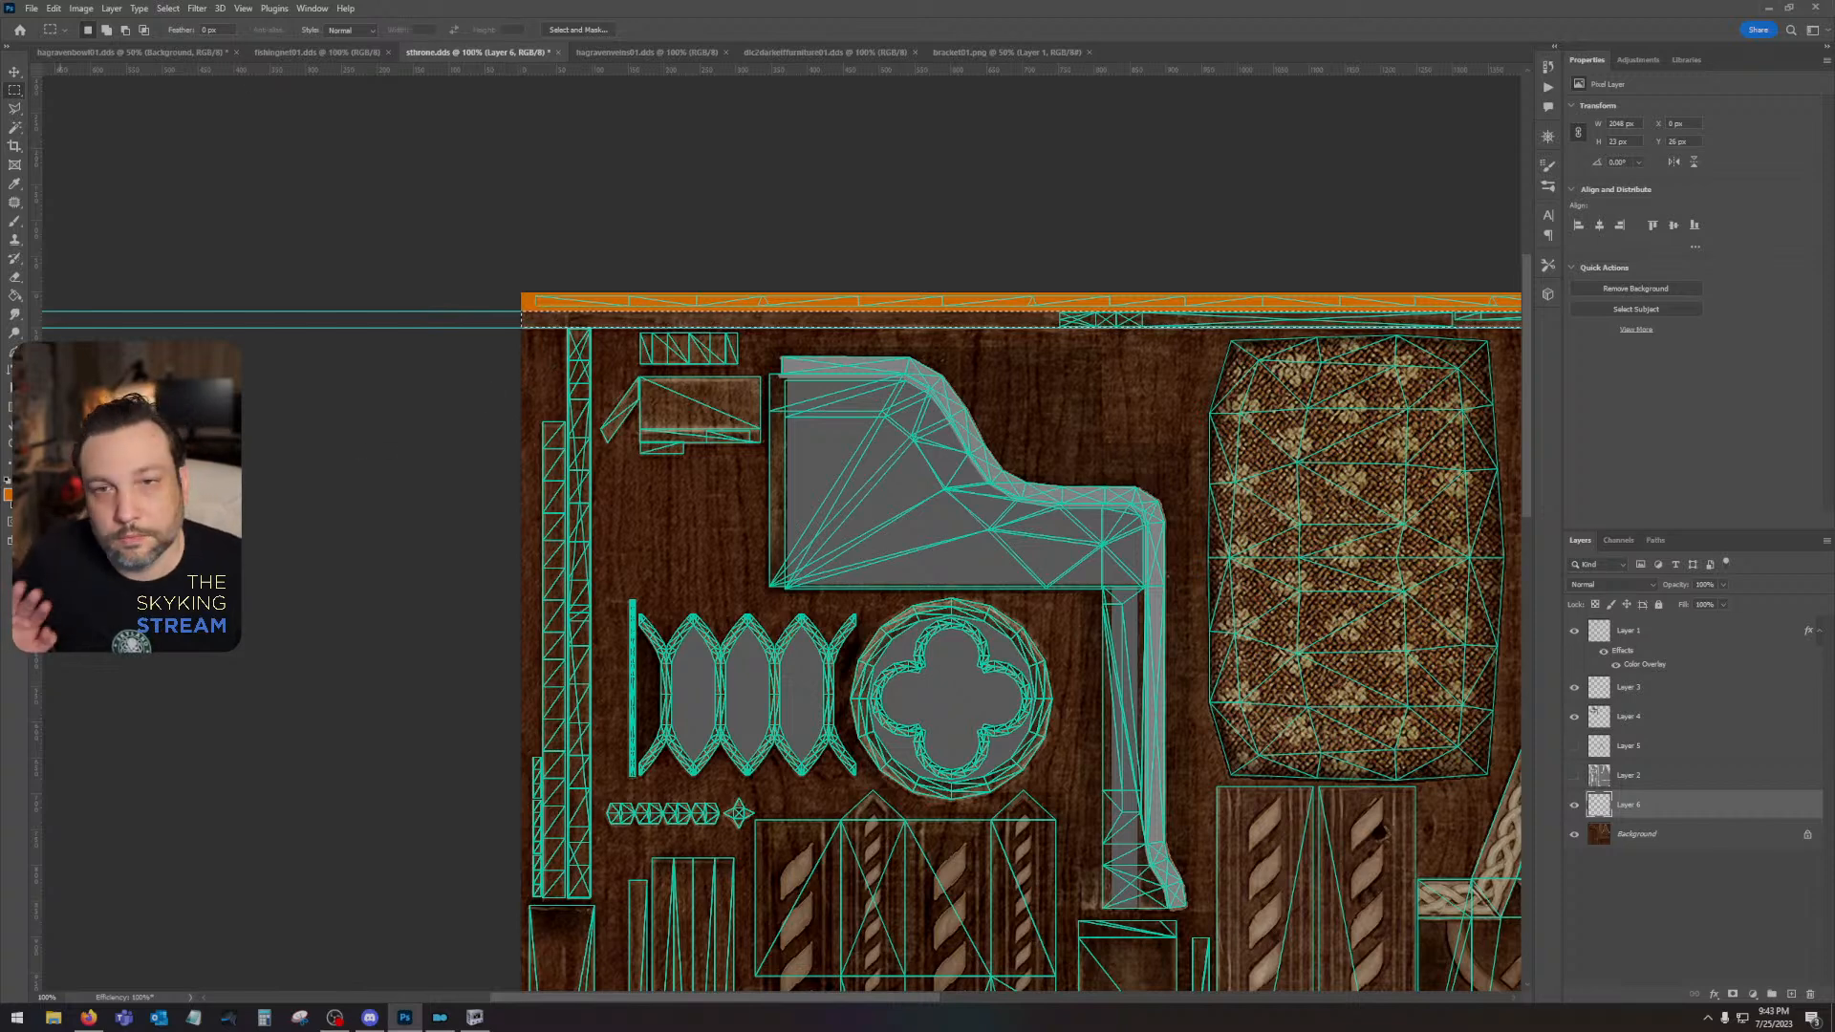
left_click(8, 495)
left_click(1265, 685)
key("Return")
key("m")
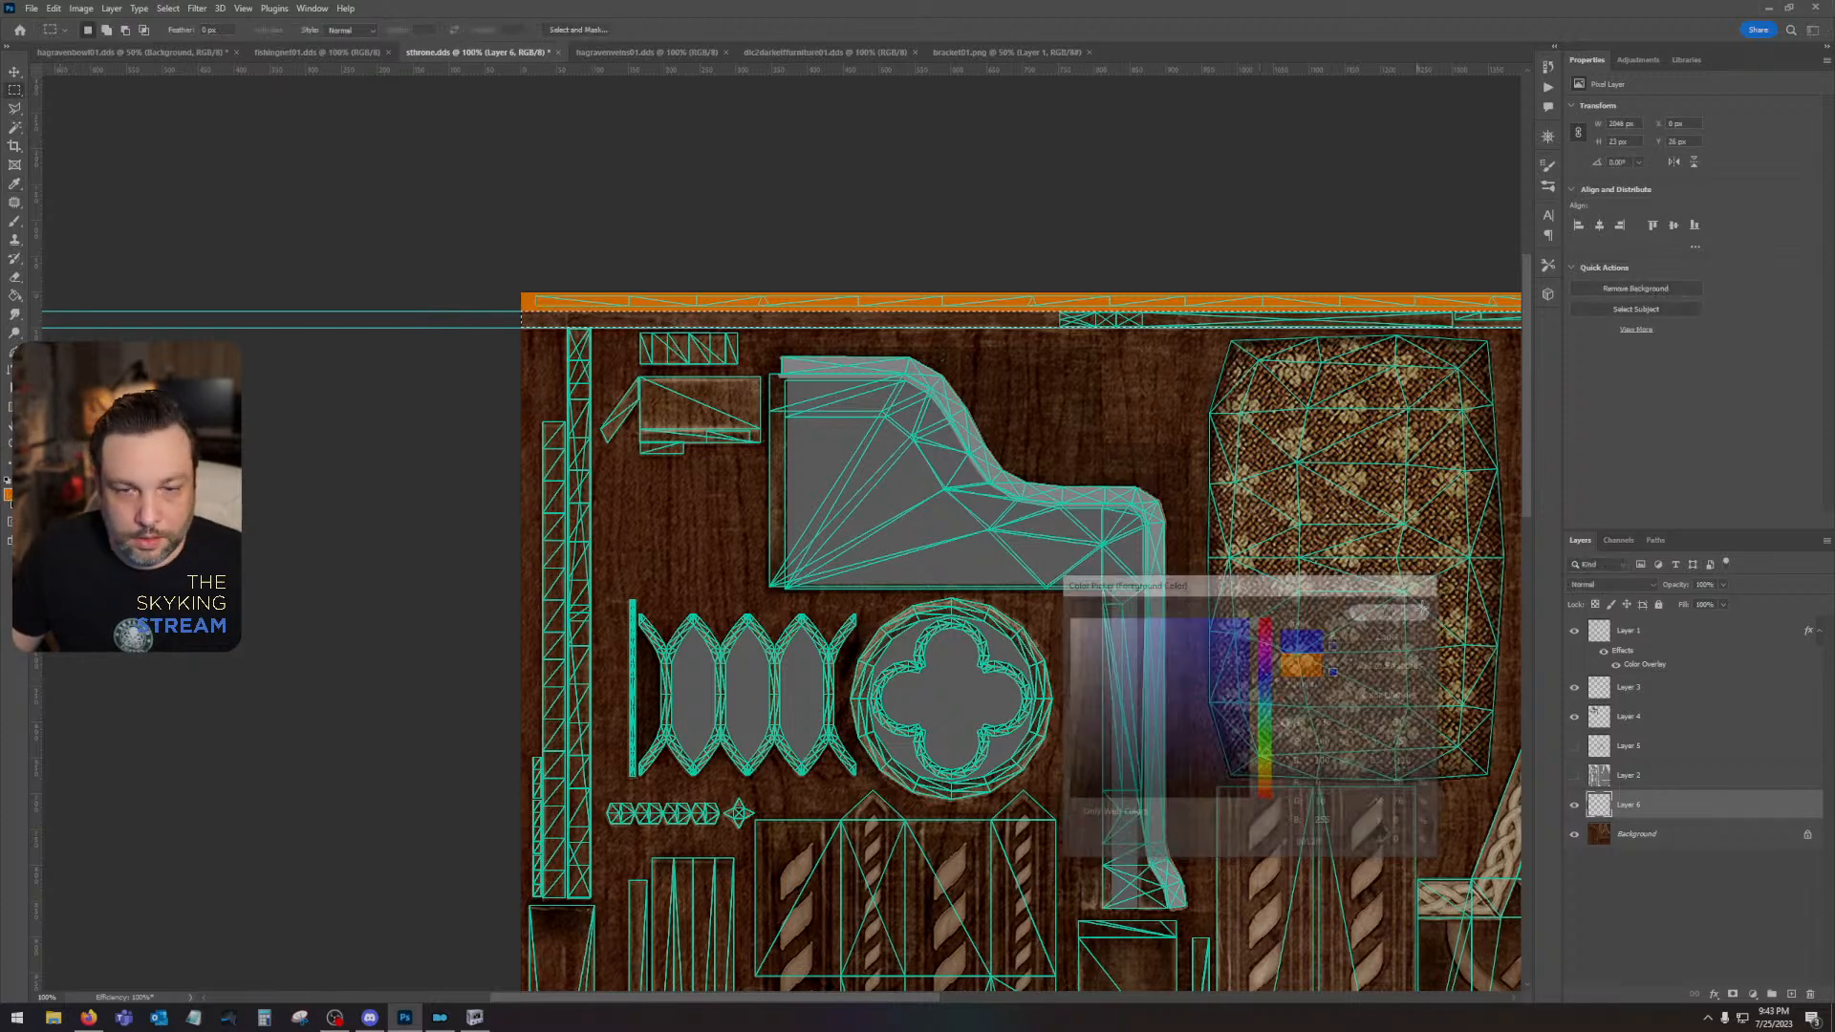
key("alt+BackSpace")
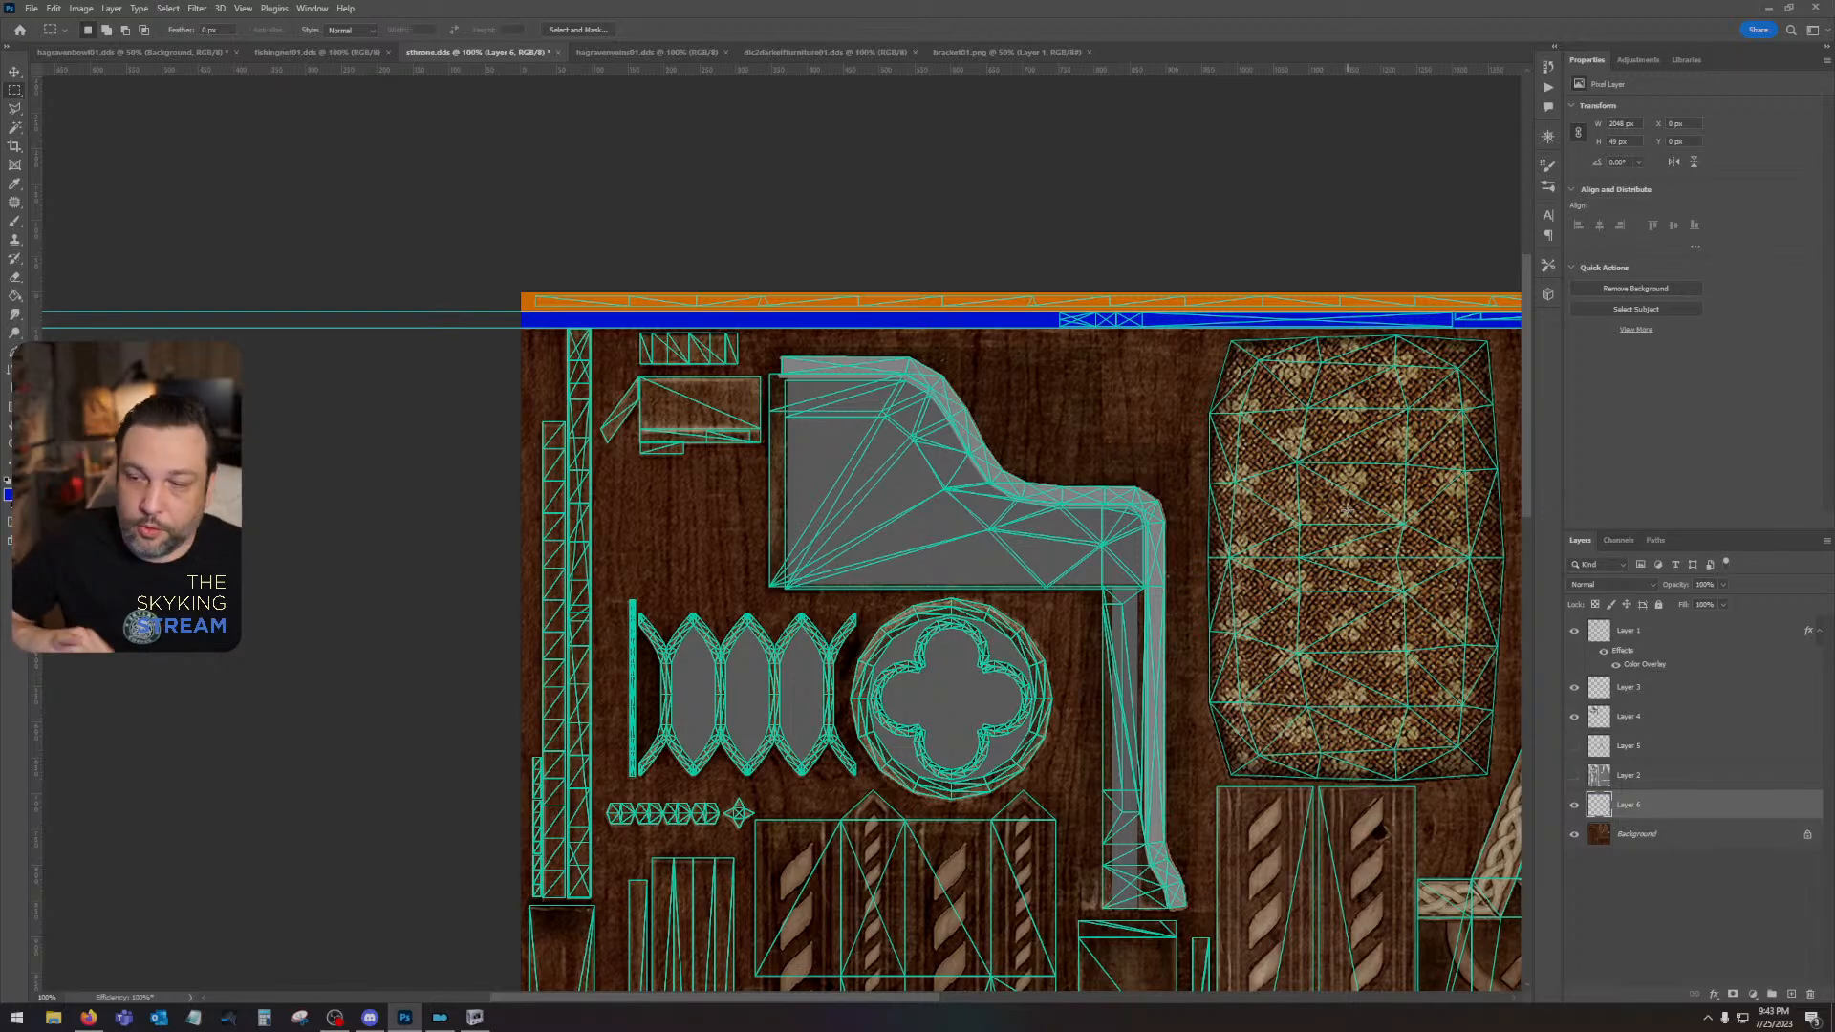
- Select the cushion's UV island from Layer 2 with the Magic Wand and fill it with magenta on Layer 6
left_click_drag(1307, 688, 851, 590)
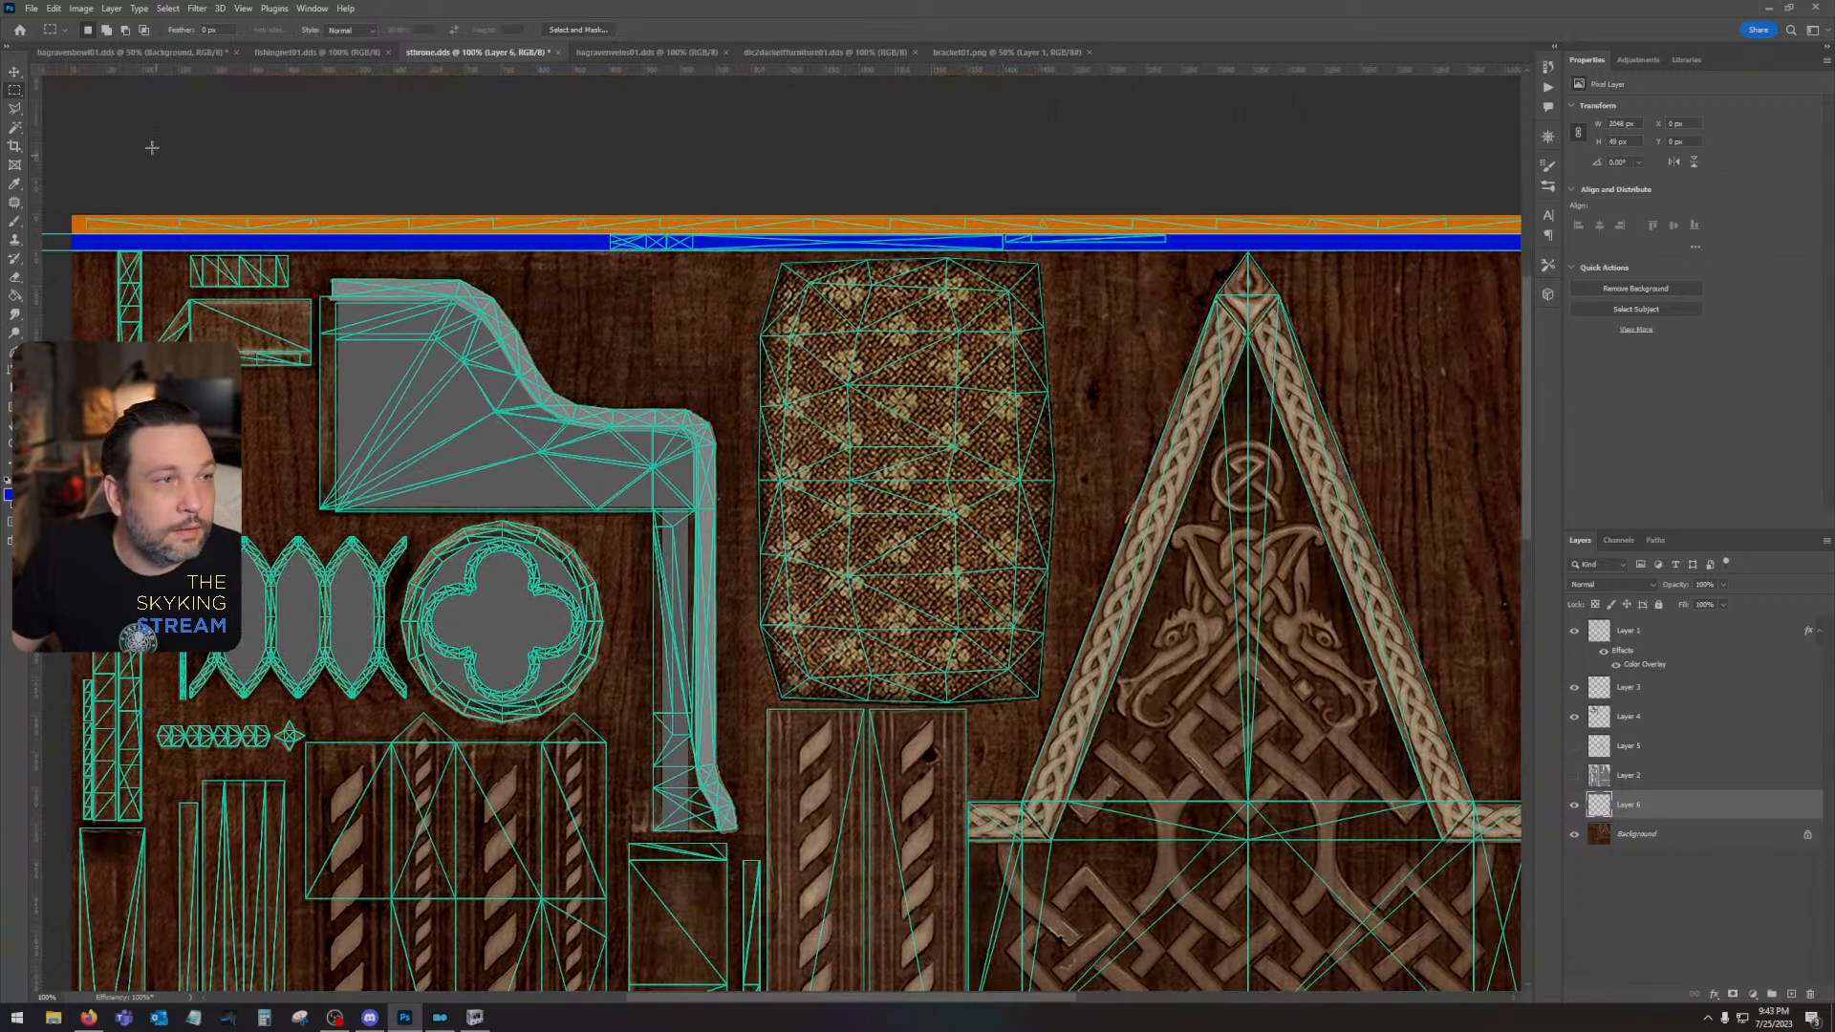
left_click(15, 130)
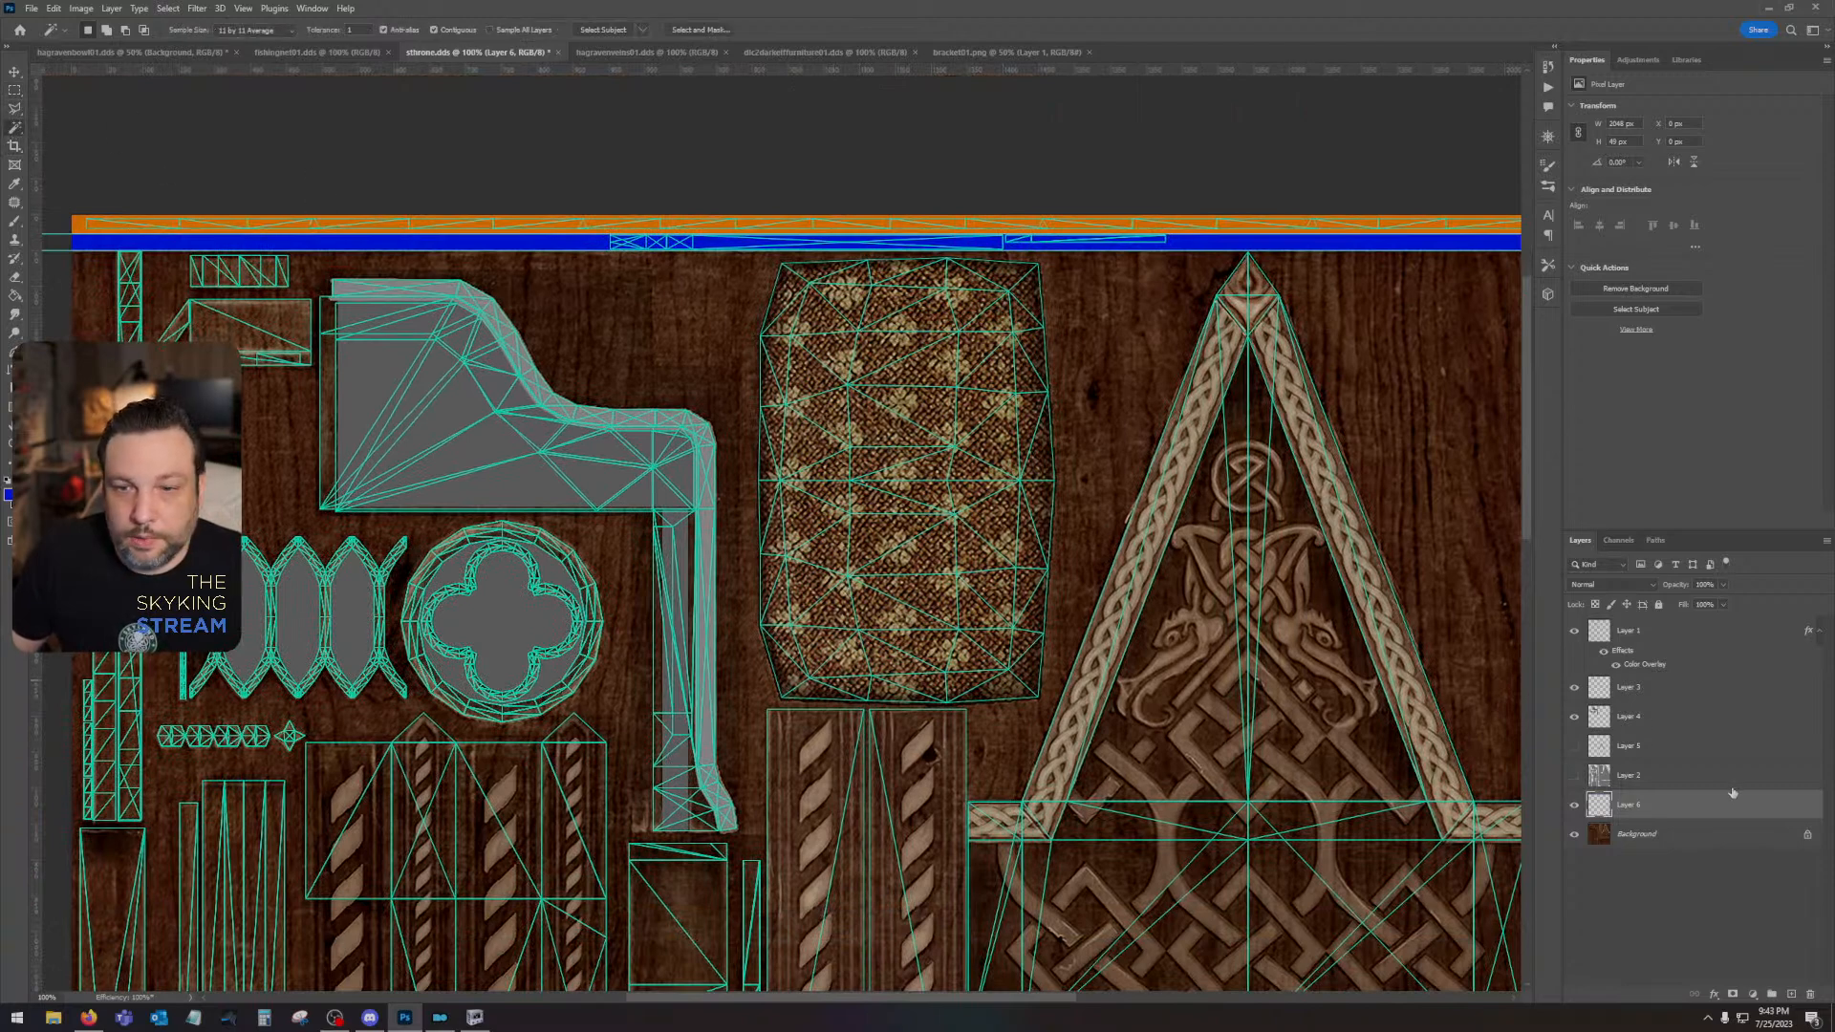
left_click(1688, 778)
left_click(948, 545)
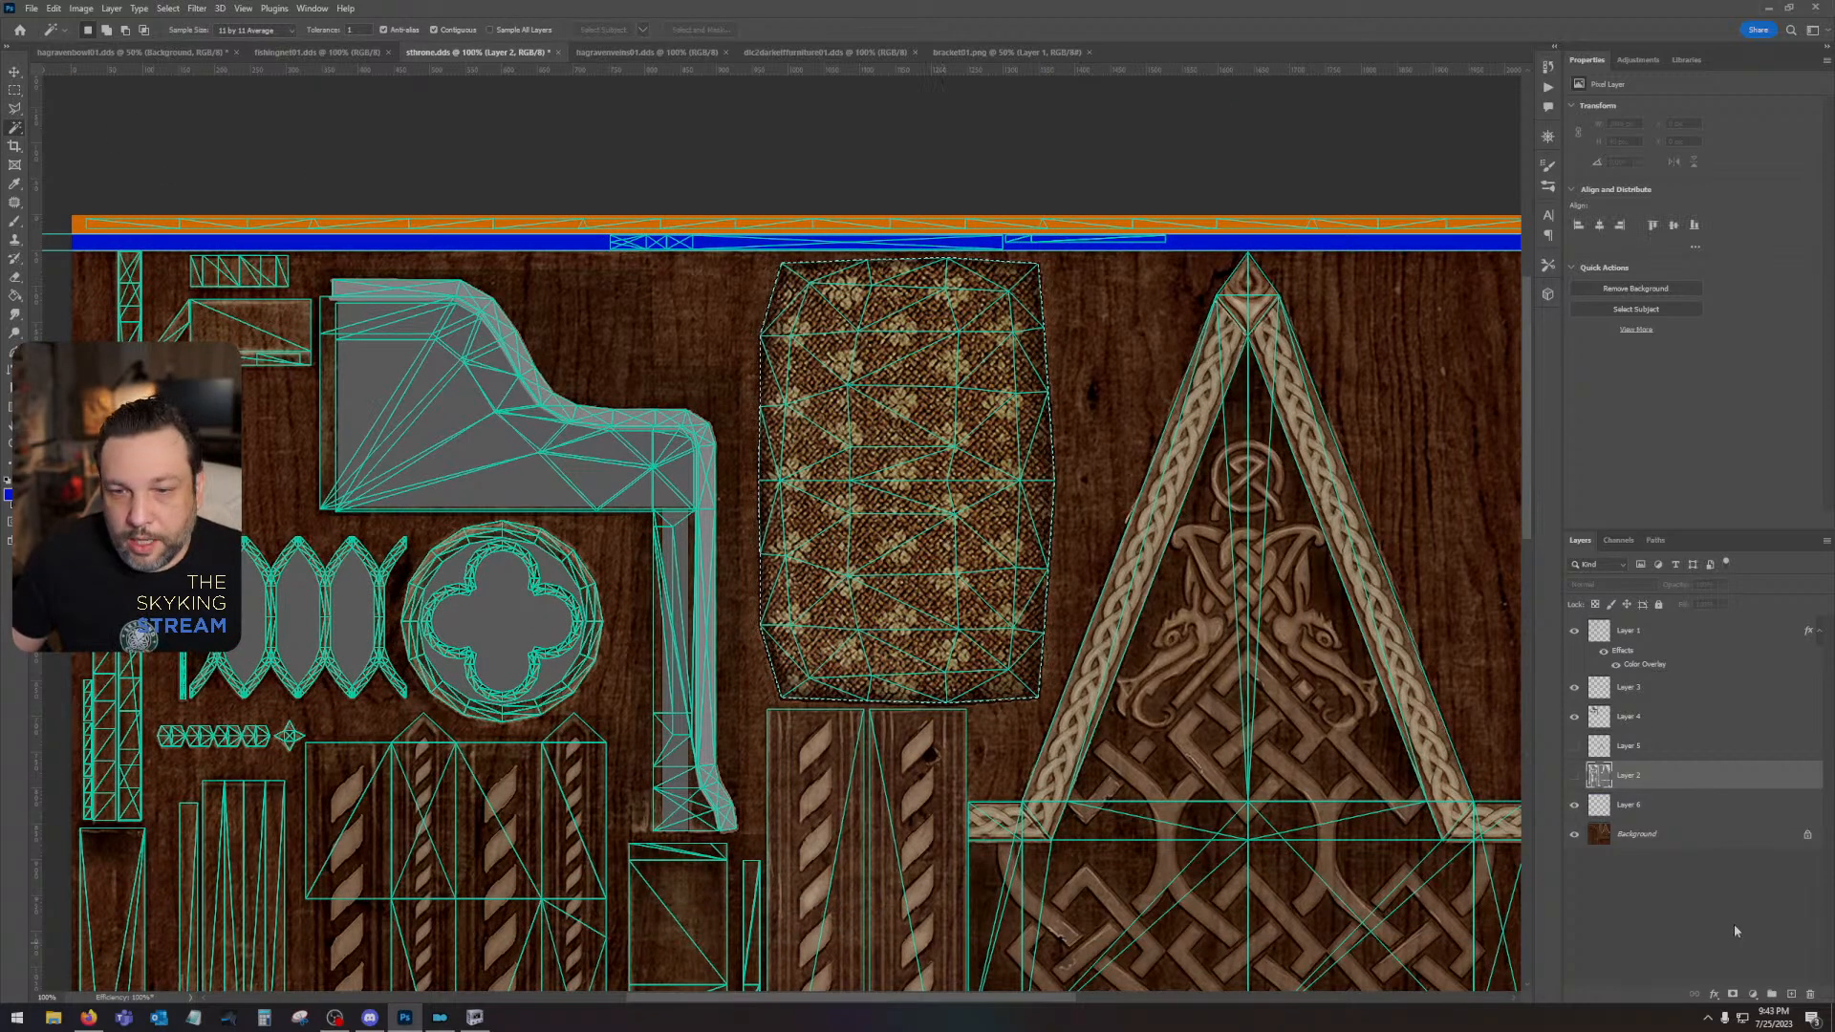
left_click(1585, 814)
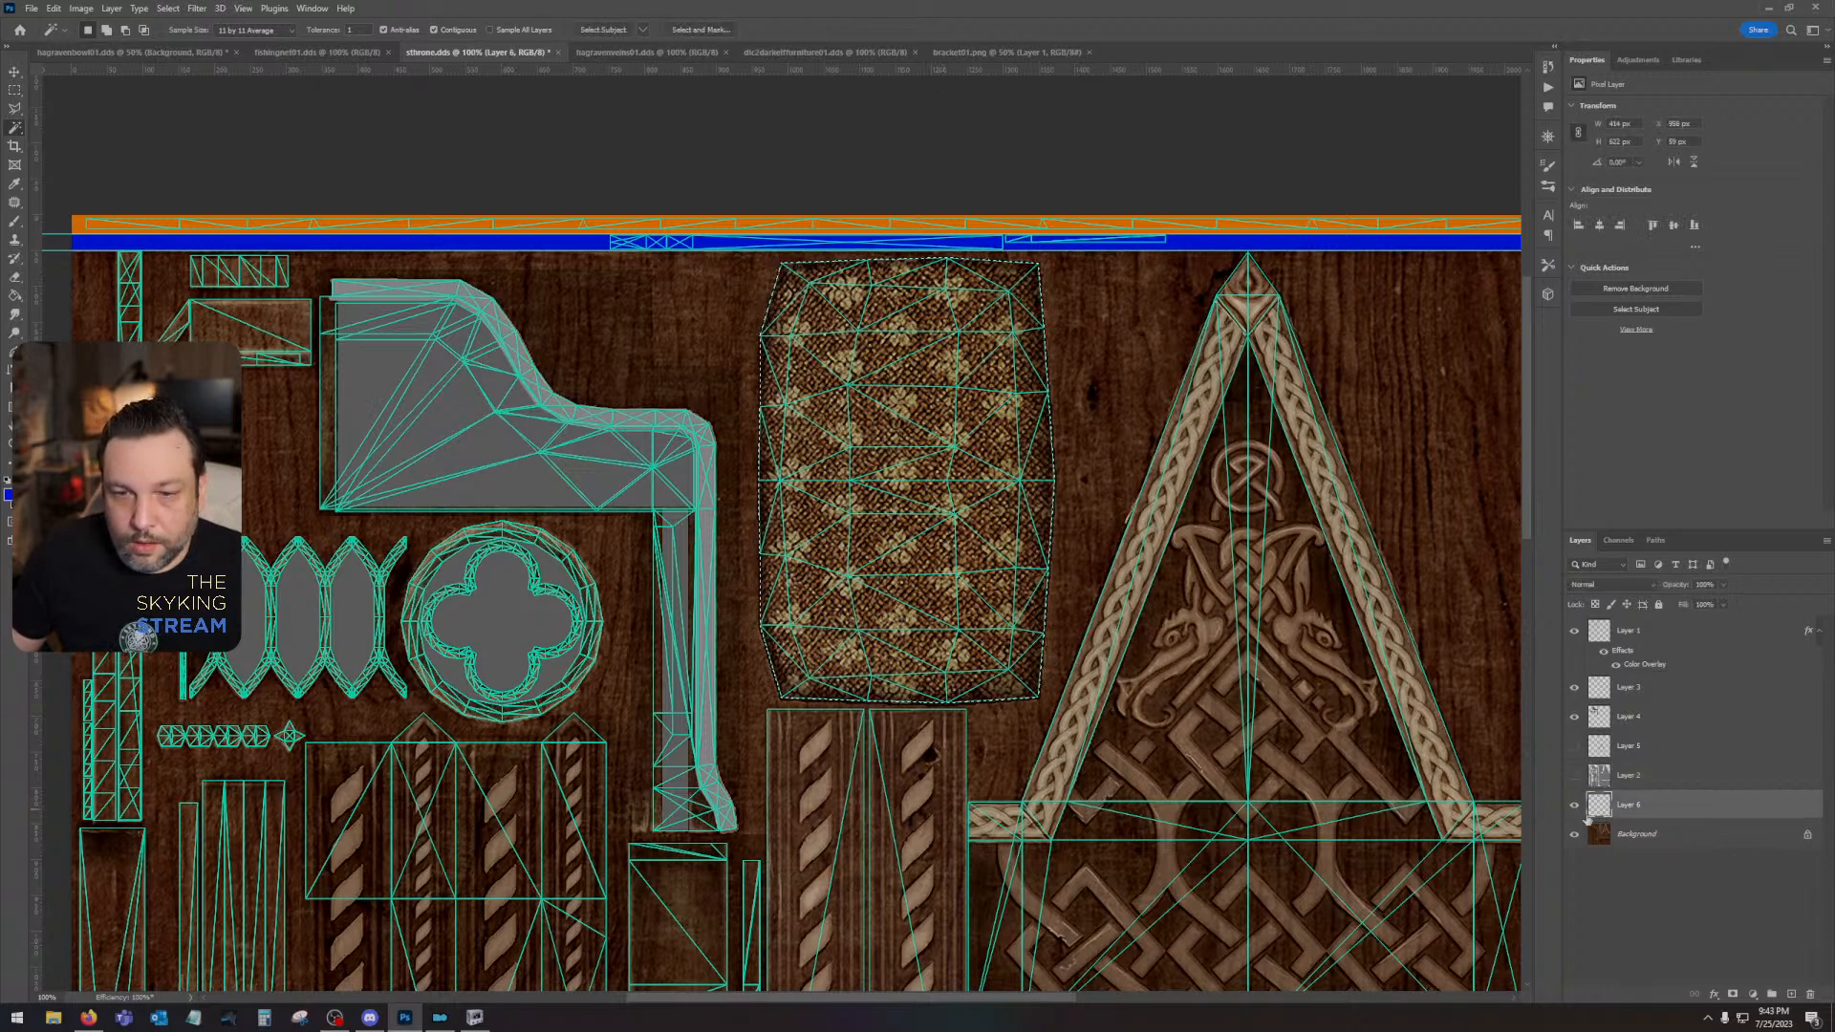
left_click(1575, 806)
left_click(1575, 806)
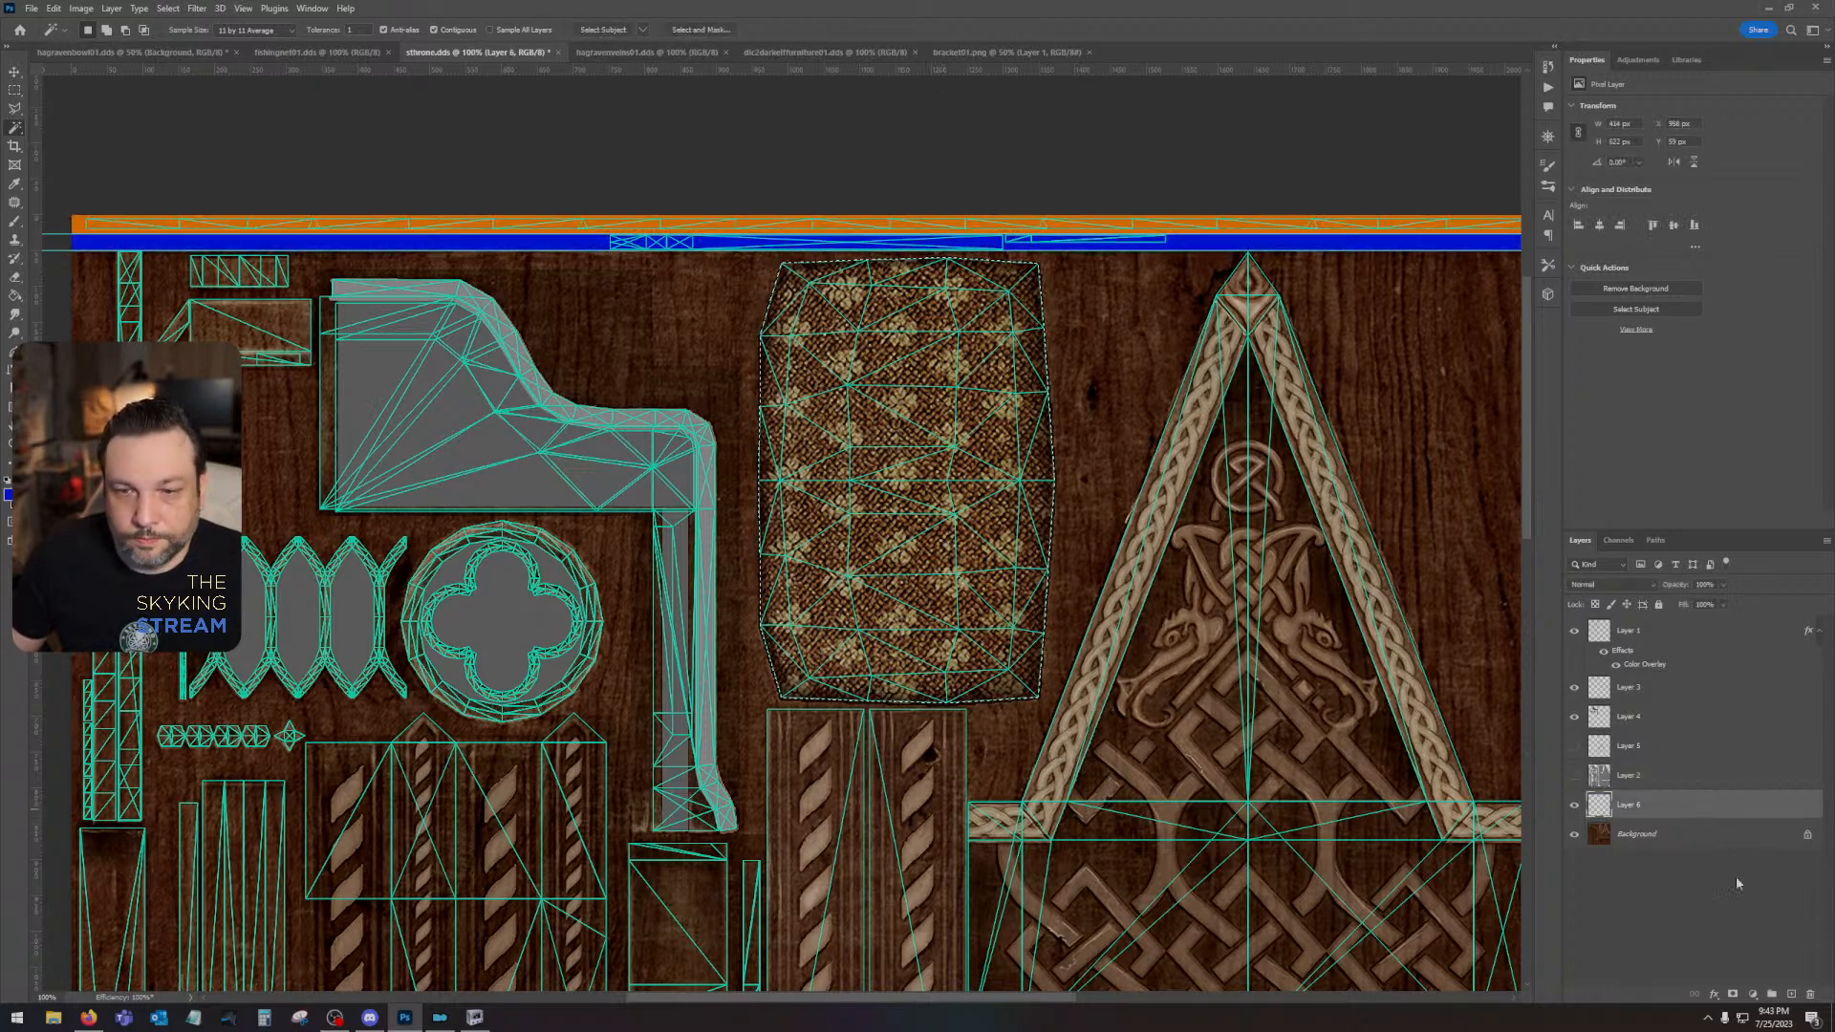
left_click(8, 493)
mouse_move(1264, 680)
left_mouse_down()
mouse_move(1263, 774)
mouse_move(1263, 657)
left_mouse_up()
left_click(1393, 610)
key("w")
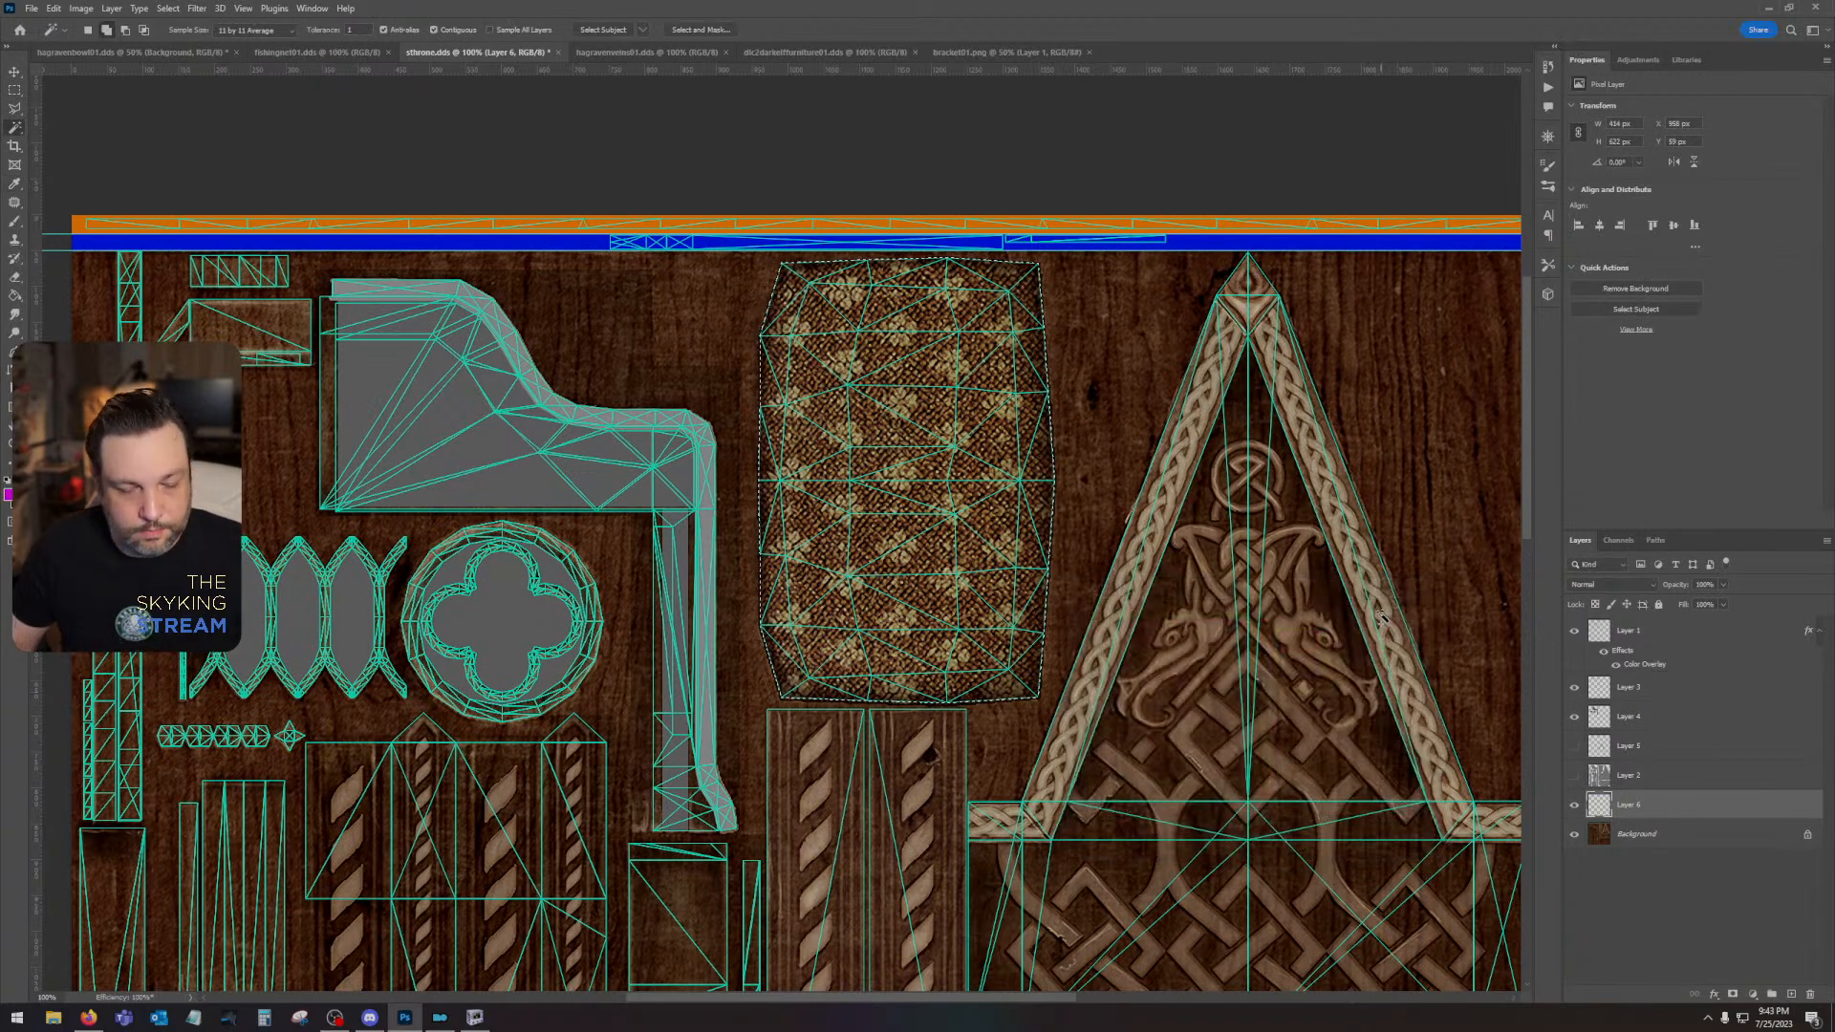
key("alt+BackSpace")
- Add another new layer directly above the Background and fill the whole canvas with green
left_click_drag(930, 844, 1051, 520)
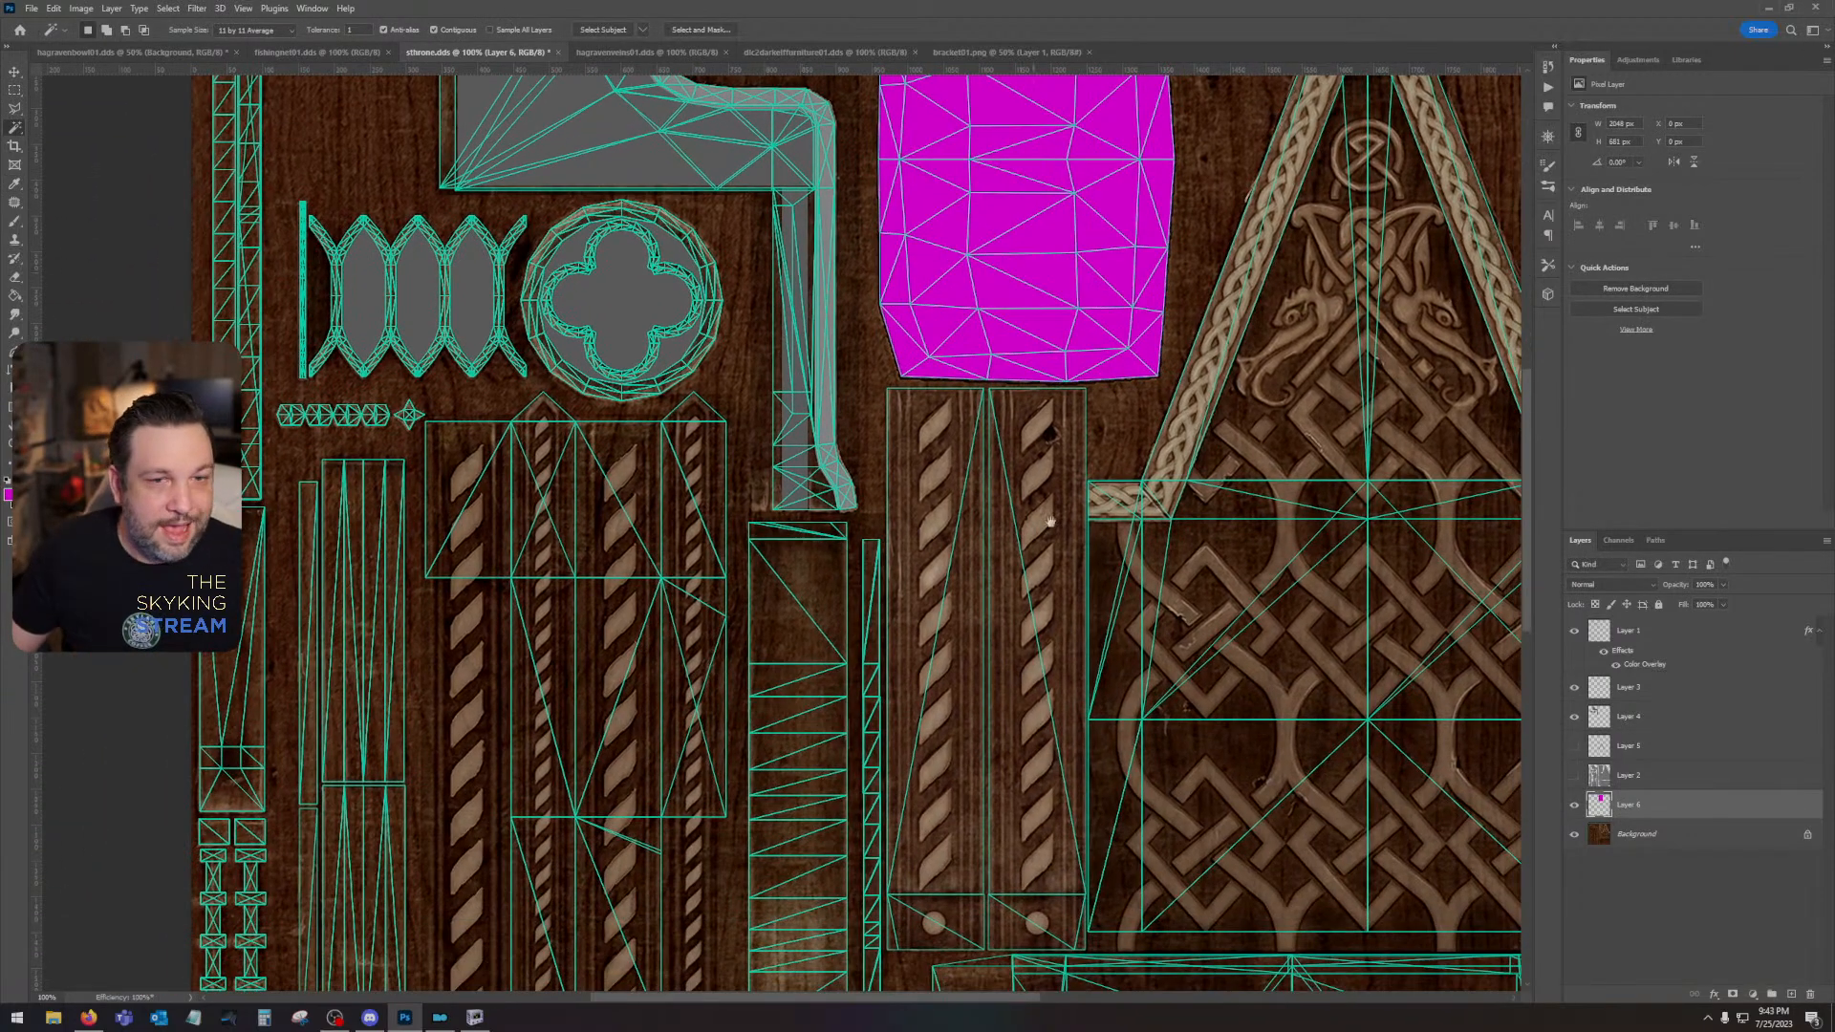
key("ctrl+minus")
key("ctrl+minus")
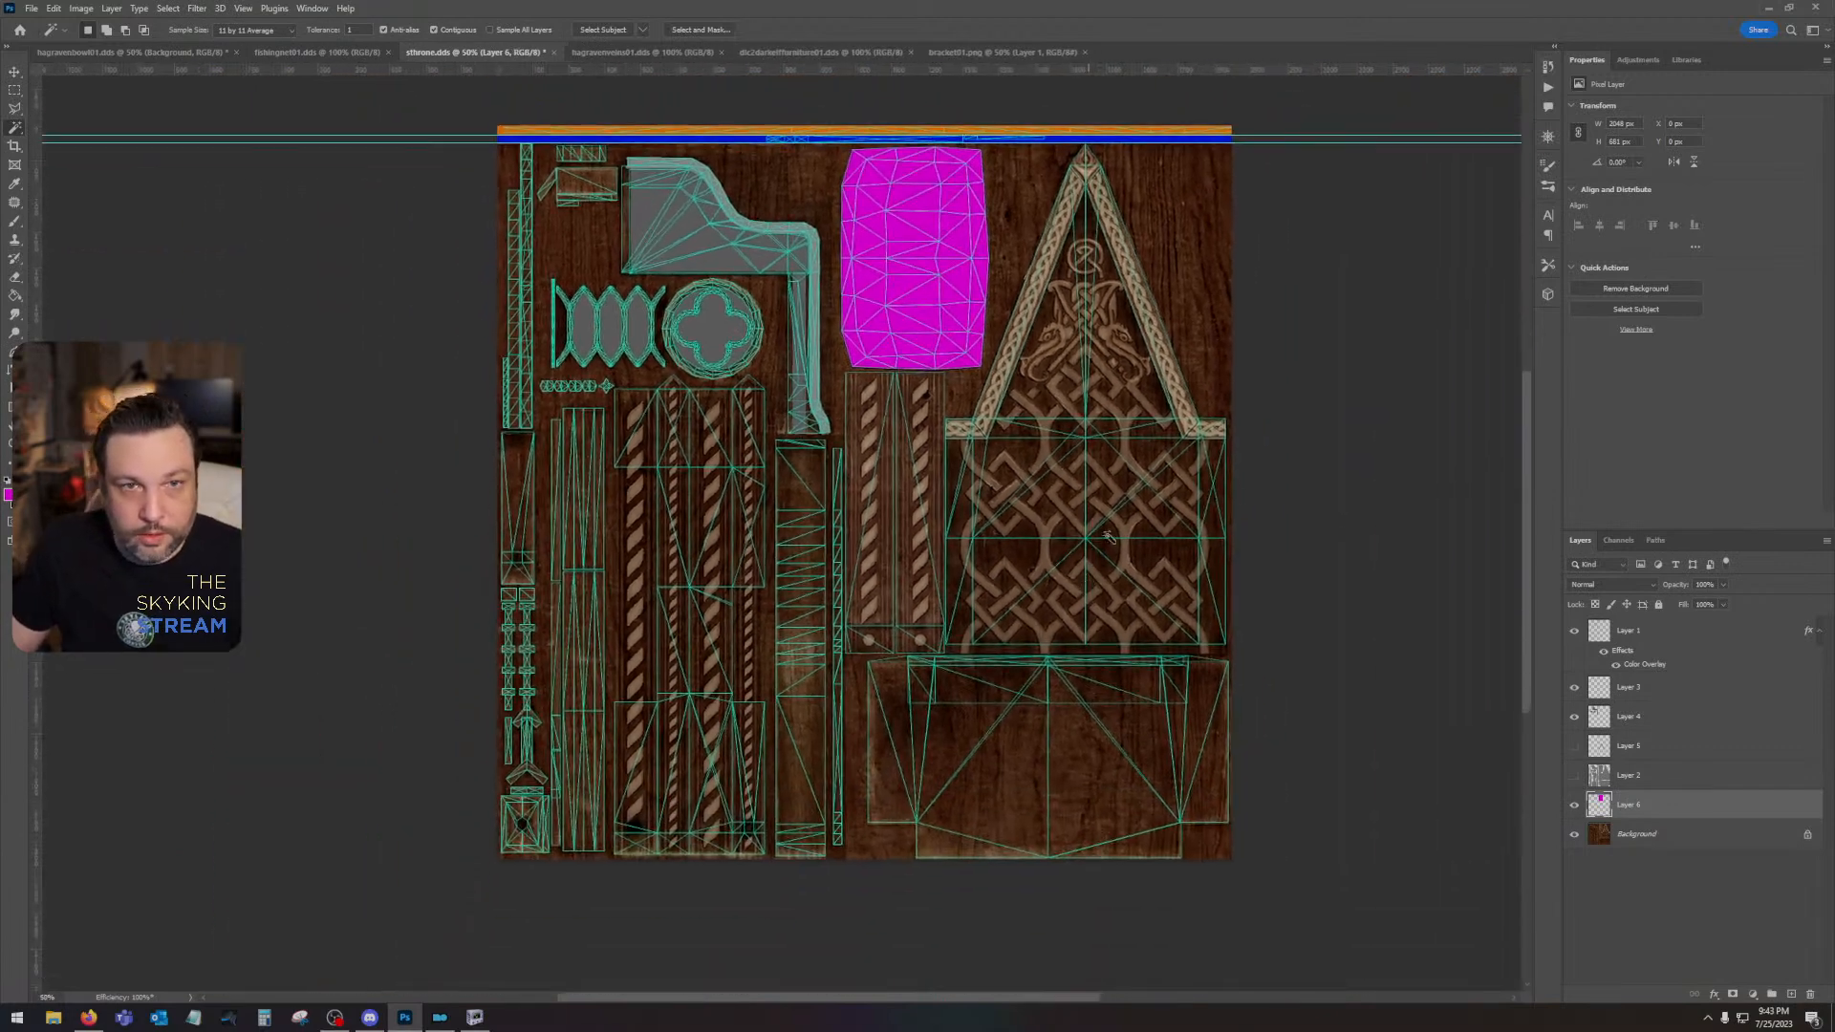
left_click(1658, 837)
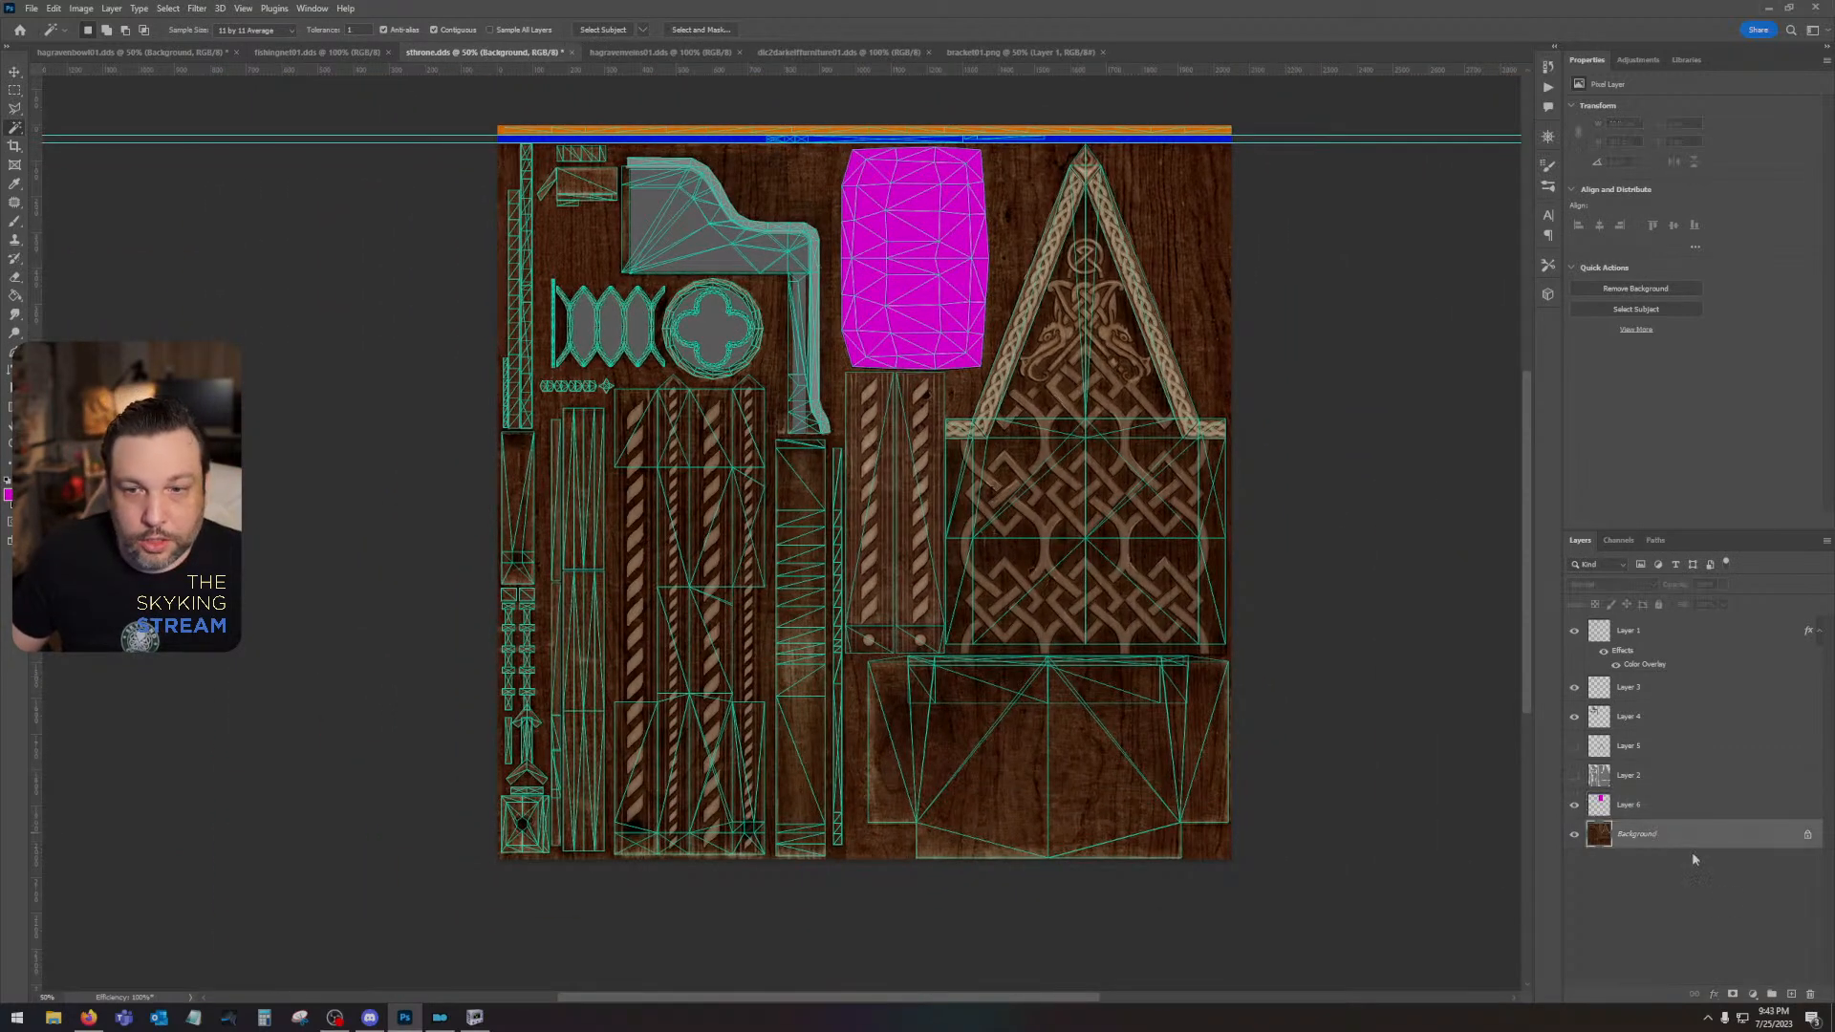
left_click(1790, 994)
left_click(8, 494)
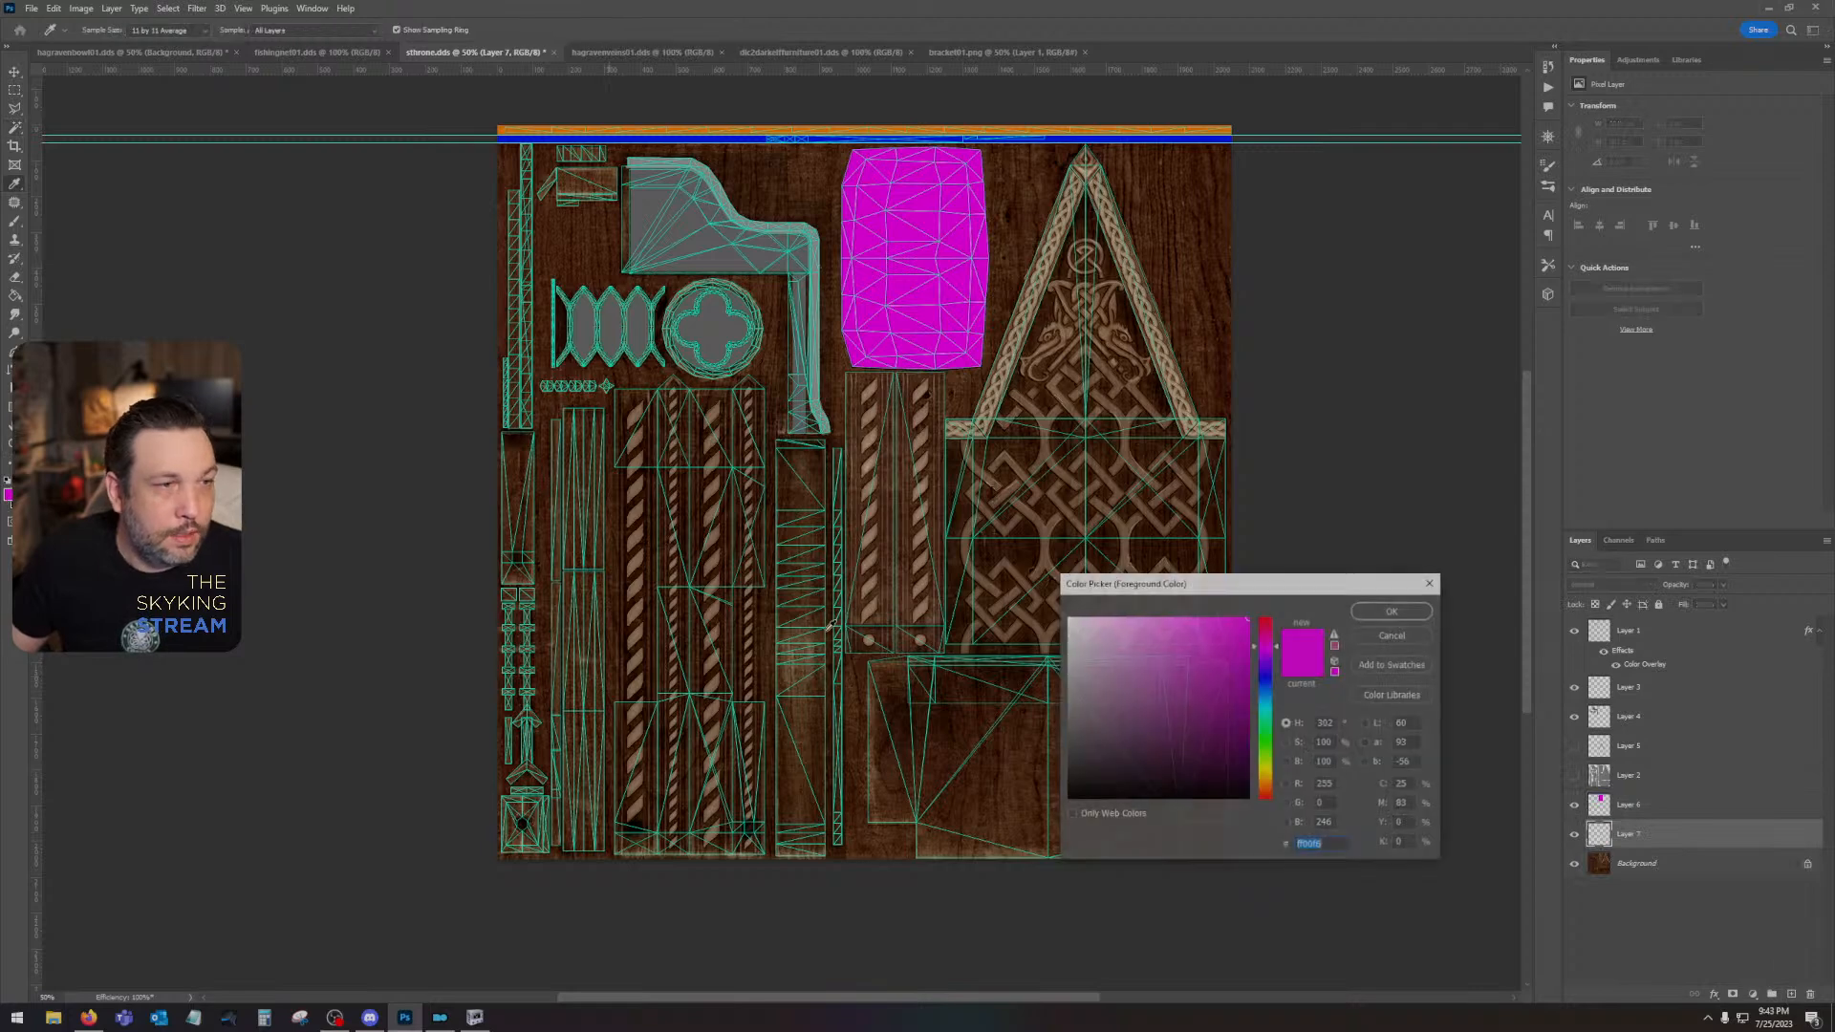
left_click(1267, 736)
left_click(1393, 615)
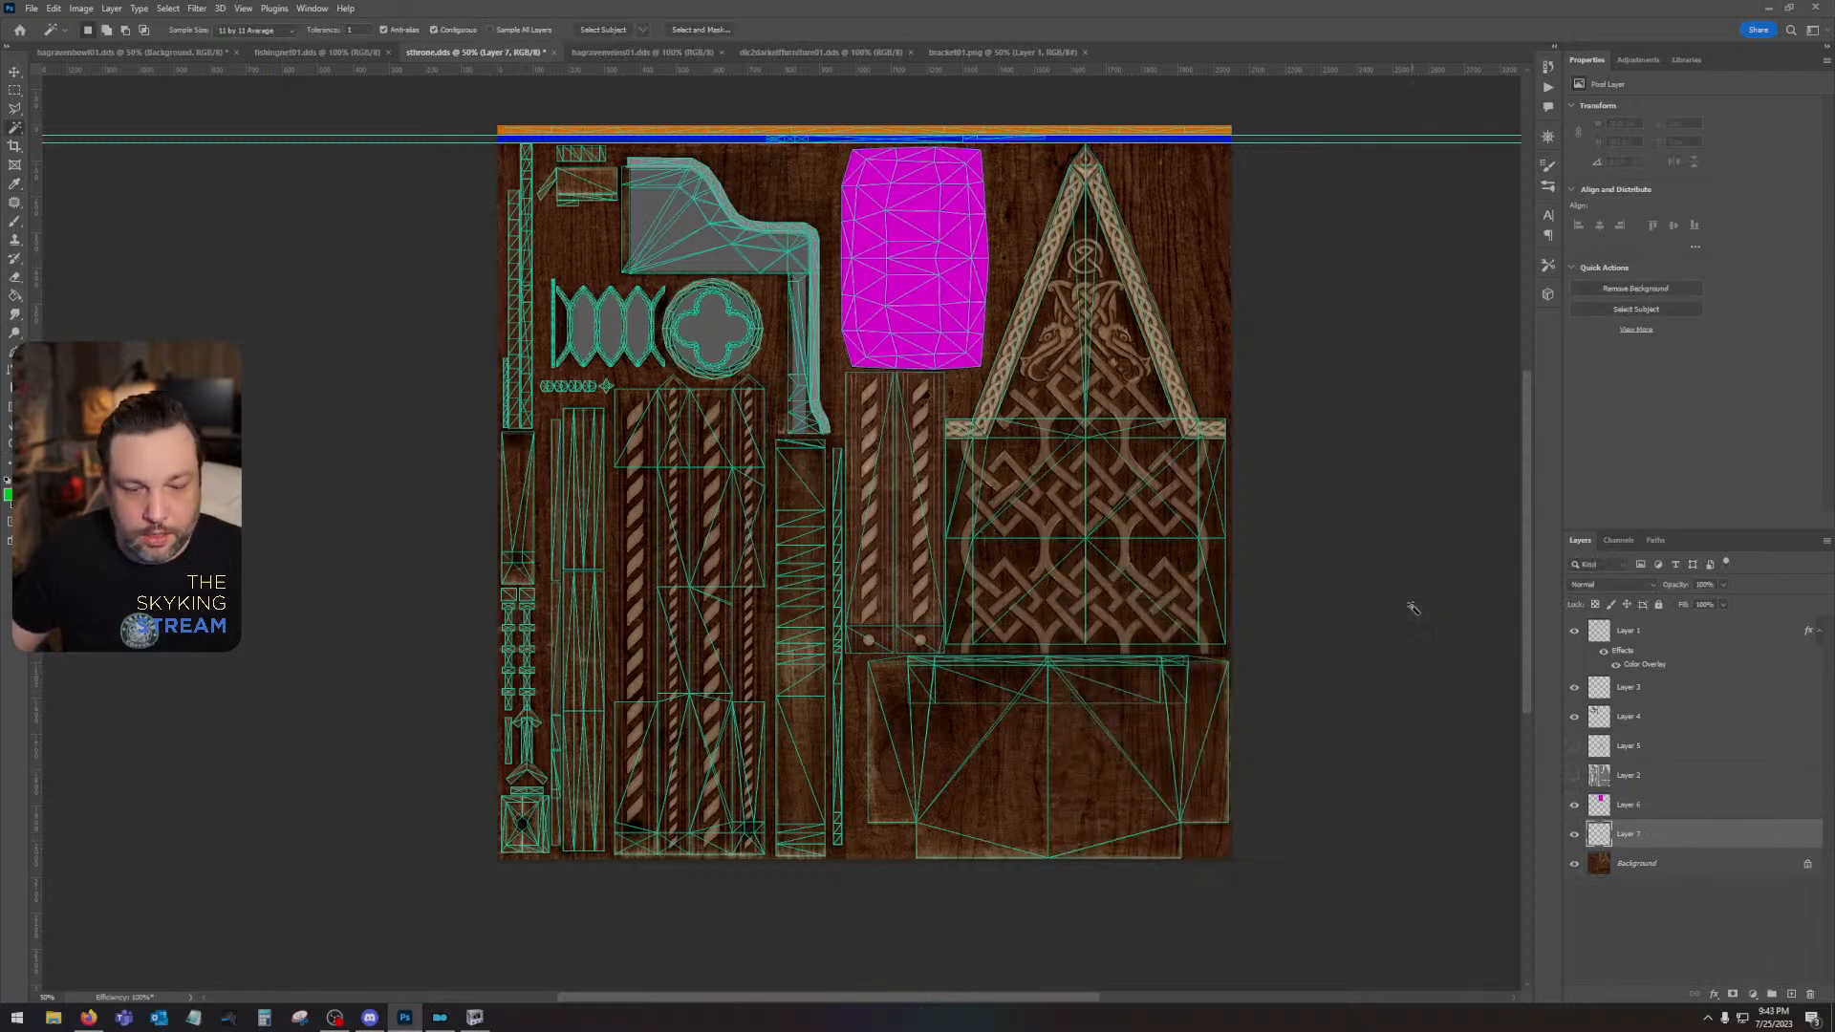
key("alt+BackSpace")
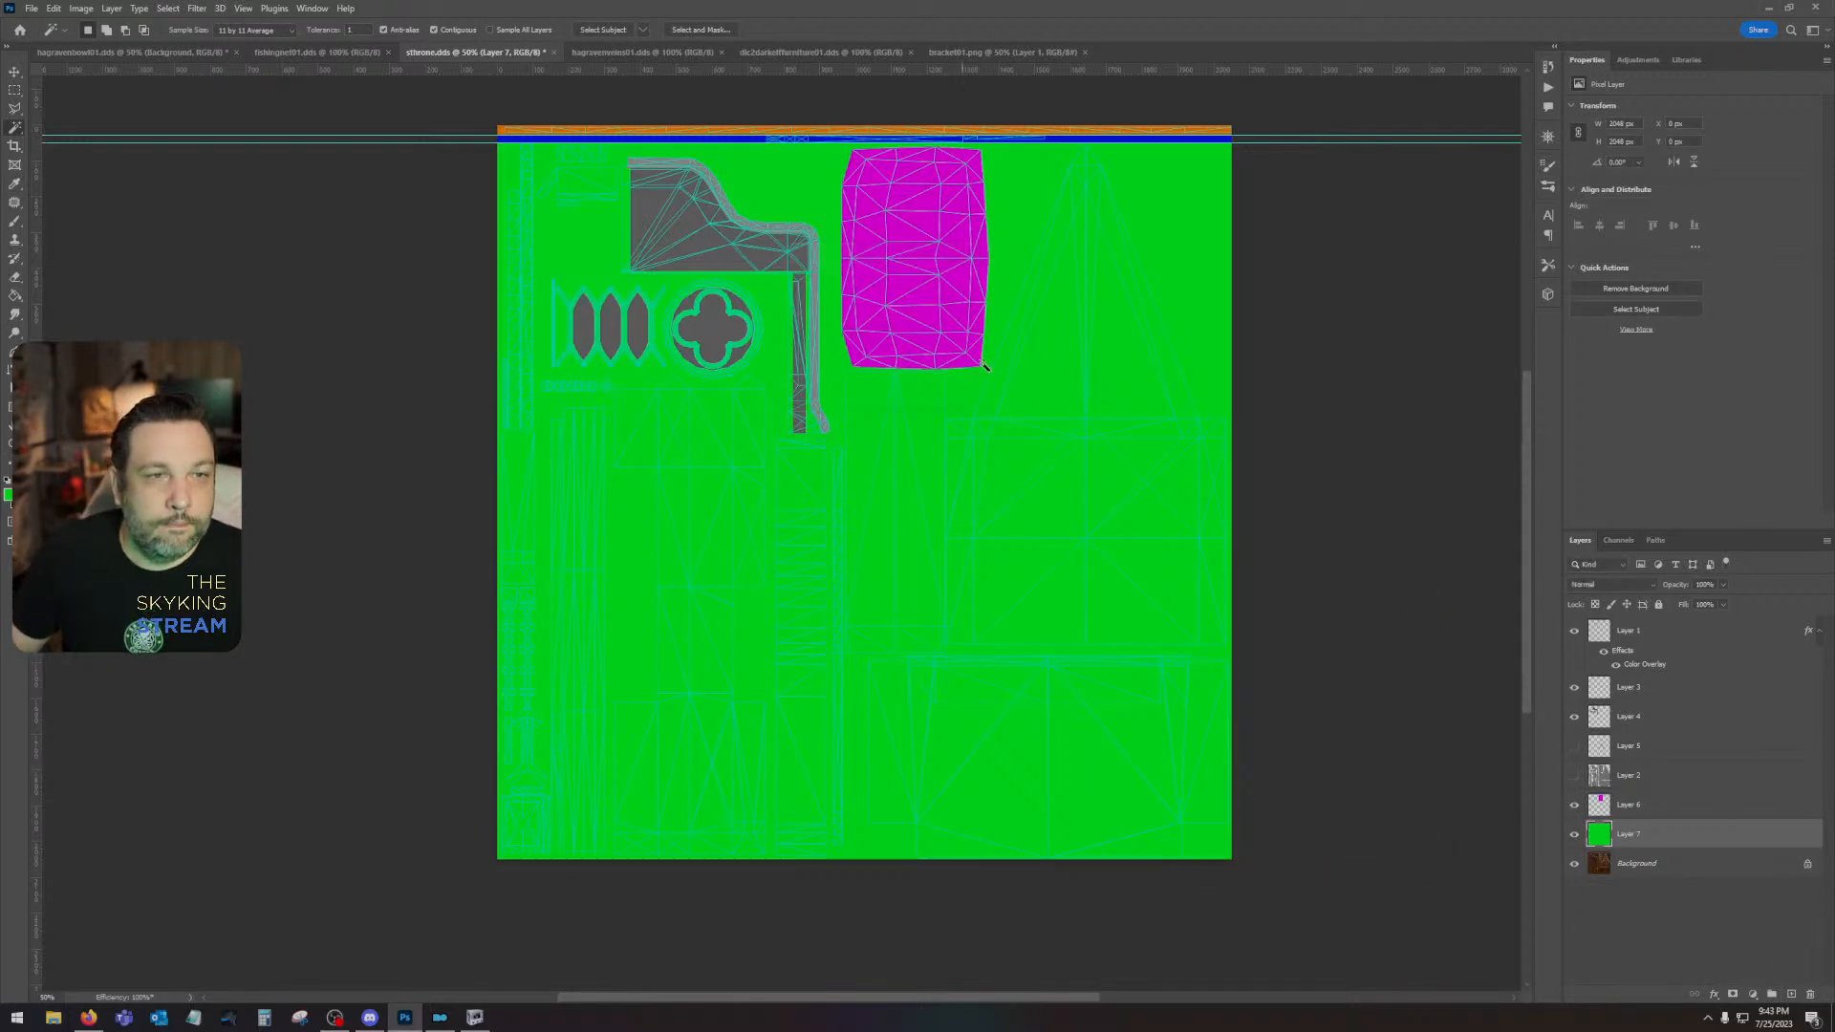
- Combine Layer 6 and the green layer into one rasterized layer via a smart object, and move it above all other layers
left_click(1651, 805, "shift")
right_click(1651, 805)
left_click(1693, 442)
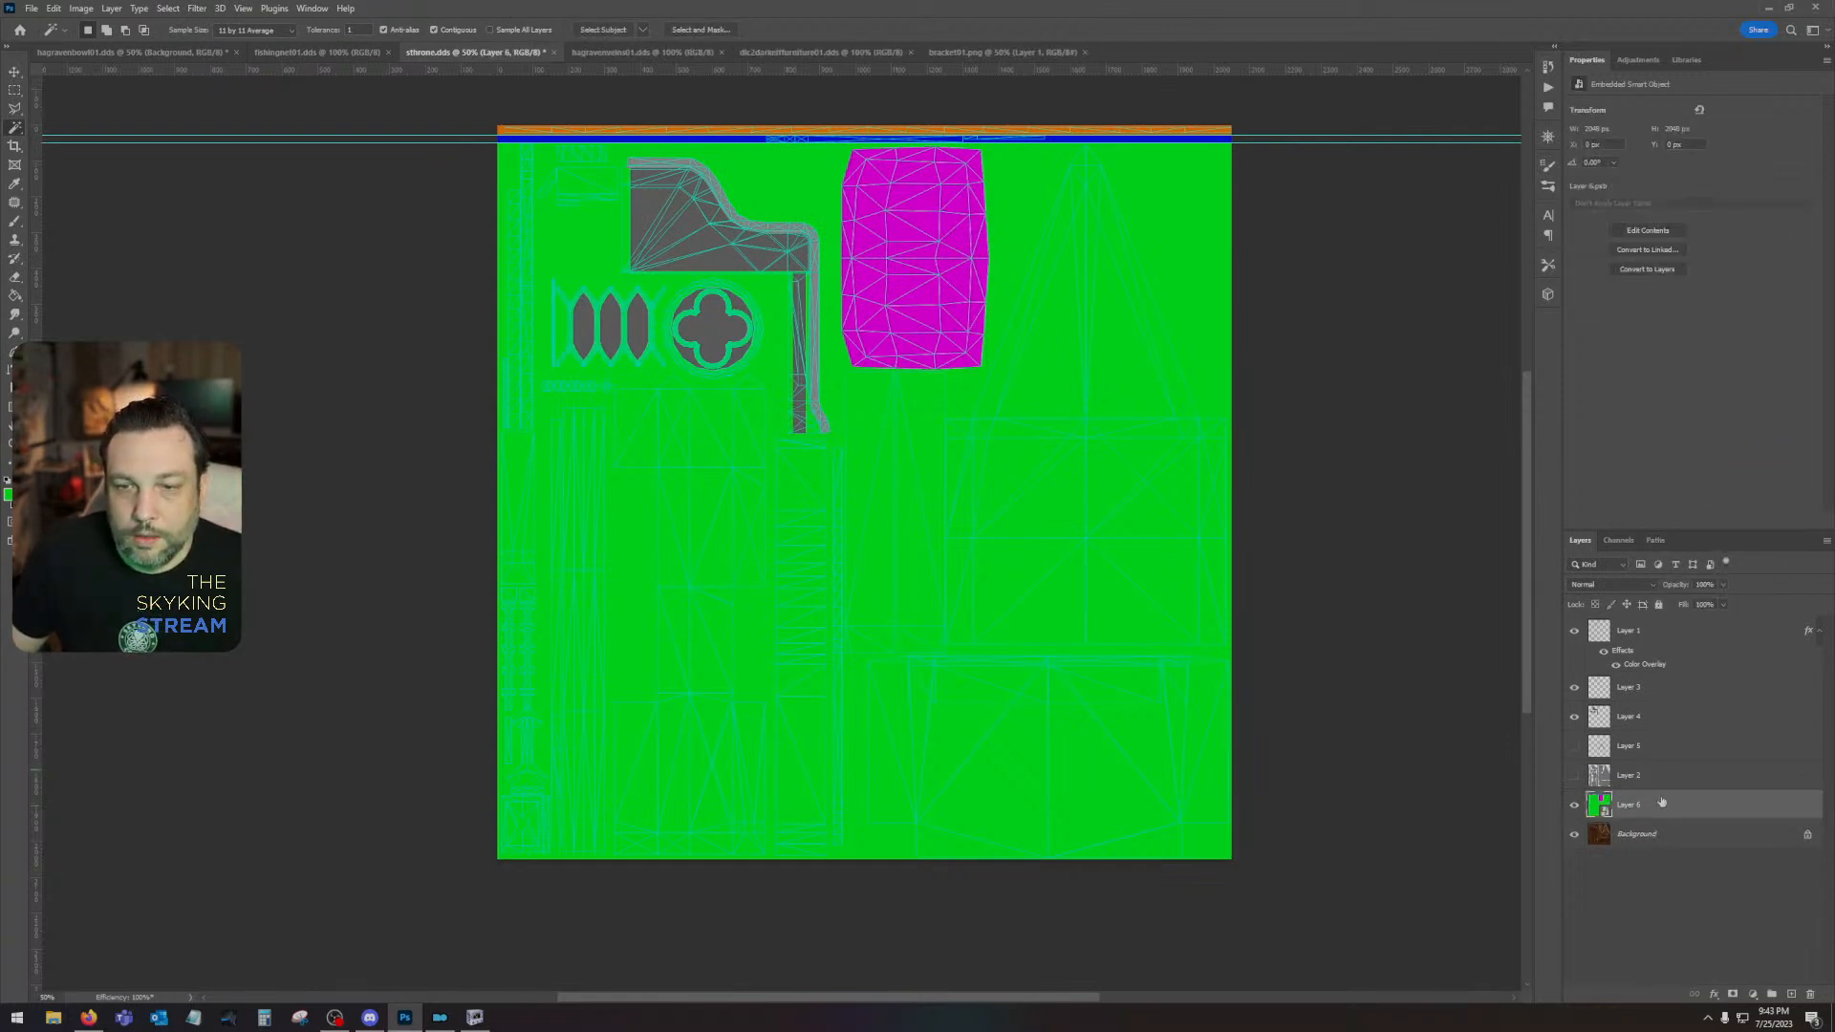
right_click(1658, 800)
left_click(1701, 486)
left_click_drag(1668, 807, 1665, 623)
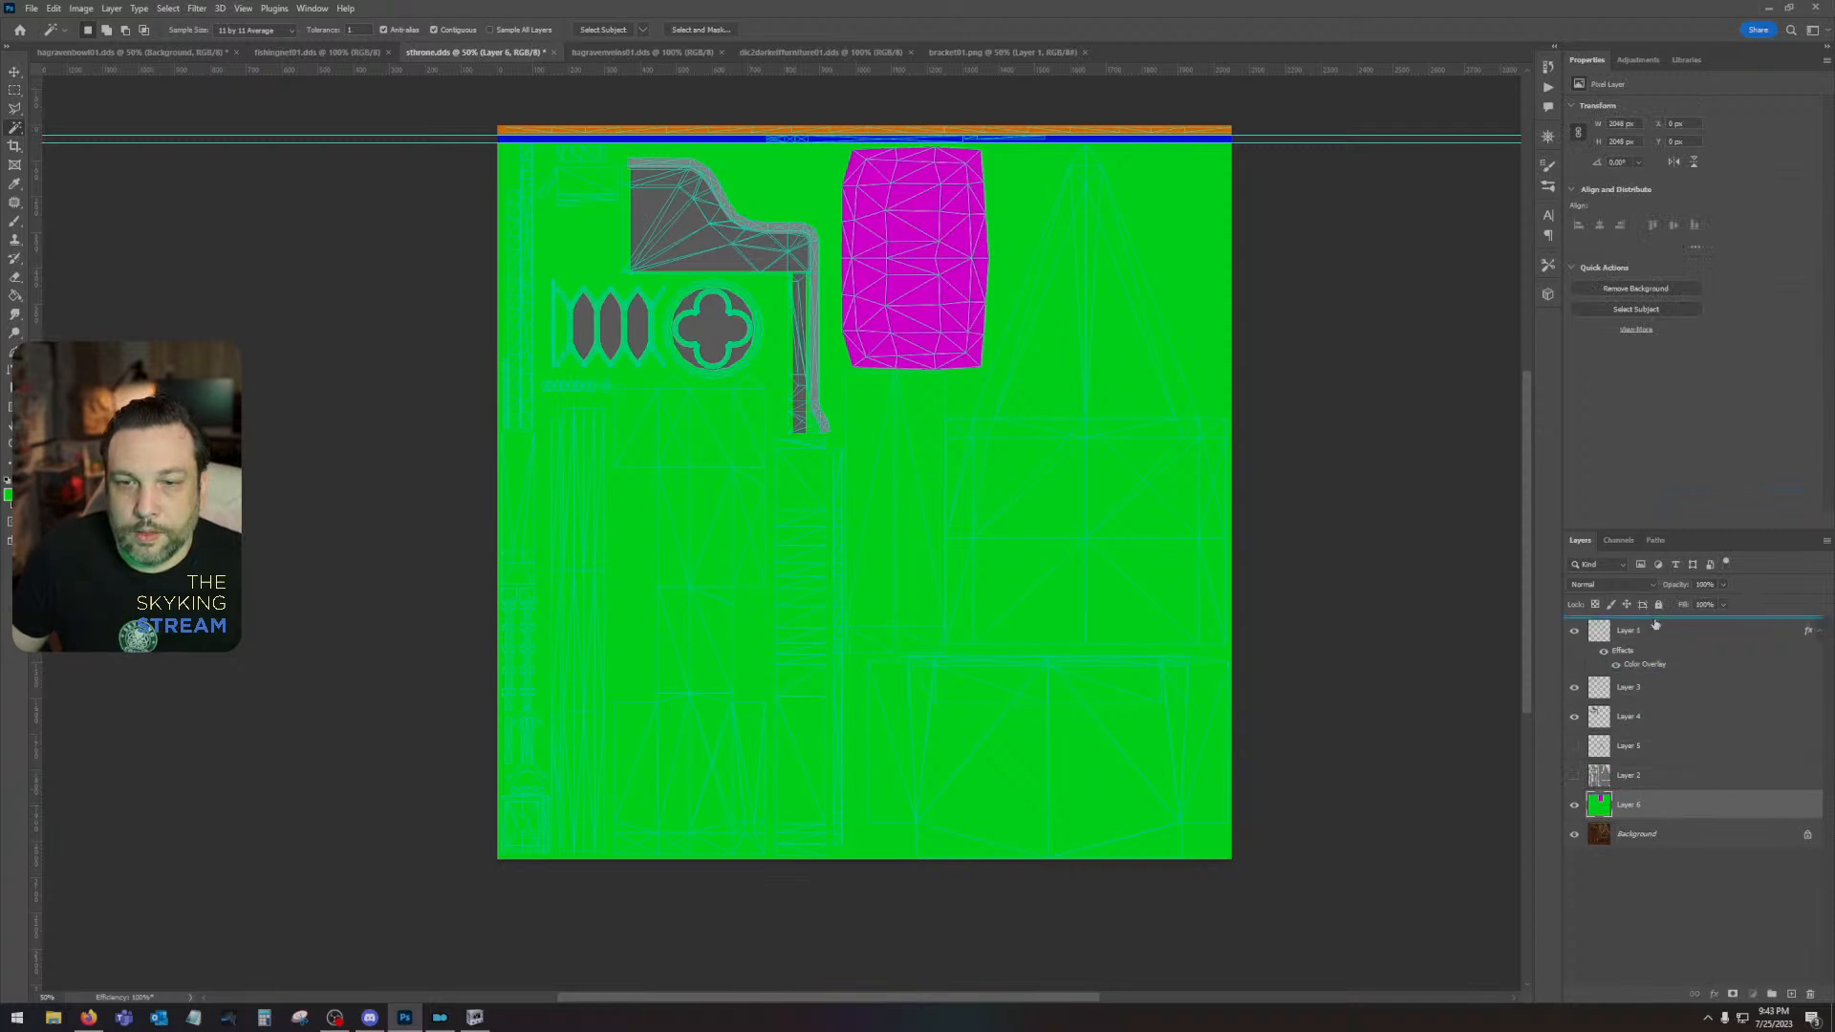
- Save a copy of the colour ID map to the Desktop as a PNG named sthroneID
left_click(34, 8)
left_click(62, 209)
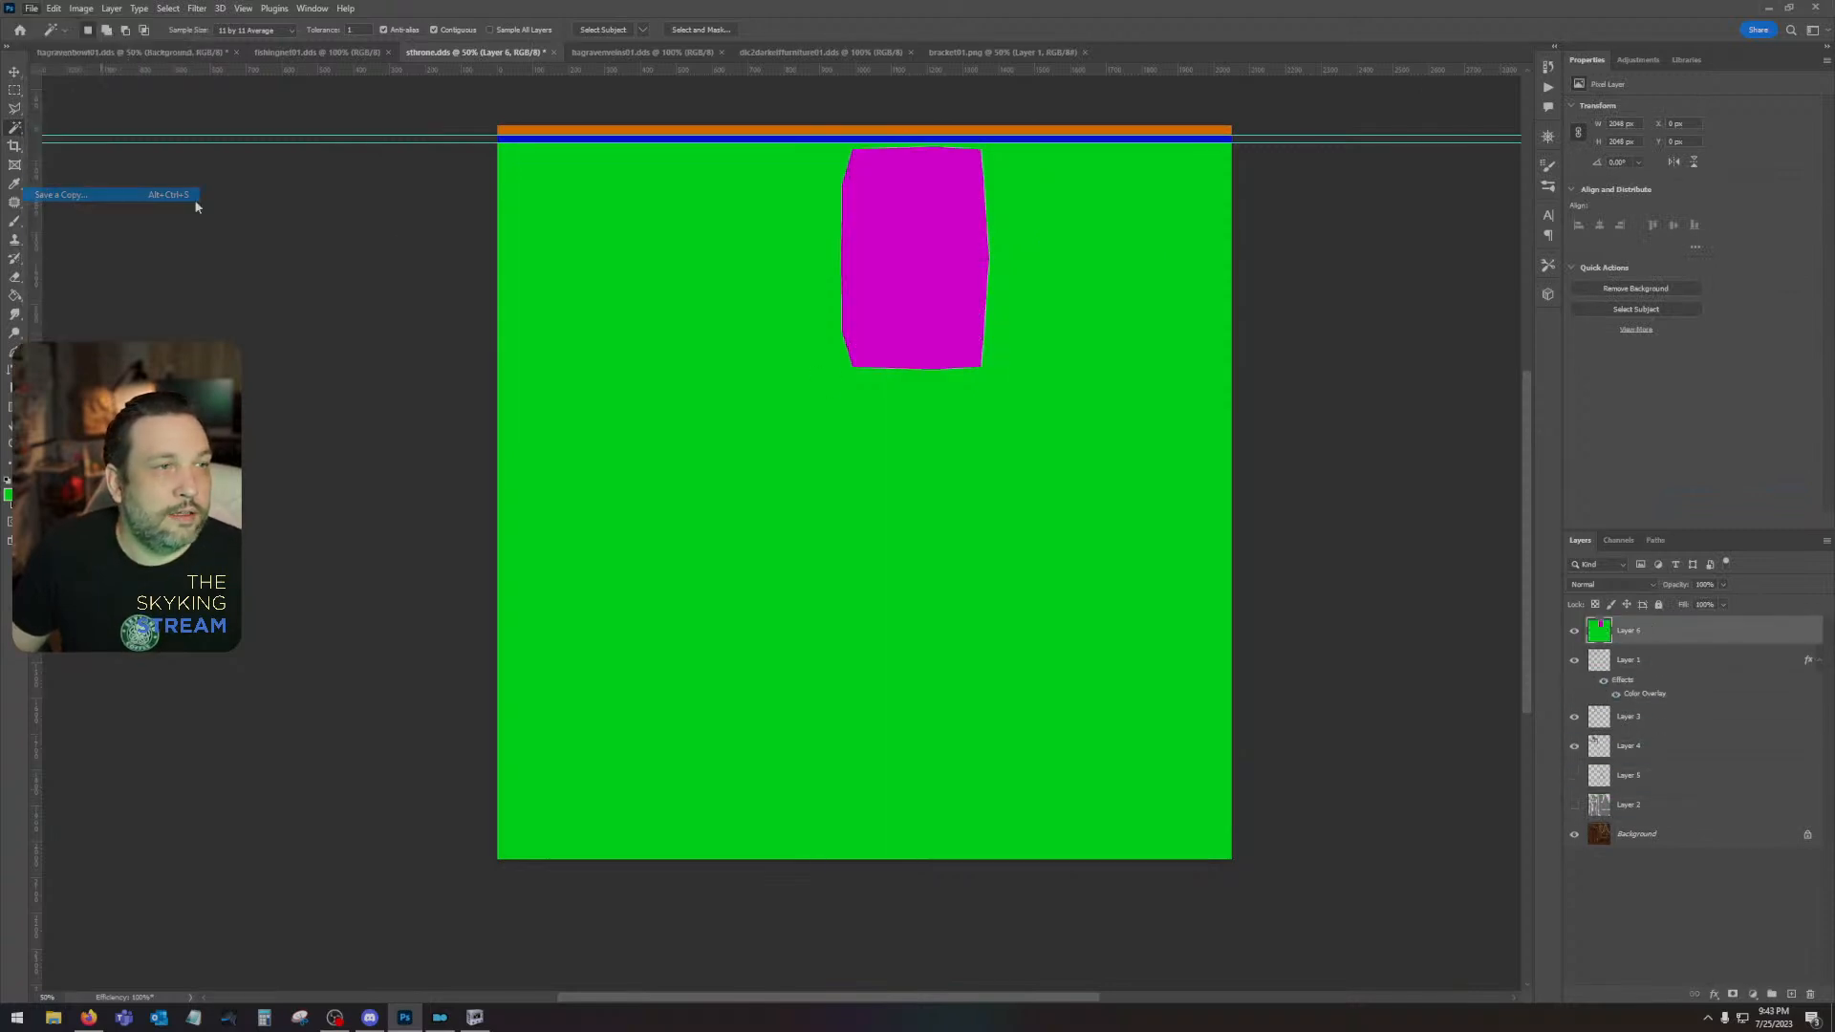
left_click(53, 112)
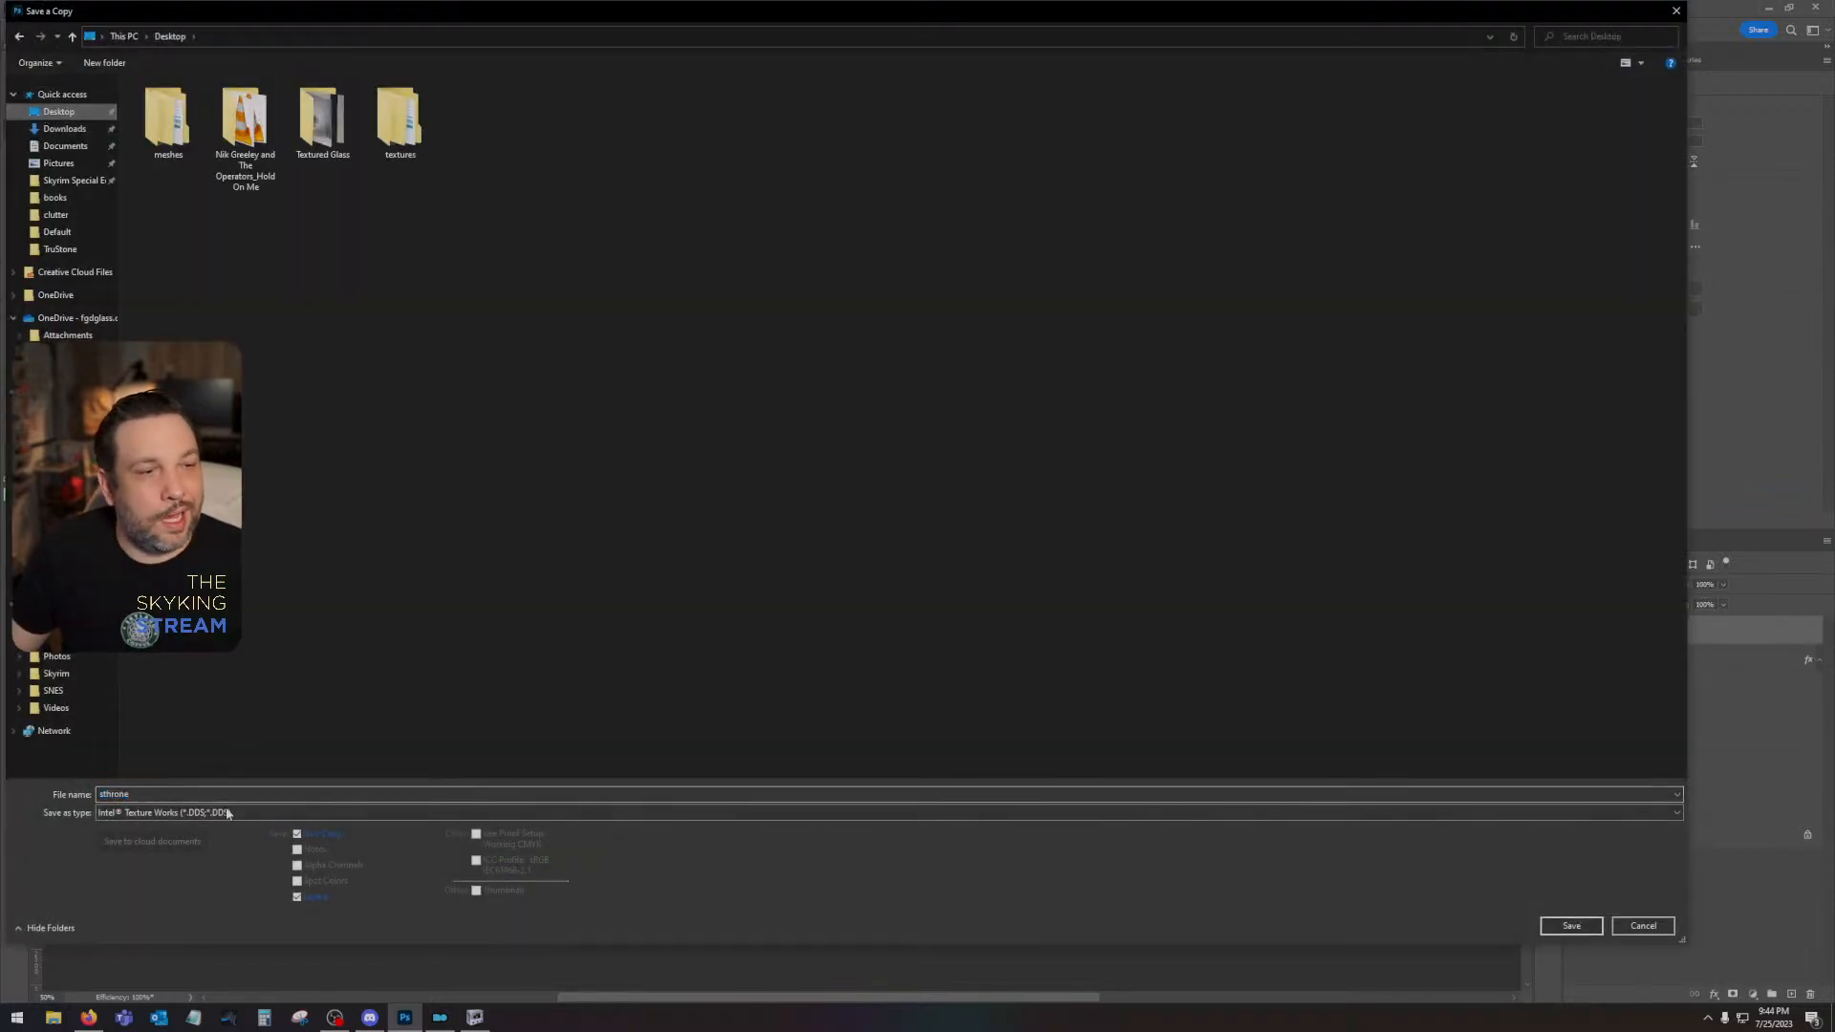
left_click(227, 813)
left_click(194, 745)
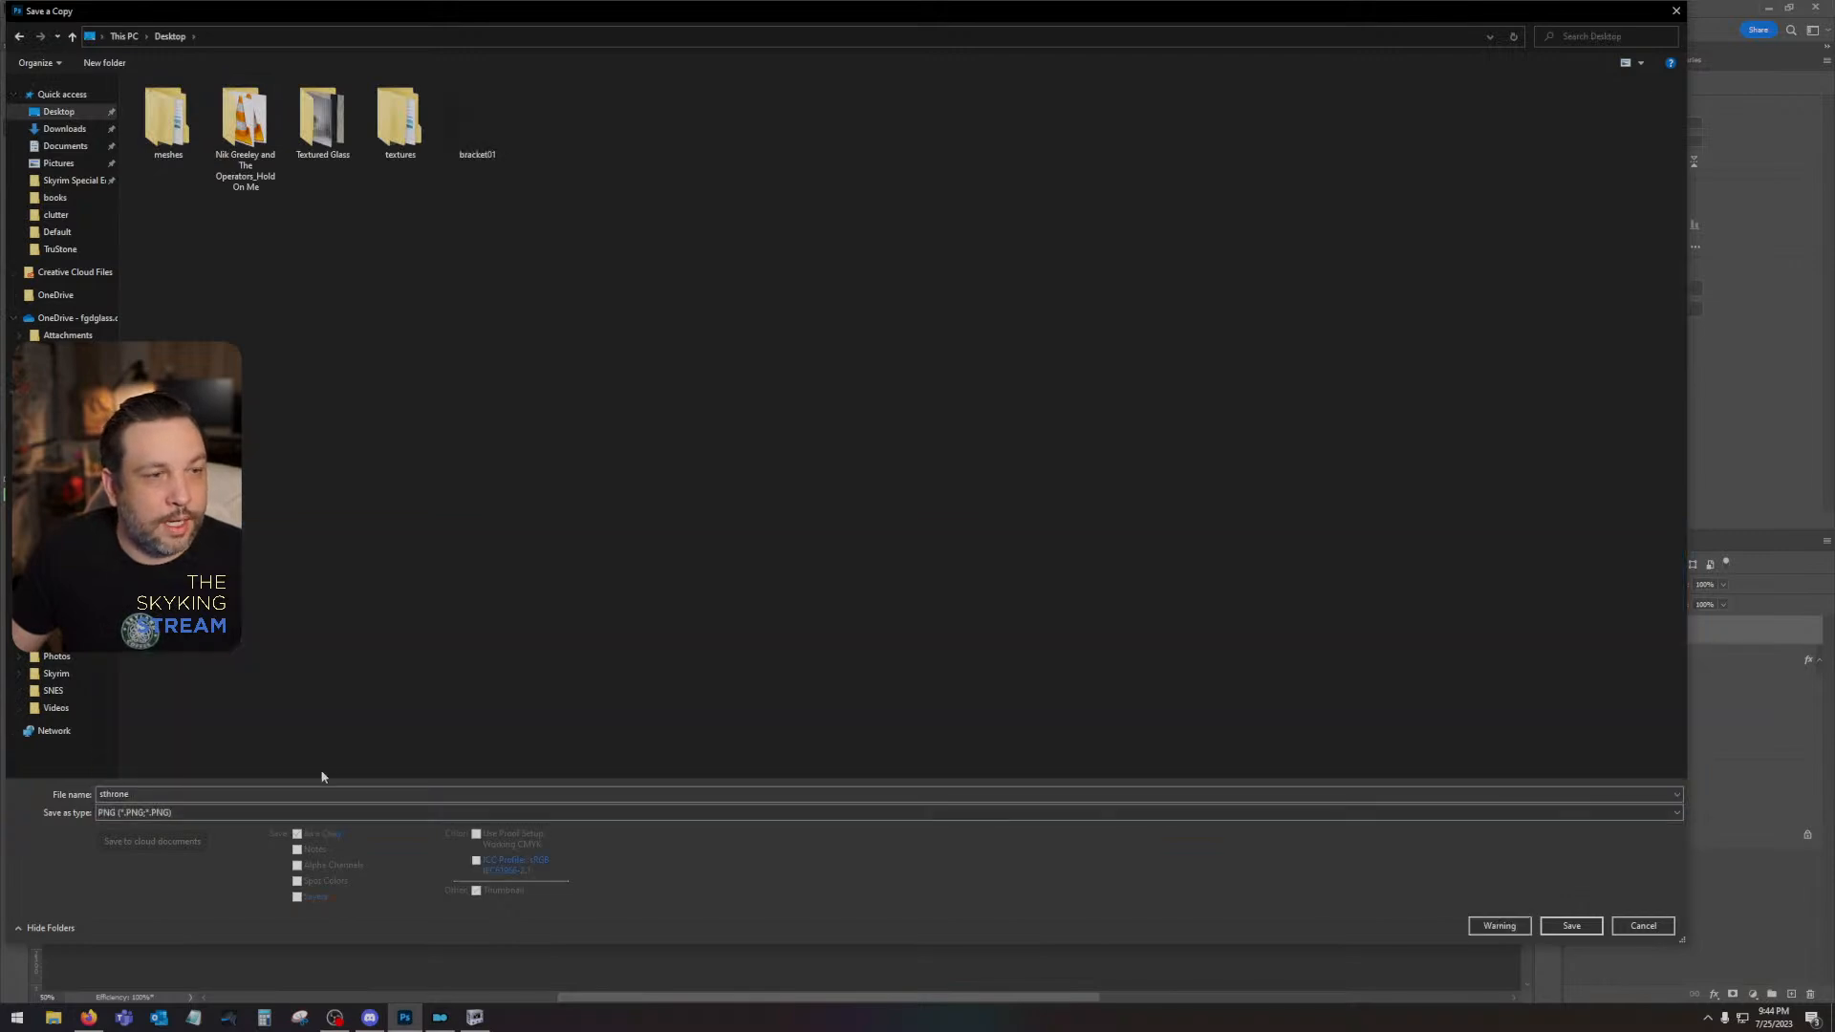
left_click(299, 793)
left_click(299, 792)
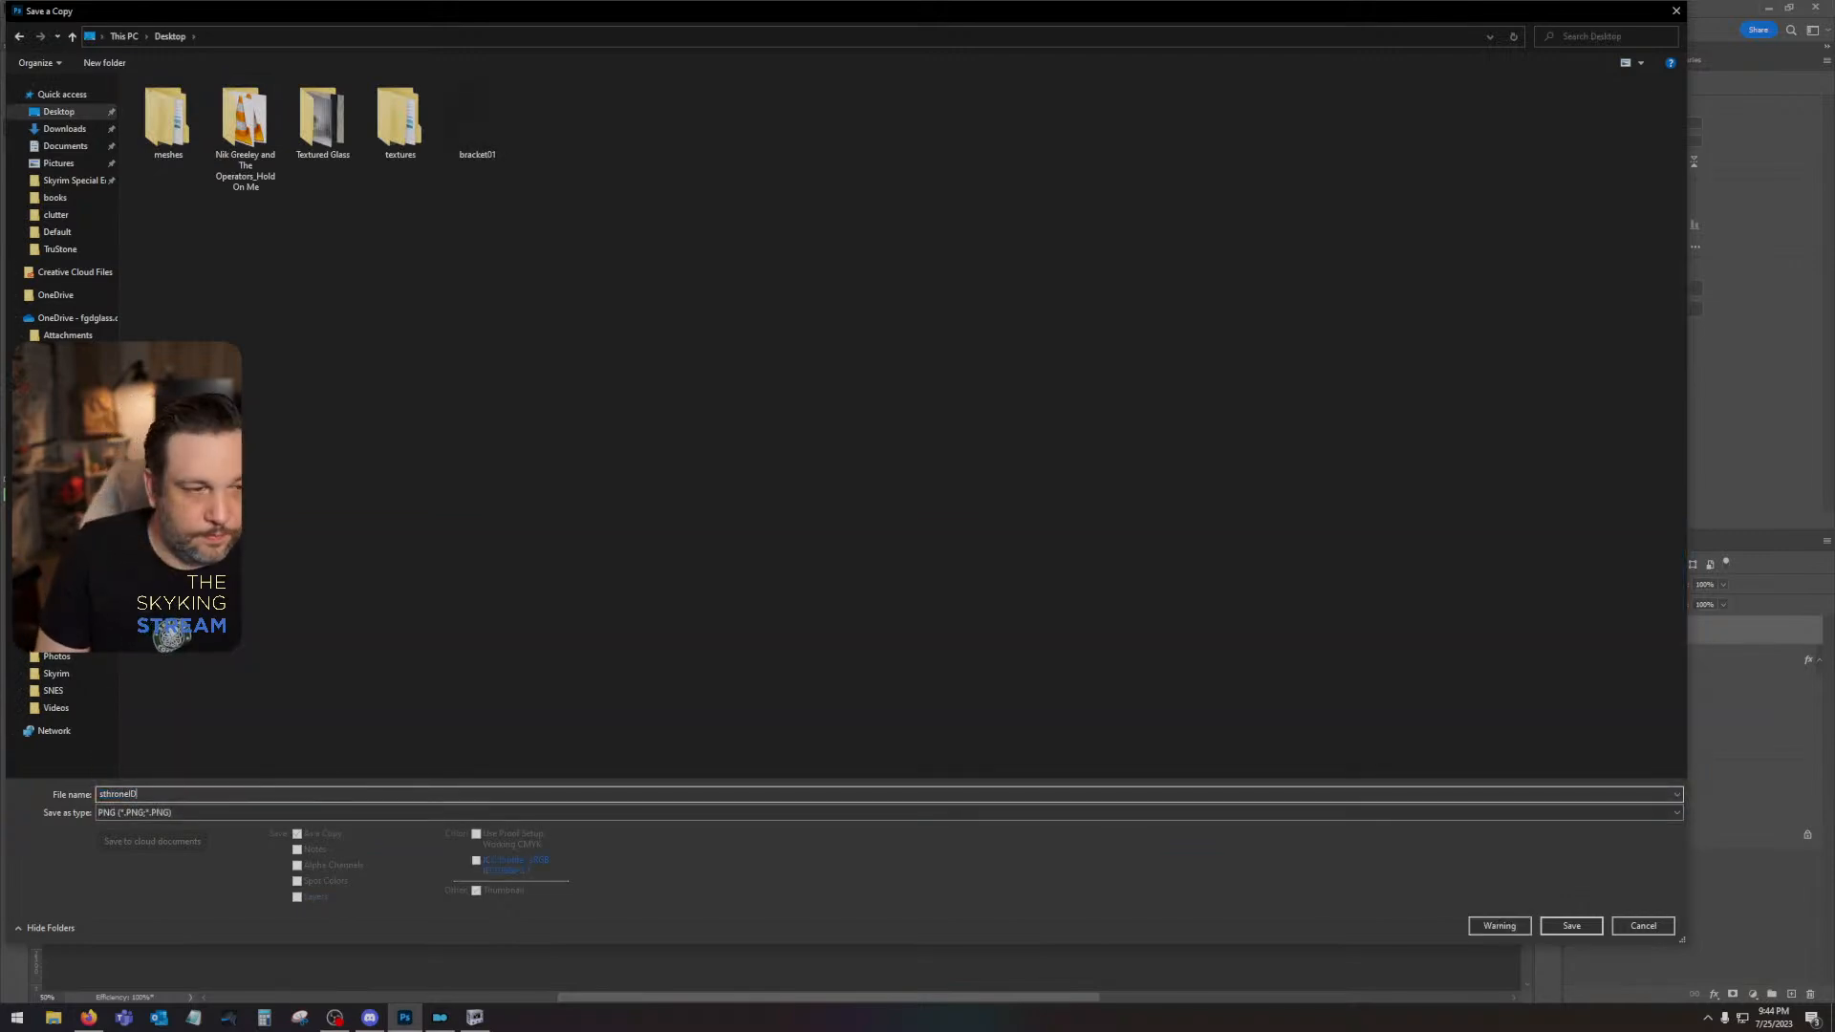
key("Return")
key("Return")
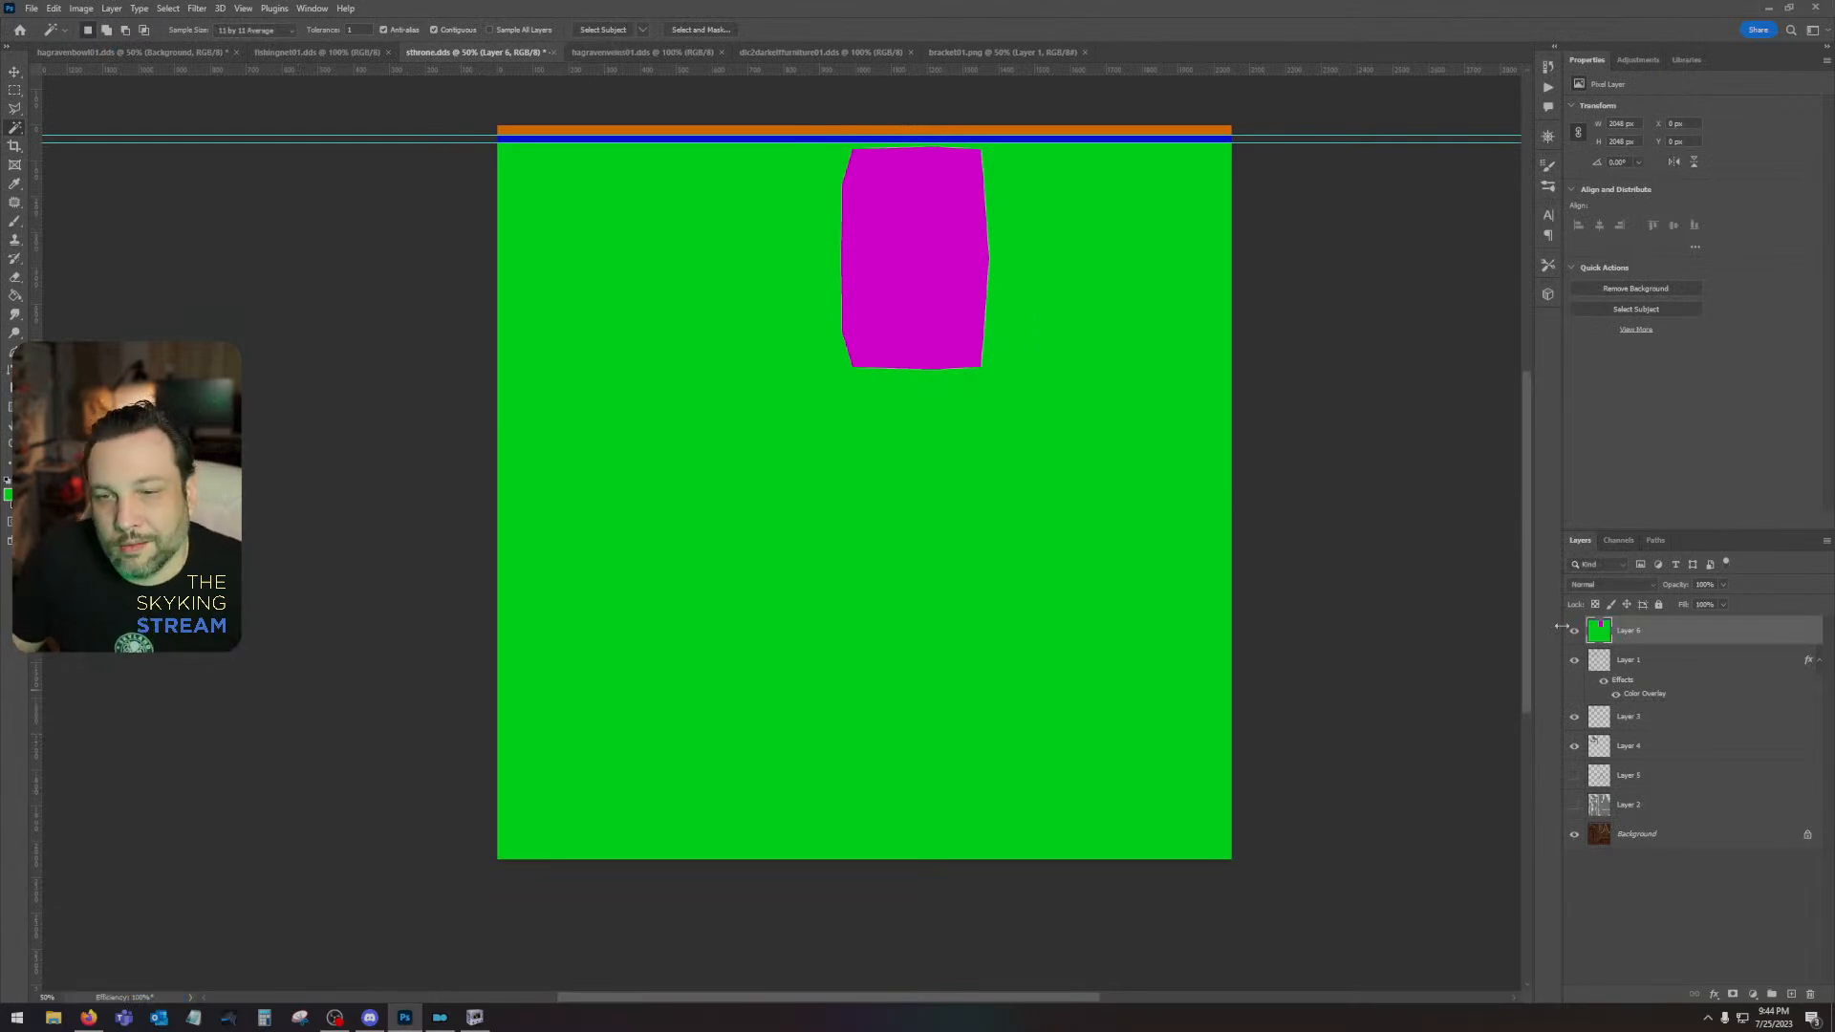
- Hide Layer 6 with the colour ID map and show Layer 2 and Layer 5
left_click(1574, 632)
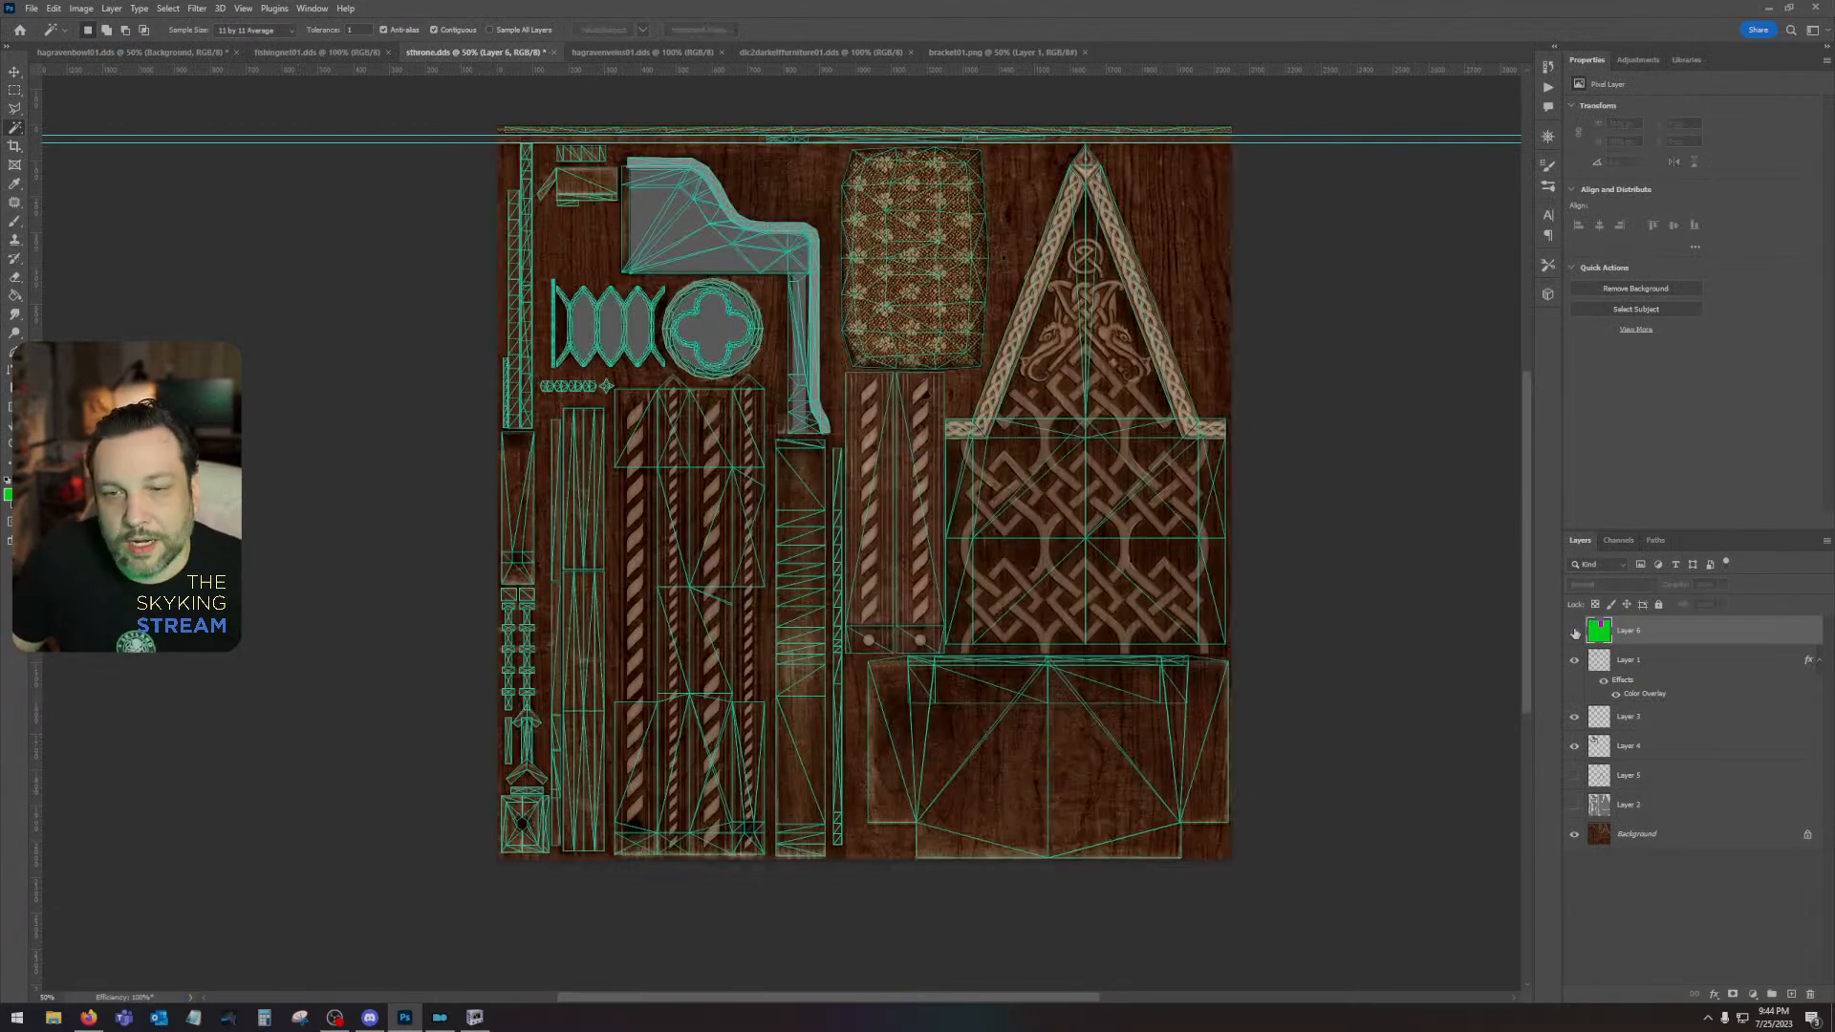
left_click(1574, 775)
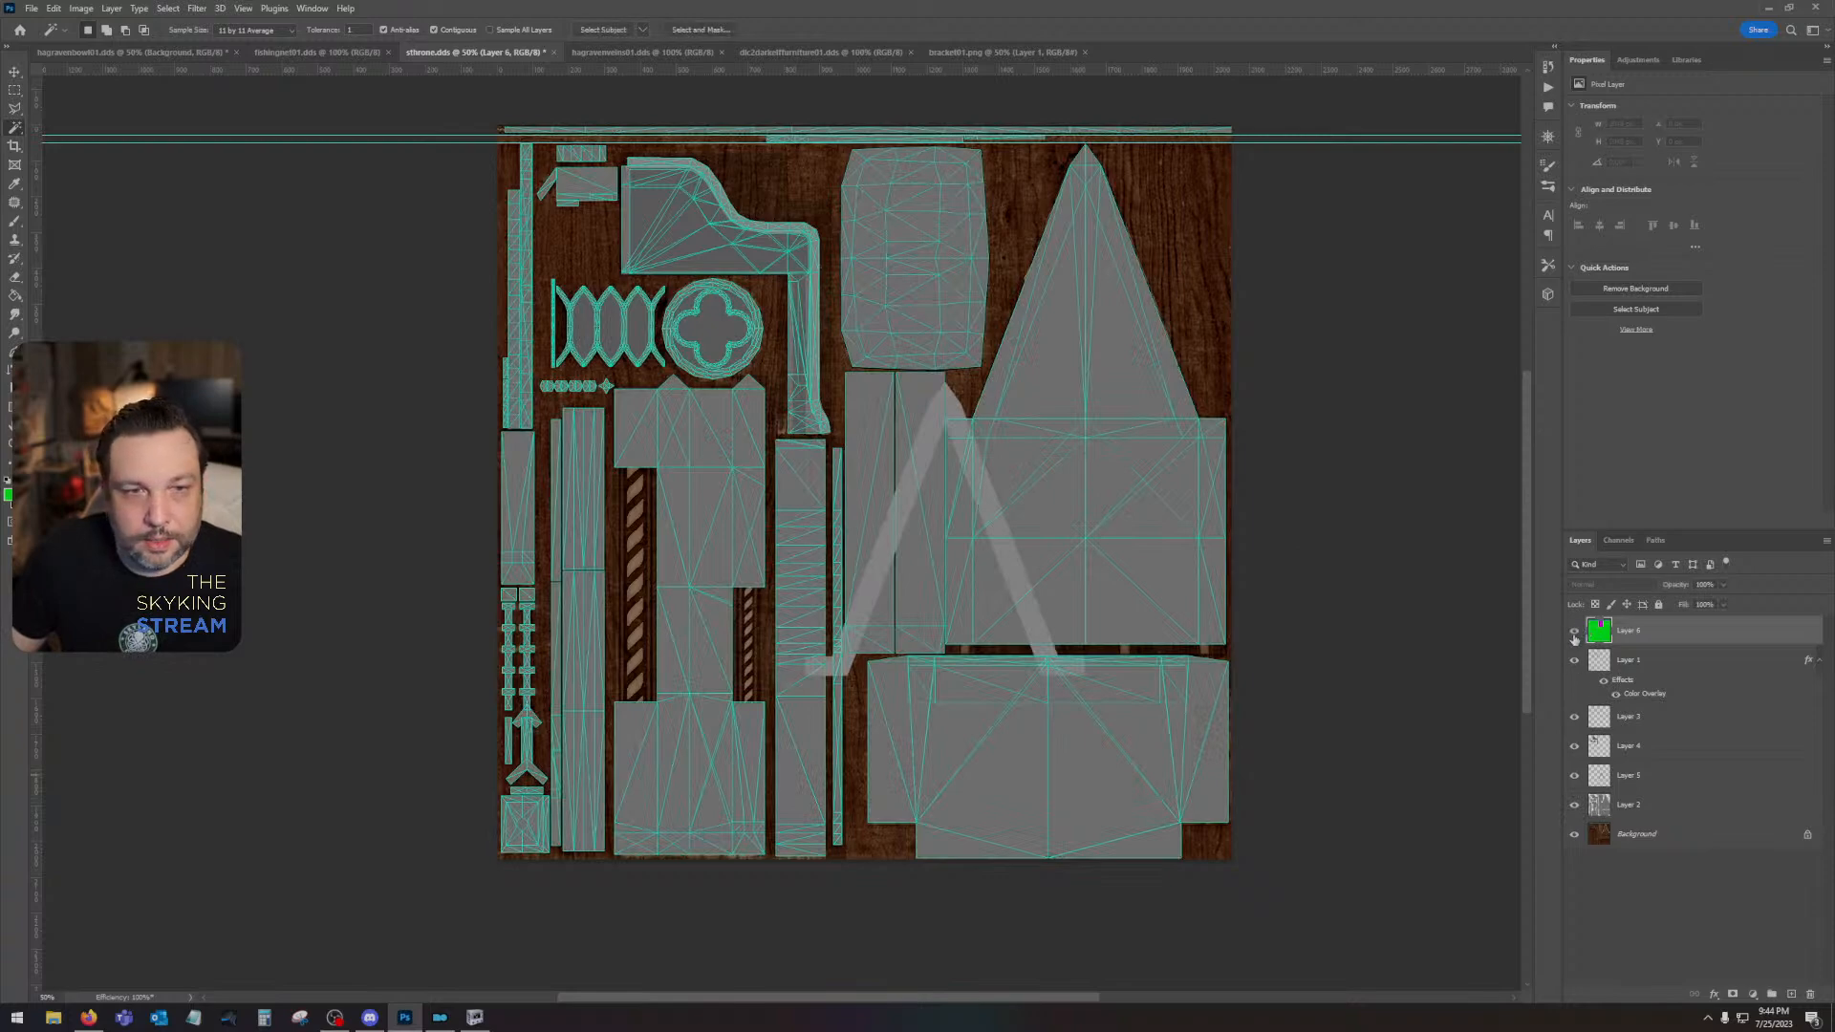
left_click(1574, 630)
left_click(1574, 631)
- Move Layer 5's light grey gable trim up onto the triangular UV island so the peaks roughly coincide
left_click(1659, 782)
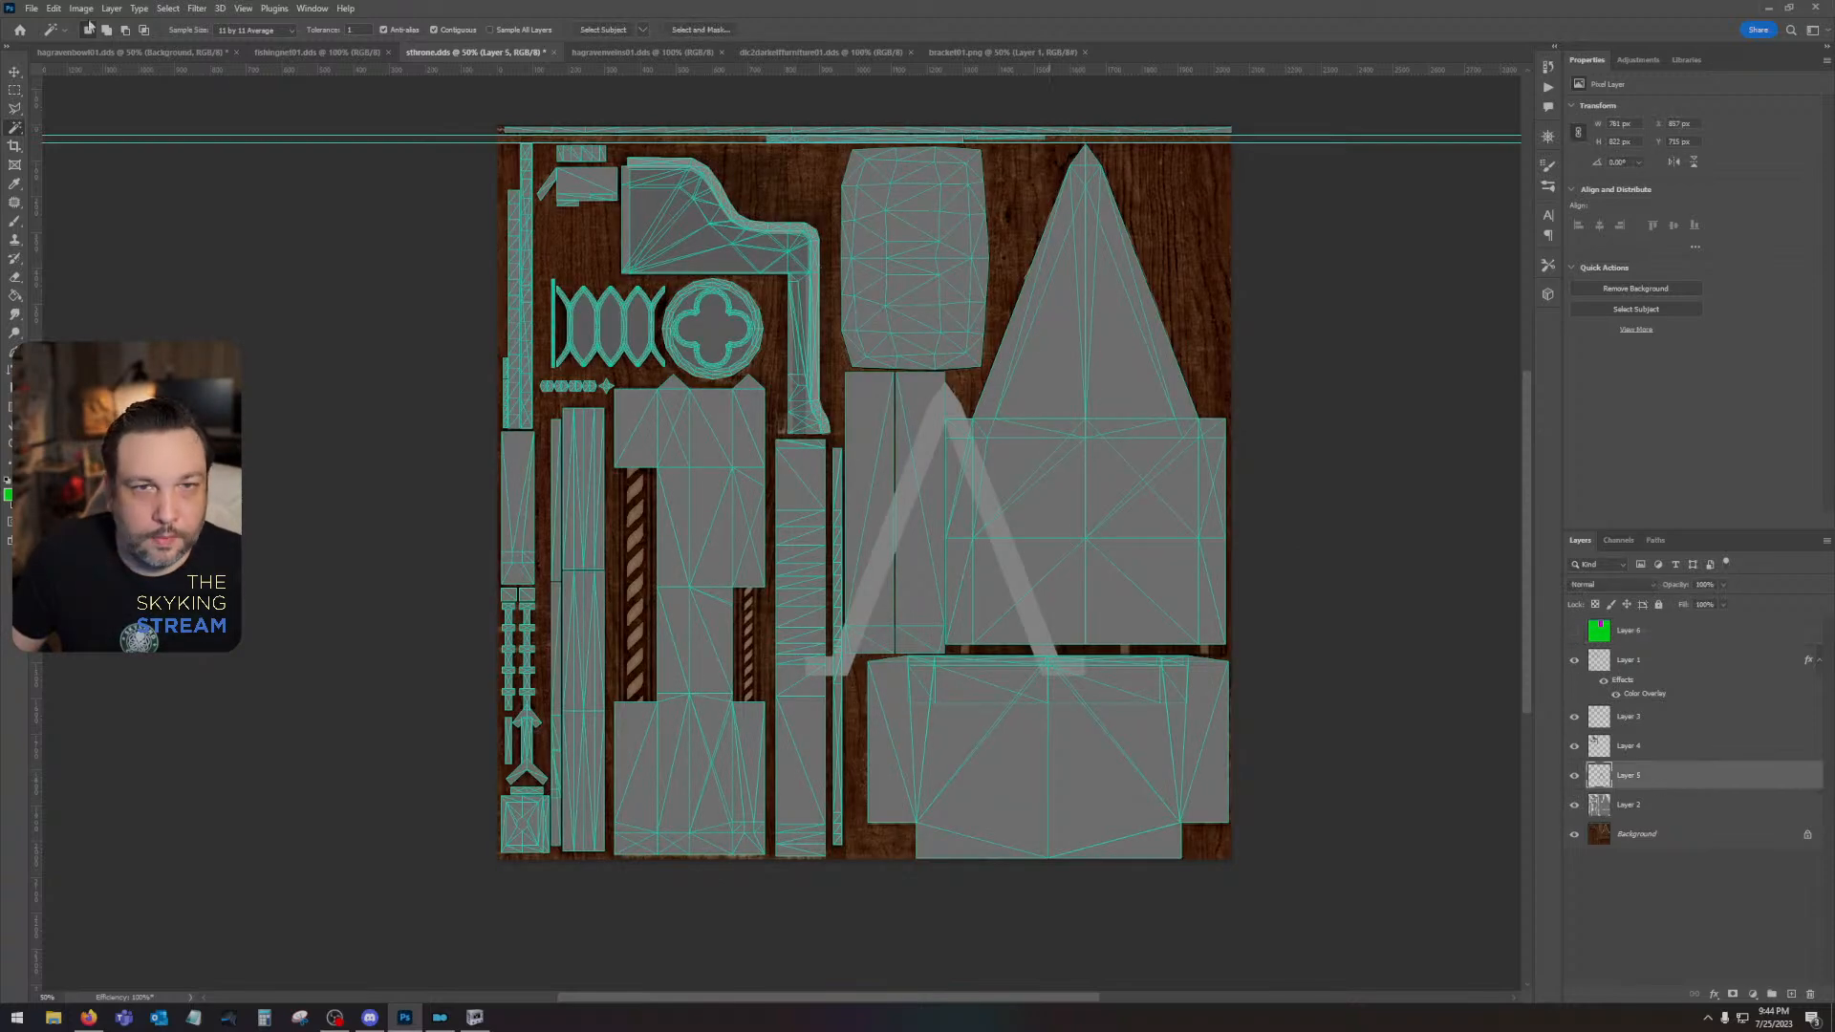
key("v")
left_click_drag(938, 440, 1075, 198)
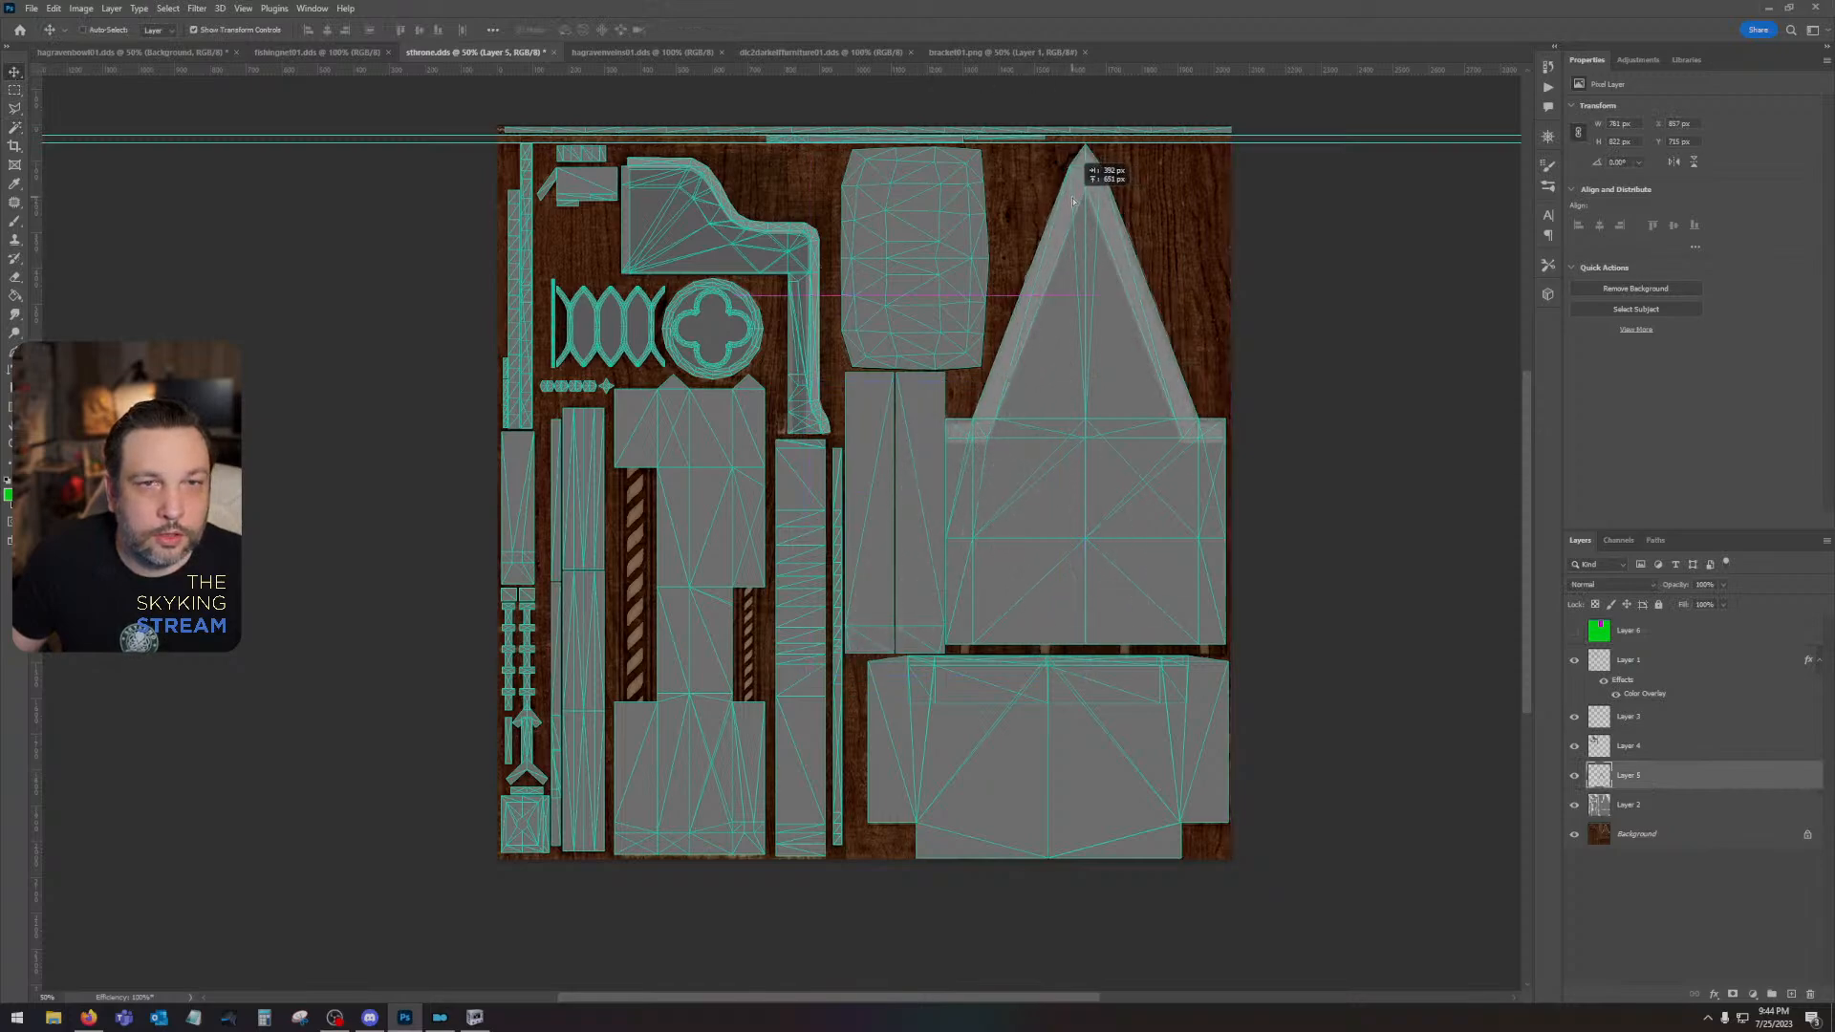
key("z")
left_click(1084, 168)
left_click(1085, 167)
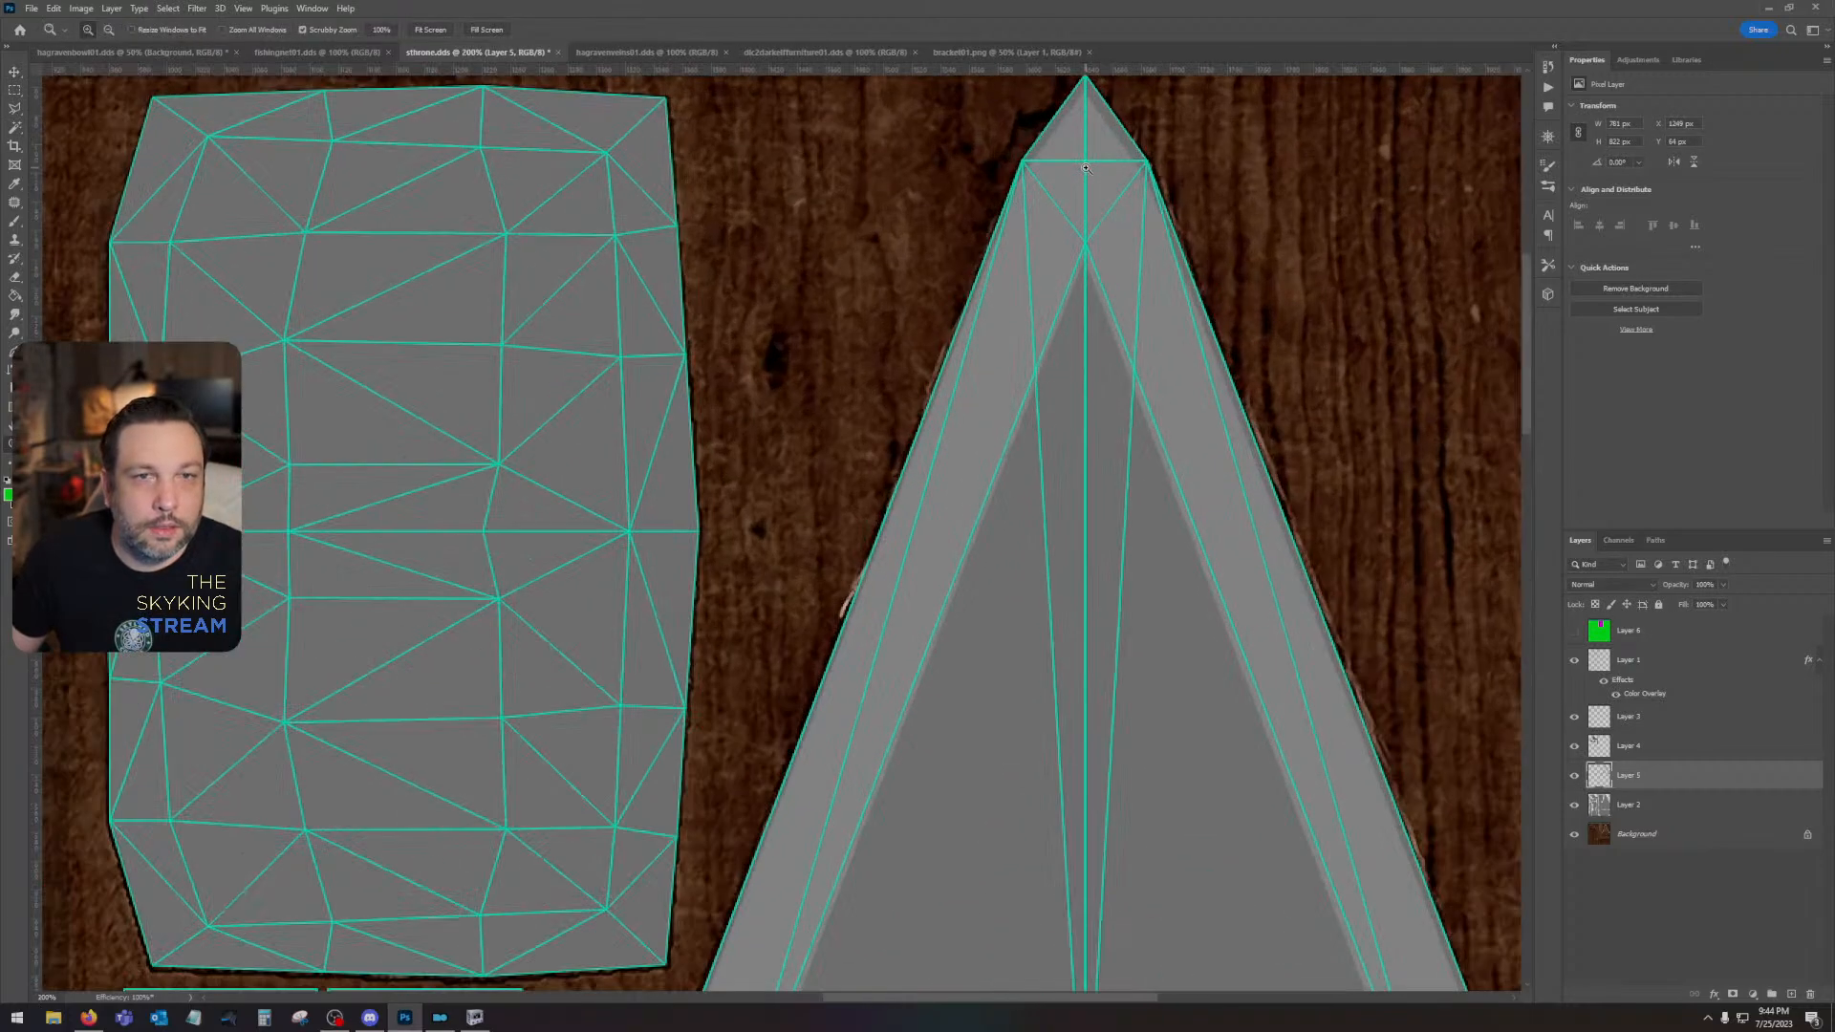
left_click(14, 72)
left_click_drag(1201, 305, 1159, 603, "alt")
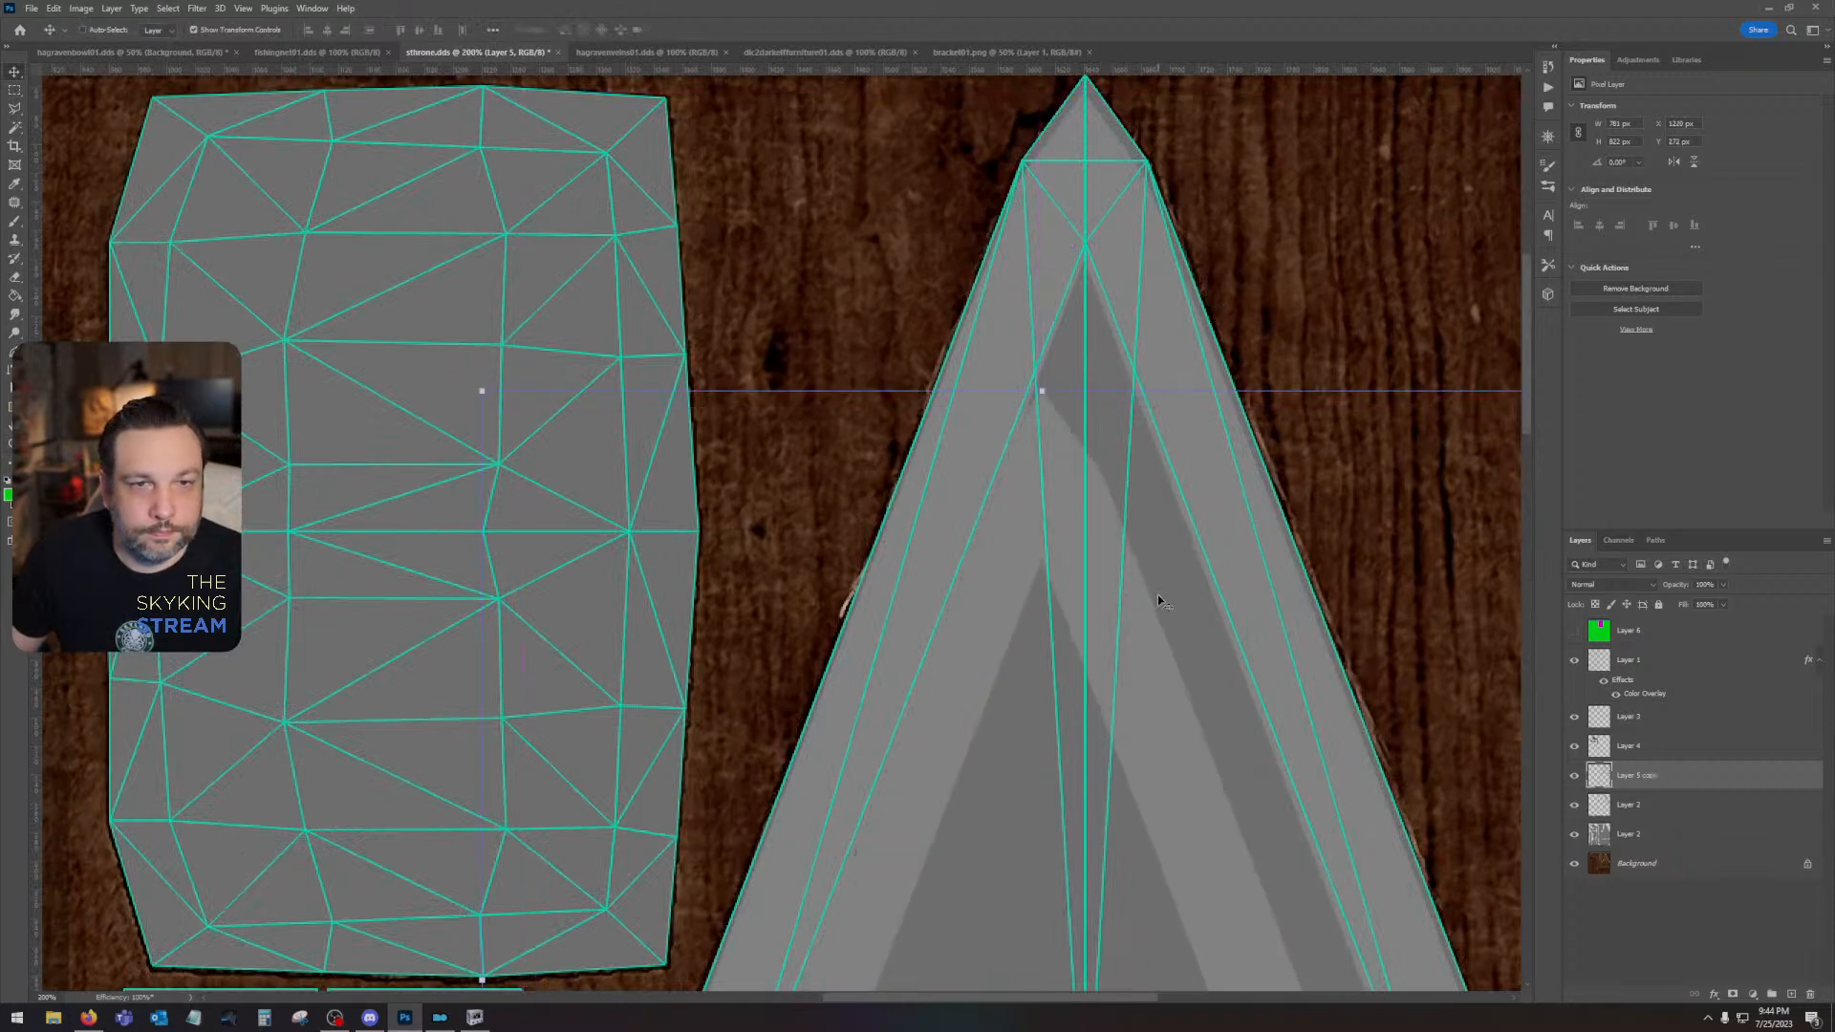
left_click_drag(1636, 776, 1809, 995)
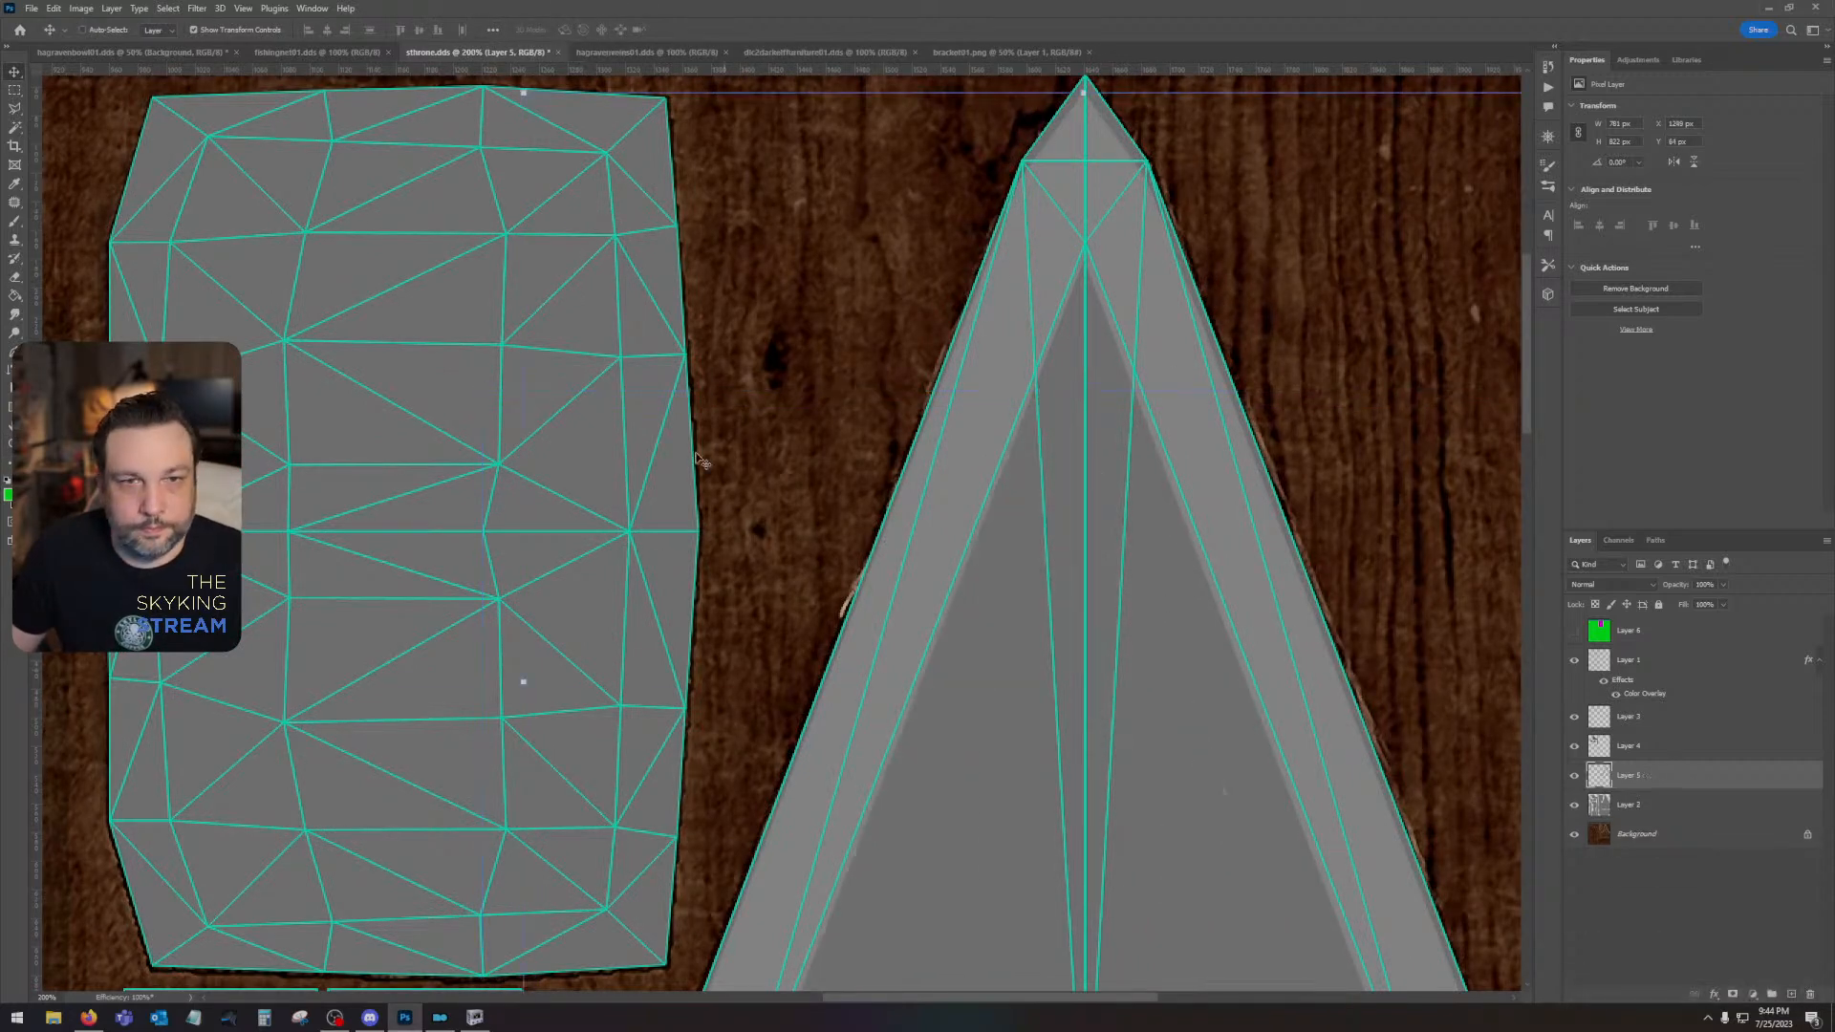
- Nudge Layer 5's gable trim until its peak matches the island's tip, checking the fit with the Layer 1 wireframe off and on
left_click_drag(1106, 348, 1069, 521)
key("Right")
key("Up")
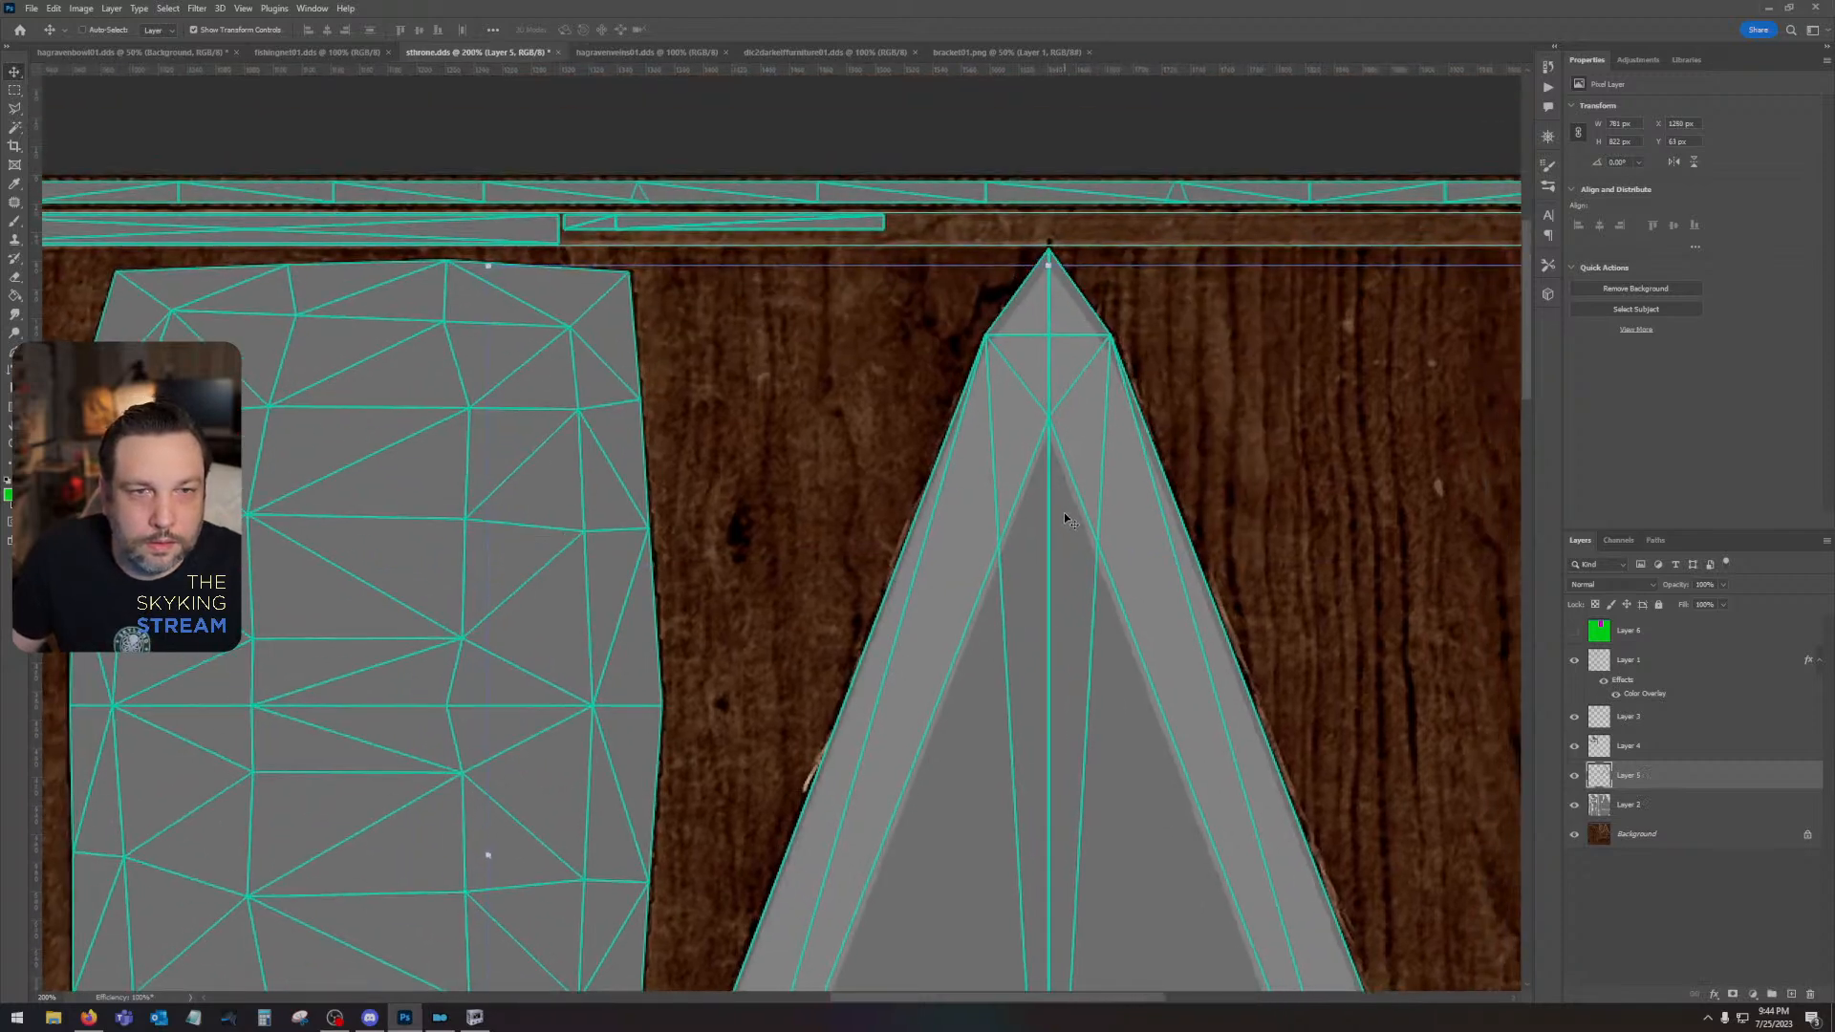
key("Up")
key("Up")
key("Up")
key("Up")
key("Up")
key("Up")
key("Up")
key("Up")
key("Up")
key("Up")
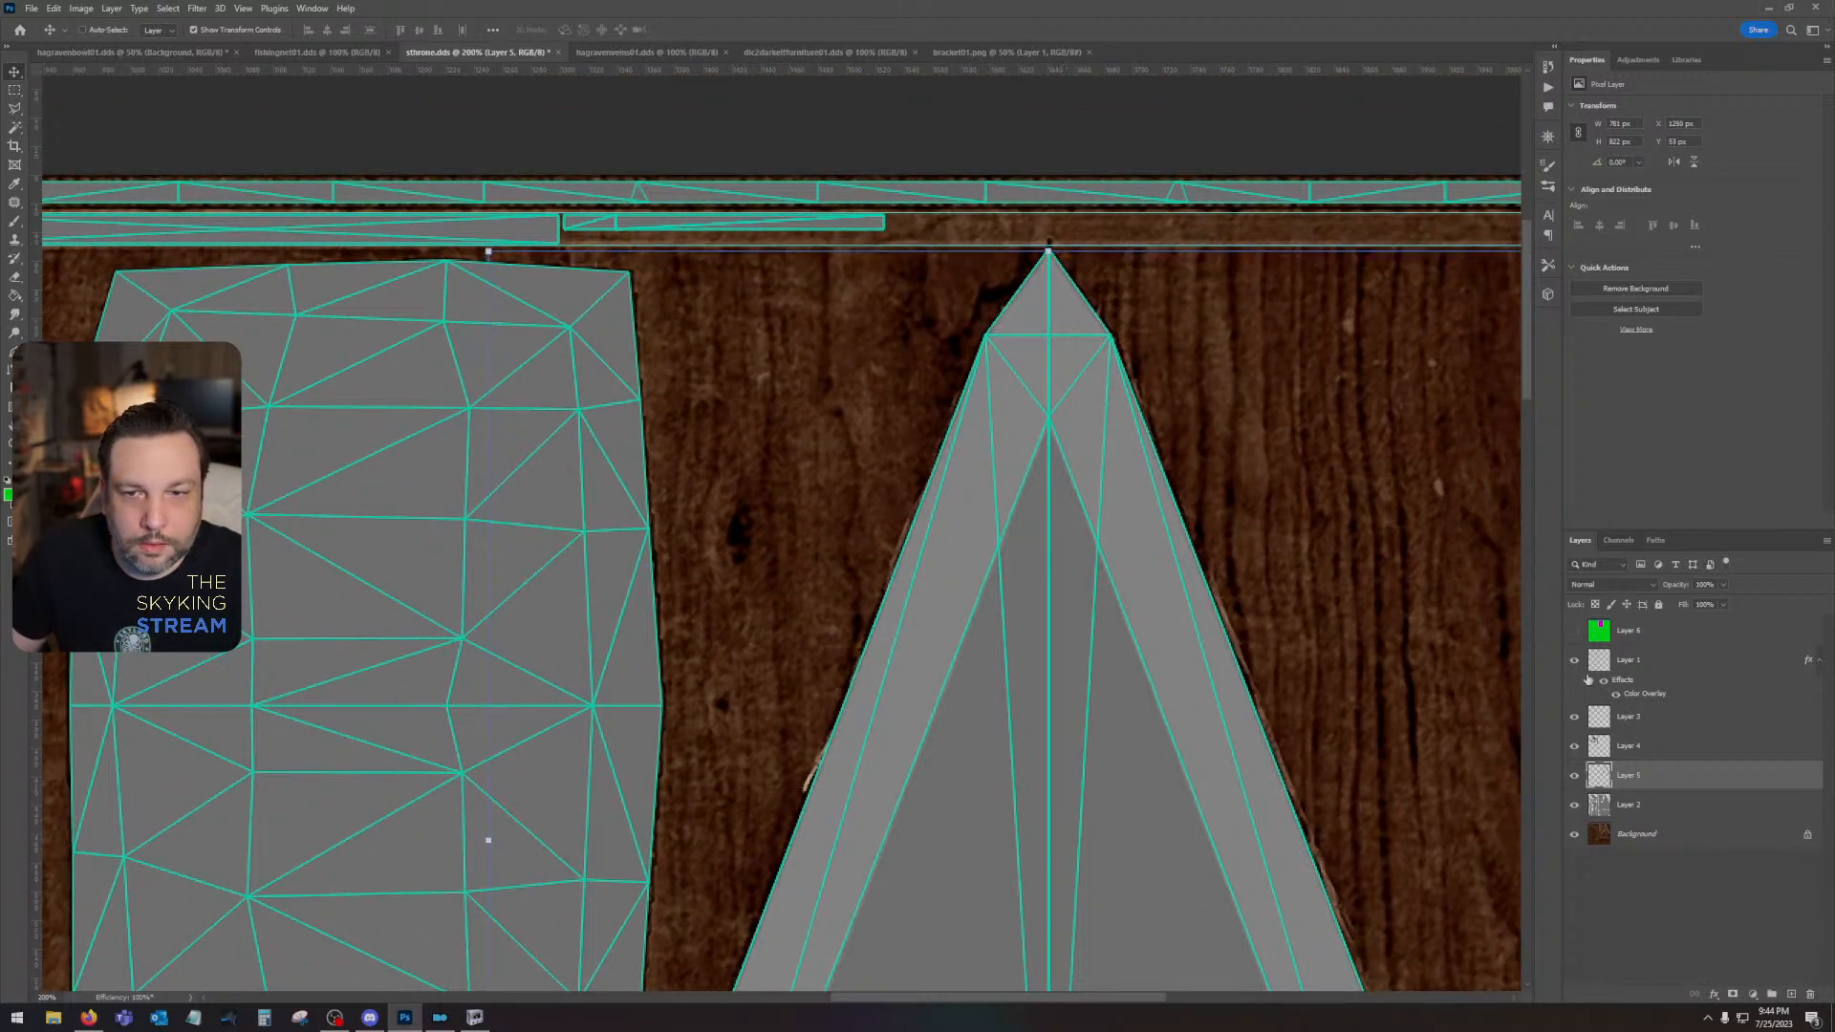
left_click(1576, 663)
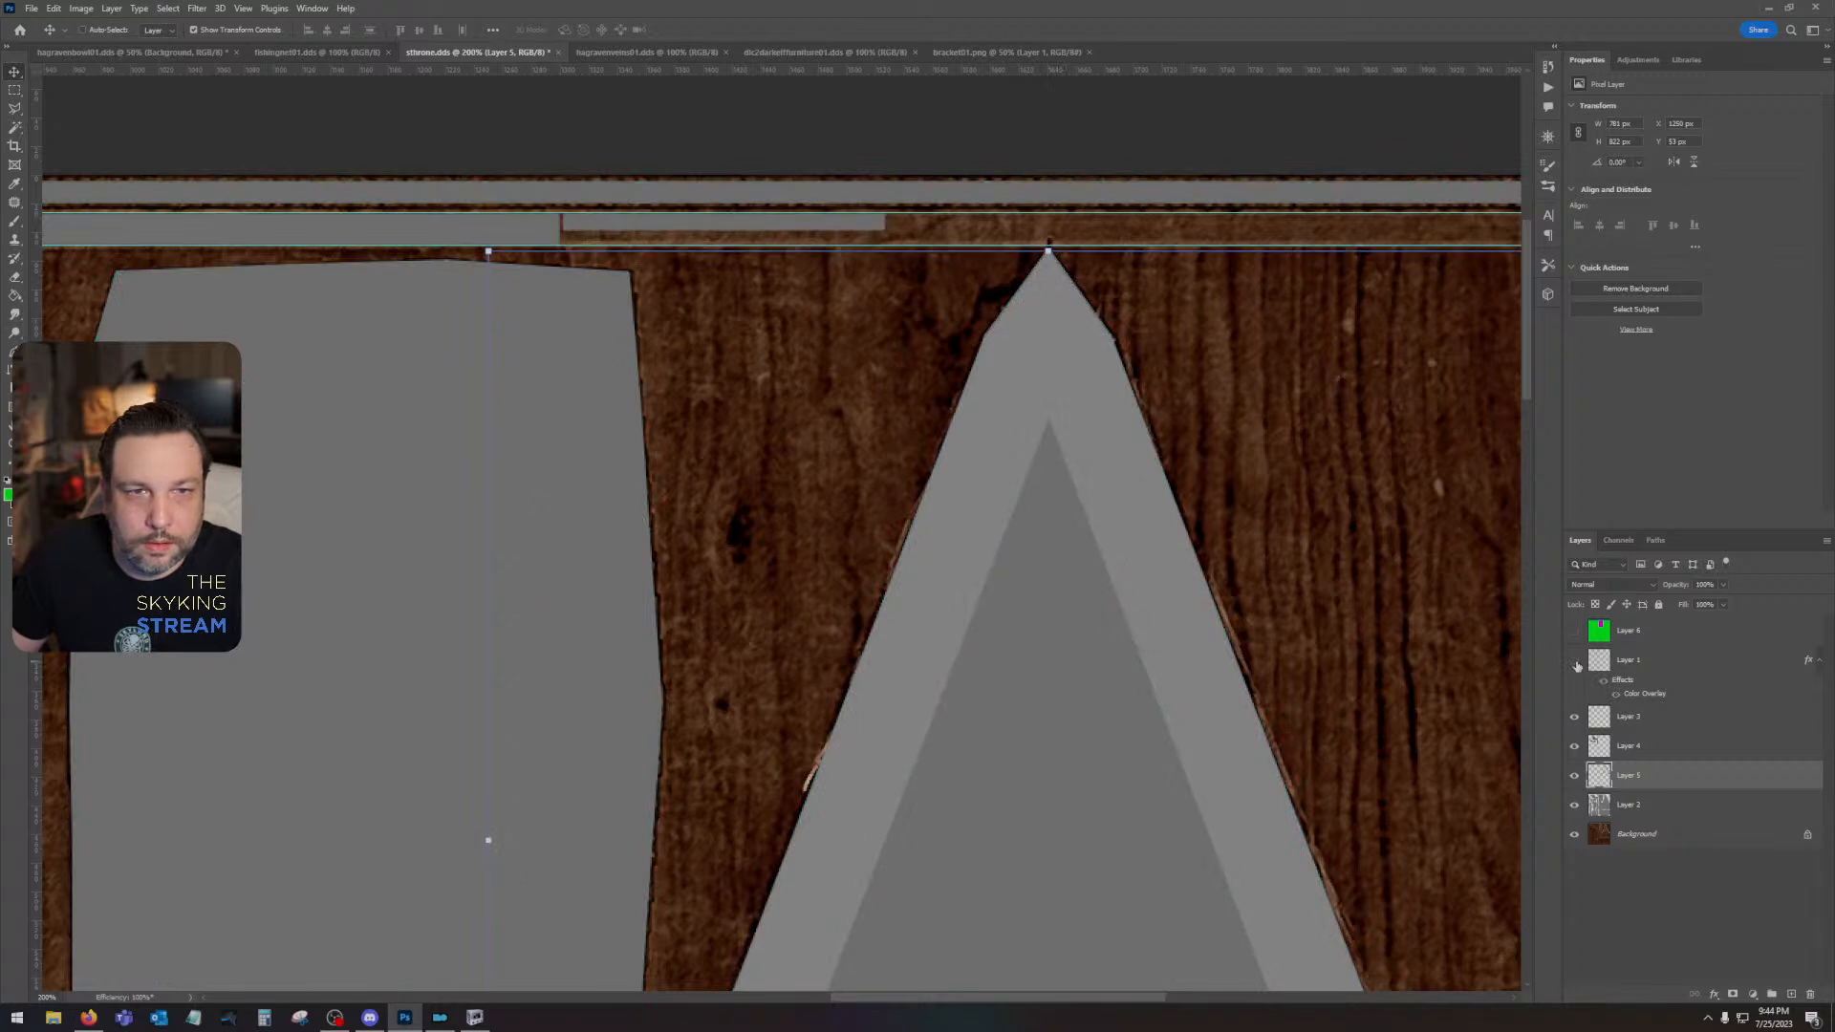
left_click(1576, 663)
left_click(1575, 663)
left_click(1576, 663)
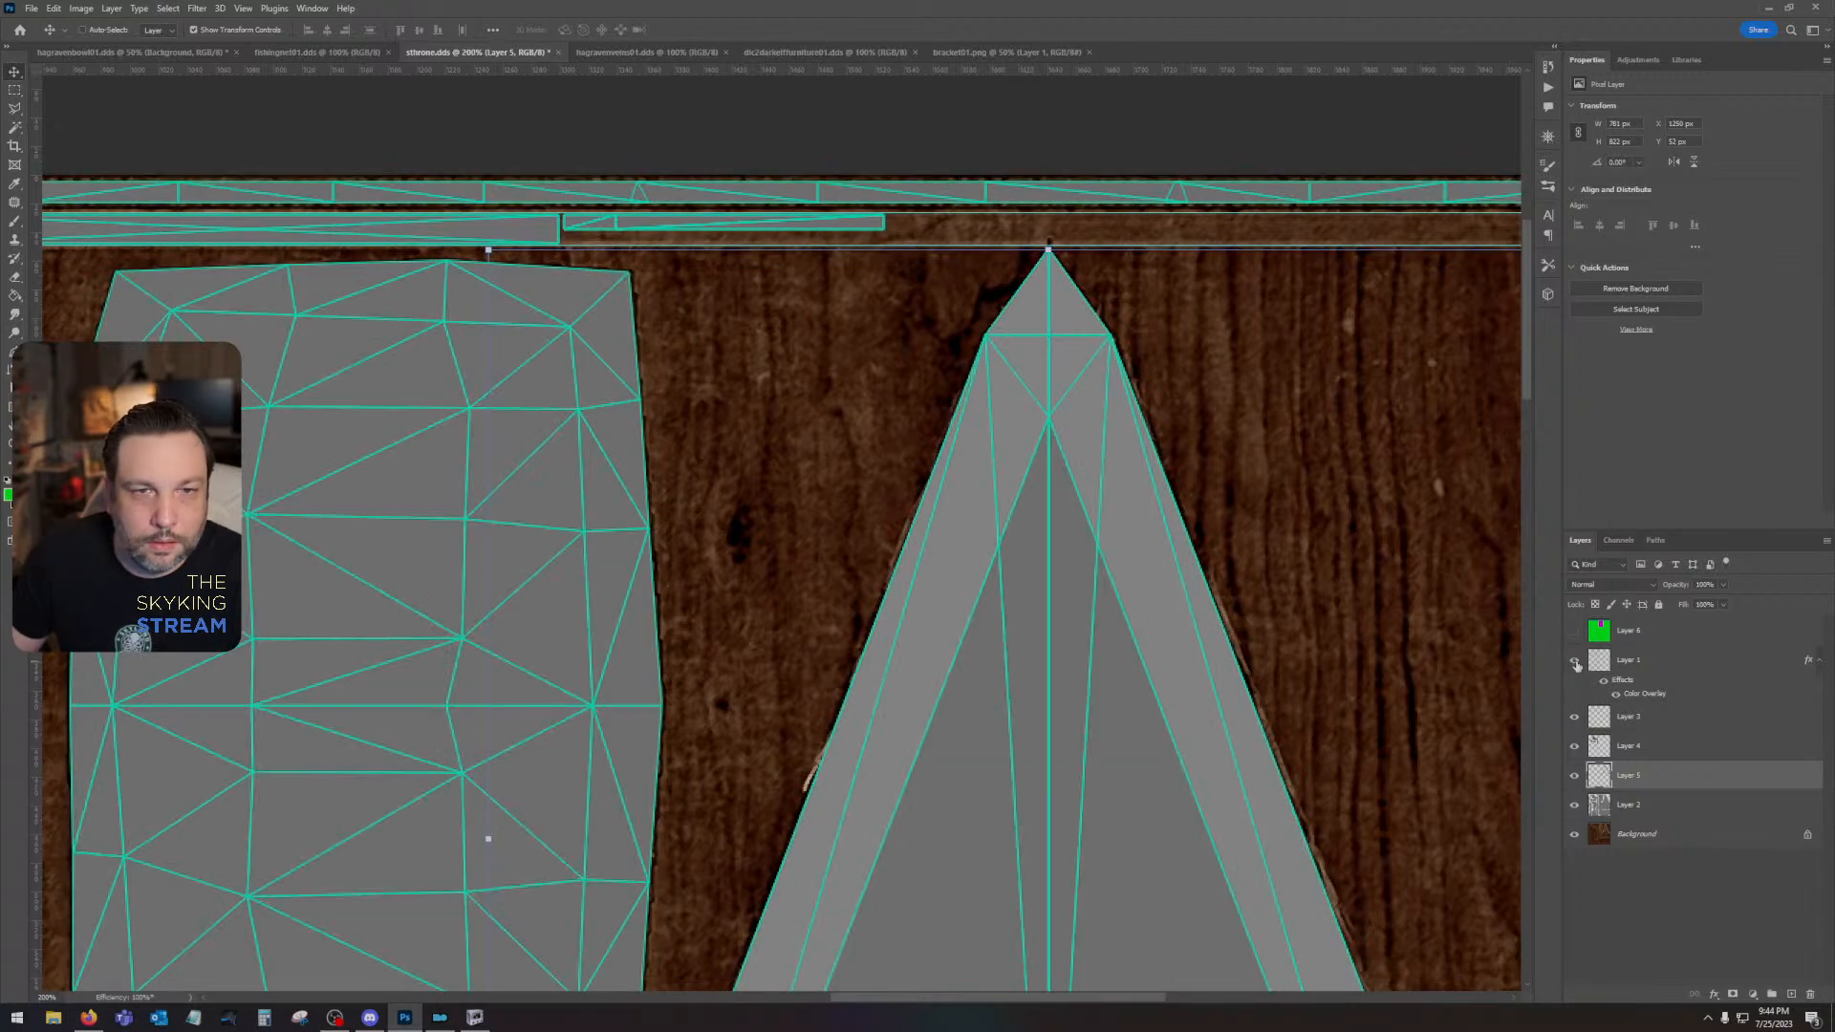
- Add a new layer directly above the Background and fill the whole canvas with dark grey #656565
key("ctrl+minus")
key("ctrl+minus")
left_click_drag(1211, 679, 1382, 390)
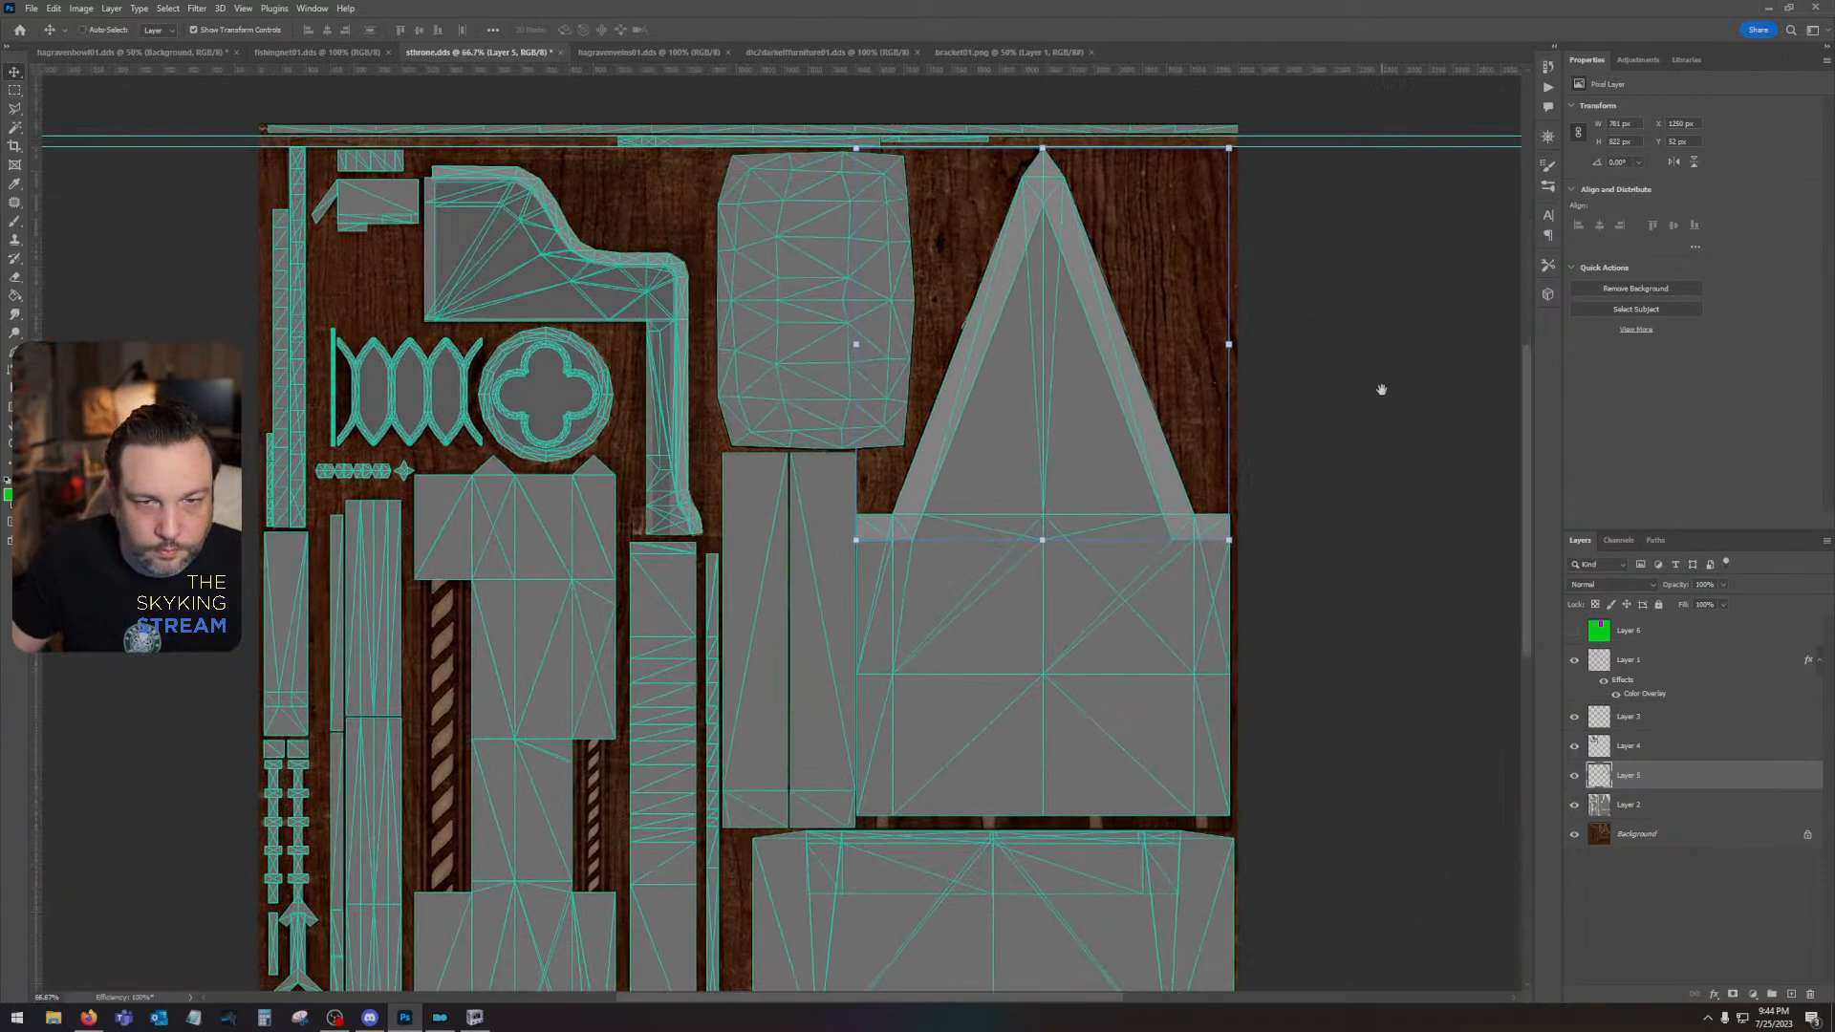
left_click(1688, 836)
left_click(1791, 996)
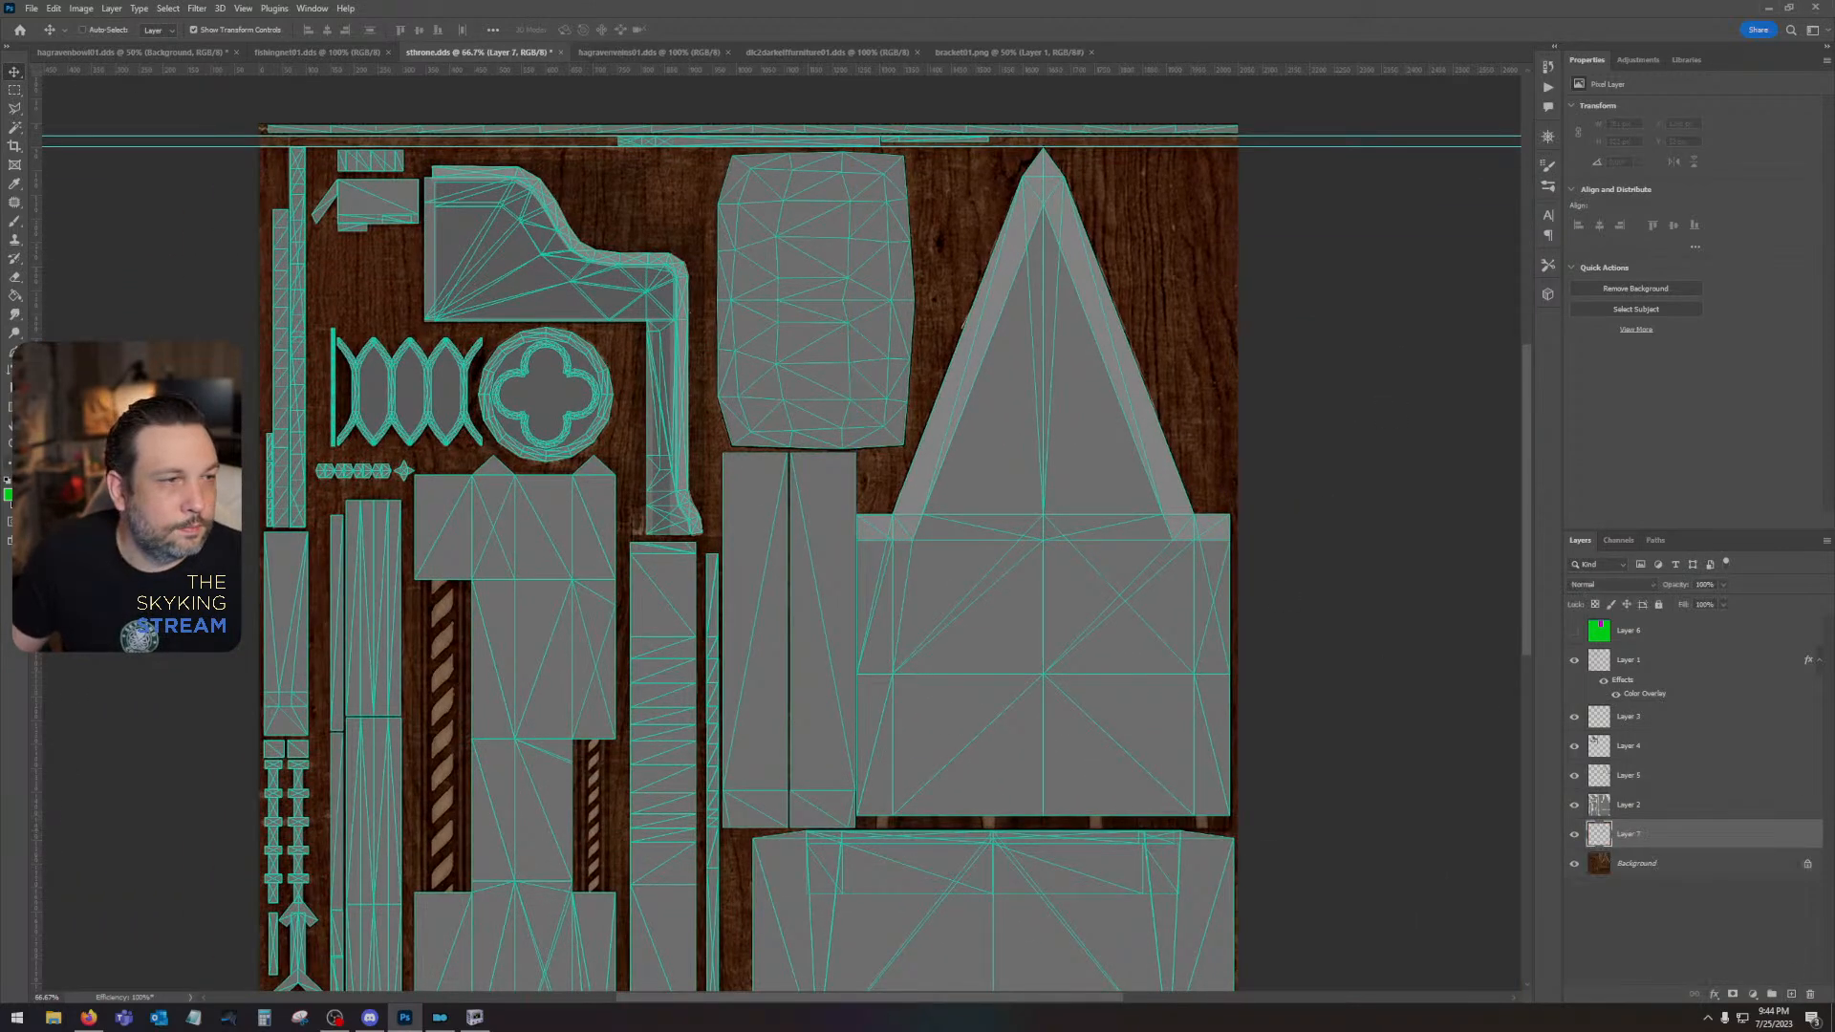
left_click(15, 184)
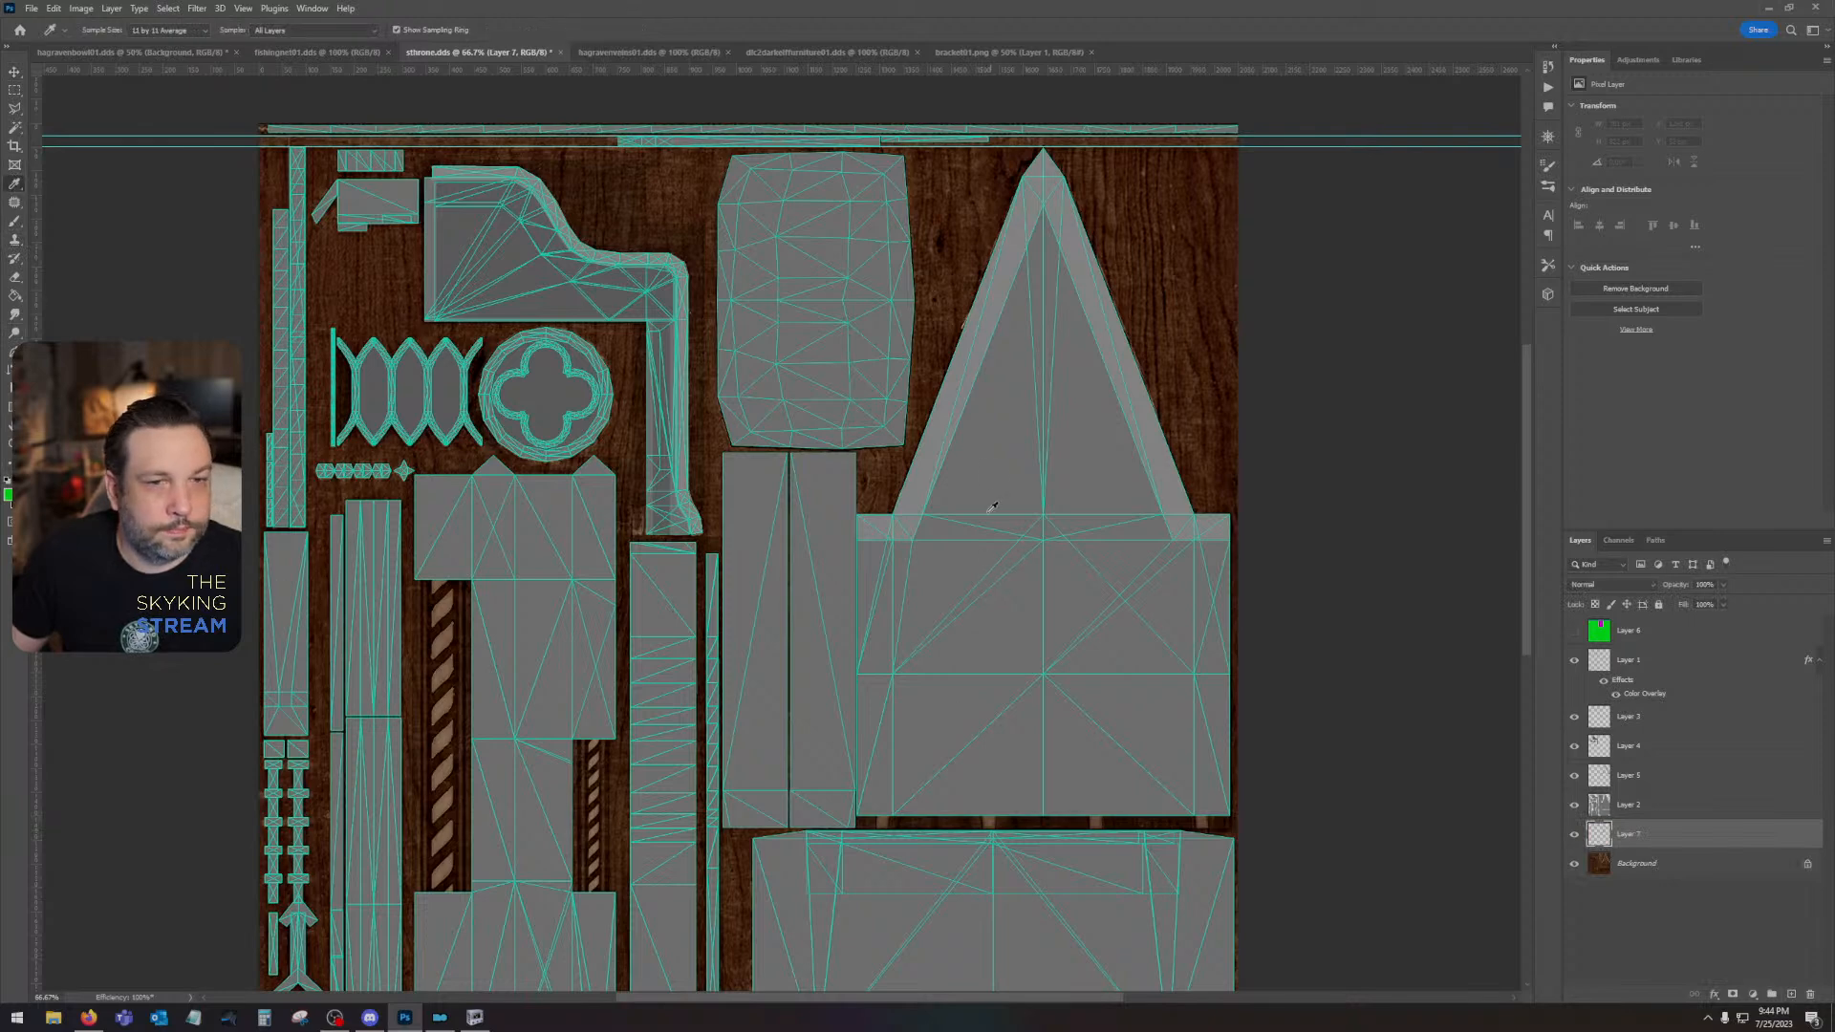
left_click(8, 495)
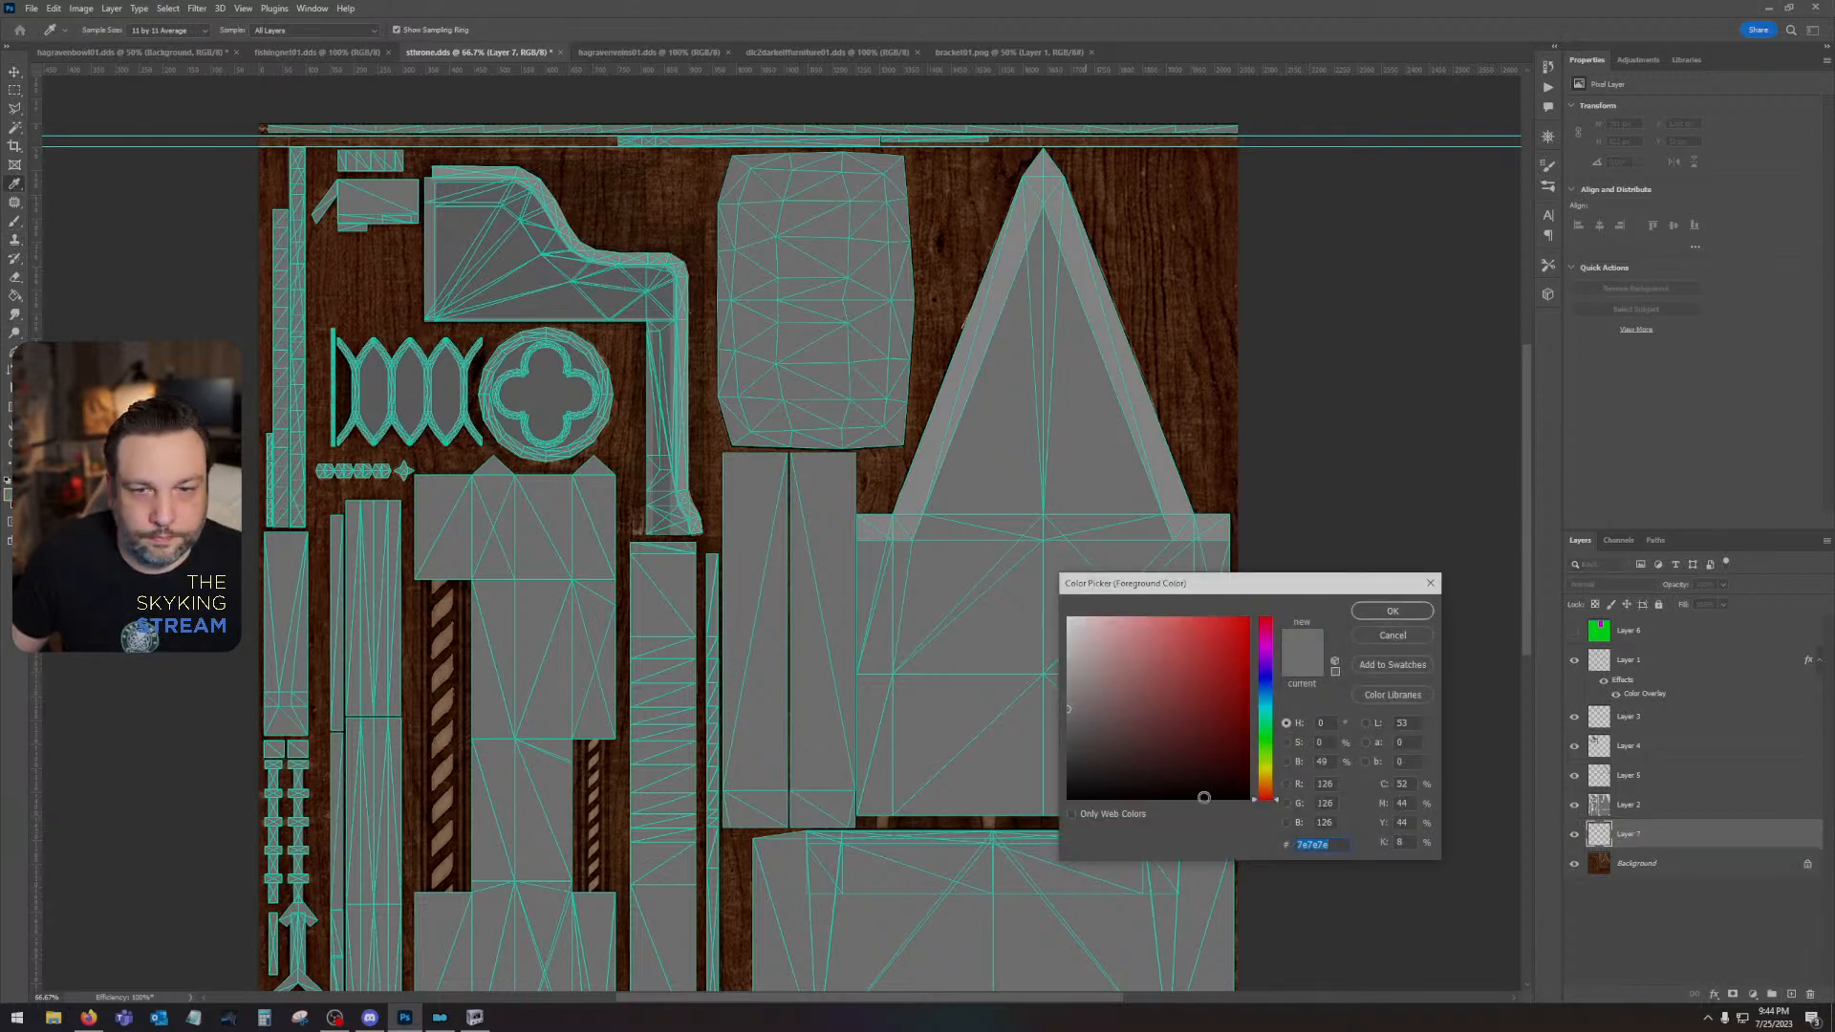
left_click_drag(1069, 716, 1065, 720)
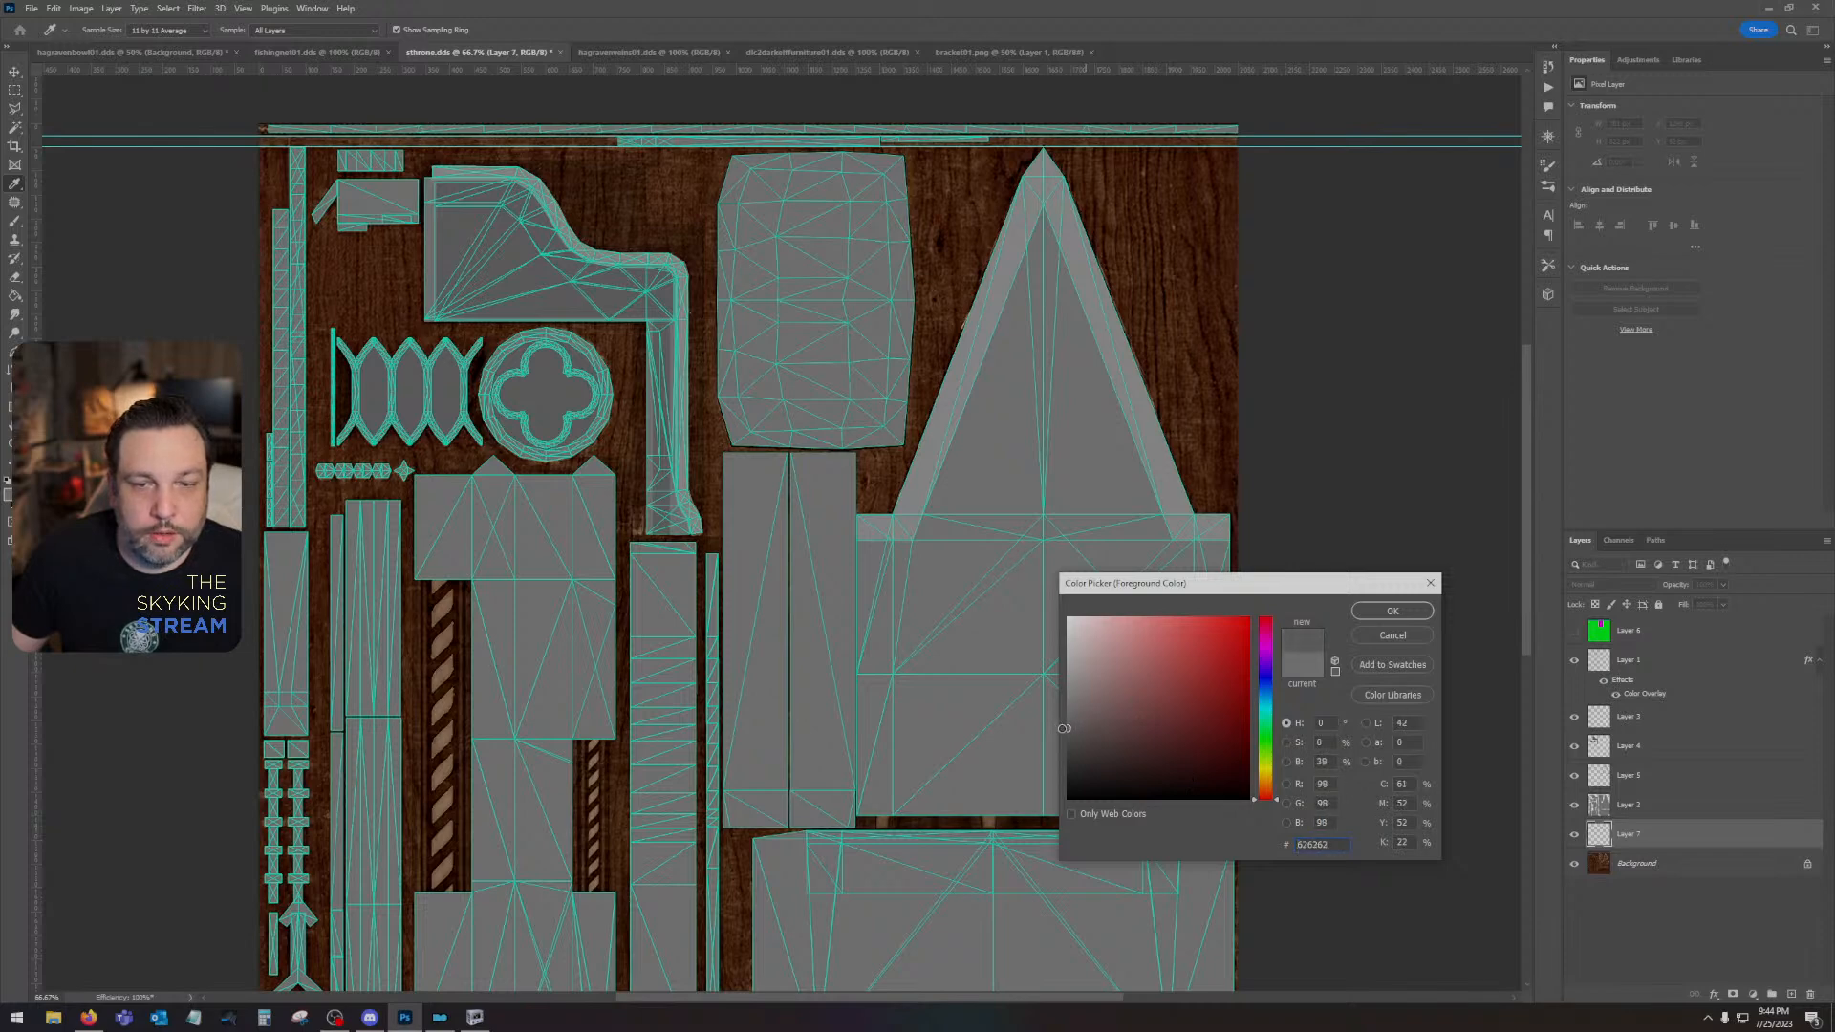
left_click(1392, 615)
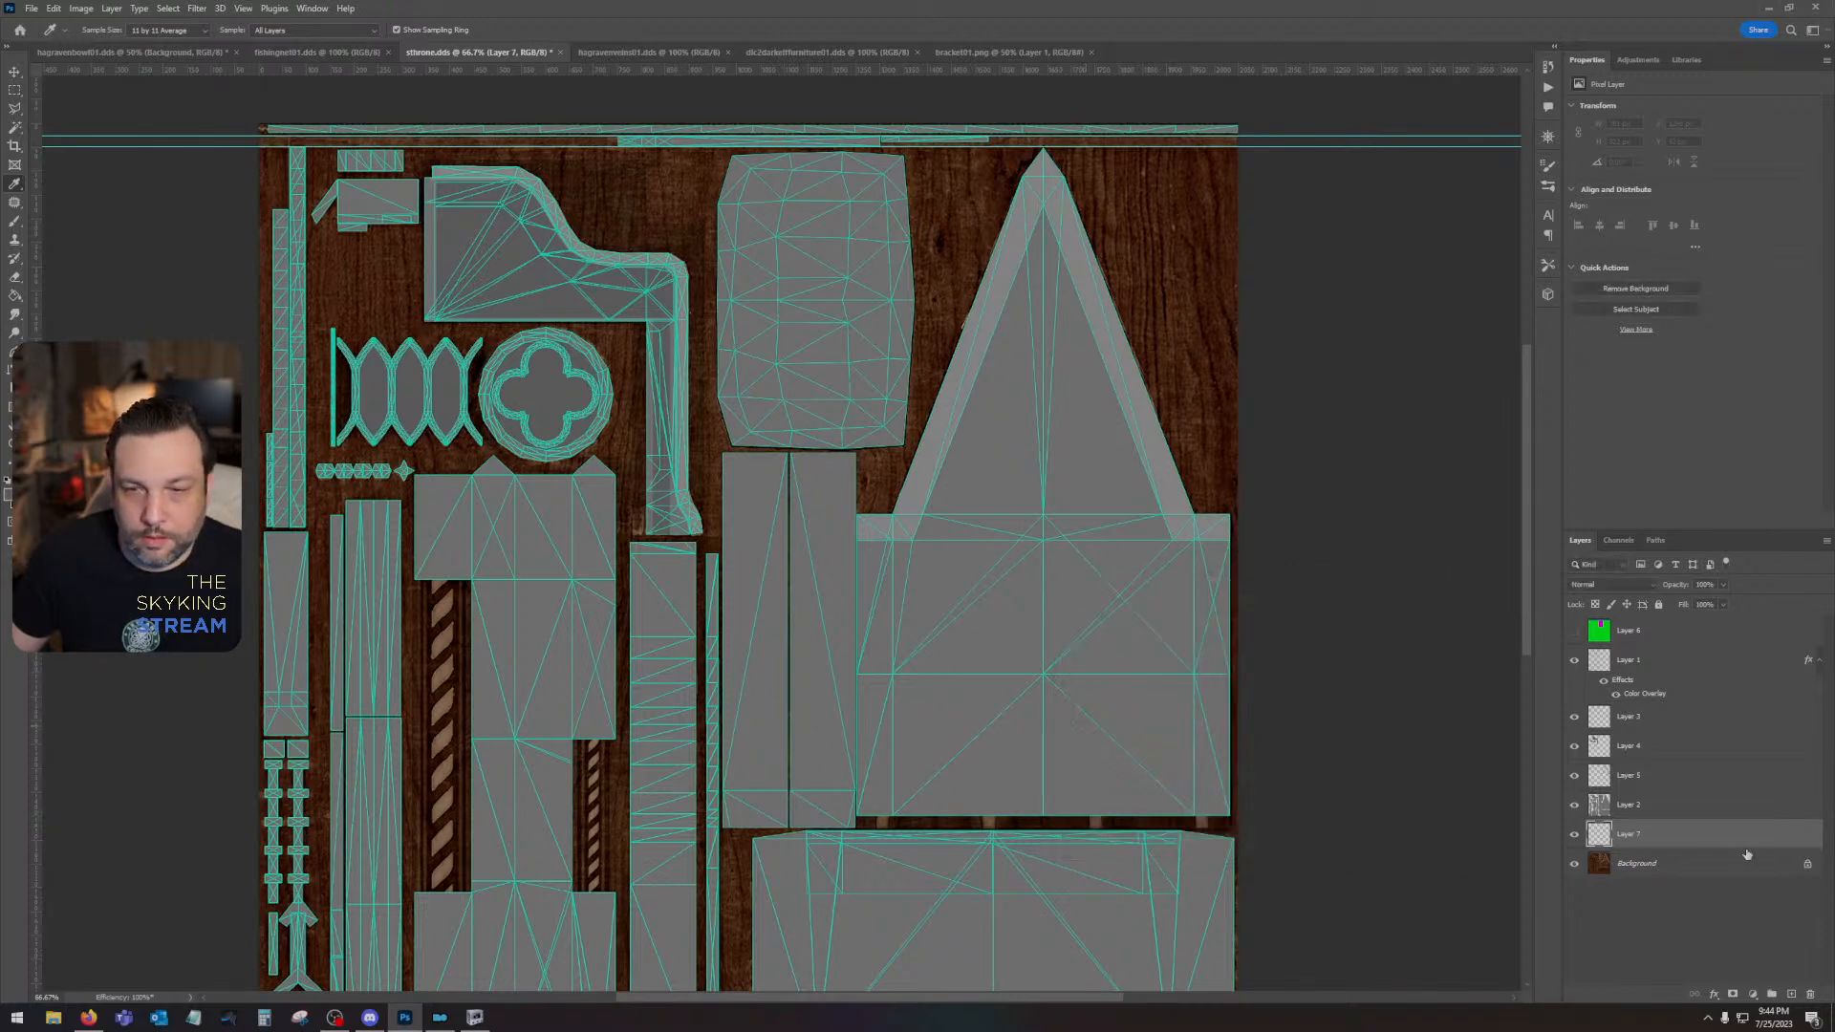
key("alt+BackSpace")
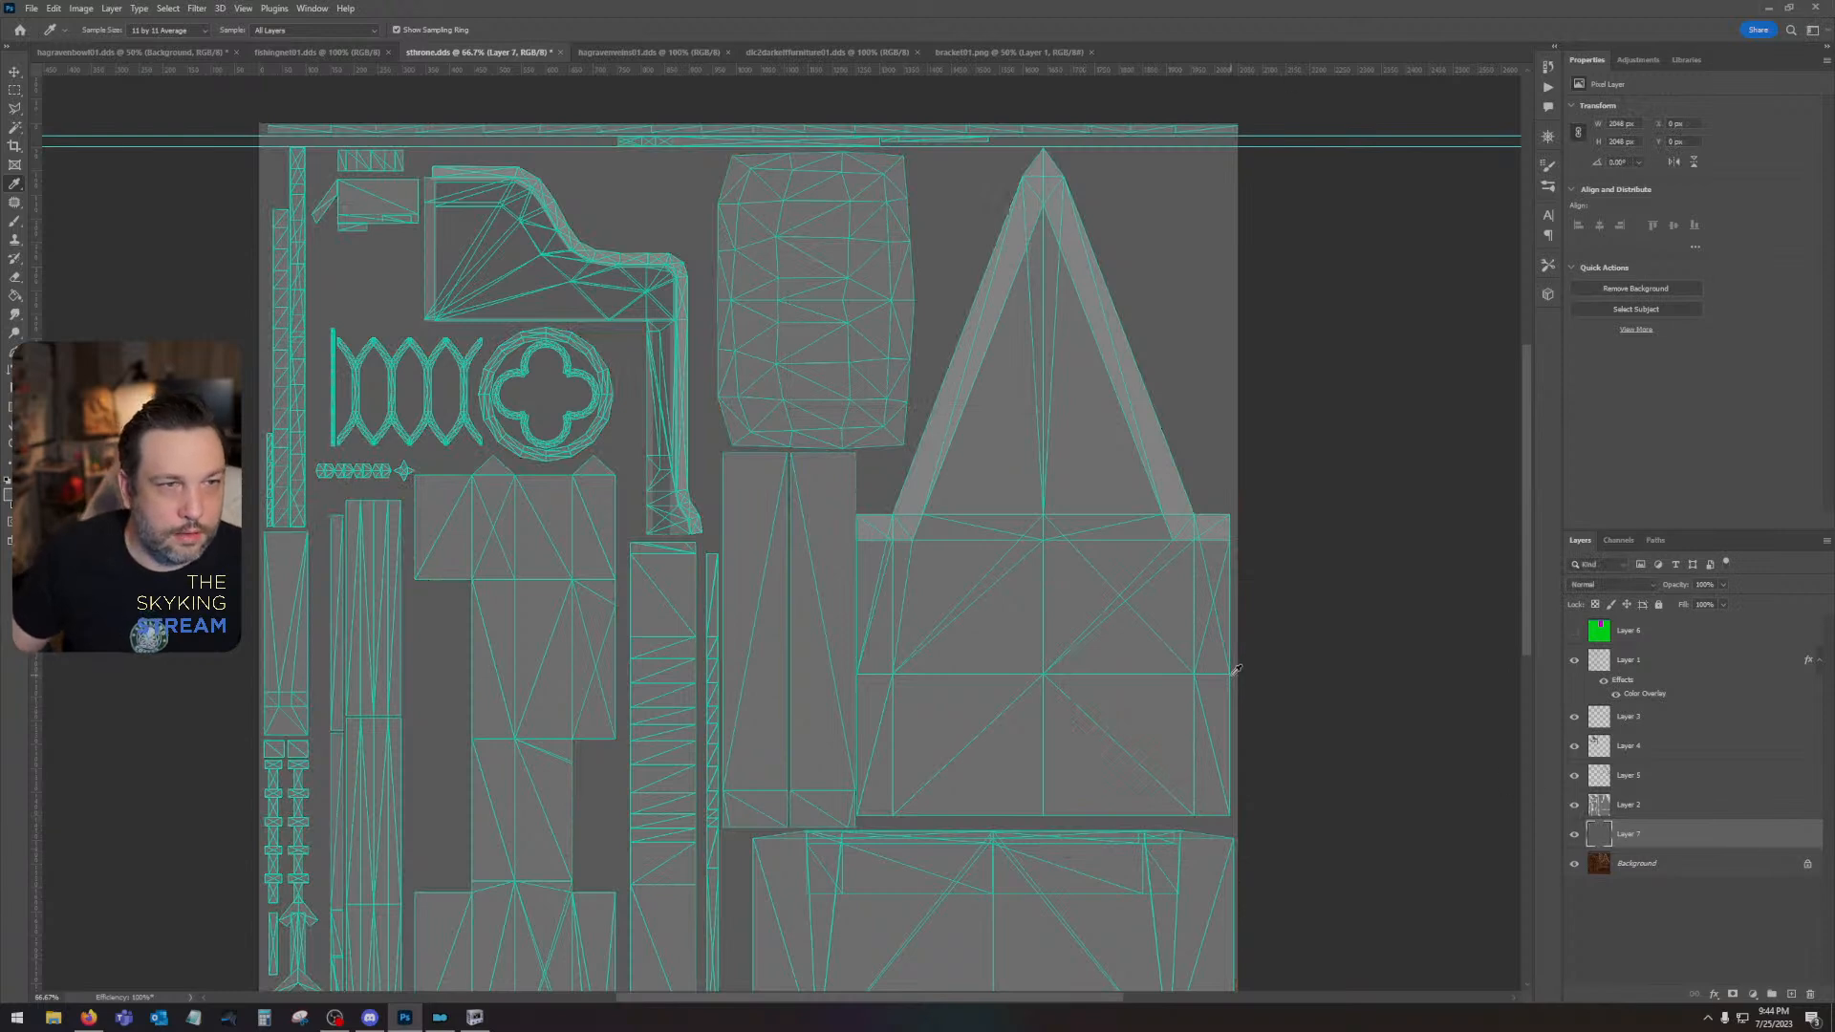
left_click(9, 495)
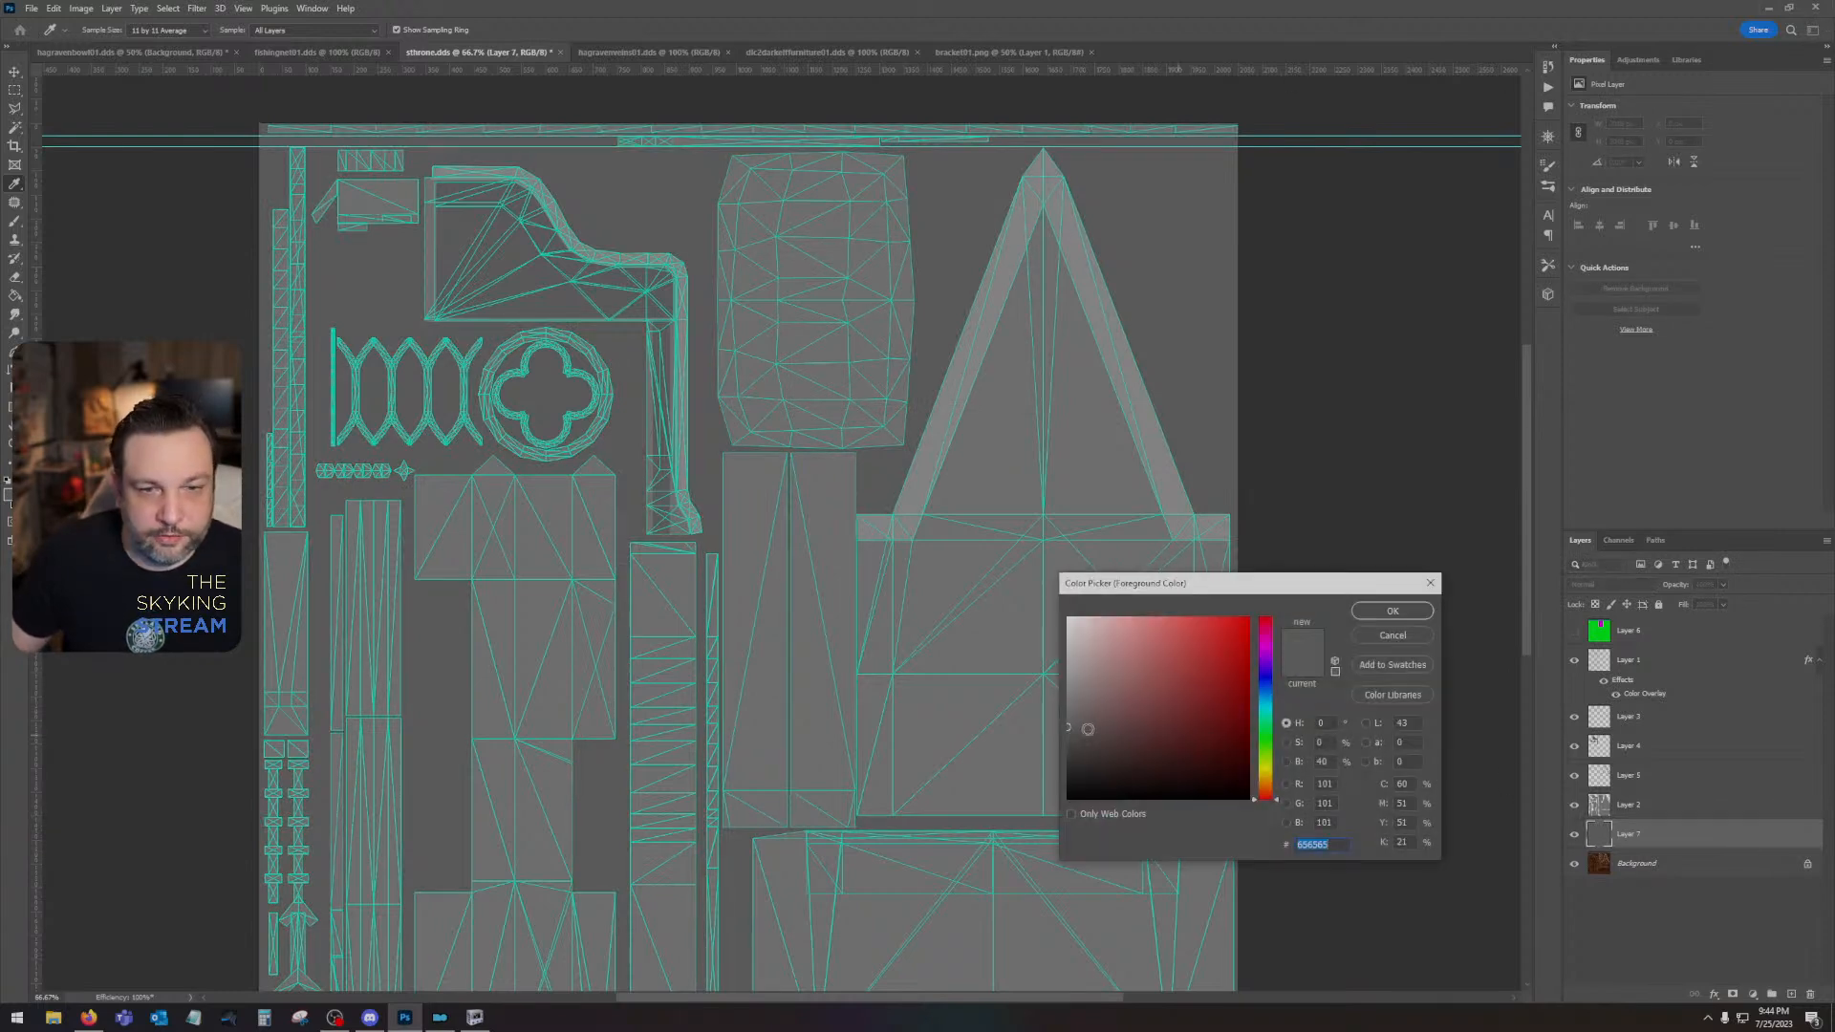
left_click_drag(1070, 734, 1048, 723)
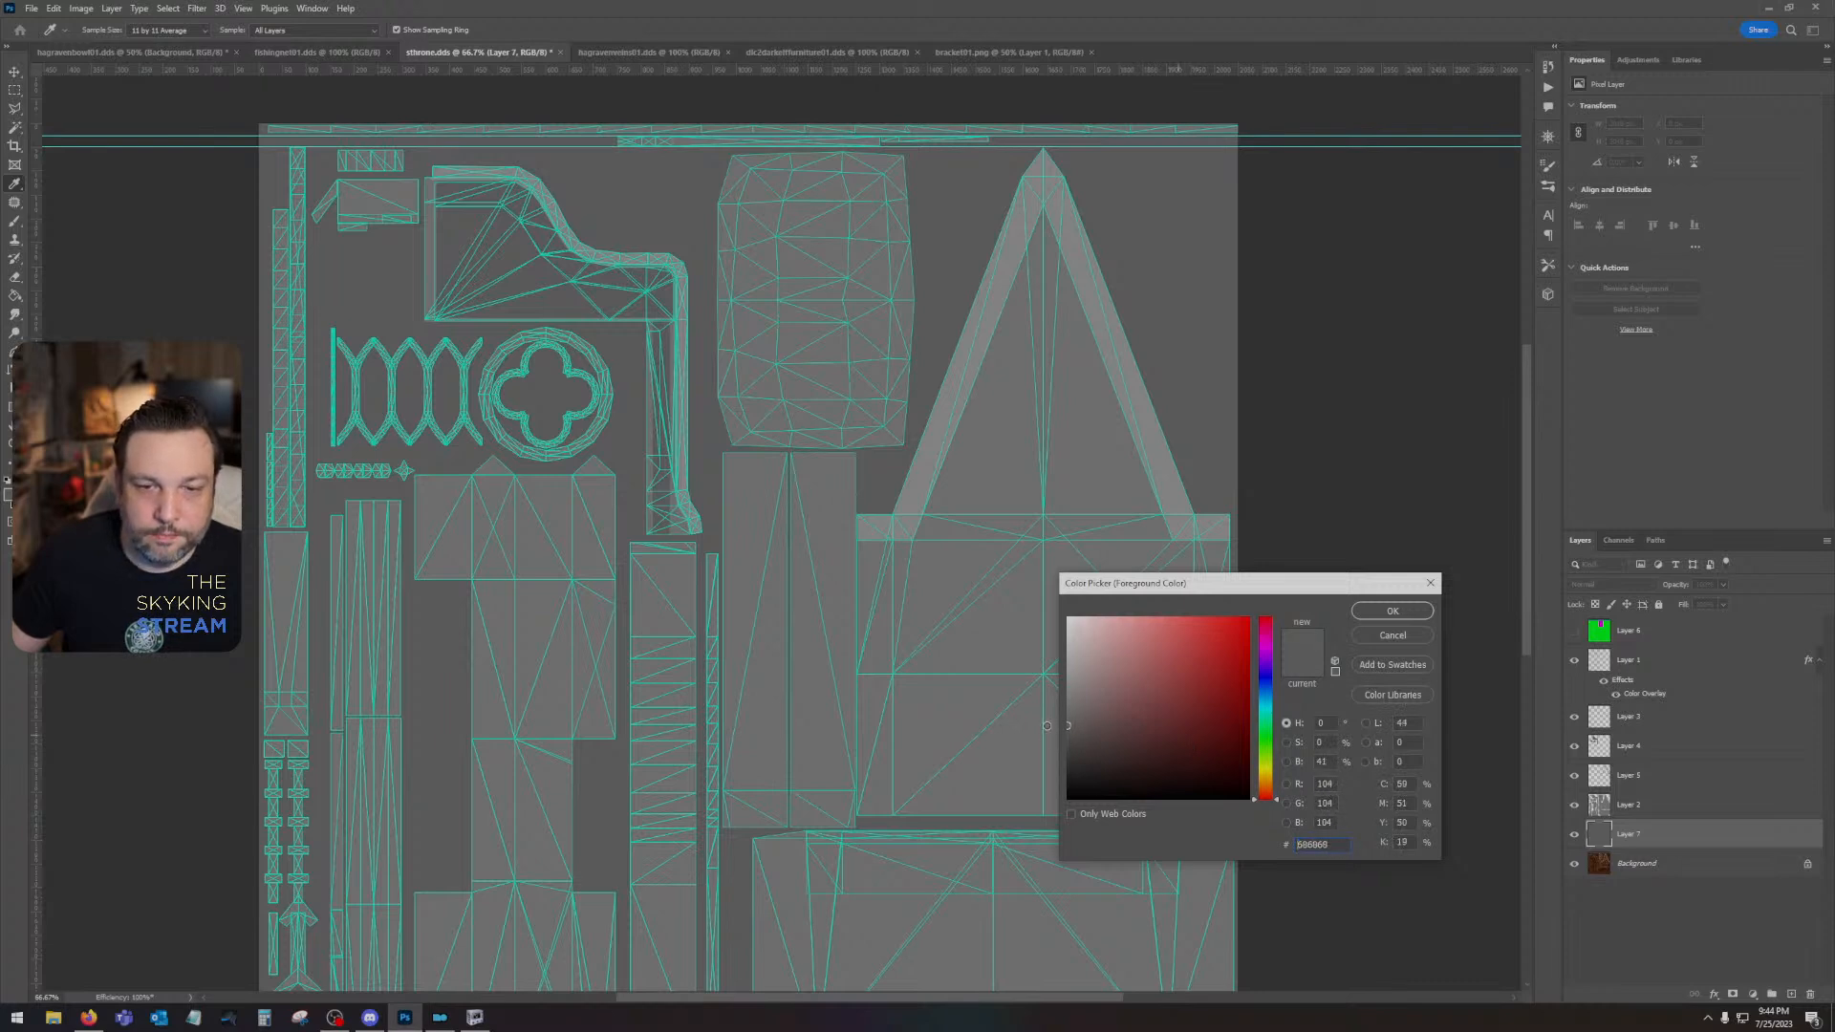
left_click(1418, 635)
- Give Layer 4's opening shapes a Color Overlay in darker grey #4c4c4c
left_click(1575, 746)
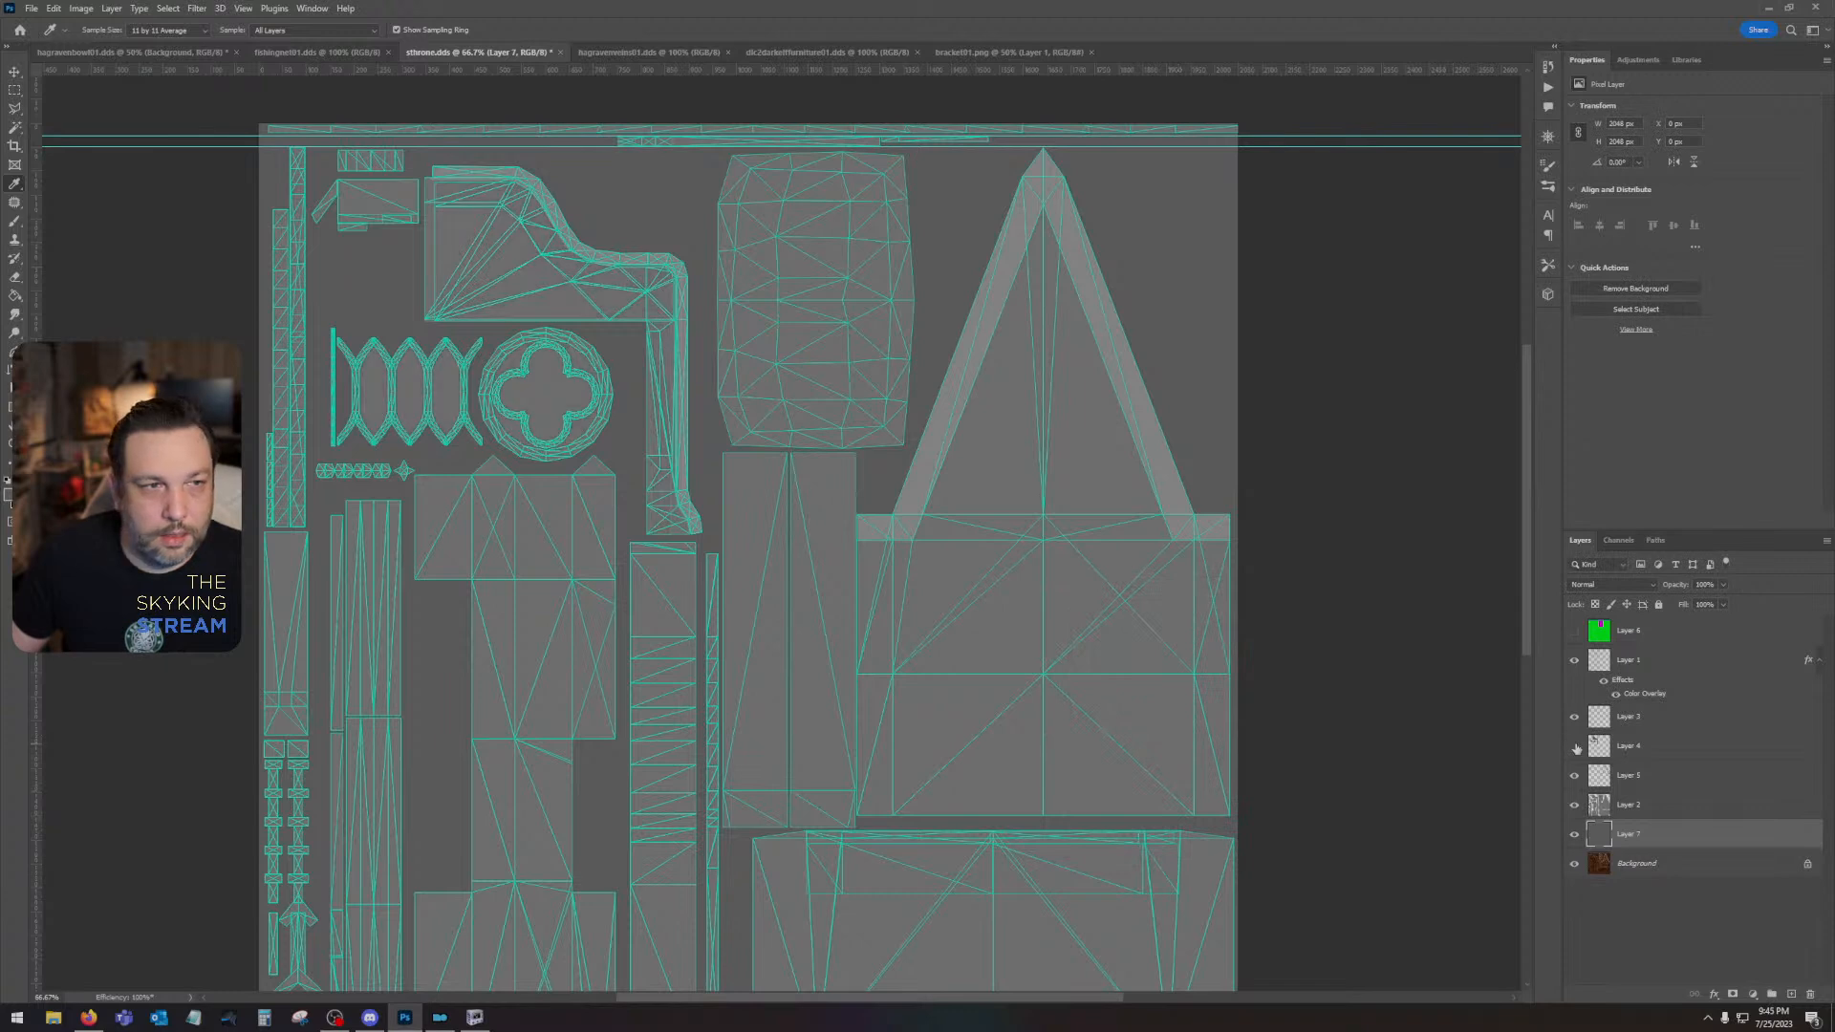
left_click(1575, 747)
double_click(1694, 751)
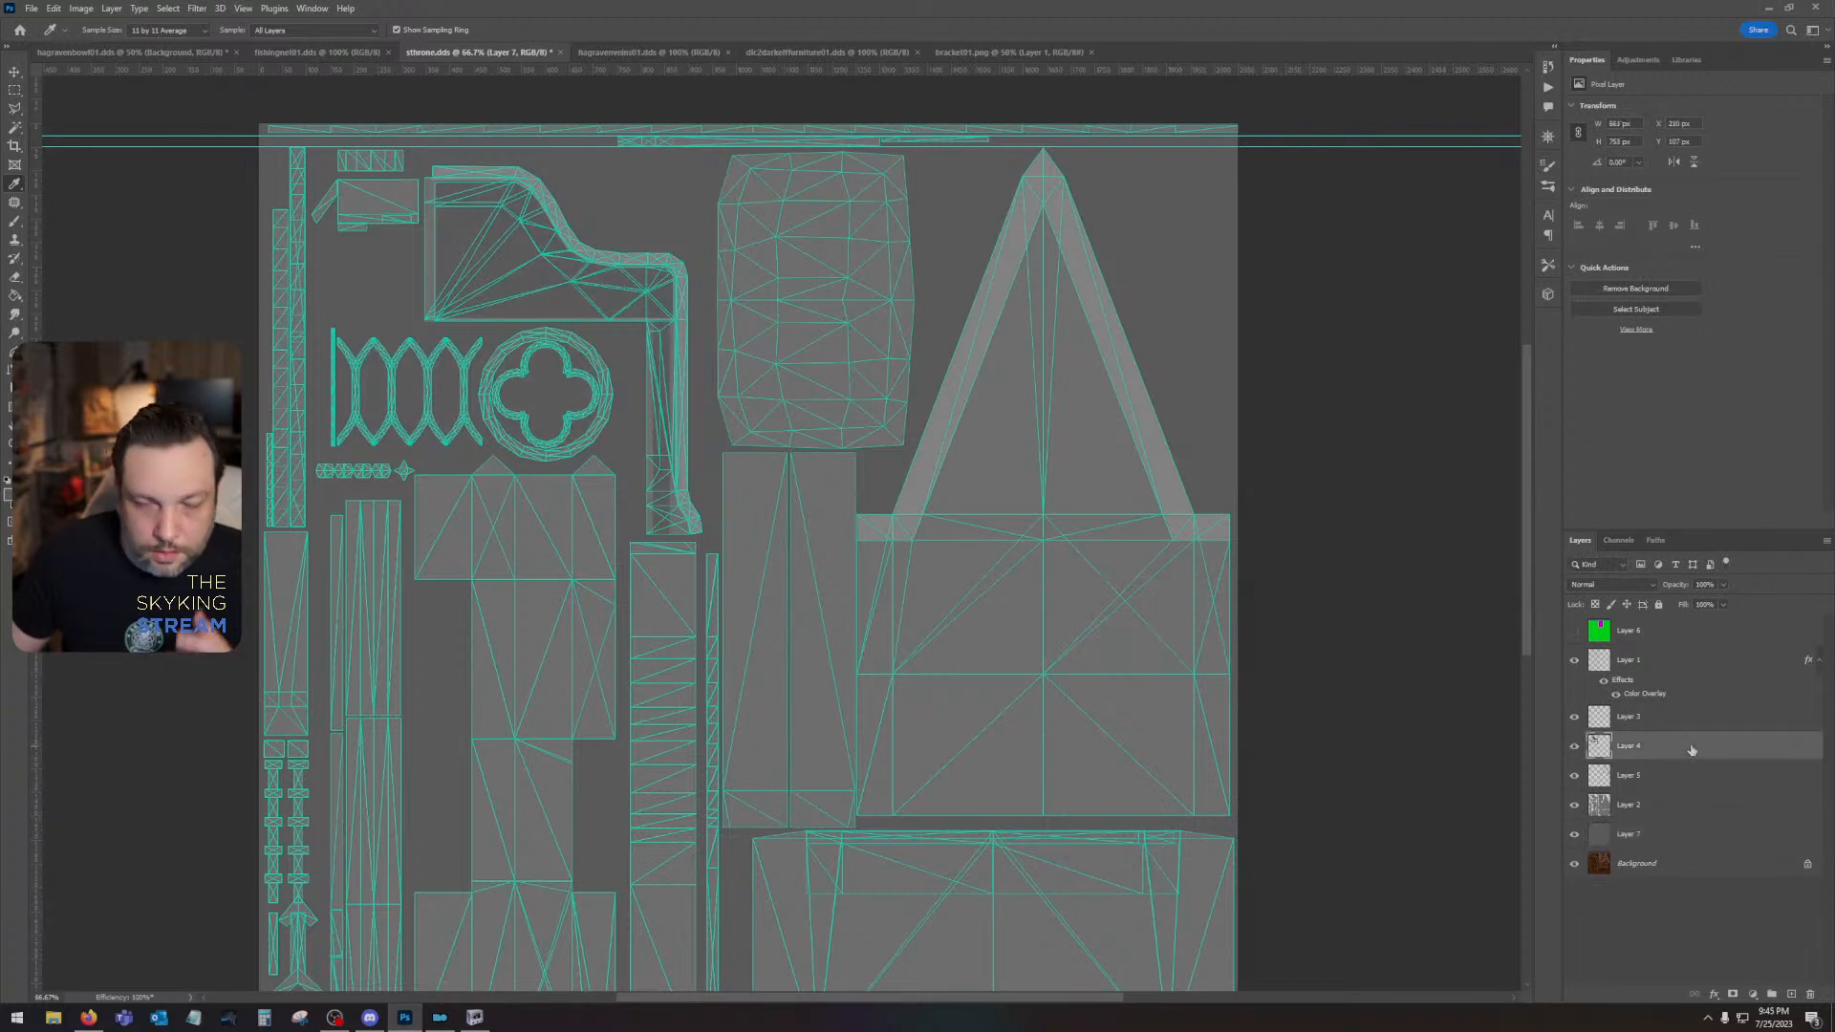
left_click(1261, 602)
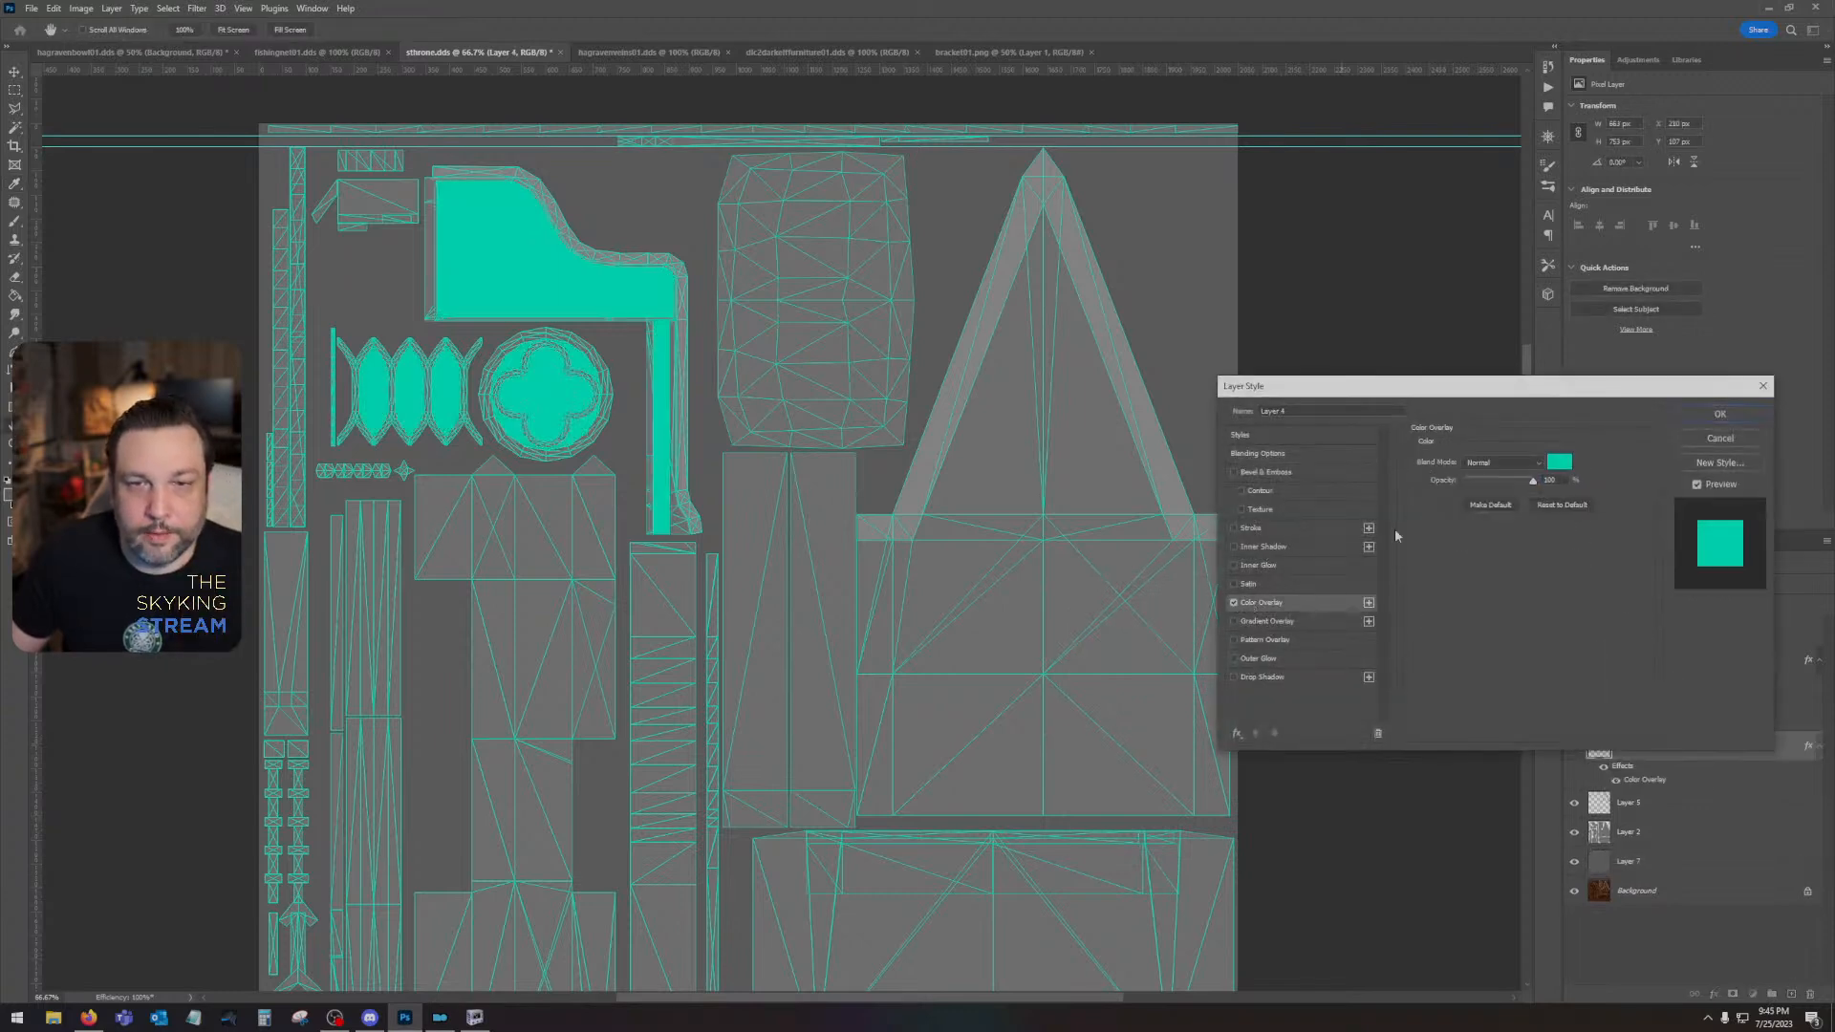
left_click(1559, 467)
left_click(1035, 743)
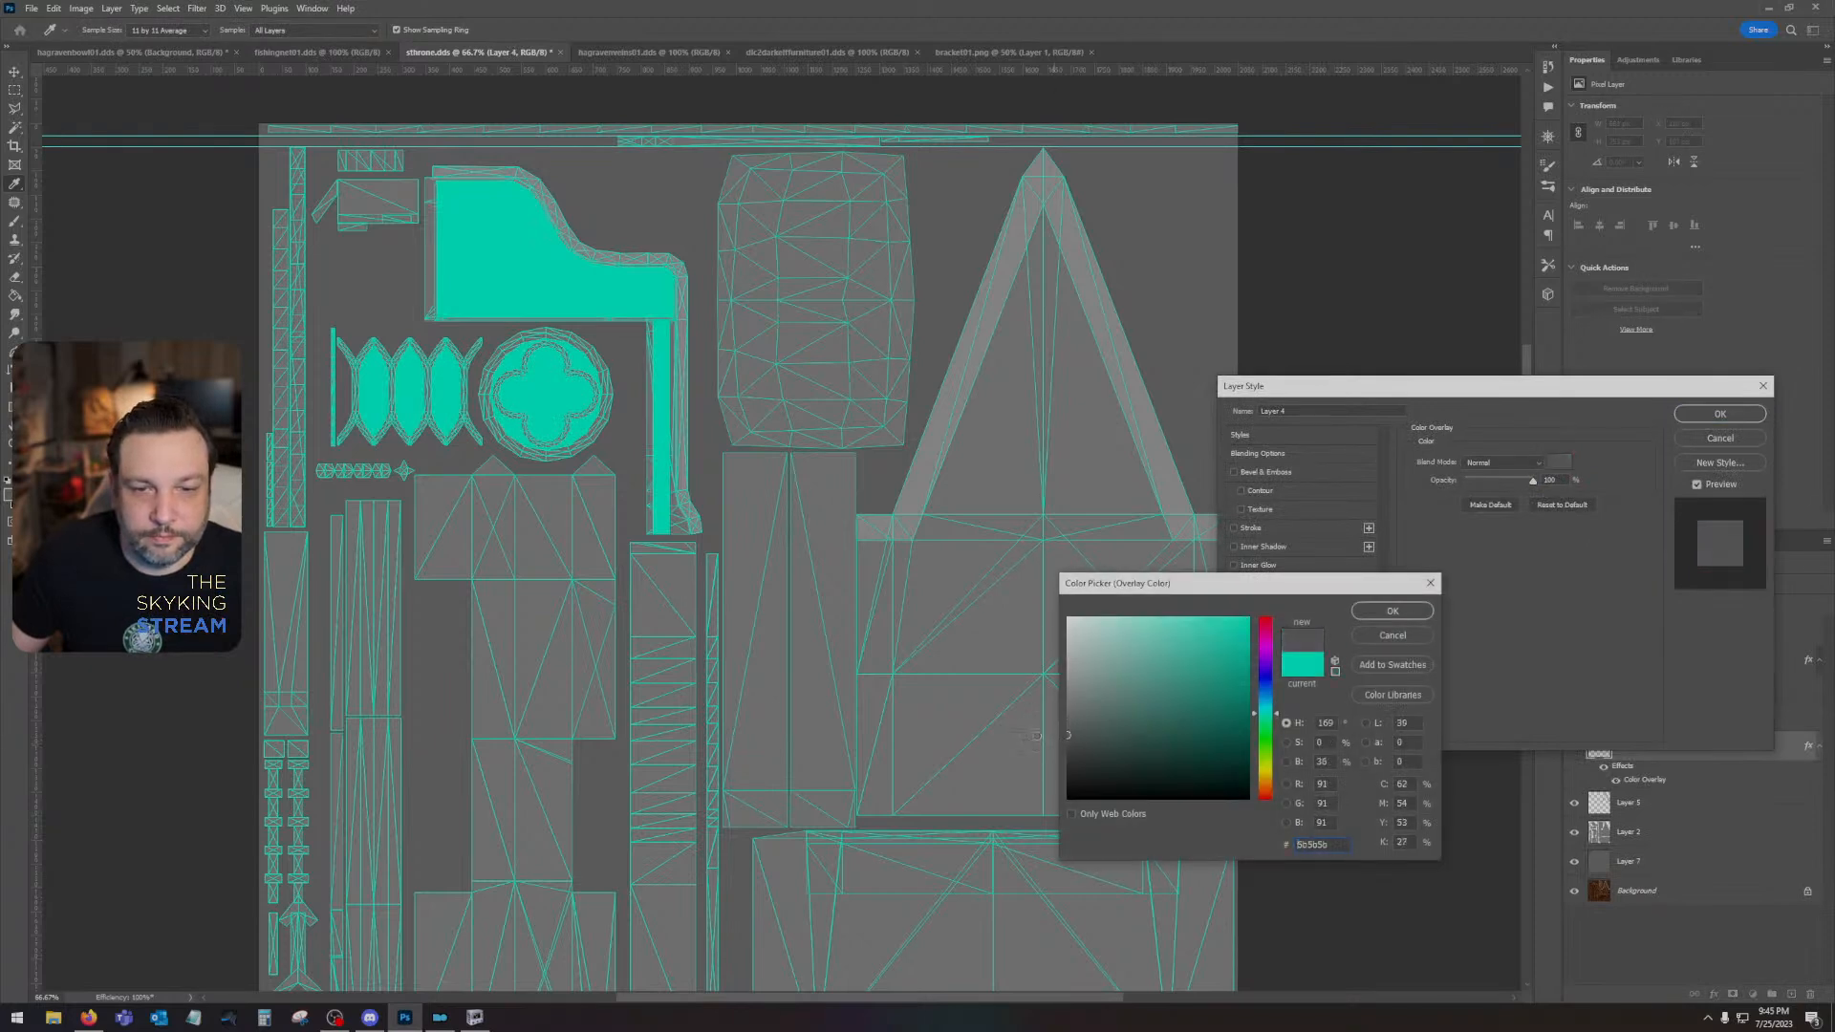
left_click_drag(1031, 745, 1032, 745)
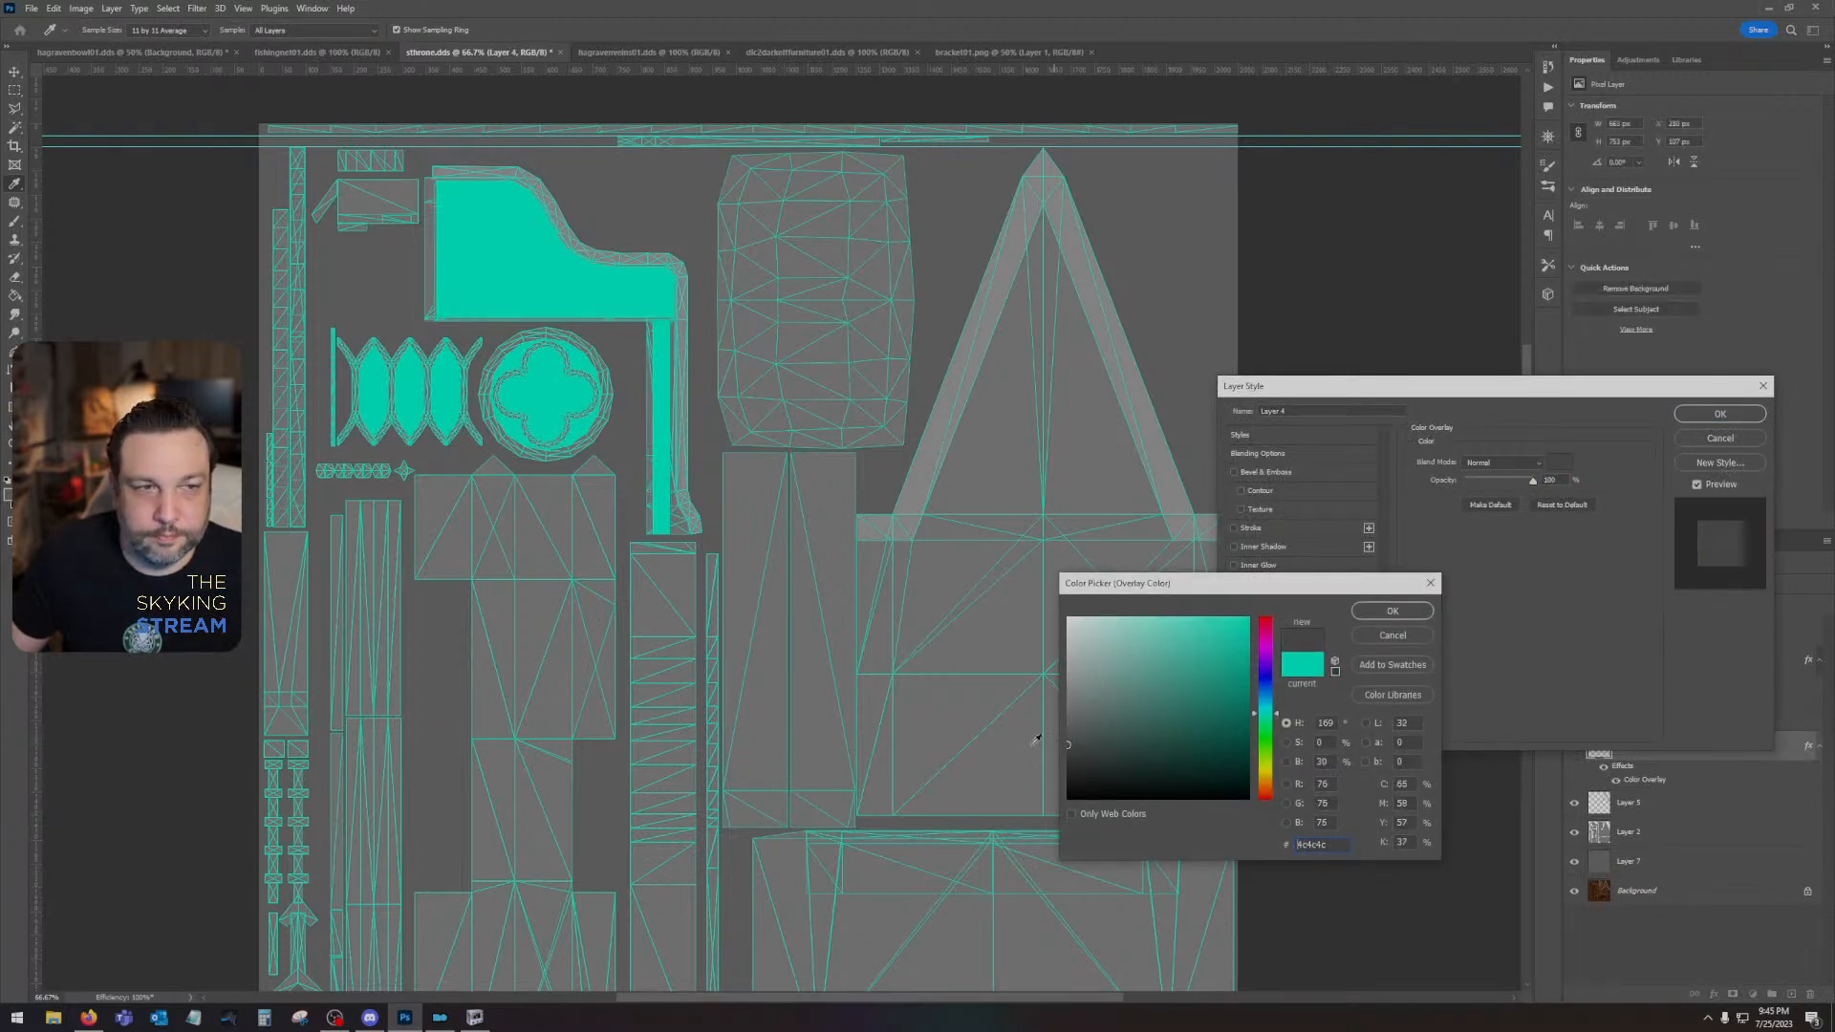
left_click(1392, 610)
left_click(1719, 413)
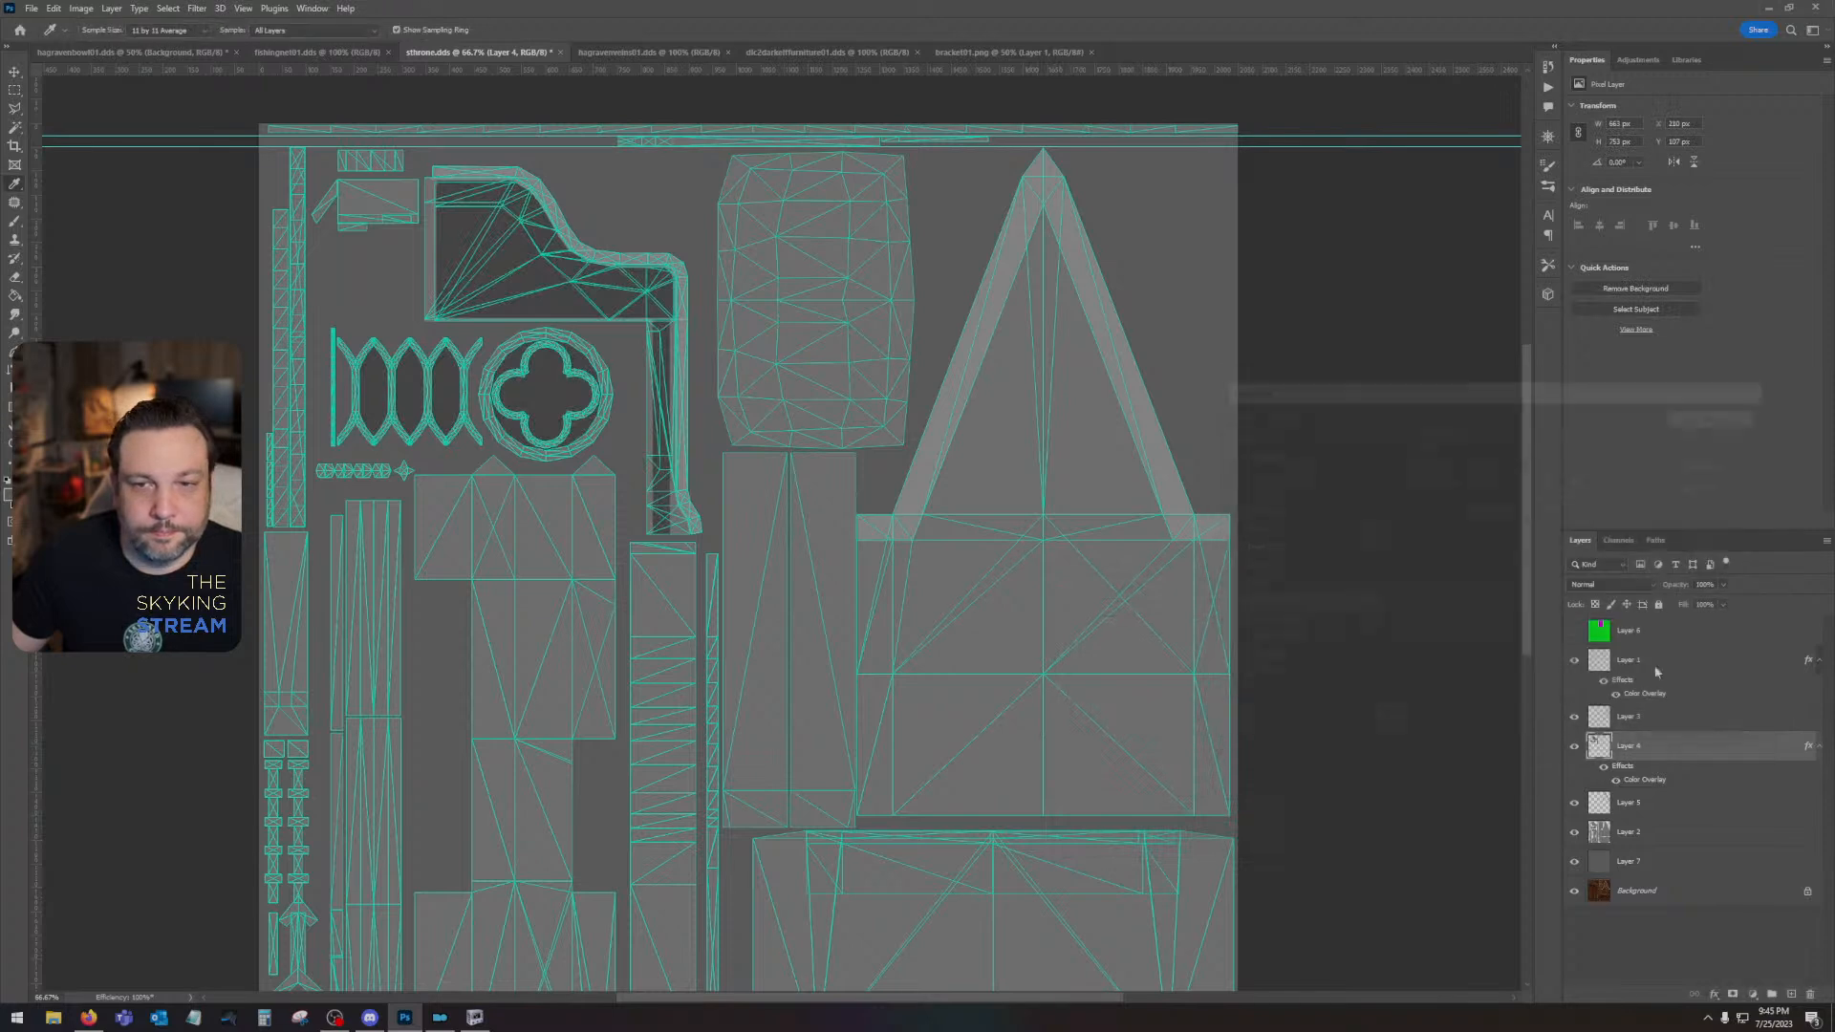
- Hide Layer 1's wireframe and save a copy of the layered grey map as a PNG on the Desktop
left_click(1574, 659)
left_click_drag(759, 599, 911, 748)
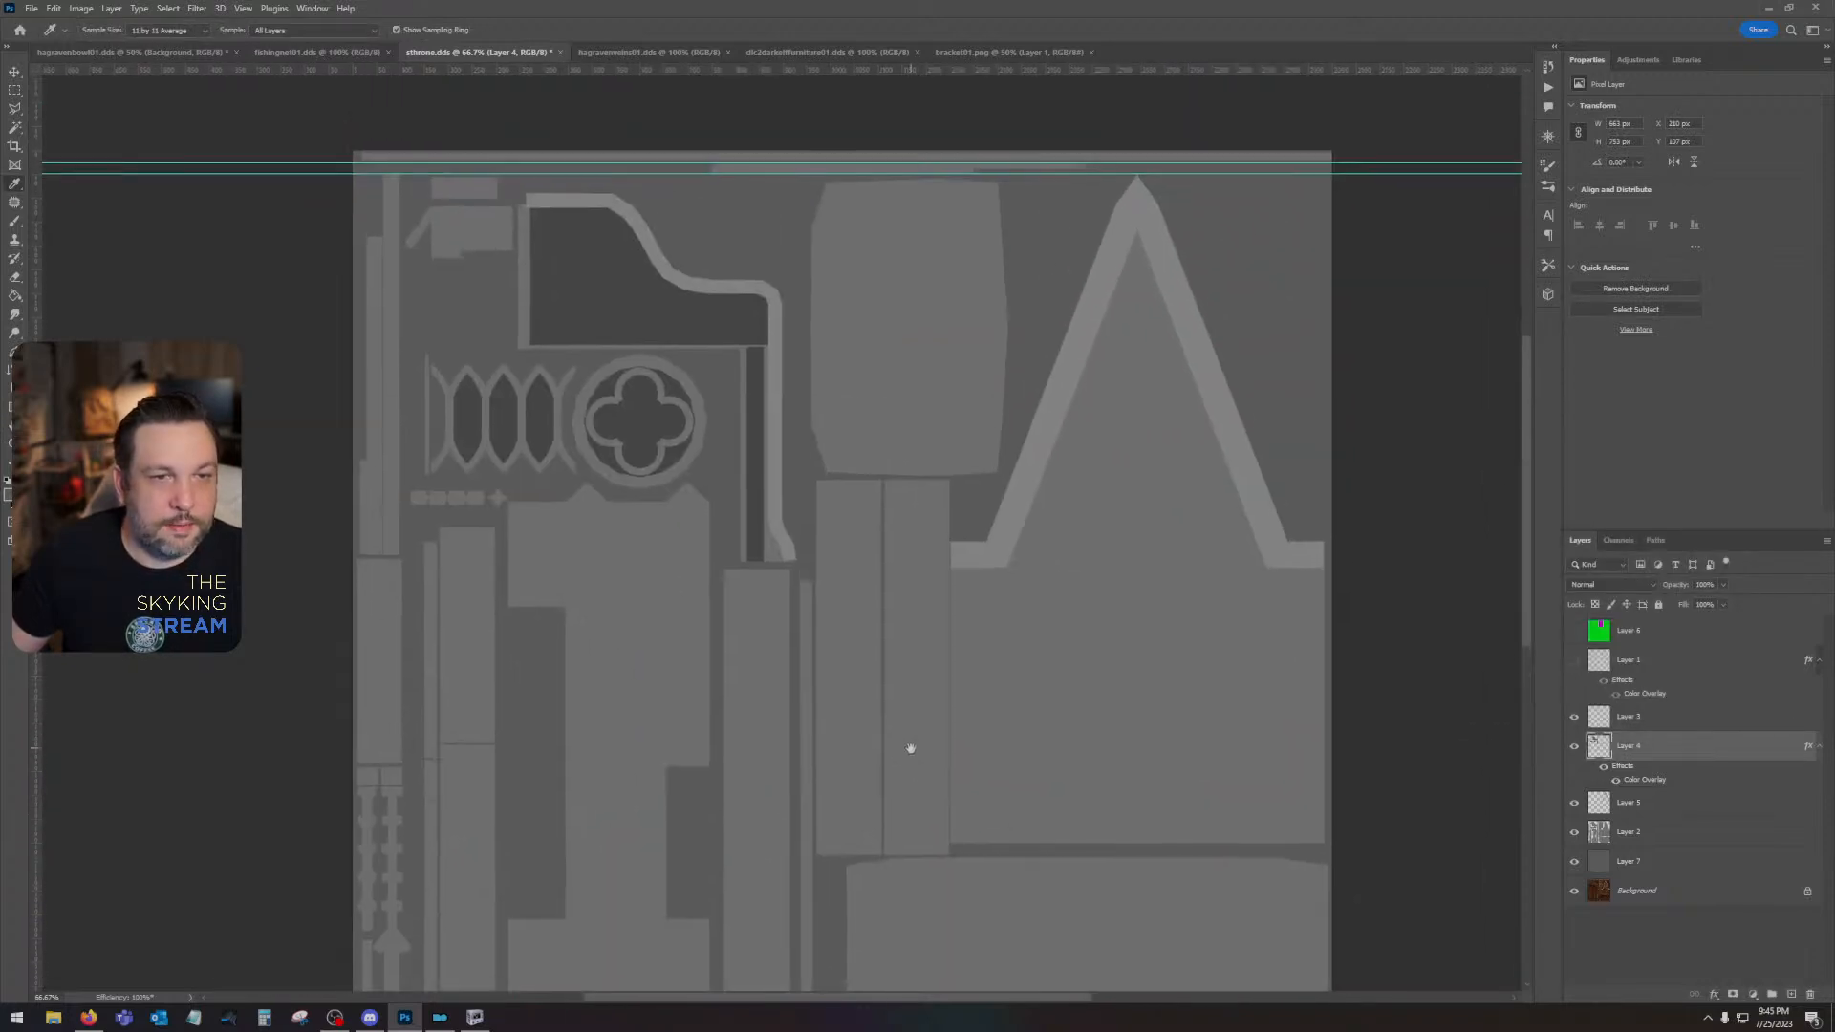
left_click(29, 9)
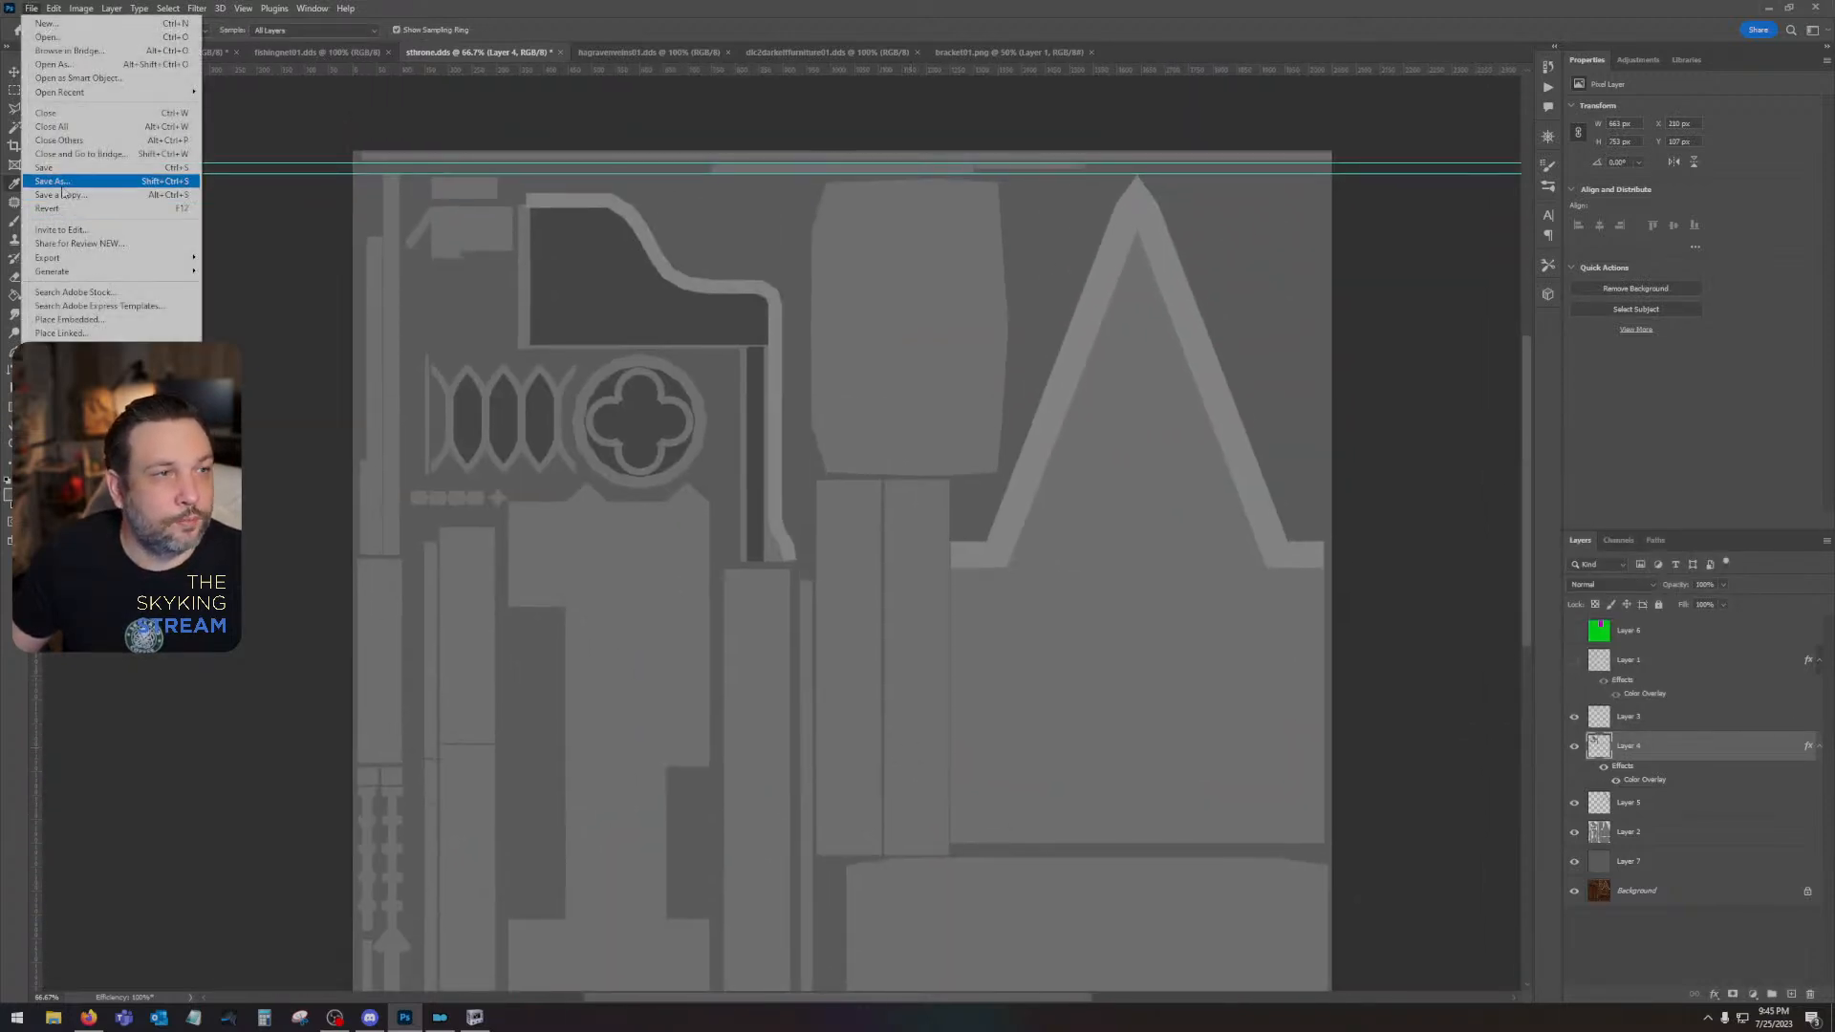
left_click(172, 194)
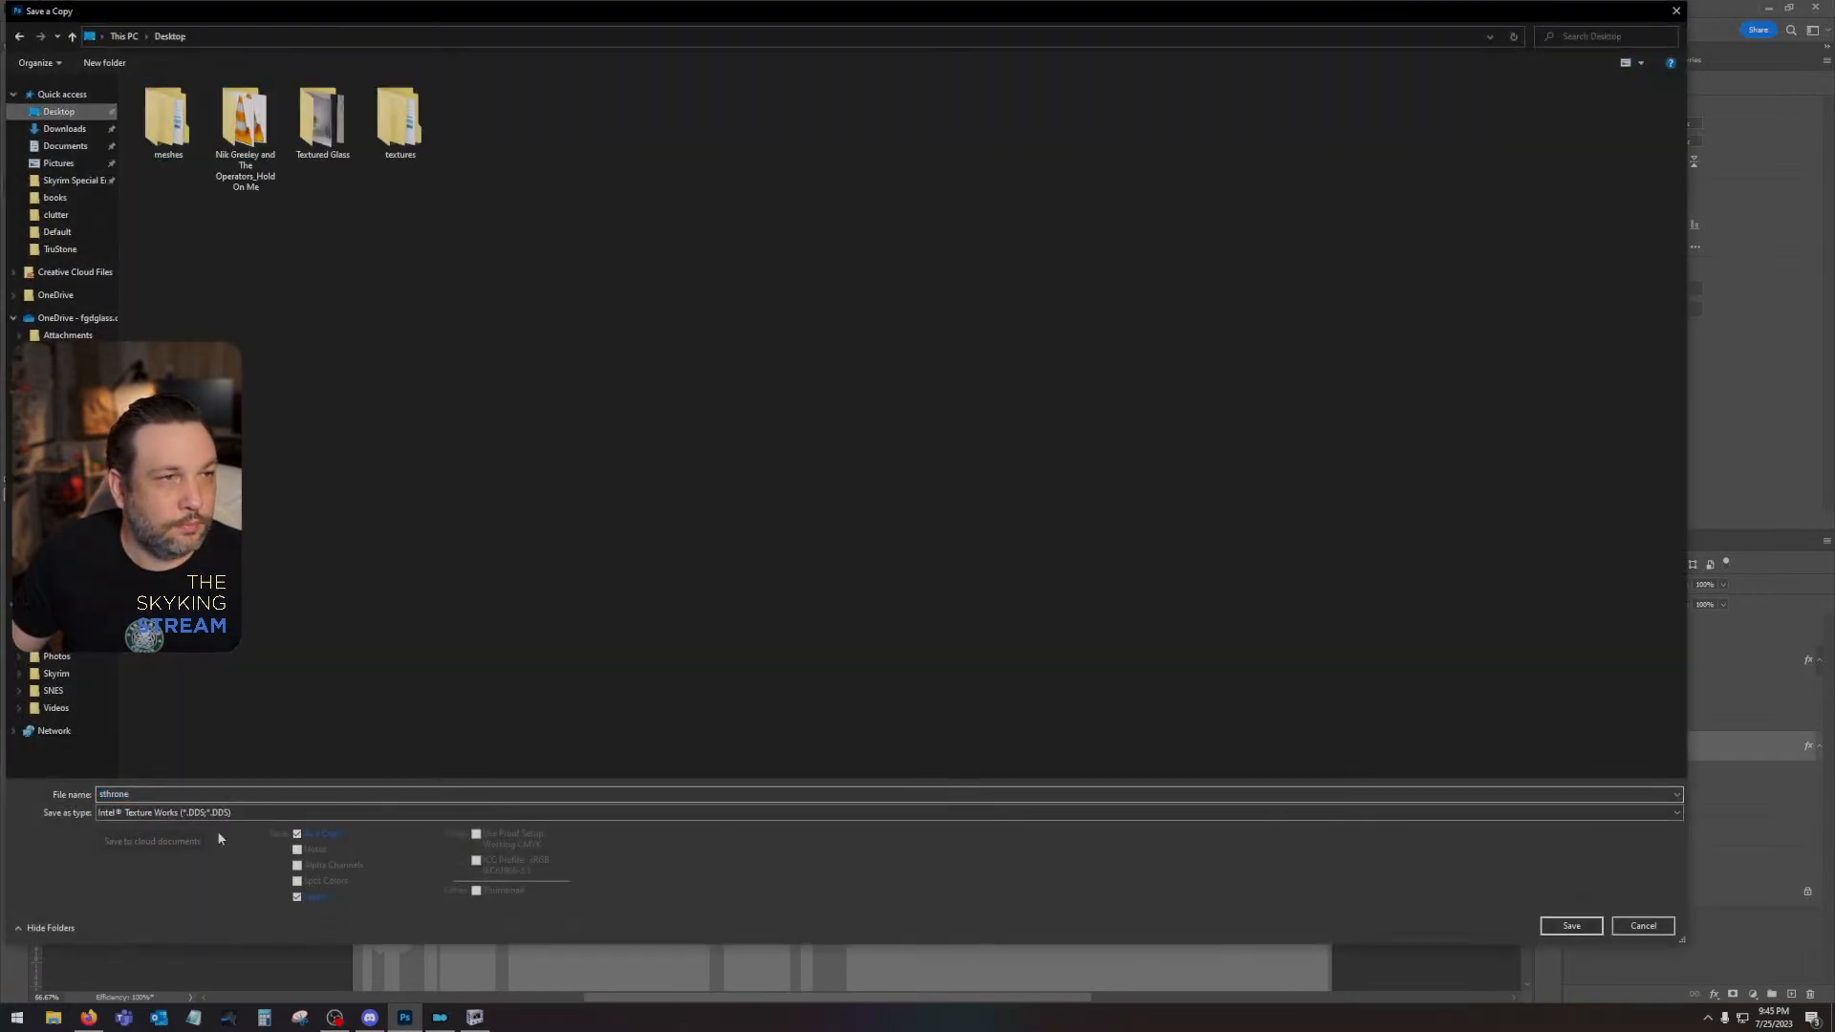
left_click(216, 812)
left_click(215, 747)
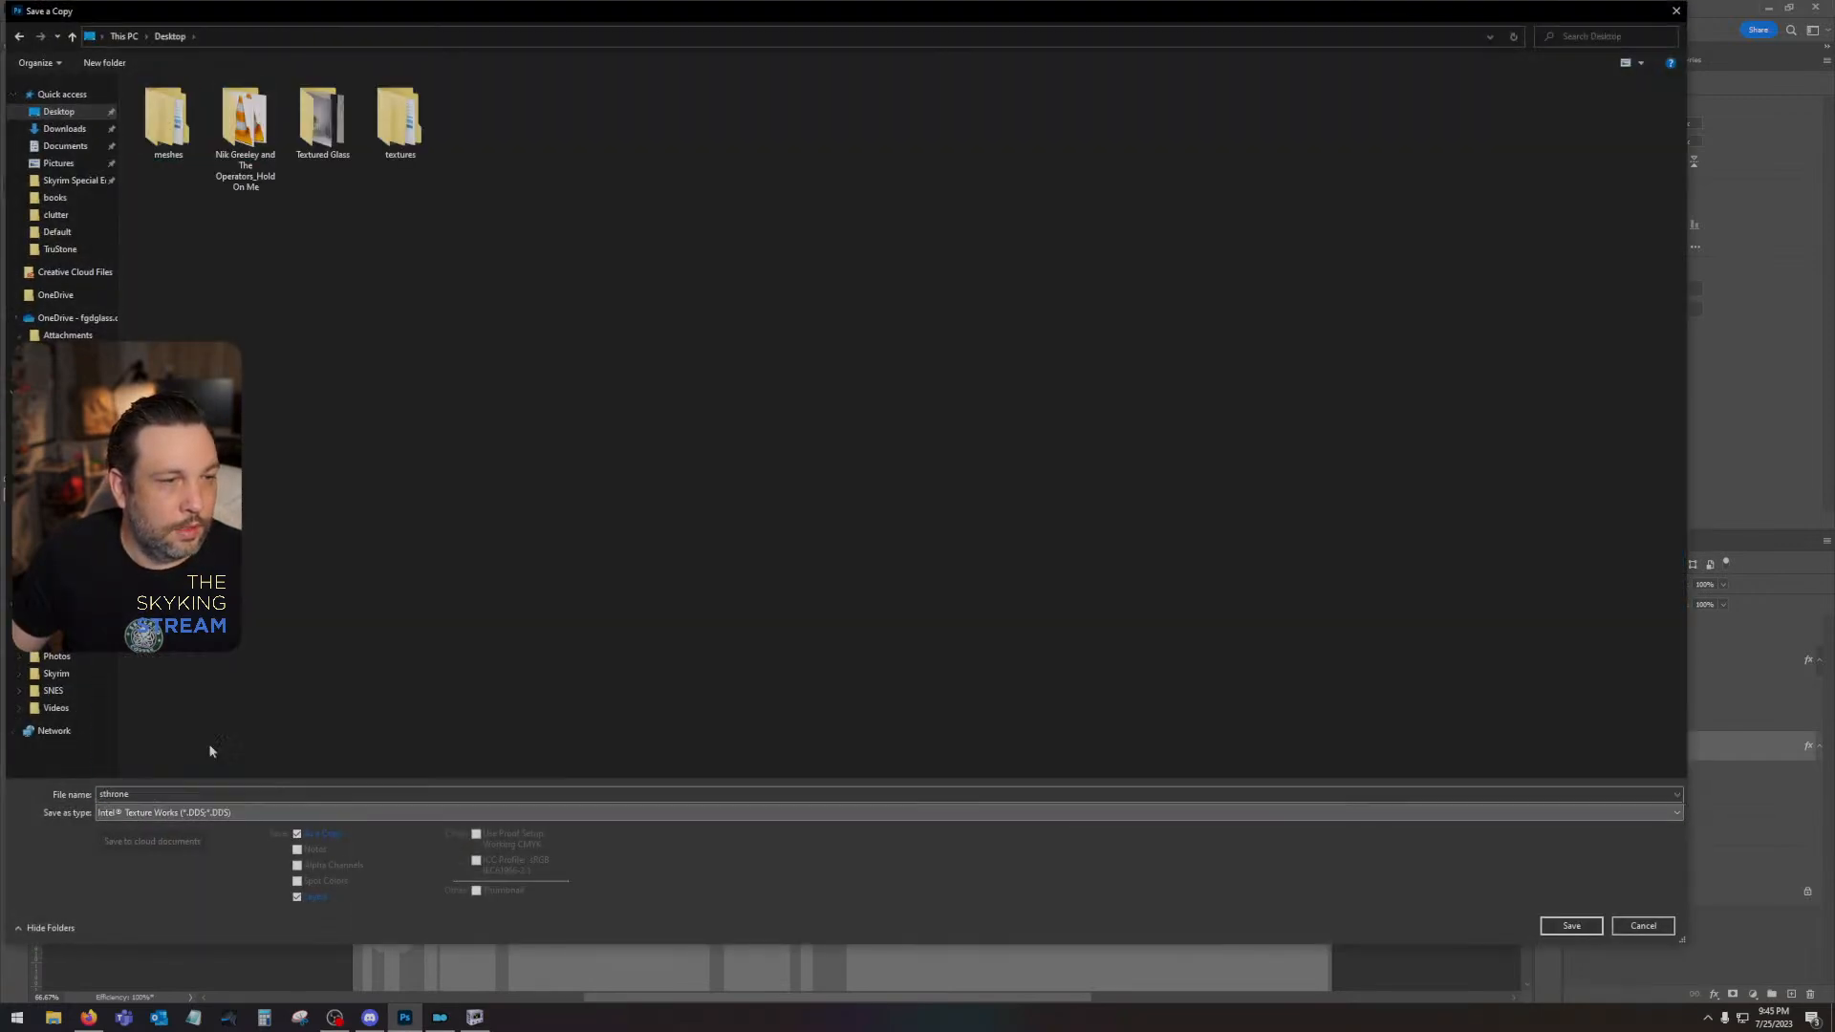
left_click(207, 796)
key("Return")
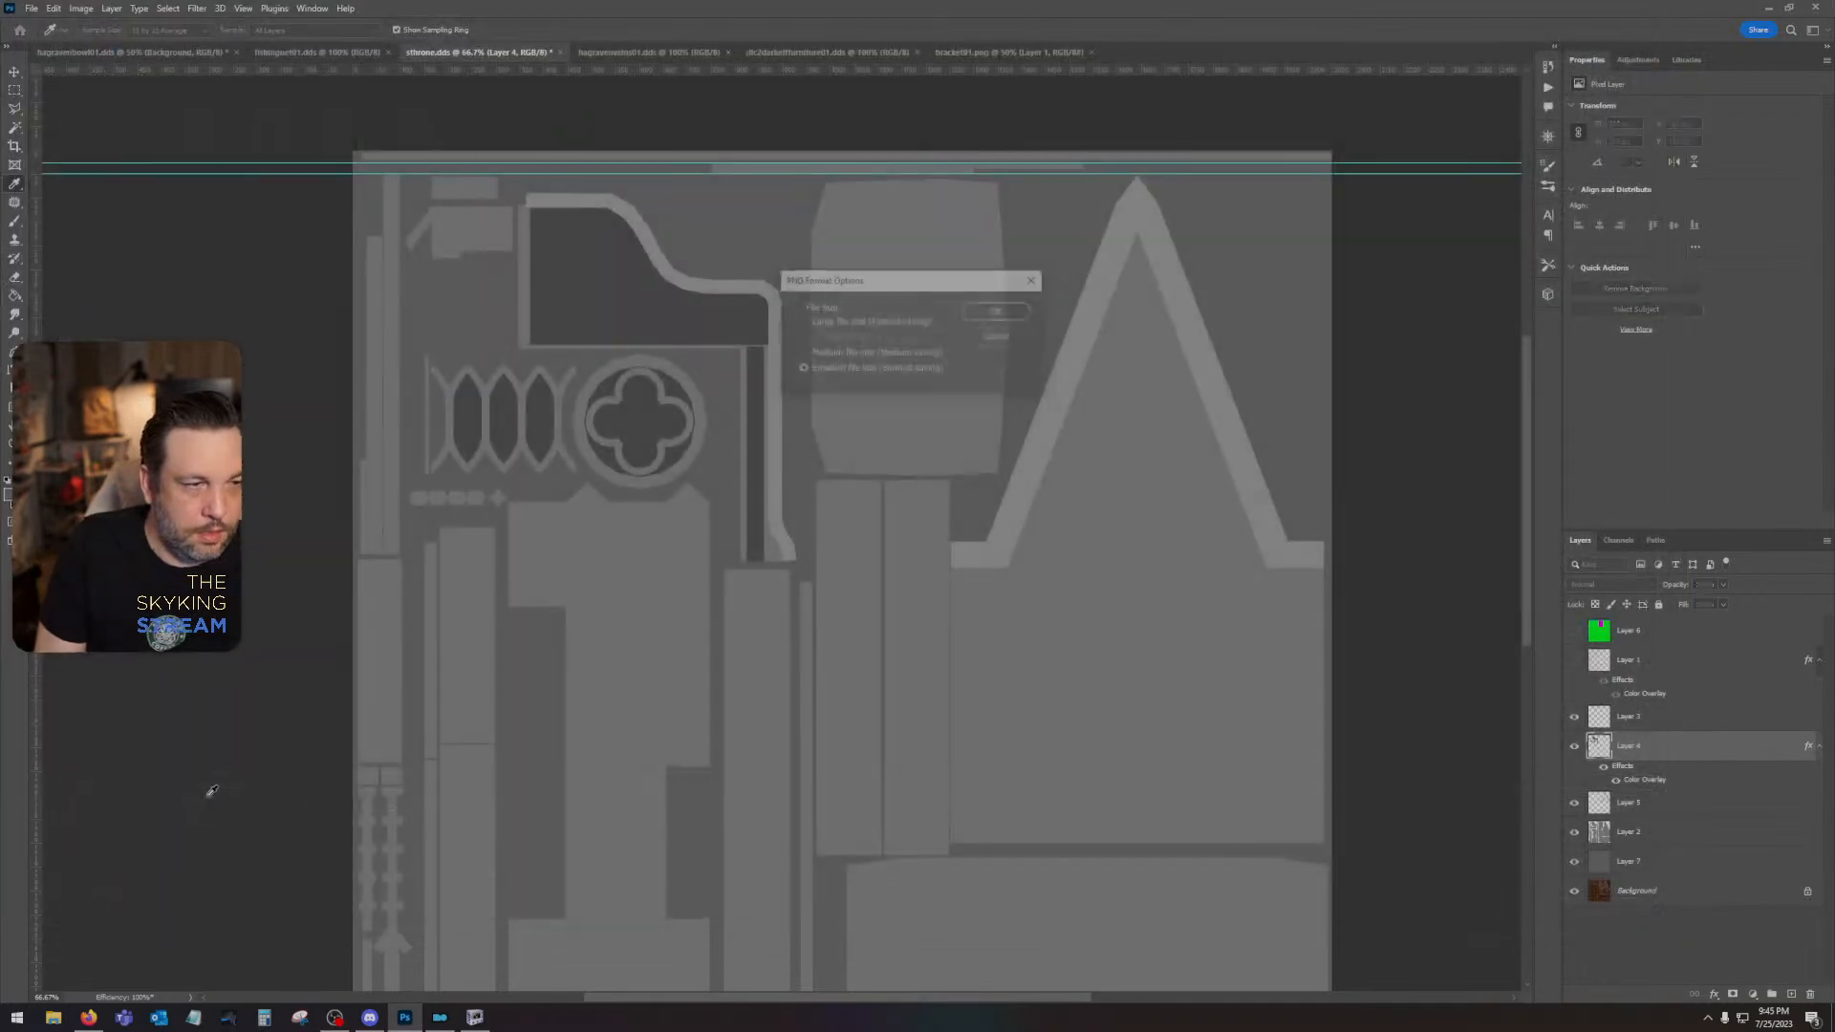
- Switch to the desktop, launch Quixel Mixer and empty the Recycle Bin
left_click(1769, 8)
left_click(748, 472)
left_click(26, 99)
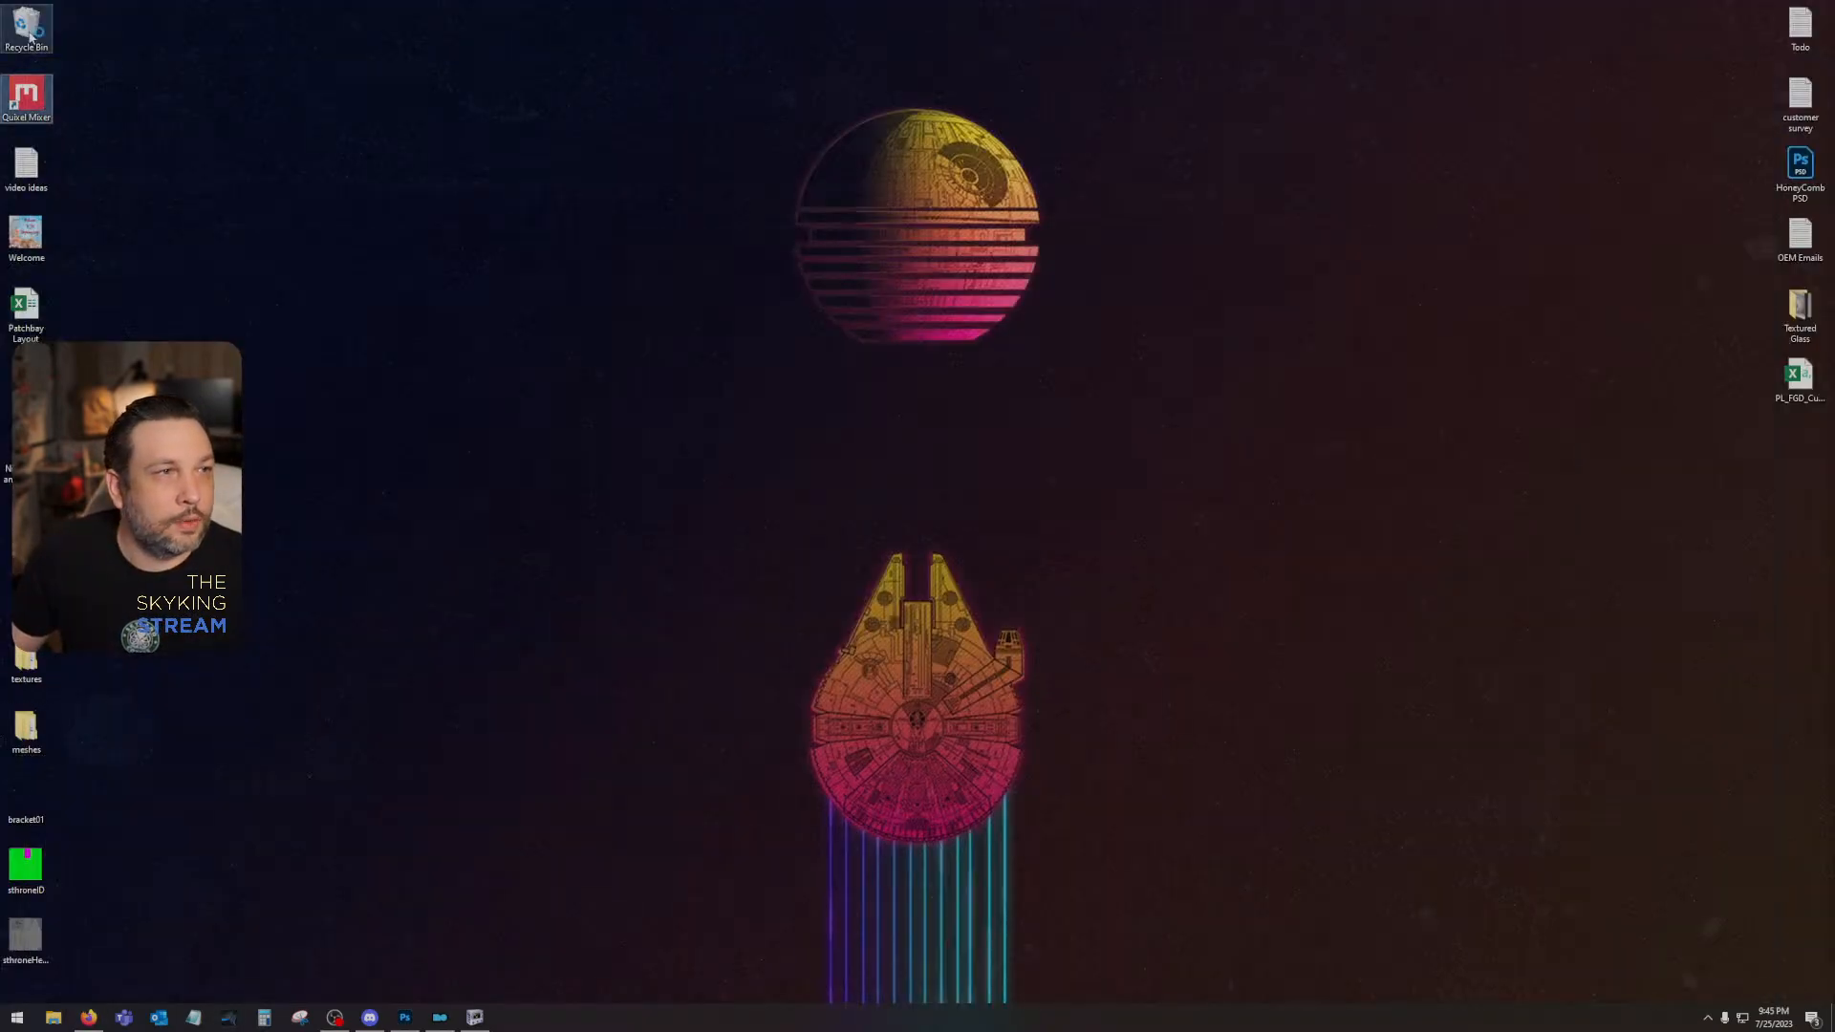
right_click(26, 27)
left_click(67, 54)
left_click(972, 519)
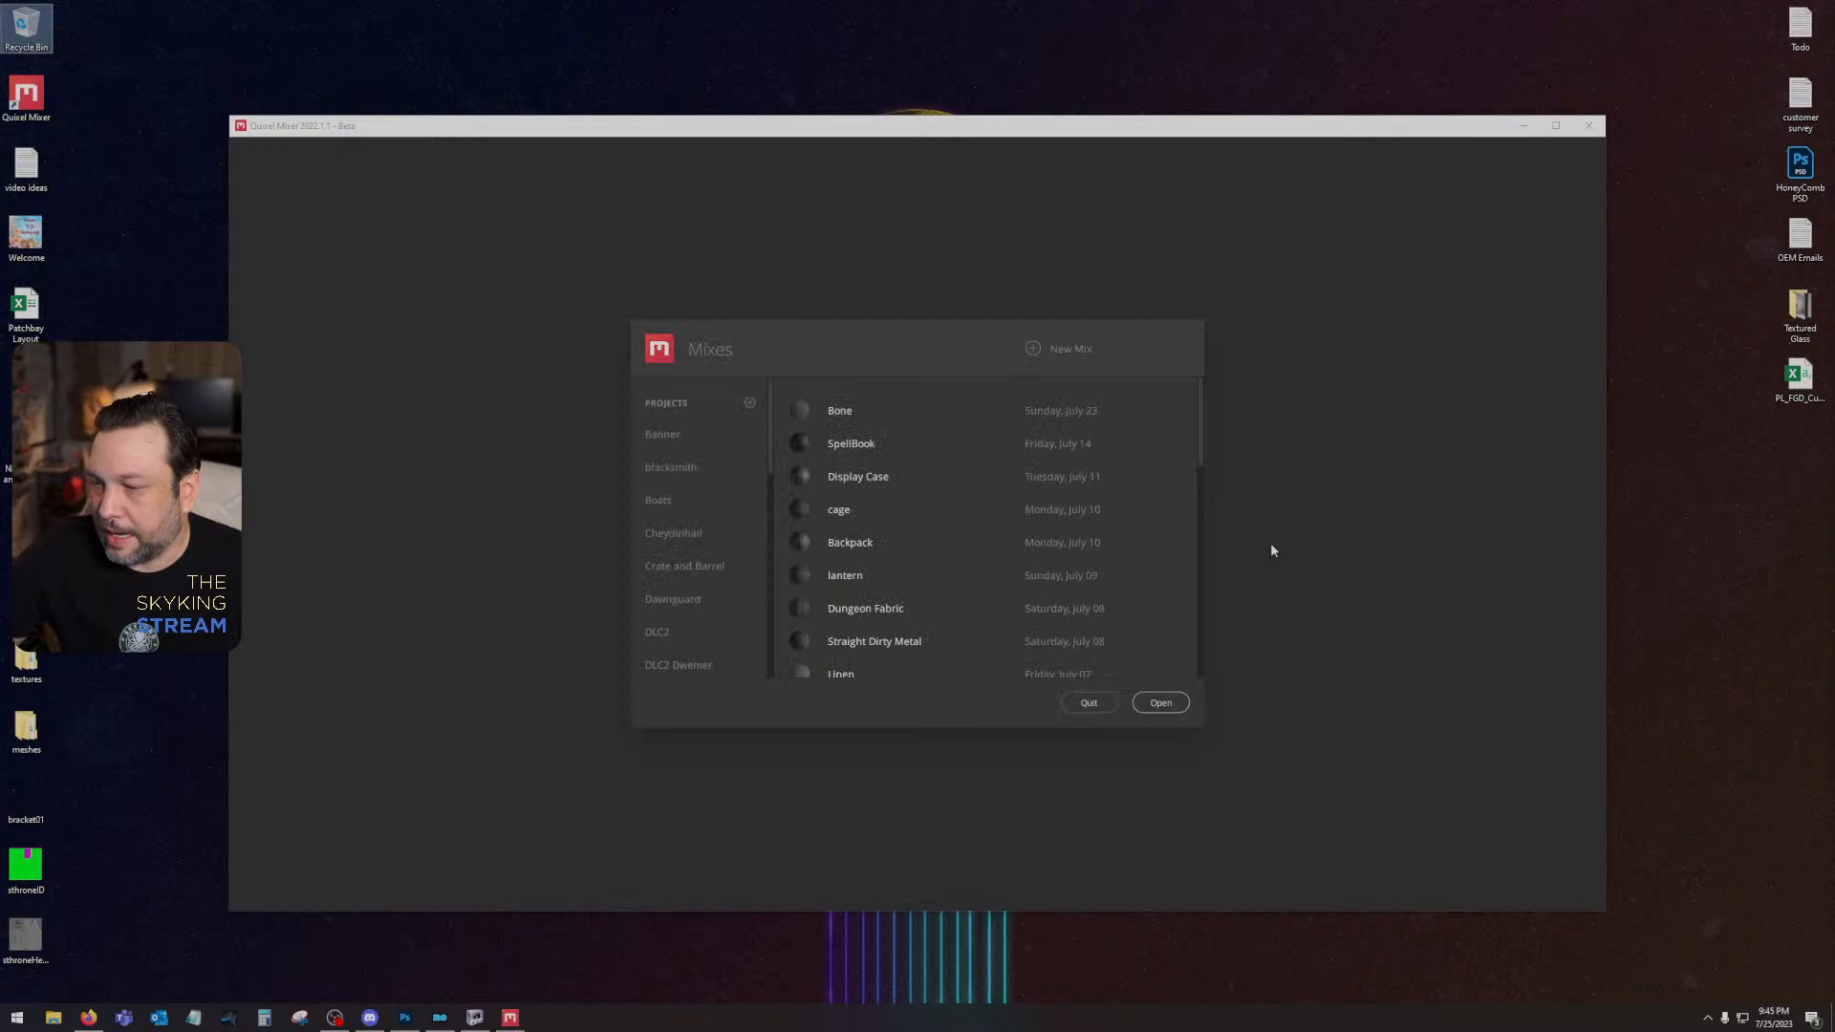
- Create a new mix named Solitude Throne with a 2048 px working resolution and maximize the Mixer window
left_click(1041, 346)
double_click(893, 486)
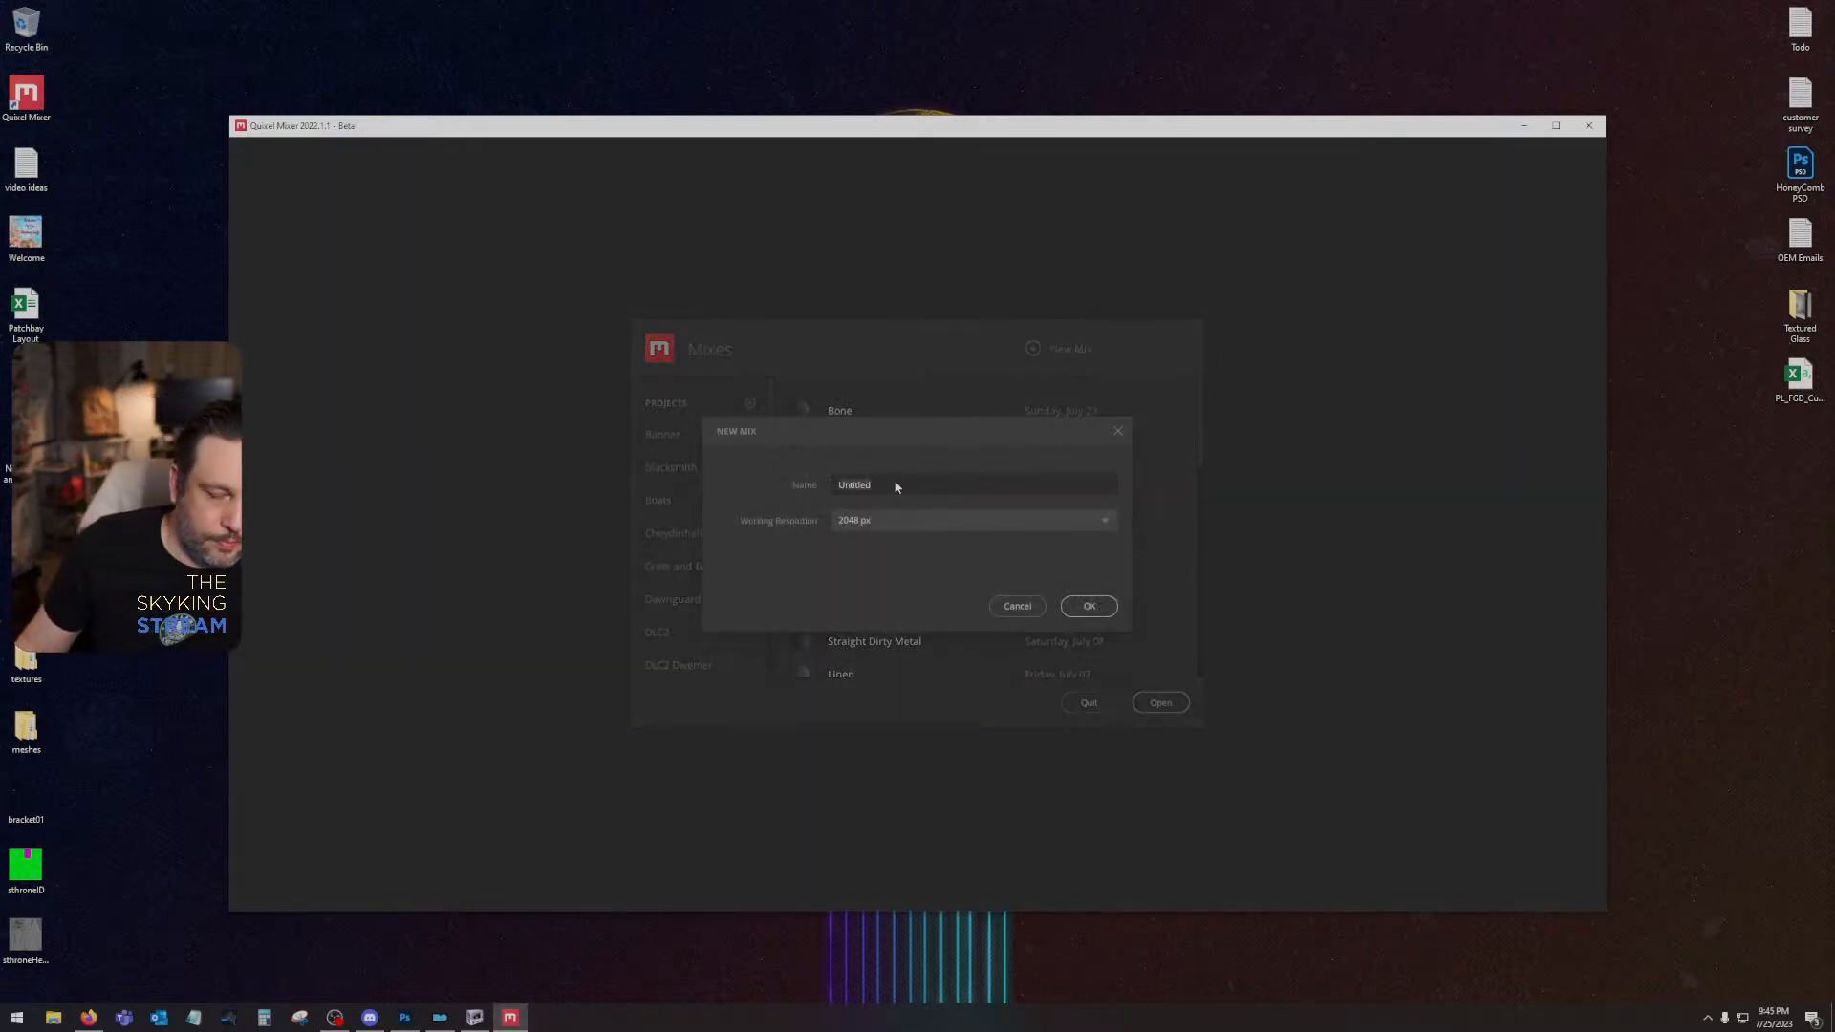
type("Solitude Thron")
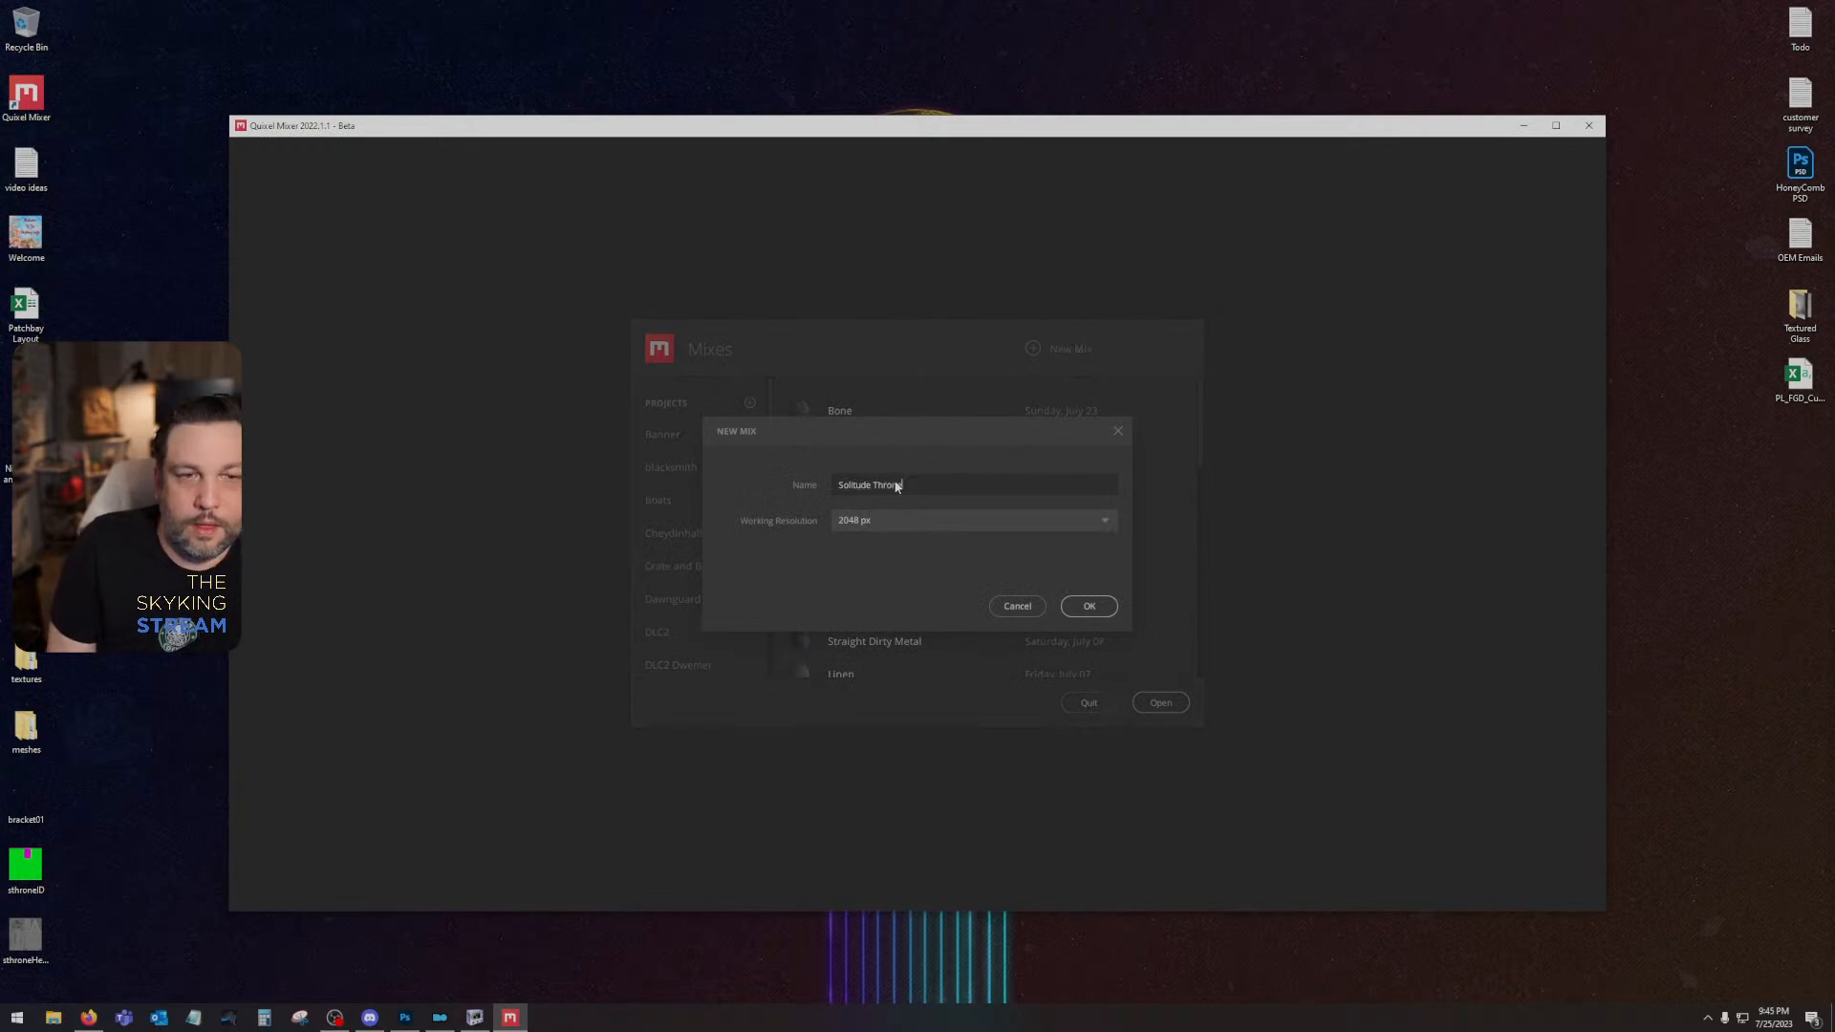
type("e")
key("Return")
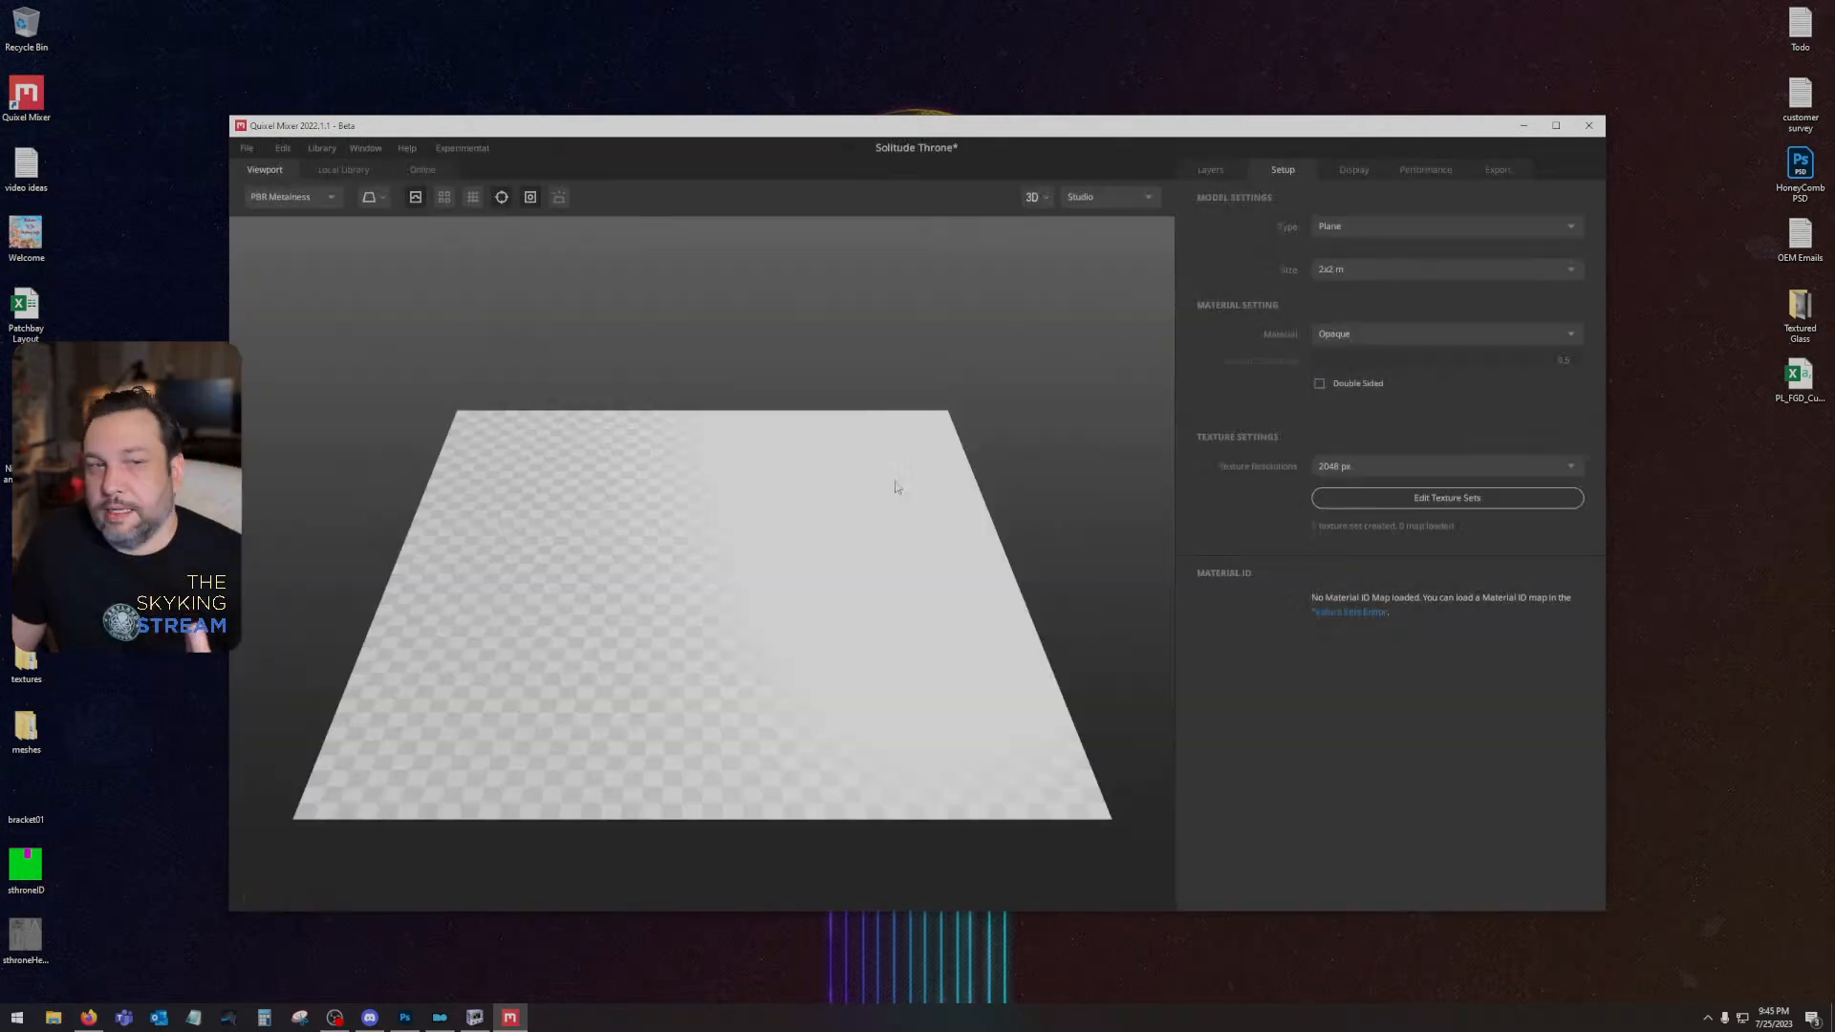
left_click(1556, 125)
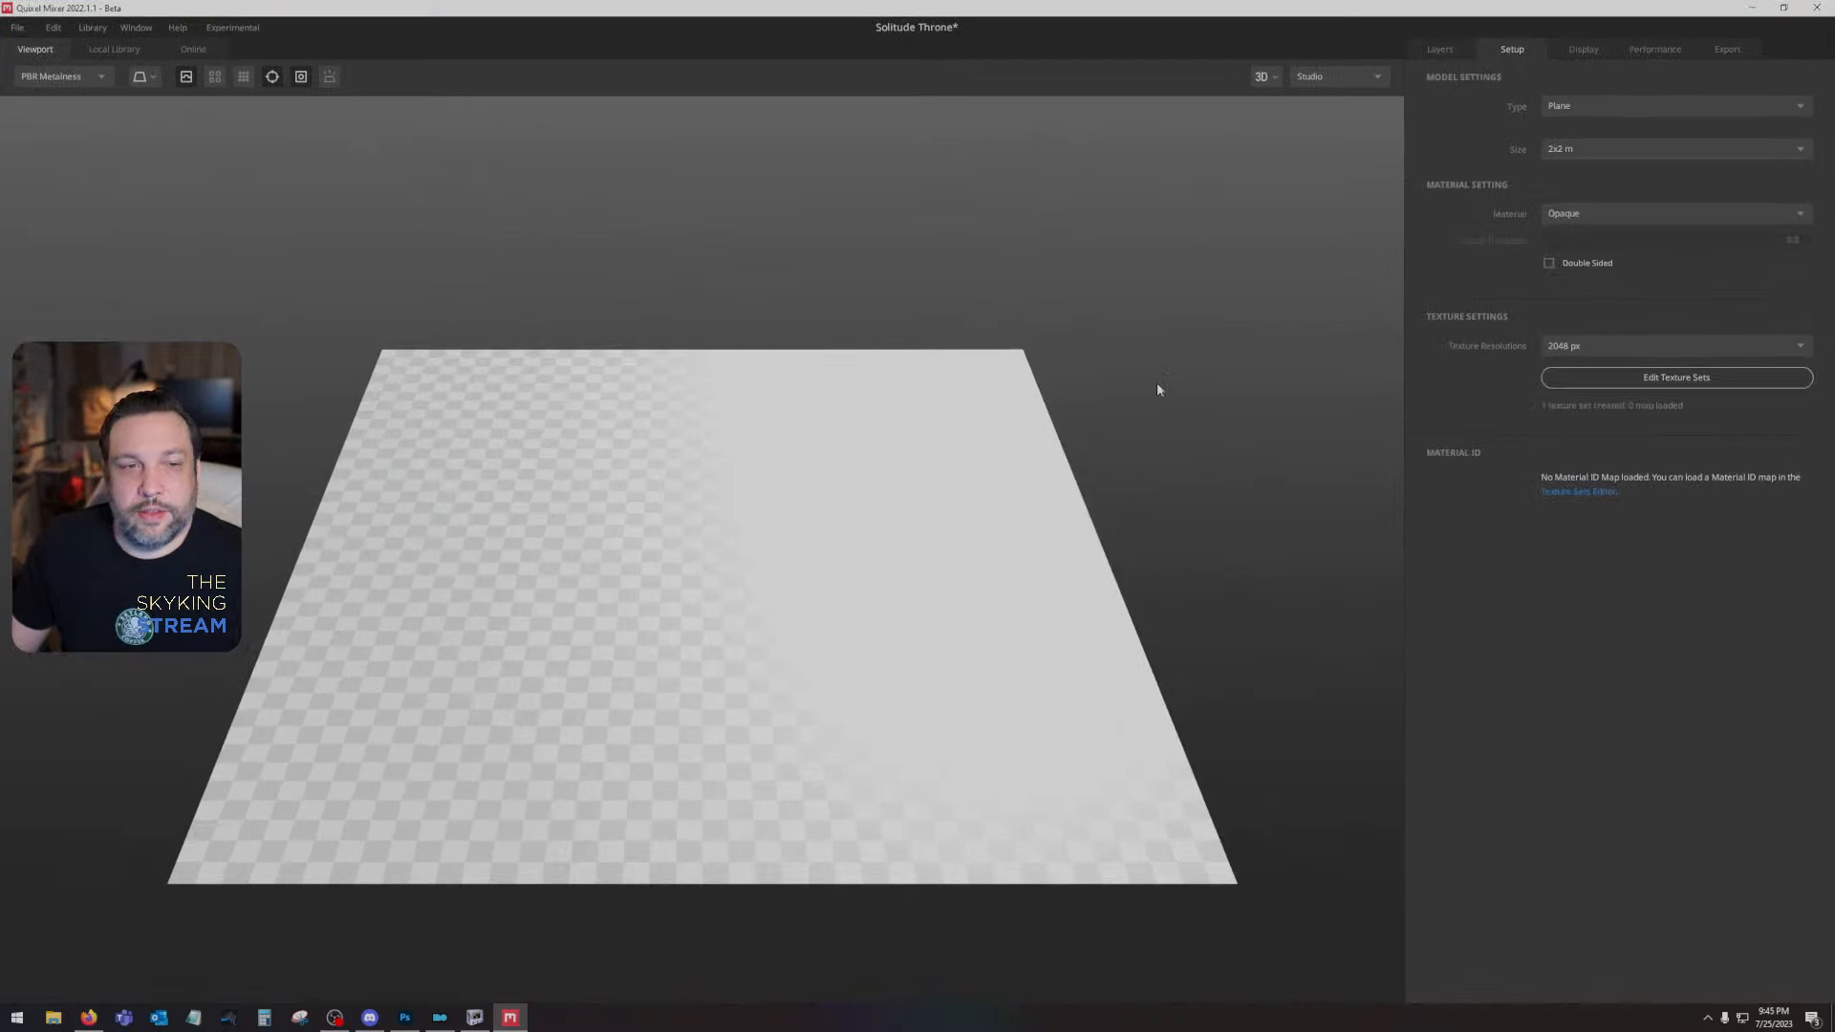
left_click_drag(1156, 382, 1009, 491)
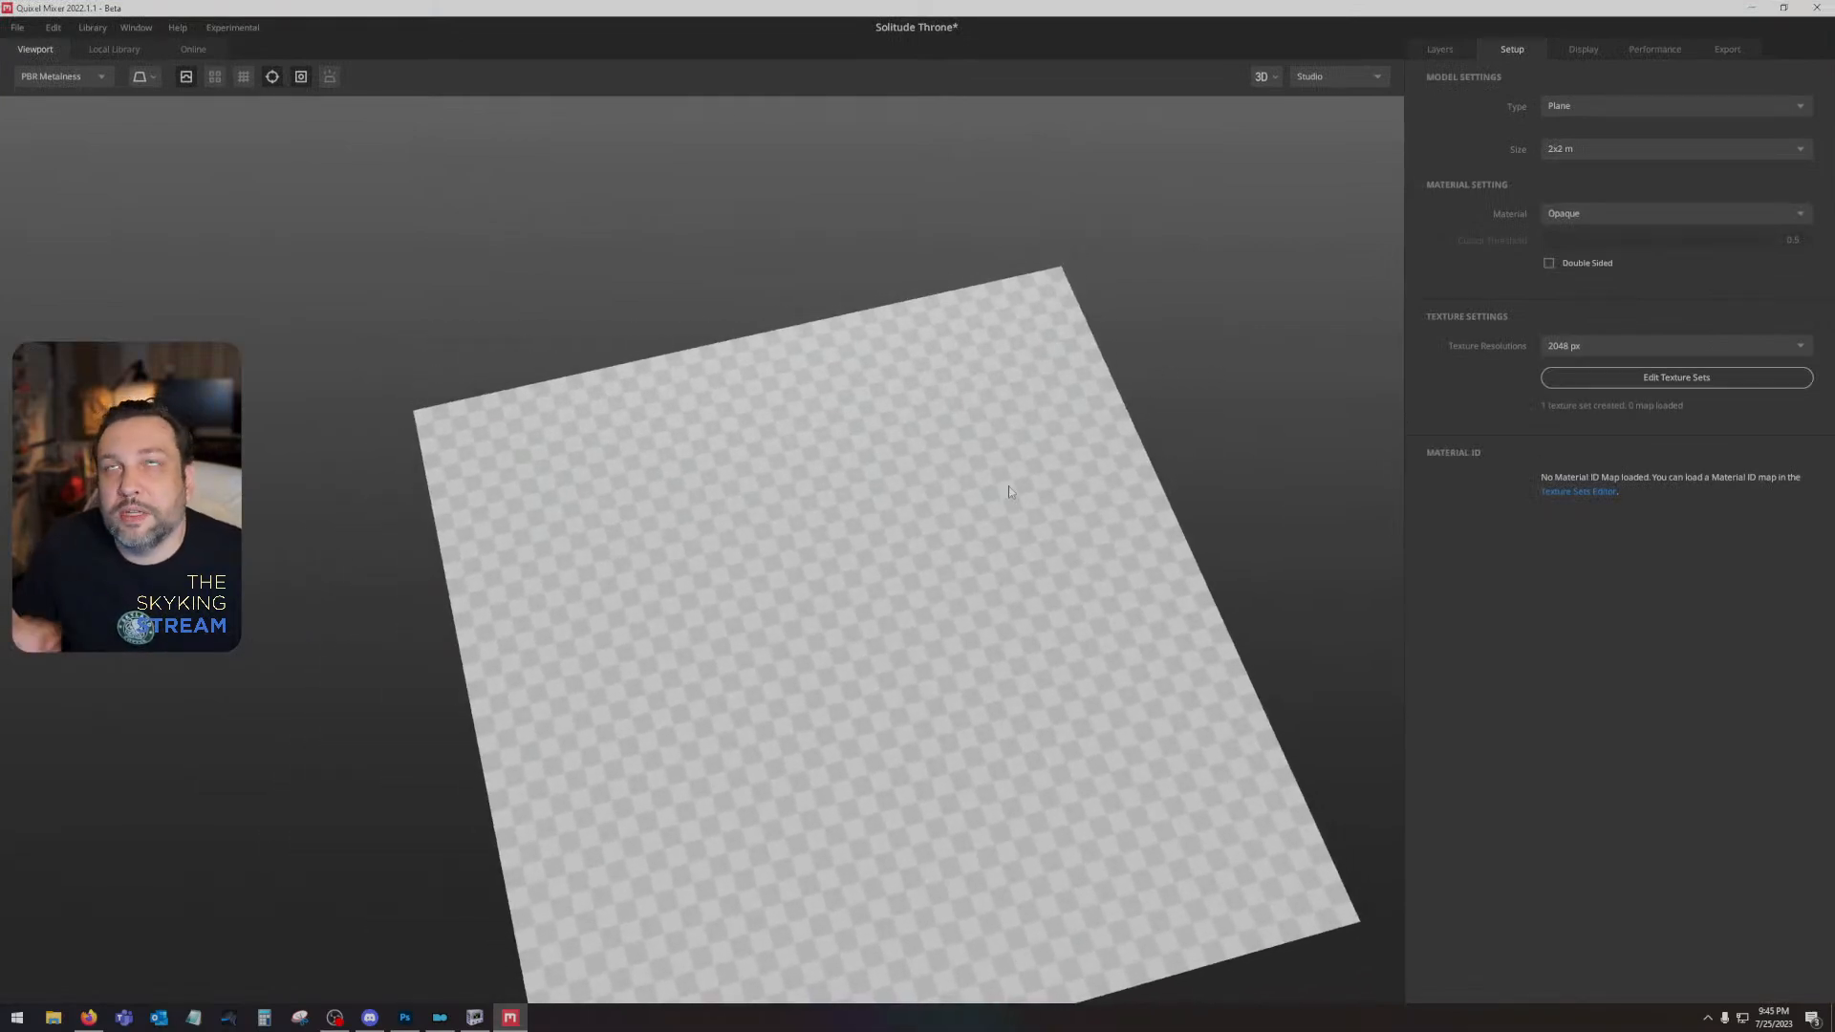
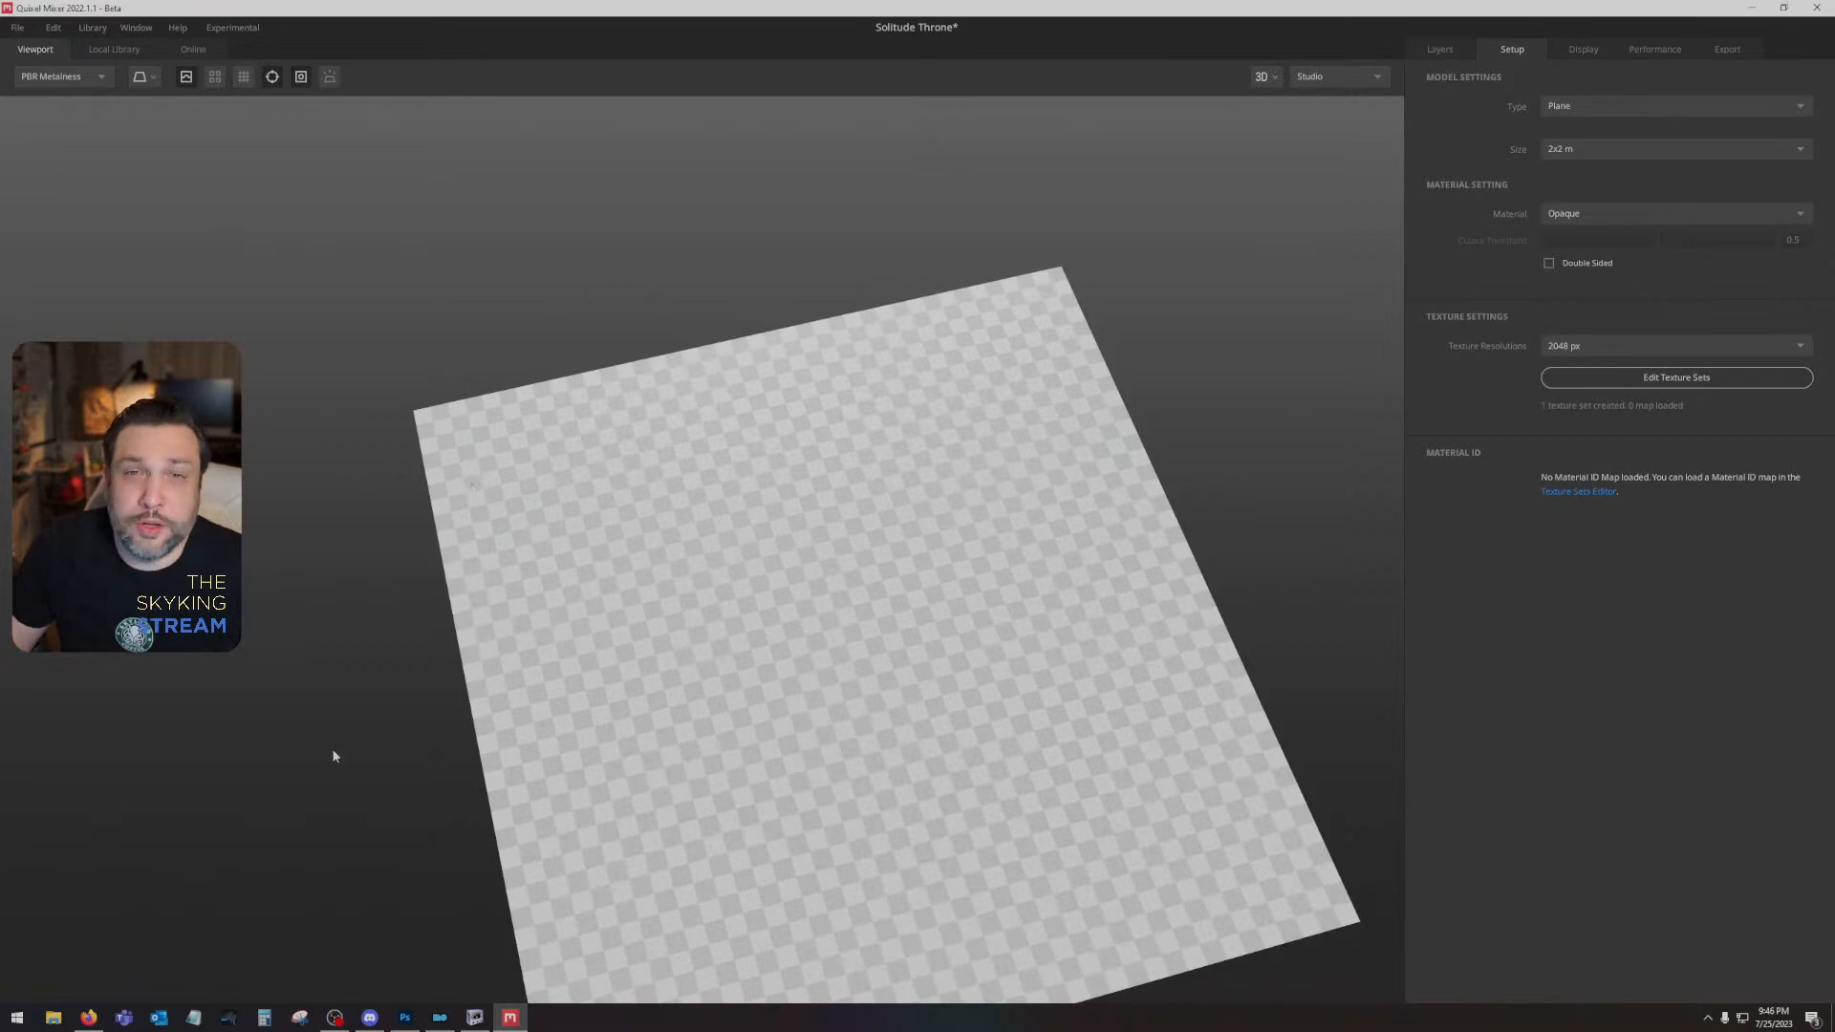
- Filter the local library to smart materials and add the Skyking Wood smart material to the mix
left_click_drag(646, 785, 858, 625)
left_click(1436, 49)
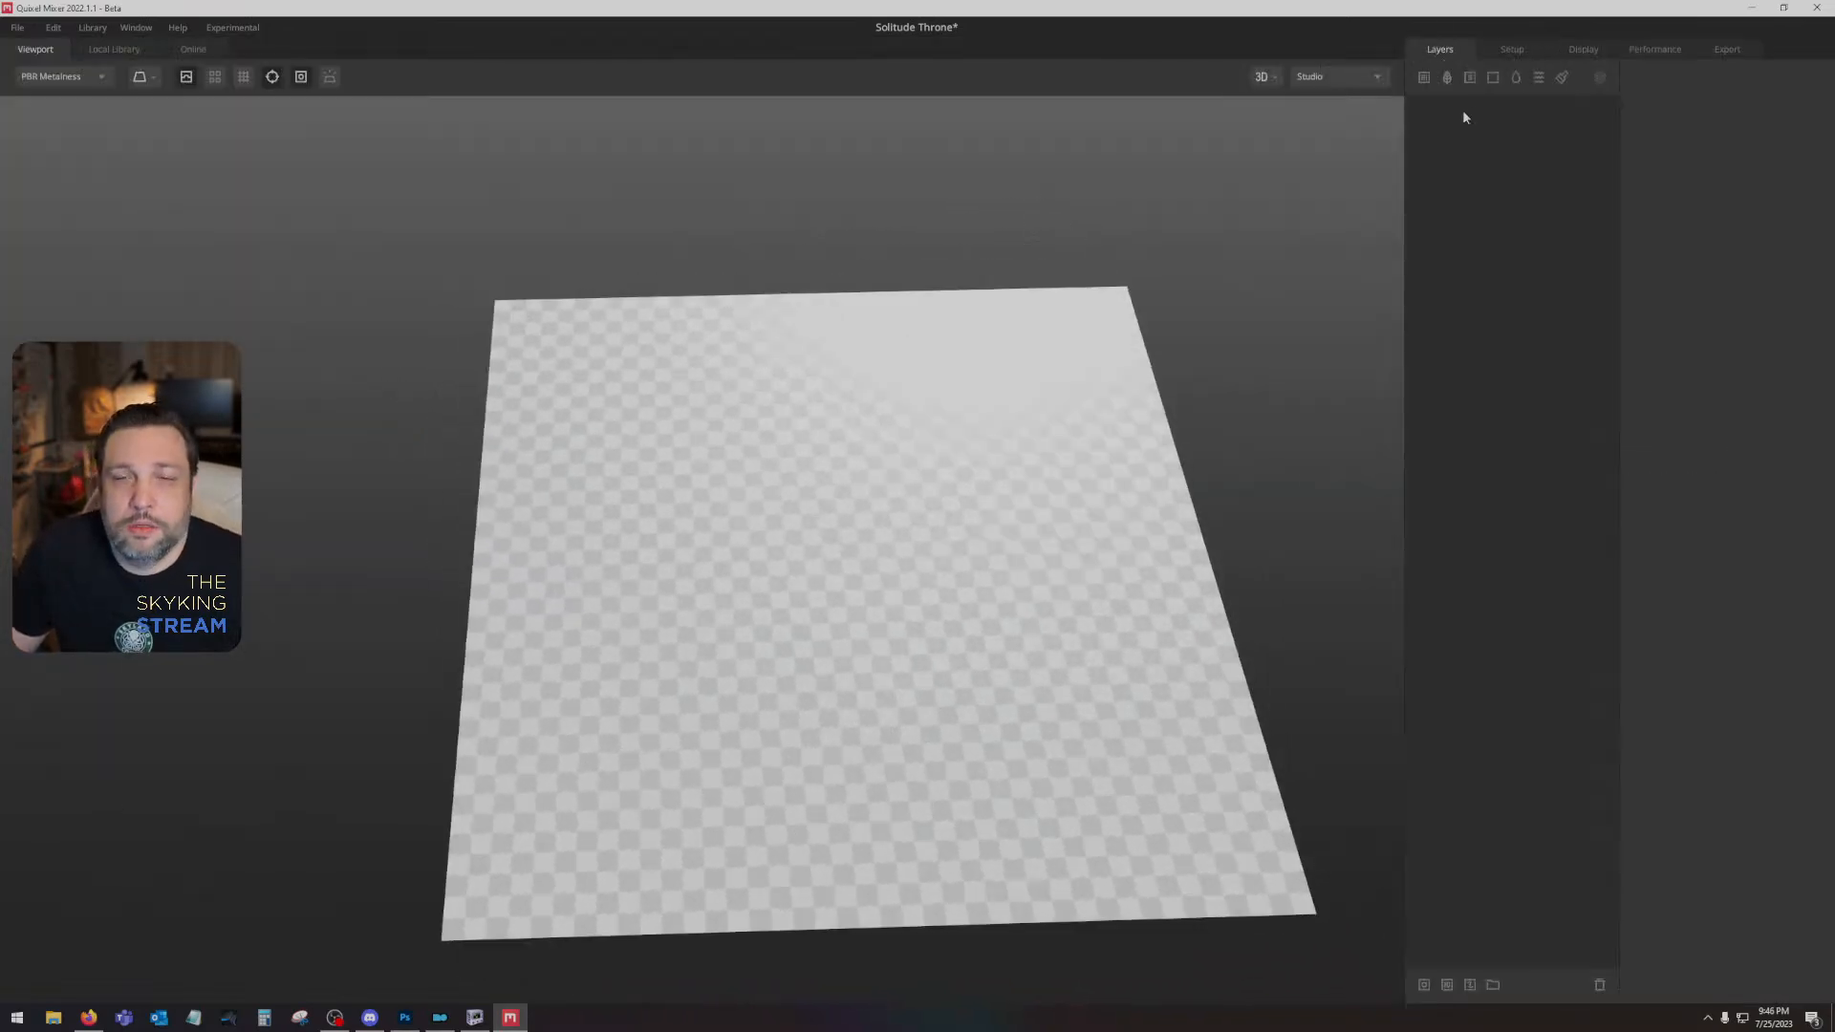
left_click(97, 51)
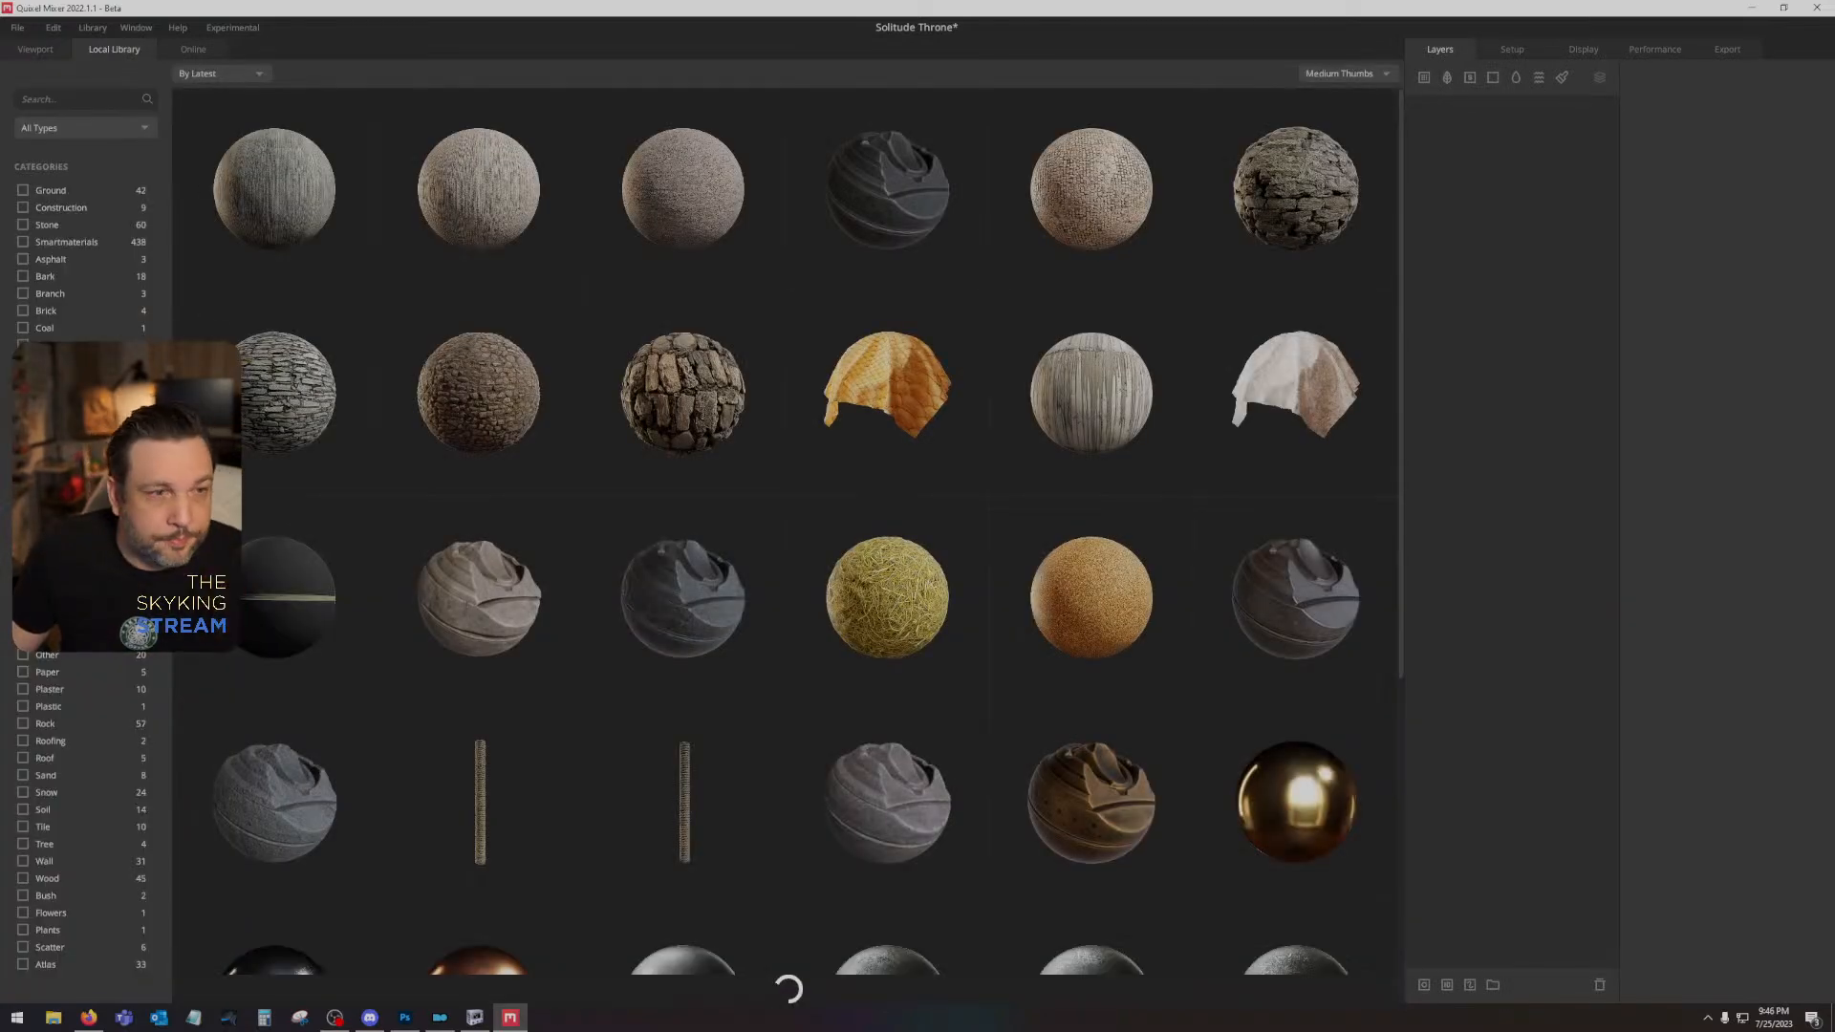
left_click(61, 130)
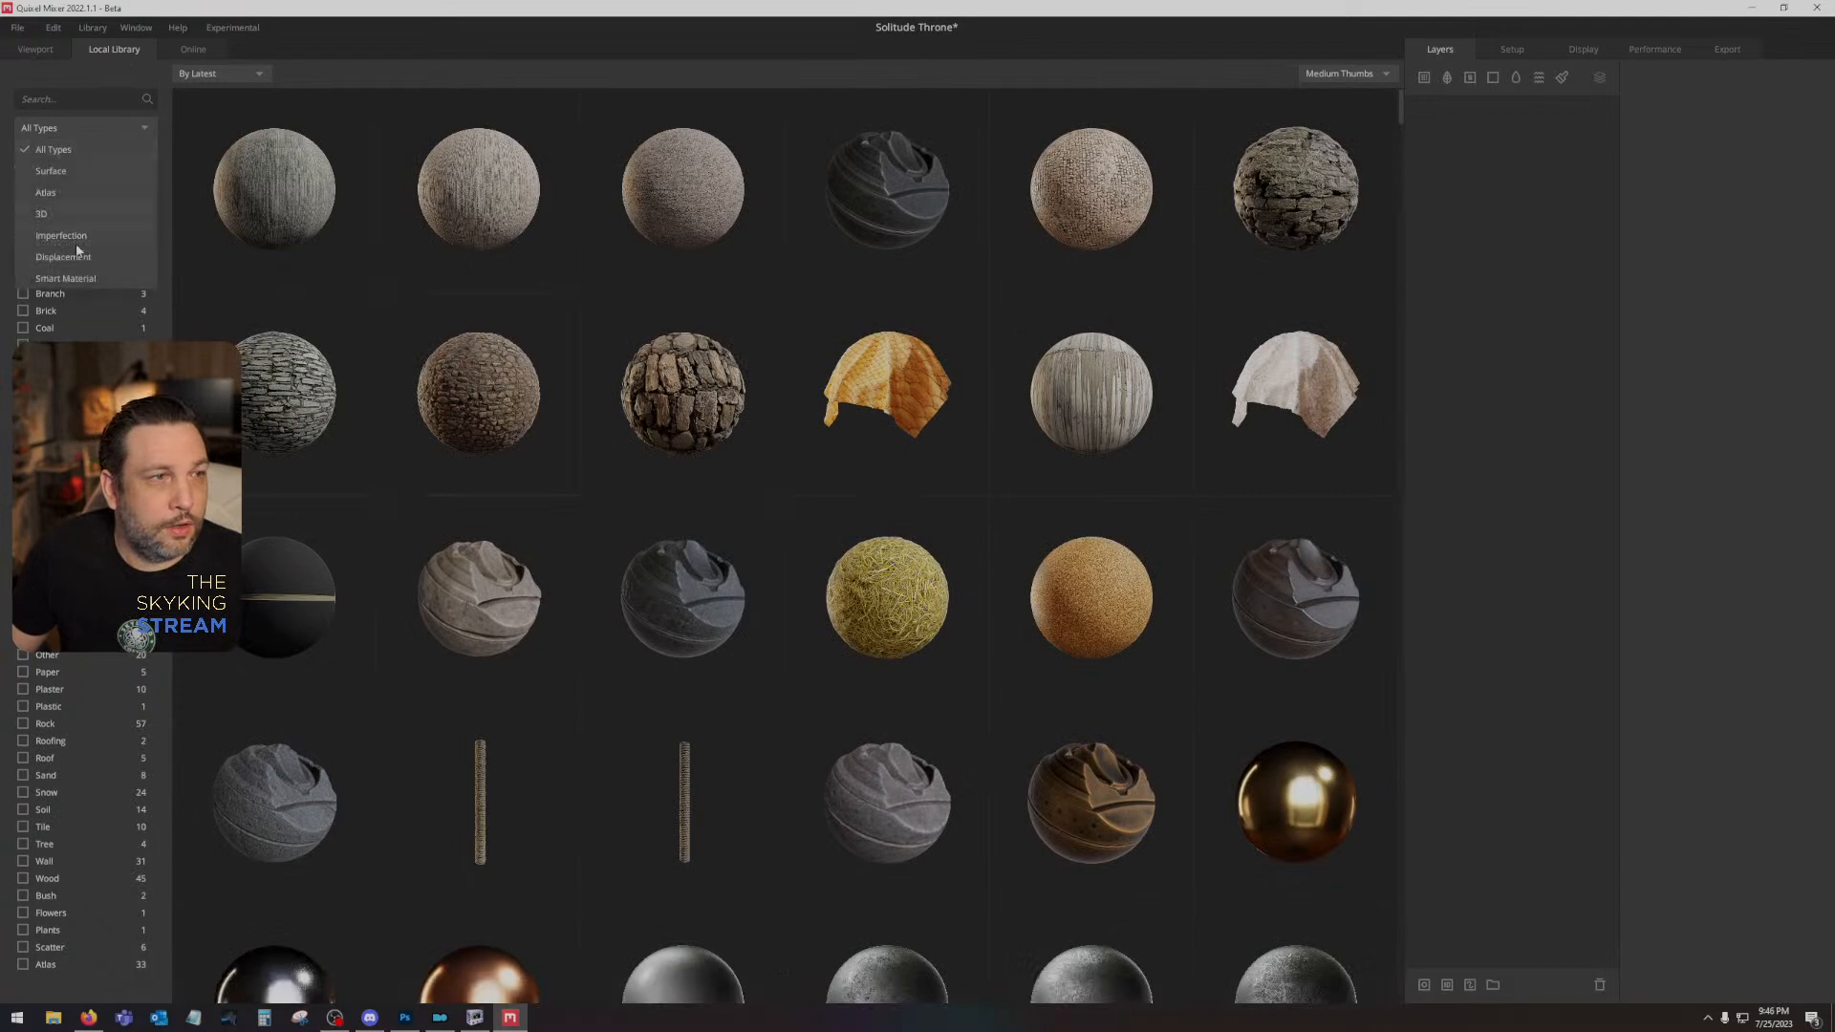
left_click(76, 279)
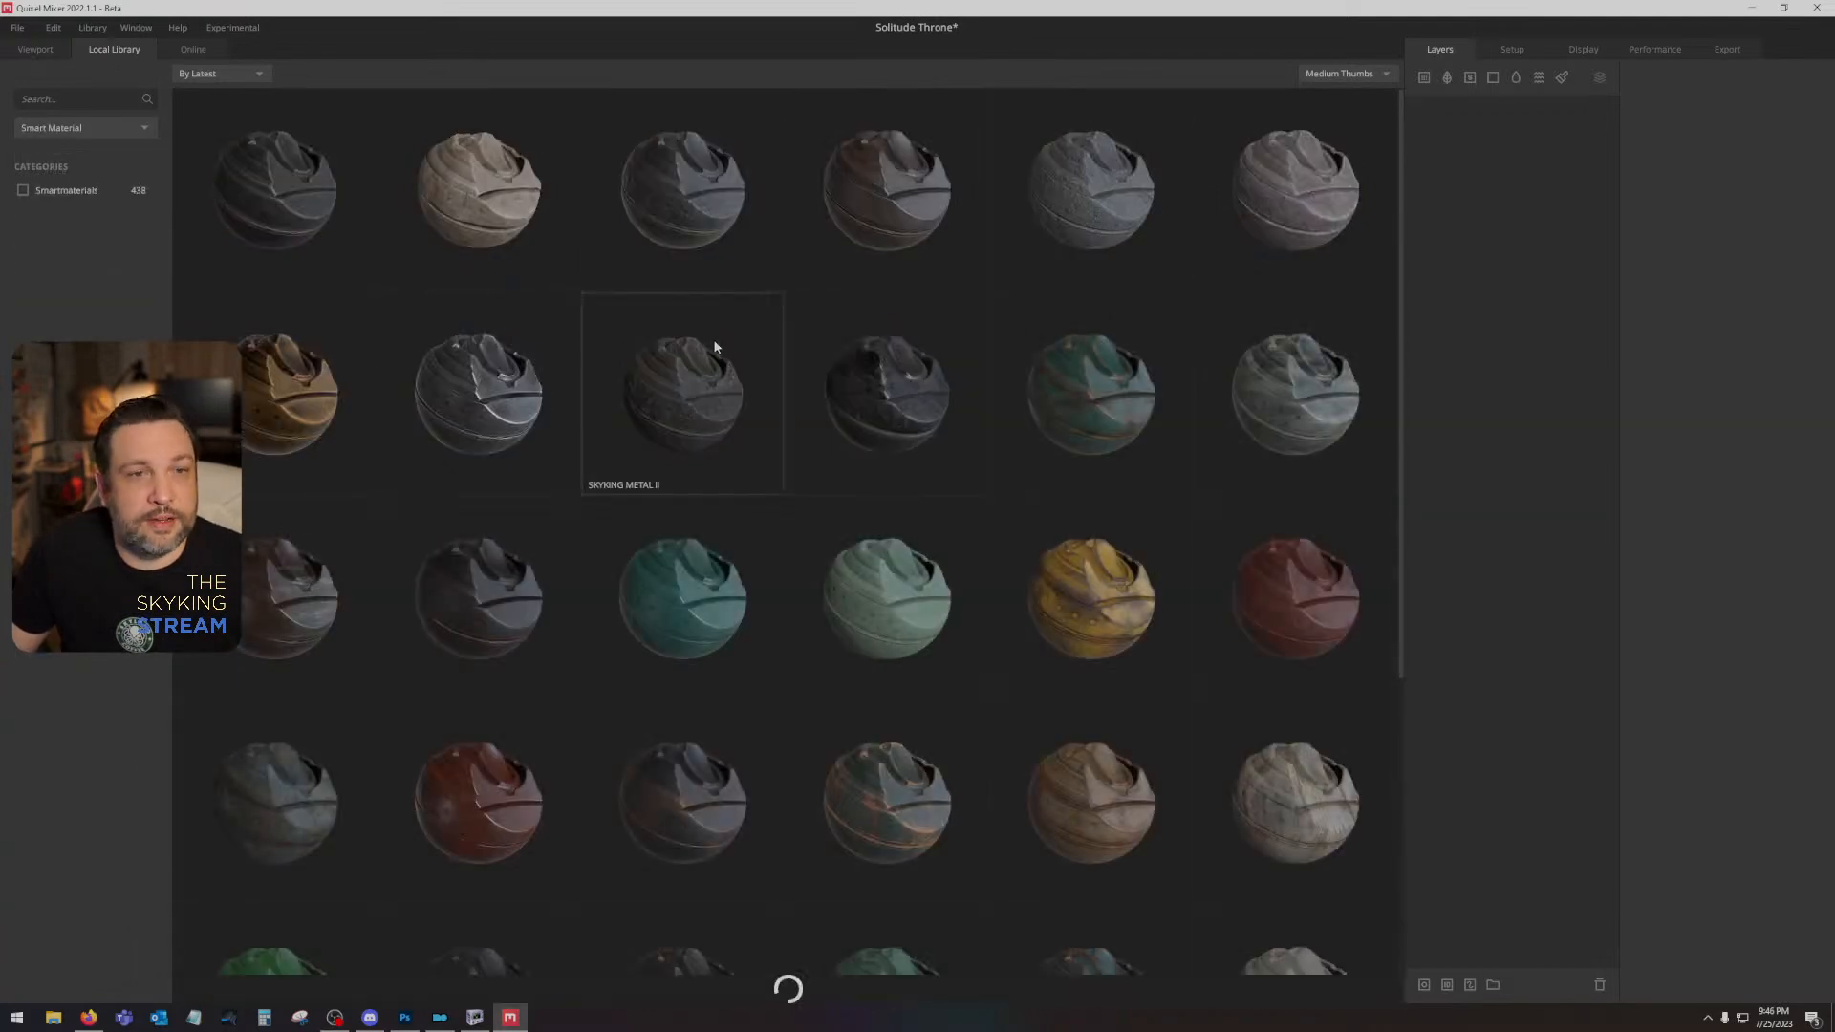
double_click(860, 235)
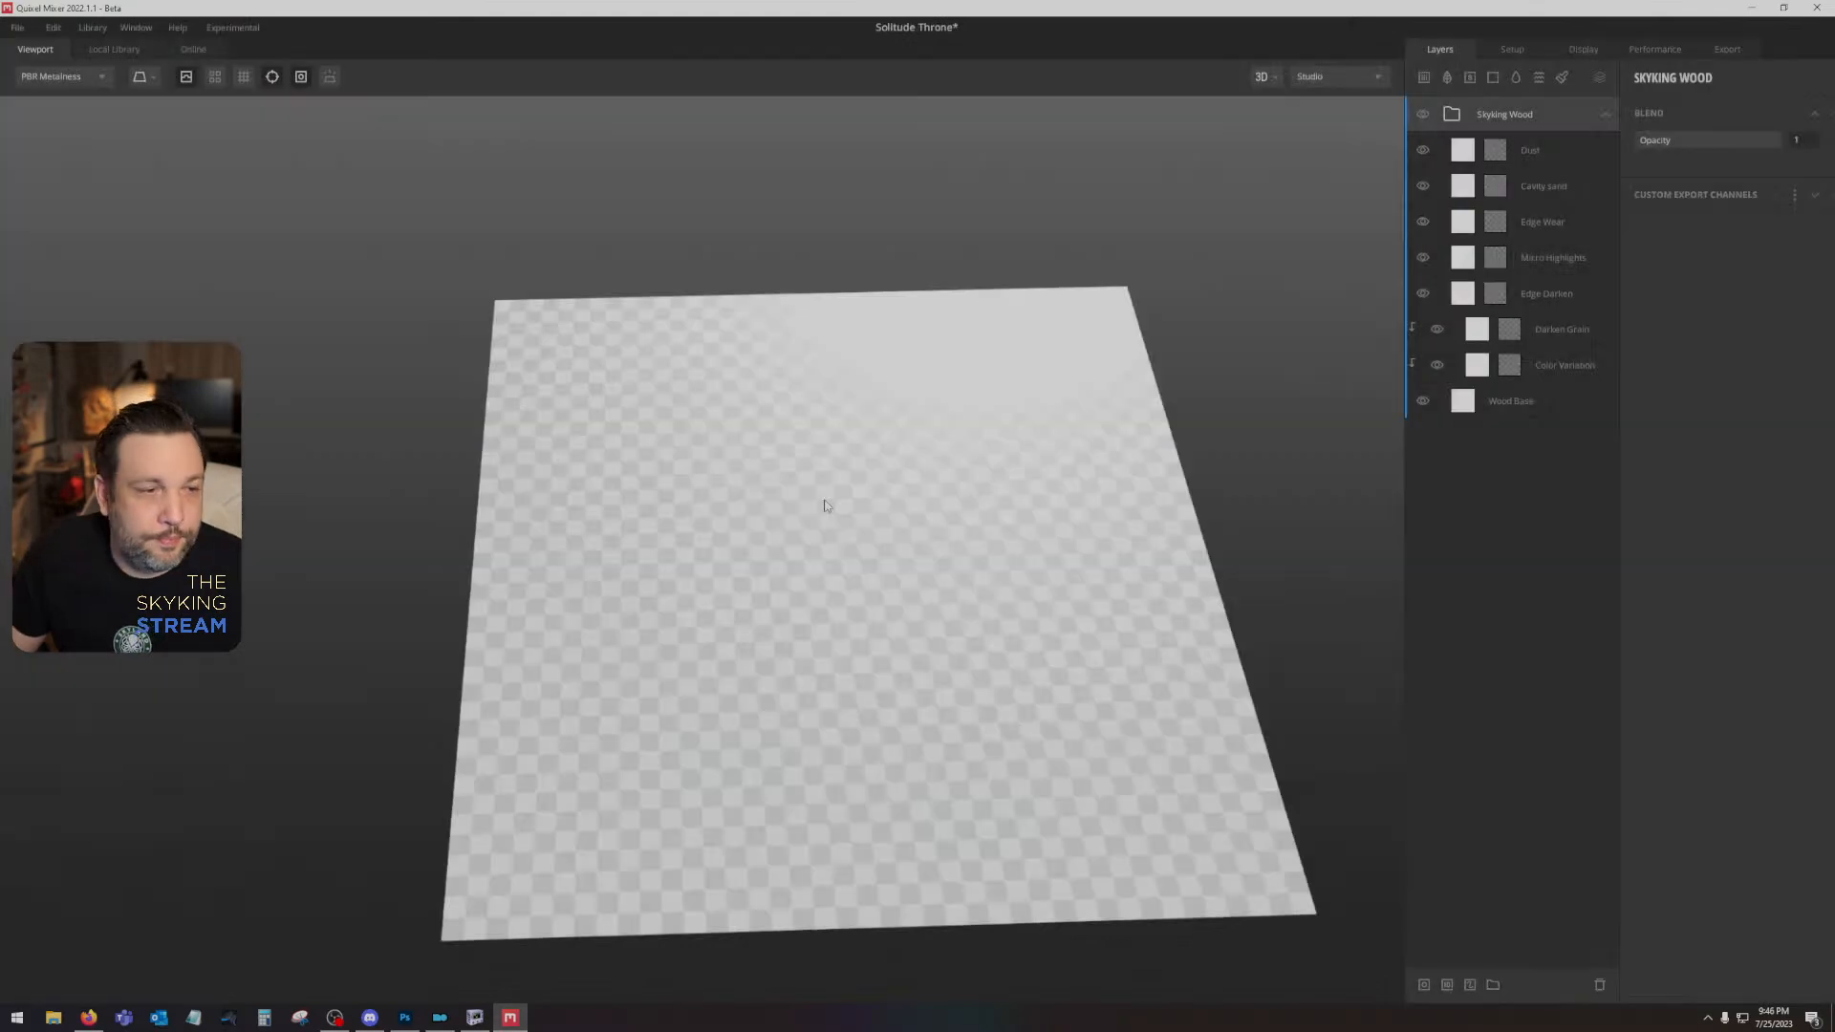
- Replace the Wood Base layer's maps with the smooth yellow wood surface from the library's Wood category
mouse_move(847, 490)
left_mouse_down()
mouse_move(818, 552)
mouse_move(839, 502)
left_mouse_up()
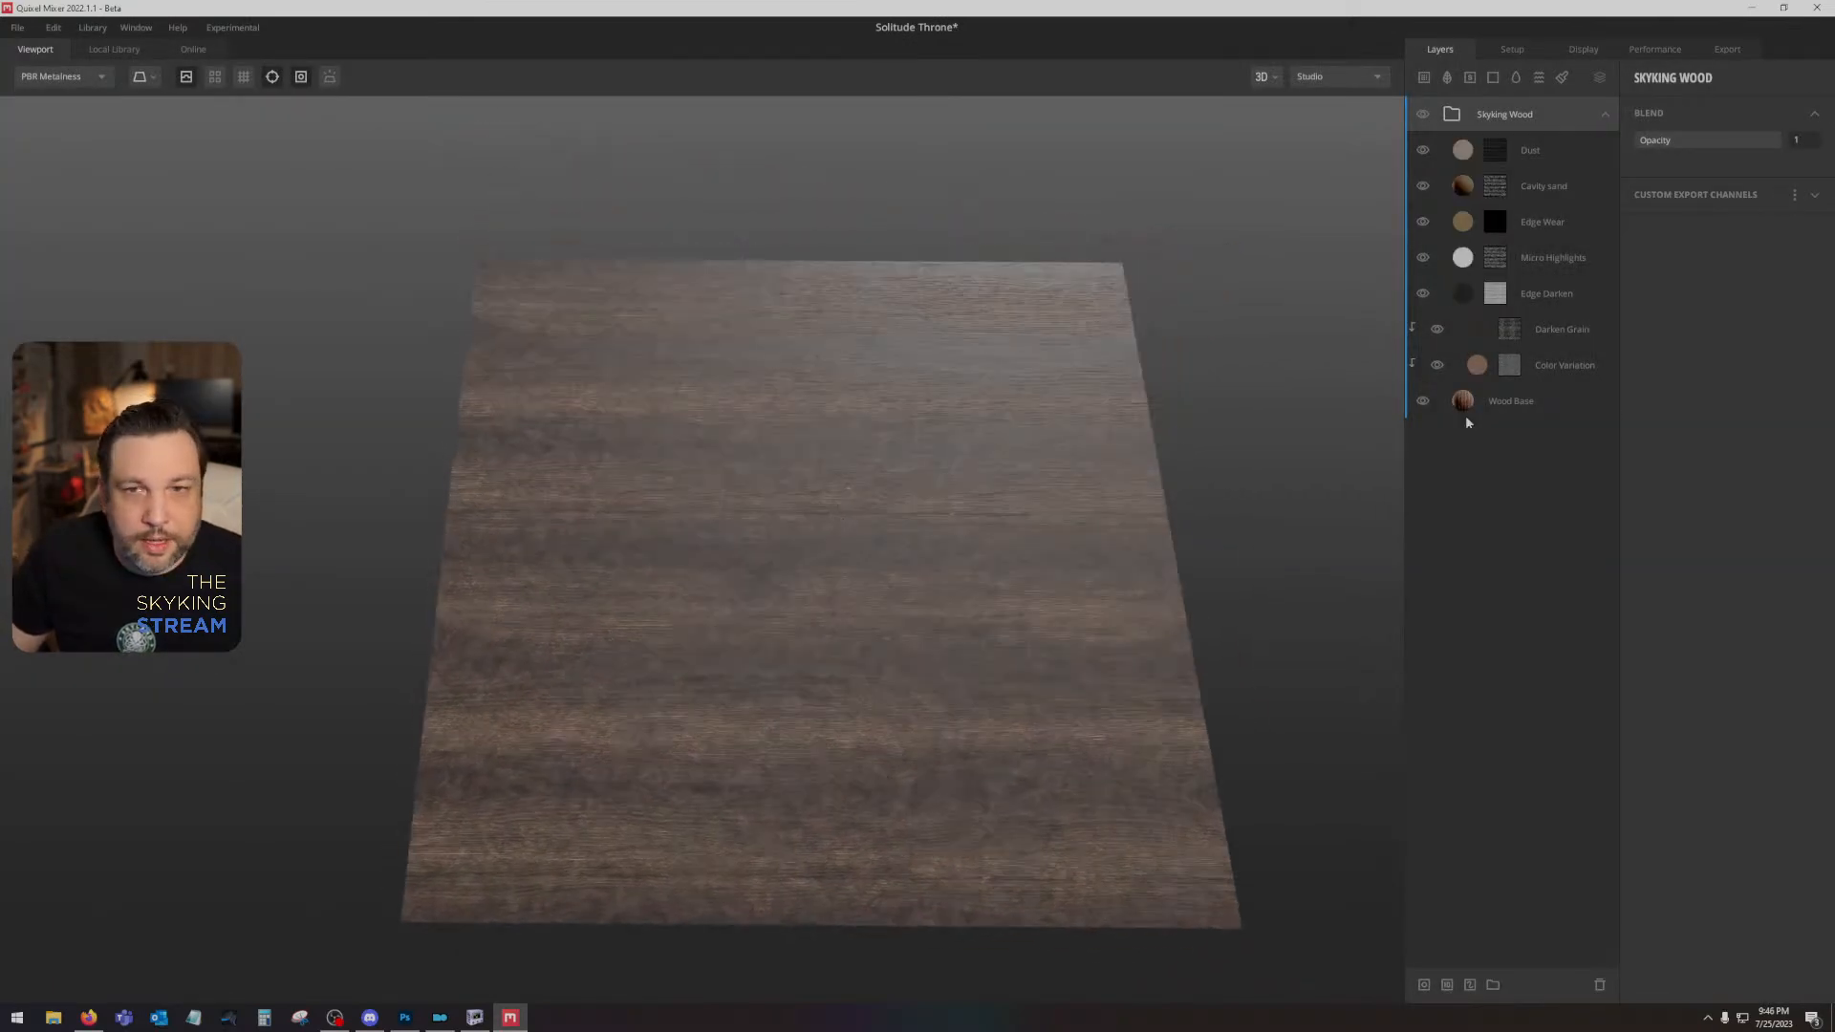
right_click(1549, 405)
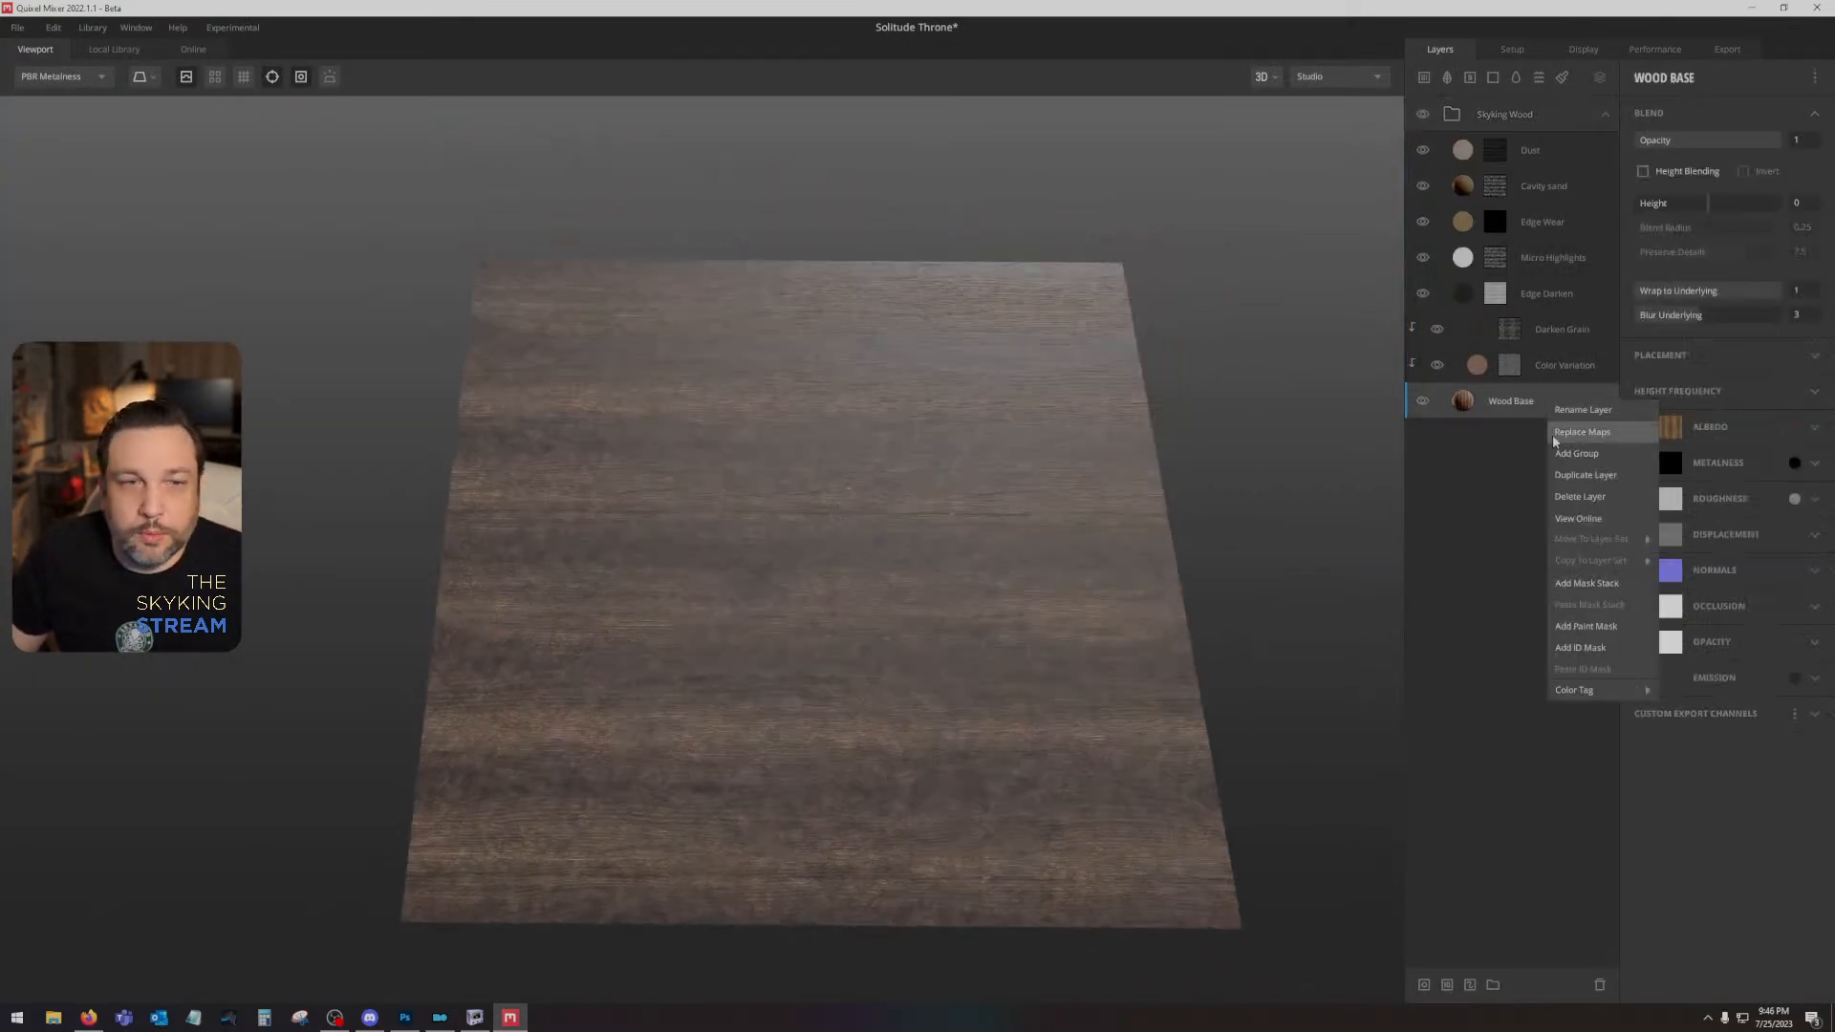
left_click(1598, 444)
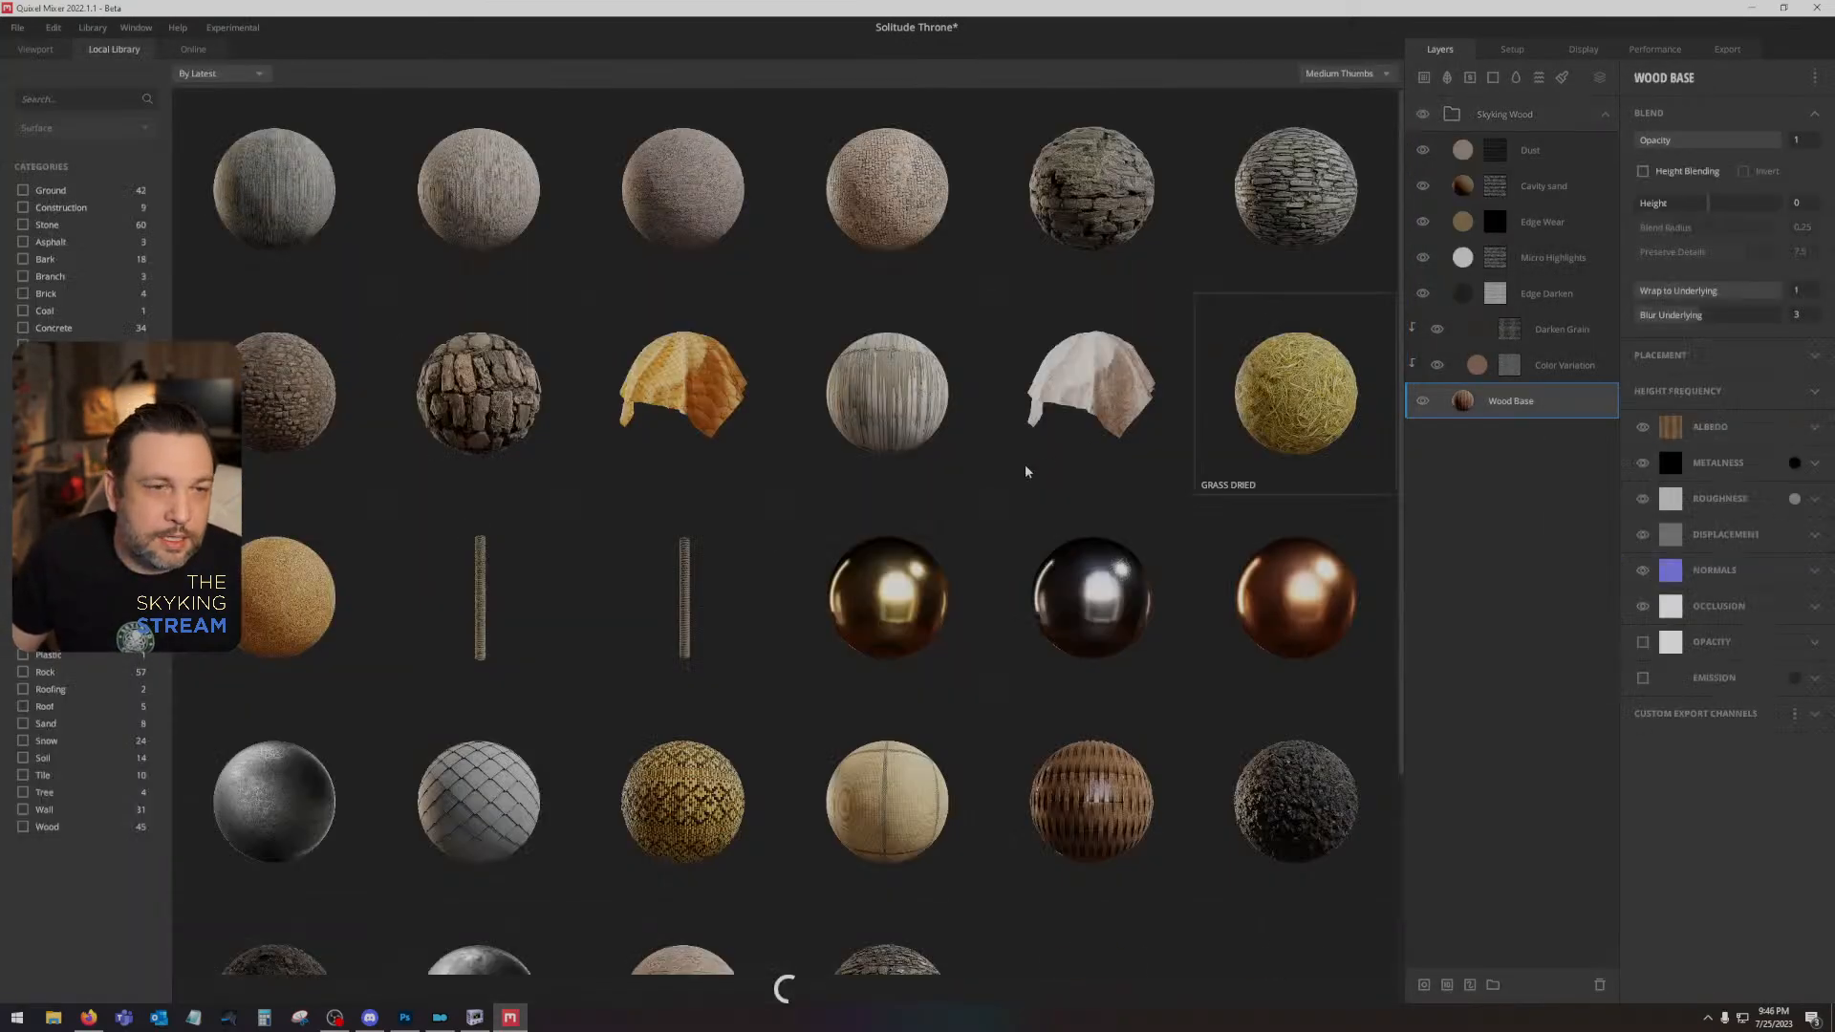
left_click(19, 830)
scroll(1032, 653, "down", 5)
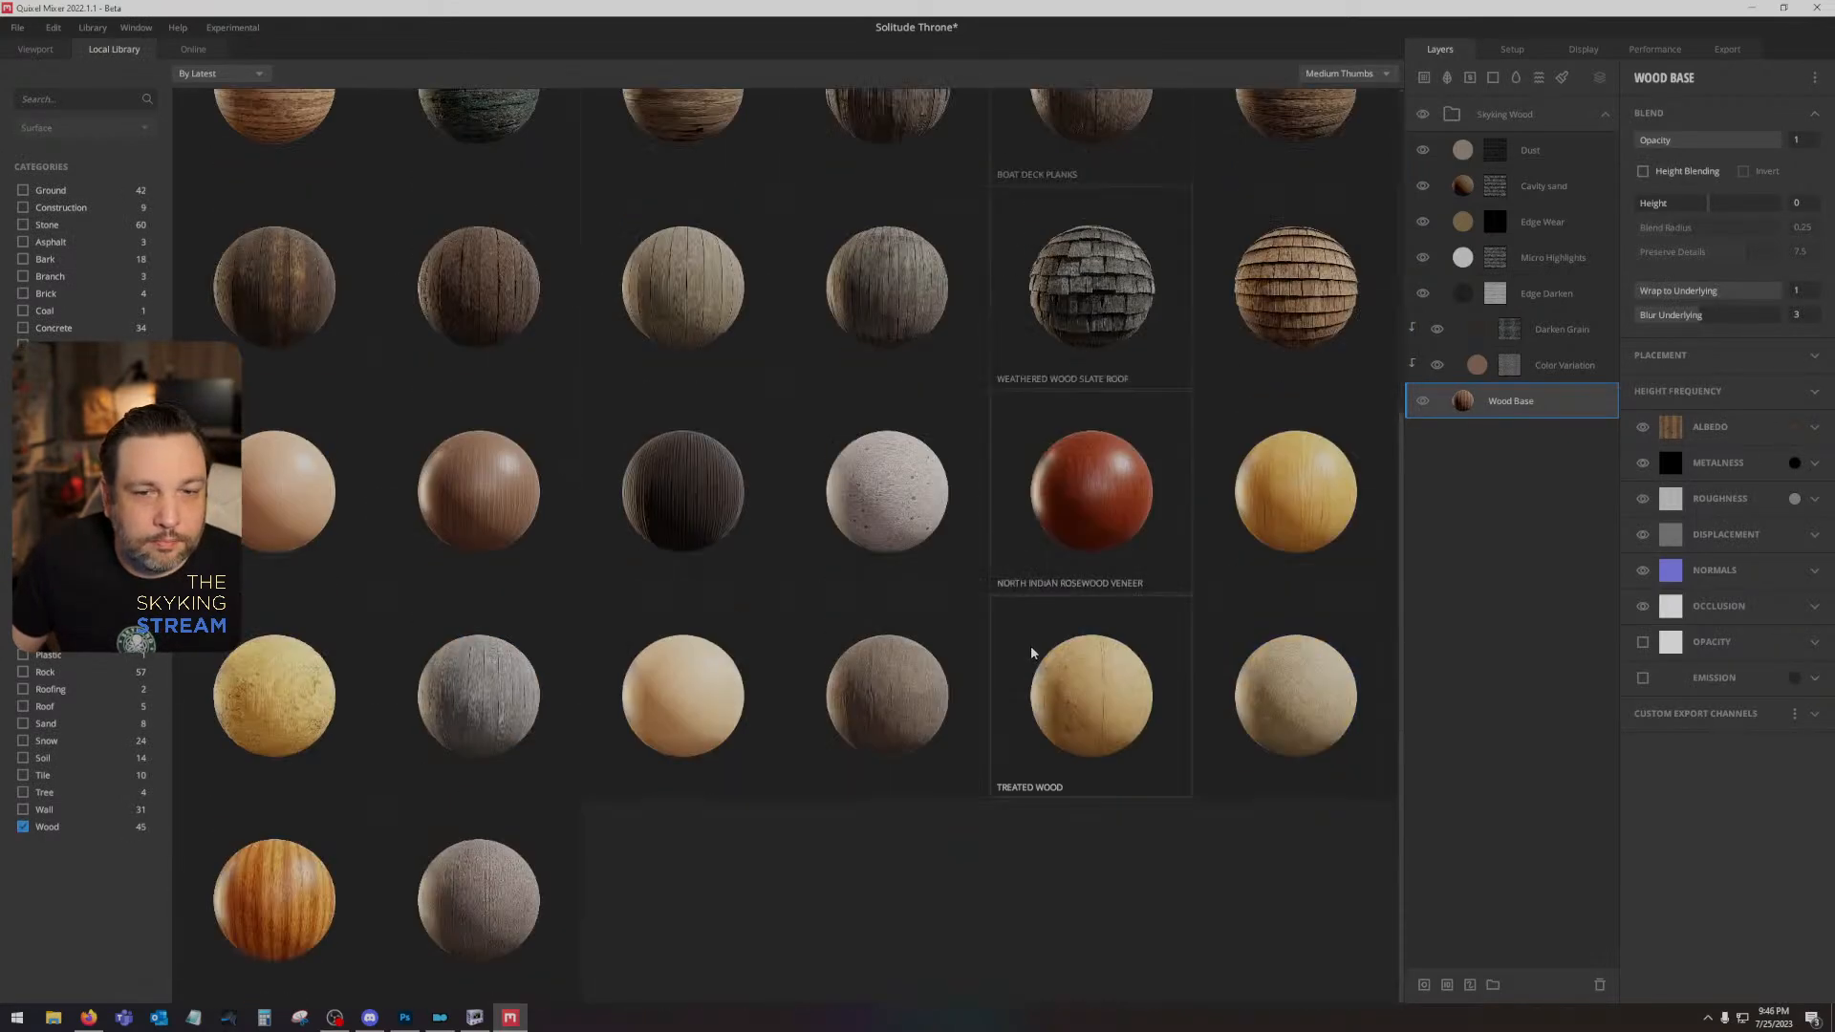
left_click(1278, 479)
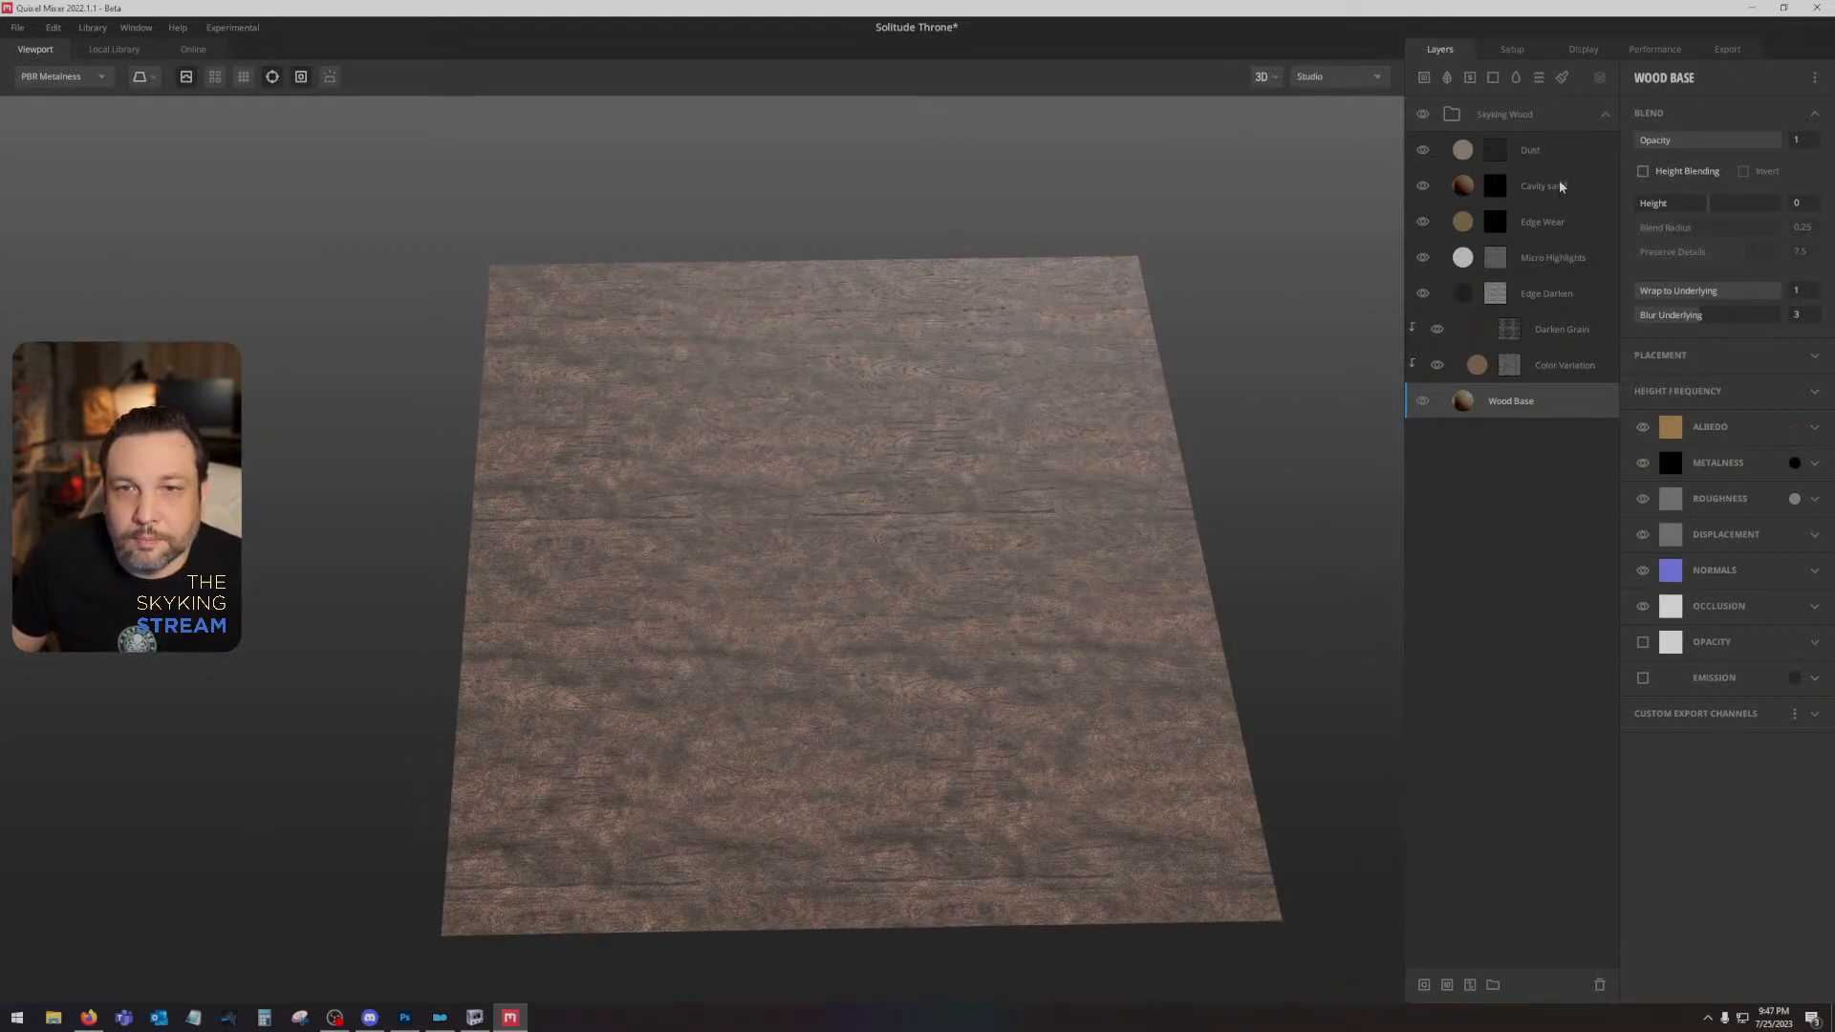
- Hide every Skyking Wood layer above Wood Base, from Dust down to Color Variation
left_click(1422, 150)
left_click(1422, 186)
left_click(1421, 222)
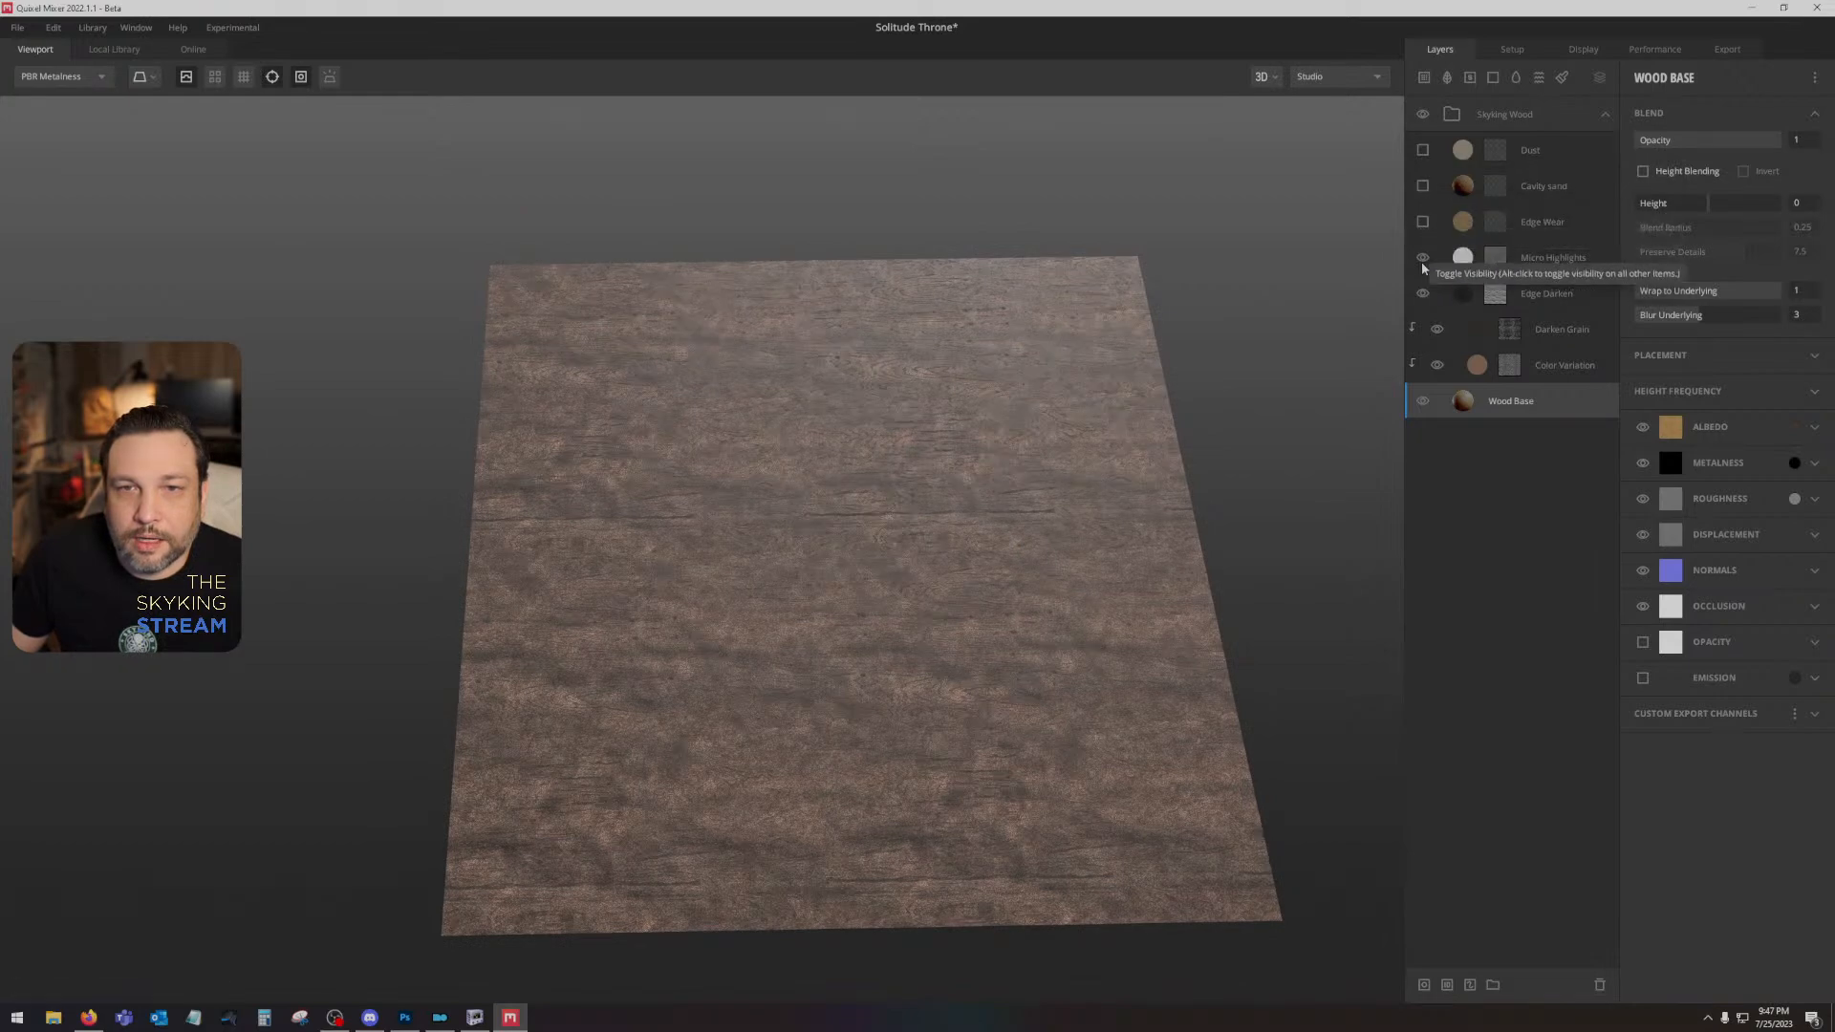
left_click(1422, 257)
left_click(1422, 294)
left_click(1436, 329)
left_click(1436, 365)
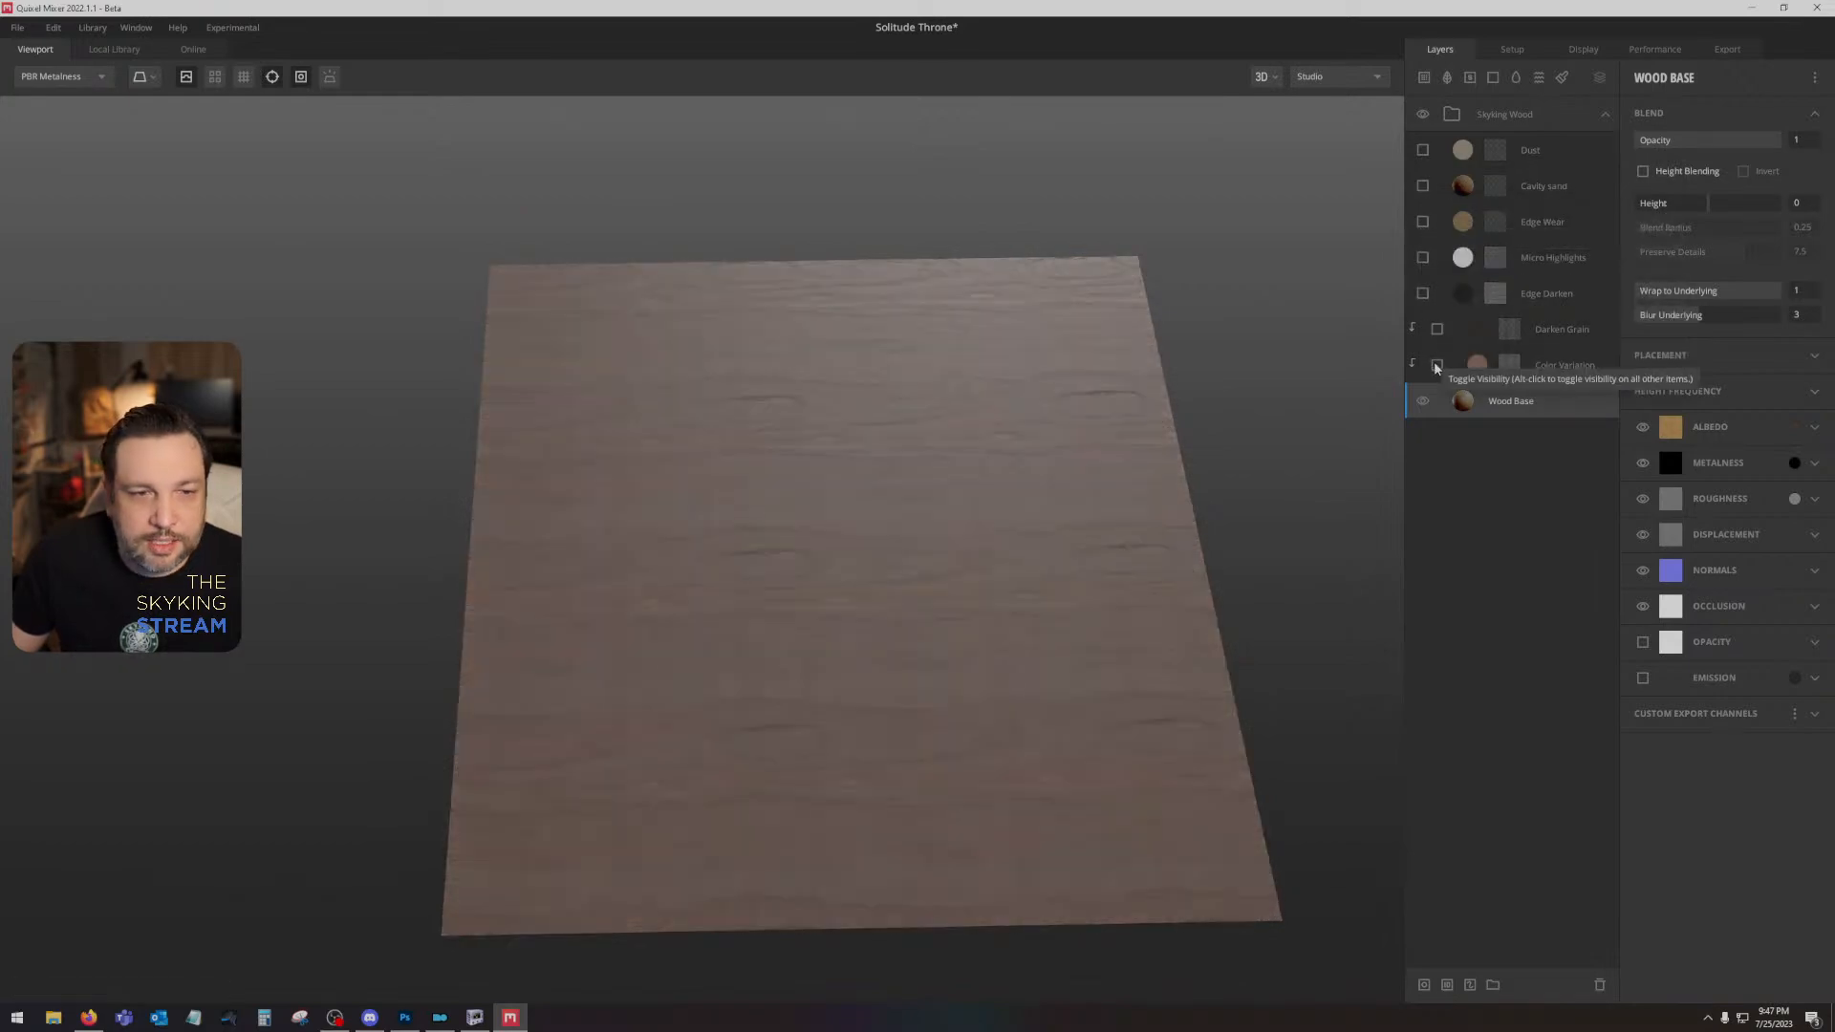
- Set the Wood Base placement to Tiling with 2 repetitions in X and Y and a 90° rotation
left_click(1672, 357)
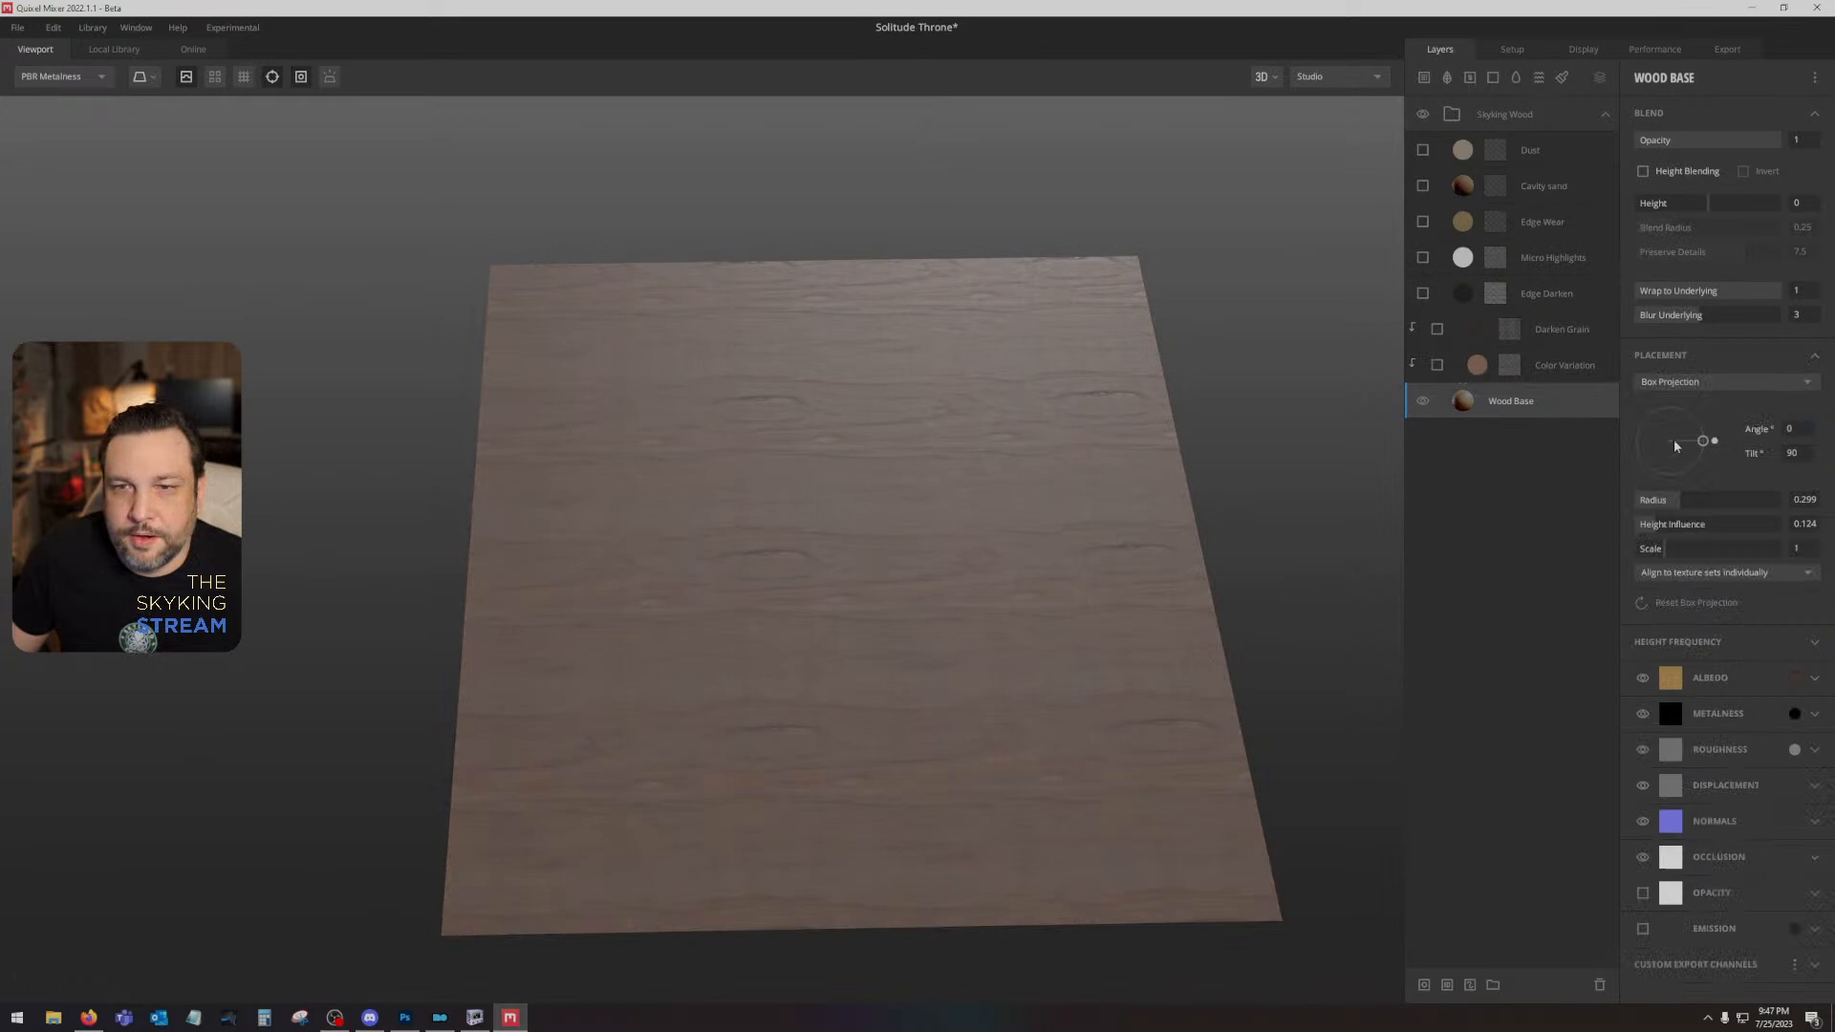
left_click(1657, 387)
left_click(1657, 405)
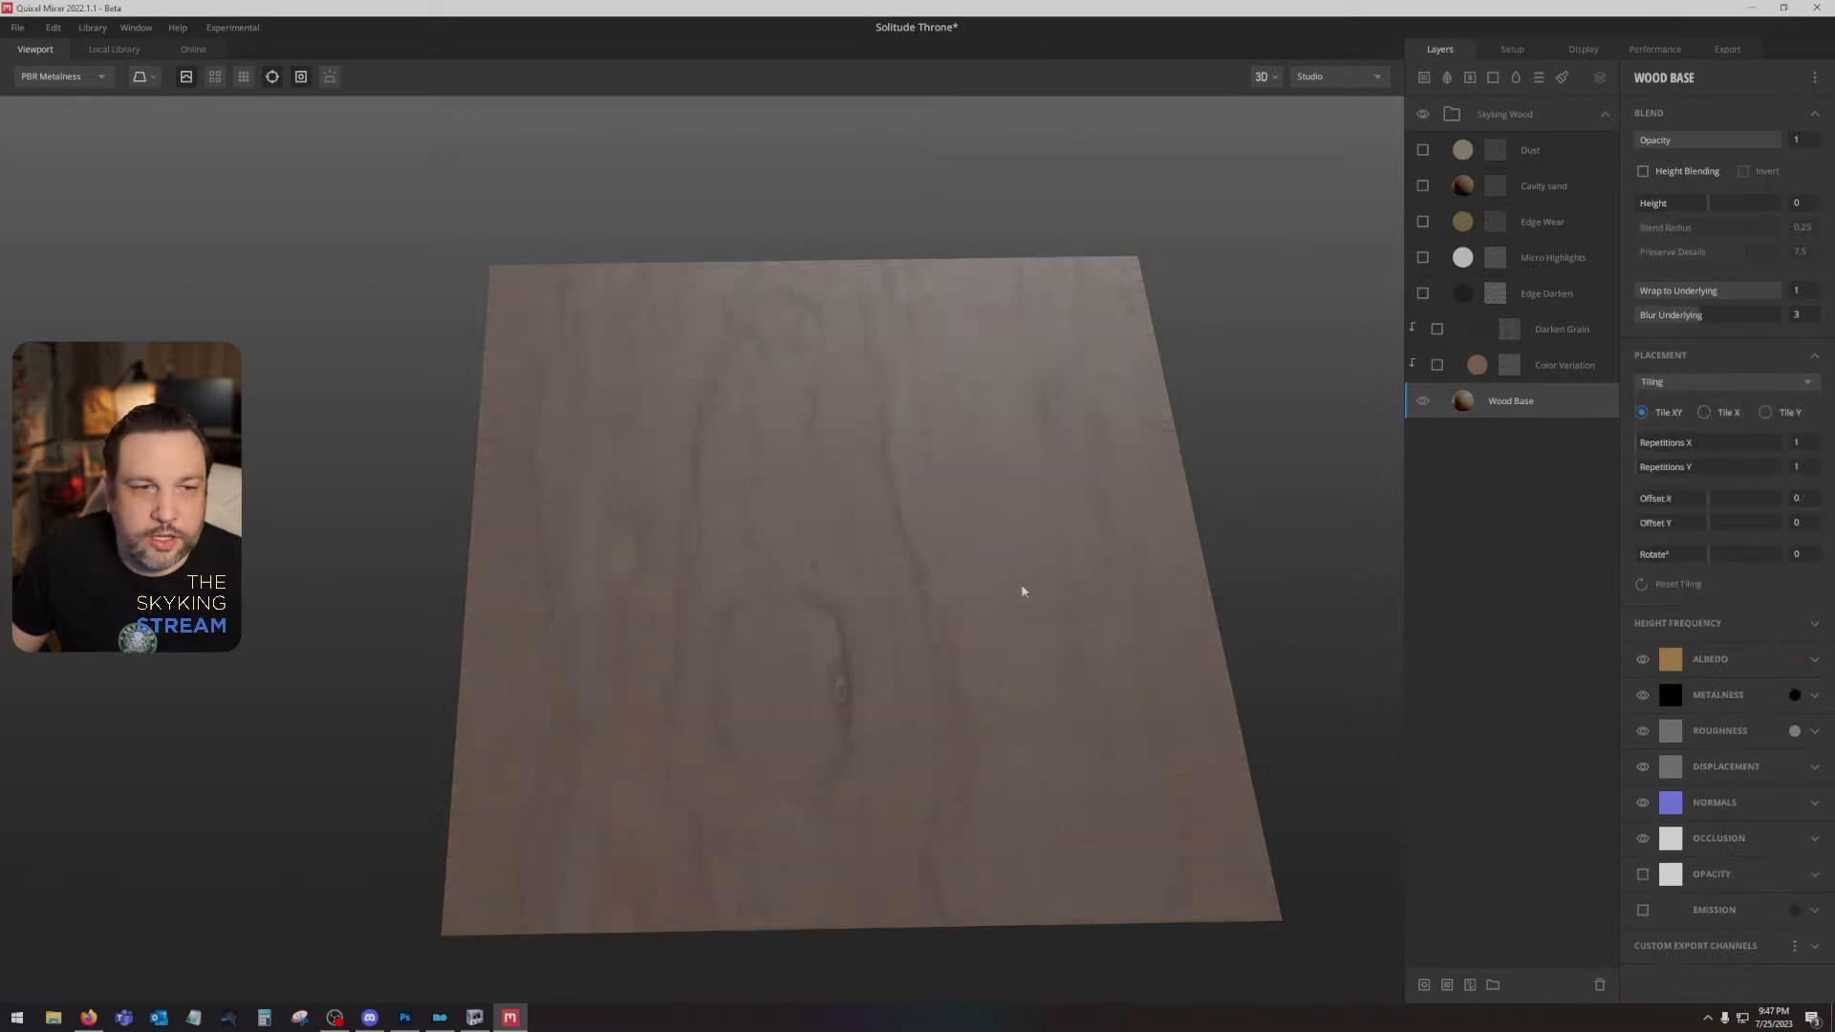
left_click(1728, 559)
left_click(1645, 444)
left_click(1646, 465)
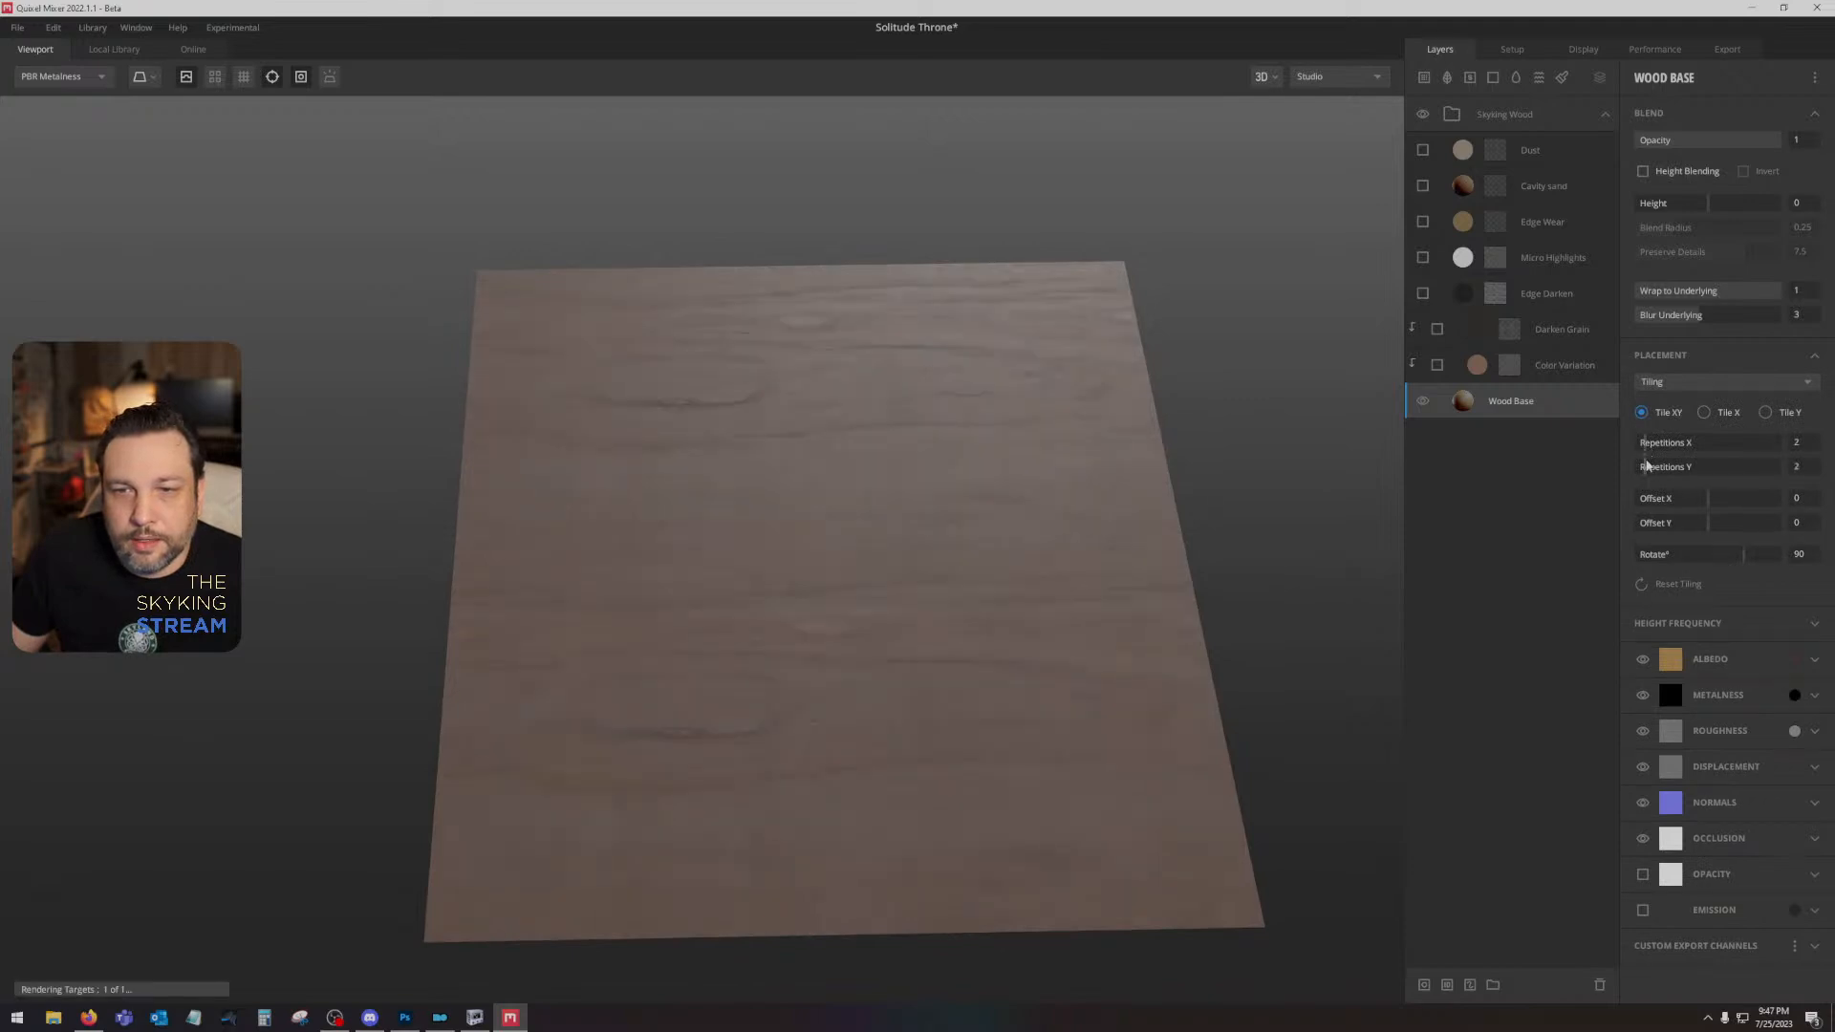
left_click_drag(1069, 665, 1296, 477)
- Preview the Color Variation layer, leave it hidden, and turn on the Darken Grain layer instead
left_click(1437, 365)
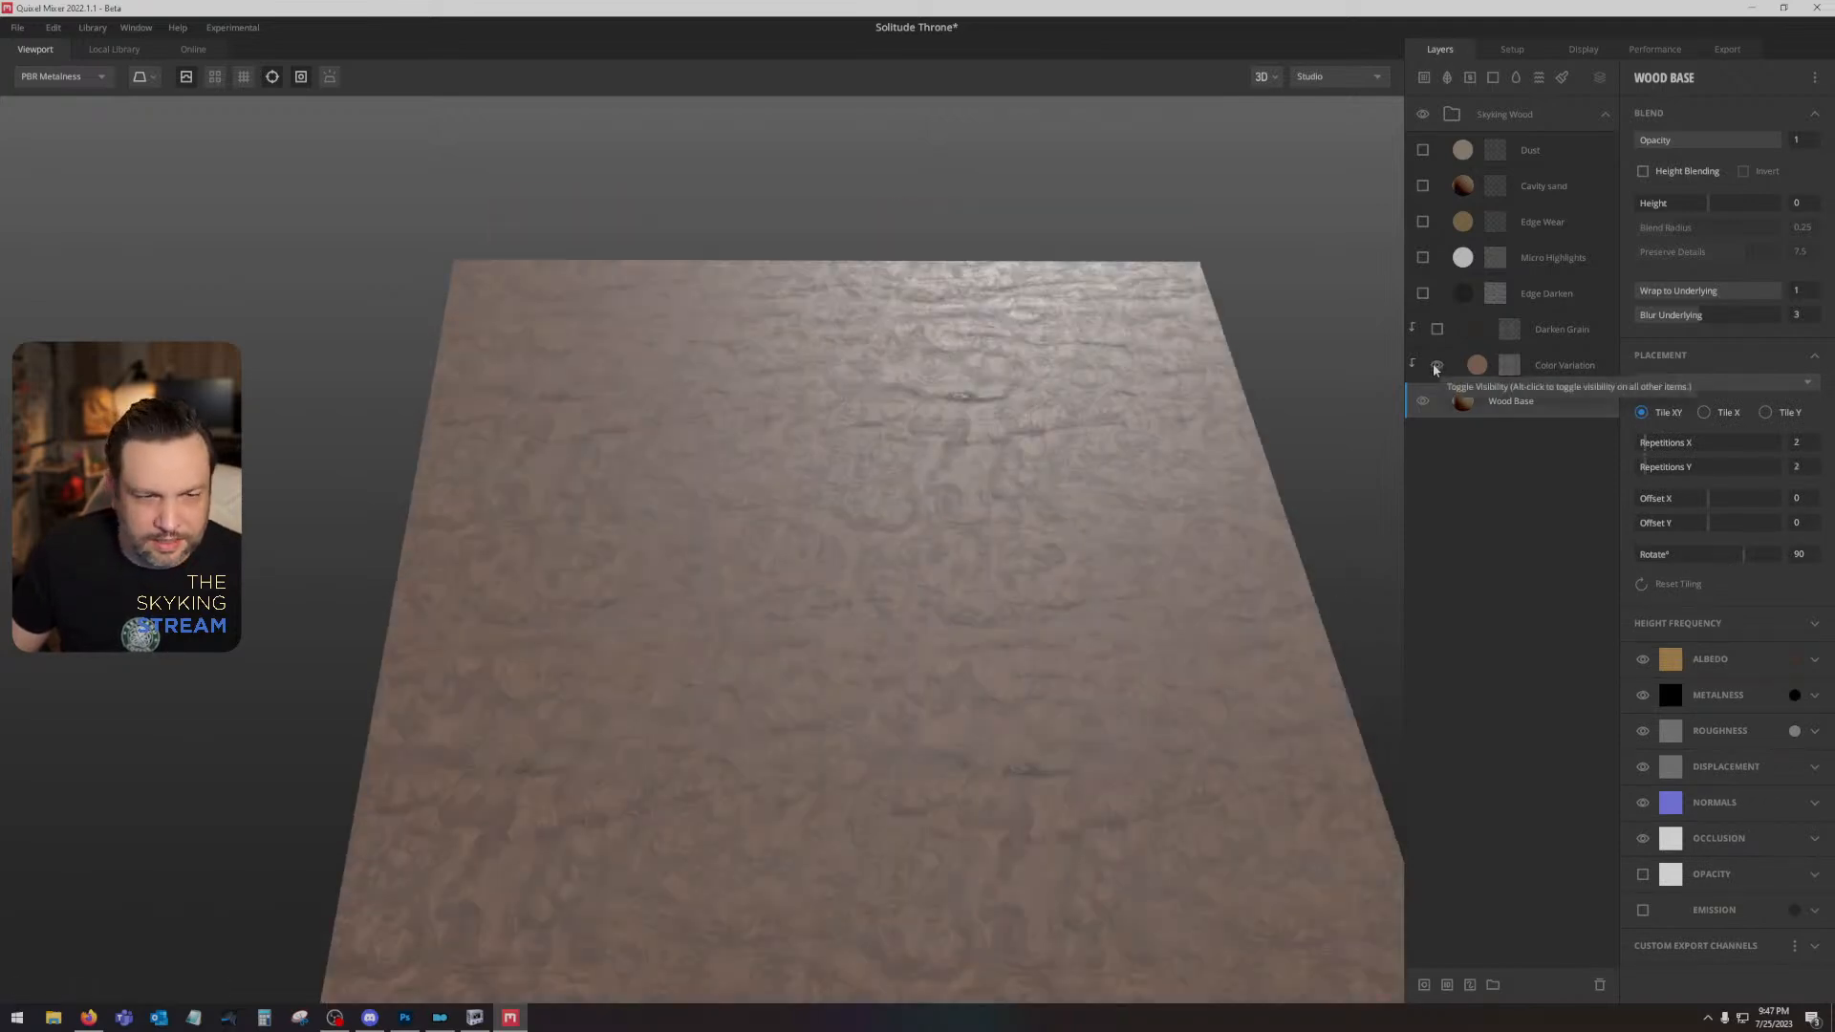
left_click(1436, 365)
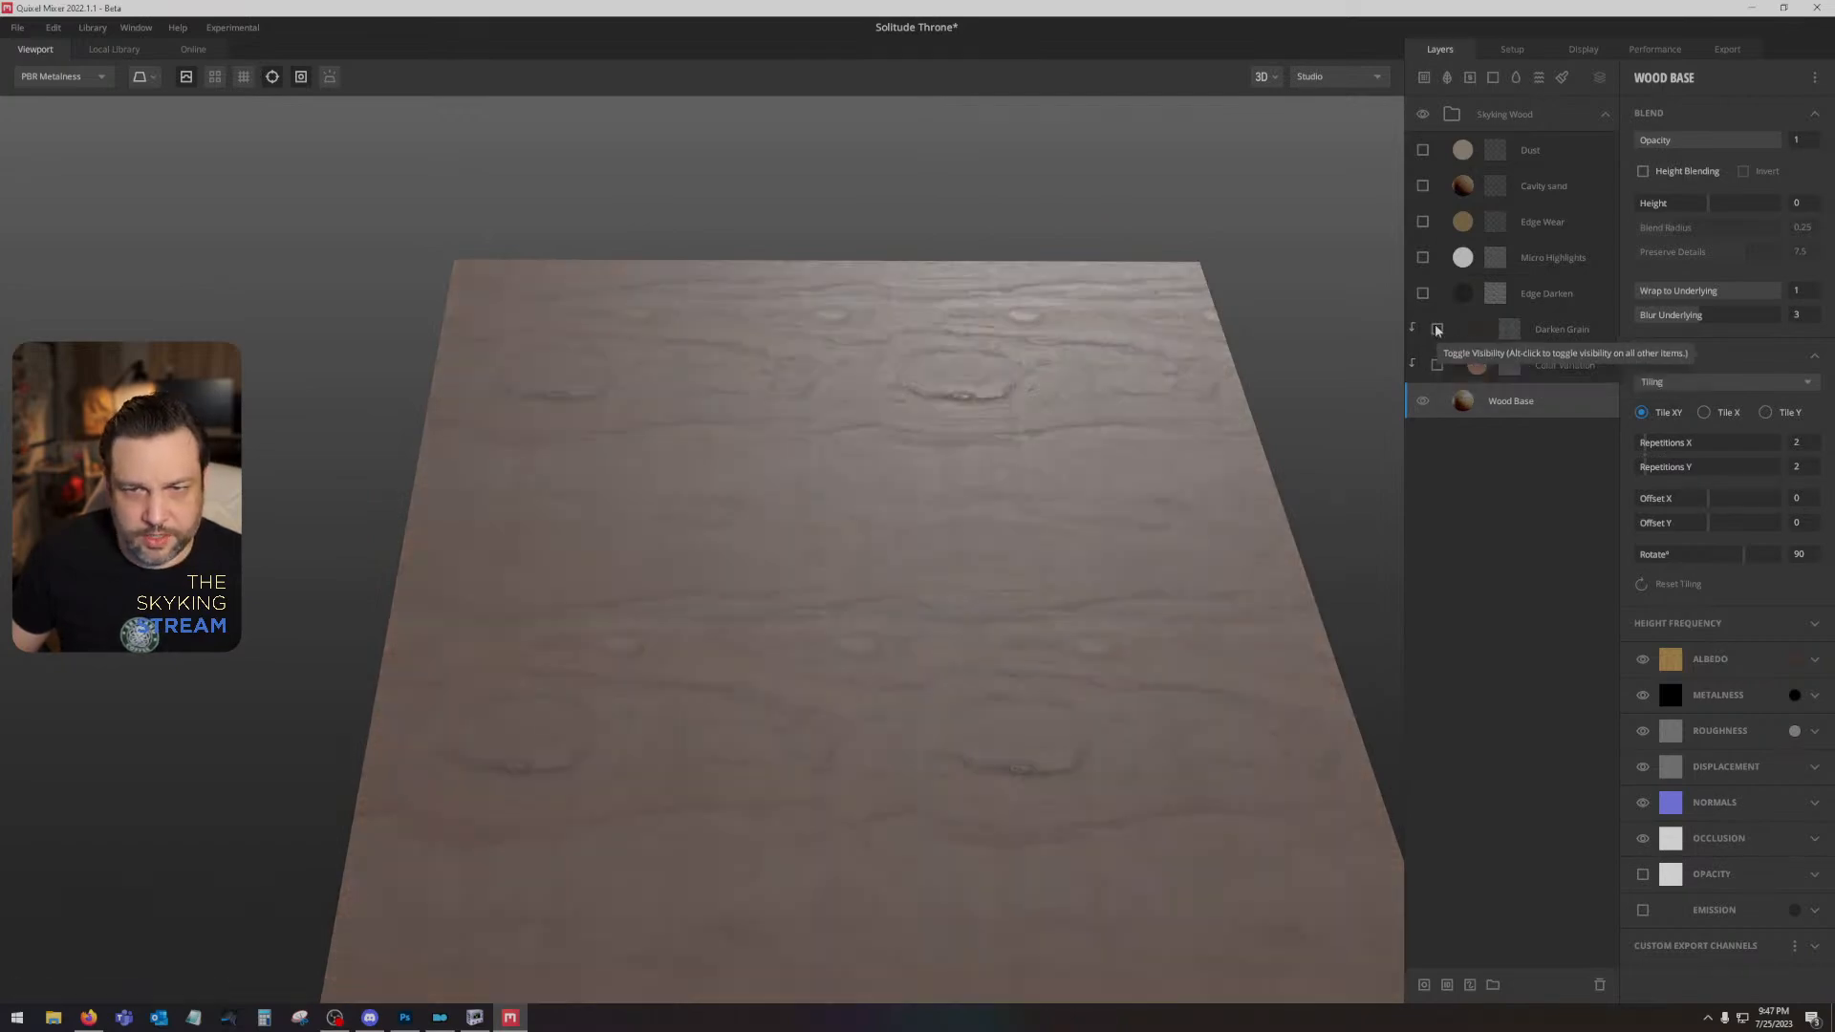
left_click(1436, 329)
scroll(1005, 675, "up", 2)
left_click_drag(1007, 676, 1090, 621)
scroll(999, 581, "up", 3)
- Set the Darken Grain layer's tiling to 2 repetitions in both X and Y
left_click(1543, 331)
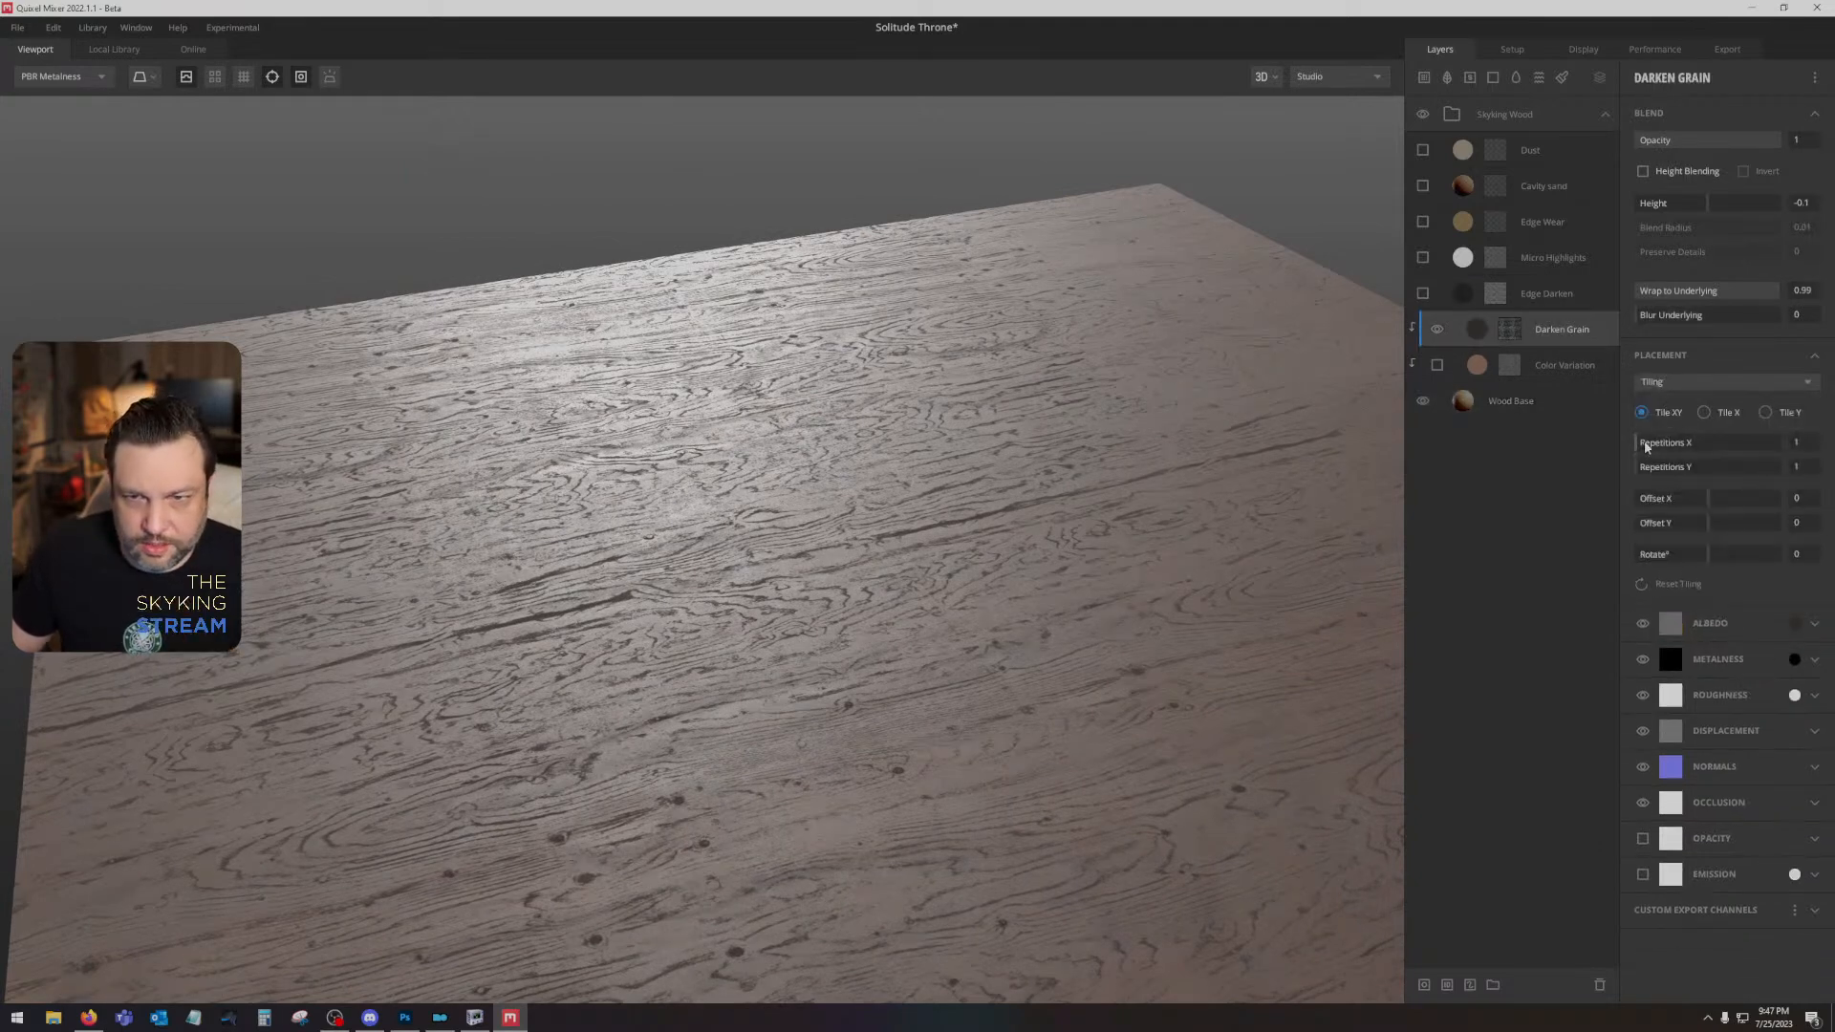
left_click(1644, 447)
left_click(1646, 467)
left_click_drag(897, 550, 888, 640)
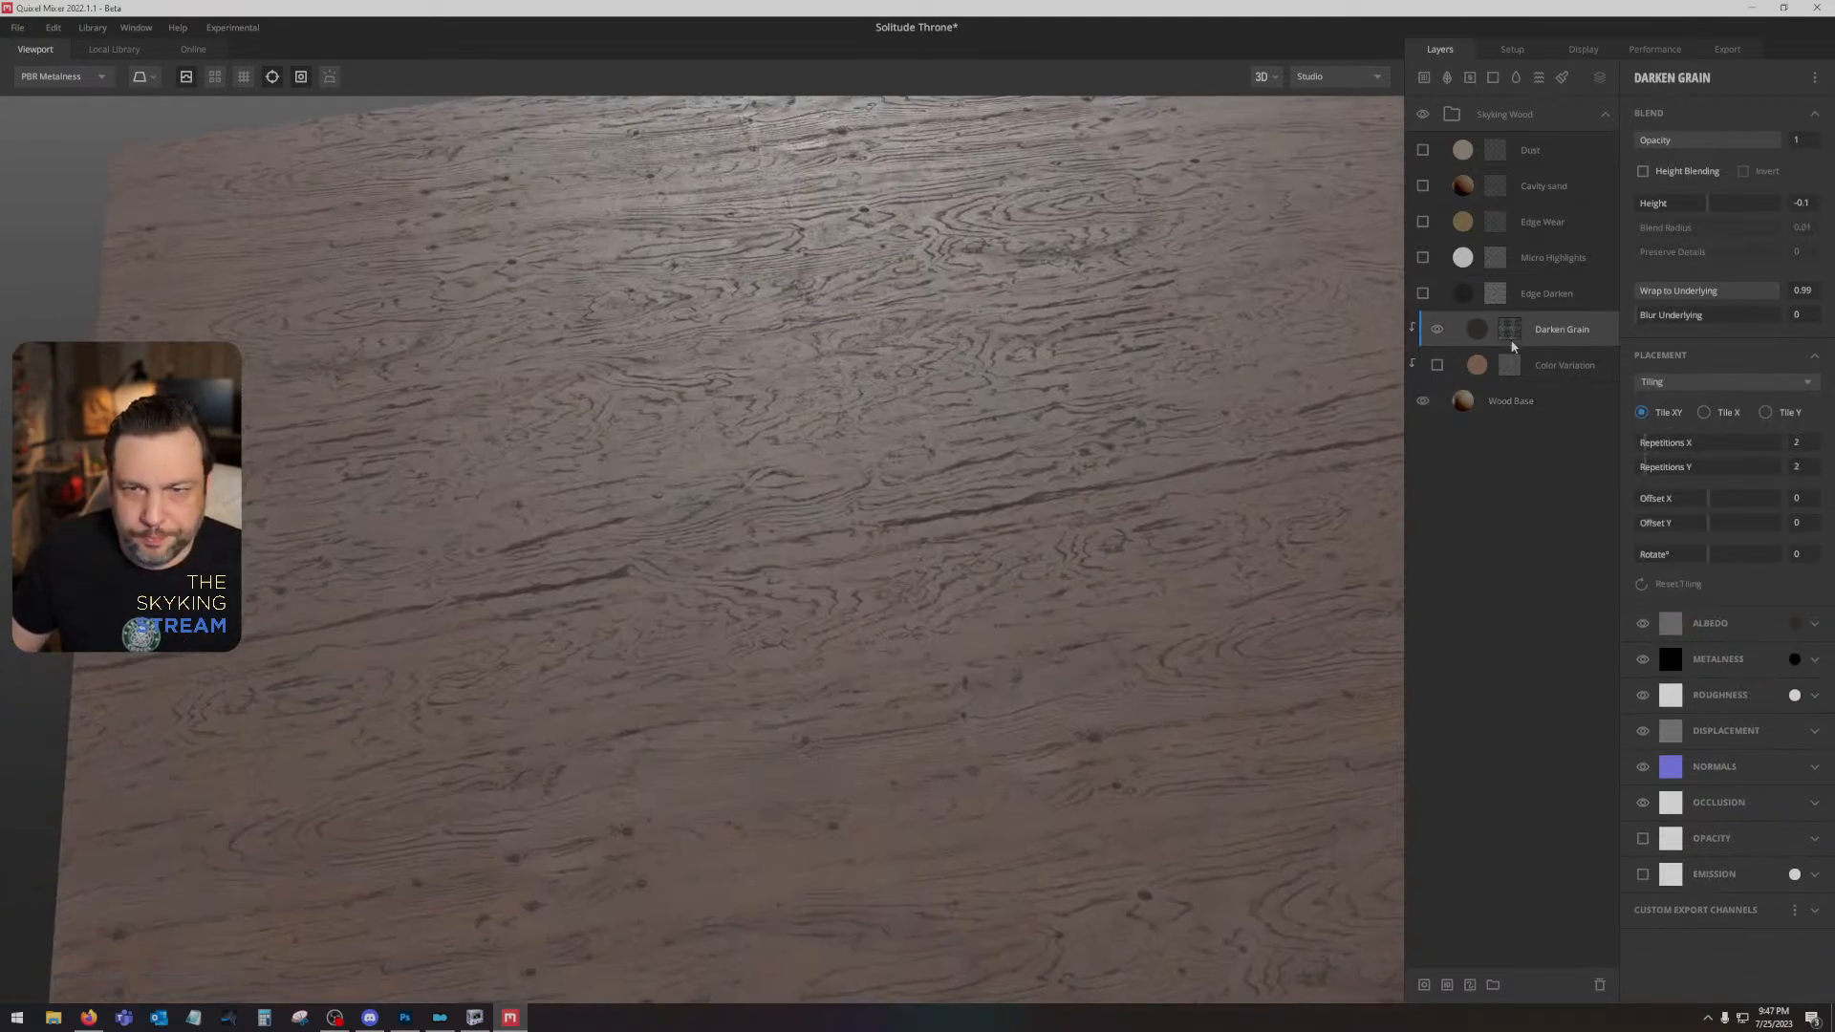
- Switch the Darken Grain mask's projection to Tiling with 2 repetitions in X and Y and a 90° rotation
left_click(1510, 334)
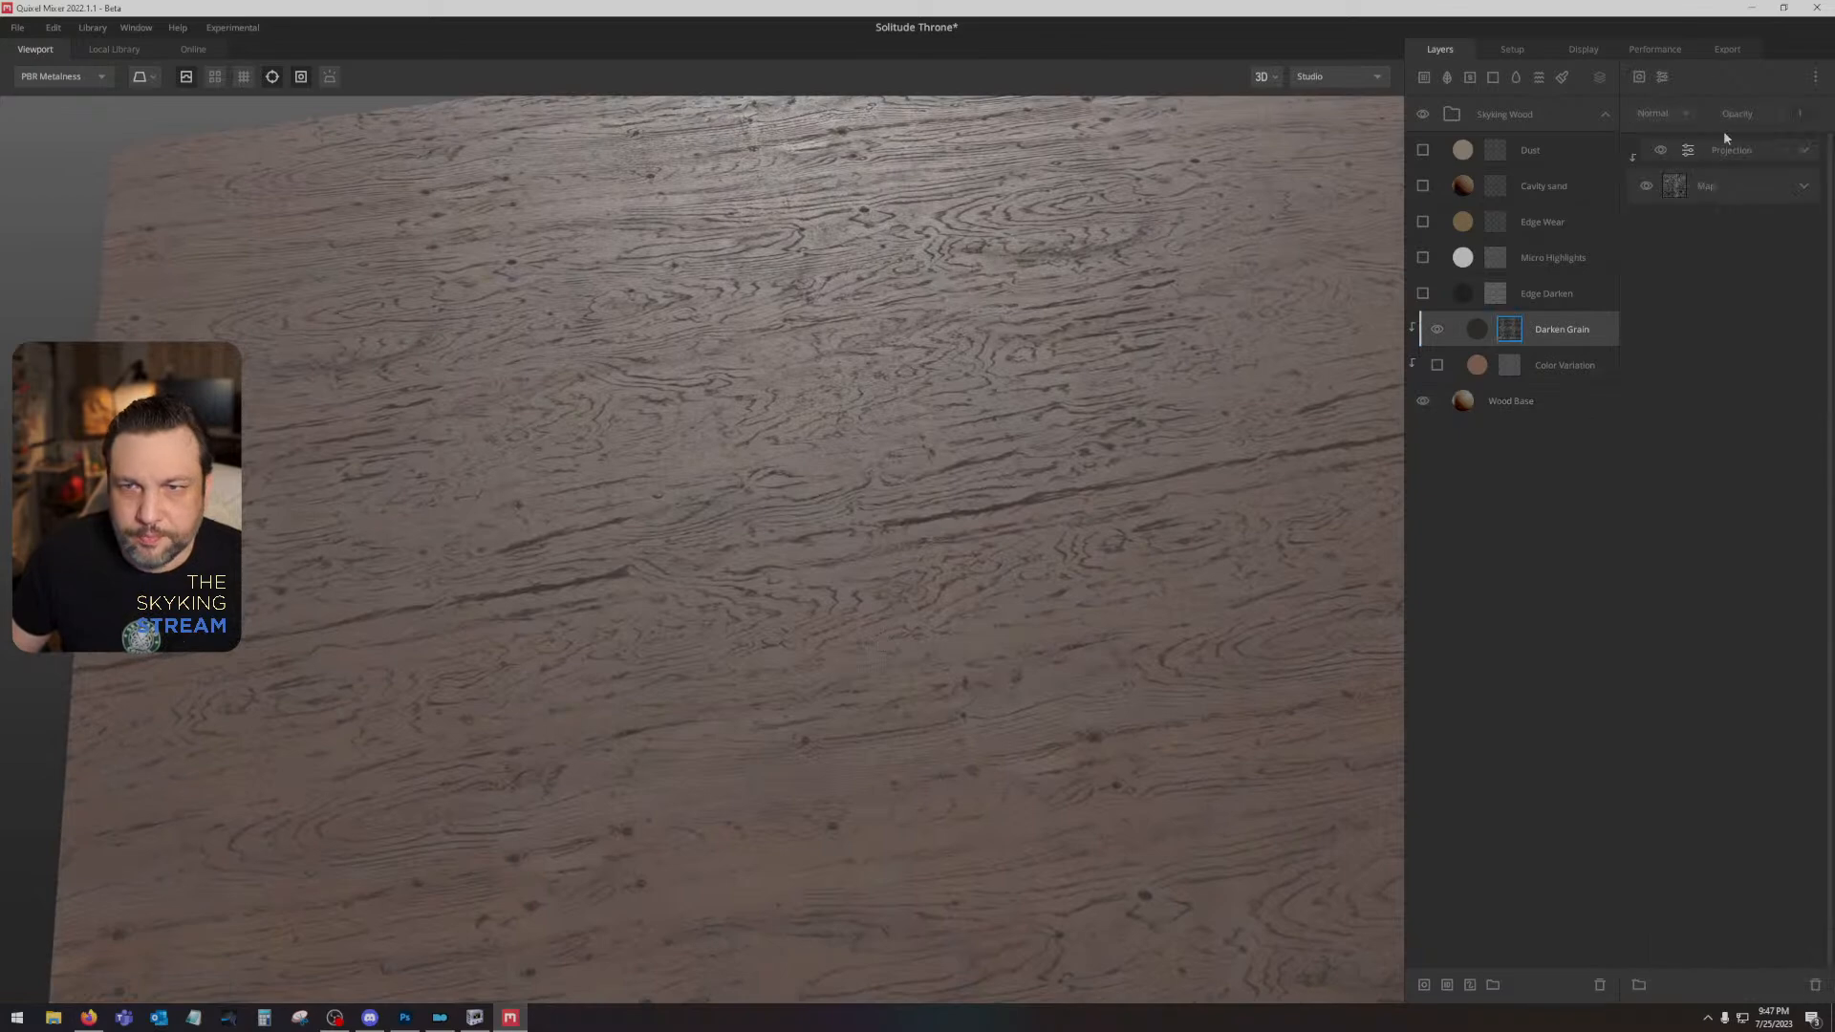
left_click(1795, 159)
left_click(1682, 180)
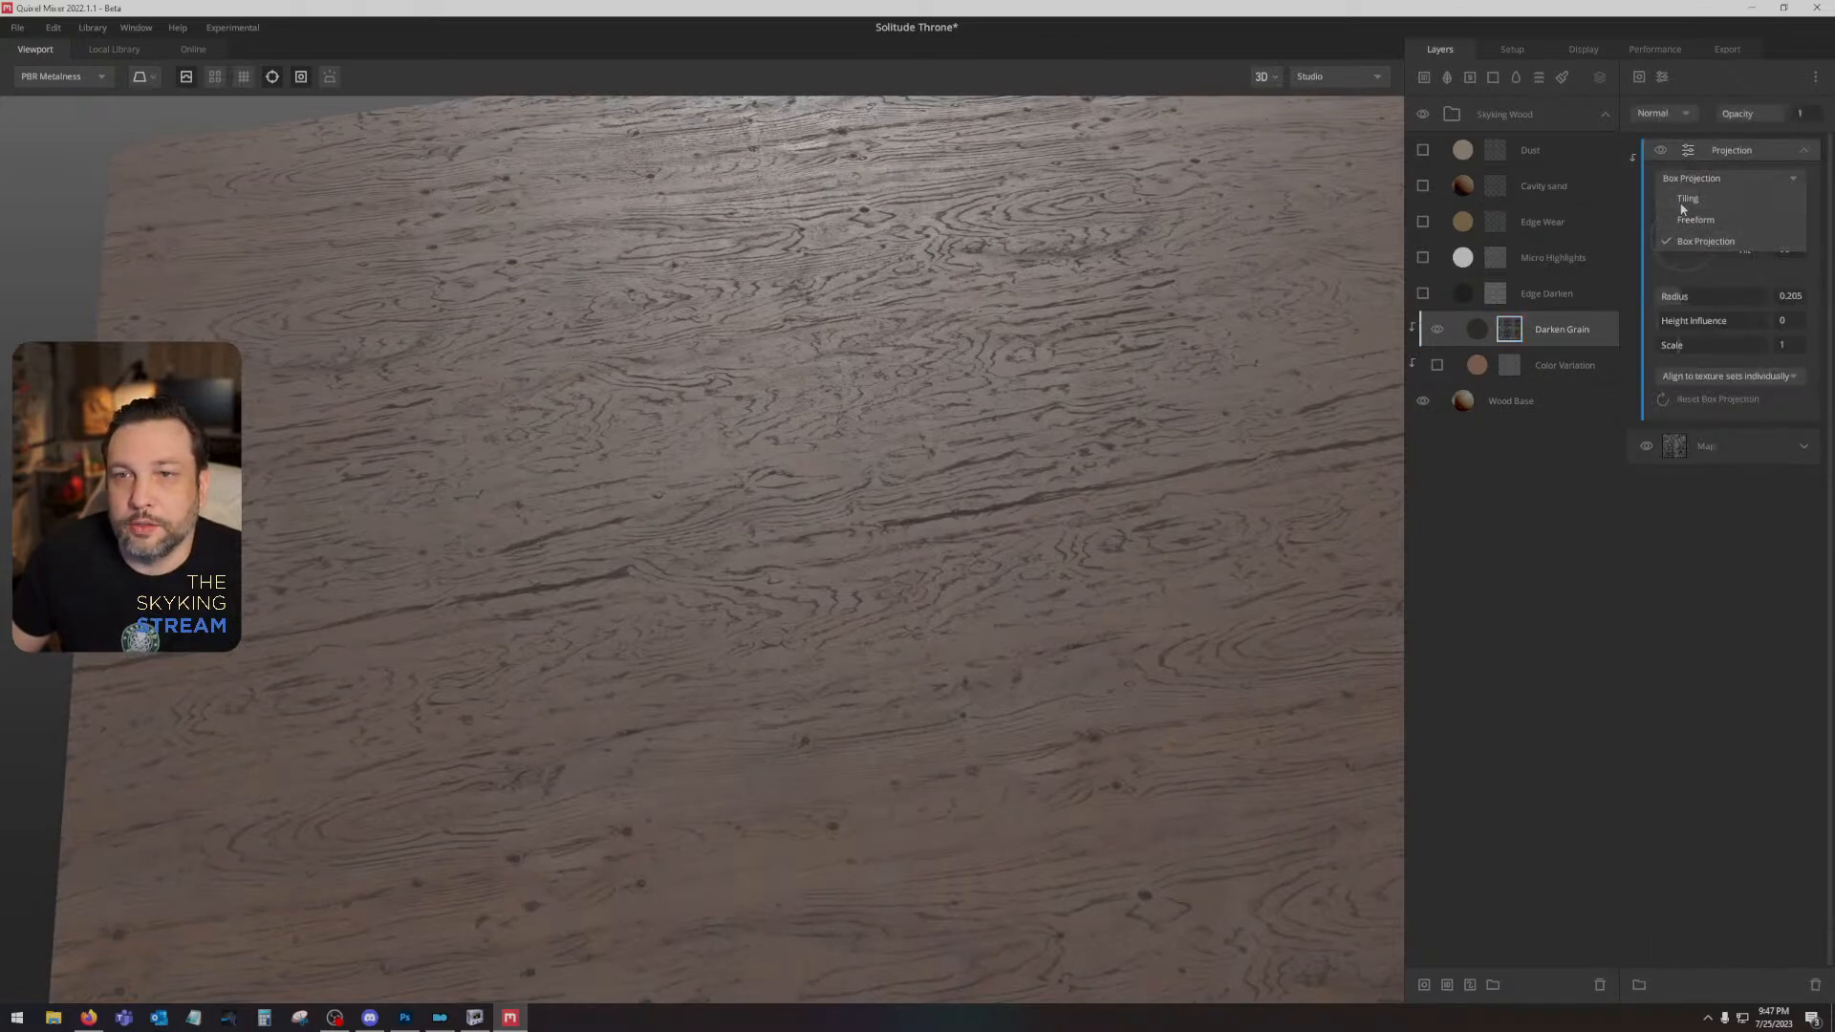
left_click(1686, 199)
left_click(1663, 240)
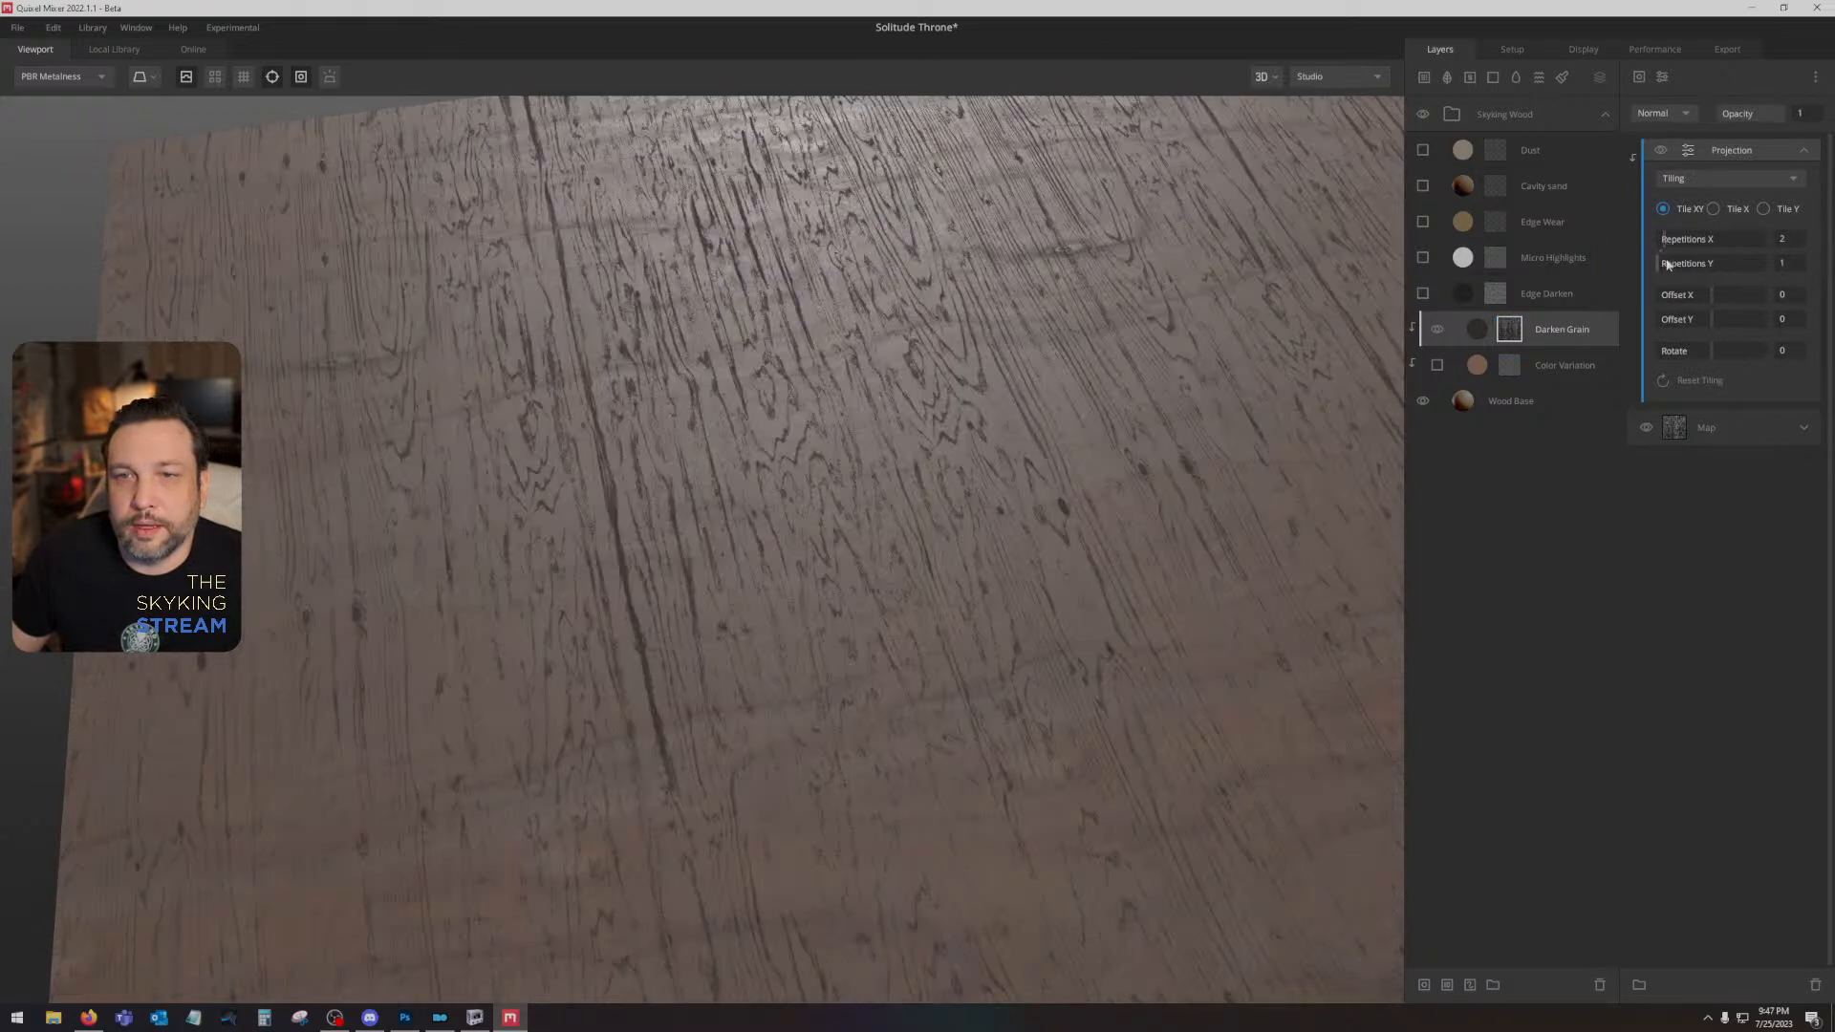
left_click(1664, 264)
left_click(1736, 351)
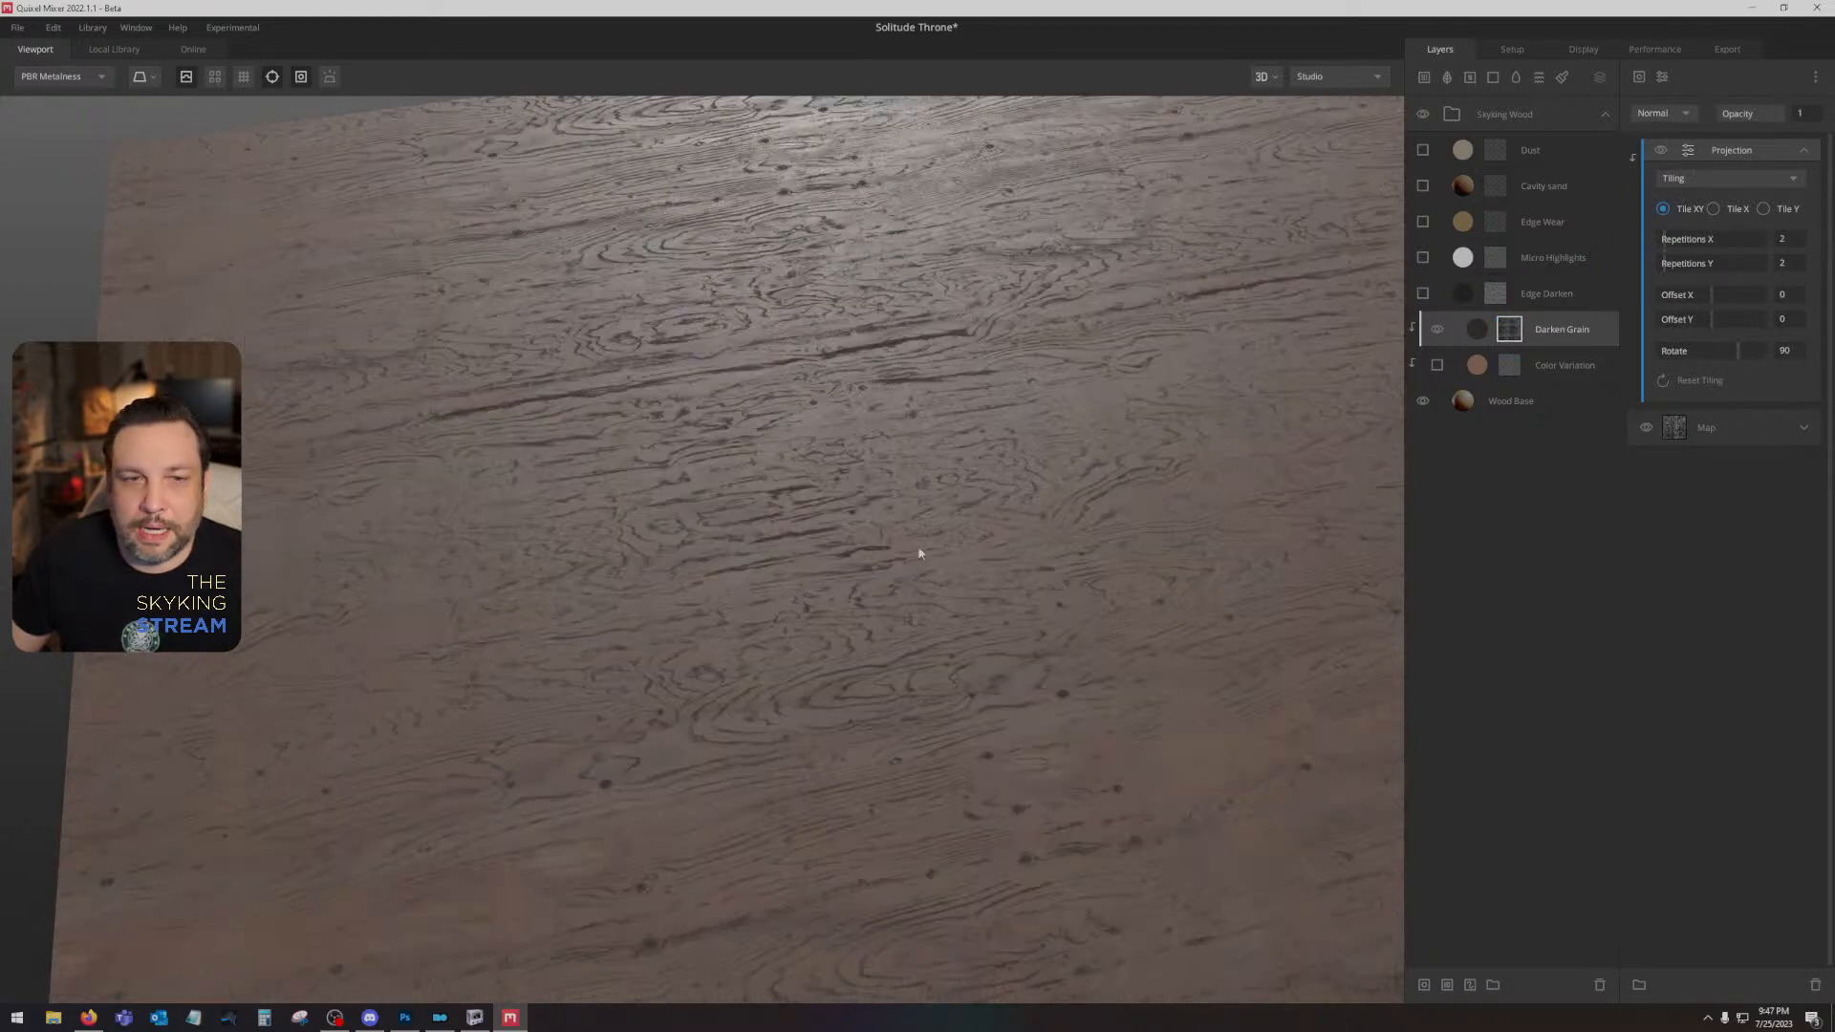
mouse_move(919, 551)
left_mouse_down()
mouse_move(913, 627)
mouse_move(884, 570)
mouse_move(897, 545)
mouse_move(904, 600)
left_mouse_up()
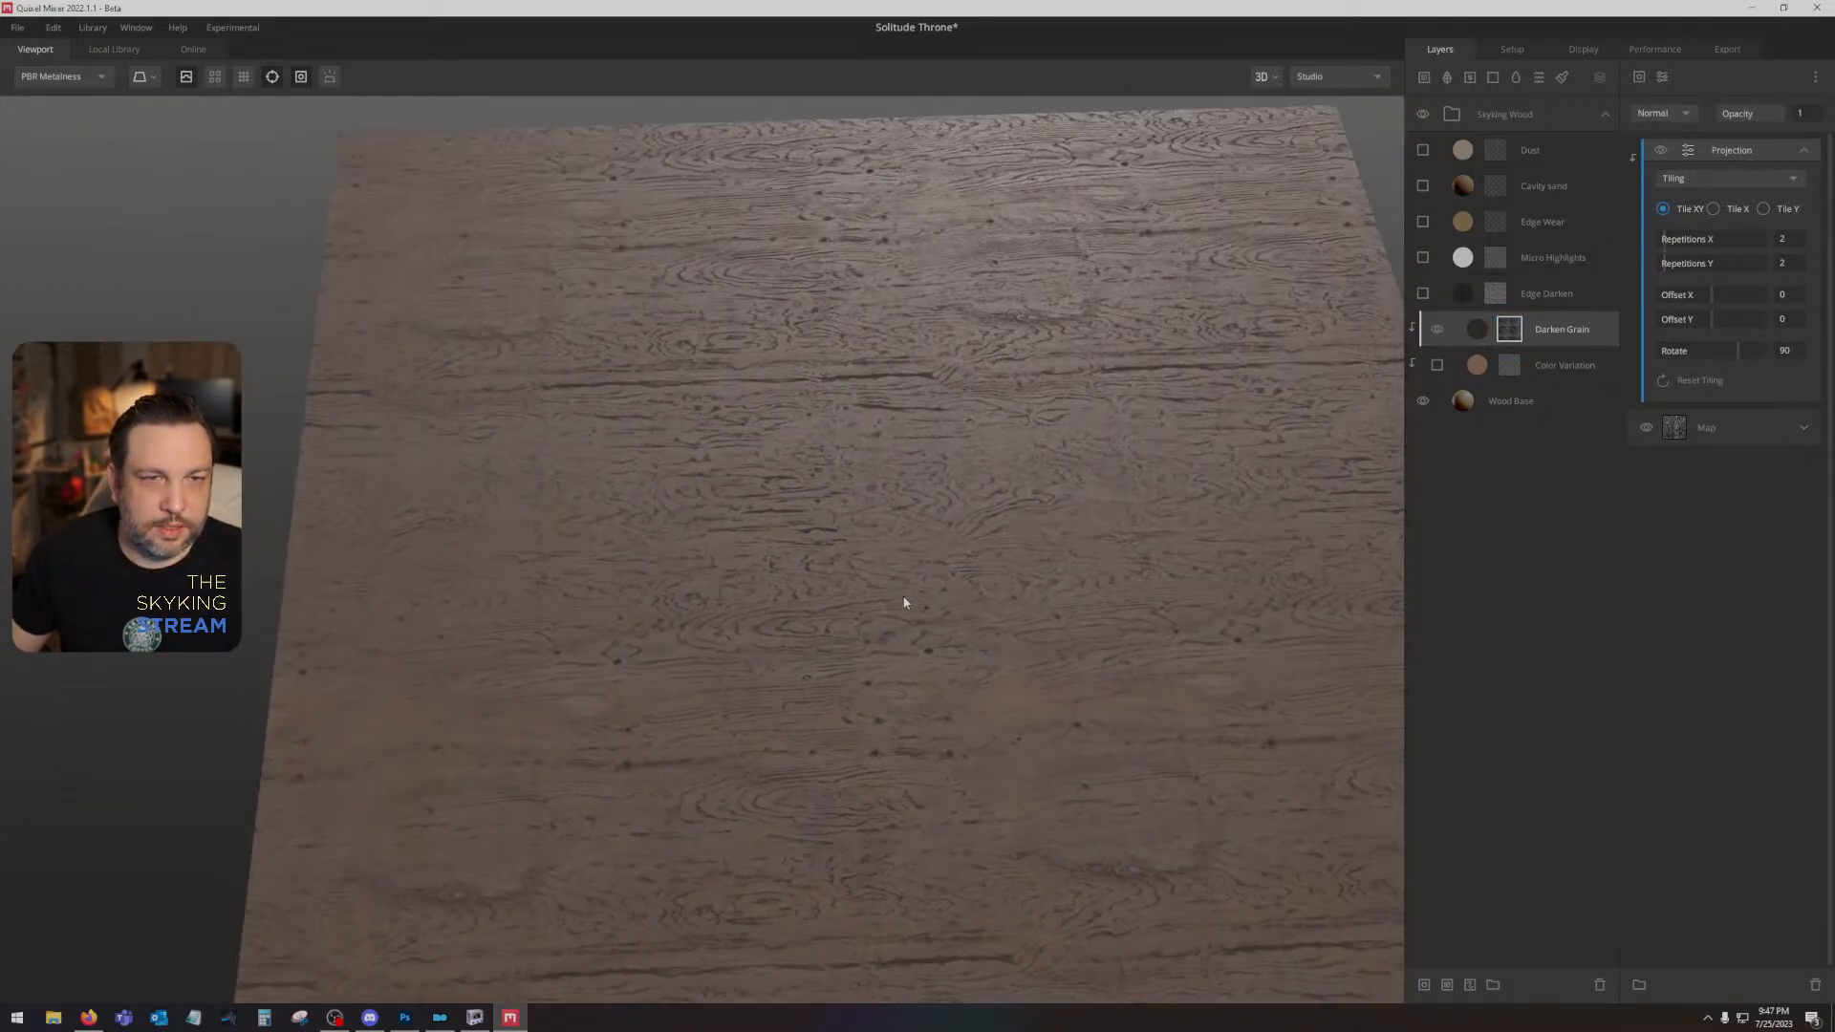
scroll(904, 602, "down", 2)
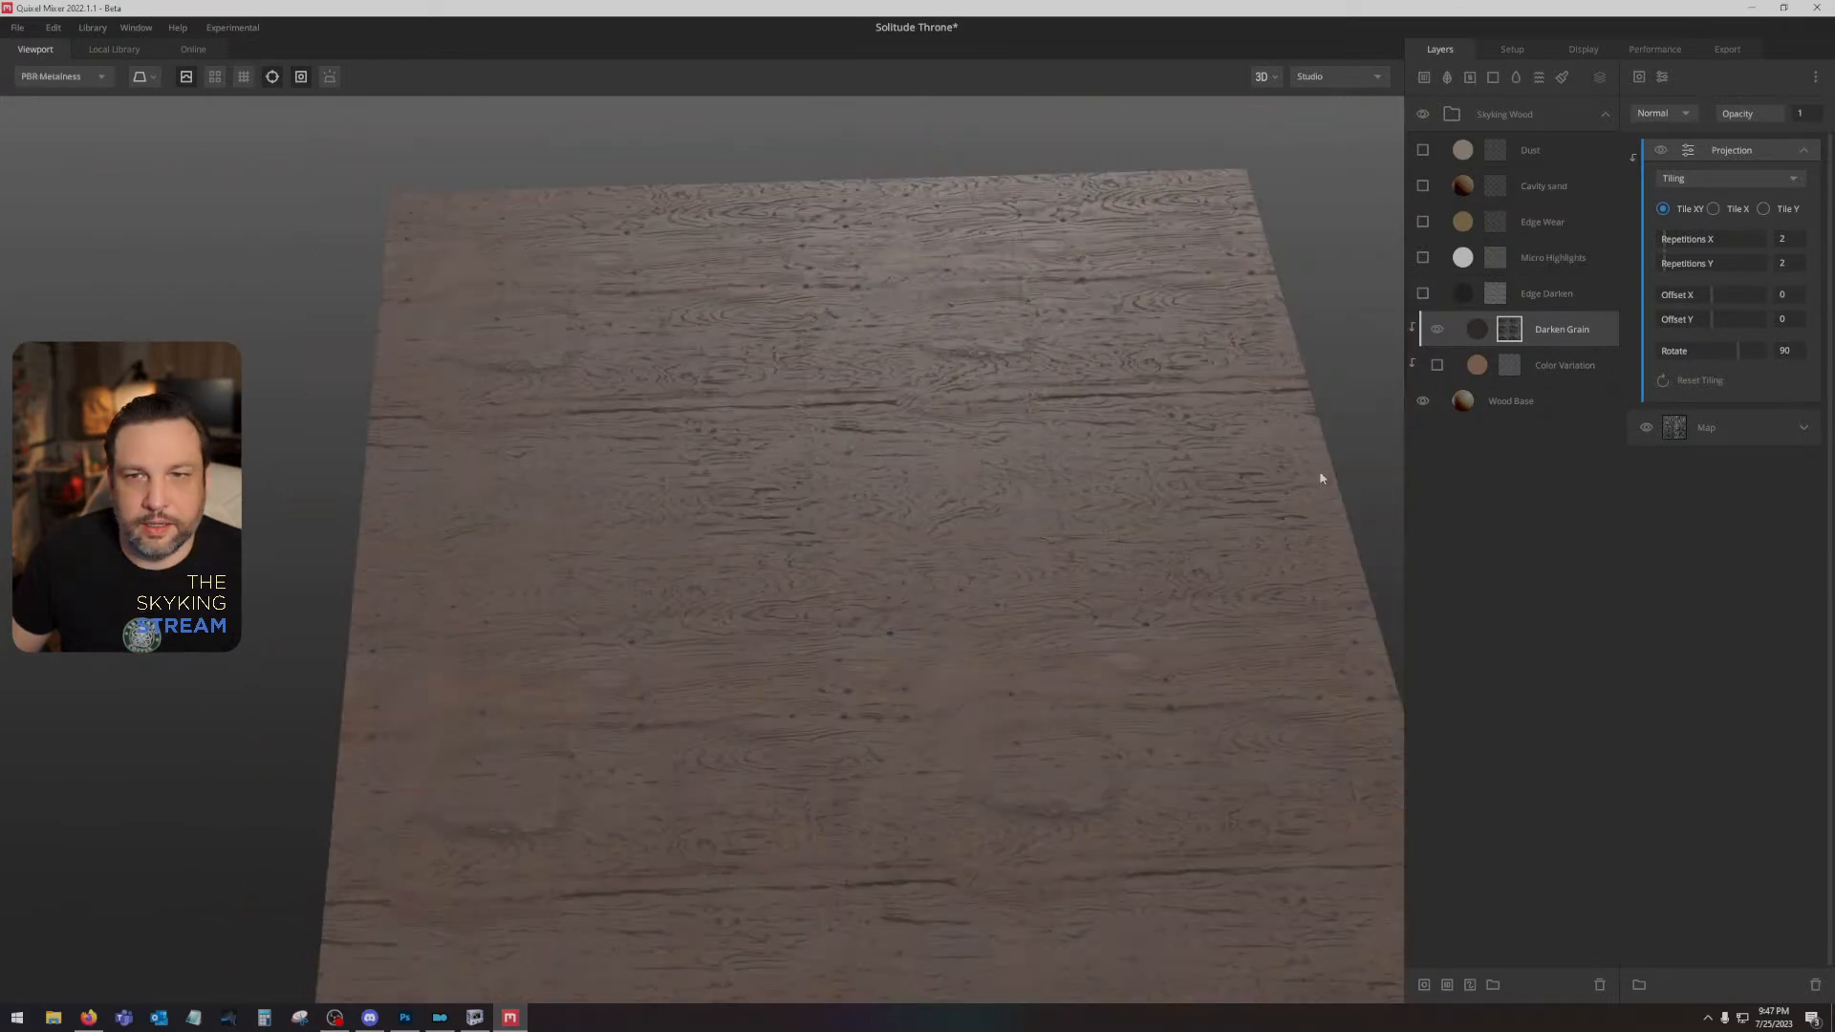
- Turn on the Edge Darken layer, switch its placement from Box Projection to Tiling, and compare the surface with and without it
left_click(1422, 292)
left_click(1496, 294)
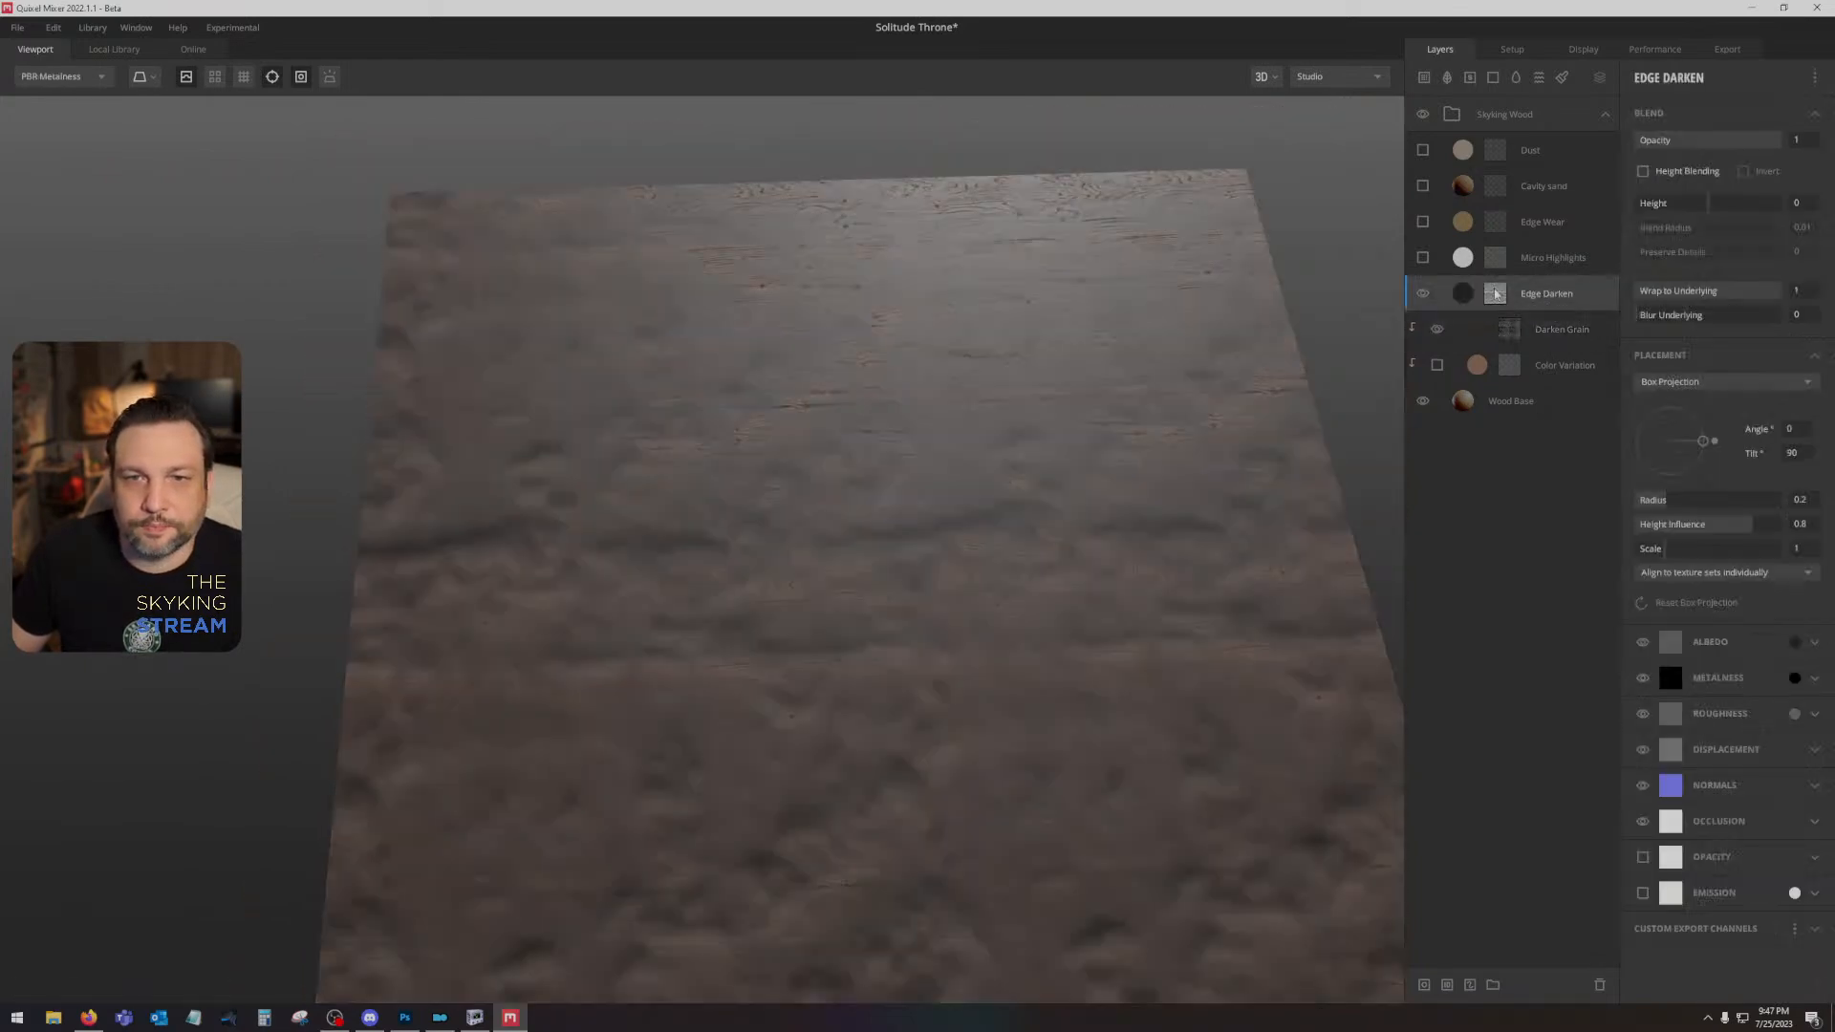
left_click(1496, 295)
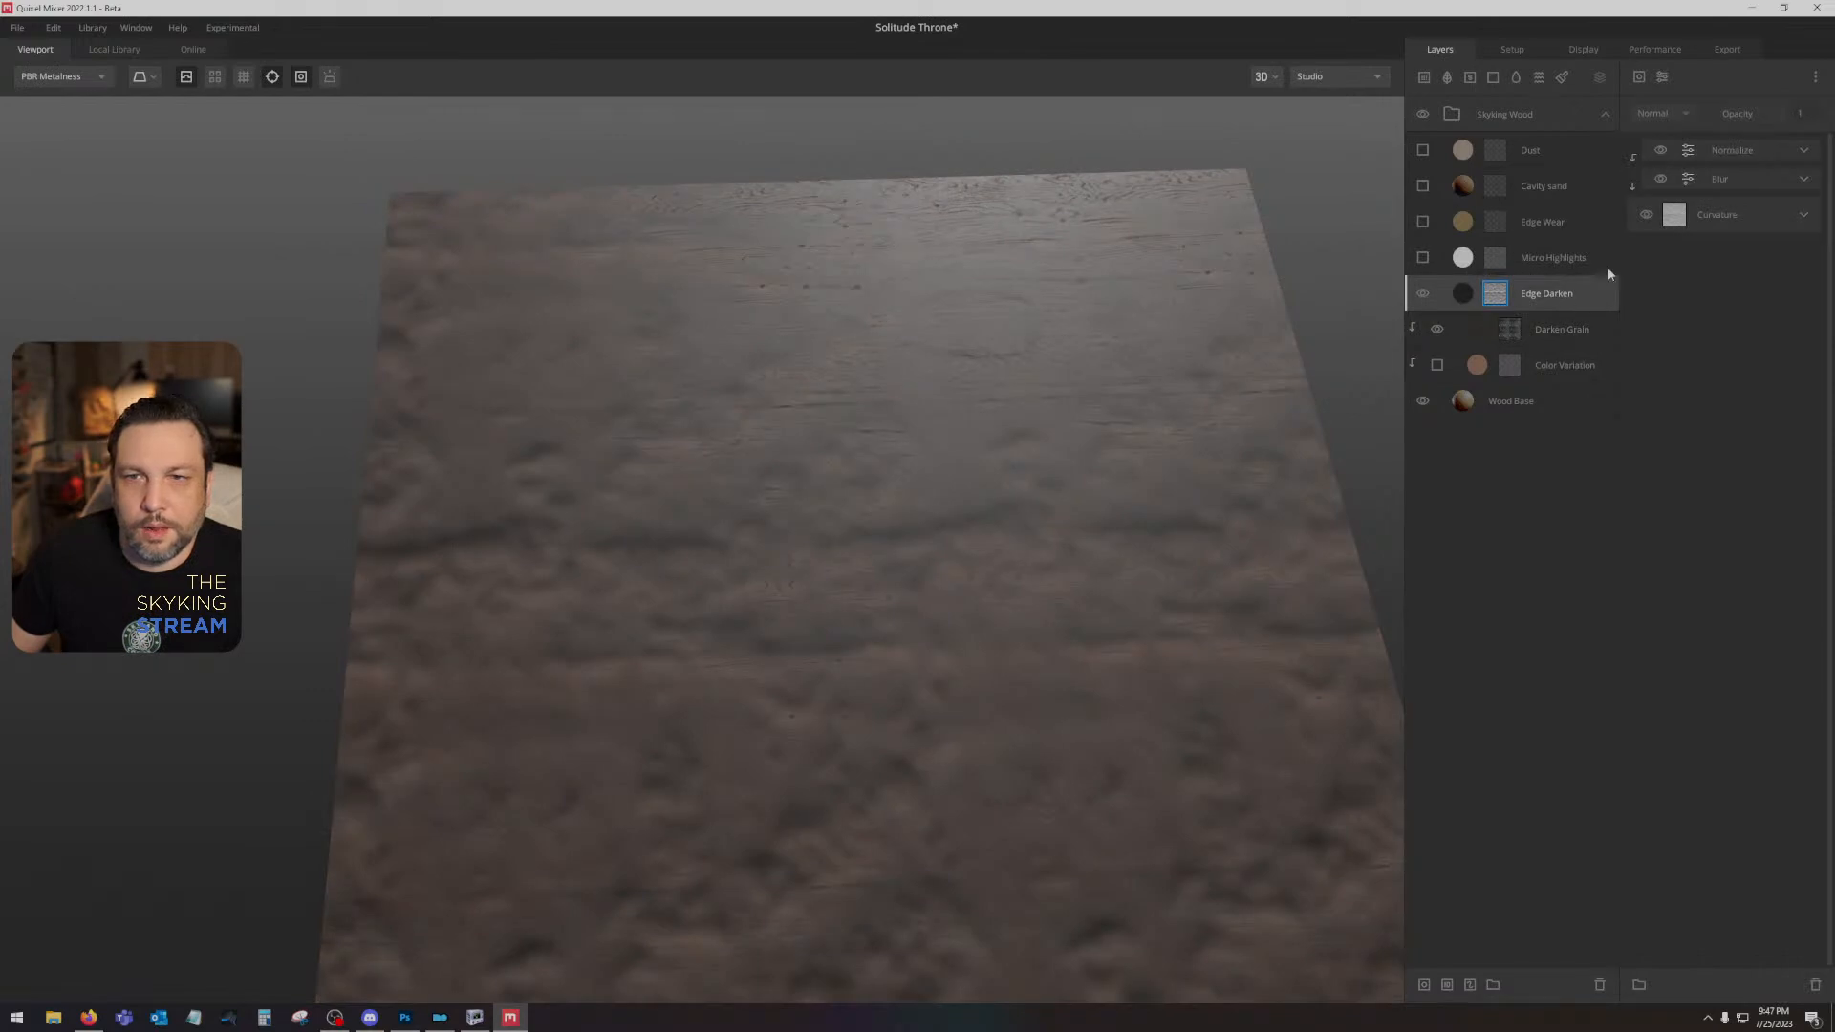
left_click(1558, 296)
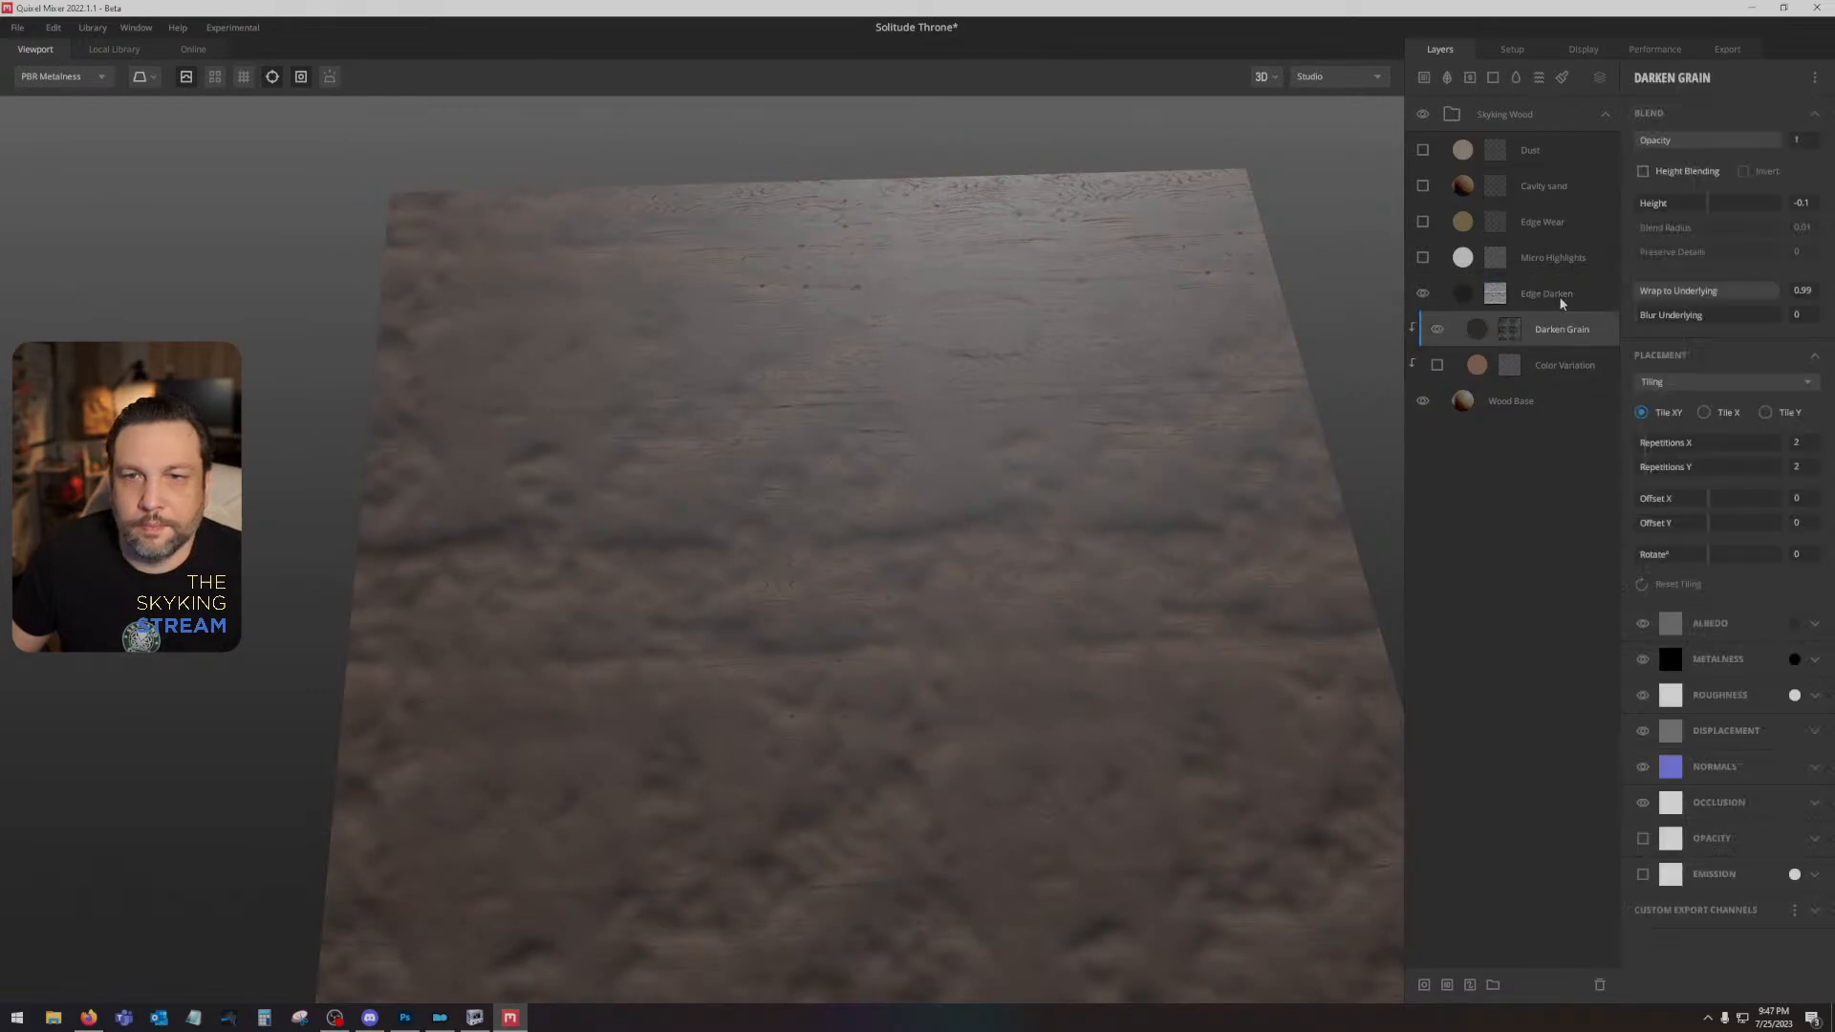
left_click(1667, 385)
left_click(1668, 404)
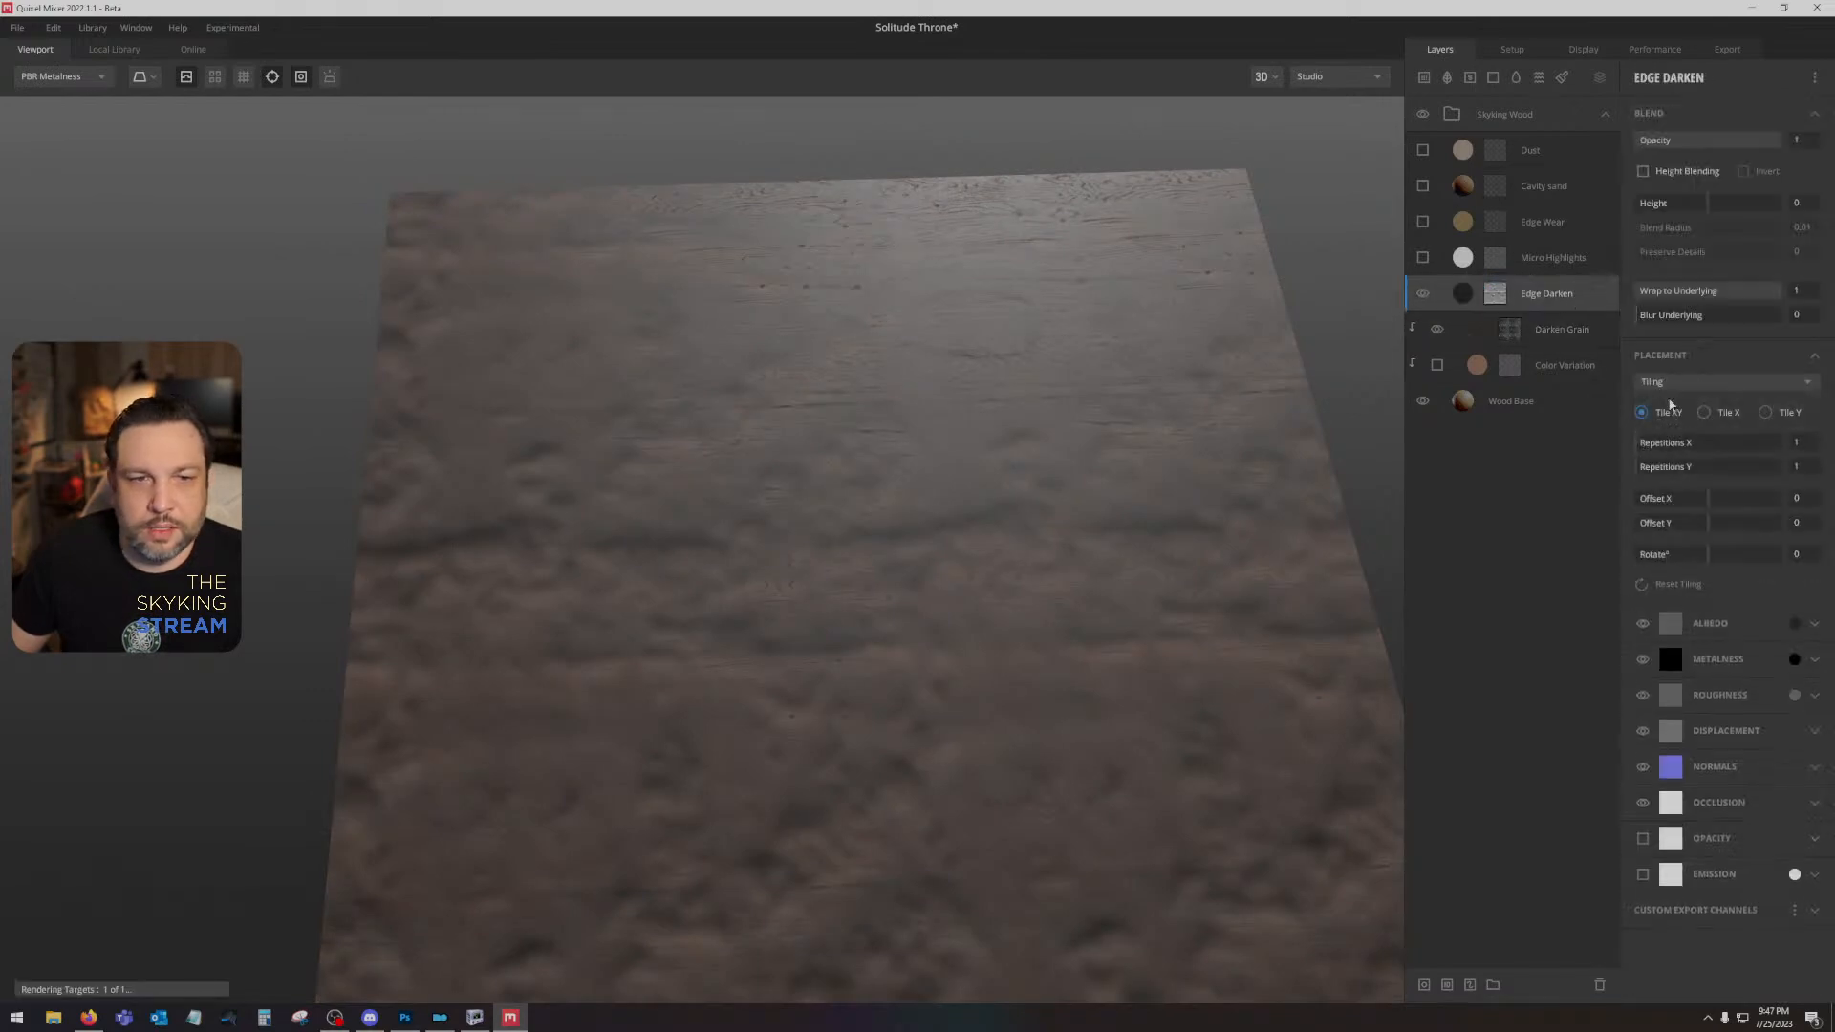
left_click(1422, 295)
left_click(1422, 294)
mouse_move(1065, 526)
left_mouse_down()
mouse_move(1058, 631)
mouse_move(1085, 451)
mouse_move(1229, 463)
mouse_move(1032, 526)
left_mouse_up()
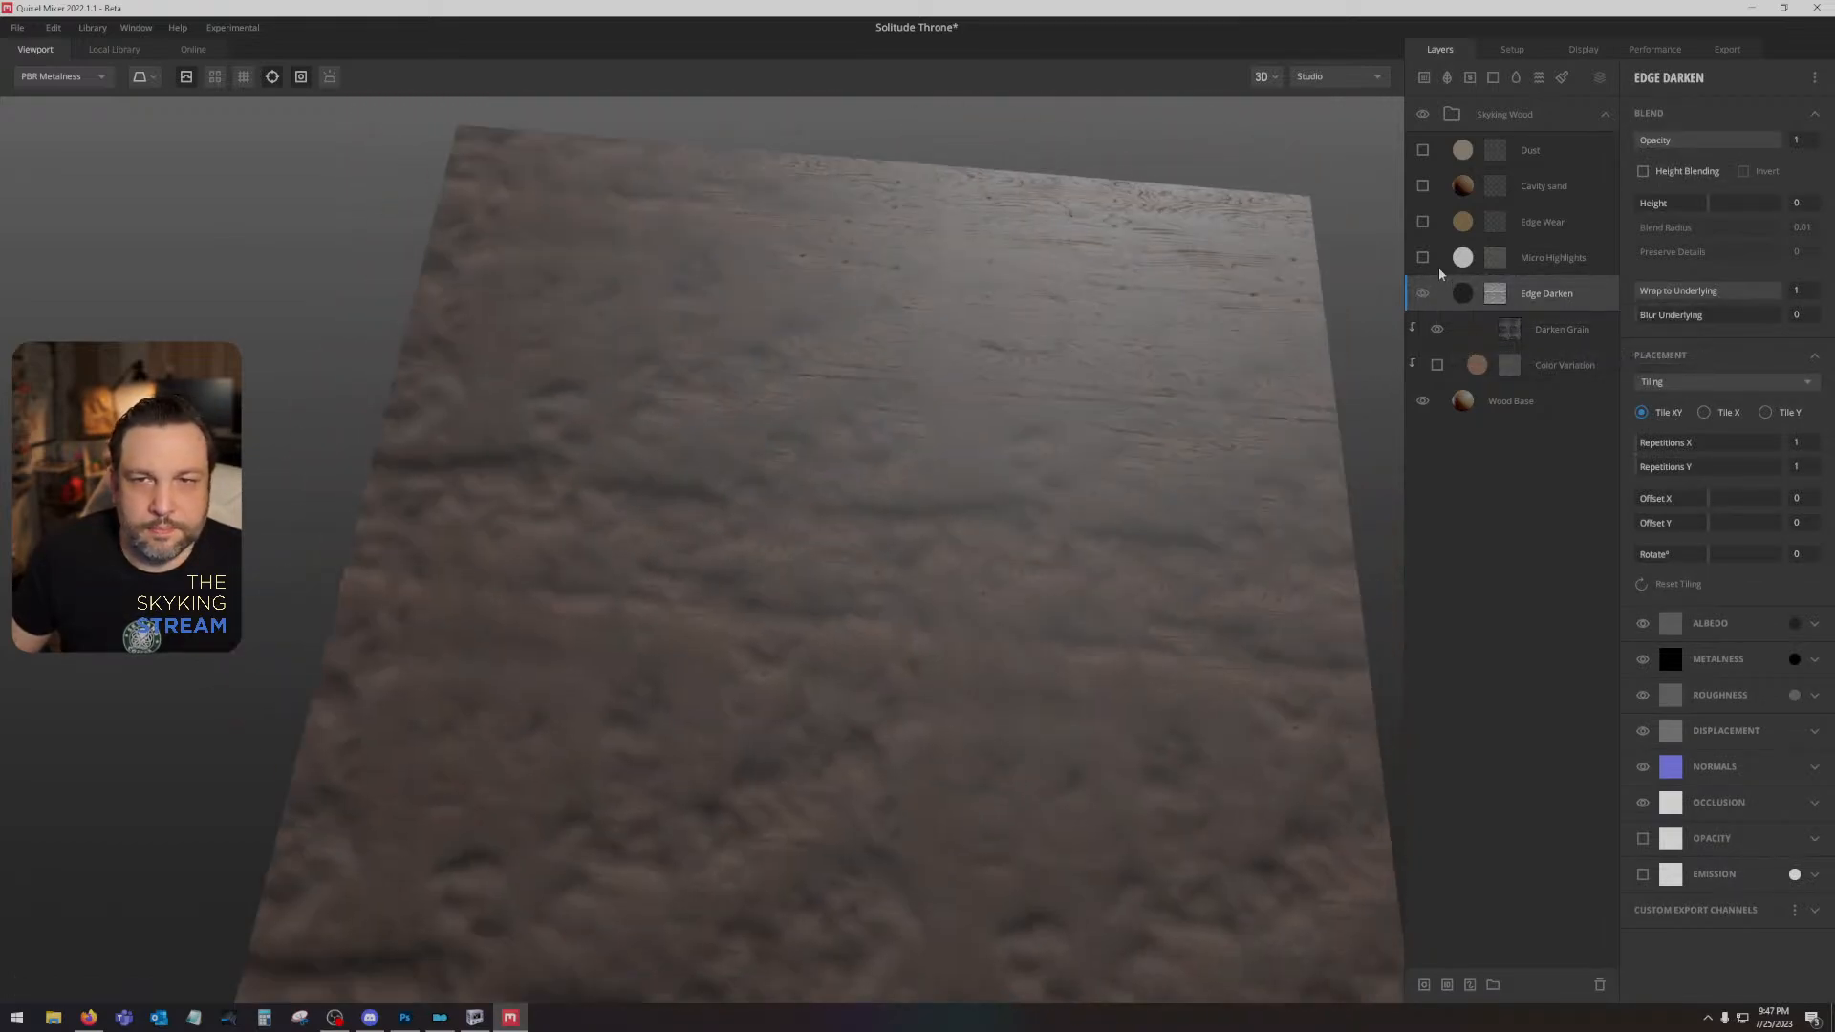
- Turn the Micro Highlights, Edge Wear, Cavity Sand and Dust layers back on
left_click(1422, 258)
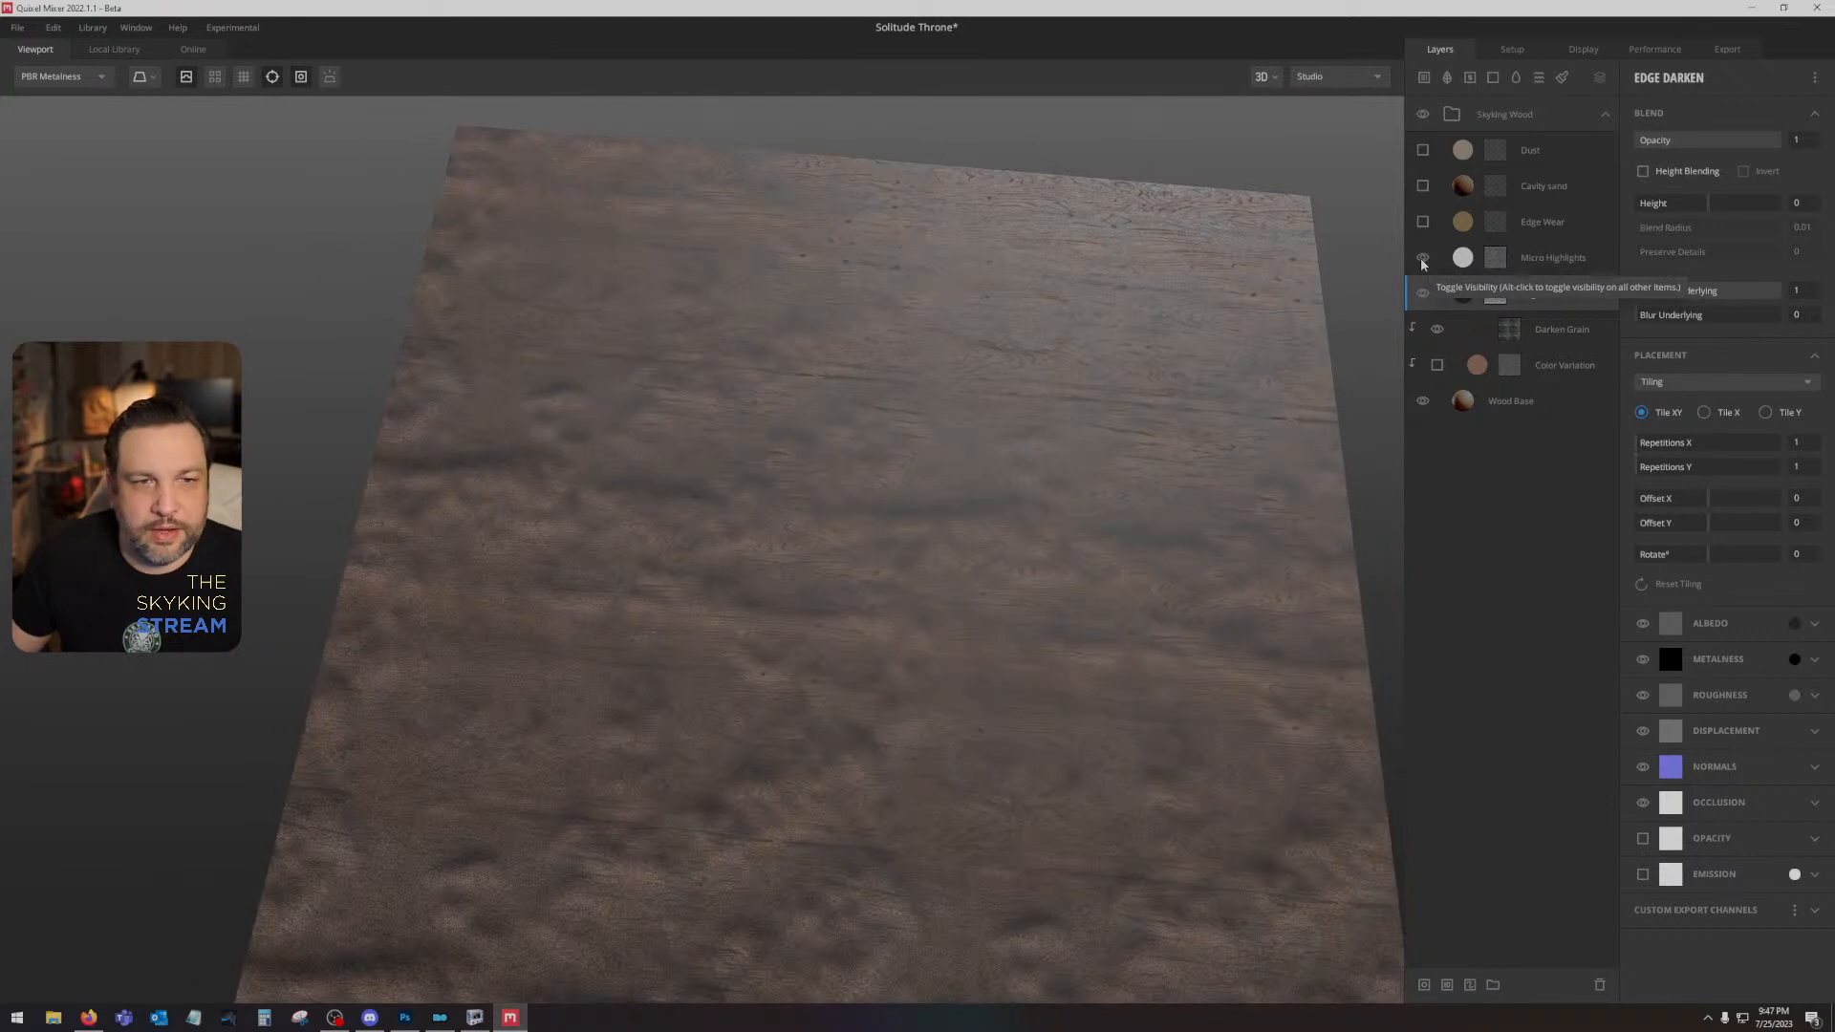
left_click(1422, 222)
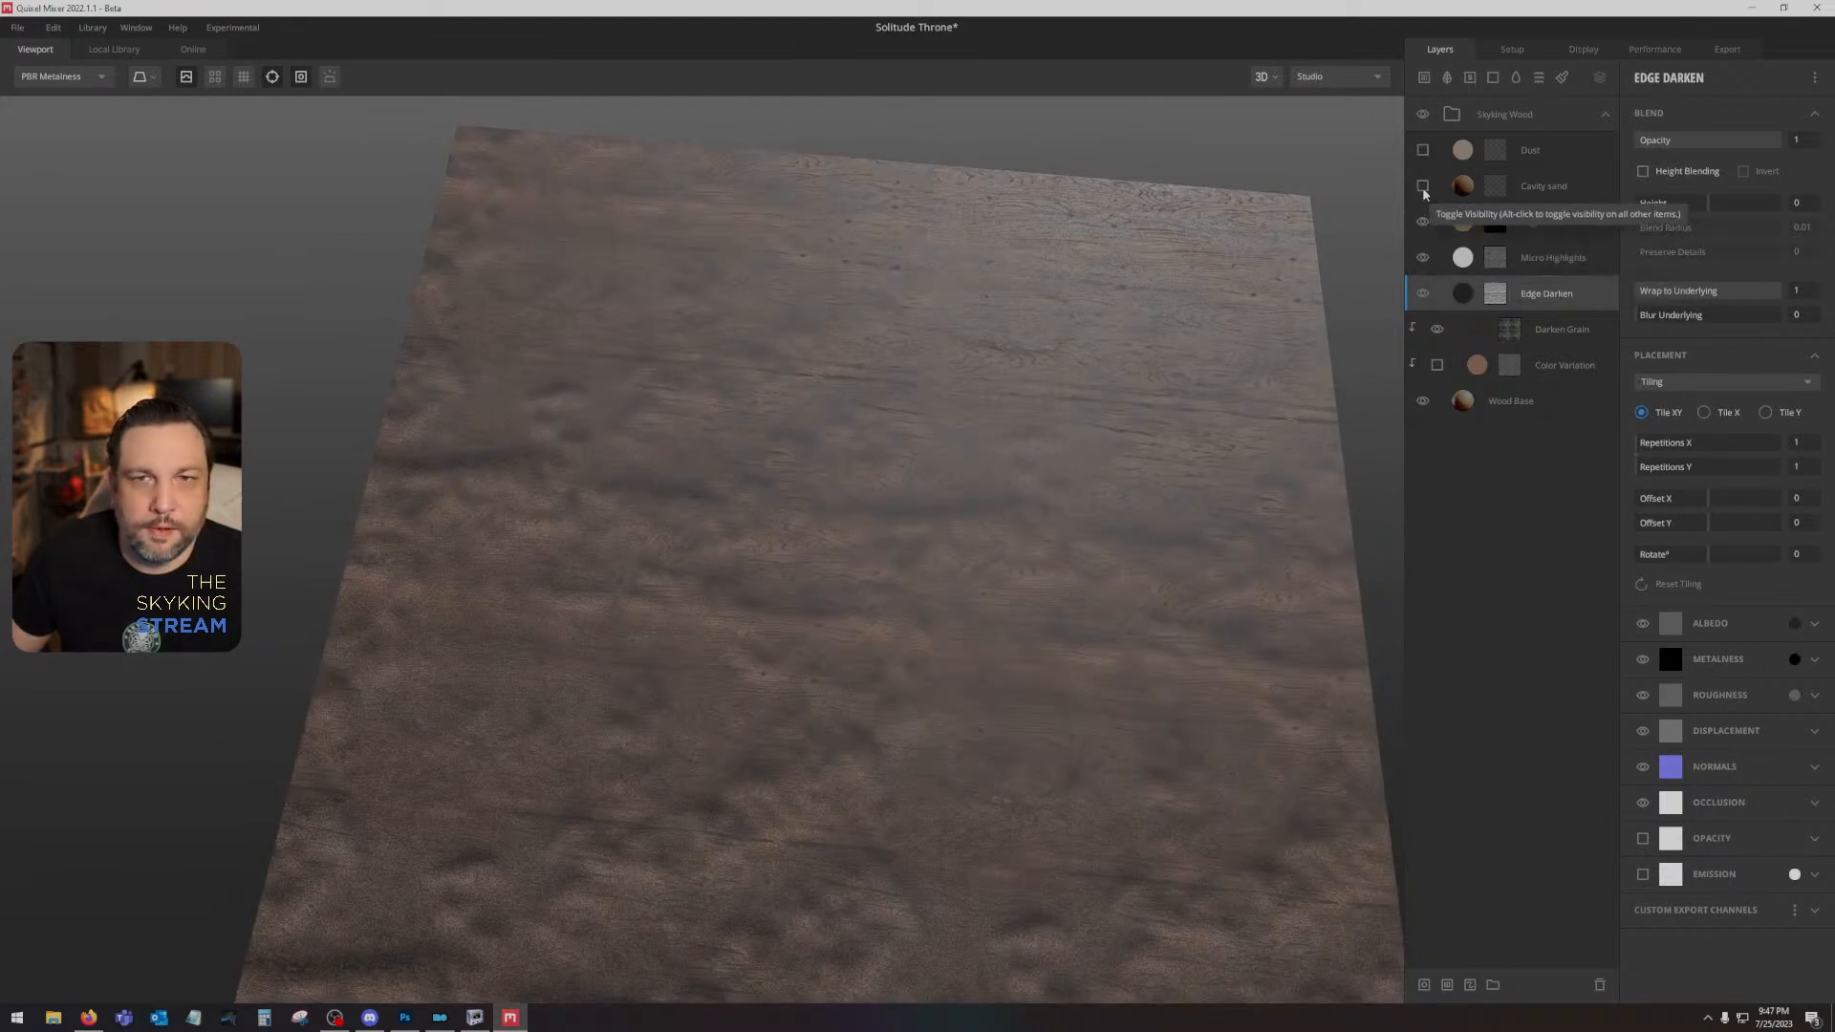
left_click(1422, 185)
left_click(1422, 150)
- Add a paint layer beneath the collapsed Skyking Wood group and load the sthroneHeight image as its displacement map
left_click(1517, 78)
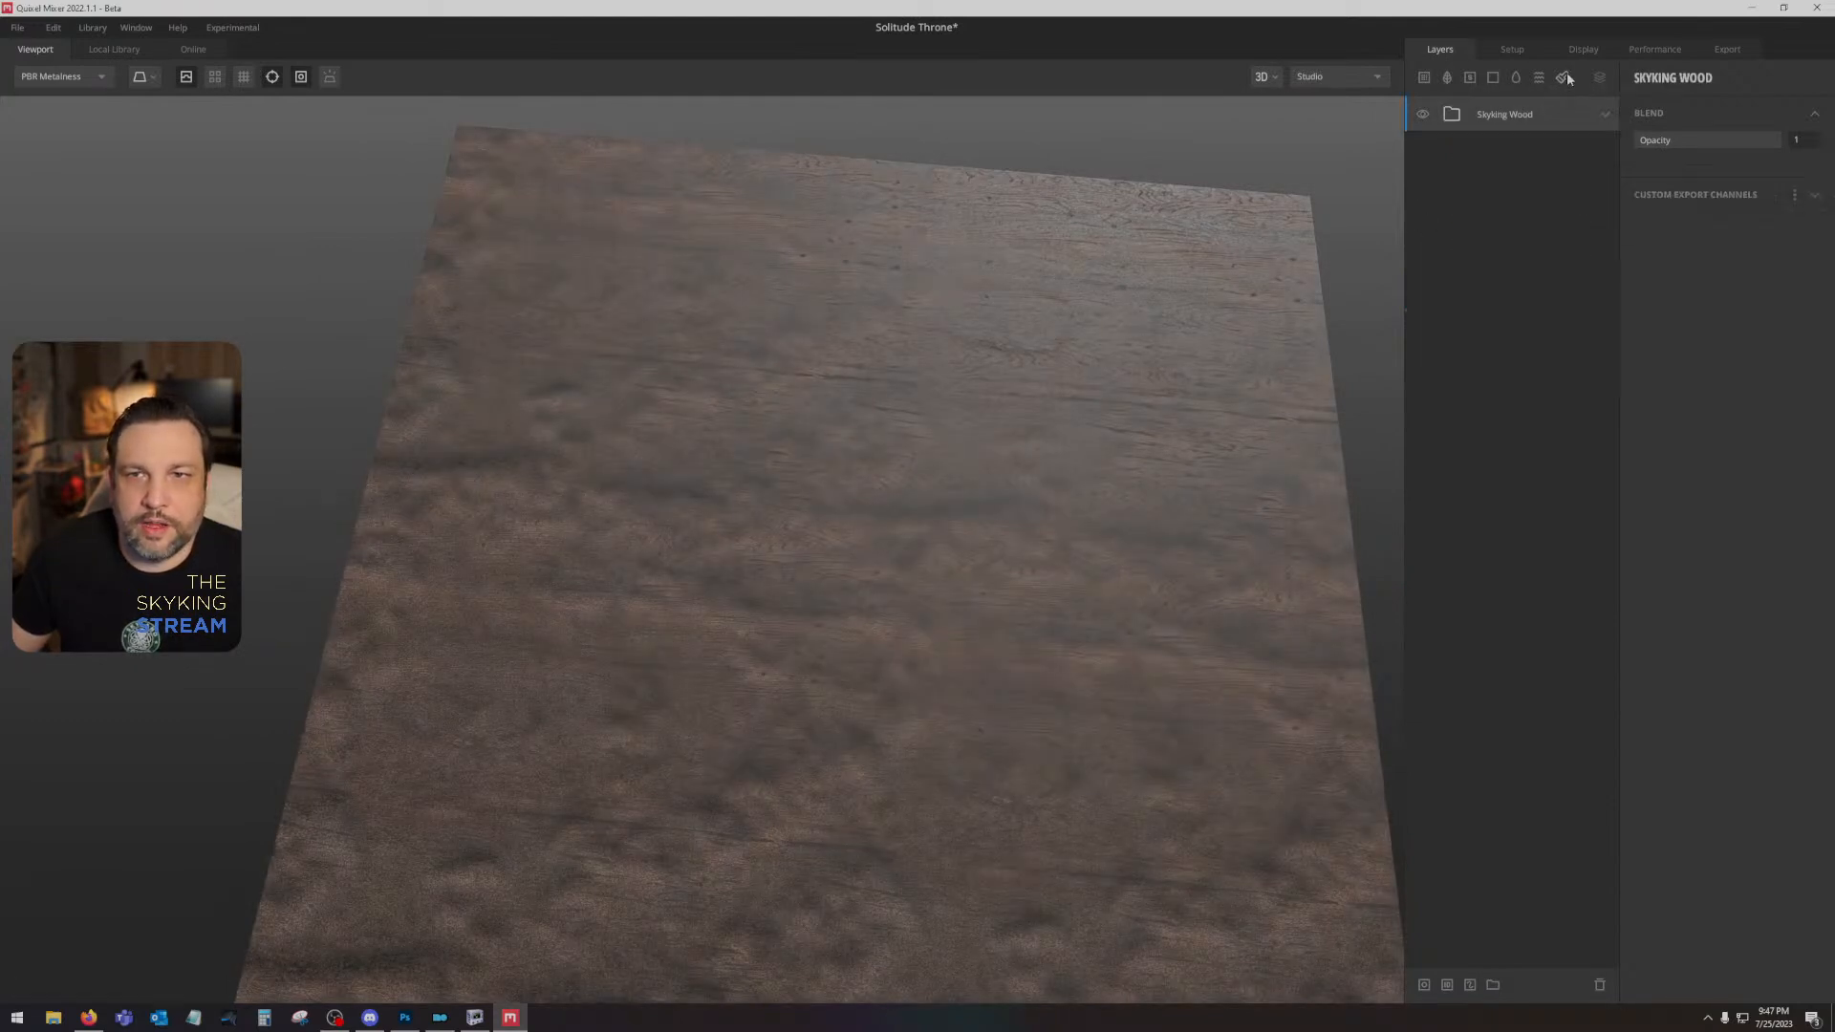
left_click_drag(1522, 115, 1552, 194)
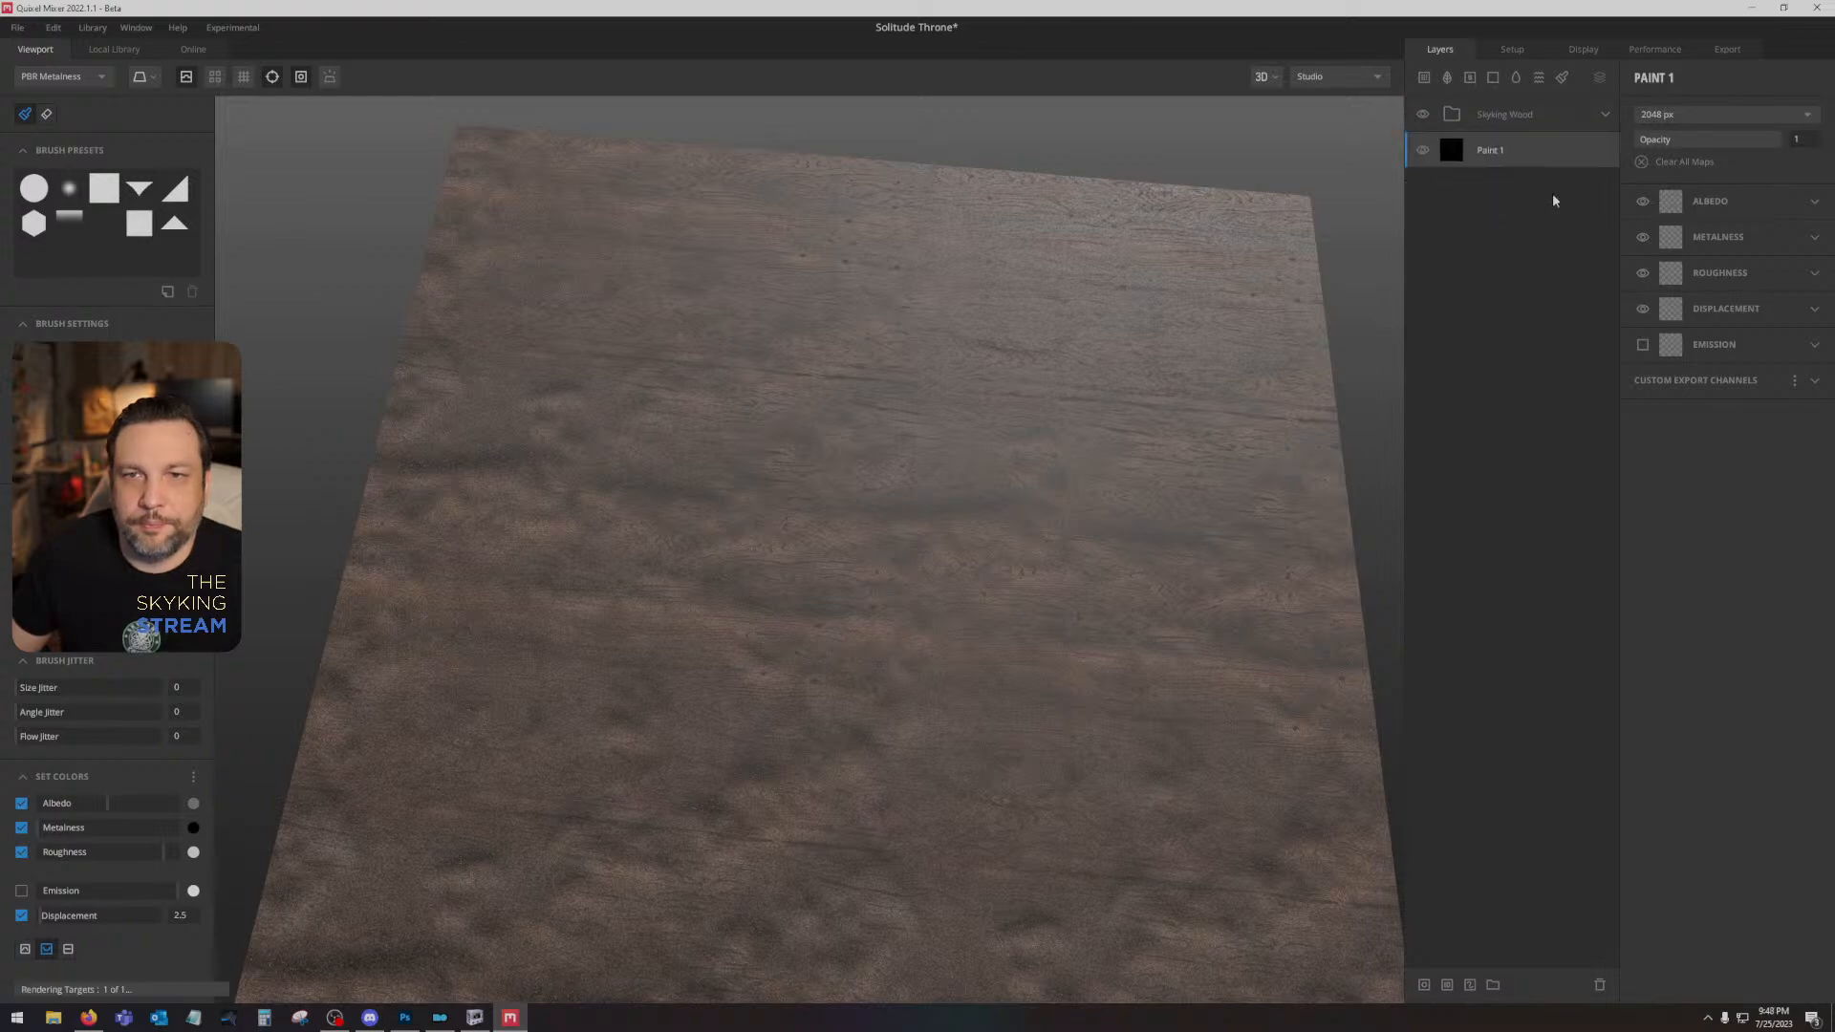
left_click(1811, 309)
left_click(1664, 342)
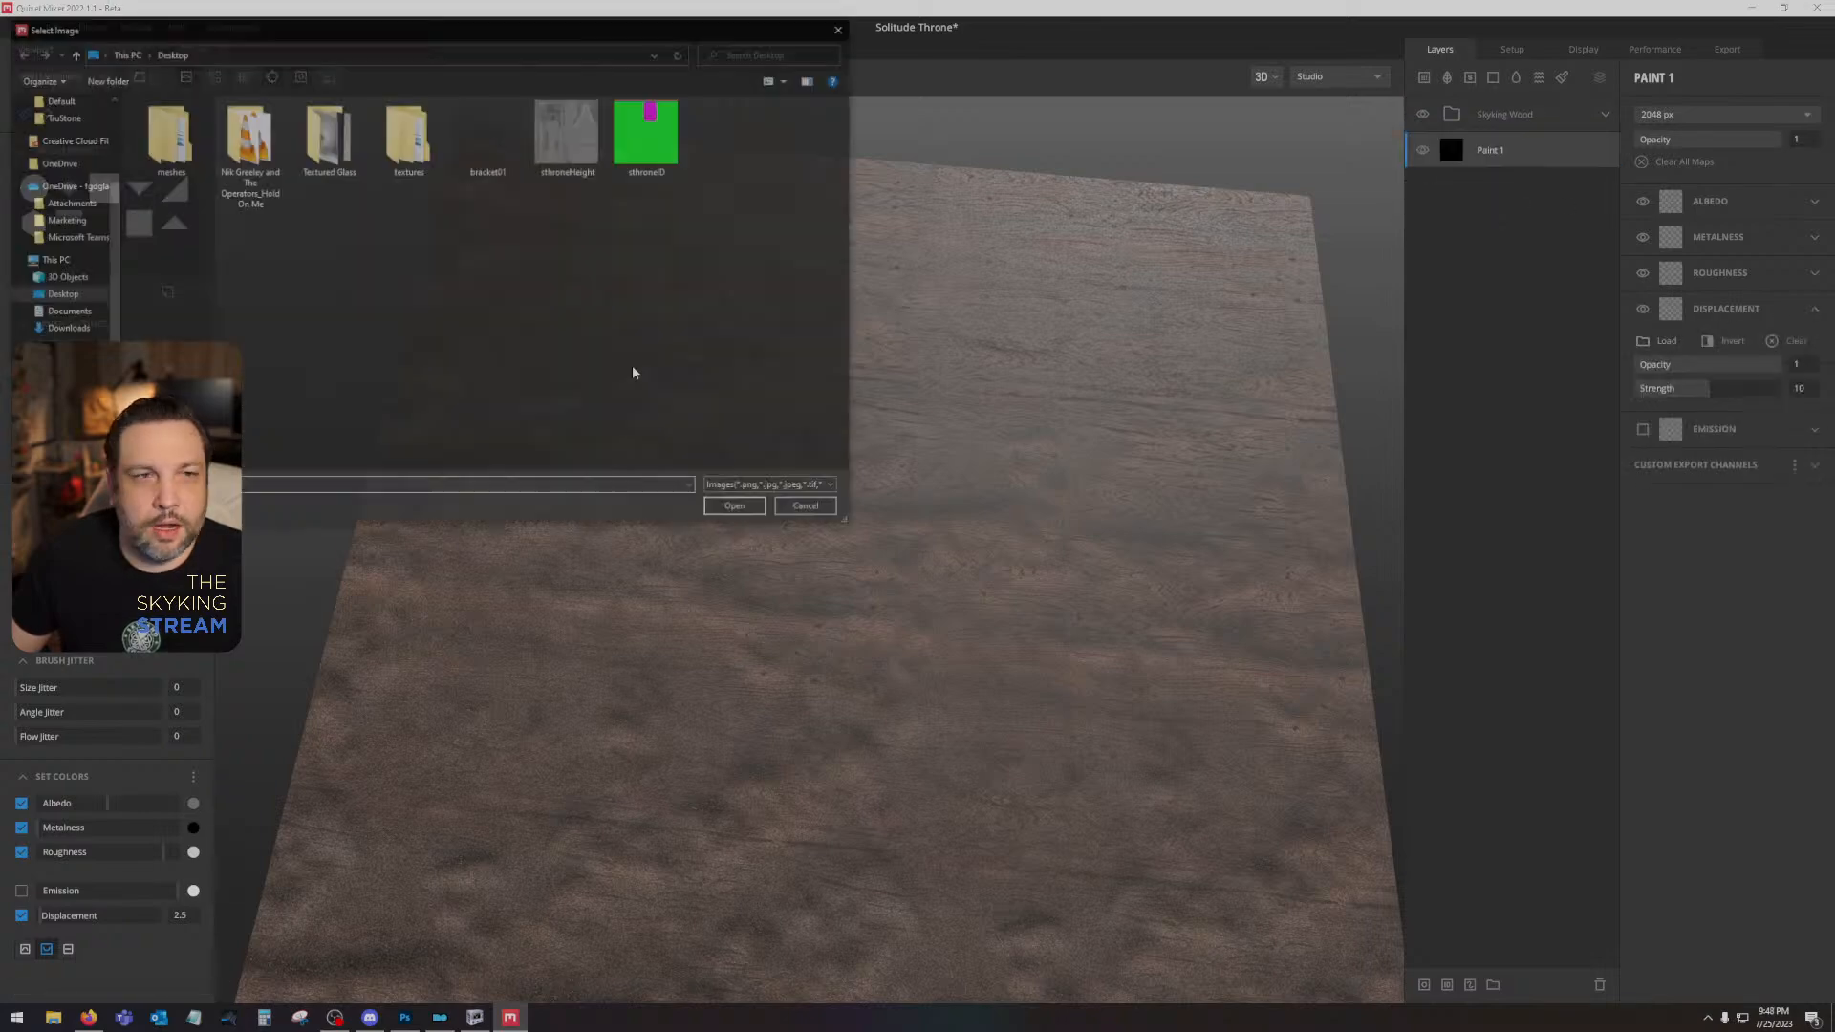
double_click(571, 137)
- Try a slightly lower displacement strength on the paint layer while viewing the albedo, and return it to 10
left_click_drag(852, 610, 889, 771)
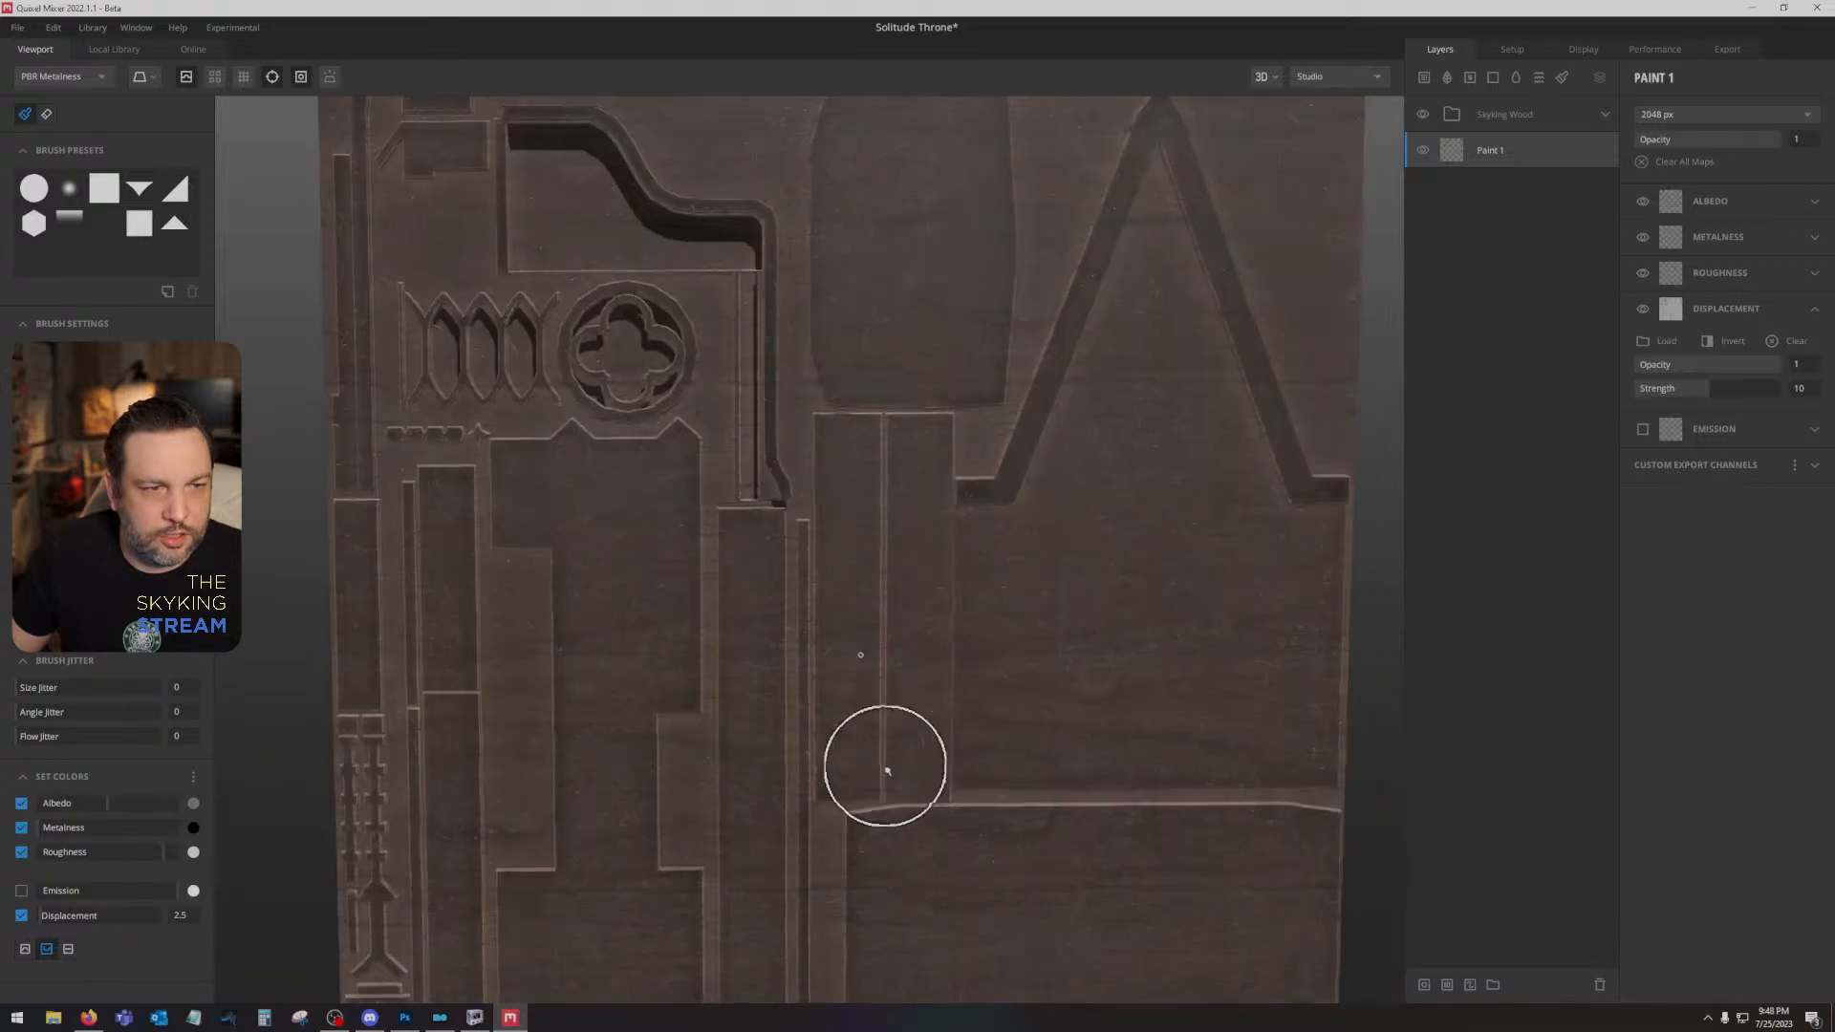
key("c")
scroll(680, 597, "up", 4)
left_click_drag(713, 635, 1039, 508)
key("m")
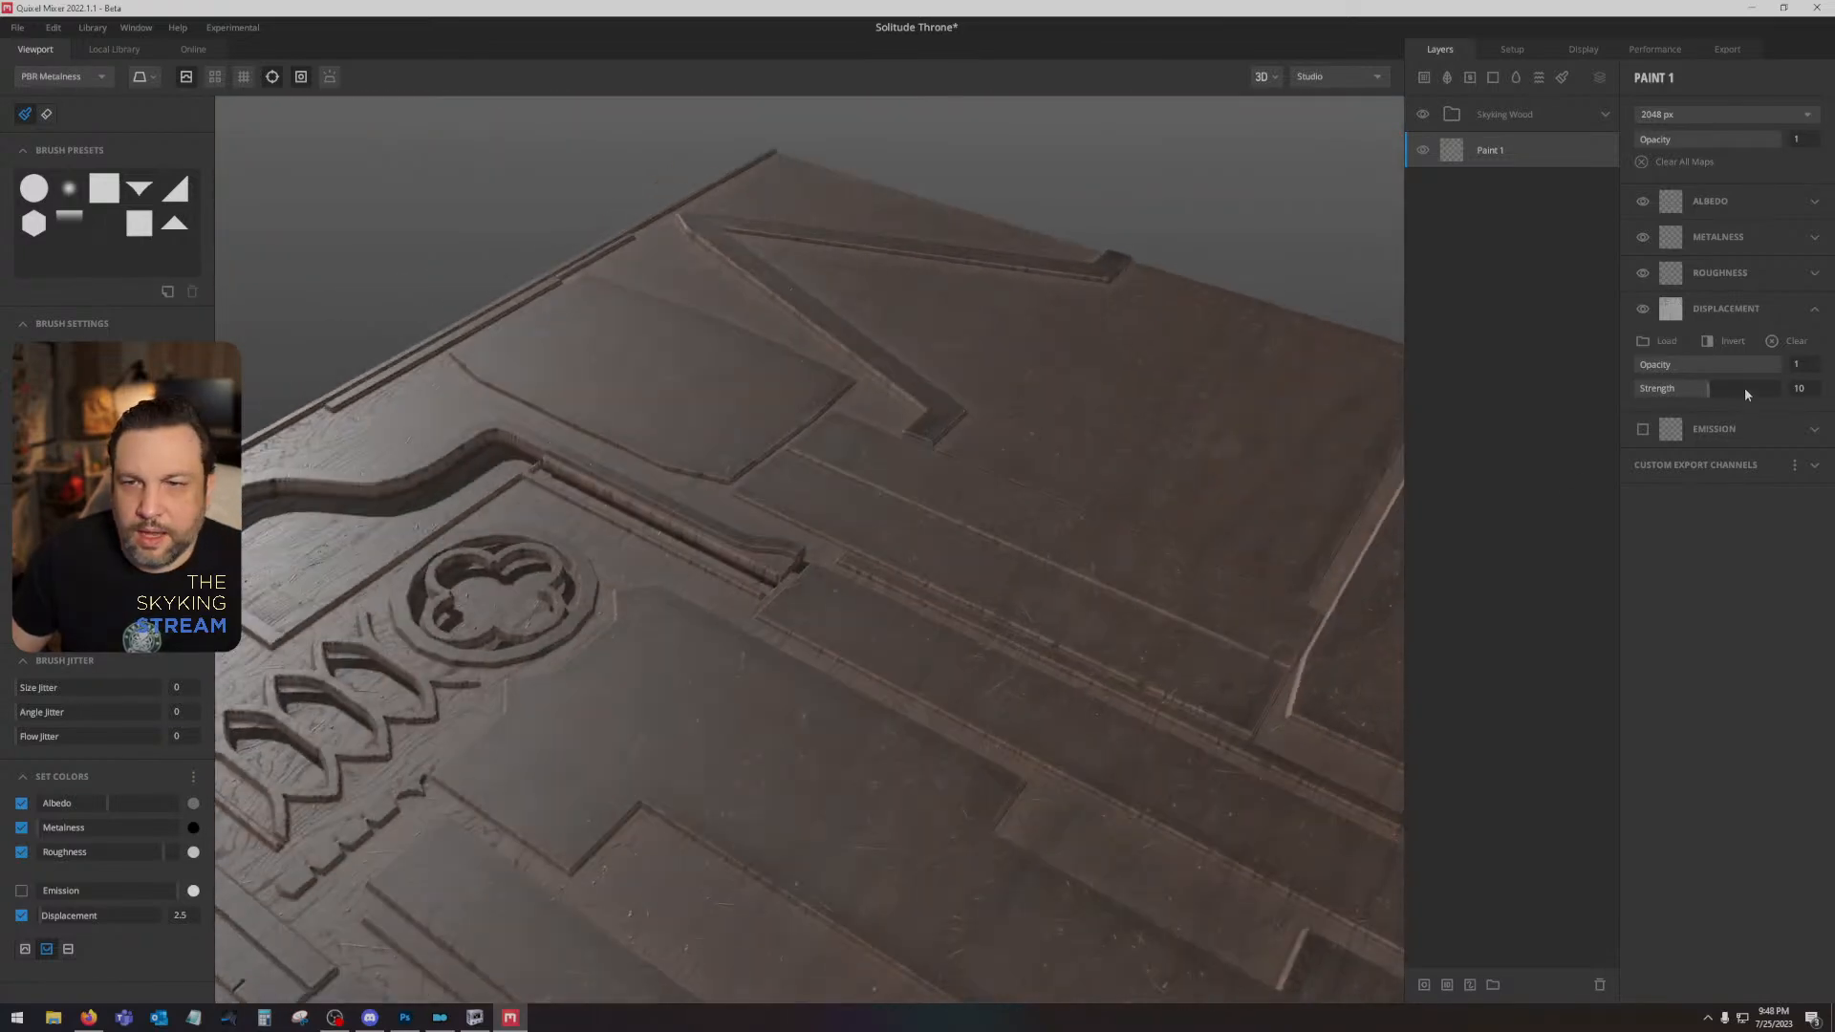
mouse_move(1684, 386)
left_mouse_down()
mouse_move(1627, 384)
mouse_move(1770, 390)
mouse_move(1678, 386)
left_mouse_up()
key("m")
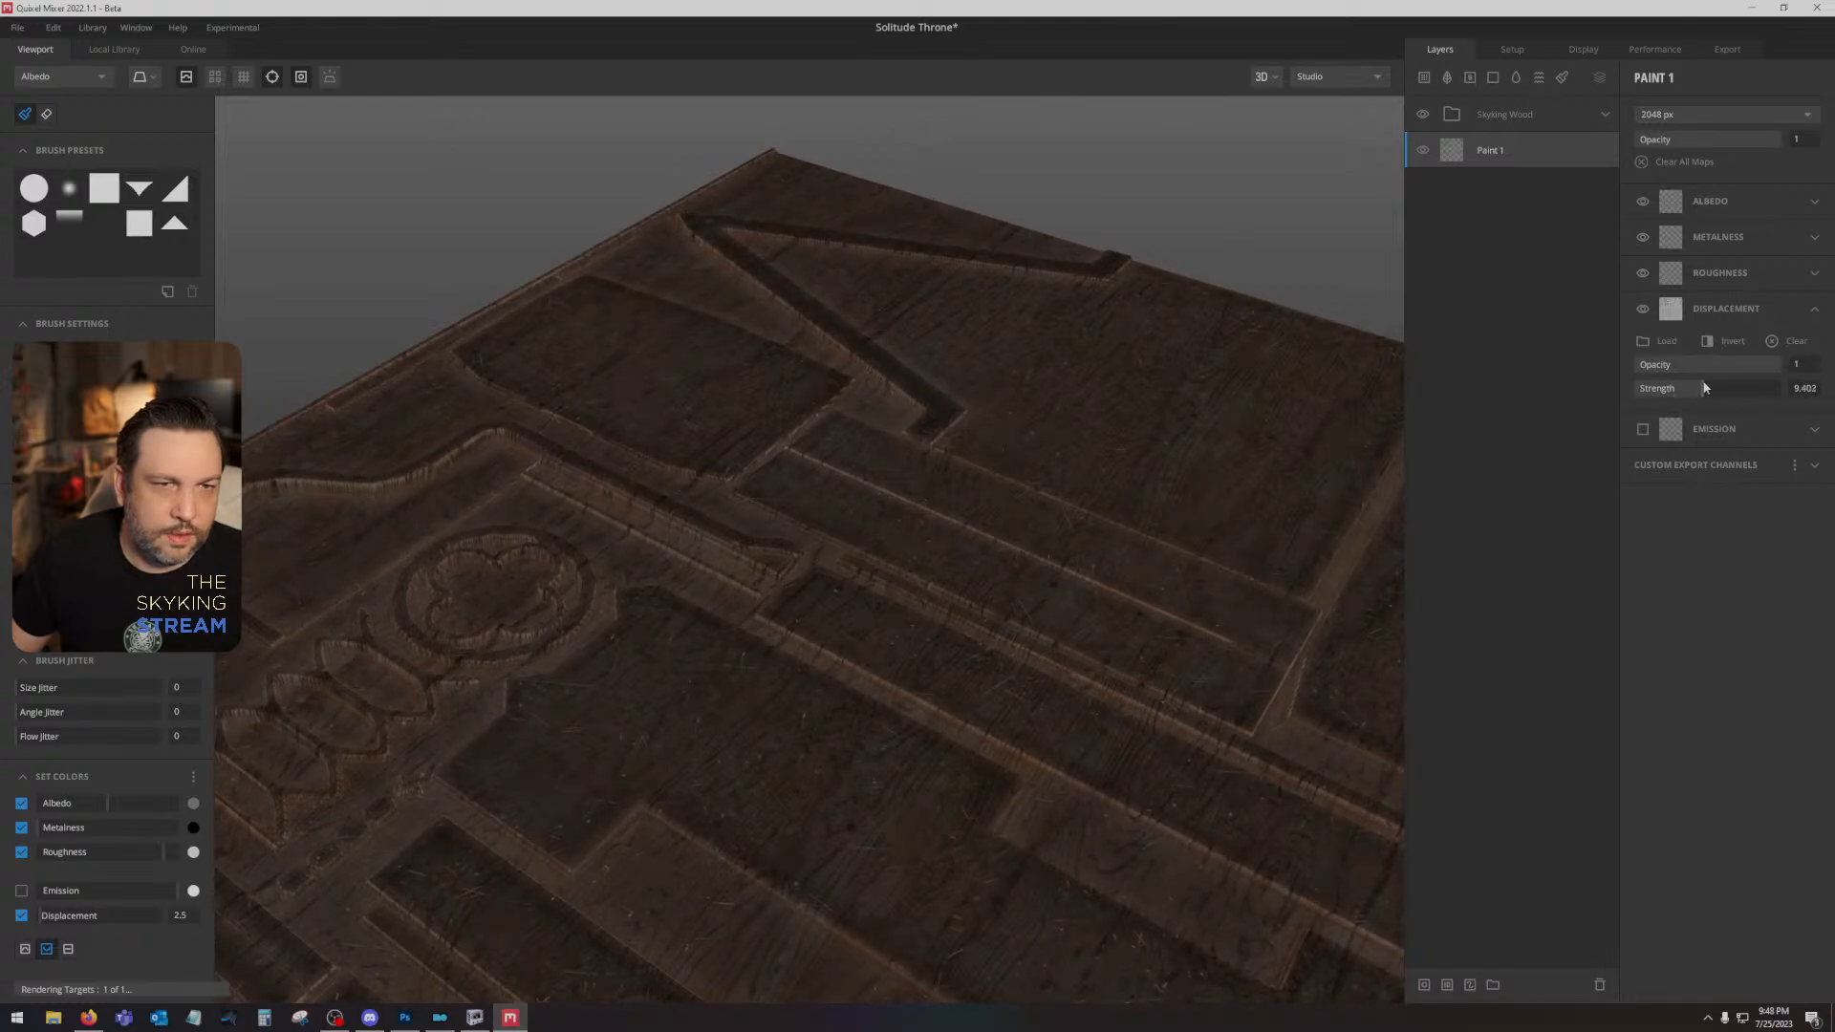
left_click_drag(1705, 382, 1706, 383)
left_click(1798, 390)
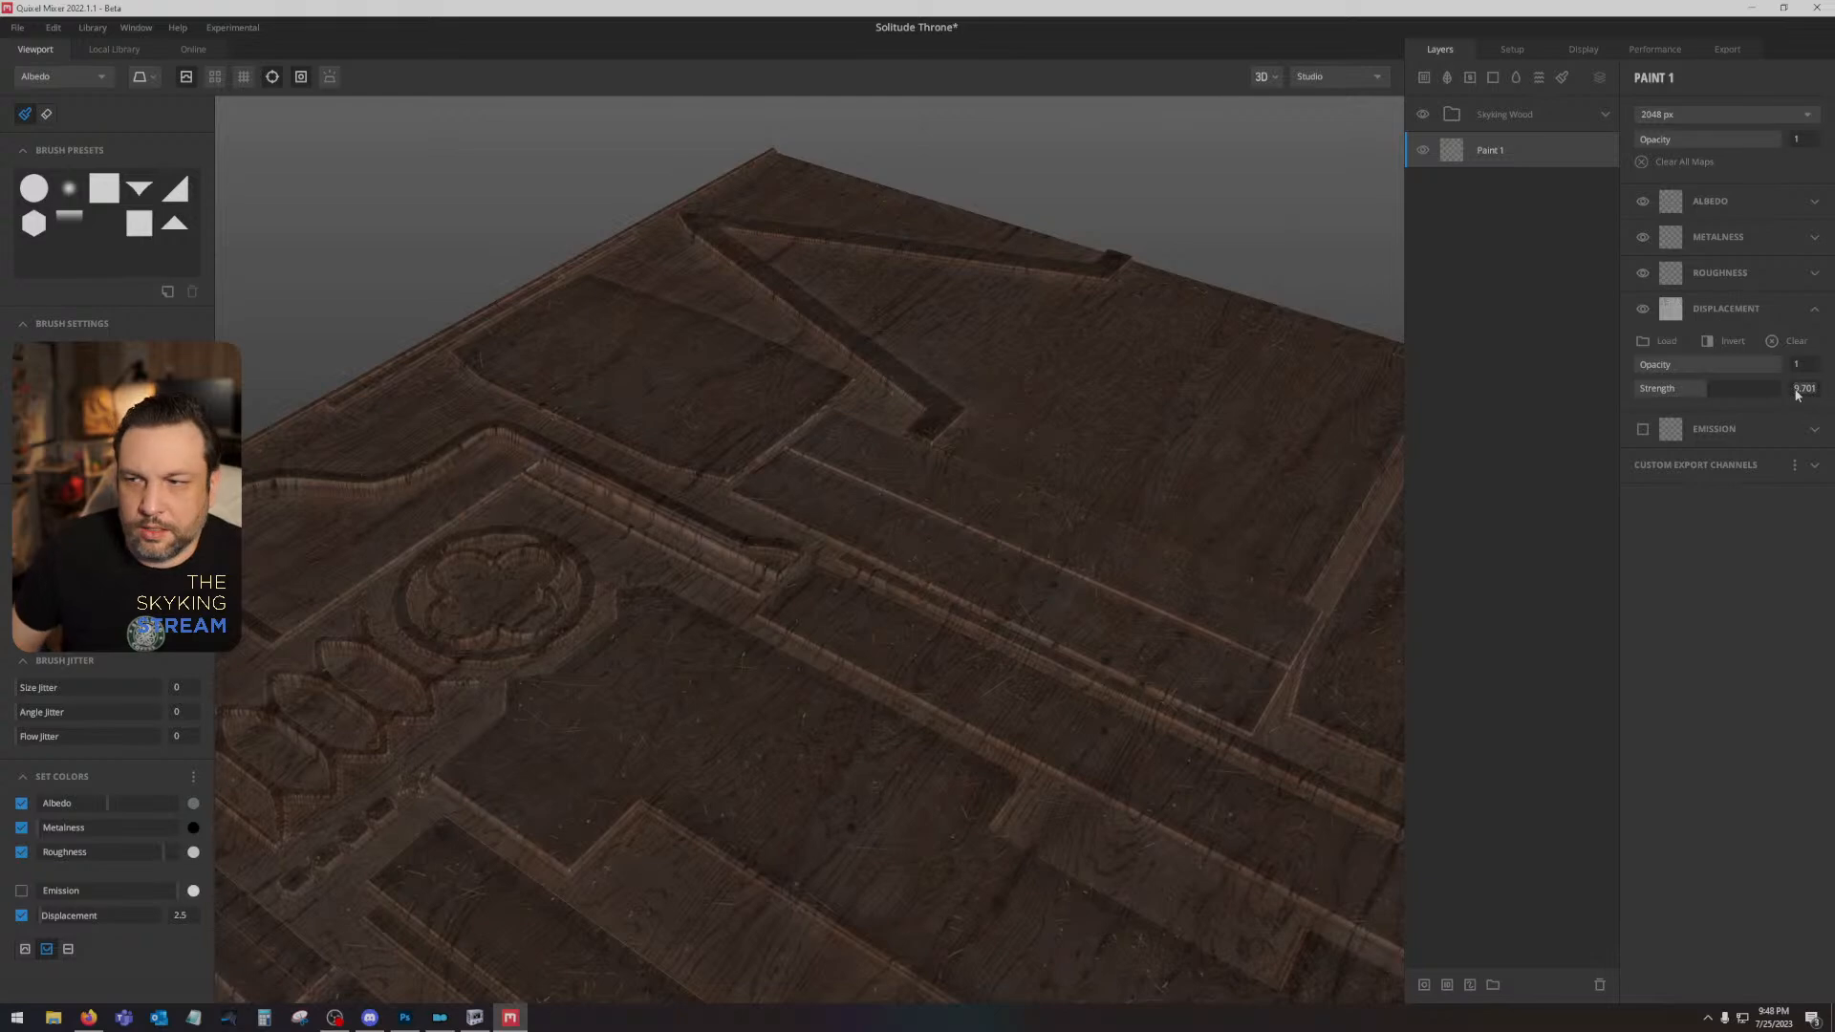
type("10")
key("Return")
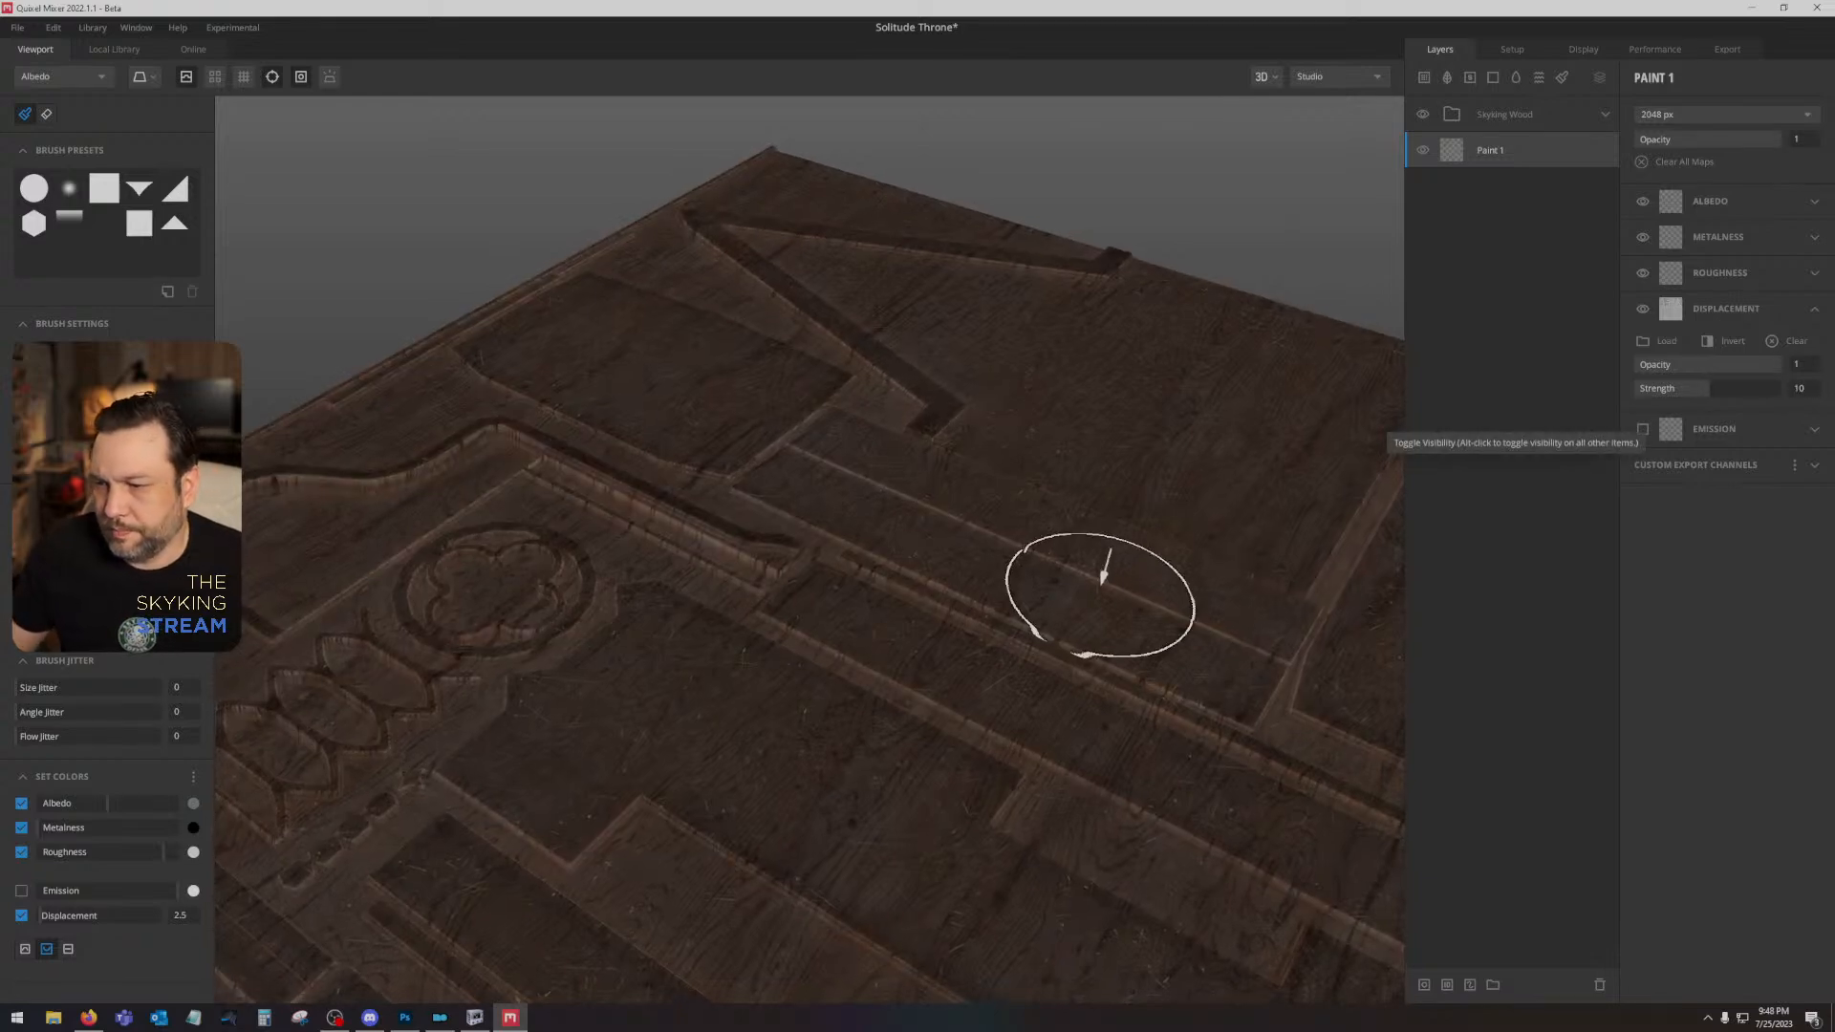
- Return the viewport to PBR Metalness and turn off its displacement preview to examine the throne layout flat
left_click_drag(1106, 557, 905, 754)
key("m")
left_click_drag(917, 653, 294, 221)
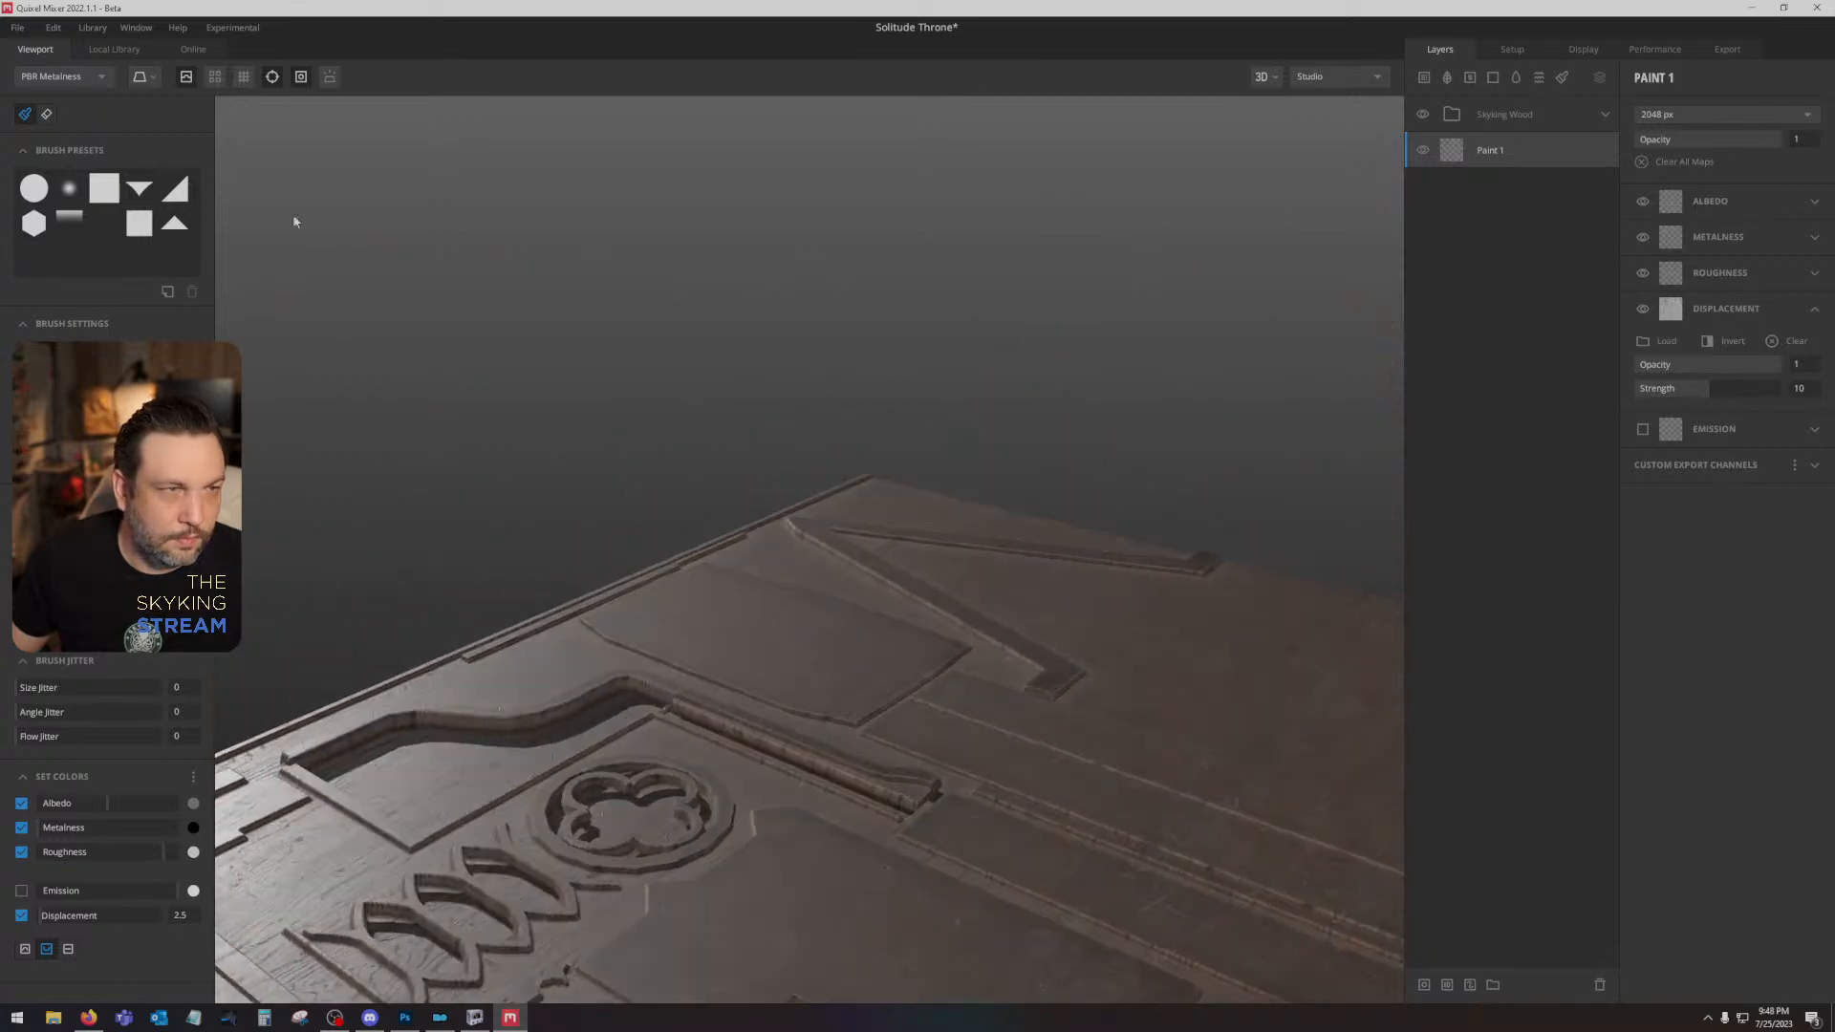
left_click(188, 78)
left_click_drag(803, 621, 1026, 552)
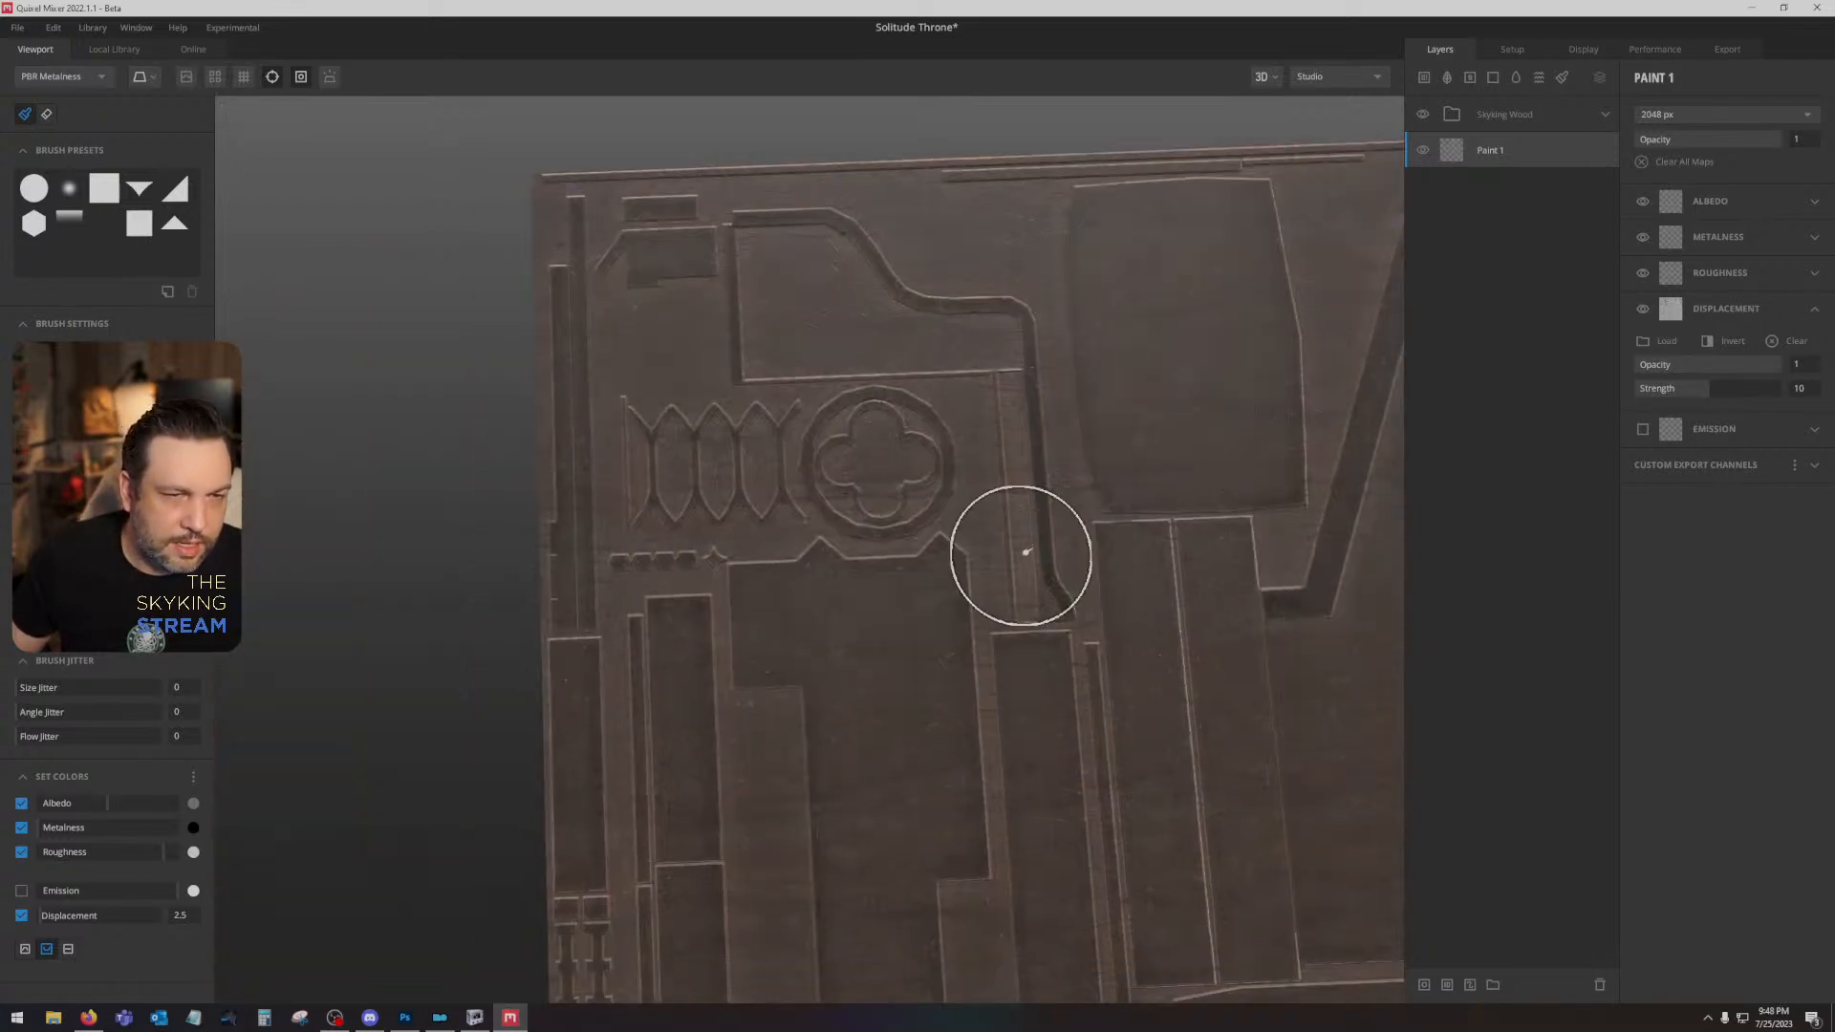
scroll(1026, 552, "up", 4)
- Set Blur Underlying to 3 on the Wood Base layer inside the Skyking Wood group
left_click(1604, 115)
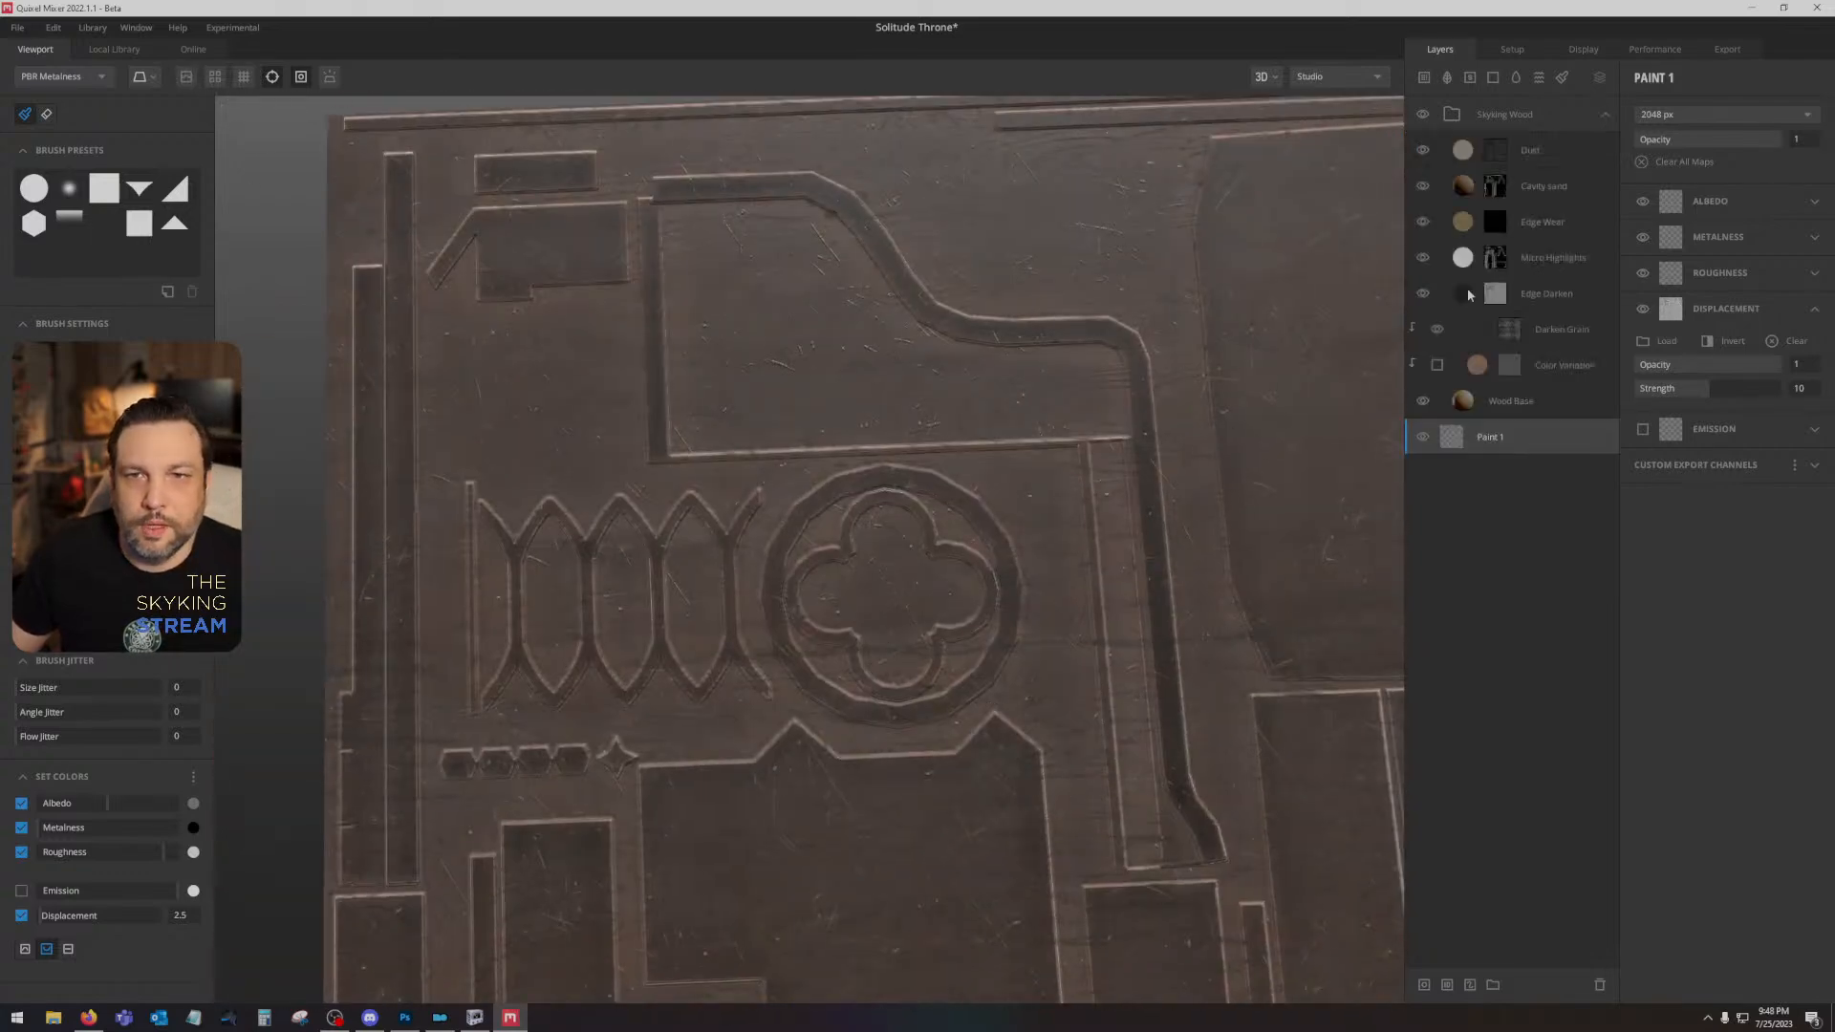
left_click(1560, 399)
mouse_move(1700, 317)
left_mouse_down()
mouse_move(1754, 321)
mouse_move(1703, 318)
left_mouse_up()
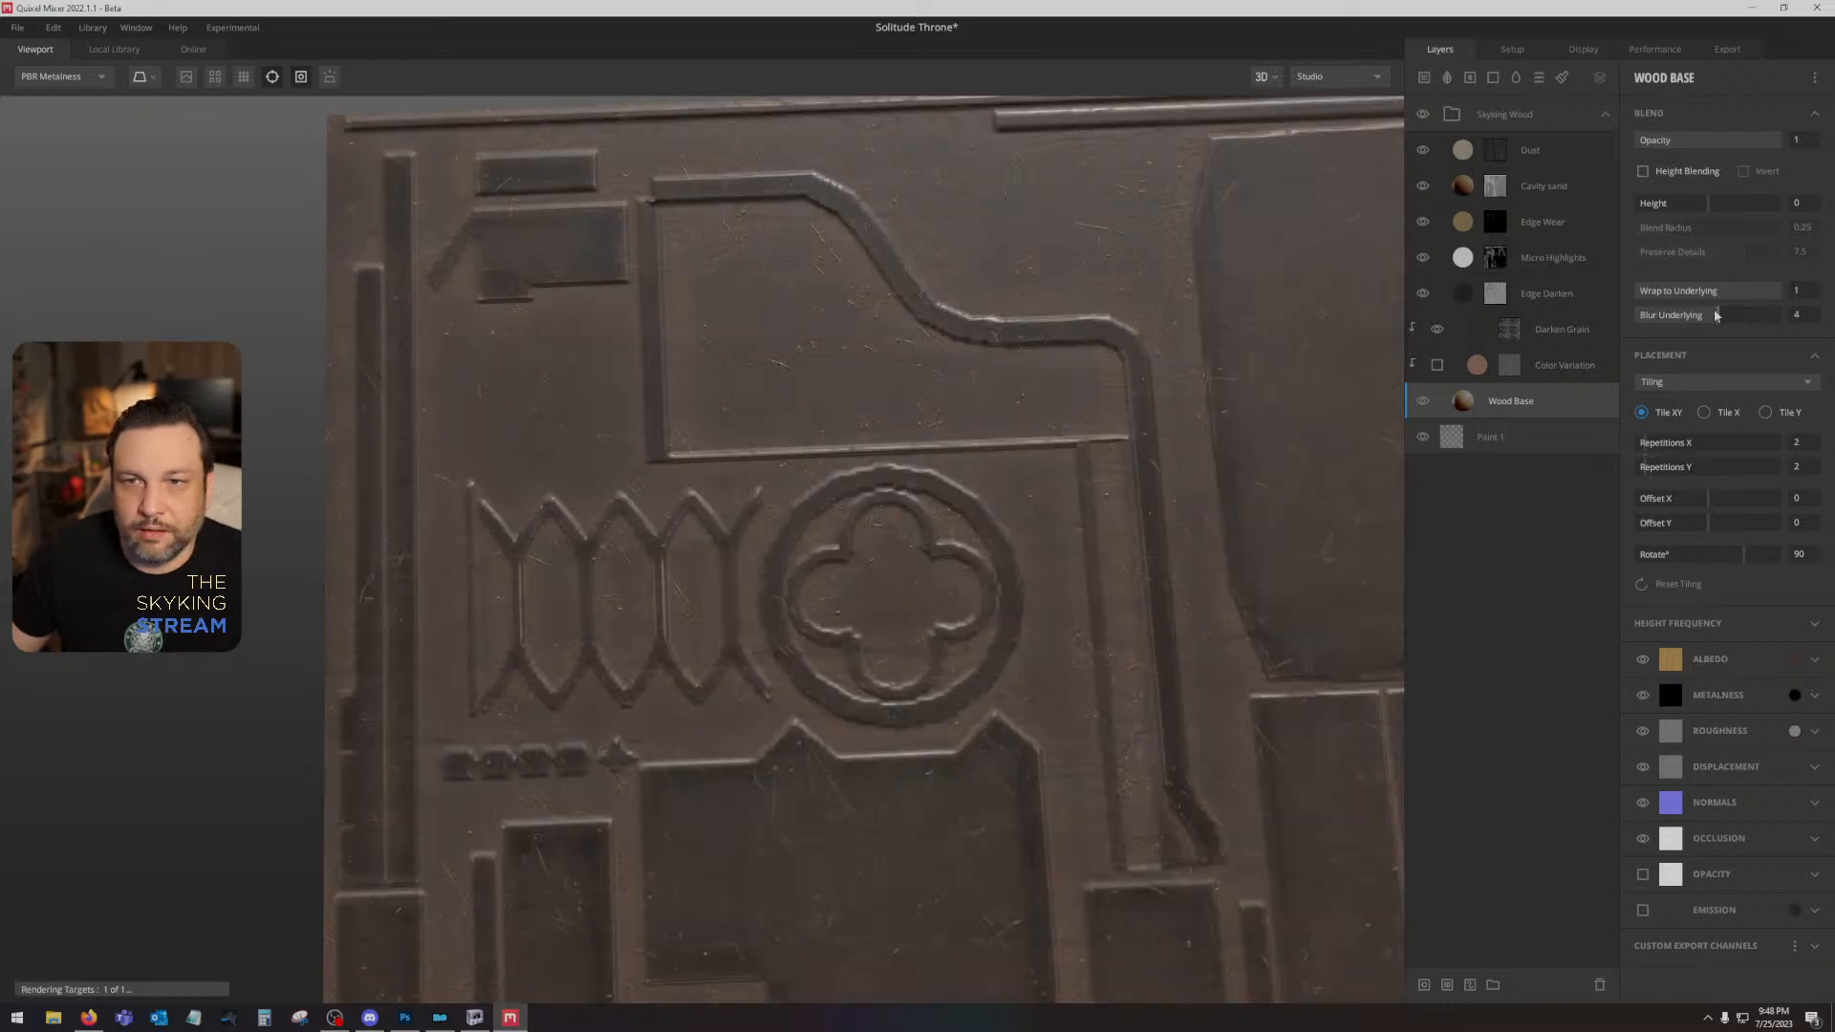
scroll(1237, 606, "down", 5)
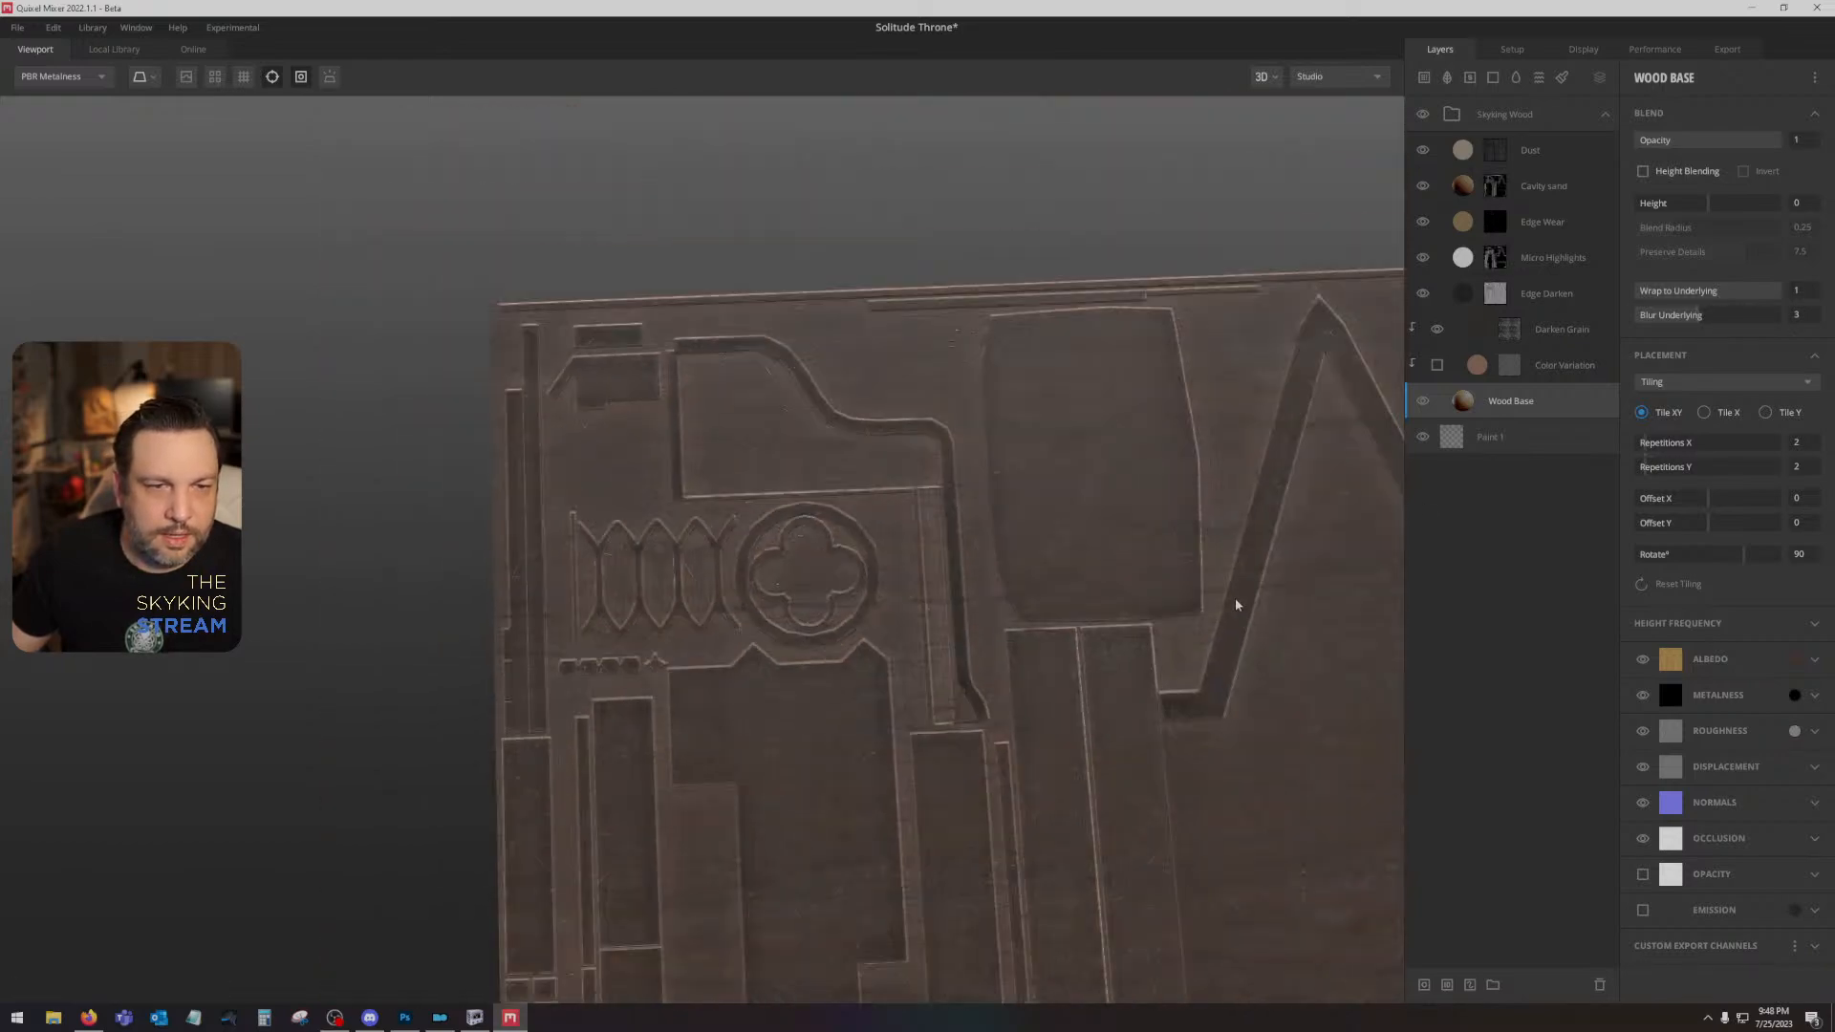
- Load the sthroneID image as the Material ID map of Texture Set 1
mouse_move(1237, 606)
left_mouse_down()
mouse_move(983, 487)
mouse_move(1017, 460)
mouse_move(1101, 487)
mouse_move(1032, 561)
mouse_move(1048, 741)
mouse_move(1061, 619)
mouse_move(1068, 713)
mouse_move(1049, 717)
mouse_move(1052, 684)
left_mouse_up()
left_click(1520, 47)
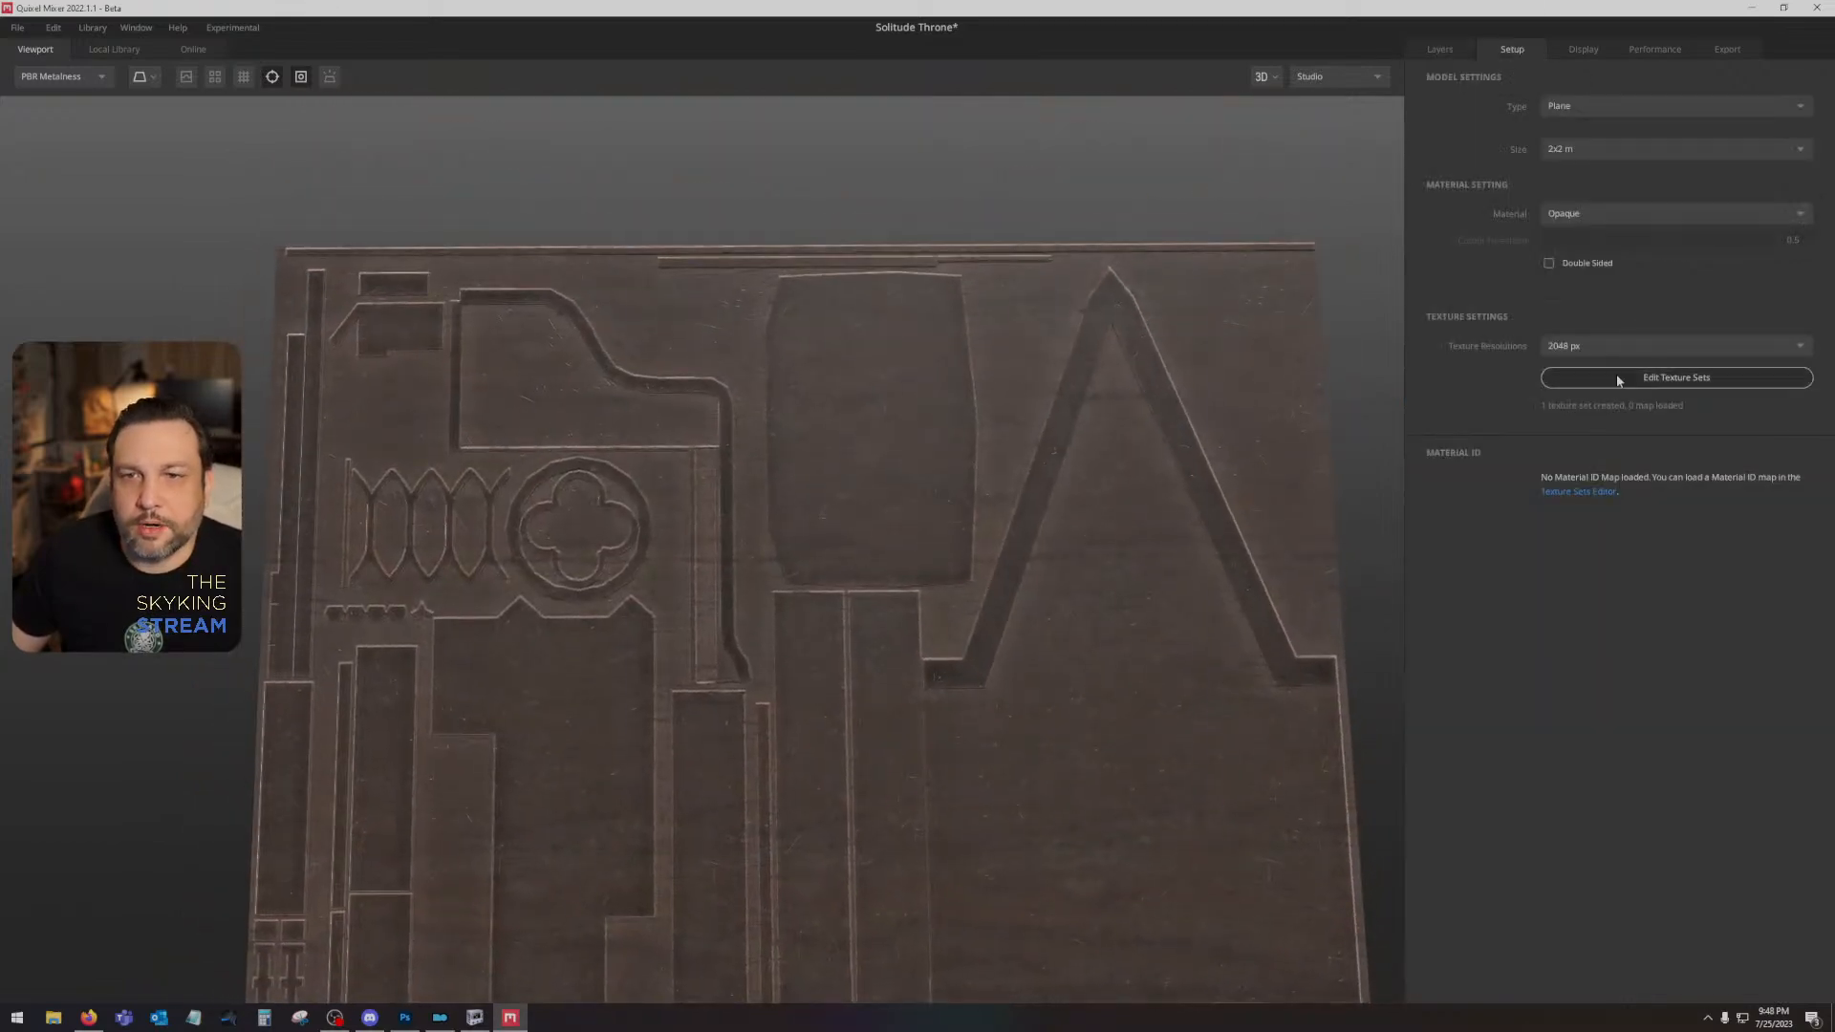
left_click(1615, 376)
left_click(1156, 754)
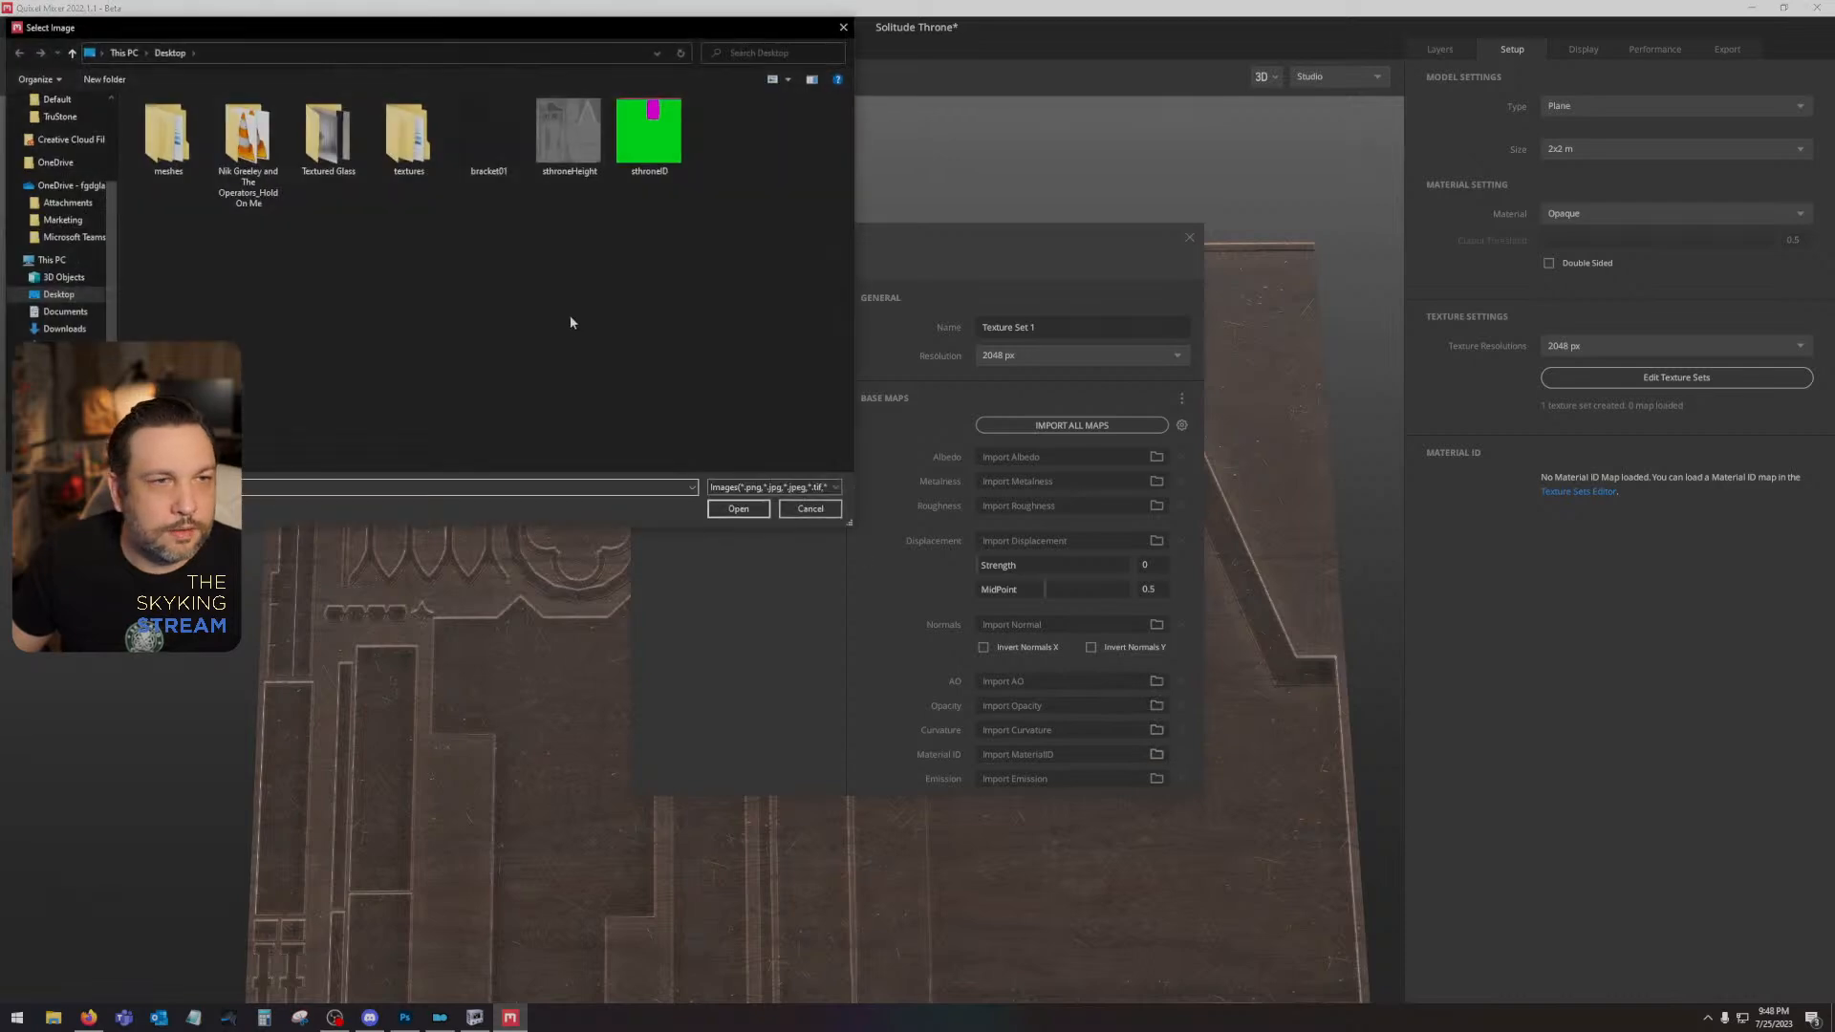
double_click(643, 135)
left_click(1189, 237)
- Add a material ID mask to the Skyking Wood group and limit it to Bright Green
left_click(1441, 51)
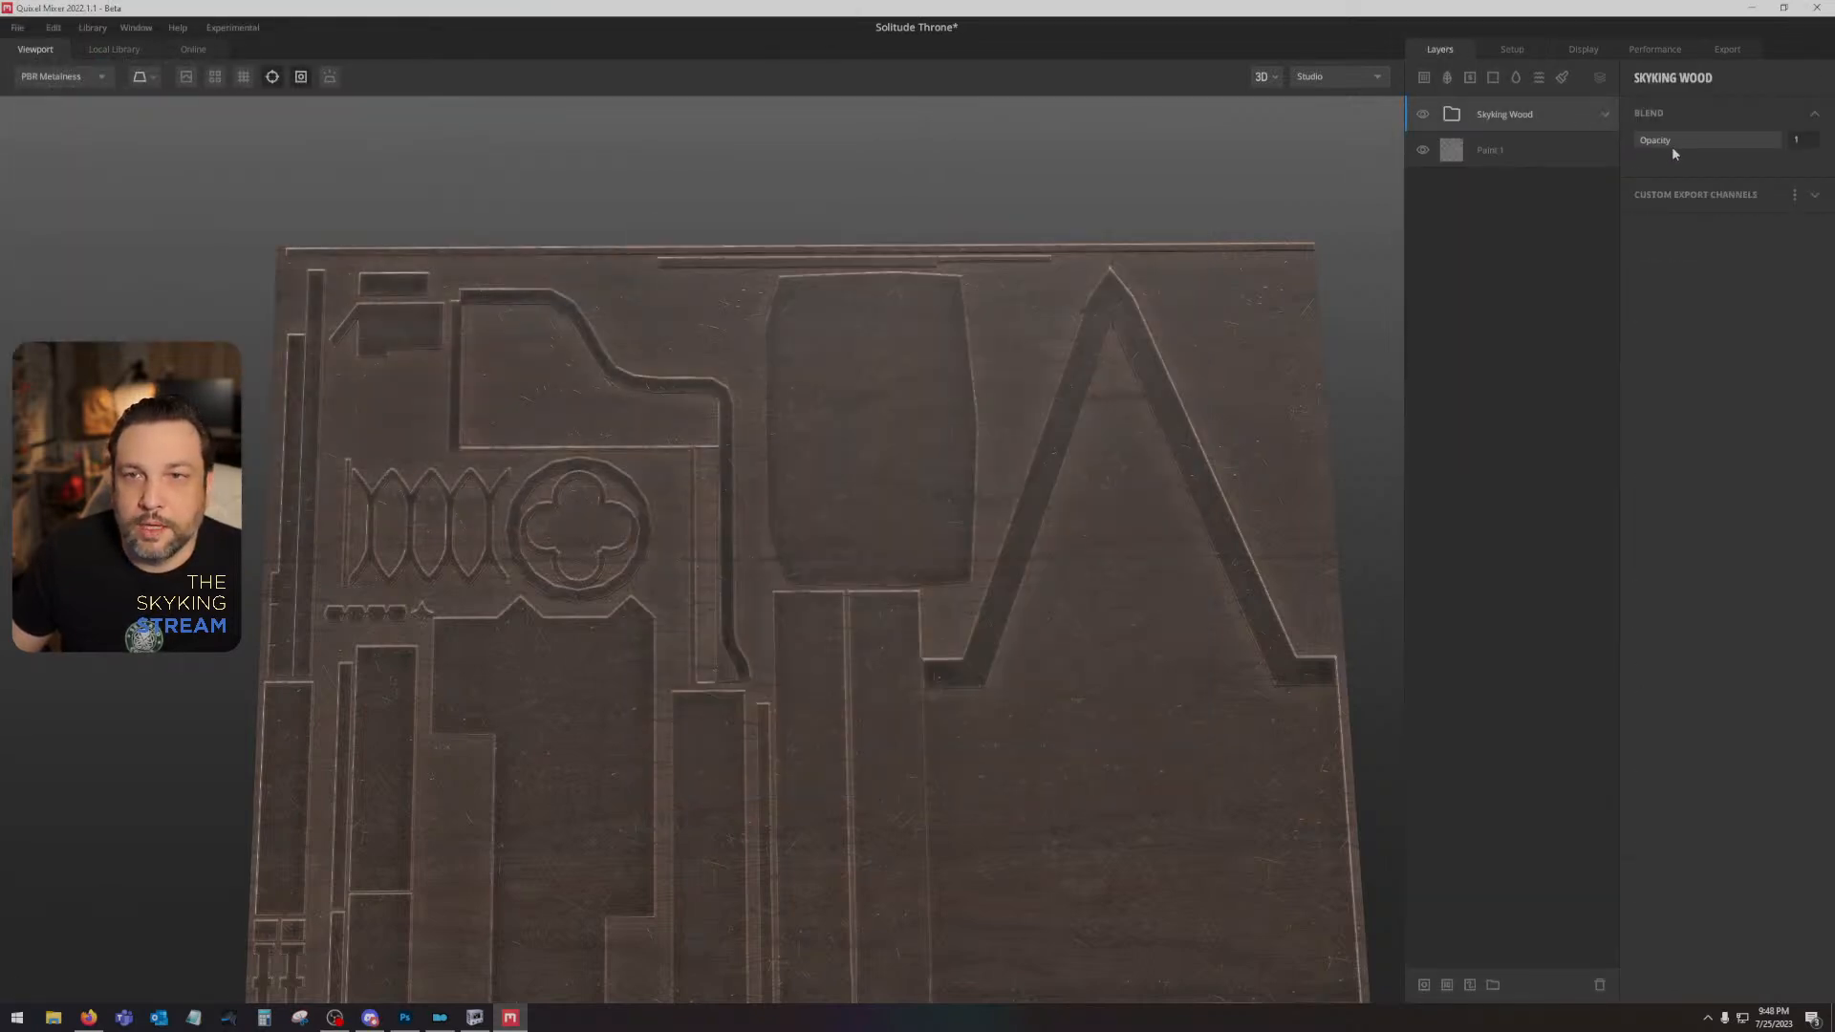
right_click(1579, 115)
left_click(1615, 362)
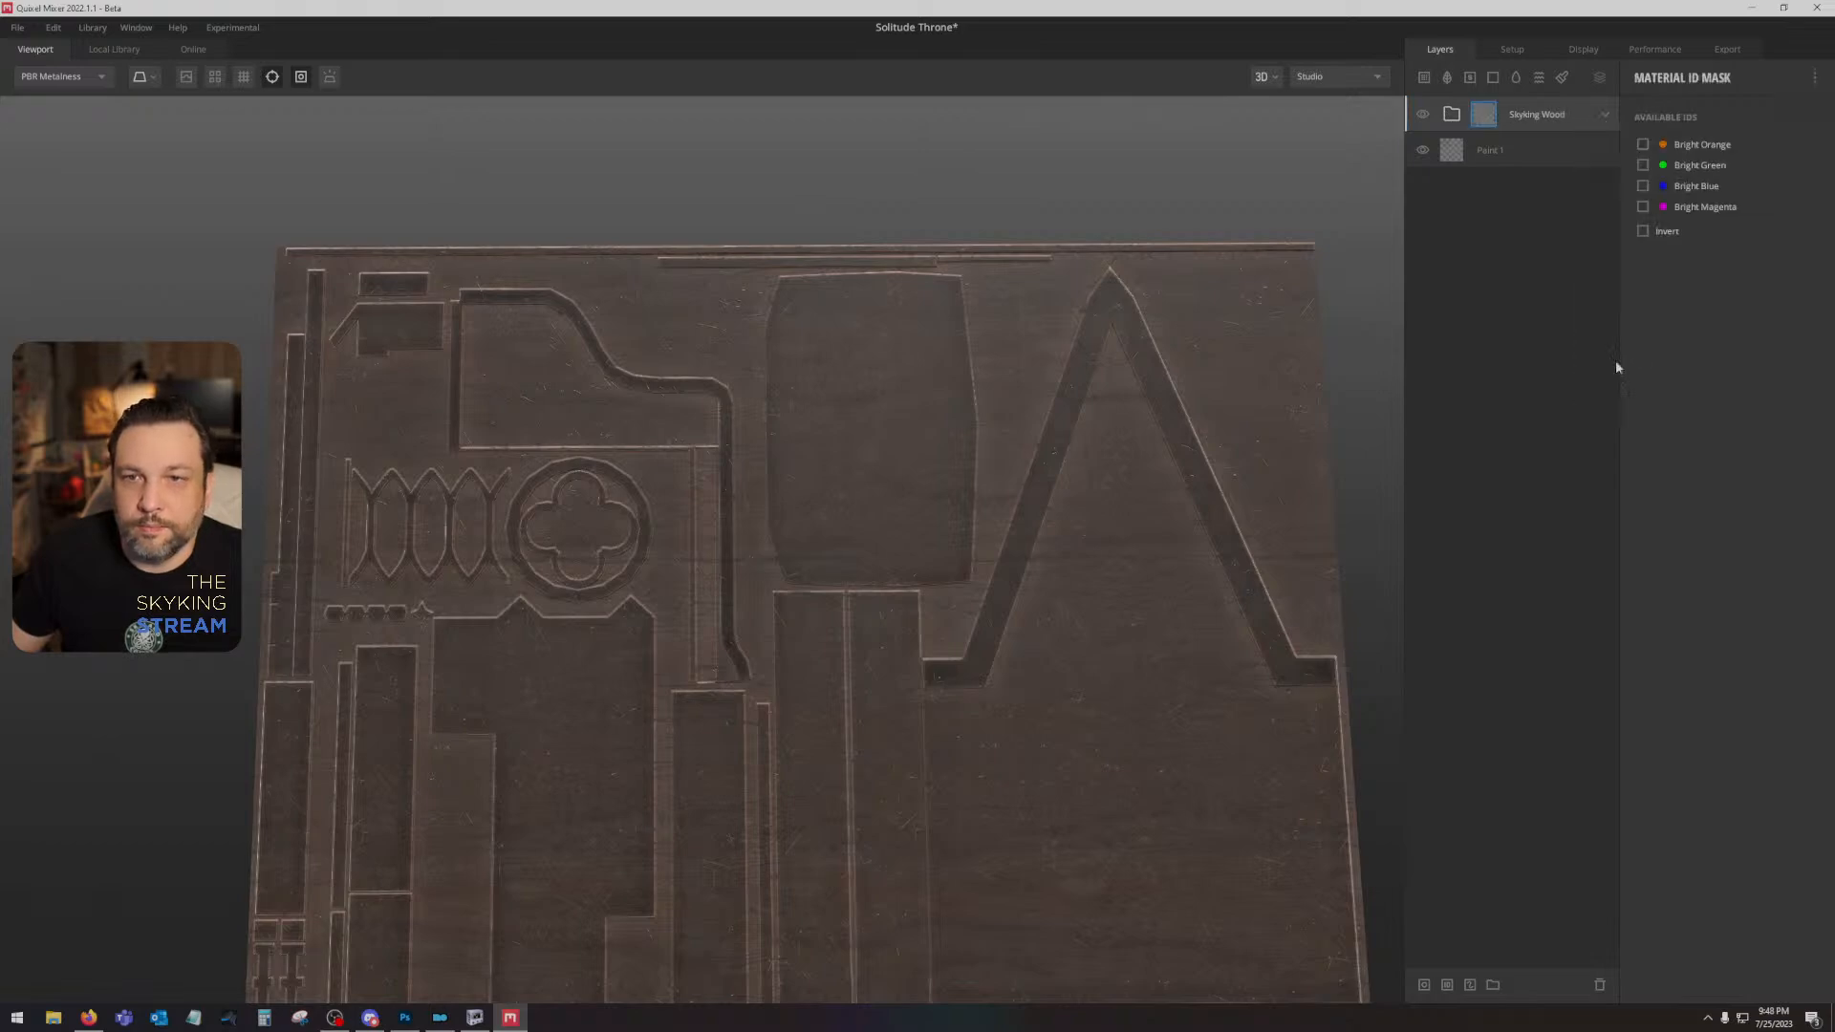
left_click(1641, 165)
- Duplicate the masked Skyking Wood group and hide the original
left_click_drag(840, 634, 1370, 206)
right_click(1590, 113)
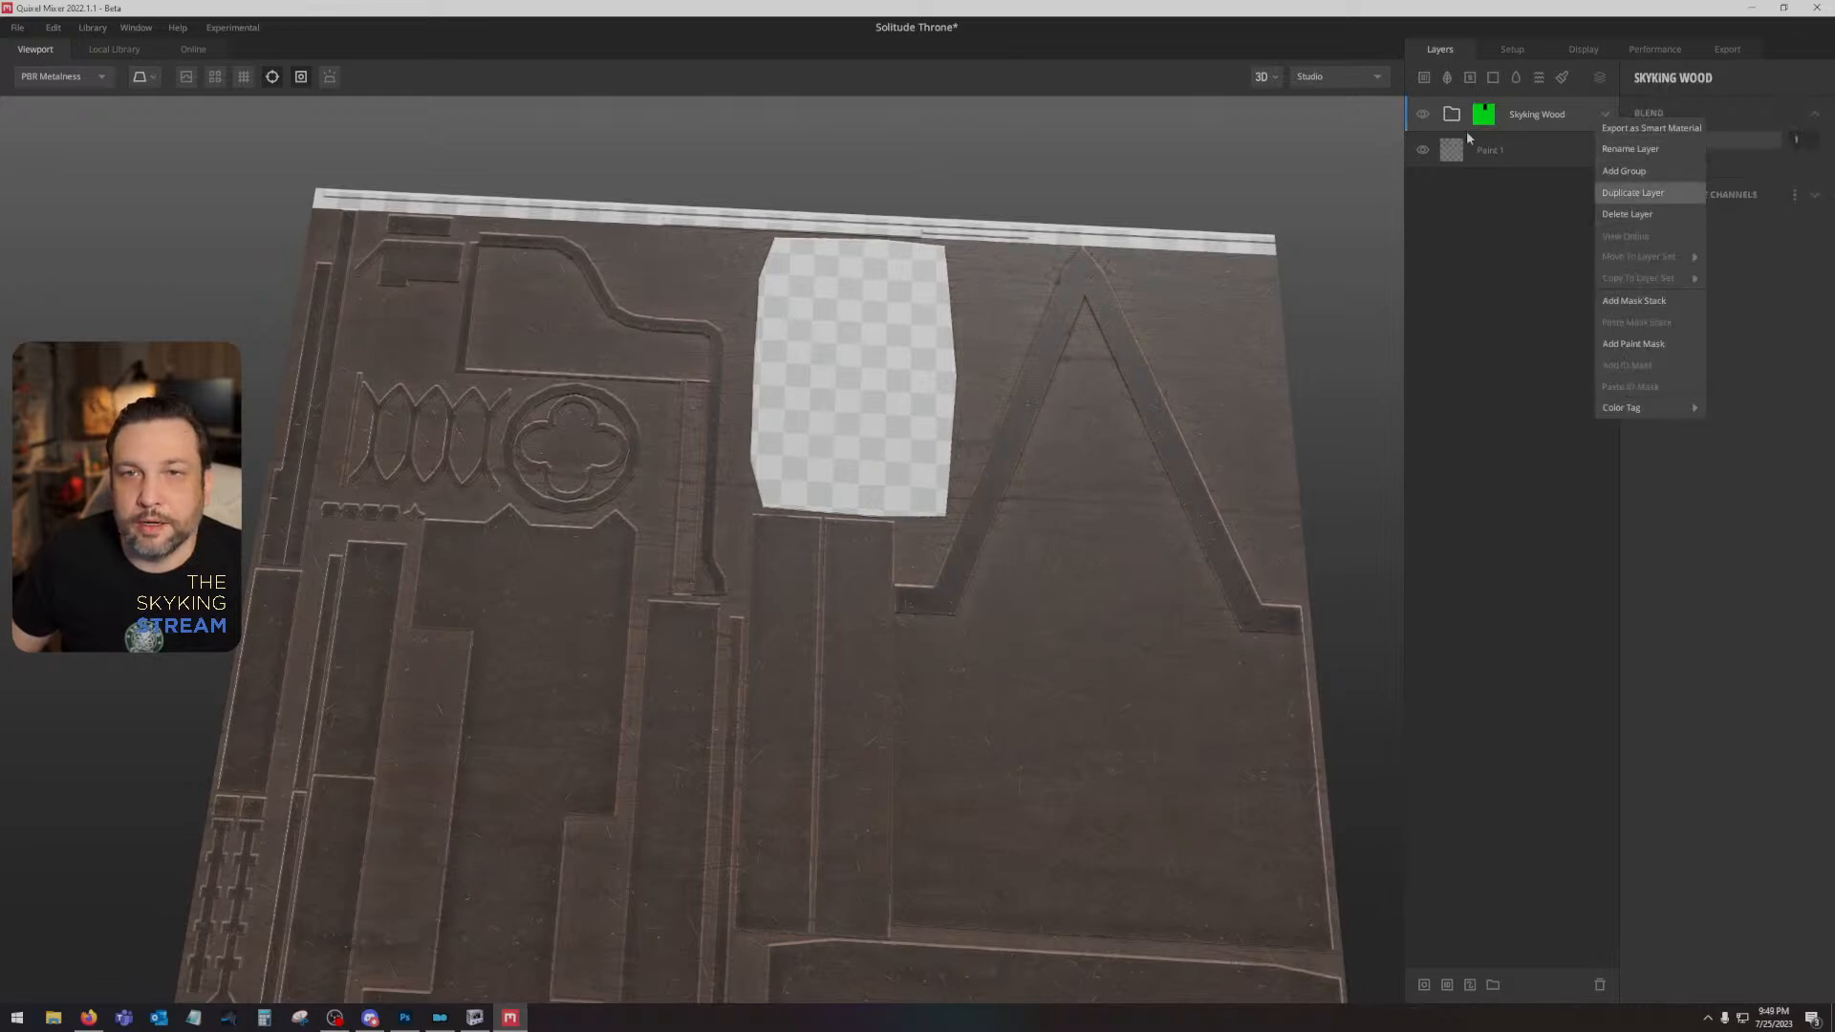
left_click(1632, 192)
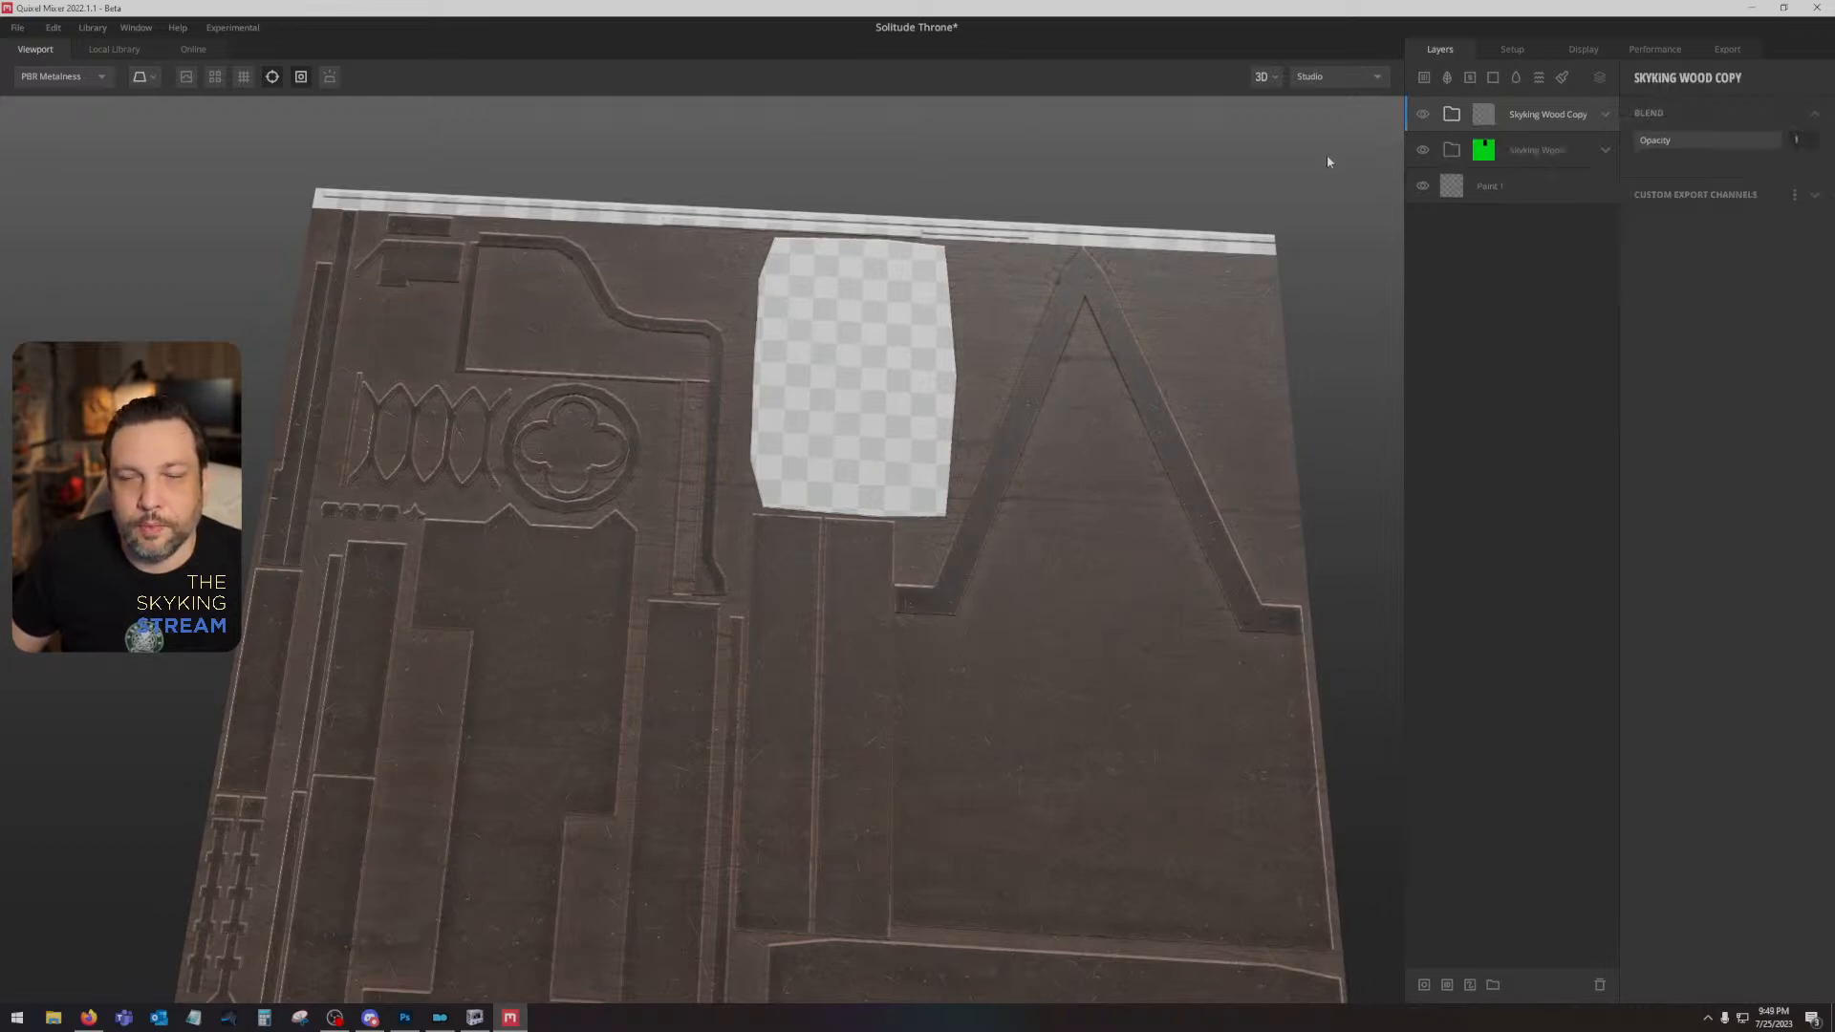
left_click(1422, 150)
- Try adding Bright Orange and Bright Blue in turn to the copied group's ID mask and inspect the affected areas
right_click(1483, 119)
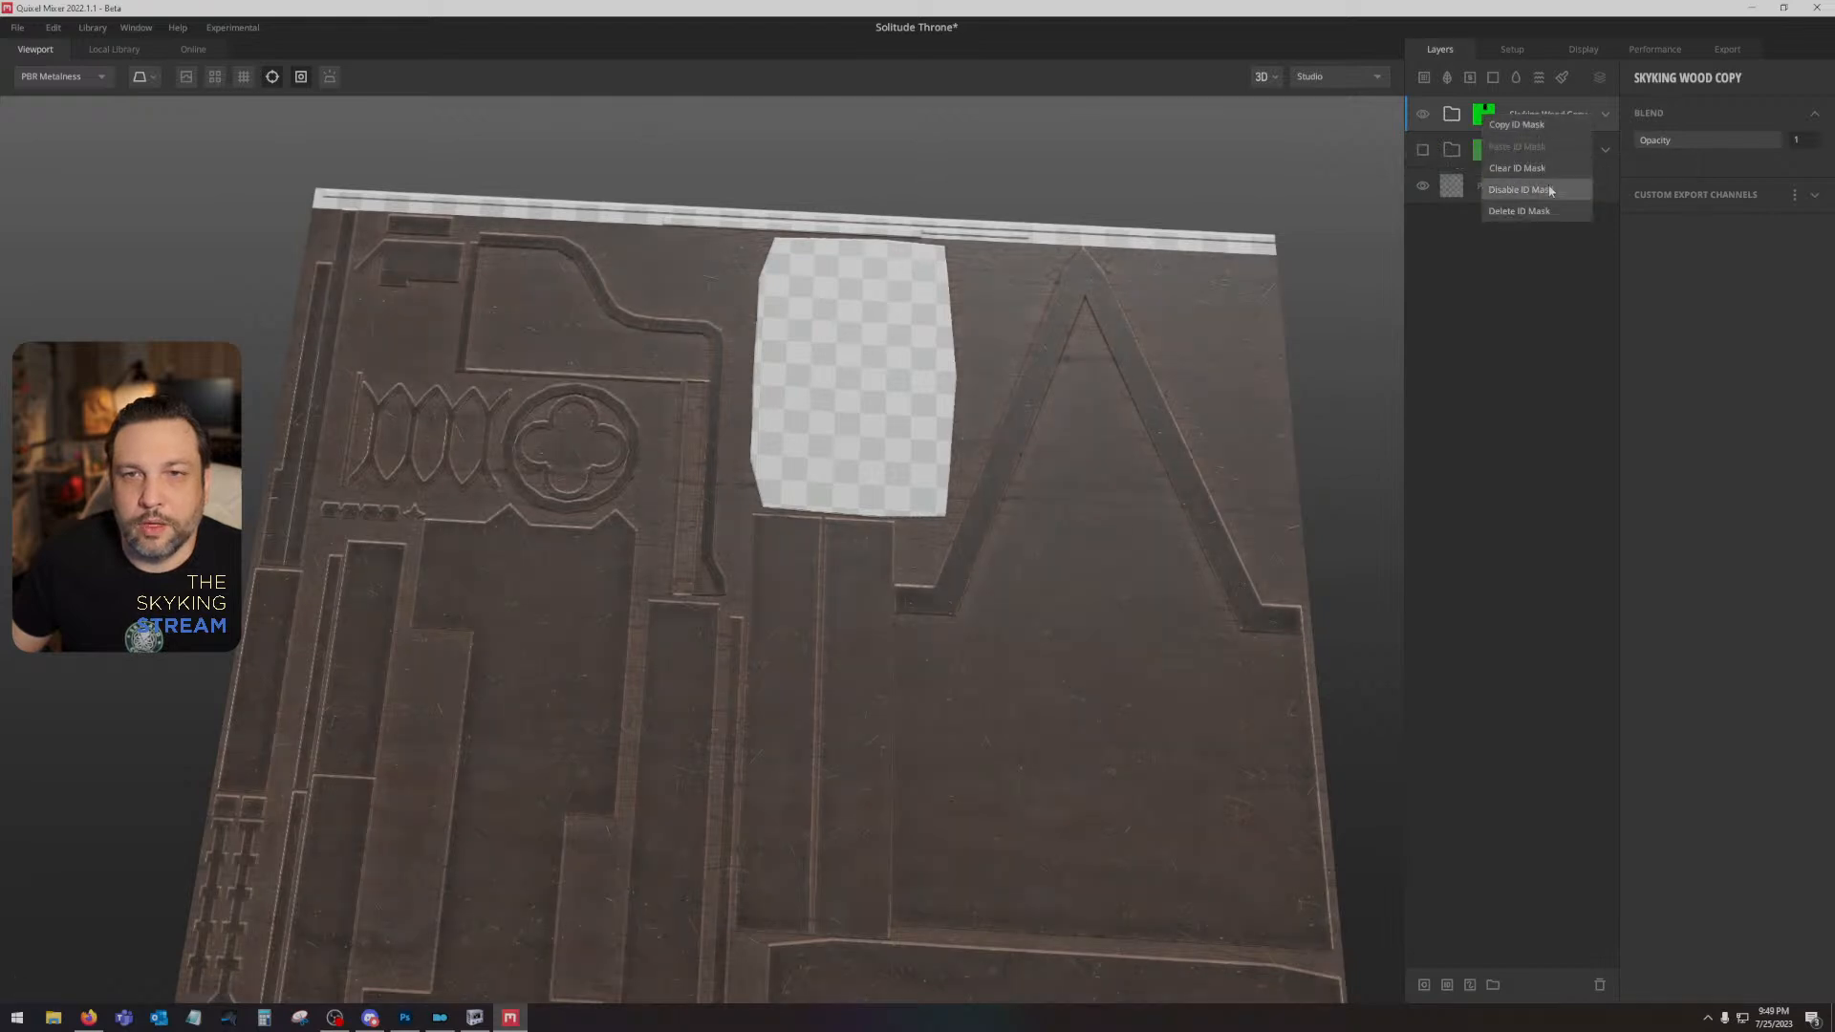
left_click(1485, 119)
left_click(1642, 145)
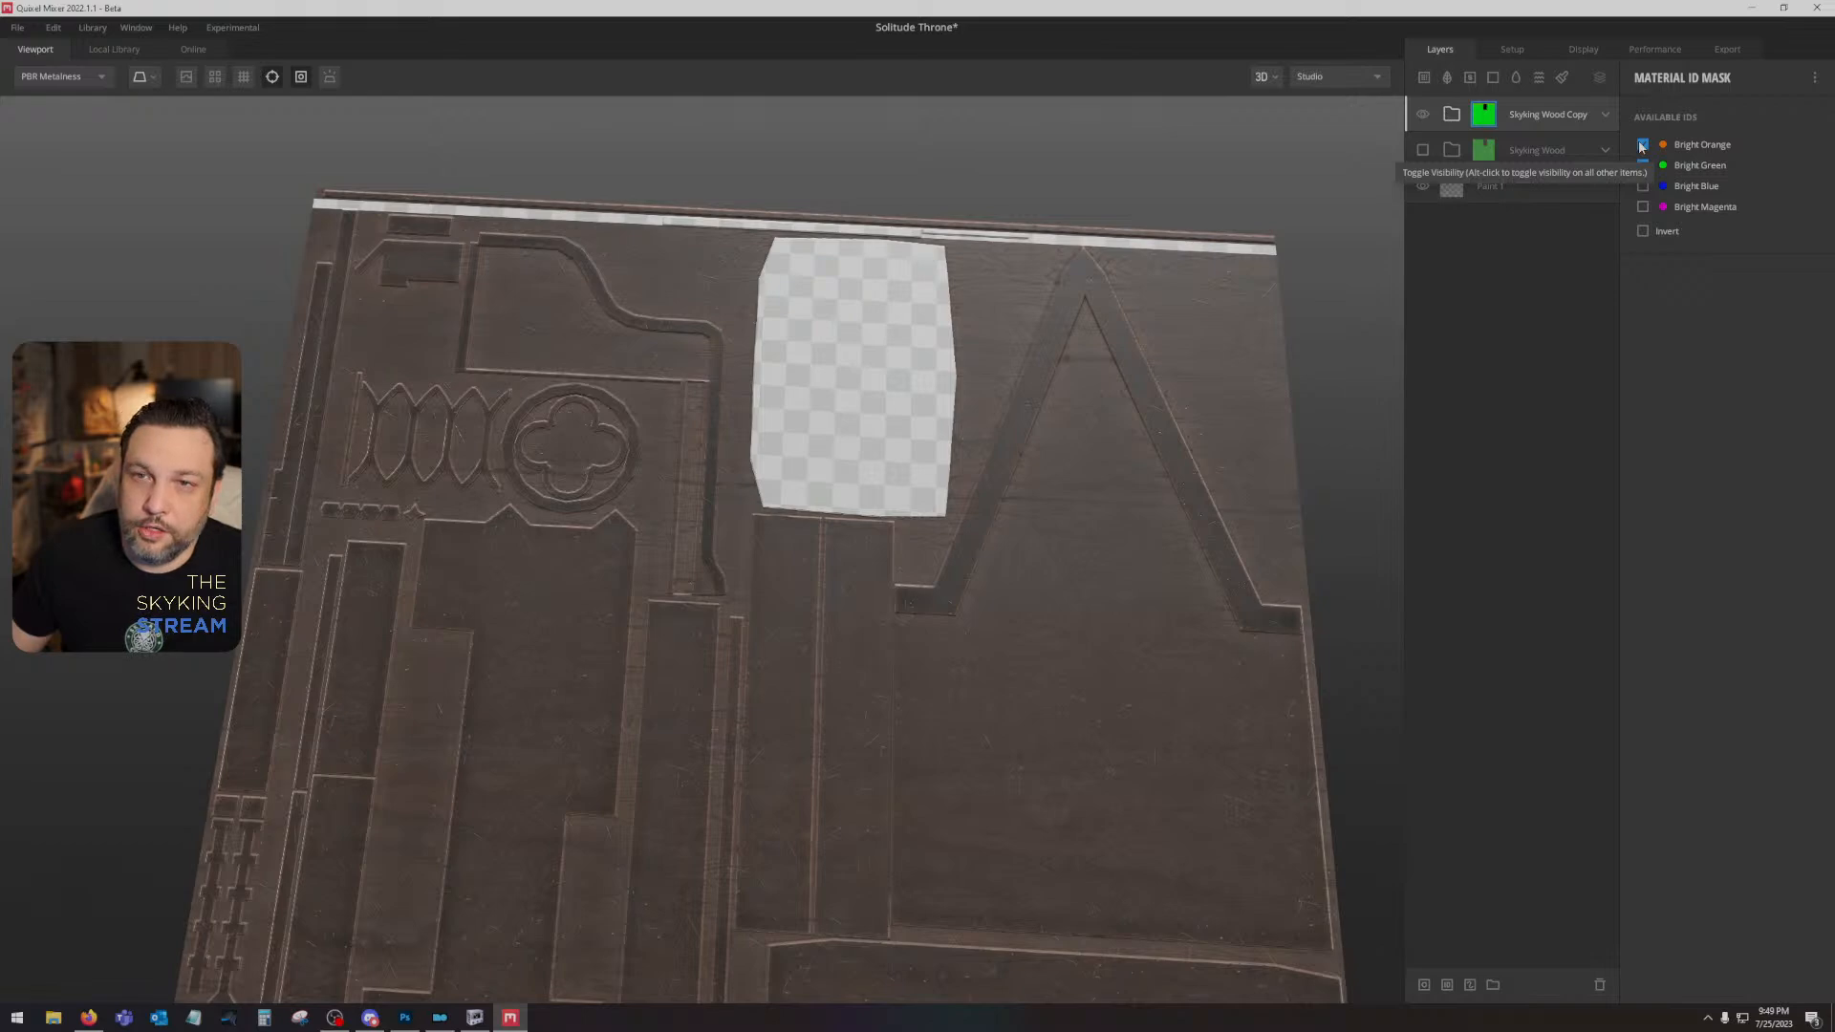
left_click(1641, 146)
left_click(1642, 187)
left_click_drag(990, 351, 1012, 495)
scroll(1012, 495, "up", 5)
left_click_drag(1006, 377, 949, 488)
scroll(981, 583, "down", 5)
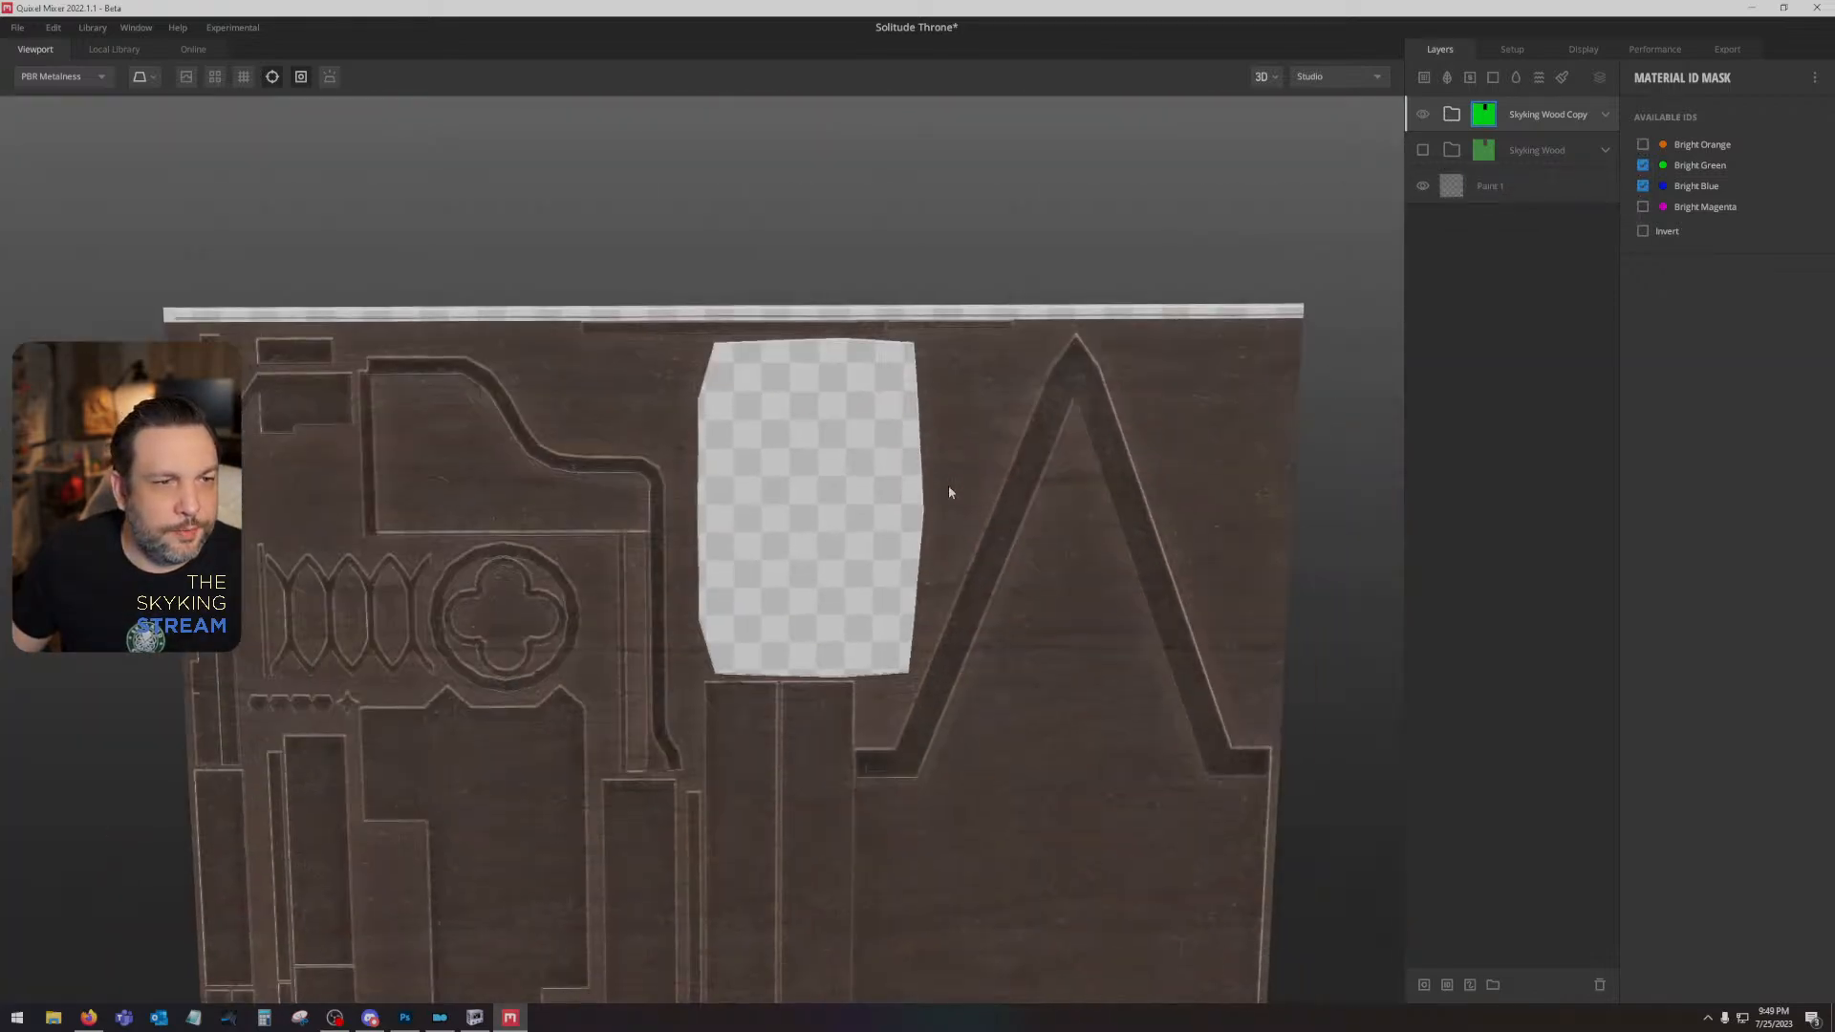
left_click_drag(1032, 598, 1056, 306)
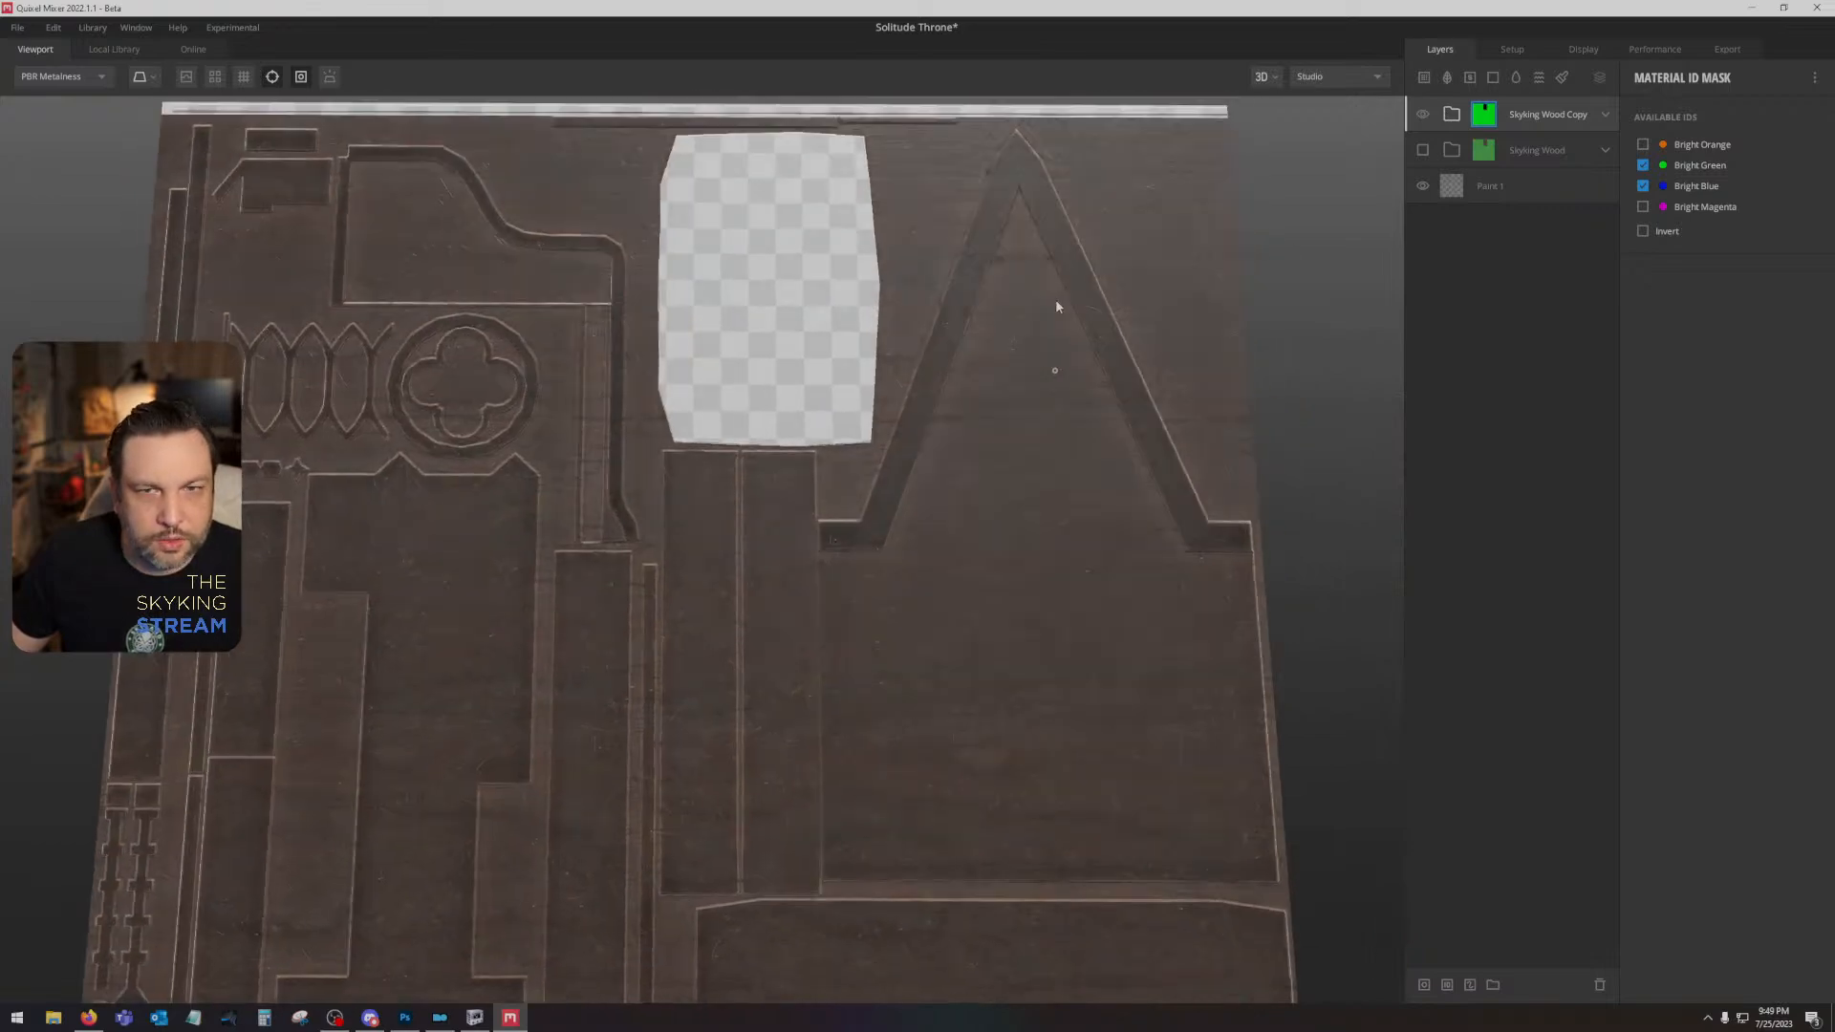
- Show the original Skyking Wood group instead of its copy and turn on its Color Variation layer
left_click(1422, 116)
left_click(1422, 150)
left_click(1606, 150)
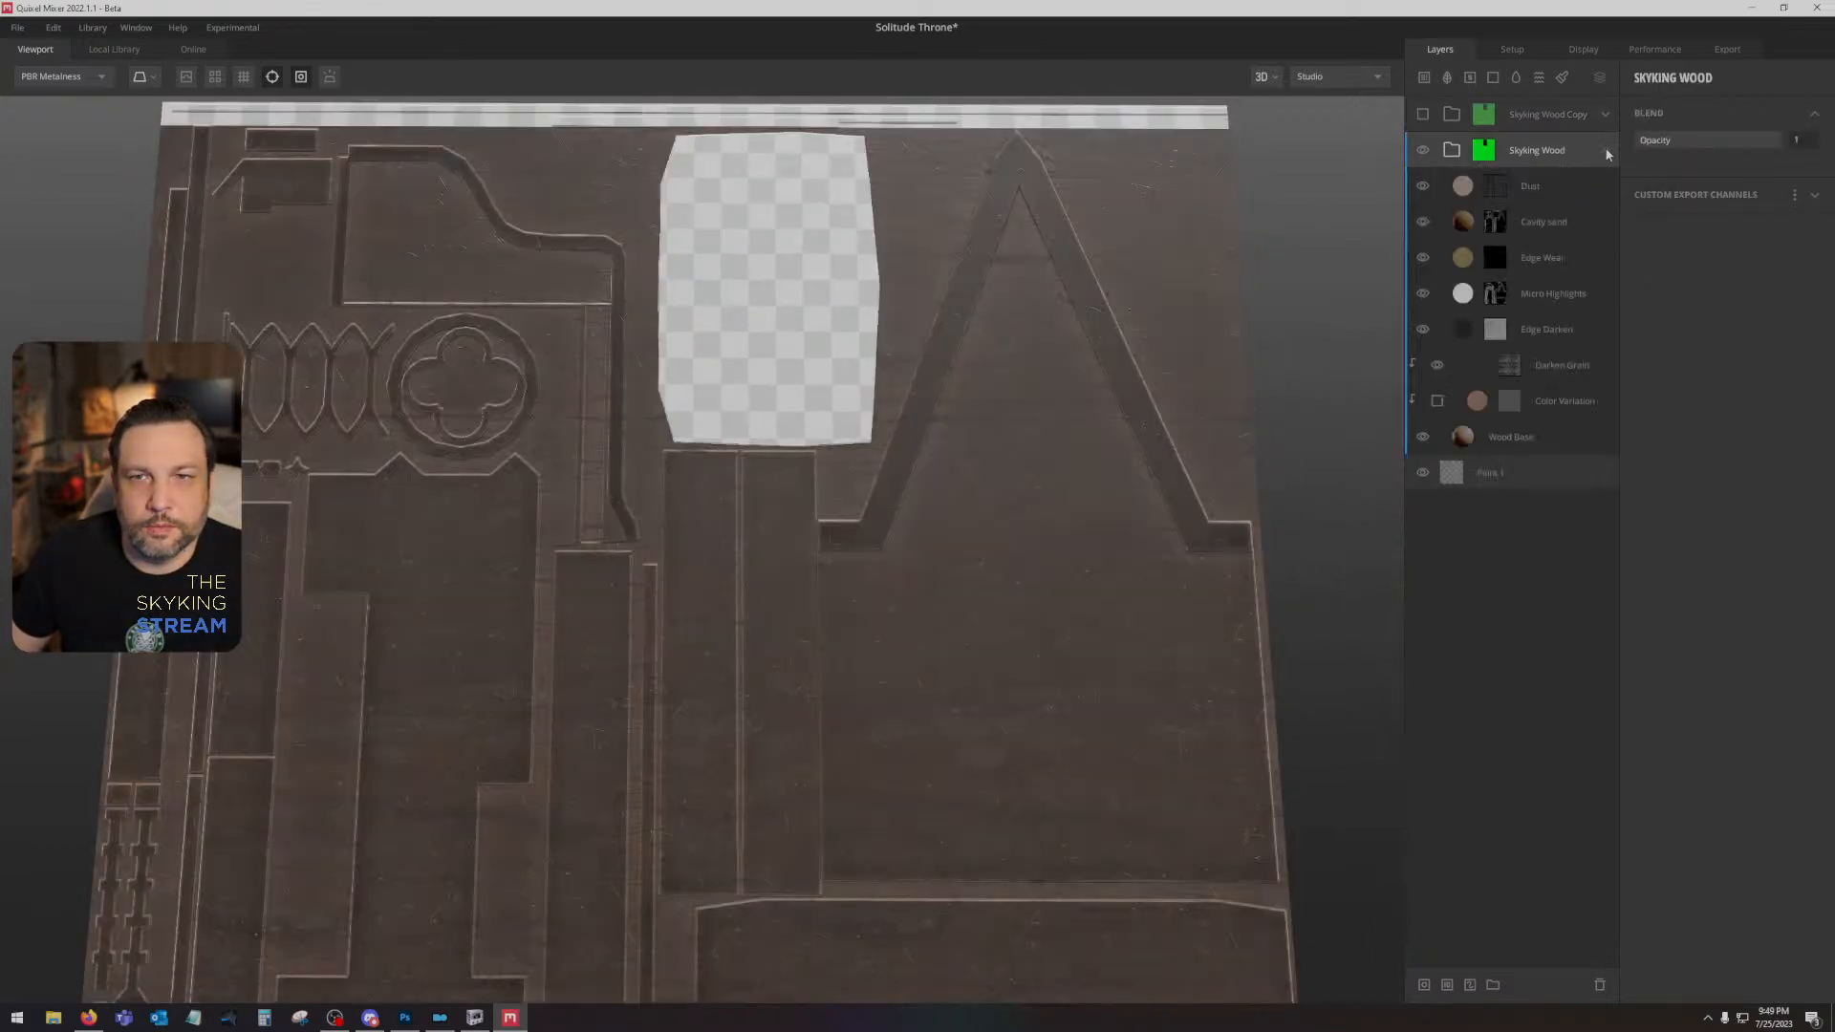
left_click(1529, 434)
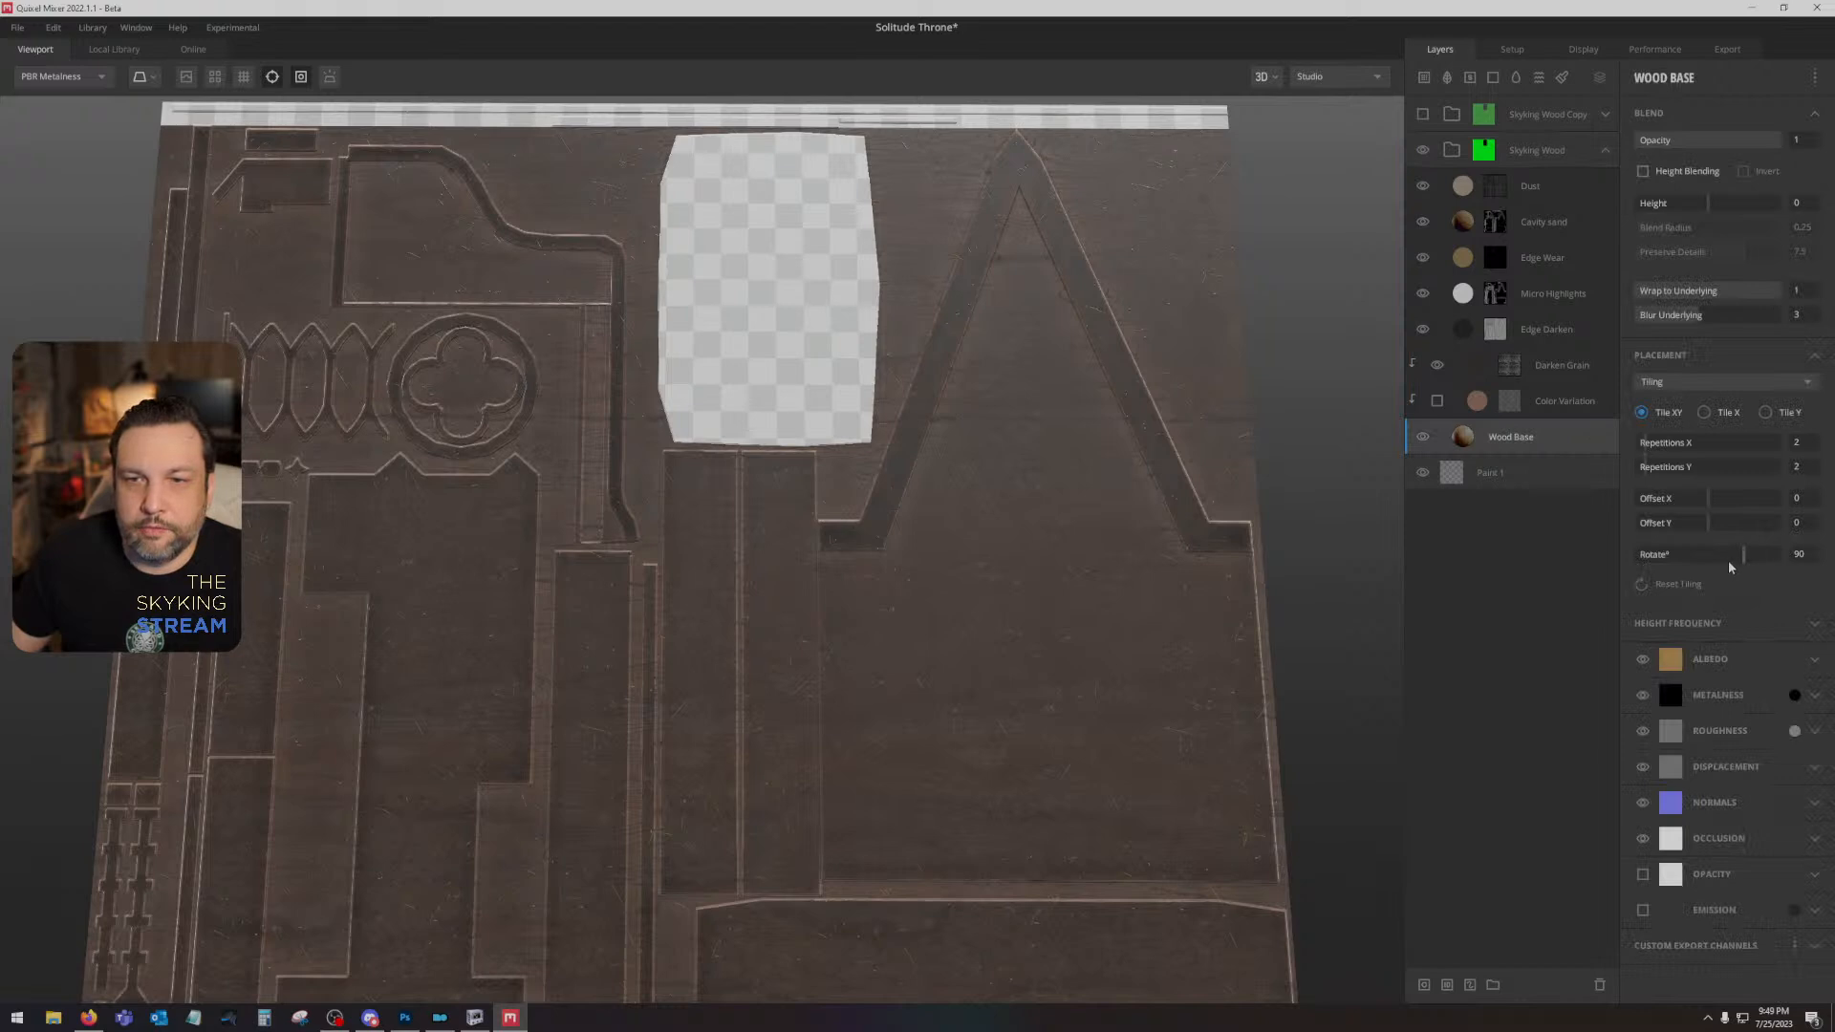
left_click(1469, 402)
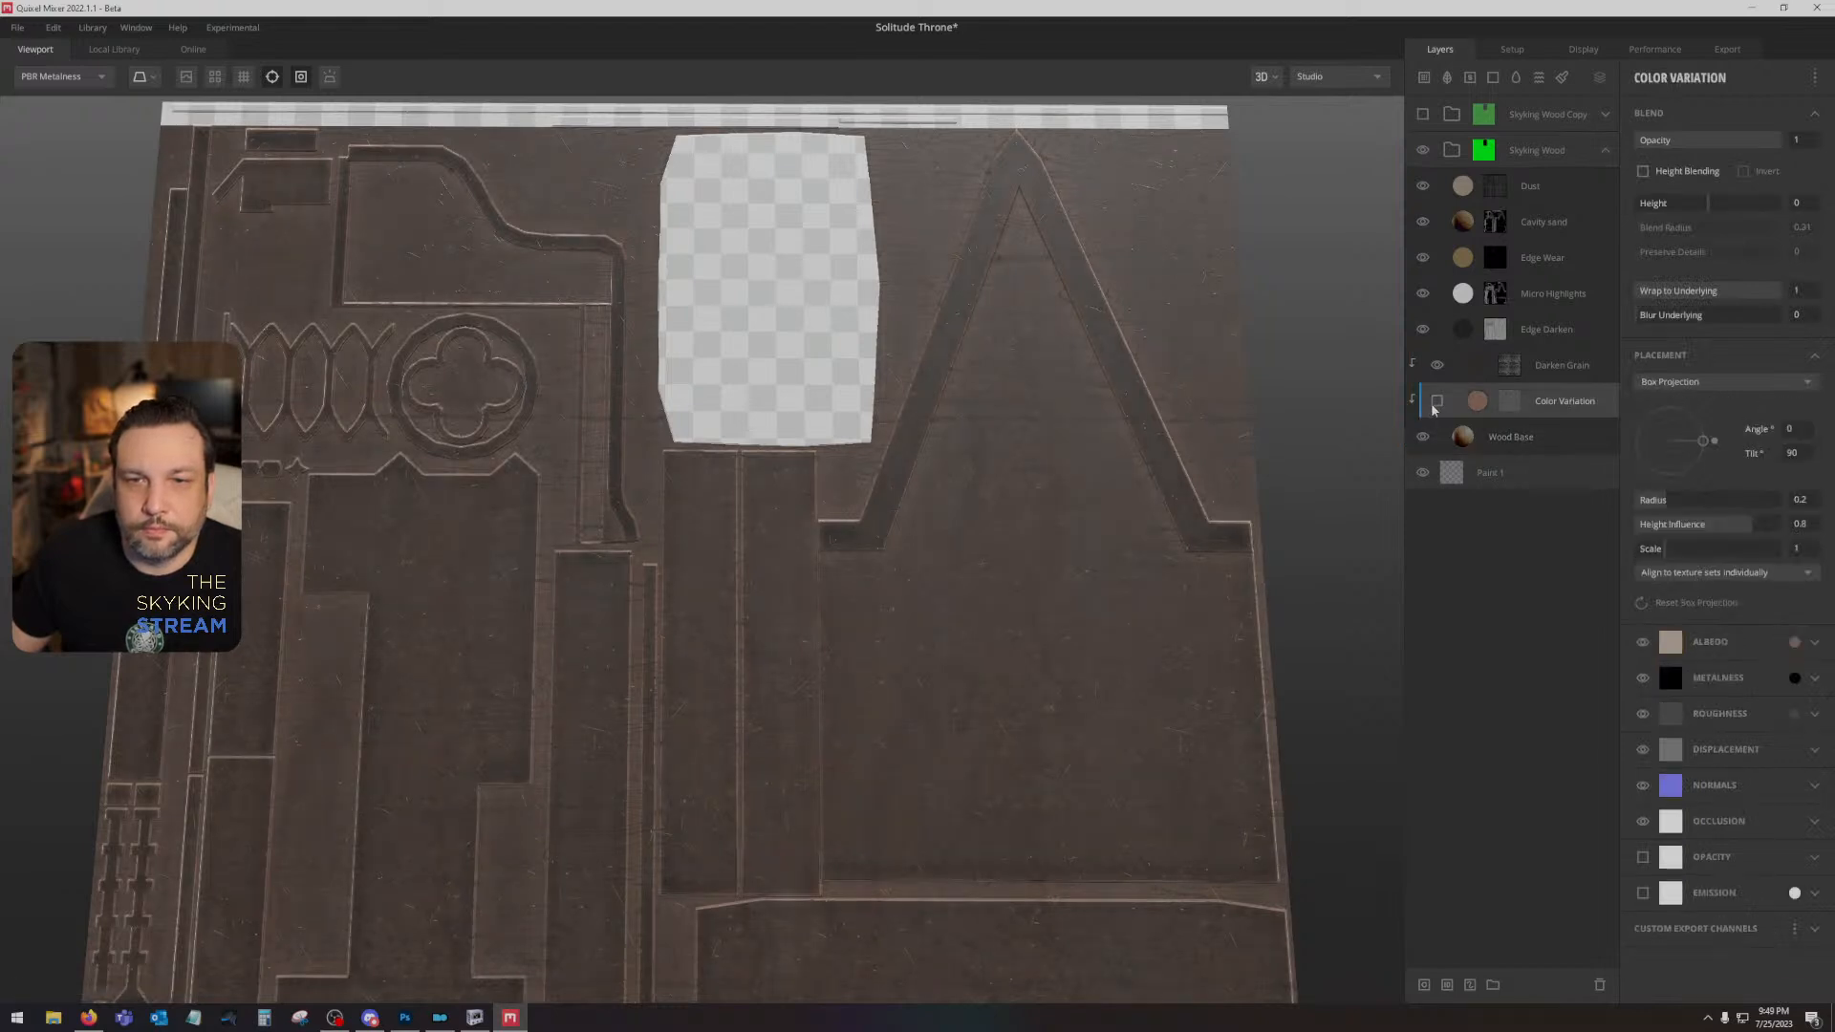
left_click(1436, 402)
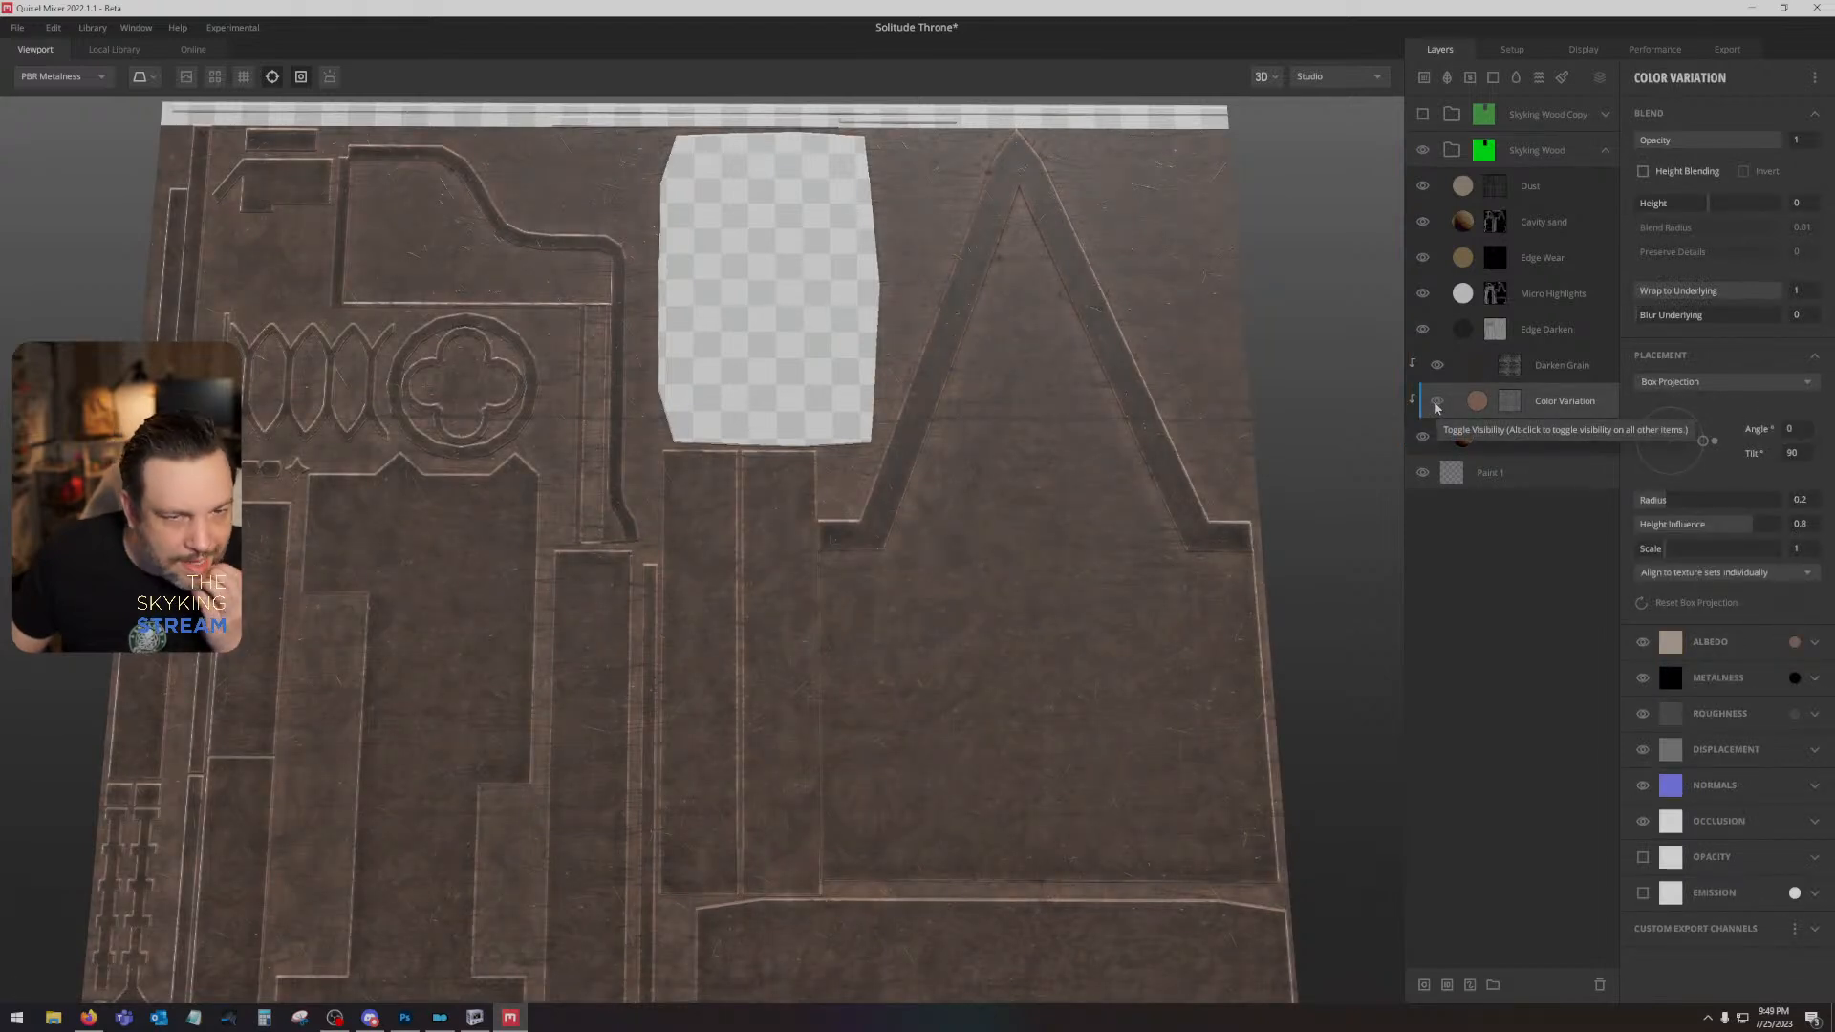
- Set the projection rotation of the Darken Grain mask in the original group to 0° and inspect the grain direction
left_click(1535, 372)
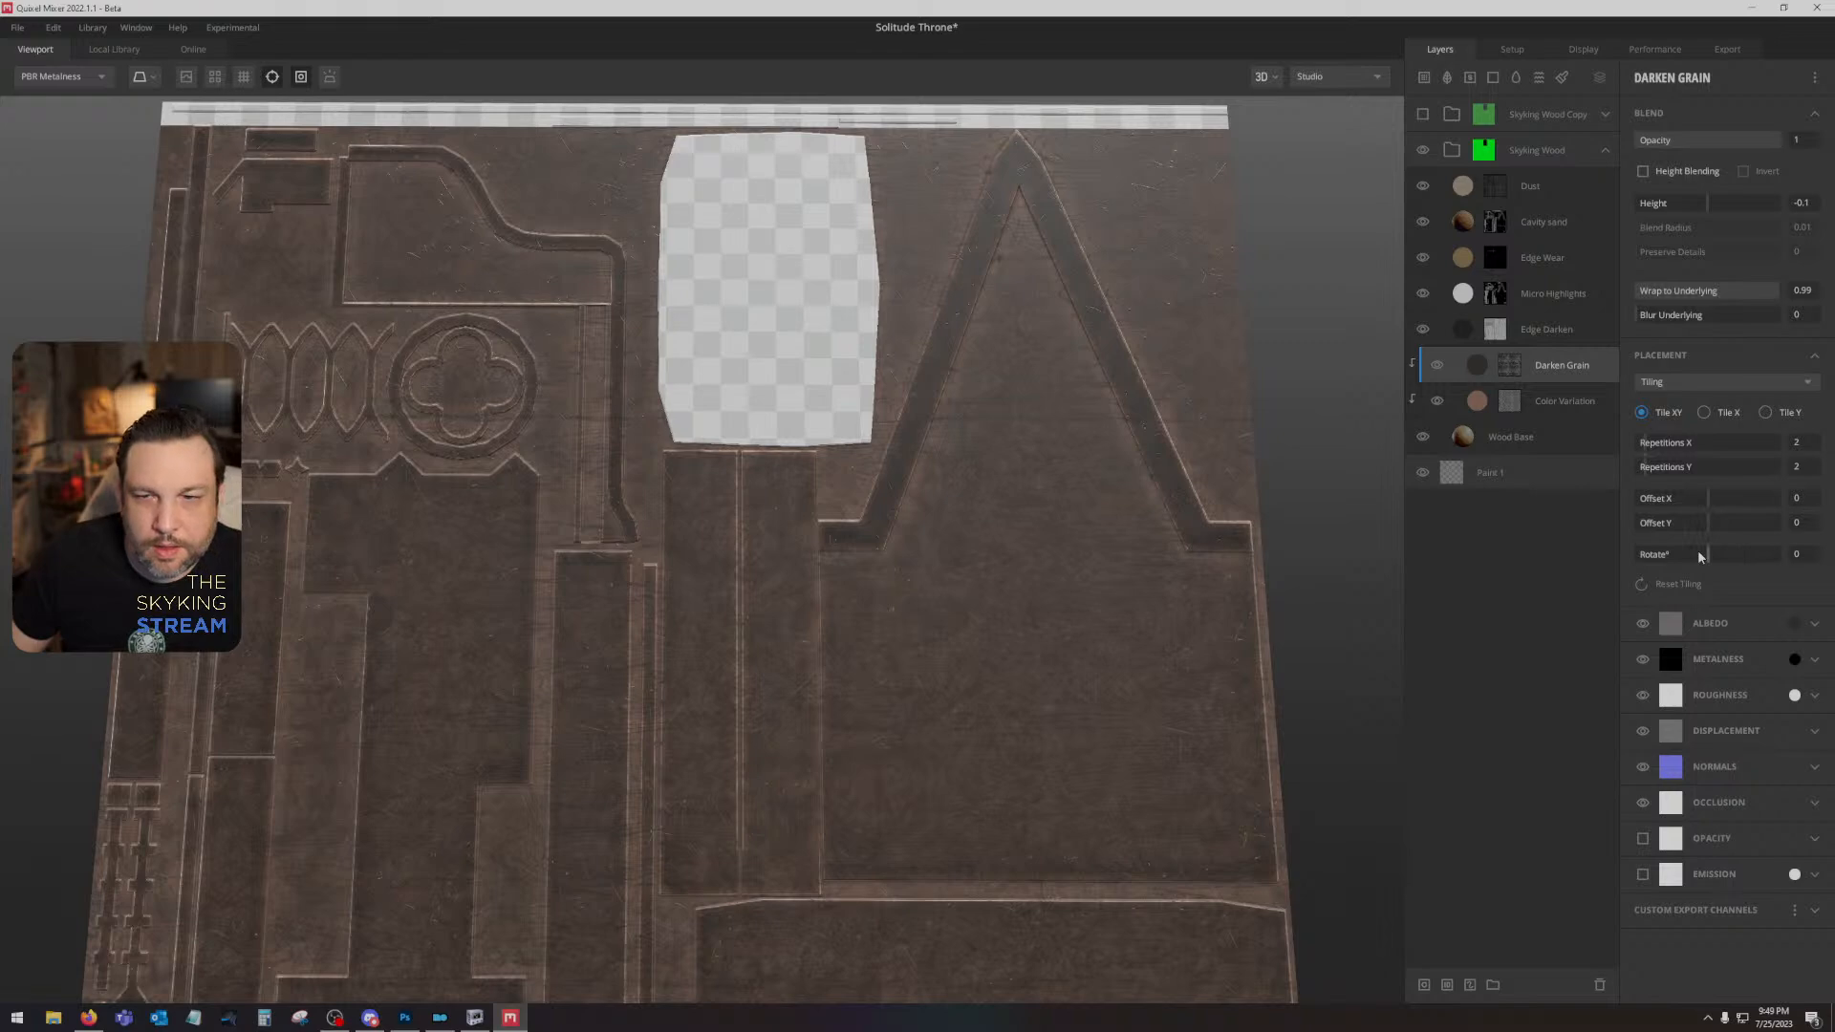
left_click(1509, 365)
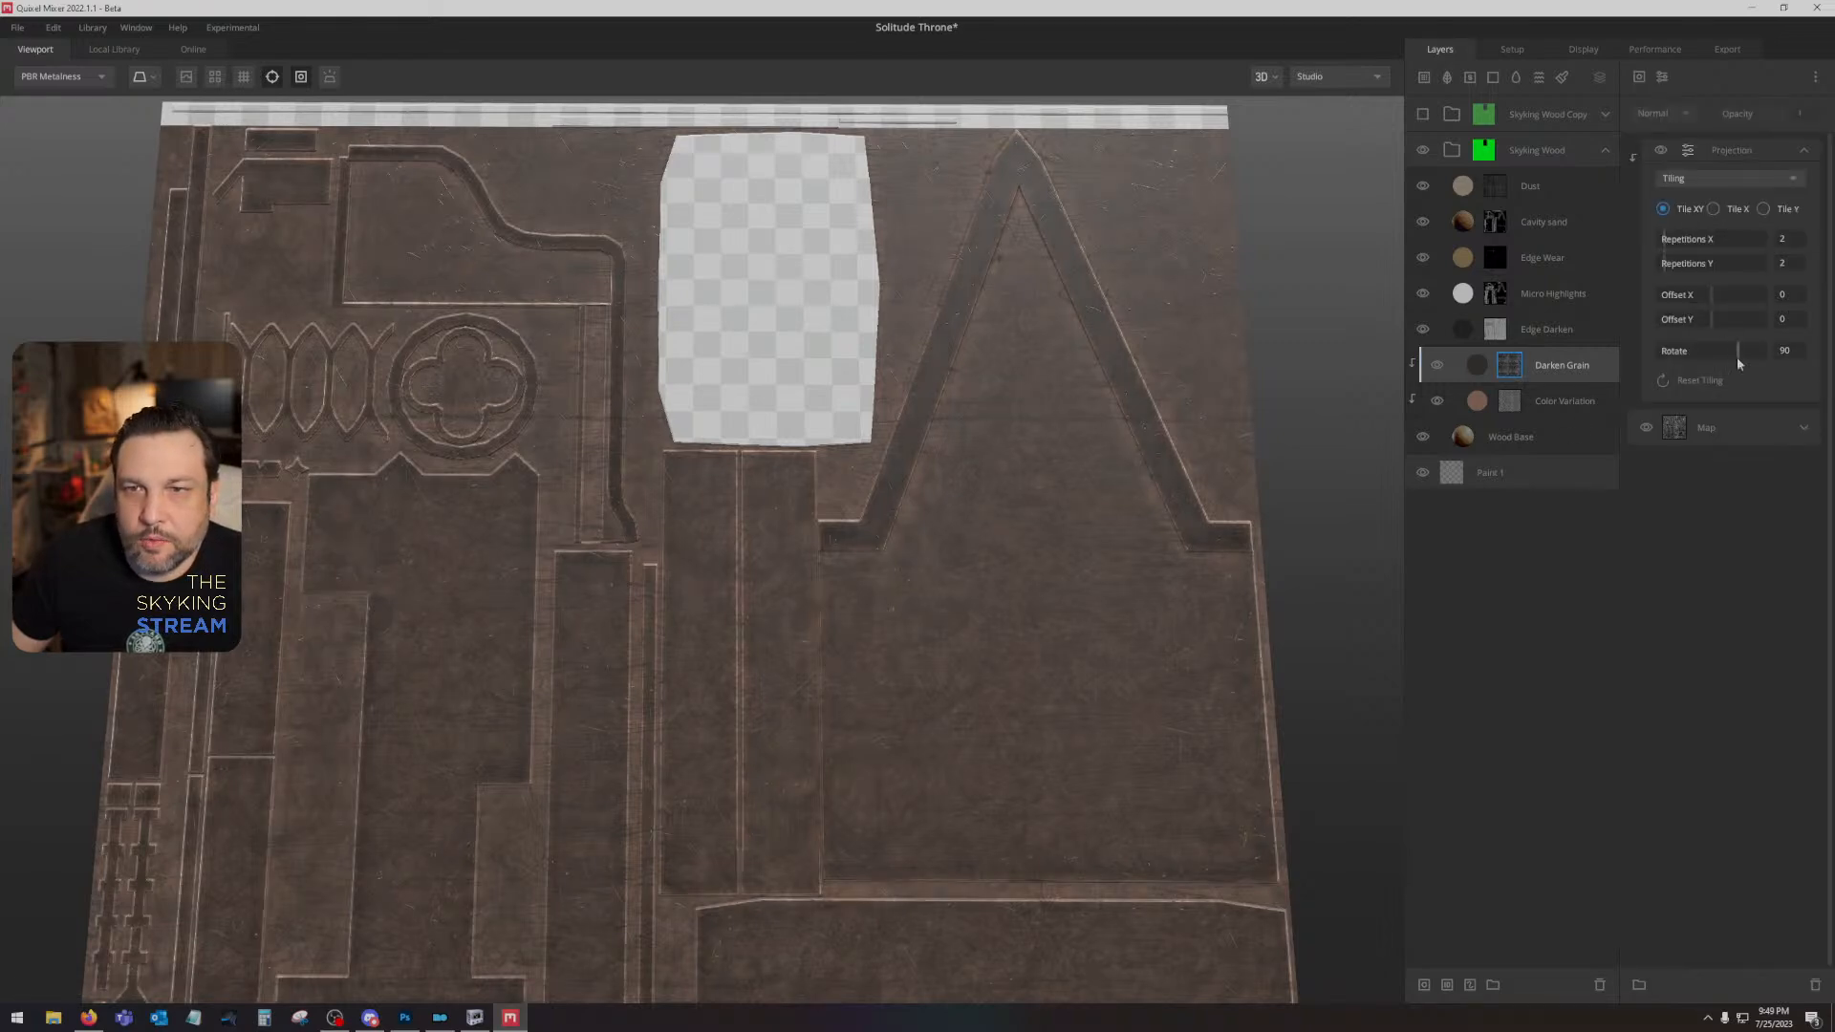
left_click_drag(1737, 359, 1711, 354)
mouse_move(1108, 560)
left_mouse_down()
mouse_move(1096, 665)
mouse_move(1098, 545)
mouse_move(1040, 557)
mouse_move(1105, 407)
mouse_move(1140, 387)
mouse_move(1144, 428)
mouse_move(959, 602)
mouse_move(937, 770)
mouse_move(1448, 783)
mouse_move(1548, 817)
left_mouse_up()
scroll(1145, 454, "up", 4)
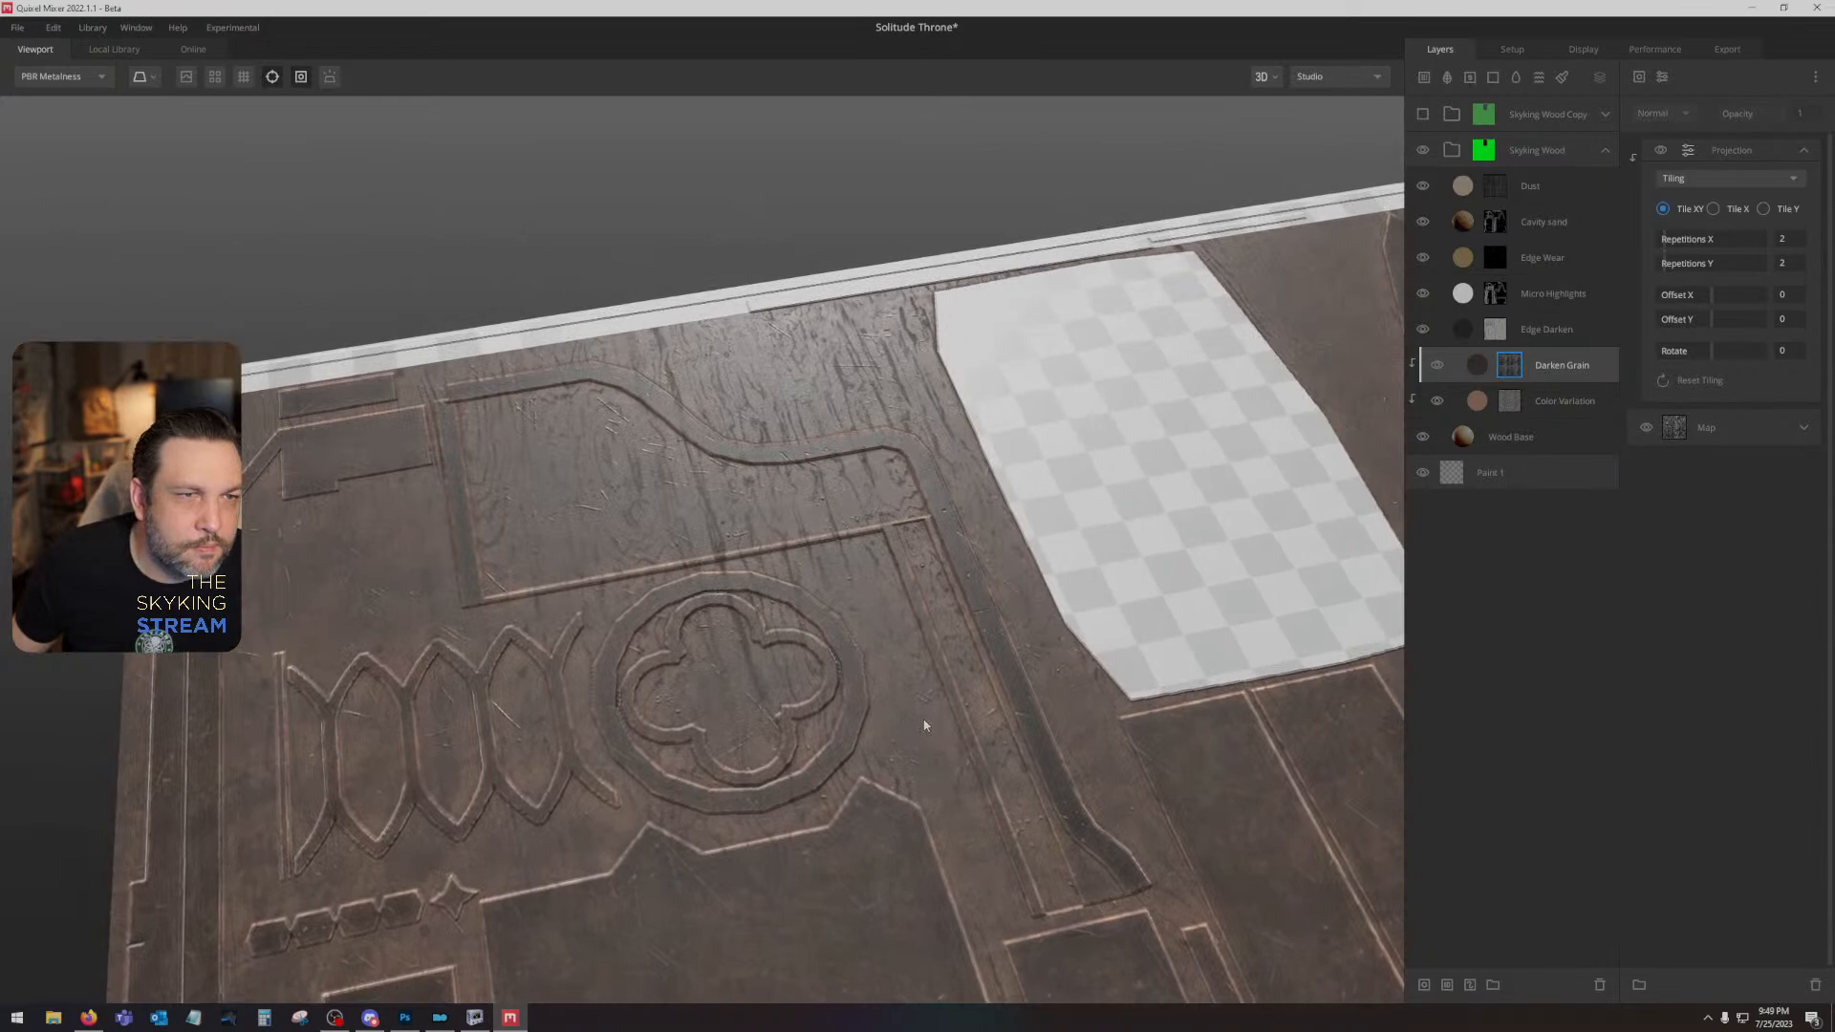
left_click_drag(924, 725, 919, 782)
- Show the Skyking Wood Copy group again and try clearing Bright Green from the original group's ID mask
left_click(1425, 112)
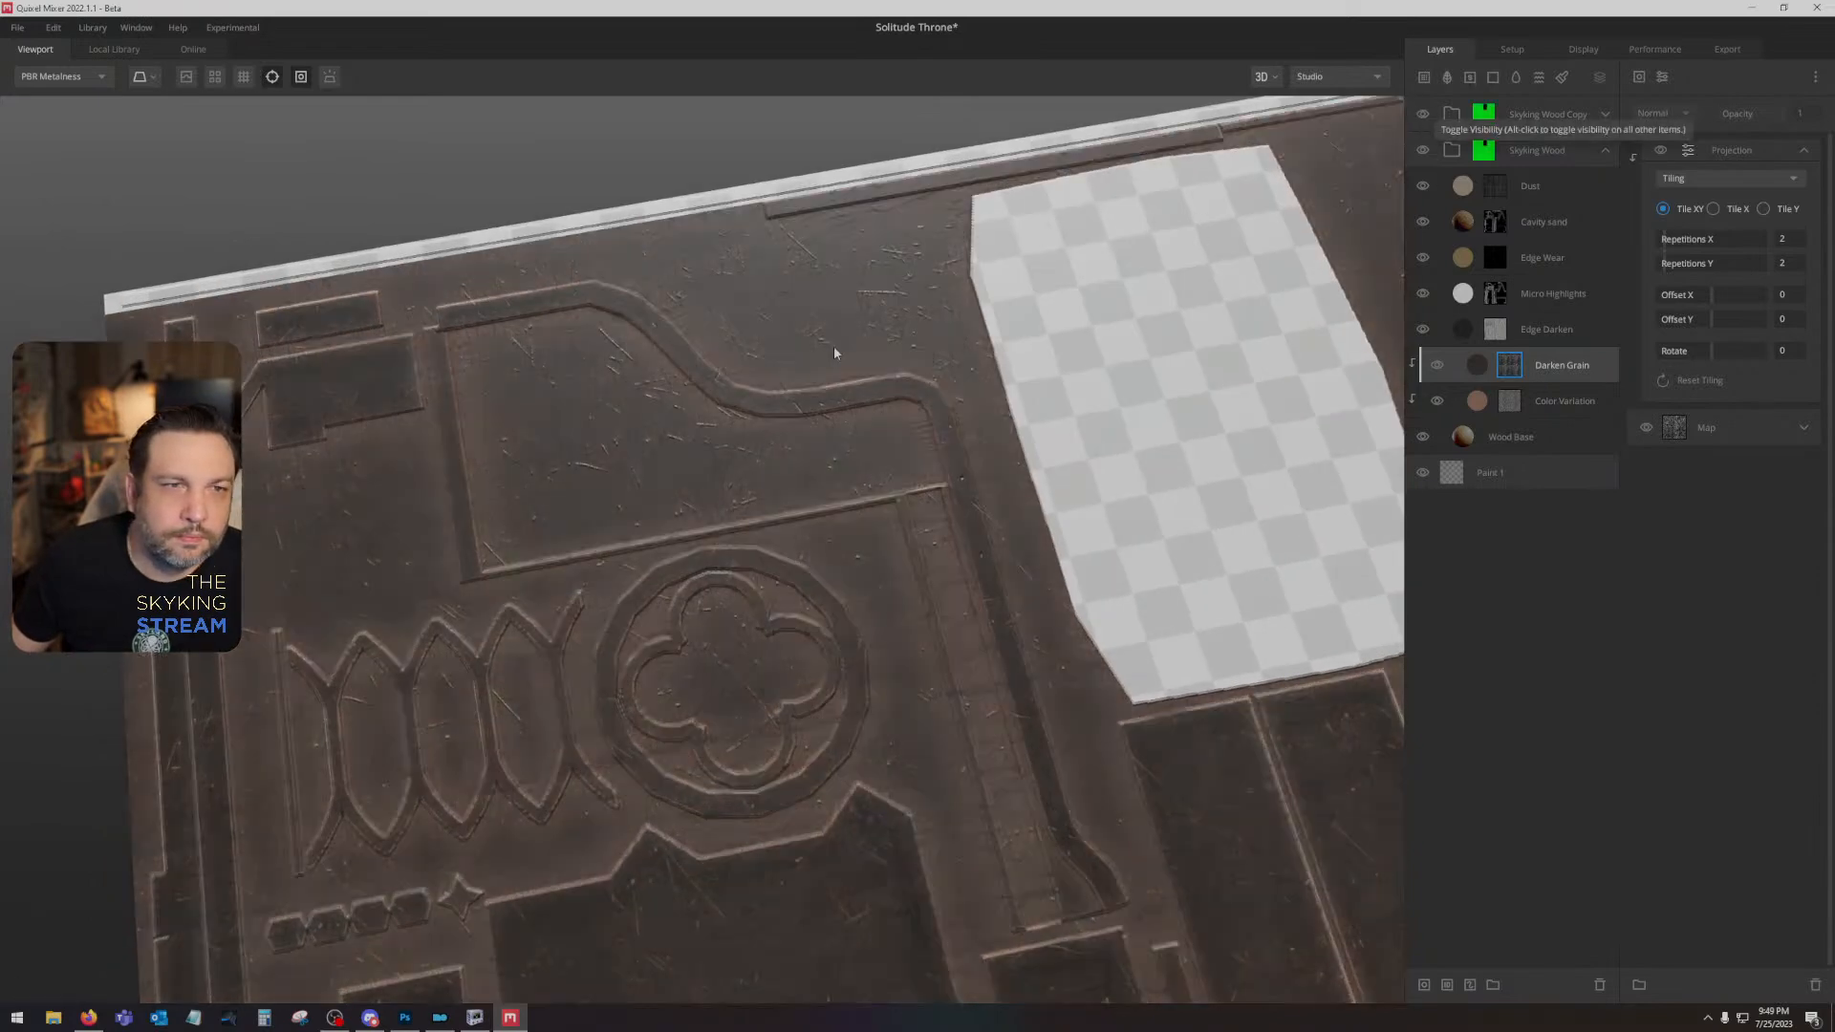
left_click_drag(833, 345, 758, 579)
left_click(1489, 151)
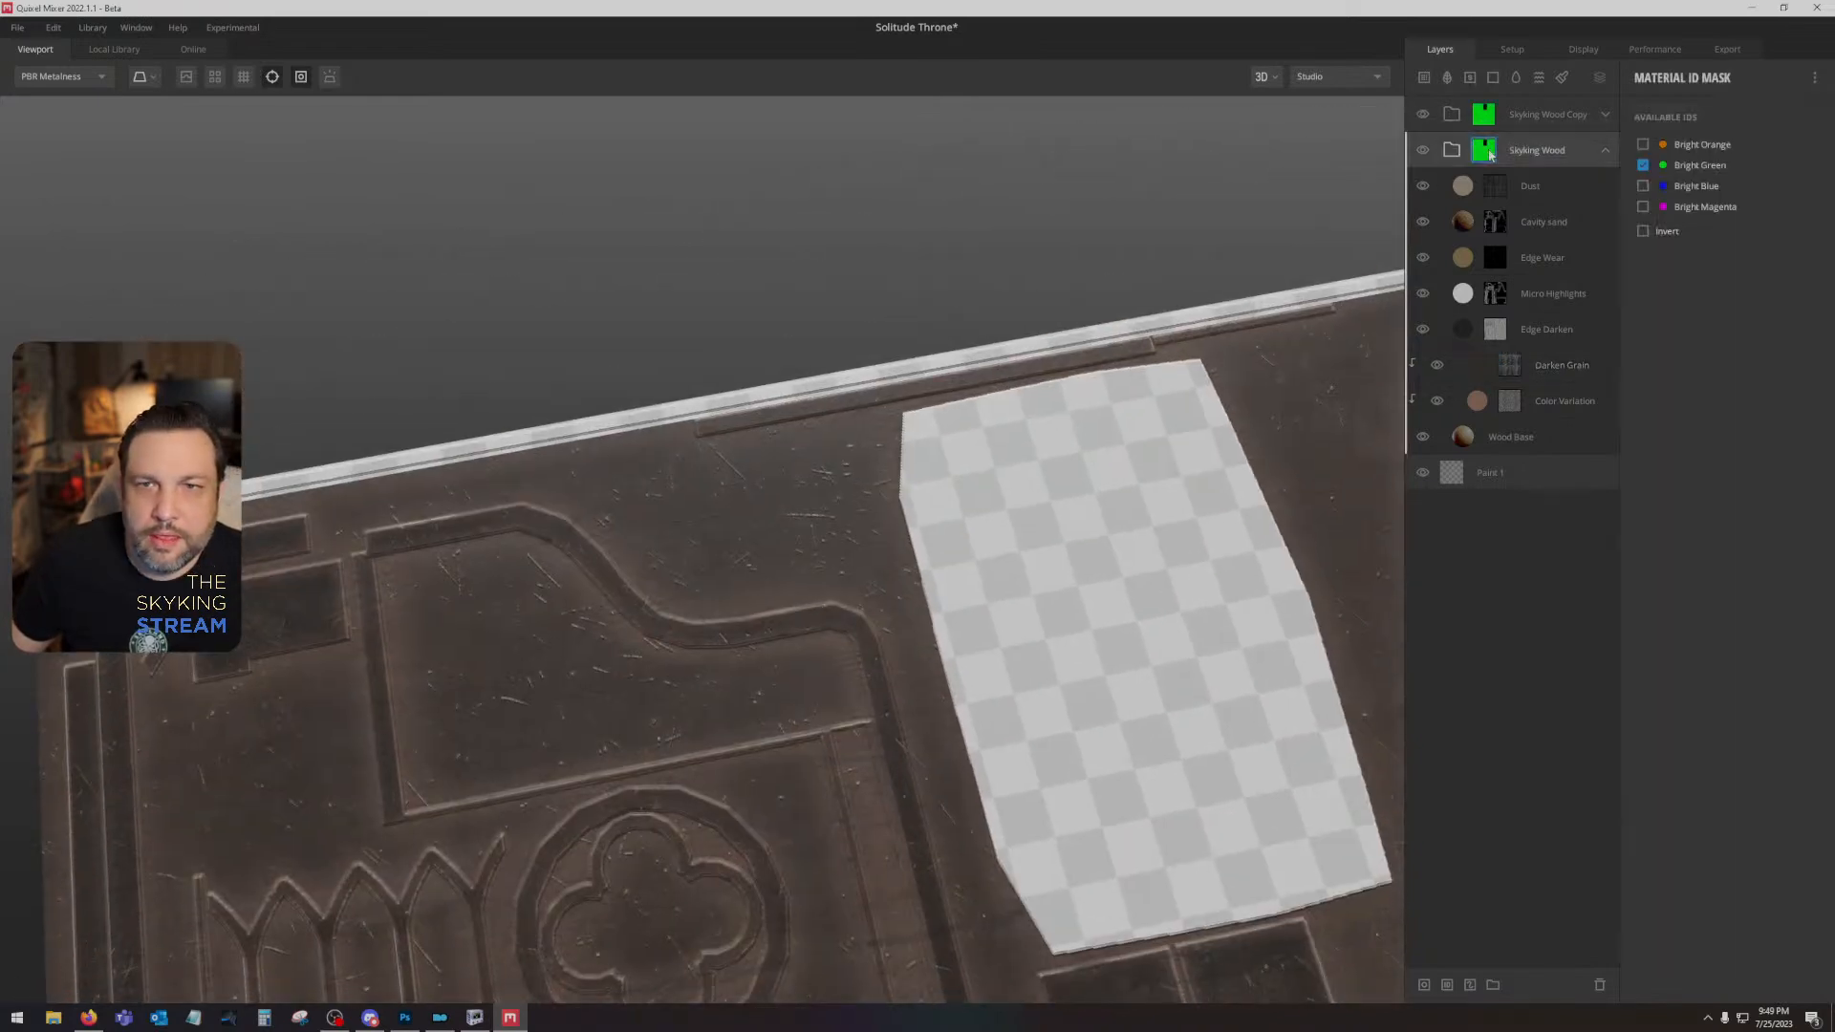
left_click(1643, 166)
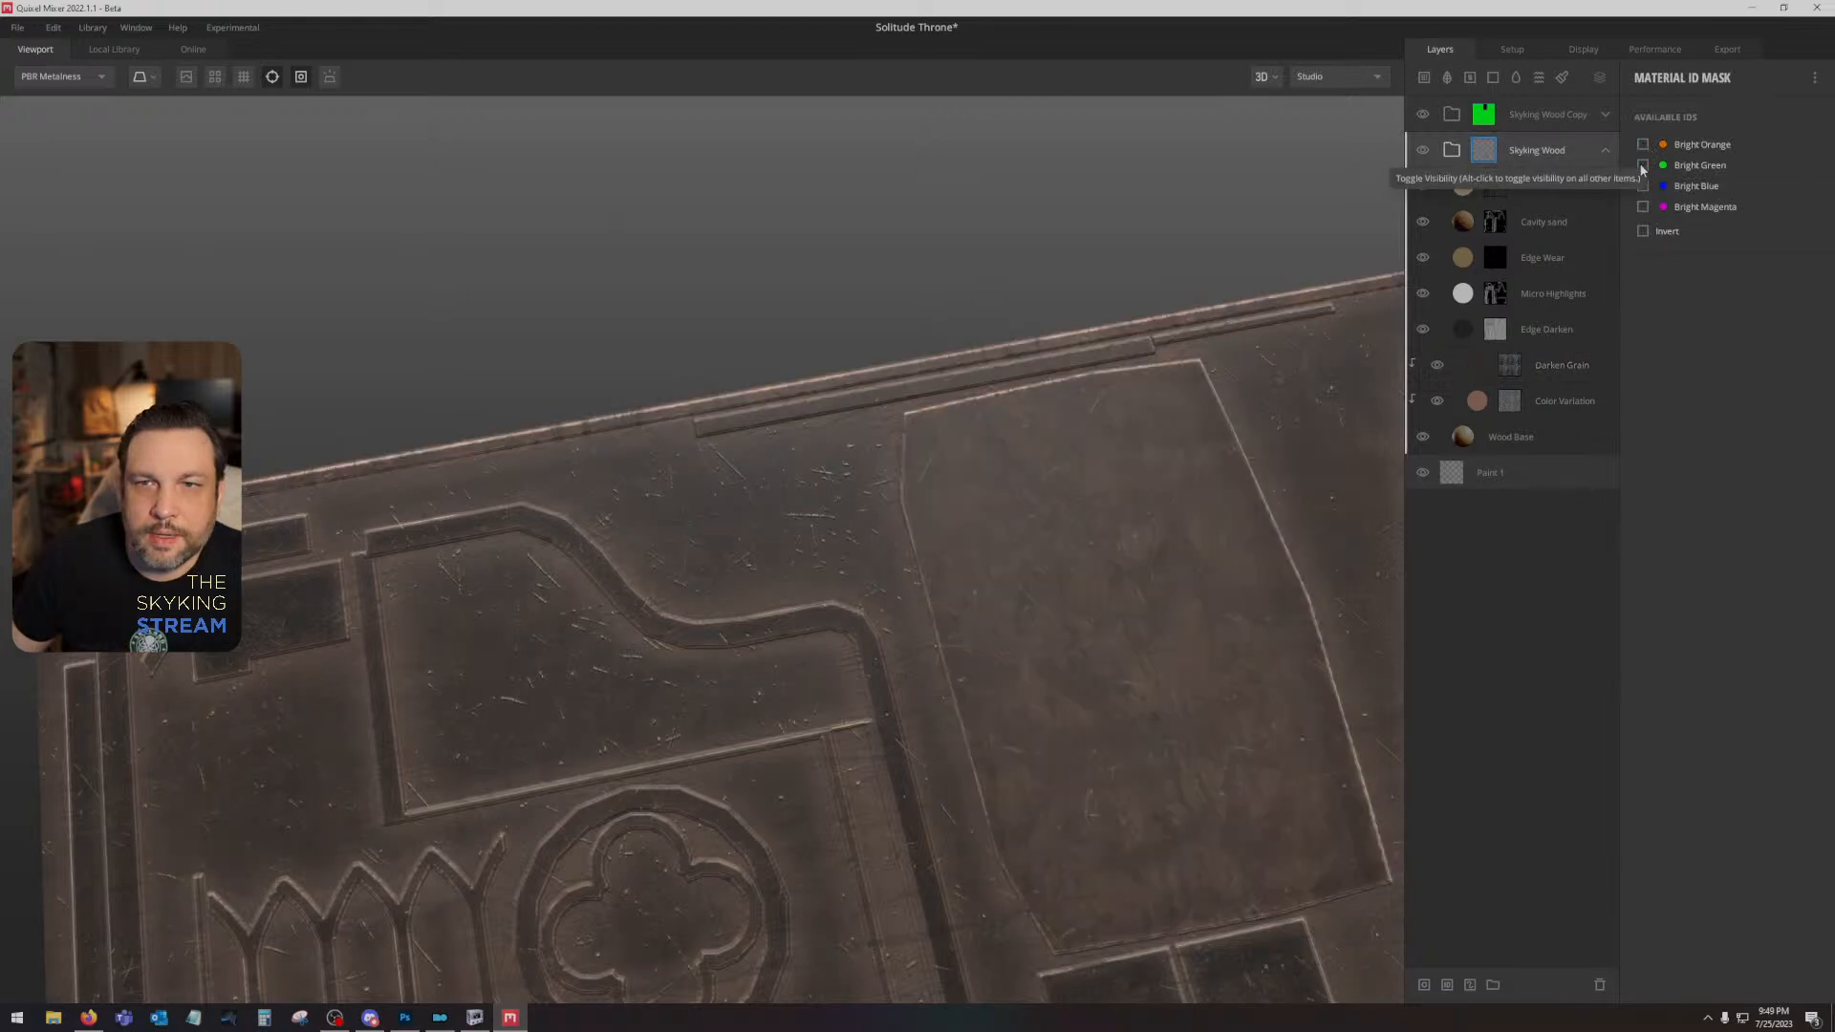
- Set the ID mask of the Skyking Wood Copy group to Bright Orange only, clearing Bright Green and Bright Blue
left_click(1509, 109)
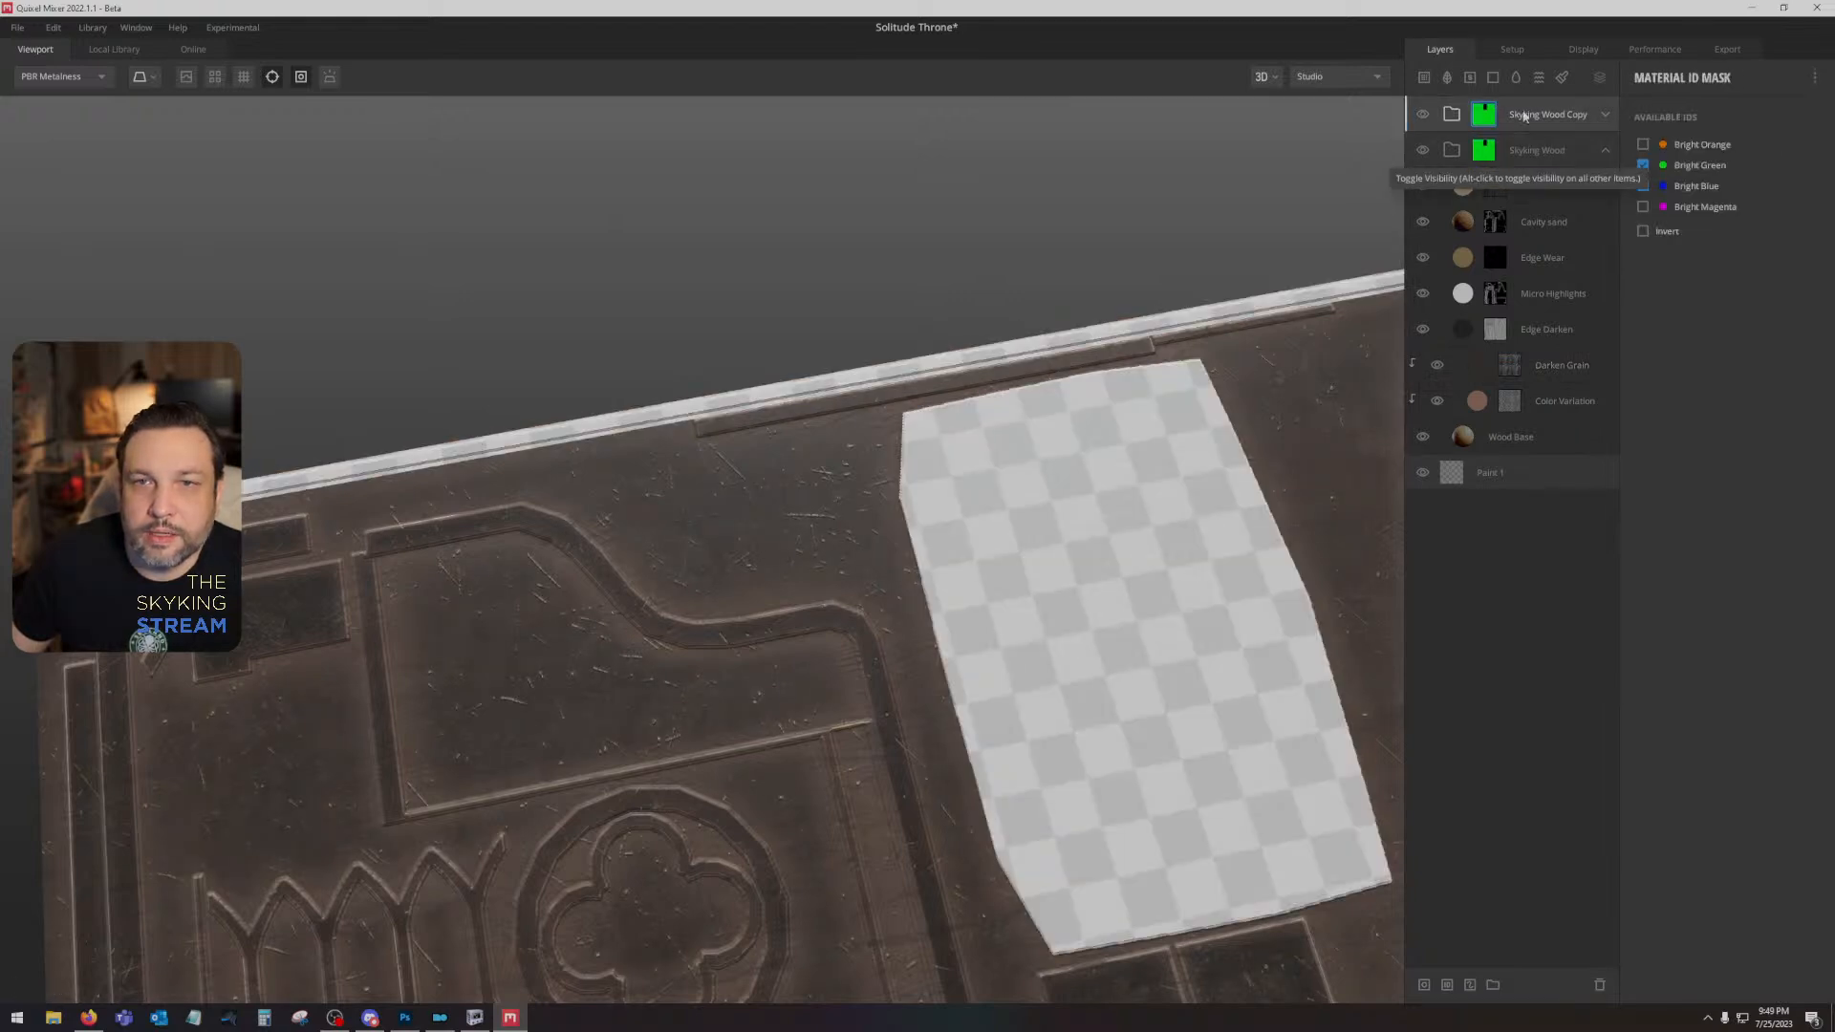
left_click_drag(1246, 403, 927, 385)
scroll(746, 655, "up", 5)
scroll(742, 658, "down", 5)
left_click(1643, 165)
left_click(1643, 185)
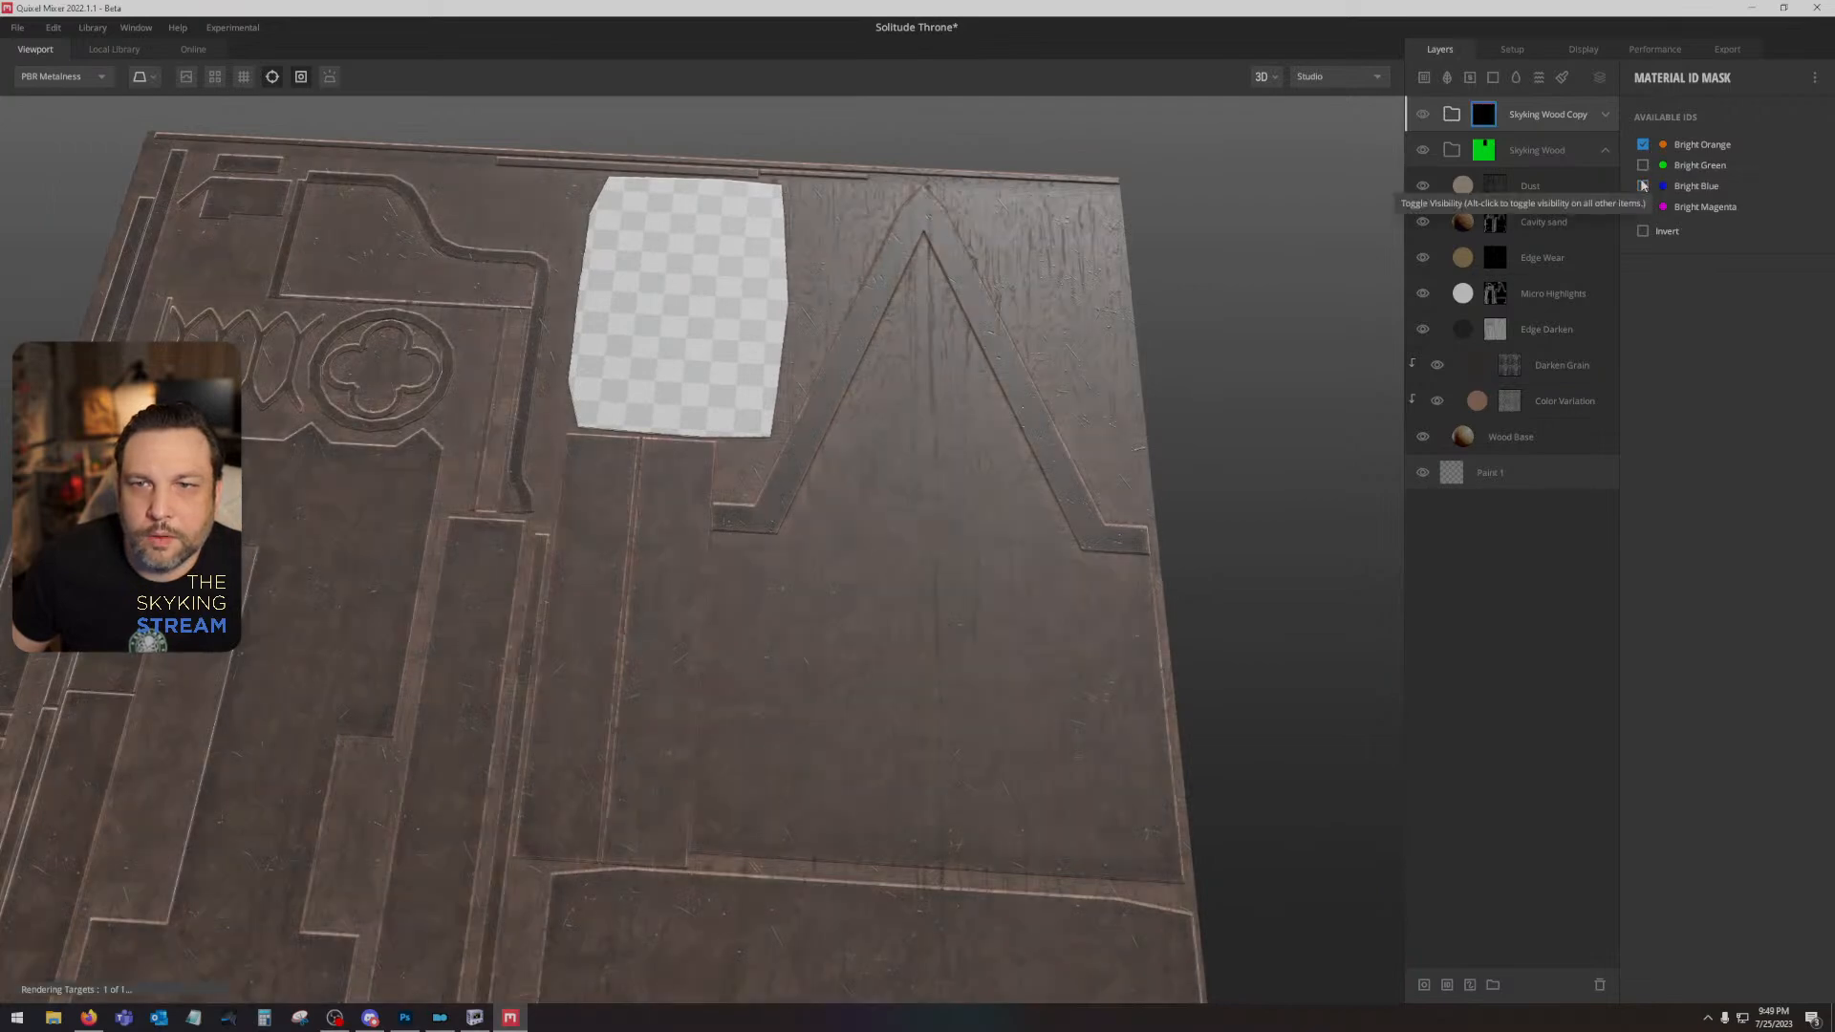
- Set the ID mask of the Skyking Wood Copy group to Bright Blue only and inspect the affected areas of the texture
left_click(1643, 185)
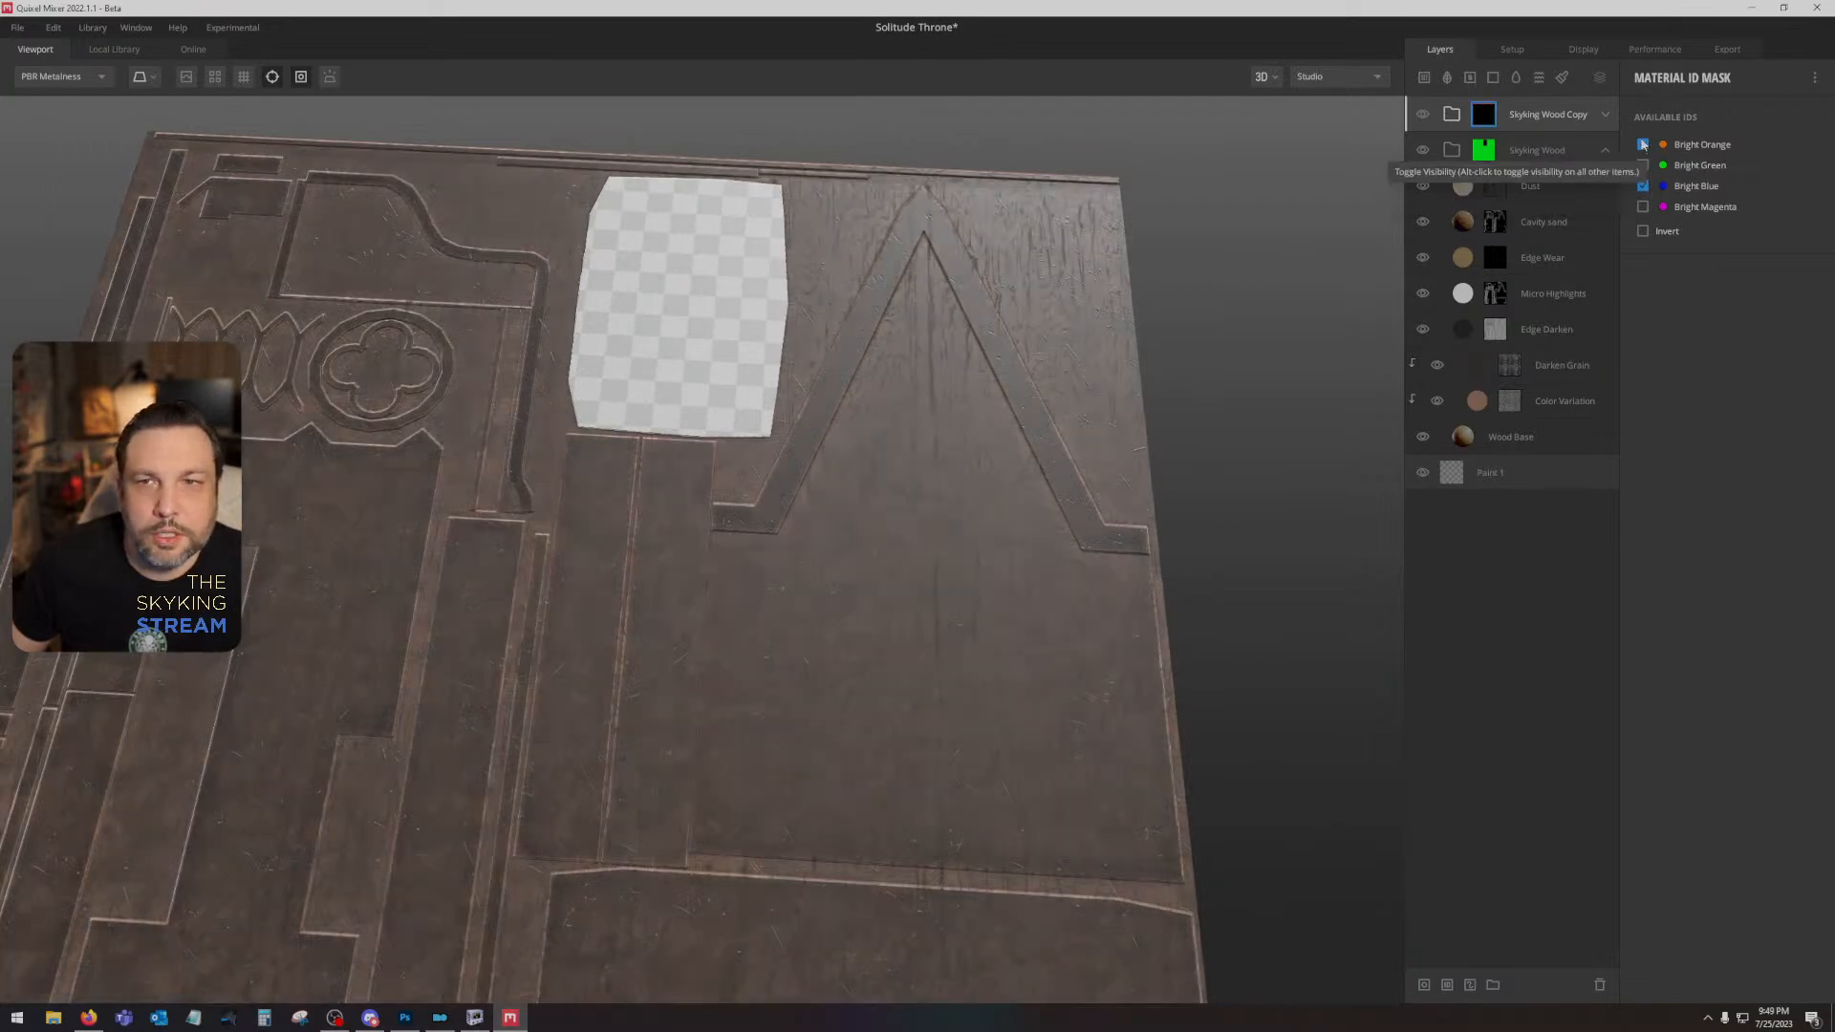
left_click(1643, 144)
left_click_drag(917, 383, 875, 545)
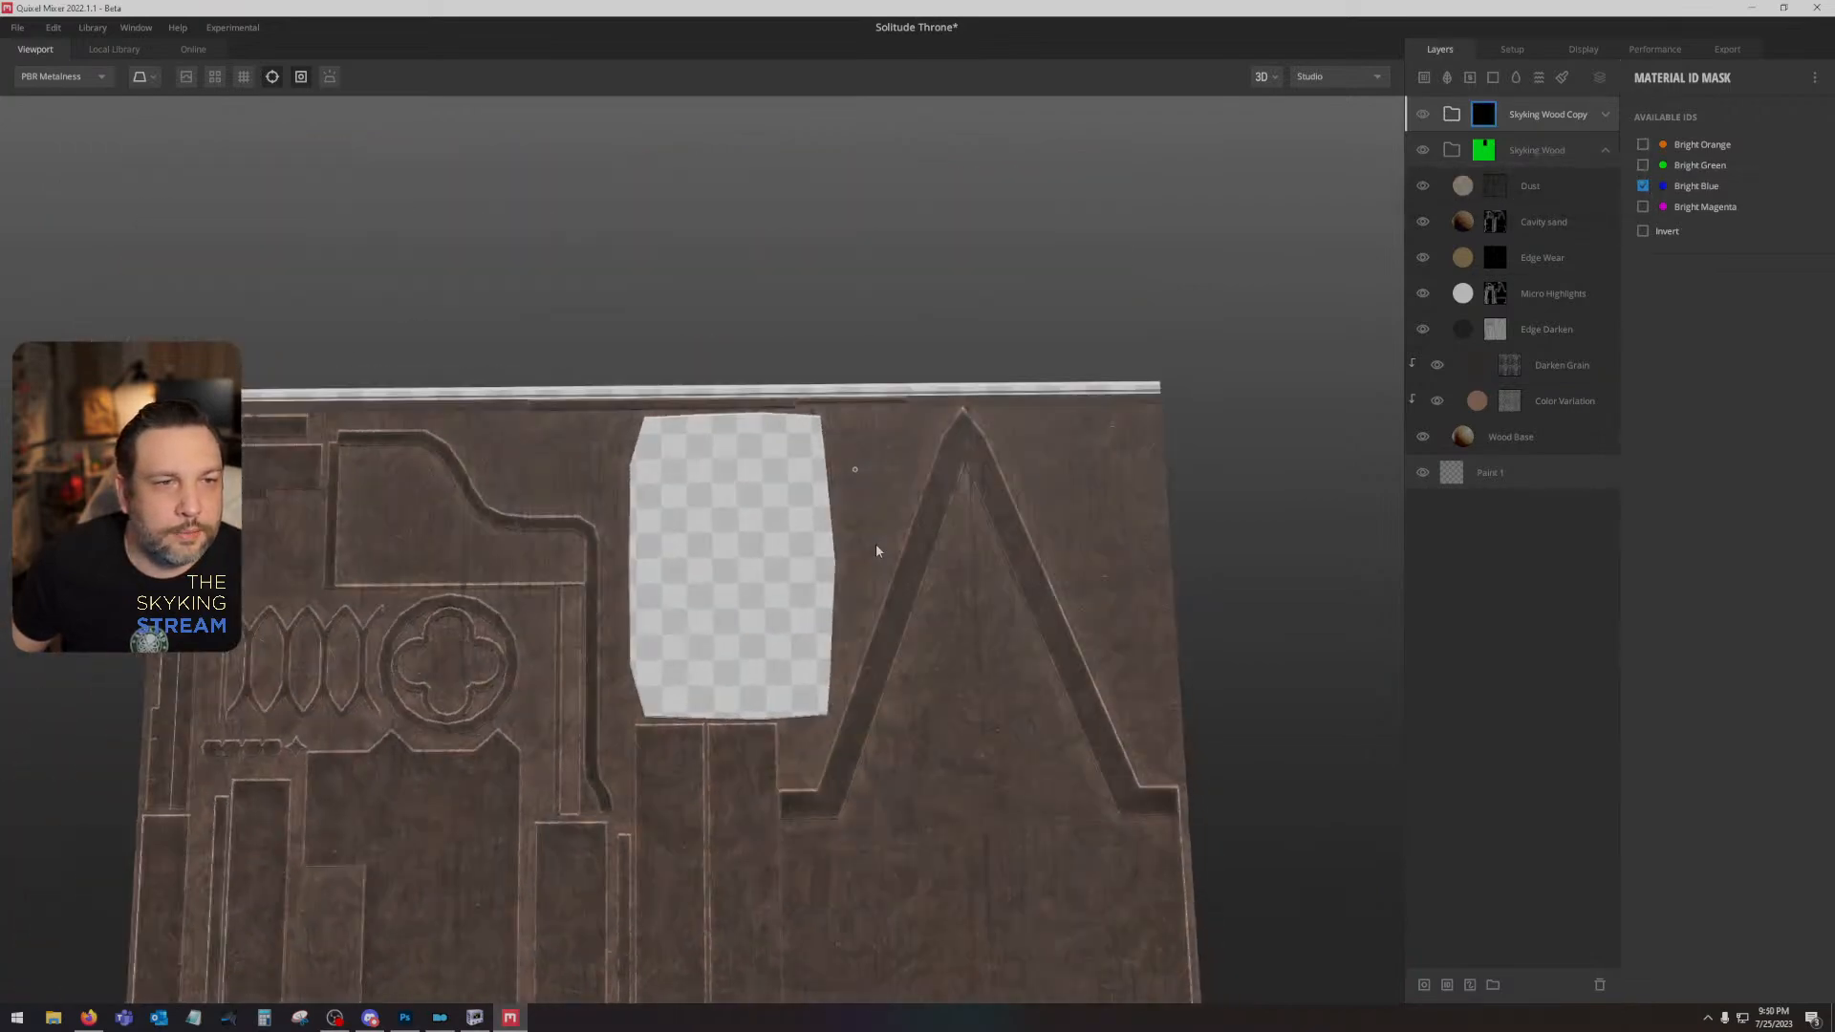
scroll(876, 545, "up", 5)
left_click_drag(680, 444, 461, 295)
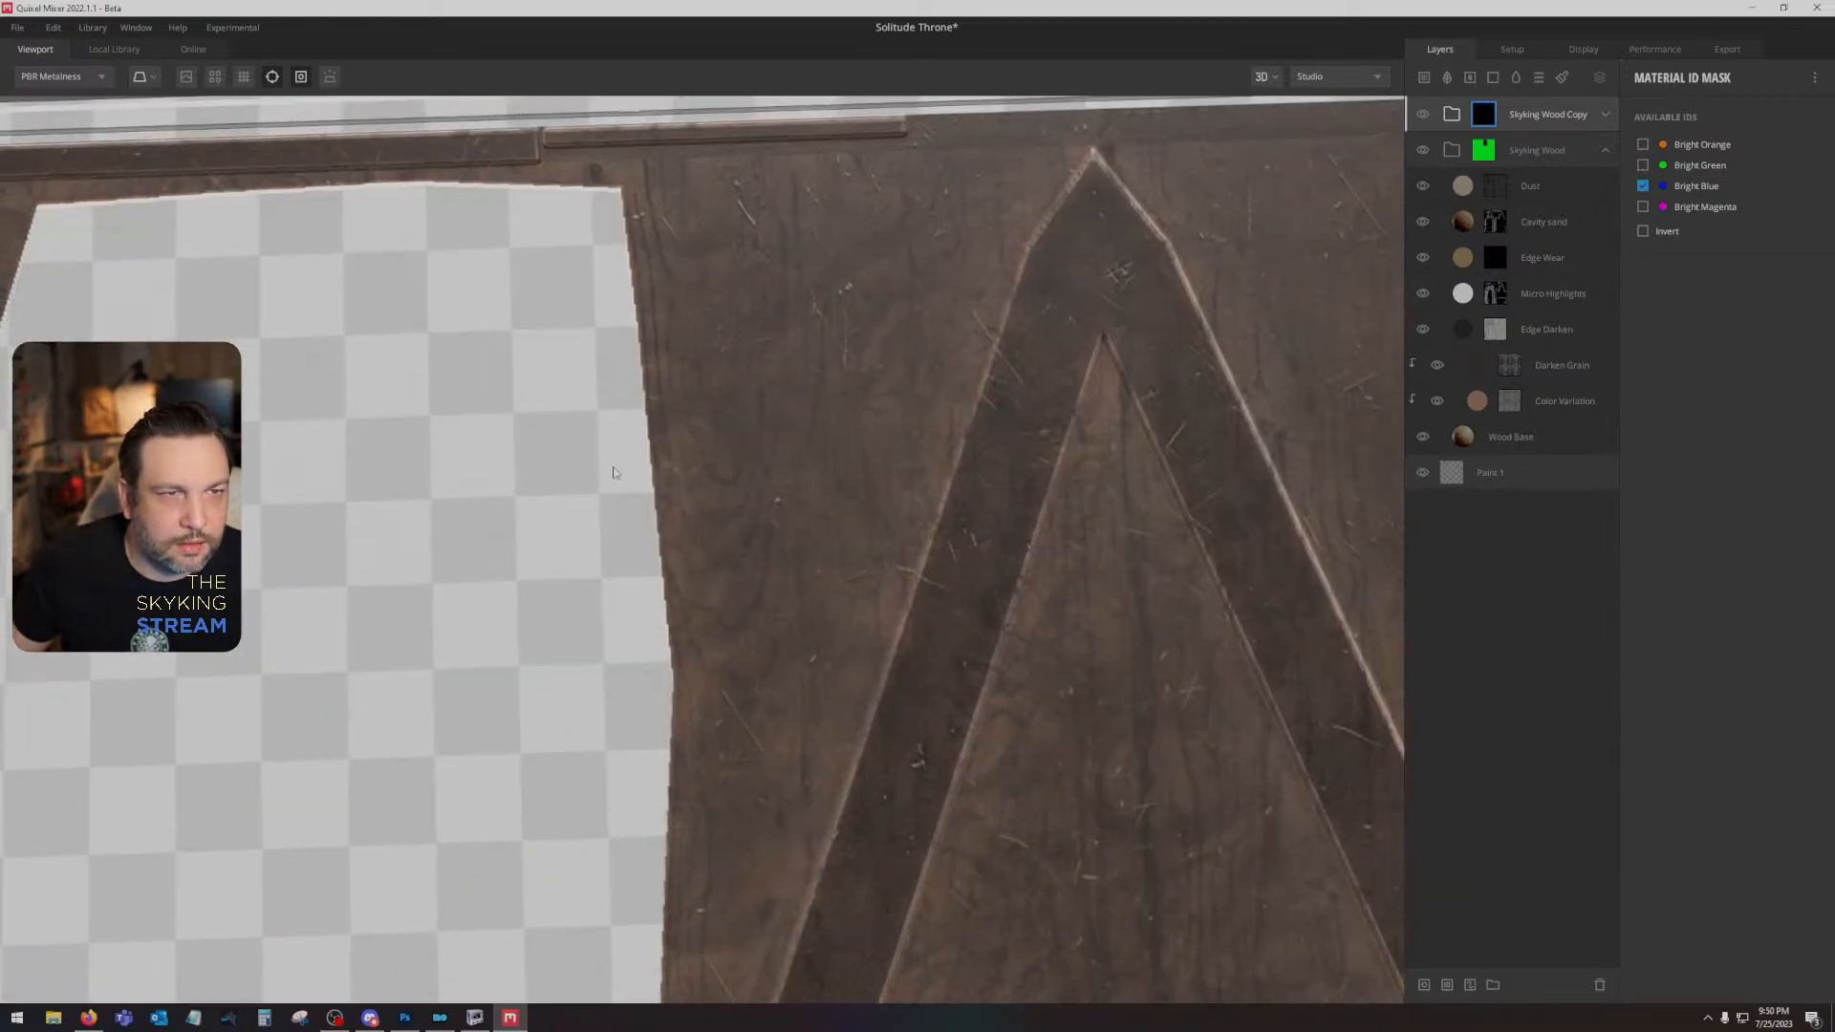
scroll(622, 487, "down", 5)
left_click_drag(627, 709, 880, 496)
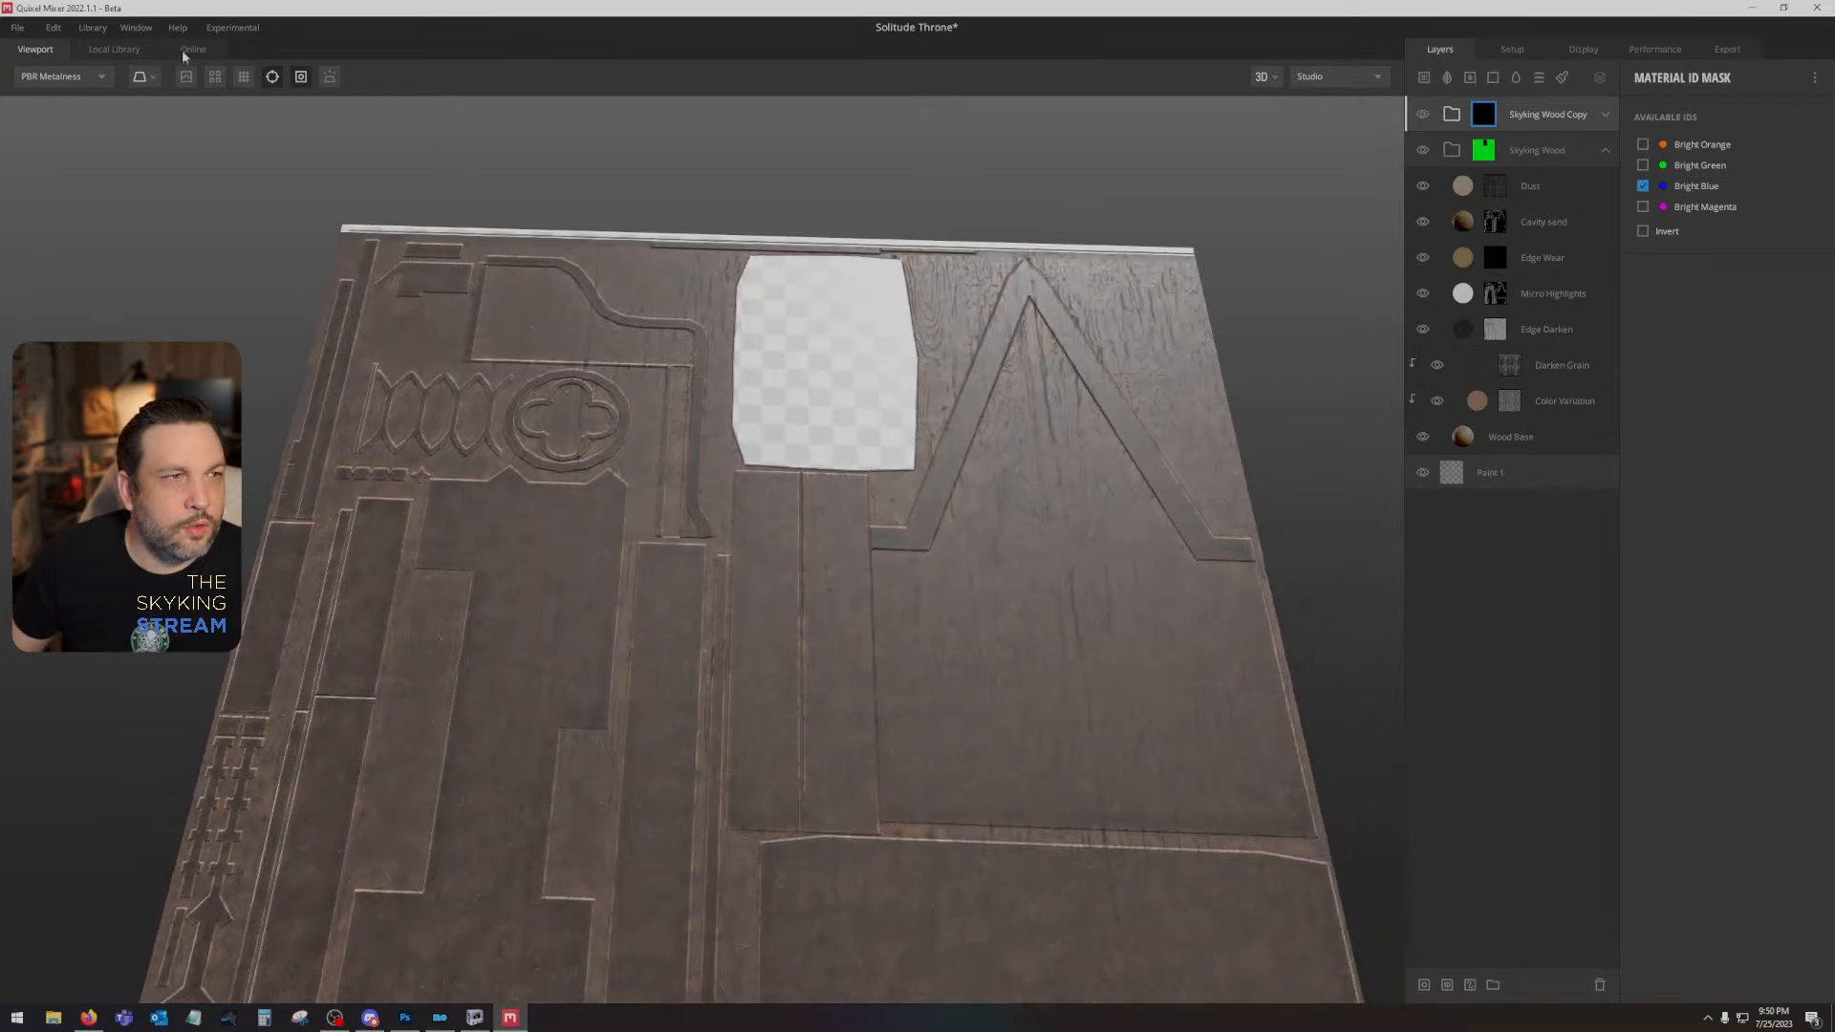
- Switch to Photoshop and group the grayscale height layers above the Background into a group named Height
left_click(108, 42)
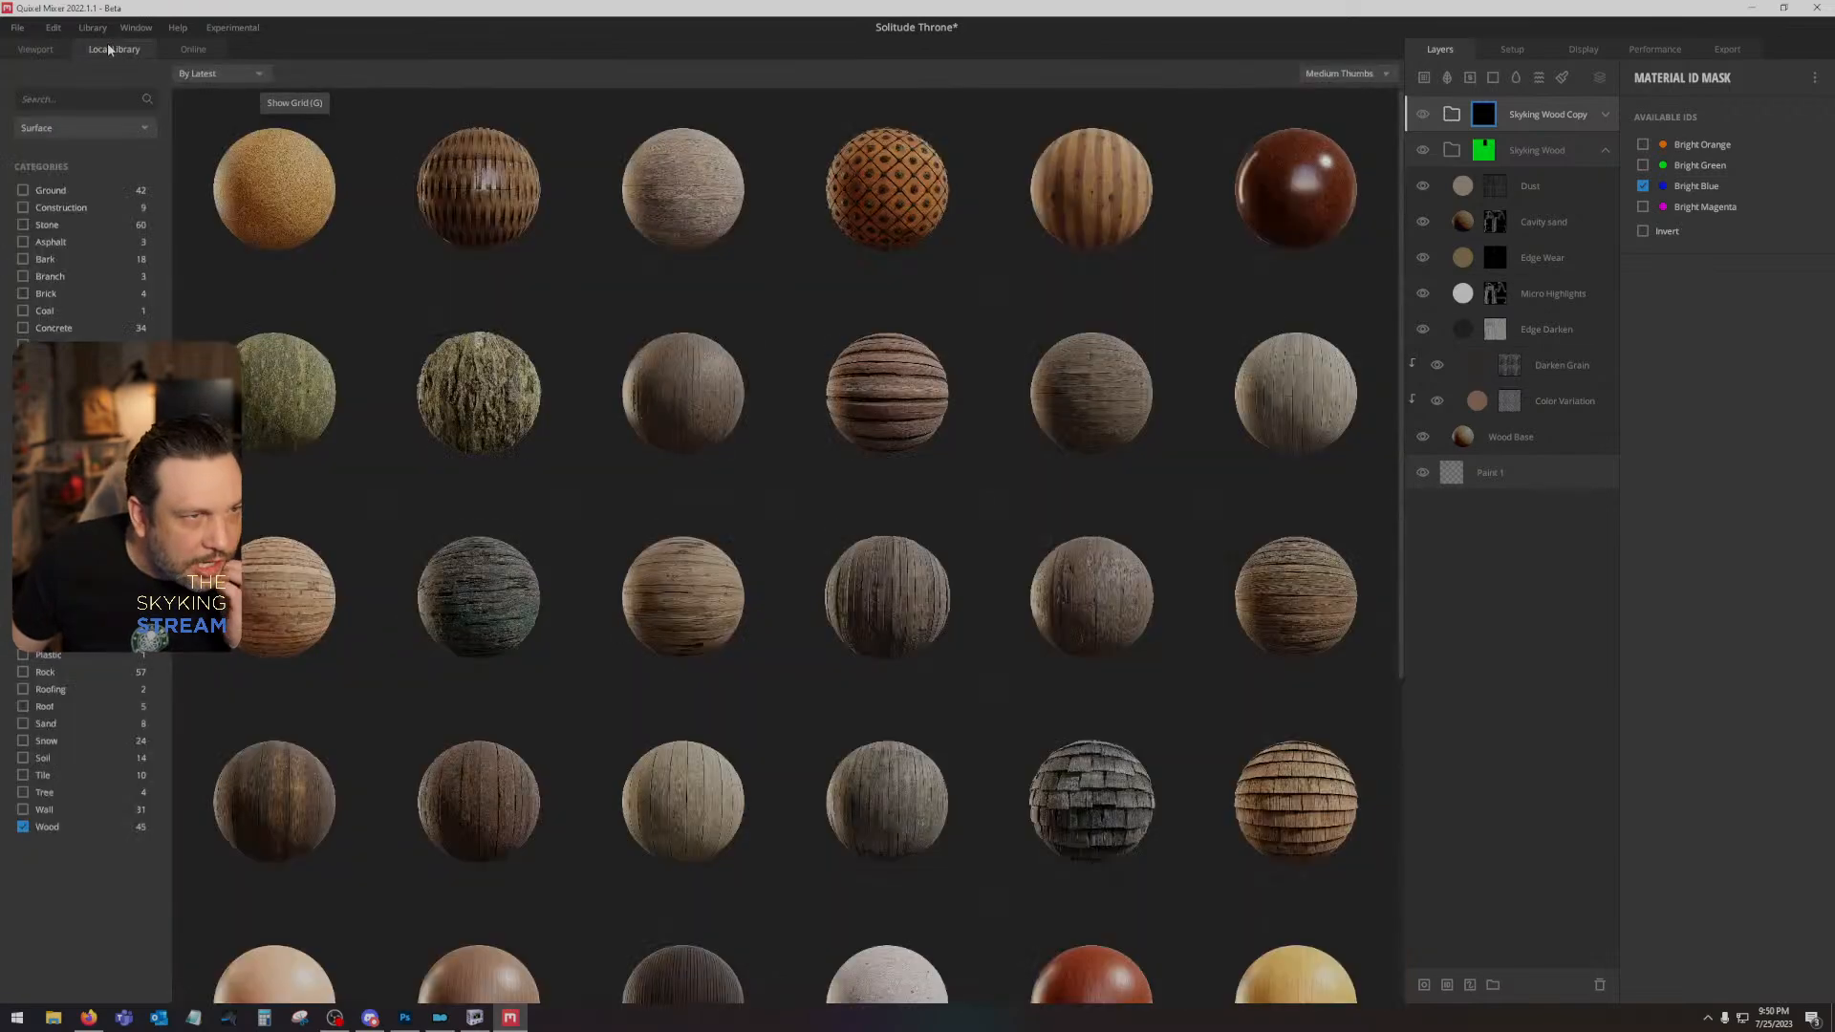
left_click(406, 1017)
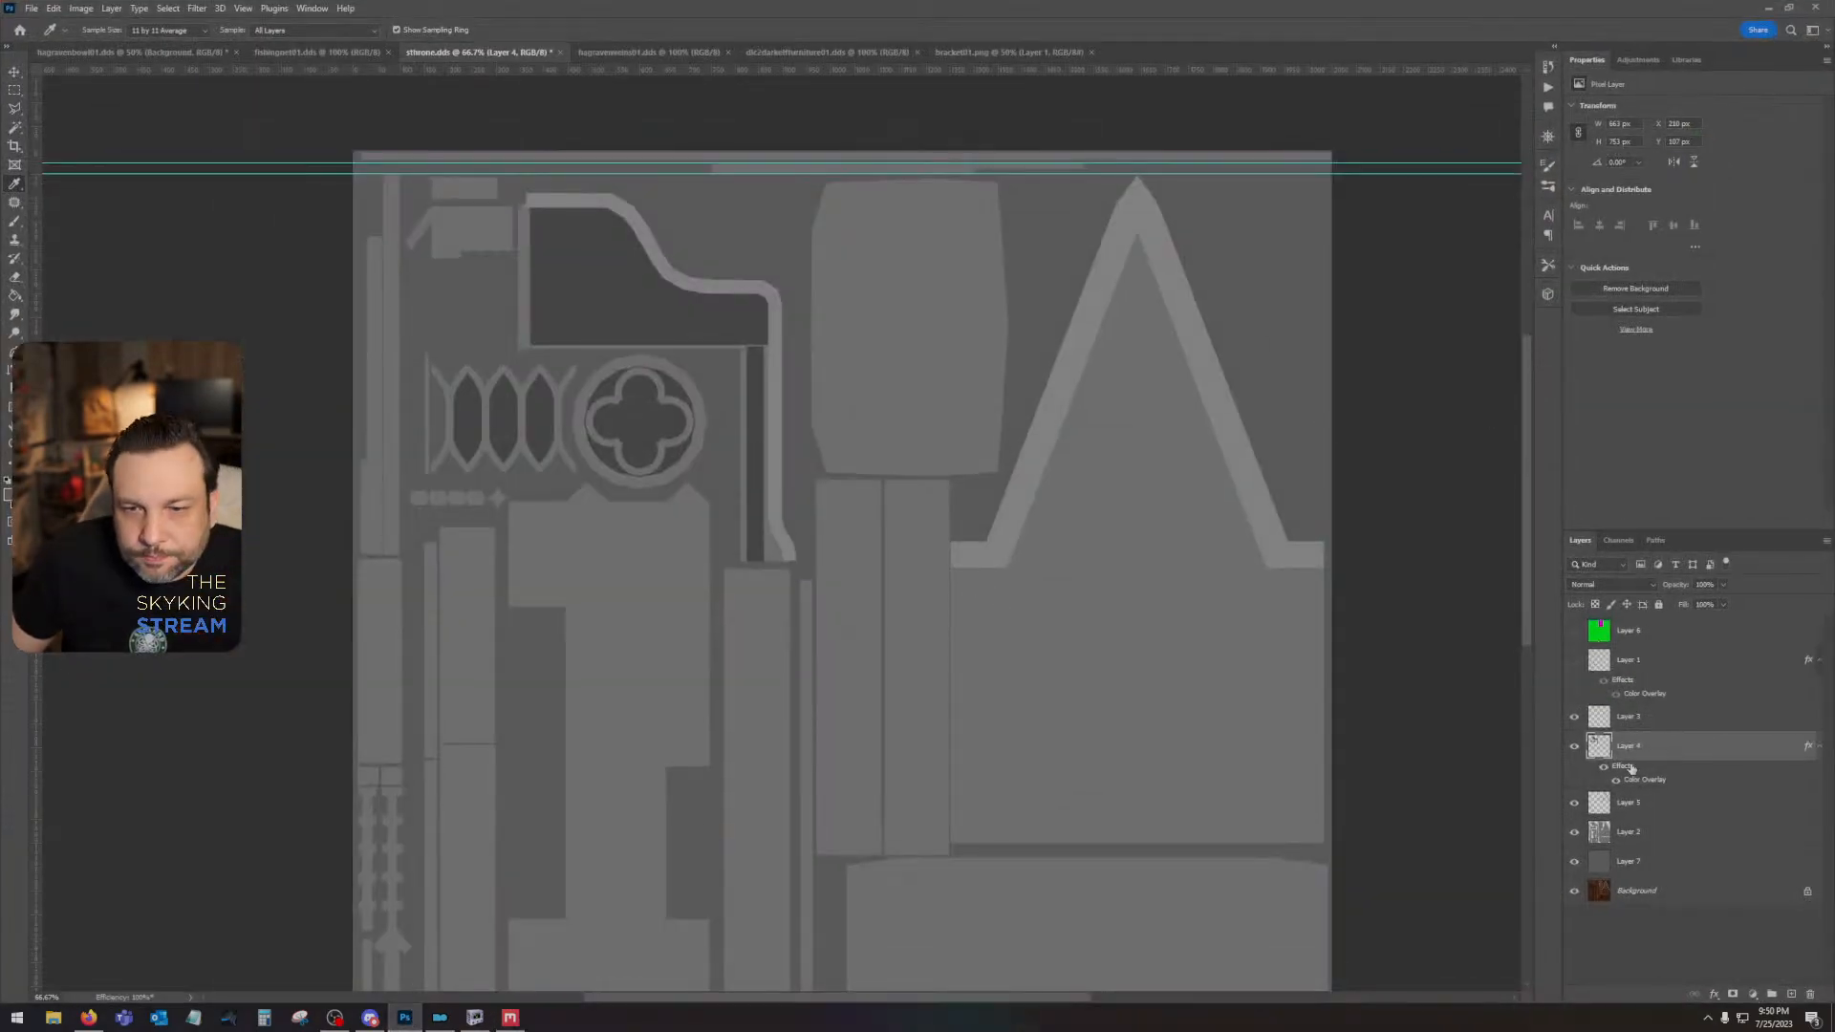
left_click(1643, 728)
left_click(1575, 721)
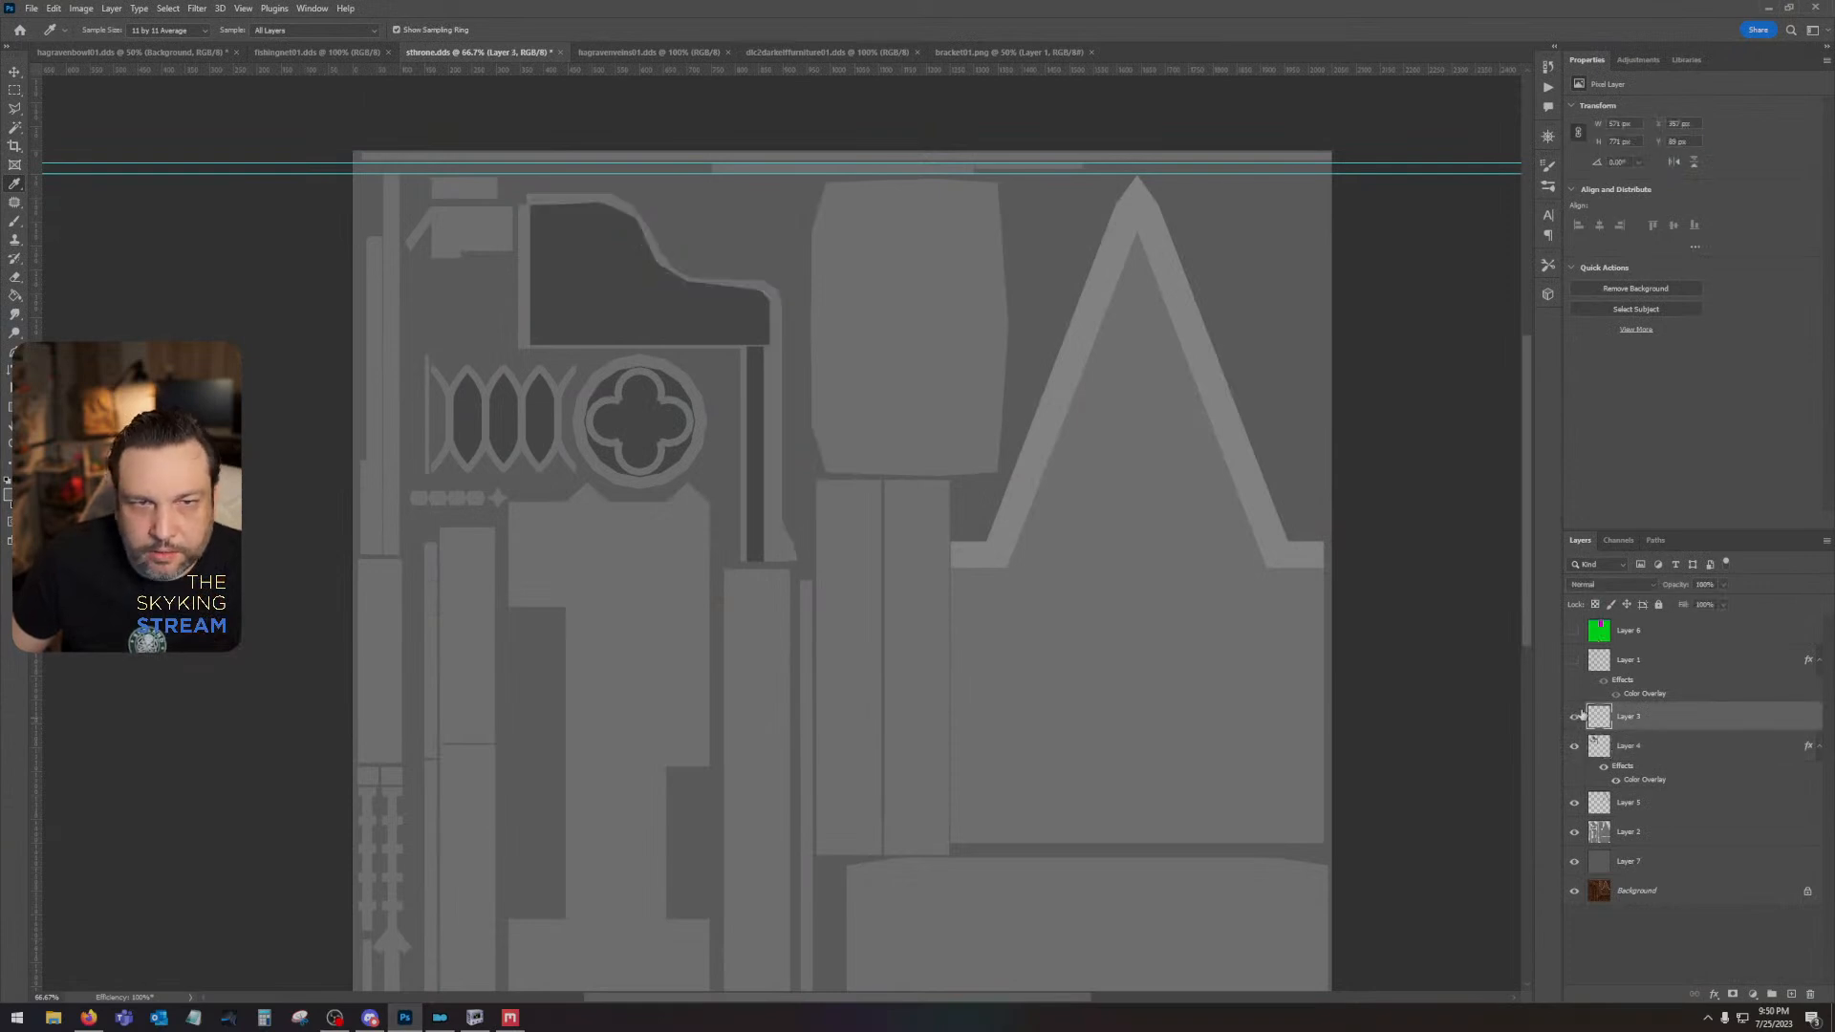
left_click(1675, 855, "shift")
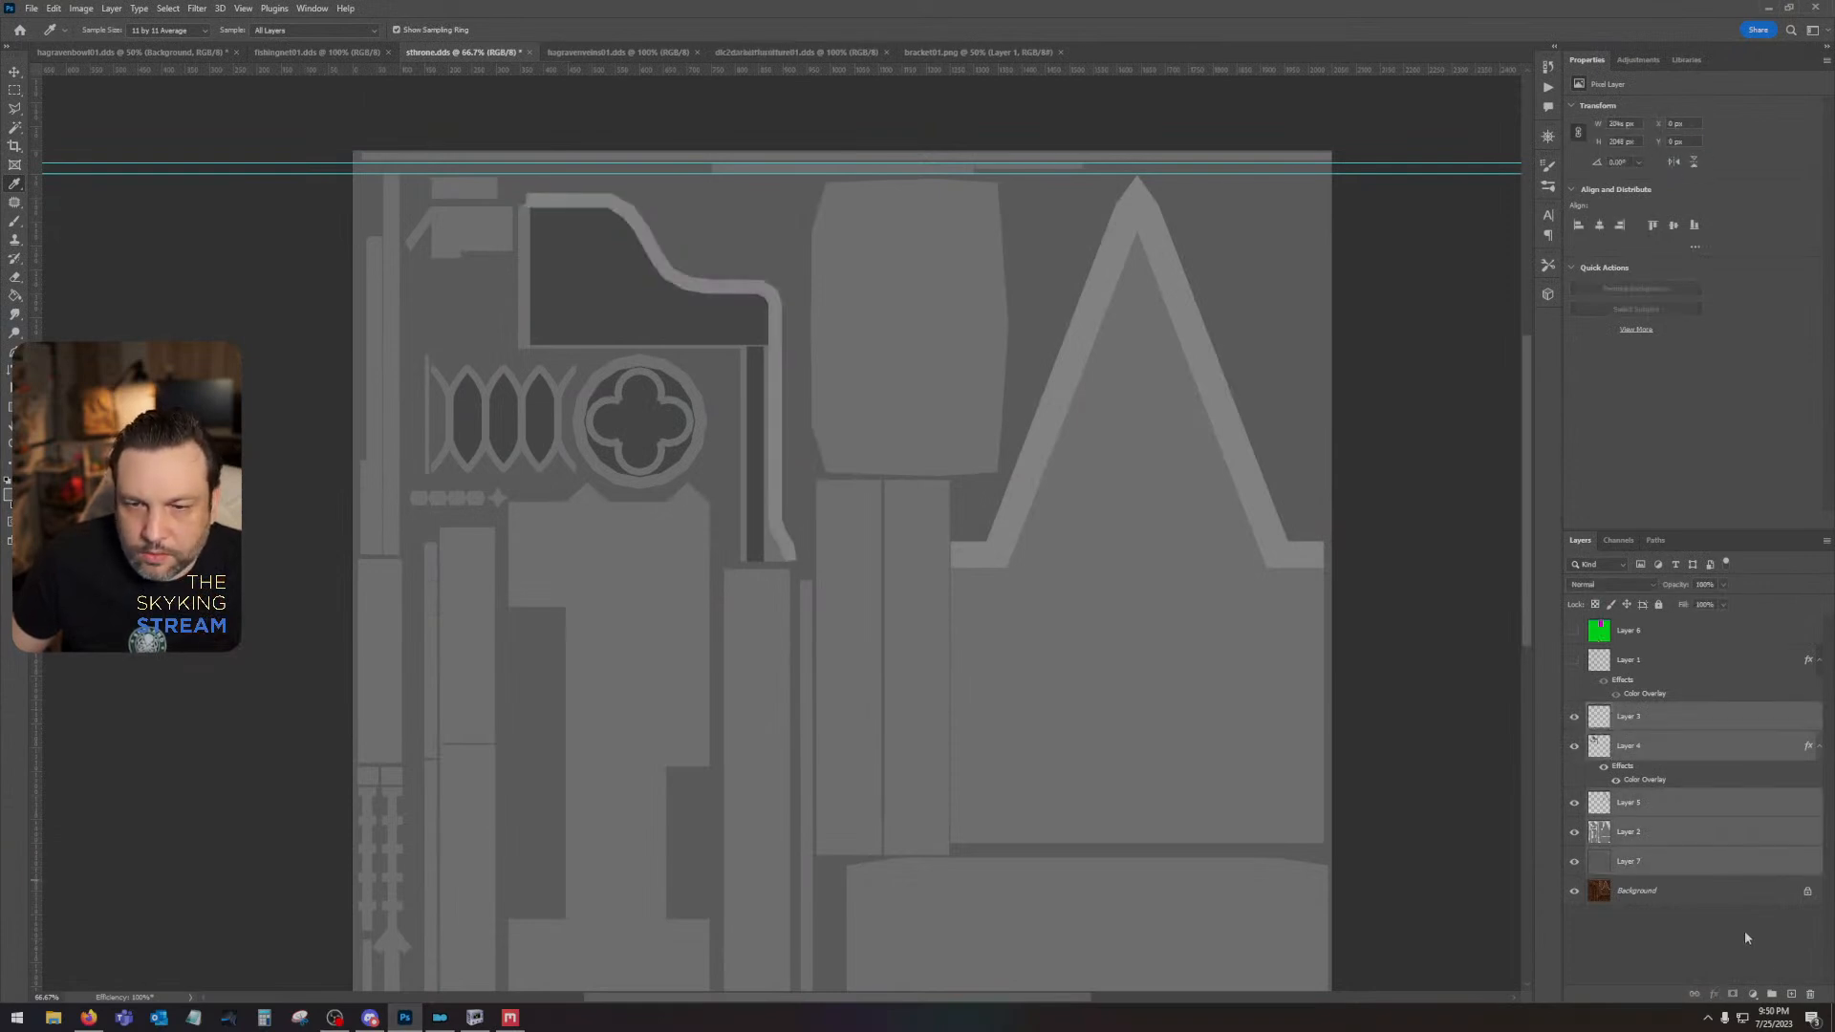
left_click(1772, 995)
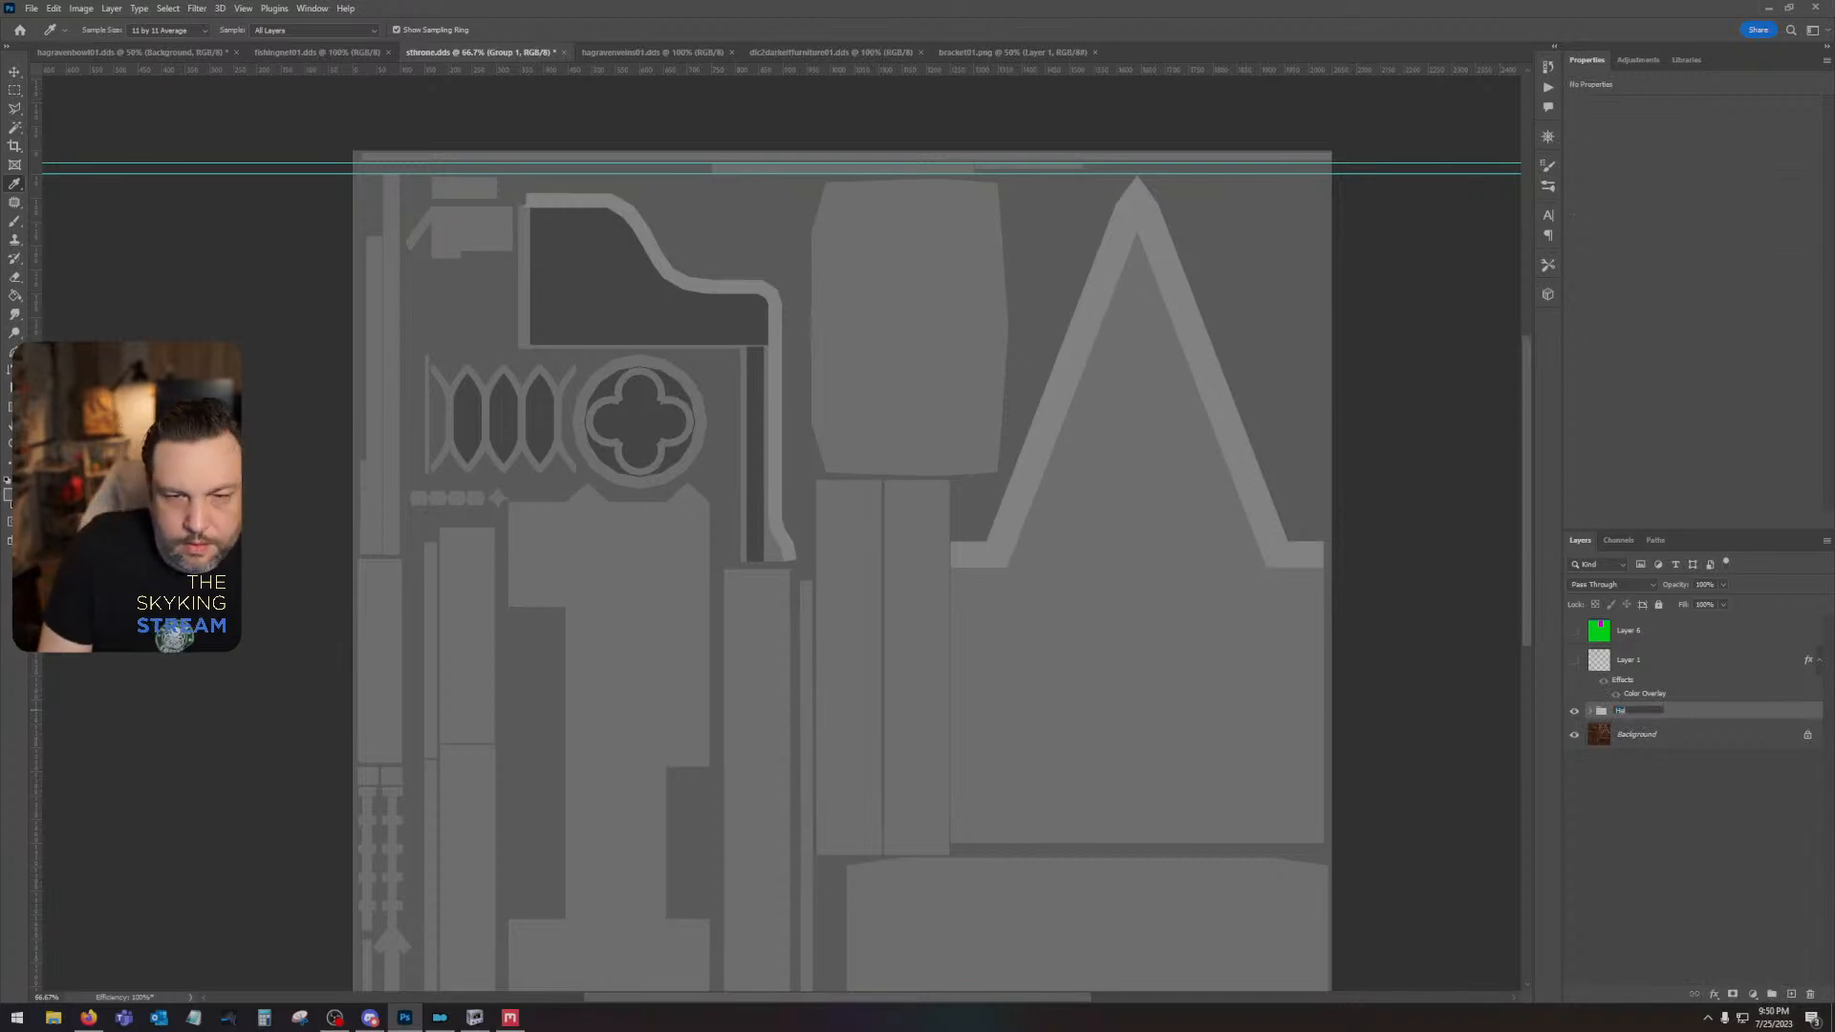
type("ght")
key("Return")
- Hide the Height group to examine the original throne texture, and show the group again
left_click(1574, 712)
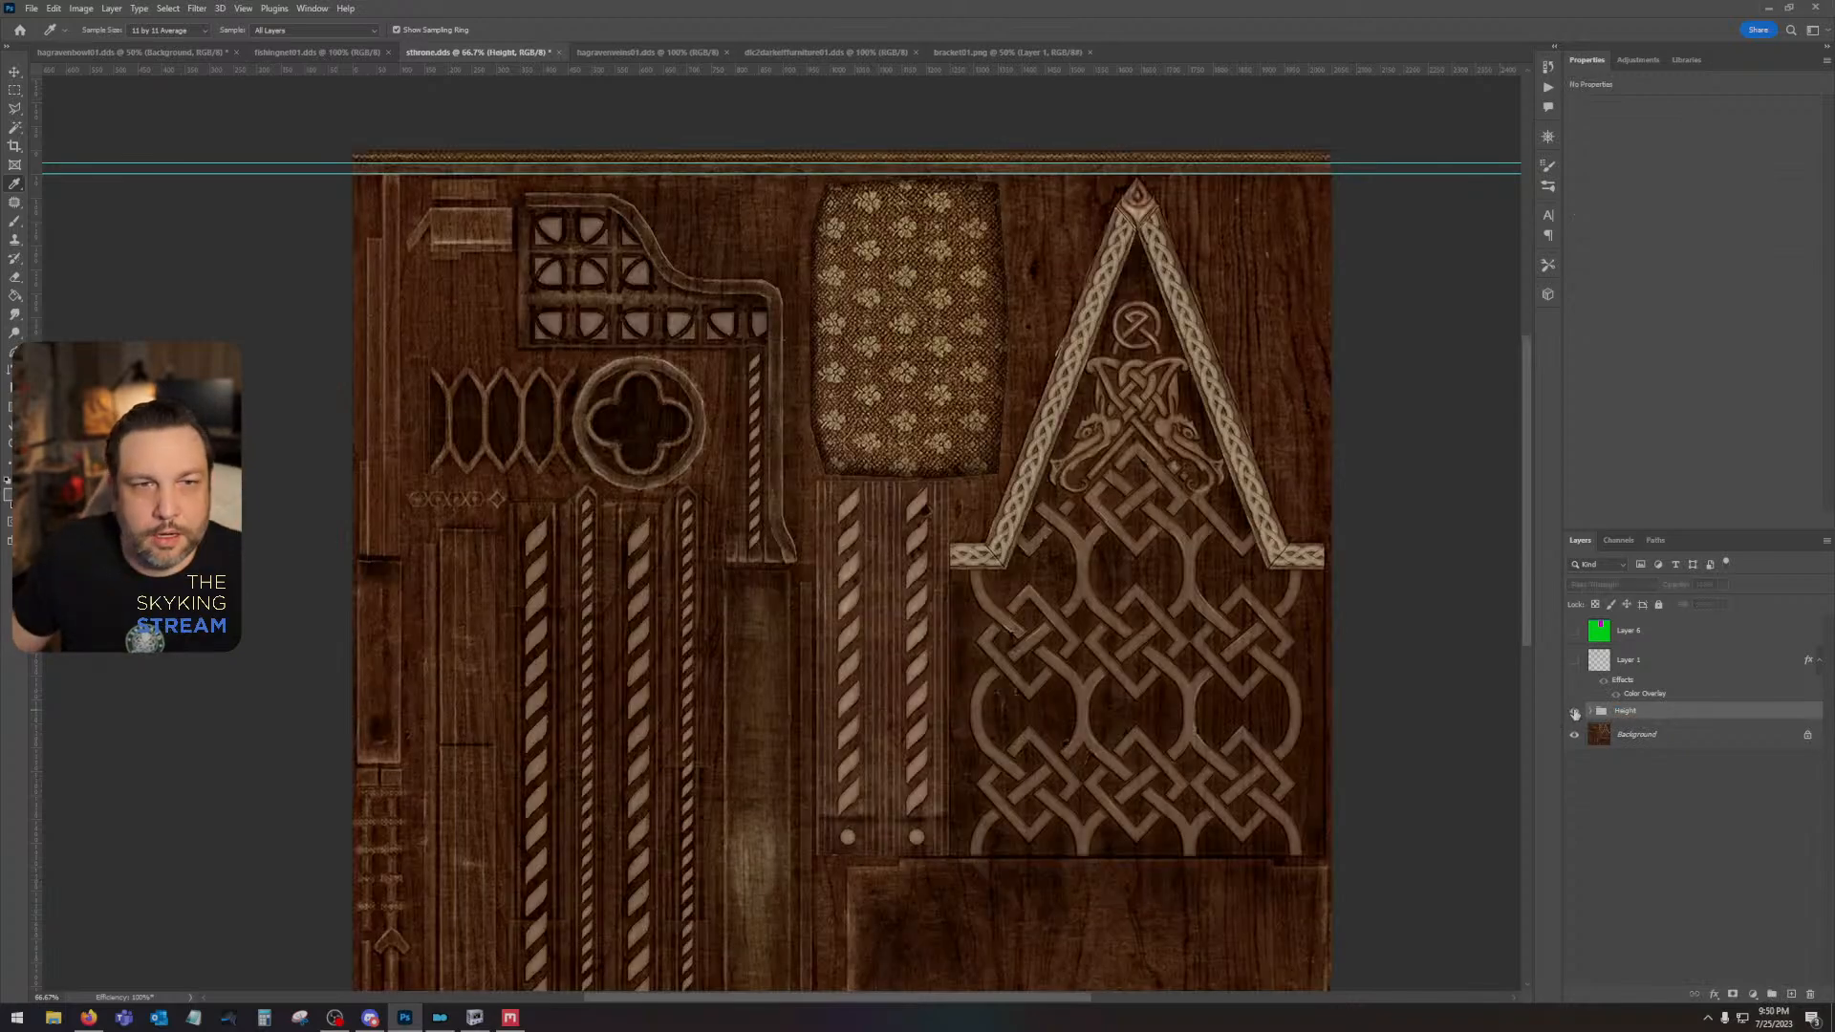
left_click(1575, 713)
left_click(1575, 713)
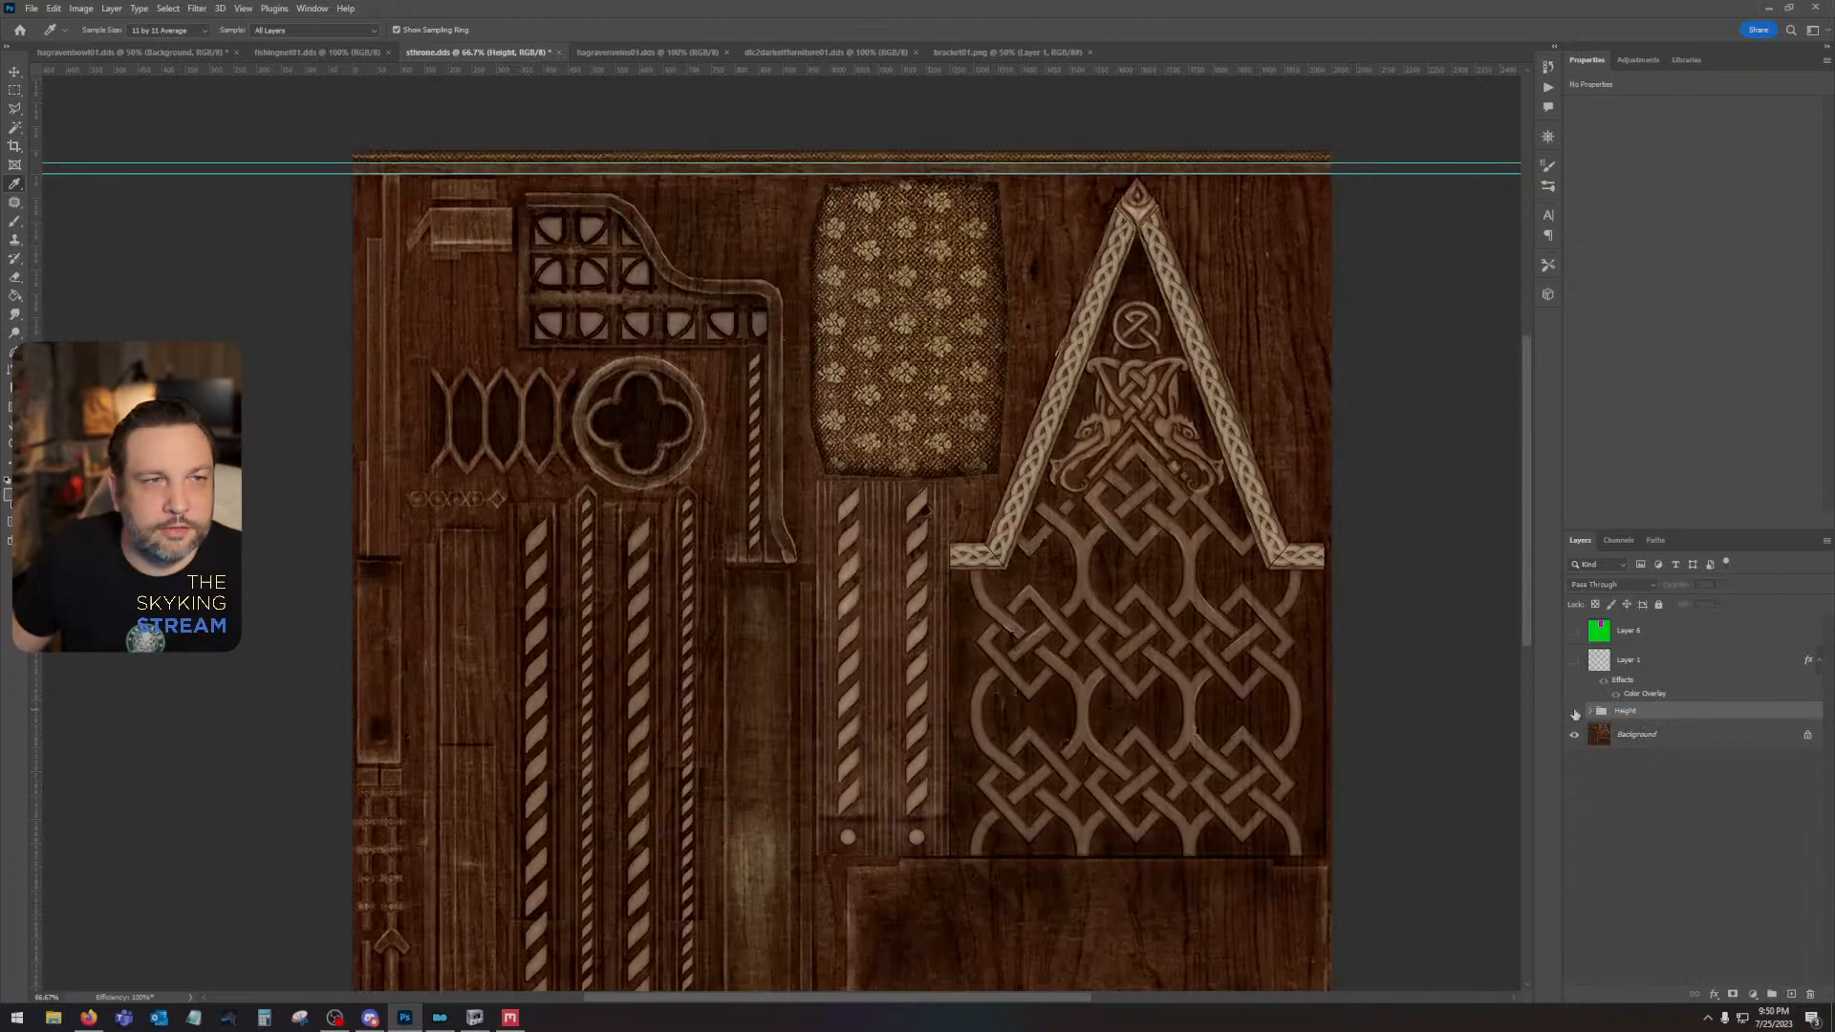
left_click(7, 72)
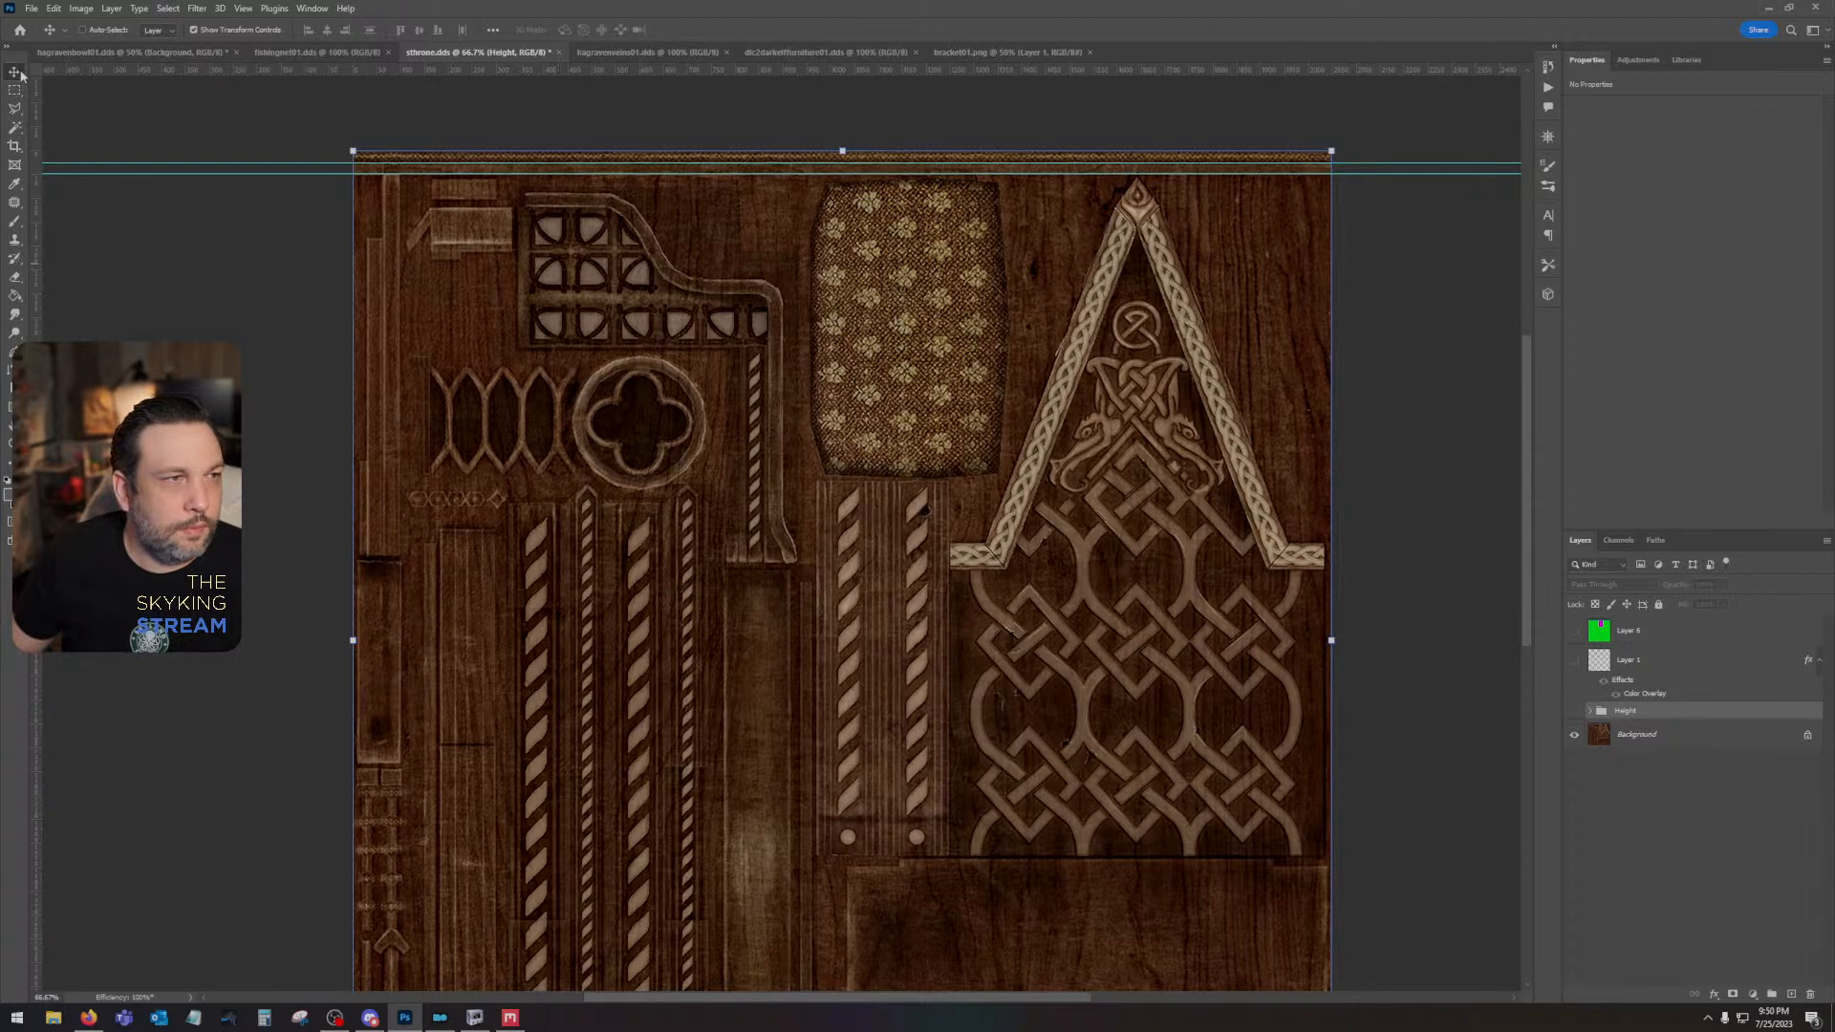
left_click(1575, 713)
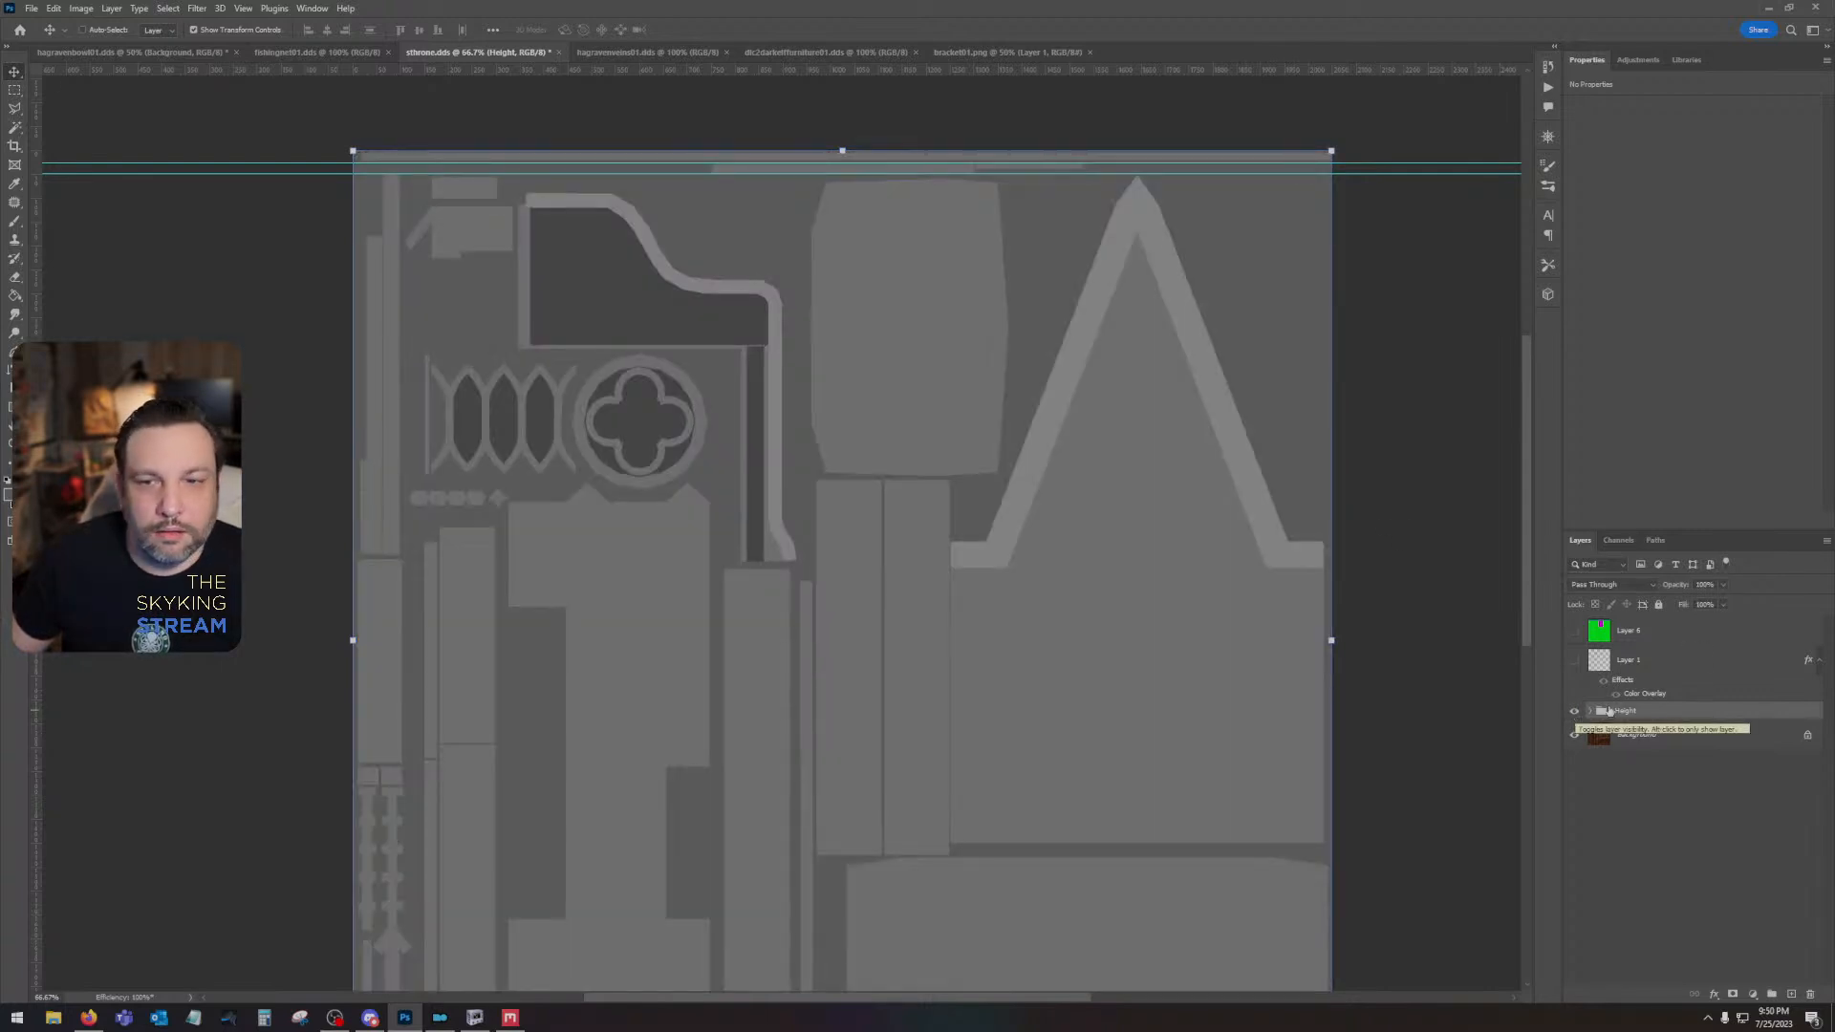
- Expand the Height group, hide its layer holding the A-shaped trim, and toggle the layer beneath it to check the shapes
left_click(1590, 711)
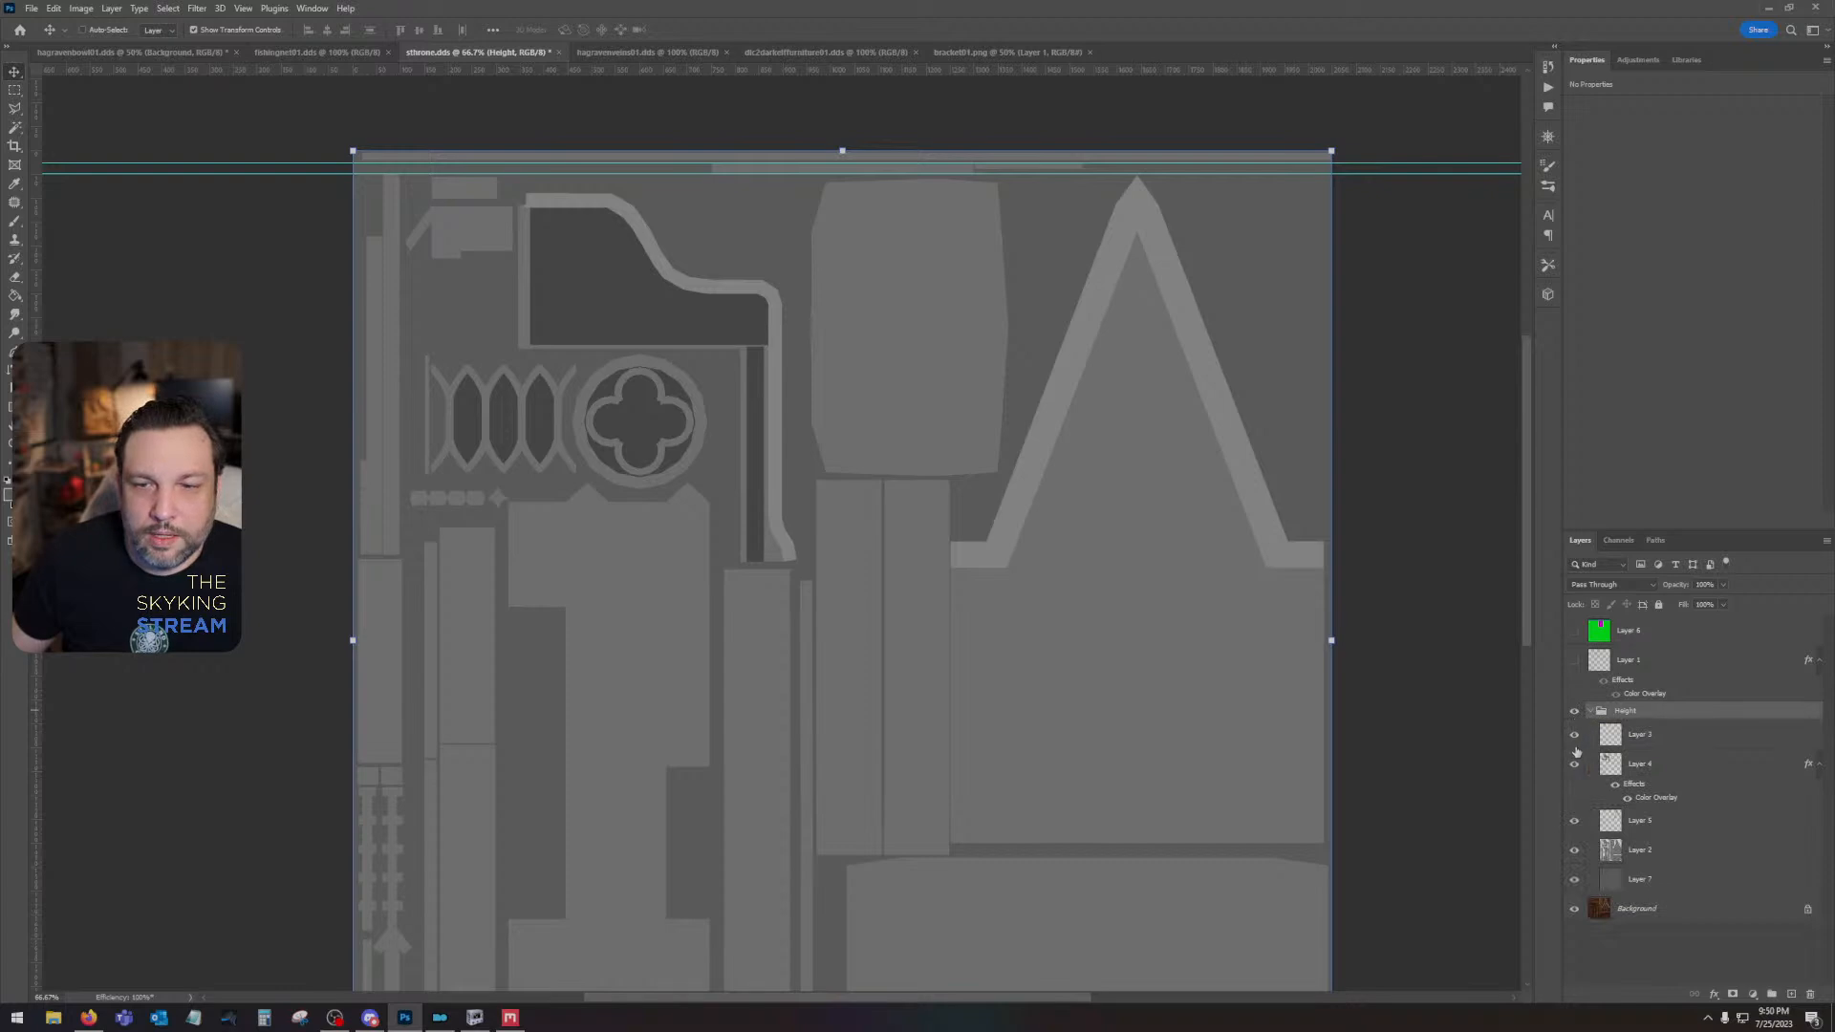
left_click(1573, 820)
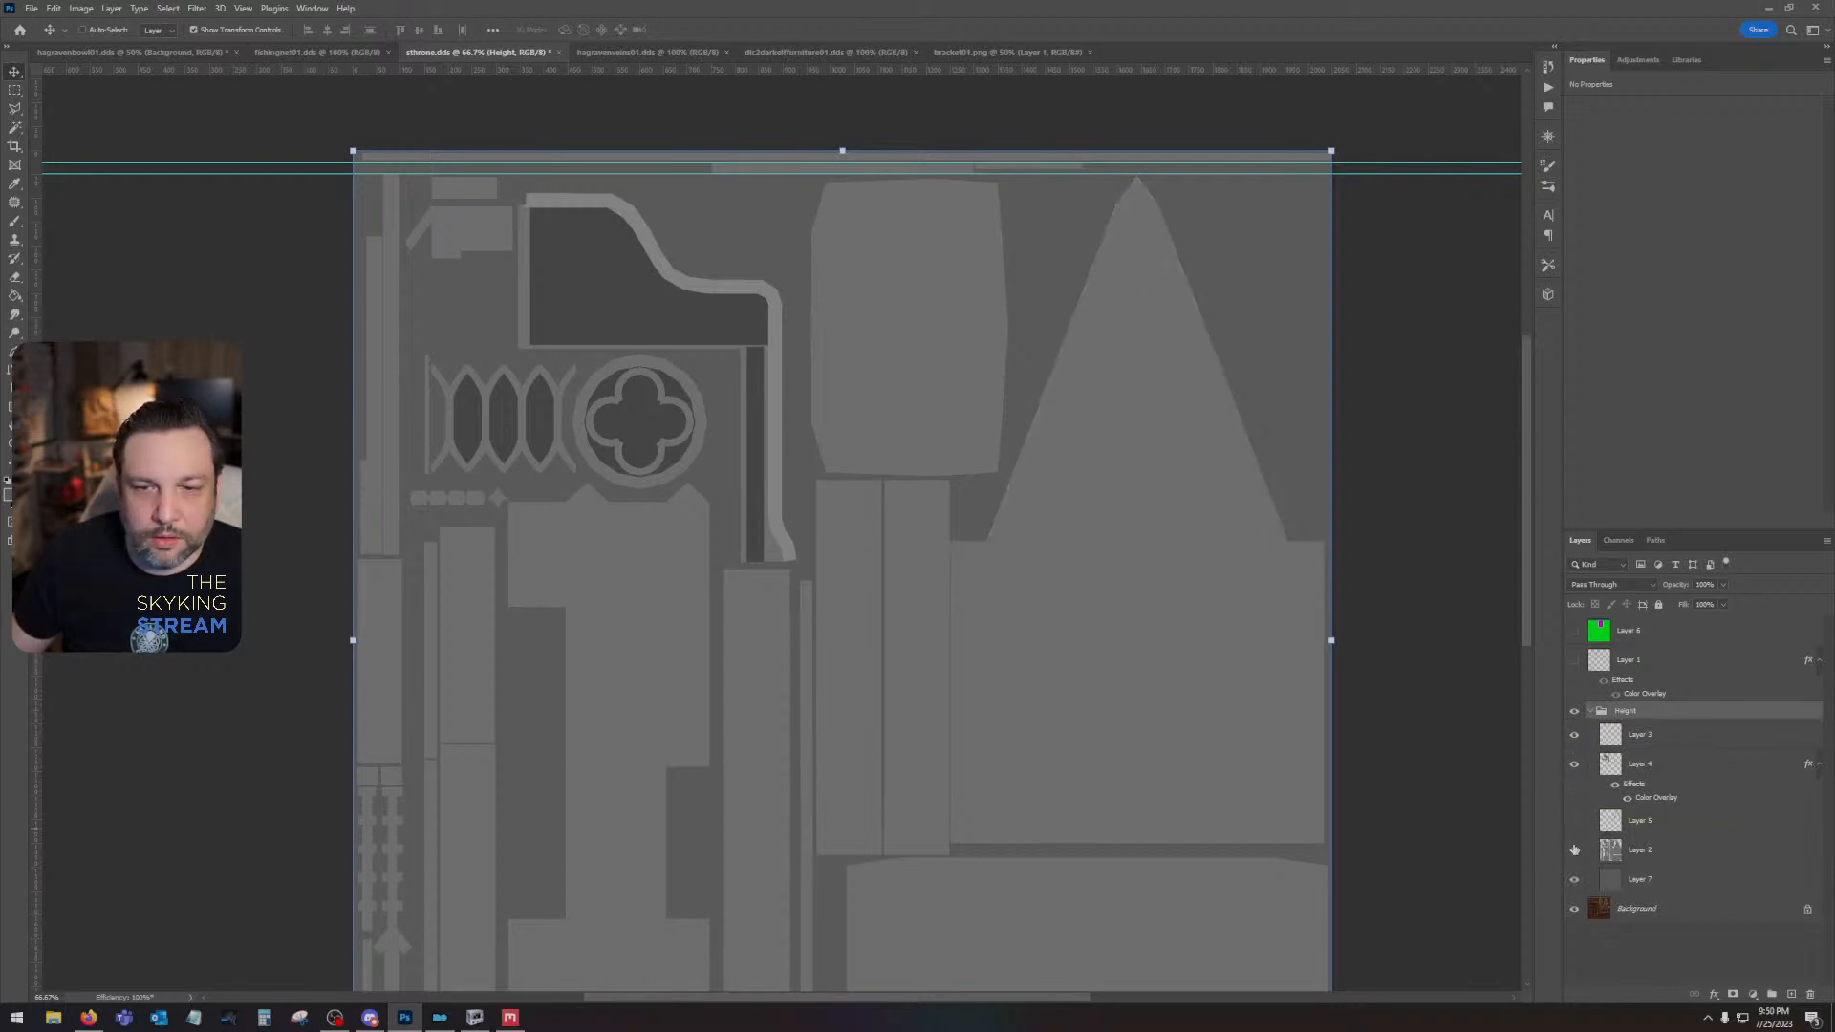
left_click(1576, 854)
left_click(1575, 853)
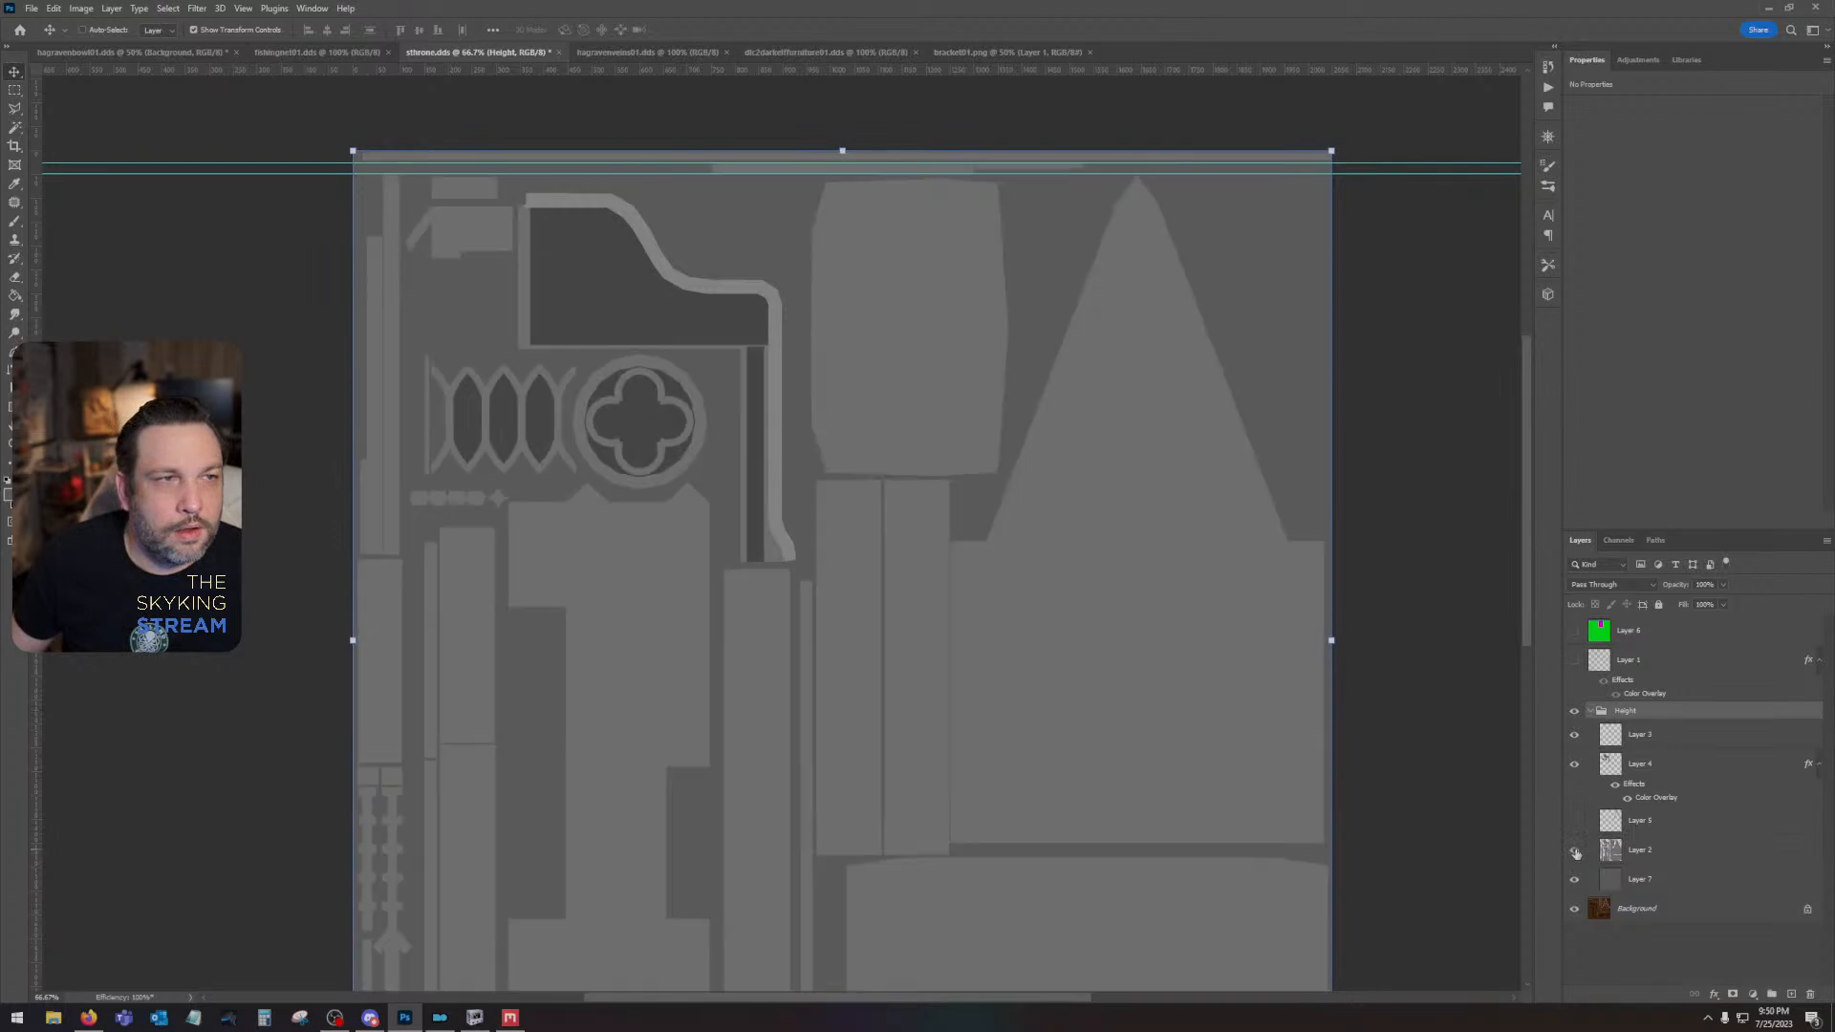
left_click(1576, 853)
left_click(1576, 853)
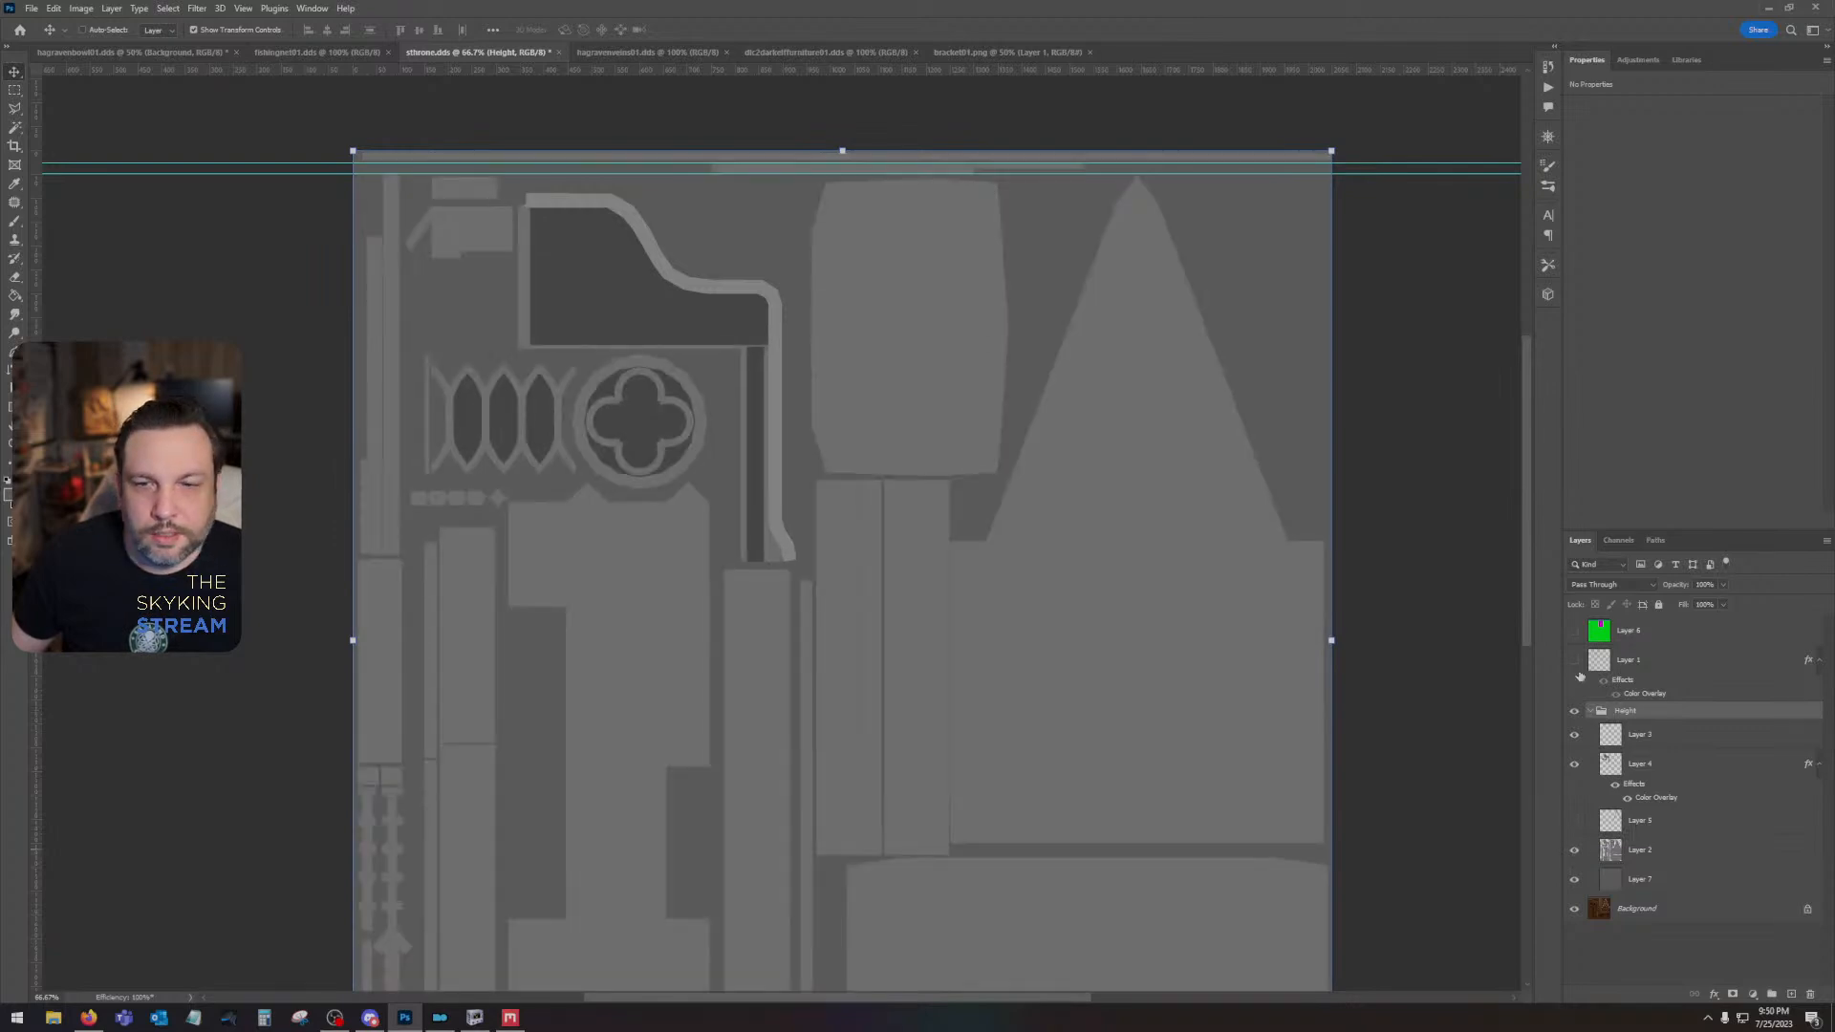
- Overlay the UV wireframe layer to compare it with the height shapes, and hide both the wireframe and the Height group
left_click(1576, 661)
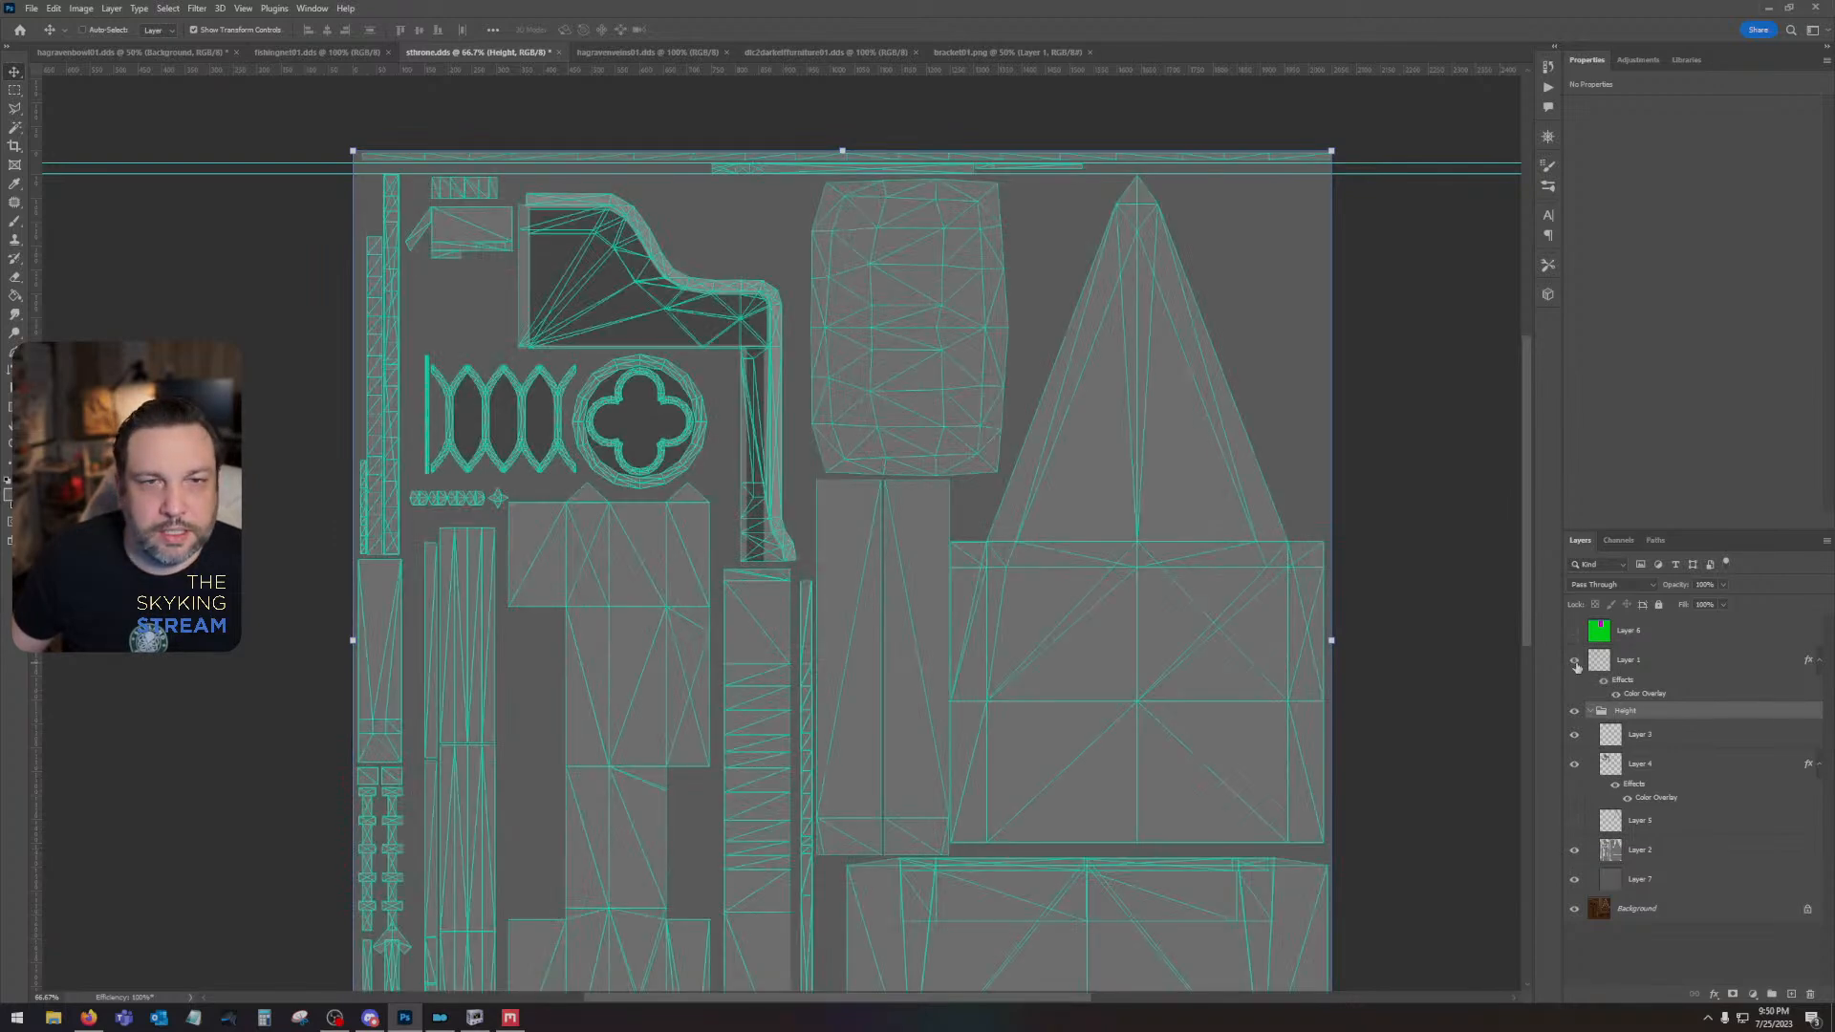
left_click(1575, 850)
left_click(1575, 850)
left_click(1575, 850)
left_click(1574, 850)
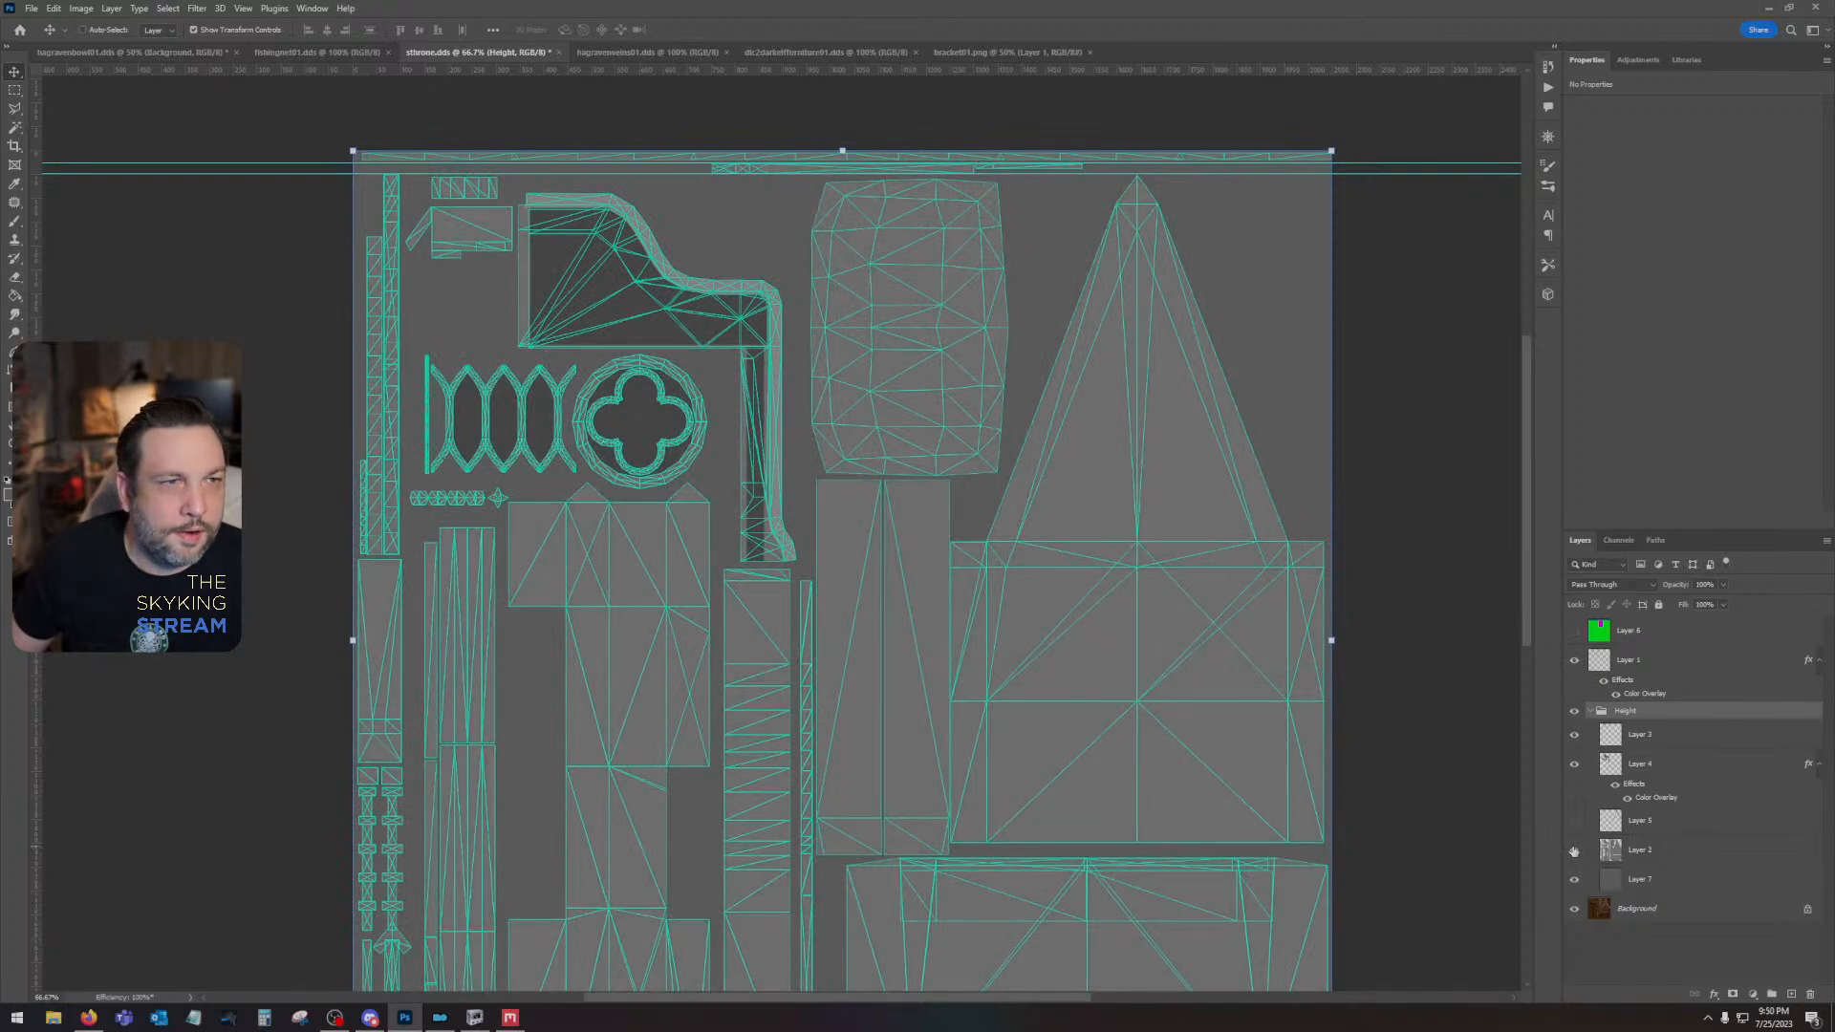
left_click(1575, 851)
left_click(1575, 851)
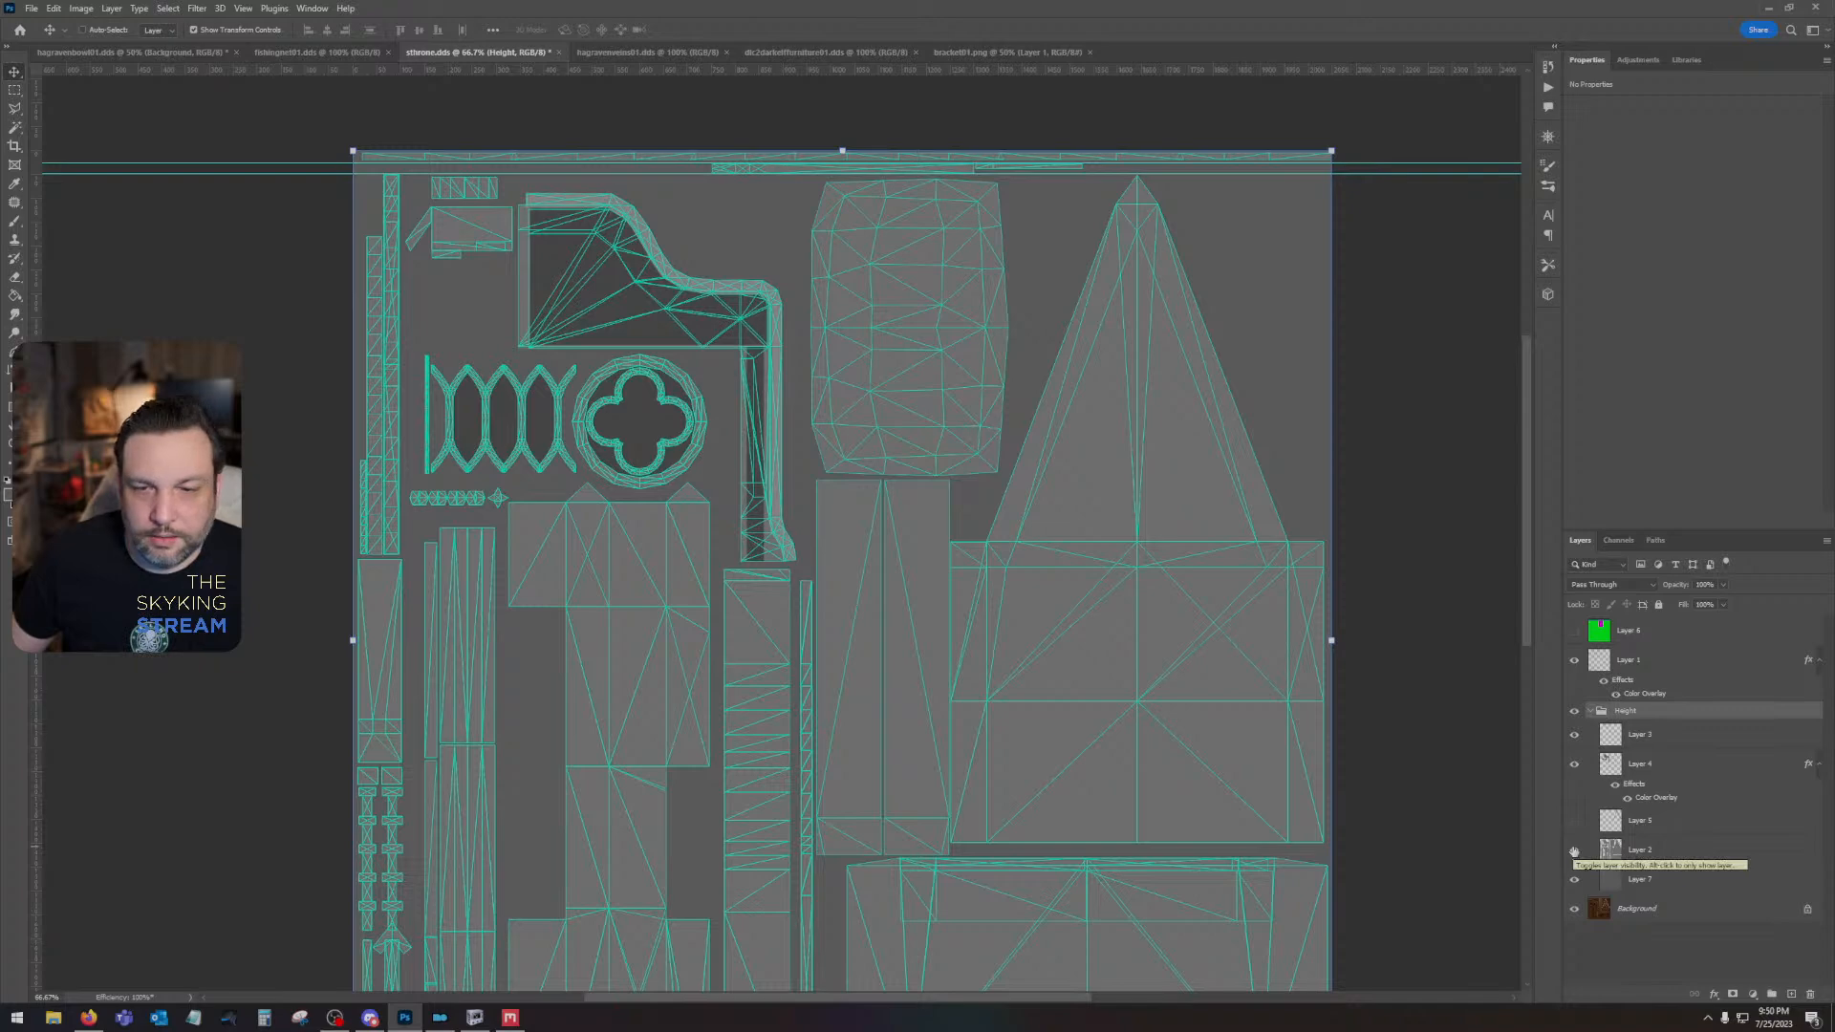
left_click(1574, 711)
left_click(1575, 659)
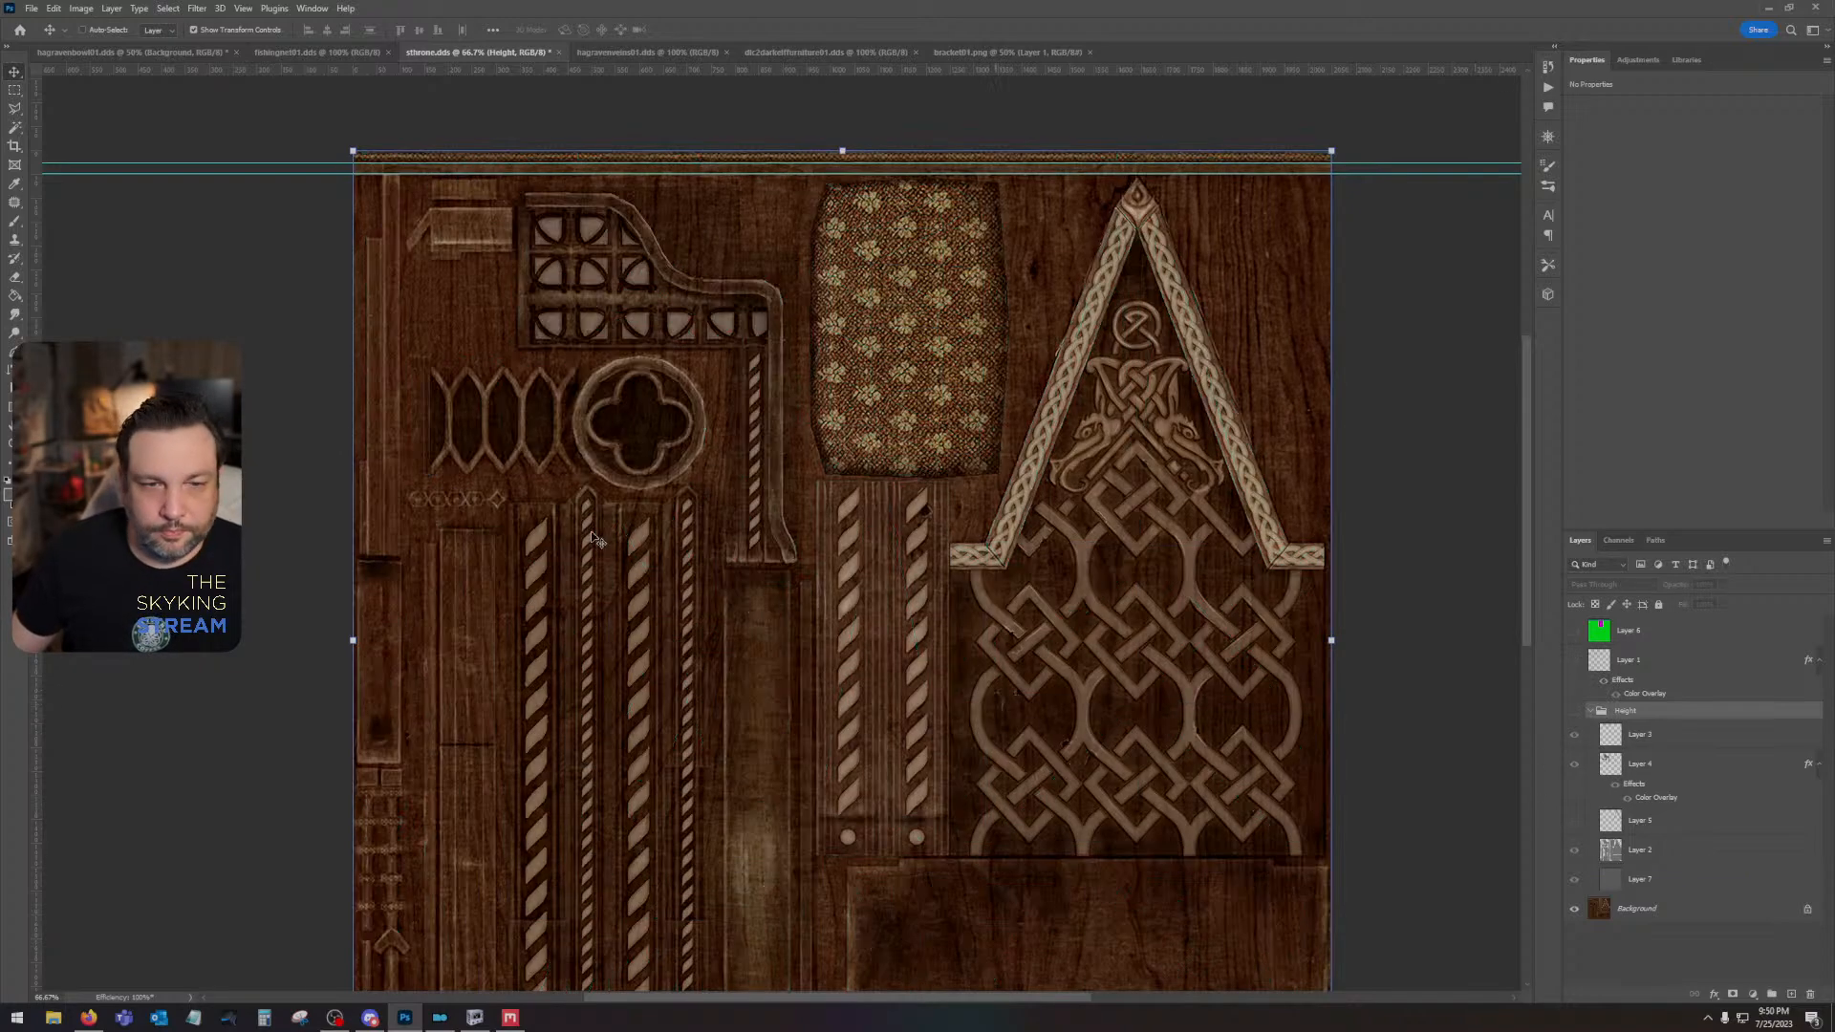
- Switch back to Quixel Mixer and filter the local library to fabric surfaces instead of wood, shown as large thumbnails
left_click(509, 1018)
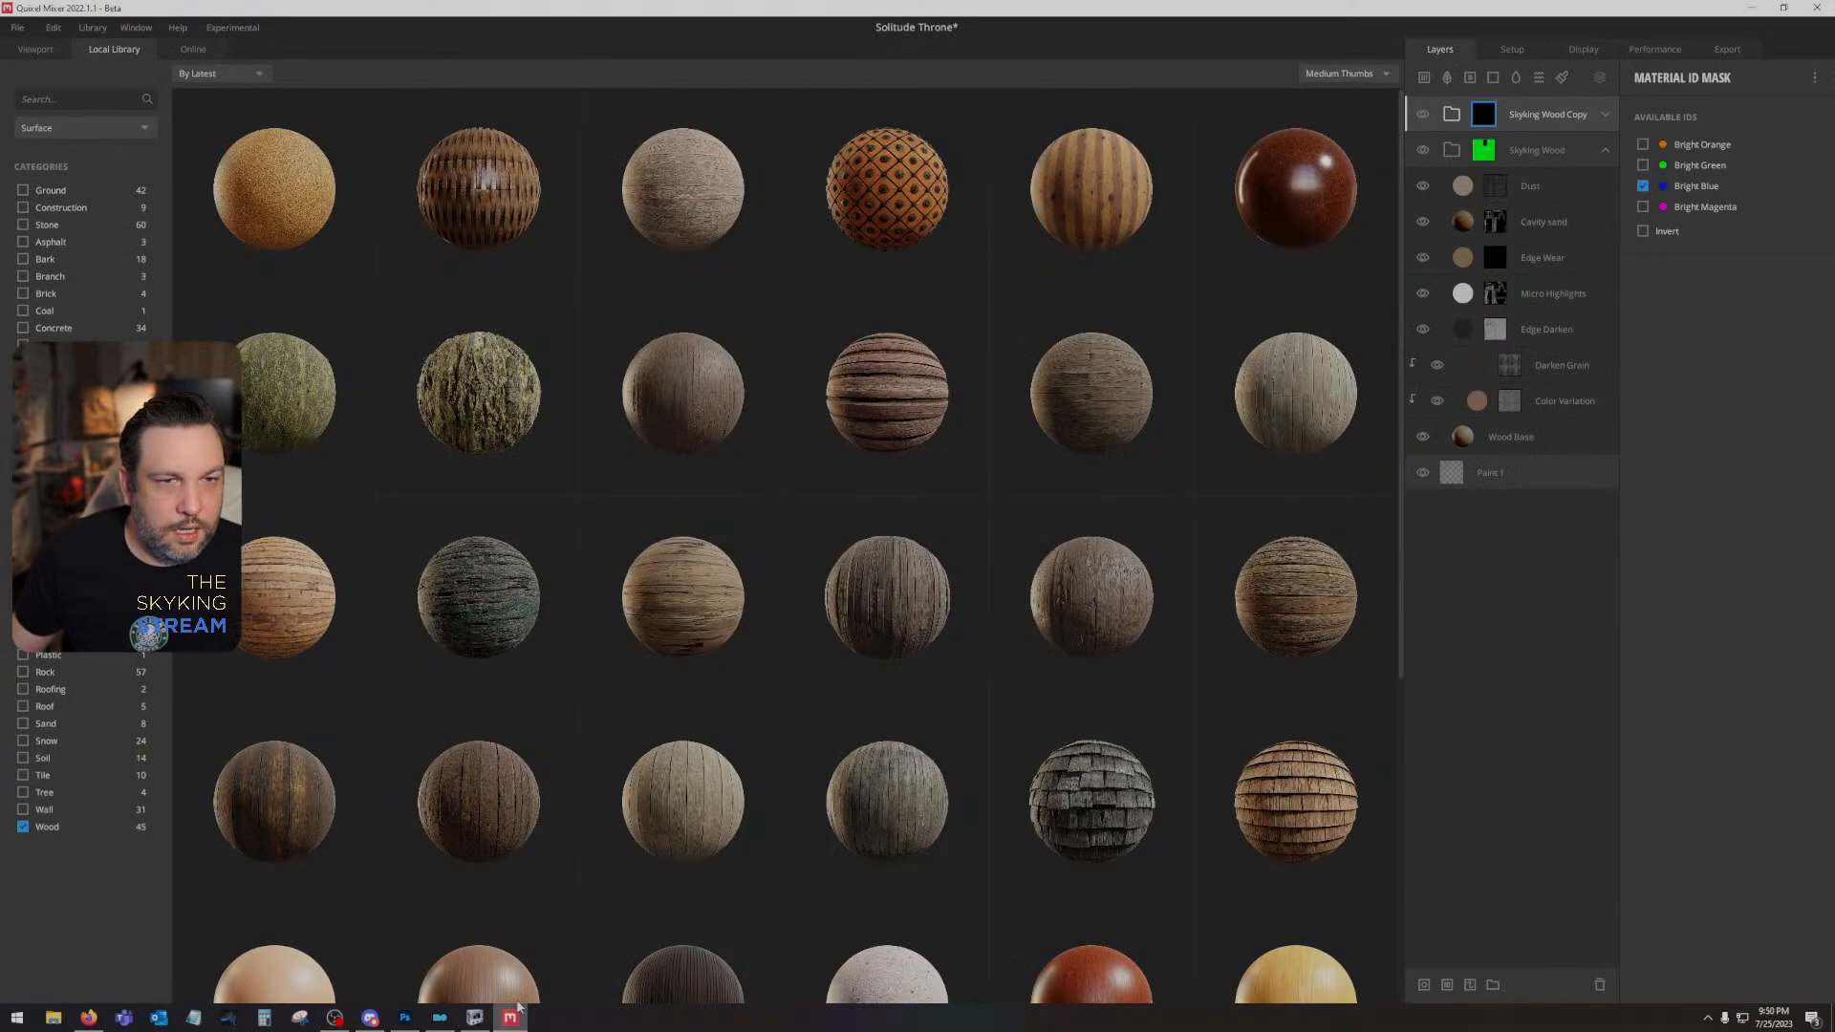
left_click(25, 829)
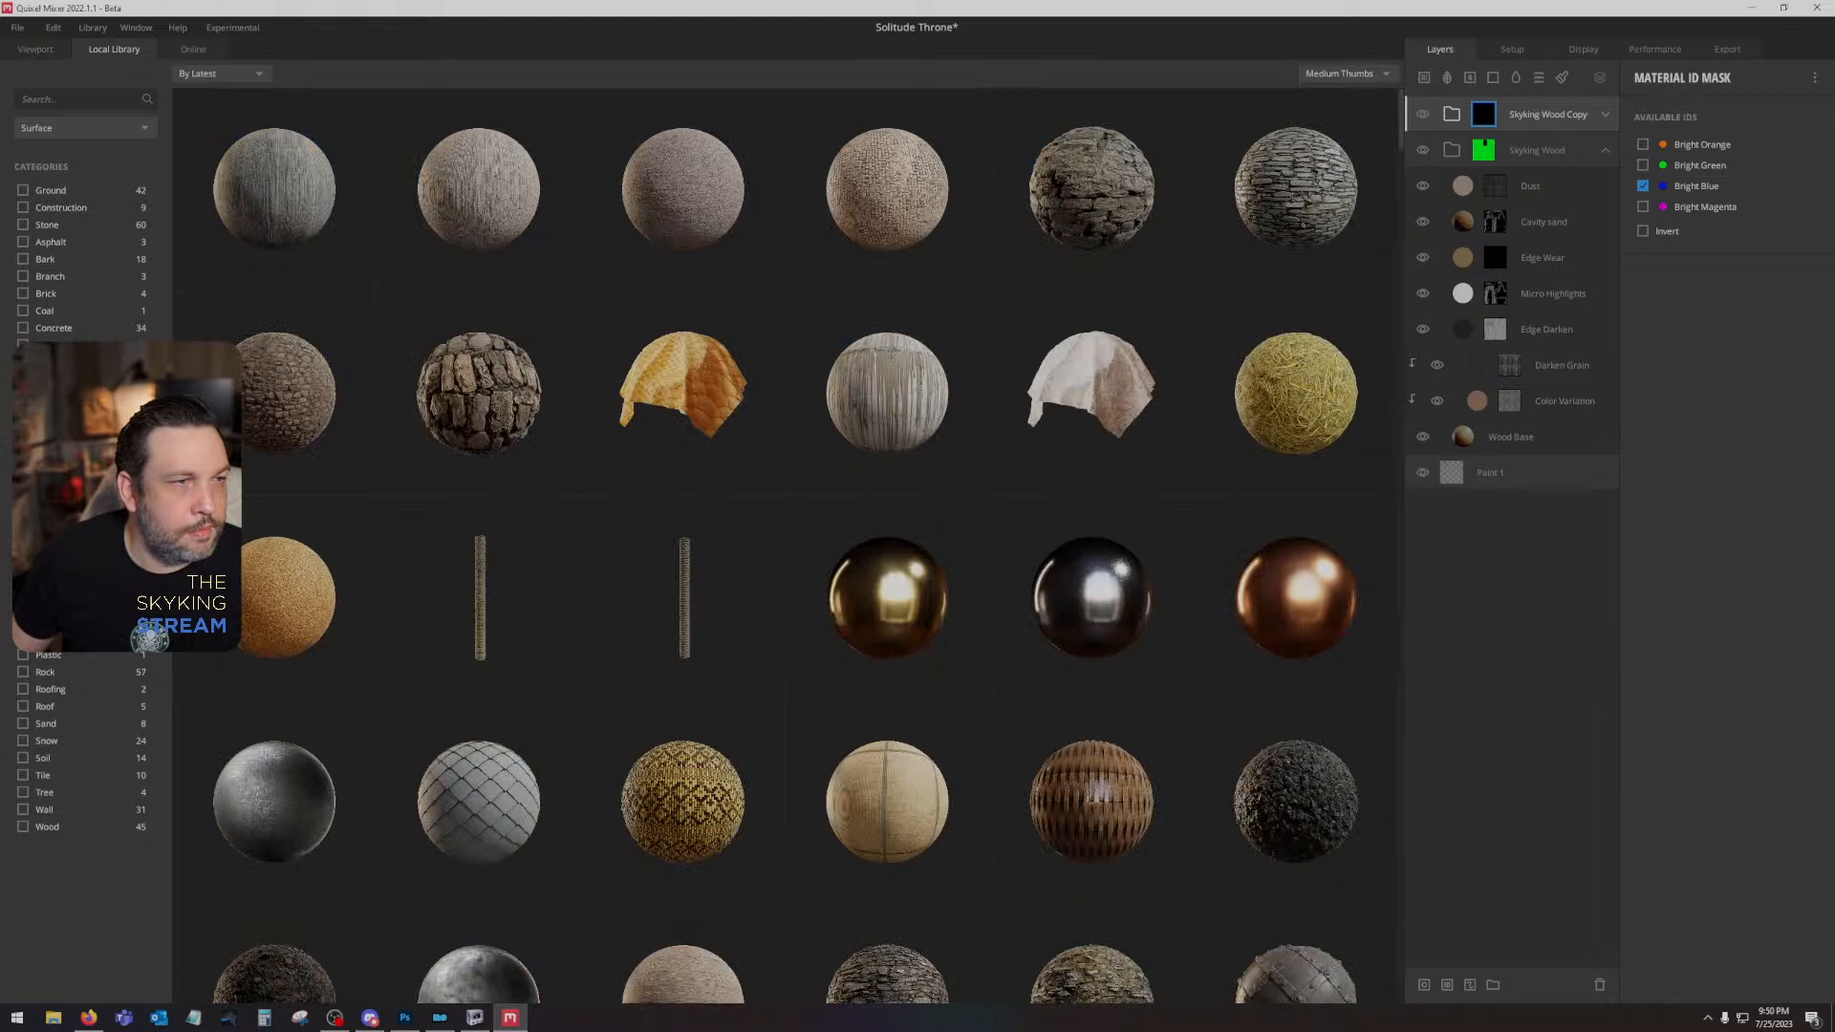
left_click(23, 517)
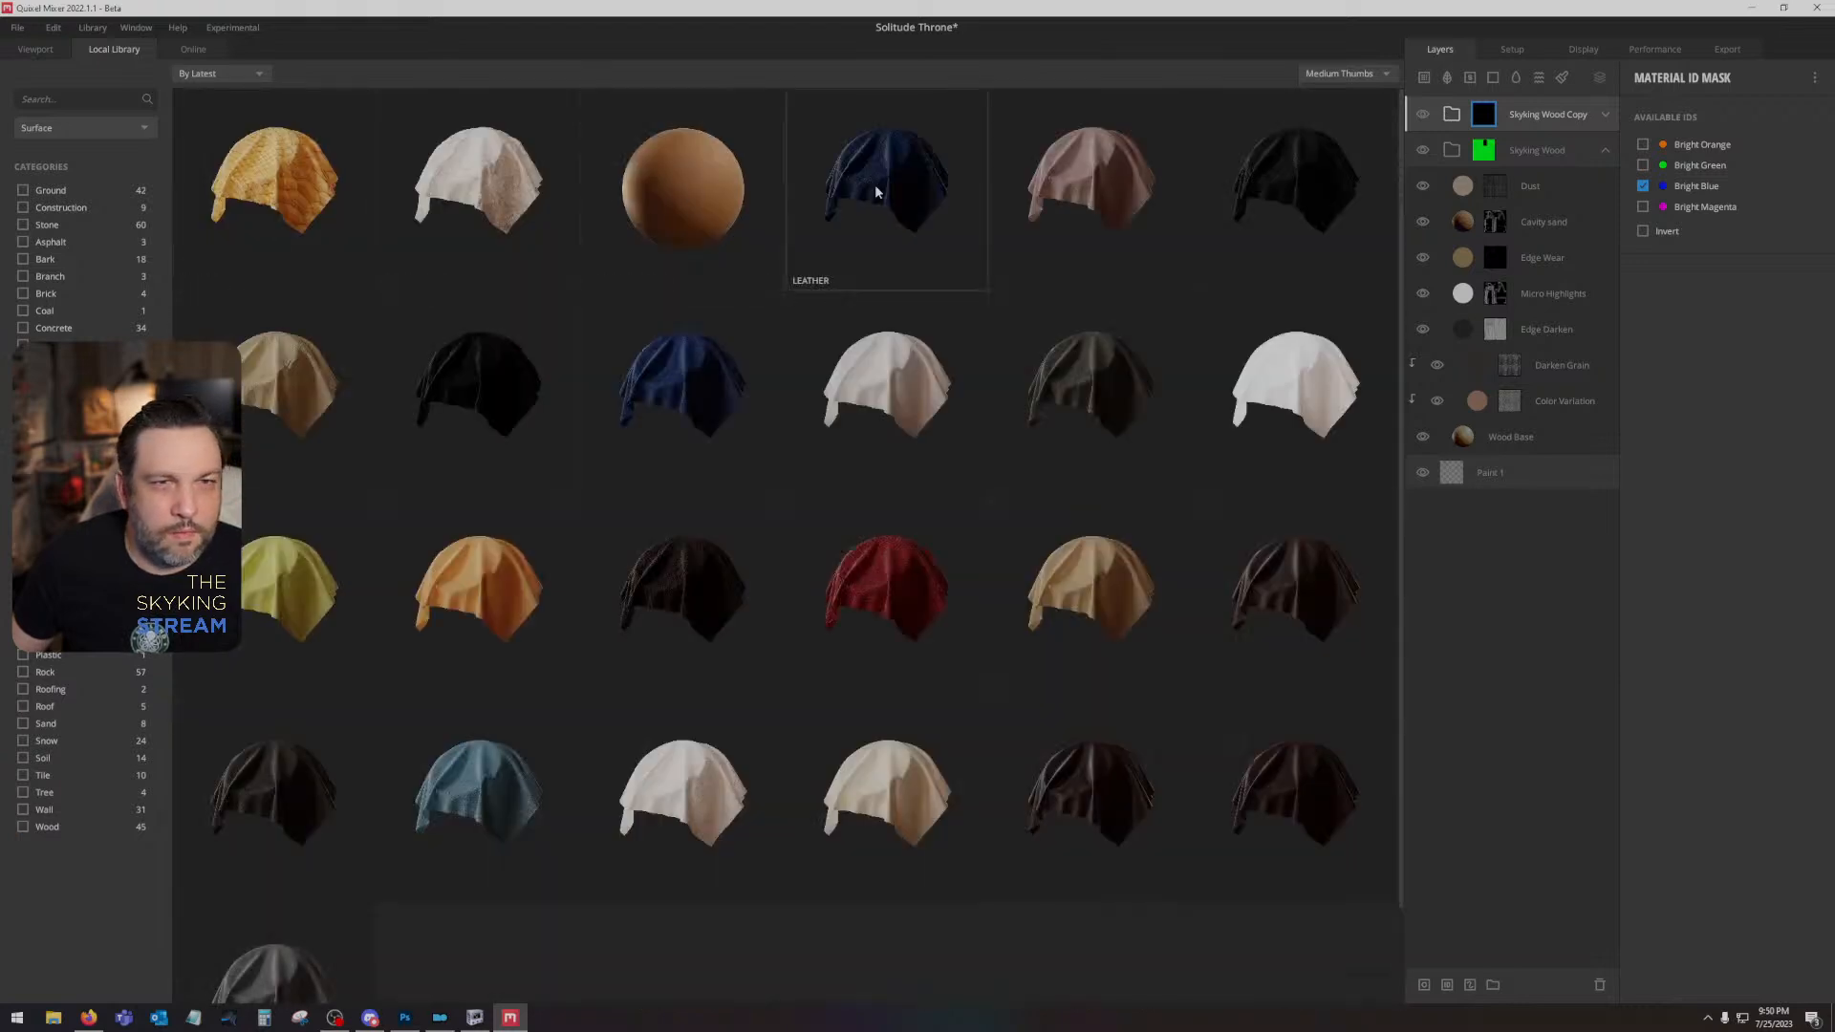
left_click(1344, 74)
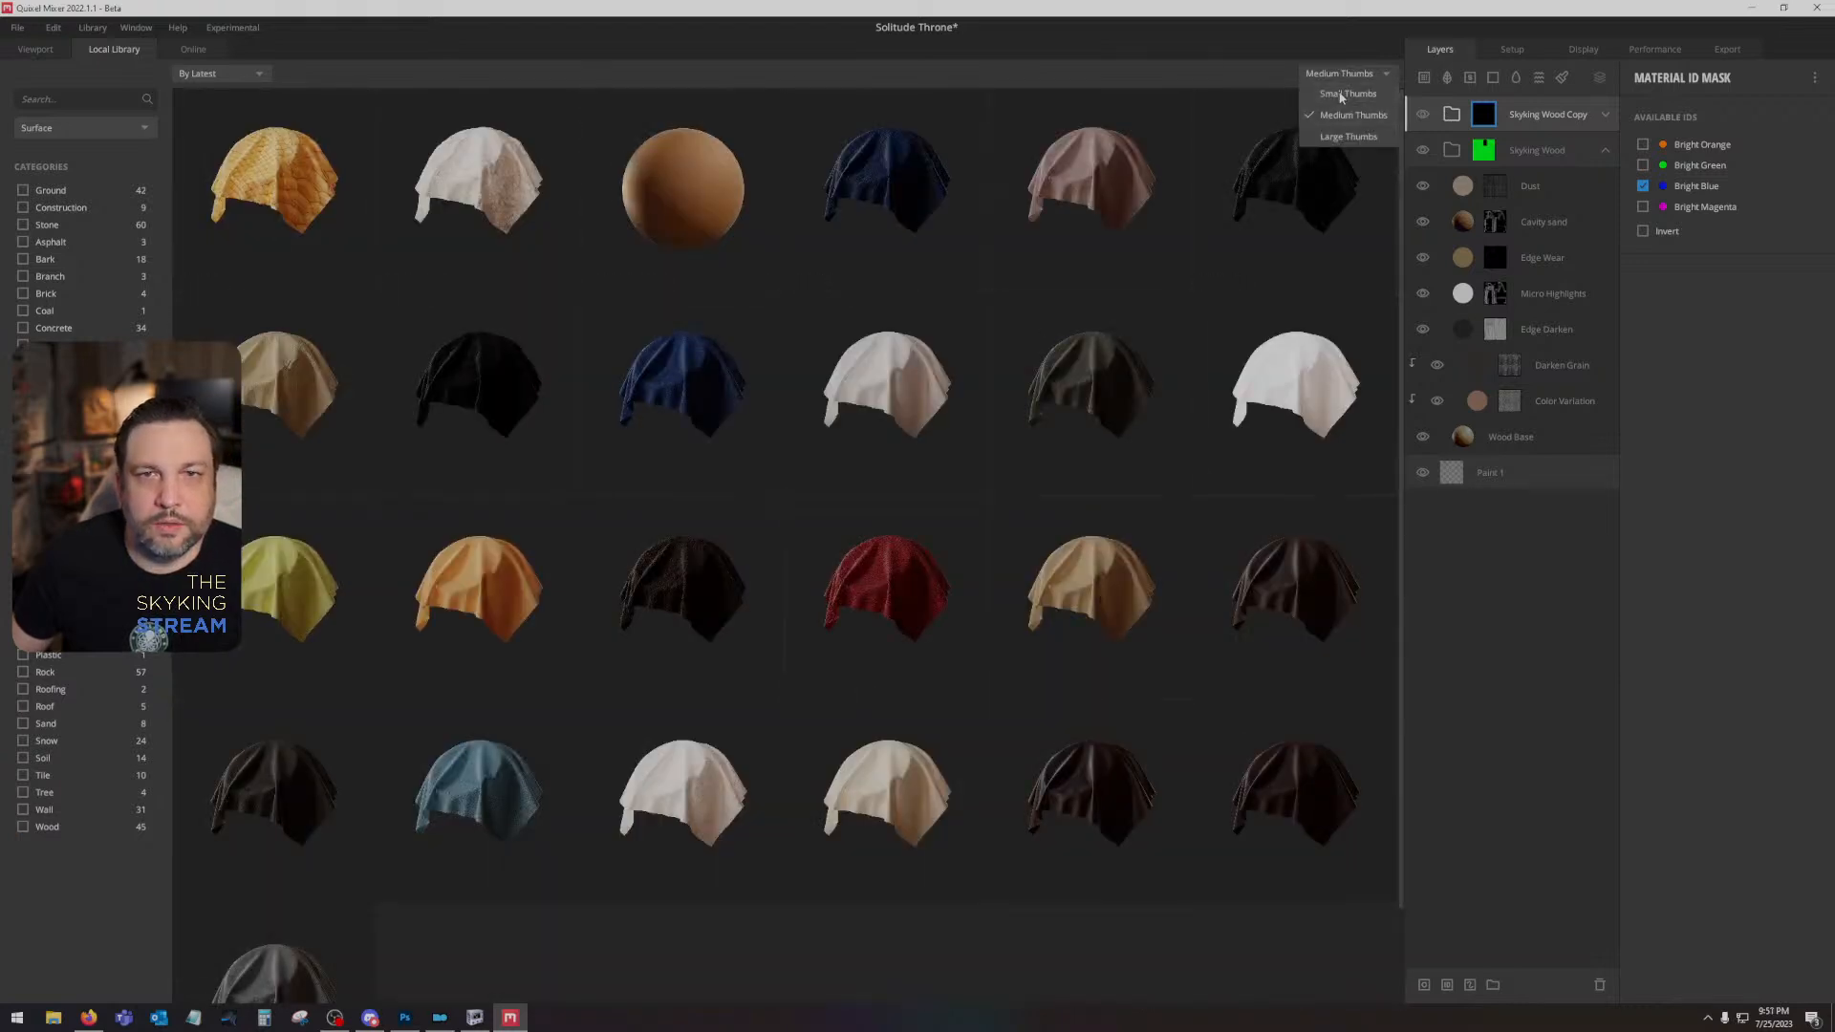
left_click(1345, 137)
- Browse the fabric surfaces and add Furniture Fabric as a new layer above the wood groups
scroll(897, 587, "down", 2)
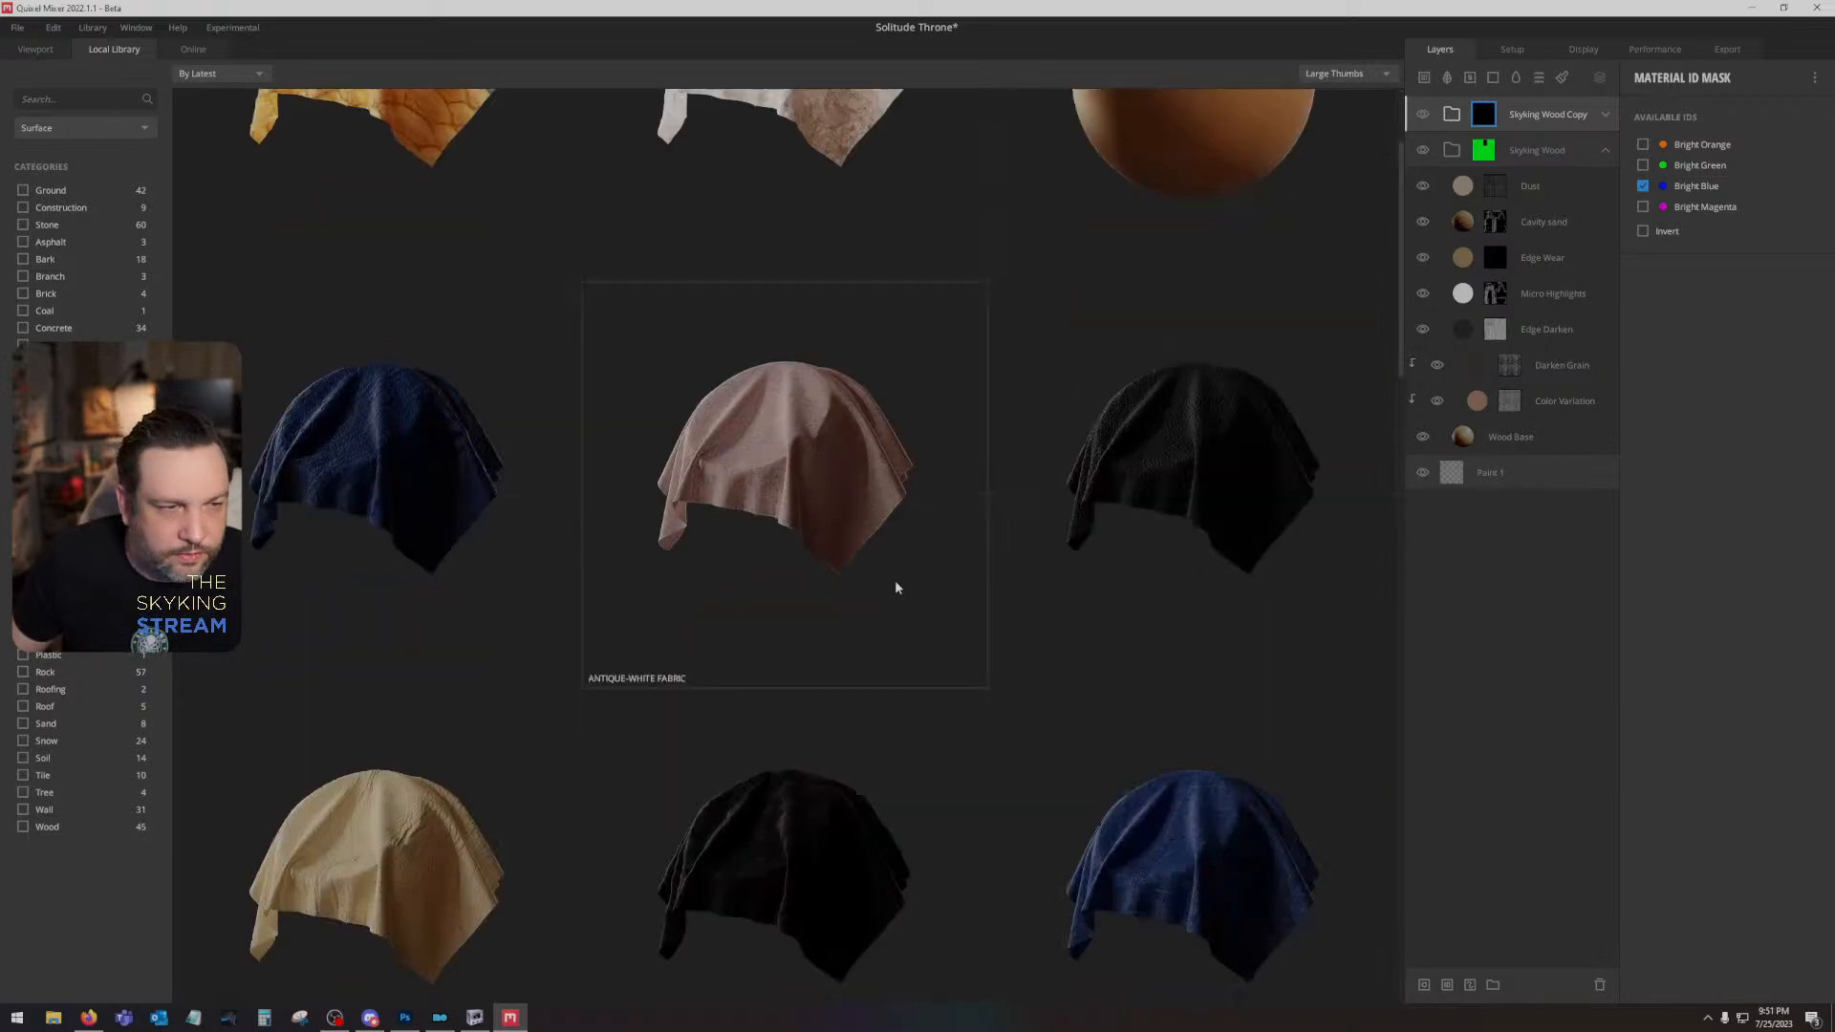
scroll(894, 584, "down", 2)
scroll(780, 301, "down", 5)
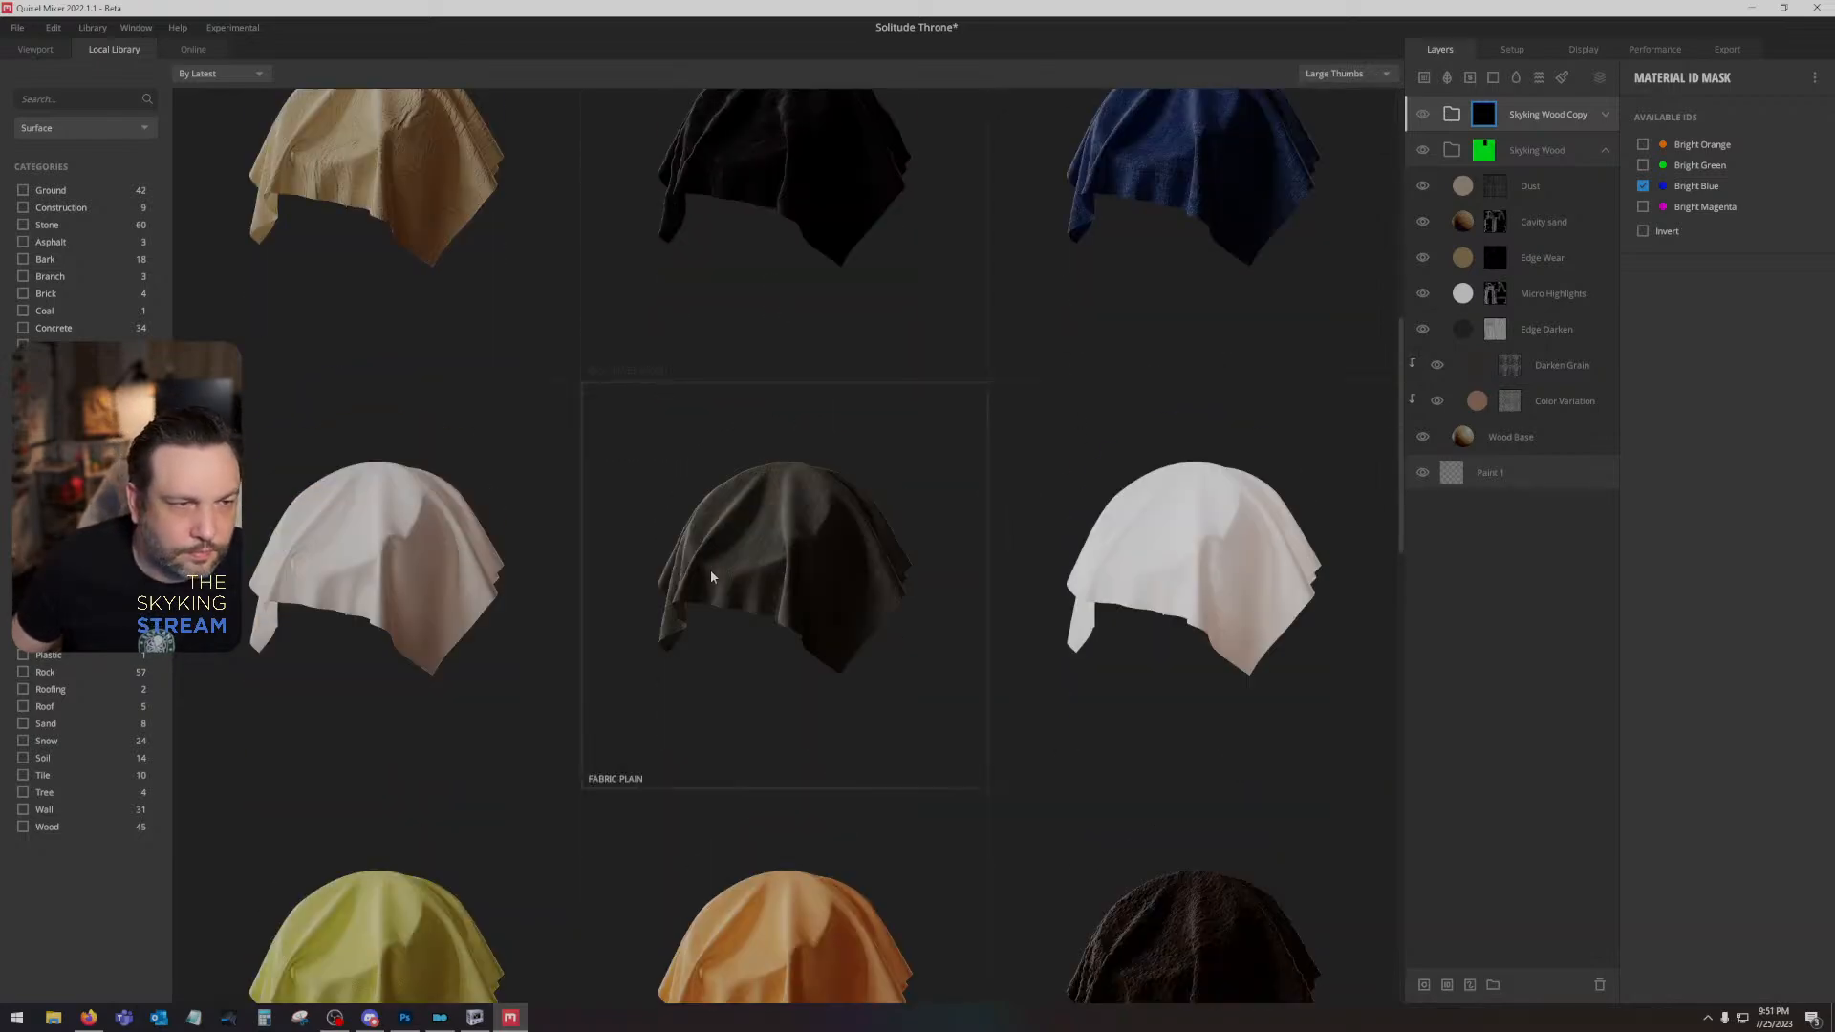
scroll(736, 574, "down", 4)
scroll(746, 580, "down", 4)
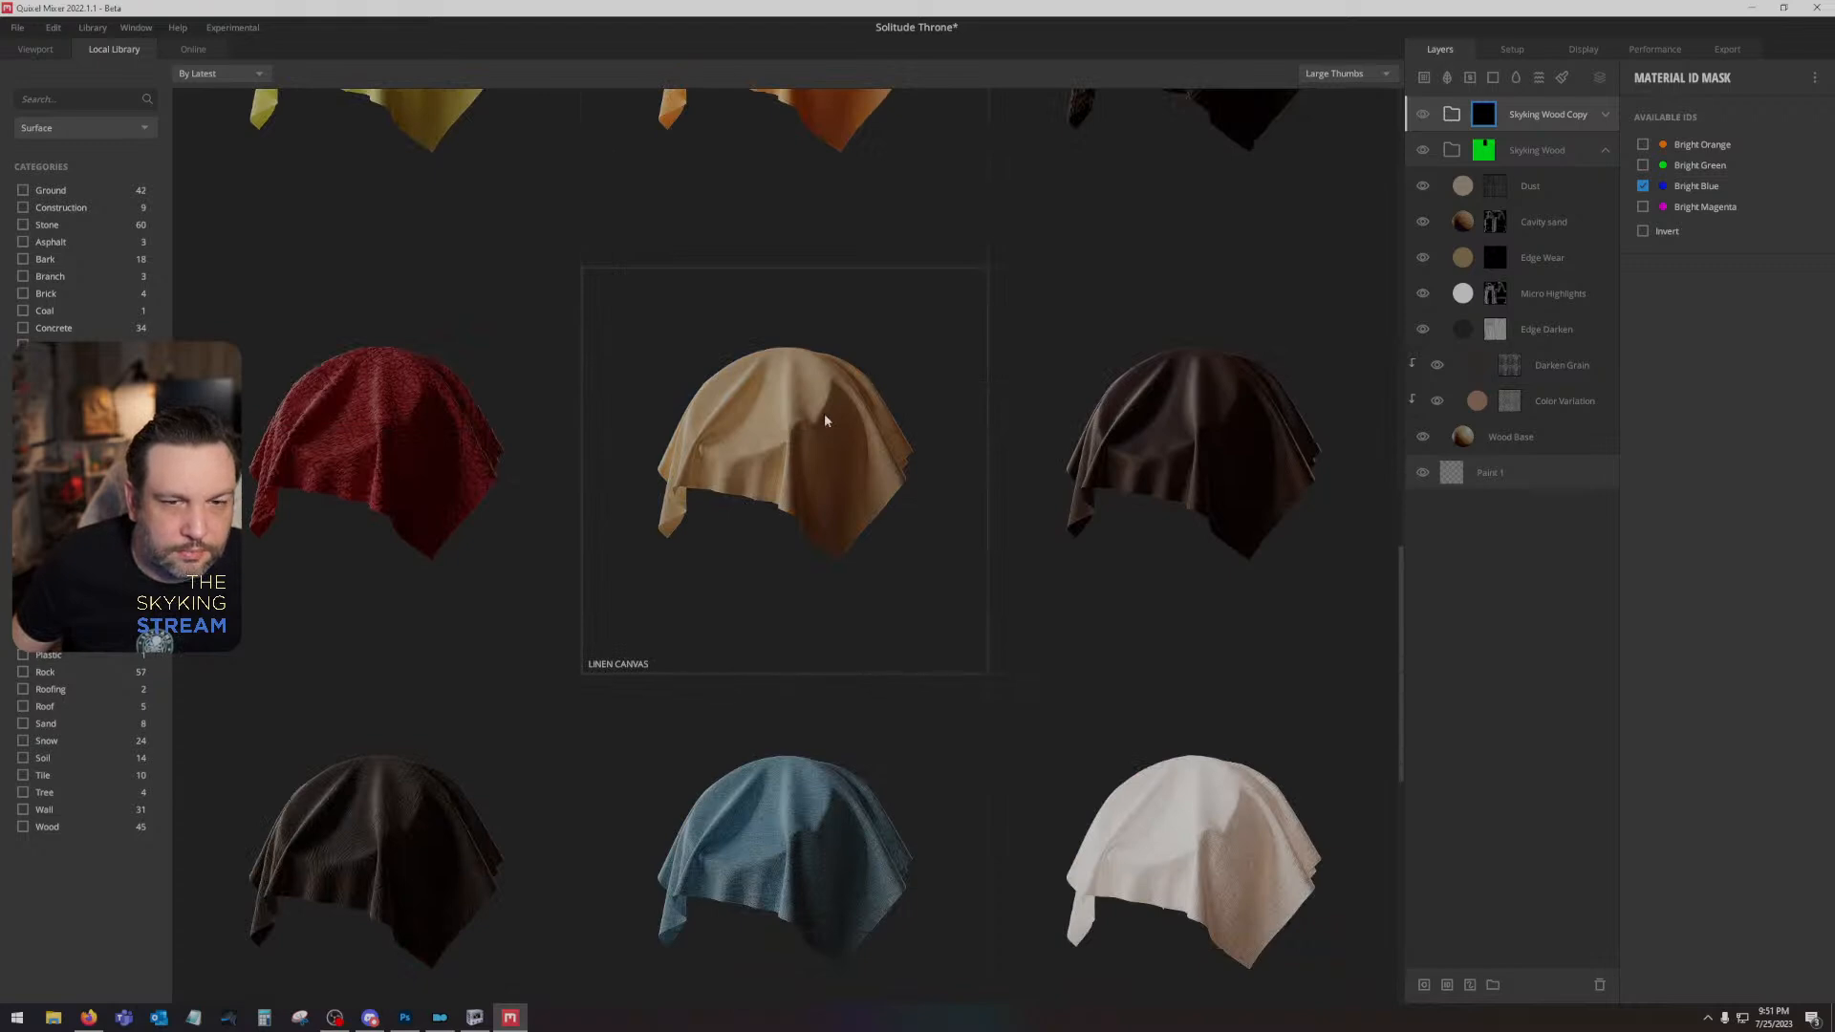
scroll(823, 413, "down", 1)
scroll(809, 731, "down", 4)
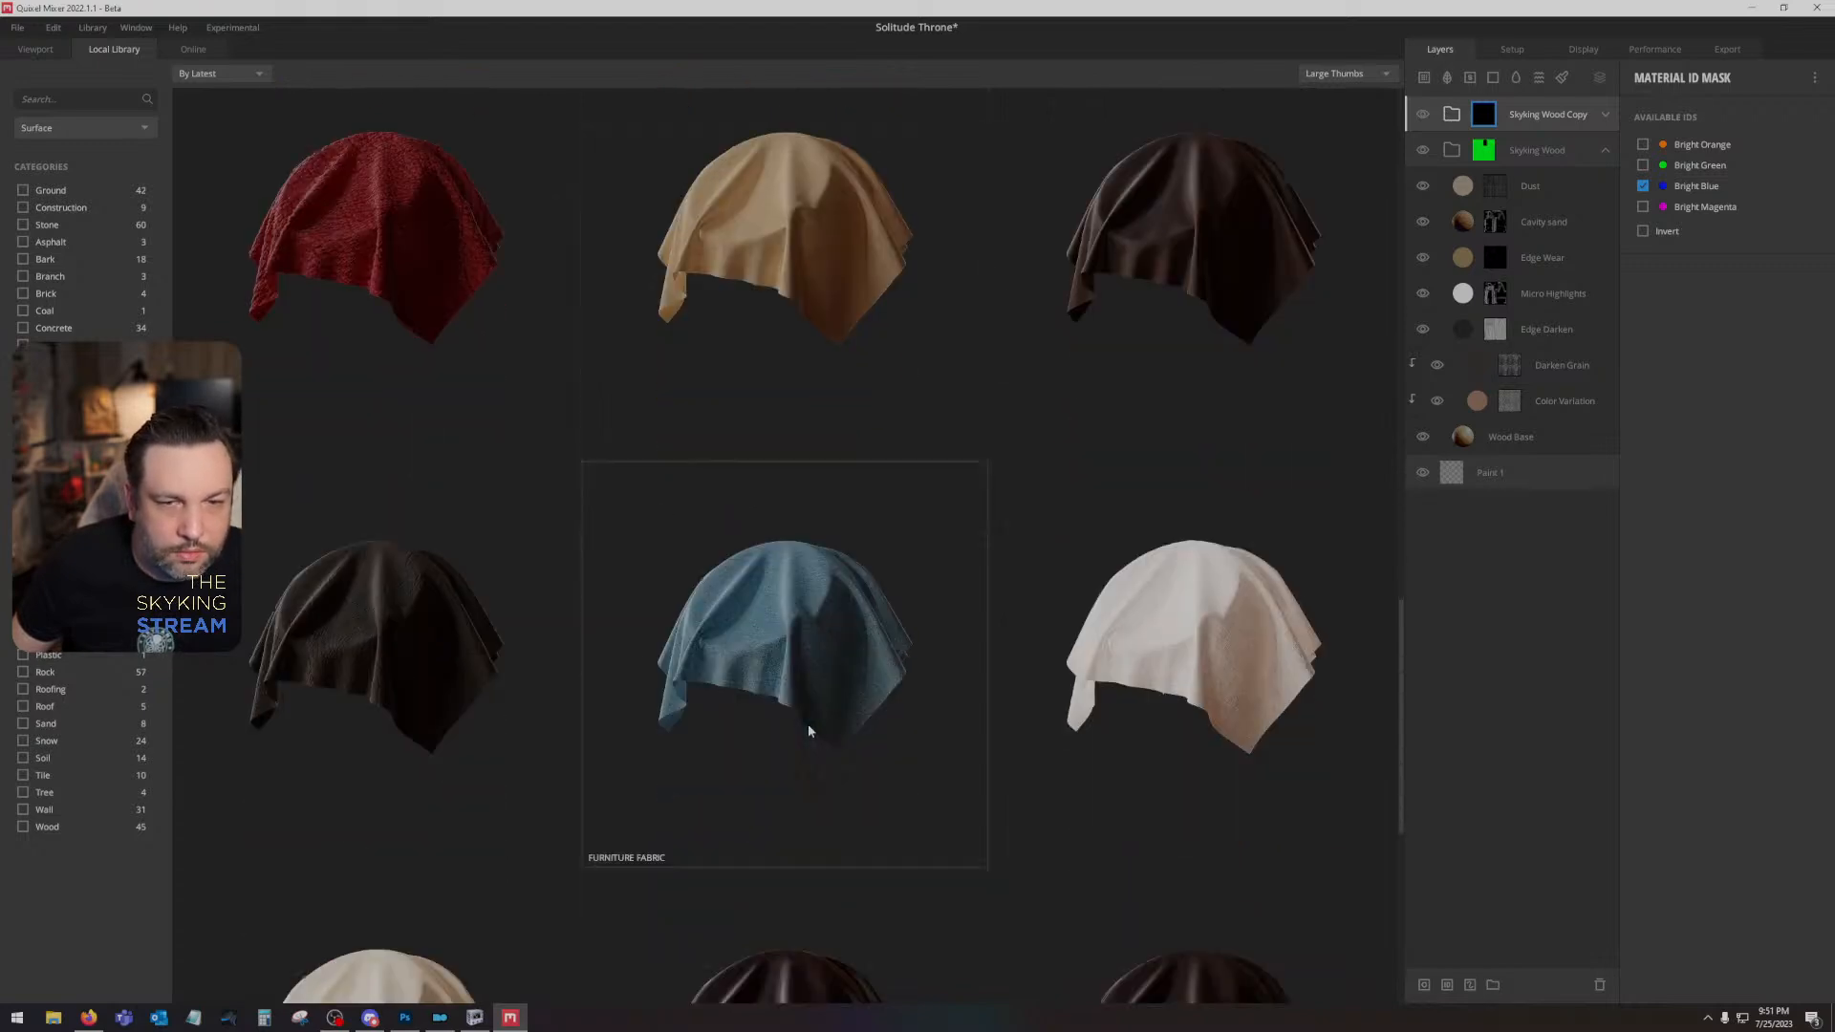
scroll(798, 550, "up", 5)
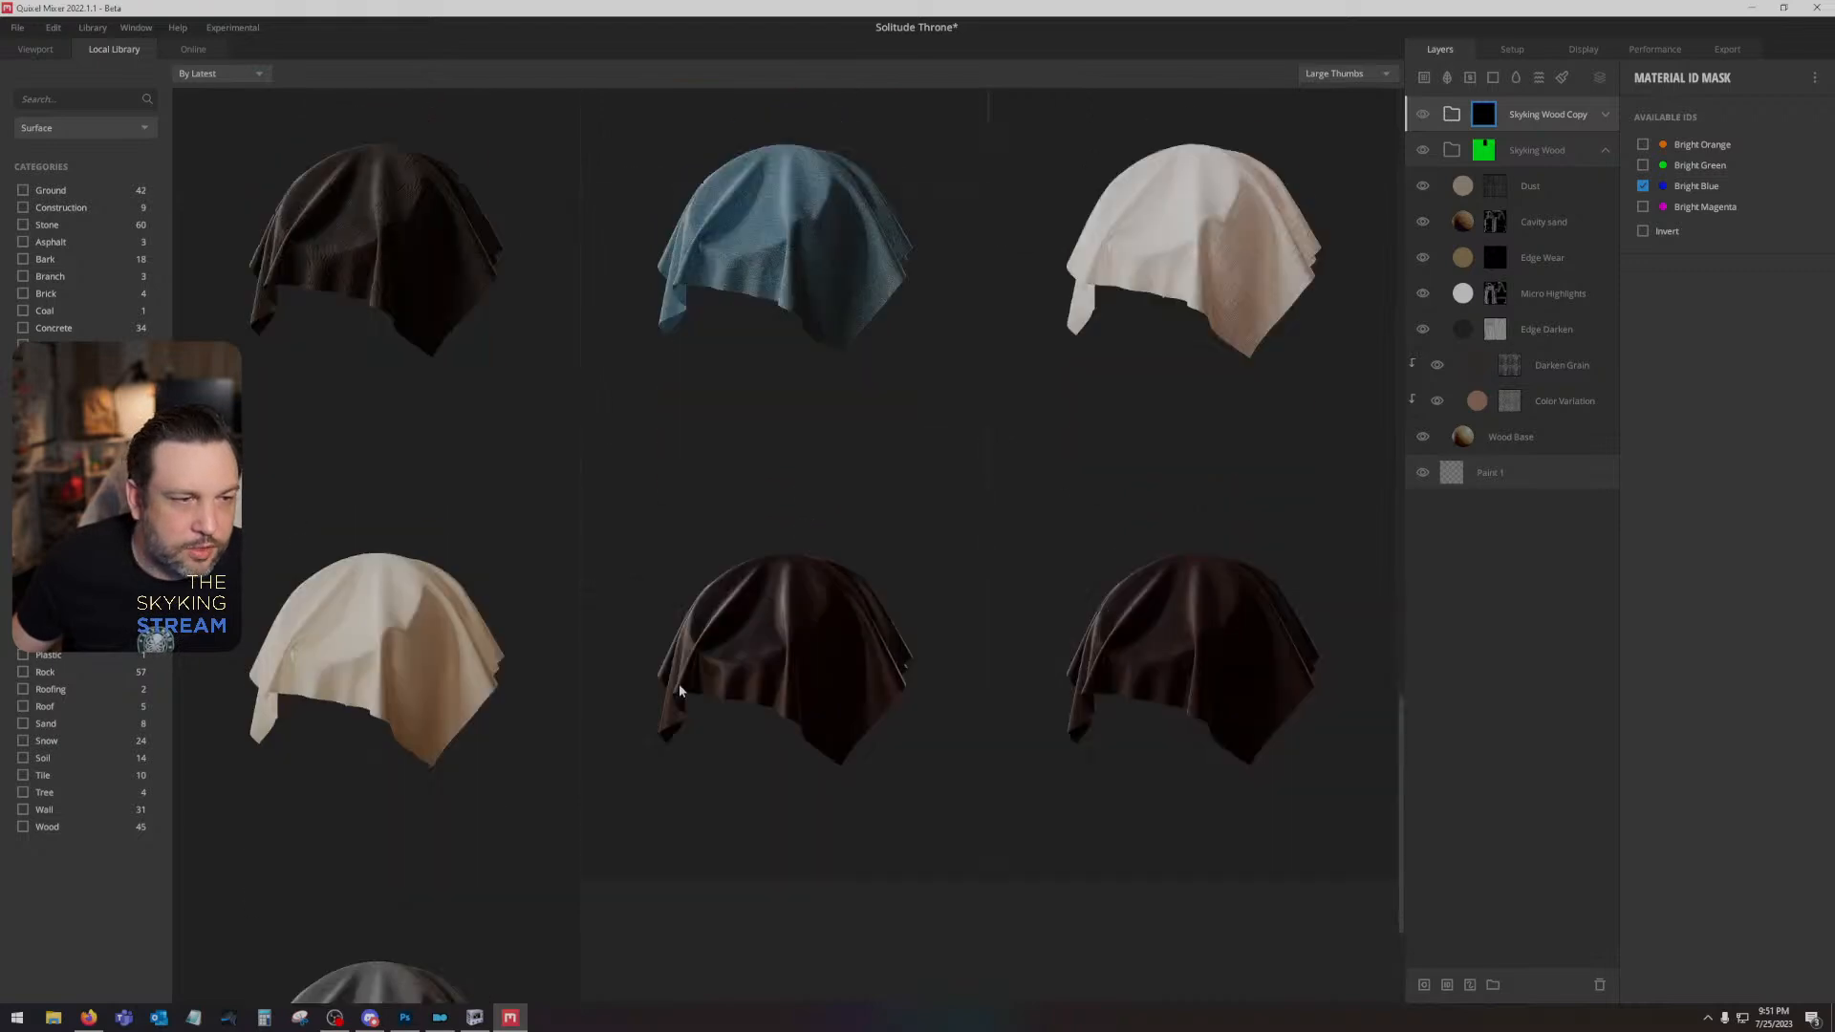
double_click(826, 541)
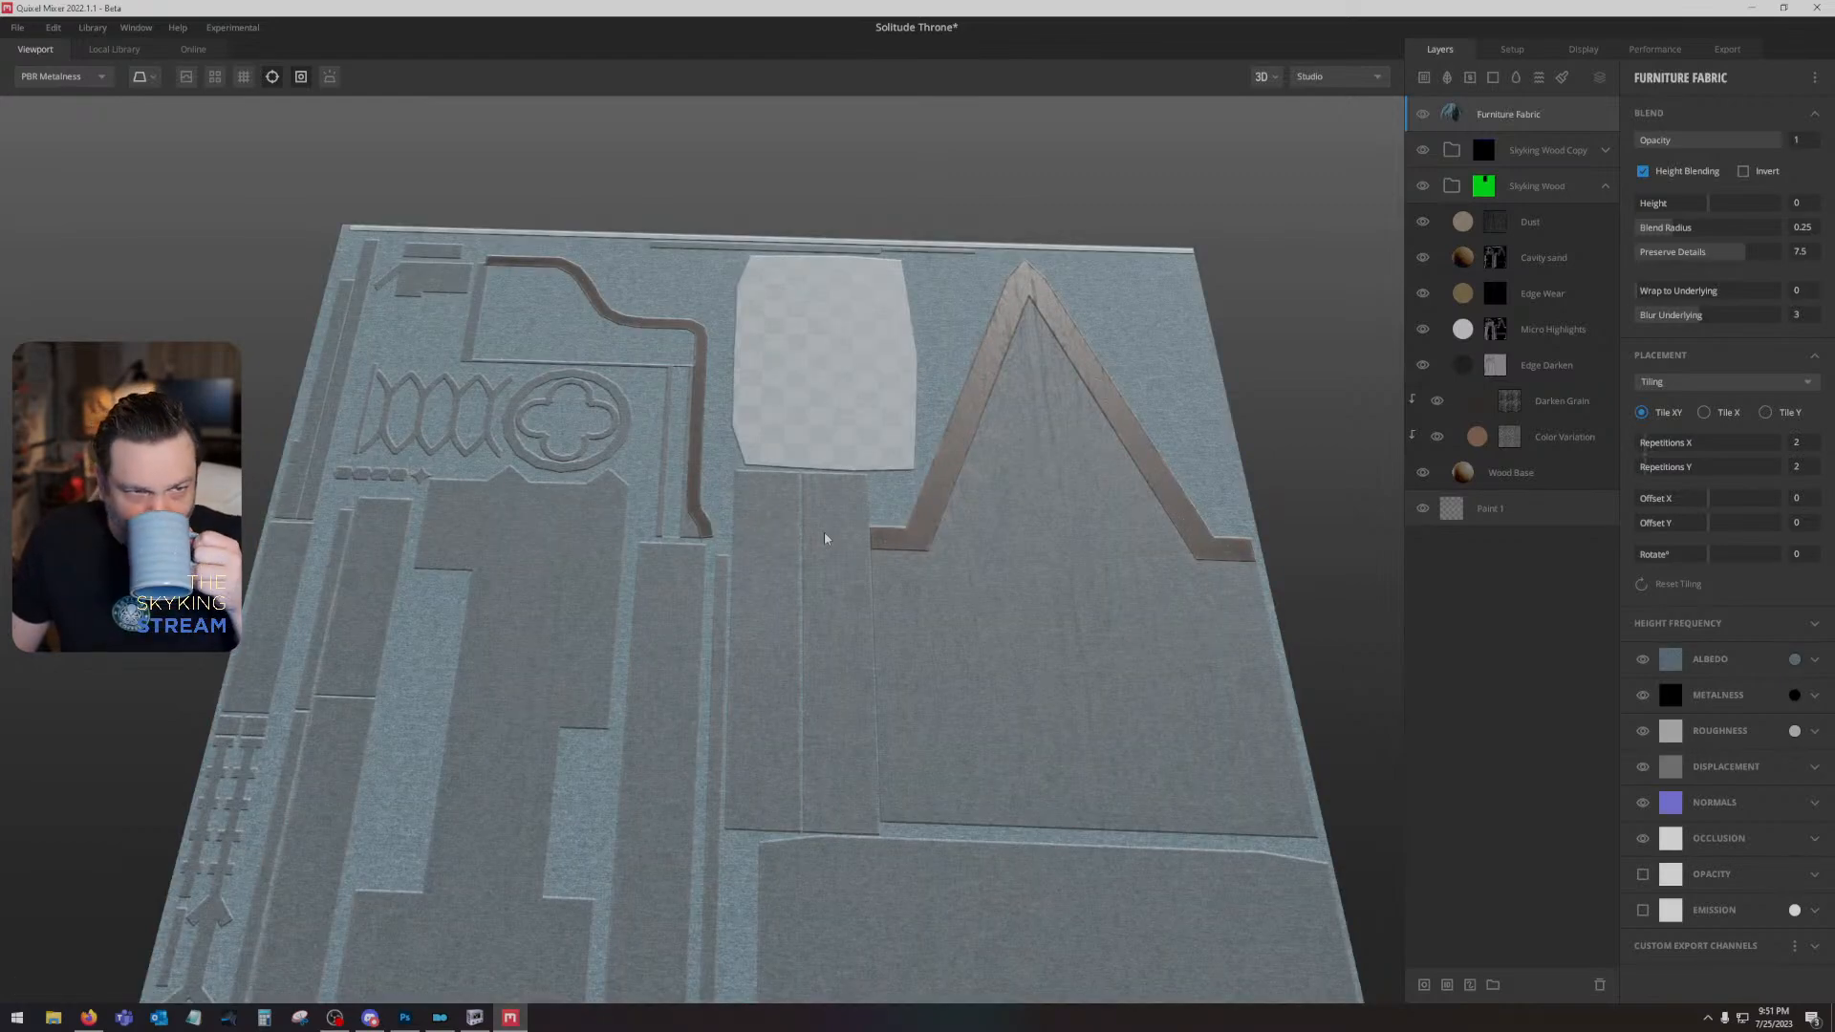
- Add an ID mask limited to Bright Orange to the Furniture Fabric layer and turn off the layer's height blending
scroll(931, 351, "up", 5)
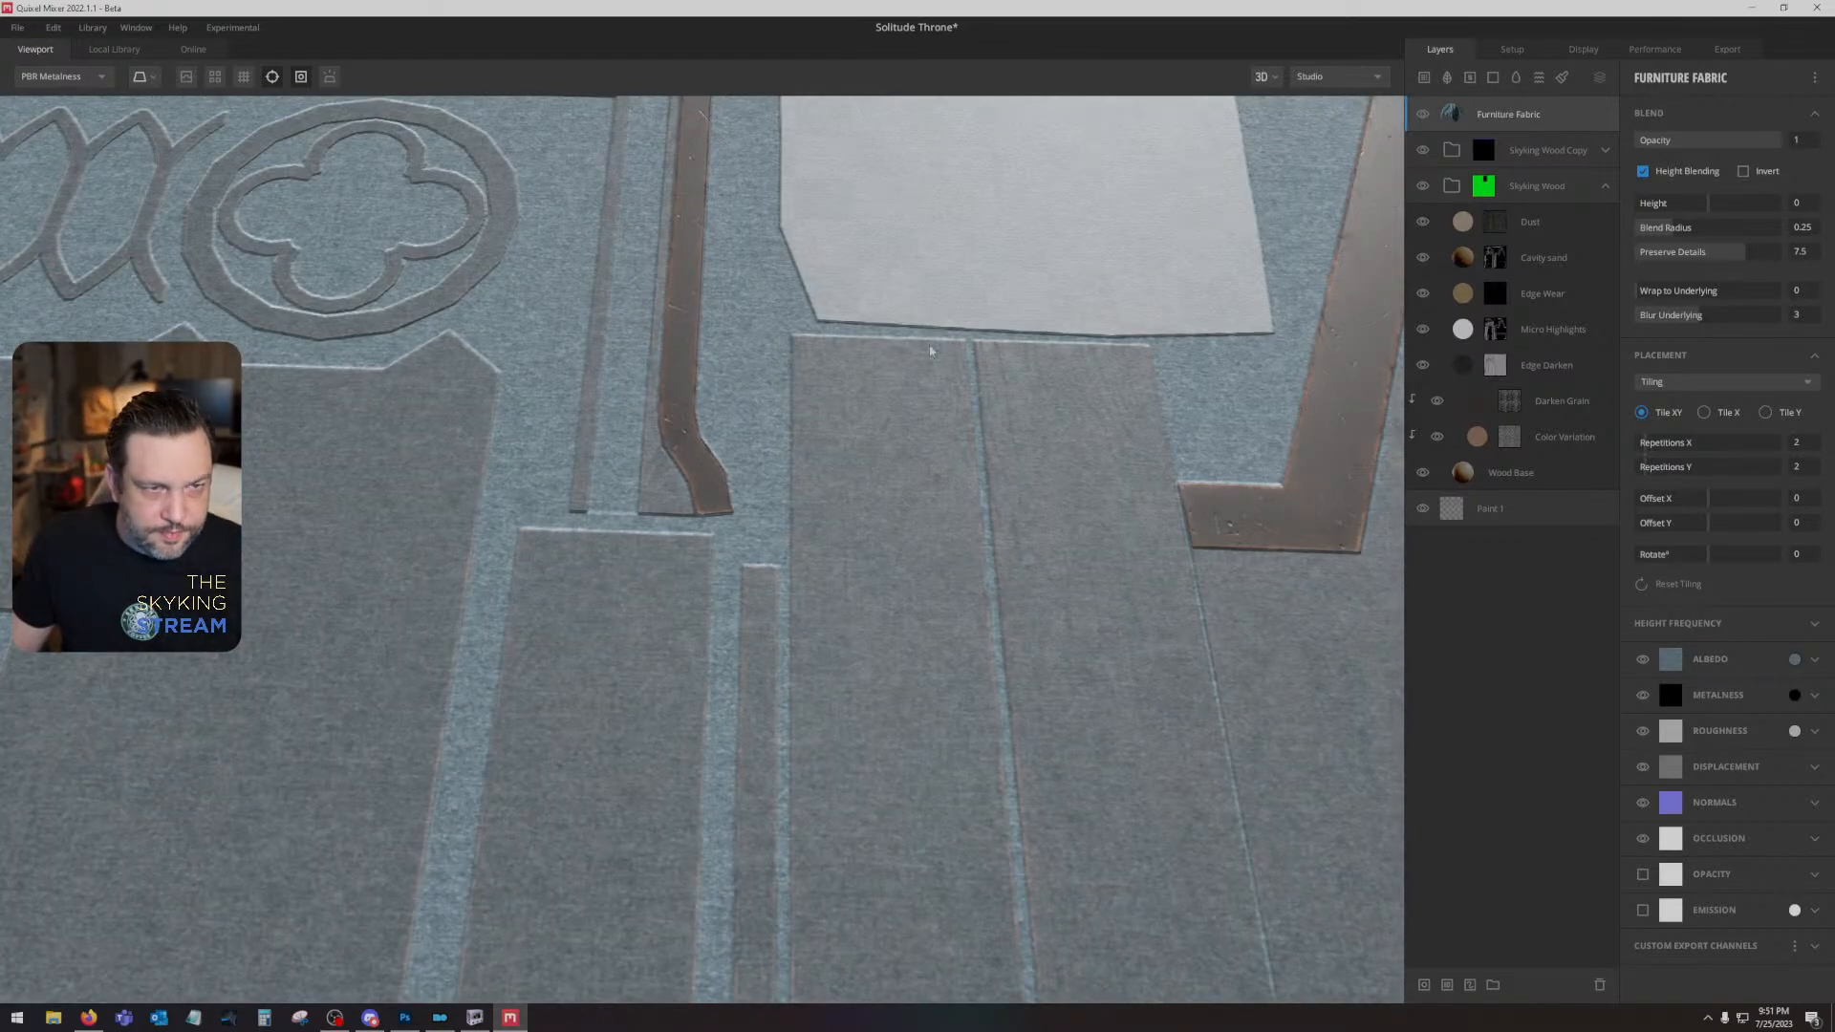
right_click(1571, 117)
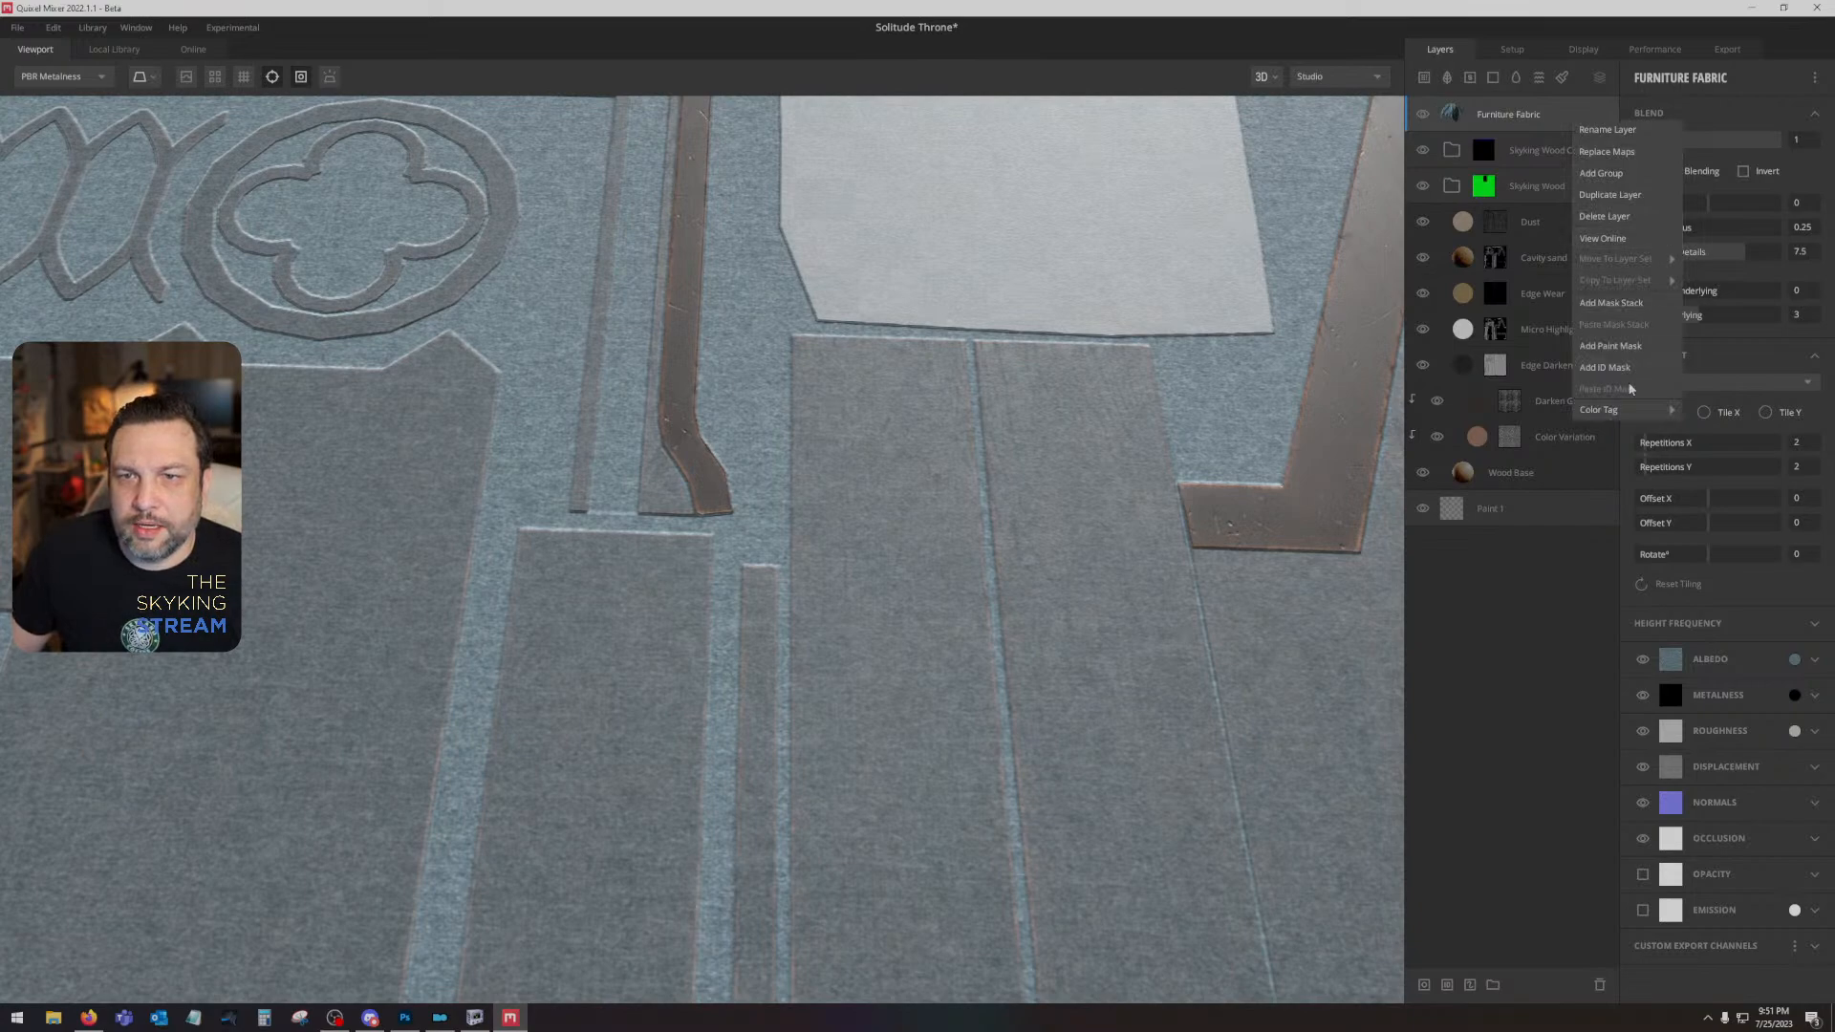
left_click(1626, 372)
left_click(1642, 144)
left_click_drag(918, 315, 546, 629)
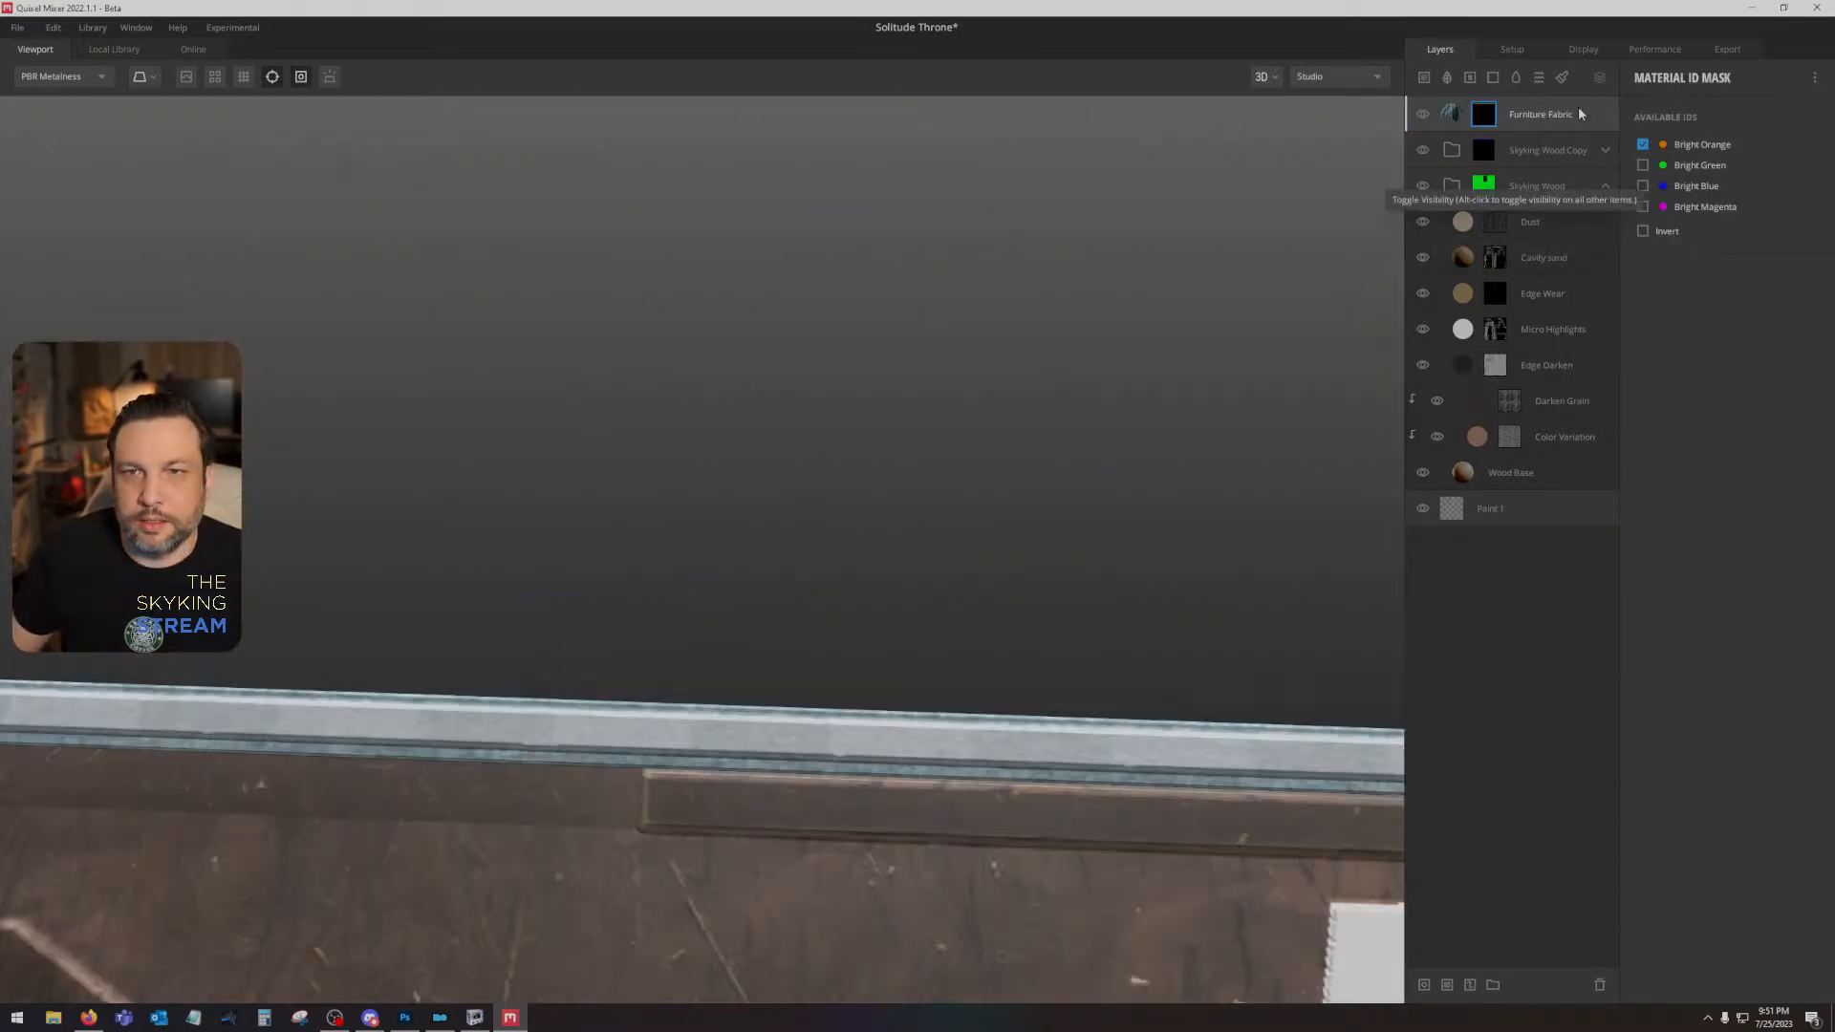
left_click(1578, 110)
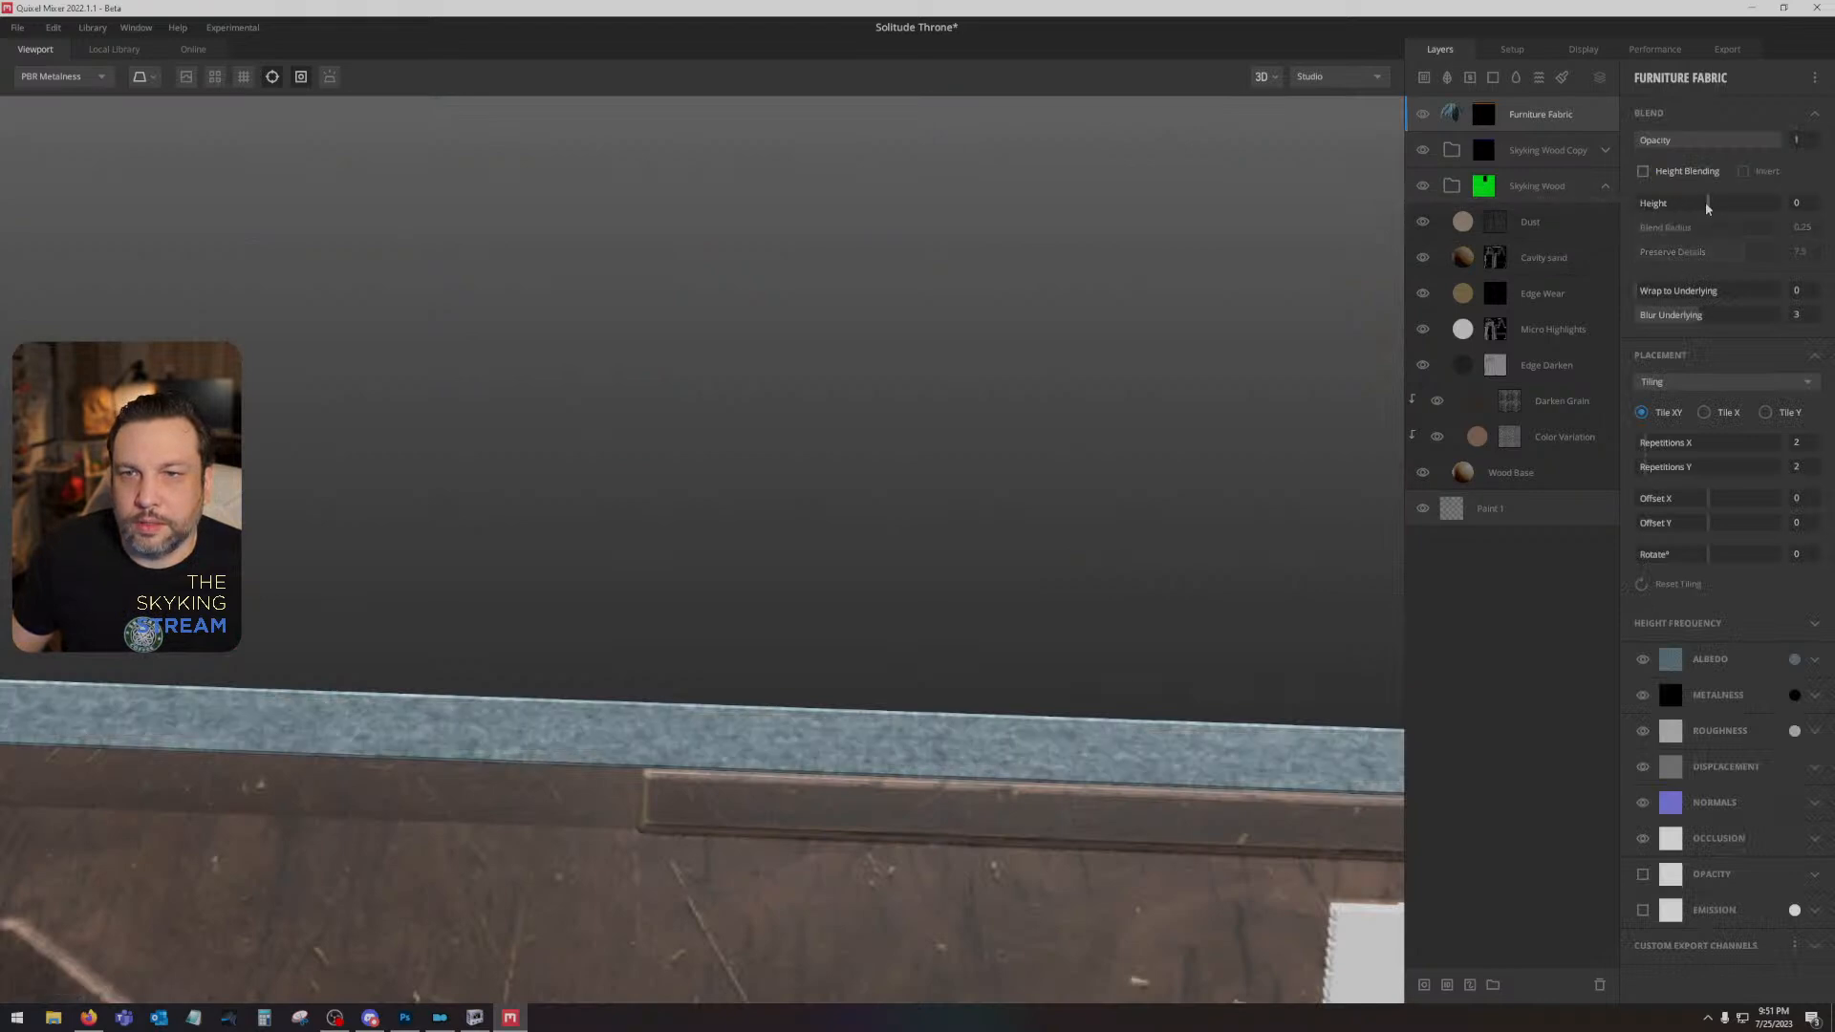
- Set the Furniture Fabric layer's Wrap to Underlying to 1 and inspect the trim strip up close
left_click_drag(1656, 294, 1794, 292)
left_click_drag(901, 683, 952, 740)
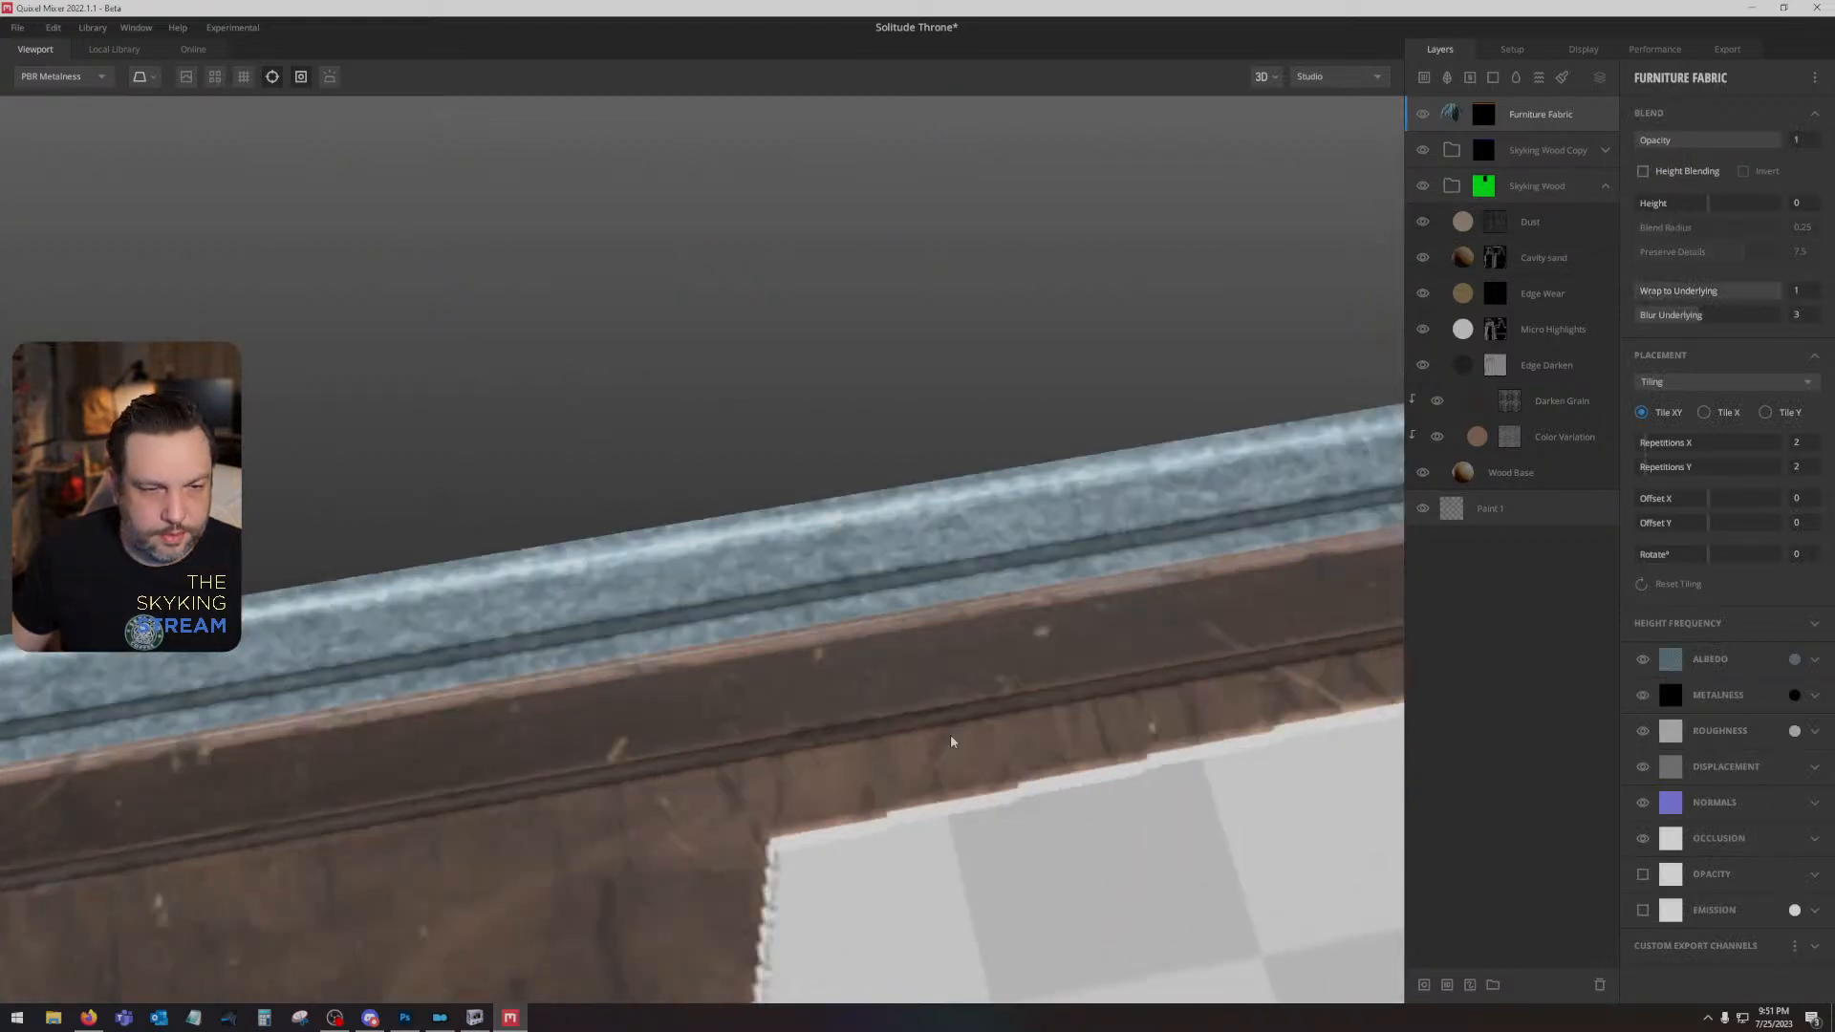
scroll(953, 740, "up", 2)
- Try a tiling of 4 repetitions in both X and Y on the Furniture Fabric layer
left_click_drag(1659, 446, 1667, 447)
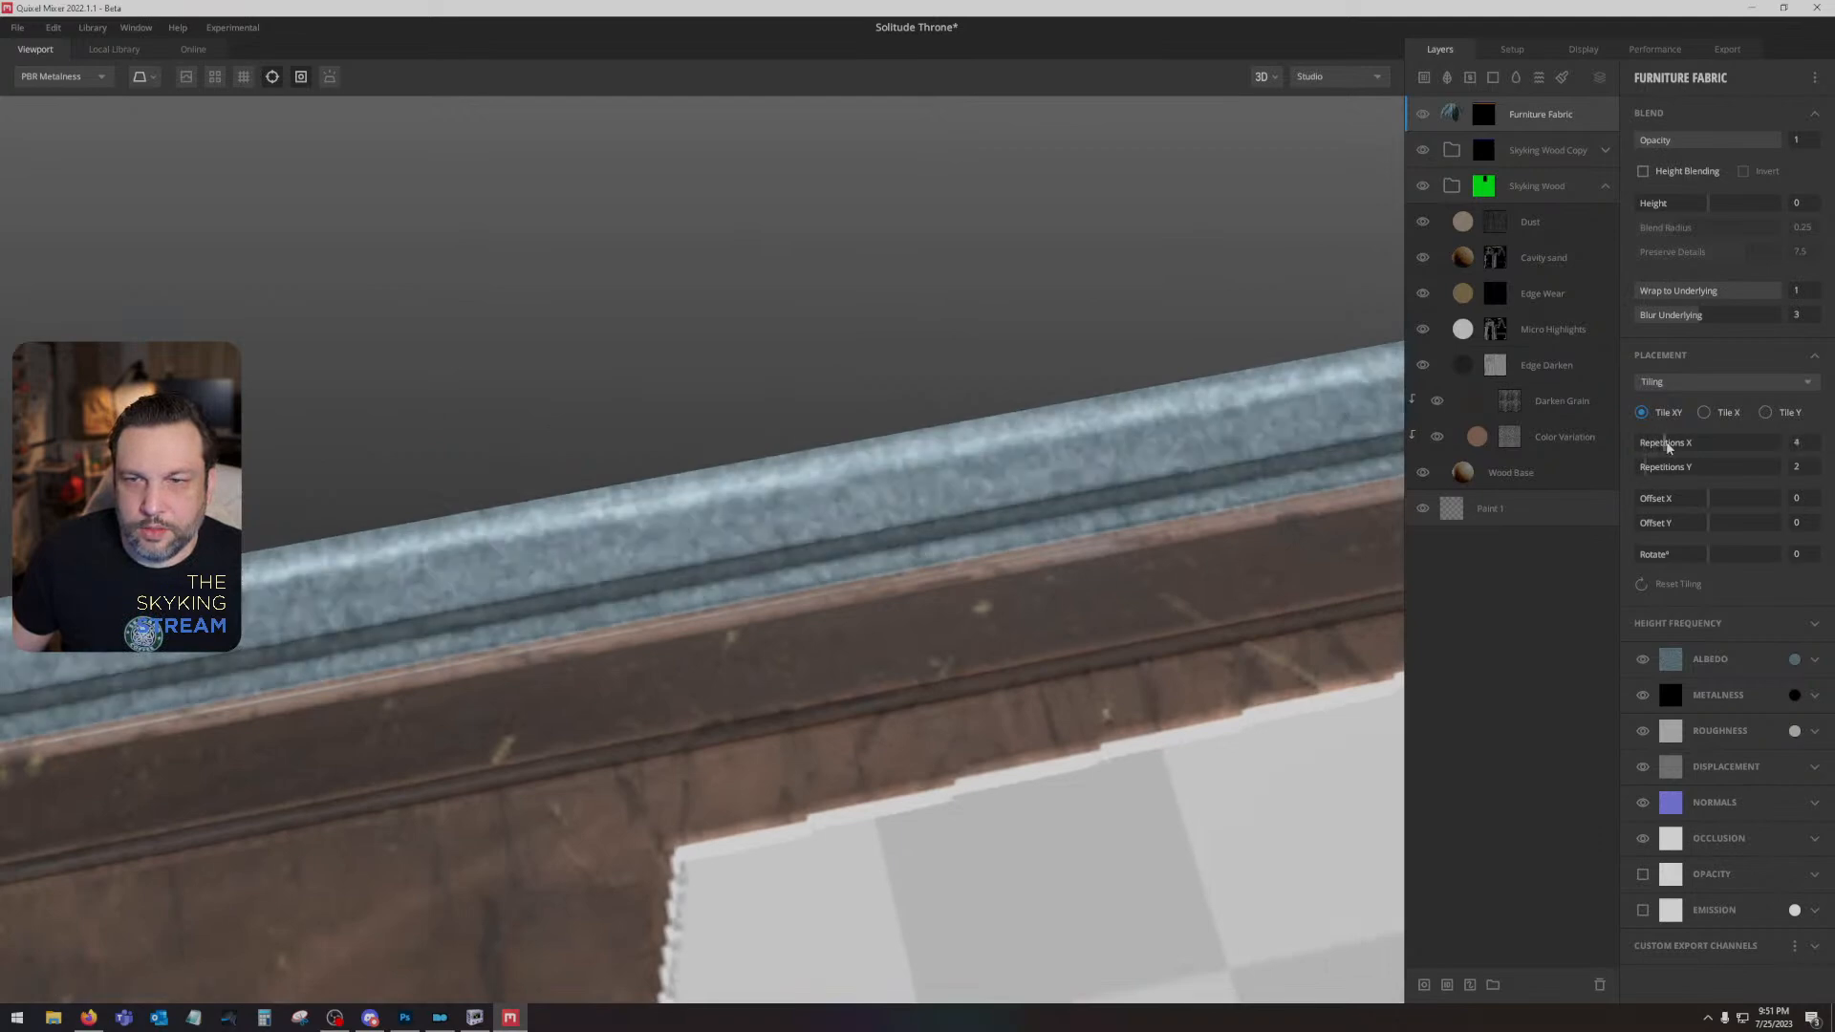
left_click(1666, 468)
scroll(1089, 578, "down", 5)
left_click_drag(1089, 577, 1145, 529)
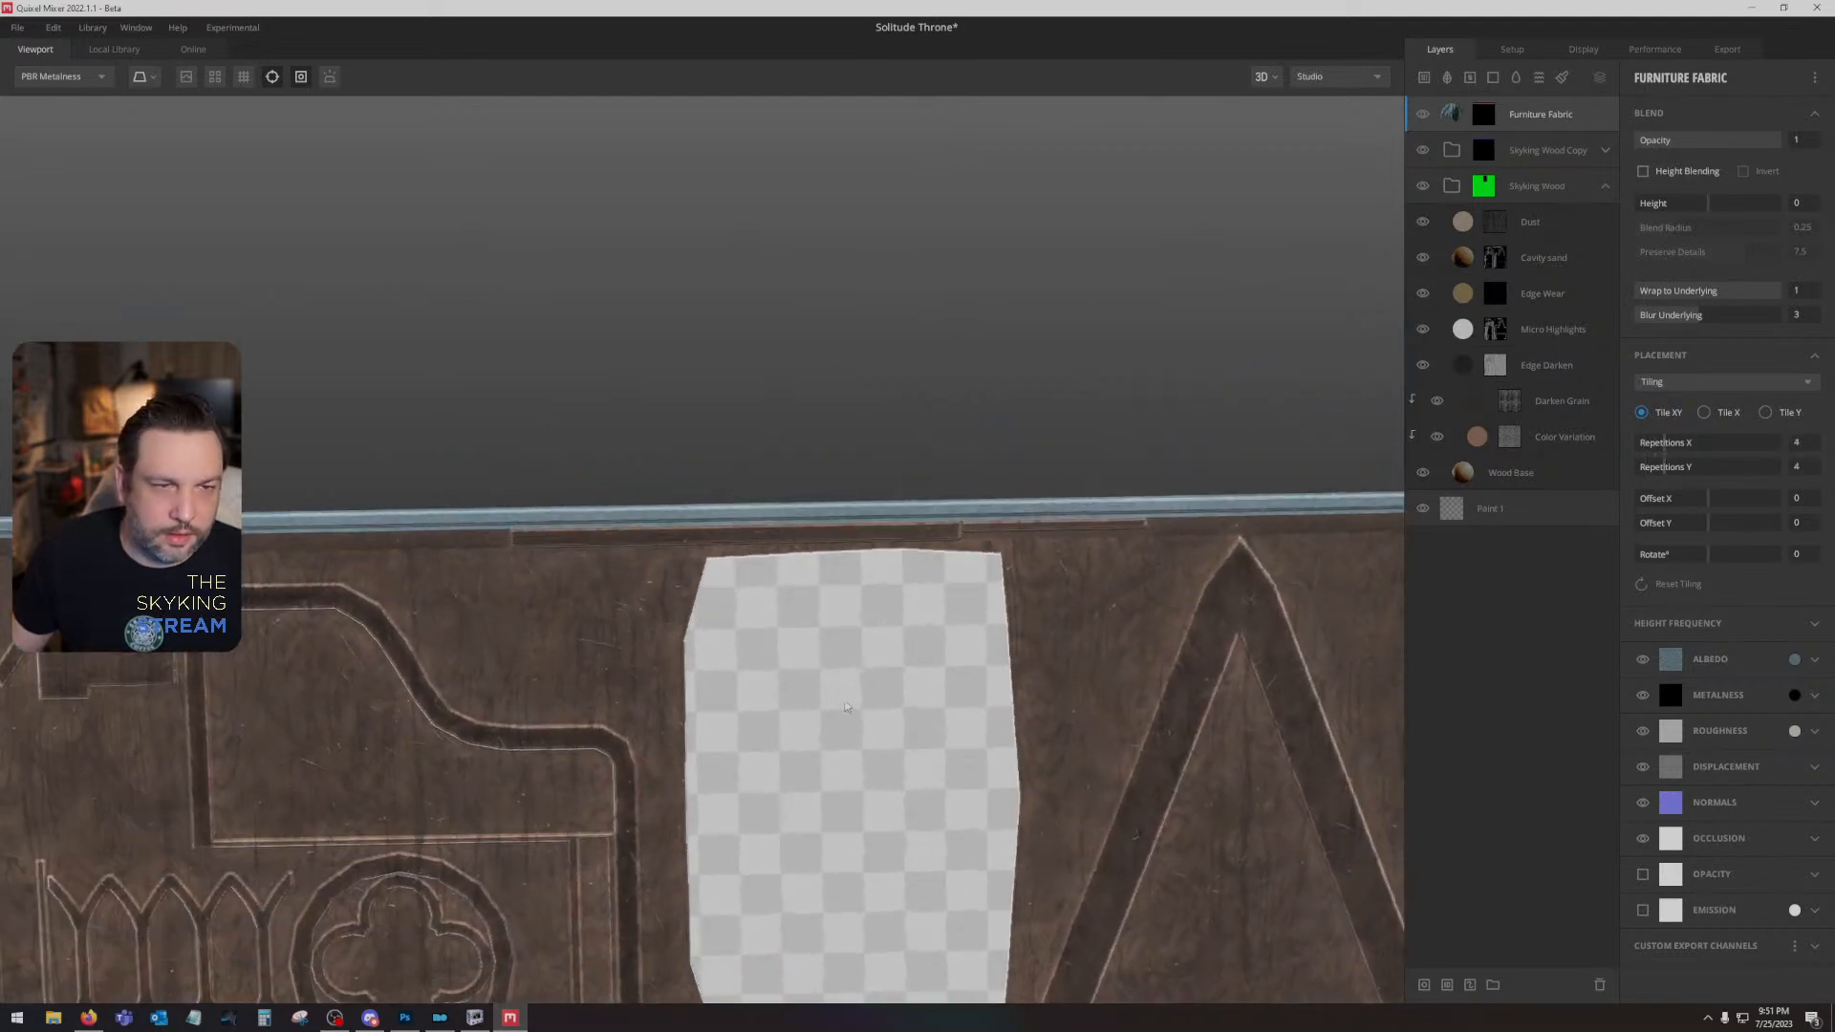
- Set the Furniture Fabric layer's tiling to 1 repetition in both X and Y, and inspect the weave on the strip
scroll(1146, 528, "up", 3)
left_click_drag(1675, 451, 1645, 468)
scroll(917, 535, "down", 4)
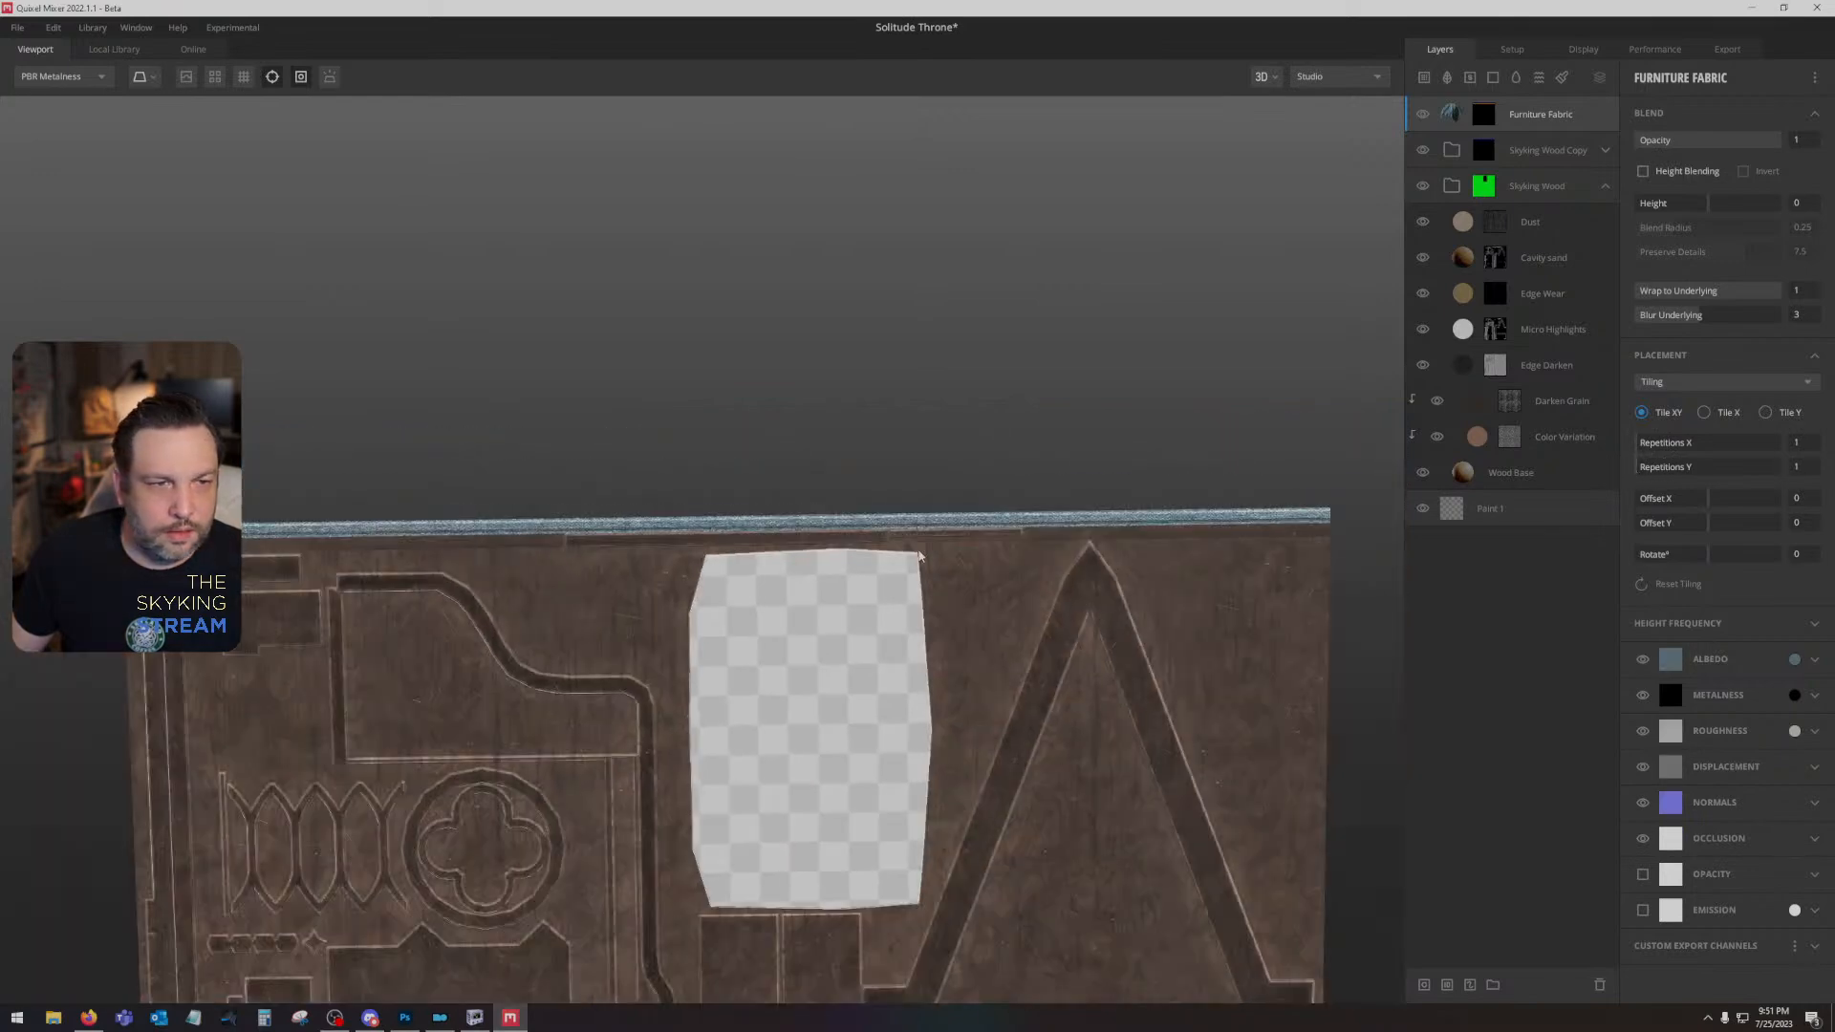
left_click_drag(920, 556, 1057, 455)
scroll(1016, 604, "up", 4)
left_click_drag(1016, 606, 908, 629)
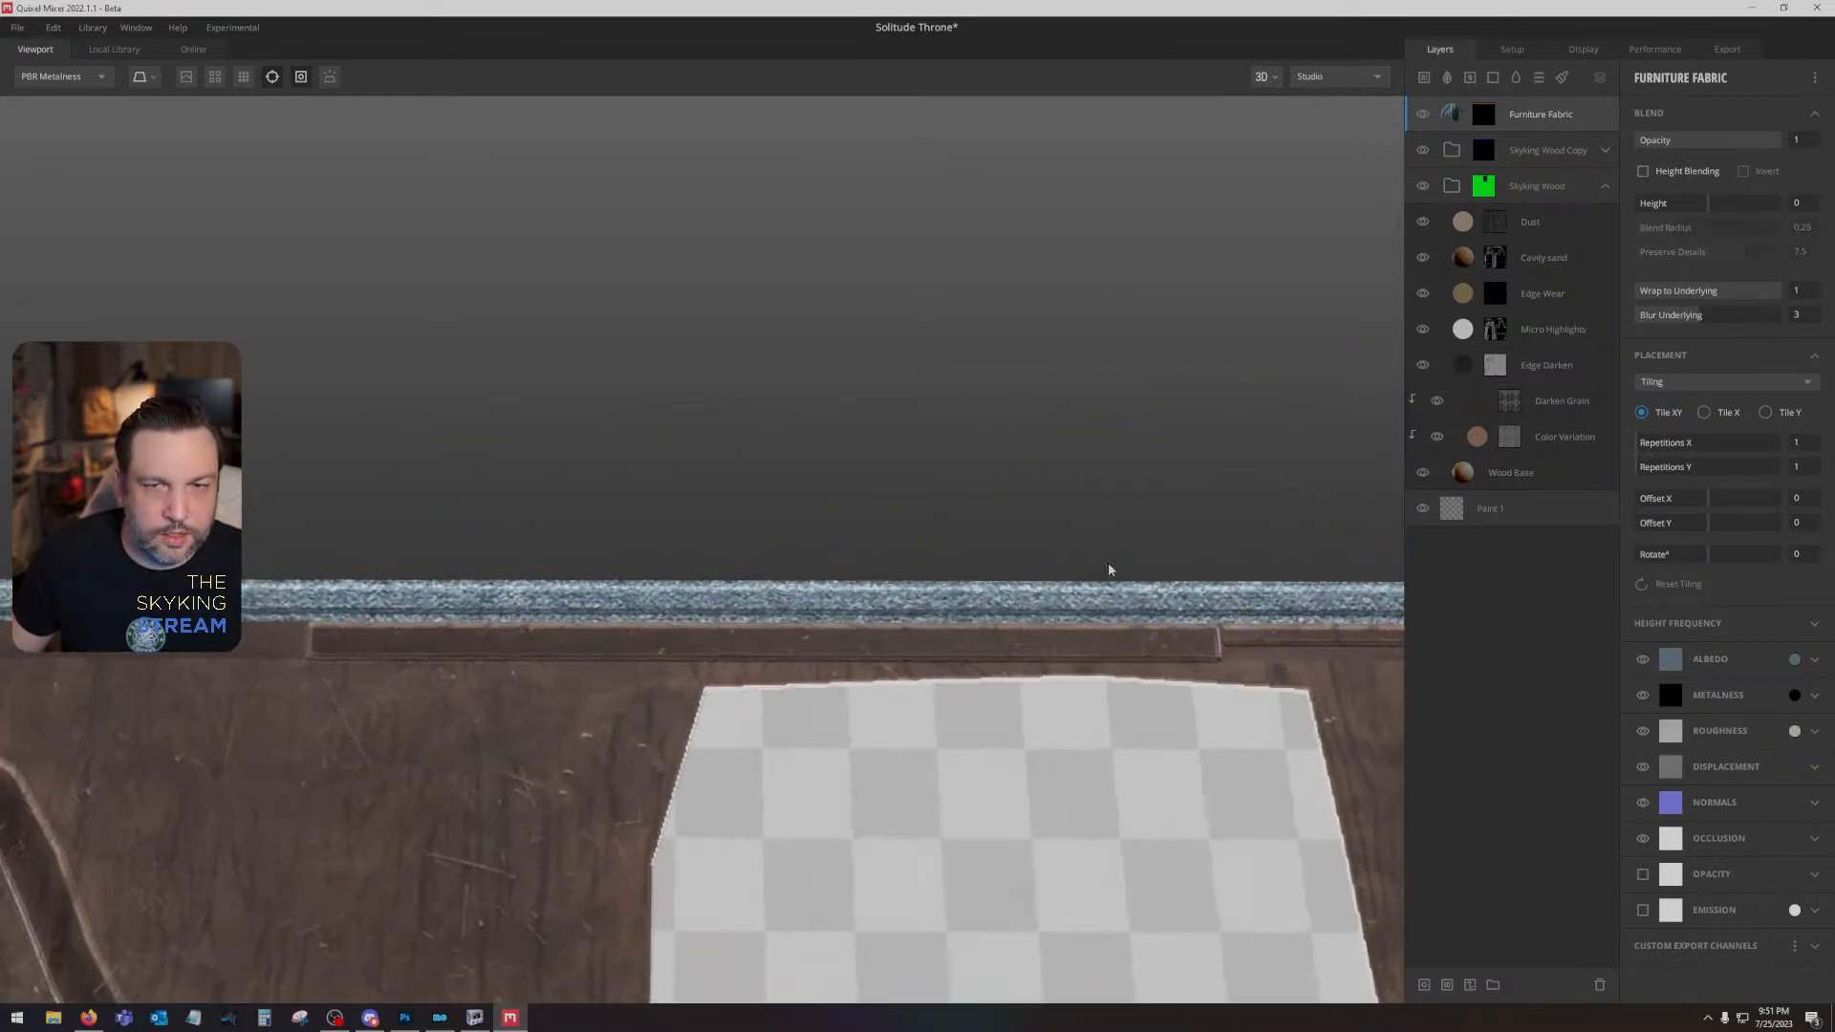
- Filter the online library to the Surface type and its fabric category
left_click(193, 49)
left_click(53, 127)
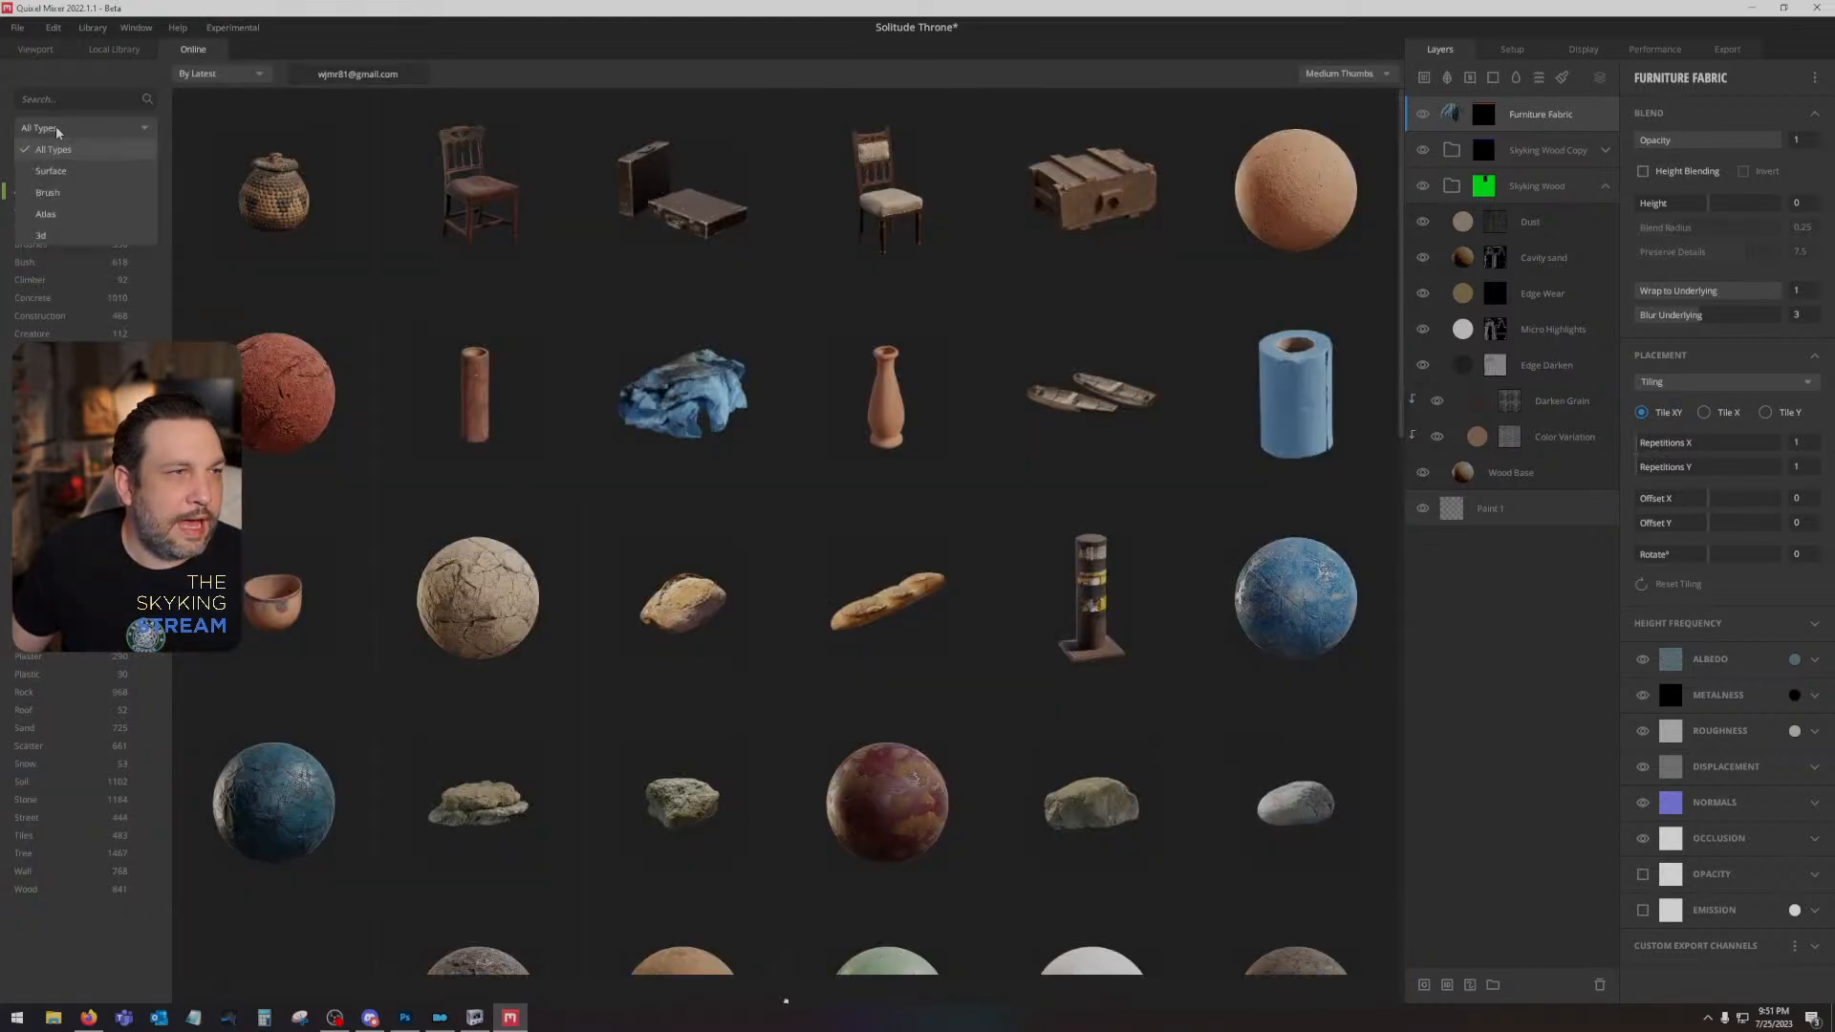
left_click(48, 181)
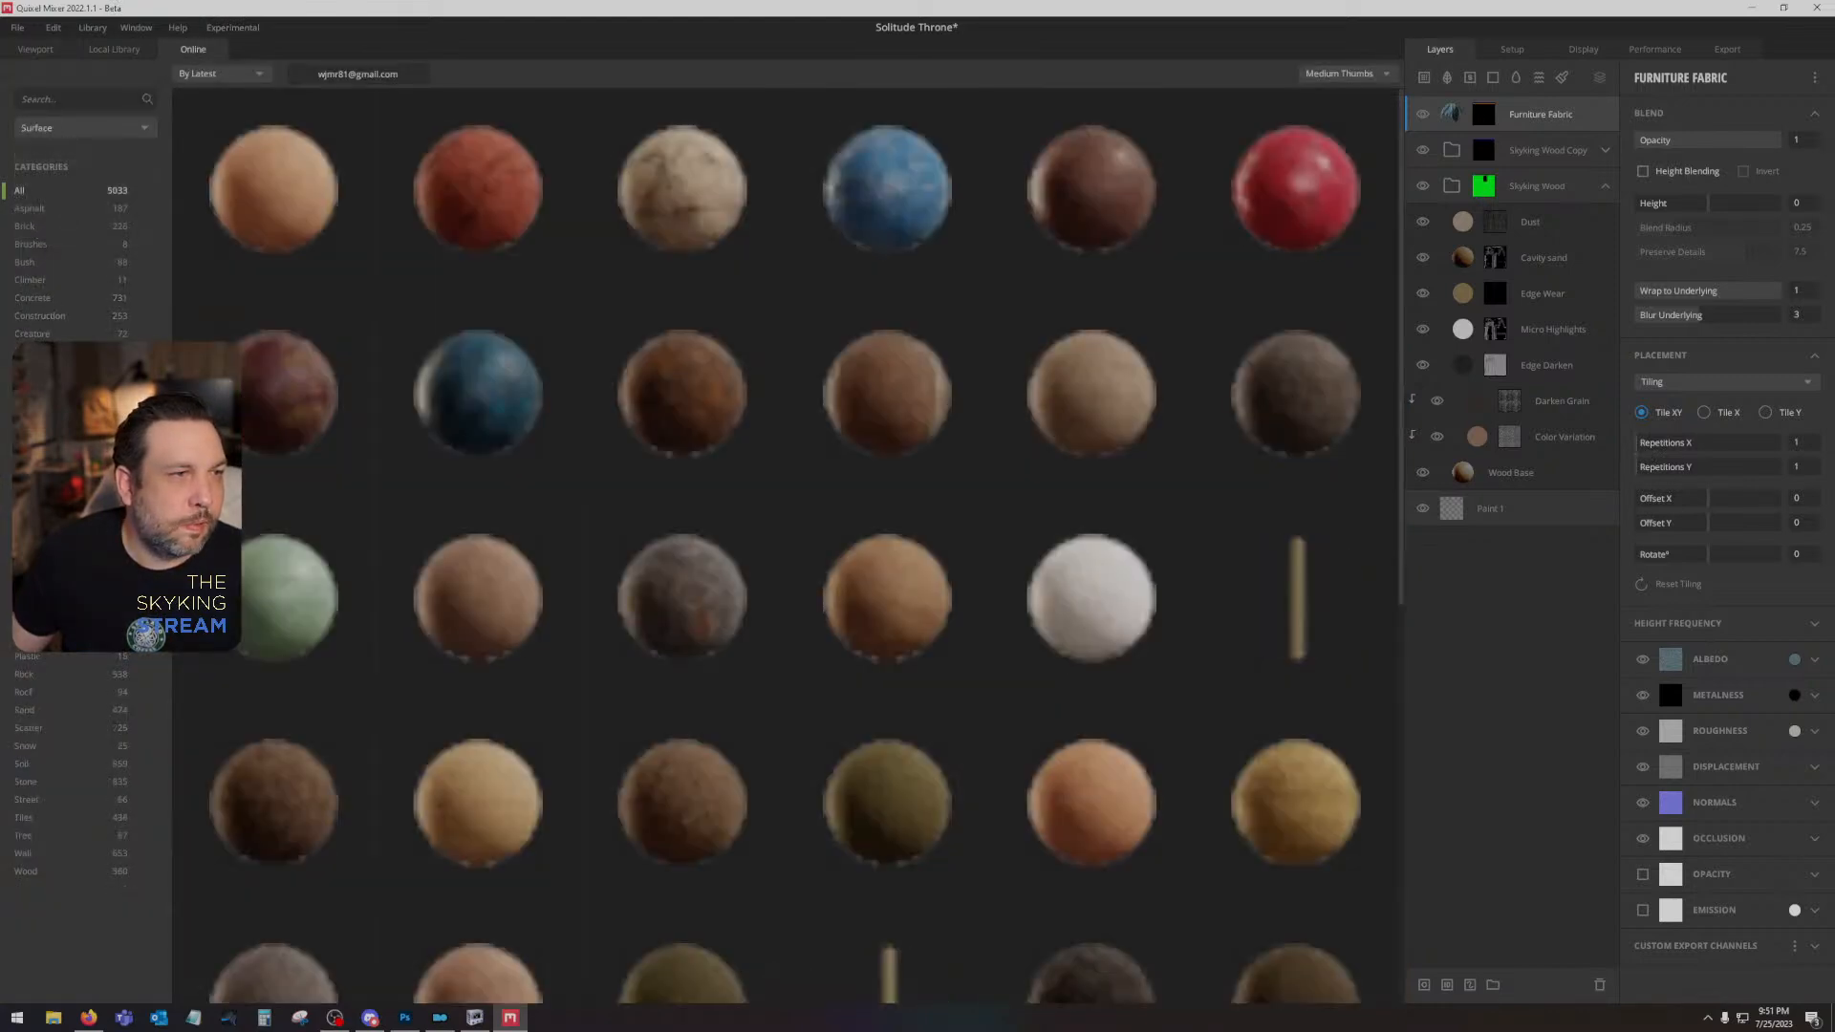
left_click(37, 405)
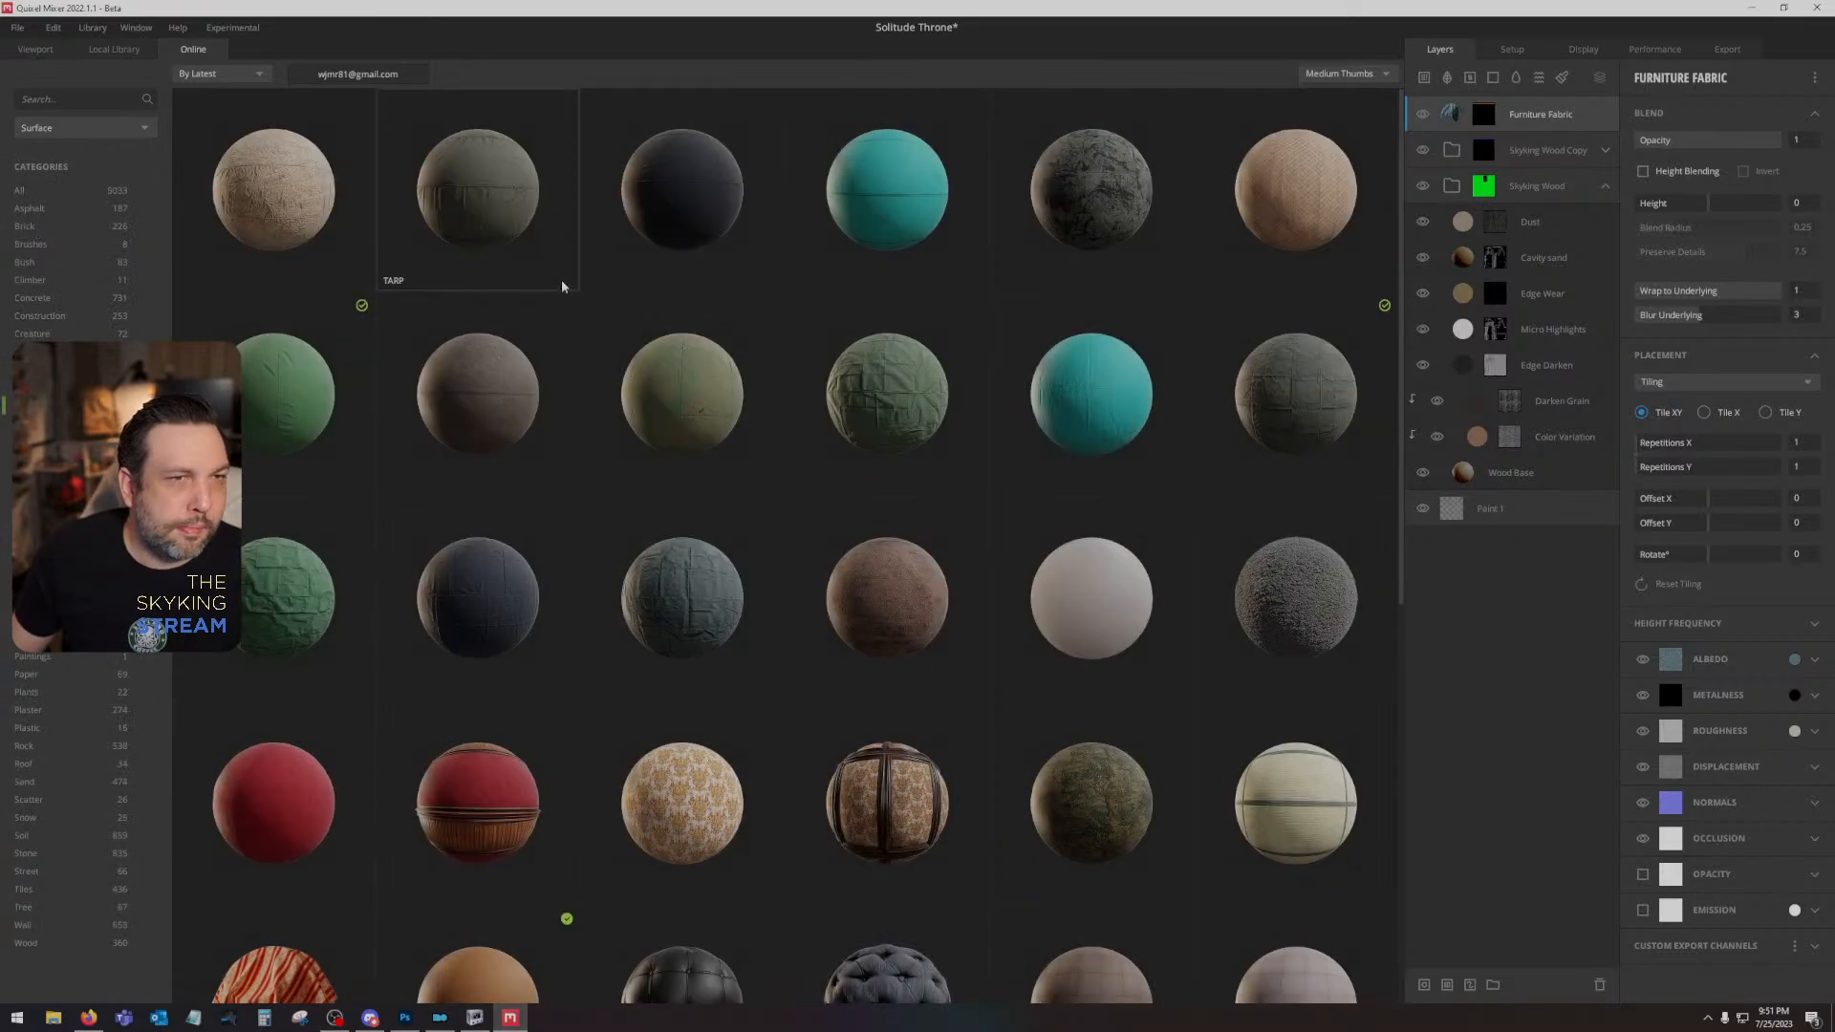
- Browse the online fabric surfaces and preview the red-striped Patterned Fabric and the multicoloured striped Carpet
scroll(562, 284, "down", 3)
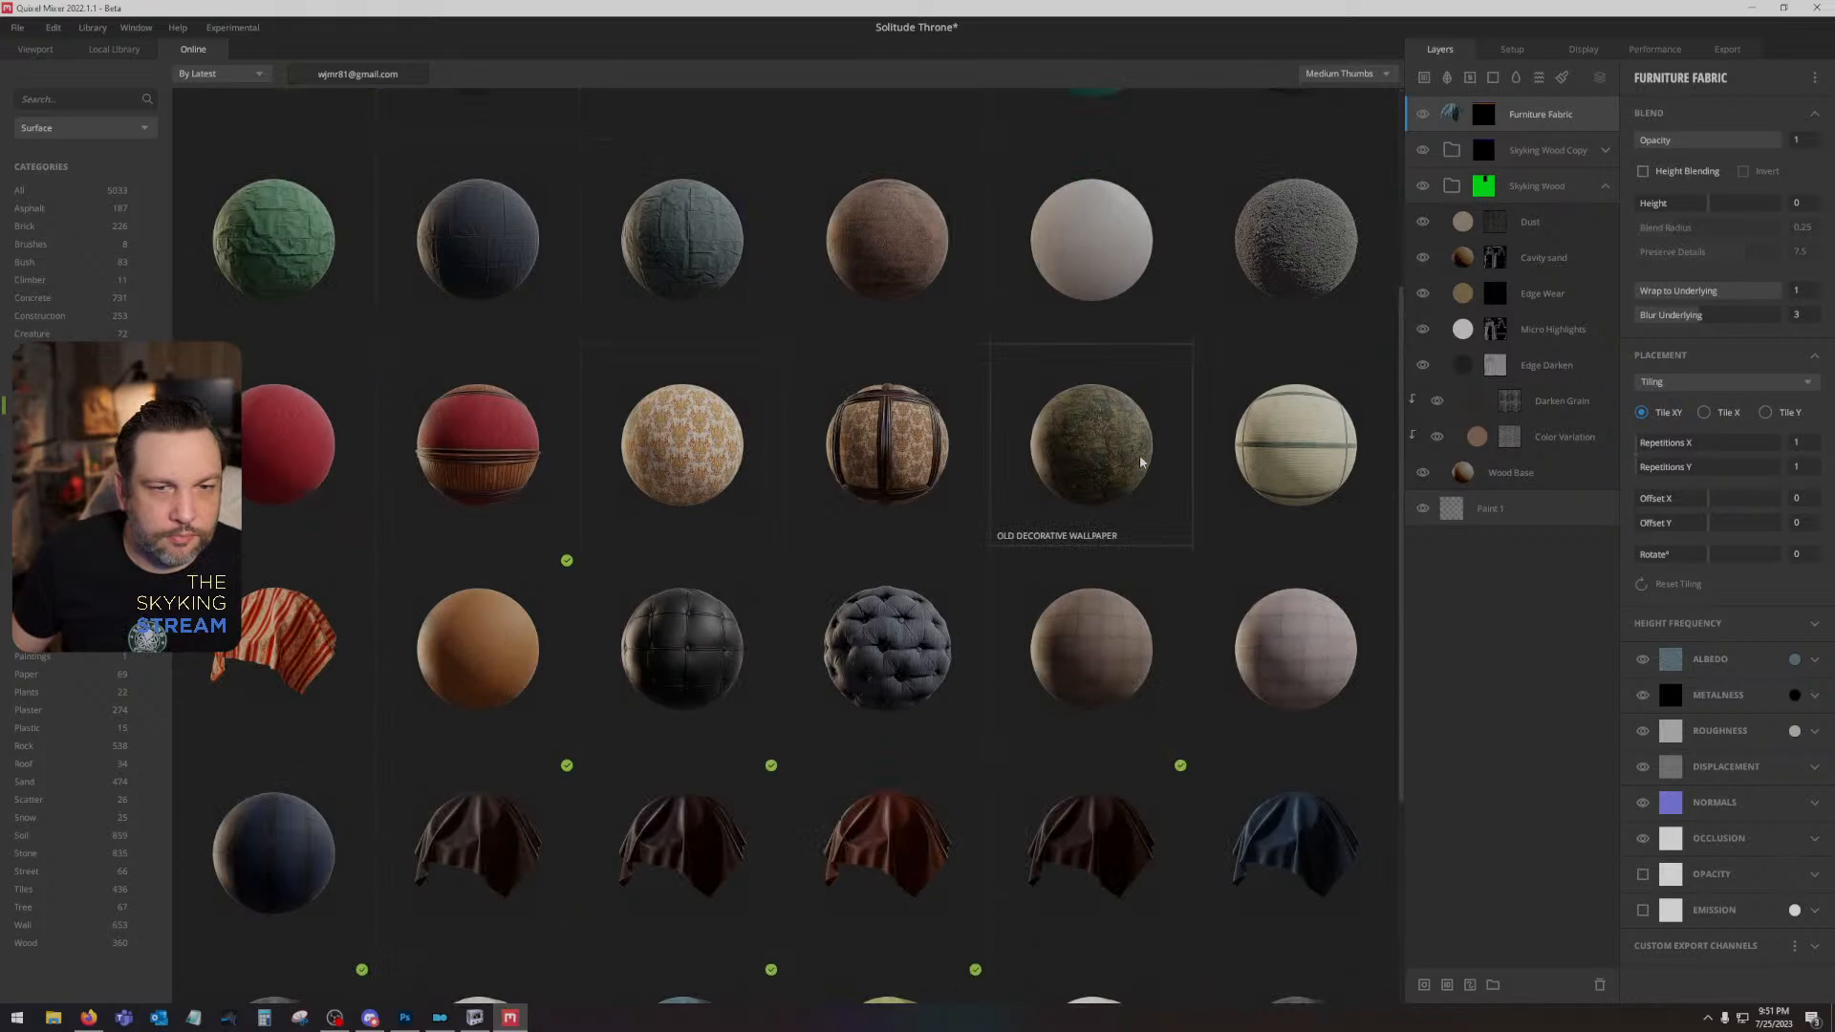
scroll(472, 300, "down", 2)
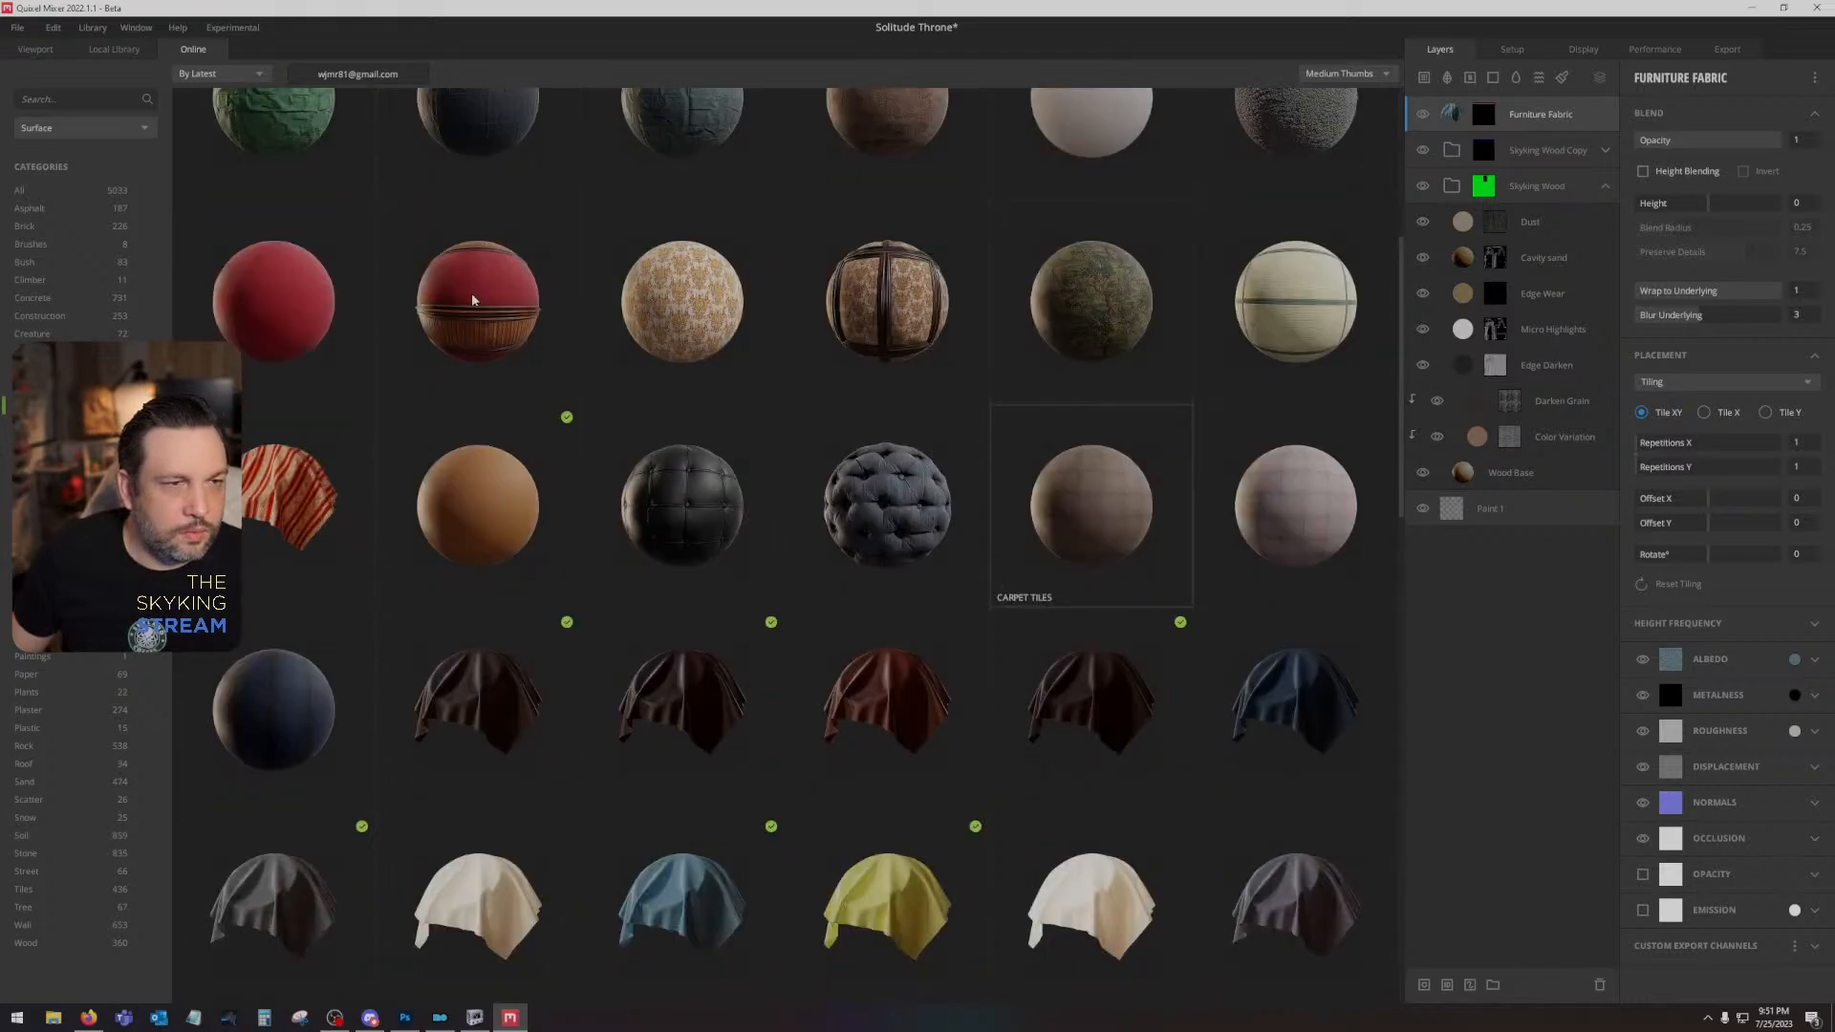
left_click(291, 494)
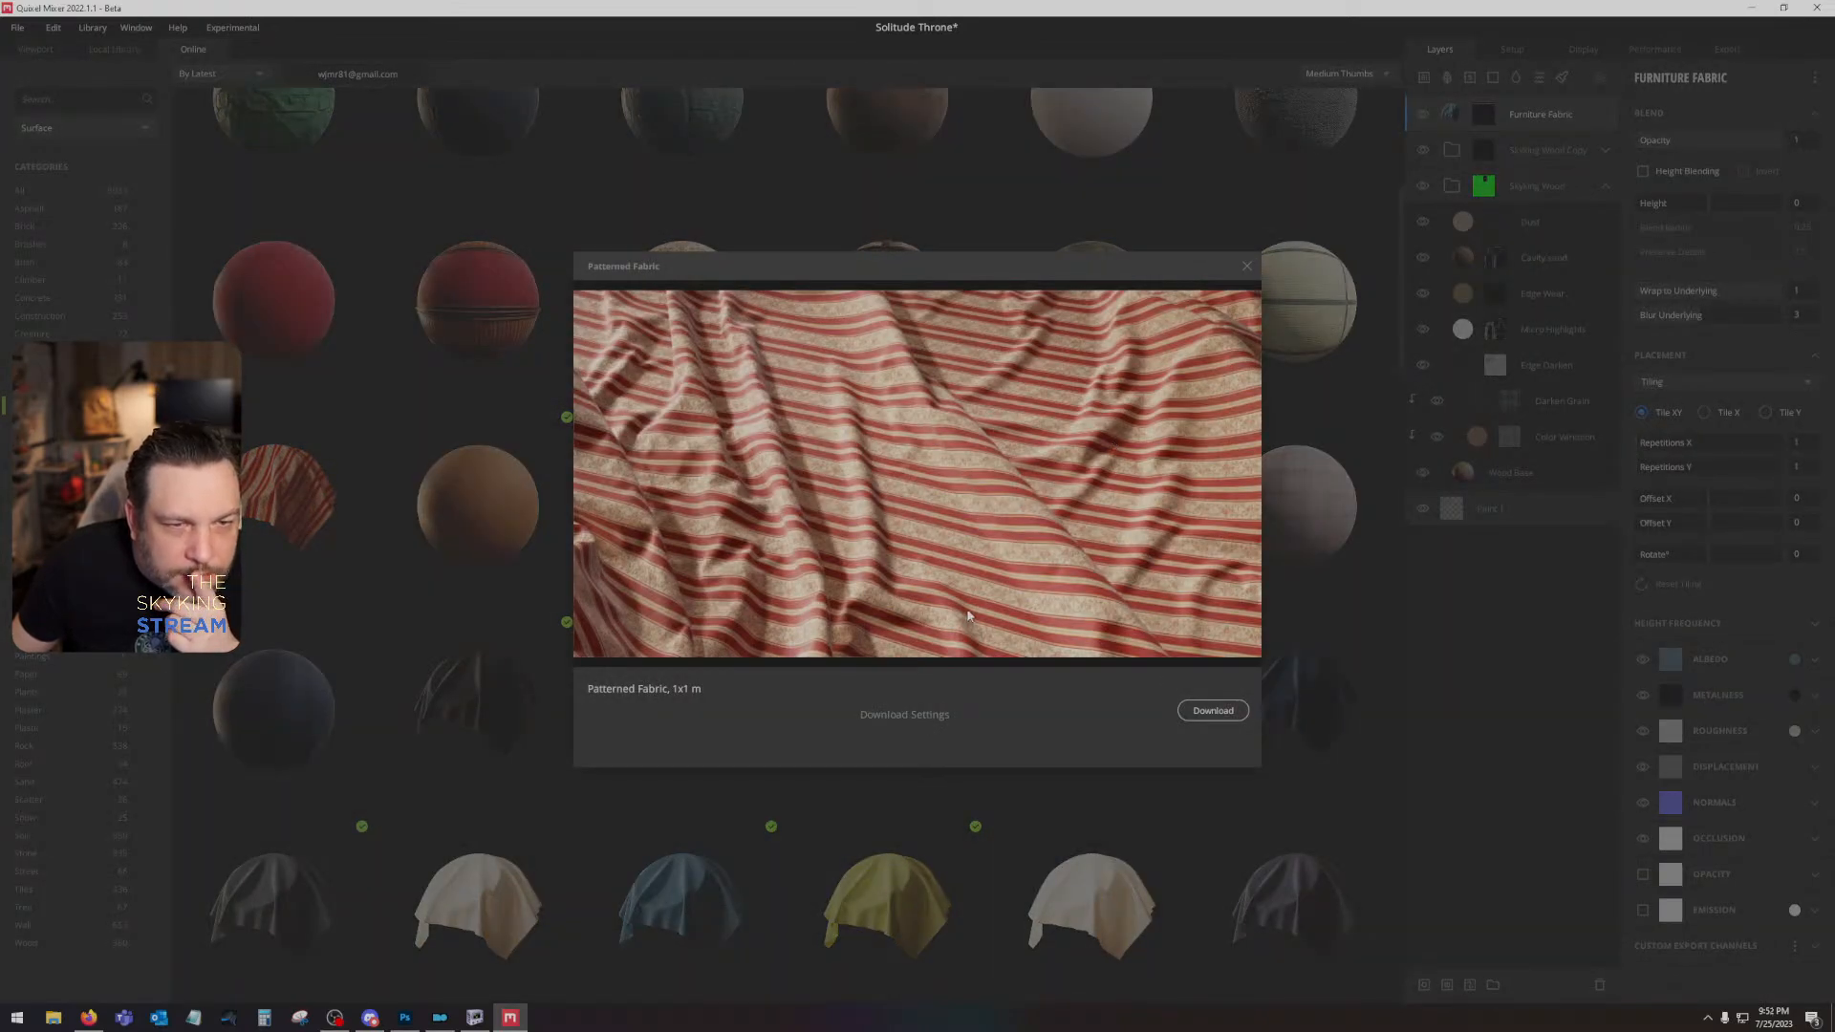
left_click(1246, 269)
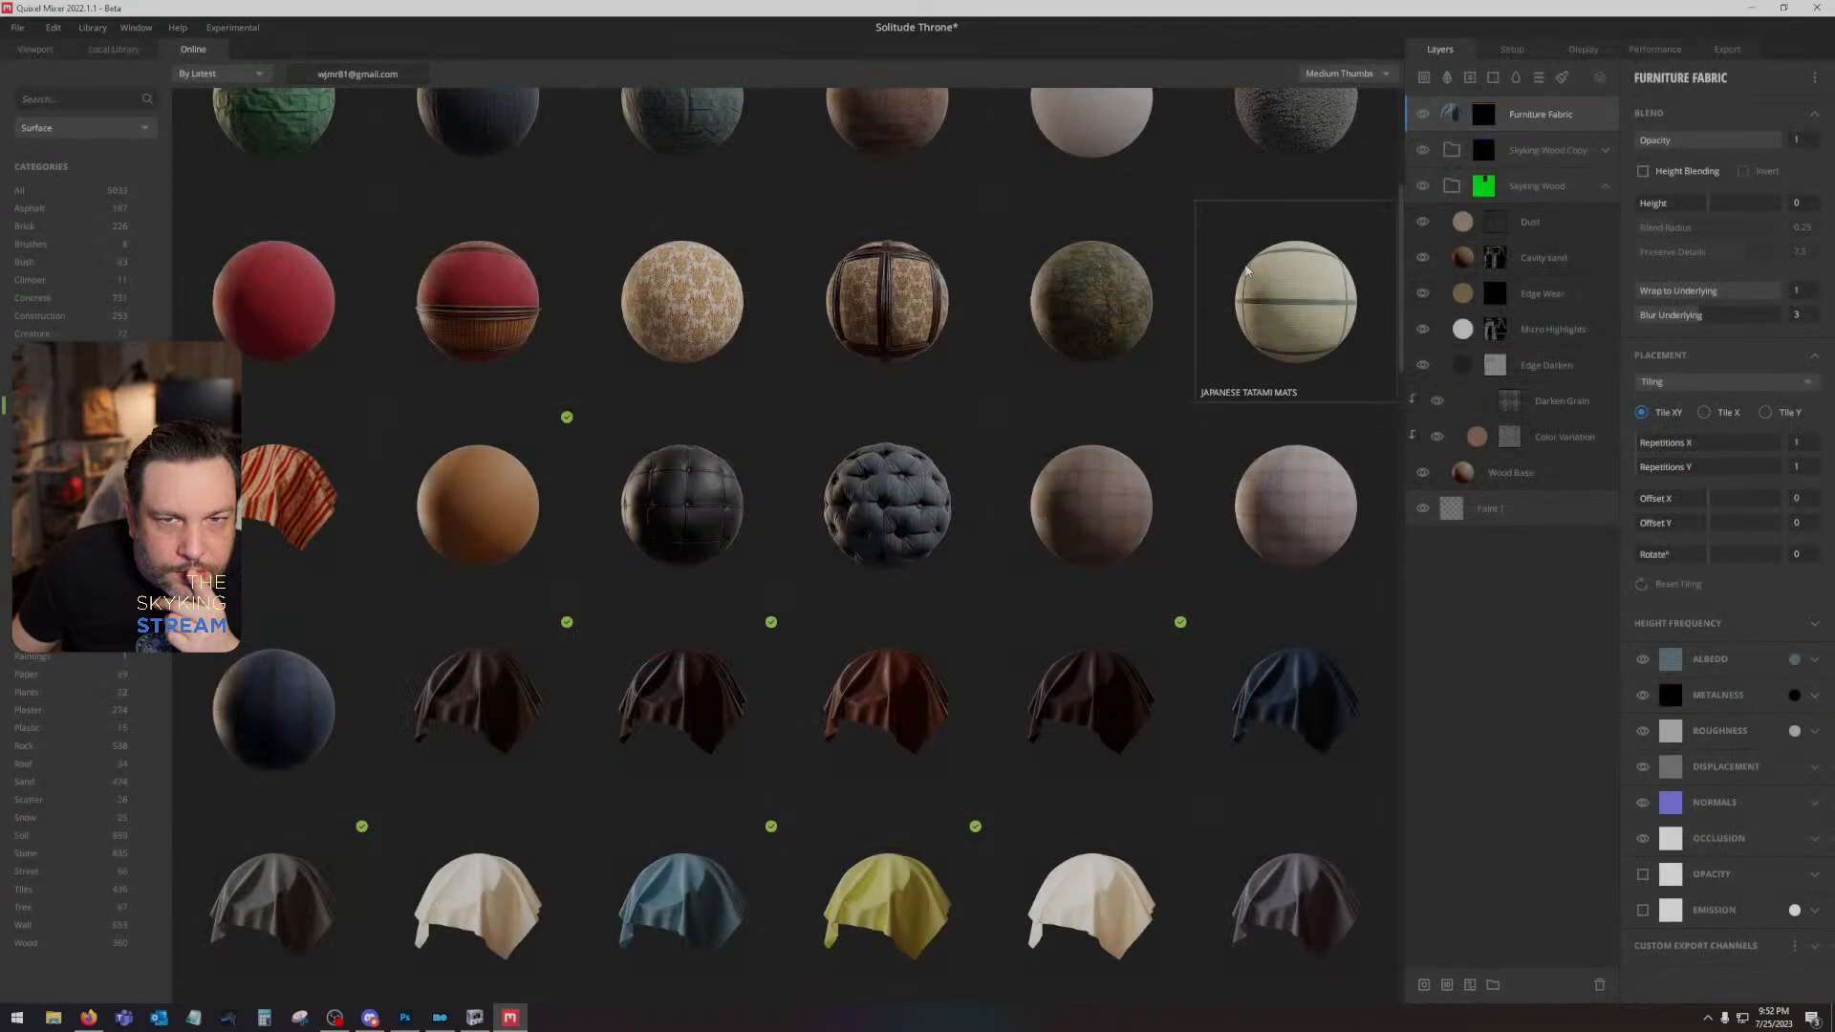
scroll(1032, 564, "down", 8)
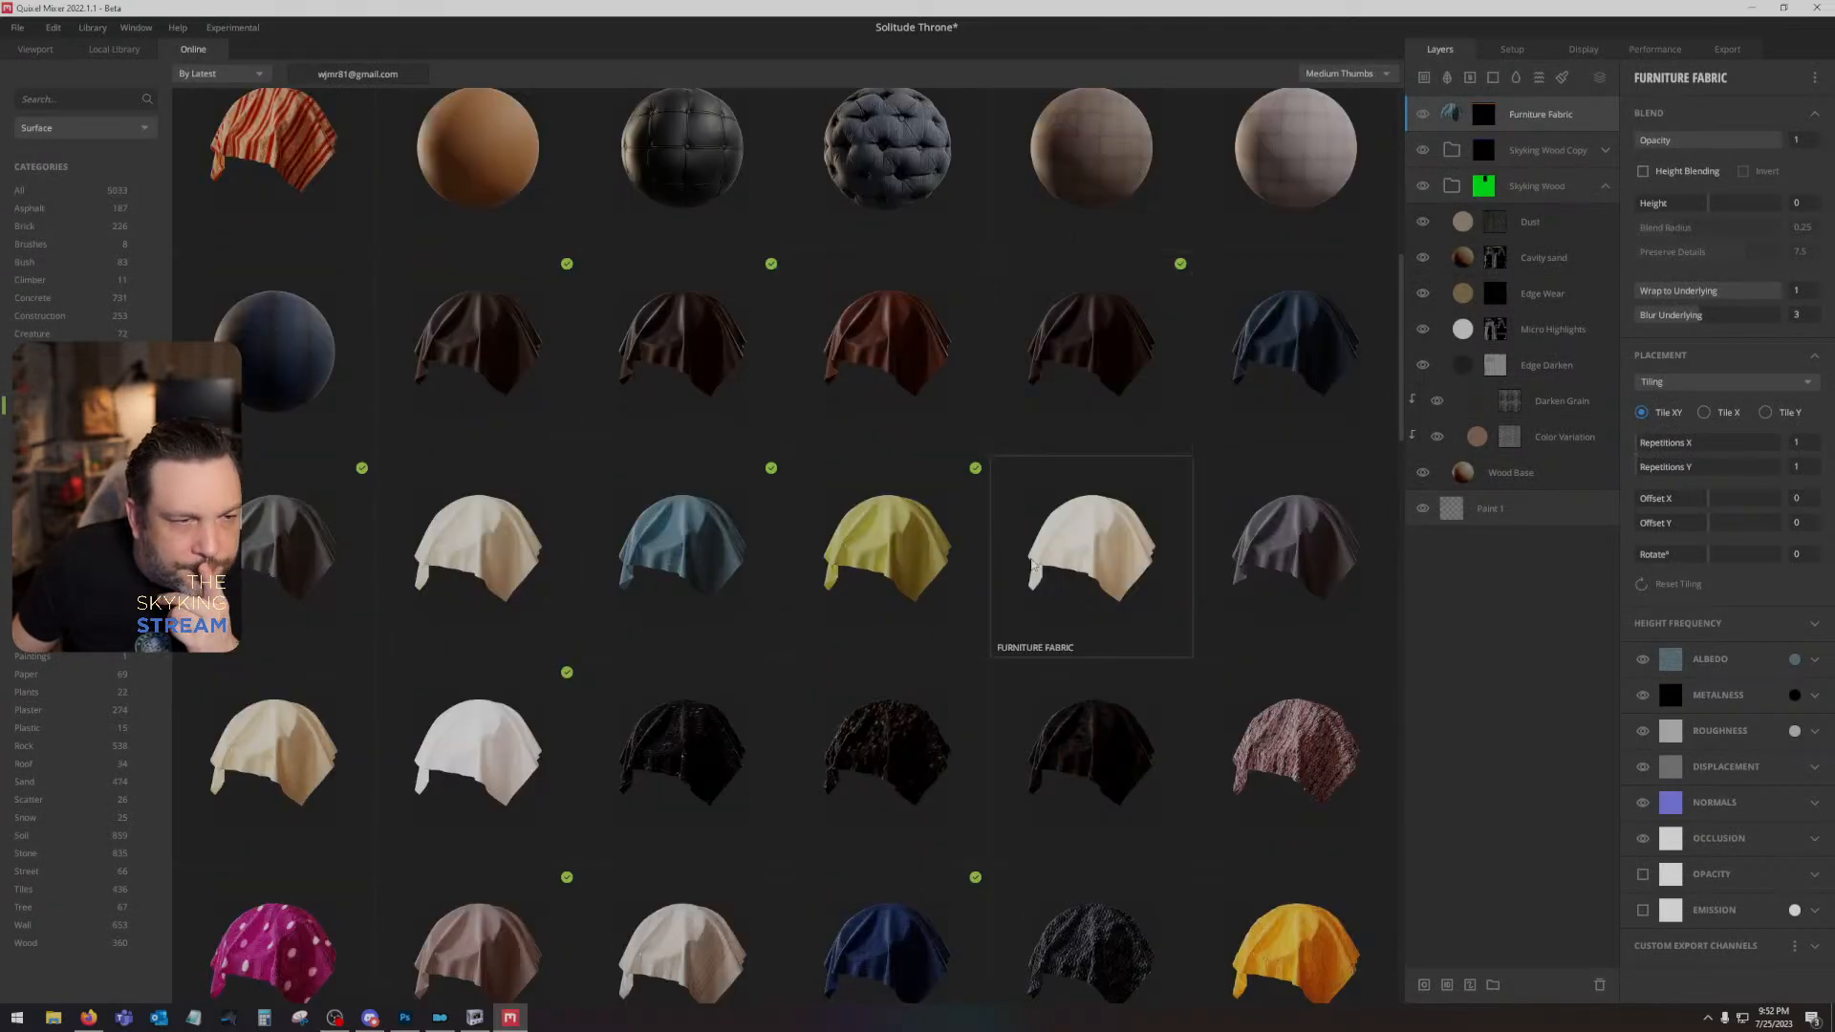
scroll(1032, 564, "down", 6)
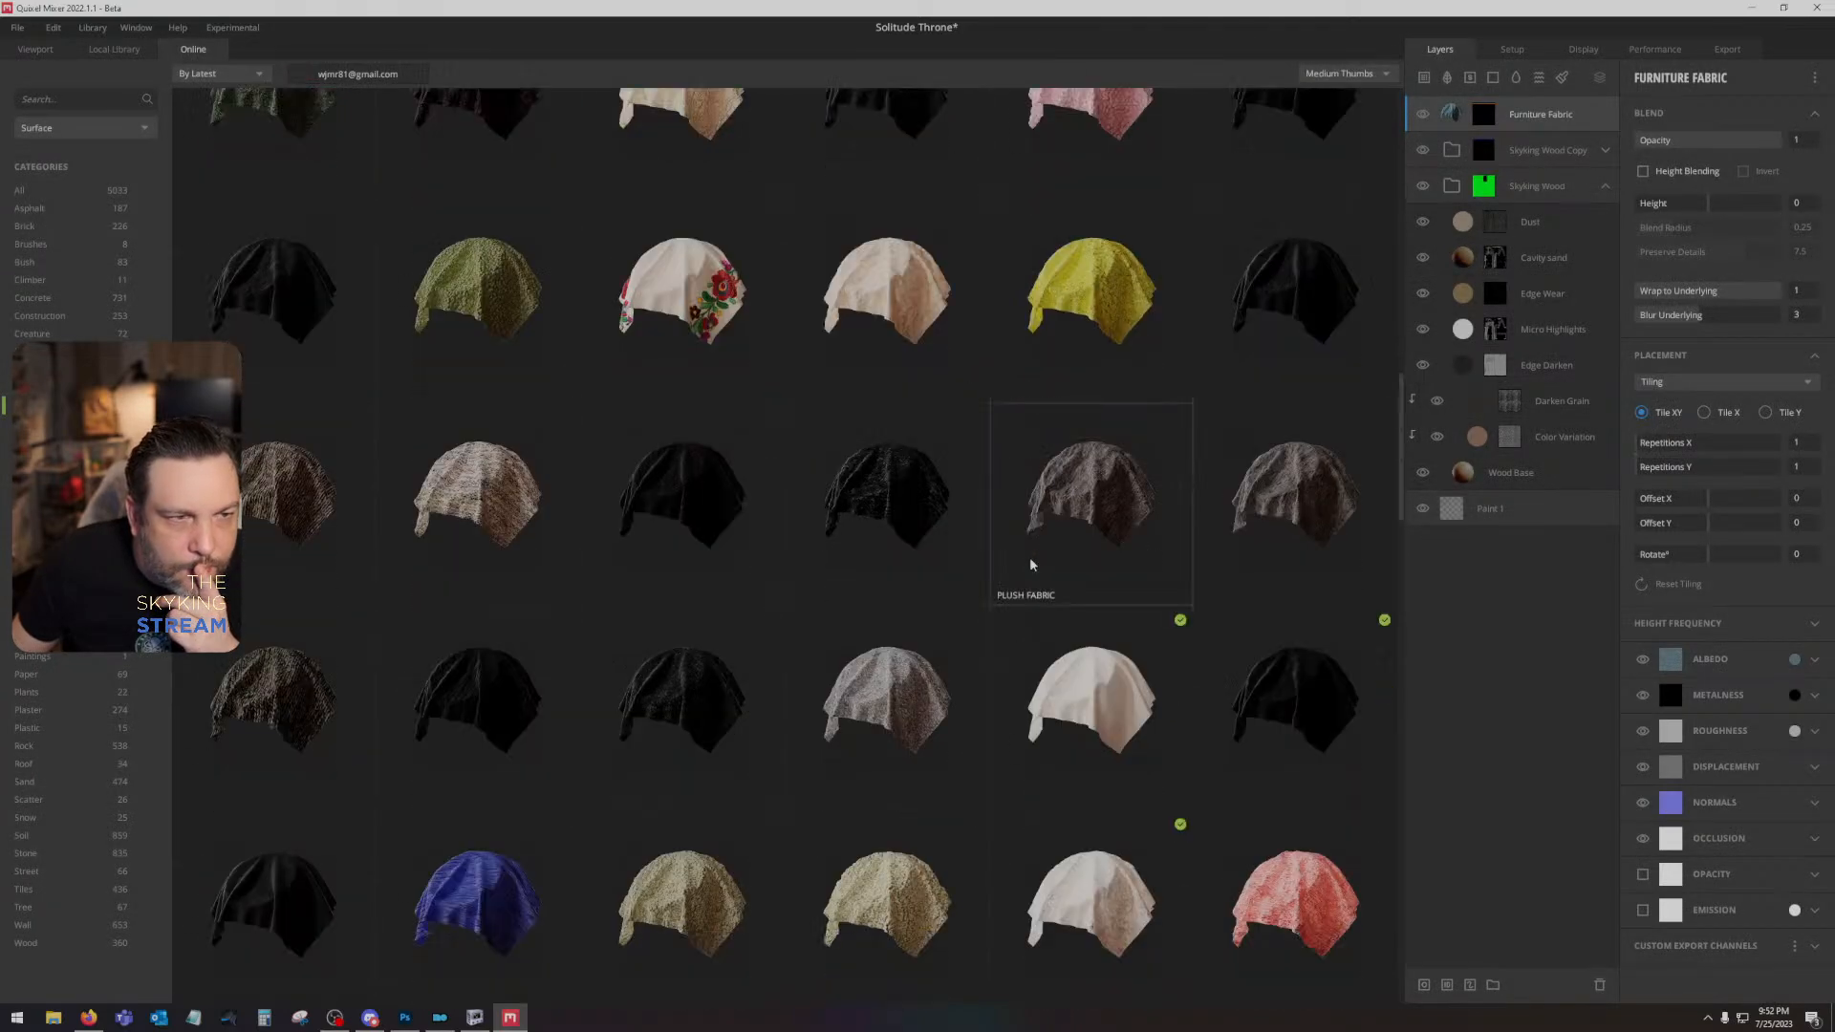
scroll(1032, 564, "down", 5)
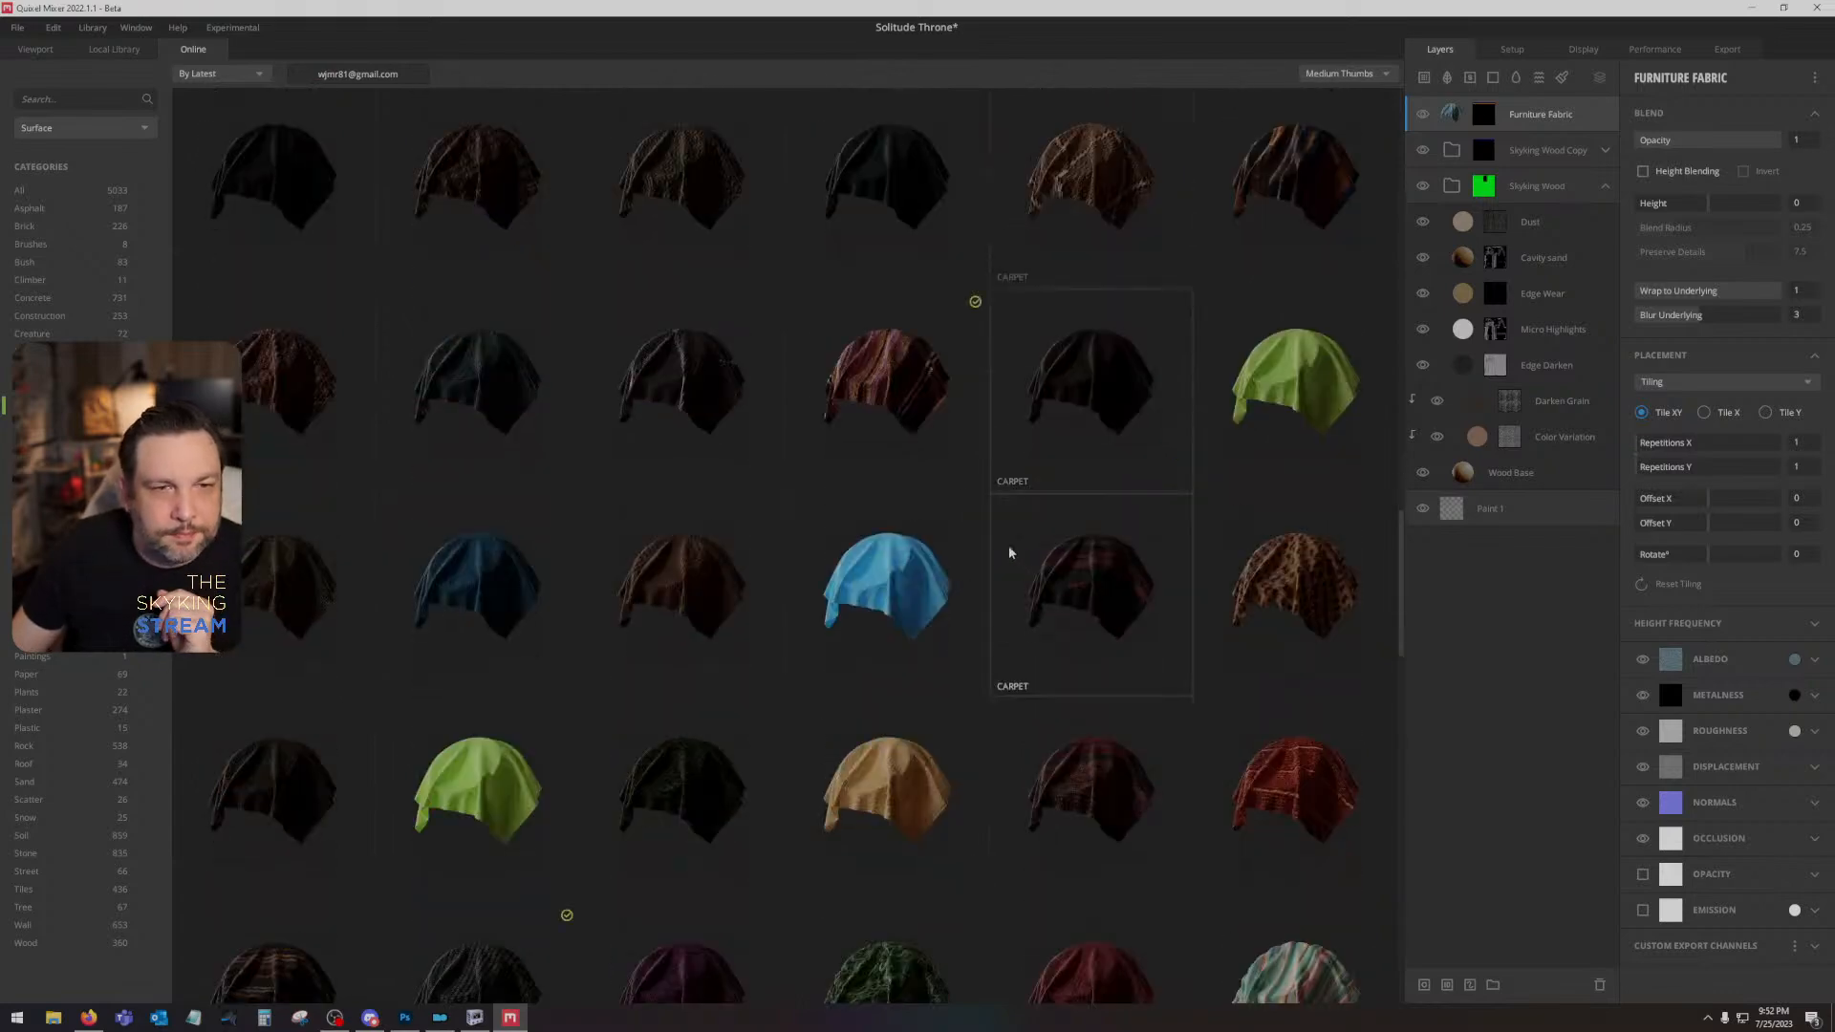
left_click(913, 399)
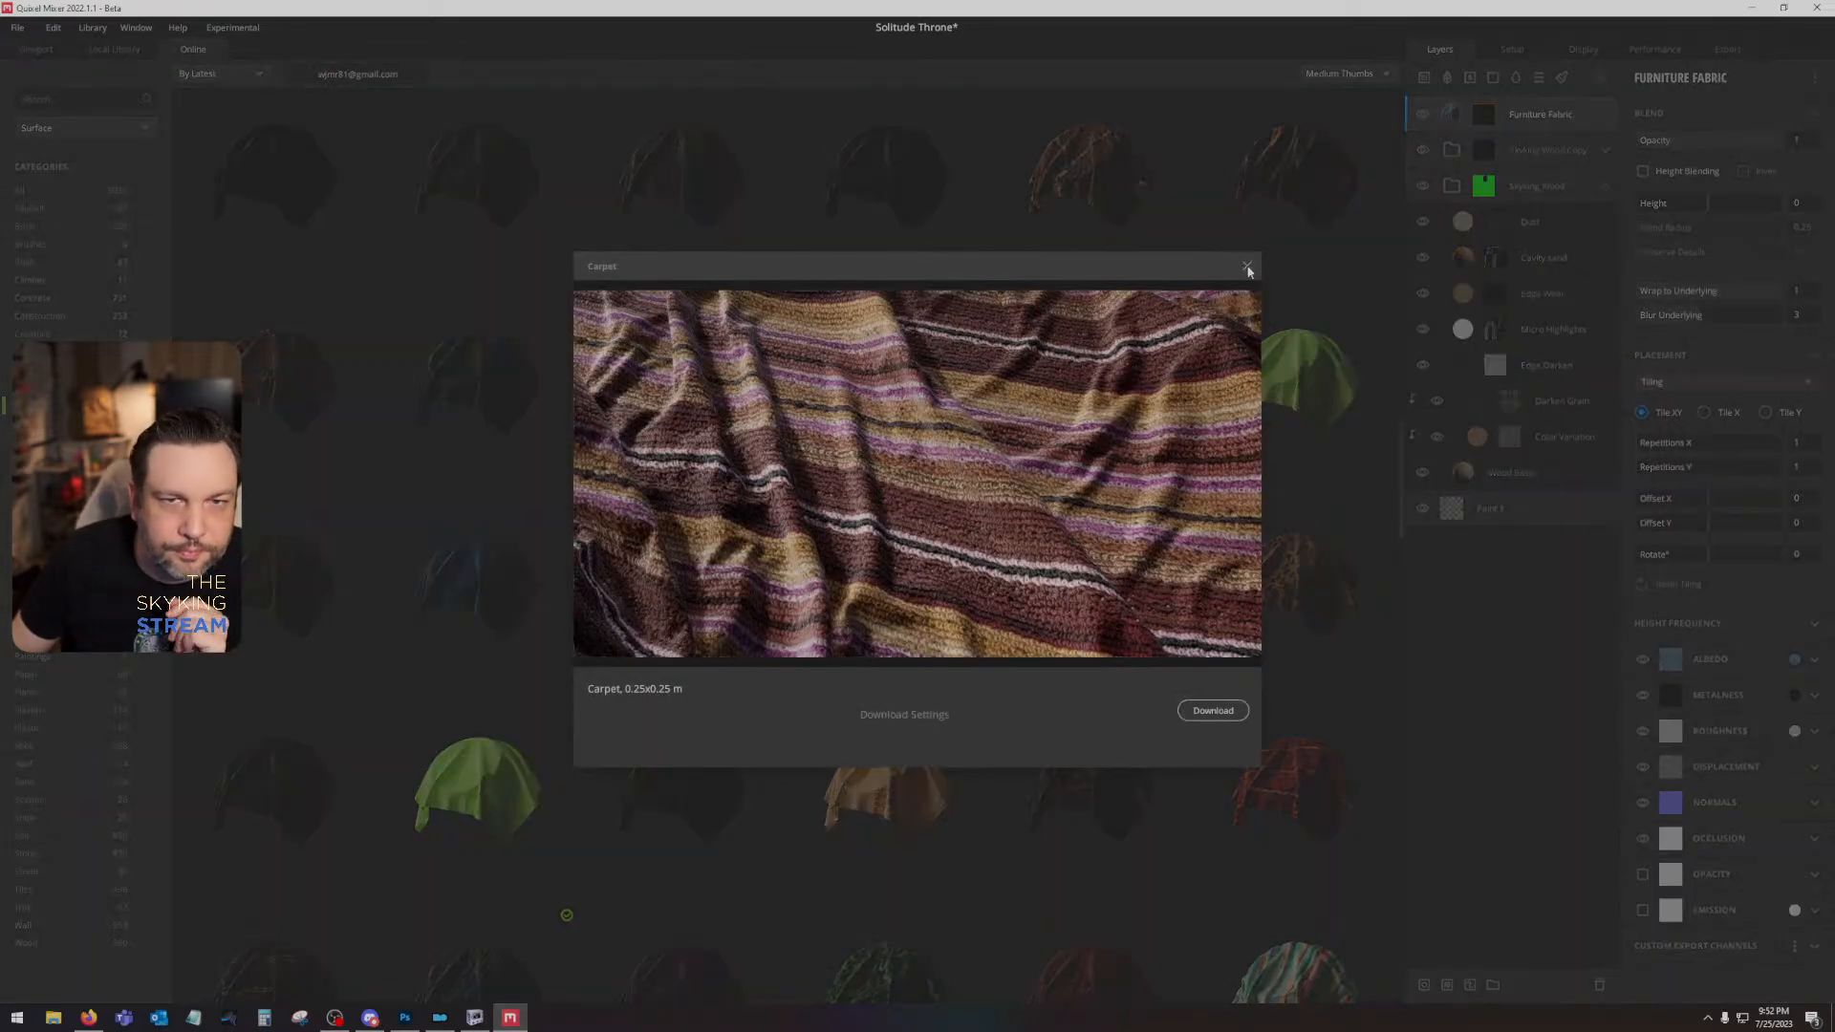
left_click(1246, 266)
- Examine more of the online fabrics, previewing the tan ribbed Carpet and the red plaid Patterned Fabric
scroll(1021, 549, "down", 3)
scroll(1021, 553, "down", 4)
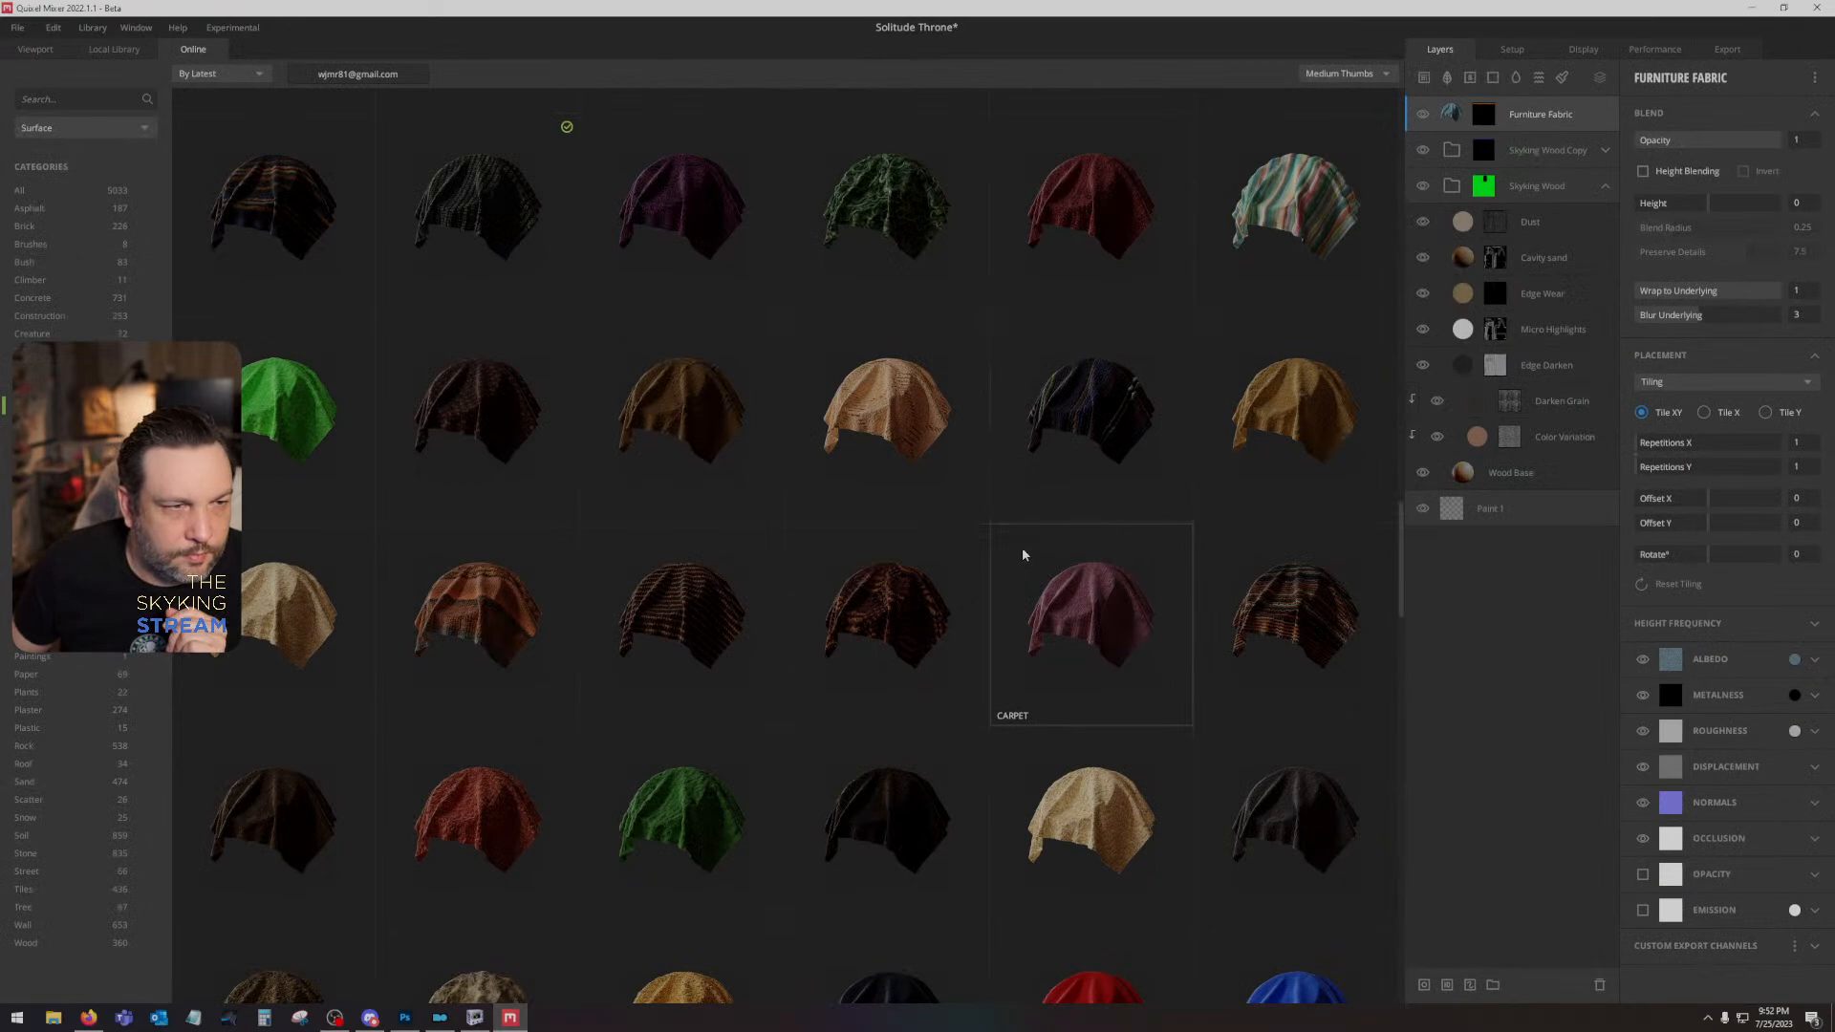
scroll(1022, 554, "down", 8)
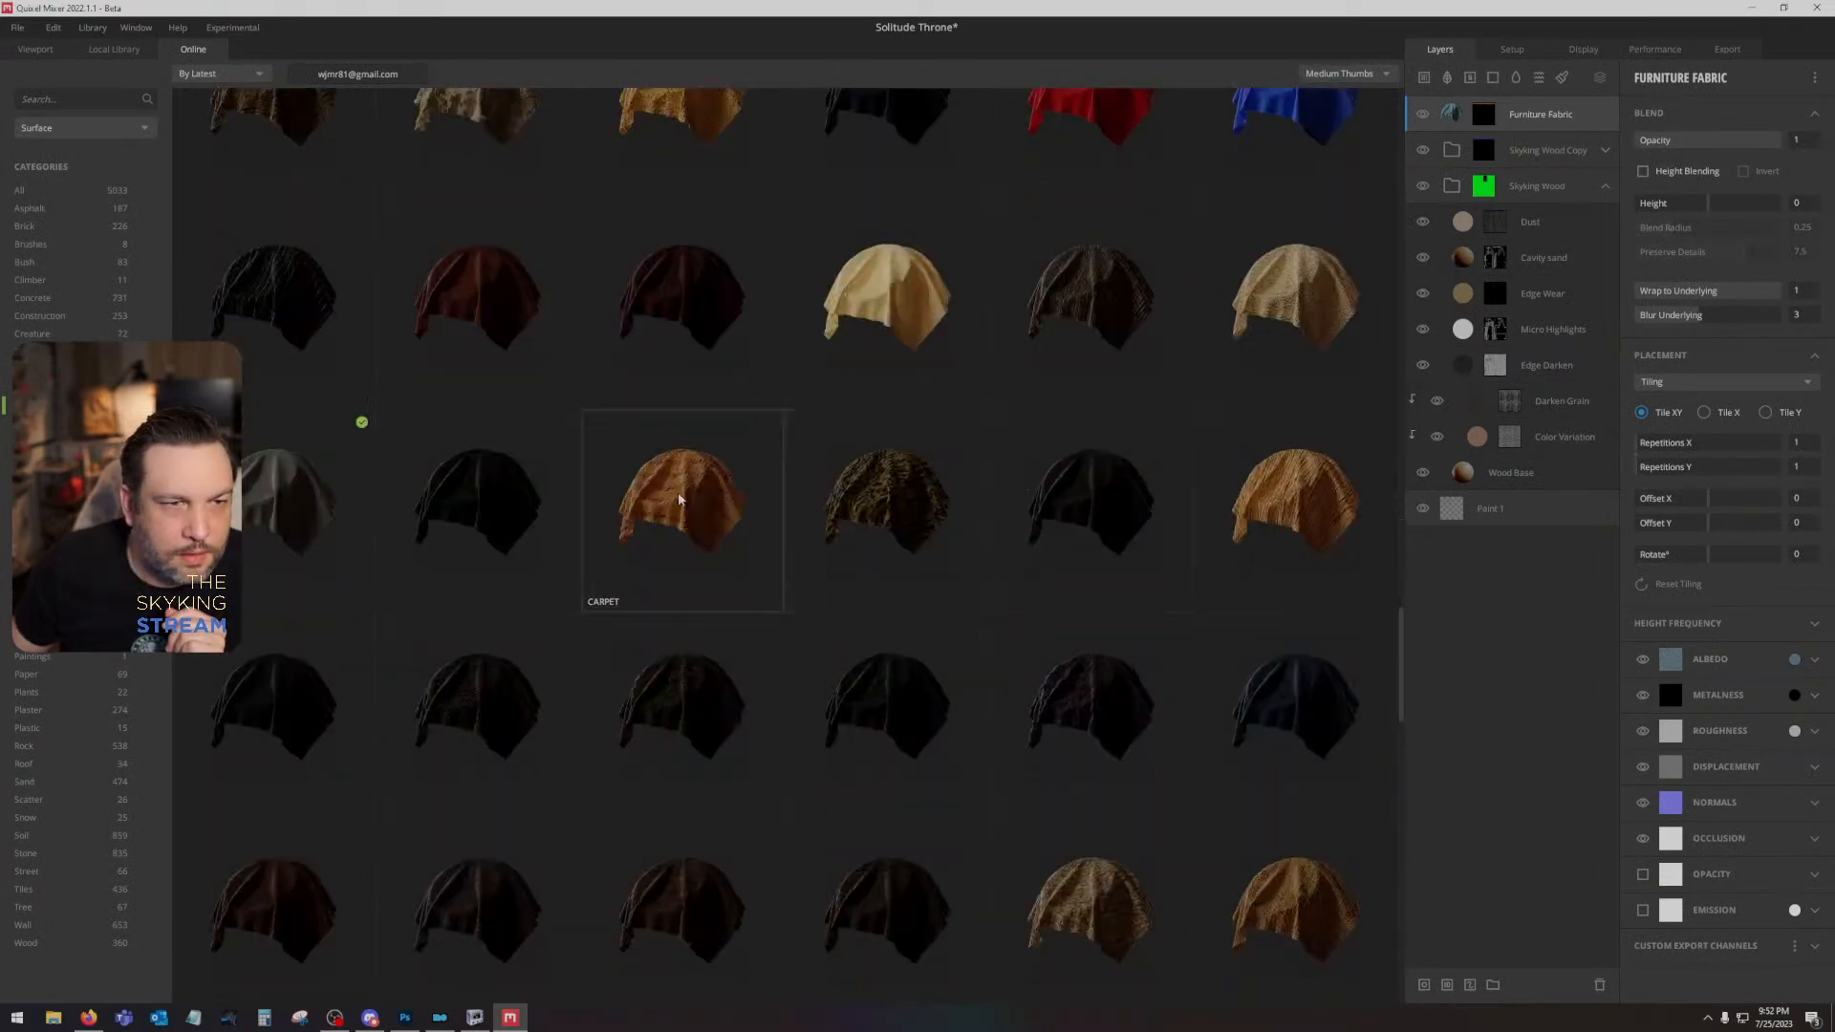
left_click(702, 492)
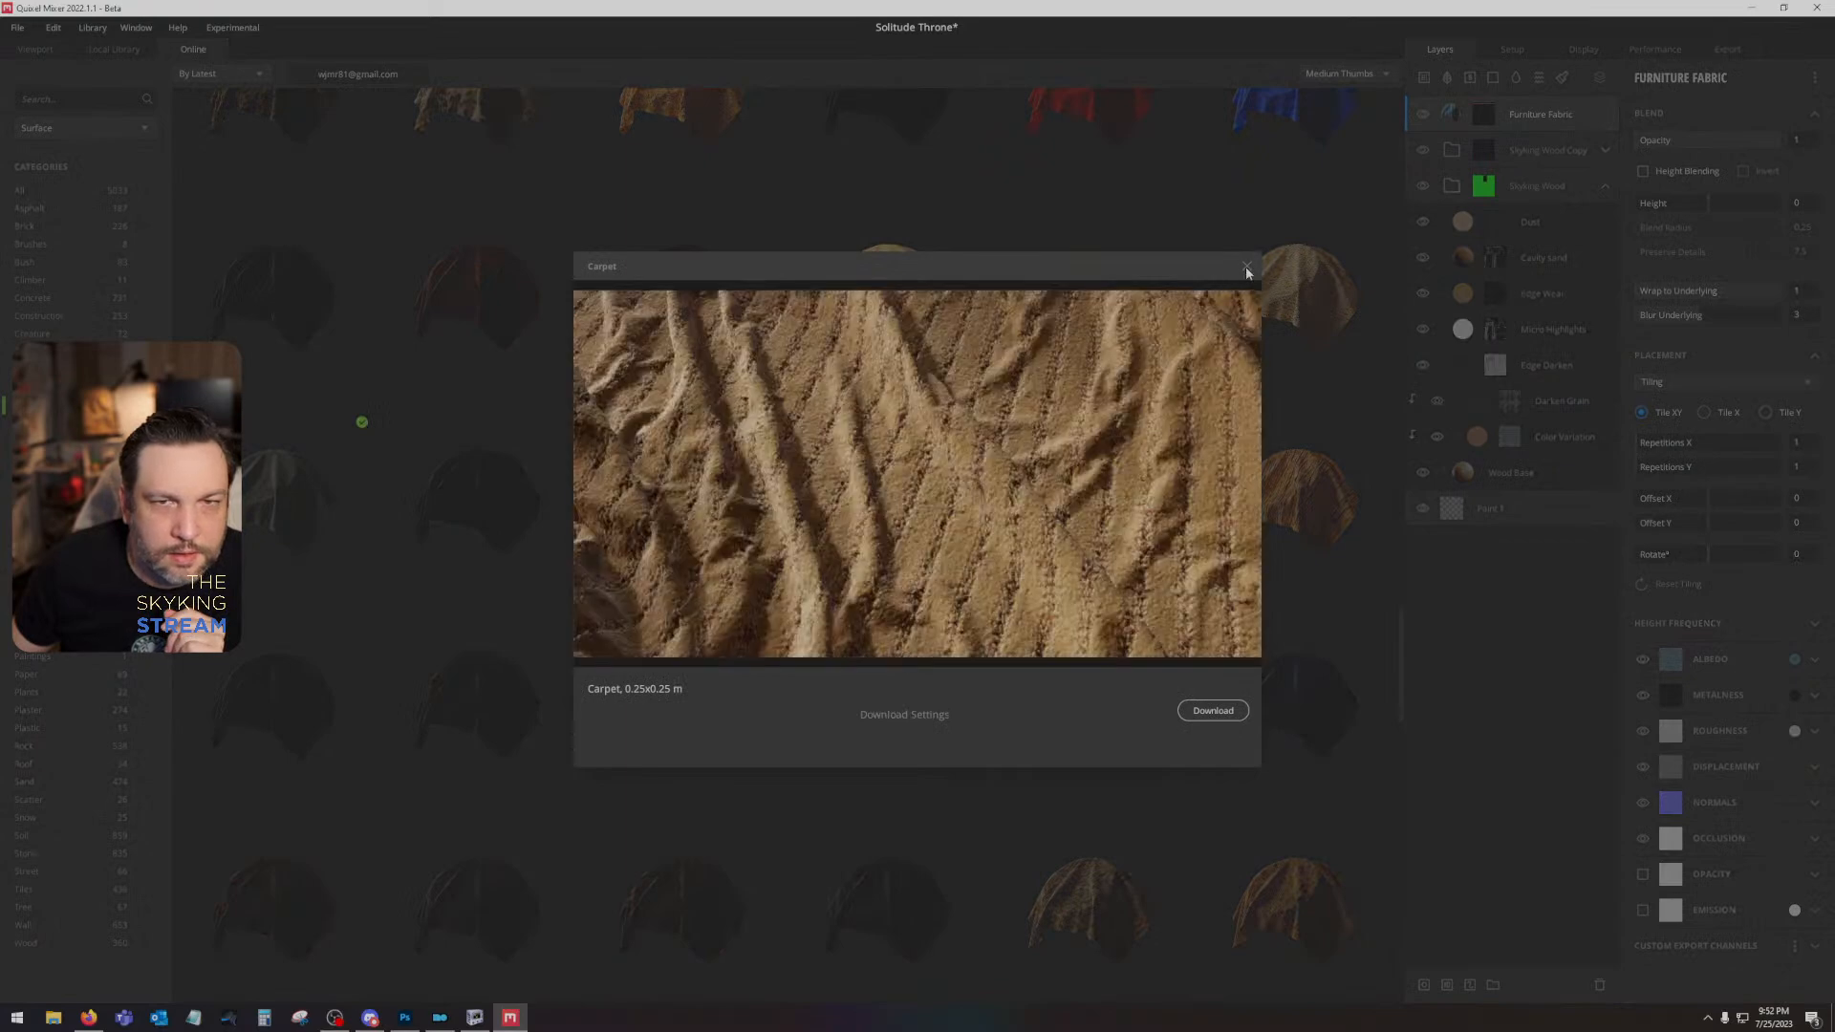
left_click(1246, 268)
scroll(1130, 600, "down", 5)
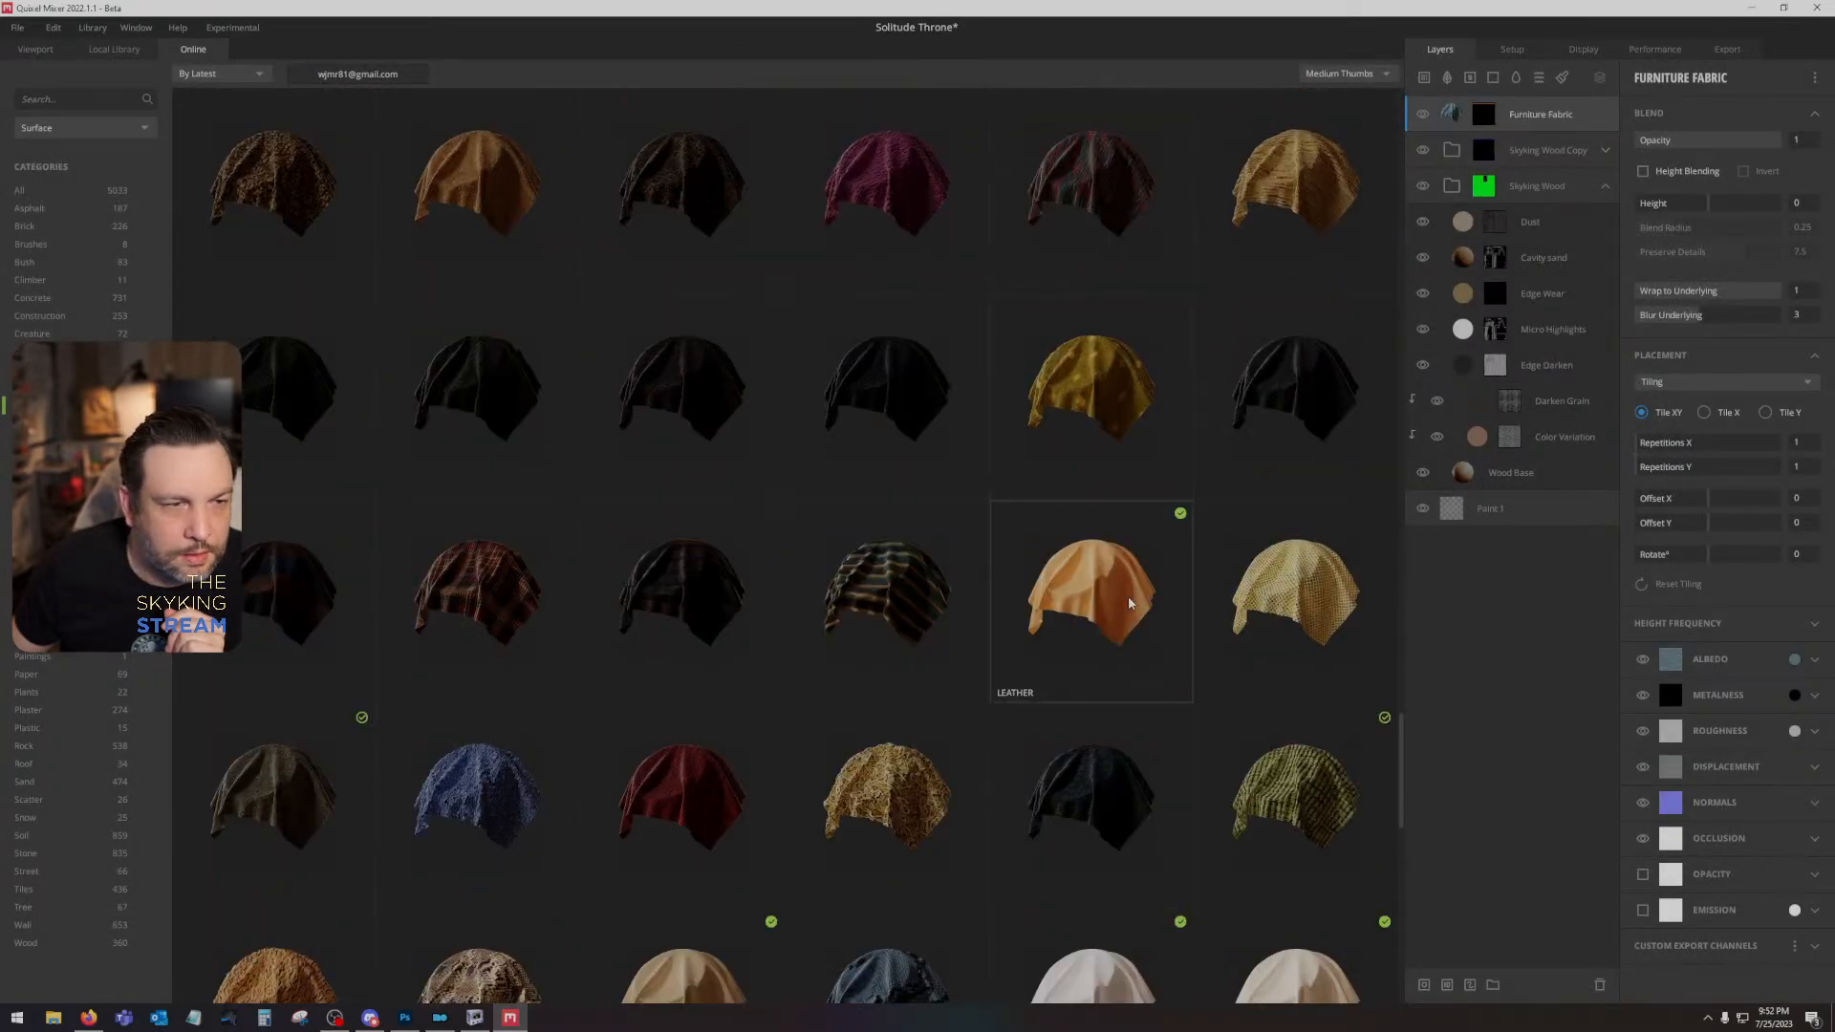
scroll(1128, 602, "down", 2)
left_click(478, 382)
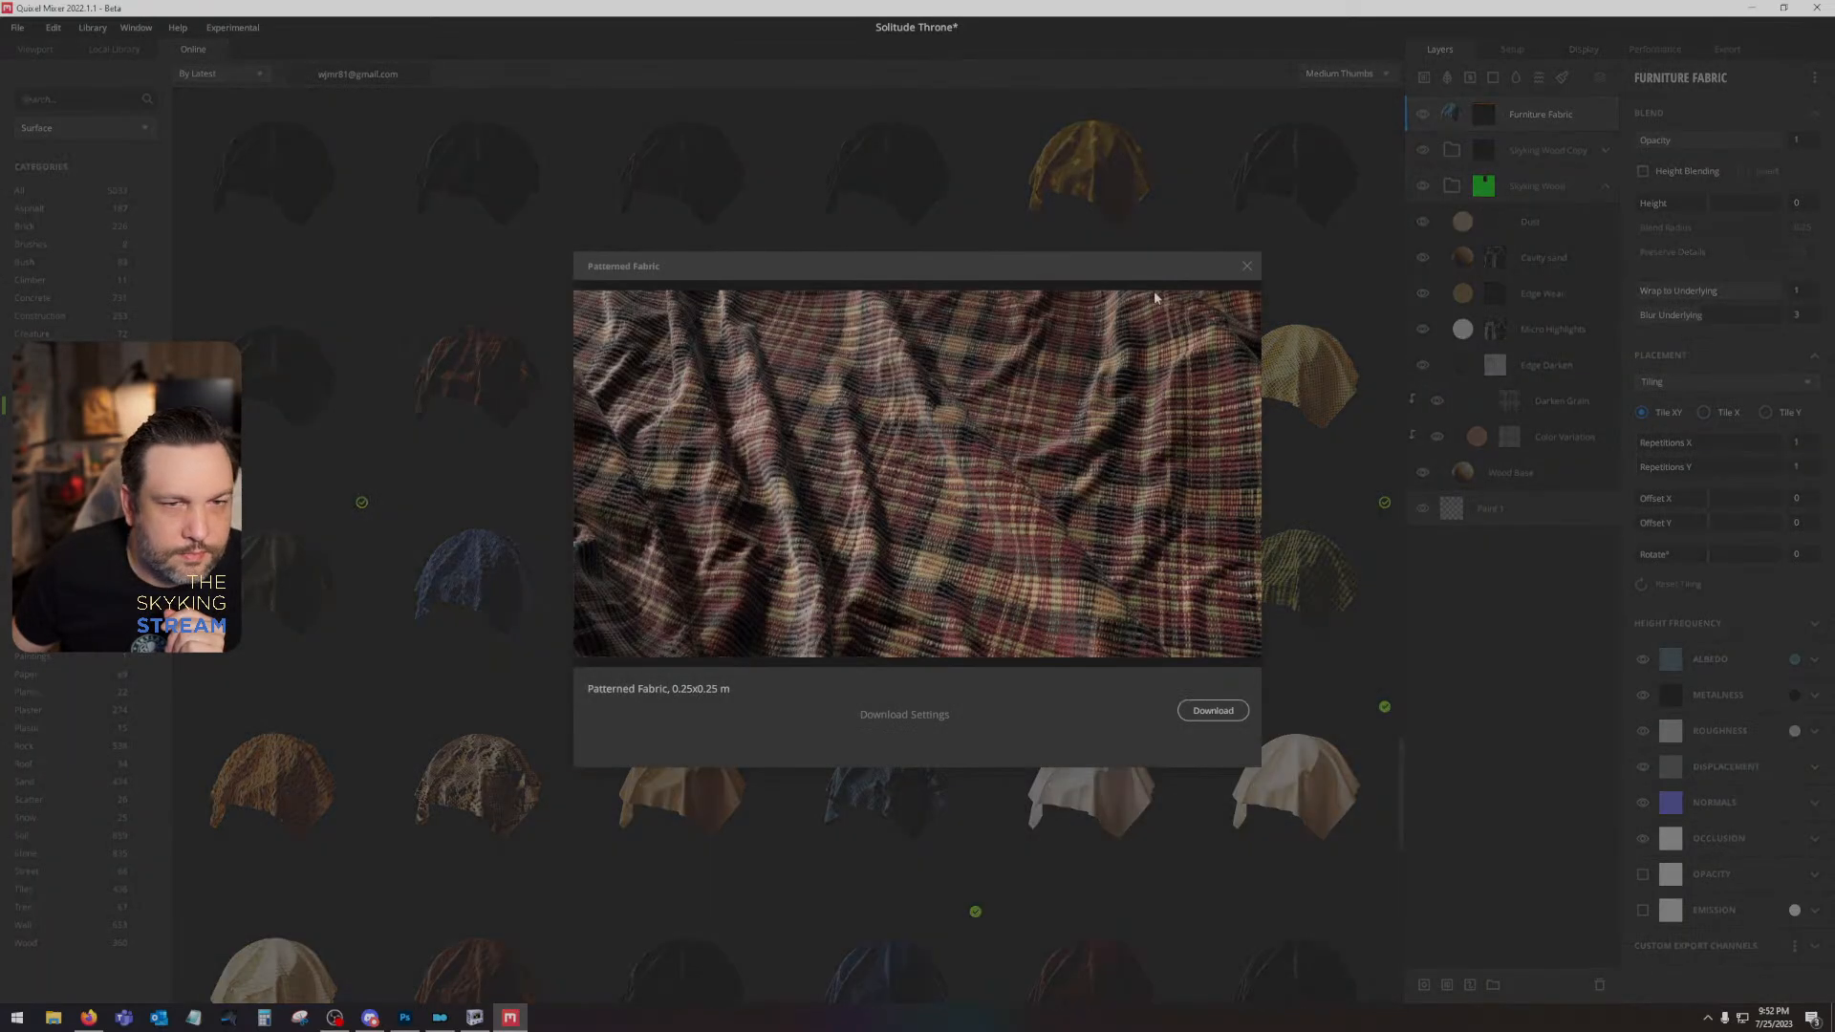
left_click(1246, 260)
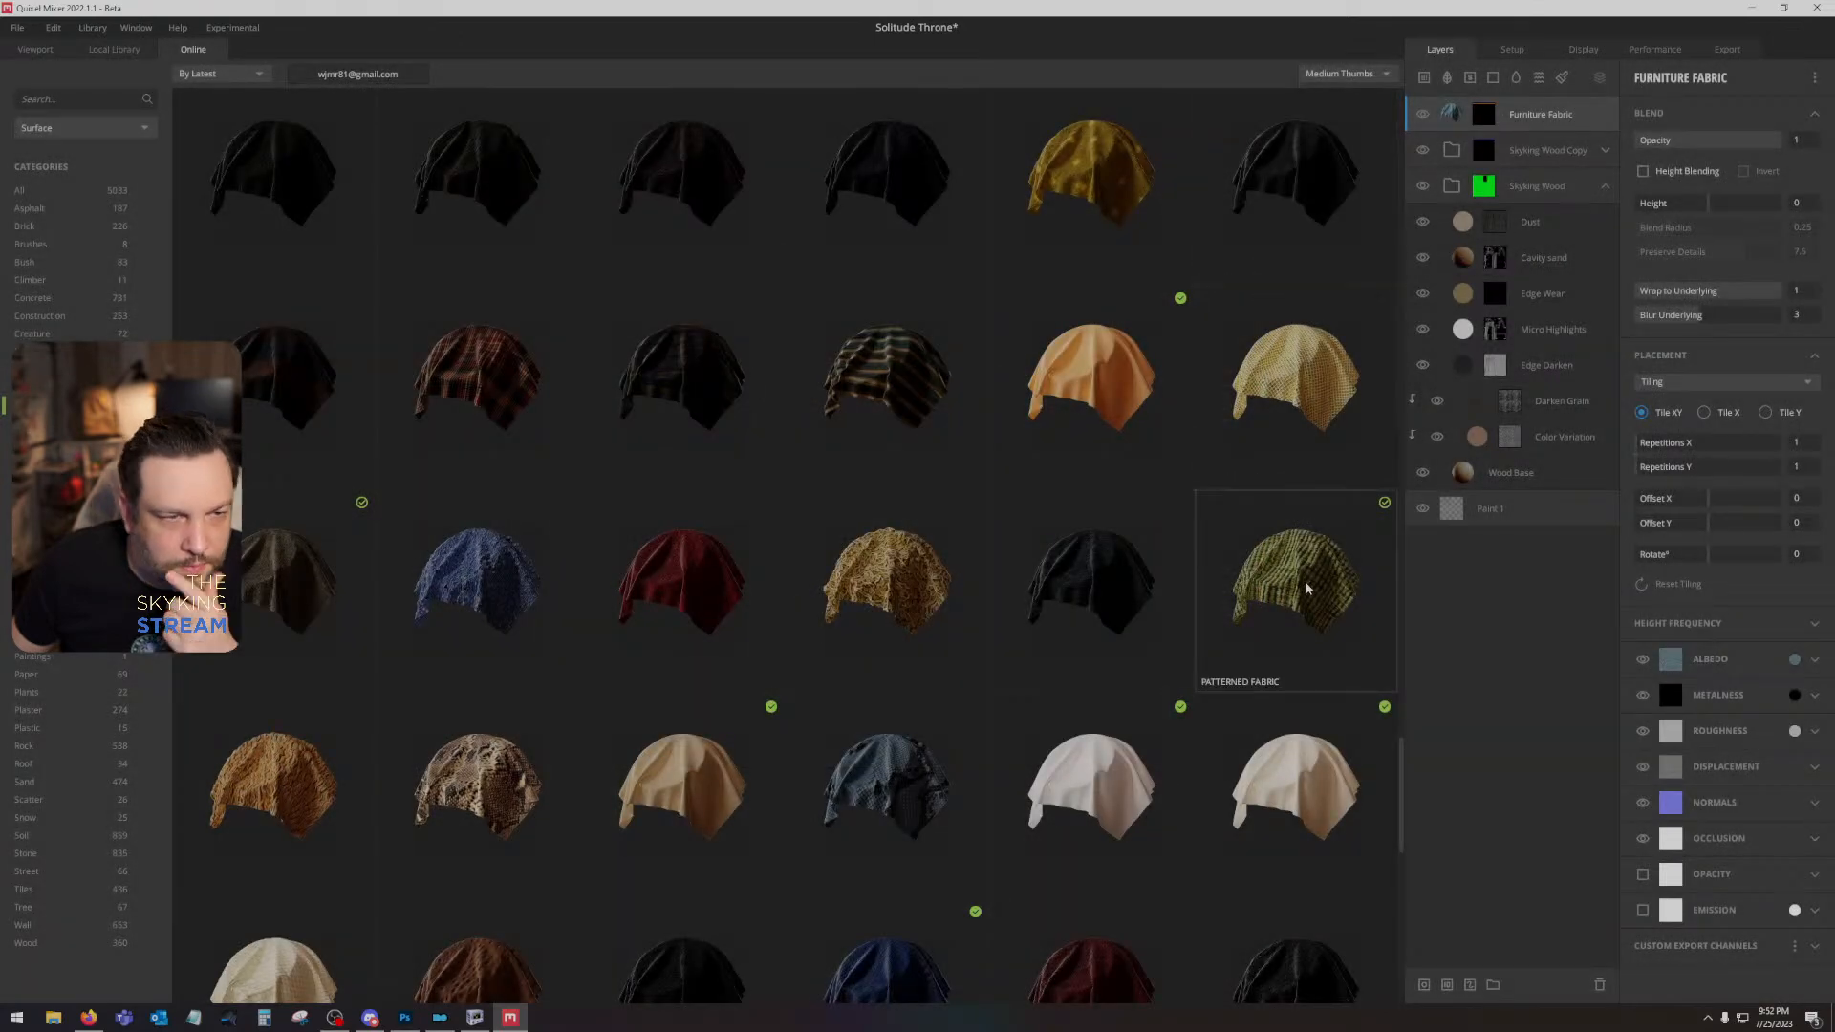
- Look through the remaining online fabrics to the end of the list and preview the golden-yellow Leather
scroll(1306, 587, "down", 3)
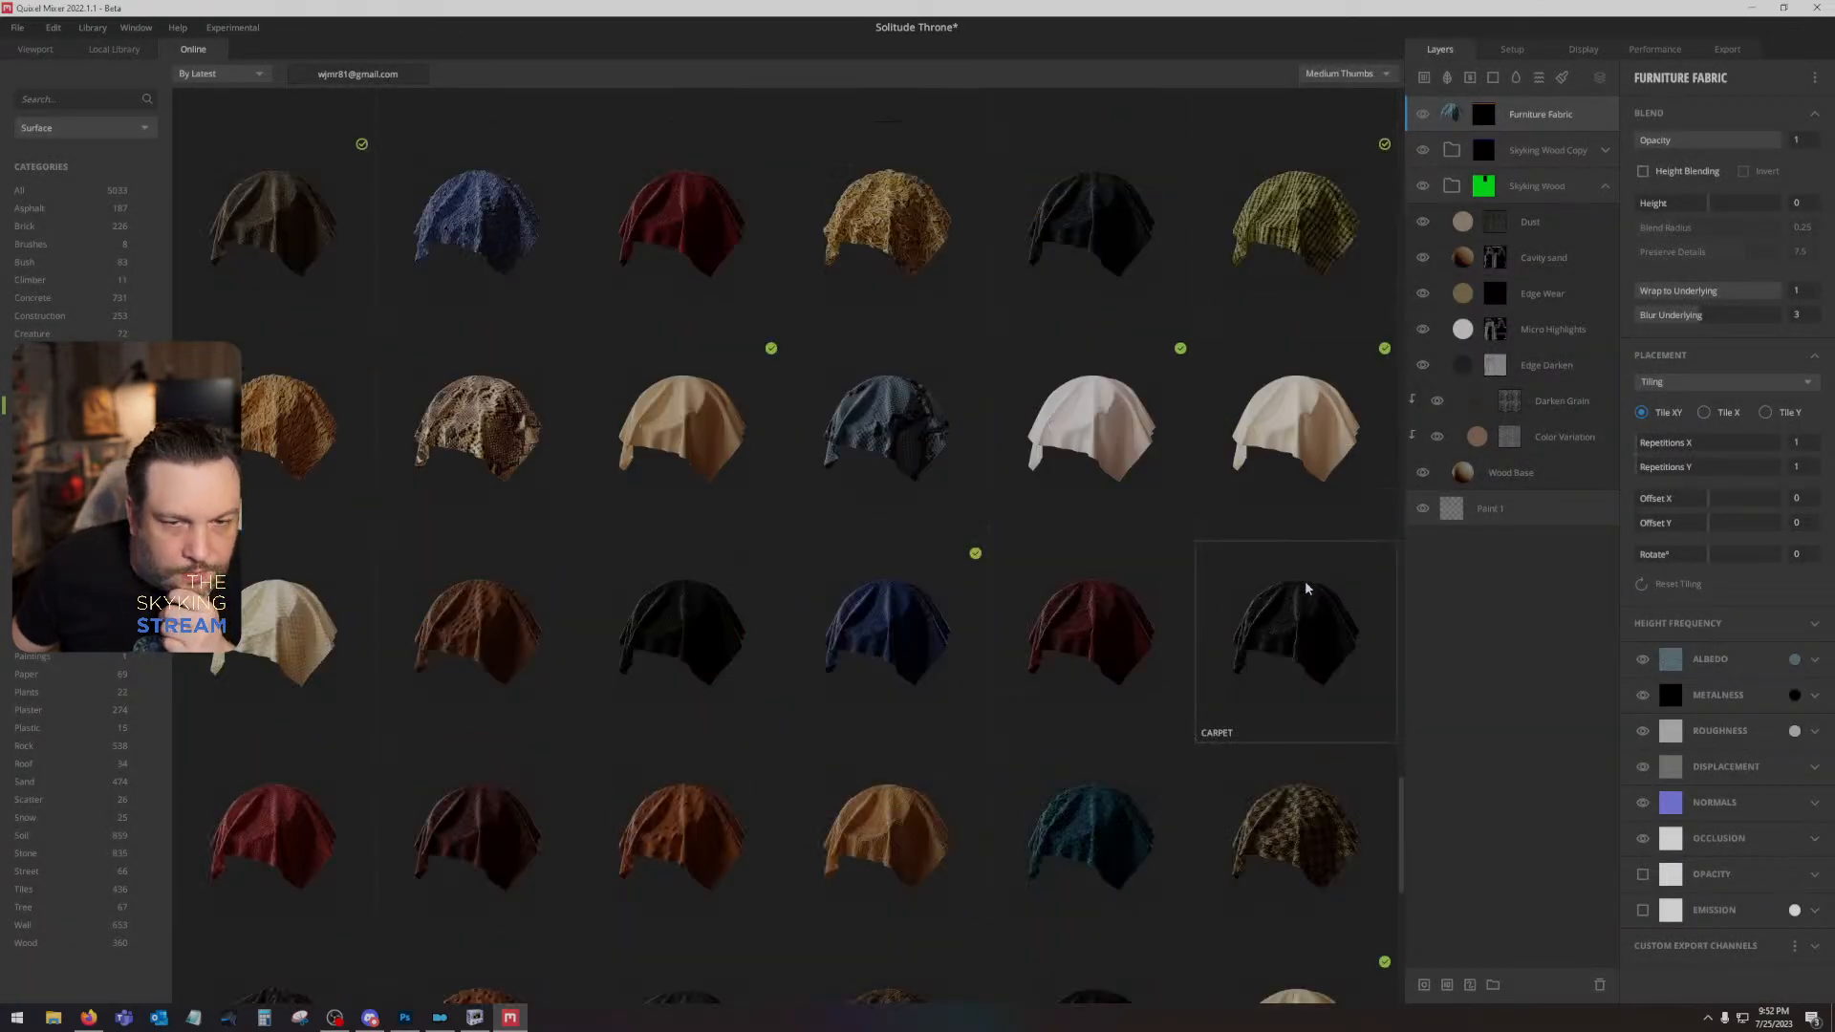
scroll(1307, 587, "down", 5)
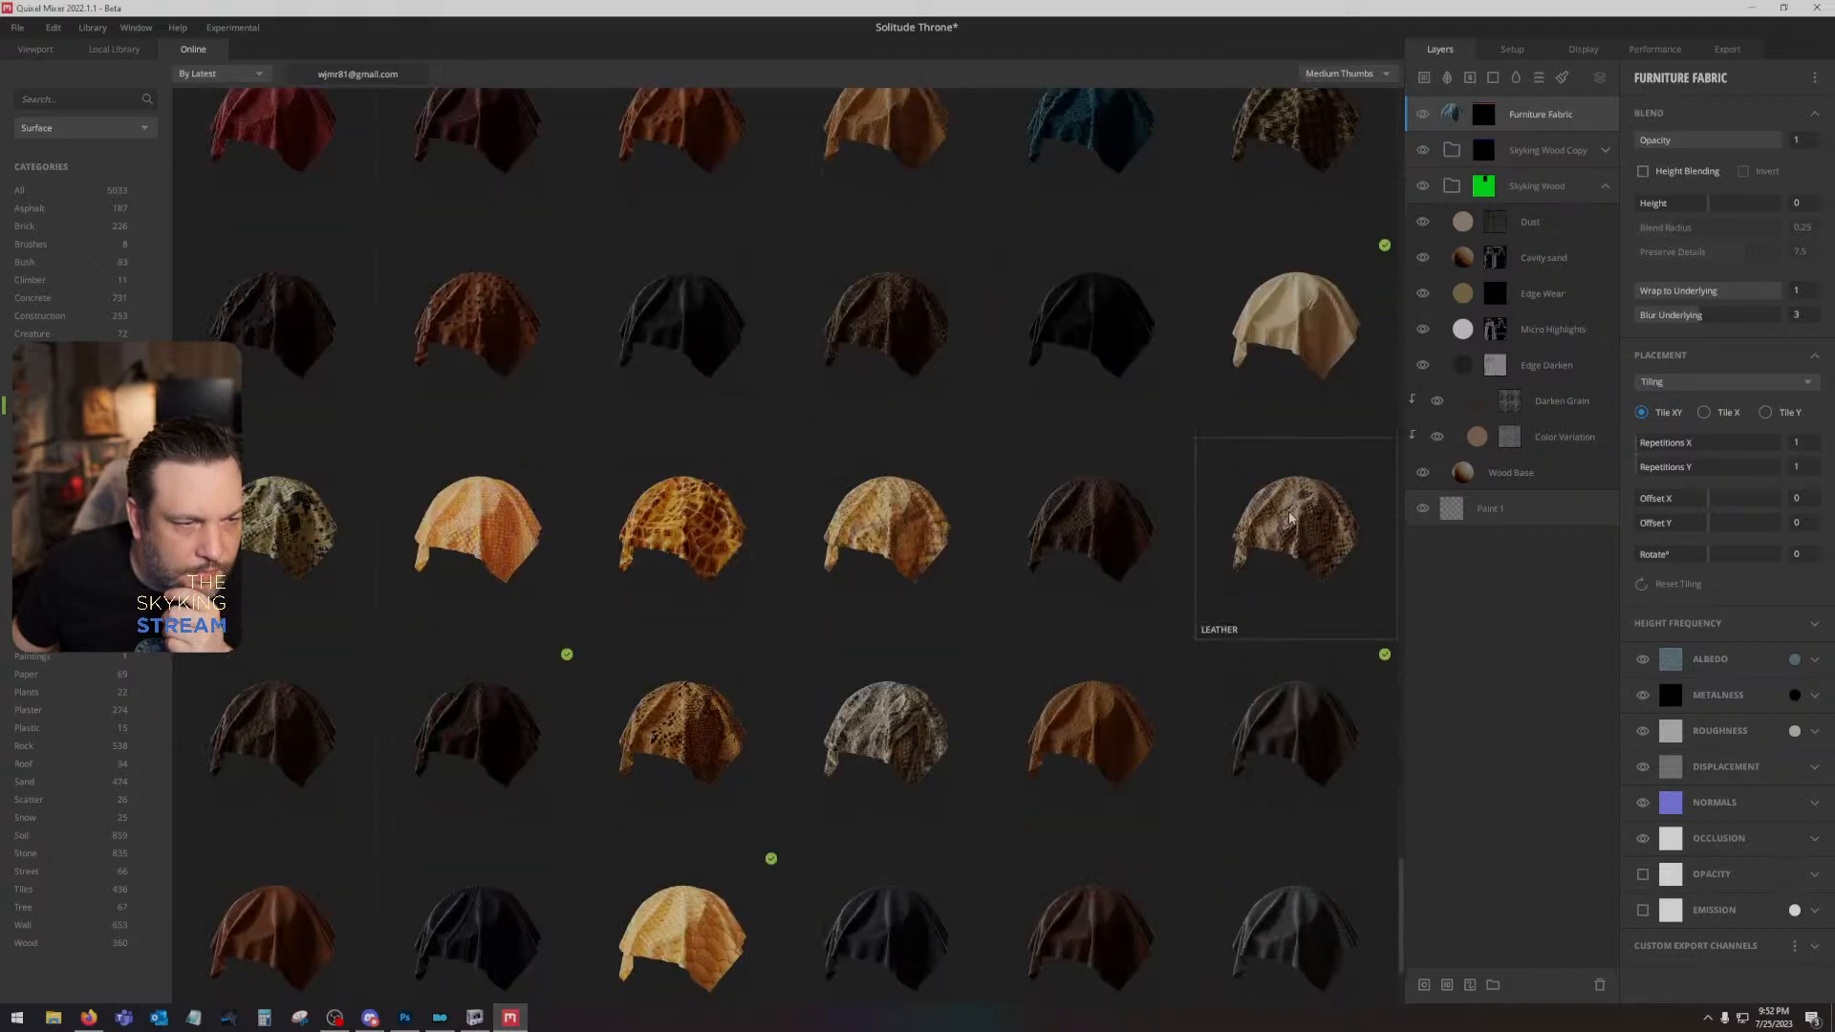
scroll(1289, 517, "down", 2)
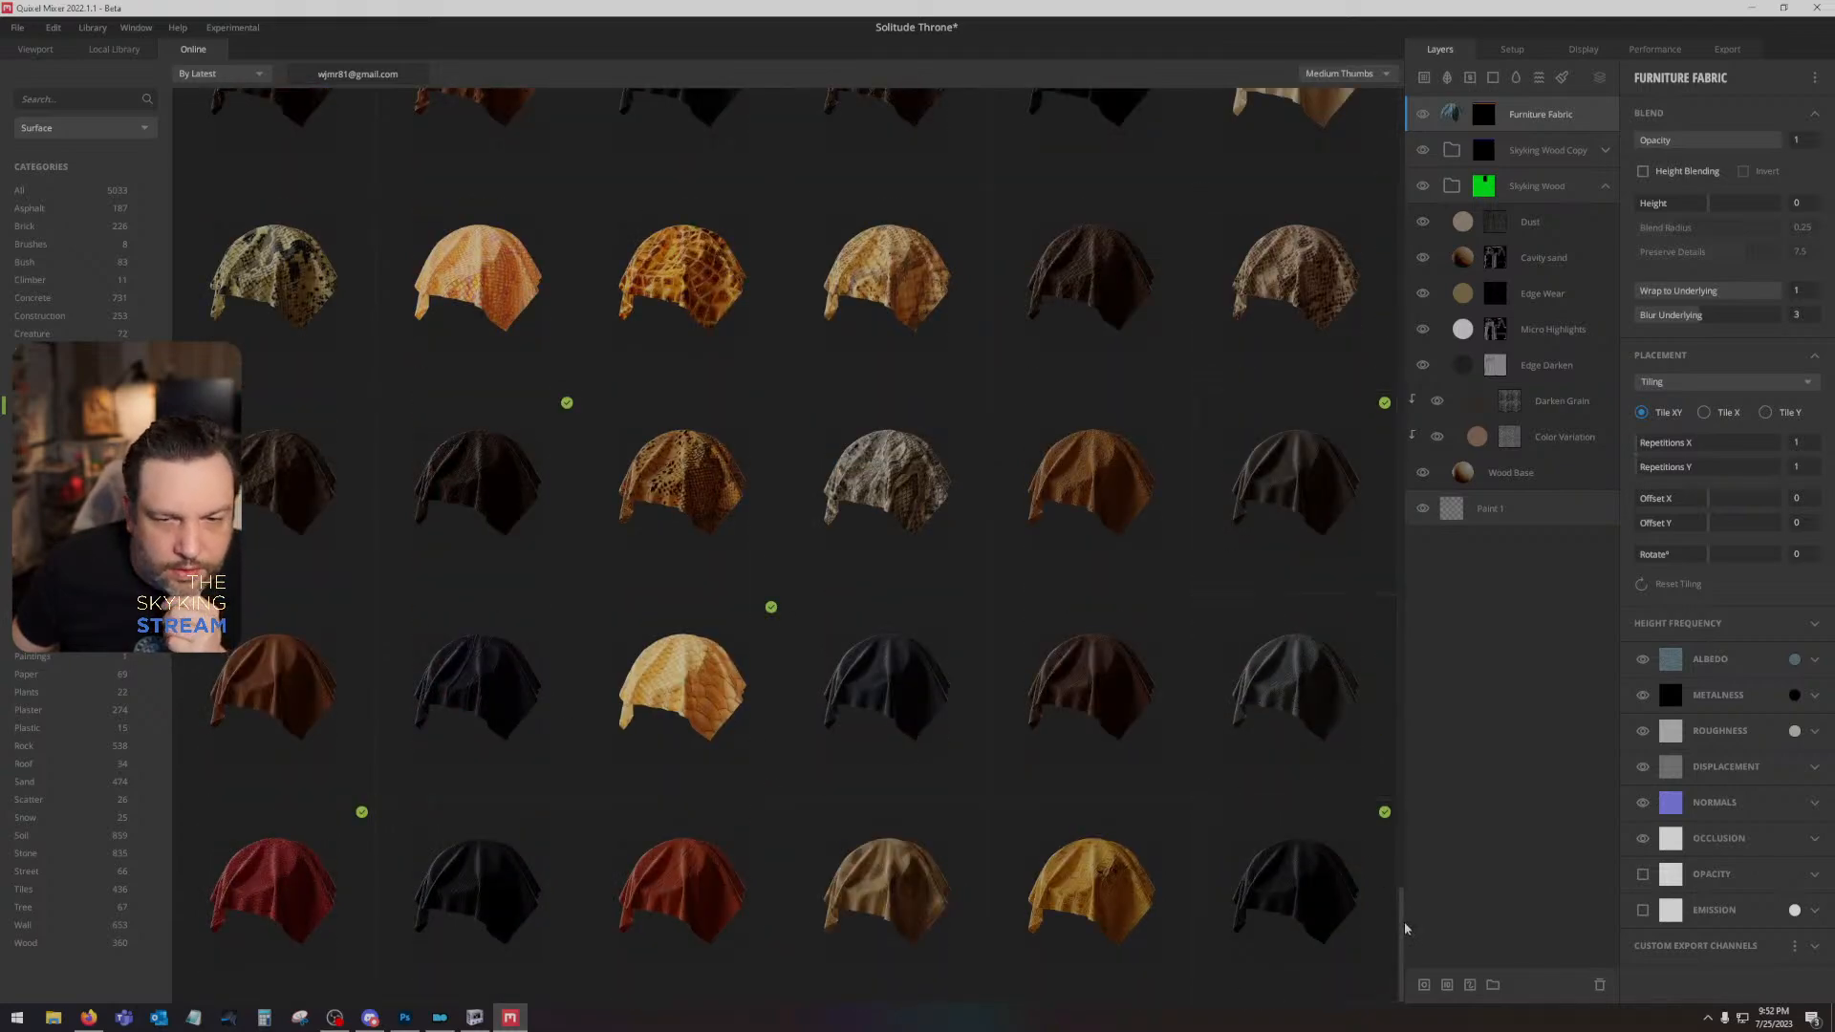
left_click(1127, 879)
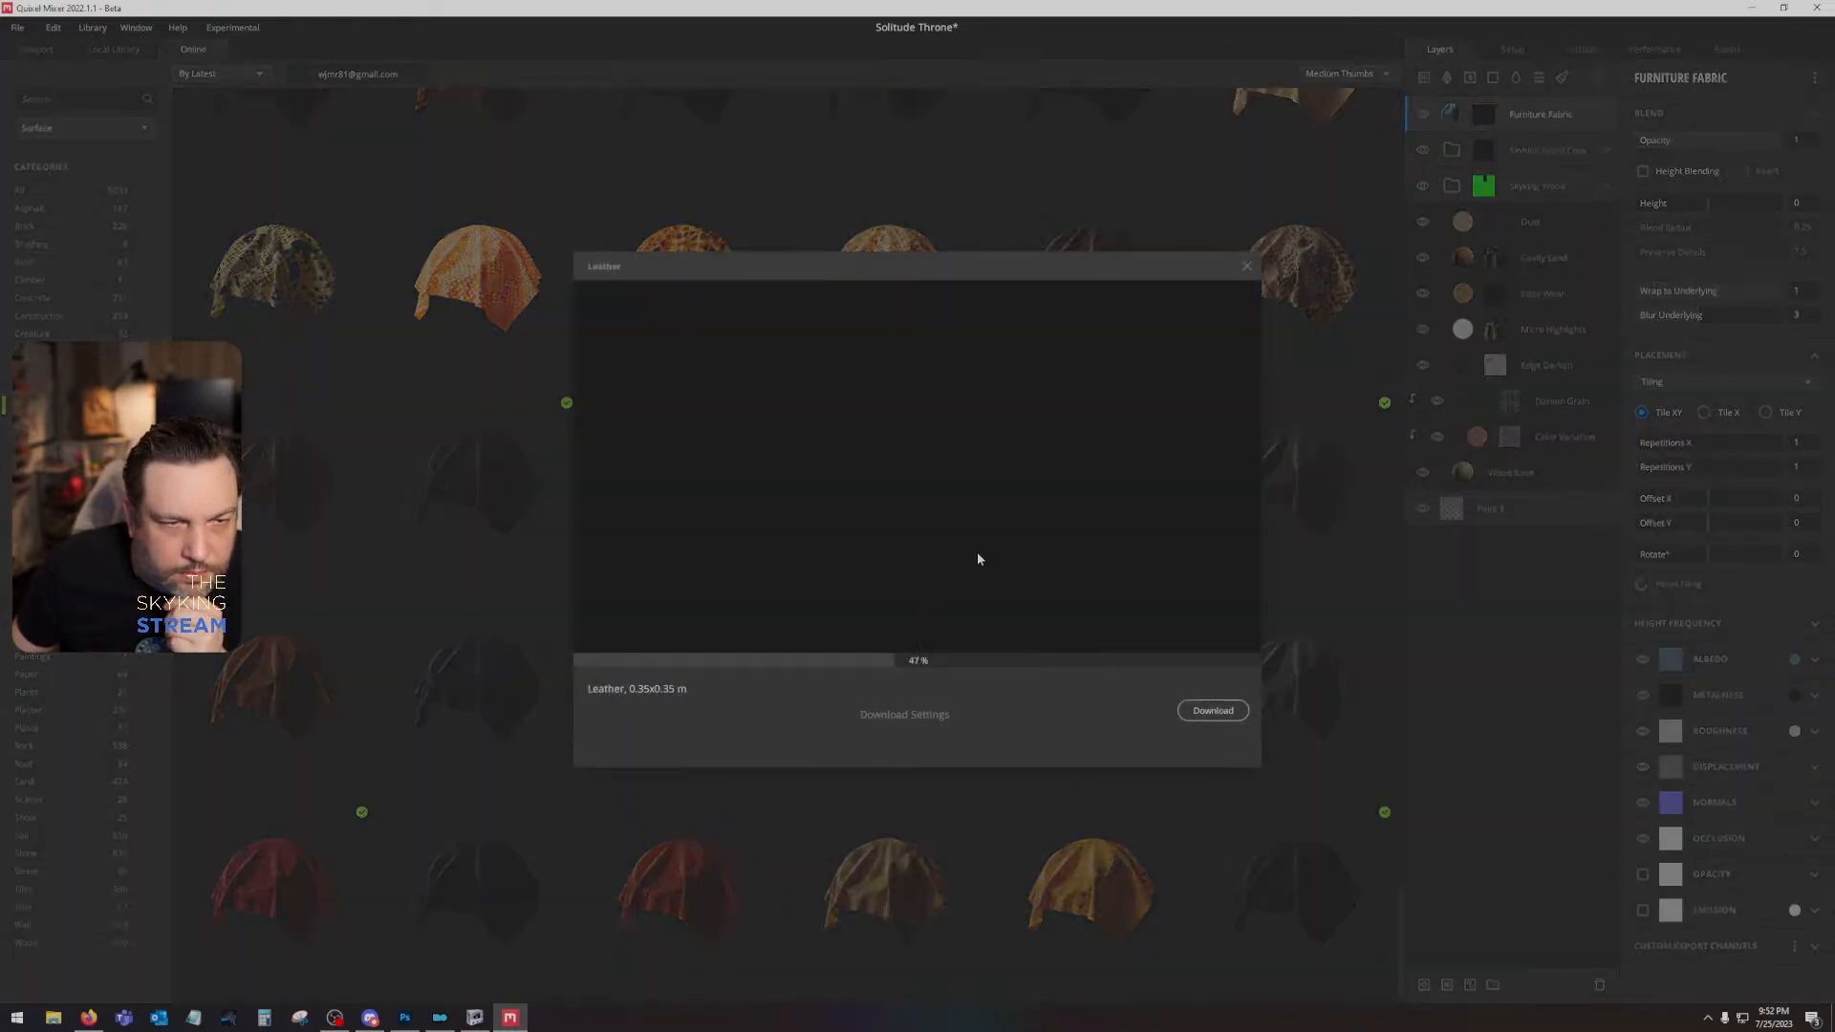
left_click(1246, 266)
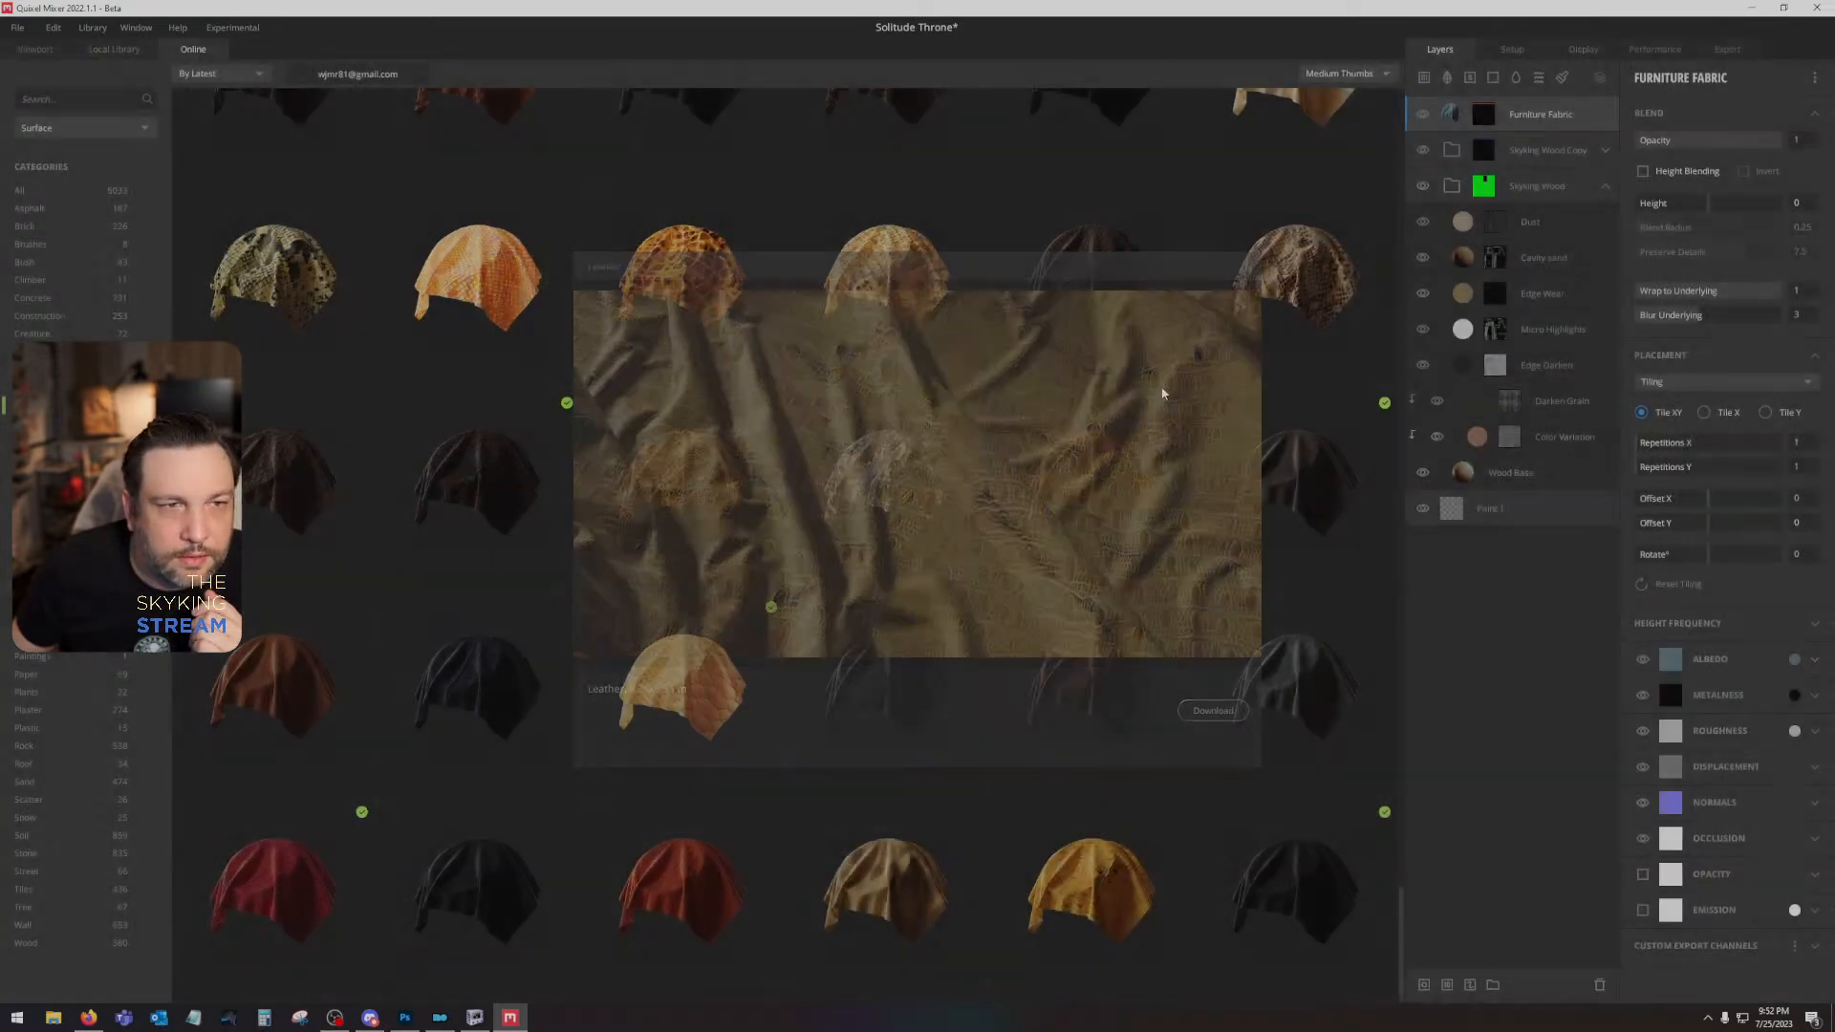
- Return to the start of the fabric list and download the dark grey-green Tarp and the smooth green Tarp in its row
left_click_drag(1389, 952, 1407, 121)
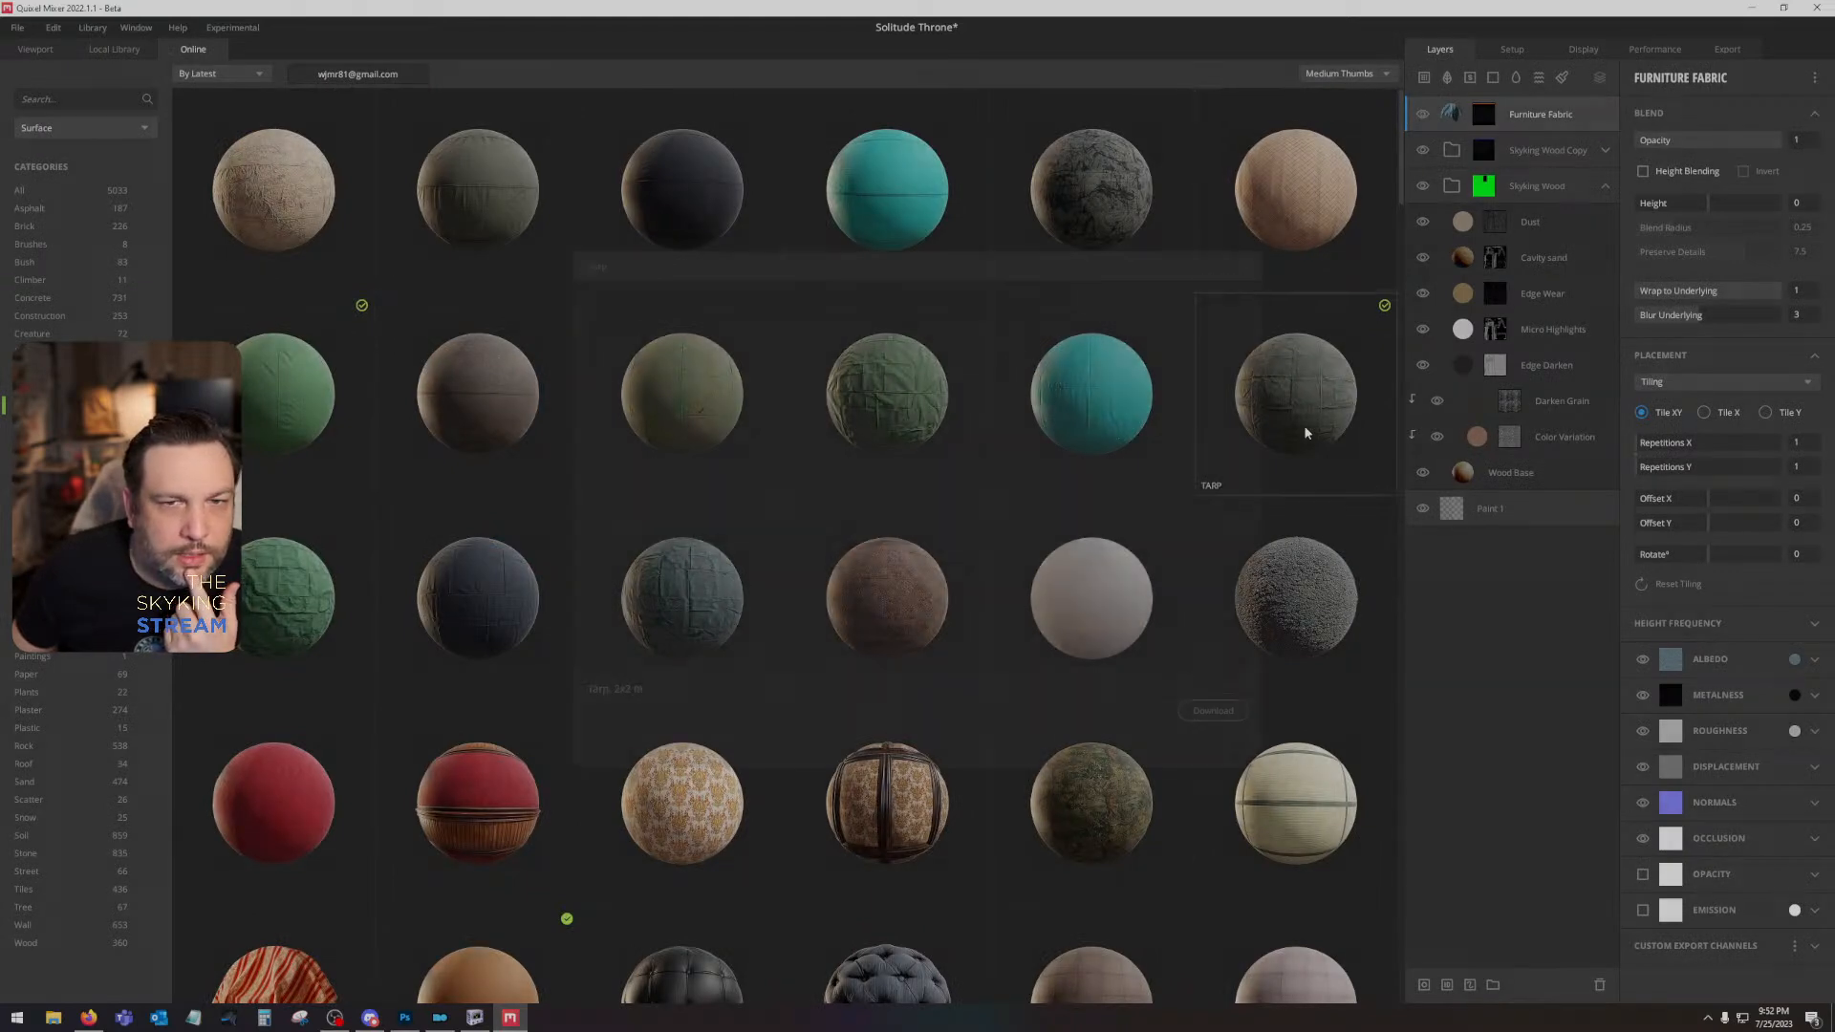
left_click(1302, 398)
left_click(1204, 711)
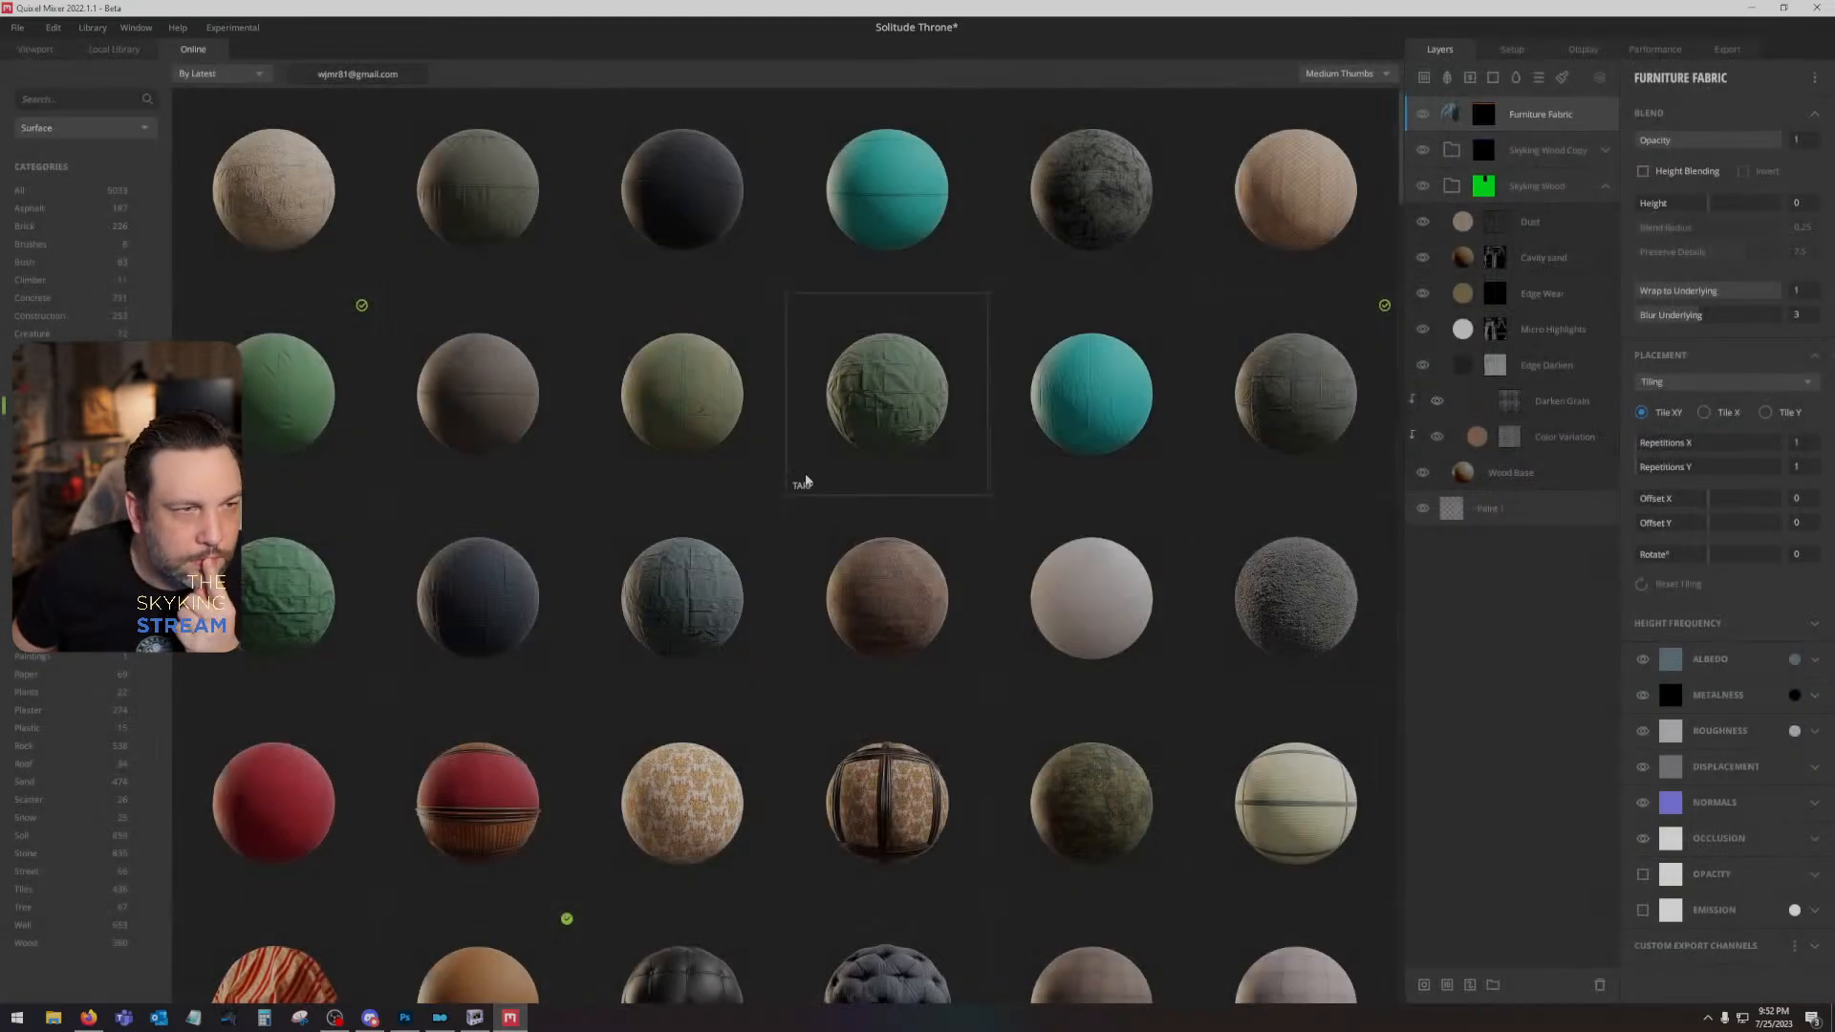
left_click(296, 402)
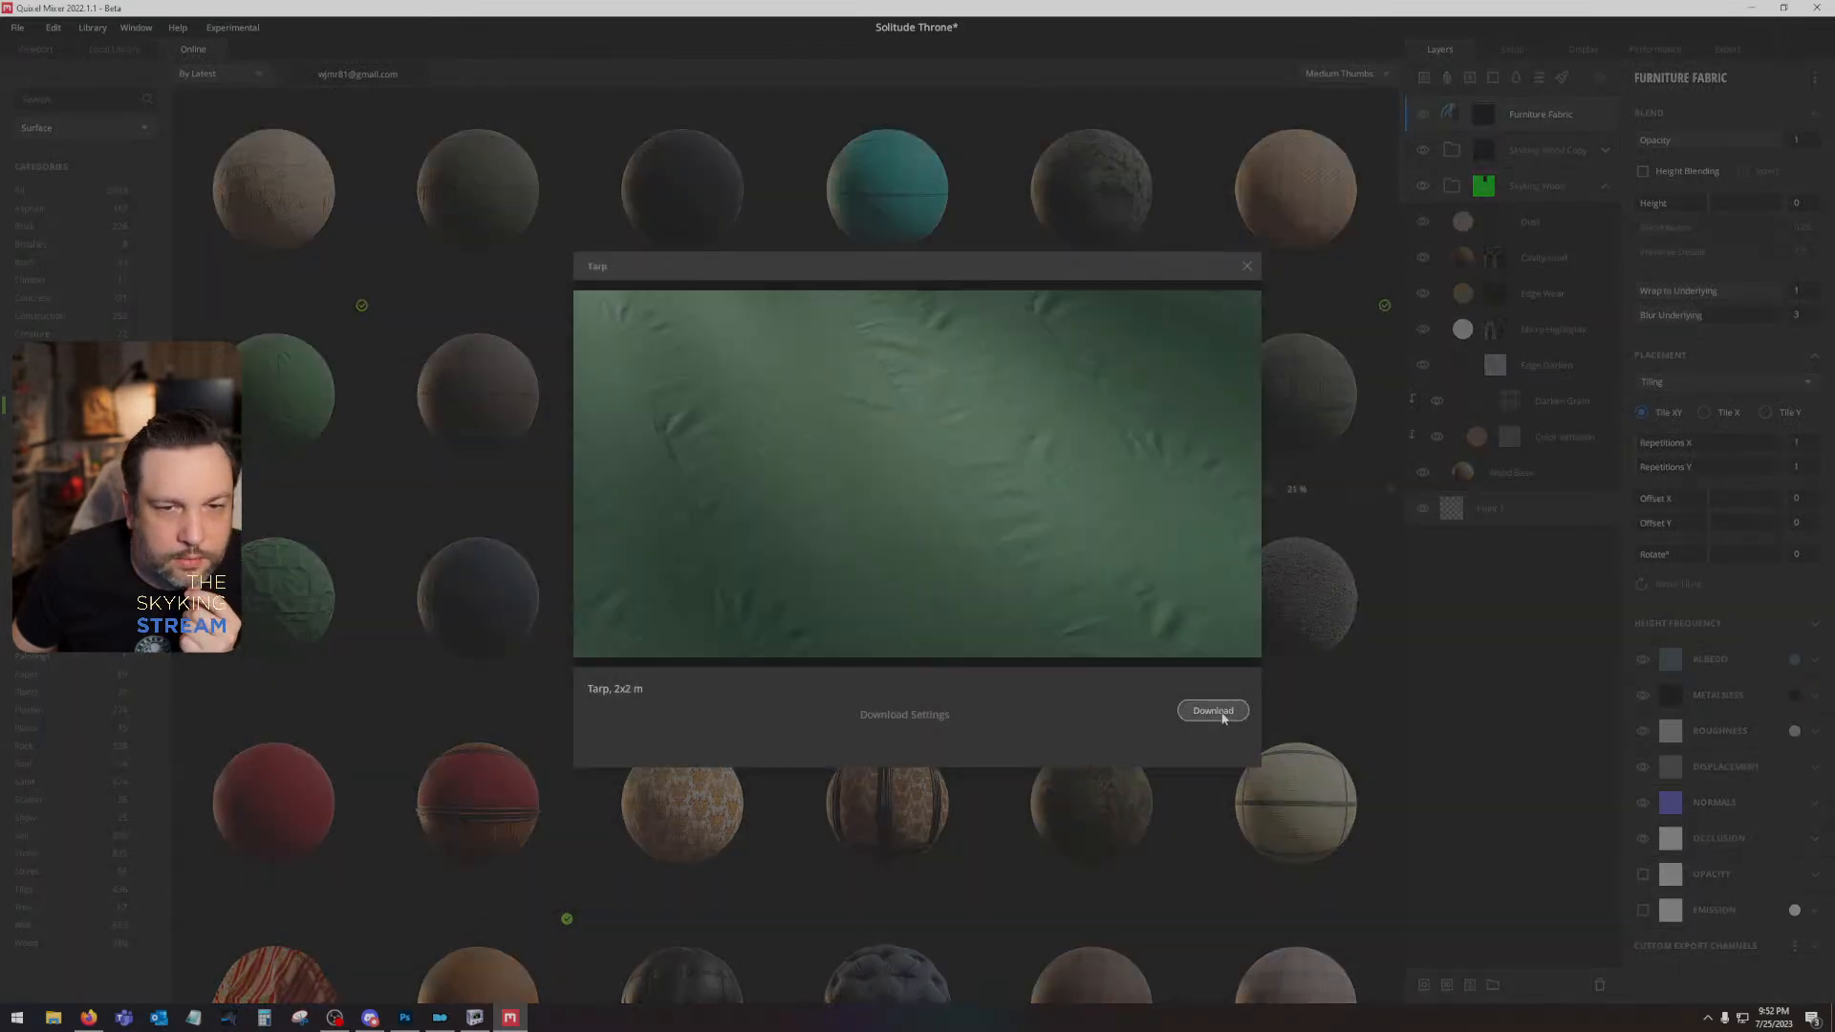
left_click(1212, 710)
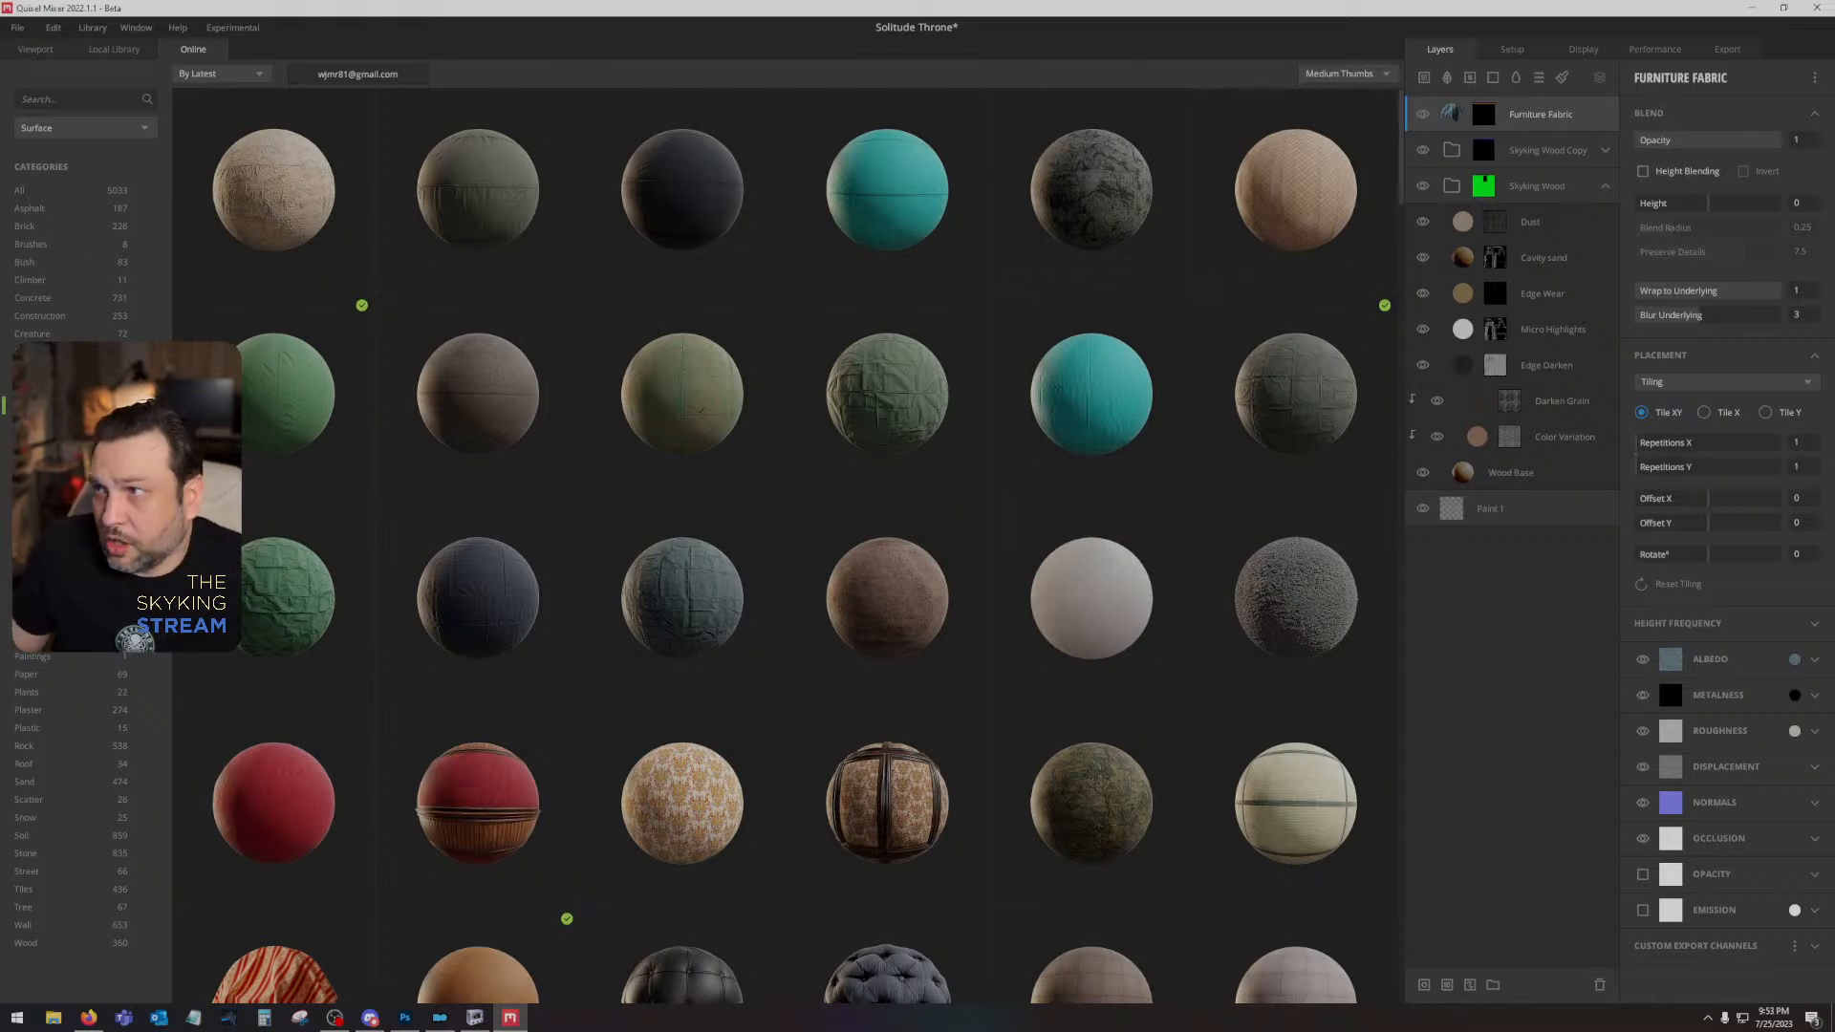
key("alt+Tab")
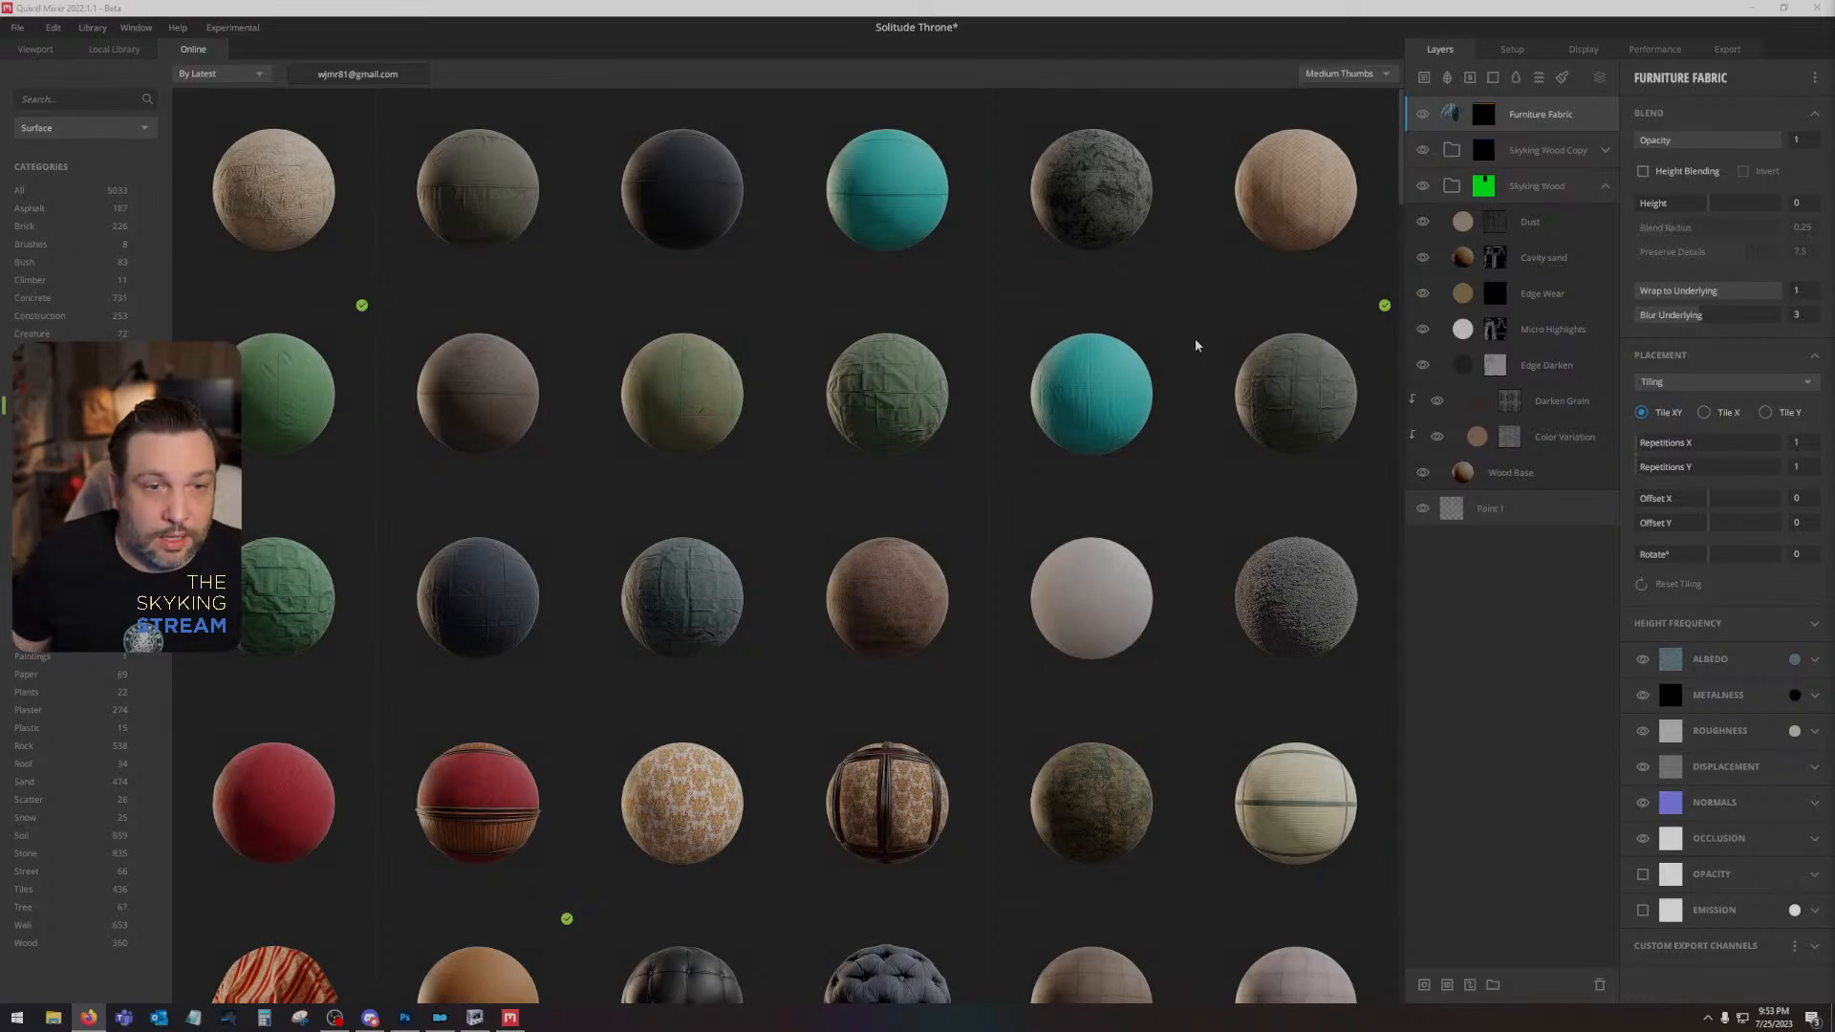
key("ctrl+alt+Delete")
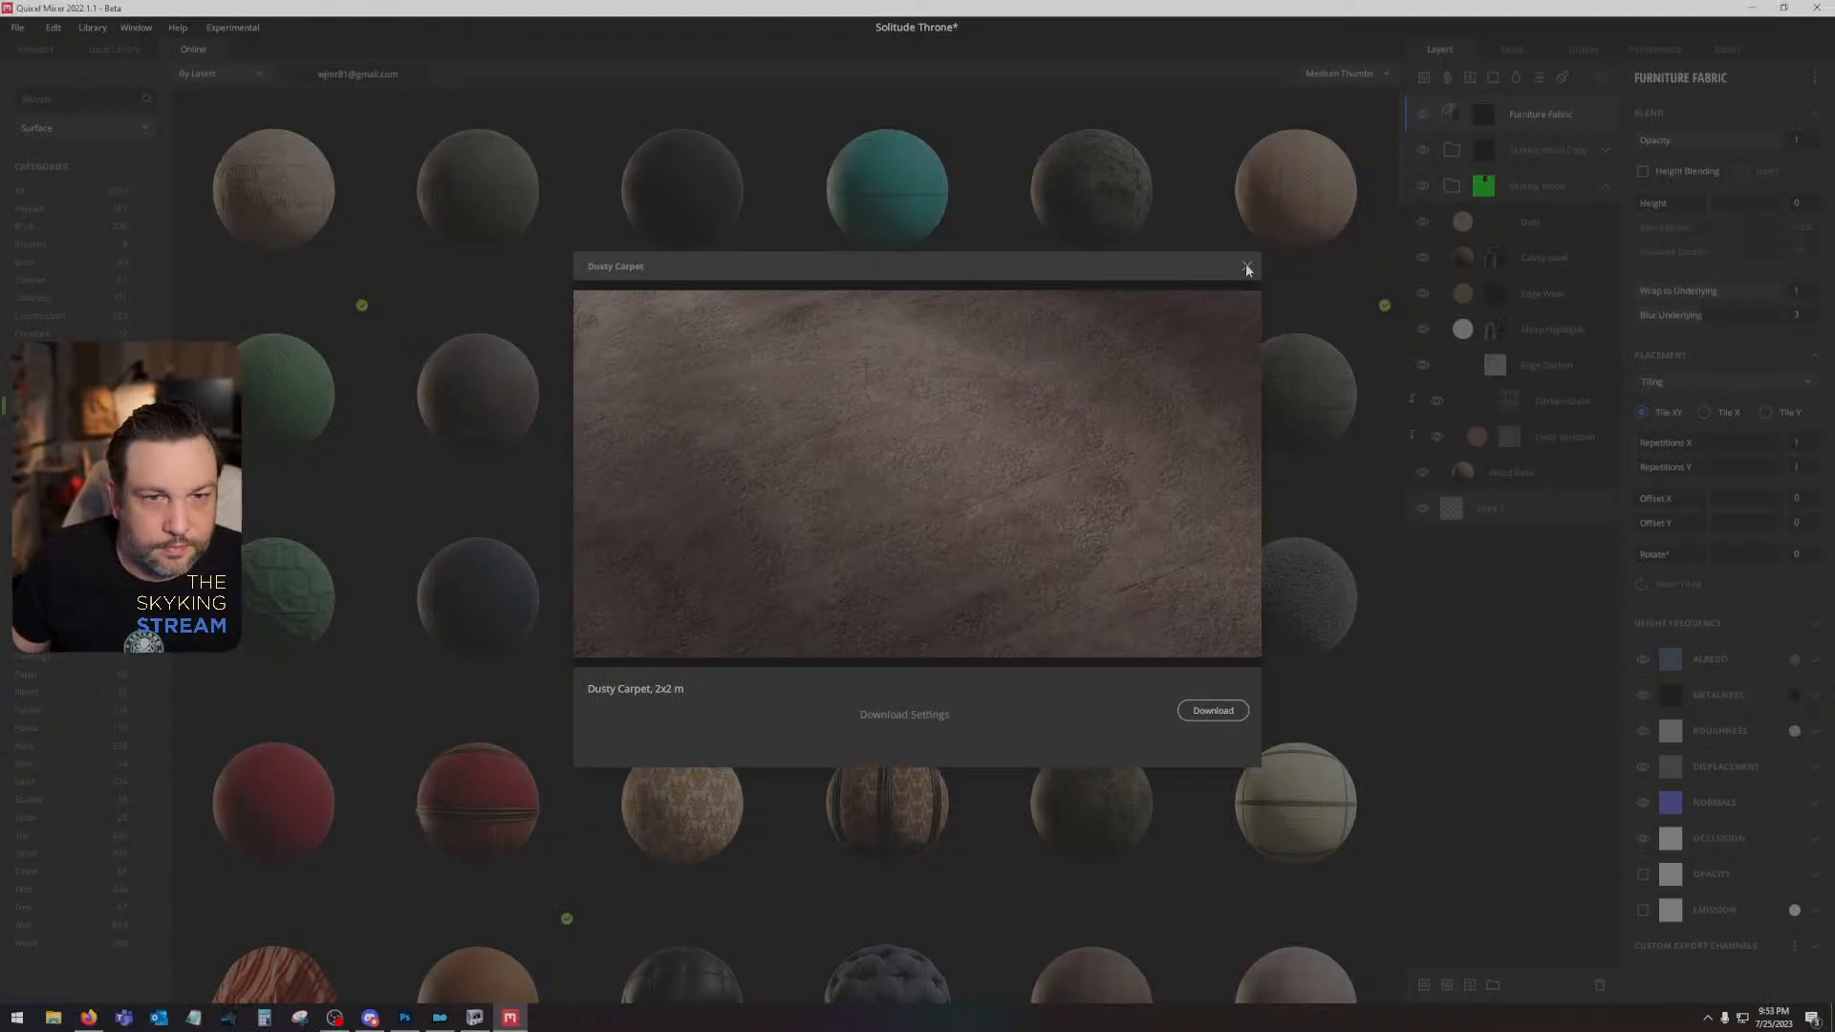
left_click(1247, 268)
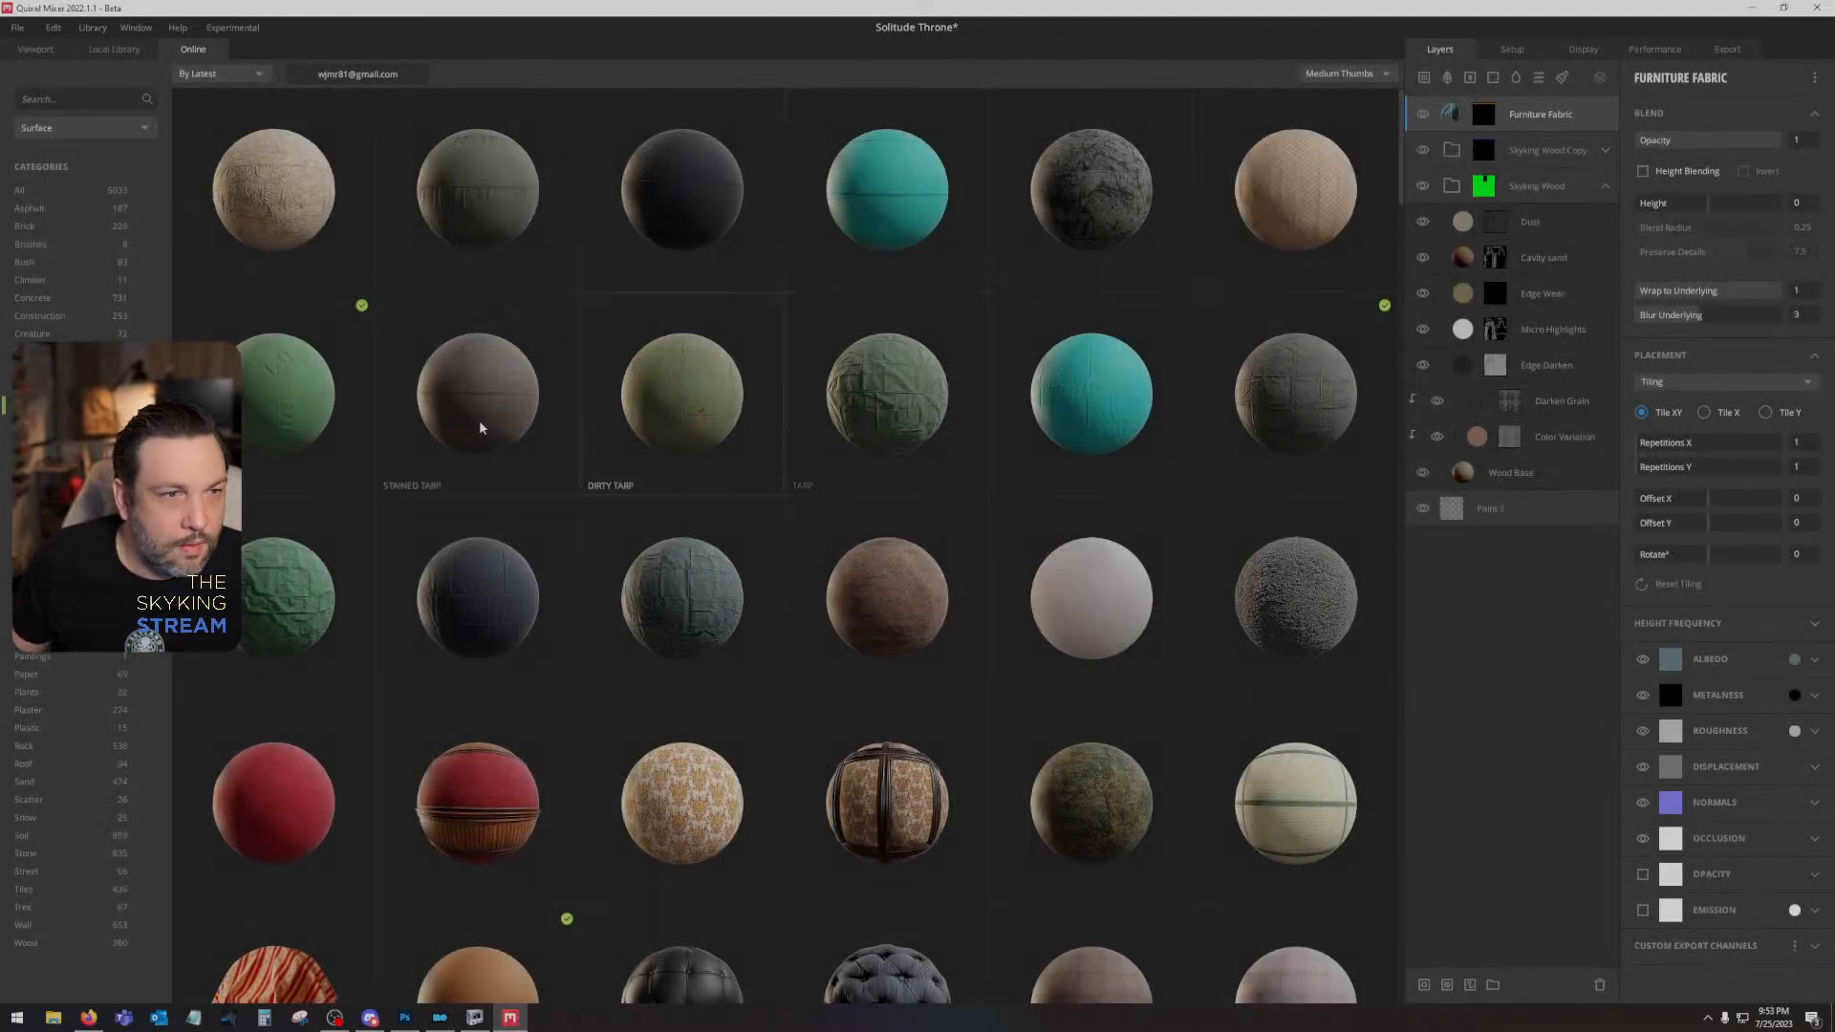
scroll(473, 653, "down", 3)
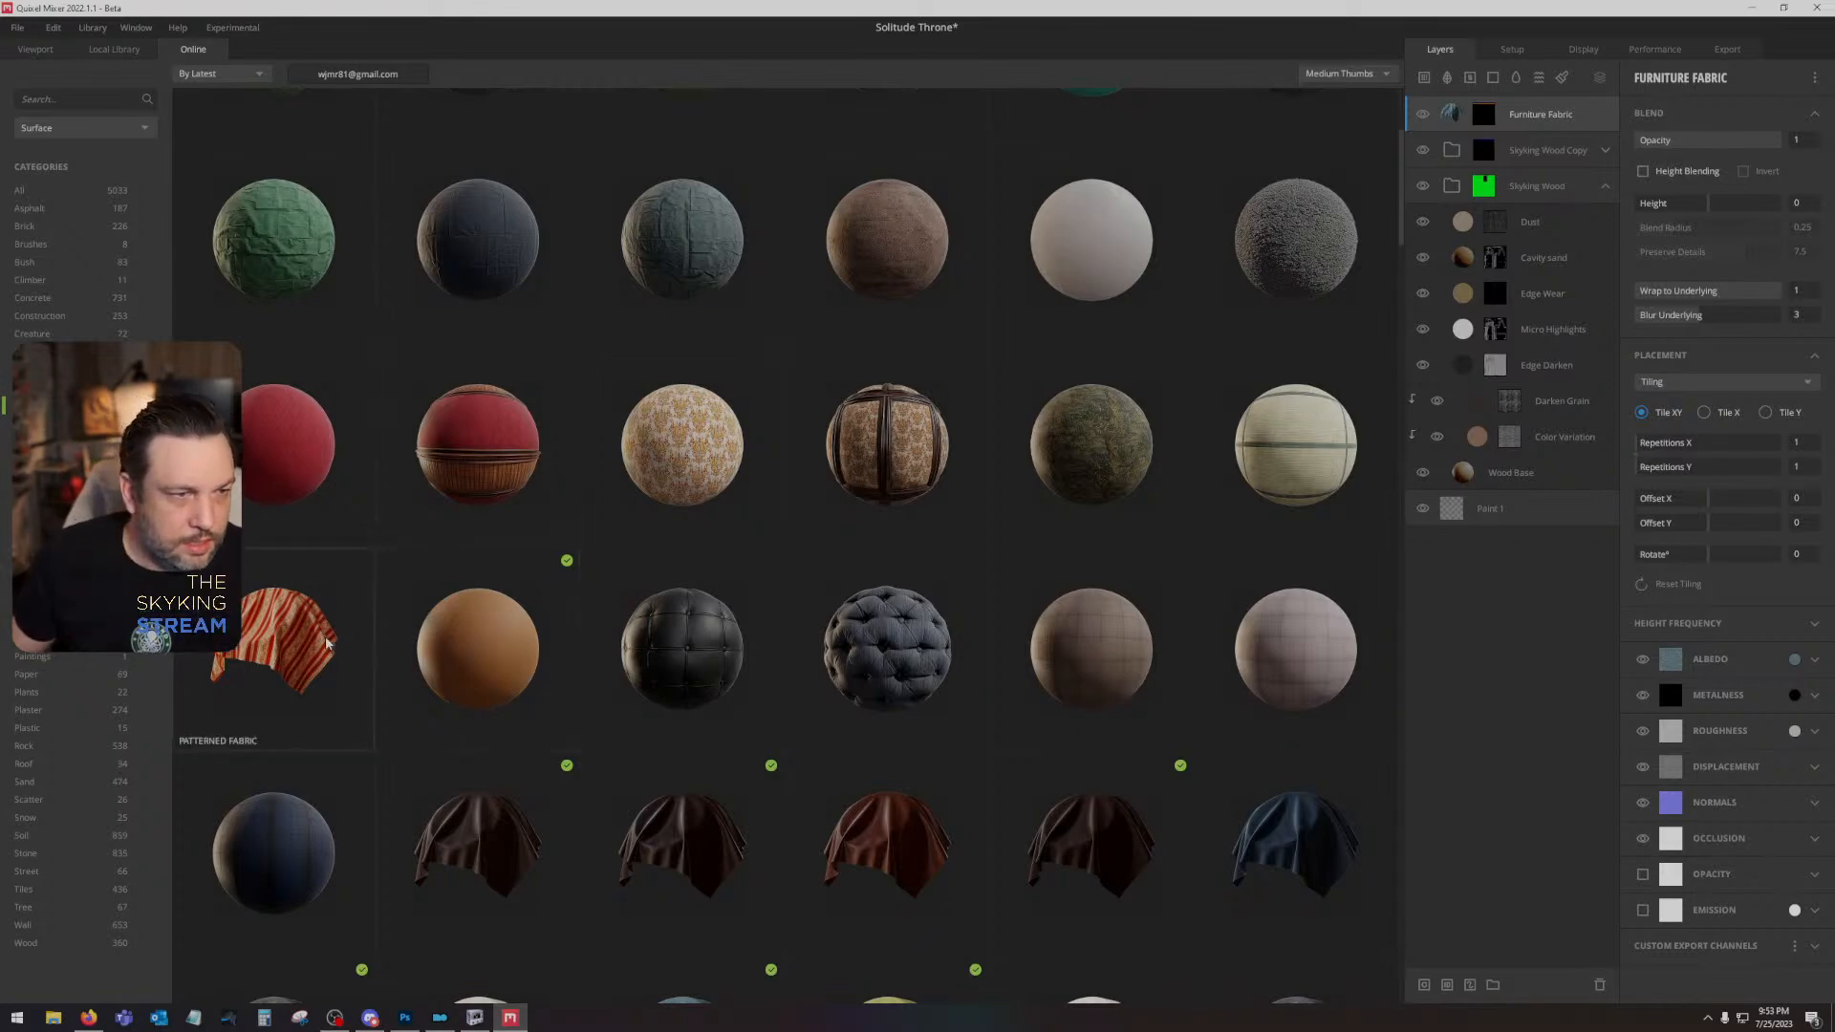
- Download the red-striped Patterned Fabric and the dark red striped Carpet from the online fabric surfaces
left_click(287, 650)
left_click(1214, 715)
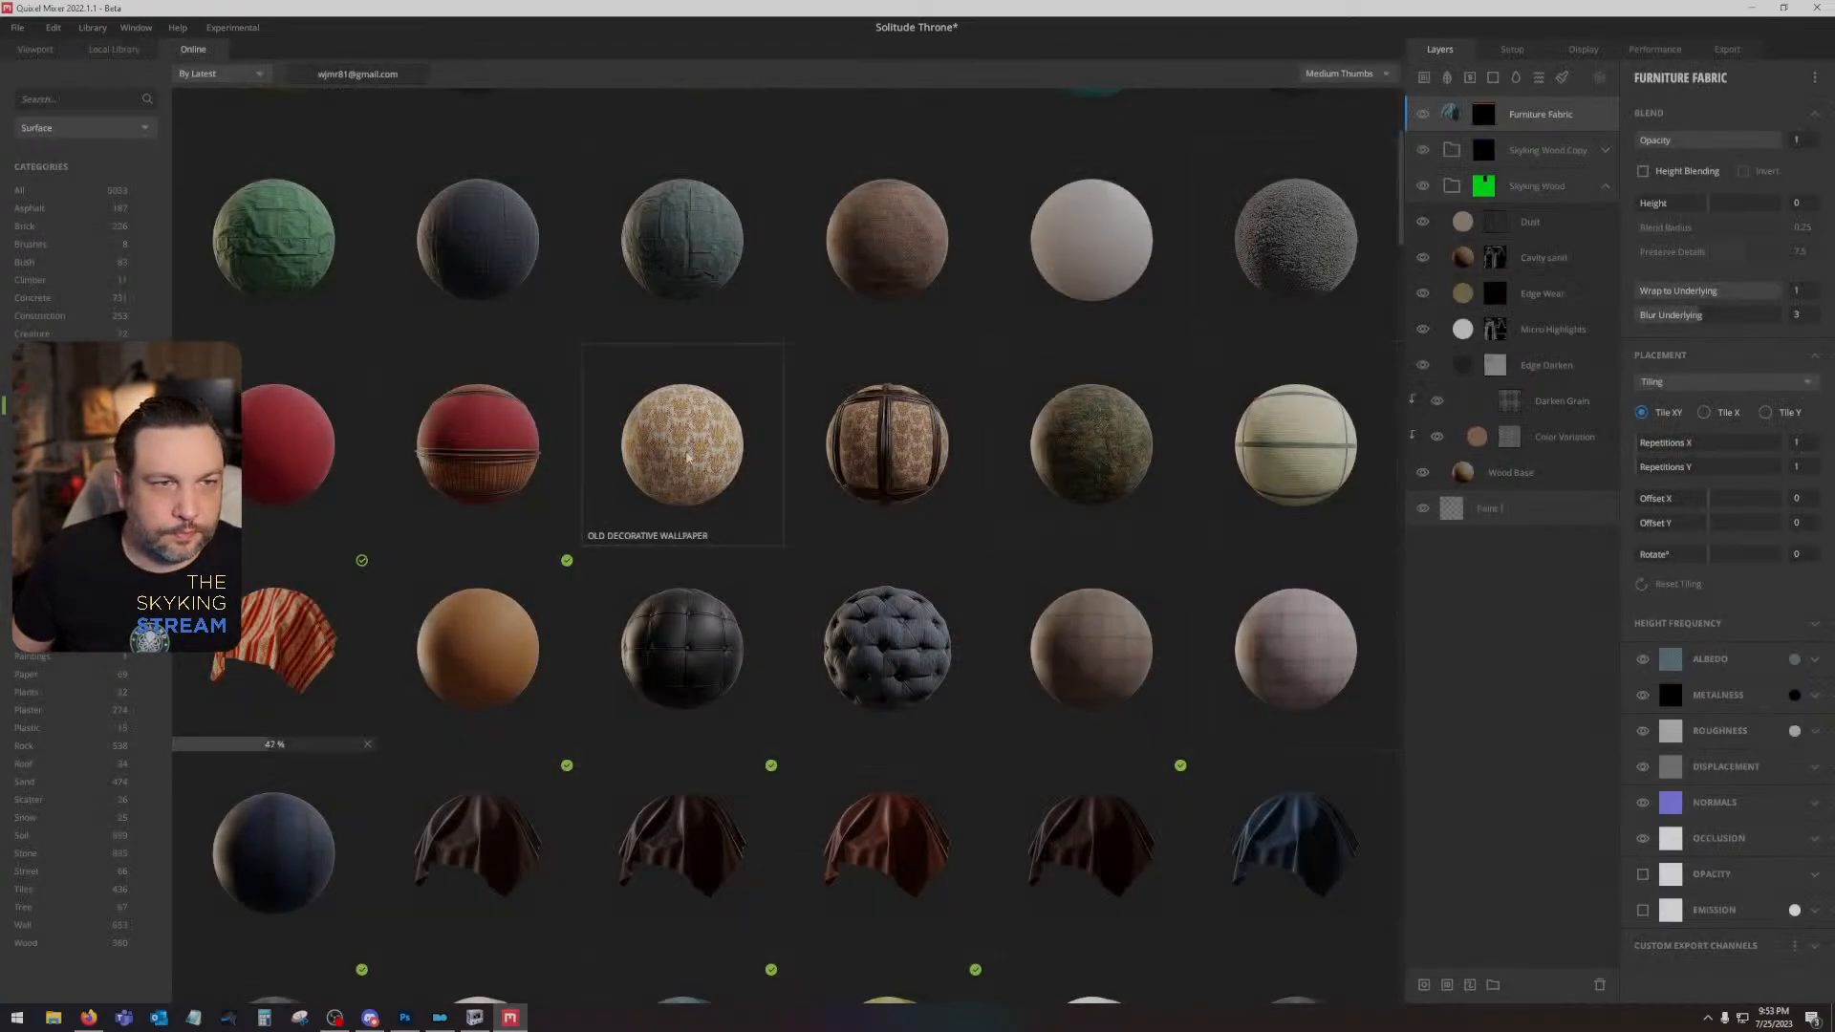
scroll(686, 459, "down", 2)
scroll(686, 459, "down", 4)
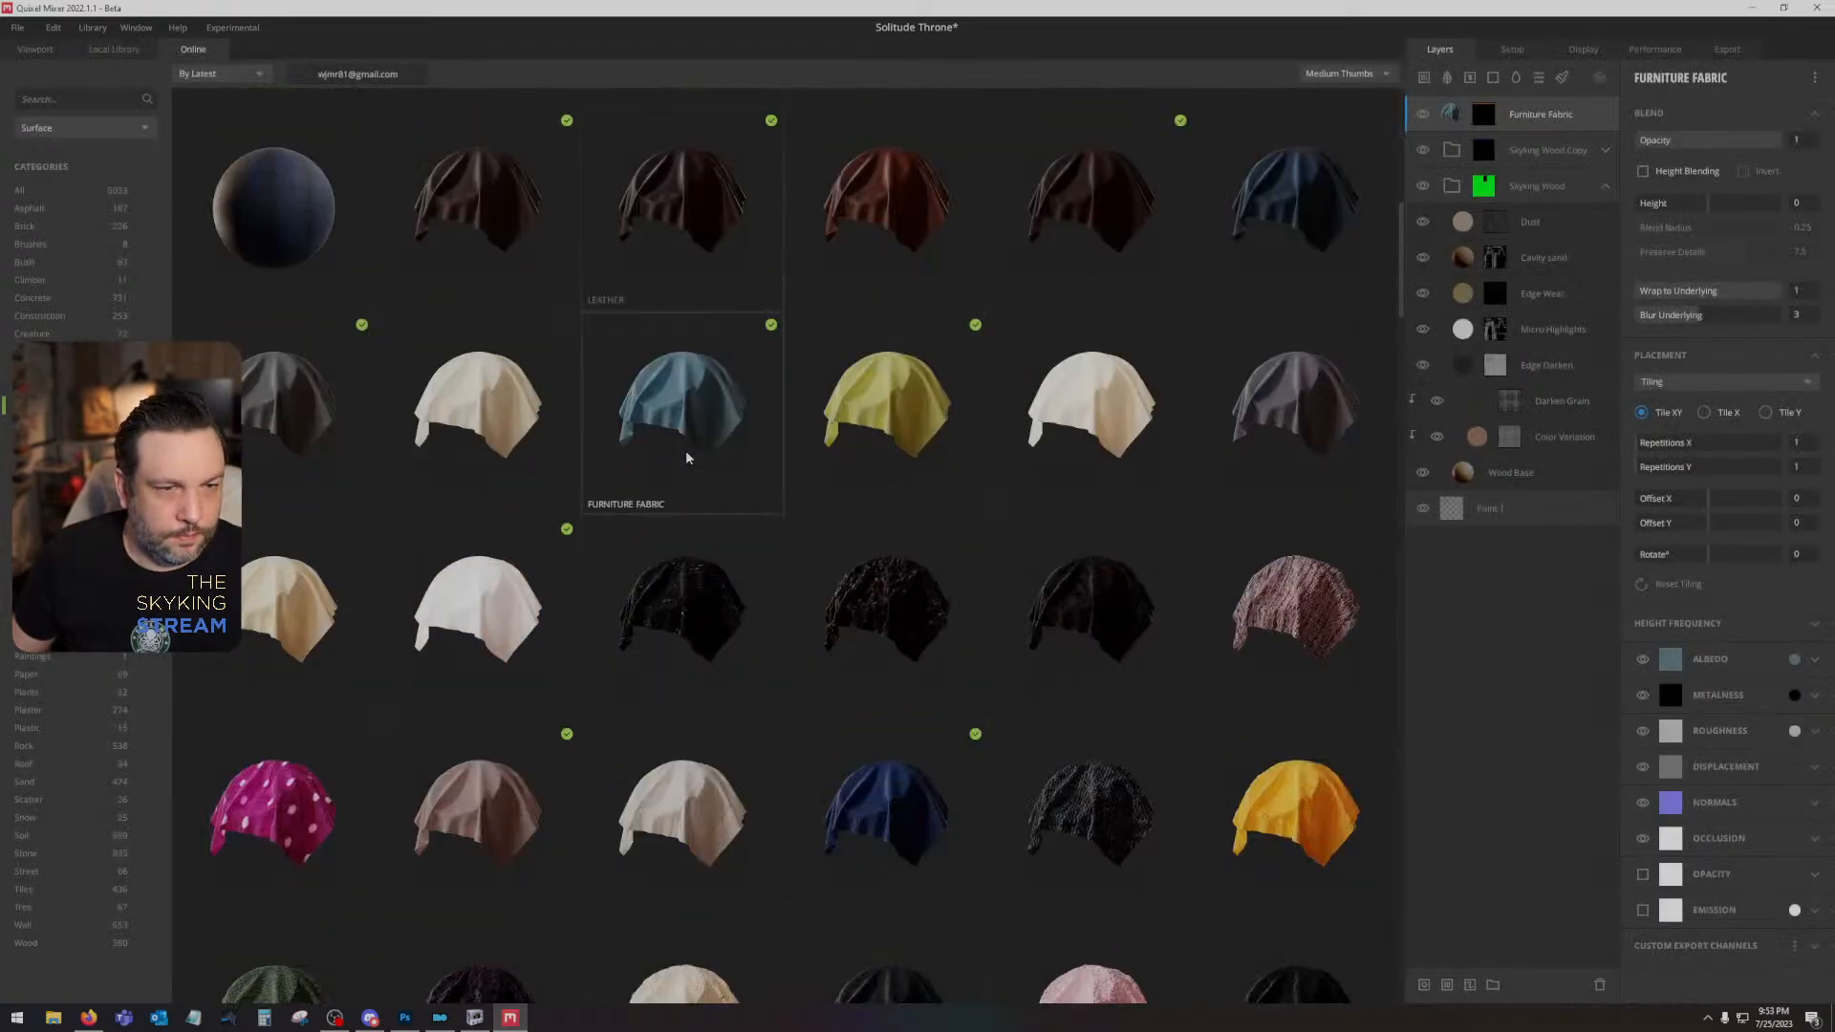
scroll(822, 559, "down", 9)
scroll(824, 564, "down", 1)
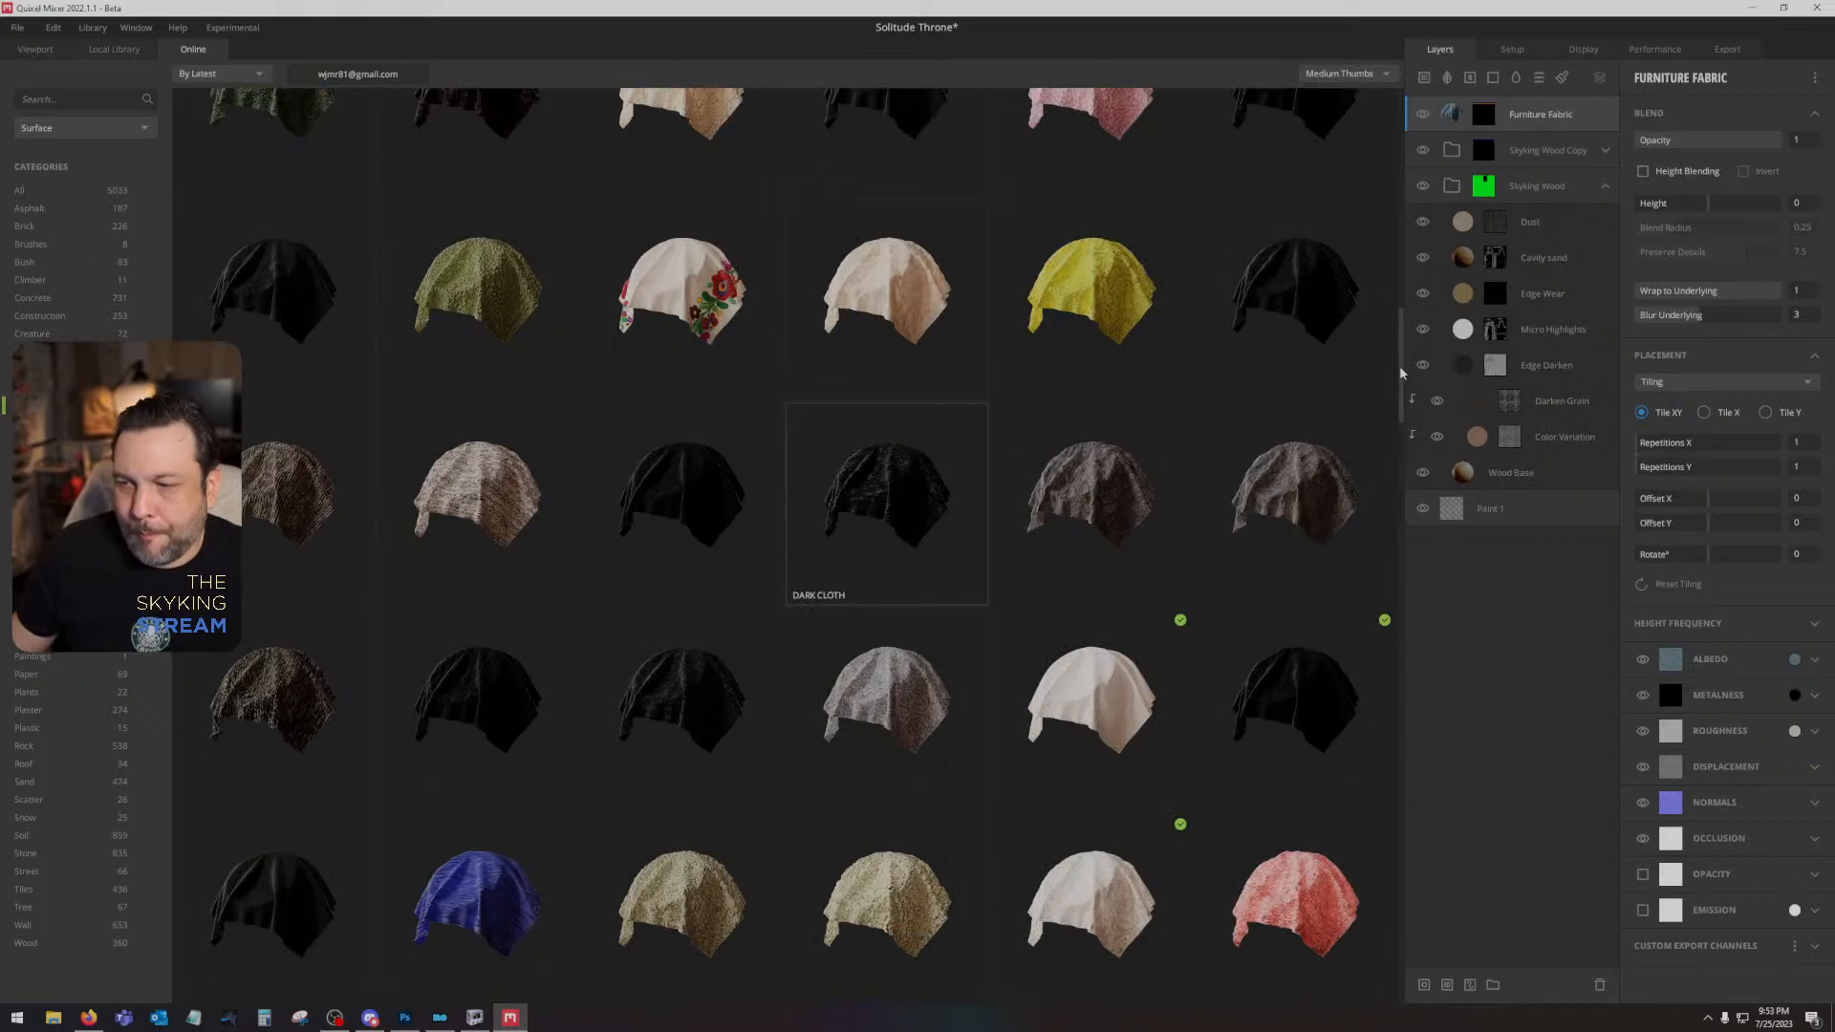
scroll(1402, 373, "down", 5)
scroll(1044, 720, "down", 9)
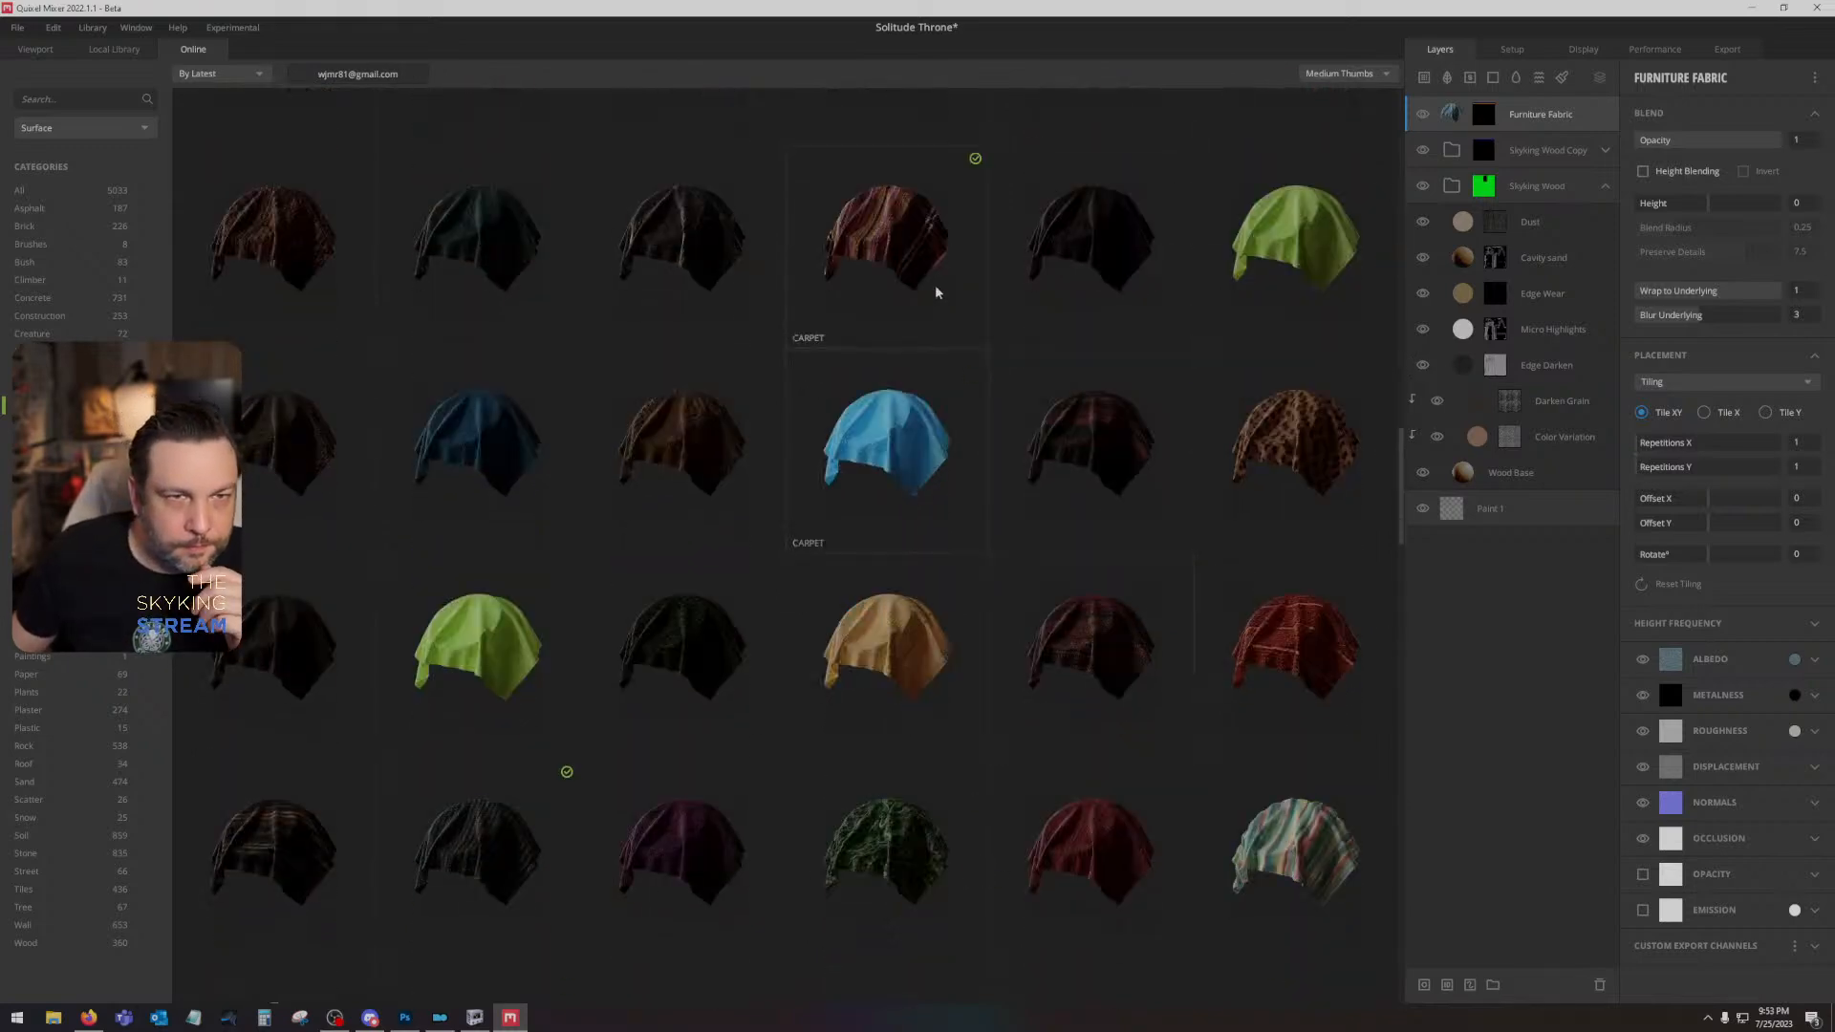
left_click(925, 249)
left_click(1201, 713)
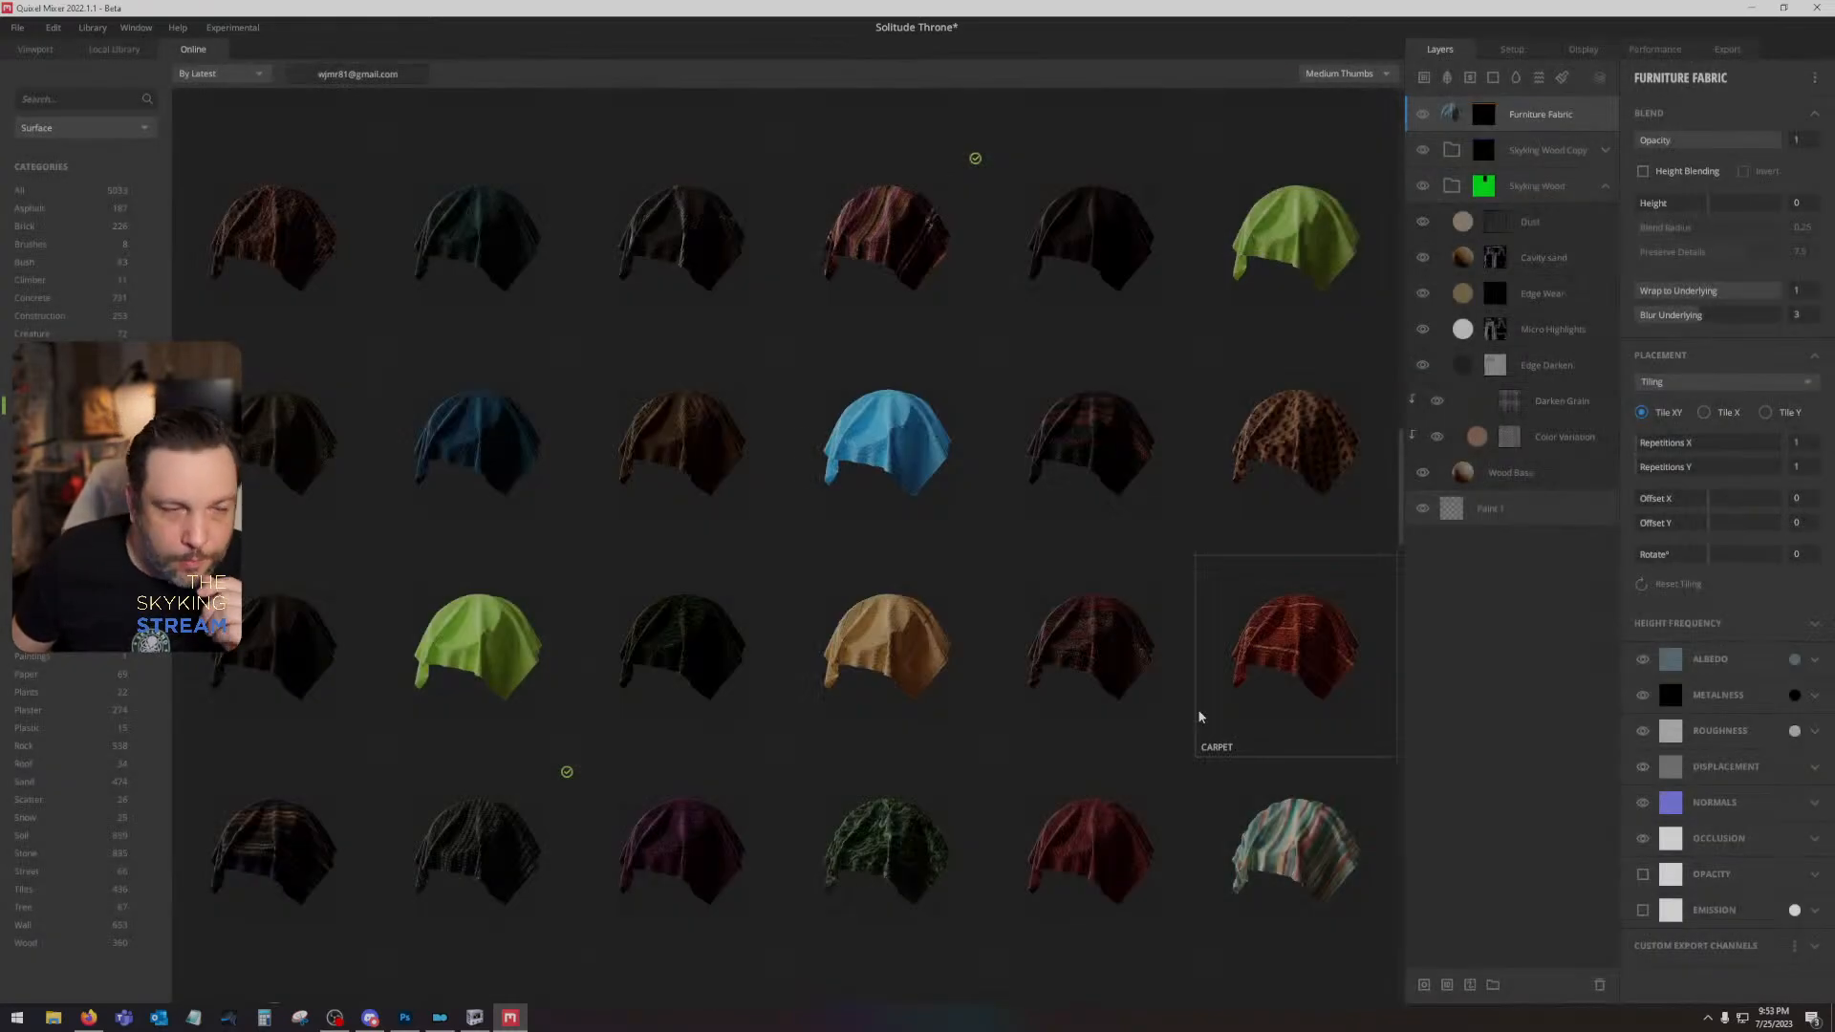
- Look through the remaining online carpets and leathers to the end of the fabric list
scroll(524, 846, "down", 4)
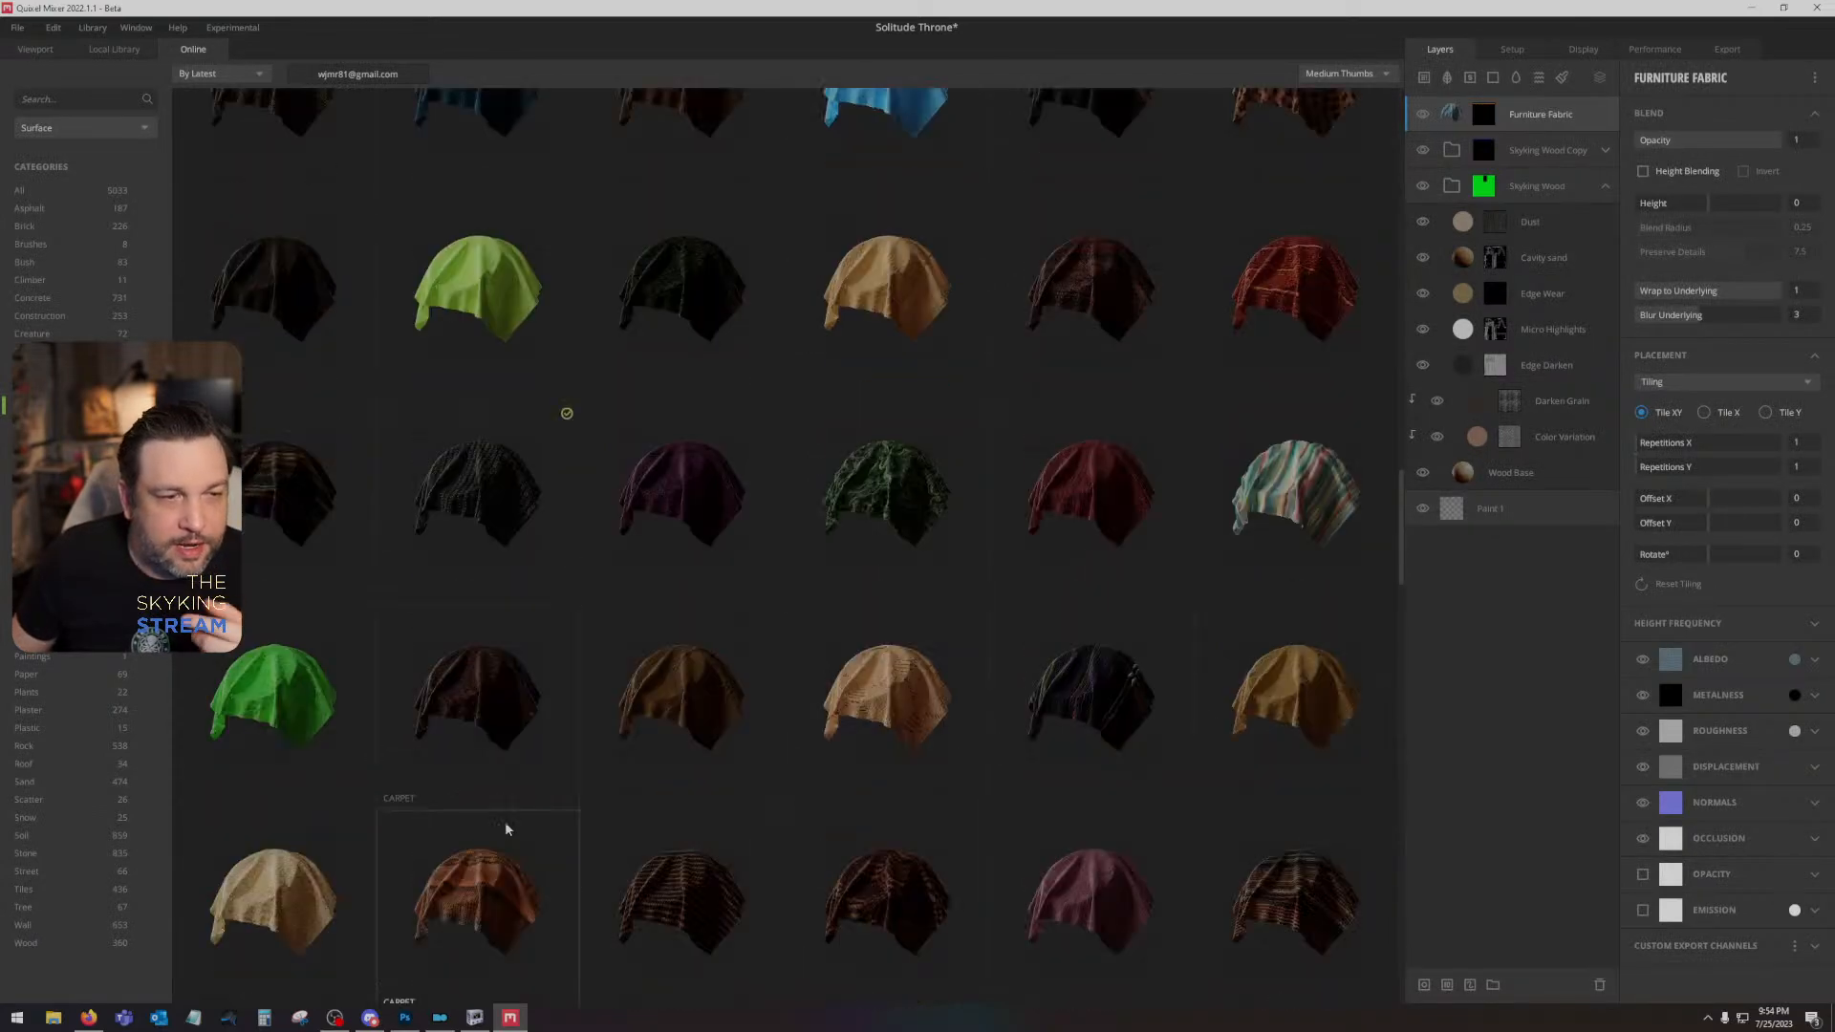
scroll(697, 702, "down", 8)
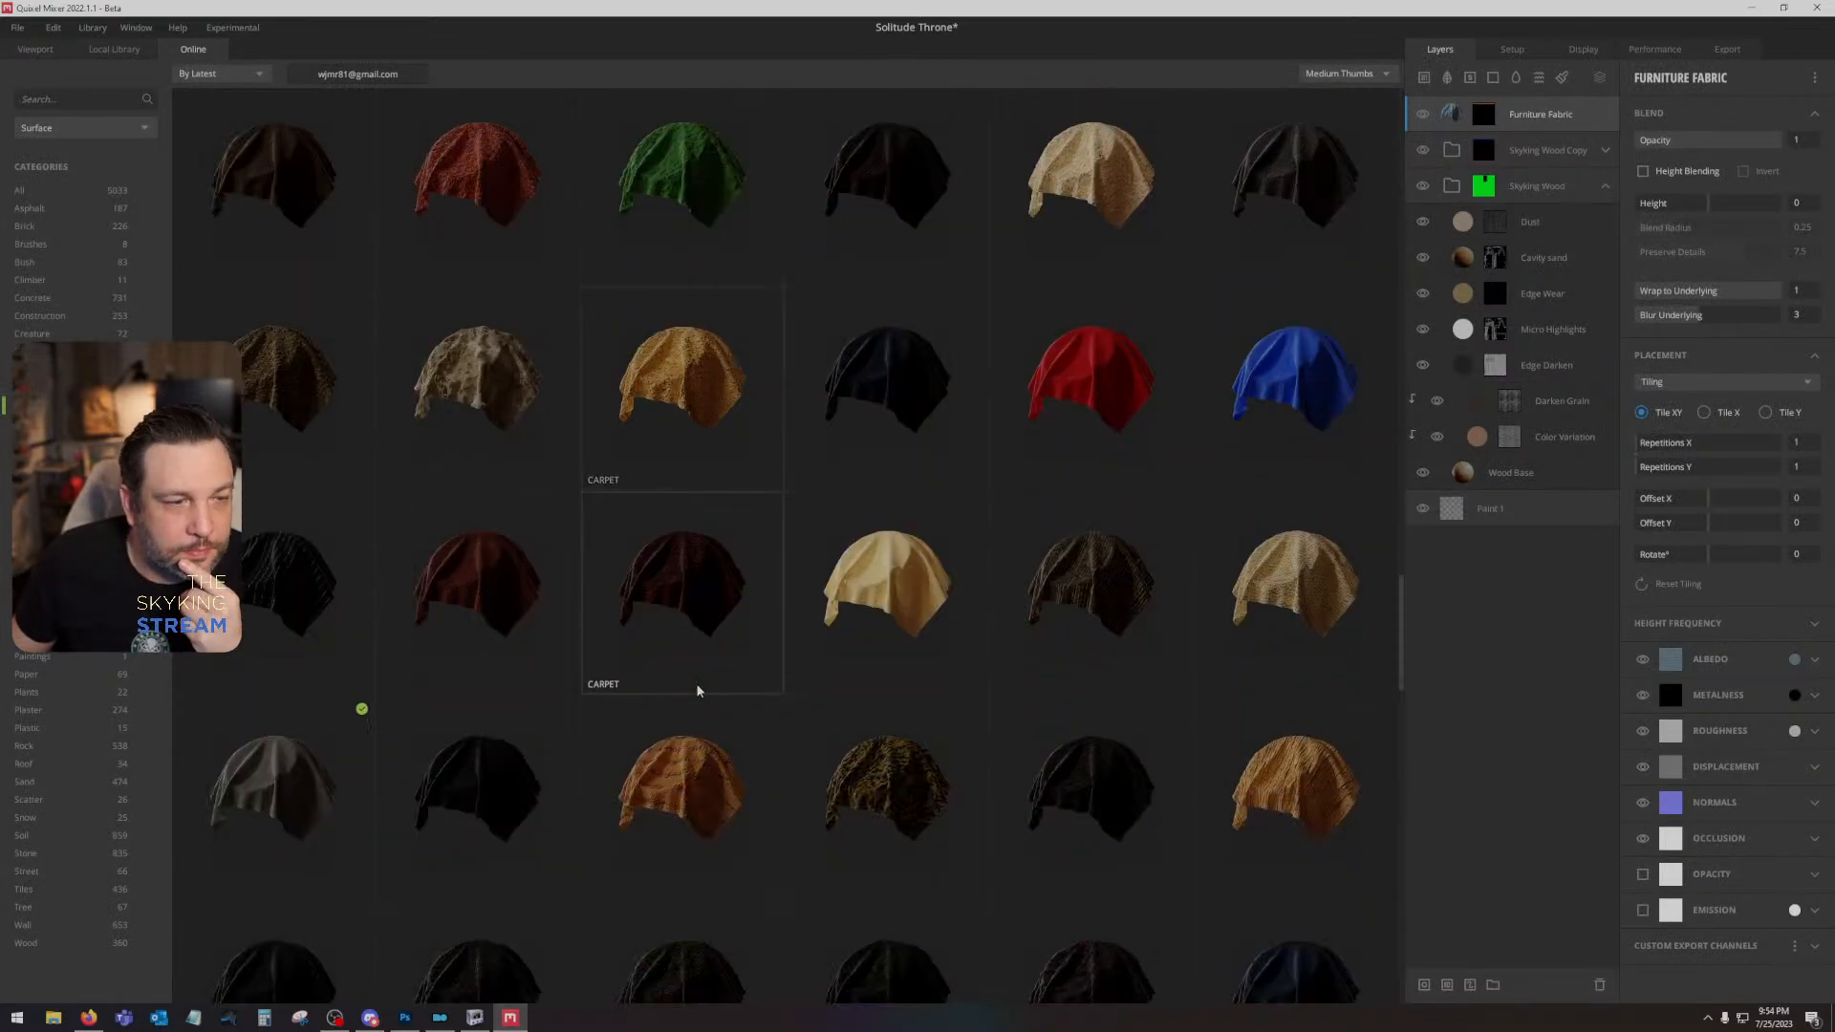
scroll(697, 706, "down", 5)
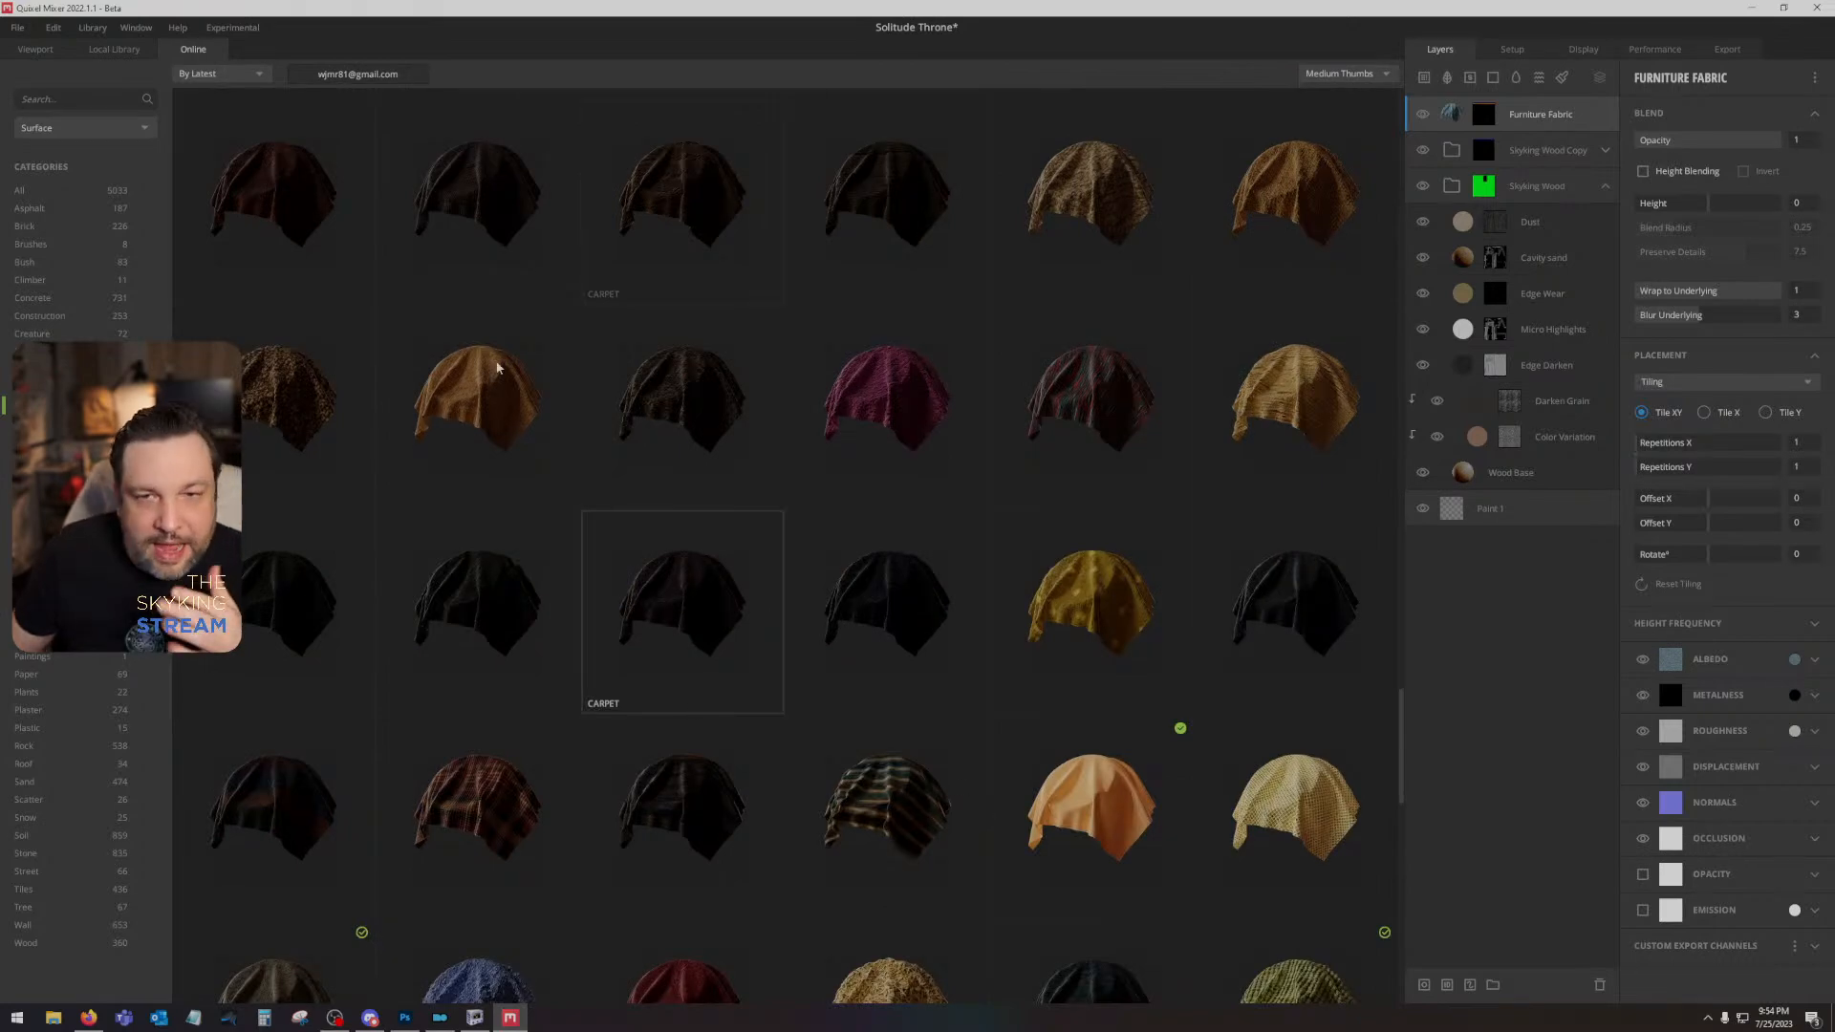
scroll(464, 352, "down", 5)
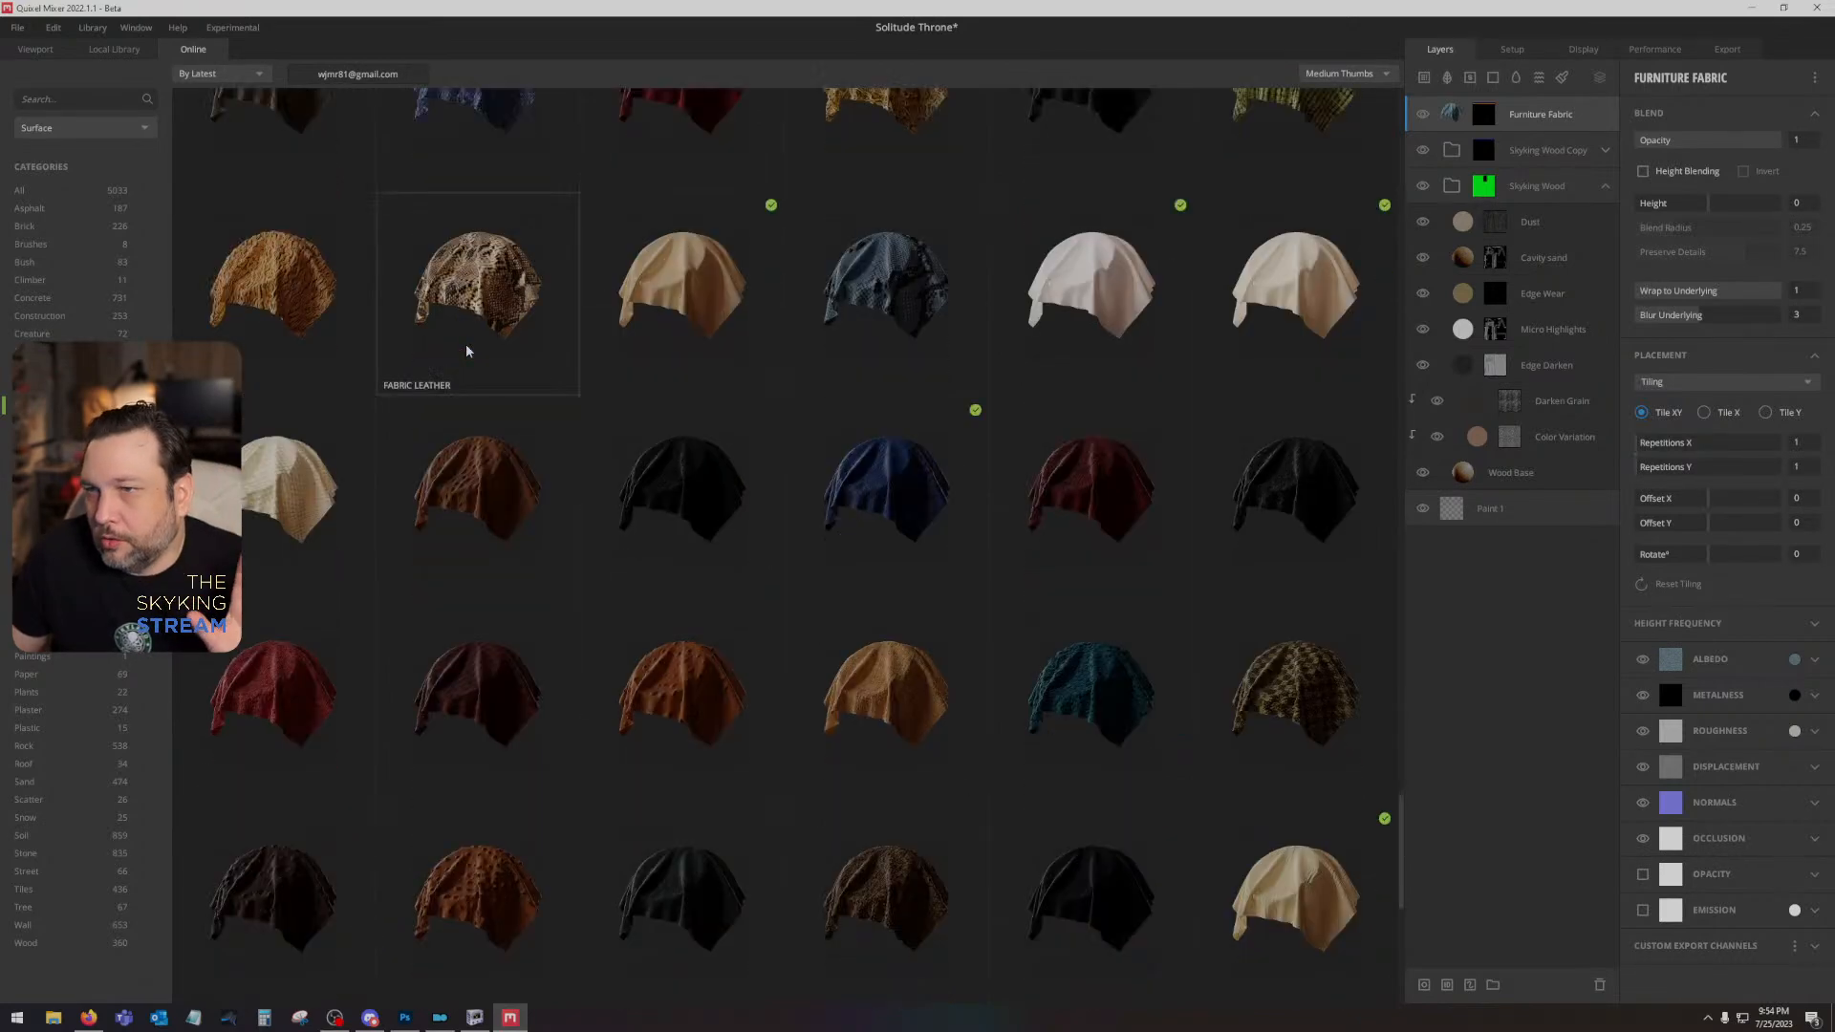
scroll(516, 516, "down", 3)
scroll(688, 607, "down", 2)
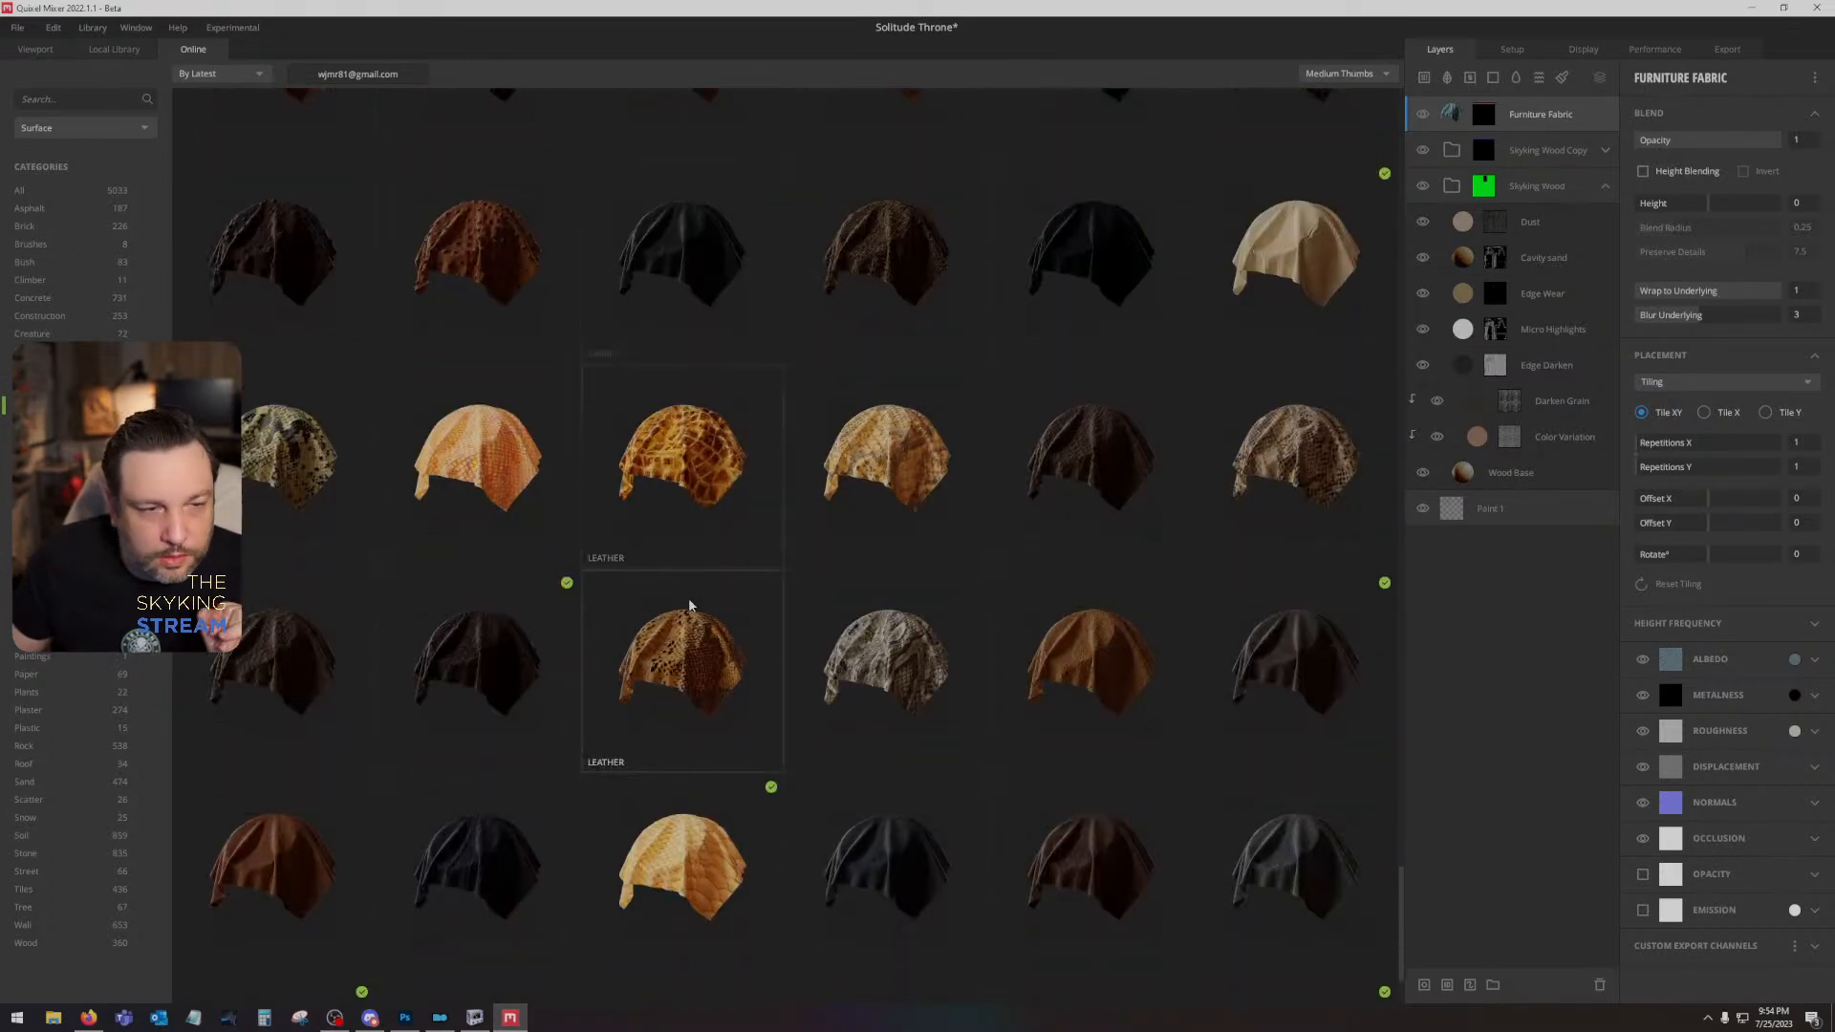
scroll(686, 608, "down", 1)
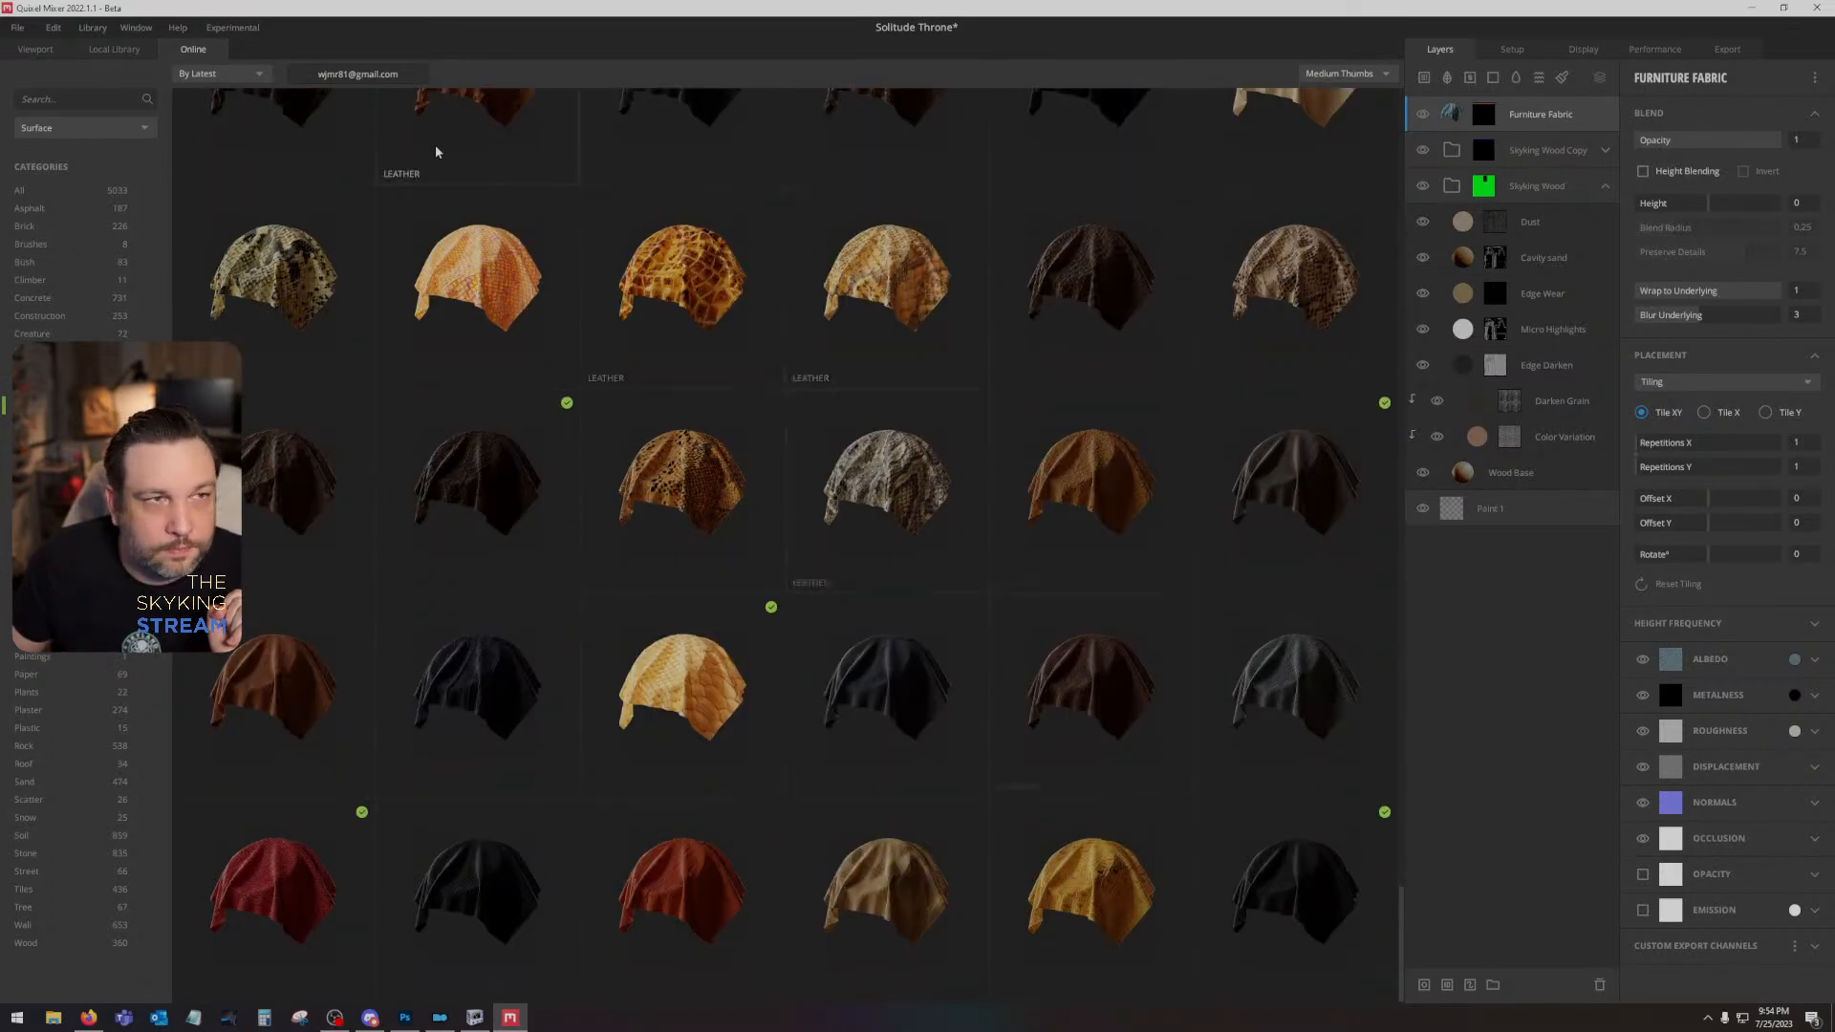
- Add the red-striped Patterned Fabric from the local library as a layer and delete the Furniture Fabric layer
left_click(107, 49)
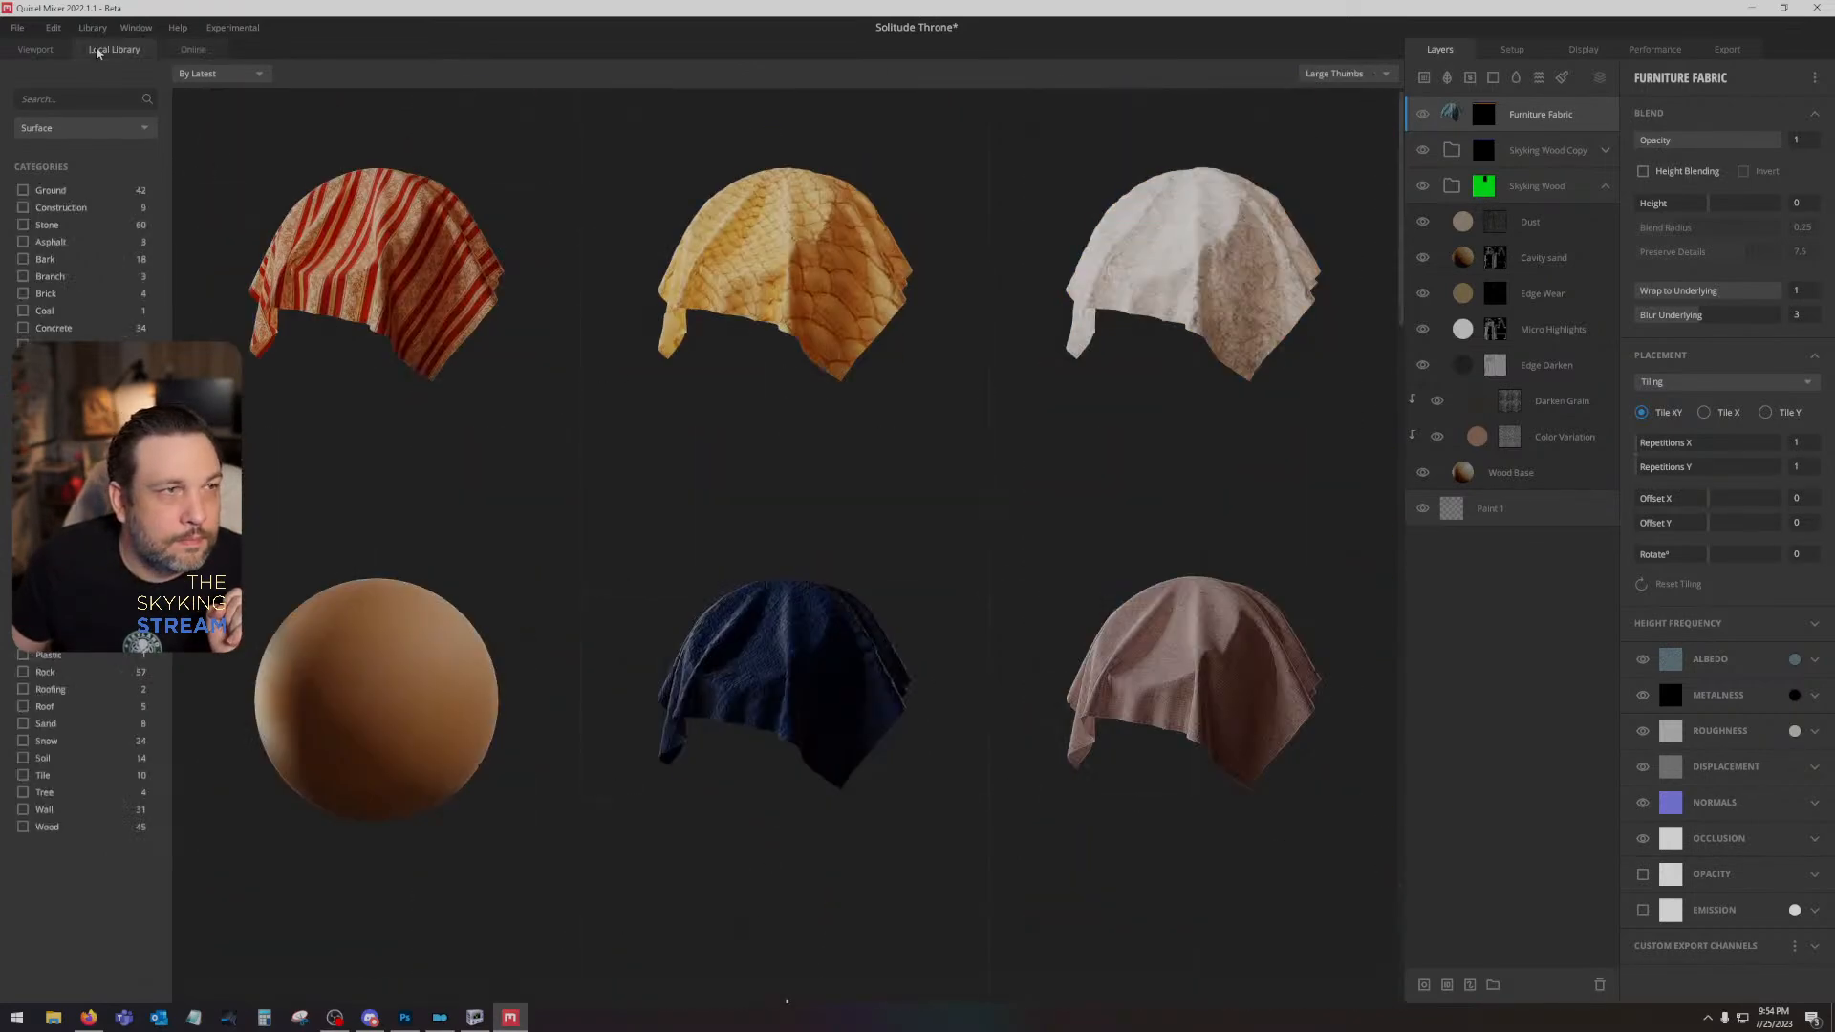
left_click(431, 273)
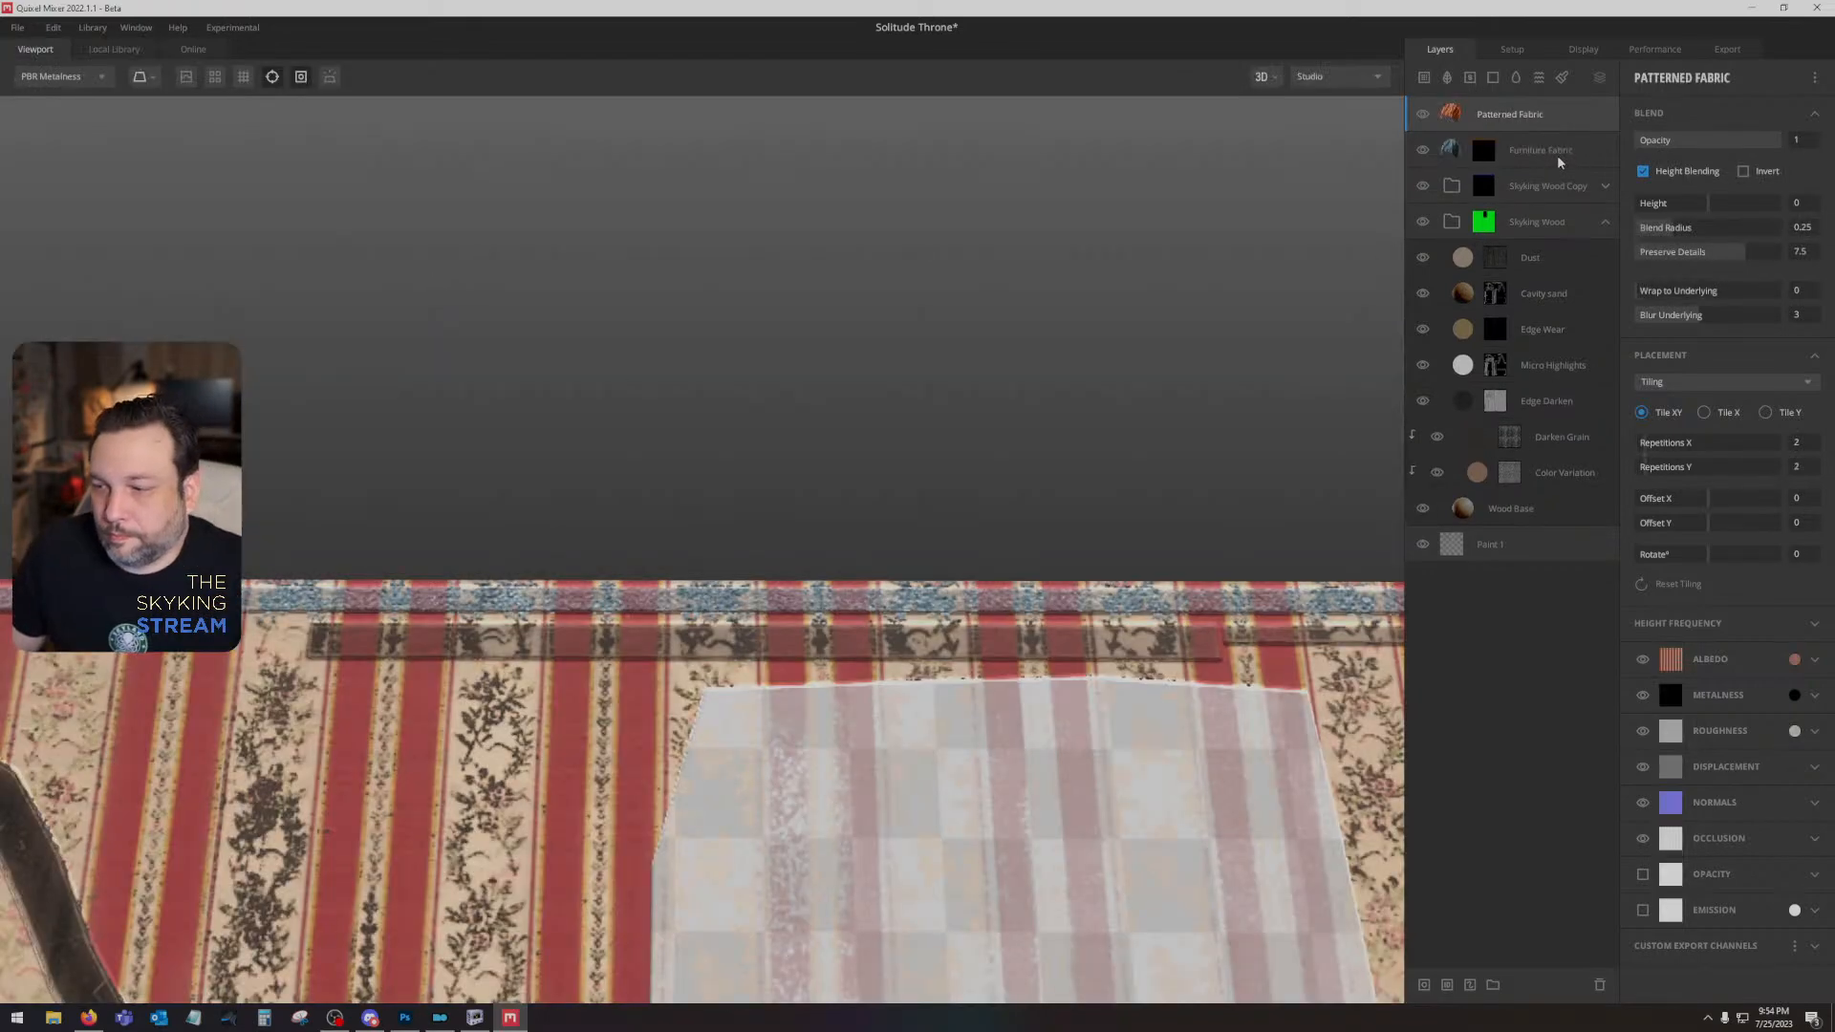
left_click(1558, 158)
key("Delete")
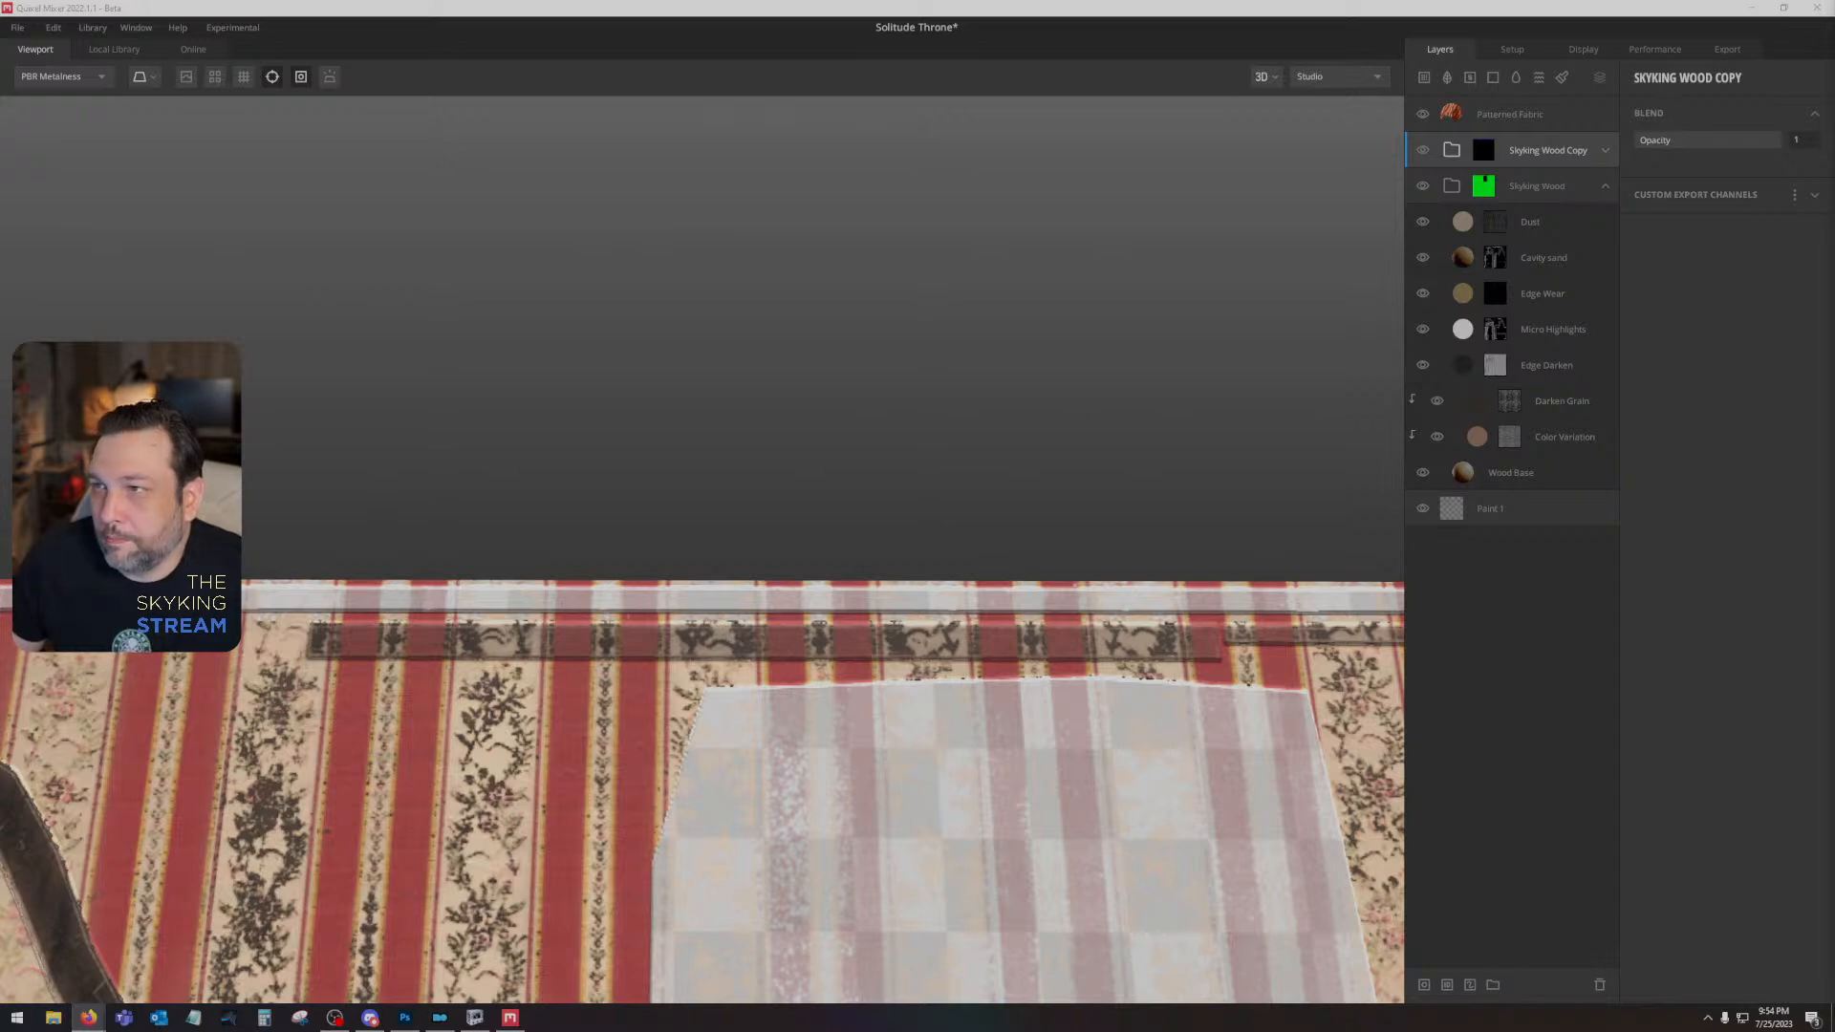
- Switch to the browser with the Bethesda.net page of Verdant - A Skyrim Grass Plugin, enlarge it to 240% and dismiss the cookie notice
left_click_drag(1834, 237, 910, 146)
double_click(910, 145)
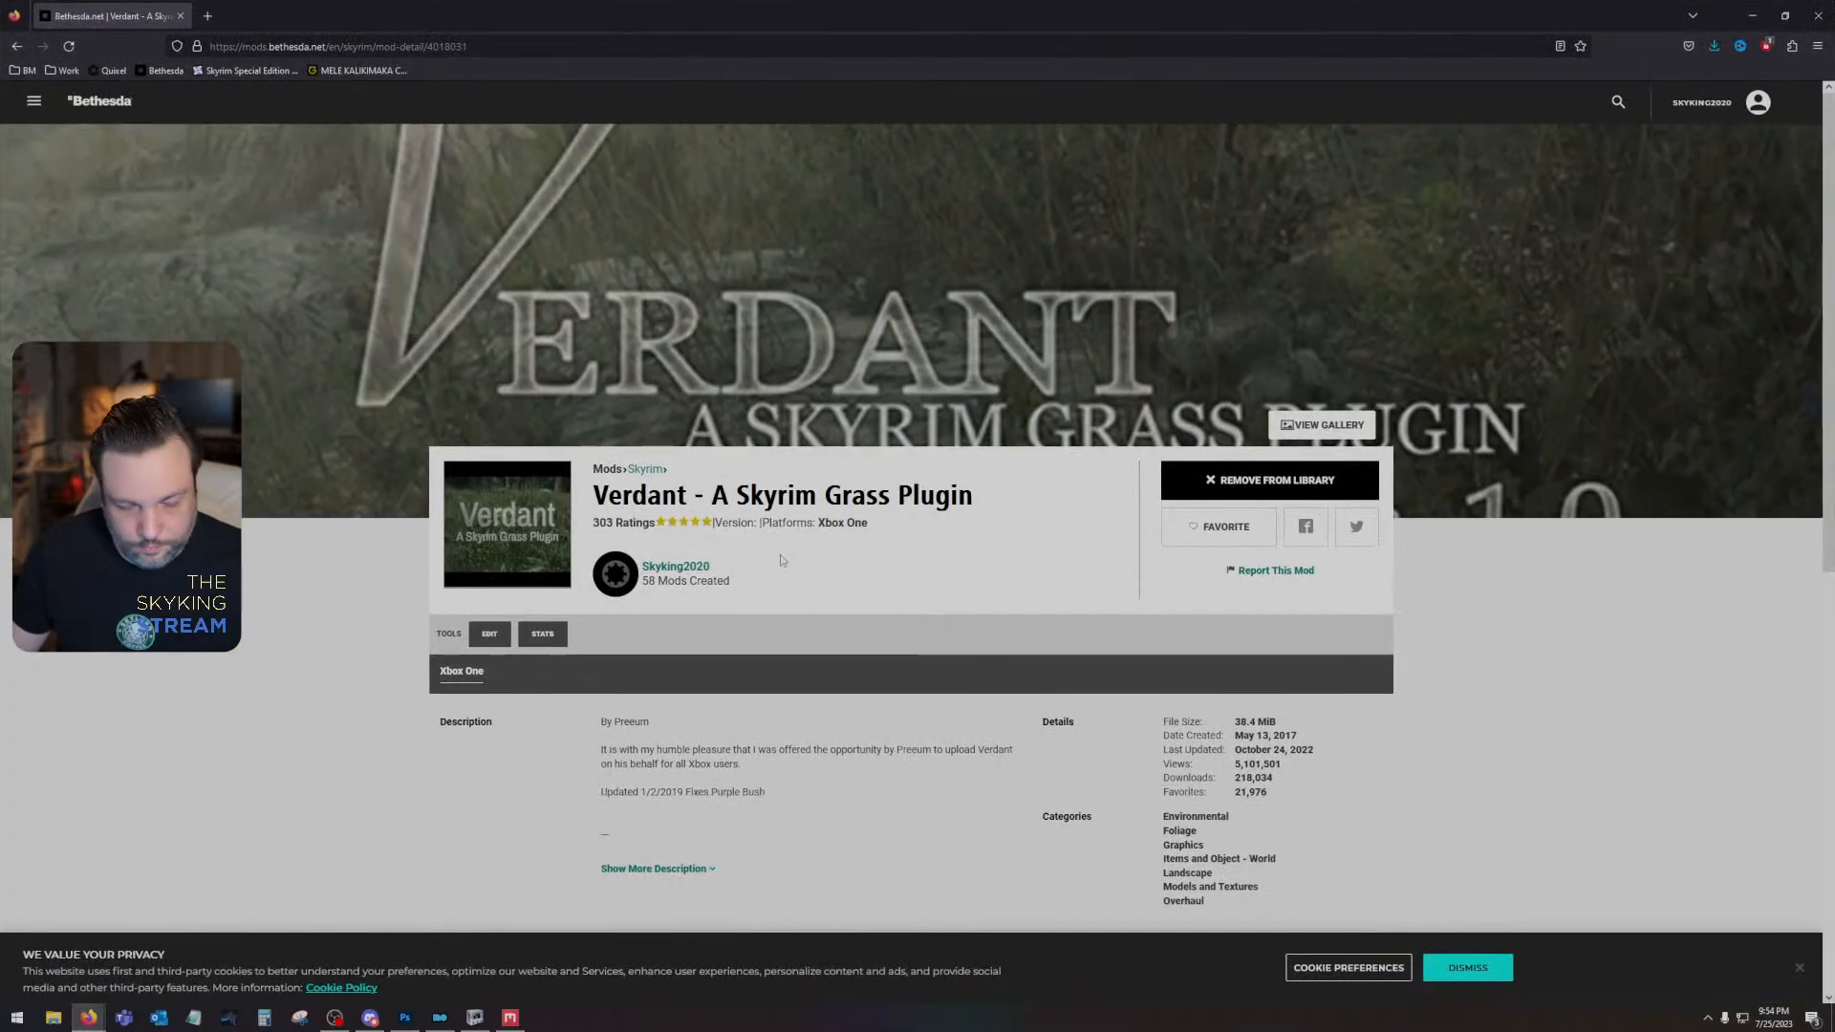
key("ctrl+plus")
key("ctrl+plus")
key("ctrl+plus")
key("ctrl+plus")
key("ctrl+plus")
key("ctrl+plus")
key("ctrl+plus")
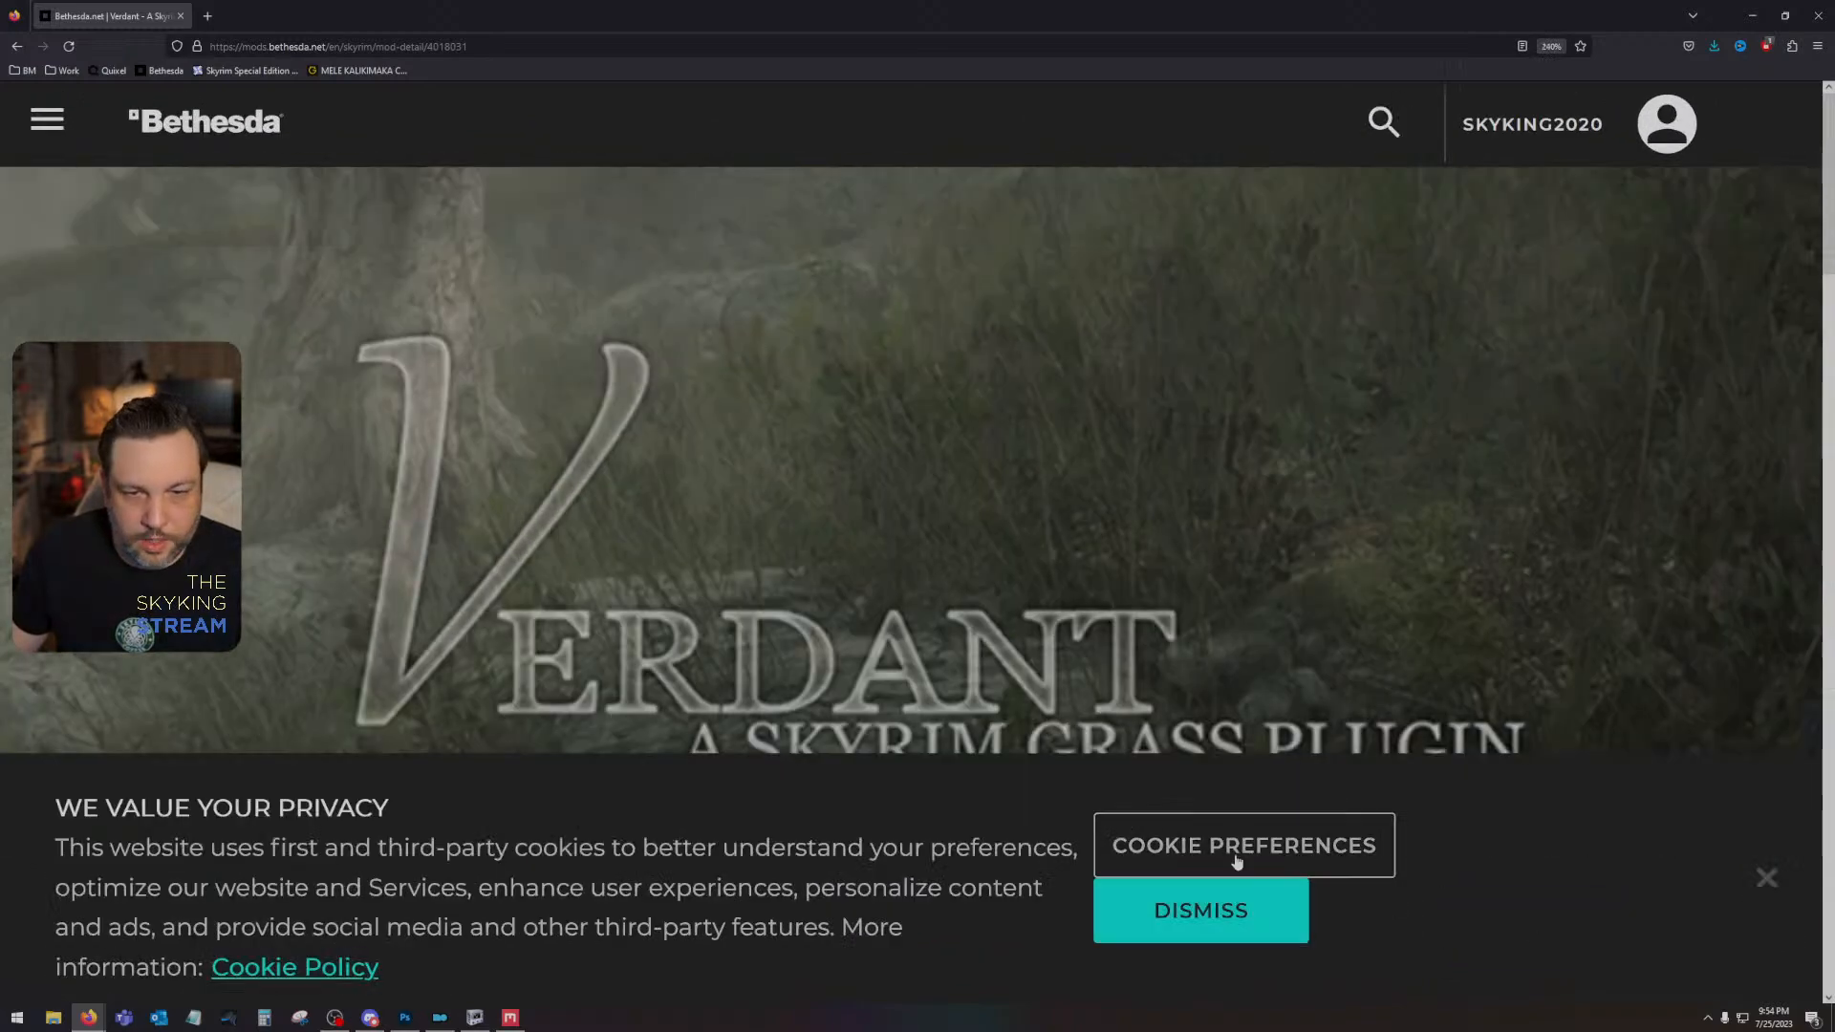
left_click(1190, 913)
scroll(390, 546, "down", 10)
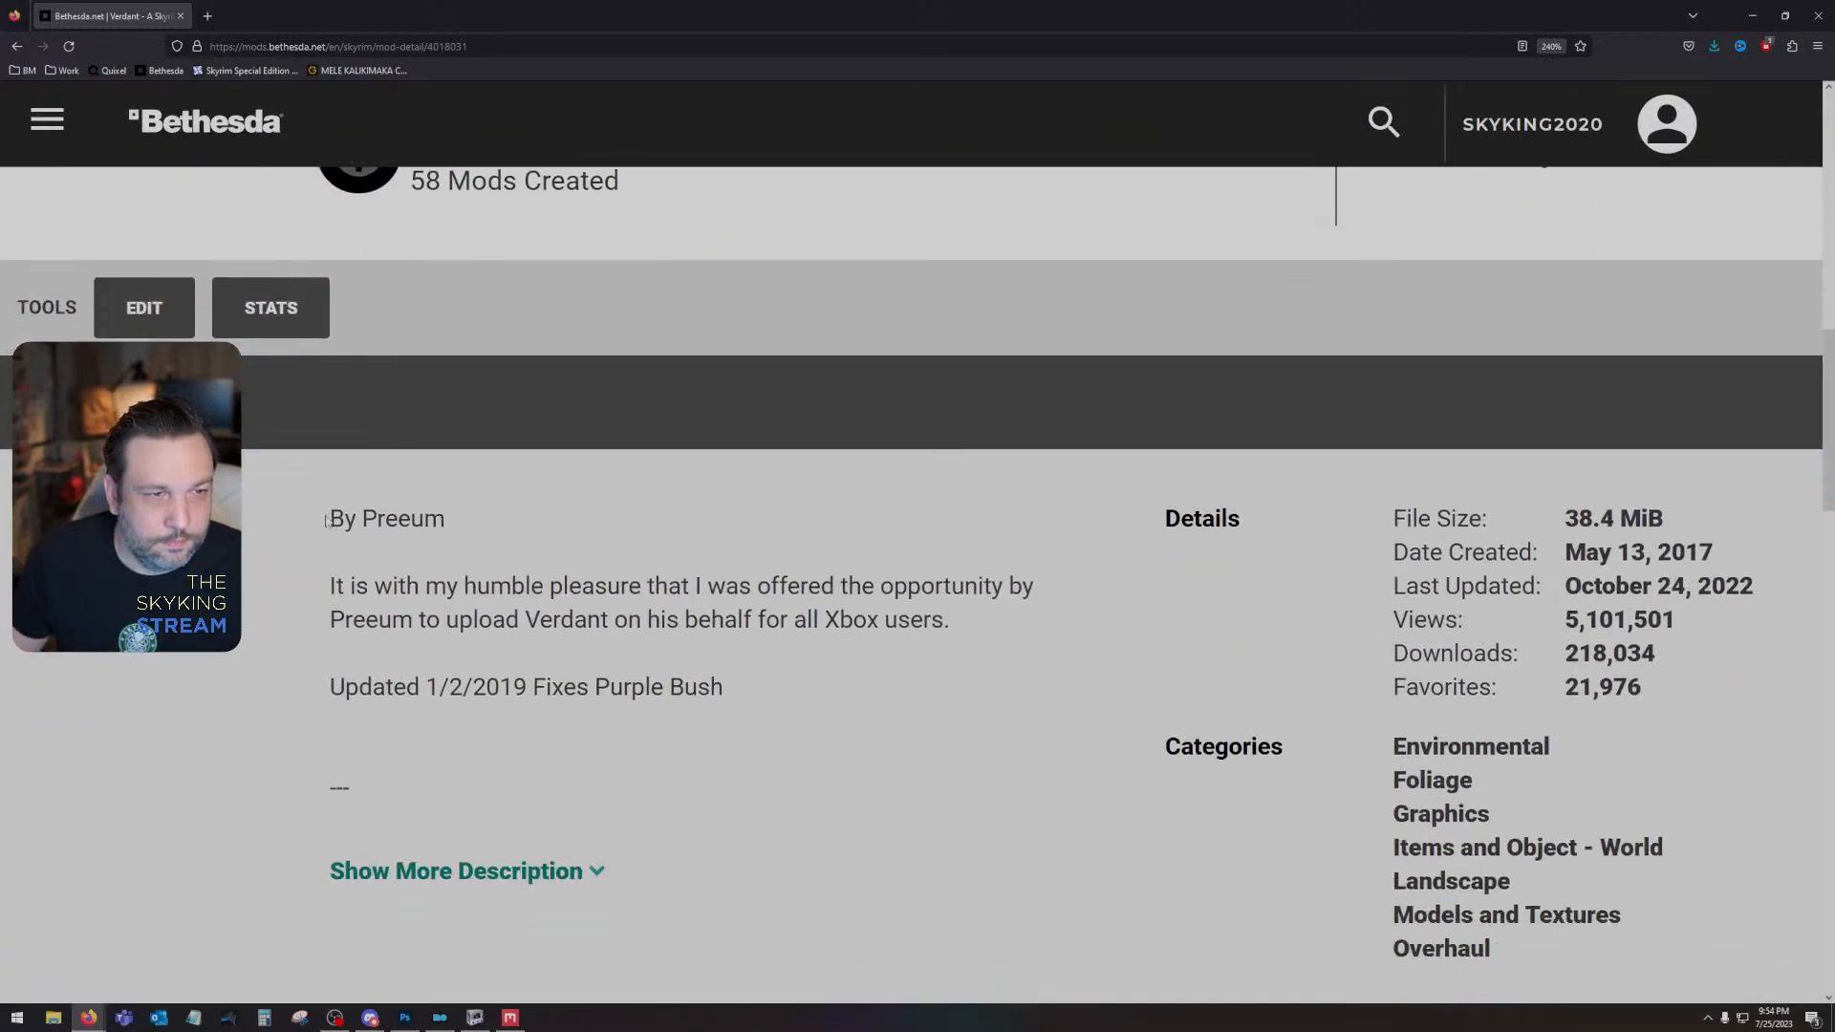
- Highlight the author credit and the upload-permission paragraph in the Verdant mod's description
left_click_drag(328, 521, 442, 519)
left_click(397, 519)
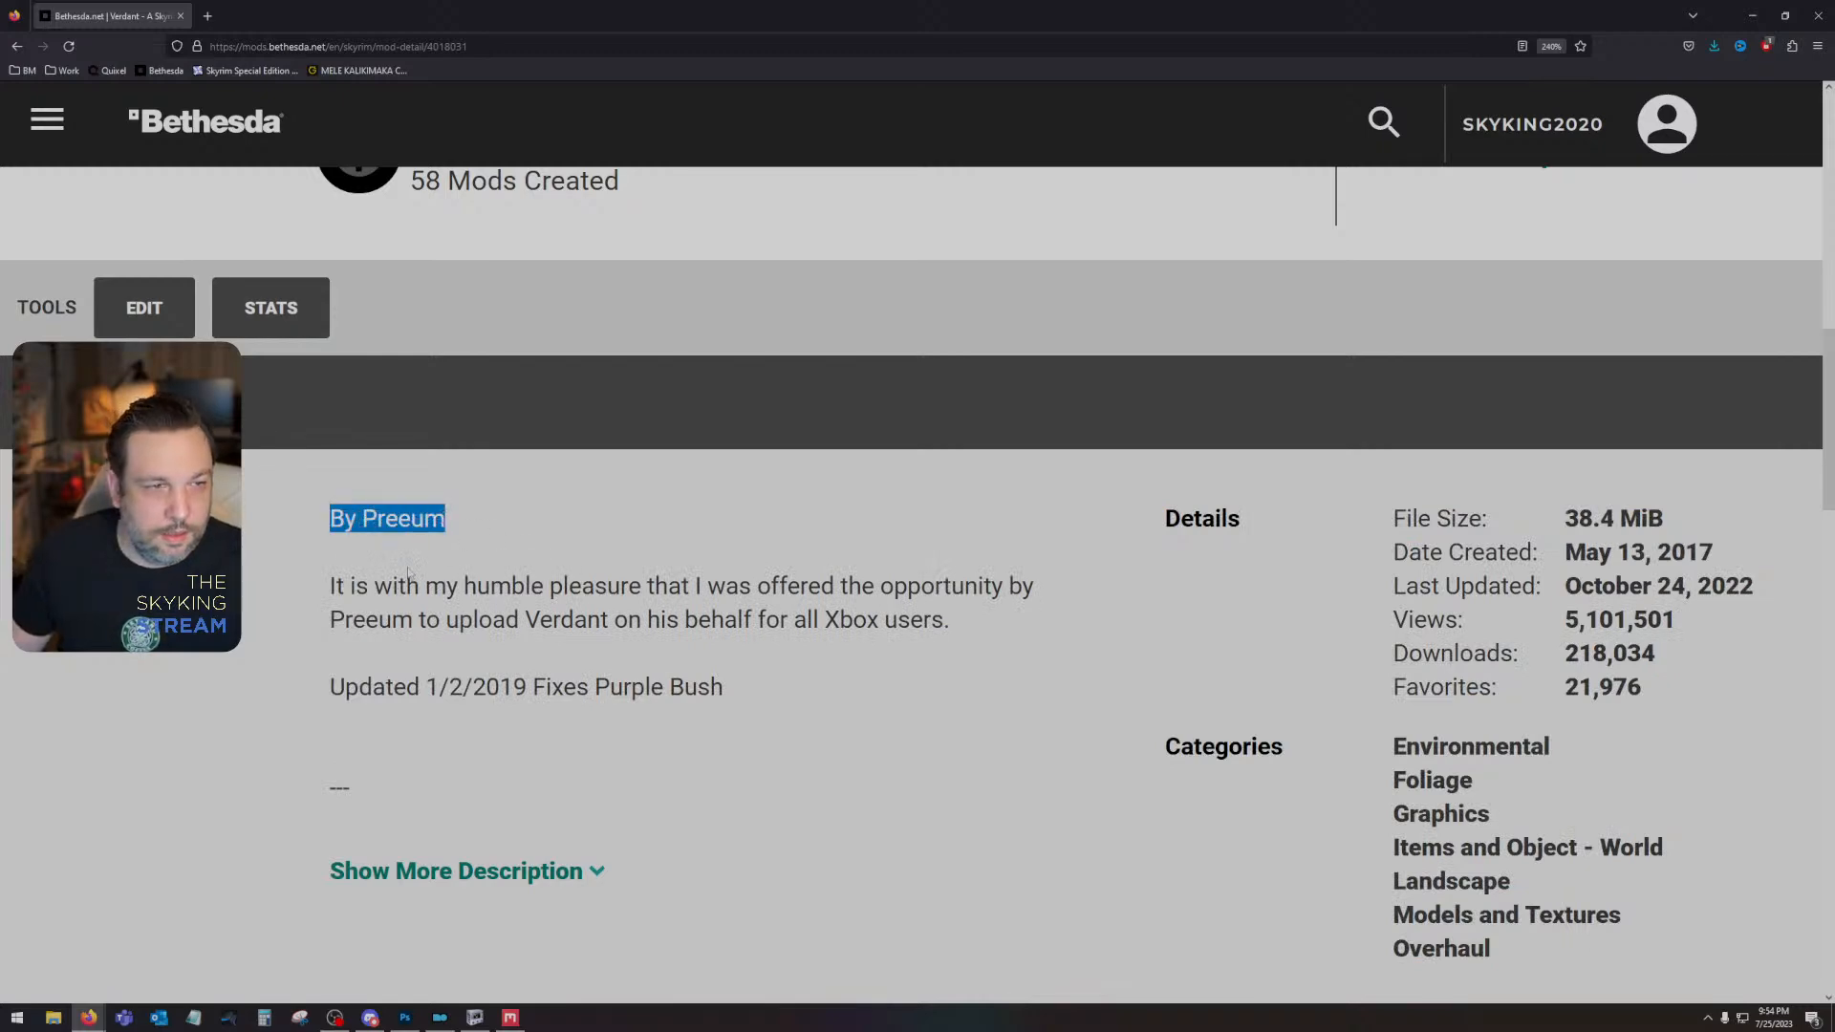
left_click_drag(328, 586, 346, 586)
left_click(324, 594)
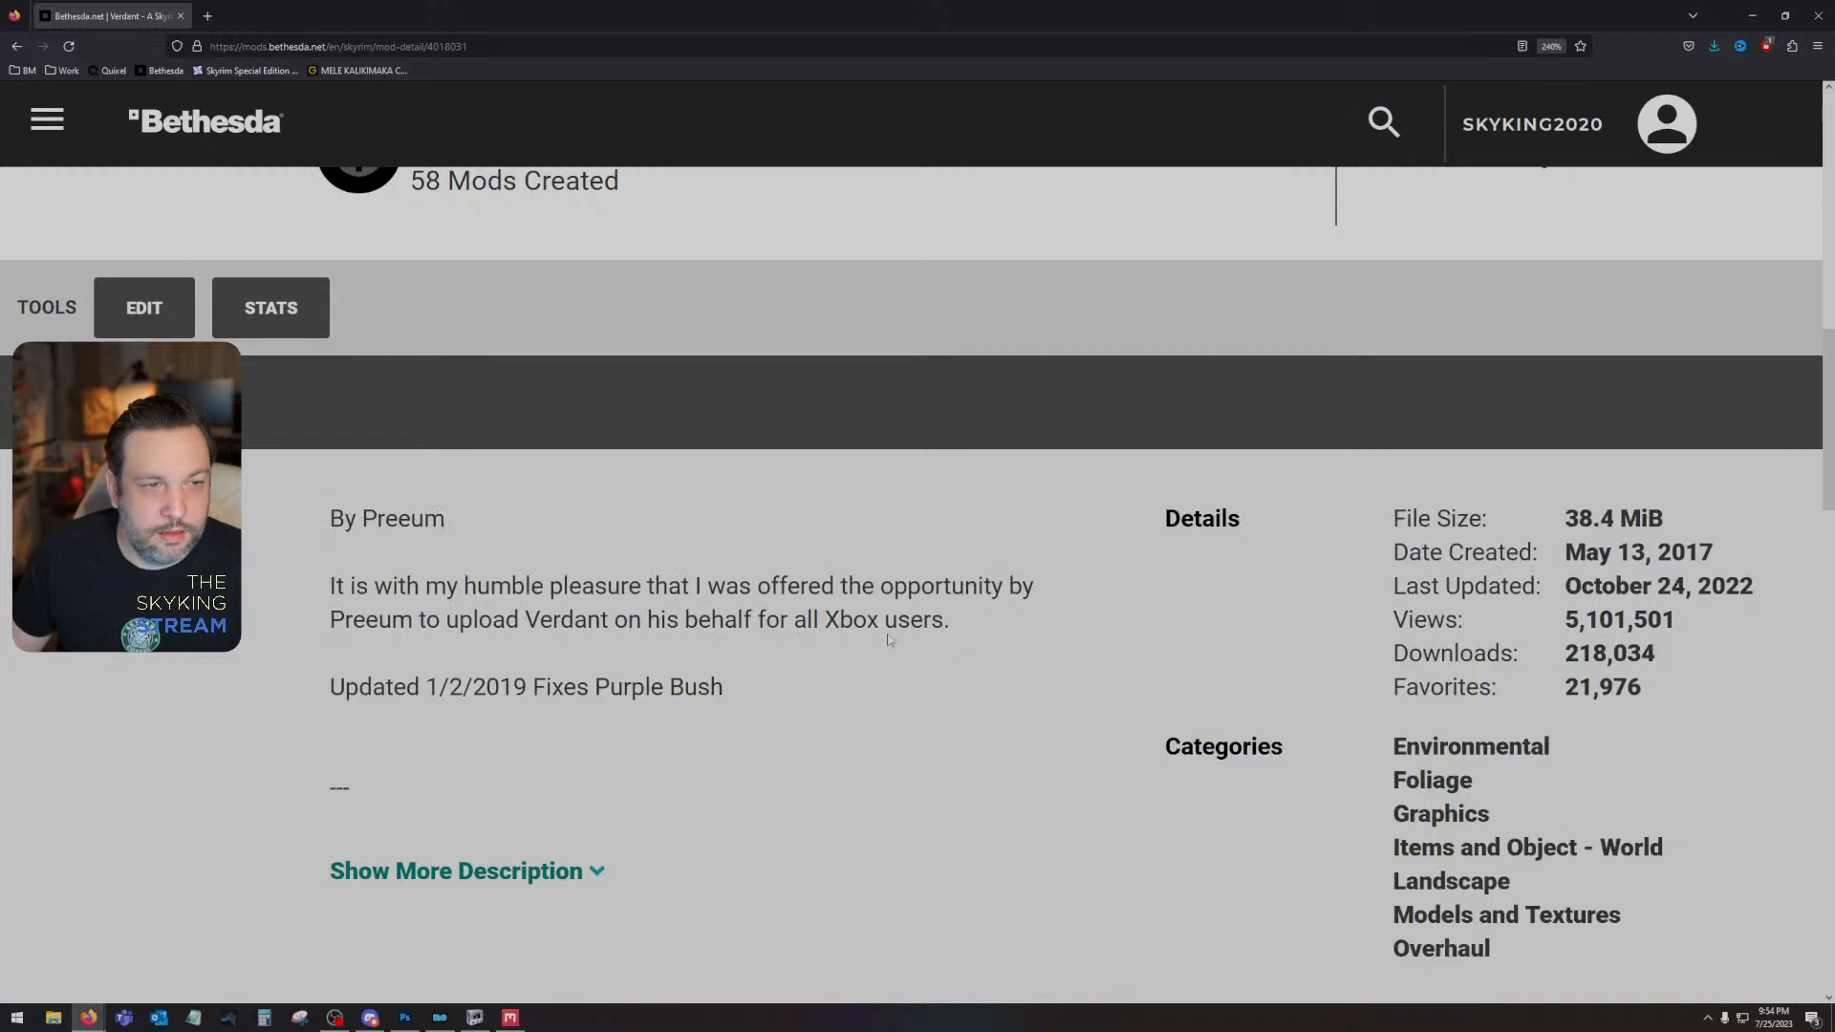
left_click_drag(951, 621, 331, 519)
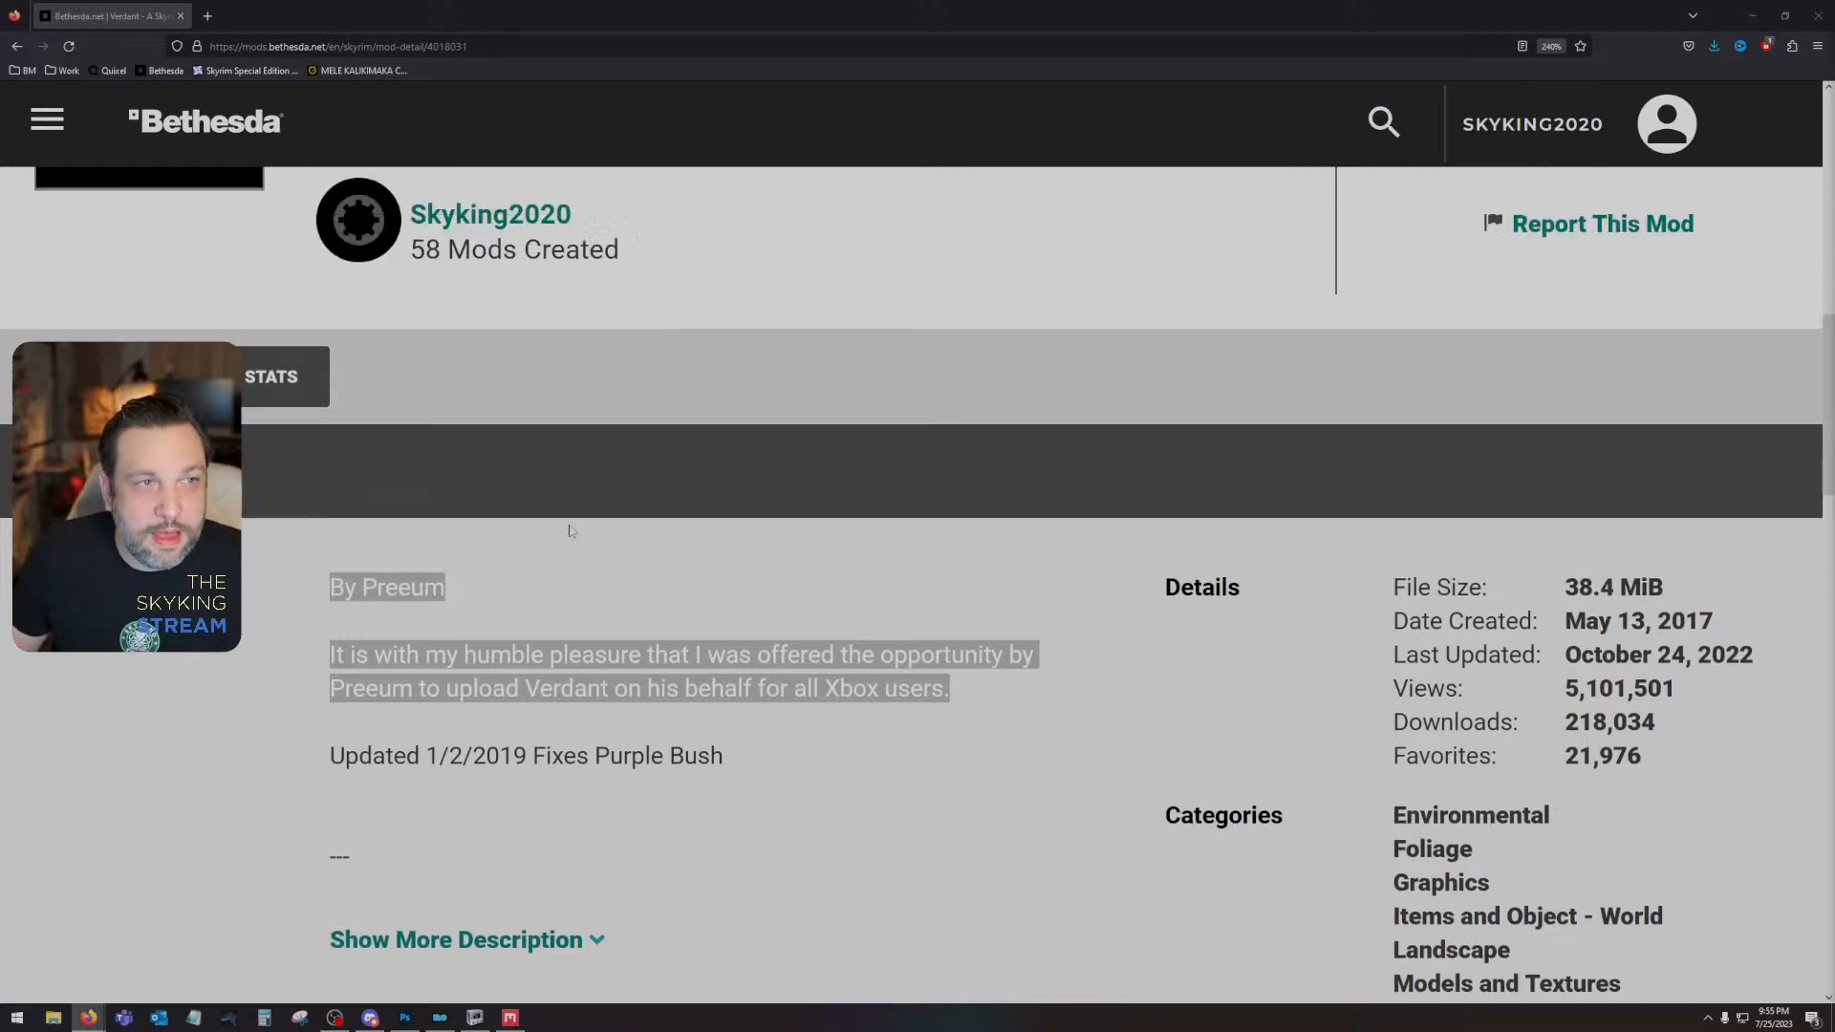
scroll(499, 447, "up", 4)
scroll(404, 352, "down", 2)
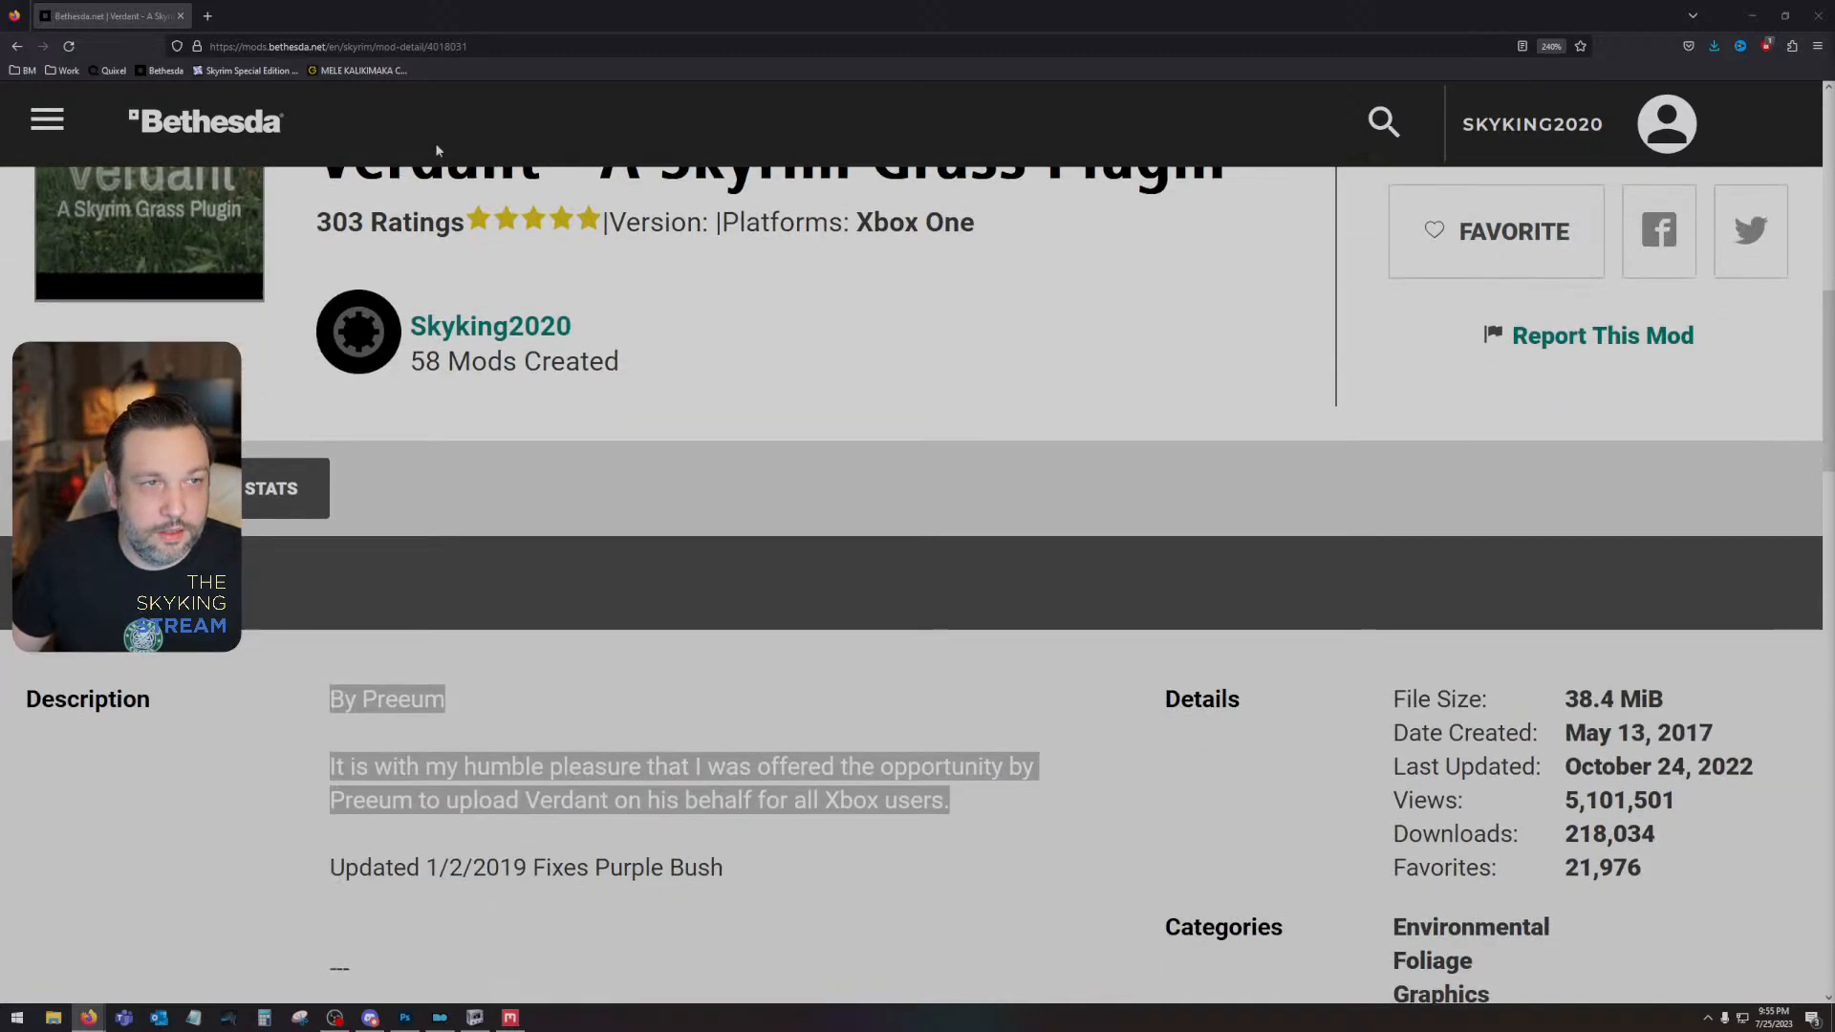
double_click(377, 723)
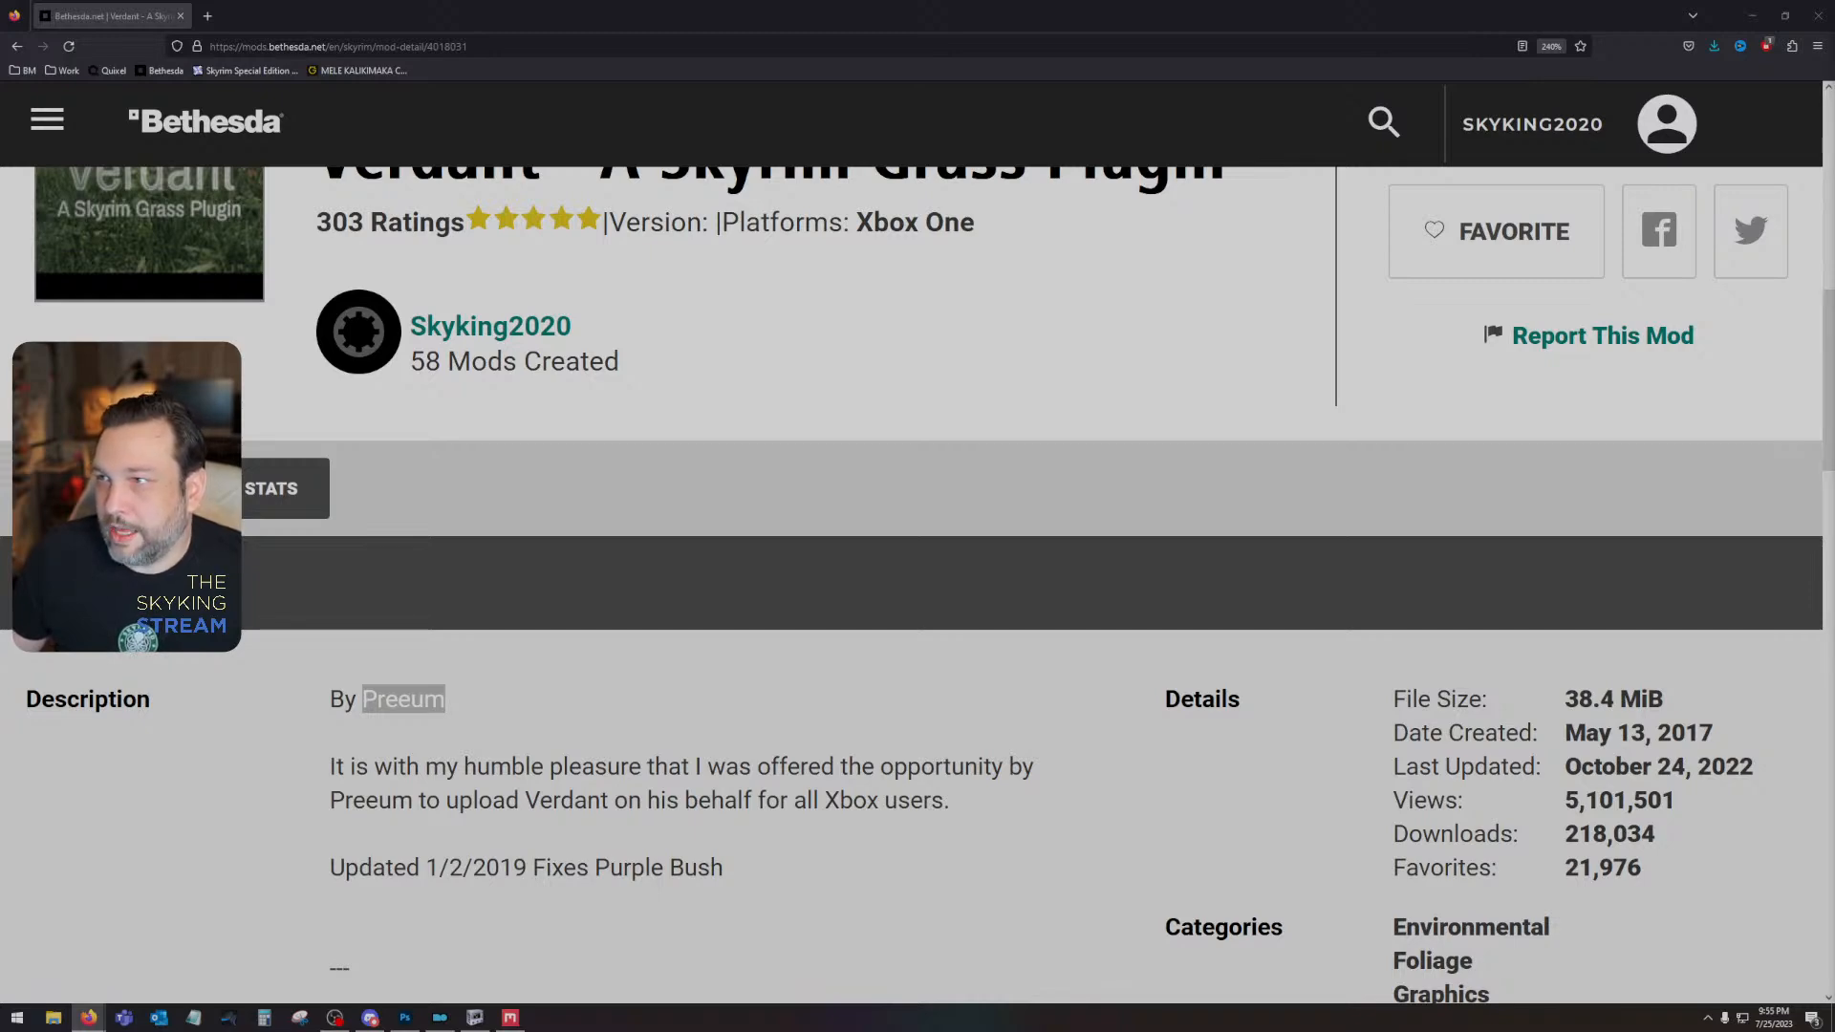
- Enlarge the Nexus Mods page of Verdant, highlight its creator and uploader fields, and close both browser windows
left_click_drag(1834, 287, 715, 249)
double_click(715, 250)
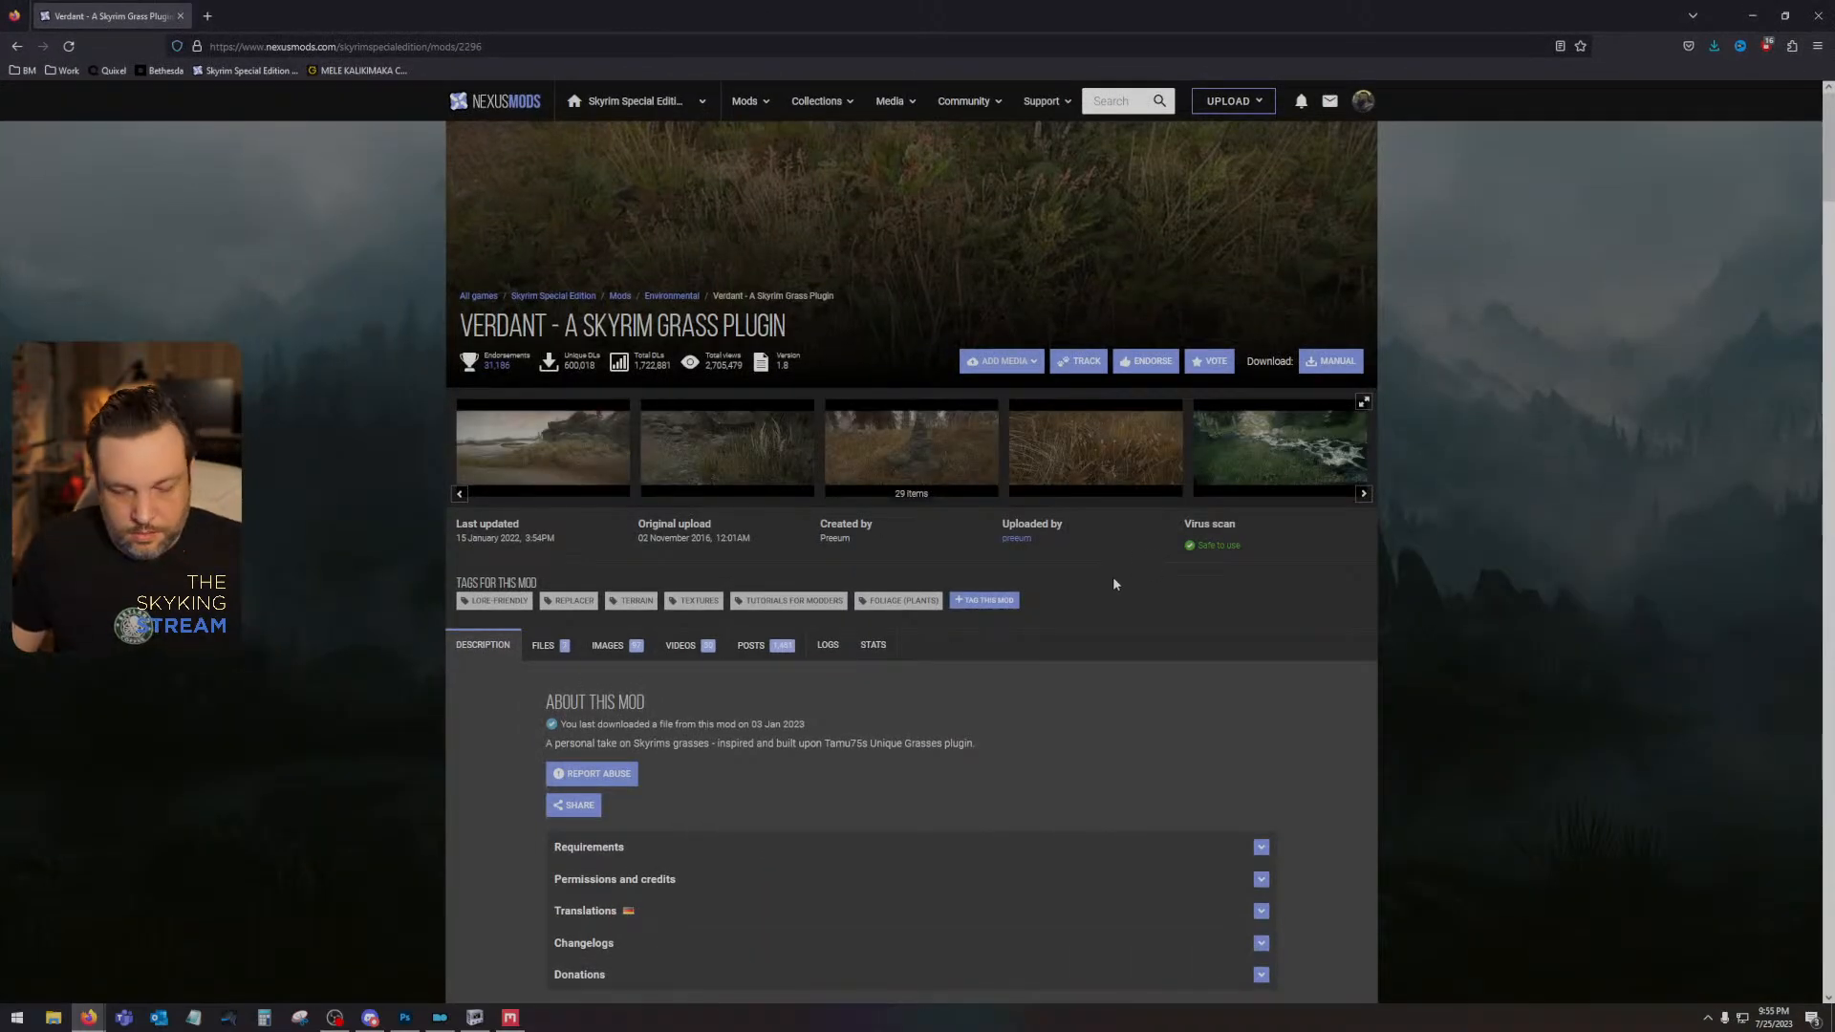
scroll(1112, 577, "up", 7, "ctrl")
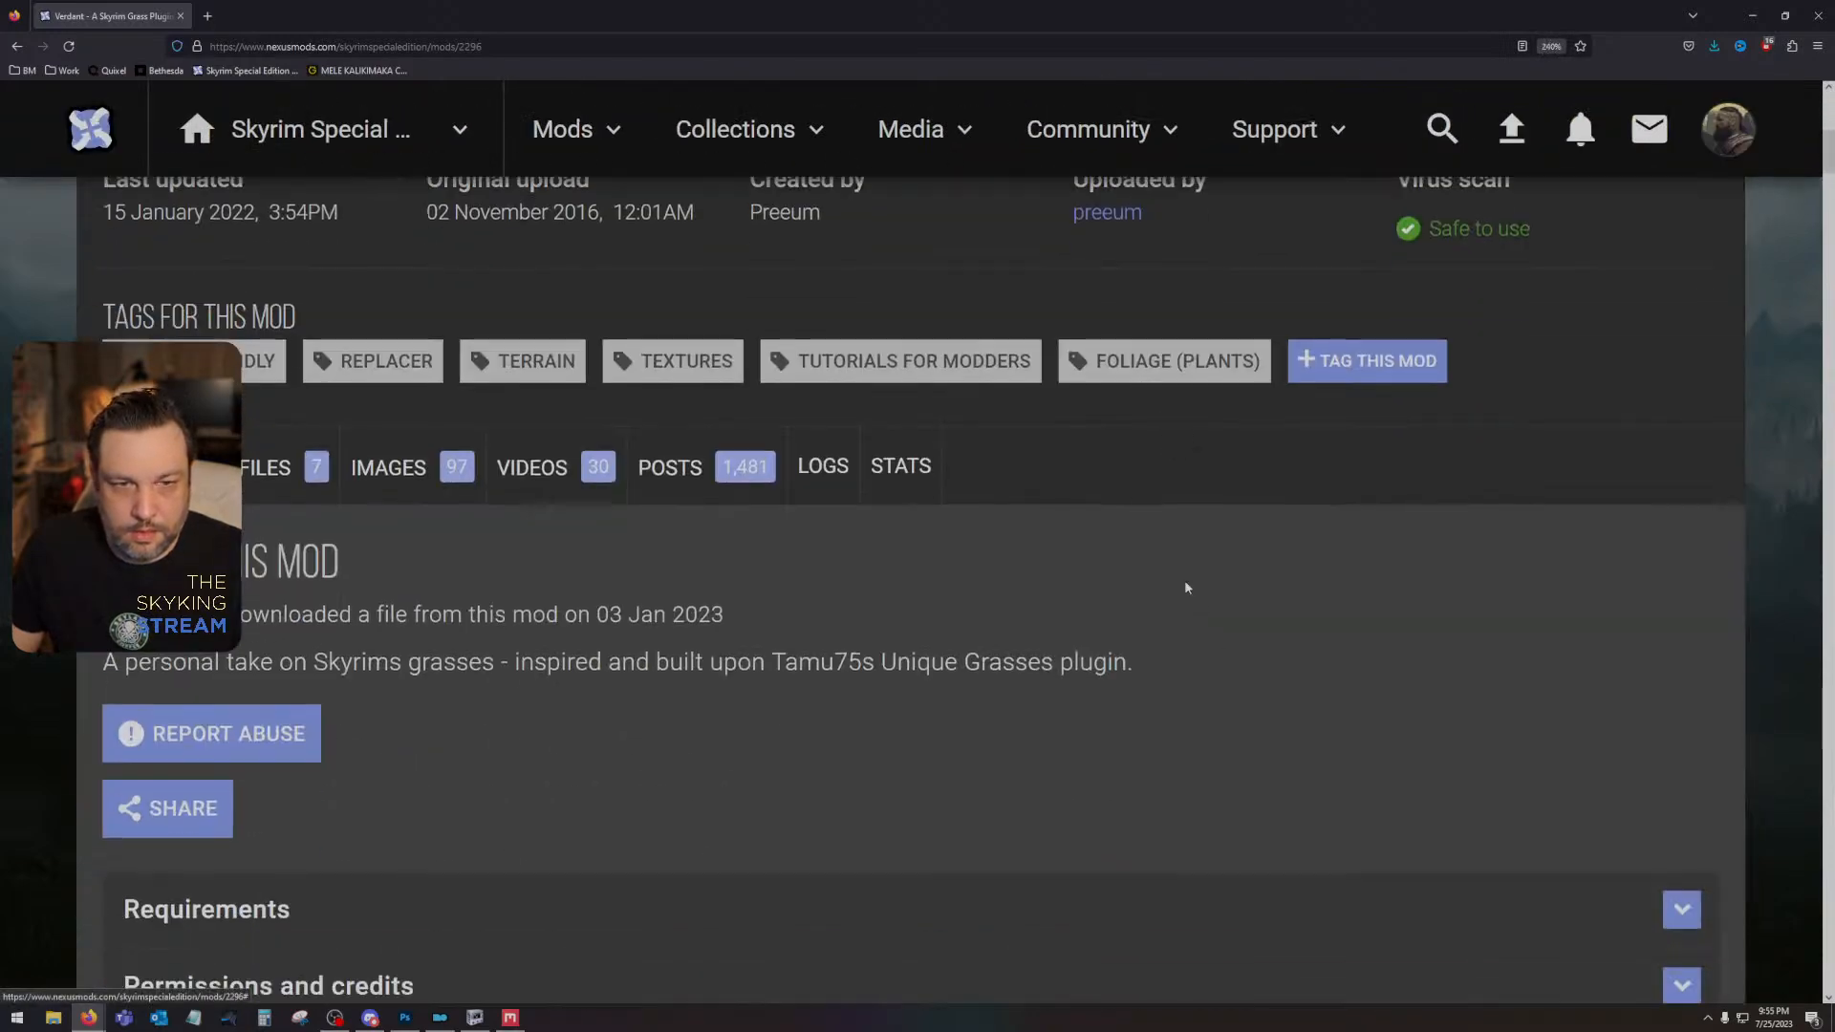
scroll(1186, 588, "up", 3)
left_click_drag(1184, 586, 1058, 542)
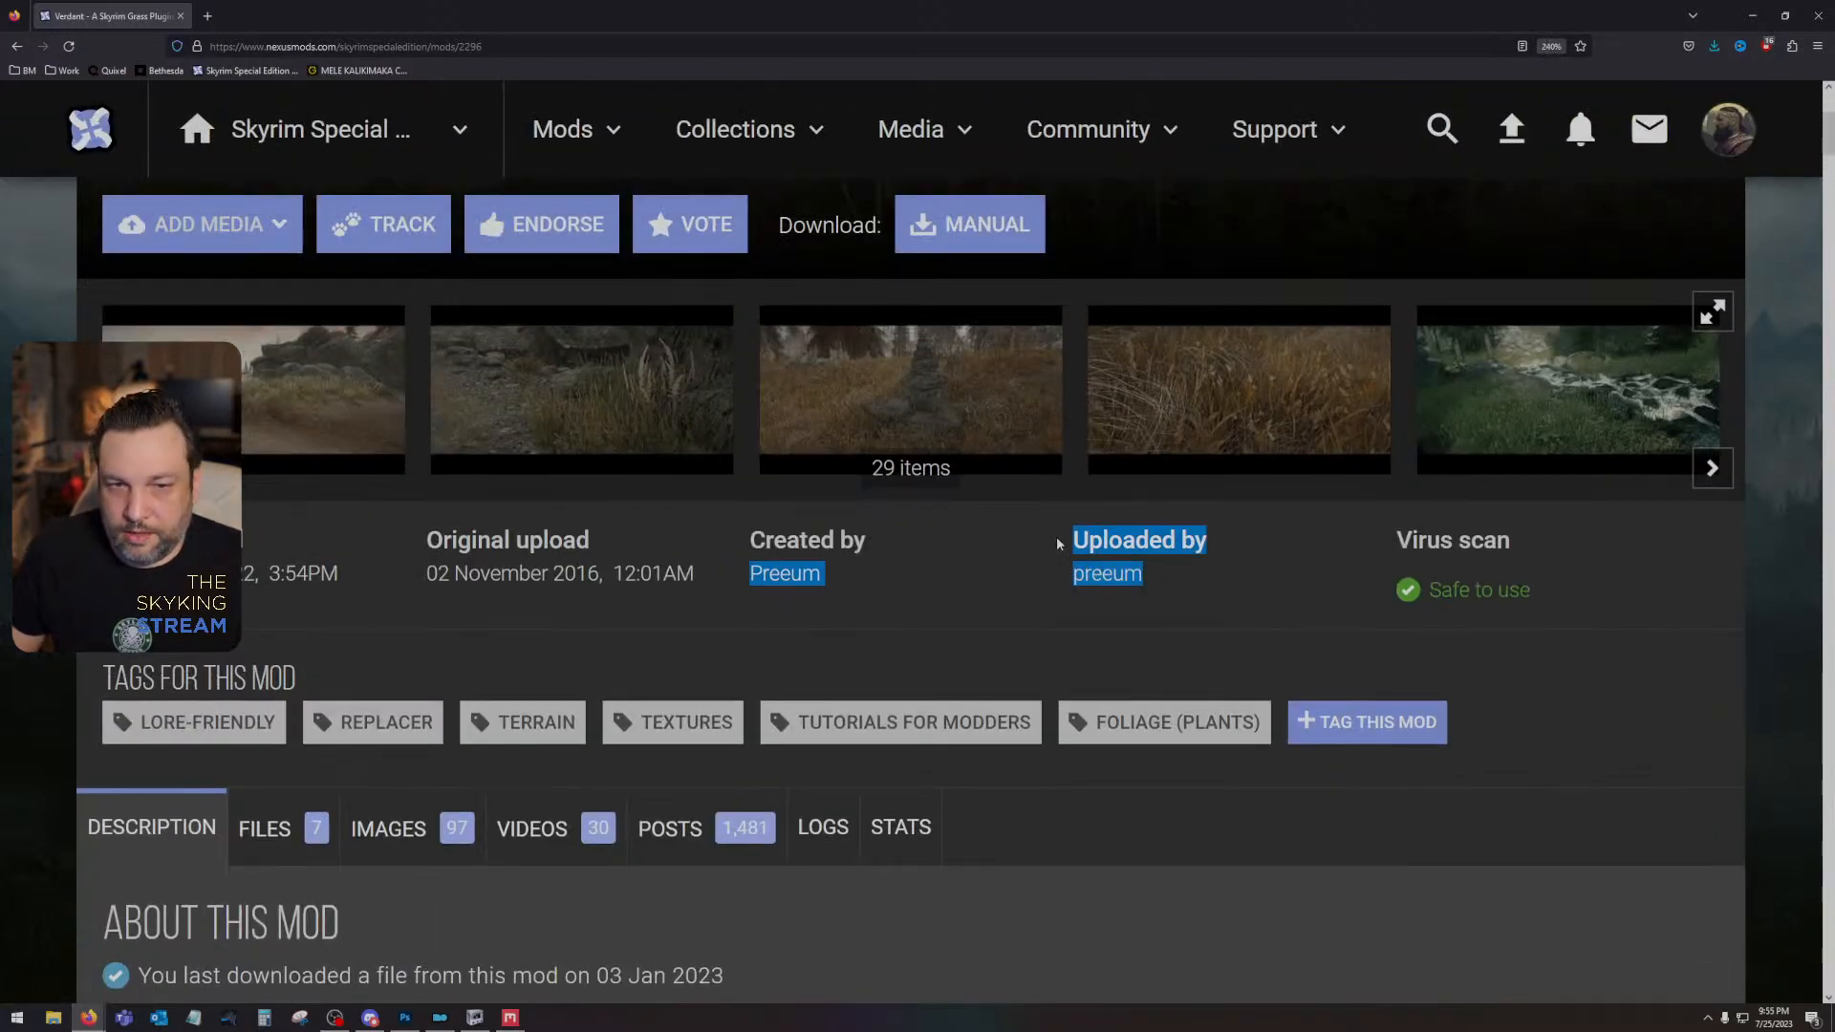
left_click(1058, 542)
left_click_drag(739, 543, 1150, 576)
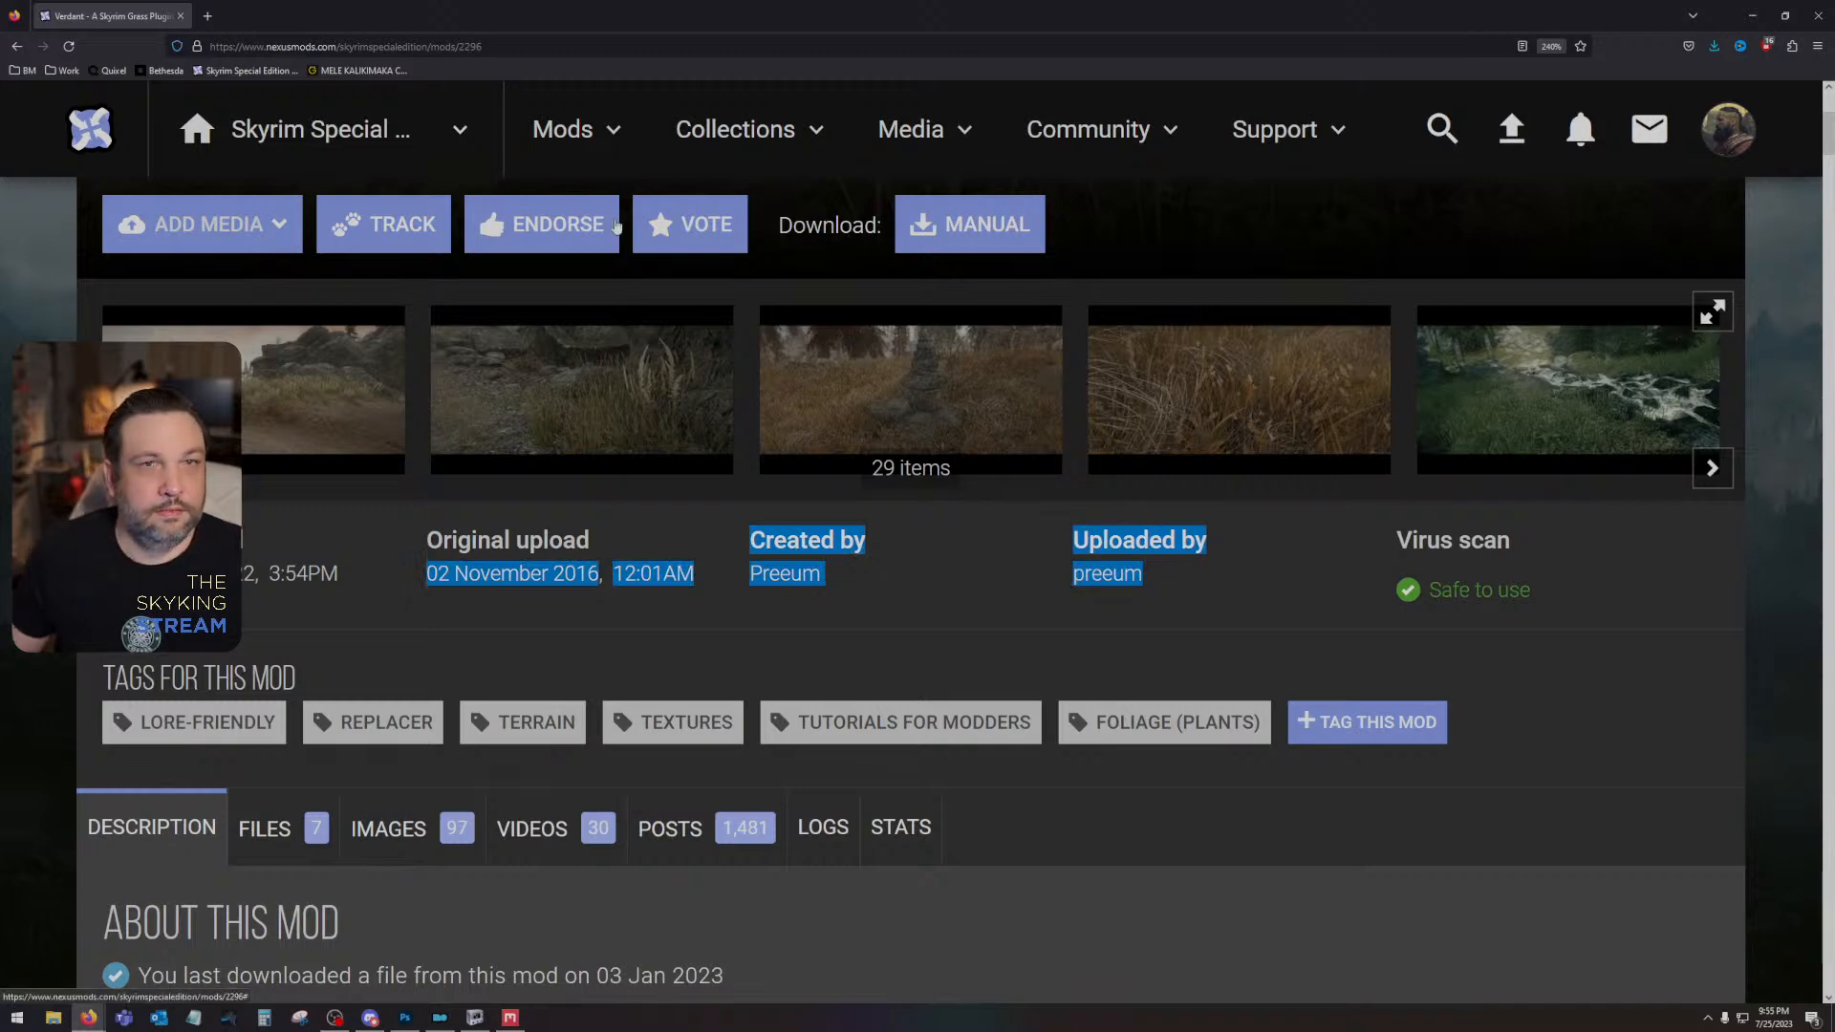
left_click(1817, 21)
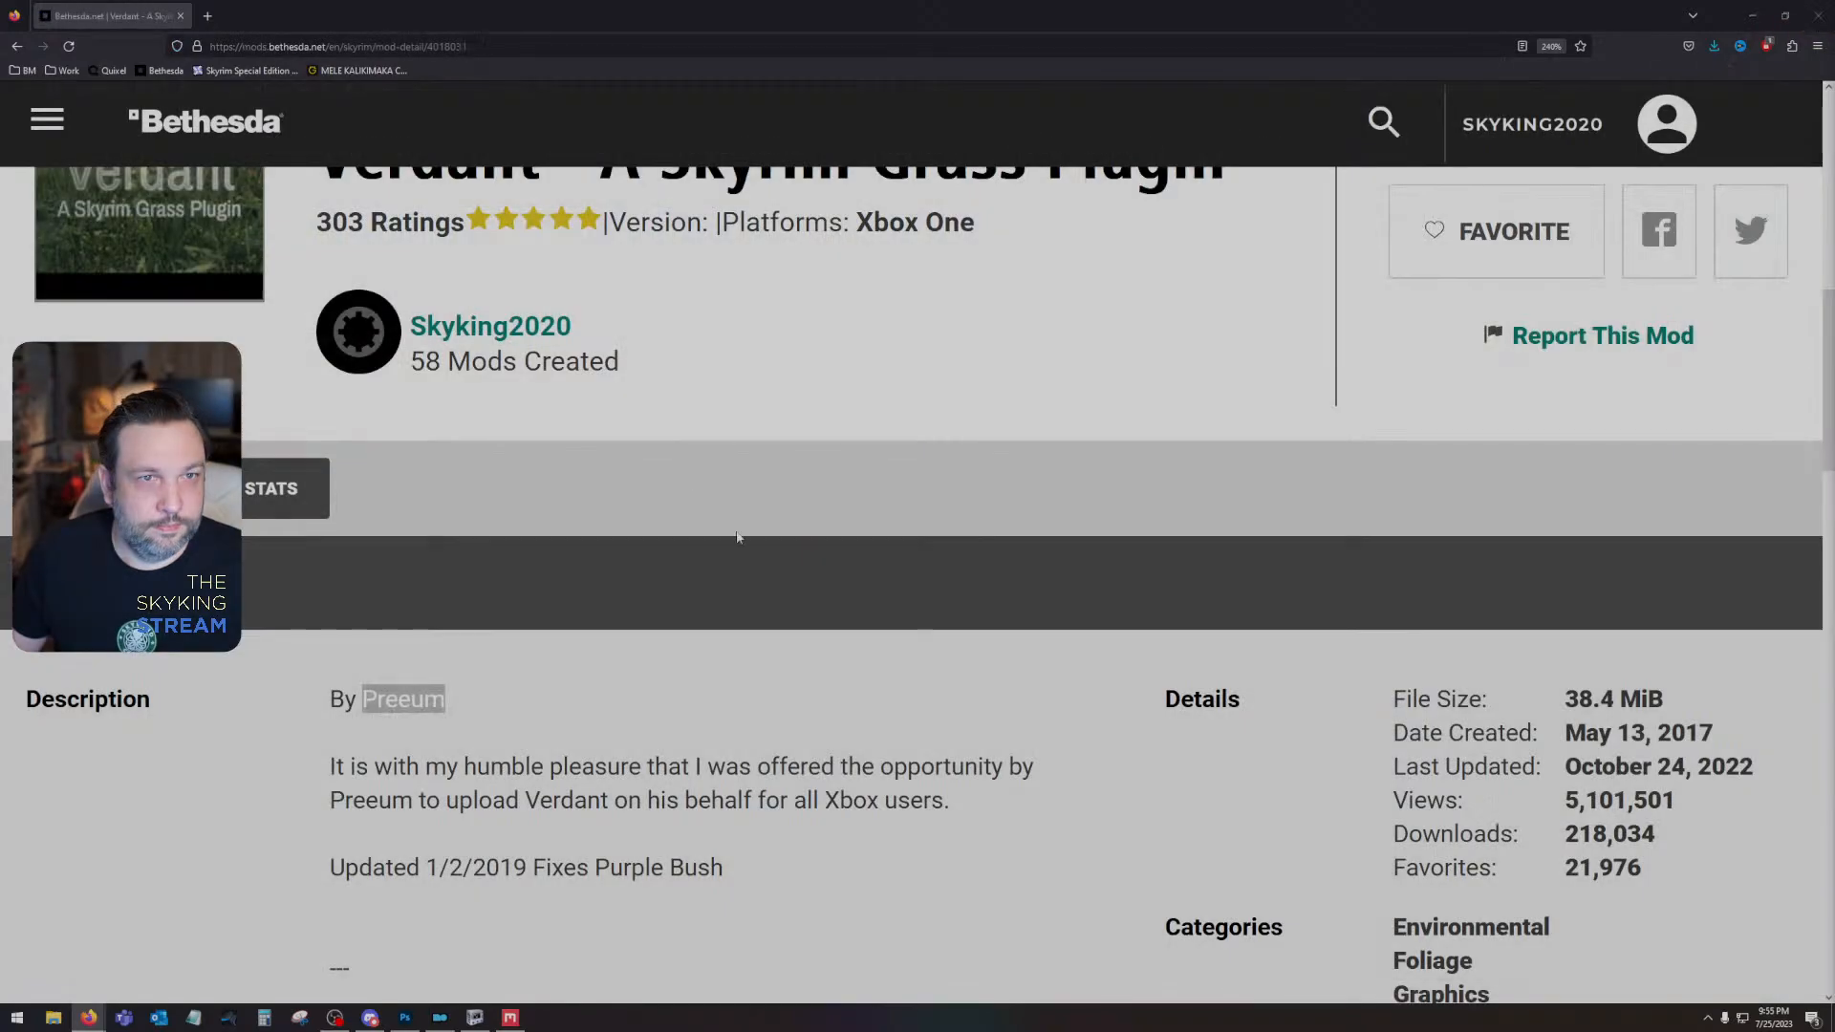
left_click(181, 16)
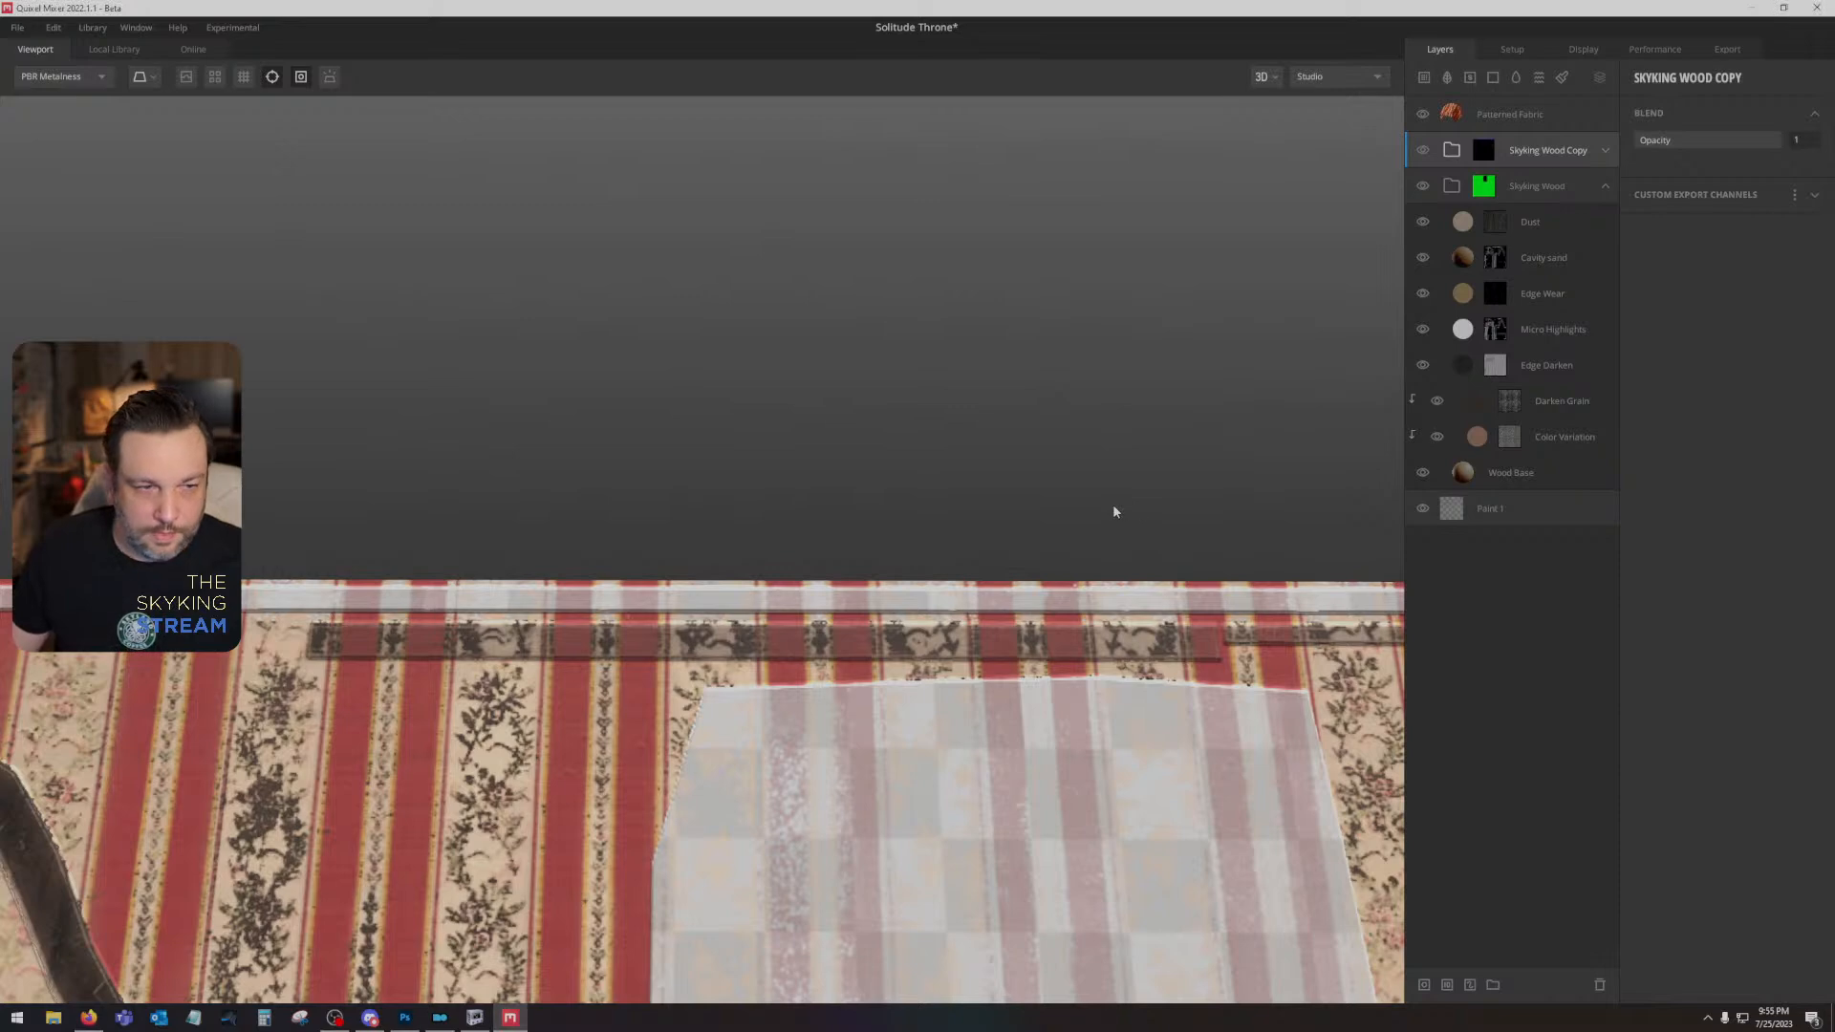
- Turn off height blending on the Patterned Fabric layer and set Wrap to Underlying to 1
left_click(1539, 114)
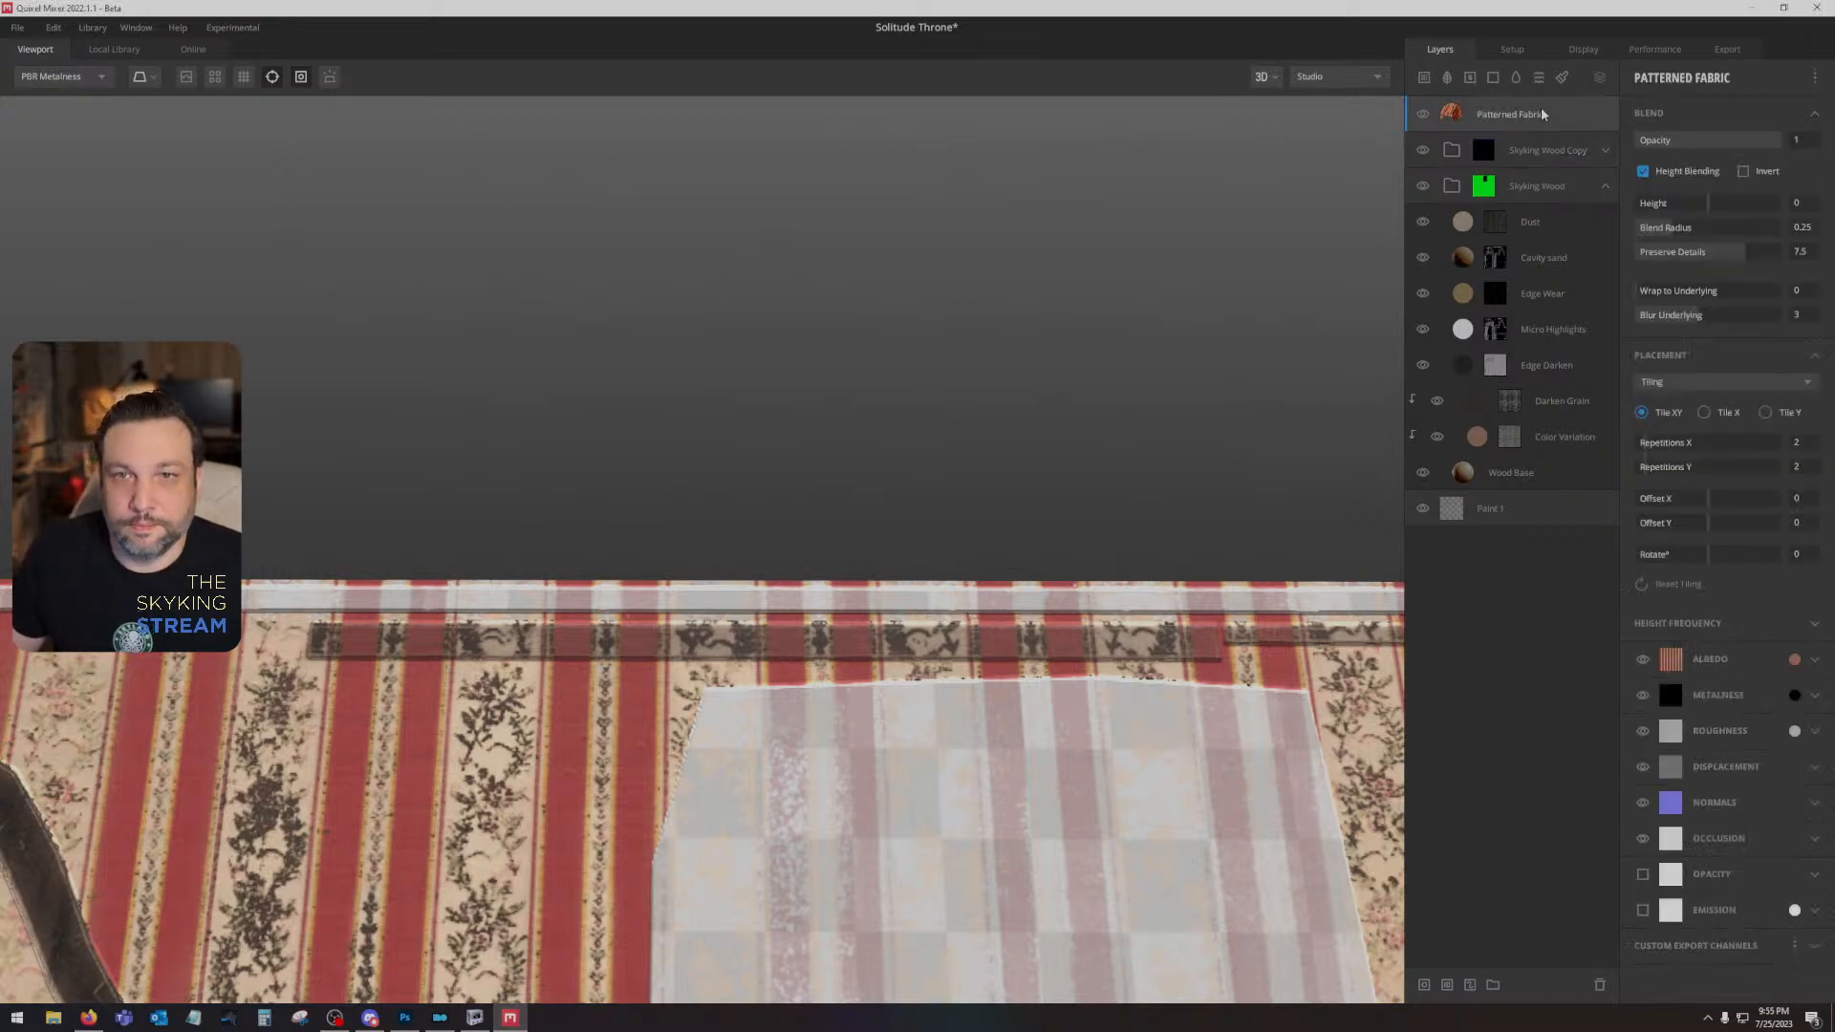
left_click(1670, 176)
left_click(1646, 293)
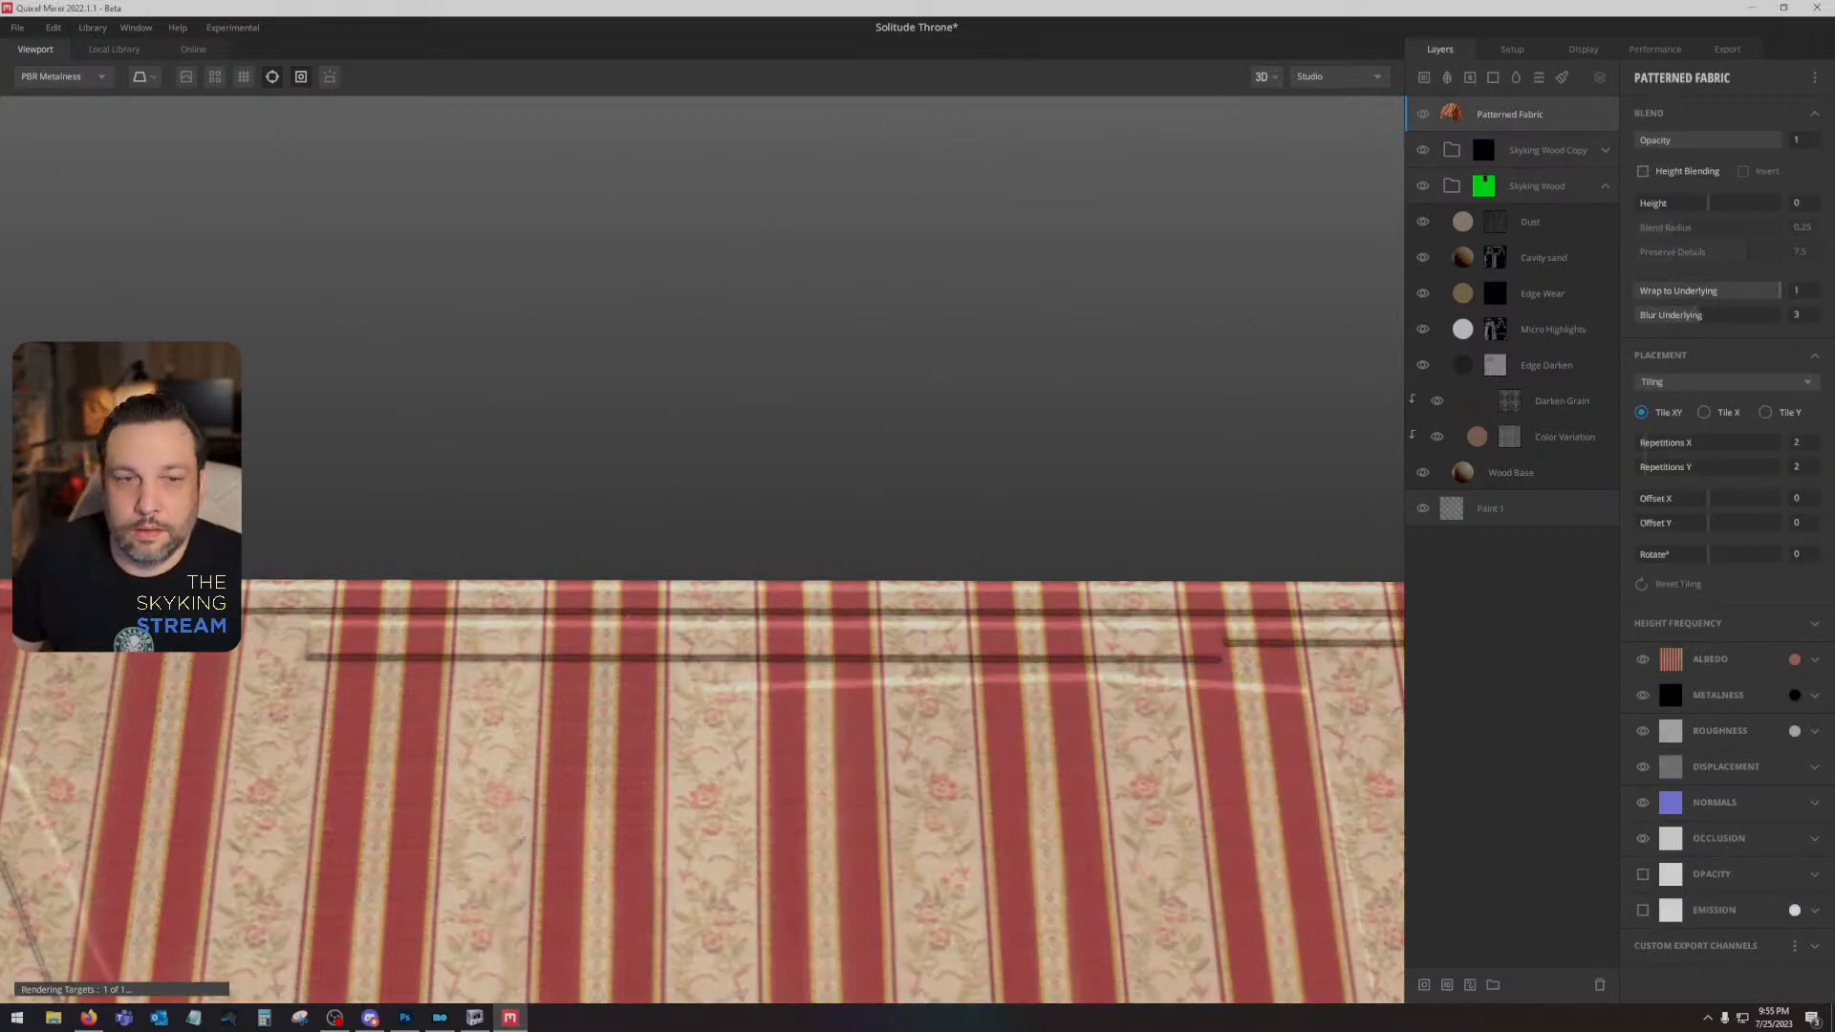
- Rotate the Patterned Fabric tiling 90 degrees, with 4 repetitions in X and Y and Offset Y at -0.035
left_click(1727, 557)
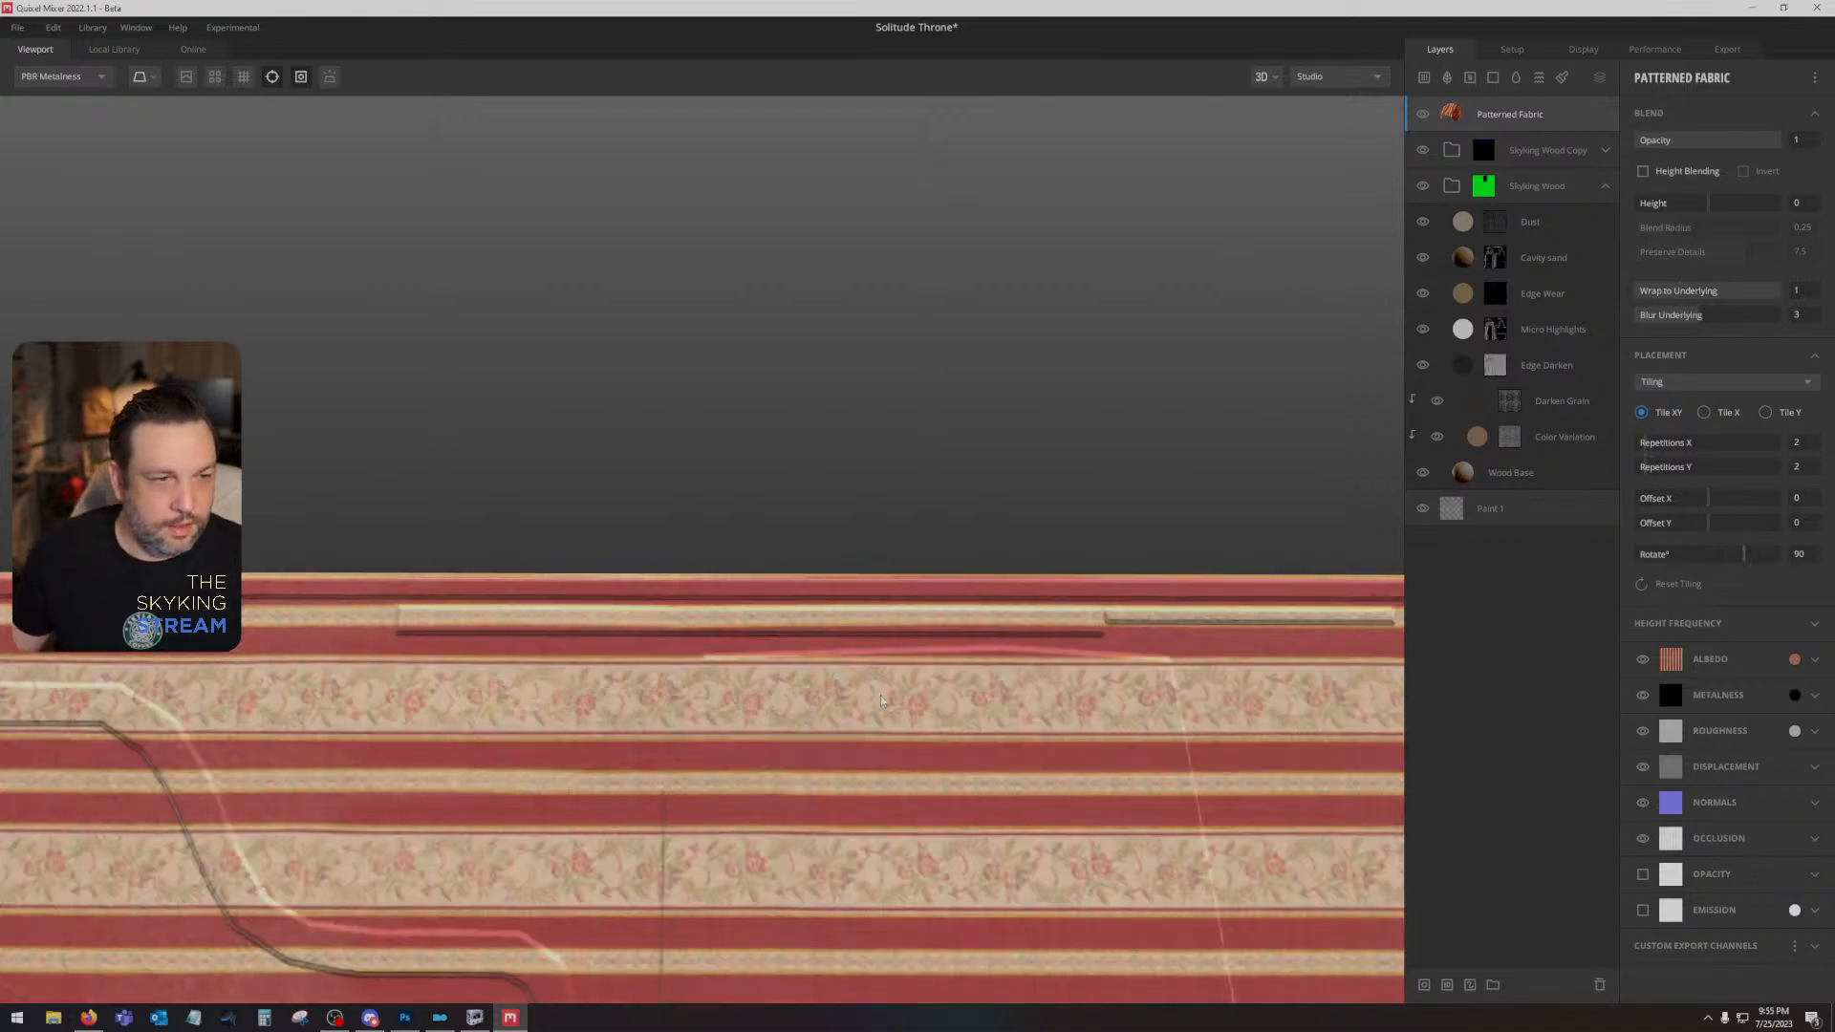
left_click(1708, 524)
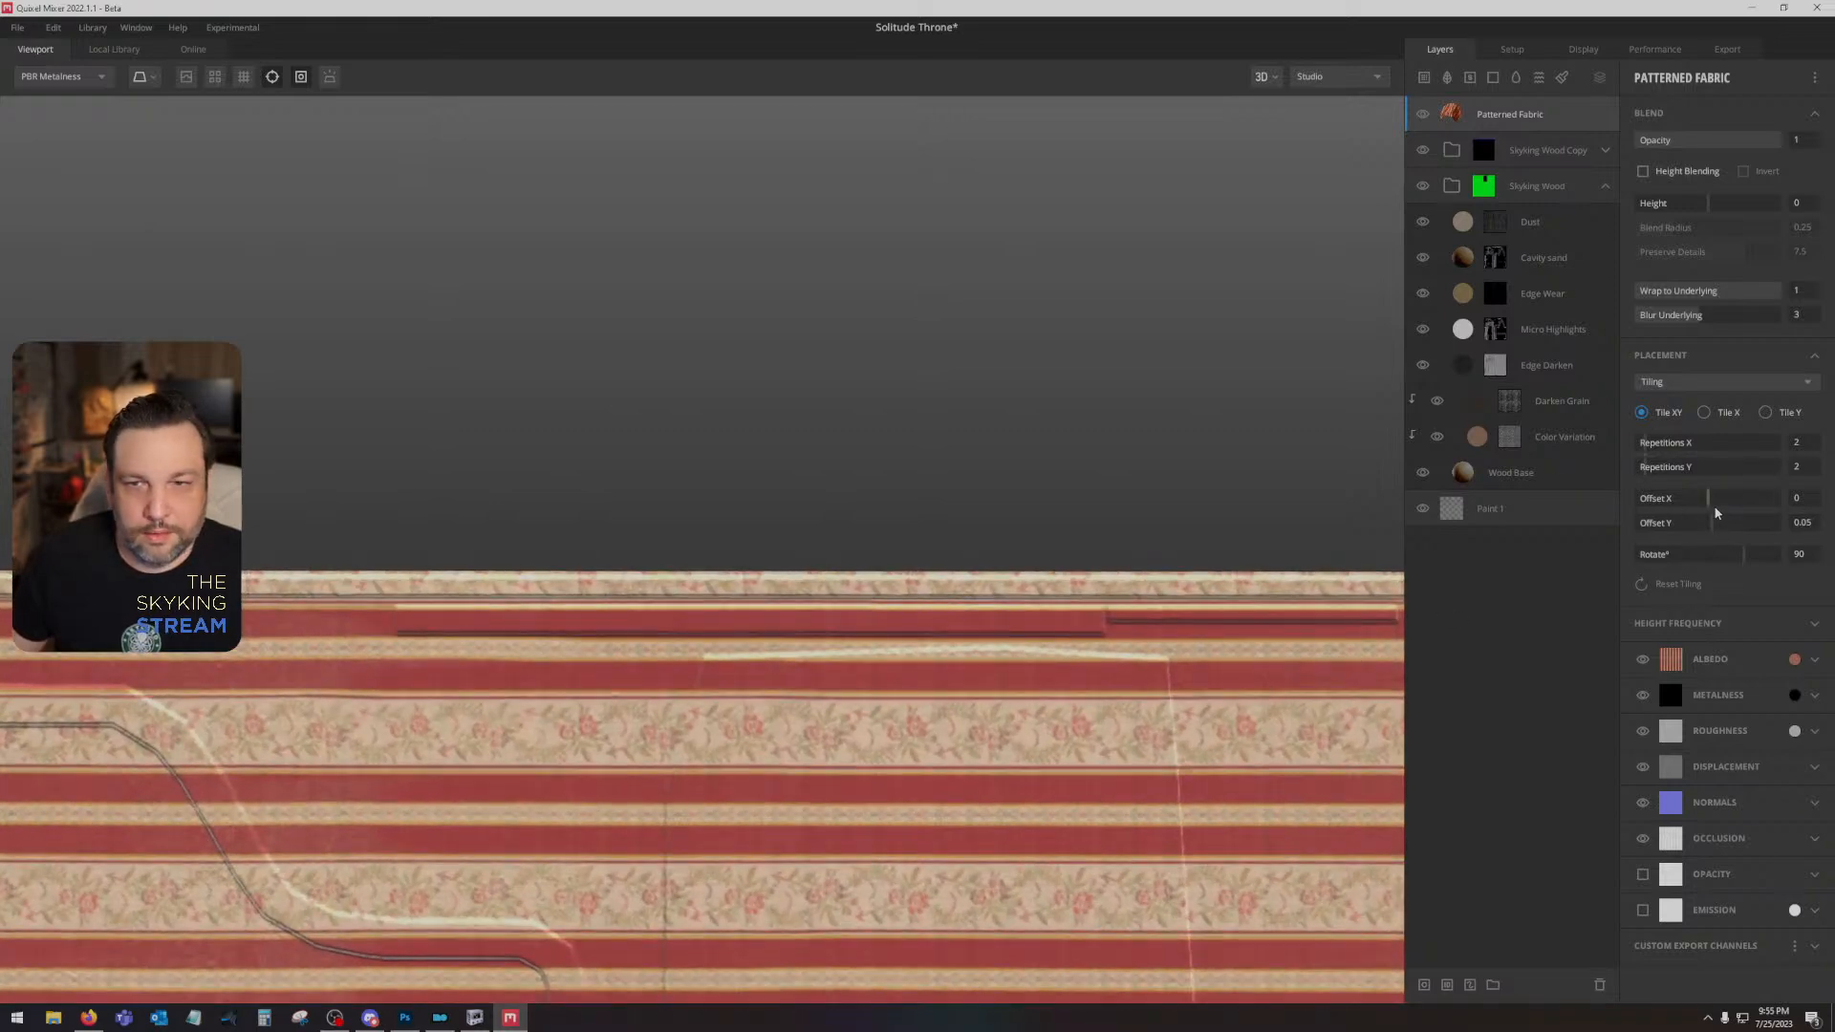
left_click_drag(1647, 445, 1708, 524)
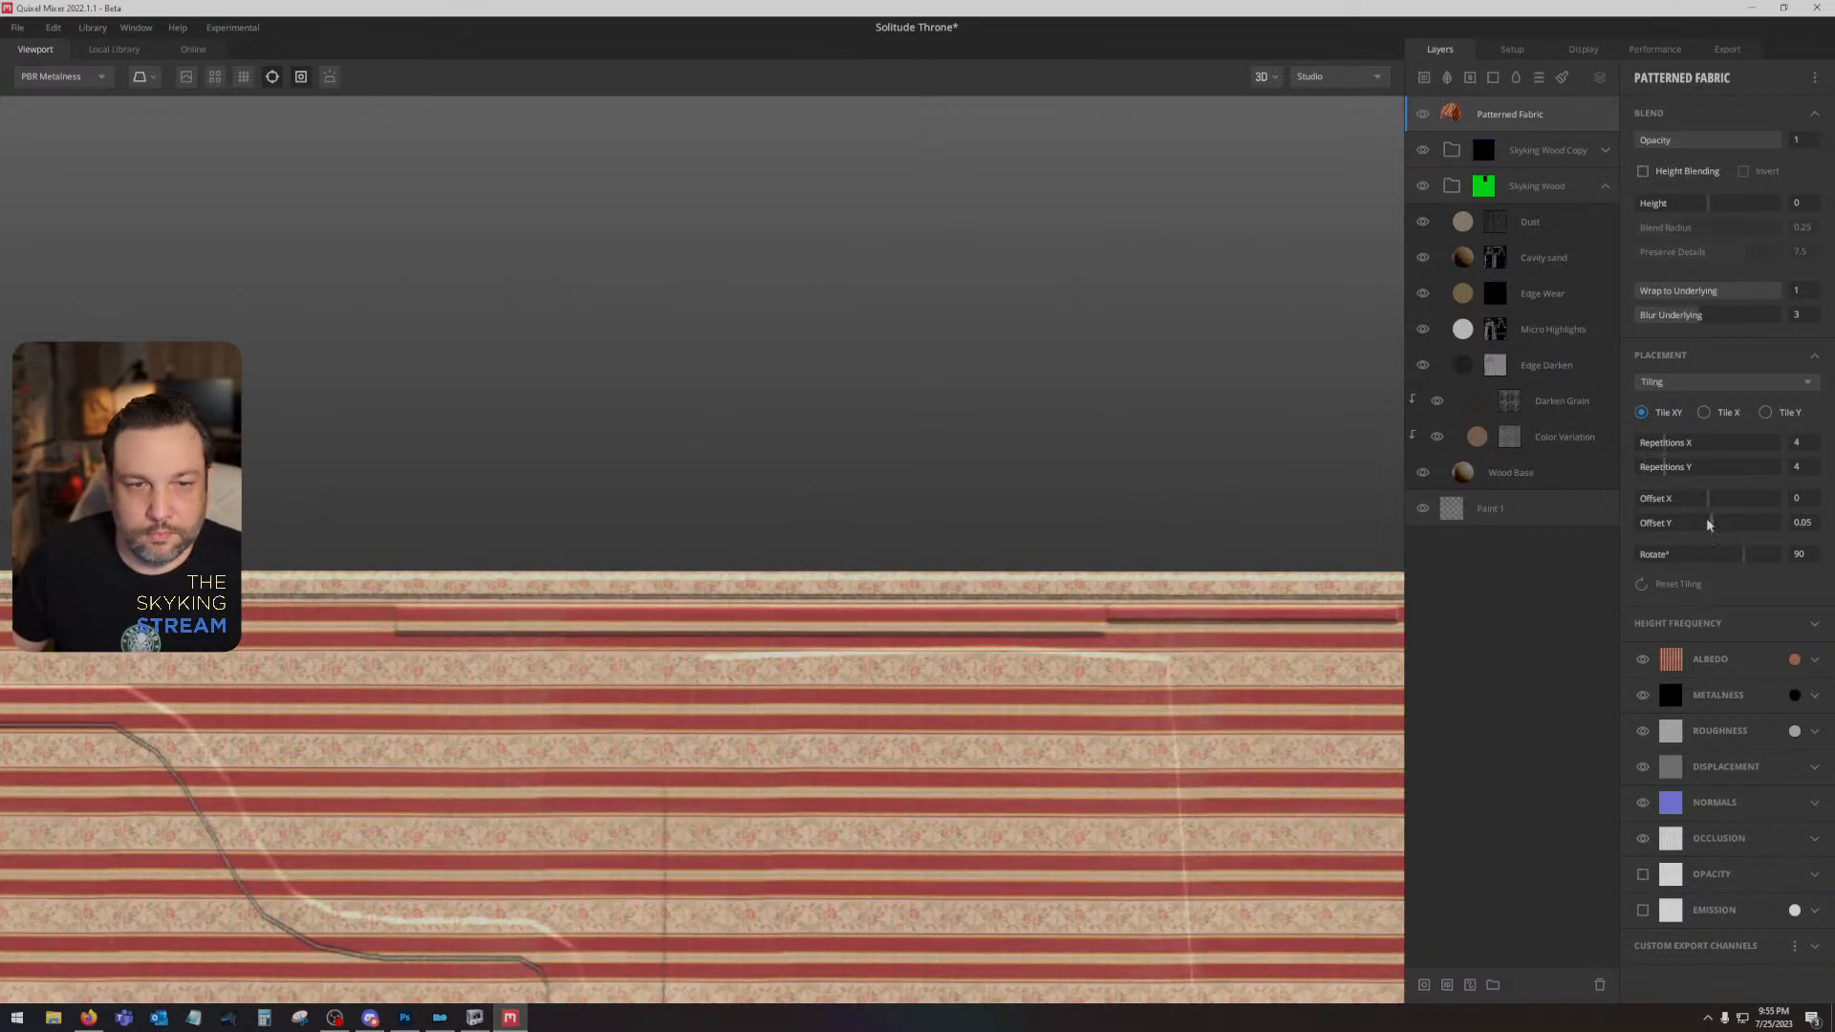
left_click_drag(952, 700, 922, 588)
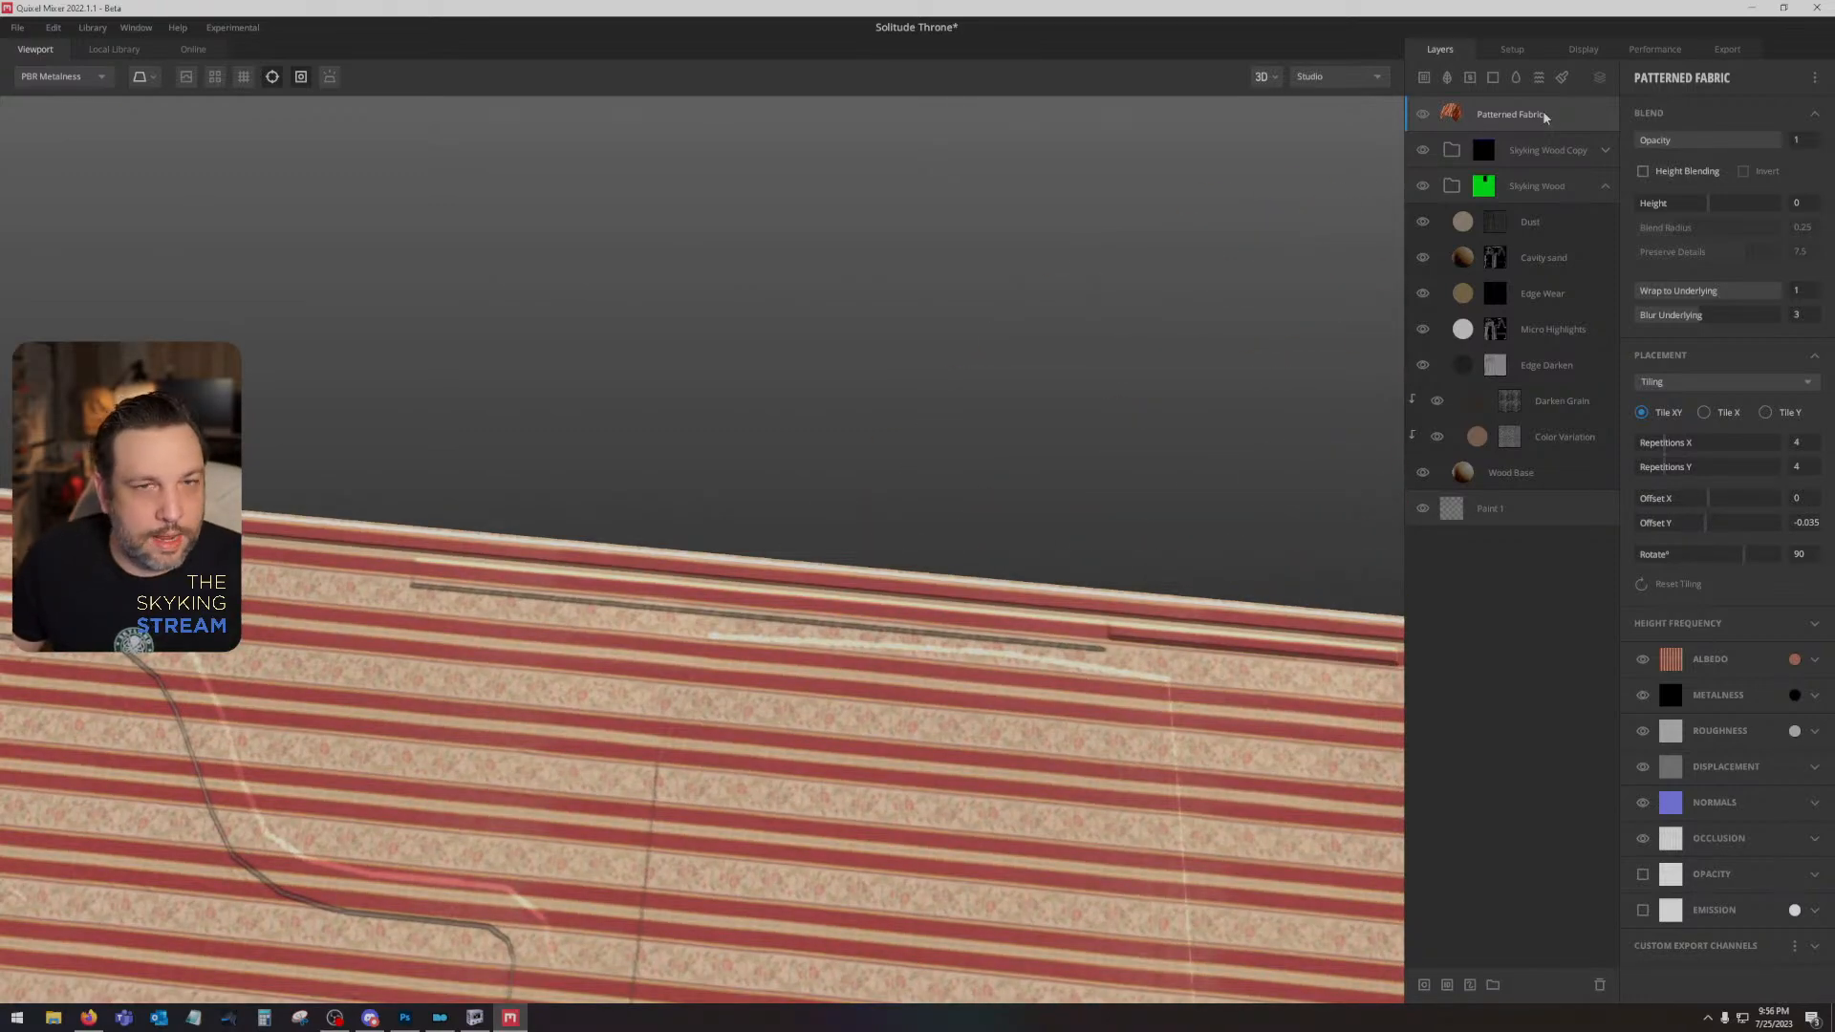
- Delete the Patterned Fabric layer and return to the local surface library
key("Delete")
left_click(114, 49)
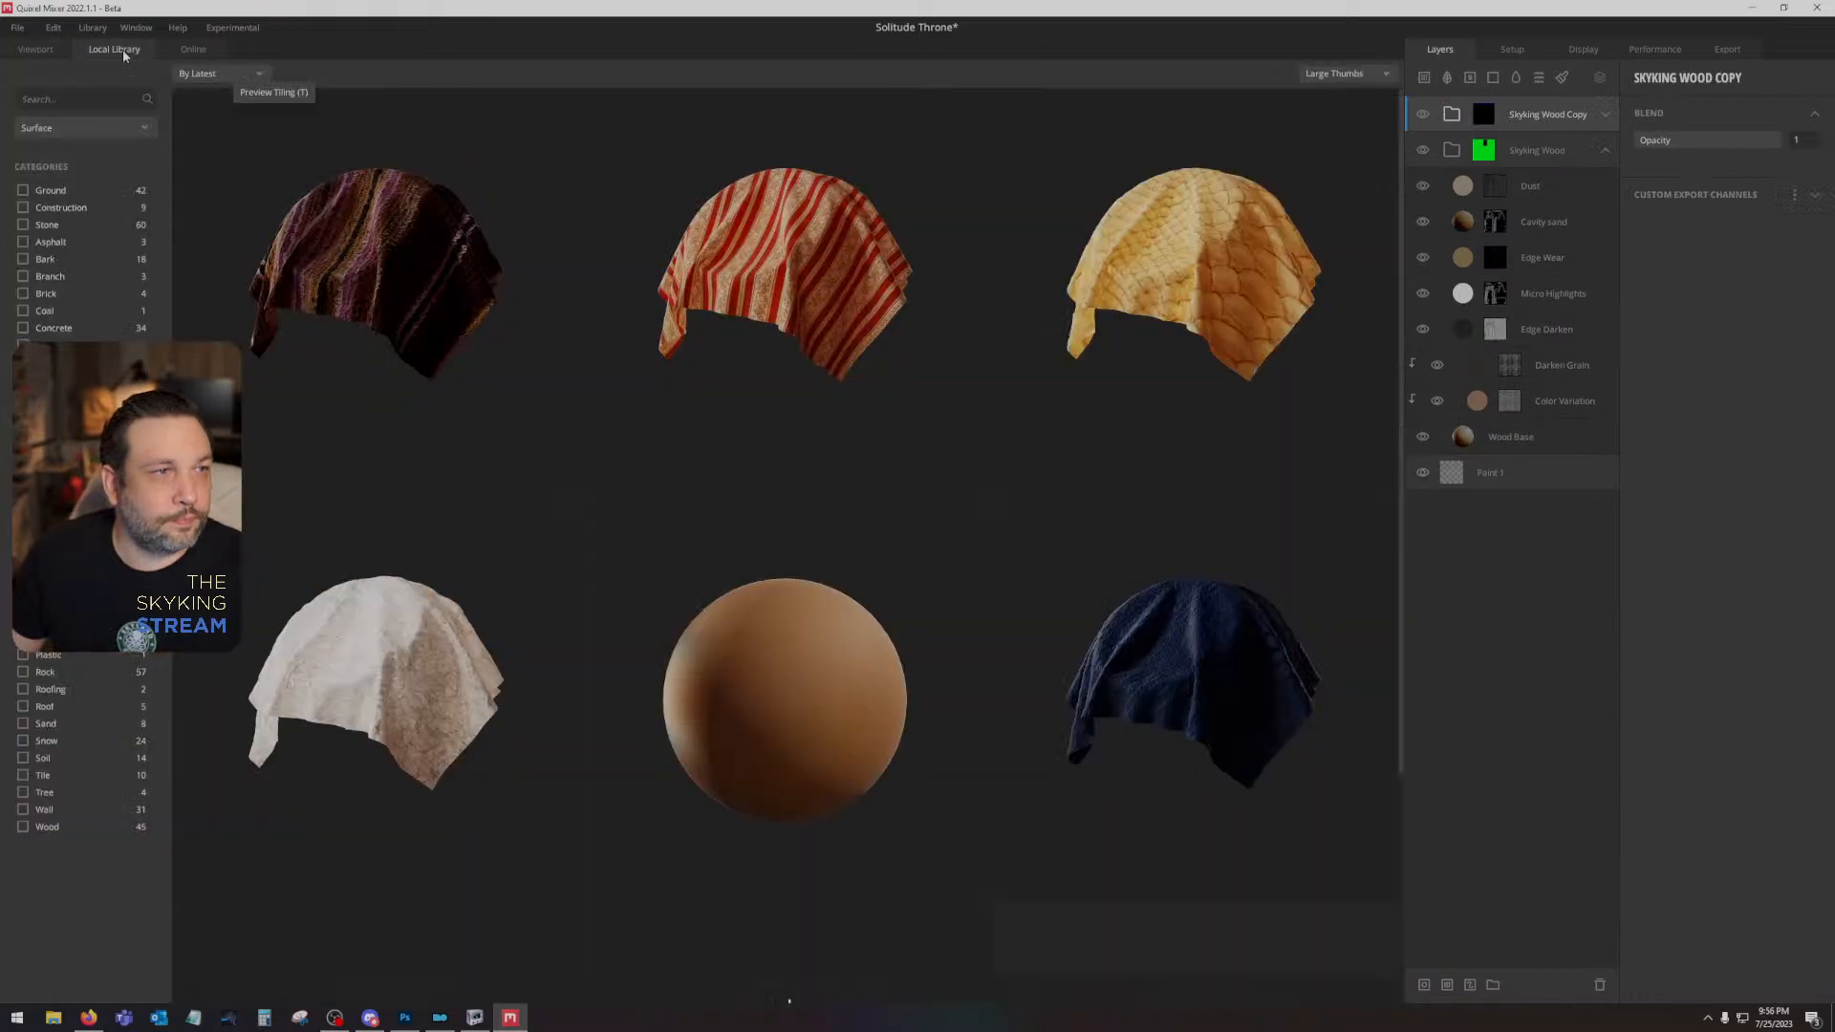
- Filter the local library to the Smart Material type, search it for "fabric" and look through the matching materials
left_click(77, 127)
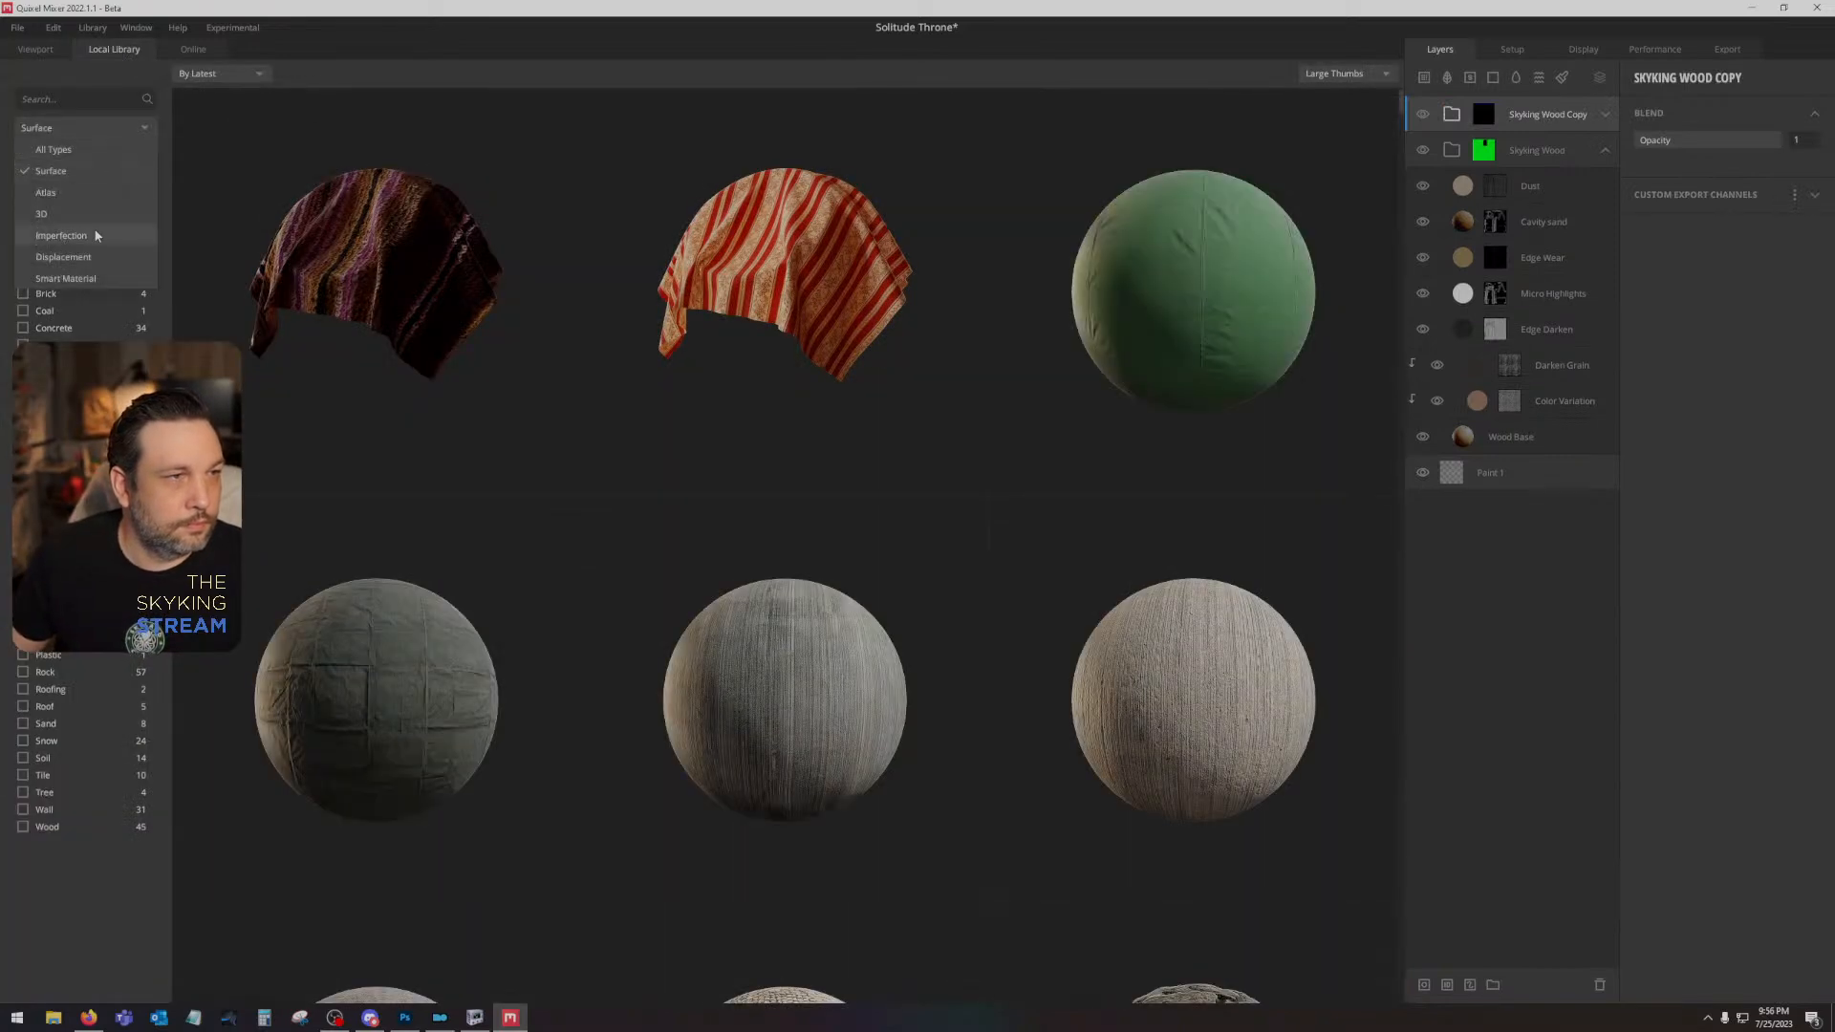
left_click(91, 279)
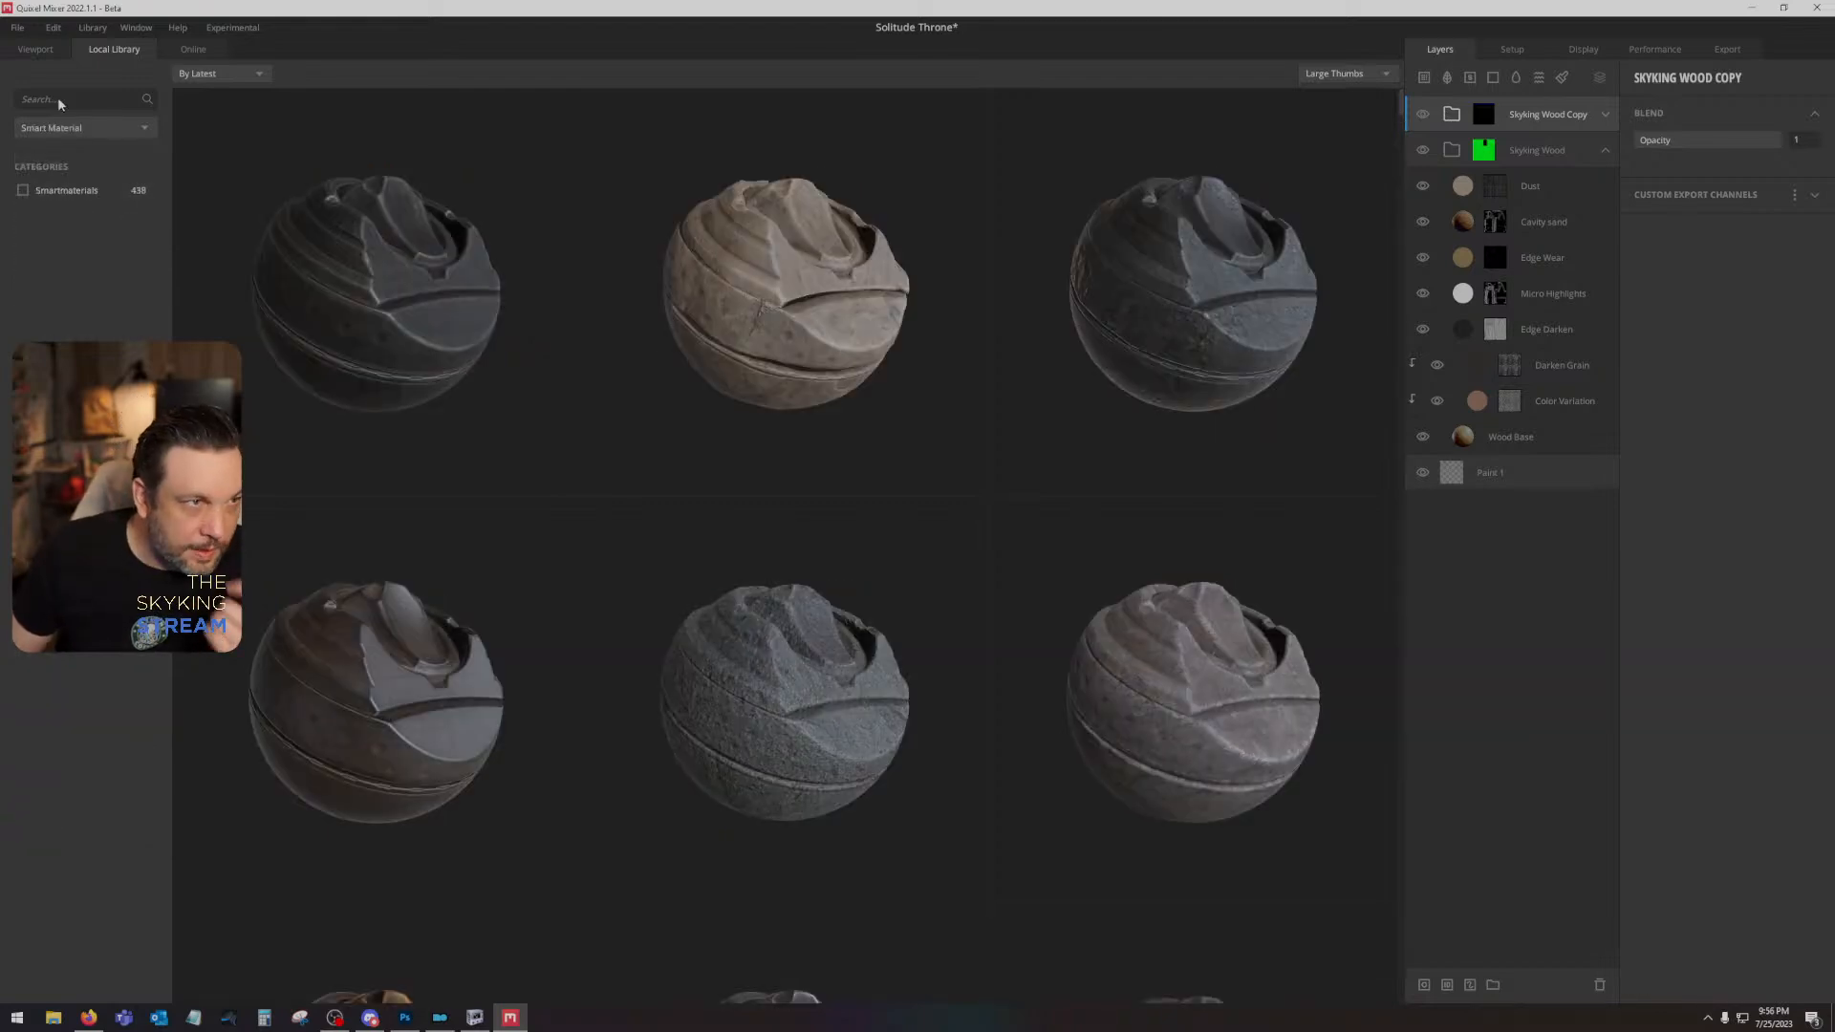
left_click(56, 97)
type("fabric")
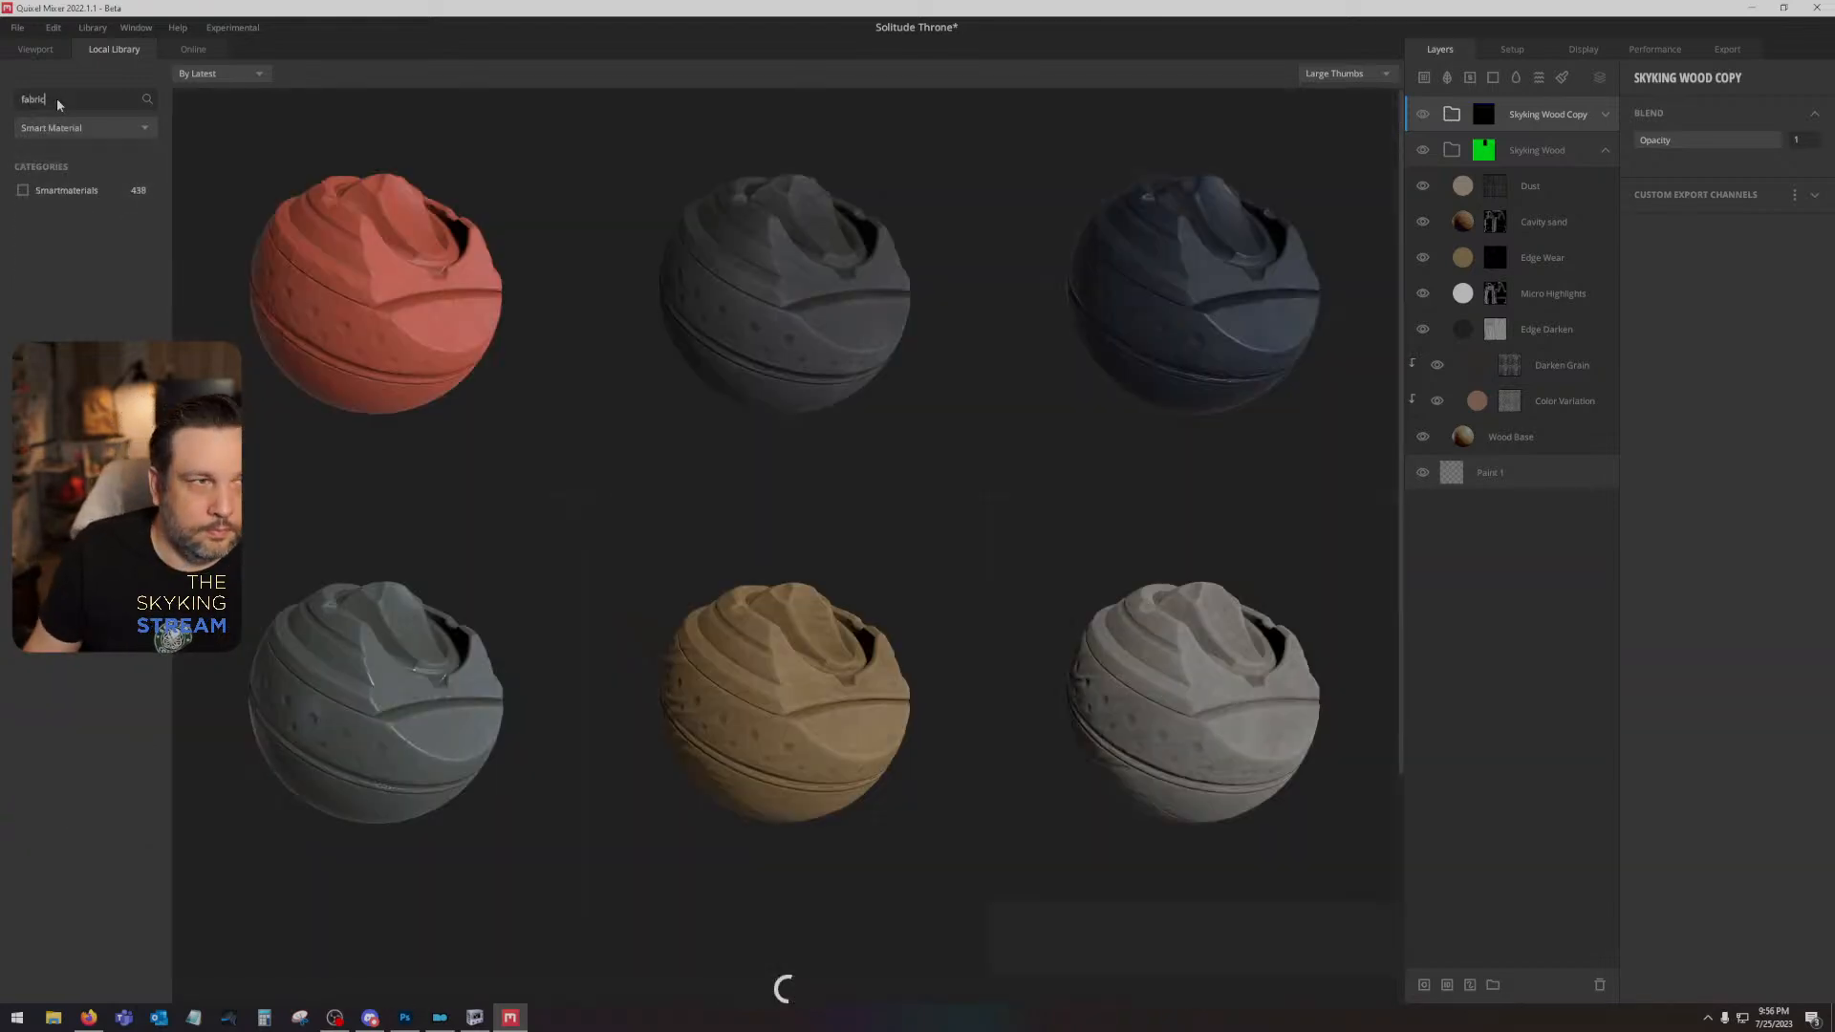
scroll(1188, 492, "down", 8)
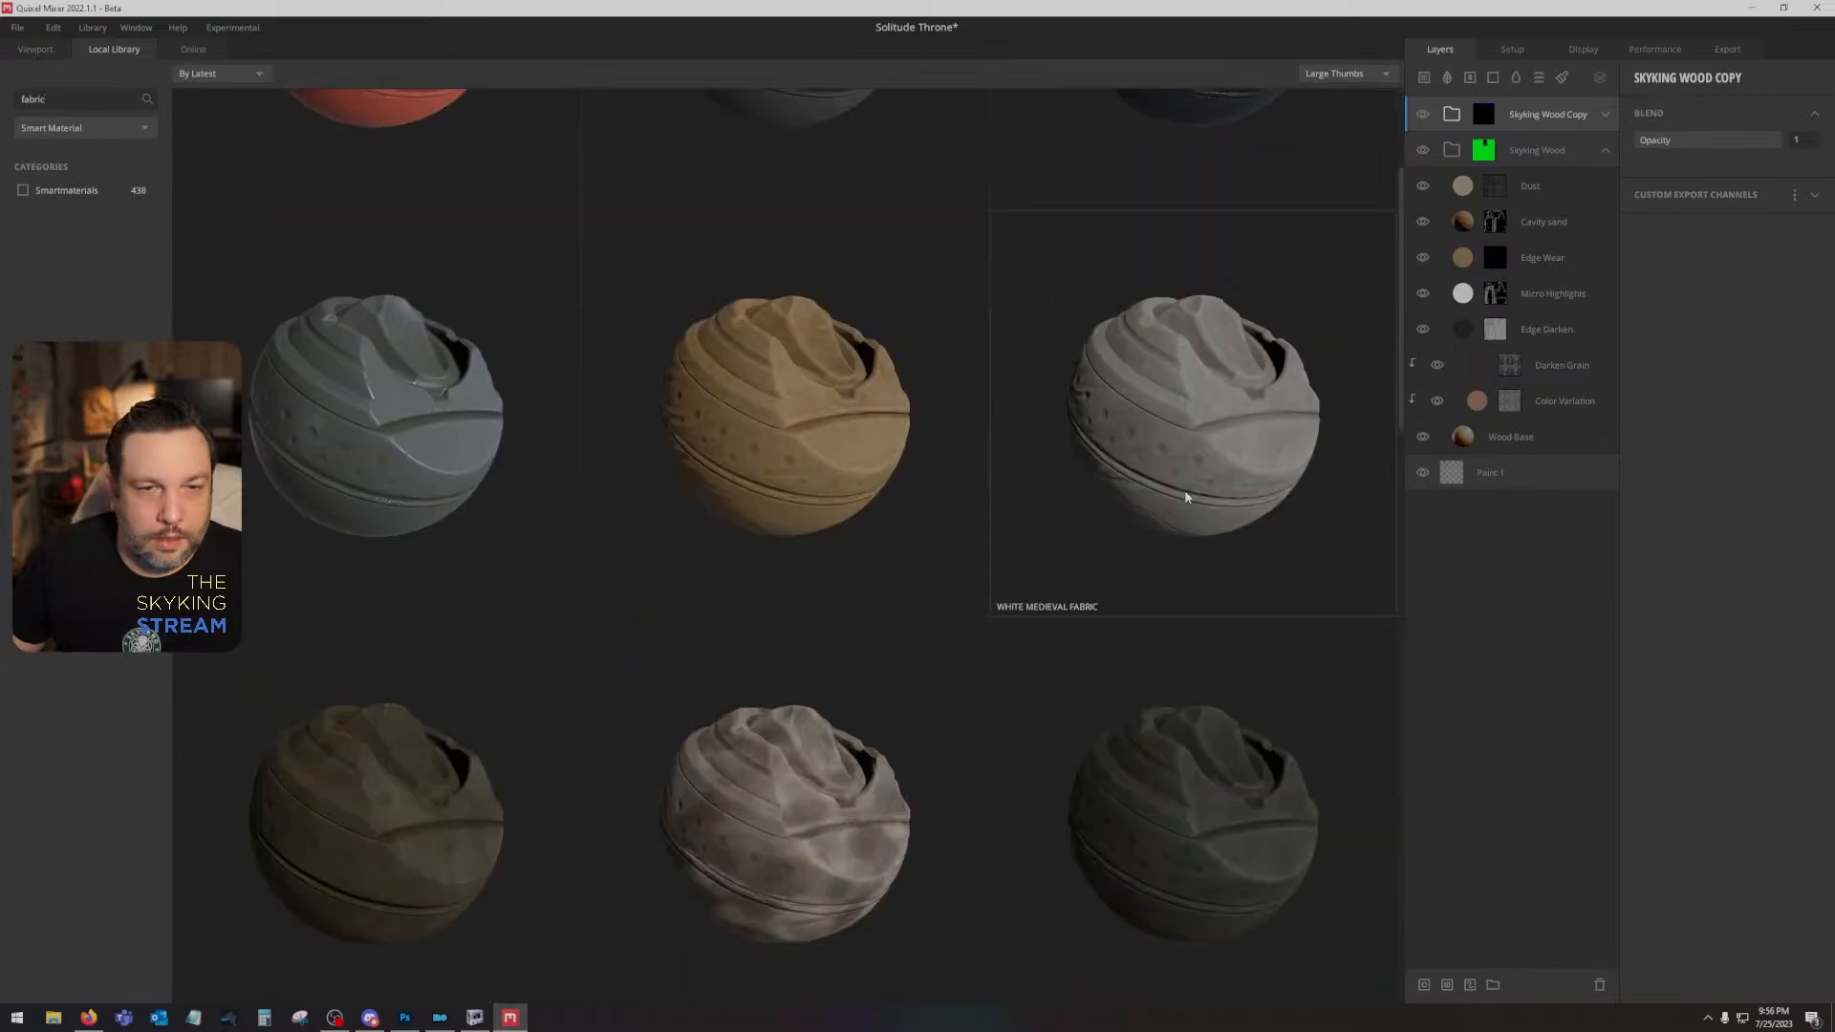
scroll(1209, 451, "down", 10)
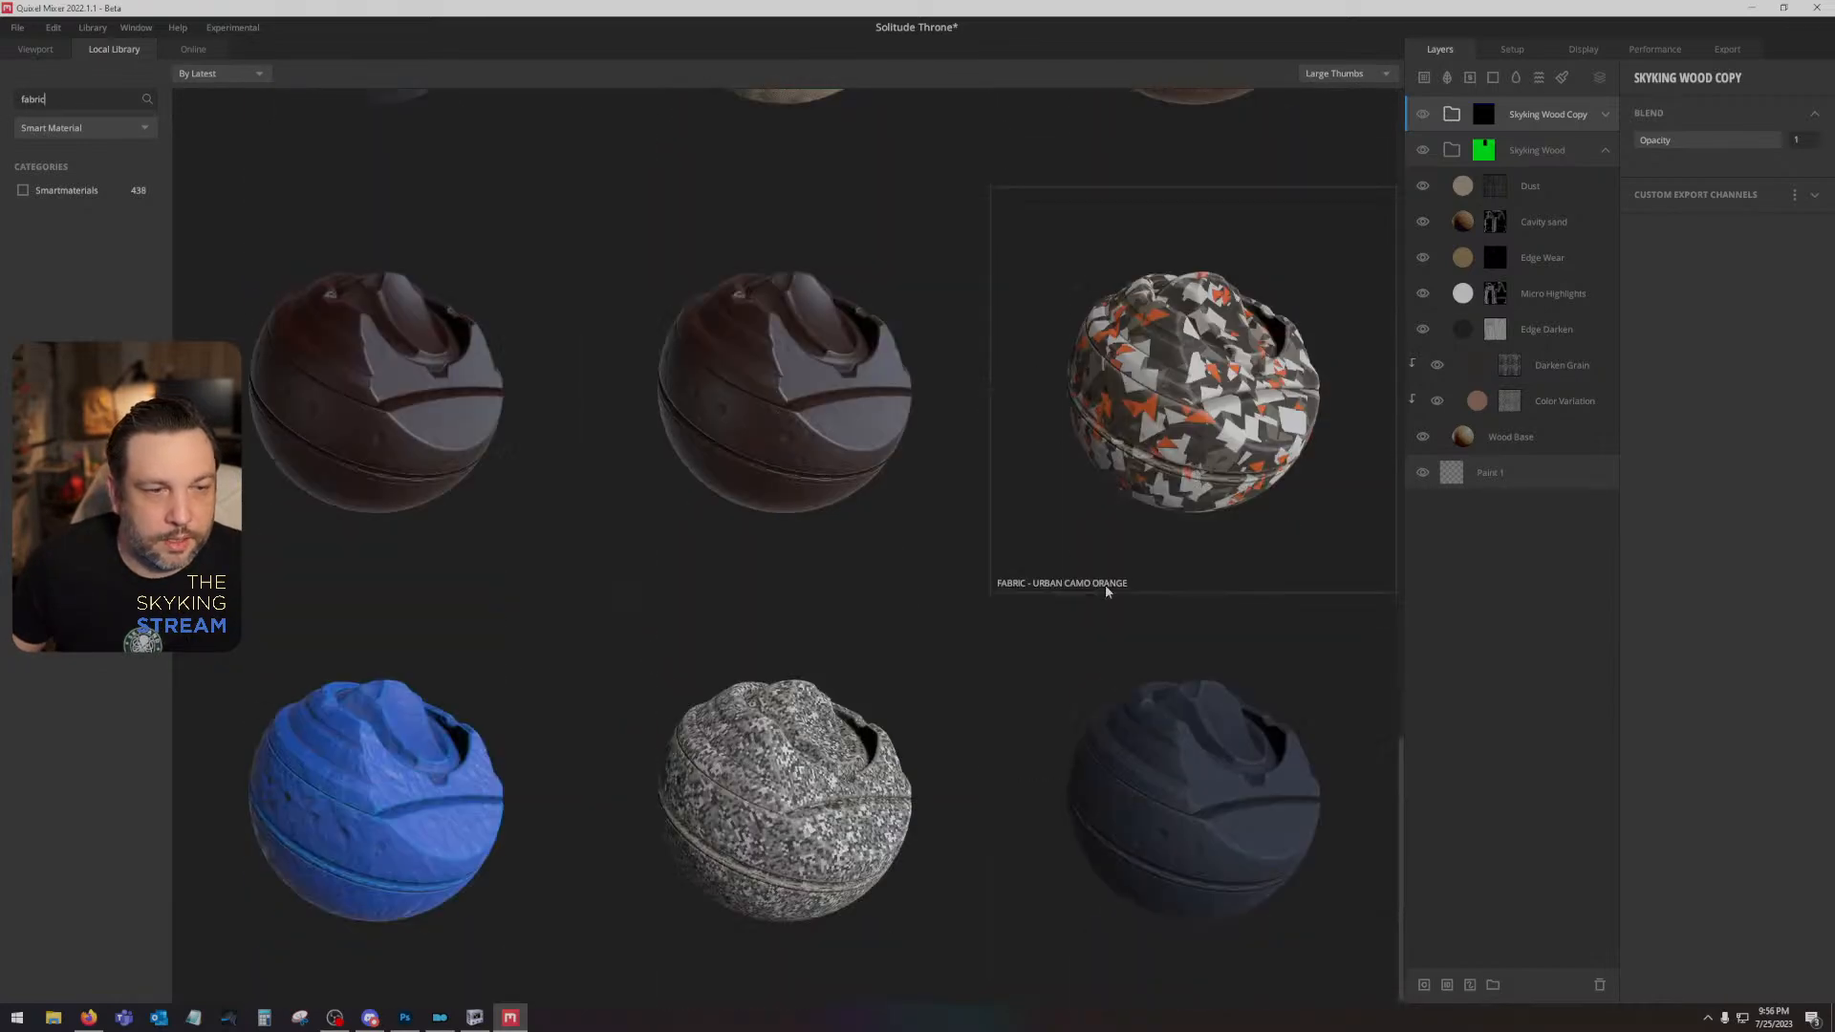
- Clear the search text and browse the full smart material collection for a fabric suited to the throne
key("BackSpace")
key("BackSpace")
key("BackSpace")
key("BackSpace")
key("BackSpace")
key("BackSpace")
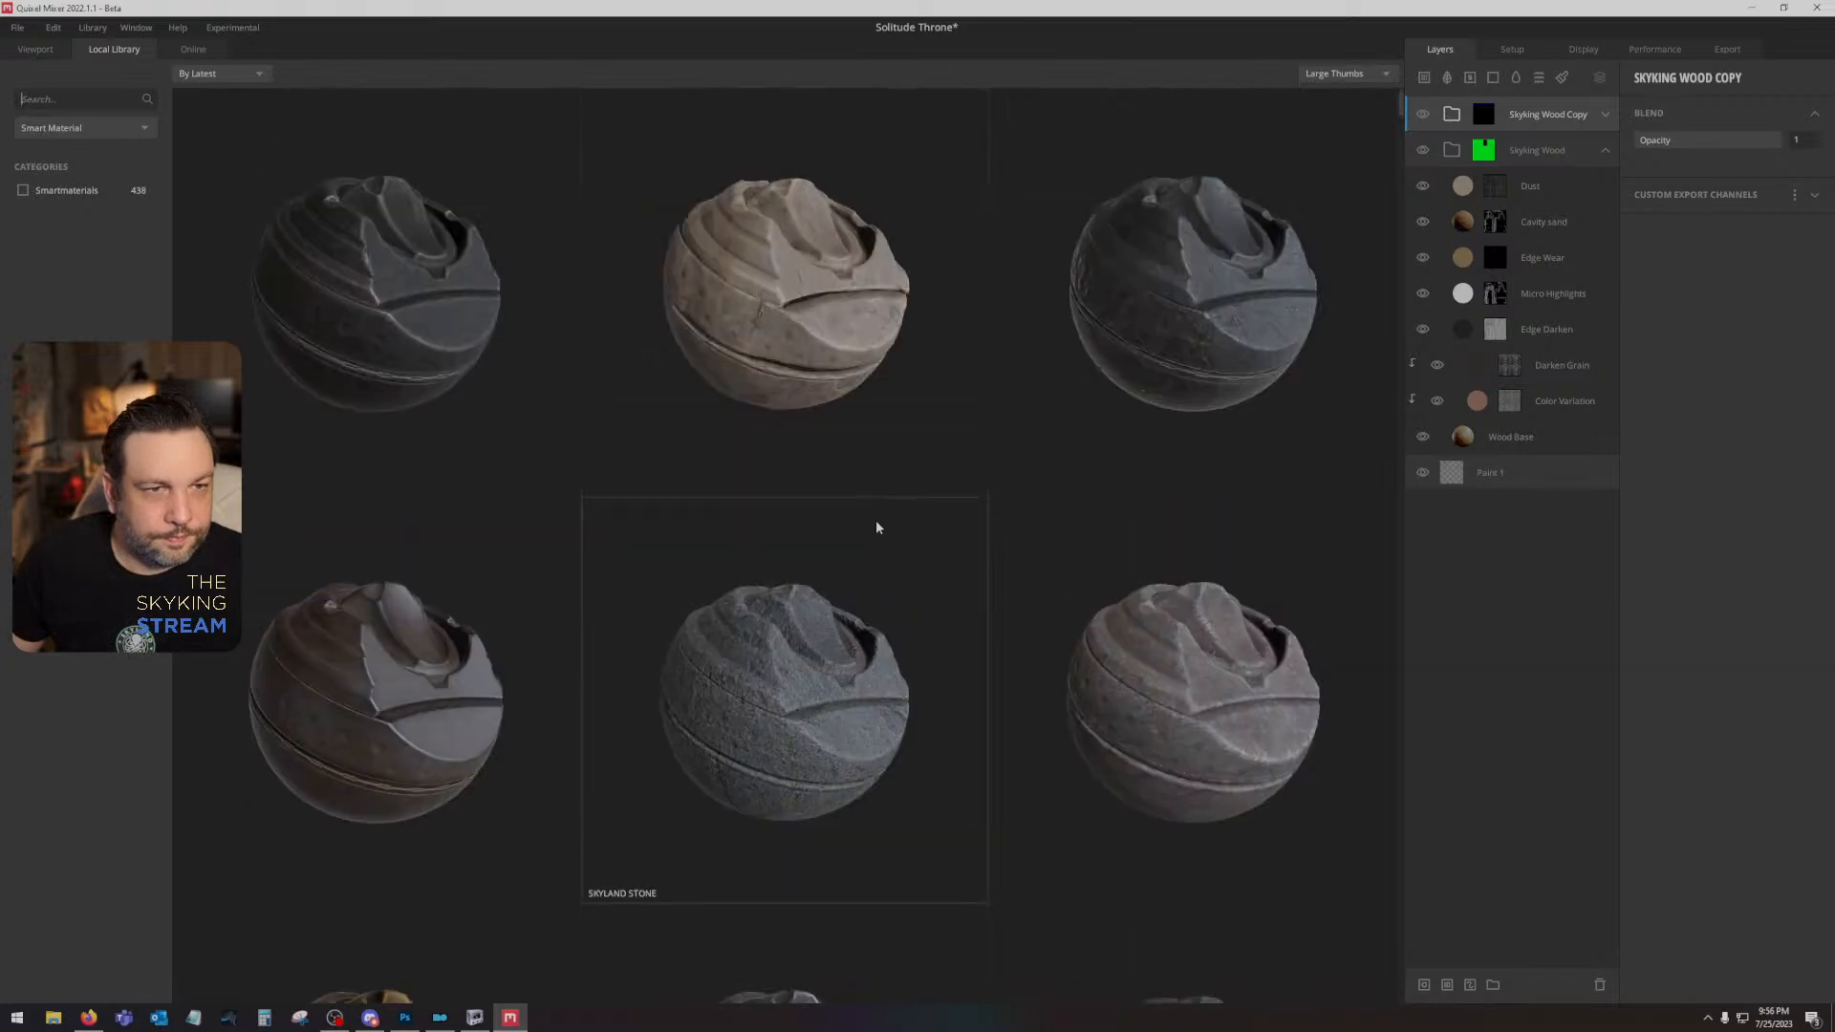
scroll(1024, 478, "down", 10)
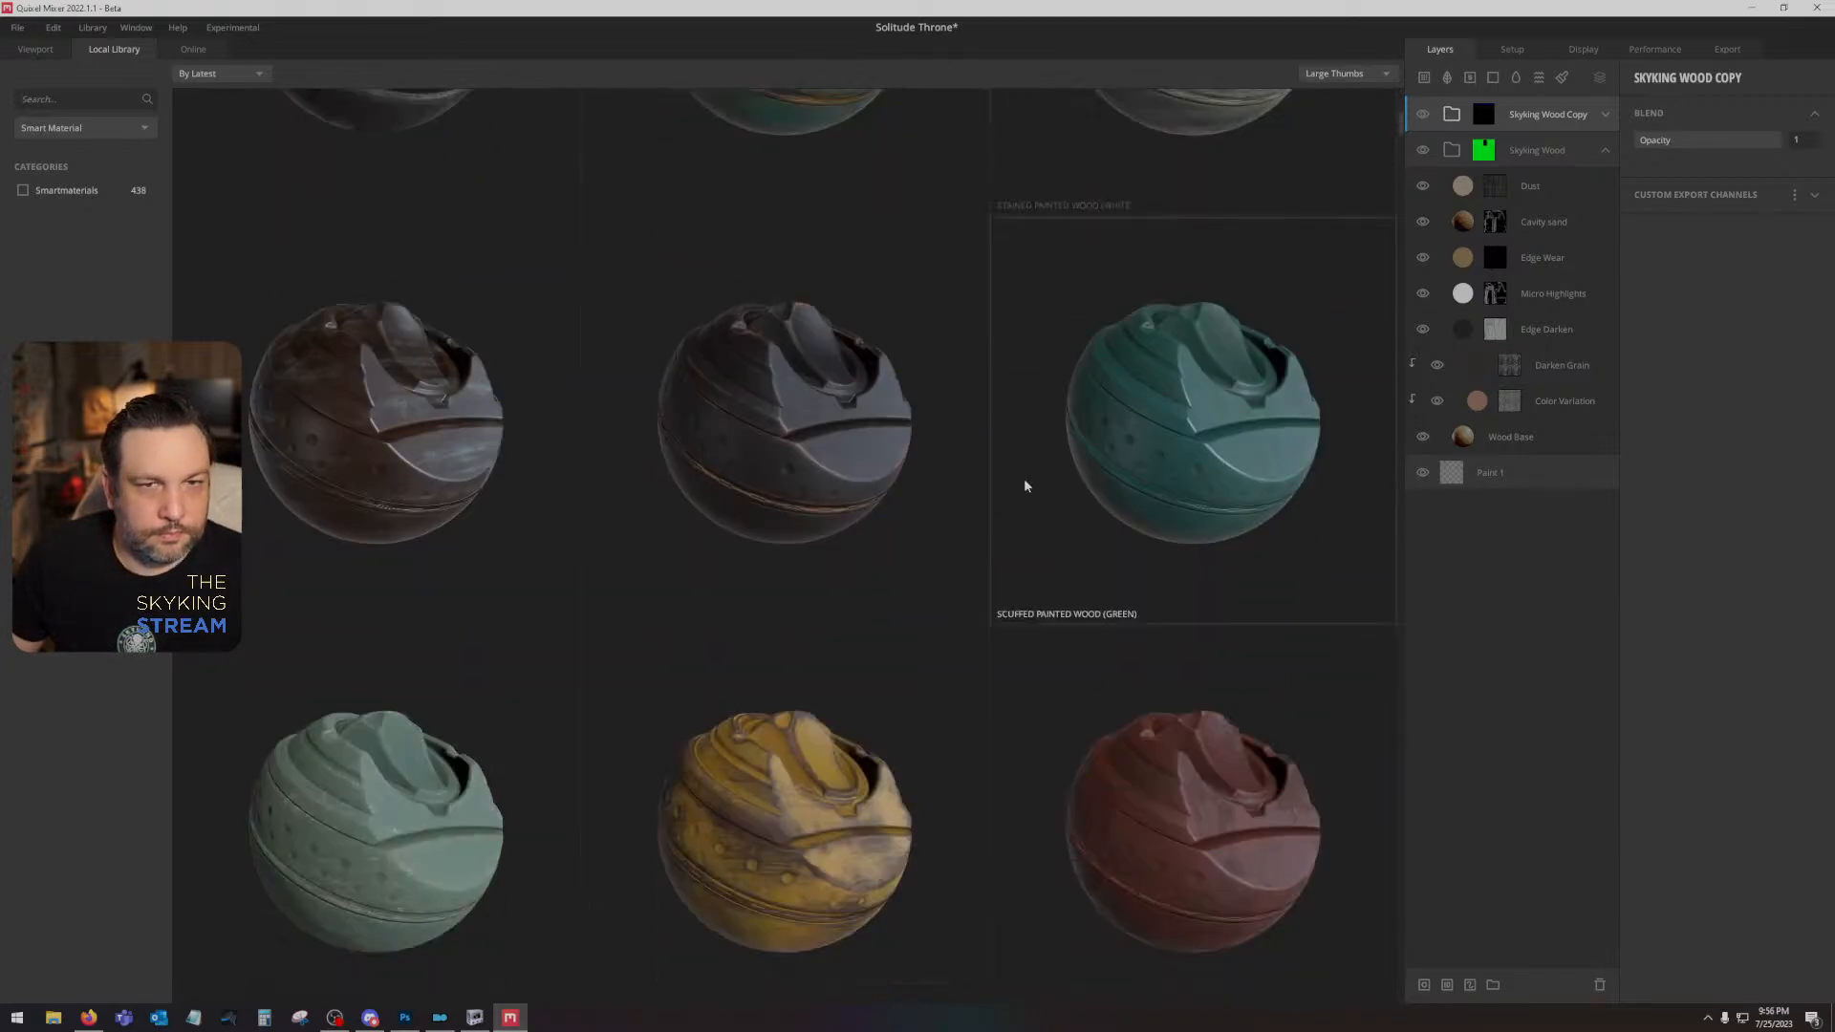
scroll(1023, 485, "down", 8)
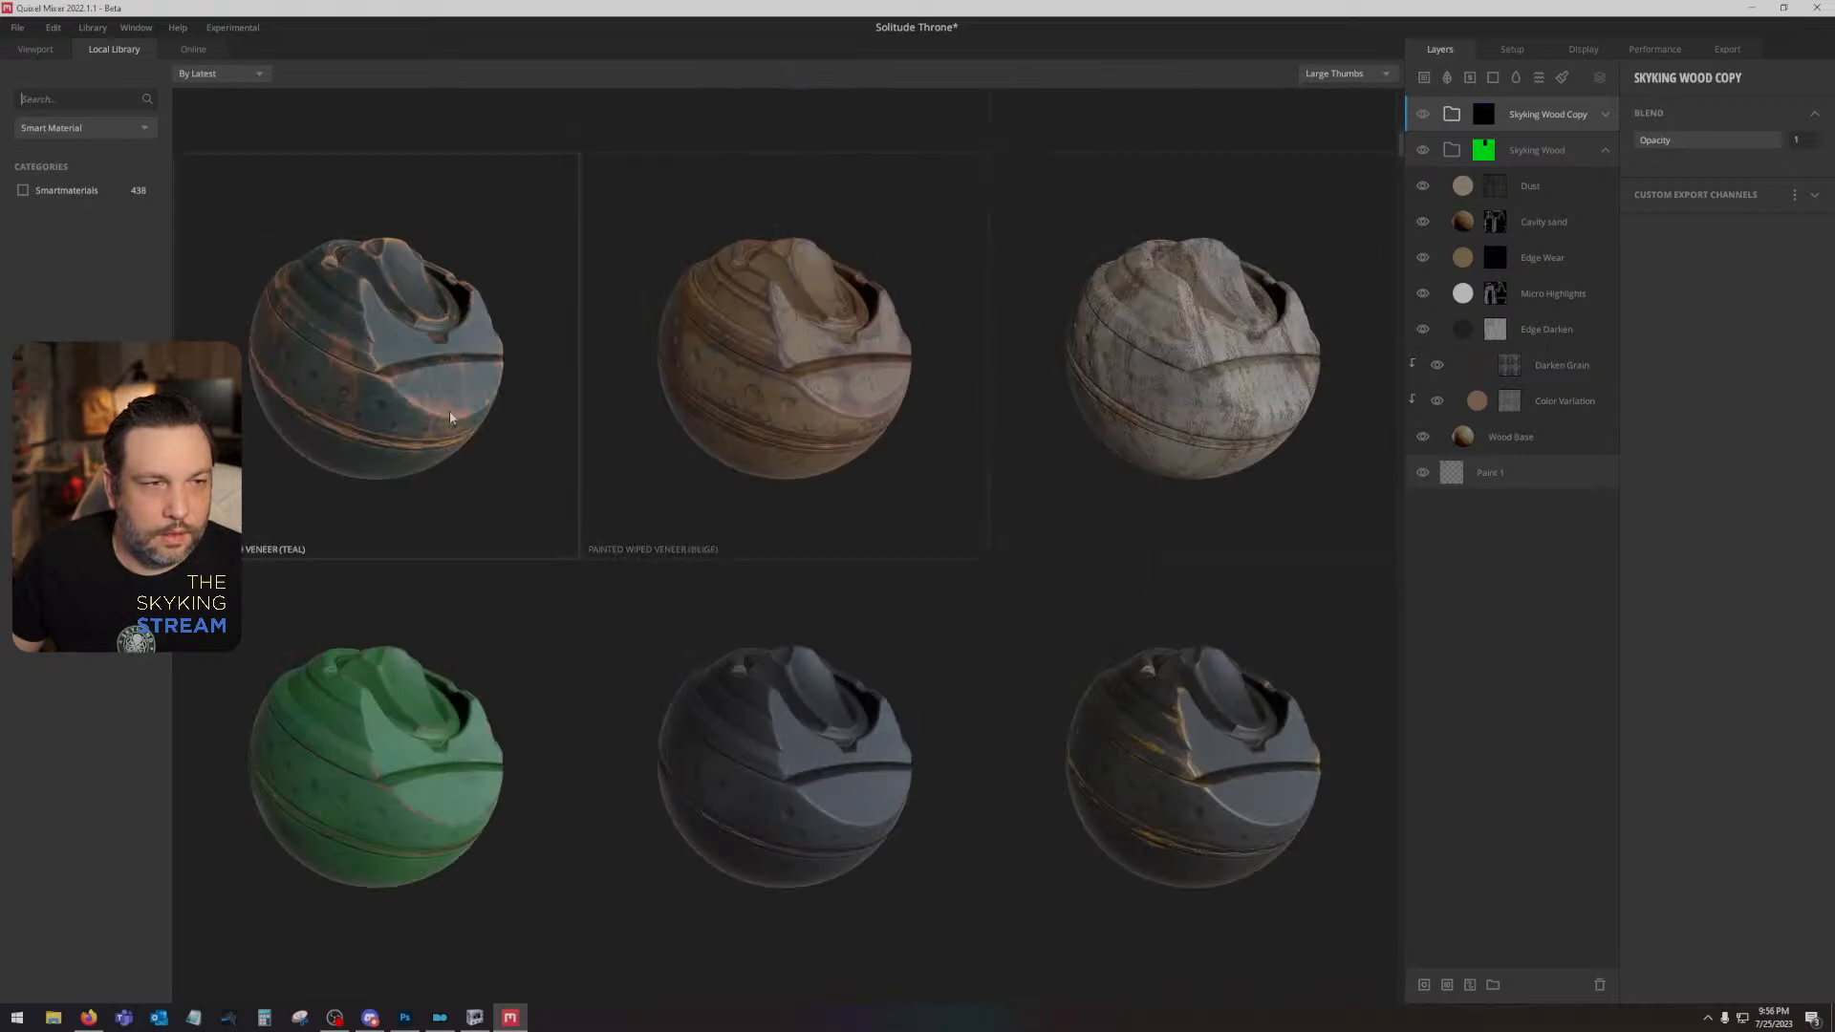
scroll(1030, 596, "down", 10)
scroll(1021, 592, "down", 10)
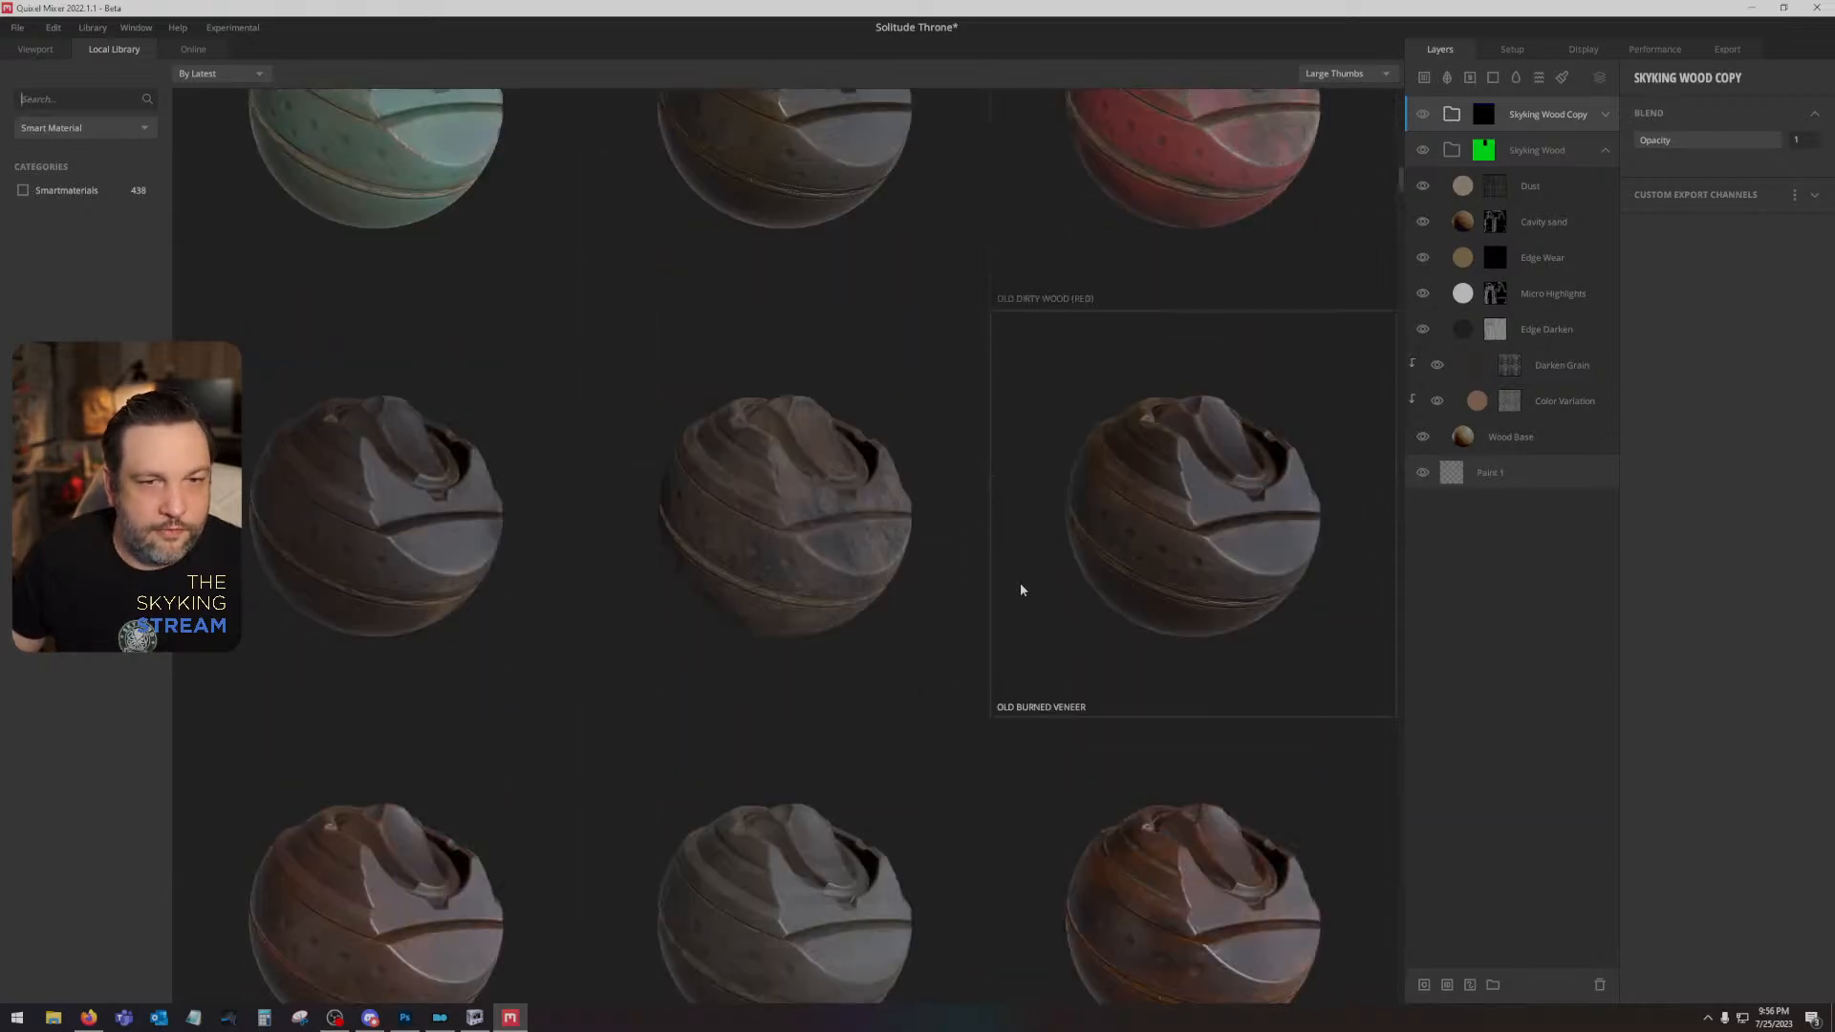
scroll(1021, 591, "down", 10)
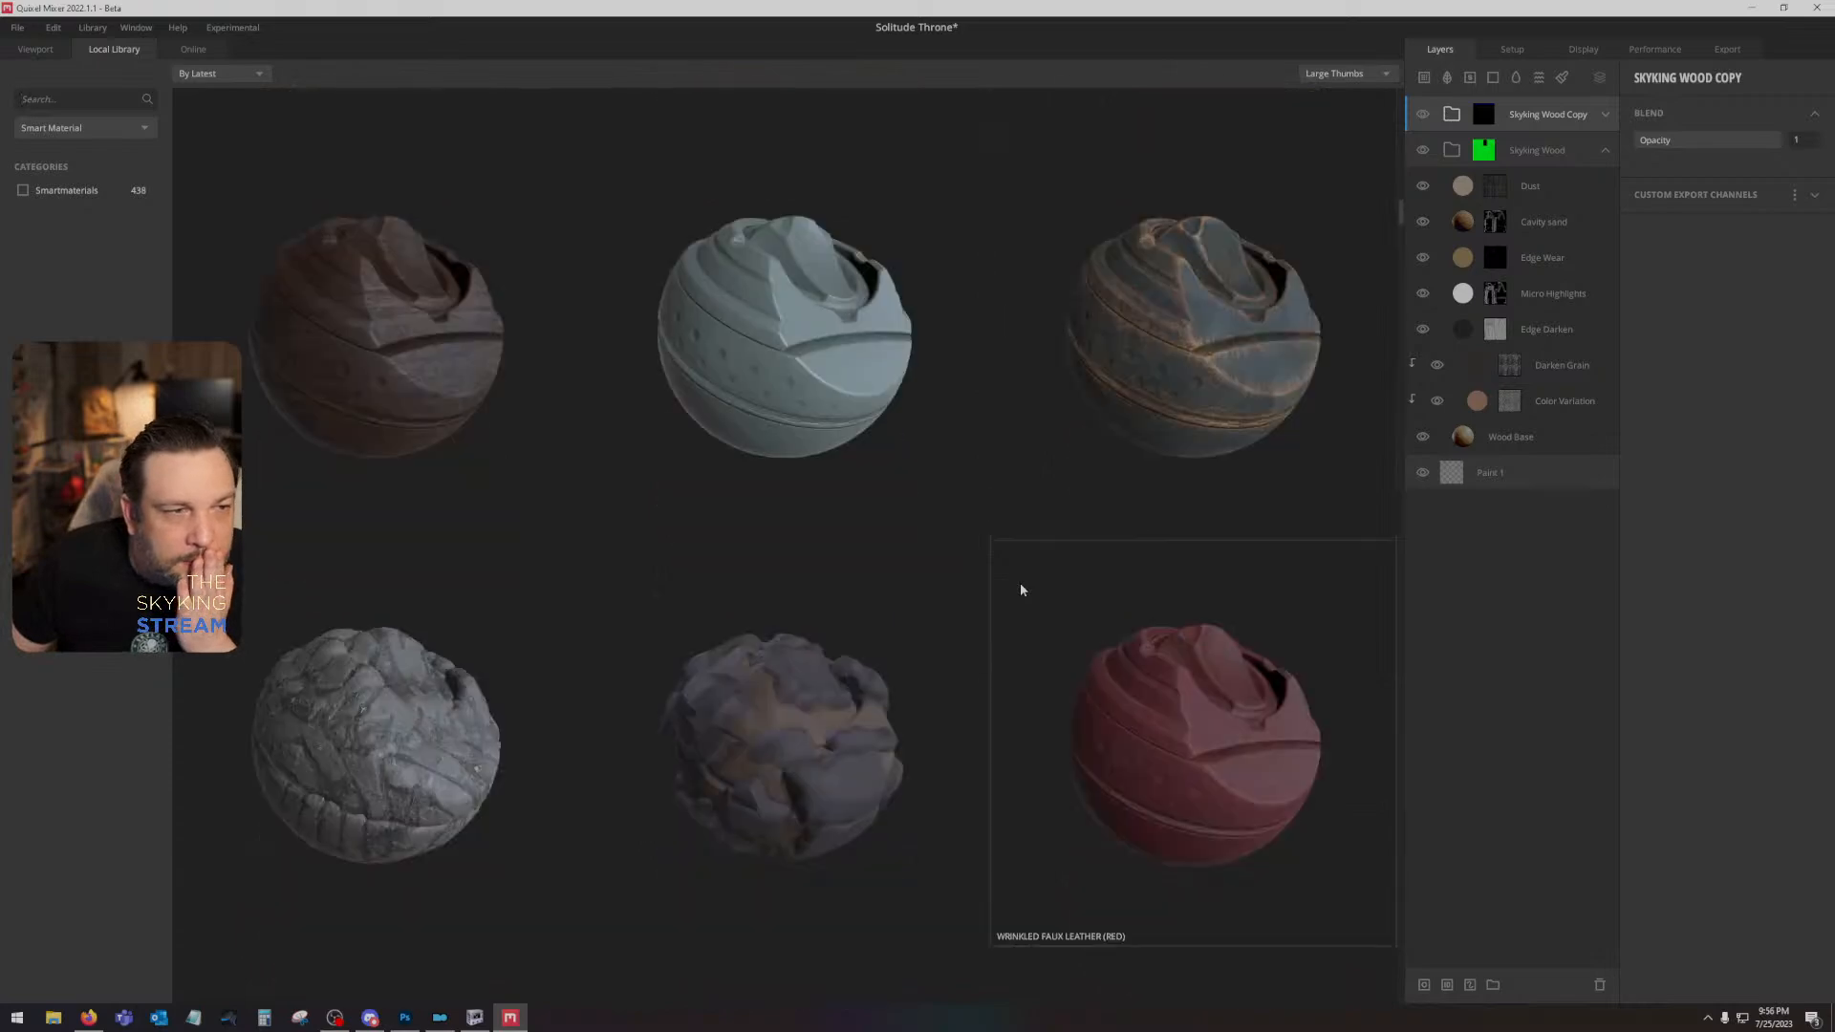
scroll(1020, 589, "down", 10)
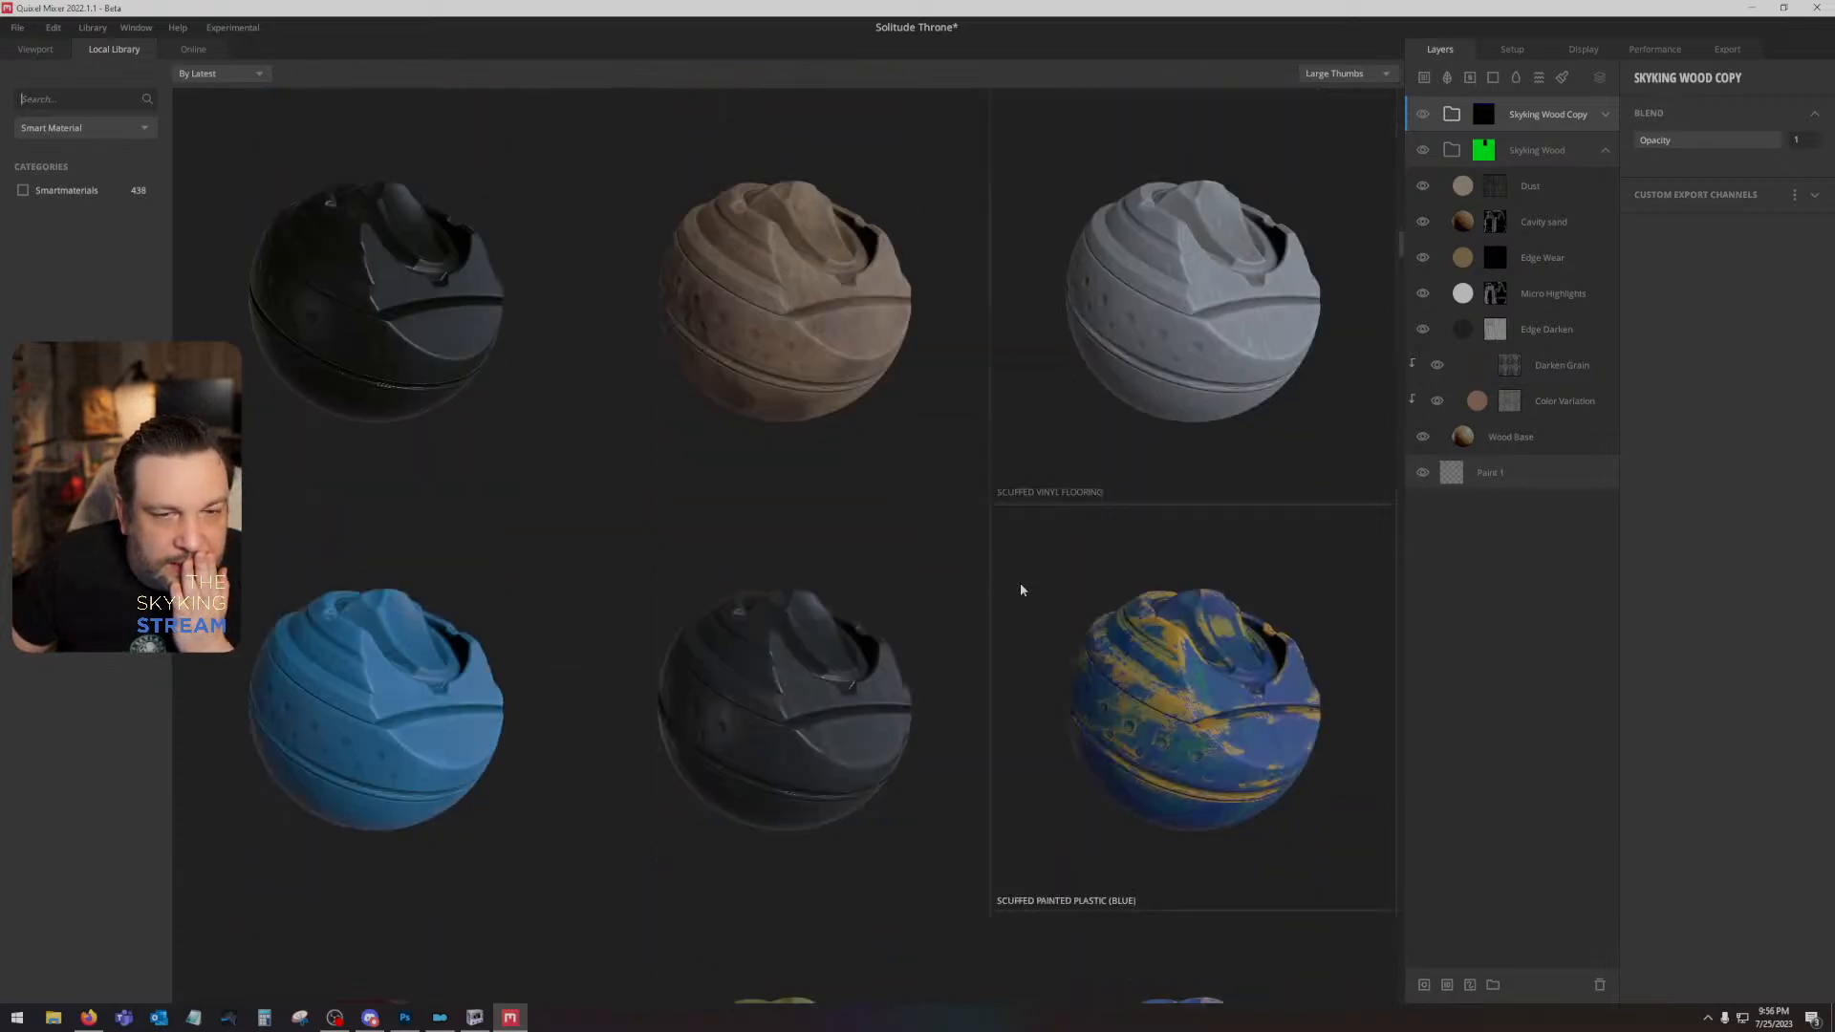
scroll(1019, 590, "down", 10)
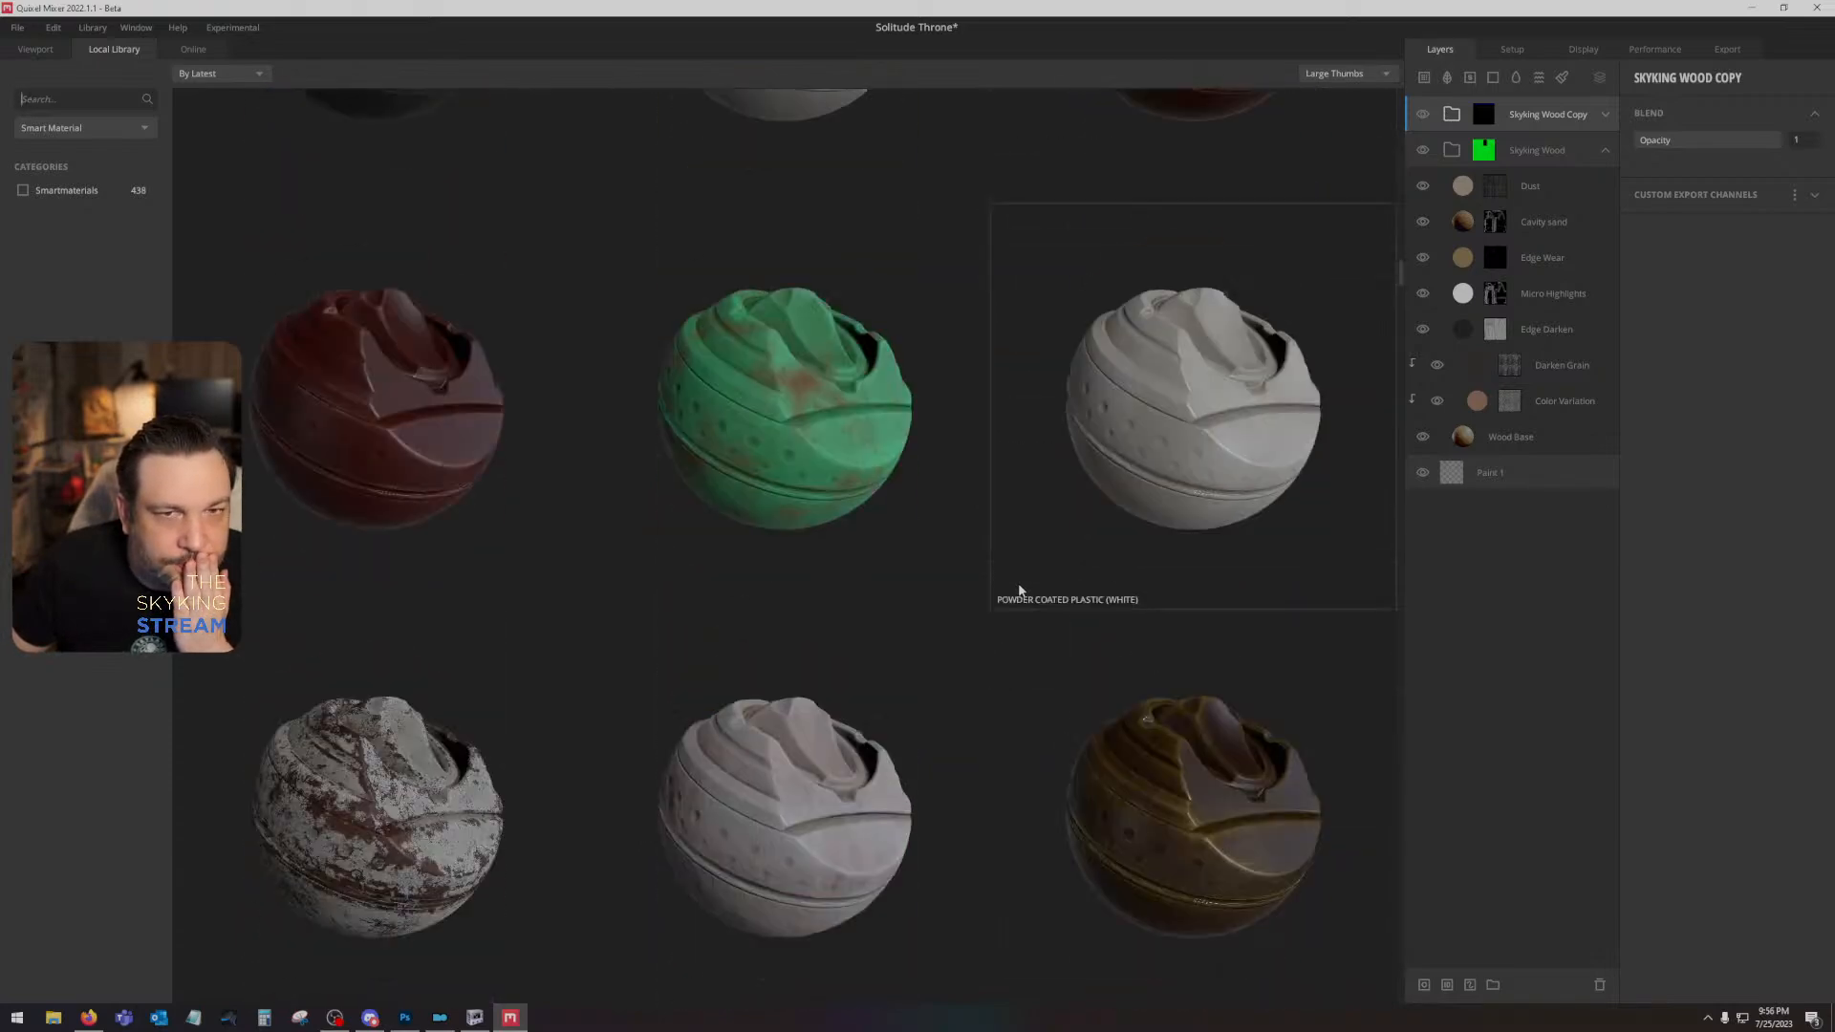
scroll(1019, 590, "down", 7)
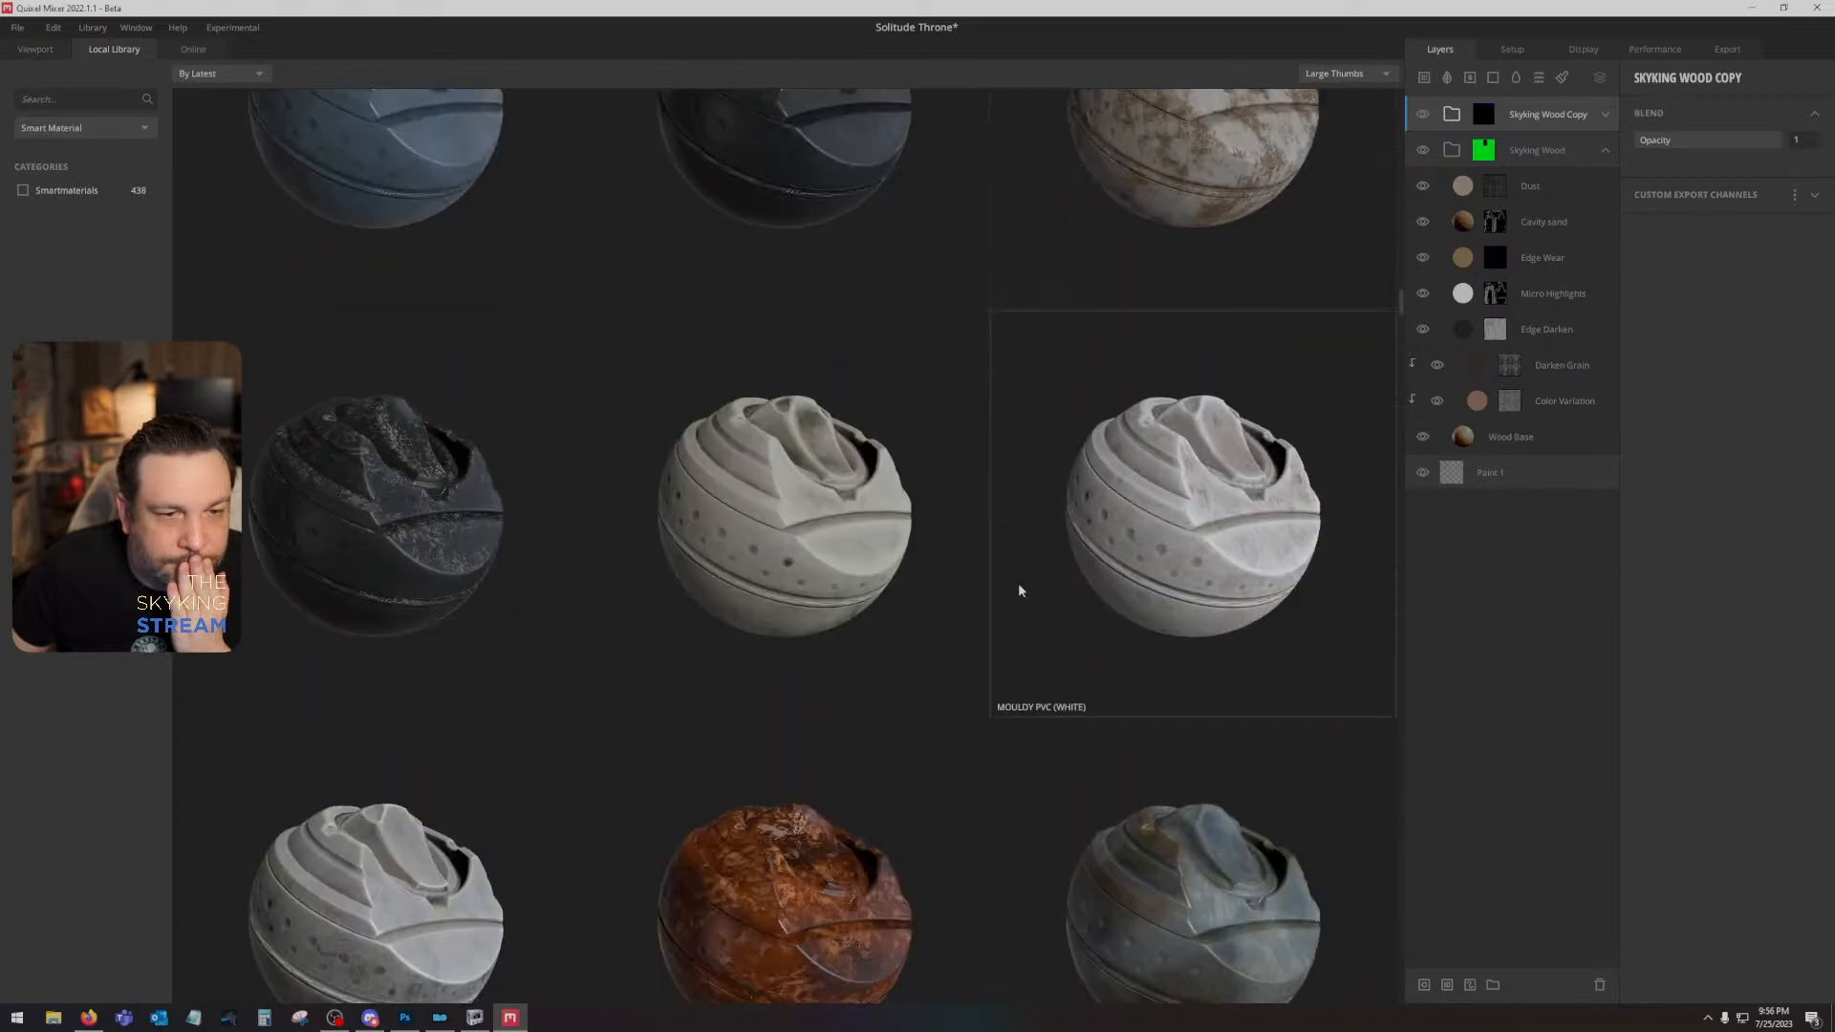
scroll(1018, 590, "down", 10)
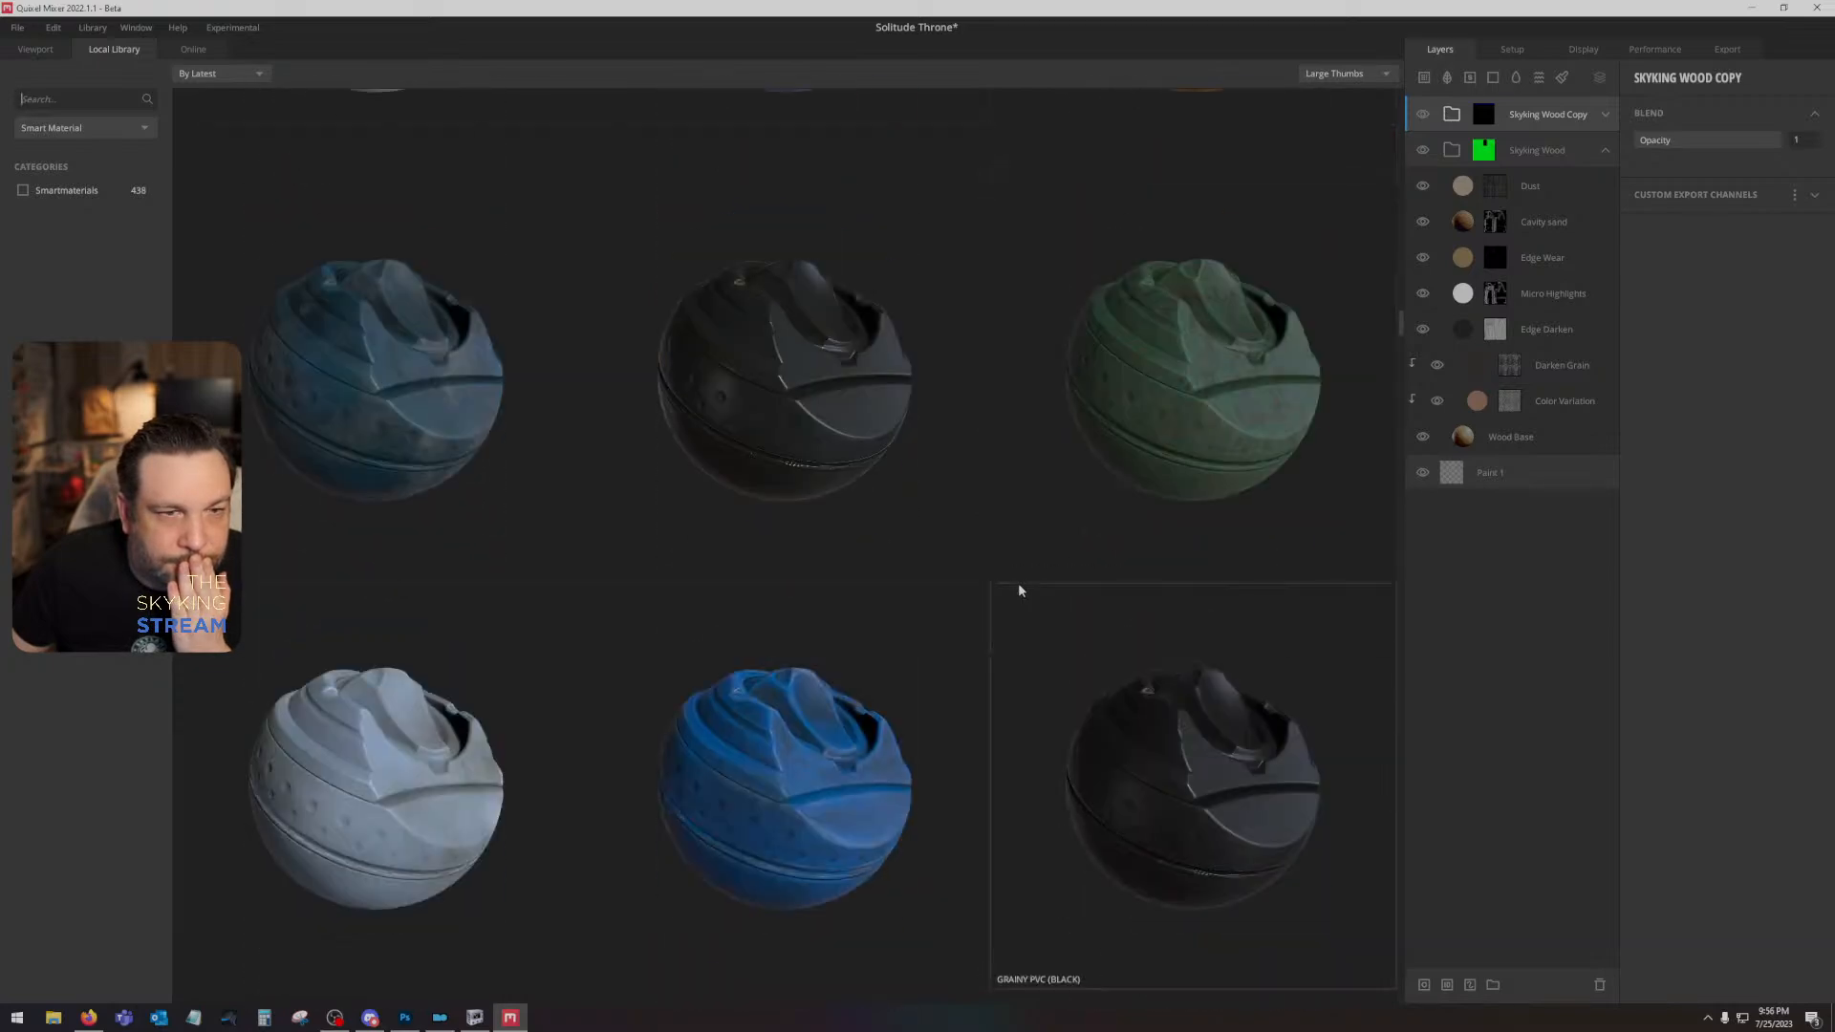
scroll(1019, 590, "down", 10)
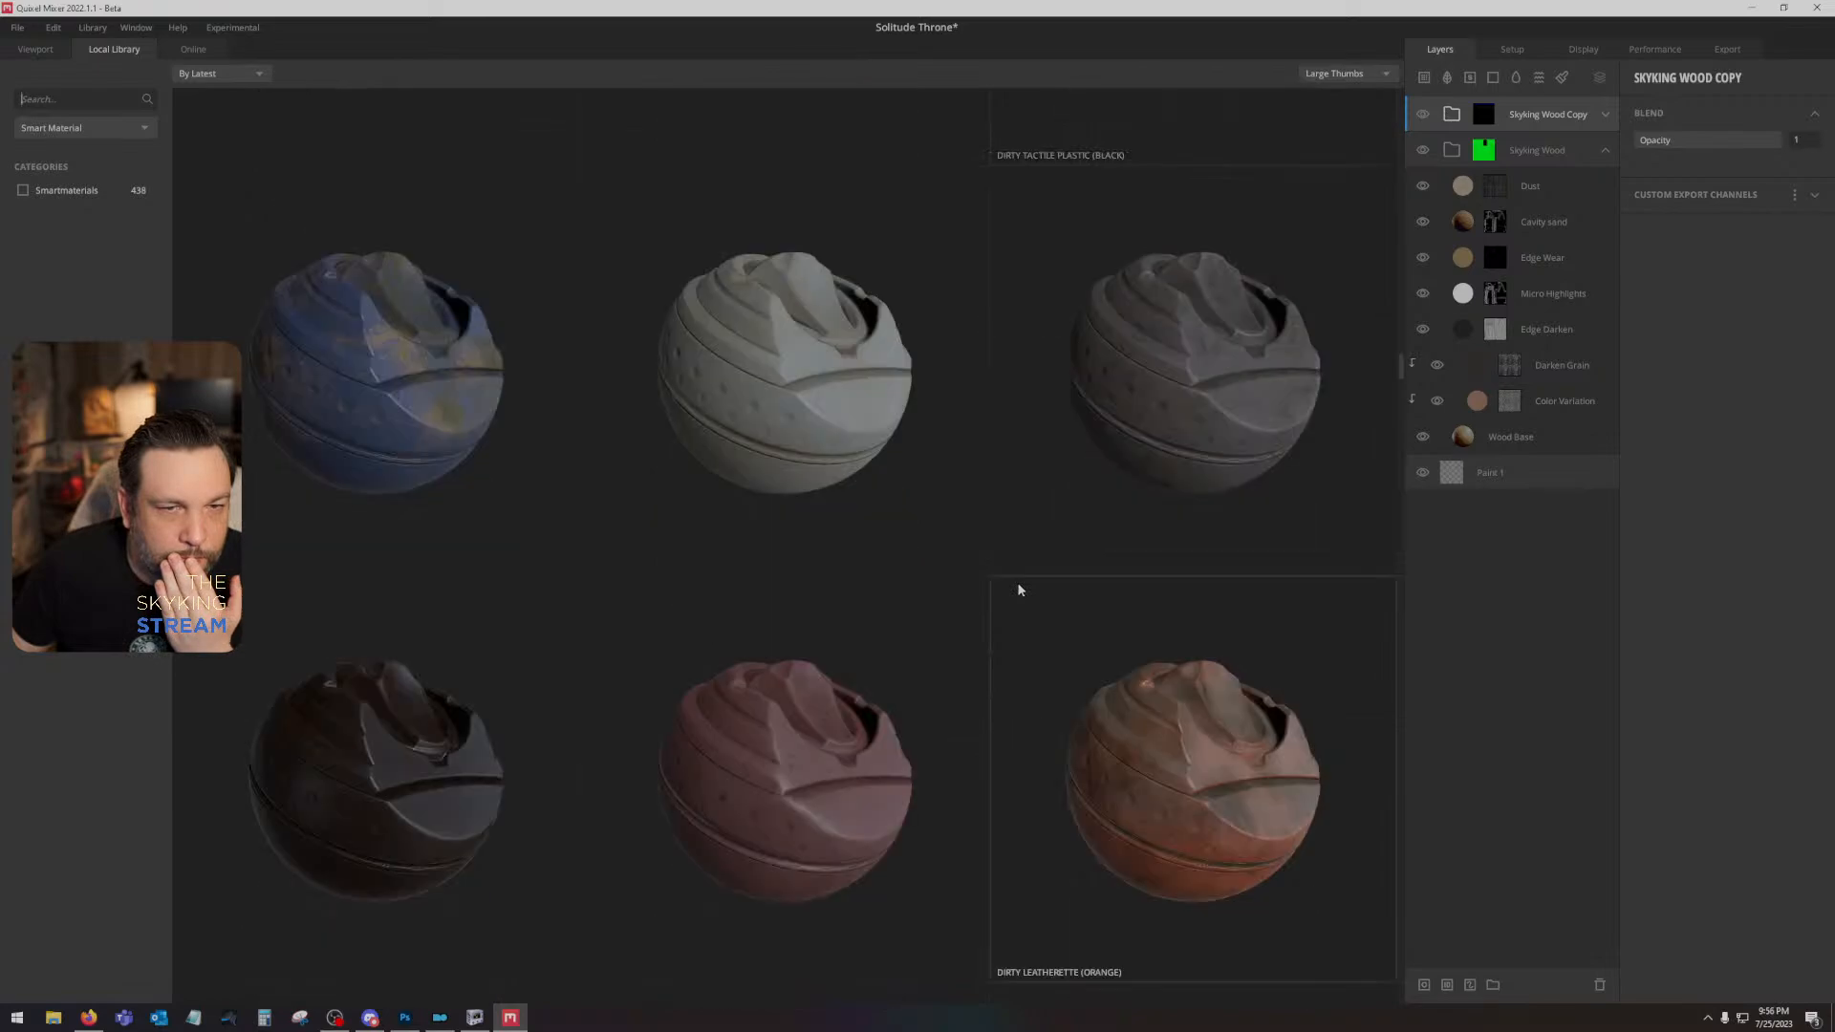
scroll(1037, 571, "down", 8)
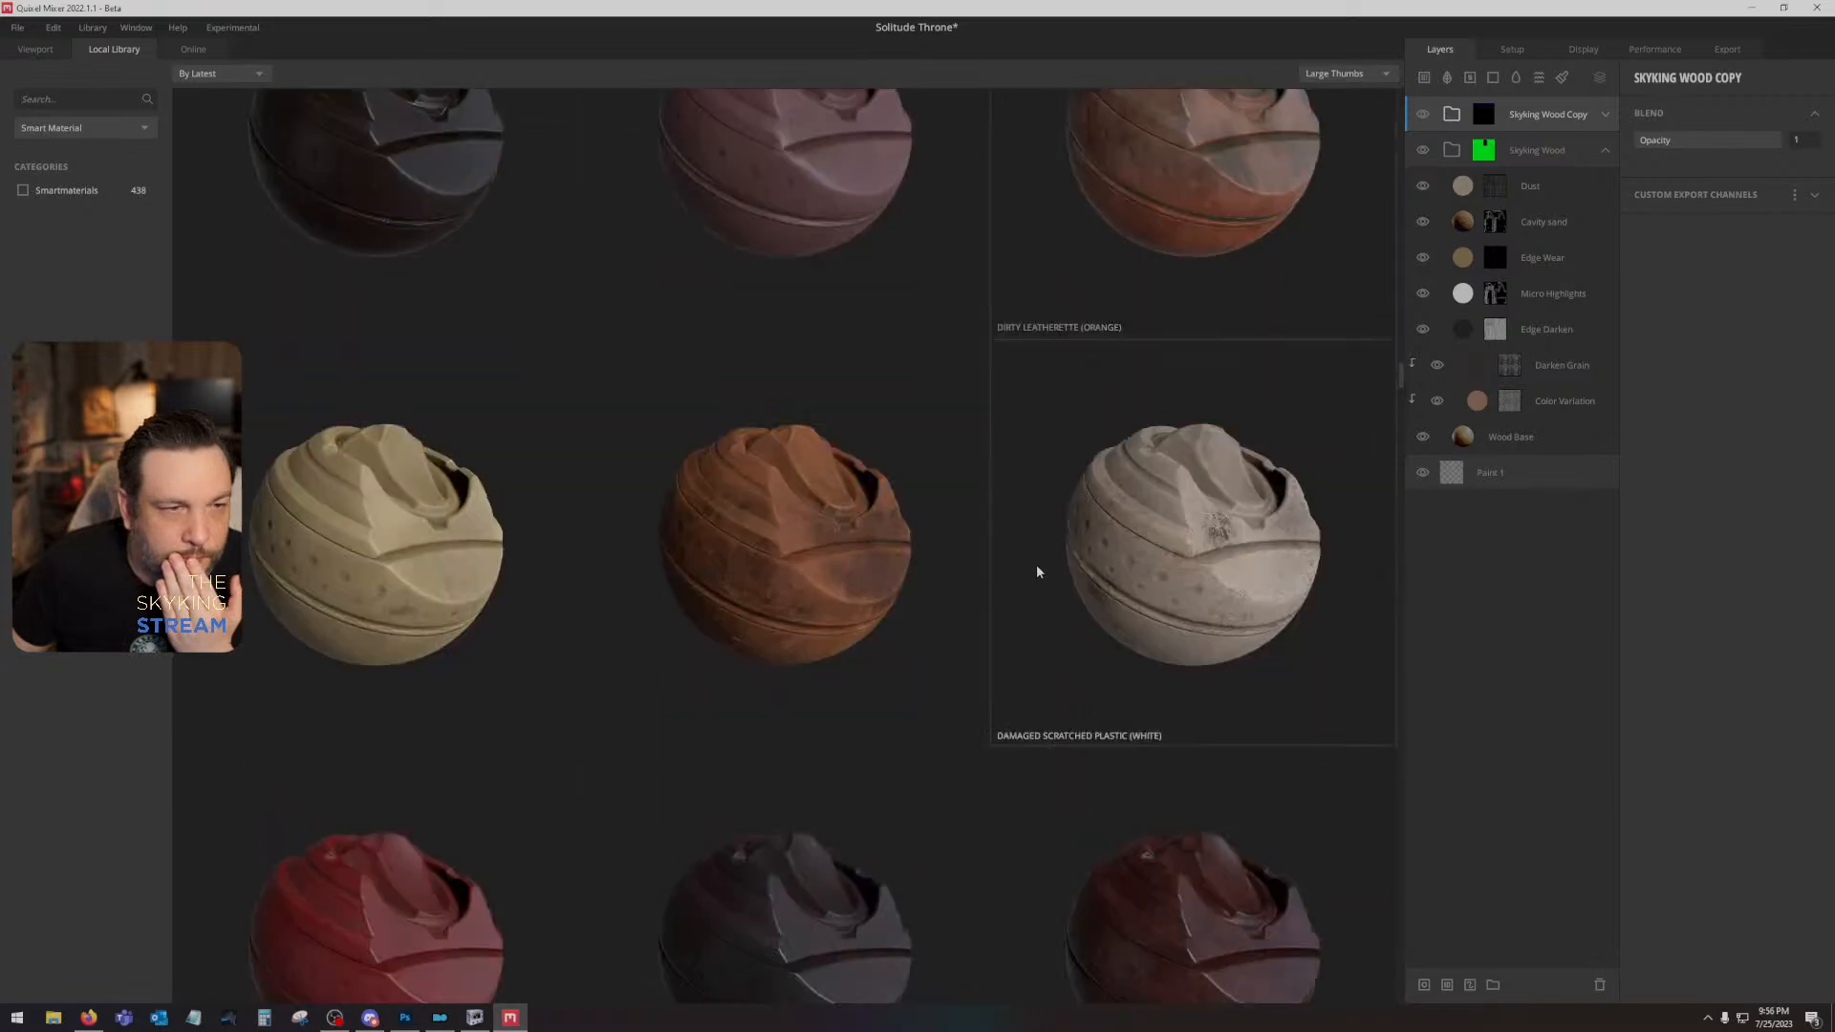
scroll(1037, 571, "up", 4)
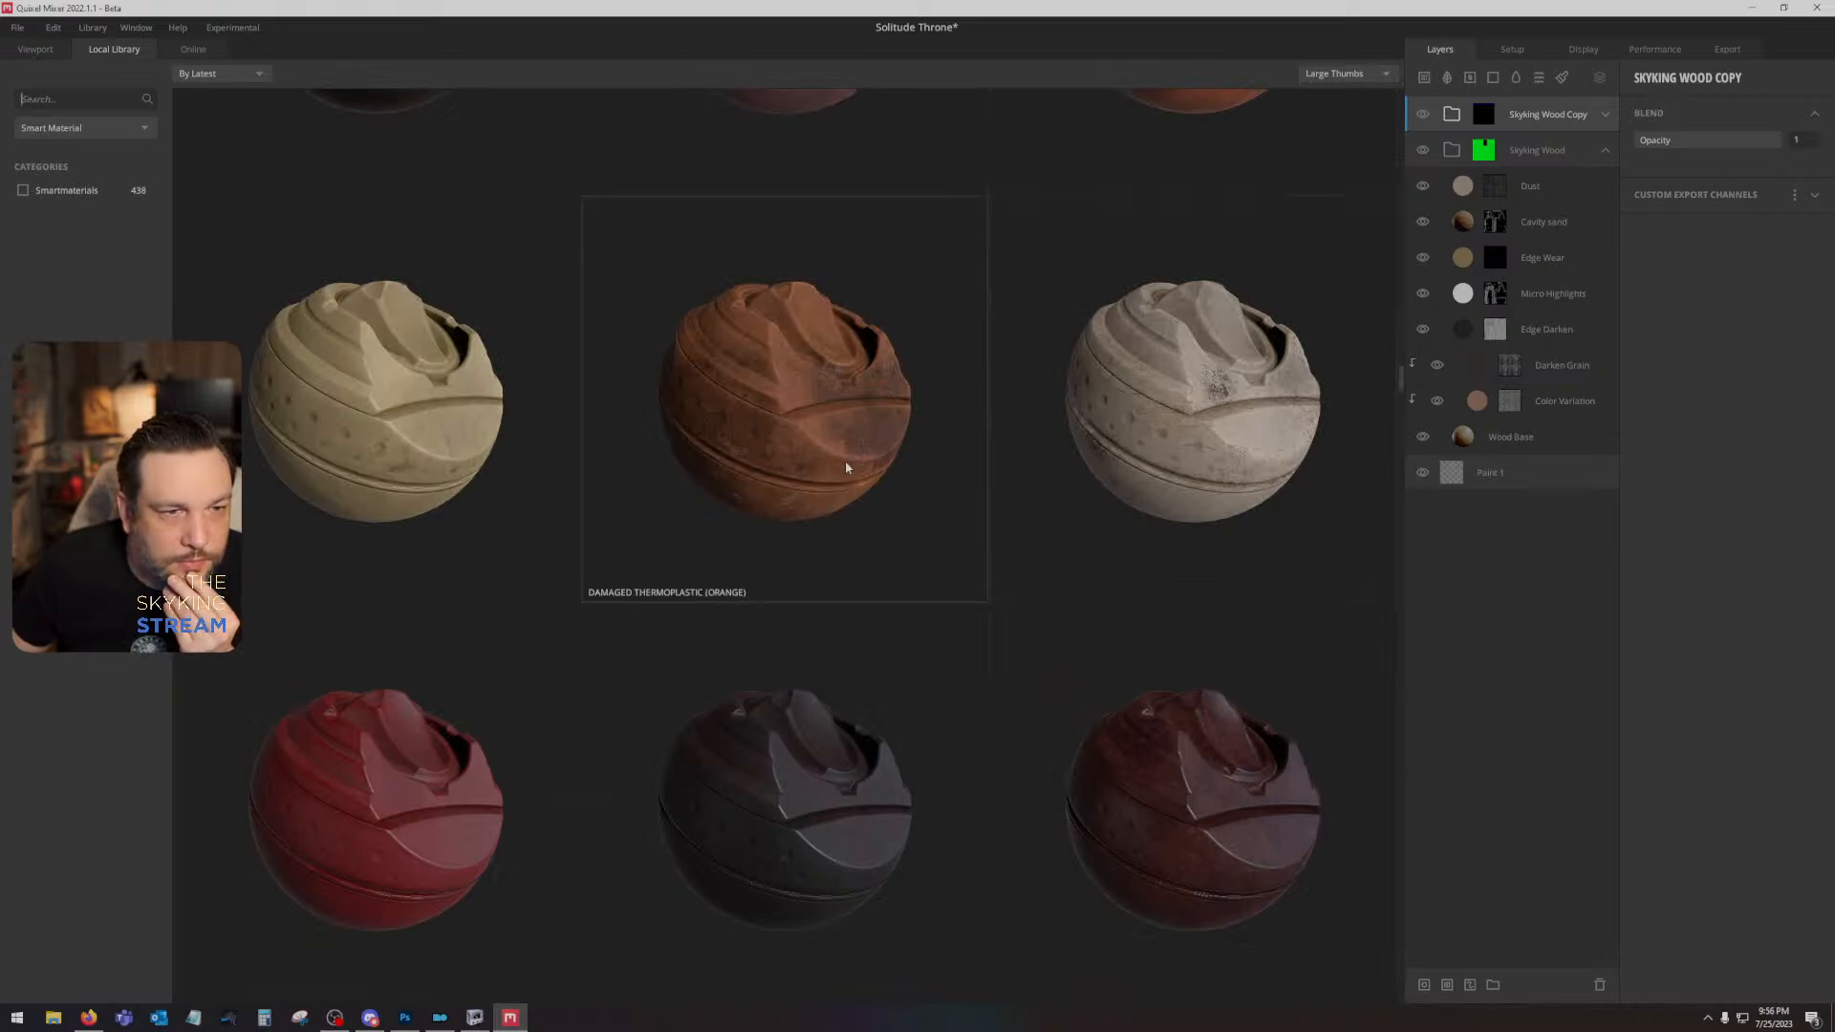
scroll(846, 468, "down", 10)
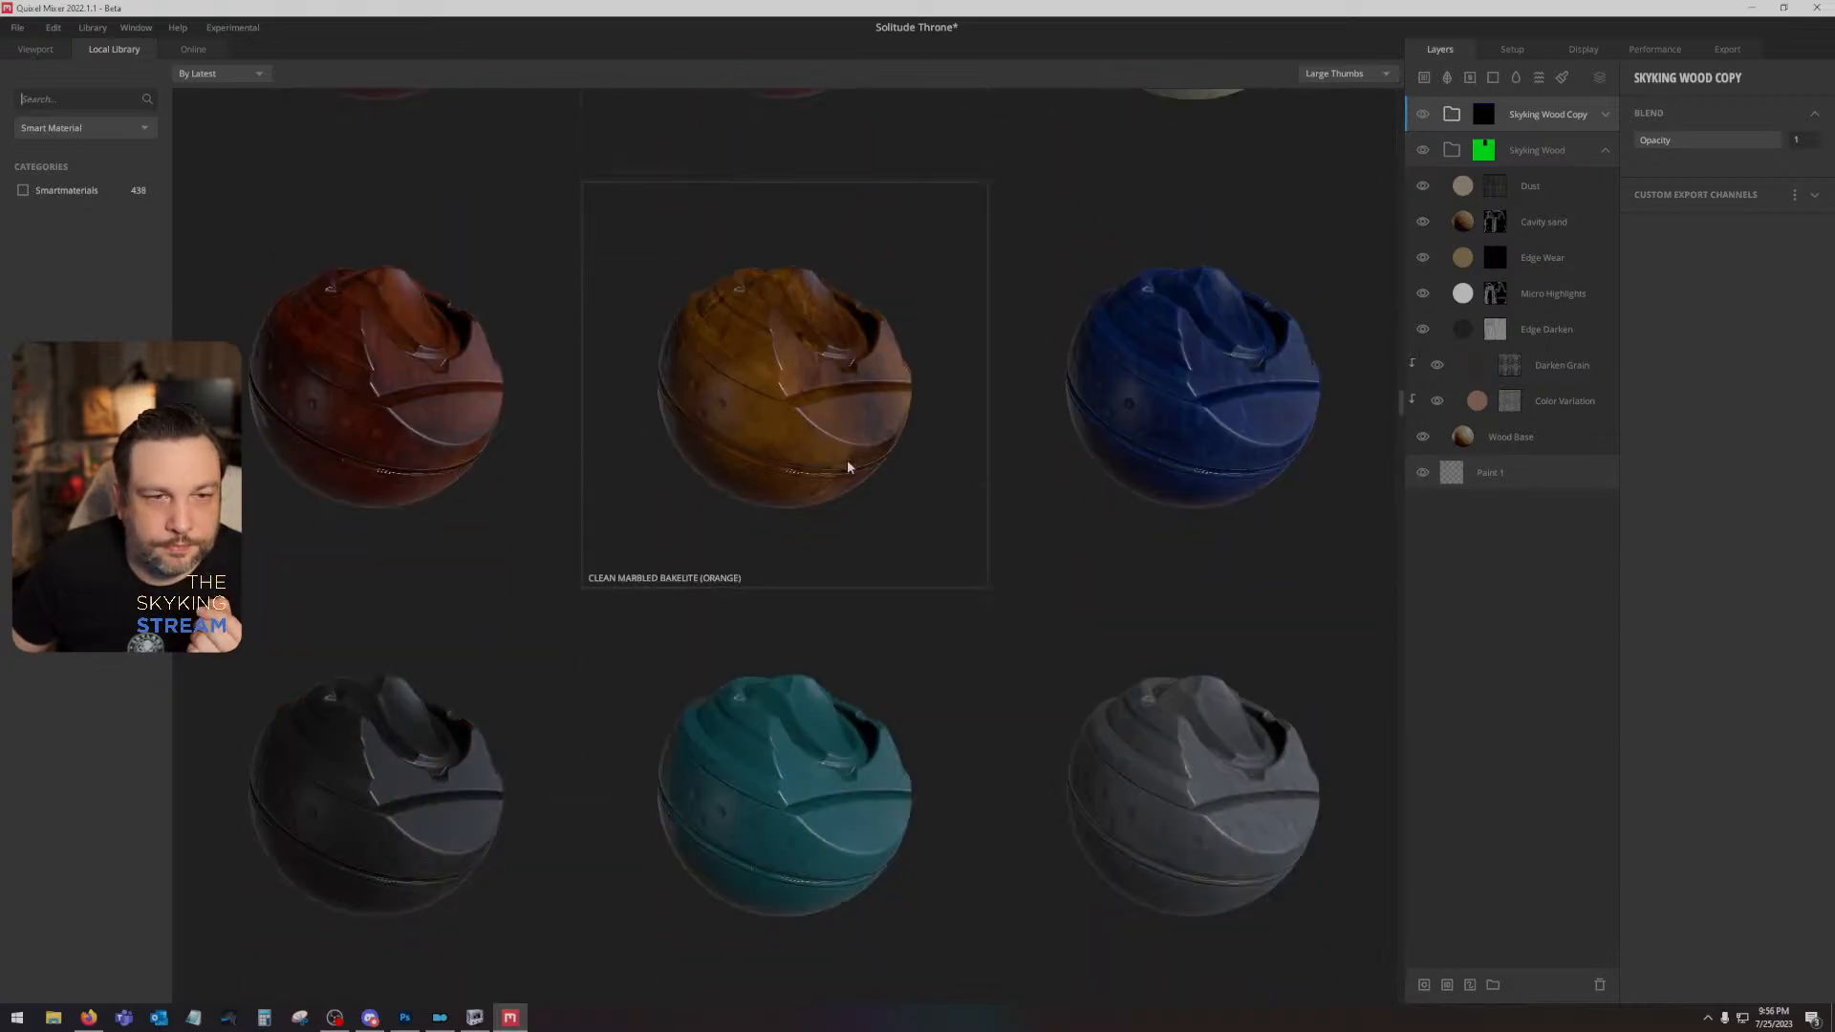
scroll(846, 460, "down", 5)
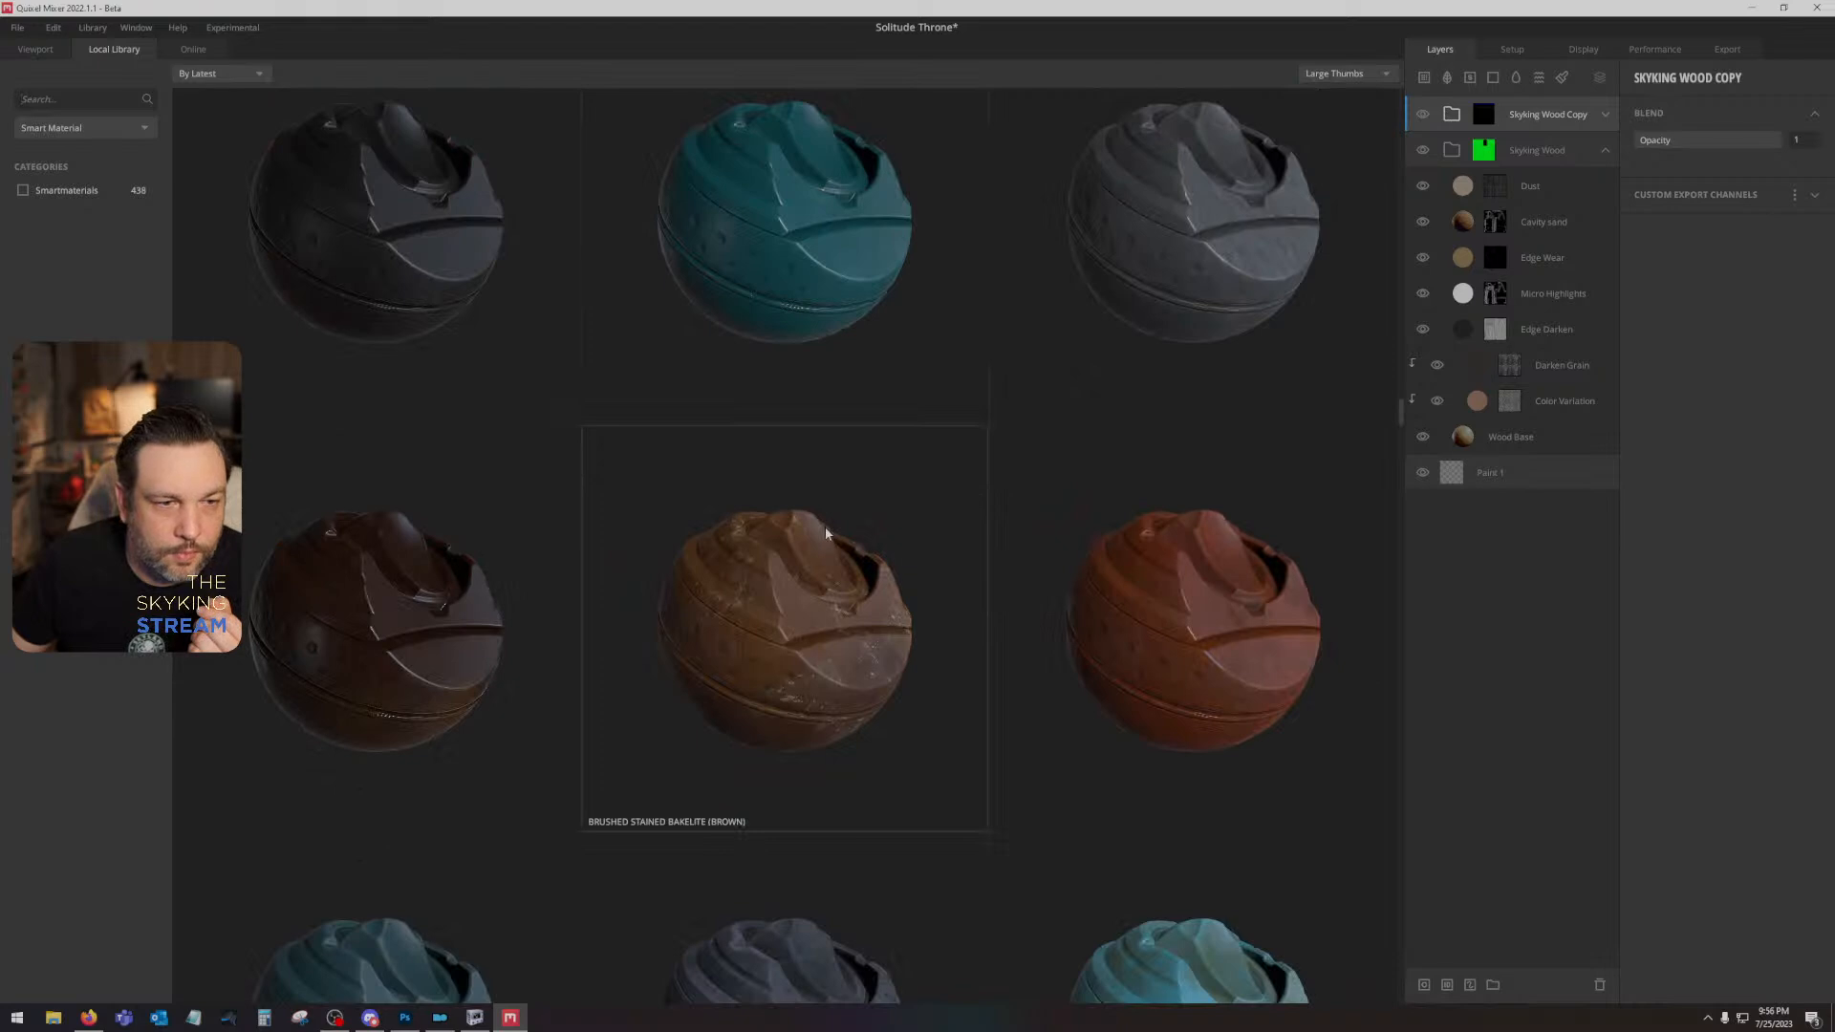
scroll(825, 532, "down", 3)
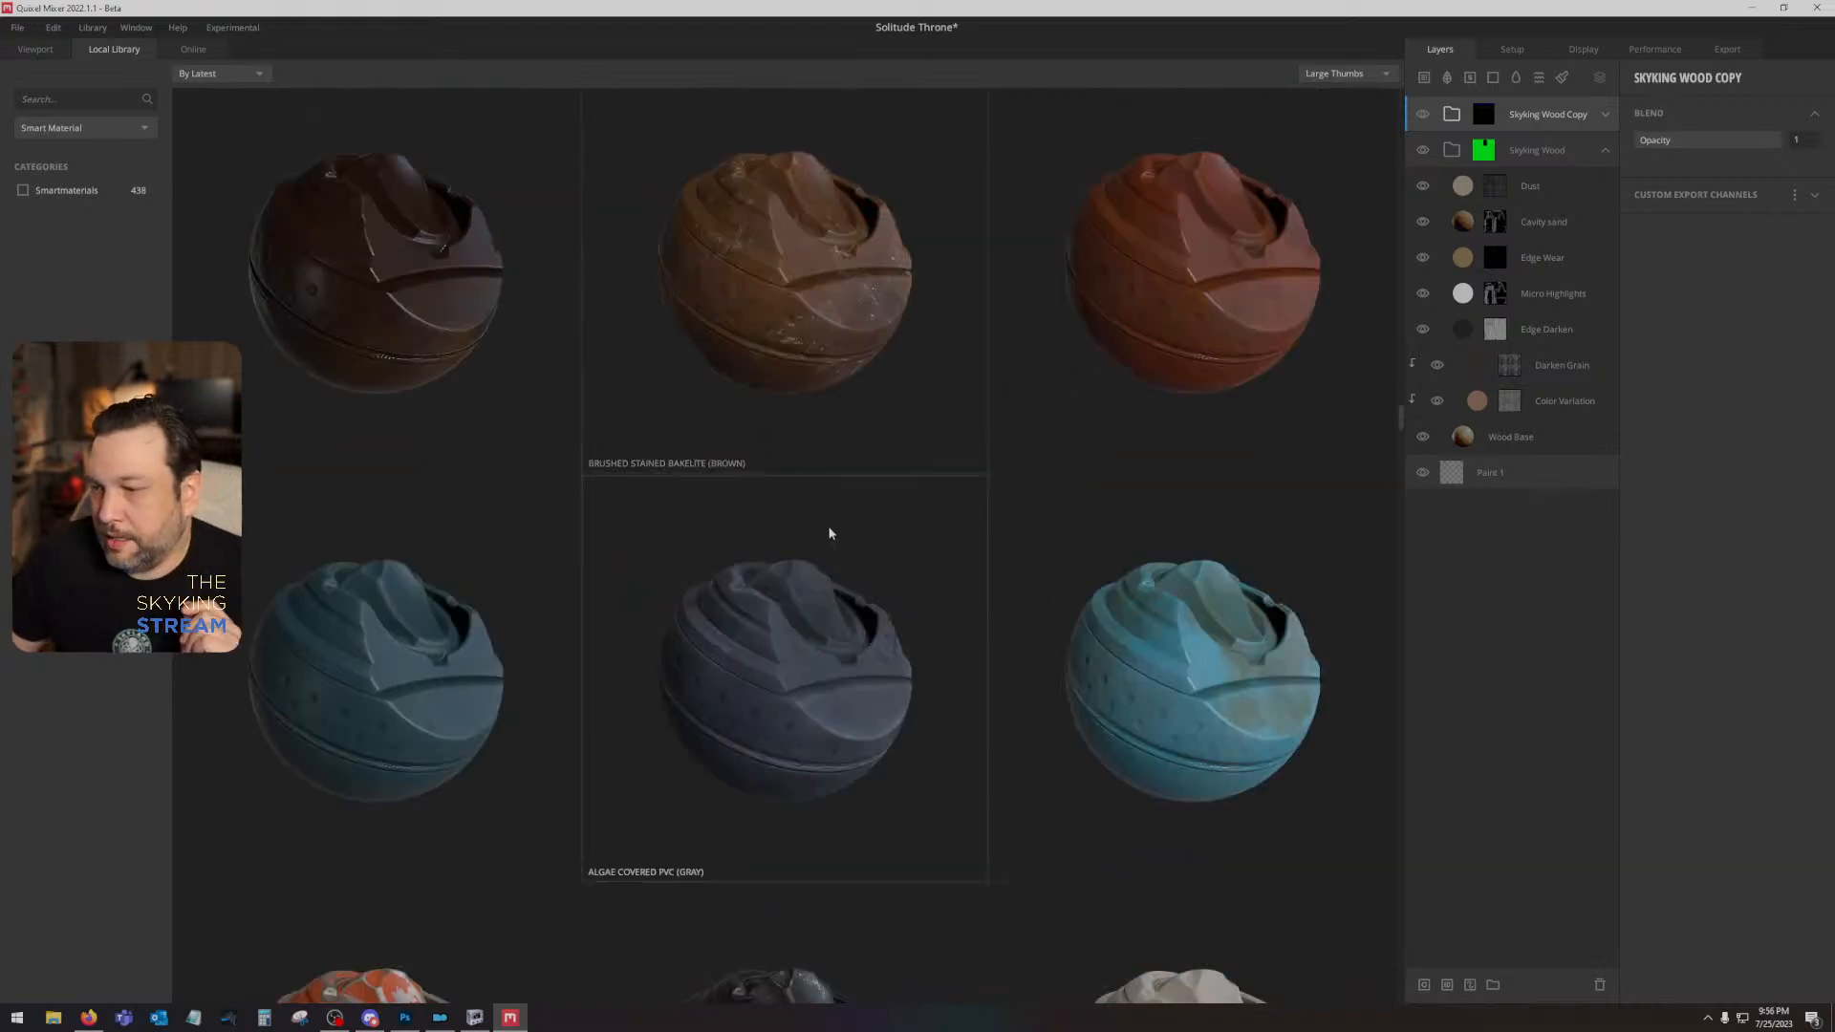
scroll(918, 621, "down", 5)
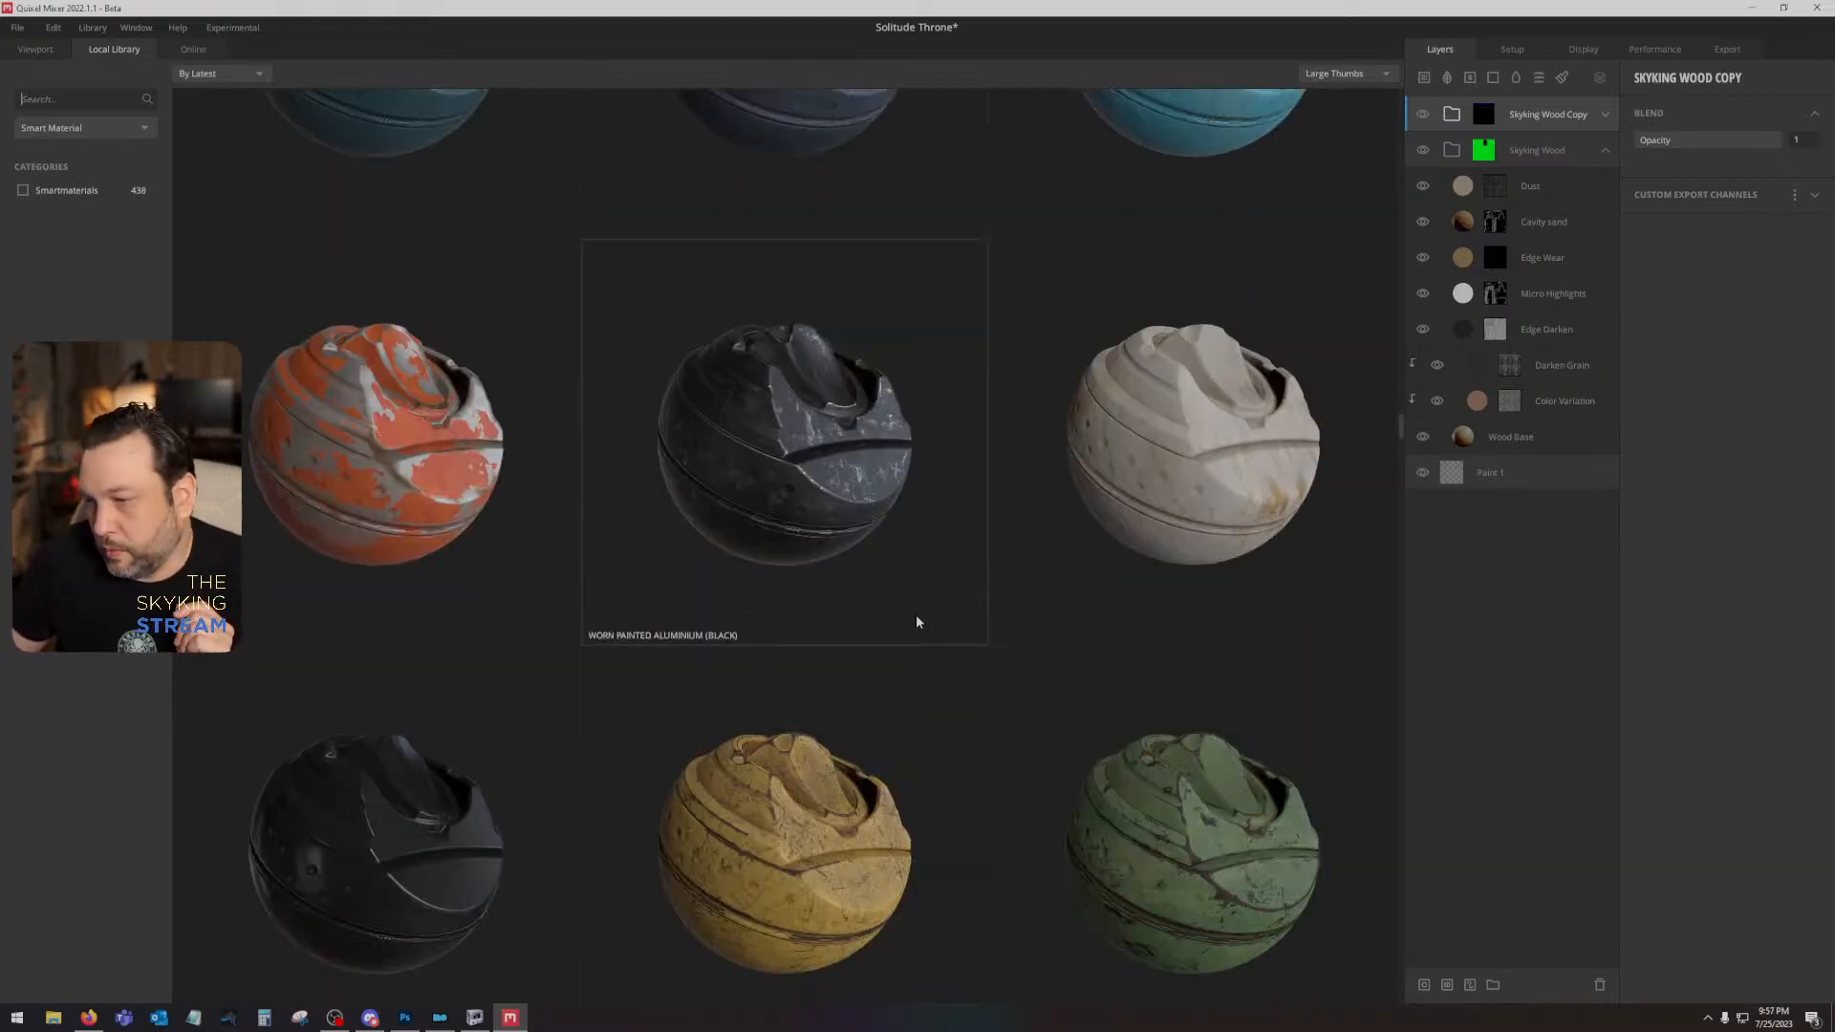
scroll(917, 622, "down", 3)
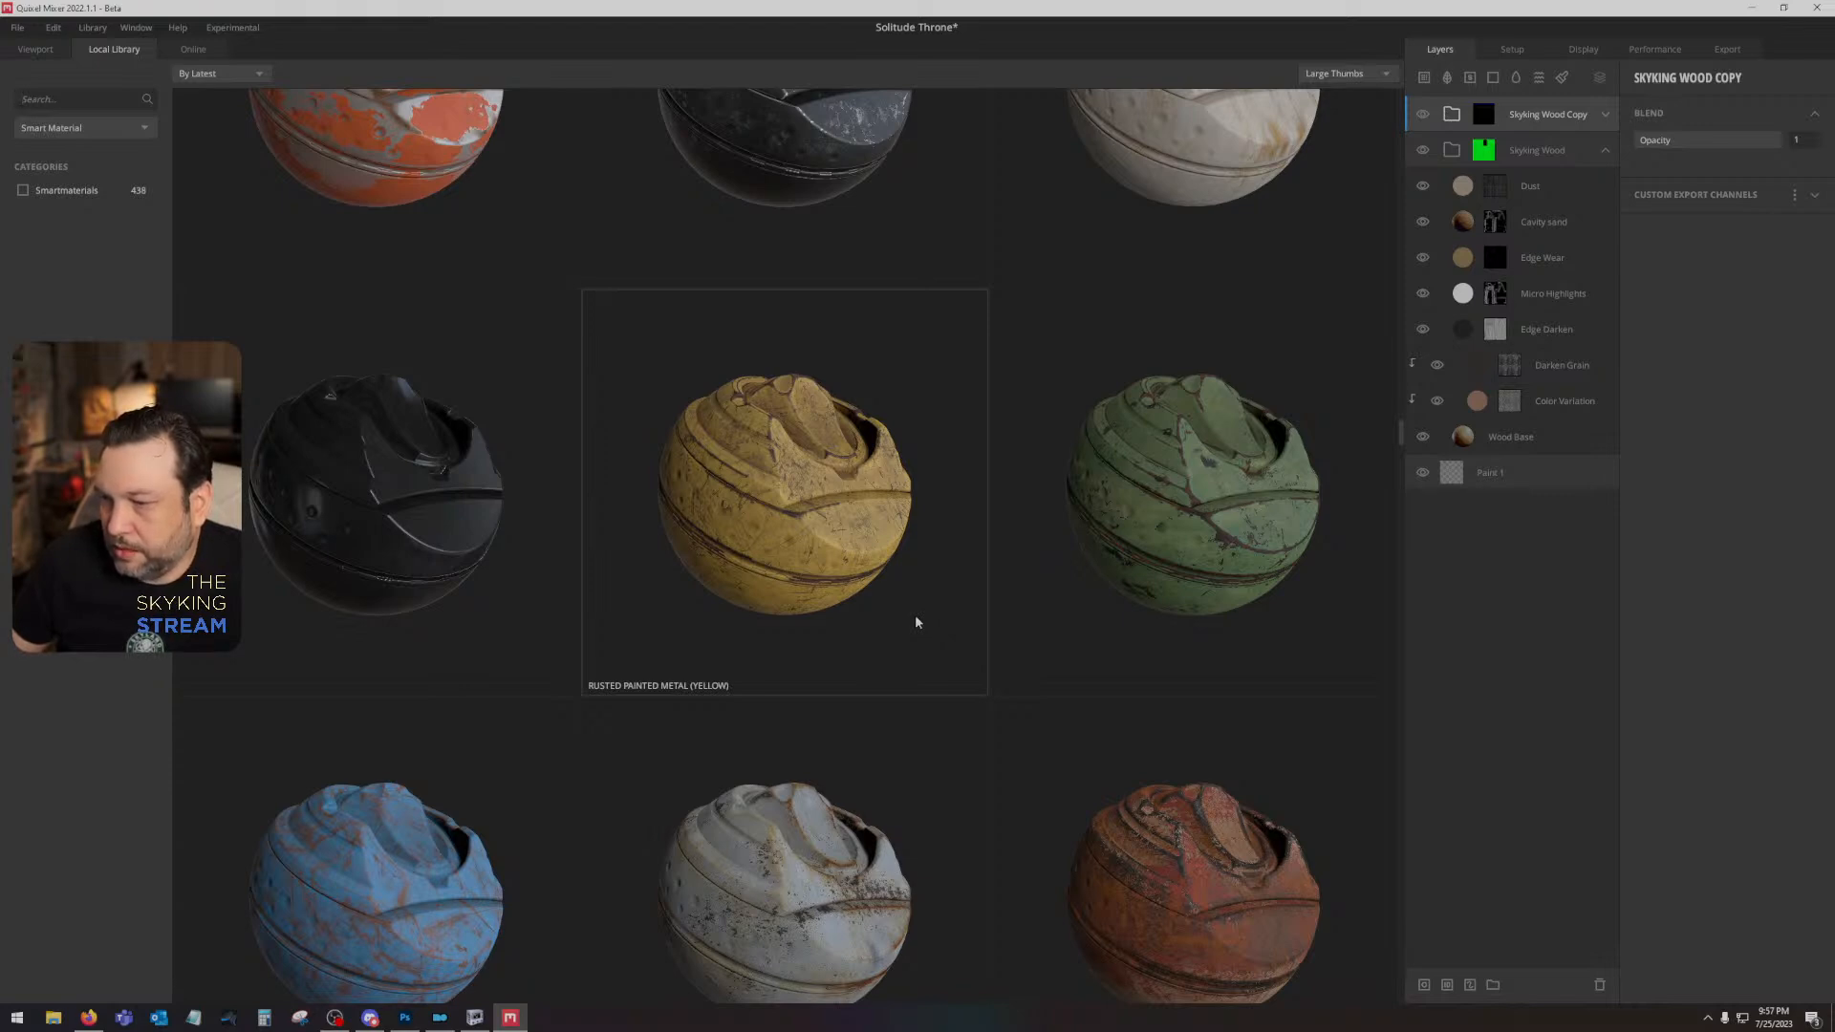
right_click(916, 622)
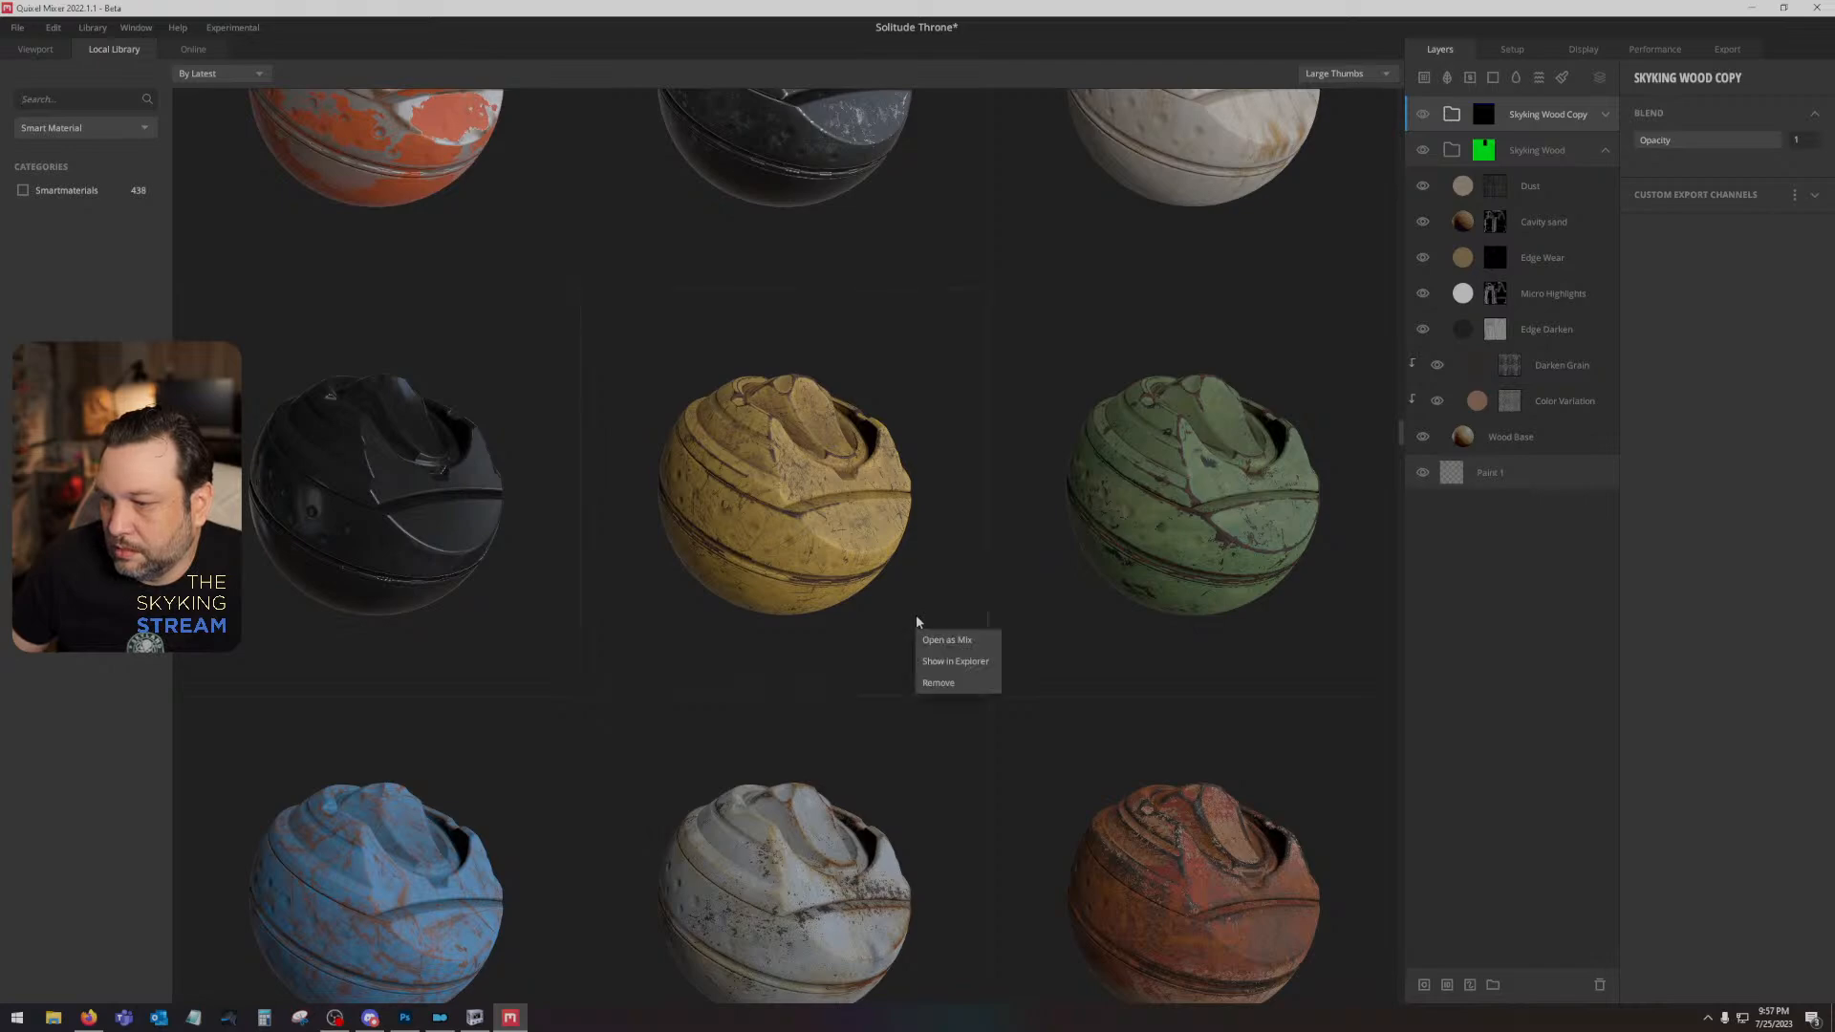
scroll(1088, 647, "down", 5)
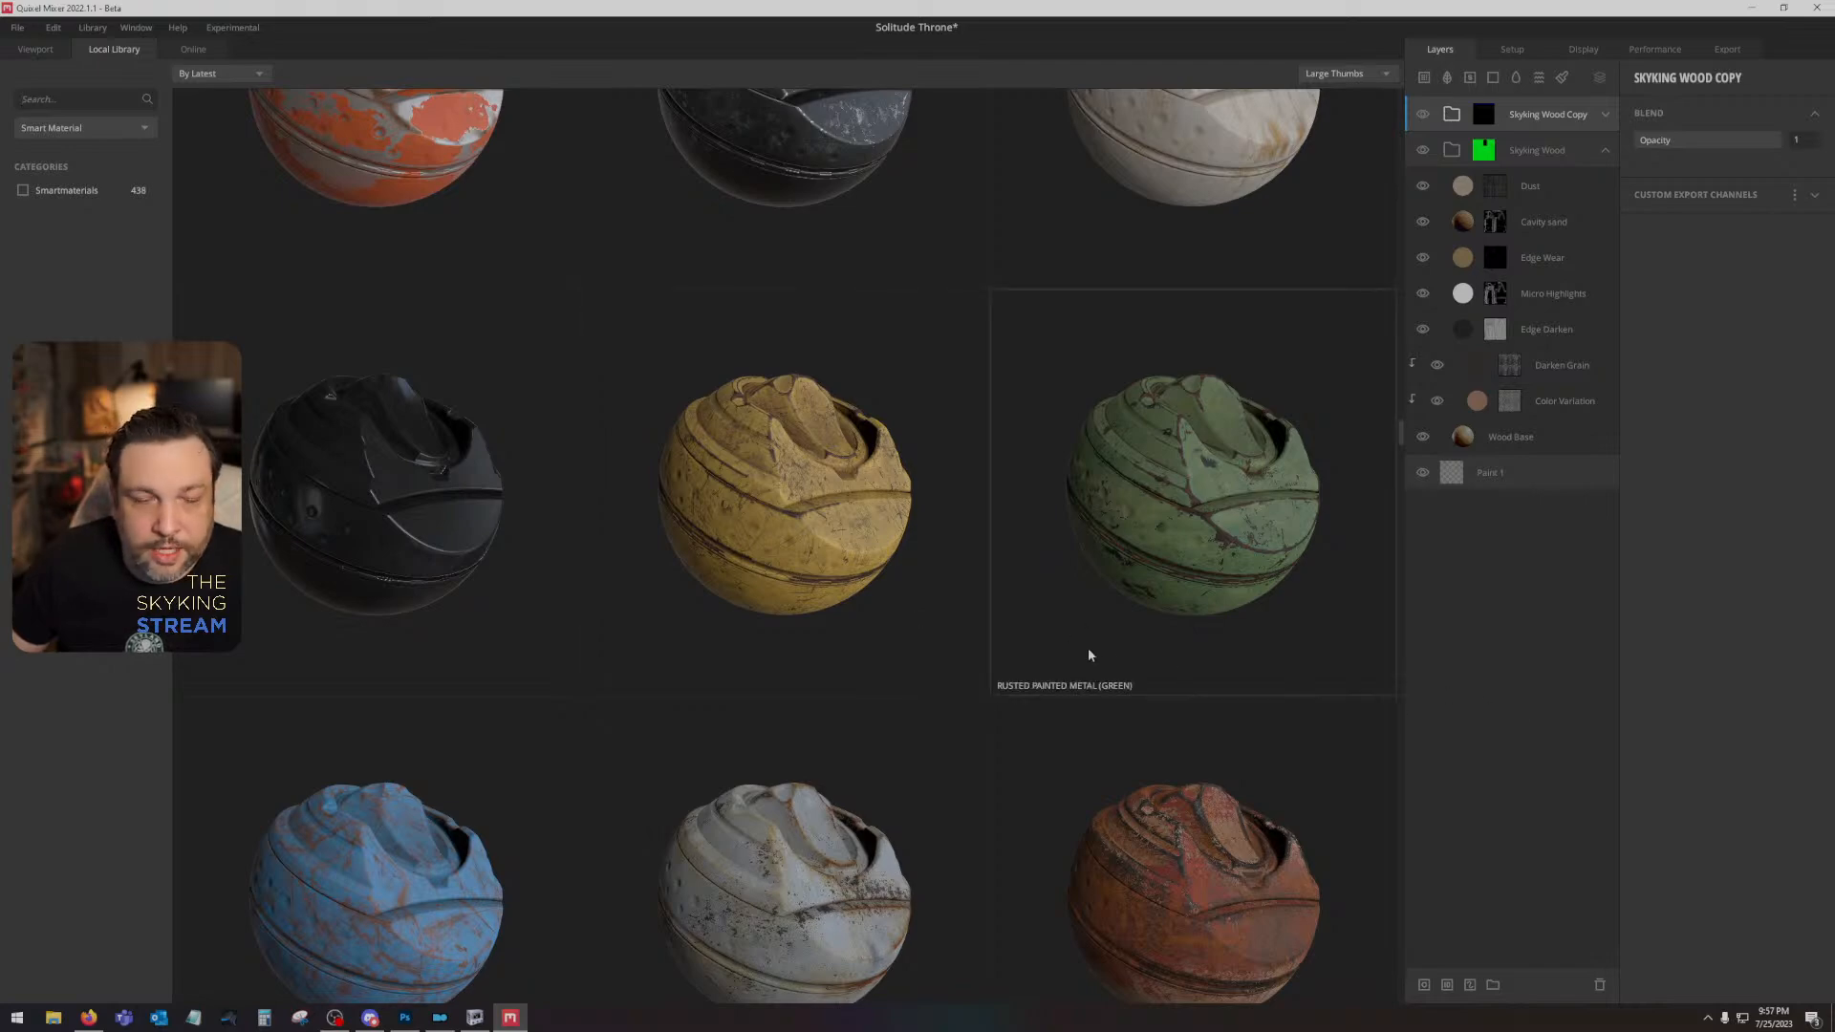
scroll(975, 702, "down", 5)
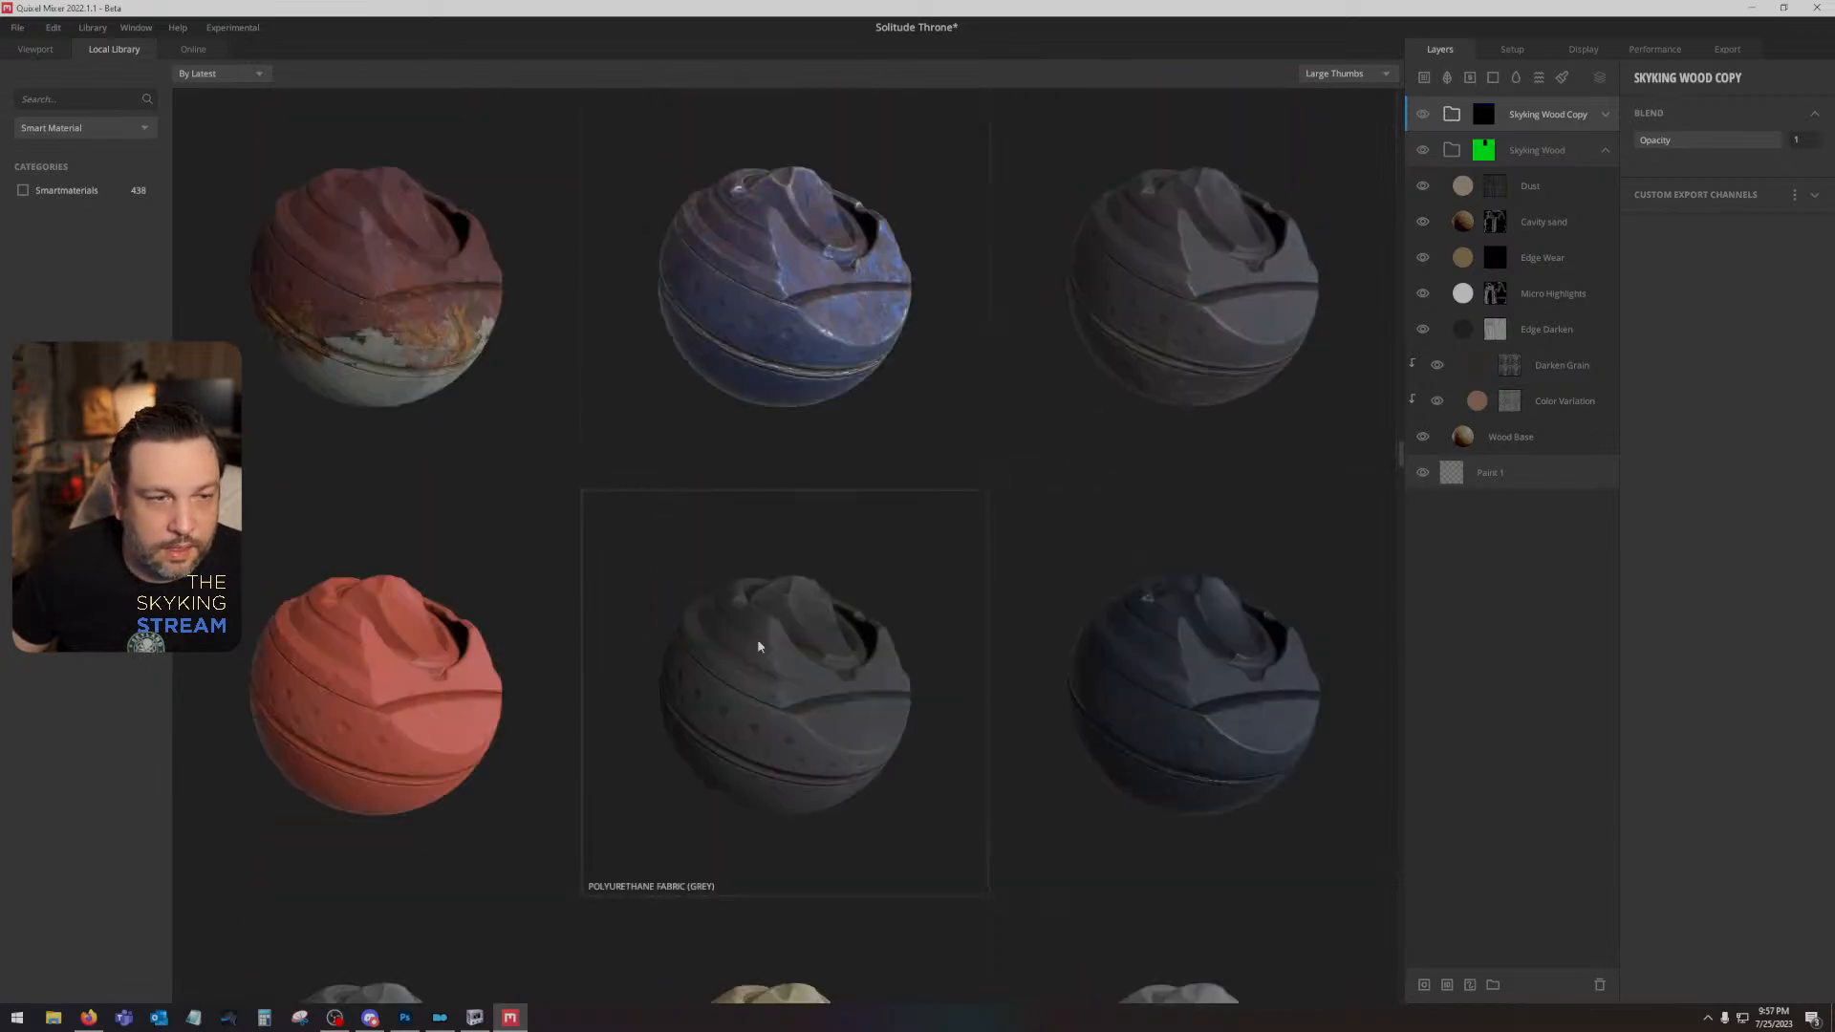
scroll(902, 690, "down", 1)
scroll(860, 693, "down", 3)
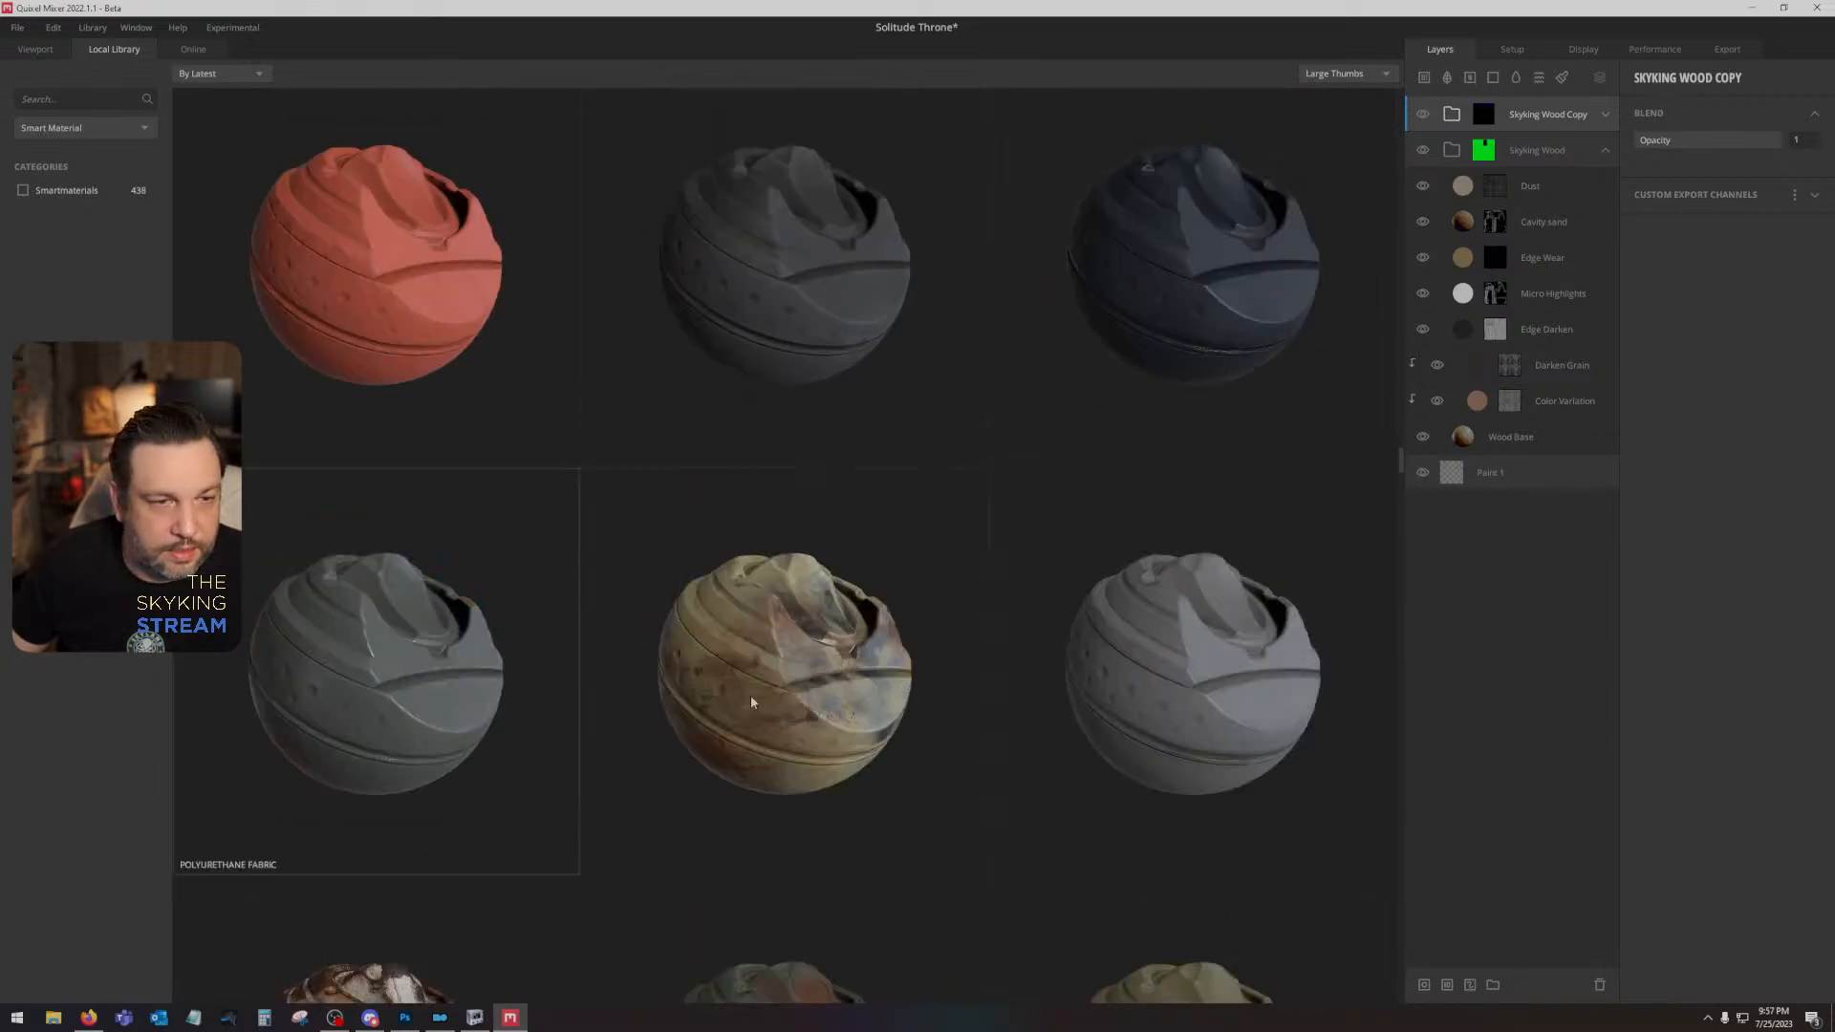
scroll(863, 691, "down", 3)
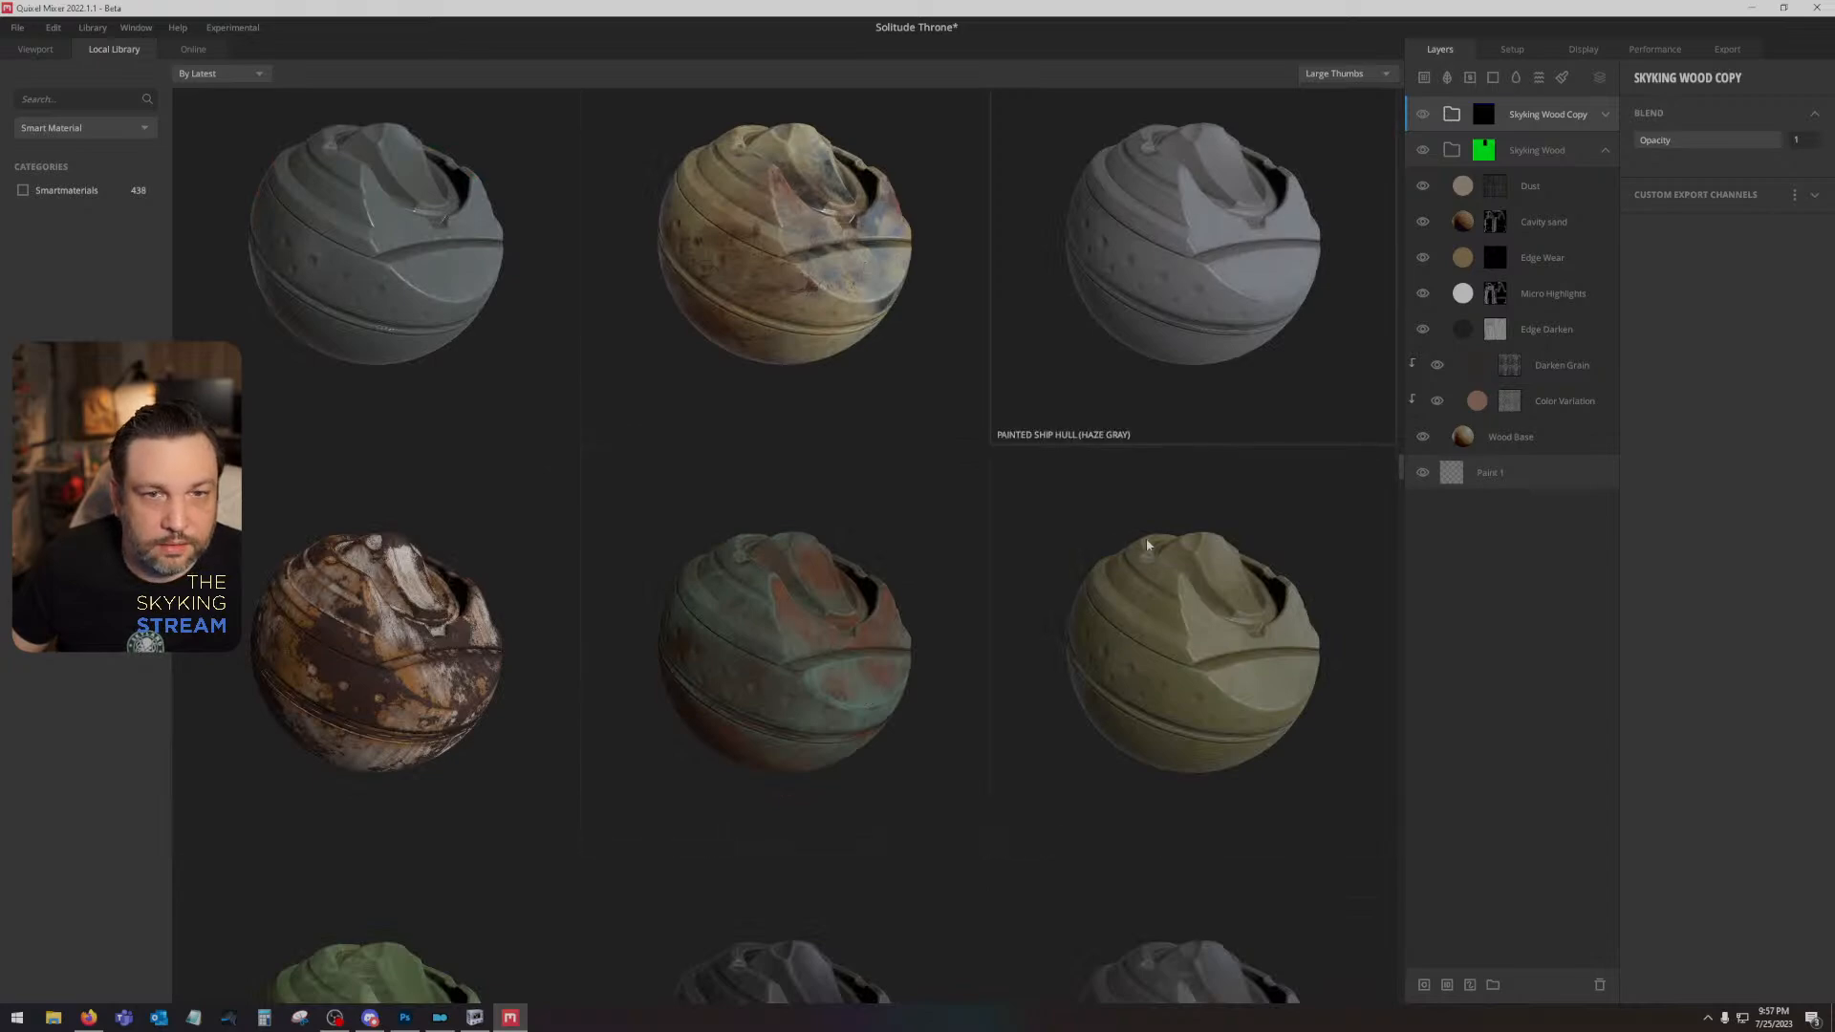
scroll(1150, 586, "down", 4)
scroll(1150, 586, "down", 4)
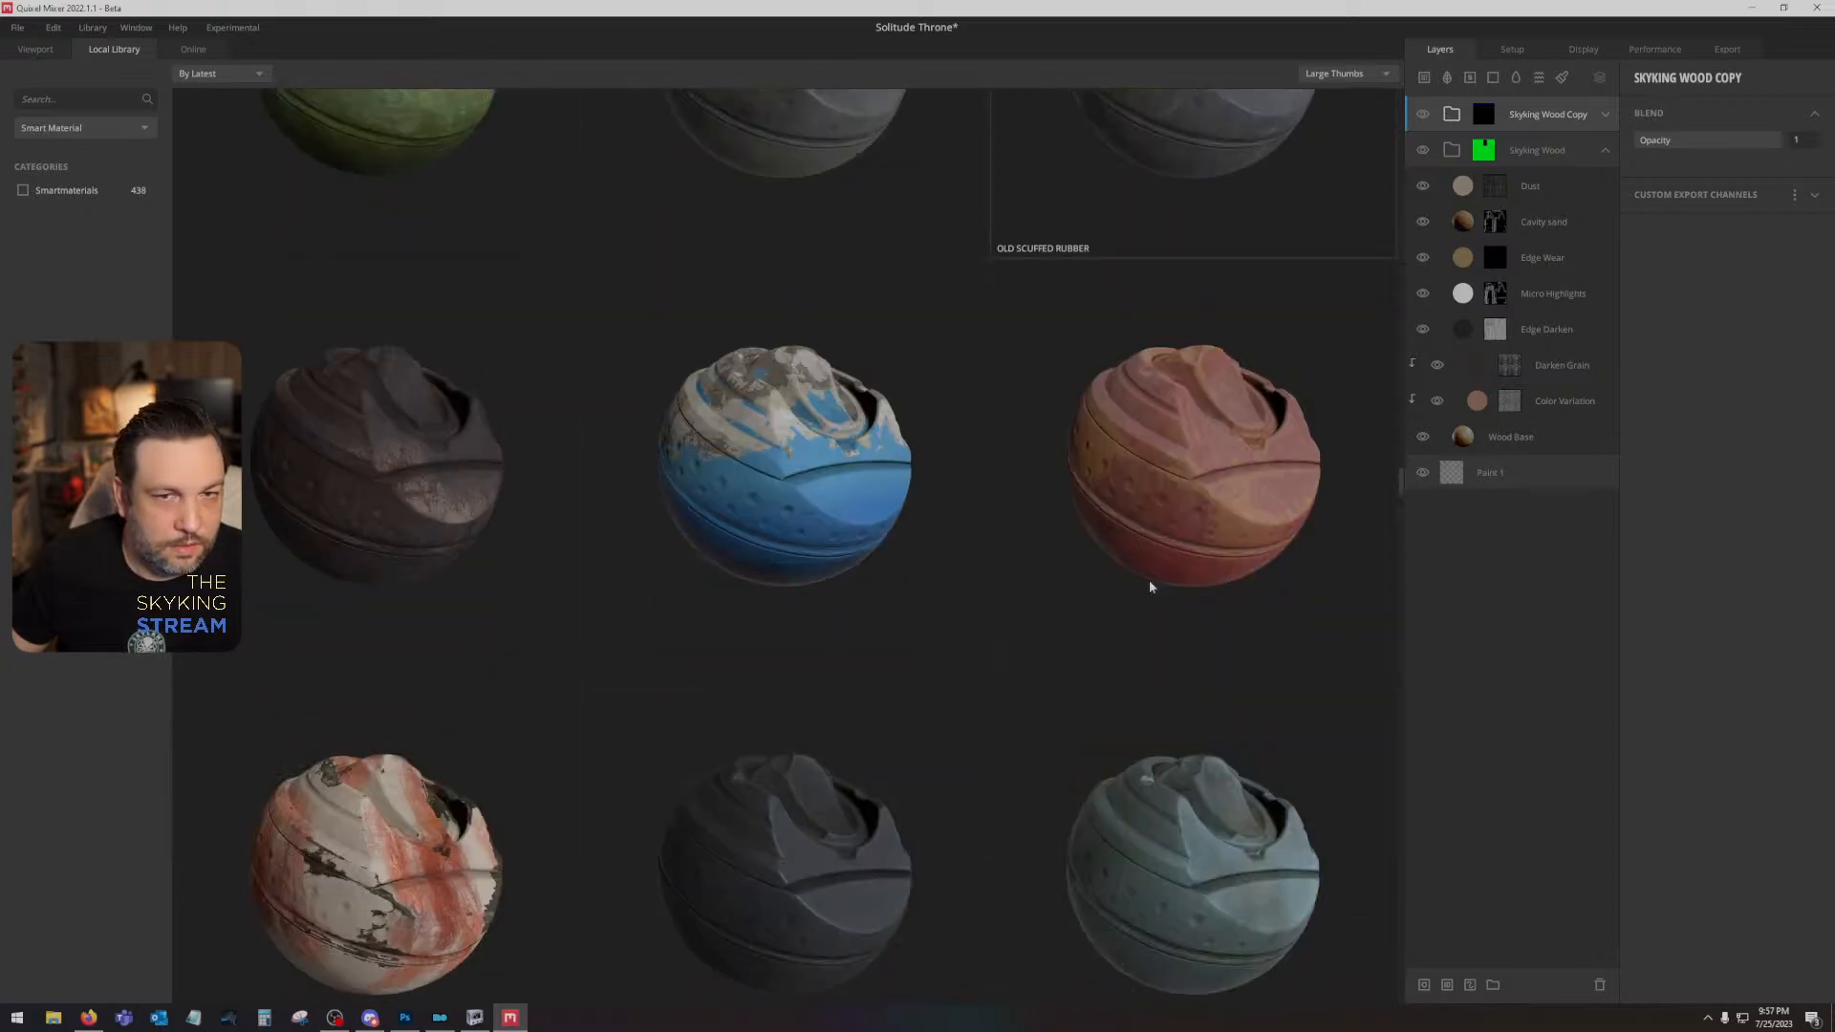
scroll(1149, 585, "down", 10)
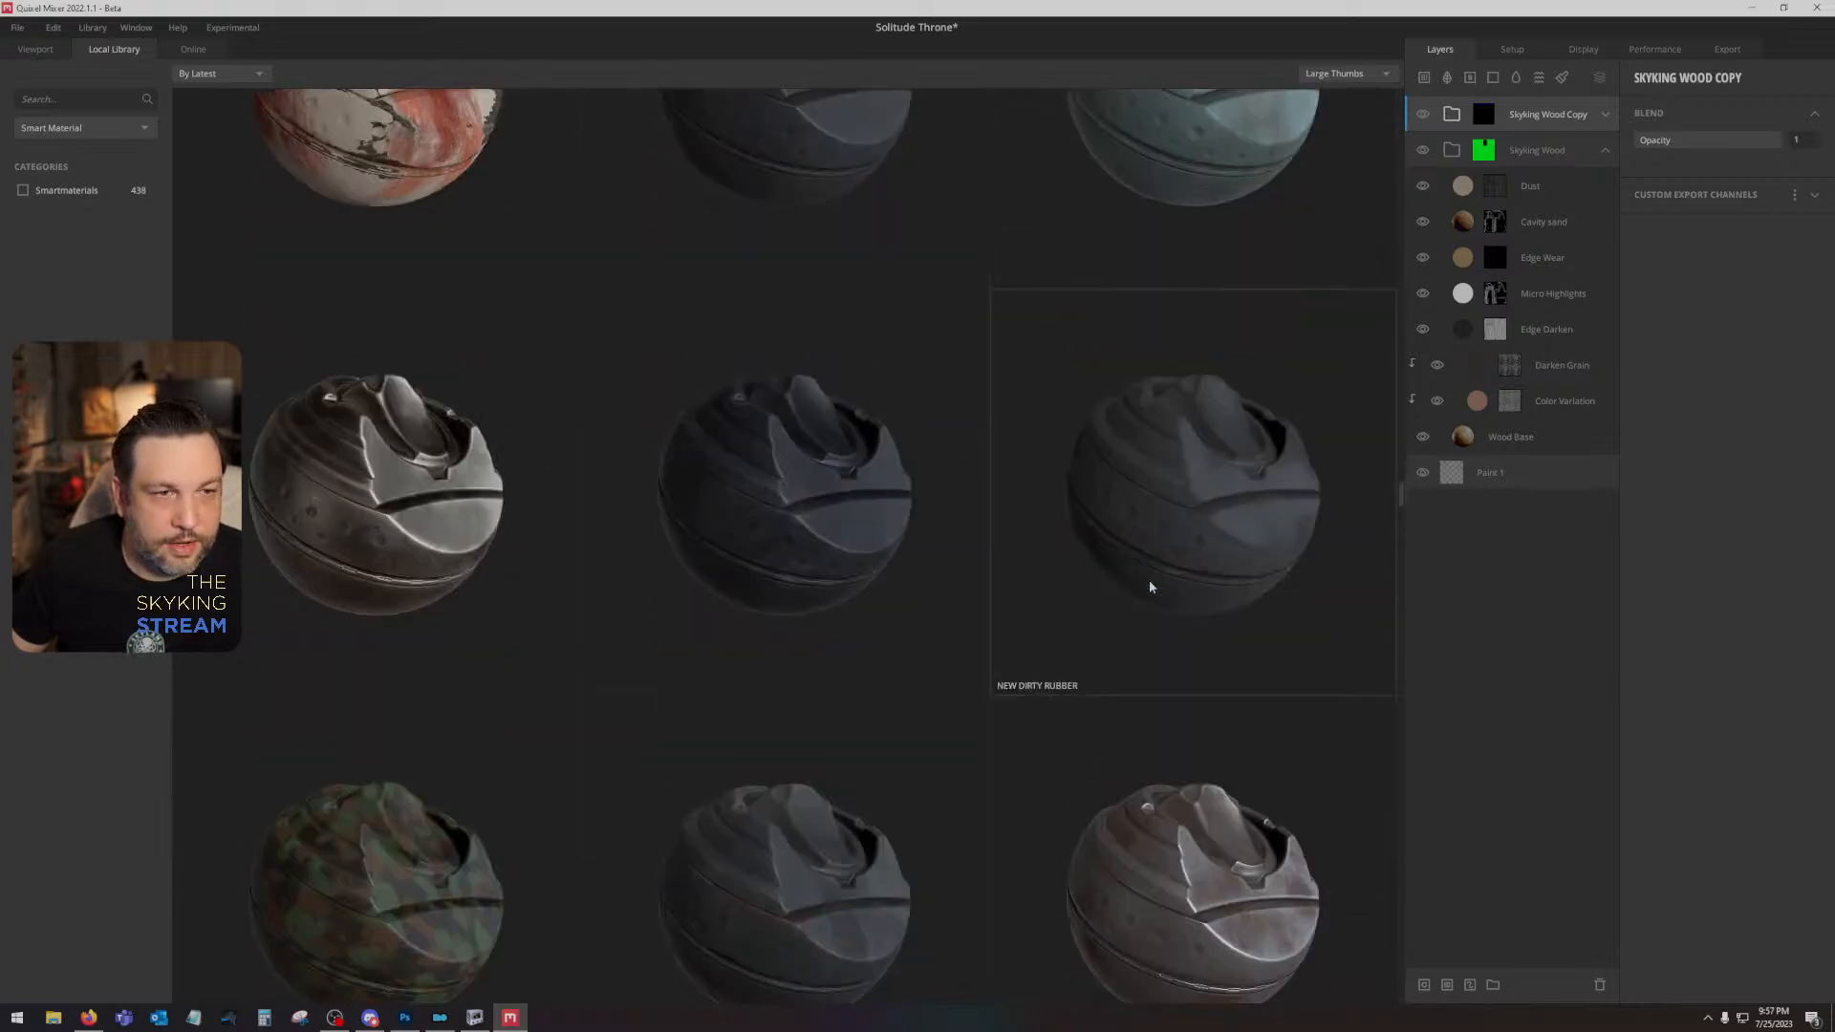
scroll(1080, 552, "down", 8)
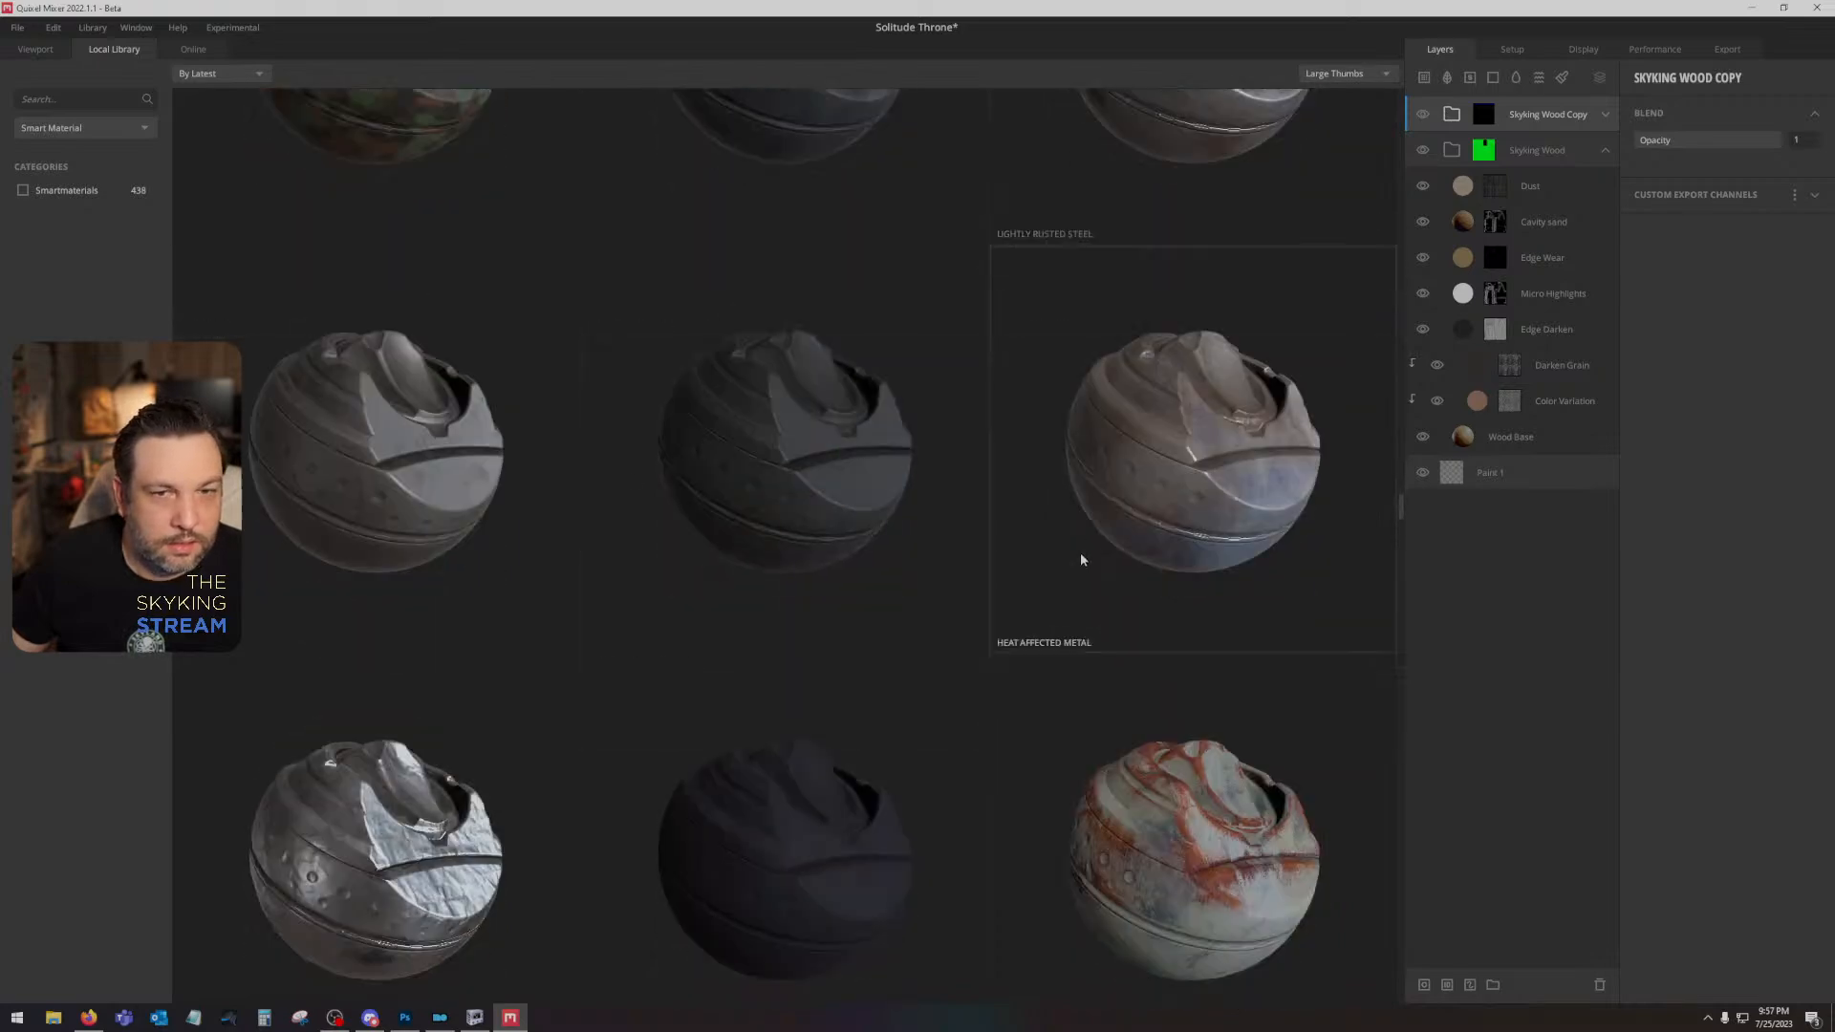
scroll(1080, 559, "down", 12)
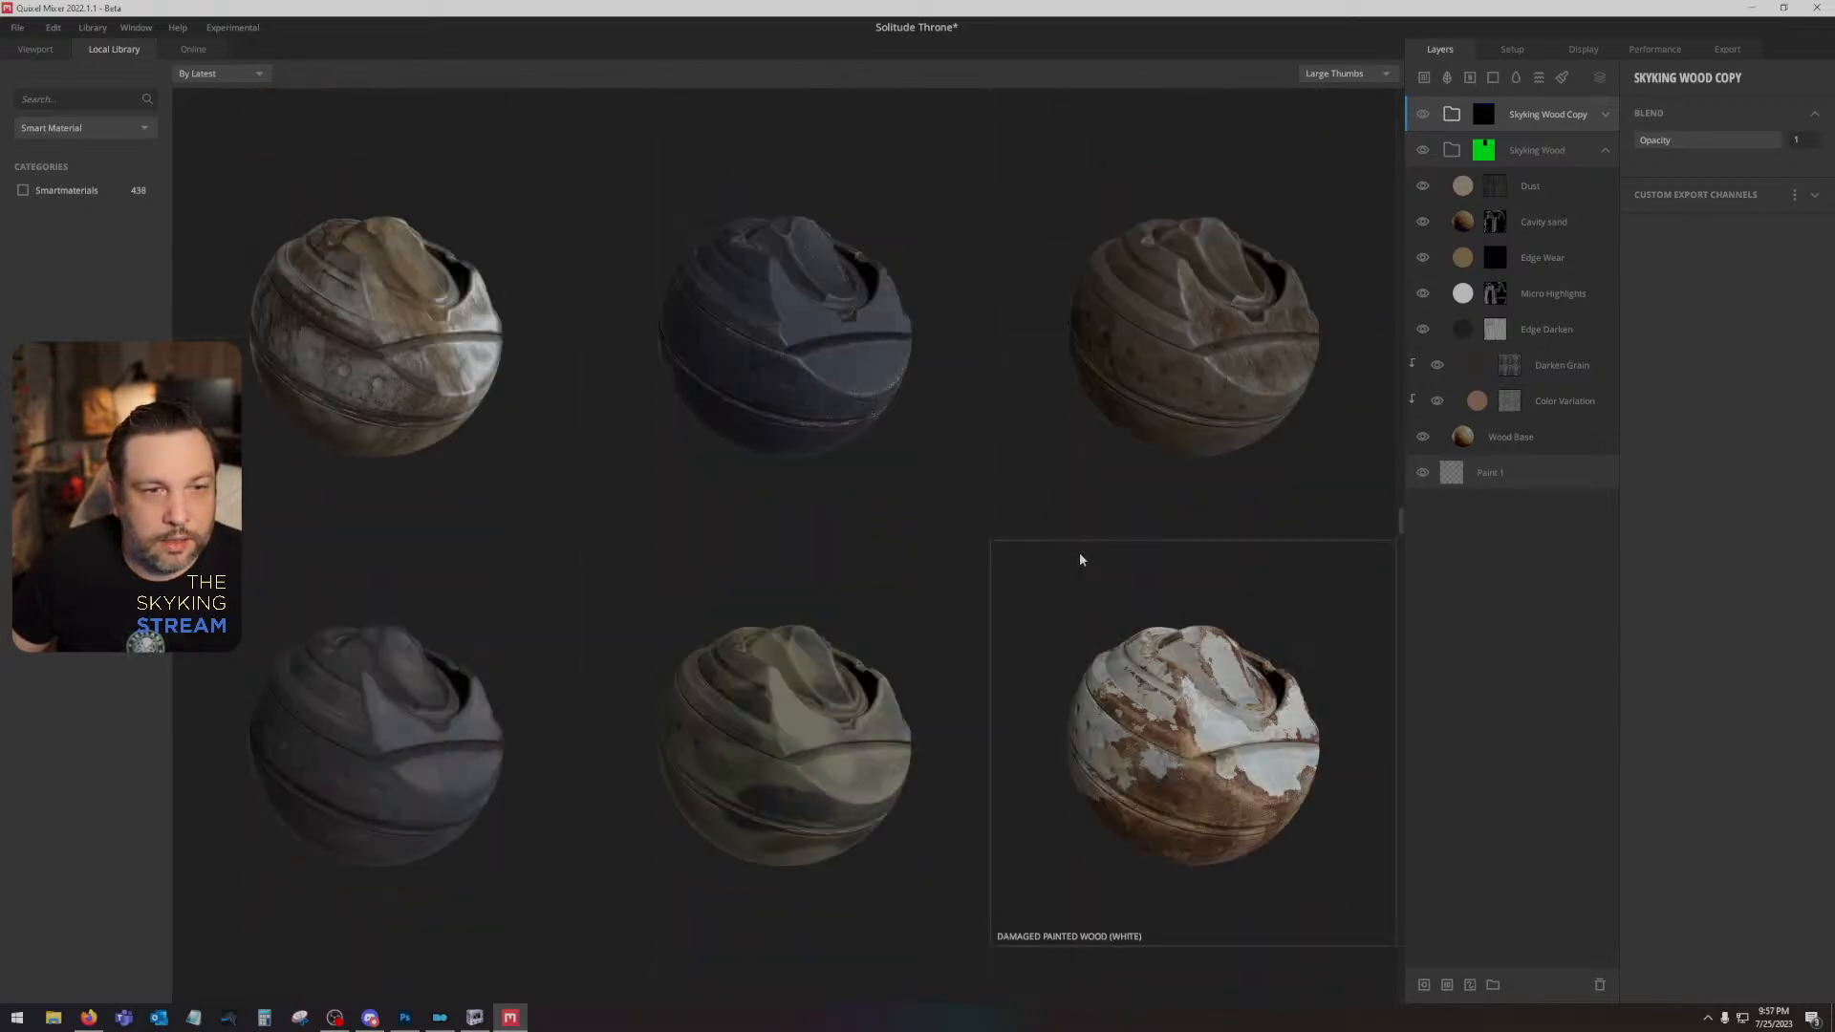
scroll(1080, 559, "down", 15)
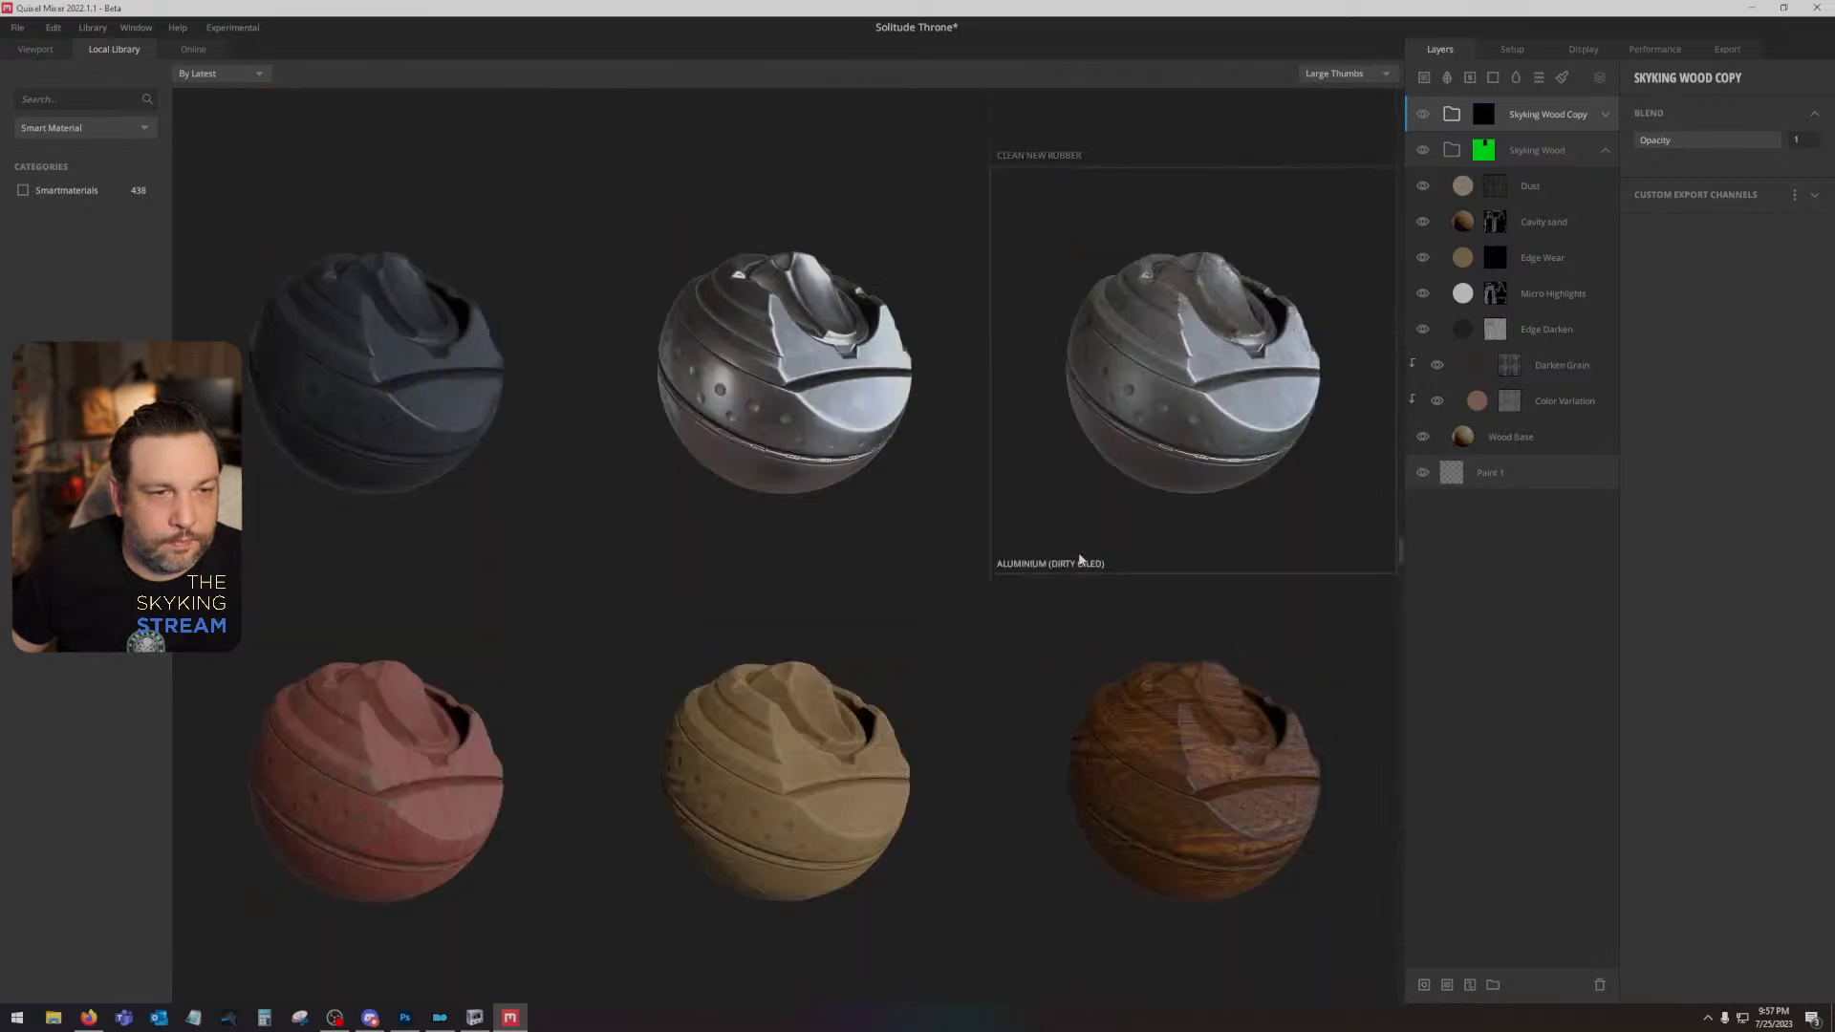
- Add the White Medieval Fabric smart material from the local library as a new group above the Skyking Wood Copy group
scroll(1078, 559, "down", 12)
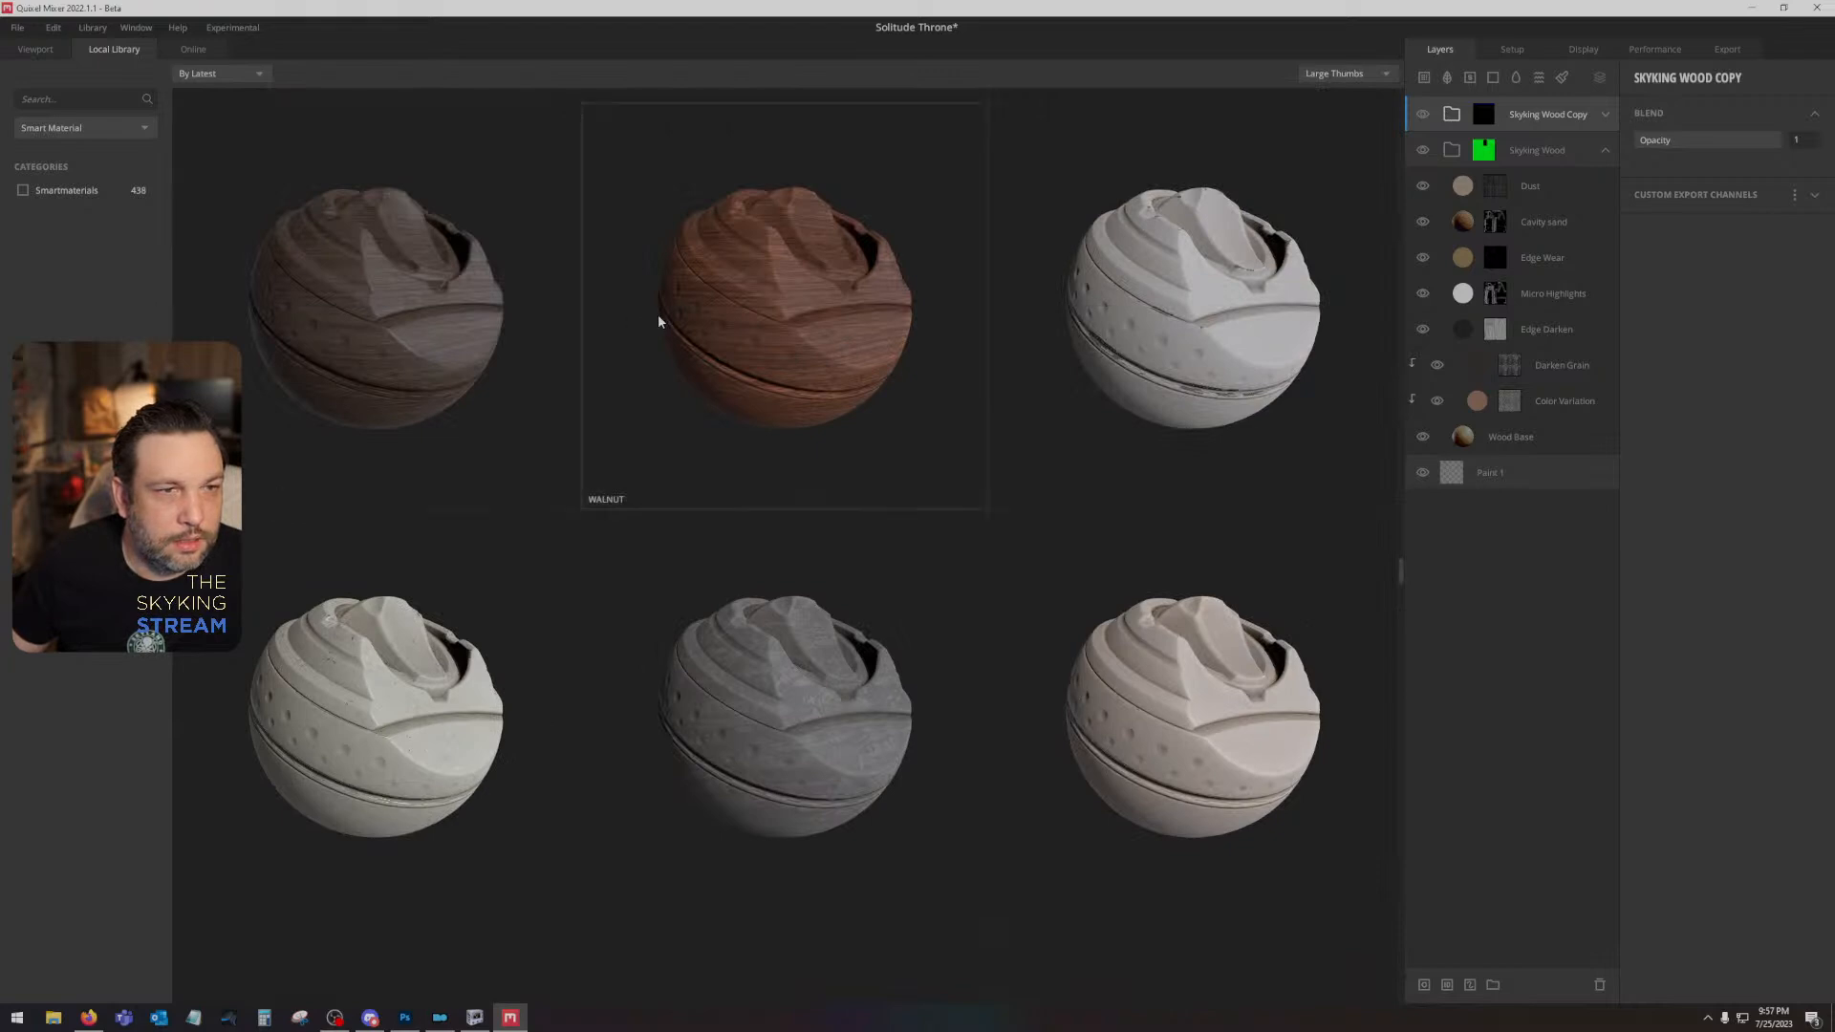
scroll(776, 616, "up", 5)
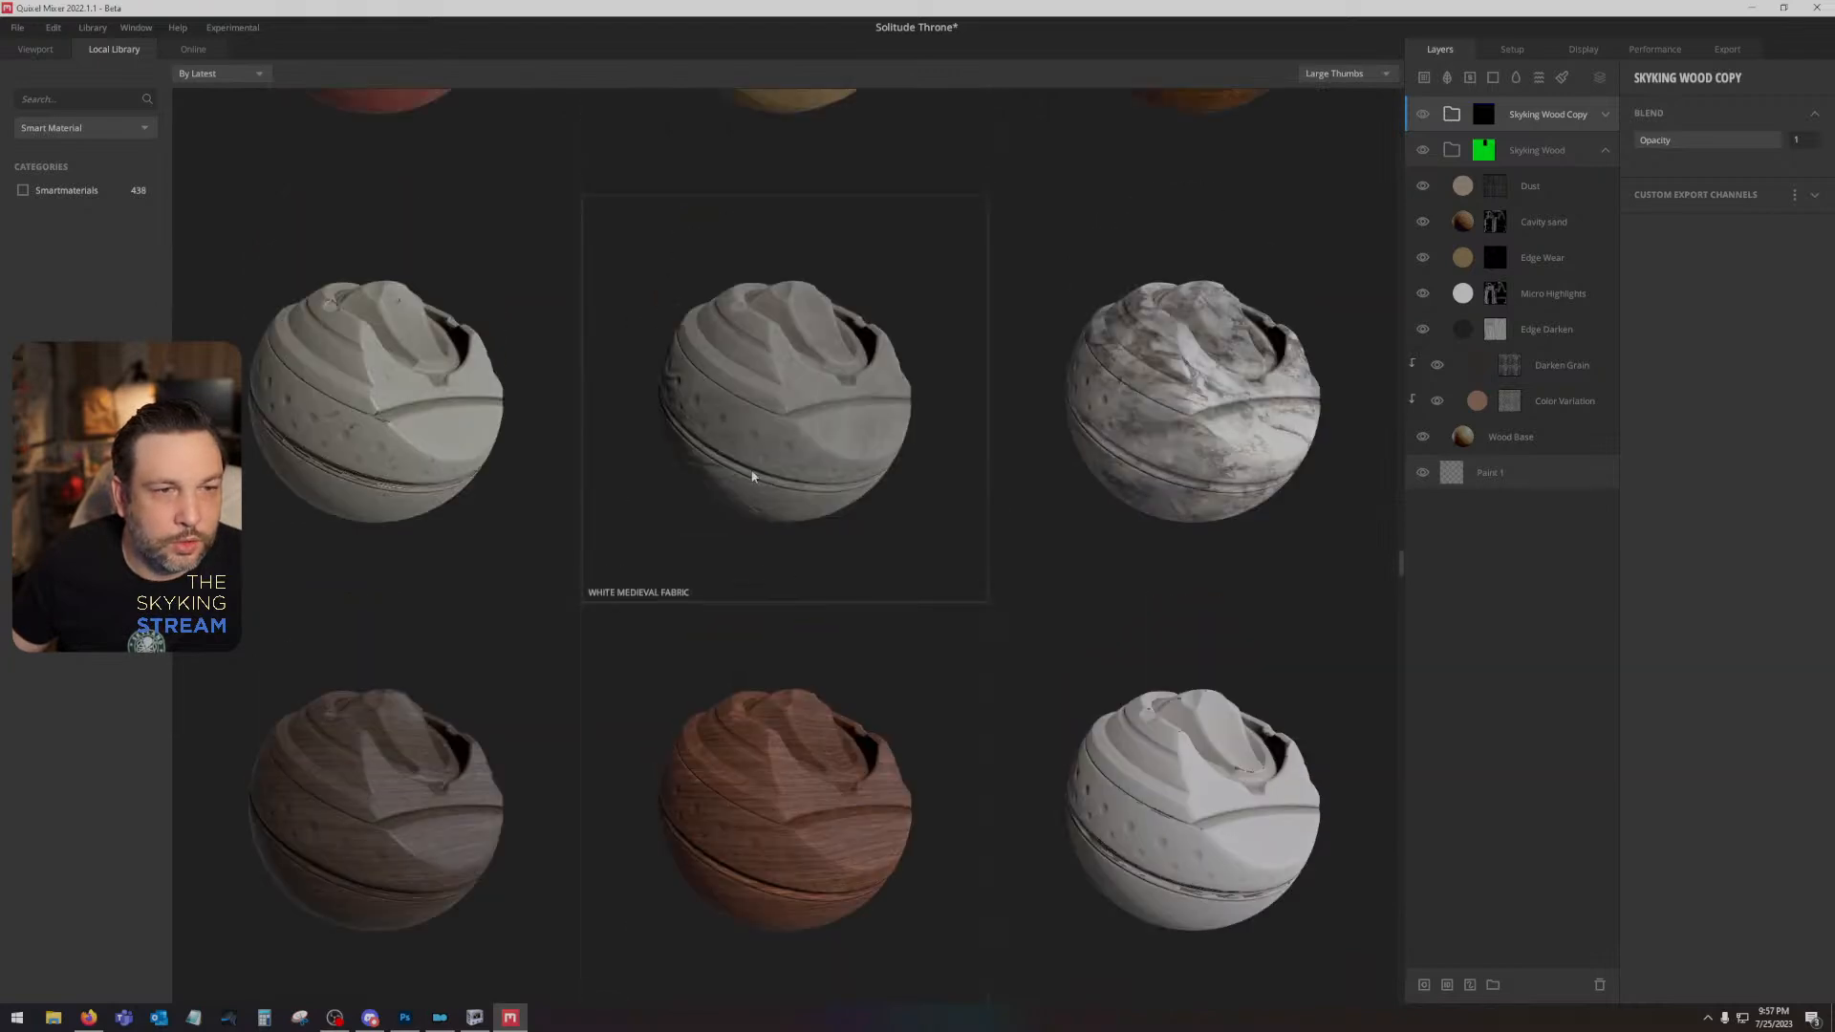
left_click(816, 433)
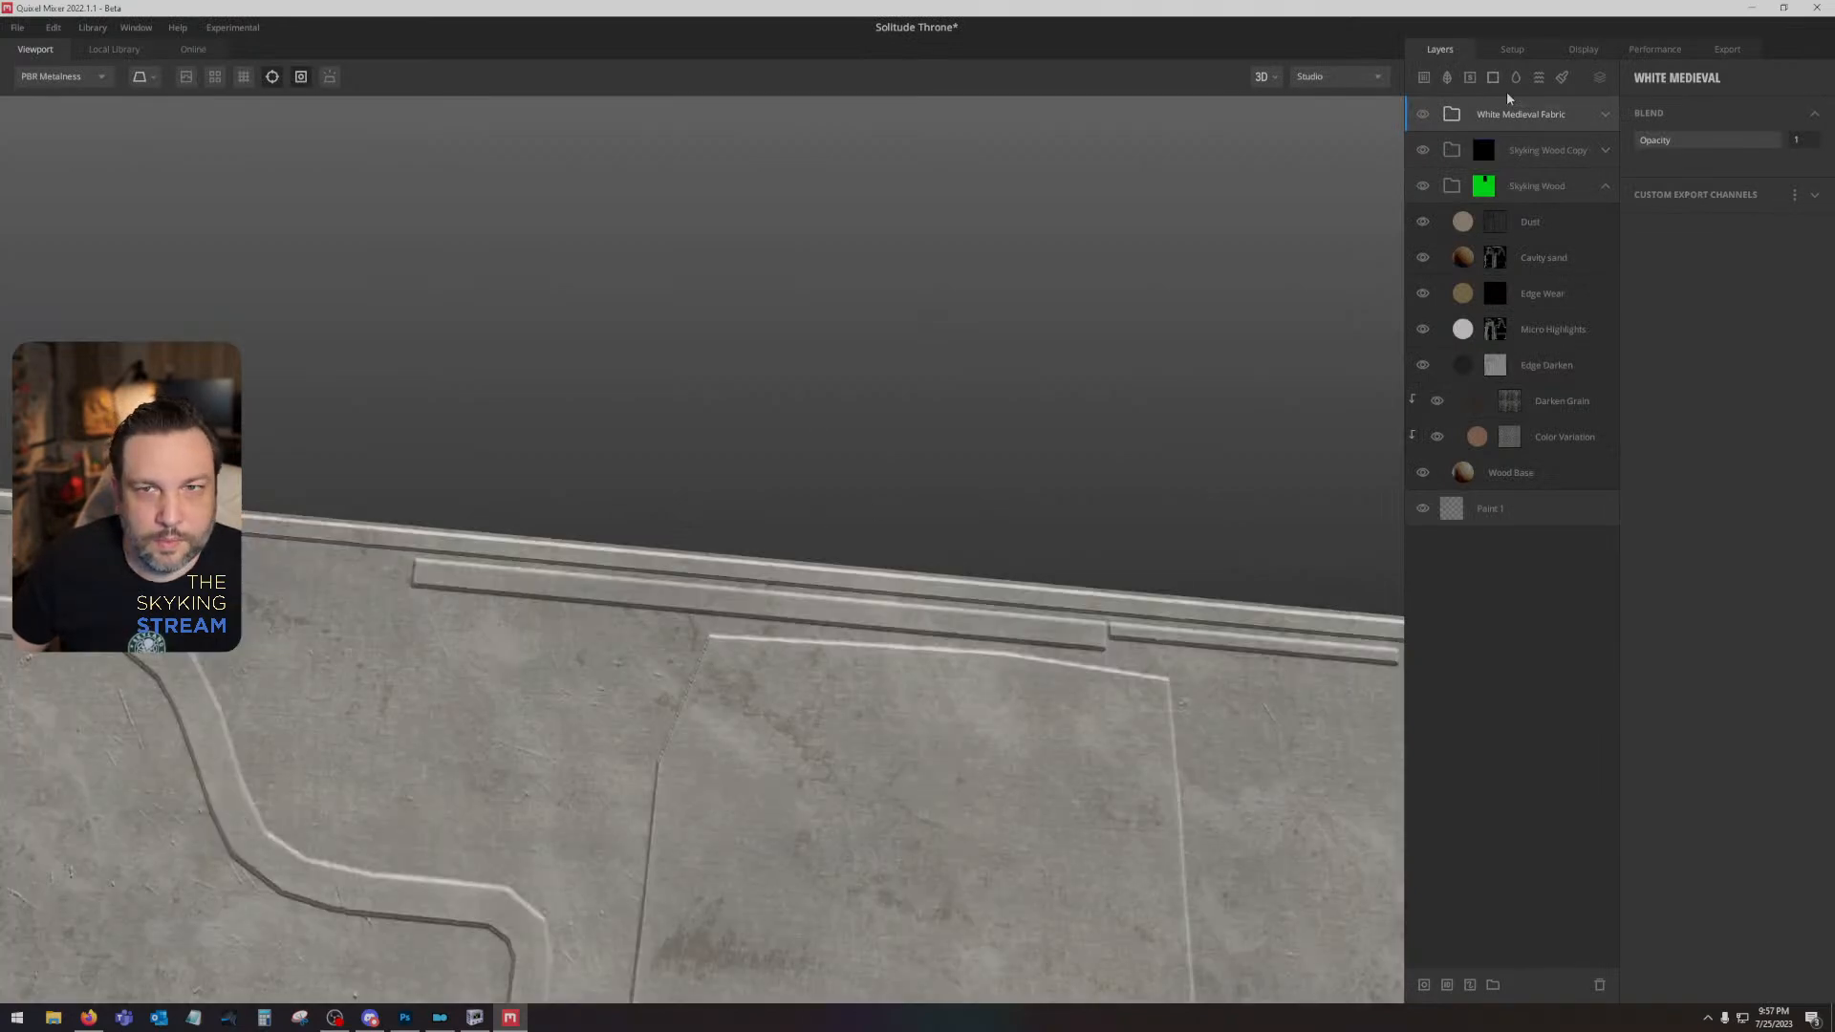
- Add an ID mask to the White Medieval Fabric group limited to Bright Orange, and toggle the displacement preview on
right_click(1550, 111)
left_click(1605, 353)
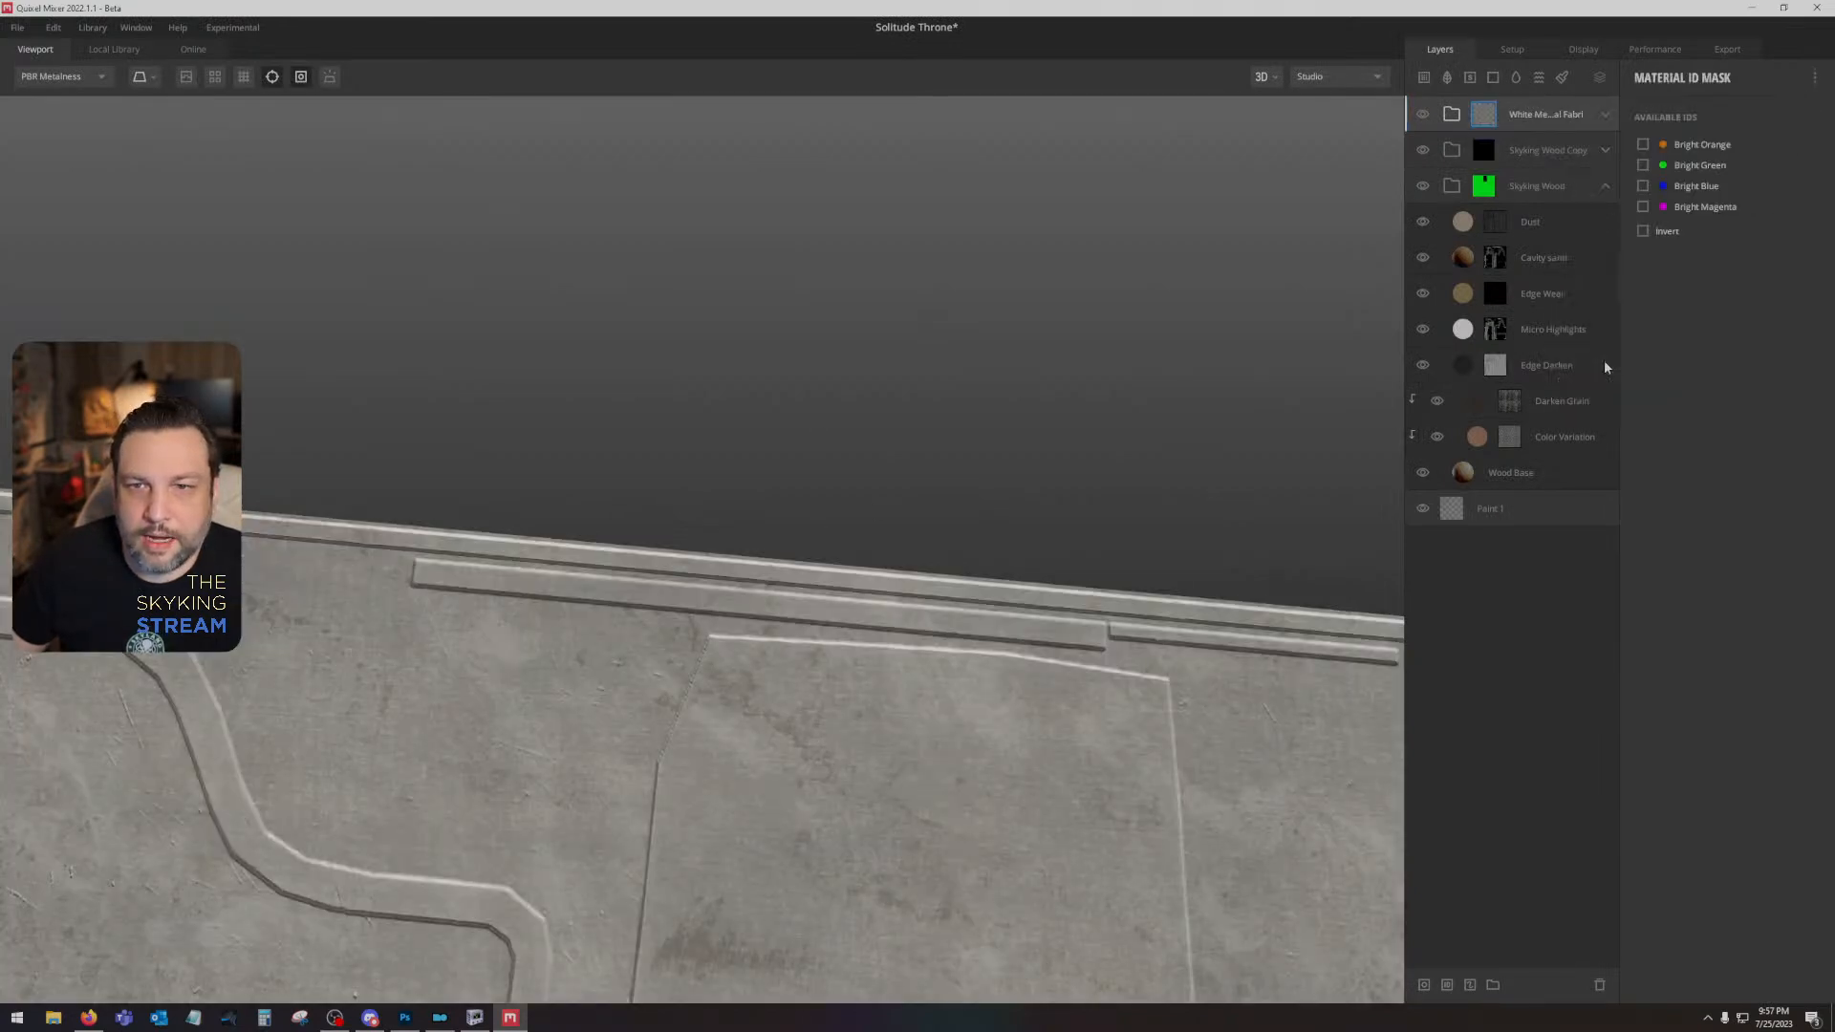
left_click(1642, 144)
left_click_drag(799, 520, 925, 587)
left_click(187, 76)
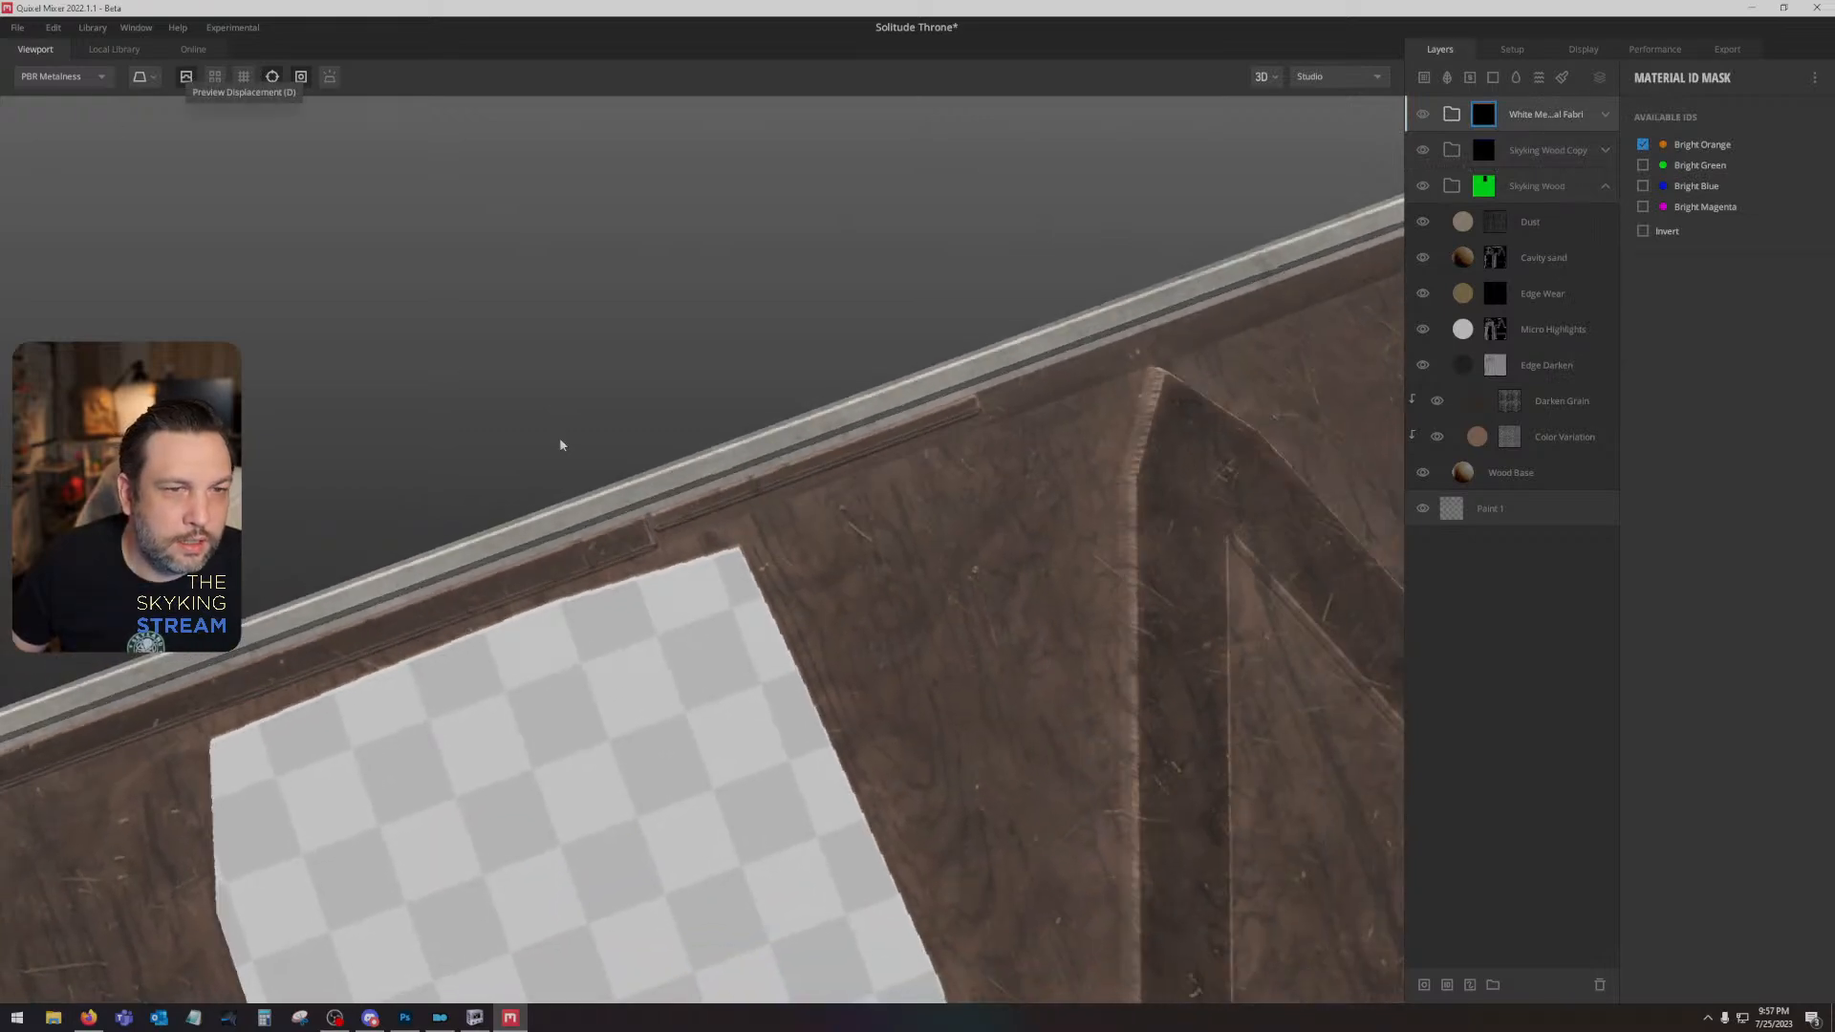
left_click_drag(561, 444, 772, 498)
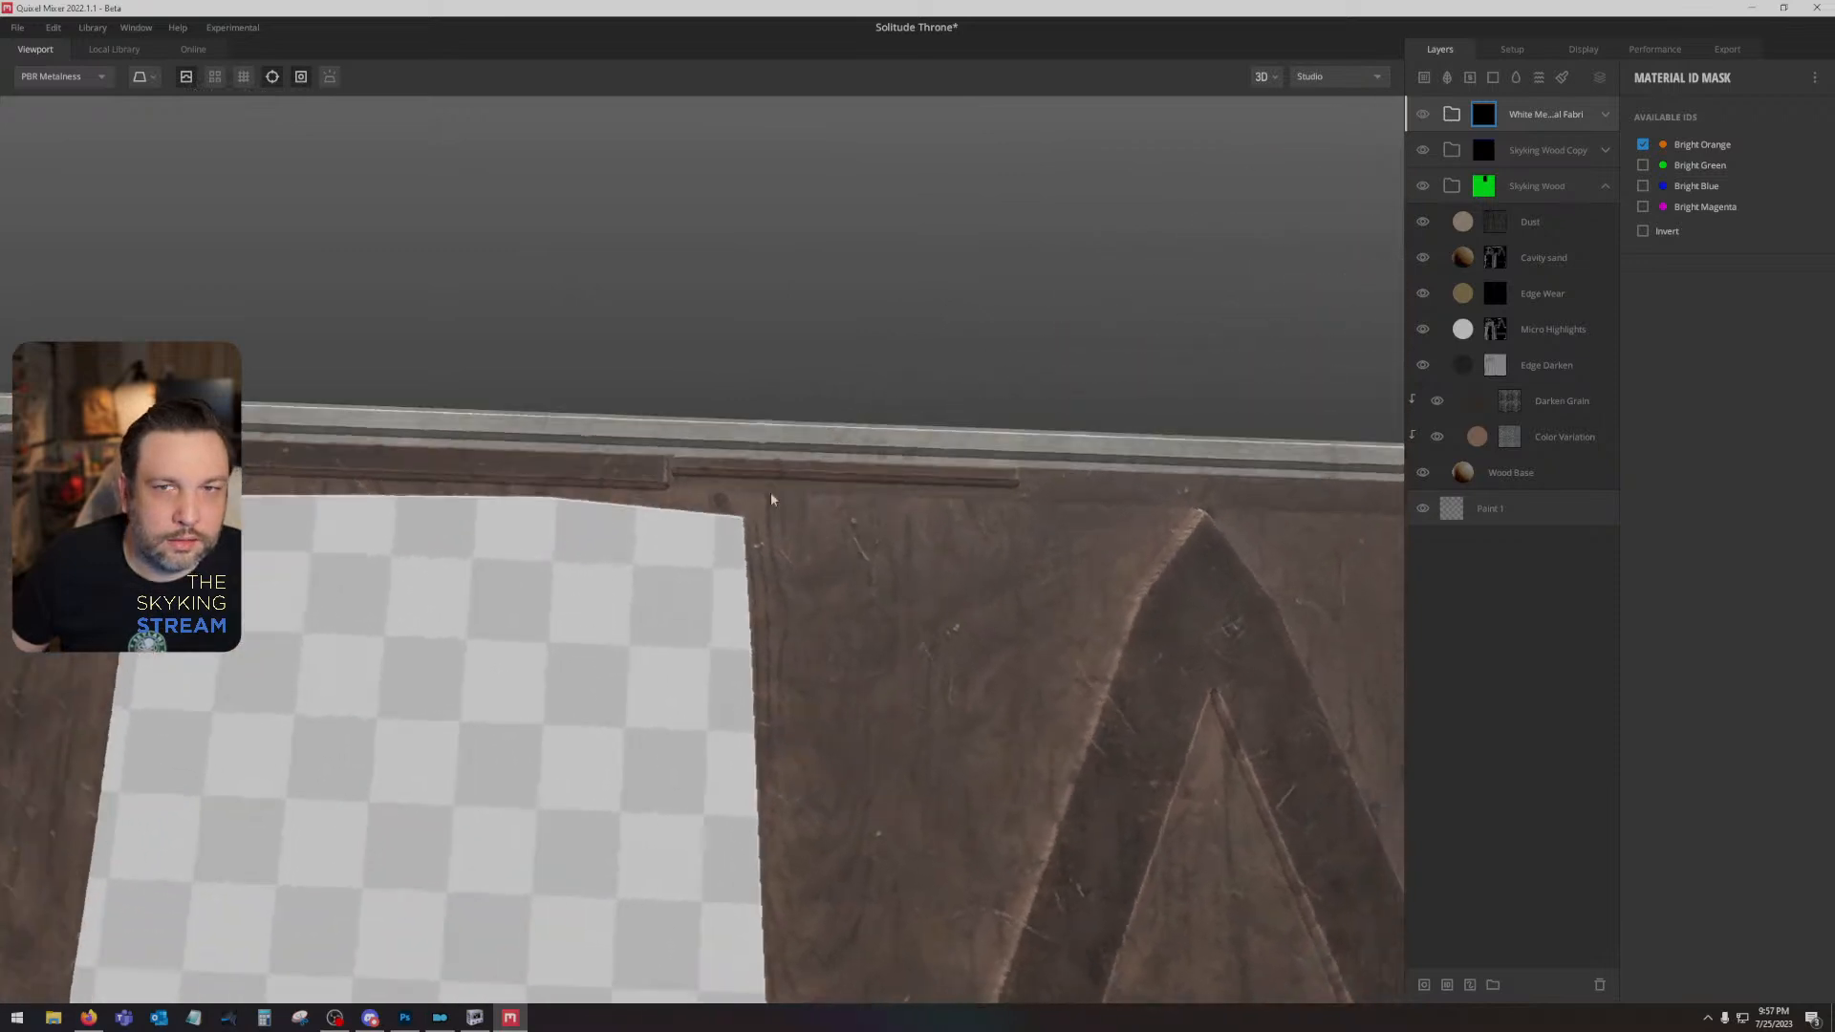
- Expand the White Medieval Fabric group and bring up the local library to replace the Furniture Fabric layer's maps
left_click(1606, 114)
right_click(1562, 298)
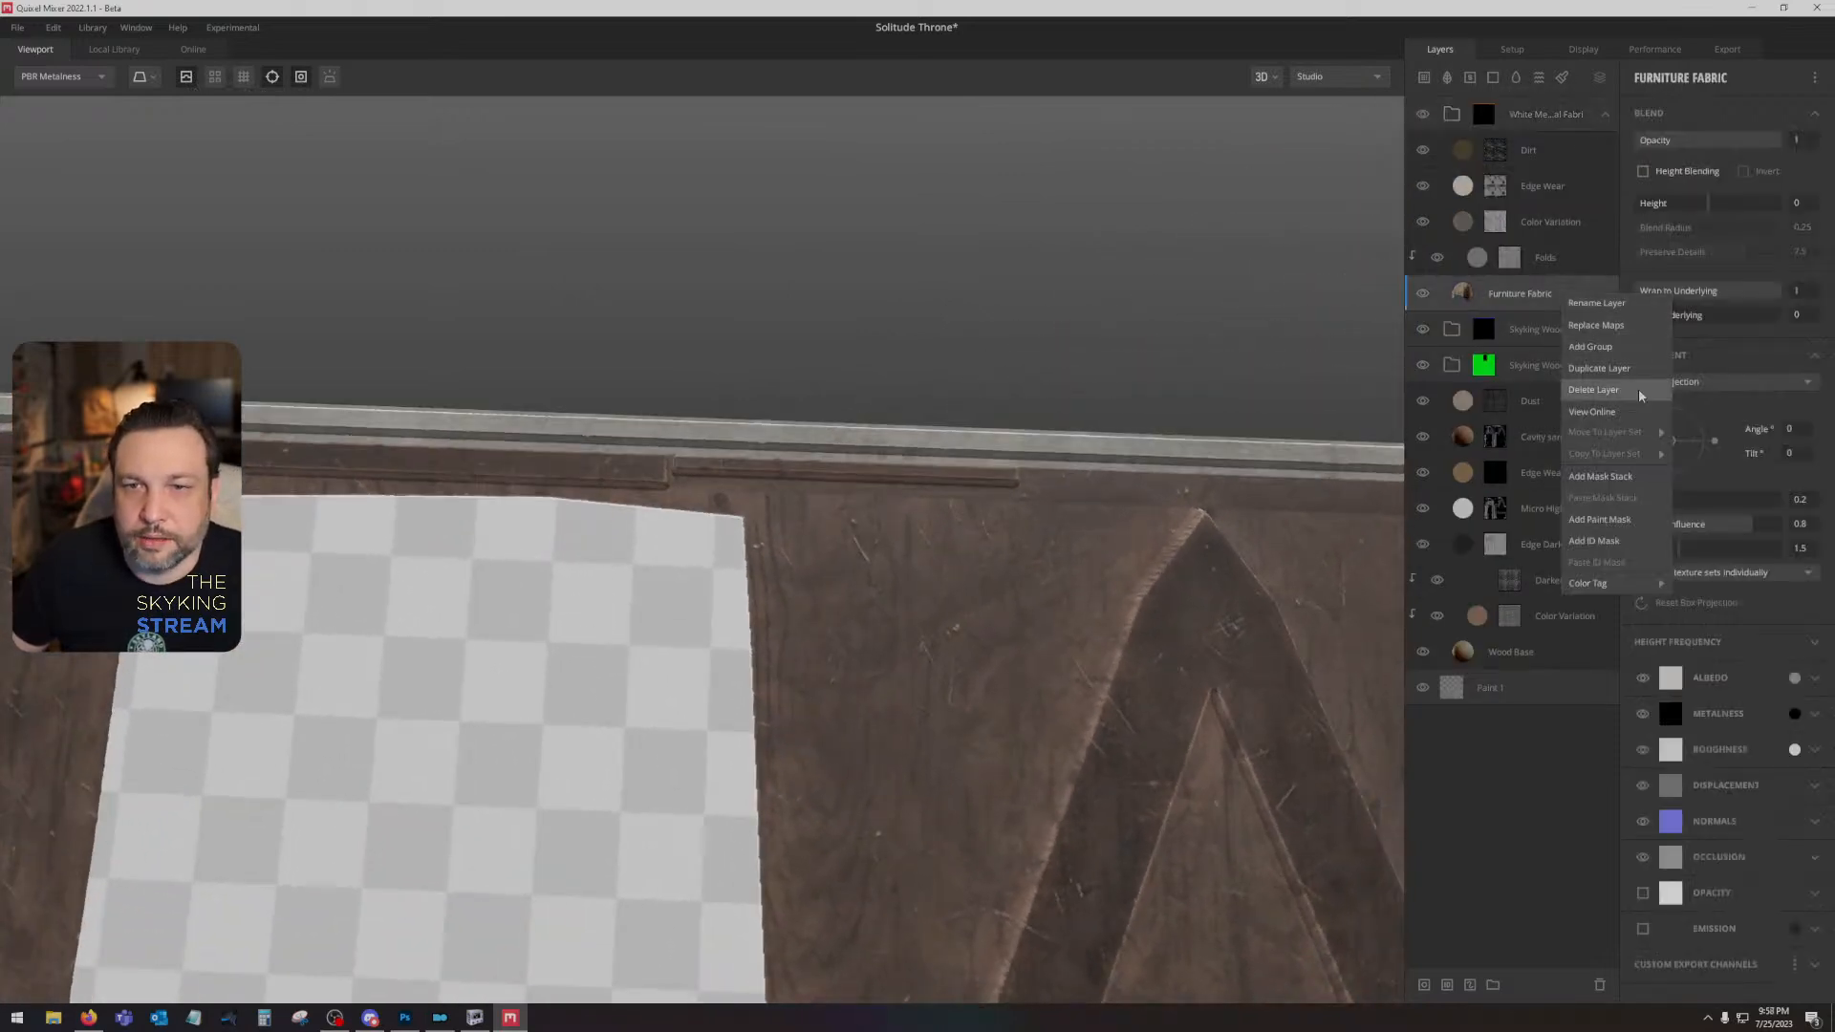
left_click(1596, 325)
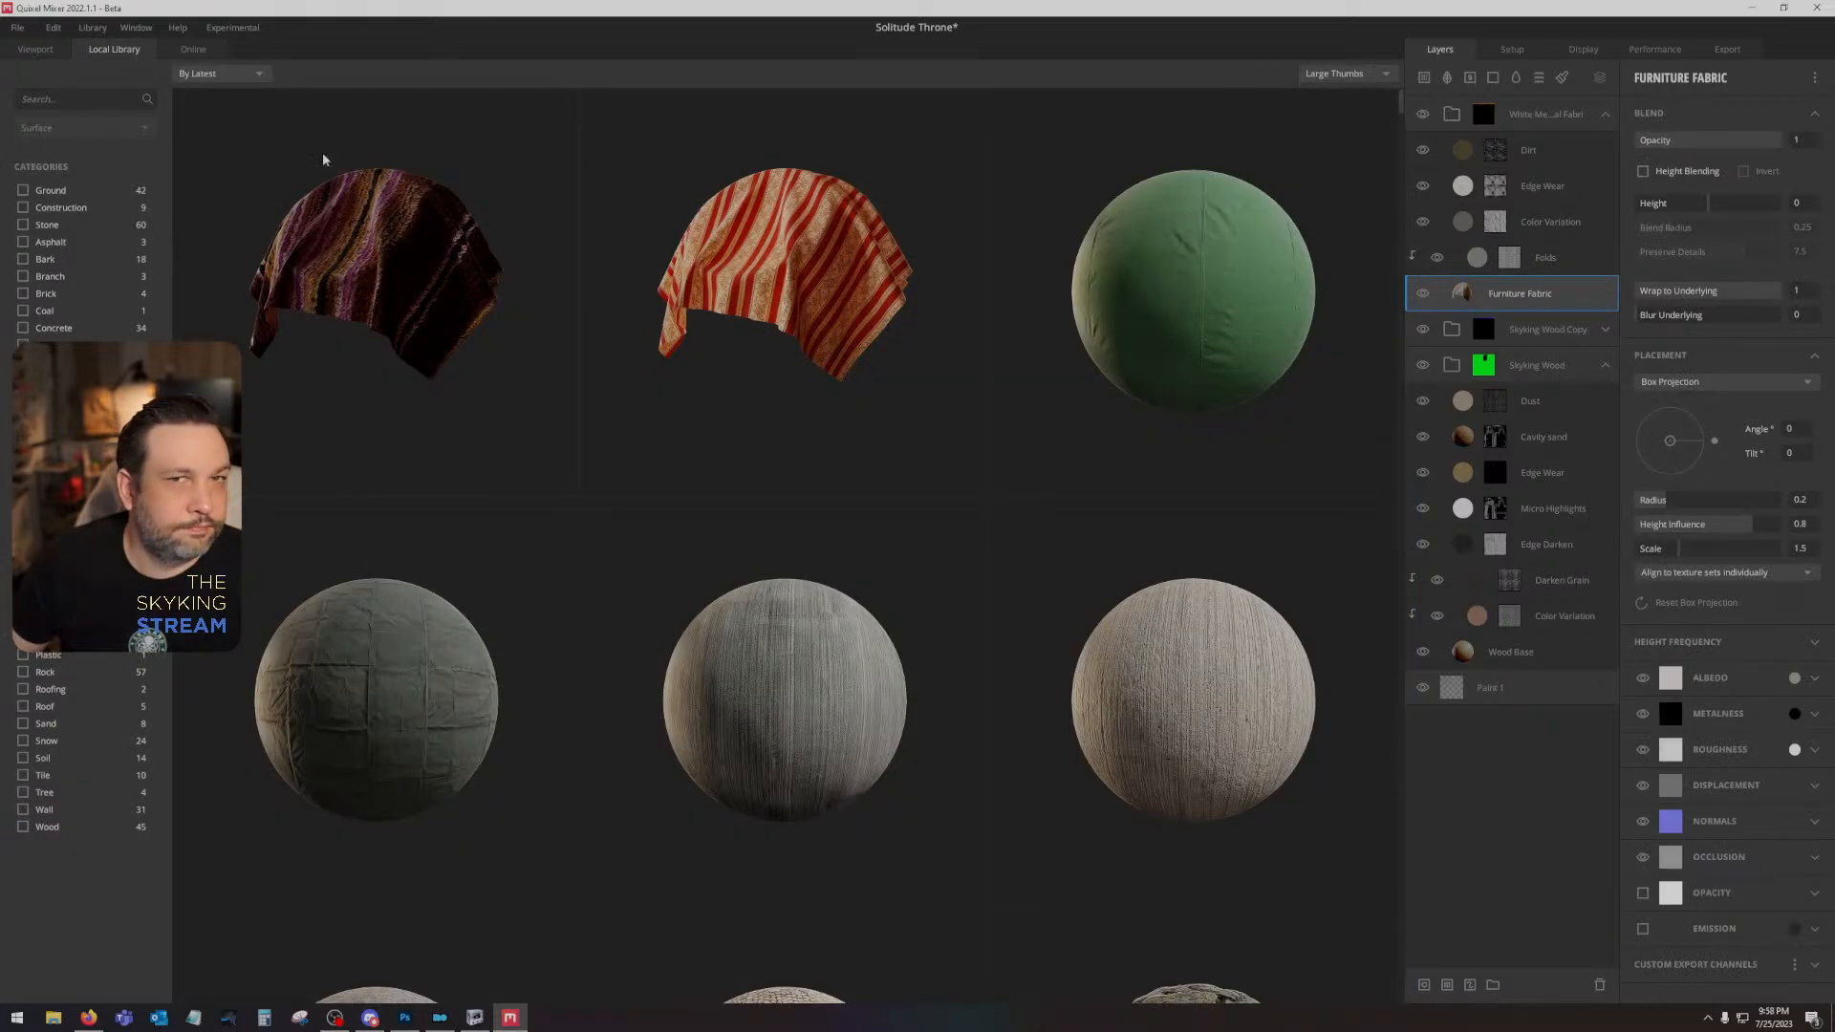
left_click(1550, 222)
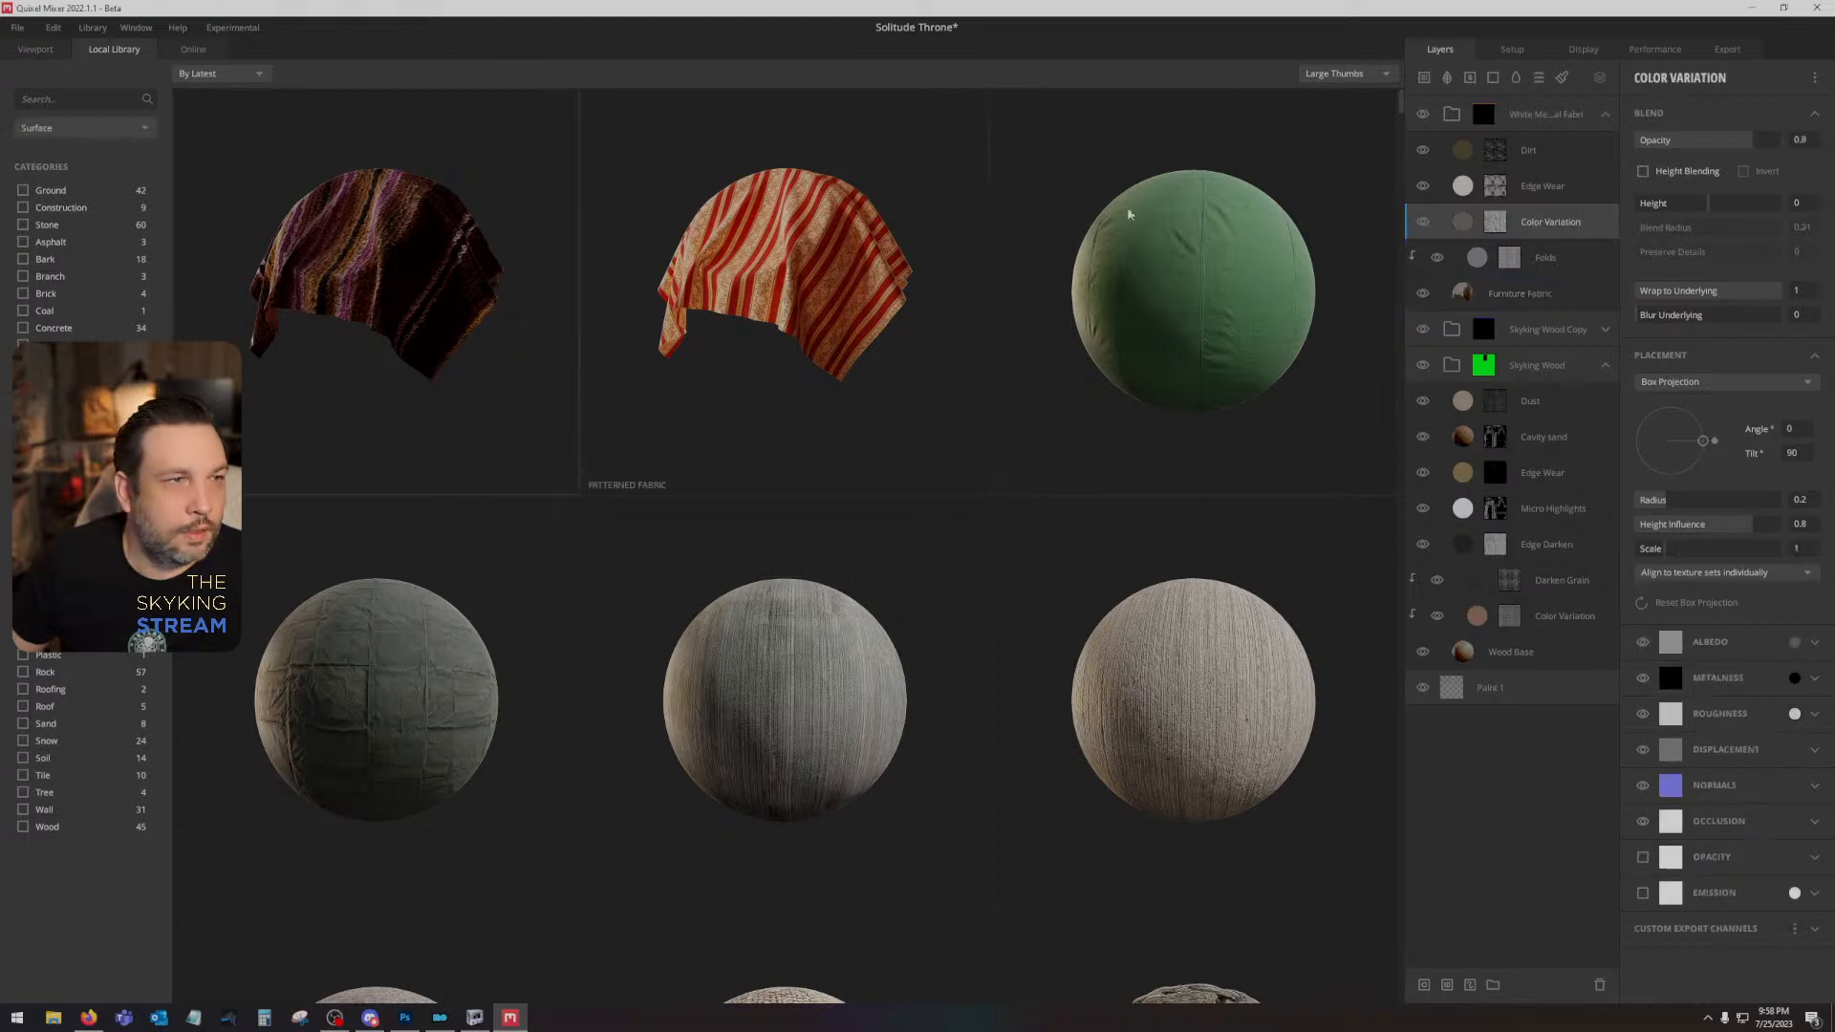
left_click(1538, 298)
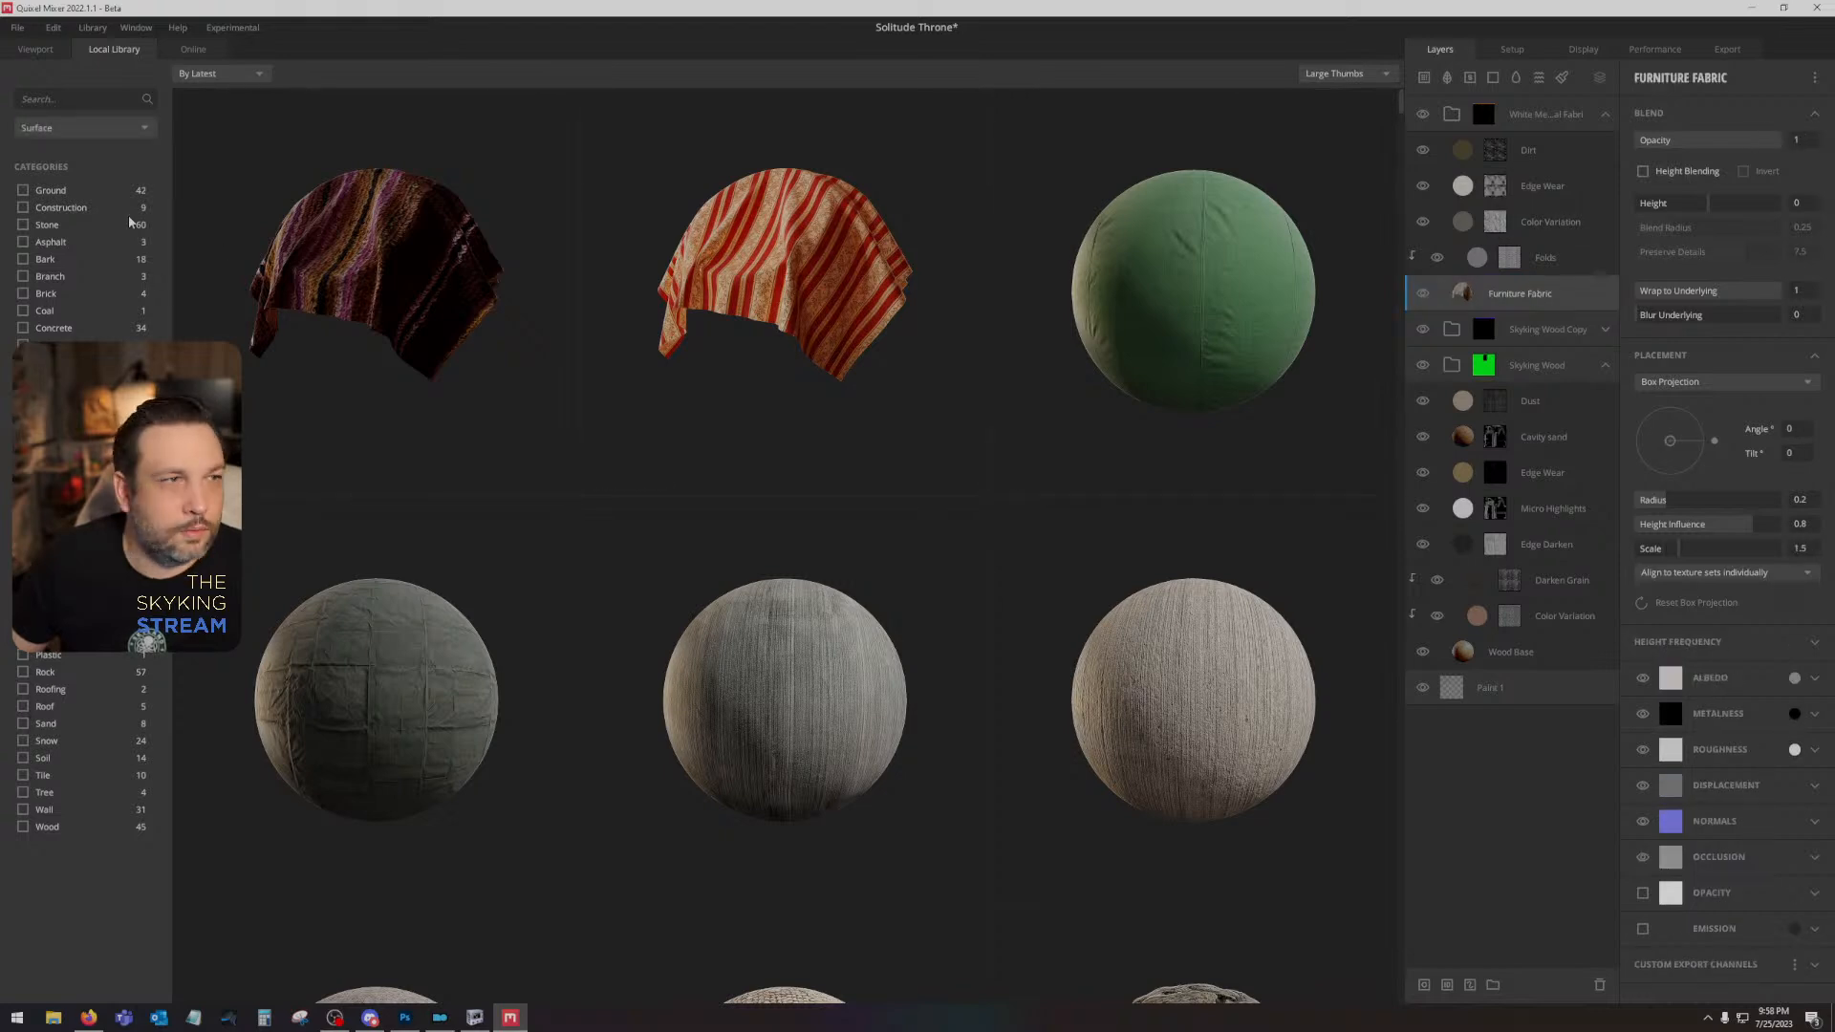
- Browse the library's fabrics at medium thumbnail size, try White Cloth as a separate layer above Furniture Fabric, and delete it
left_click(55, 134)
left_click(58, 179)
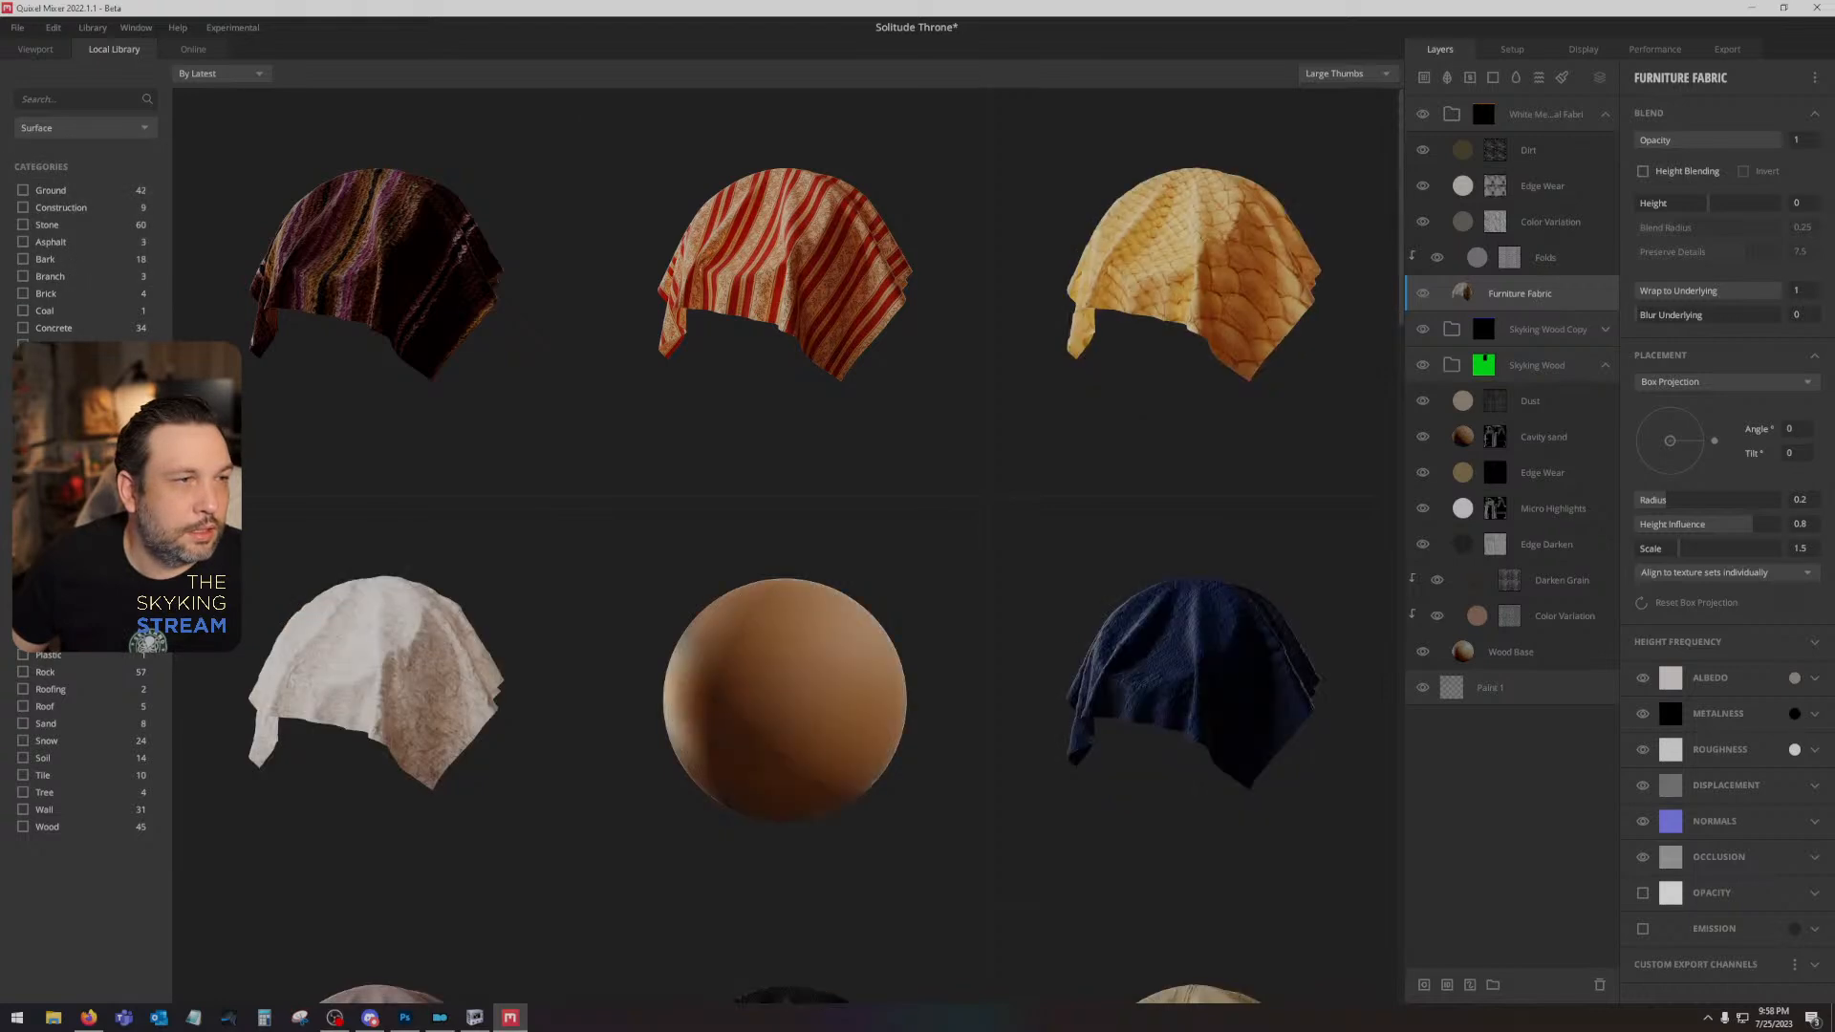
left_click(1330, 75)
left_click(1352, 115)
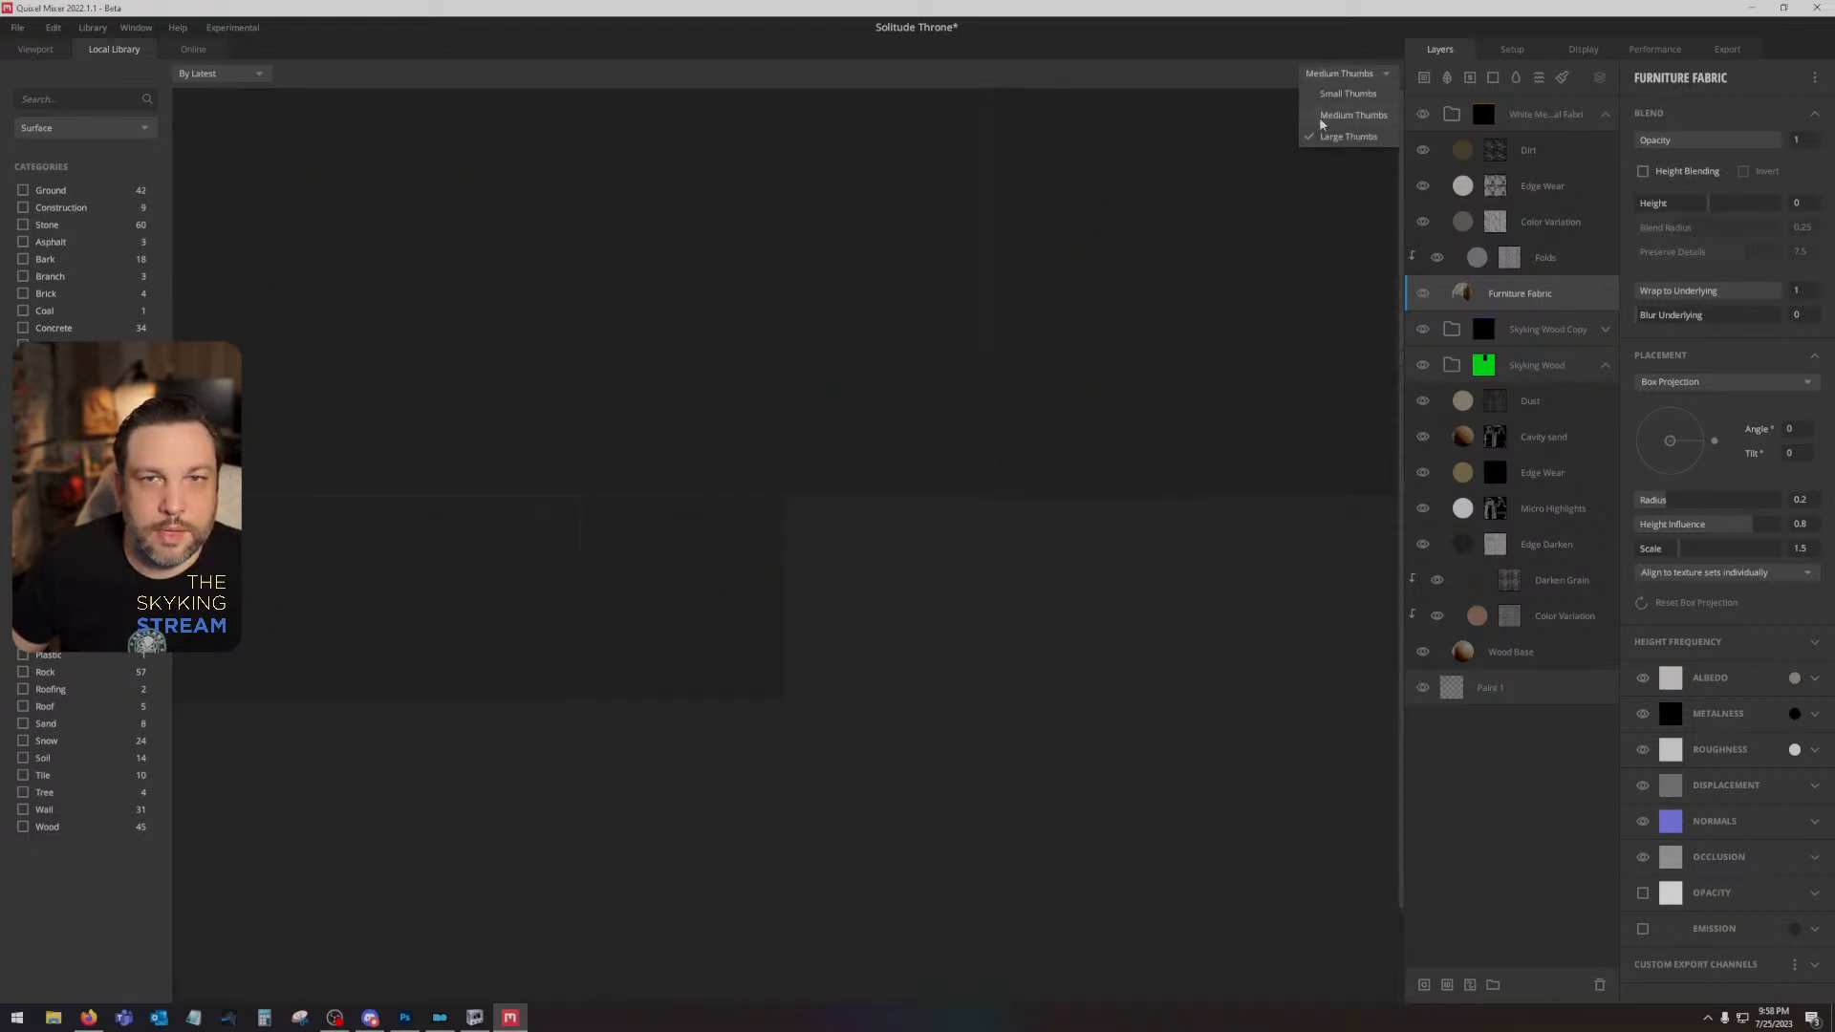
scroll(1128, 762, "down", 1)
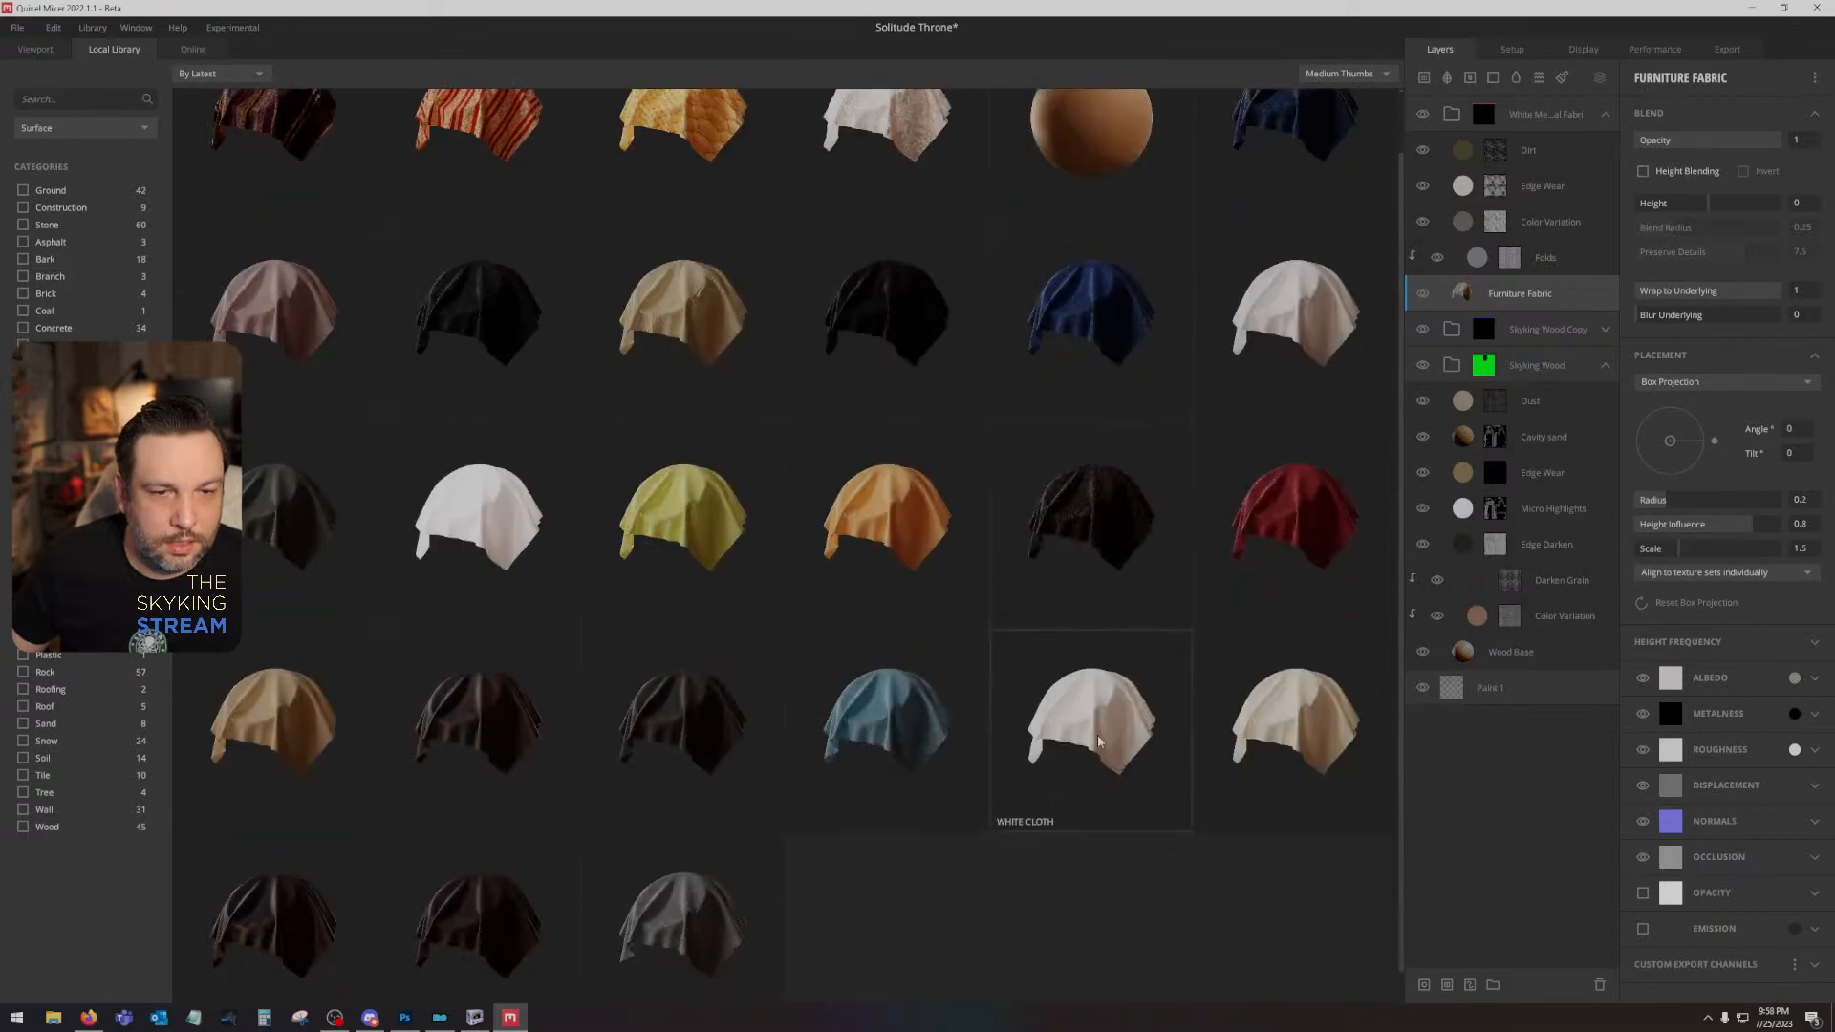
left_click(1098, 732)
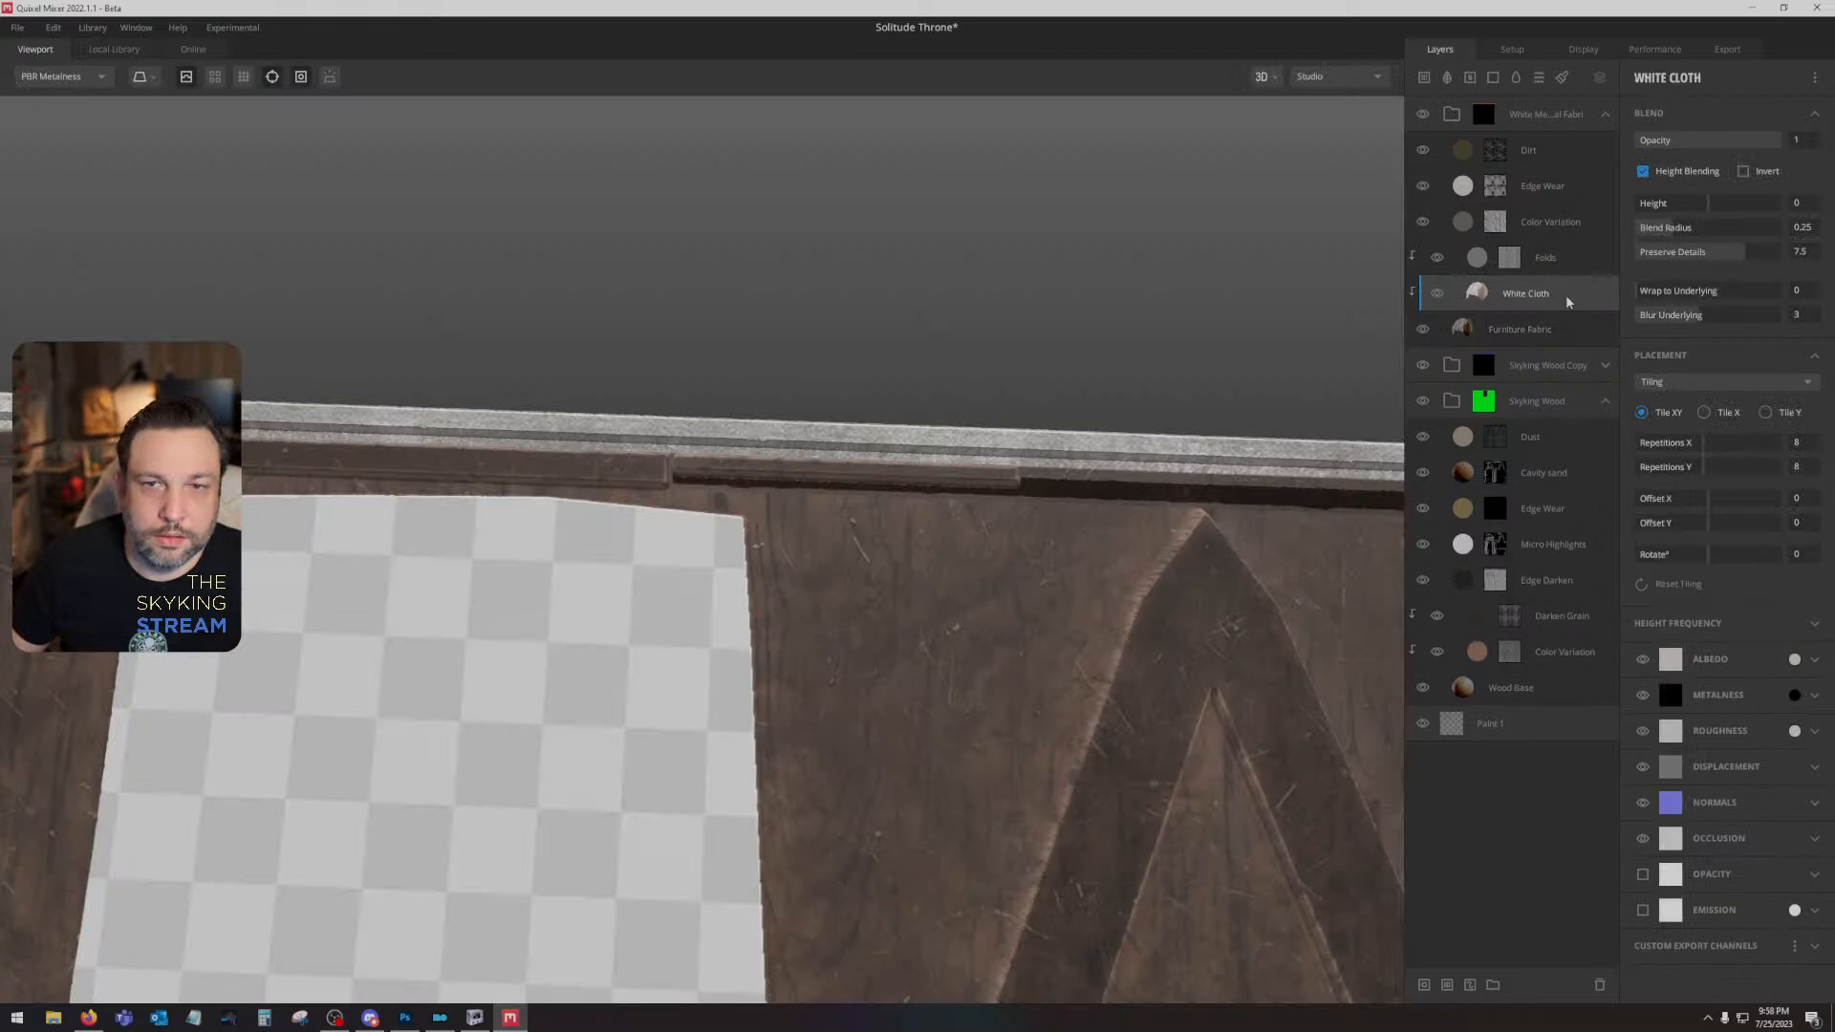
key("Delete")
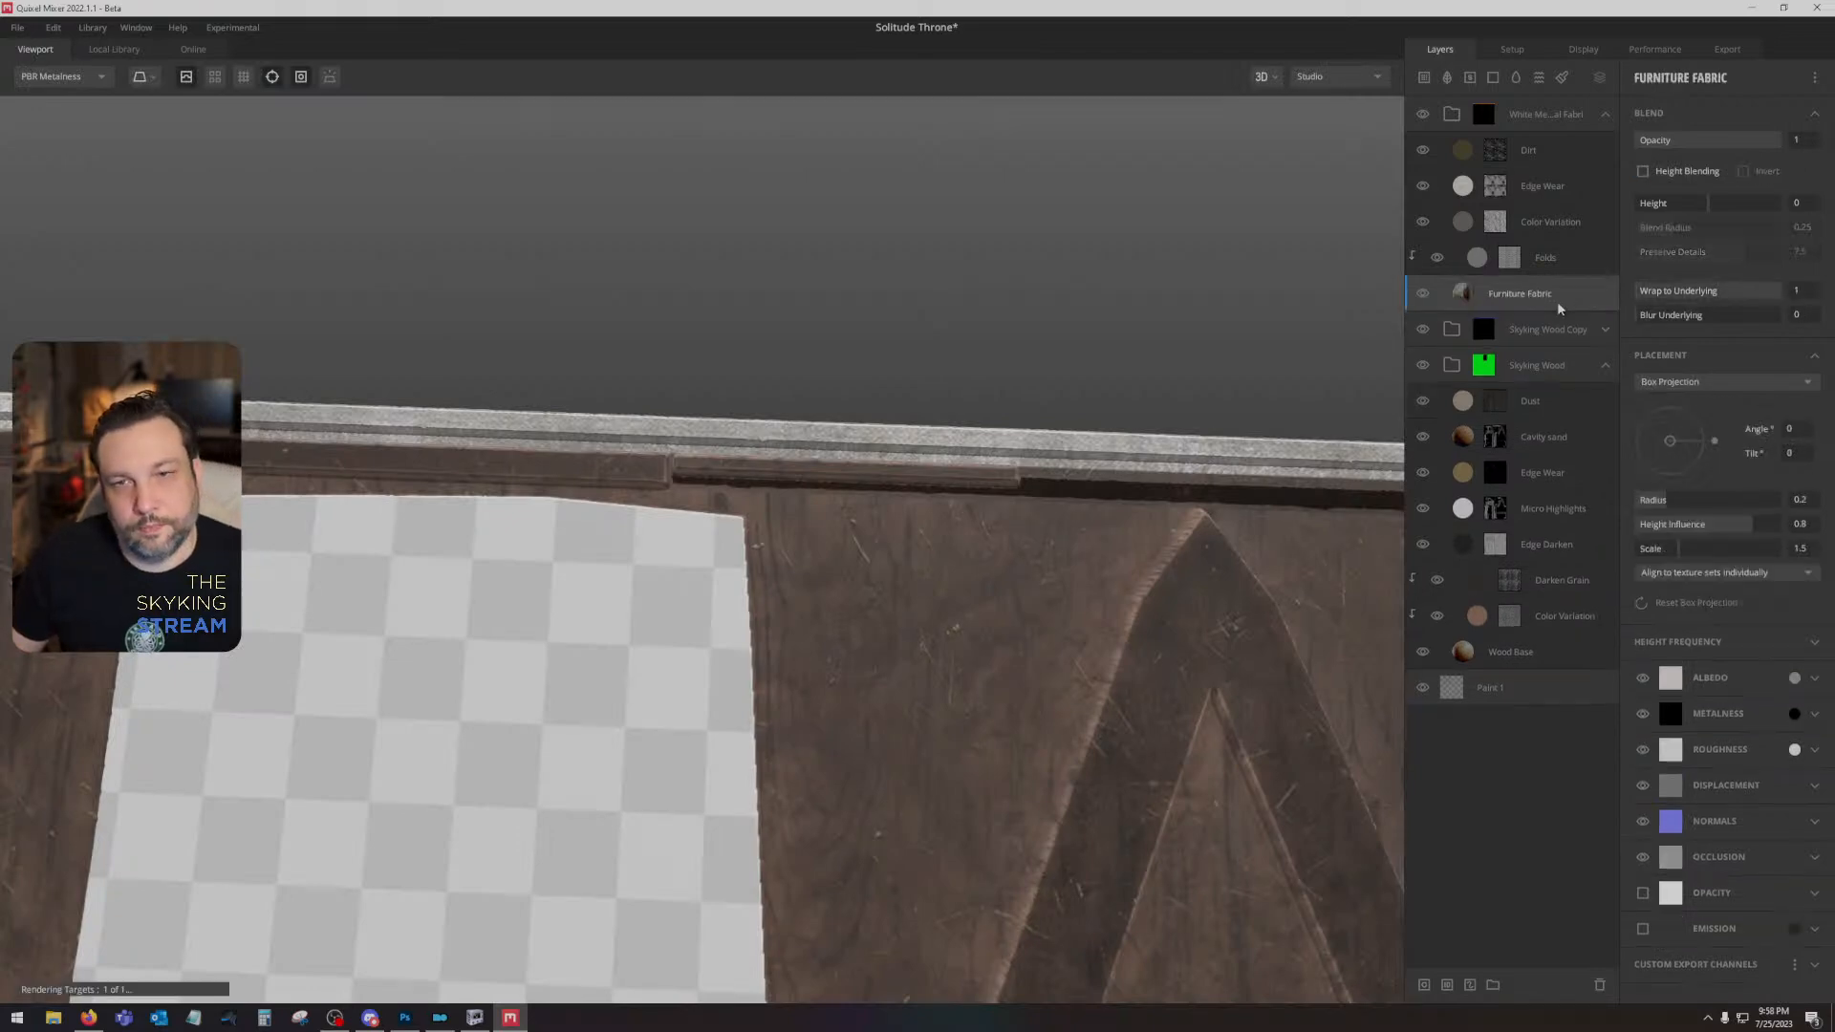
- Replace the Furniture Fabric layer's maps with those of the White Cloth surface from the local library
left_click(1544, 268)
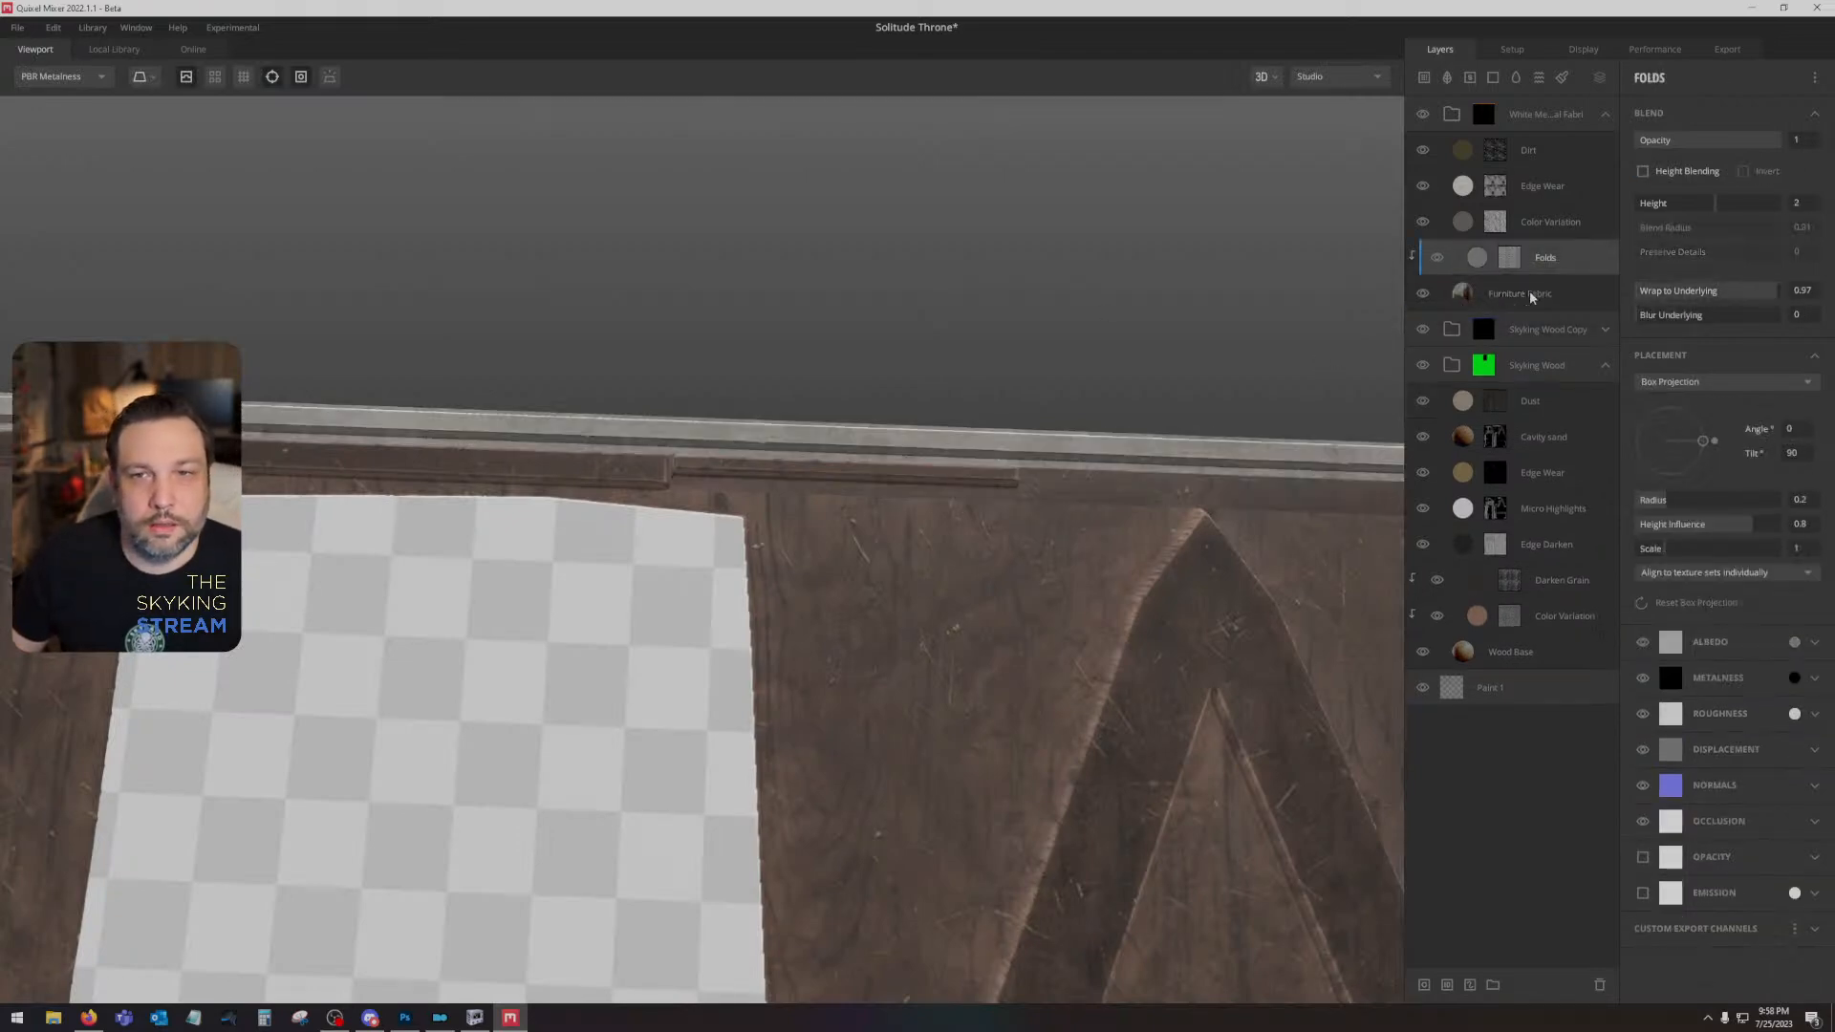
right_click(1532, 293)
left_click(1538, 326)
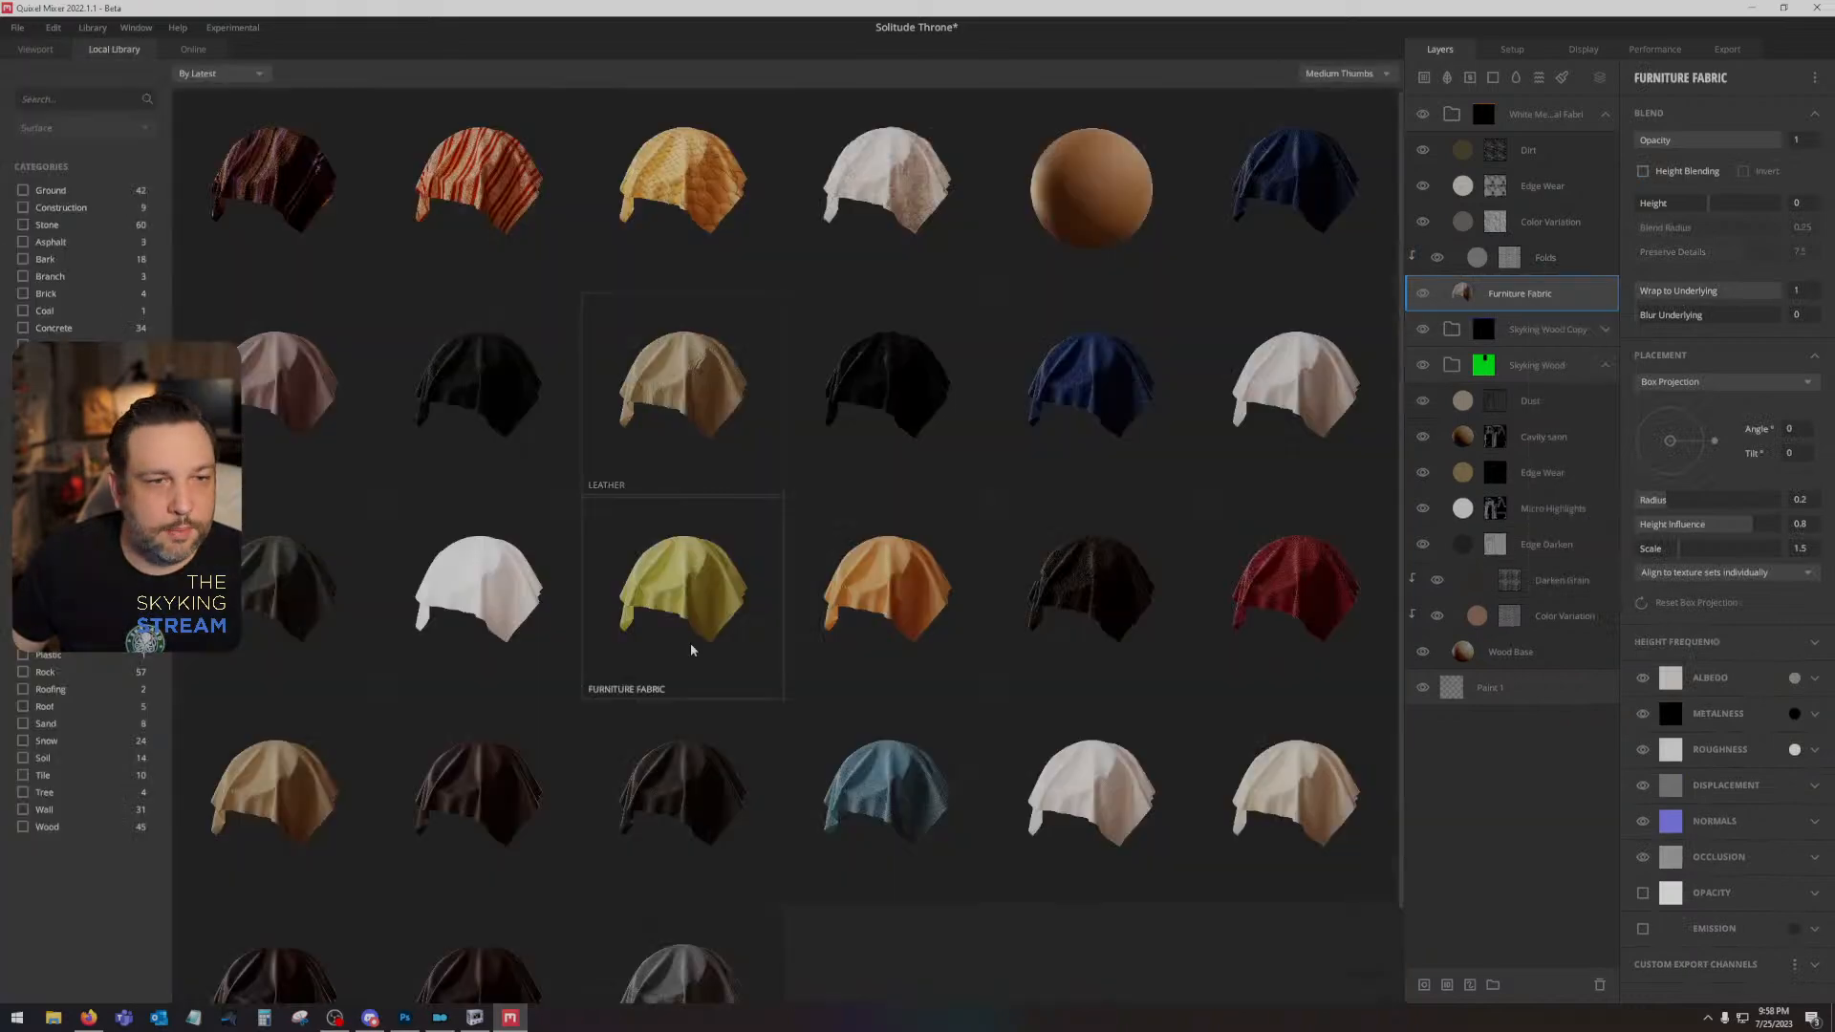
left_click(1081, 786)
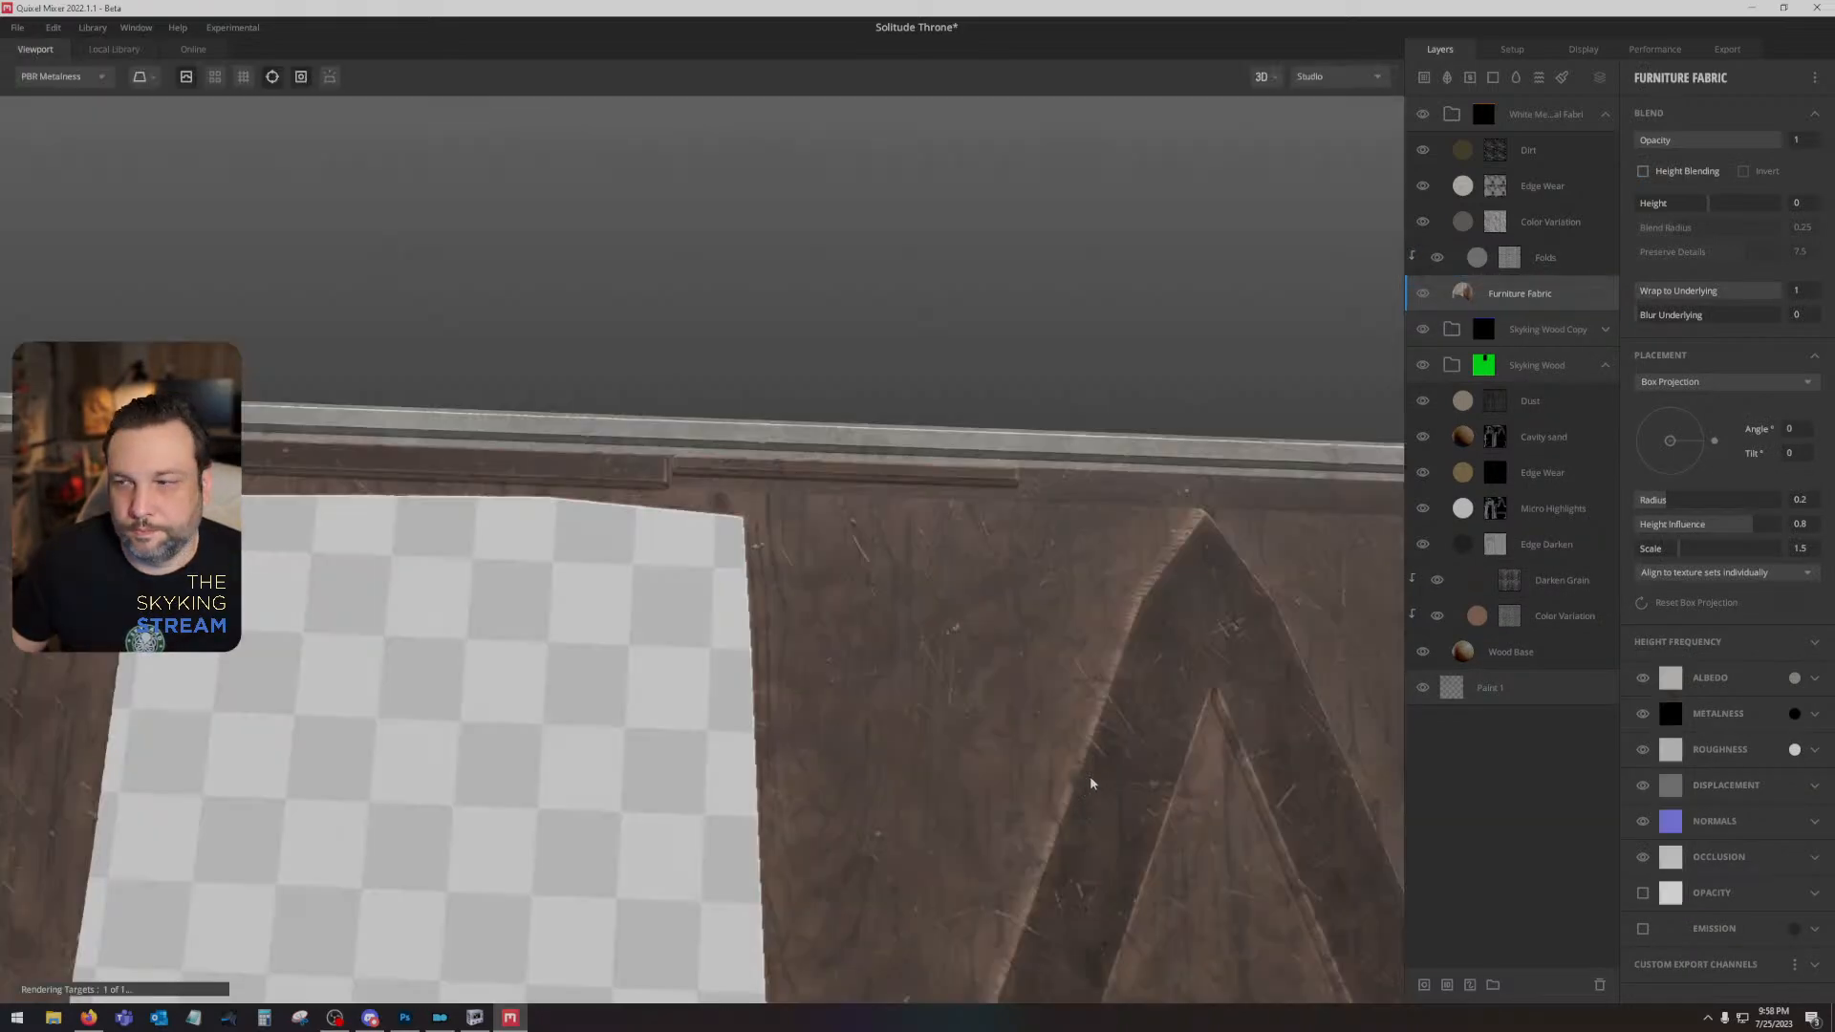
left_click_drag(965, 637, 1335, 437)
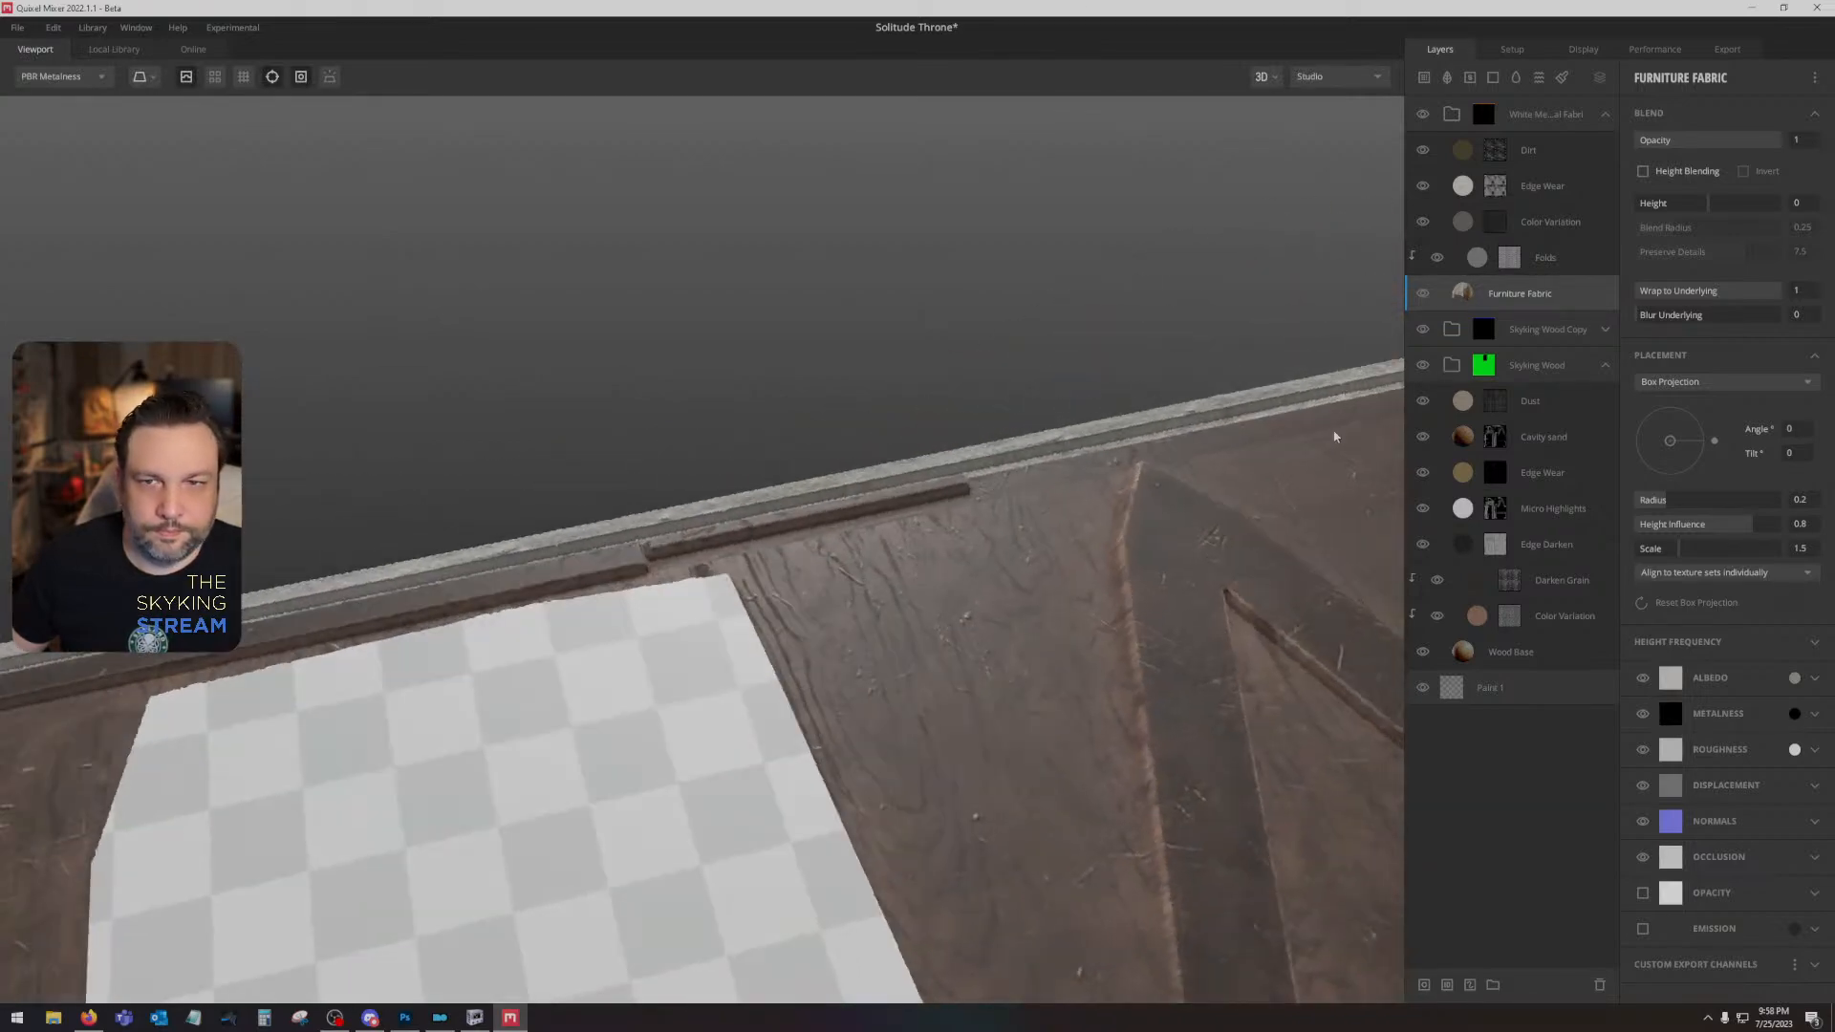
- Set the Furniture Fabric layer's placement to Tiling with 4 repetitions in X and Y, and its Blur Underlying to 4
left_click(1684, 382)
left_click(1680, 402)
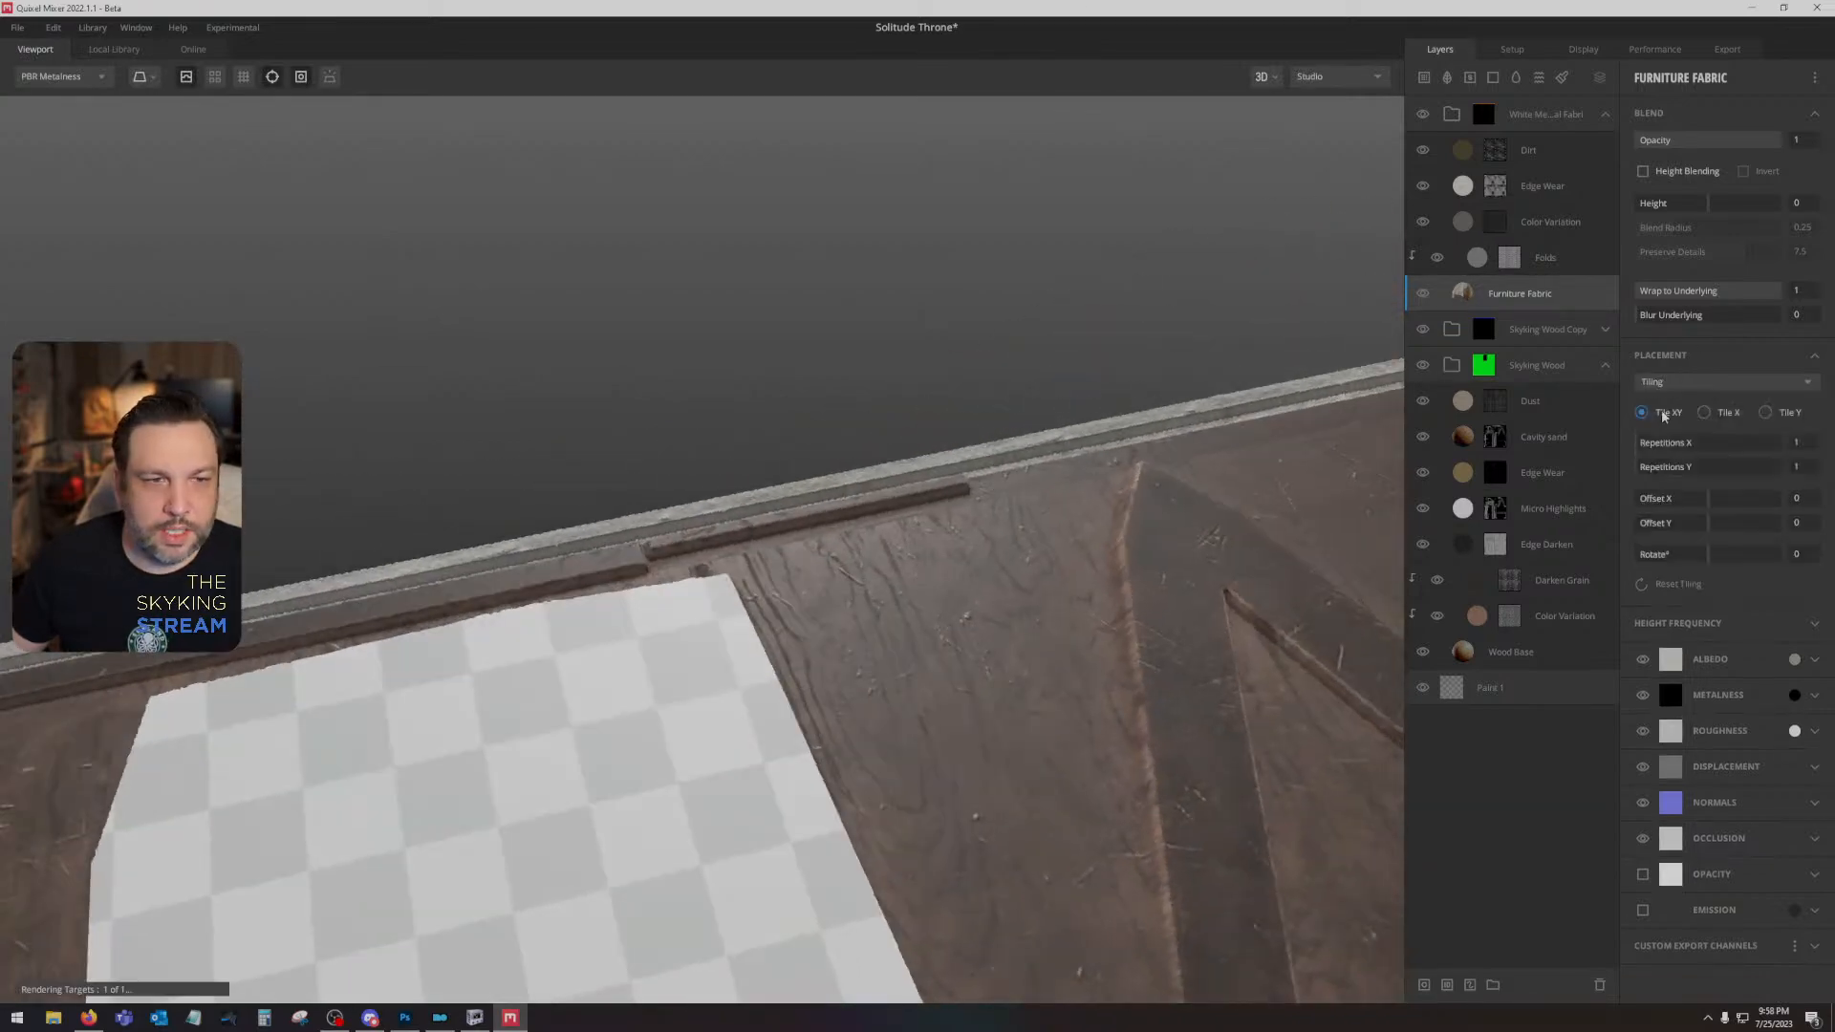
mouse_move(1114, 557)
left_mouse_down()
mouse_move(1029, 705)
mouse_move(1158, 633)
left_mouse_up()
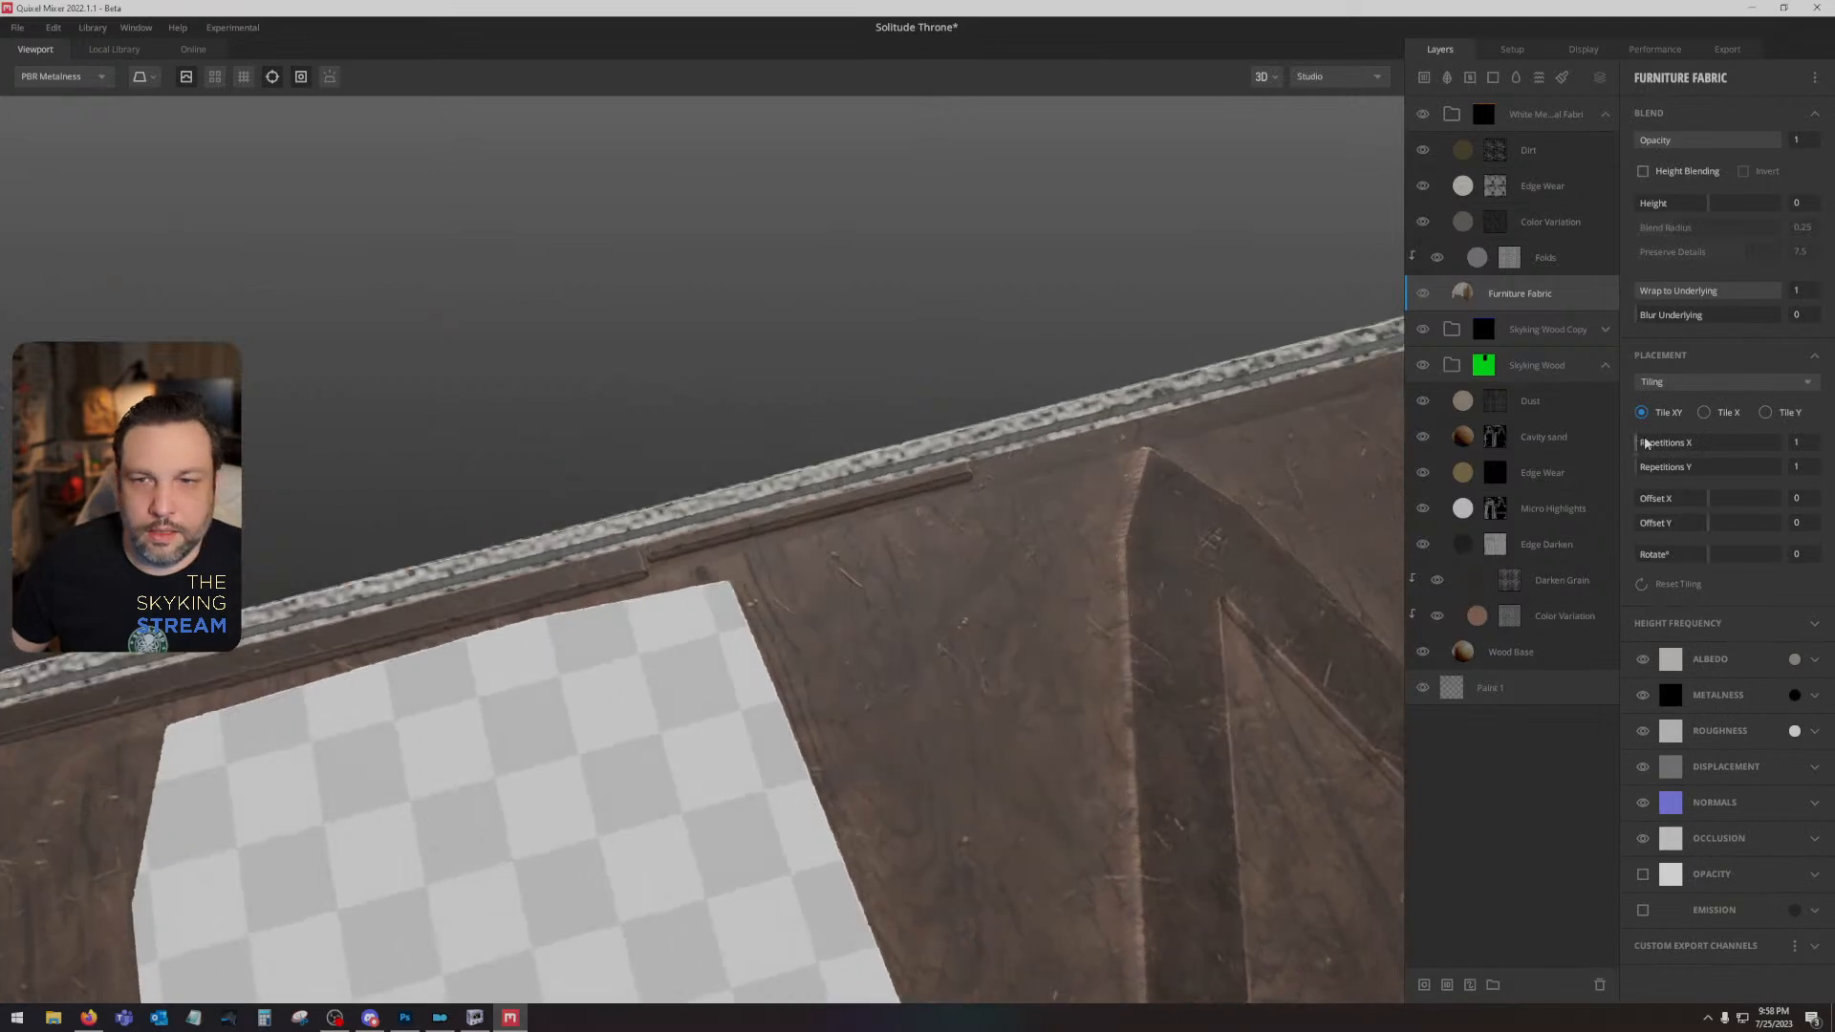
left_click_drag(1645, 442, 1668, 454)
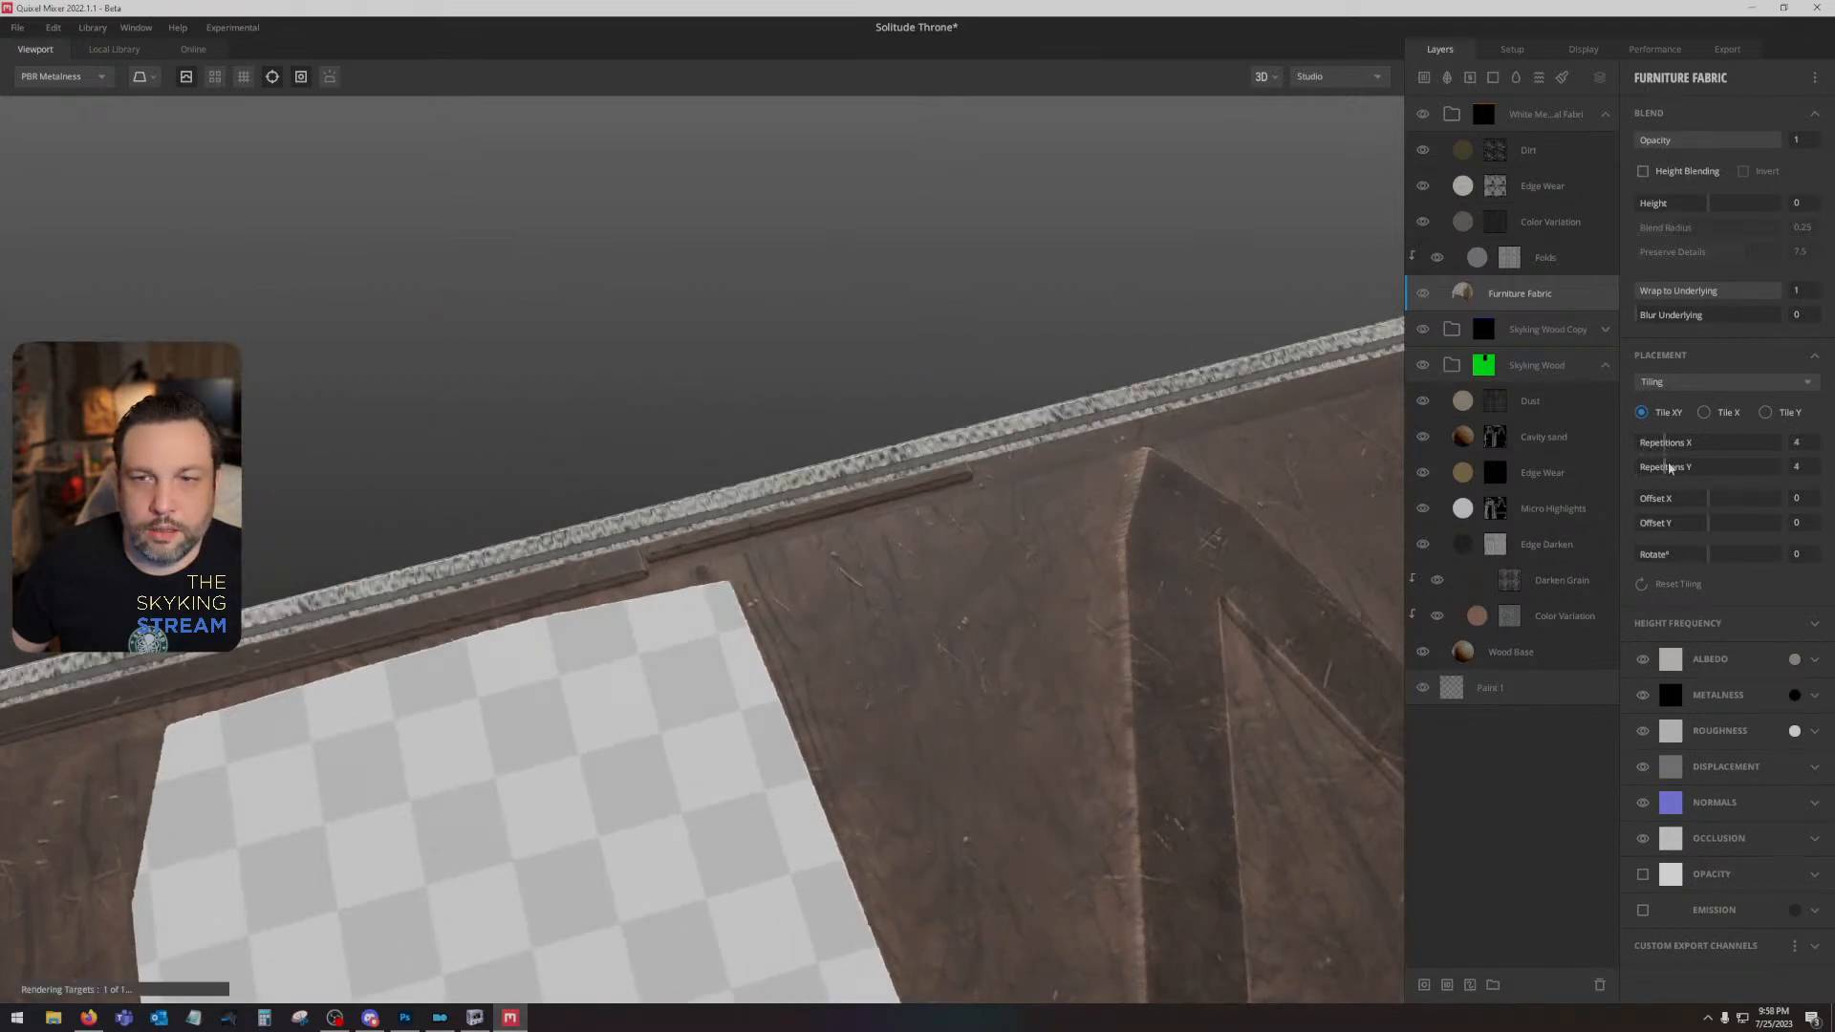
left_click_drag(1033, 669, 931, 604)
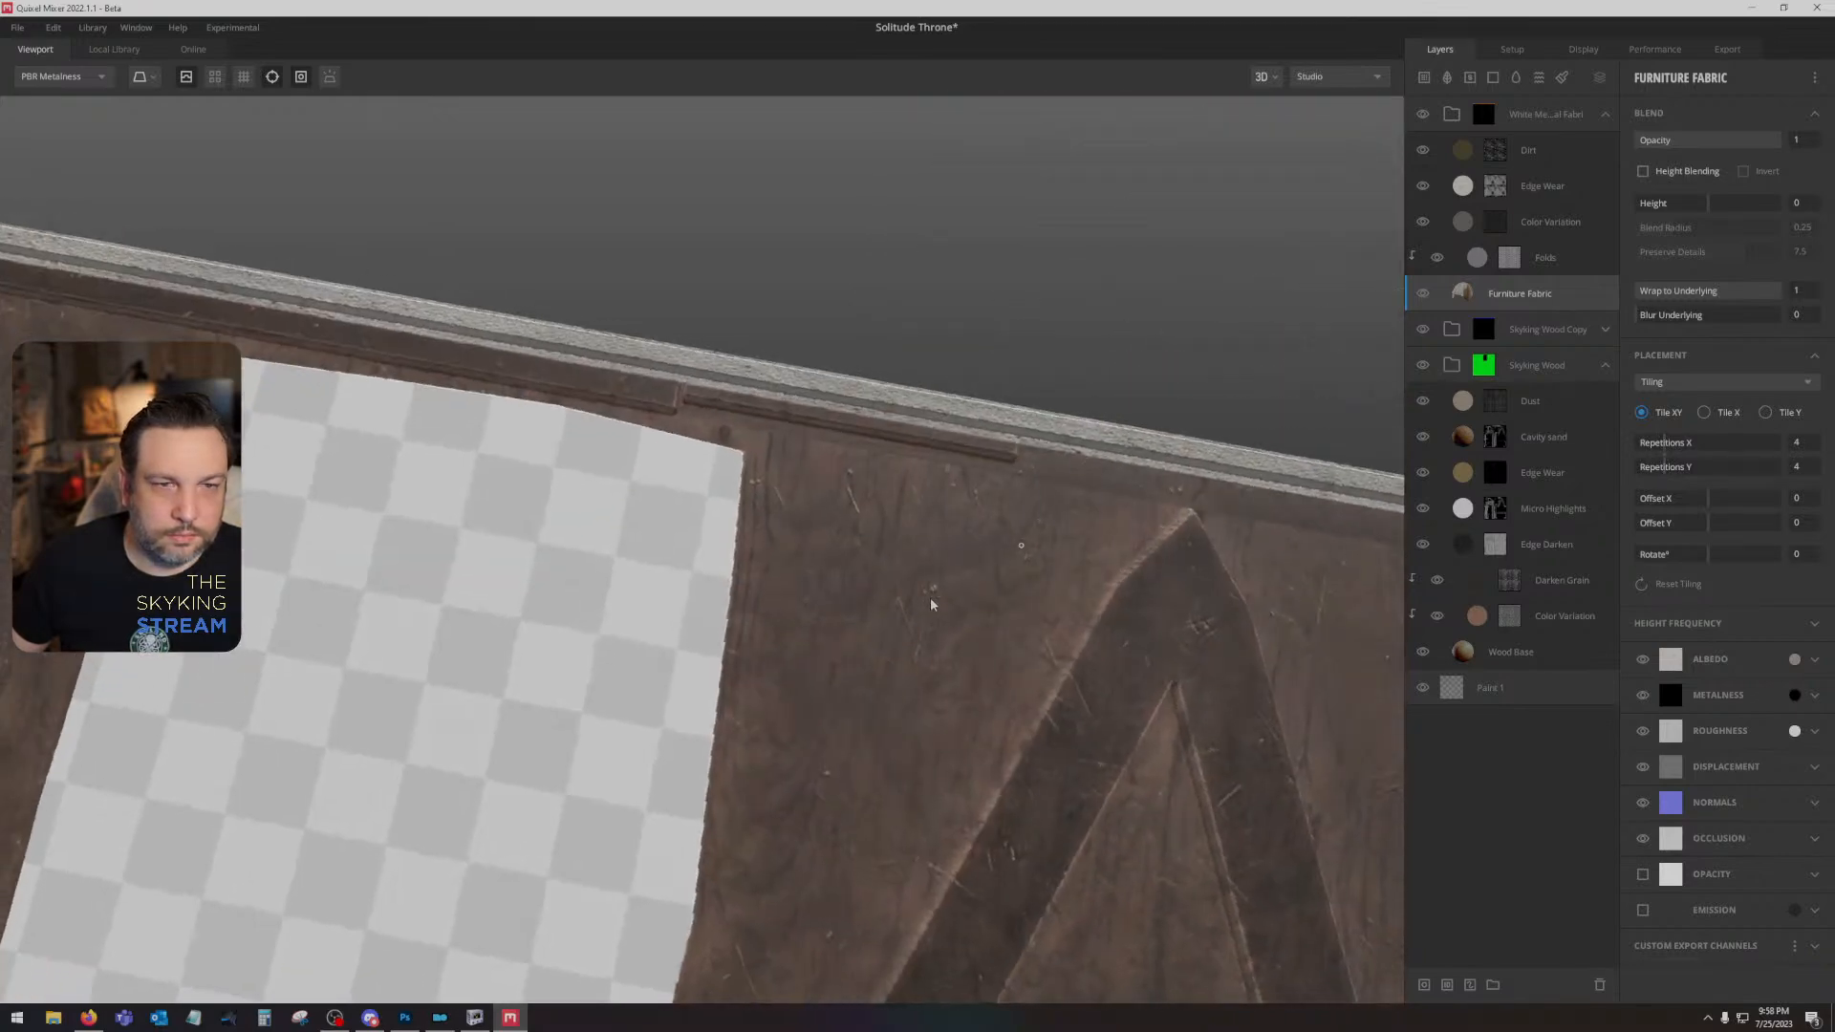
mouse_move(1643, 318)
left_mouse_down()
mouse_move(1761, 316)
mouse_move(1727, 317)
left_mouse_up()
mouse_move(1069, 471)
left_mouse_down()
mouse_move(1114, 529)
mouse_move(1364, 347)
mouse_move(1352, 267)
mouse_move(1285, 325)
left_mouse_up()
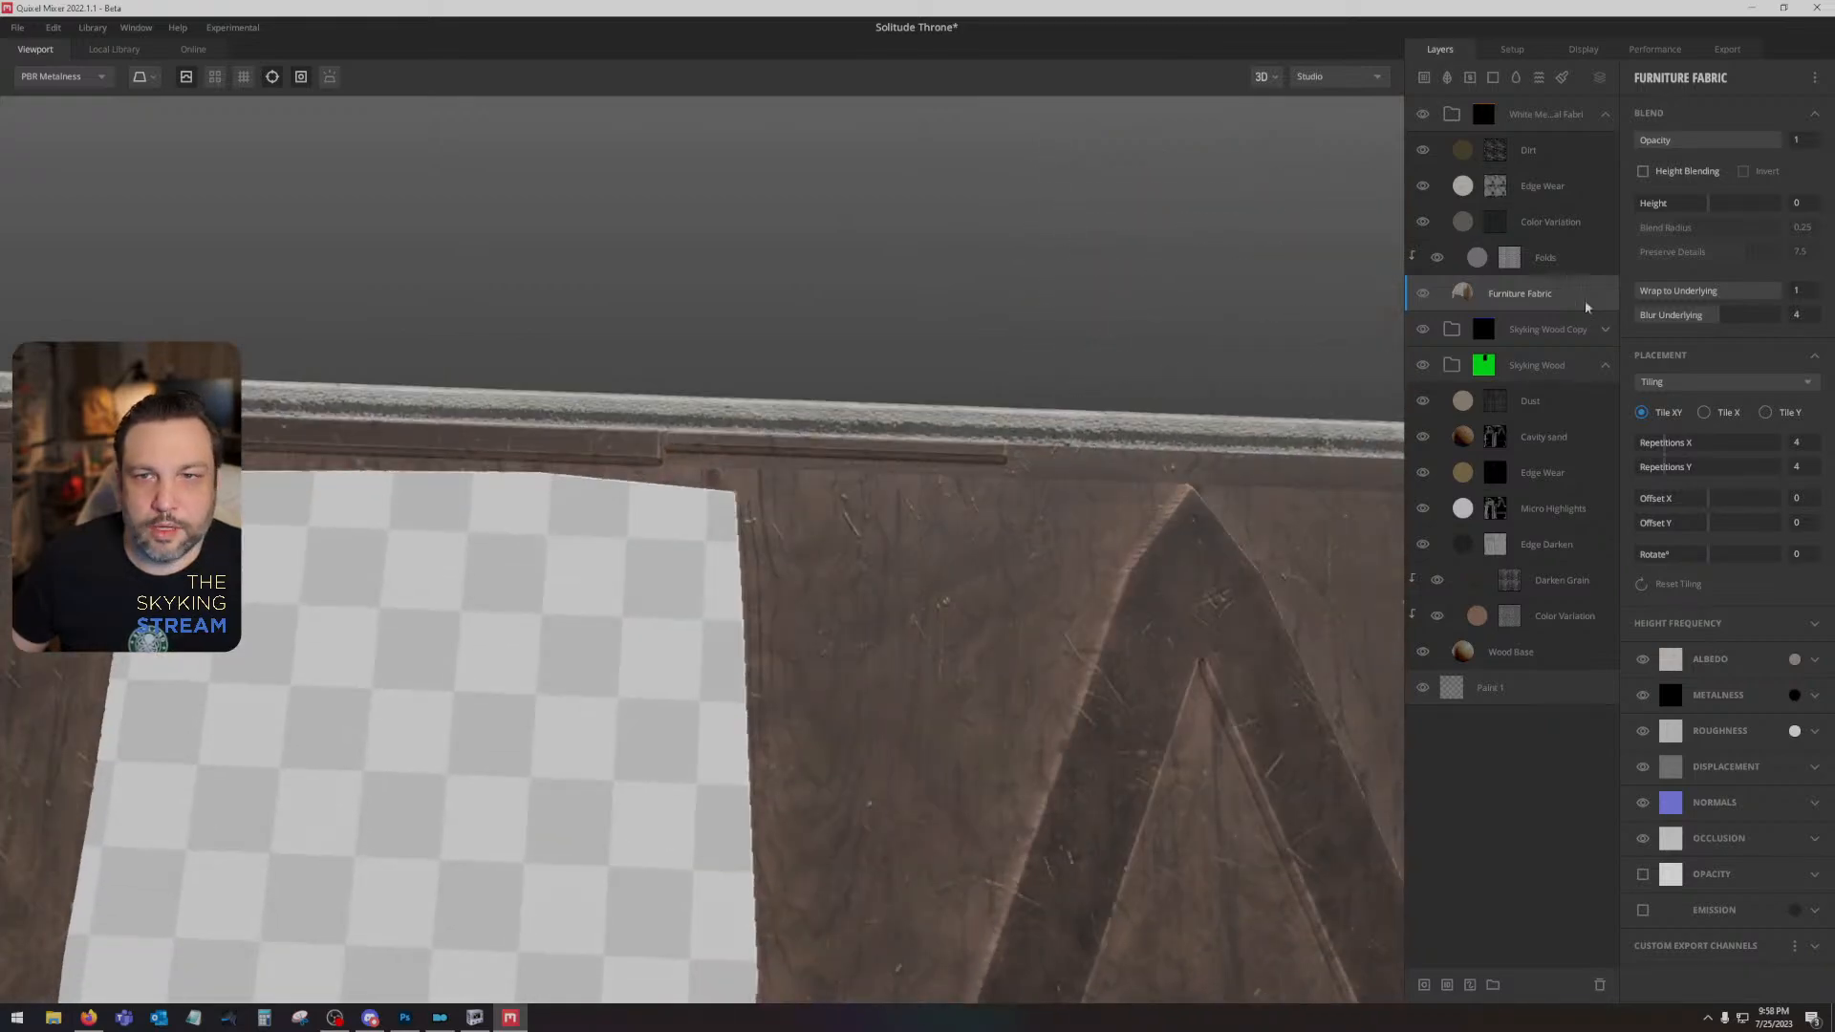
- Add the red striped Patterned Fabric surface above the Dirt layer with Height Blending off, and rotate its tiling to 90°
left_click(1539, 150)
left_click(115, 51)
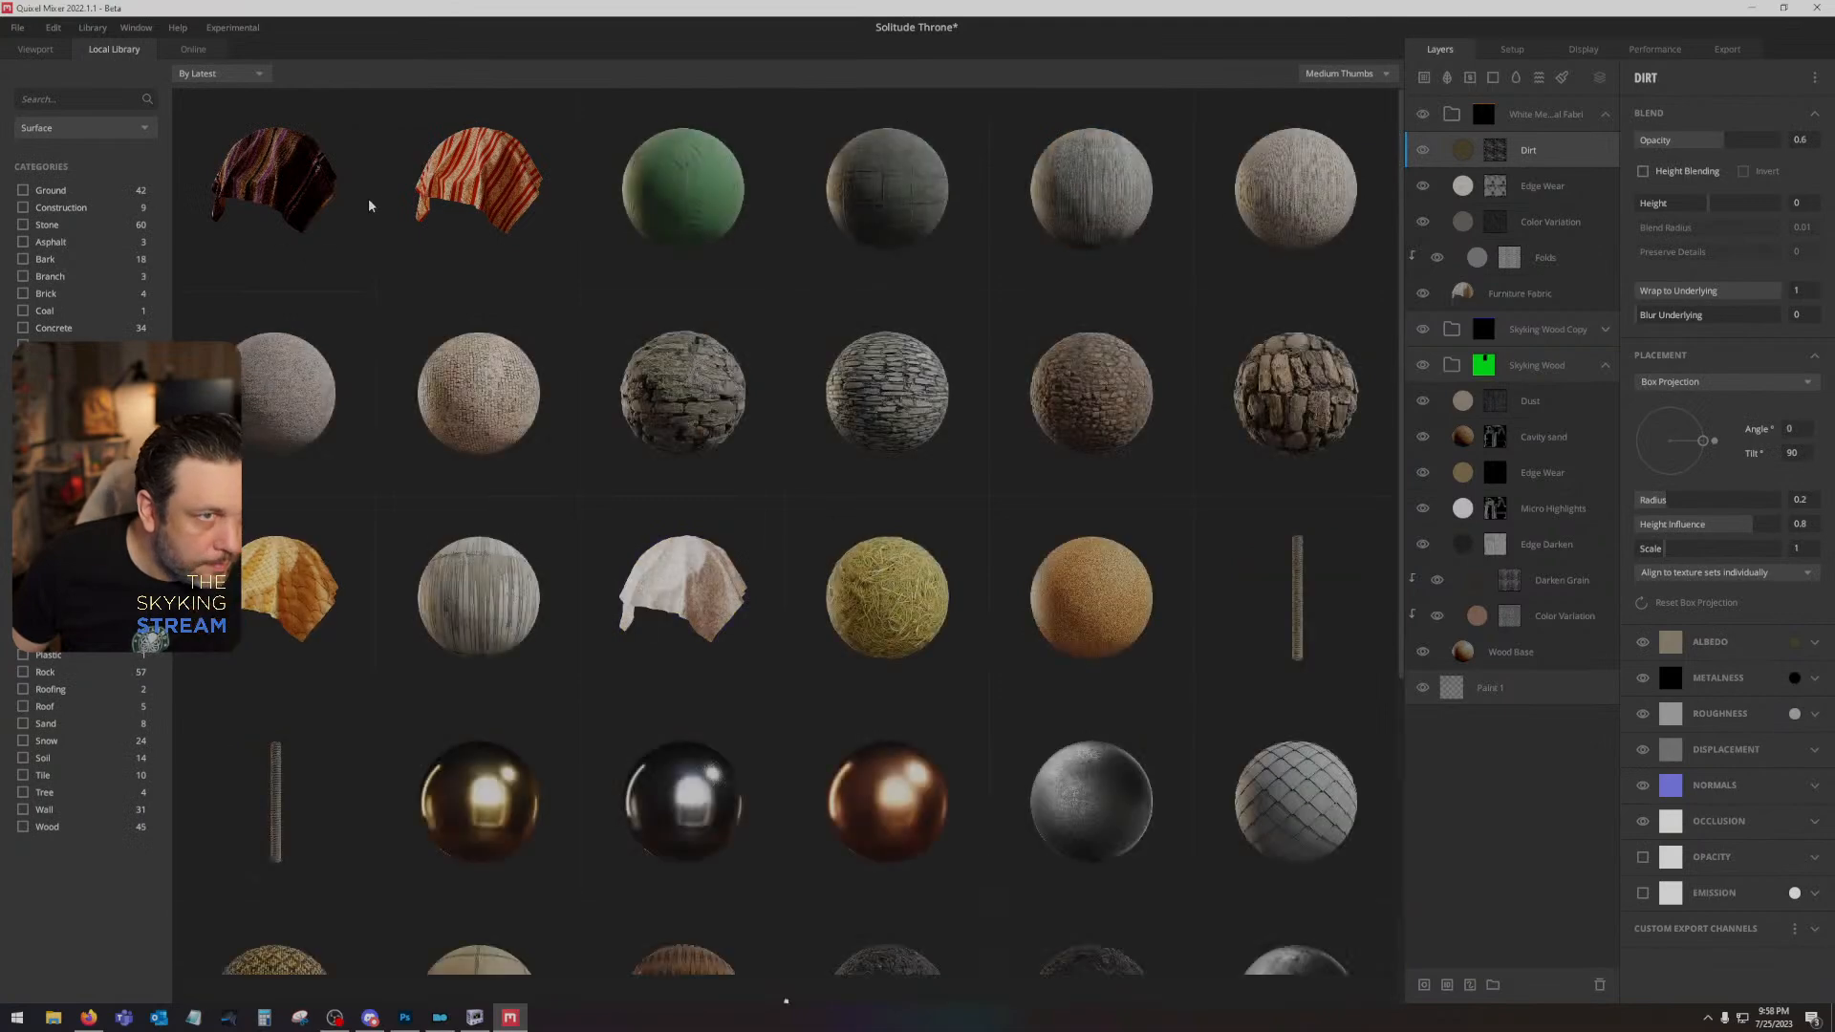
left_click(478, 182)
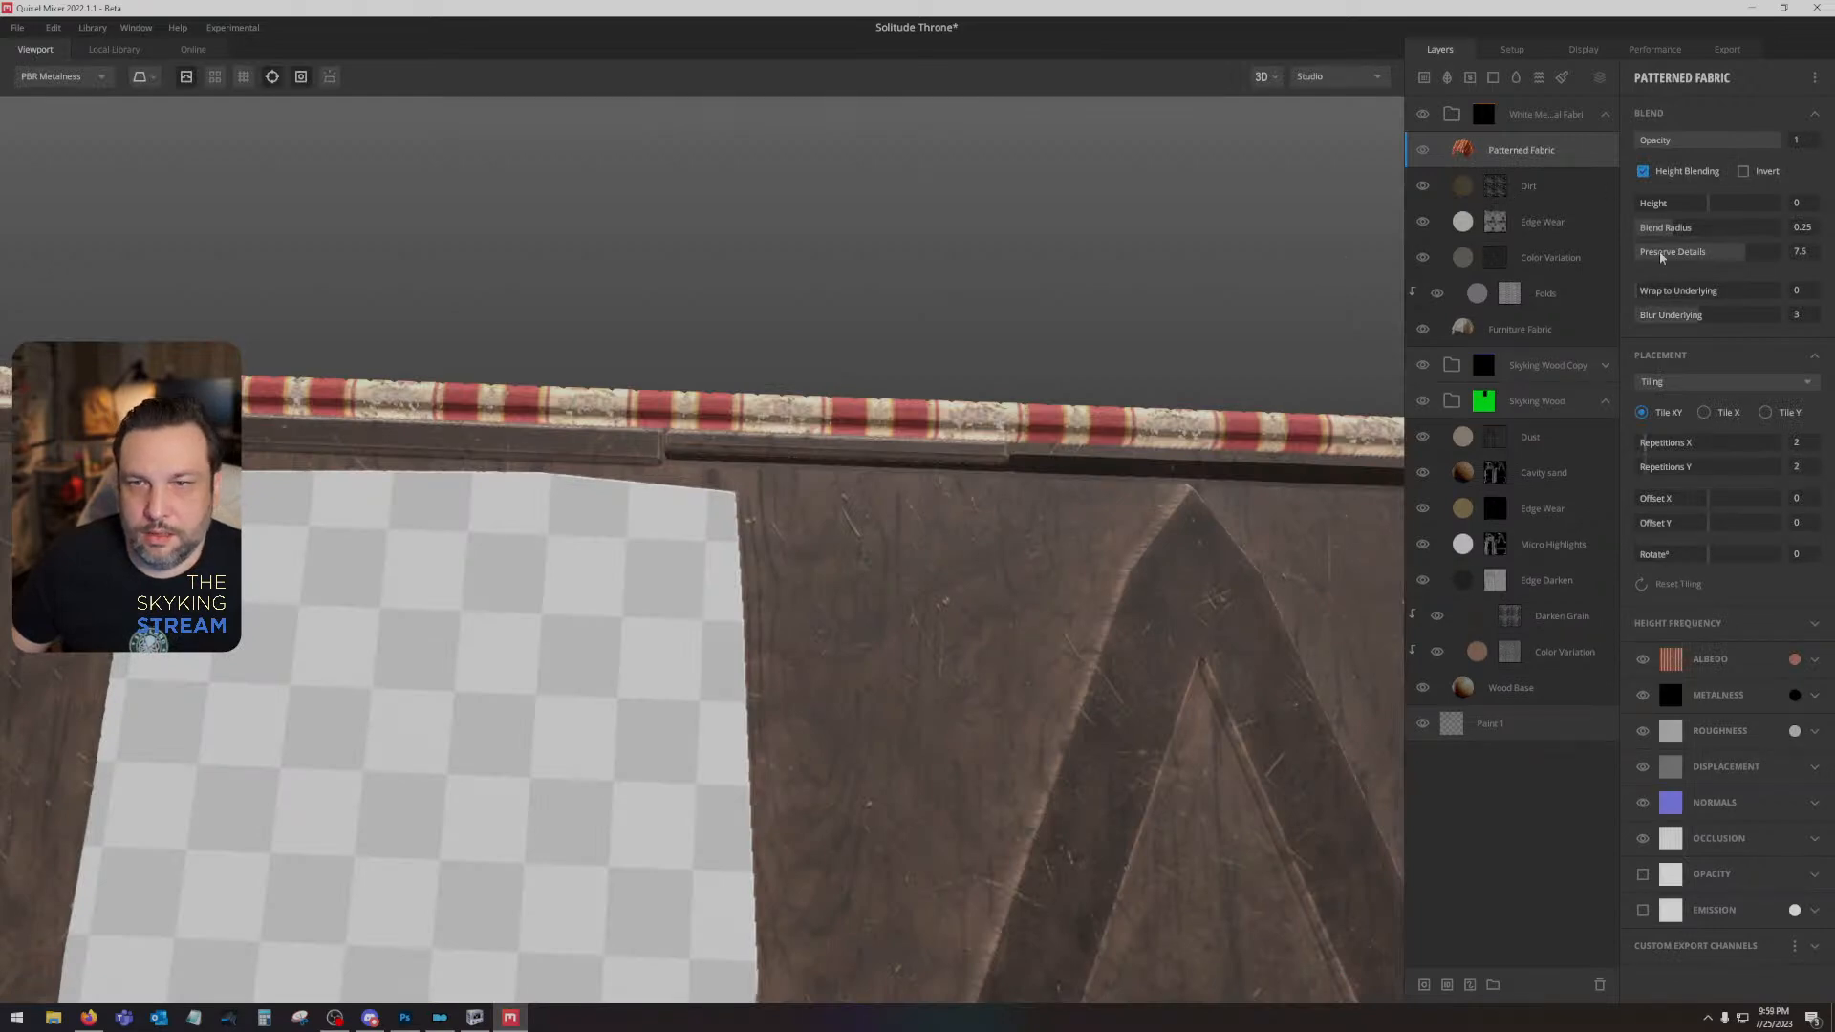
left_click(1643, 171)
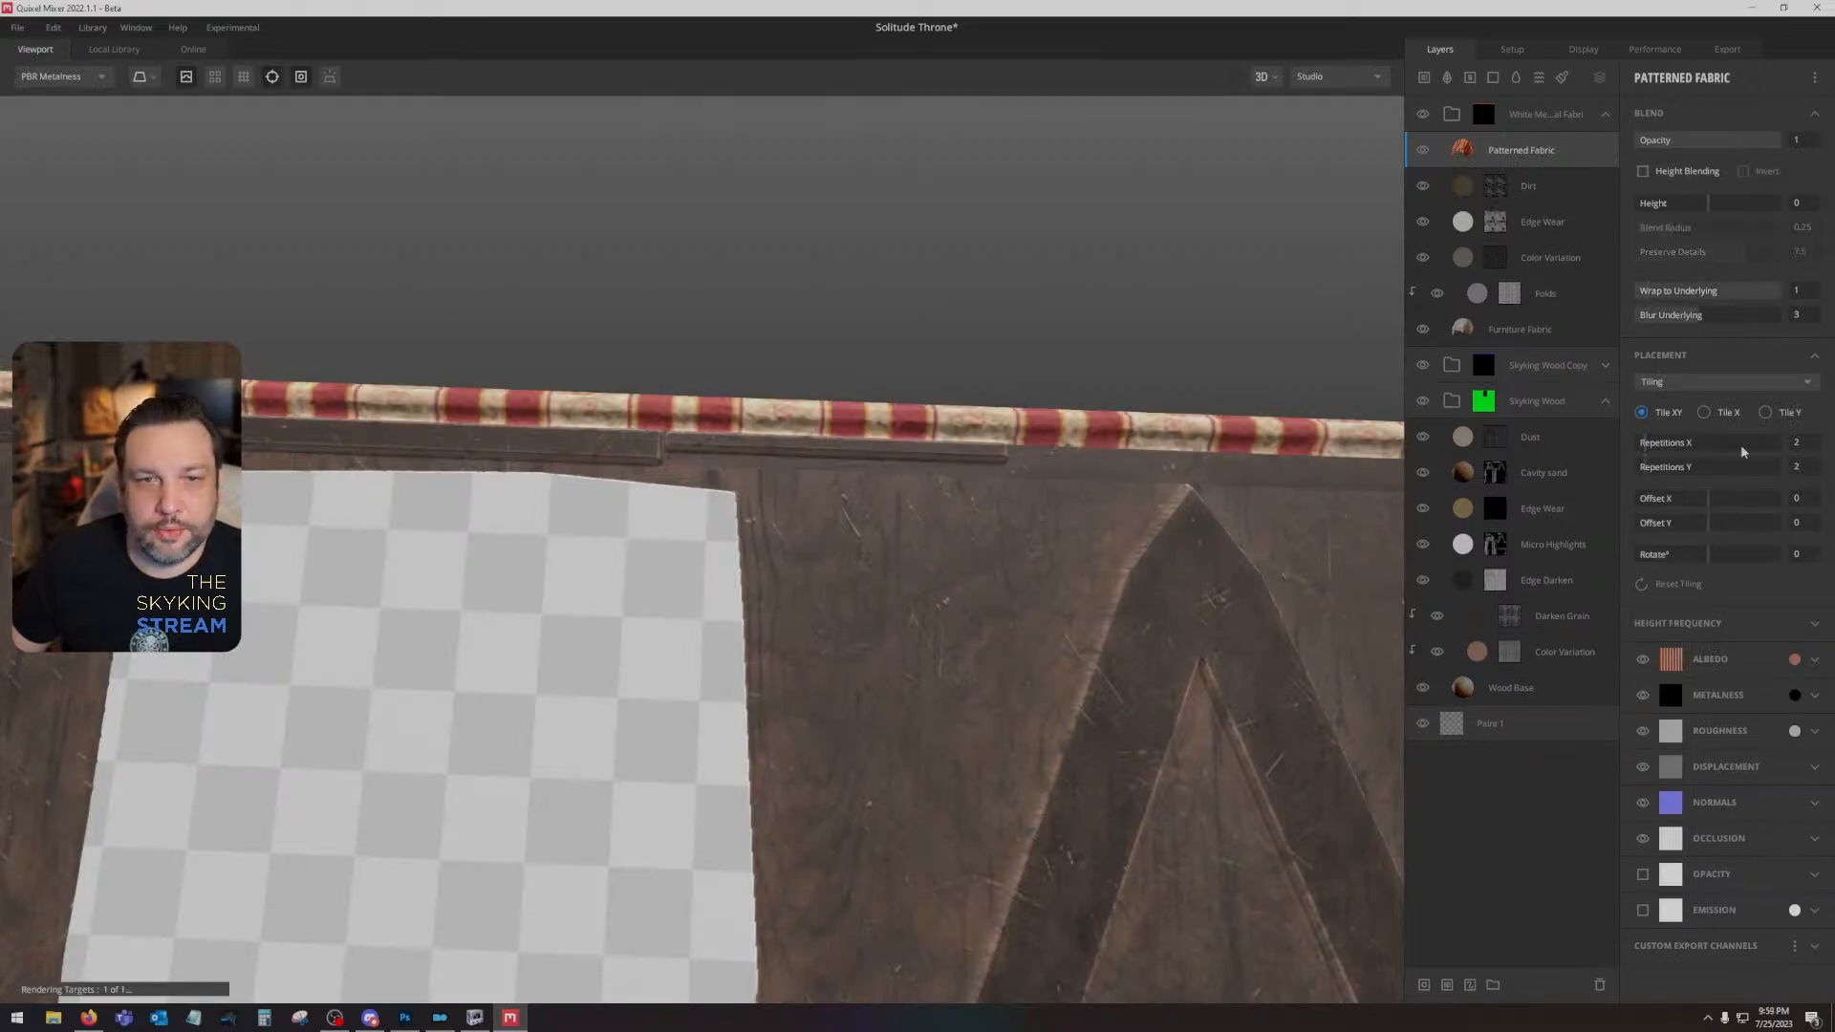
left_click_drag(1707, 553, 1727, 556)
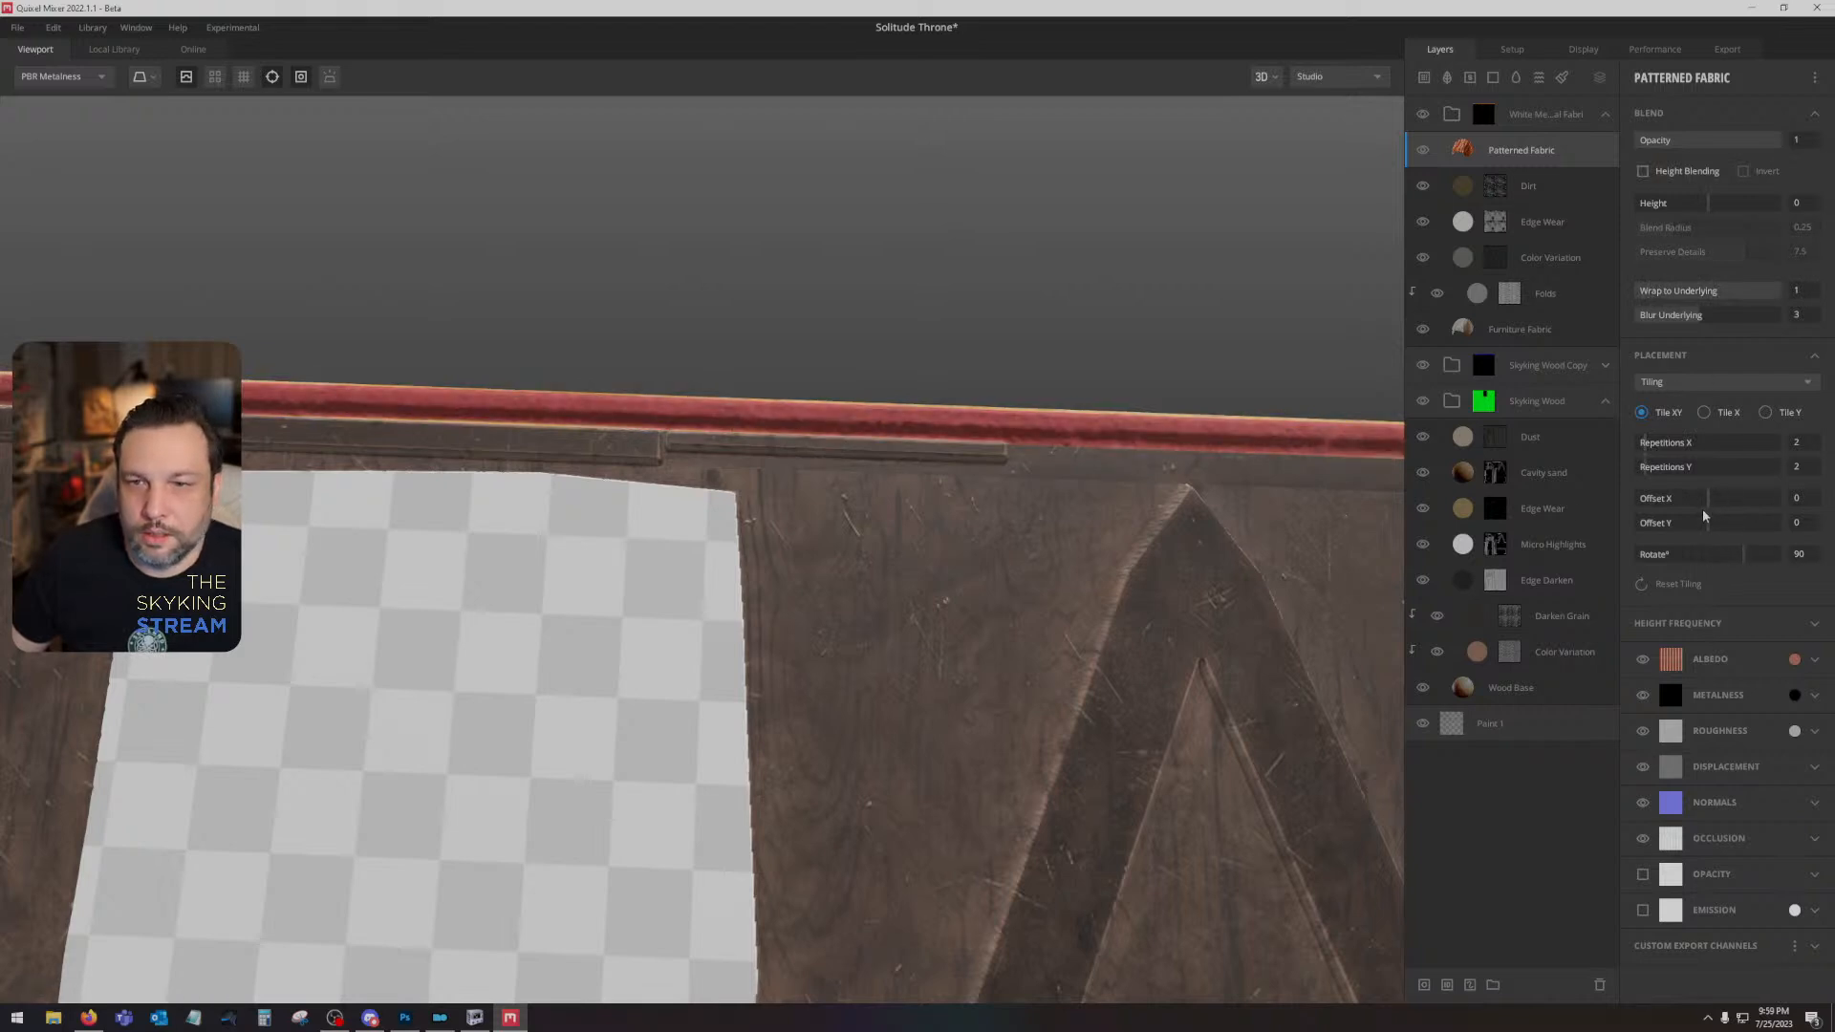
- Try several Offset Y values on the Patterned Fabric layer, including 0.025 and 0.1, to shift its stripes along the throne's trim
left_click(1711, 522)
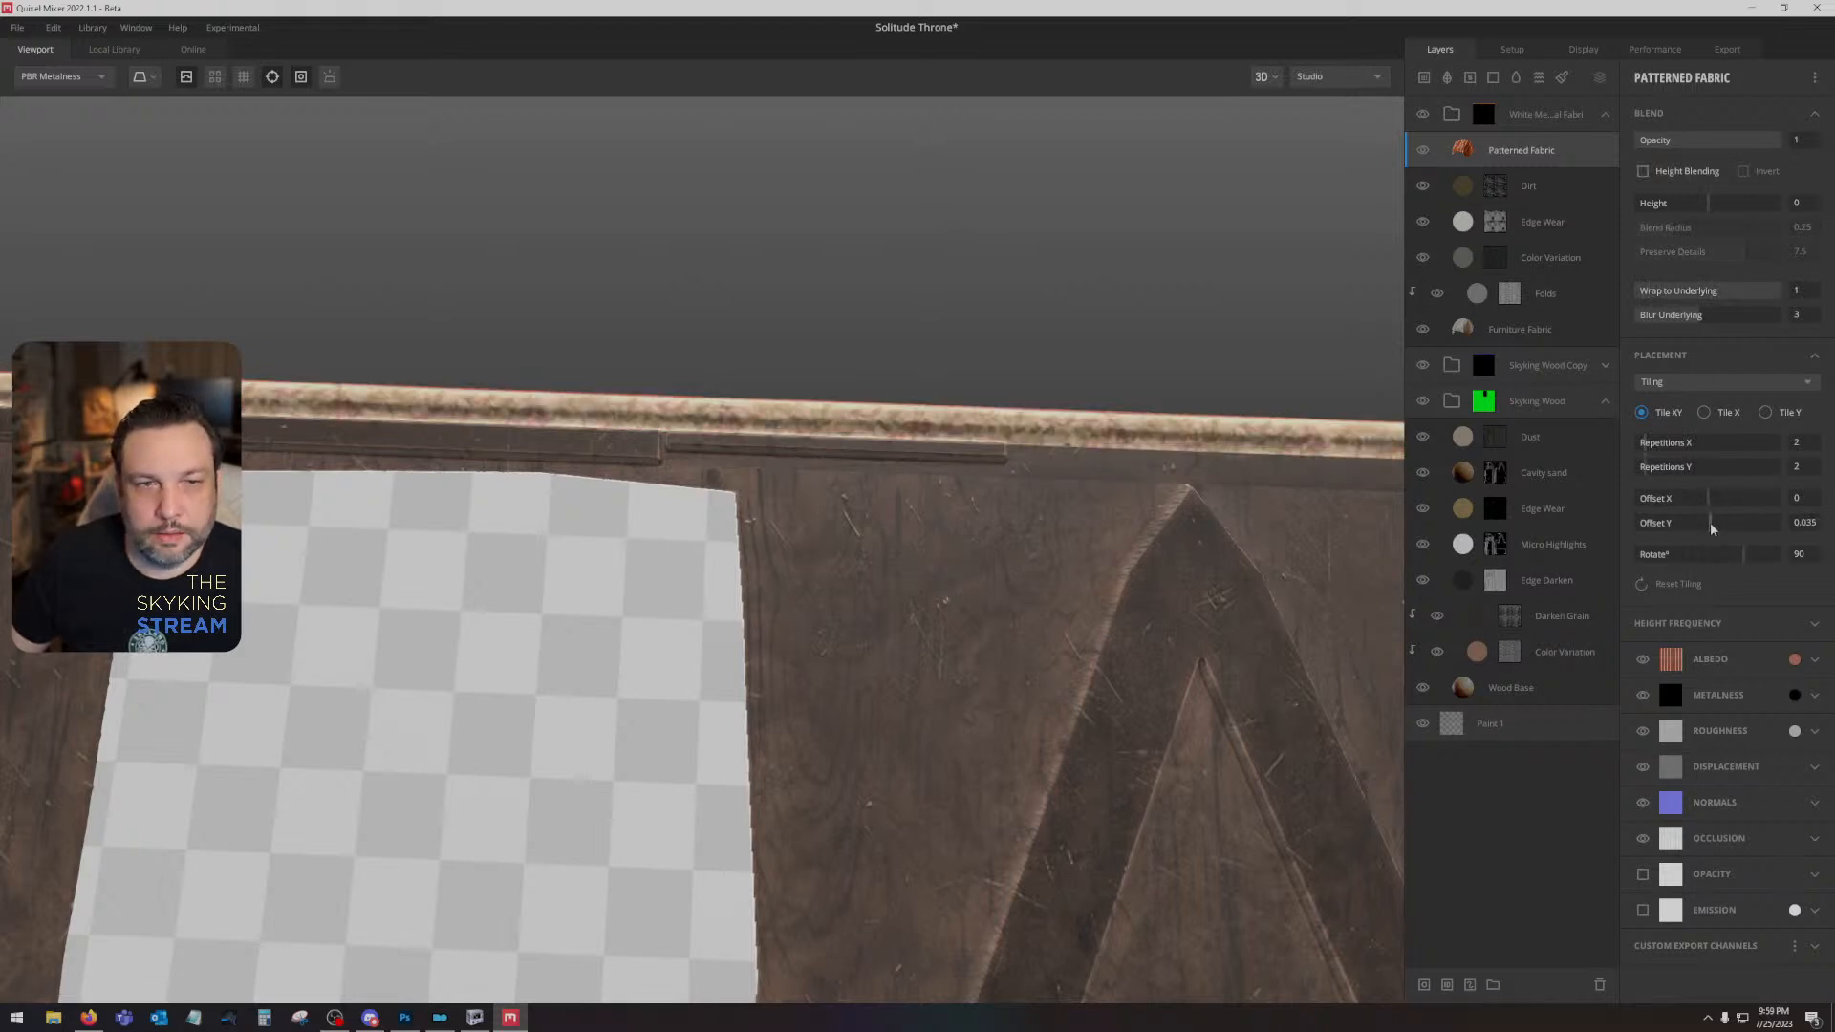
left_click(1711, 522)
left_click(1797, 525)
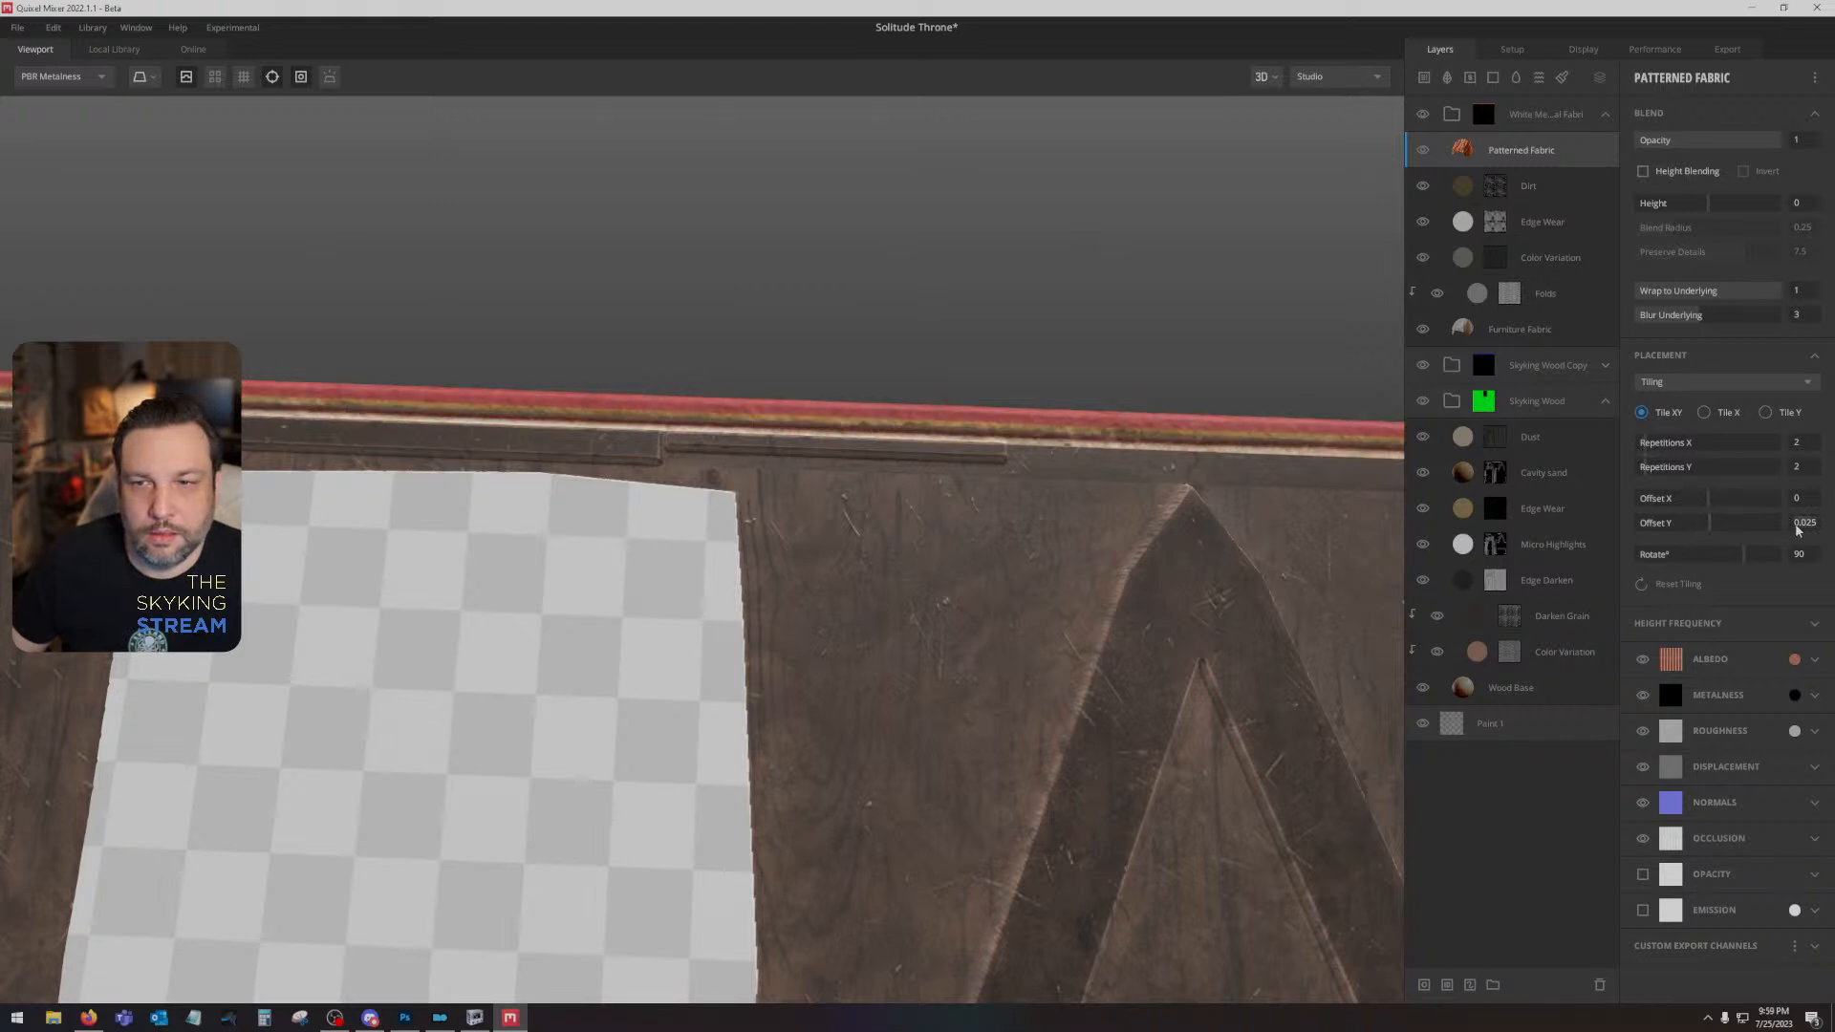
type(".041")
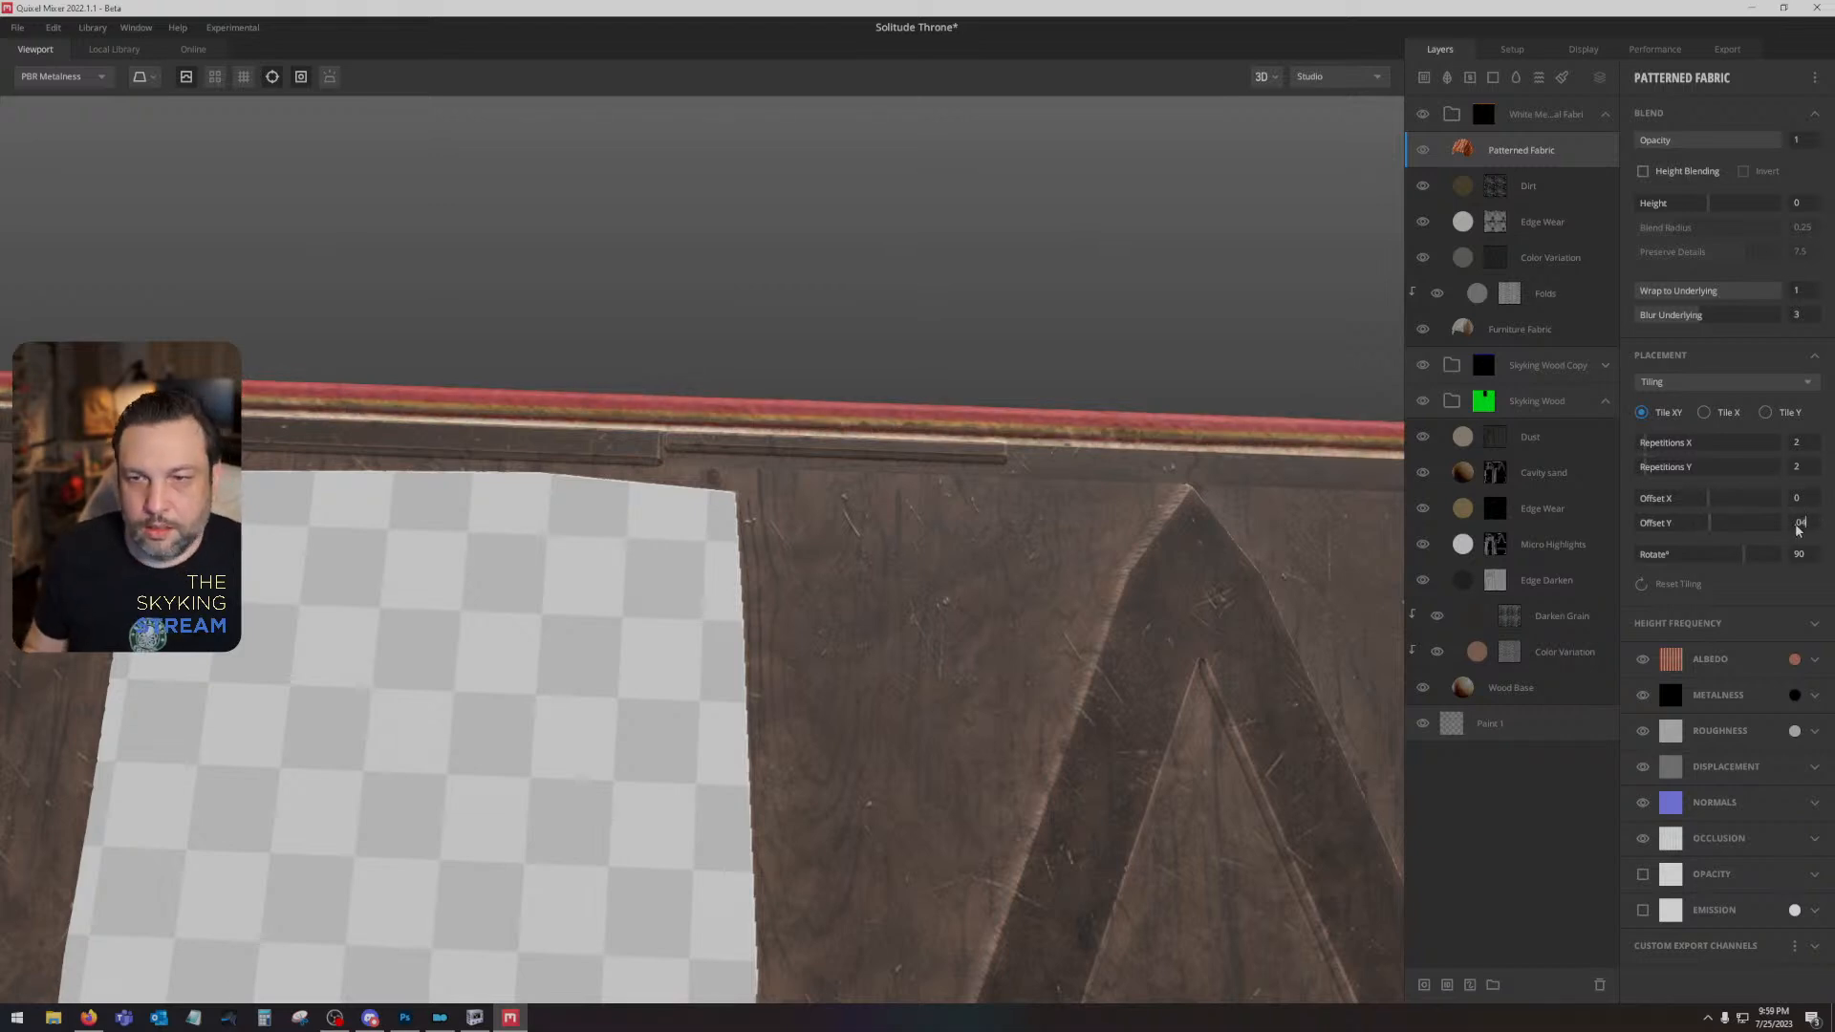
key("Return")
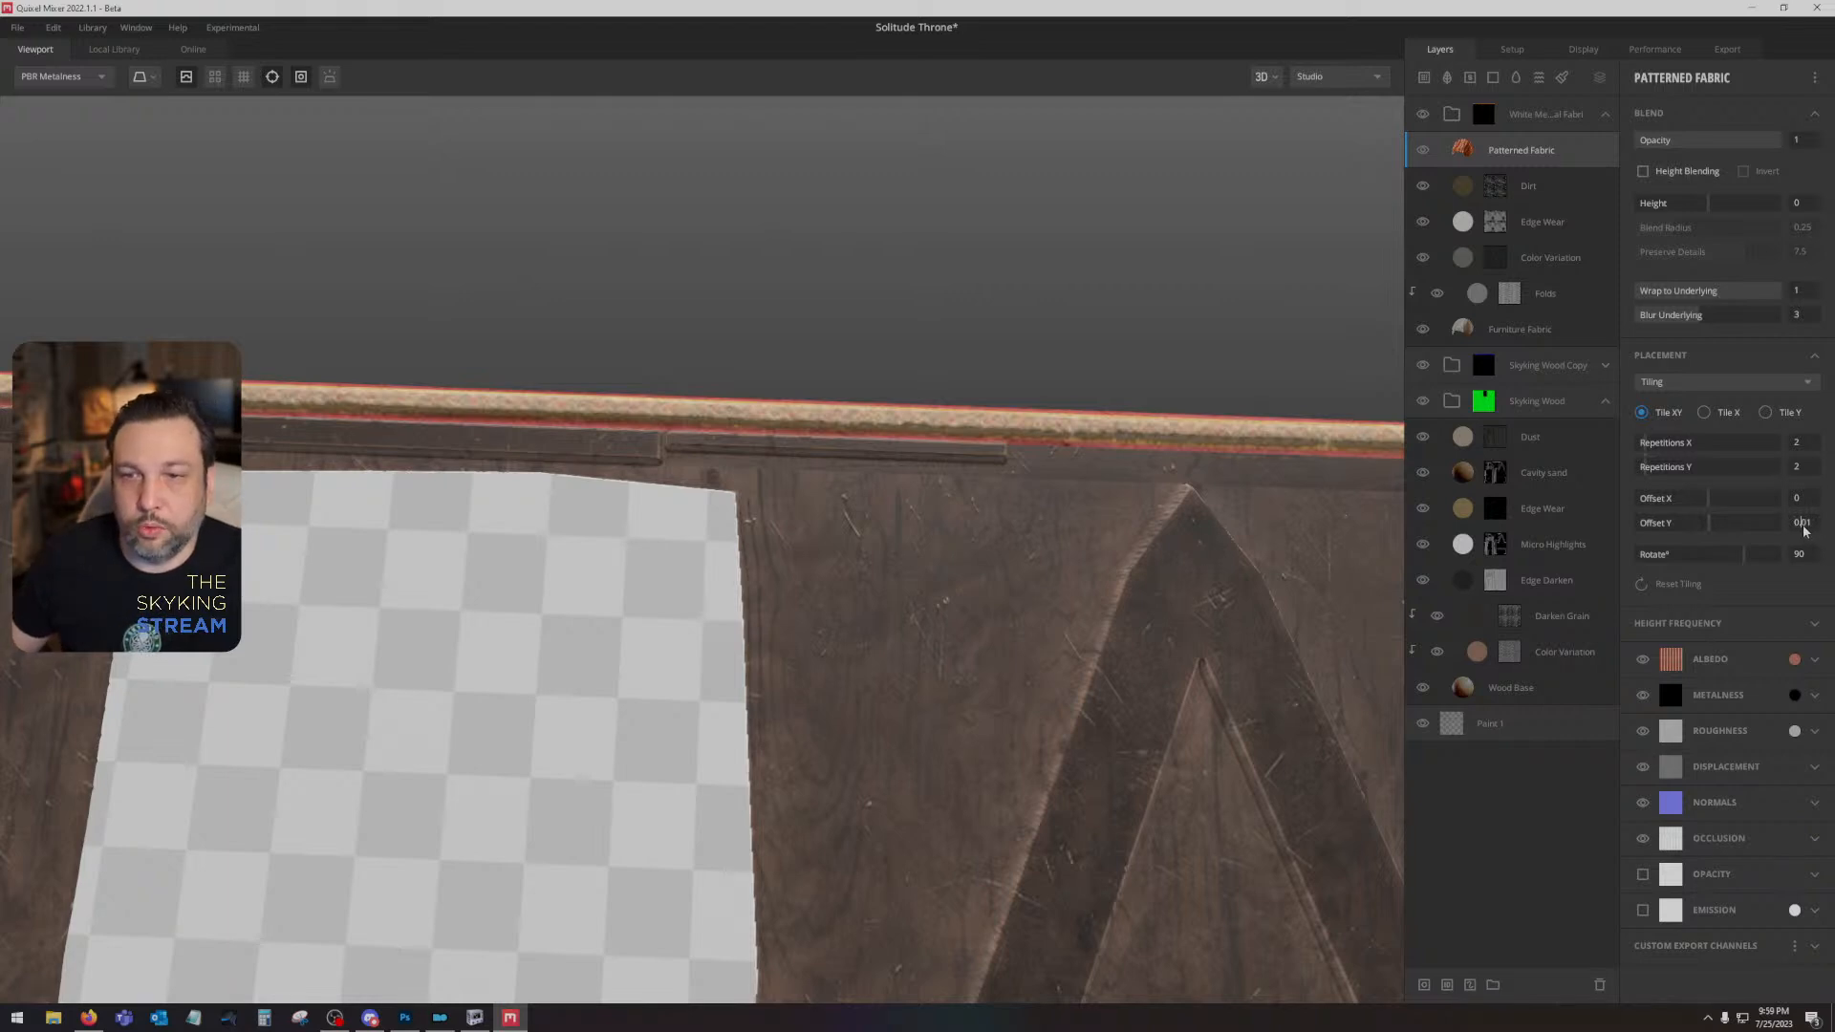
type("0.1")
key("Return")
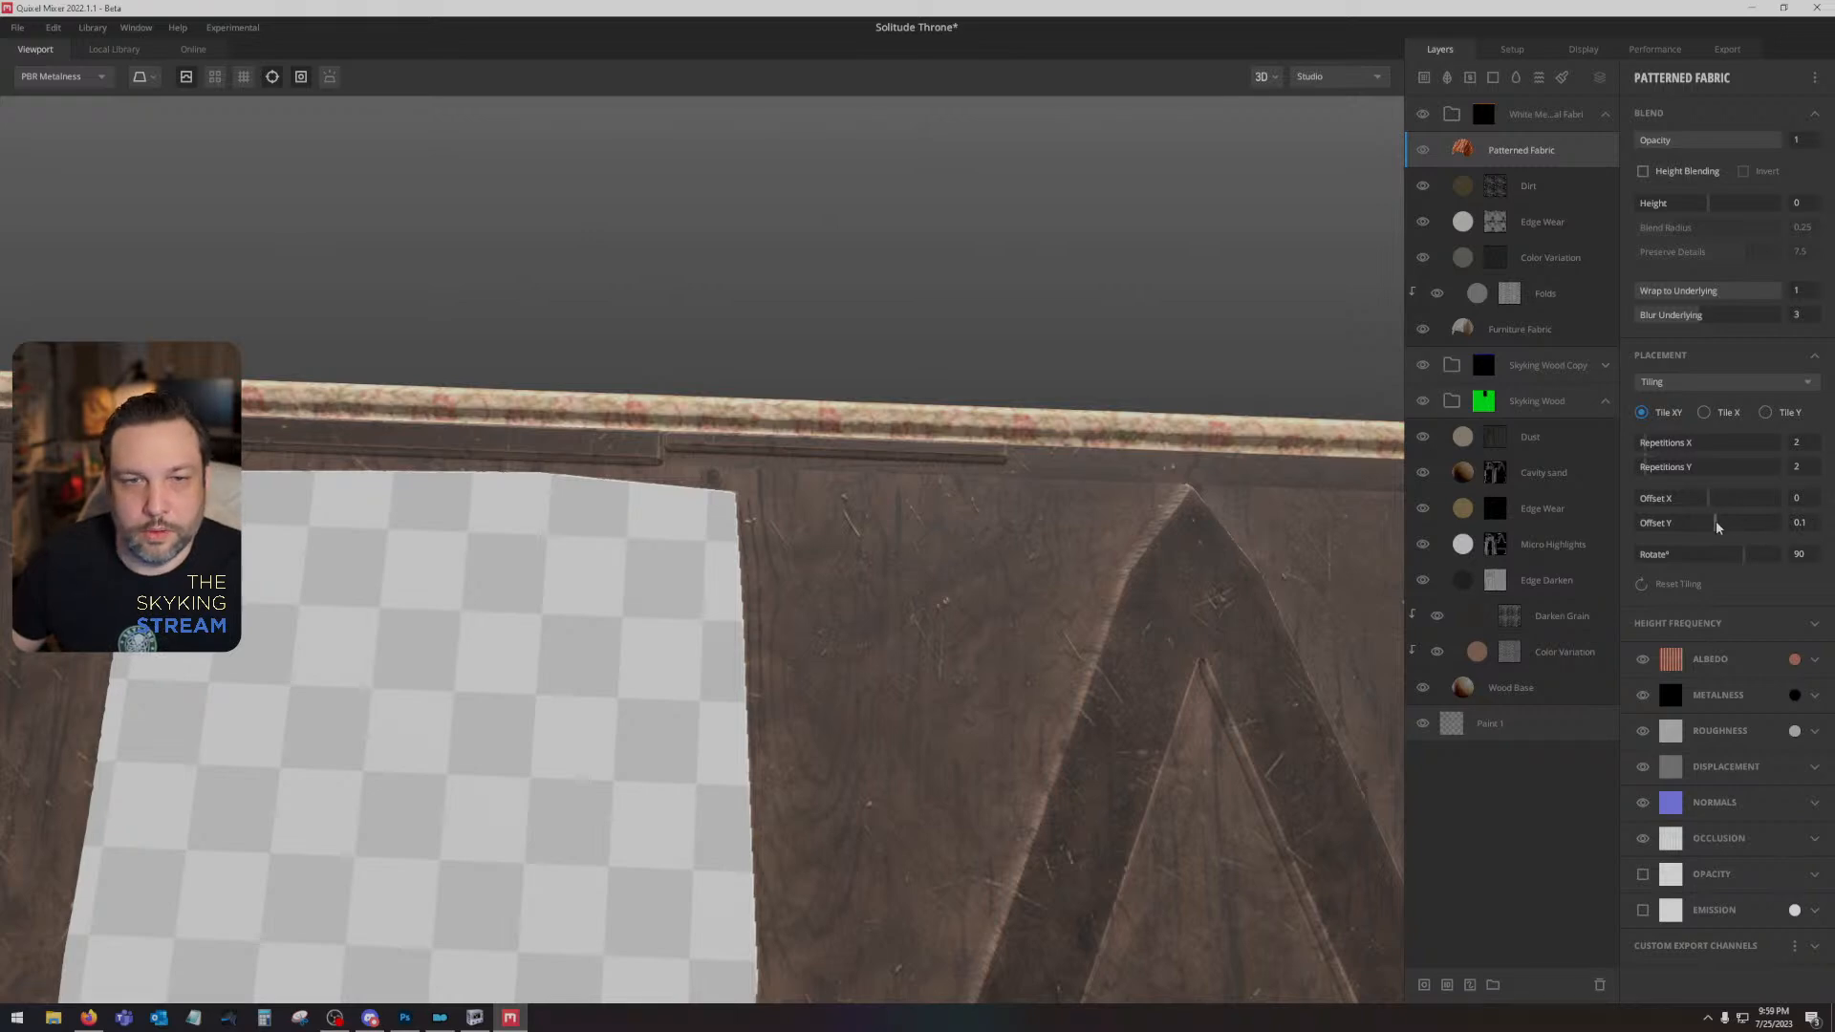
- Set the Patterned Fabric layer's Offset Y to 0.145 and check the stripe along the throne's upper trim
left_click_drag(1717, 520, 1718, 520)
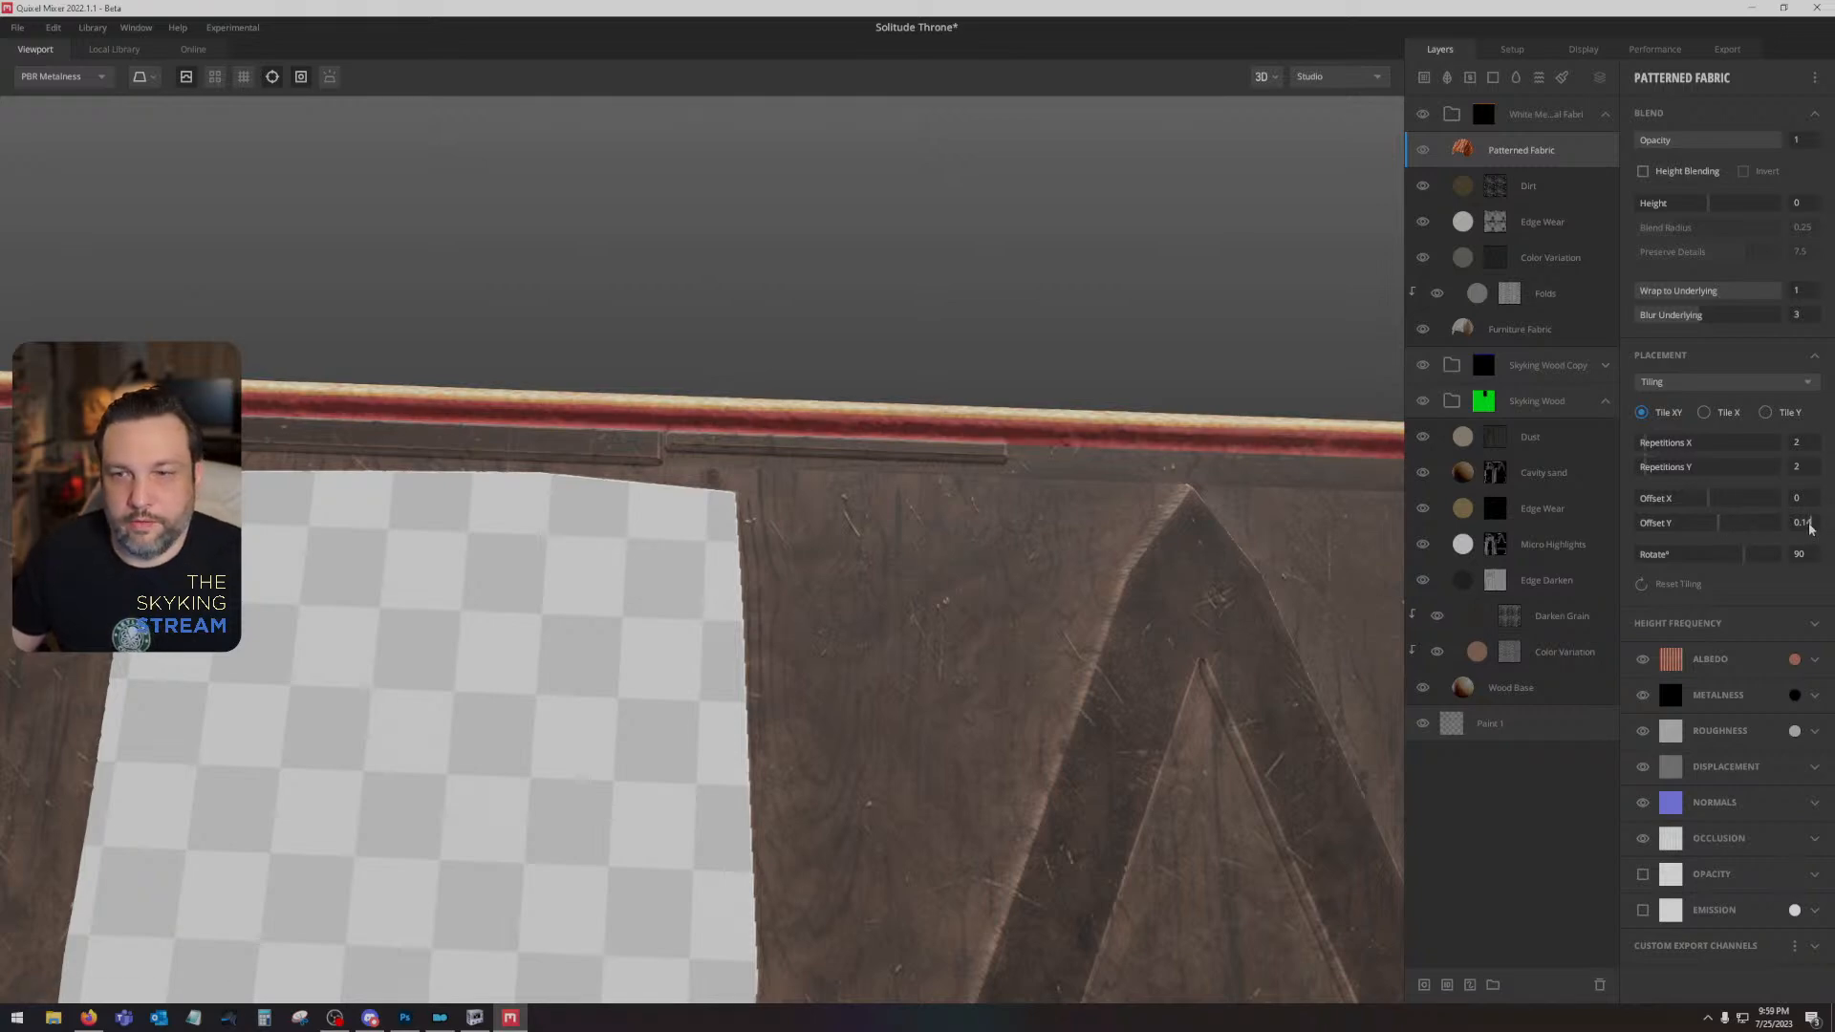
left_click_drag(1807, 528, 1813, 526)
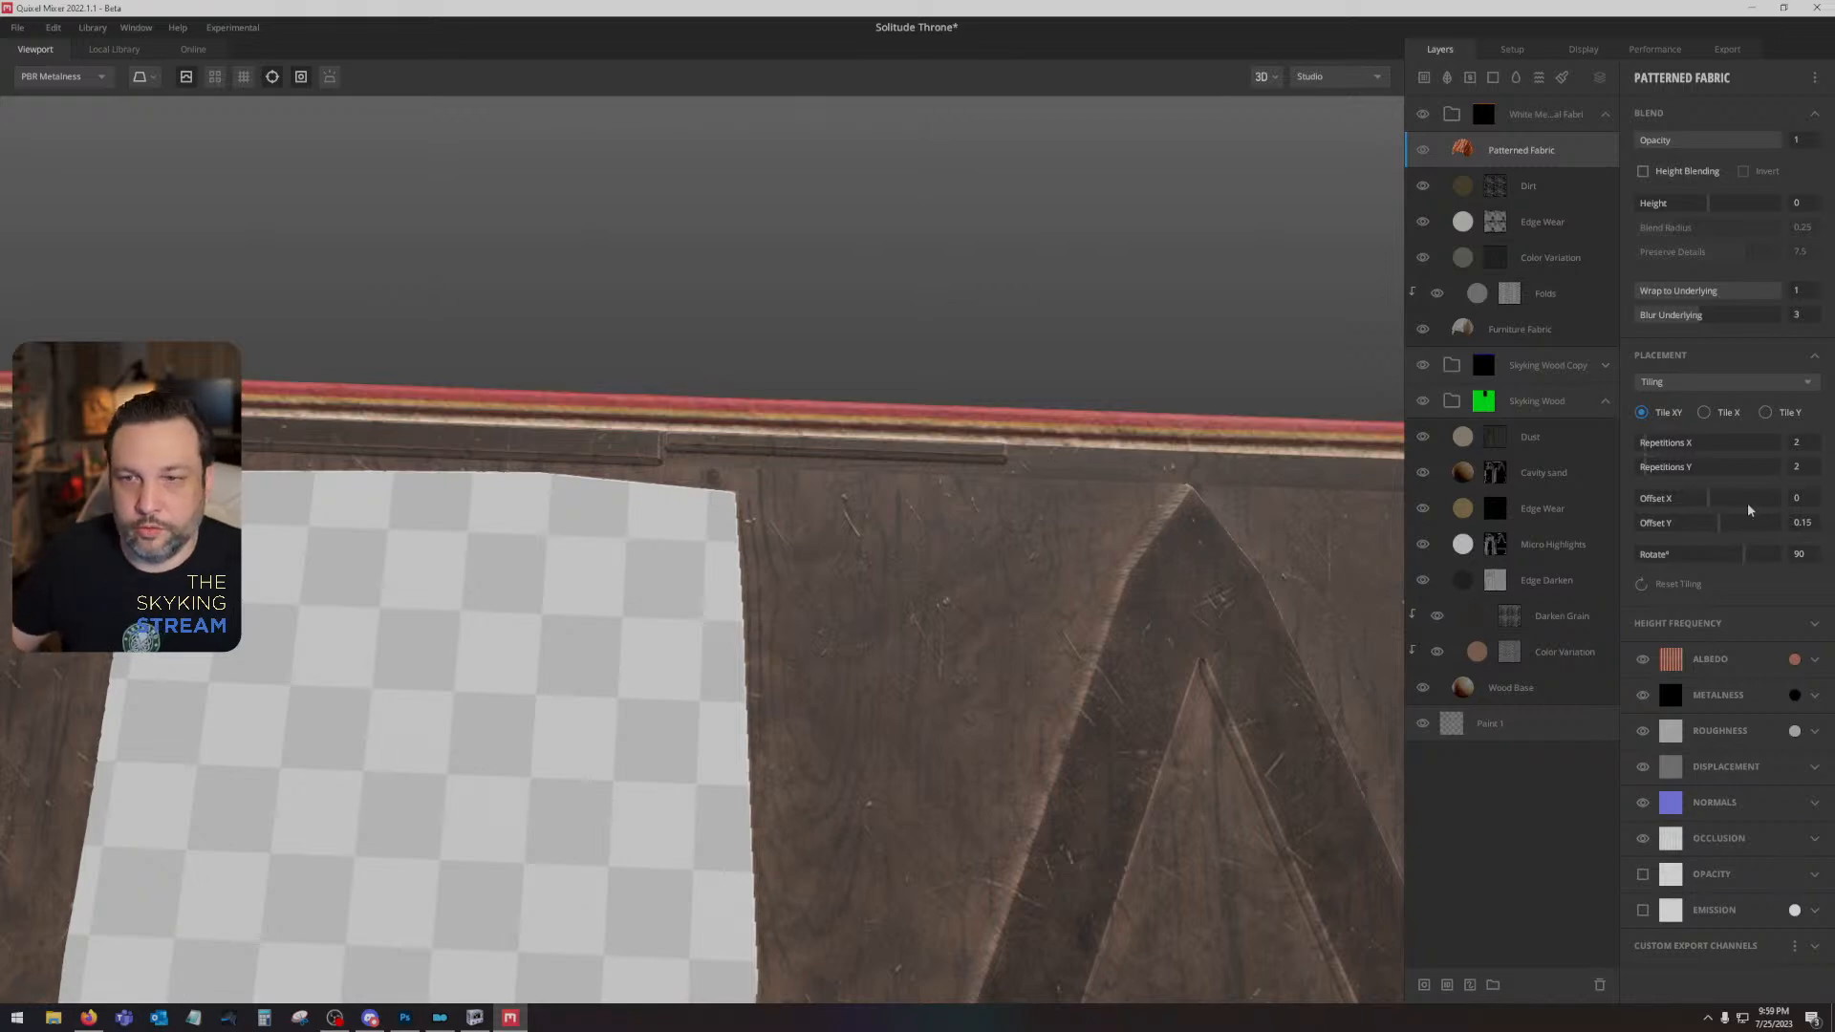
key("BackSpace")
type("45")
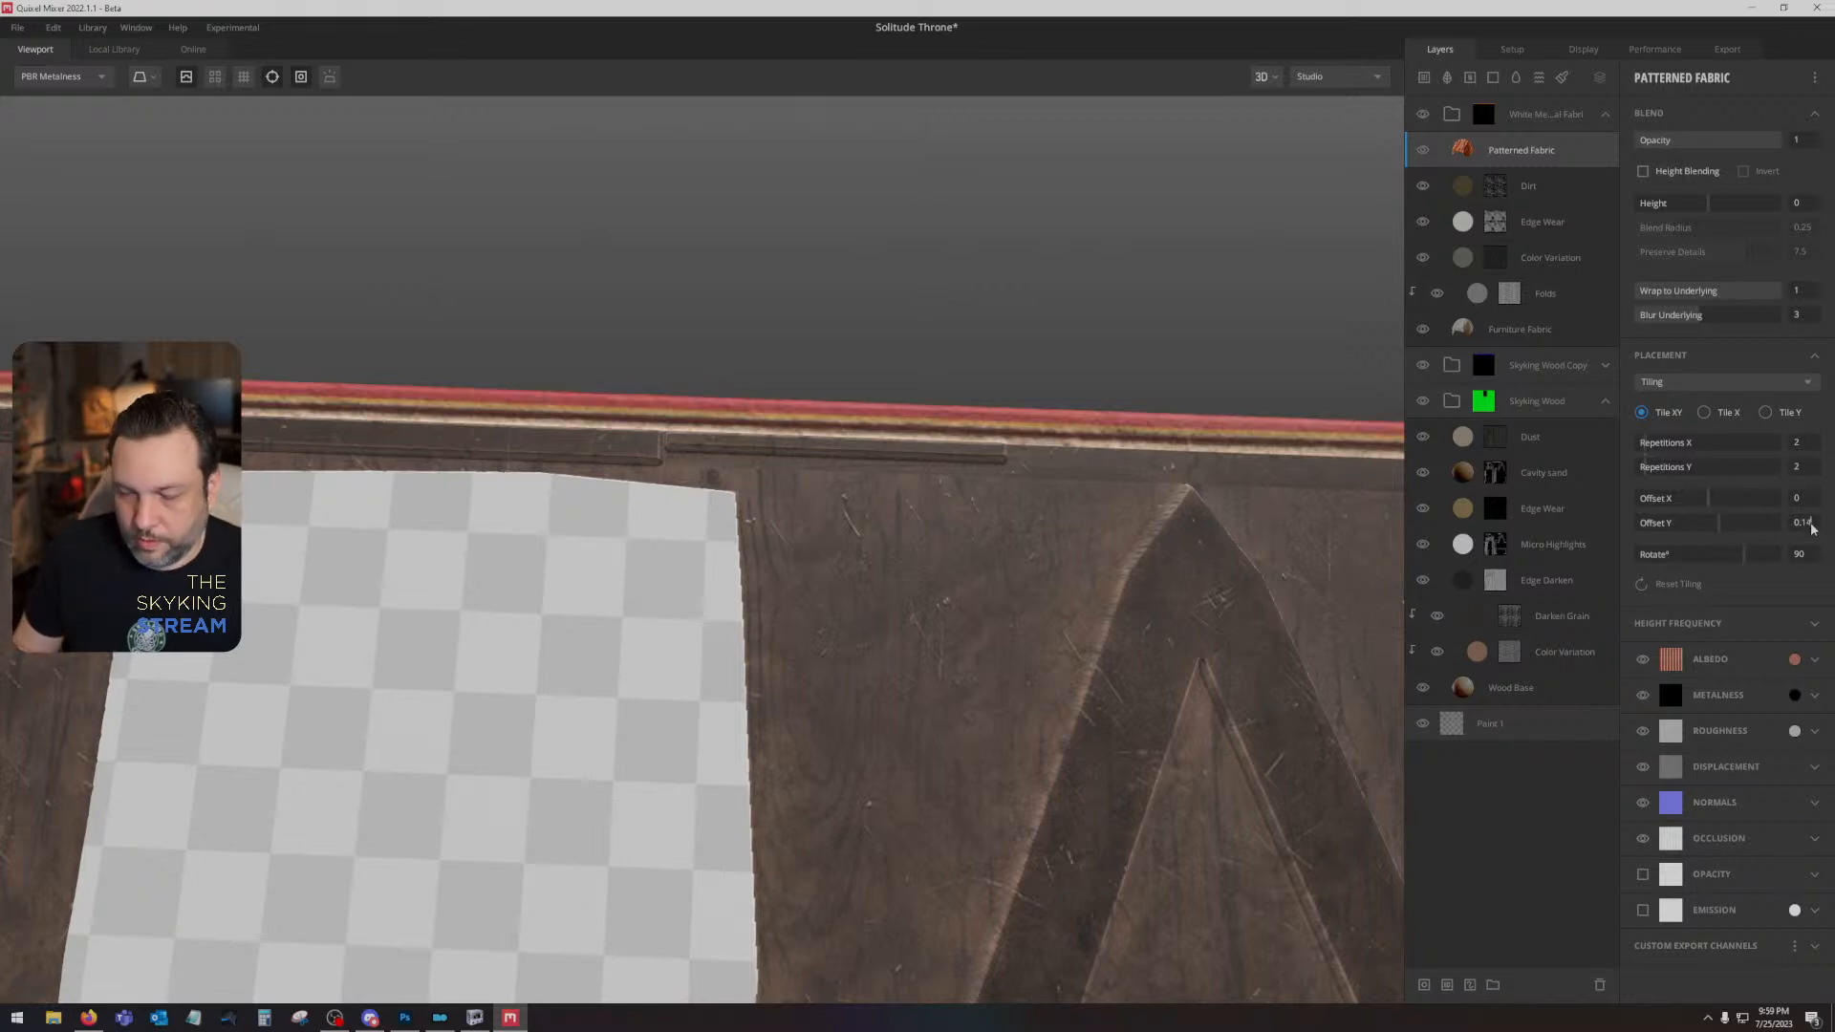
key("Return")
left_click_drag(1030, 414, 1396, 319)
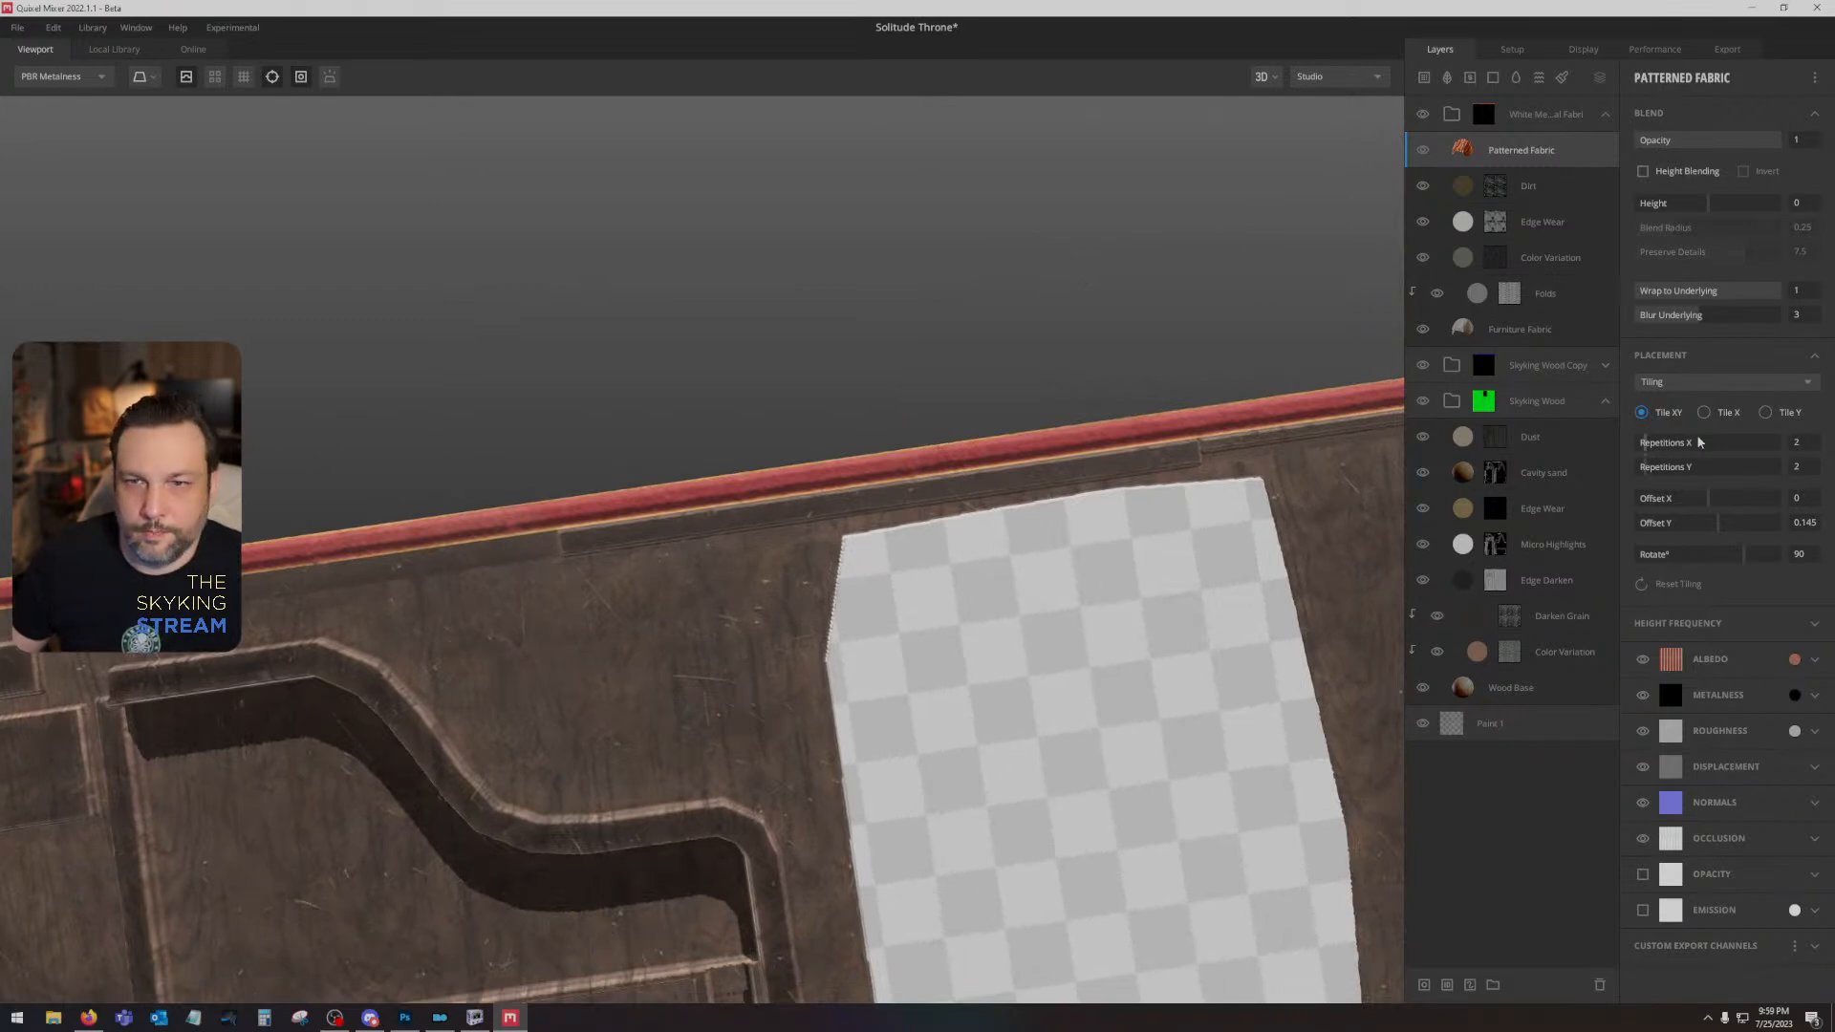
- Set the Furniture Fabric layer's tiling to 2 repetitions in X and Y and check the weave on the throne's trim
left_click(1550, 332)
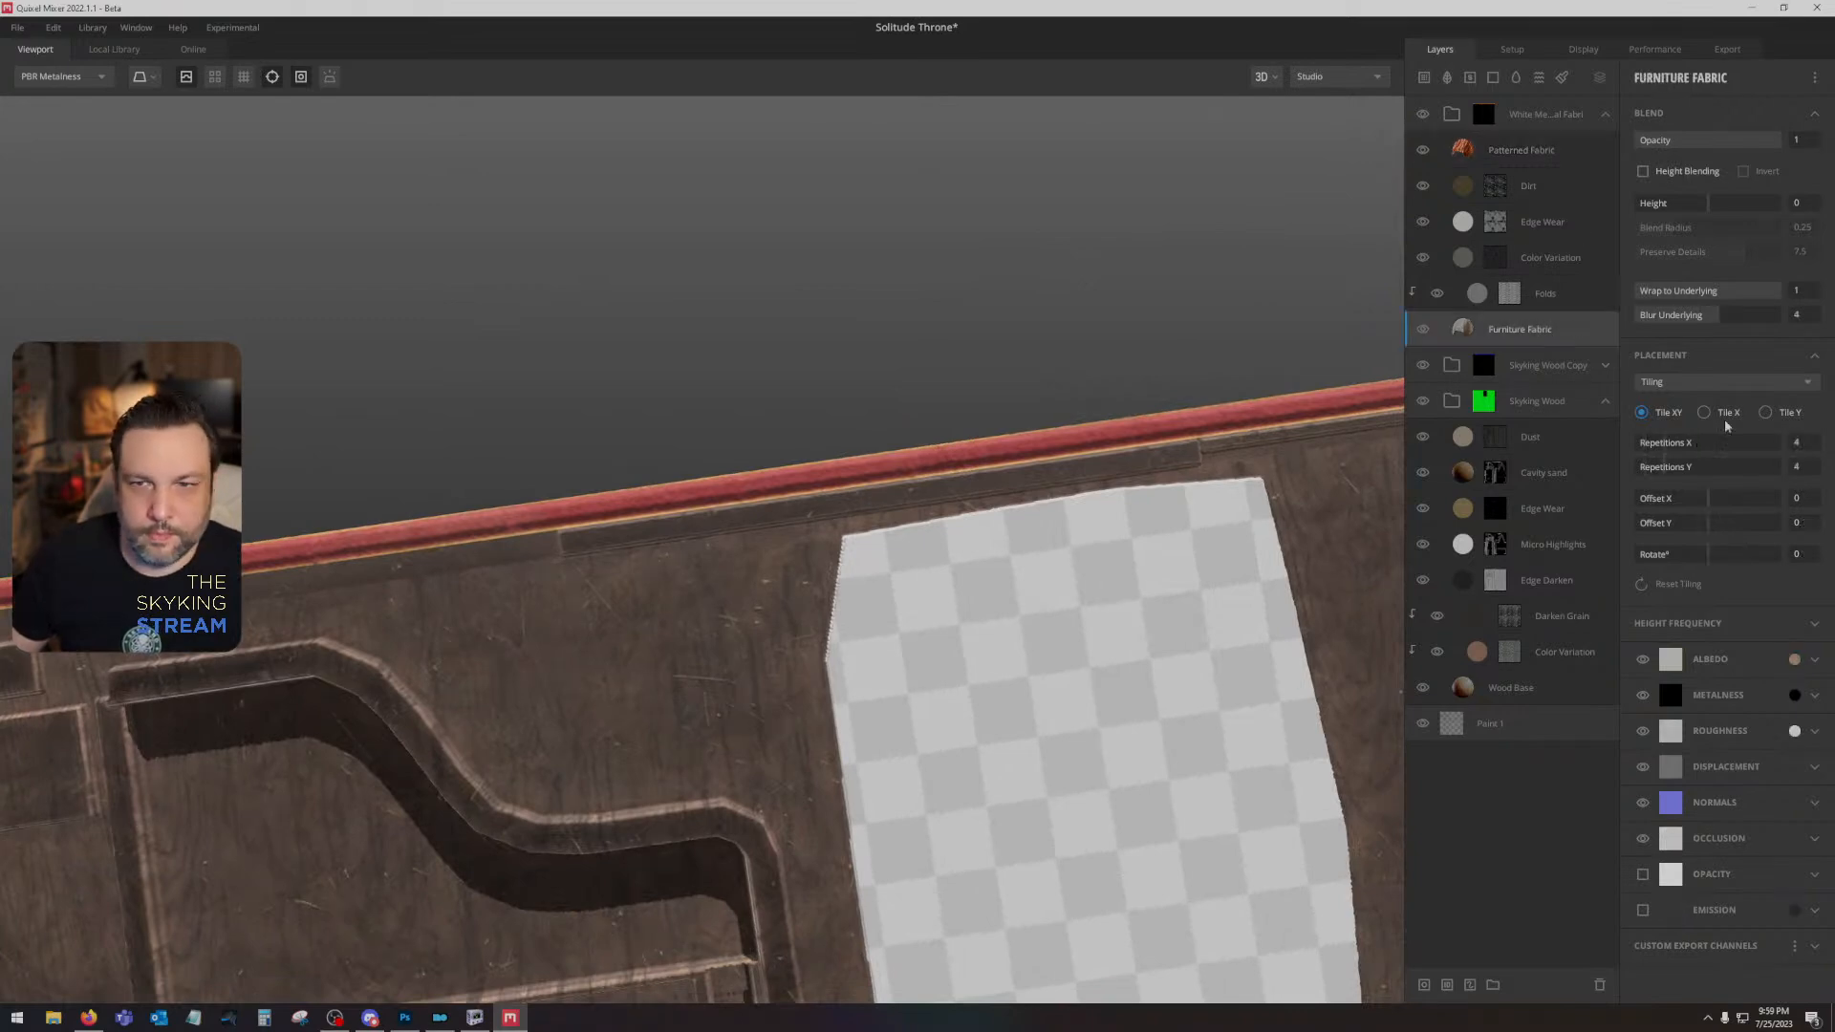
mouse_move(1660, 443)
left_mouse_down()
mouse_move(1633, 444)
mouse_move(1645, 468)
left_mouse_up()
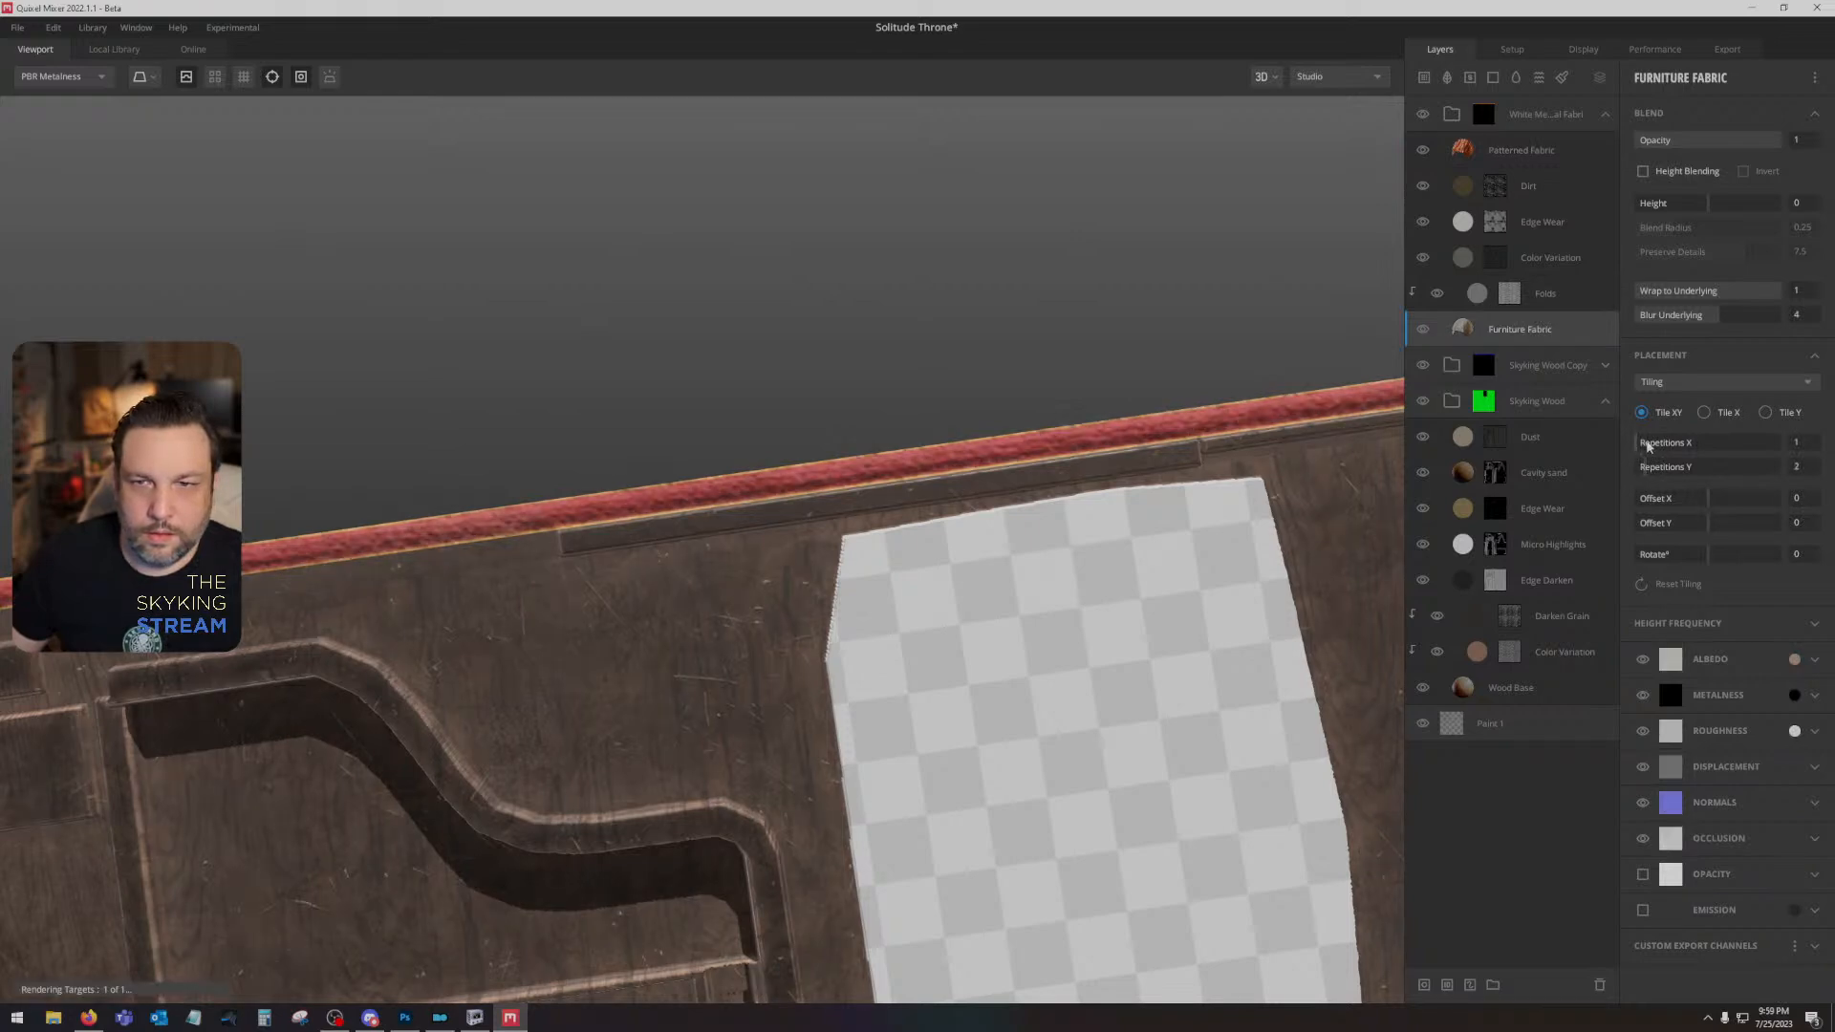
left_click(1647, 446)
scroll(1080, 621, "down", 3)
mouse_move(1080, 621)
left_mouse_down()
mouse_move(913, 636)
mouse_move(888, 669)
mouse_move(1053, 632)
left_mouse_up()
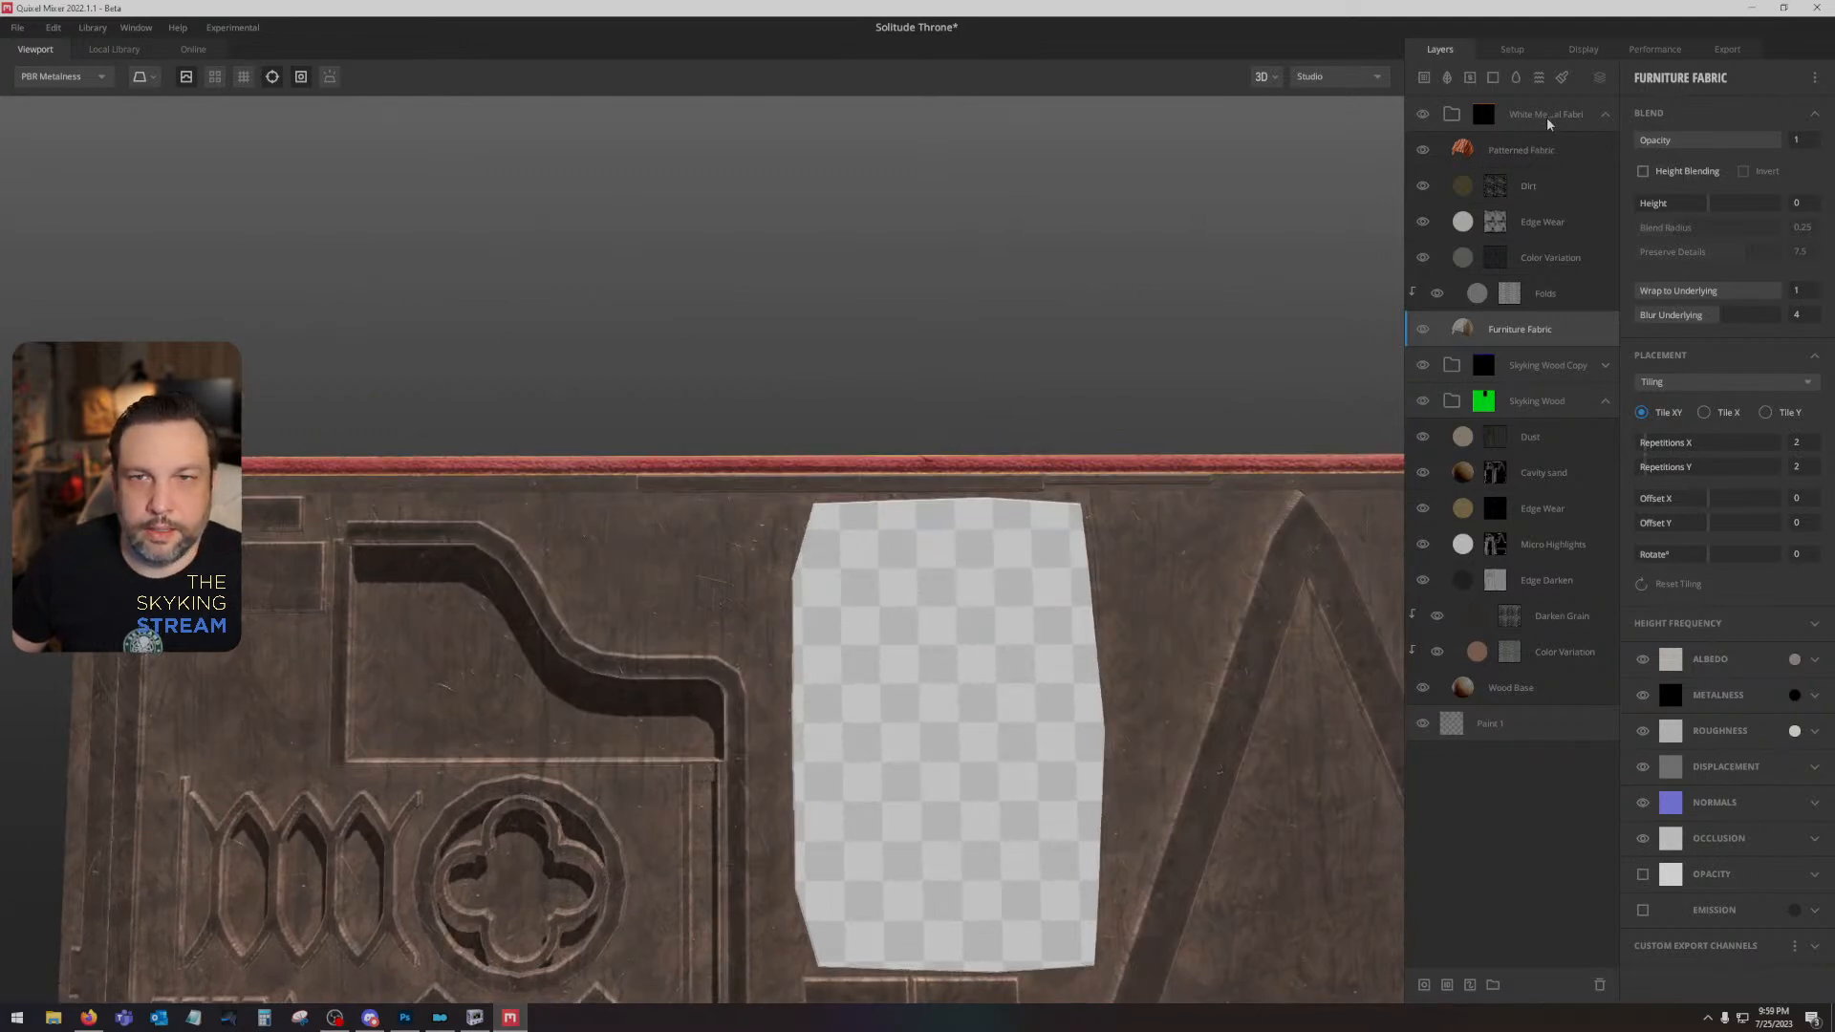
- Switch to Photoshop to check the throne's green colour ID layer over the texture, and return to Quixel Mixer
left_click(405, 1017)
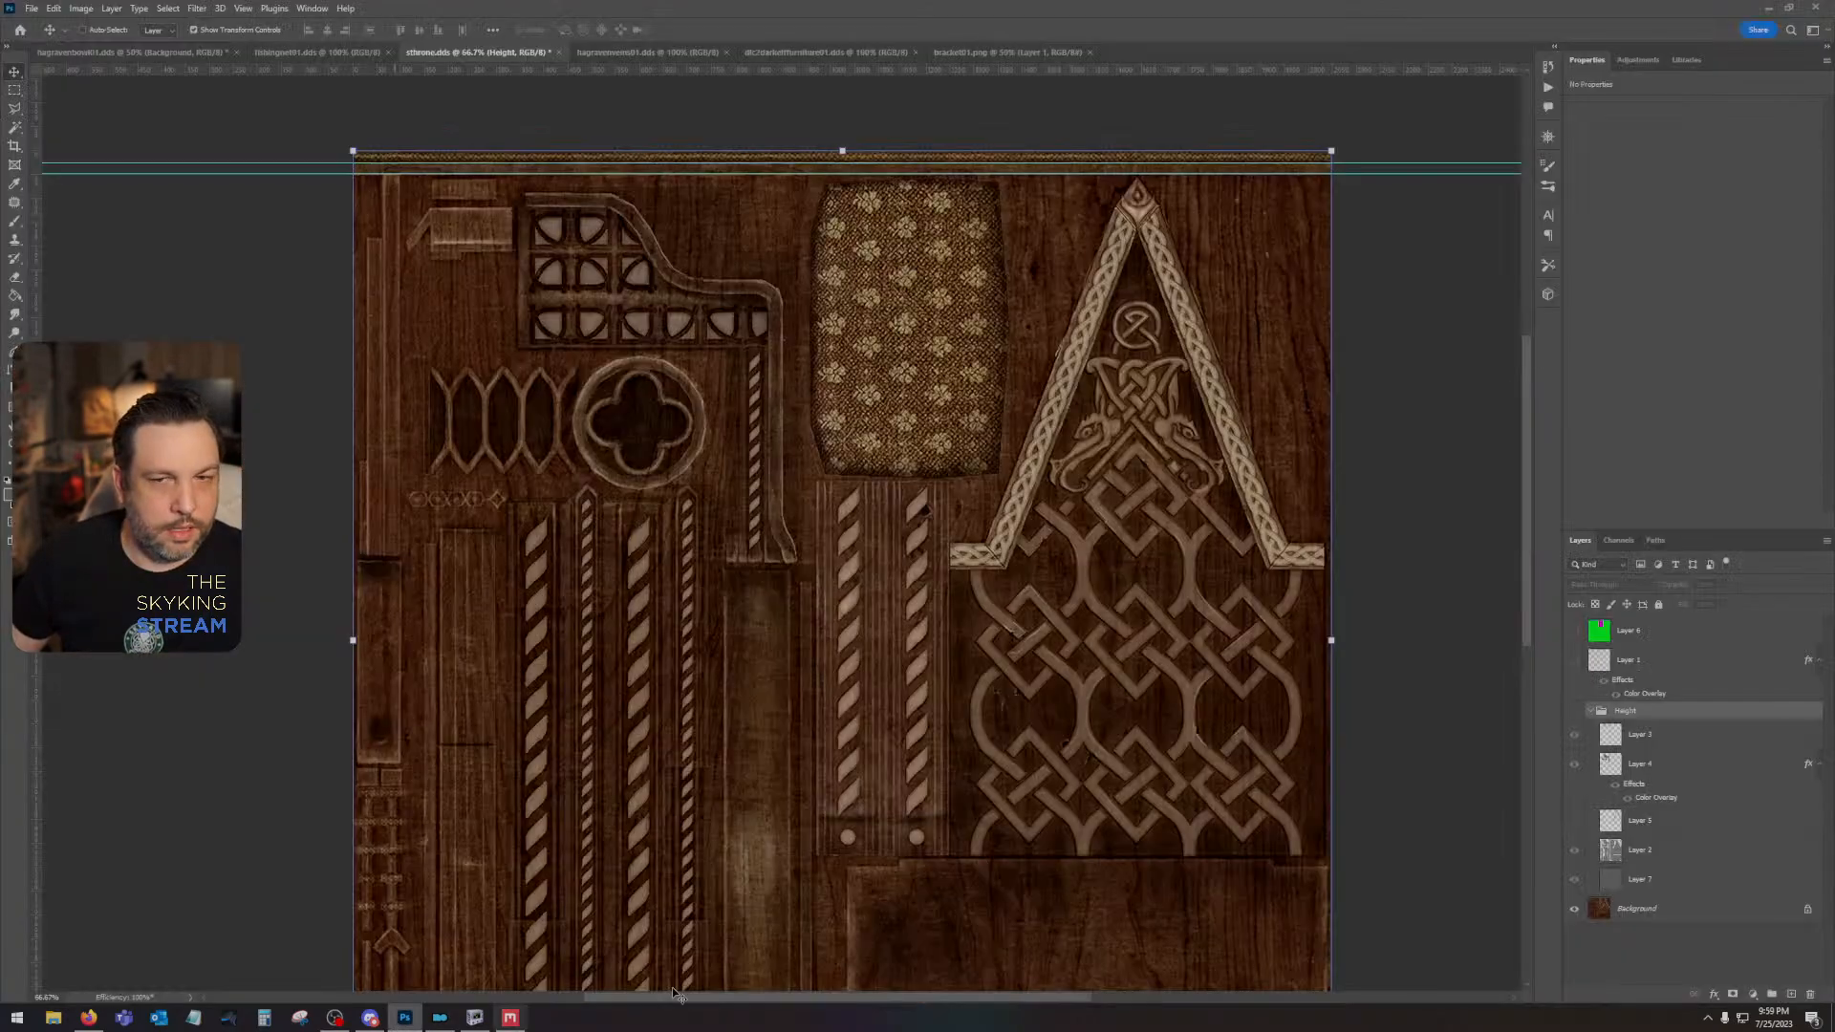
left_click(1578, 631)
left_click(1578, 631)
left_click(510, 1017)
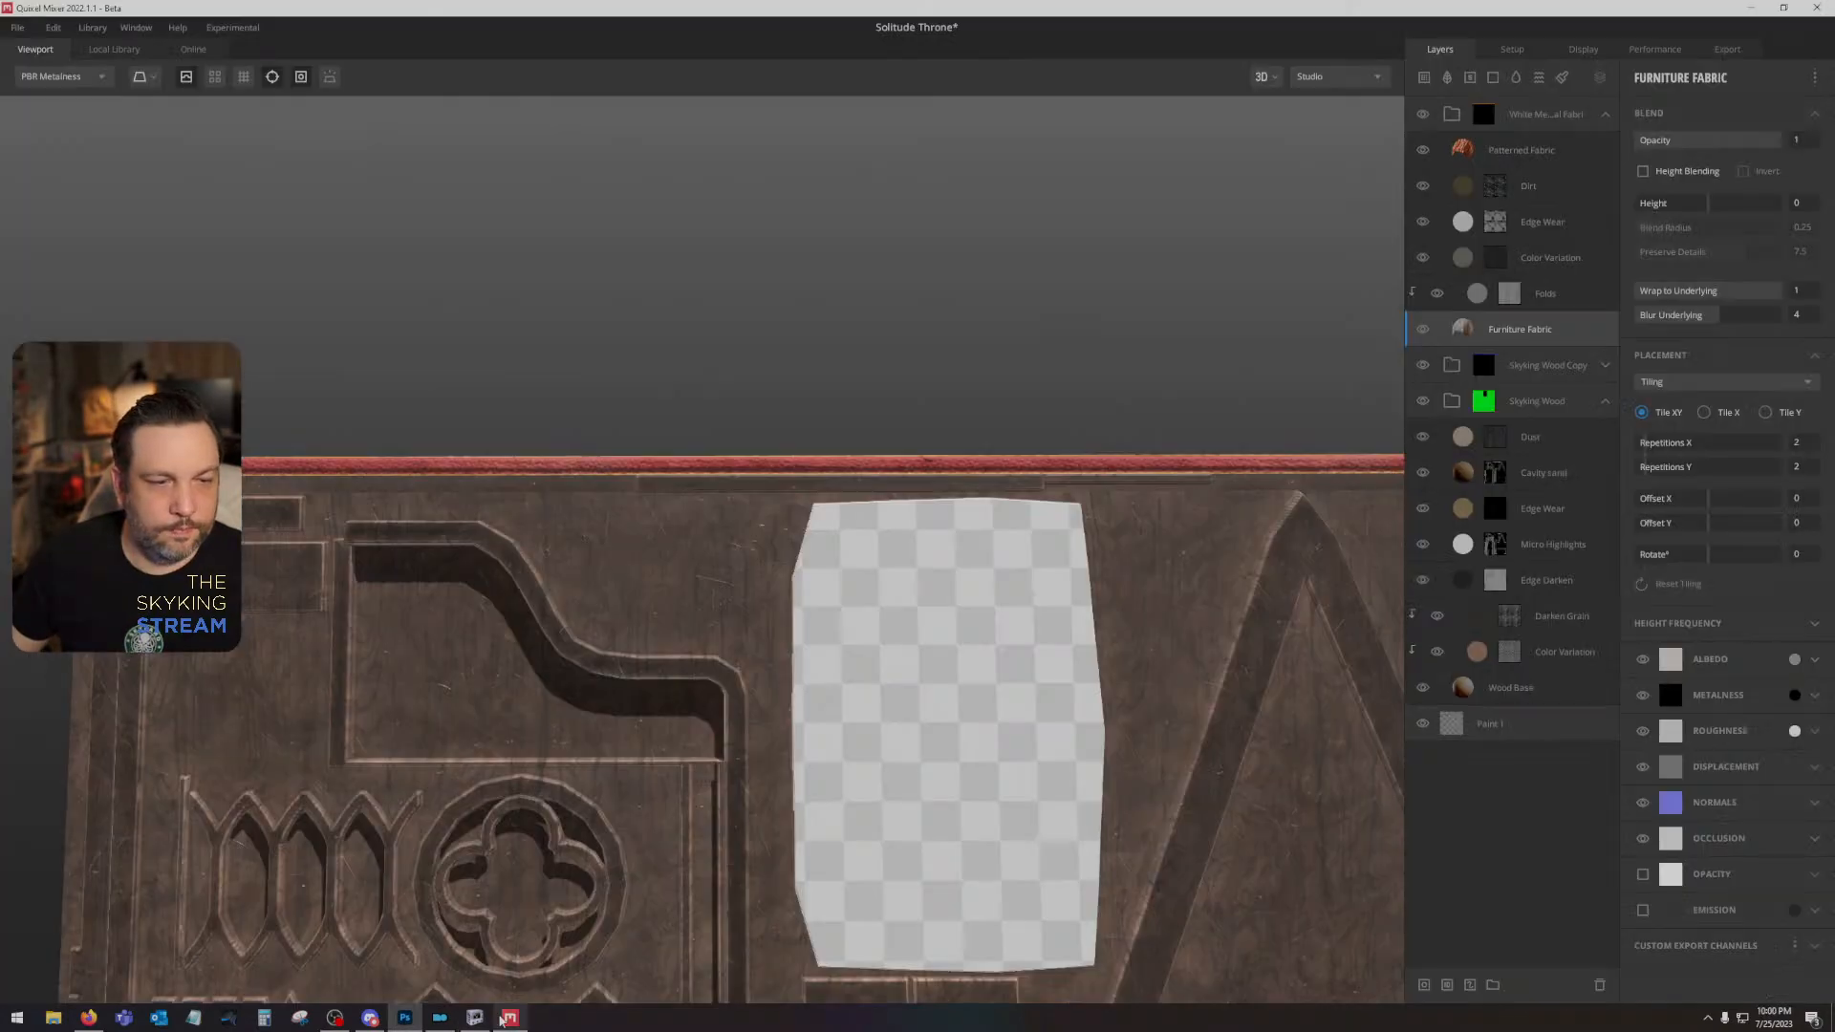
- Try adding Bright Magenta to the white medieval fabric group's ID mask, and clear it again after inspecting the panel
right_click(1510, 111)
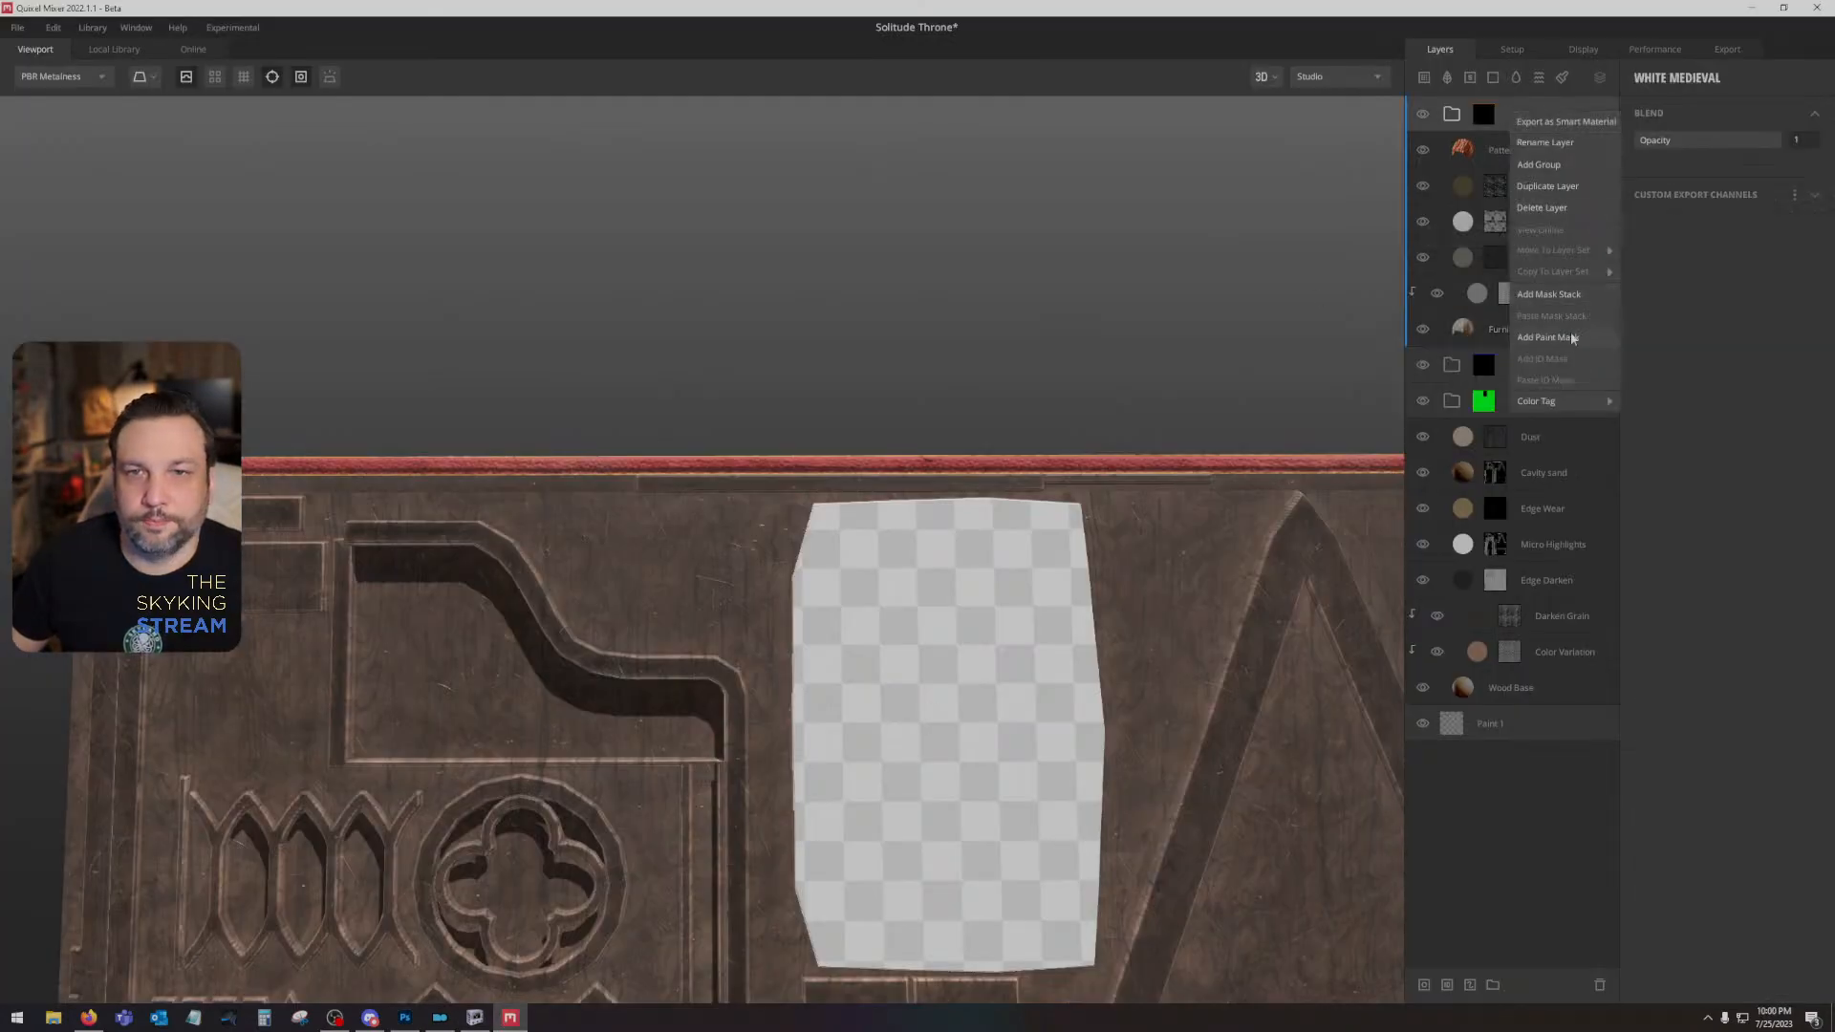
left_click(1485, 115)
left_click(1485, 116)
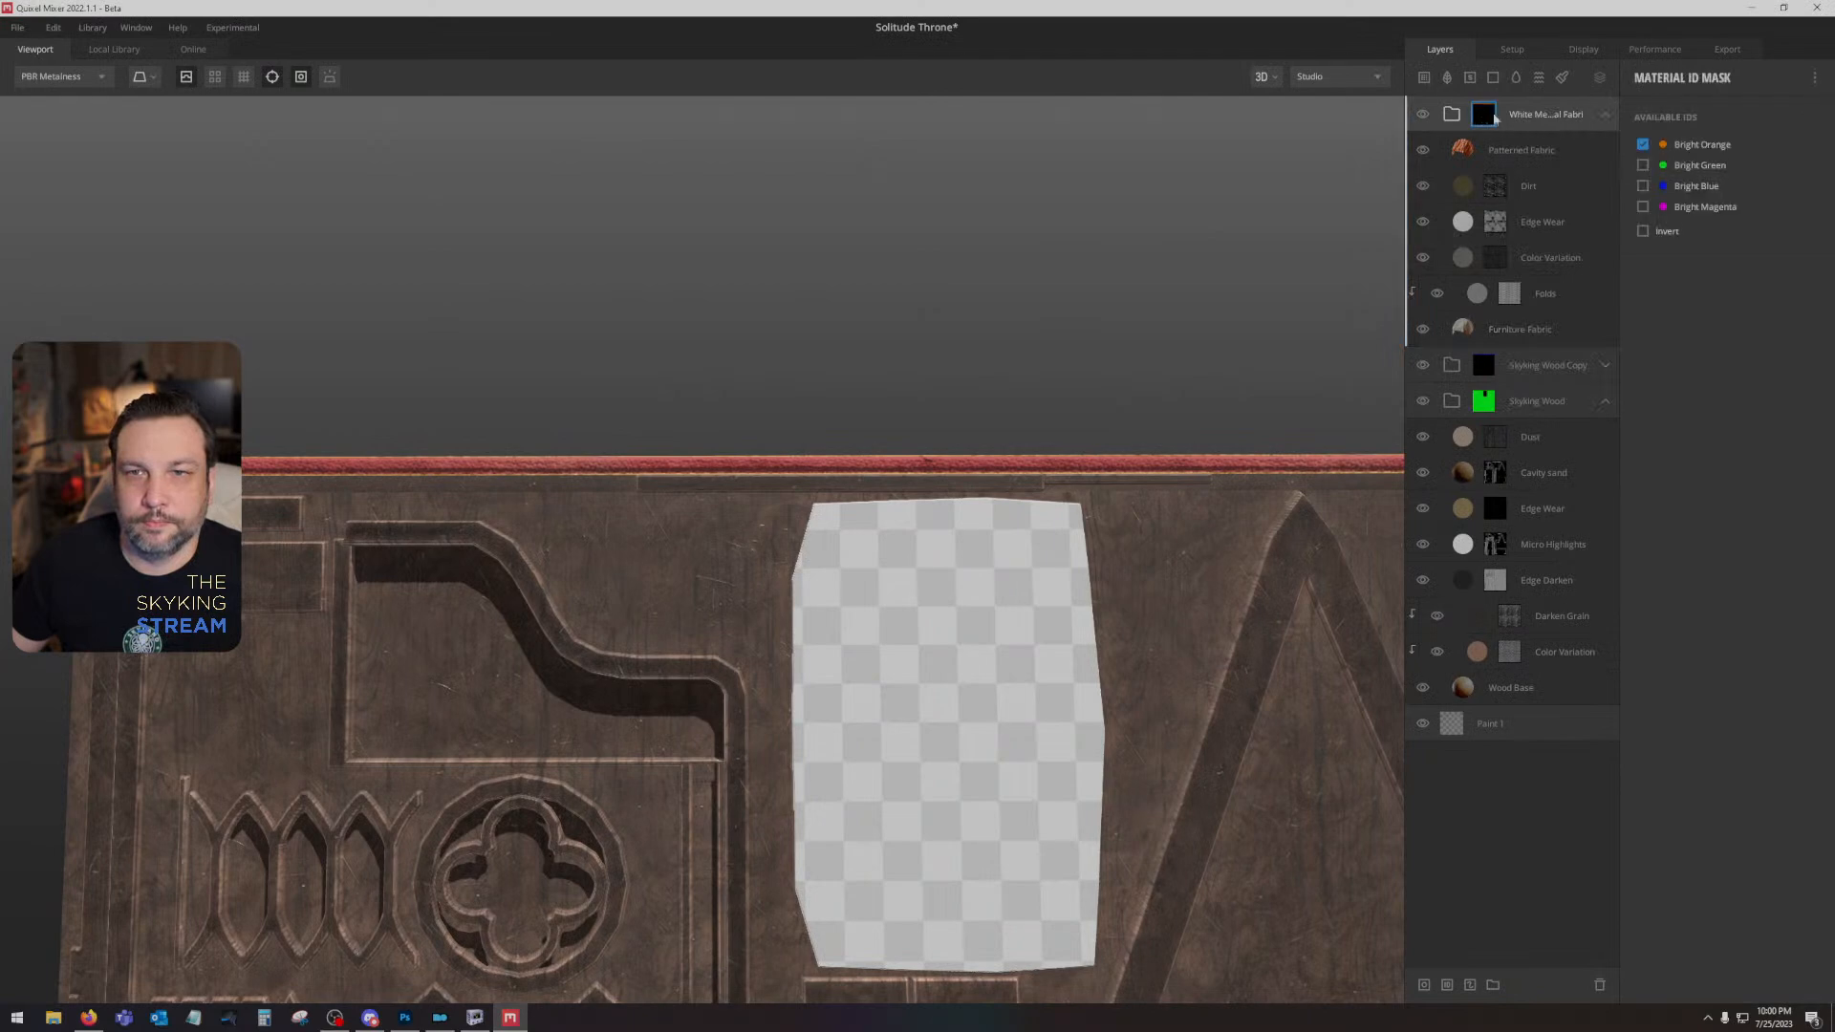
left_click(1643, 207)
left_click_drag(1121, 644, 1052, 428)
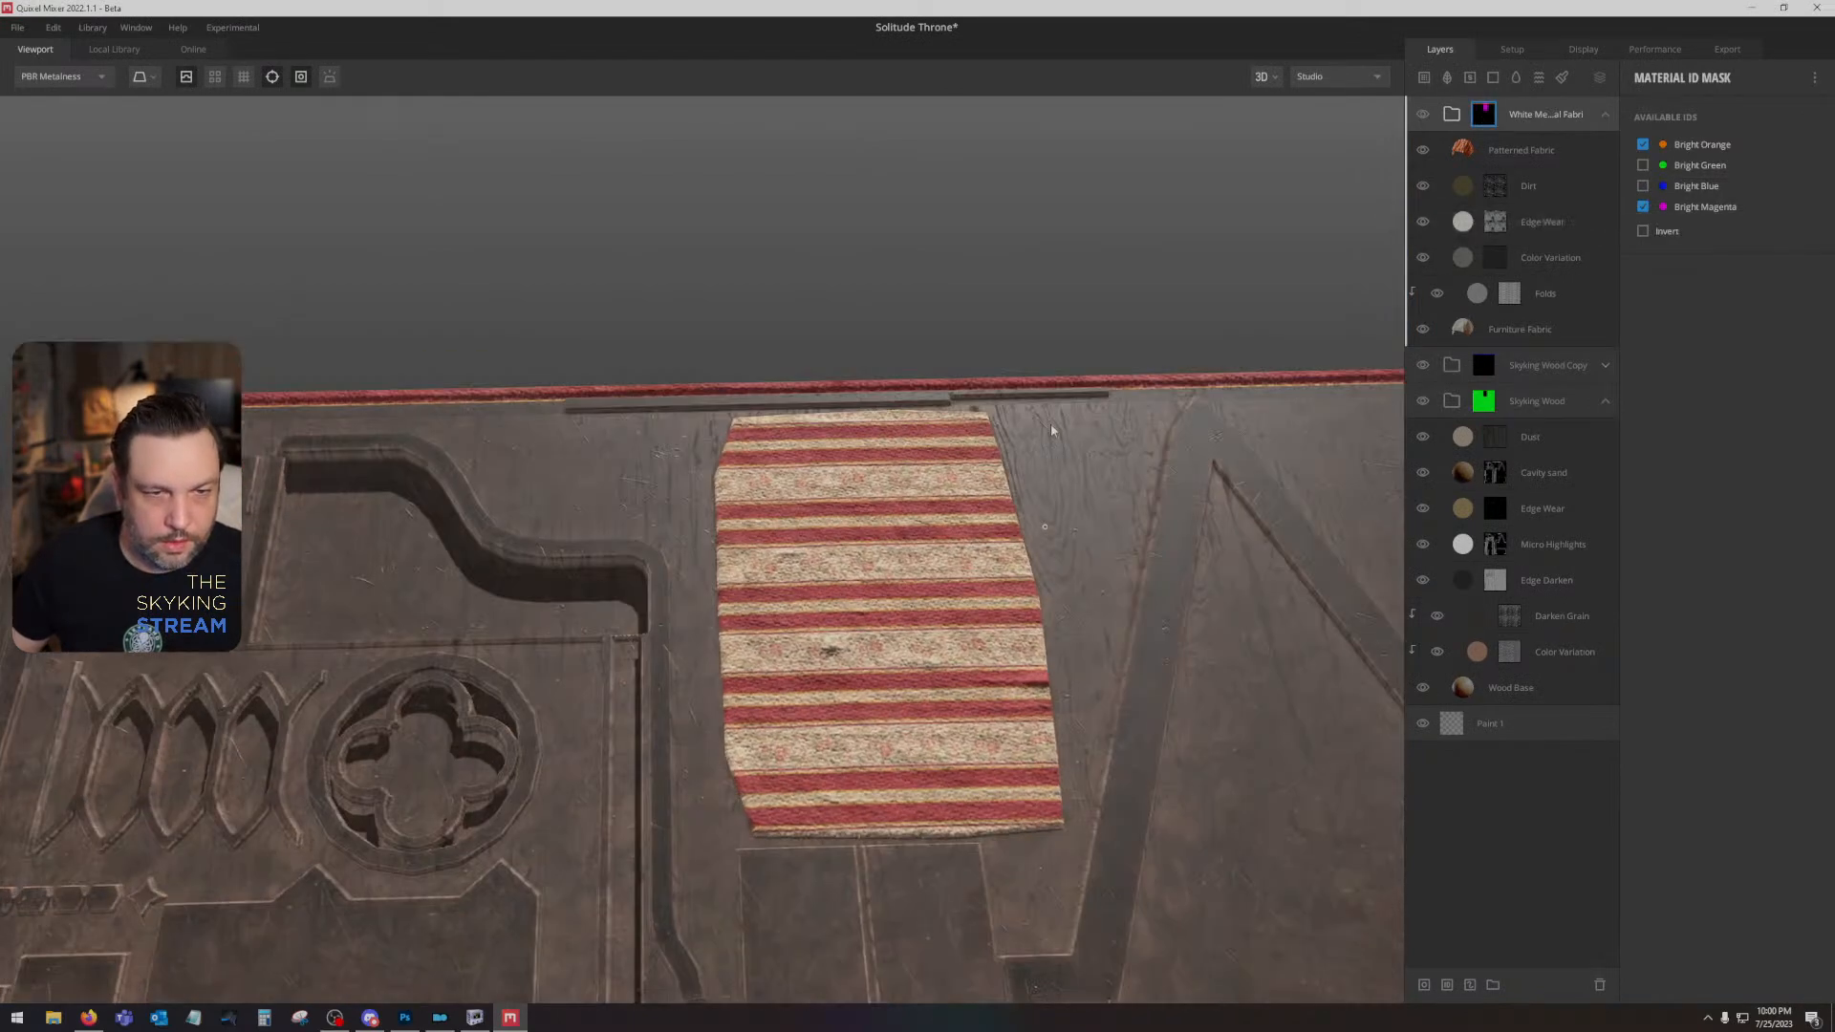
left_click(1642, 207)
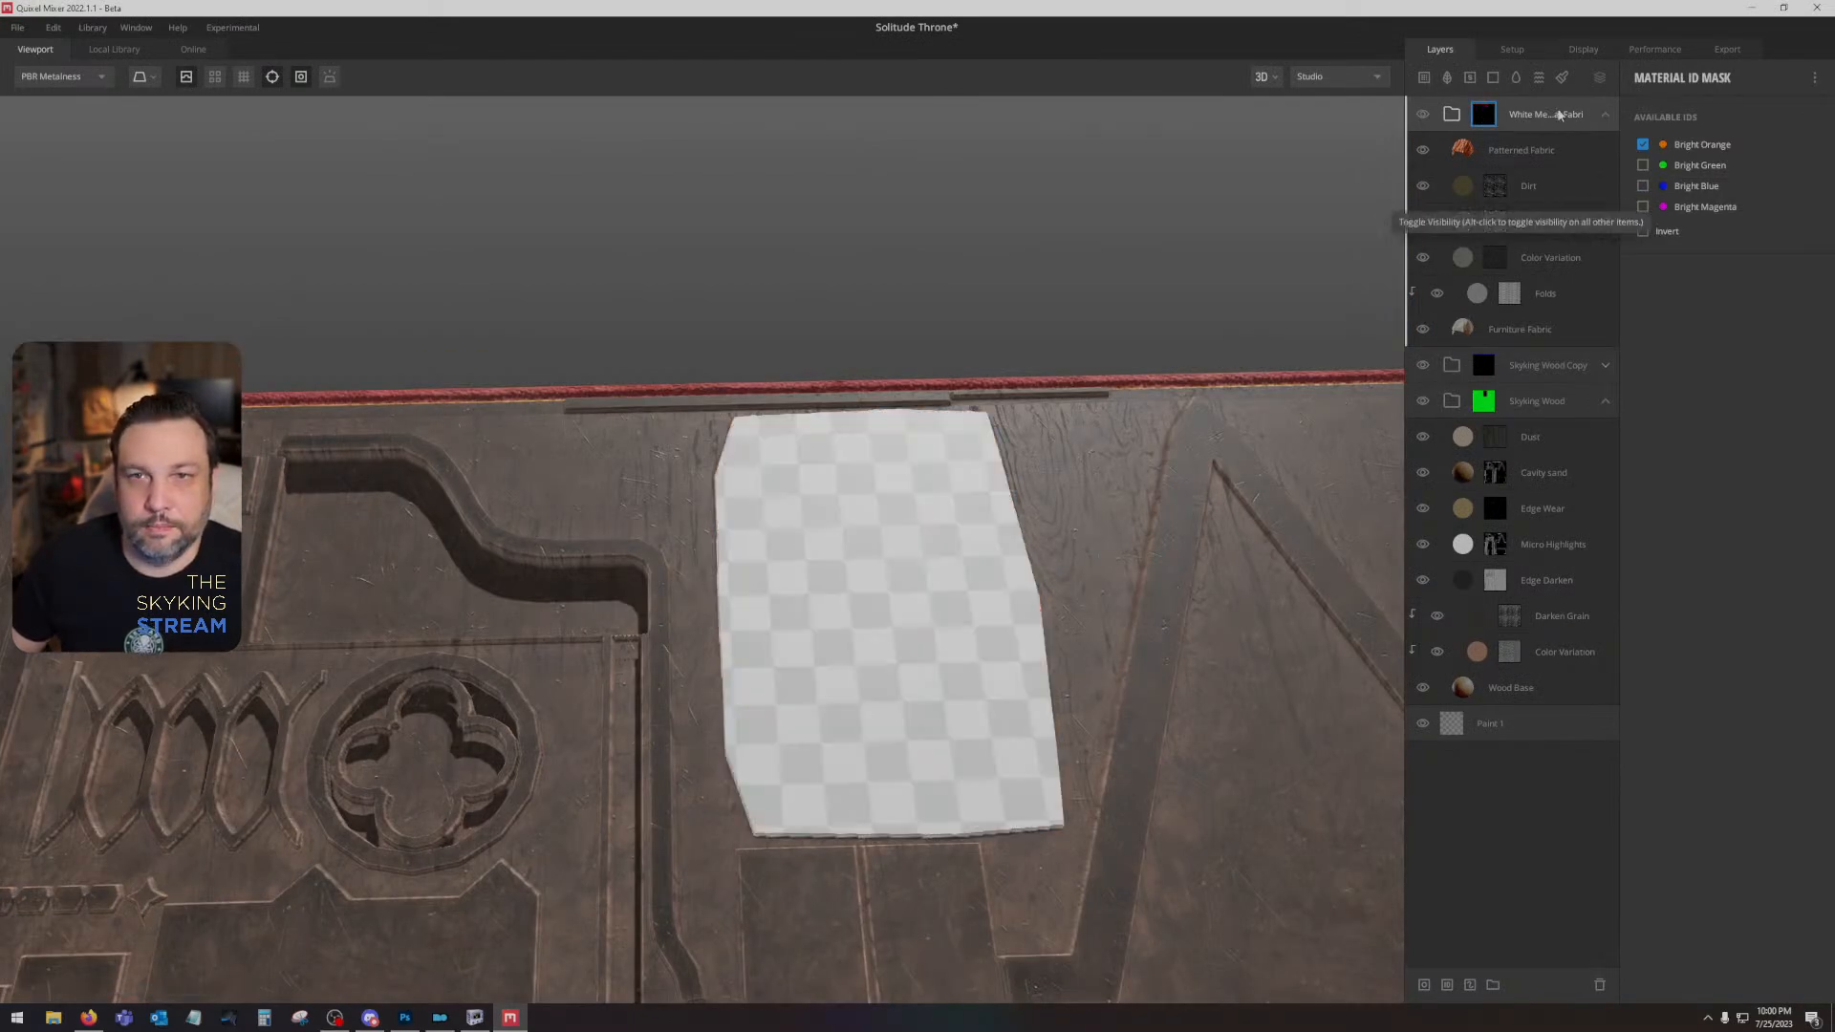
- Duplicate the white medieval fabric group and switch the copy's ID mask from Bright Orange to Bright Magenta
right_click(1550, 111)
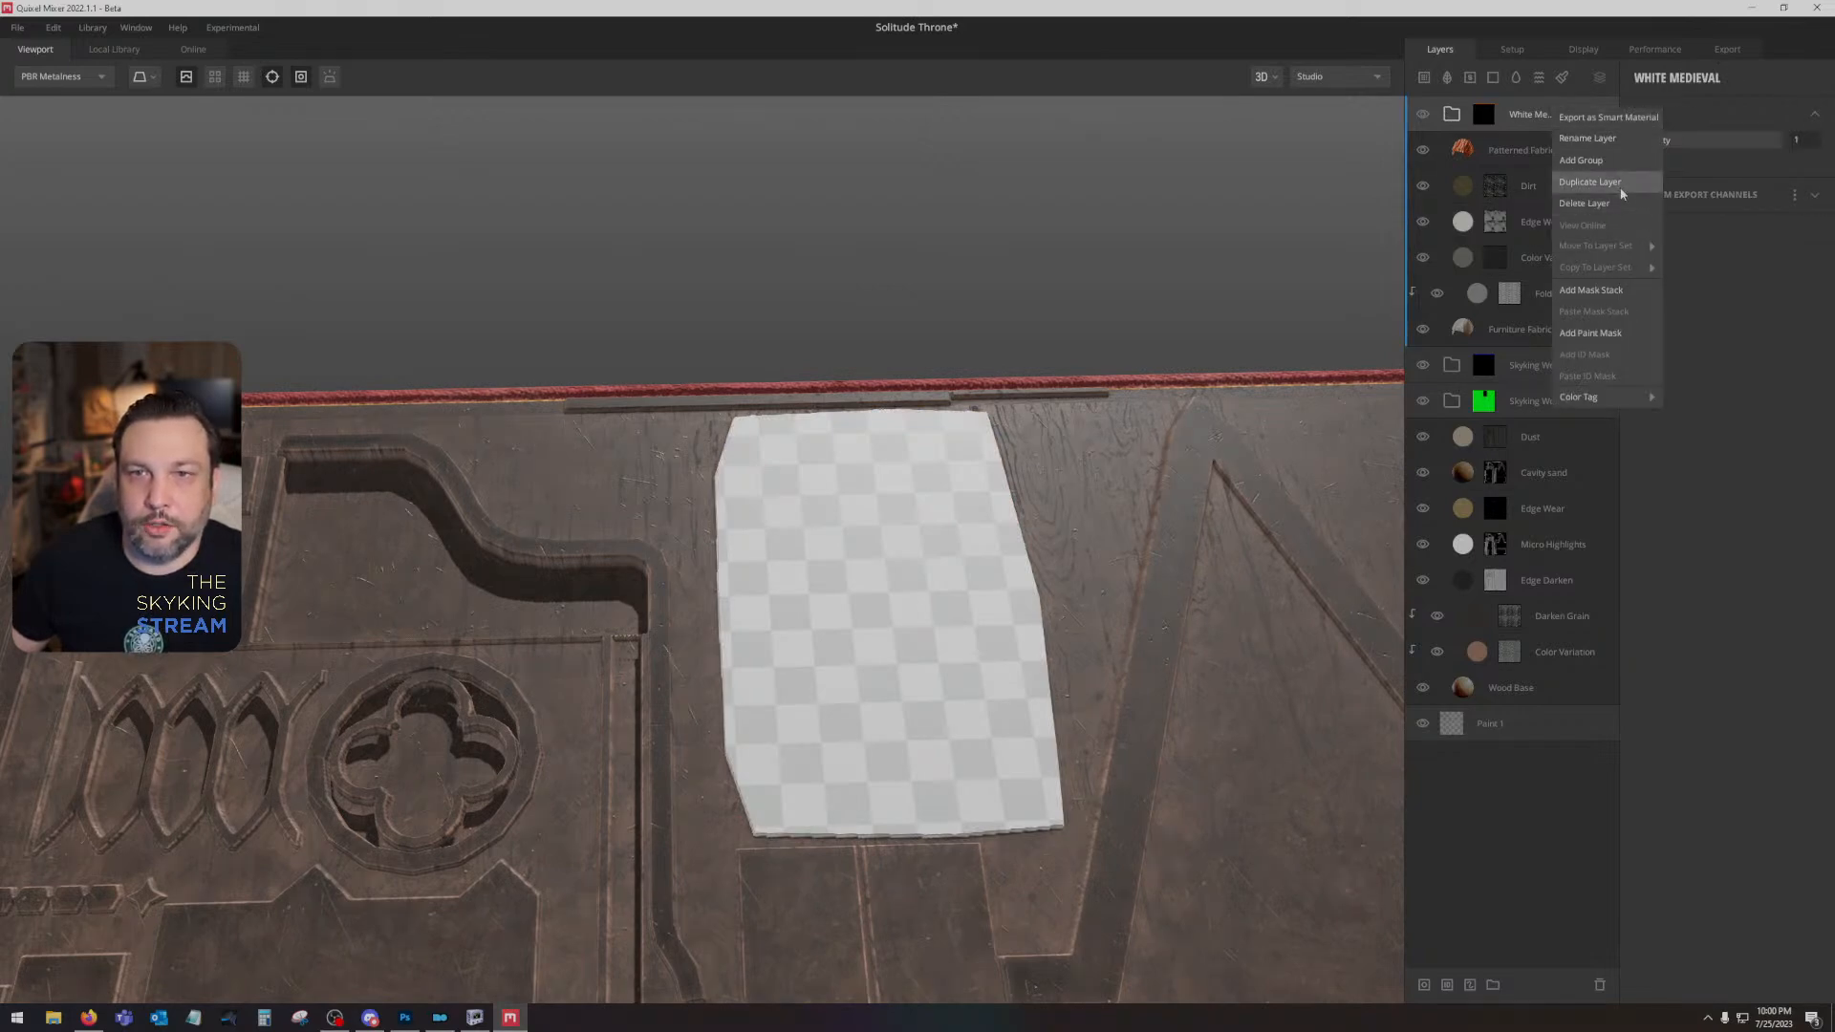
left_click(1589, 182)
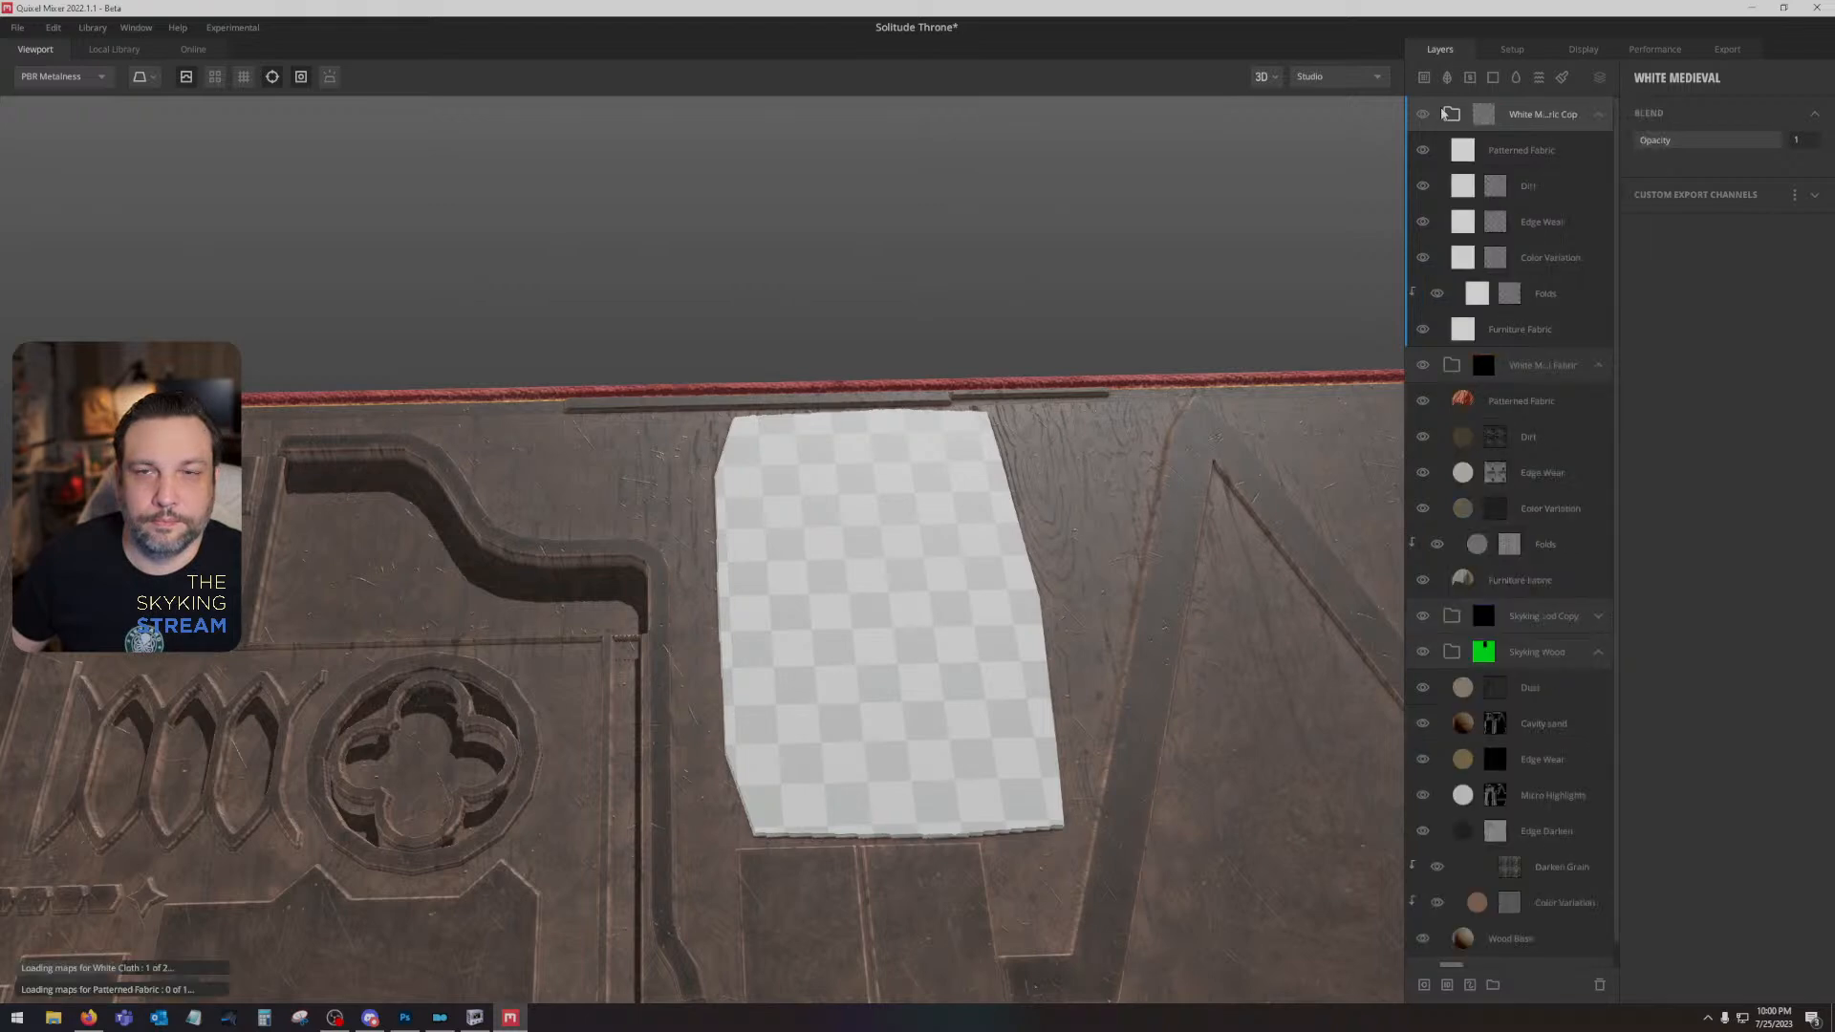
right_click(1484, 117)
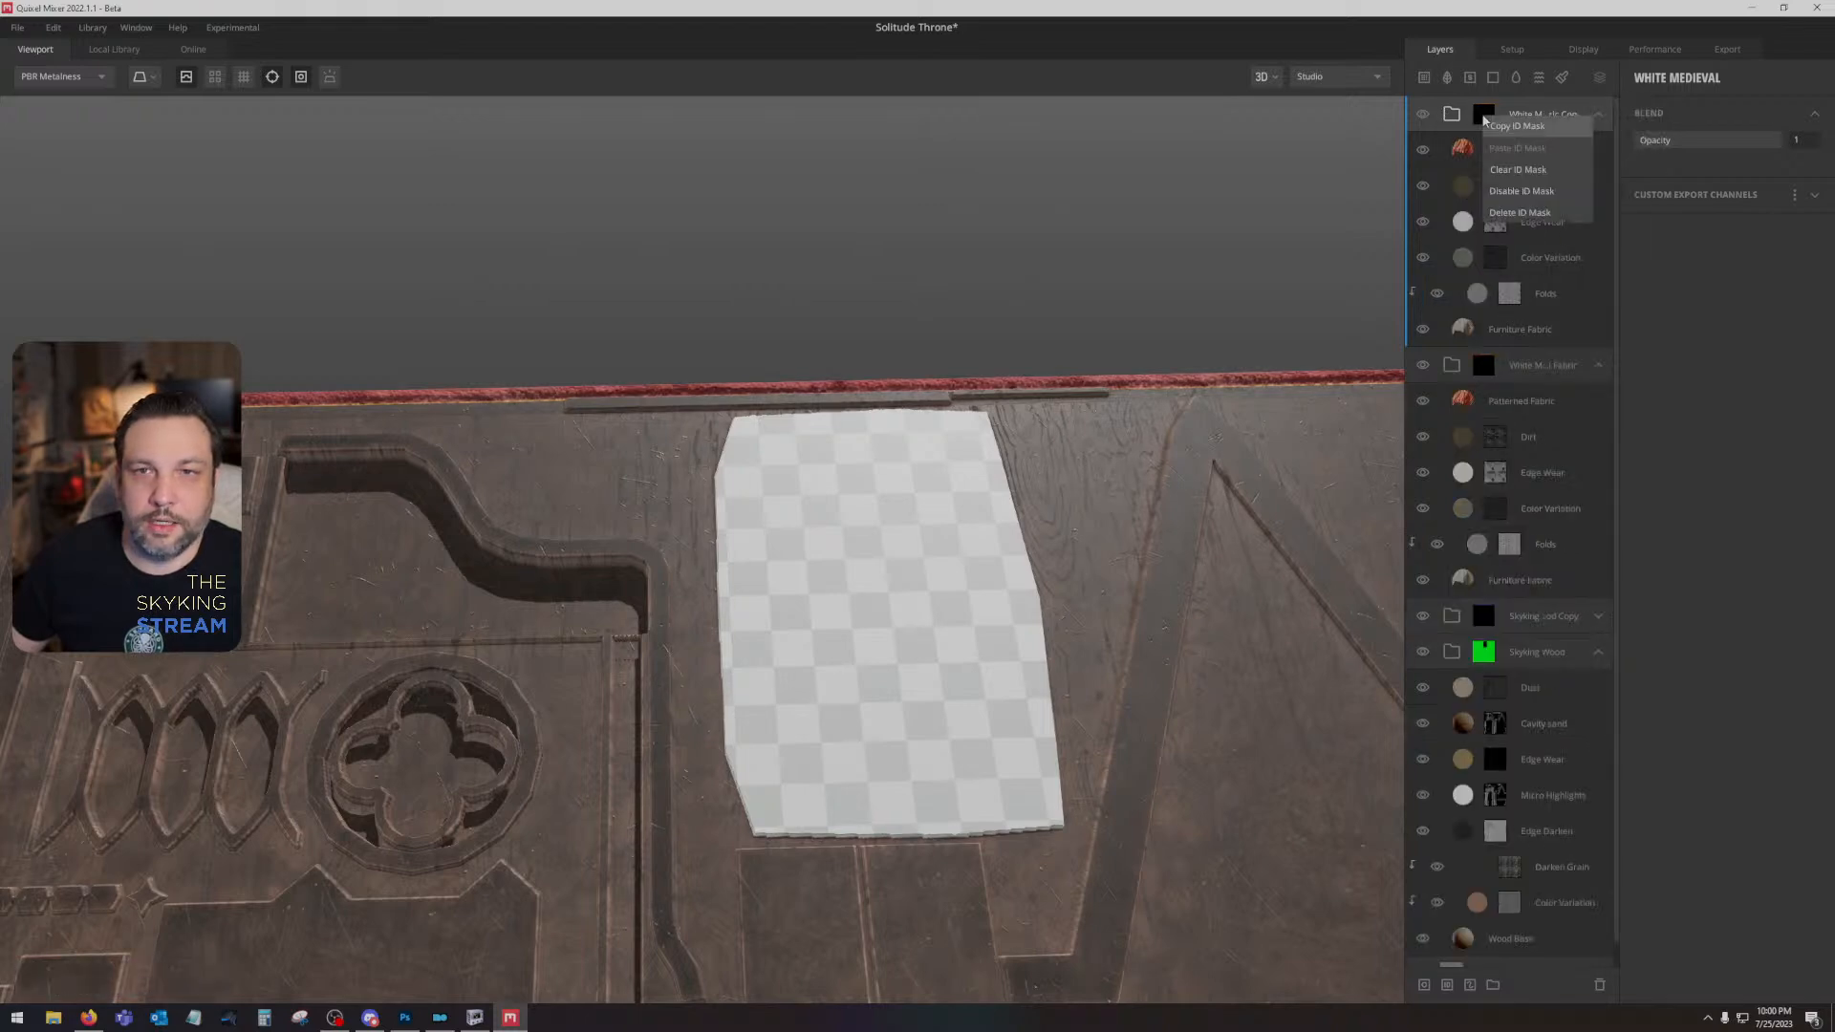
left_click(1466, 114)
right_click(1482, 114)
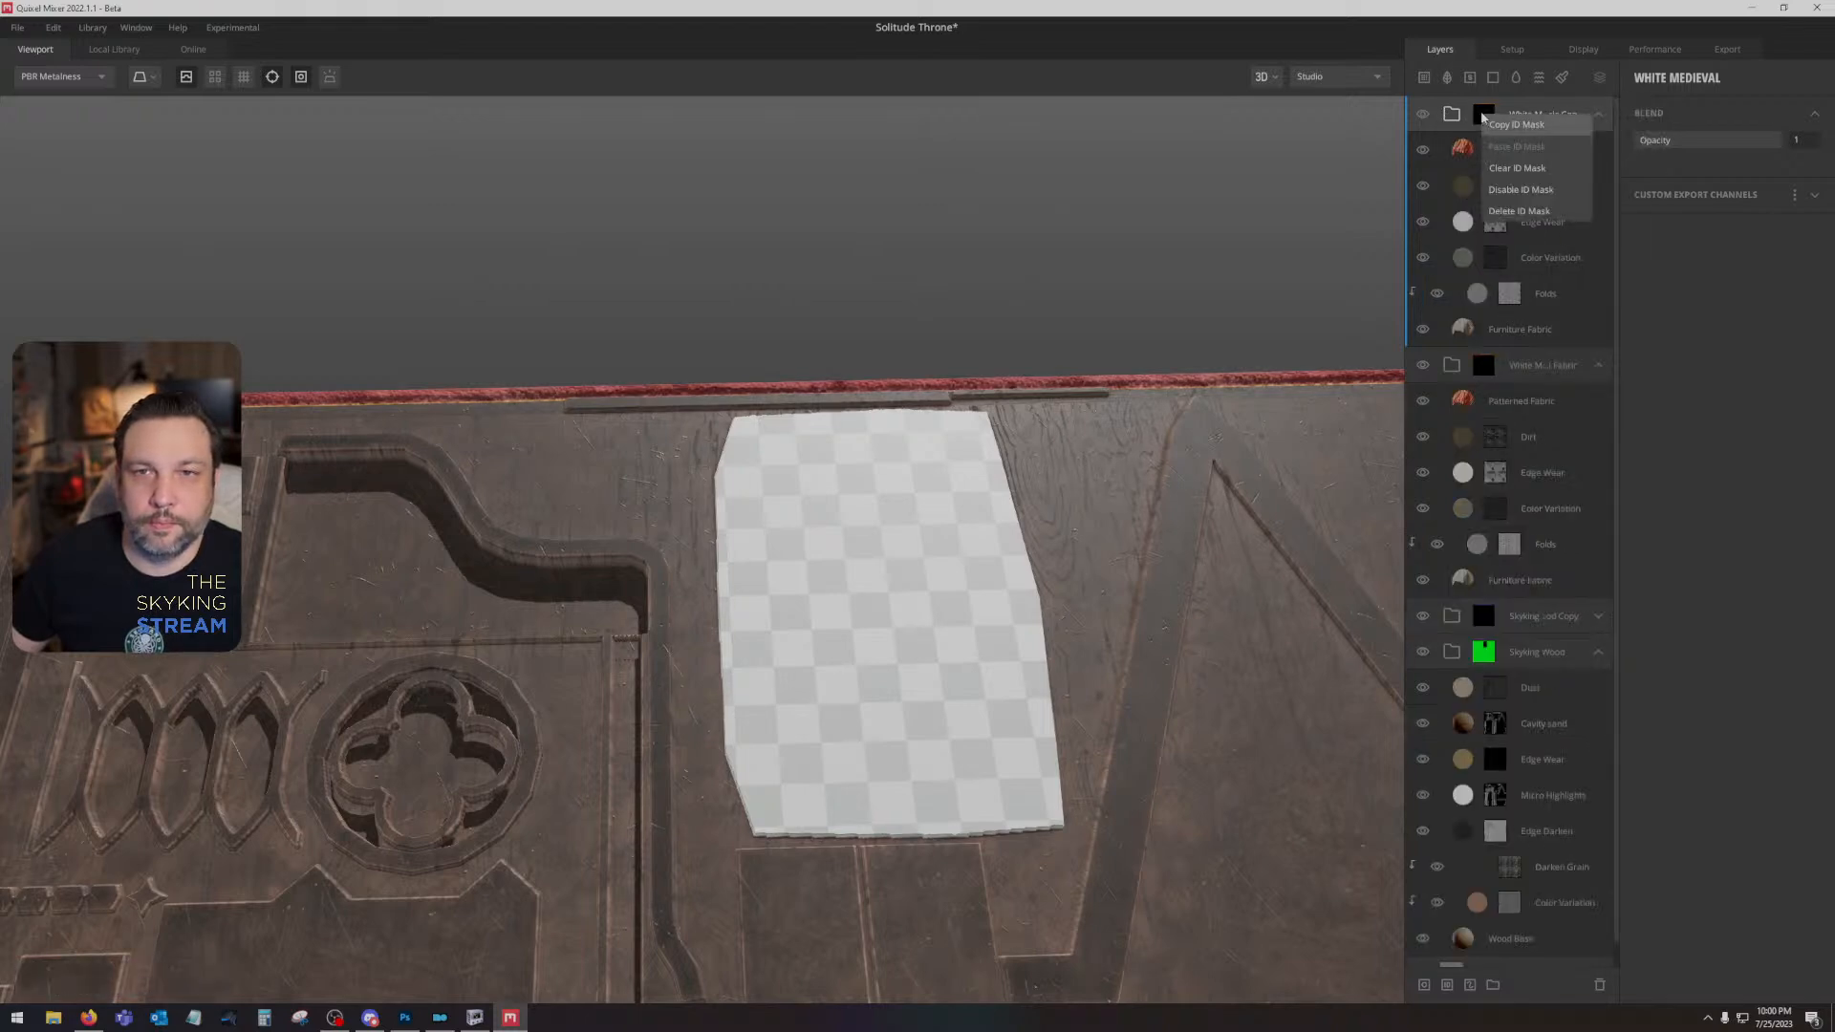
left_click(1490, 113)
left_click(1643, 146)
left_click(1642, 207)
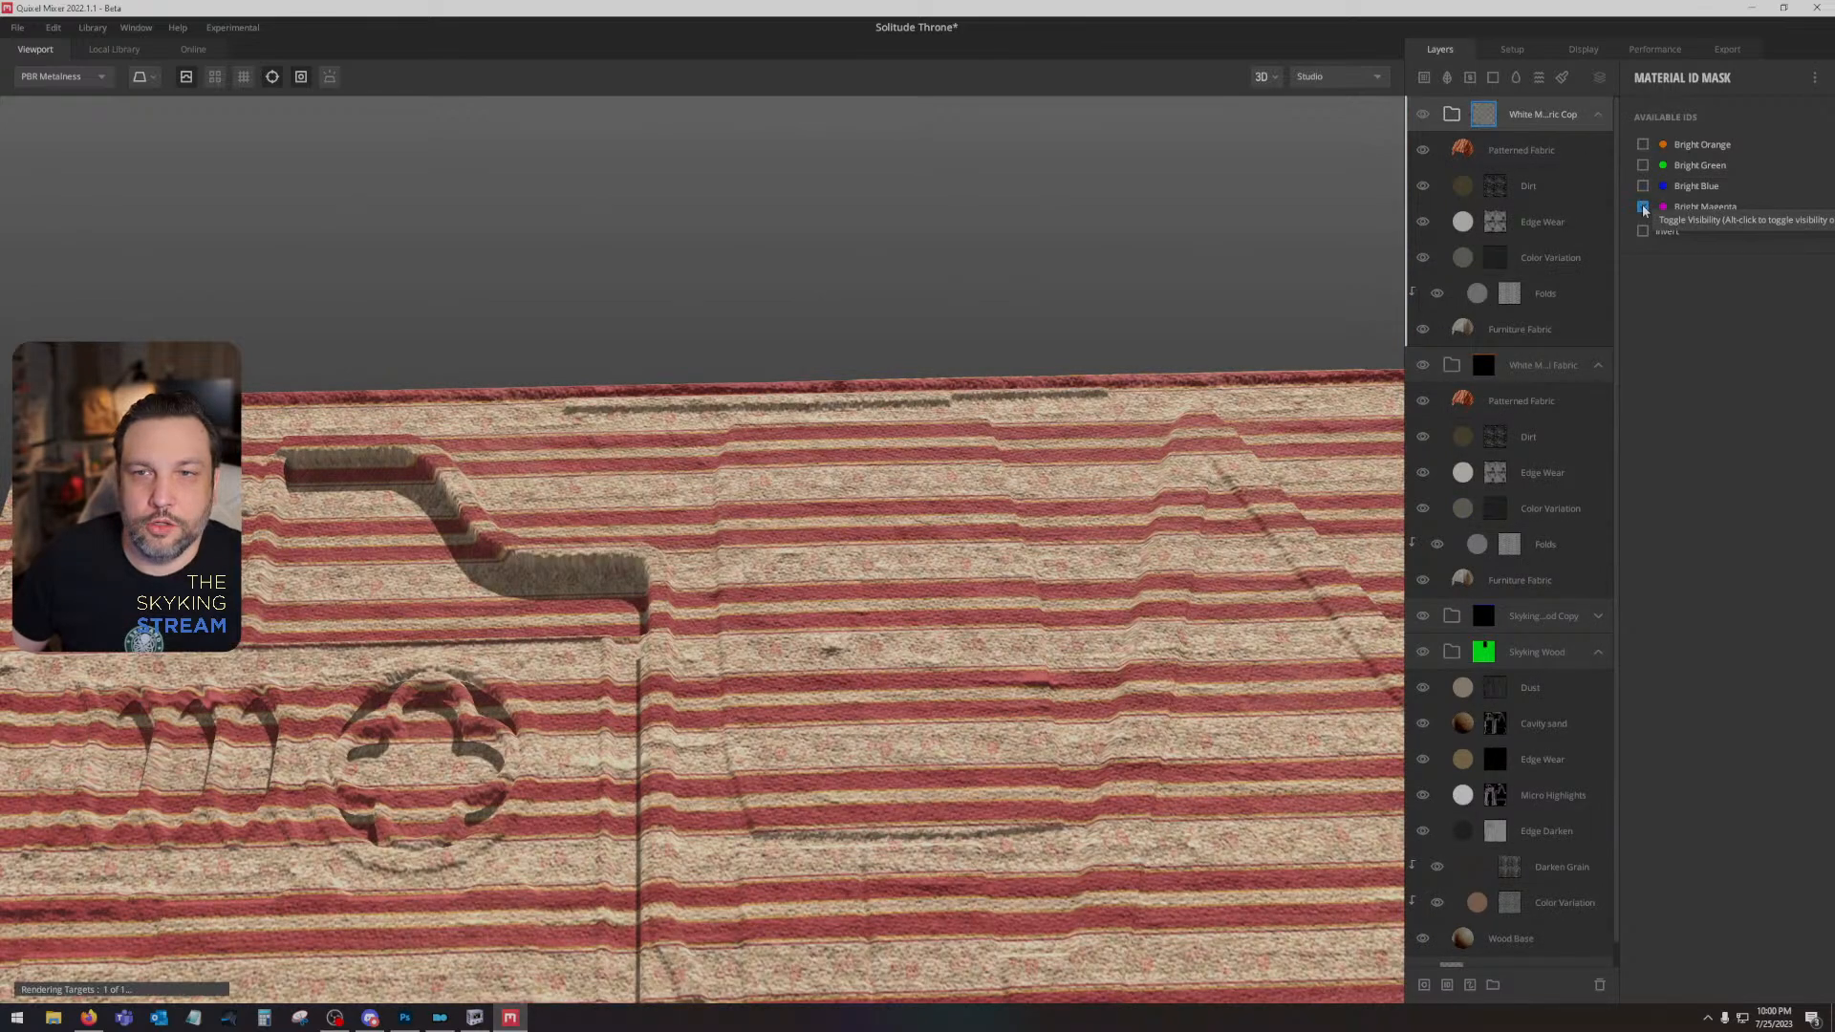
- Compare the magenta-masked panel with the copied group's Patterned Fabric layer hidden and shown
left_click(1465, 153)
left_click(1422, 150)
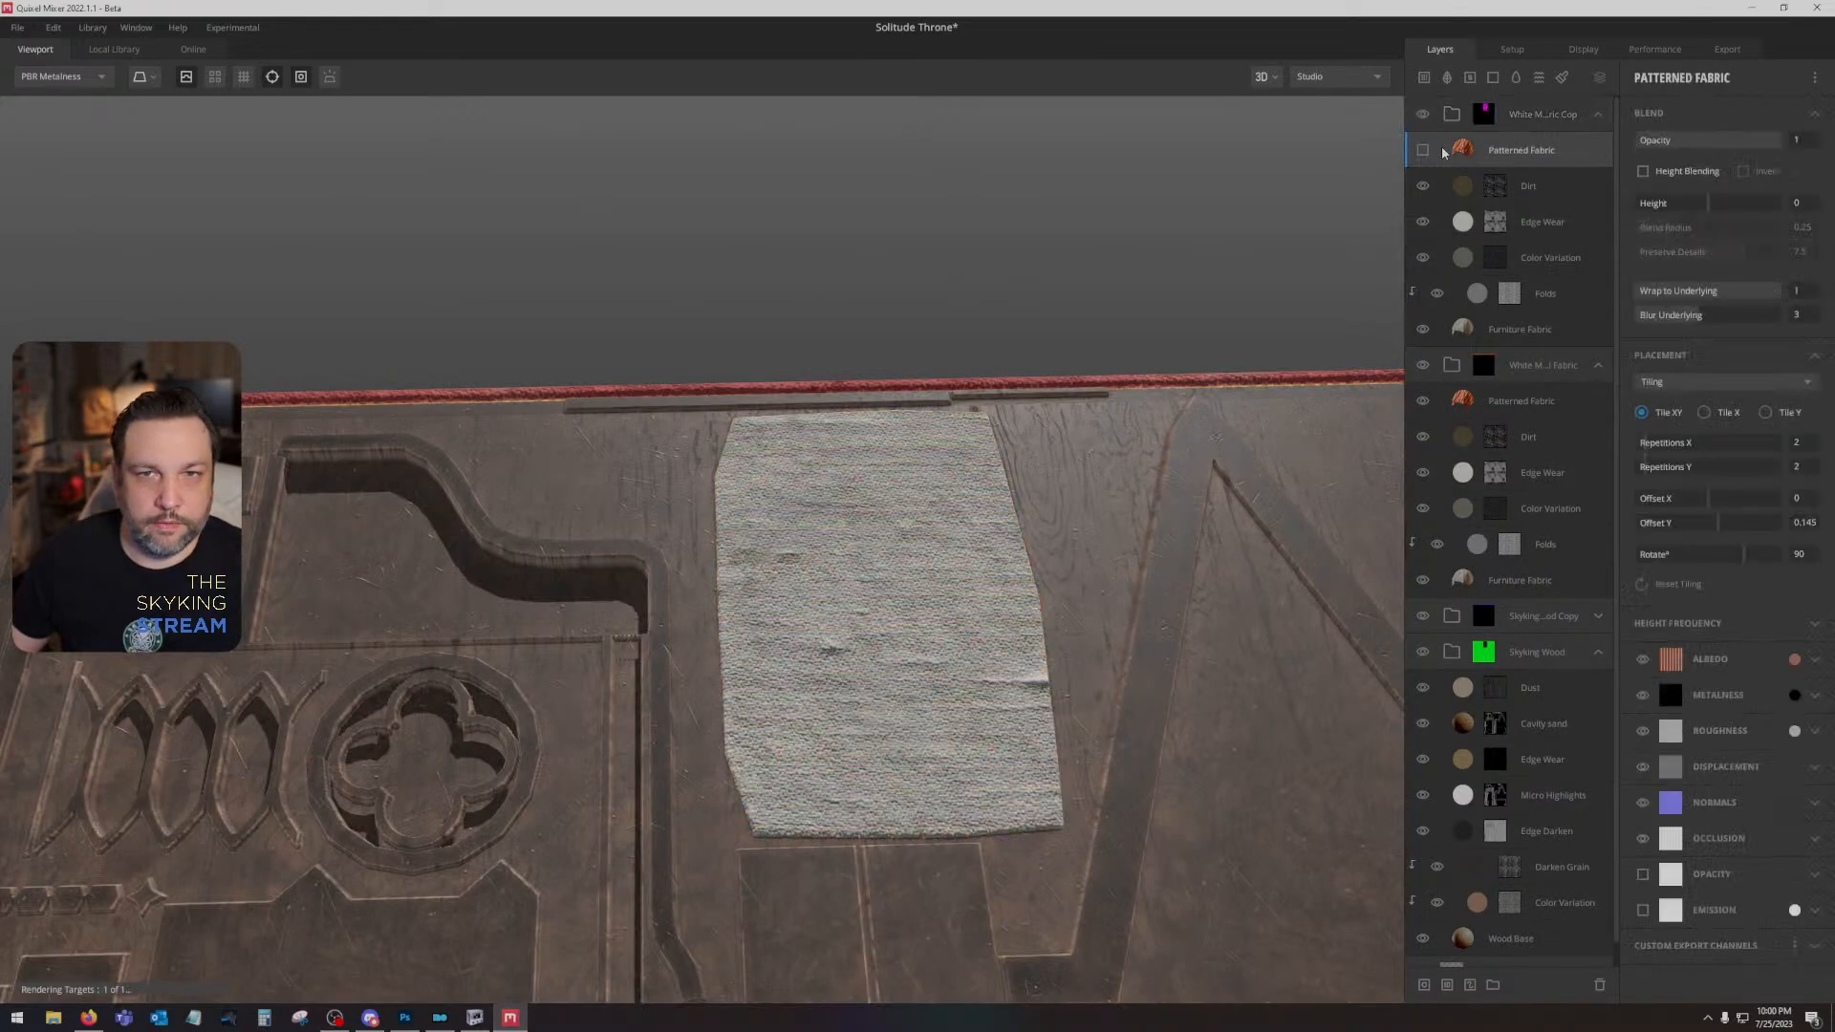
left_click(1422, 151)
- Browse the local library for a surface to replace the copied group's Patterned Fabric layer
right_click(1477, 143)
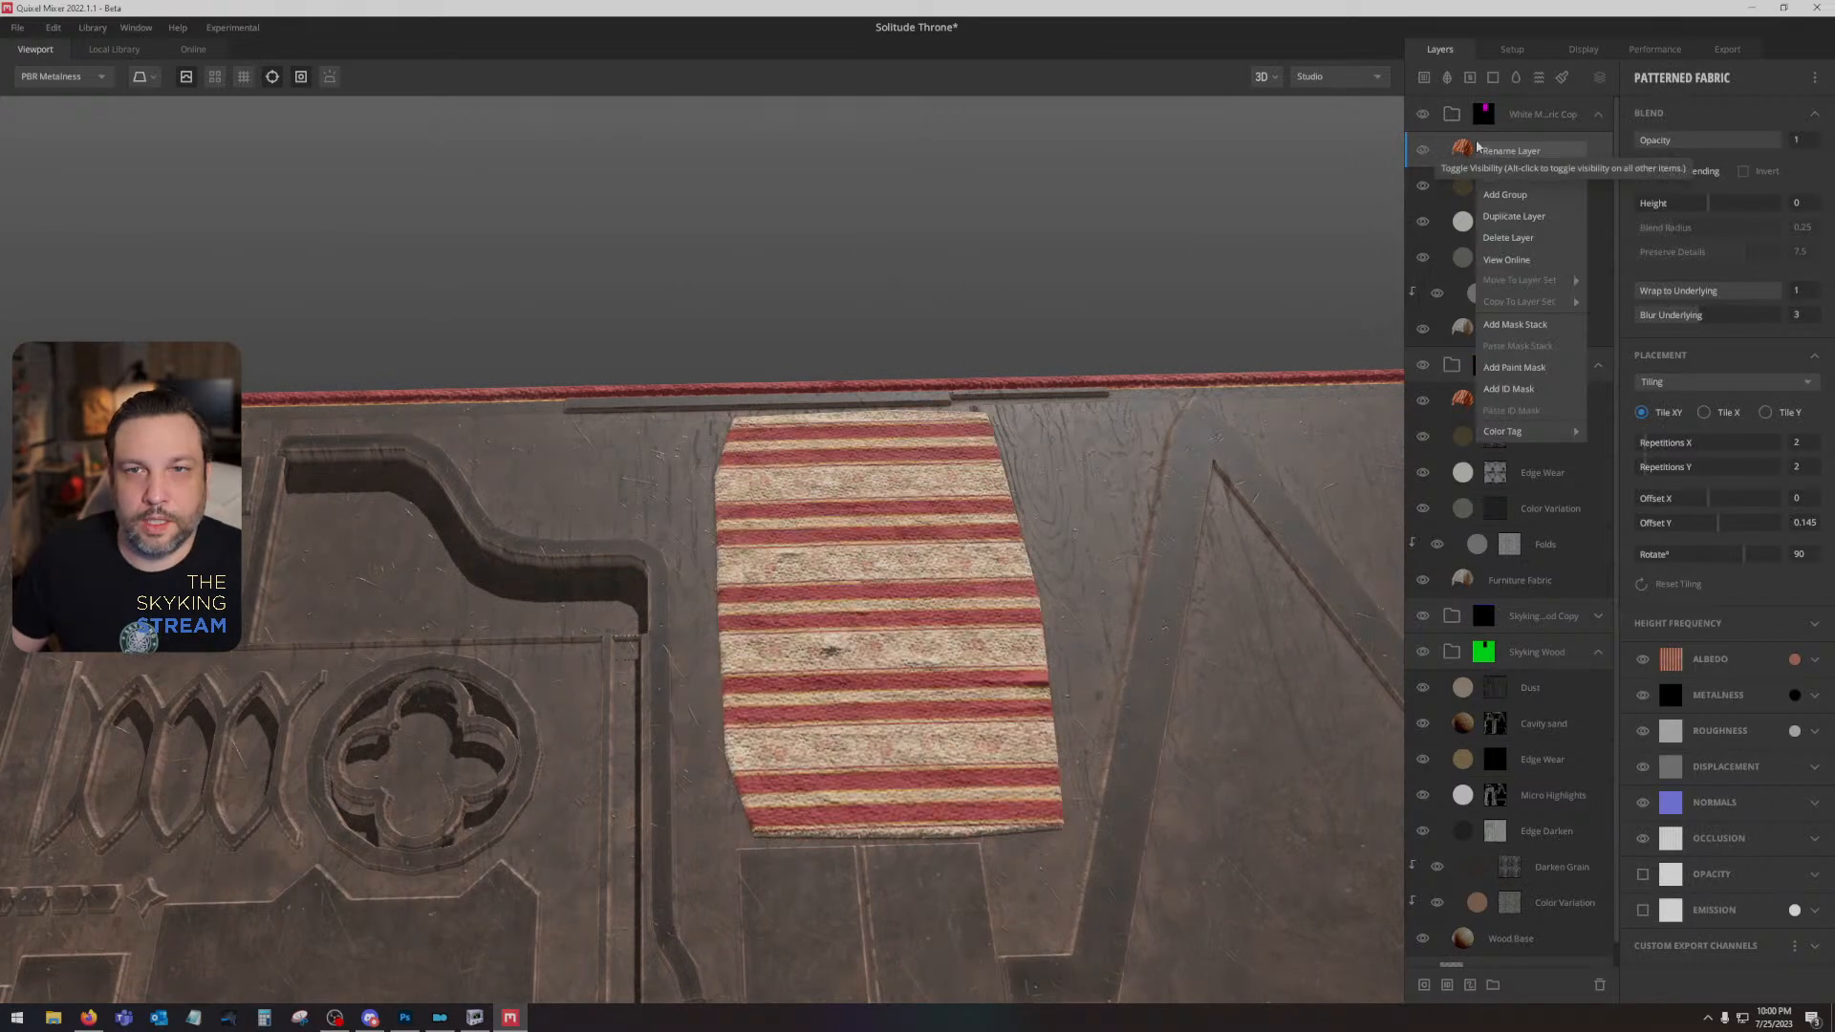
left_click(1541, 174)
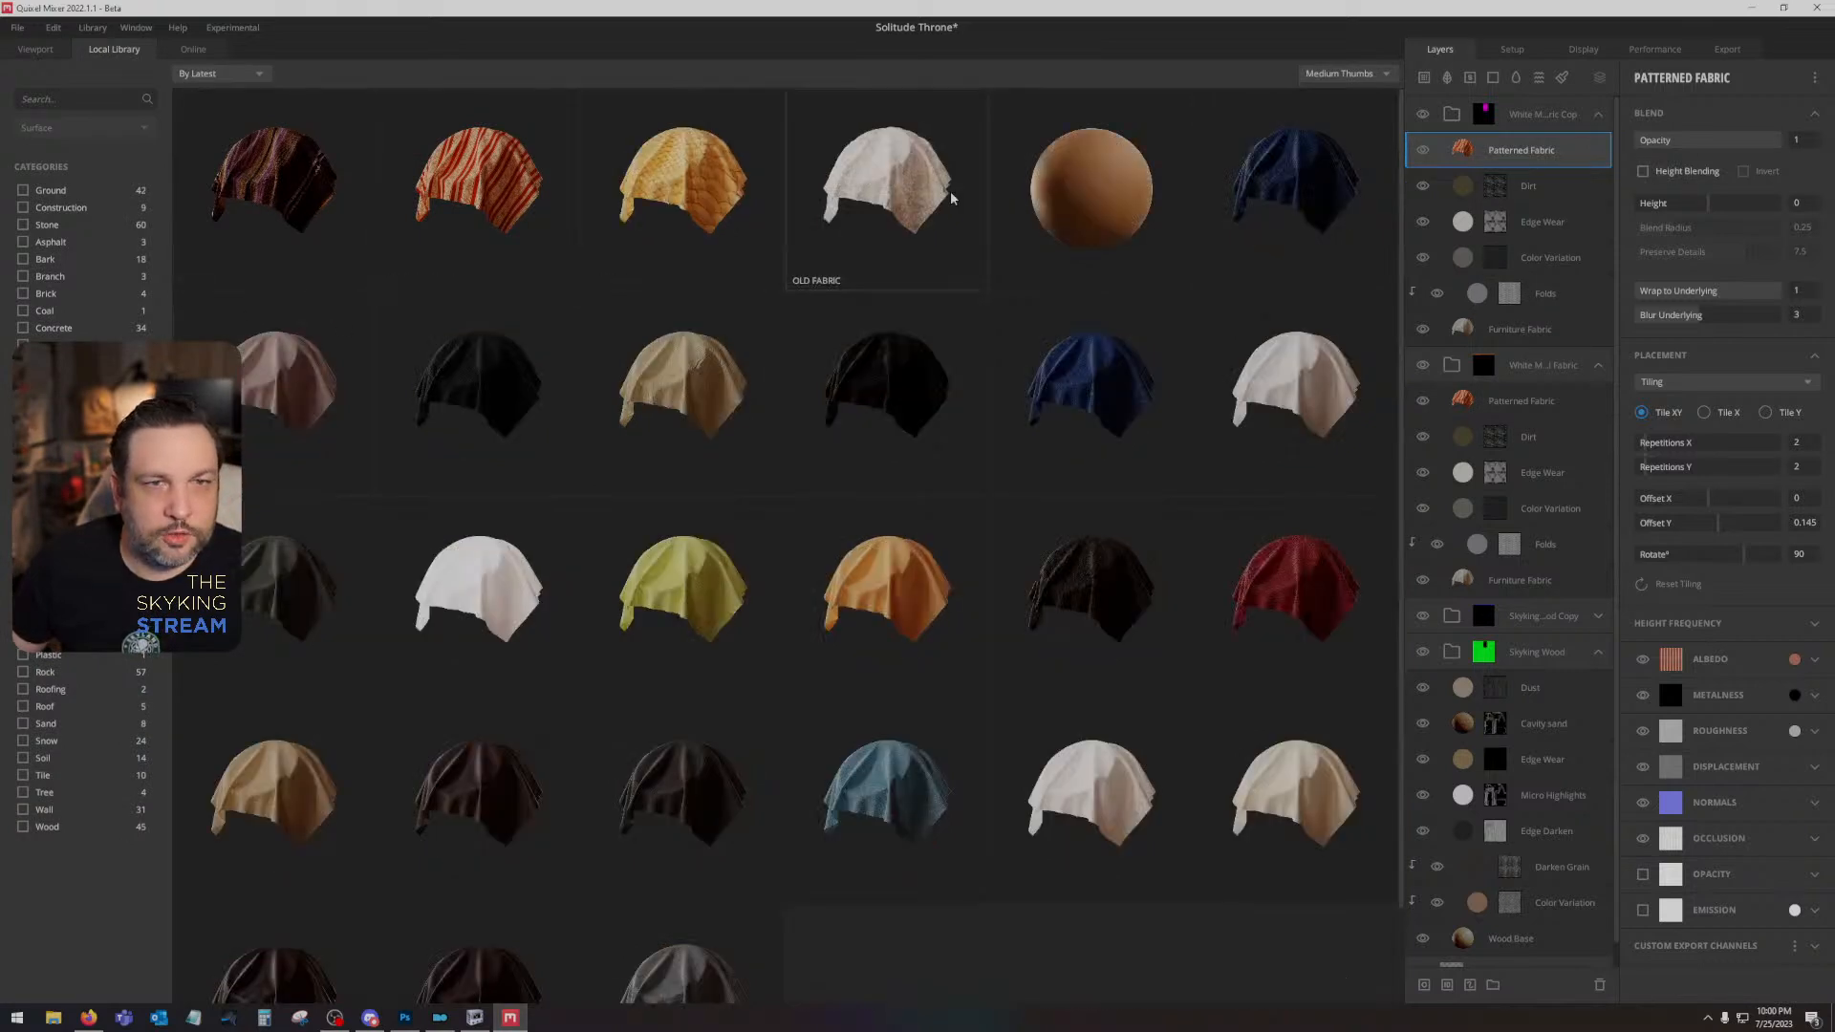
scroll(917, 430, "down", 1)
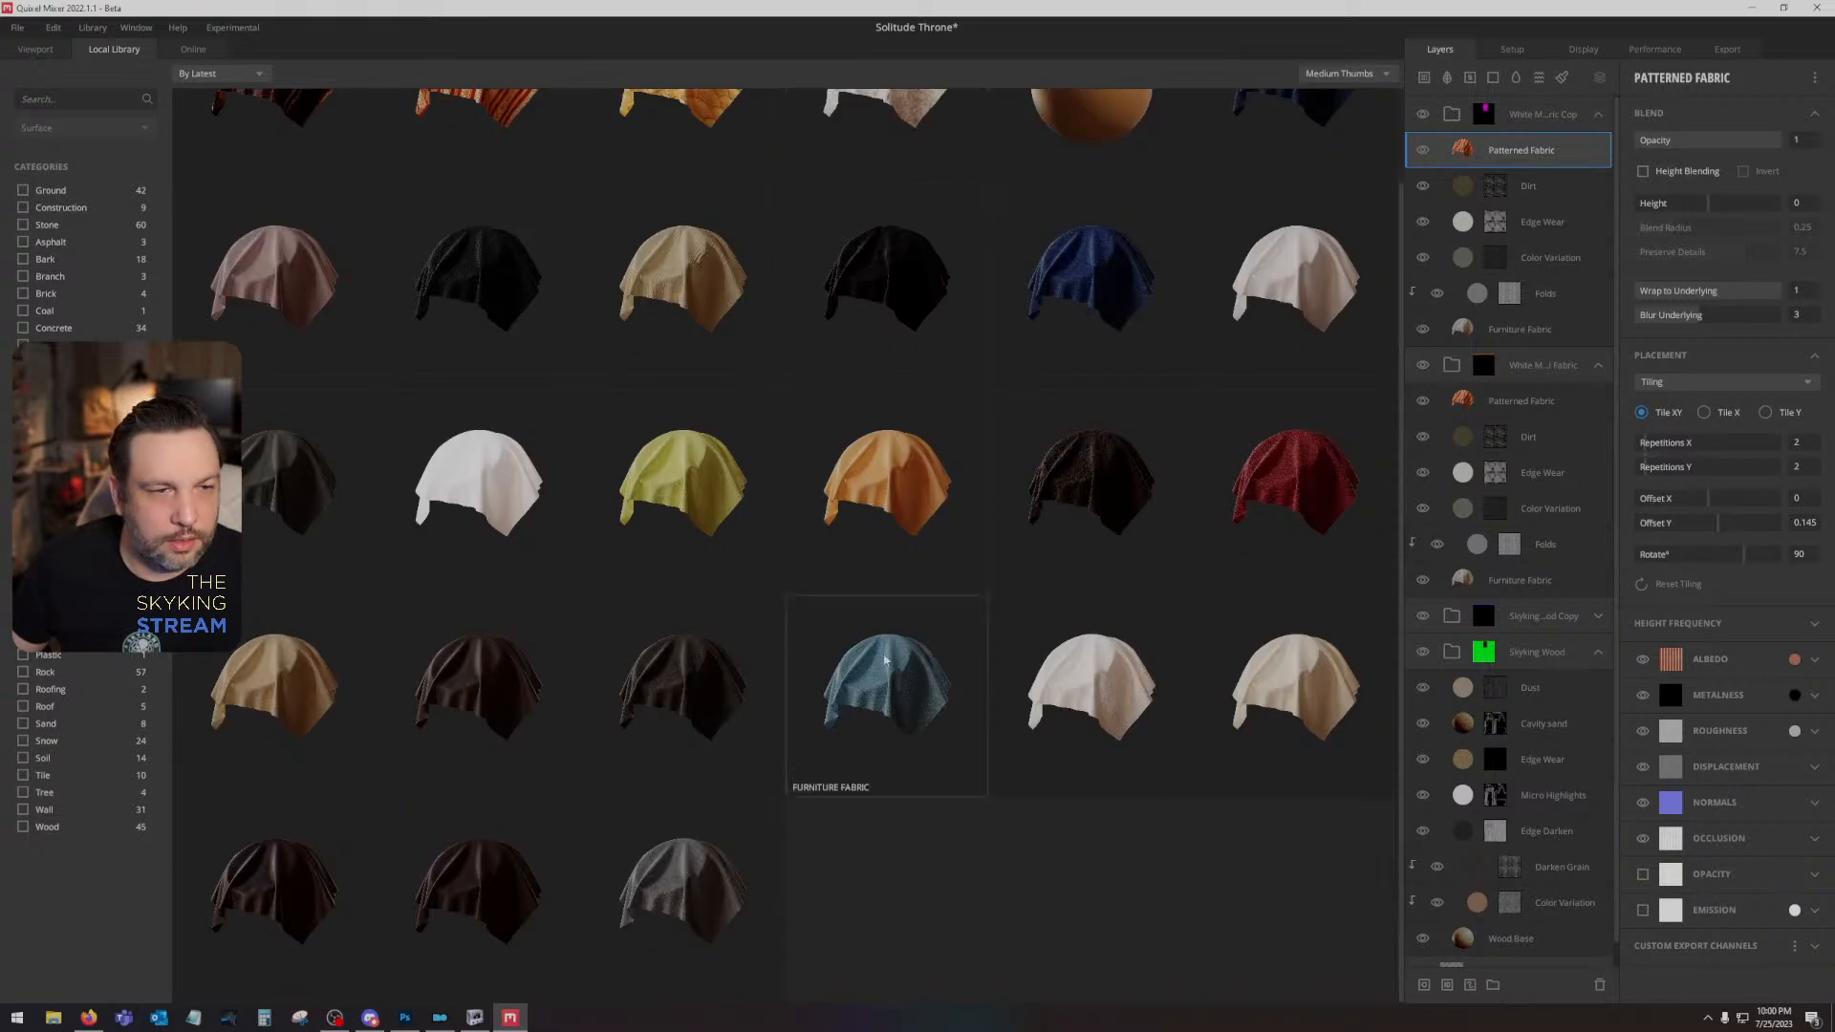
scroll(864, 508, "up", 1)
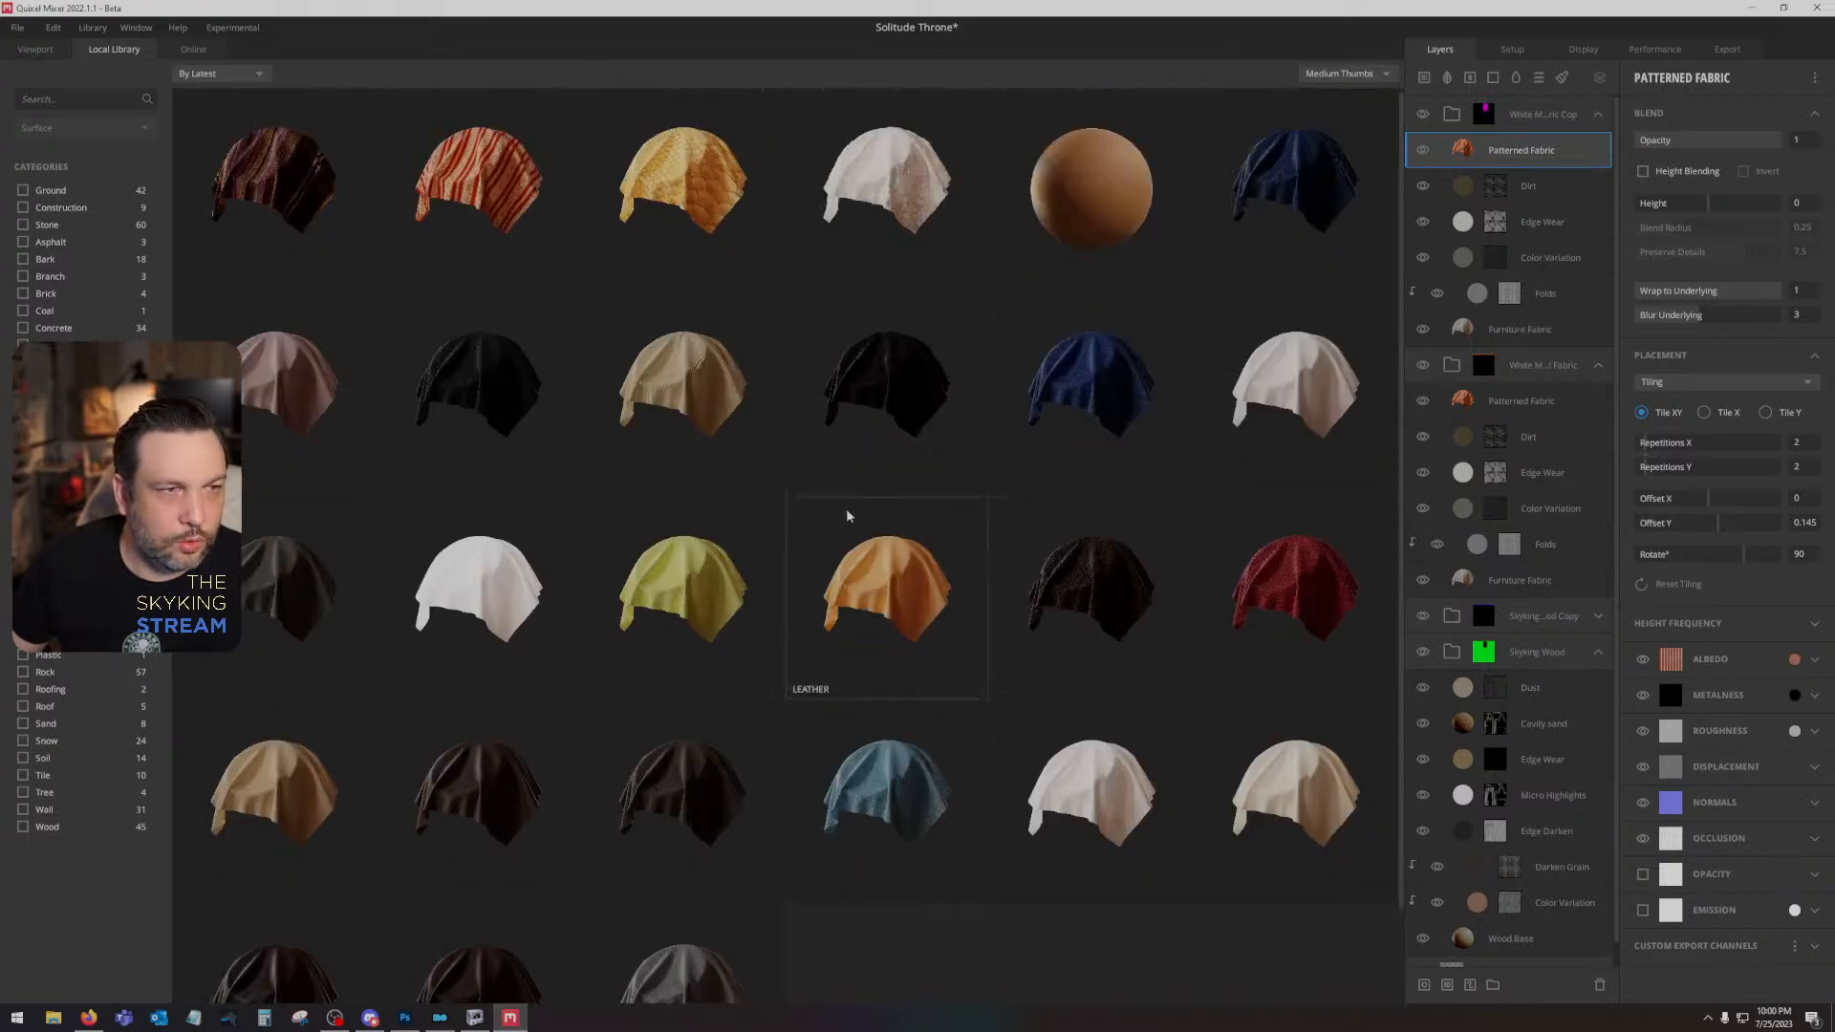
- Look through the online library's fabric surfaces for a different pattern for the throne's panel
left_click(191, 50)
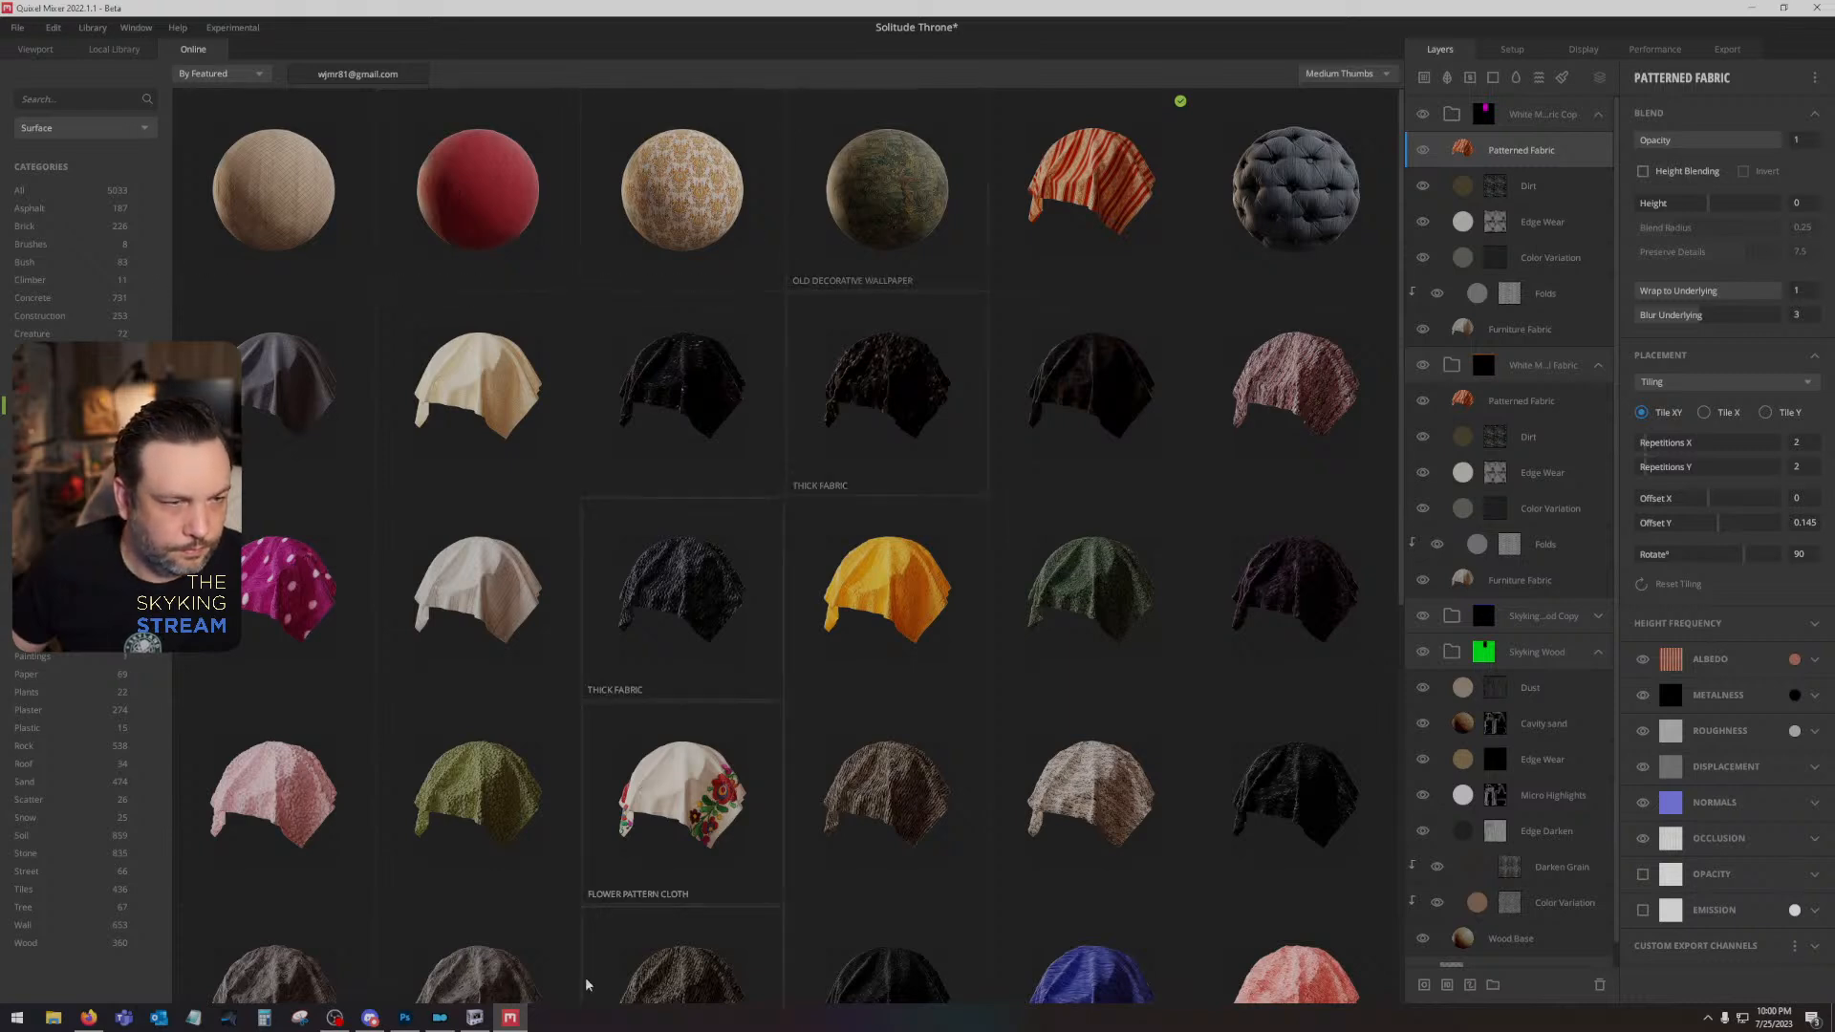
scroll(812, 713, "down", 3)
scroll(812, 714, "down", 5)
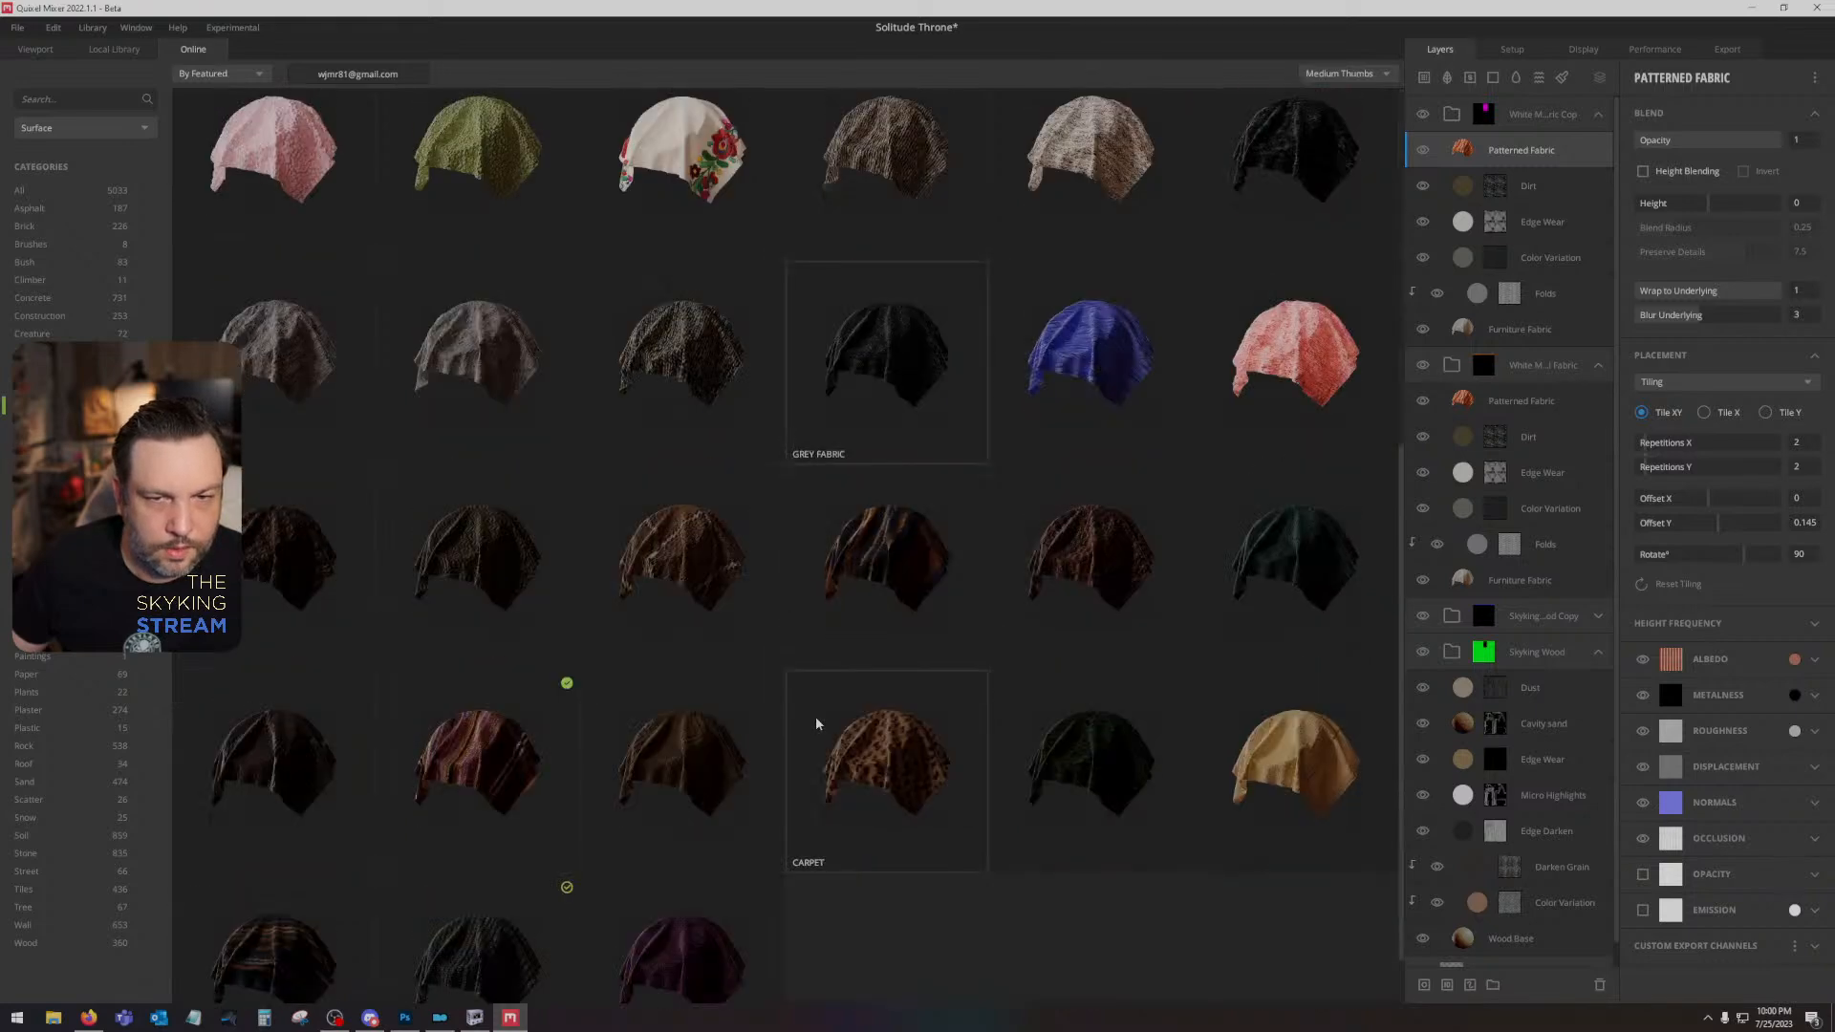
scroll(816, 715, "down", 3)
scroll(816, 715, "down", 5)
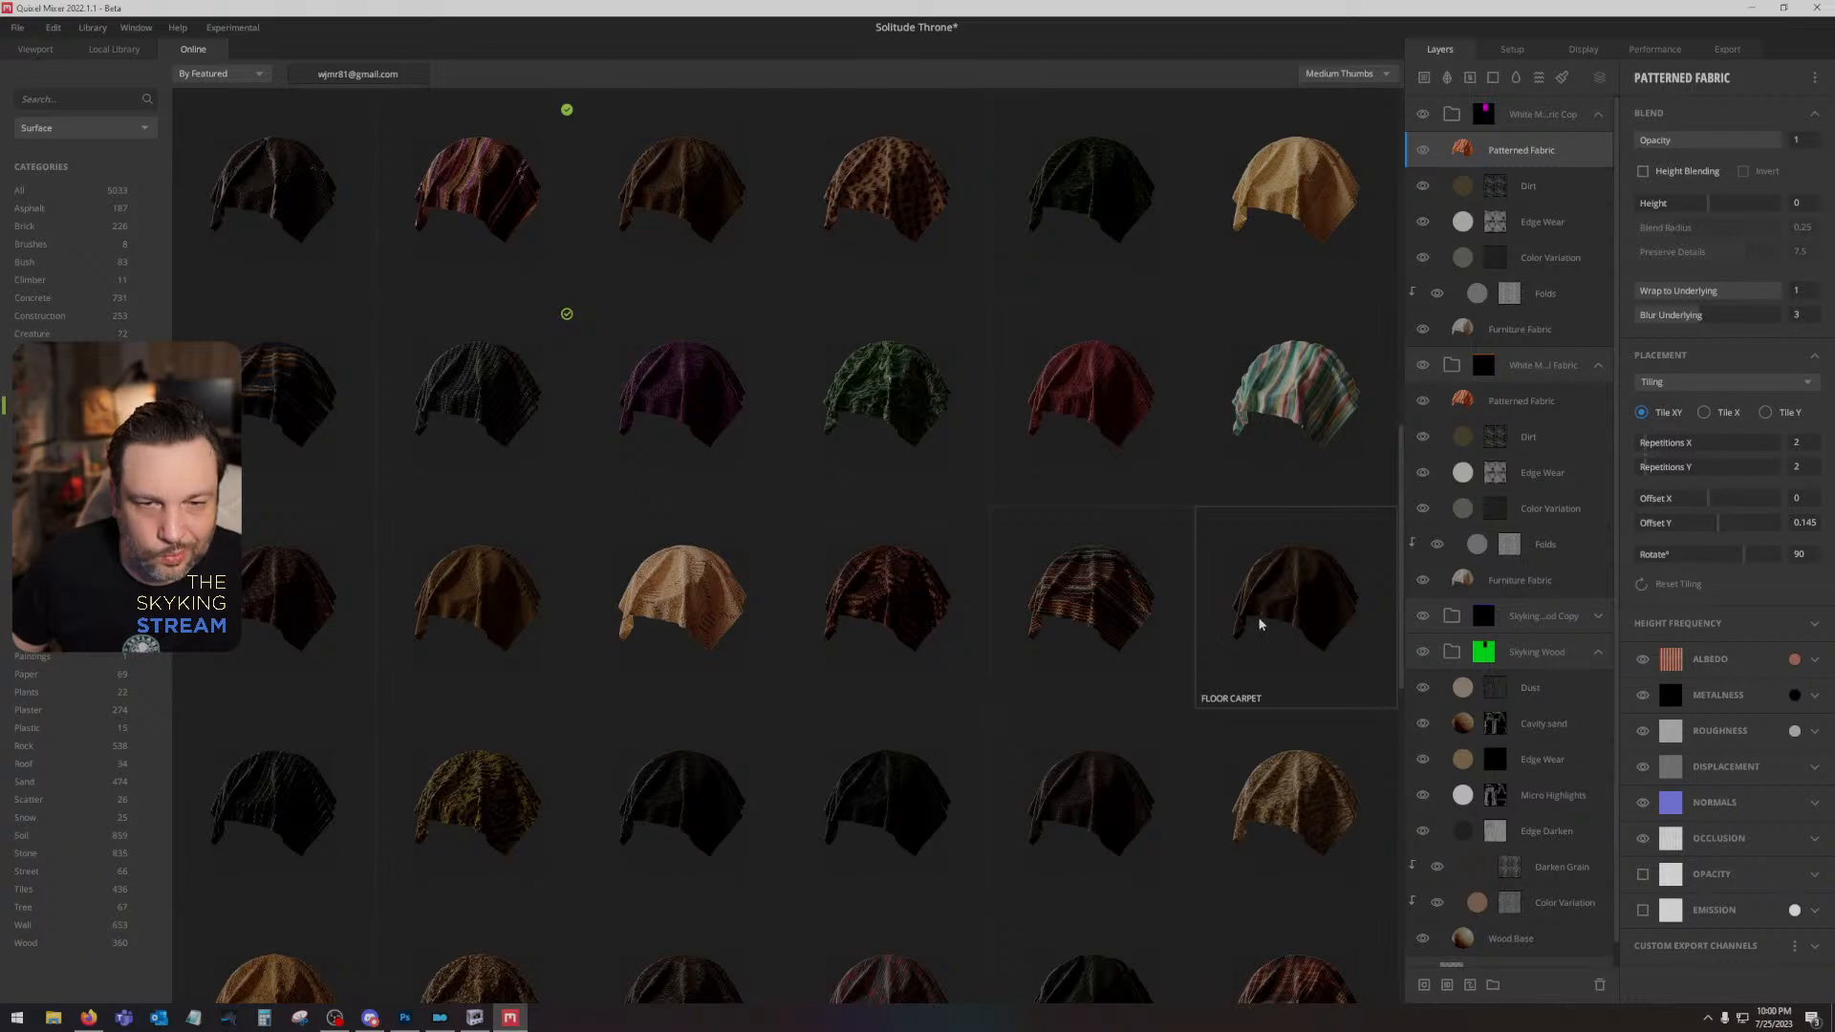
scroll(1258, 616, "down", 4)
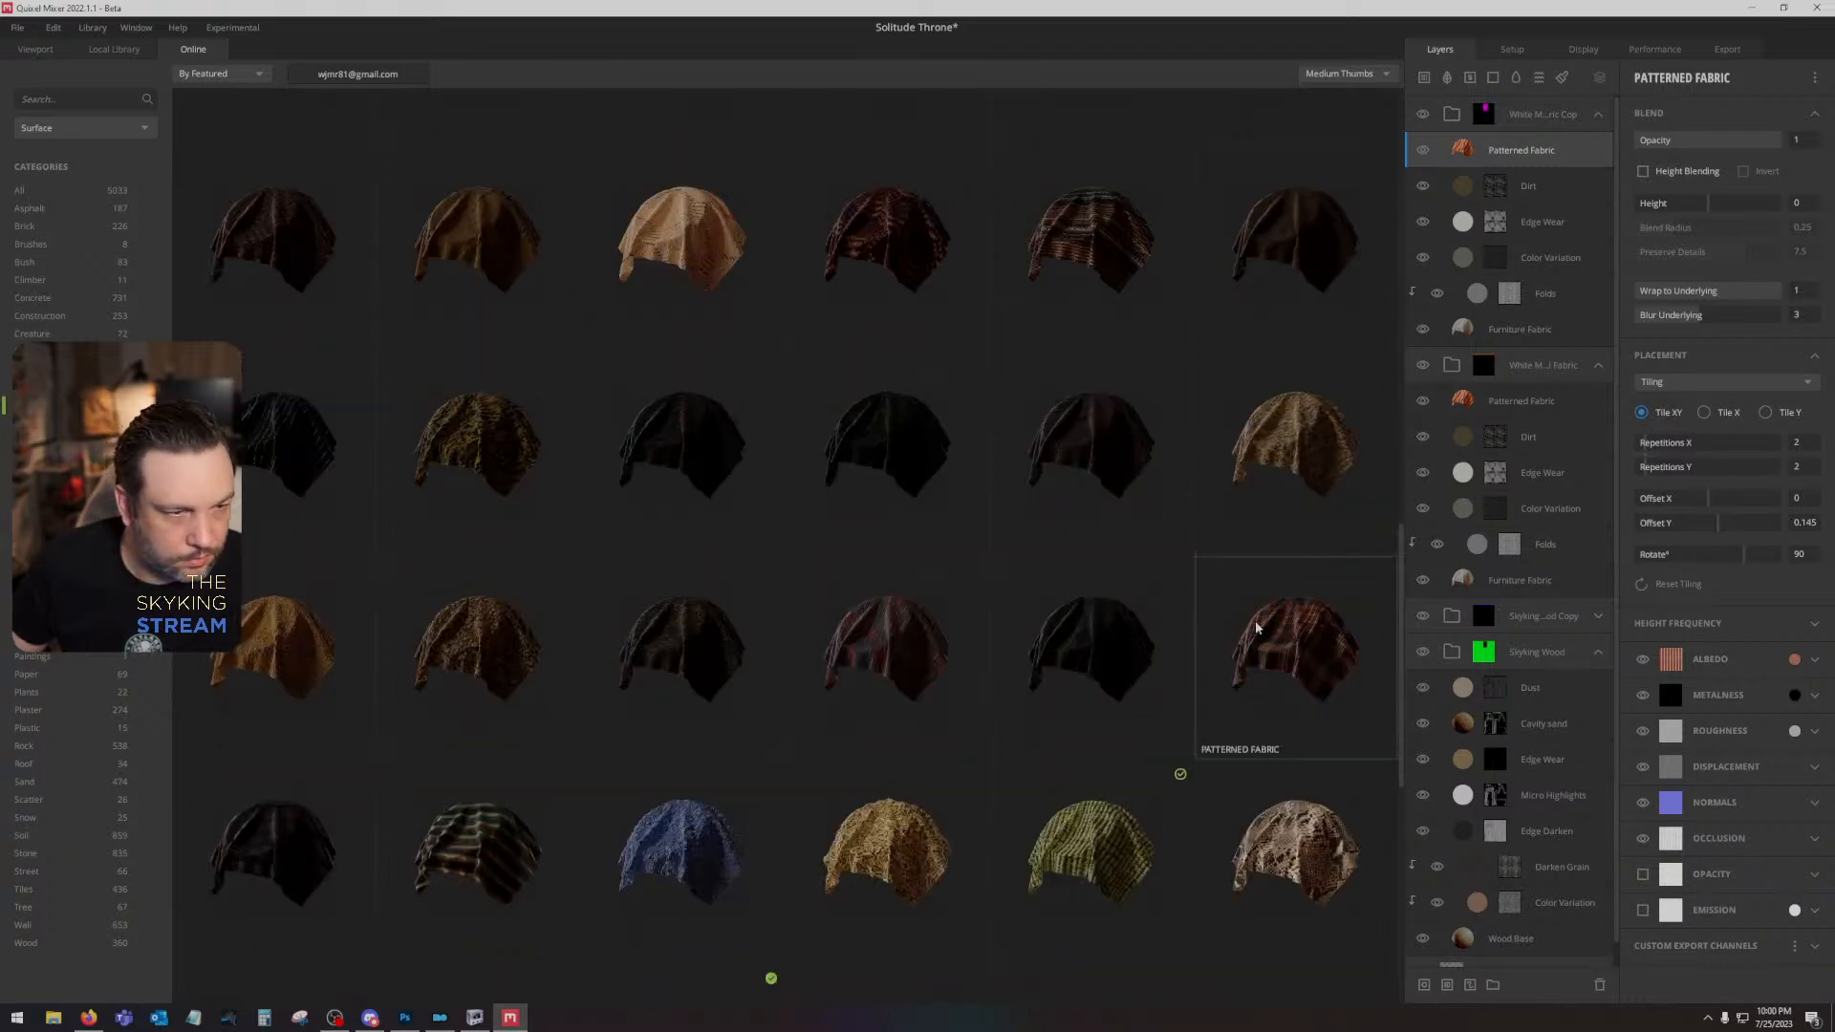
scroll(1254, 626, "down", 4)
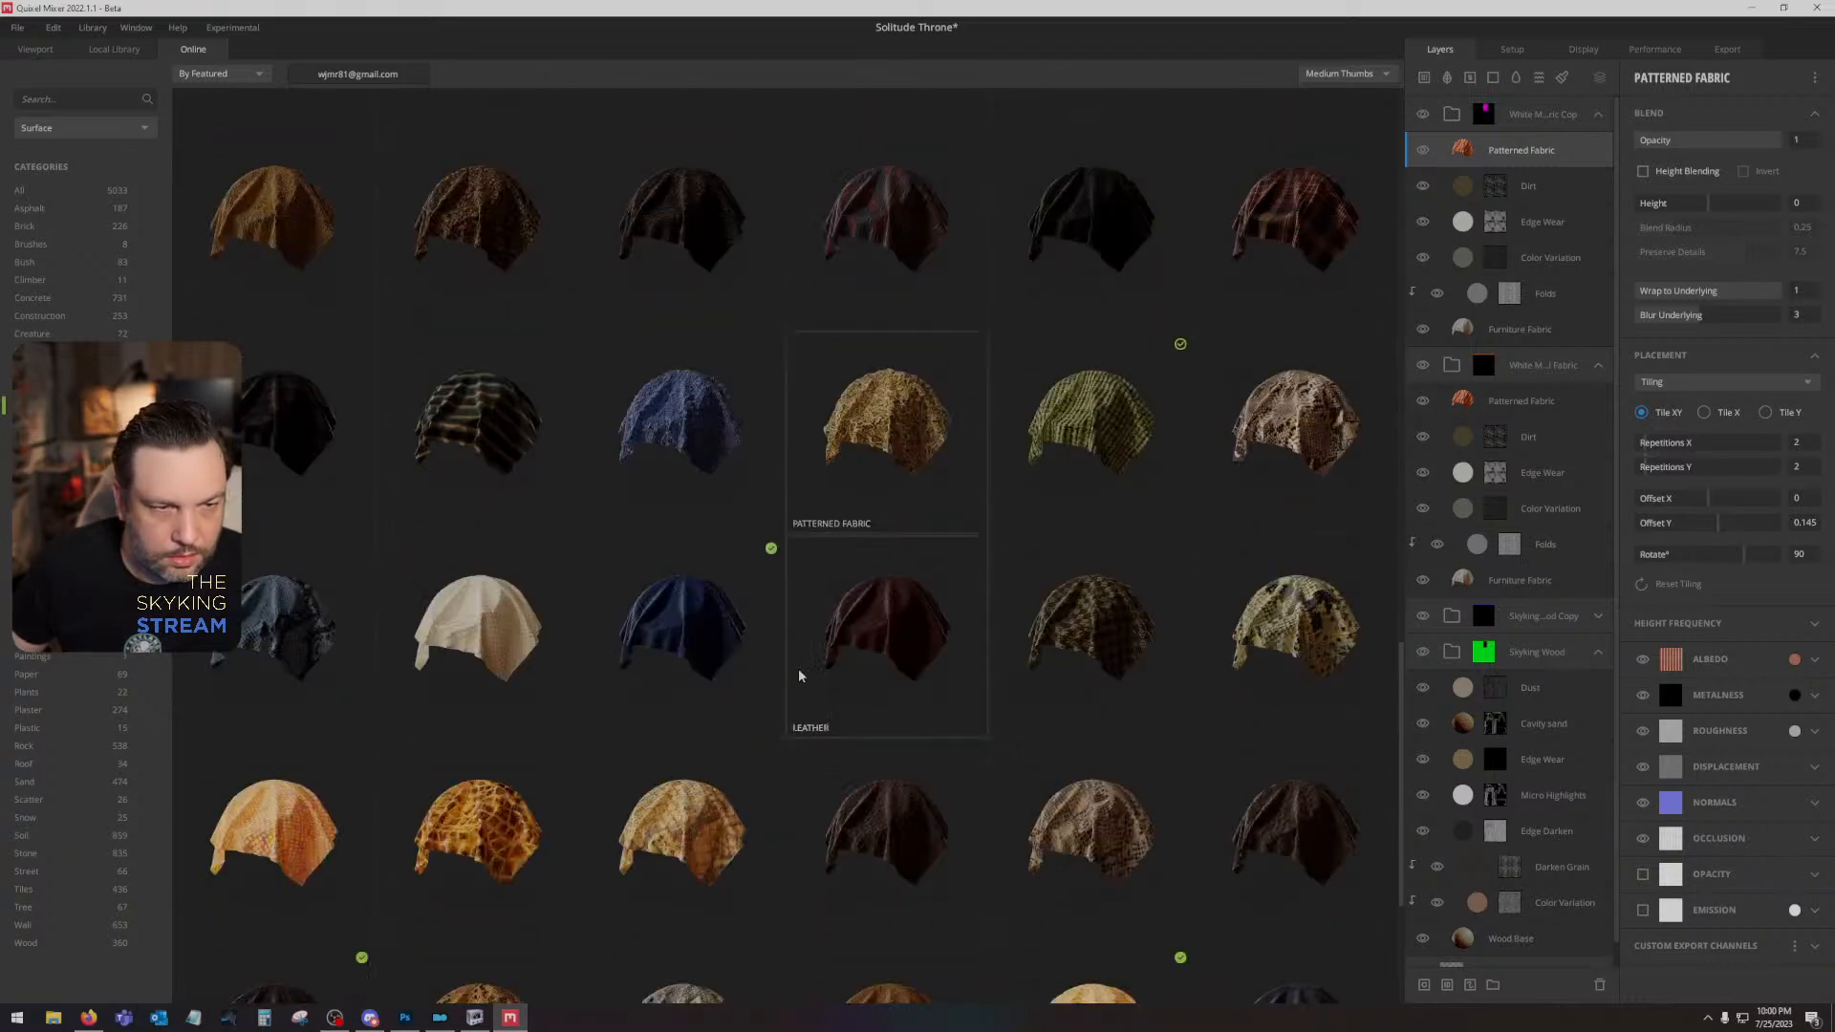
scroll(799, 668, "down", 1)
scroll(799, 668, "down", 2)
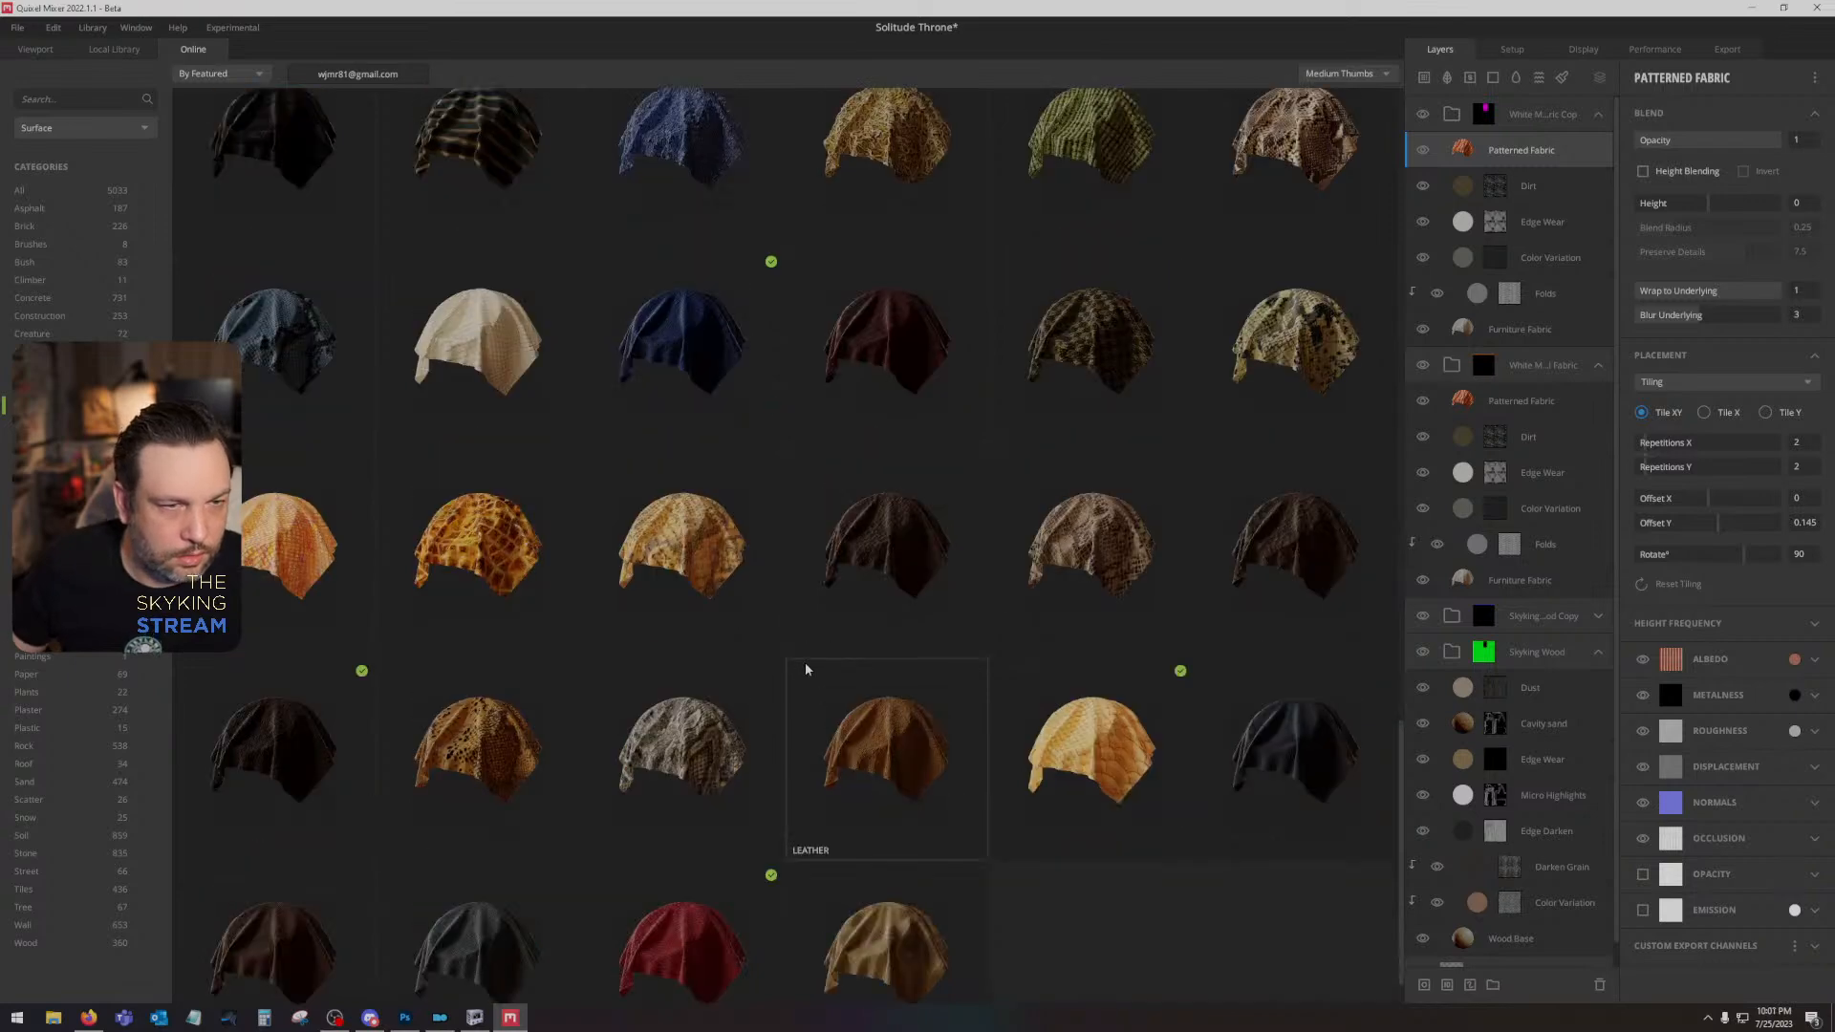
scroll(822, 669, "down", 1)
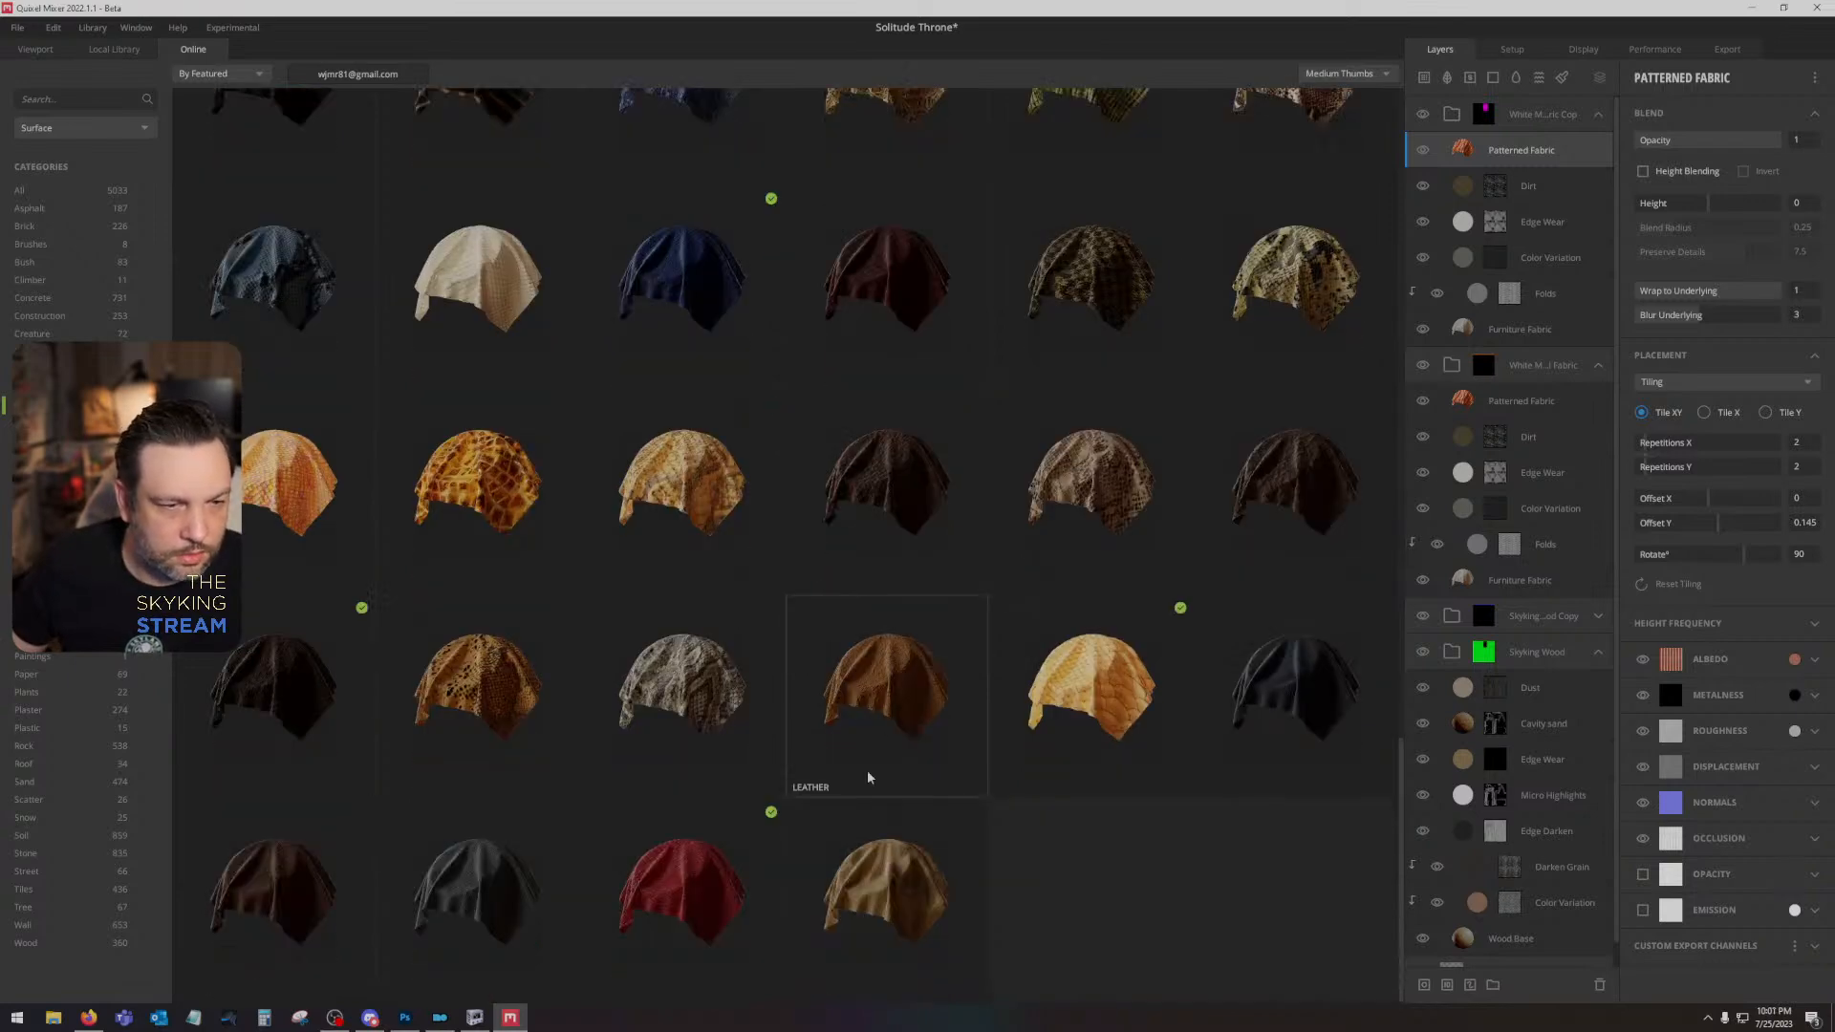
scroll(868, 778, "up", 15)
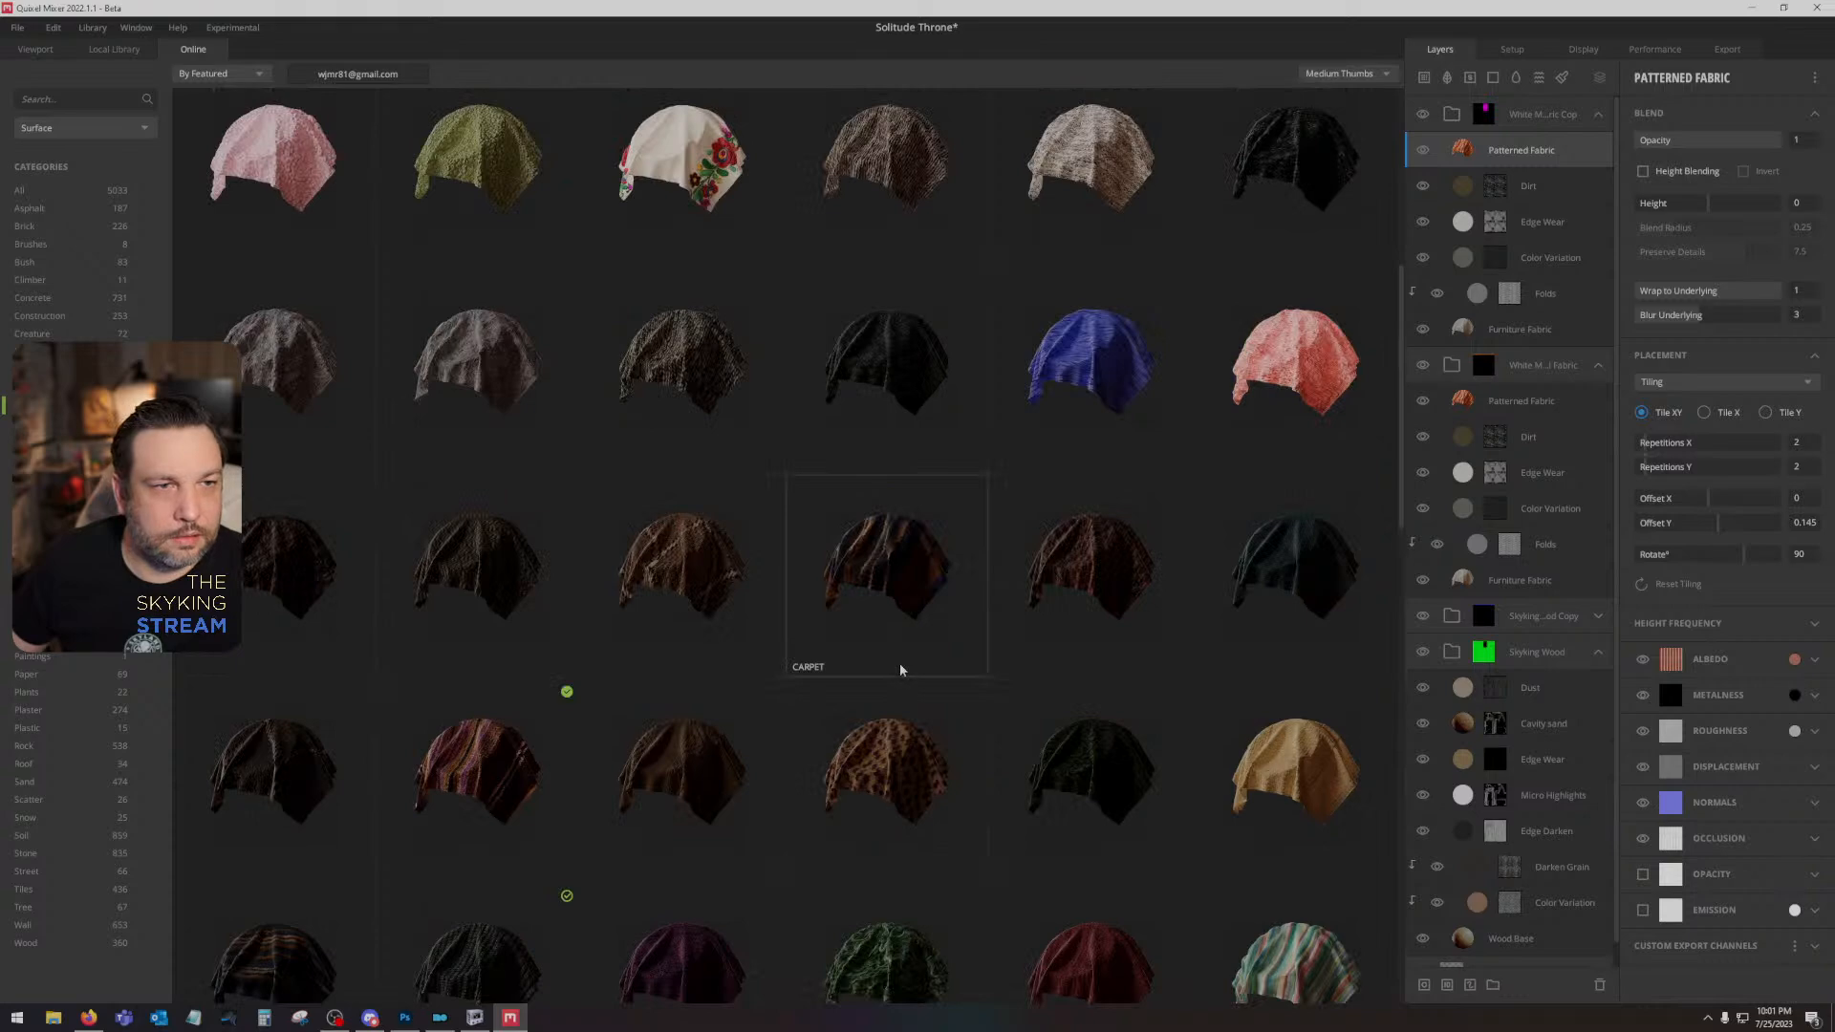
scroll(900, 669, "up", 10)
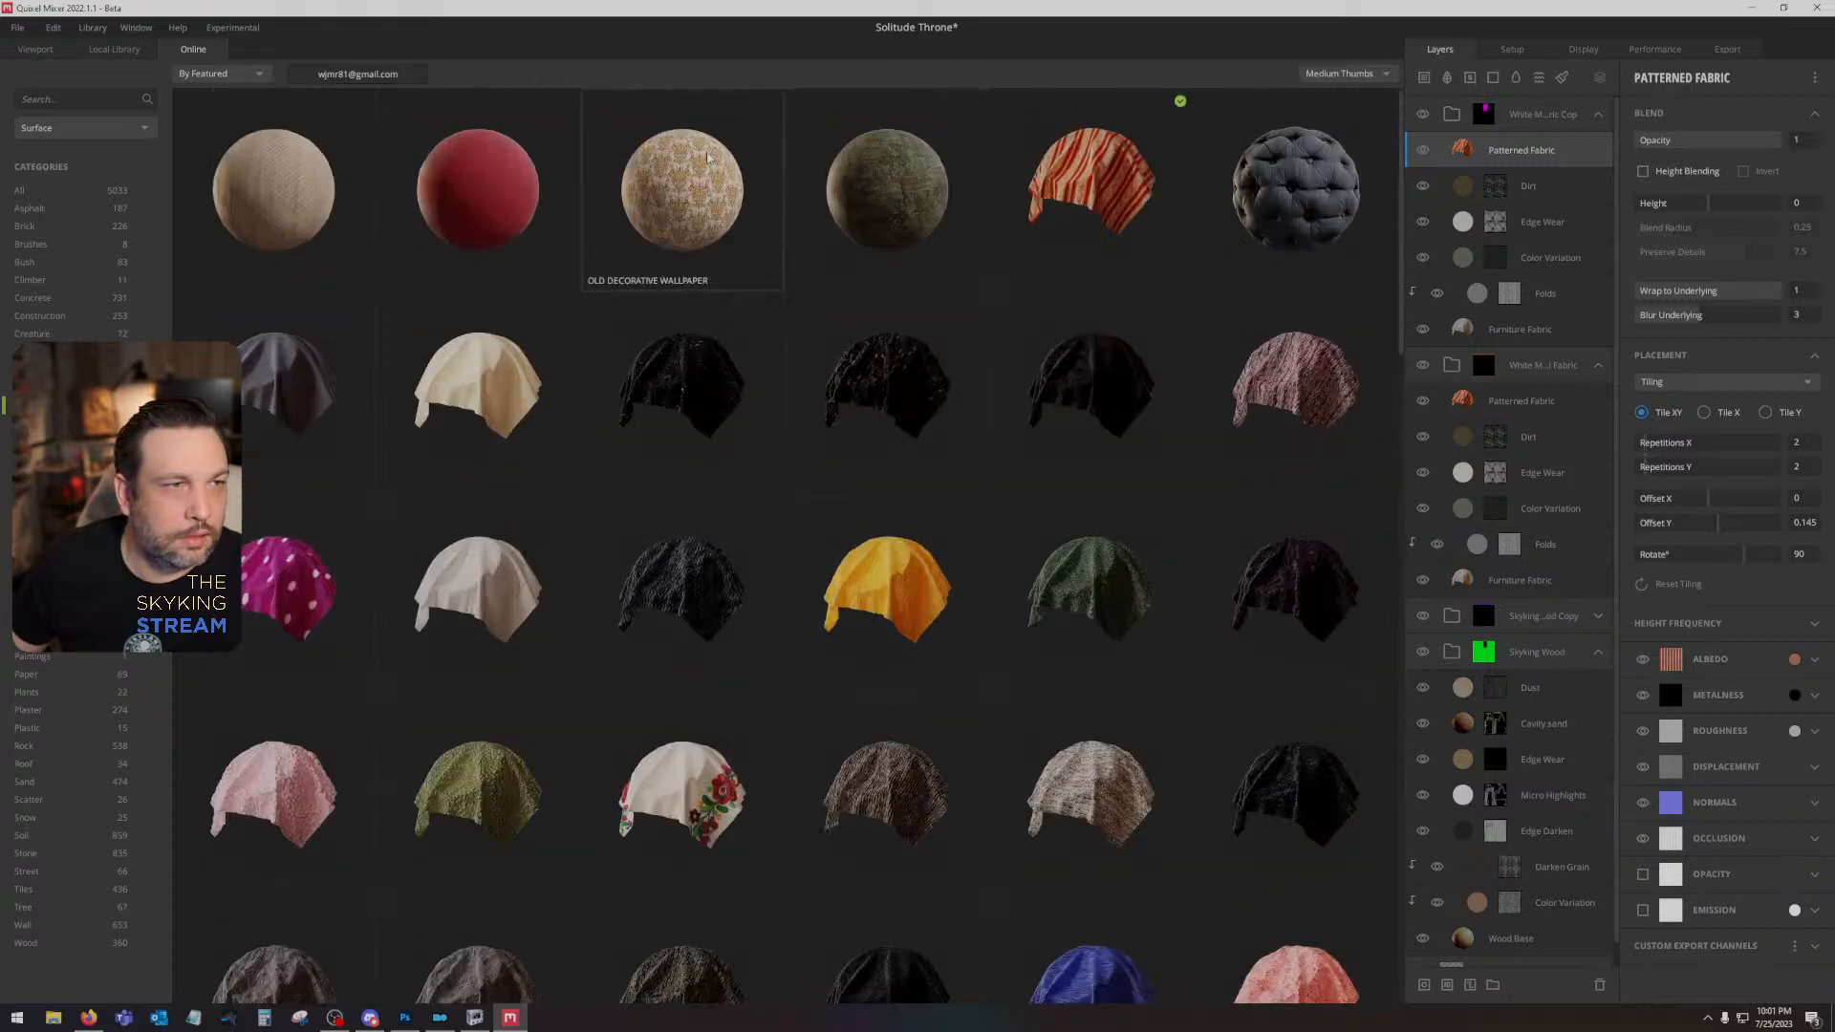
- Preview the Old Carpet and Old Decorative Wallpaper surfaces, and return to the throne model without downloading either
left_click(287, 184)
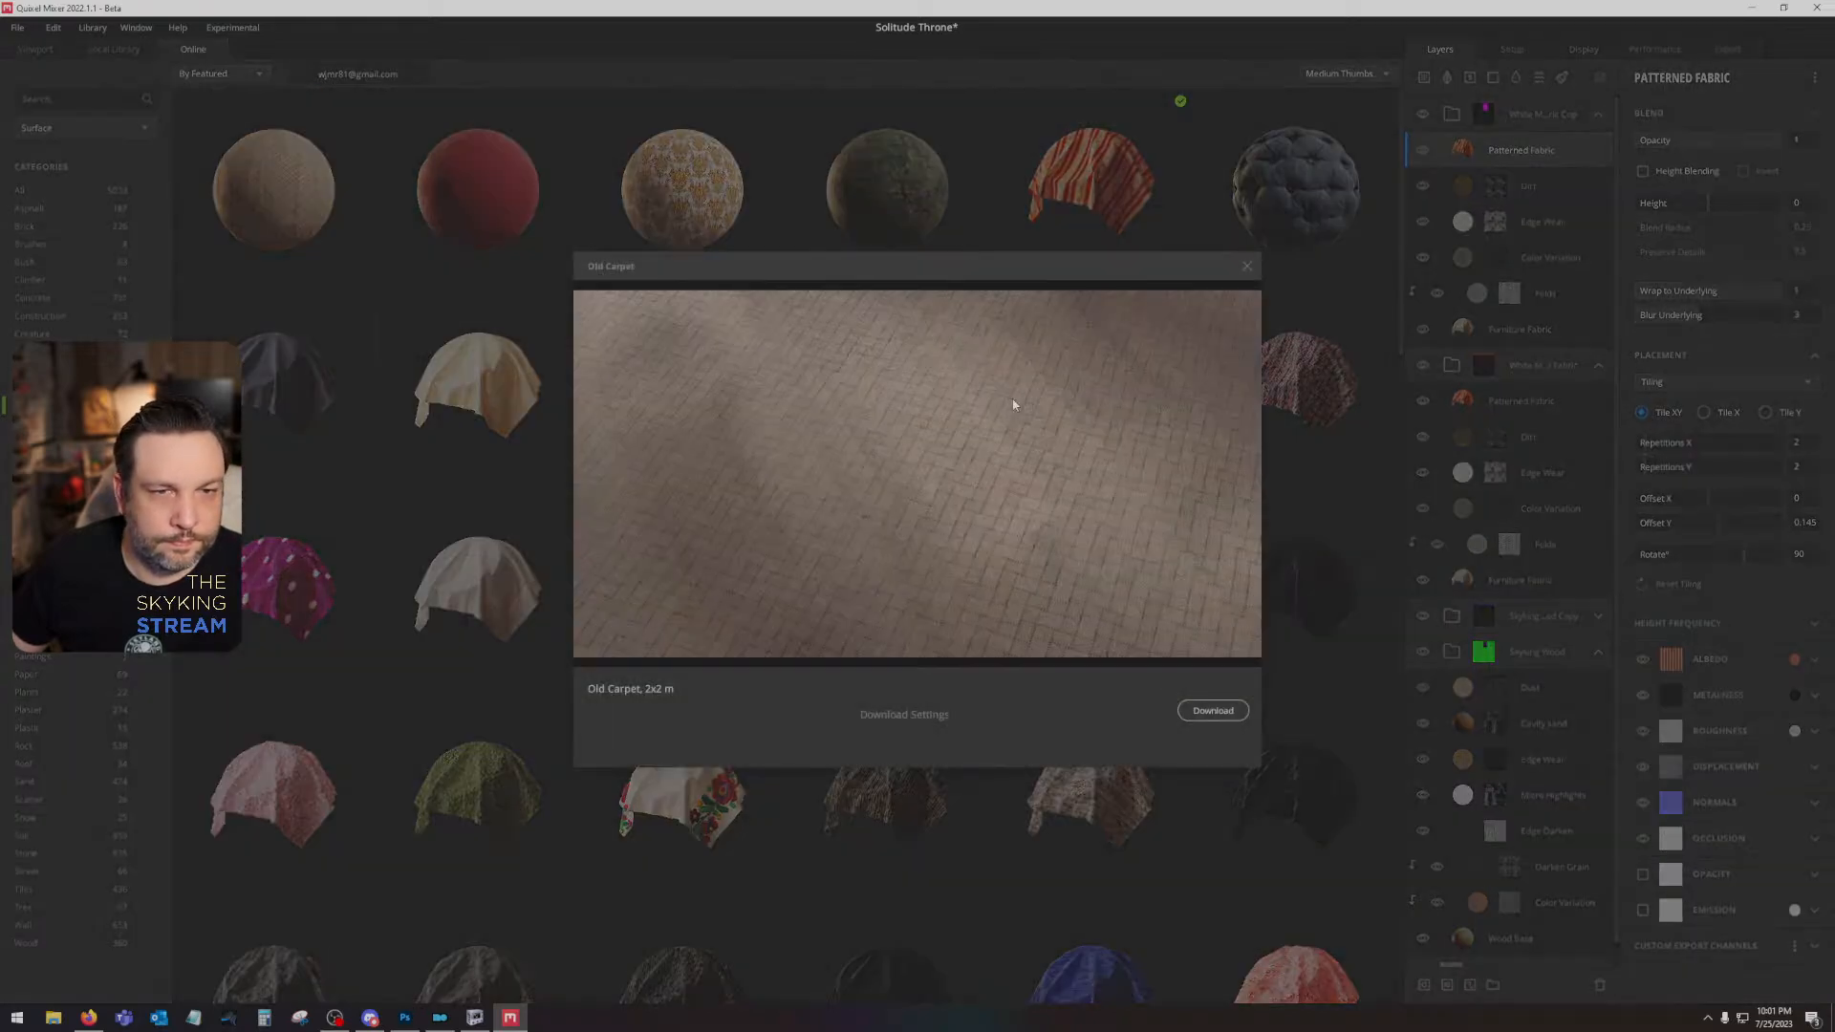
left_click(1247, 267)
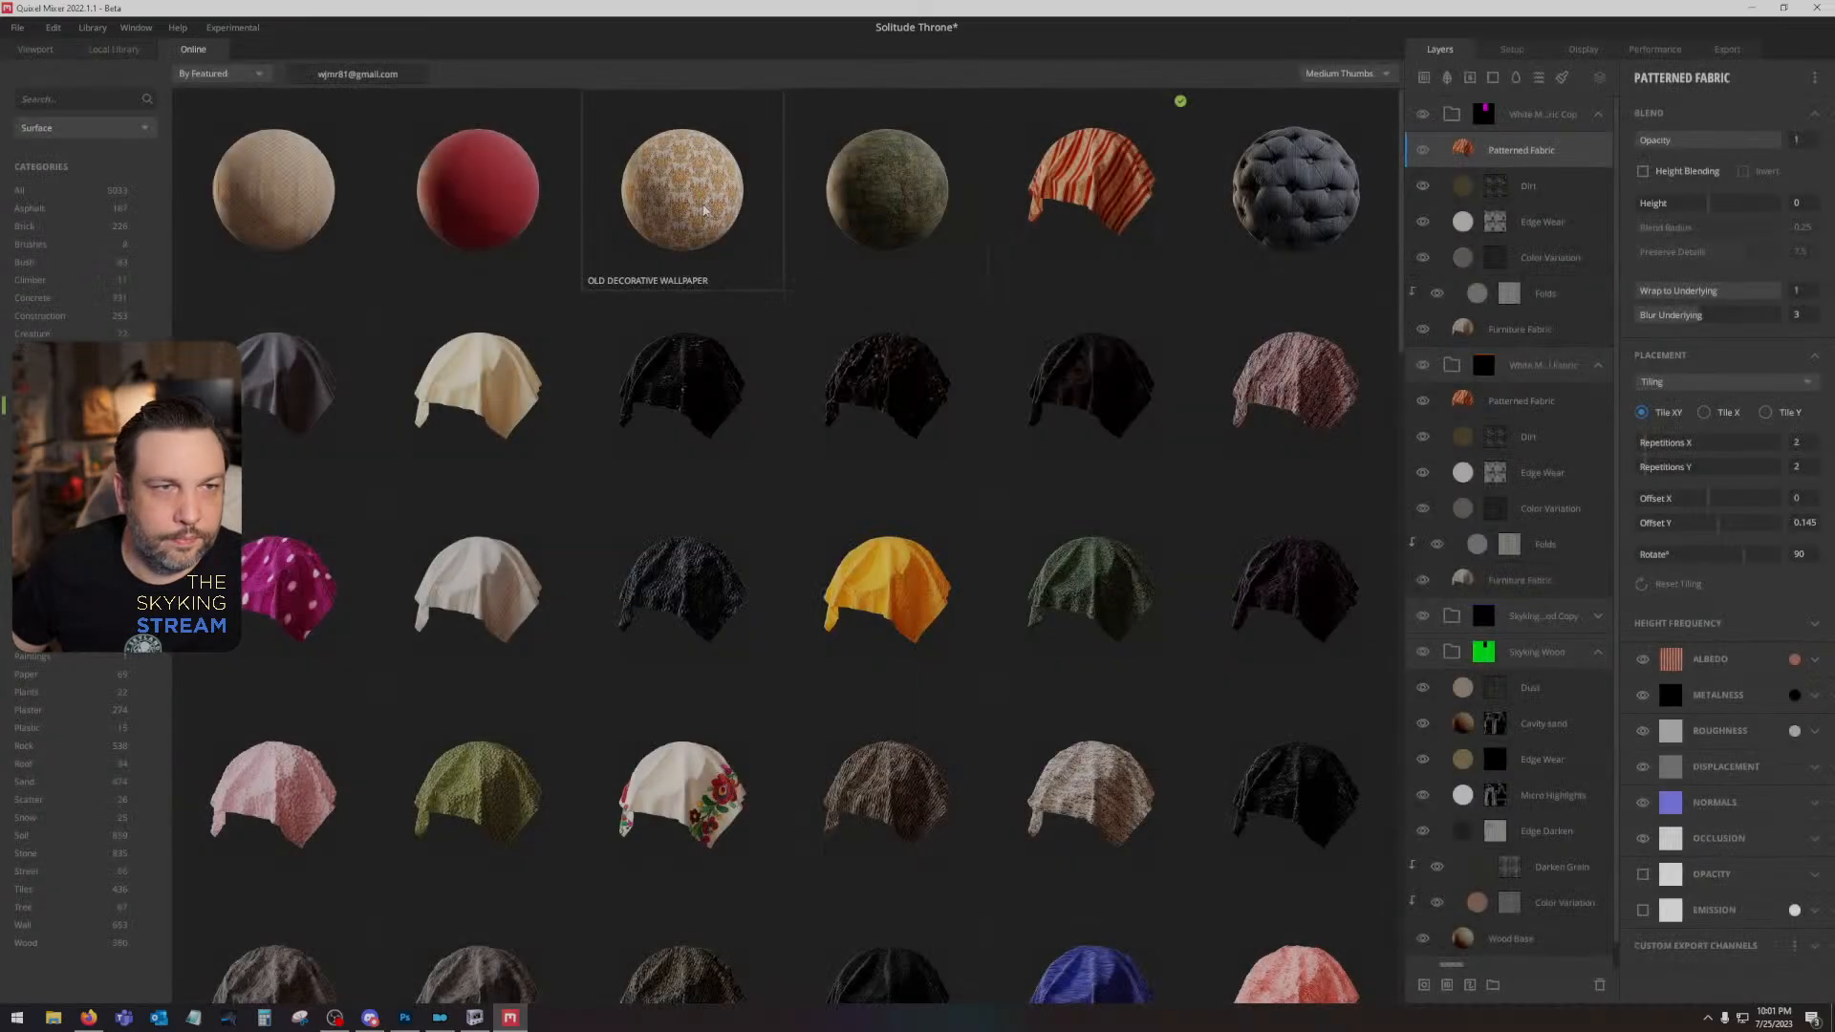
left_click(682, 186)
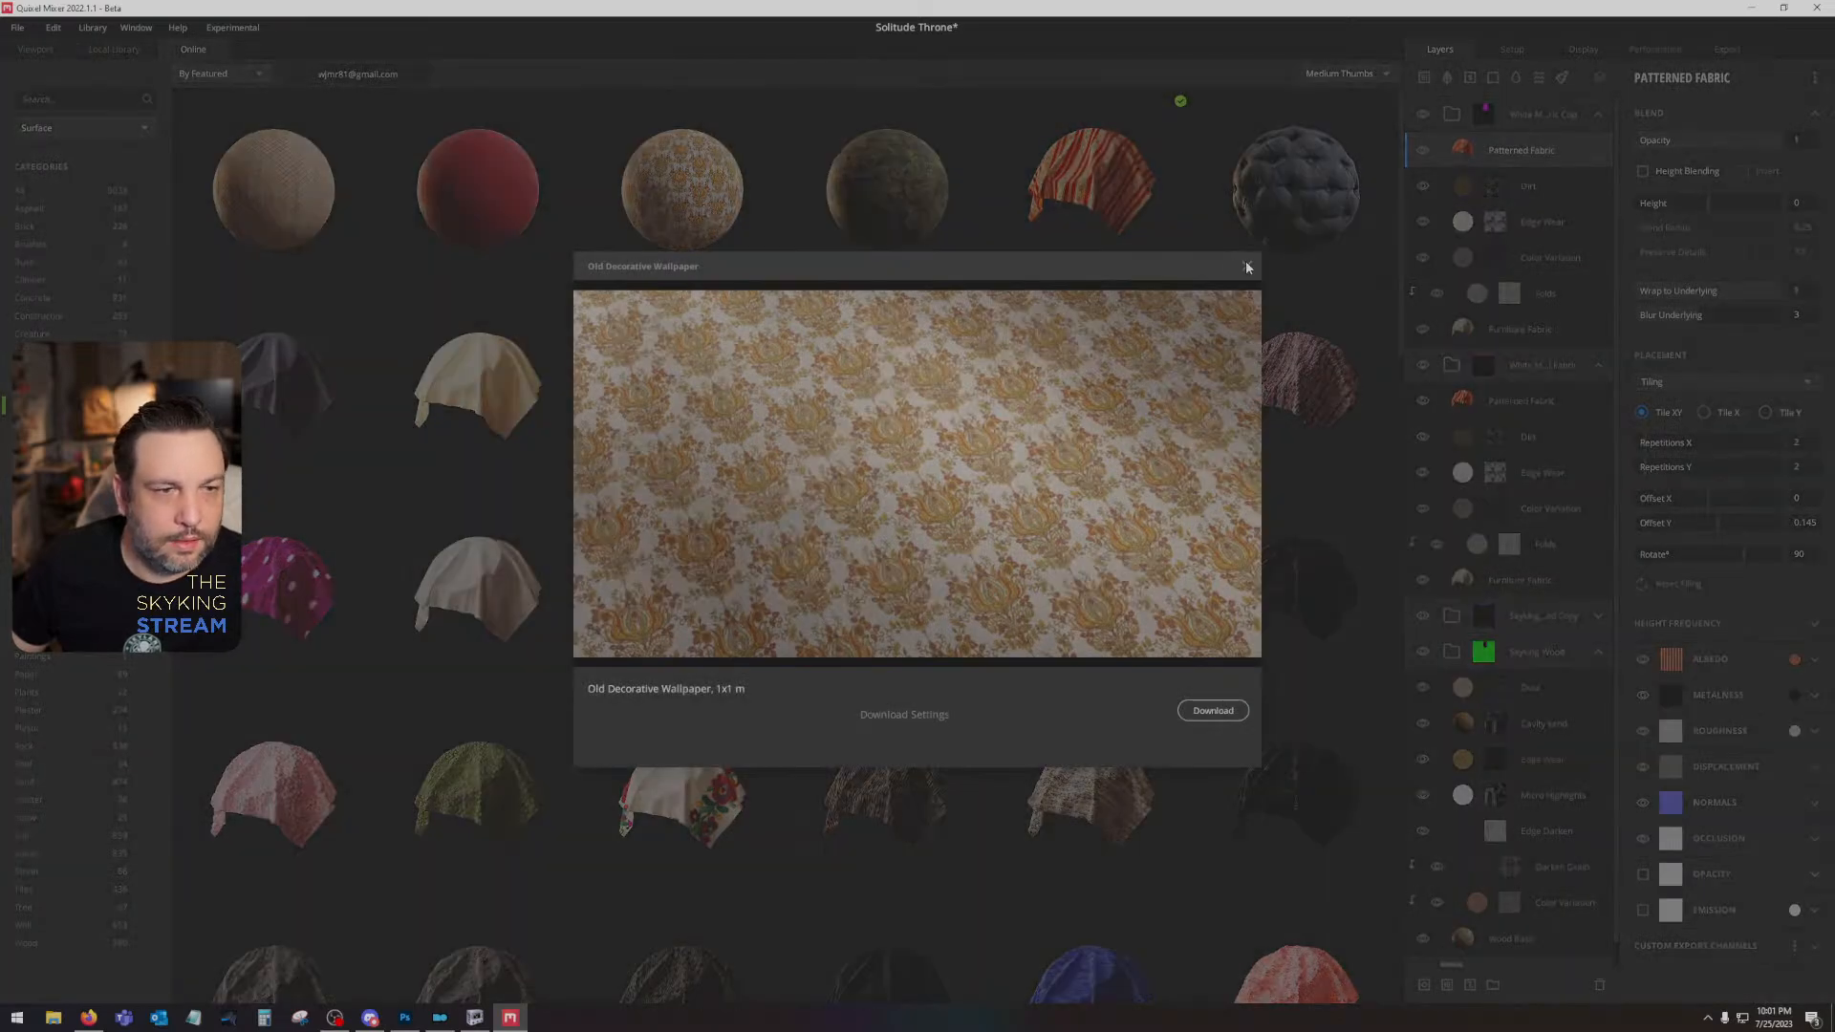
left_click(1246, 268)
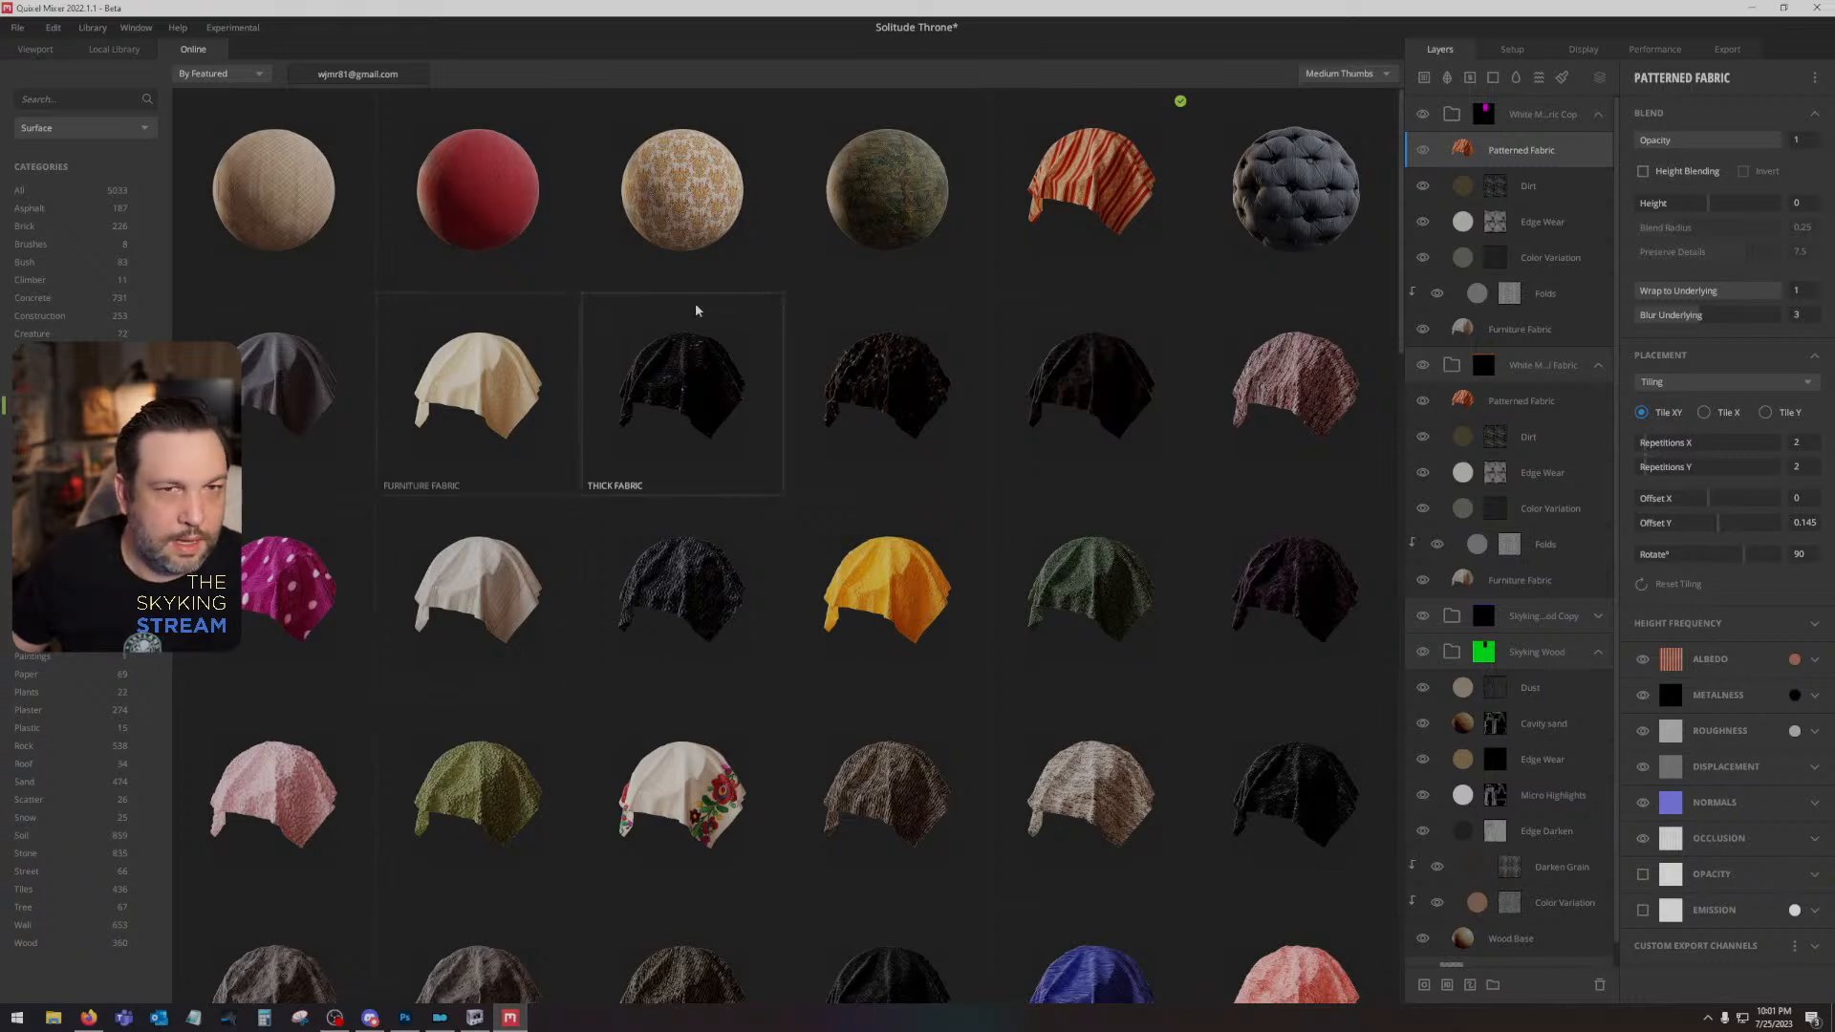
left_click(105, 49)
left_click(36, 49)
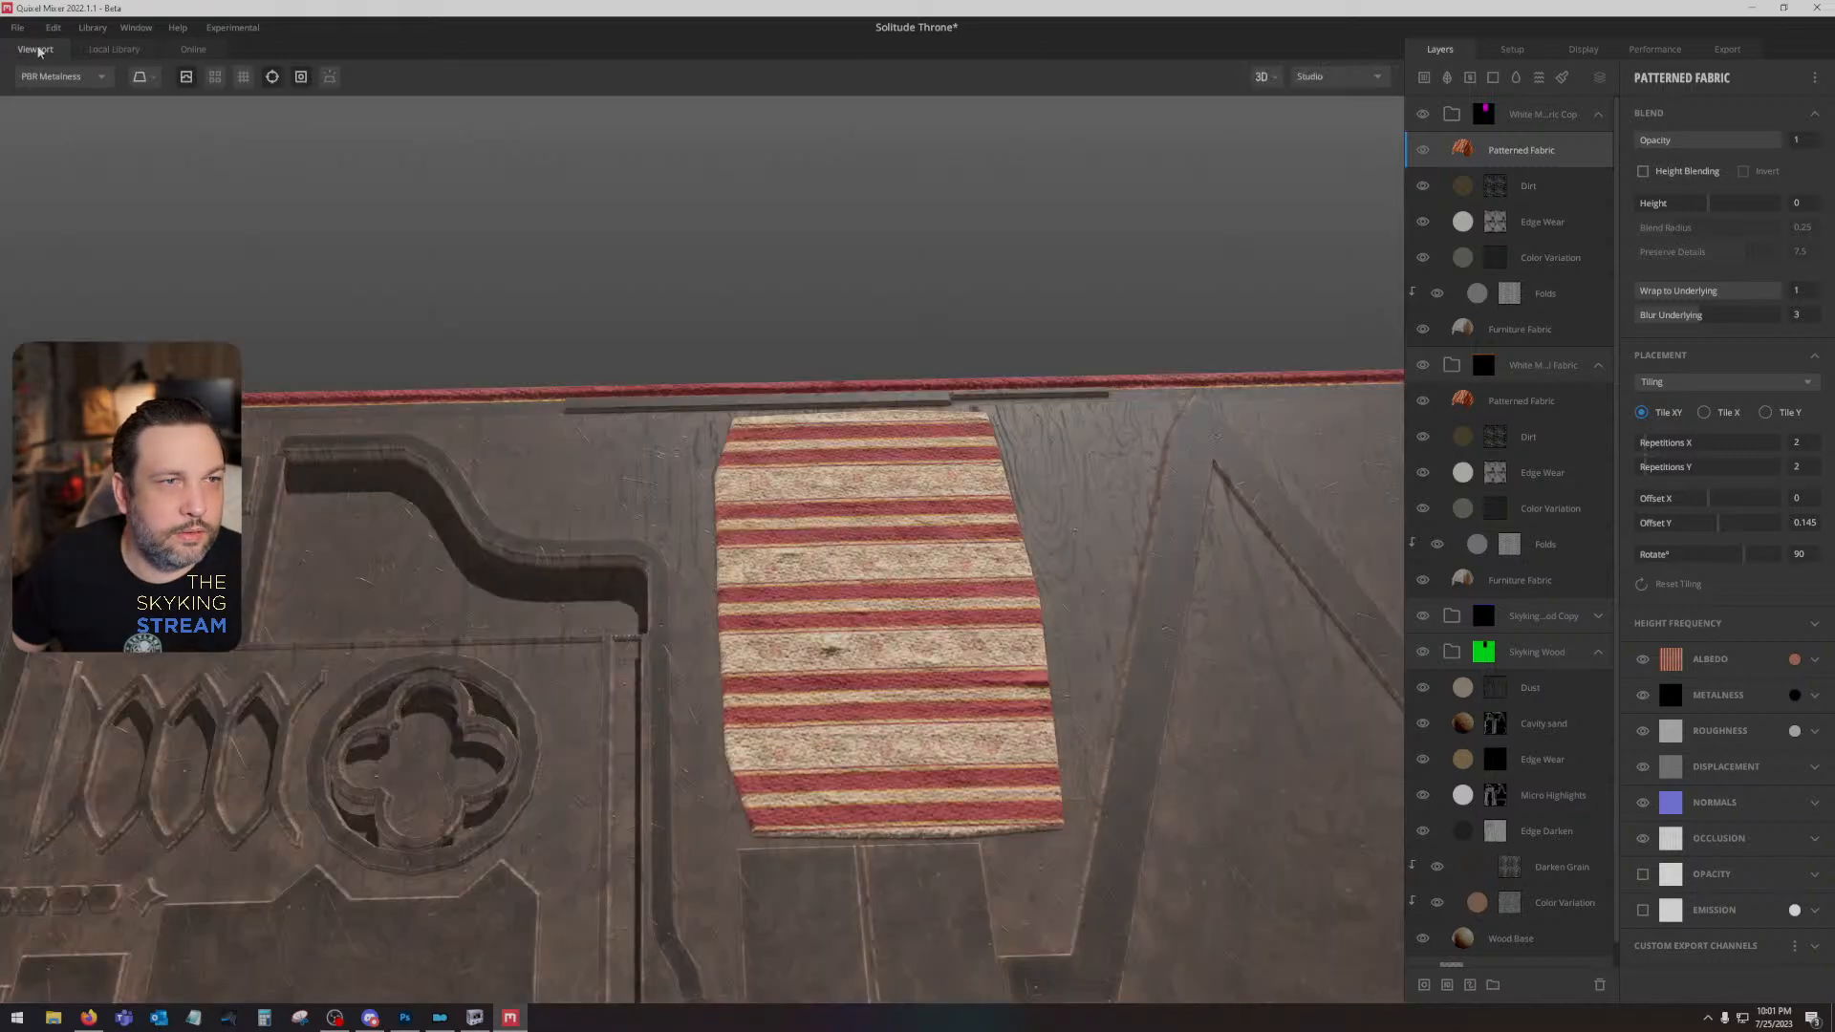
- Hide the copied group's Patterned Fabric layer and set its Furniture Fabric tiling to 4 repetitions in X and Y
left_click(1423, 150)
left_click_drag(927, 642, 1436, 375)
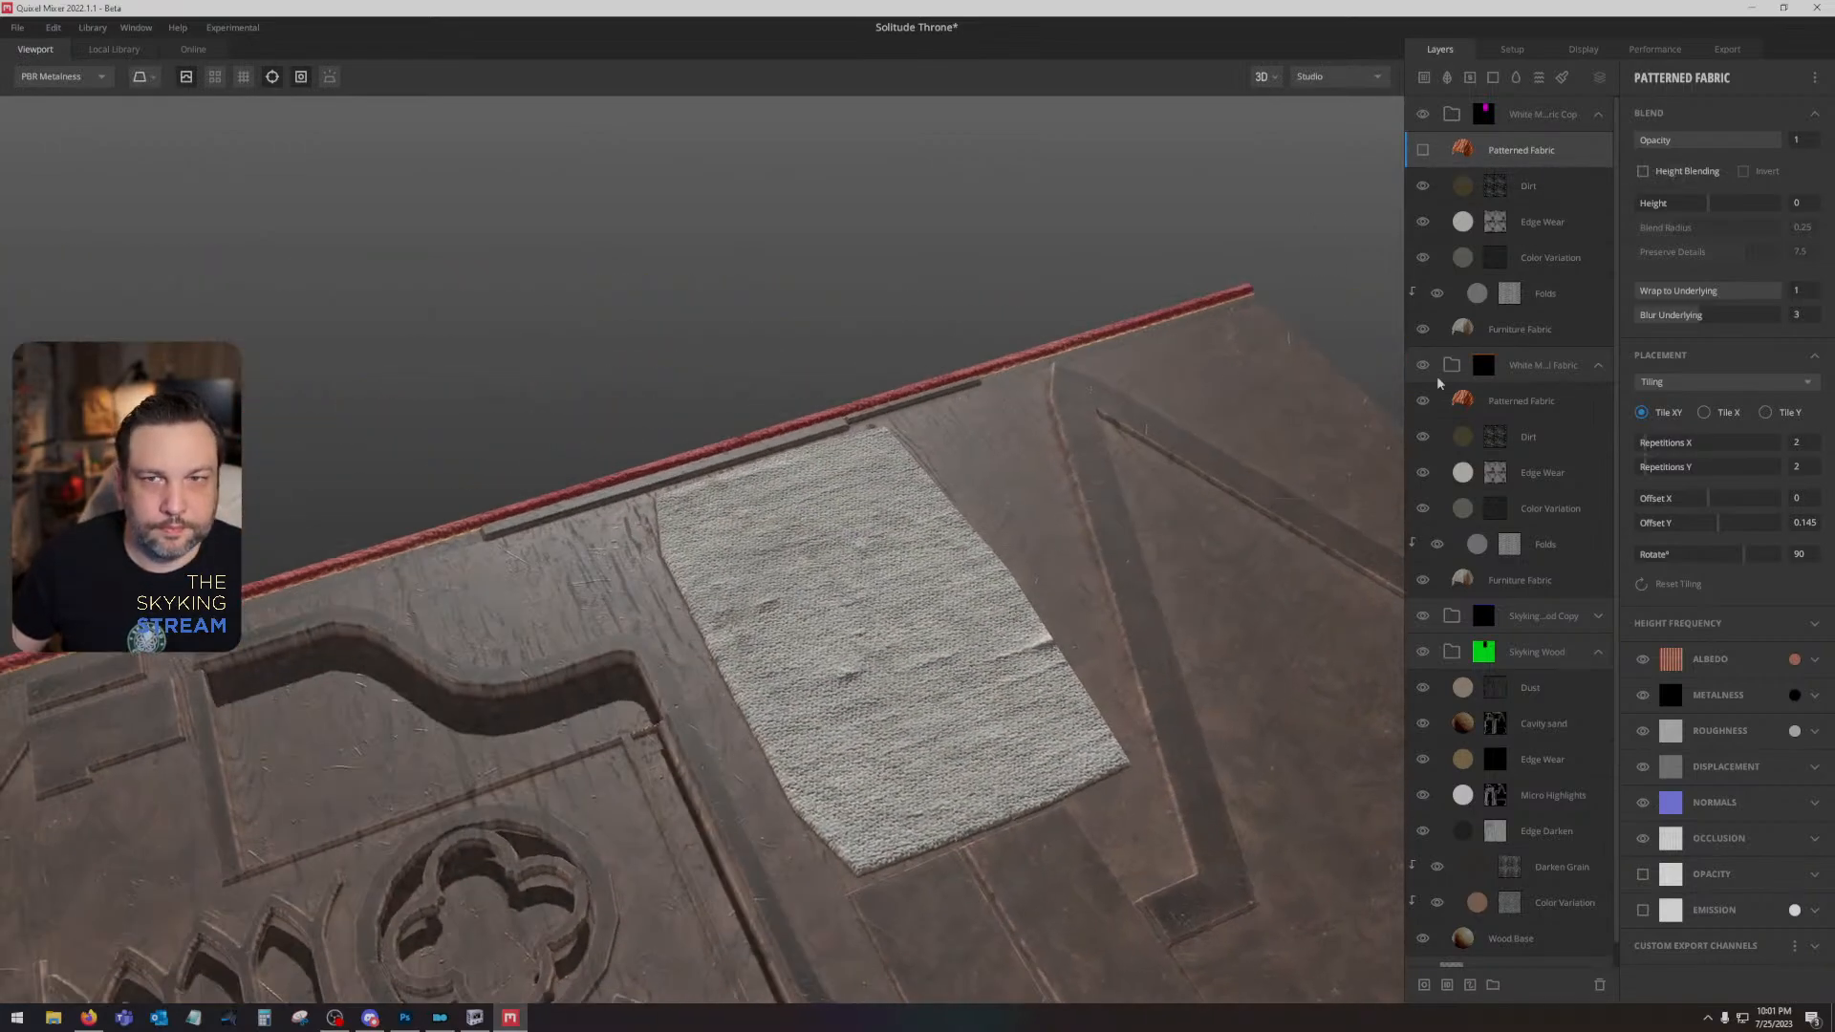
left_click(1566, 324)
left_click_drag(1649, 442, 1666, 470)
left_click_drag(1243, 620, 899, 748)
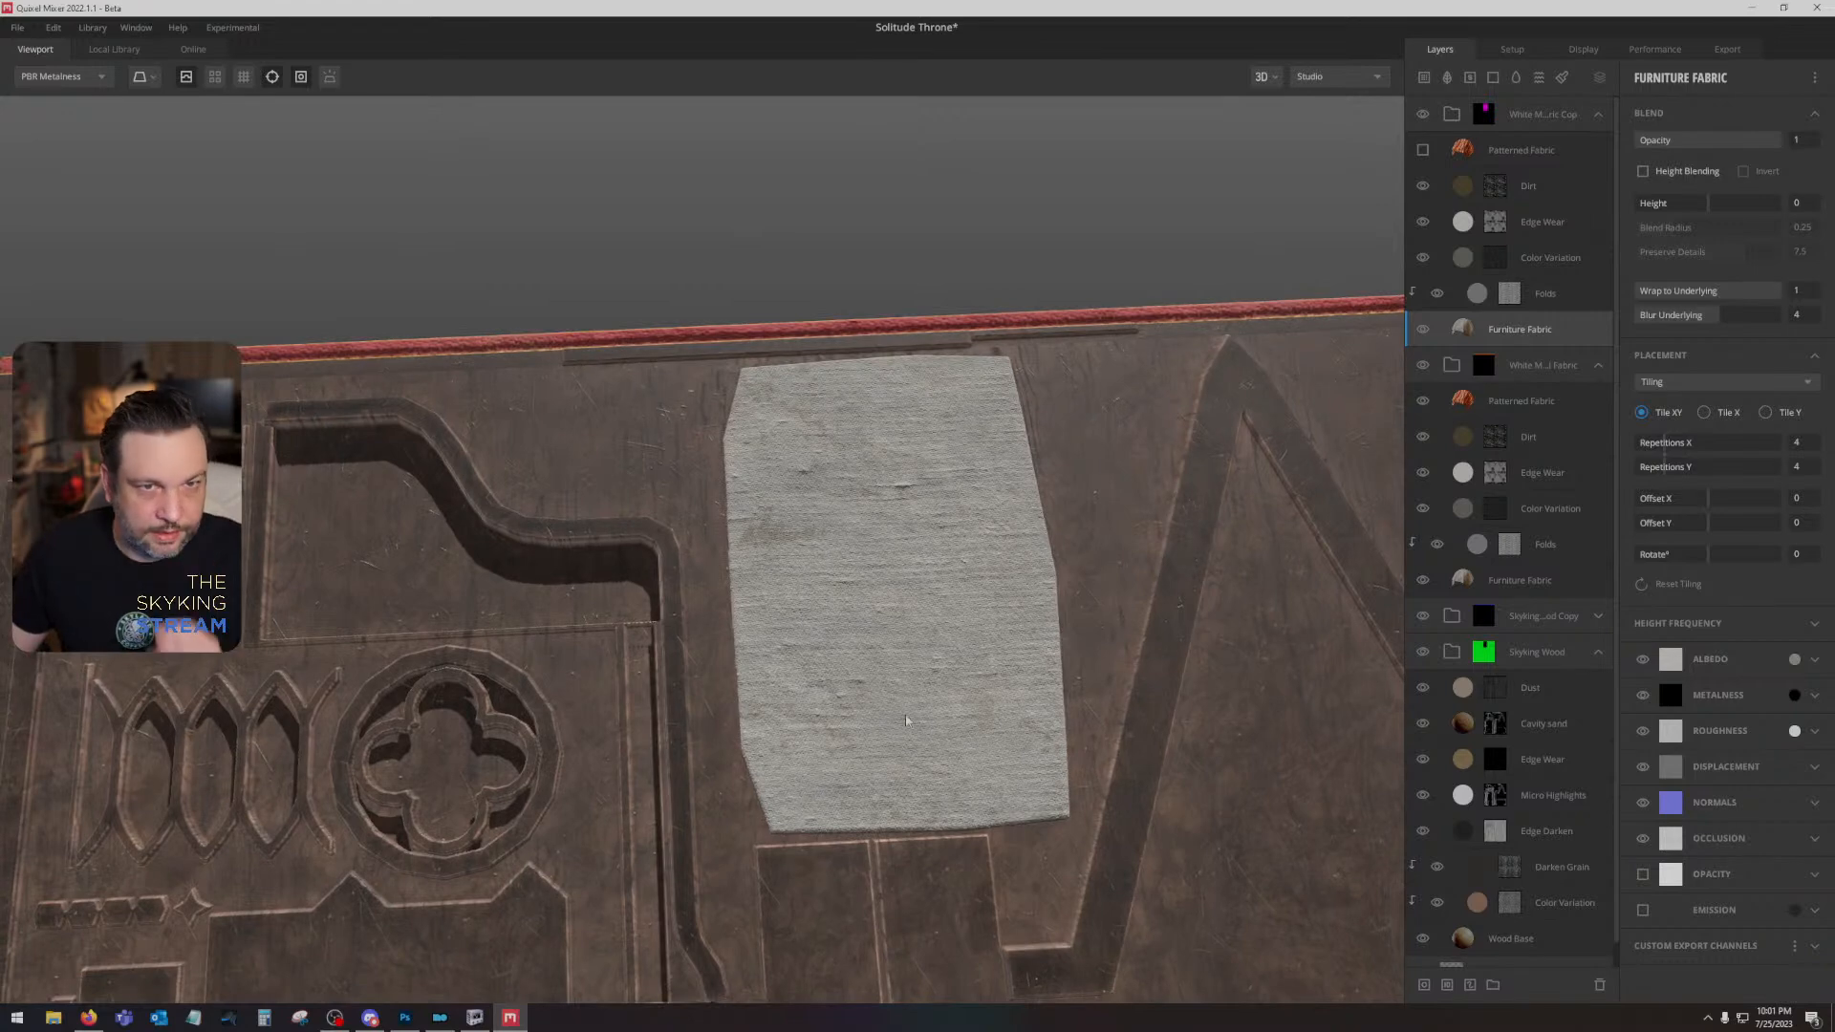
- Set the original fabric group's Furniture Fabric layer to 4 tiling repetitions in X and Y
left_click(1542, 401)
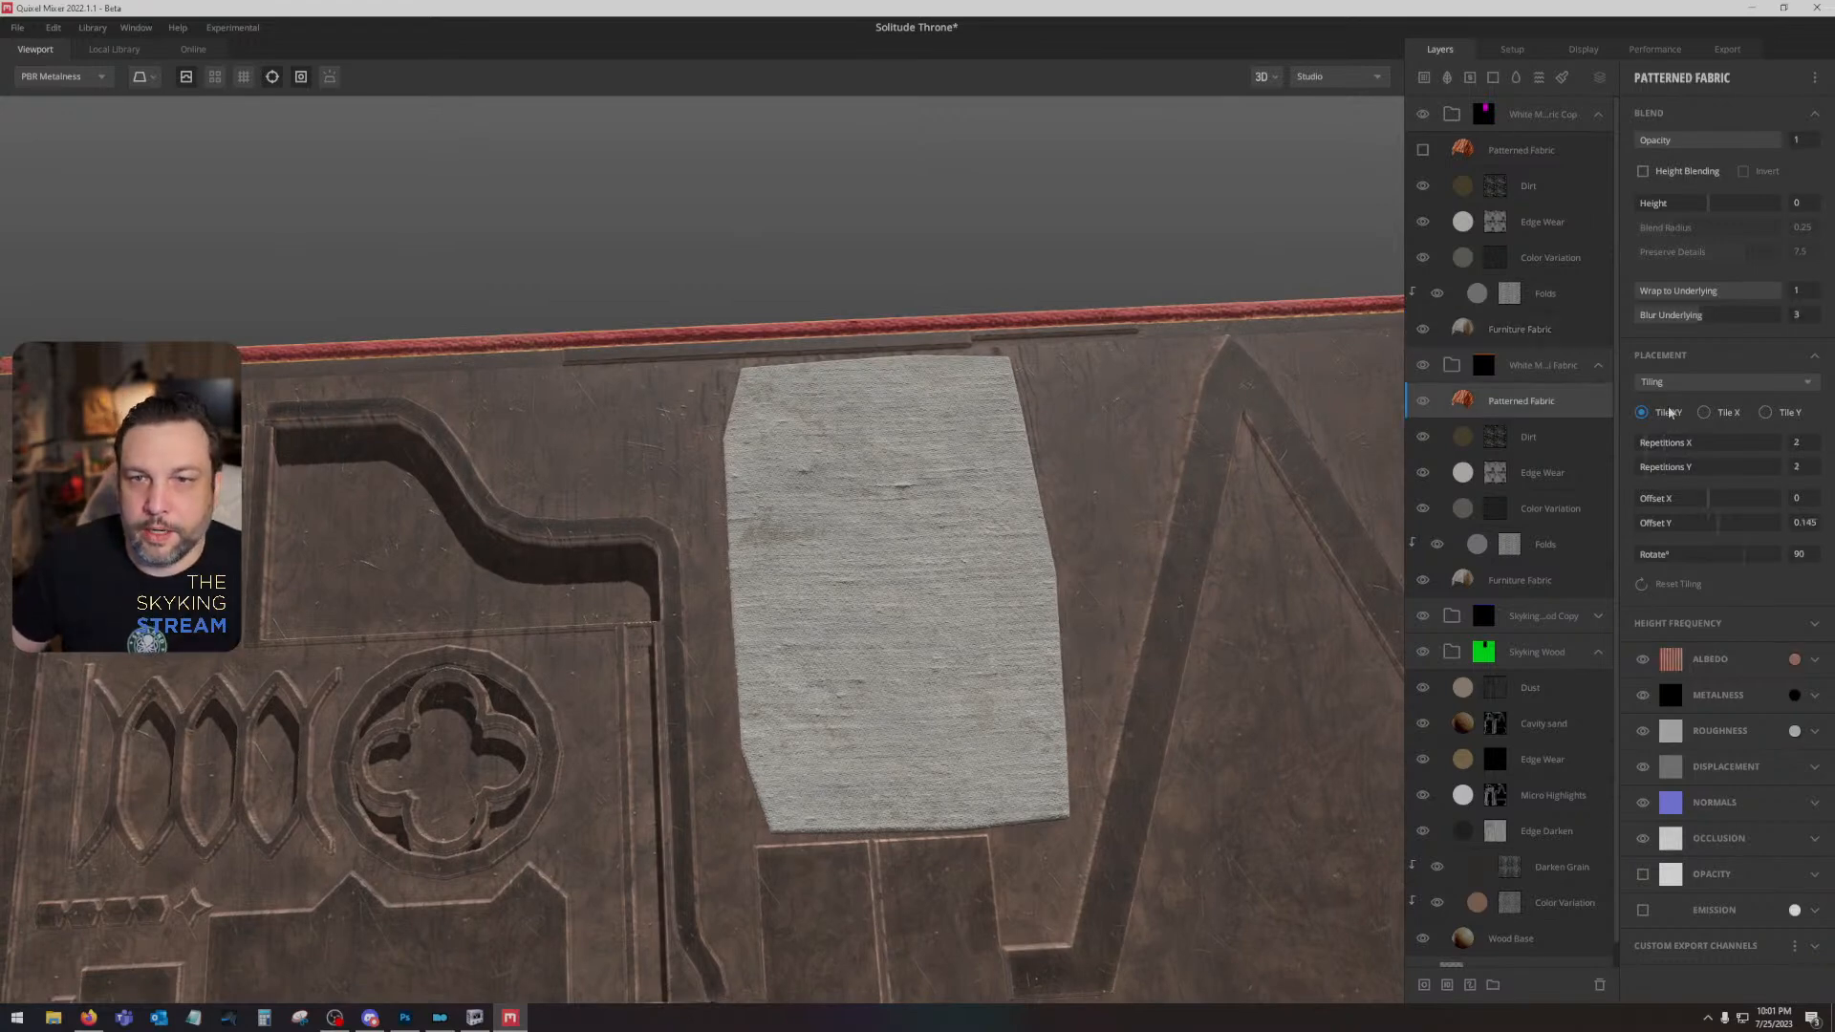
left_click(1508, 576)
left_click_drag(1649, 447, 1665, 468)
left_click_drag(1130, 490, 1178, 473)
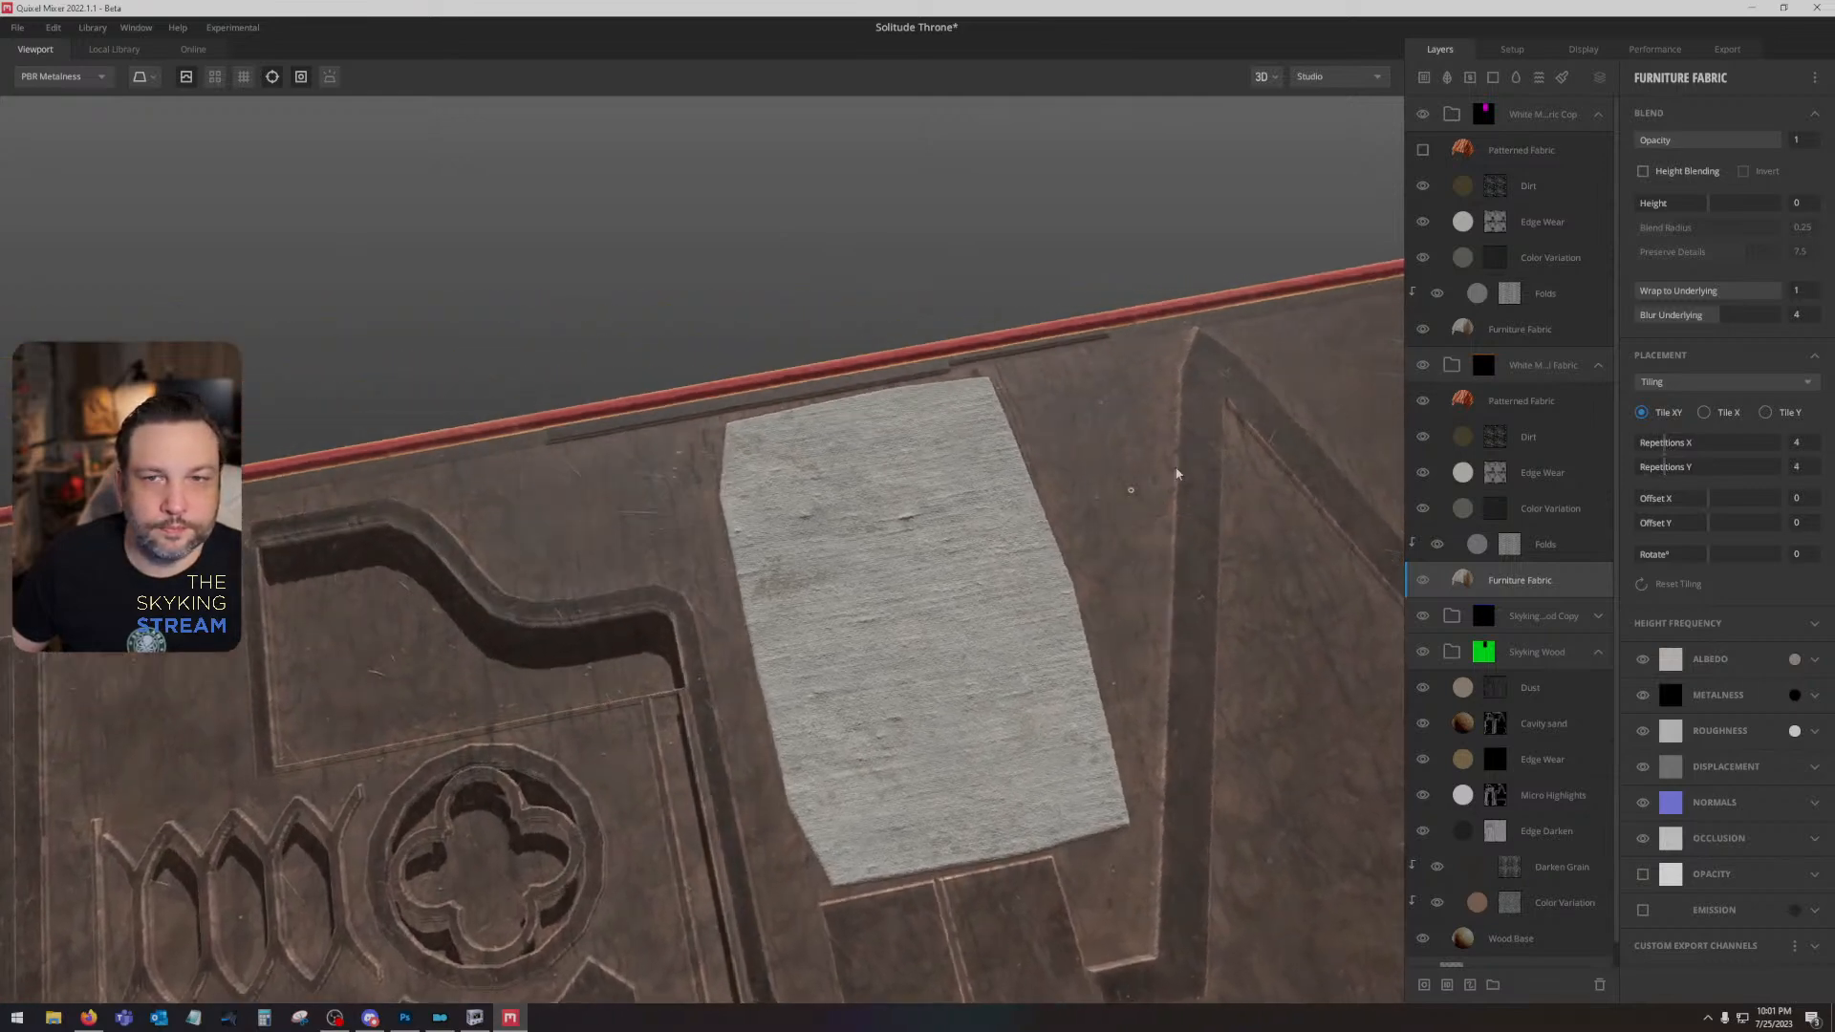
- Export all the Solitude Throne texture maps to disk at 2048 px
left_click(1725, 49)
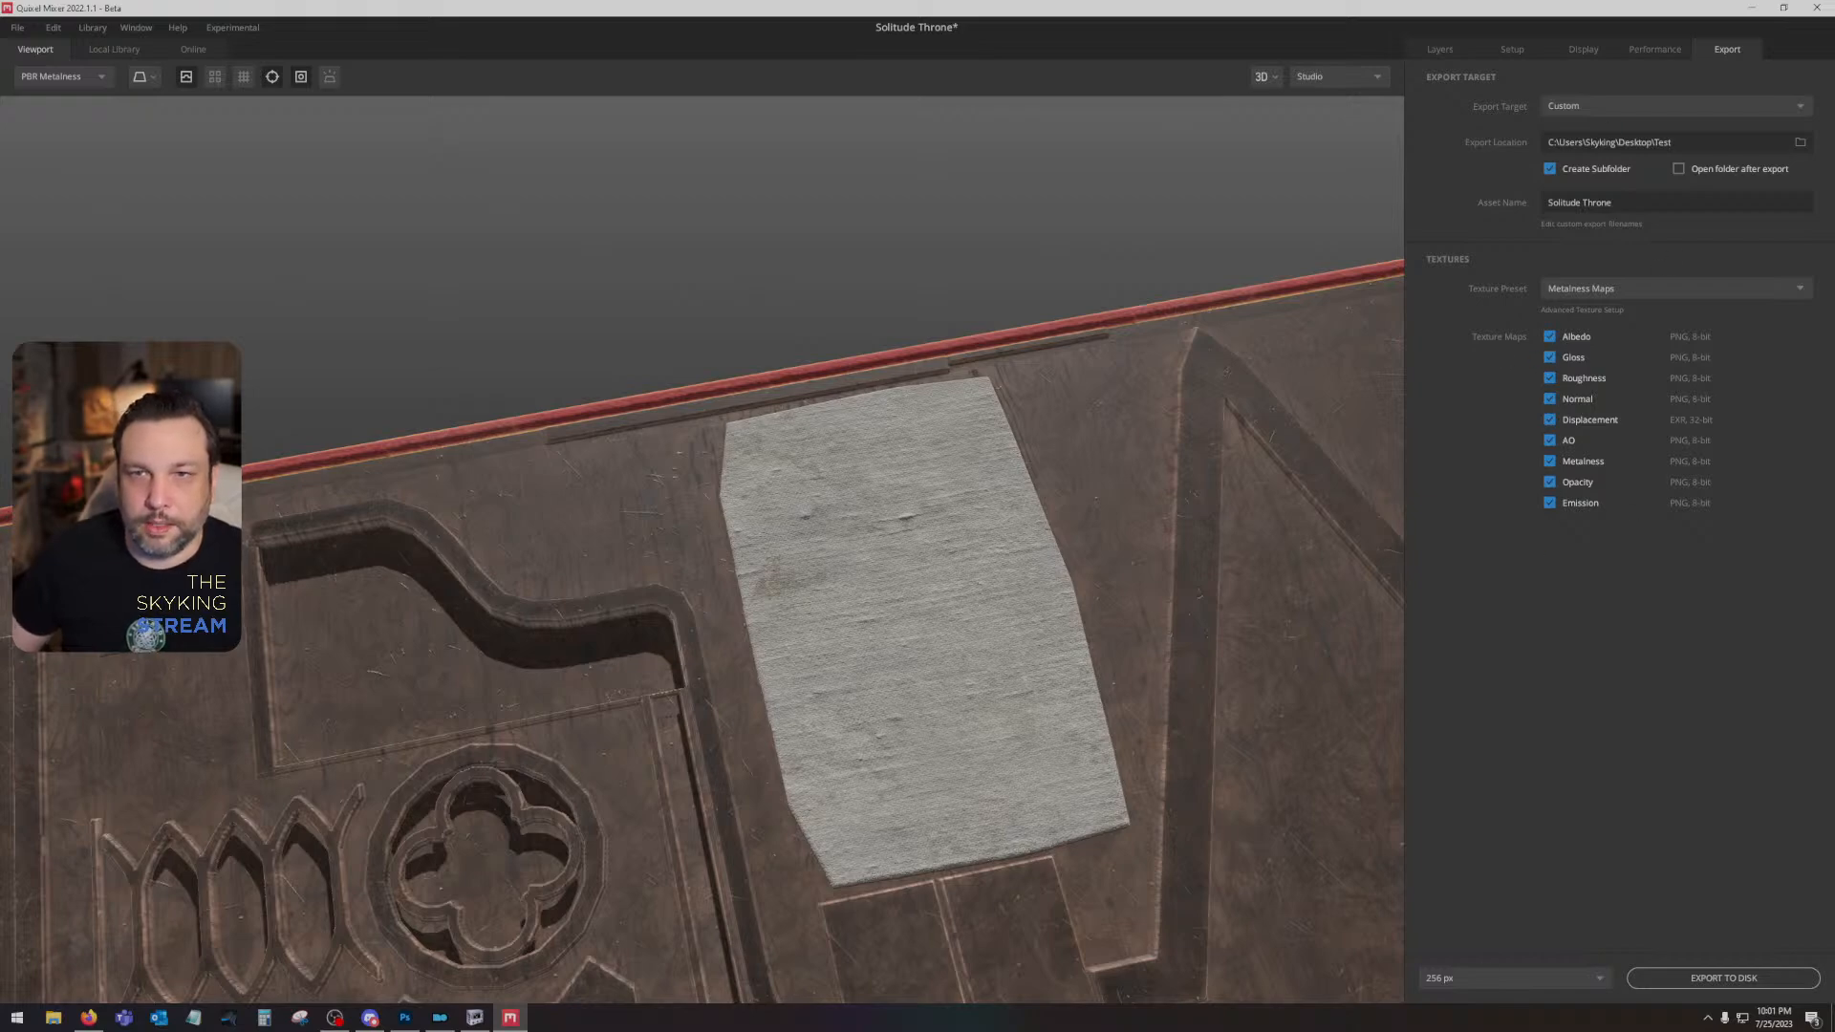
left_click(1469, 978)
left_click(1472, 904)
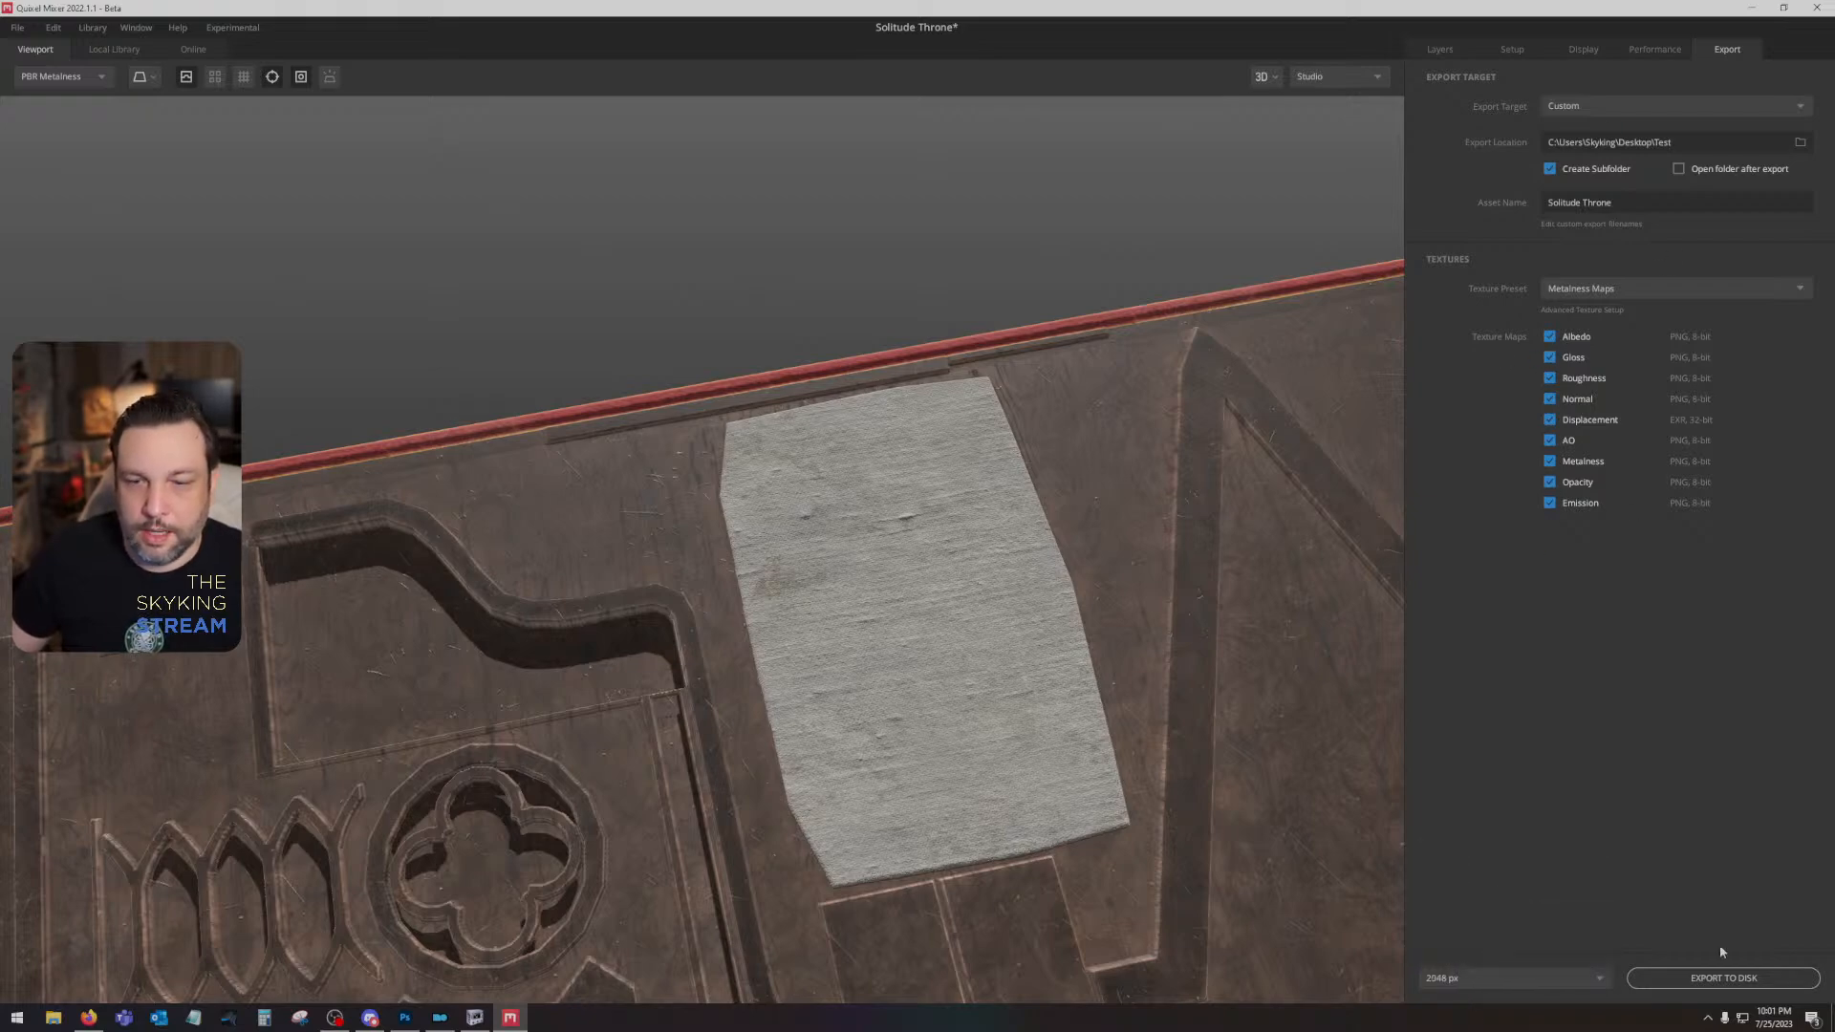
left_click(1706, 979)
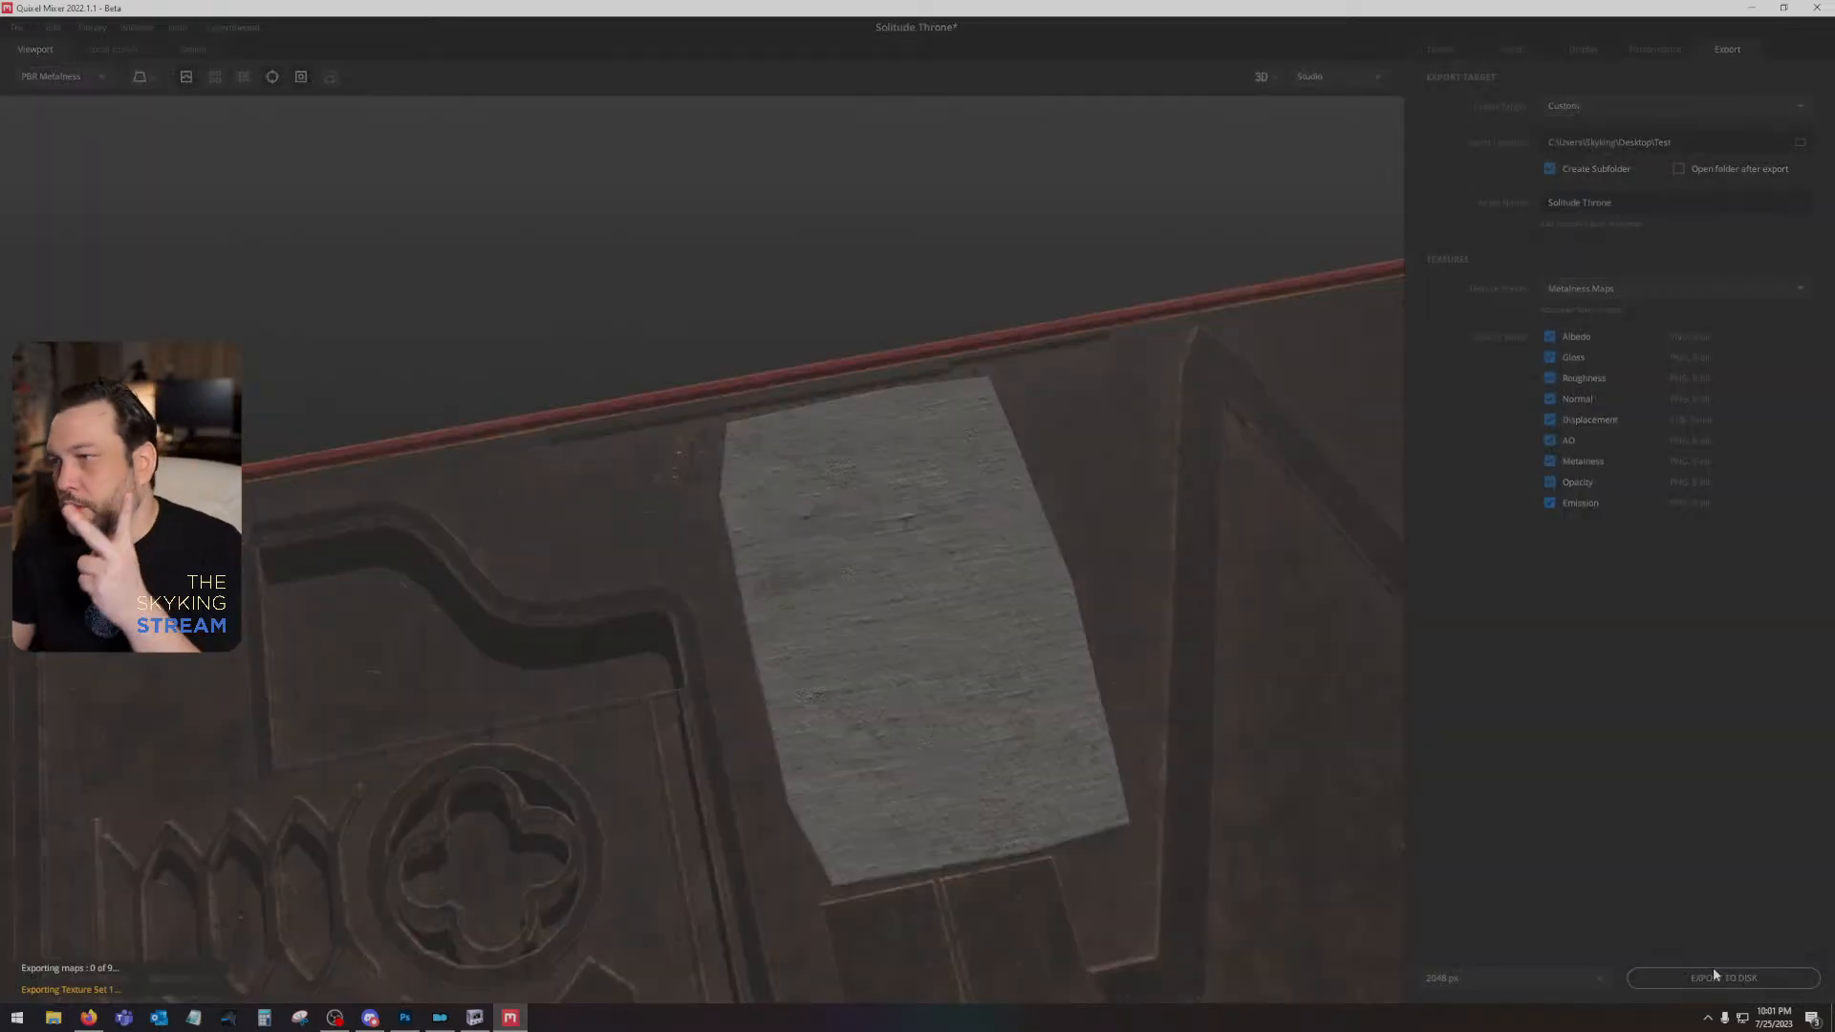
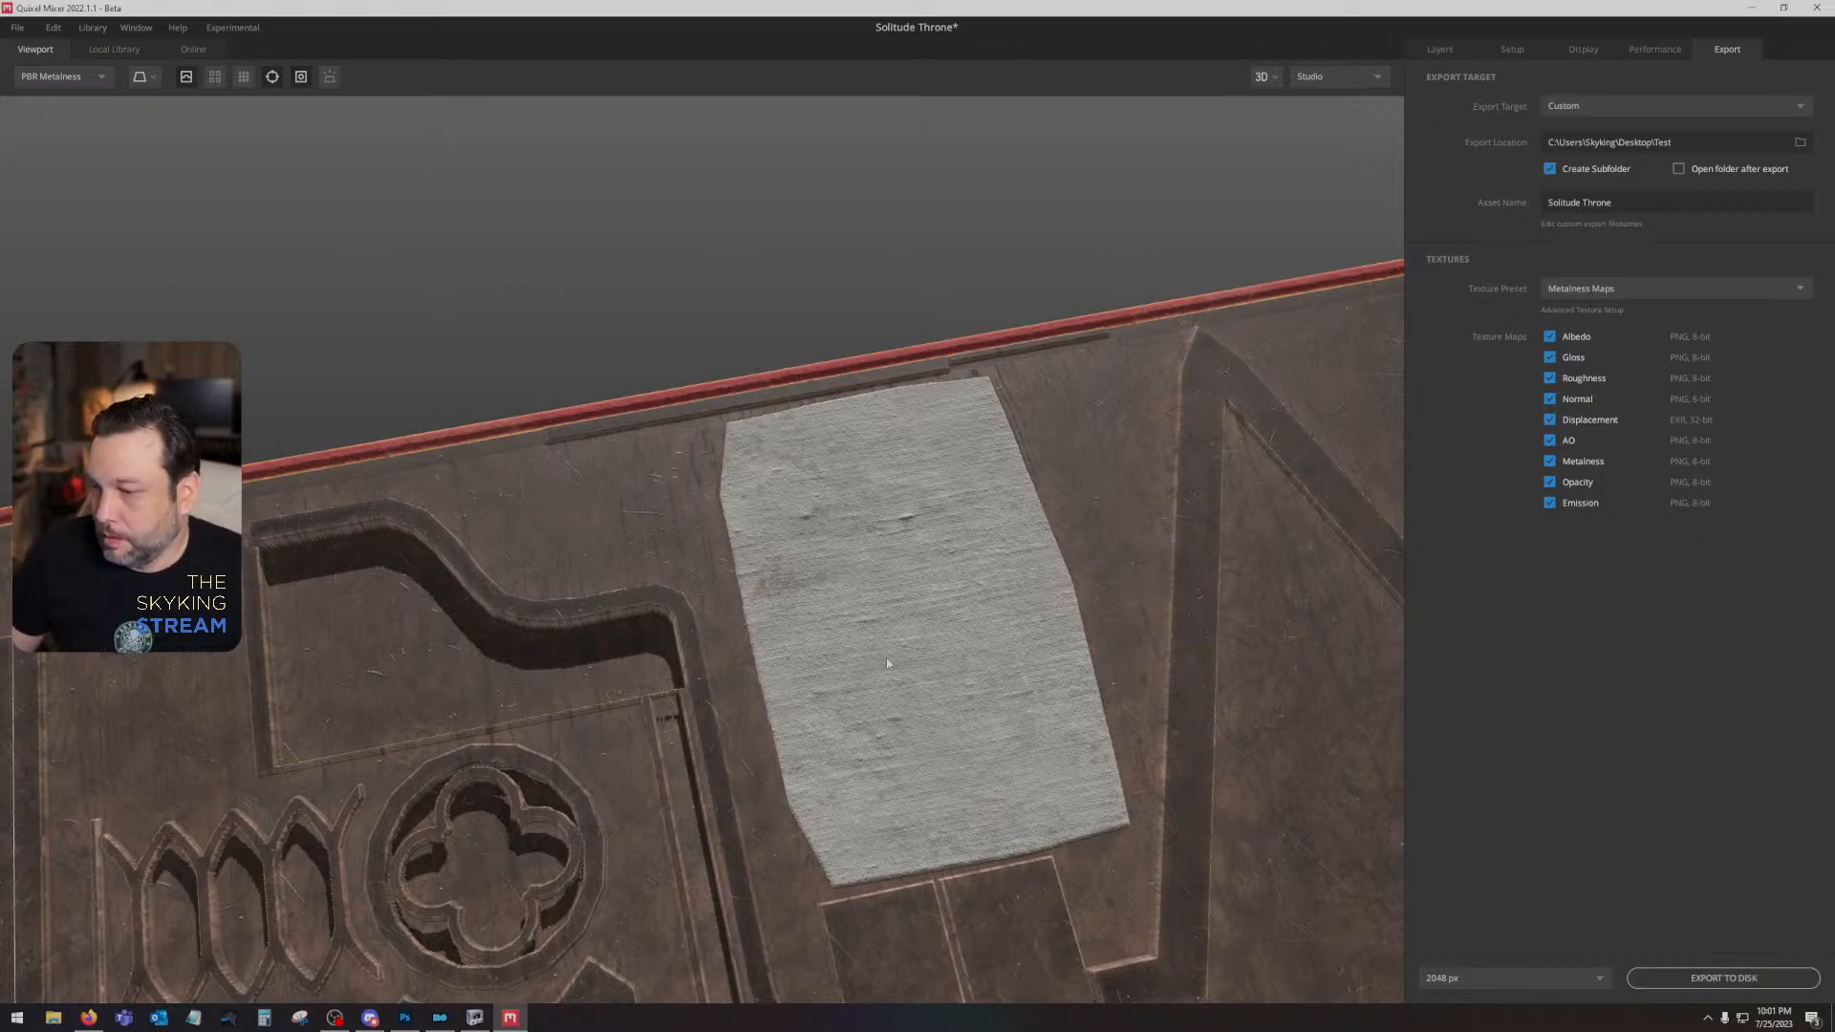
- Switch to Photoshop and place the exported Solitude Throne_Albedo map above Layer 6 in sthrone.dds, aligned with the canvas
left_click(405, 1018)
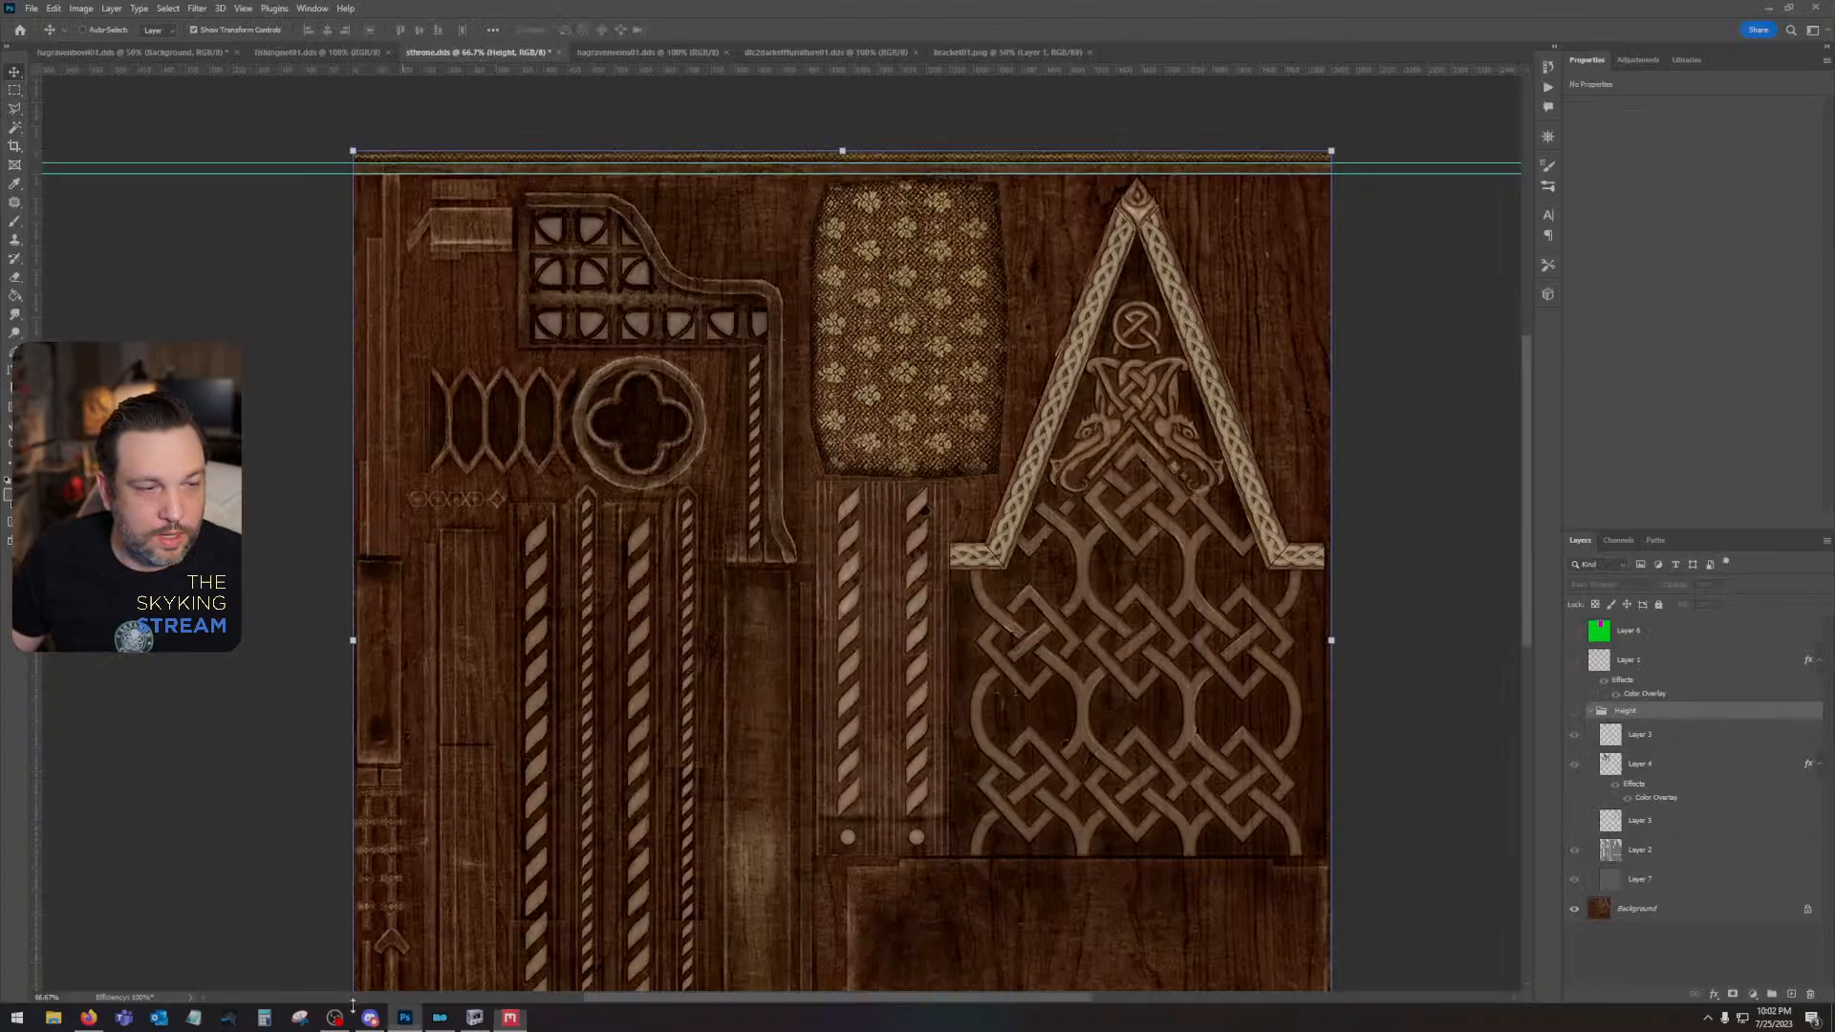
left_click(53, 1017)
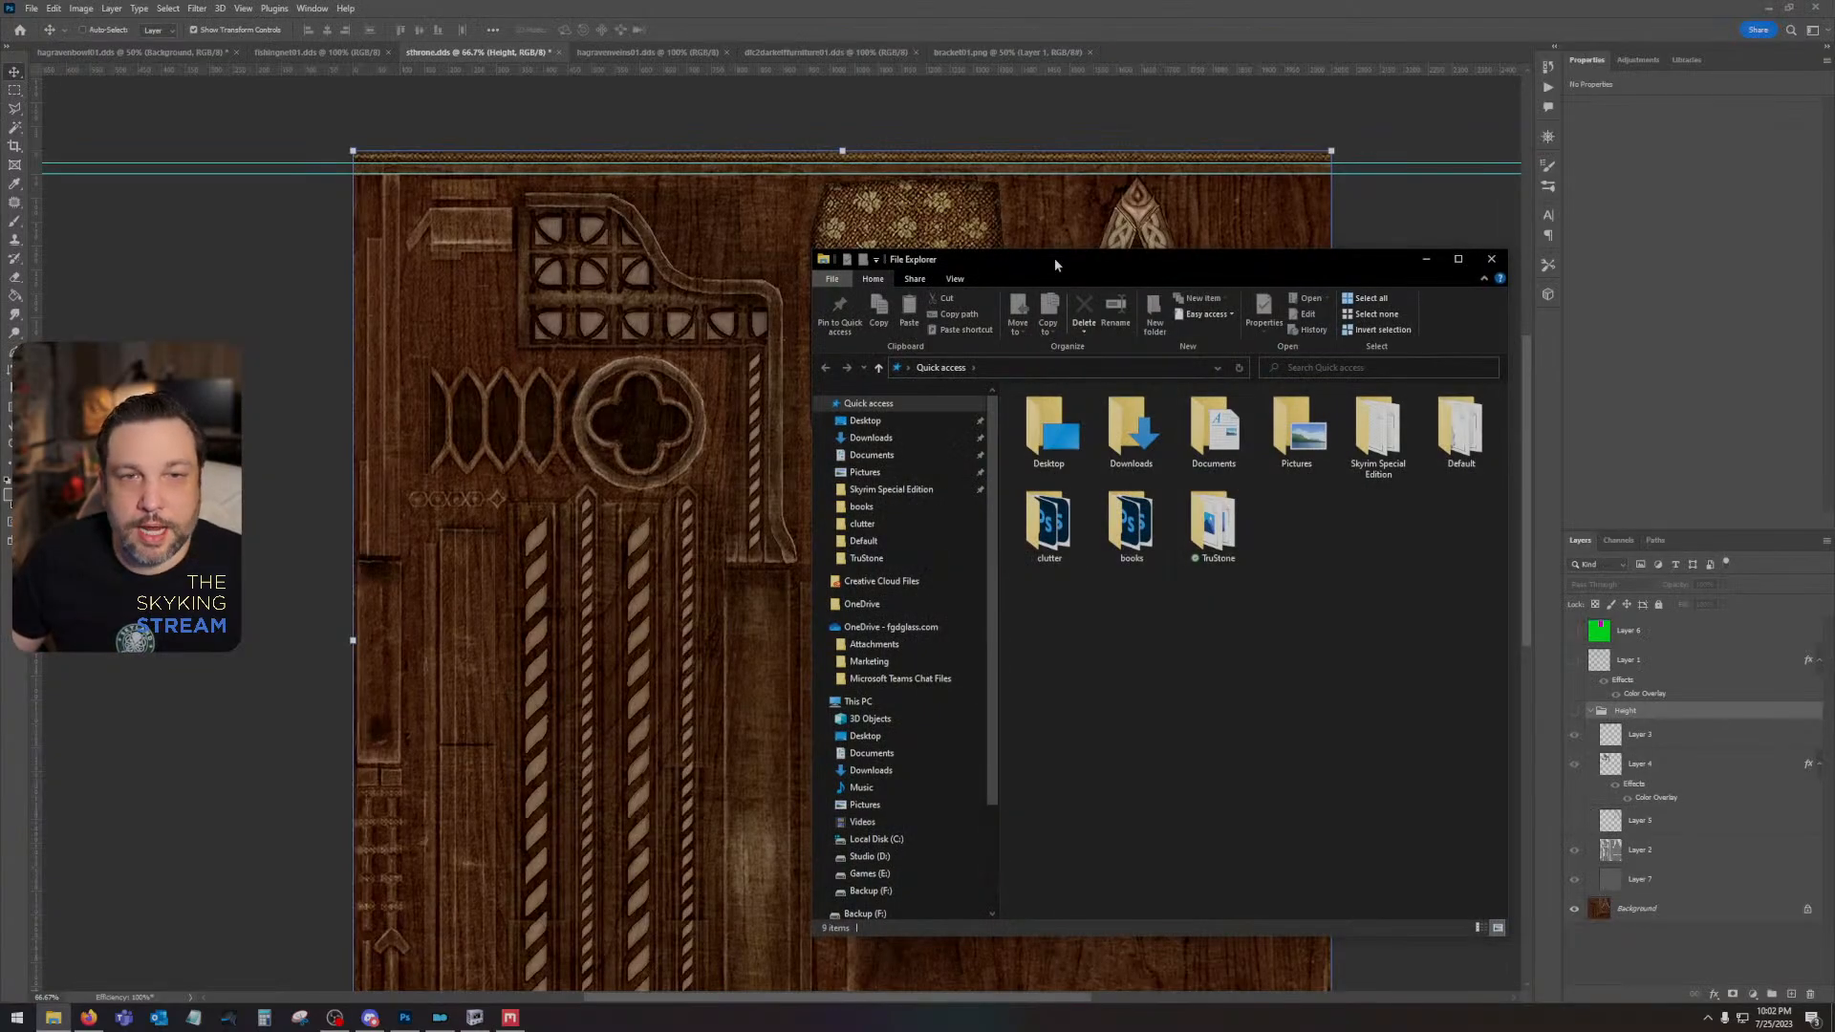
left_click_drag(1055, 261, 1833, 261)
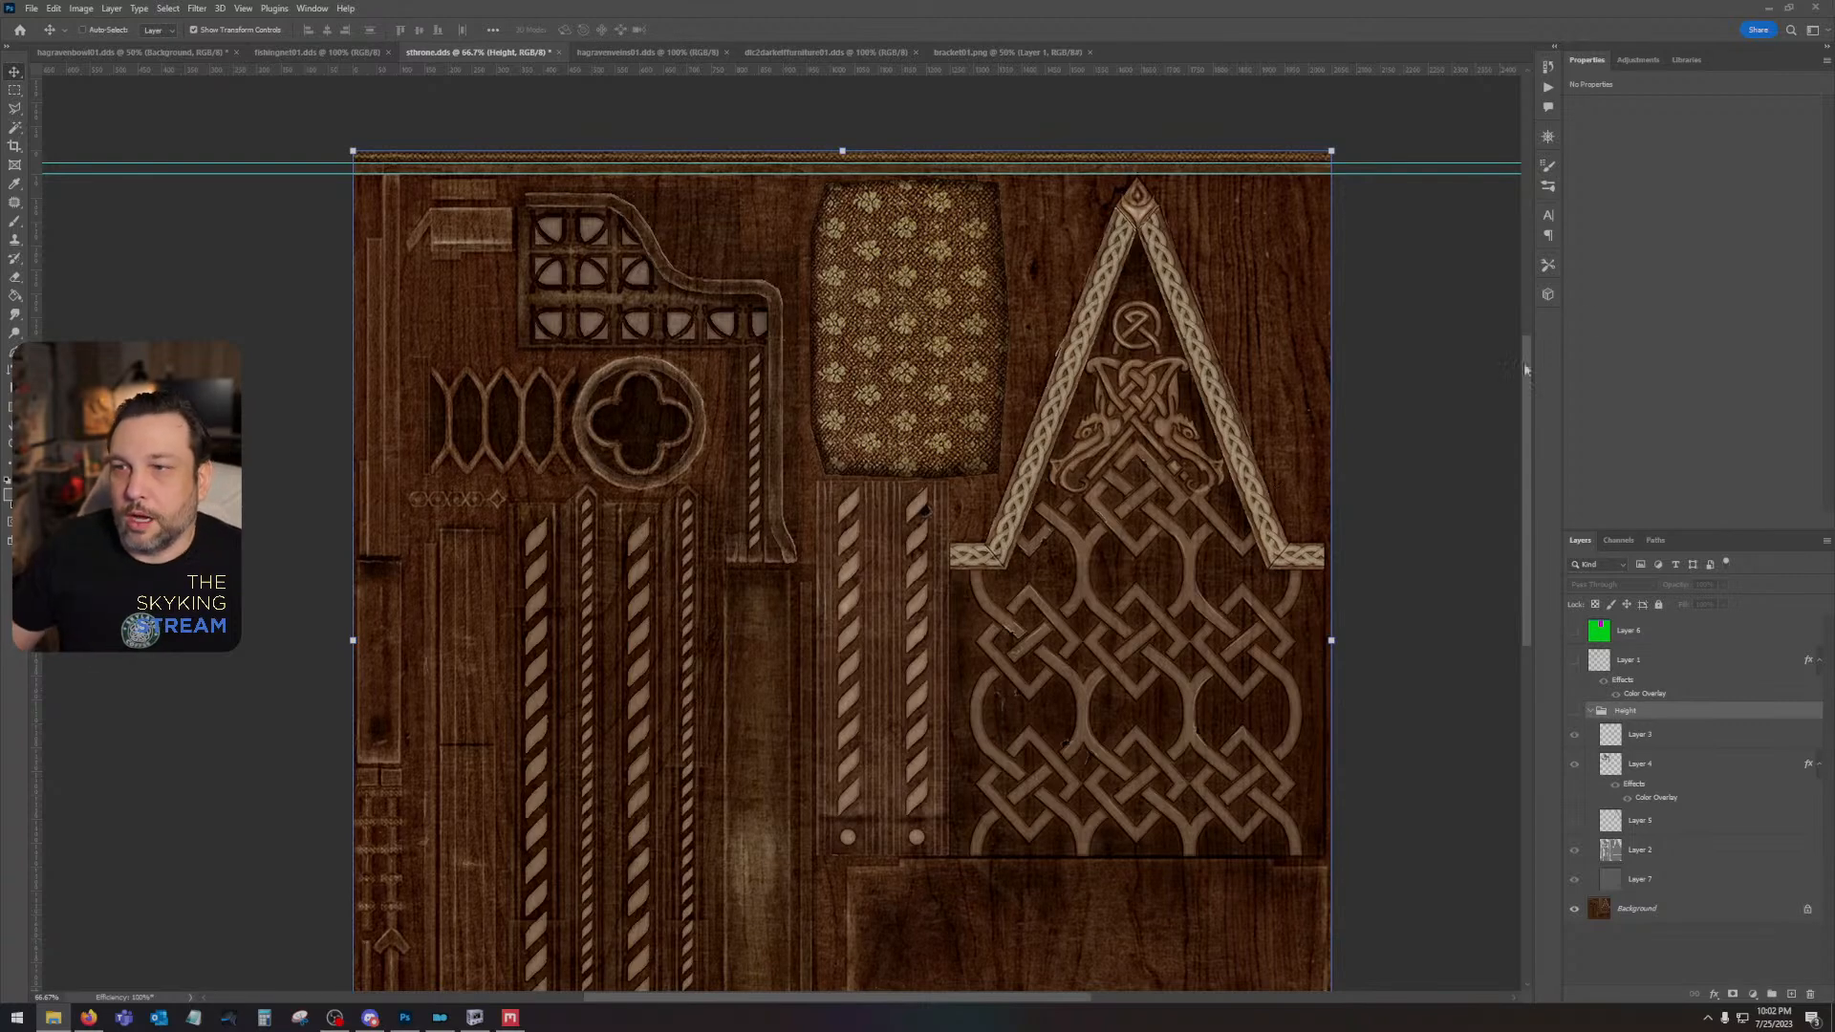
left_click(1688, 634)
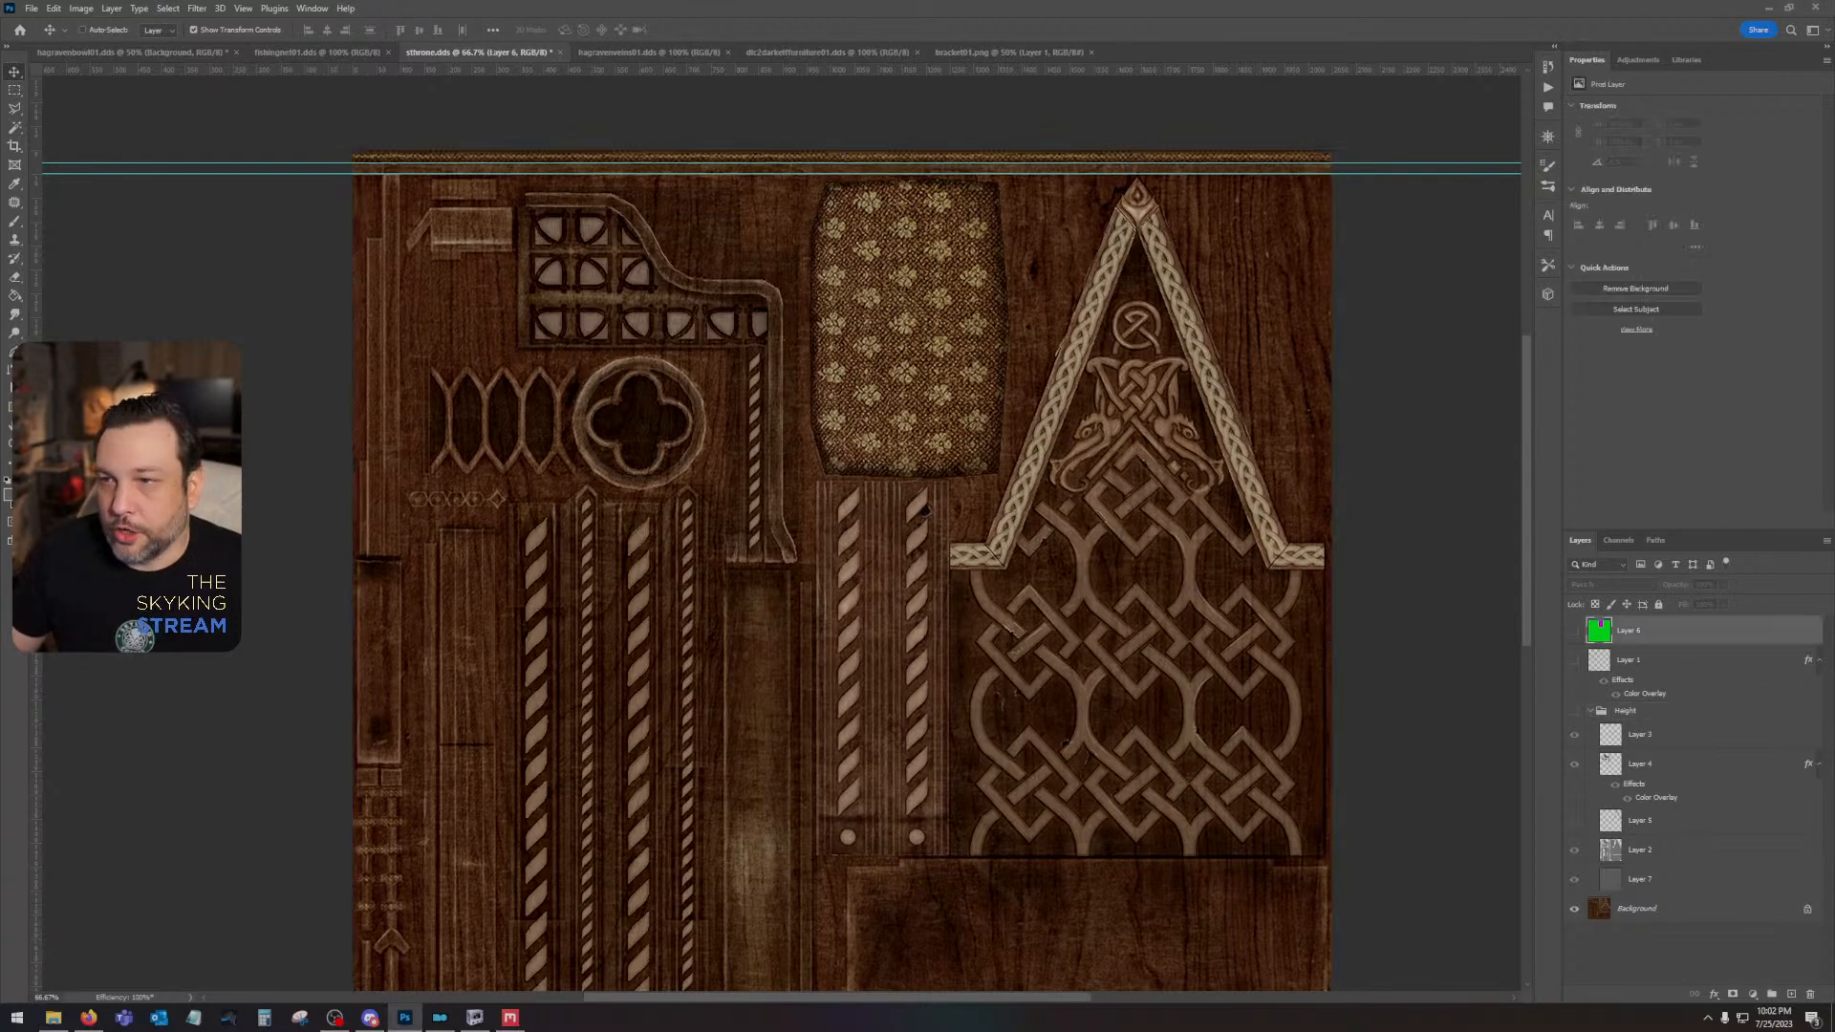
left_click_drag(1834, 669, 906, 690)
left_click_drag(842, 434, 842, 500)
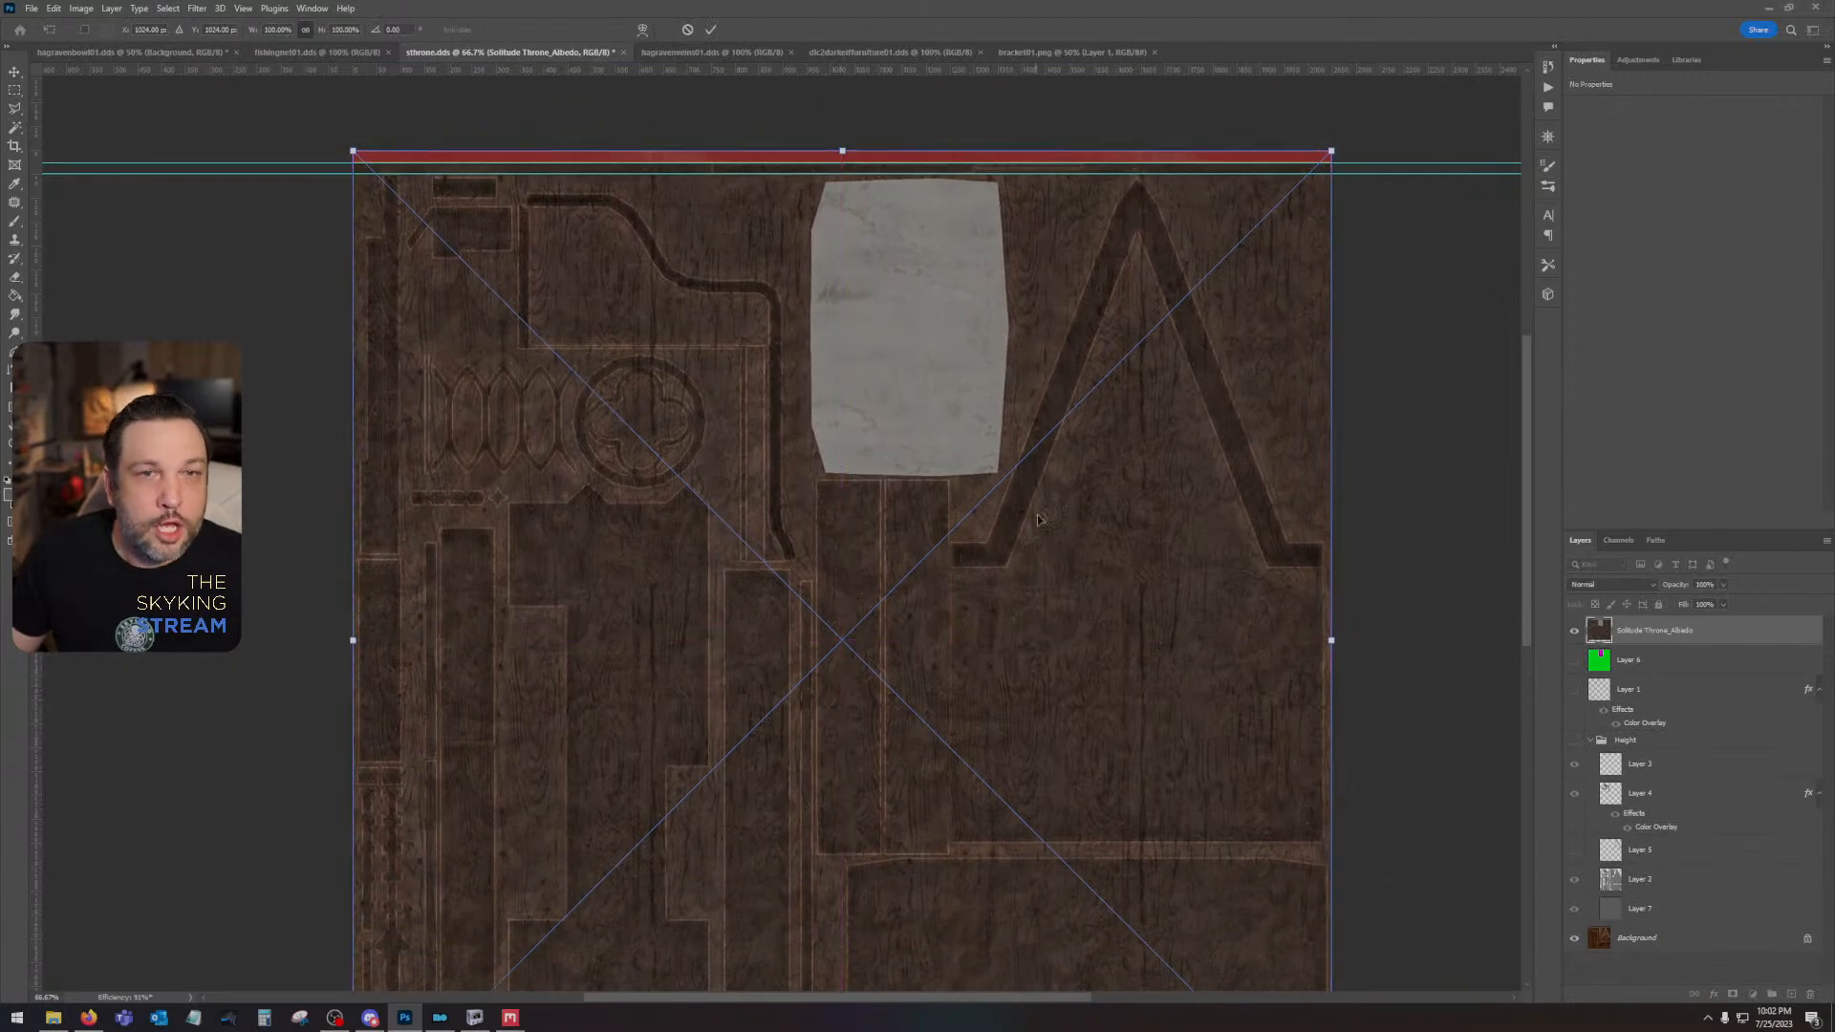
left_click_drag(1090, 636, 1141, 519)
key("Return")
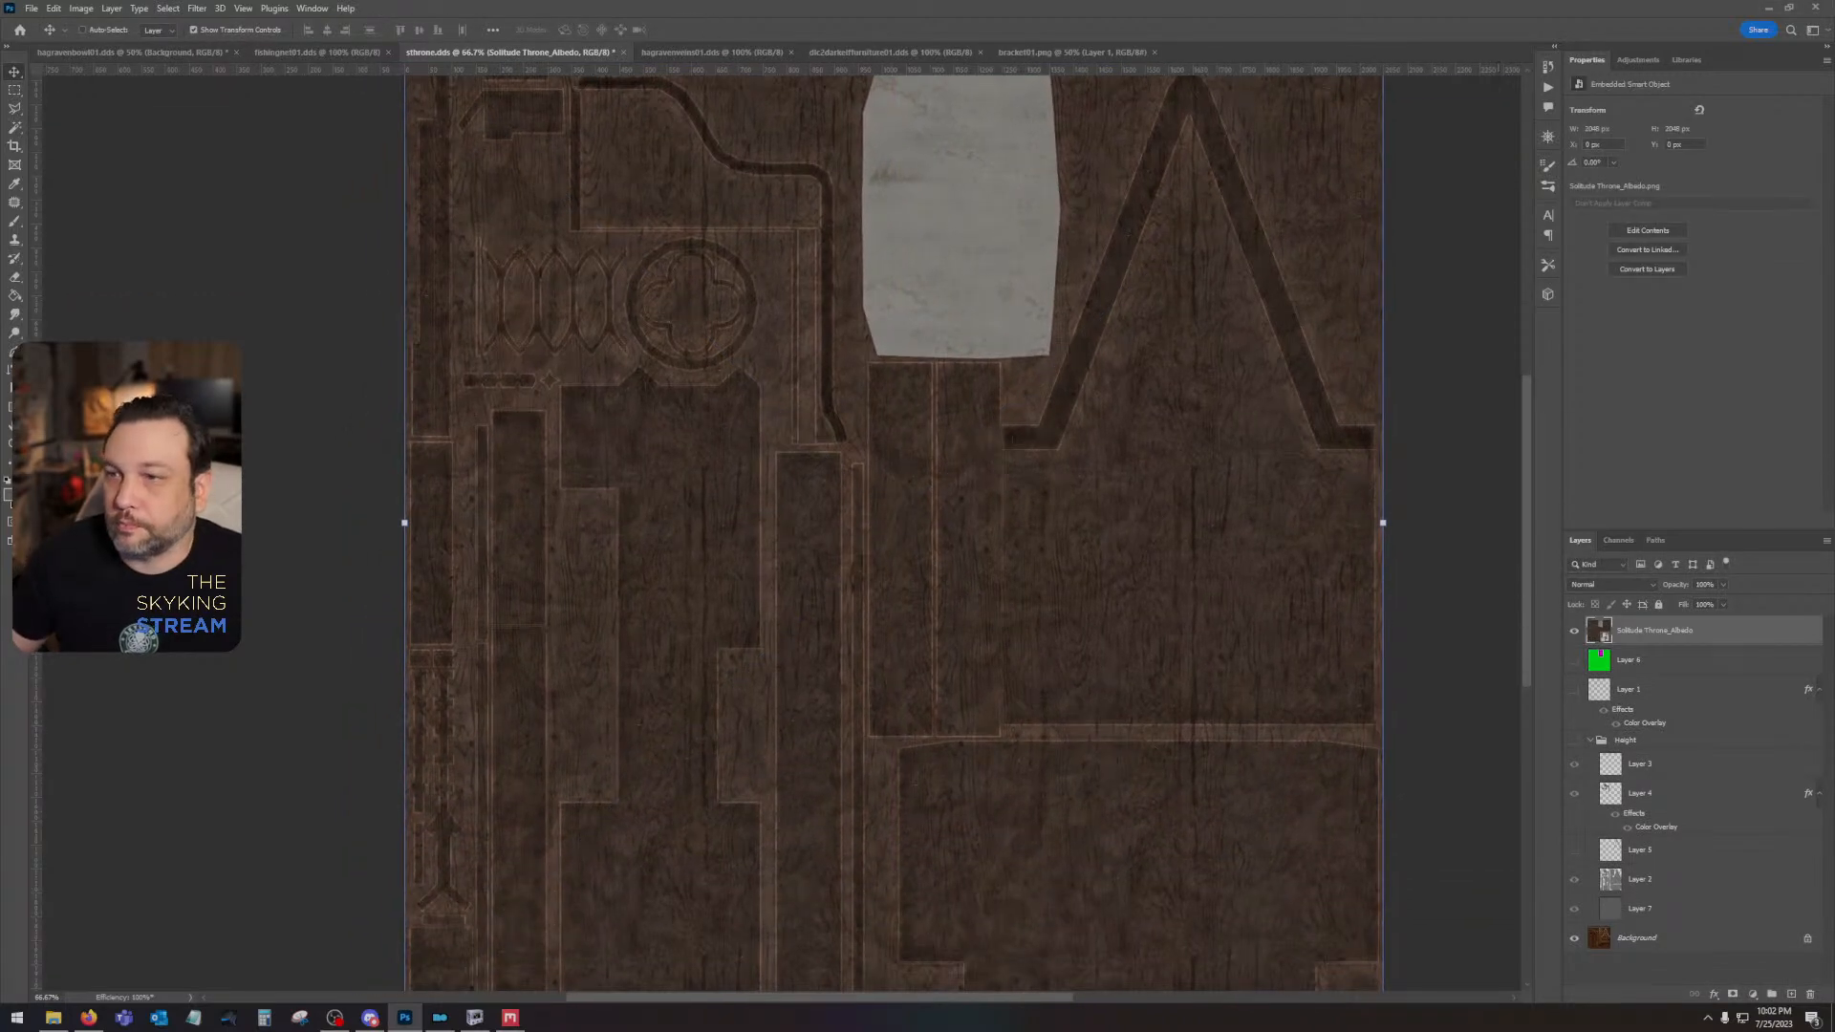
- Place the Solitude Throne_AO map above the albedo, aligned with the canvas, and rasterize both map layers
left_click_drag(1833, 574, 1034, 597)
key("ctrl+minus")
key("ctrl+minus")
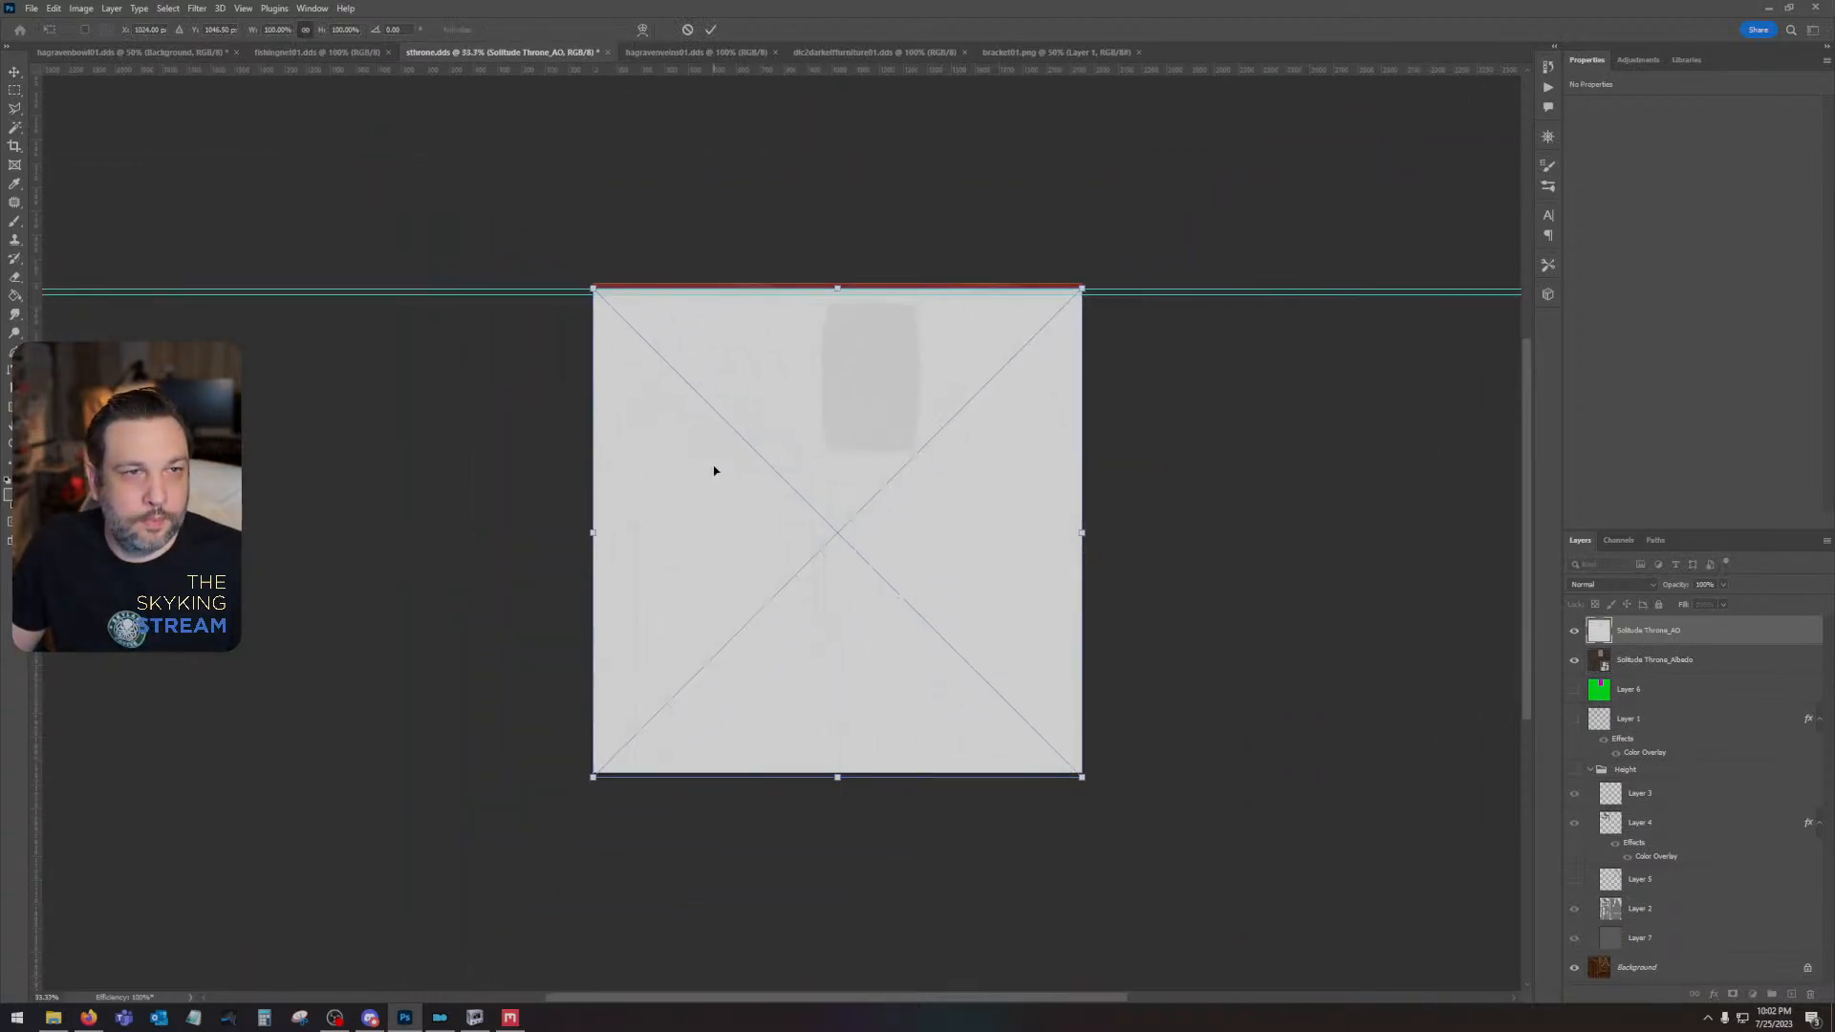
left_click_drag(712, 467, 762, 446)
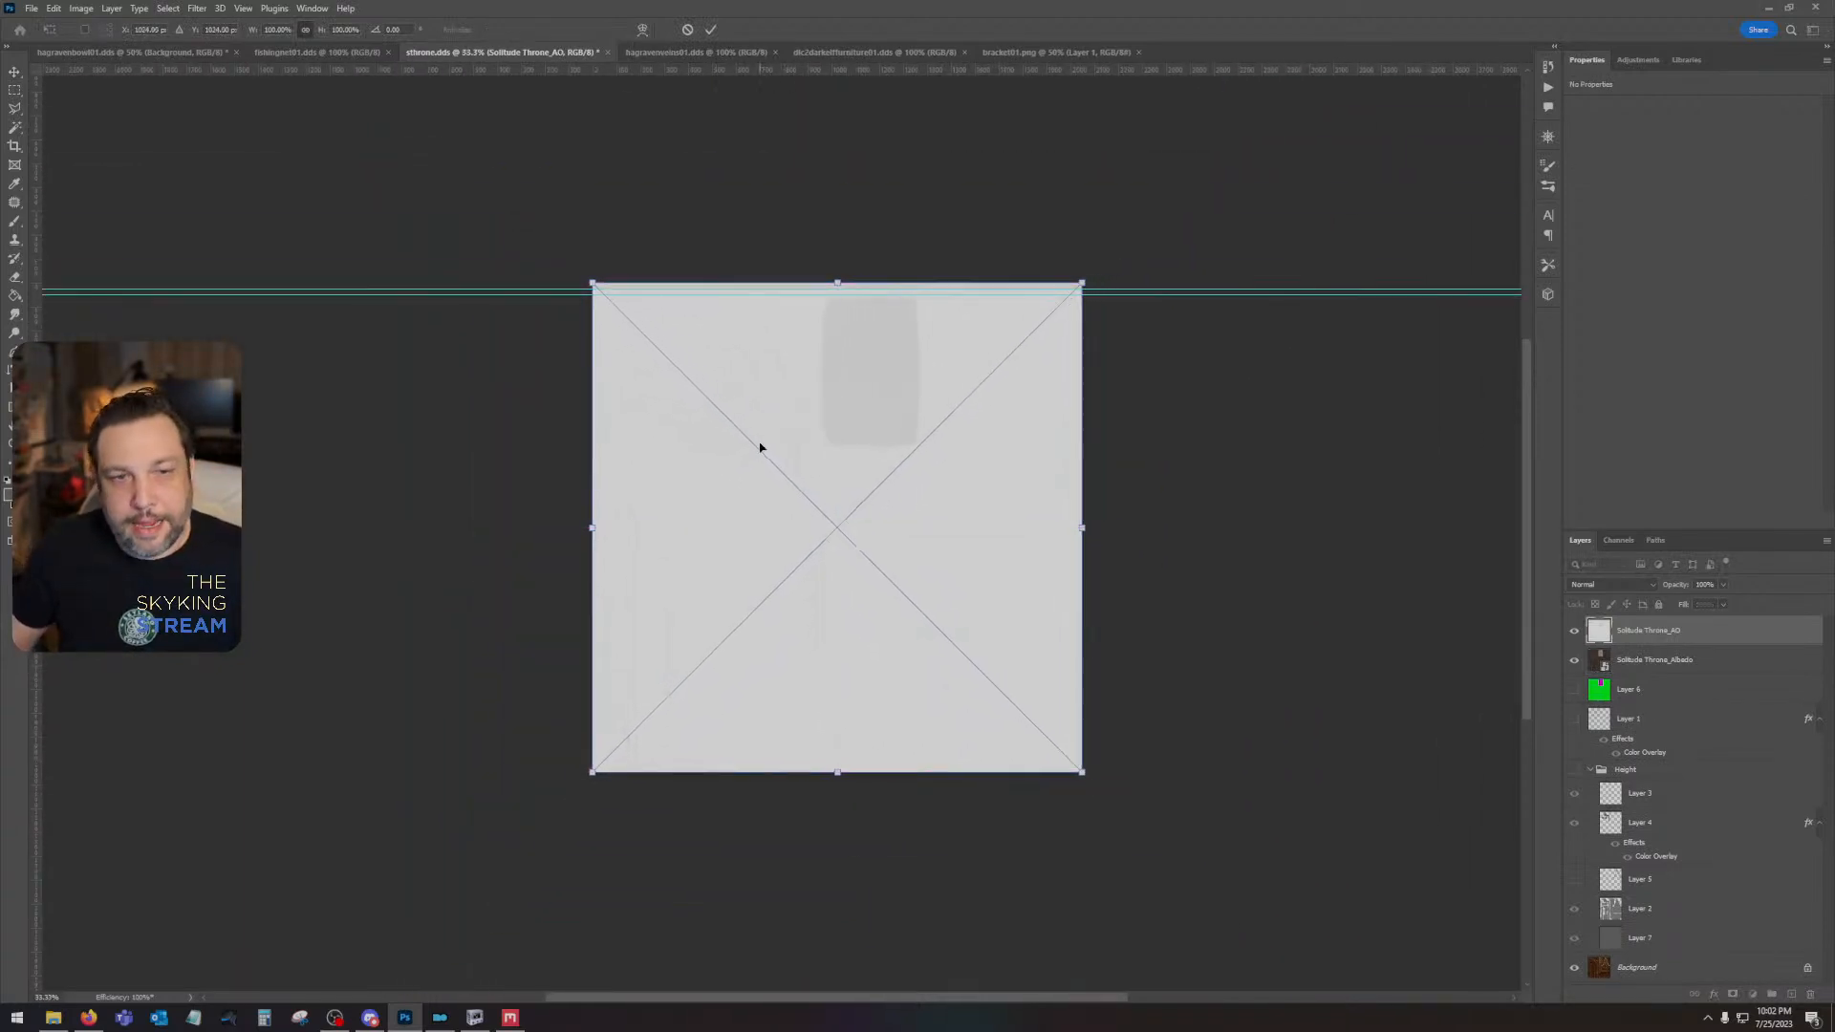
key("Return")
left_click(1677, 659, "shift")
right_click(1677, 659)
left_click(1725, 343)
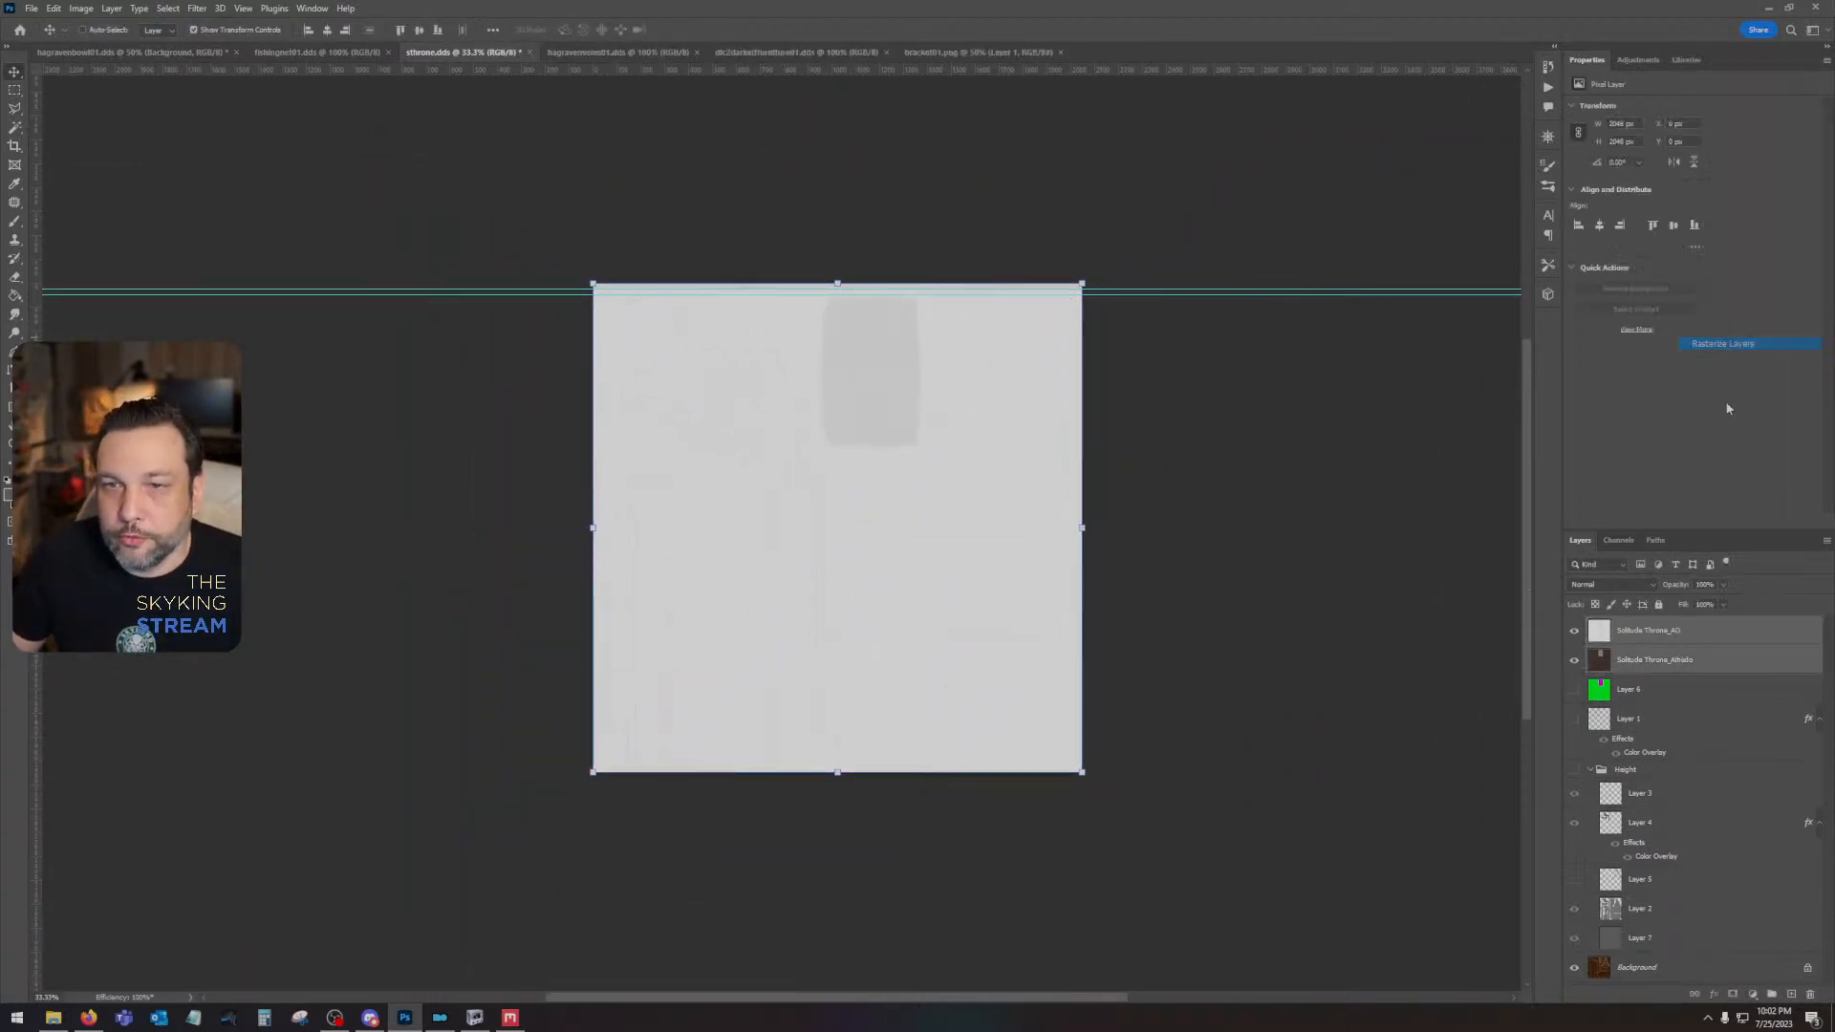
- Darken the AO layer with Levels at a black input of 160 and set its blend mode to Multiply
left_click(1675, 632)
key("ctrl+l")
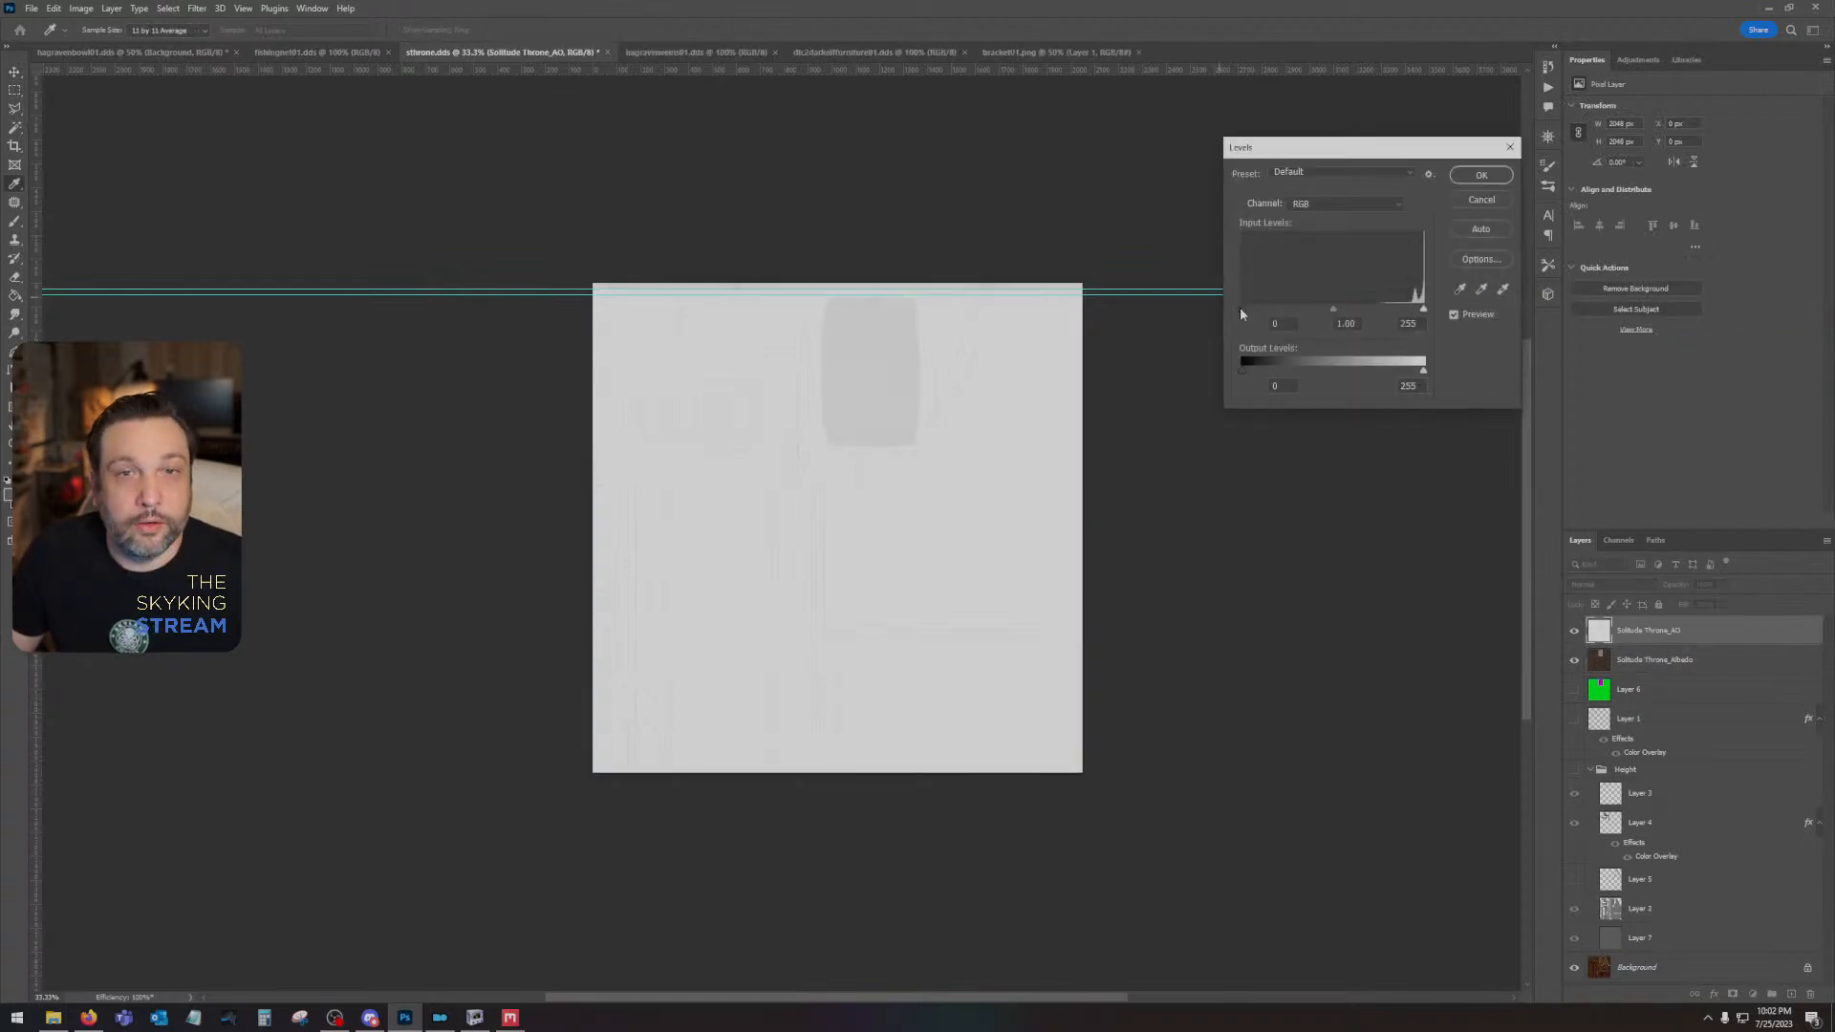
left_click_drag(1243, 310, 1358, 313)
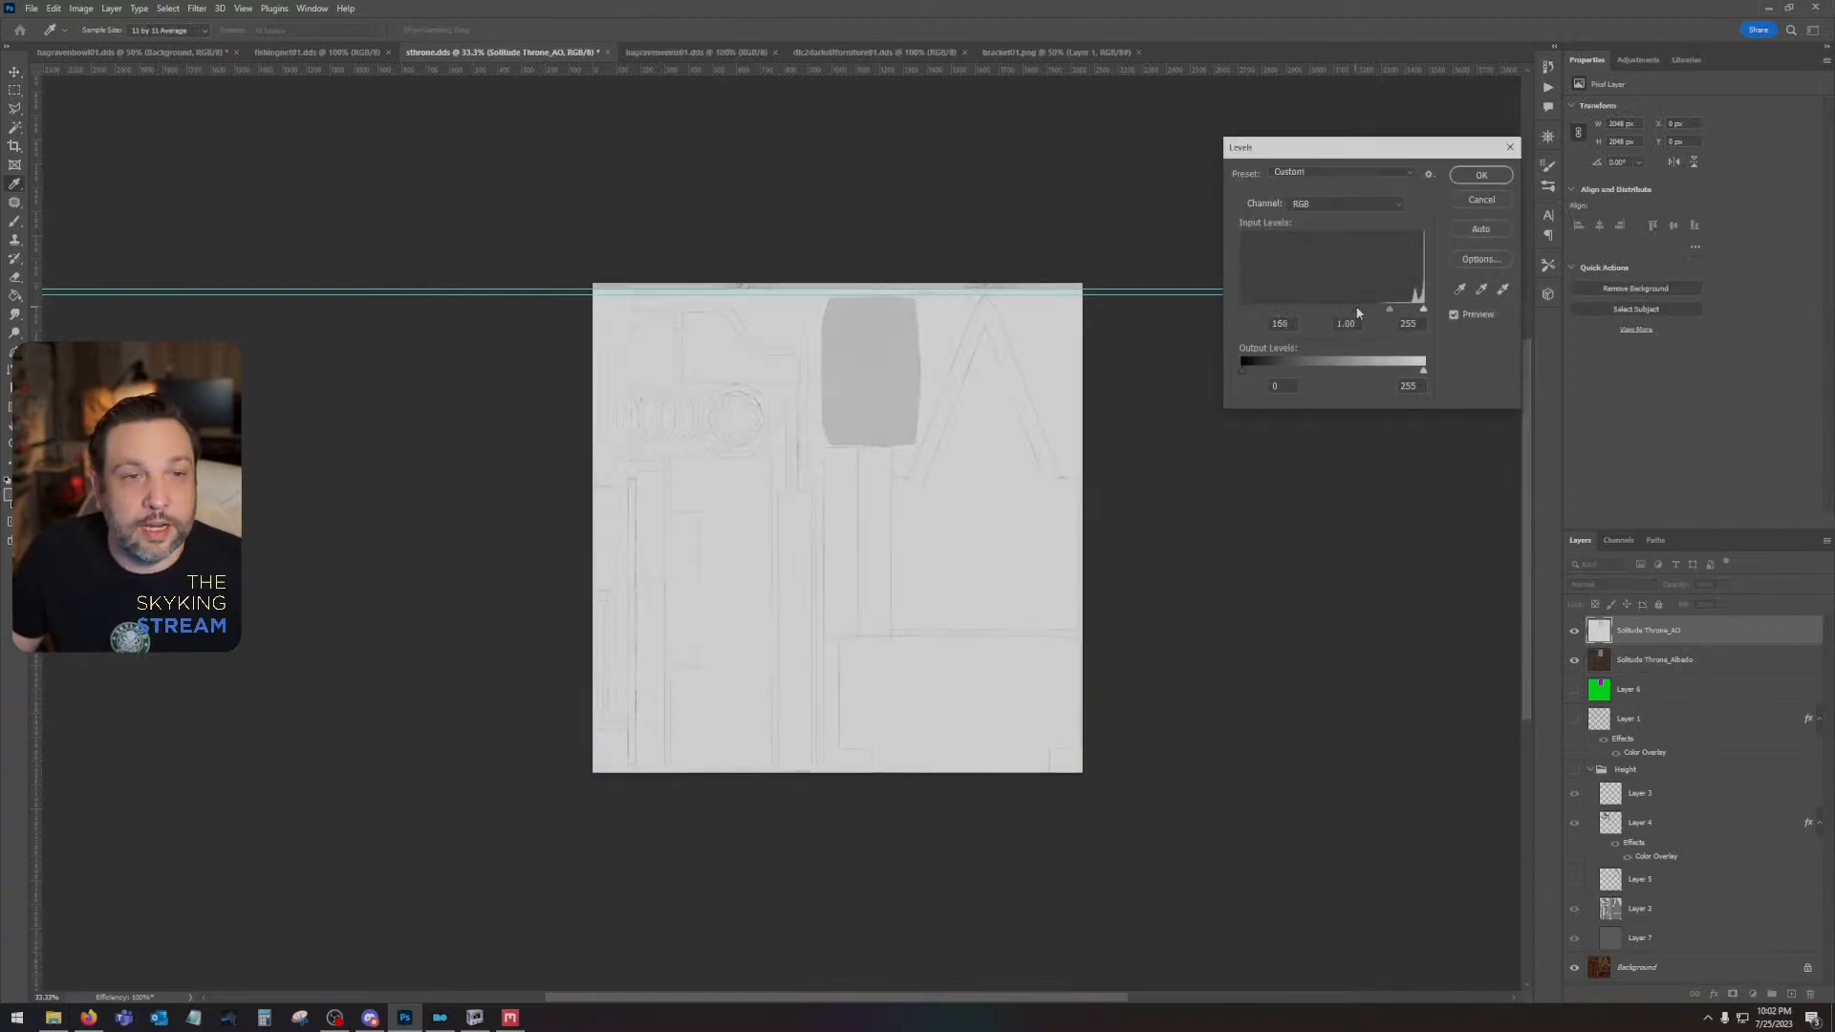
left_click(1481, 174)
left_click(1611, 585)
left_click(1615, 643)
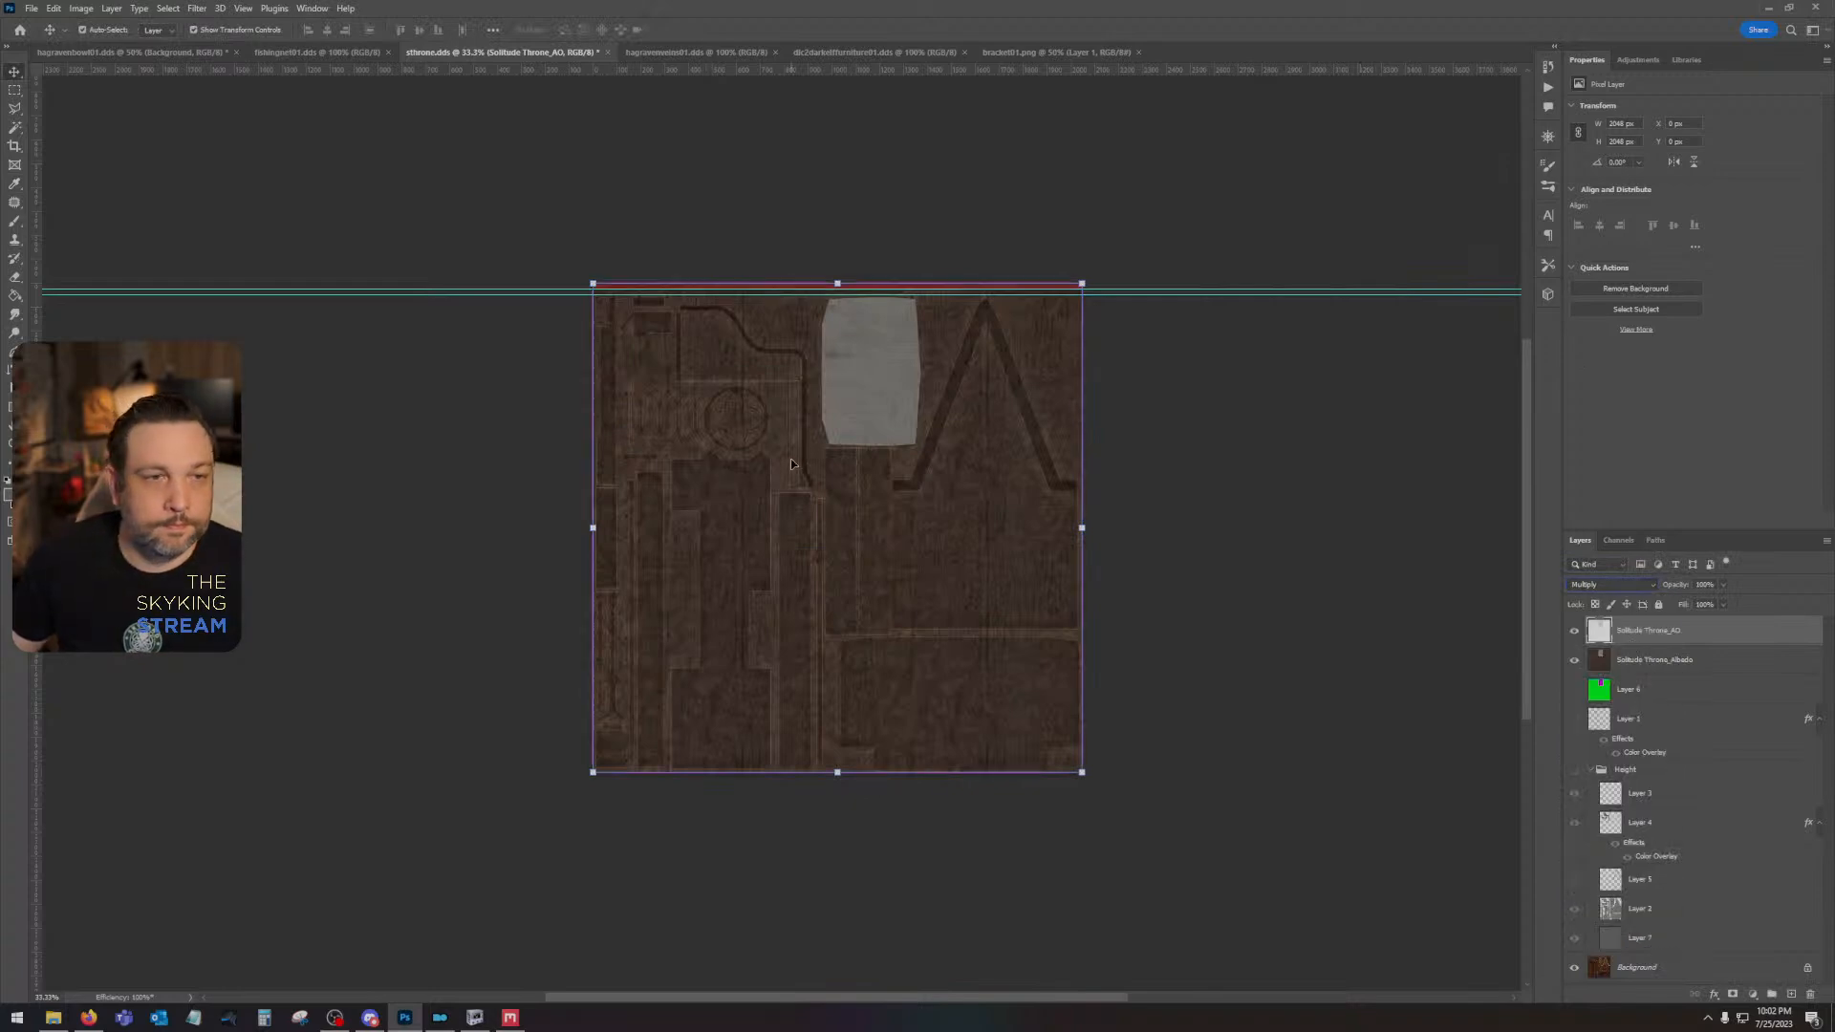
- Save the throne texture as DDS with texture type Color, BC7 8bpp Fine (Linear, DX11+) compression and auto-generated mip maps
key("ctrl+s")
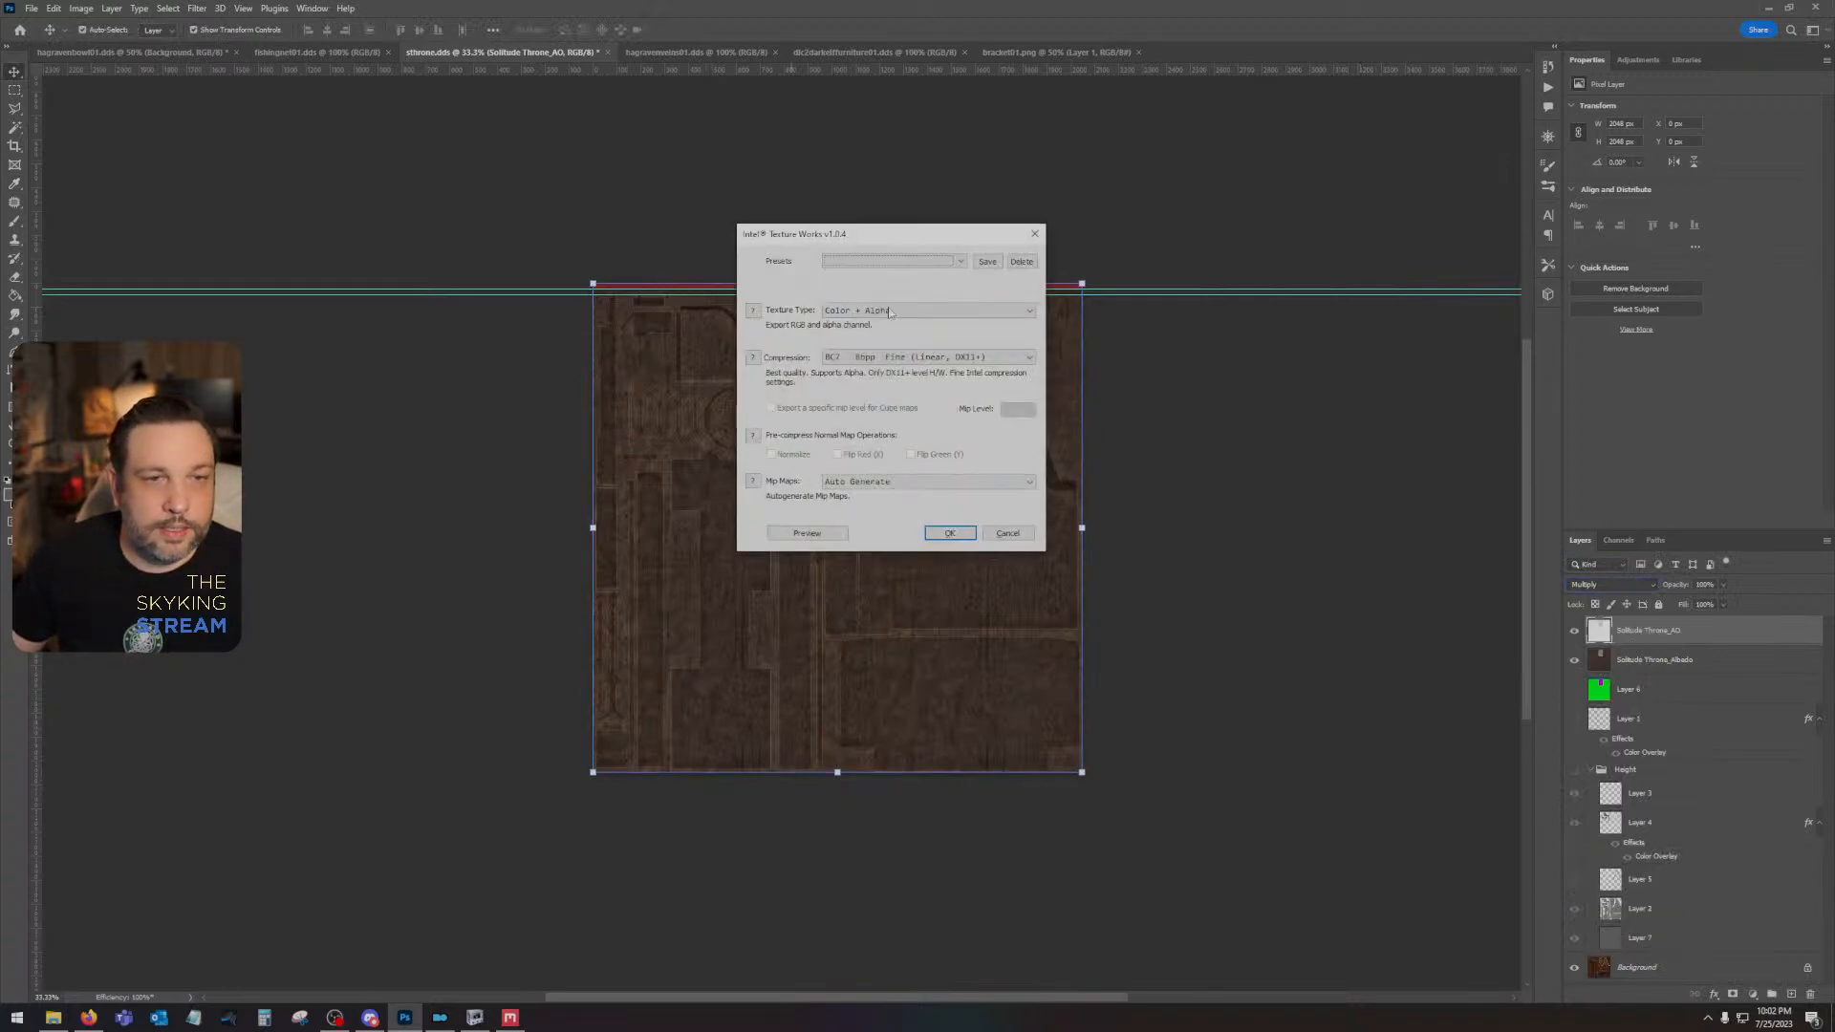
left_click(877, 312)
left_click(879, 322)
left_click(889, 358)
left_click(925, 428)
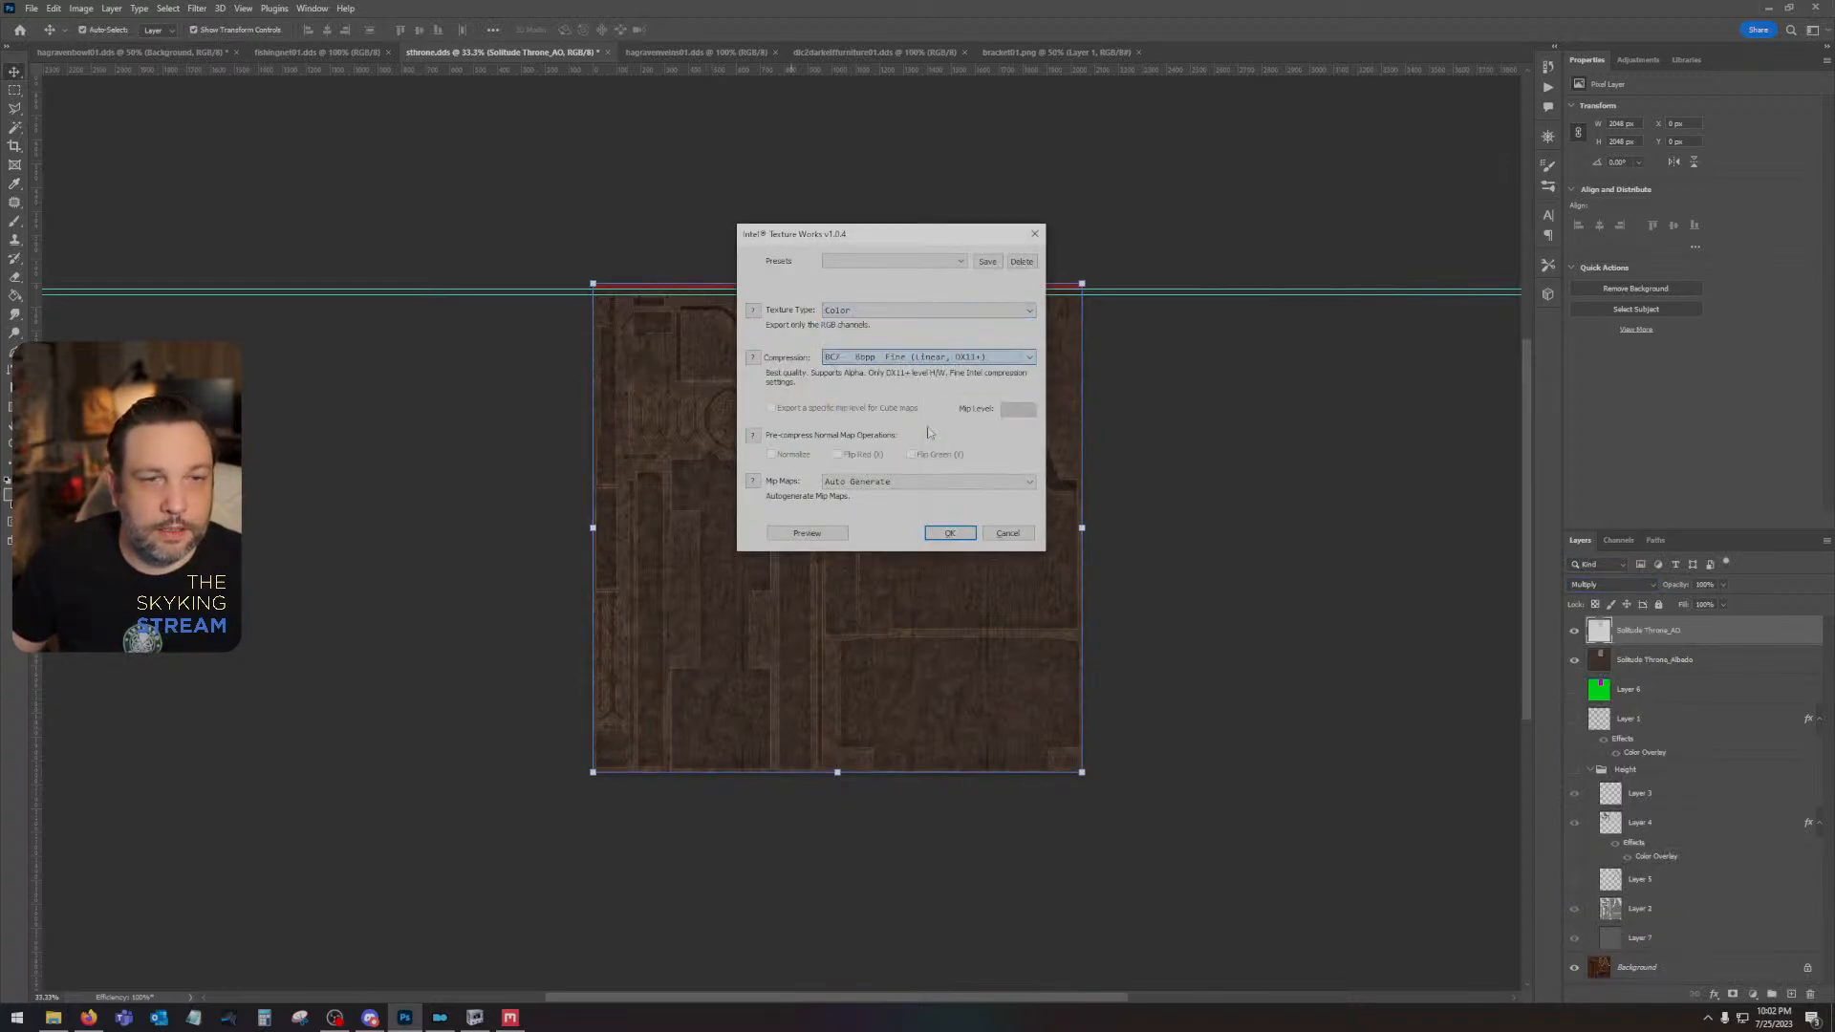
left_click(946, 532)
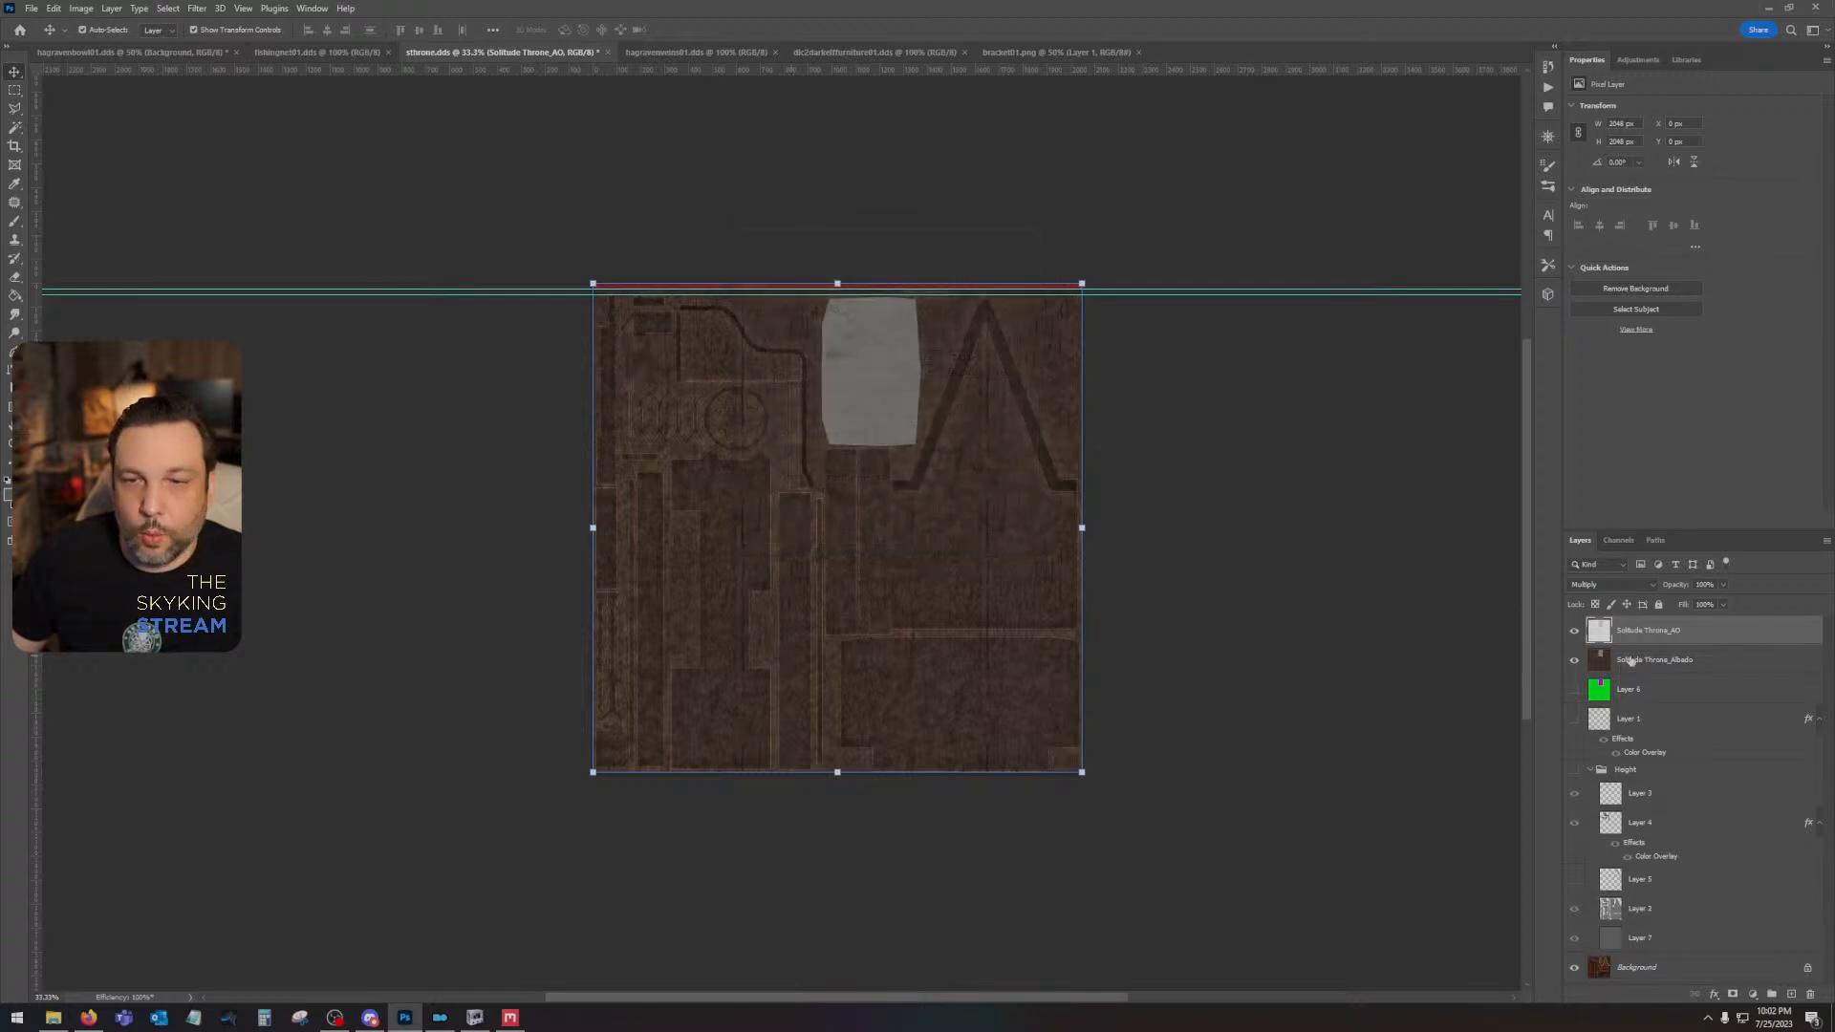
- Combine the AO and albedo layers into one smart object, rasterize it, and toggle its visibility to compare with the original texture
left_click(1631, 660, "shift")
right_click(1631, 660)
left_click(1696, 296)
right_click(1648, 636)
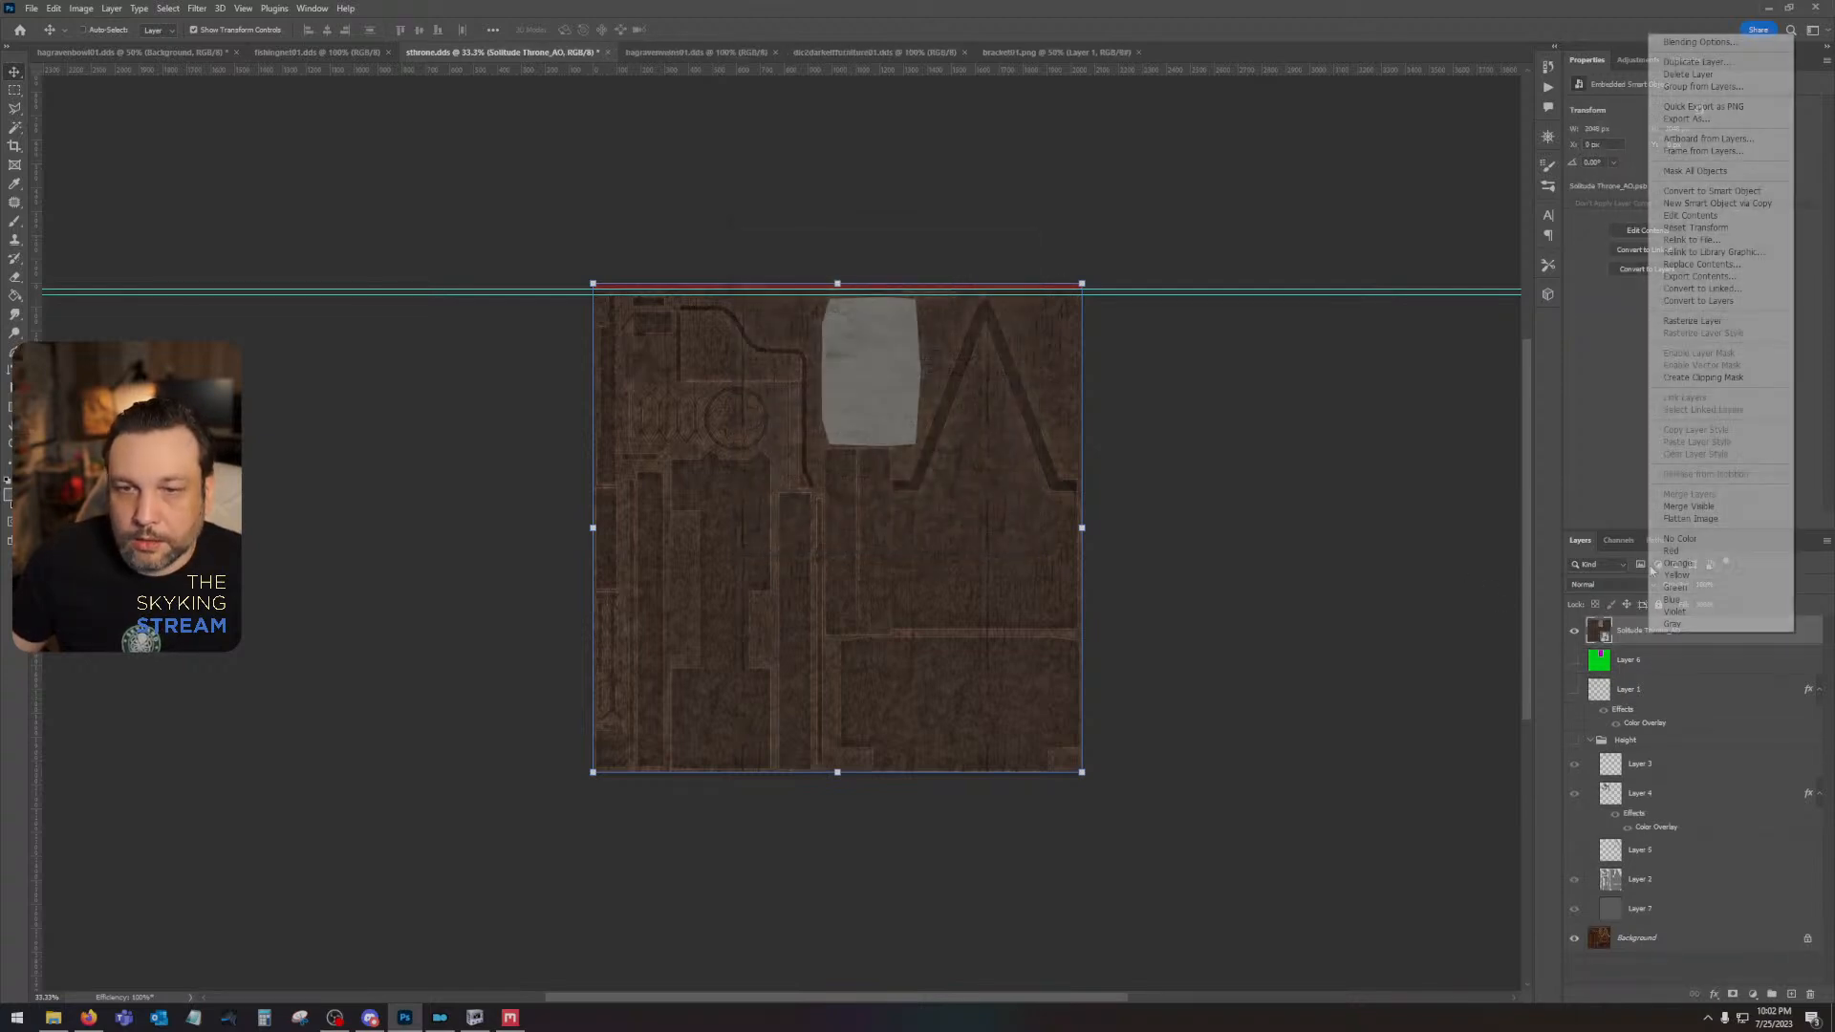
left_click(1691, 321)
left_click(1575, 631)
left_click(1575, 630)
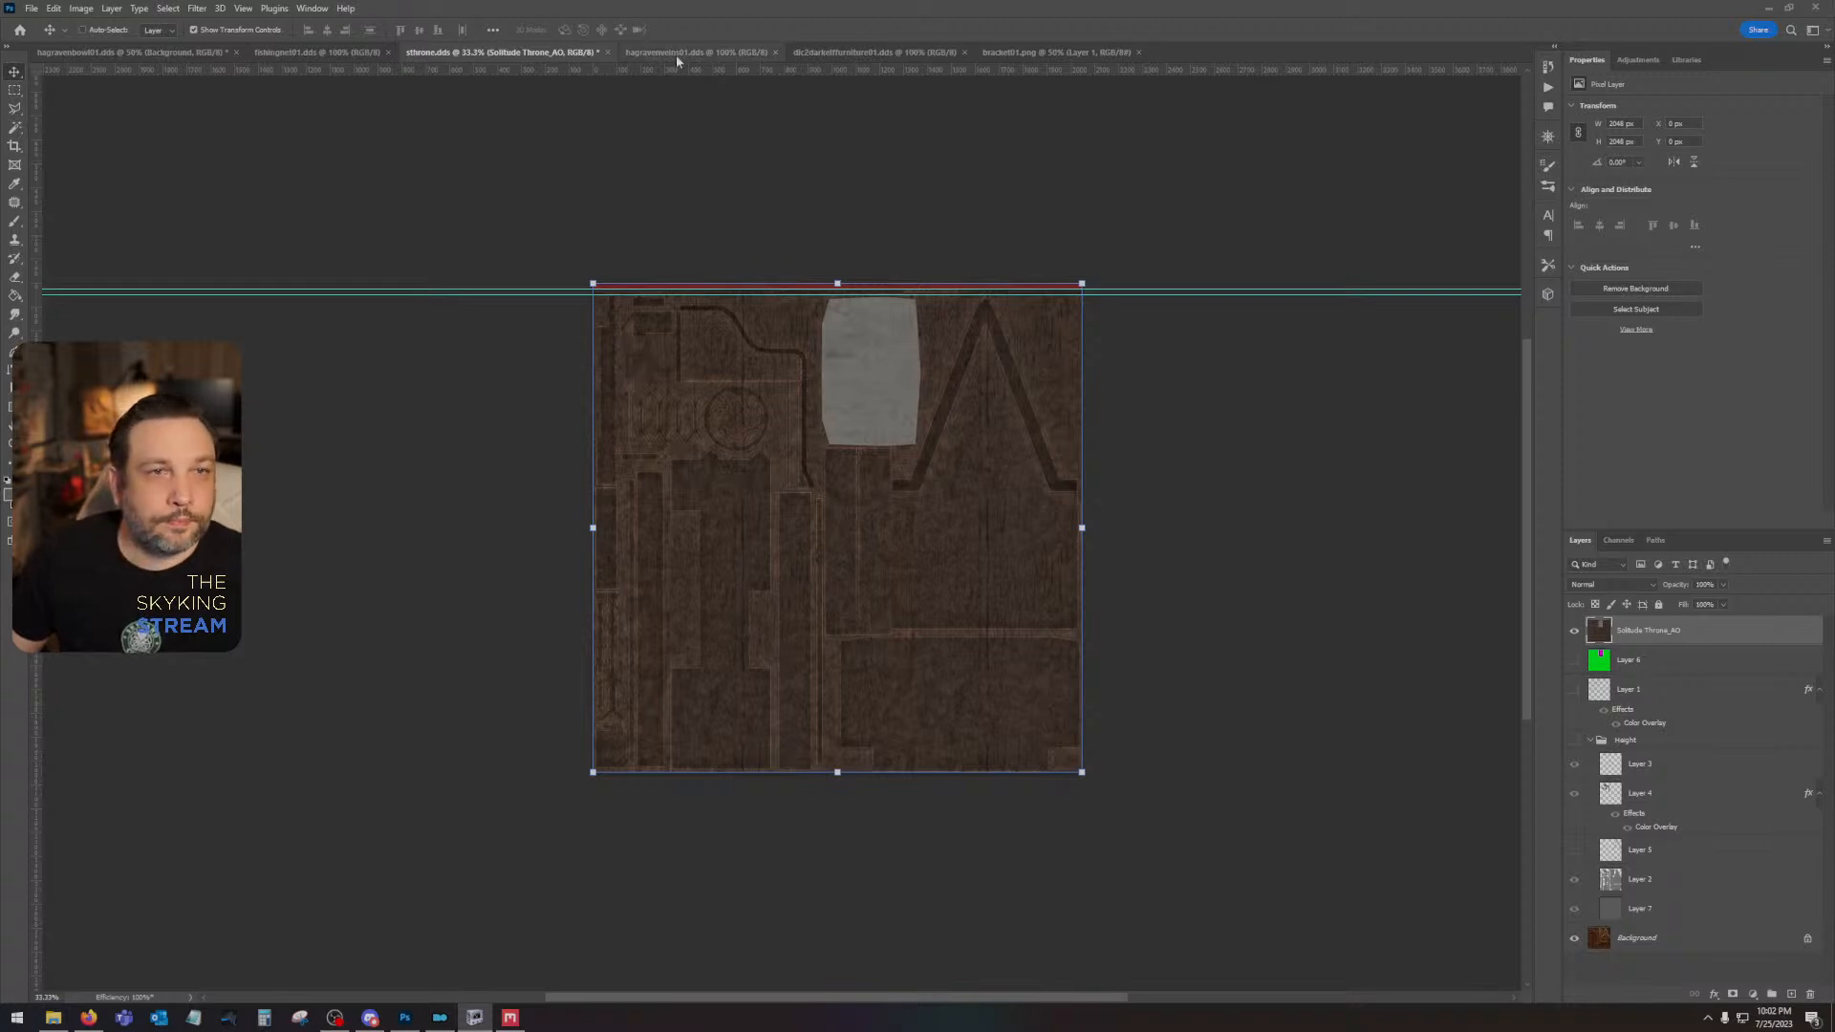
- Move the sthrone.dds document last in order and open sthrone_n.dds from textures\architecture\solitude without loading transparency as alpha or mip maps
left_click_drag(517, 44, 1172, 55)
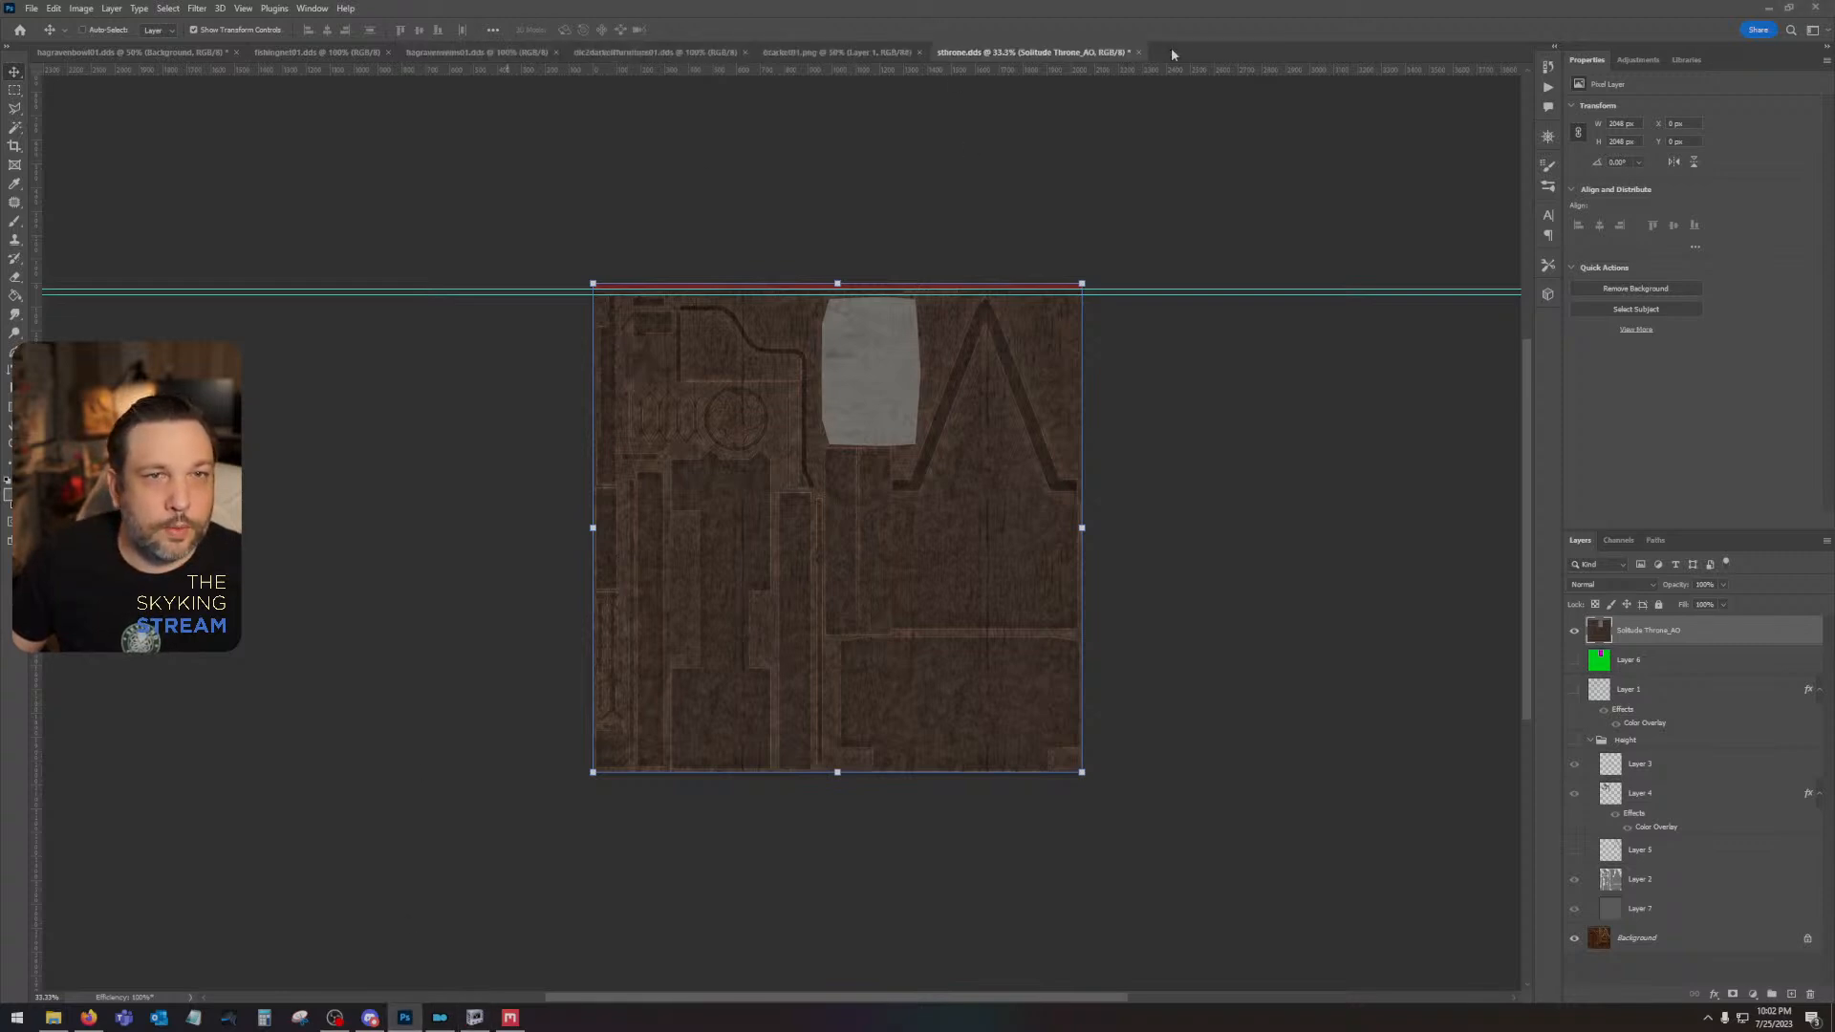
left_click(32, 9)
left_click(57, 39)
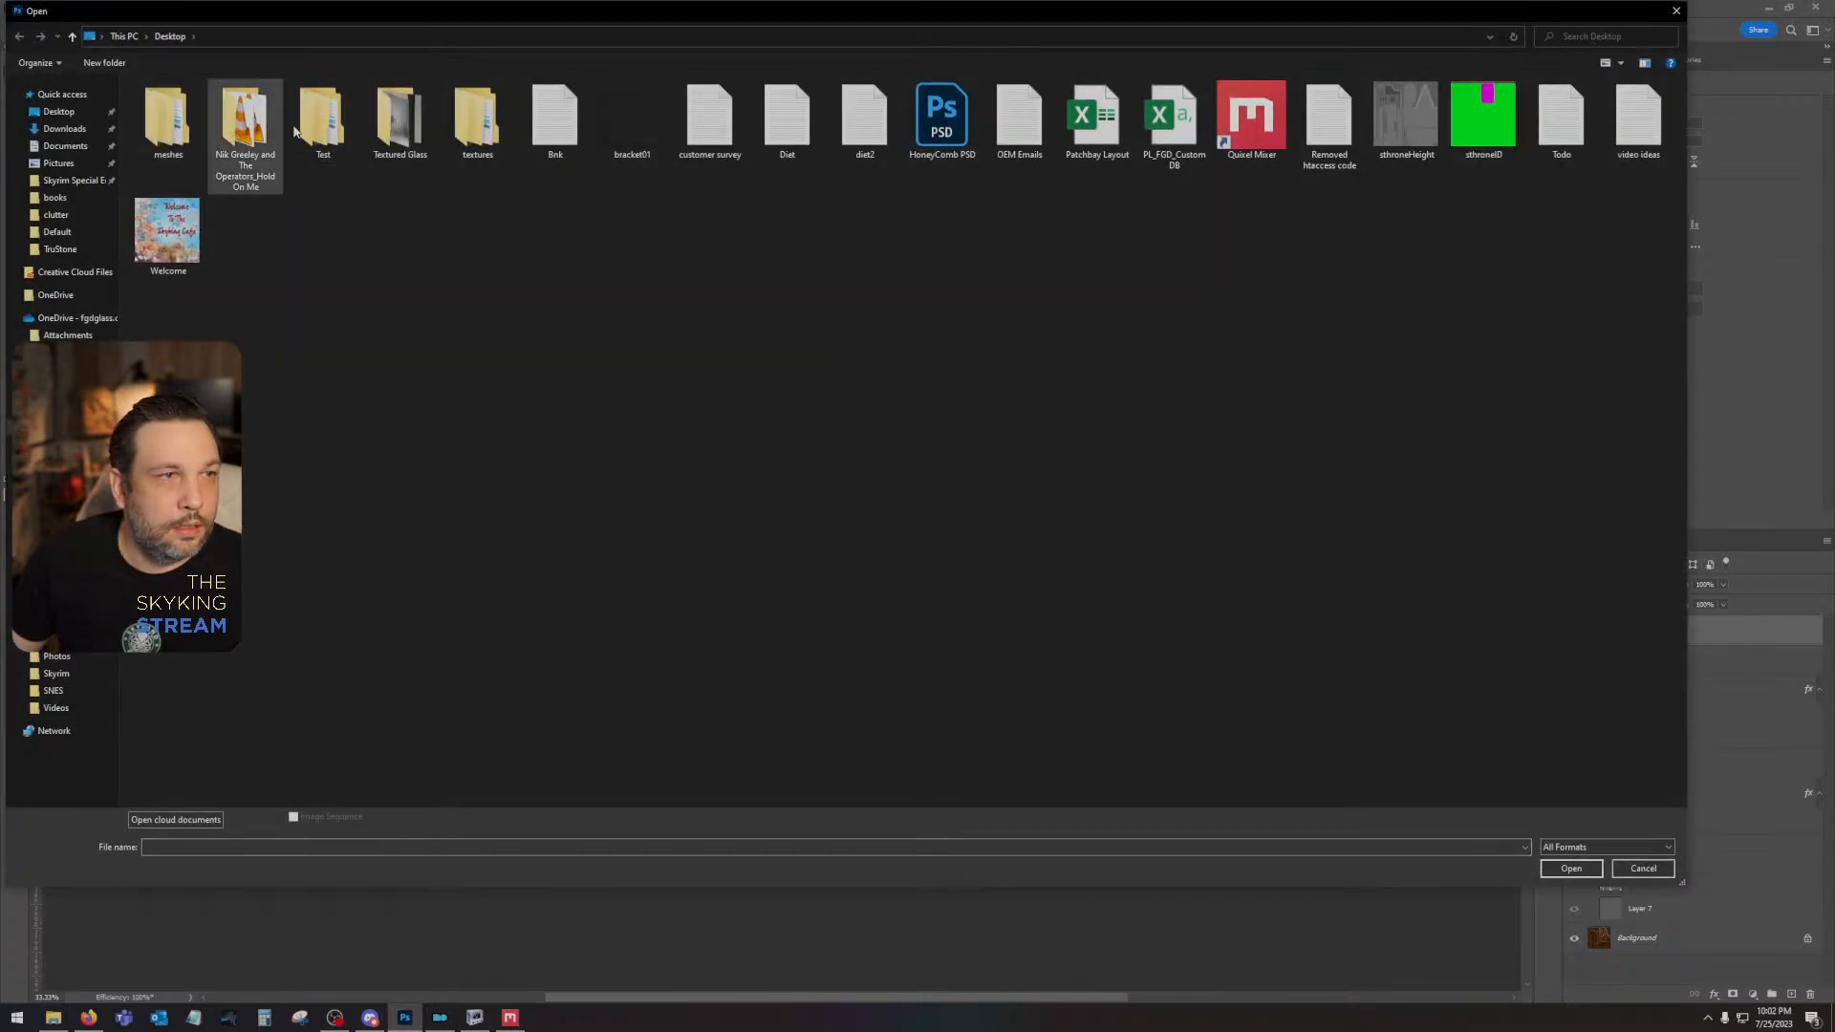
double_click(478, 117)
double_click(166, 117)
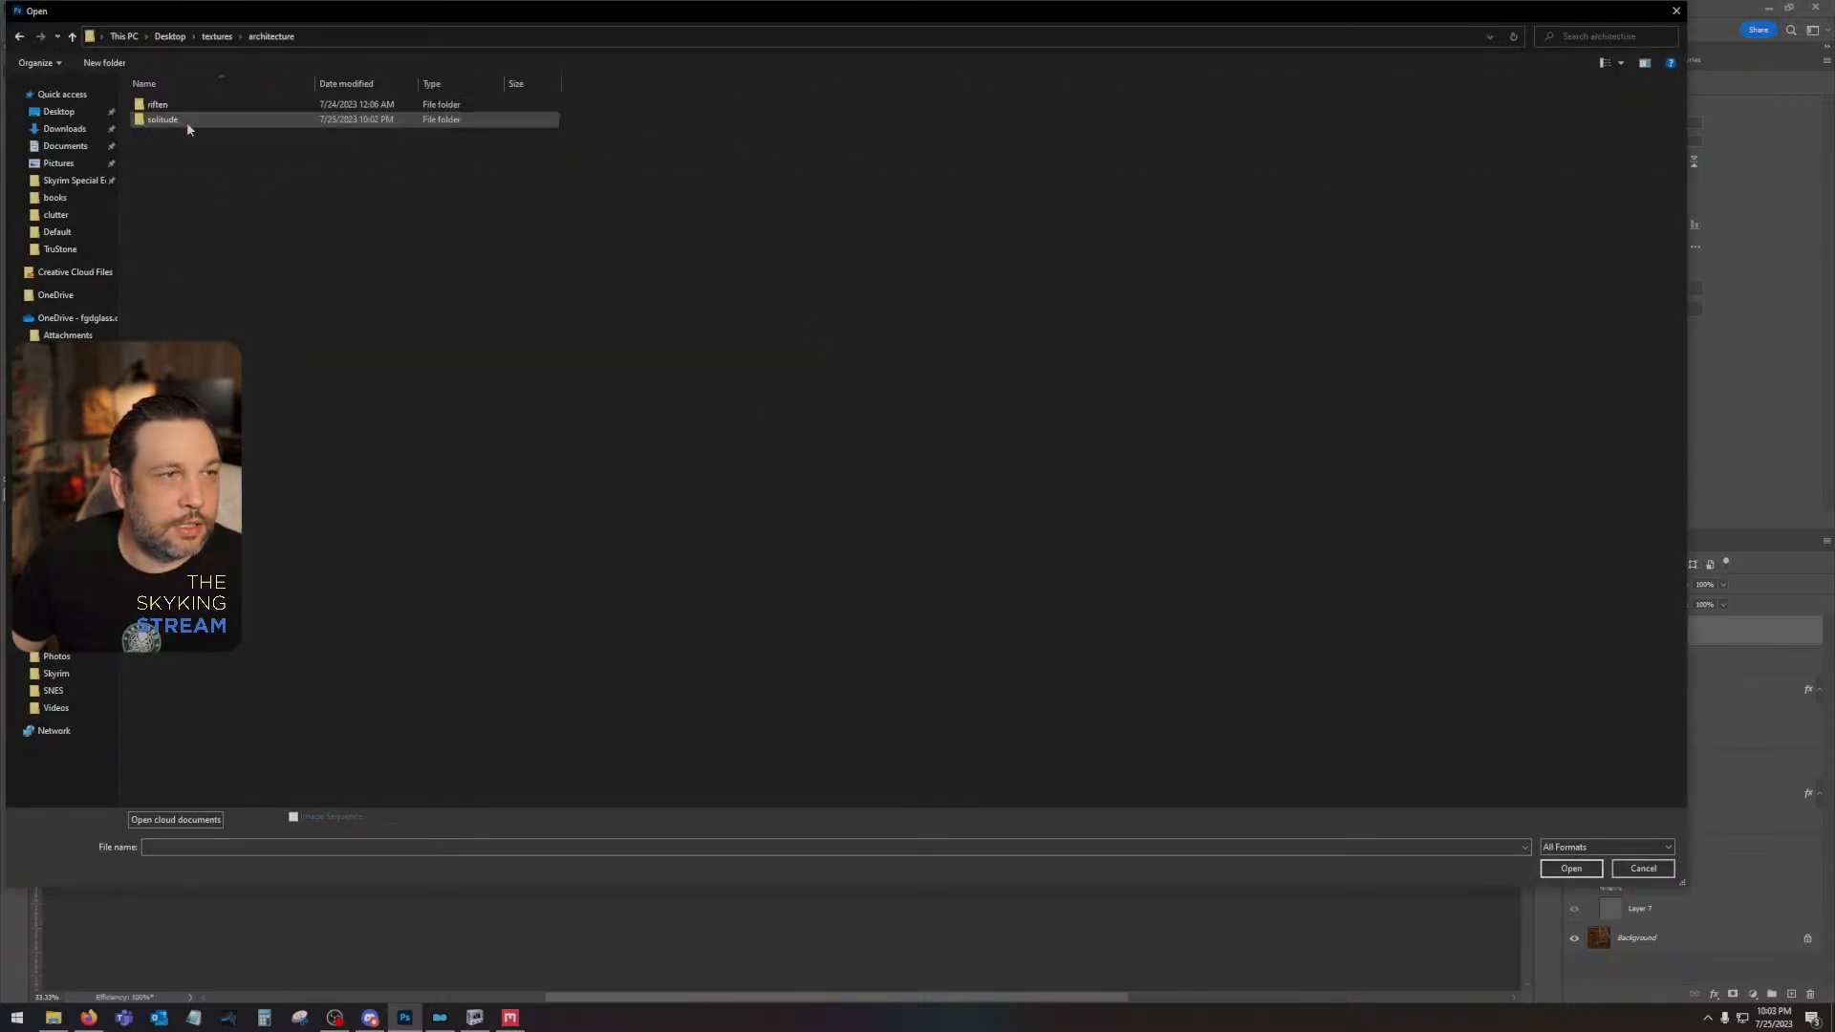
double_click(187, 122)
double_click(264, 119)
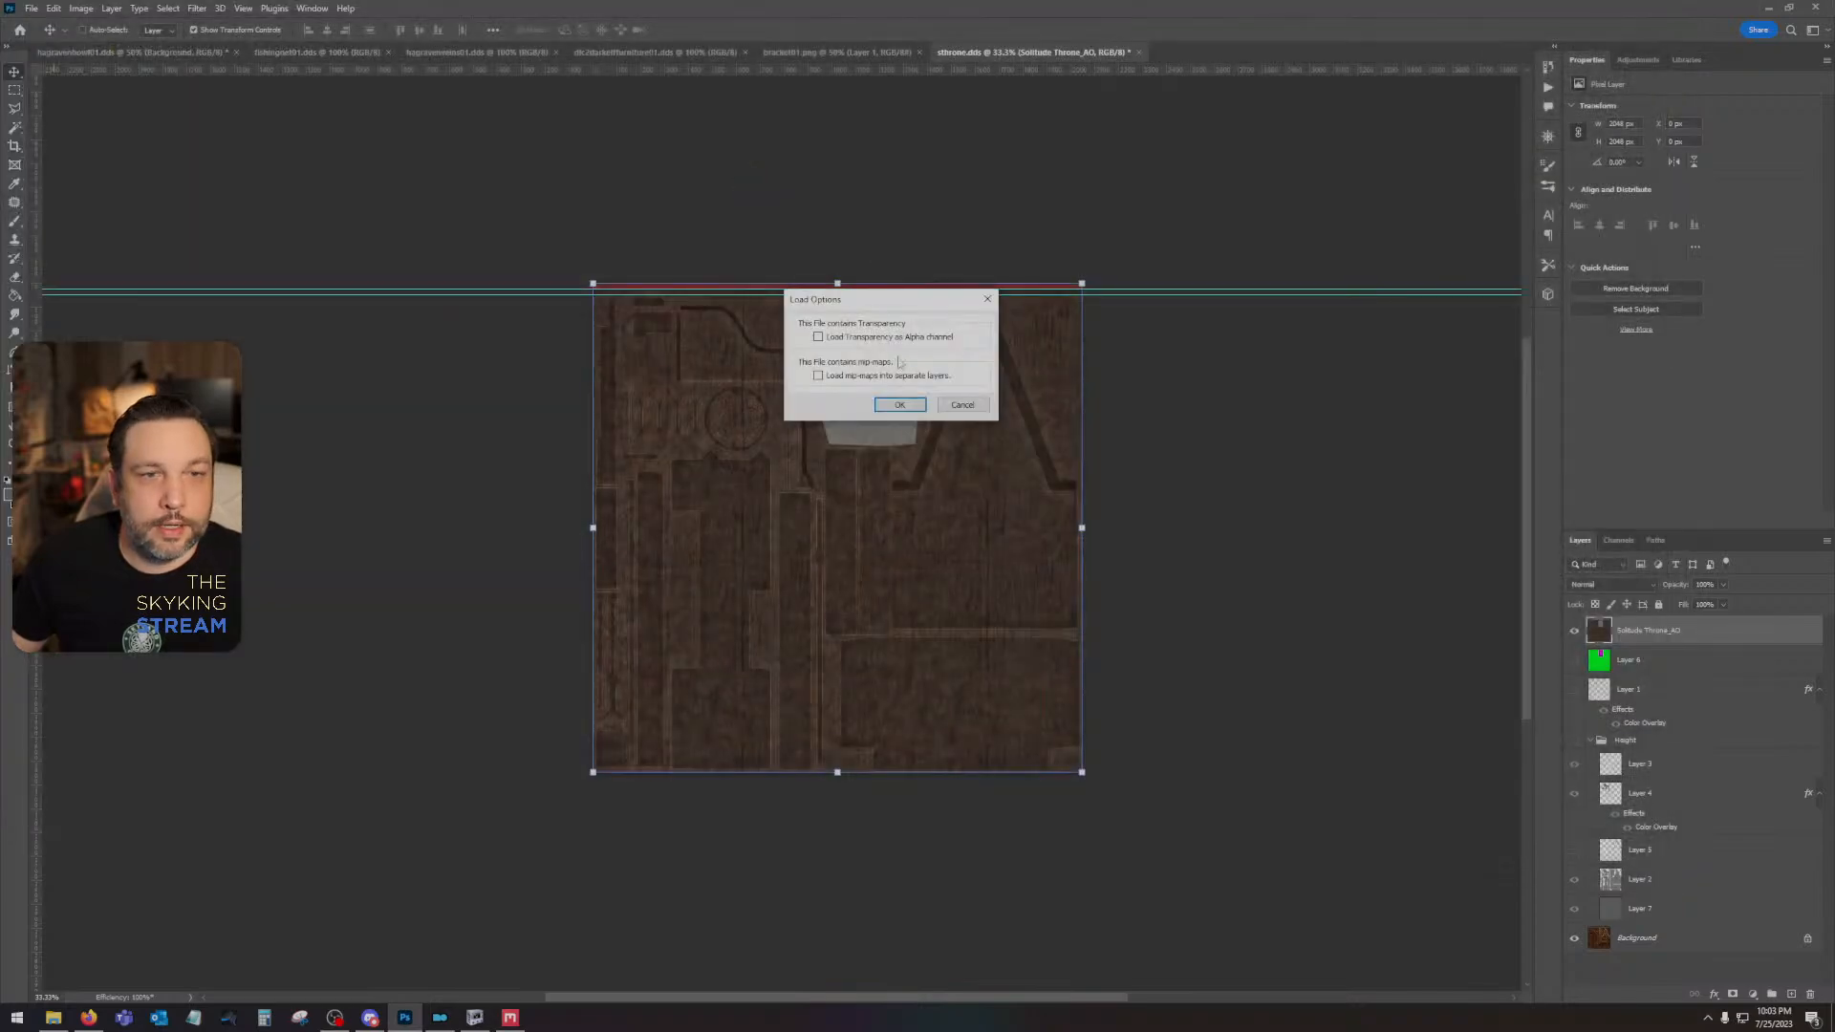
left_click(900, 404)
- Resize the normal map image to 2048 pixels wide and high
left_click(82, 8)
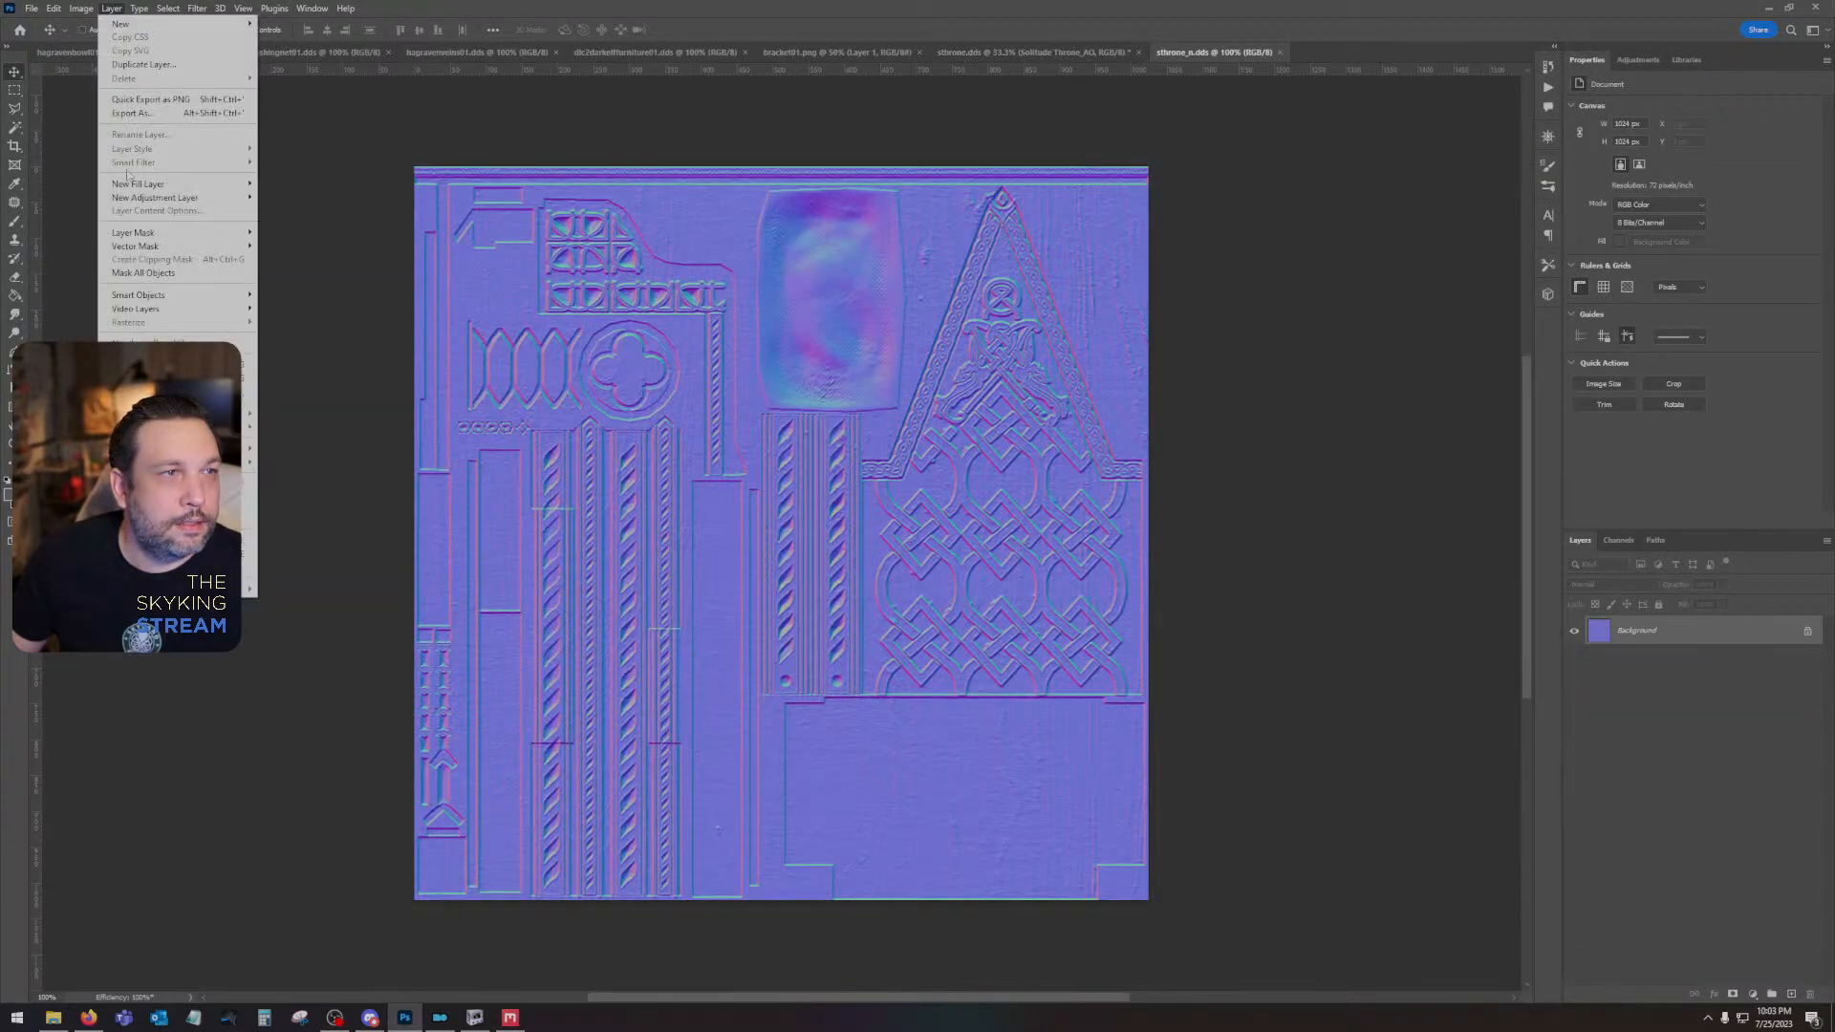
left_click(115, 115)
type("20")
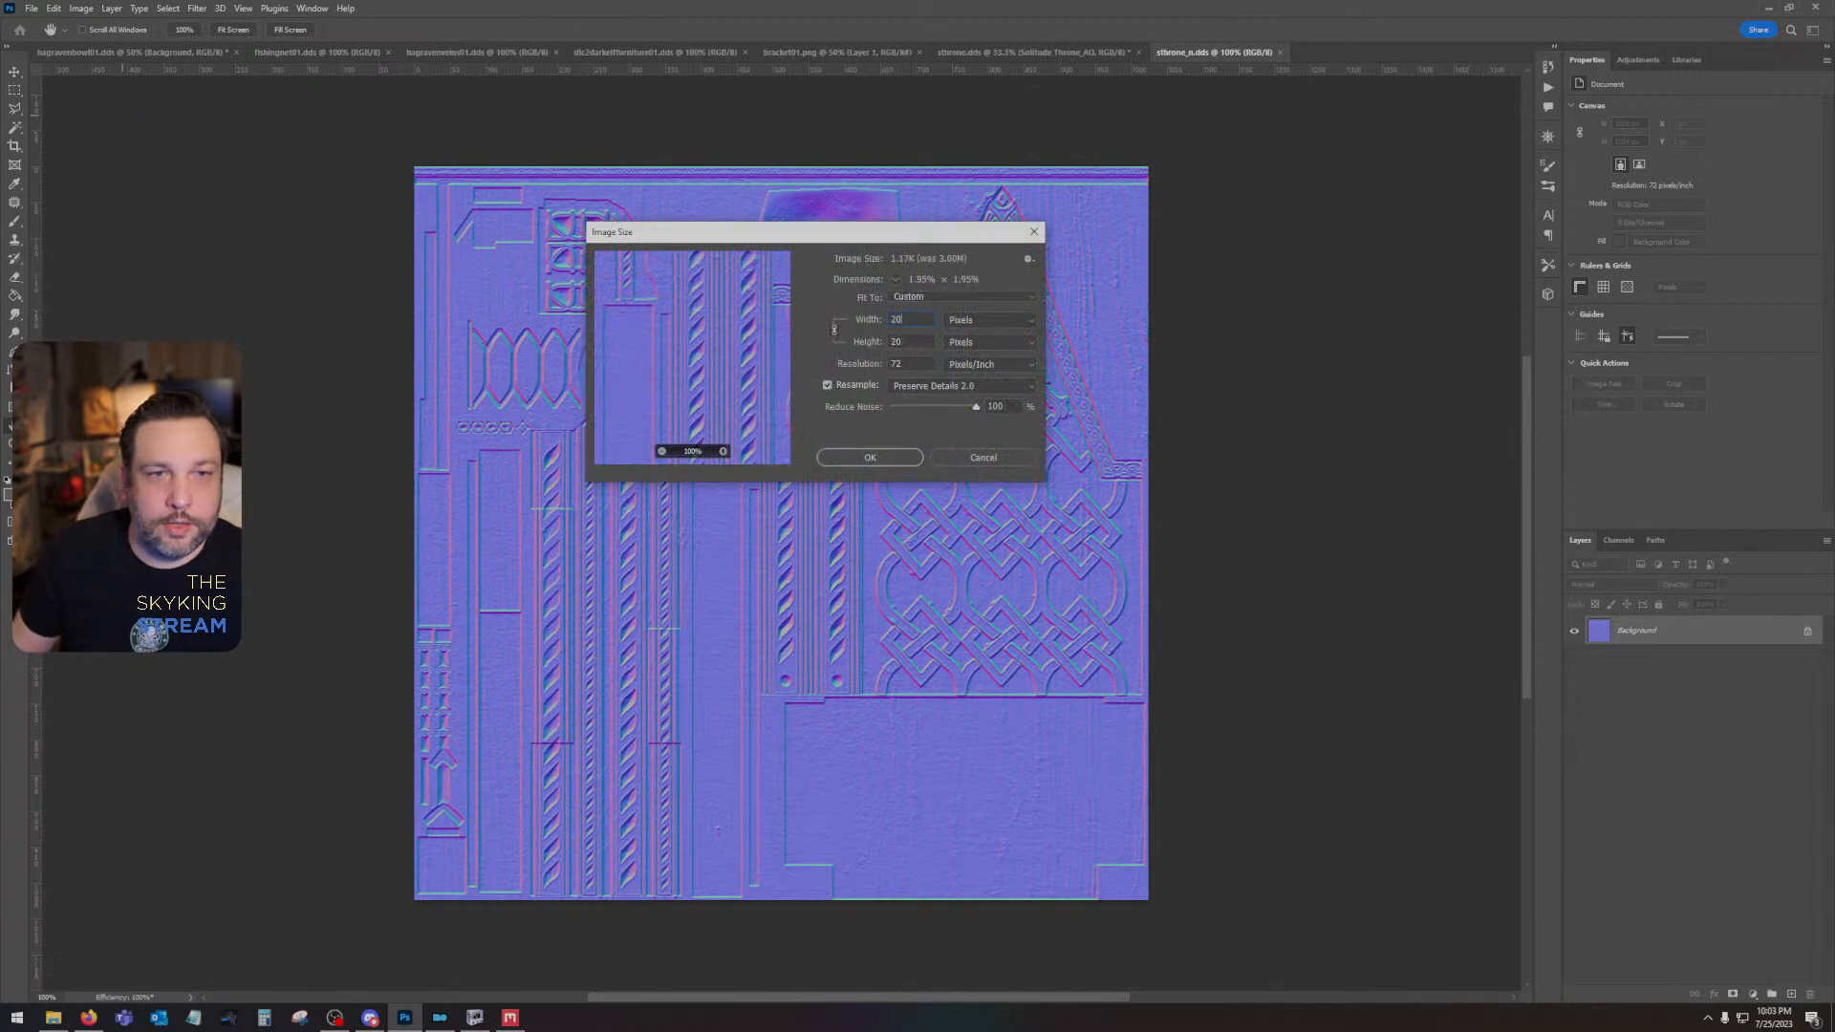
type("48")
key("Return")
key("ctrl+minus")
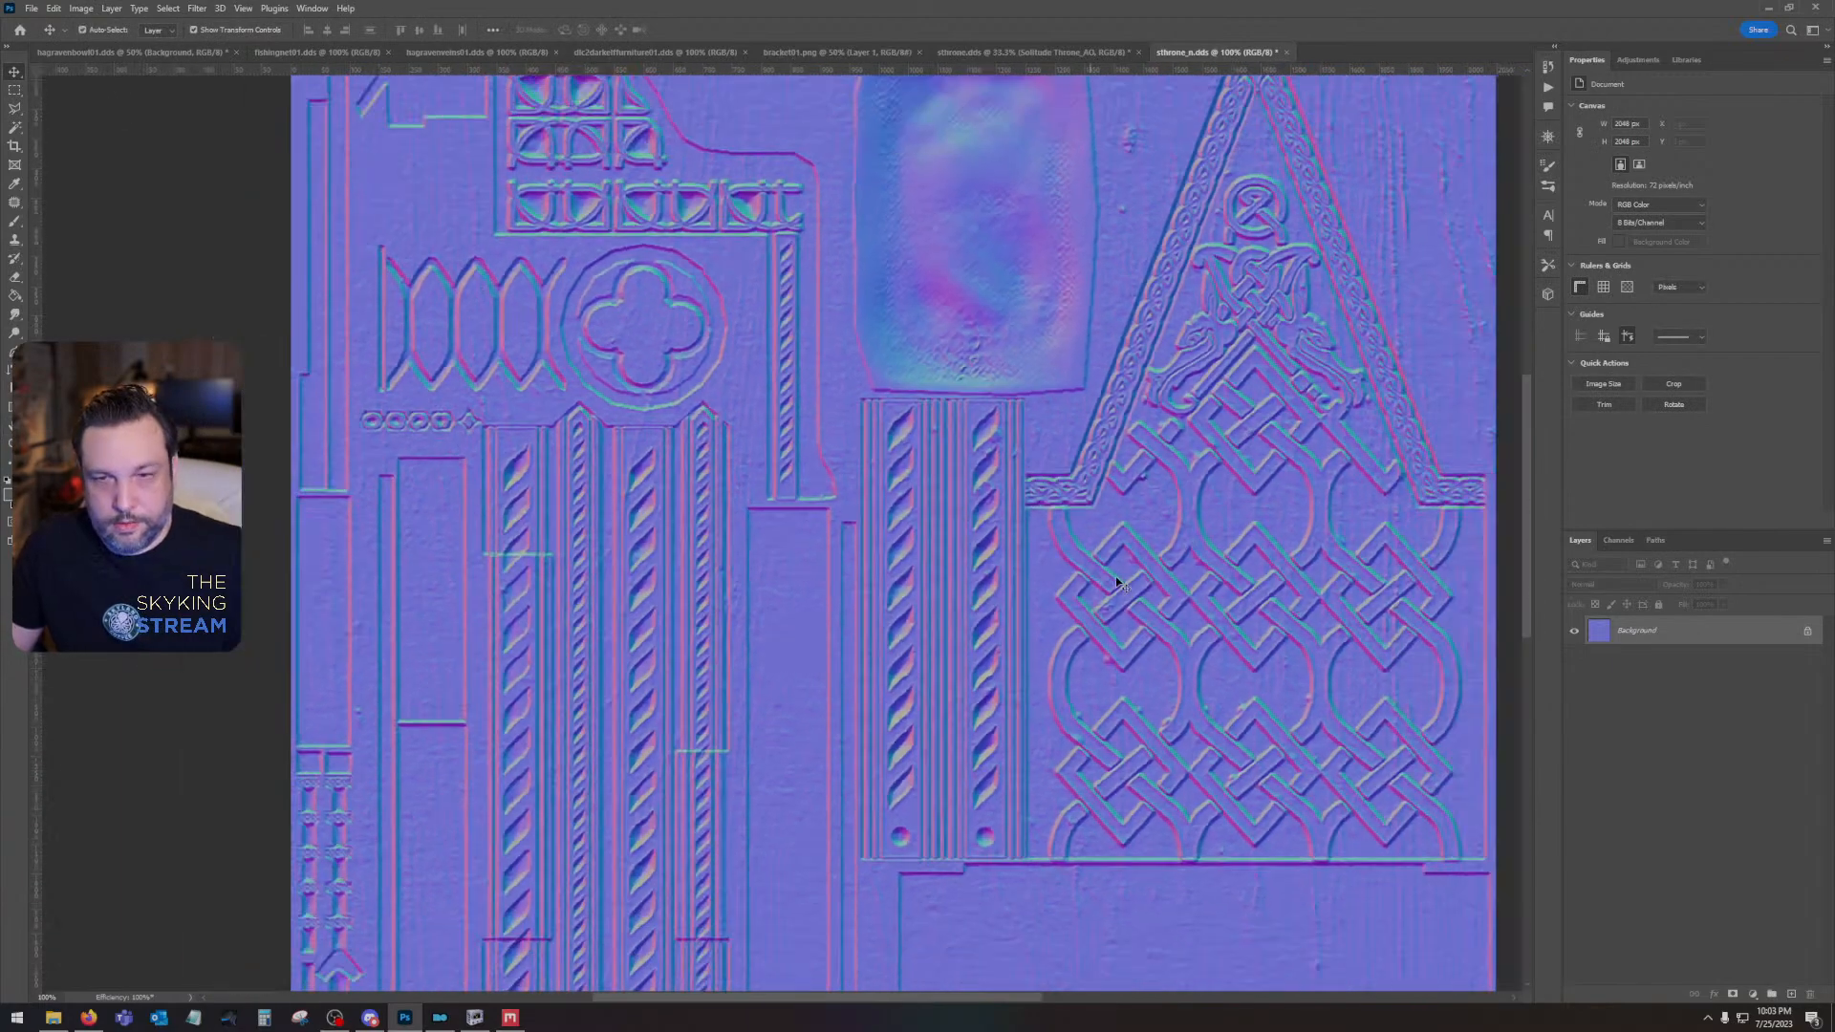
key("ctrl+minus")
- Copy the Alpha 1 channel into a new layer above the background and hide that layer
left_click(1622, 544)
left_click(1619, 672)
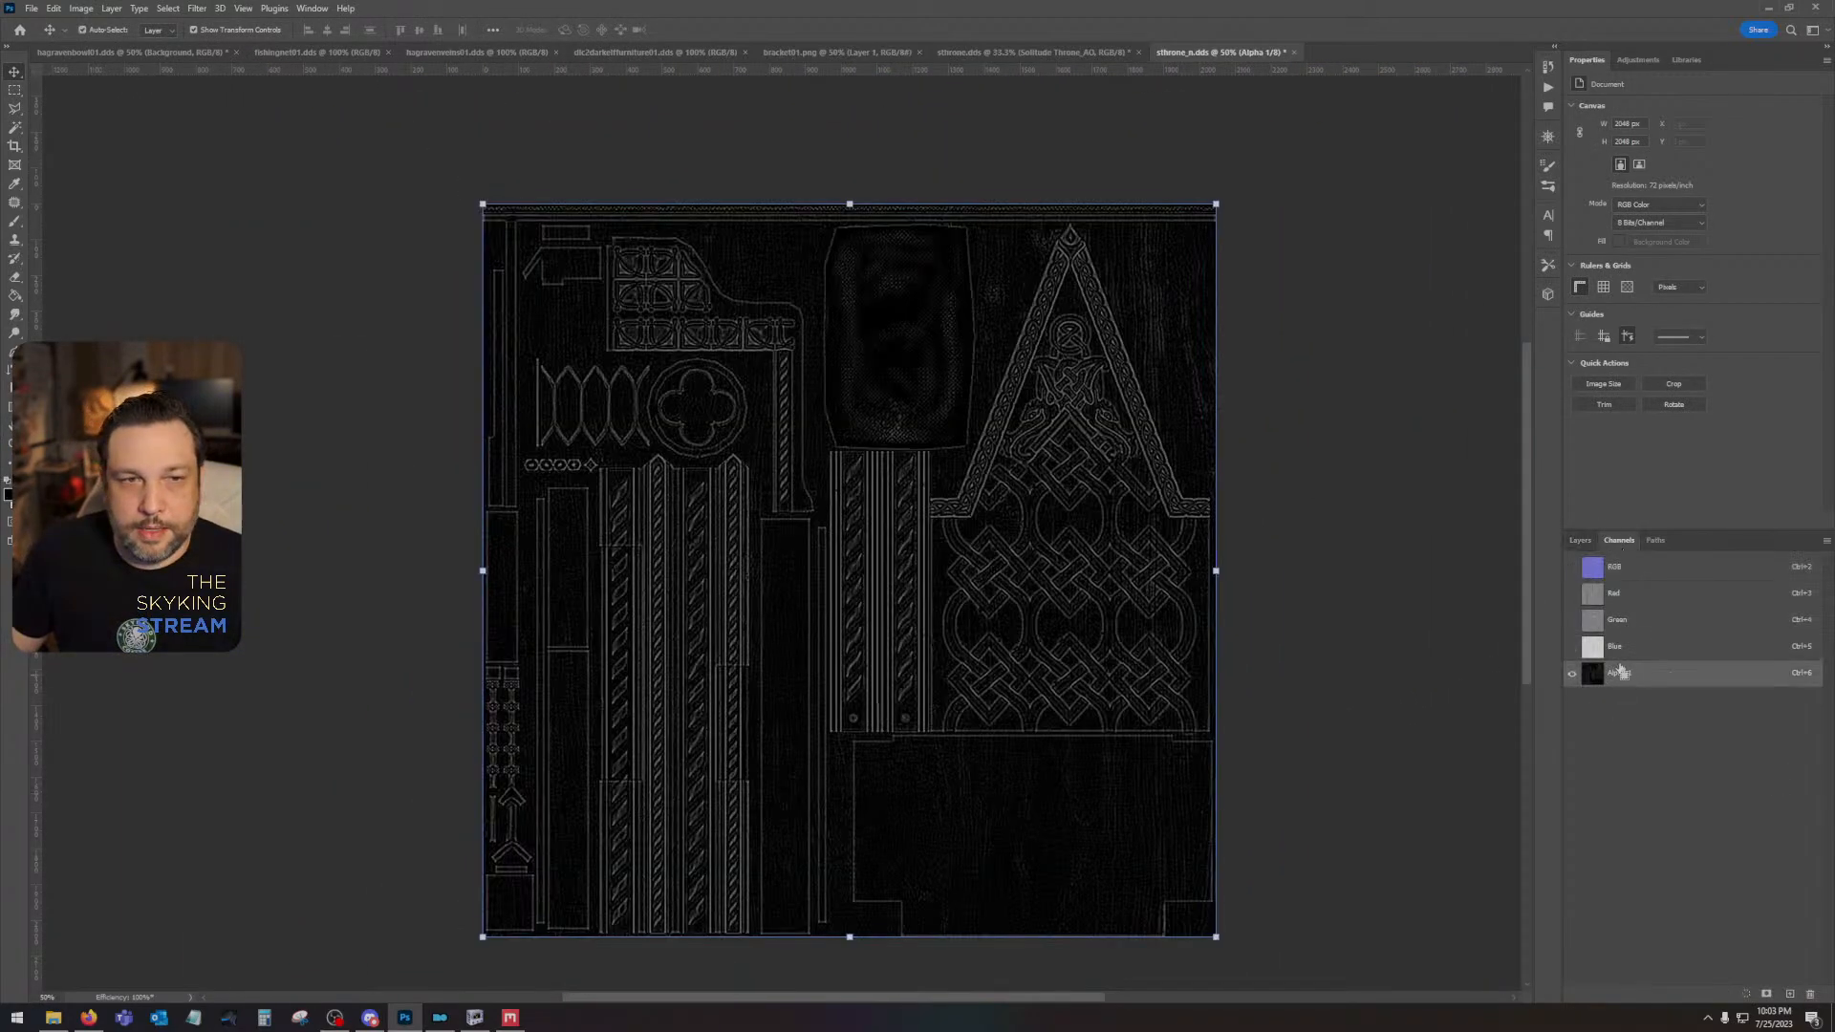
left_click(1626, 567)
left_click(1582, 542)
key("ctrl+v")
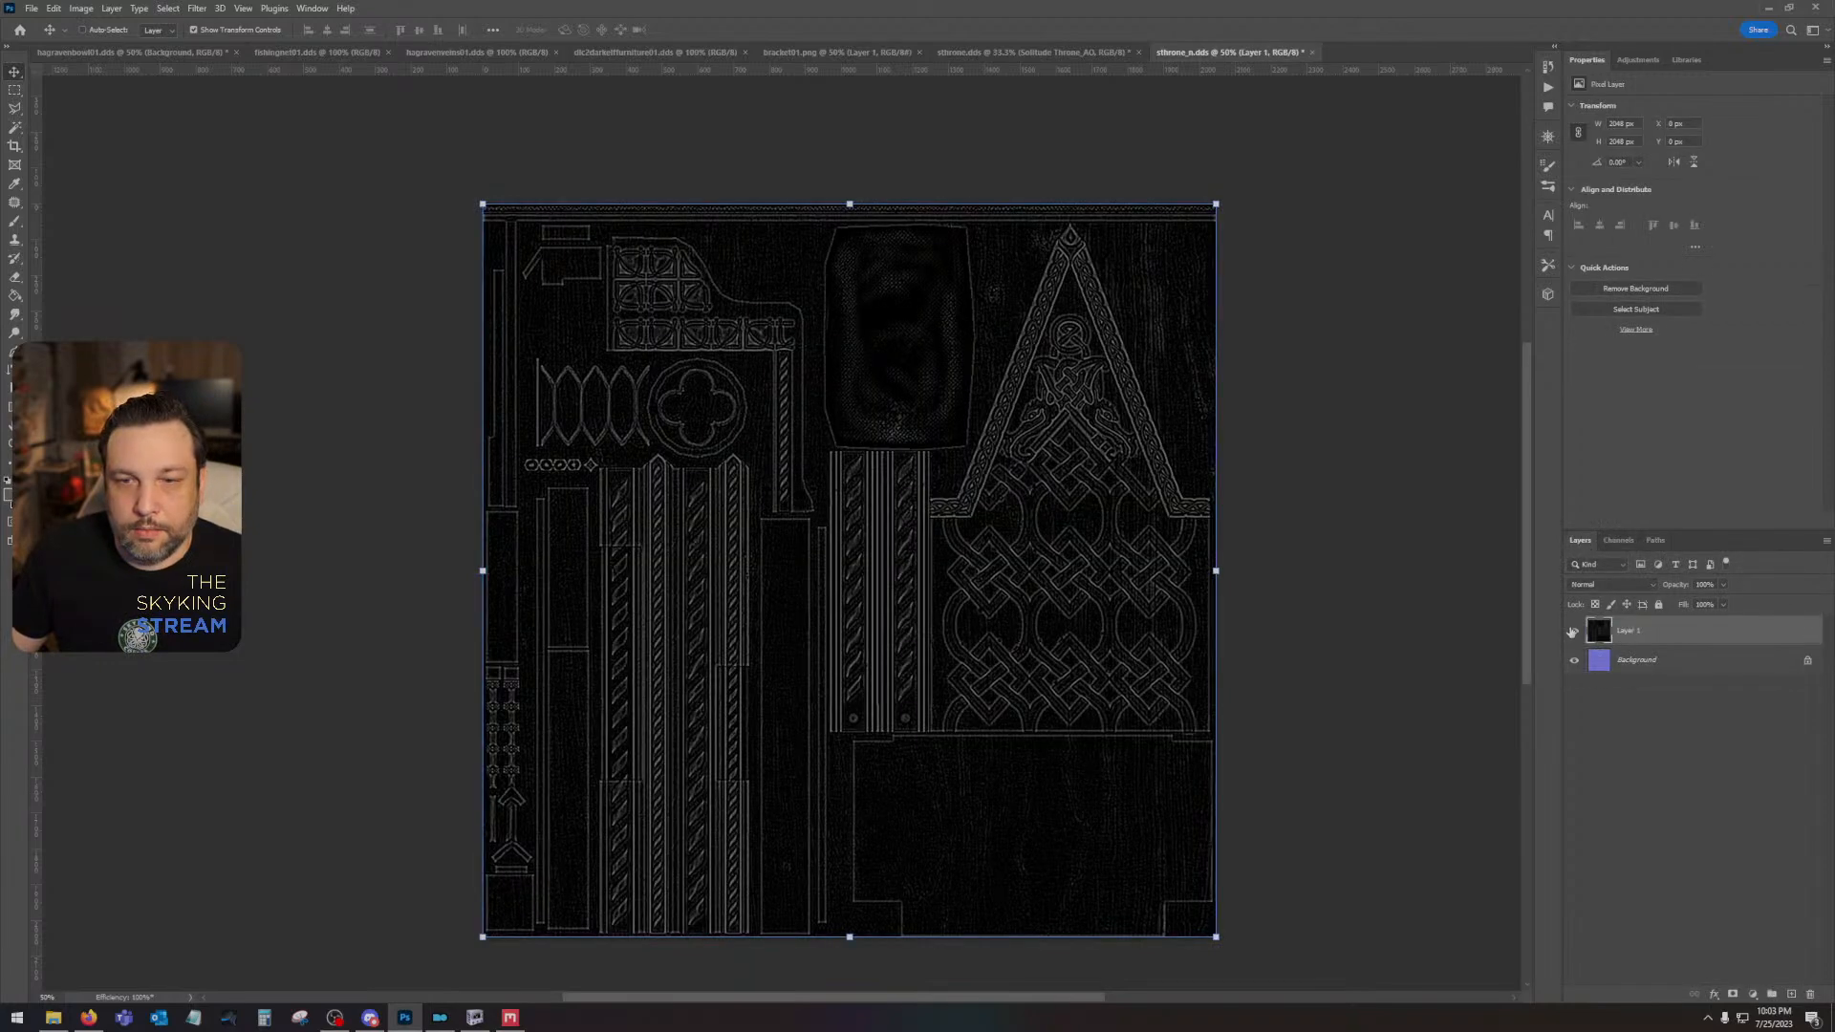
left_click(1573, 632)
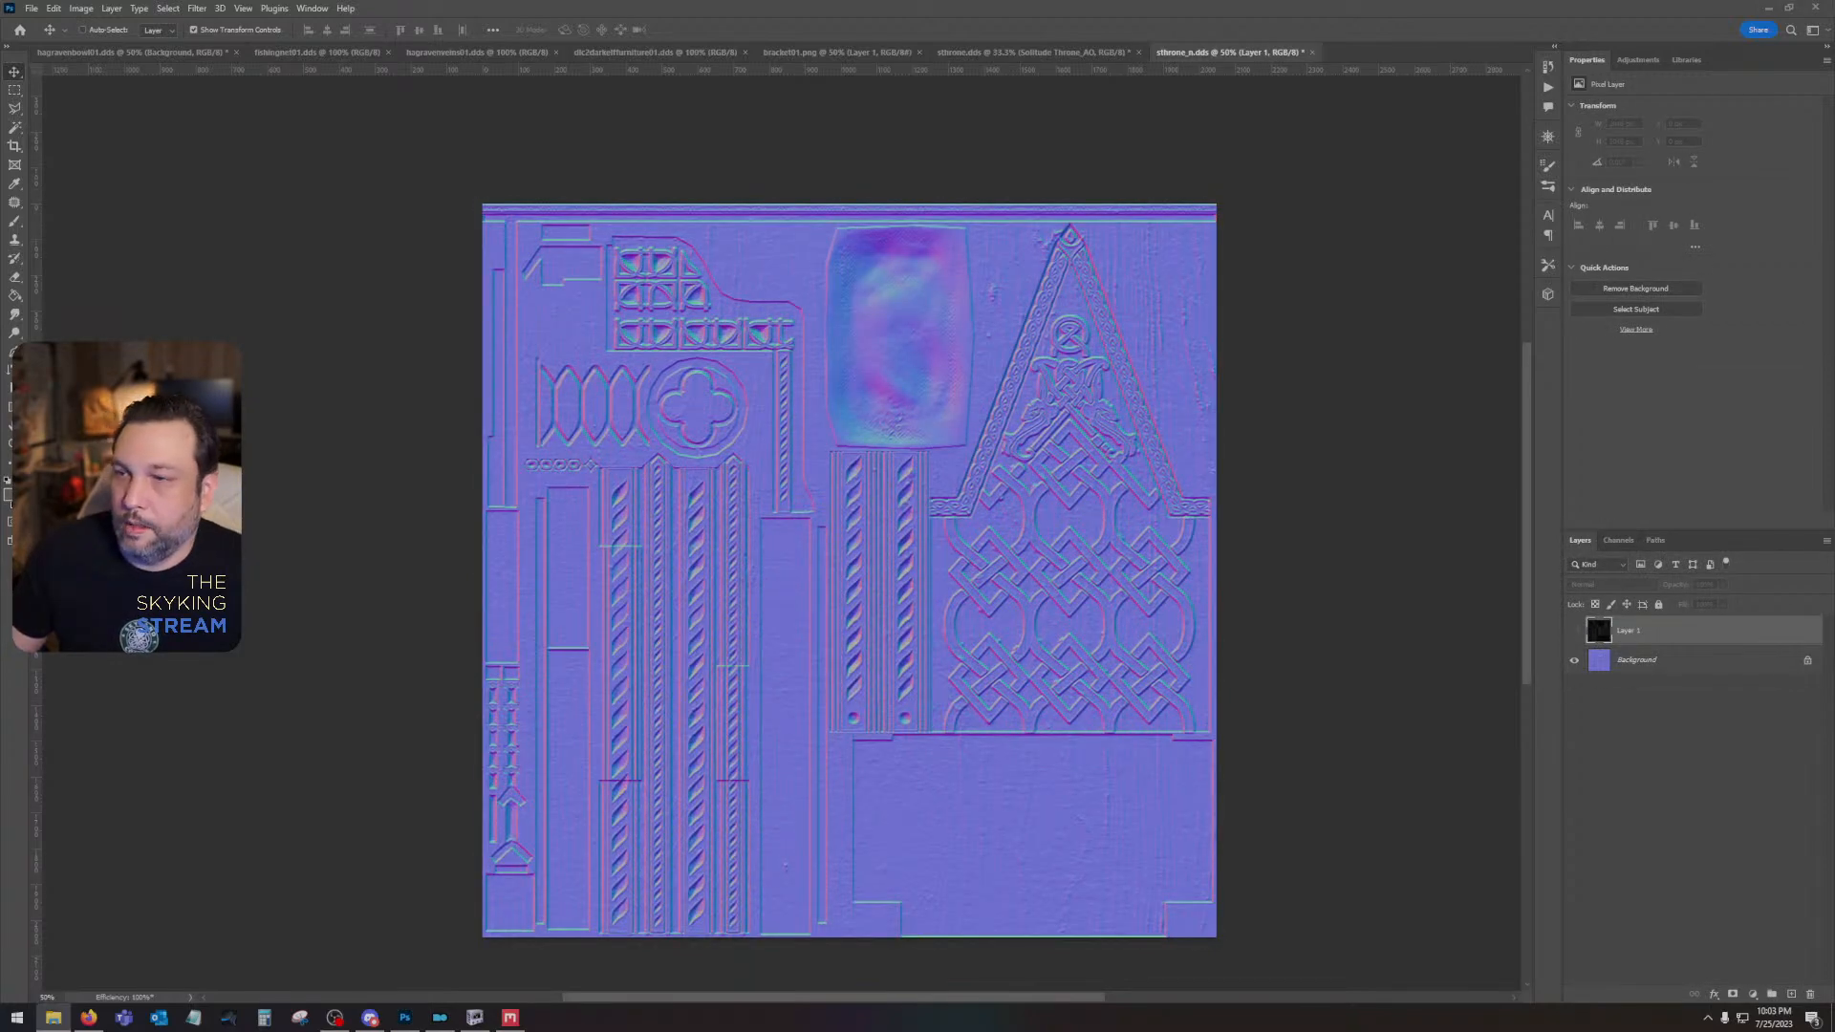
- Place the exported Solitude Throne_Normal and Solitude Throne_Gloss maps as layers and rasterize both
left_click_drag(1834, 458, 1030, 459)
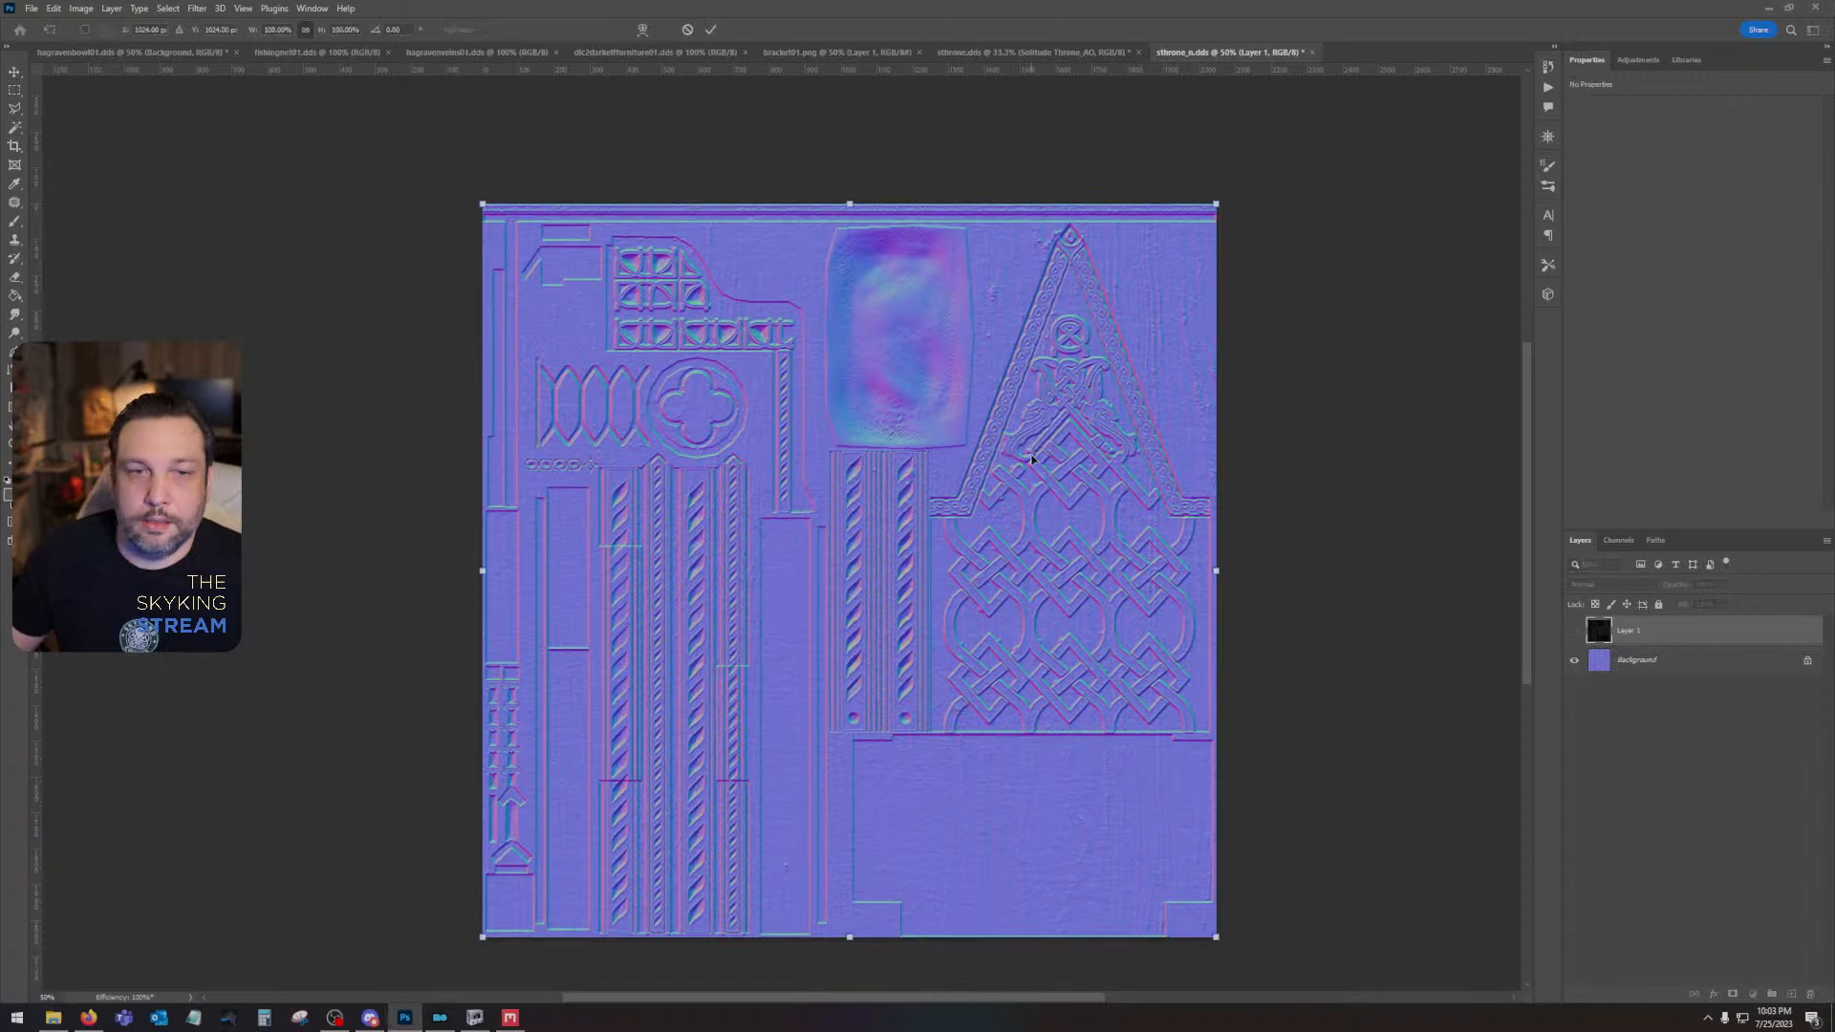
key("Return")
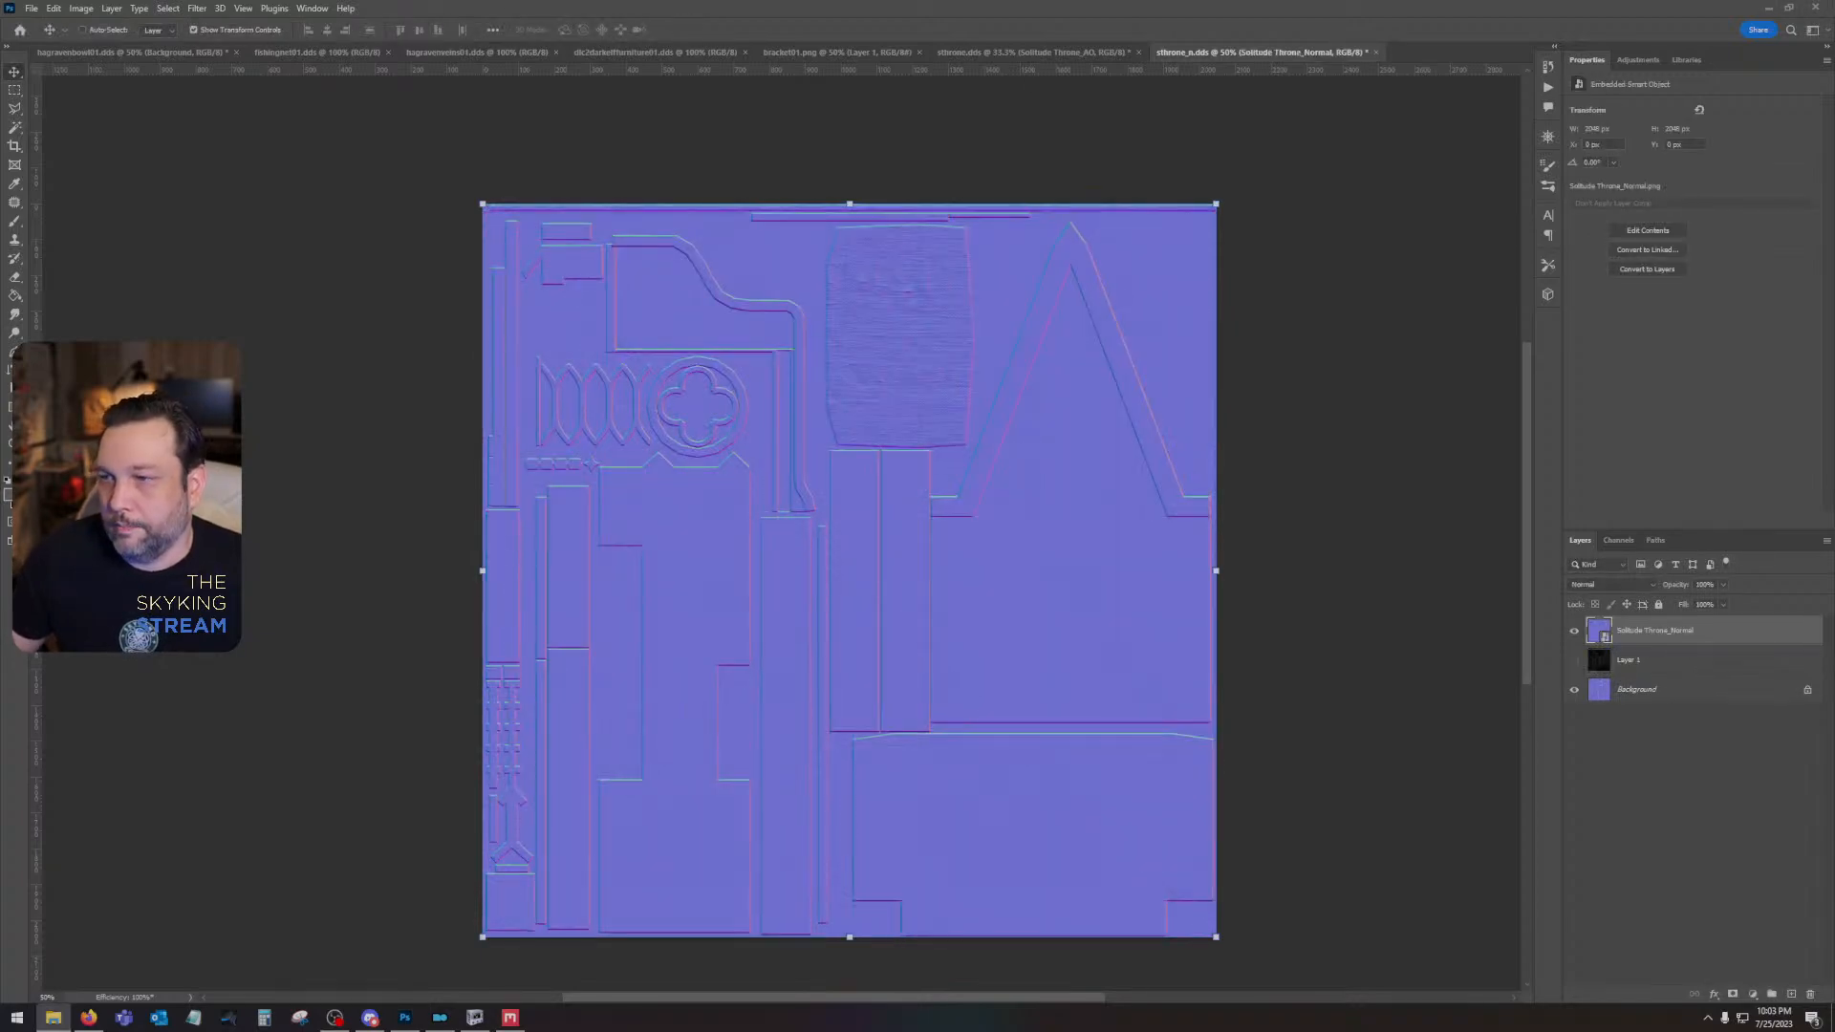
left_click_drag(1834, 516, 968, 545)
key("Return")
left_click(1665, 673, "shift")
right_click(1666, 673)
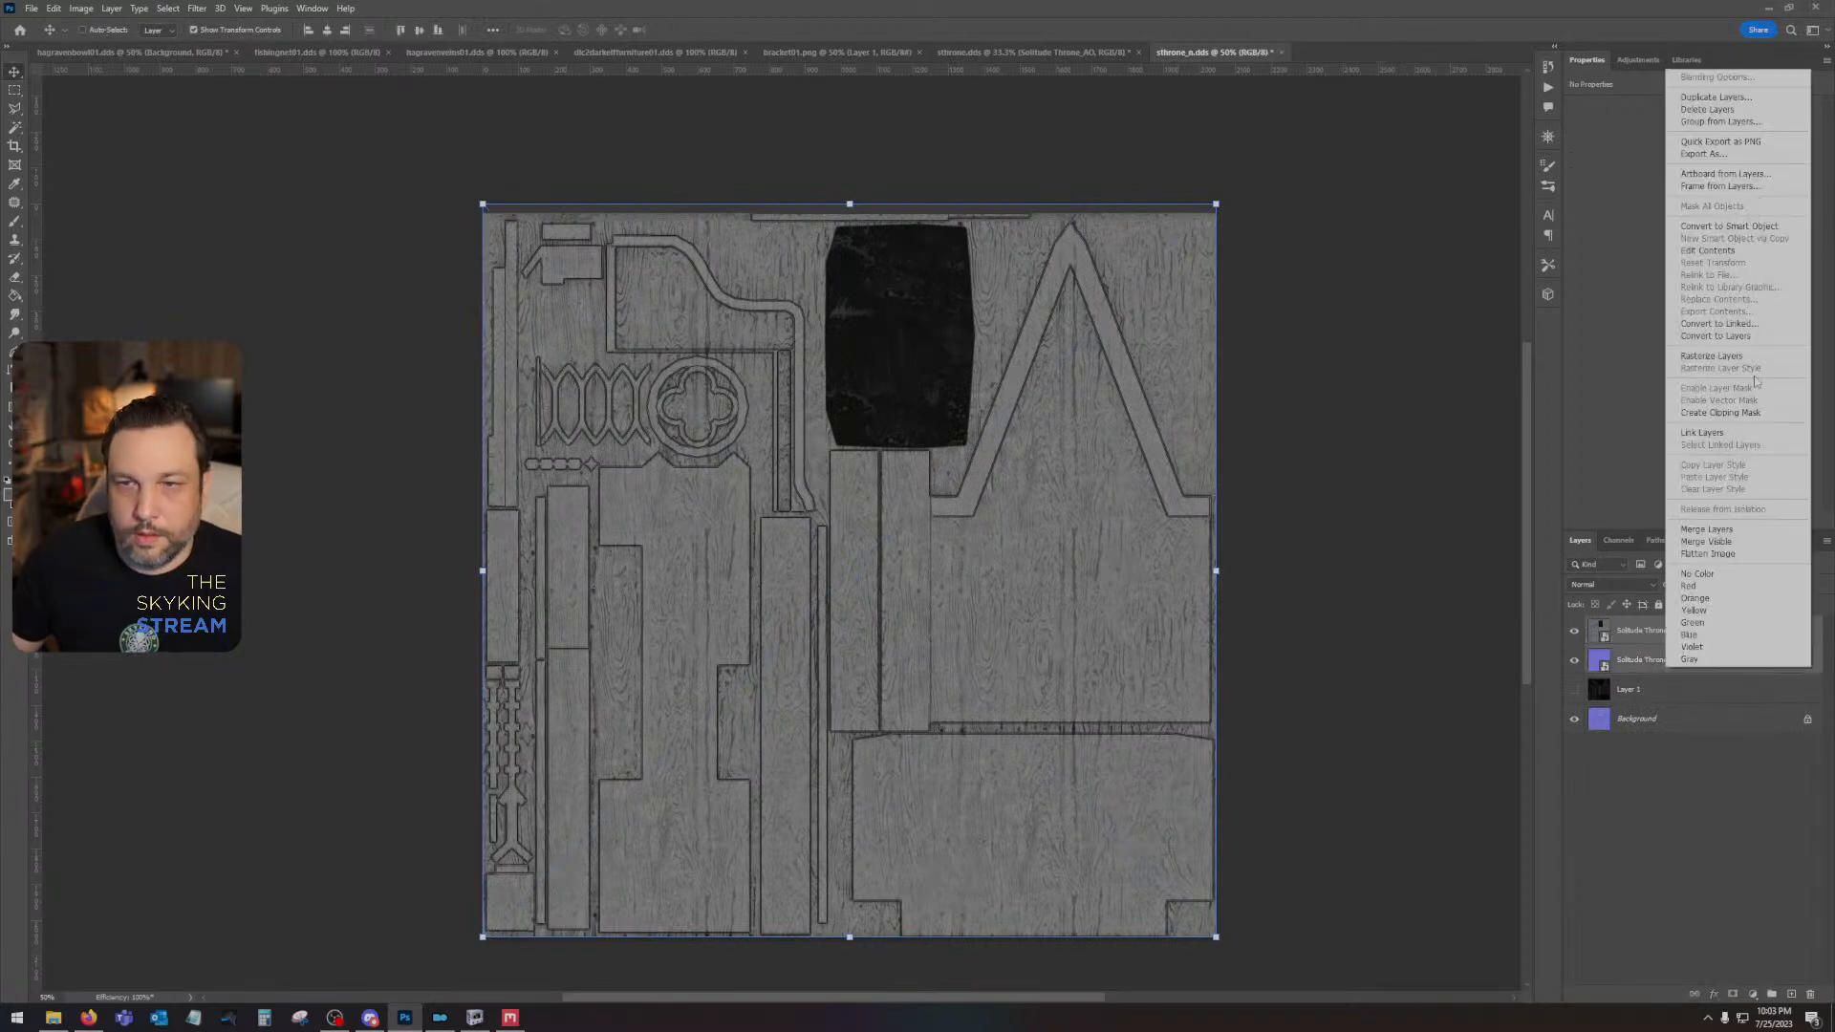
left_click(1753, 355)
- Darken the gloss layer with Curves by lowering the white point's output to 43
left_click(1700, 646)
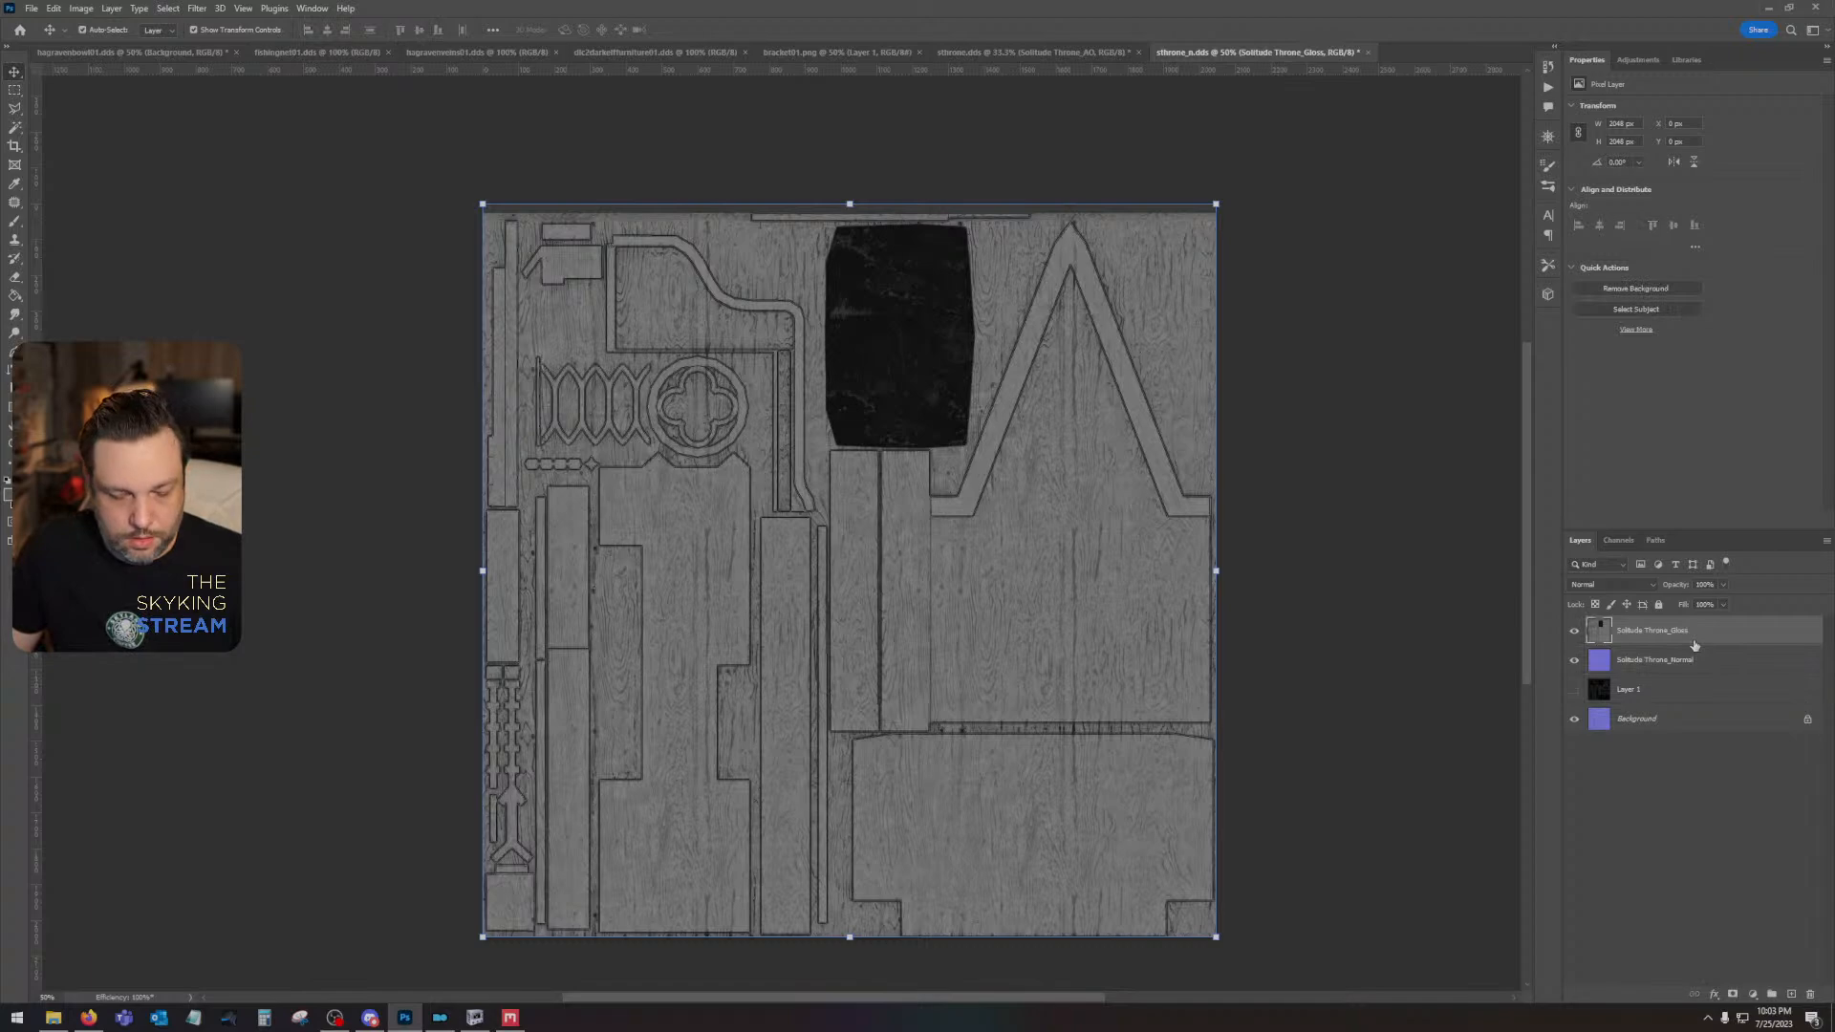
key("ctrl+m")
left_click_drag(1386, 433, 1418, 581)
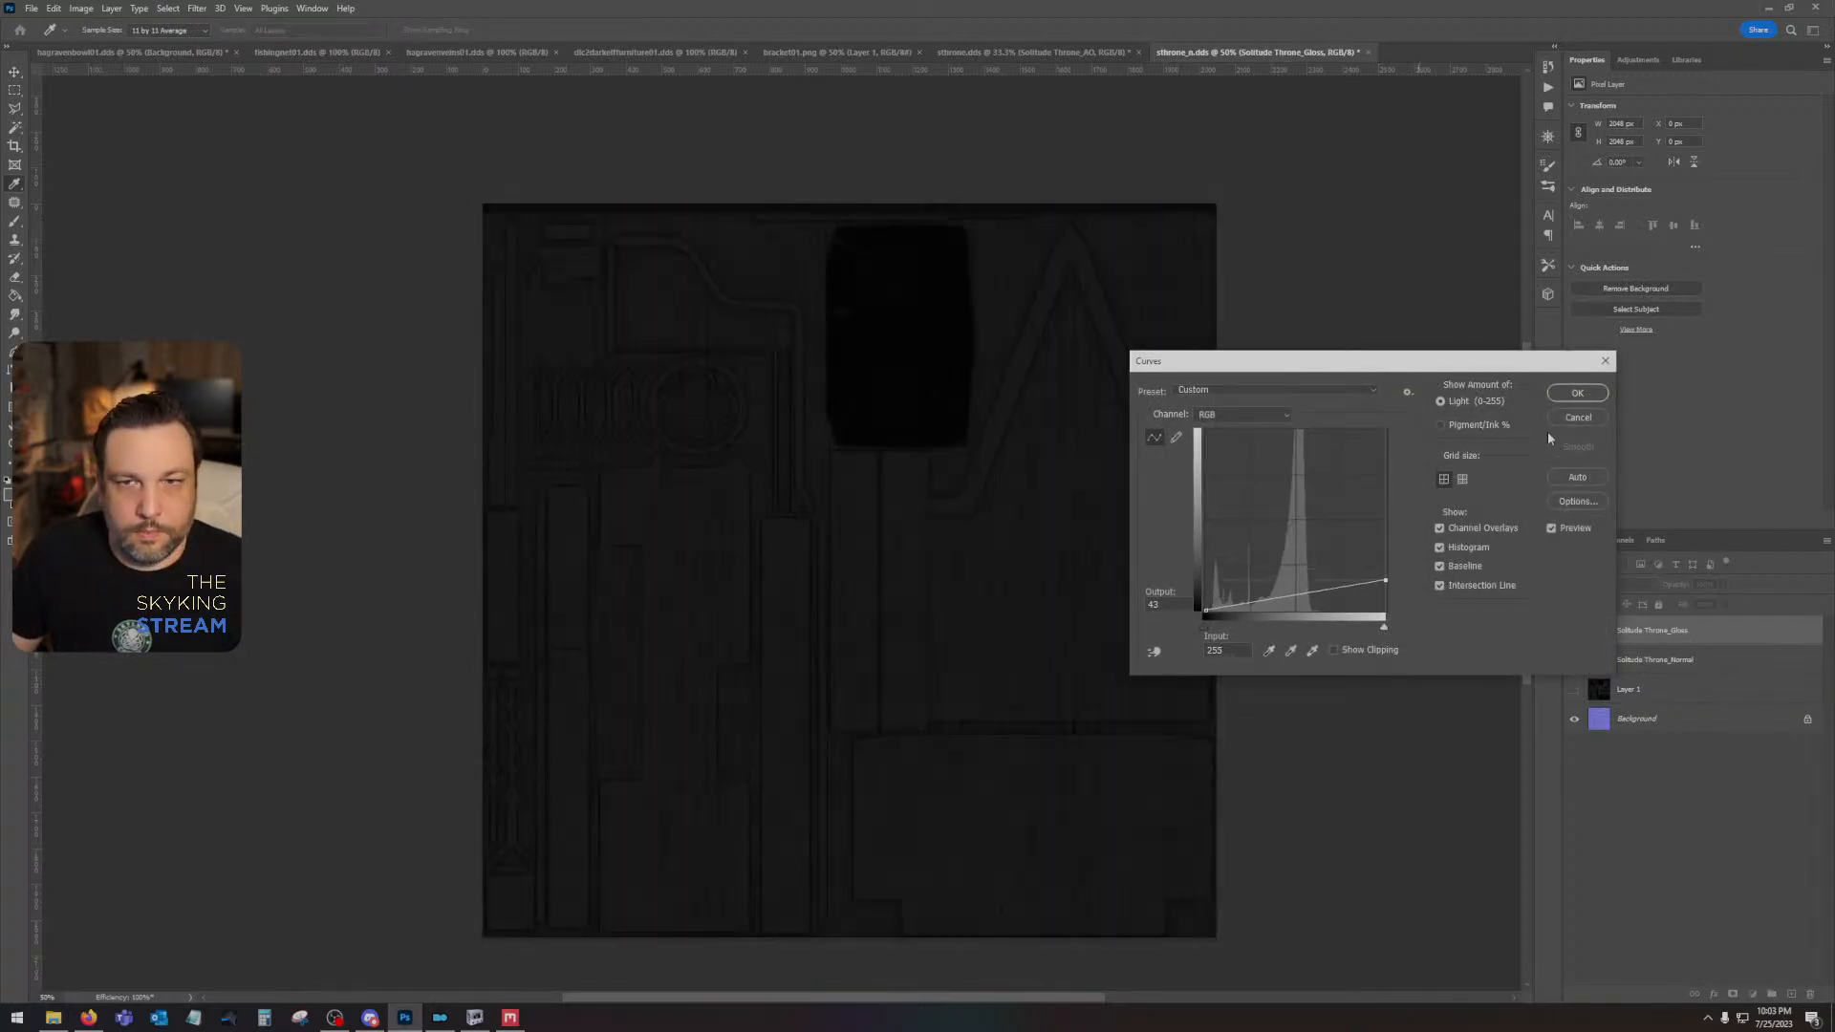
left_click(1576, 393)
- Copy the darkened gloss layer into the Alpha 1 channel, hide the layer, and select the Solitude Throne_Normal layer in RGB view
key("ctrl+a")
left_click(1575, 632)
left_click(1618, 541)
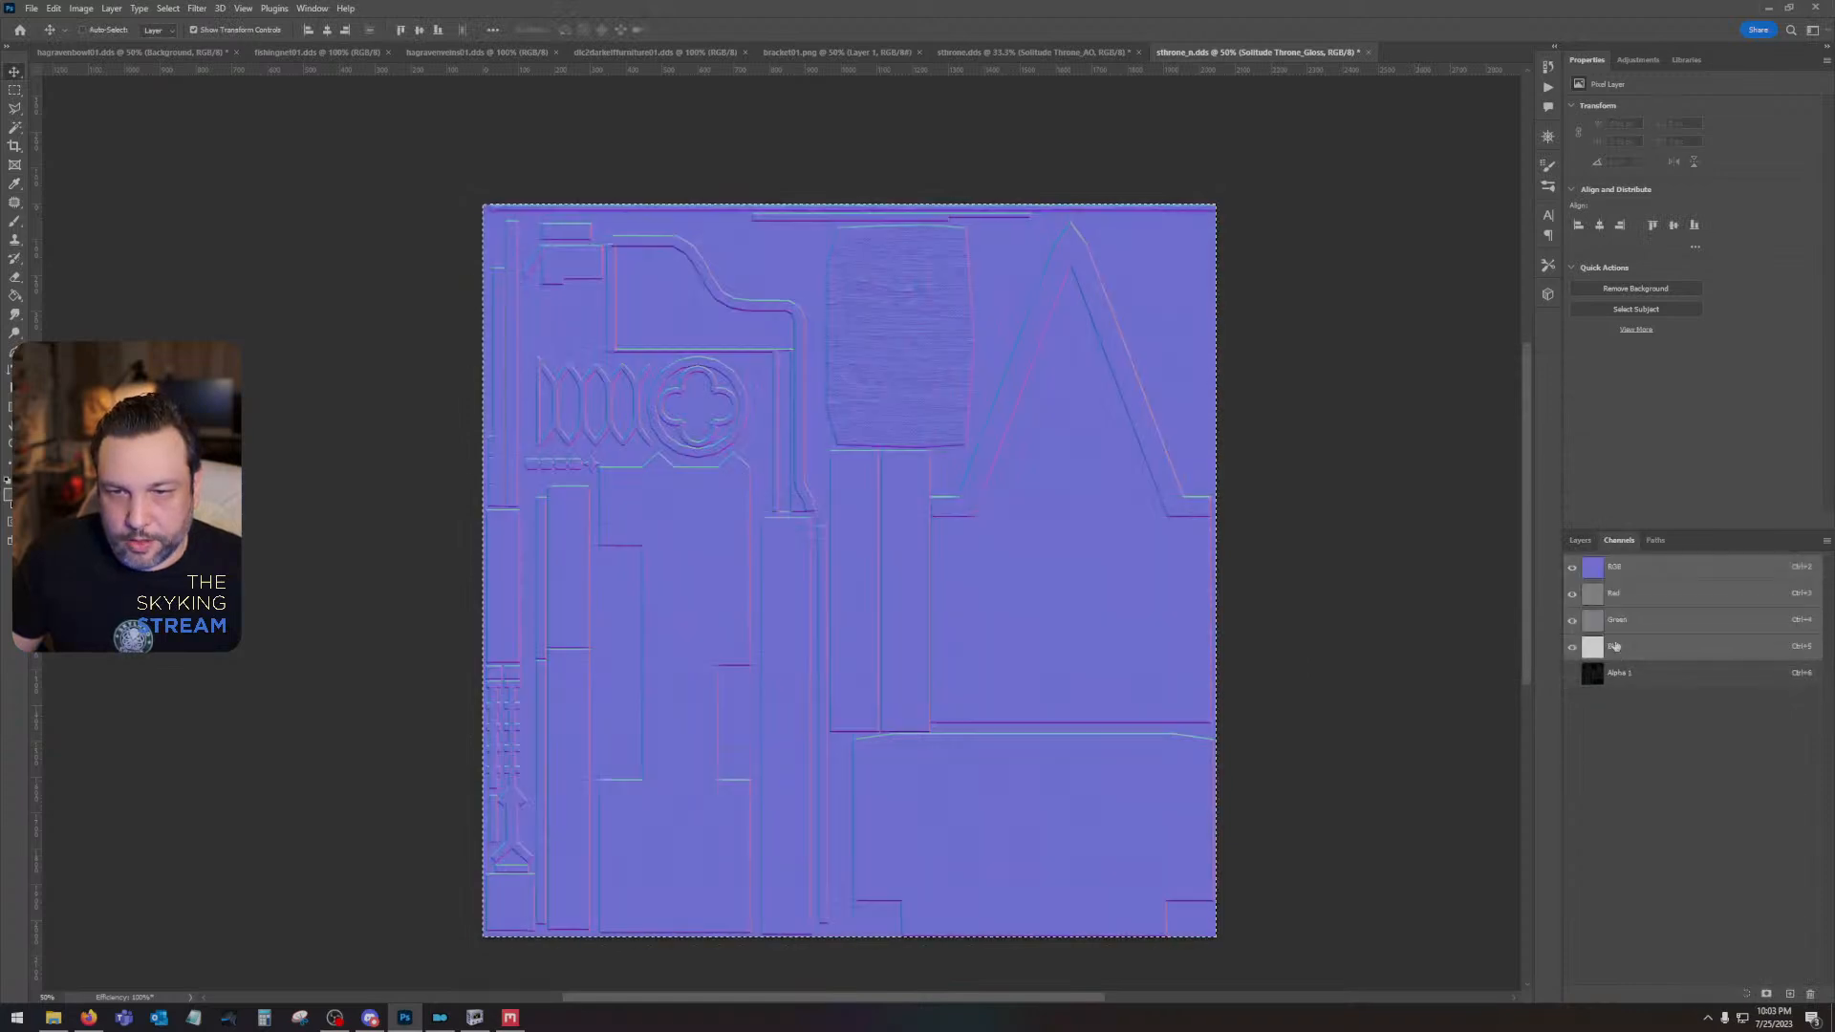
key("ctrl+d")
key("ctrl+6")
left_click(1646, 563)
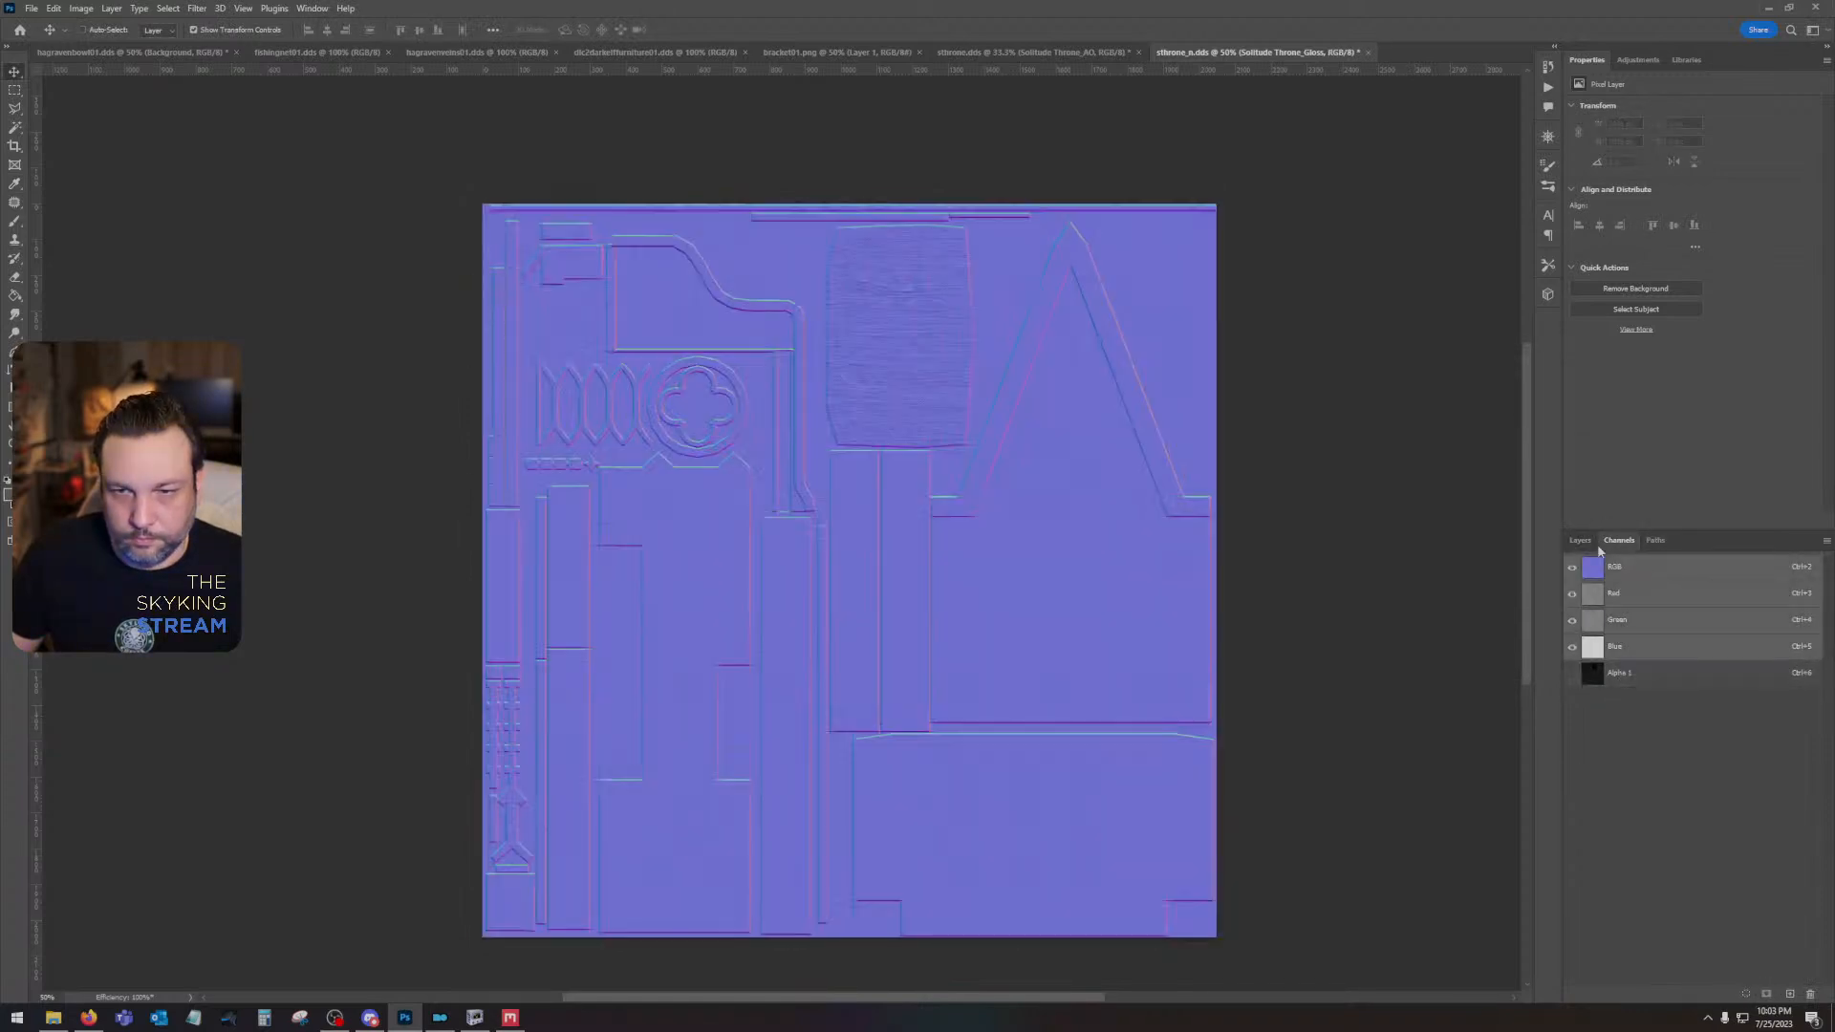
left_click(1581, 541)
left_click(1616, 662)
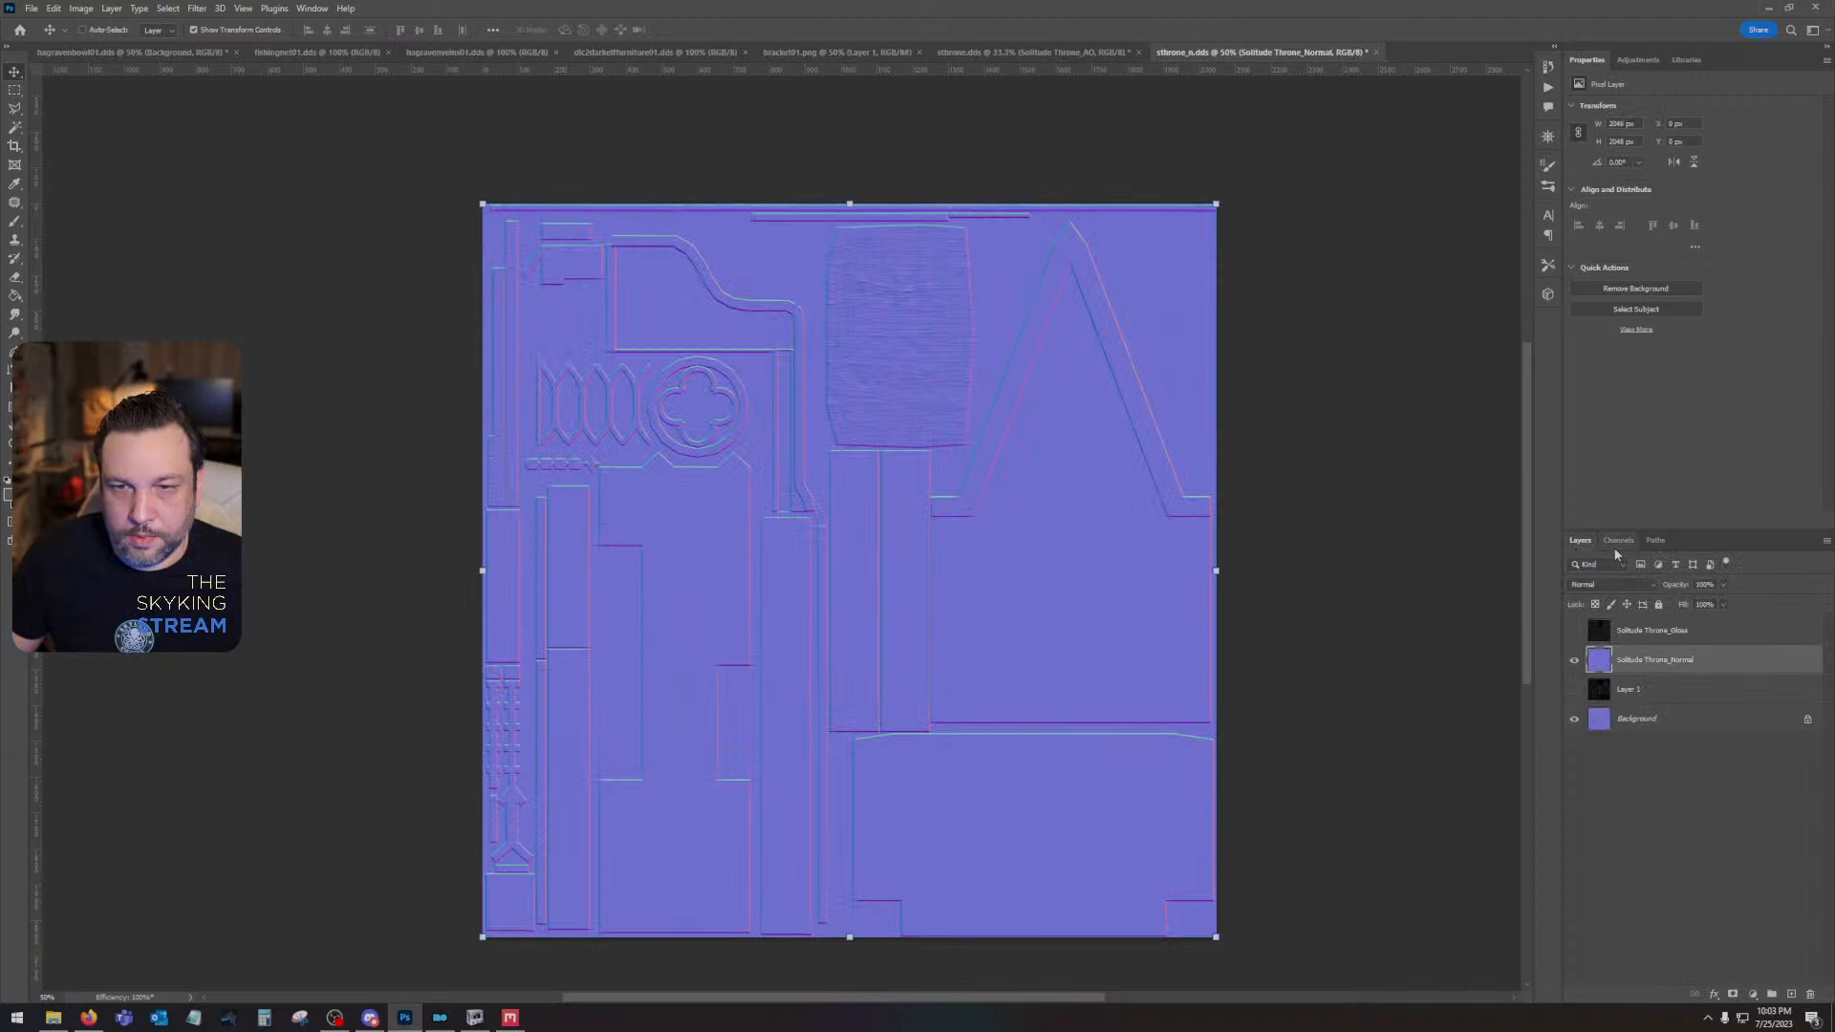
- Invert the green channel of the Solitude Throne_Normal layer and return to the RGB composite
left_click(1618, 541)
left_click(1632, 631)
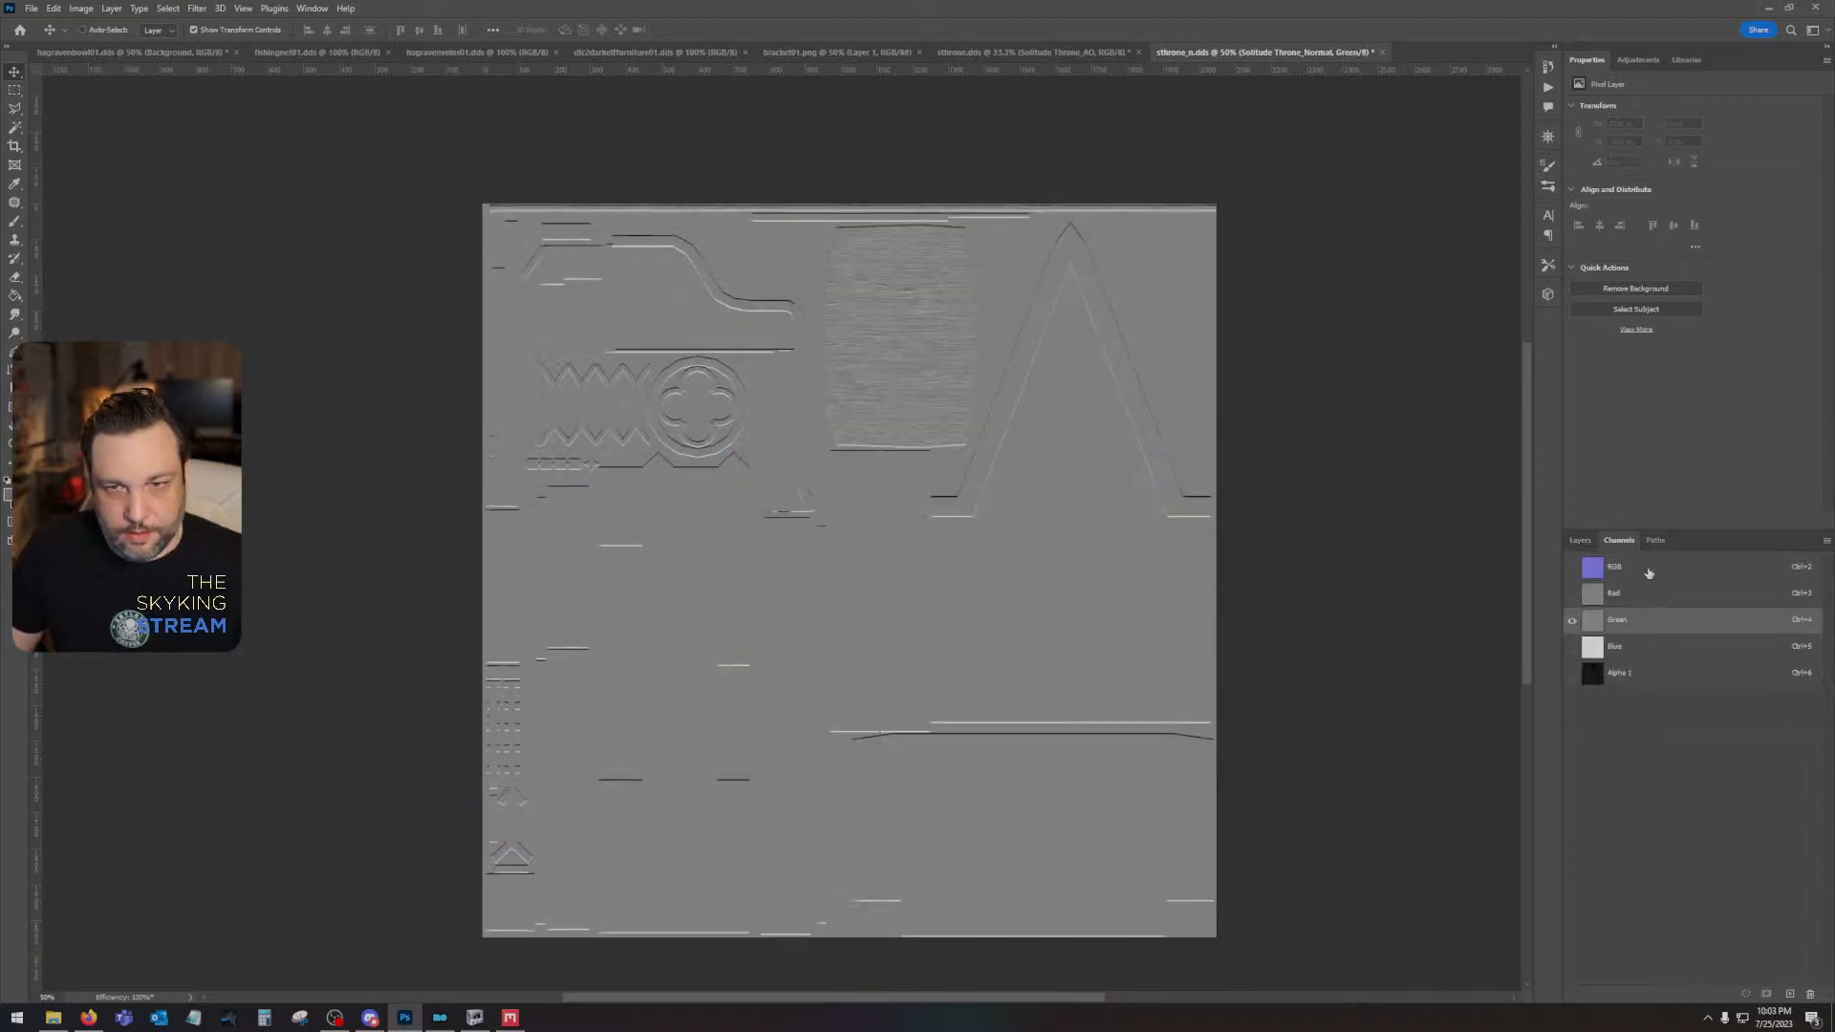
left_click(1625, 567)
- Duplicate the Solitude Throne_Normal layer and set the copy's blend mode to Overlay
left_click(1581, 541)
left_click_drag(1654, 661, 1791, 994)
left_click(1604, 585)
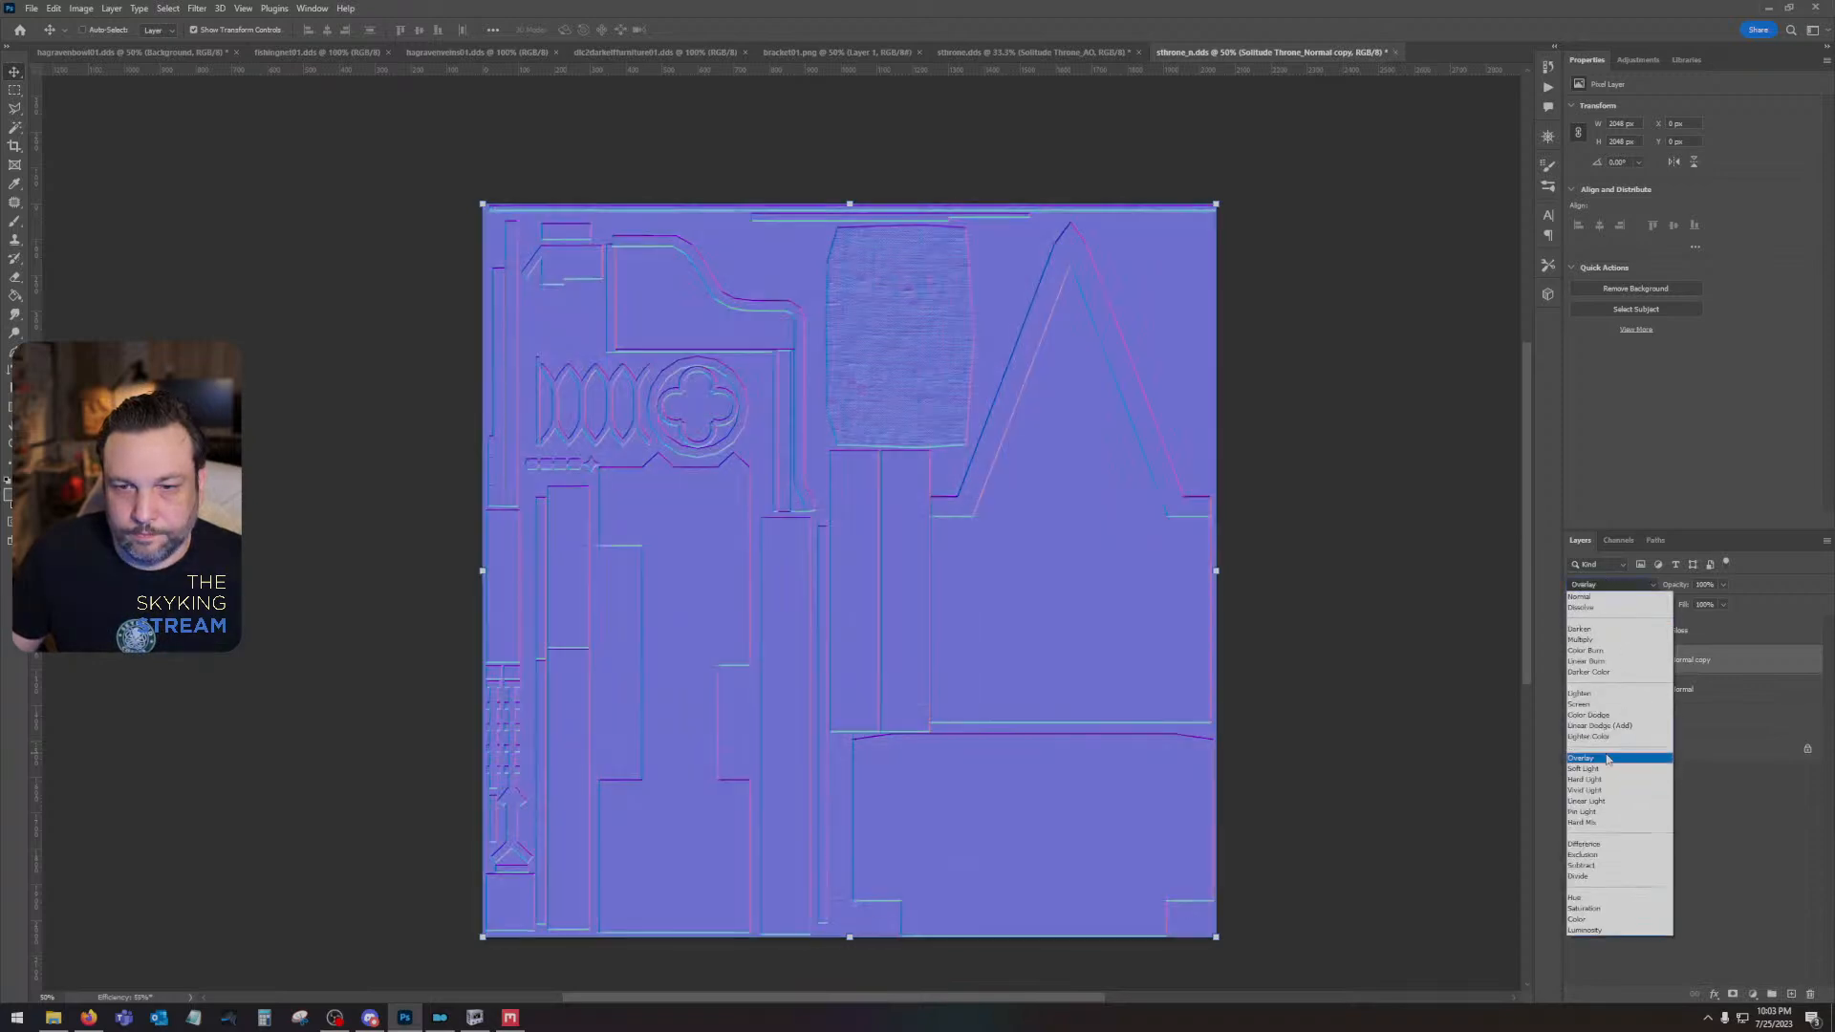
left_click(1613, 758)
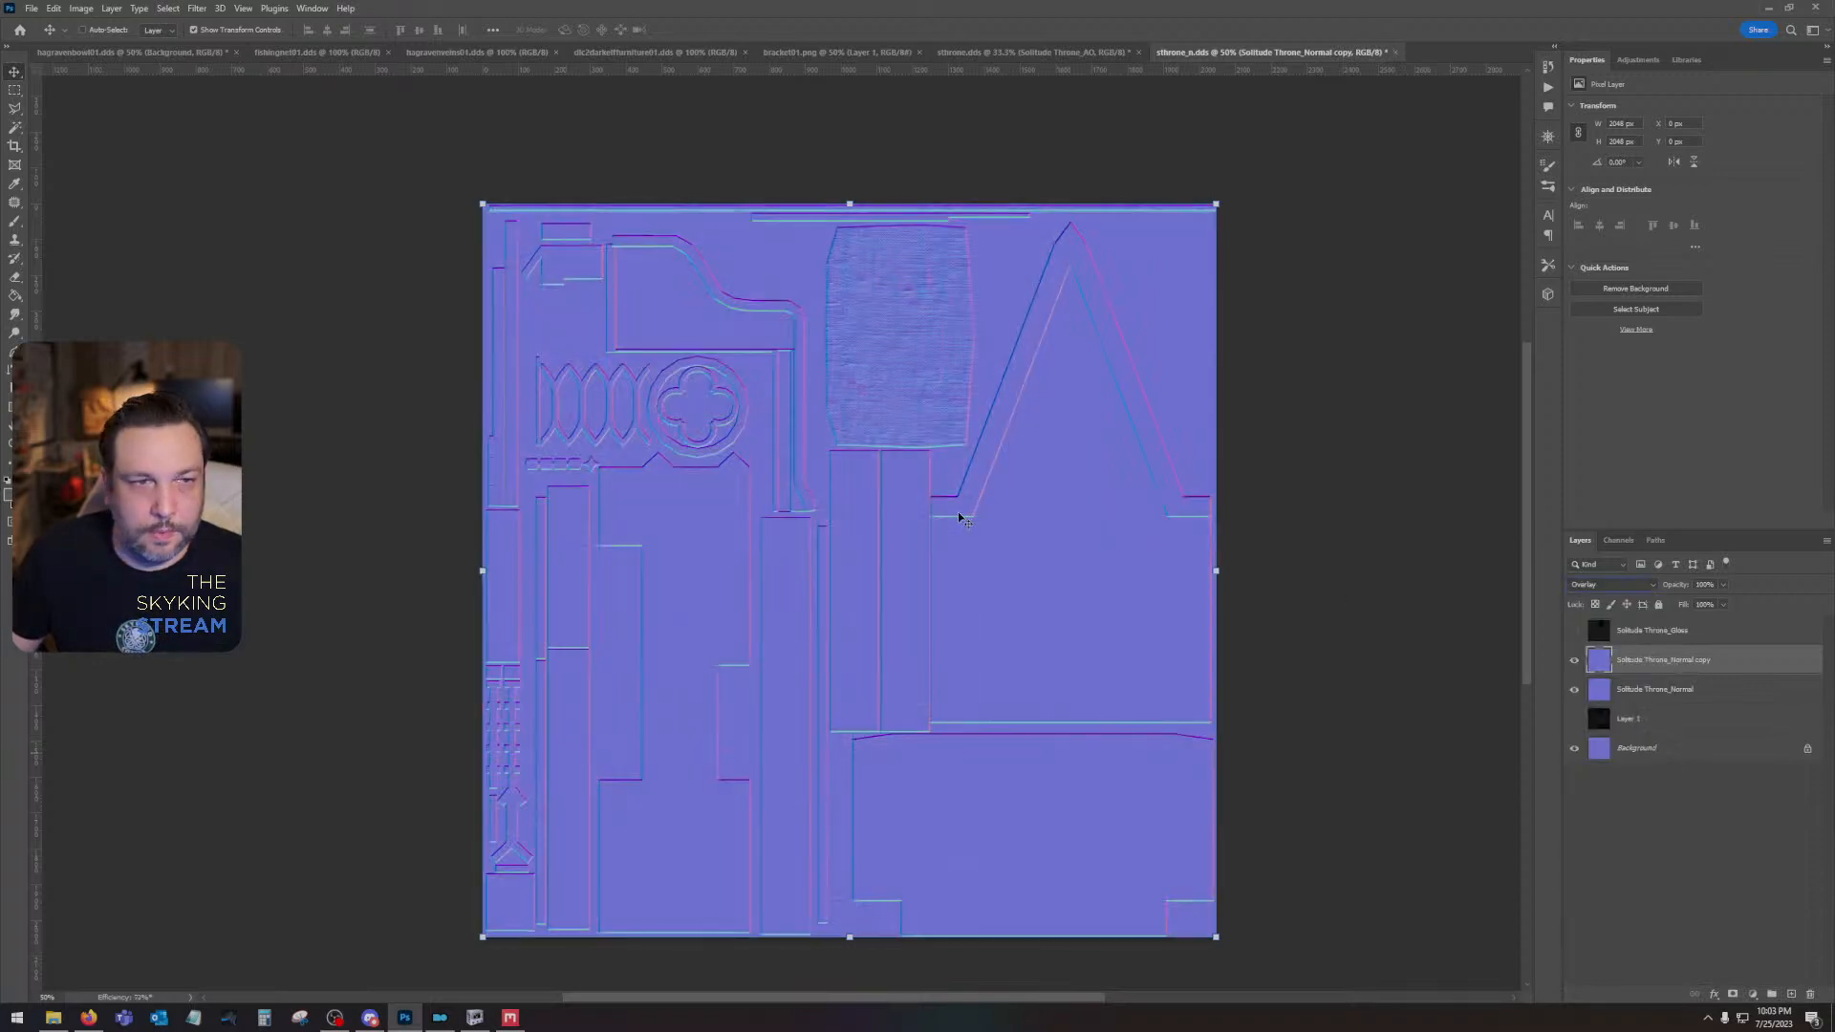
- Save sthrone_n.dds with the Color + Alpha texture type, choosing its compression format
left_click(16, 89)
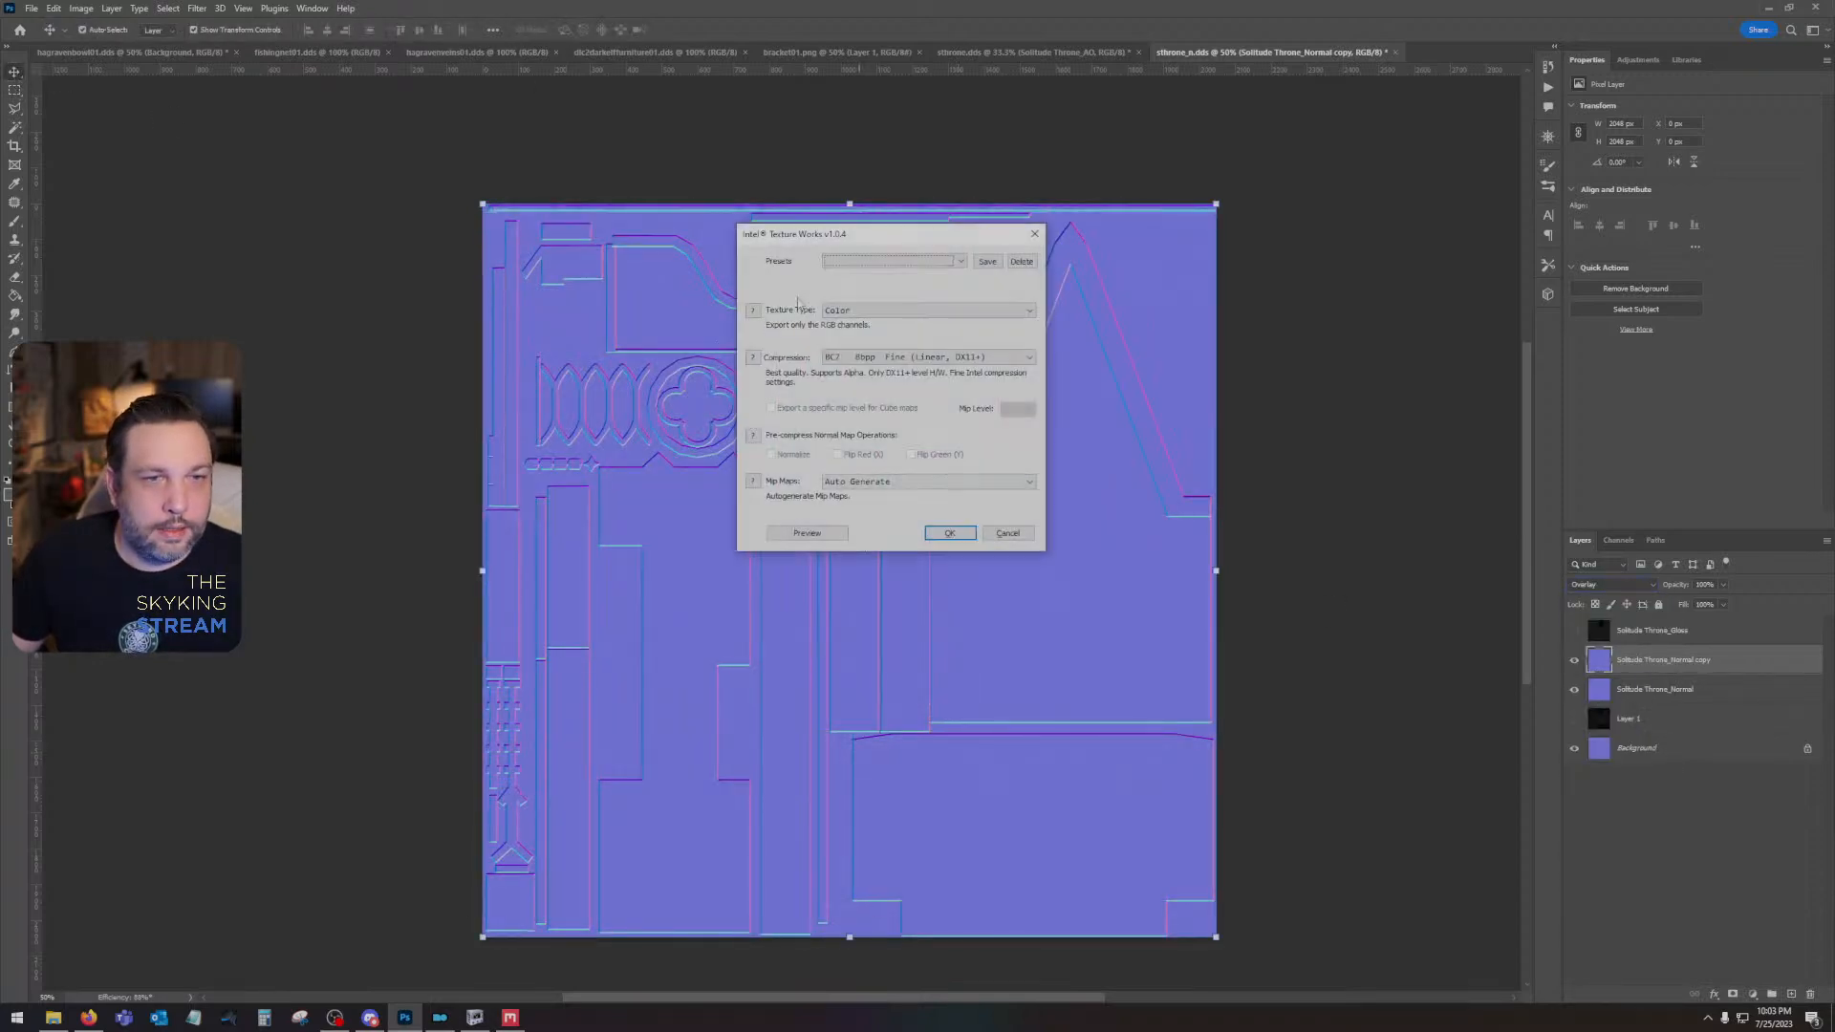
left_click(865, 310)
left_click(861, 345)
left_click(868, 311)
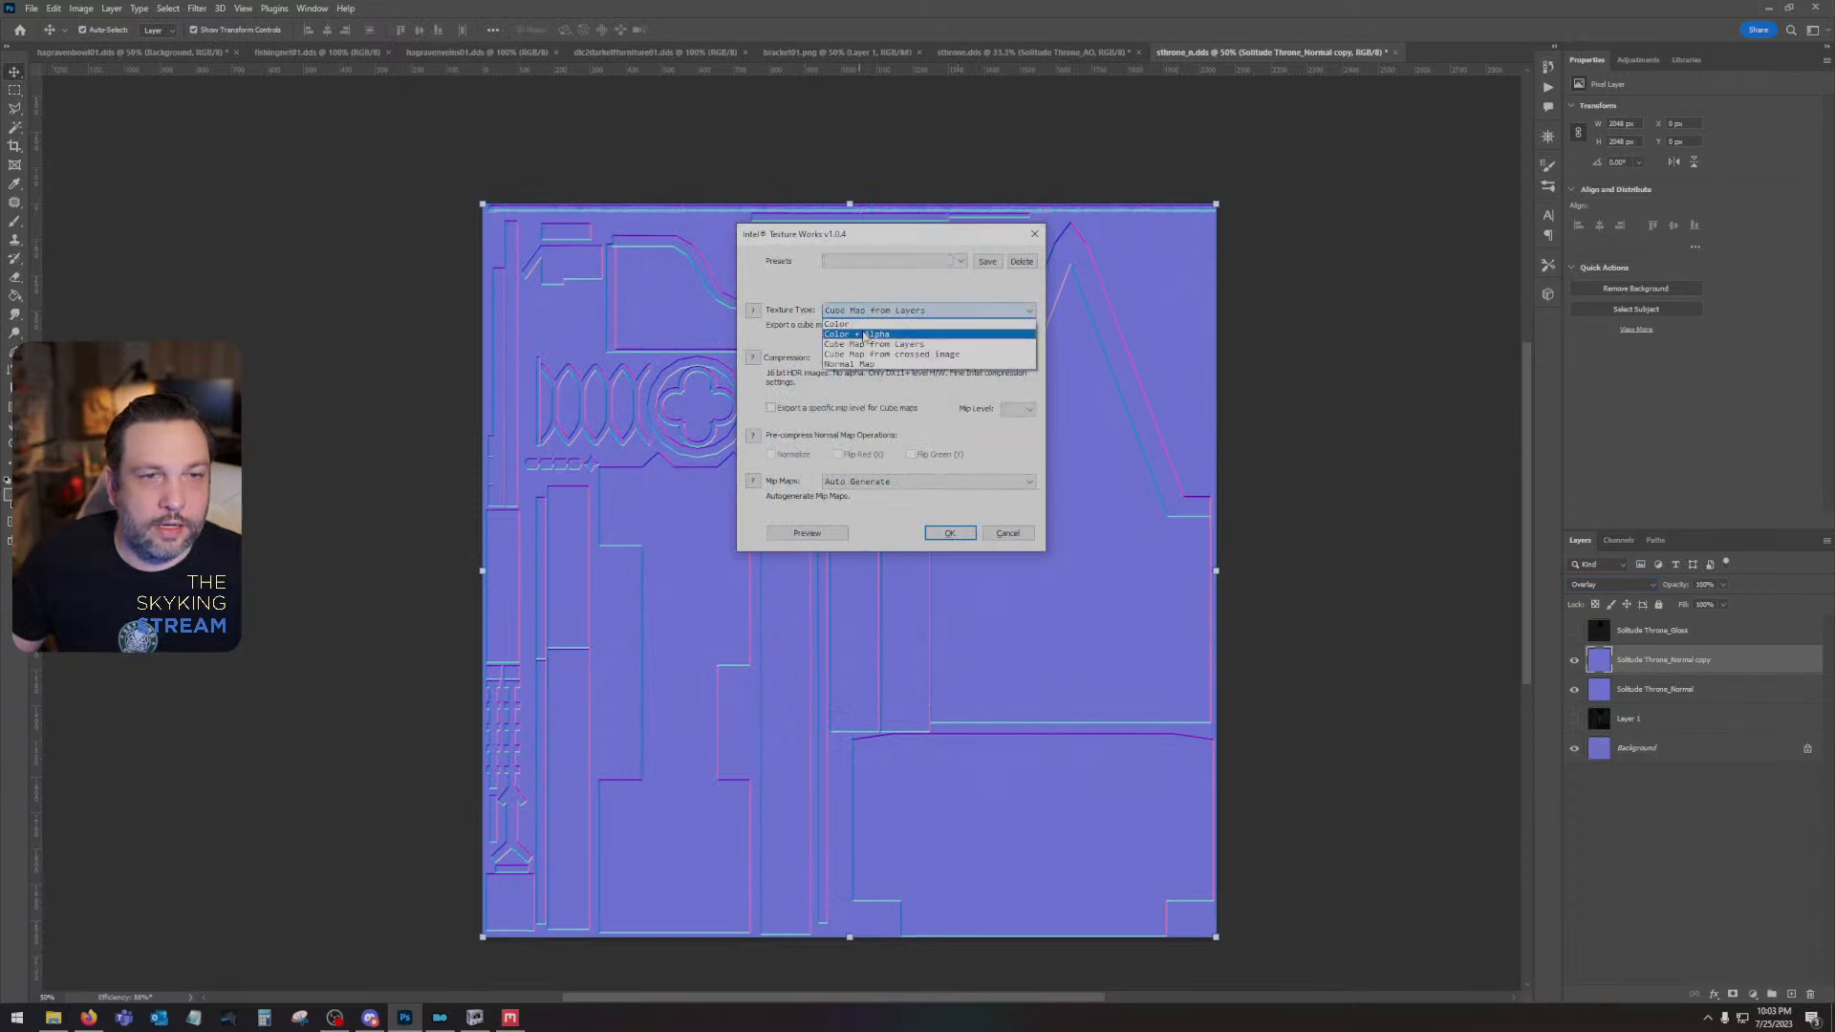
left_click(871, 334)
left_click(907, 358)
left_click(927, 400)
key("Return")
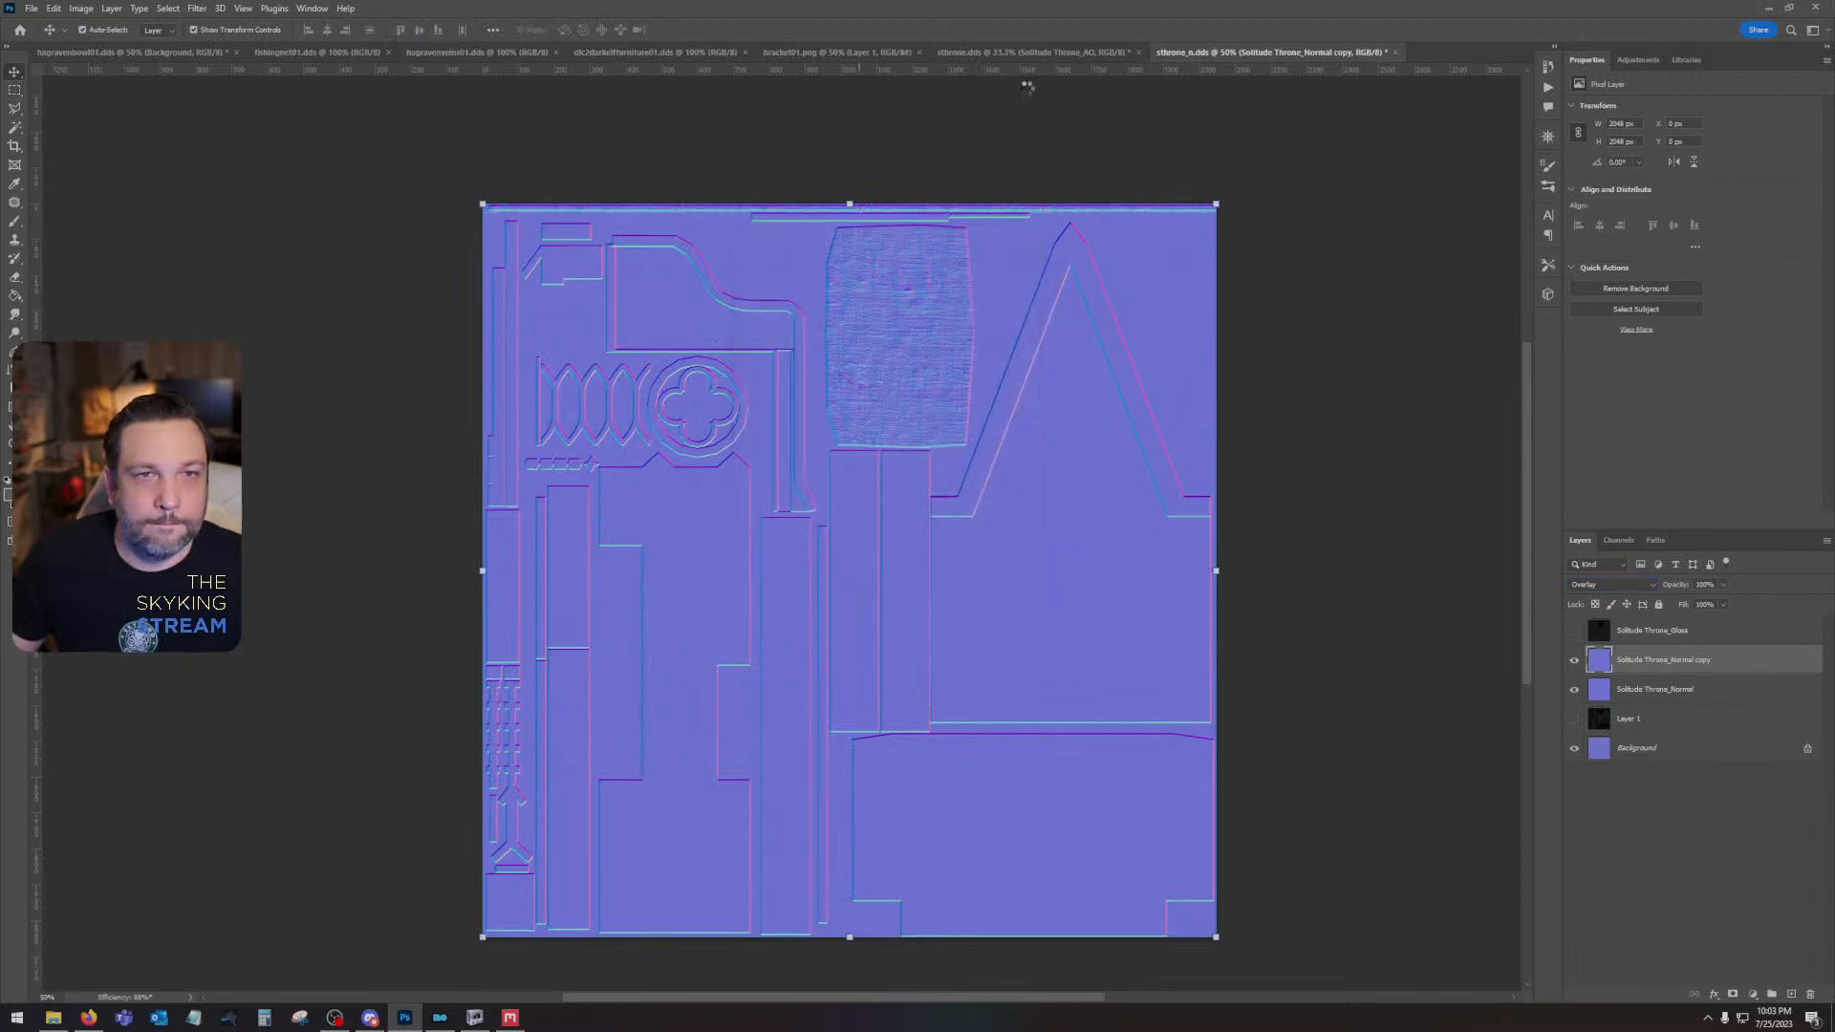
- Save the diffuse texture sthrone.dds with the Color texture type, choosing its compression format
left_click(1042, 53)
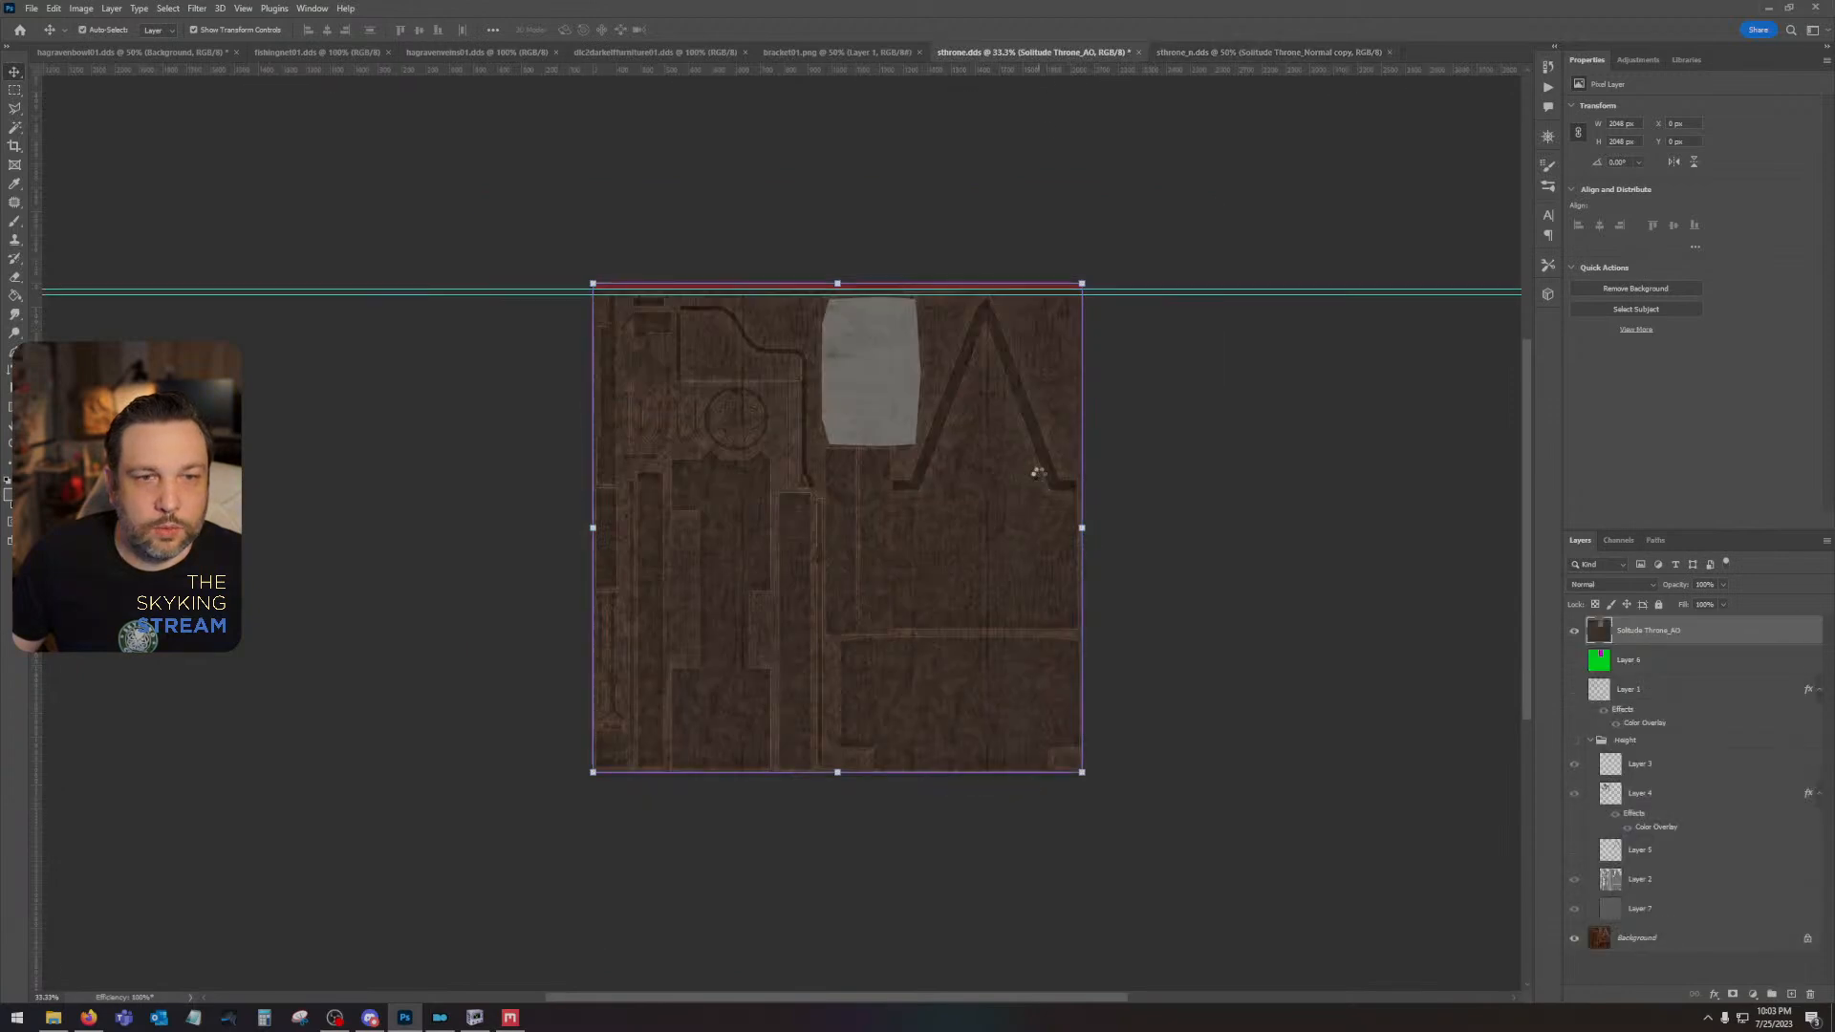
left_click(895, 312)
left_click(889, 322)
left_click(889, 360)
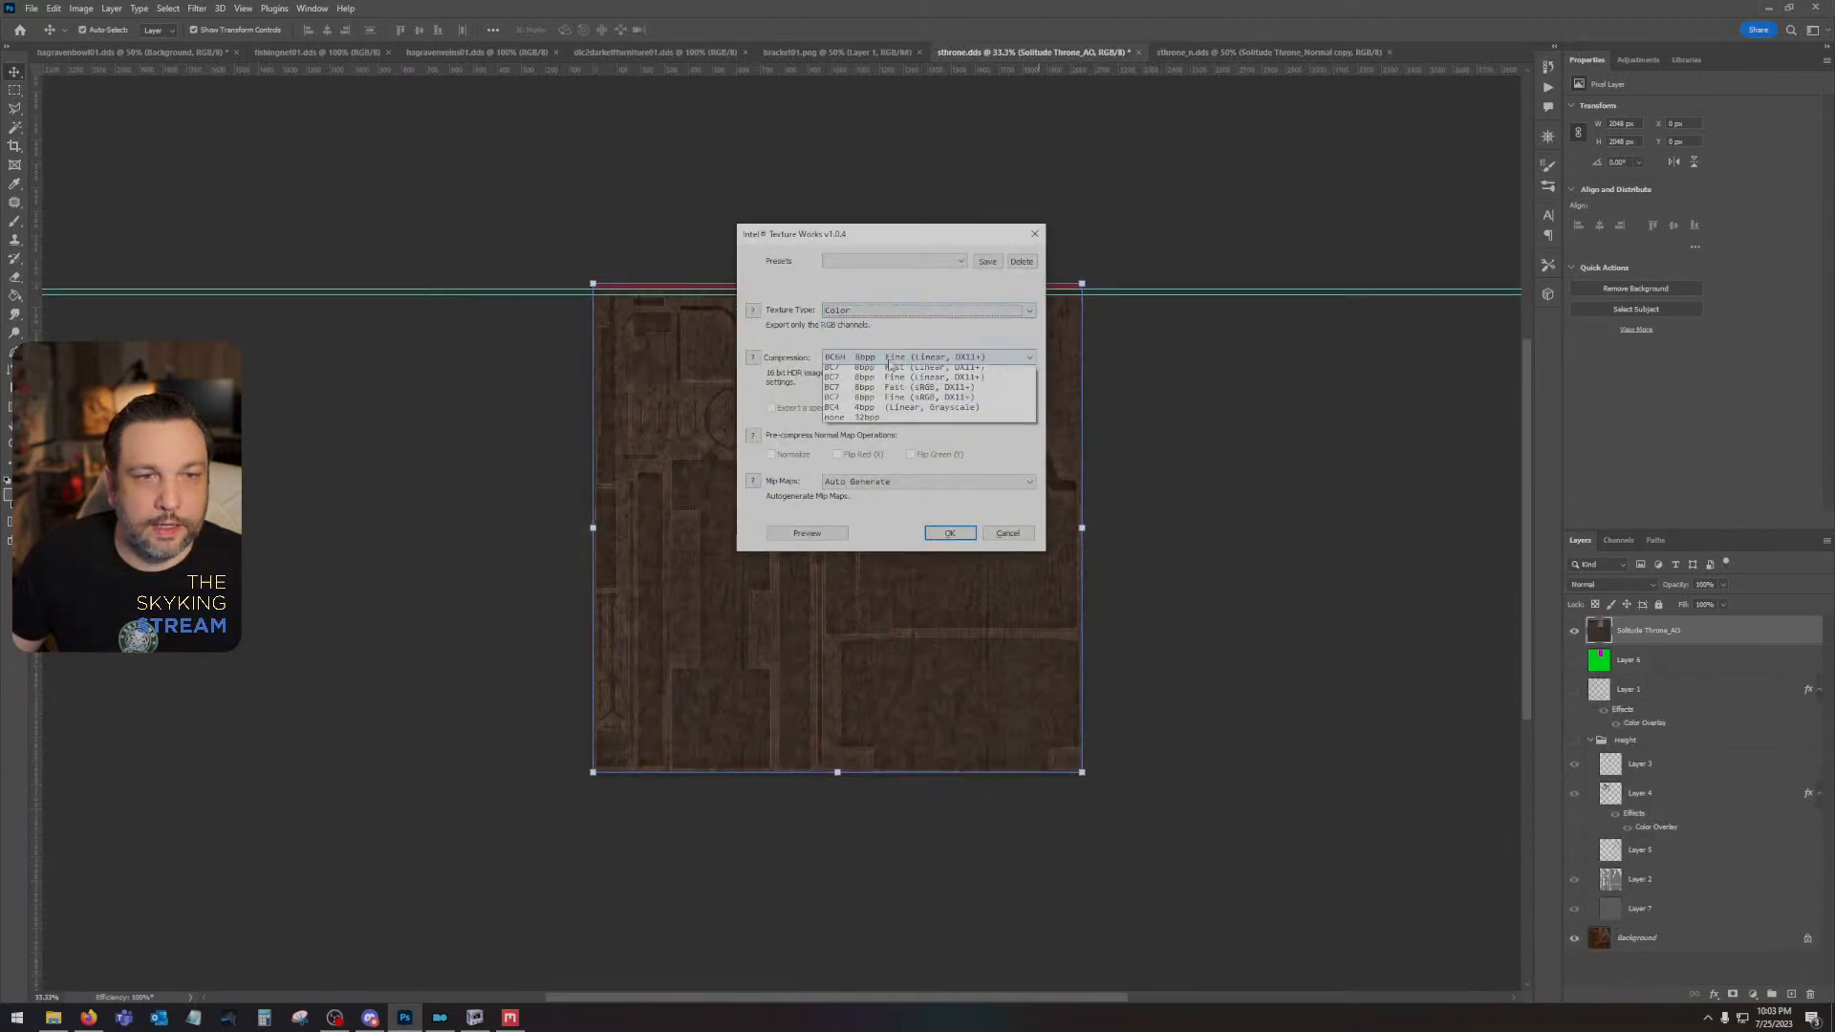
left_click(932, 407)
key("Return")
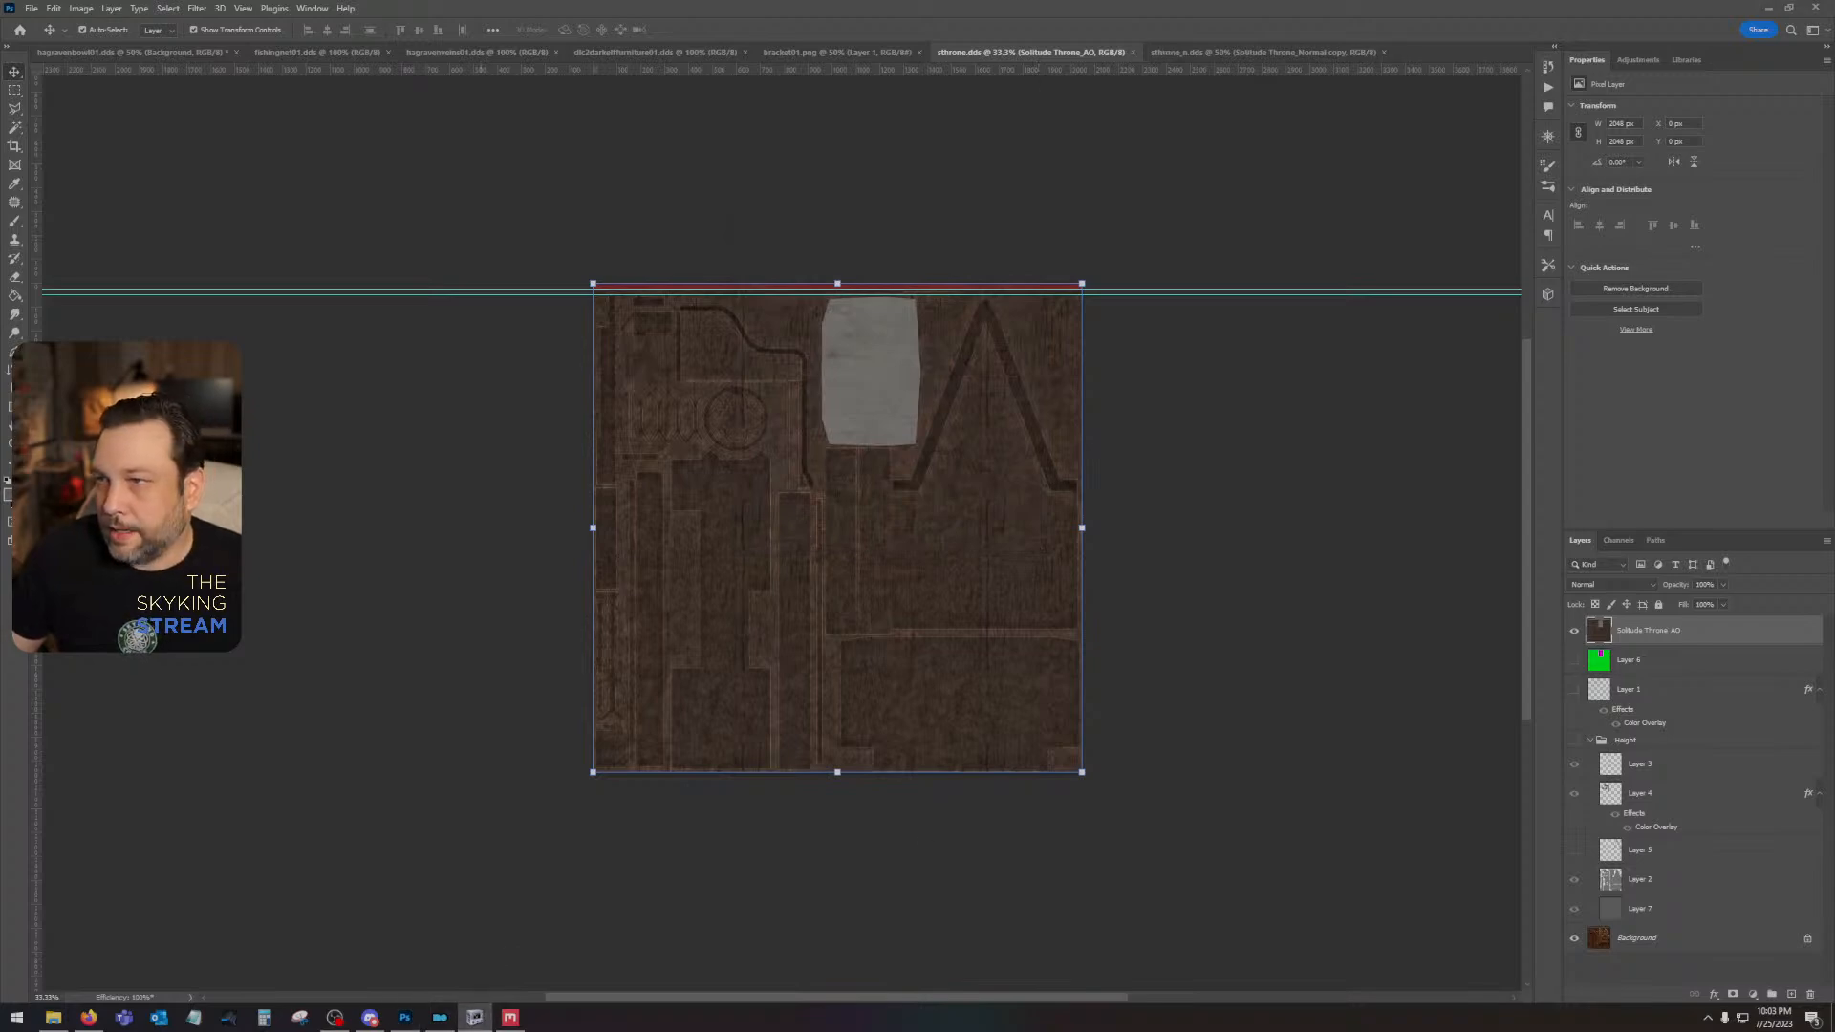
- Switch to NifSkope and reload the sthrone.nif mesh to load the saved textures
left_click_drag(1833, 196, 1261, 2)
left_click_drag(1264, 610, 682, 277)
left_click(14, 25)
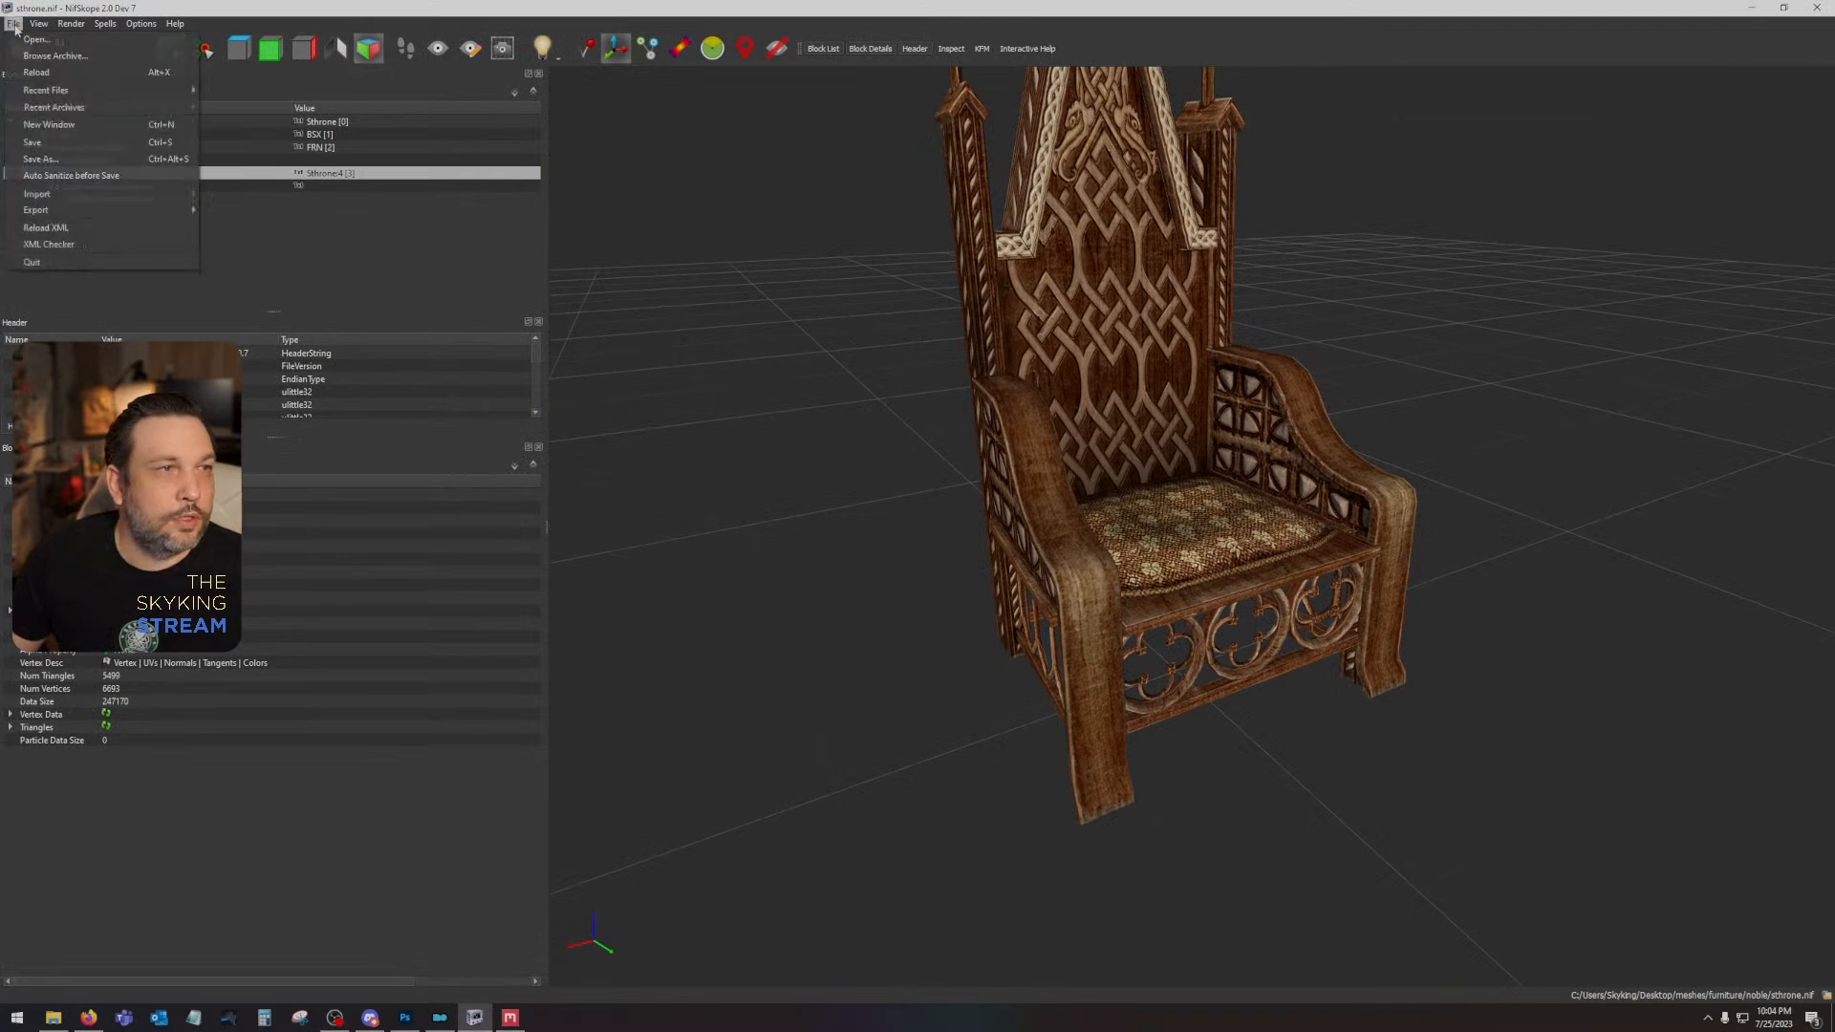
left_click(33, 72)
- Examine the retextured throne from several angles, checking the wood, seat cushion and carved details
left_click_drag(1003, 403, 799, 476)
scroll(1158, 550, "up", 5)
left_click_drag(1232, 548, 1203, 634)
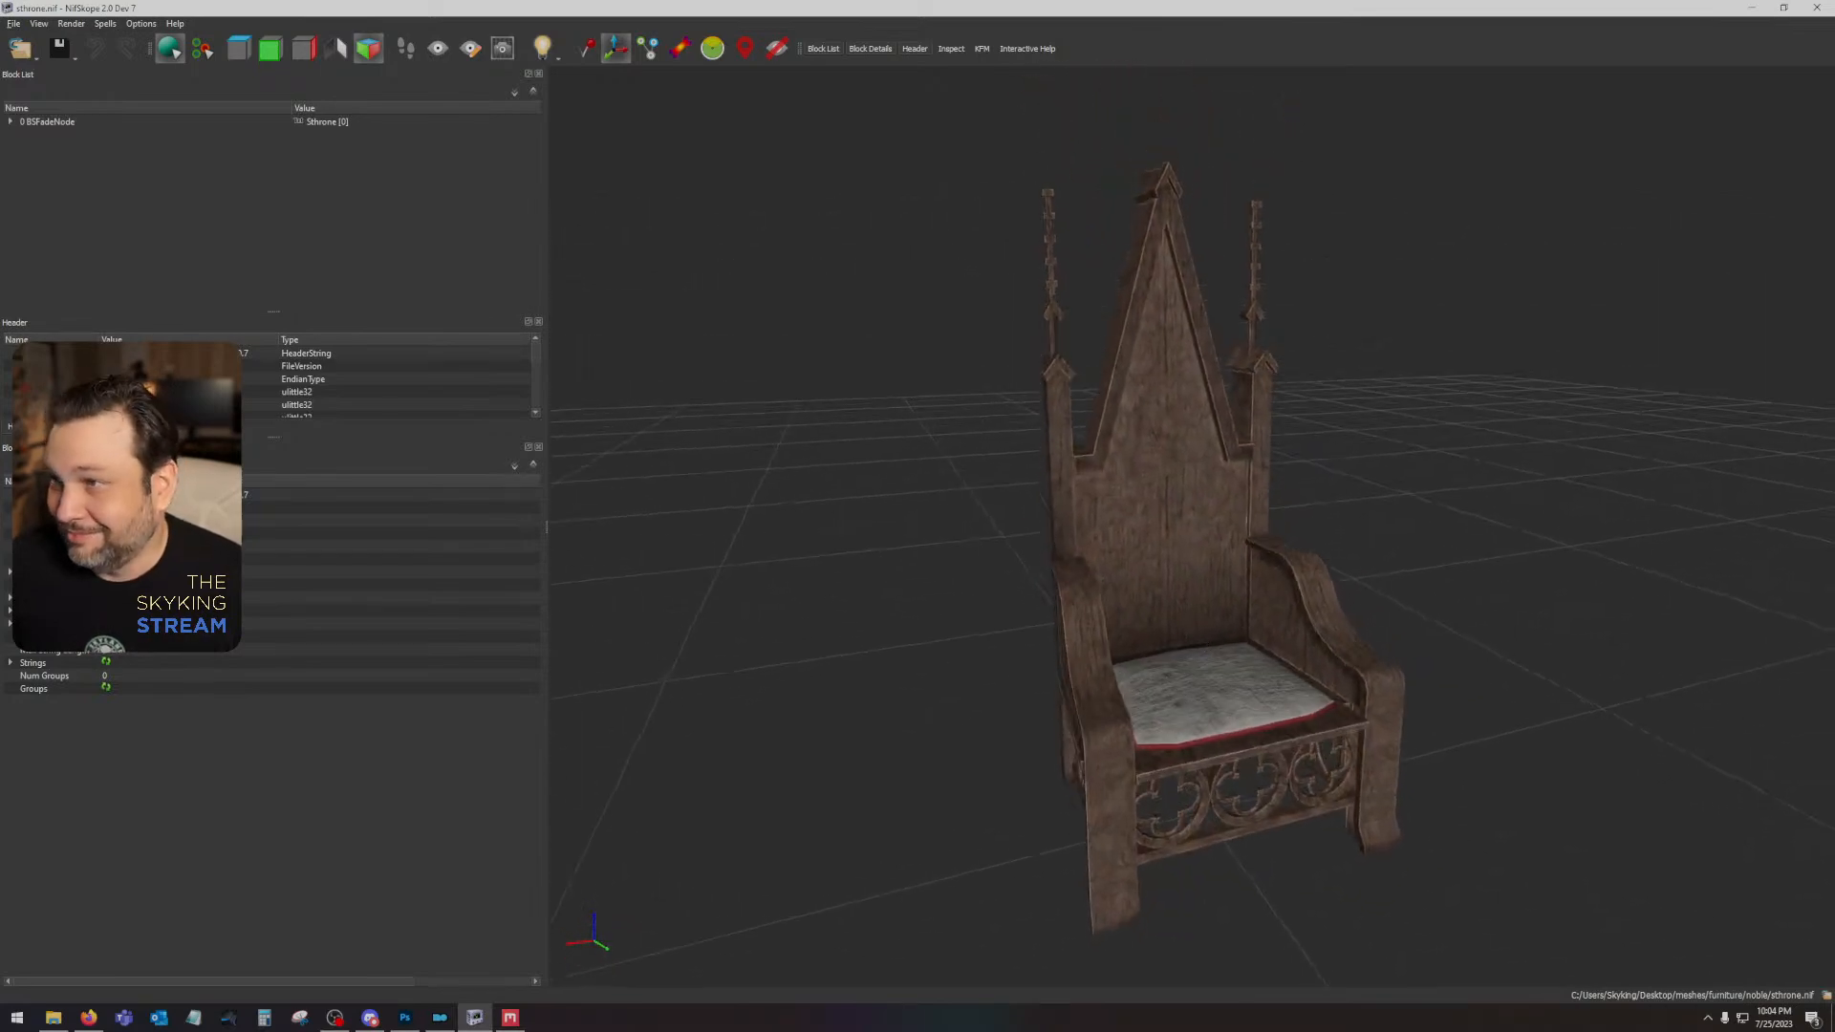
left_click_drag(1420, 528, 1109, 719)
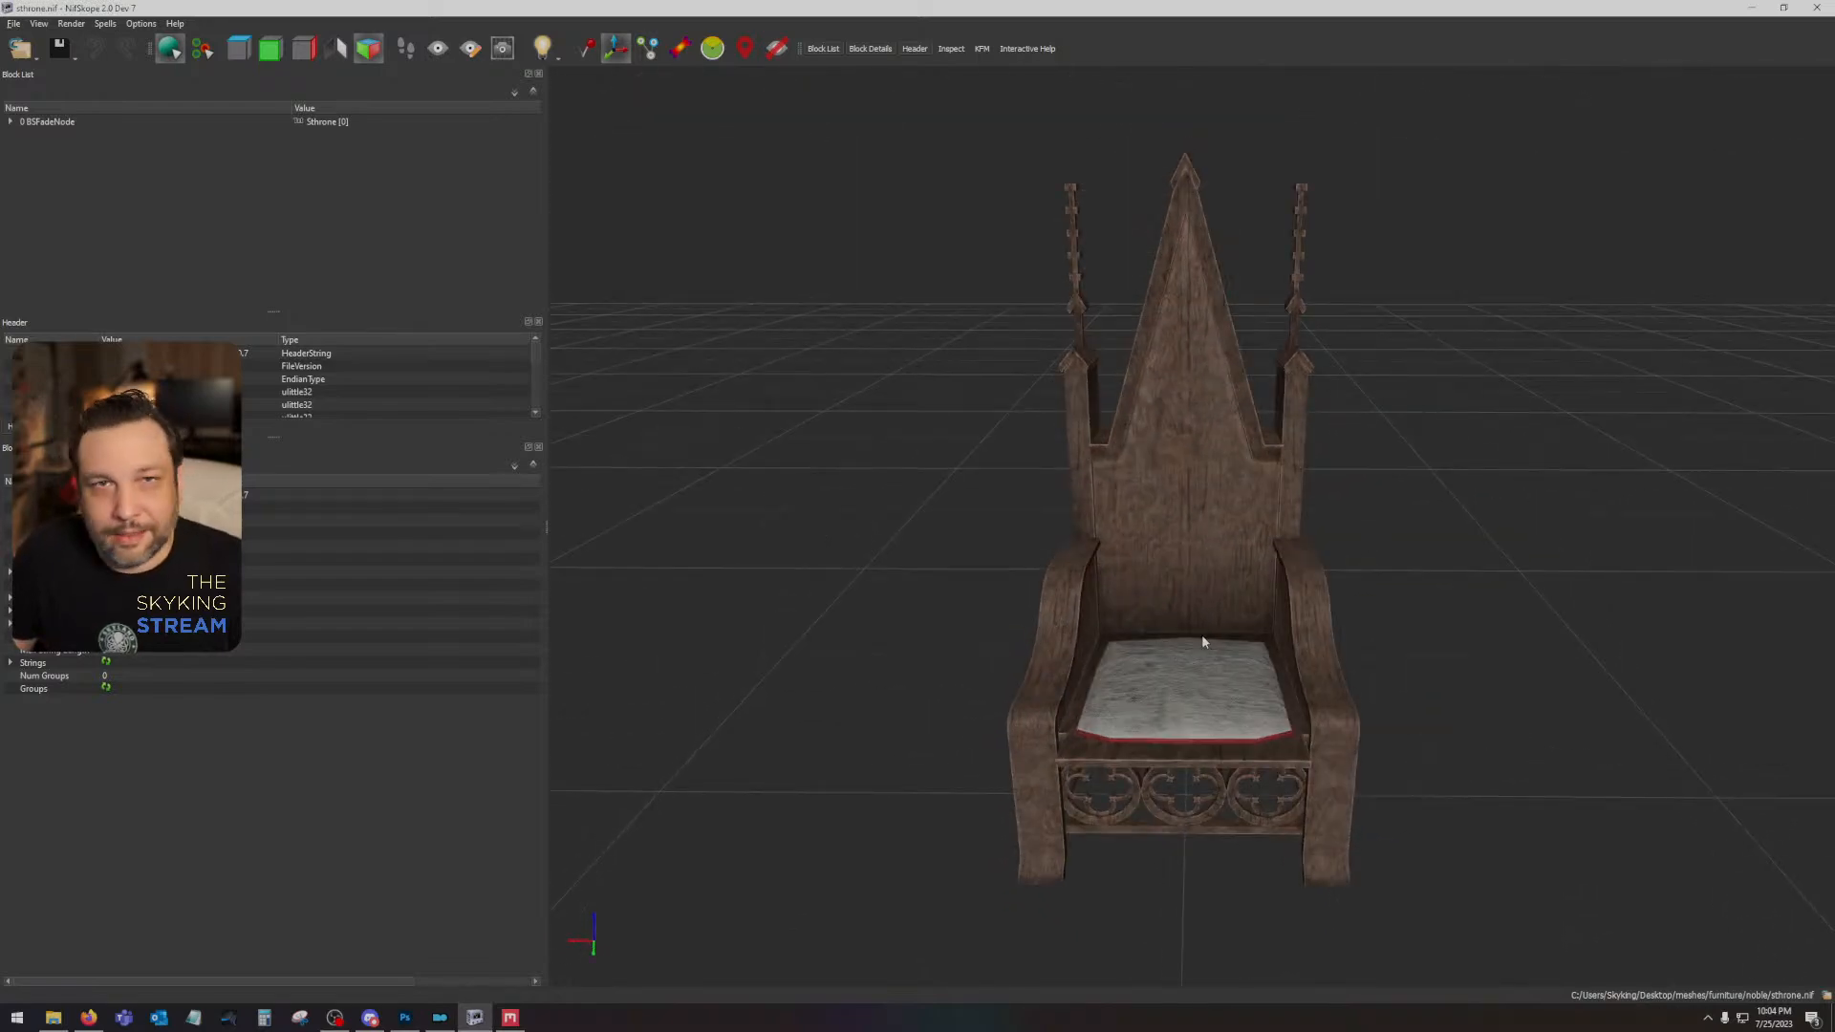
left_click_drag(1204, 642, 1139, 708)
left_click_drag(1263, 632, 1794, 602)
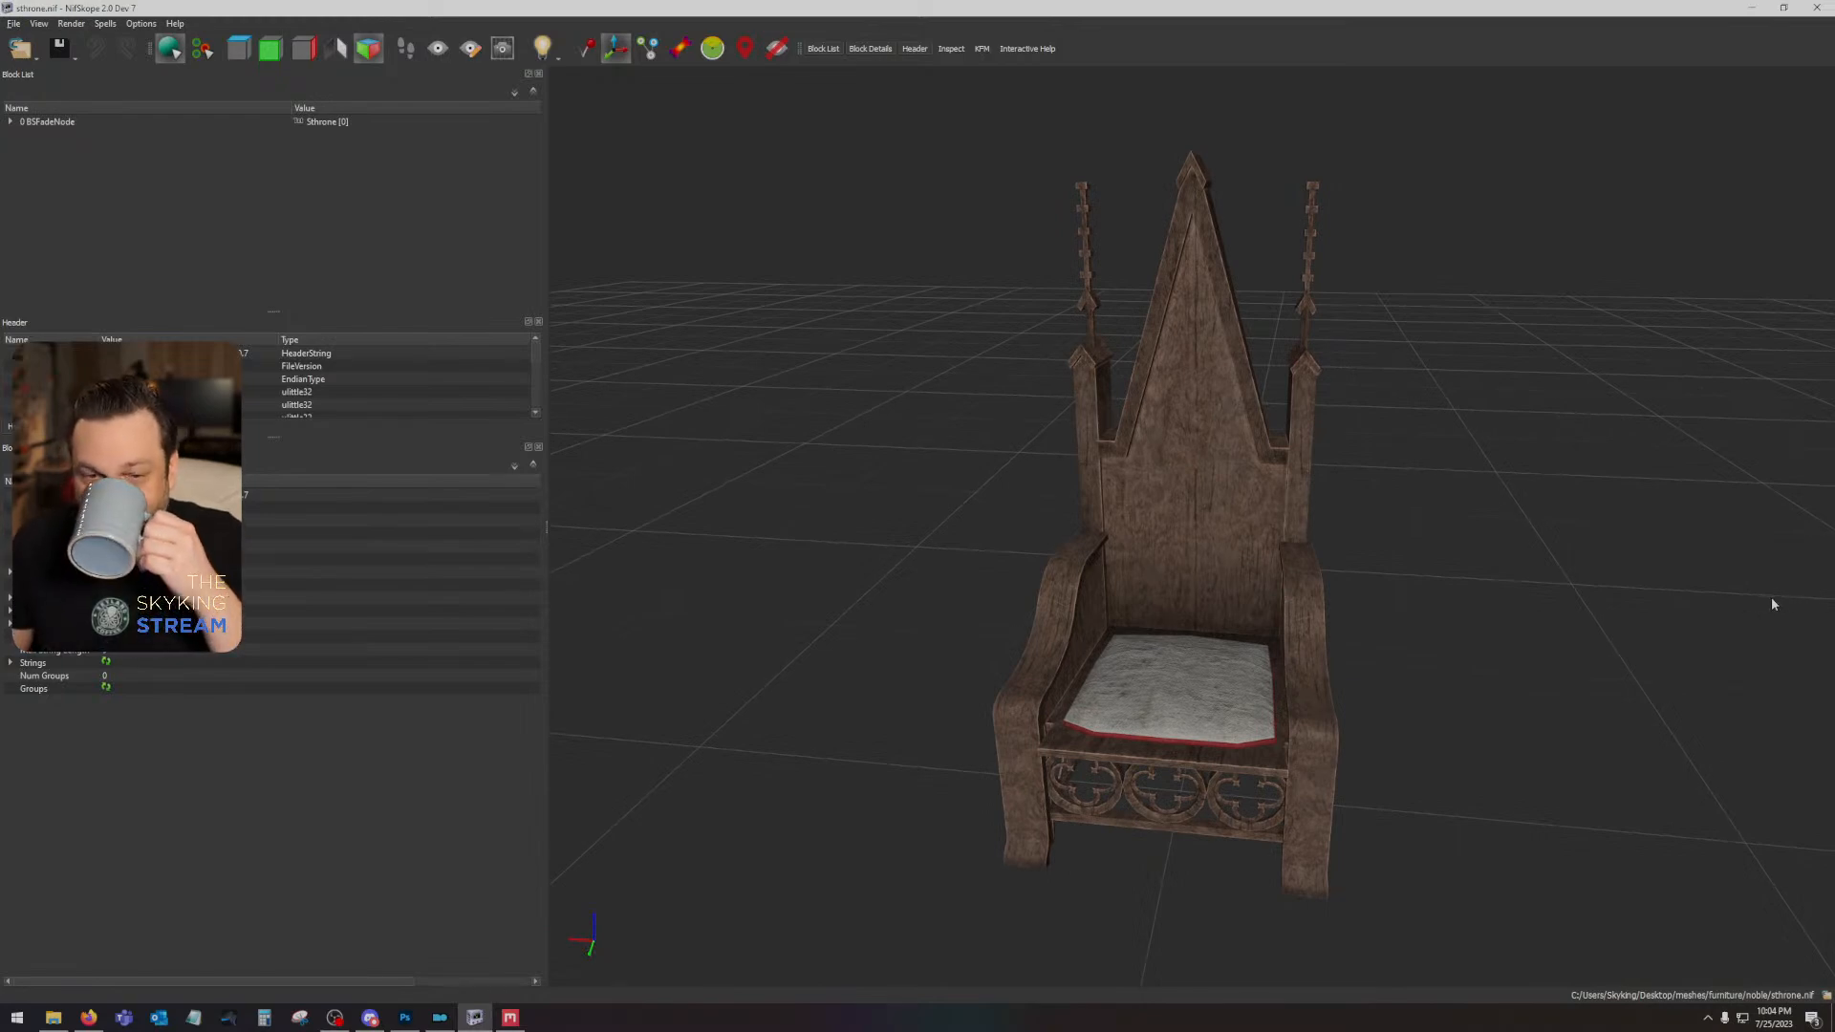
scroll(1340, 784, "up", 4)
left_click_drag(1311, 770, 1223, 676)
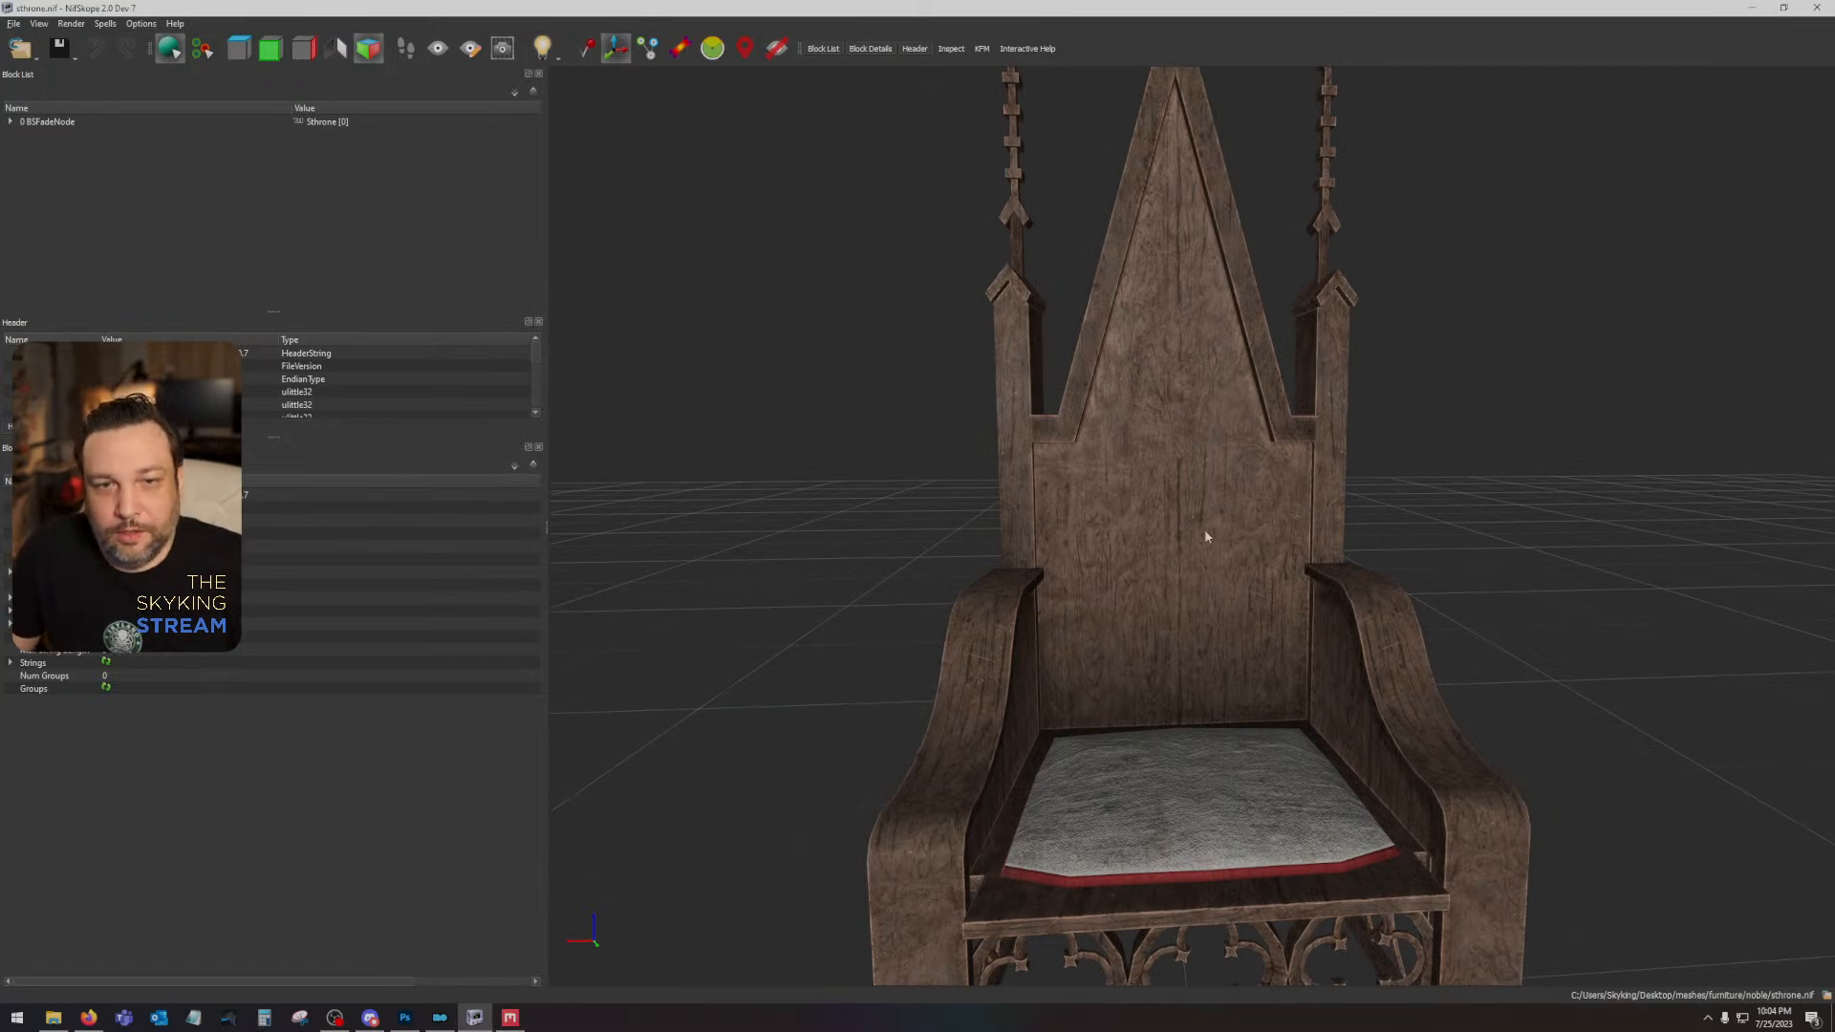
left_click_drag(1190, 508, 933, 562)
left_click_drag(1203, 355, 1309, 610)
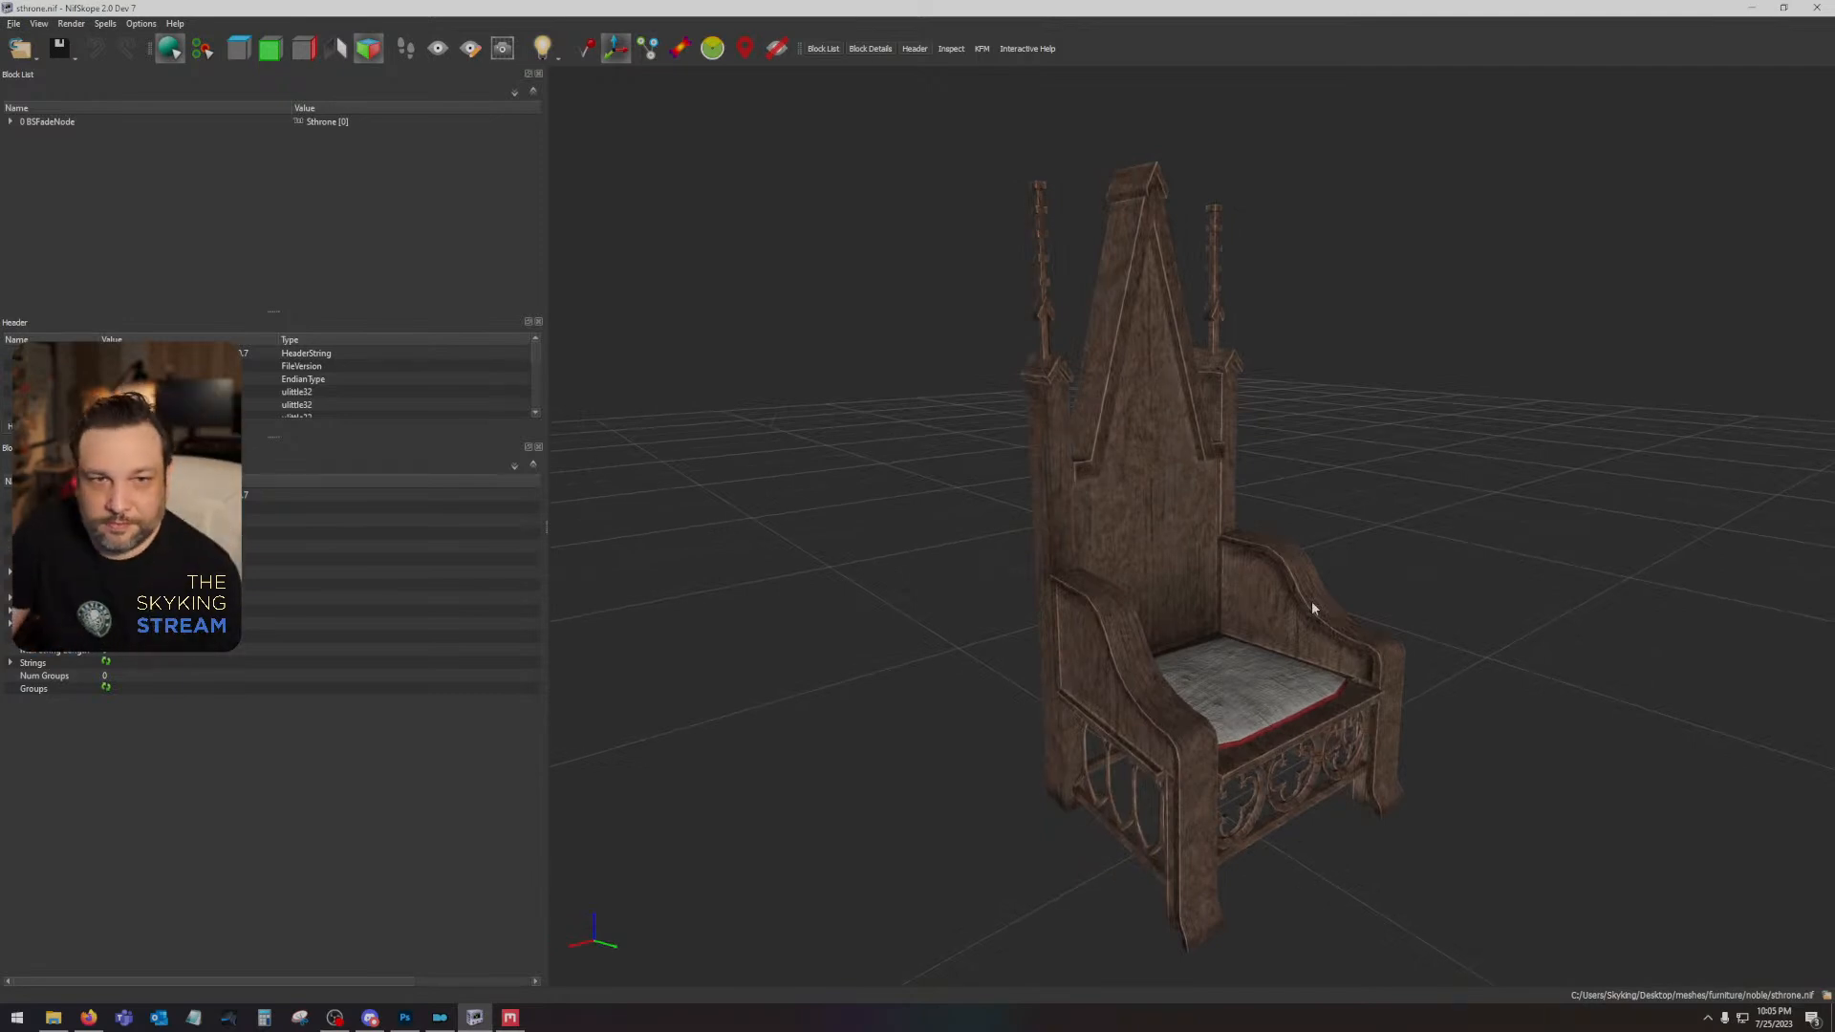
left_click_drag(1311, 609, 1243, 620)
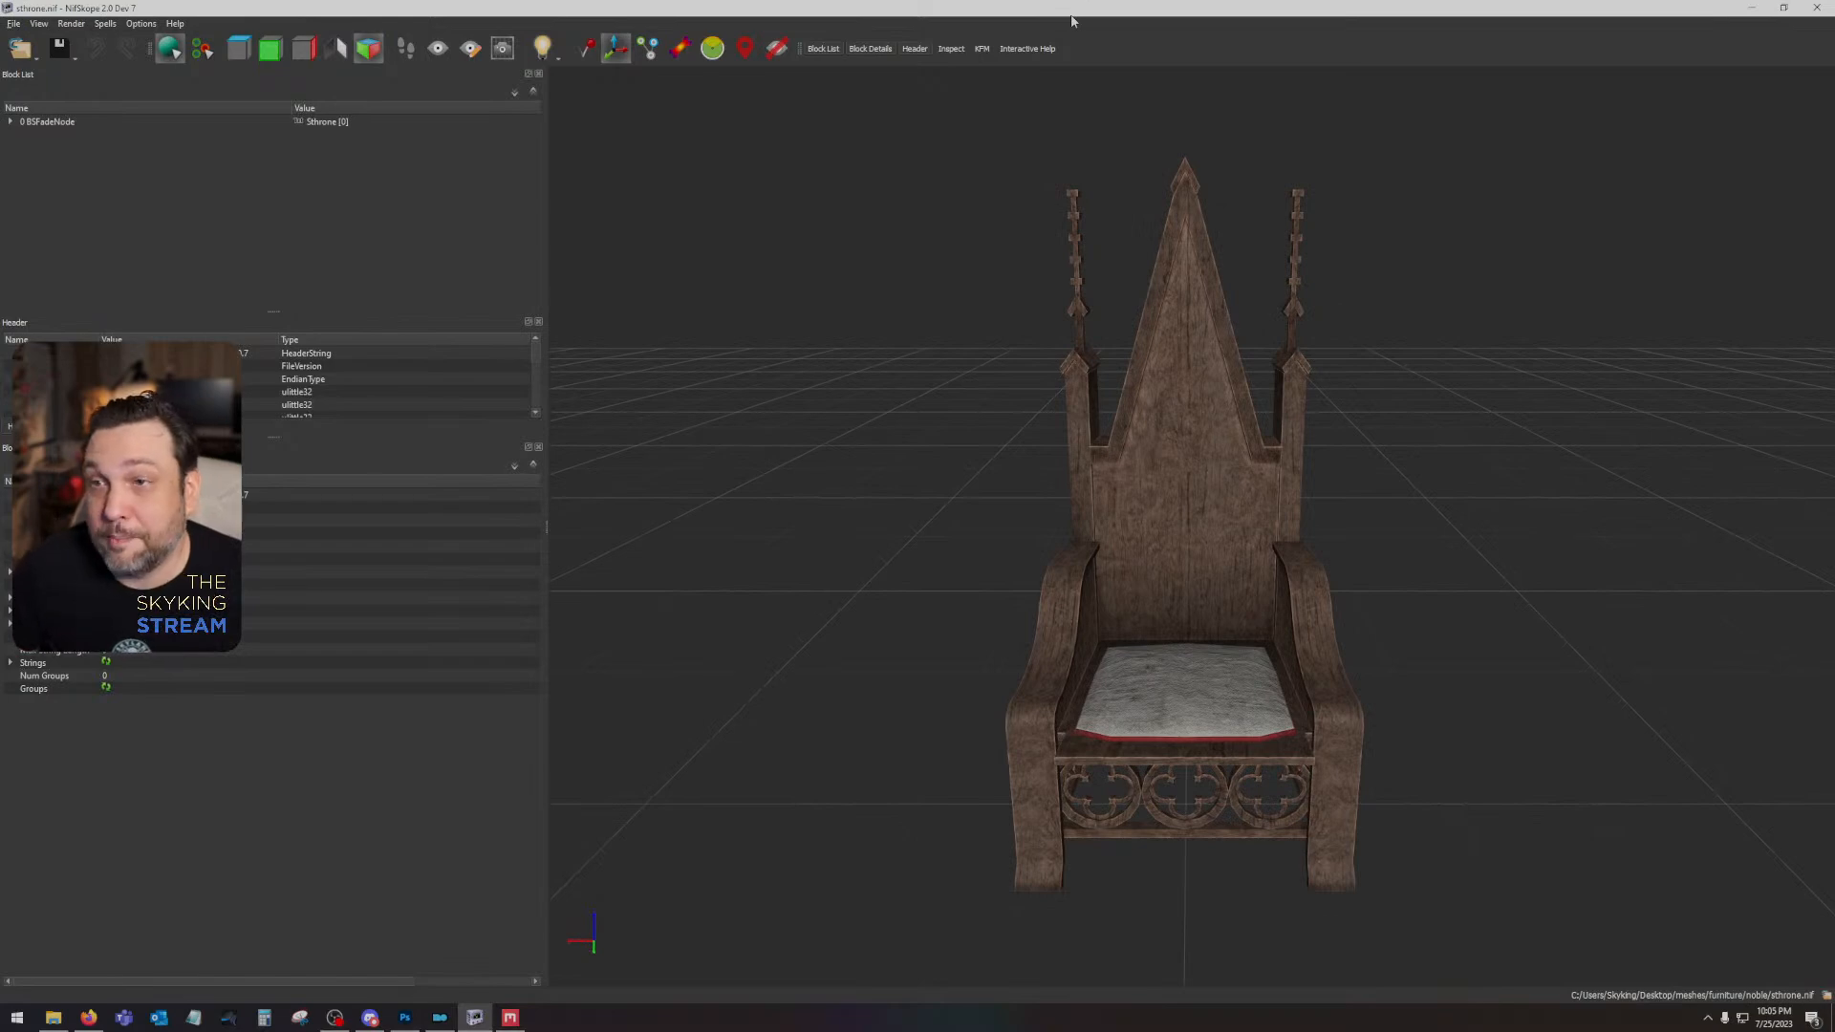
- Return to Photoshop, hide the Solitude Throne_AO layer in sthrone.dds and examine the original carved patterns
left_click(1752, 8)
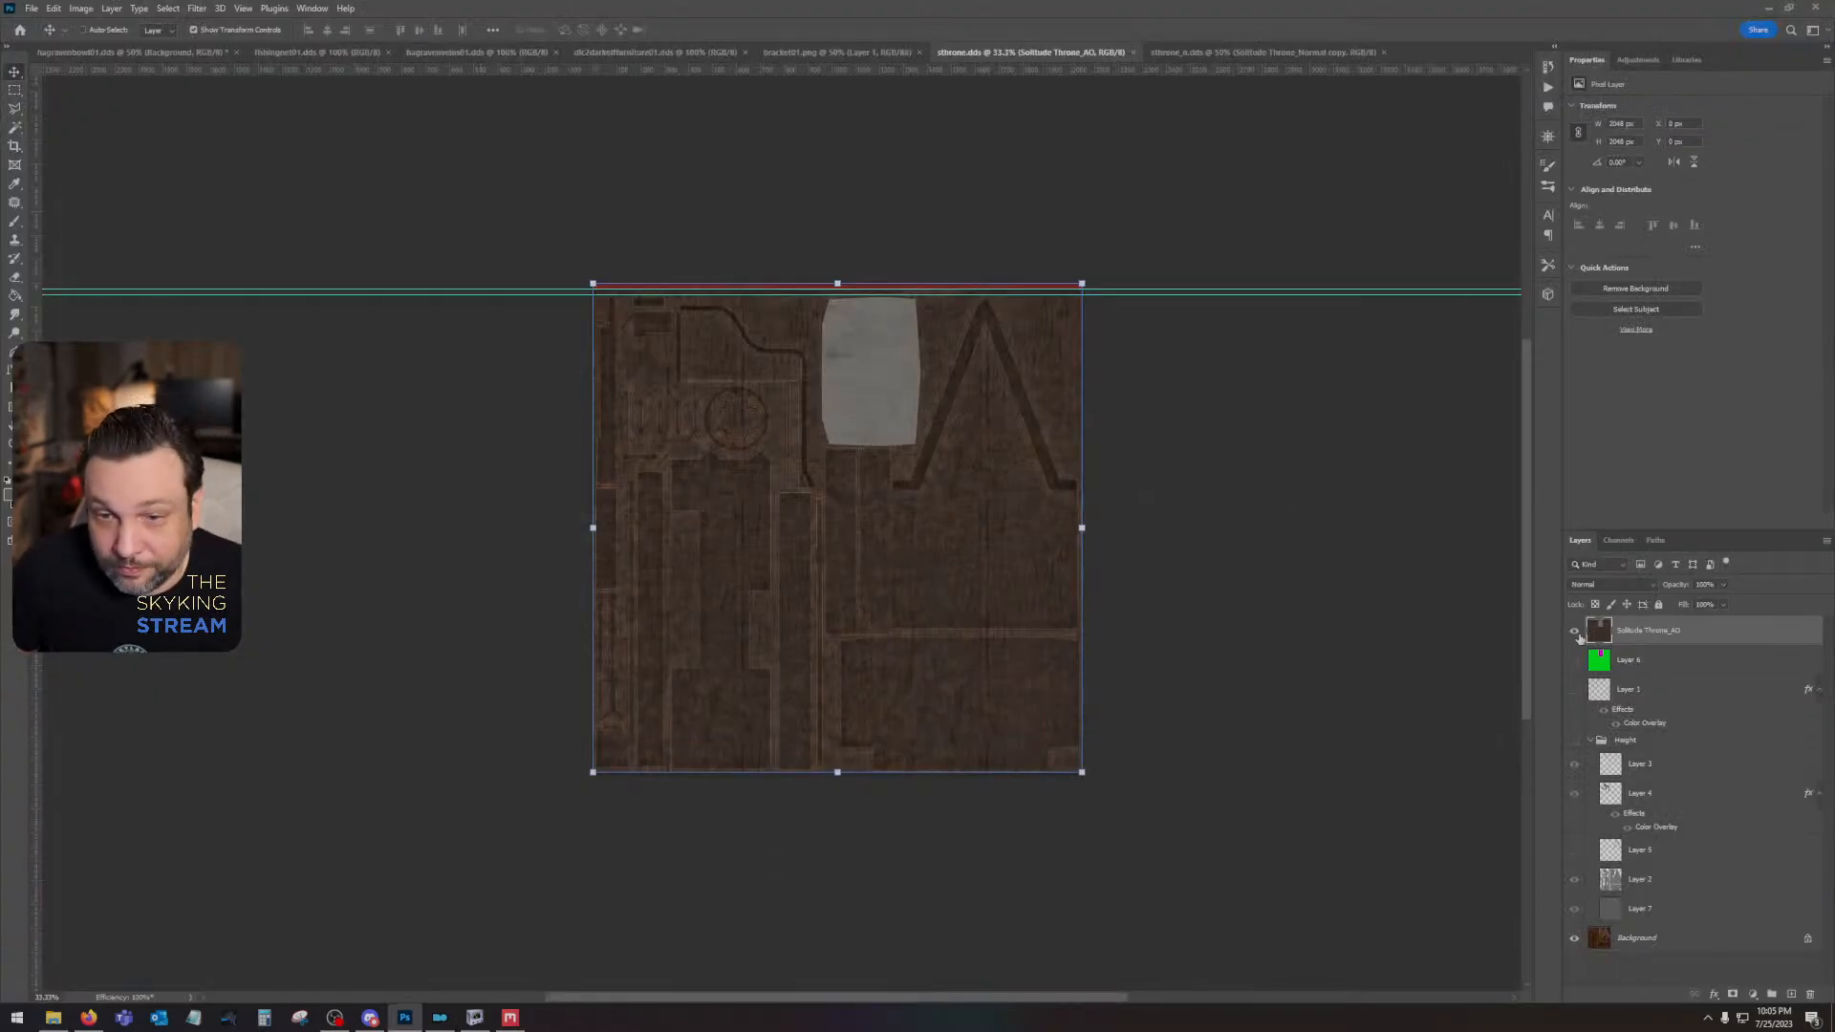
left_click(1575, 633)
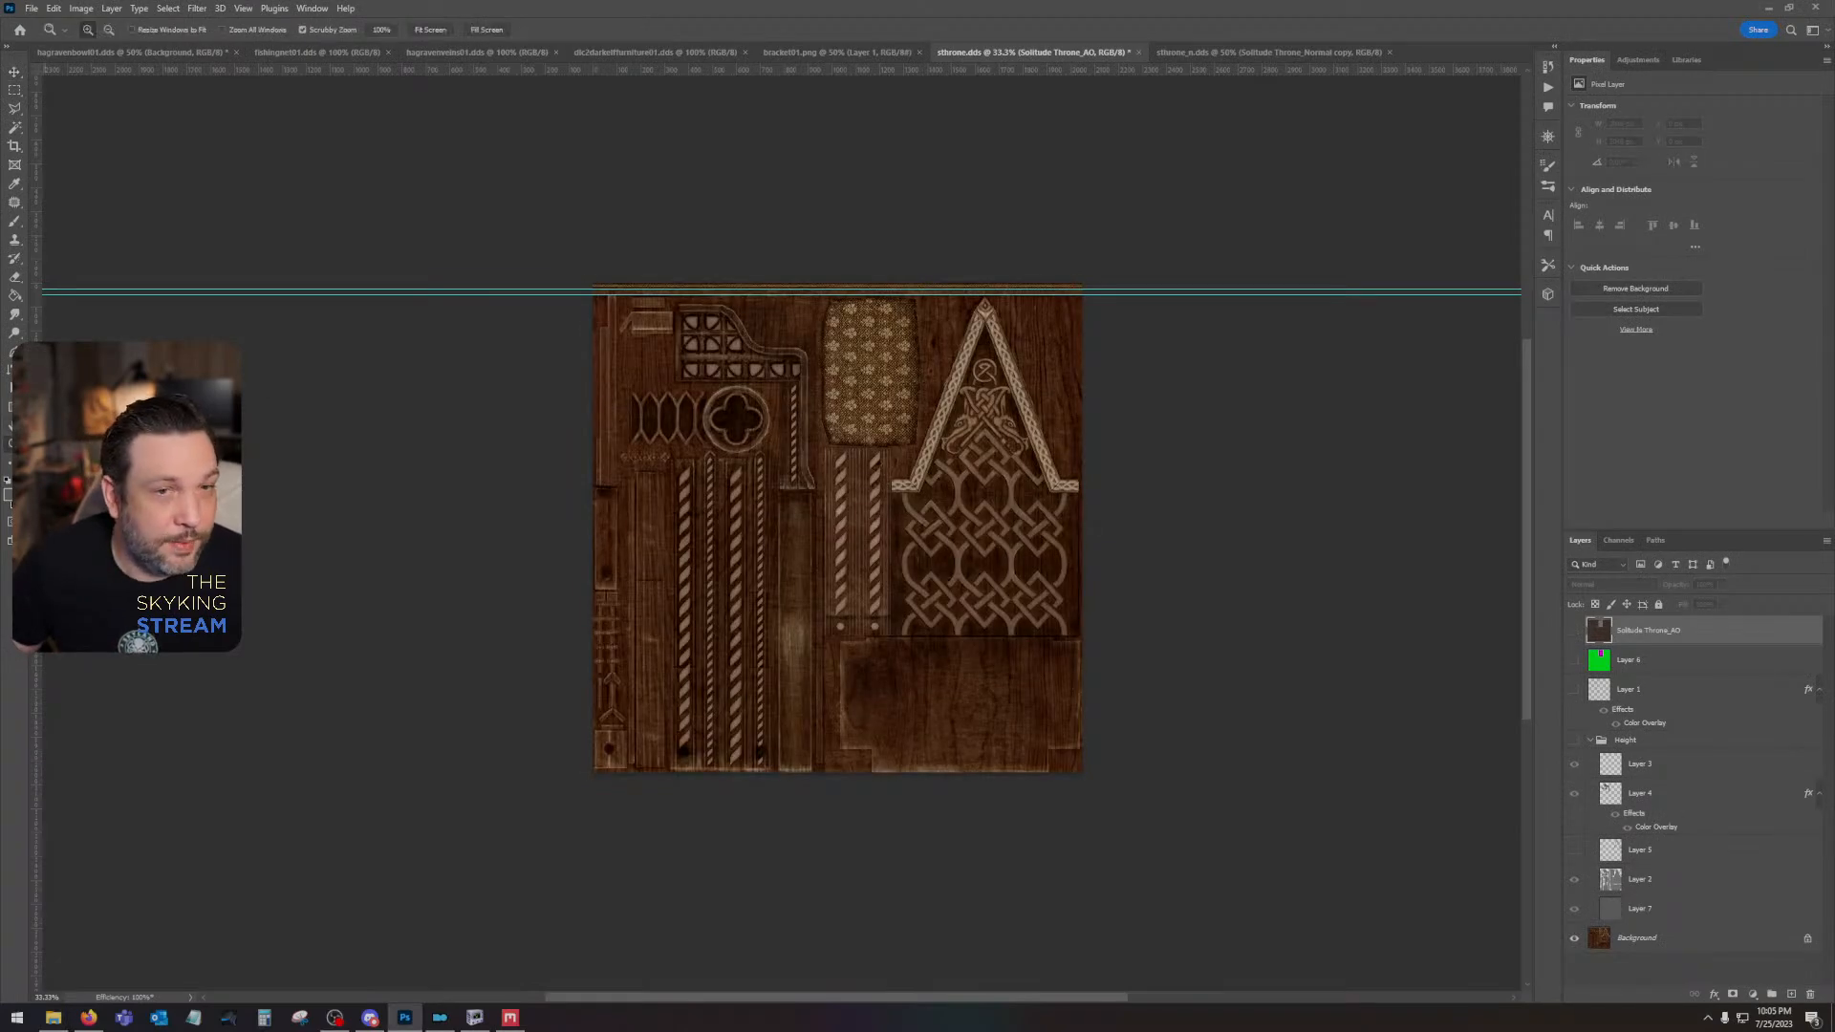
scroll(1075, 550, "up", 2)
left_click_drag(873, 472, 1229, 486)
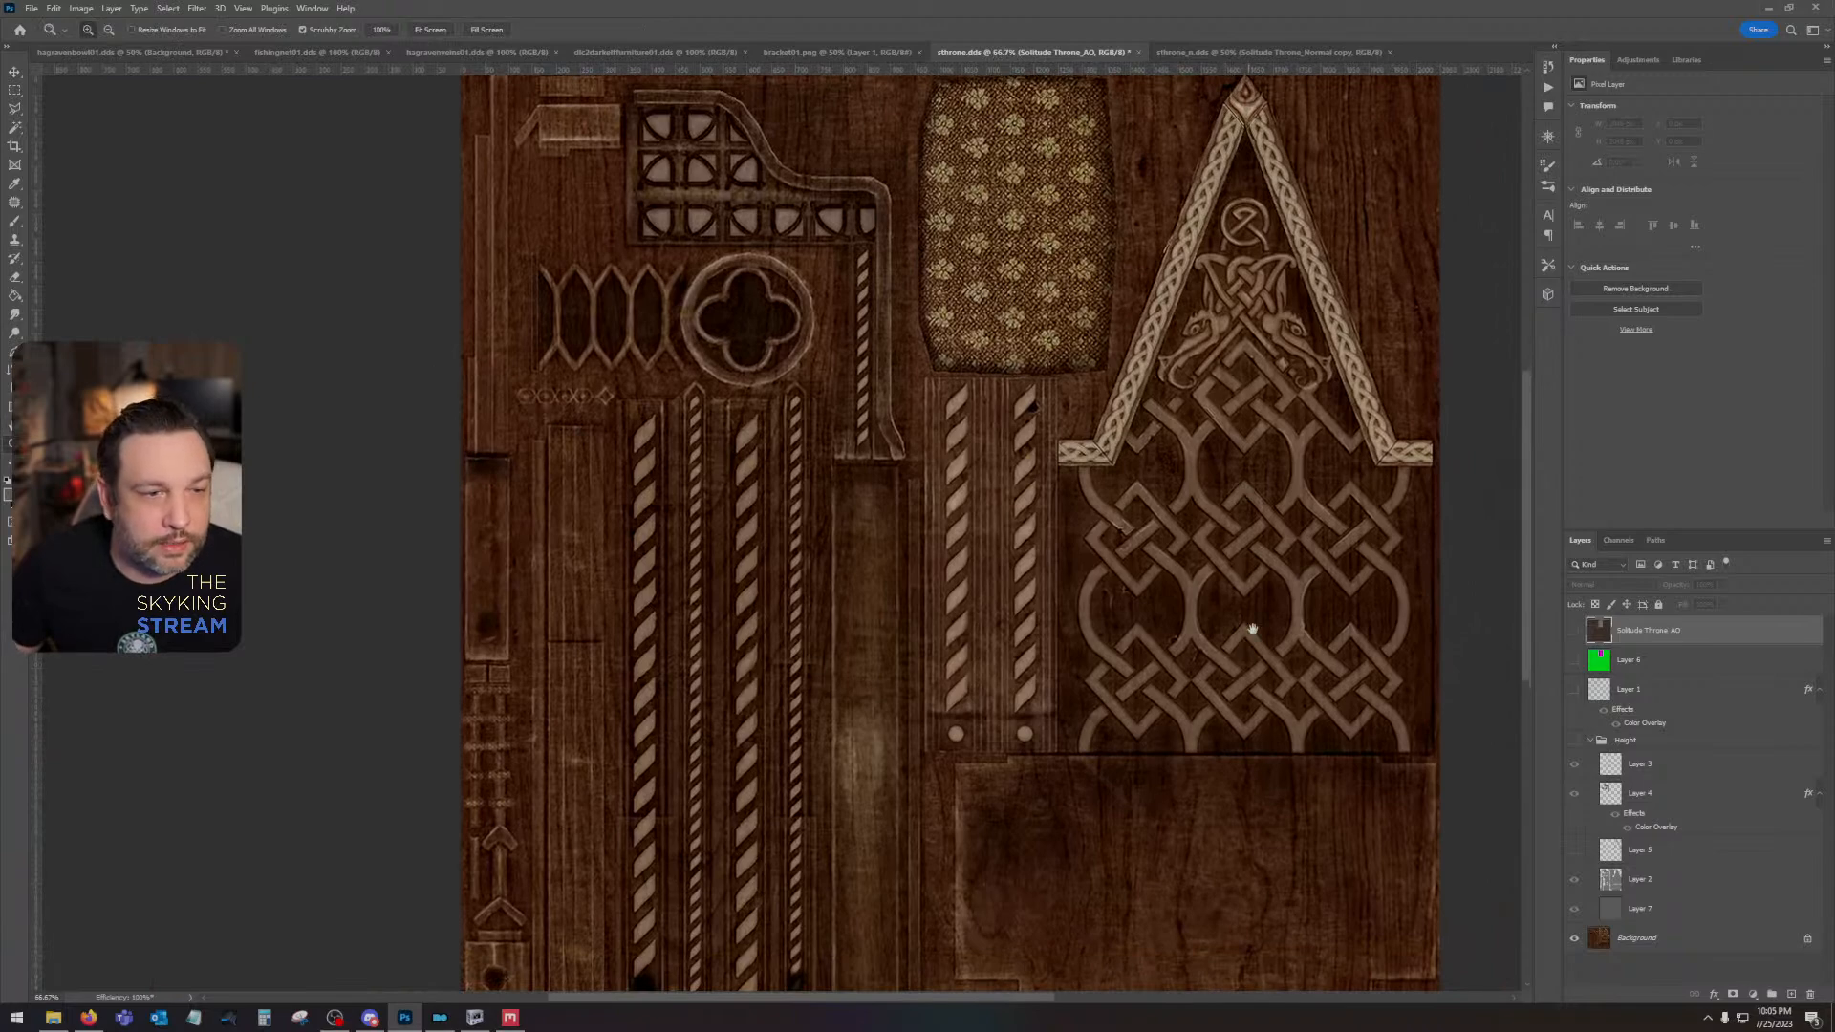
left_click_drag(1252, 628, 1282, 582)
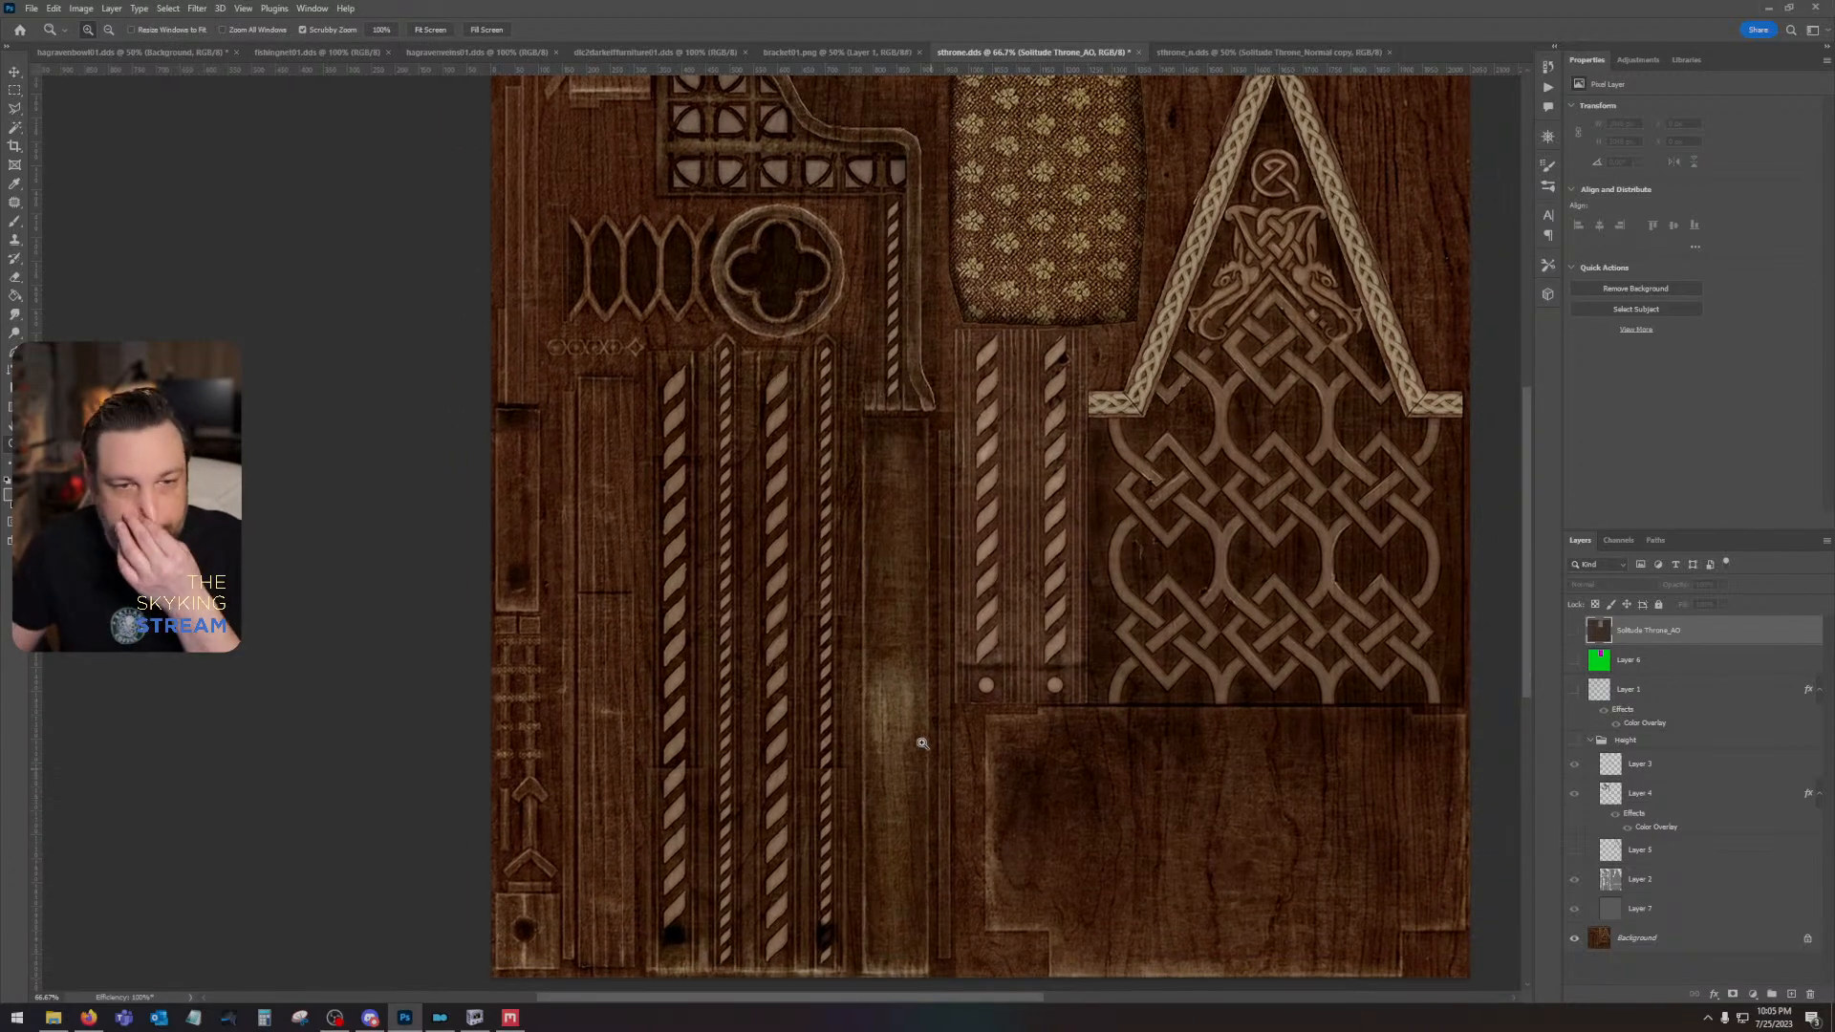
left_click(1249, 681)
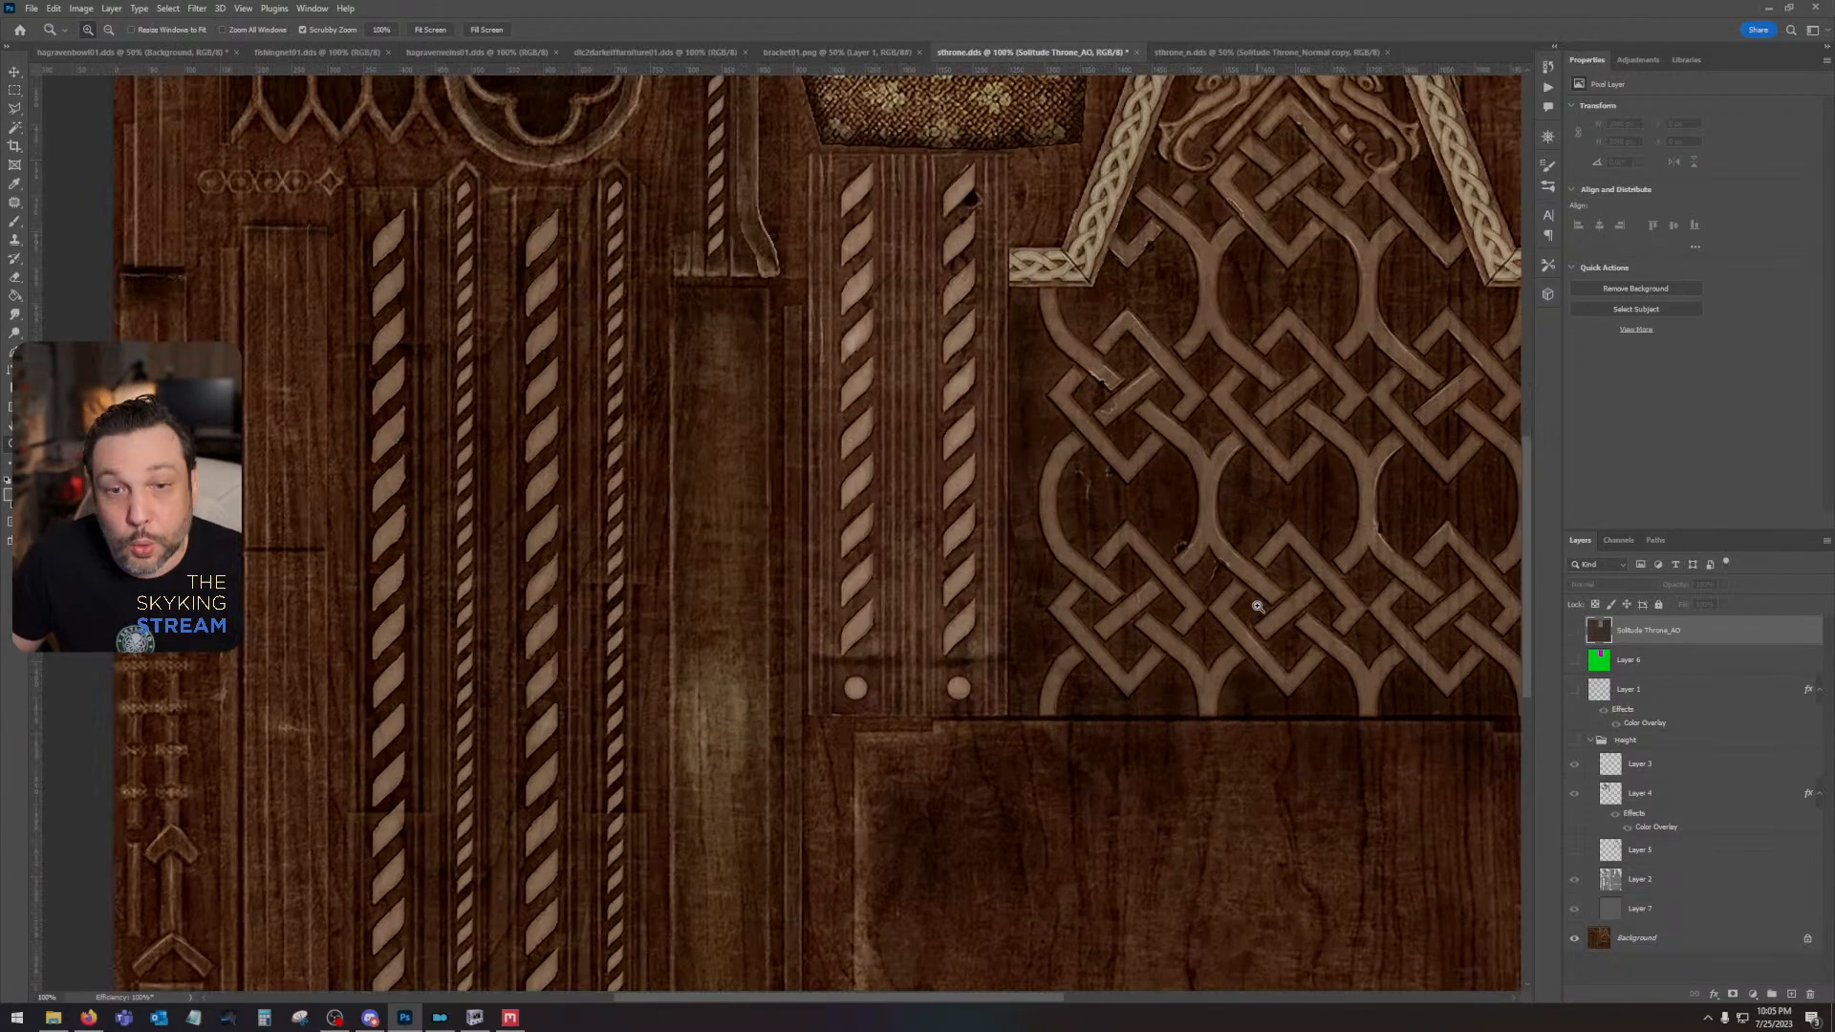
key("ctrl+minus")
left_click_drag(1192, 672, 1109, 544)
- Remove both horizontal guides near the upper edge of the throne texture
left_click(15, 72)
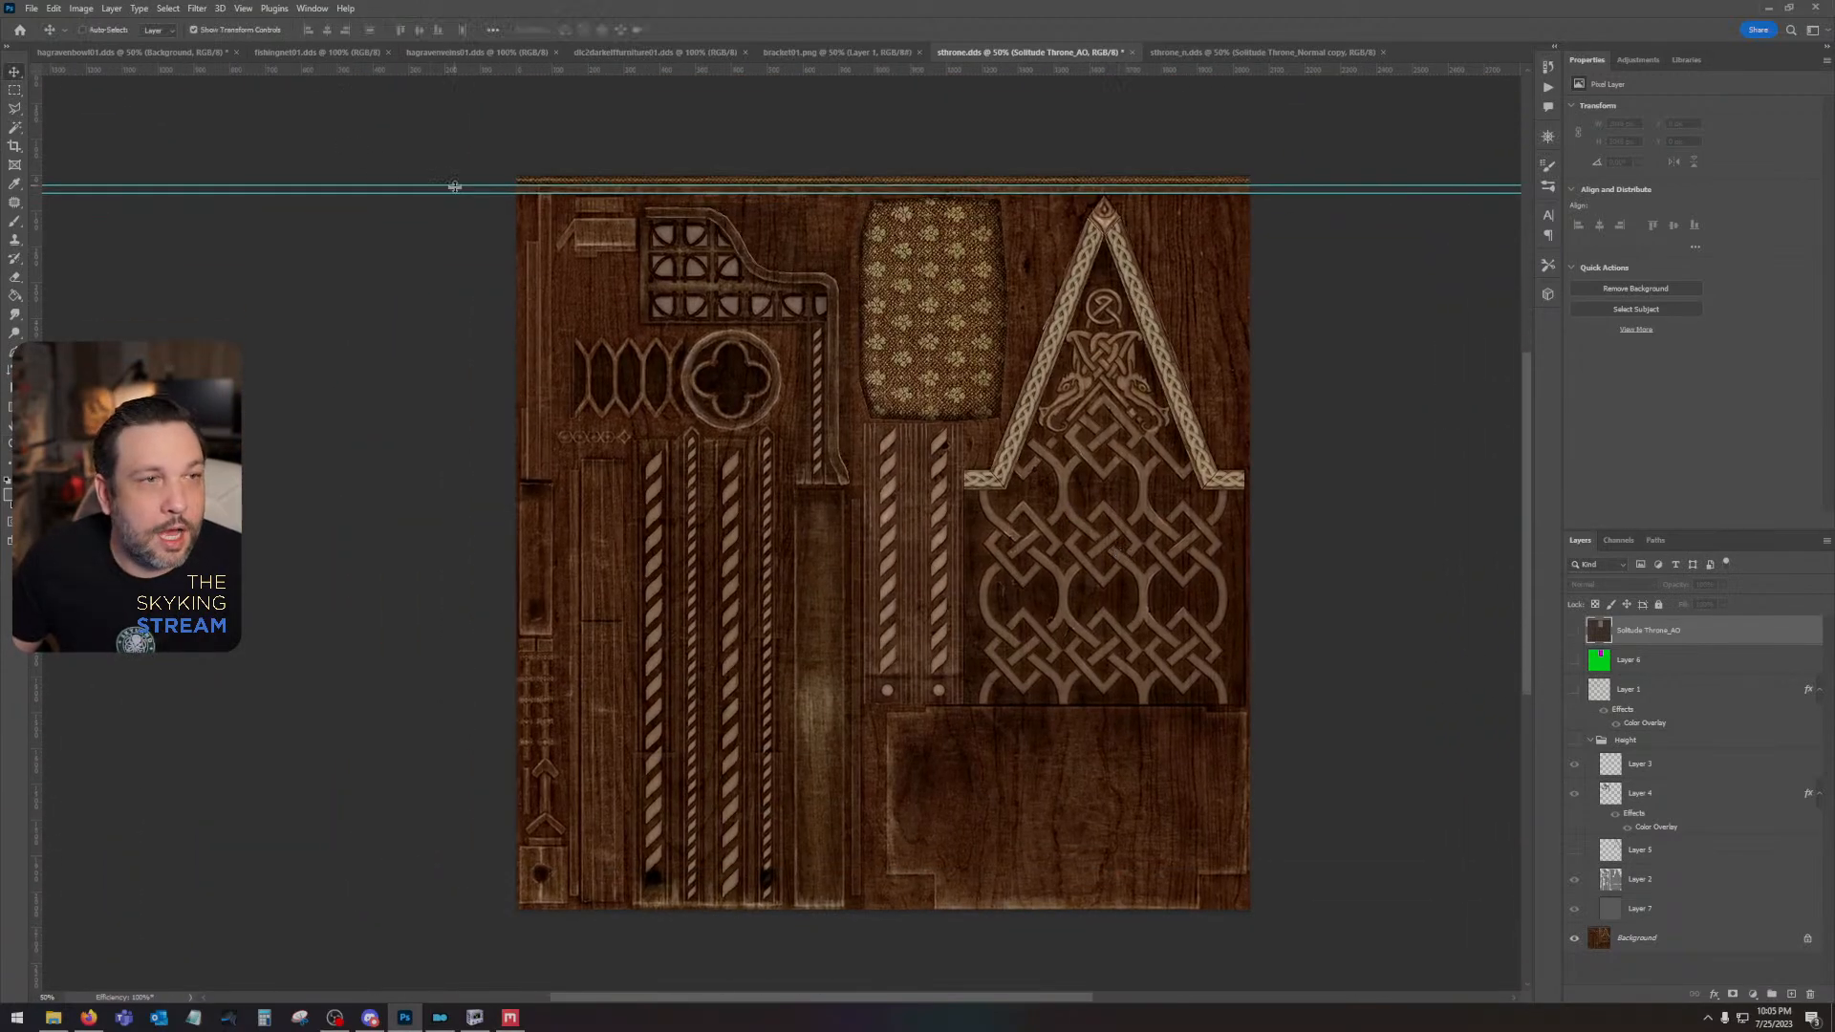
left_click_drag(451, 185, 478, 36)
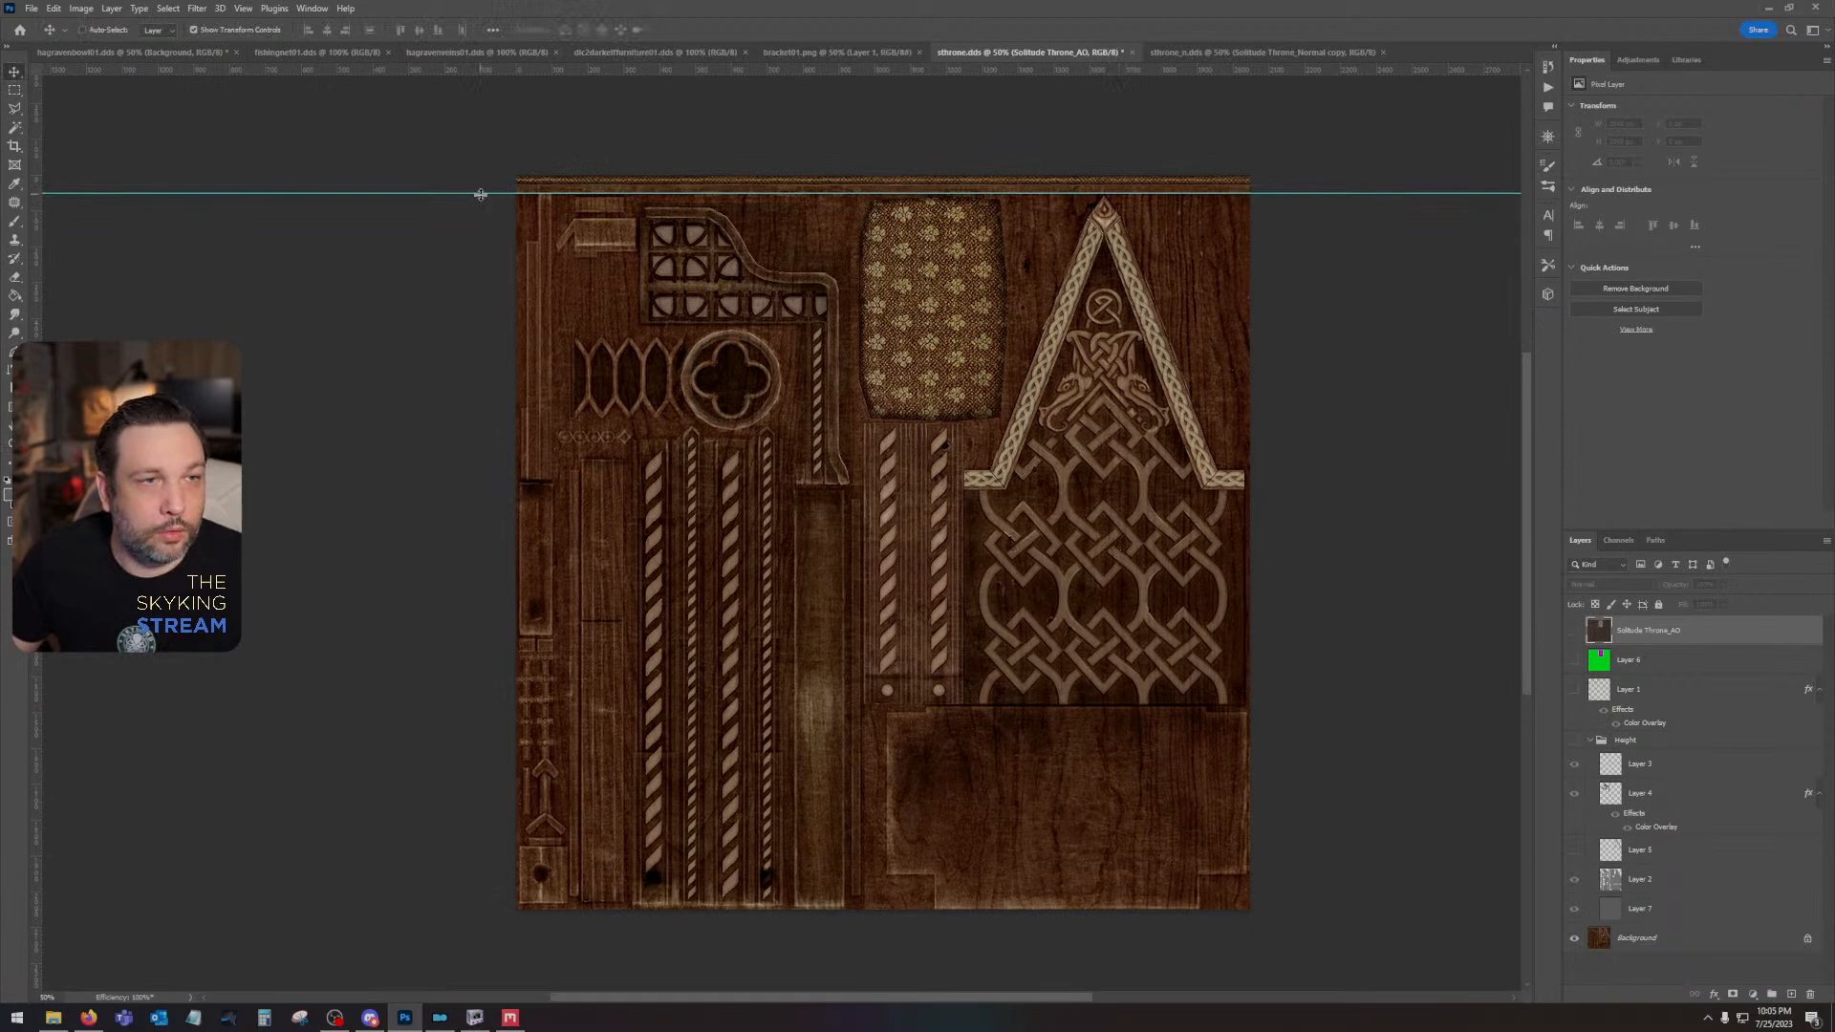
left_click_drag(482, 192, 516, 62)
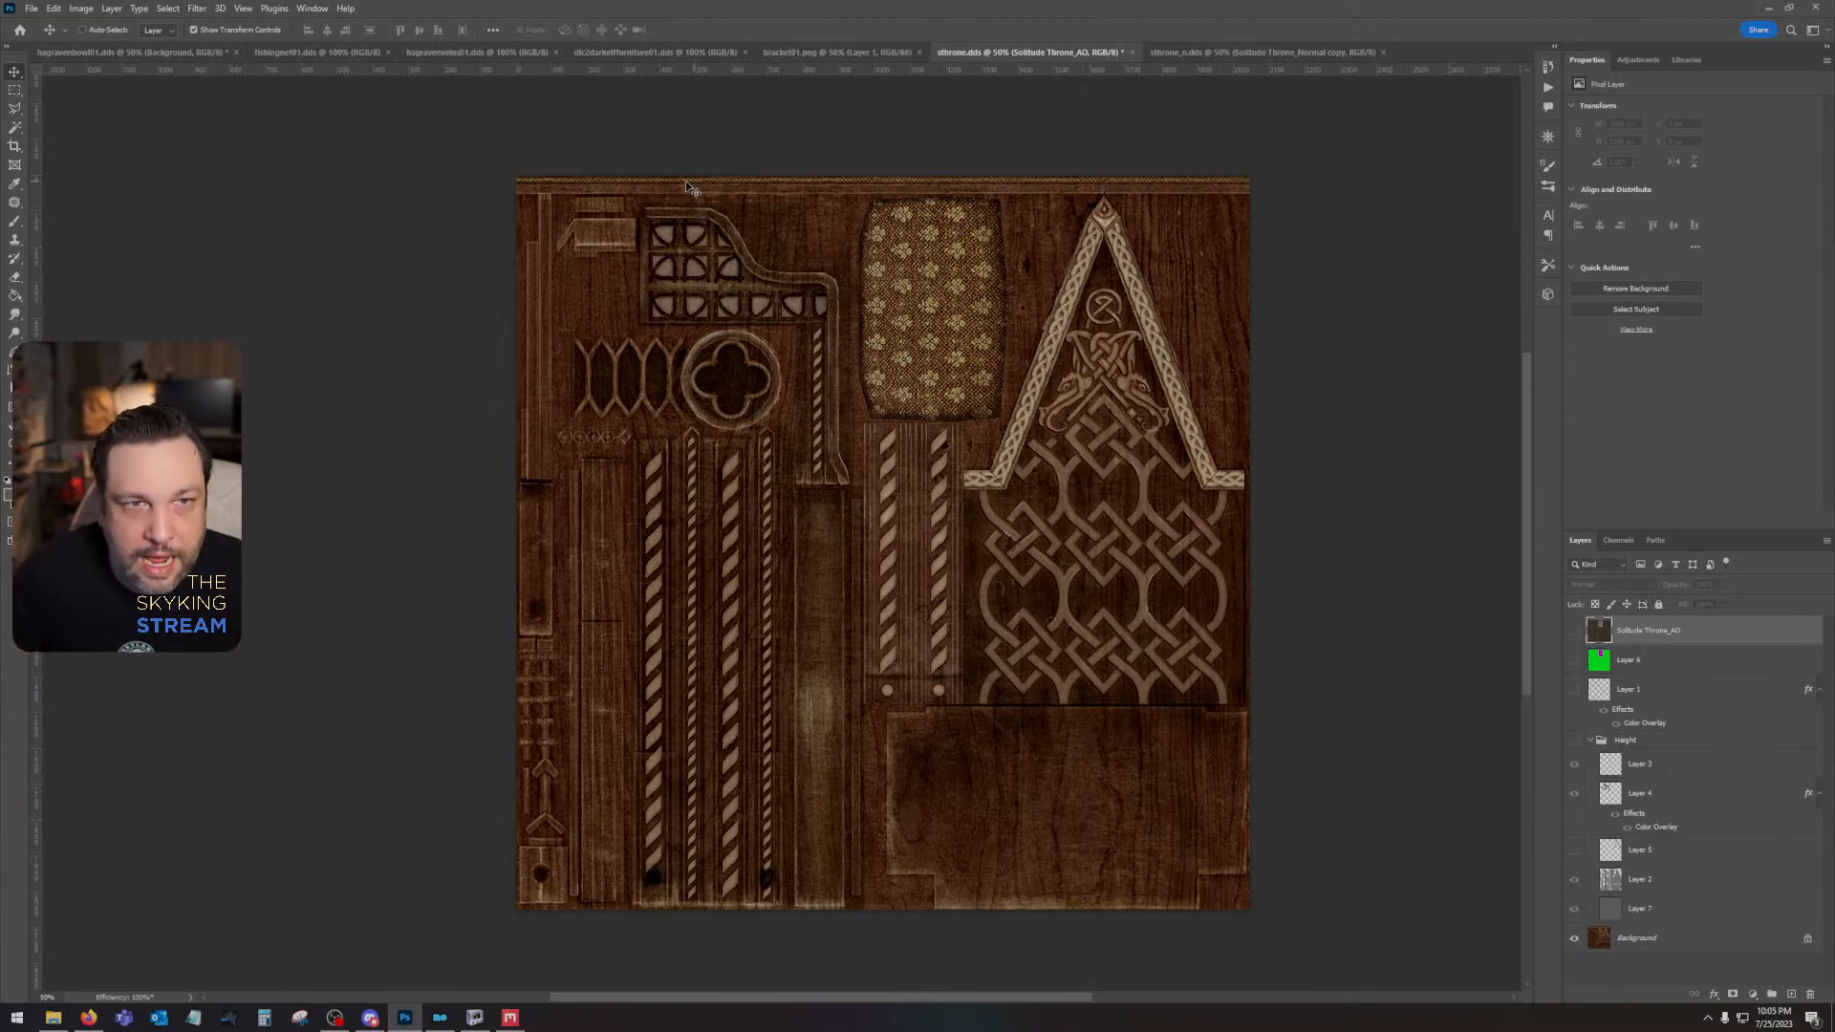
mouse_move(1139, 578)
left_mouse_down()
mouse_move(1099, 598)
mouse_move(1115, 597)
left_mouse_up()
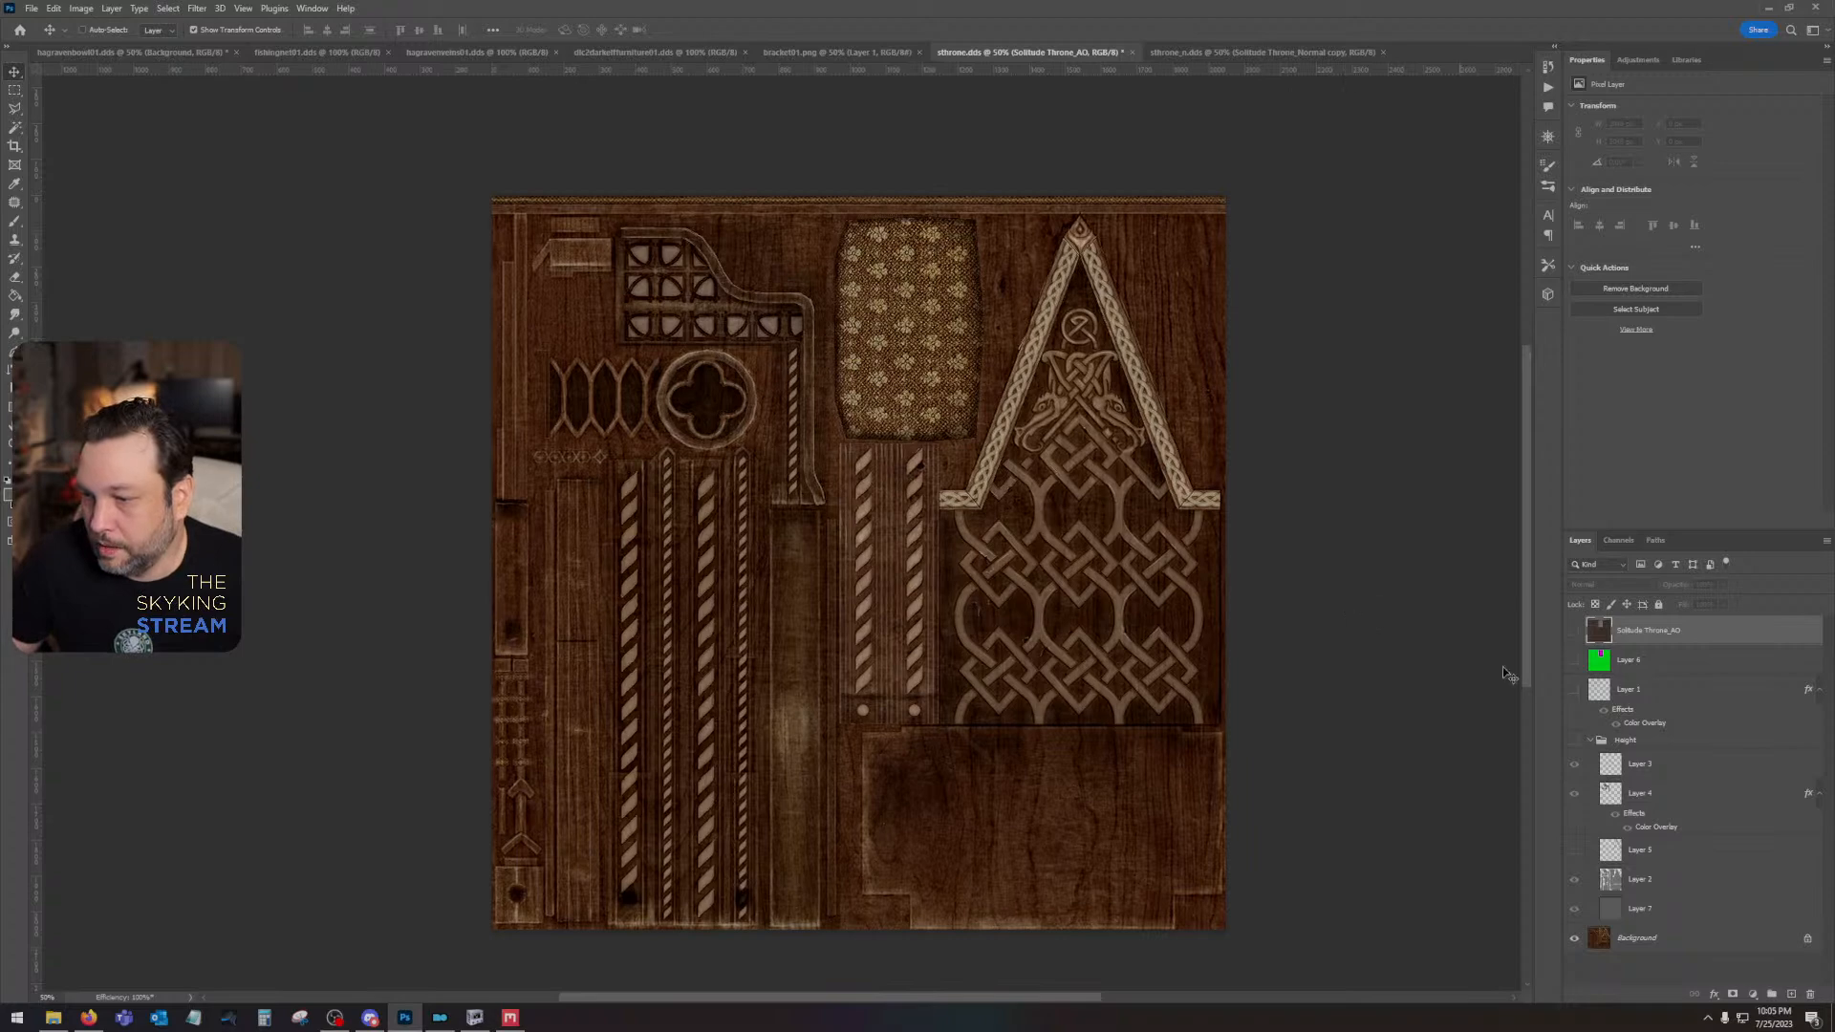
- Open the Trim Height Maps folder in File Explorer and look through the Medieval Pattern Brush images
right_click(57, 1023)
left_click(61, 945)
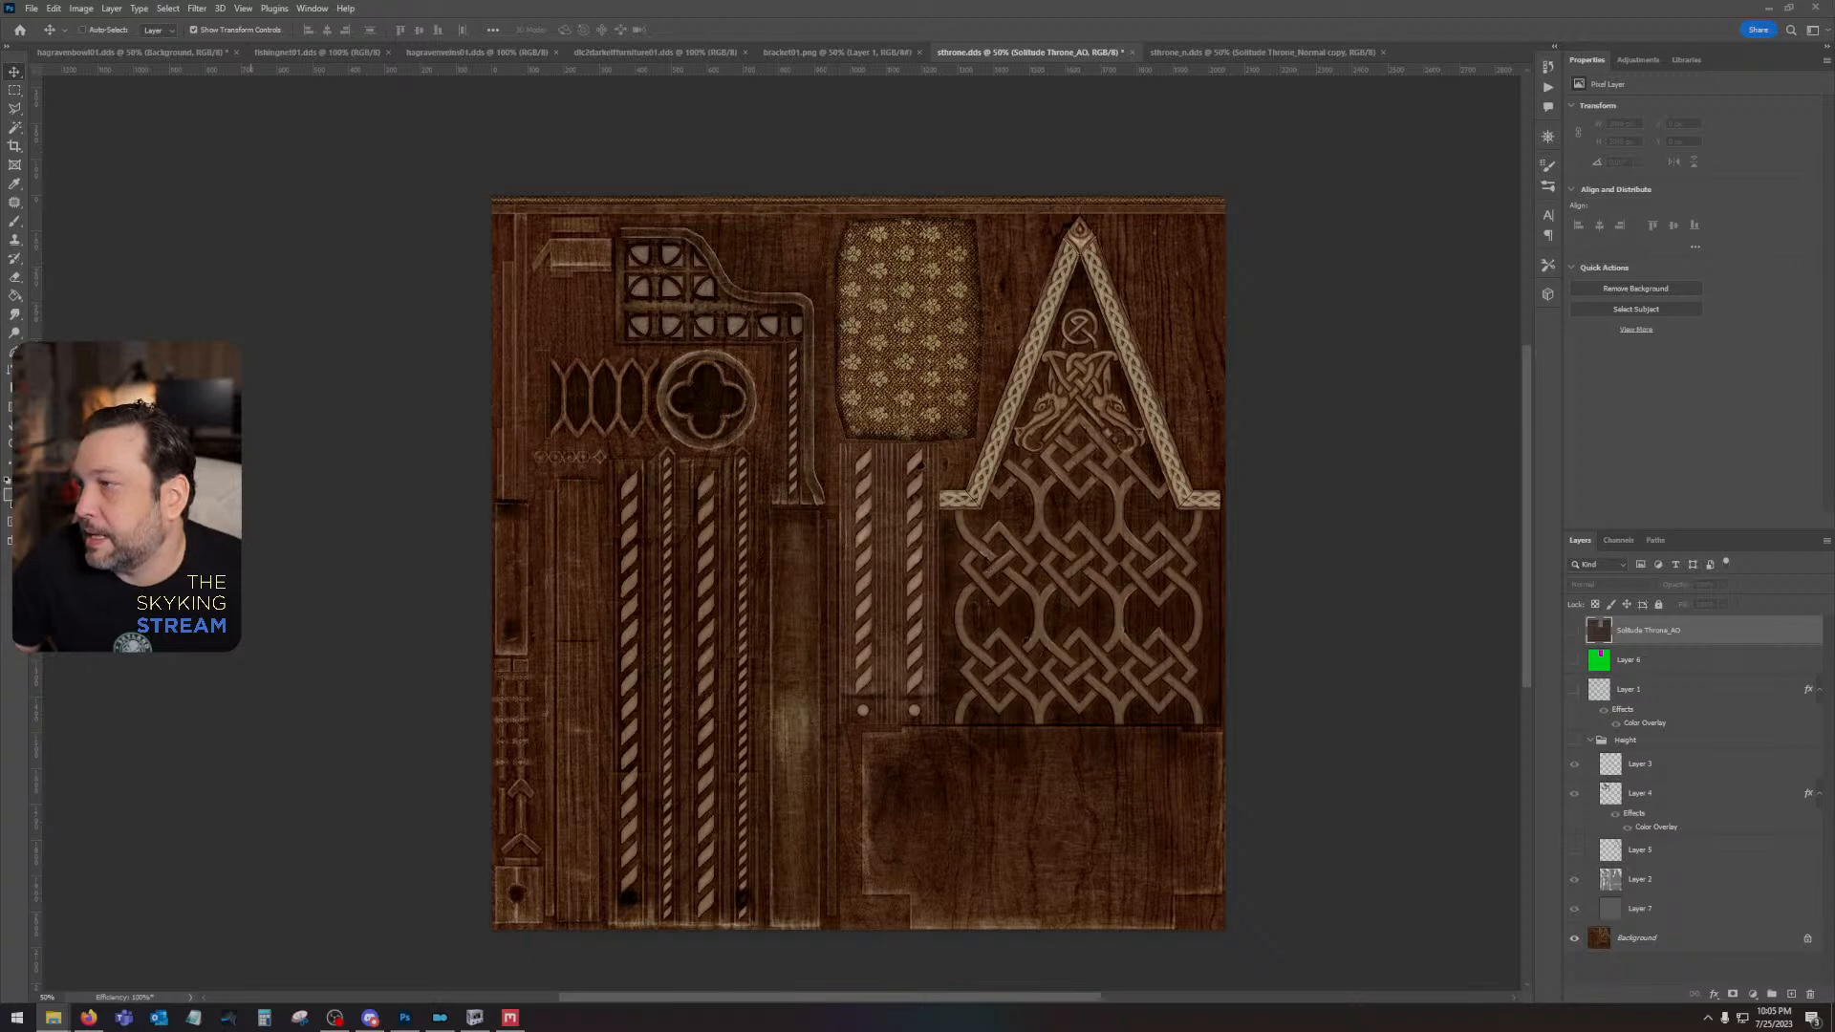
mouse_move(822, 3)
left_mouse_down()
mouse_move(1106, 153)
mouse_move(1078, 222)
left_mouse_up()
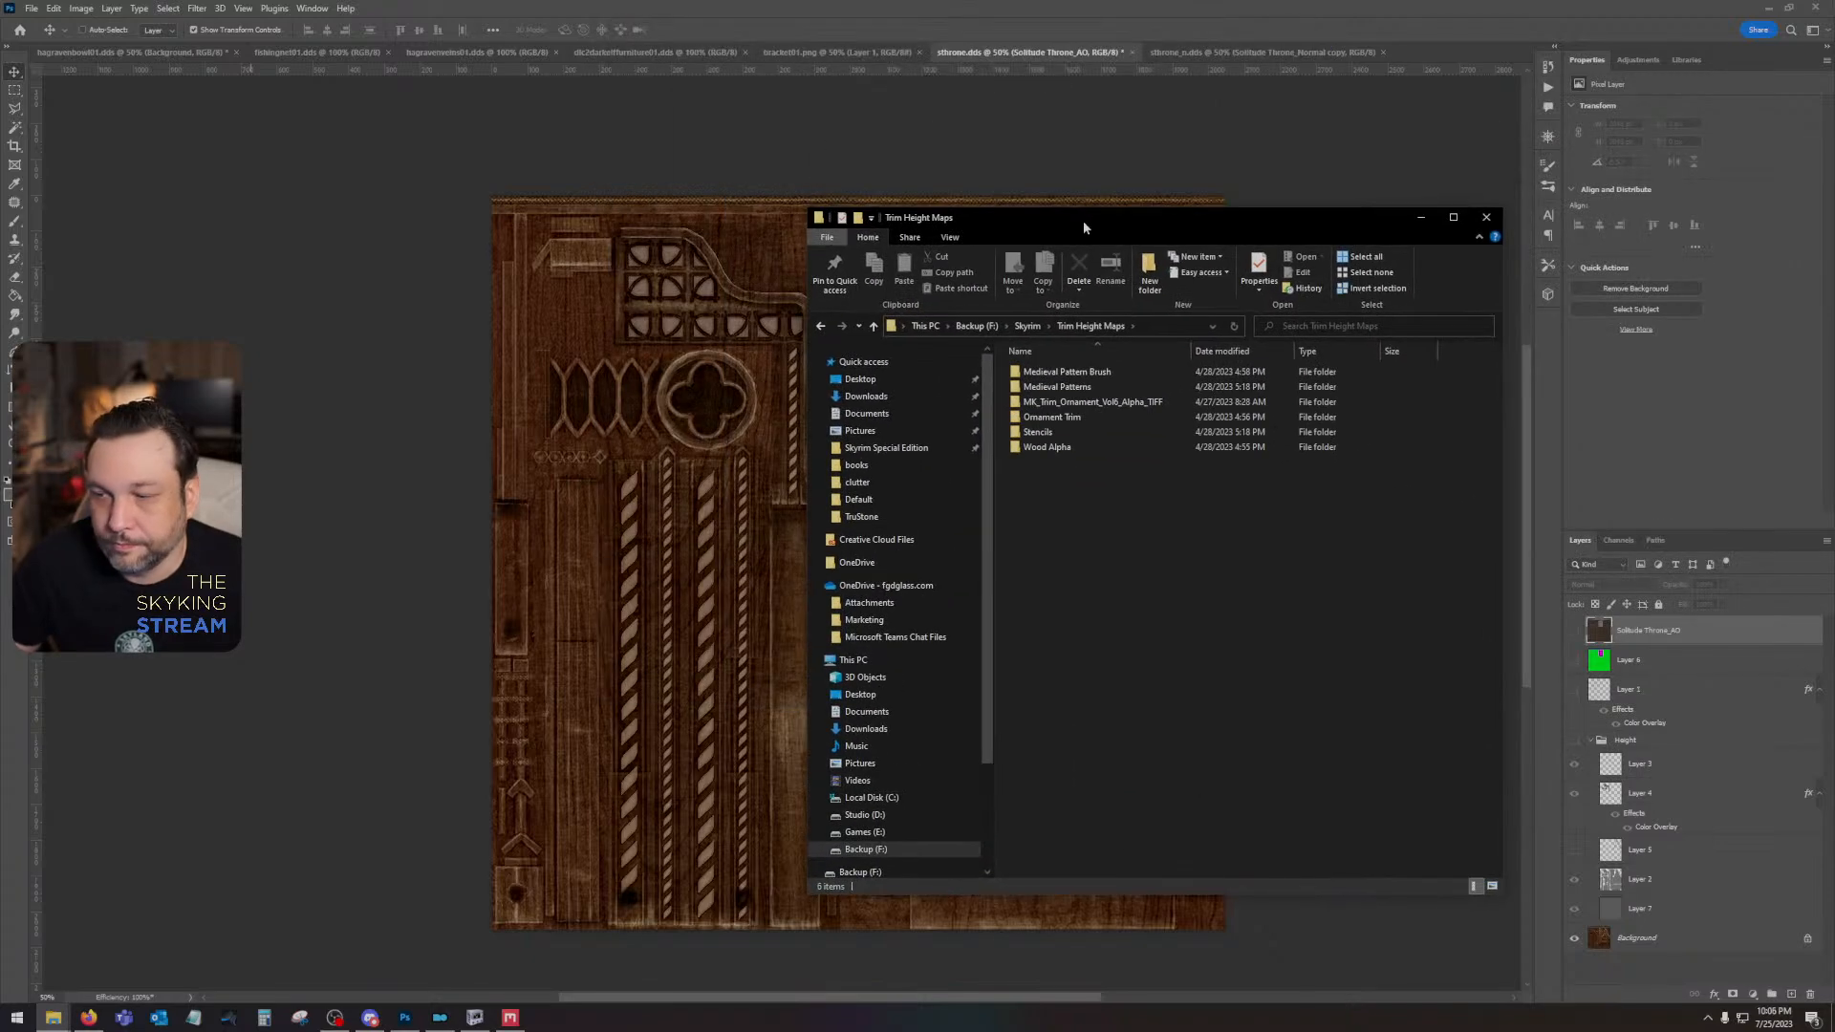
double_click(1089, 371)
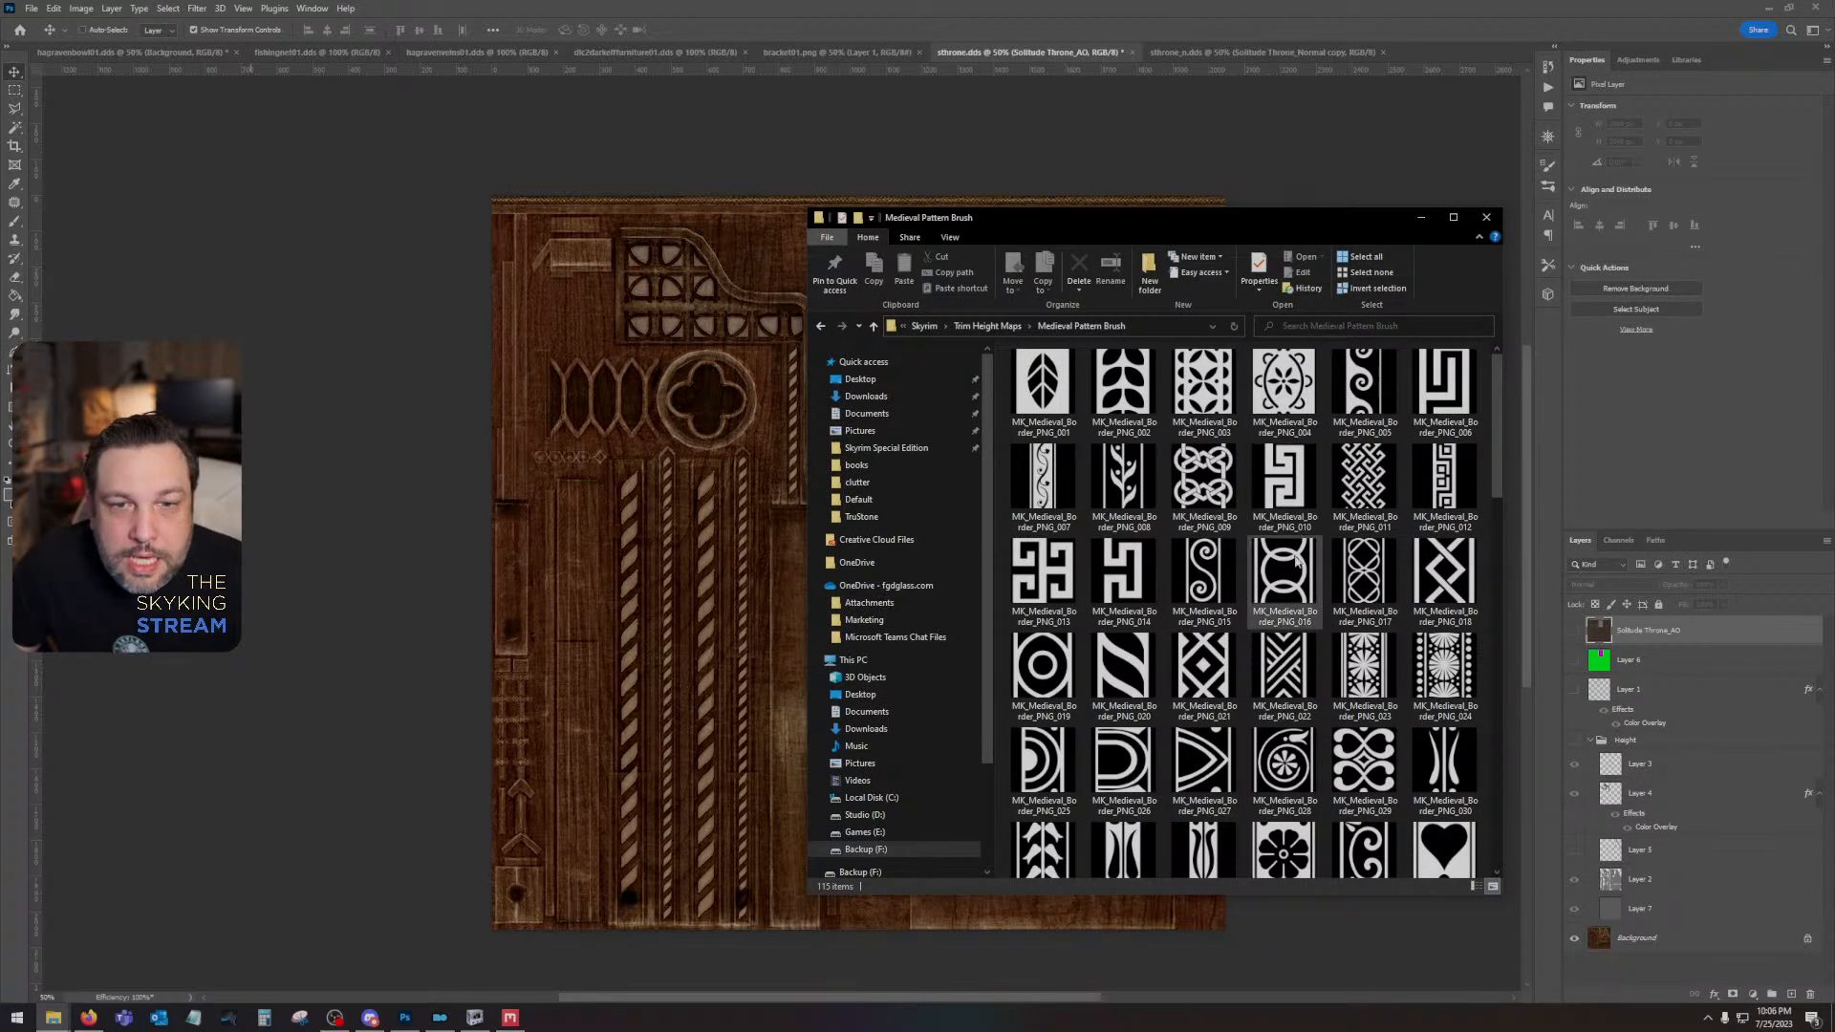
scroll(1297, 564, "down", 10)
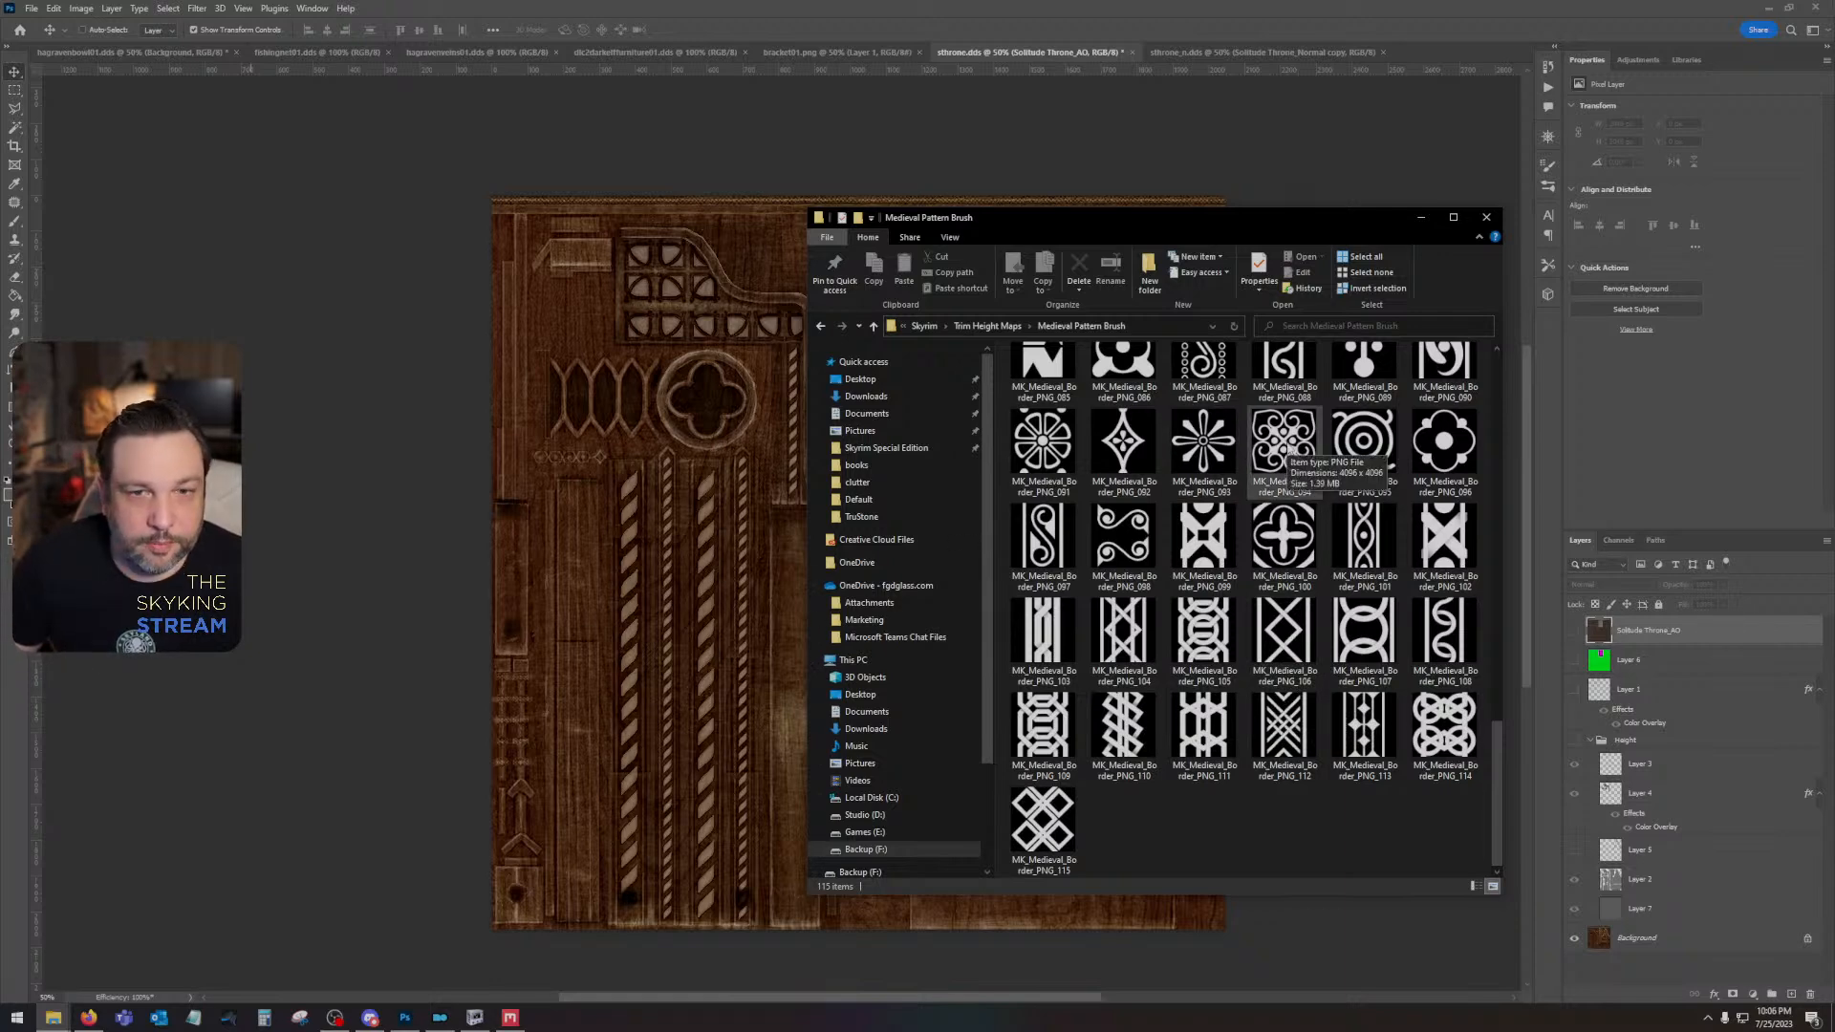
scroll(1292, 573, "up", 5)
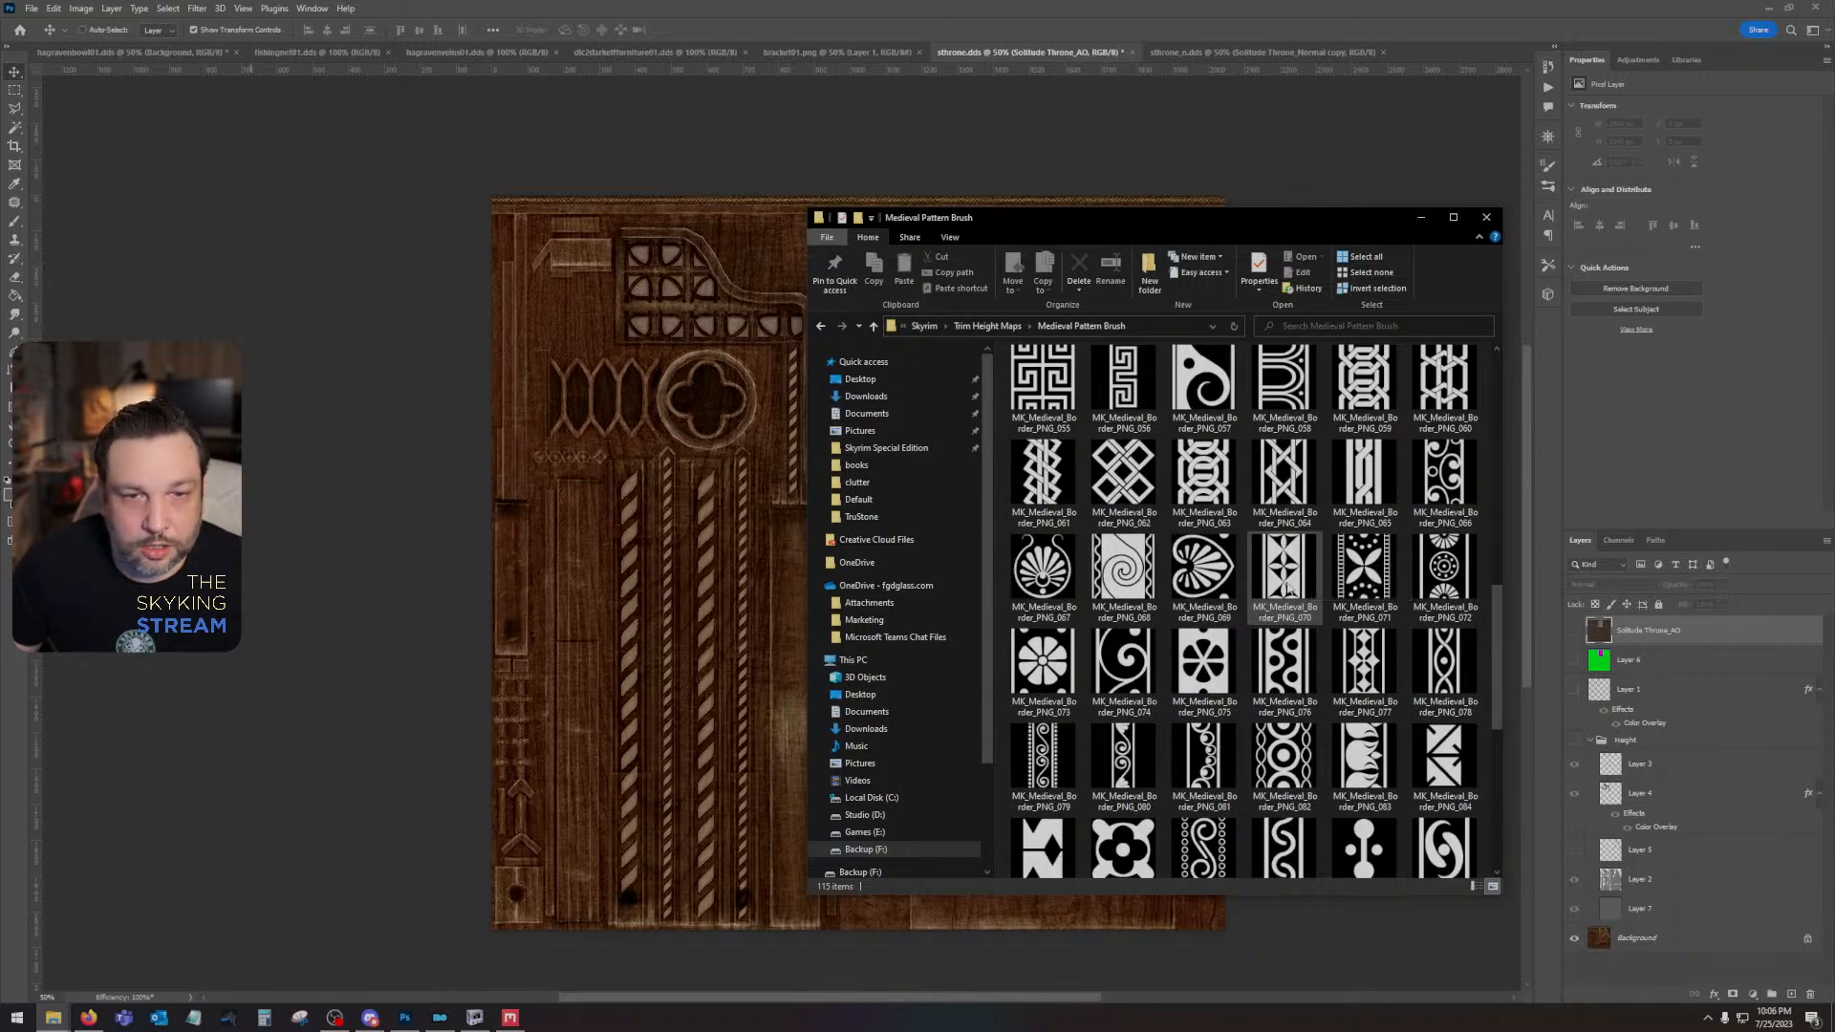
scroll(1285, 611, "down", 2)
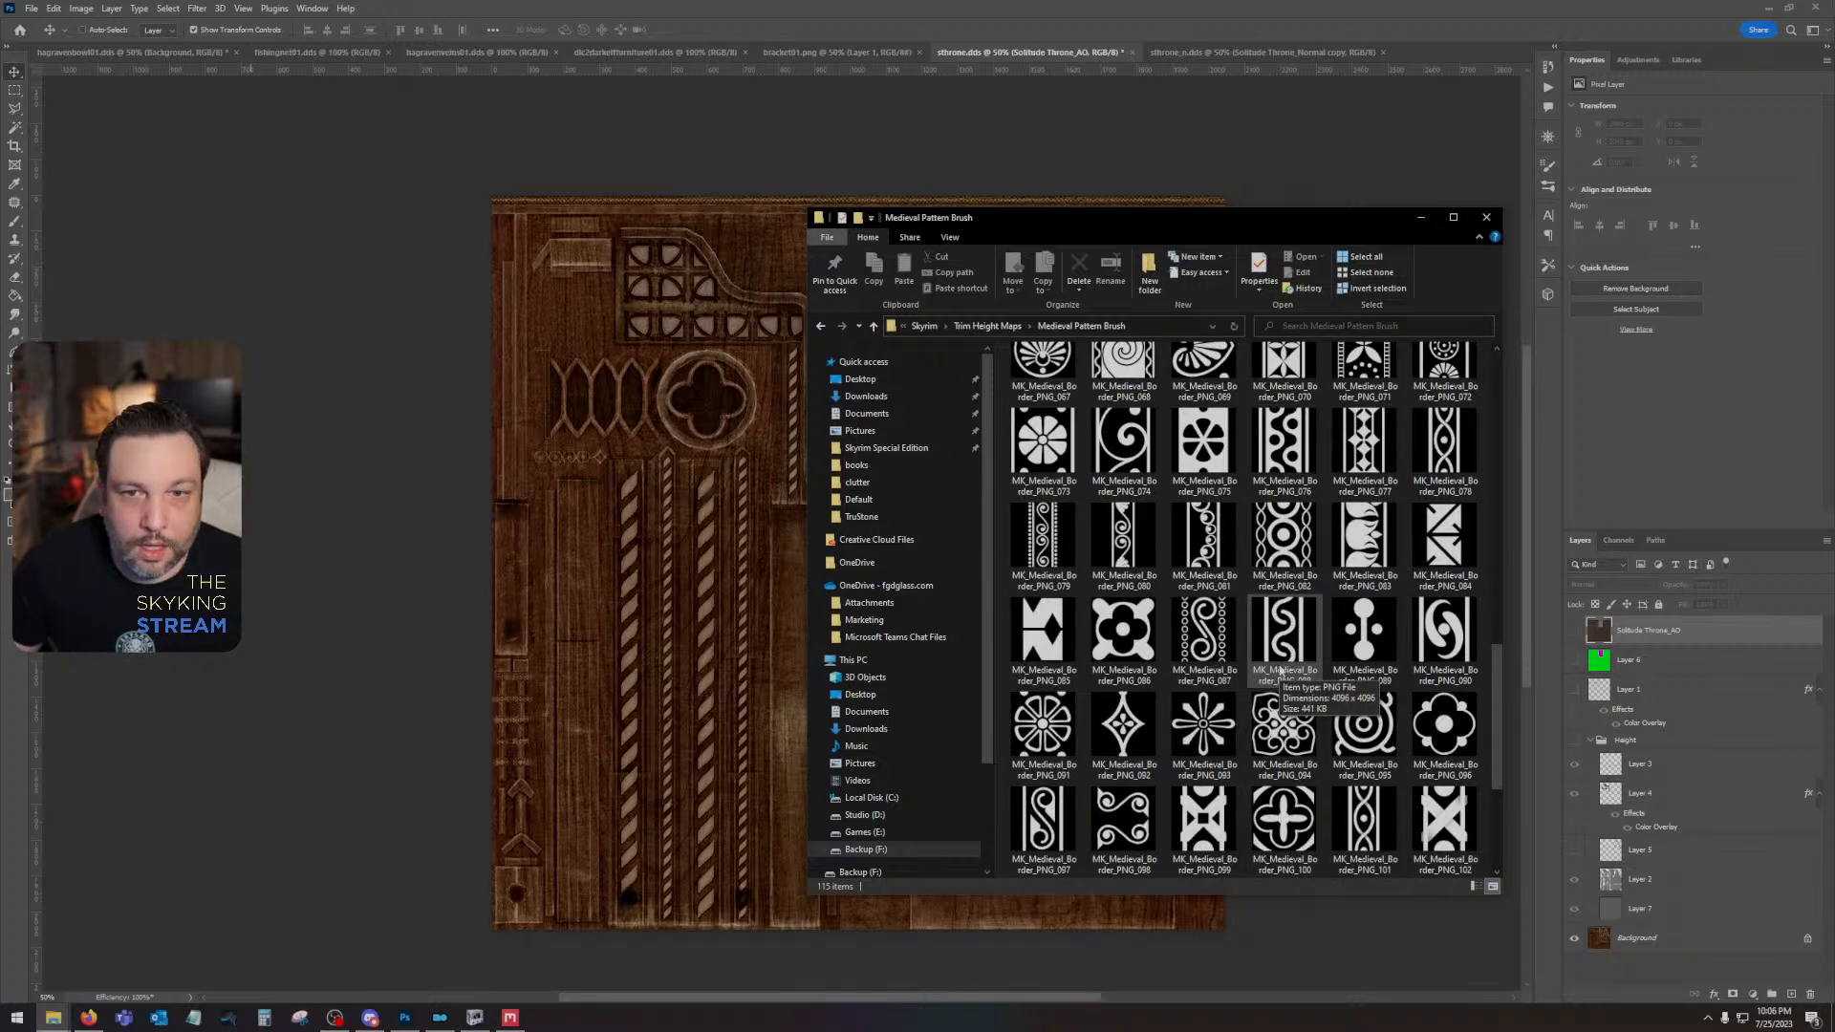
scroll(1280, 672, "up", 11)
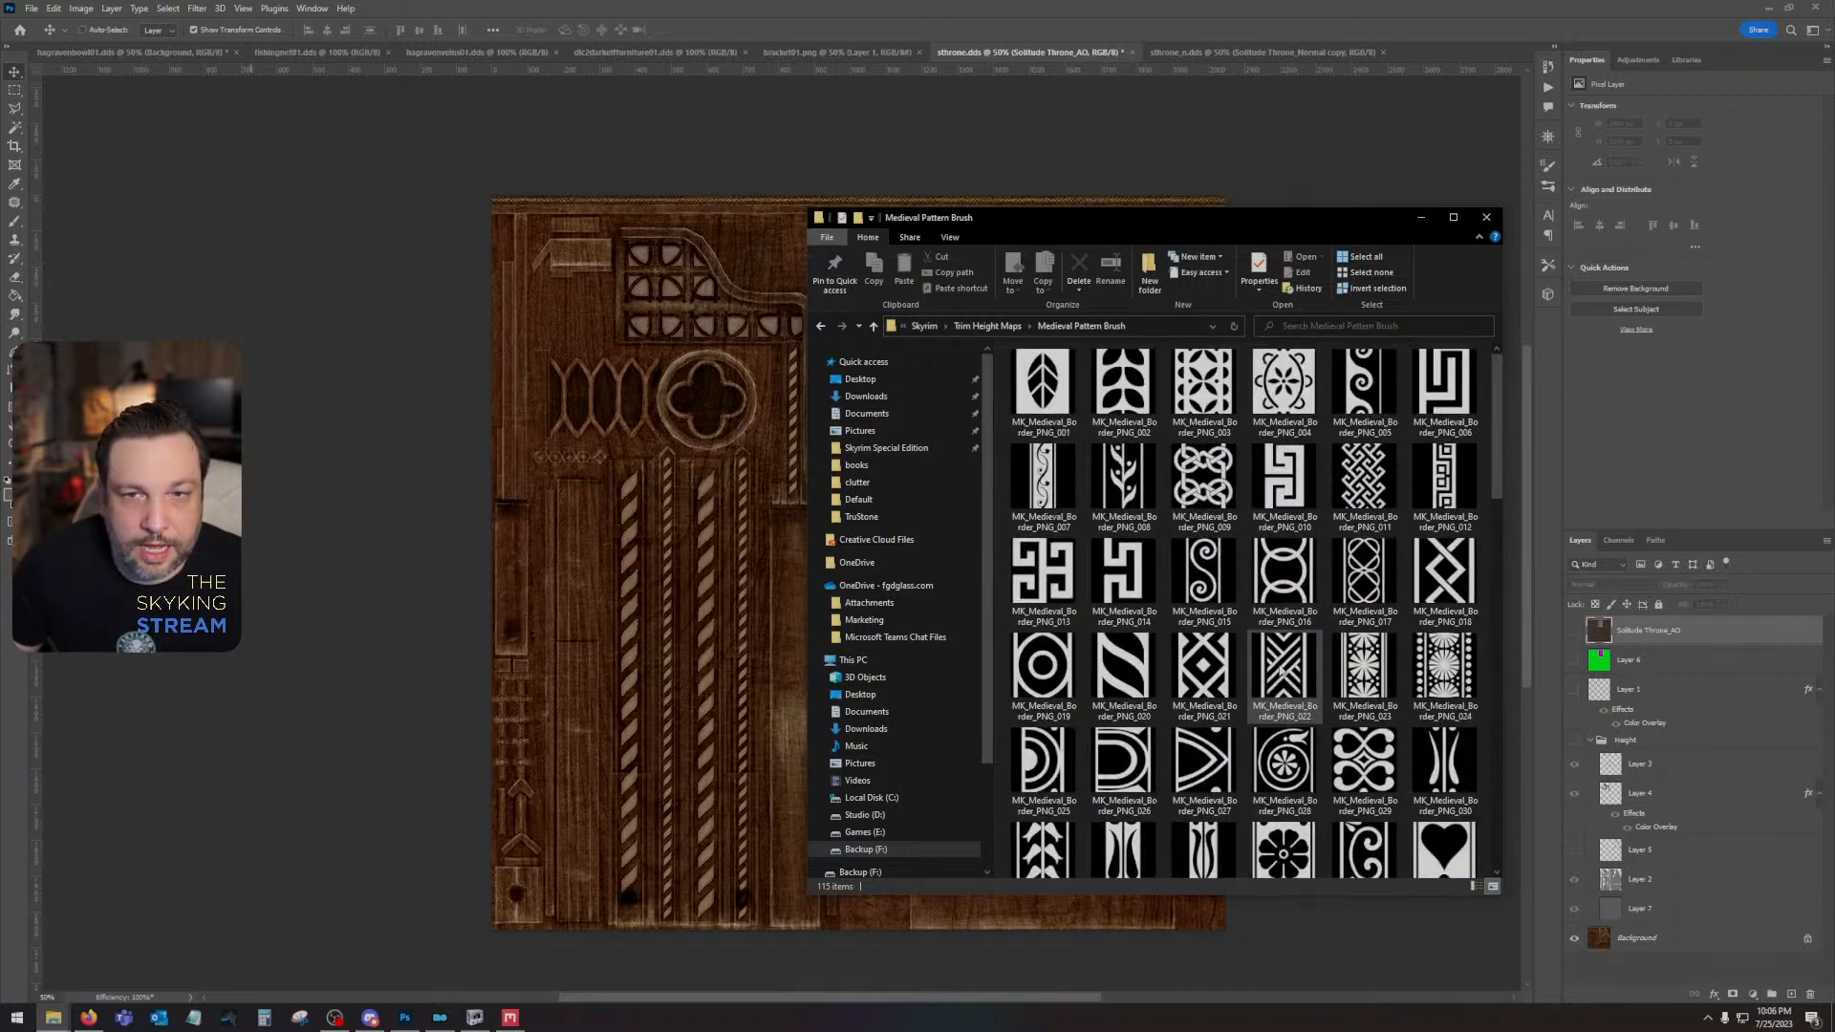
- Browse the Medieval Patterns folder inside Trim Height Maps and examine its braid, knot and border images
left_click(820, 327)
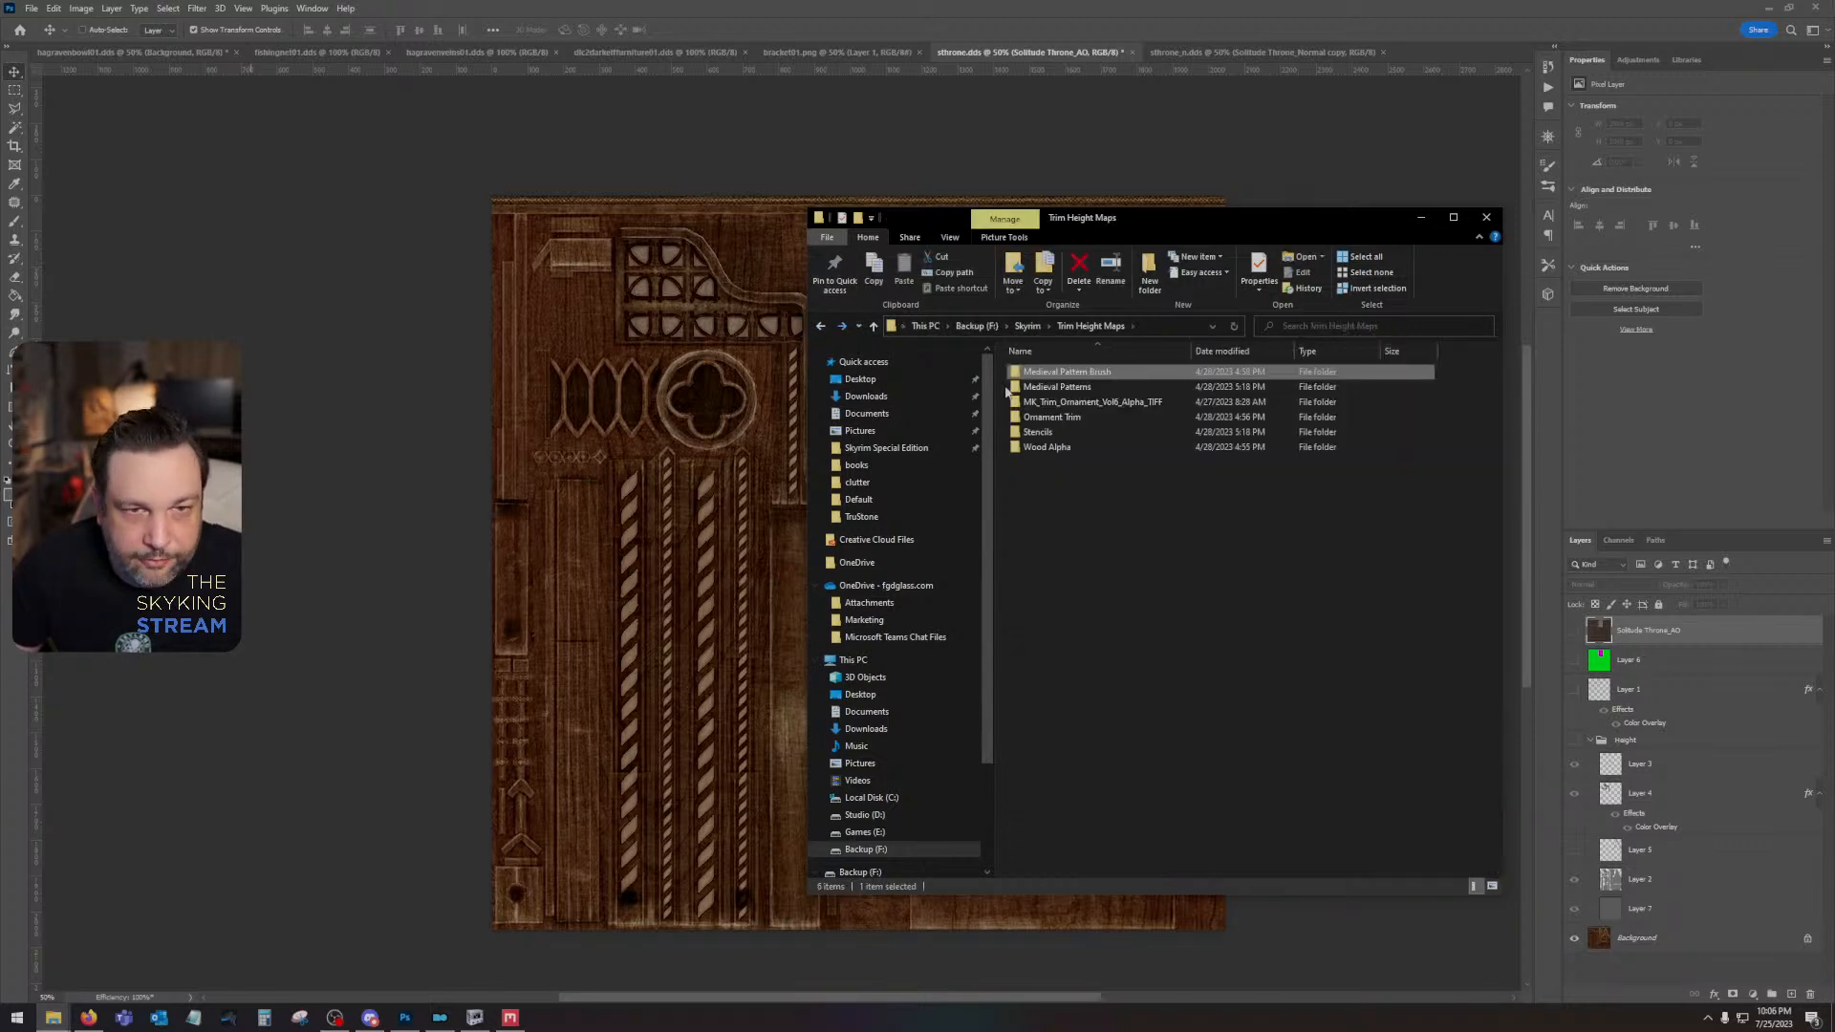
left_click(1087, 388)
double_click(1086, 388)
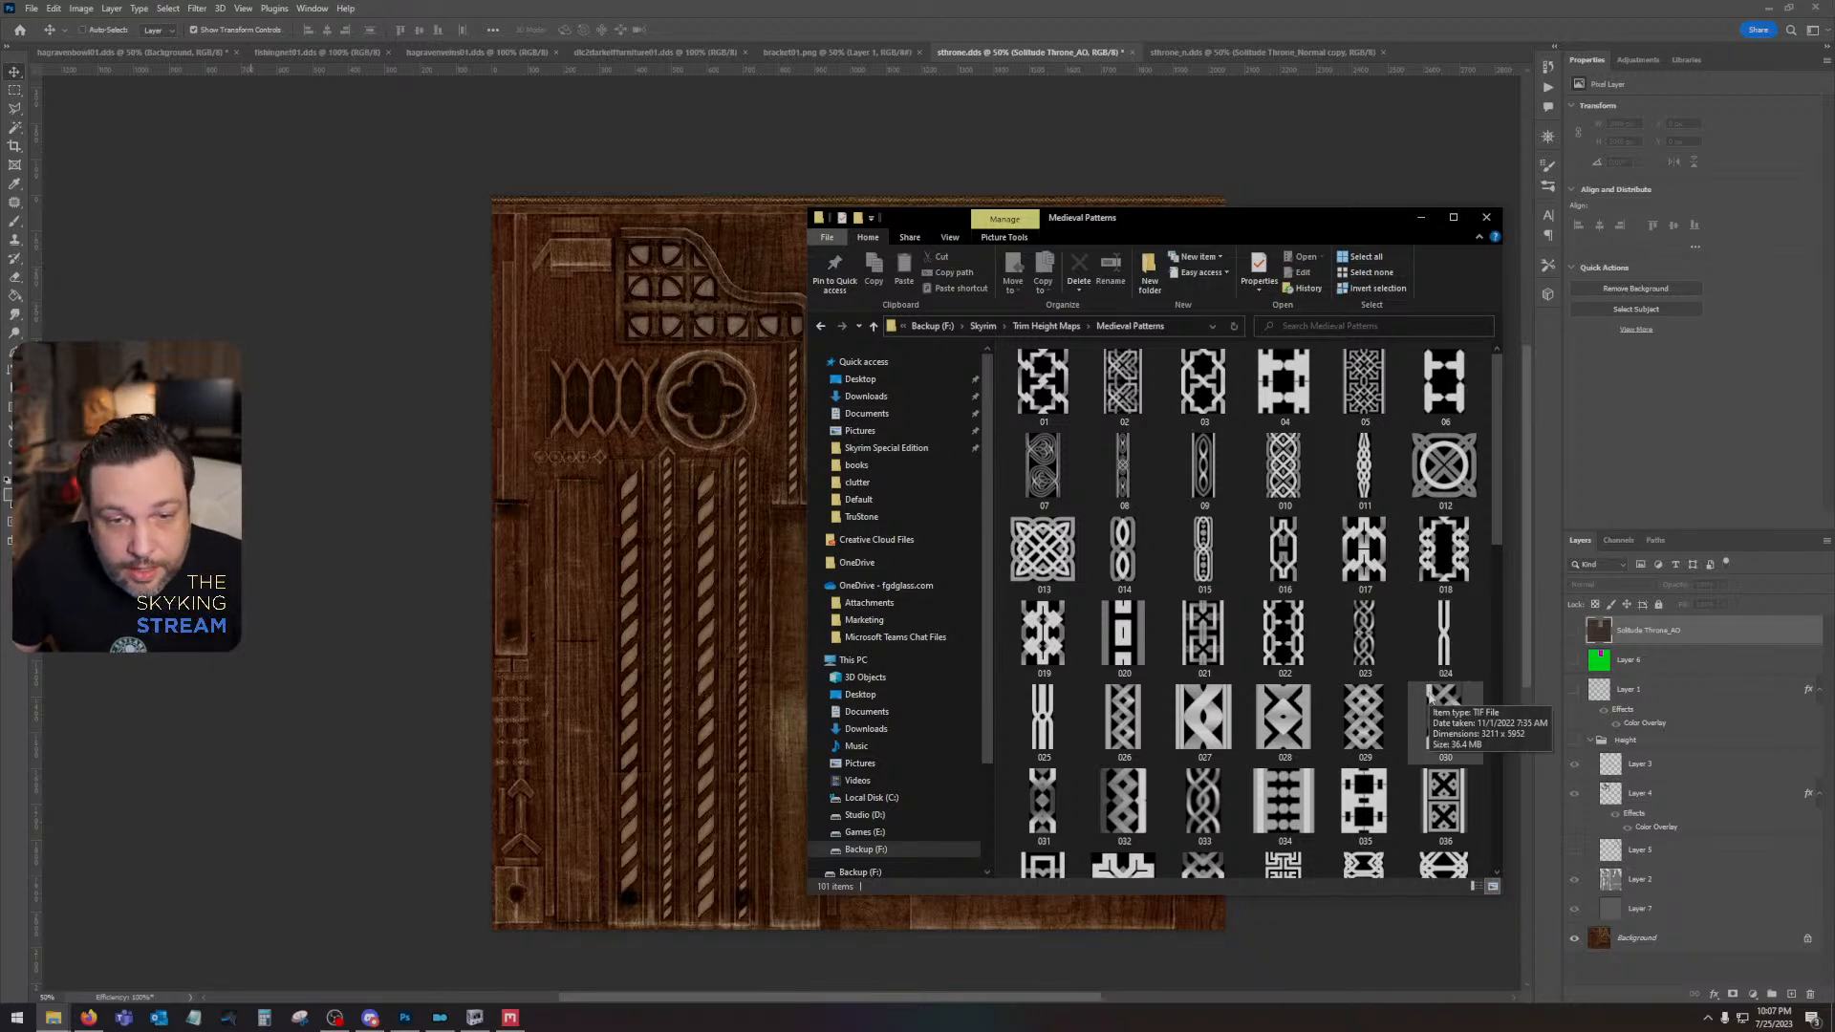
scroll(1431, 700, "down", 2)
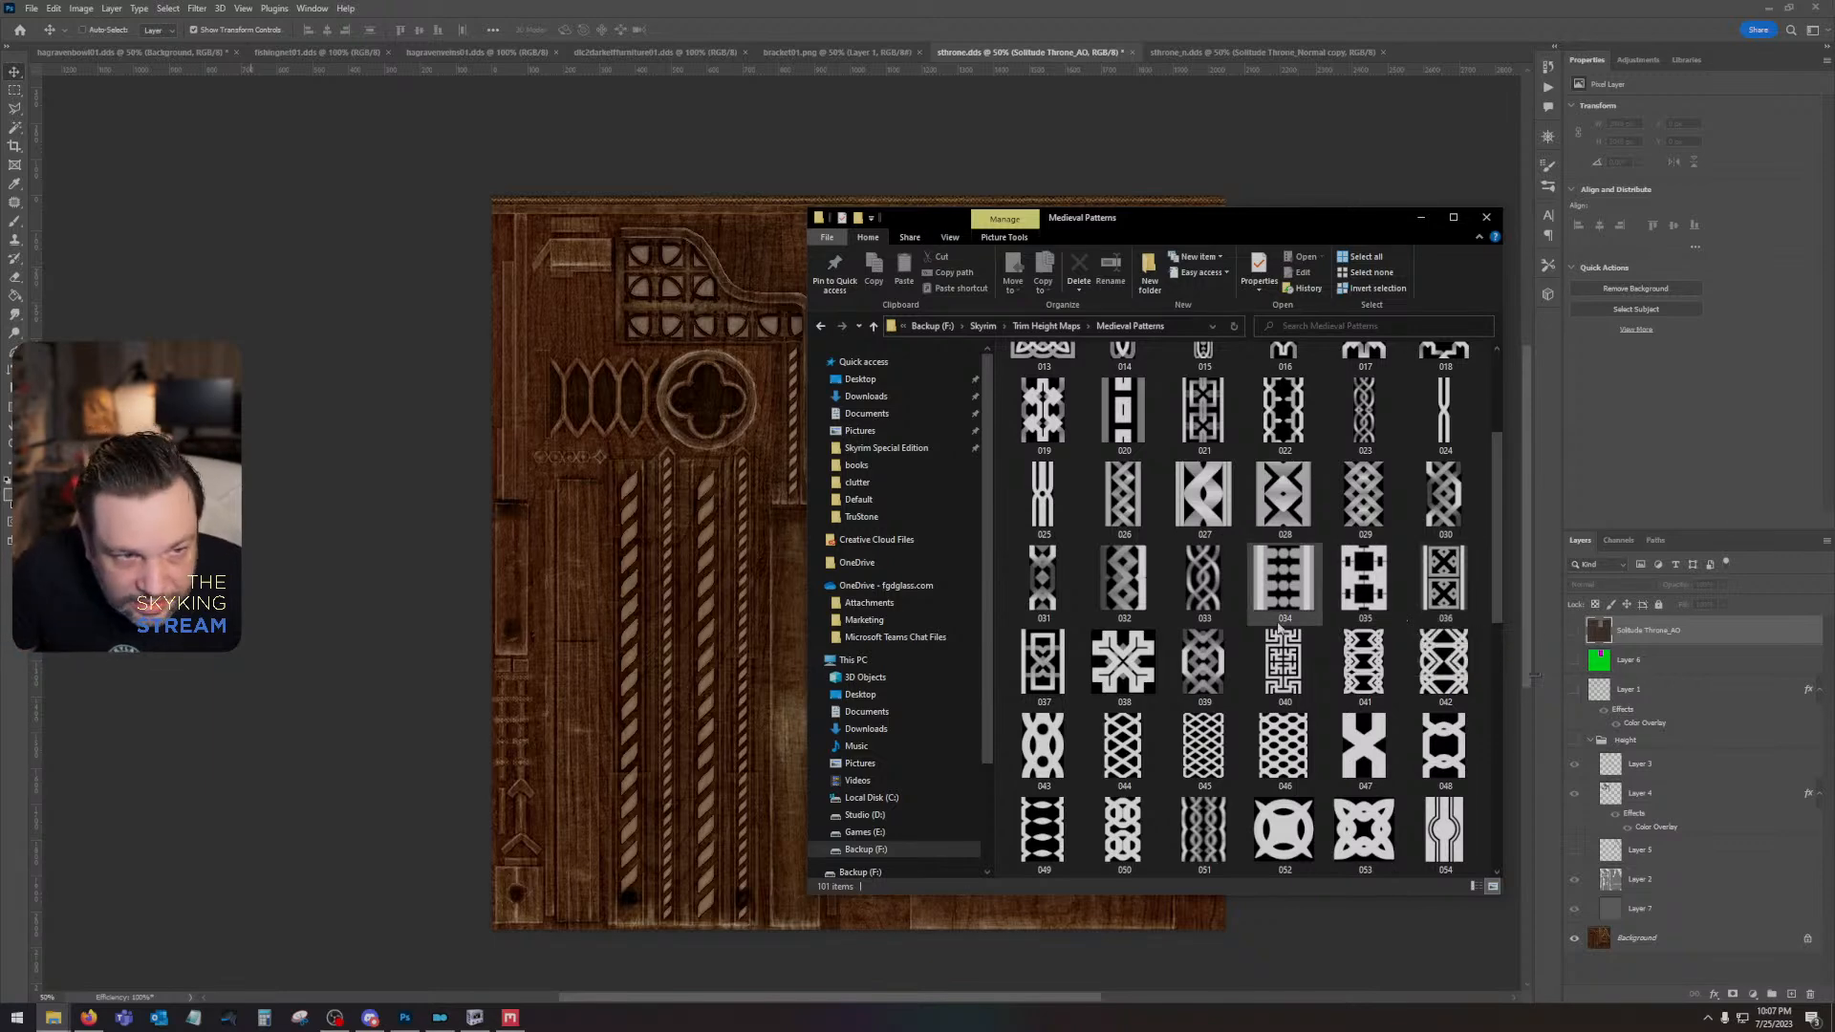
scroll(1242, 564, "down", 3)
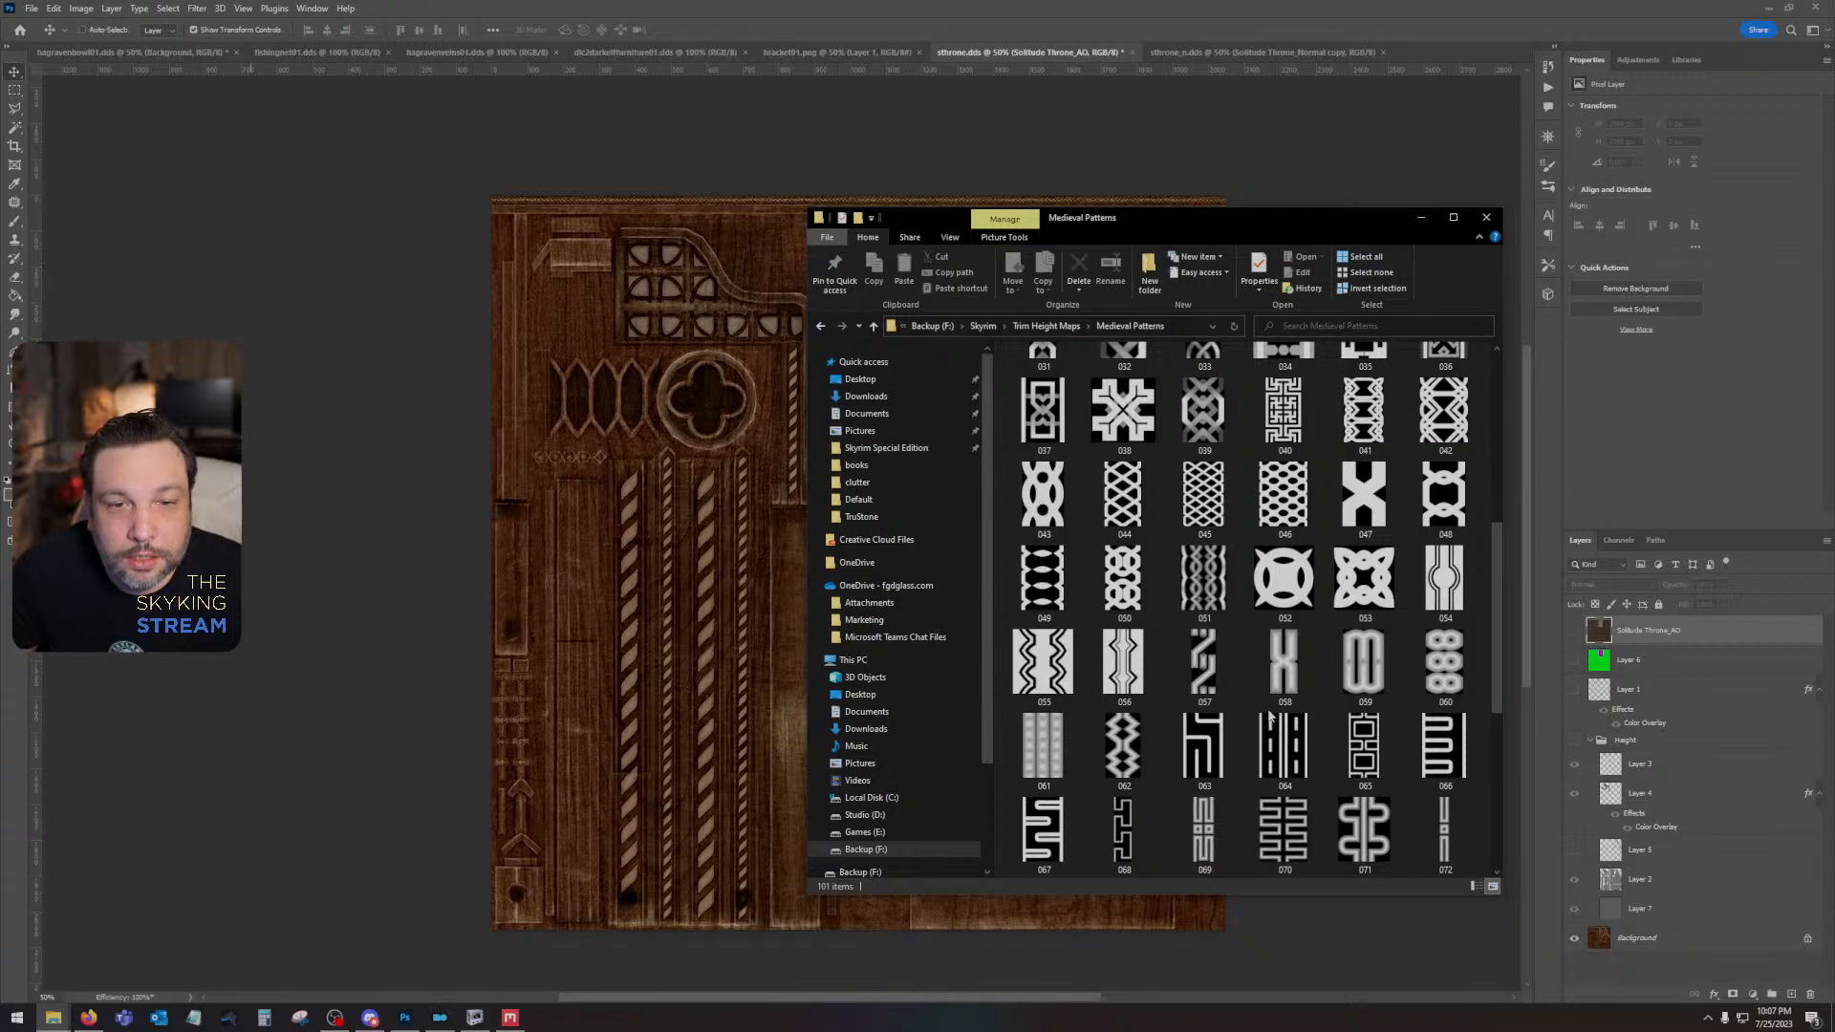
scroll(1269, 712, "down", 3)
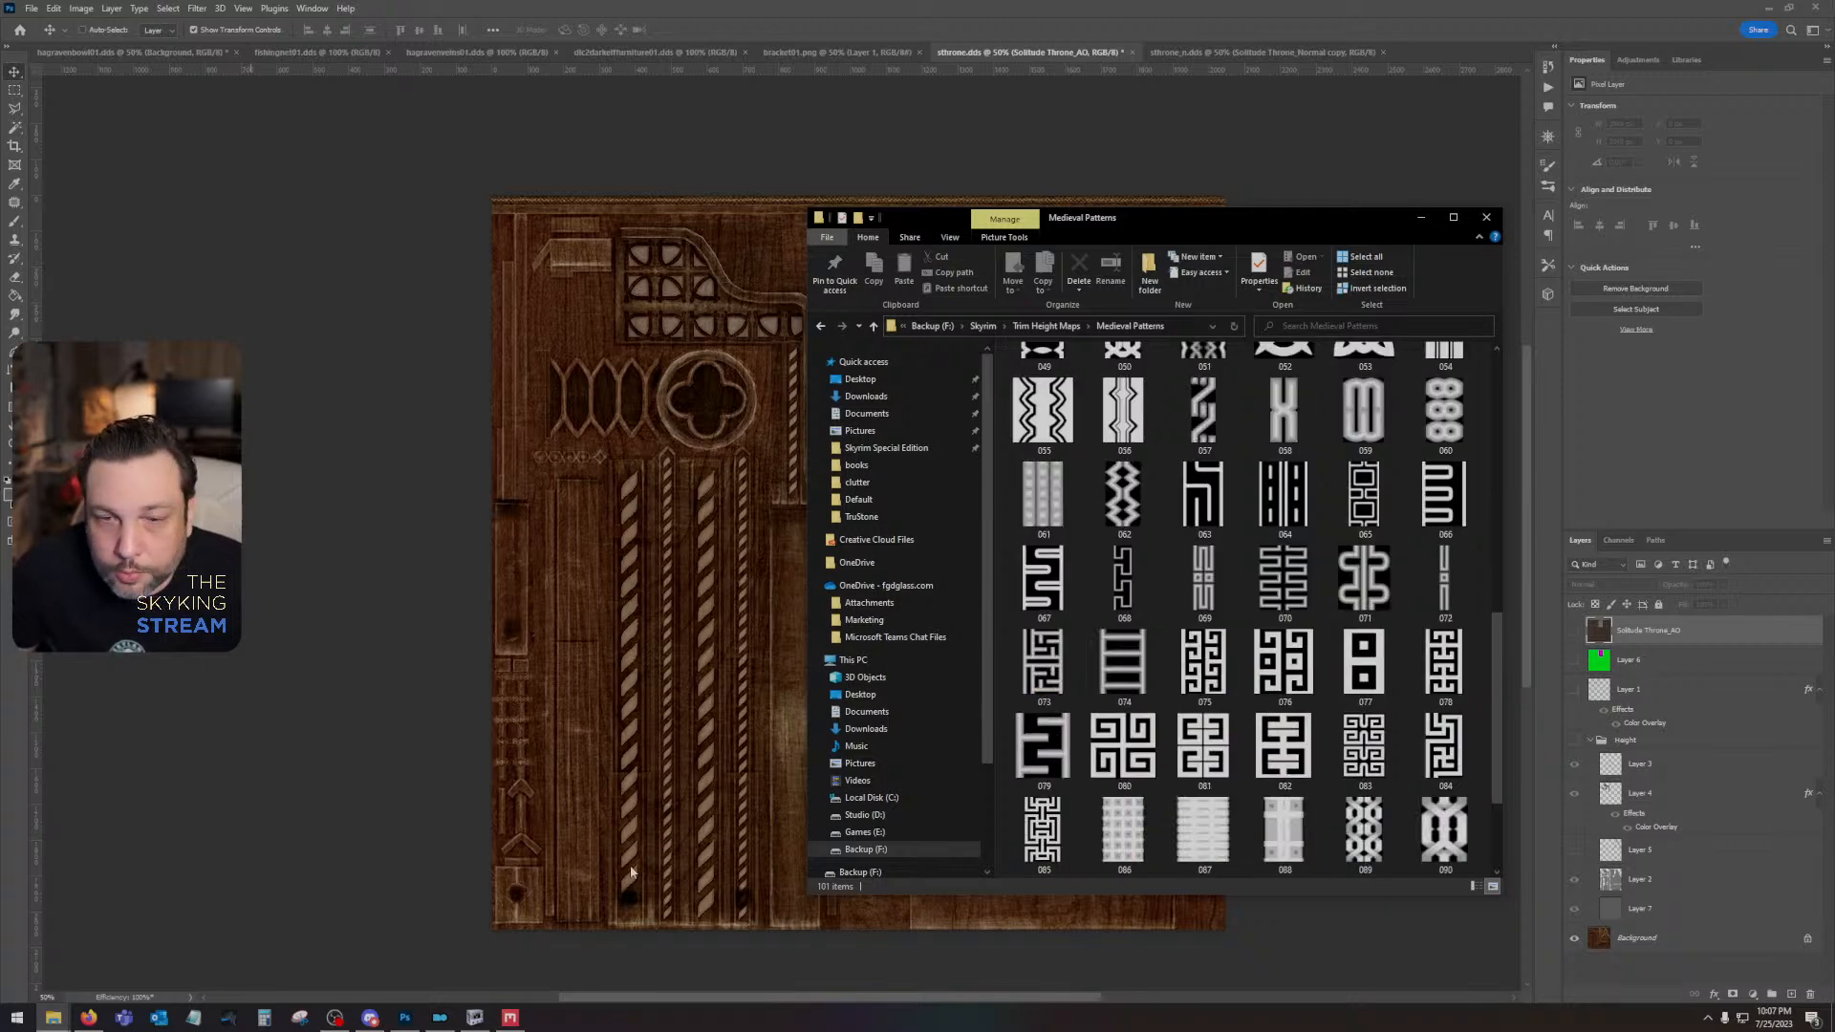
scroll(1362, 717, "down", 2)
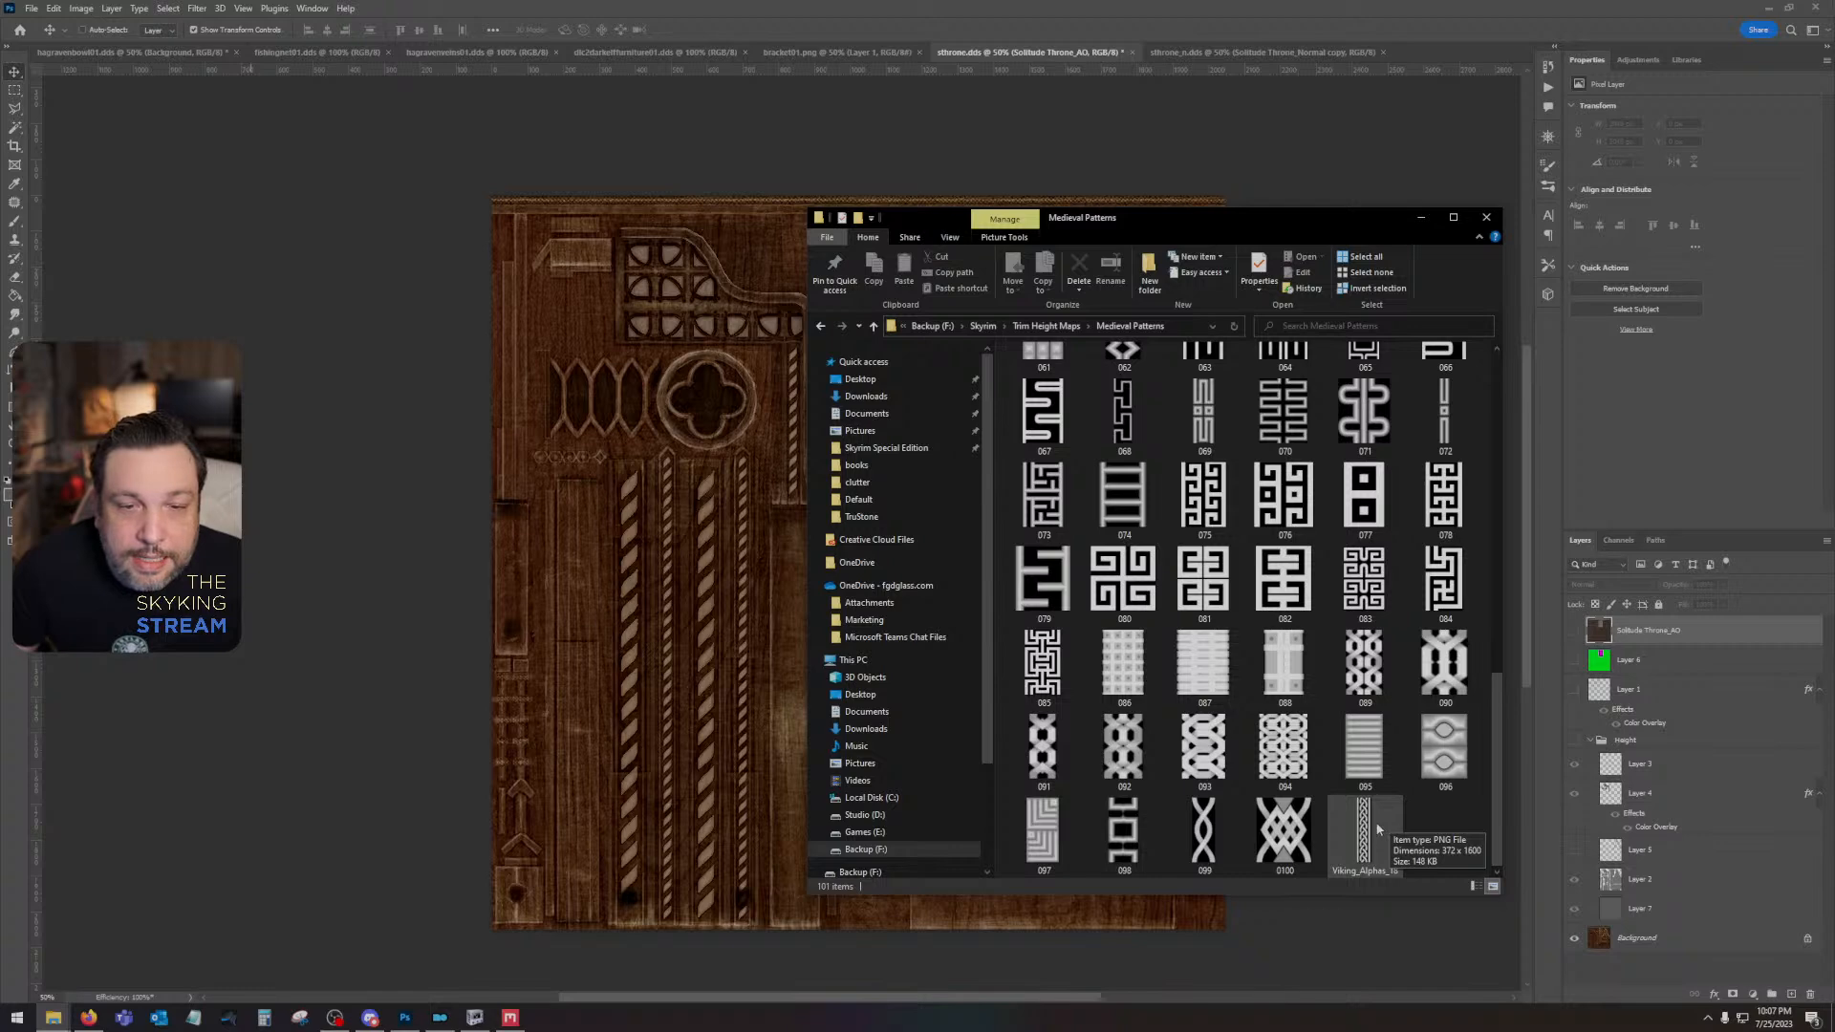
scroll(1377, 828, "up", 5)
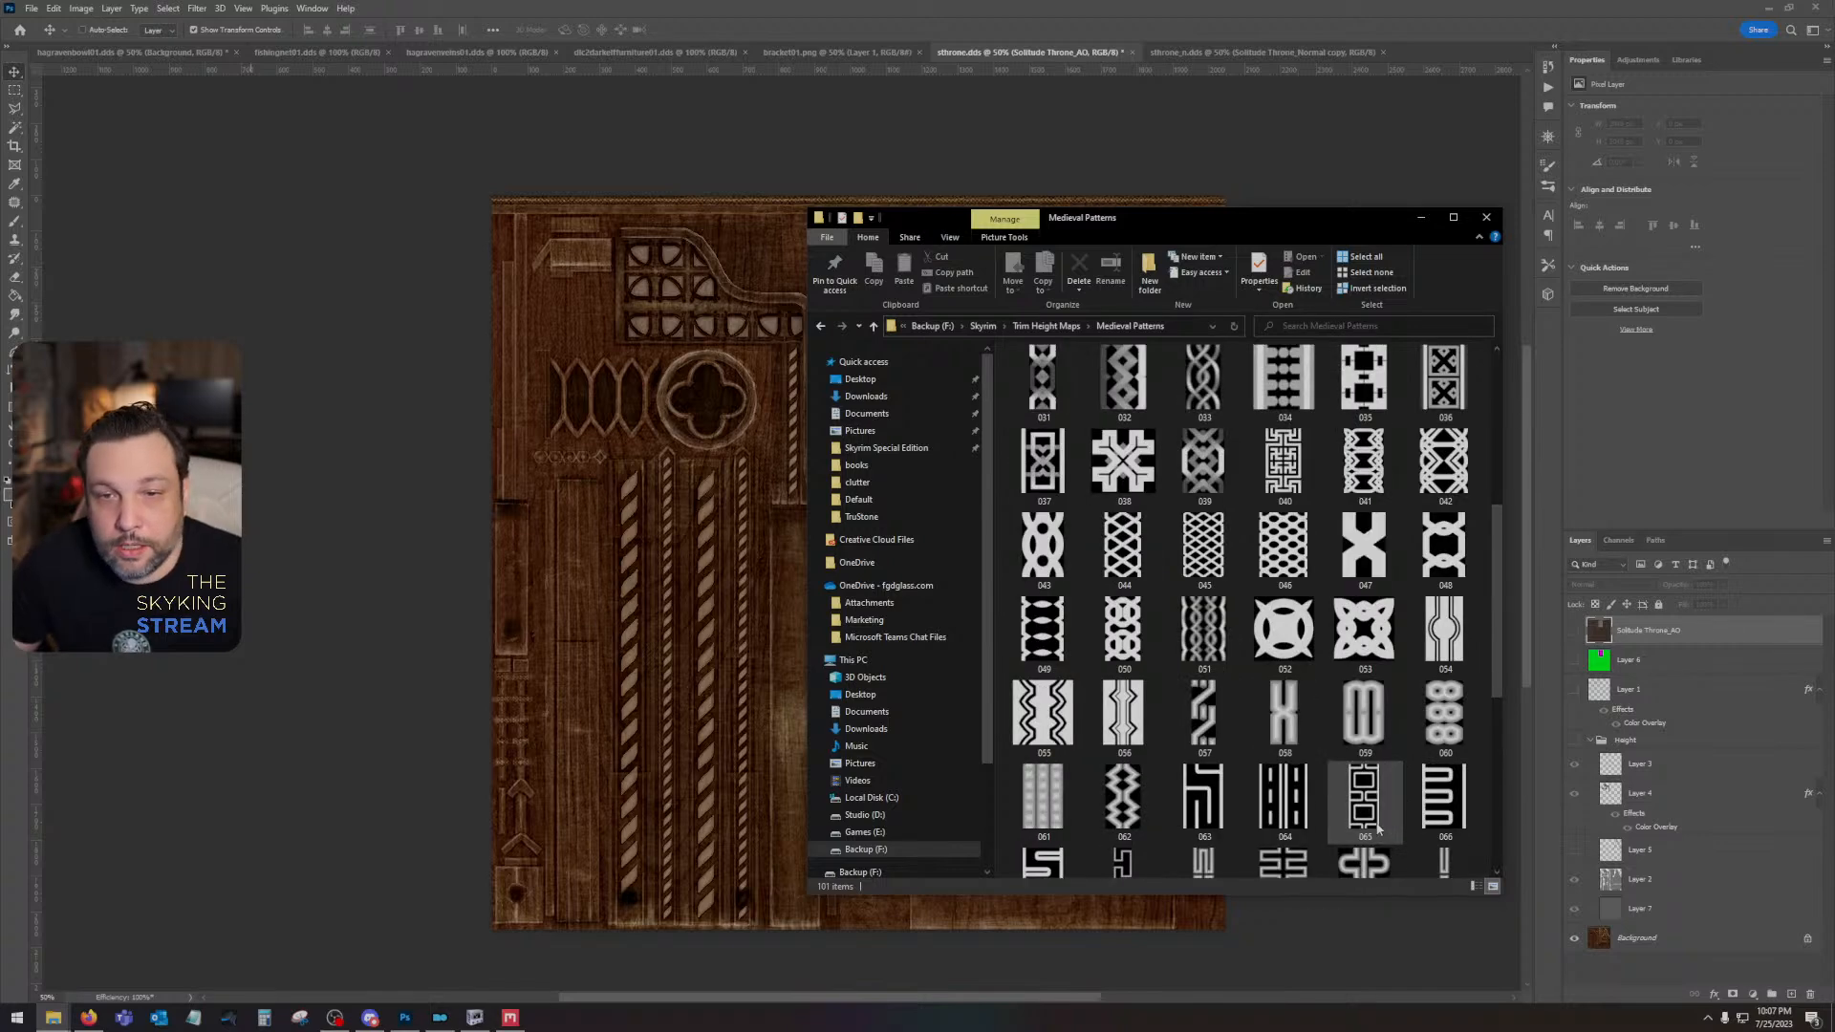
scroll(1377, 827, "up", 5)
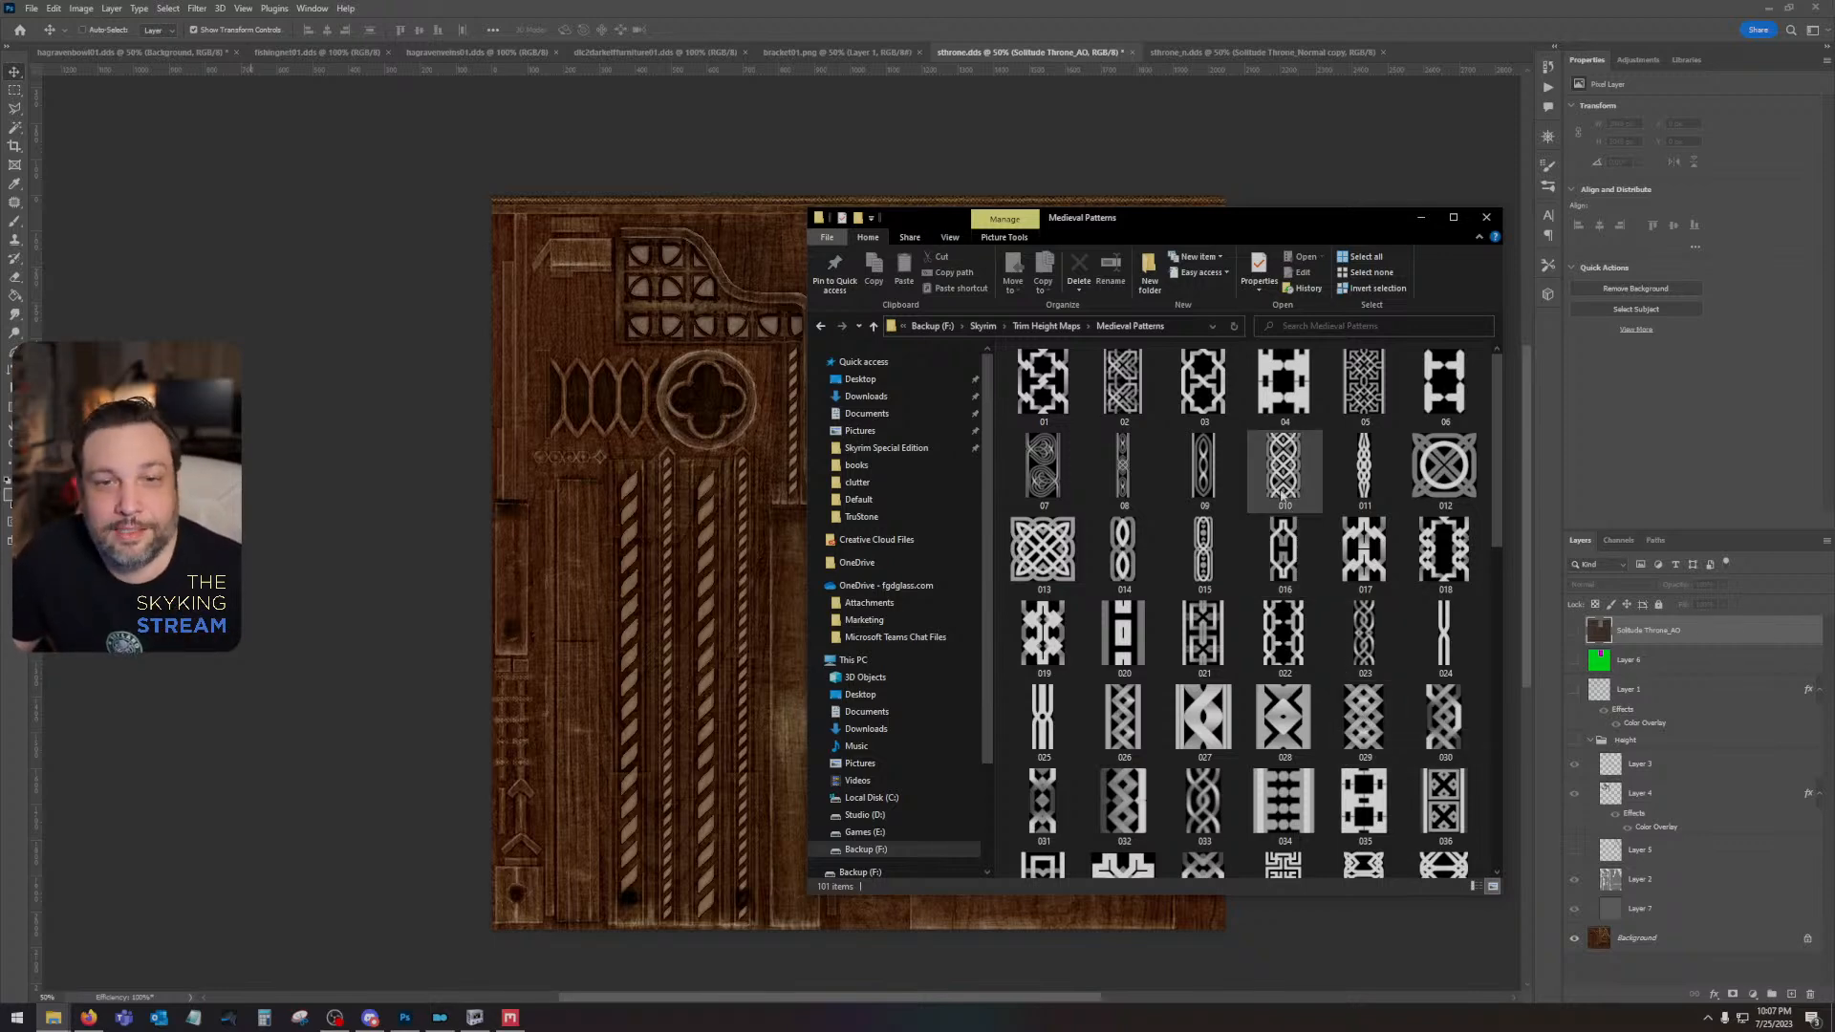
- Place the braided MK_Trim_Ornament_Vol6_Alpha_13 image from the MK_Trim_Ornament_Vol6_Alpha_TIFF folder into sthrone.dds, scaled down to a small tile over the rope carvings
key("alt+Left")
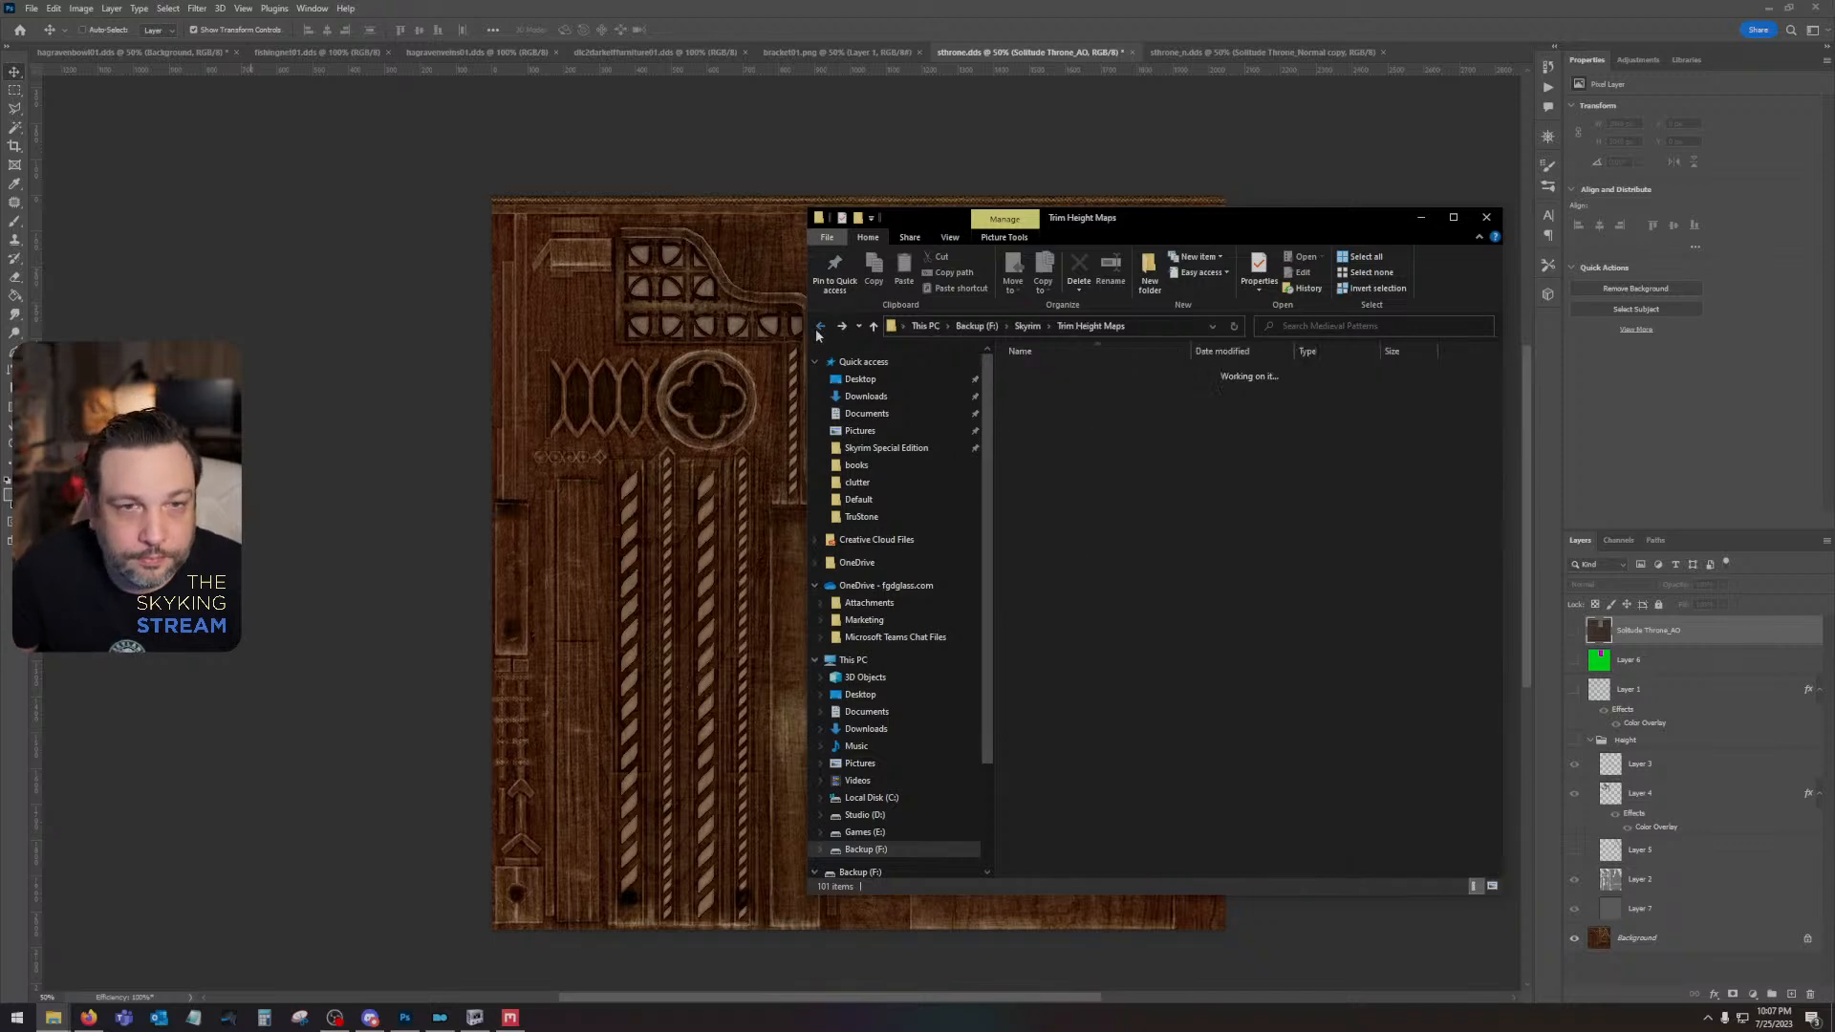
double_click(1061, 401)
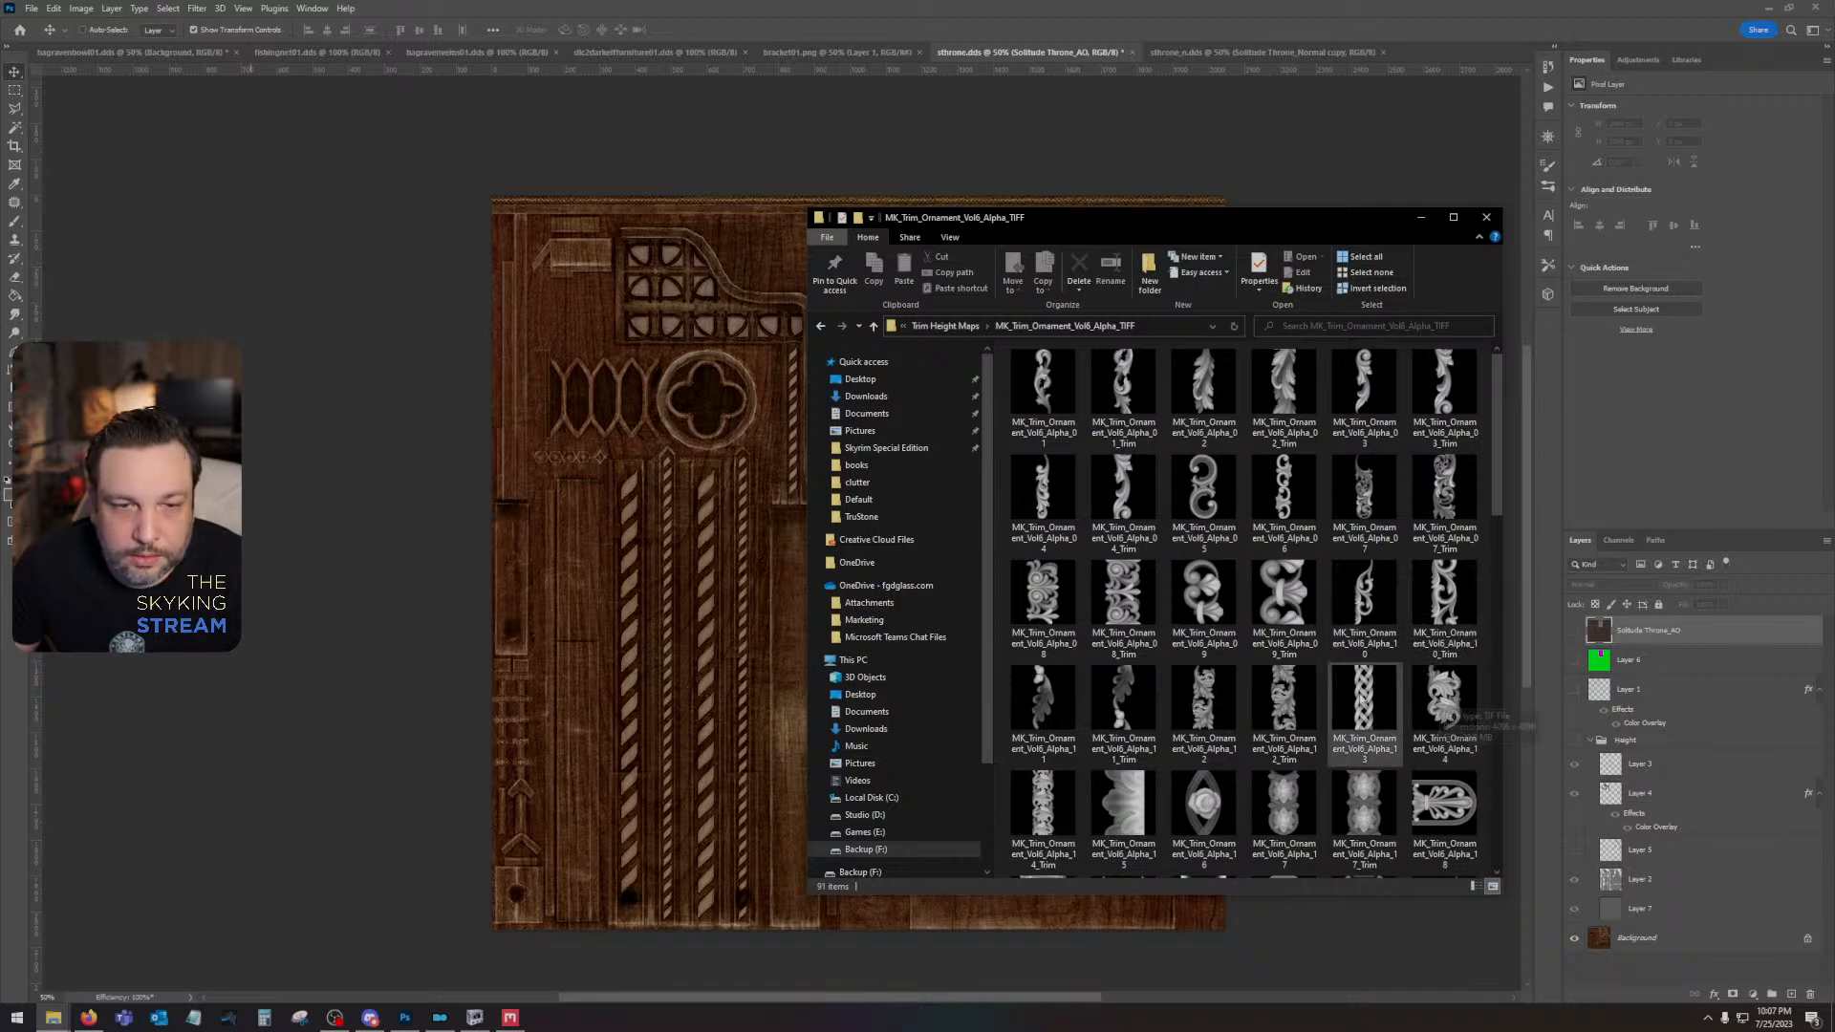
left_click_drag(1424, 700, 685, 621)
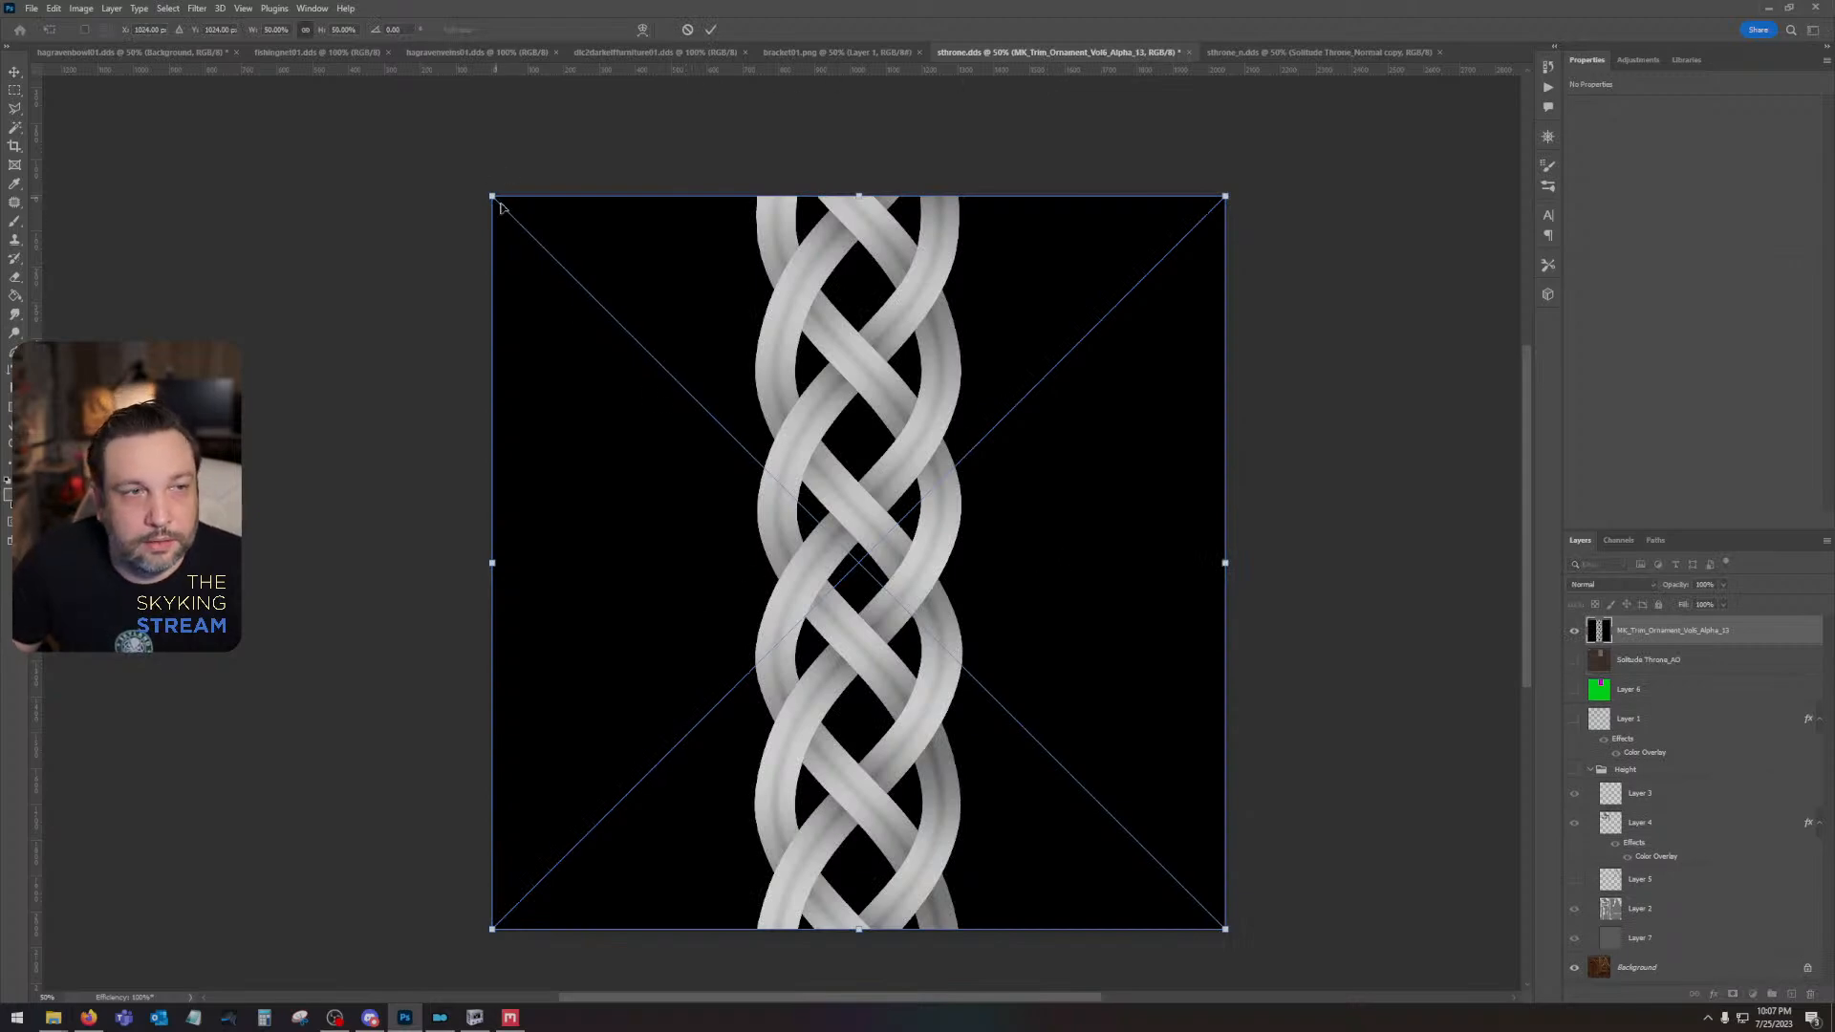
left_click_drag(492, 196, 676, 713)
key("Return")
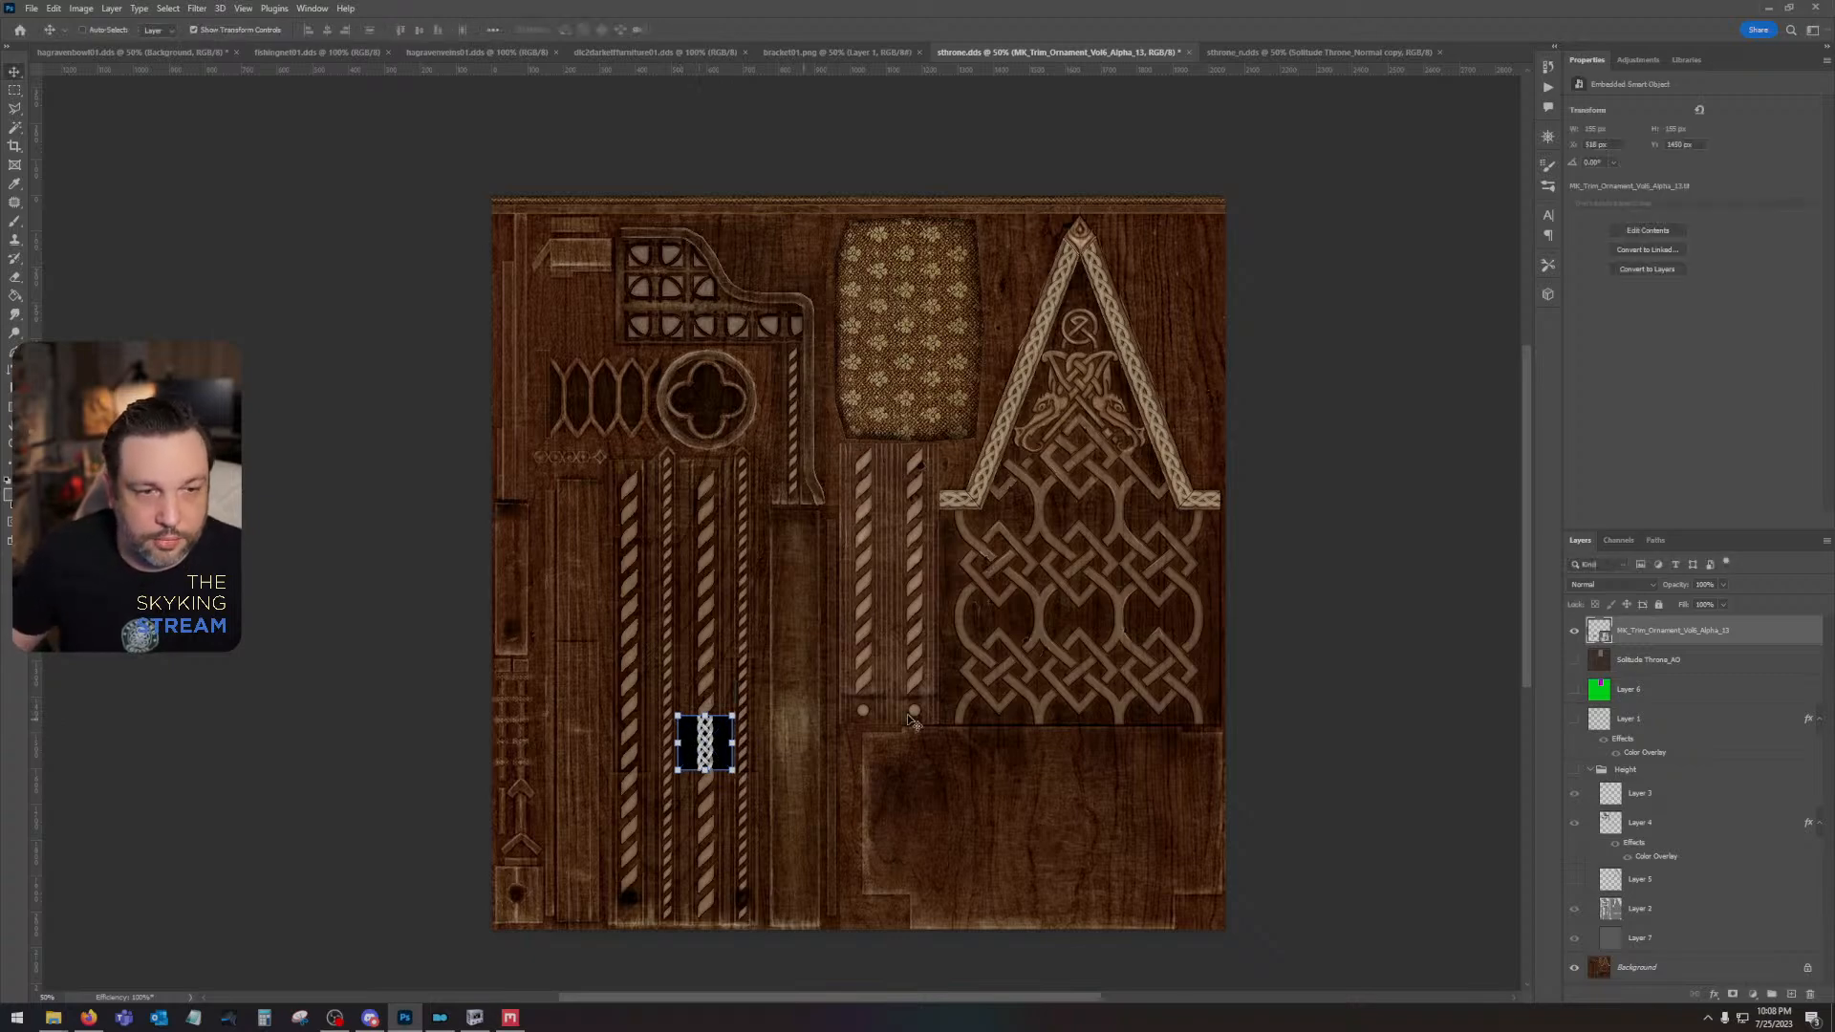
- Duplicate the braid tile in doubling batches and stack the copies upward into a continuous column of eight tiles
left_click_drag(704, 751, 704, 697)
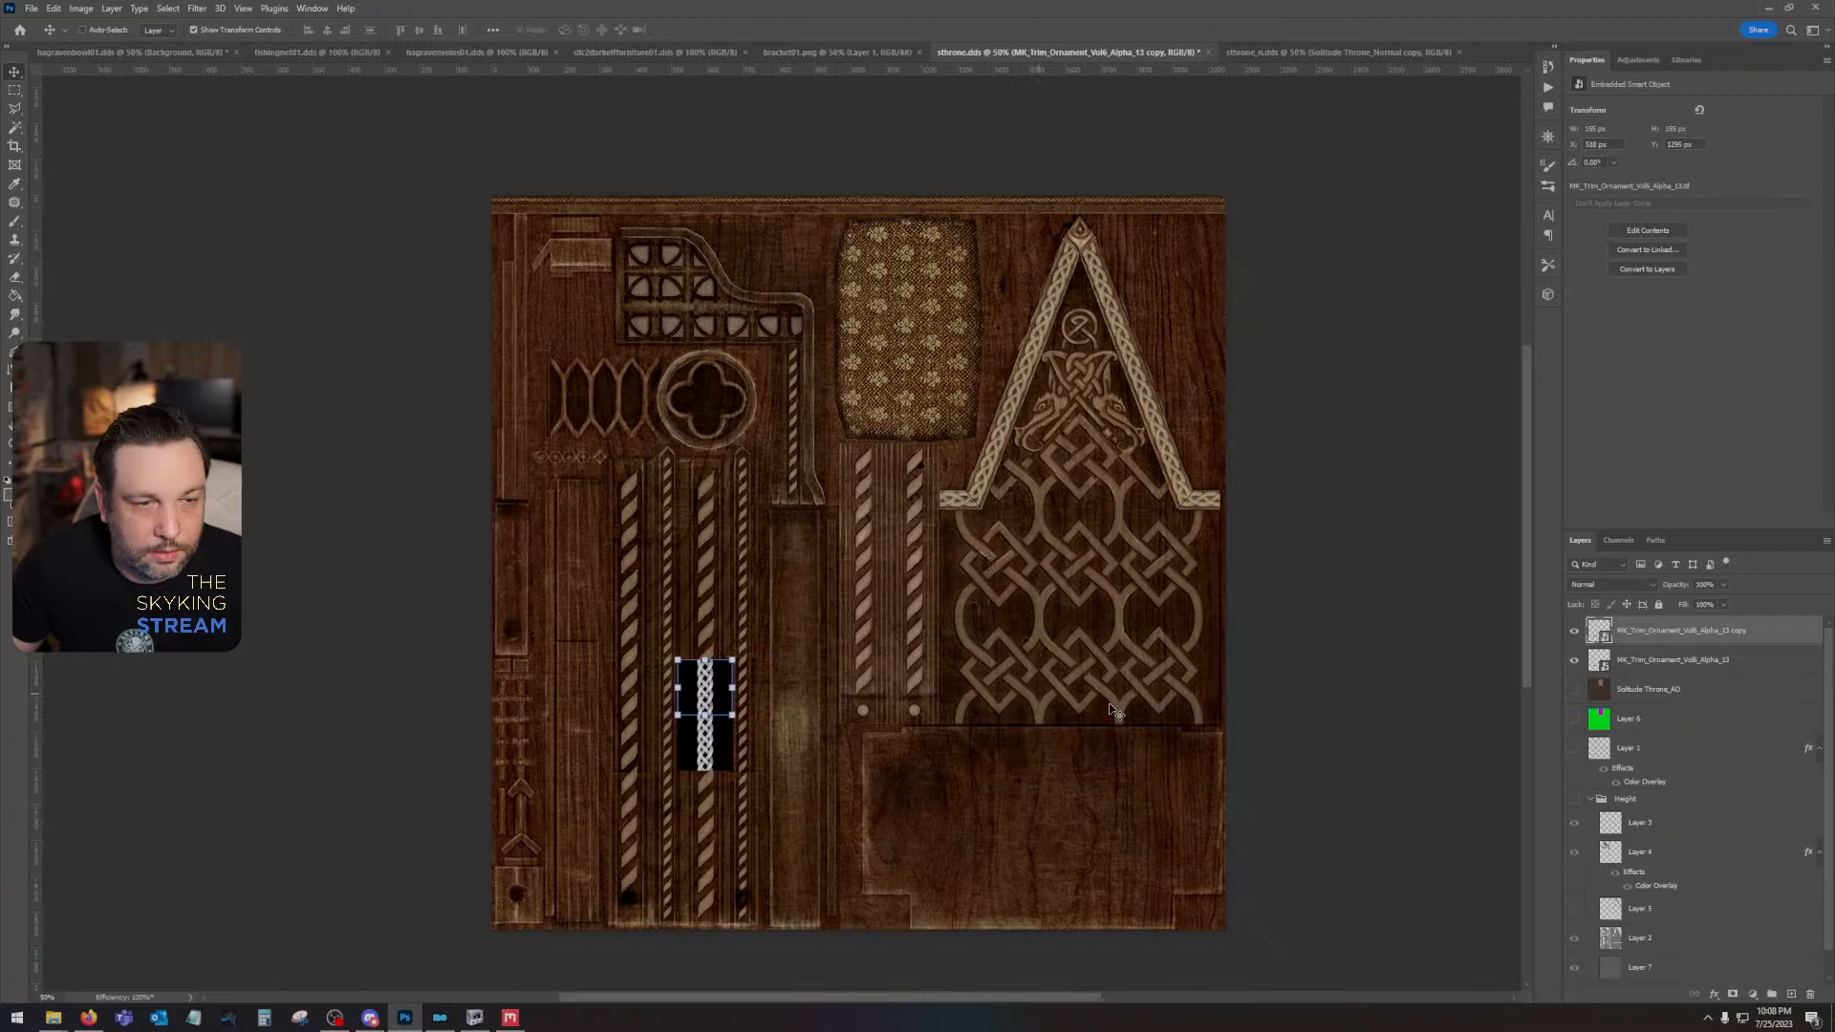
left_click(1730, 663, "shift")
left_click_drag(1755, 671, 1791, 994)
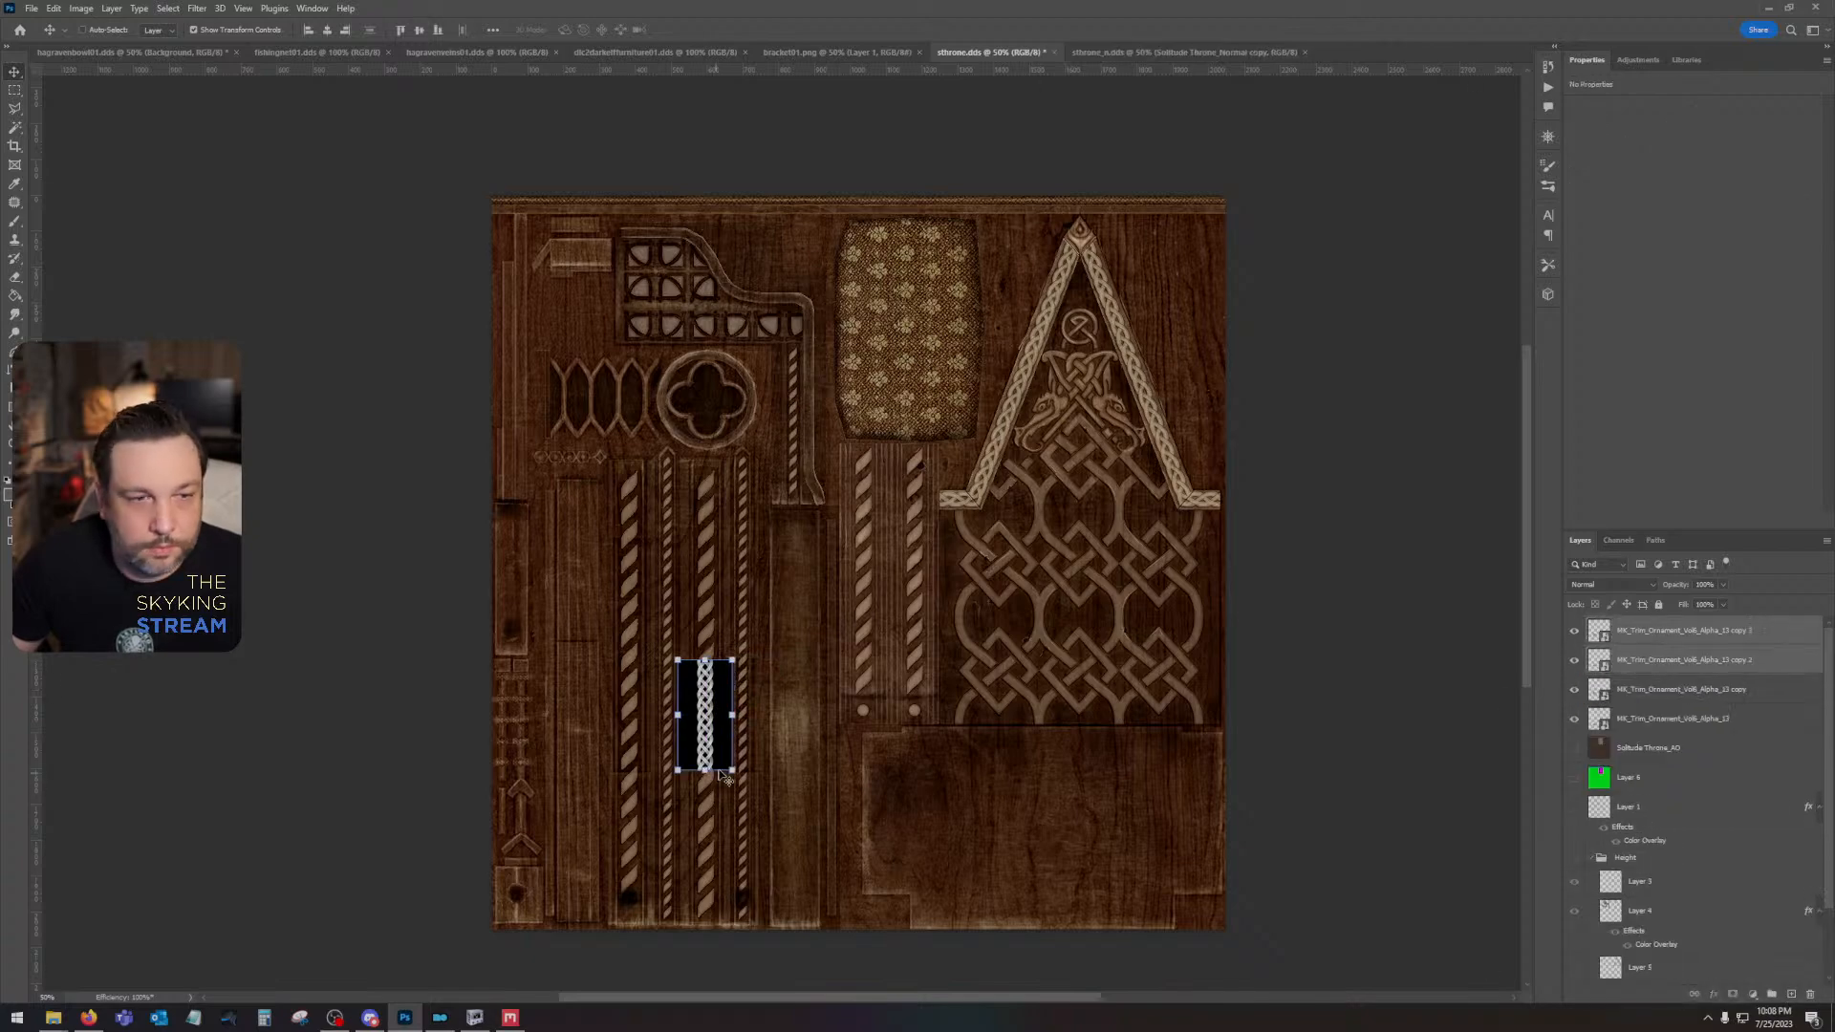
left_click_drag(723, 760, 726, 604)
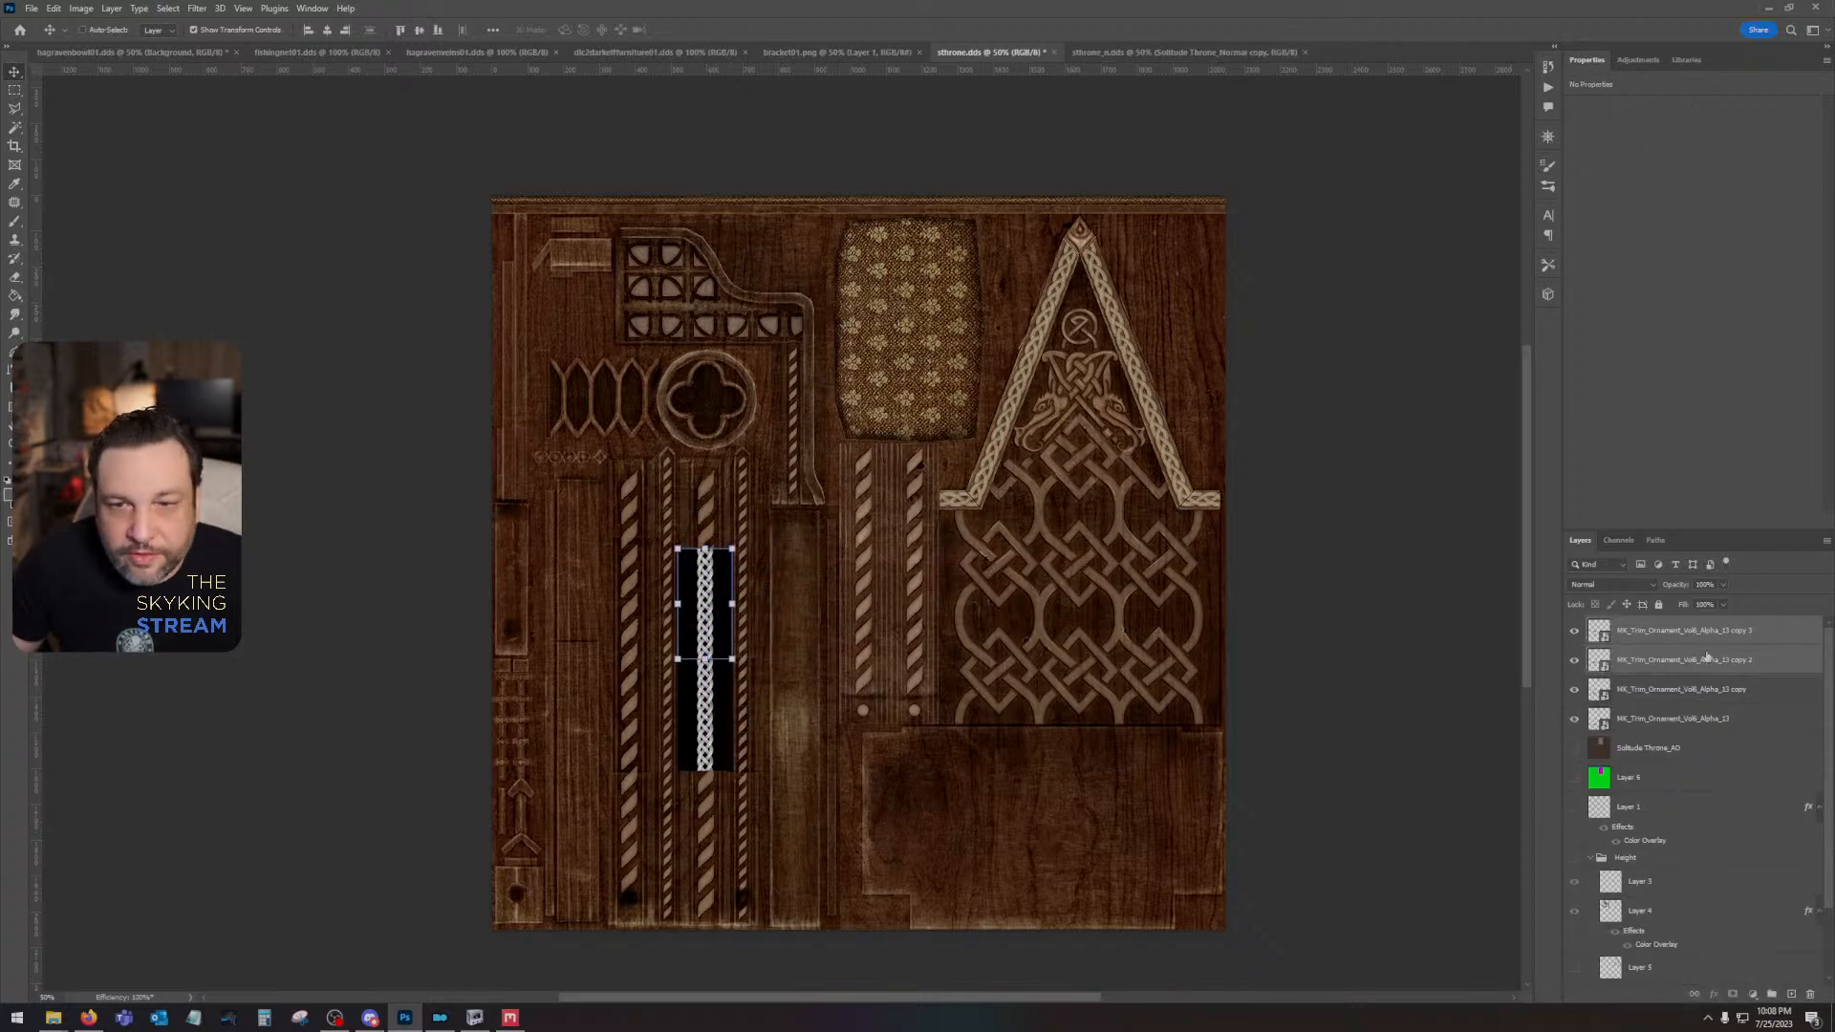
left_click(1732, 722)
left_click(1752, 638, "shift")
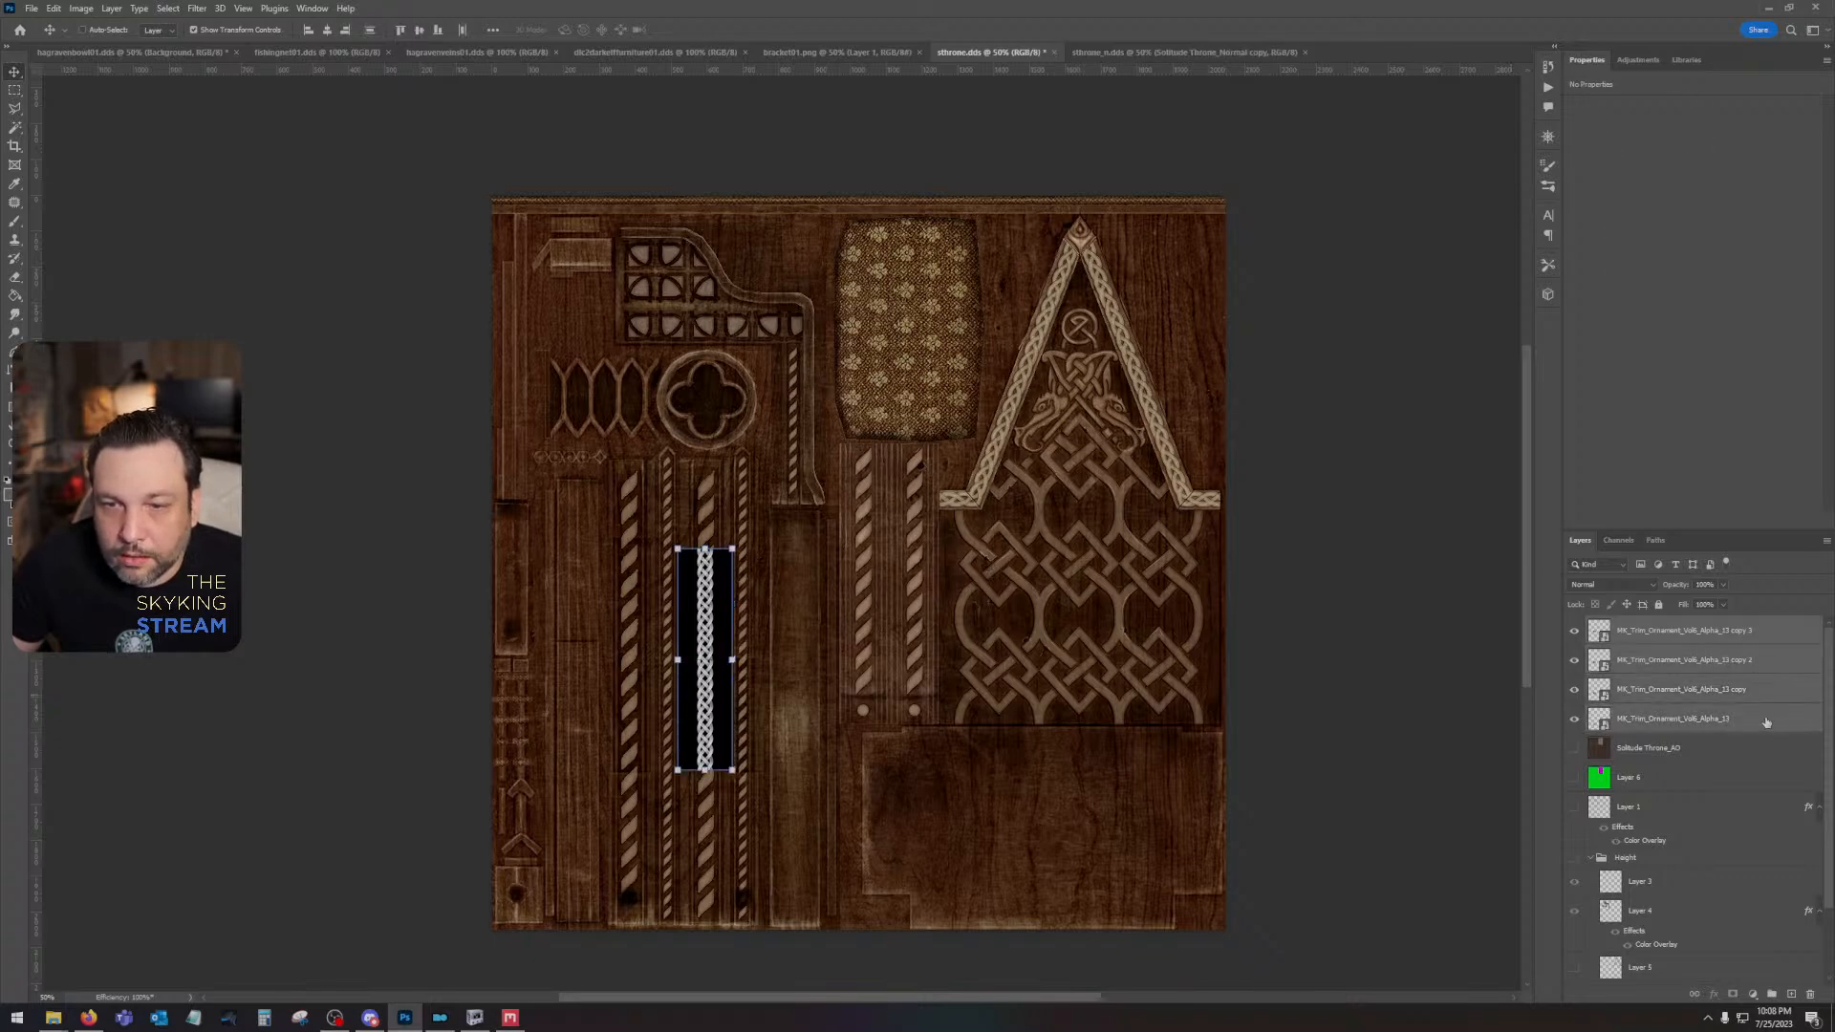
left_click_drag(1765, 723, 1791, 994)
left_click_drag(736, 610, 735, 388)
- Select all eight braid tiles and move them down together along the rope carvings to the lower edge of the texture
left_click(1683, 635)
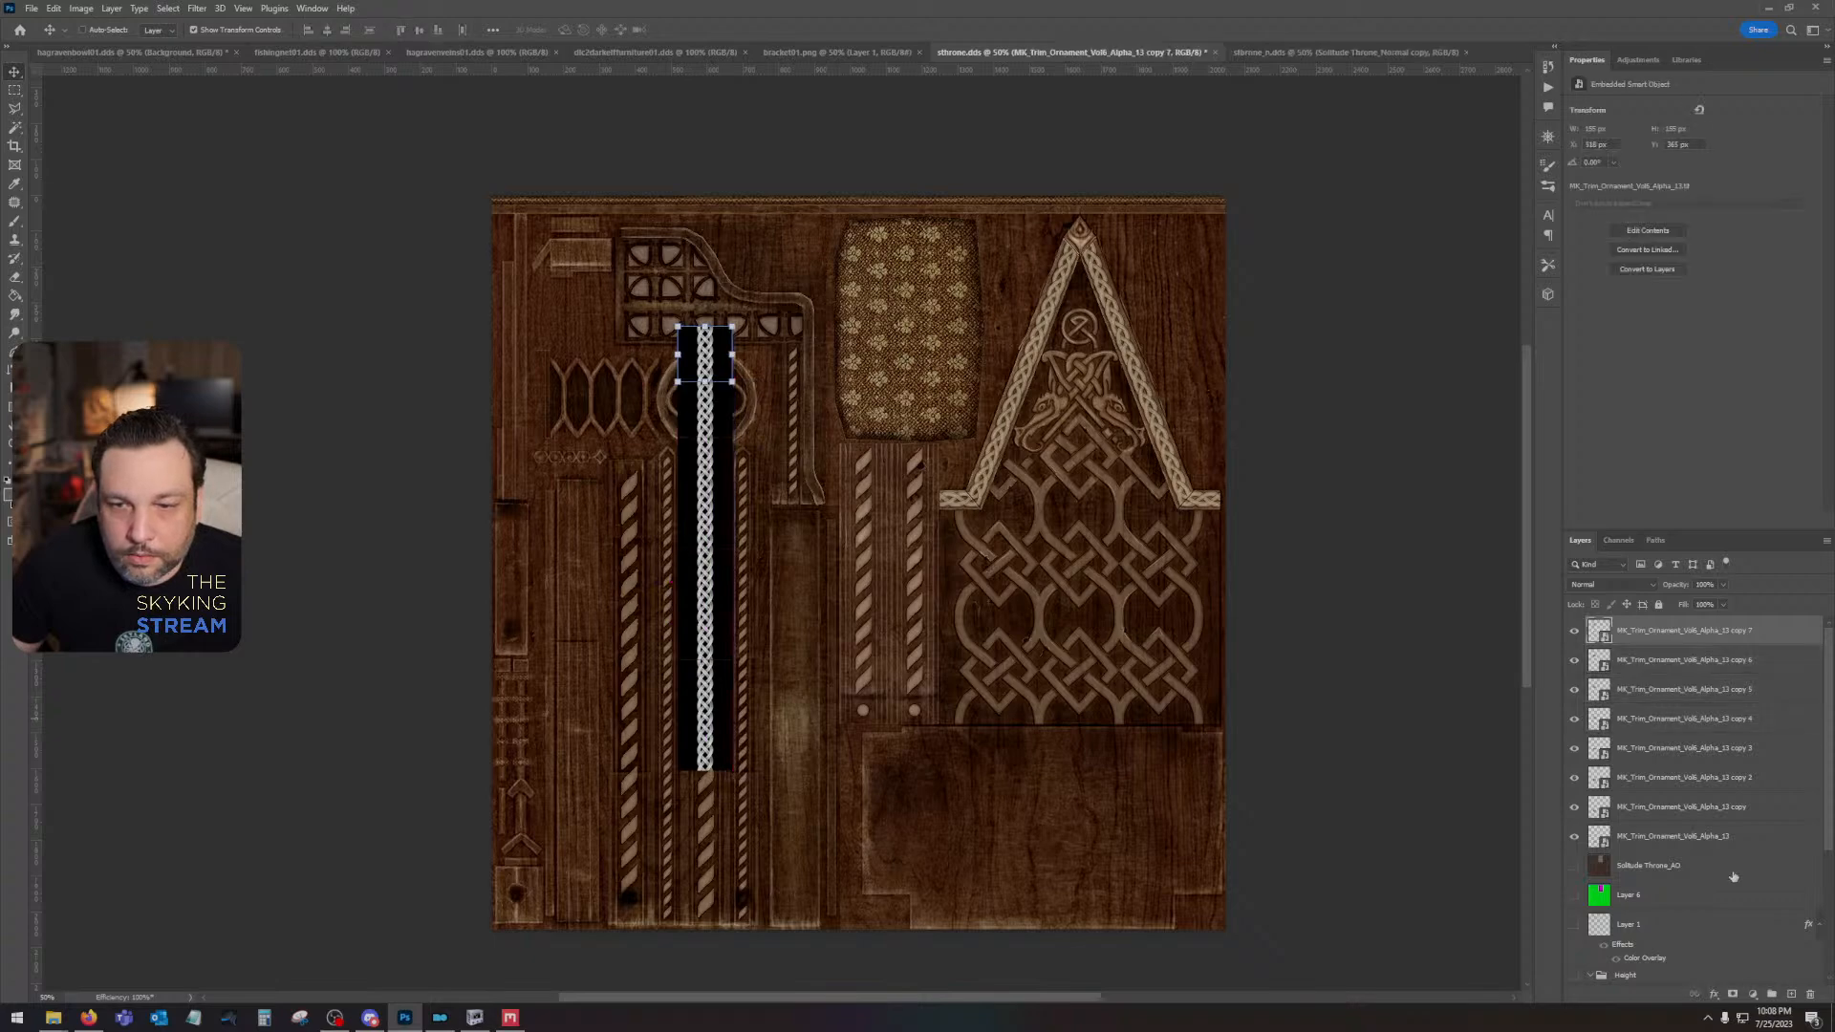
left_click(1728, 840, "shift")
left_click_drag(708, 606, 731, 759)
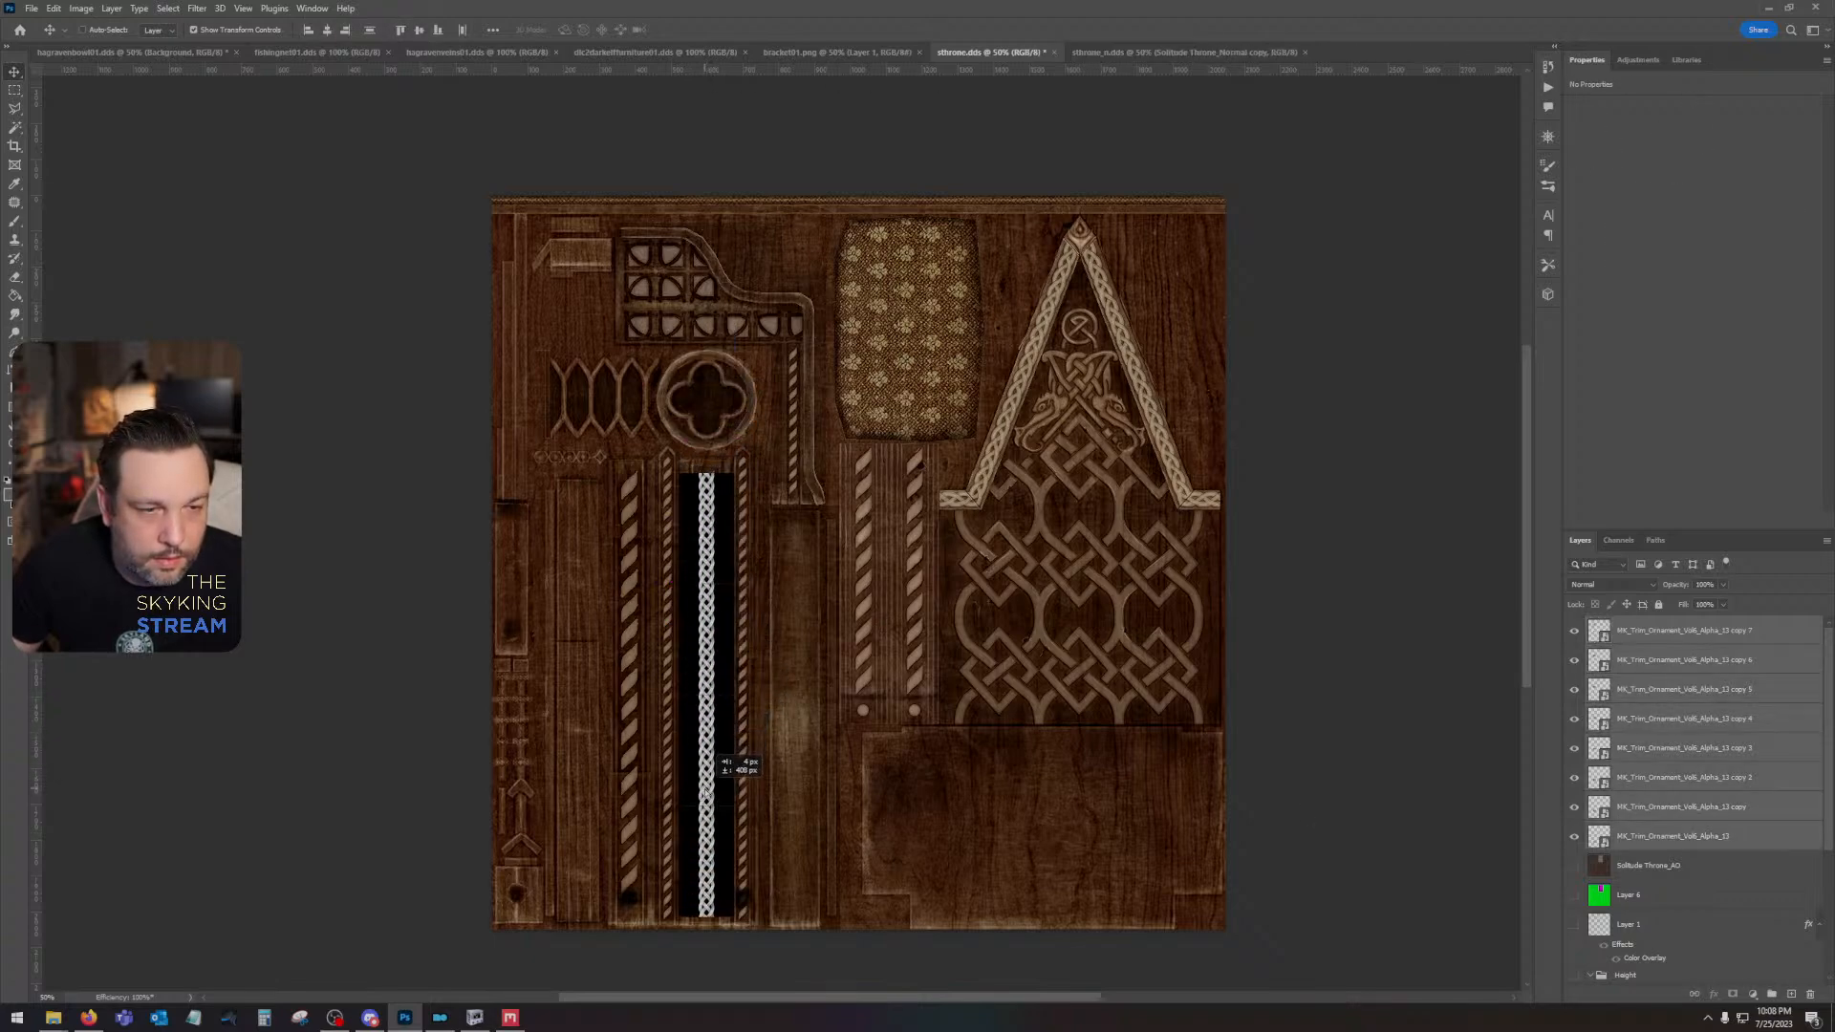
key("Down")
key("Down")
key("Down")
key("Down")
key("Down")
key("Down")
key("Down")
key("Down")
key("Down")
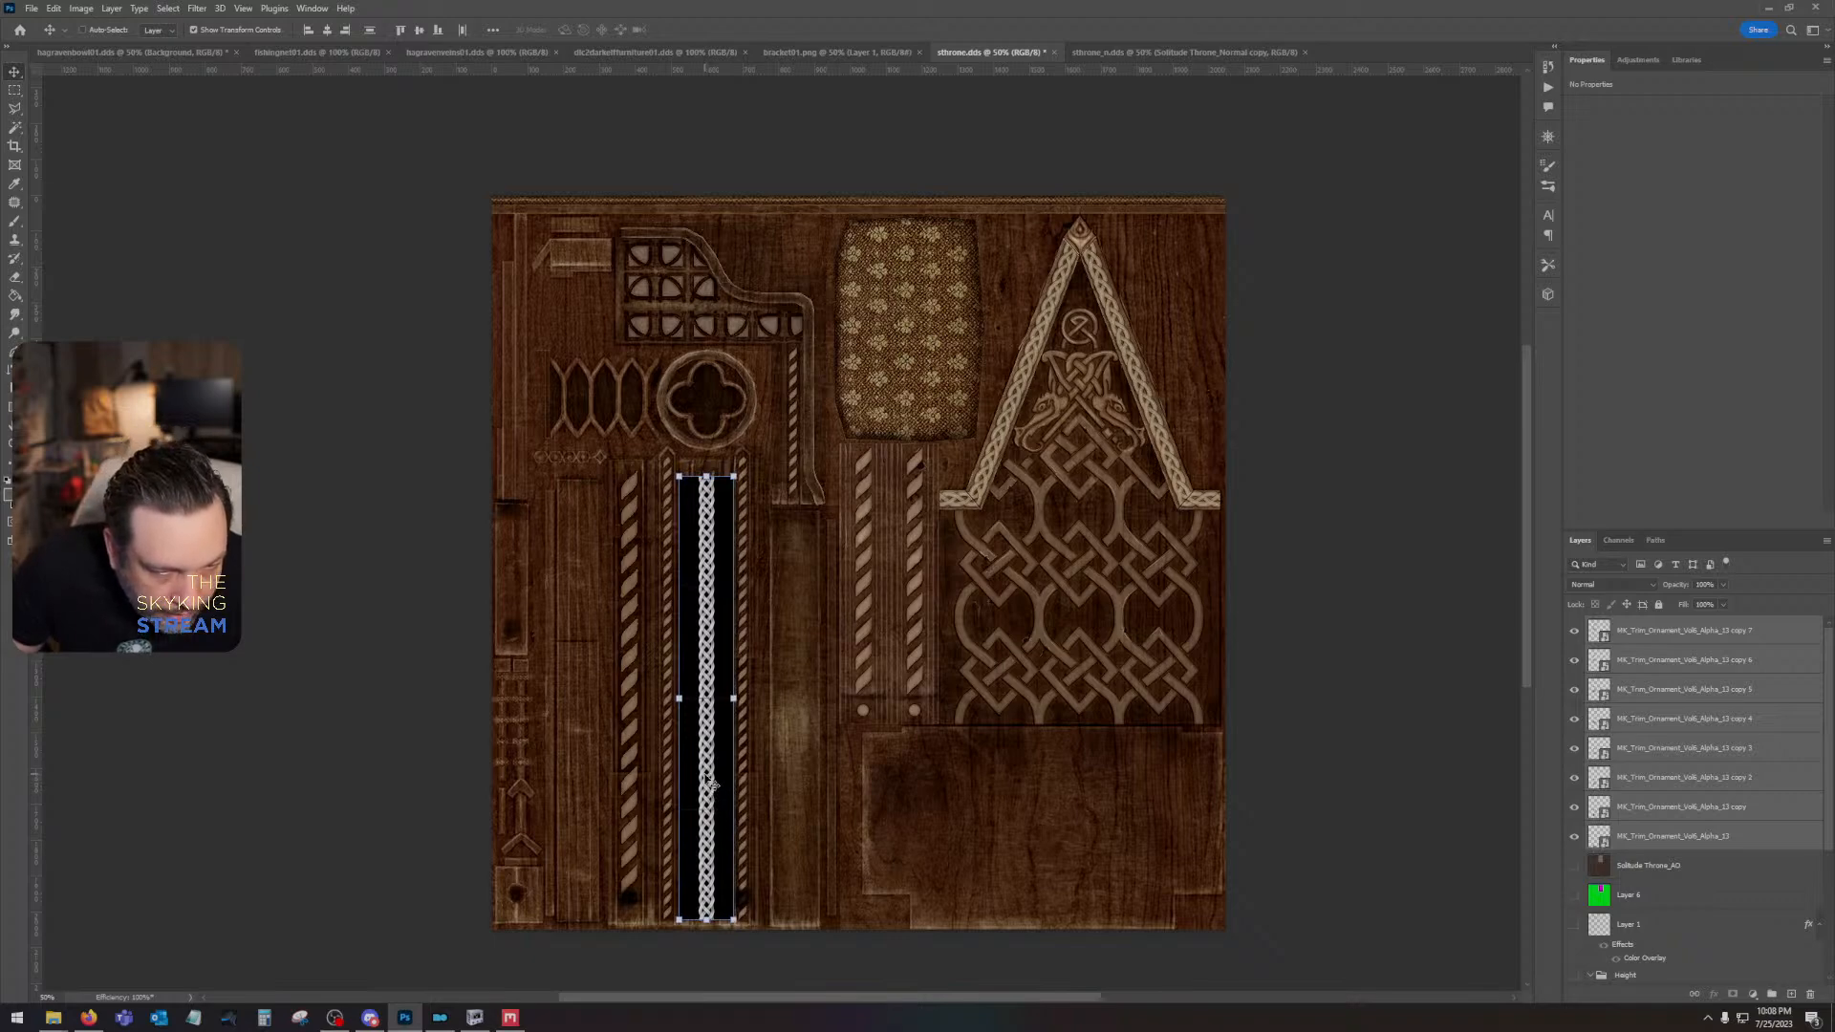
key("Down")
key("Down")
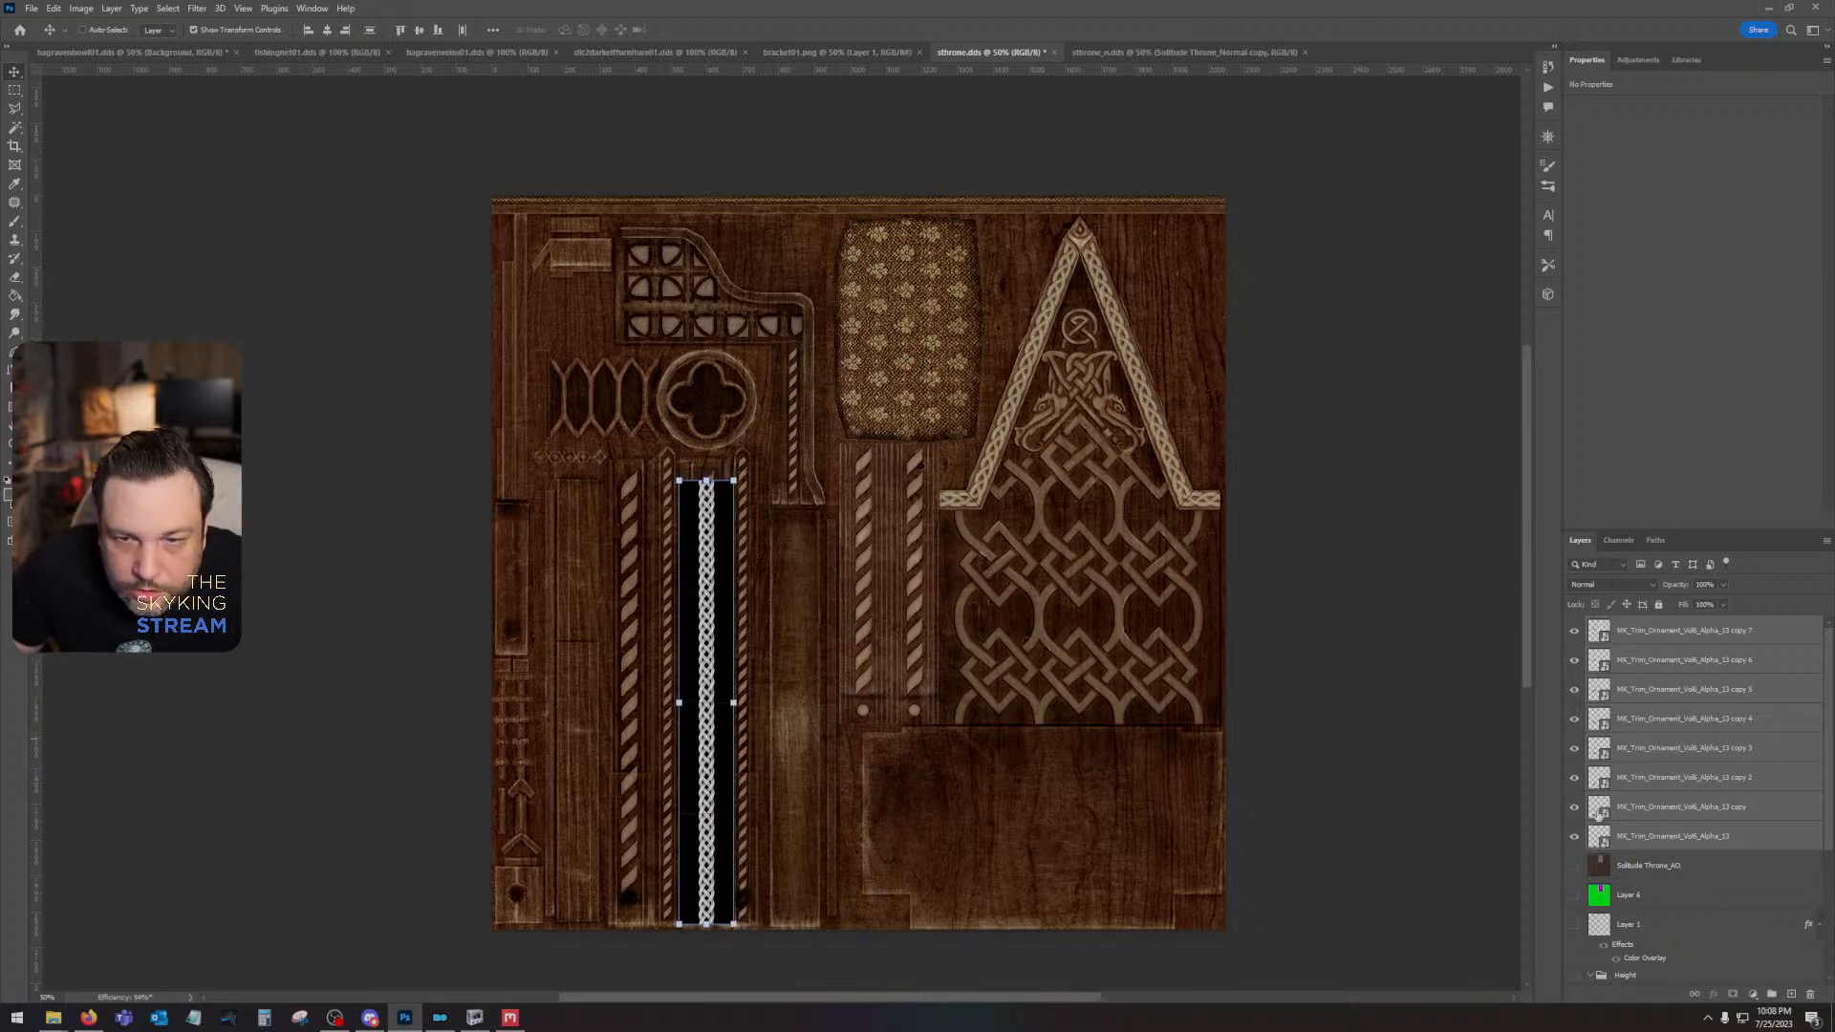
- Show the UV wireframe on Layer 1 and nudge the braid column down to line up with it
left_click(1574, 922)
key("Down")
key("Down")
key("Down")
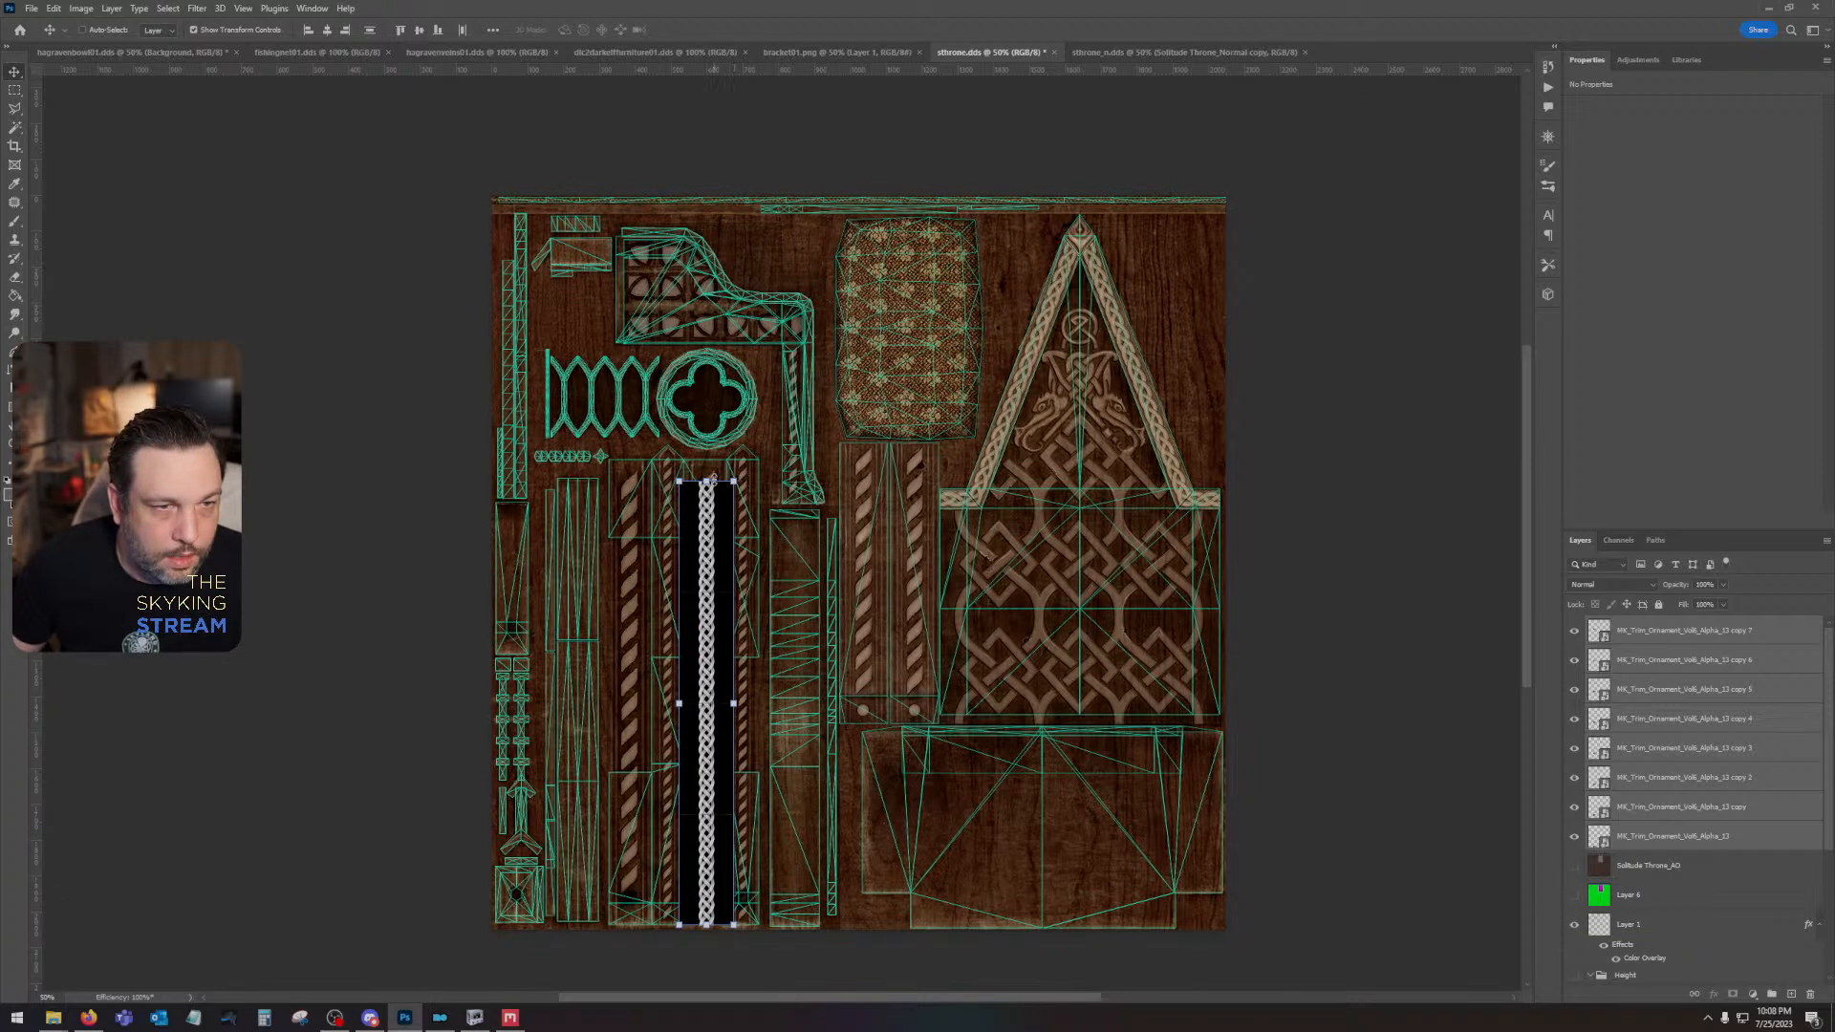
- Duplicate the uppermost braid tile and place the copy directly above the column, past the UV island's upper edge
left_click(1756, 631)
left_click_drag(1780, 641, 1790, 994)
left_click_drag(724, 521, 731, 433)
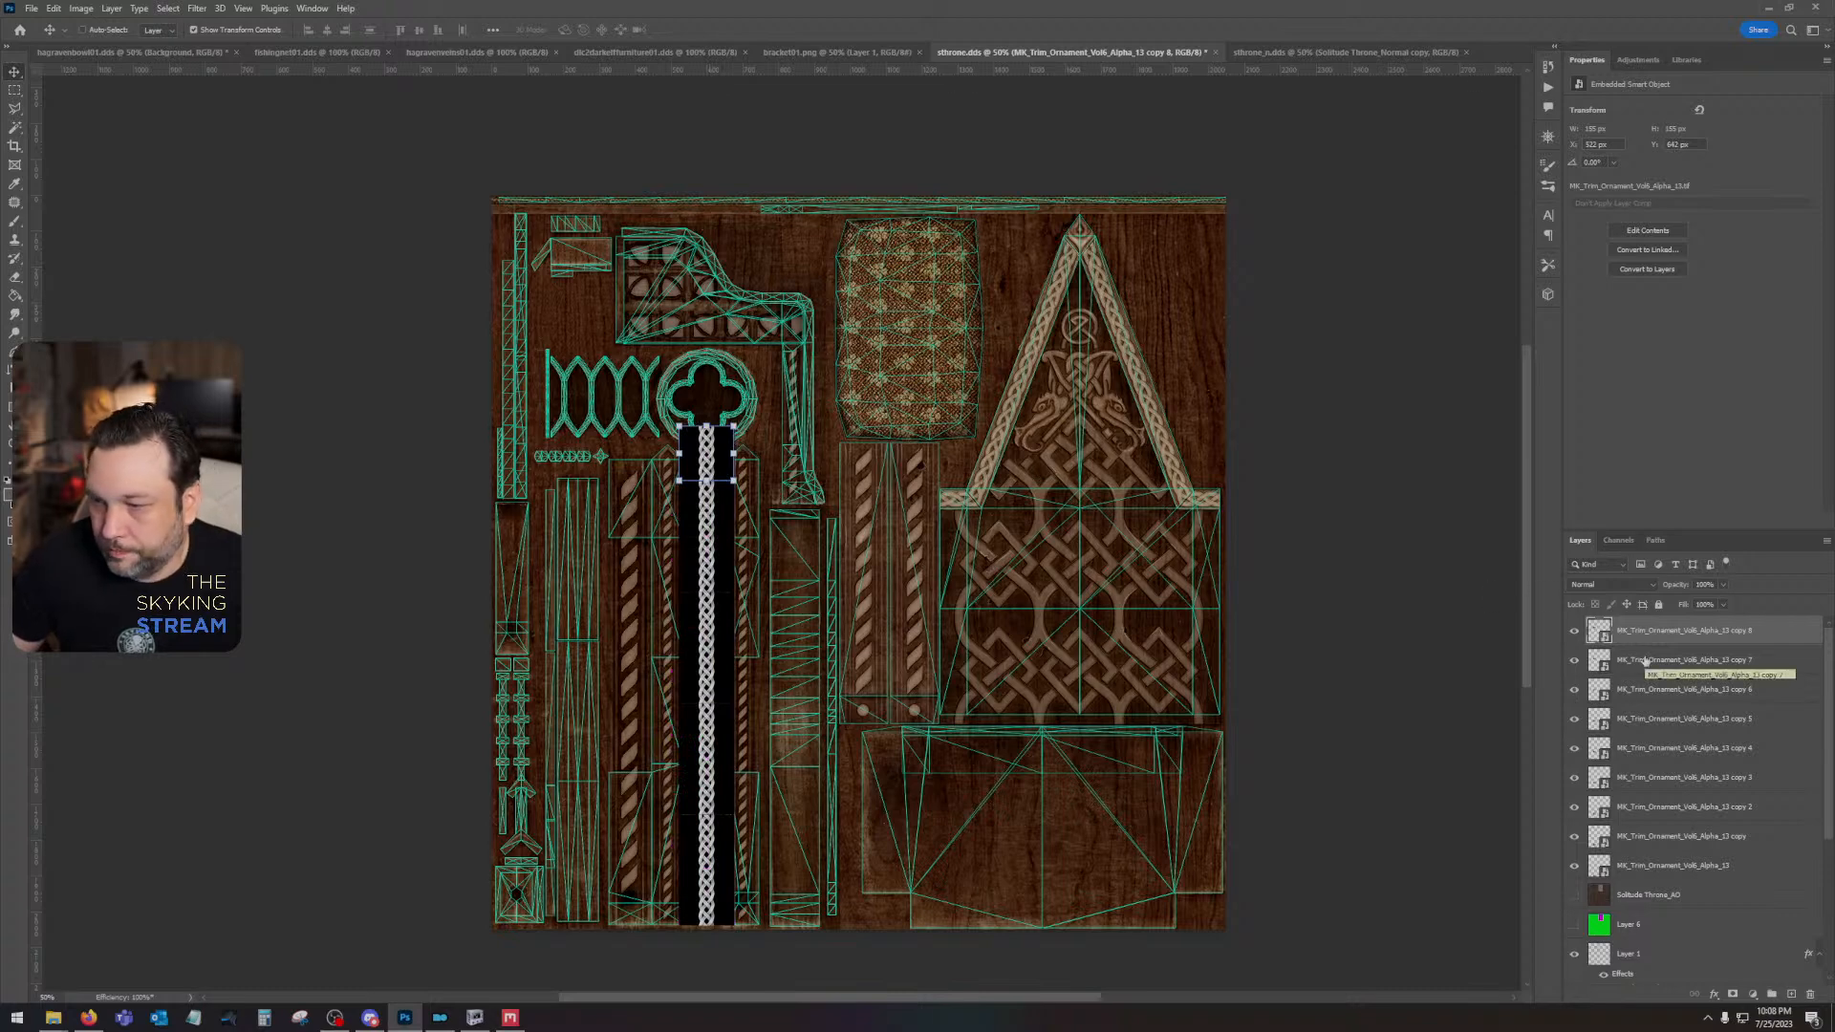
- Combine all nine braid tile layers into one smart object and rasterize it
left_click(1668, 874, "shift")
right_click(1682, 874)
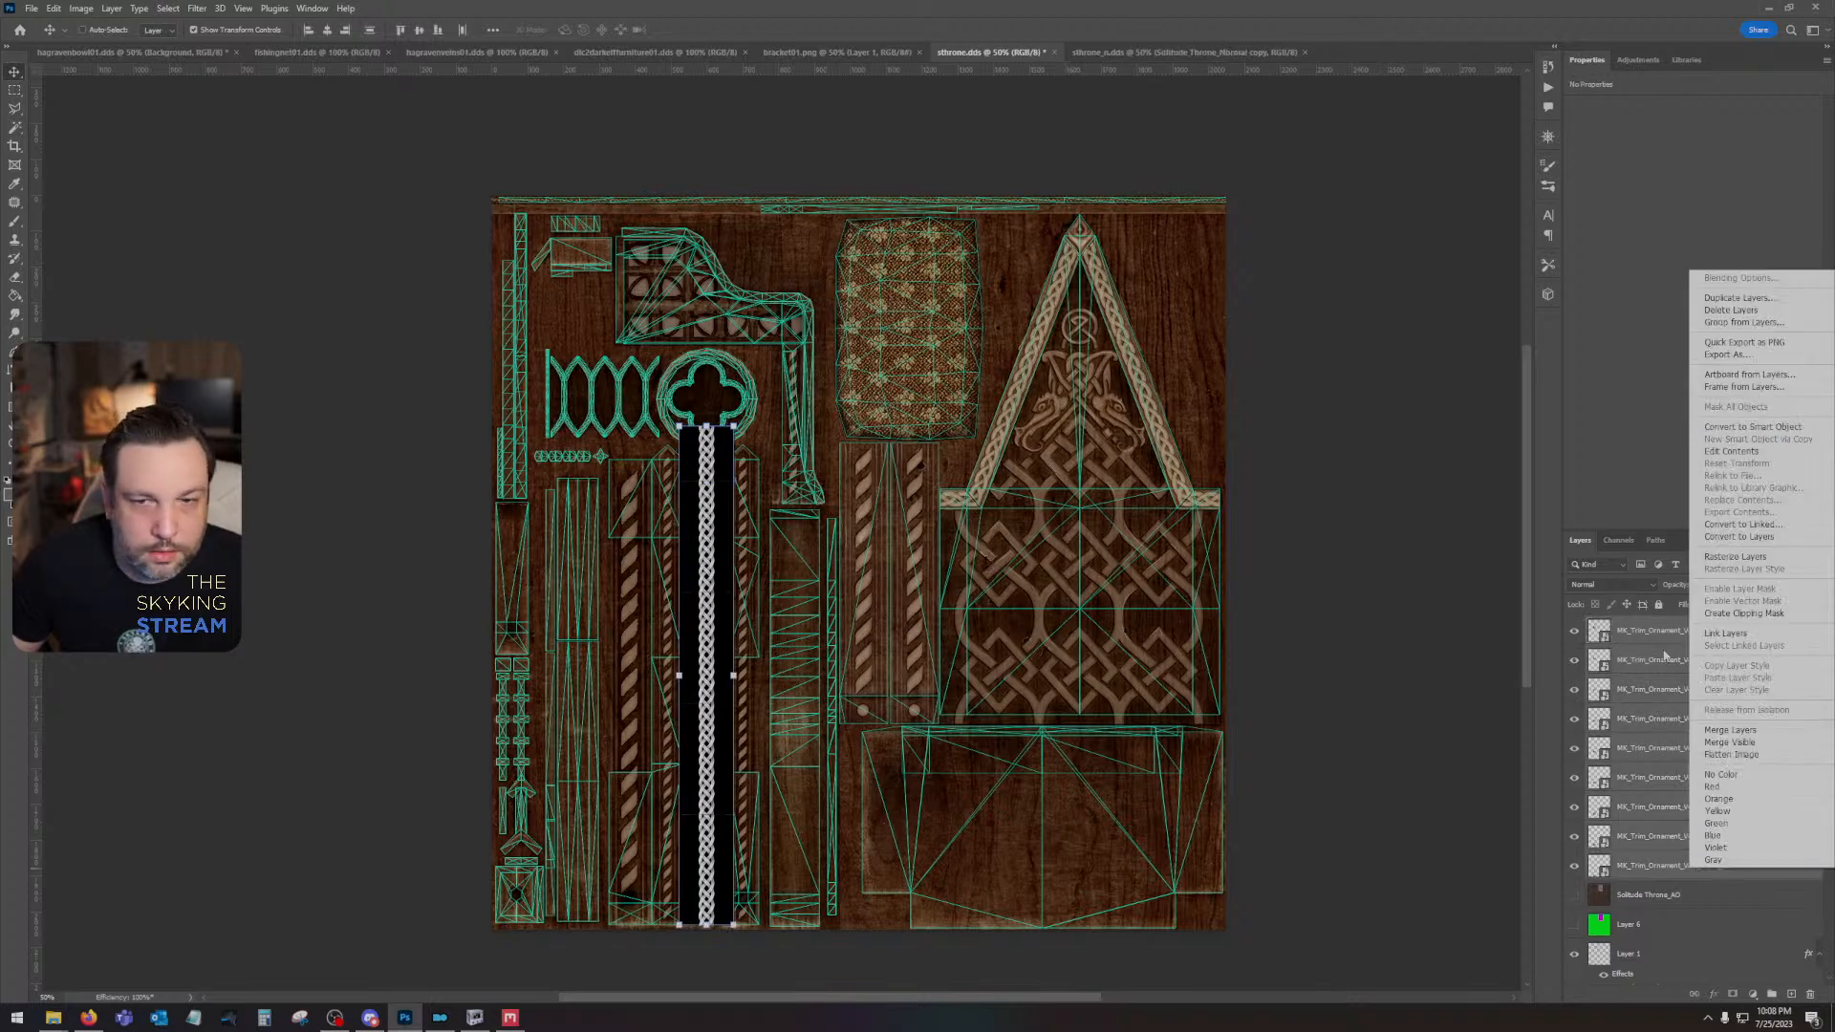
left_click(4, 443)
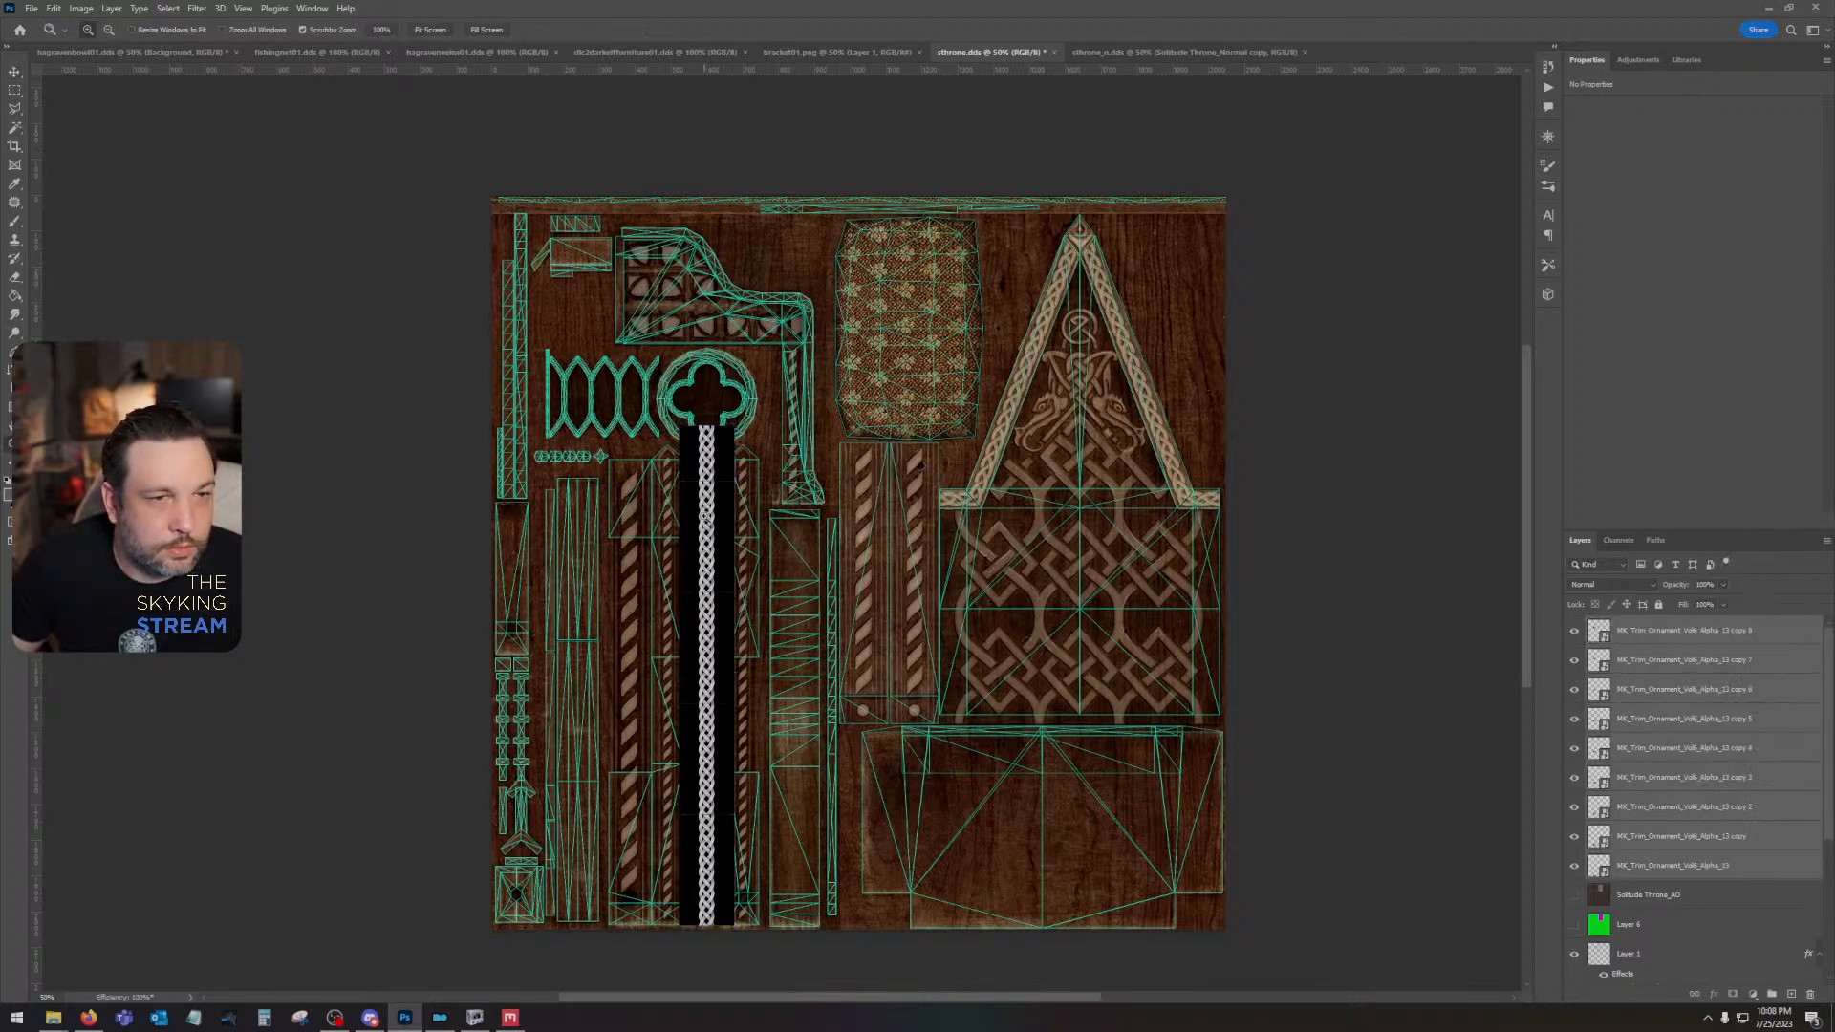
left_click(705, 516)
left_click(704, 516)
right_click(703, 478)
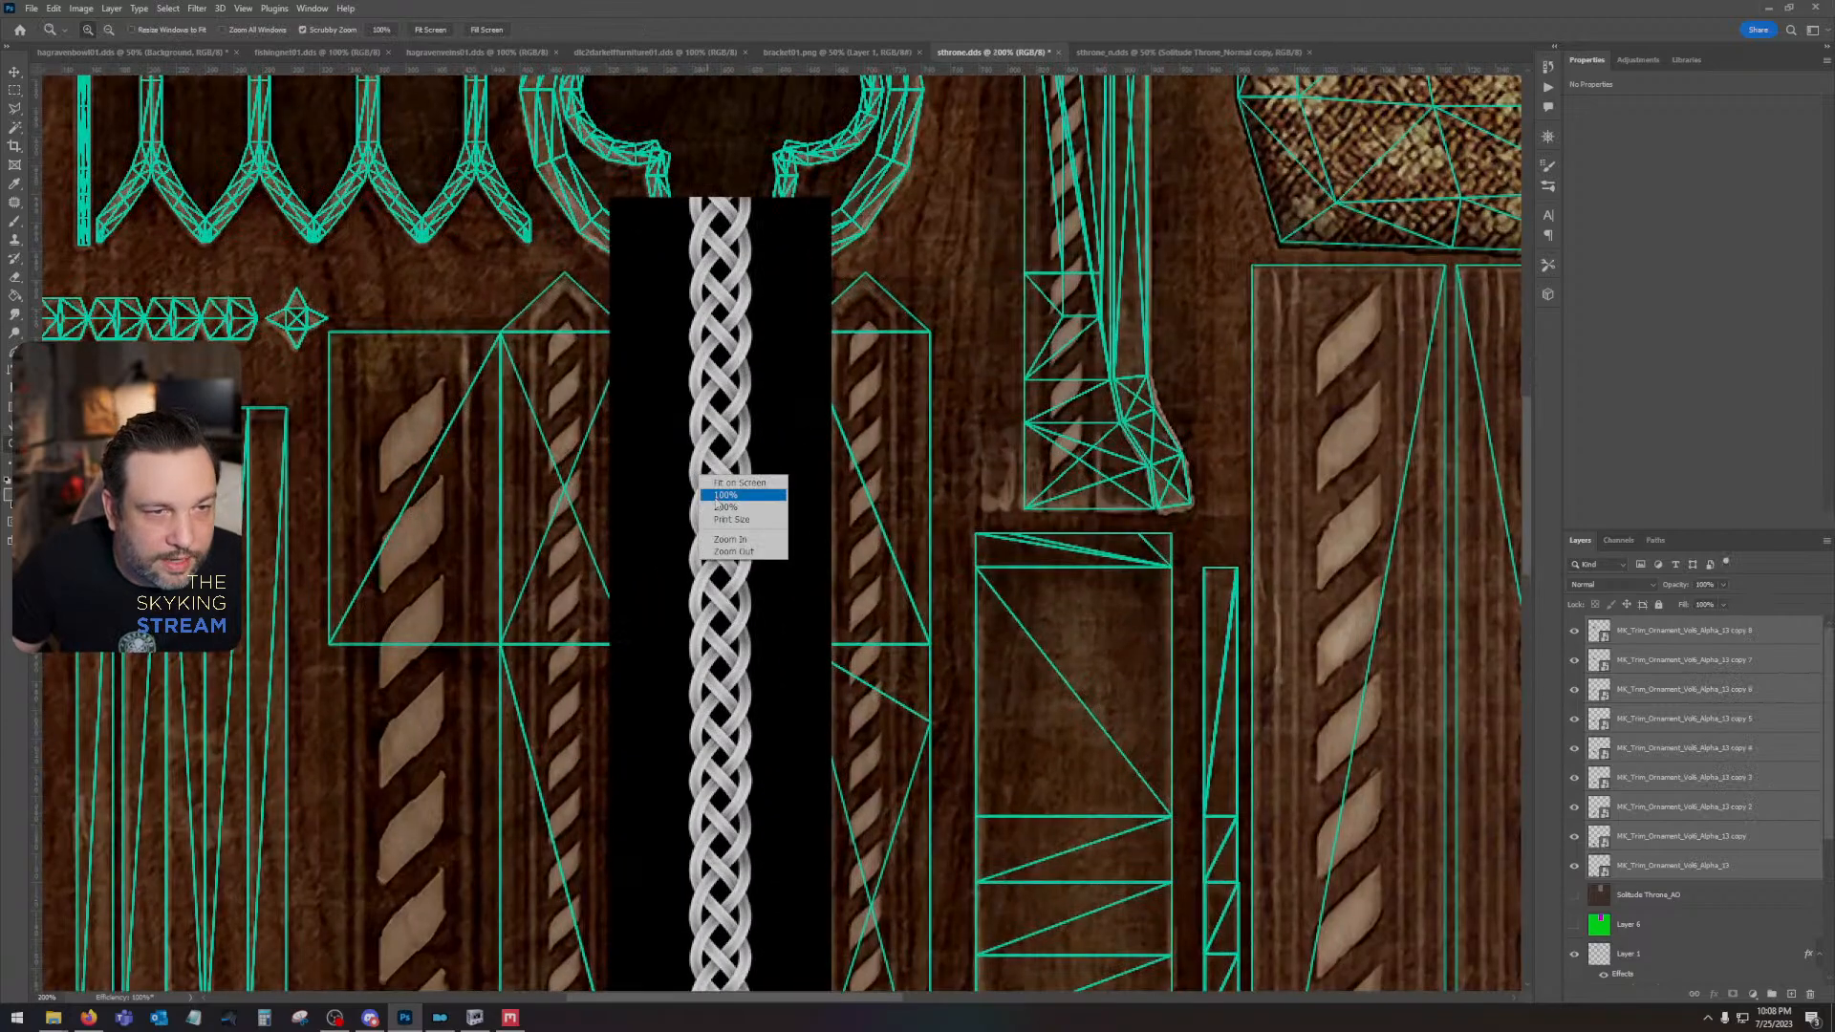
left_click(714, 496)
right_click(1650, 641)
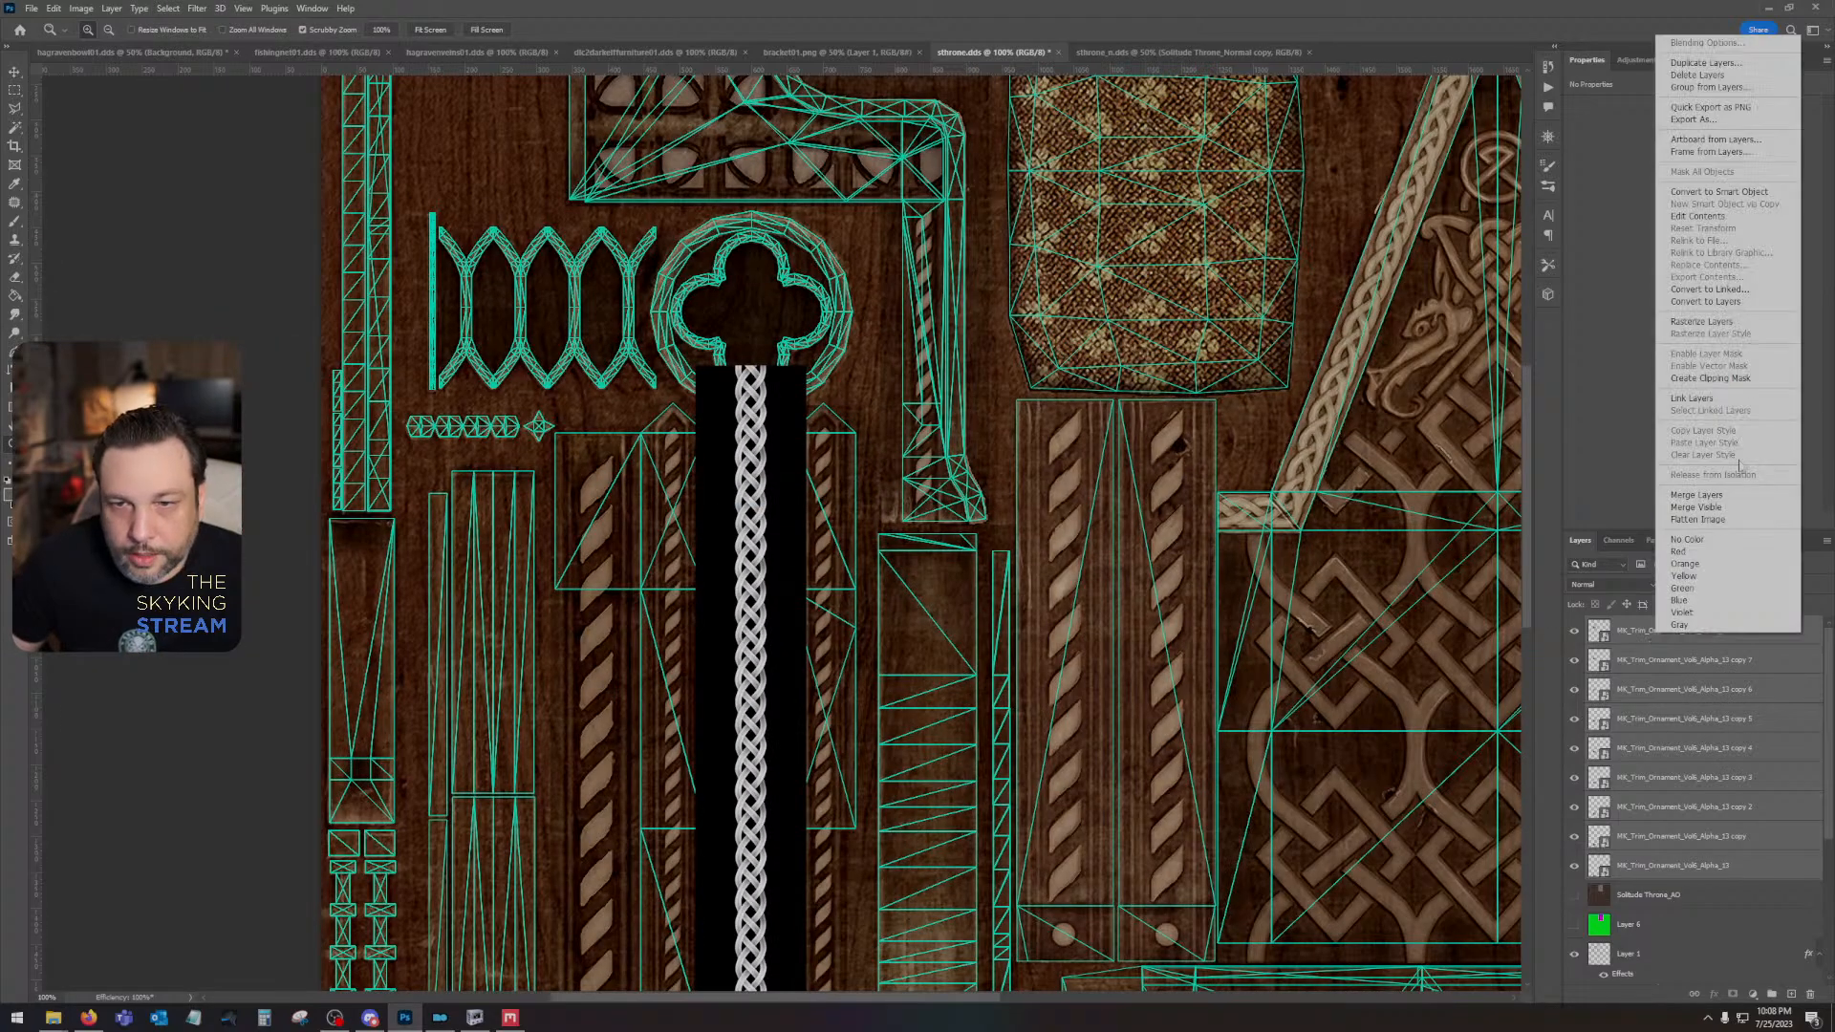
left_click(1710, 189)
right_click(1680, 638)
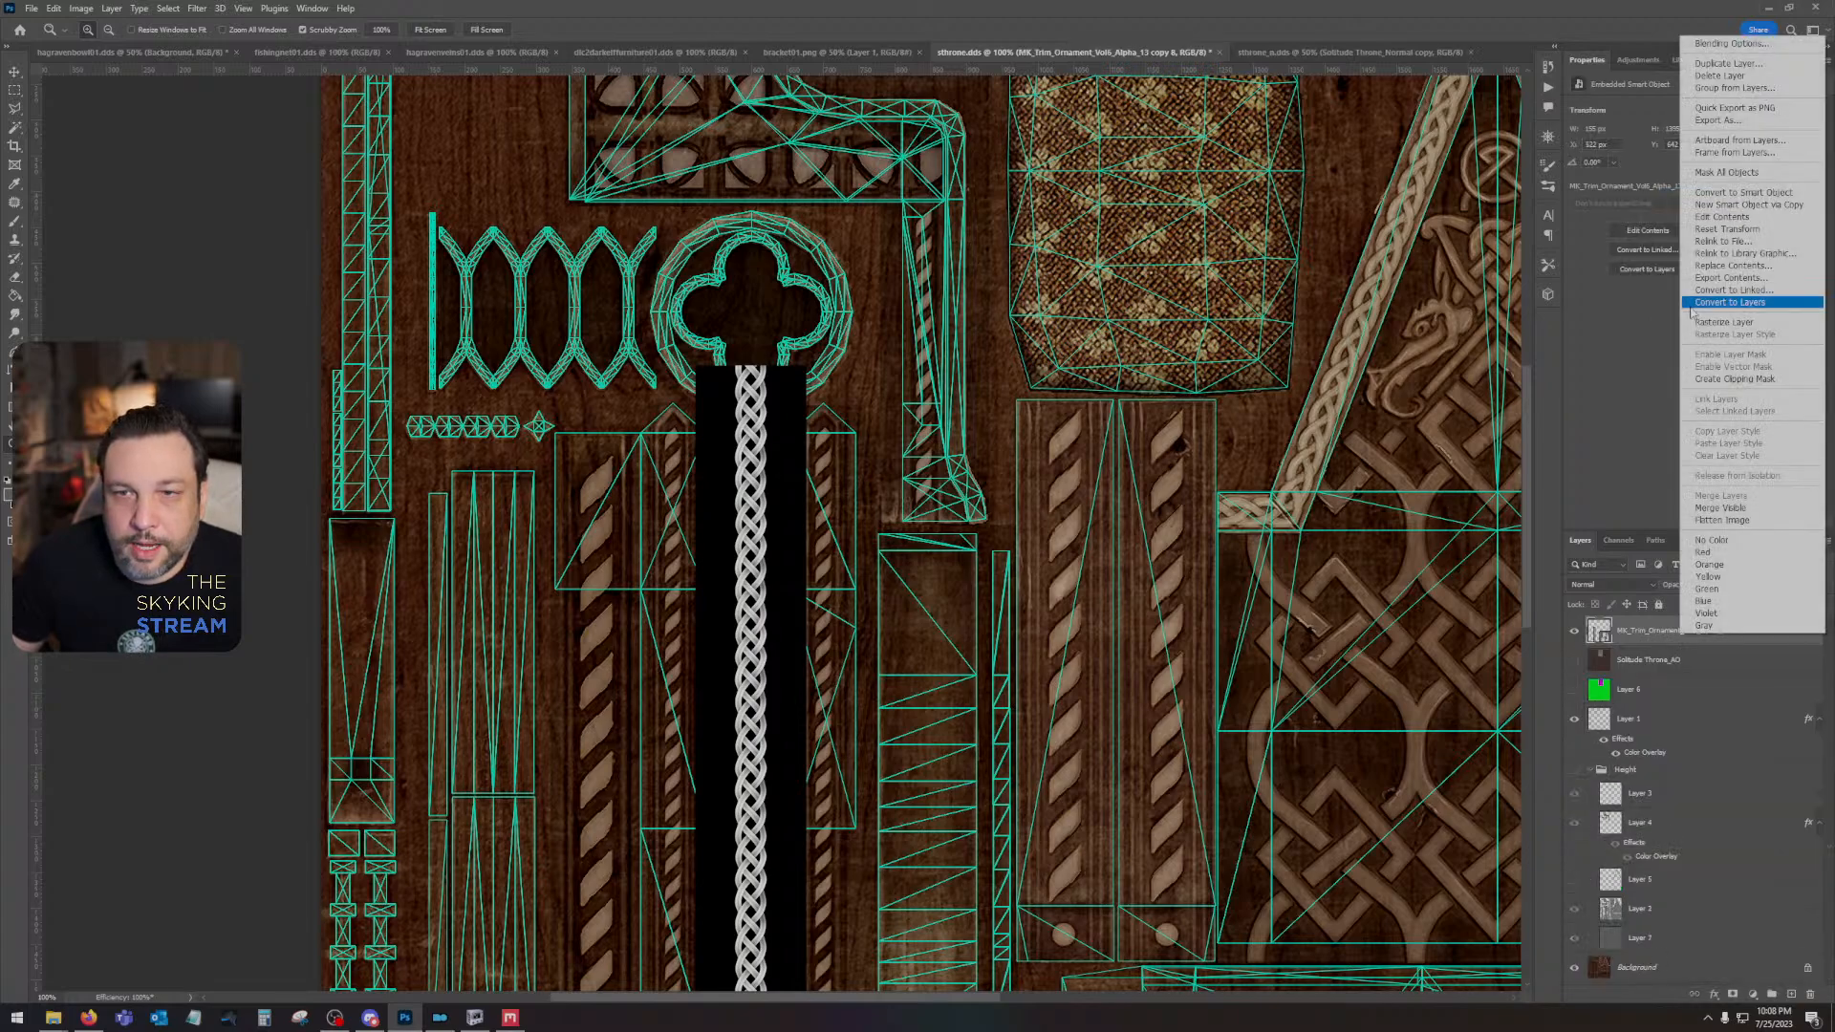
left_click(1699, 326)
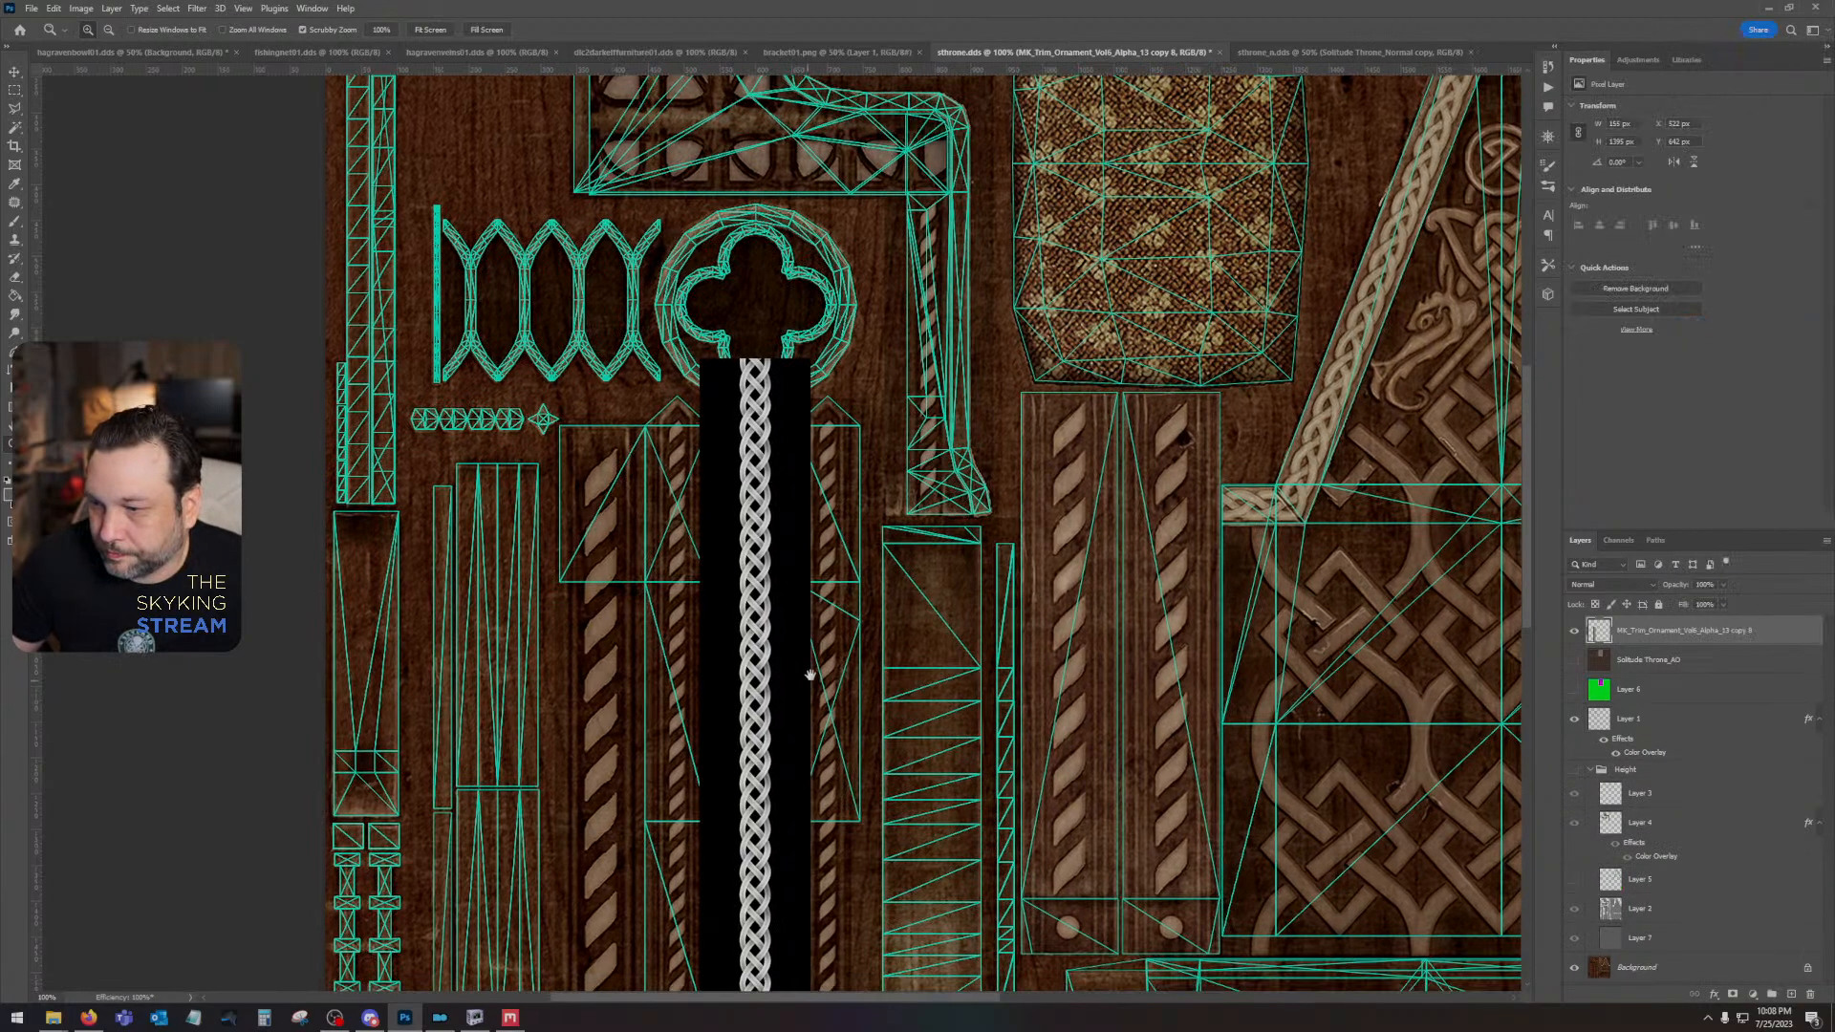
- Scale the braid column vertically so its upper end meets the upper edge of the UV island
left_click_drag(808, 655, 968, 550)
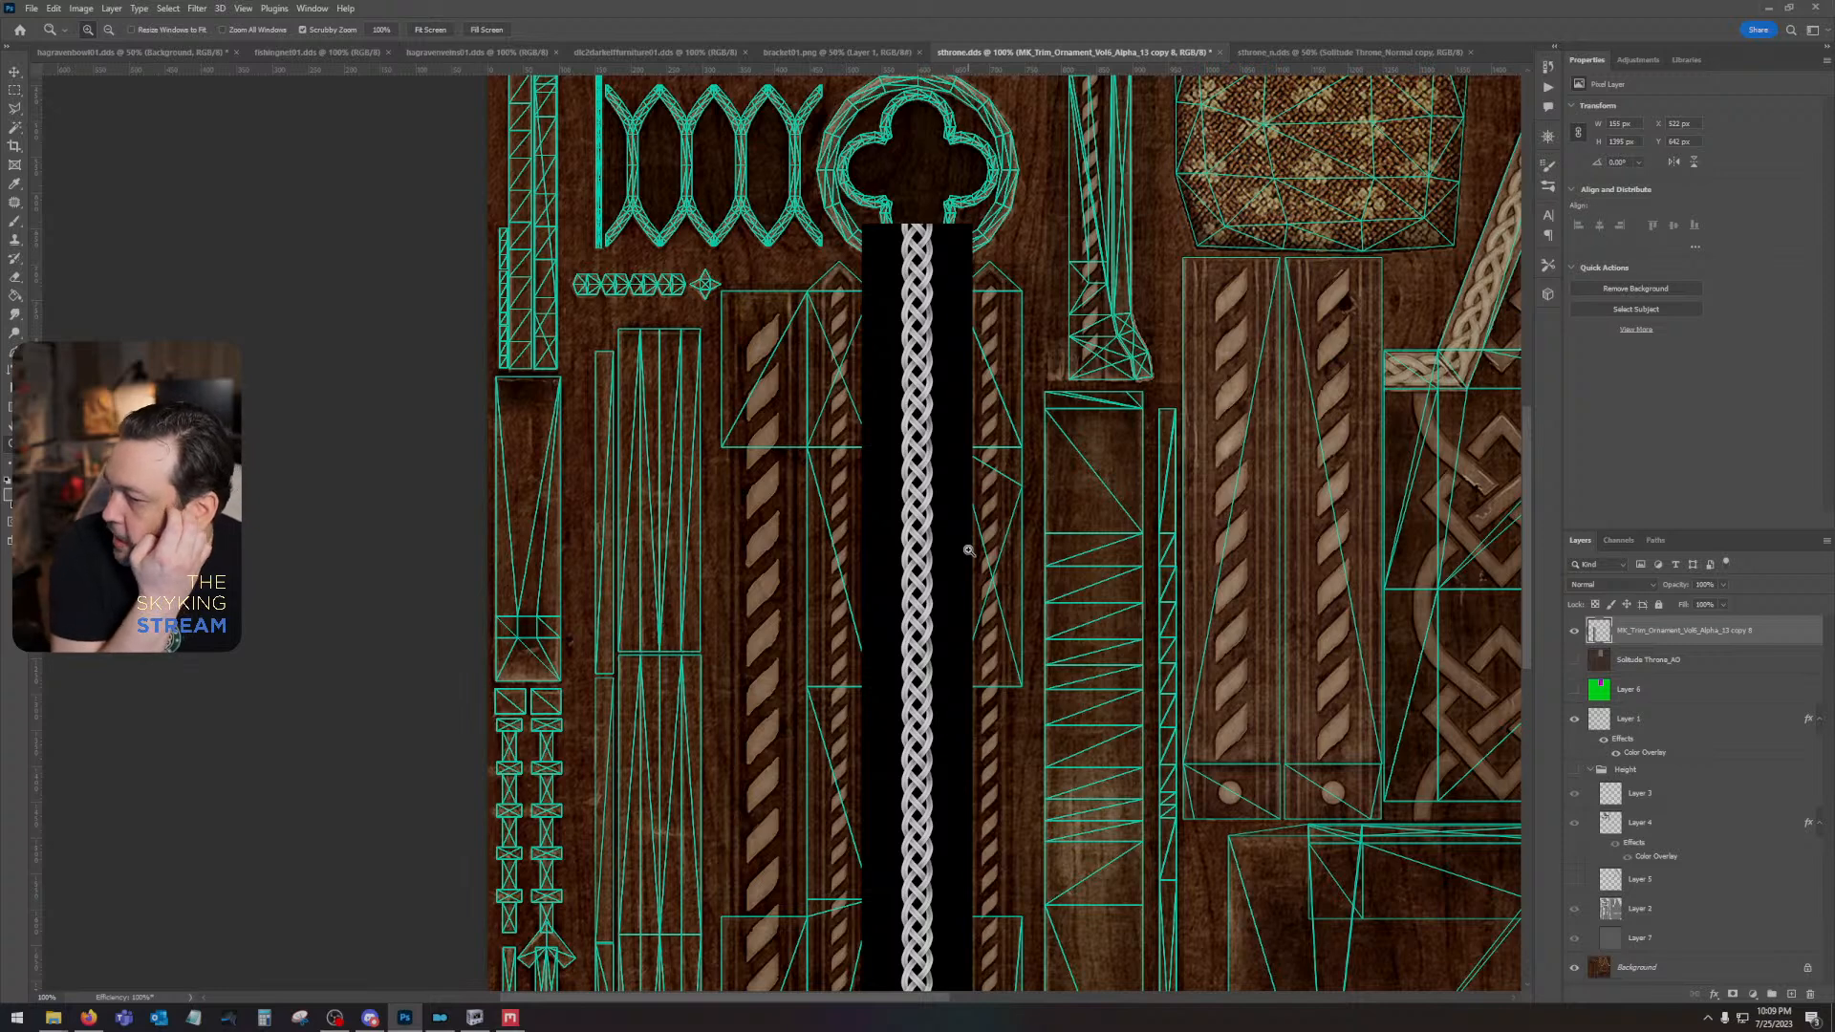
left_click(54, 8)
mouse_move(115, 325)
left_click(287, 357)
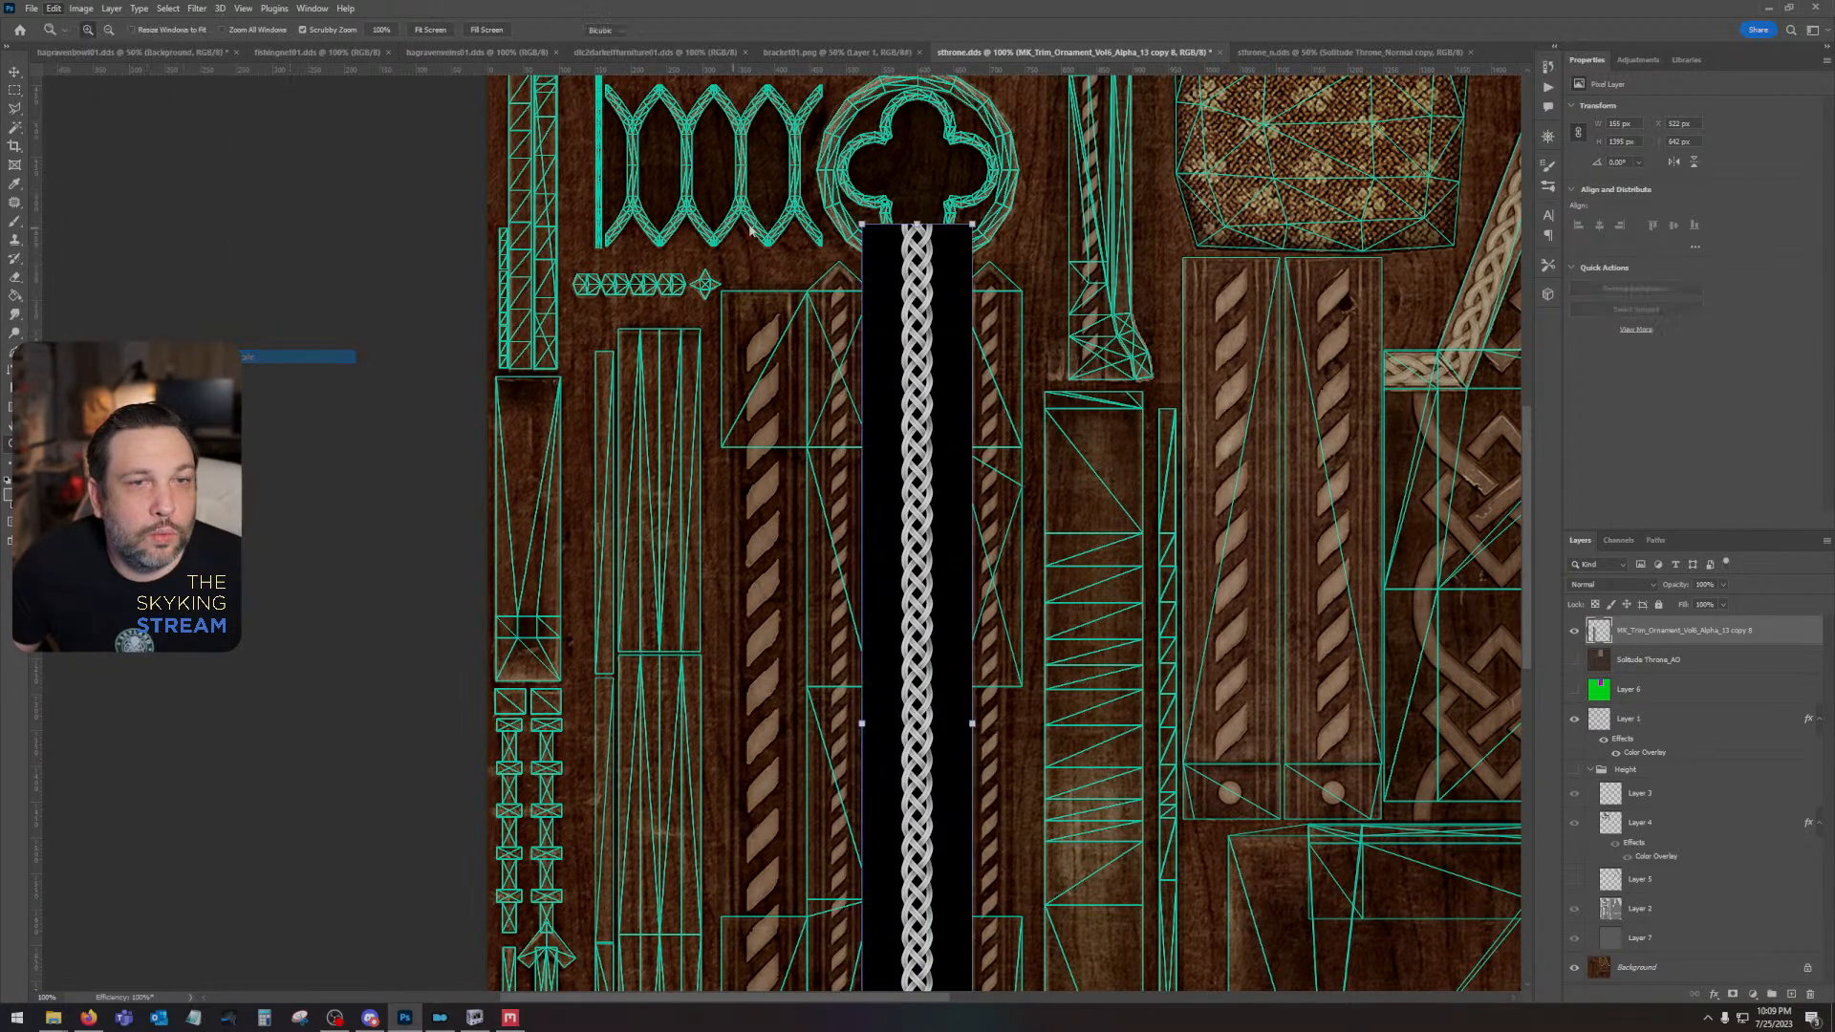
left_click_drag(946, 225, 968, 289)
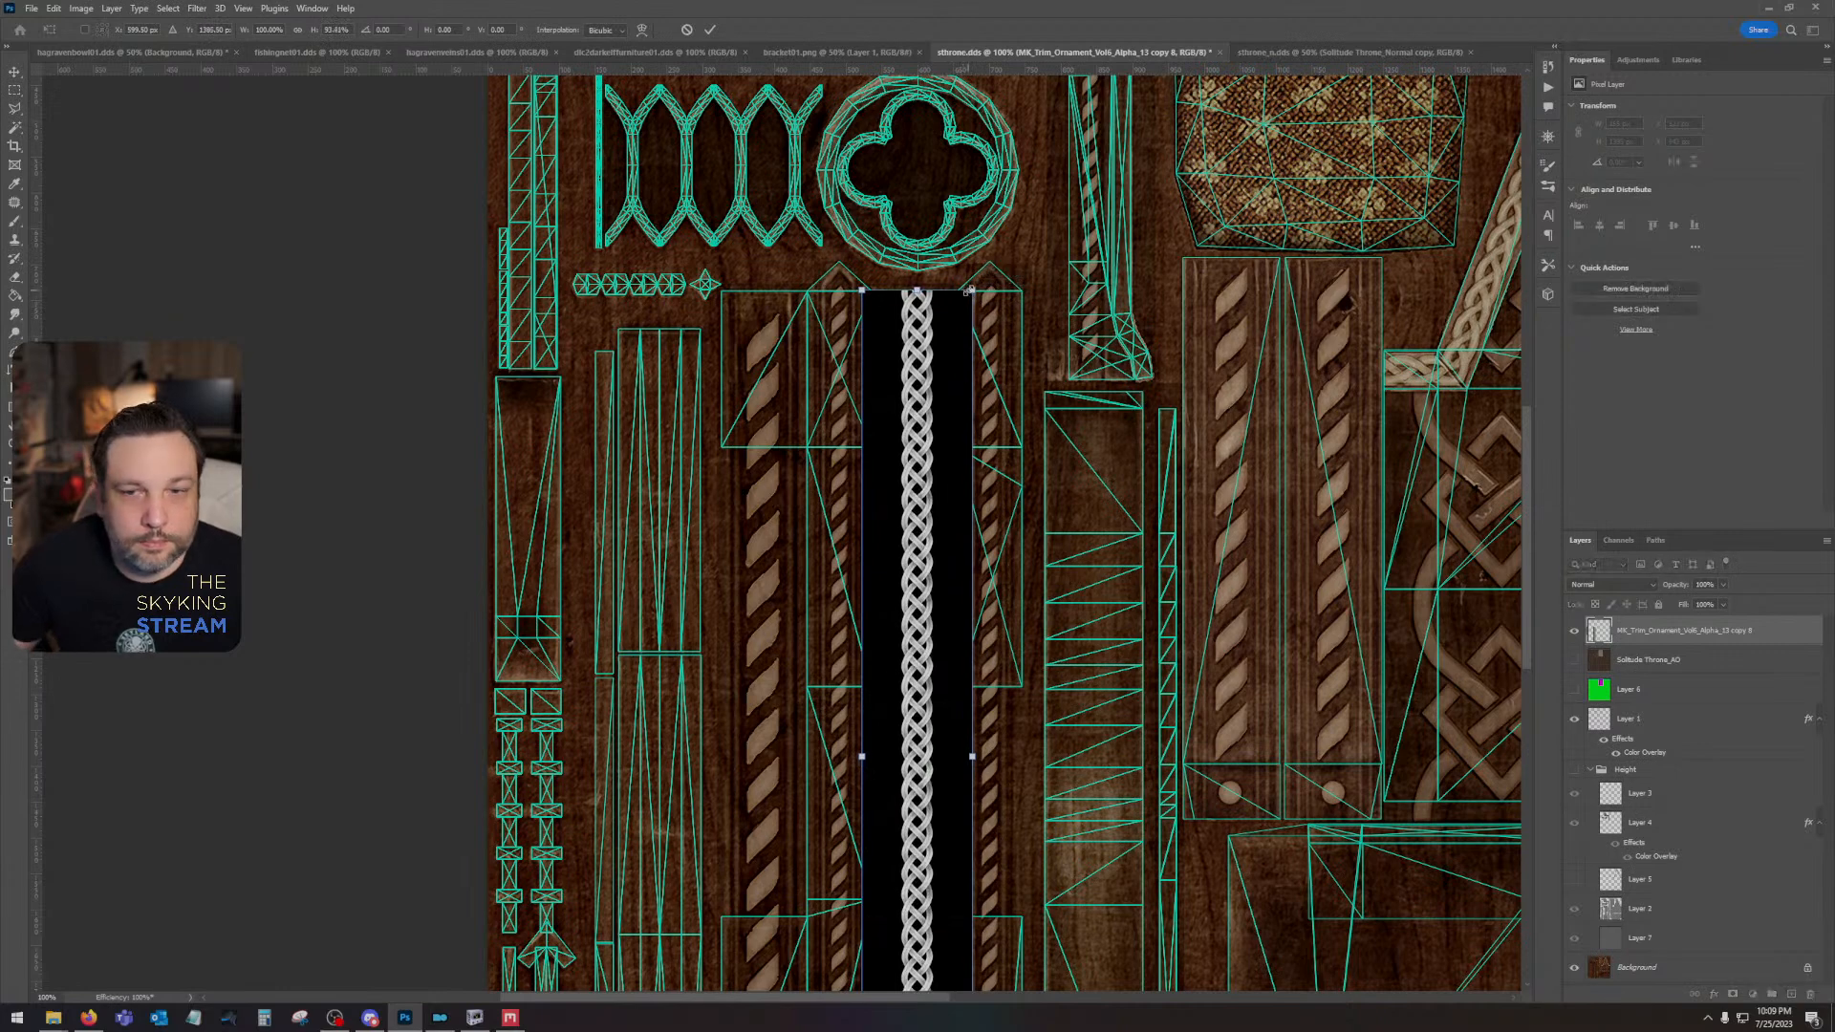
key("Return")
- Set the braid layer's blend mode to Screen
key("z")
left_click(1603, 585)
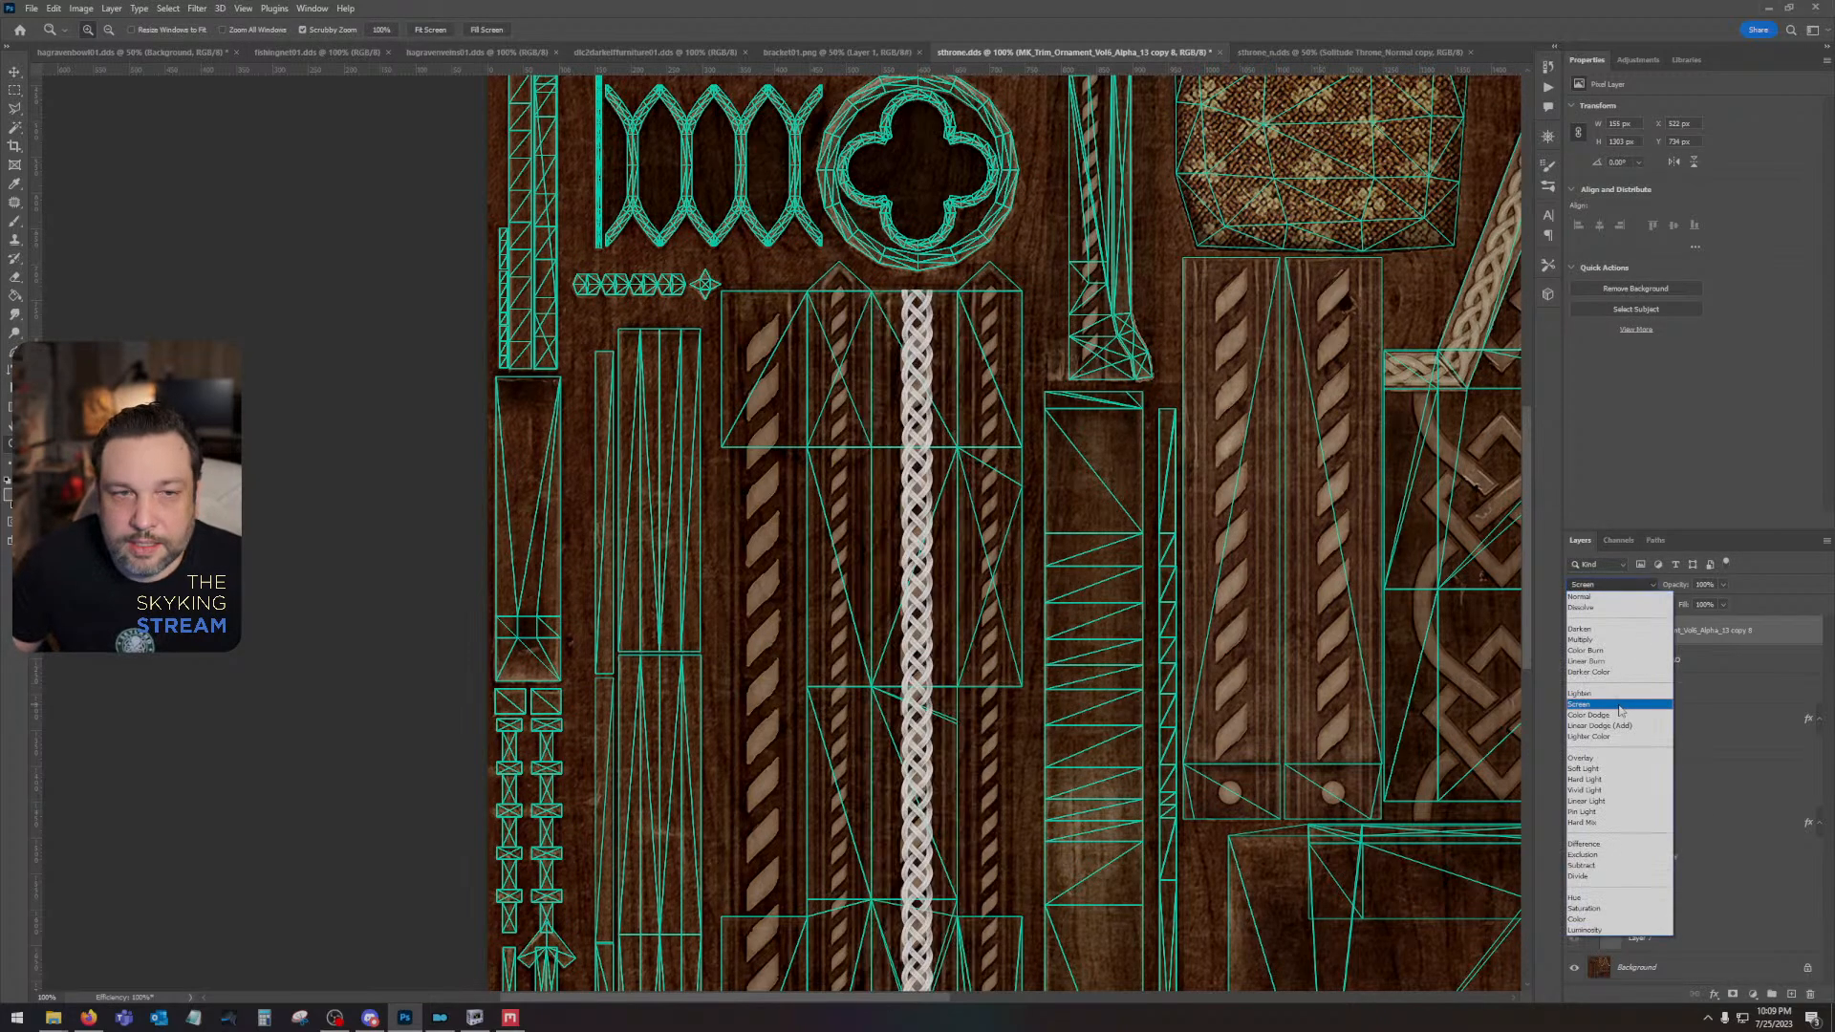
left_click(1621, 707)
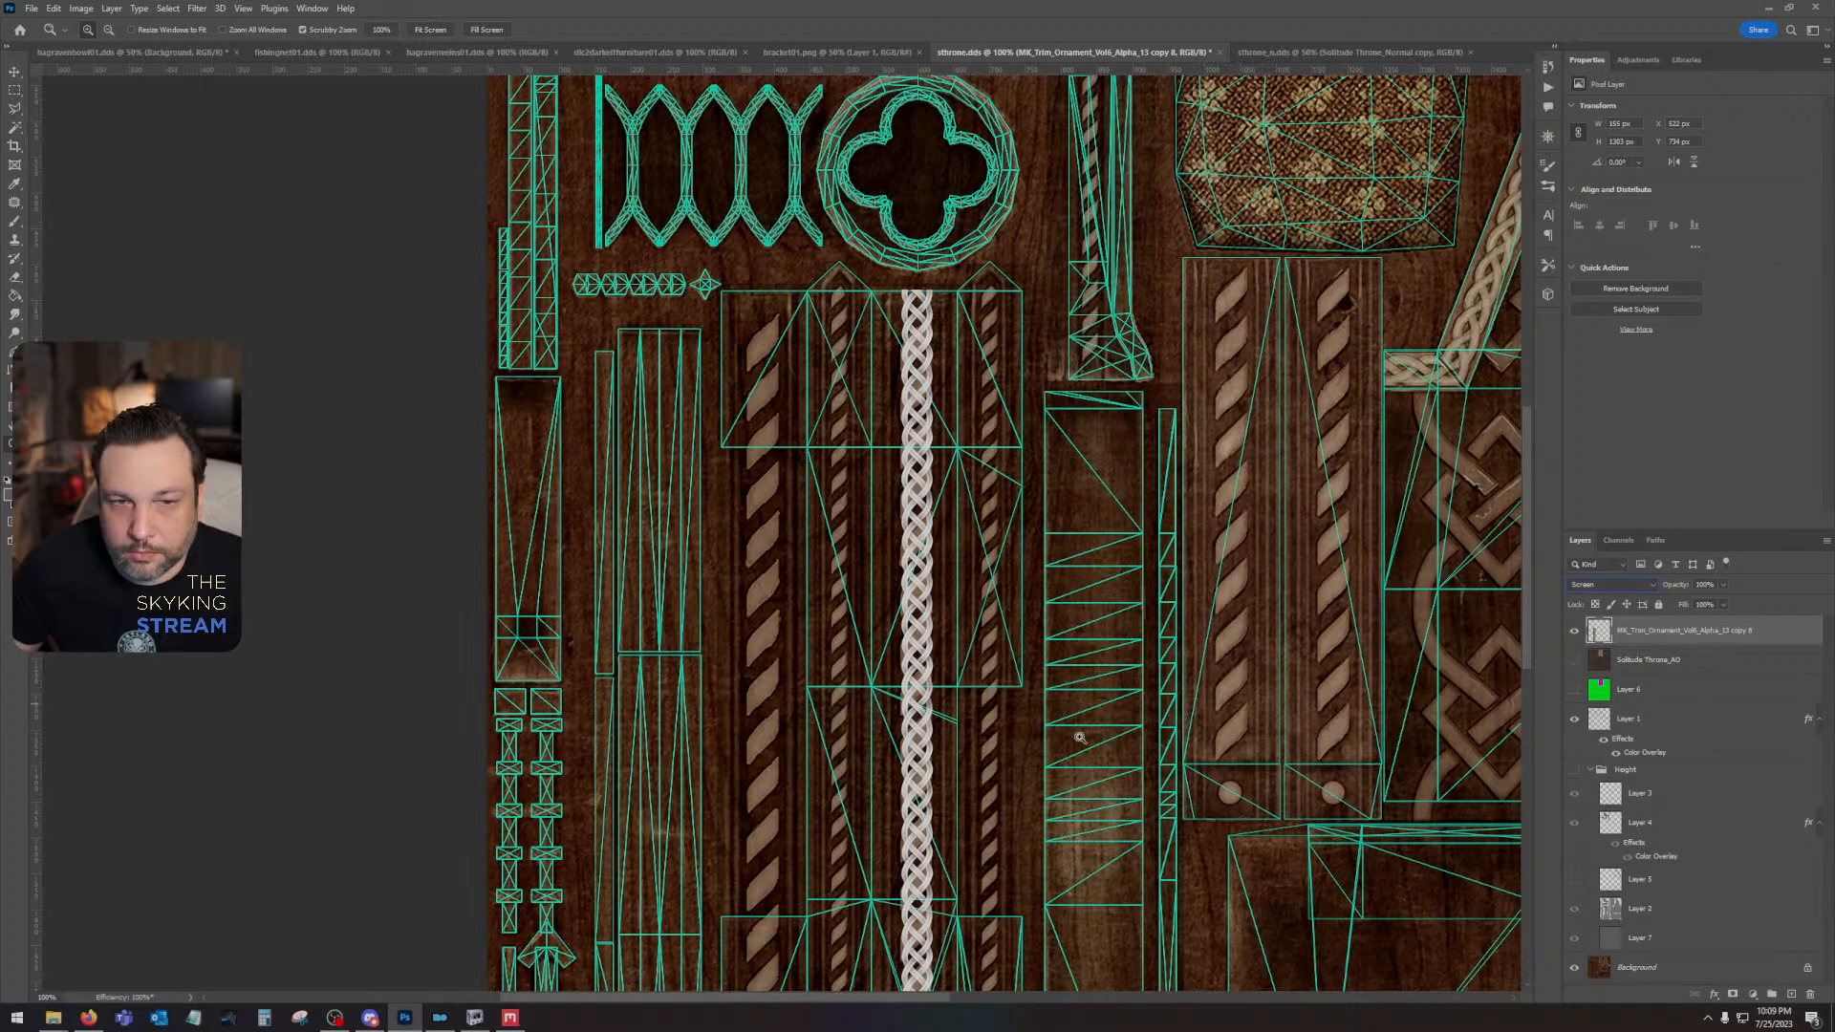
- Duplicate the braid column and centre the copy over the wide rope carving at the far side of the same UV island
left_click_drag(981, 791, 1031, 525)
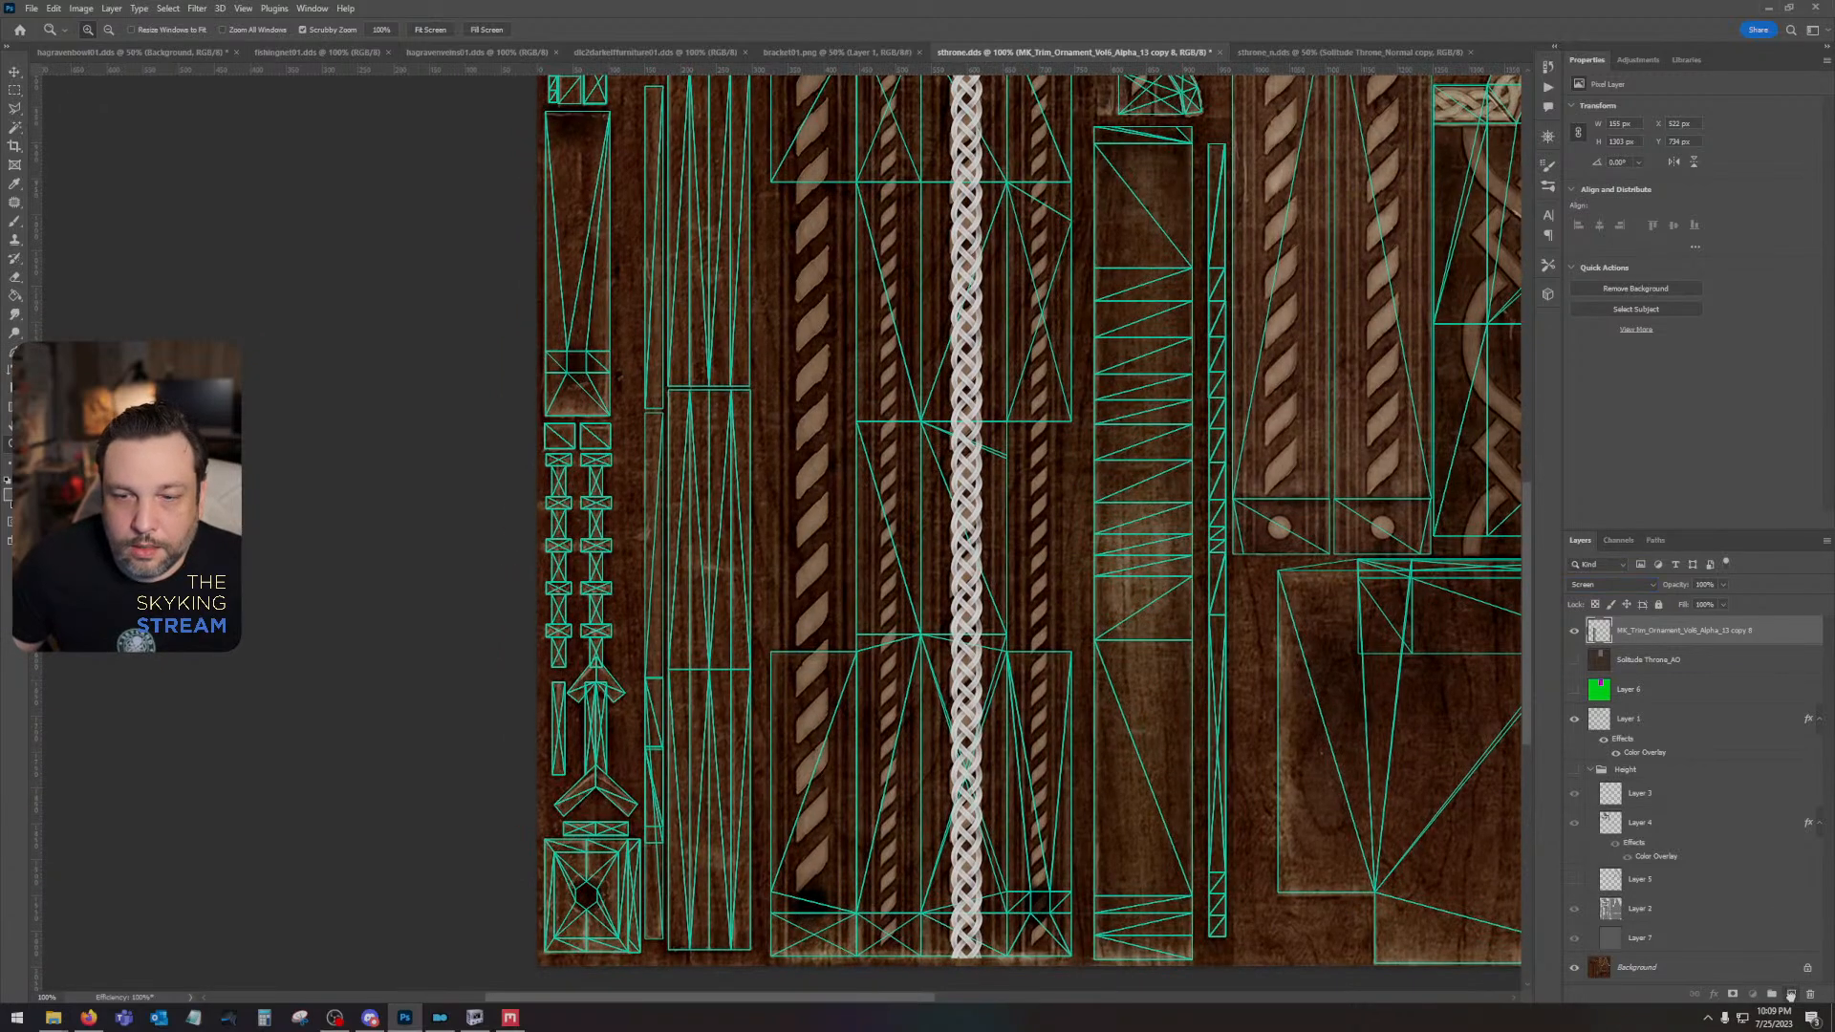
key("ctrl+j")
left_click(14, 72)
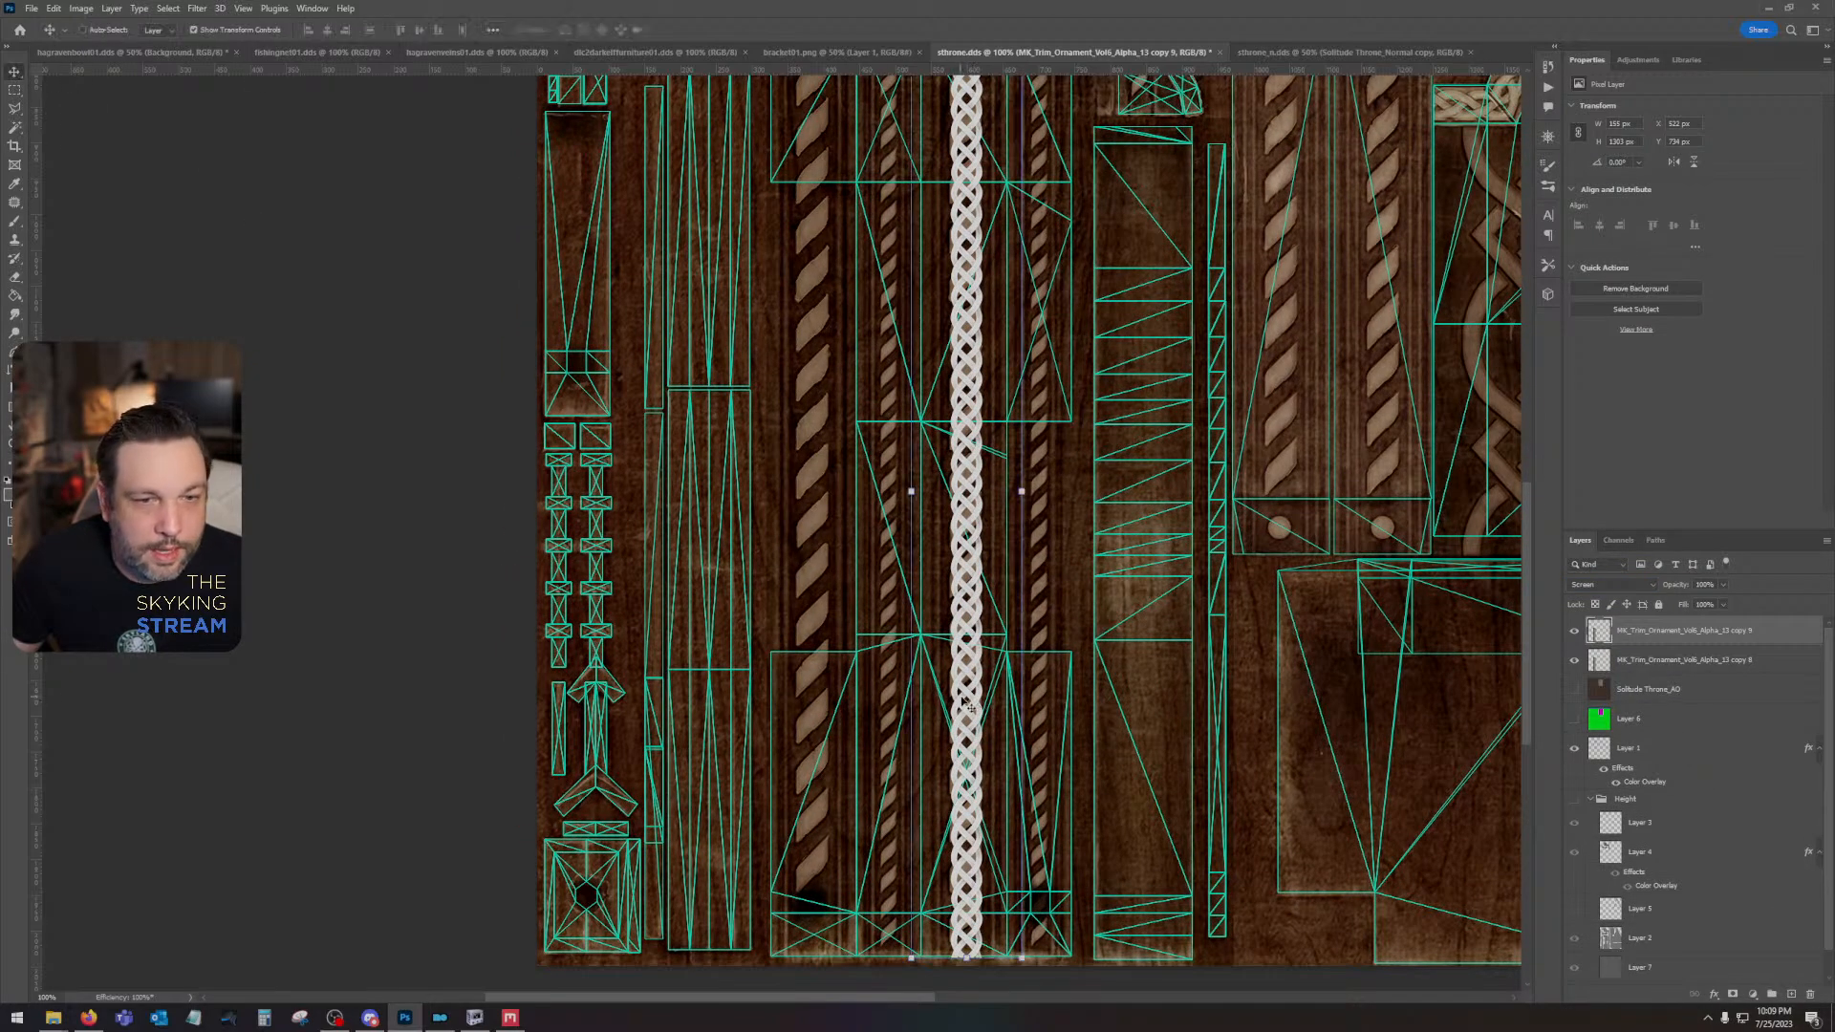
left_click_drag(965, 704, 813, 658)
scroll(813, 650, "up", 5)
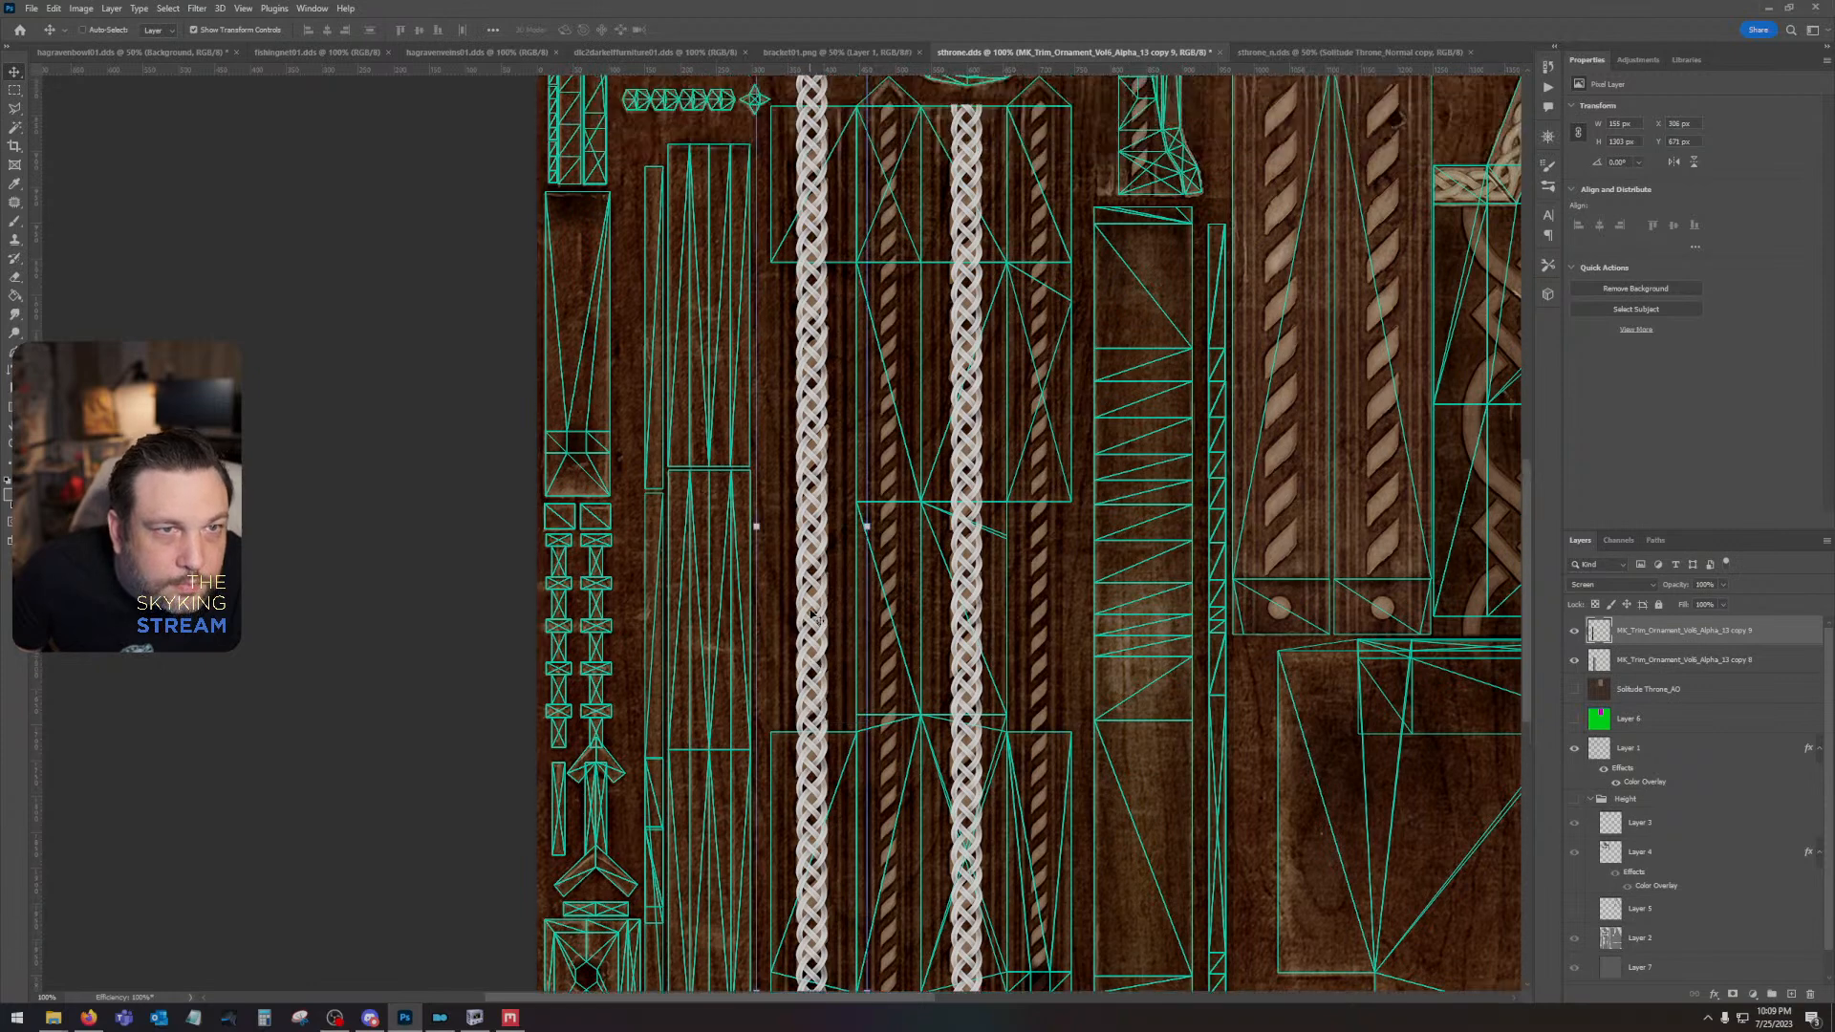
key("Right")
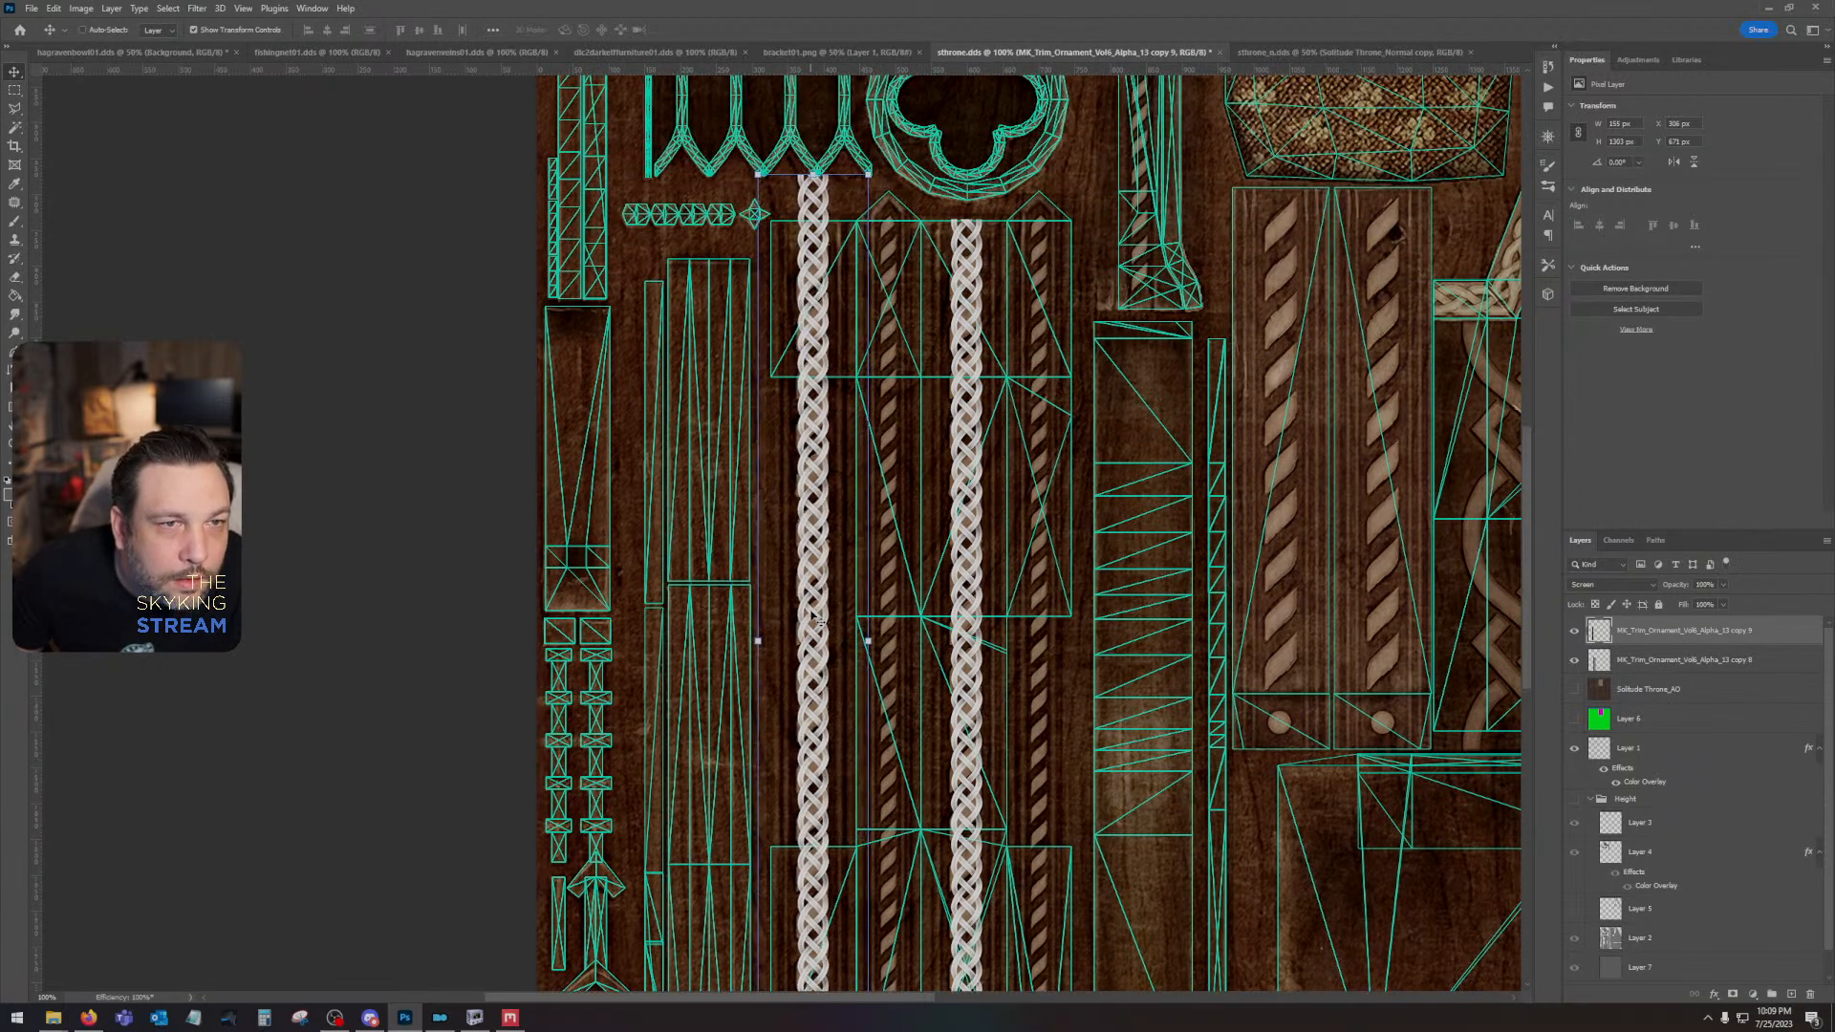
key("Left")
key("Right")
key("Left")
key("Right")
key("Right")
key("Left")
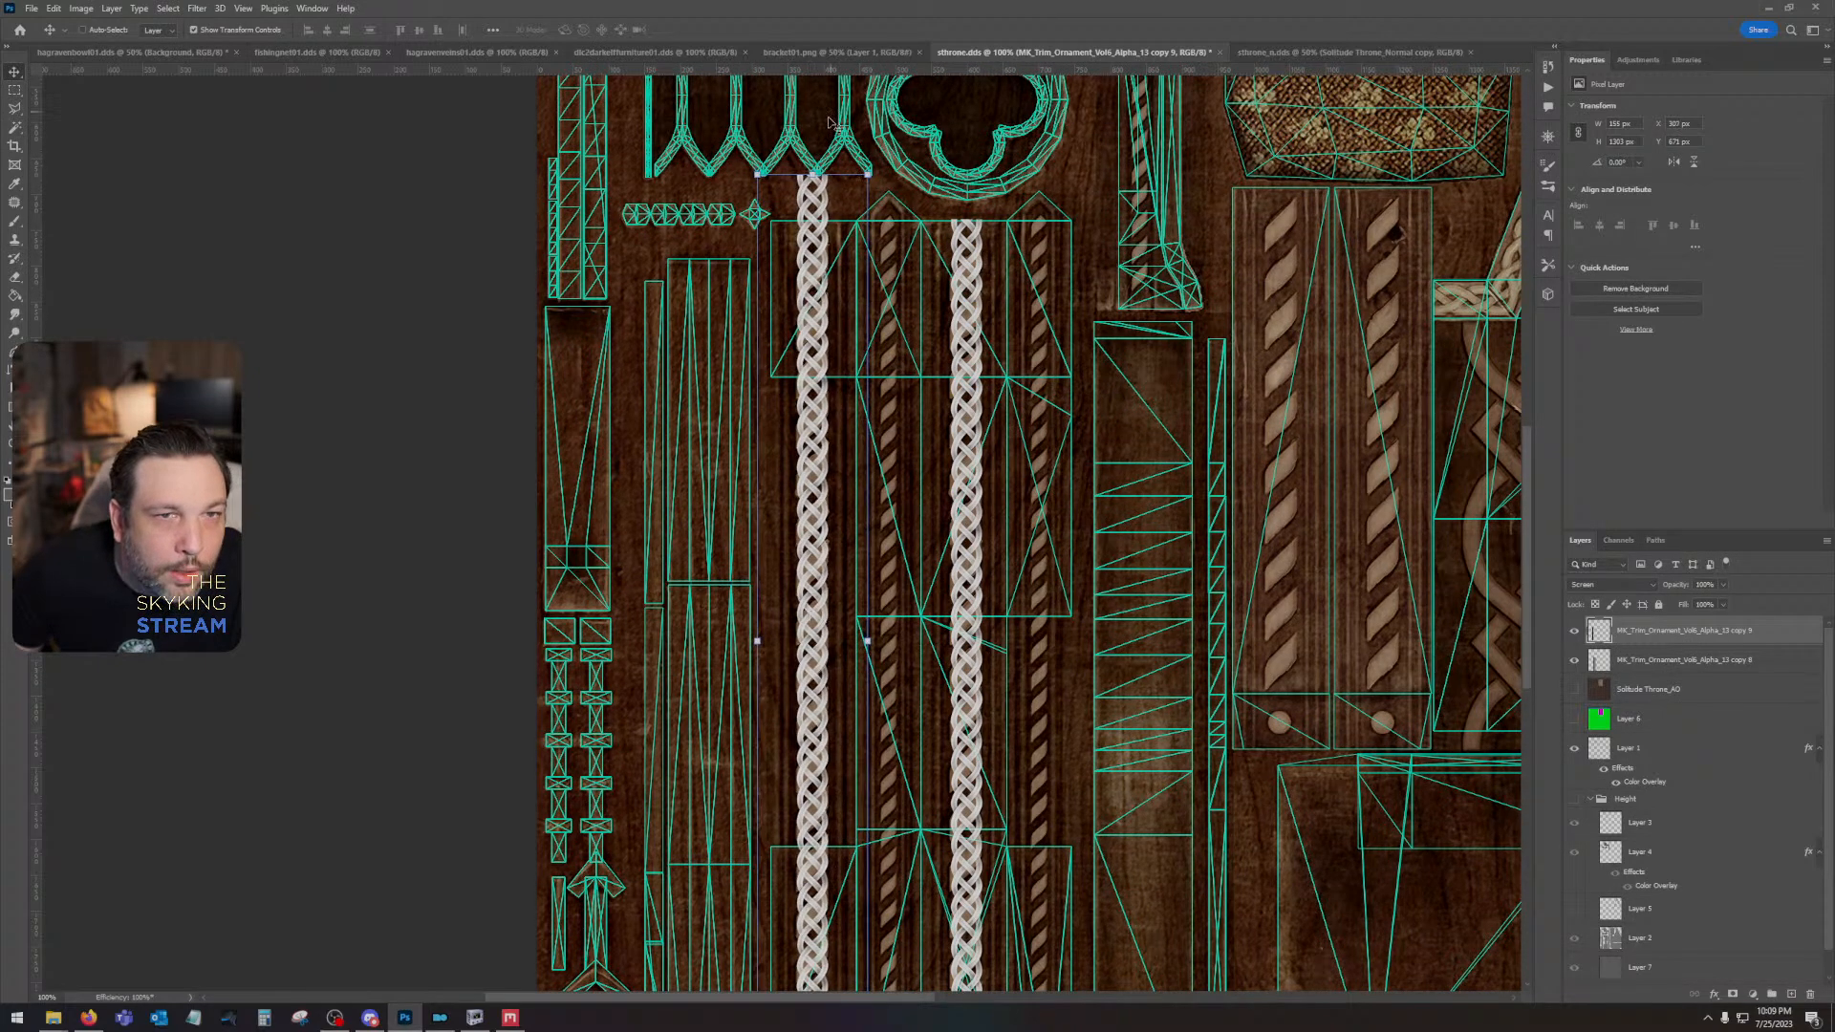
- Shrink the copied braid column vertically so its upper end meets the upper edge of the UV island
key("ctrl+t")
left_click_drag(812, 175, 813, 221)
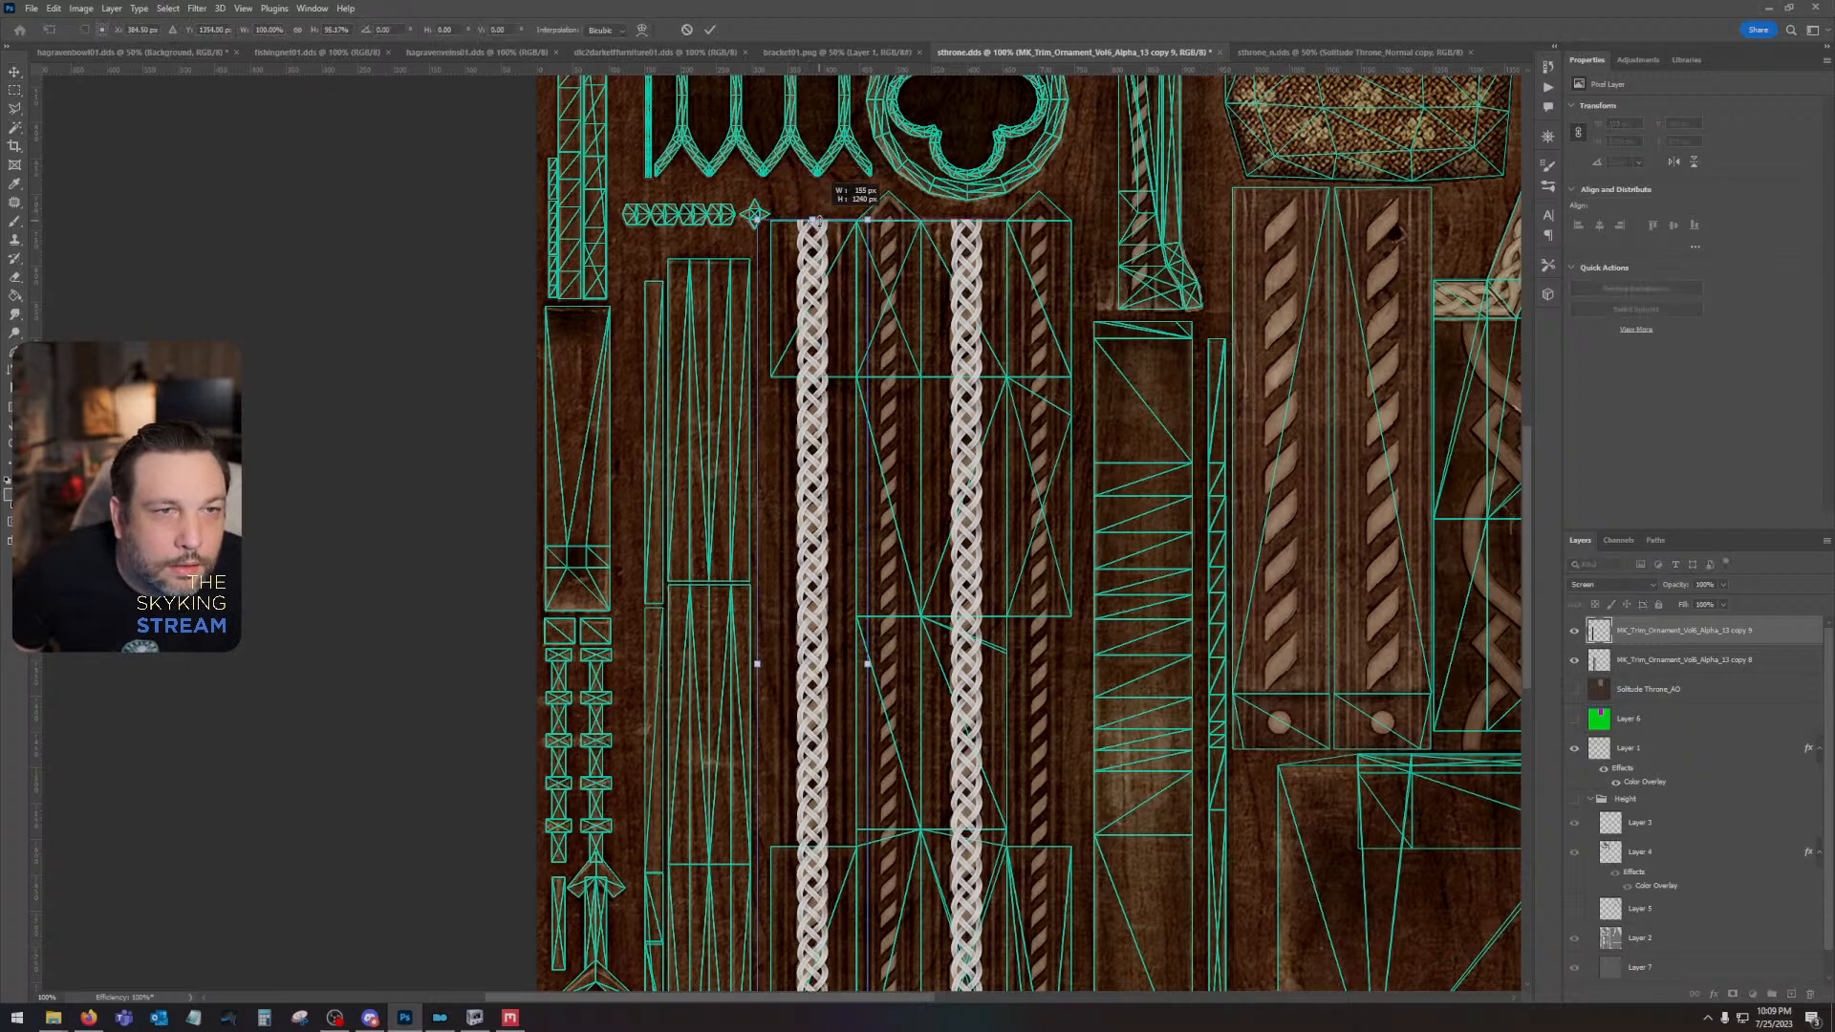
left_click_drag(929, 549, 950, 348)
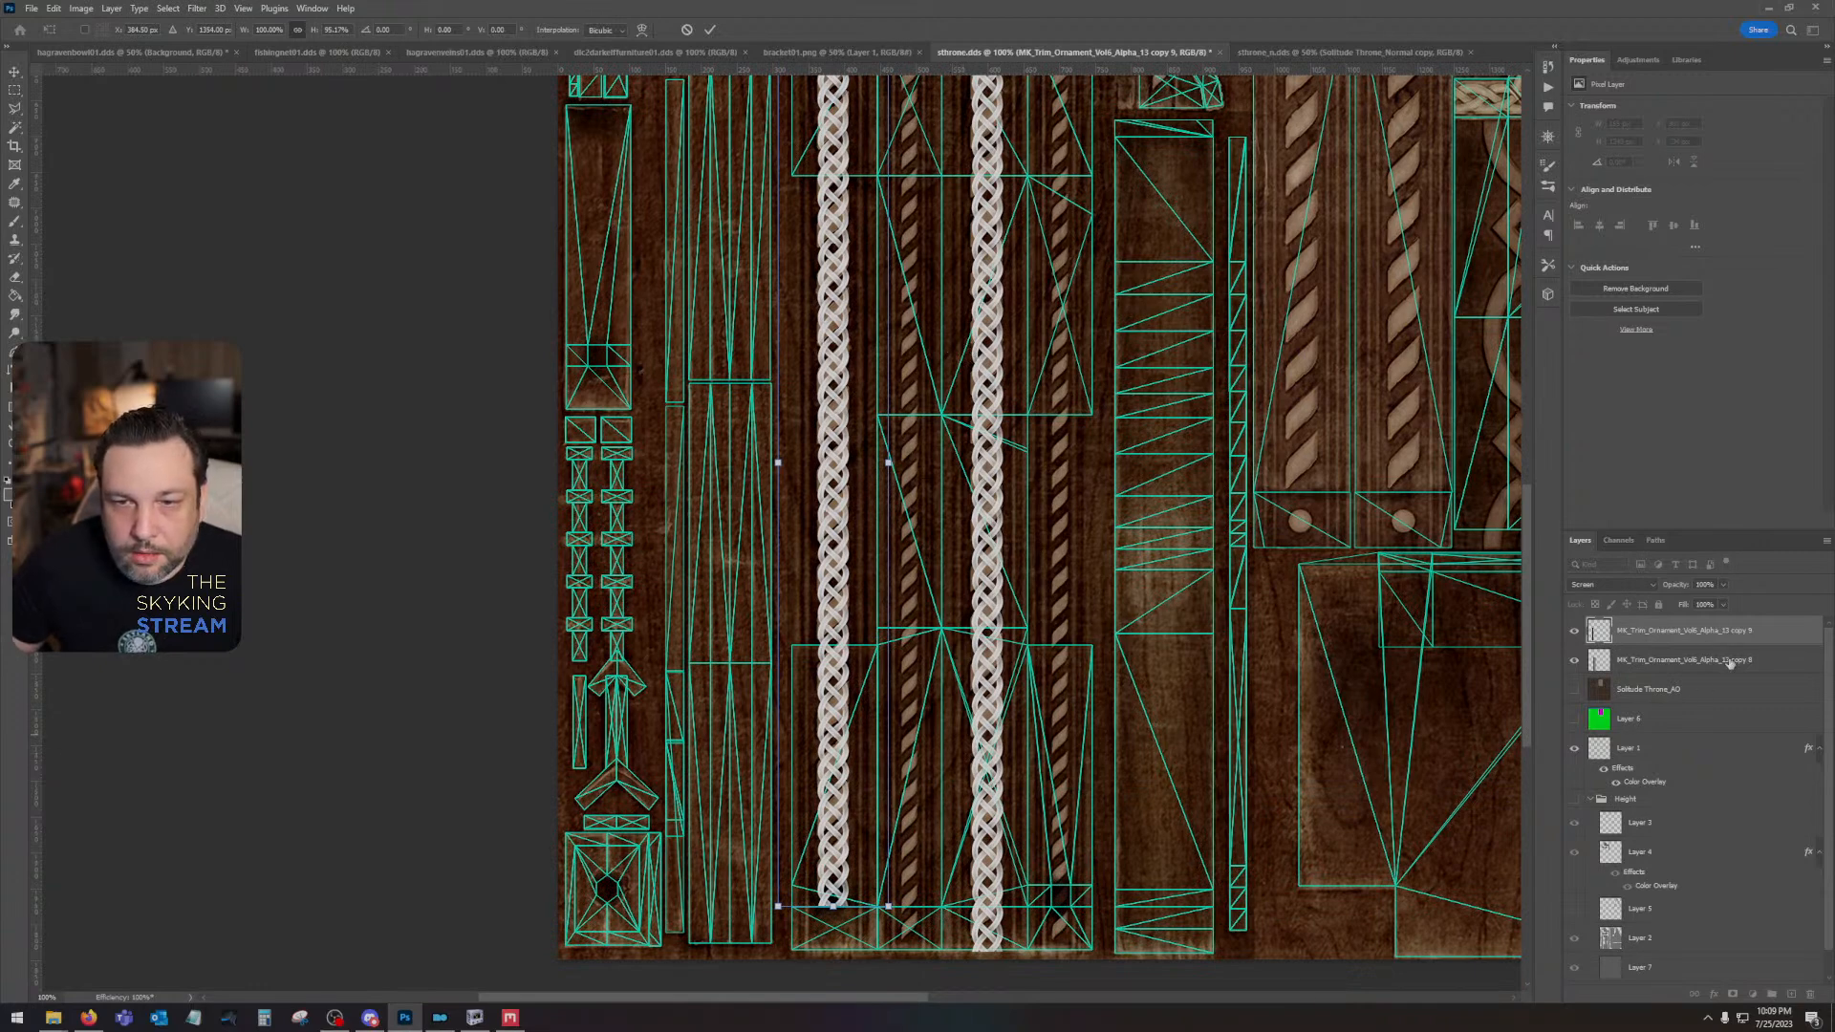
- Duplicate the shortened braid column and place it over the narrow rope between the two wide braids, with its lower end on the island's lower edge
left_click_drag(1736, 659, 1792, 995)
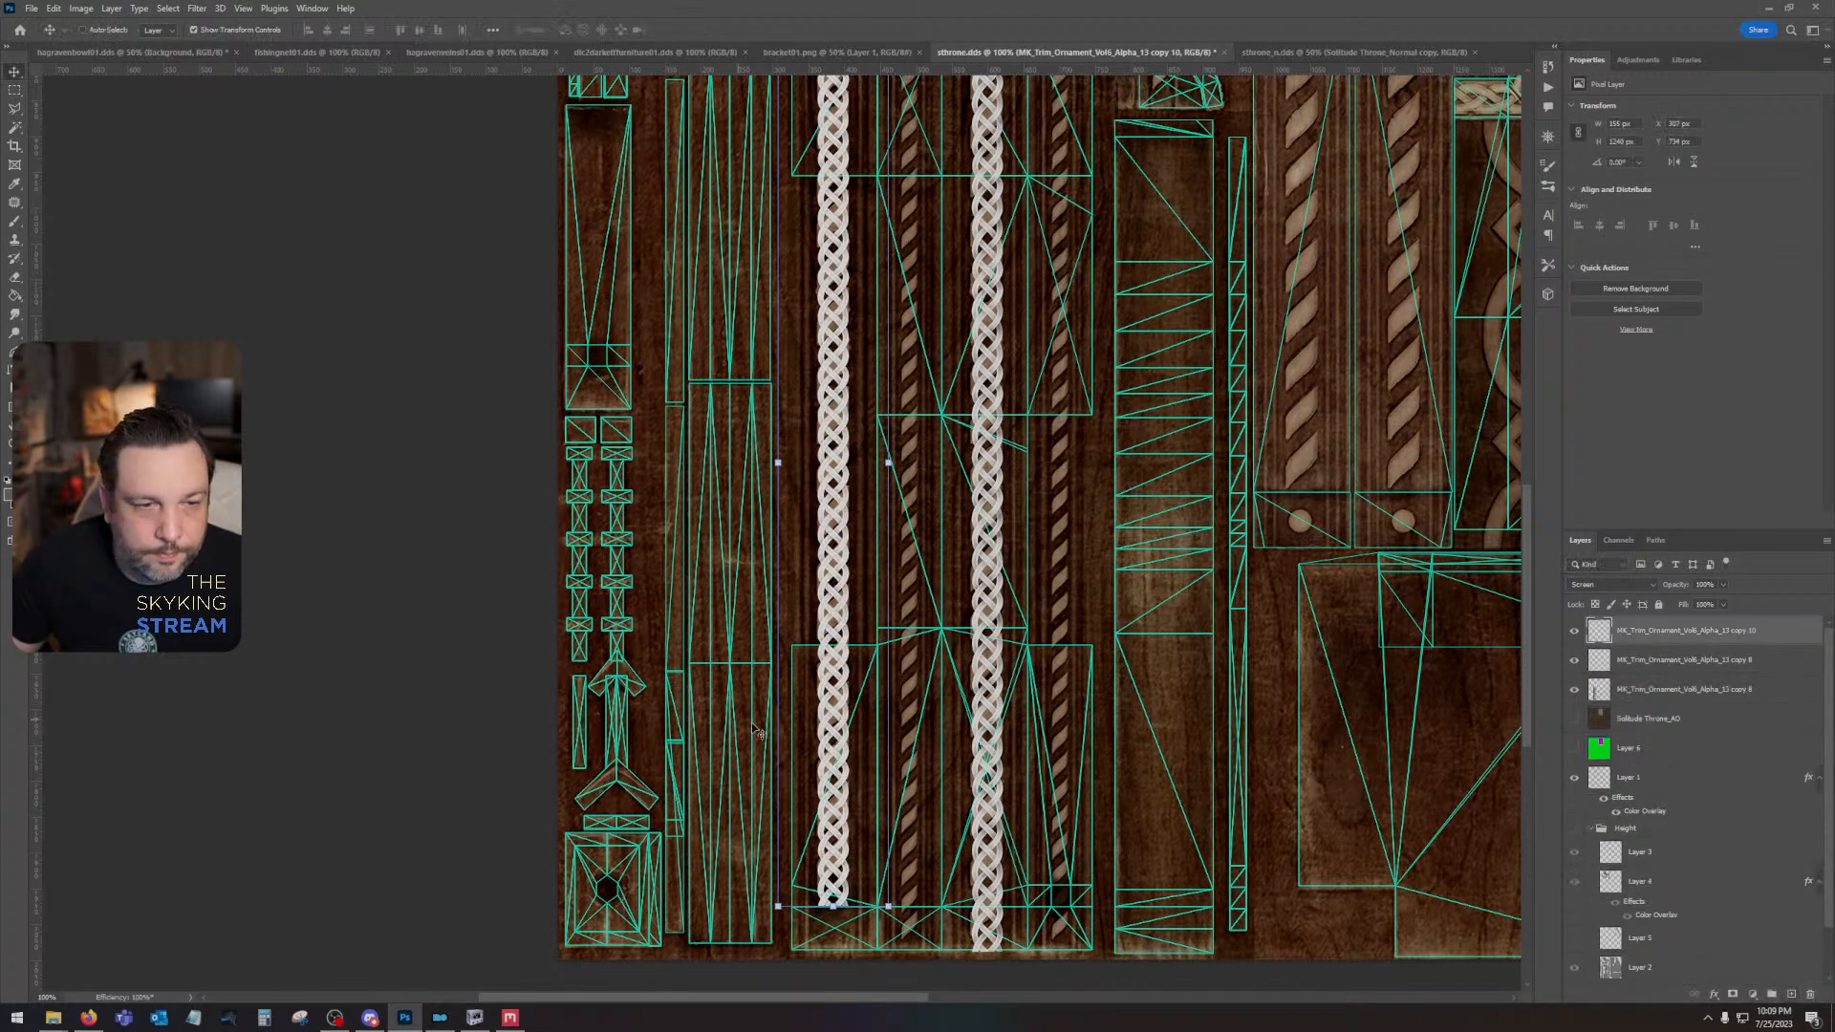
left_click_drag(827, 729, 907, 769)
key("Down")
key("Down")
key("Down")
key("Down")
key("Down")
key("Down")
key("Down")
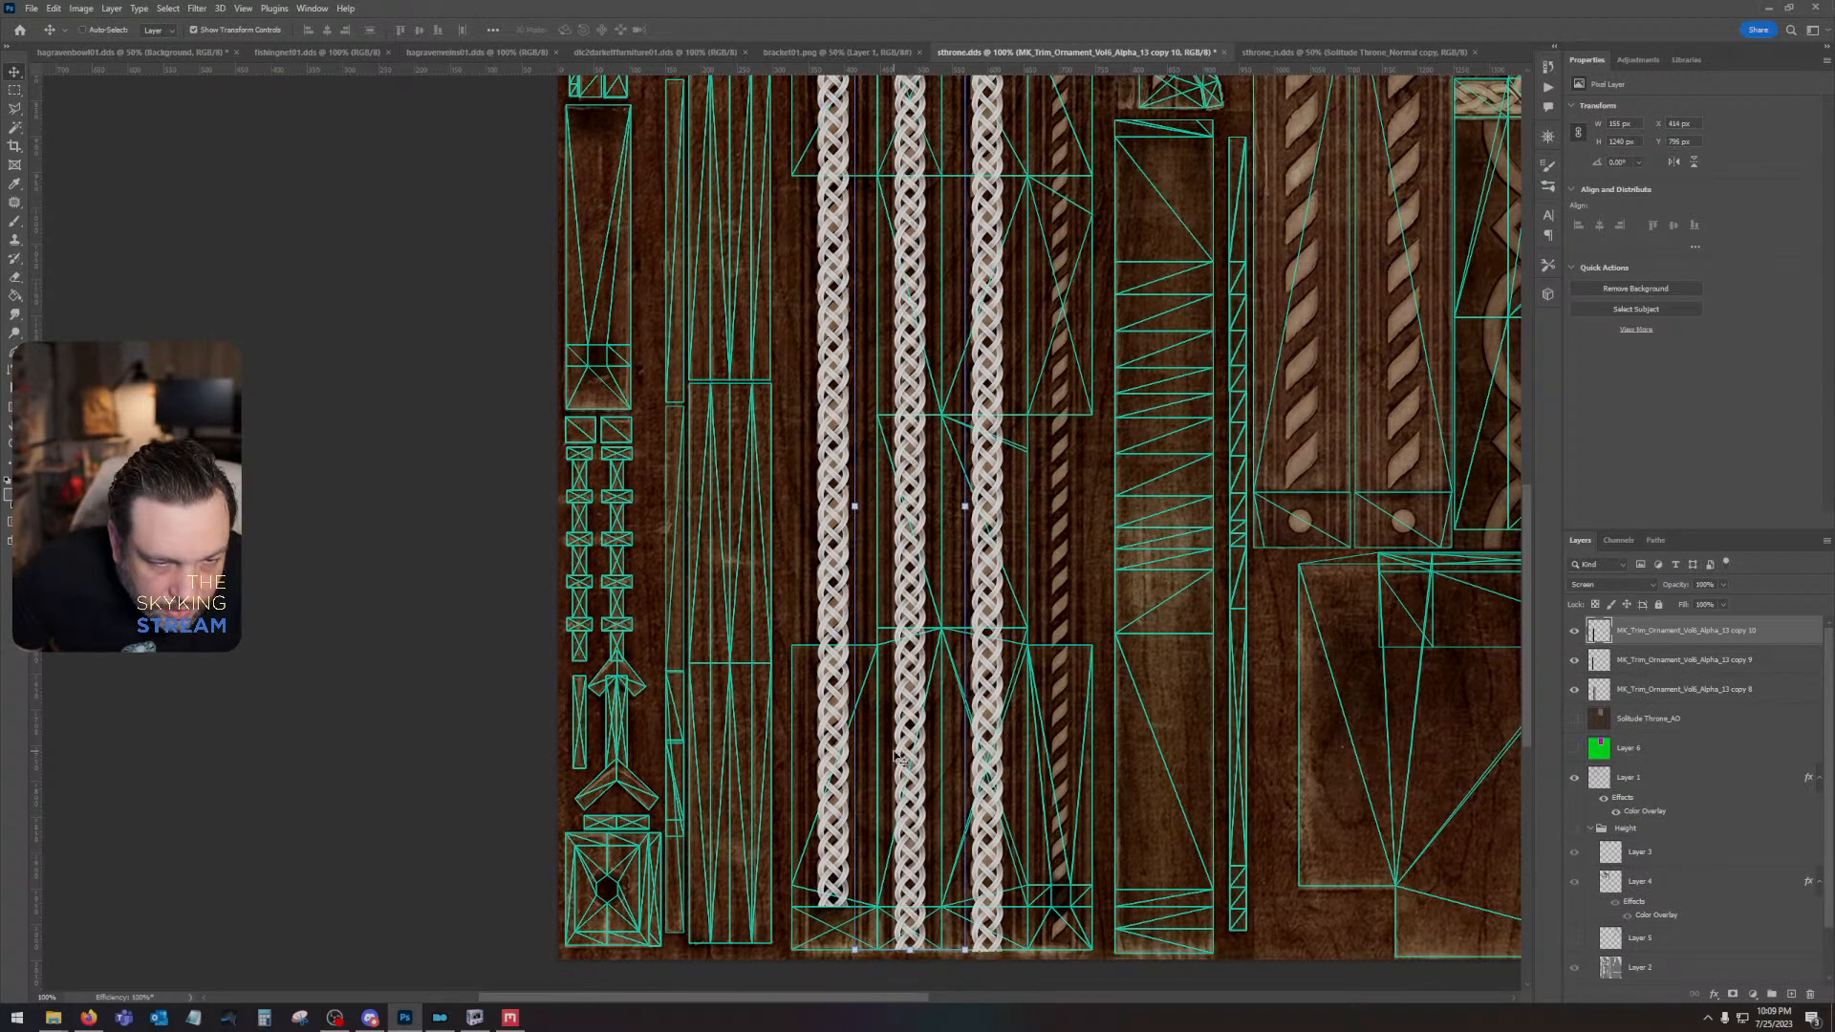
- Narrow the middle braid column to about 54% width and stretch it vertically up to the island's upper edge
left_click_drag(965, 505, 947, 577)
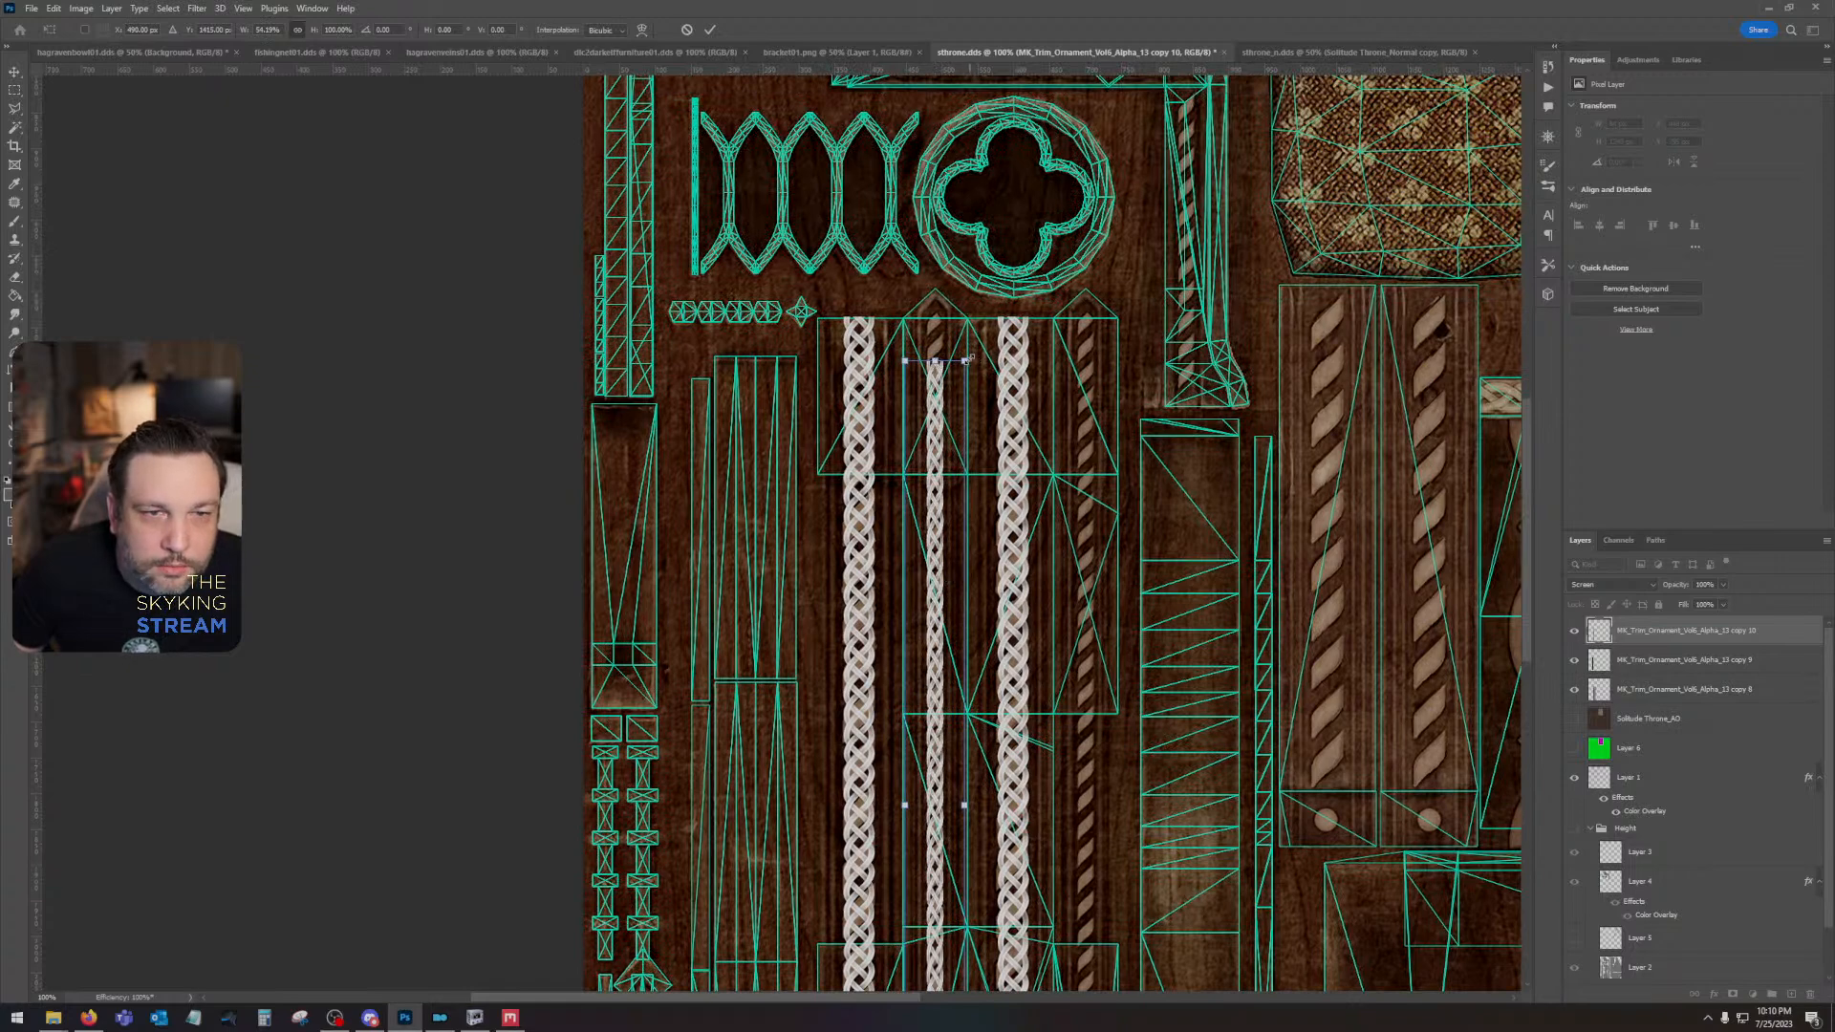
left_click_drag(934, 362, 935, 318)
key("Return")
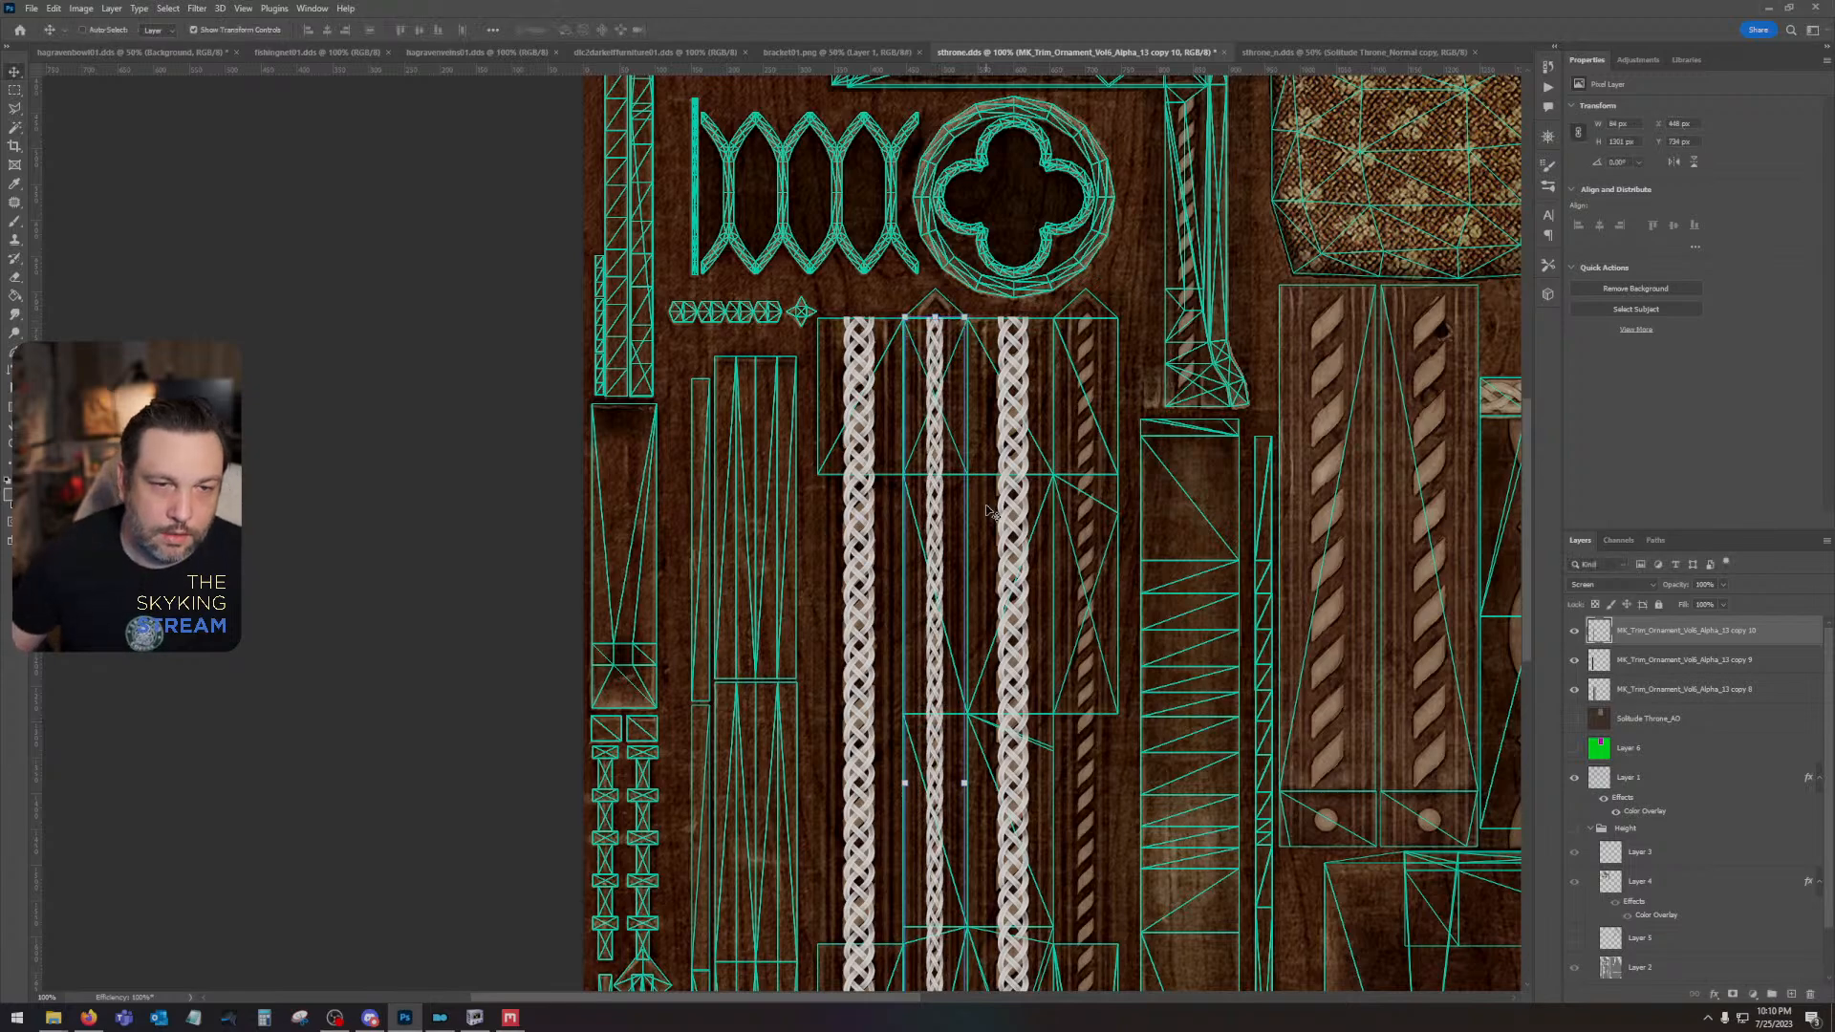
- Duplicate the narrow braid column and place the copy over the island's remaining narrow rope carving
left_click_drag(1037, 657, 1101, 344)
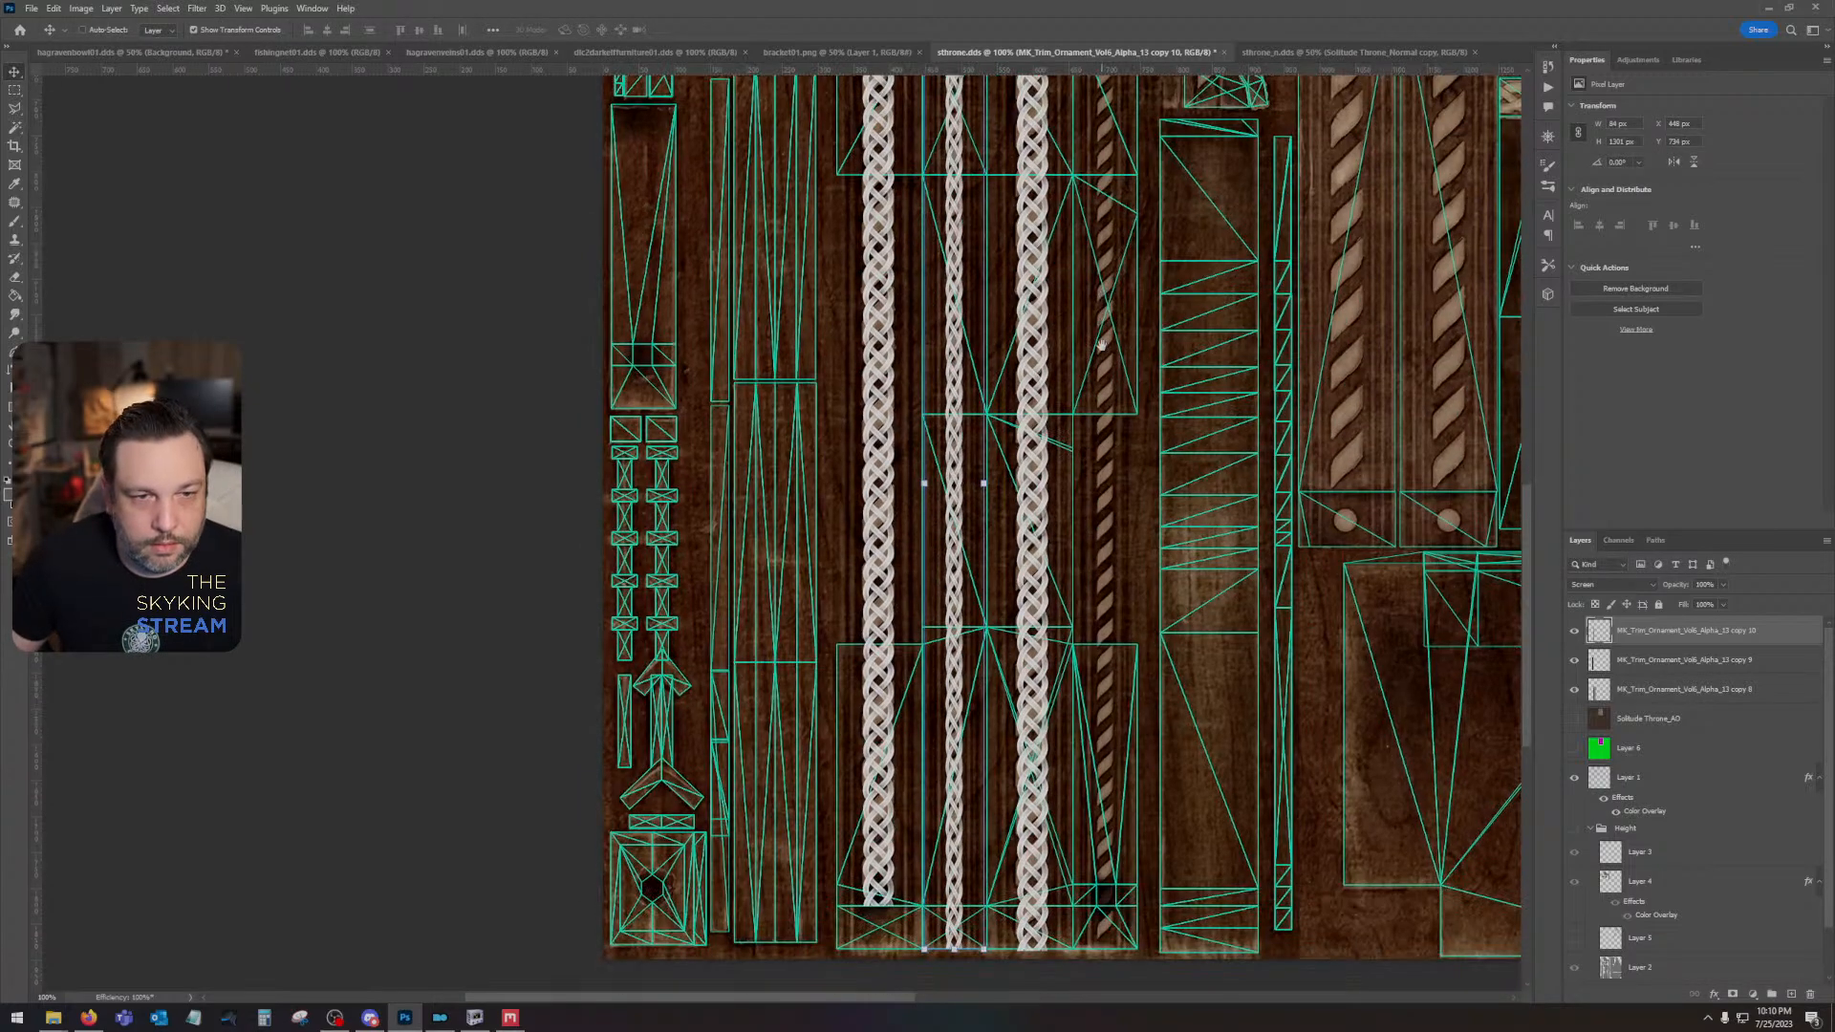
left_click_drag(1803, 625, 1793, 993)
left_click_drag(960, 573, 1104, 568)
scroll(1106, 573, "up", 3)
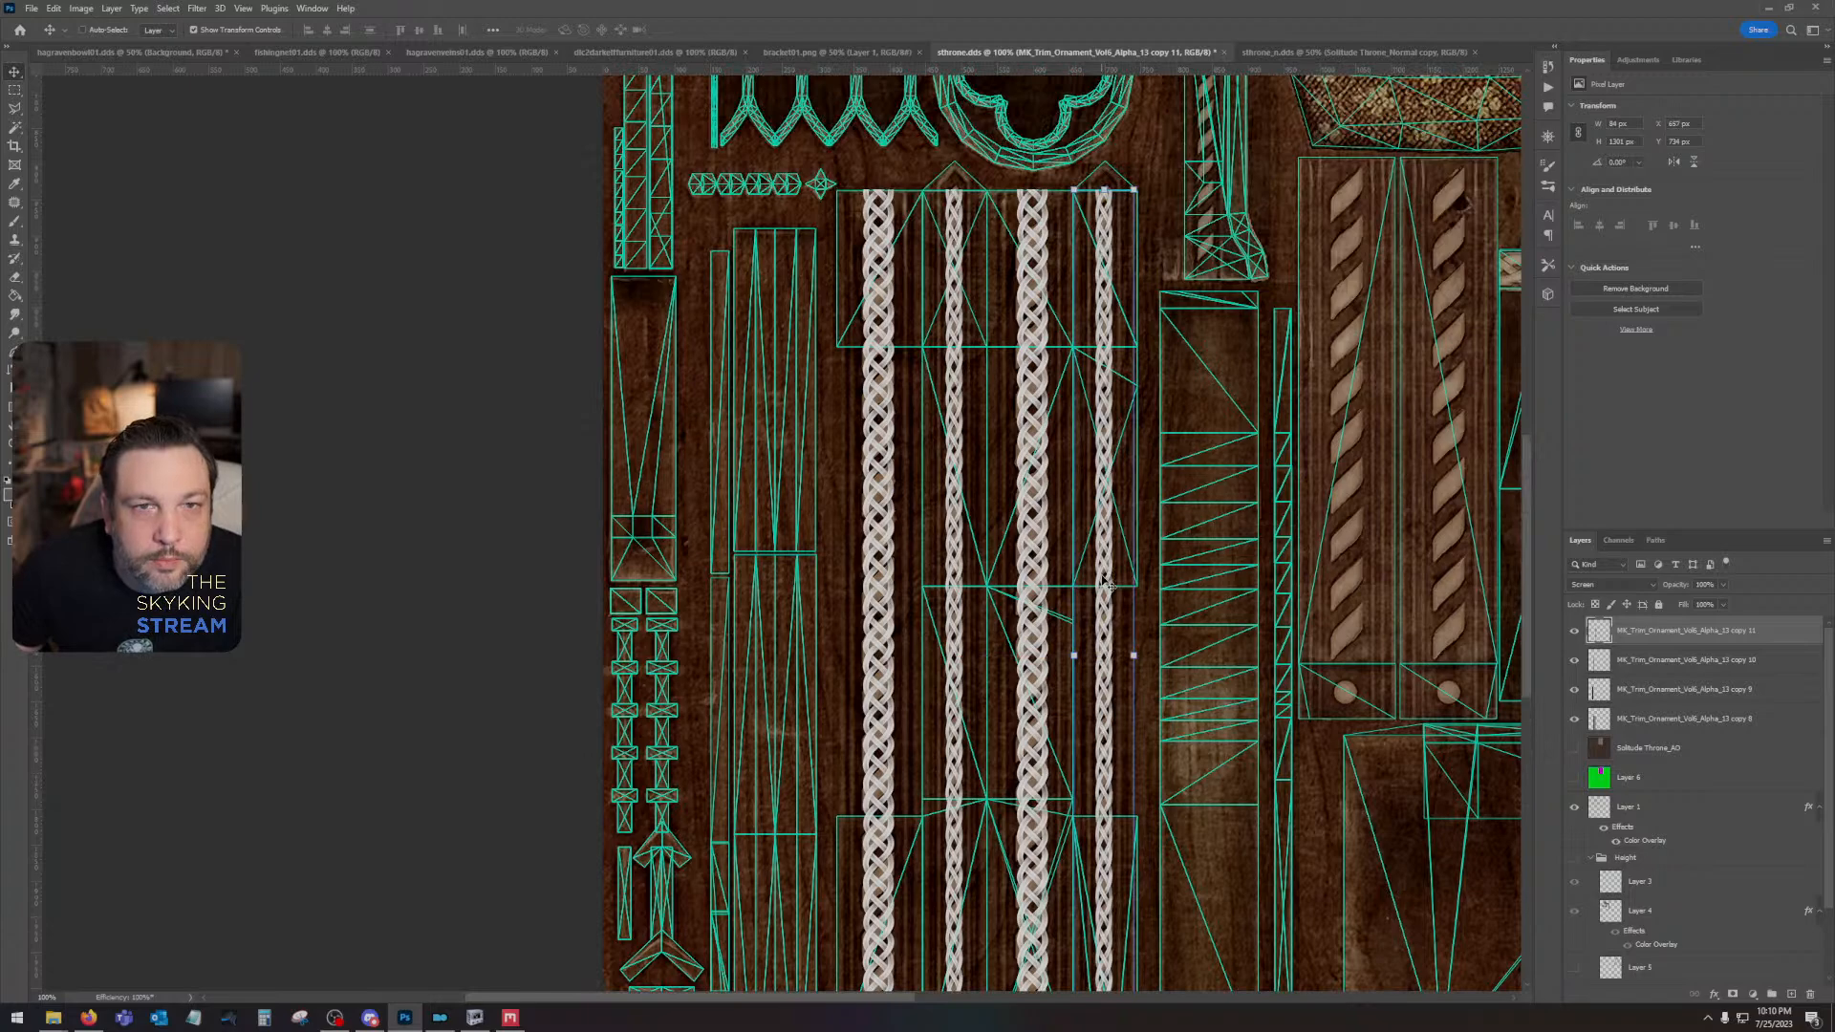
left_click_drag(1230, 466, 1200, 503)
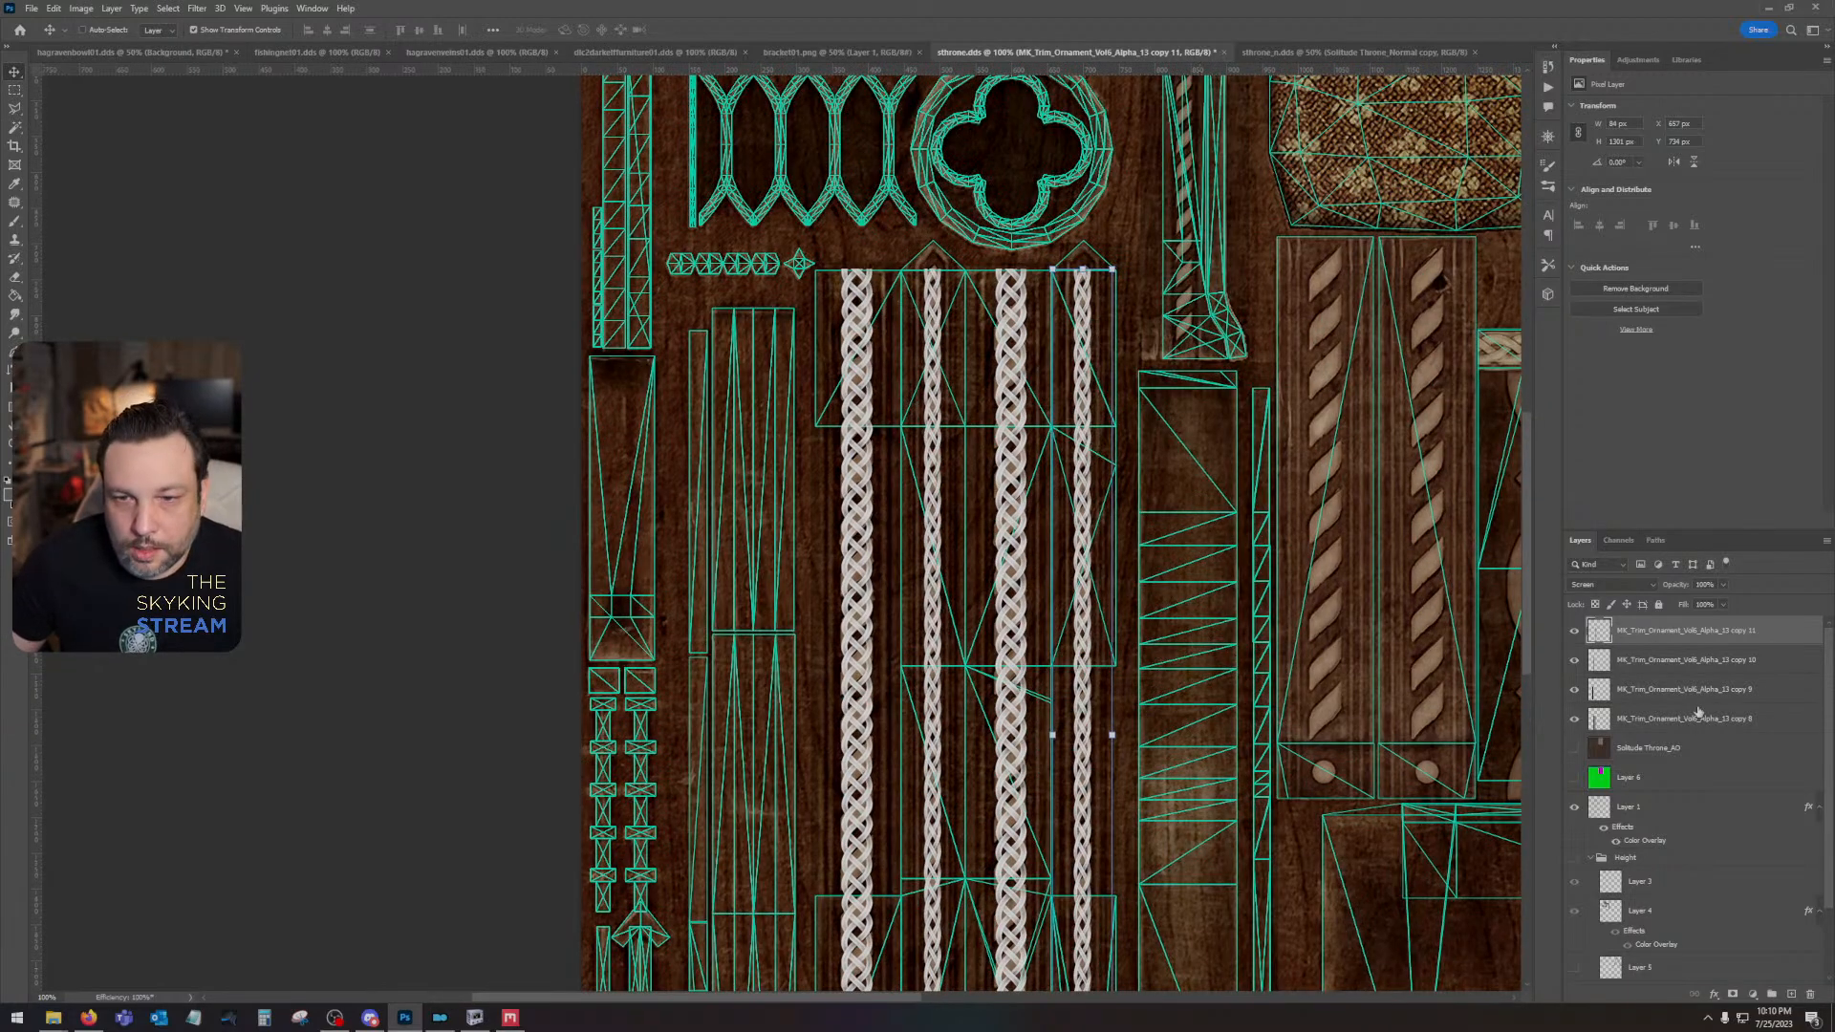
- Duplicate the shortened wide braid column onto the first rope of the two-rope panel below the cushion and delete the part above the panel
left_click_drag(1698, 699, 1791, 995)
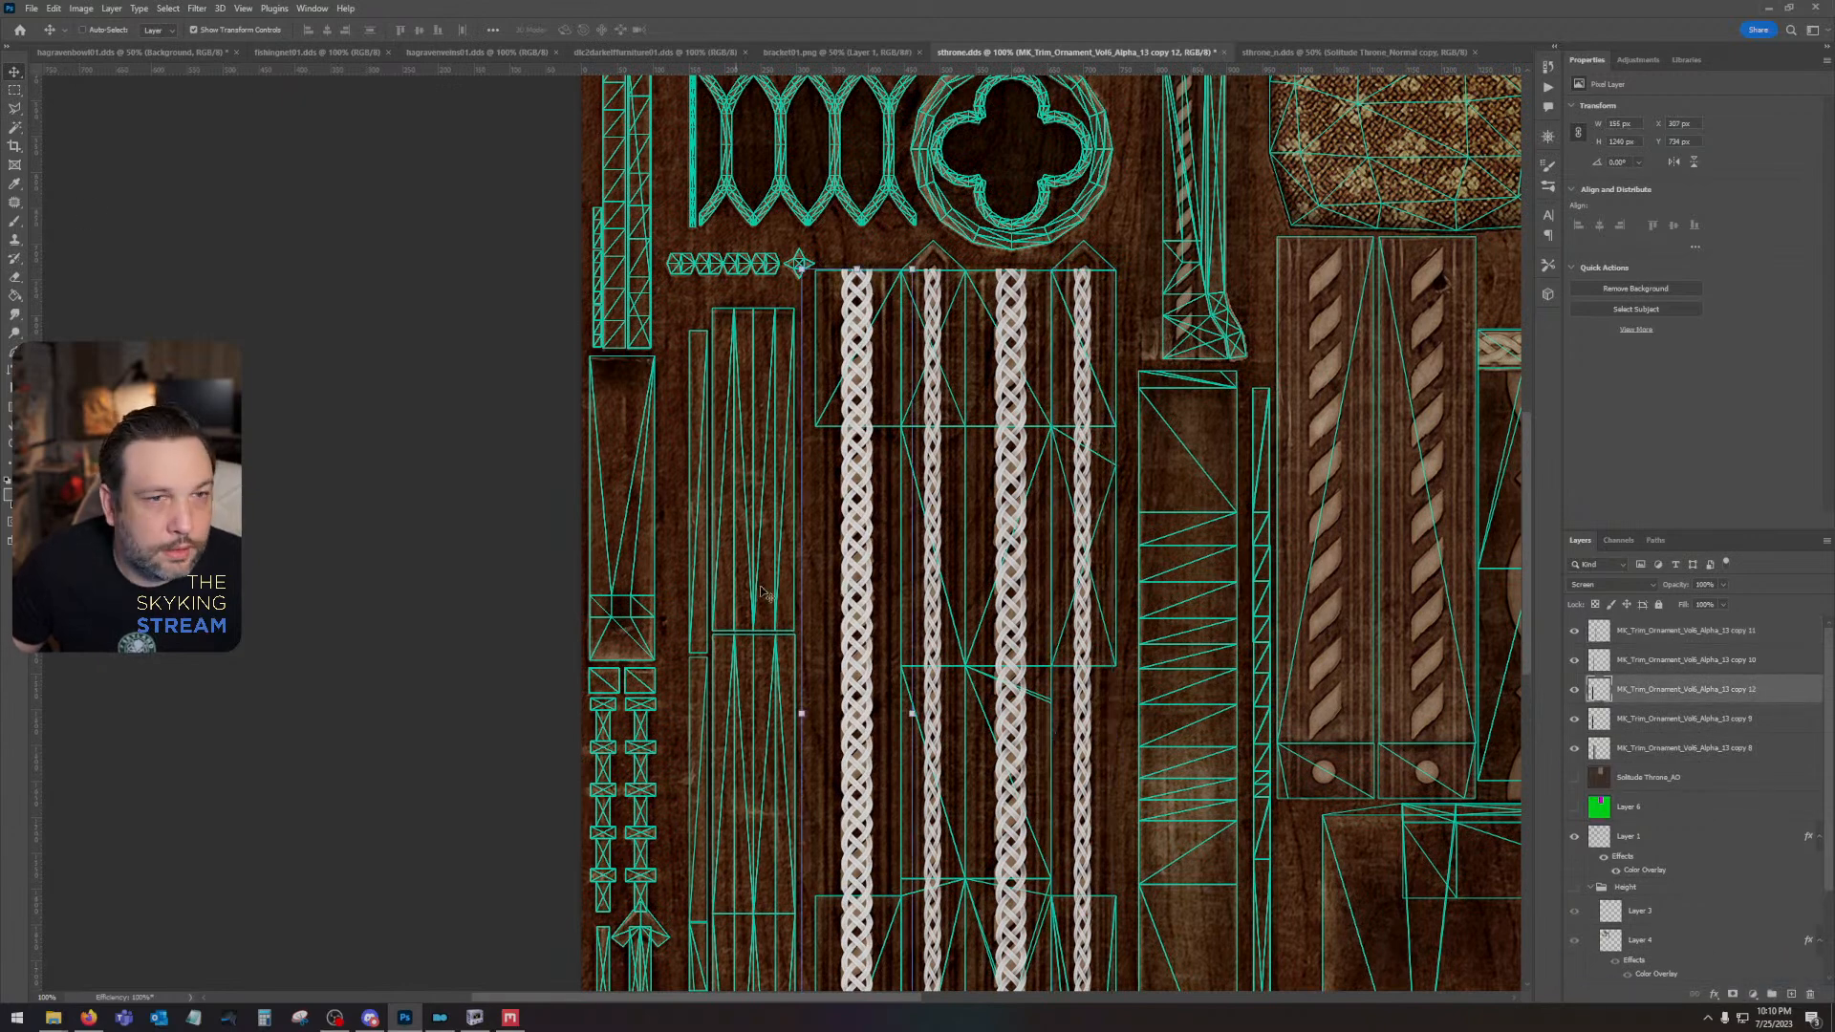
left_click_drag(875, 612, 1333, 626)
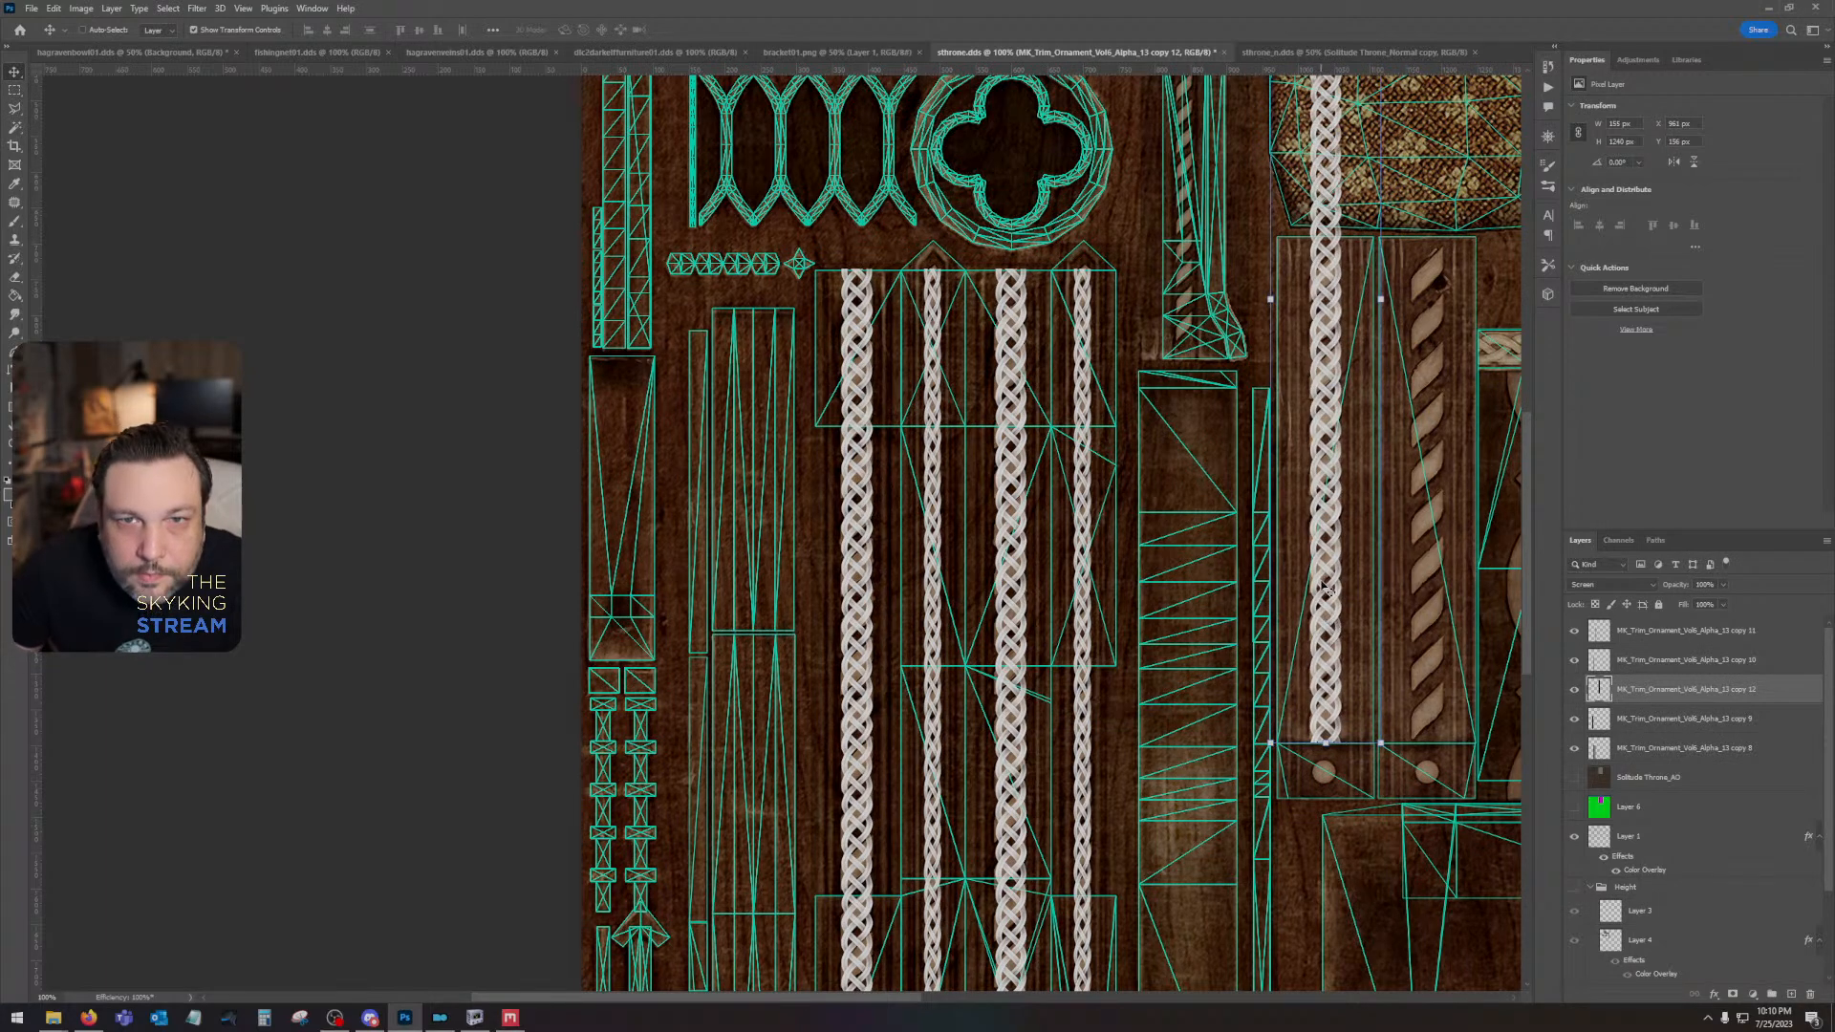
left_click(14, 92)
left_click_drag(1040, 322, 875, 710)
left_click_drag(1068, 202, 1362, 630)
key("ctrl+d")
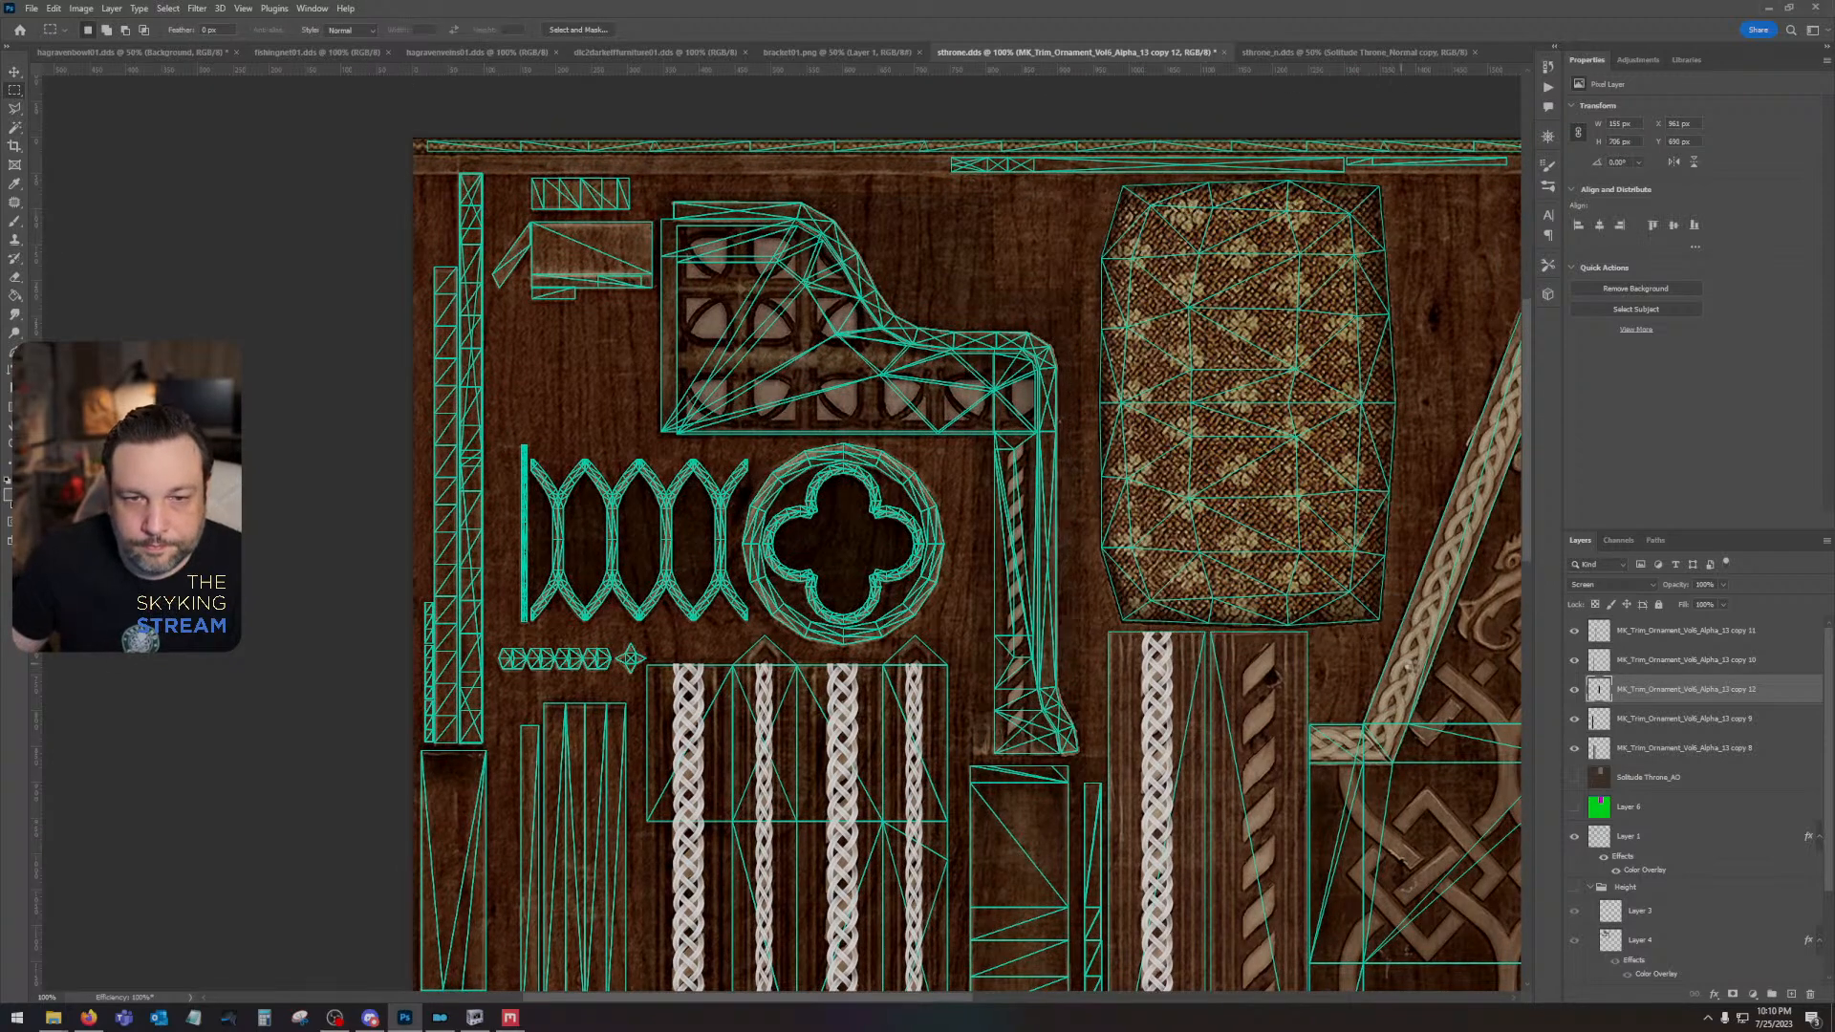
- Duplicate the trimmed braid column and place the copy over the second rope of the panel below the cushion
key("ctrl+s")
key("Return")
key("ctrl+j")
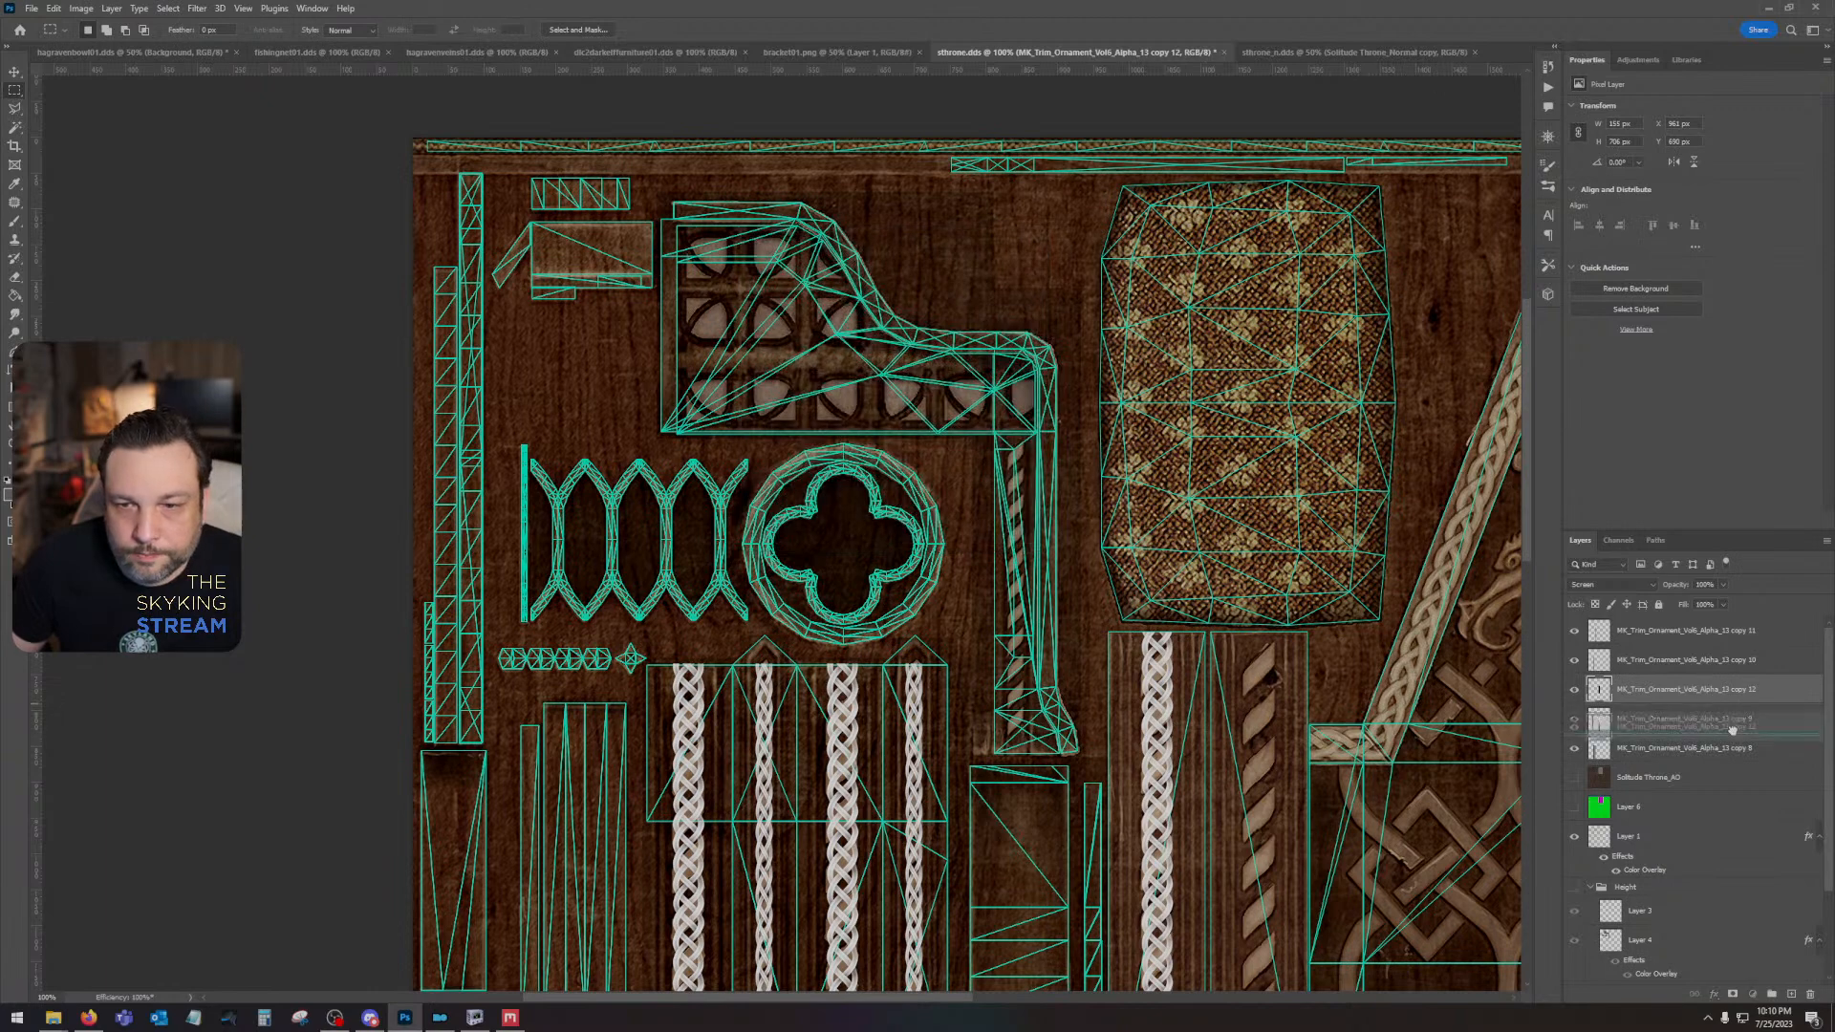
key("v")
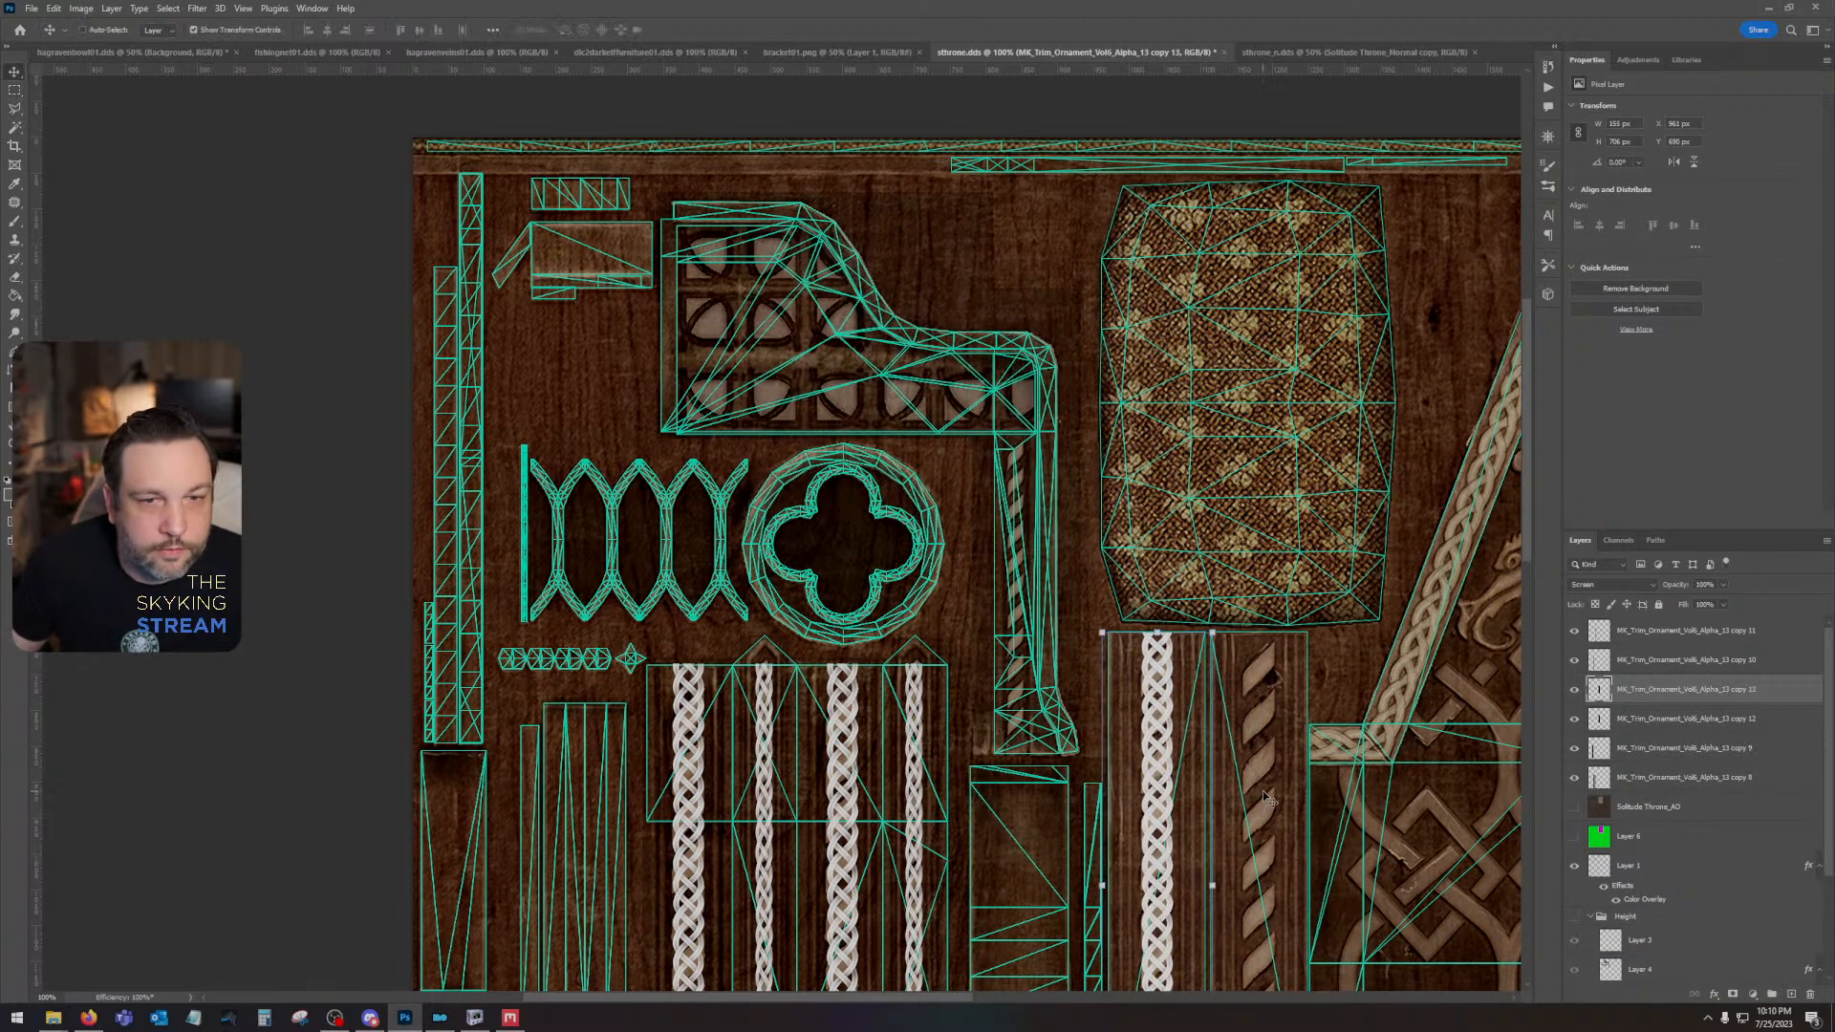
left_click_drag(1157, 705, 1253, 705)
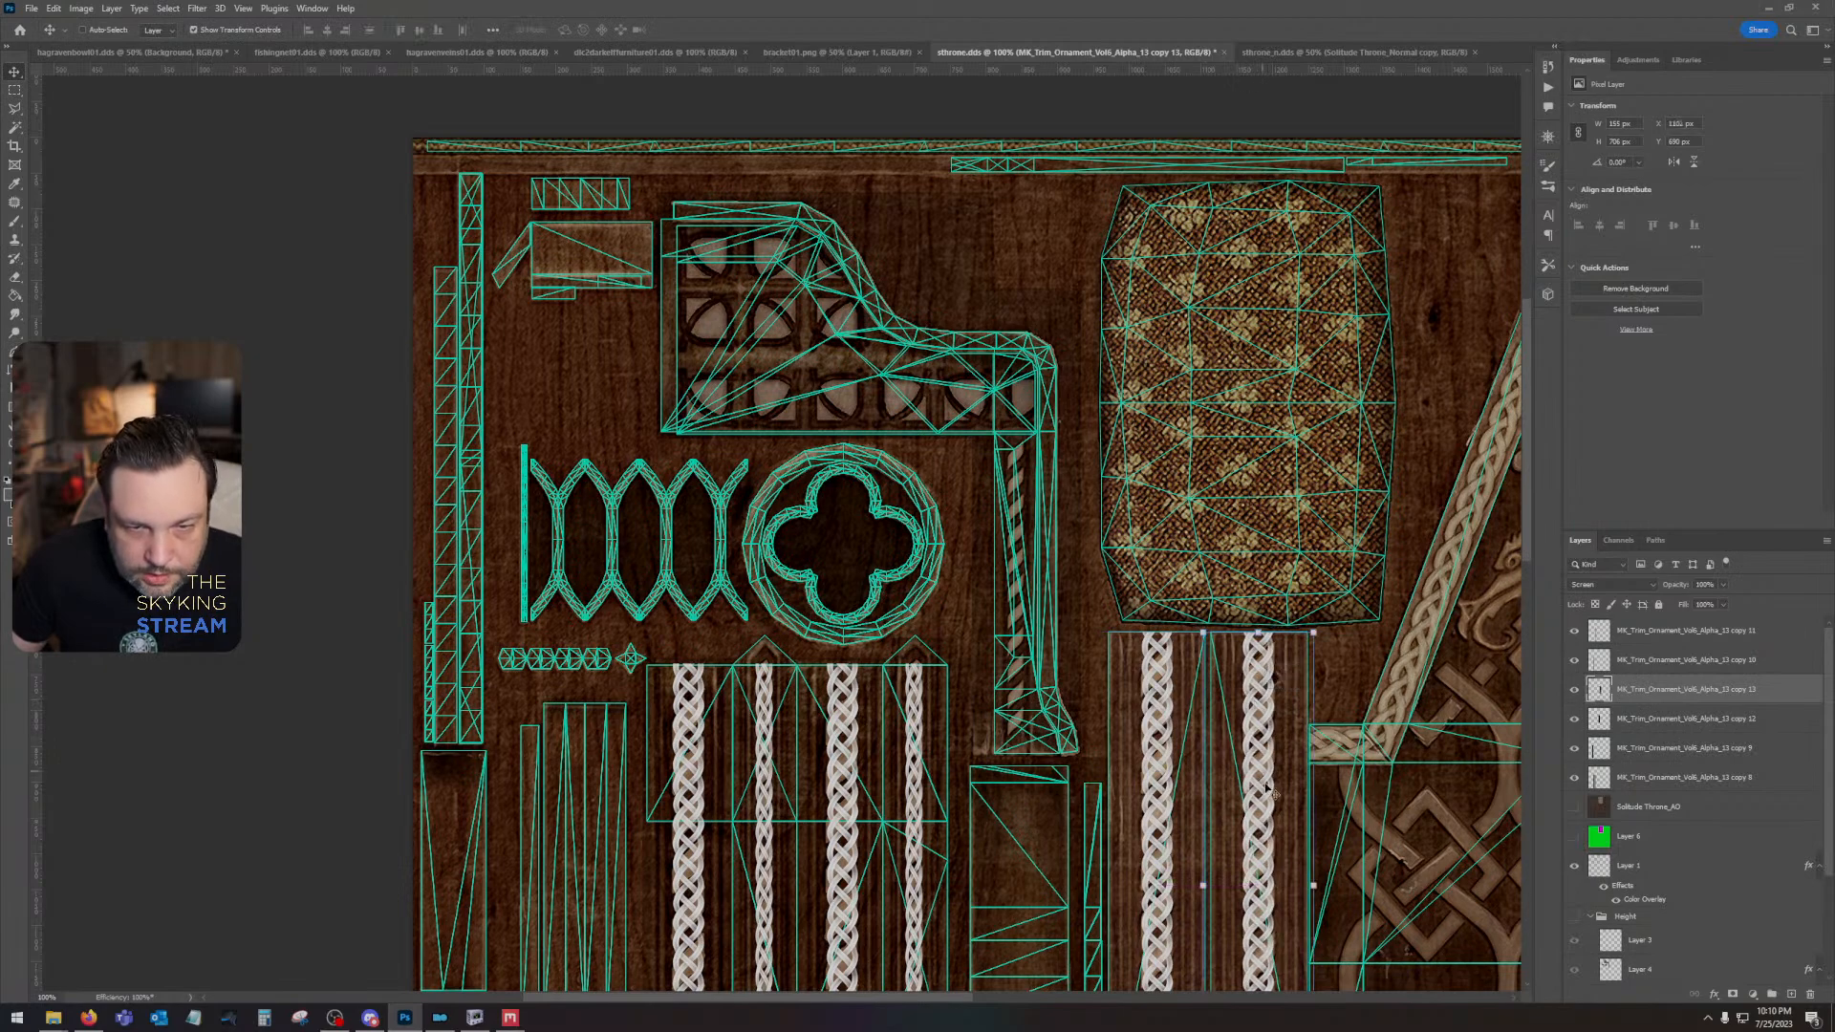
left_click_drag(1299, 829, 1271, 447)
left_click_drag(1296, 542, 1354, 965)
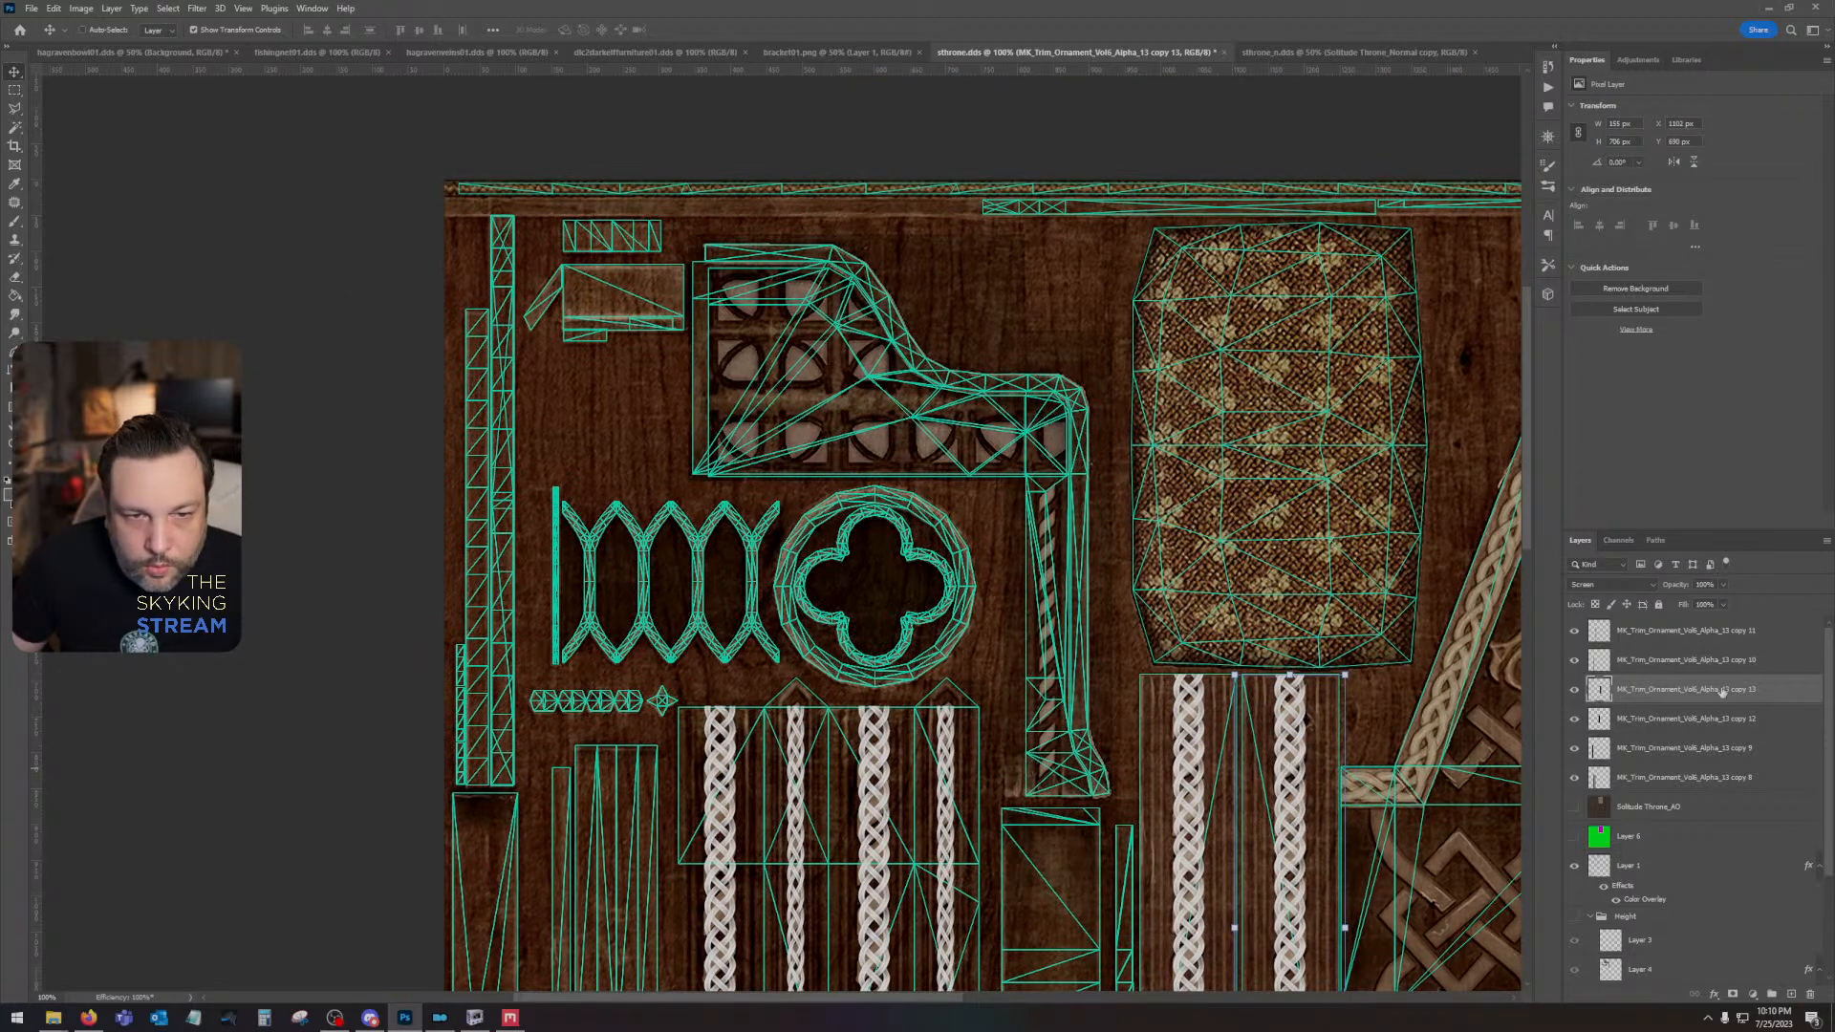
- Duplicate the trimmed braid column, place the copy over the thin rope on the armrest post, and narrow it to about 63% width
key("ctrl+j")
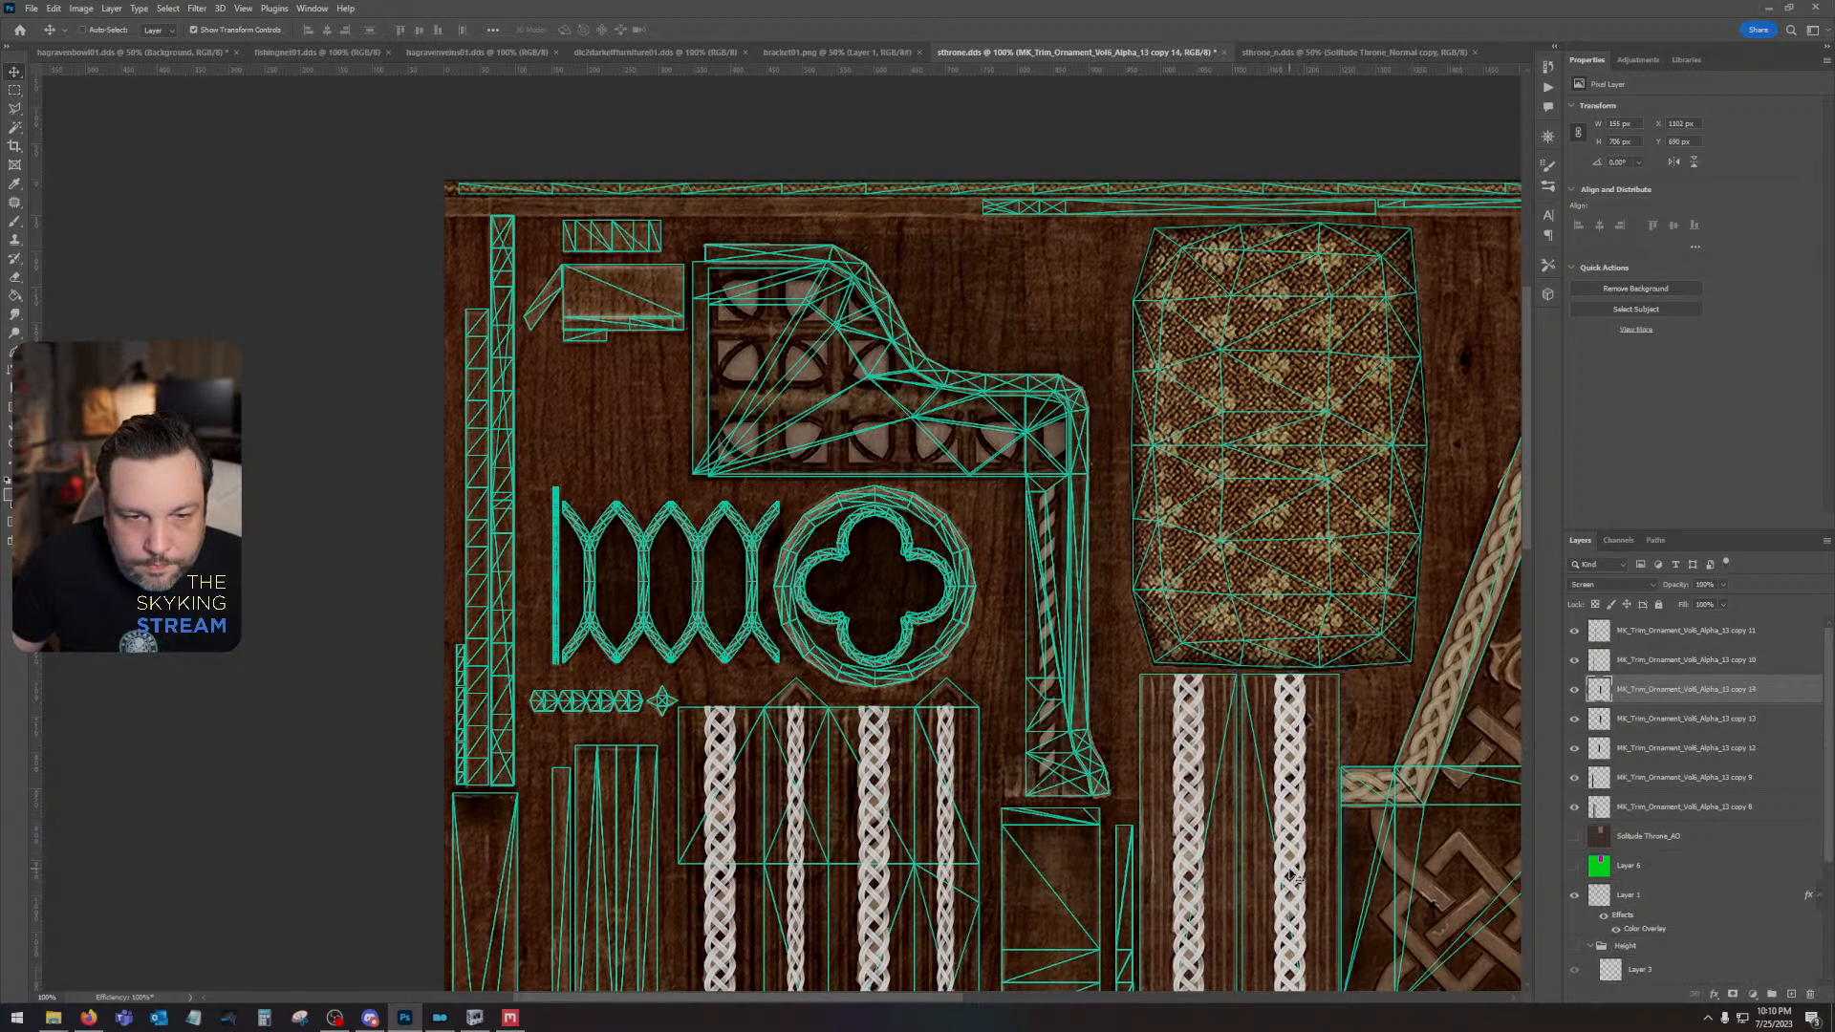
left_click_drag(1292, 875, 1051, 494)
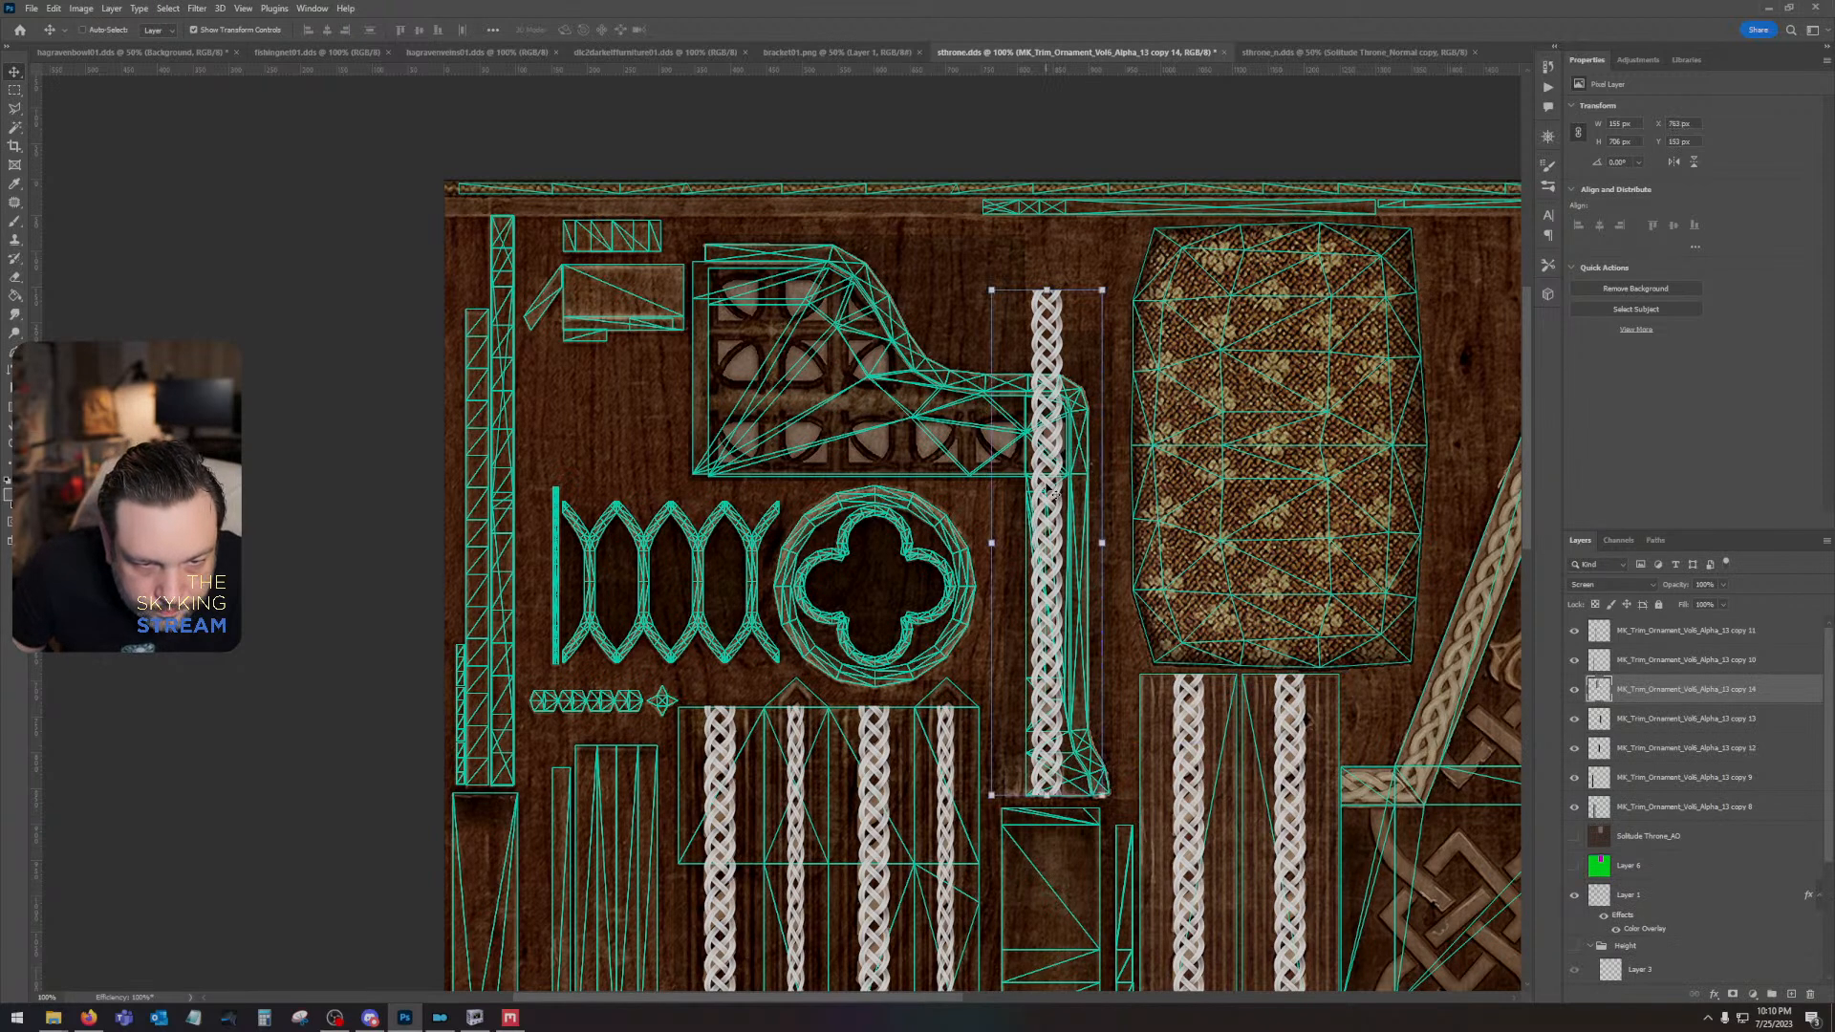
key("Down")
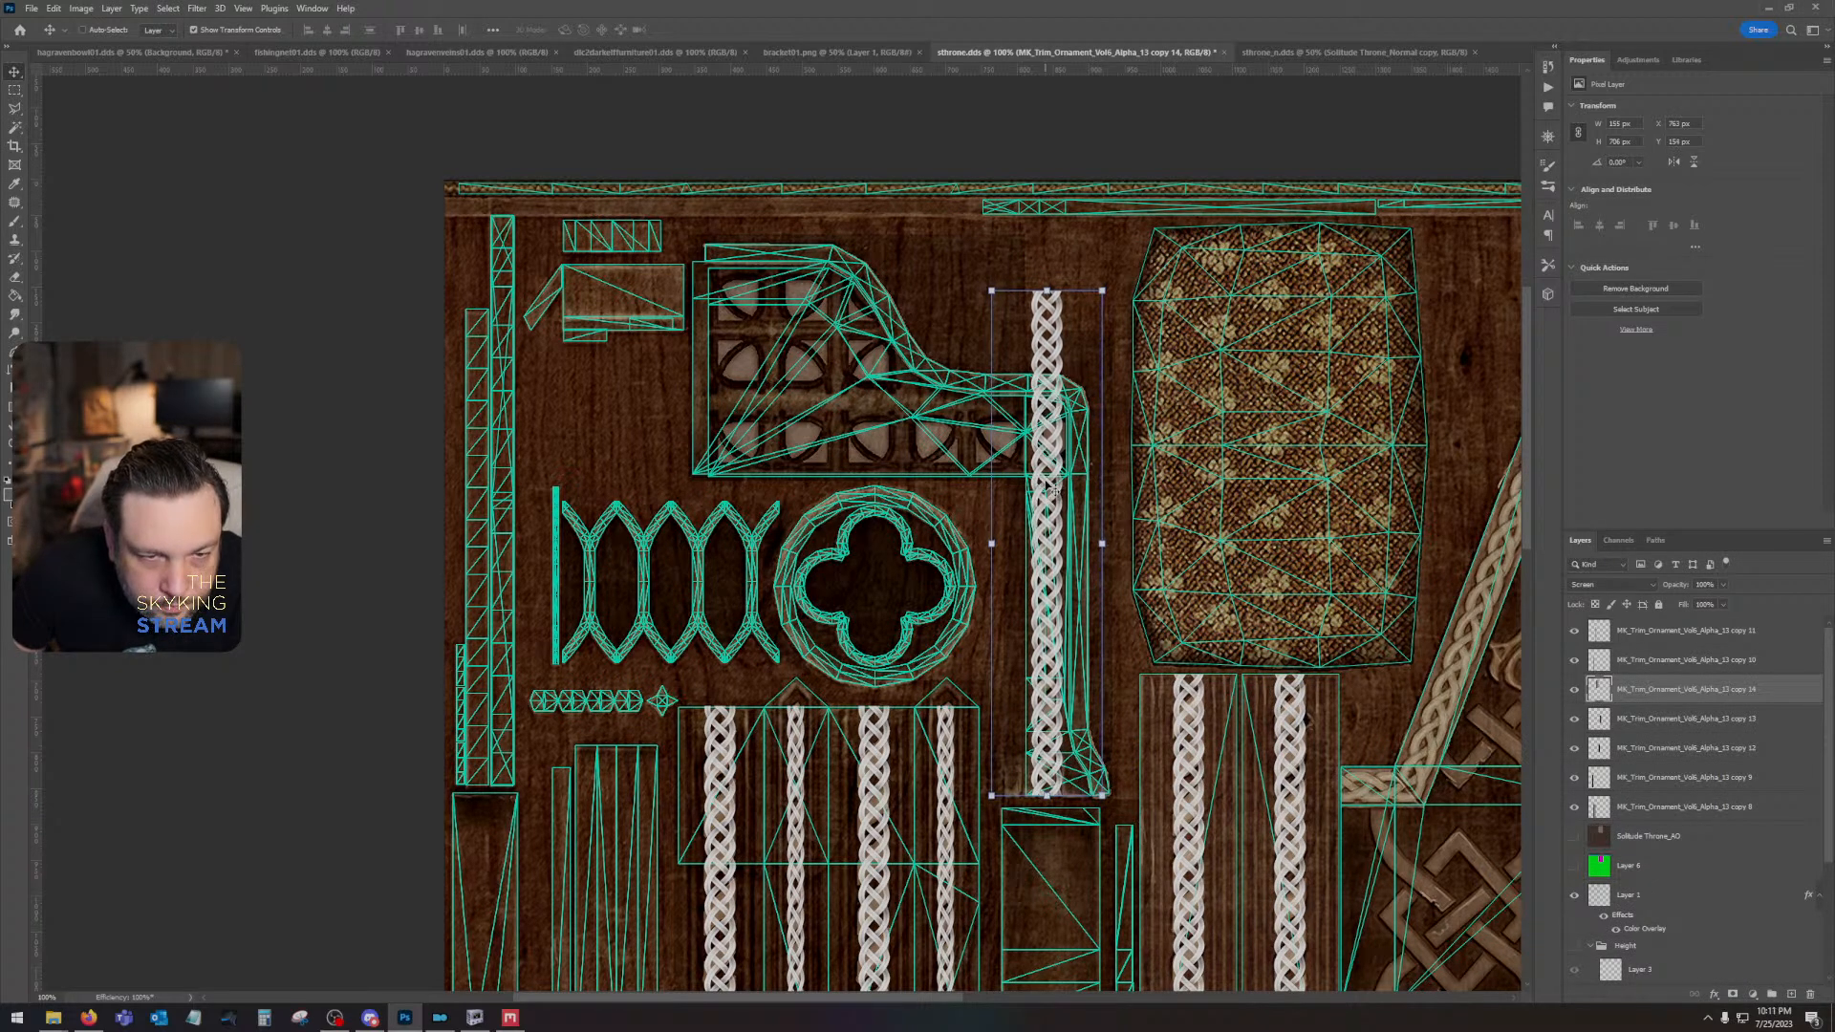
left_click_drag(1108, 548, 1011, 551)
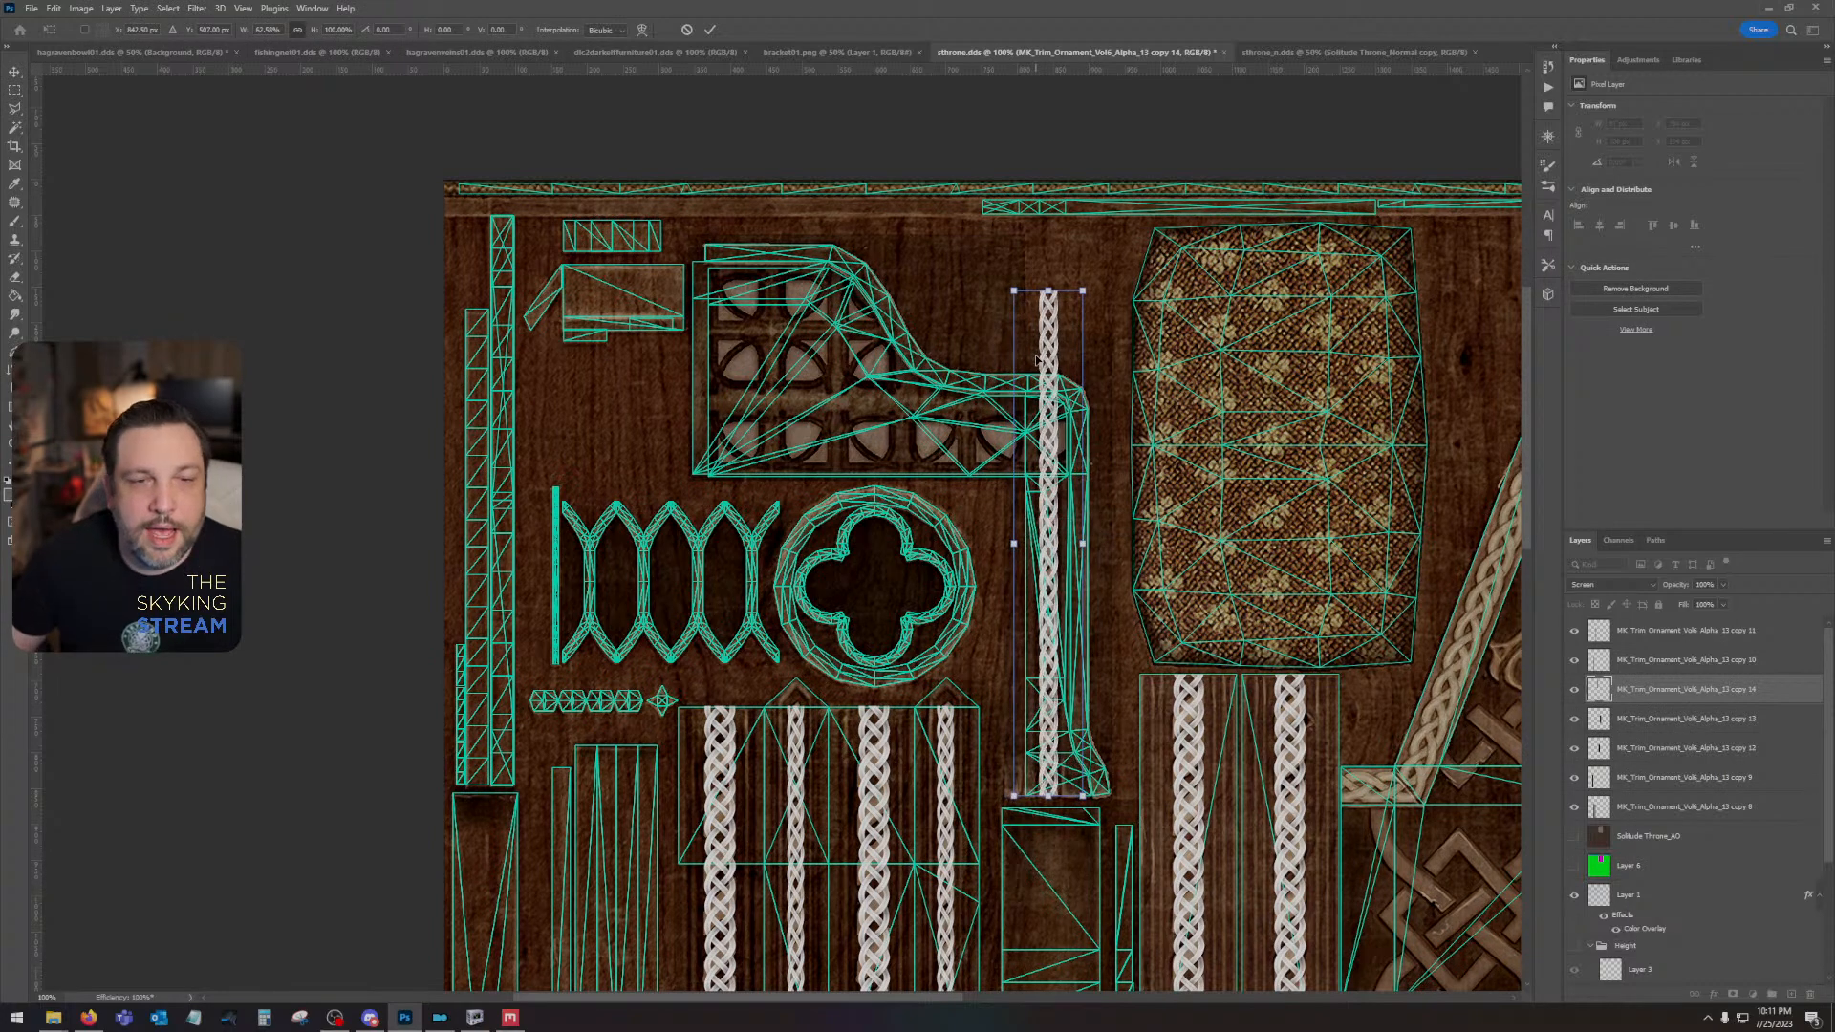
key("Return")
- Delete the part of the narrowed braid that extends above the rope section of the armrest post
left_click(11, 92)
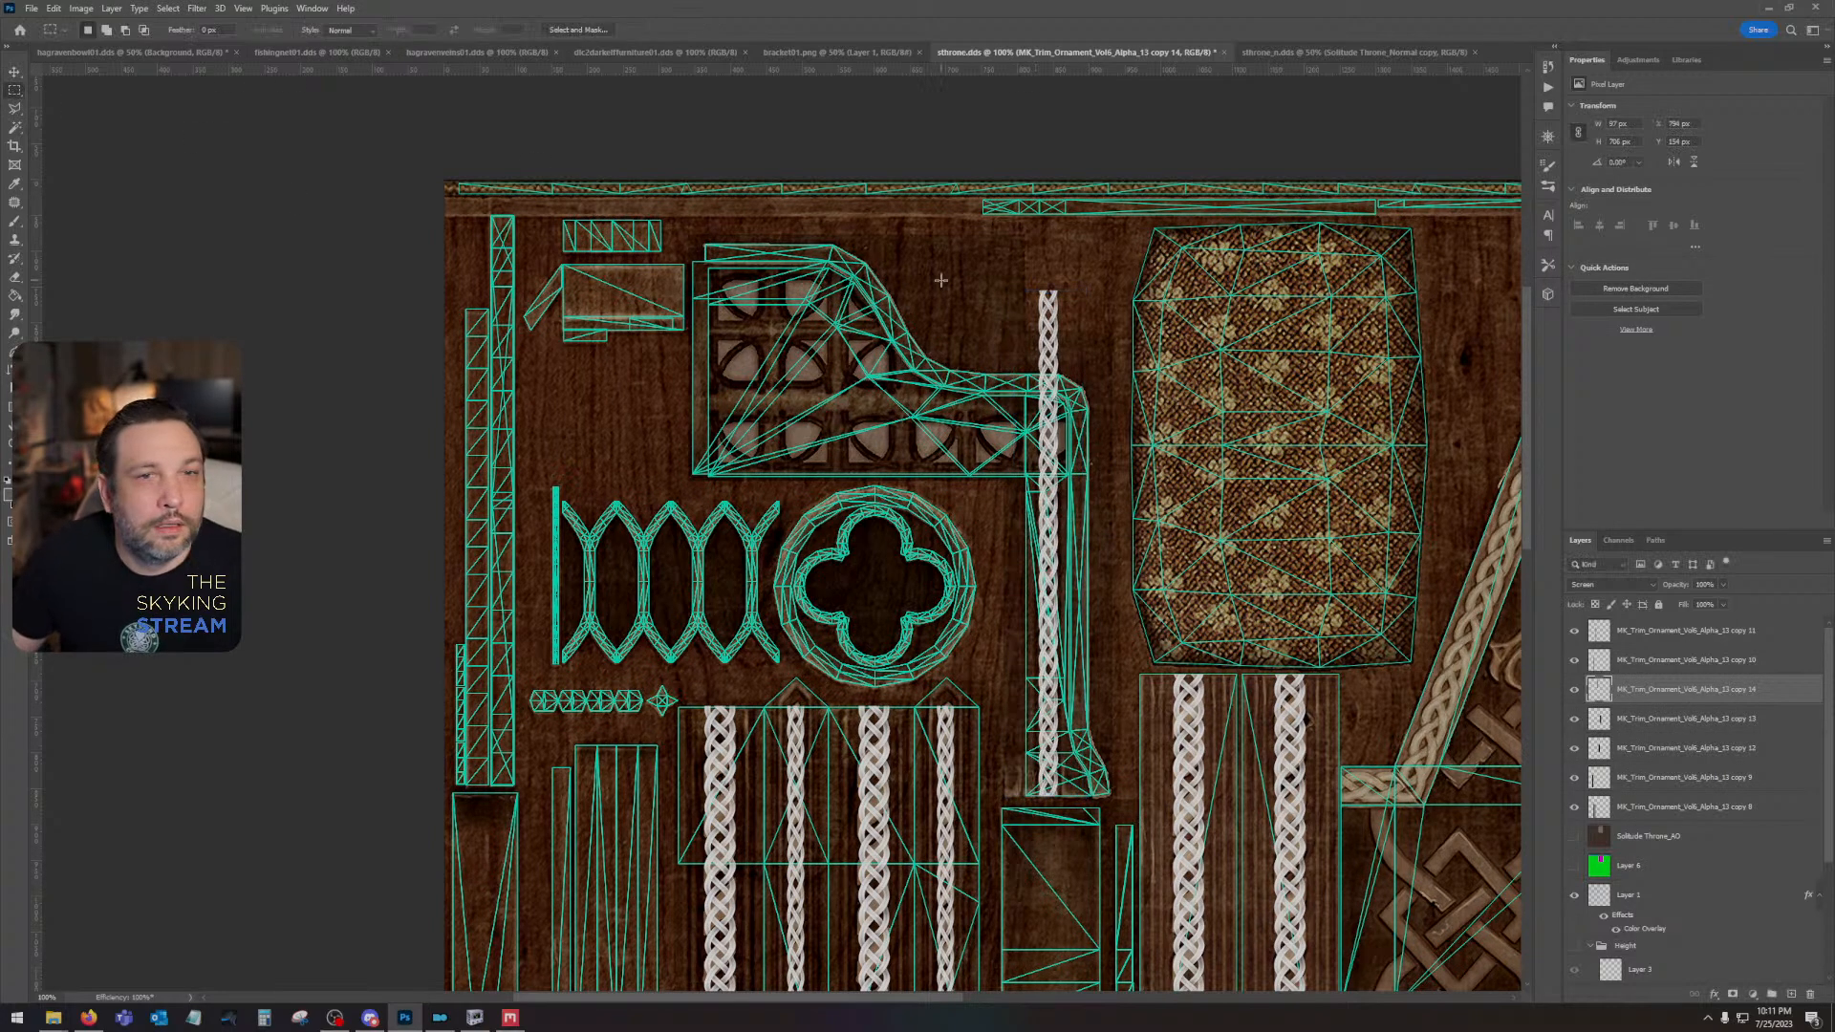
left_click_drag(934, 257, 1136, 471)
key("Delete")
key("ctrl+d")
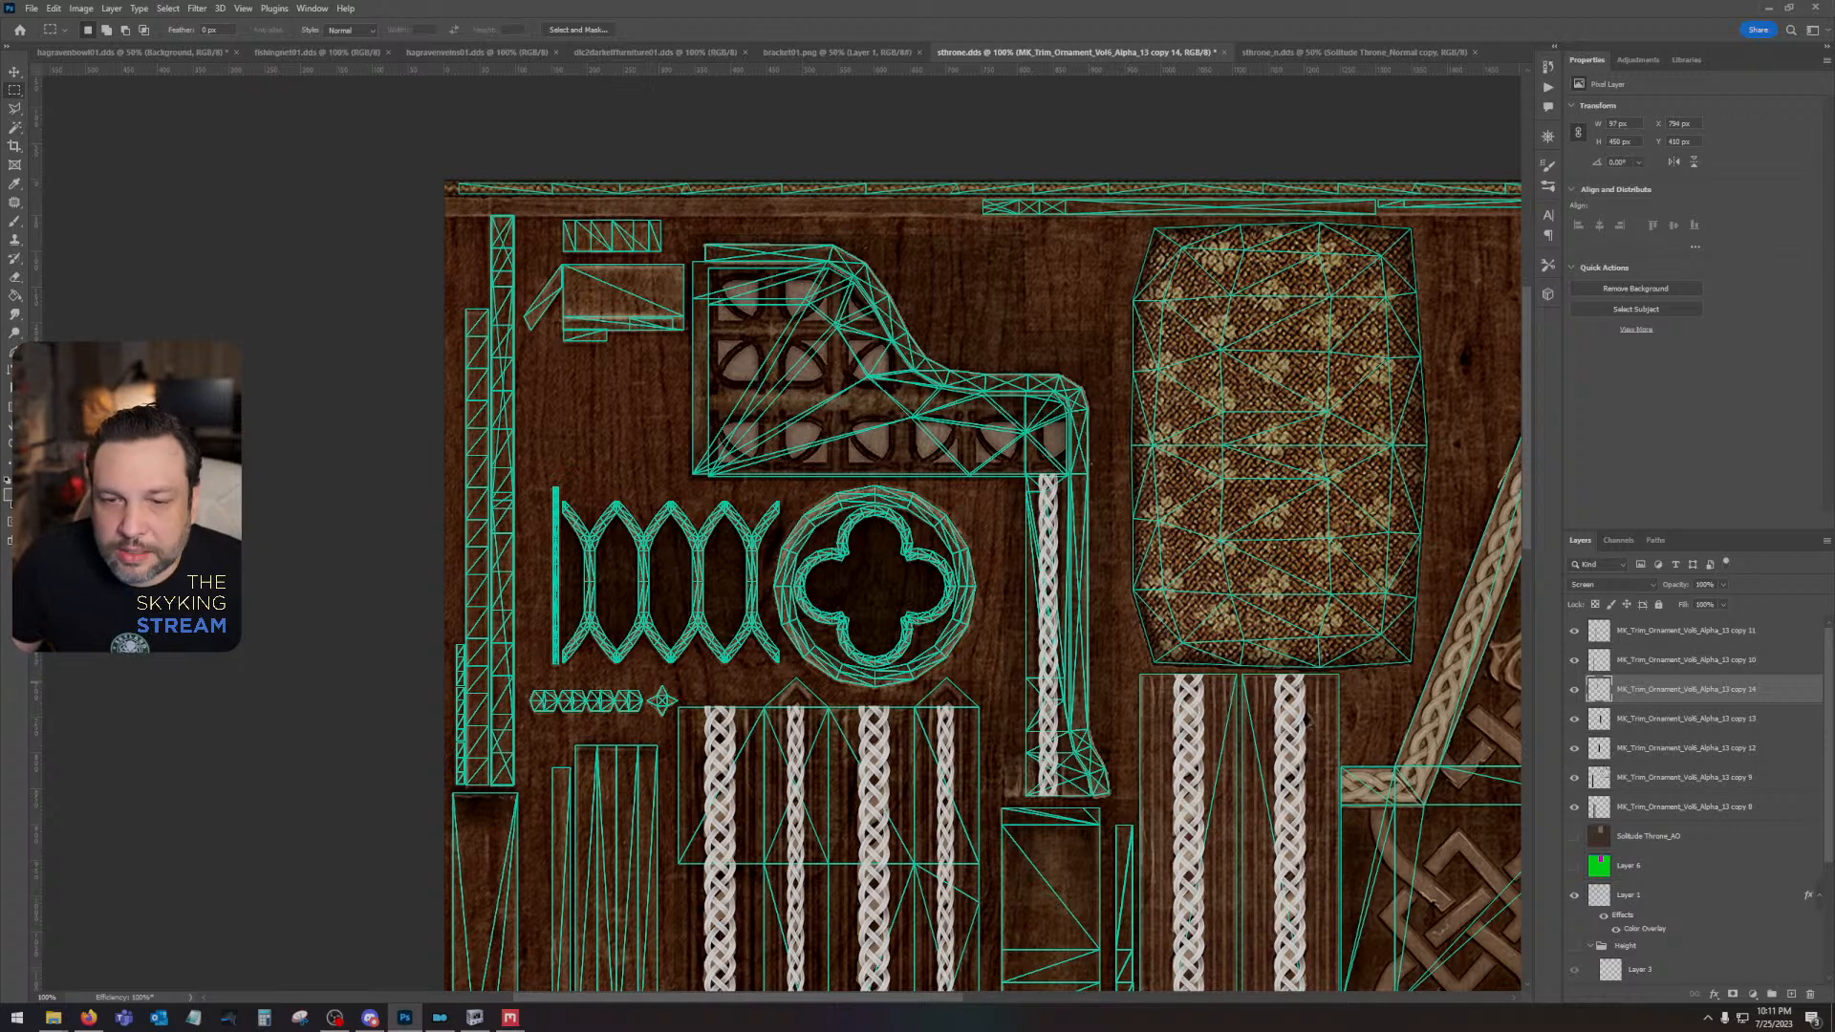
- Combine all seven braid column layers into one smart object and rasterize it
left_click(1650, 808)
left_click(1653, 635, "shift")
right_click(1653, 635)
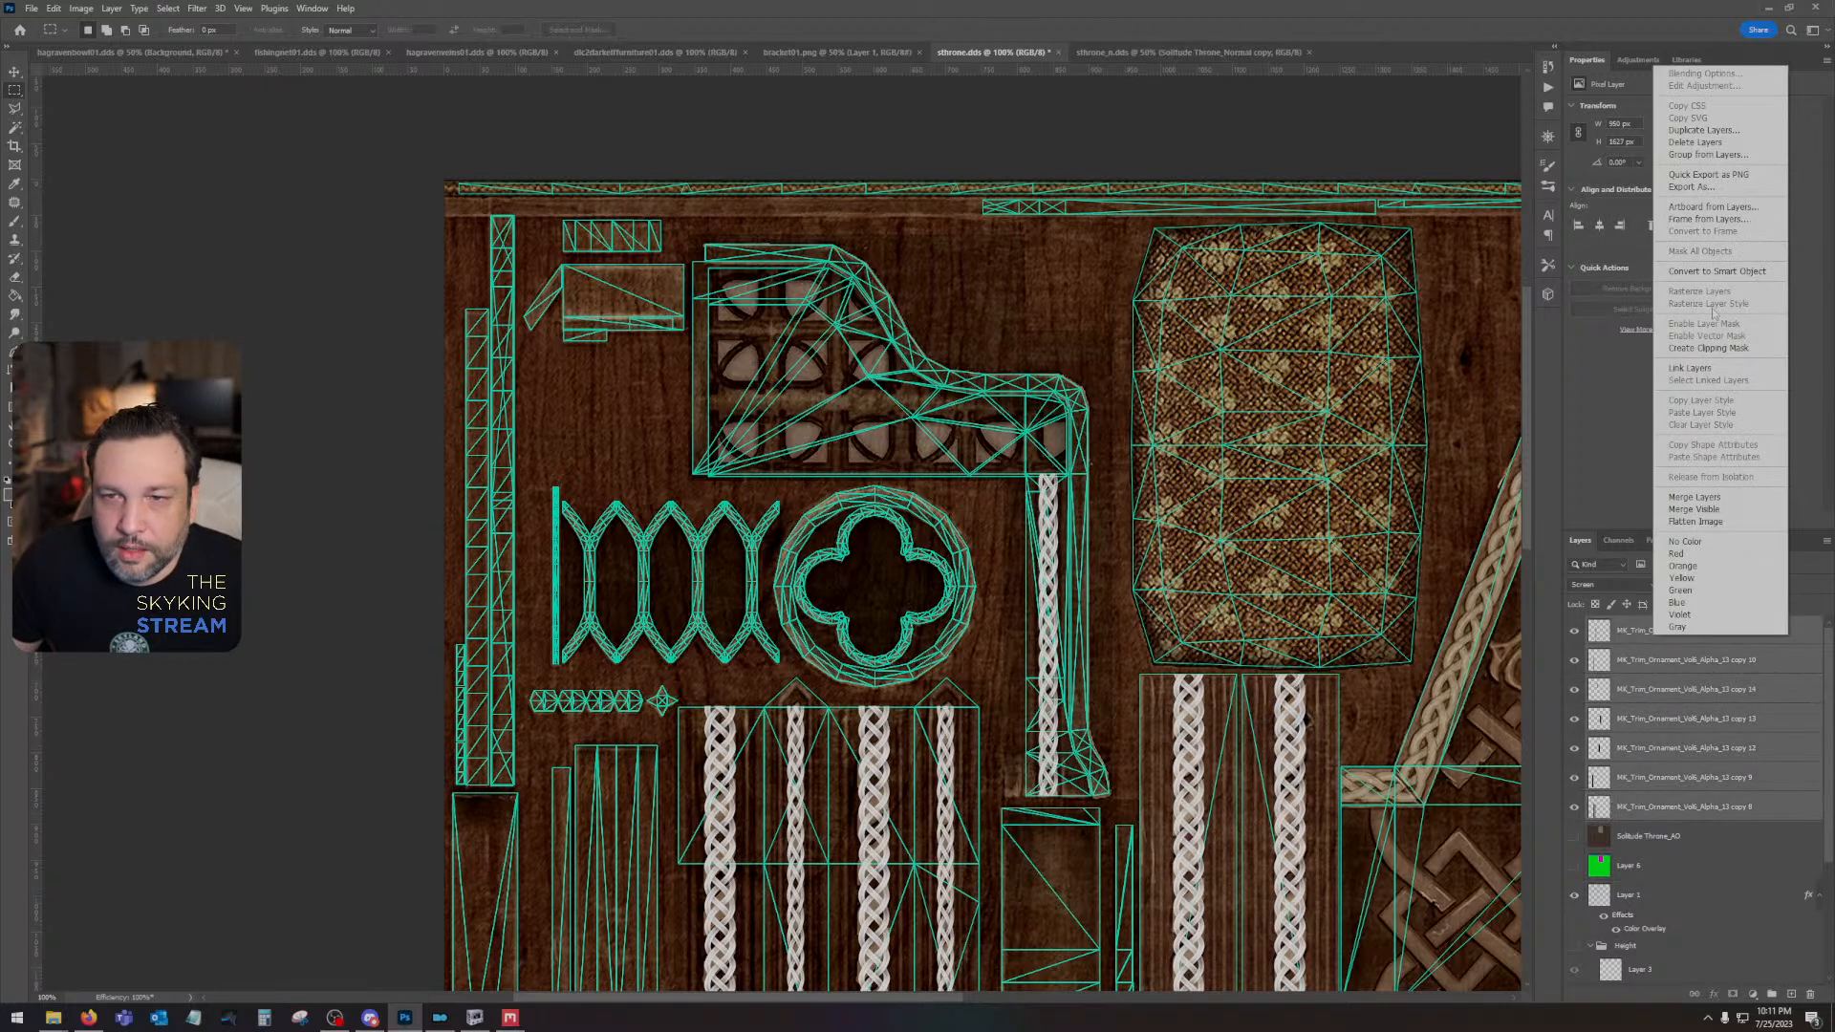
left_click(1717, 272)
right_click(1646, 637)
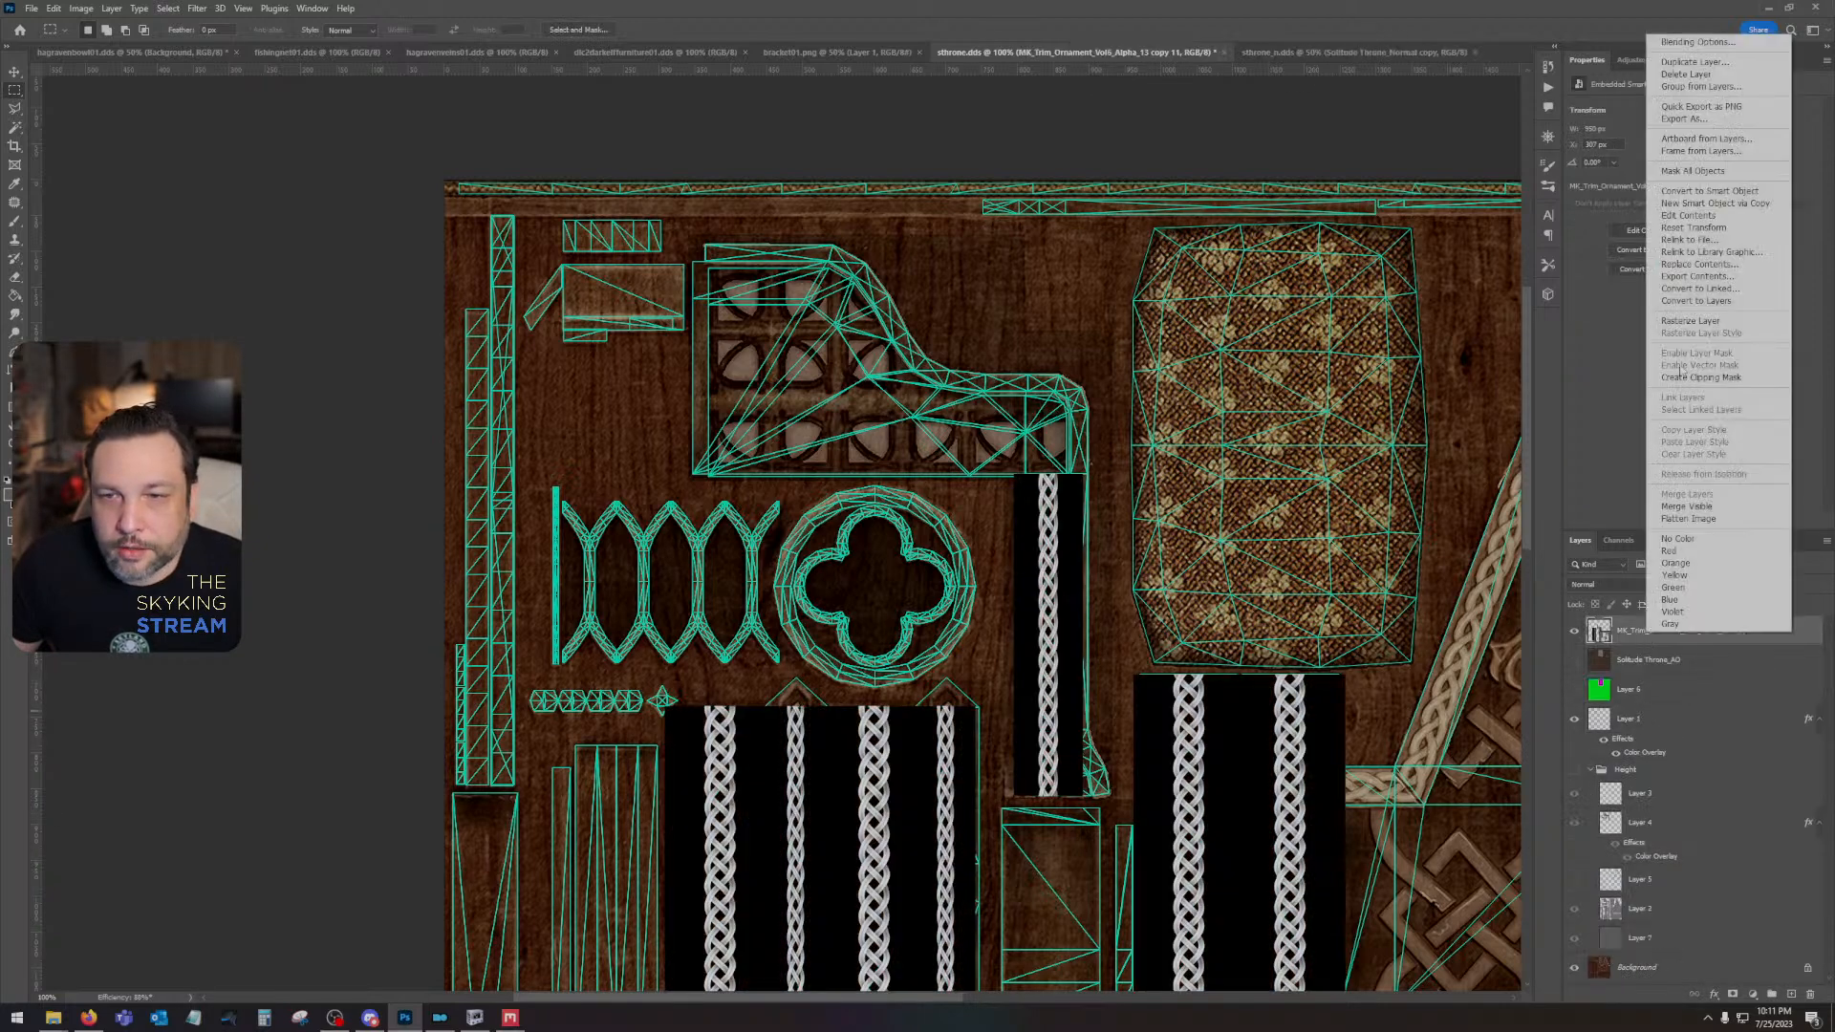
left_click(1686, 324)
- Set the combined braid layer's blend mode to Lighten
left_click(1607, 584)
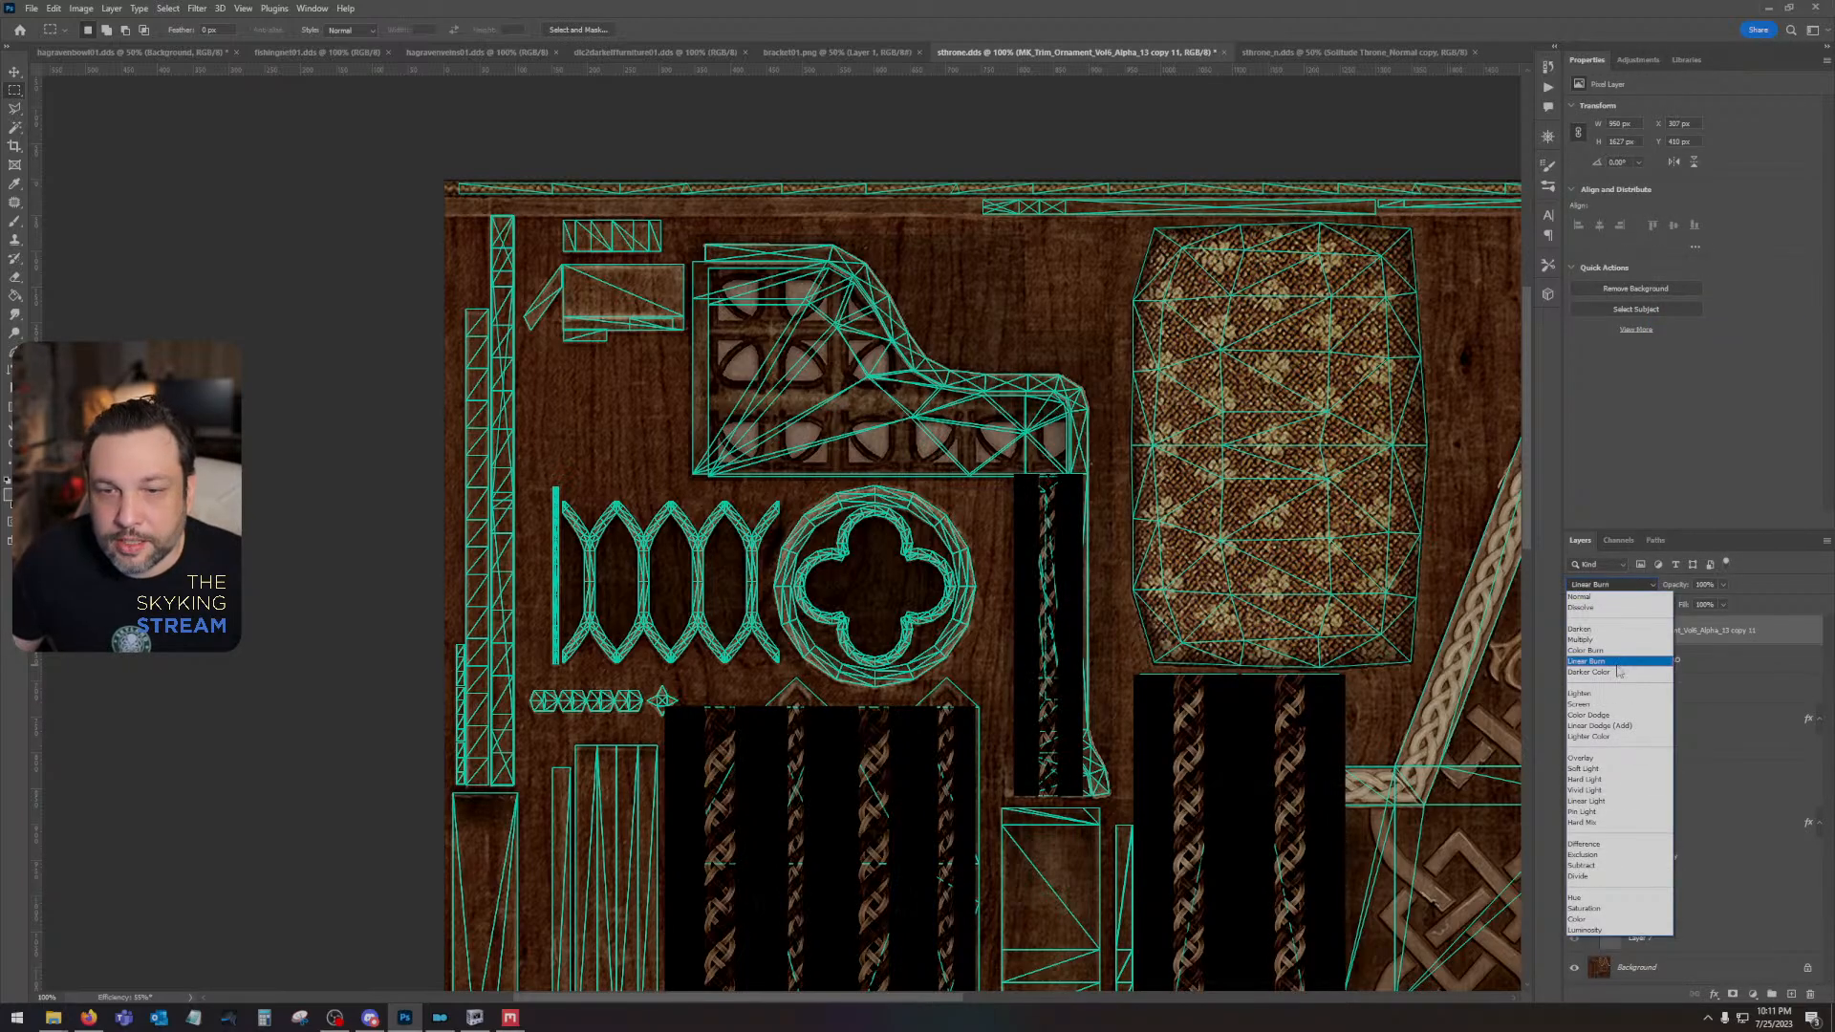
left_click(1581, 693)
left_click_drag(1276, 839, 681, 733)
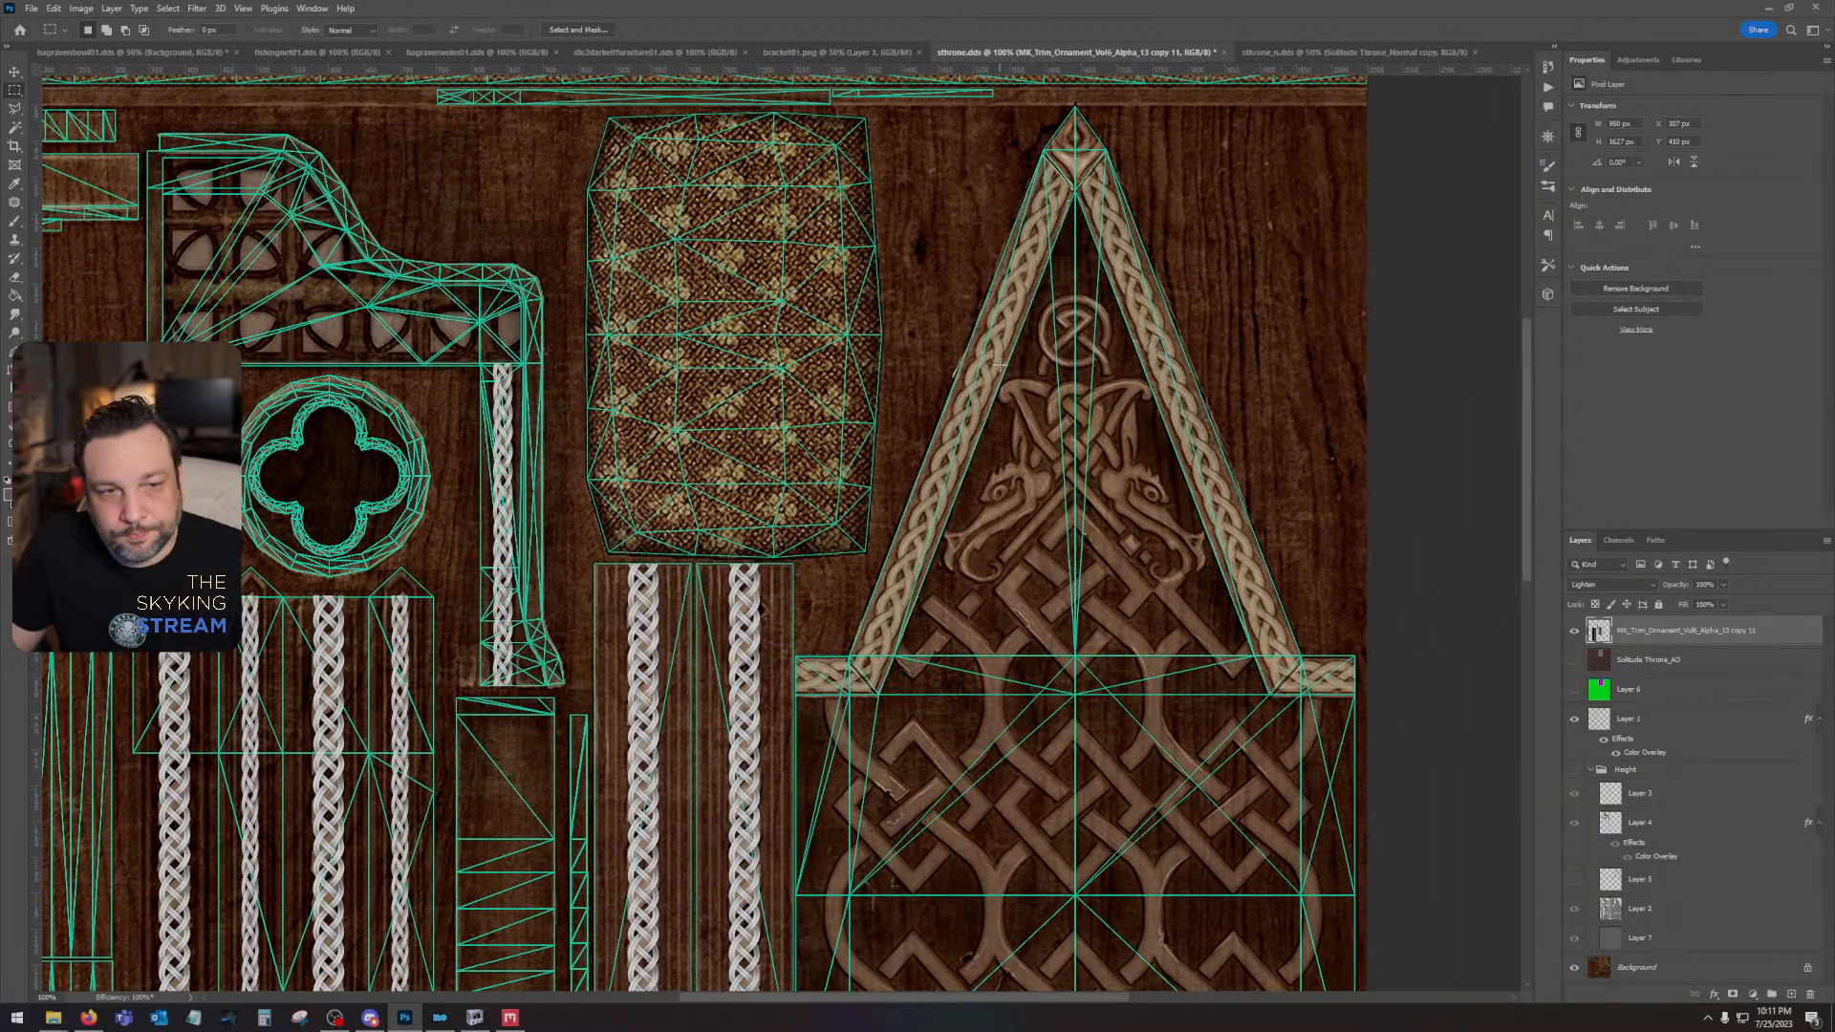
left_click_drag(965, 568, 1066, 339)
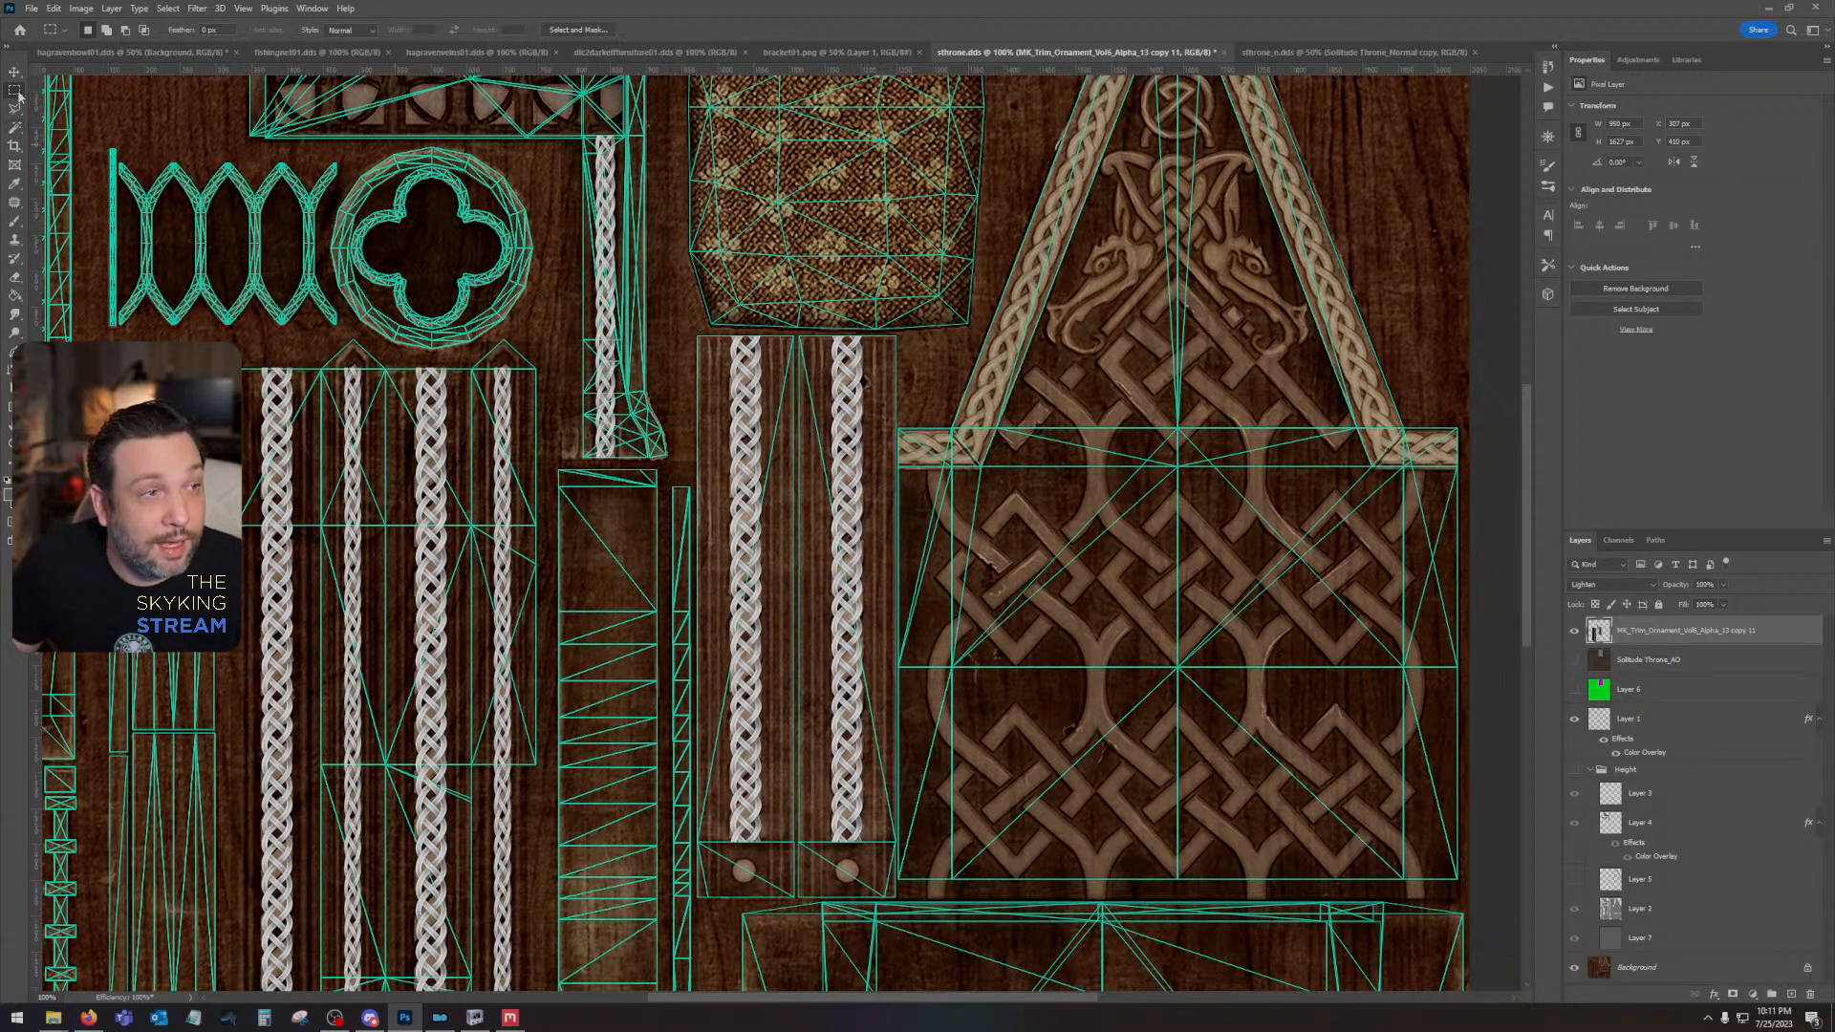
- Copy the second braid column of the panel below the cushion to a new layer and move it beside the gable's sloping braid trim
key("l")
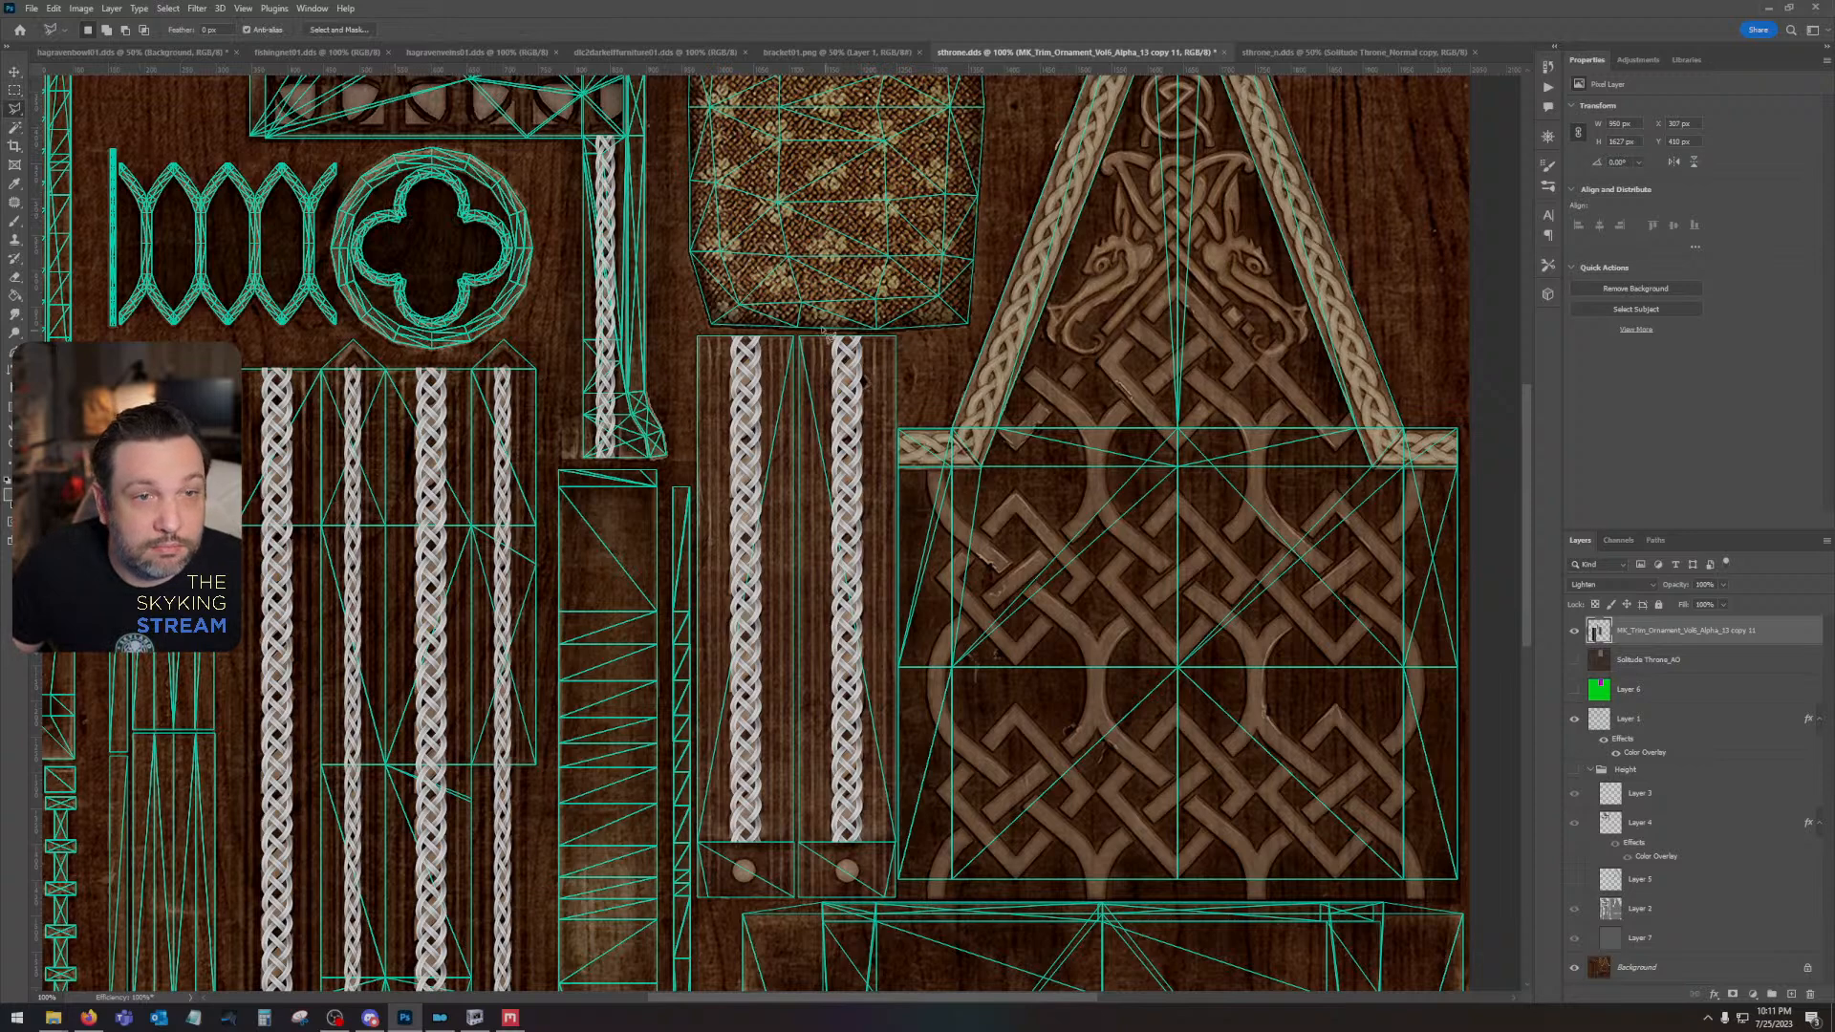
mouse_move(884, 328)
left_mouse_down()
mouse_move(894, 868)
mouse_move(800, 337)
left_mouse_up()
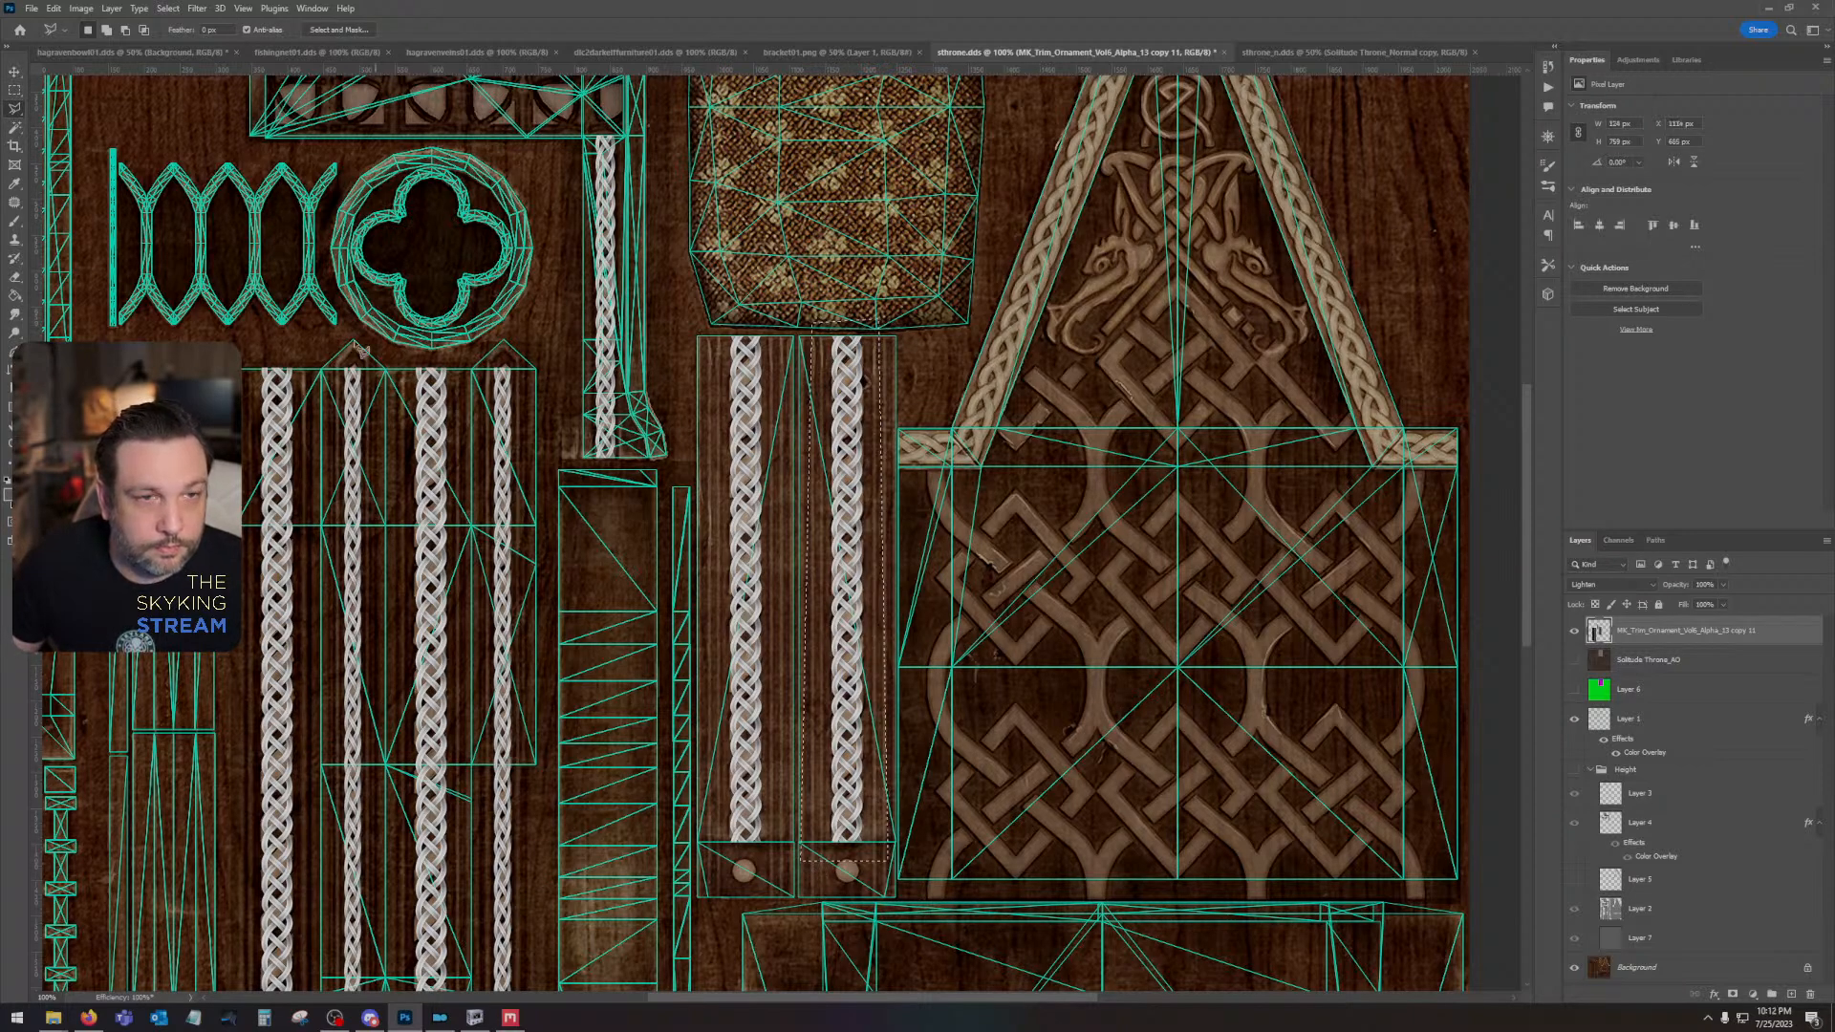
key("ctrl+j")
key("v")
left_click_drag(842, 515, 1070, 260)
left_click_drag(1271, 516, 1218, 769)
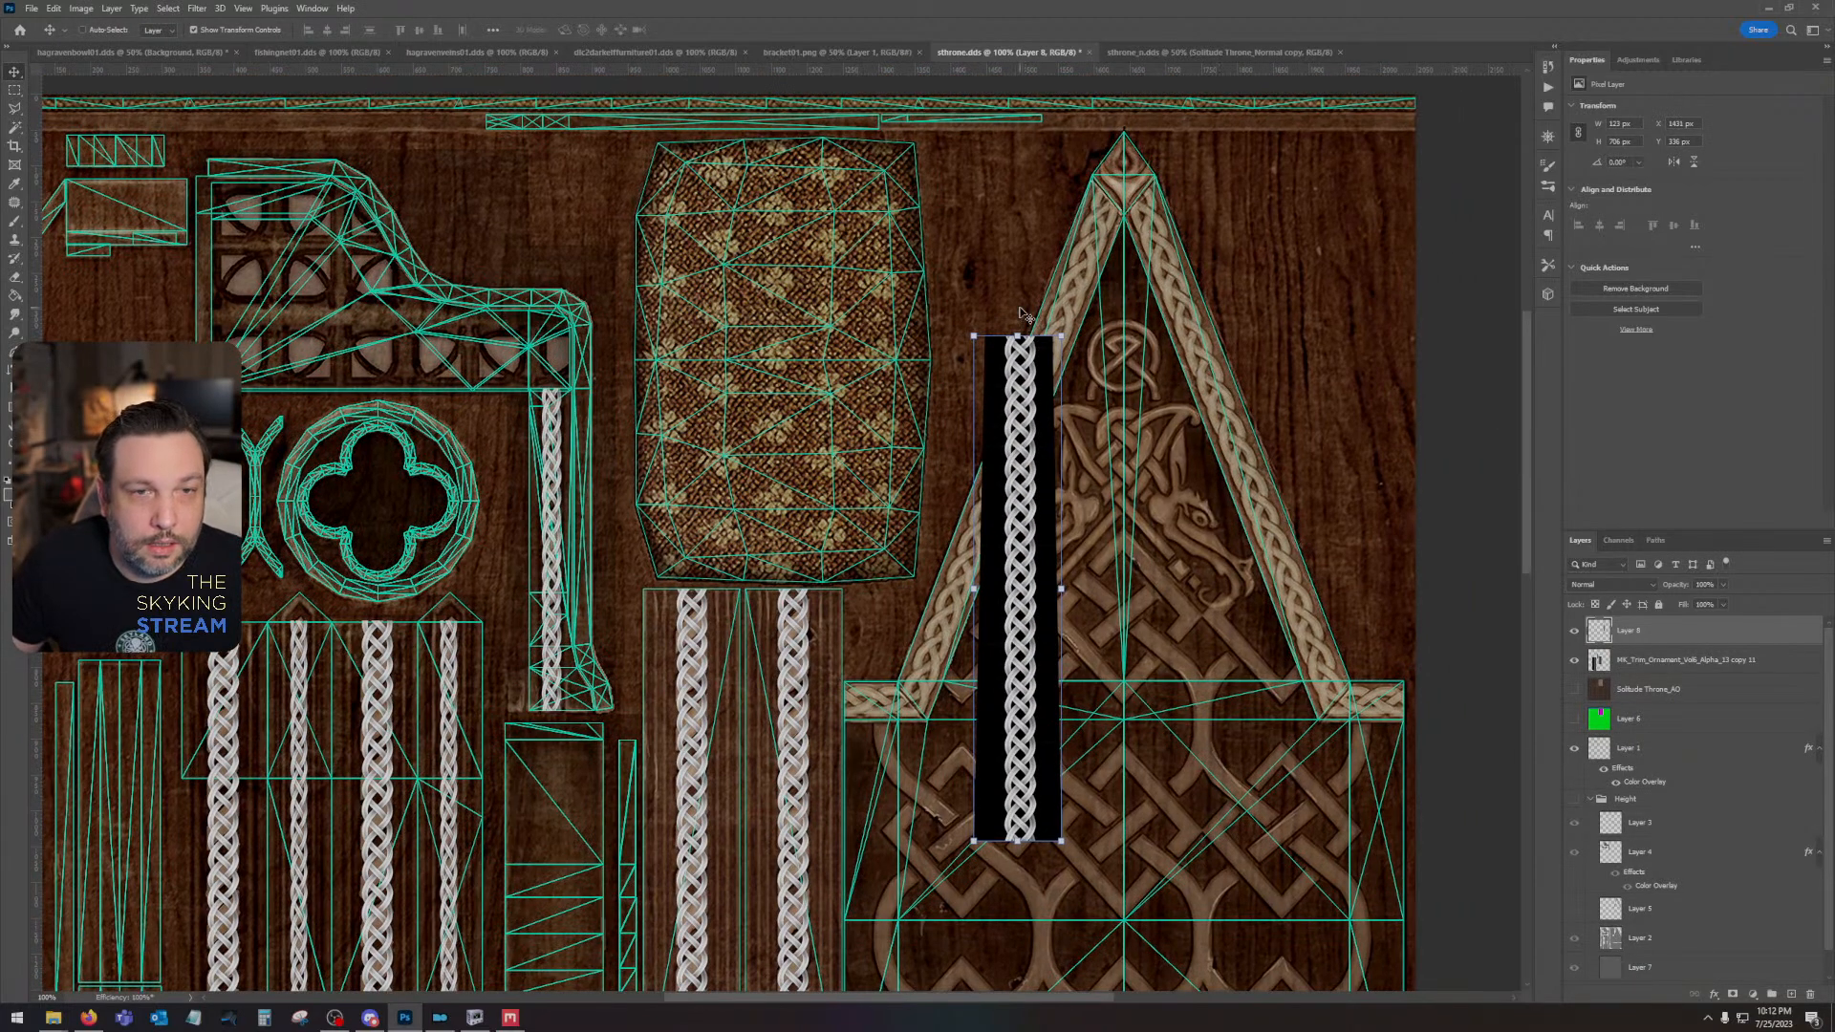
- Rotate the copied braid about 22 degrees and position it along the gable's left sloping trim
left_click_drag(1017, 324, 1089, 321)
left_click_drag(1049, 521, 1034, 384)
left_click_drag(1021, 394, 1022, 394)
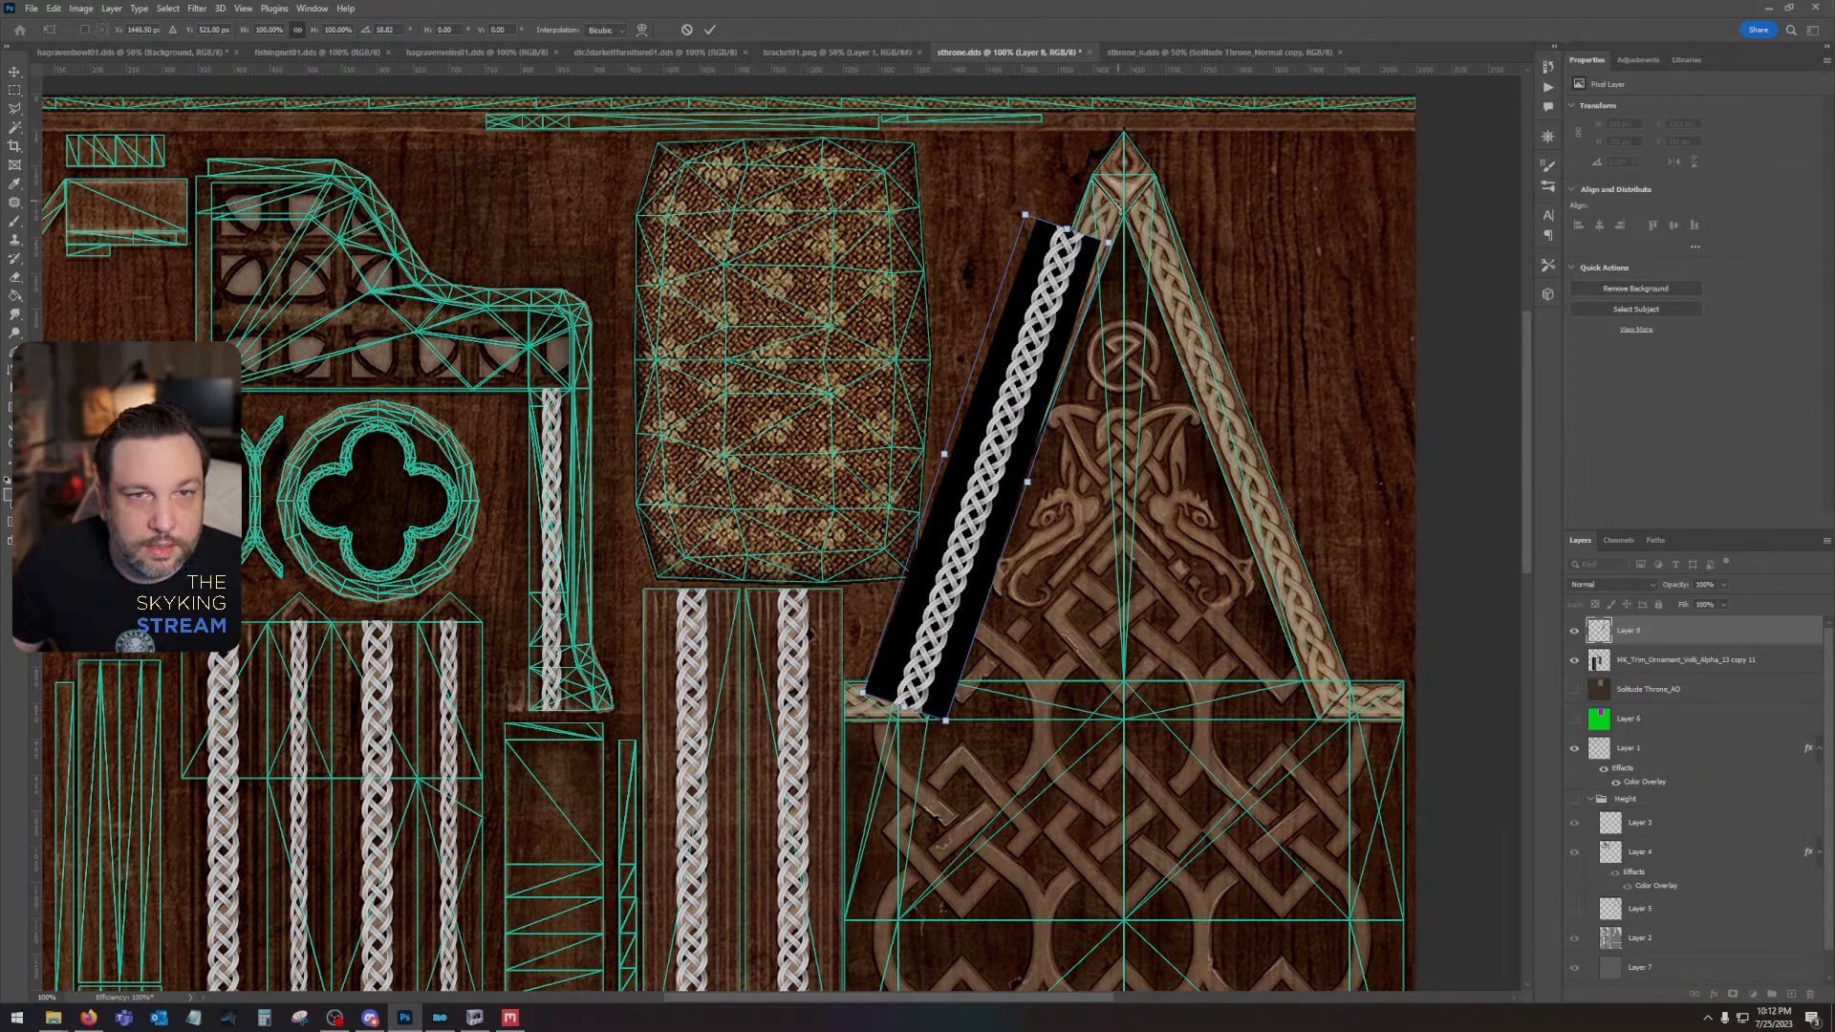
left_click_drag(1114, 218, 1125, 227)
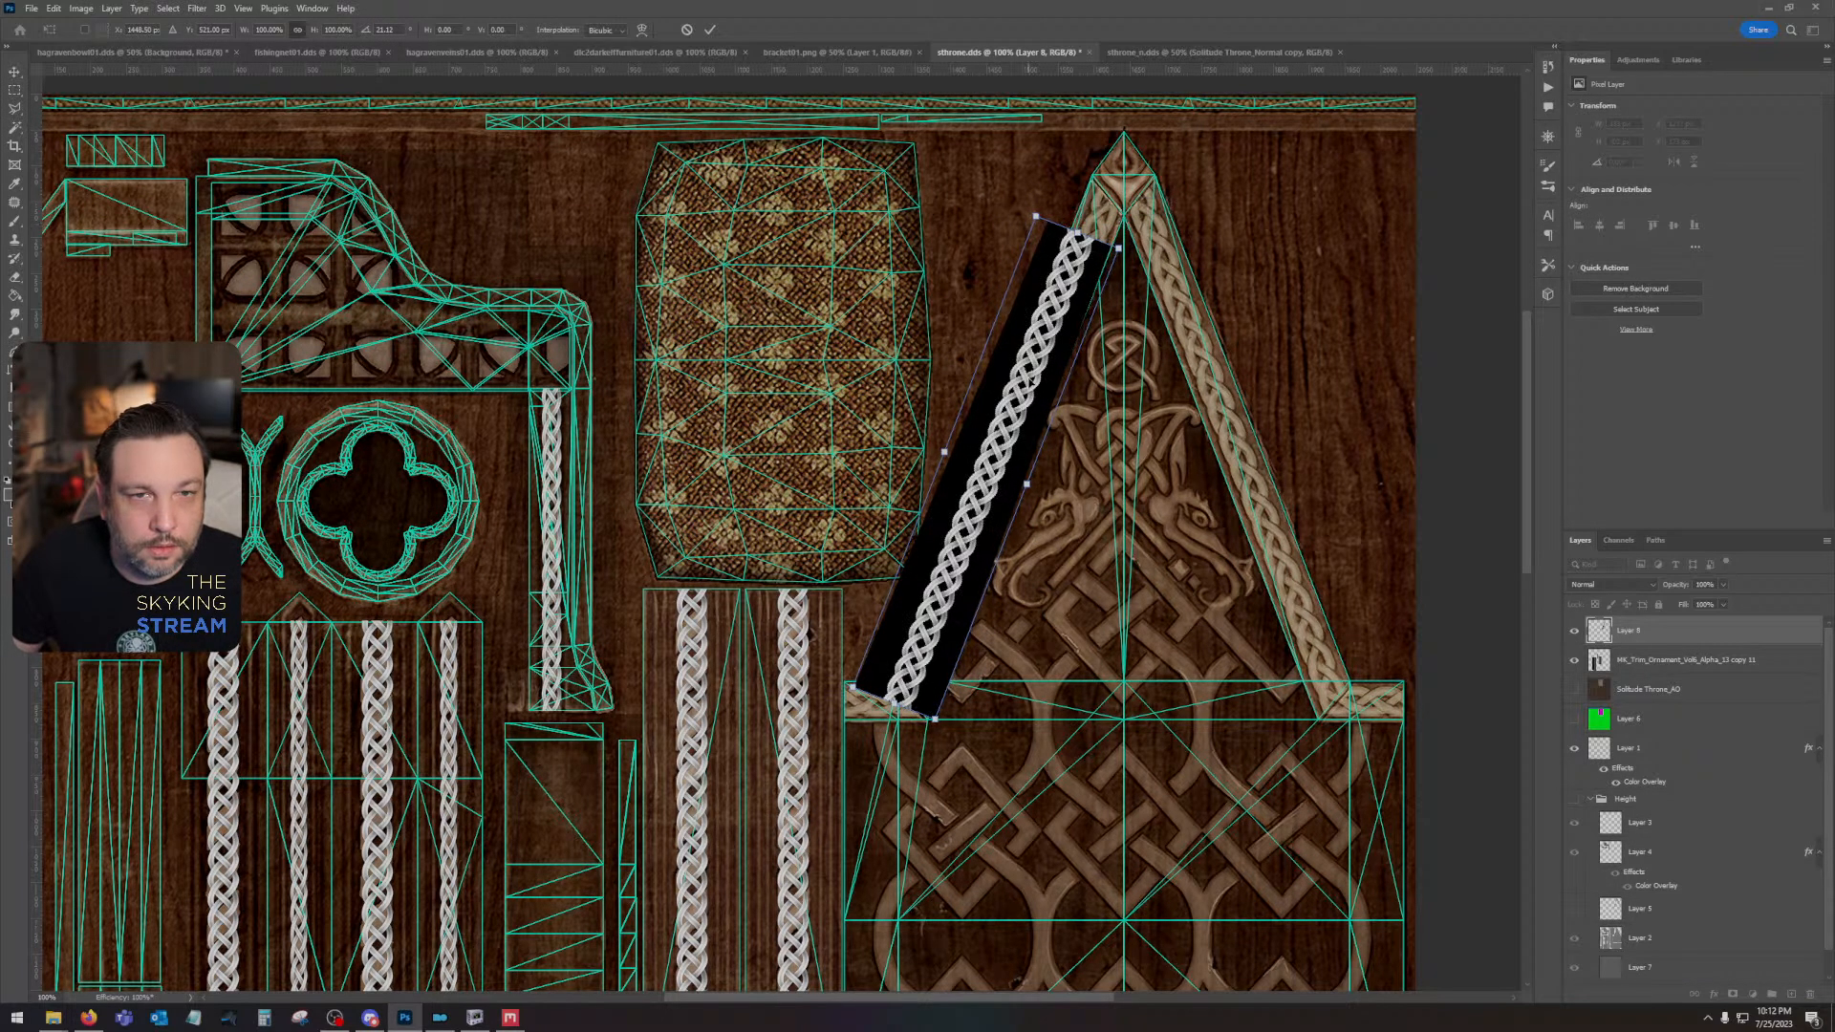
left_click_drag(944, 729, 934, 728)
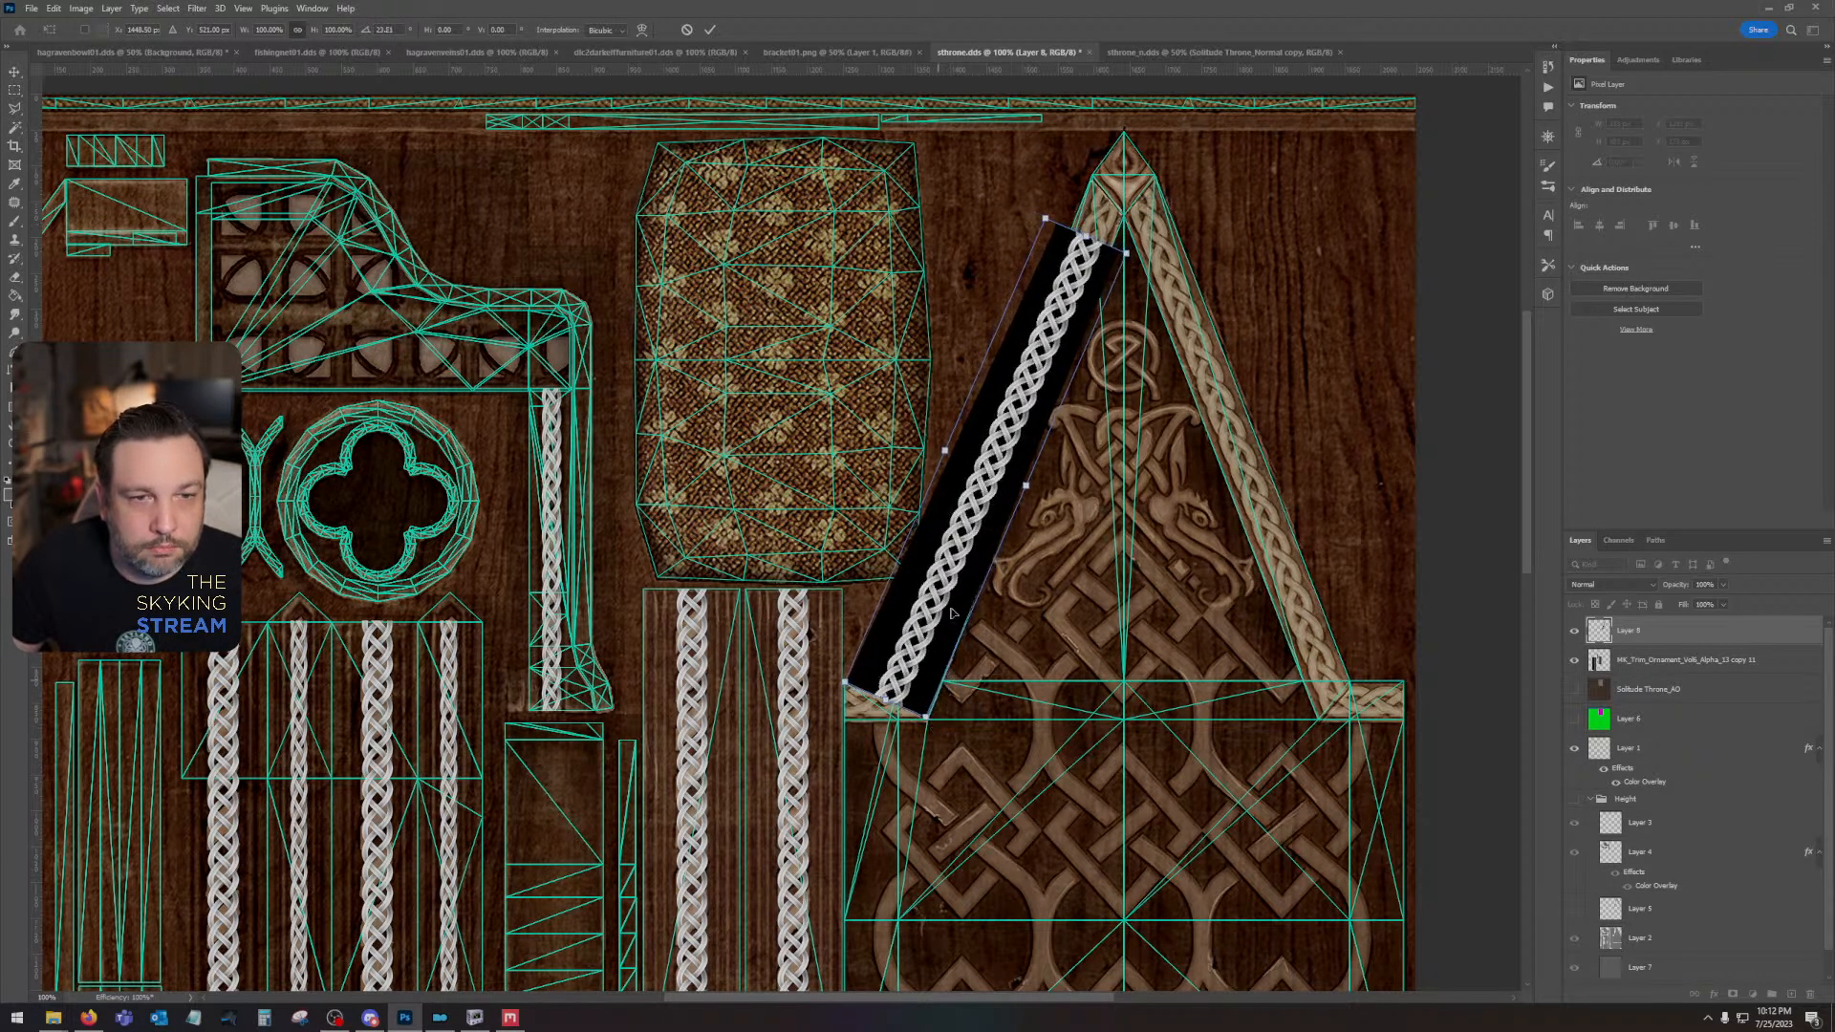
left_click_drag(955, 552, 976, 500)
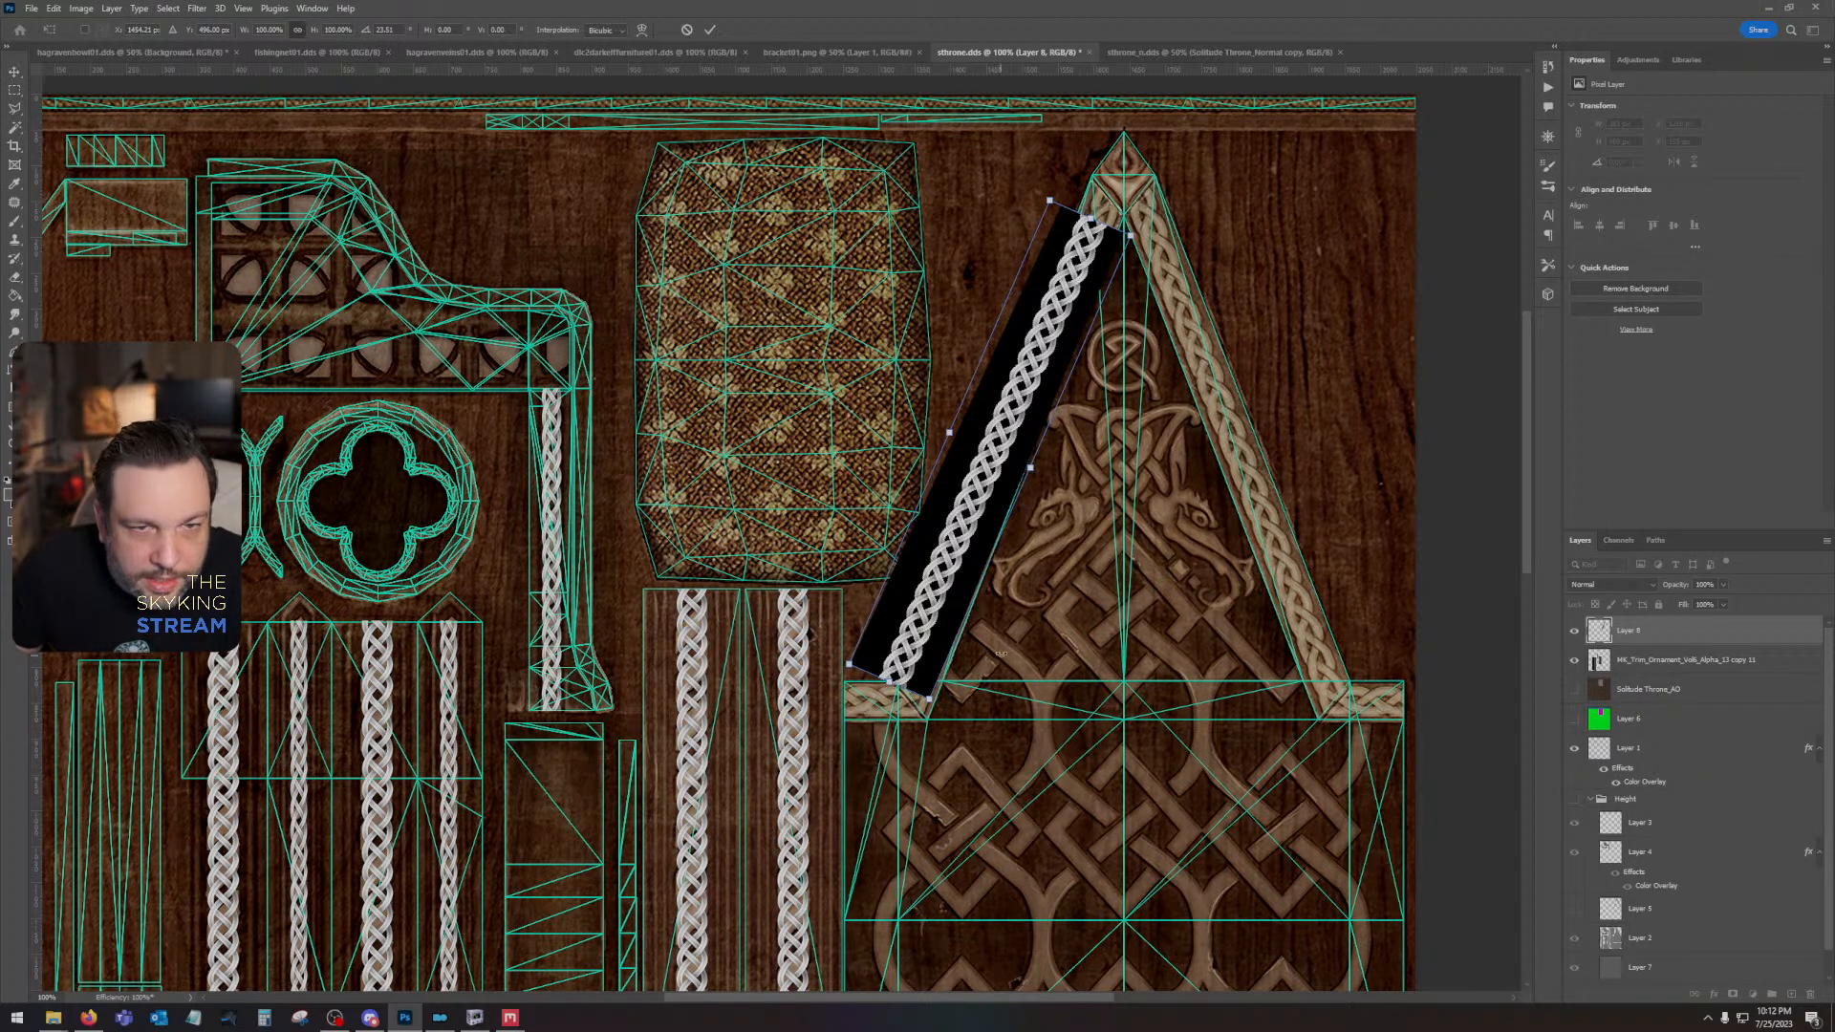
left_click_drag(1137, 216, 1134, 206)
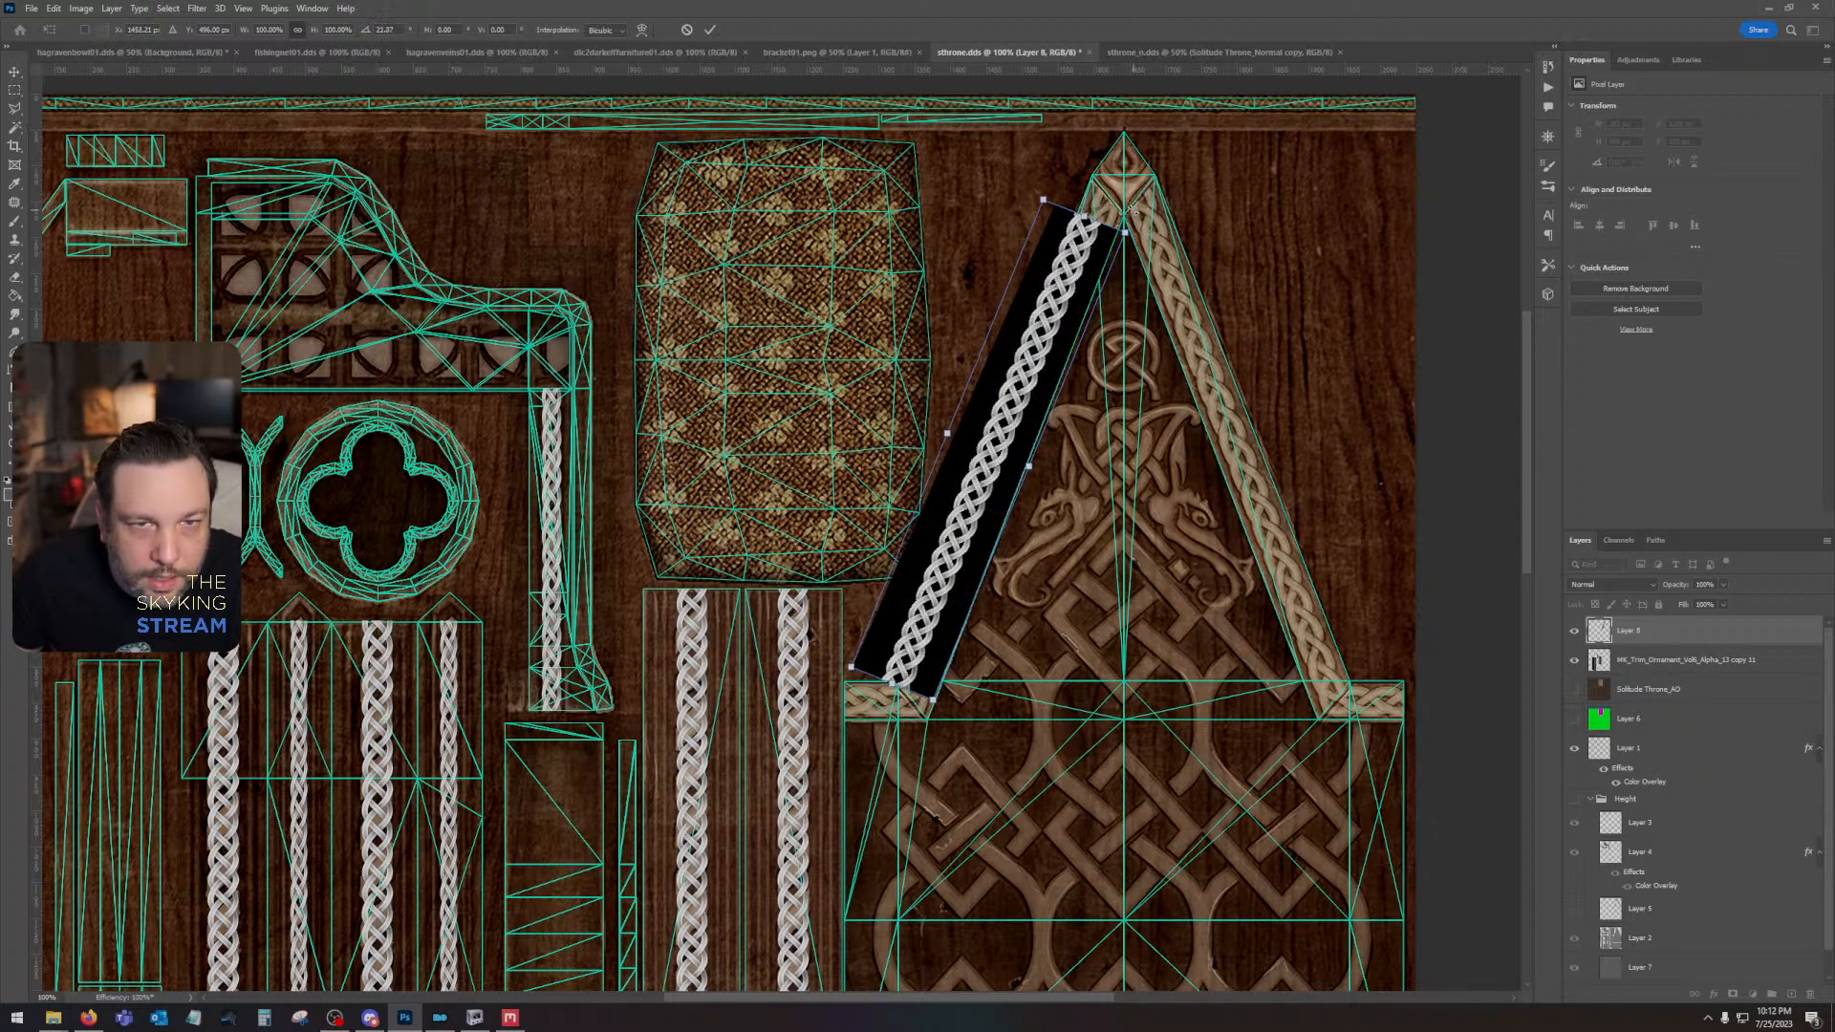
left_click_drag(934, 709, 933, 717)
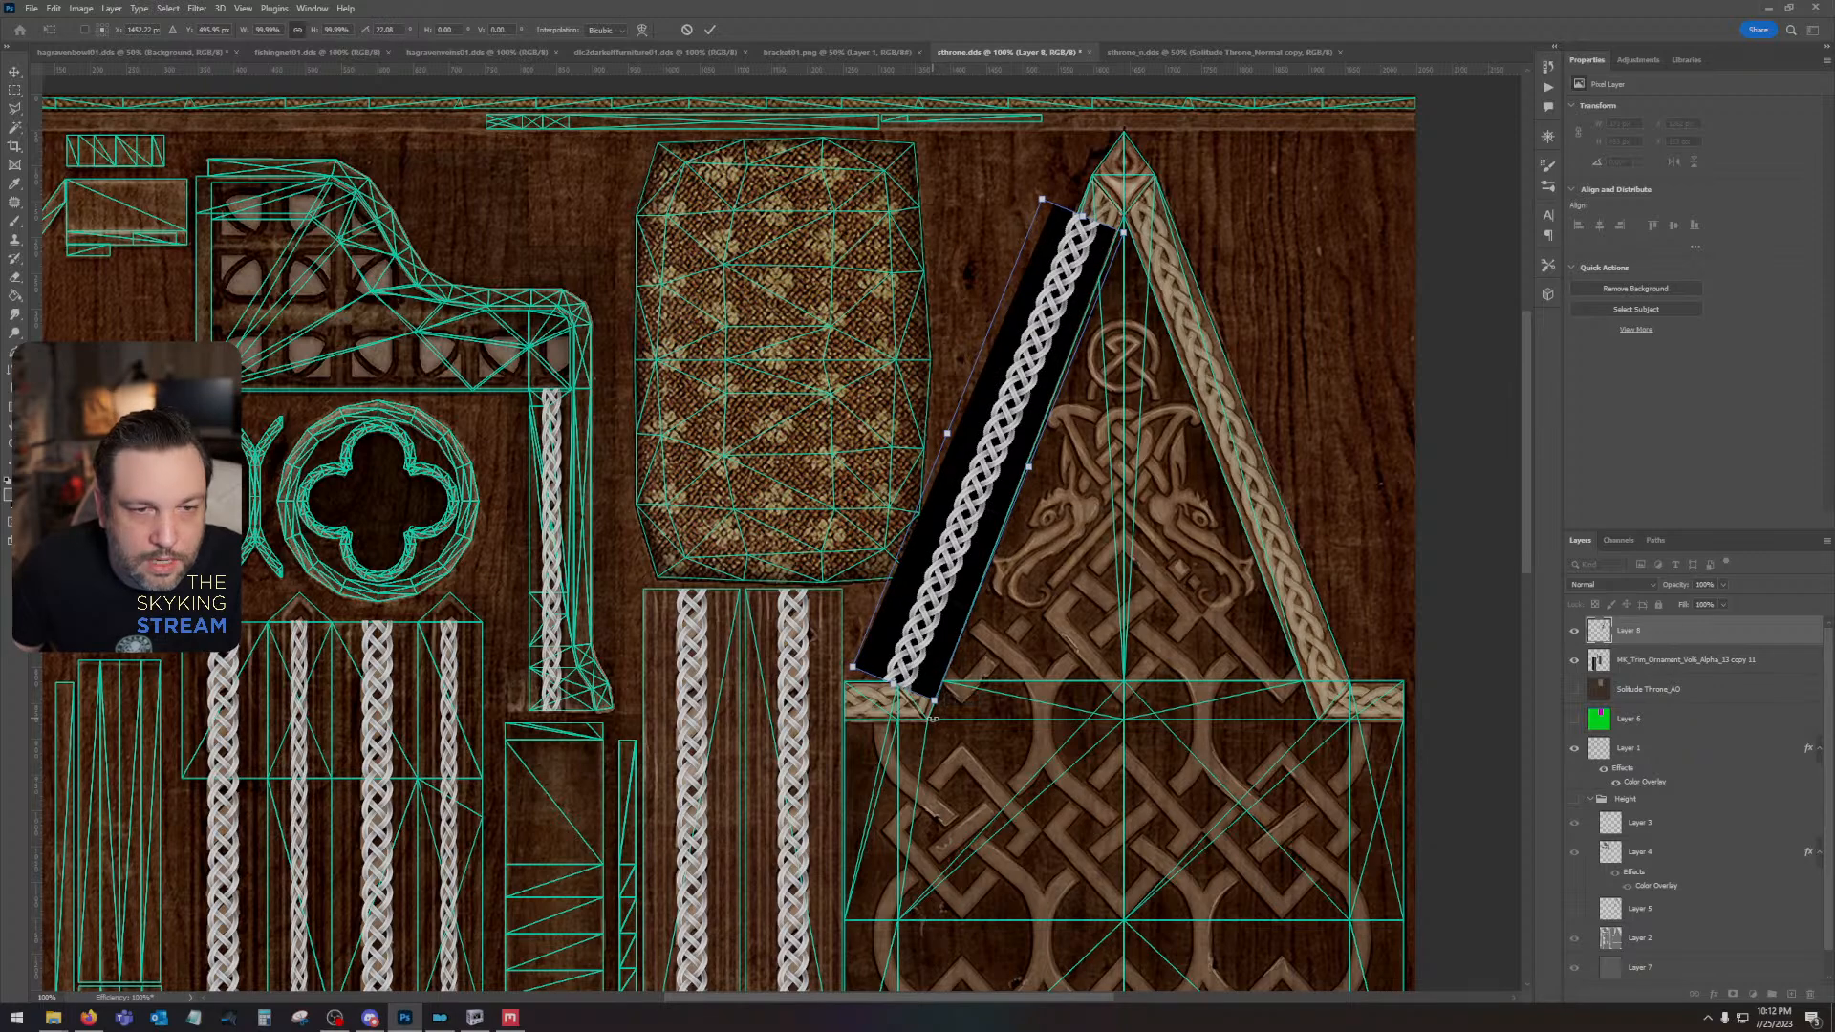
double_click(393, 28)
type("22")
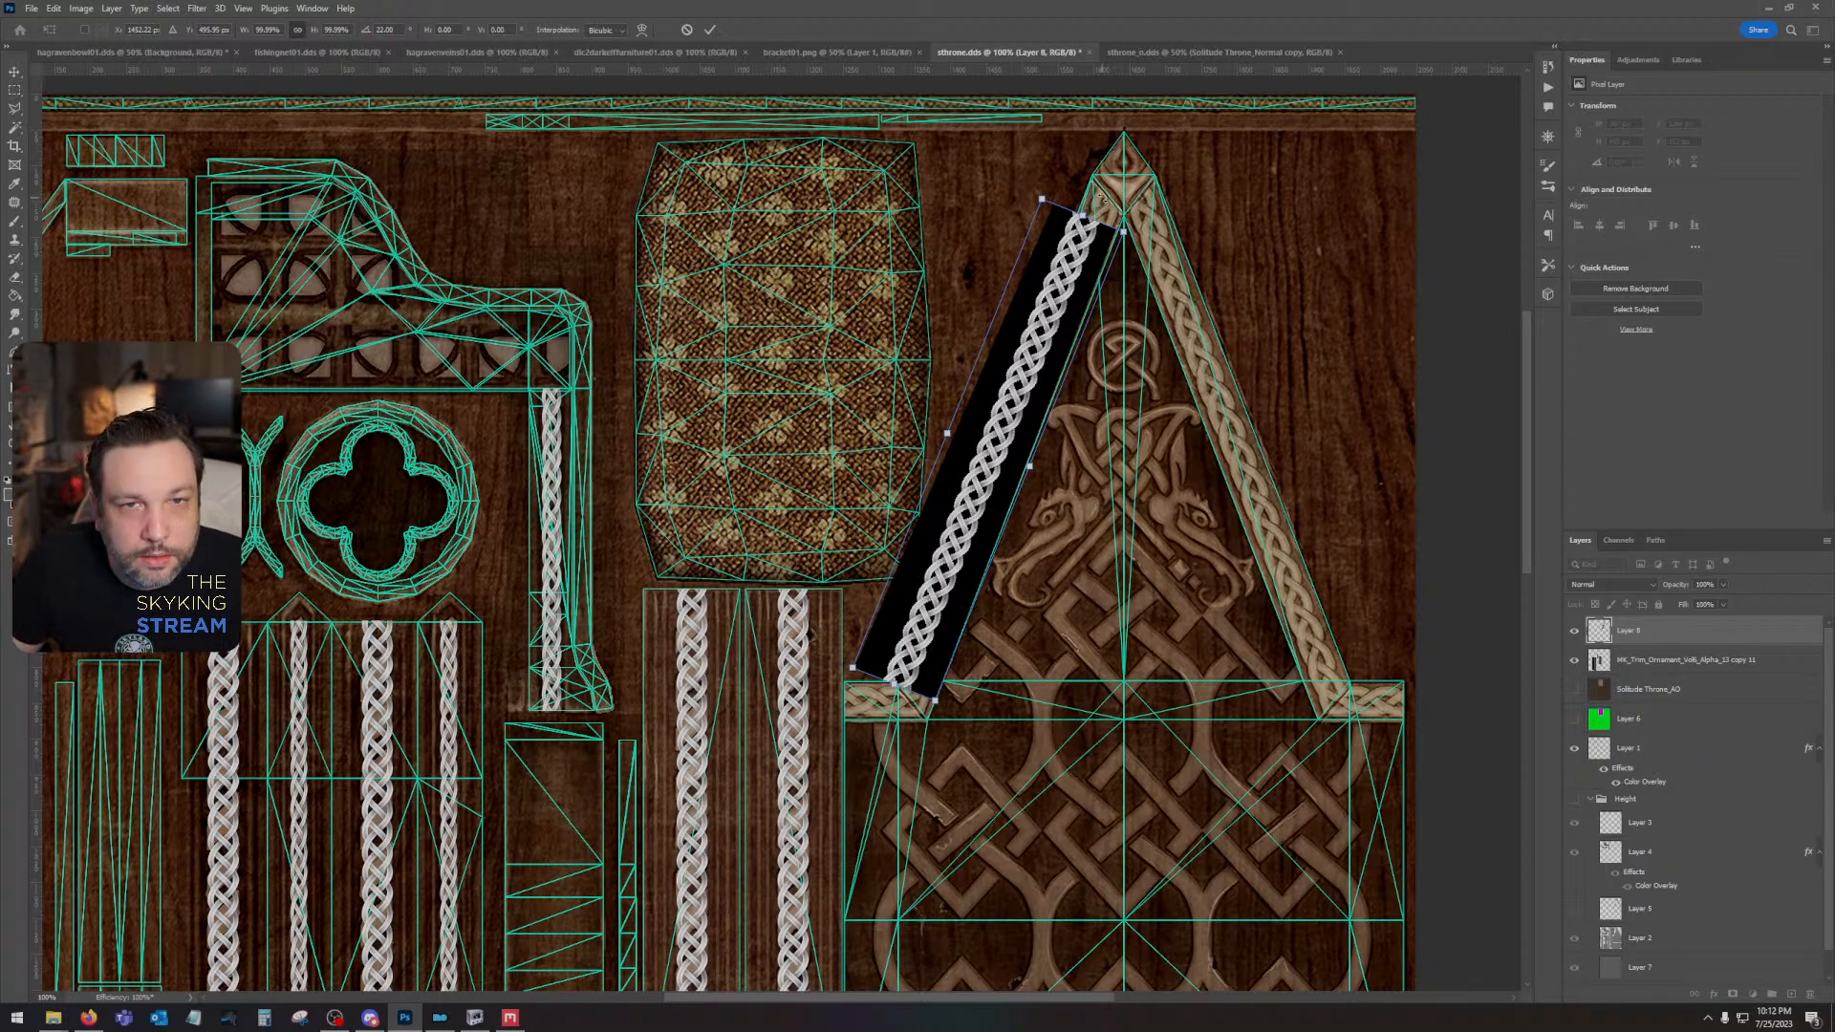
left_click_drag(1101, 198, 1106, 199)
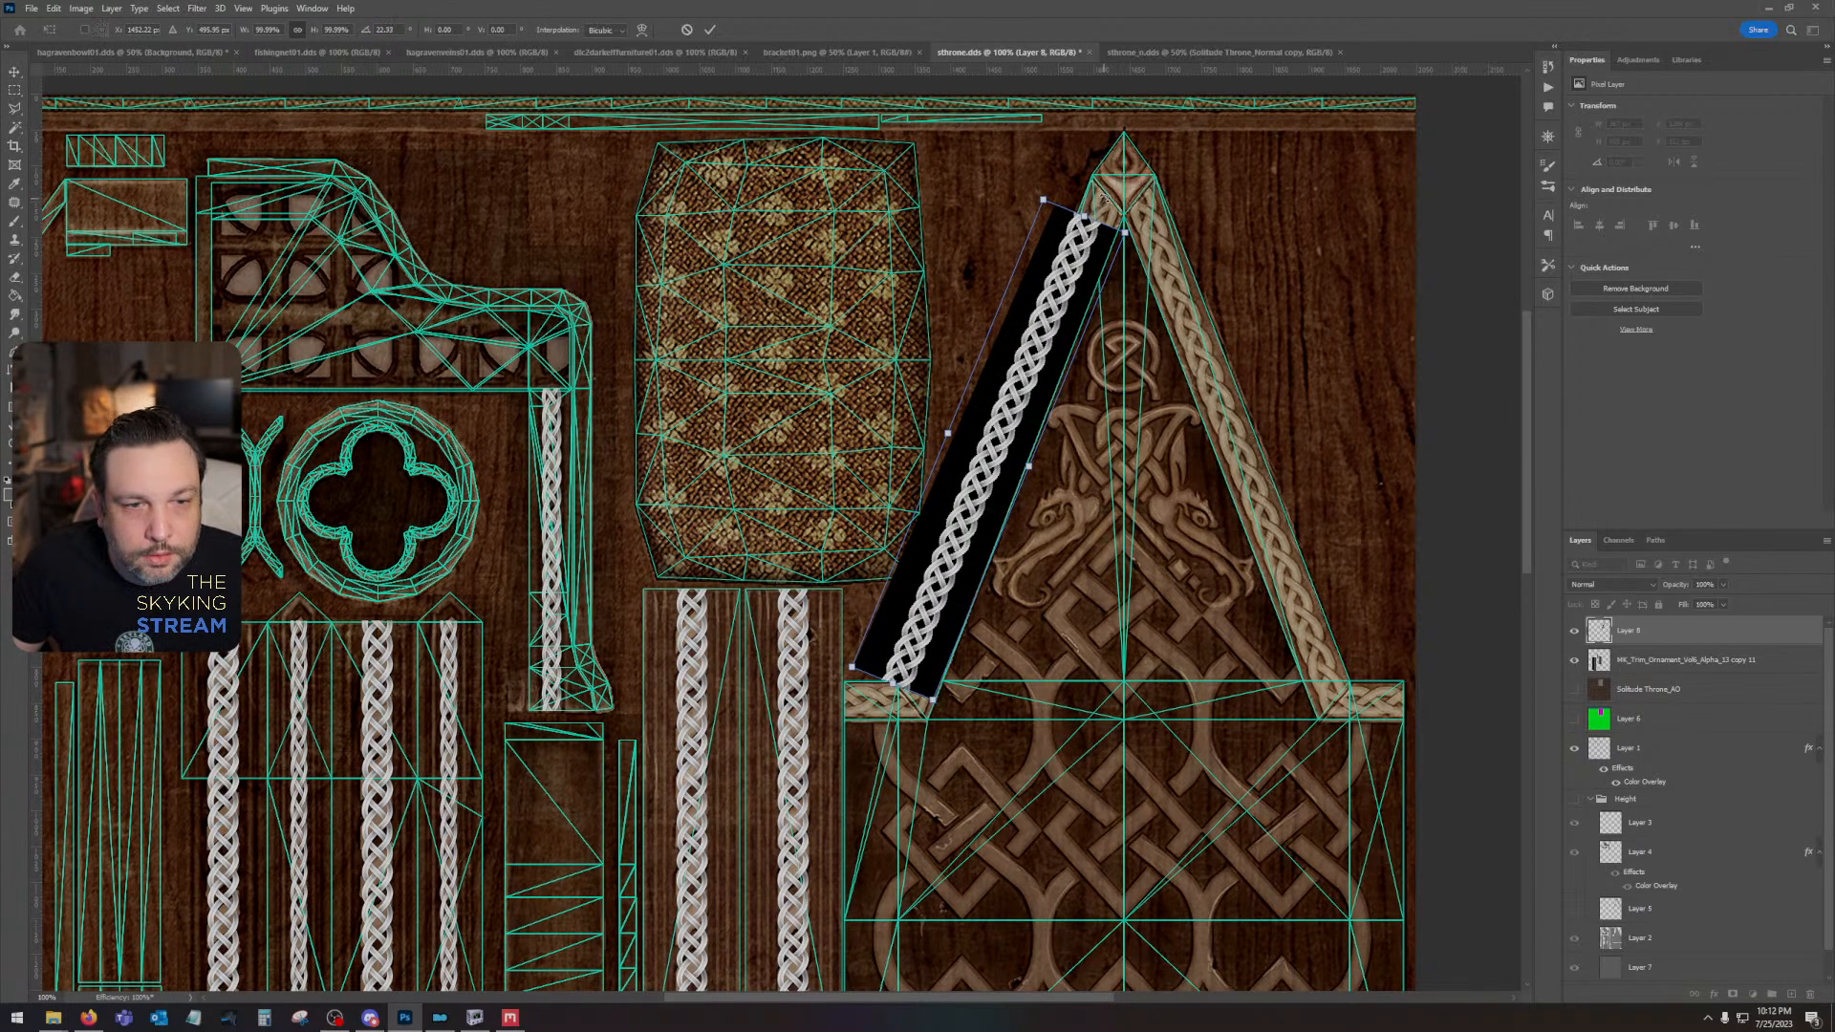
key("Return")
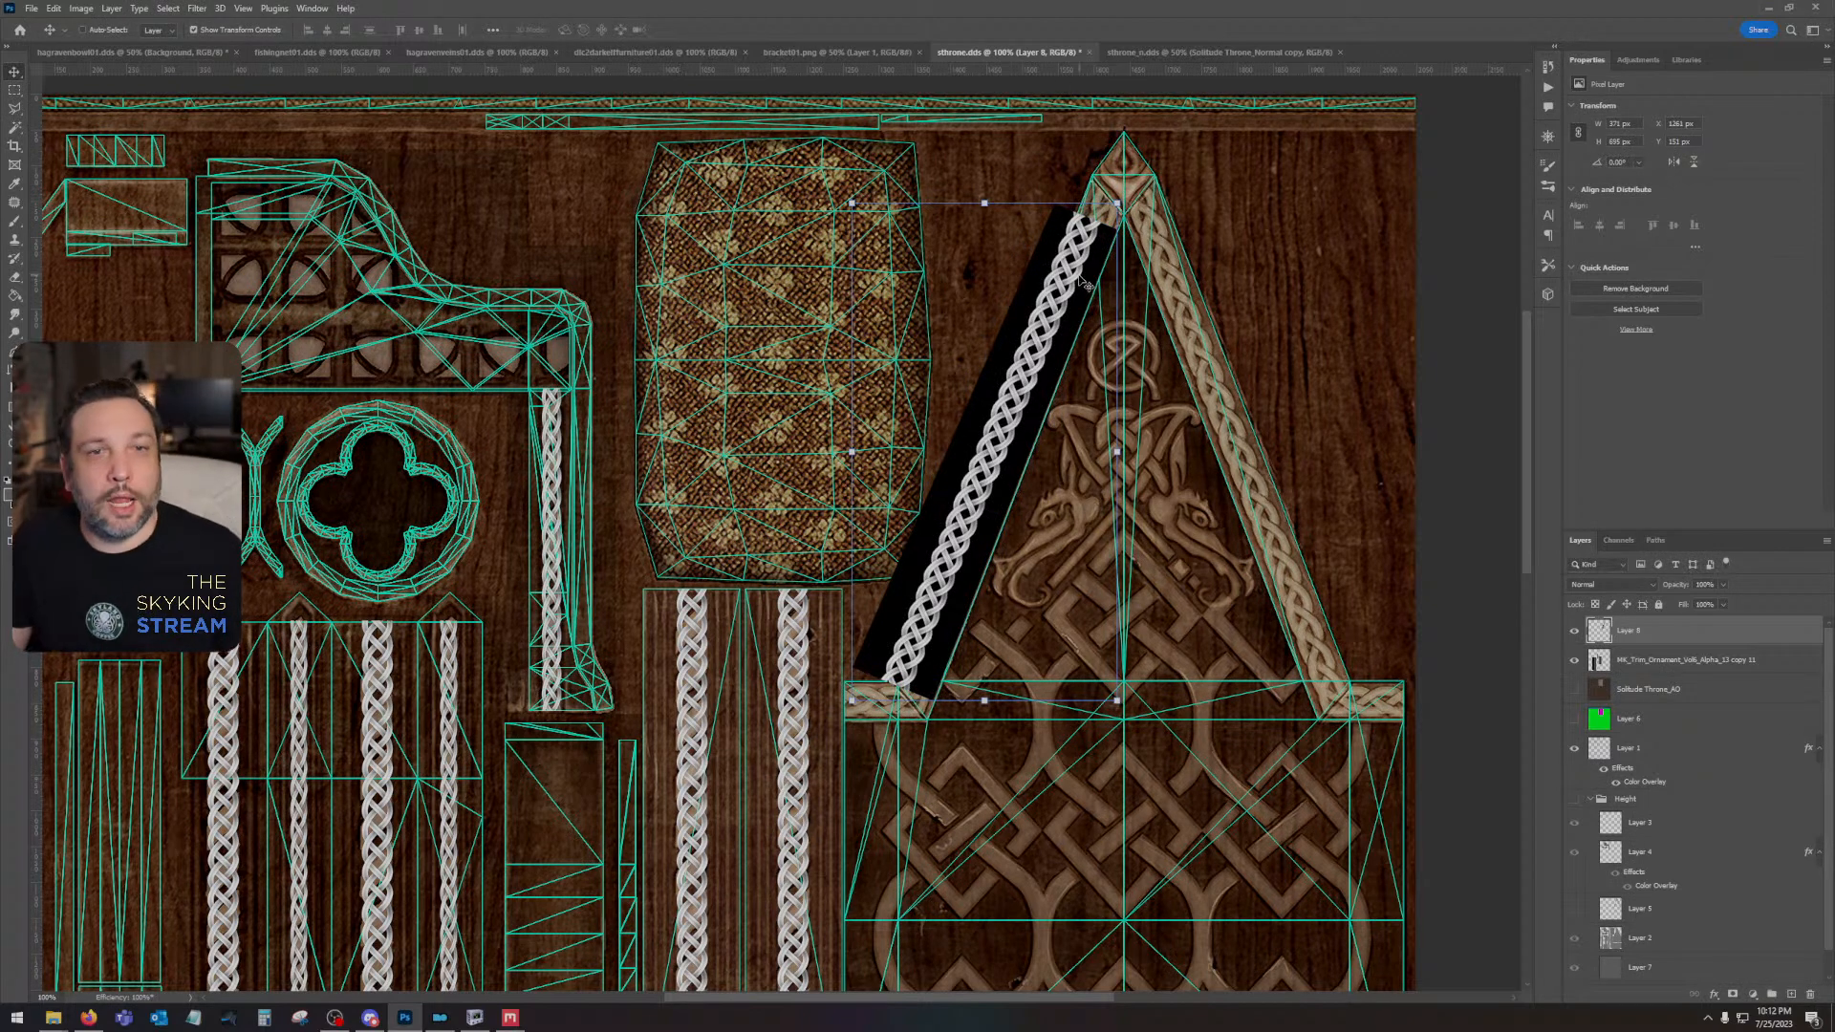
- Scale the slanted braid down to about 88% so it matches the width of the gable trim
key("ctrl+t")
left_click_drag(852, 202, 884, 262)
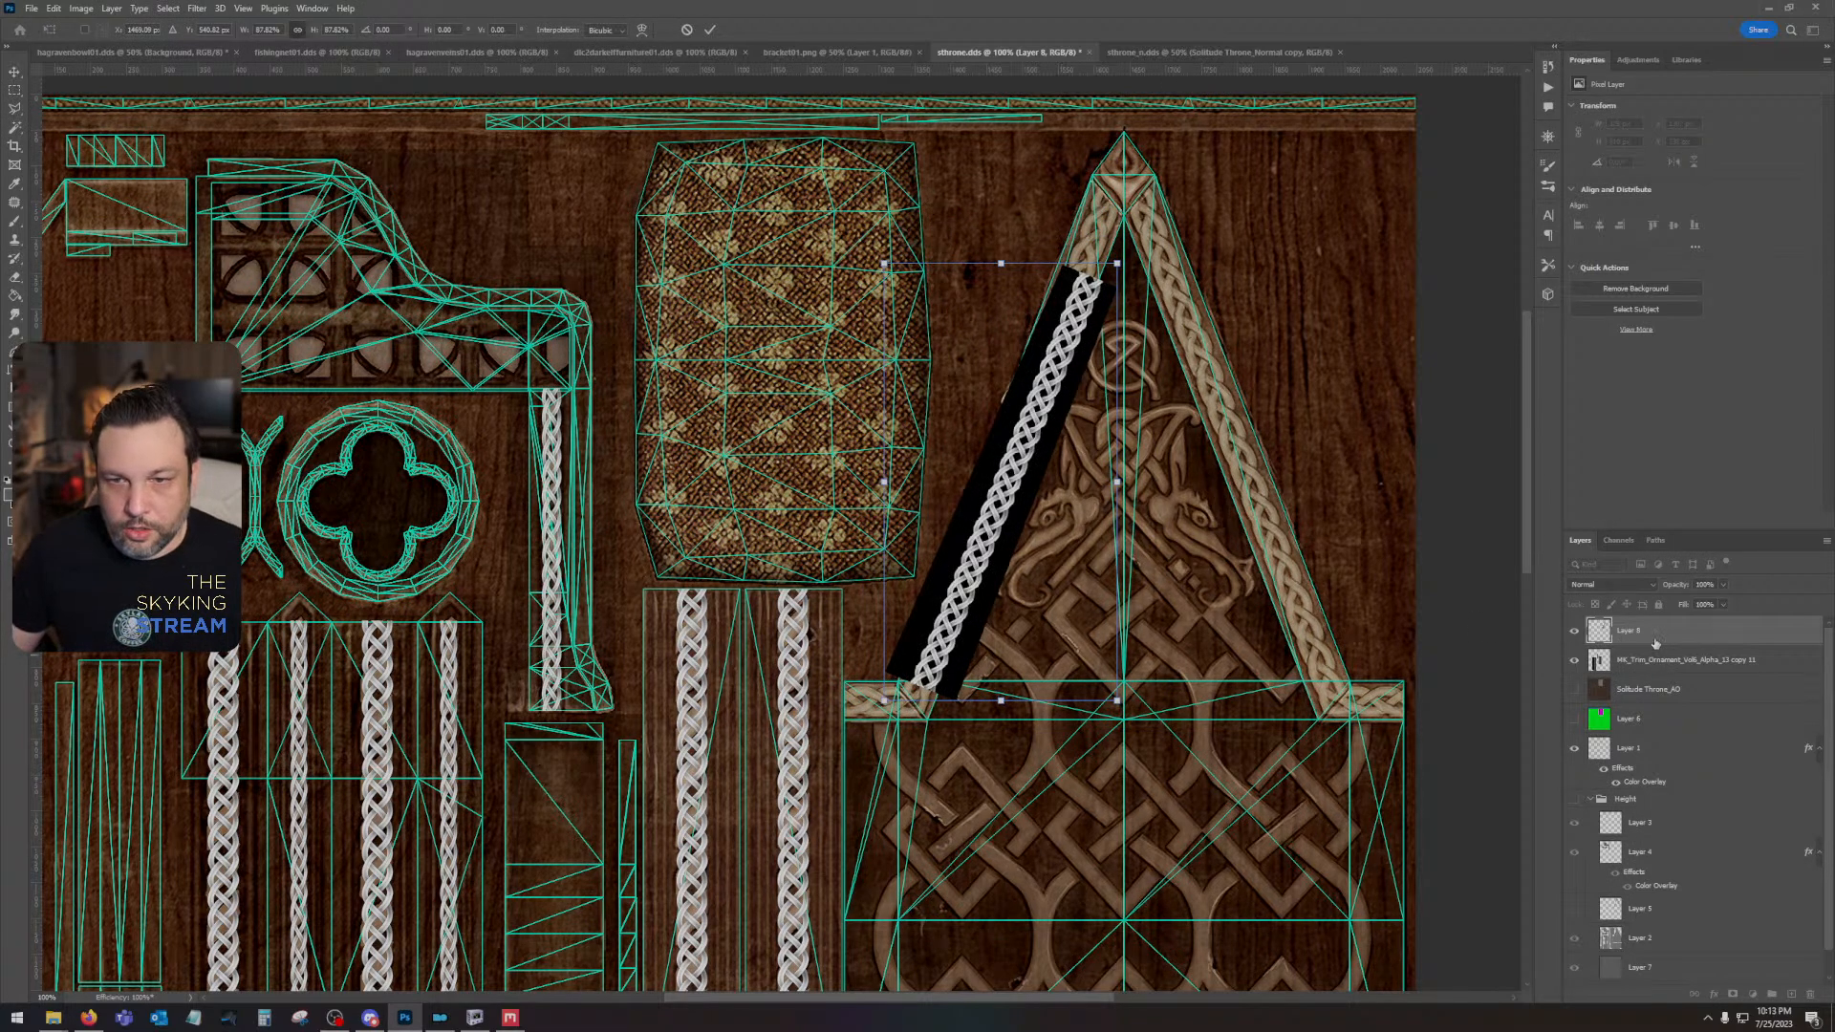
key("Return")
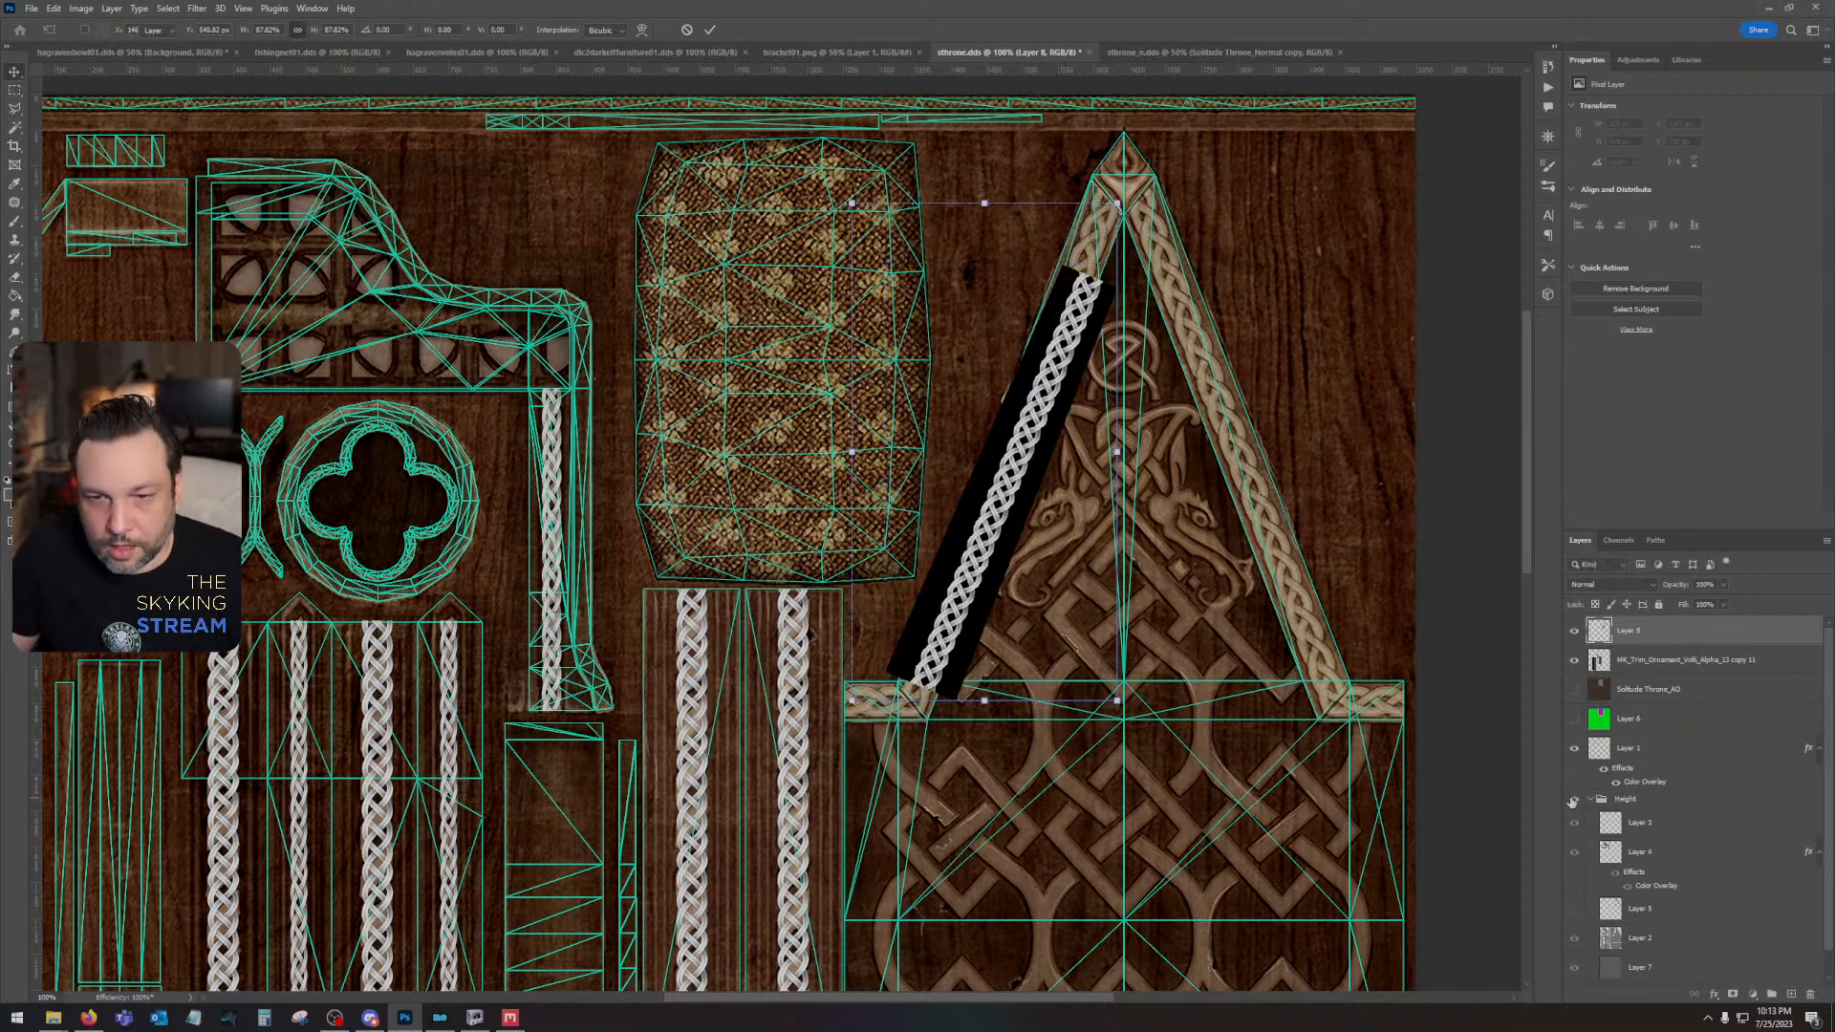
- Show the Height group and its Layer 5, and set the slanted braid layer's blend mode to Screen
left_click(1574, 799)
left_click(1591, 585)
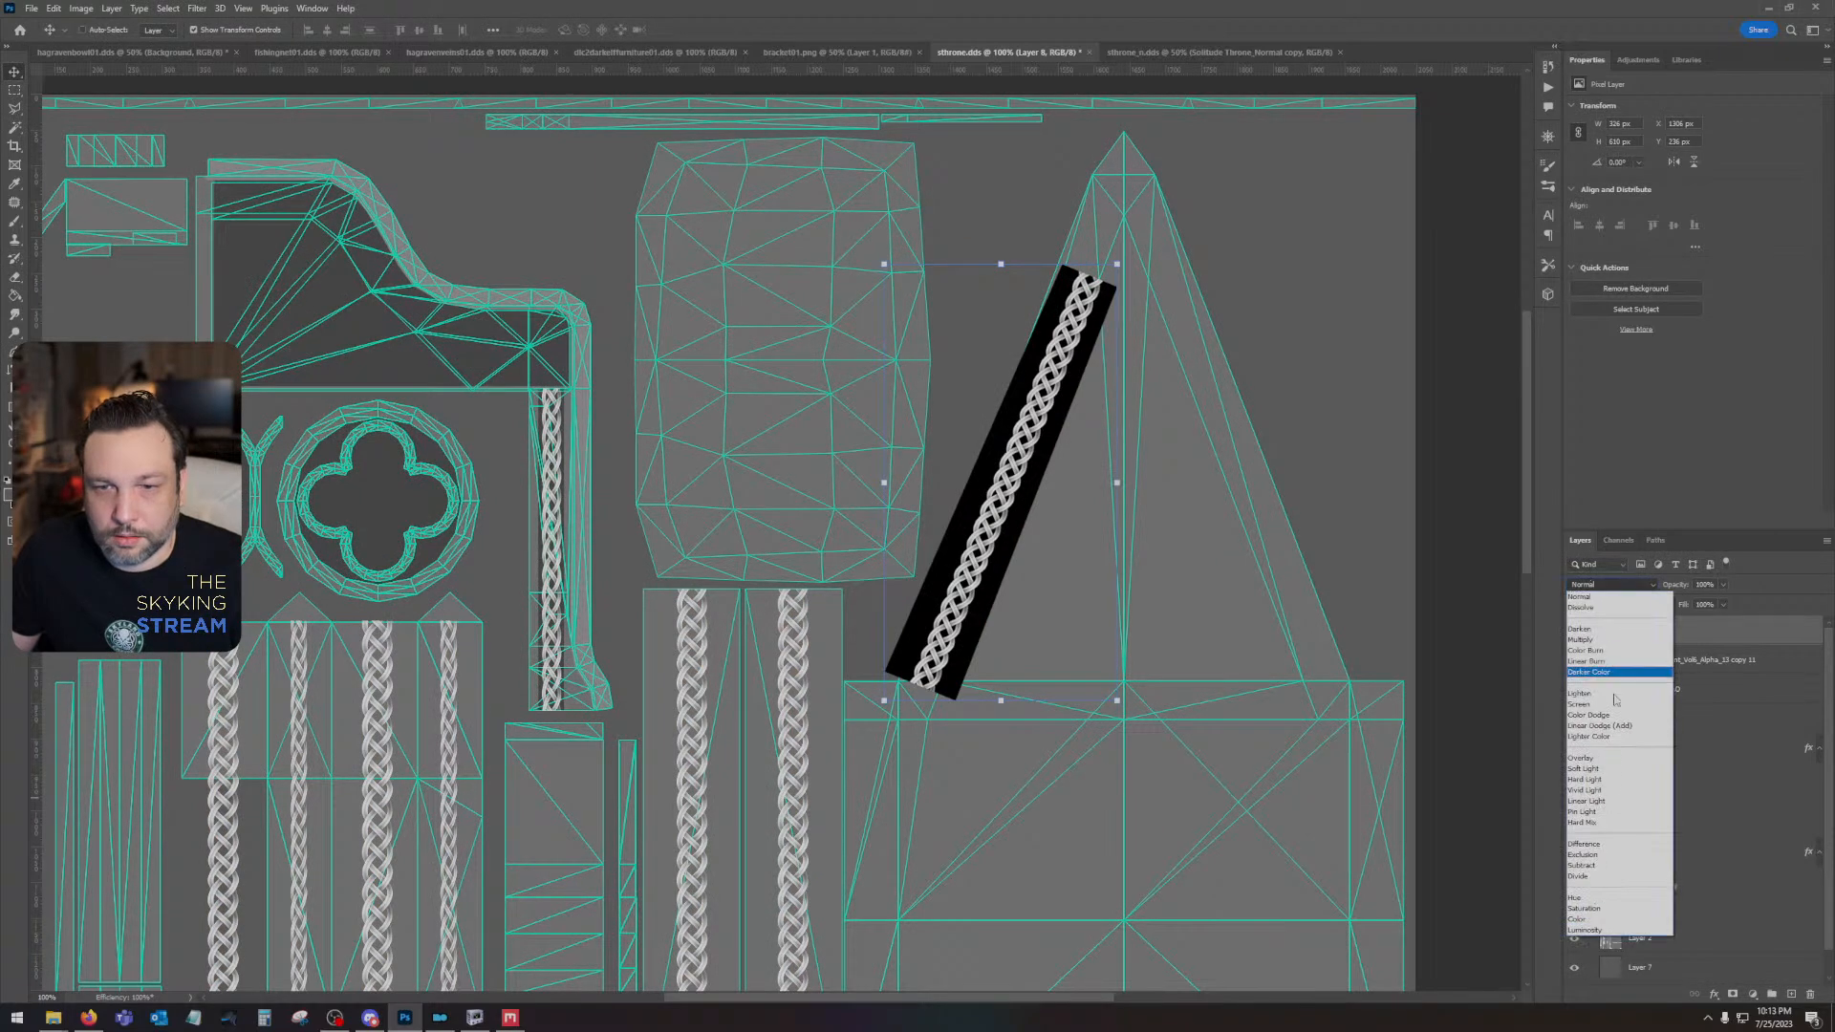
left_click(1605, 694)
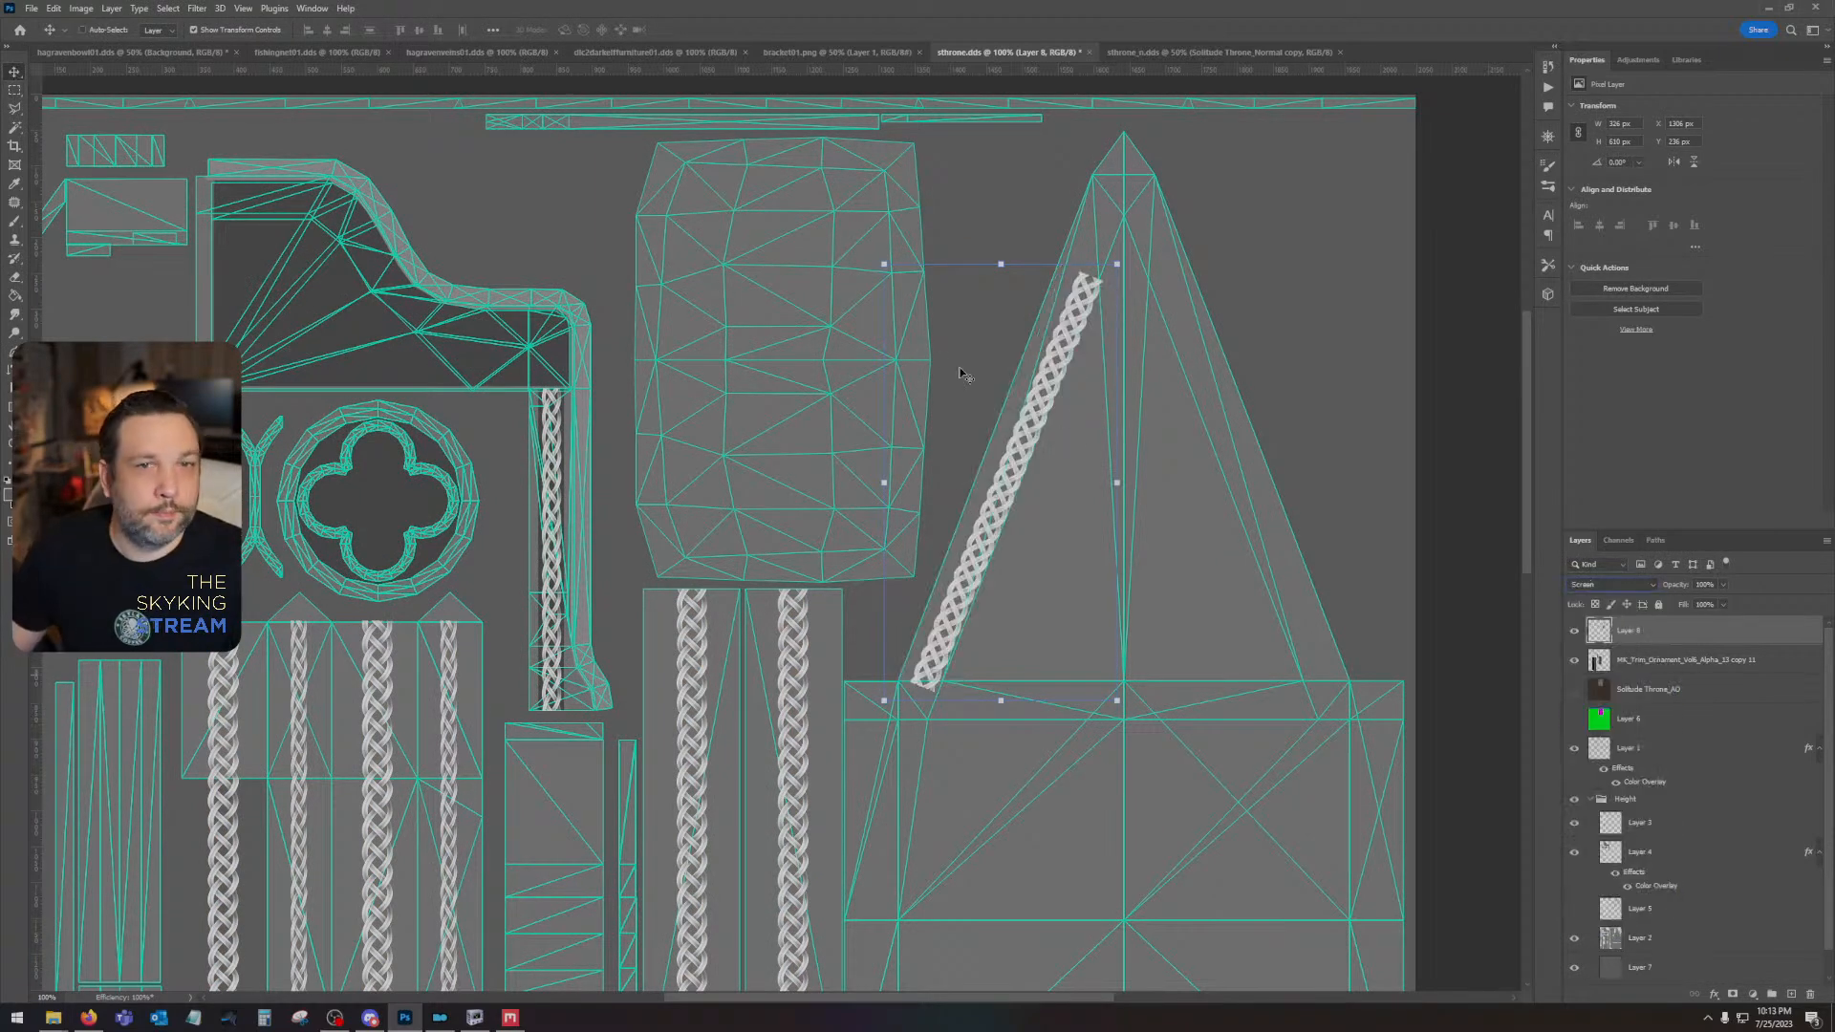
scroll(1621, 832, "down", 1)
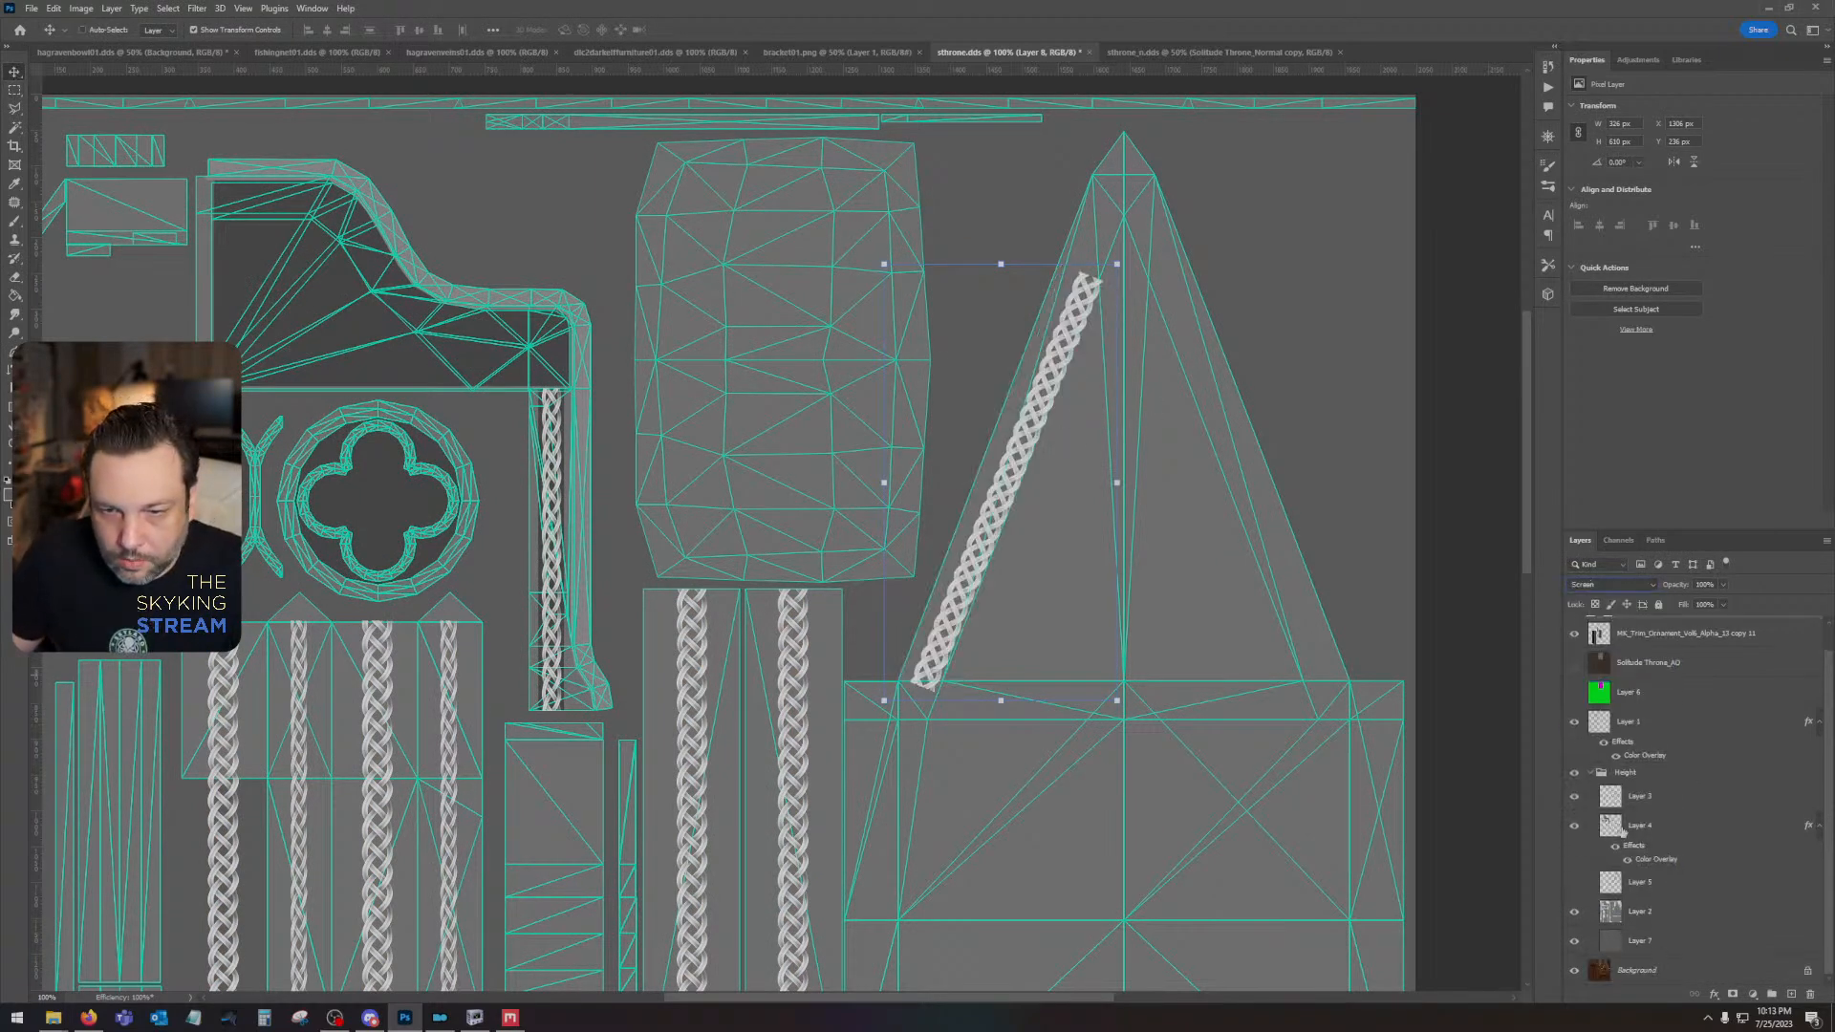
left_click(1575, 883)
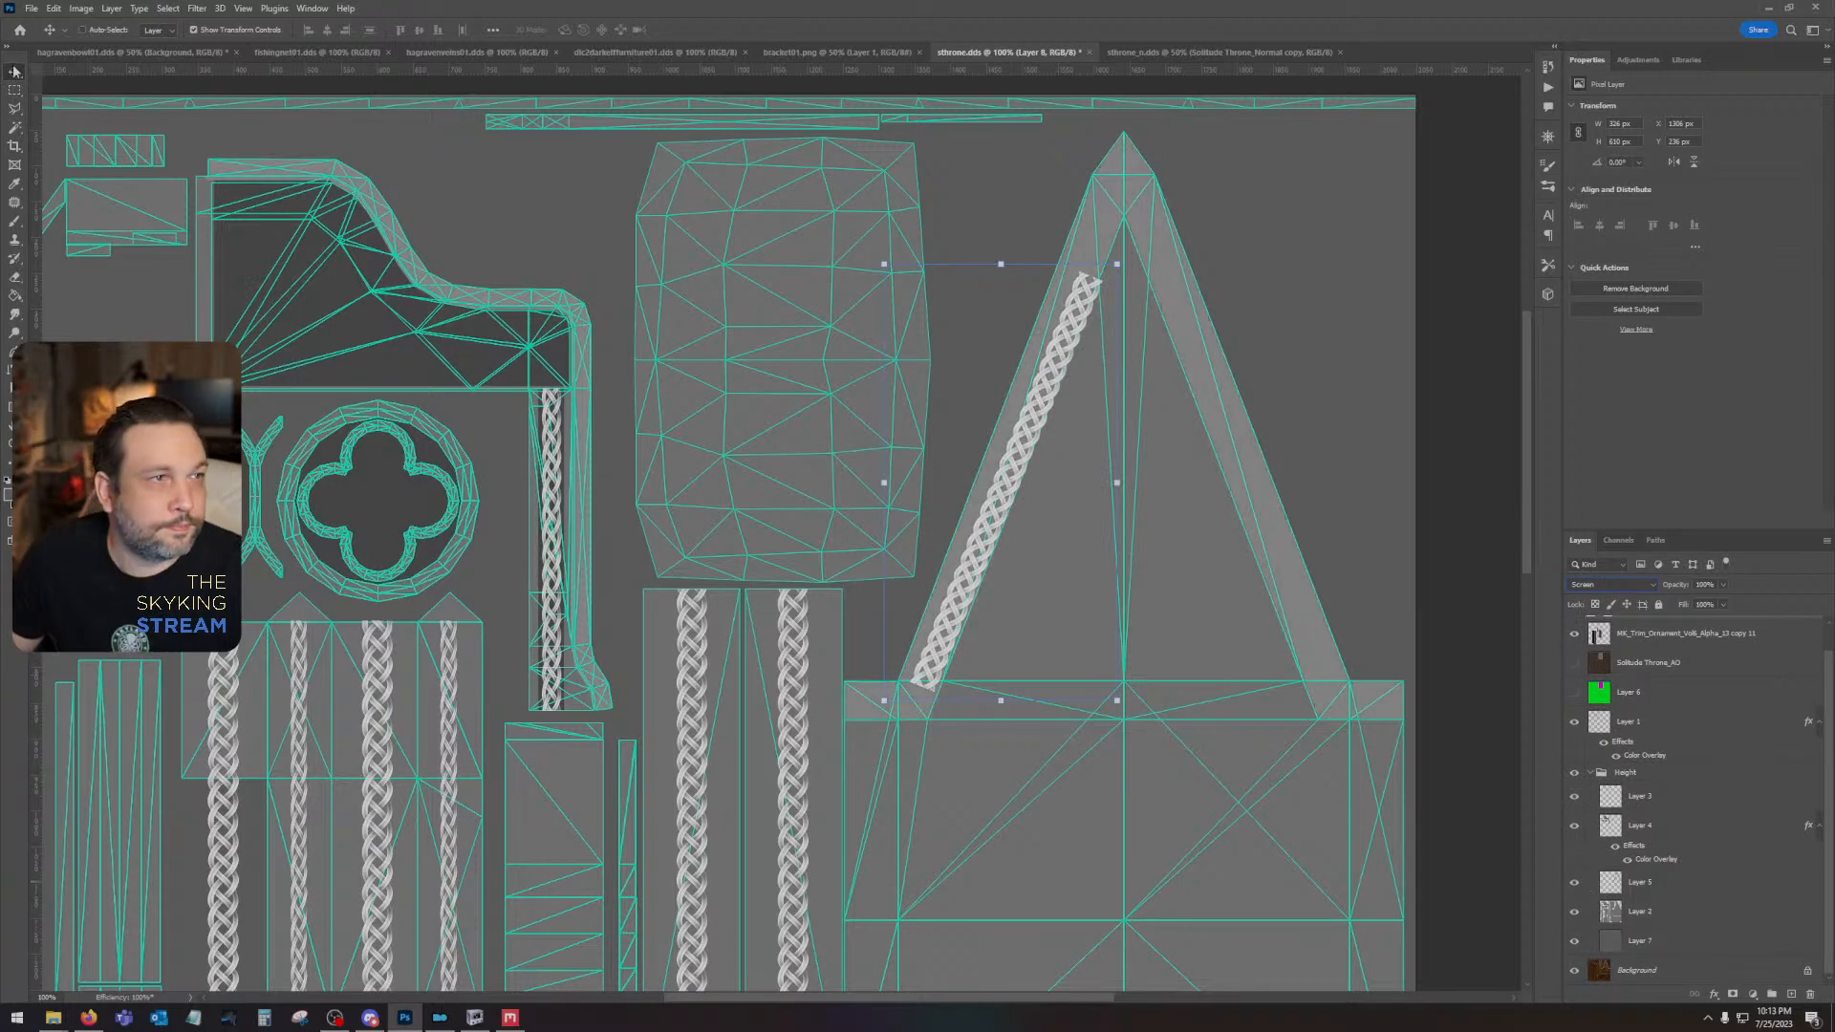
scroll(1624, 721, "up", 1)
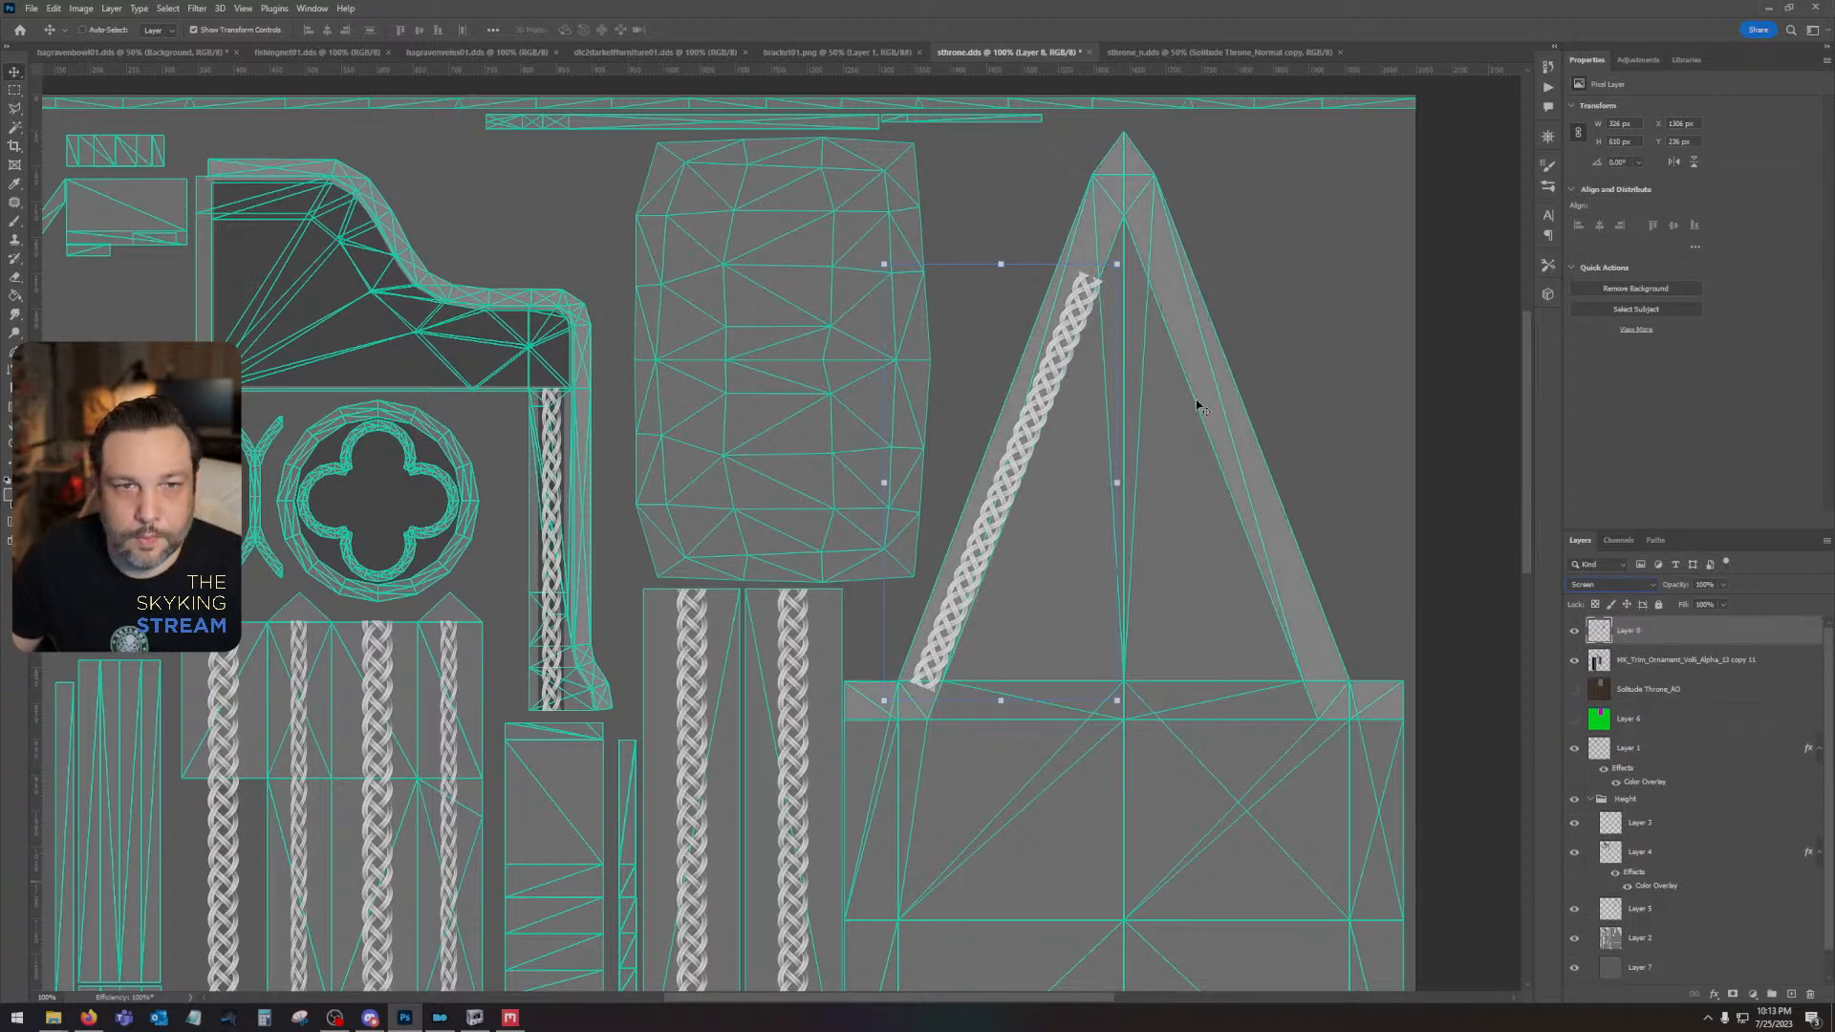
- Nudge the slanted braid and rotate it about -1 degree to center it on the gable's left trim strip
key("Up")
key("Up")
key("Up")
key("Up")
key("Up")
key("Up")
key("Up")
key("Up")
key("Up")
key("Up")
key("Up")
key("Up")
key("Up")
key("Up")
key("Up")
key("Up")
key("Up")
key("Up")
key("Up")
key("Up")
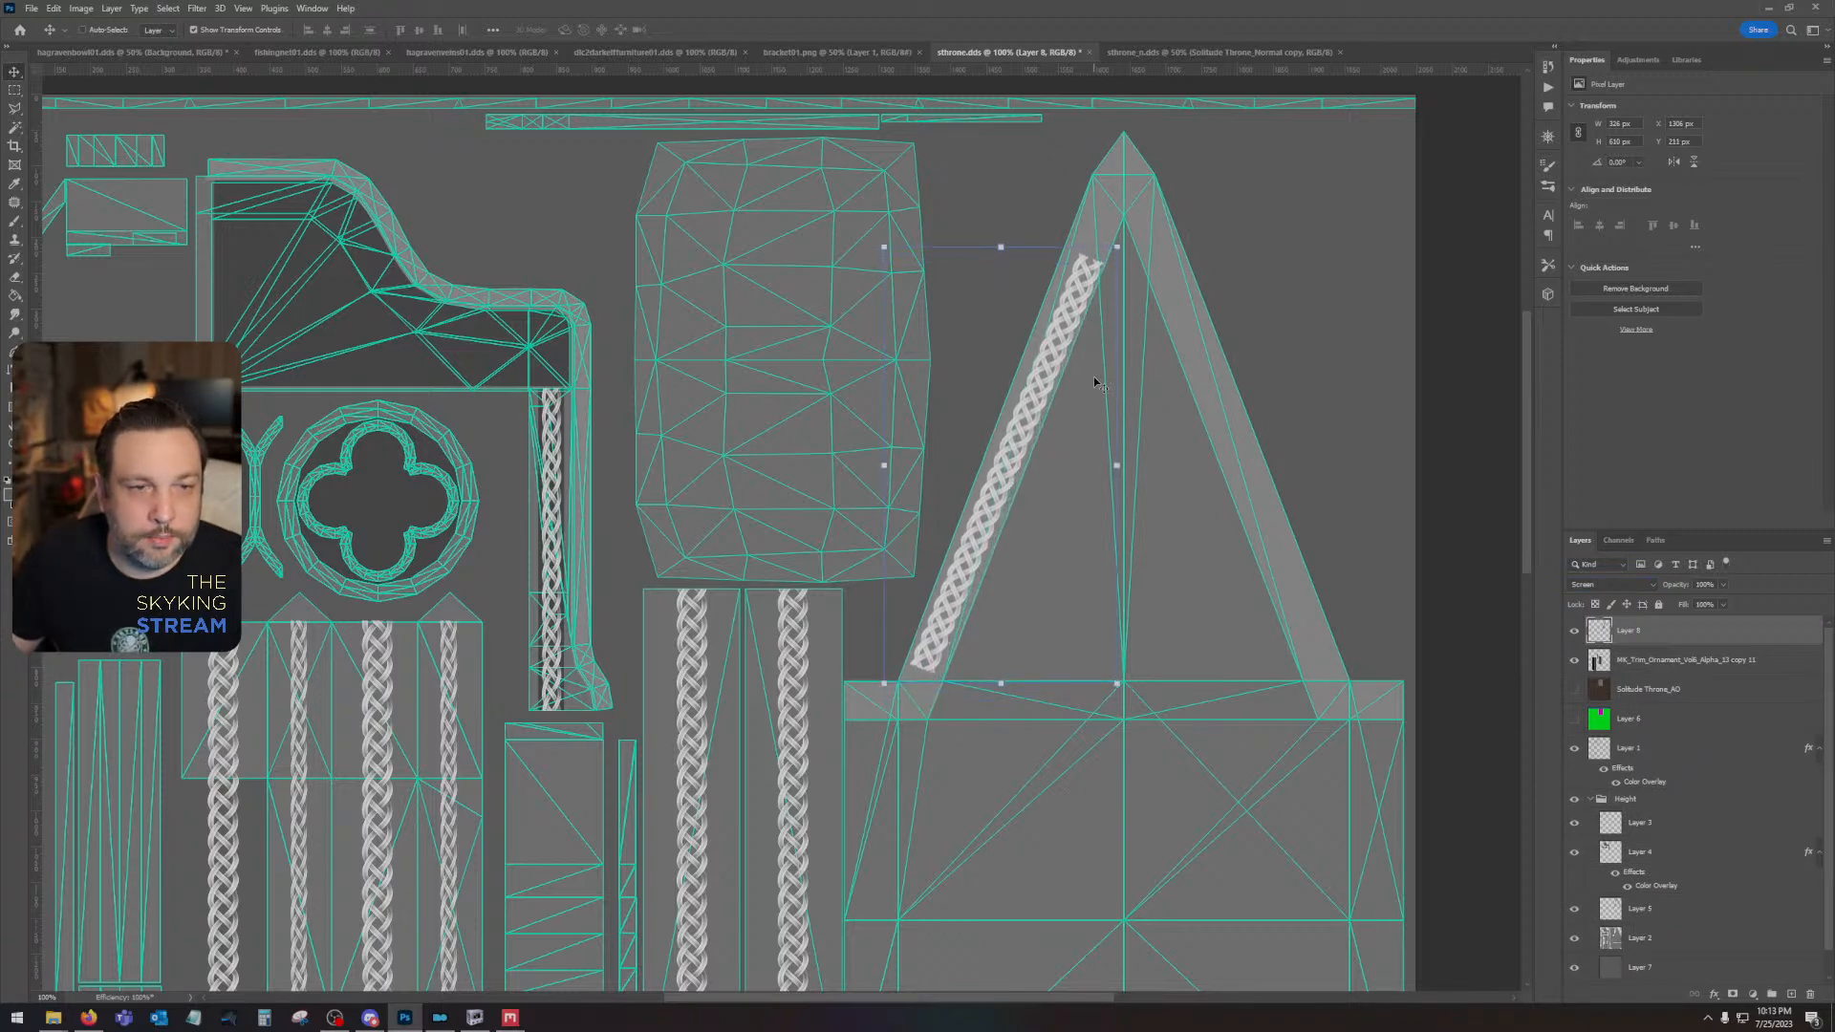
key("Down")
key("Down")
key("Down")
key("Down")
key("Down")
key("Down")
key("Down")
key("Down")
key("Down")
key("Down")
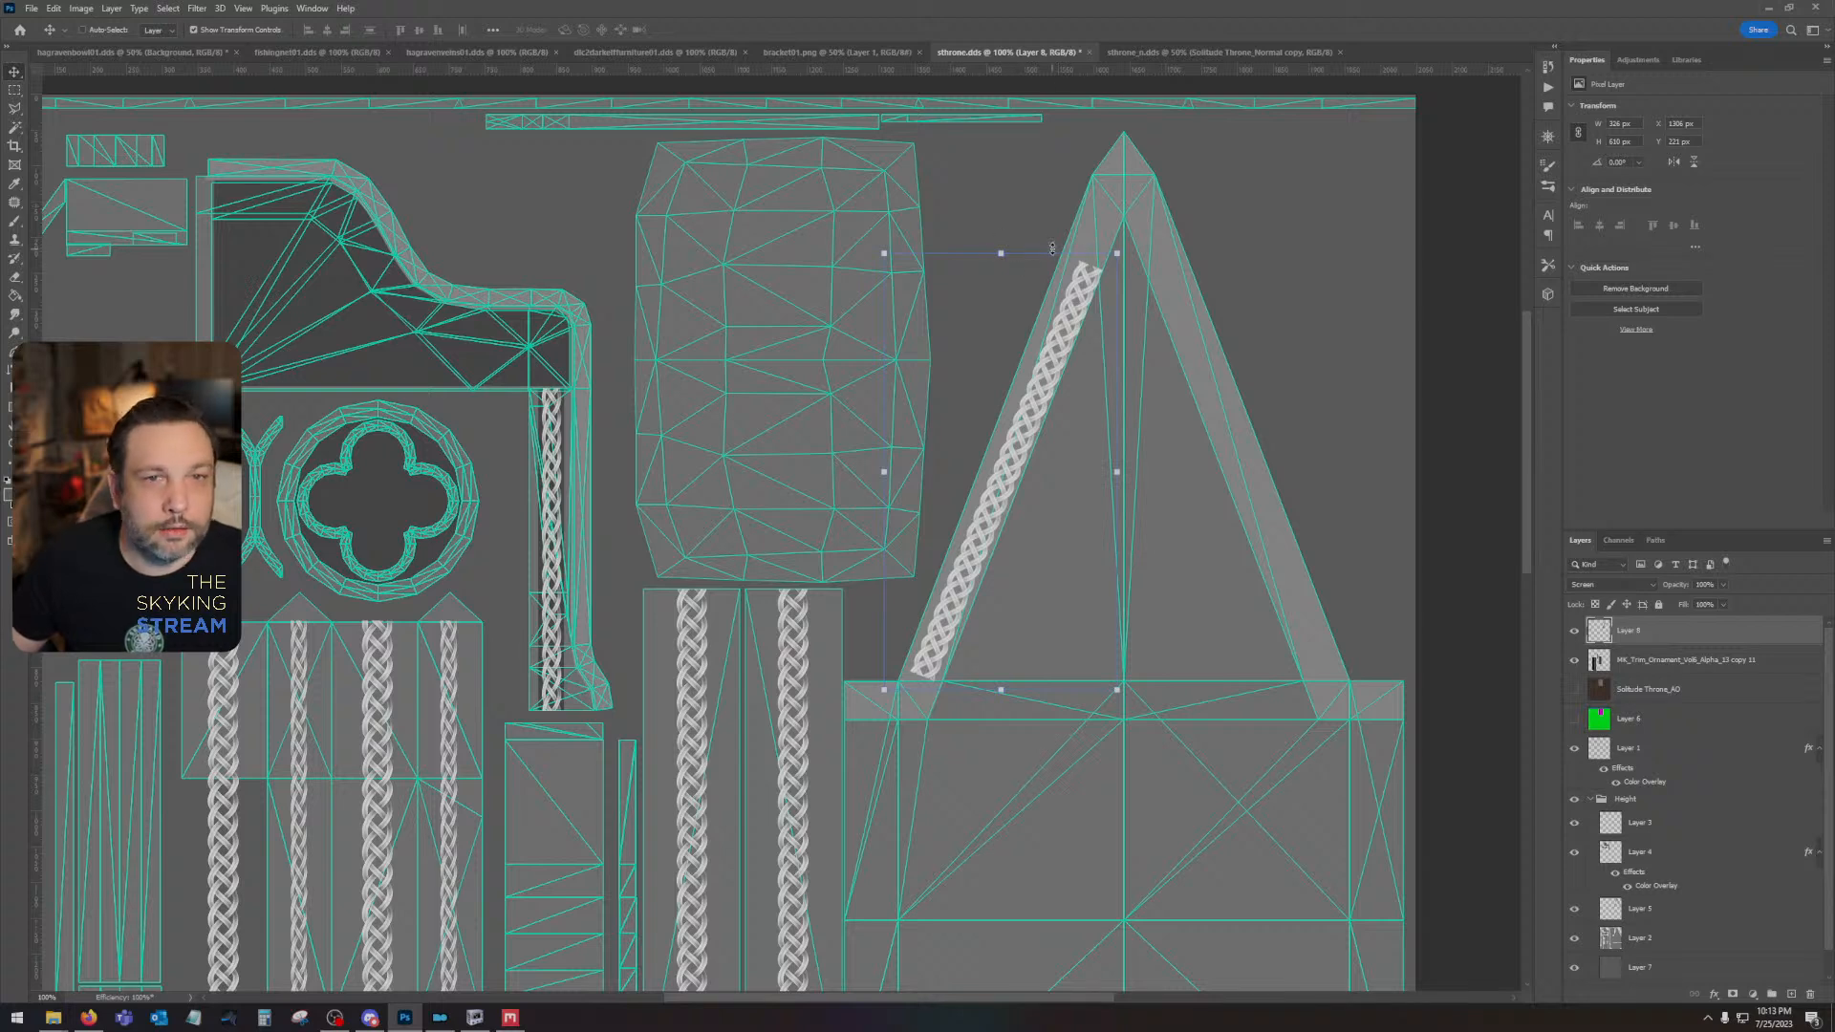
left_click_drag(1055, 239, 1051, 241)
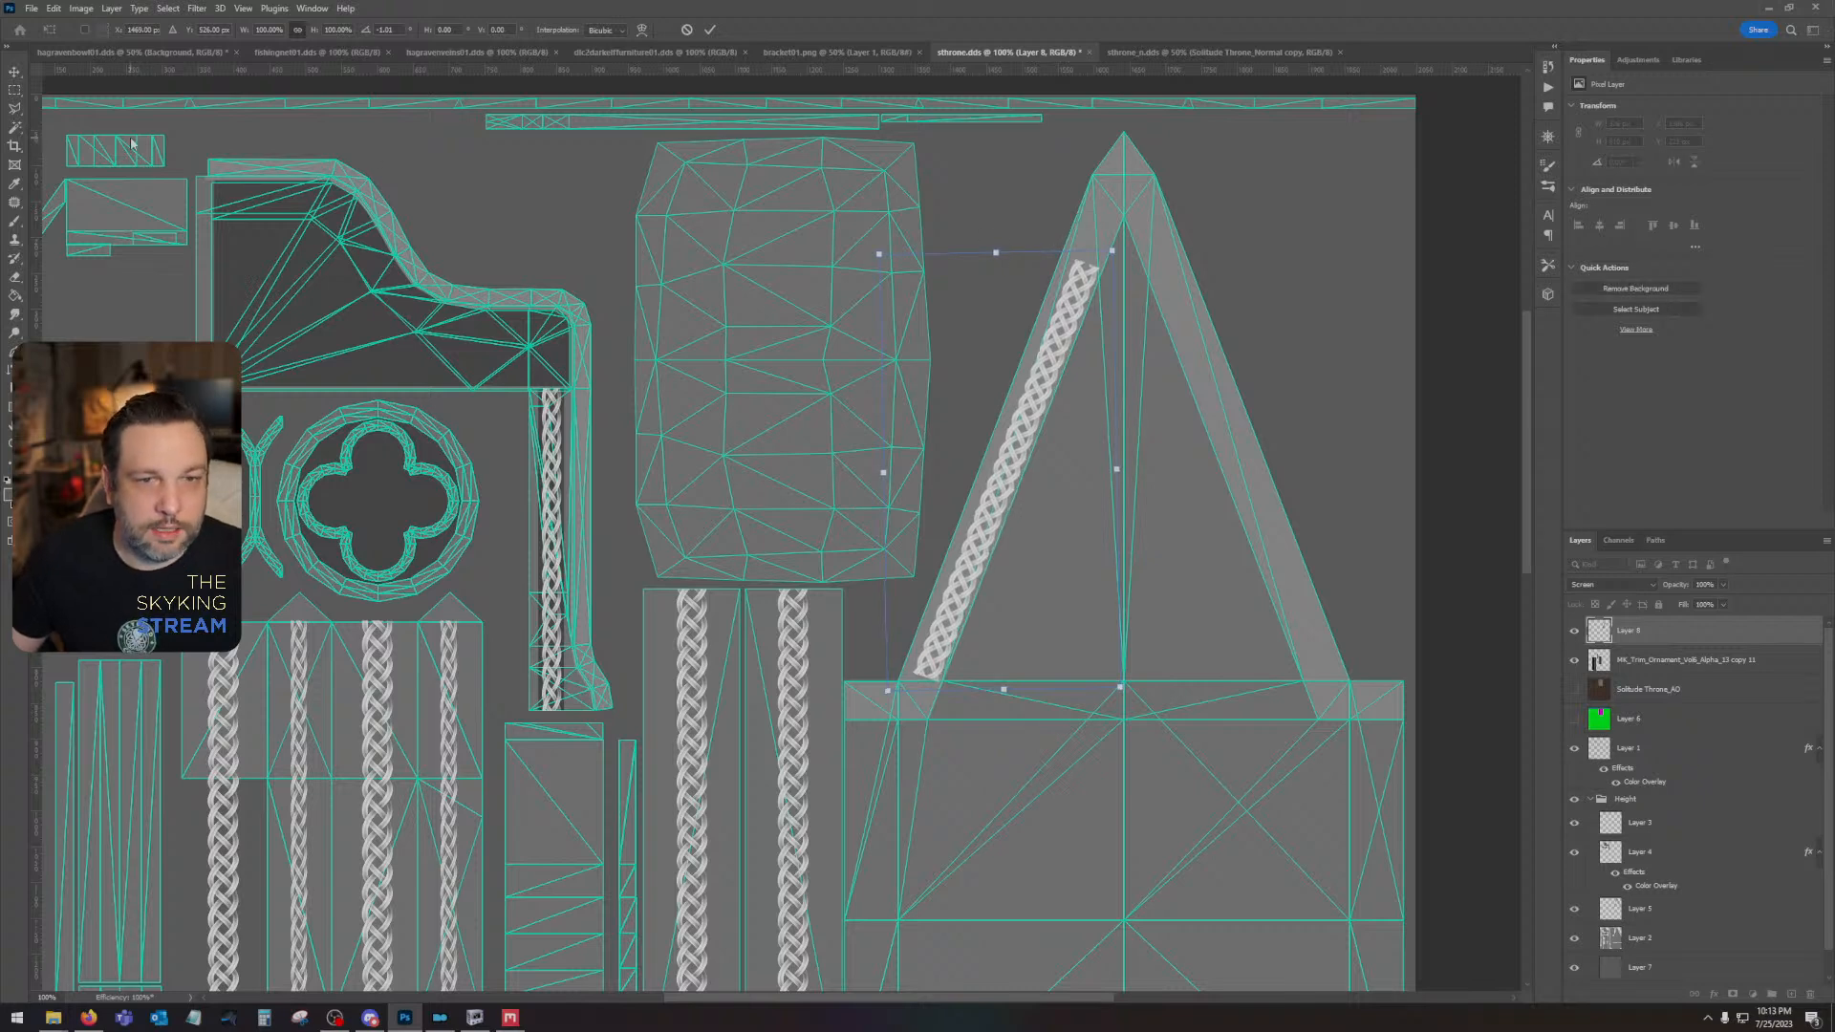
key("Left")
key("Left")
key("Left")
key("Up")
key("Up")
key("Up")
key("Up")
key("Up")
key("Up")
key("Up")
key("Up")
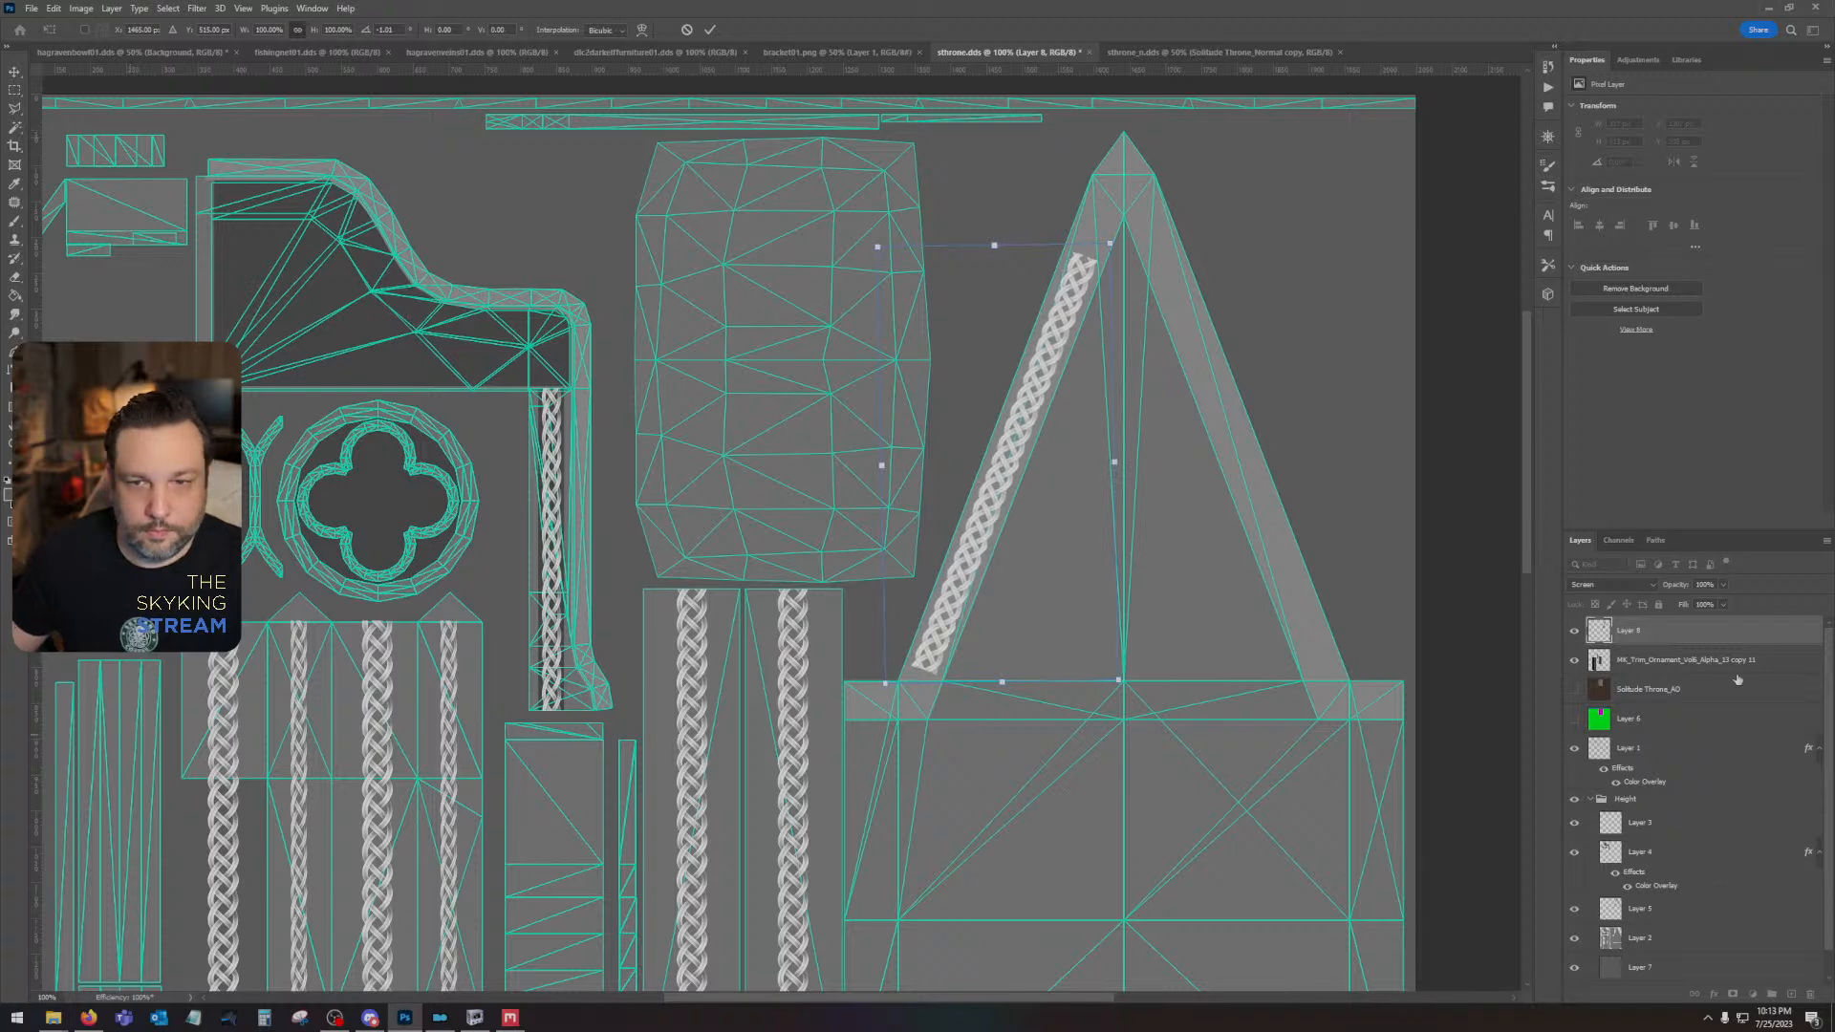
- Duplicate the slanted braid layer and move the copy up the slope to continue the braid past the gable's peak
left_click(1724, 634)
key("ctrl+j")
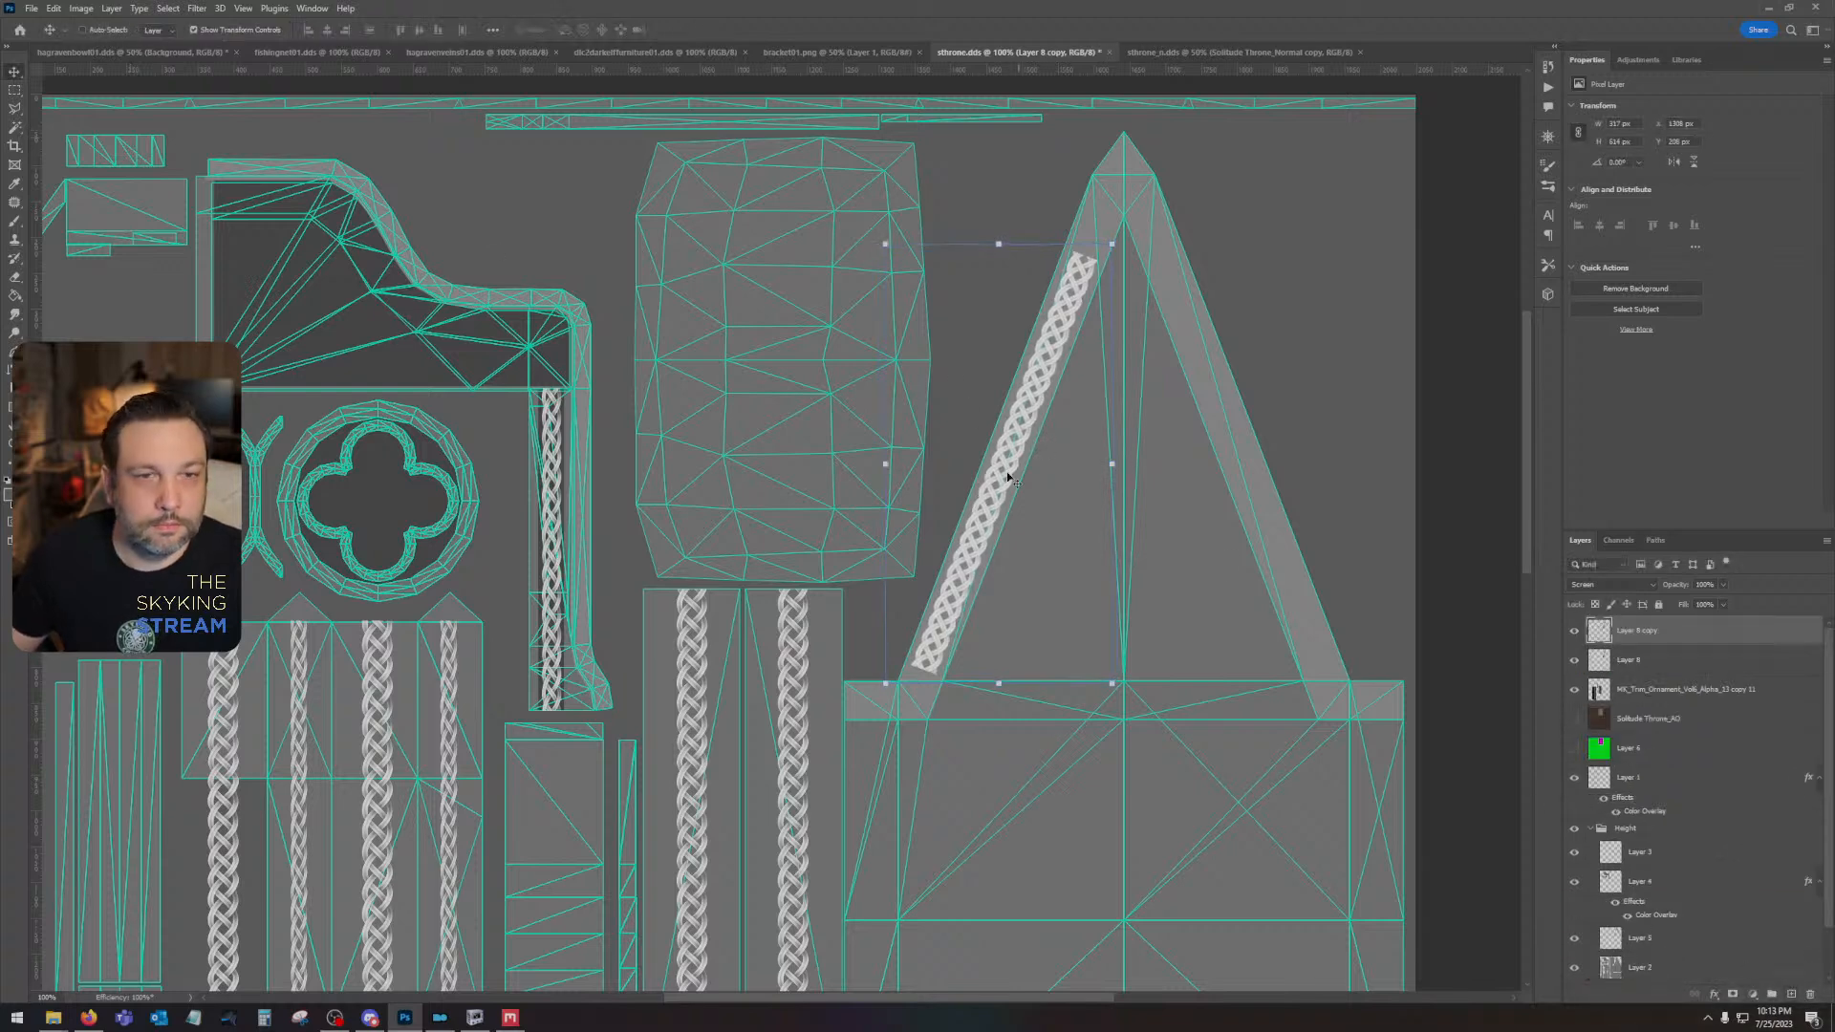
left_click_drag(952, 602, 1111, 185)
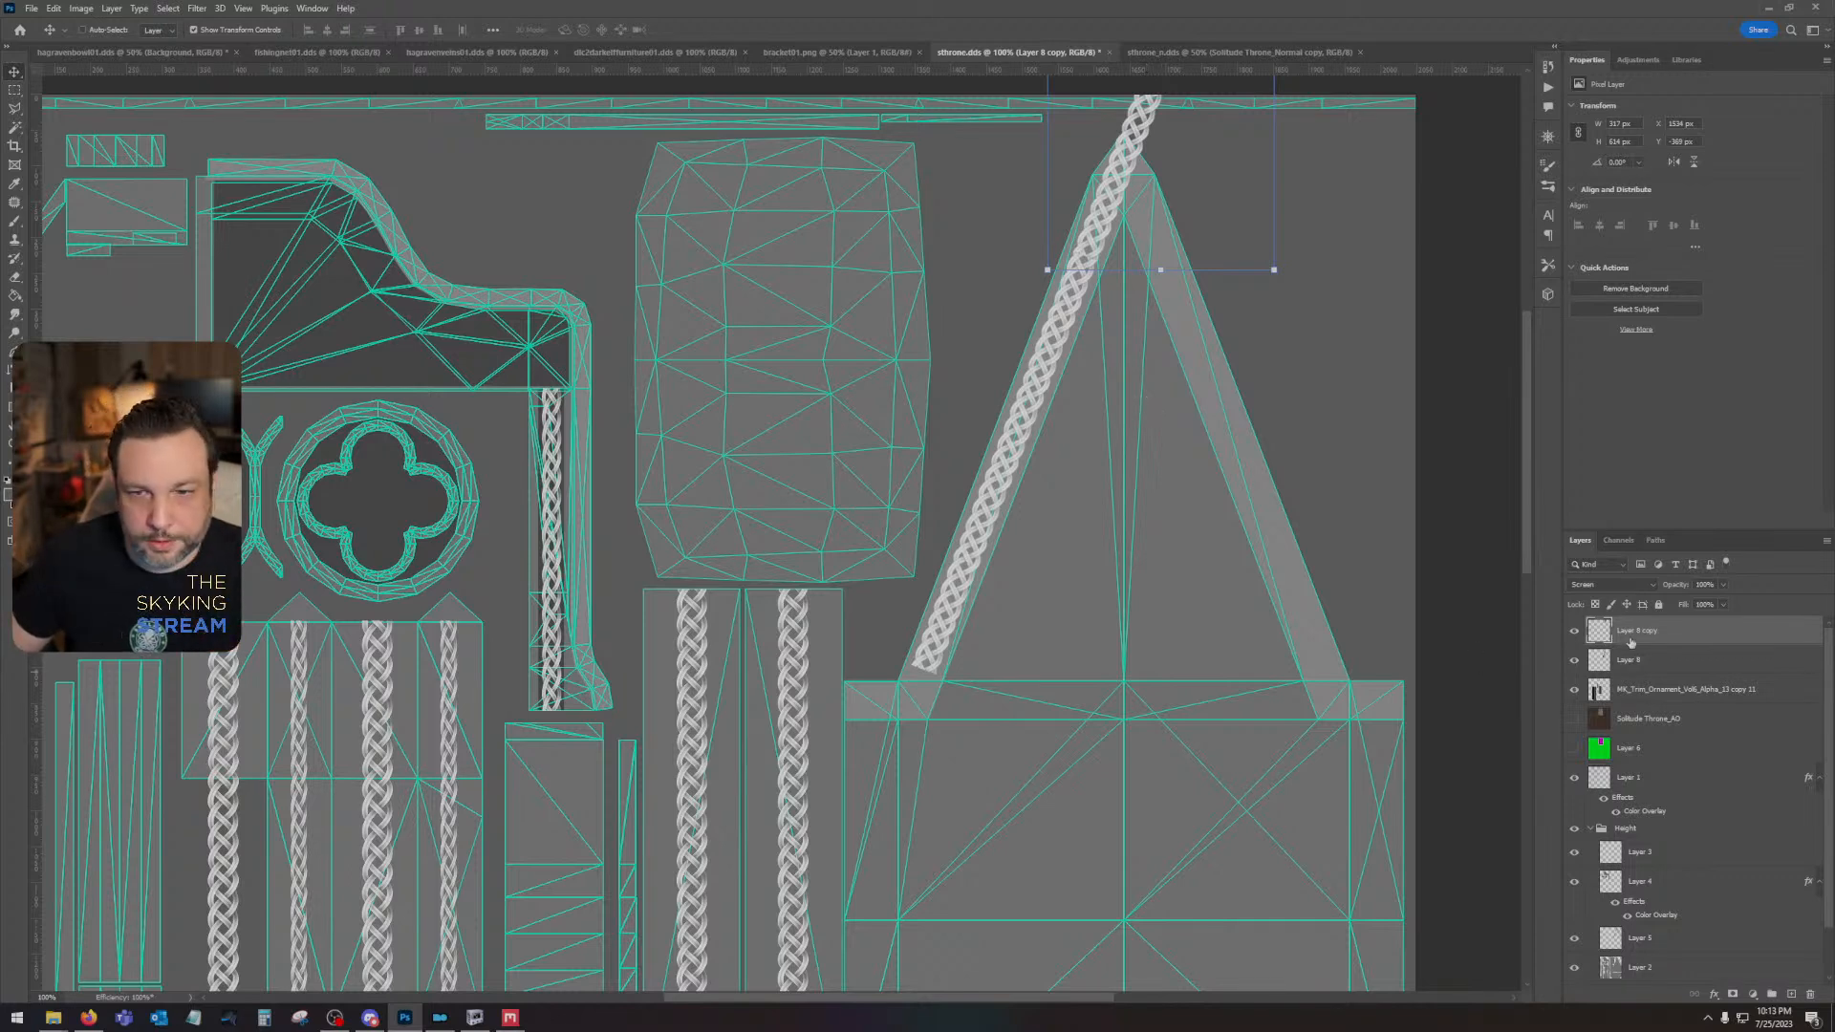
- Set the blend mode of the combined braid column layer to Screen
left_click(1650, 689)
left_click(1582, 586)
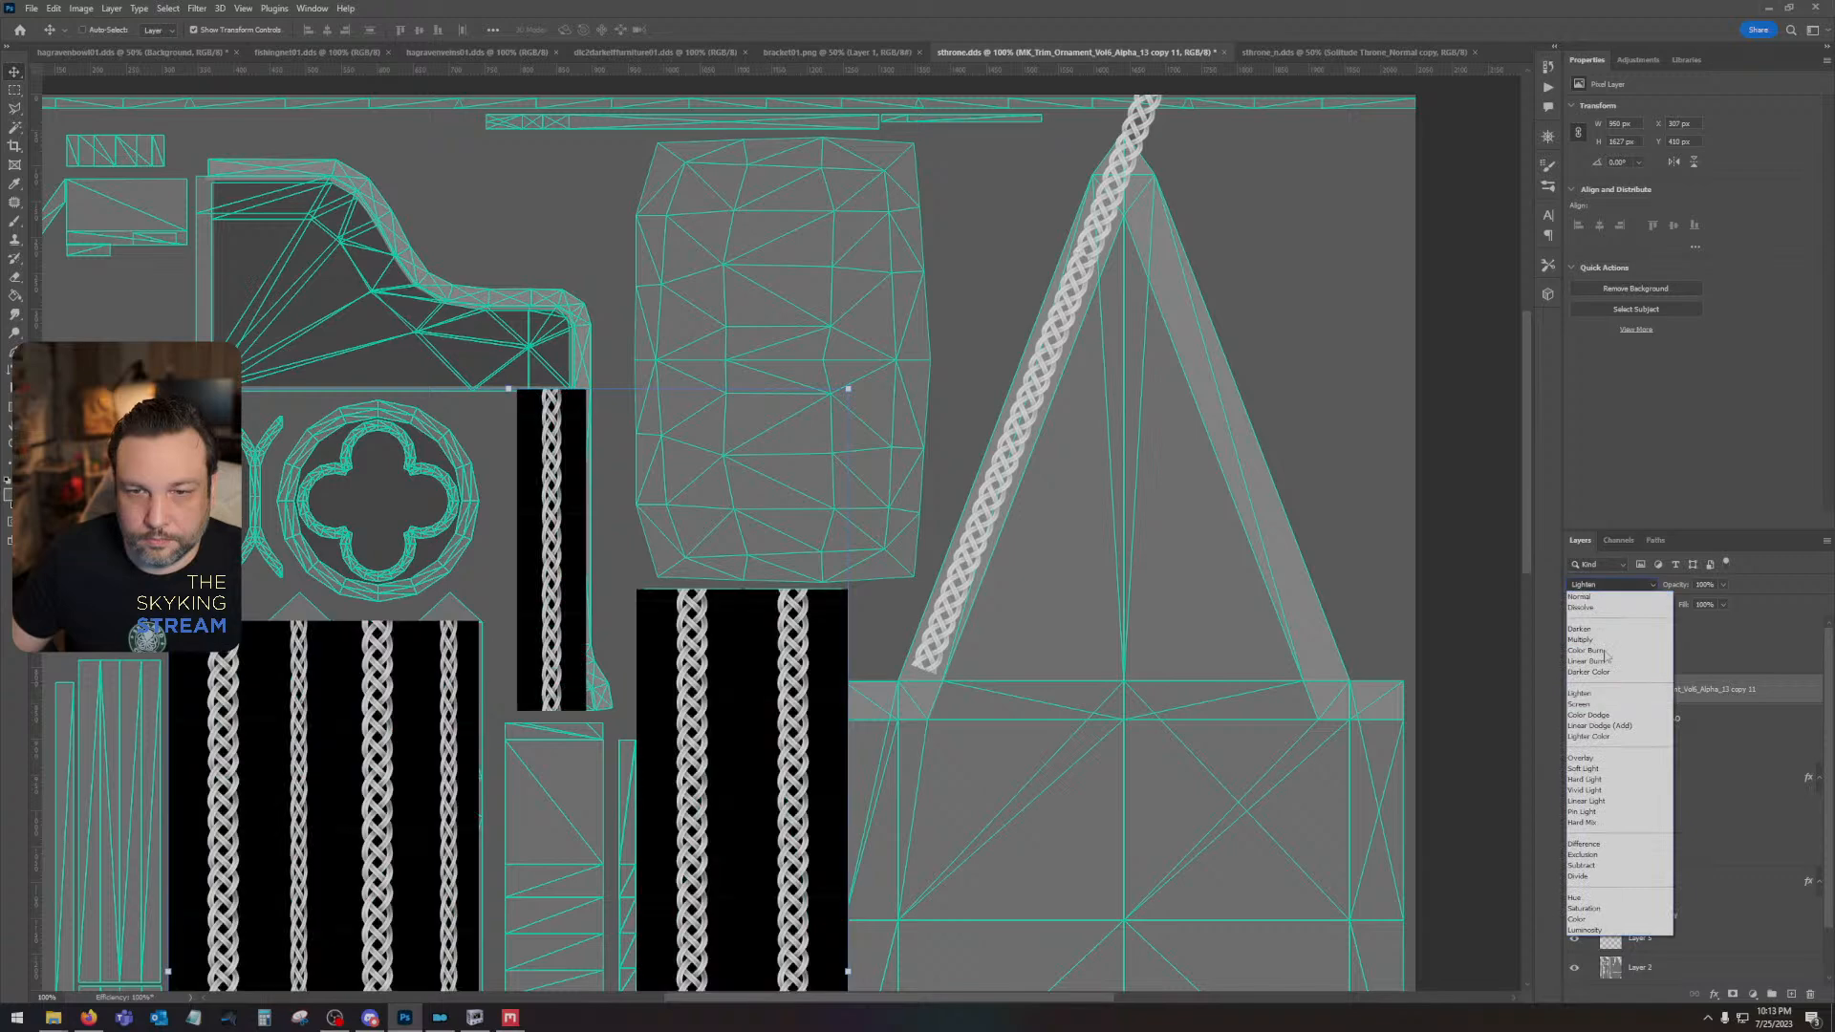
left_click(1602, 710)
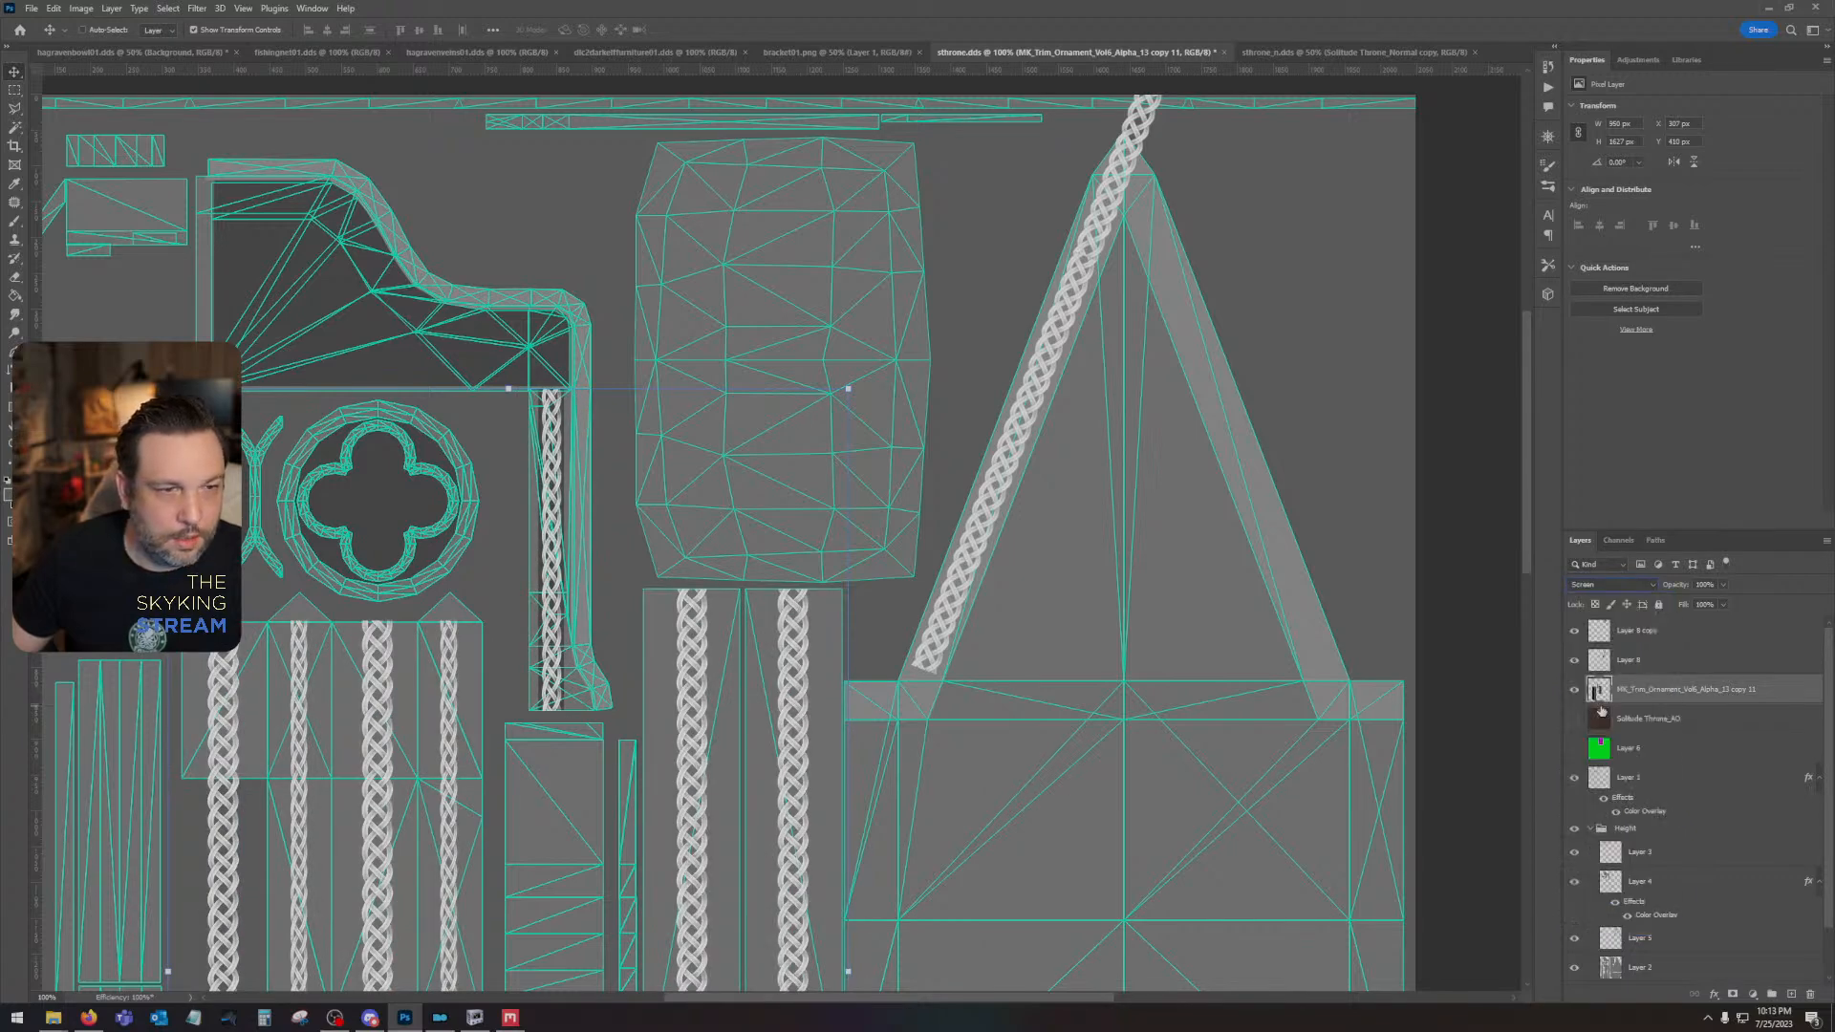
- Delete the slanted gable braid layer and its copy
left_click(1574, 660)
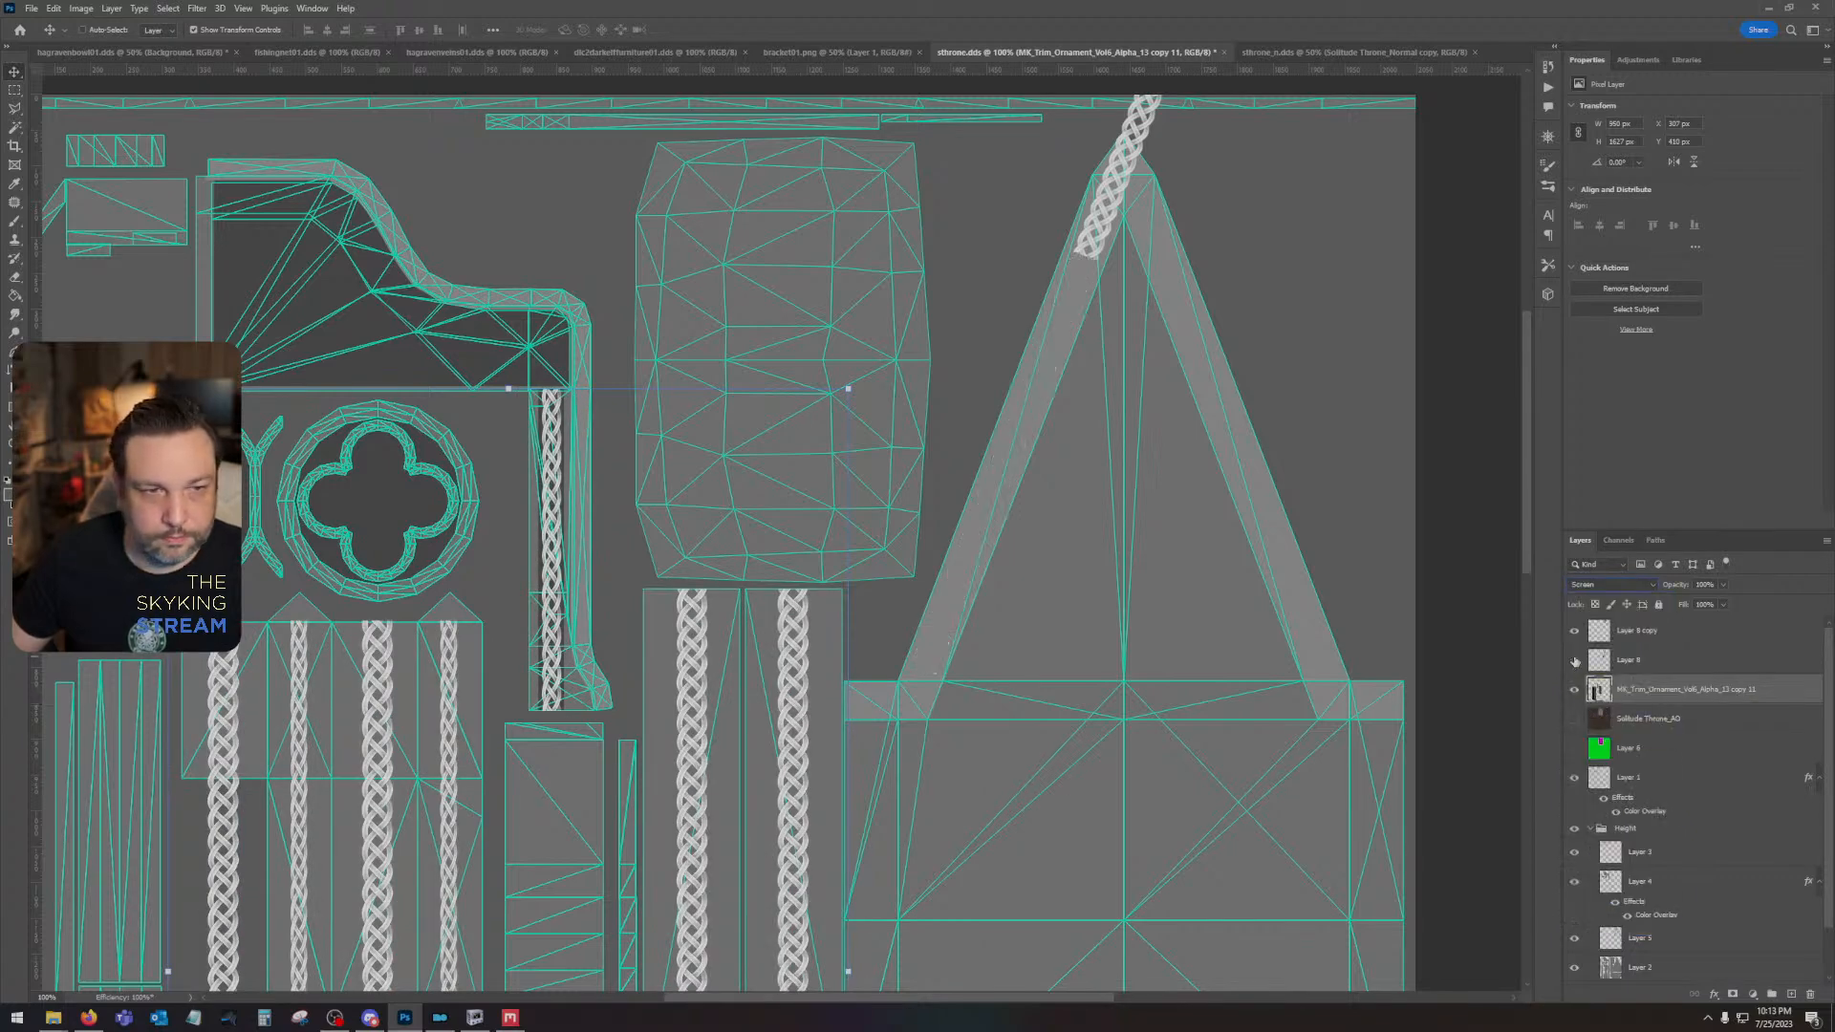
left_click(1575, 660)
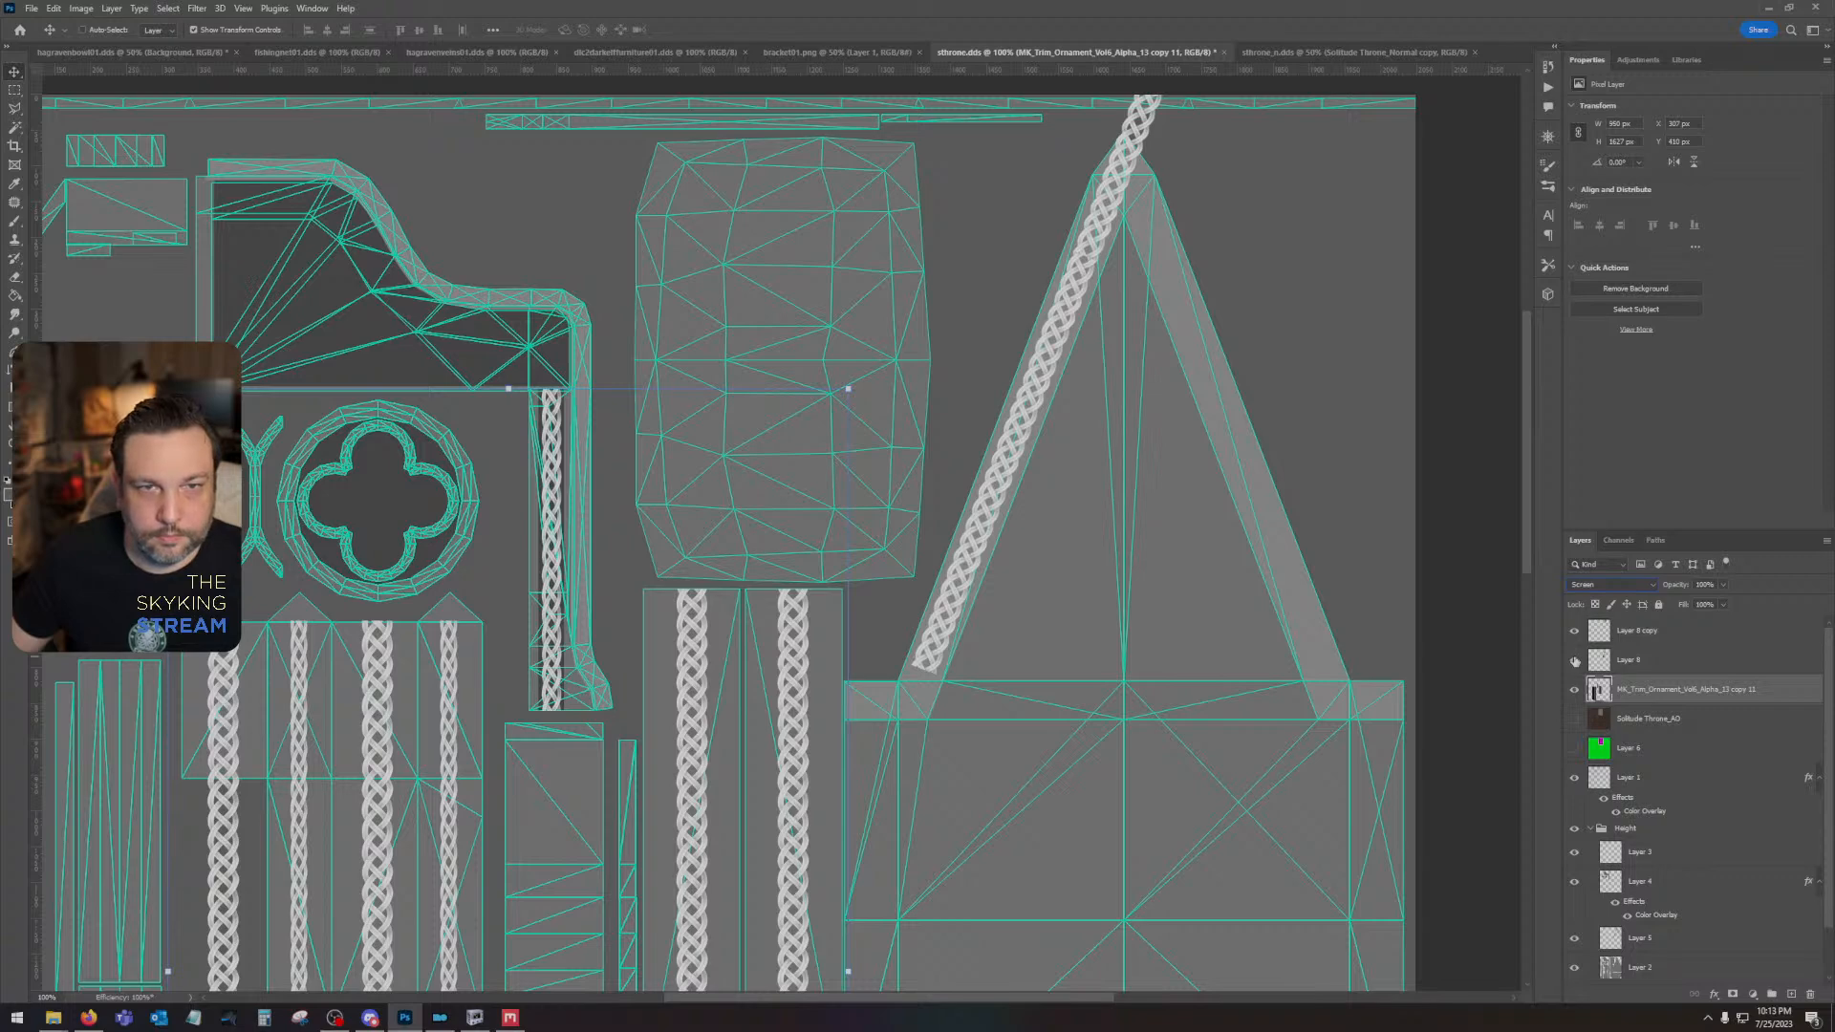
left_click(1661, 658)
left_click(1673, 632, "shift")
left_click_drag(1682, 663, 1810, 994)
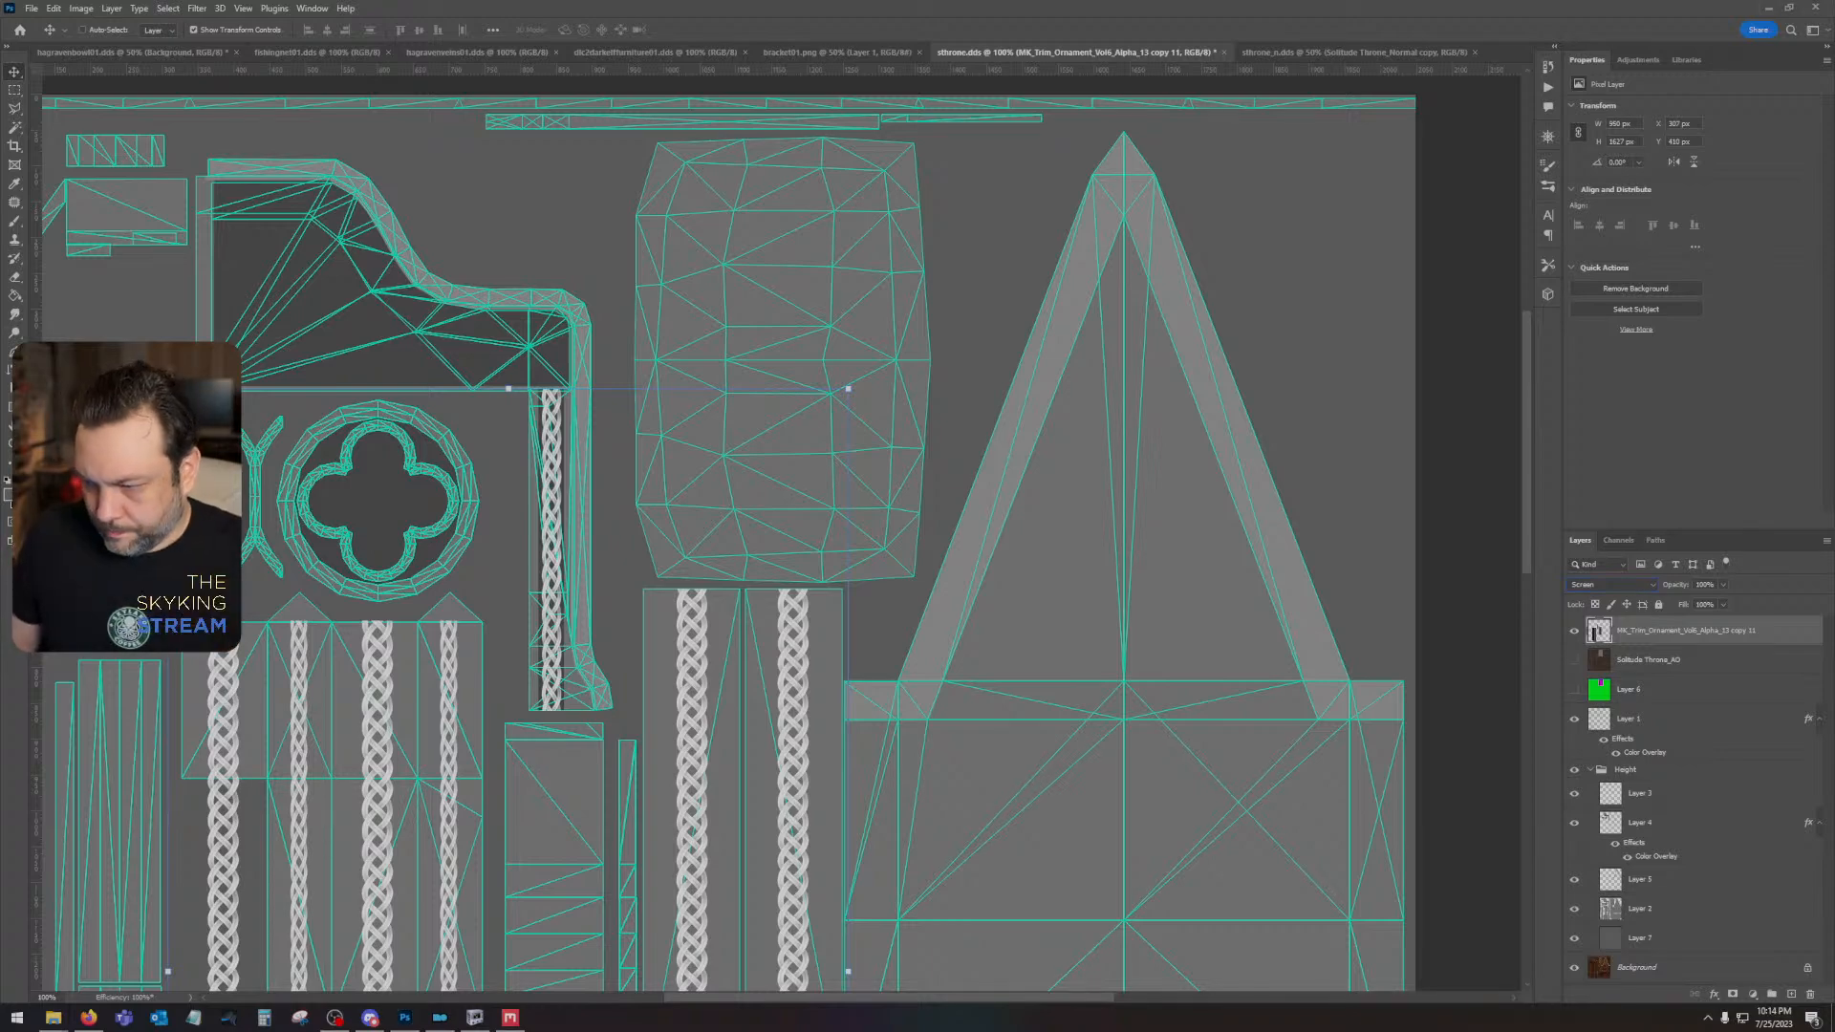
- Place the MK_Trim_Ornament_Vol6_Alpha_13 height map, scaled to about 152 px square, at the texture's lower edge below the gable panel
key("alt+Tab")
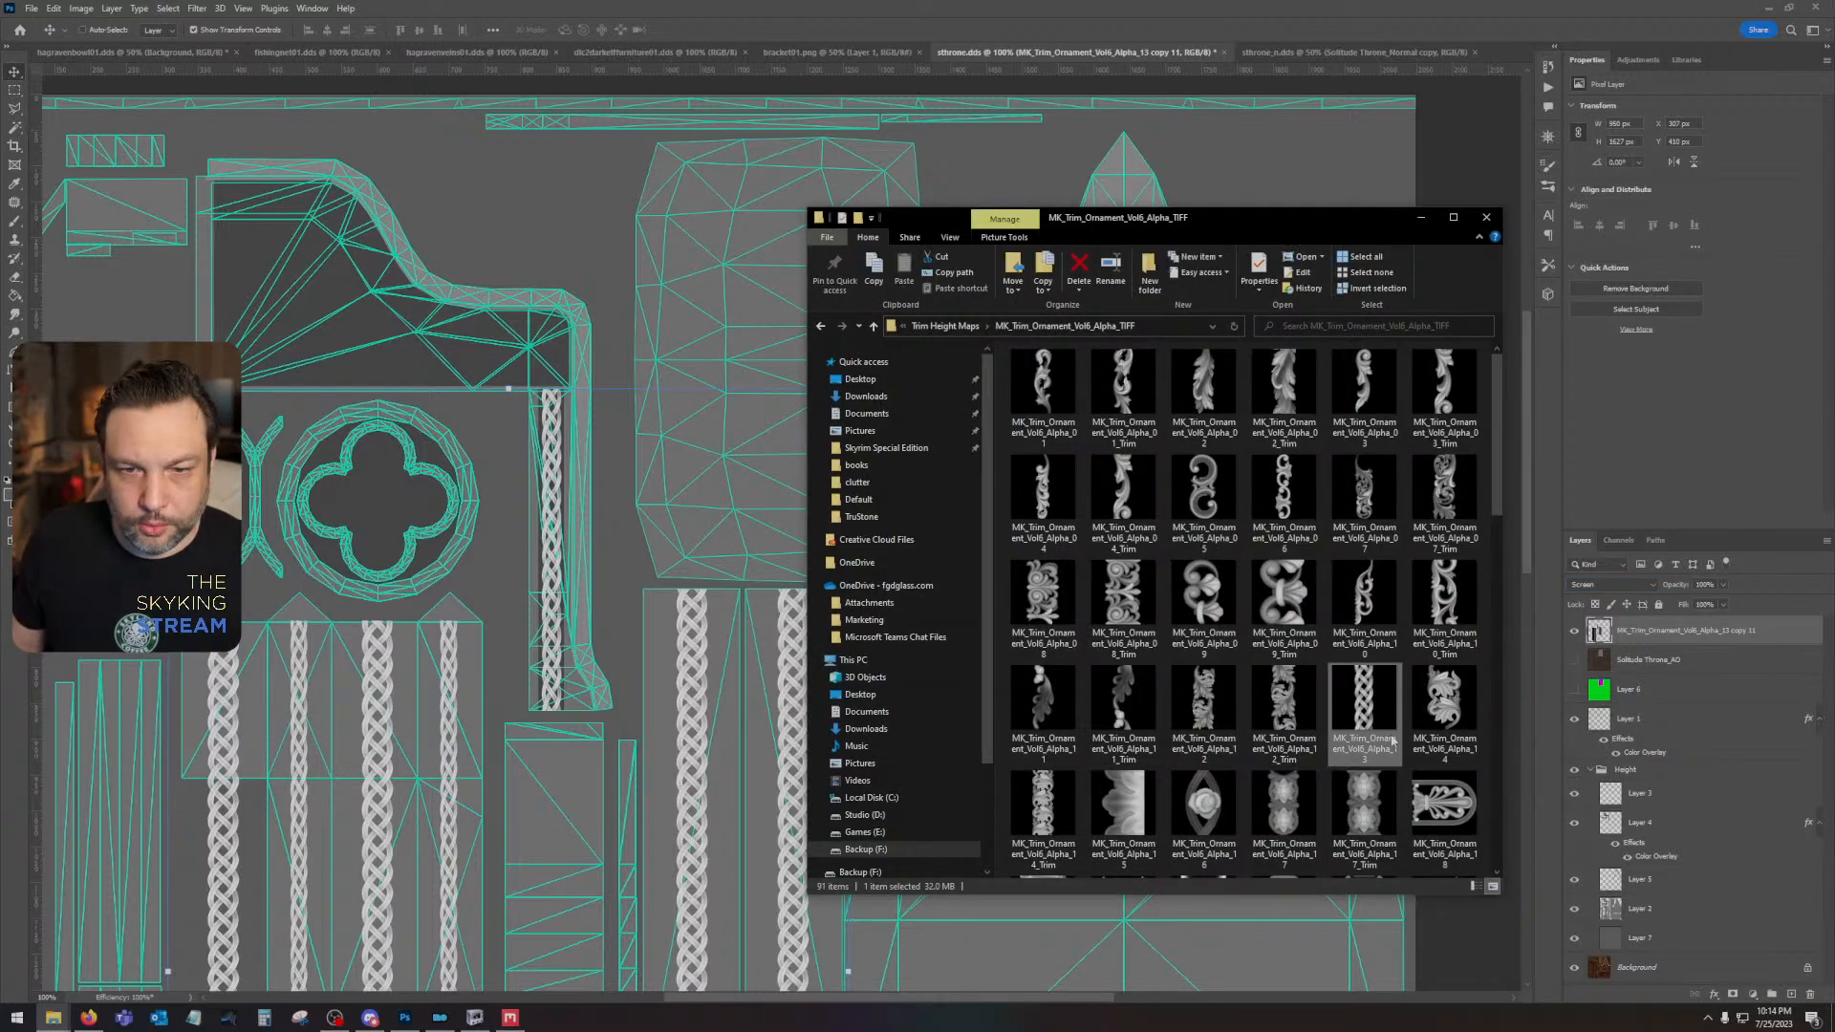
left_click_drag(1363, 700, 722, 535)
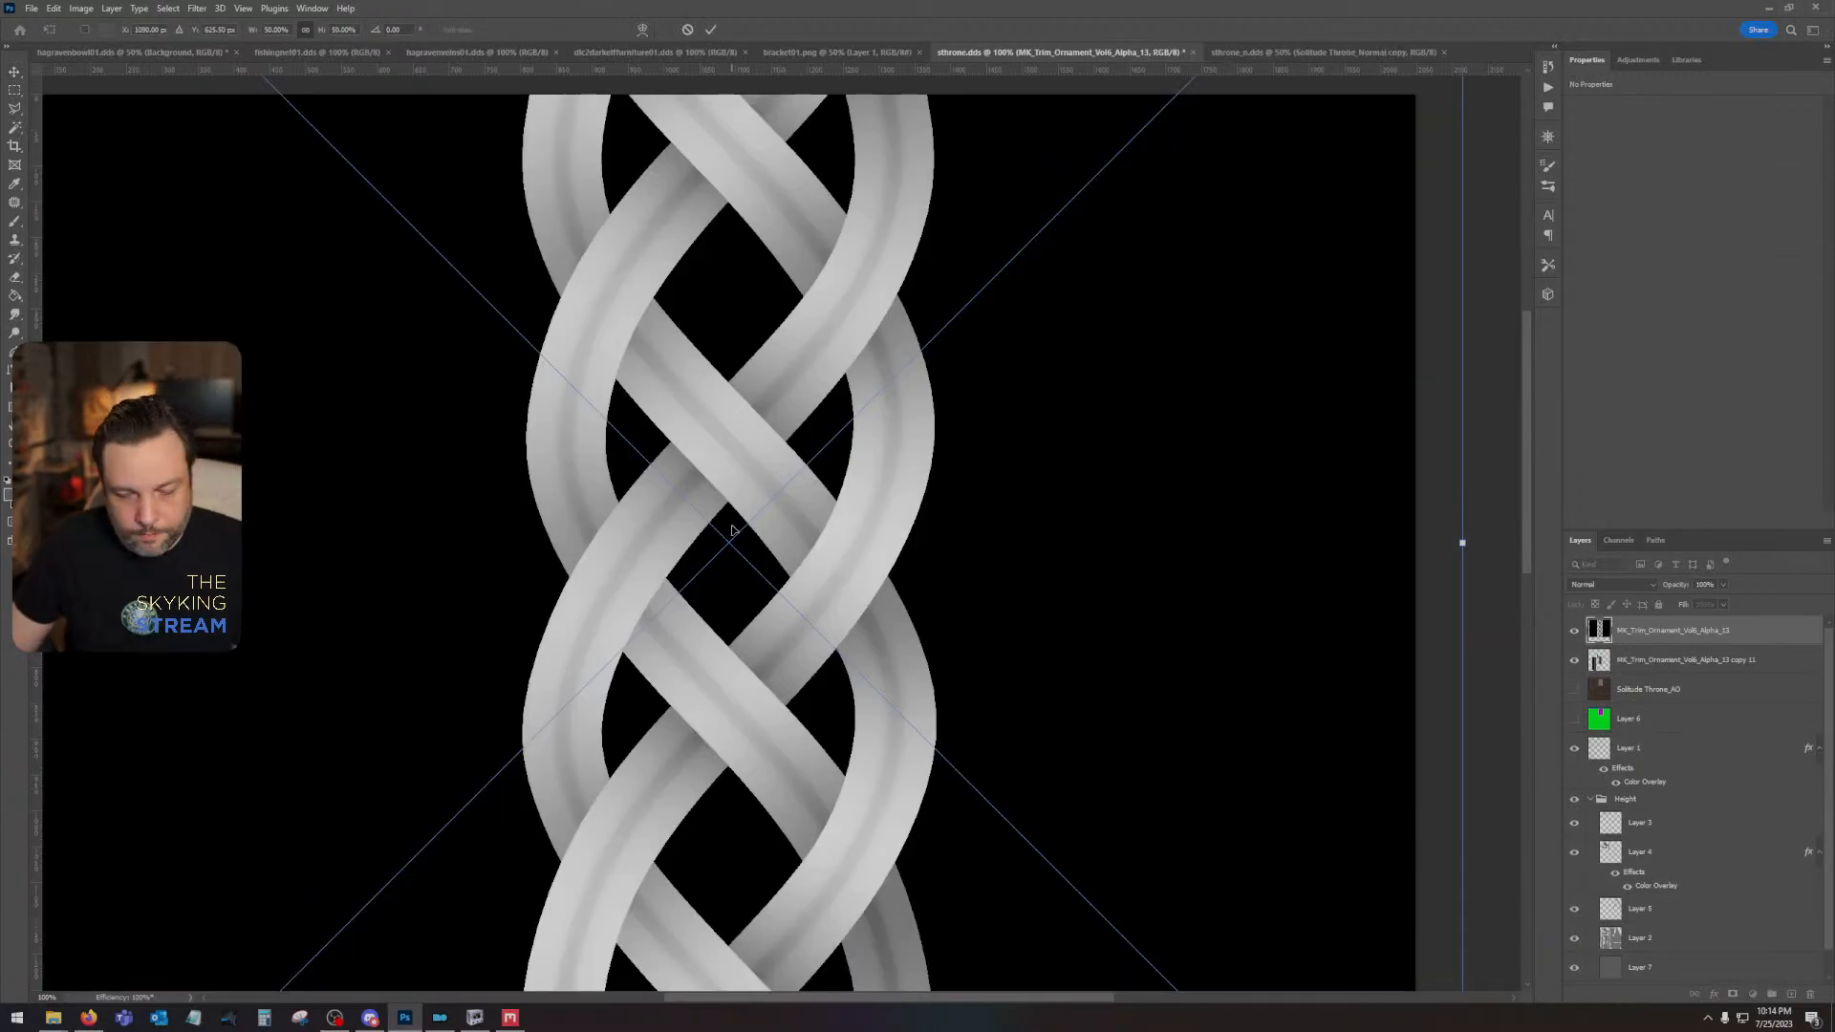
key("ctrl+minus")
key("ctrl+minus")
key("ctrl+minus")
key("ctrl+minus")
left_click_drag(585, 348, 867, 772)
key("Return")
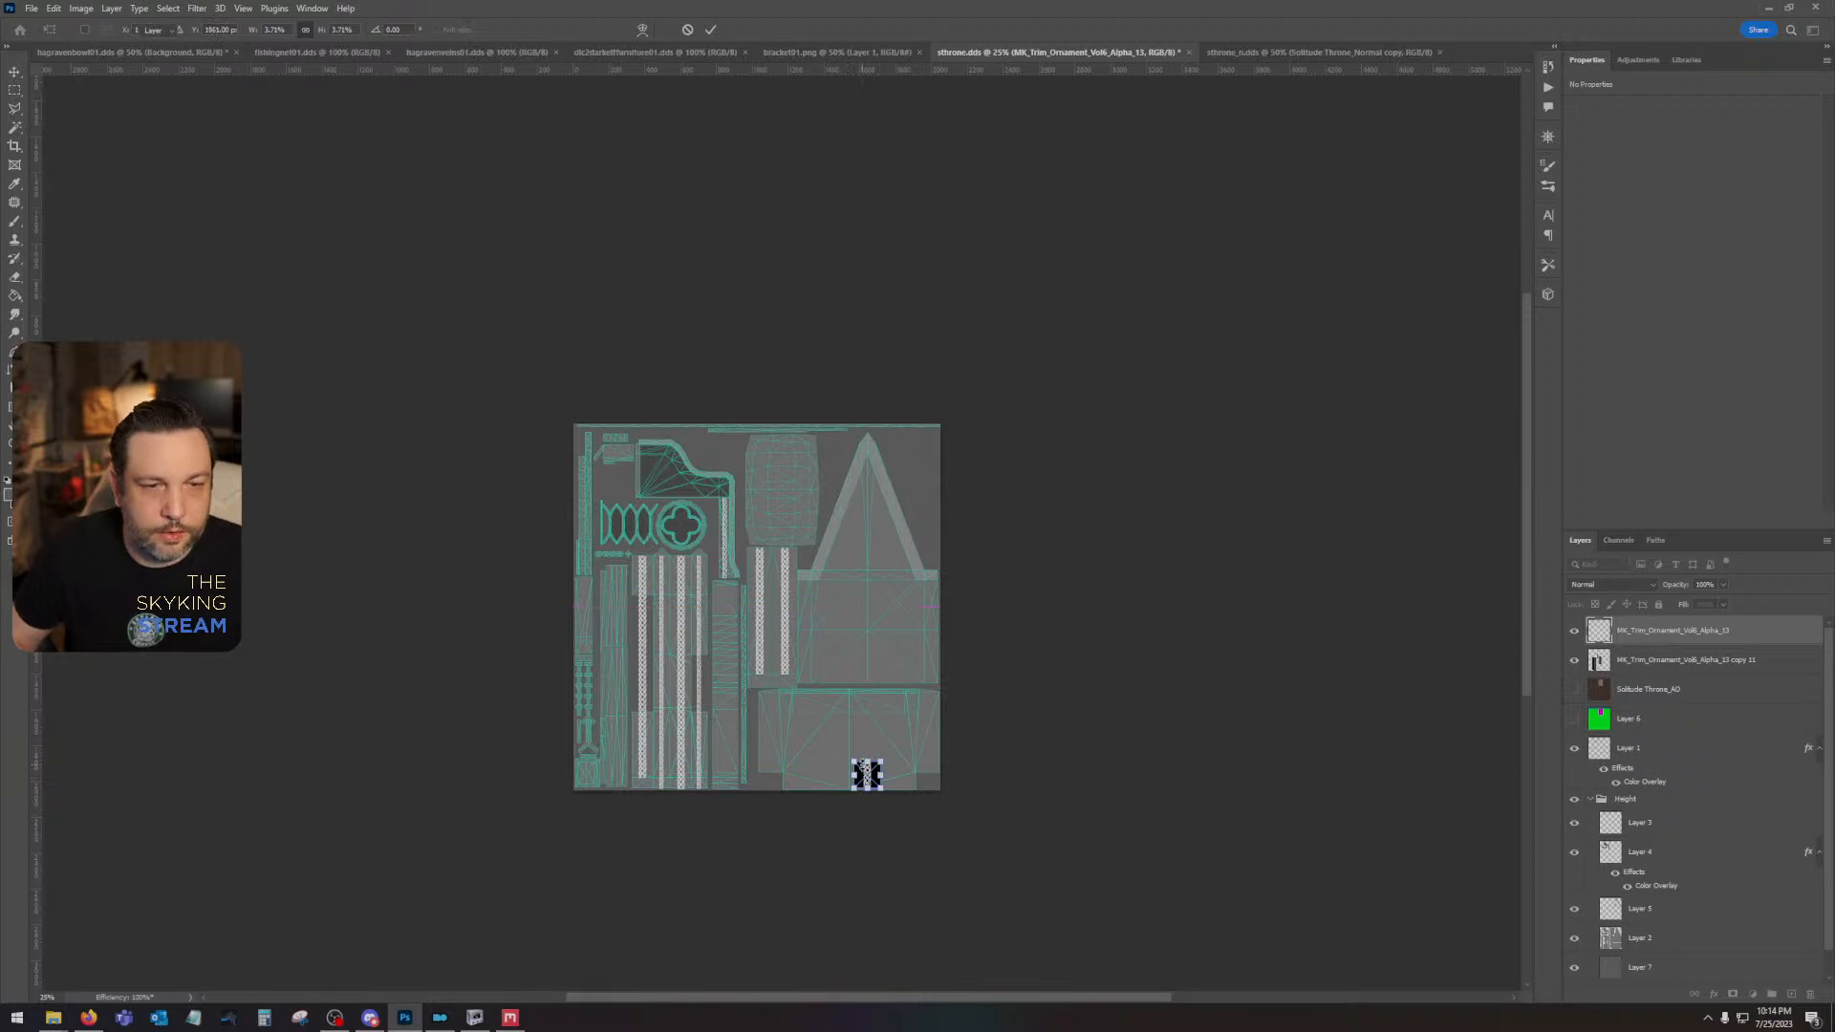
- Duplicate the braid tile repeatedly and stack the copies upward into a continuous vertical column reaching just below the gable's peak
key("ctrl+j")
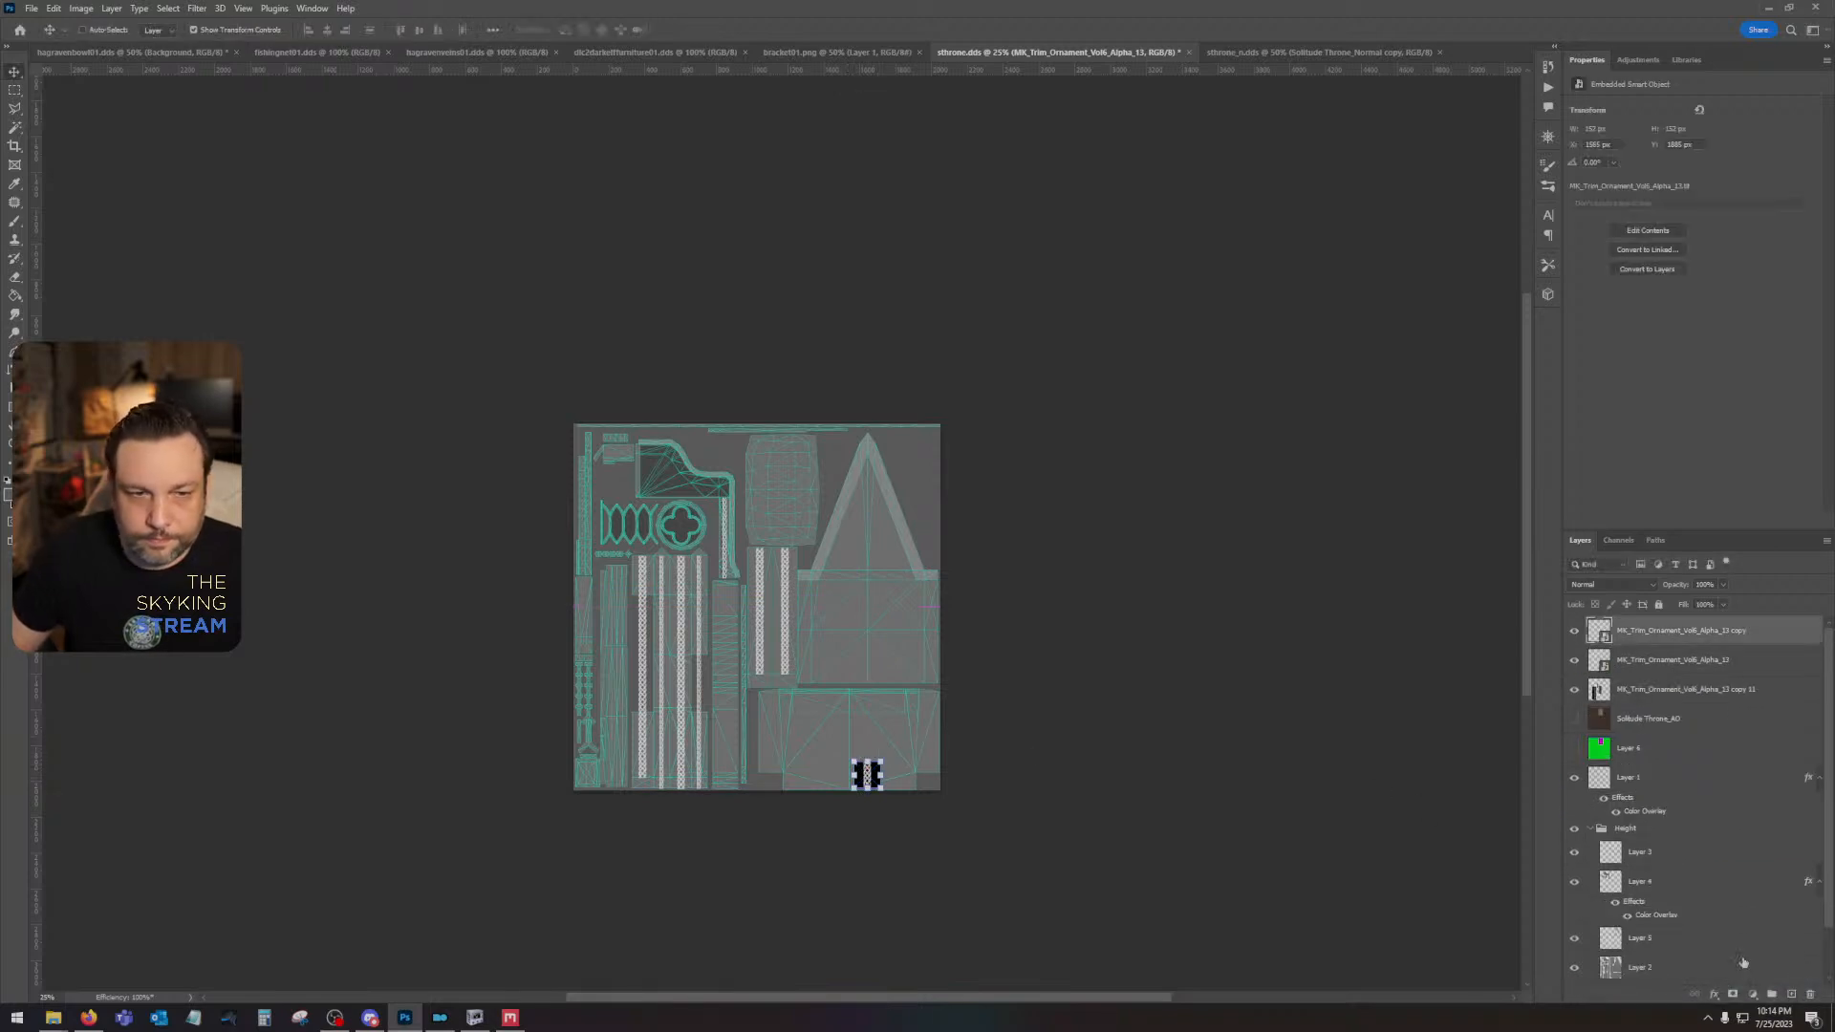
left_click_drag(887, 774, 887, 738)
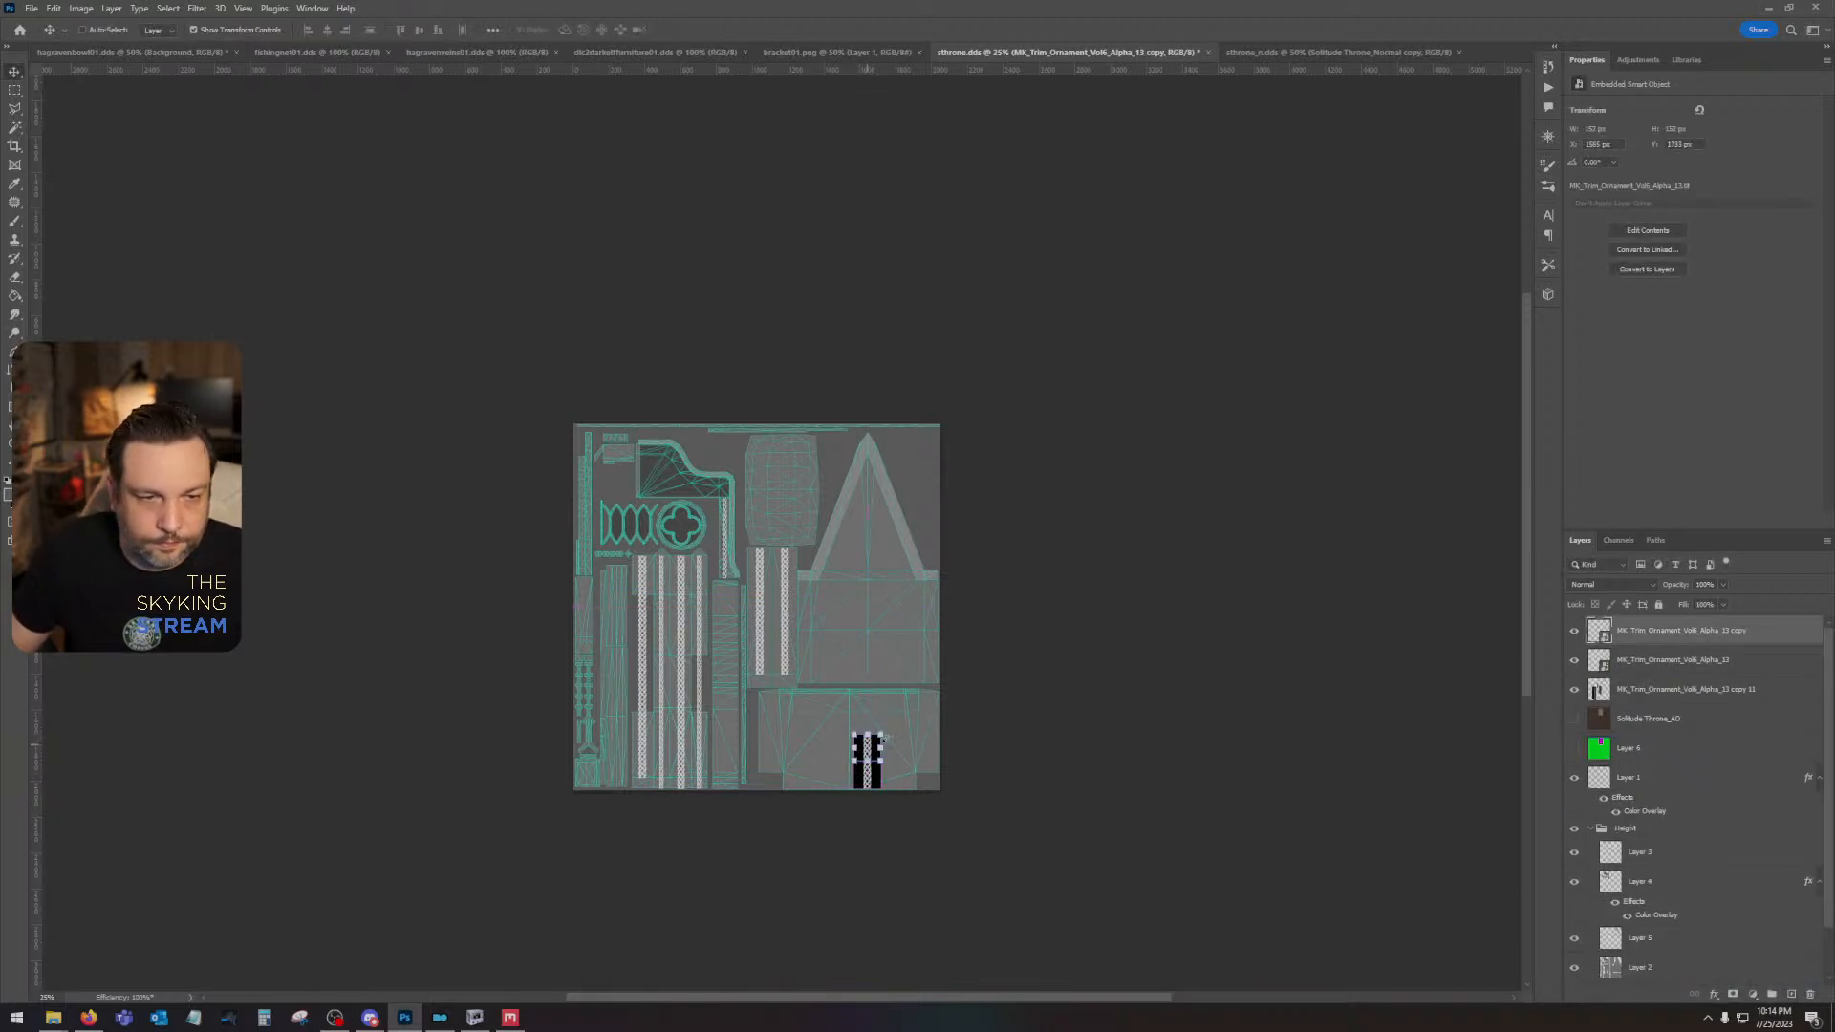
left_click(1725, 659, "shift")
key("ctrl+j")
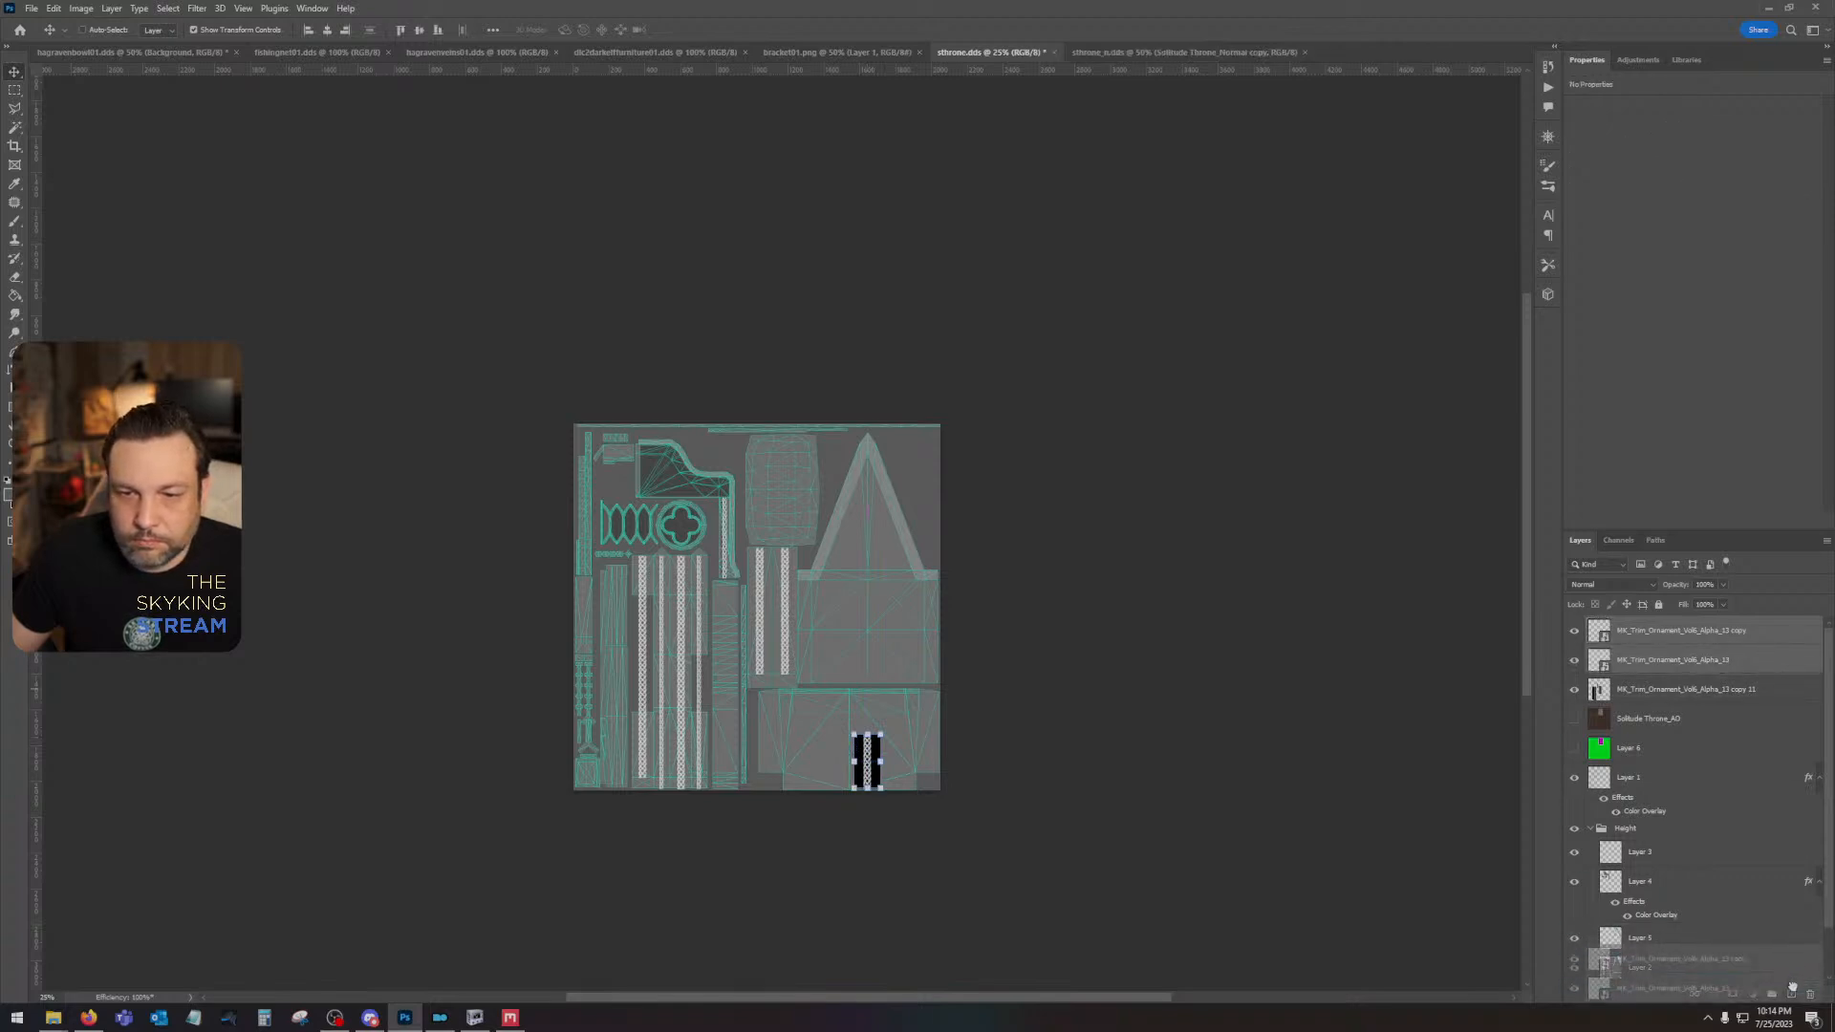
left_click_drag(865, 759, 860, 640)
key("ctrl+j")
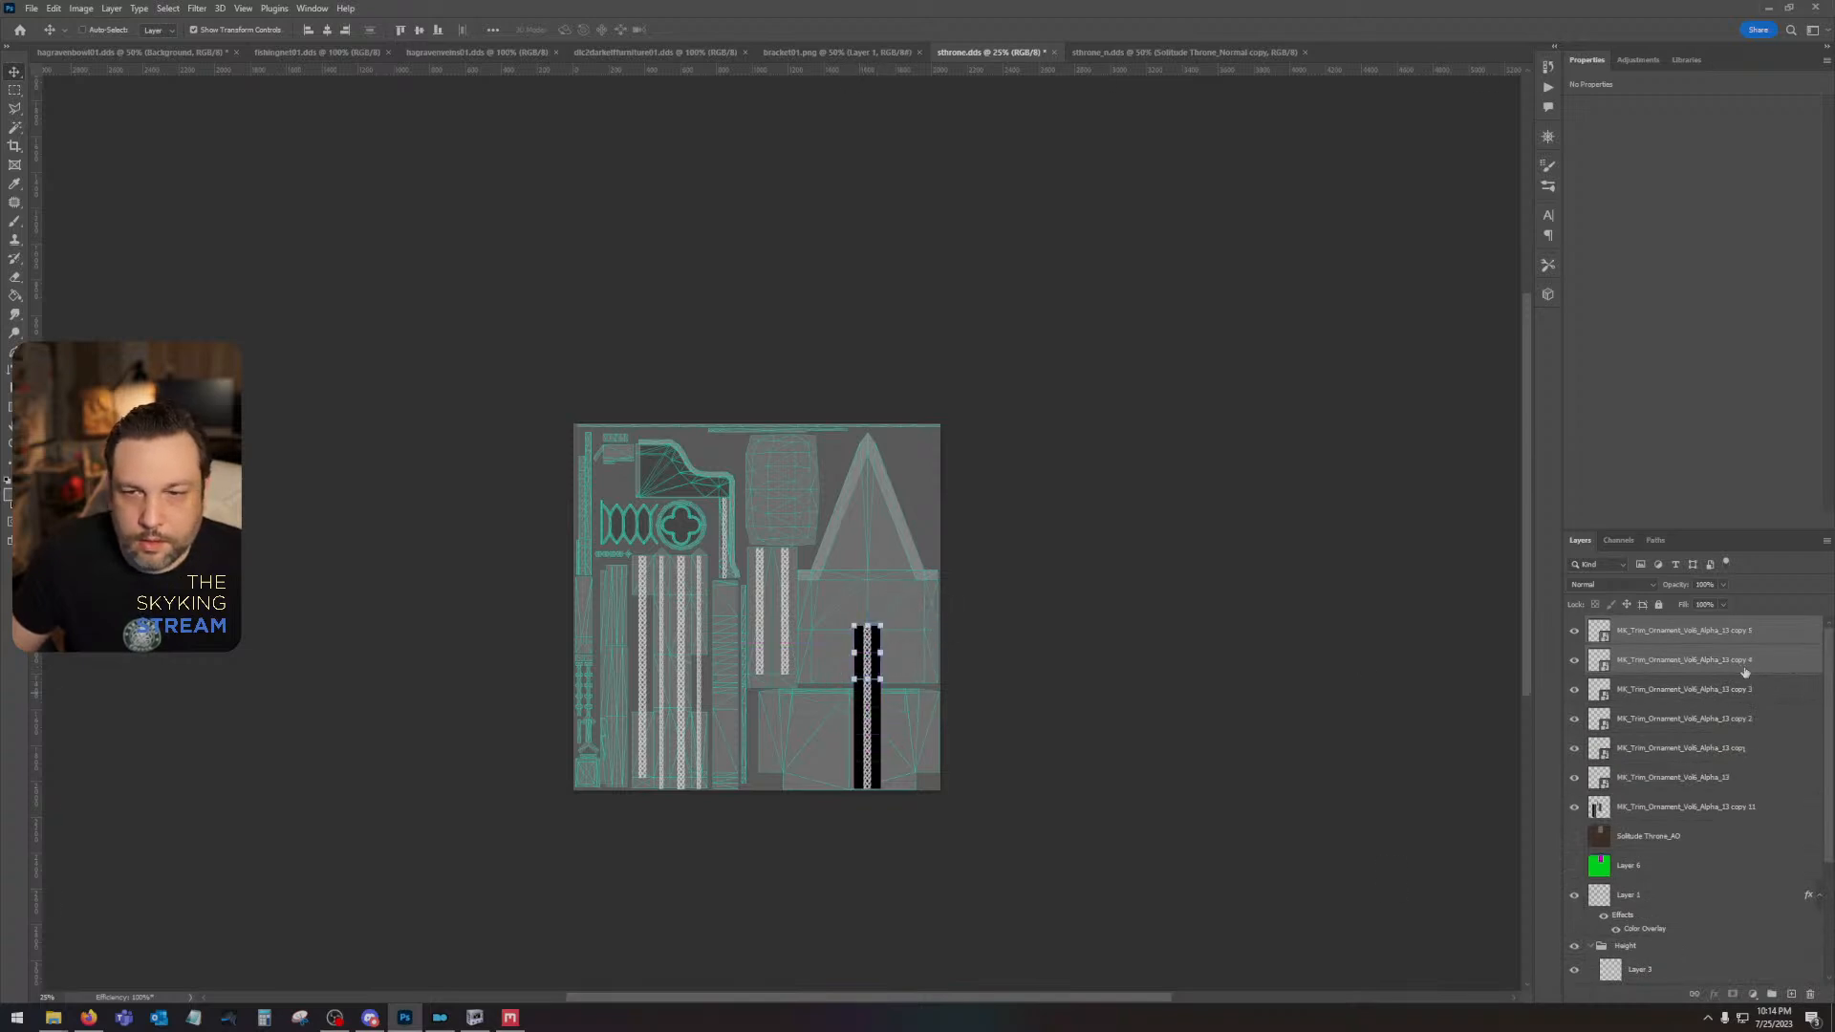
key("ctrl+j")
left_click_drag(857, 658, 860, 603)
key("ctrl+j")
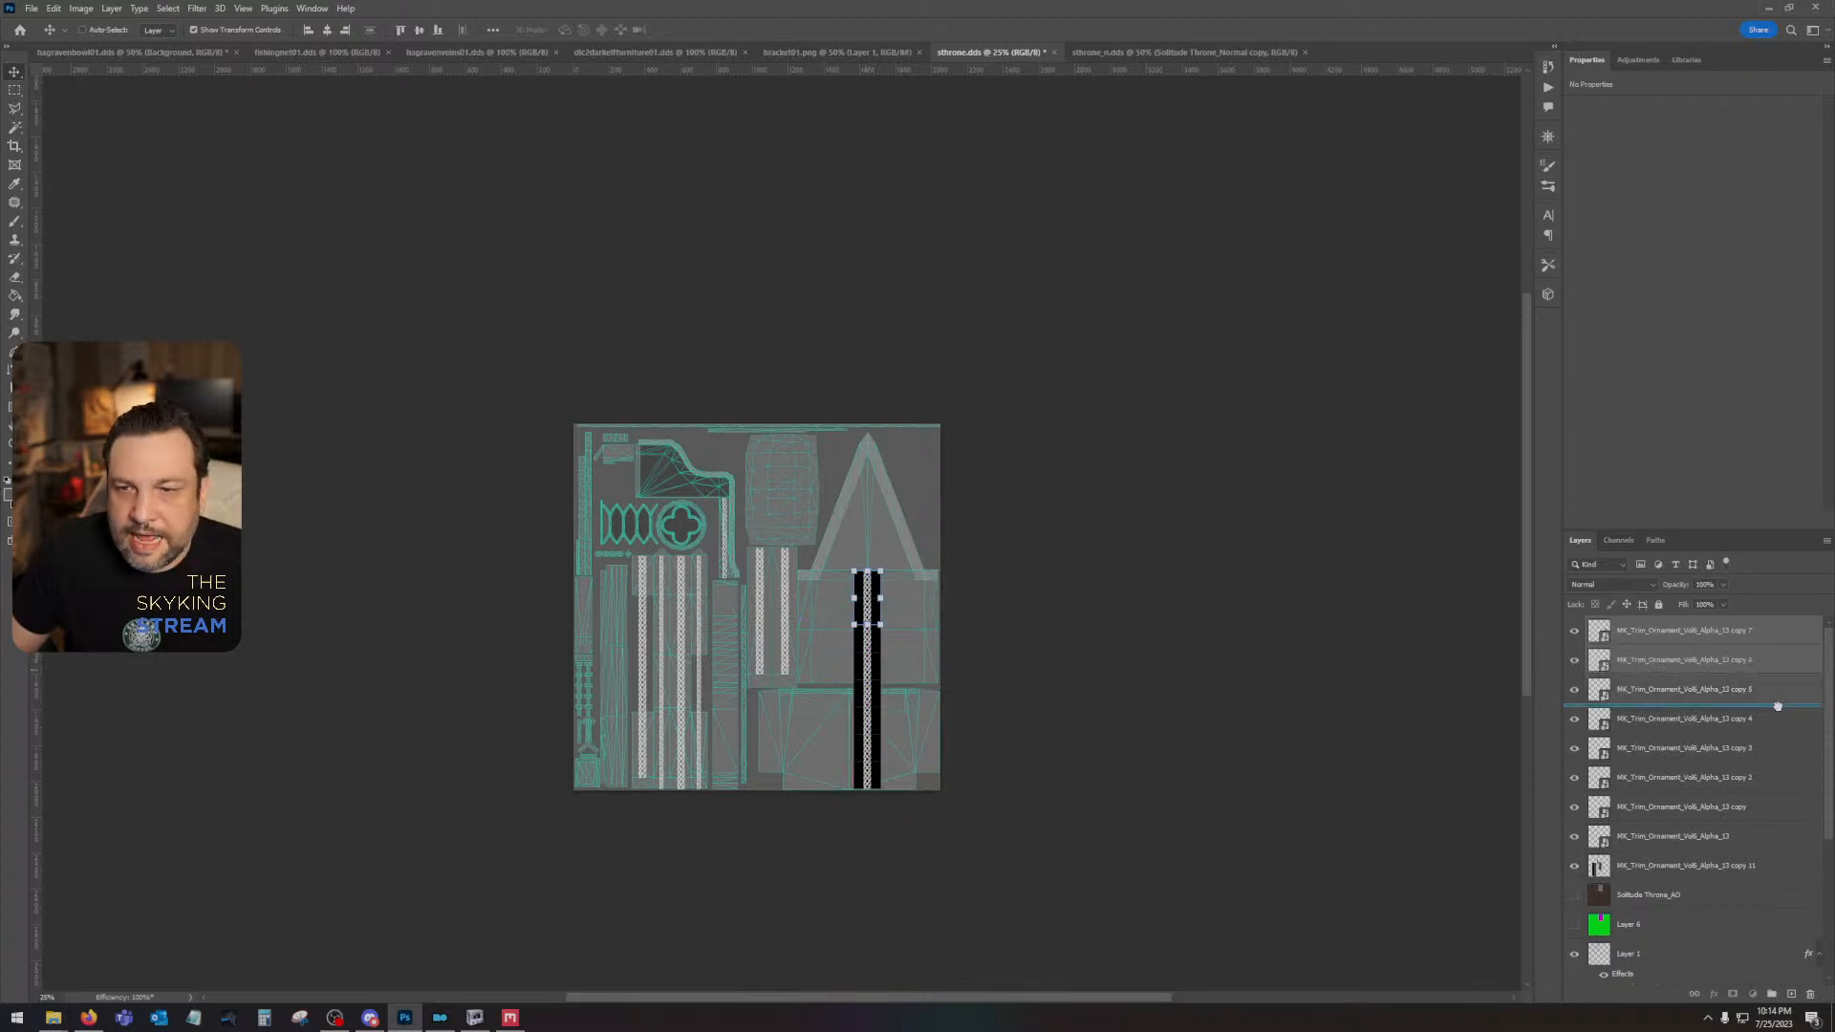
left_click_drag(874, 622, 874, 567)
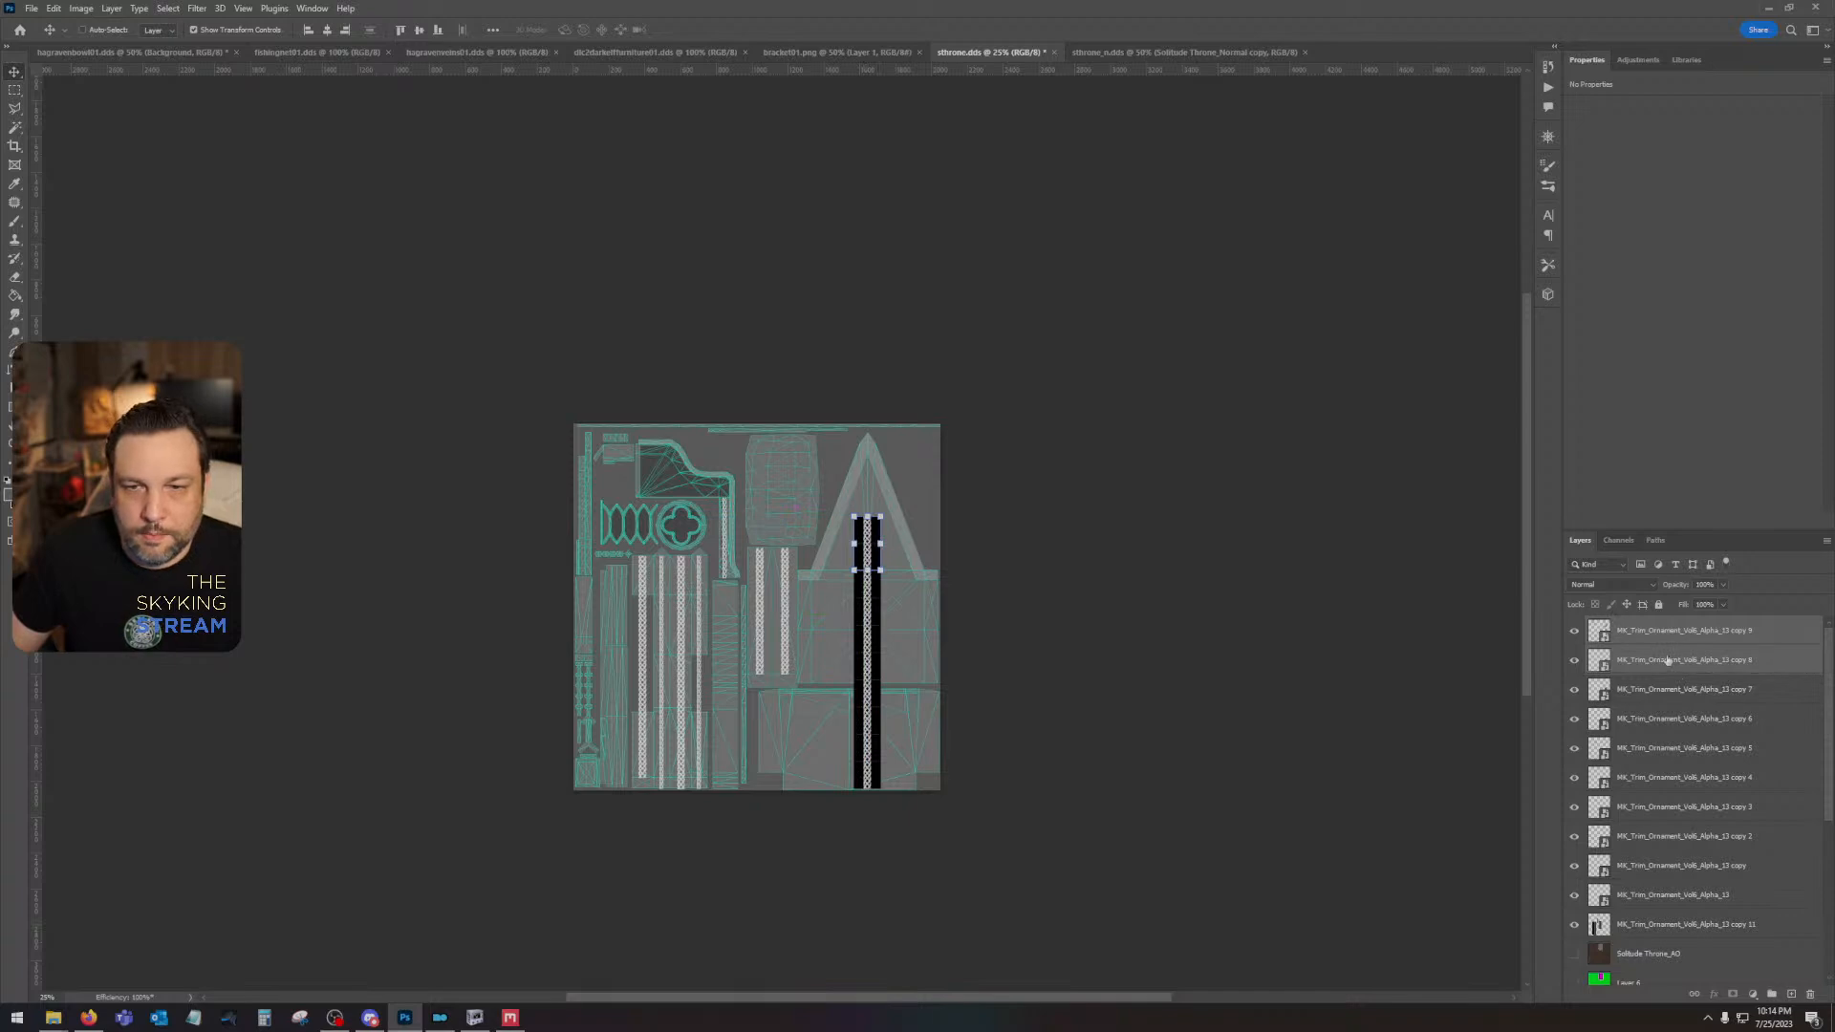
key("ctrl+j")
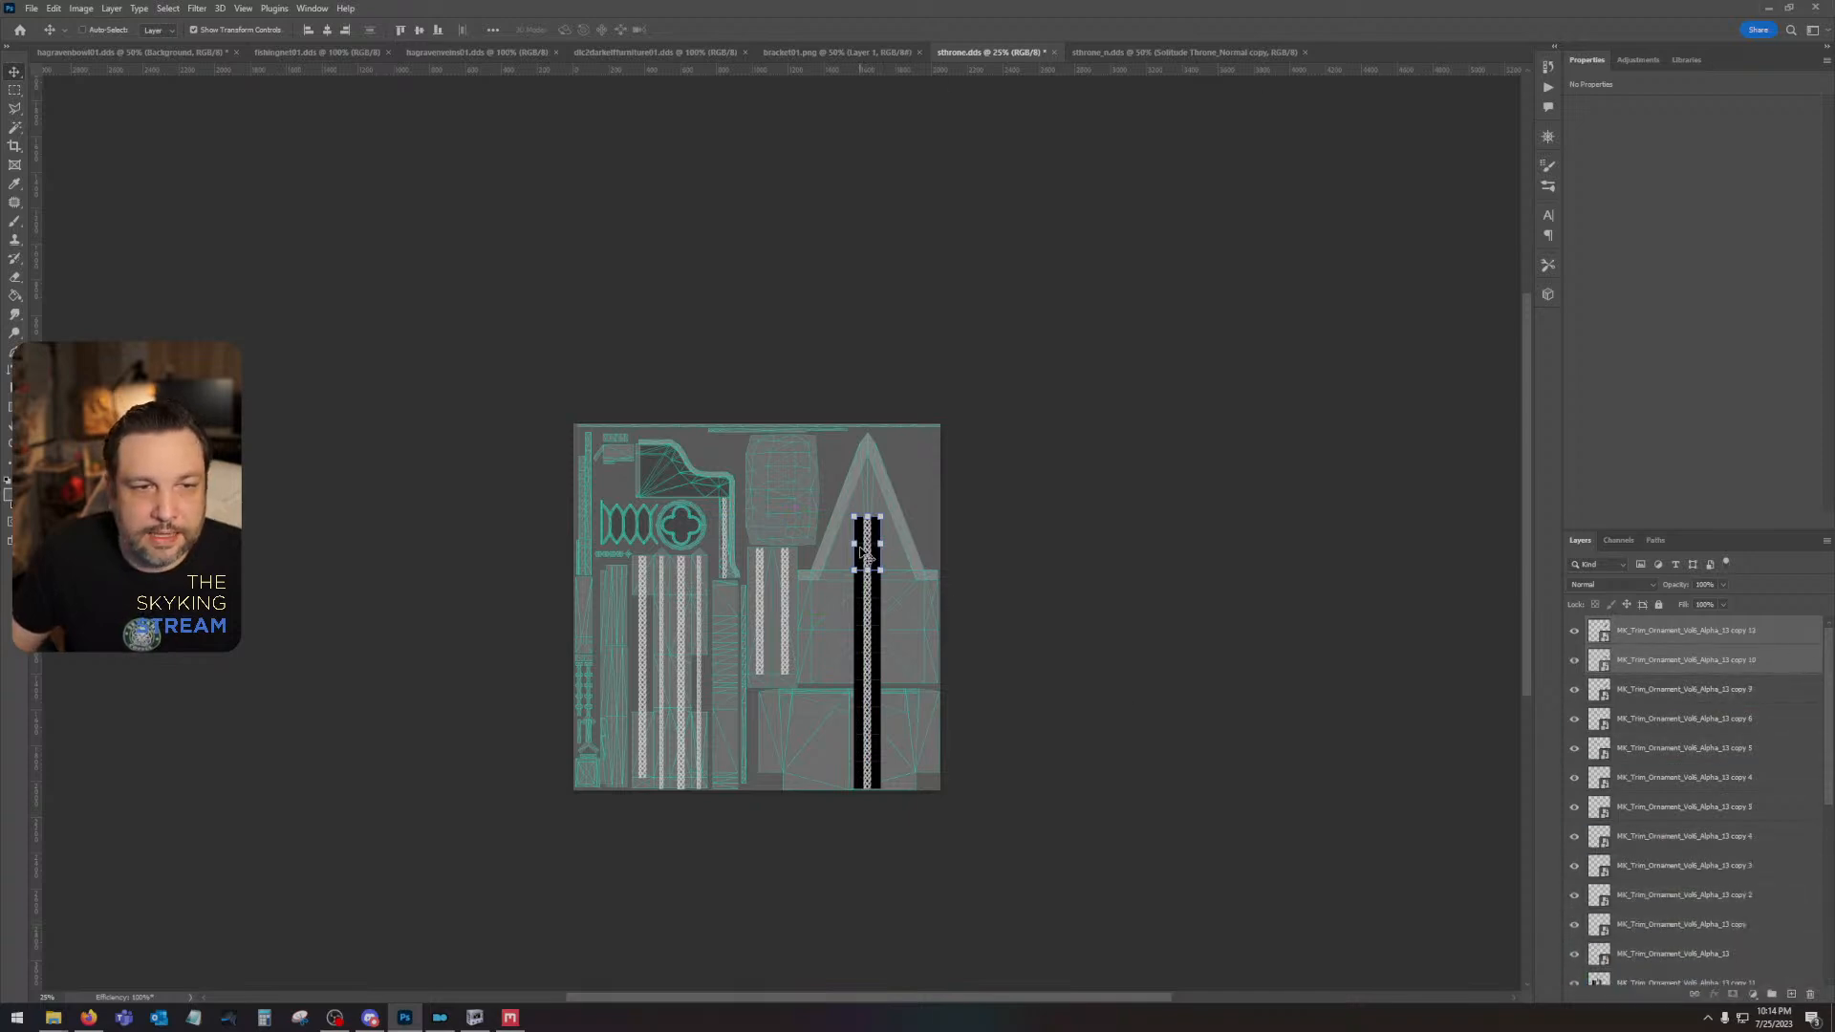
left_click_drag(865, 551, 866, 484)
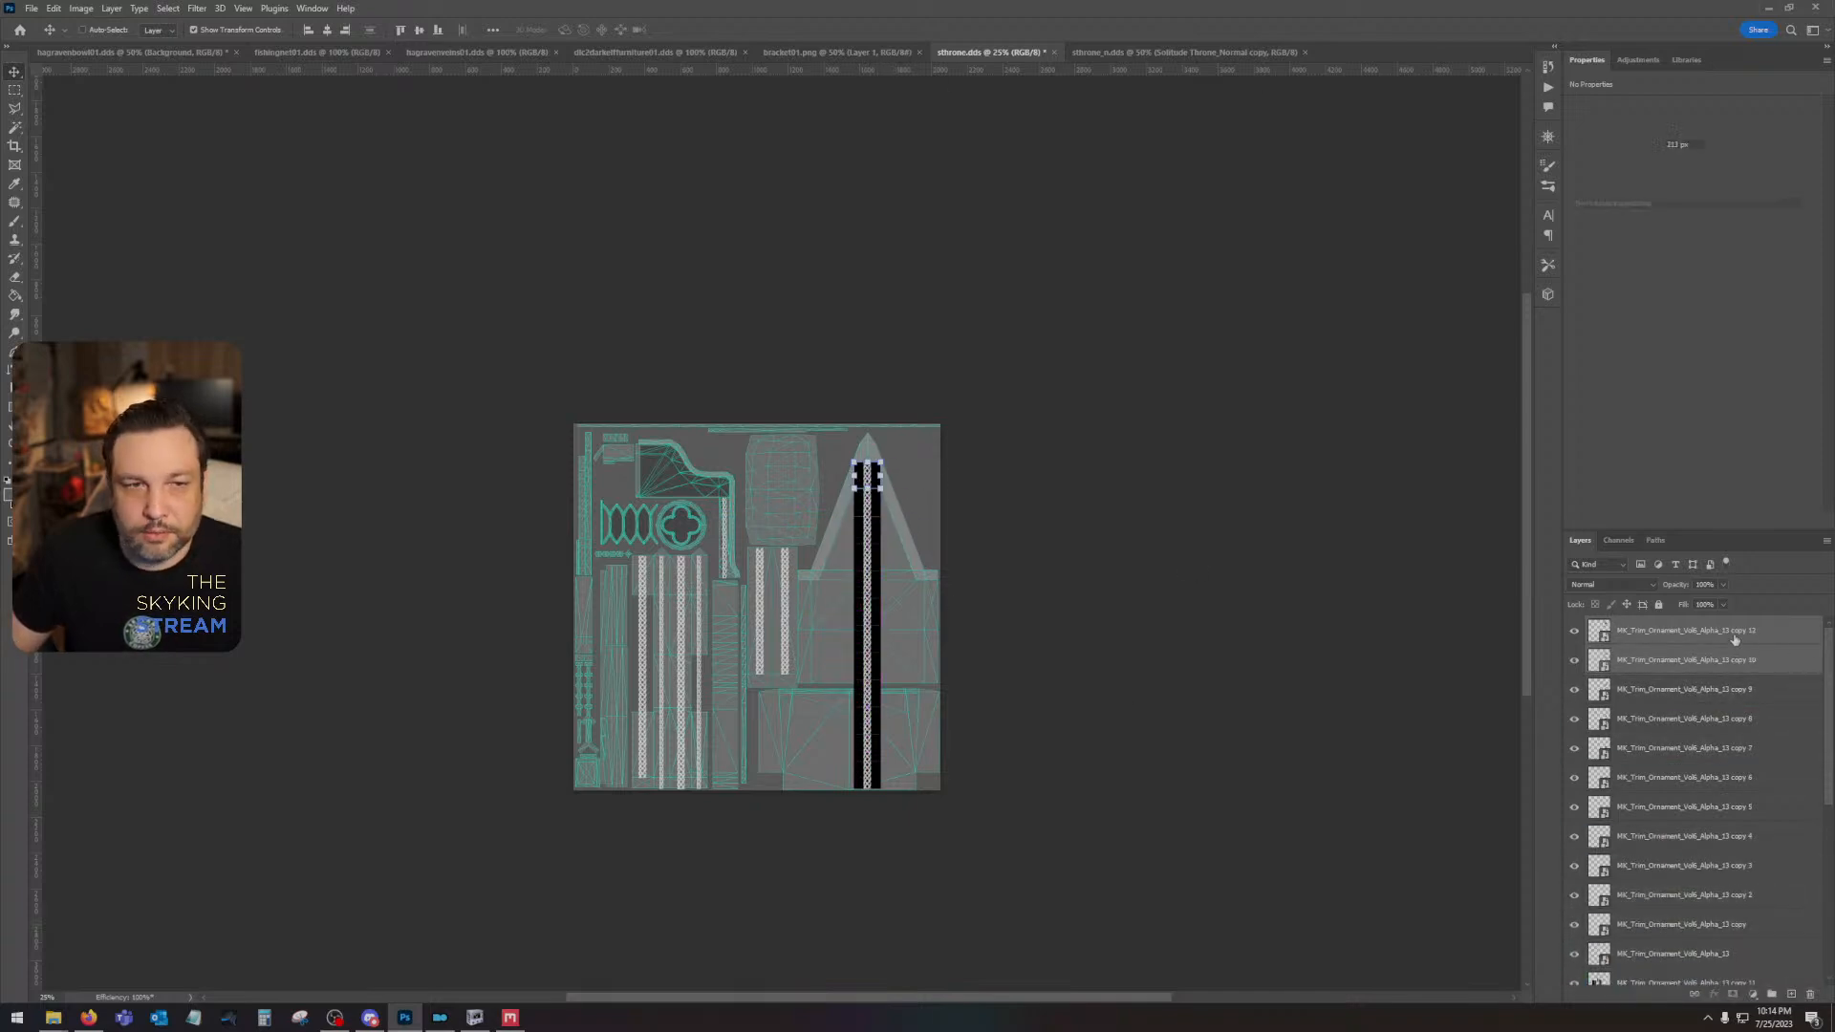
- Combine all tile layers of the new braid column into one smart object and rasterize it
left_click(1735, 639)
scroll(1687, 757, "down", 4)
right_click(1687, 725)
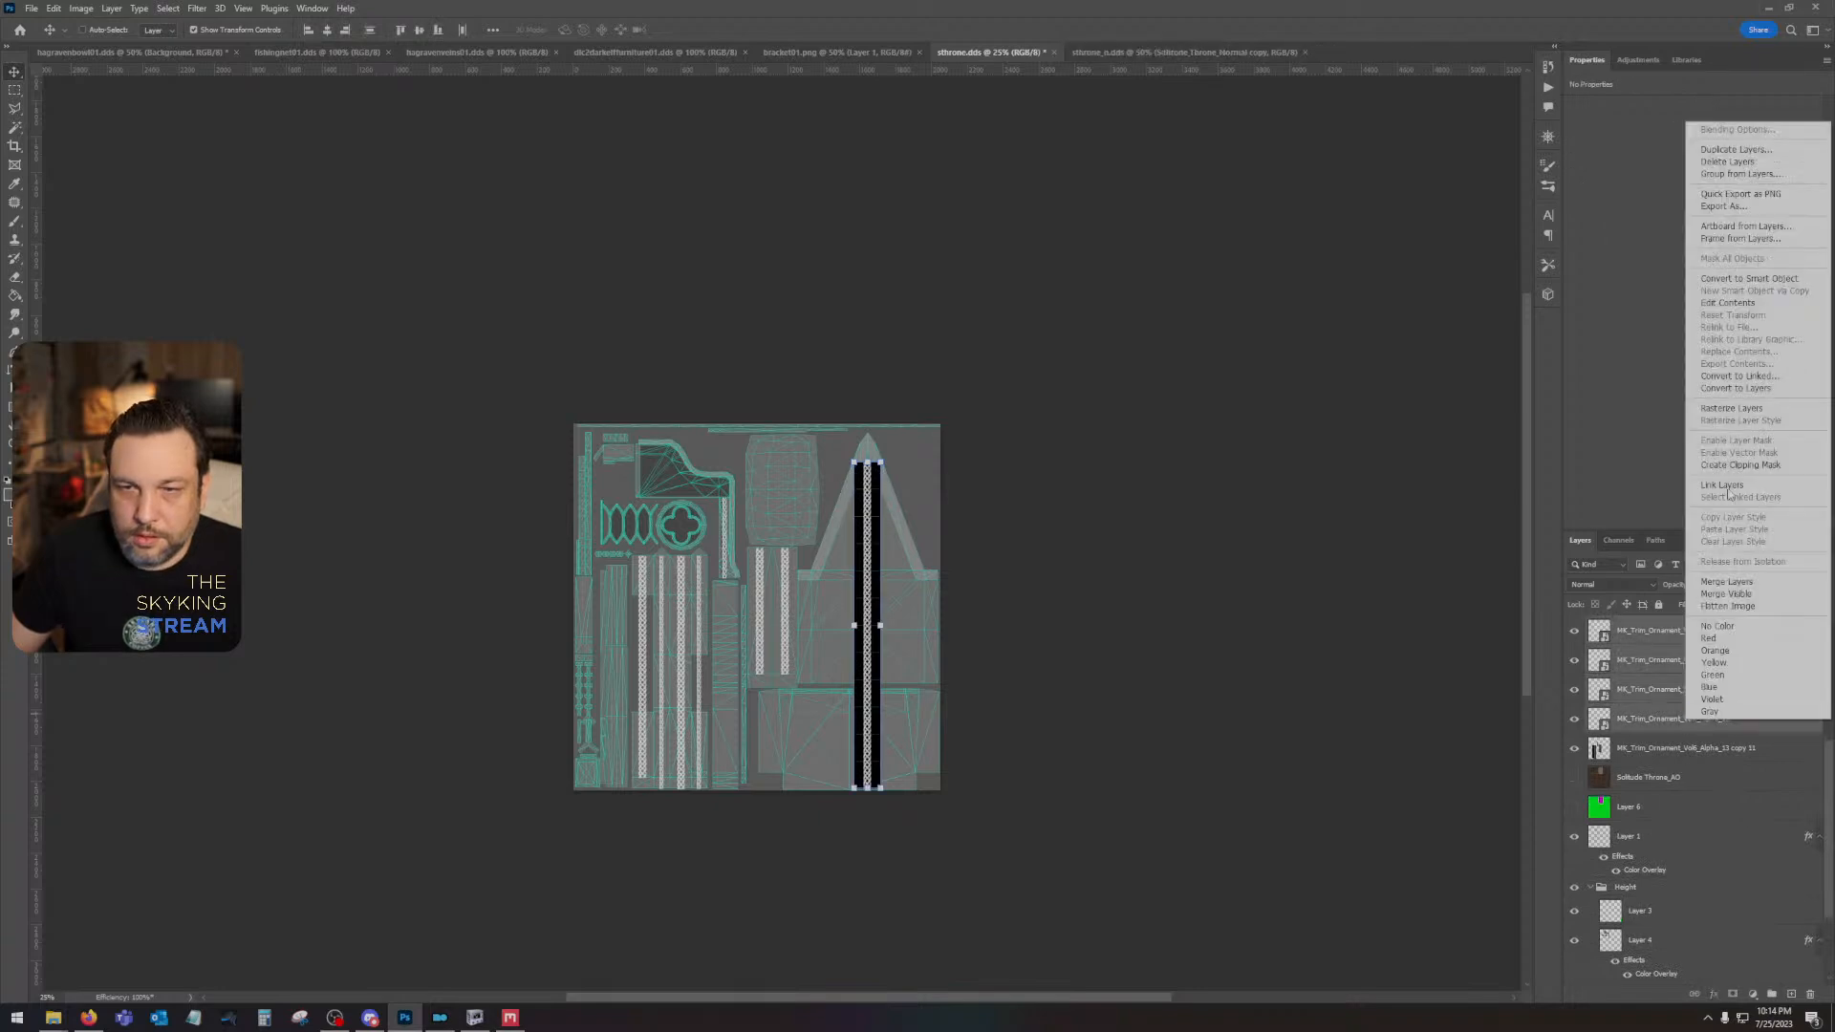
left_click(1730, 282)
right_click(1693, 630)
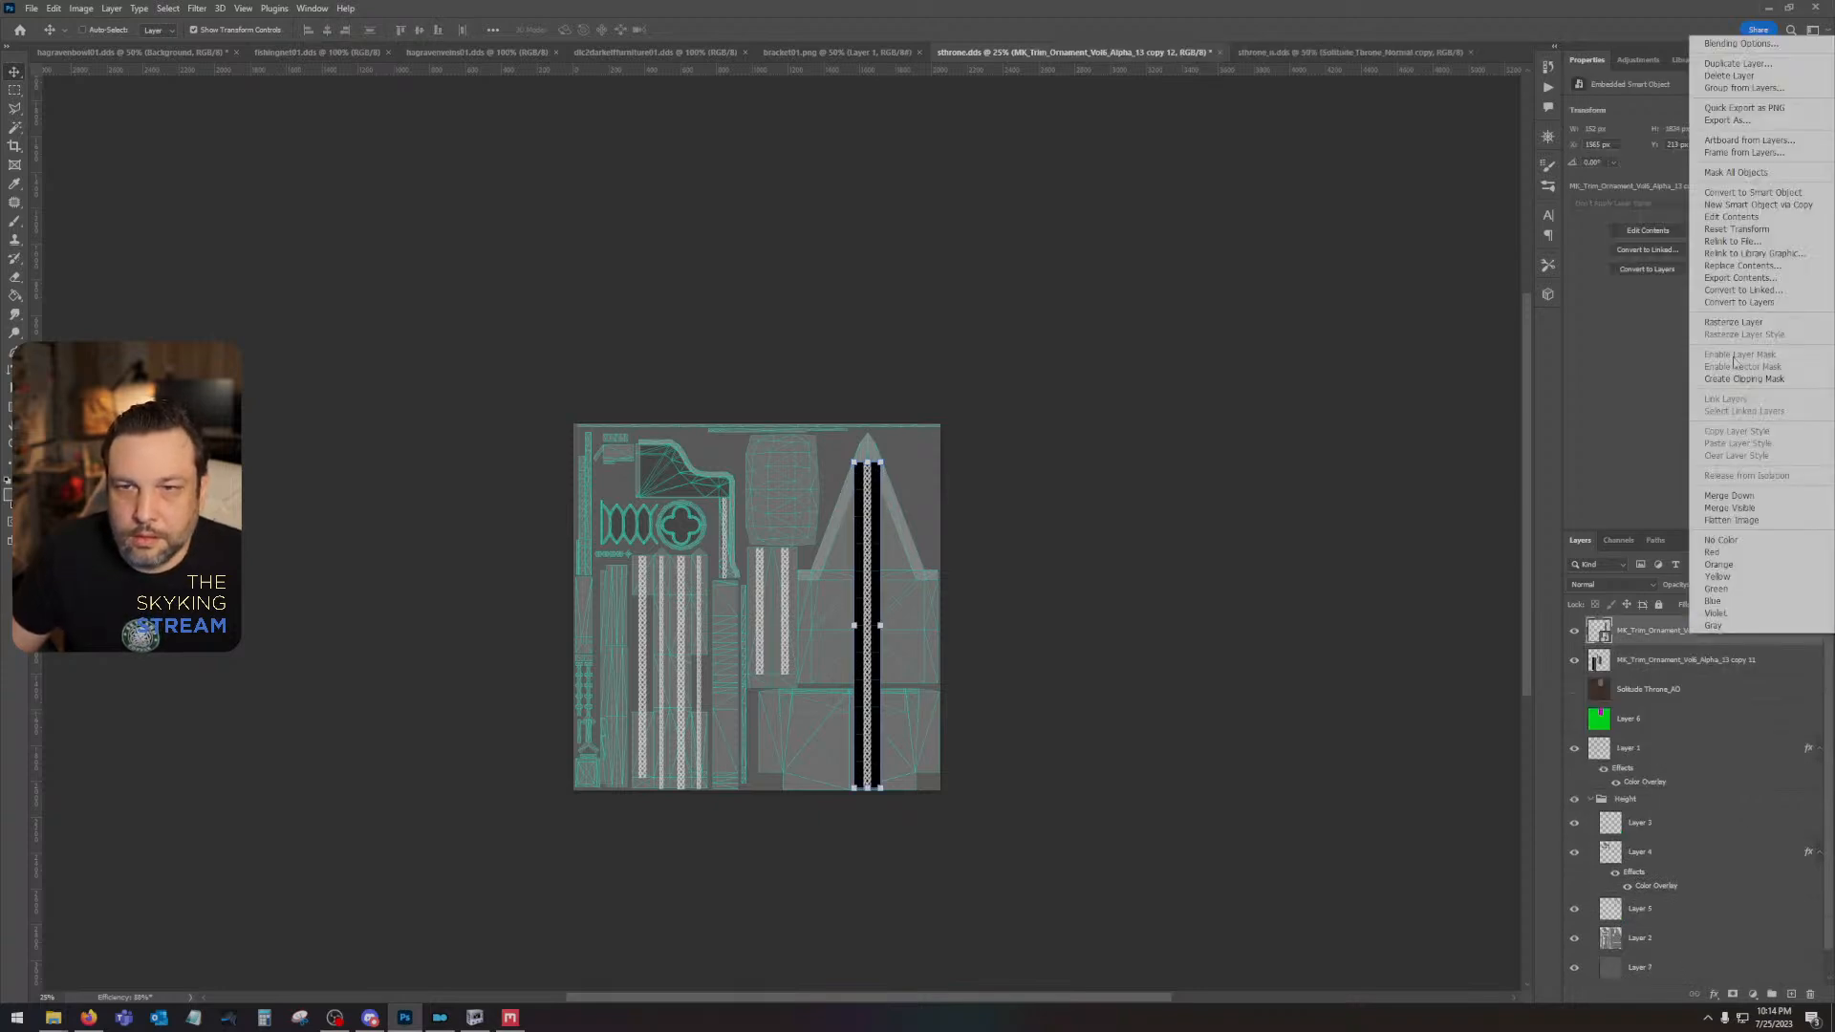
left_click(1730, 322)
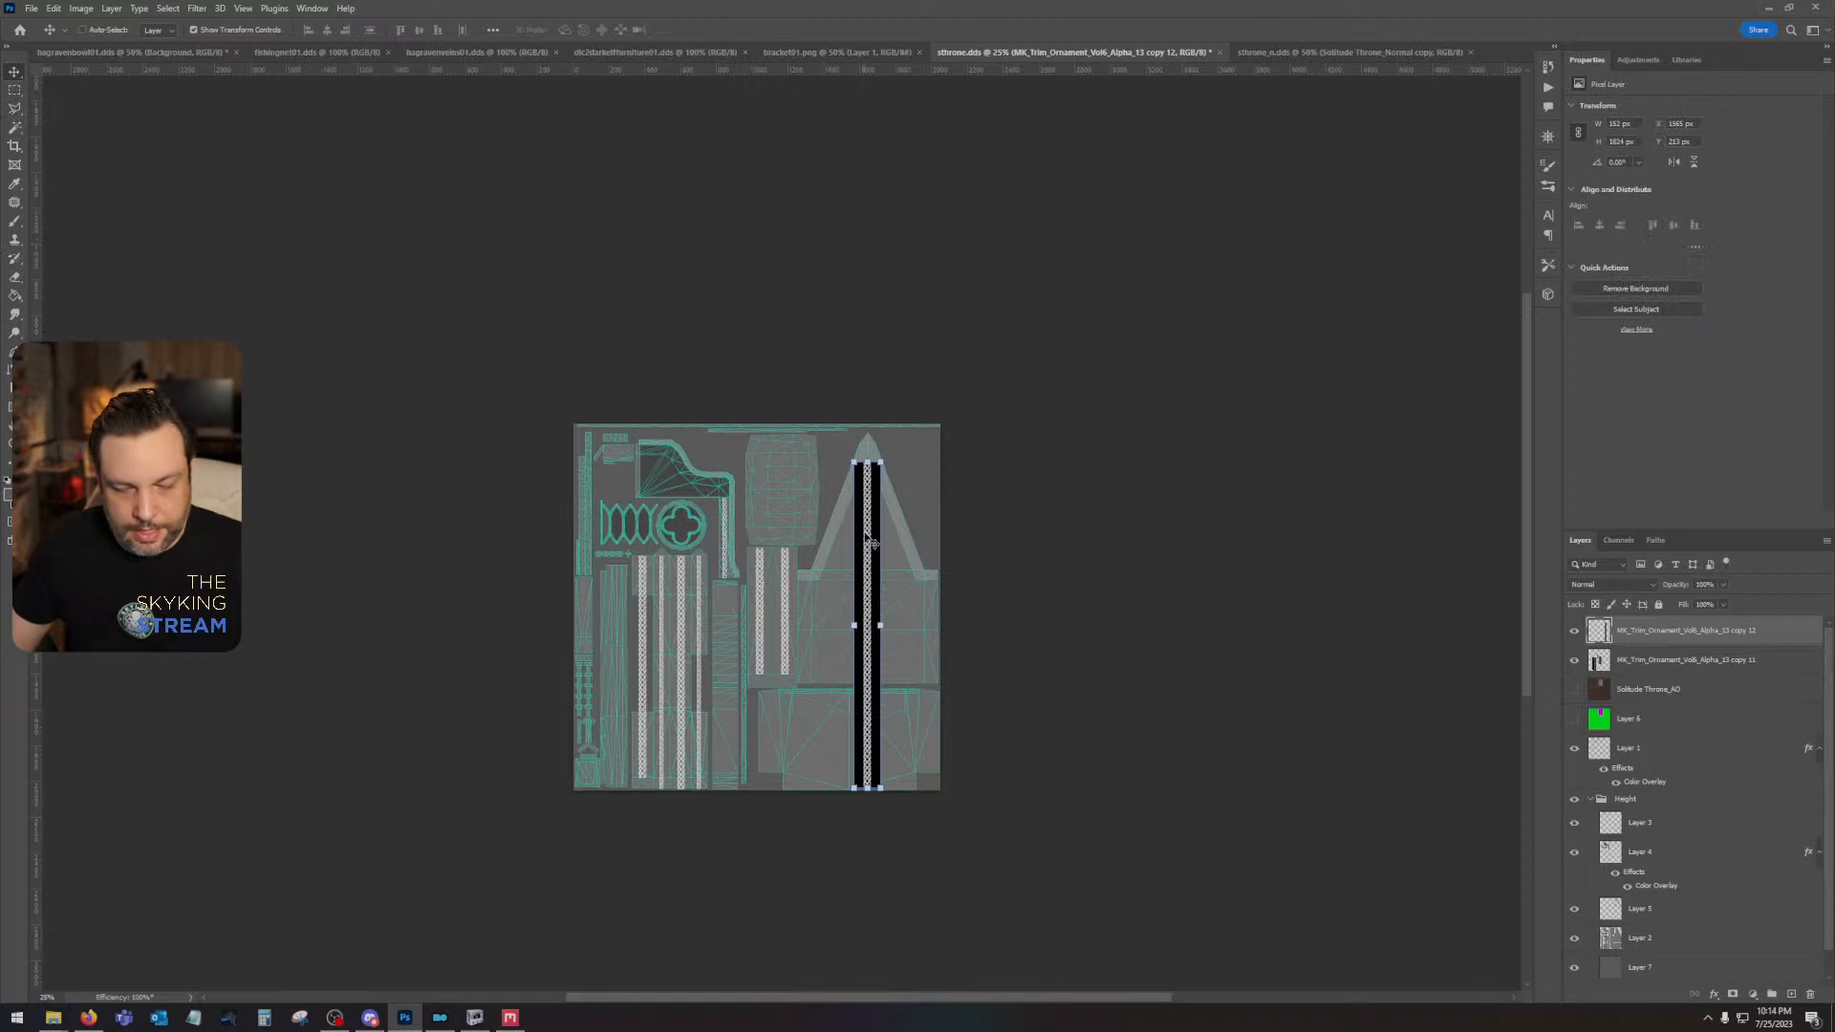
- Set the blend mode of the new braid column layer to Screen
key("ctrl+1")
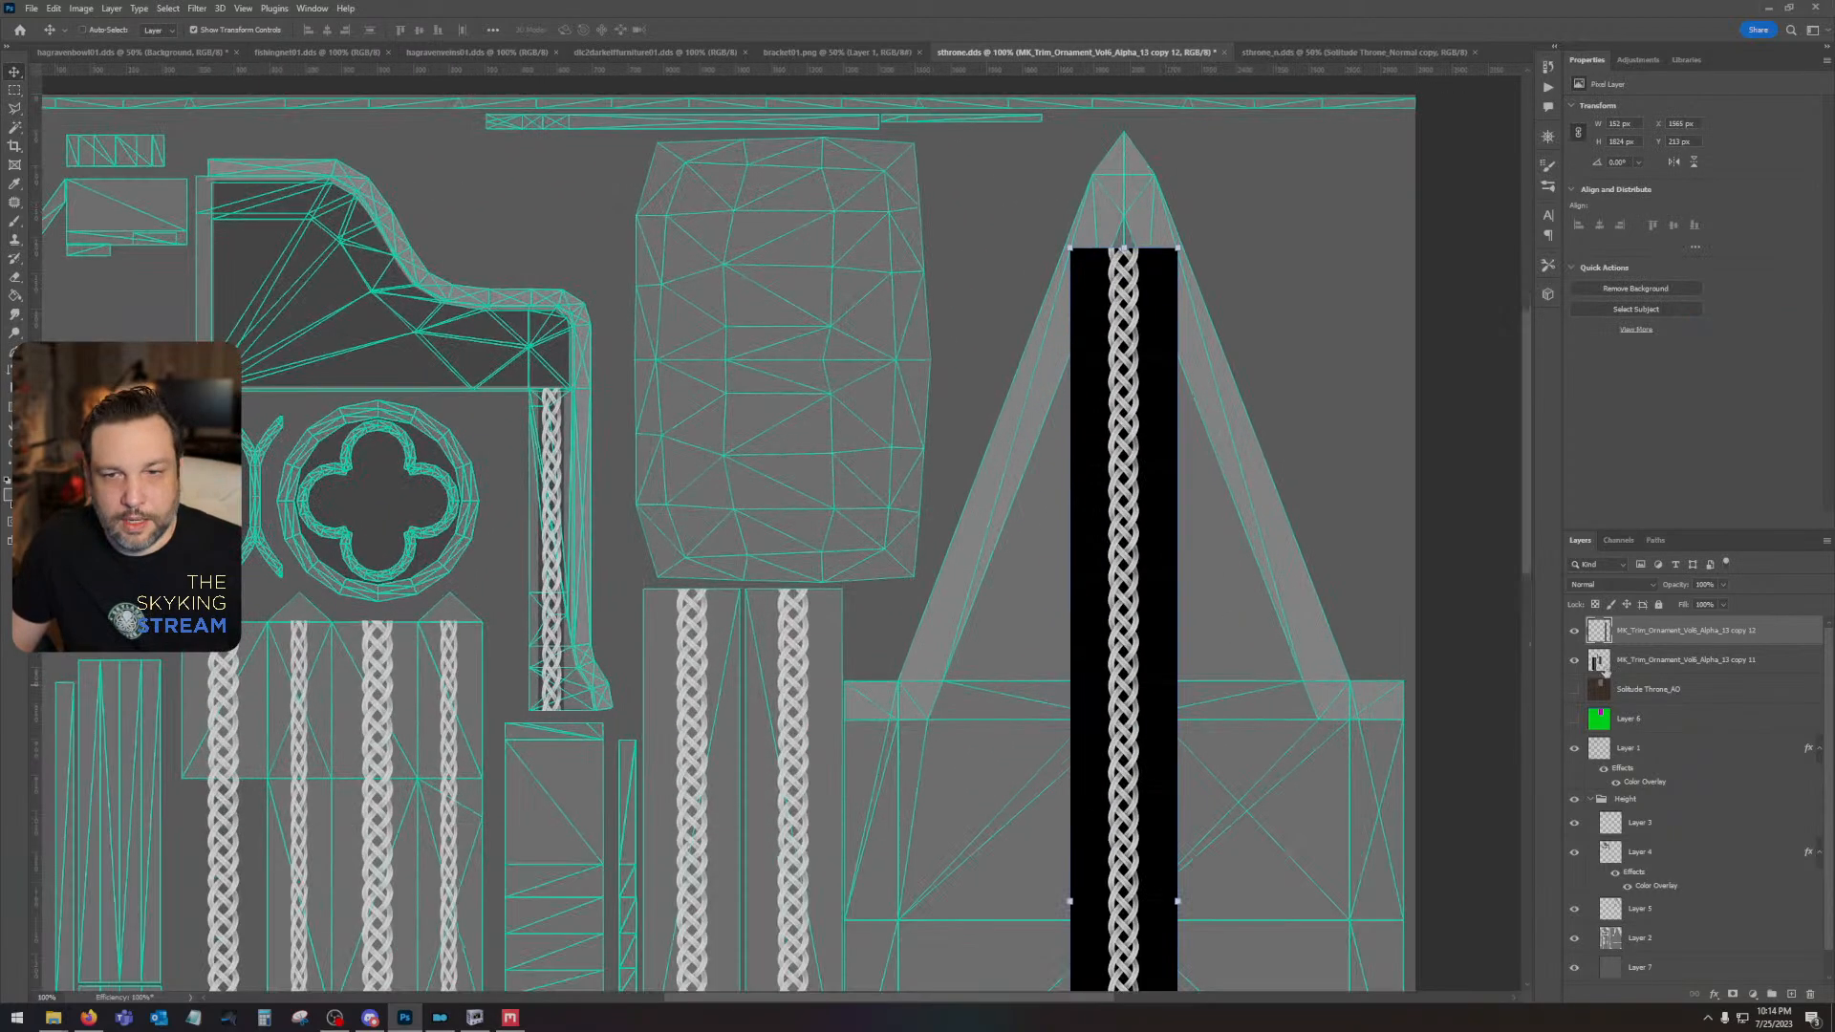
left_click(1610, 584)
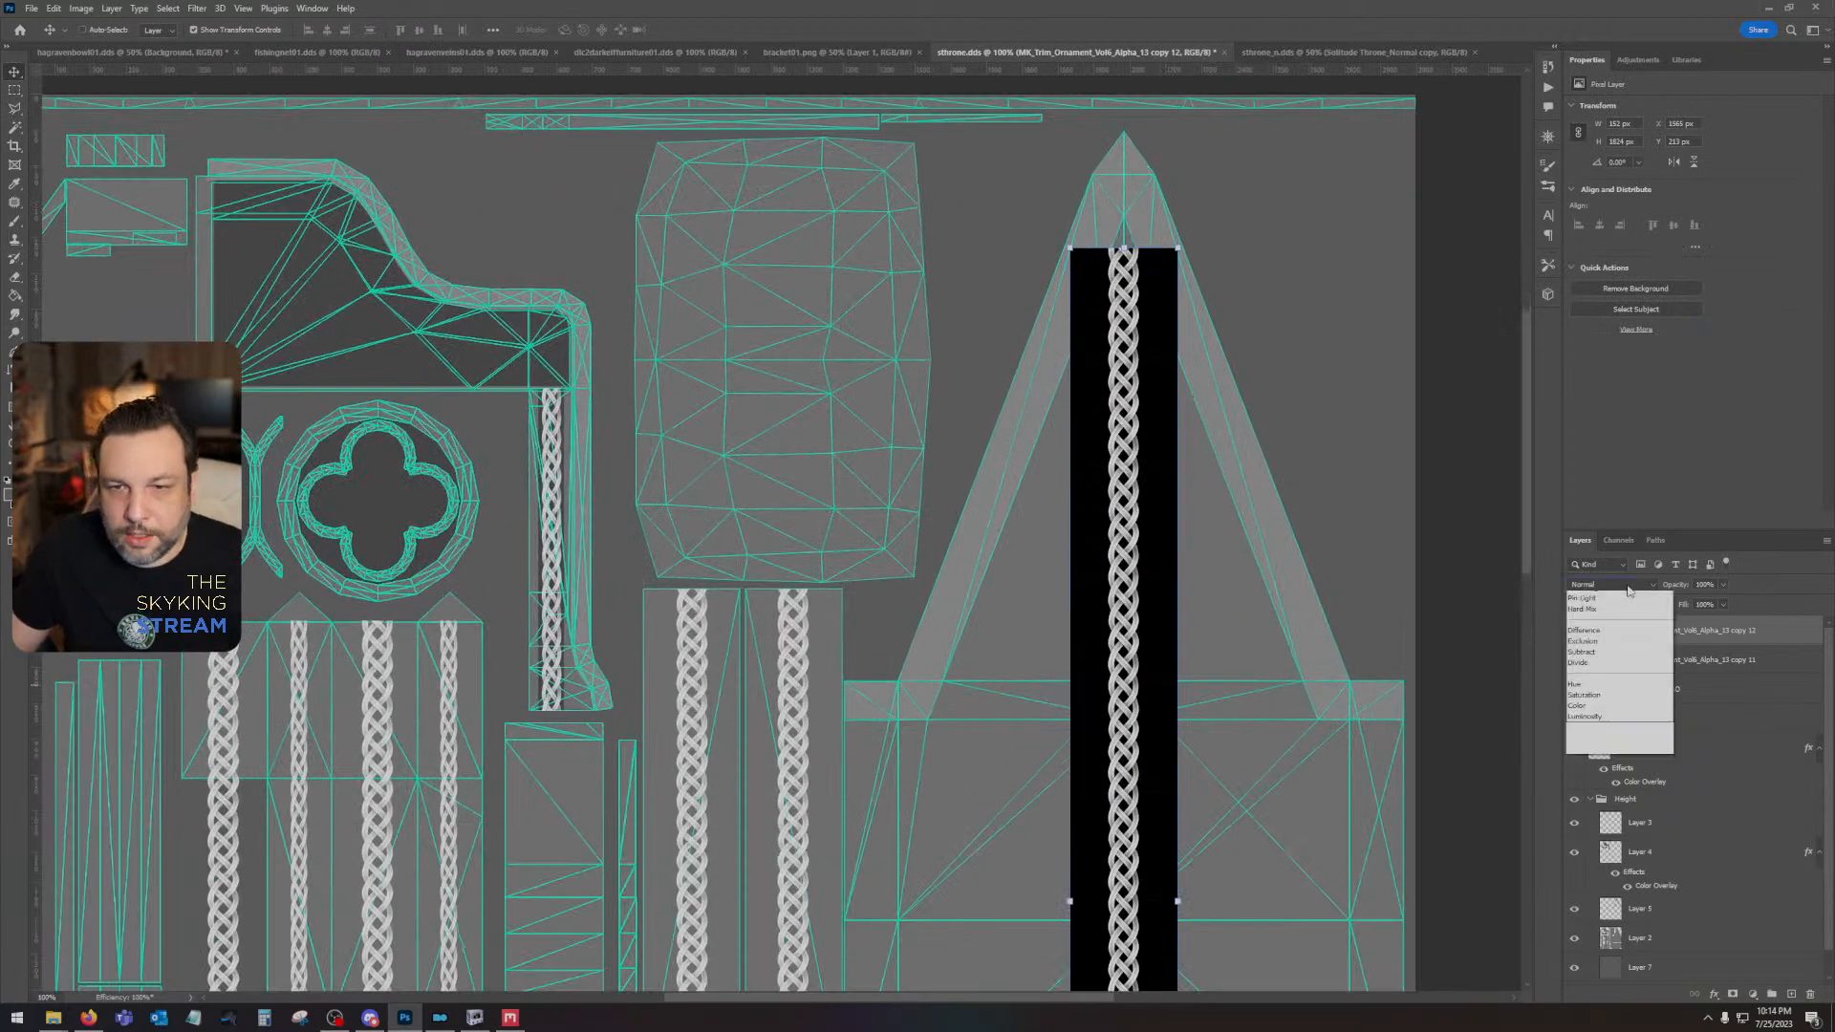
left_click(1610, 714)
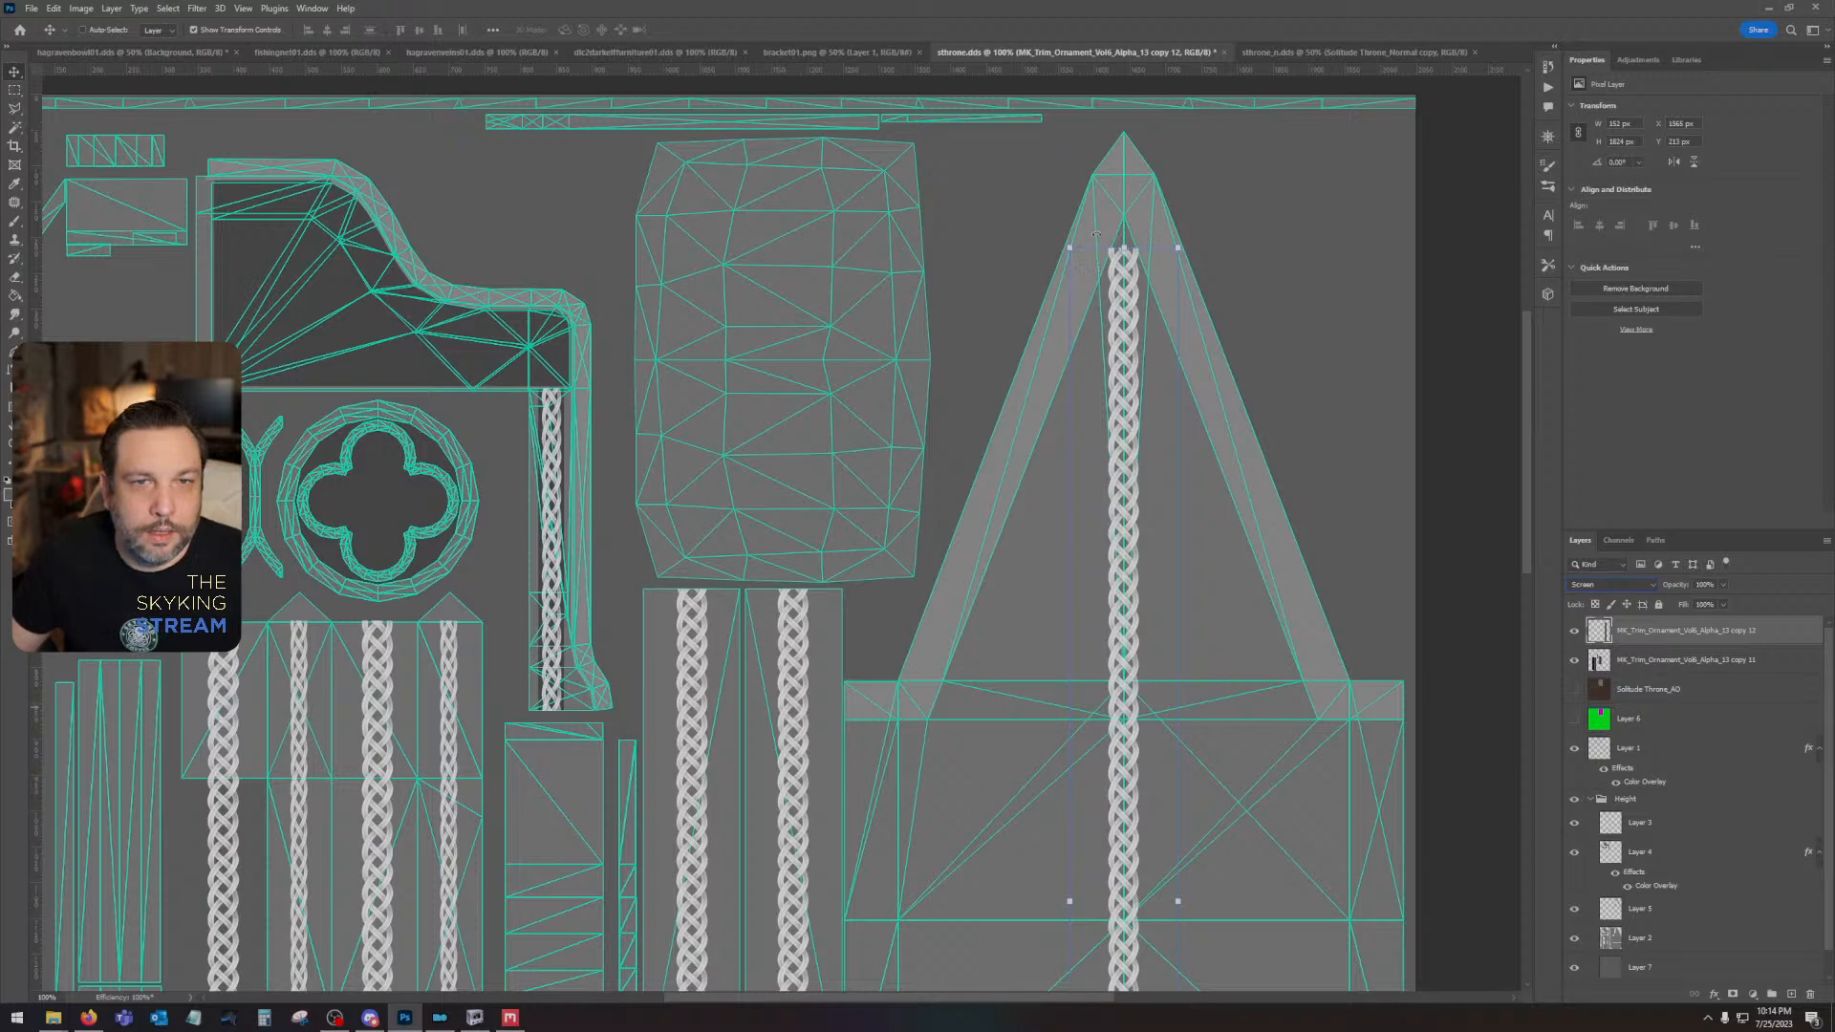
- Rotate the braid column to 21° and align it with the gable's left sloping trim
left_click_drag(1096, 234, 1379, 296)
left_click_drag(1220, 694, 986, 502)
mouse_move(942, 394)
left_mouse_down()
mouse_move(962, 382)
mouse_move(926, 403)
left_mouse_up()
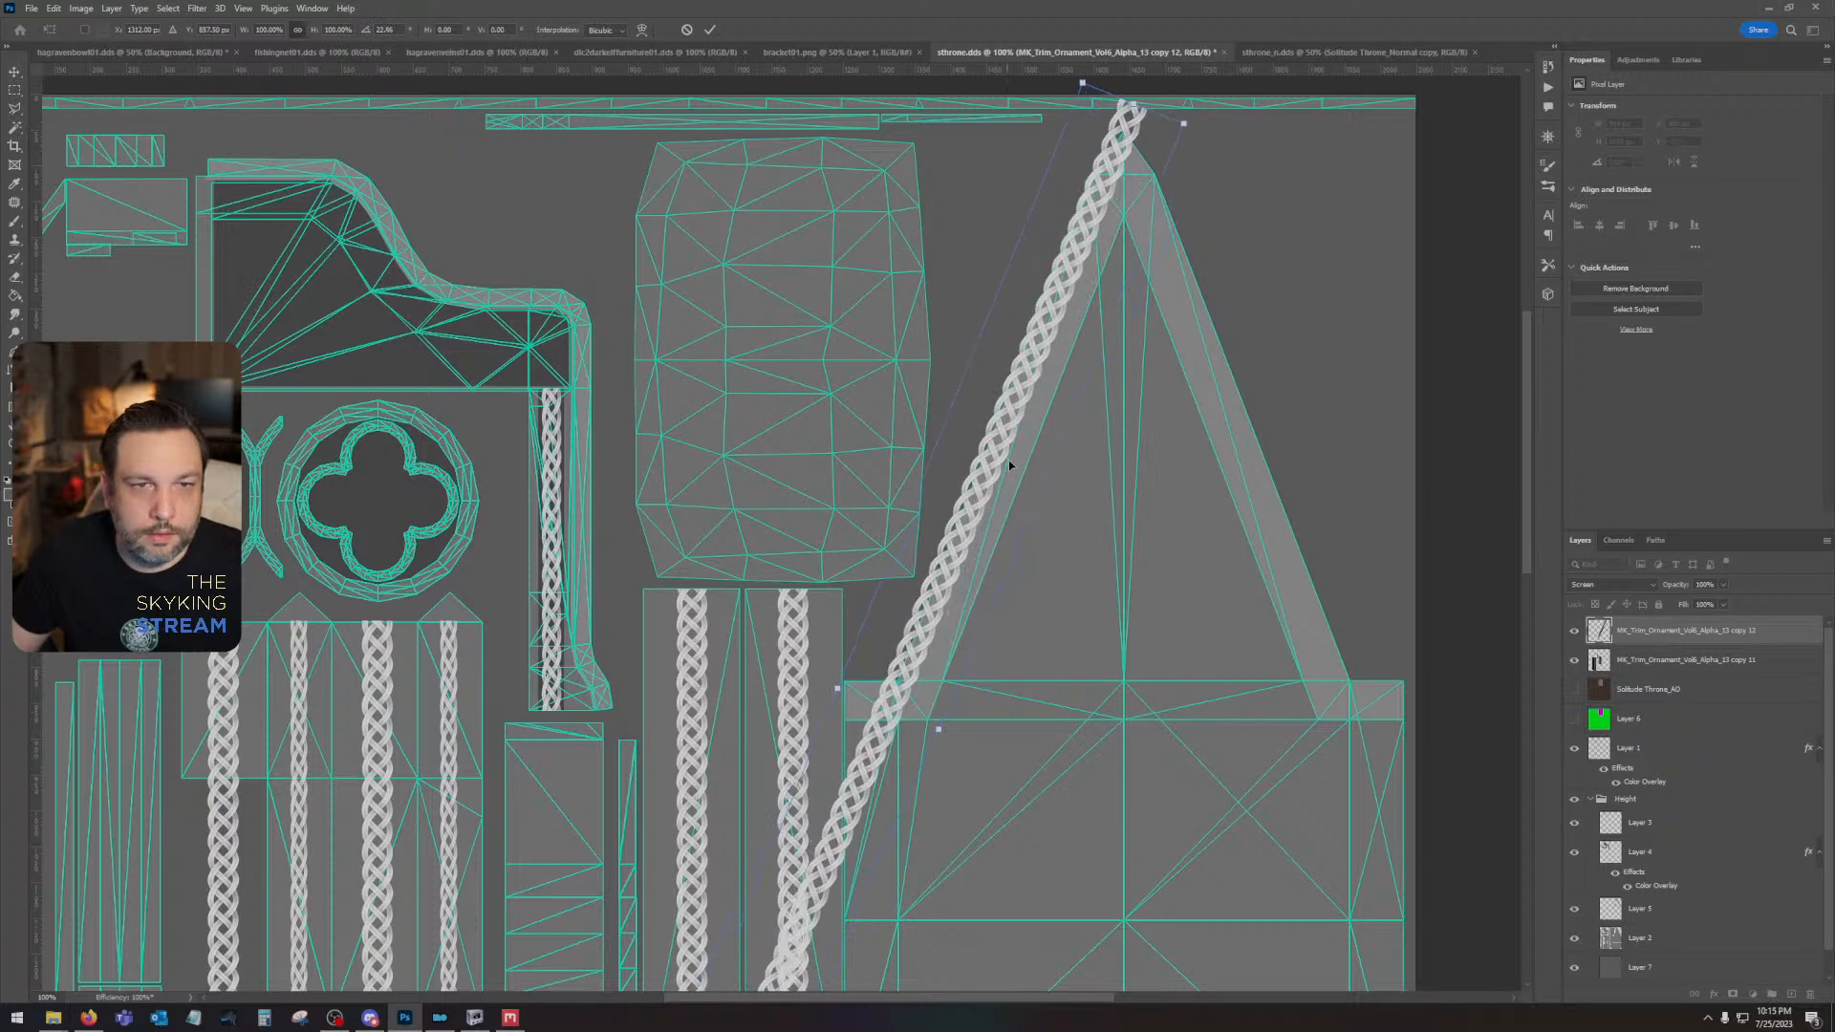
left_click_drag(1010, 474, 1023, 480)
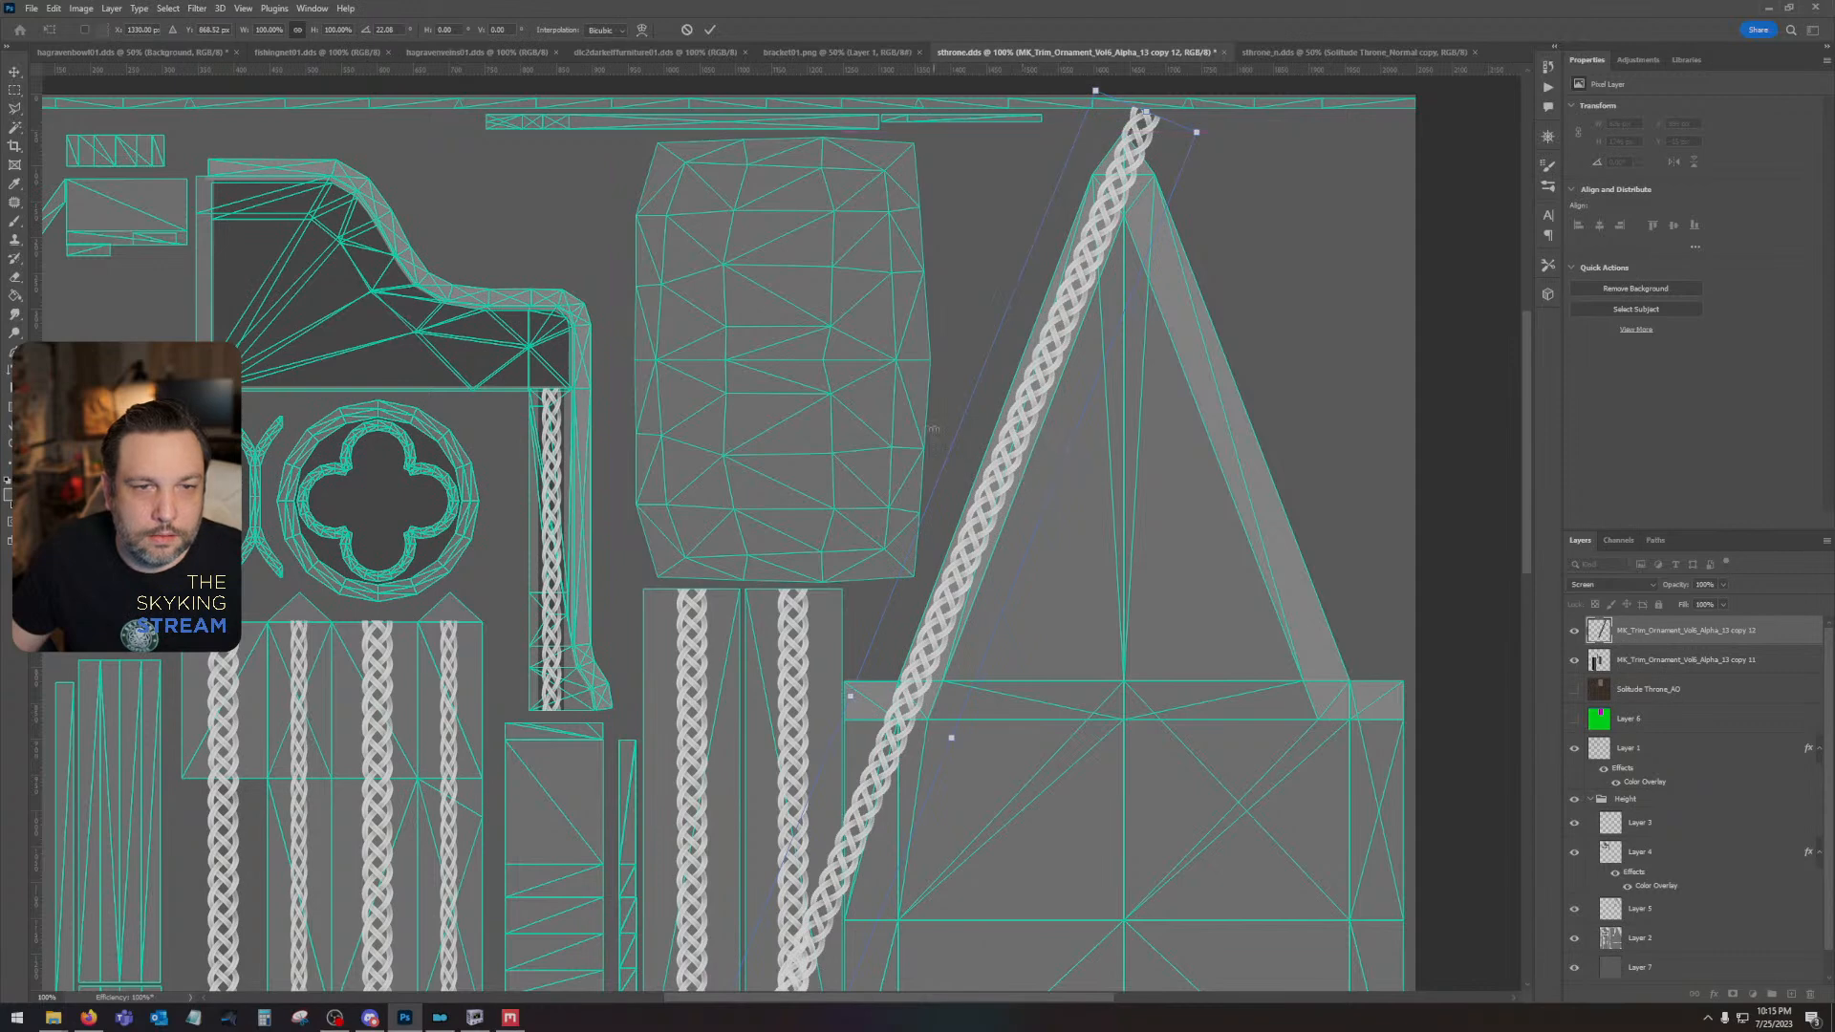
left_click_drag(933, 429, 928, 429)
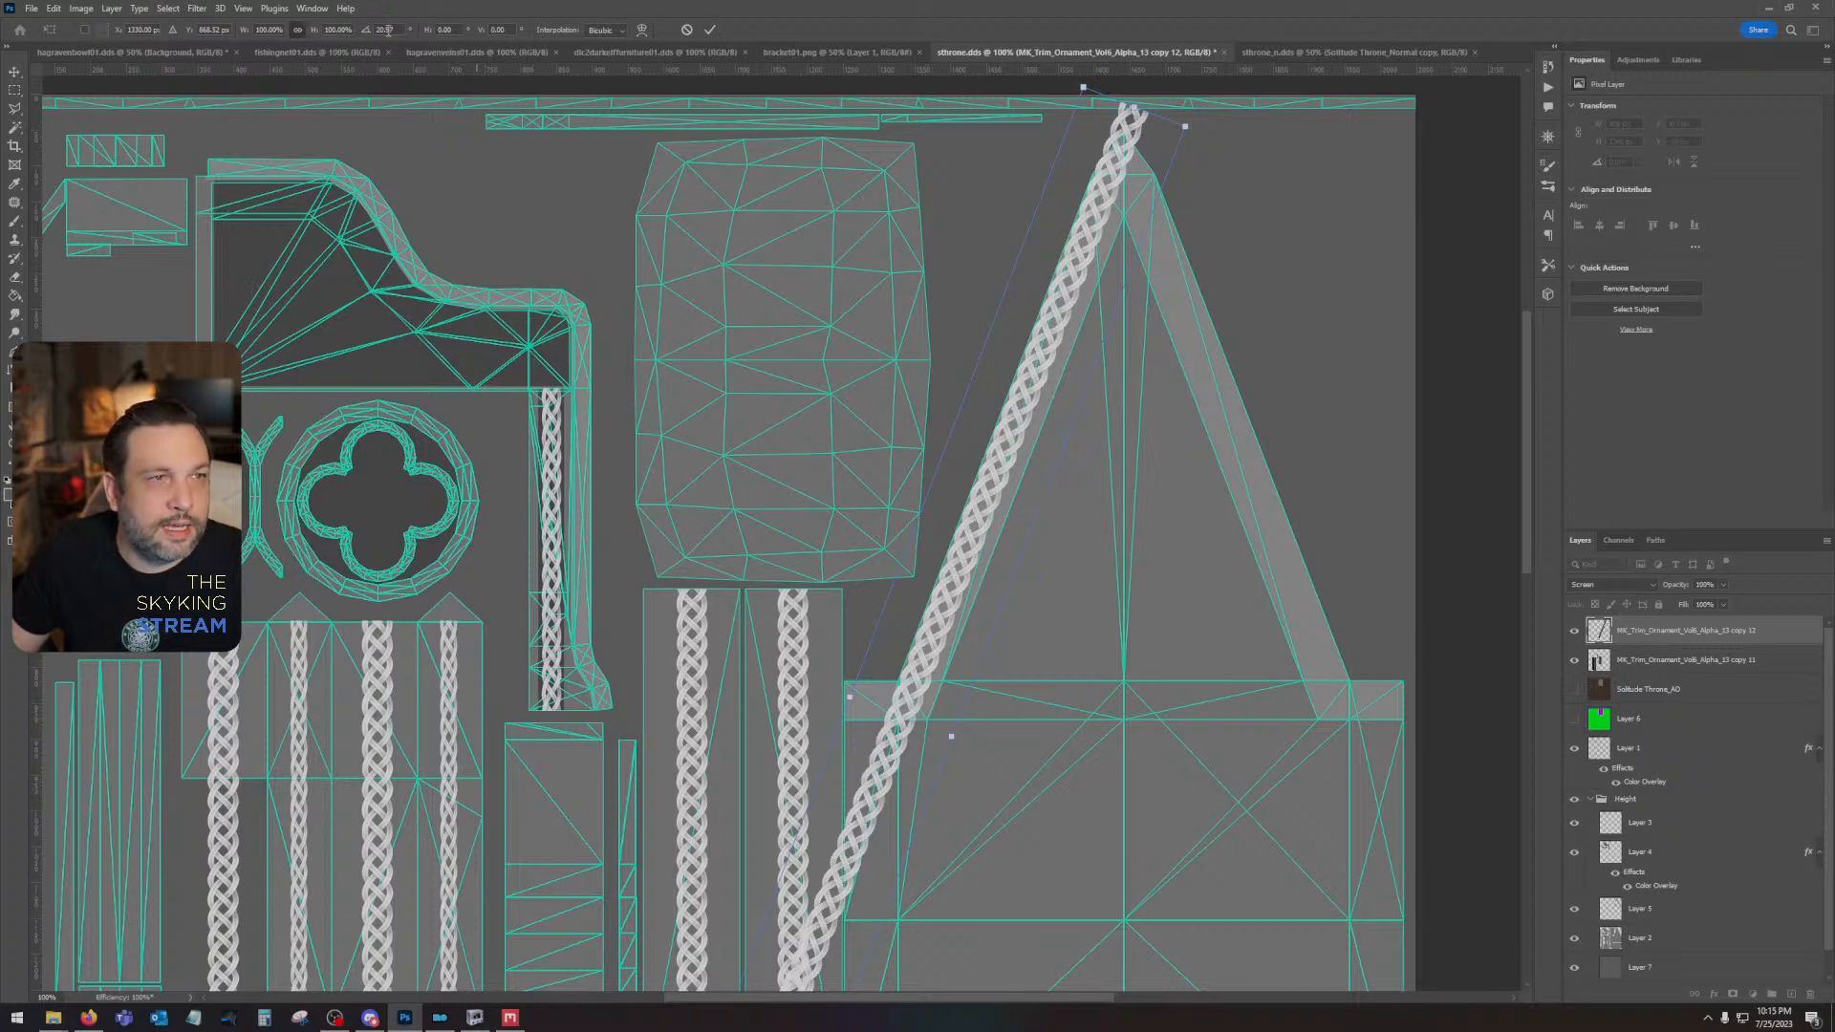
left_click_drag(394, 30, 360, 24)
type("21")
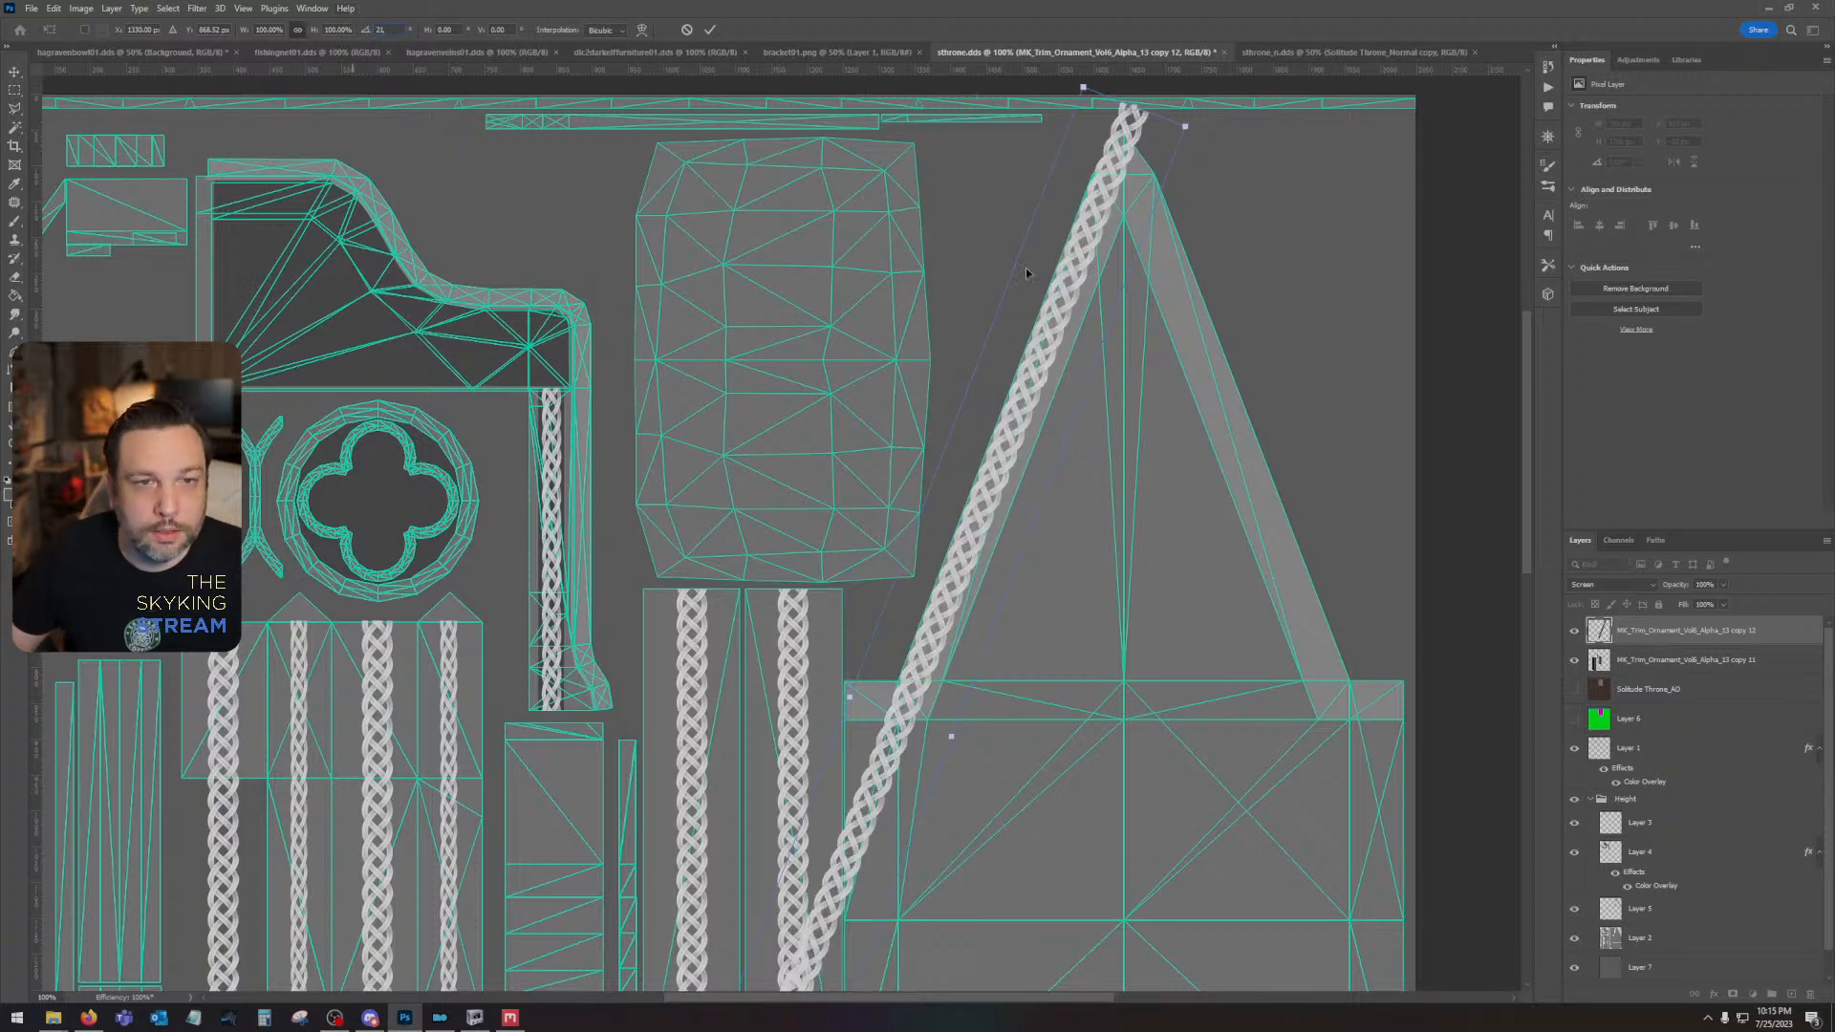
key("Return")
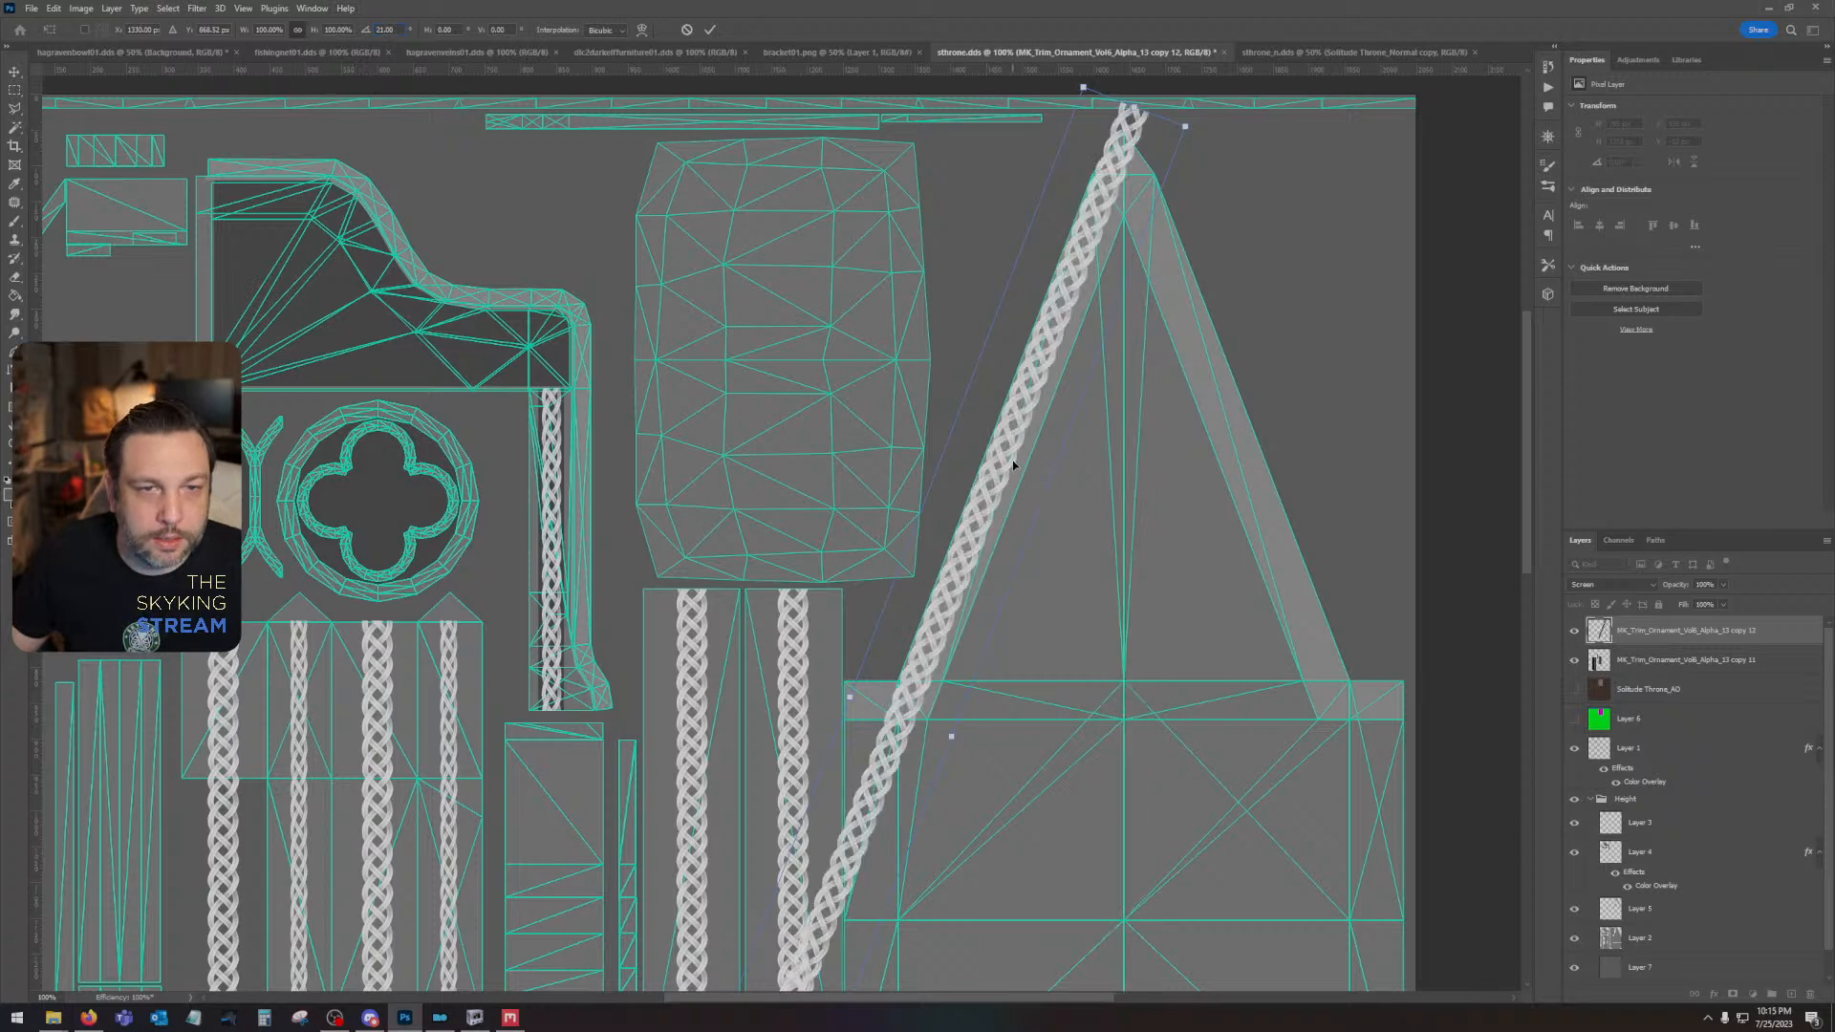
left_click_drag(1014, 465, 1011, 465)
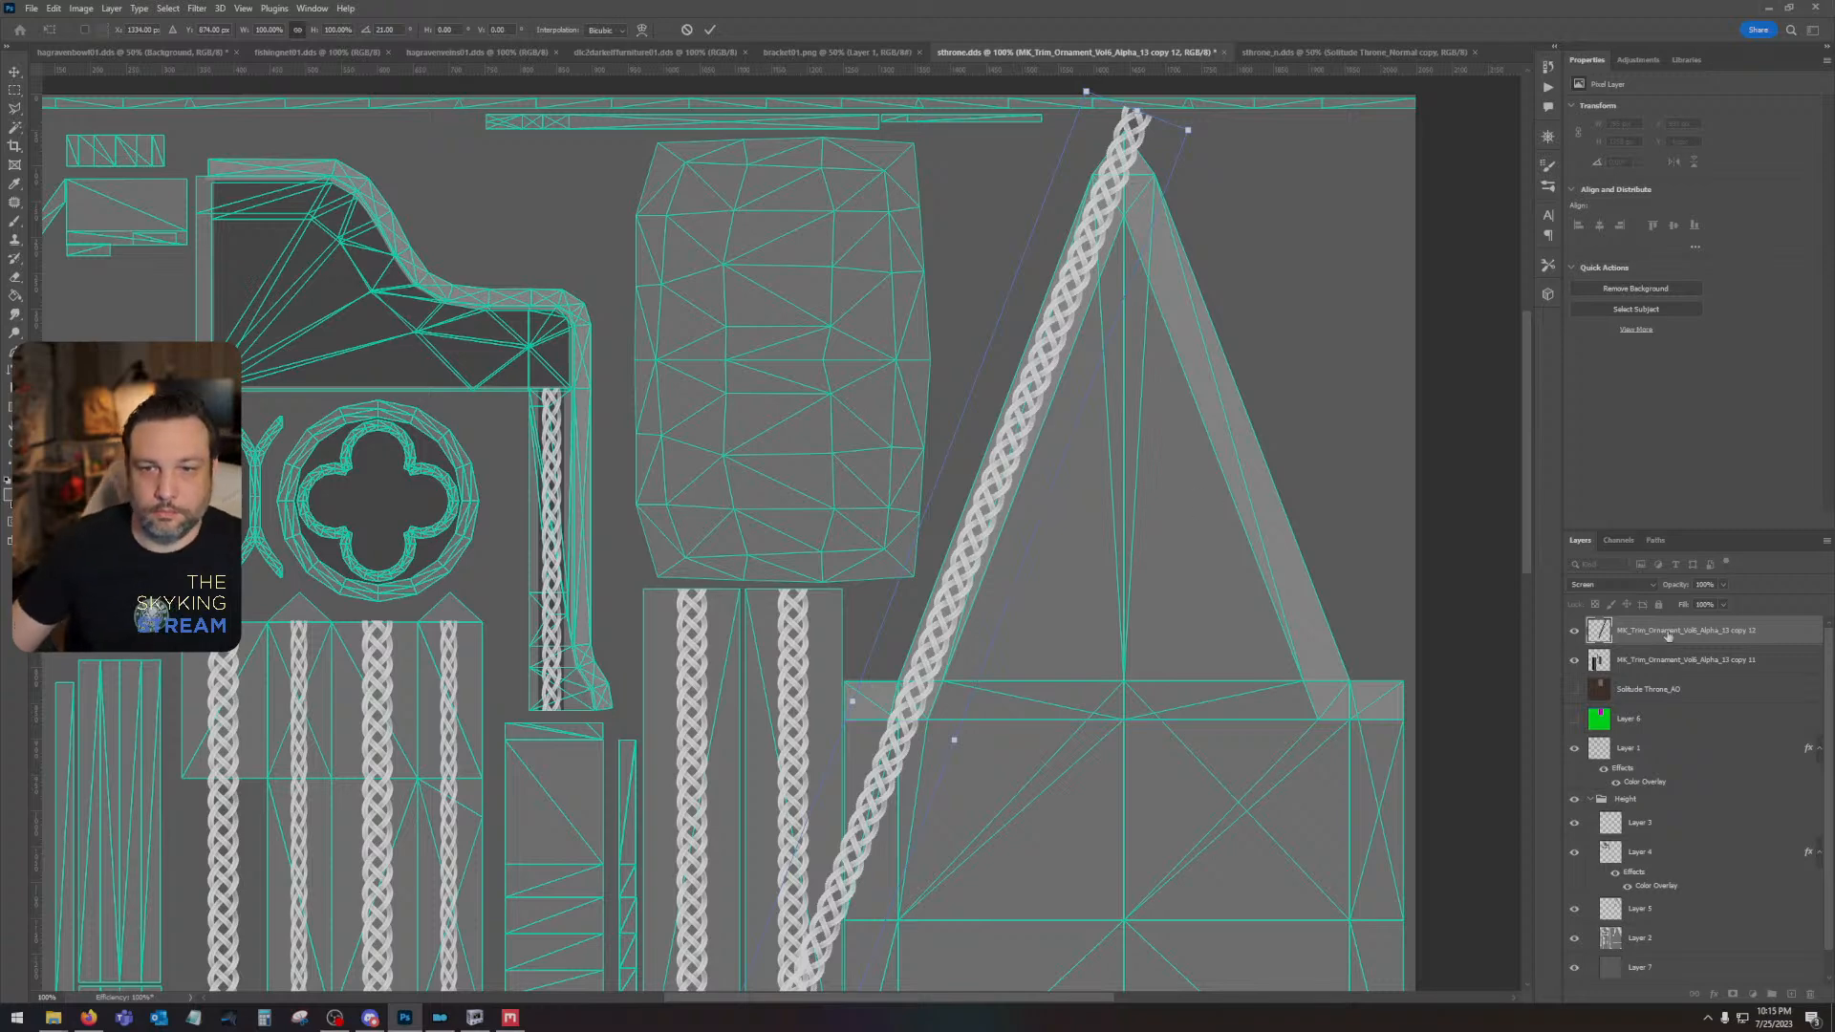
- Duplicate the slanted braid layer, flip the copy horizontally and place it along the gable's right sloping trim
left_click_drag(1663, 631, 1792, 995)
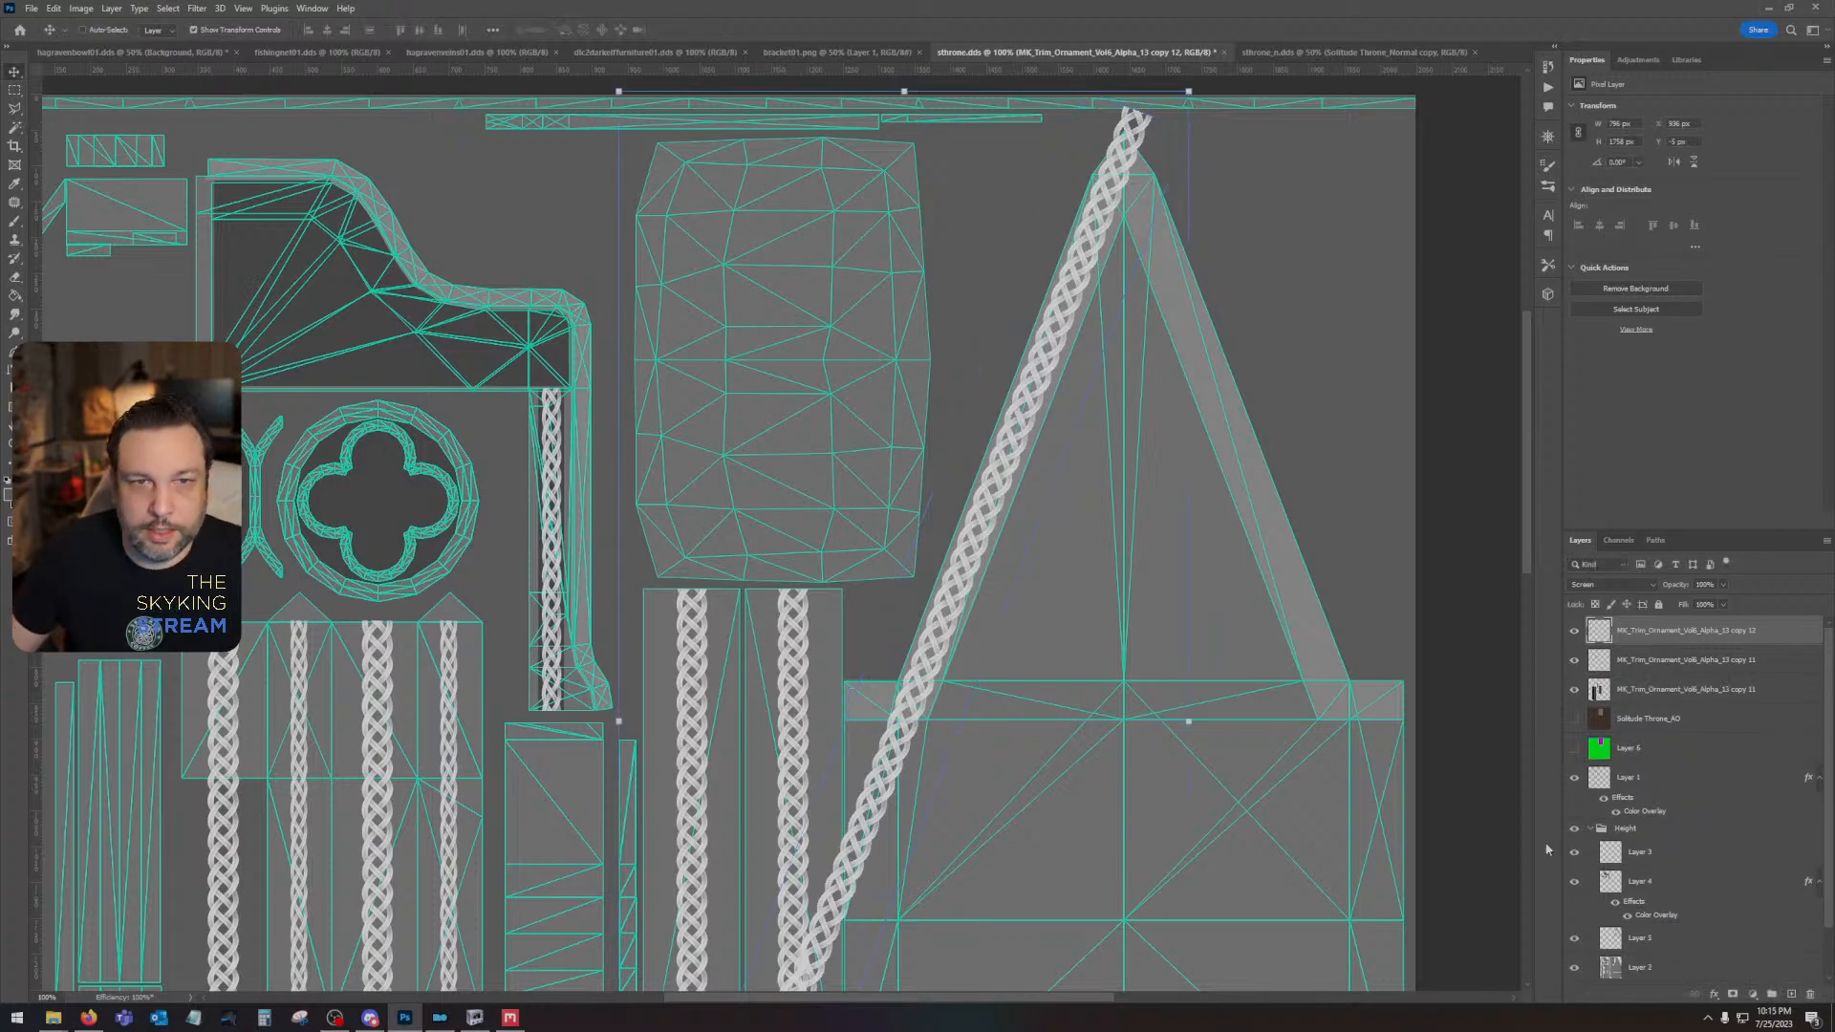
left_click(55, 8)
mouse_move(77, 335)
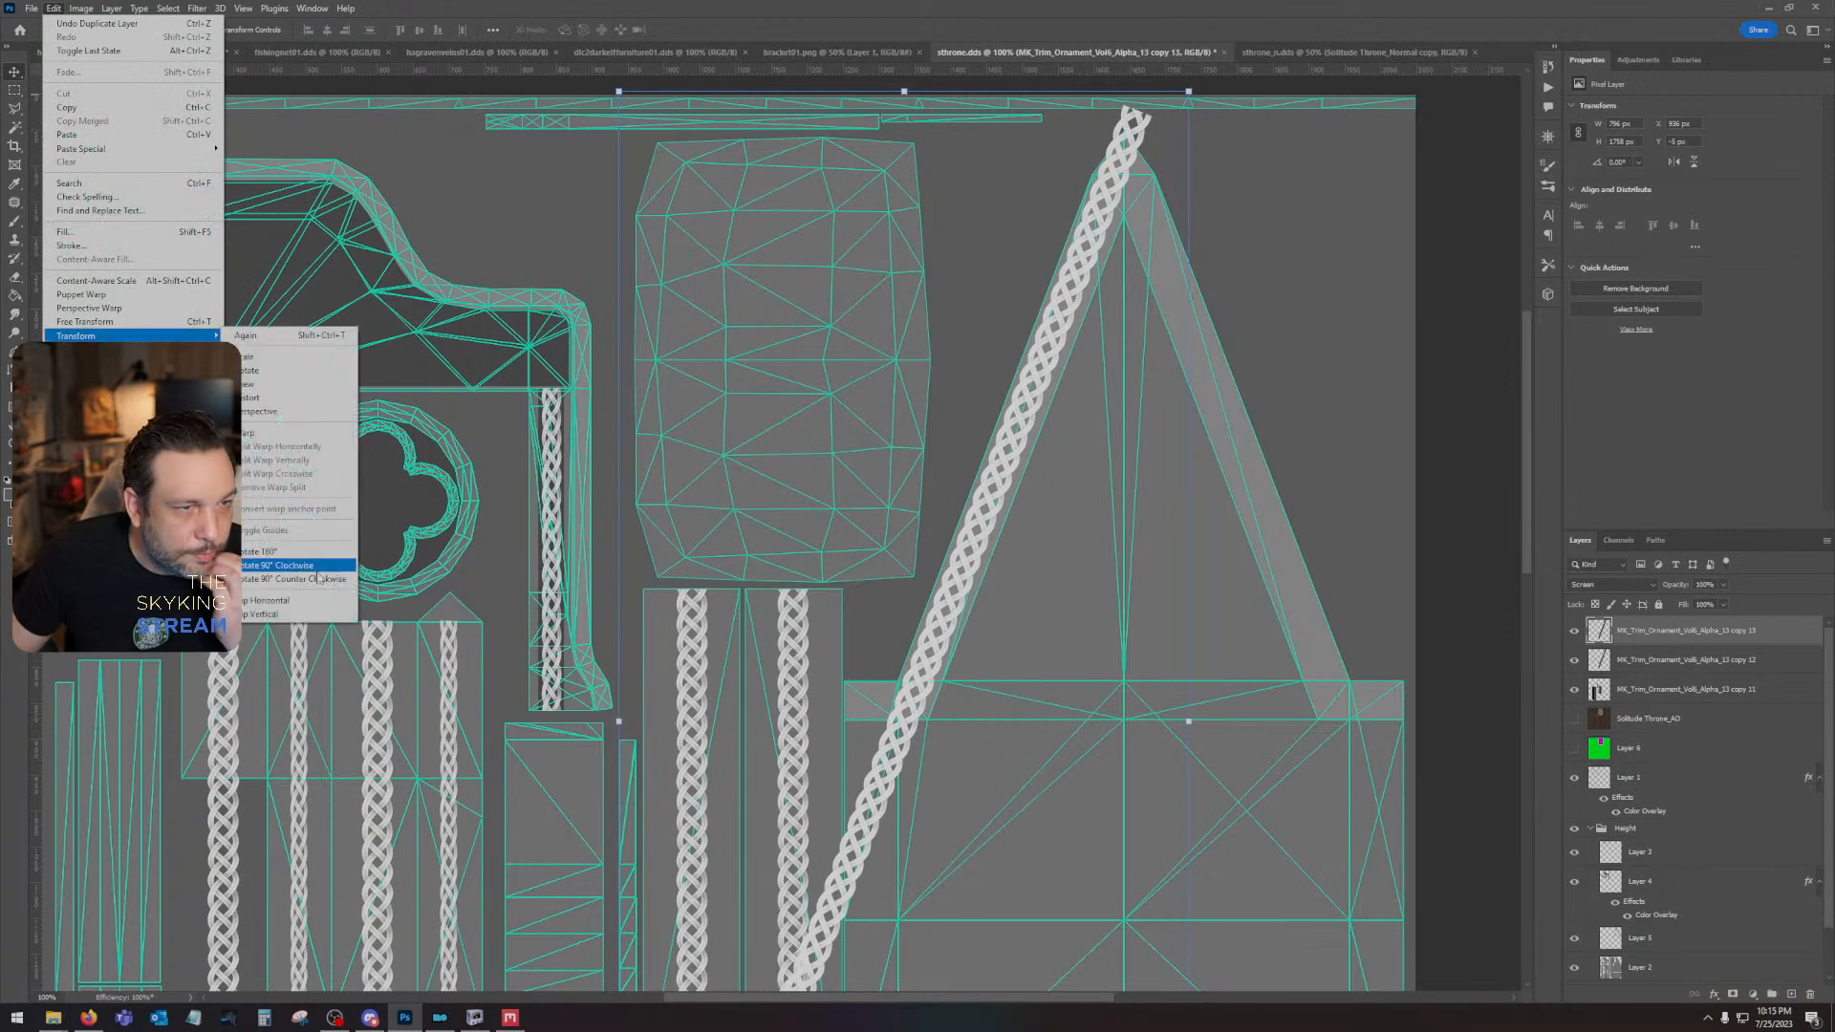
left_click(287, 600)
left_click_drag(889, 564, 1252, 497)
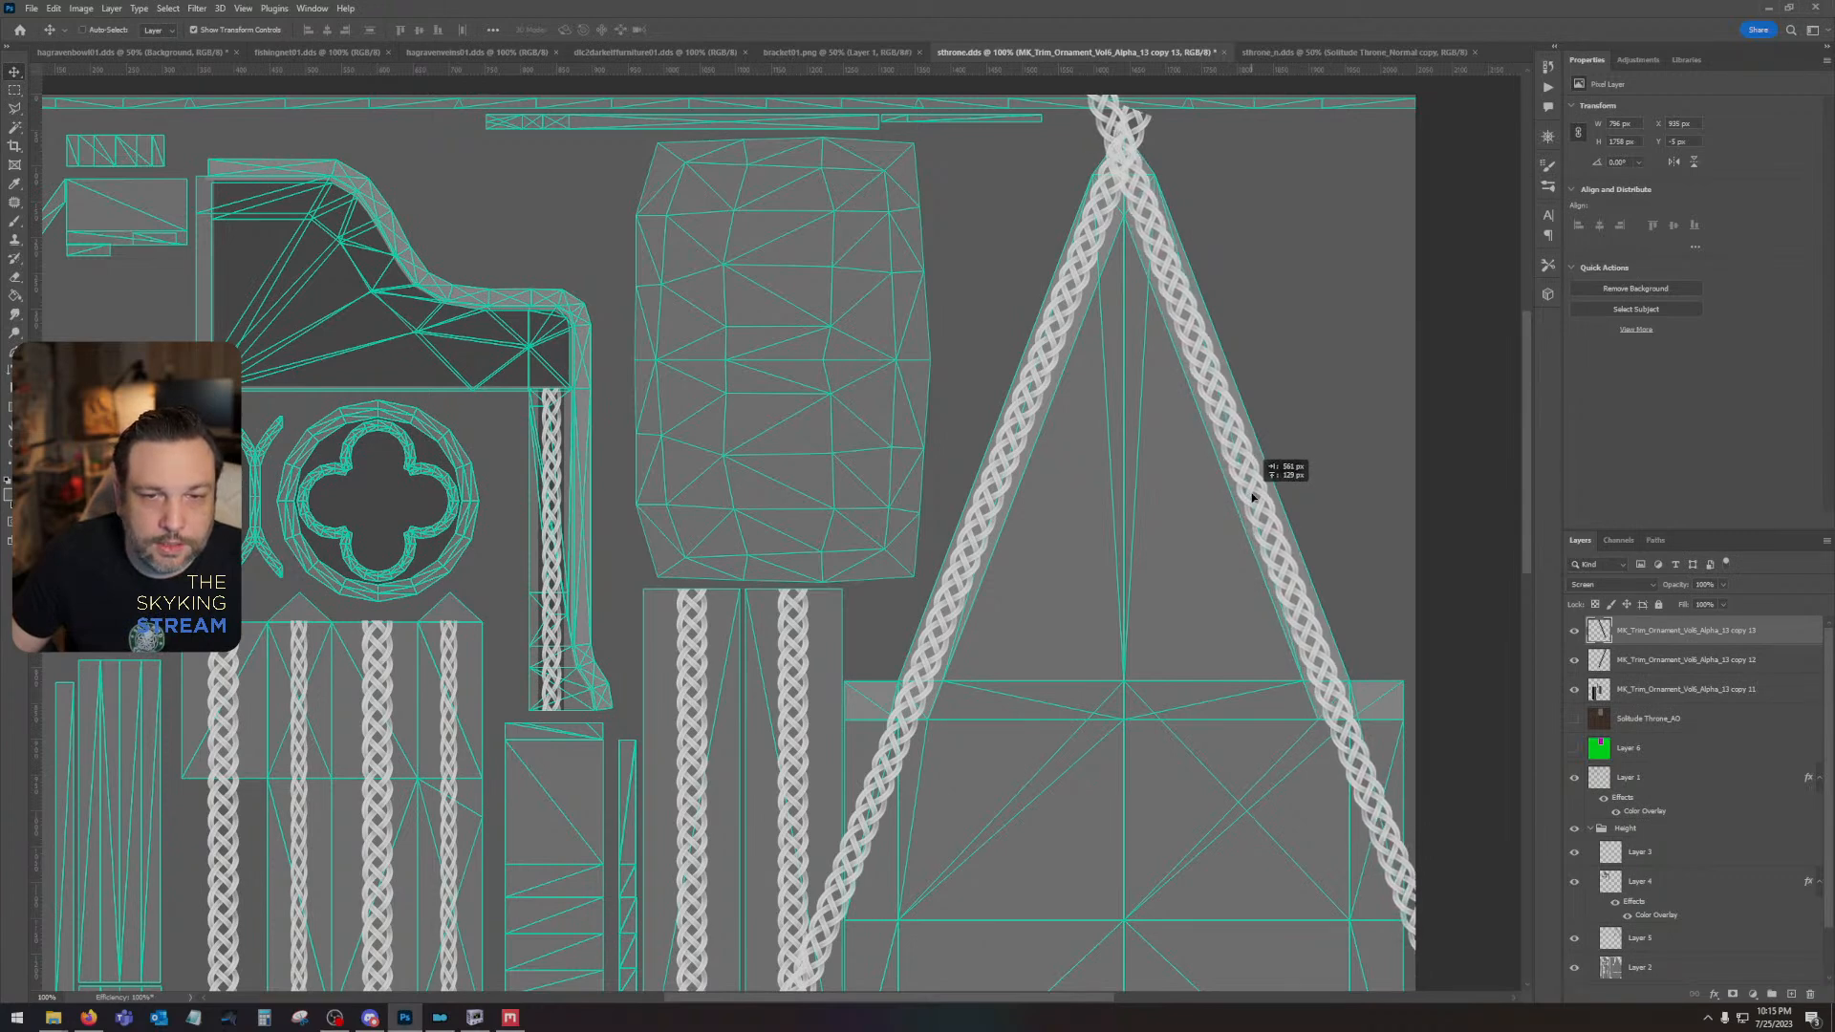
left_click_drag(1253, 496, 1252, 496)
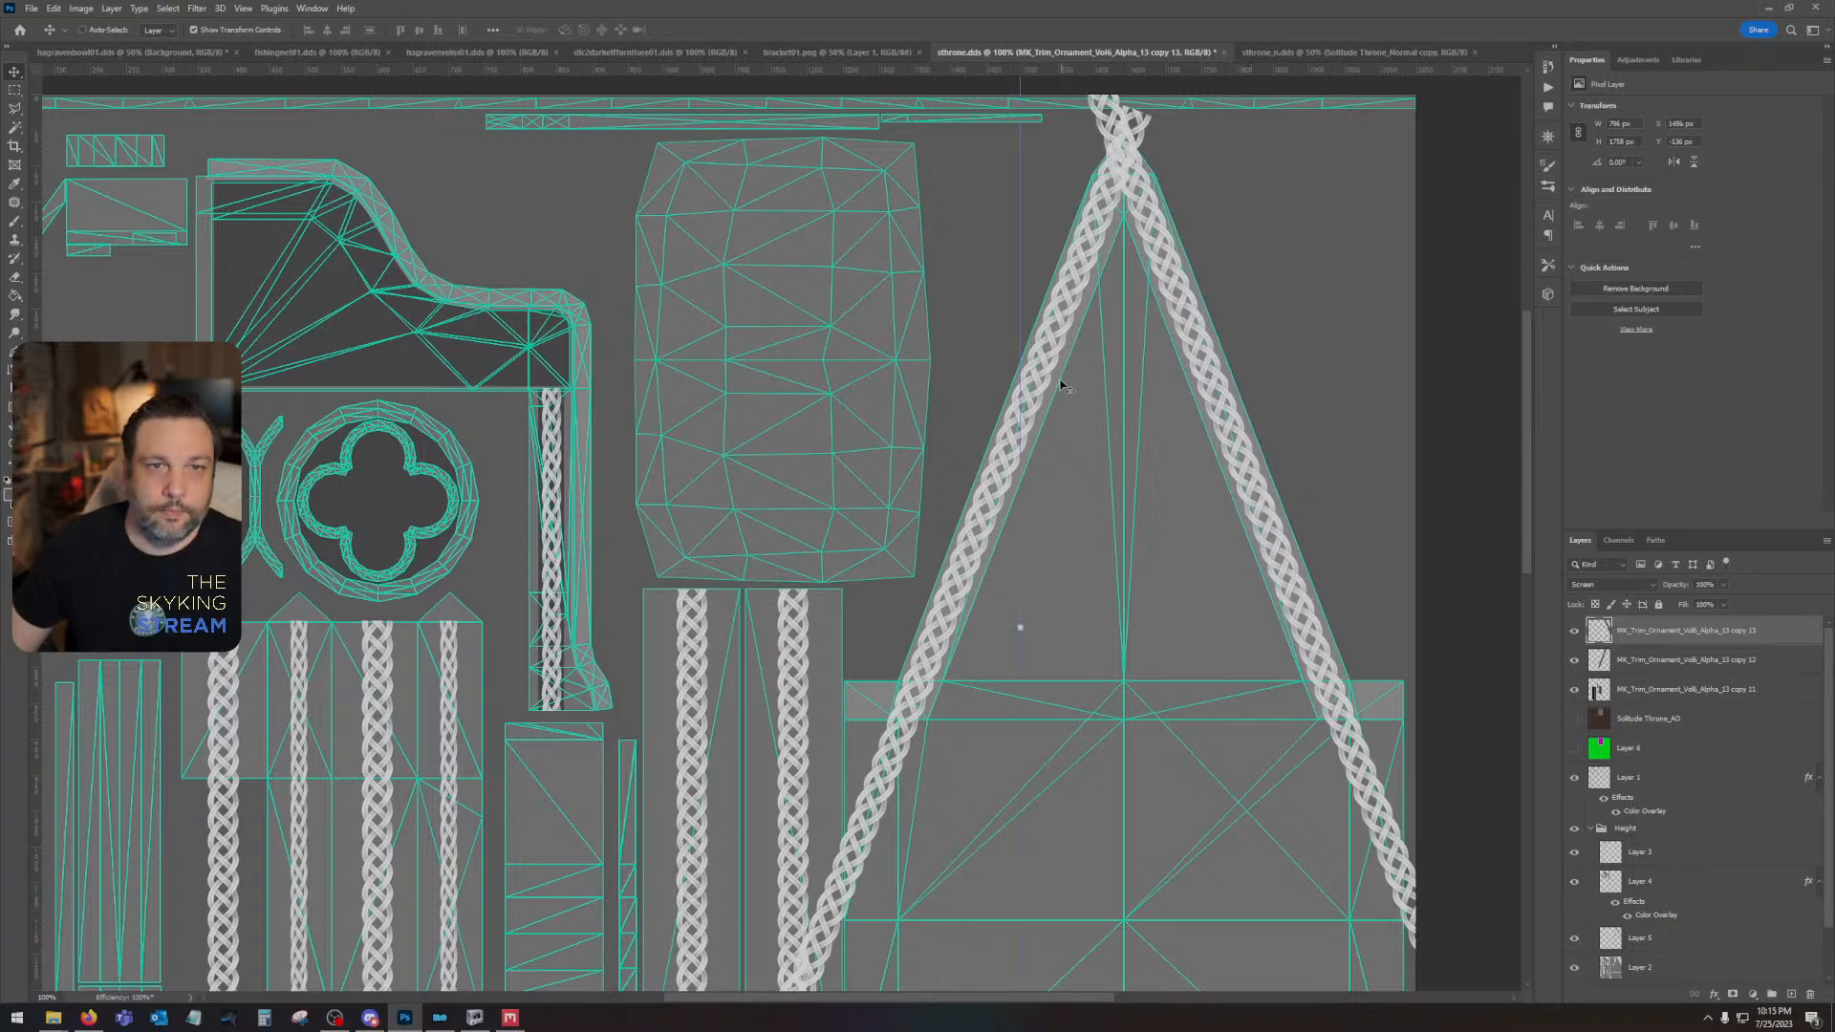
- Combine the two slanted gable braid layers into one smart object and rasterize it
left_click(1668, 659)
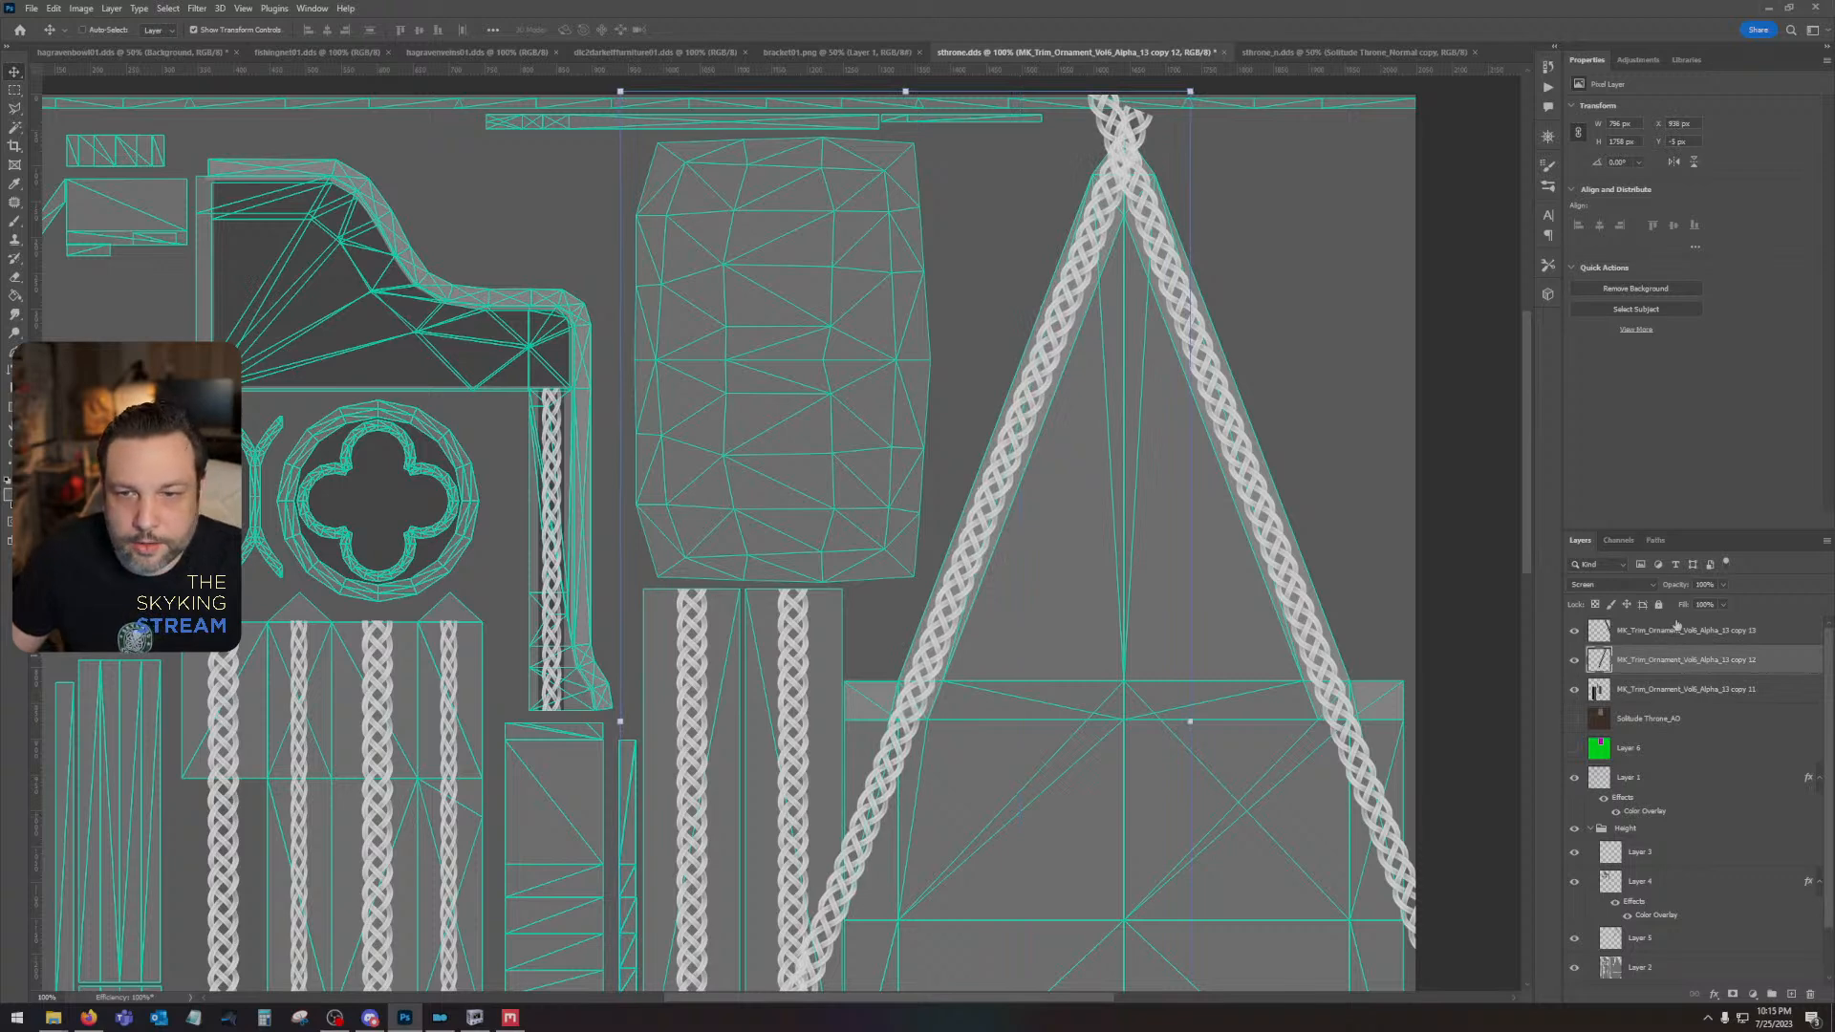
left_click(1676, 629)
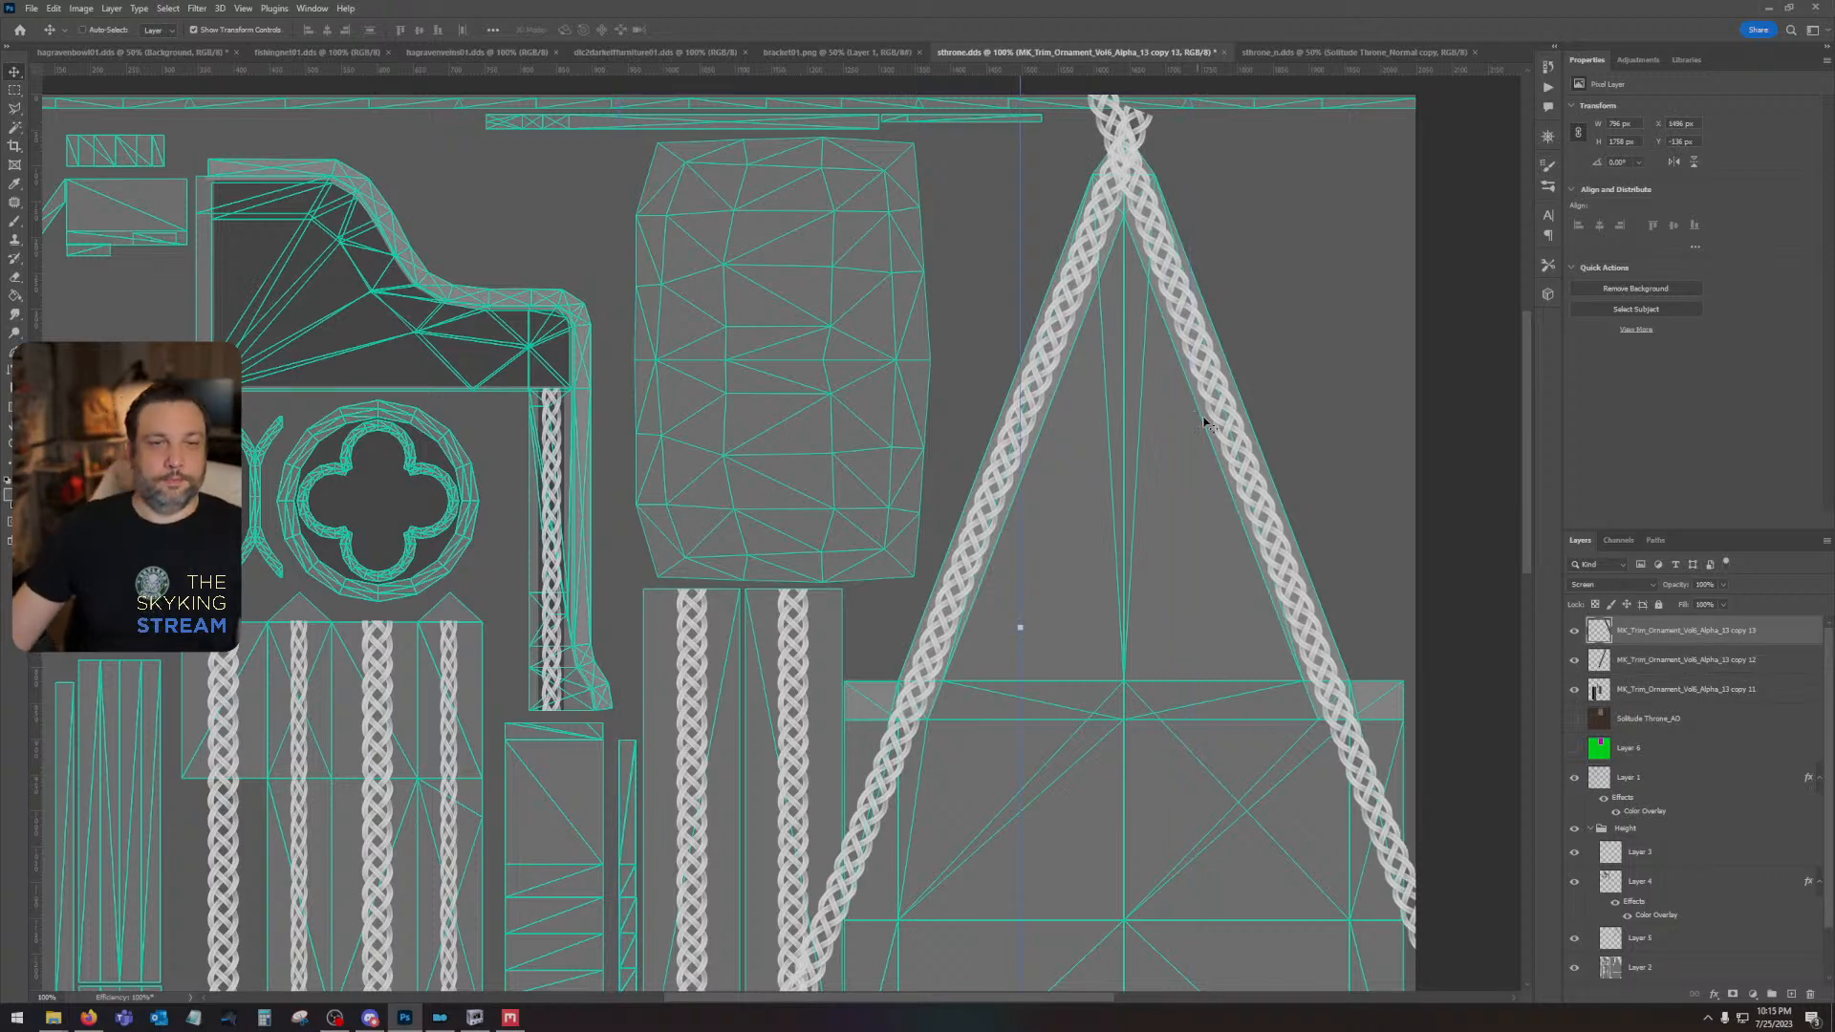
left_click(1688, 658, "shift")
right_click(1700, 660)
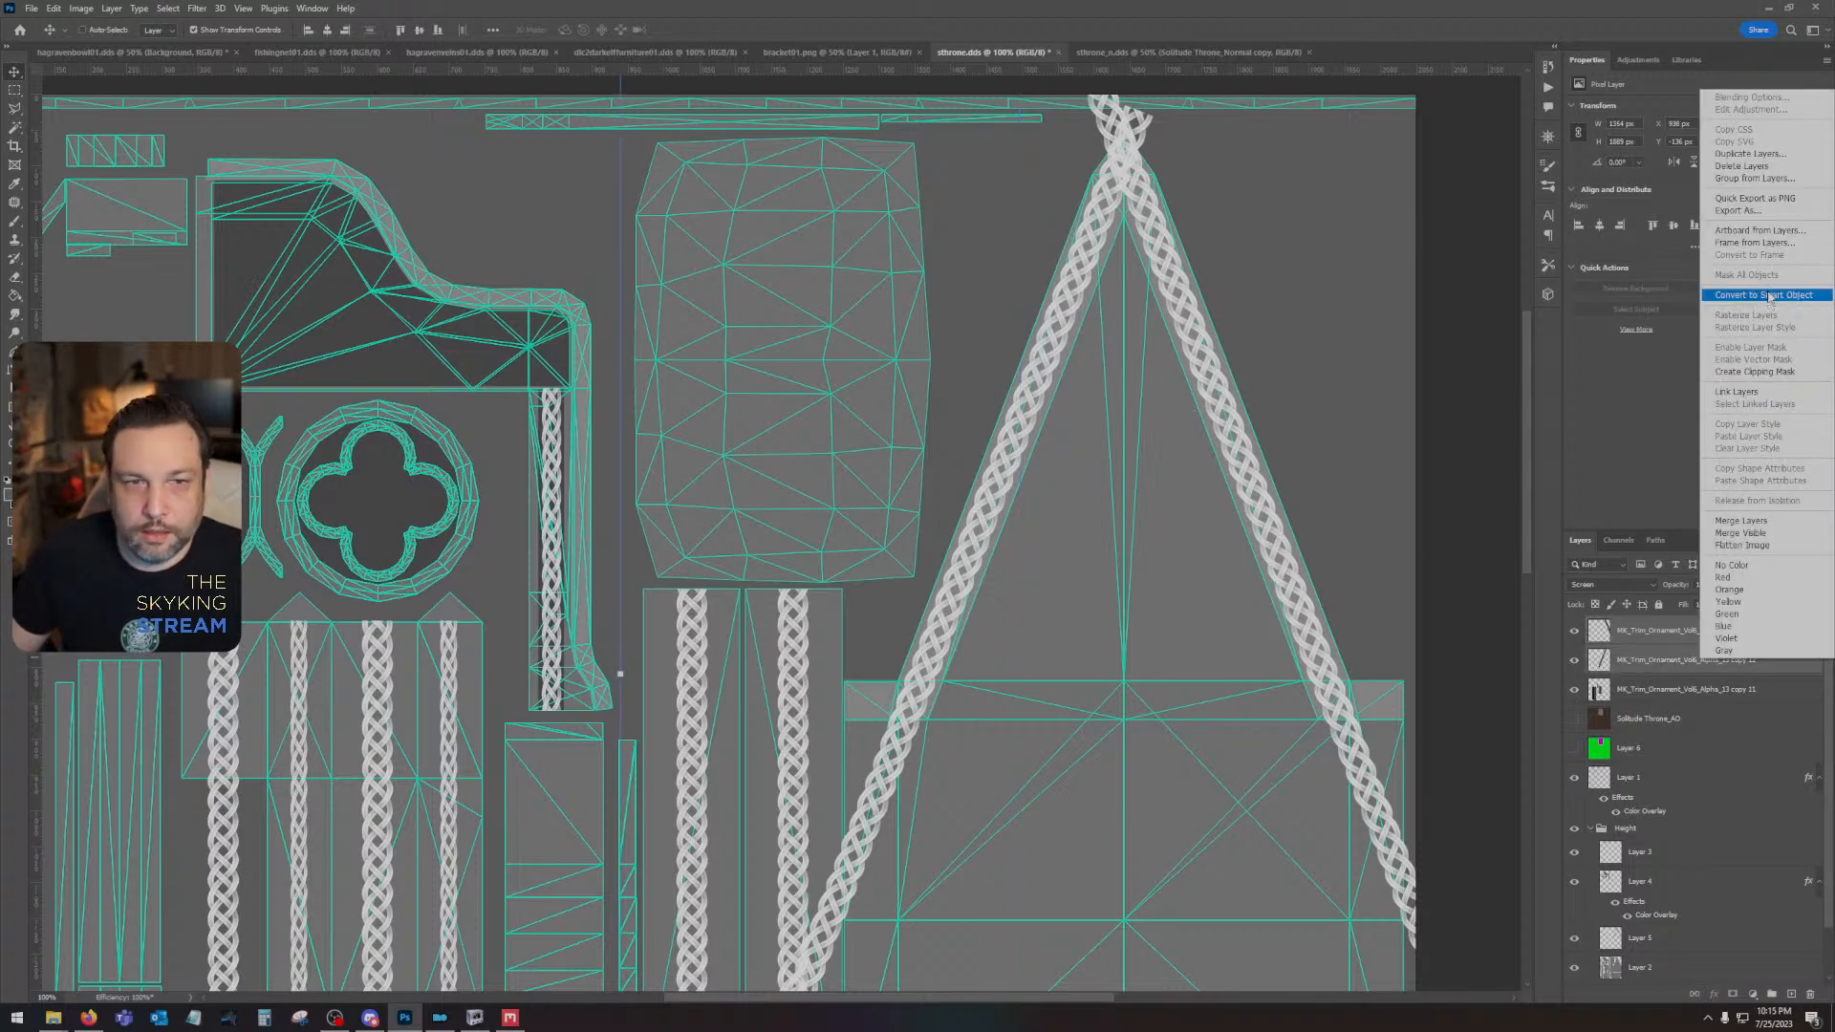
left_click(1771, 296)
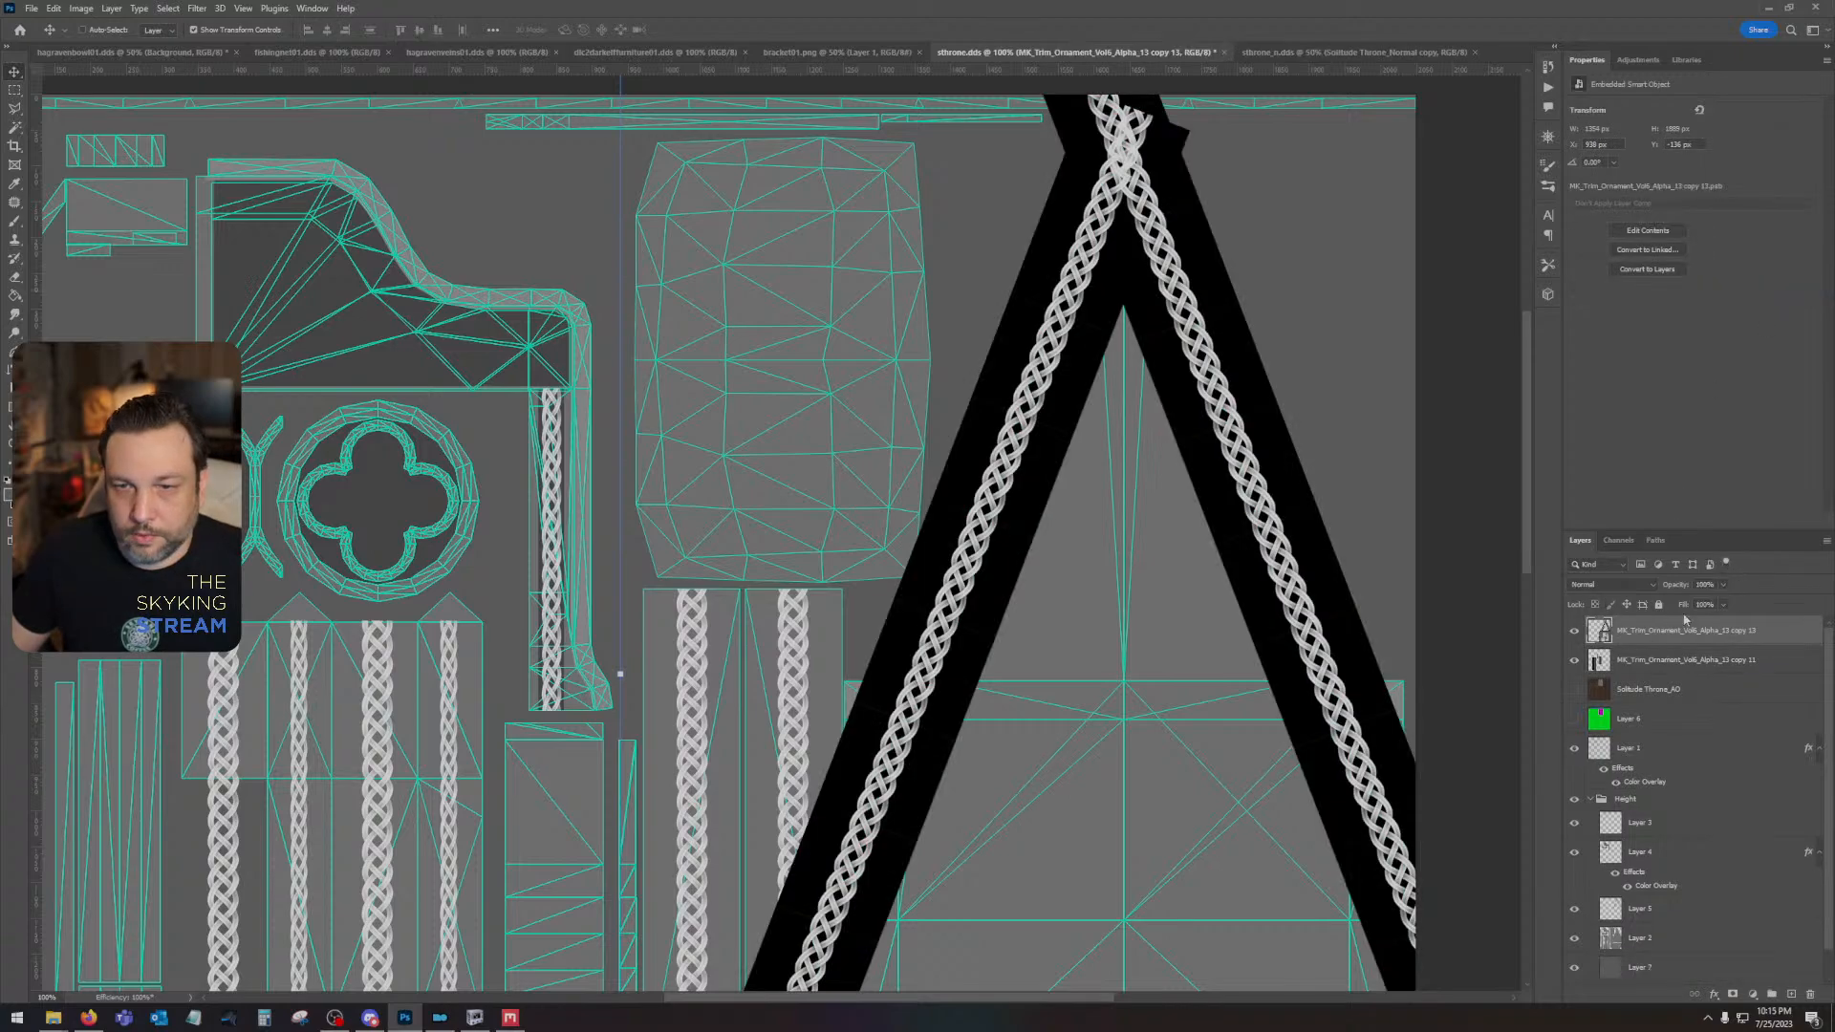
right_click(1683, 631)
left_click(1725, 315)
- Set the combined gable braid layer's blend mode to Lighten and hide the Height group
left_click_drag(1132, 705, 1083, 547)
left_click(1613, 584)
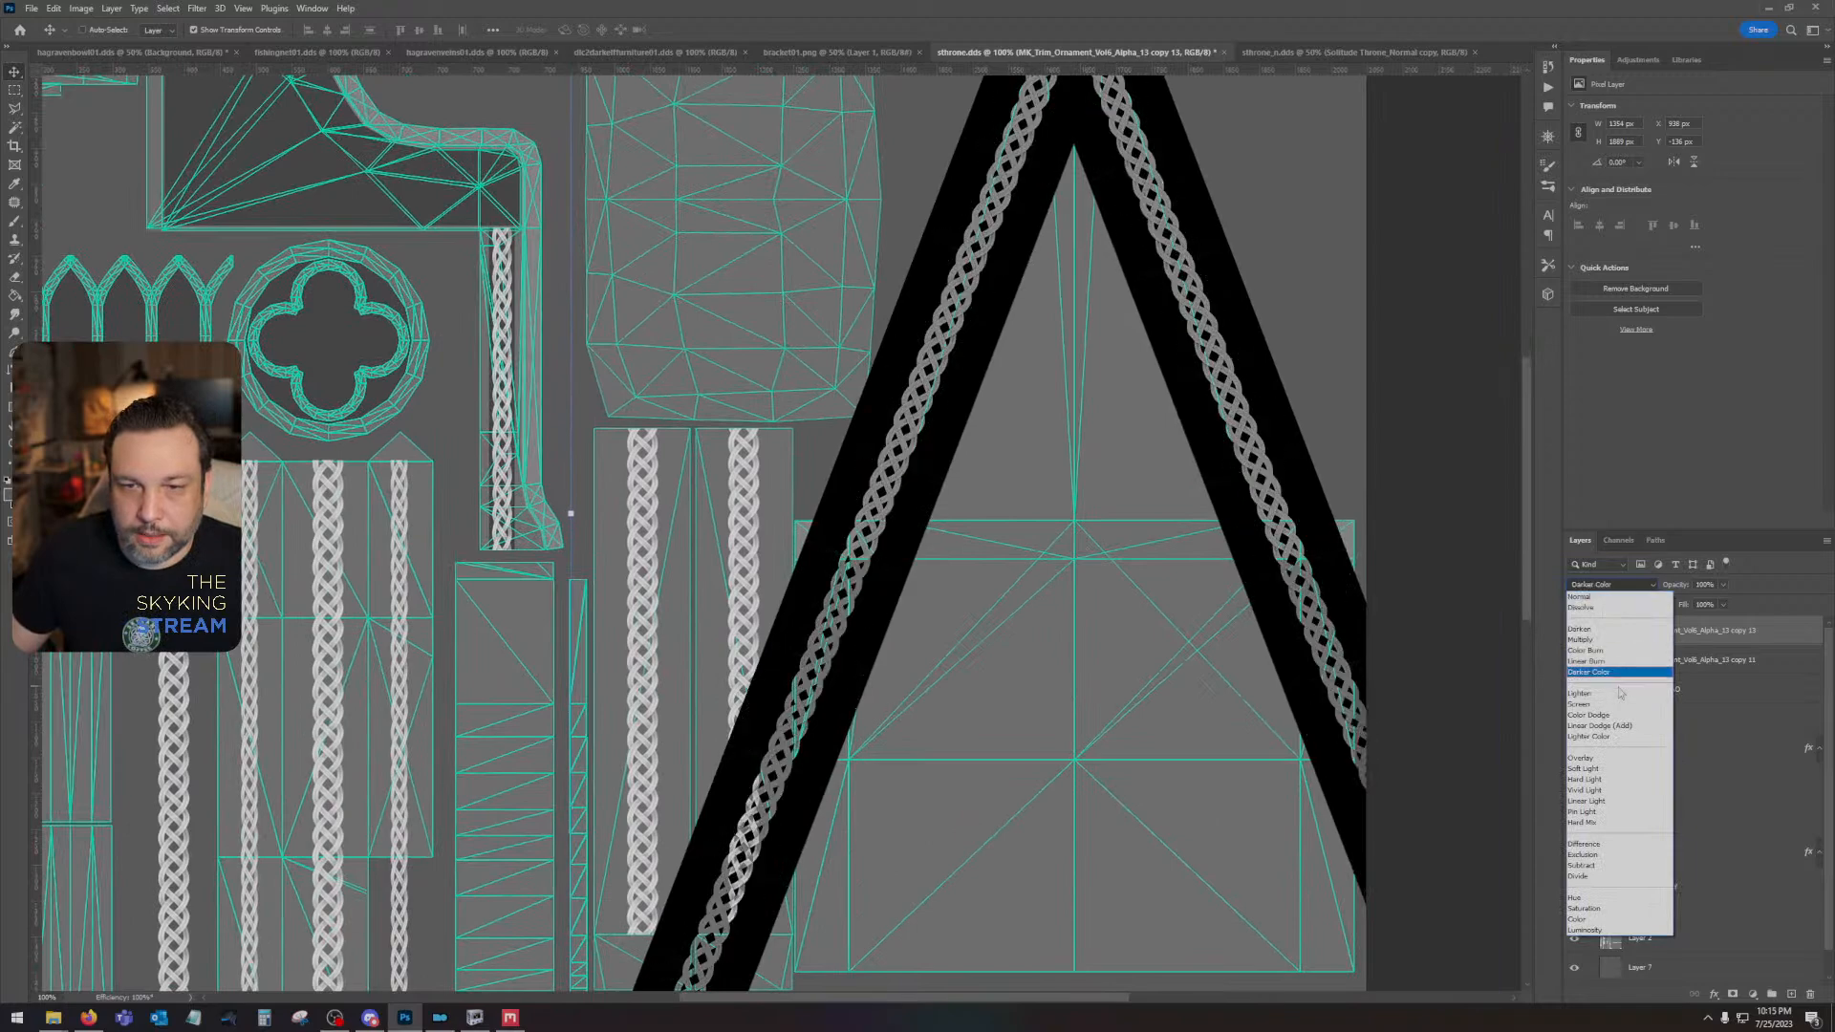
left_click(1605, 672)
left_click(1572, 796)
left_click(1658, 802)
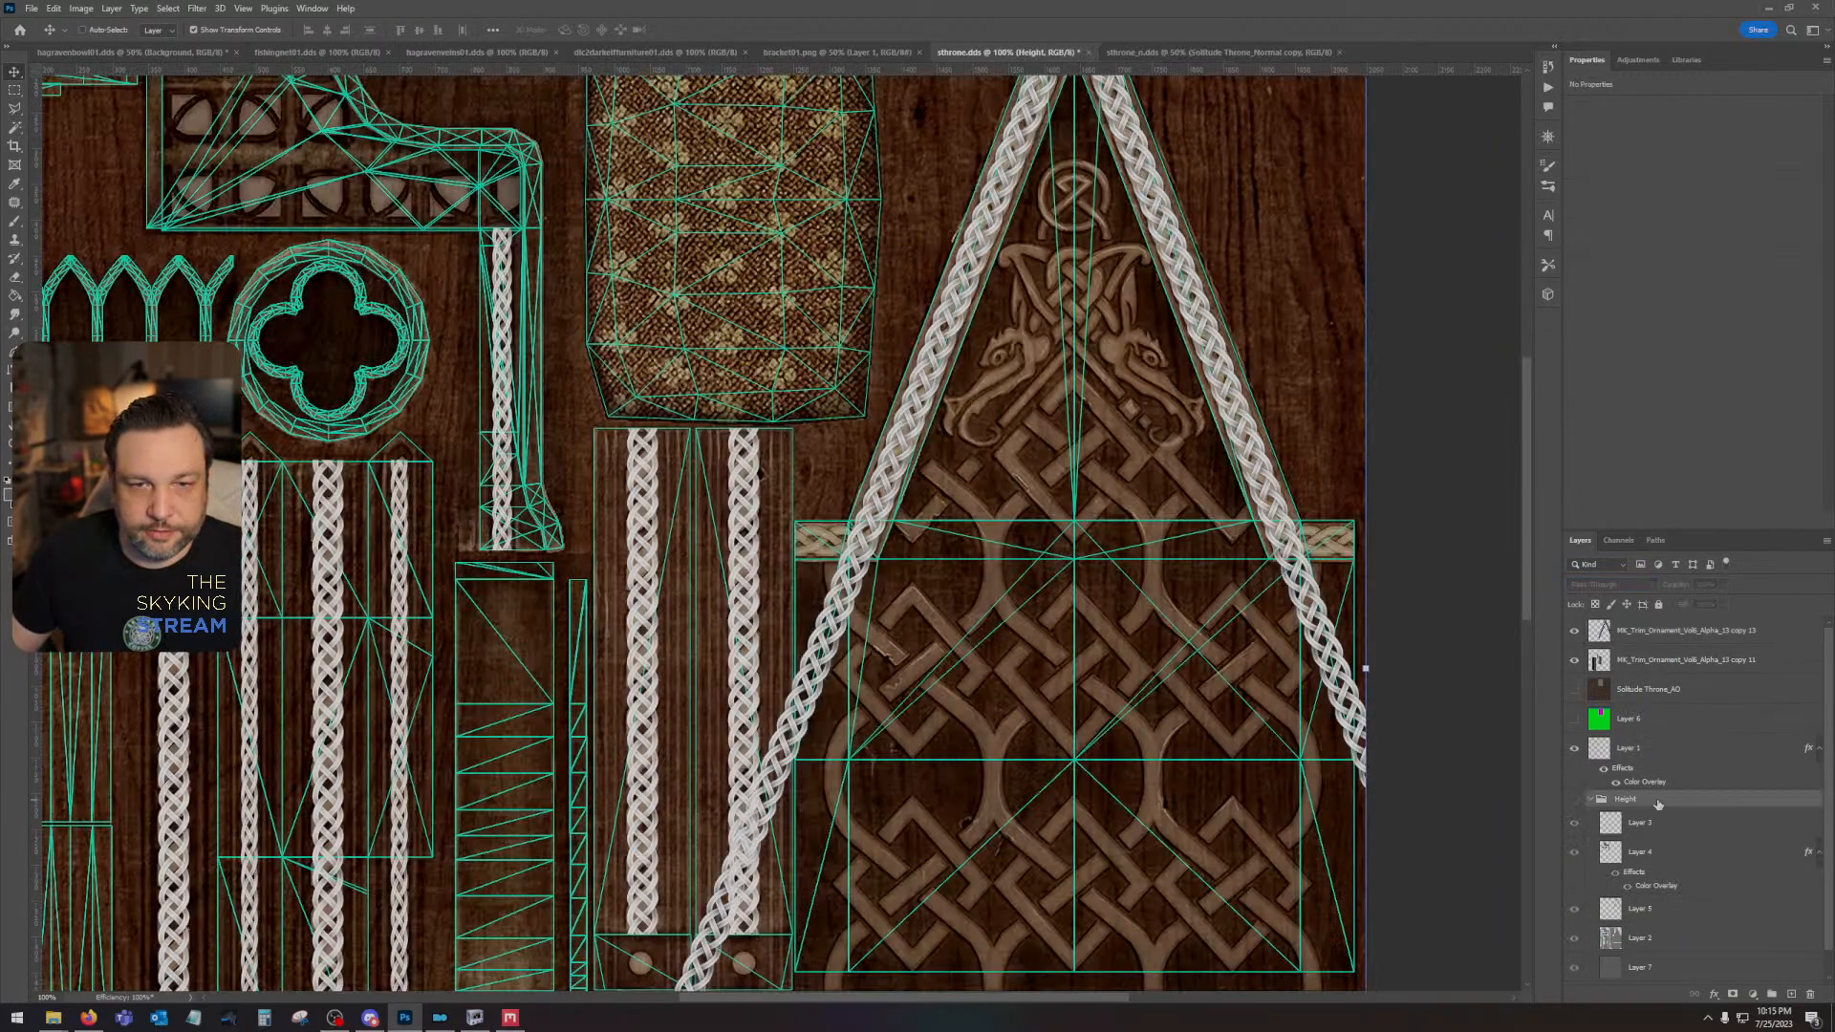
- Outline the left slanted braid's excess below the gable's horizontal trim with the Polygonal Lasso and delete it from the combined gable layer
left_click(14, 108)
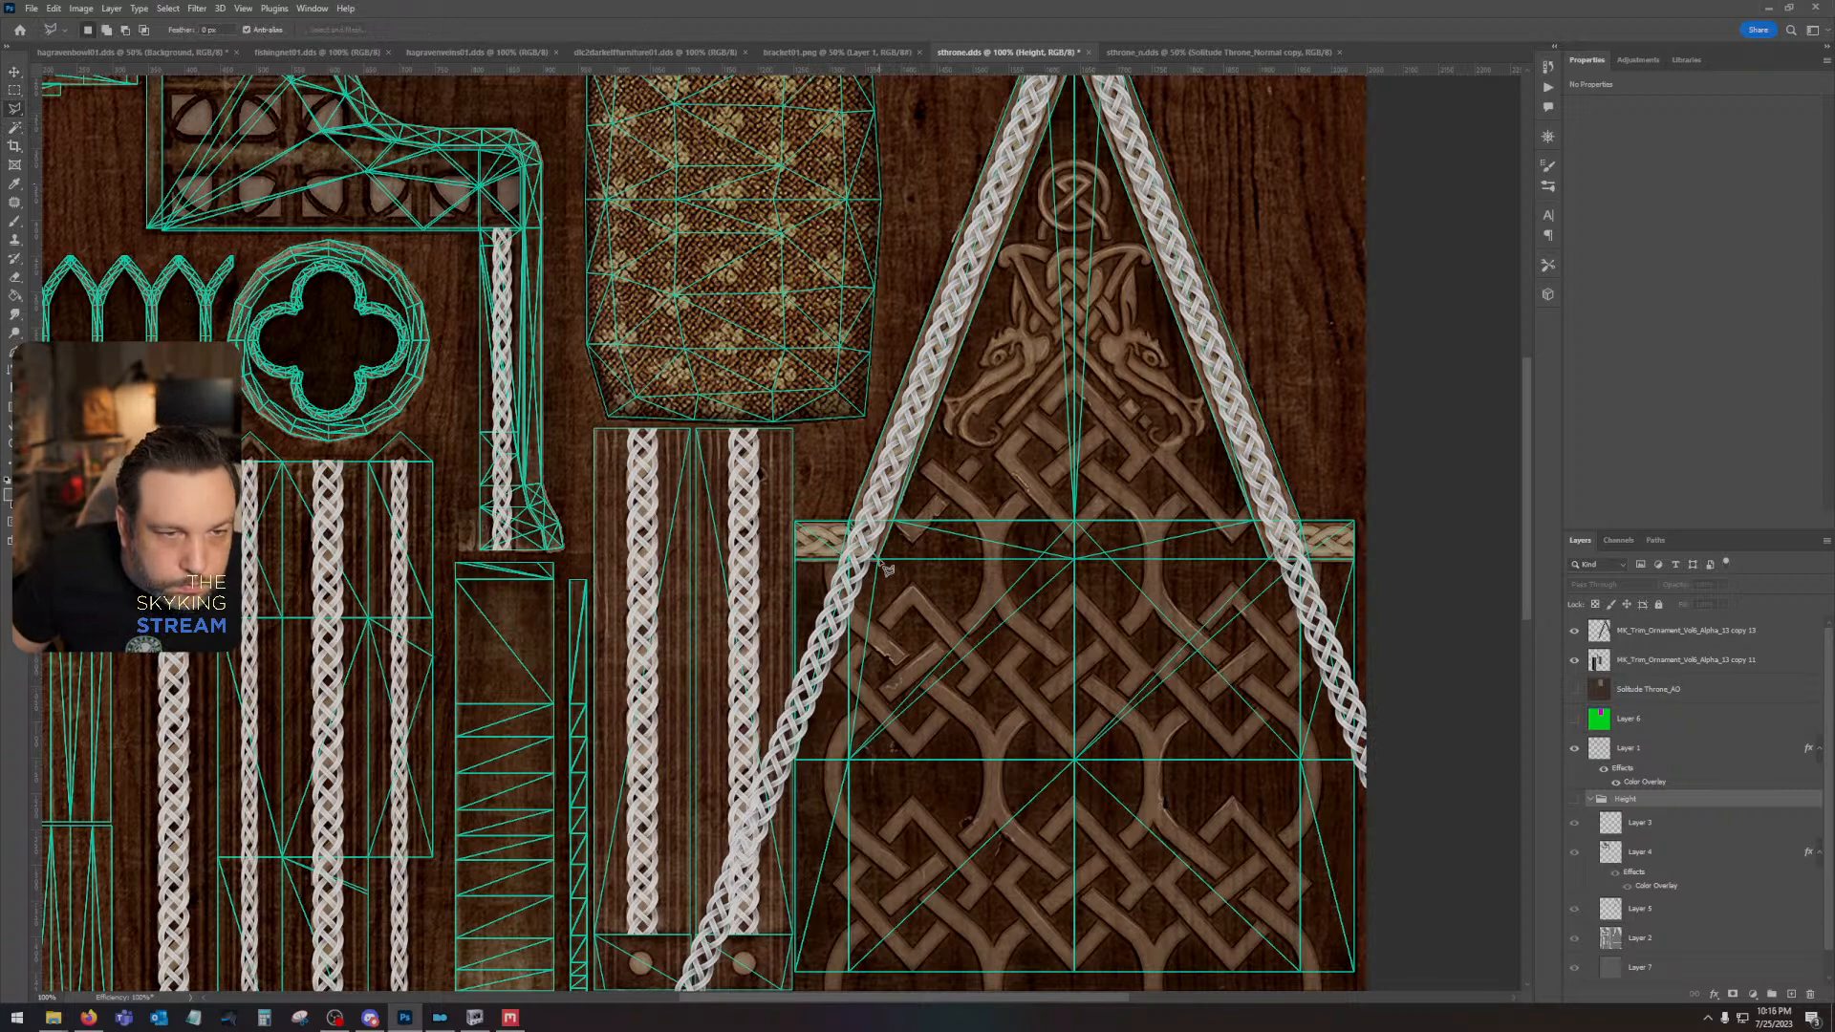
left_click(848, 523)
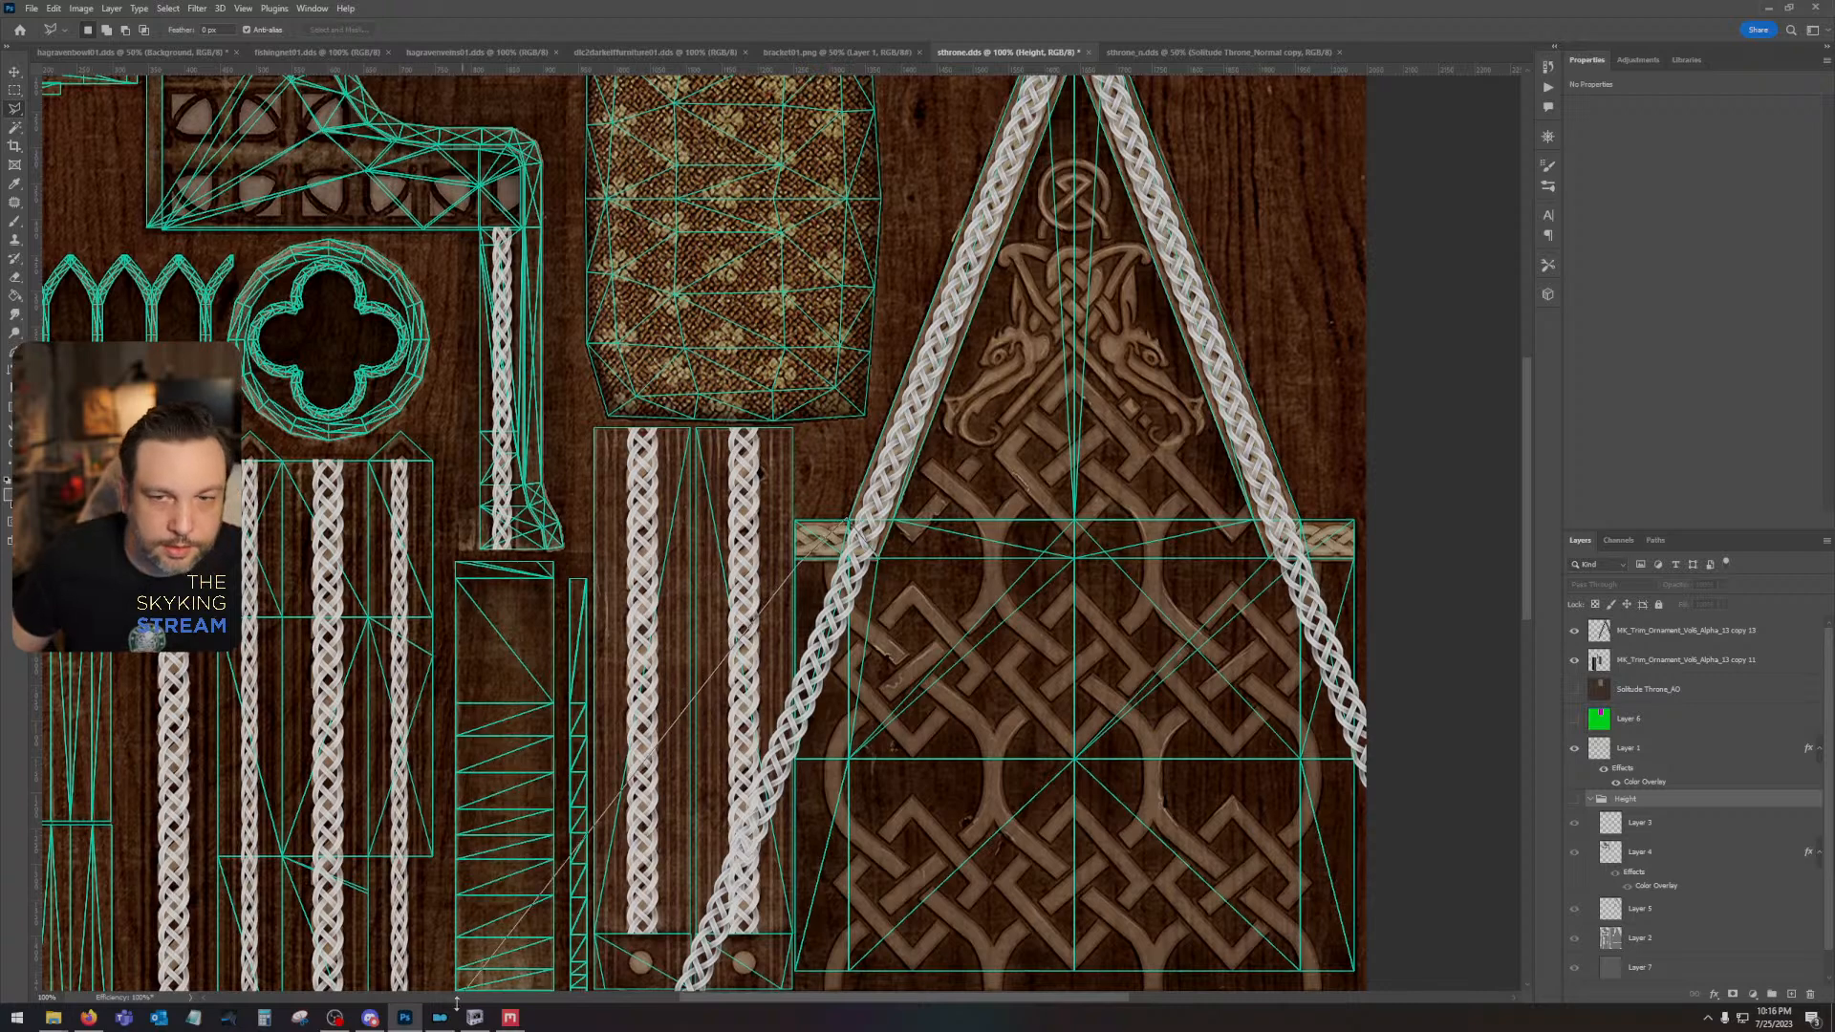
scroll(368, 870, "down", 5)
left_click(368, 865)
left_click(678, 903)
left_click(927, 538)
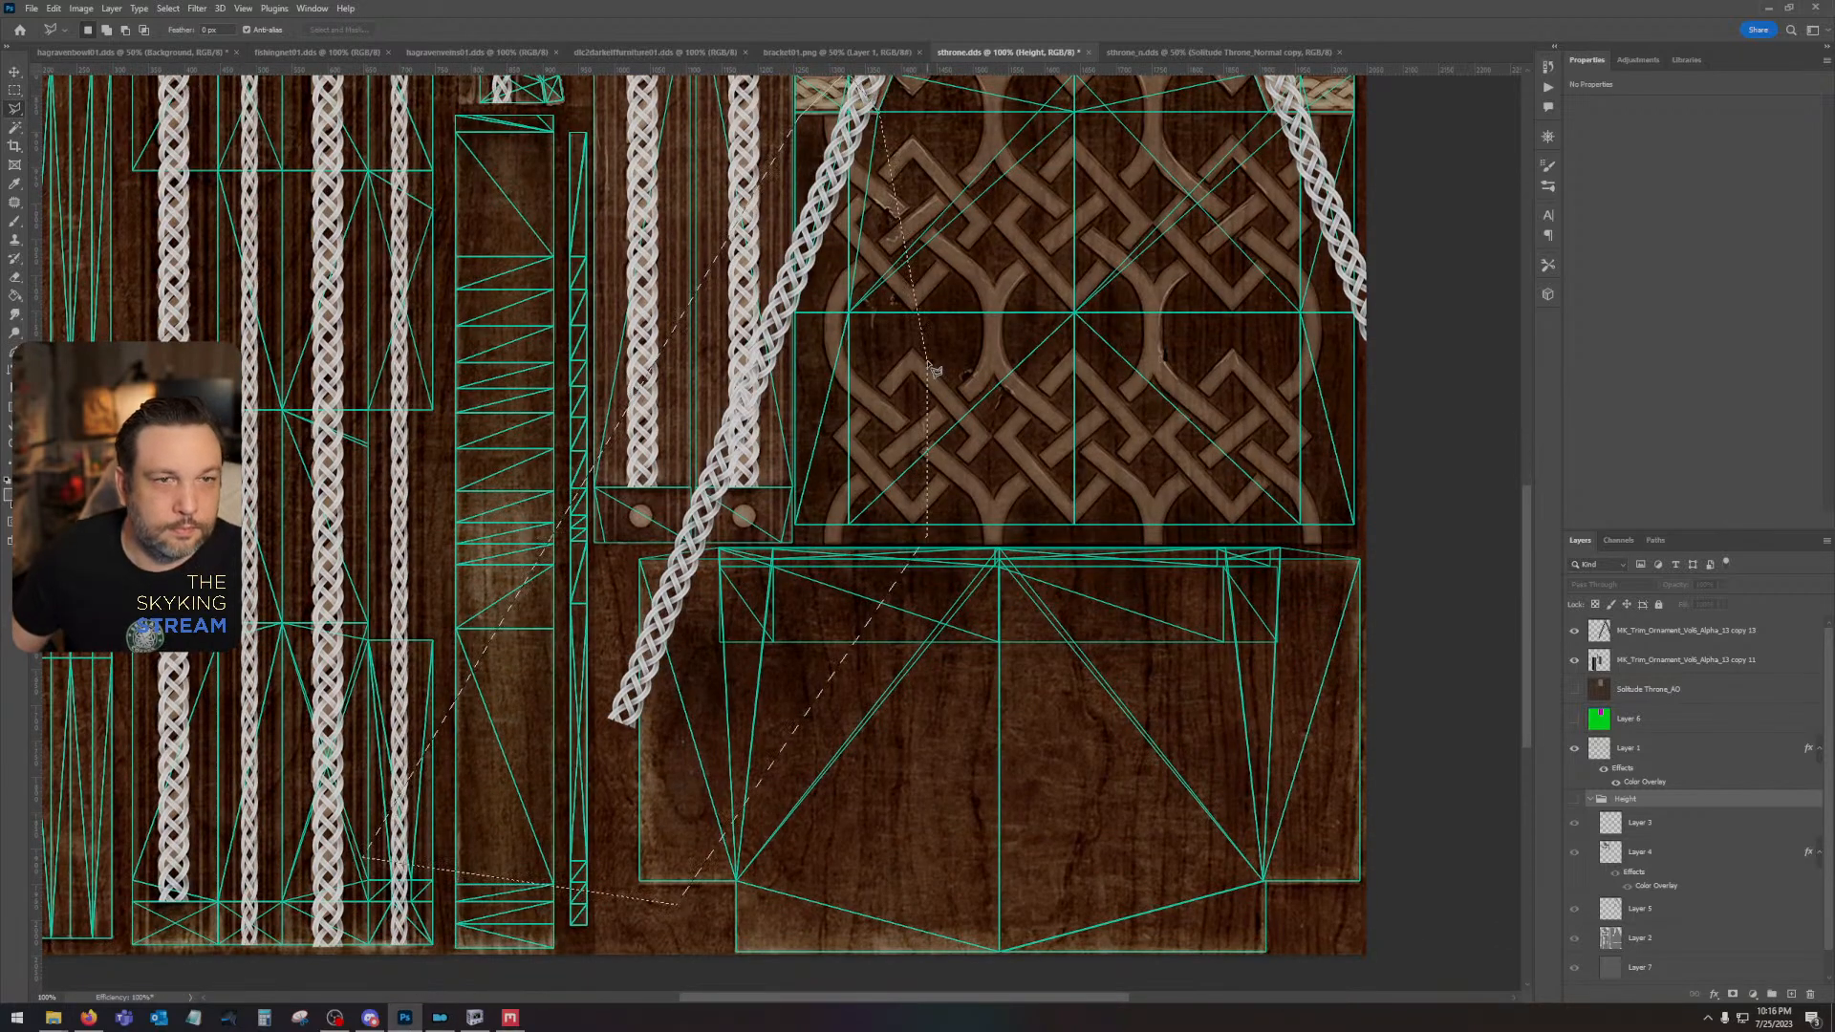
double_click(935, 371)
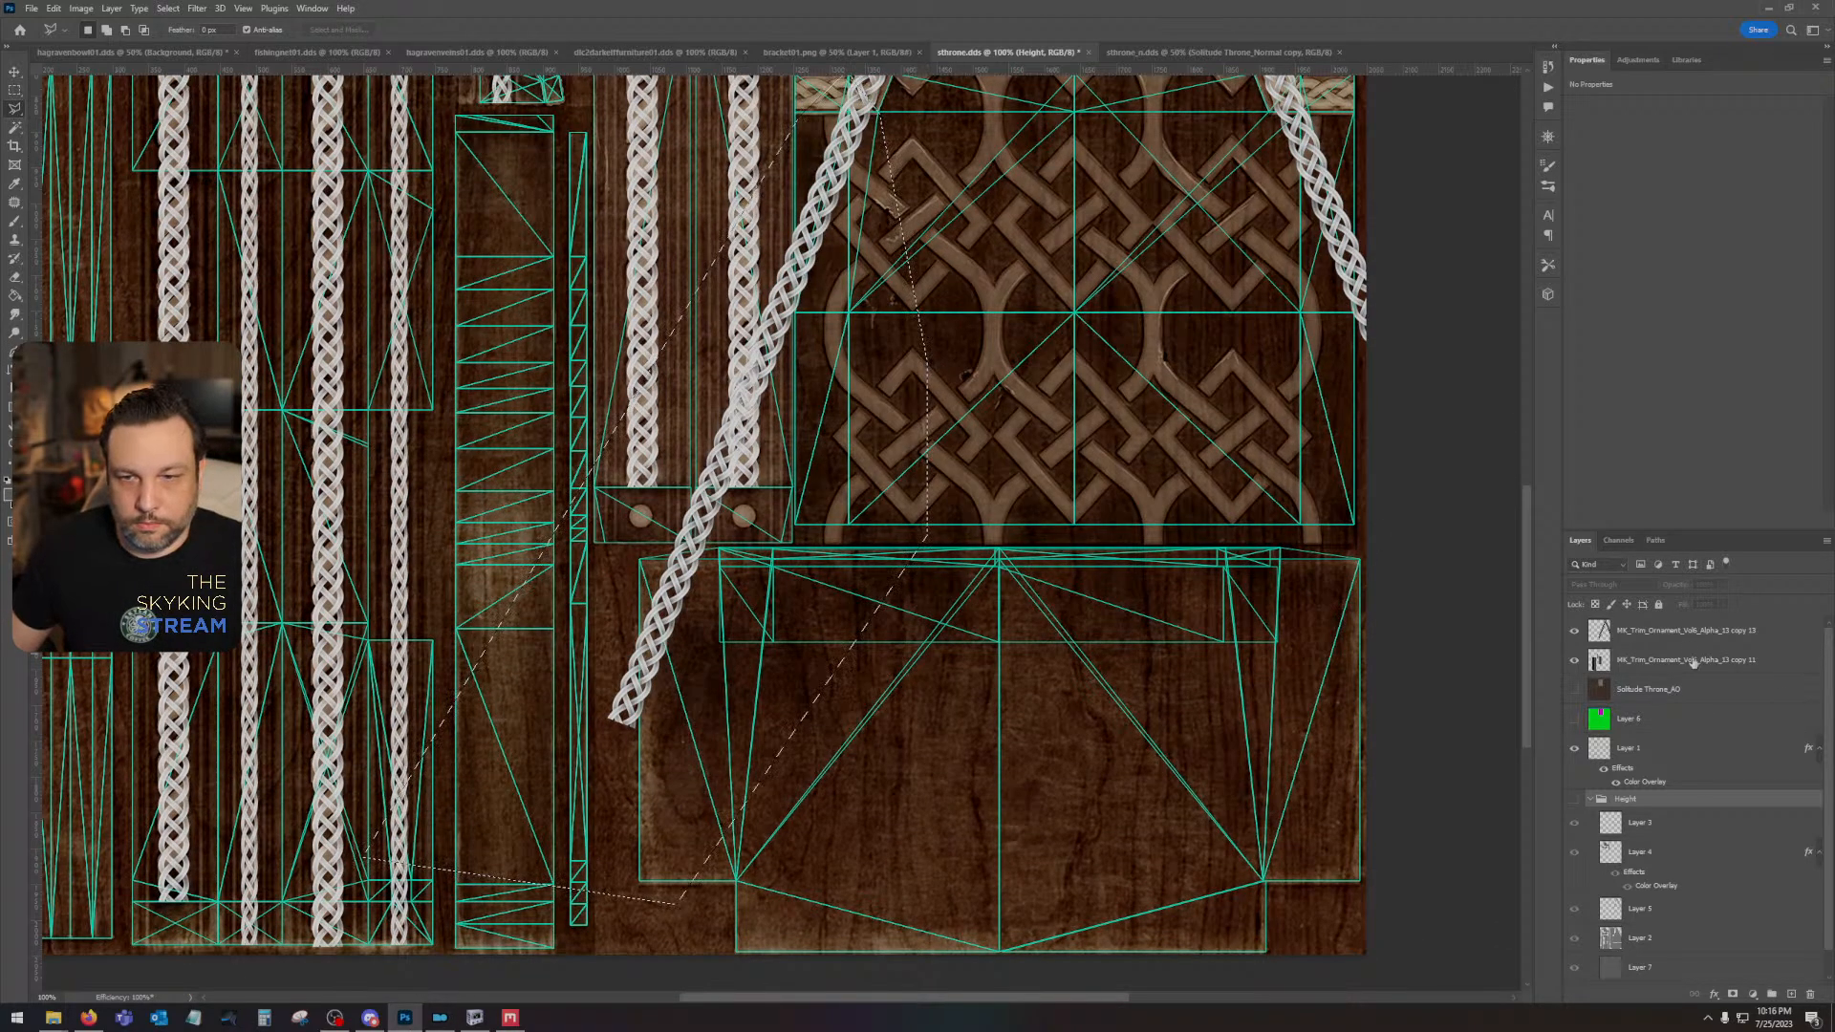
left_click(1694, 660)
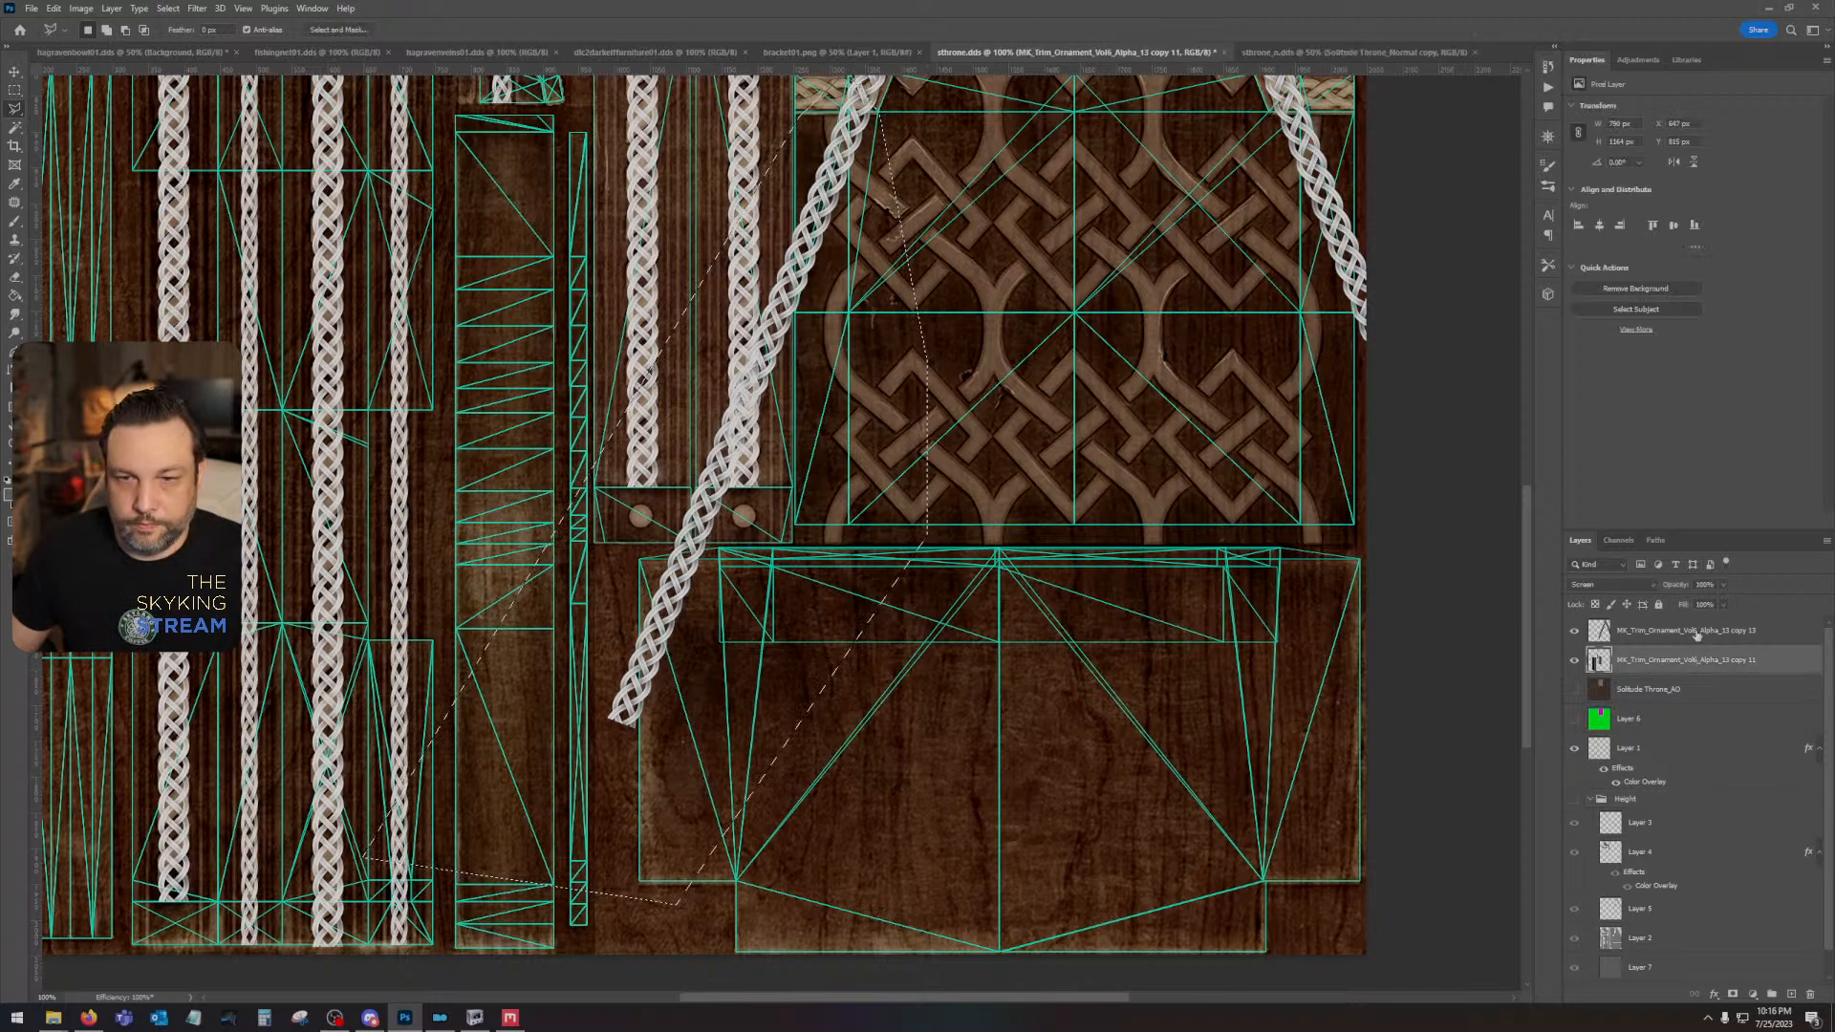
left_click(1697, 633)
key("Delete")
left_click_drag(1158, 325, 732, 716)
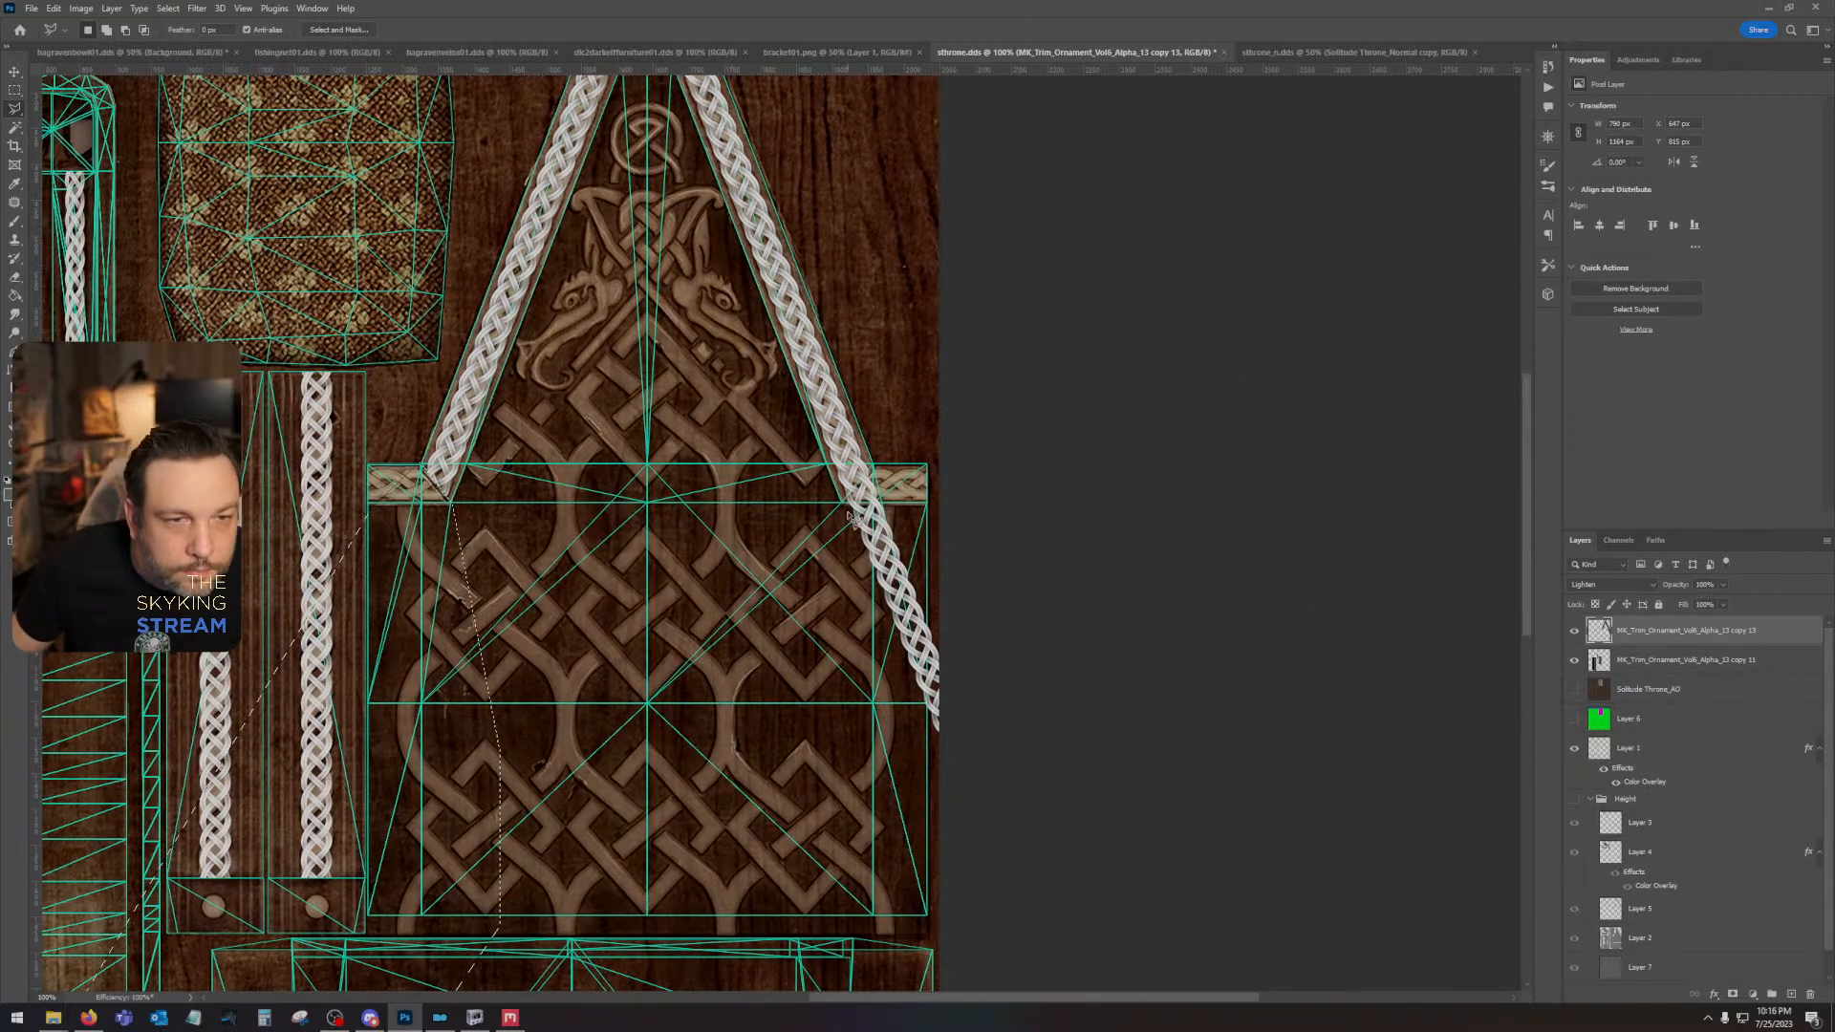
key("ctrl+d")
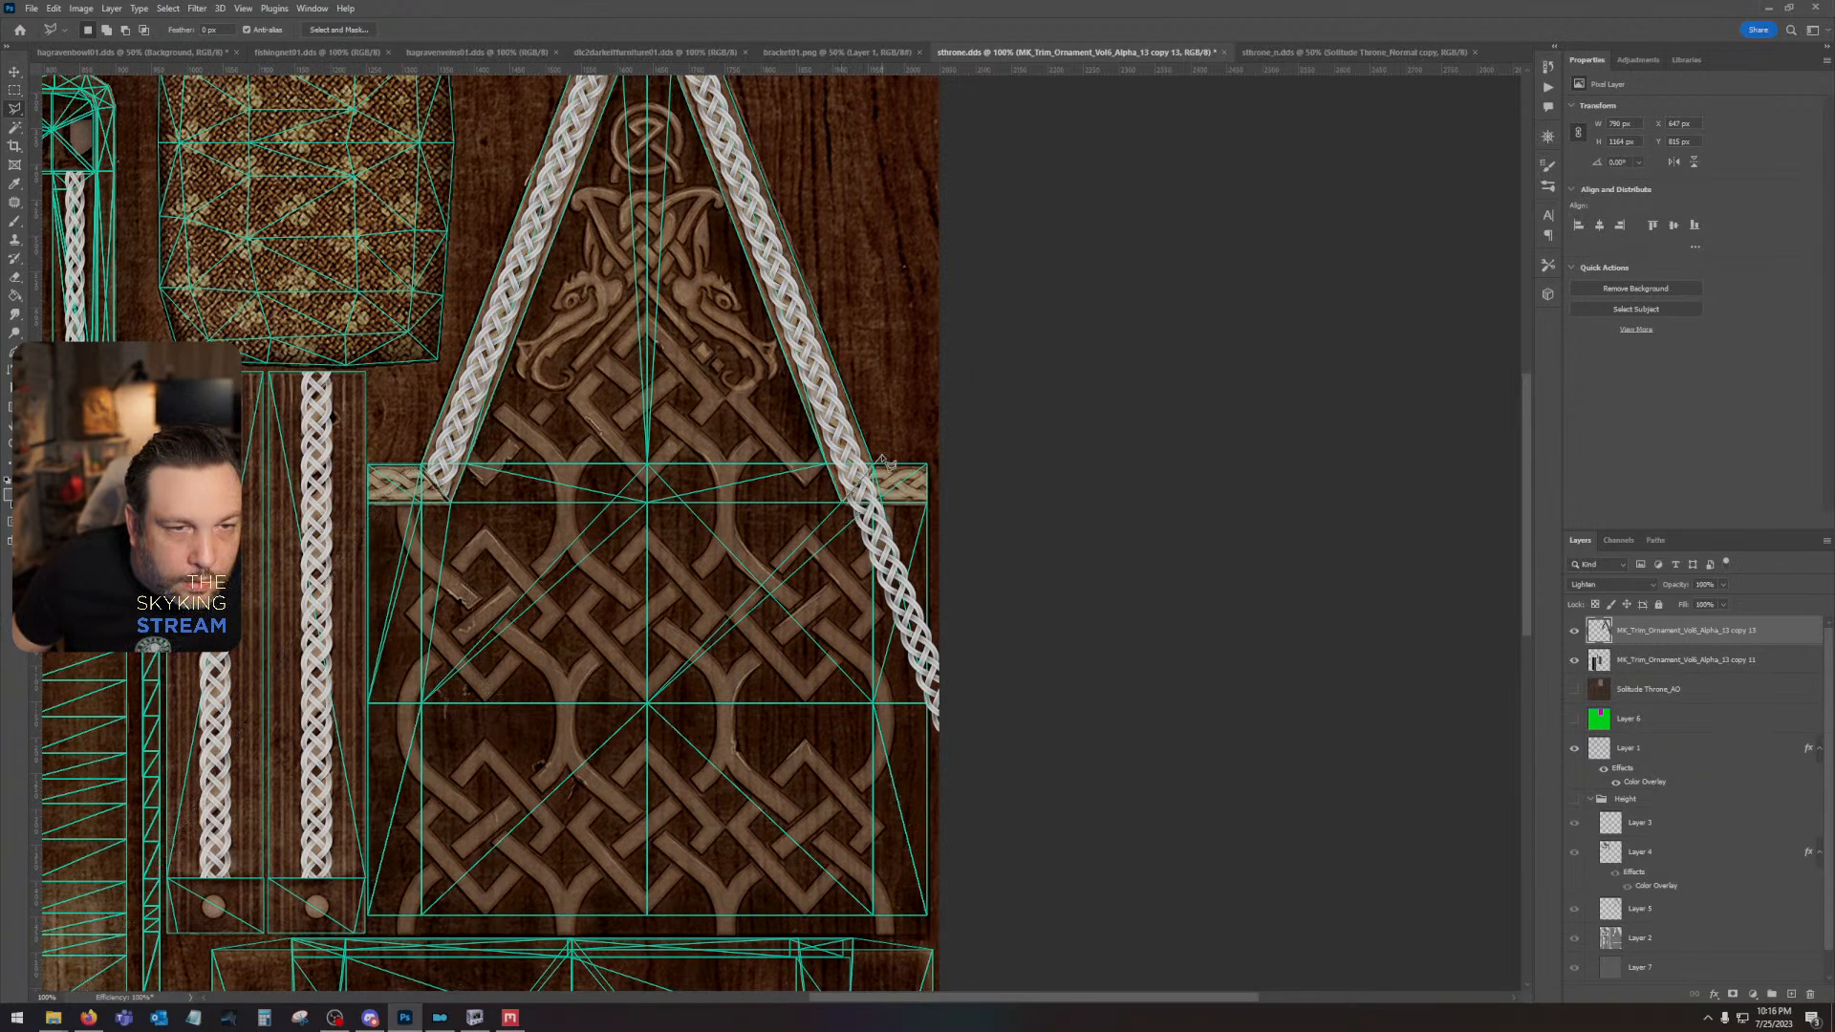
left_click(1048, 430)
left_click(1167, 737)
left_click(1065, 893)
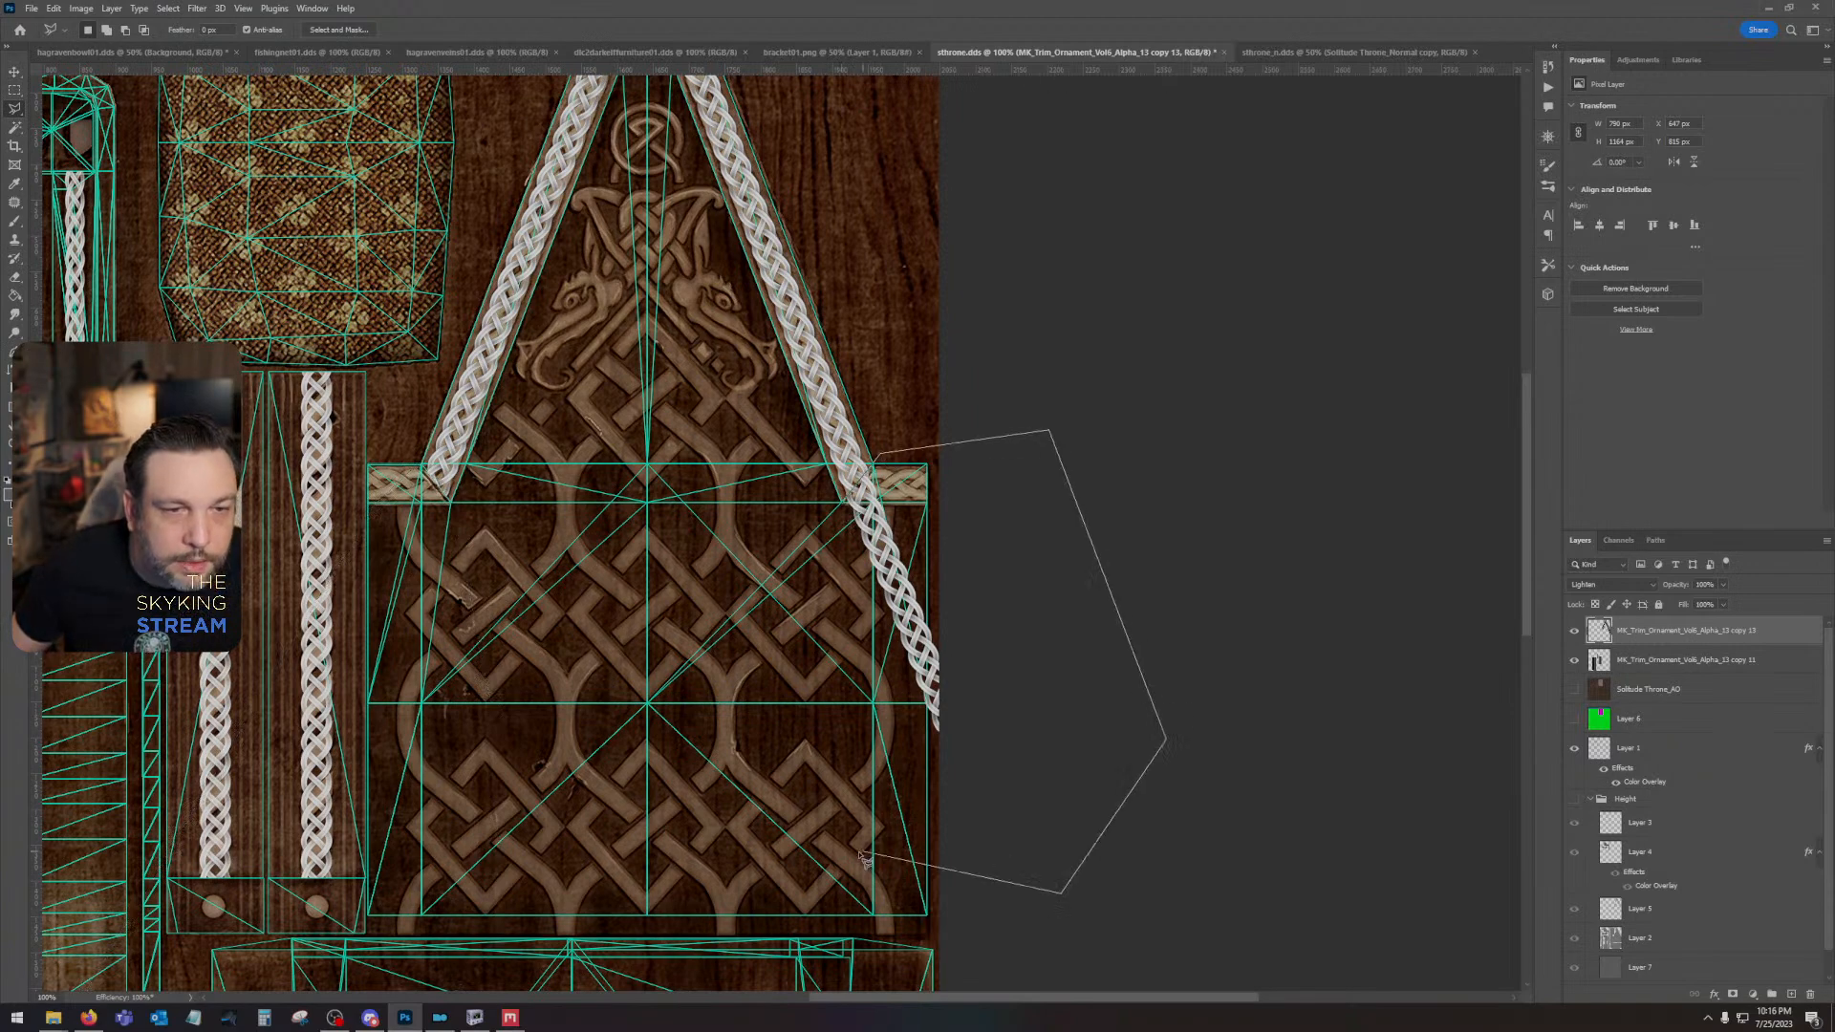
double_click(678, 714)
left_click(677, 713)
double_click(732, 640)
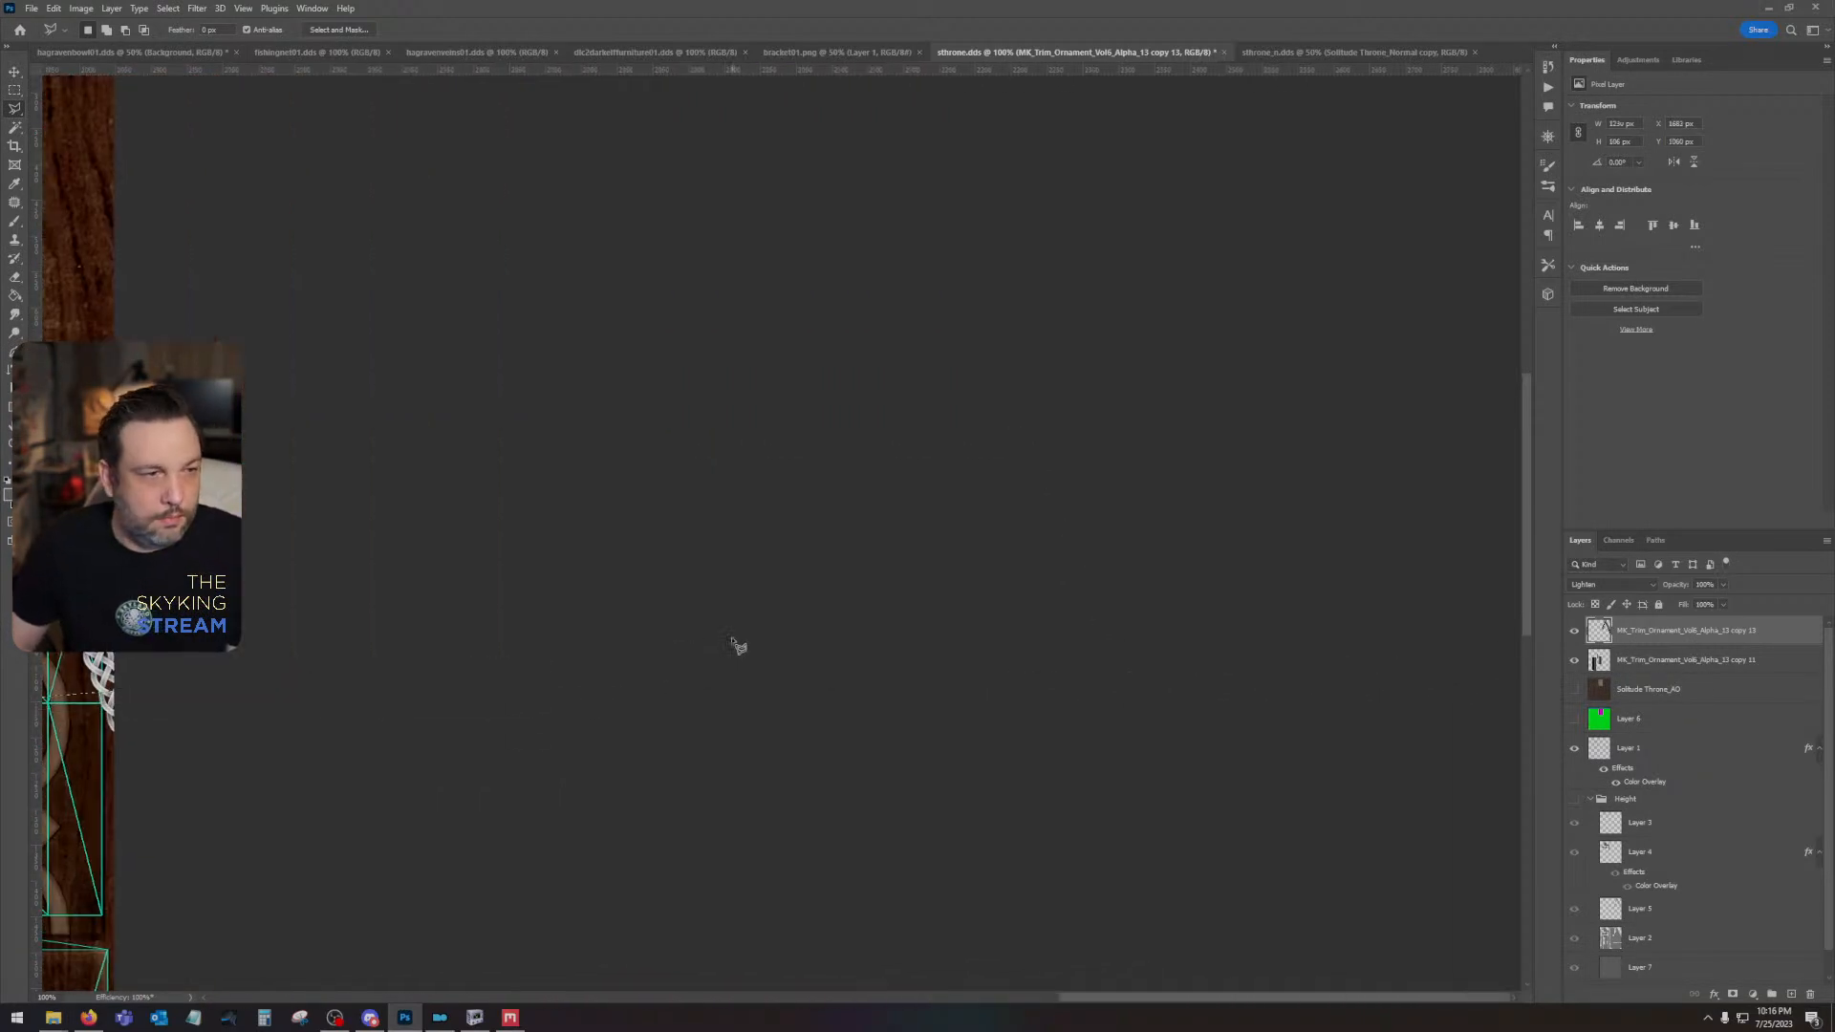
left_click_drag(296, 598, 865, 594)
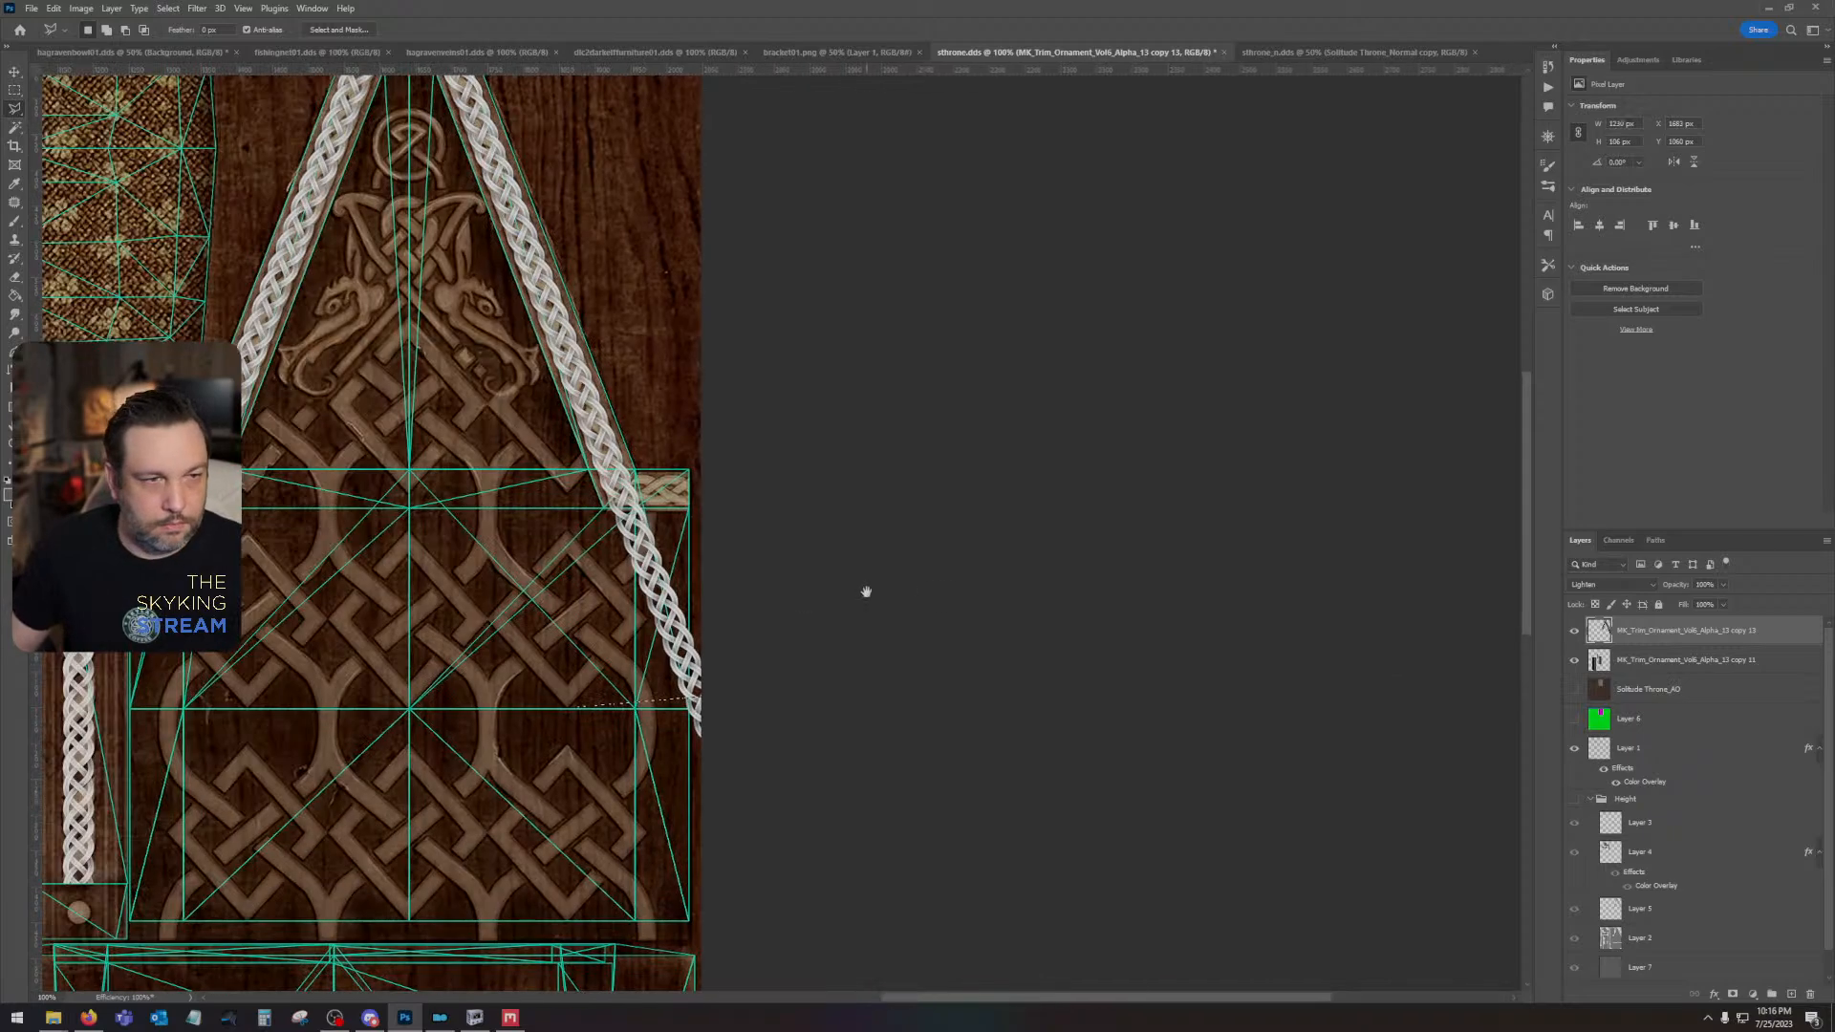
- Outline the right slanted braid's excess below the gable's horizontal trim with the Polygonal Lasso and delete it from the combined gable layer
left_click(584, 609)
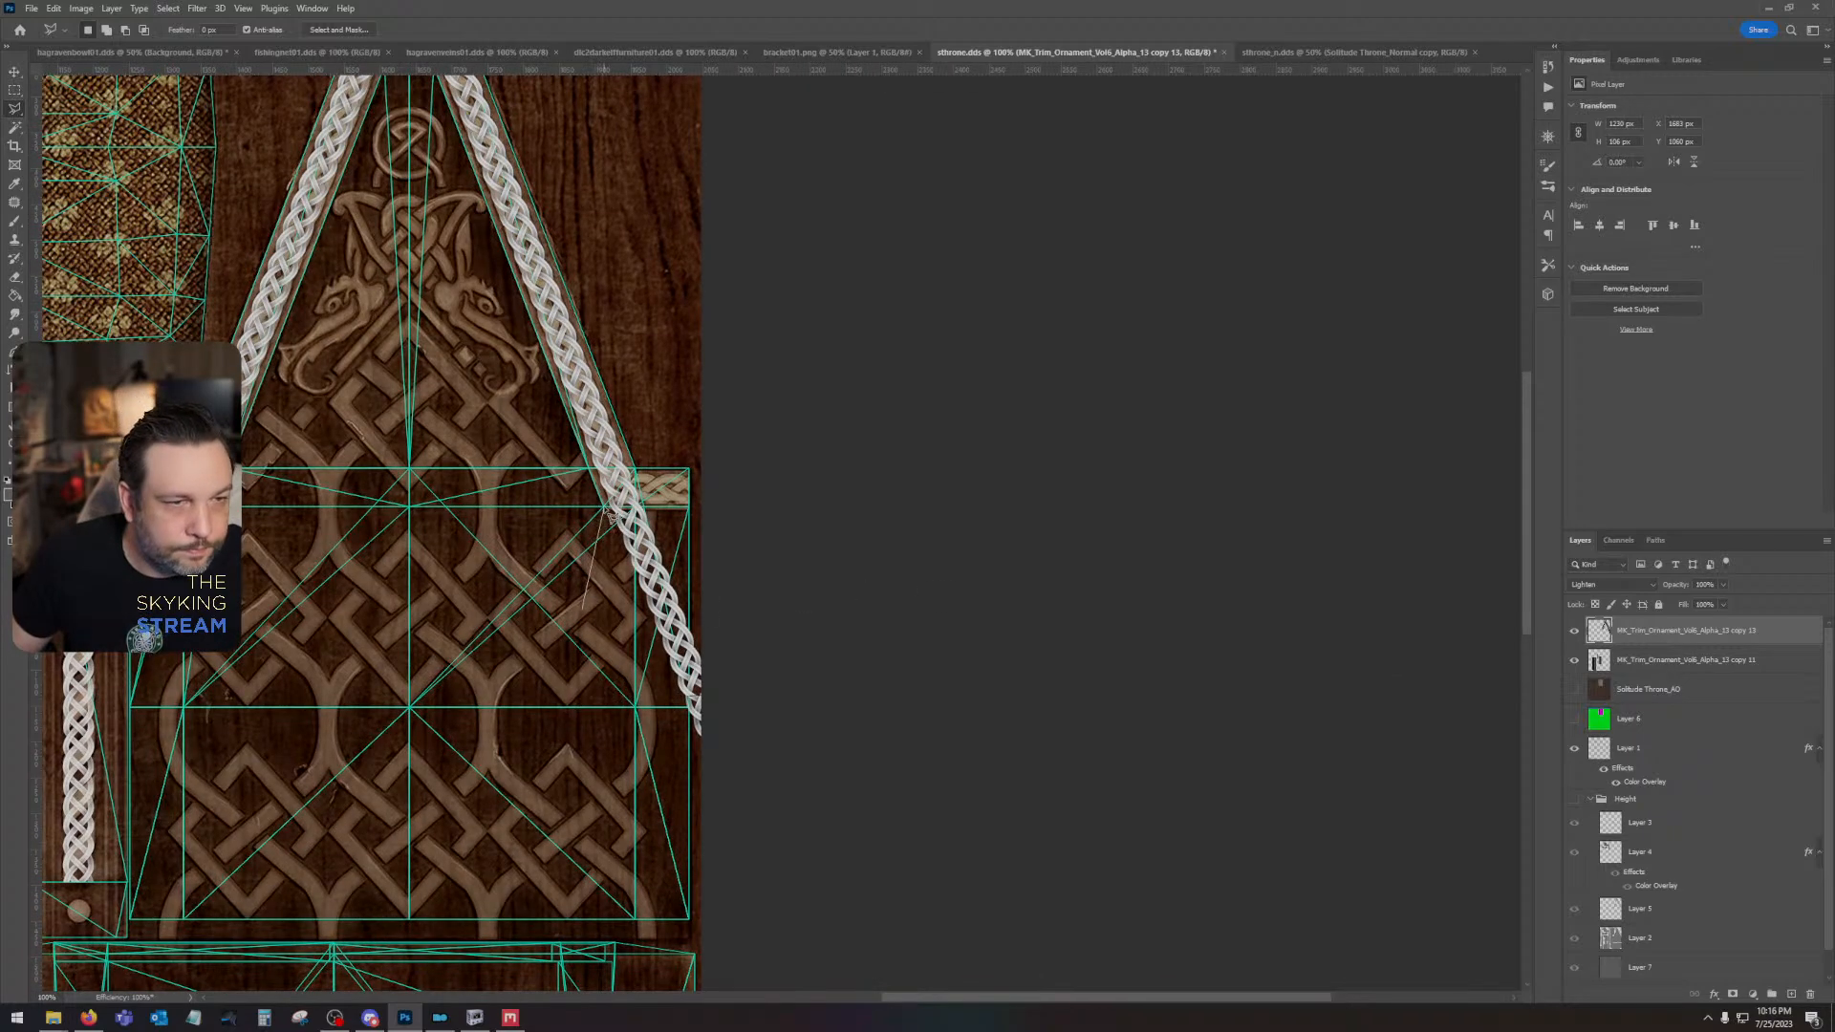
left_click(649, 454)
left_click(780, 438)
left_click(857, 910)
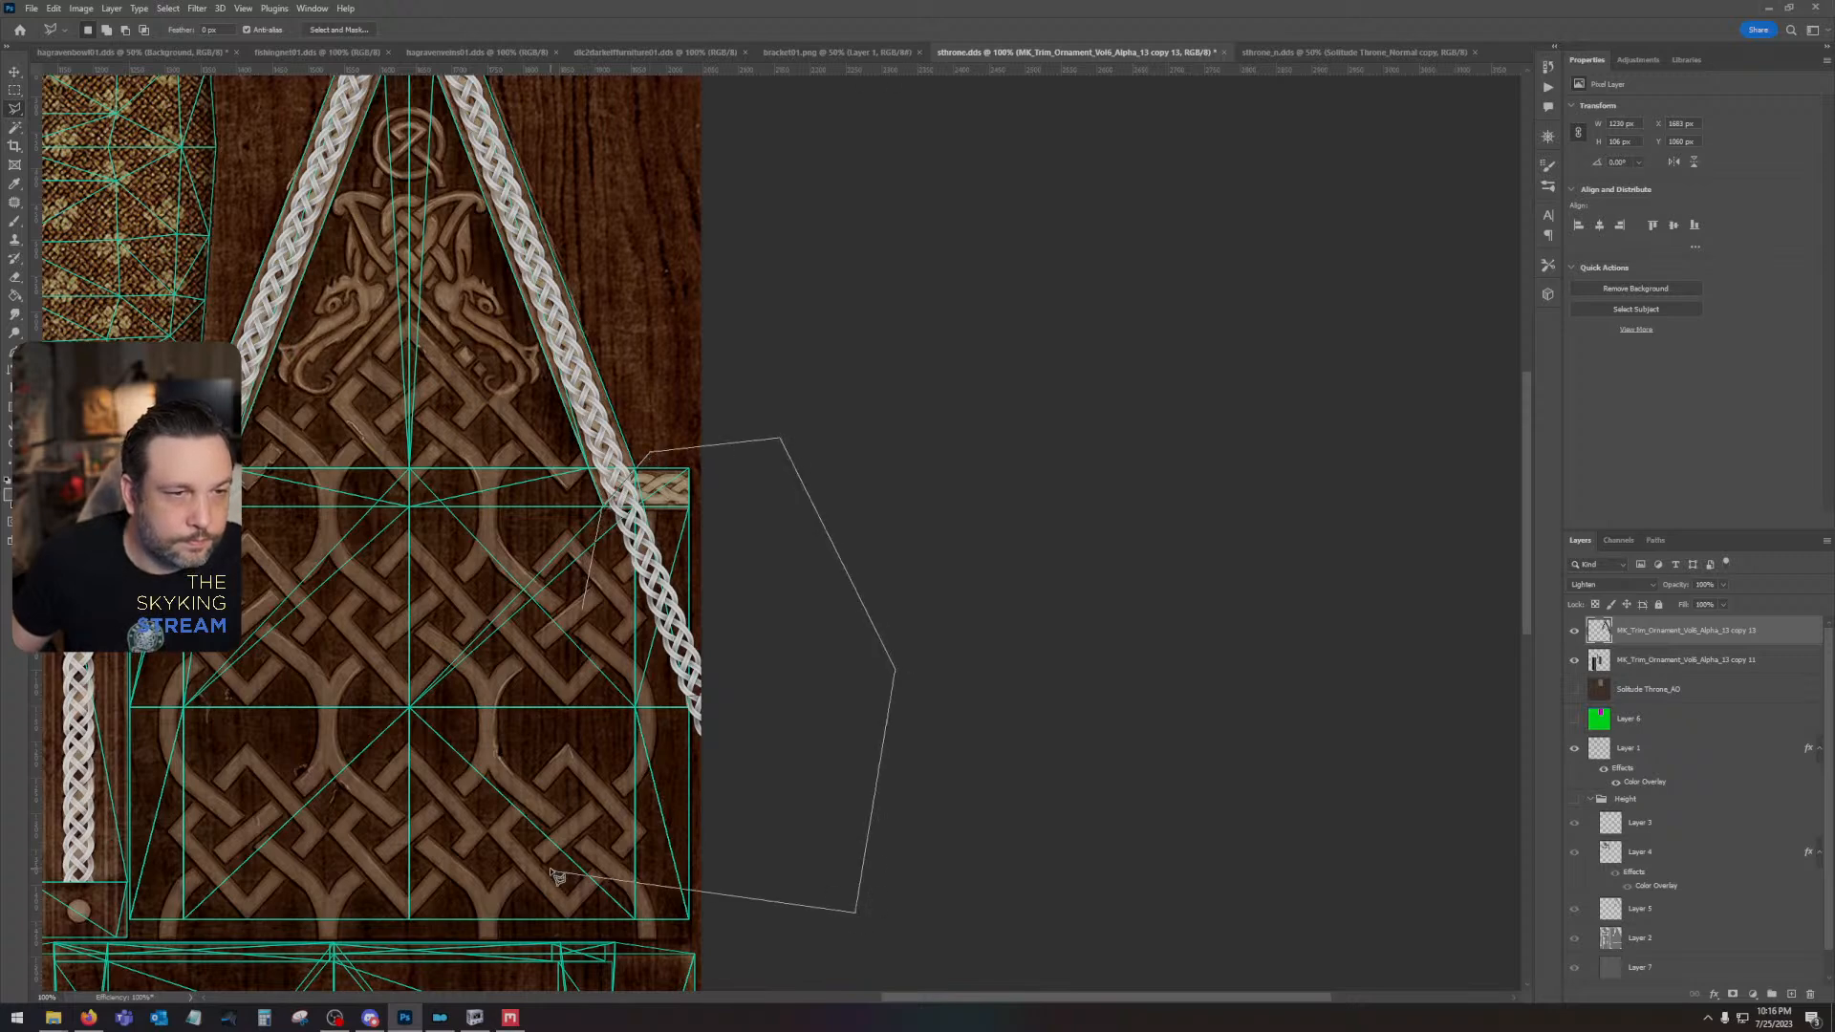
double_click(552, 871)
key("Delete")
key("ctrl+d")
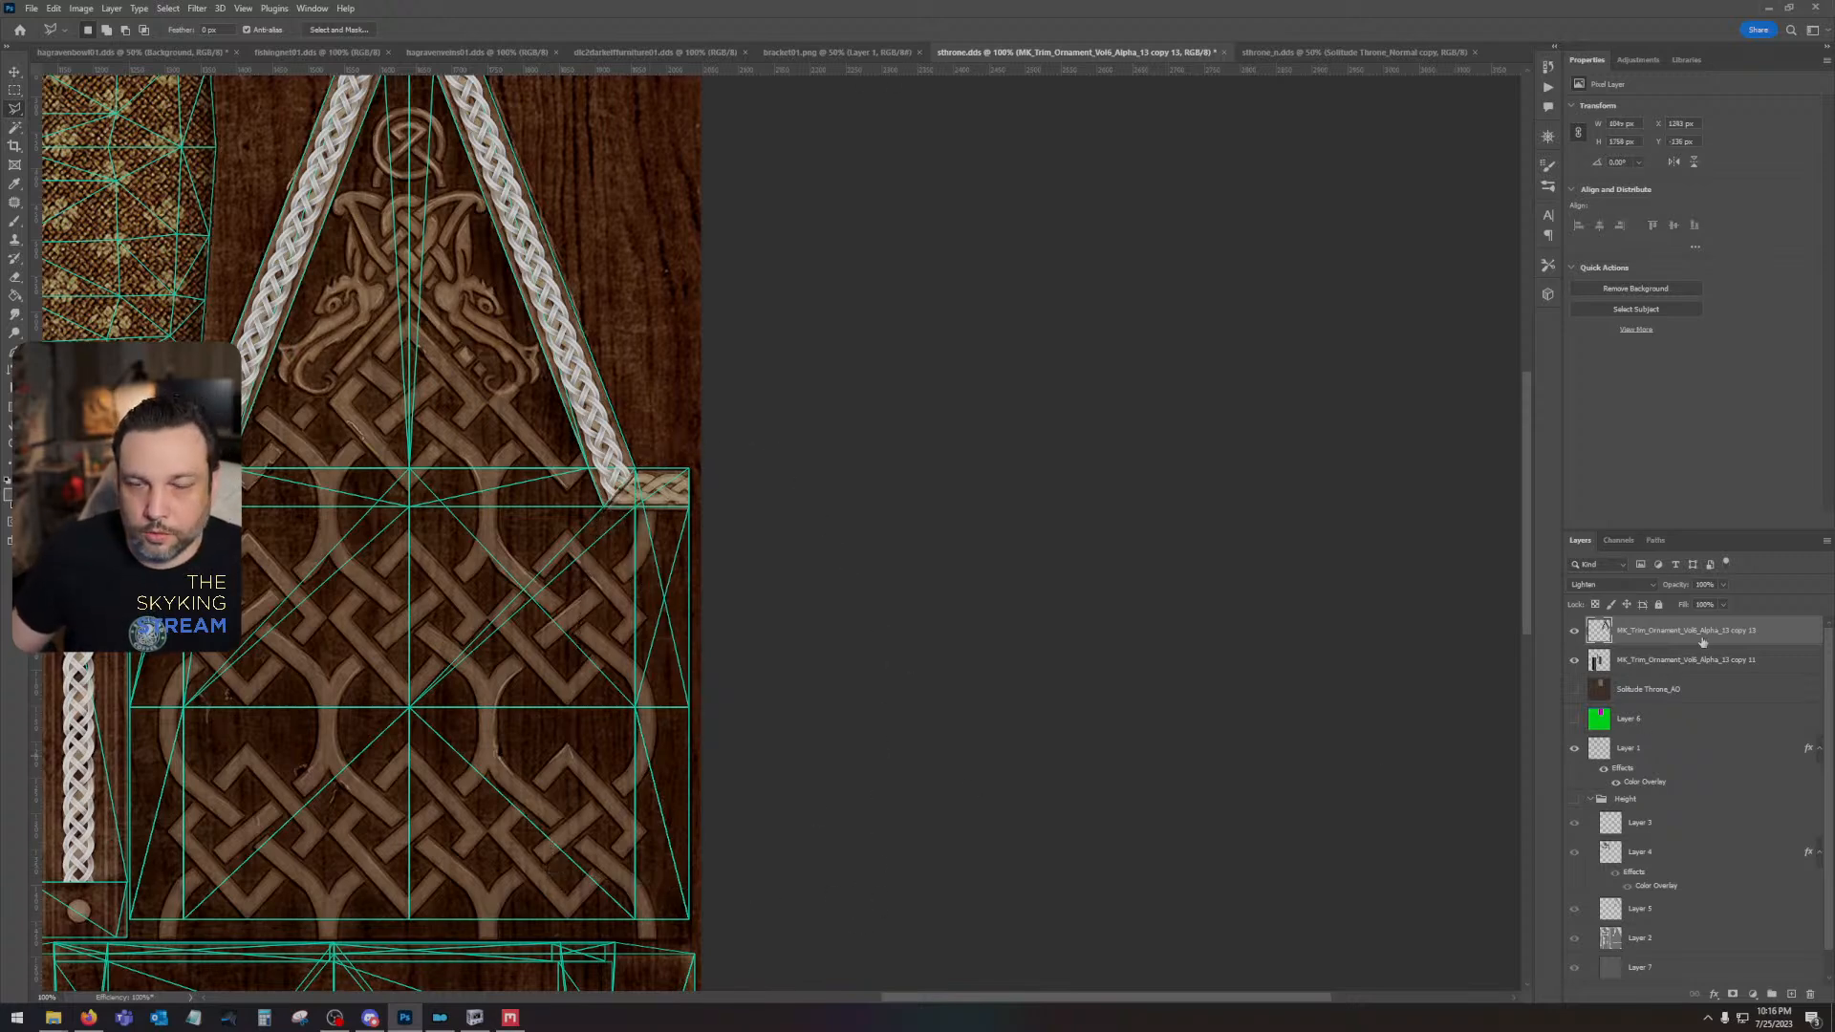
- Replace the combined gable braid layer with a pasted copy cropped to the canvas, and set the copy's blend mode to Lighten
key("ctrl+a")
key("ctrl+c")
key("ctrl+v")
left_click_drag(1723, 661, 1809, 996)
left_click(1610, 584)
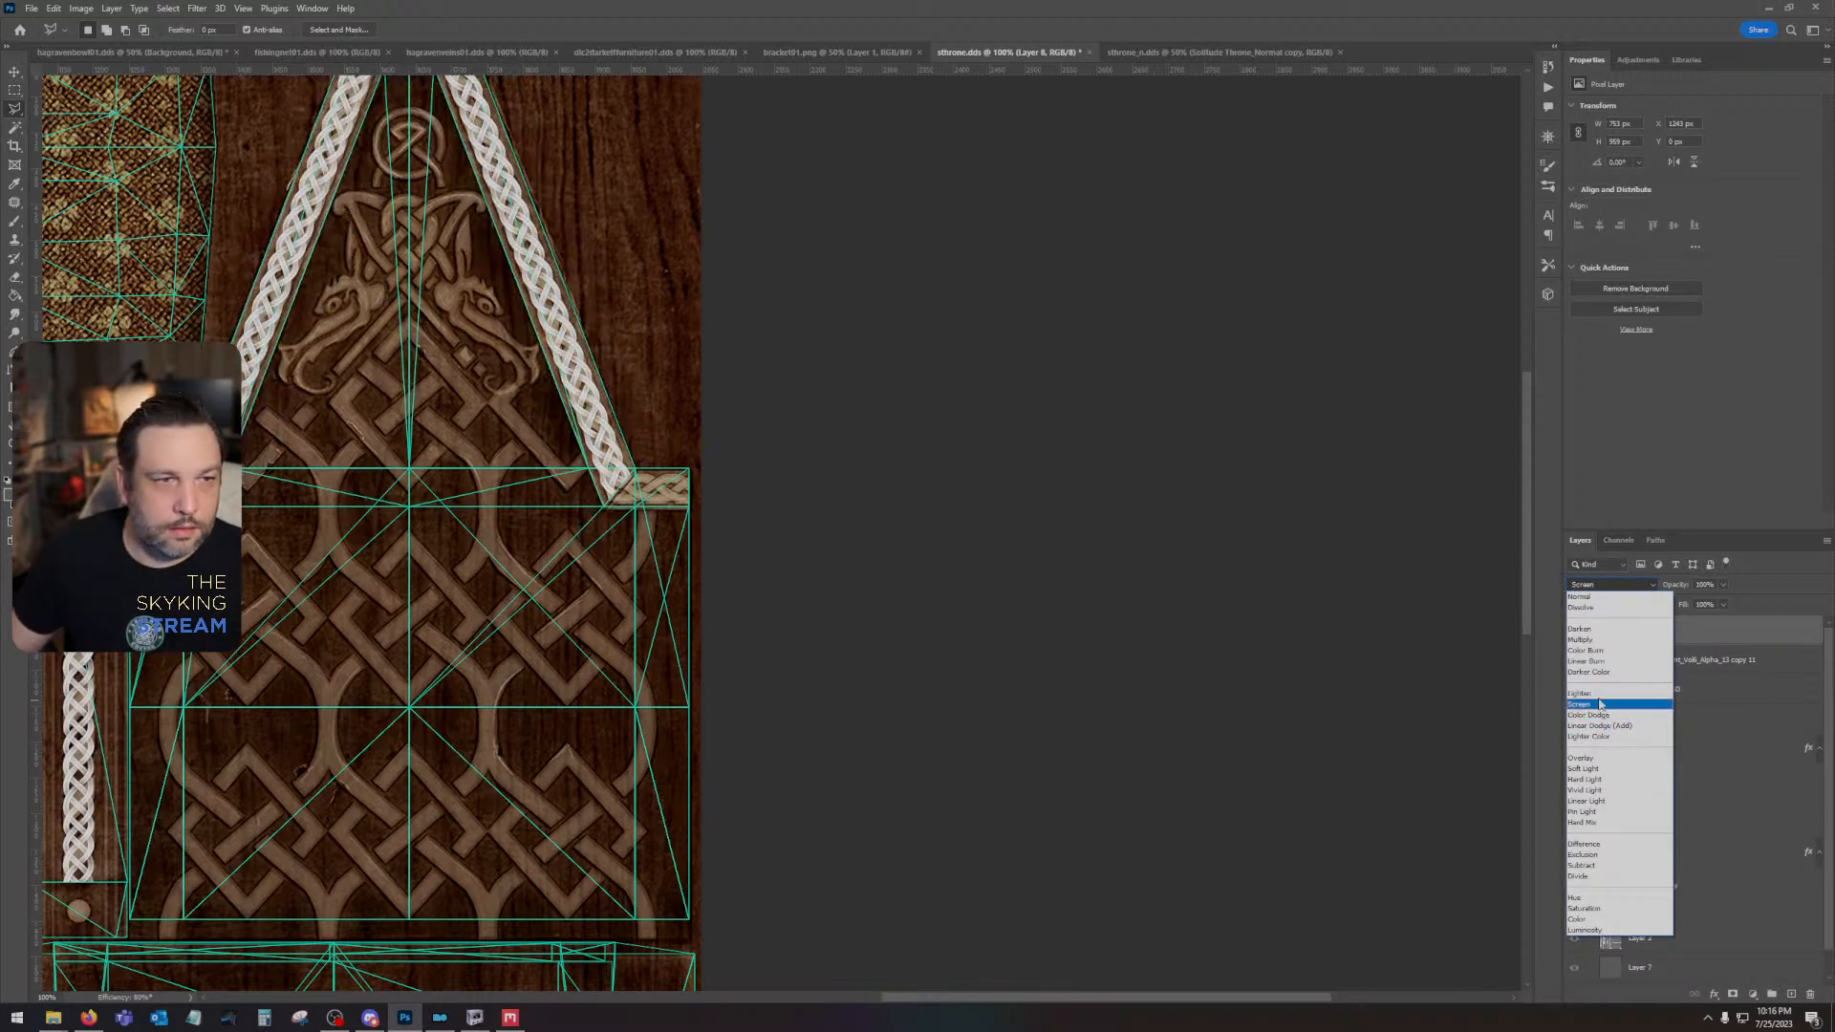
left_click(1598, 693)
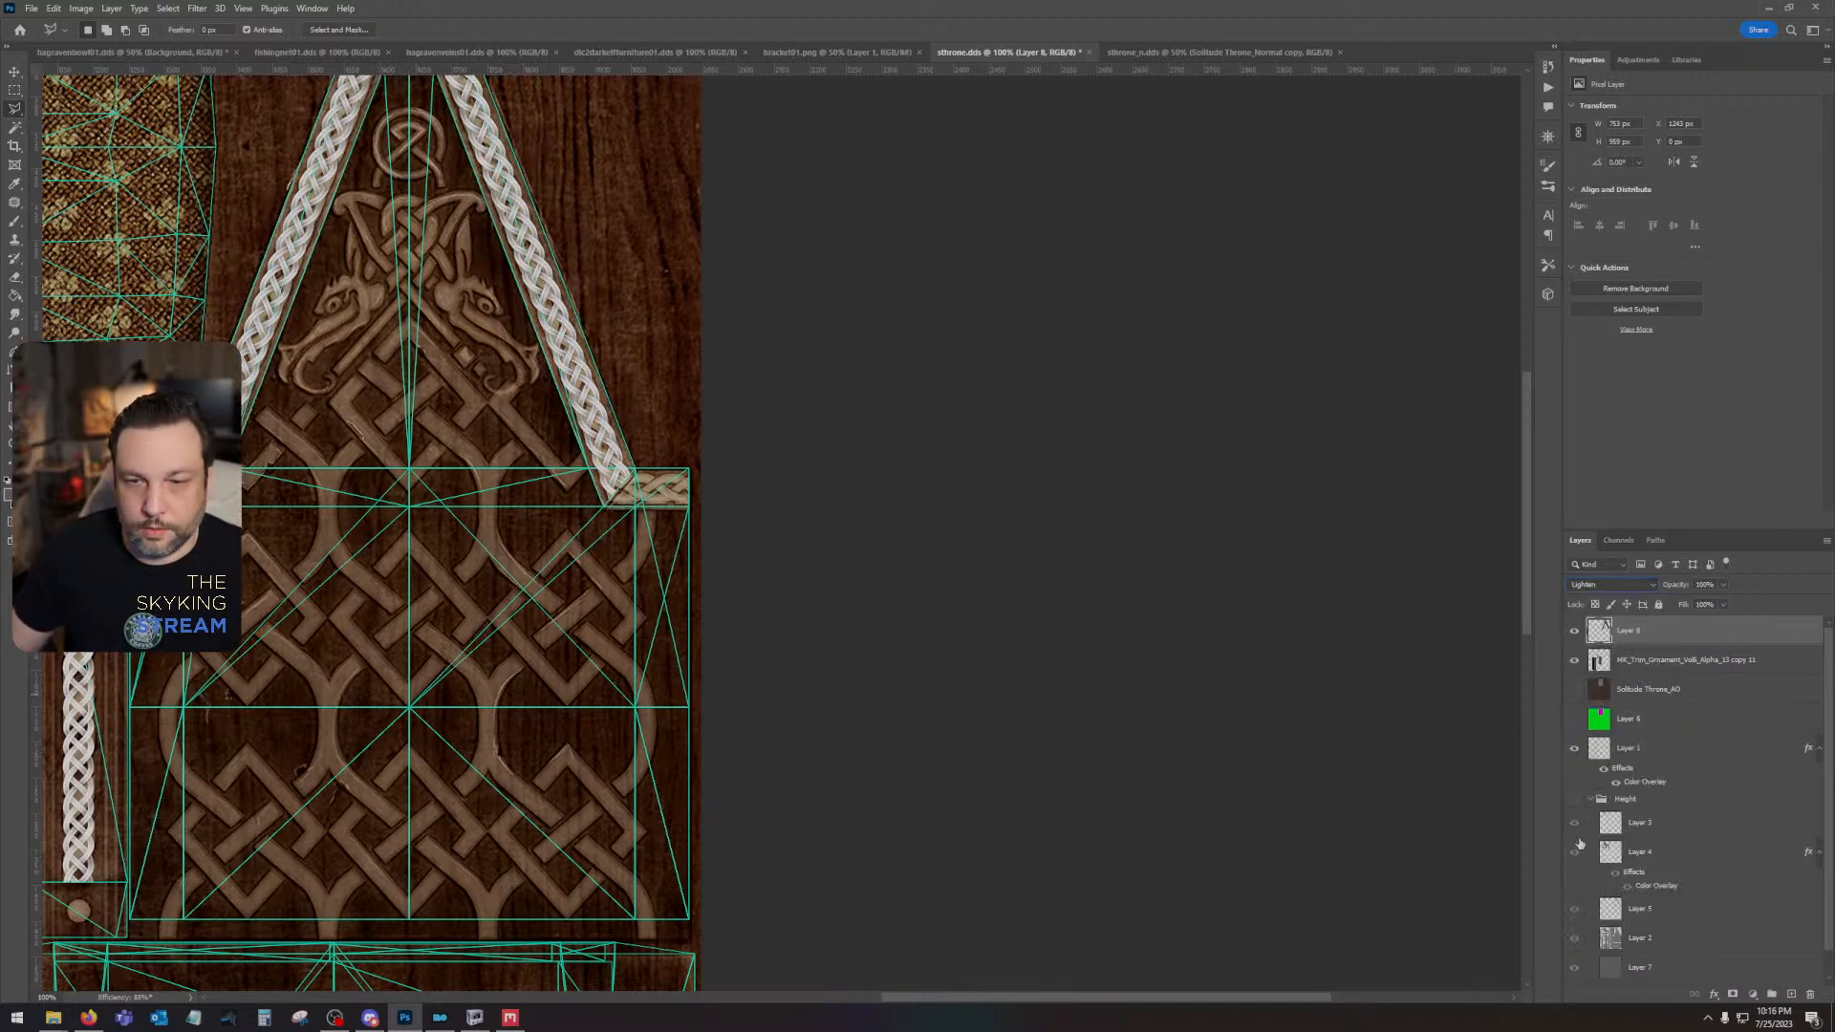
- Show the Height group and set the pasted gable braid layer's blend mode to Screen
left_click(1574, 799)
left_click_drag(573, 622, 1167, 806)
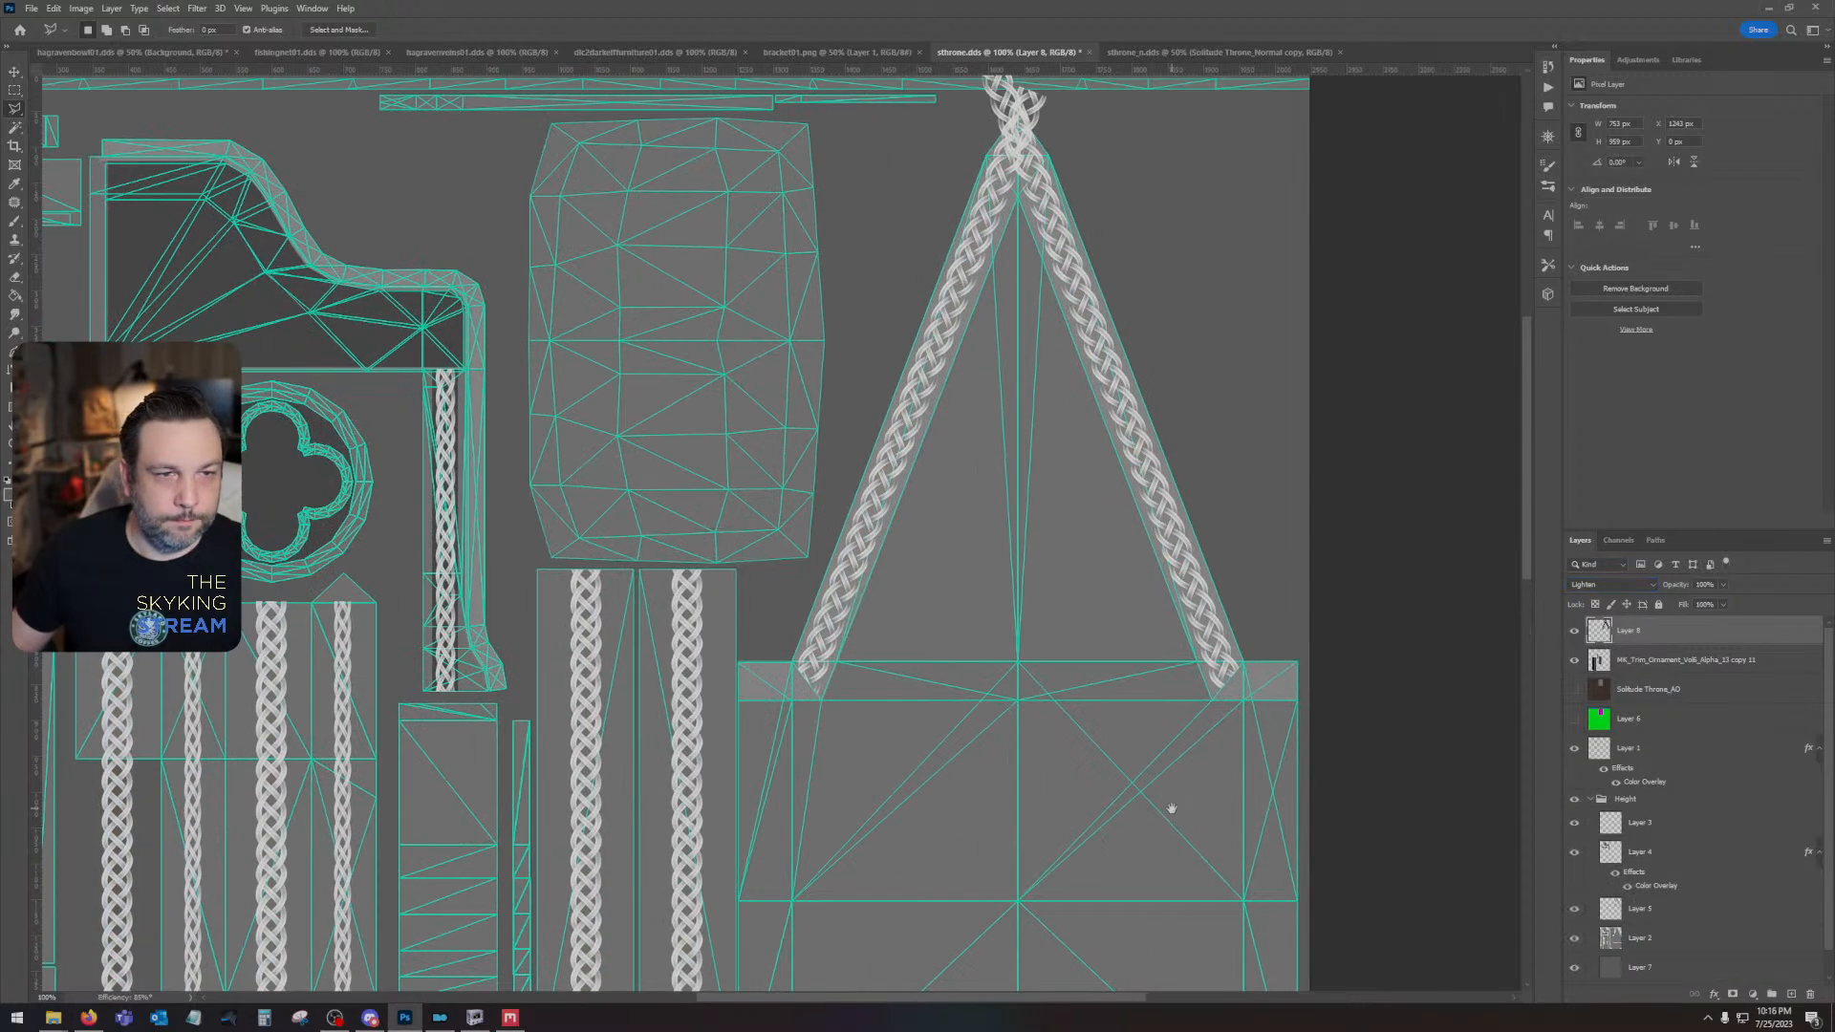
left_click(1610, 584)
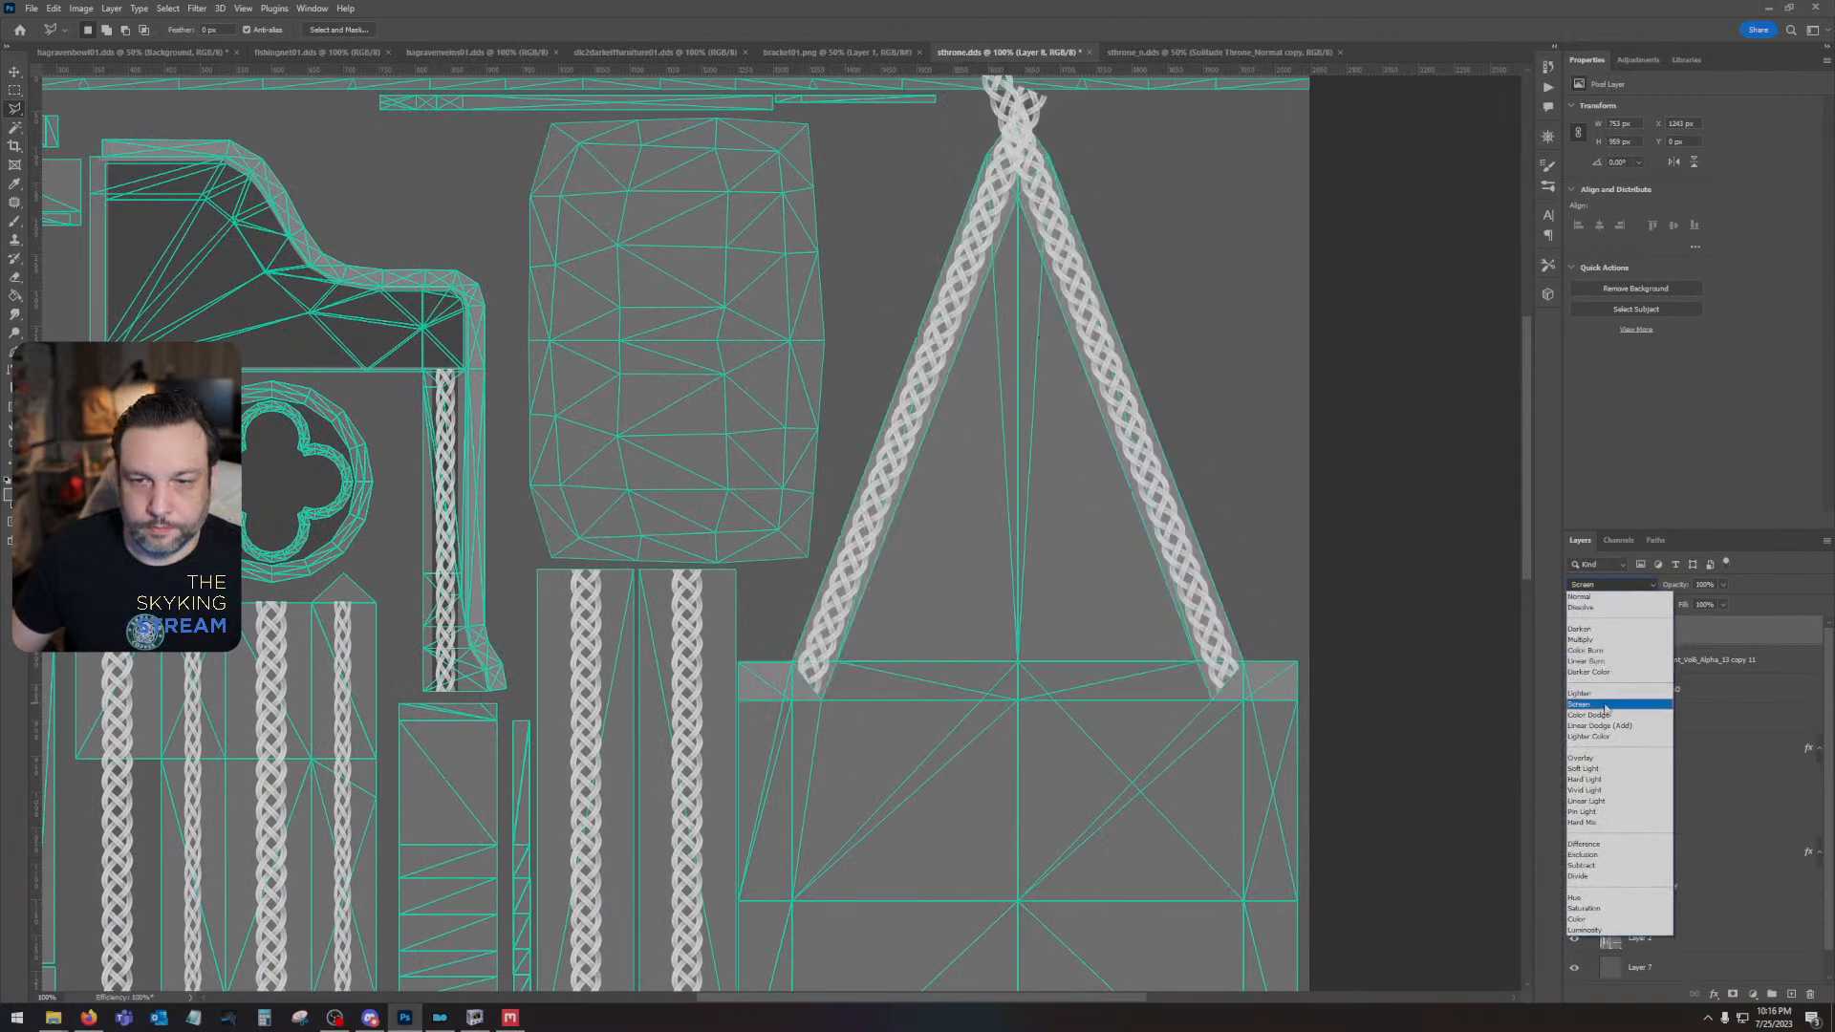
left_click(1600, 704)
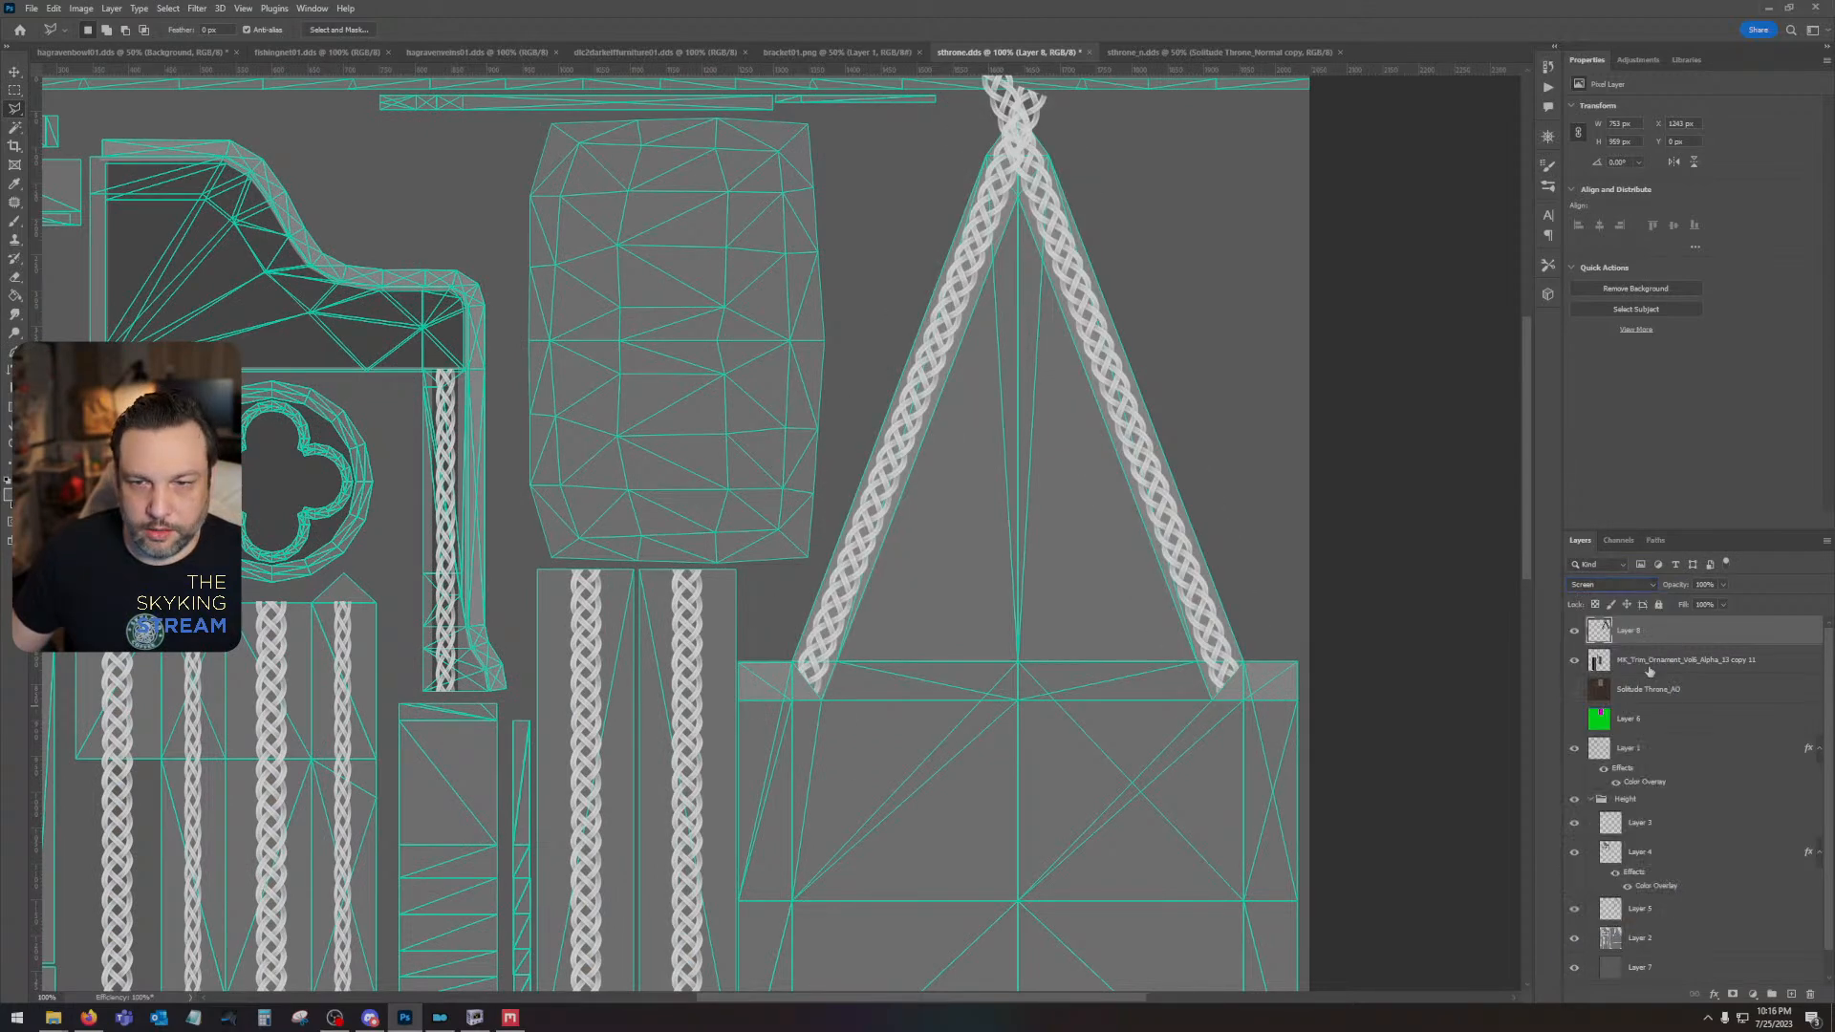
- Combine the gable braid layer and the vertical braid layer into one smart object, rasterize it and set its blend mode to Screen
left_click(1644, 660)
left_click(1655, 635, "shift")
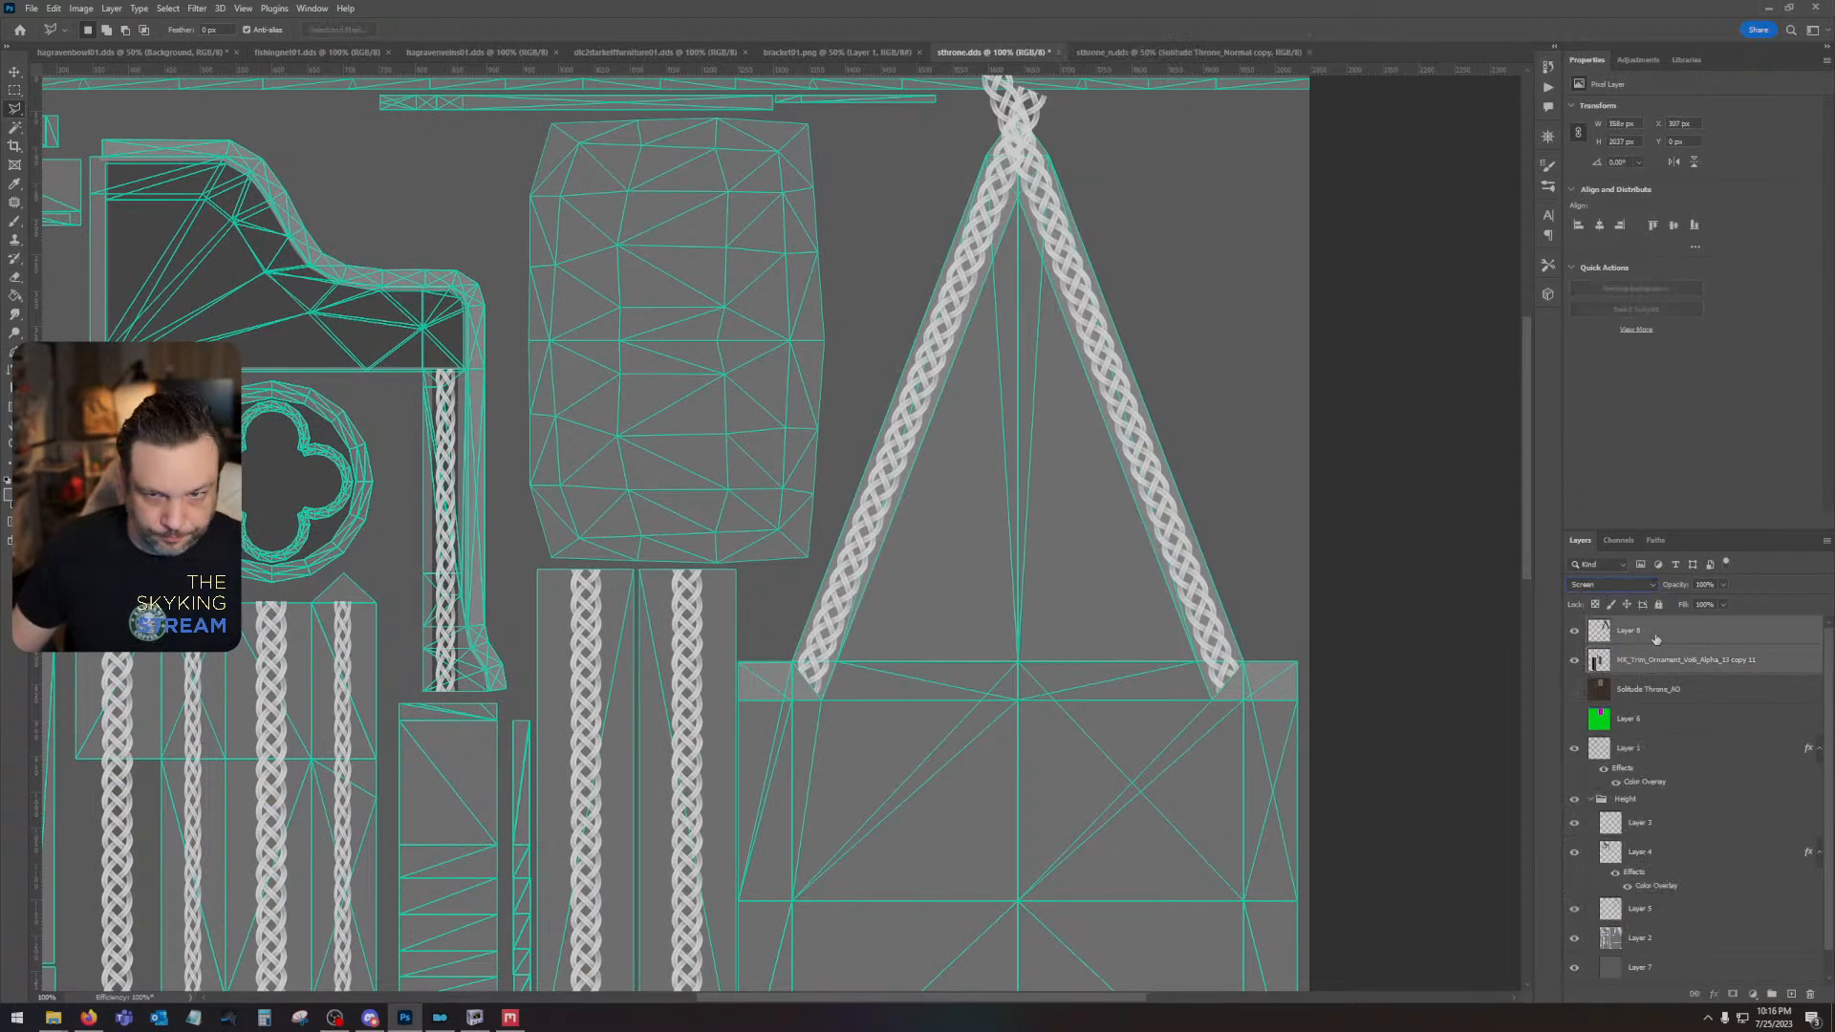
right_click(1654, 636)
left_click(1704, 274)
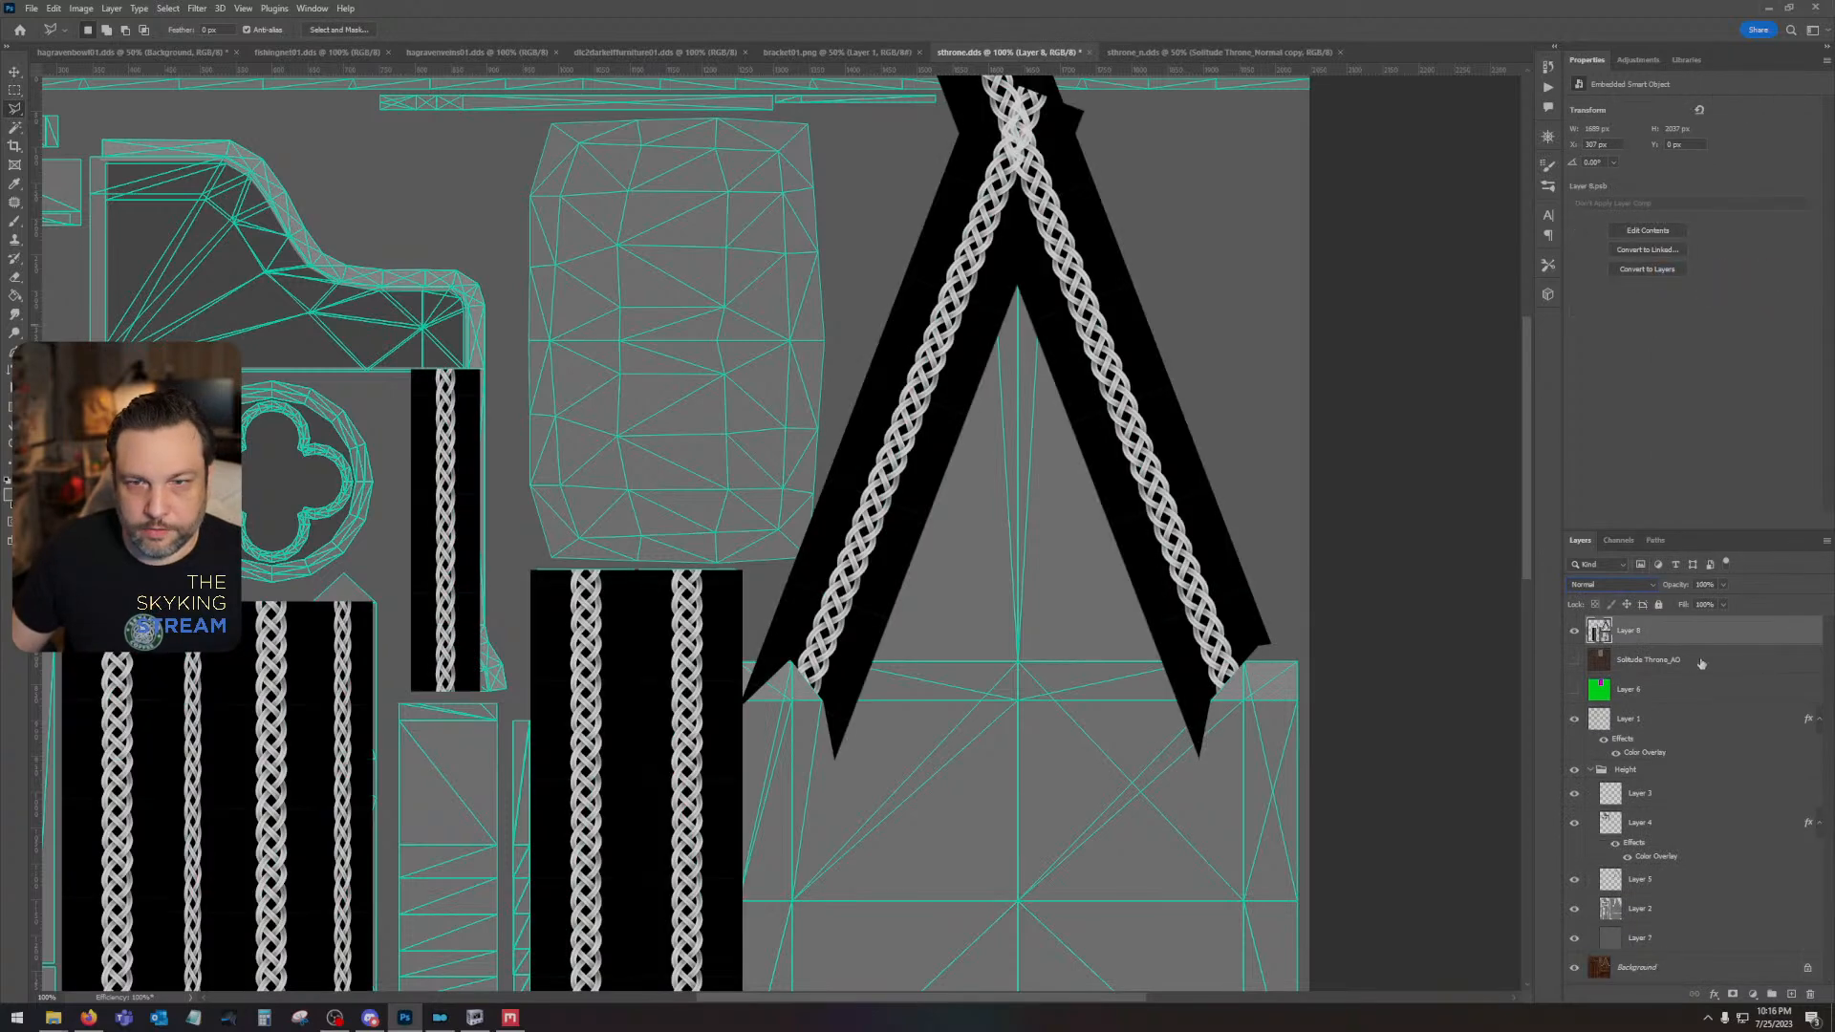
right_click(1654, 635)
left_click(1720, 296)
left_click(1591, 585)
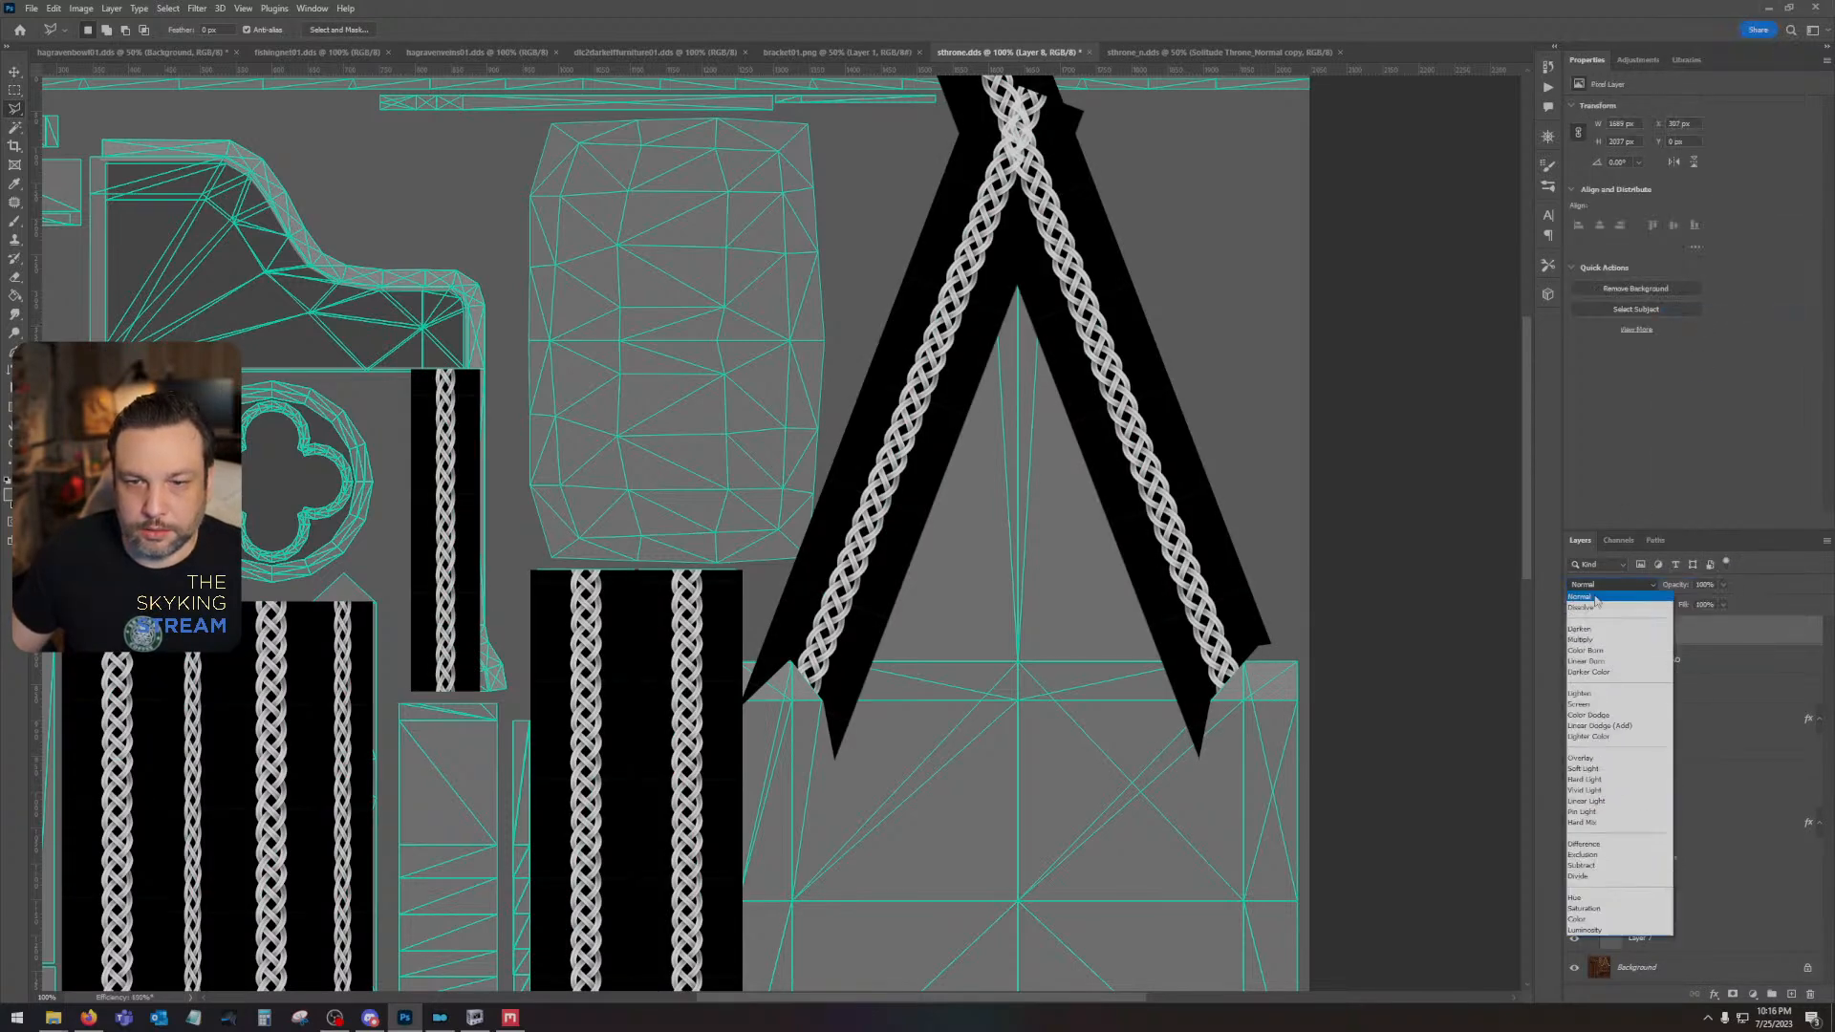
left_click(1601, 704)
- Hide the Height group and the merged braid layer to expose the original trim at the gable's apex
left_click_drag(1210, 448, 1214, 610)
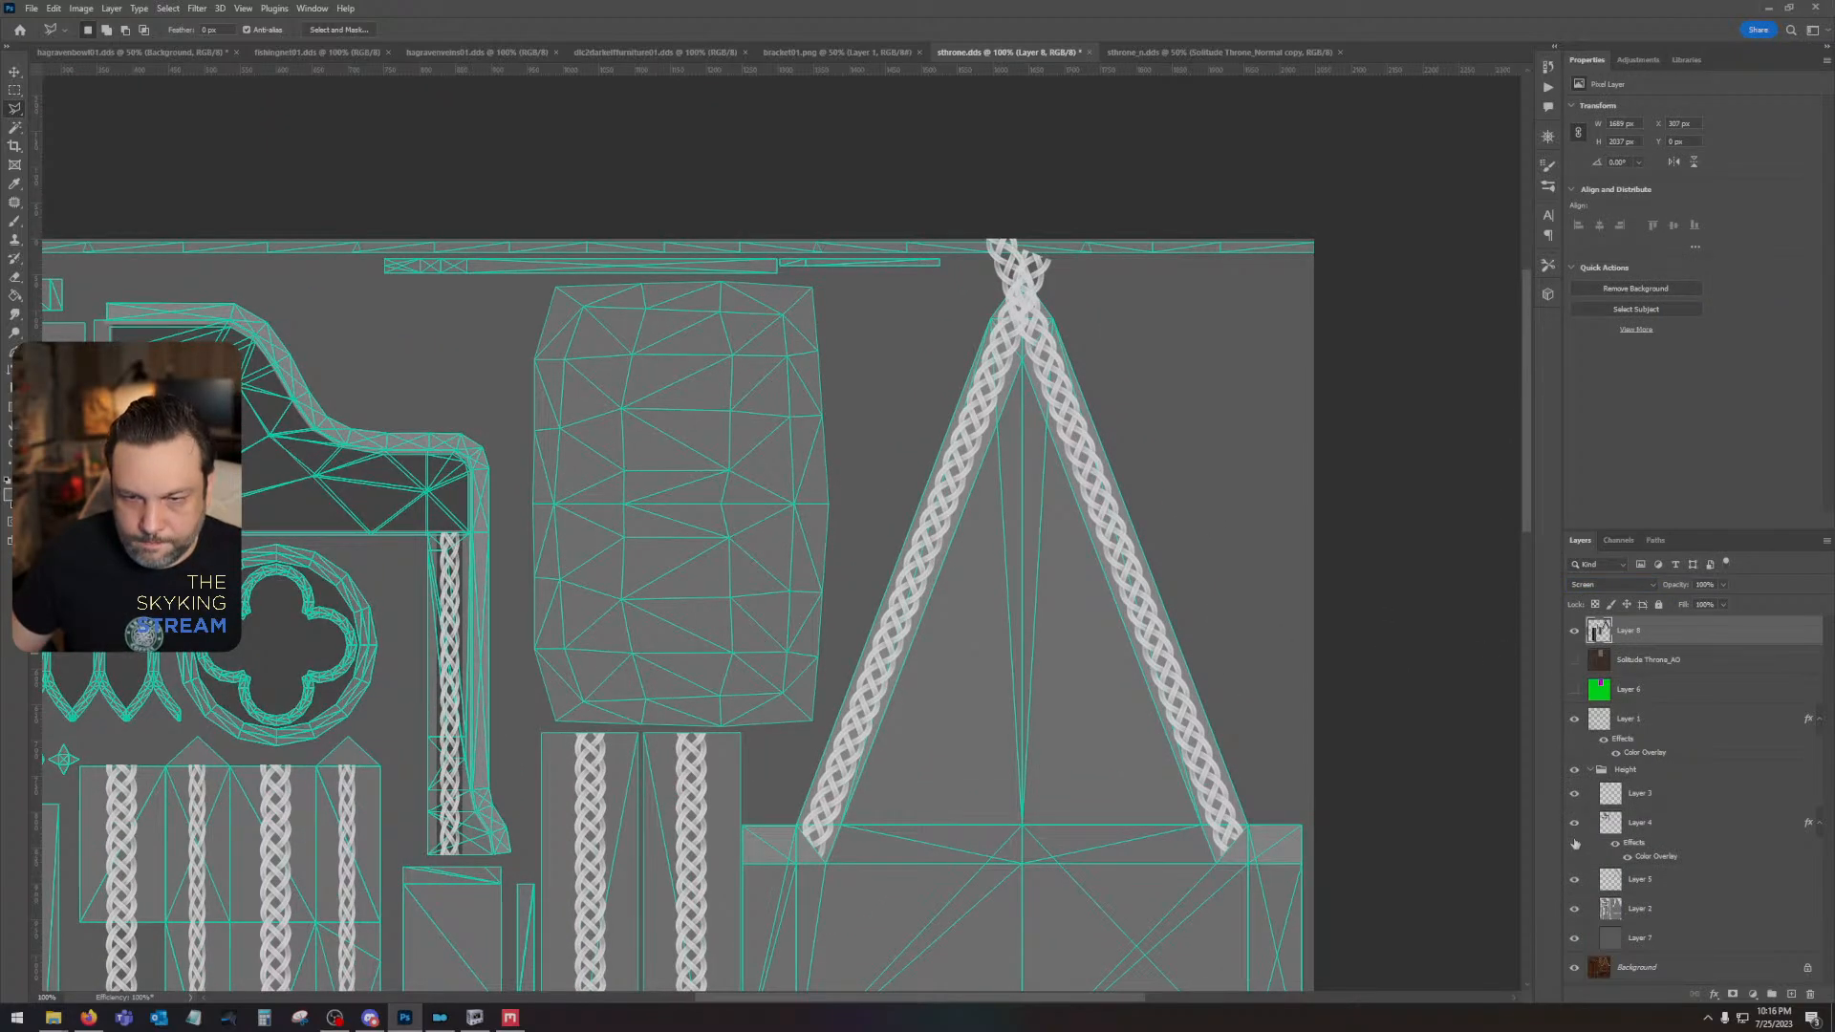
left_click(1573, 770)
left_click_drag(1196, 439, 1181, 587)
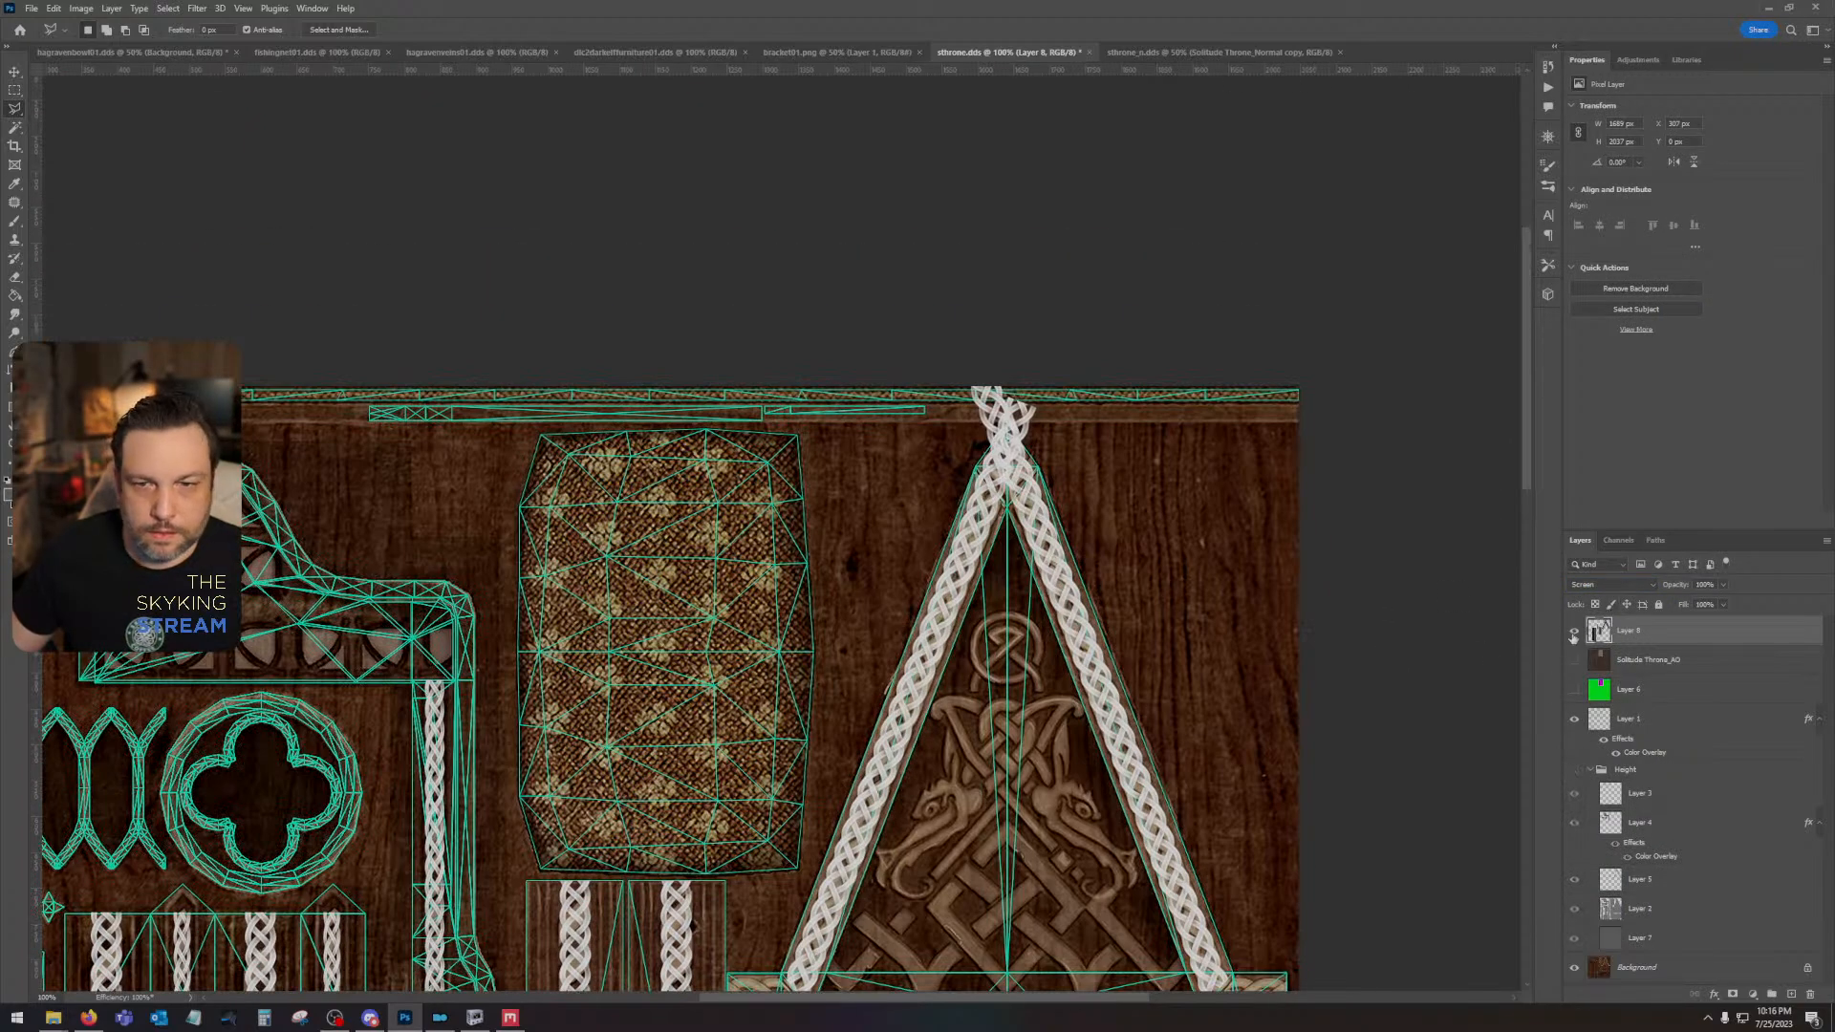
left_click(1573, 633)
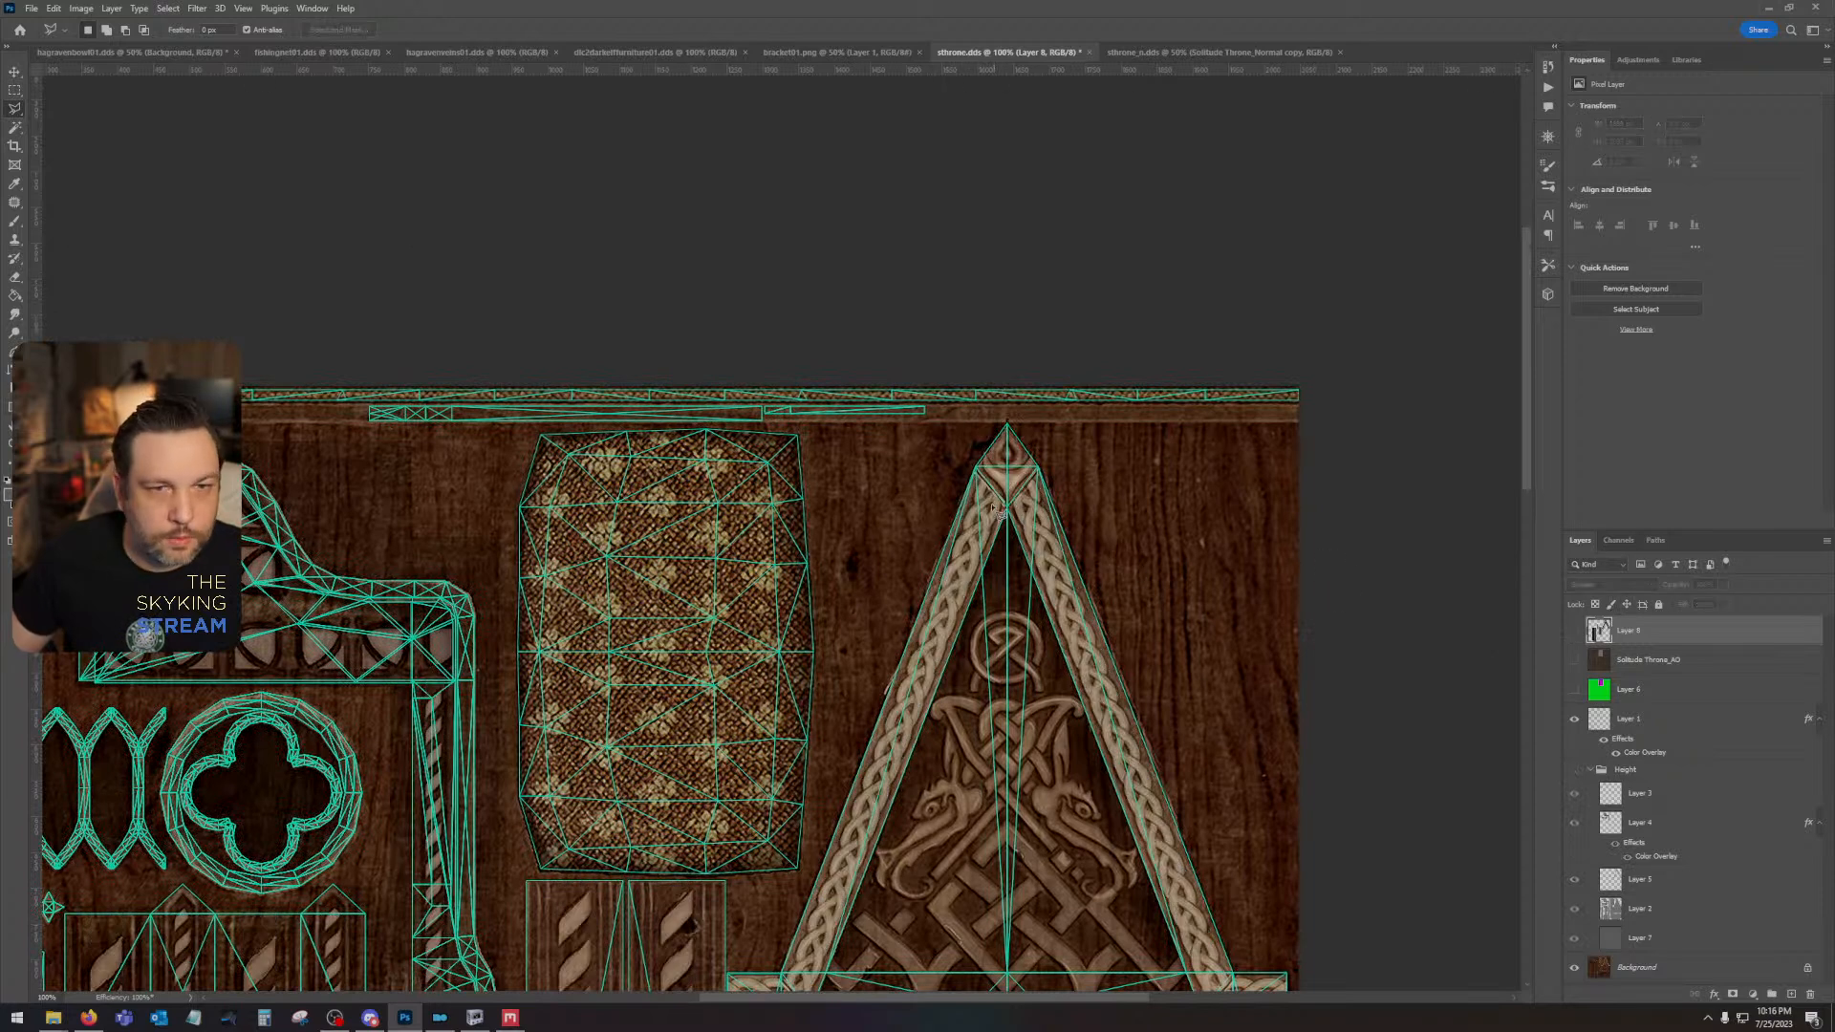
- Outline the gable's triangular apex piece and the area above it with the Polygonal Lasso, and delete that part from the redisplayed braid layer
left_click(967, 458)
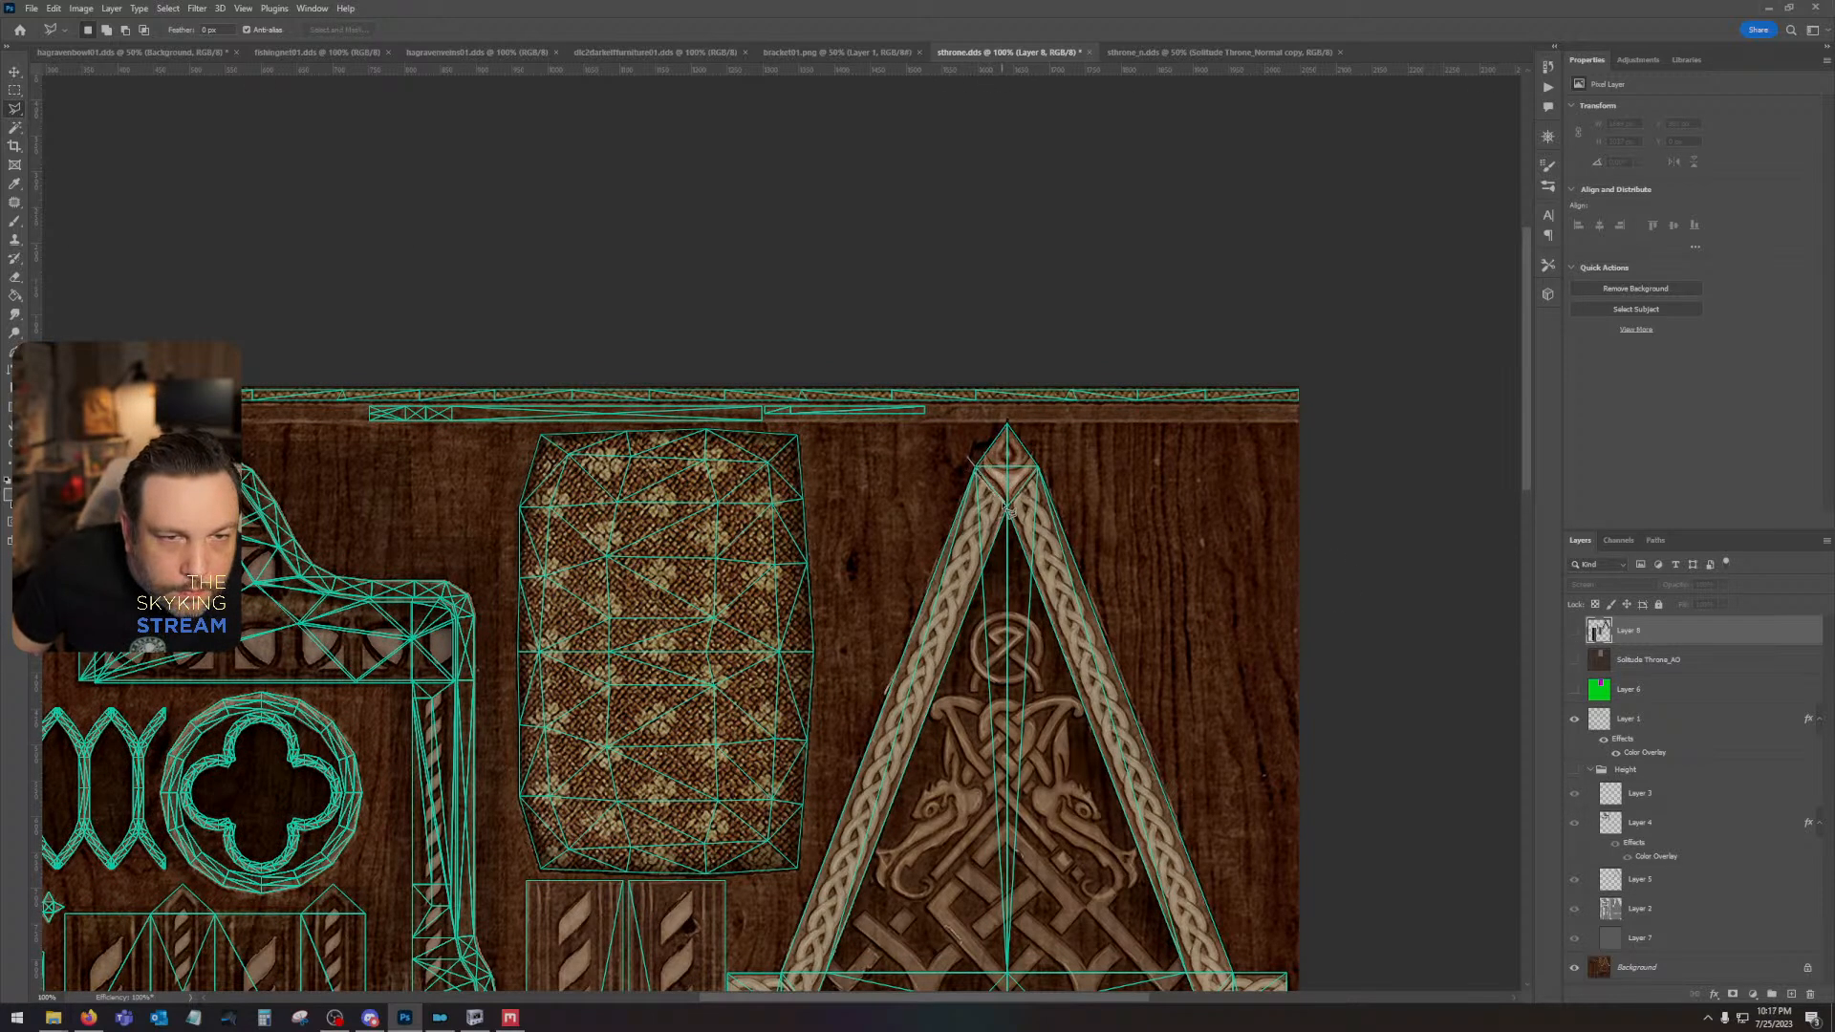
left_click(1011, 511)
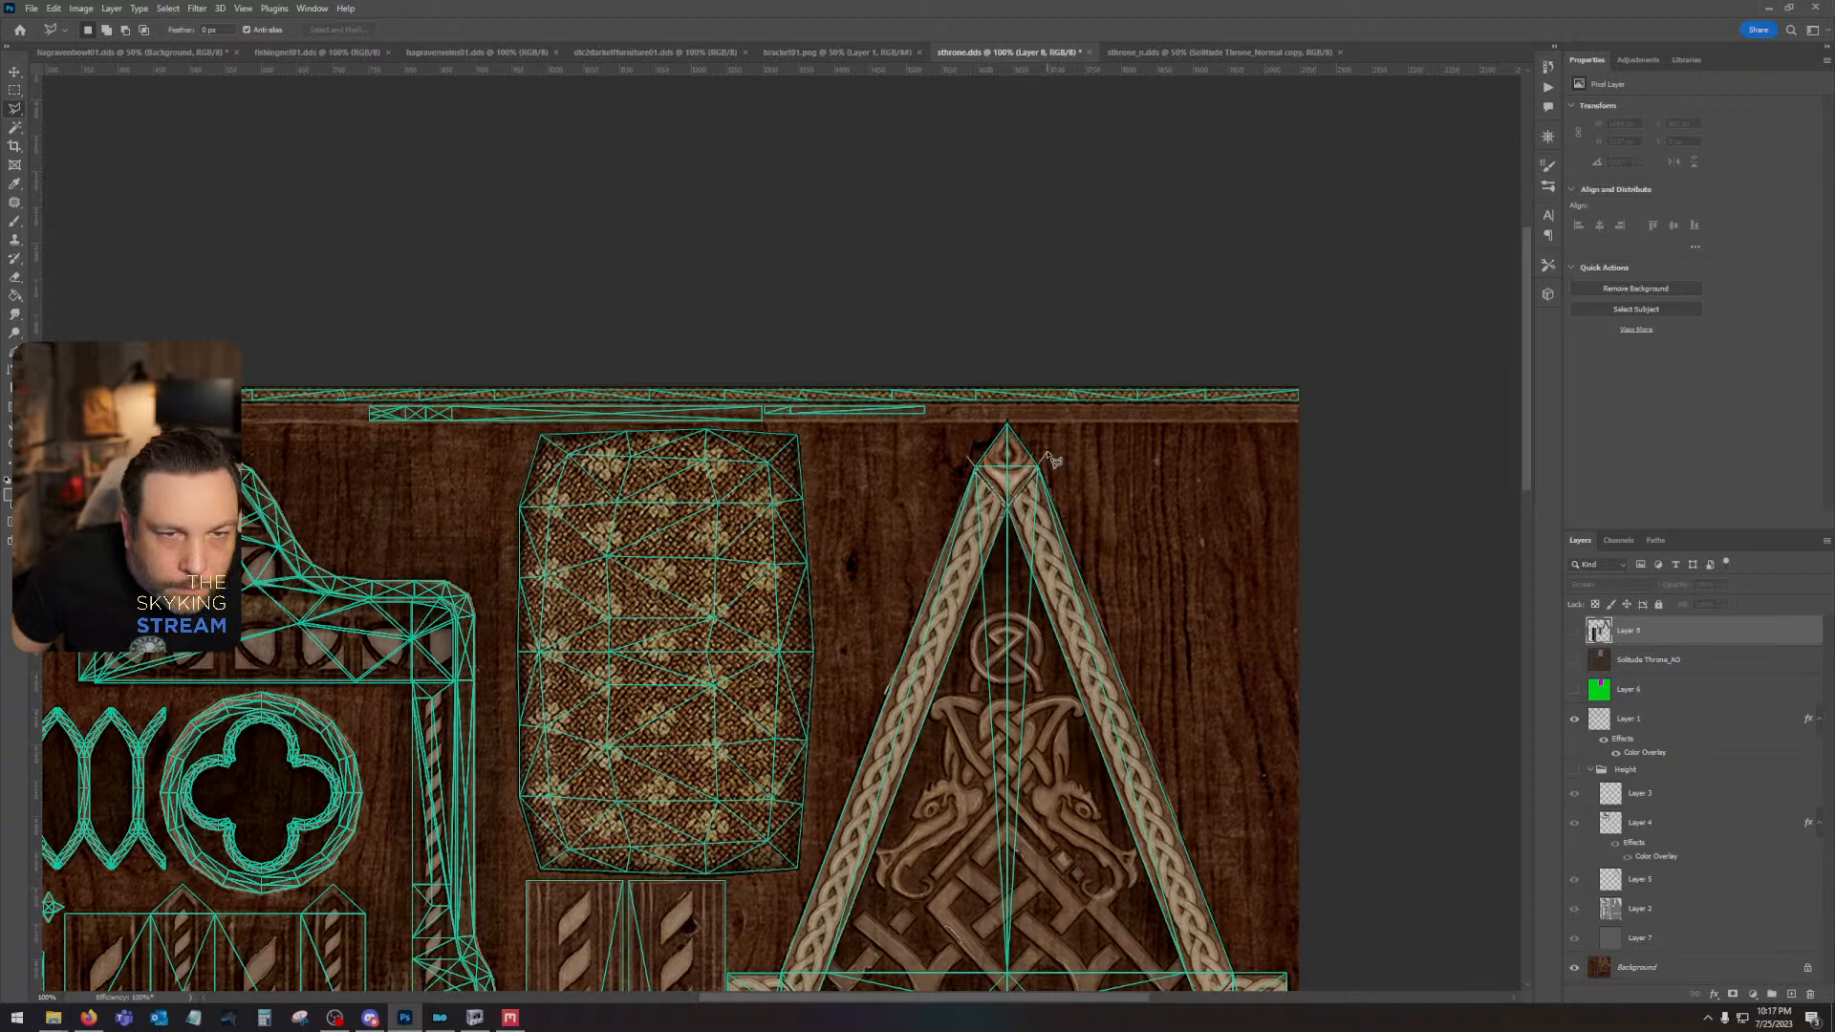
left_click(1048, 454)
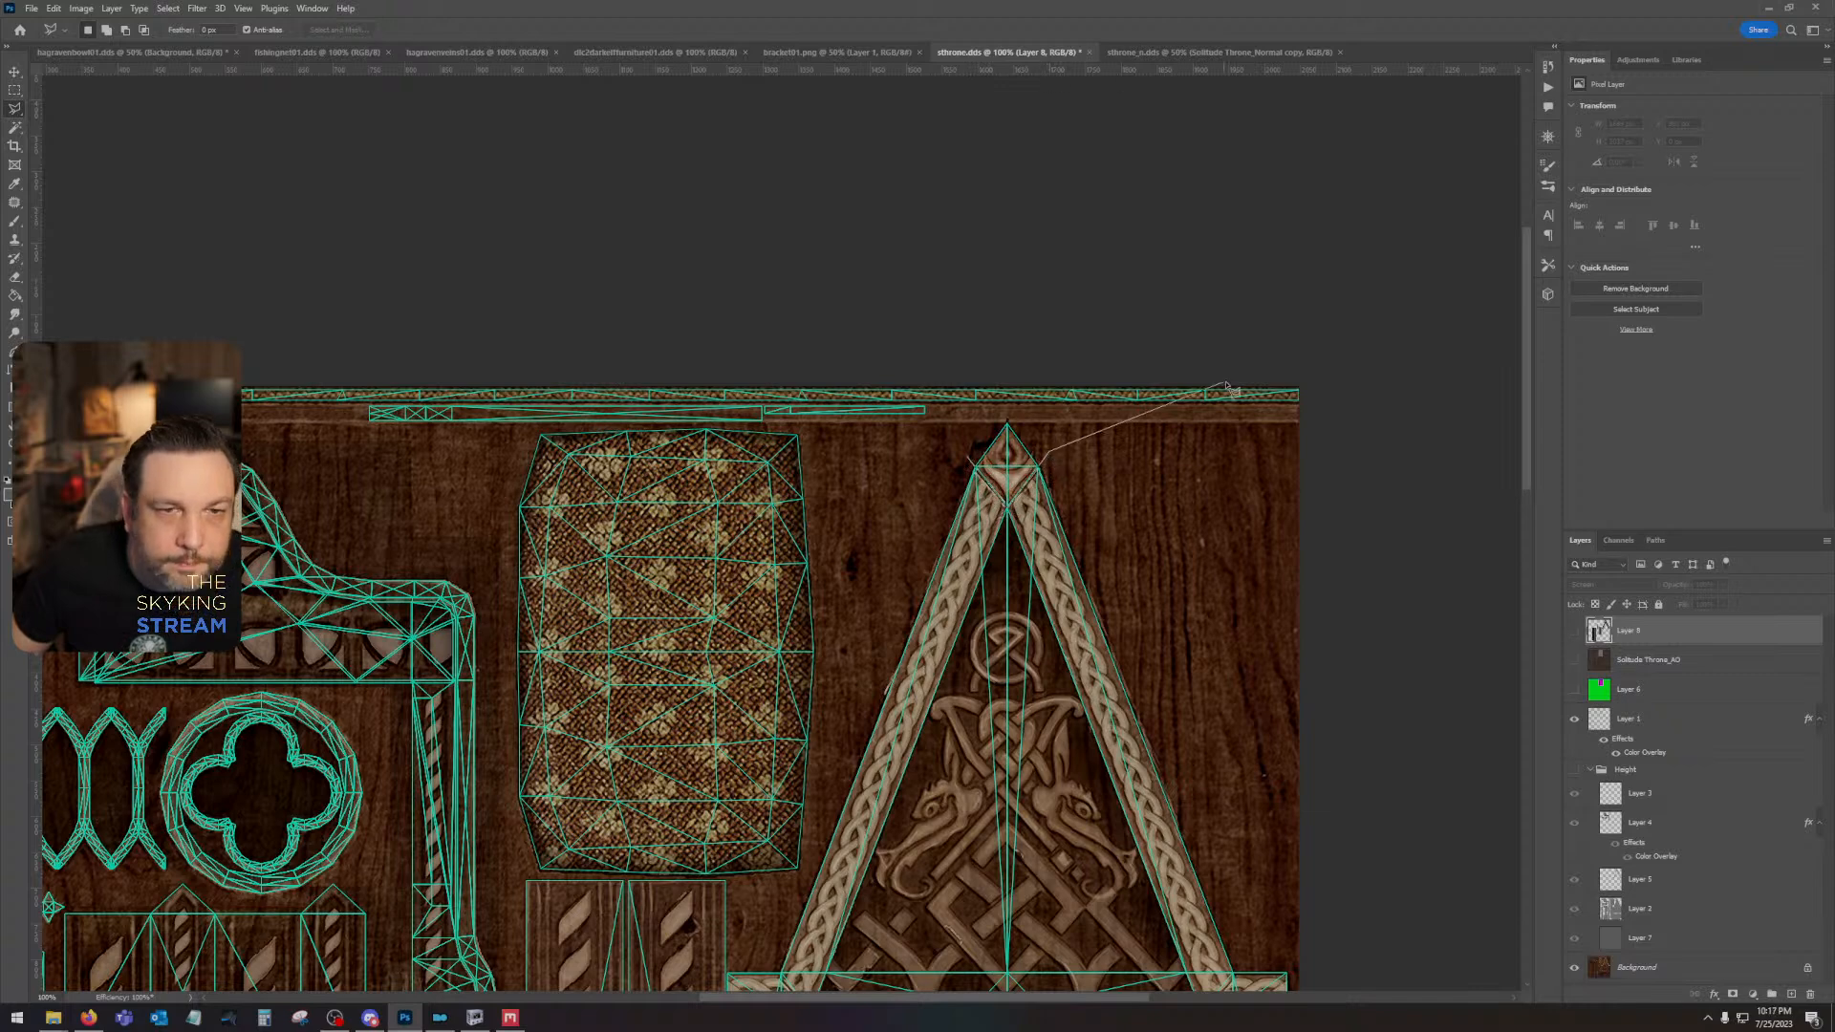
left_click(1227, 469)
left_click(1314, 440)
left_click(1262, 298)
left_click(961, 275)
left_click(720, 336)
left_click(770, 460)
left_click(854, 503)
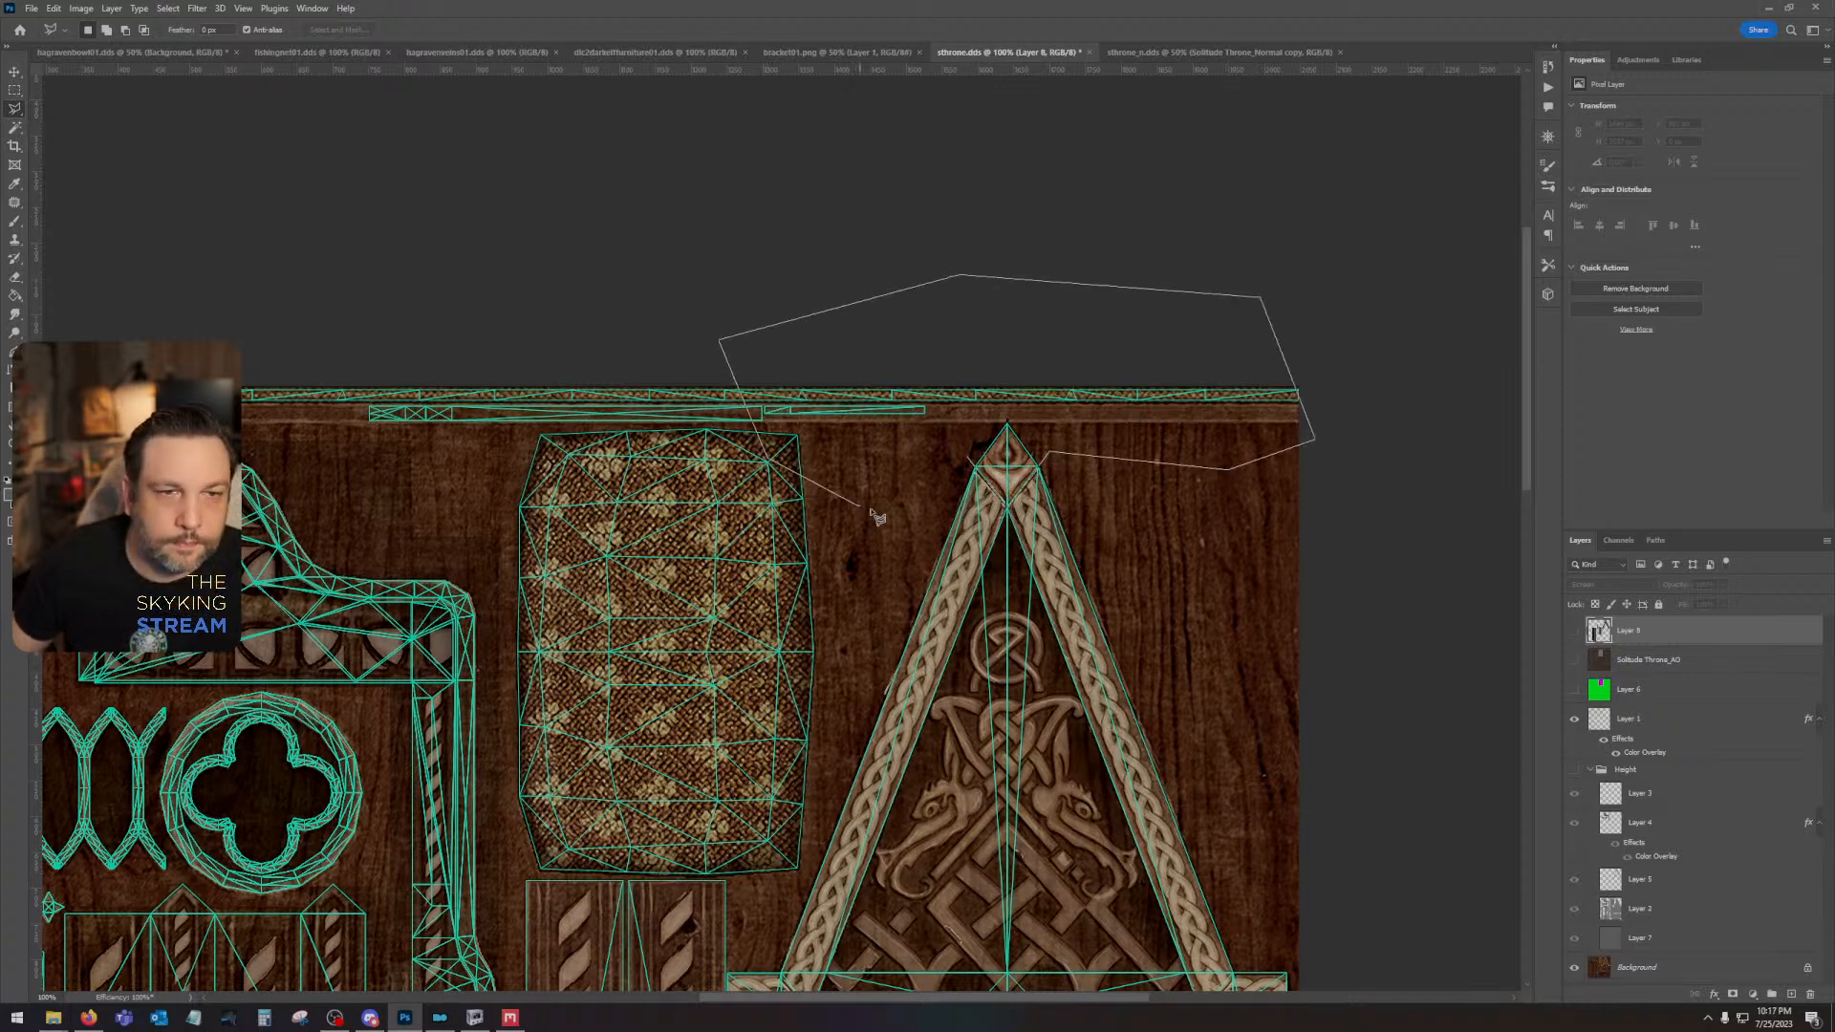
double_click(900, 513)
left_click(1575, 633)
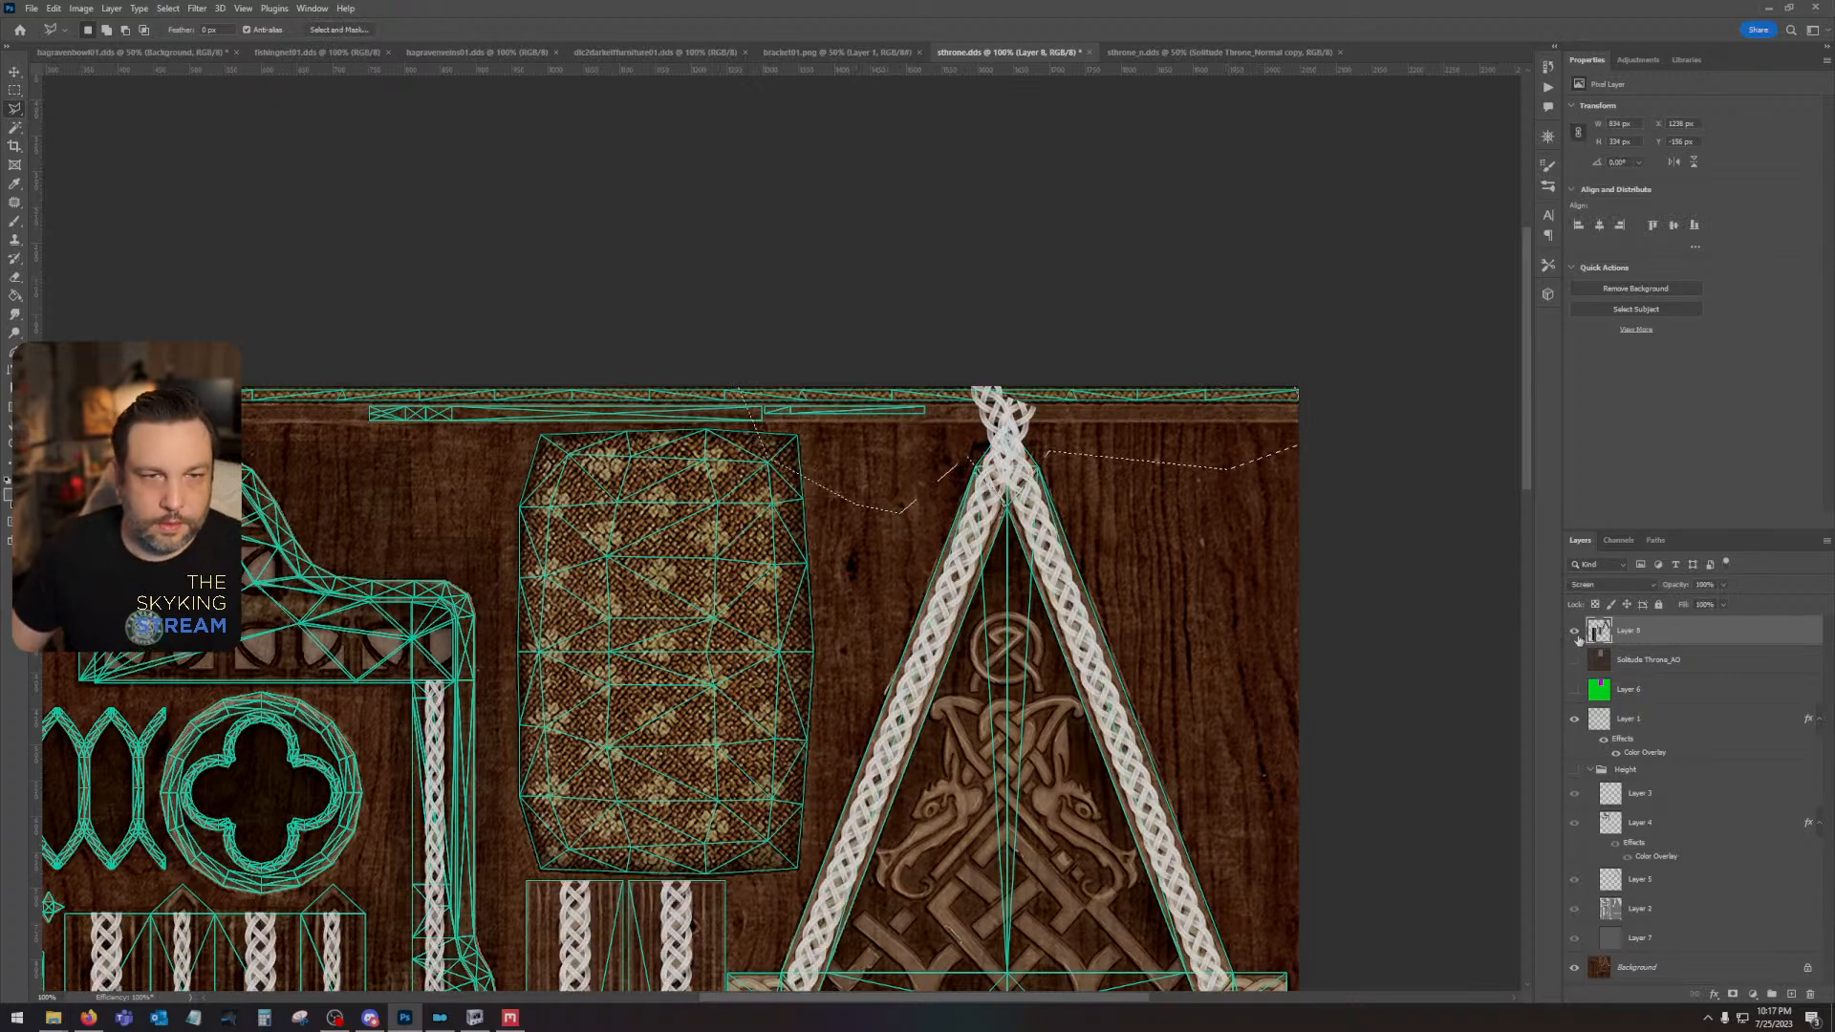
key("Delete")
key("ctrl+d")
- Copy a rectangular section of the vertical braid nearest the gable into a new layer in place, and rotate the copy 90° clockwise
left_click_drag(1060, 748, 1186, 395)
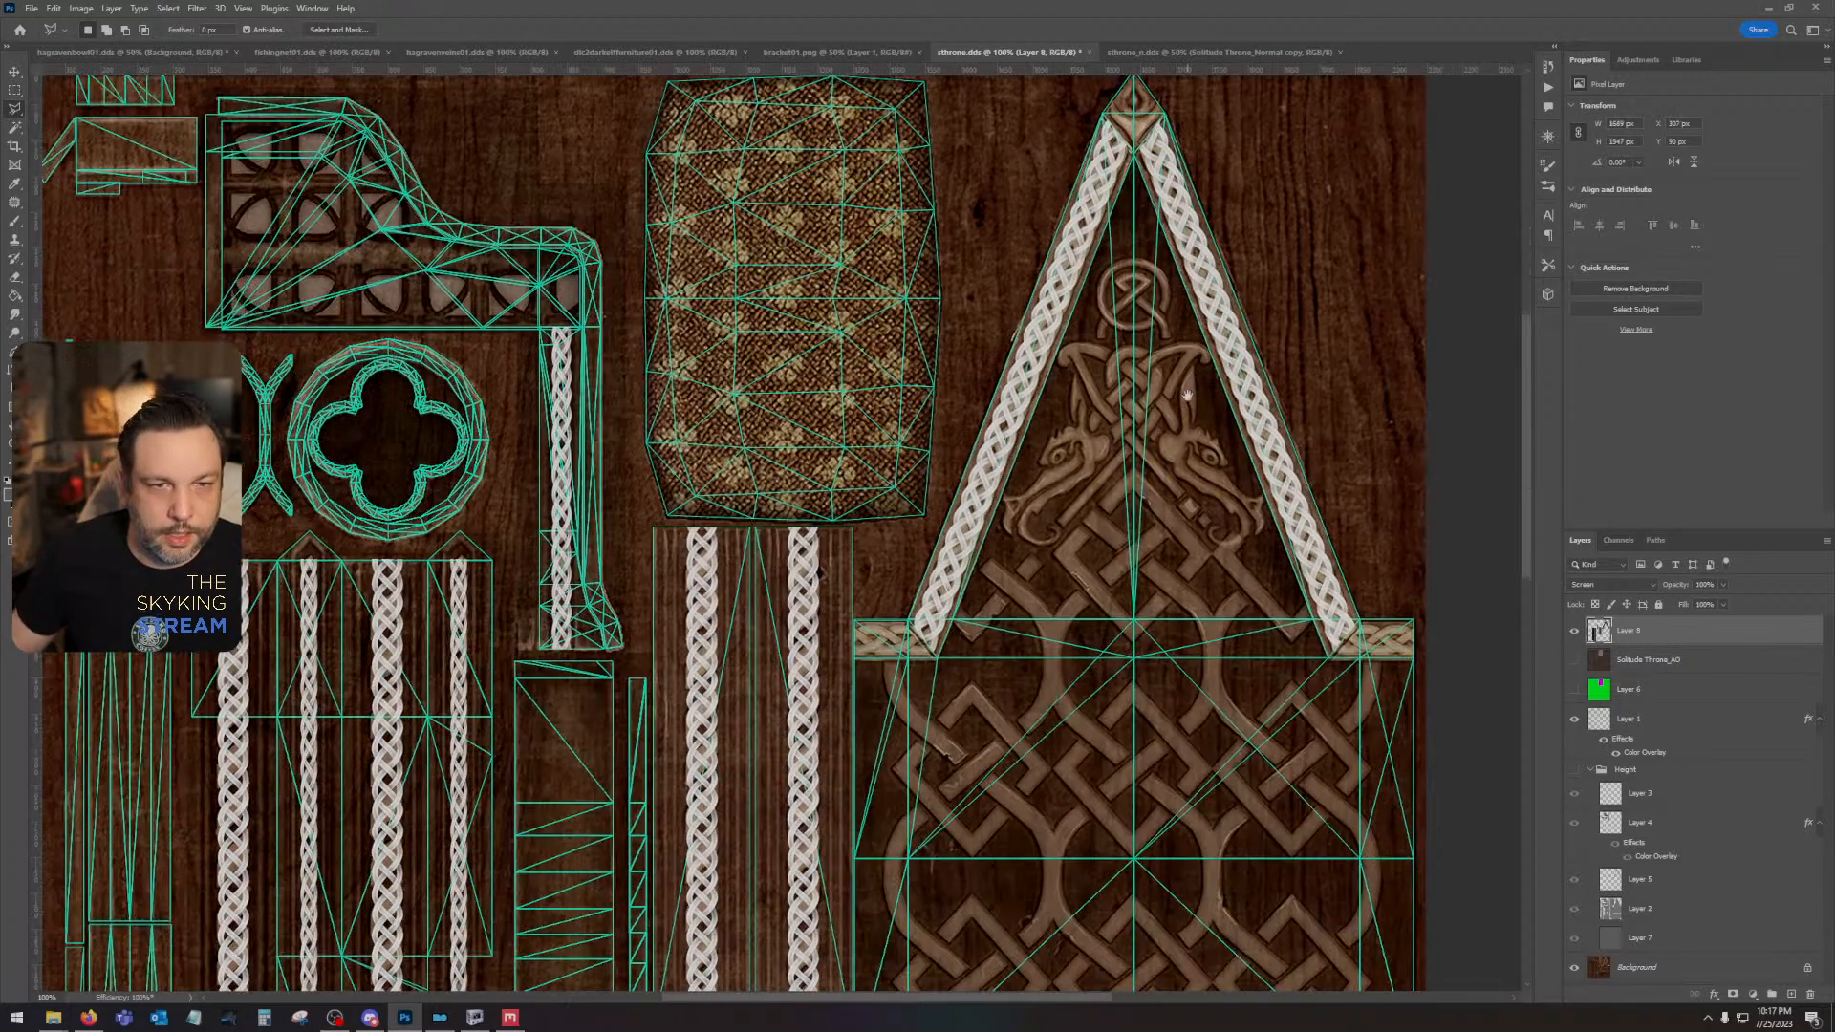
left_click(15, 91)
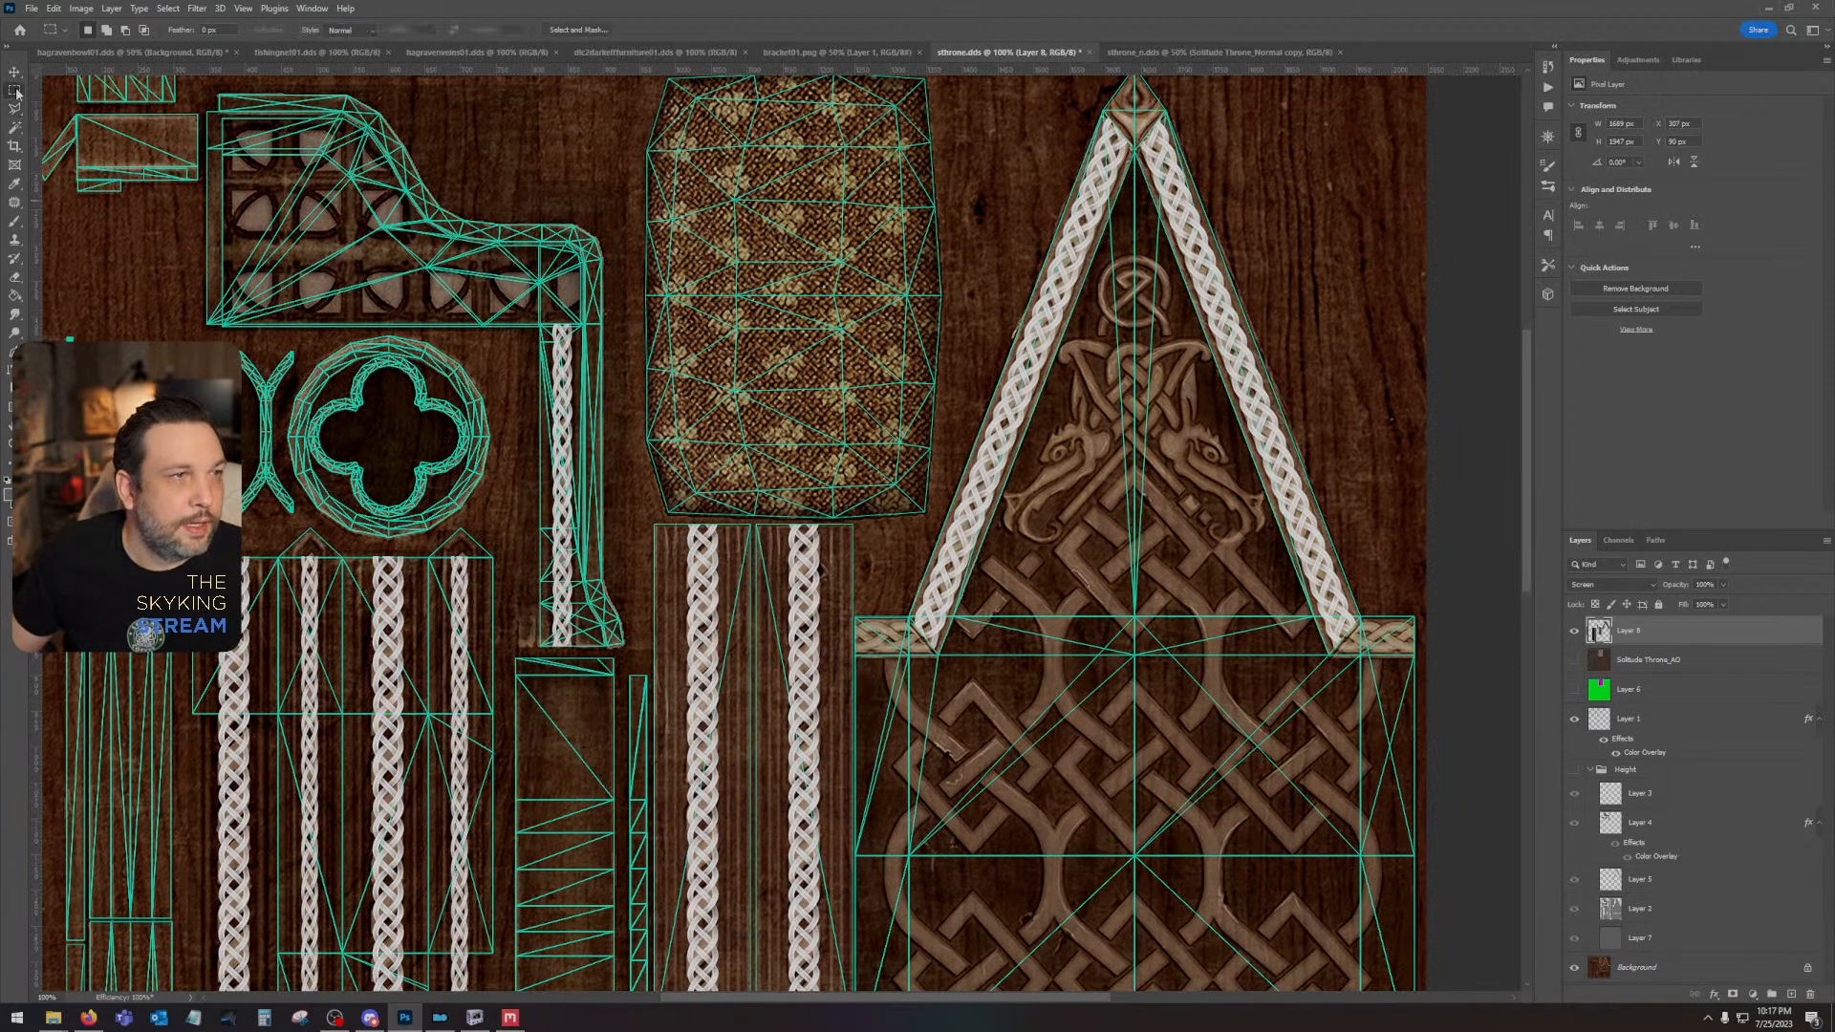
left_click_drag(776, 518, 835, 669)
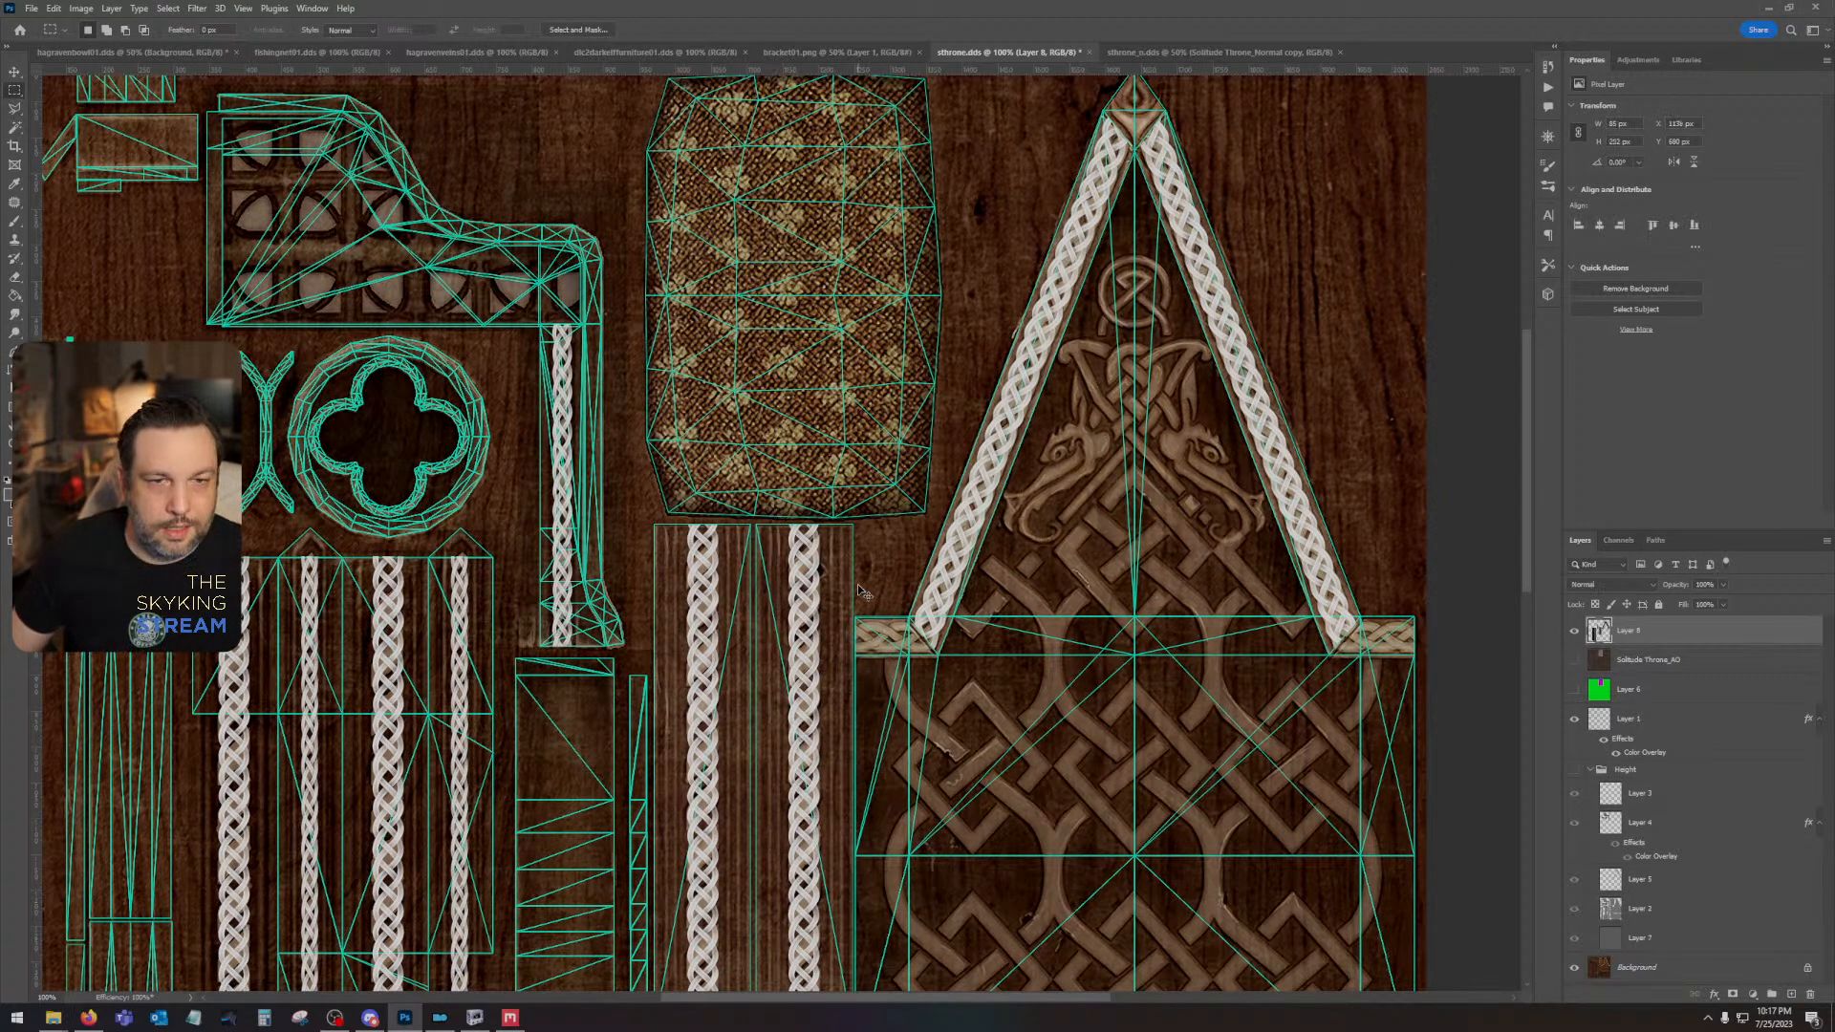
key("shift+ctrl+v")
left_click(54, 7)
mouse_move(191, 335)
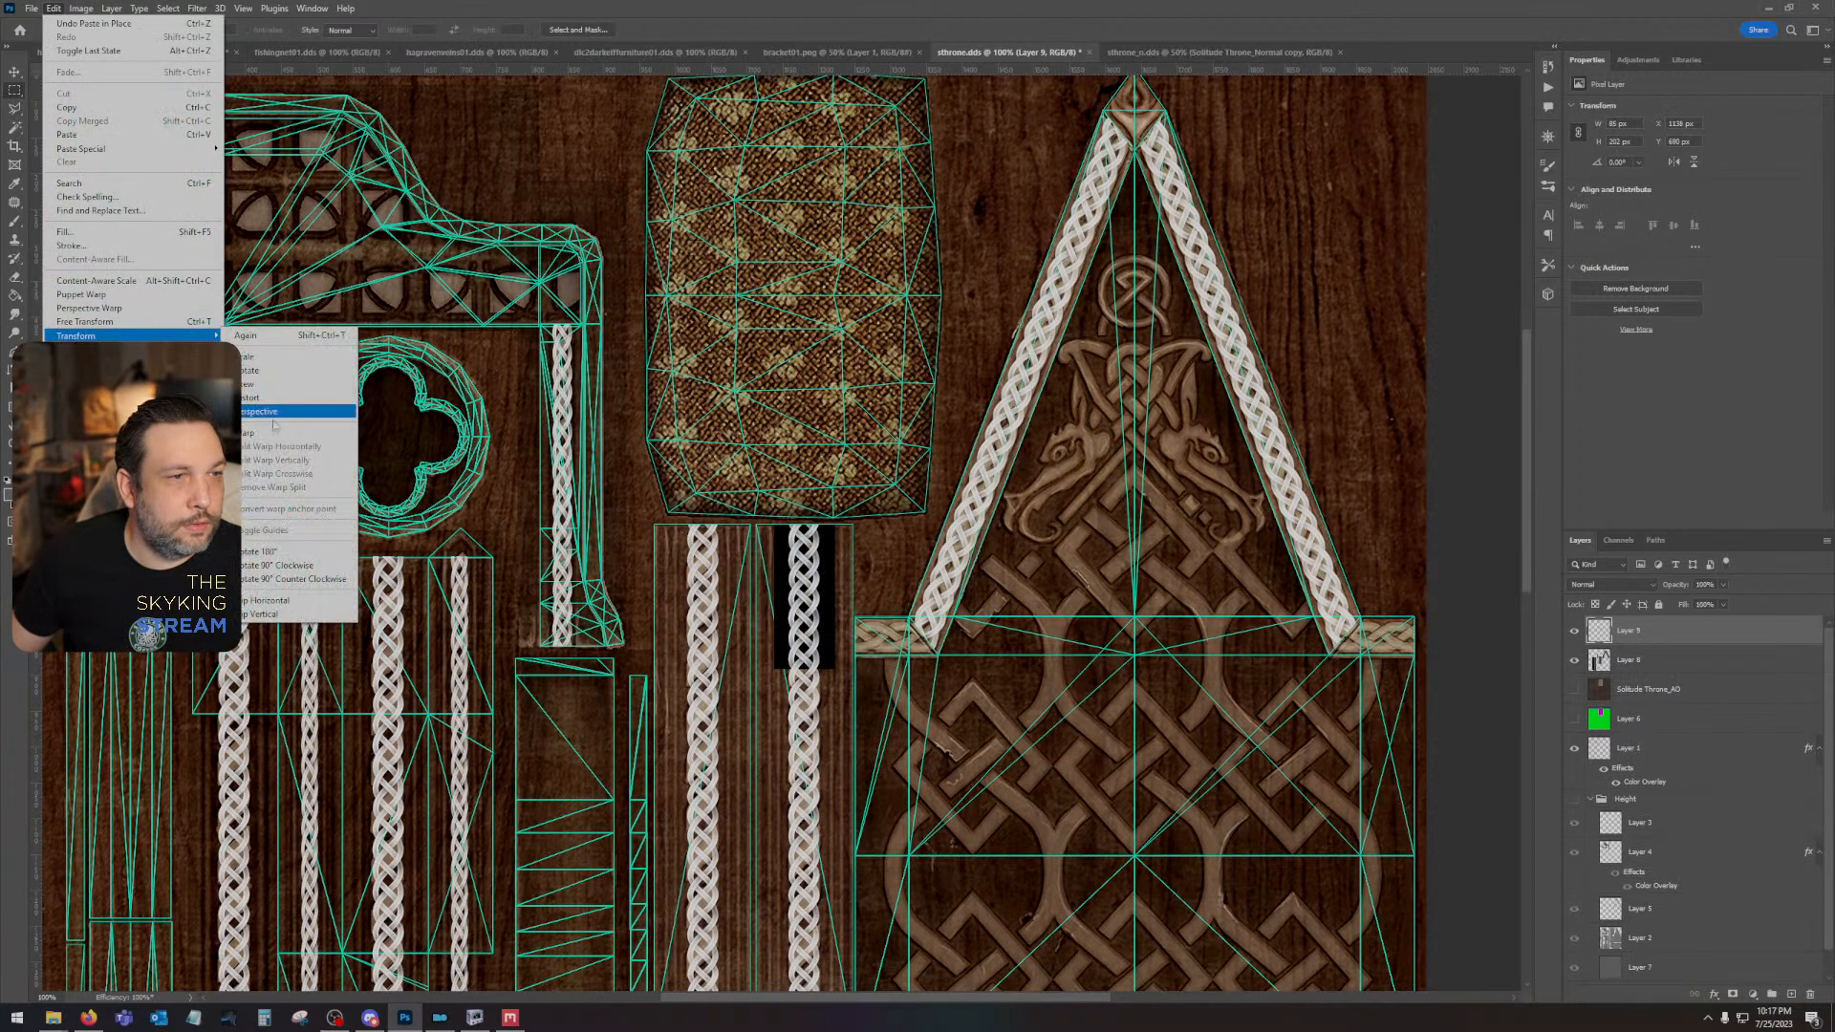
left_click(306, 565)
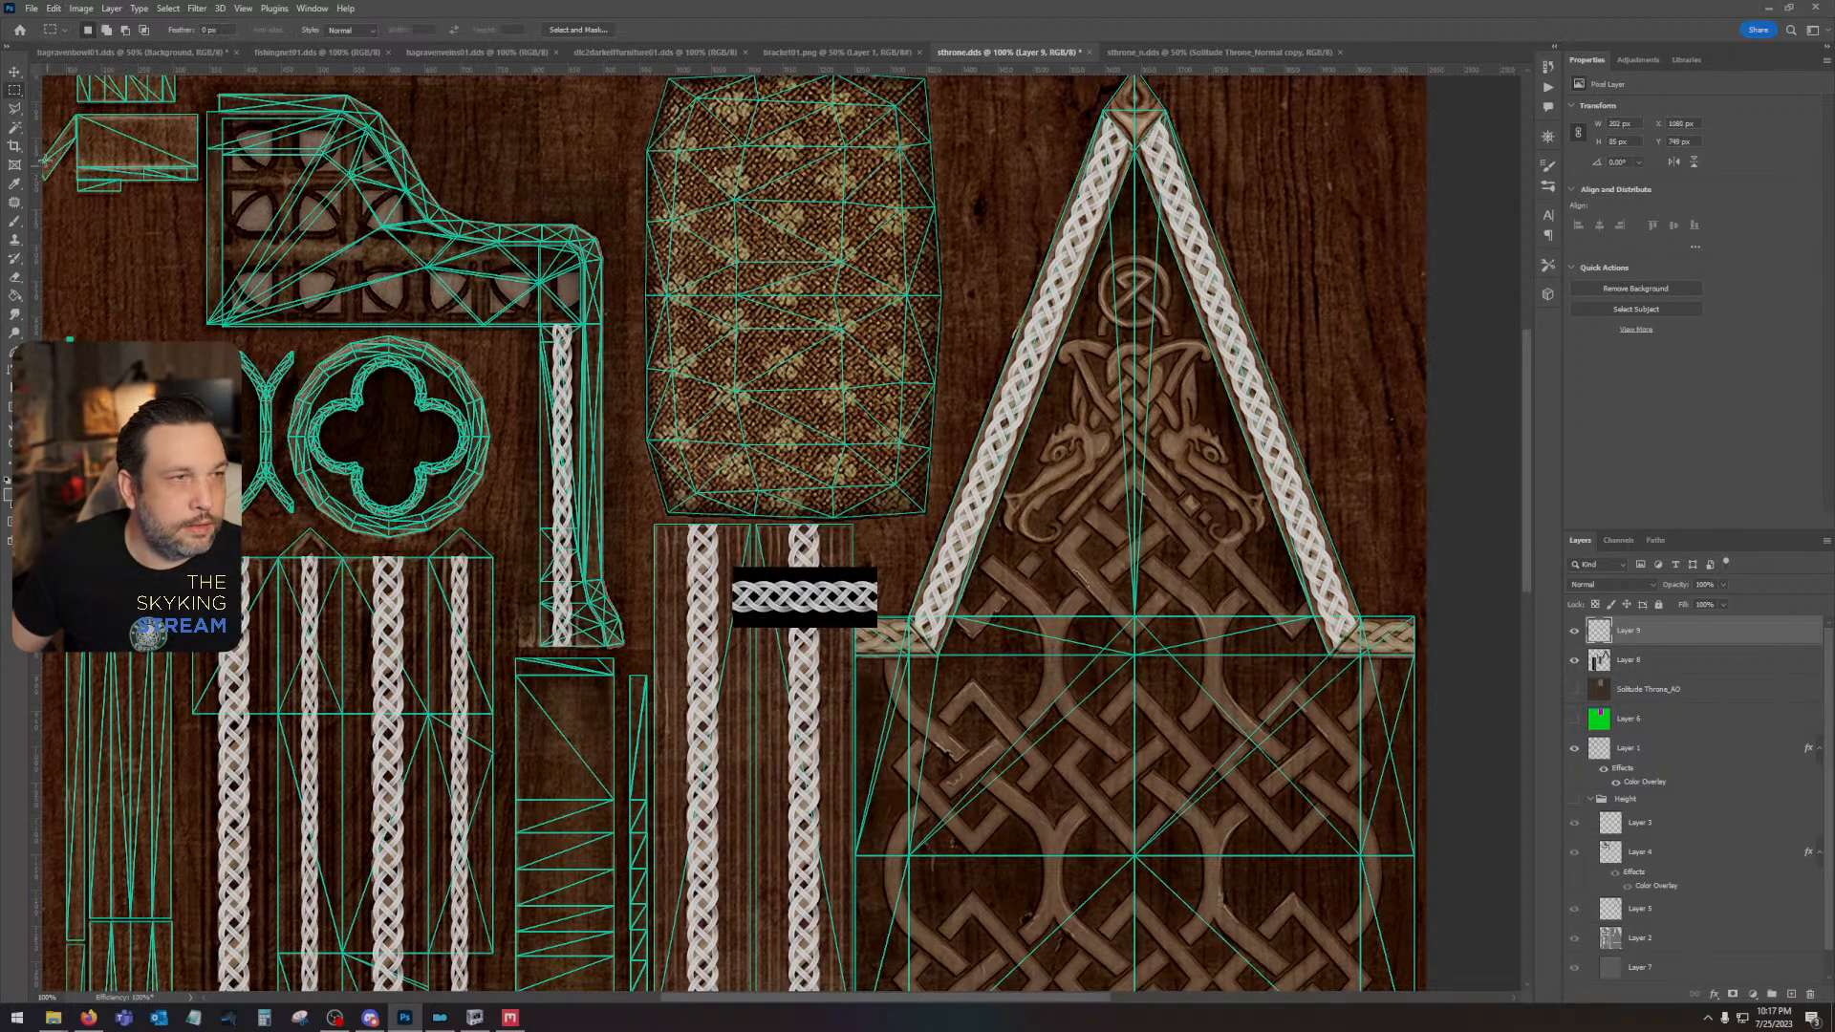
- Move the rotated braid piece onto the left end of the gable's horizontal trim, set its blend mode to Lighten and align it
left_click(14, 72)
mouse_move(823, 594)
left_mouse_down()
mouse_move(831, 627)
mouse_move(946, 633)
left_mouse_up()
left_click(1610, 584)
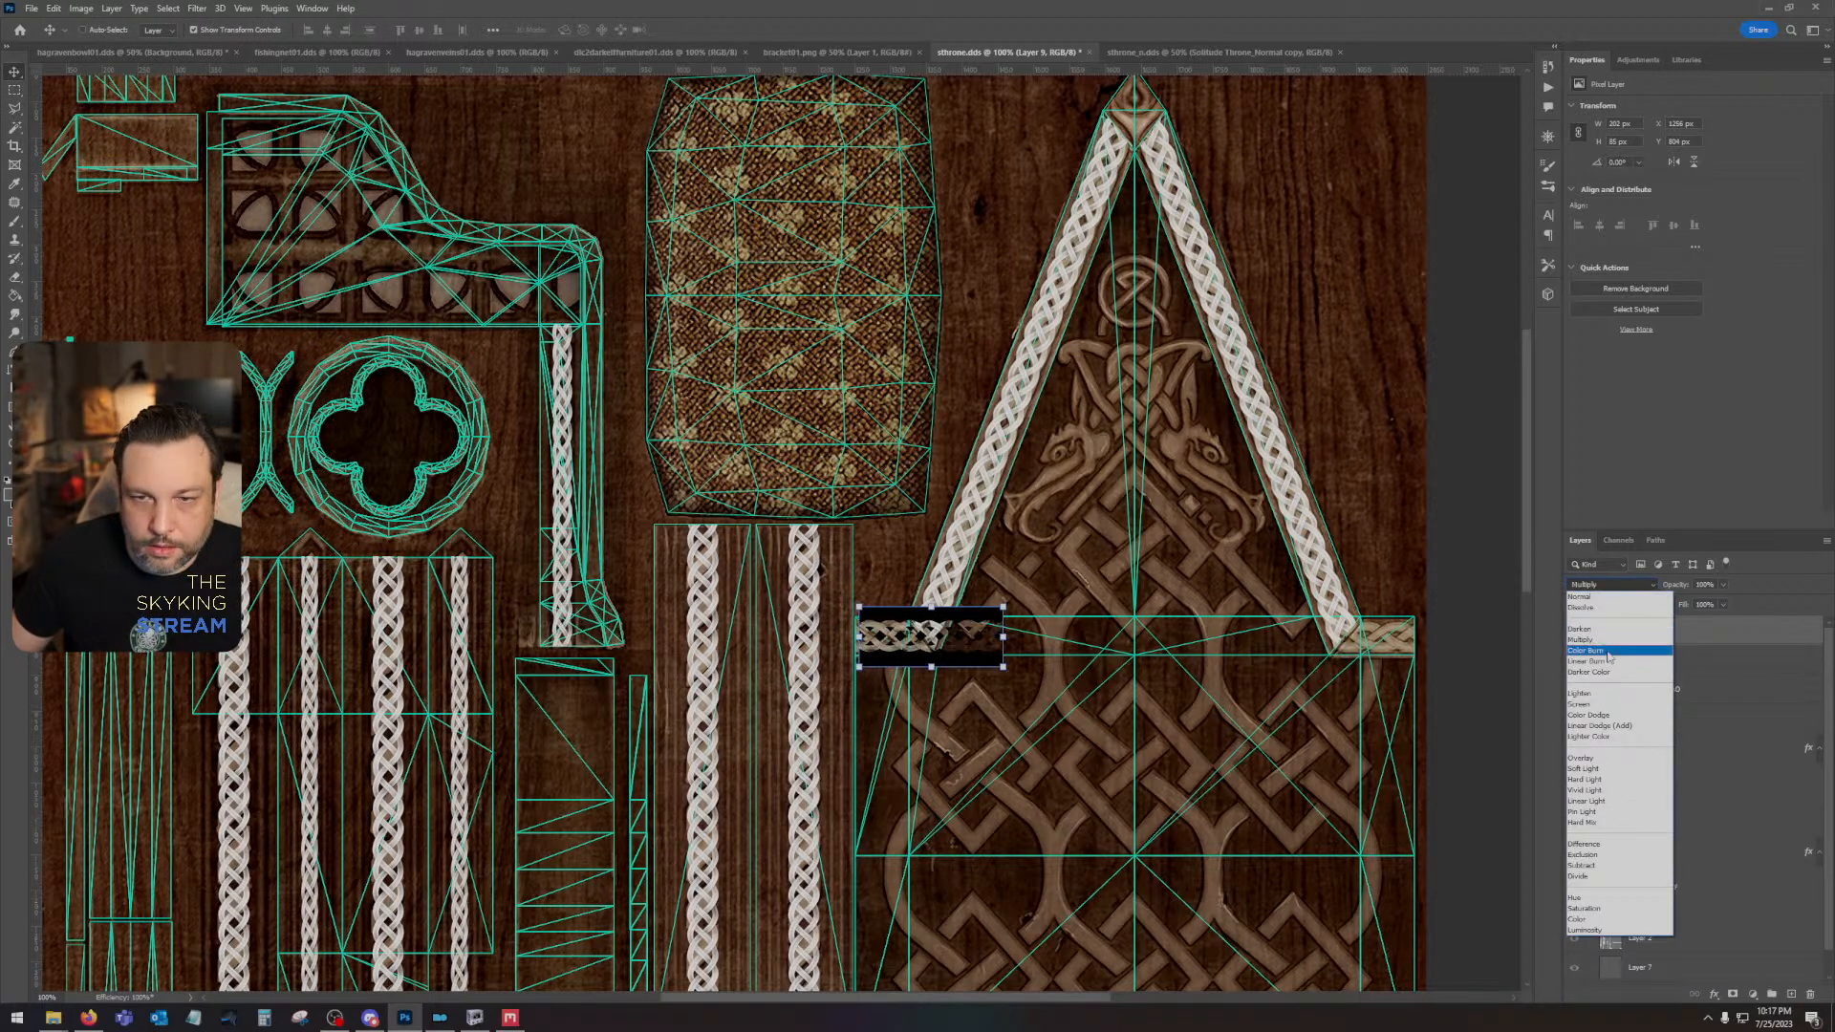
left_click(1578, 693)
left_click_drag(876, 641, 880, 646)
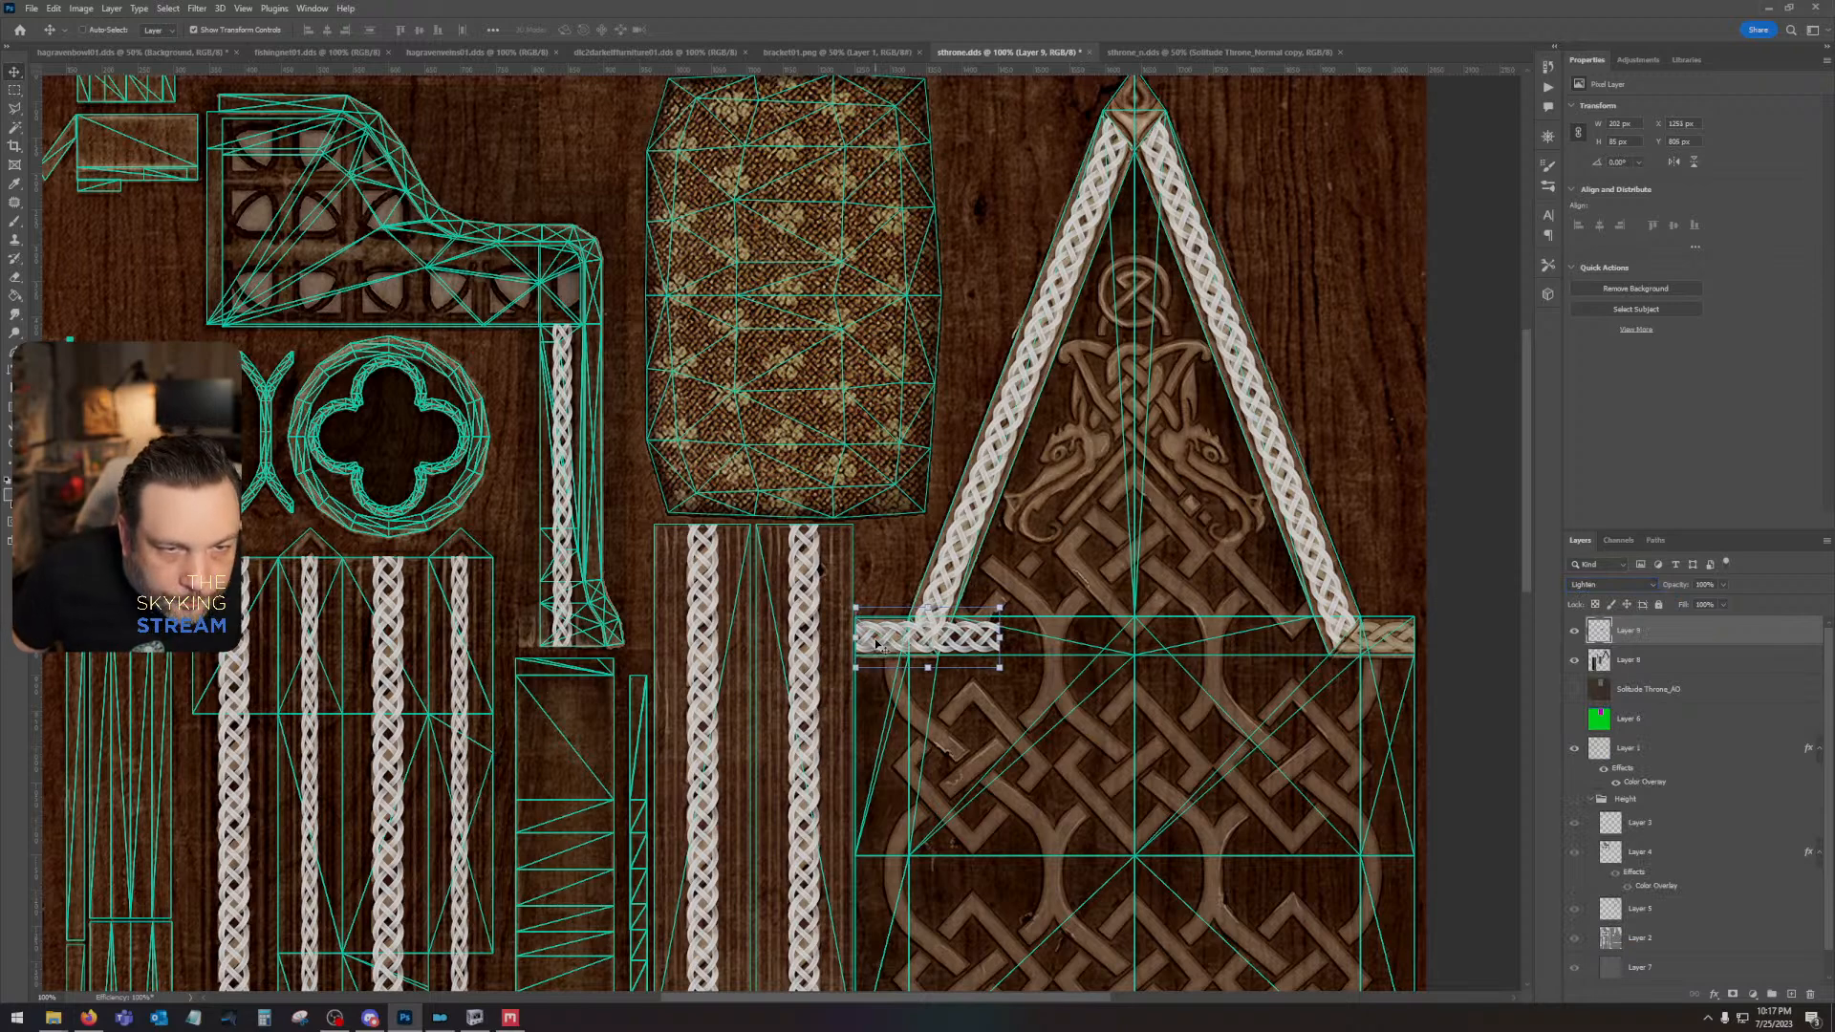
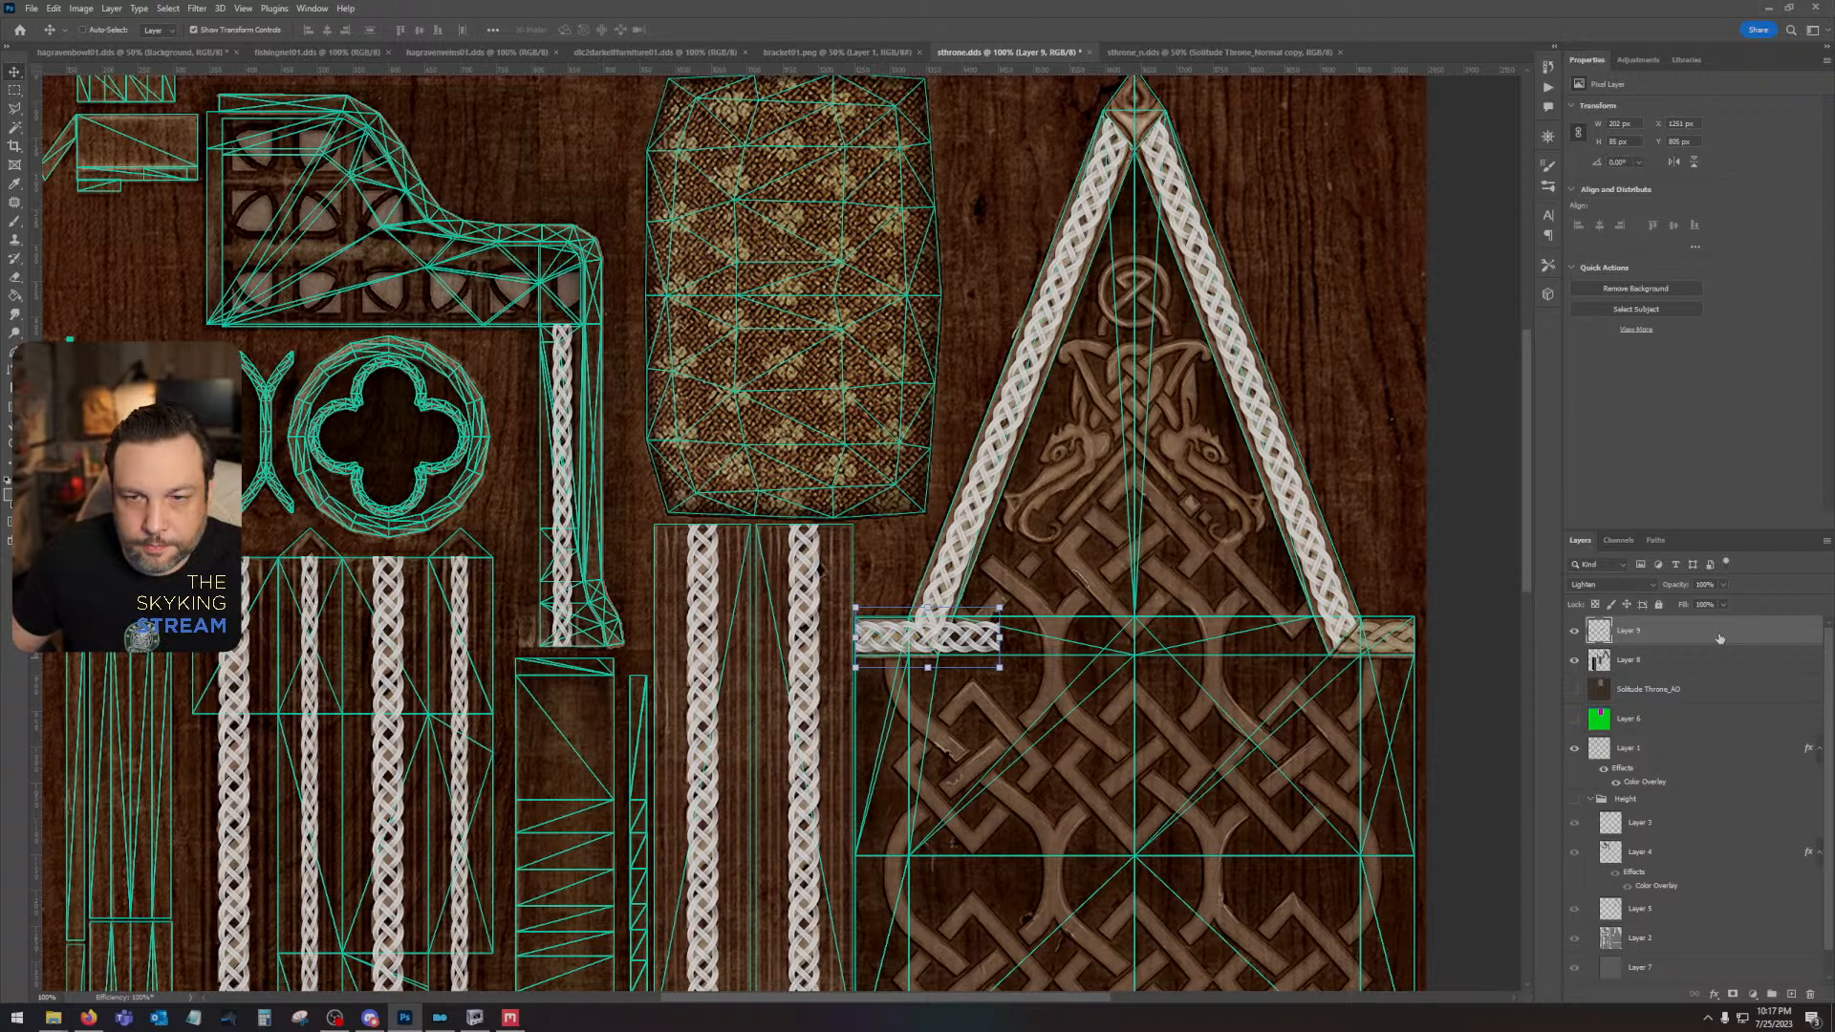
- Duplicate the horizontal braid piece and place the copy on the right end of the gable's horizontal trim
key("ctrl+j")
left_click_drag(899, 637, 1308, 652)
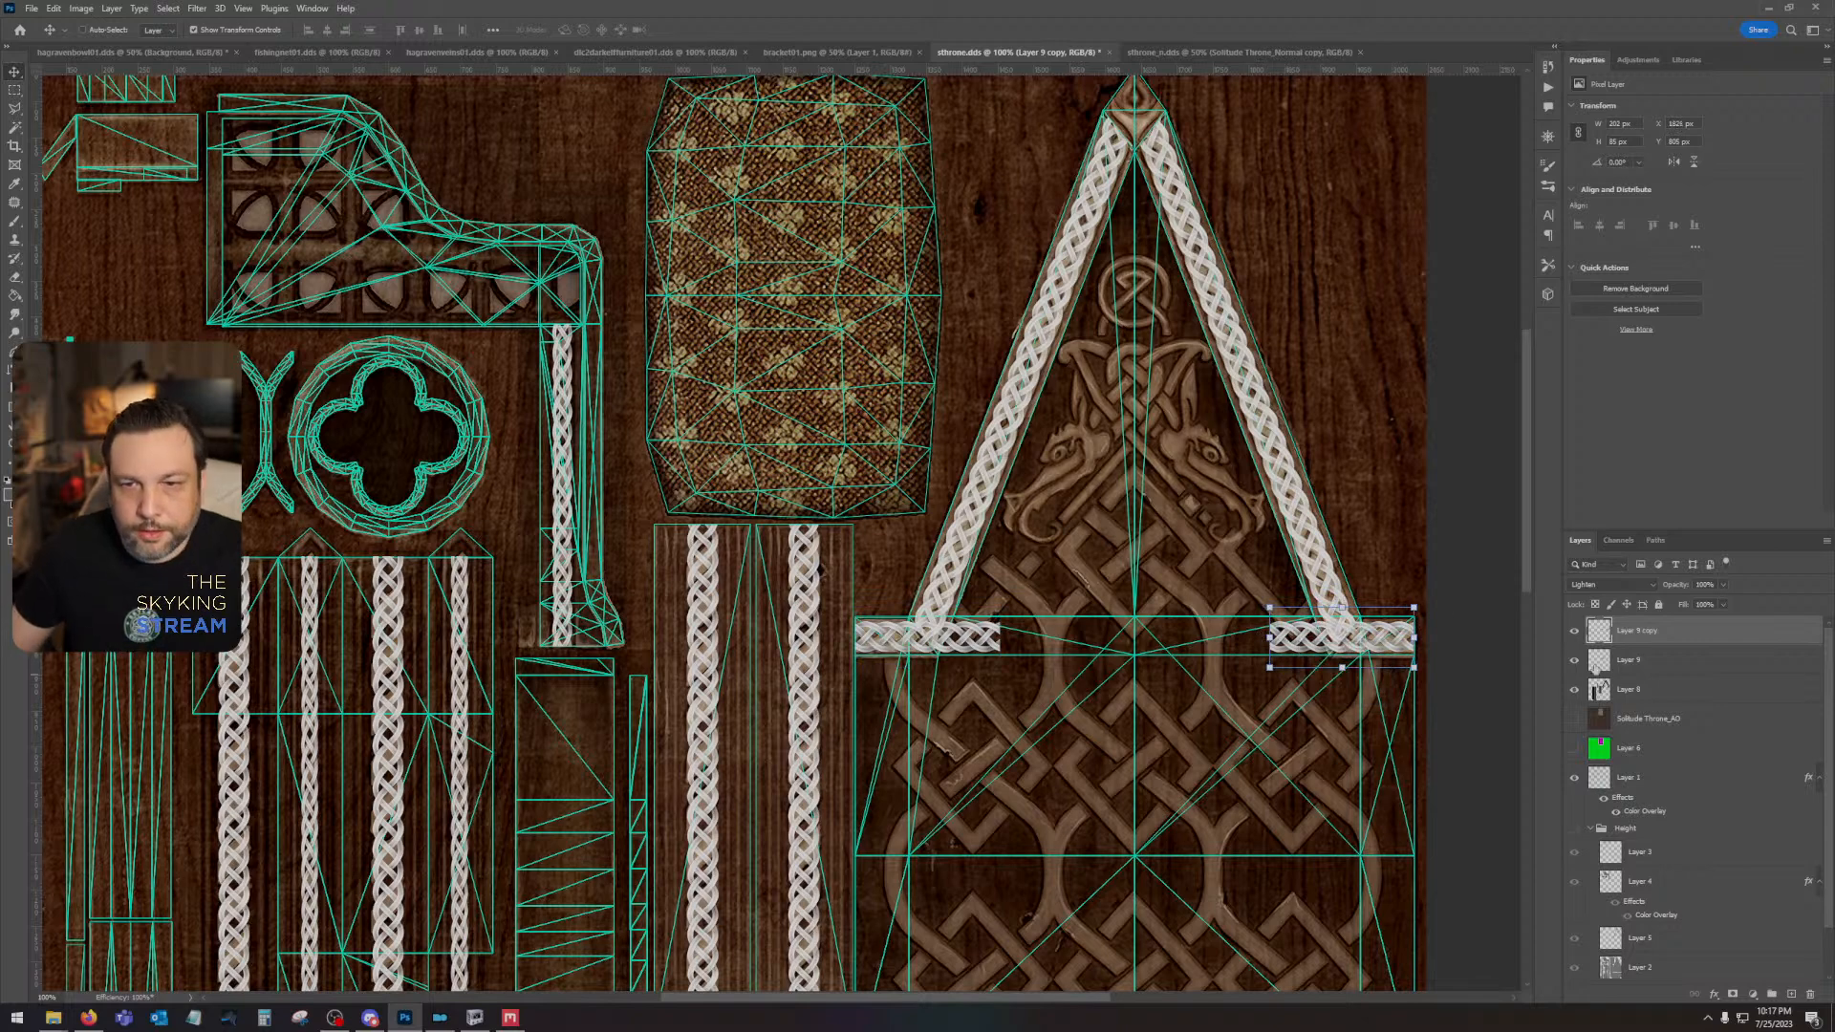
- Combine the two horizontal braid layers into a smart object, rasterize it, and set its blend mode to Screen
left_click(1652, 663, "shift")
right_click(1652, 663)
left_click(1703, 300)
right_click(1663, 632)
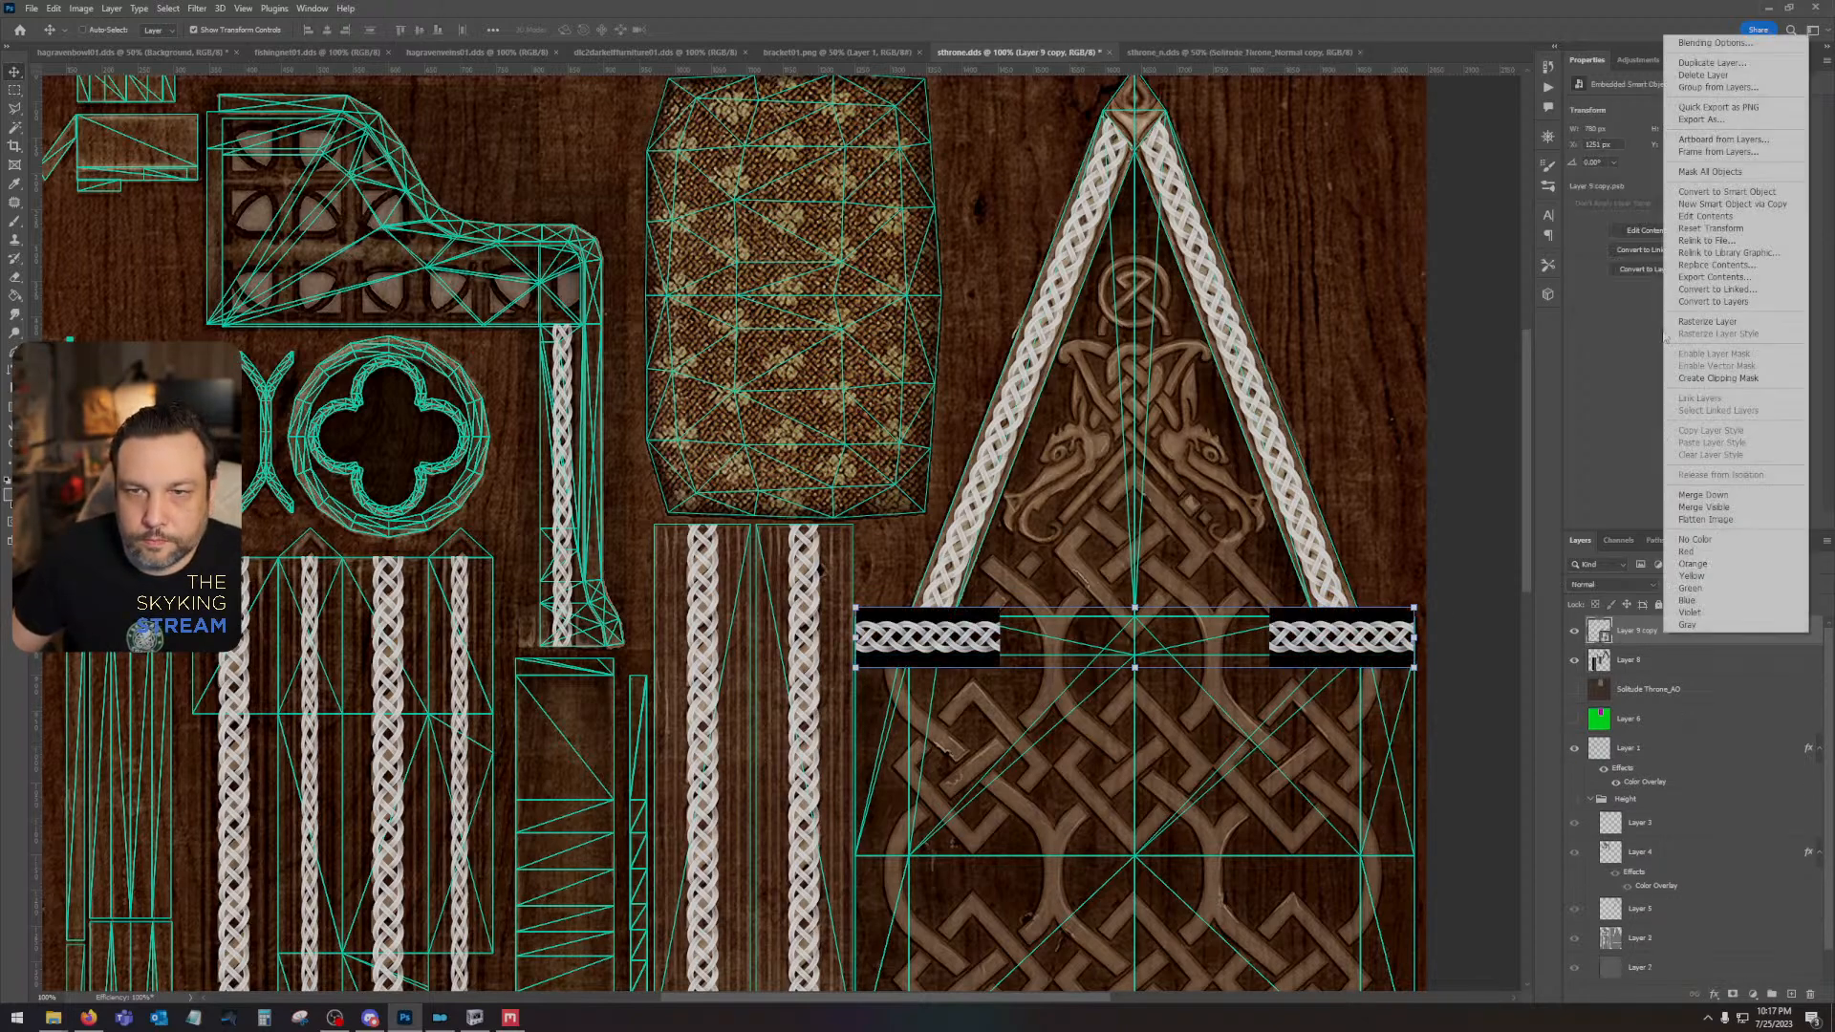
left_click(1694, 322)
left_click(1611, 584)
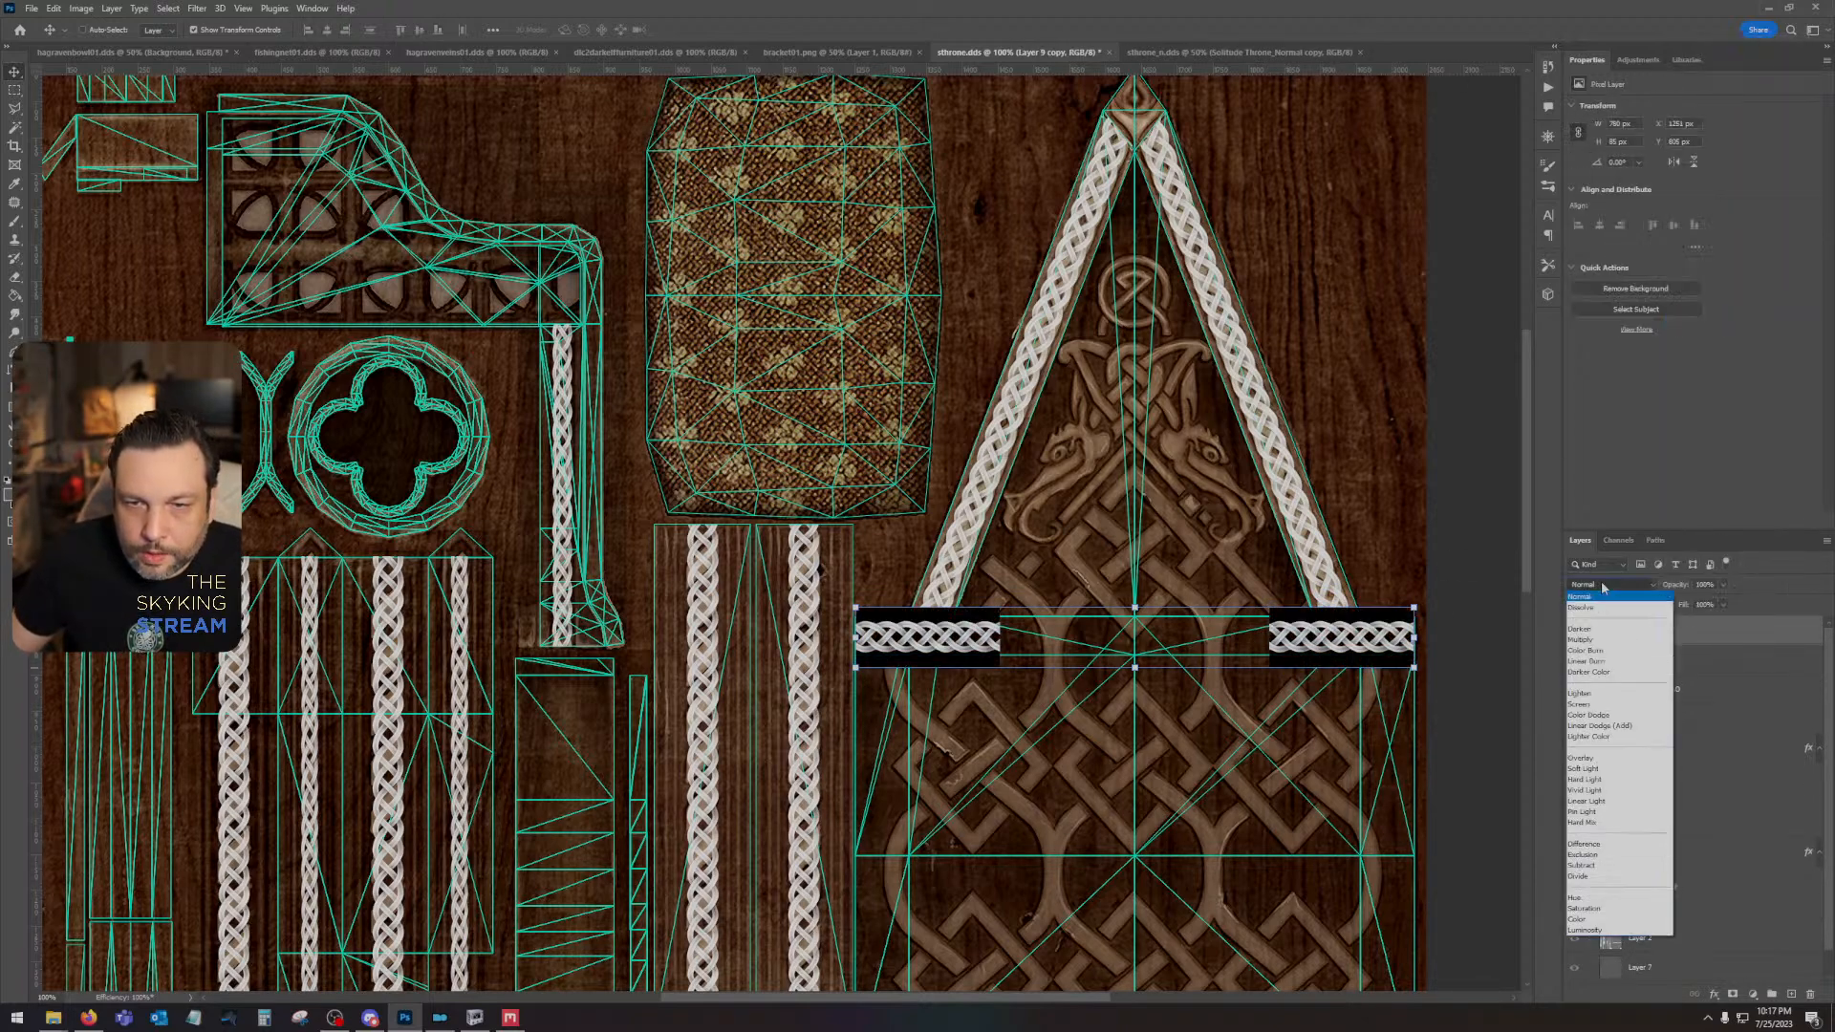
left_click(1598, 705)
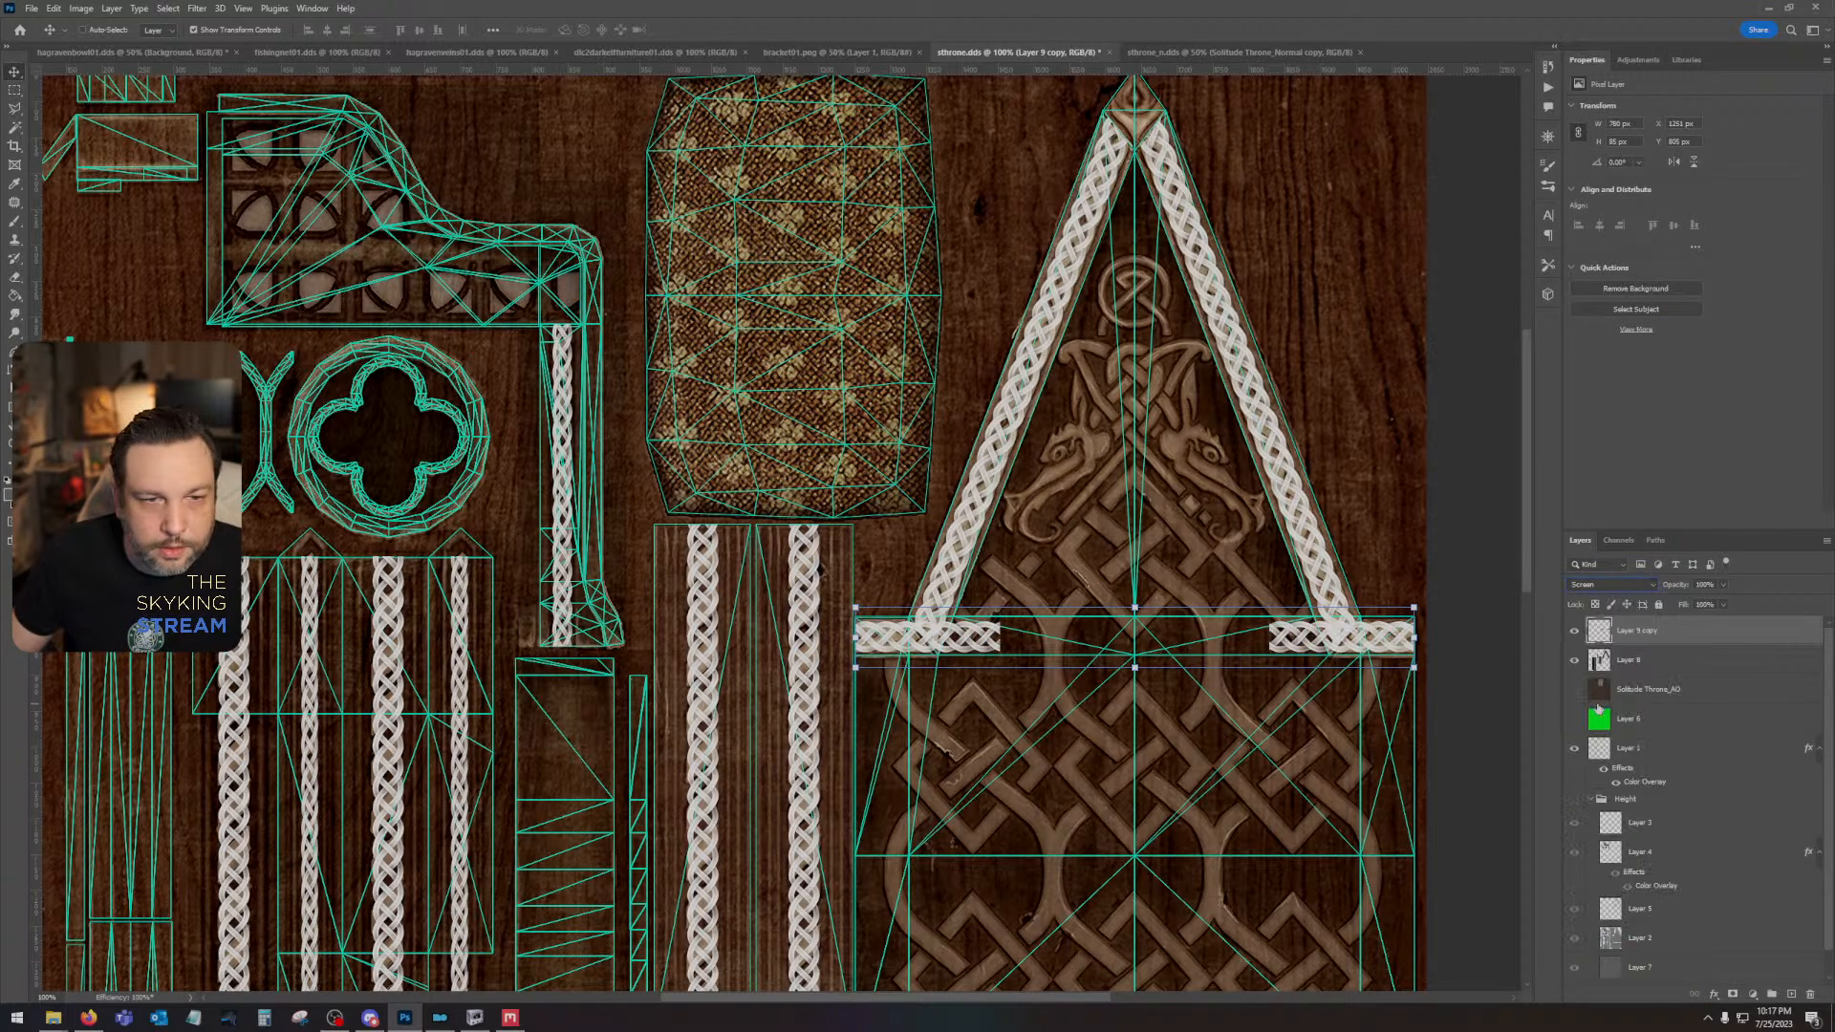
- Show the Height group and hide the combined horizontal braid layer to expose the gable's lower left corner
left_click(1575, 799)
key("z")
left_click(1131, 564)
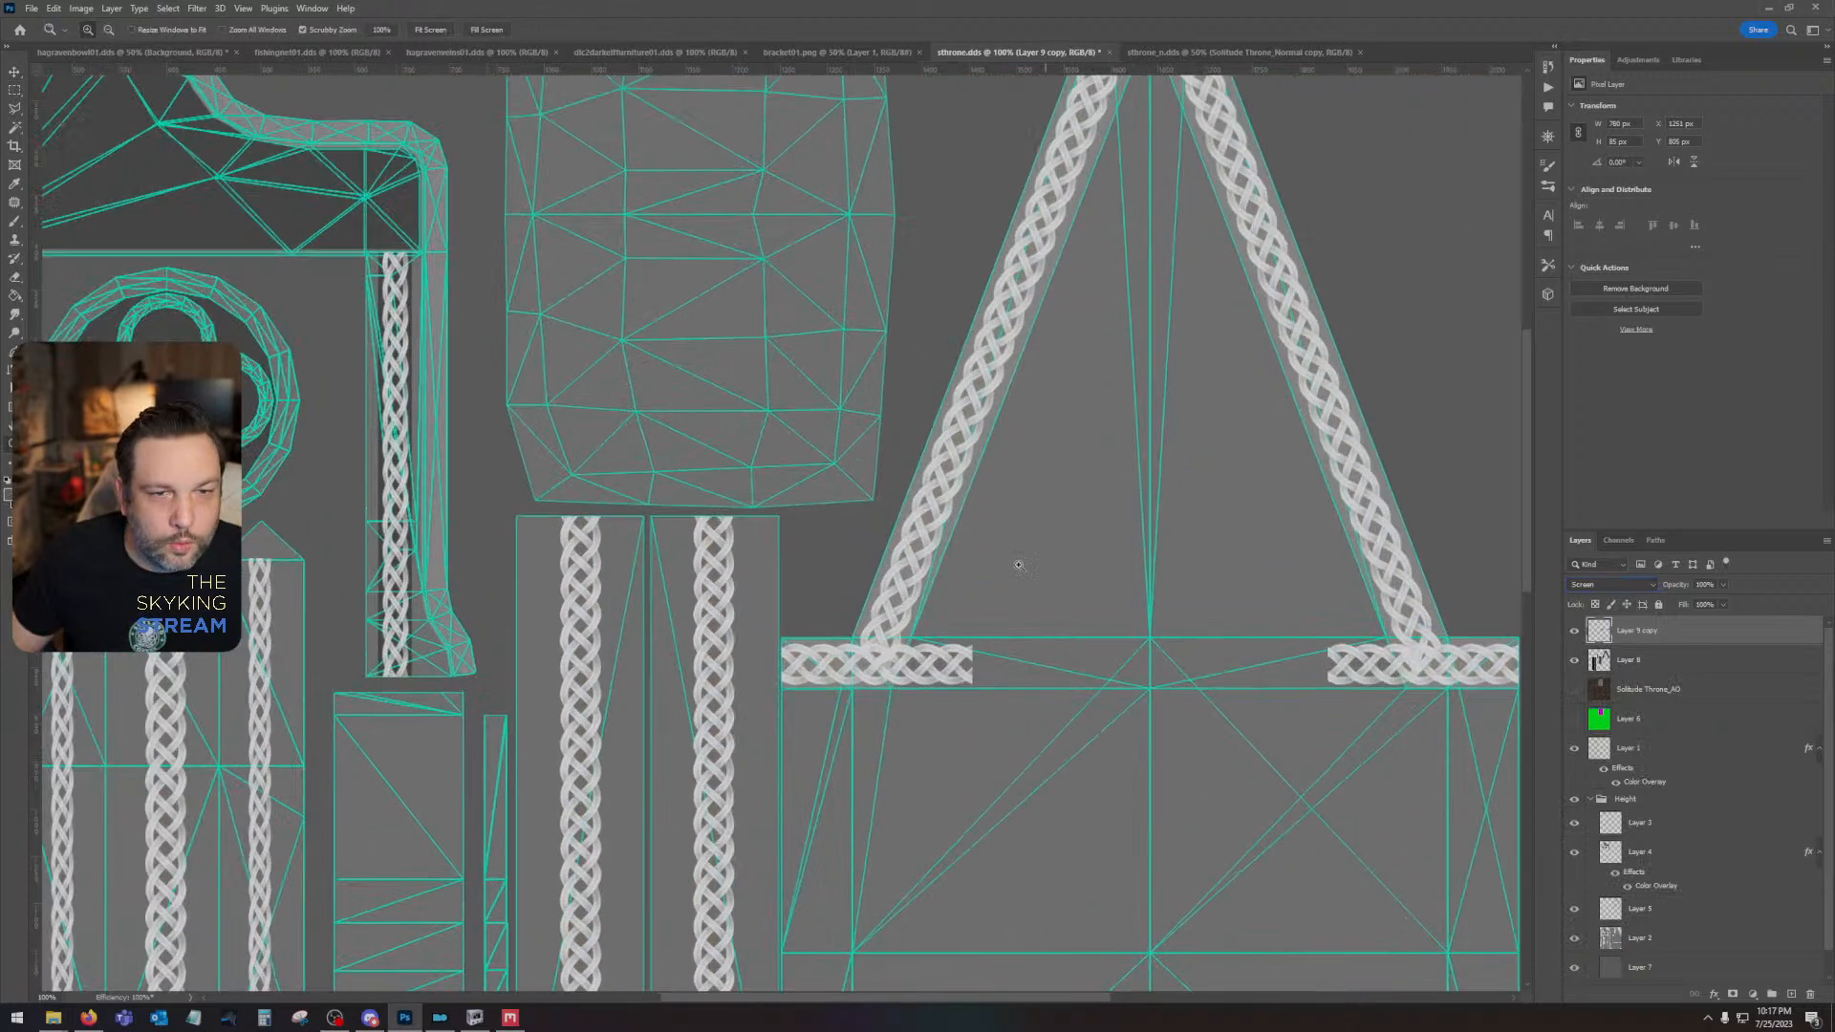
left_click(860, 539)
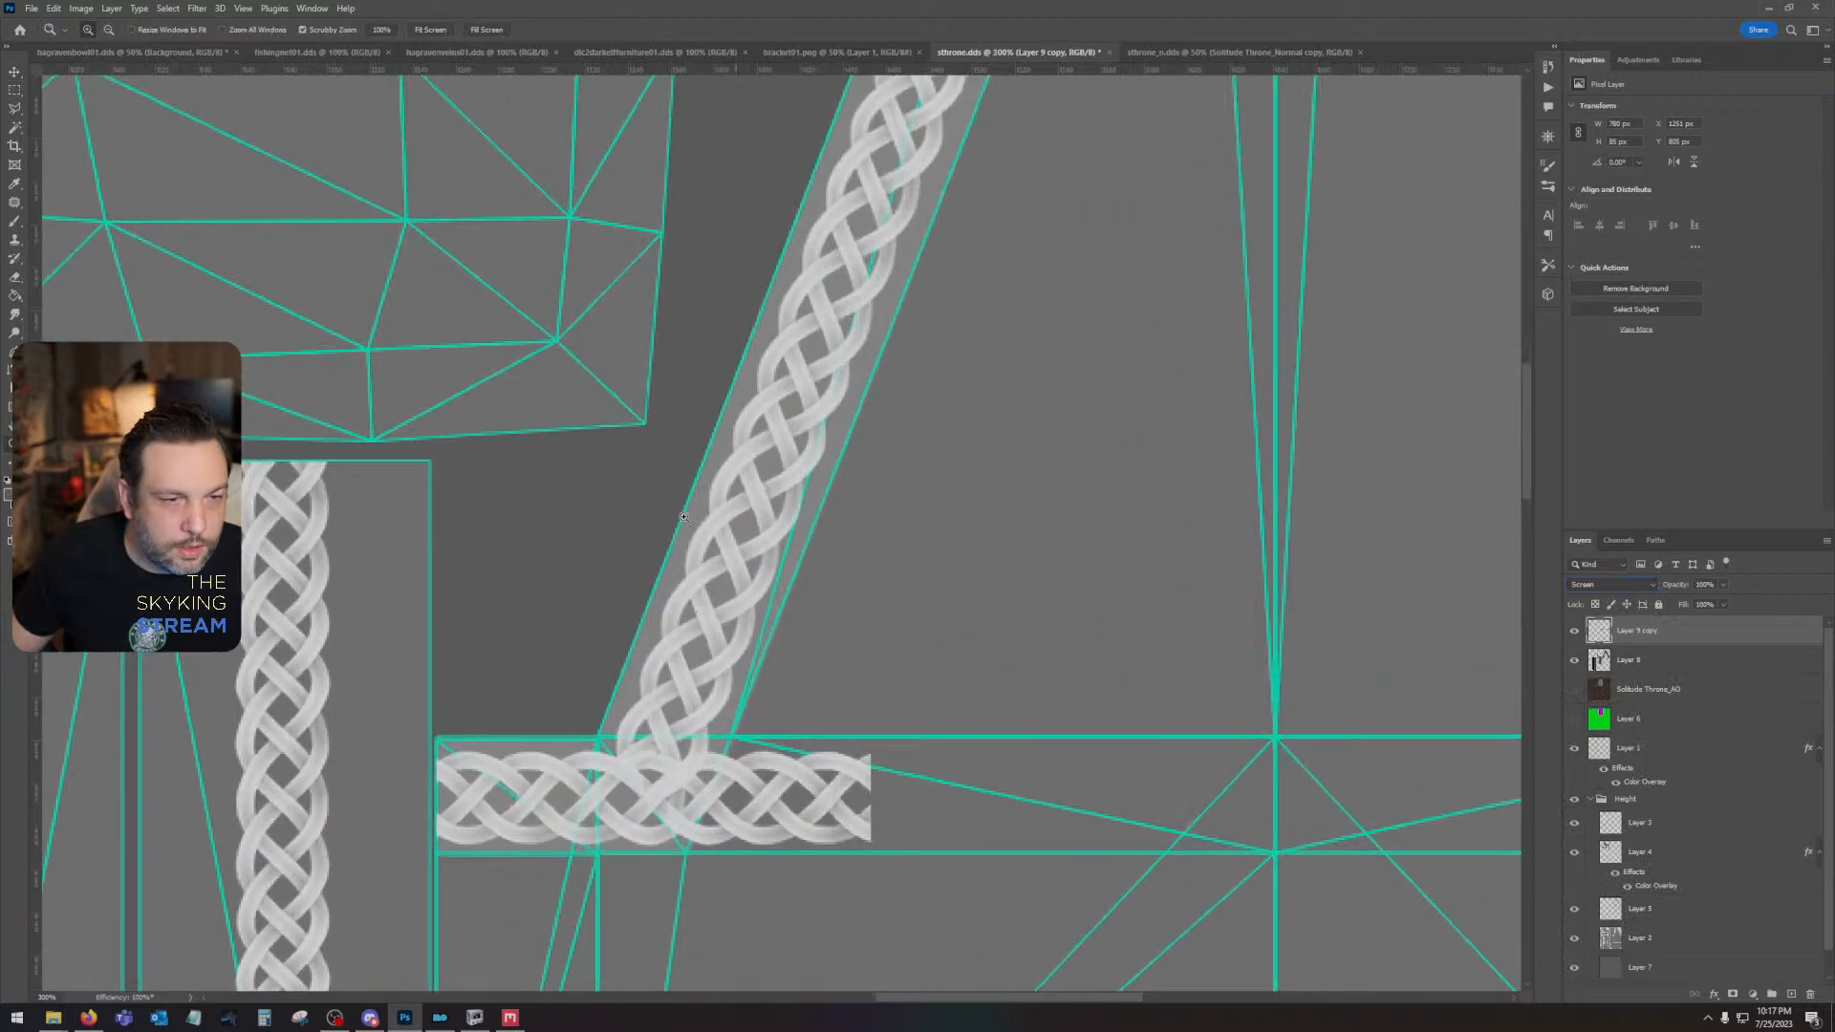
left_click(1575, 634)
- Outline the lower end of the gable's left diagonal braid and the trim area inward of its mitre with the Polygonal Lasso
left_click(14, 108)
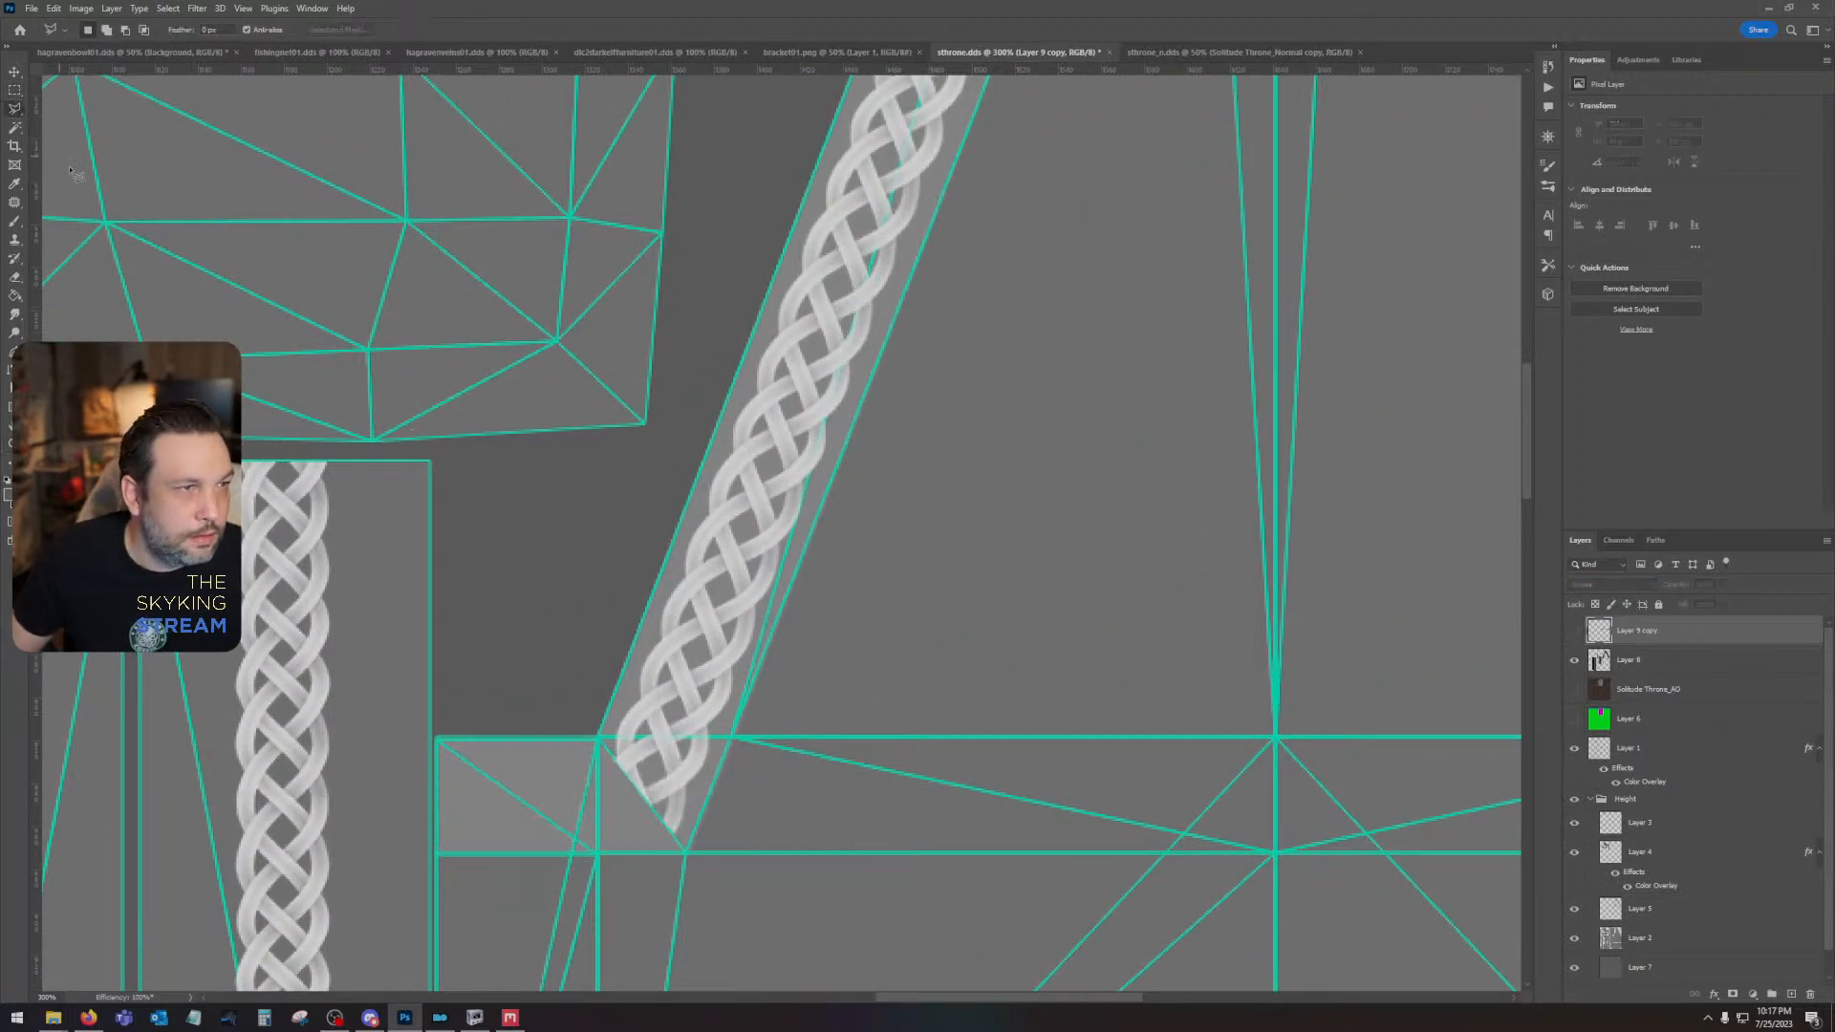
left_click(687, 853)
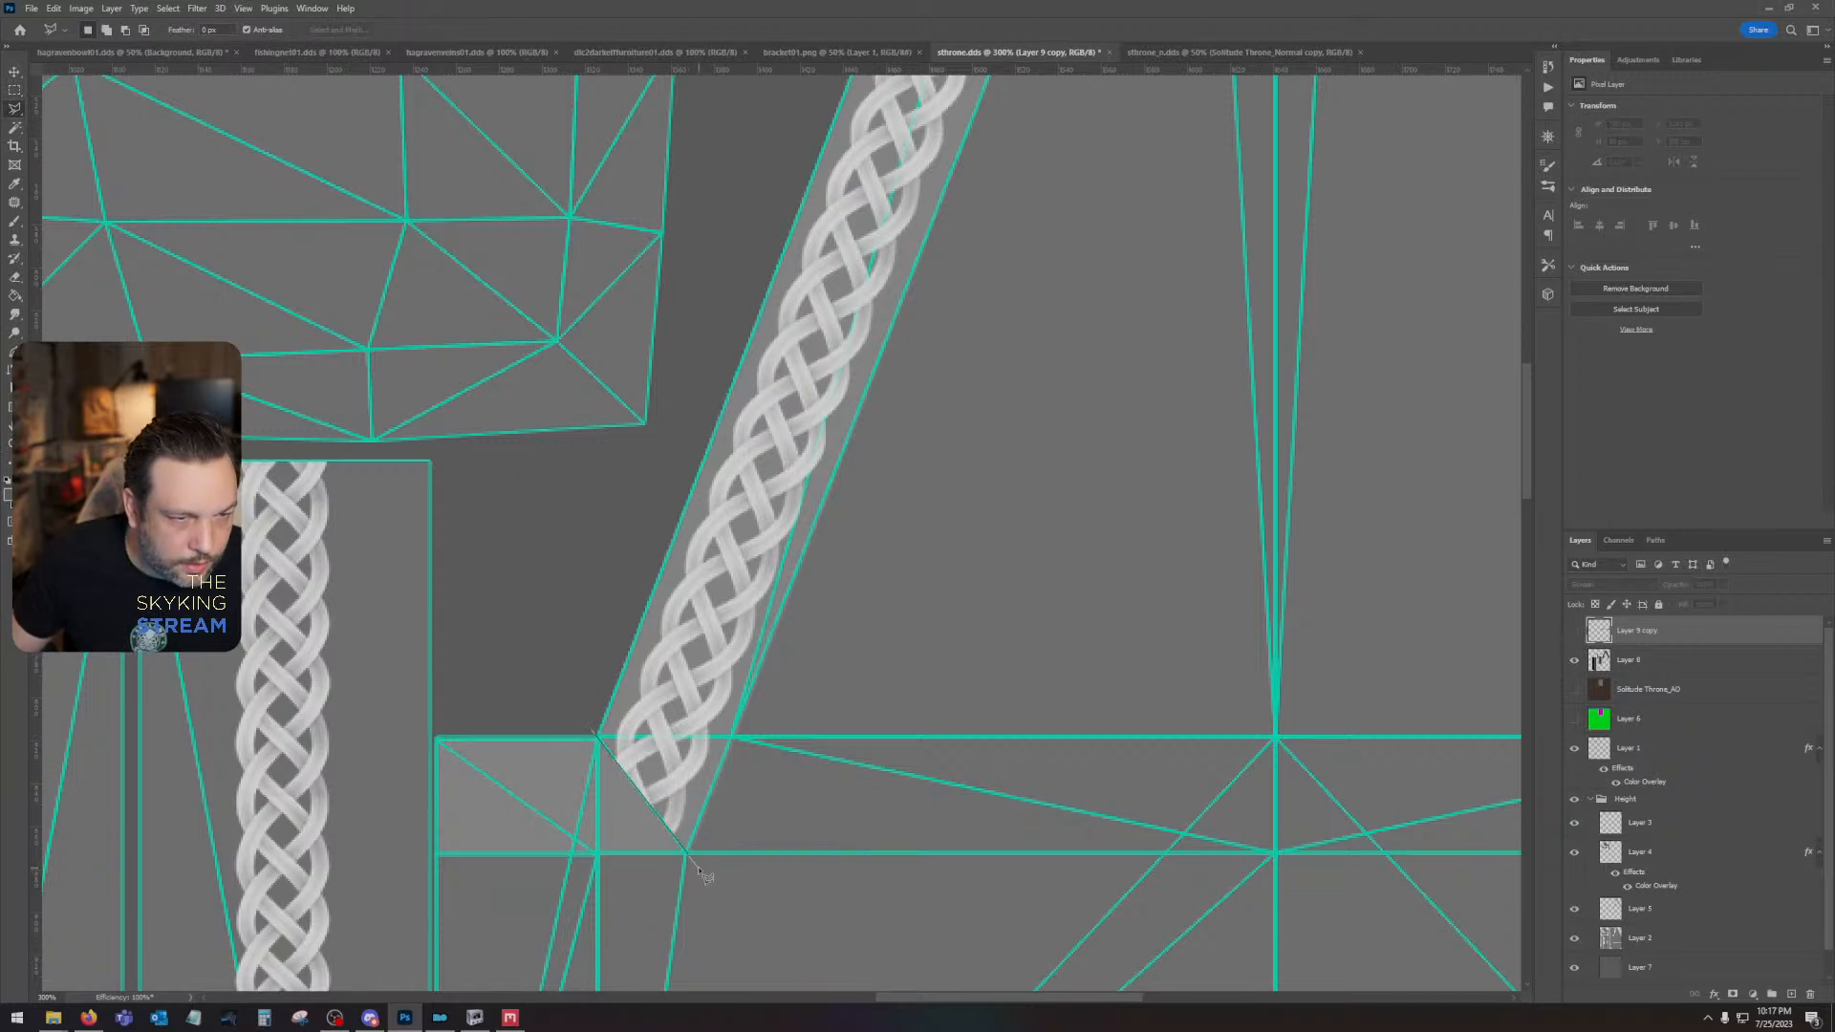
left_click(829, 898)
left_click(1056, 887)
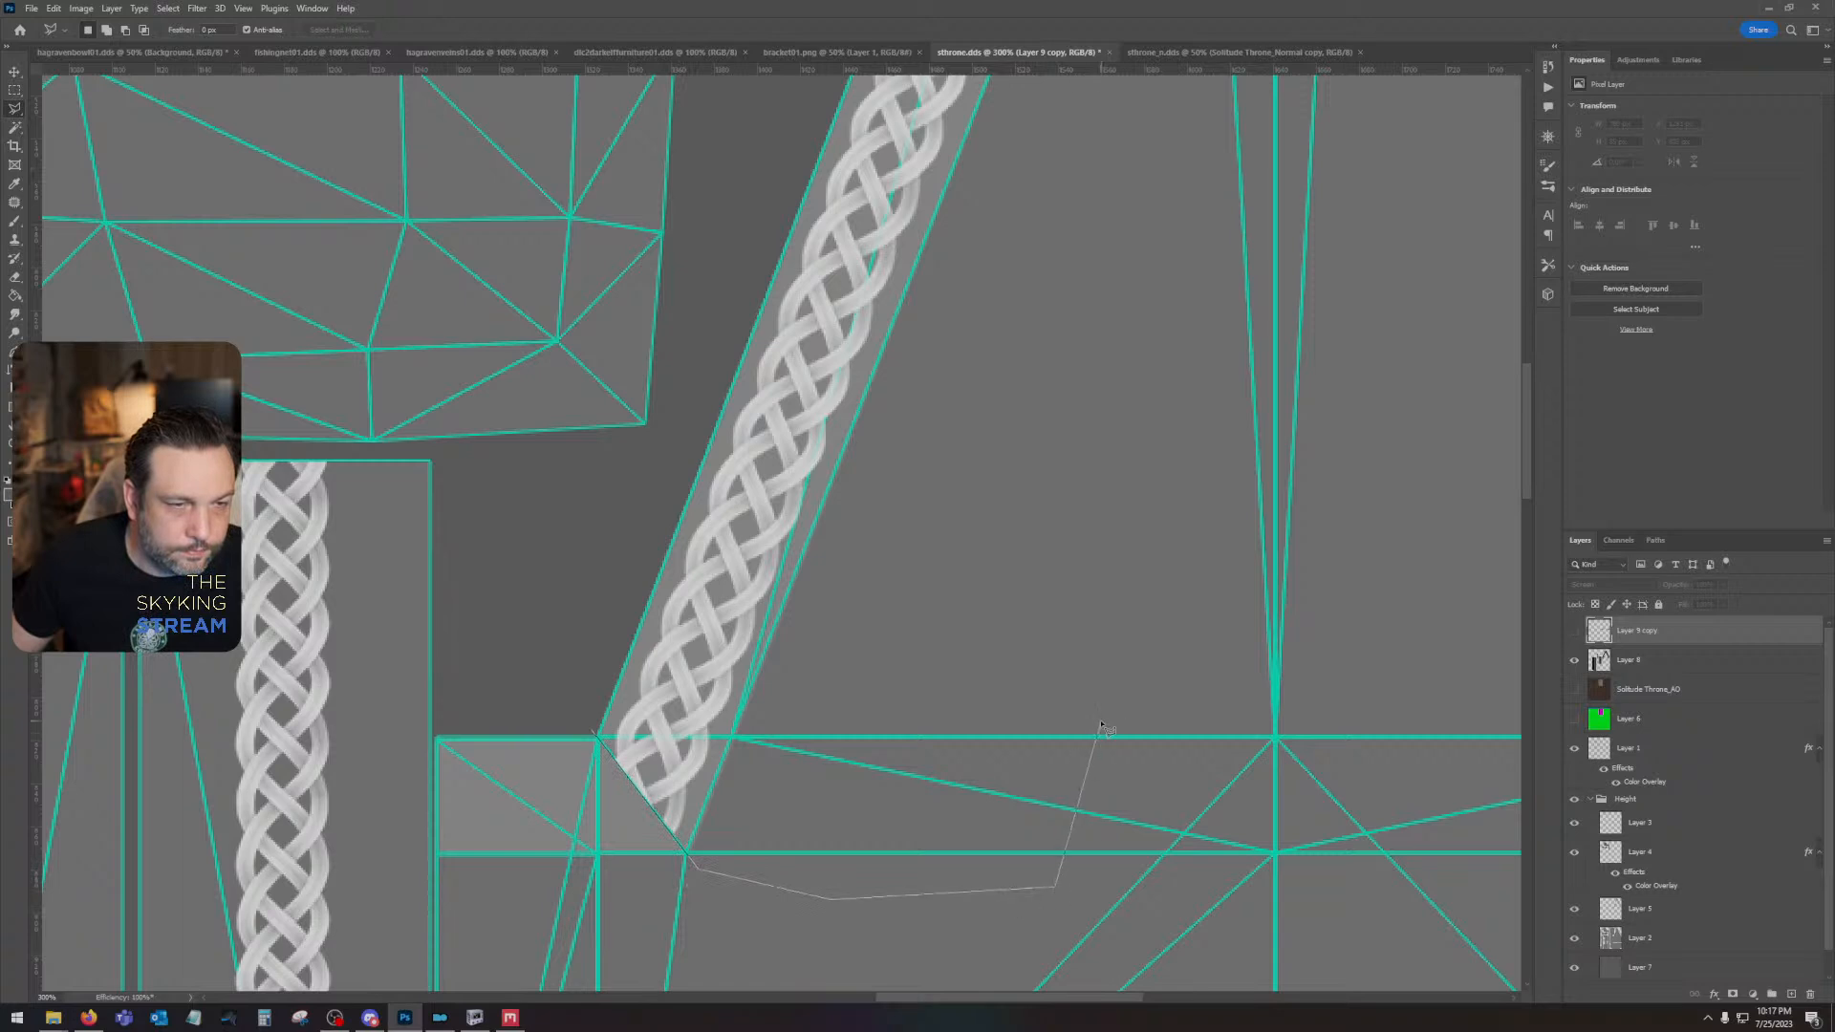
left_click(1100, 718)
left_click(1037, 634)
left_click(841, 579)
double_click(638, 558)
- Add the area beyond the horizontal trim's left edge to the selection, and delete the selected parts from the redisplayed horizontal braid layer
left_click_drag(564, 628, 831, 633)
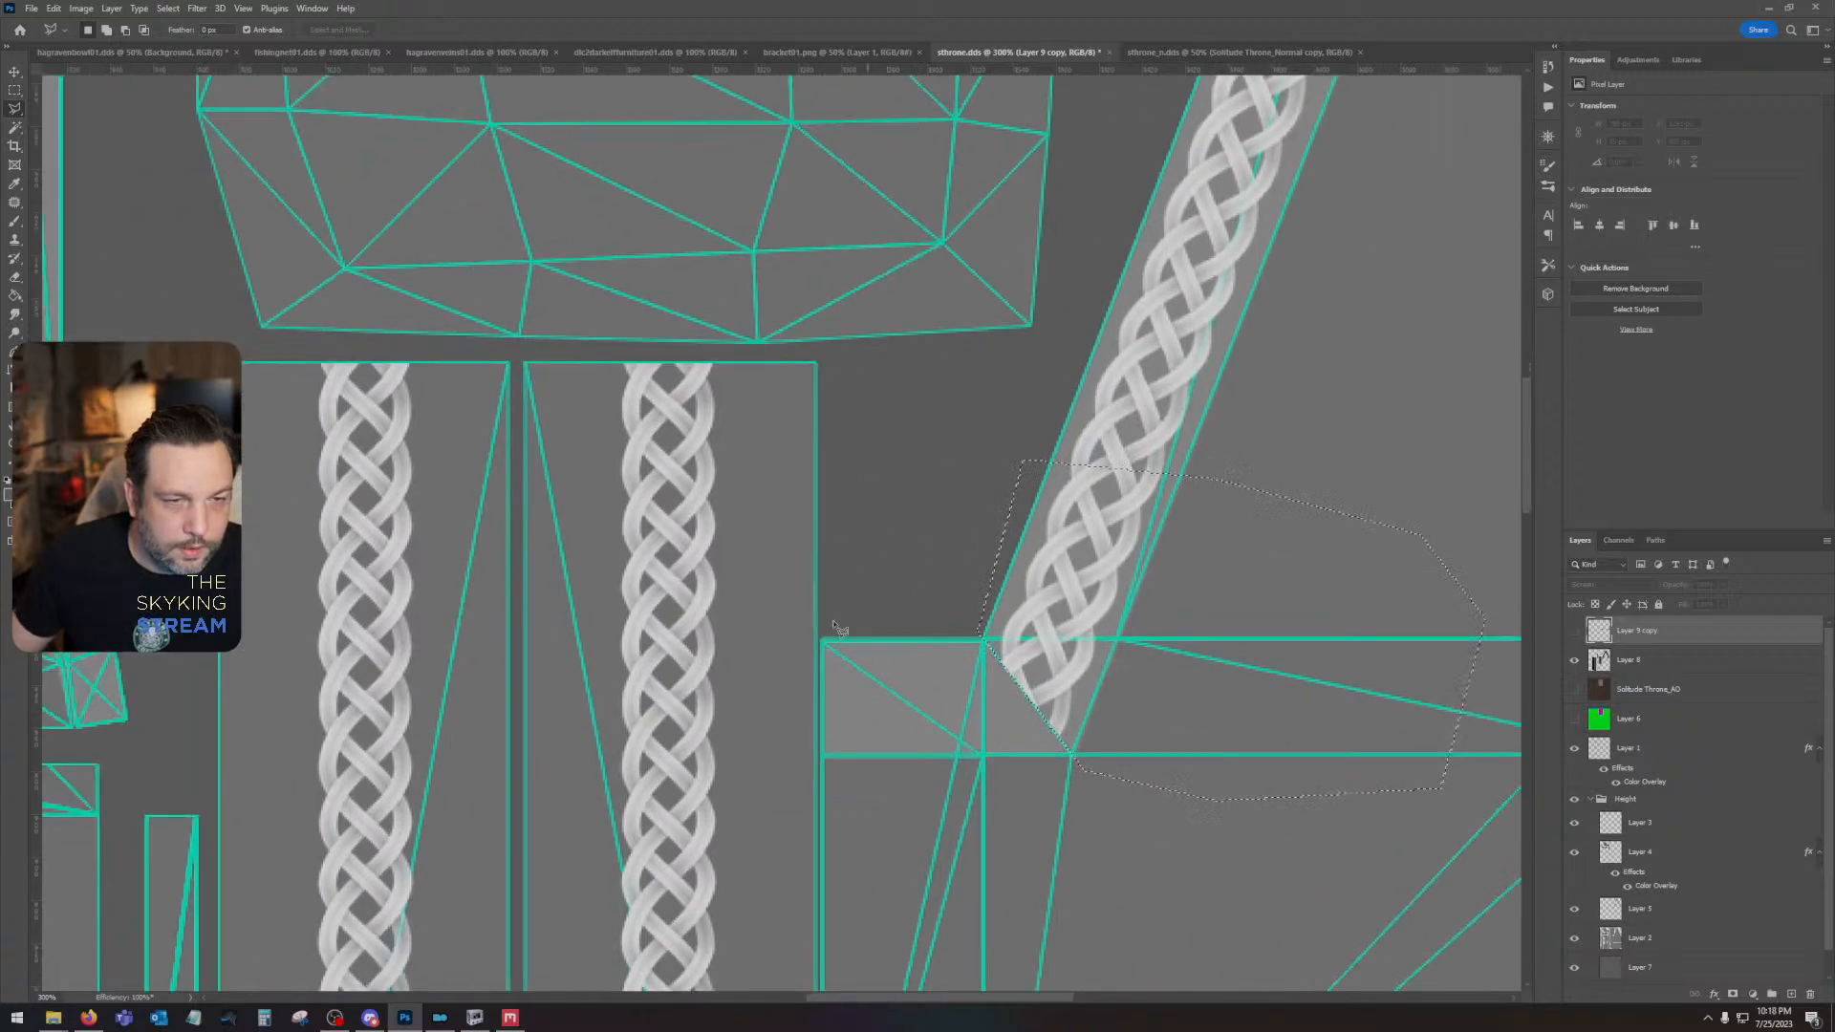
left_click(821, 633)
left_click(821, 770)
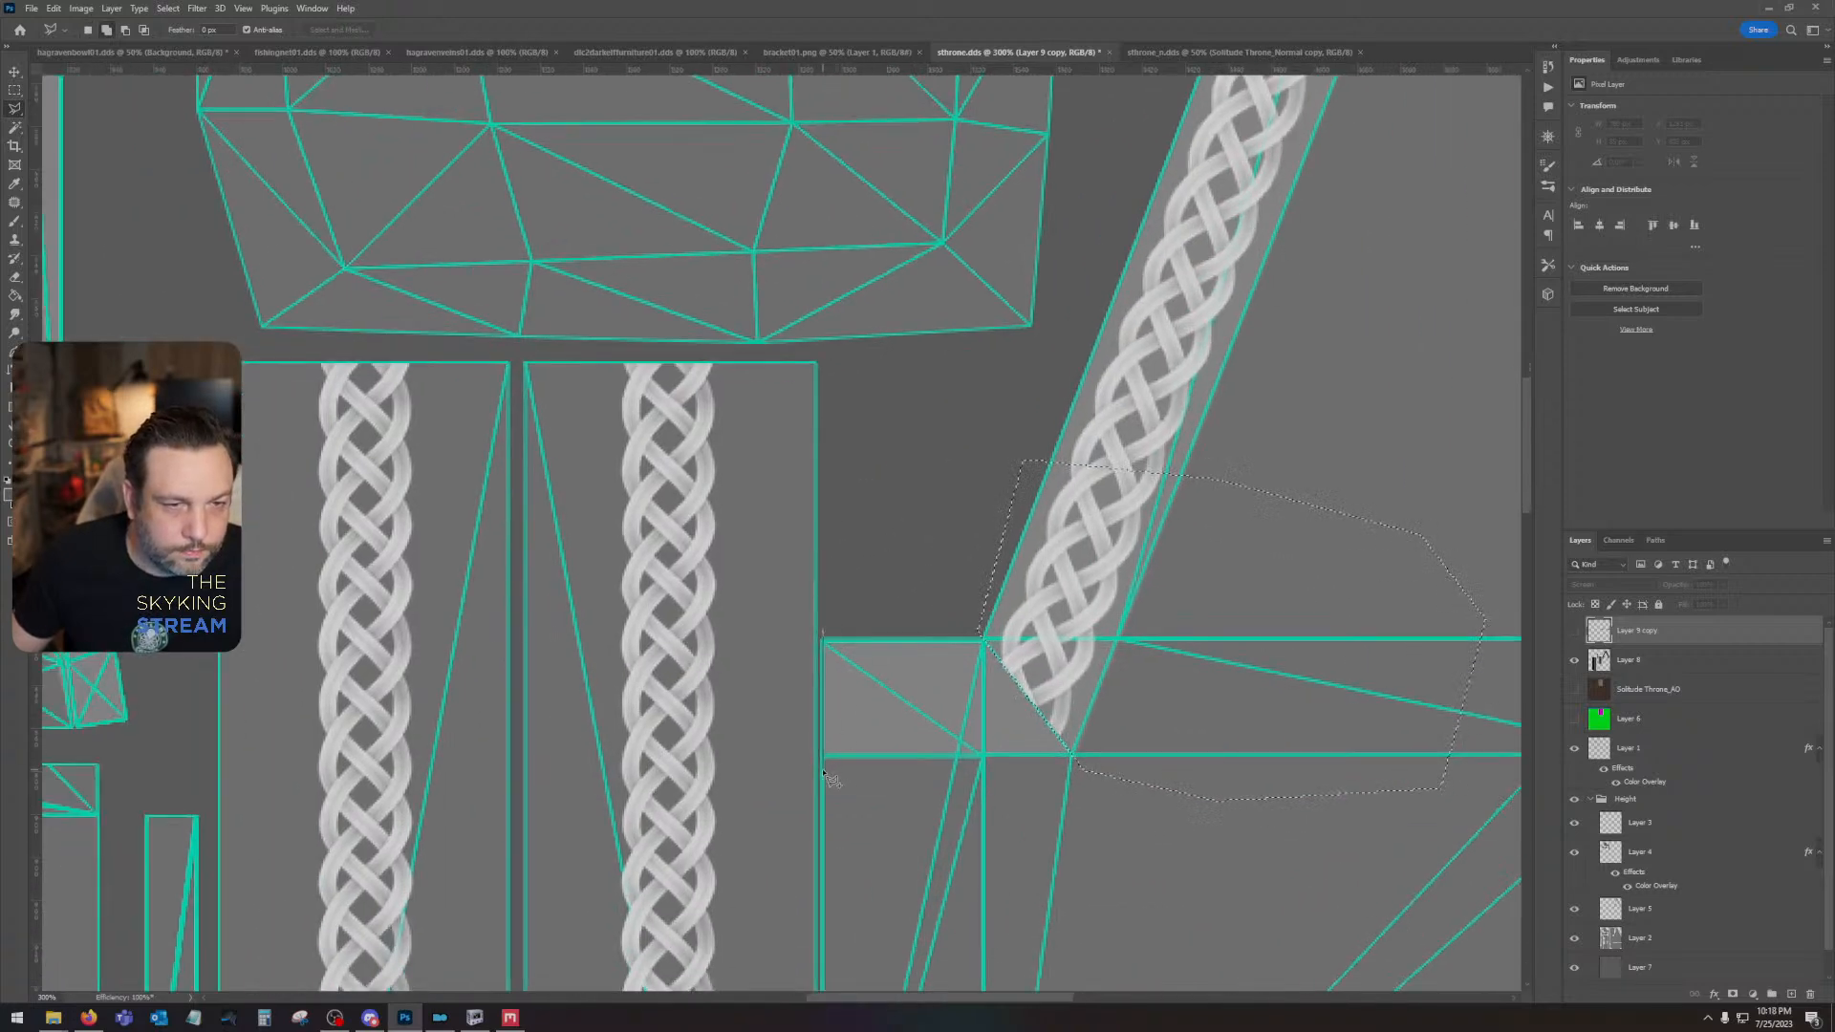
left_click(762, 773)
left_click(683, 631)
left_click(724, 586)
left_click(822, 633)
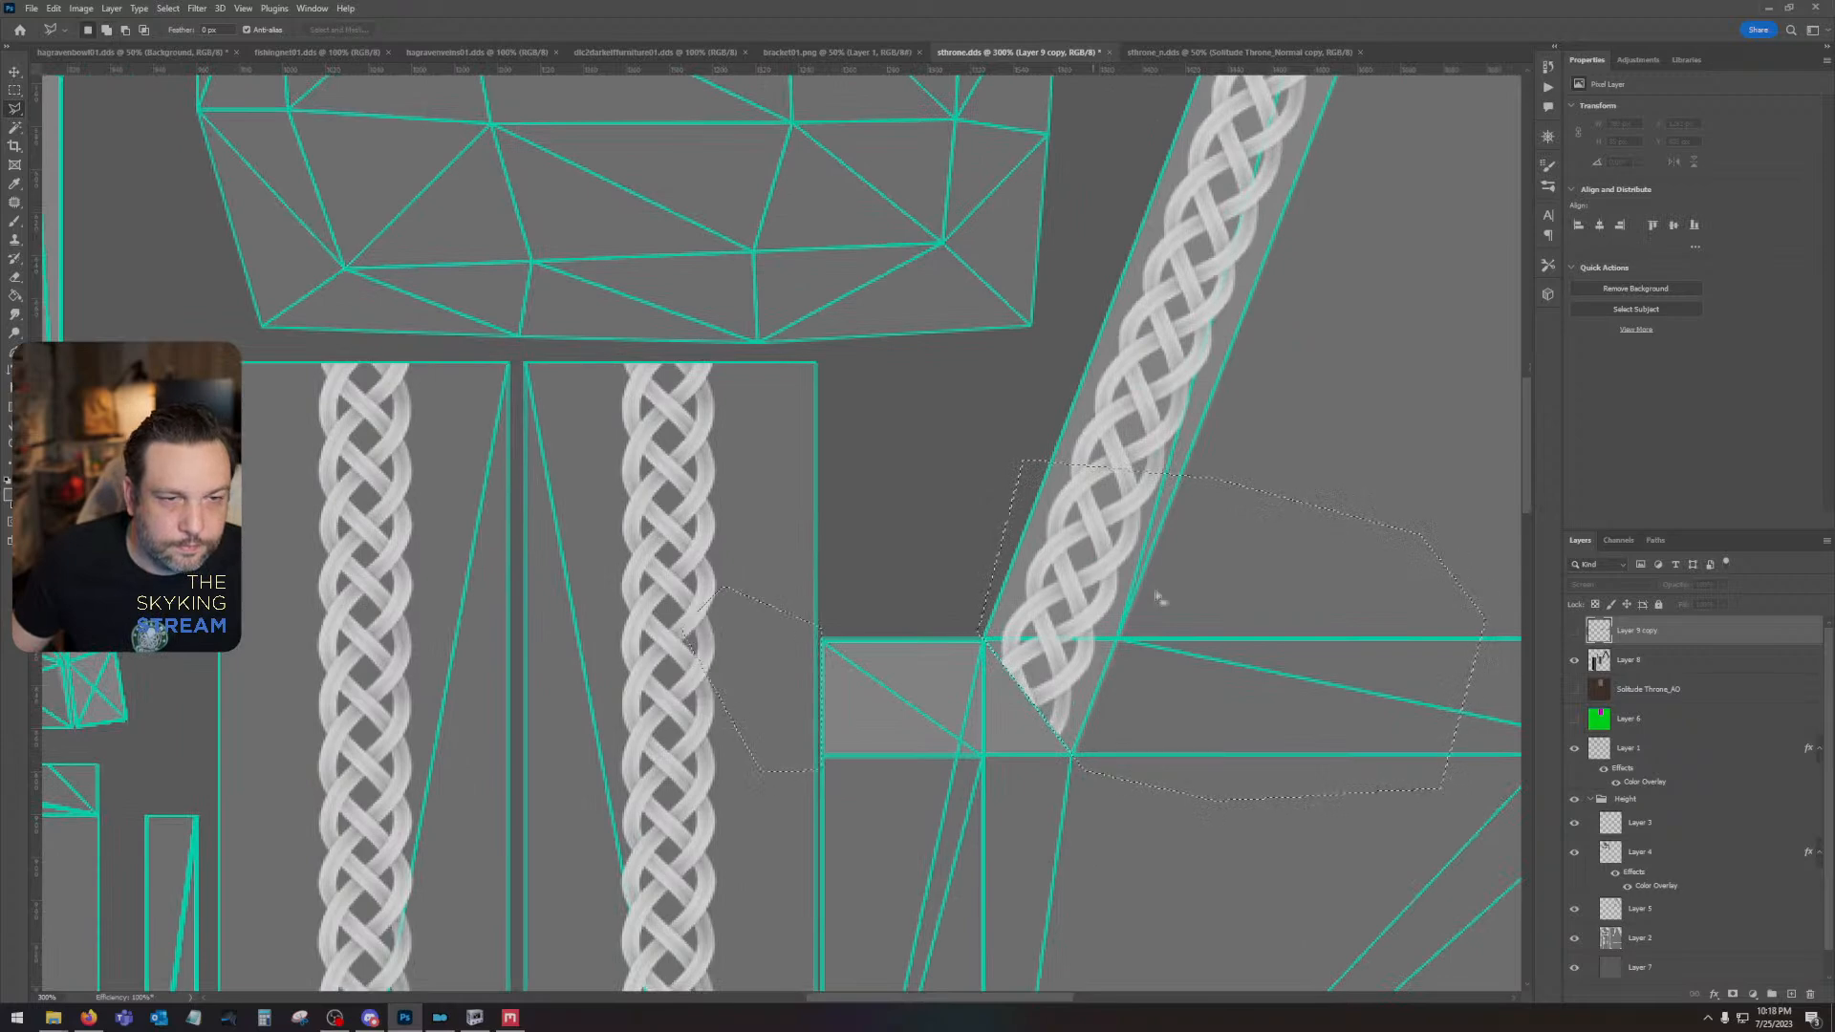
left_click(1573, 631)
key("Delete")
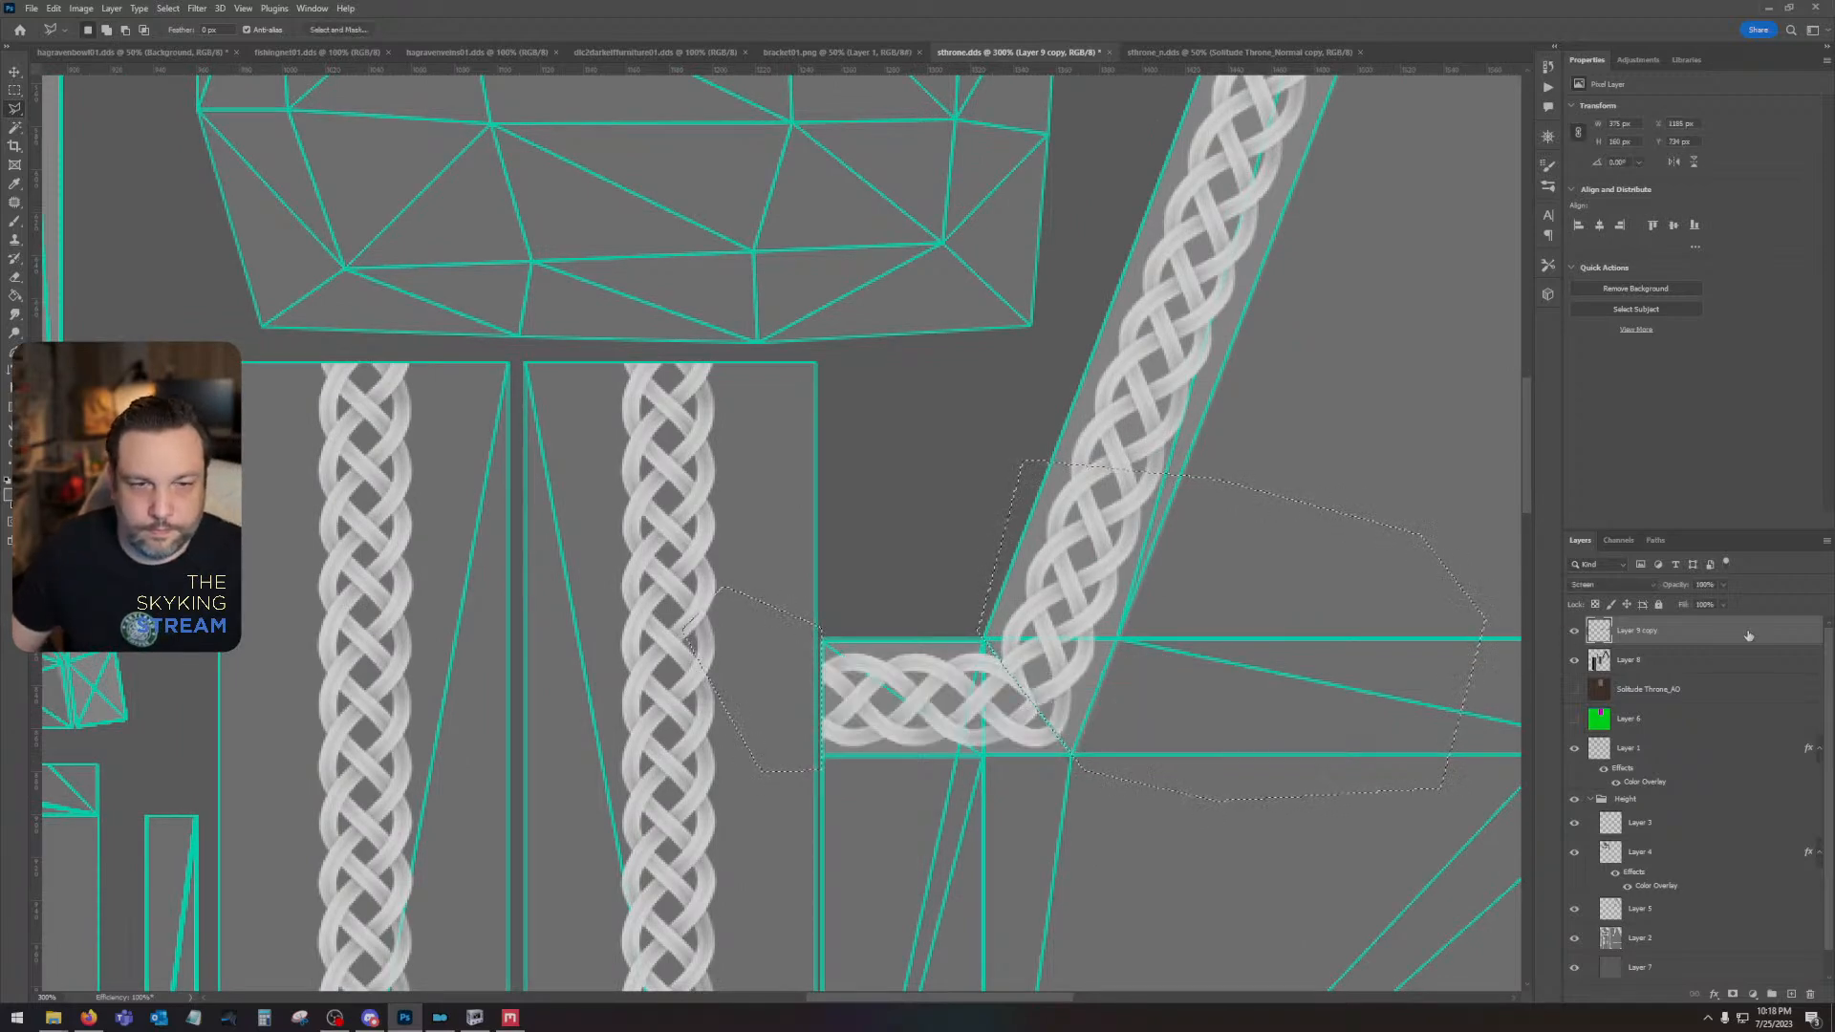
key("ctrl+d")
- Outline the excess horizontal braid inward of the gable's lower right mitre with the Polygonal Lasso and delete it
left_click_drag(1358, 621, 19, 602)
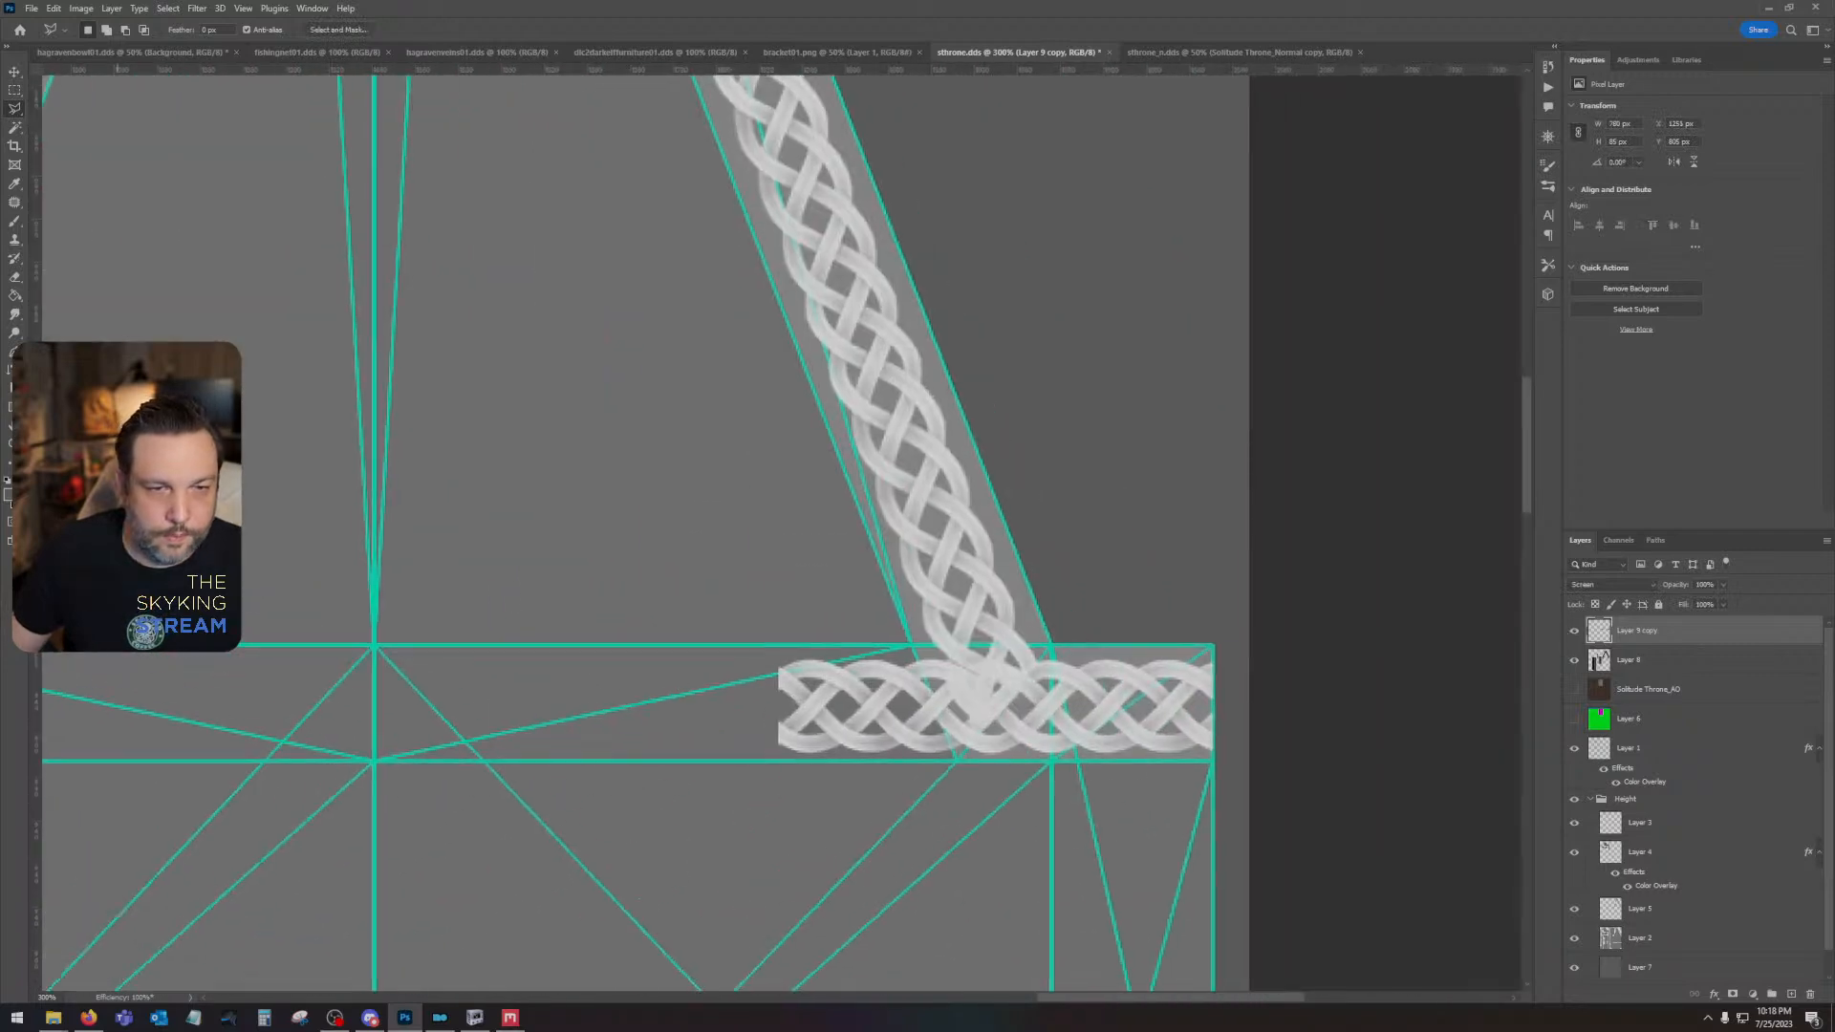
left_click(911, 648)
left_click(648, 628)
left_click(626, 760)
left_click(766, 884)
left_click(915, 808)
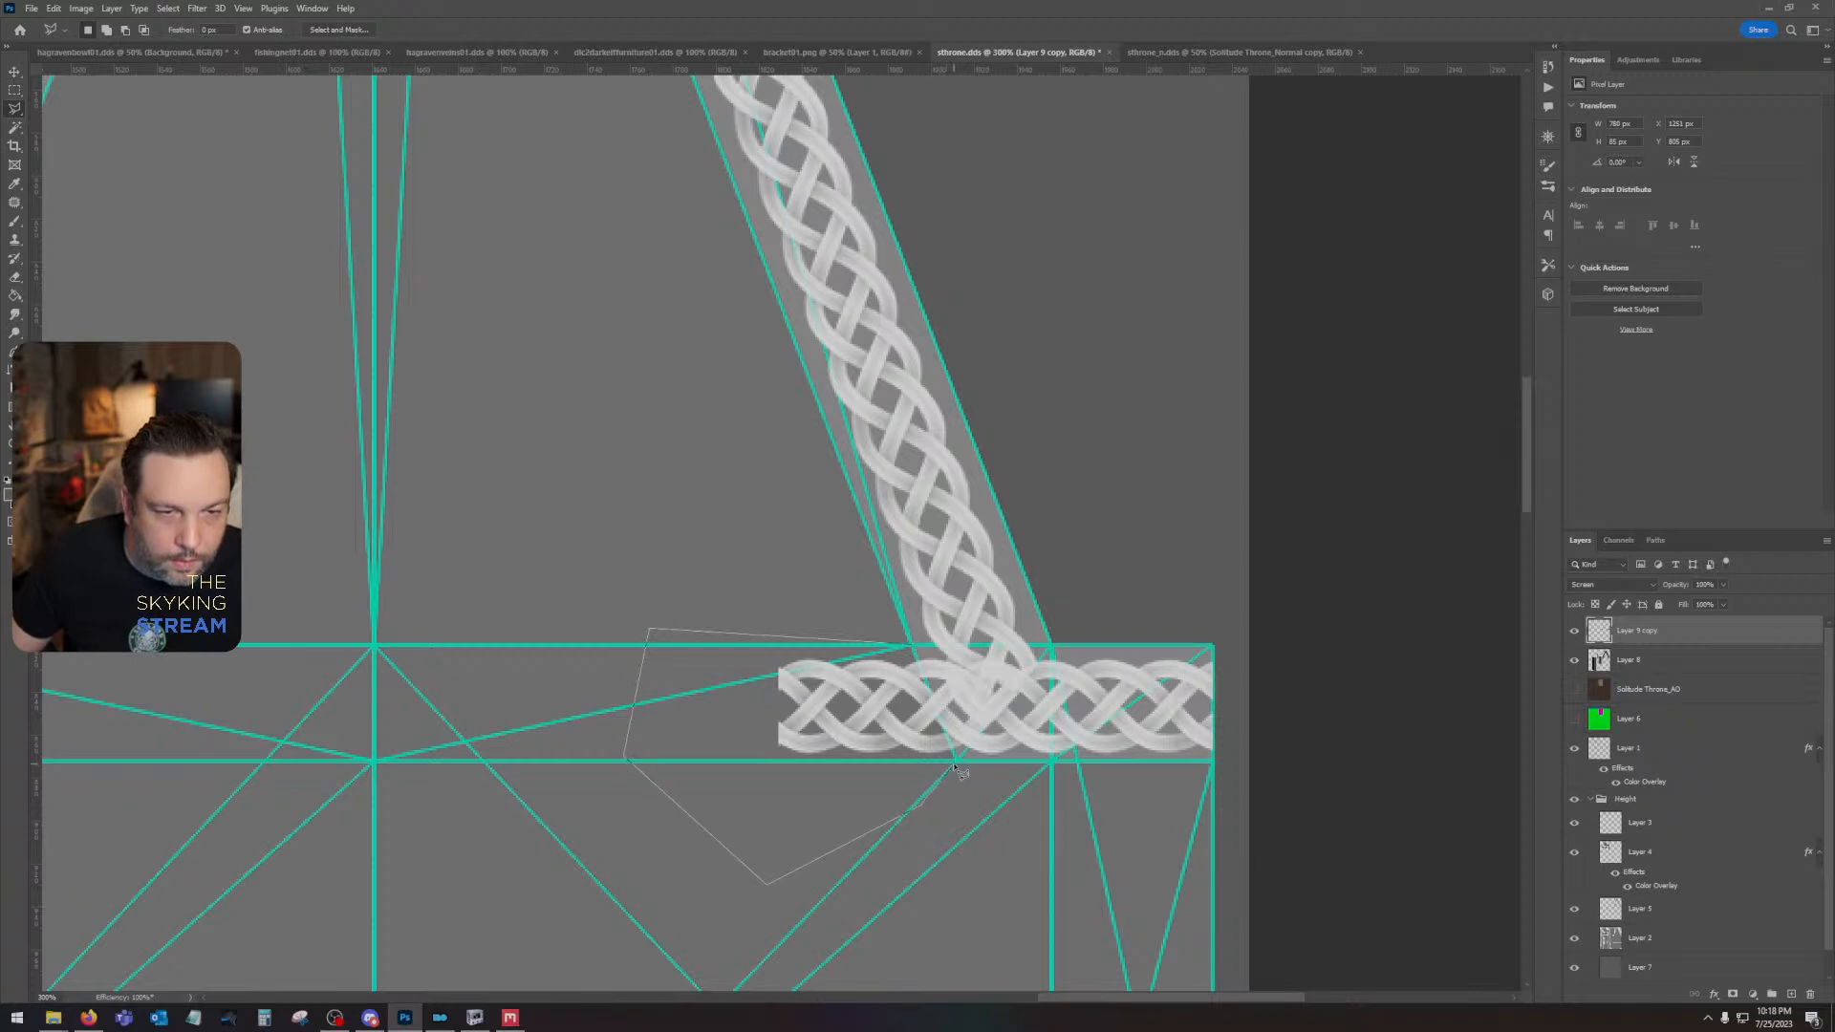
left_click(954, 766)
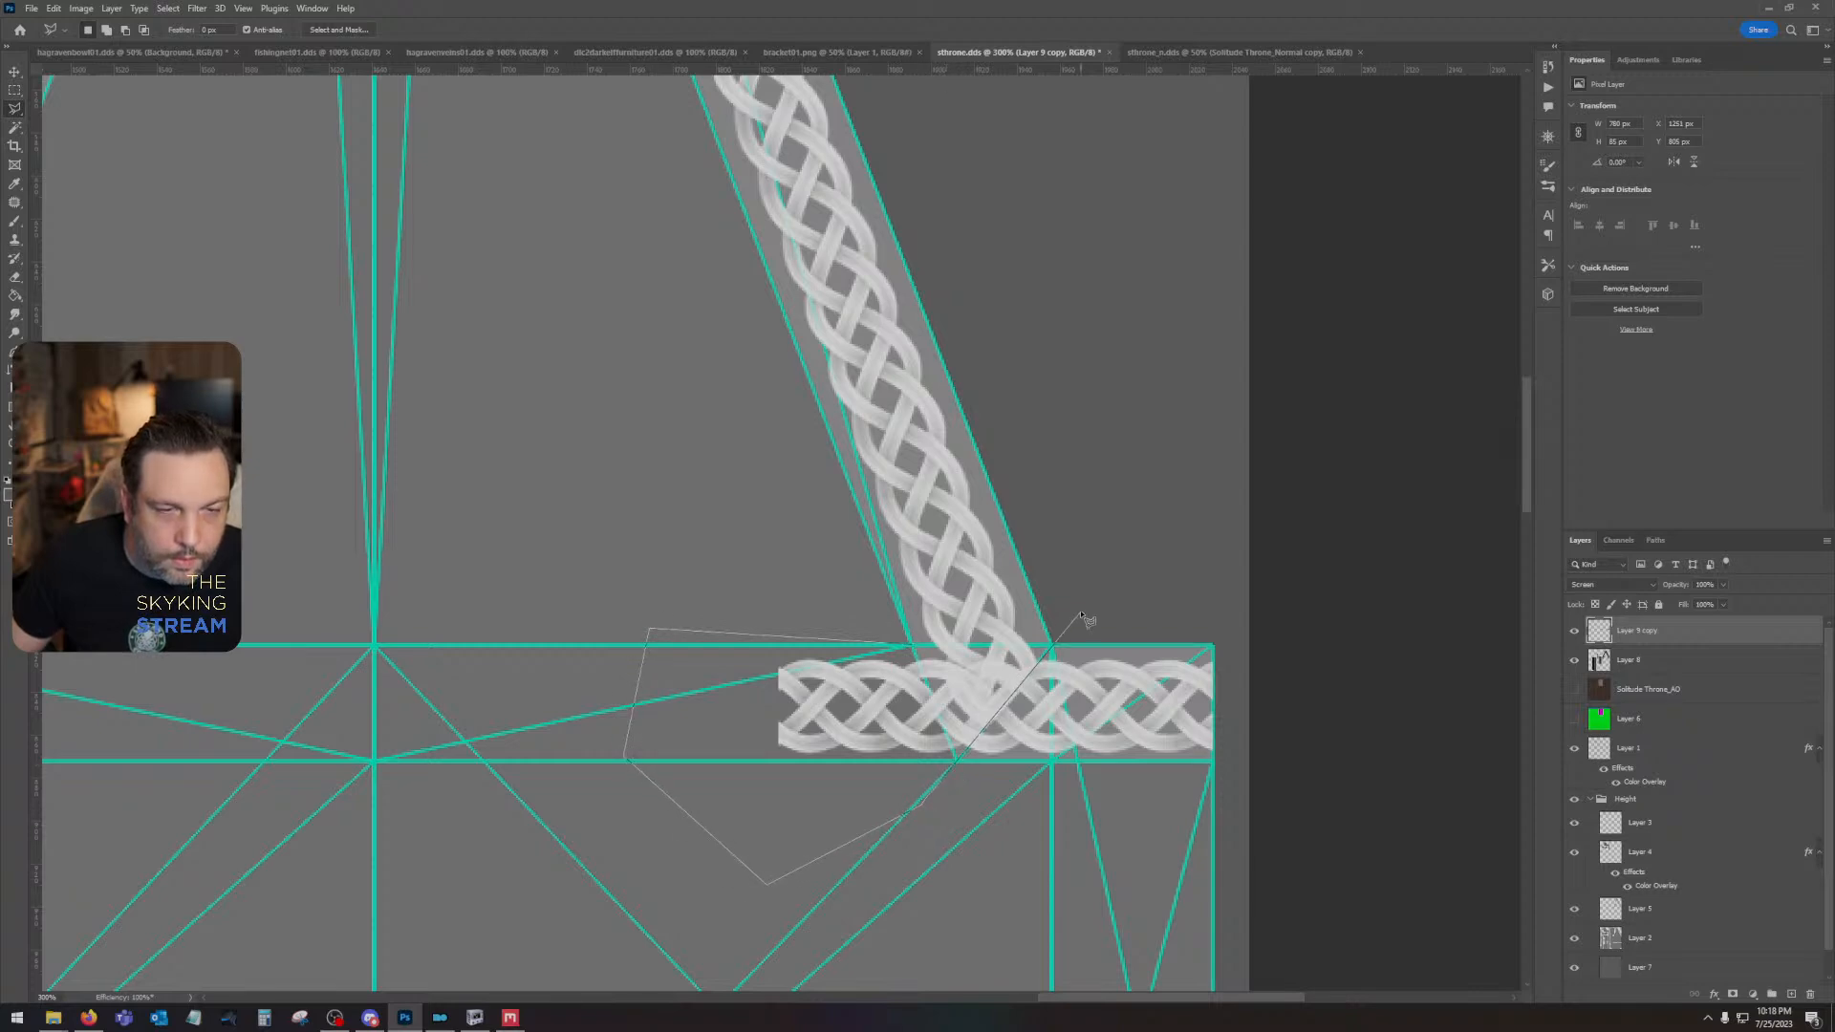
left_click(1081, 613)
double_click(968, 561)
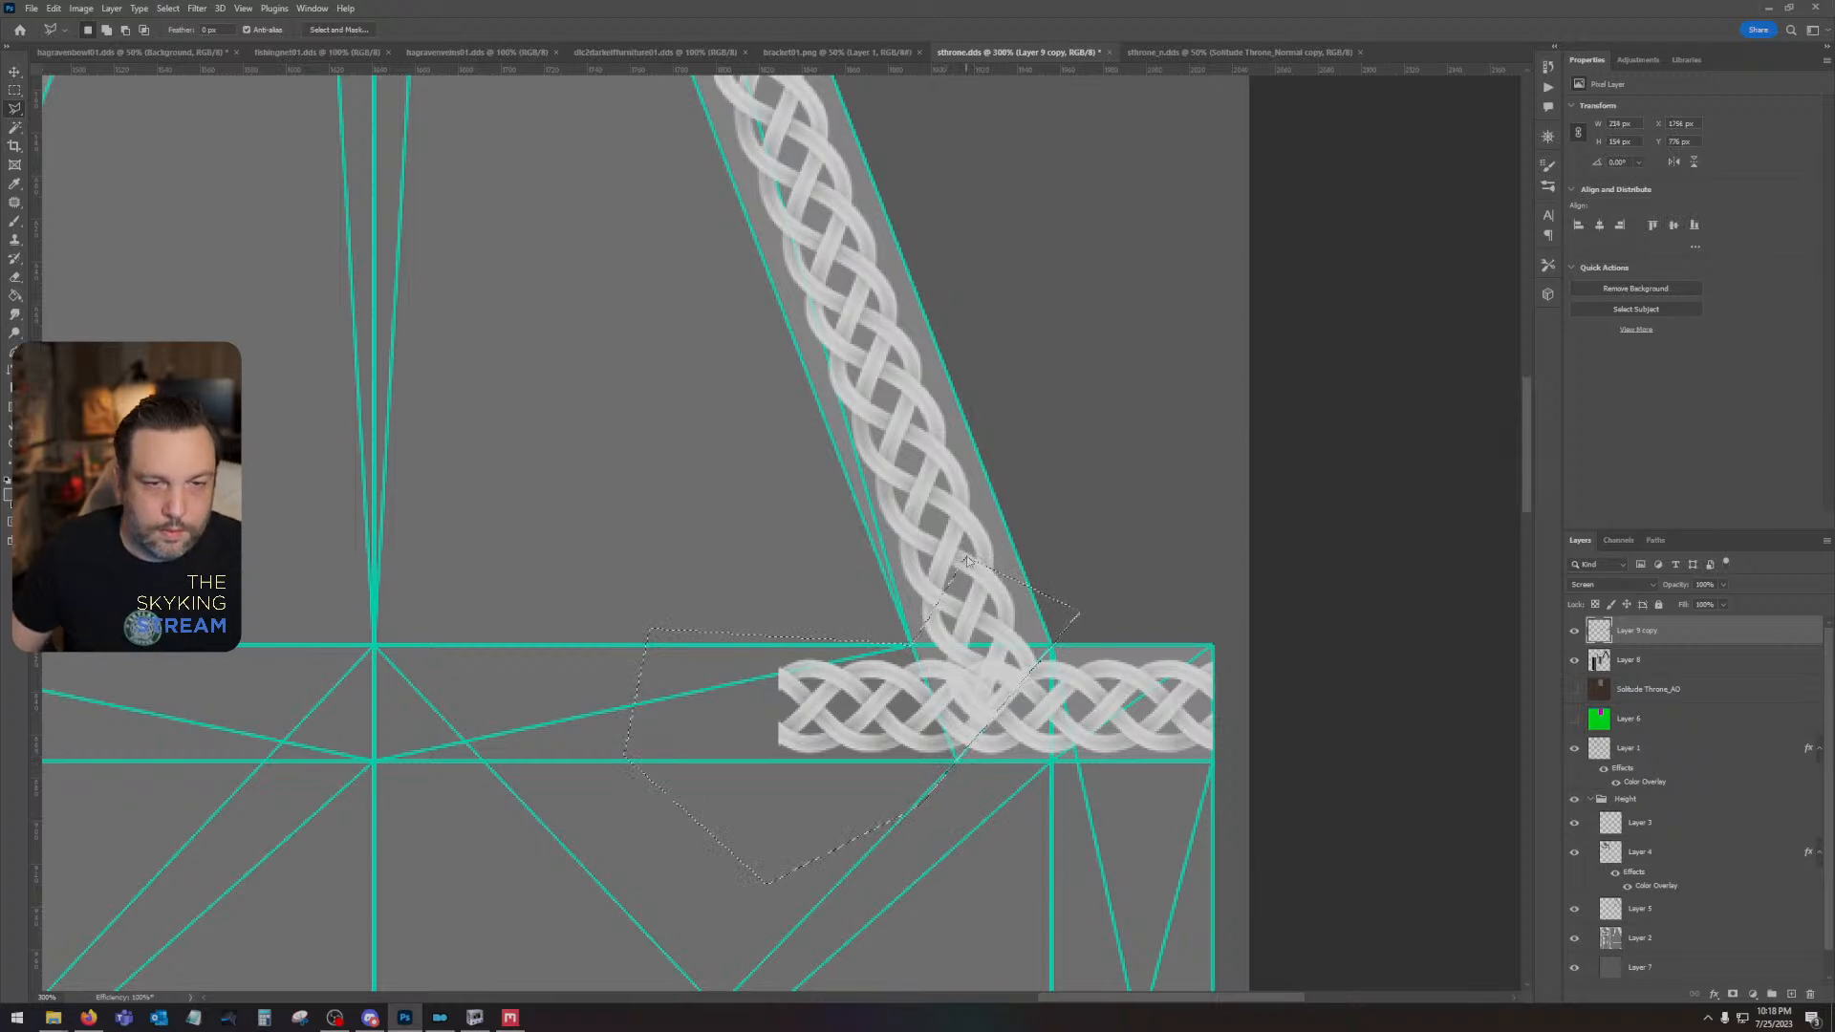
key("Delete")
key("ctrl+d")
- Hide the Height group to expose the original throne texture beneath the braids
left_click_drag(747, 732, 1099, 795)
key("ctrl+minus")
key("ctrl+minus")
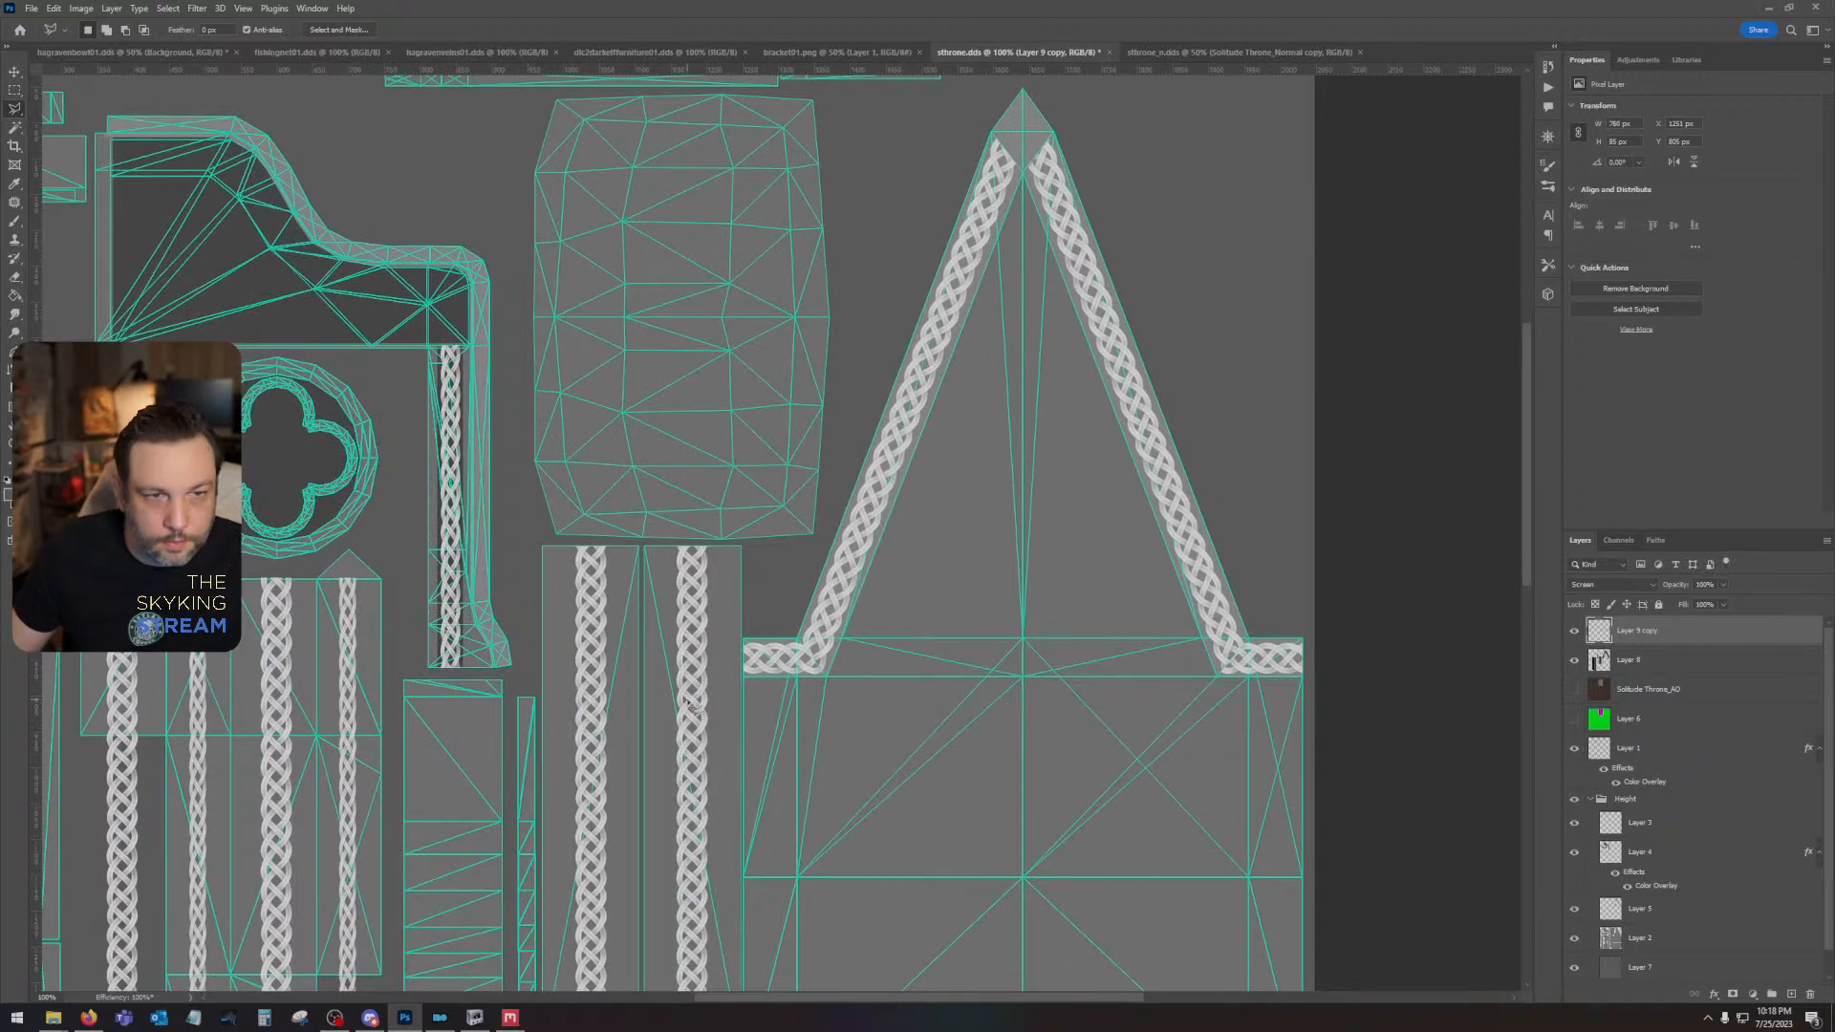
left_click_drag(709, 656, 1235, 895)
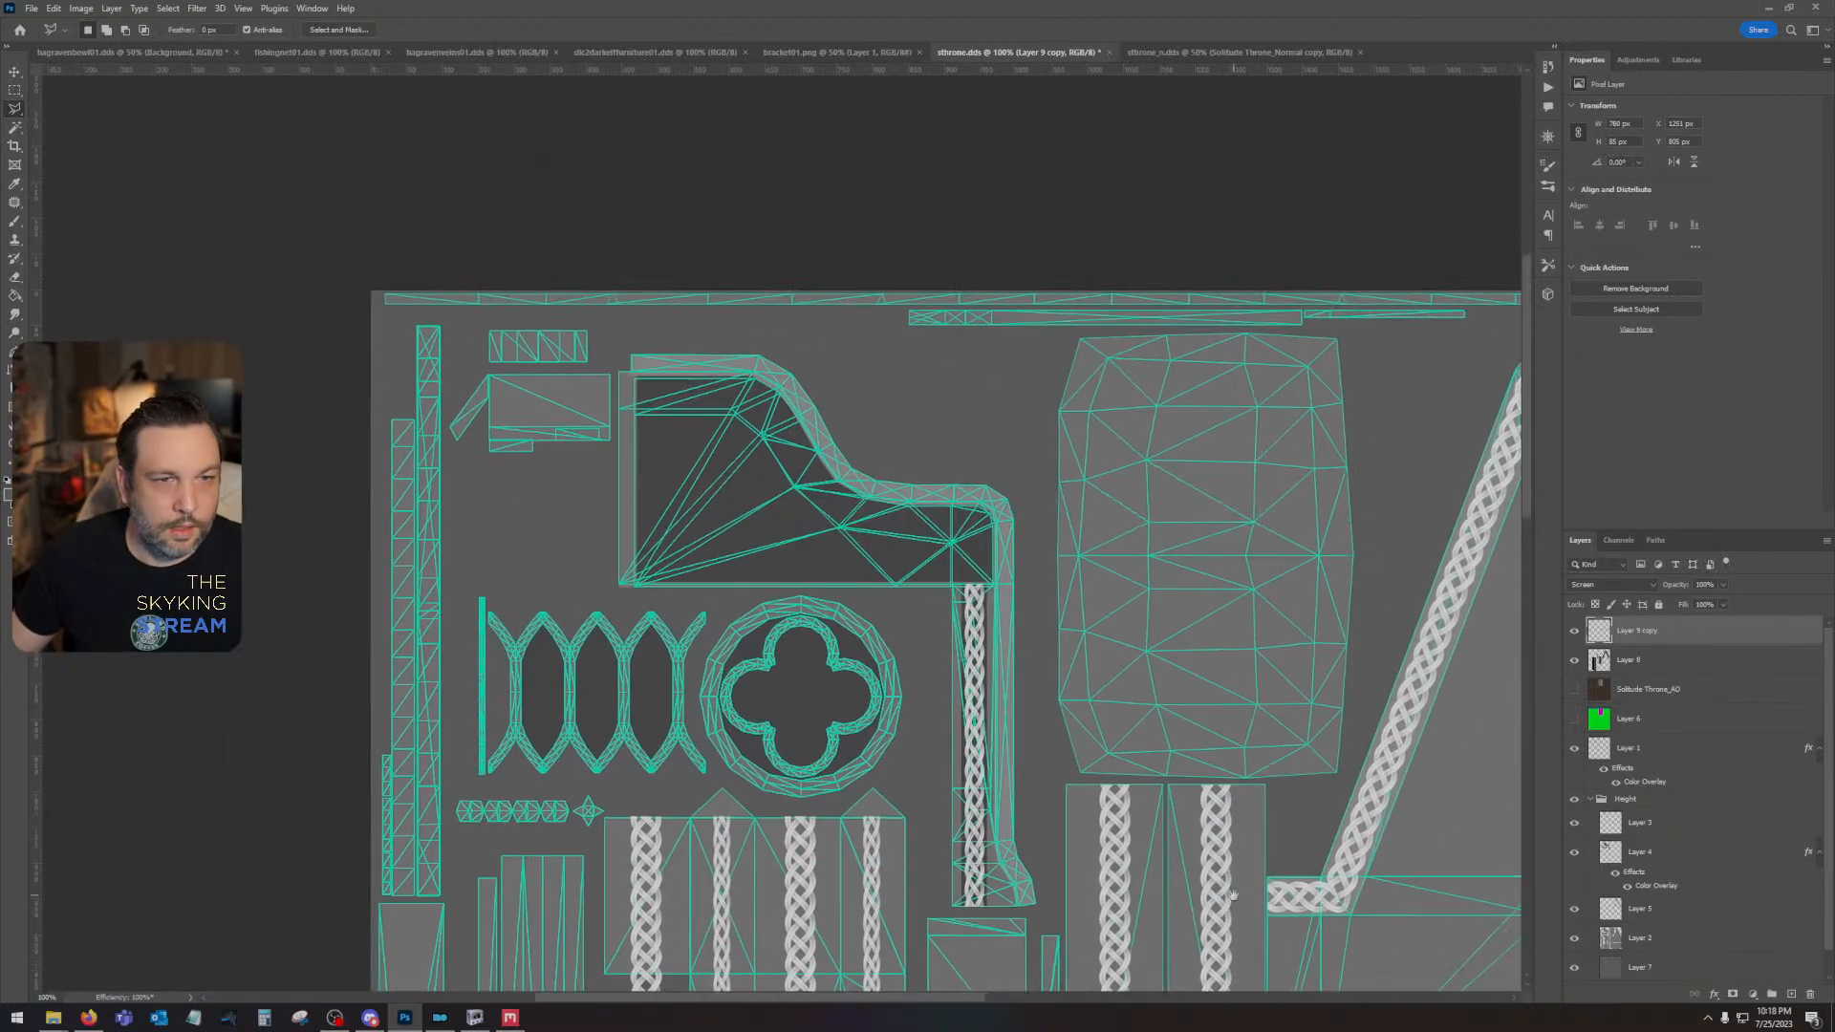
key("ctrl+minus")
key("ctrl+minus")
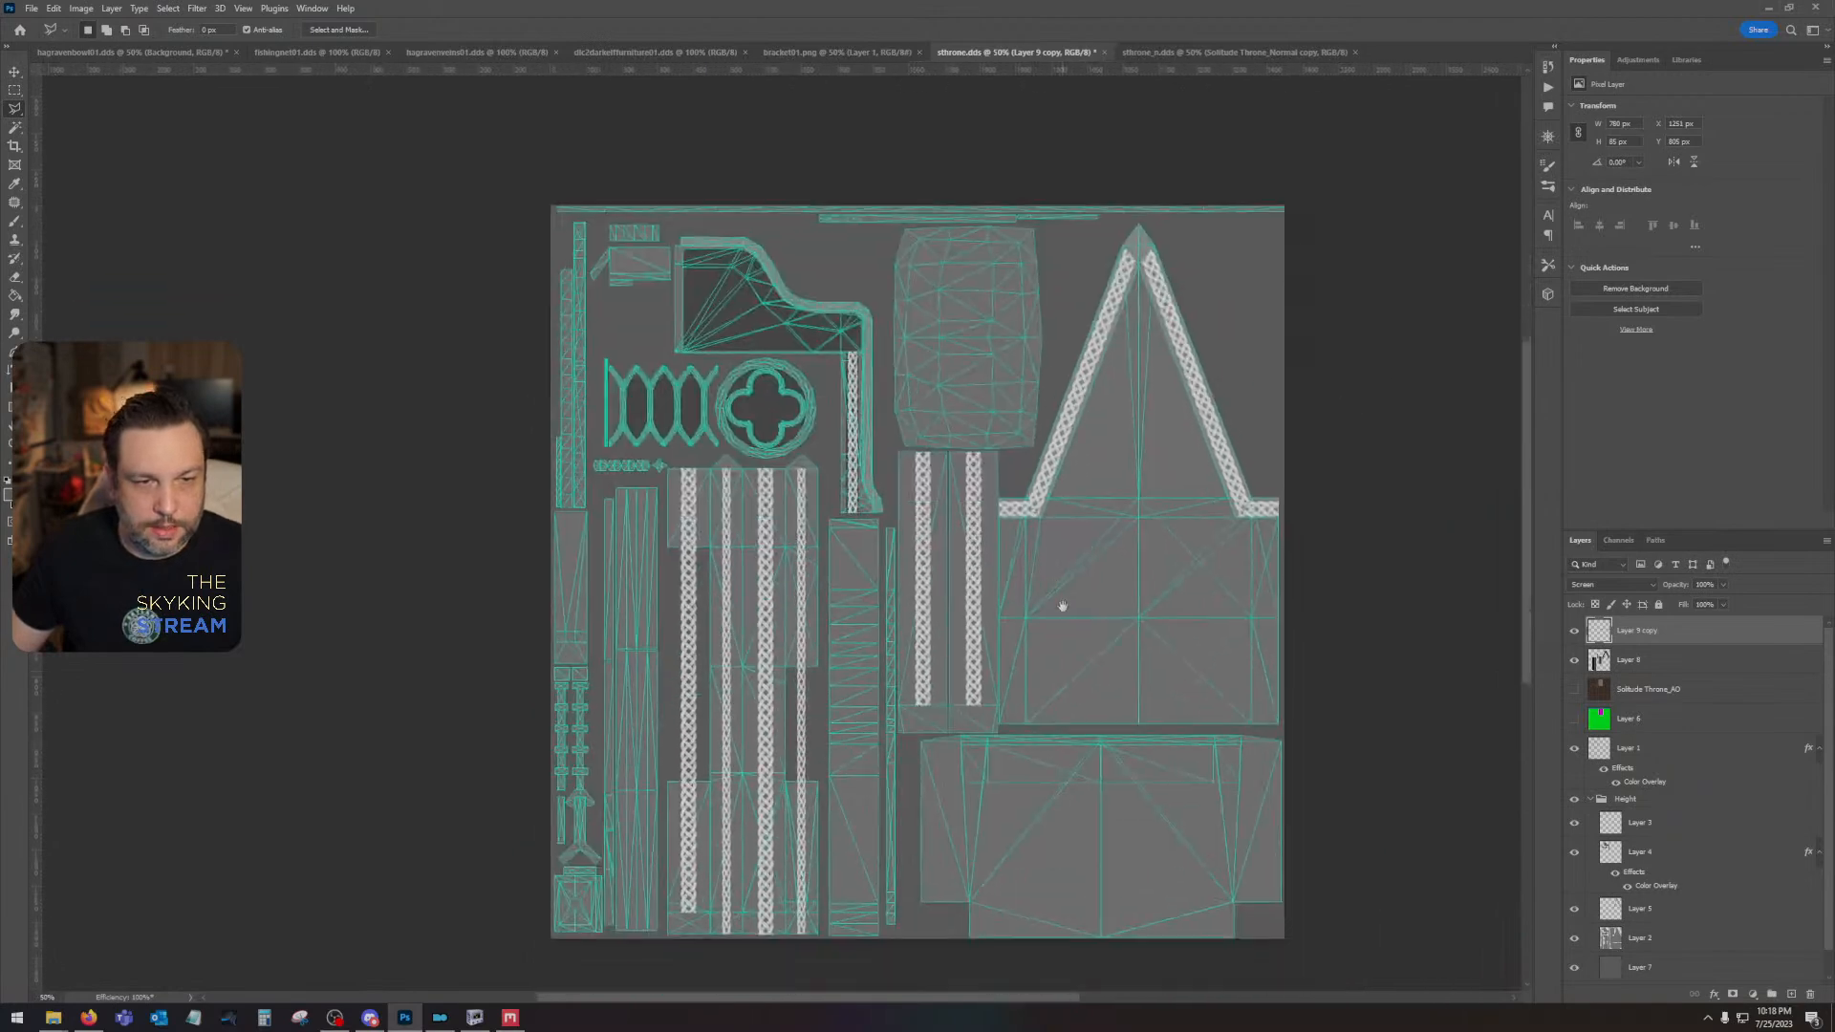
left_click(1574, 800)
left_click_drag(1078, 822, 1164, 863)
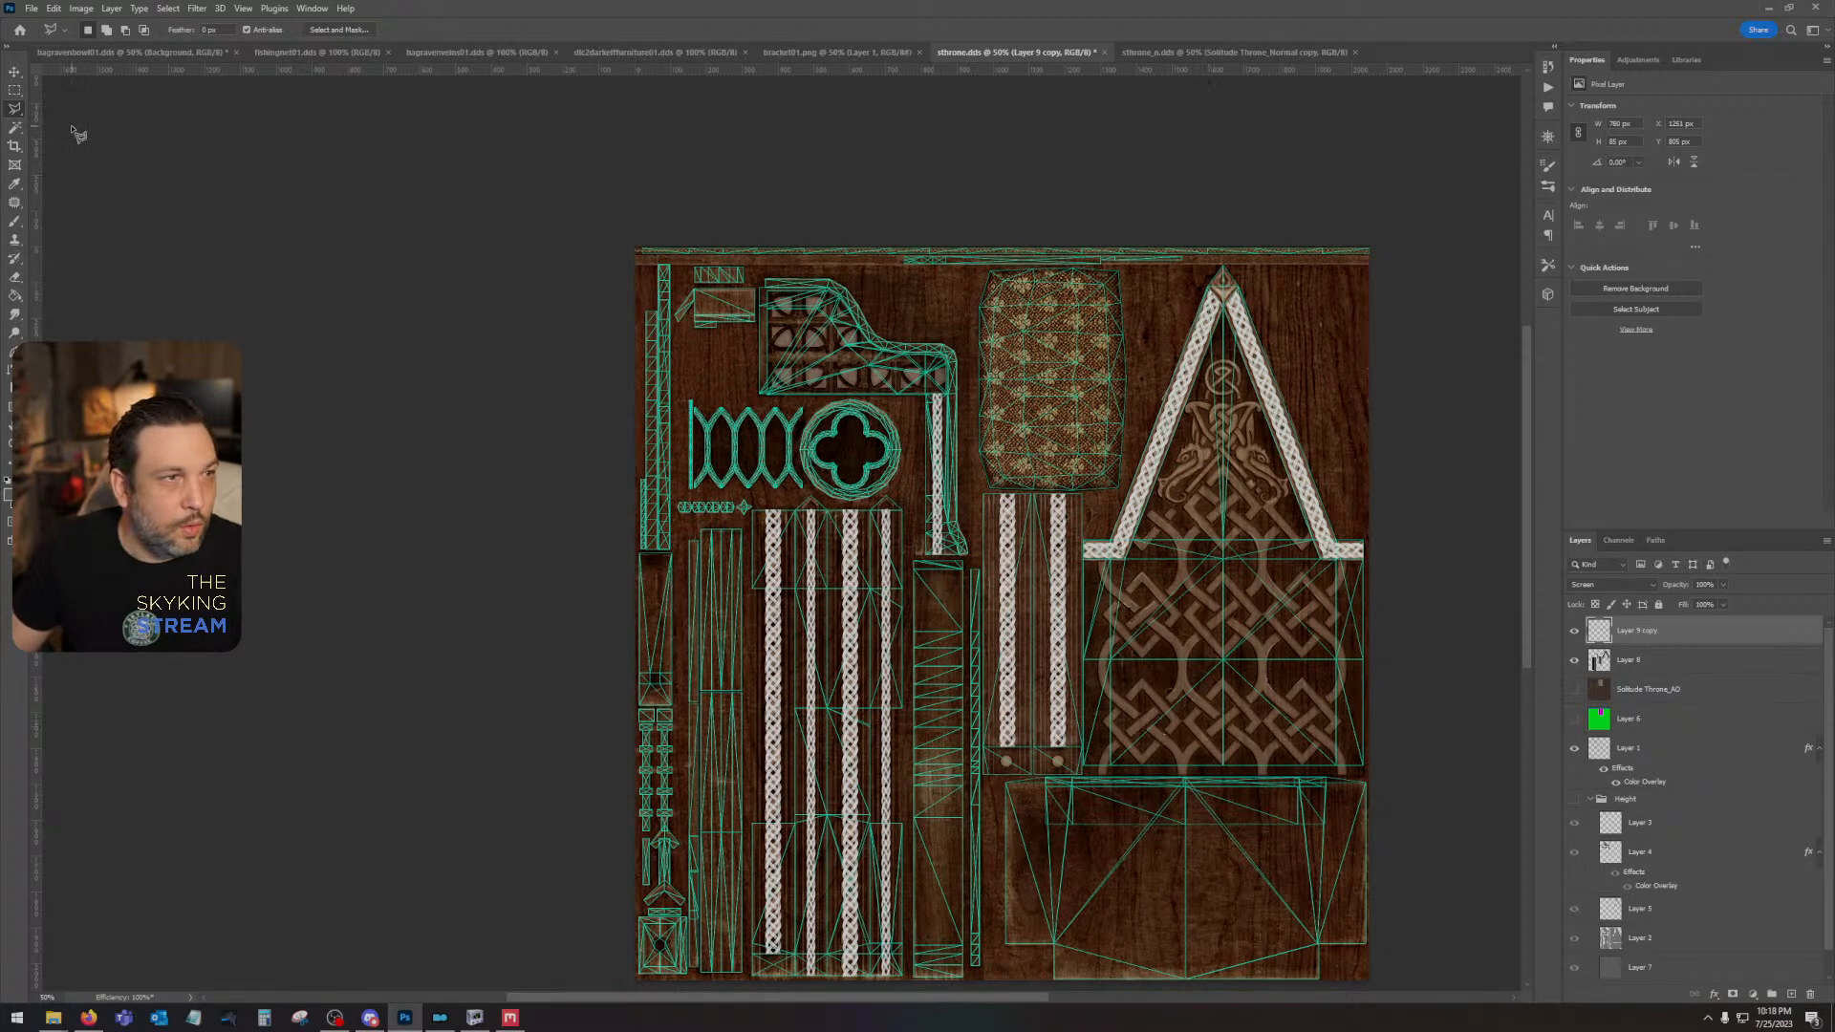
- Select the left round stud below the paired vertical braids with a circular Elliptical Marquee about 31 px across
left_click(14, 90)
right_click(14, 90)
left_click(71, 103)
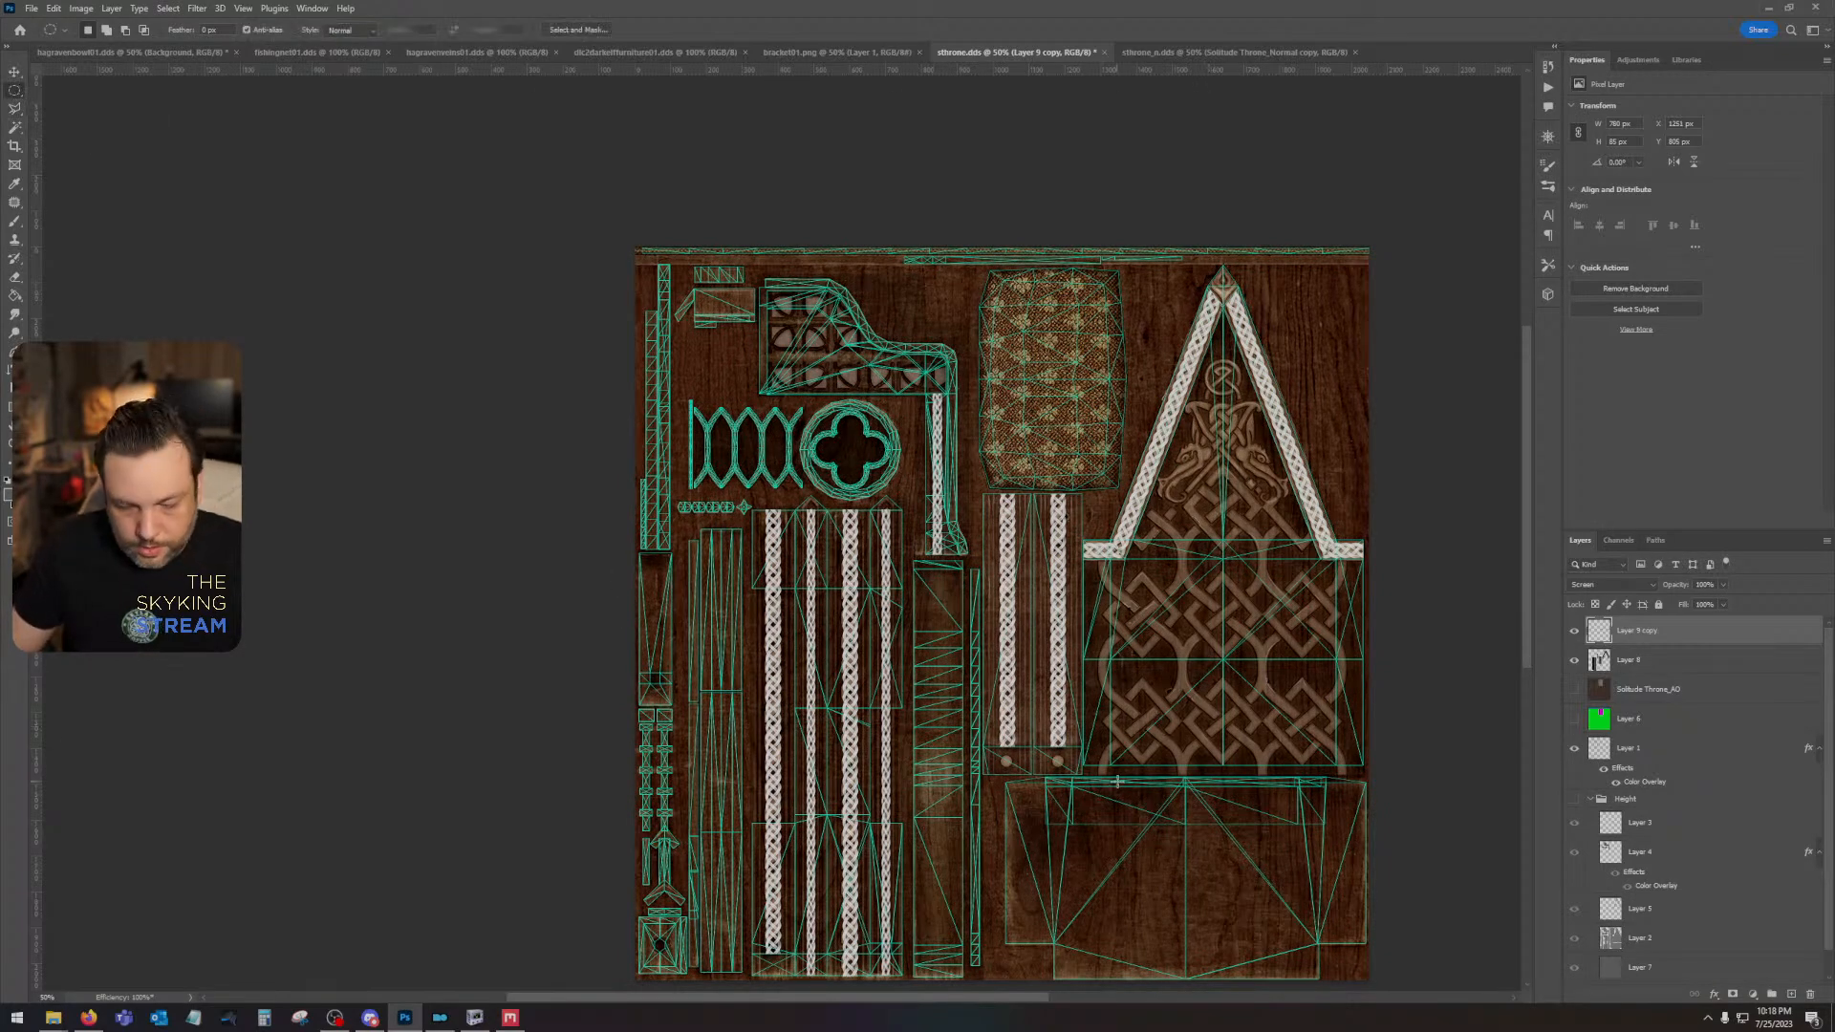
scroll(1116, 781, "up", 5)
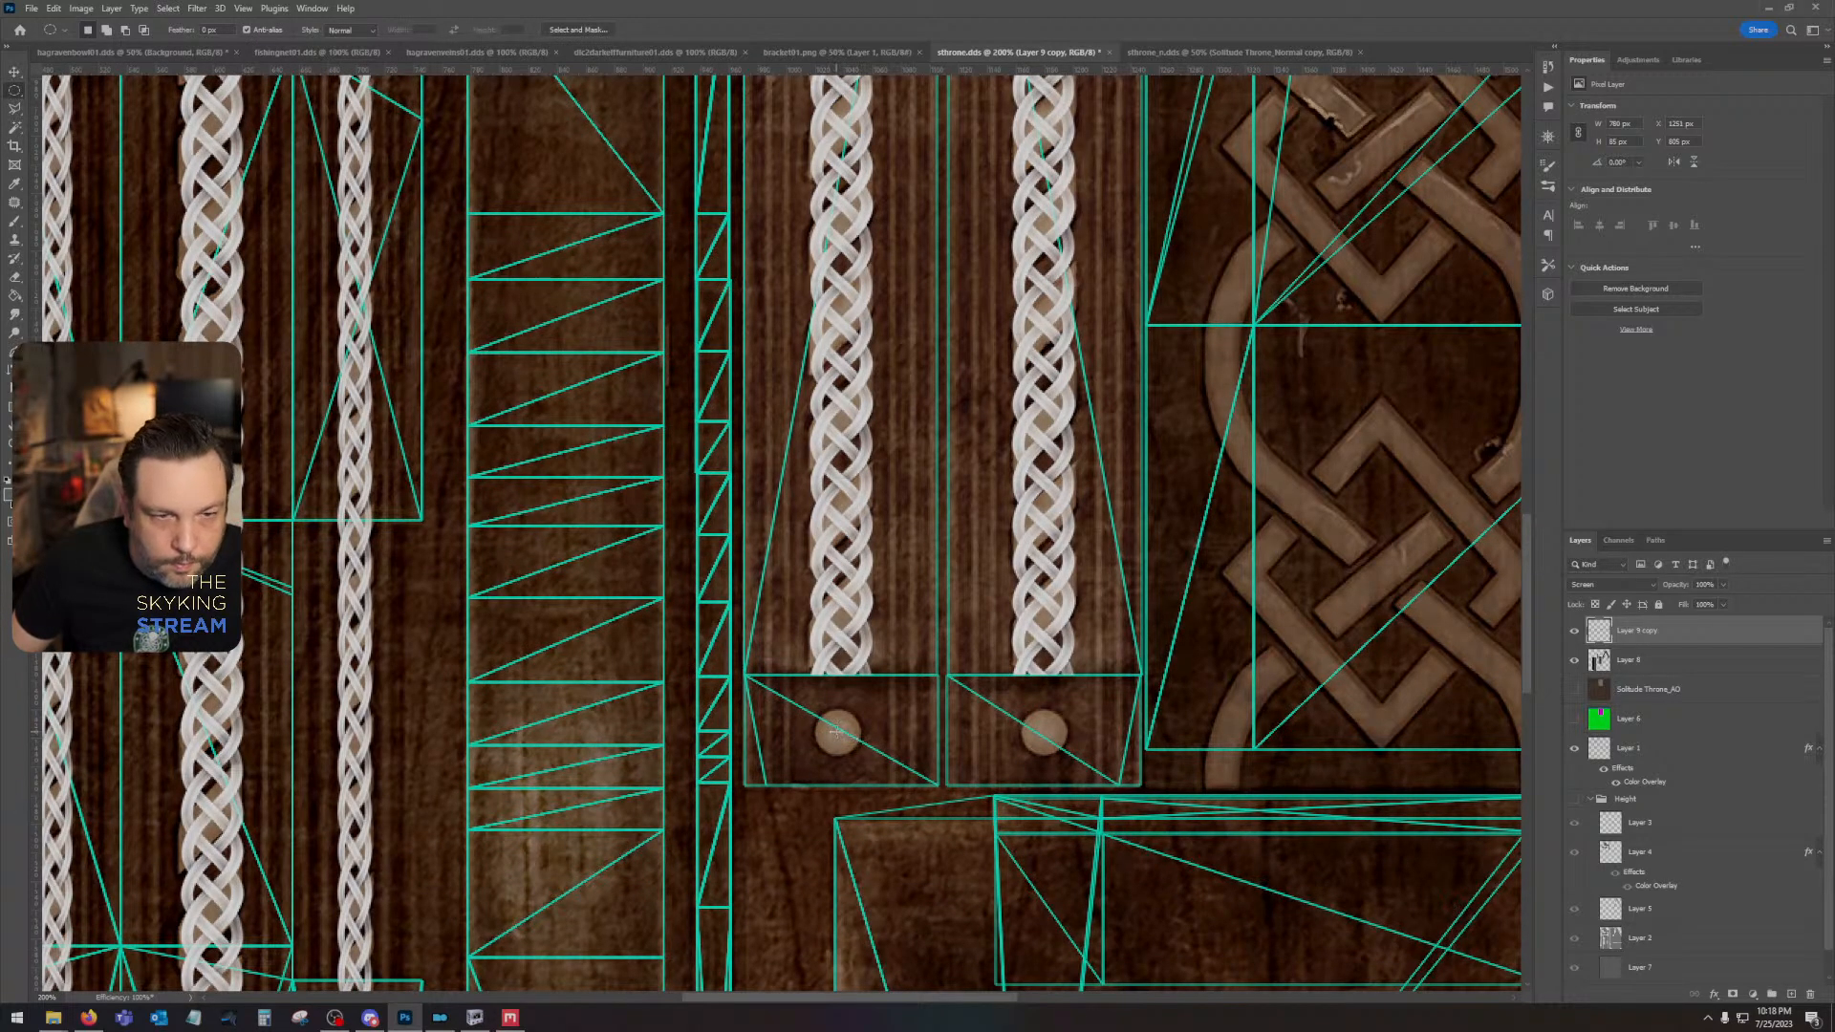
mouse_move(835, 732)
left_mouse_down()
mouse_move(874, 705)
mouse_move(844, 732)
left_mouse_up()
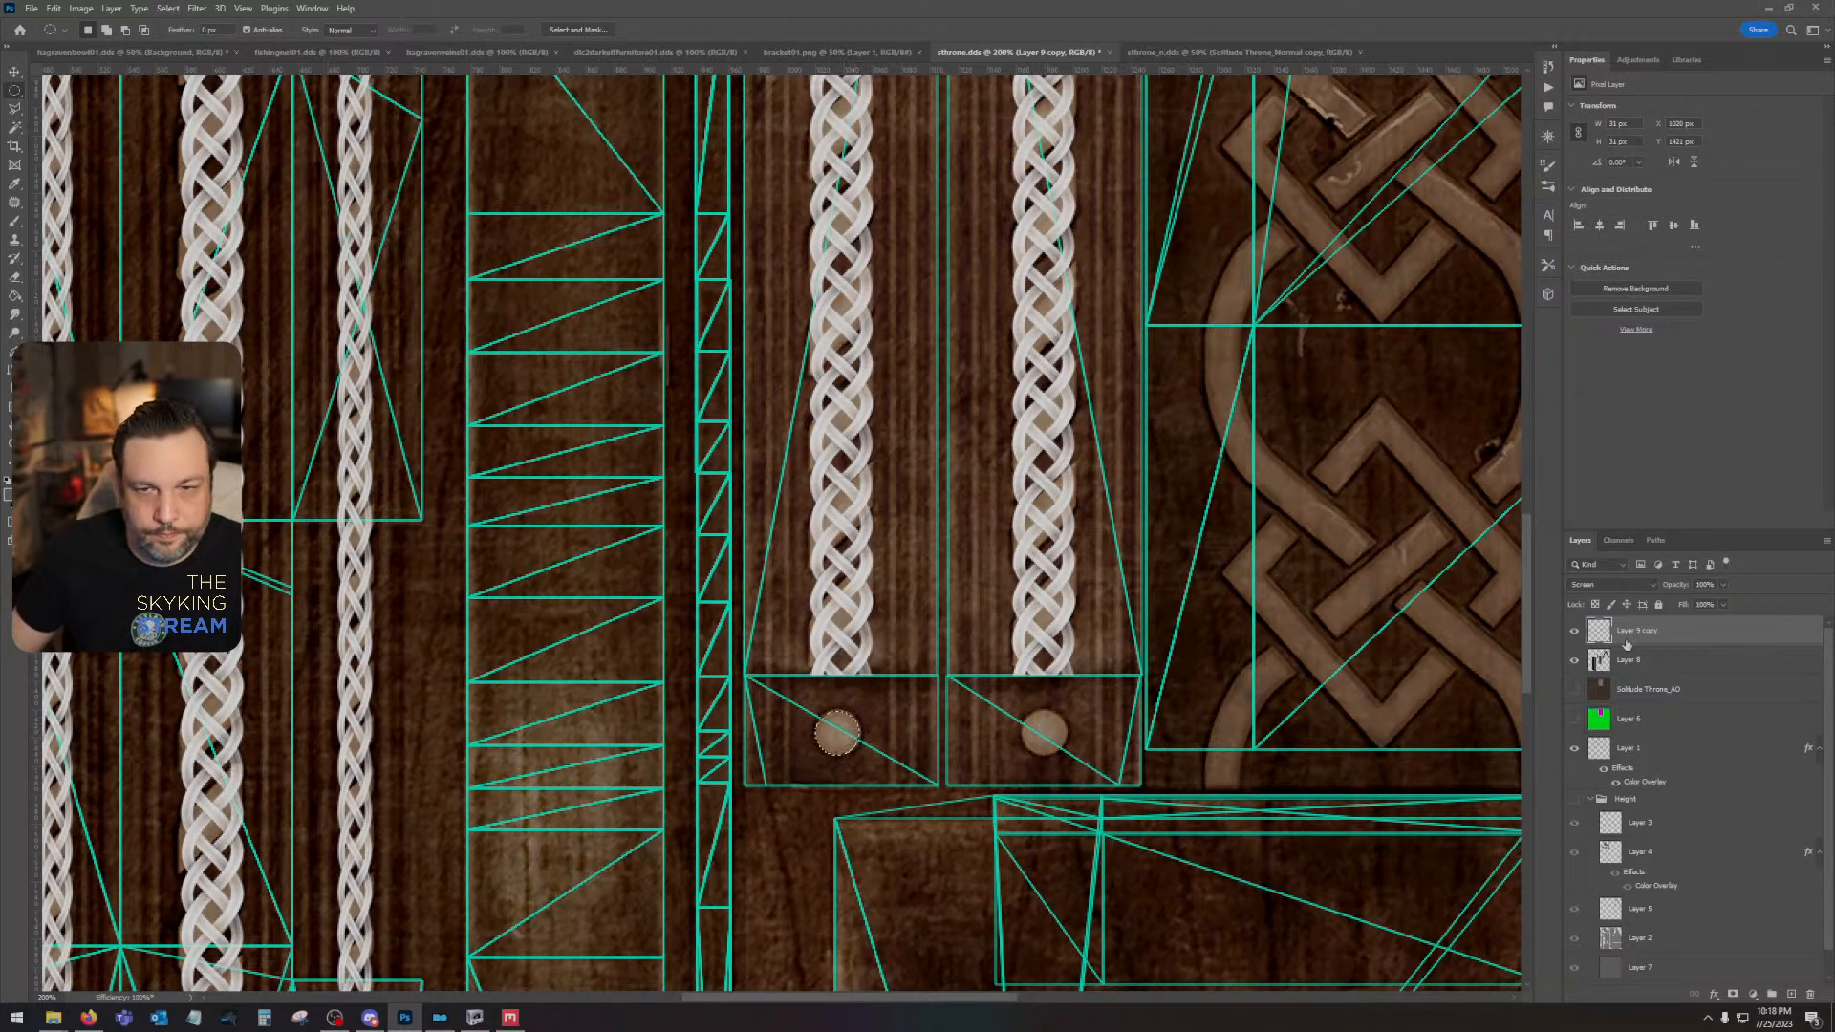
- Add a new layer and fill the circular selection with a light grey sampled from the vertical braid
left_click(1792, 994)
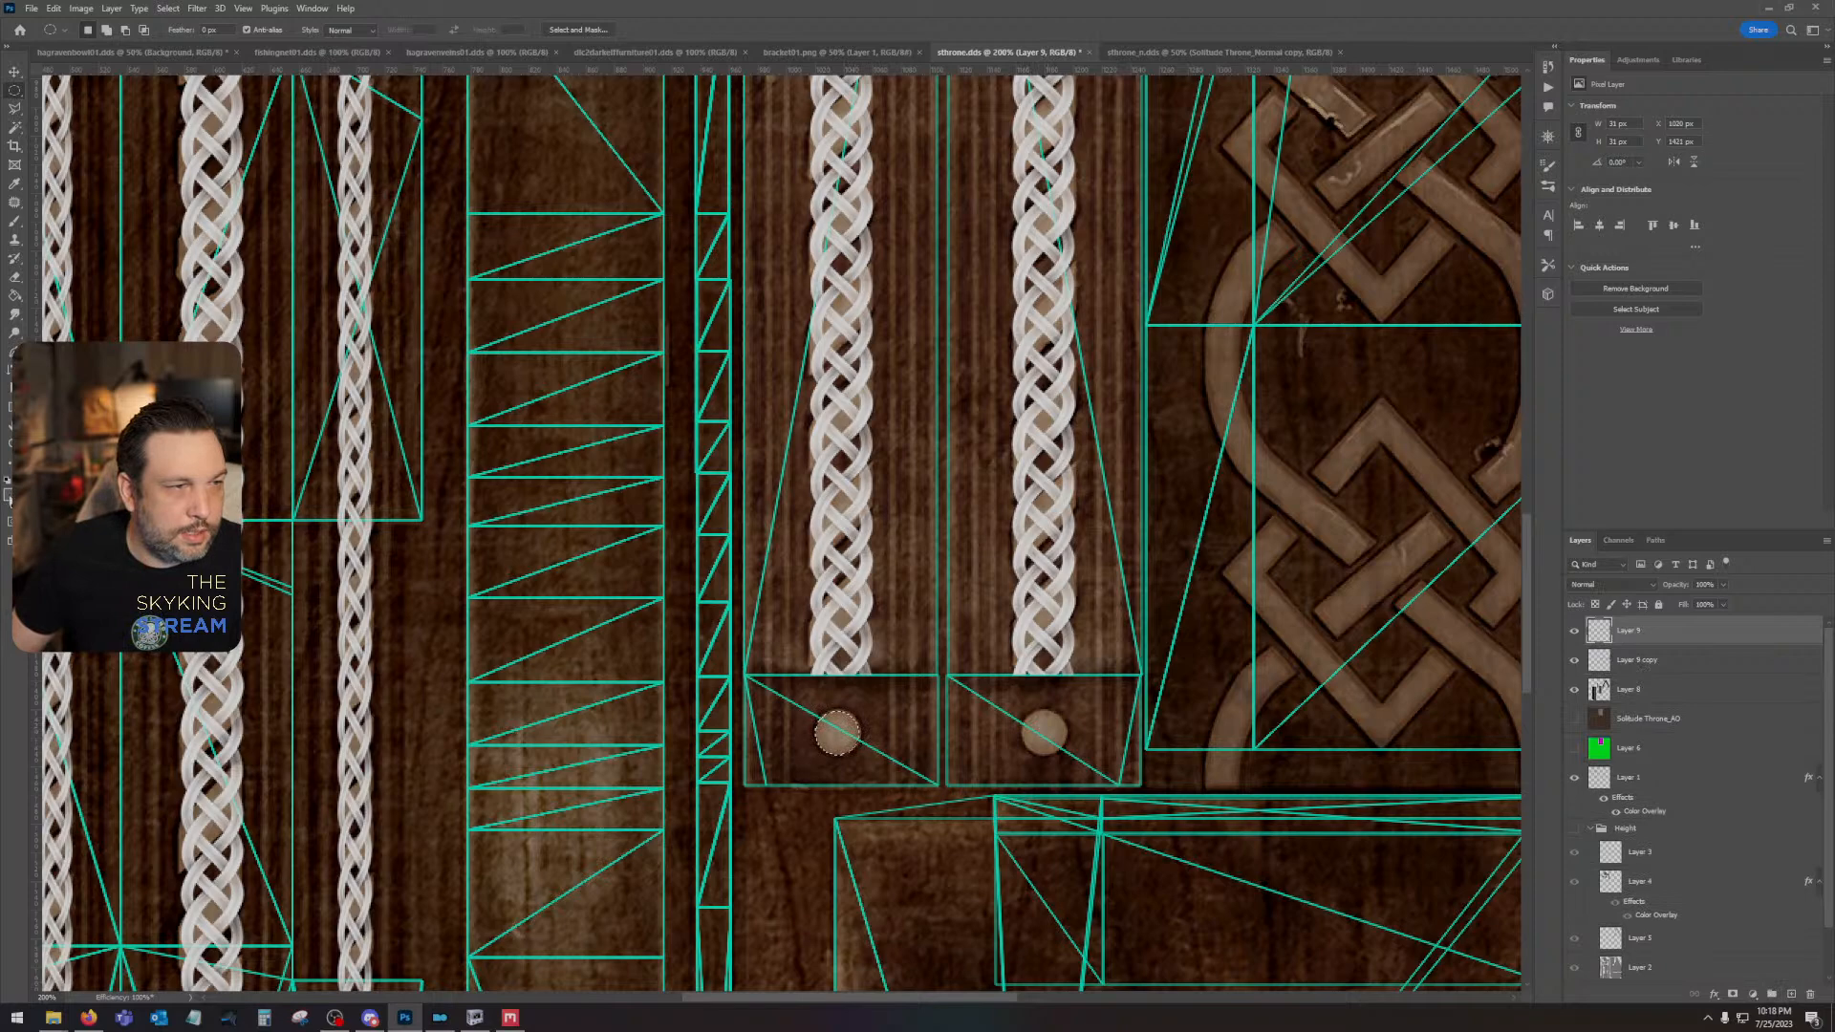
left_click(8, 494)
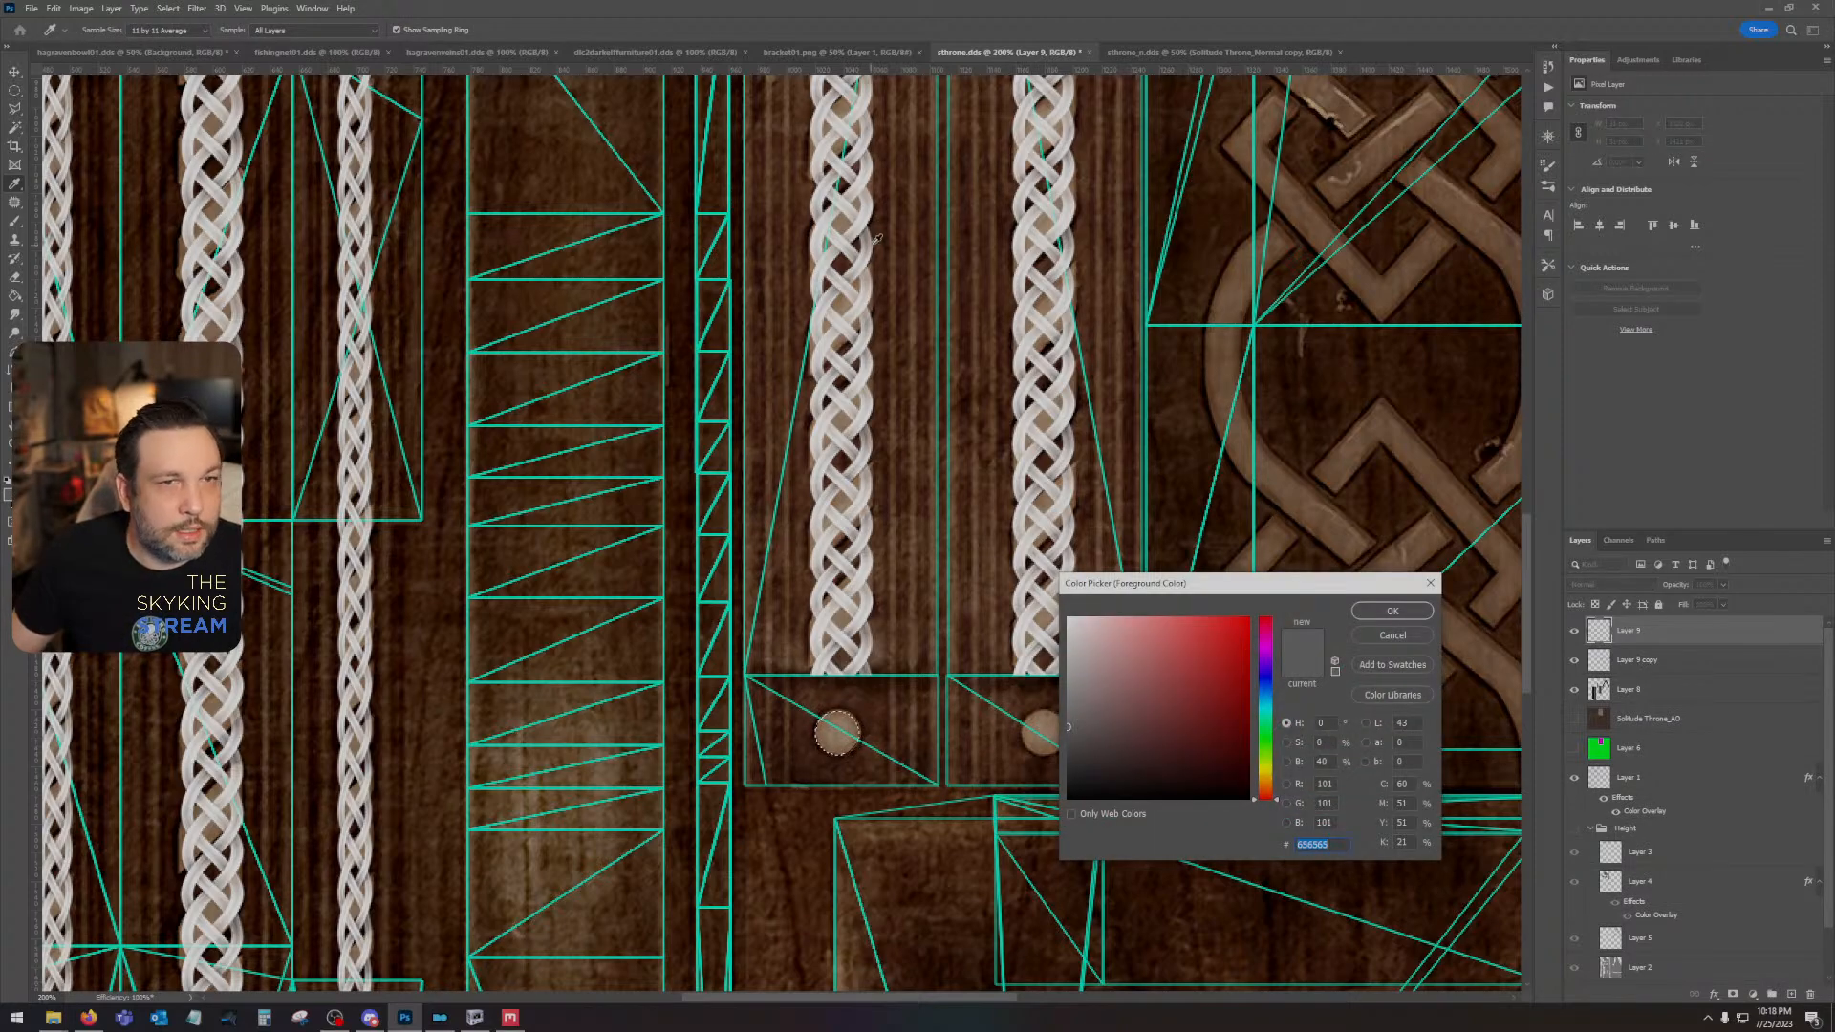
left_click(842, 242)
left_click(1391, 611)
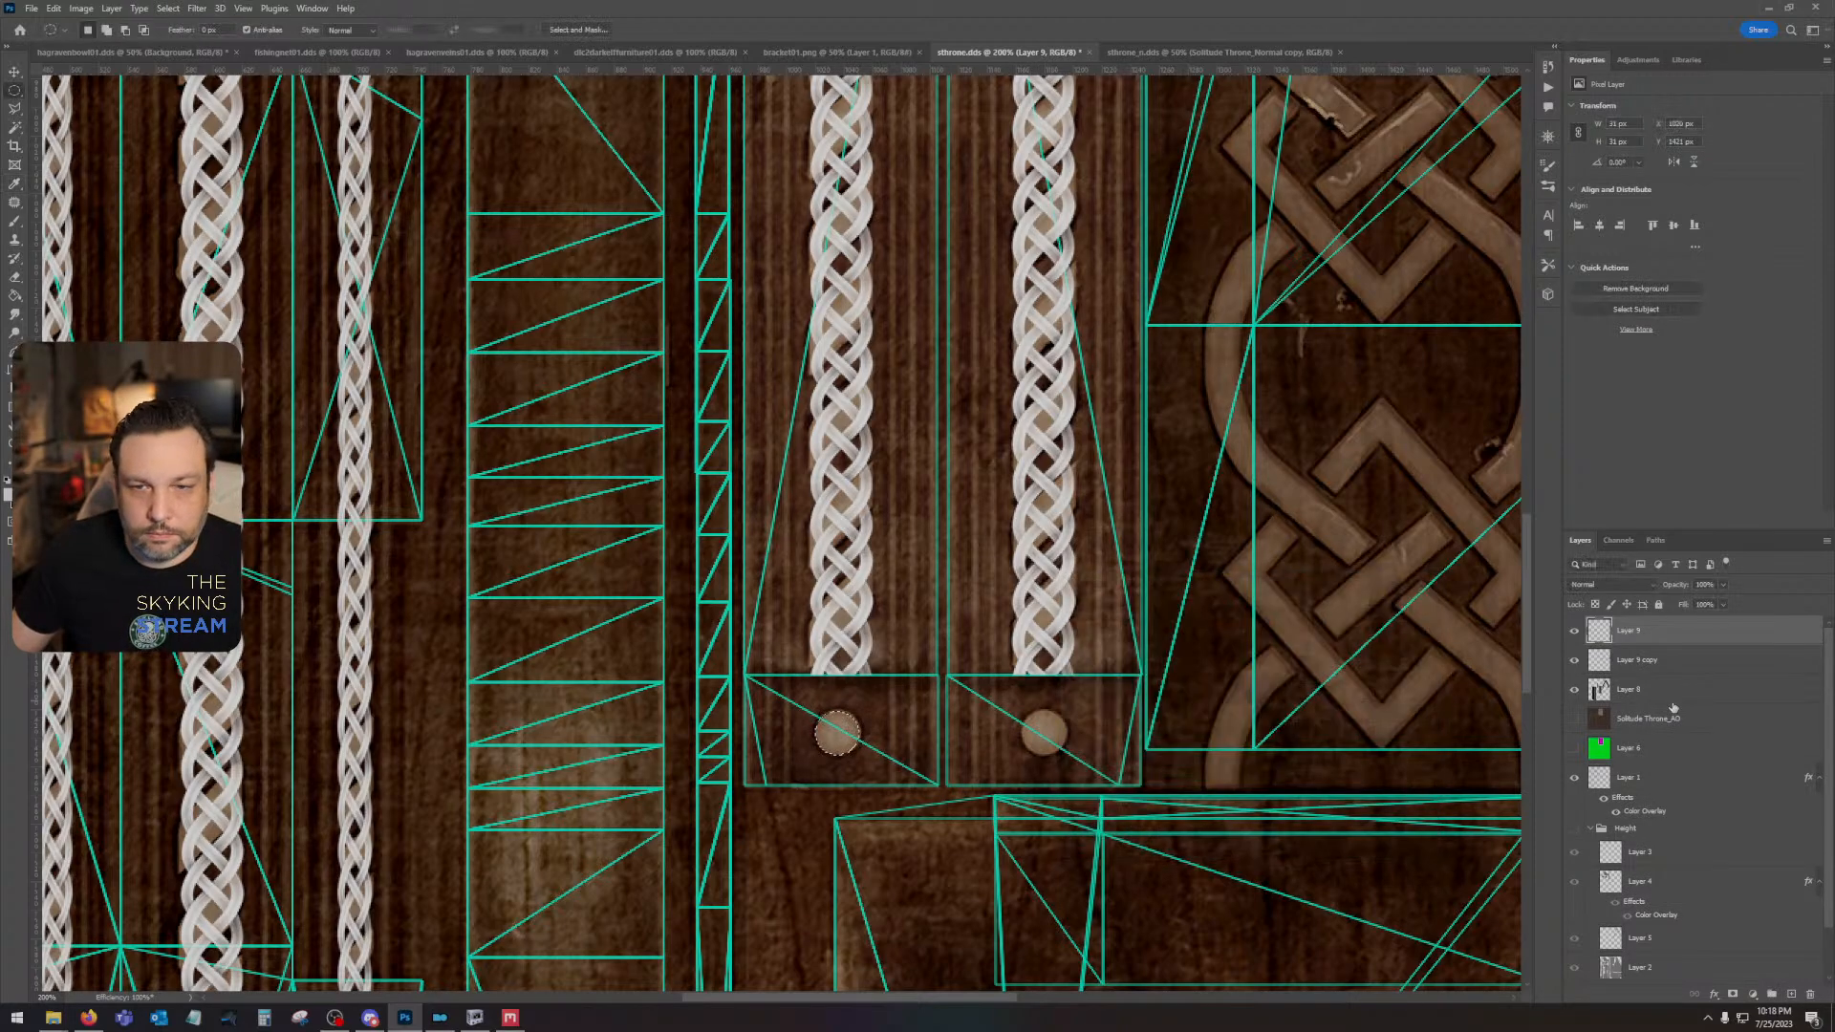
key("alt+BackSpace")
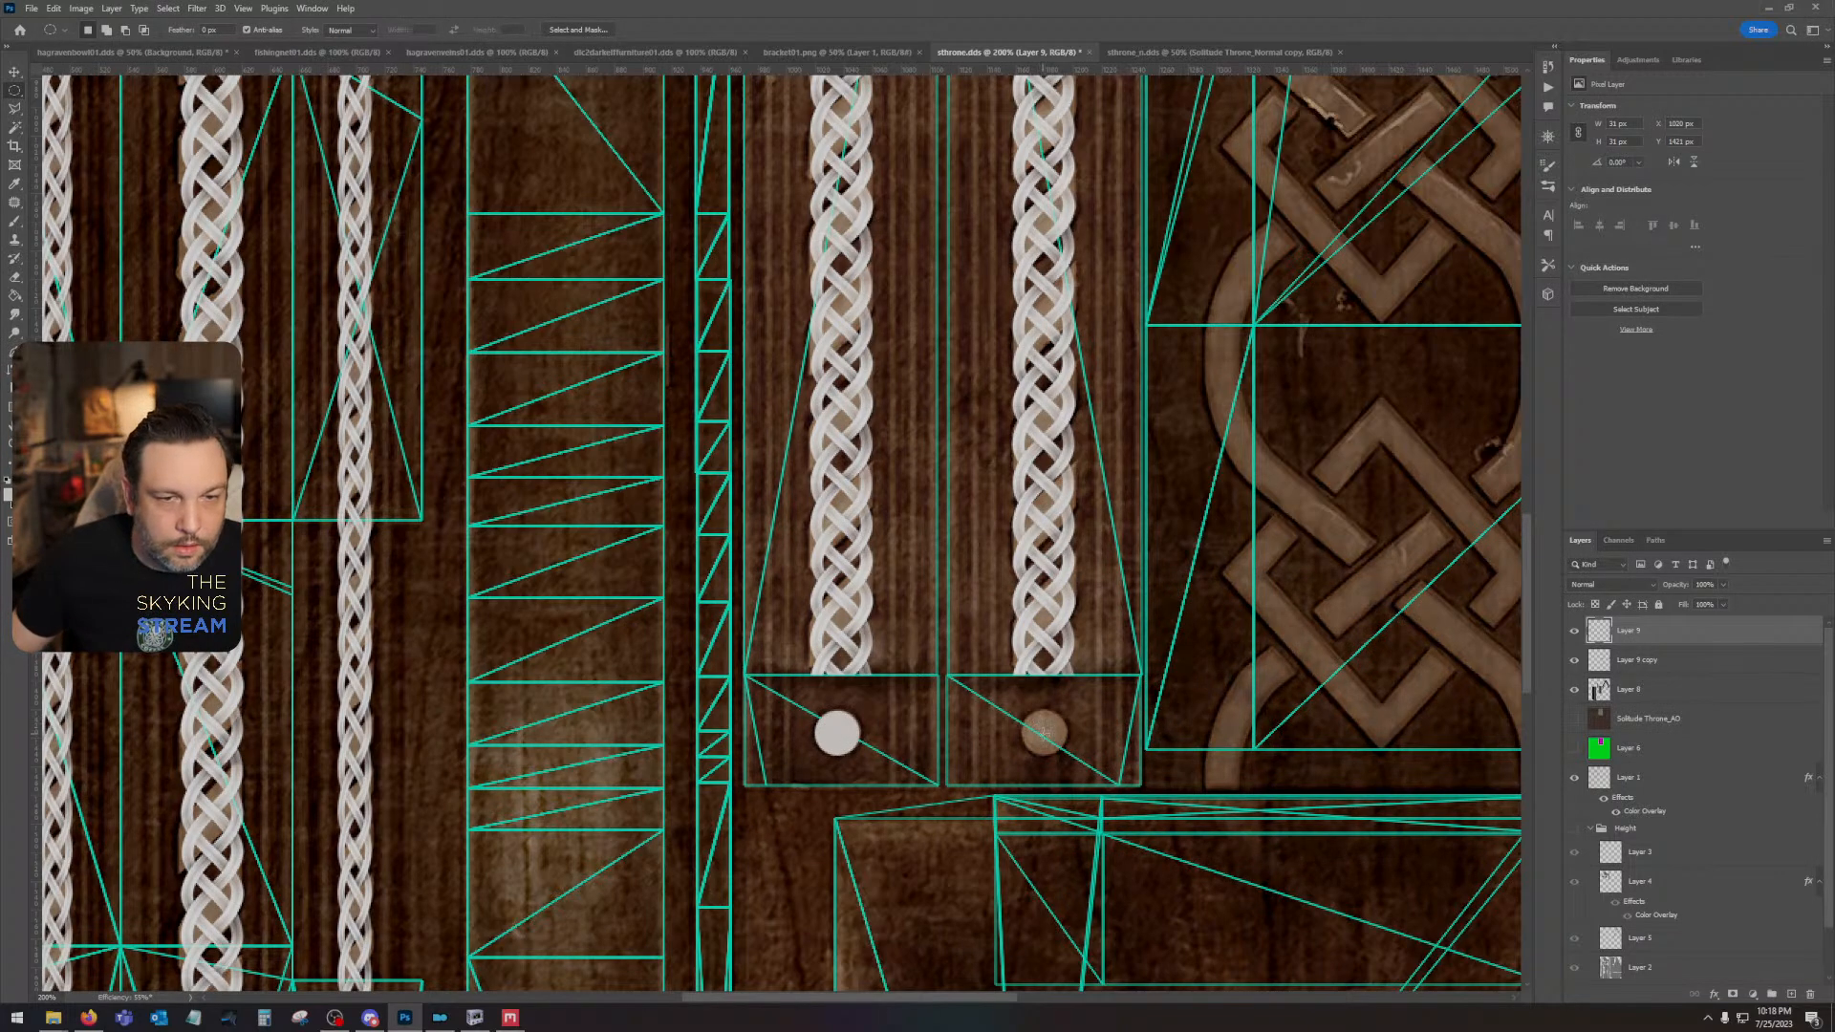
- Duplicate the filled circle and place the copy over the right round stud
key("ctrl+j")
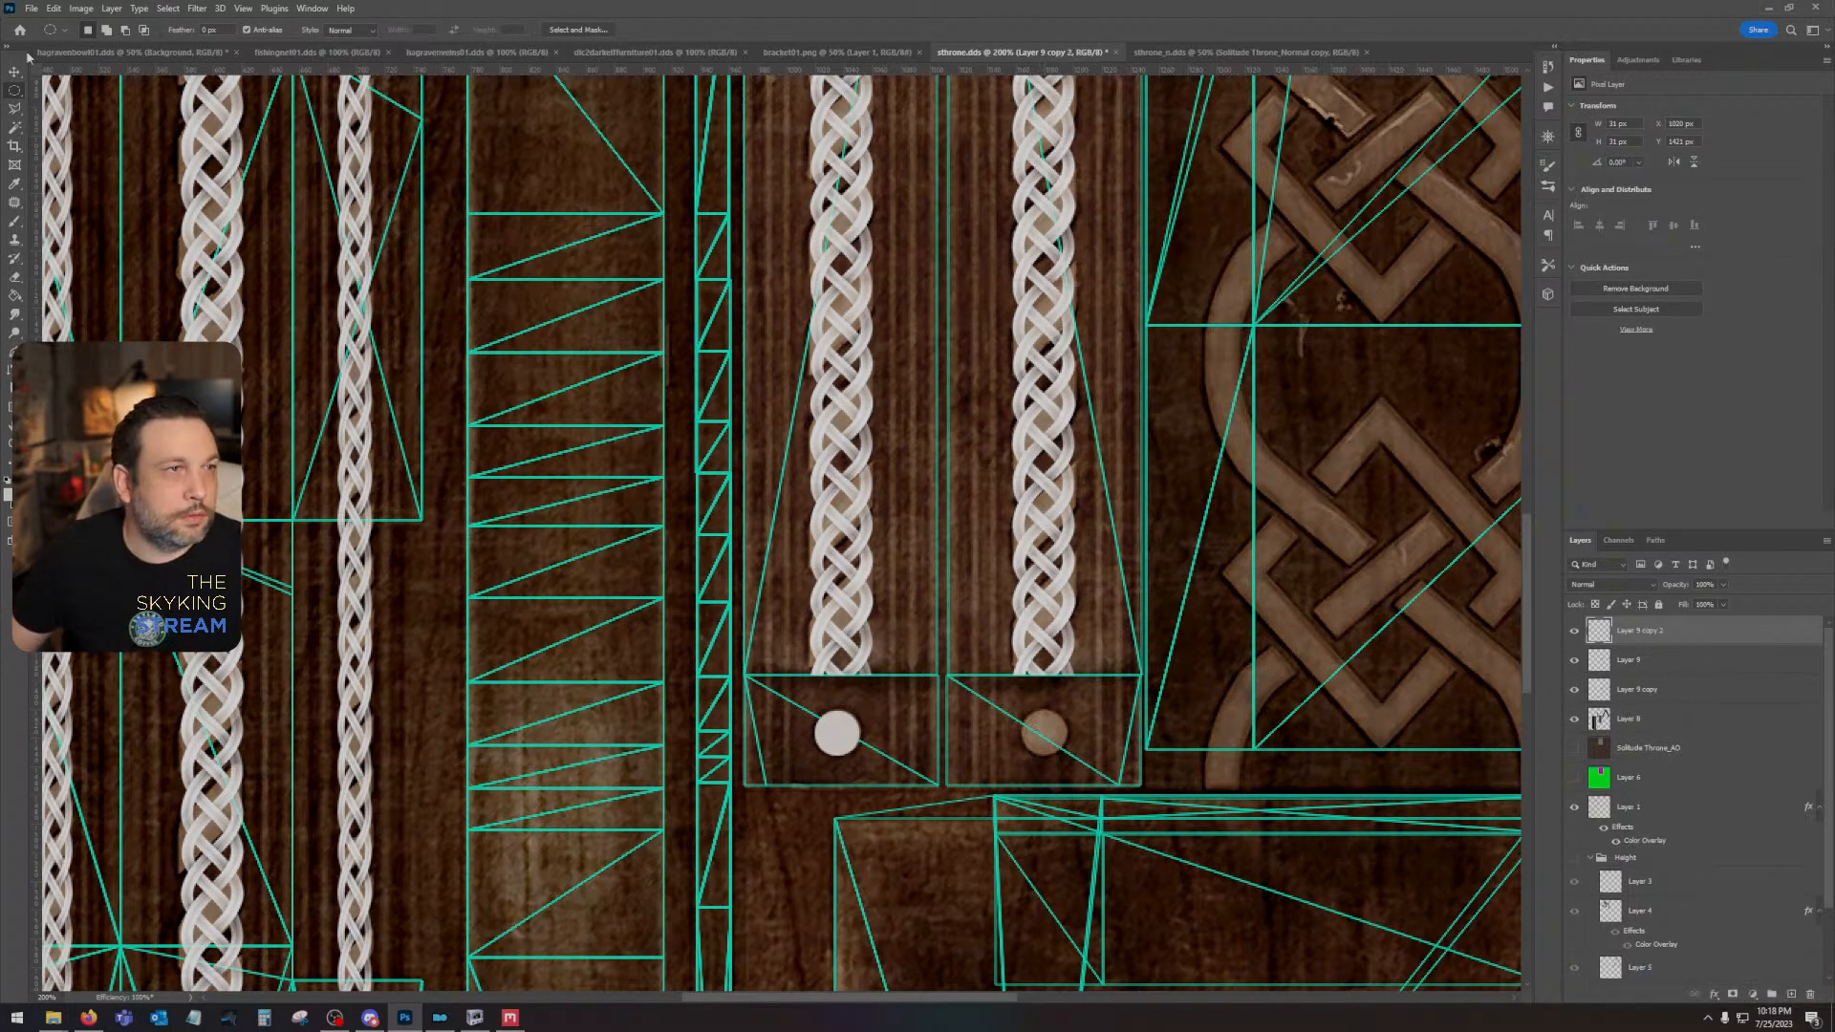
key("v")
left_click_drag(836, 735, 1042, 734)
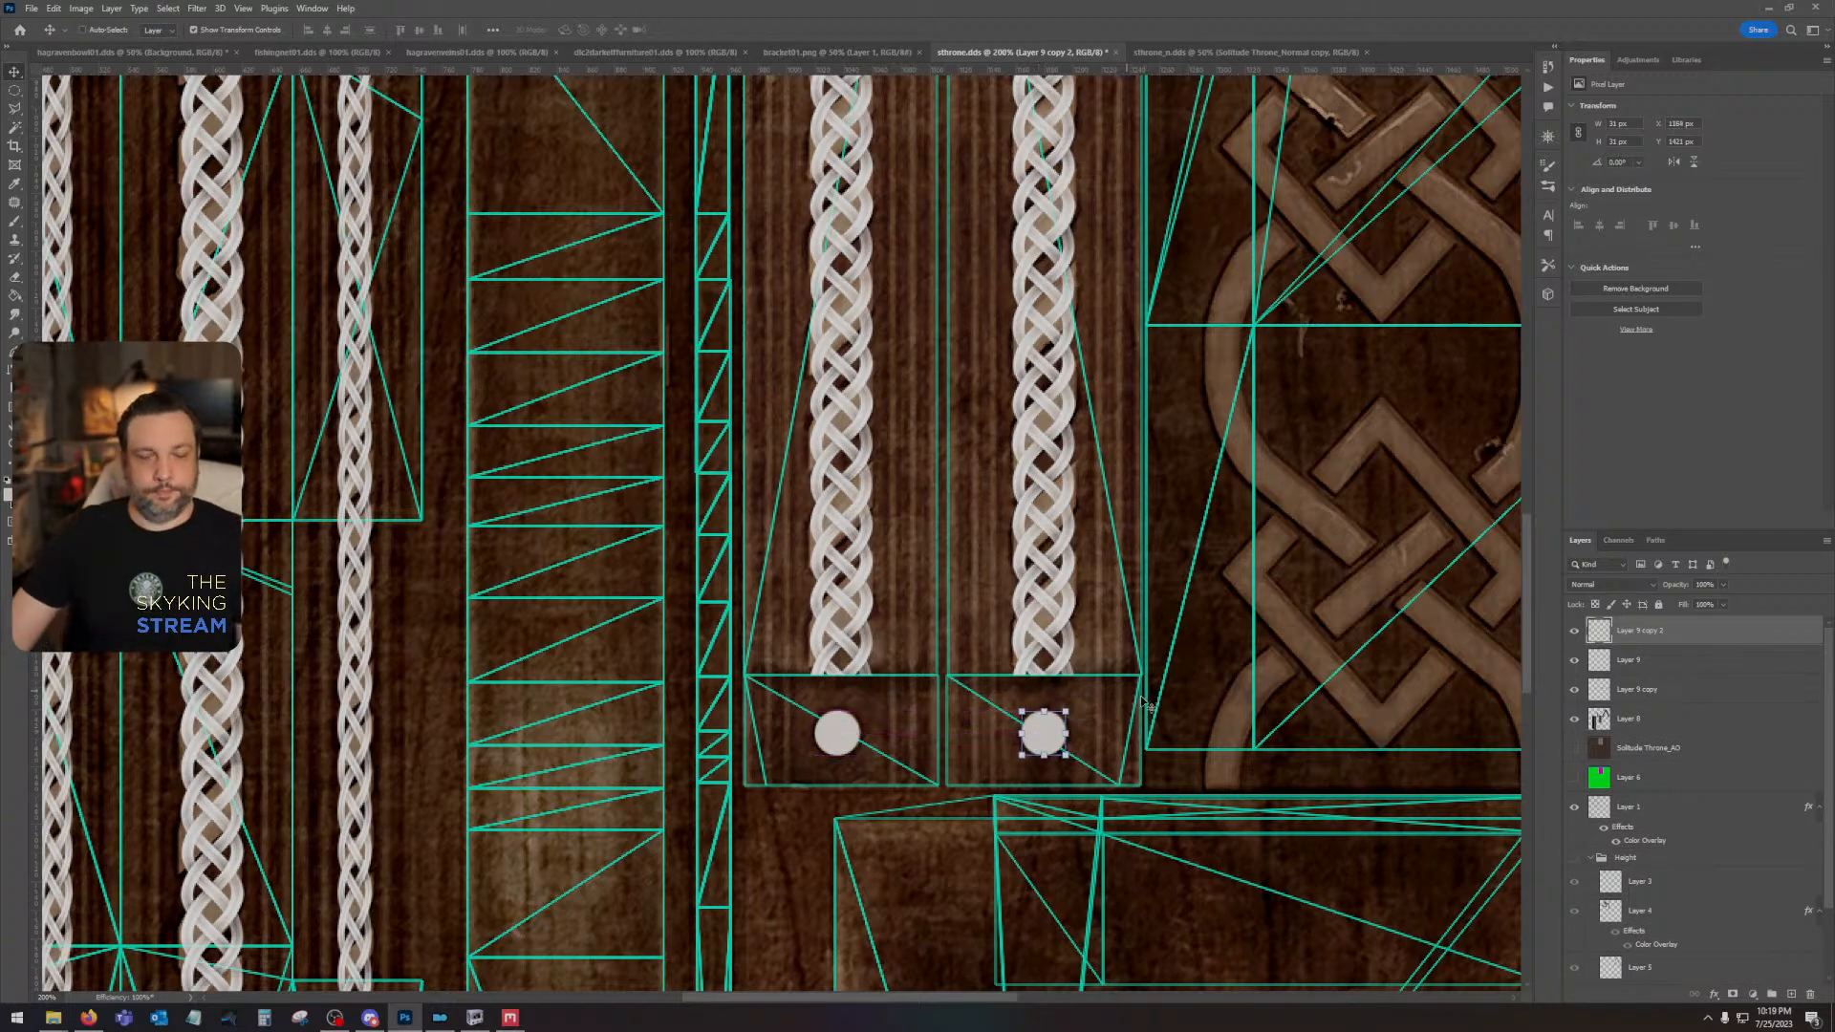
- Combine the circle and braid layers into one rasterized layer with Screen blending, and show the Height group again
left_click(1711, 718, "shift")
right_click(1710, 718)
left_click(1748, 353)
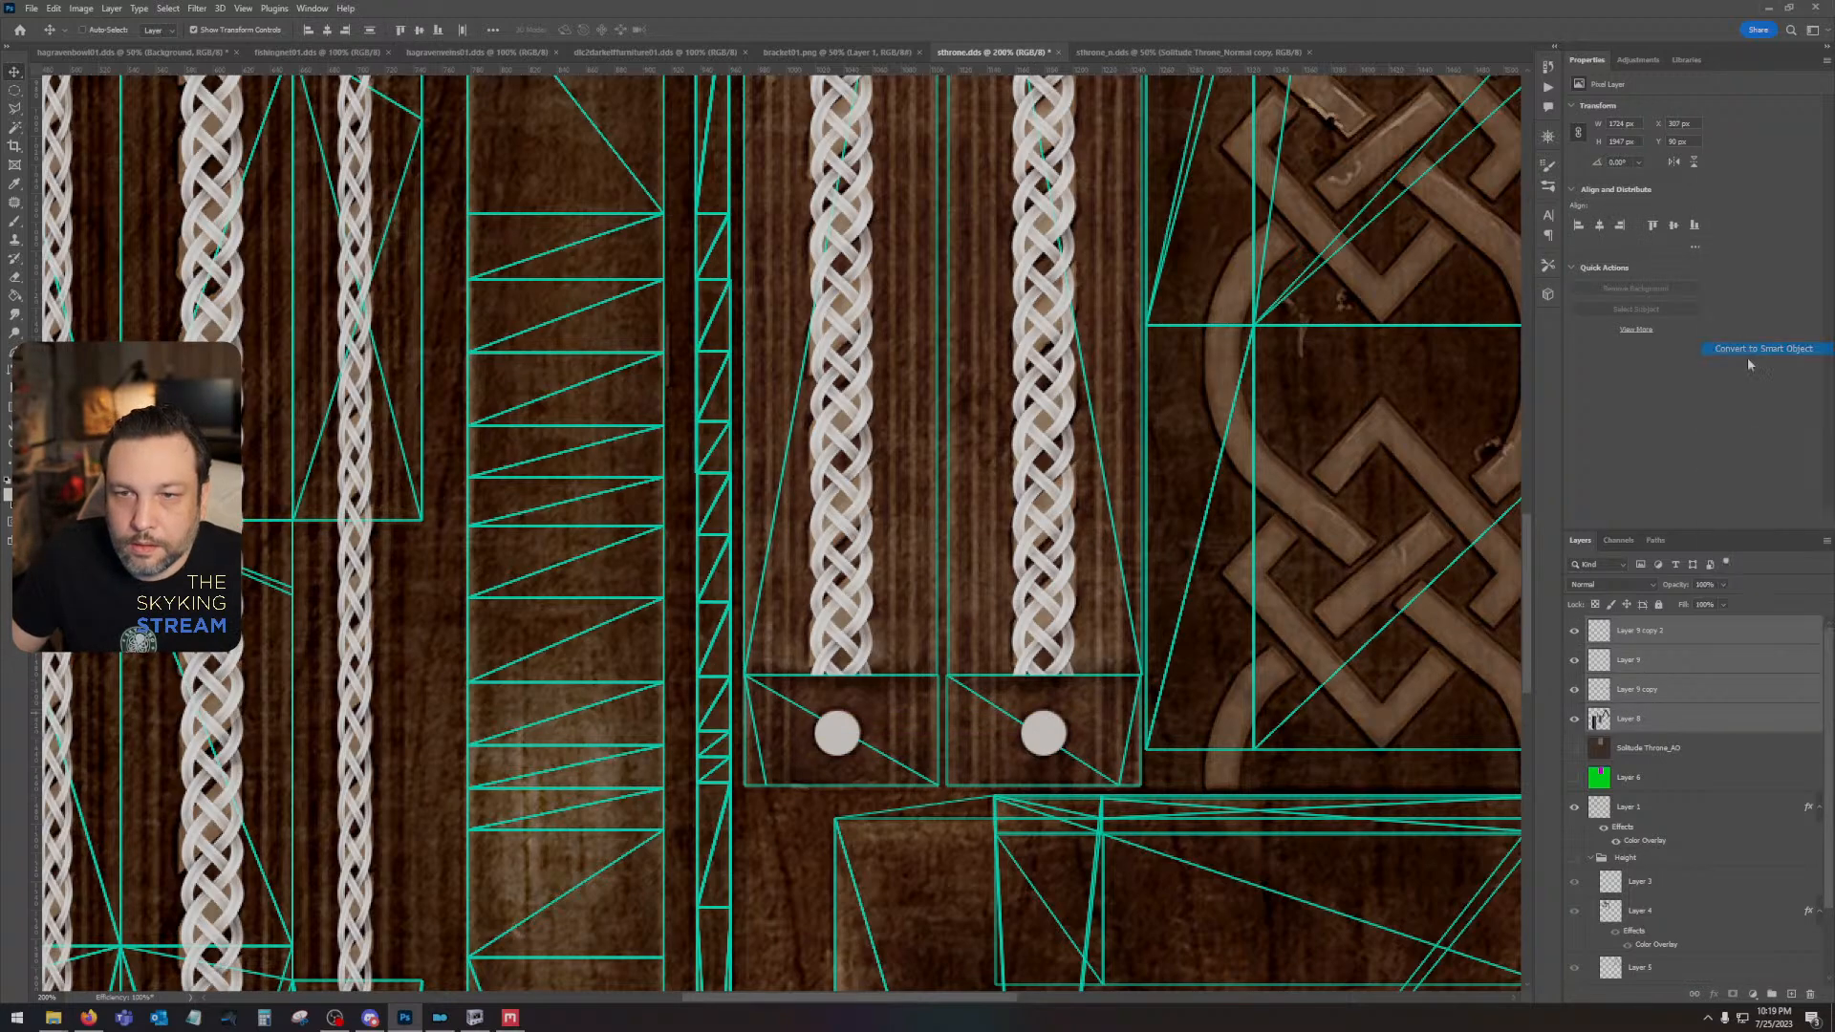
right_click(1662, 626)
left_click(1717, 312)
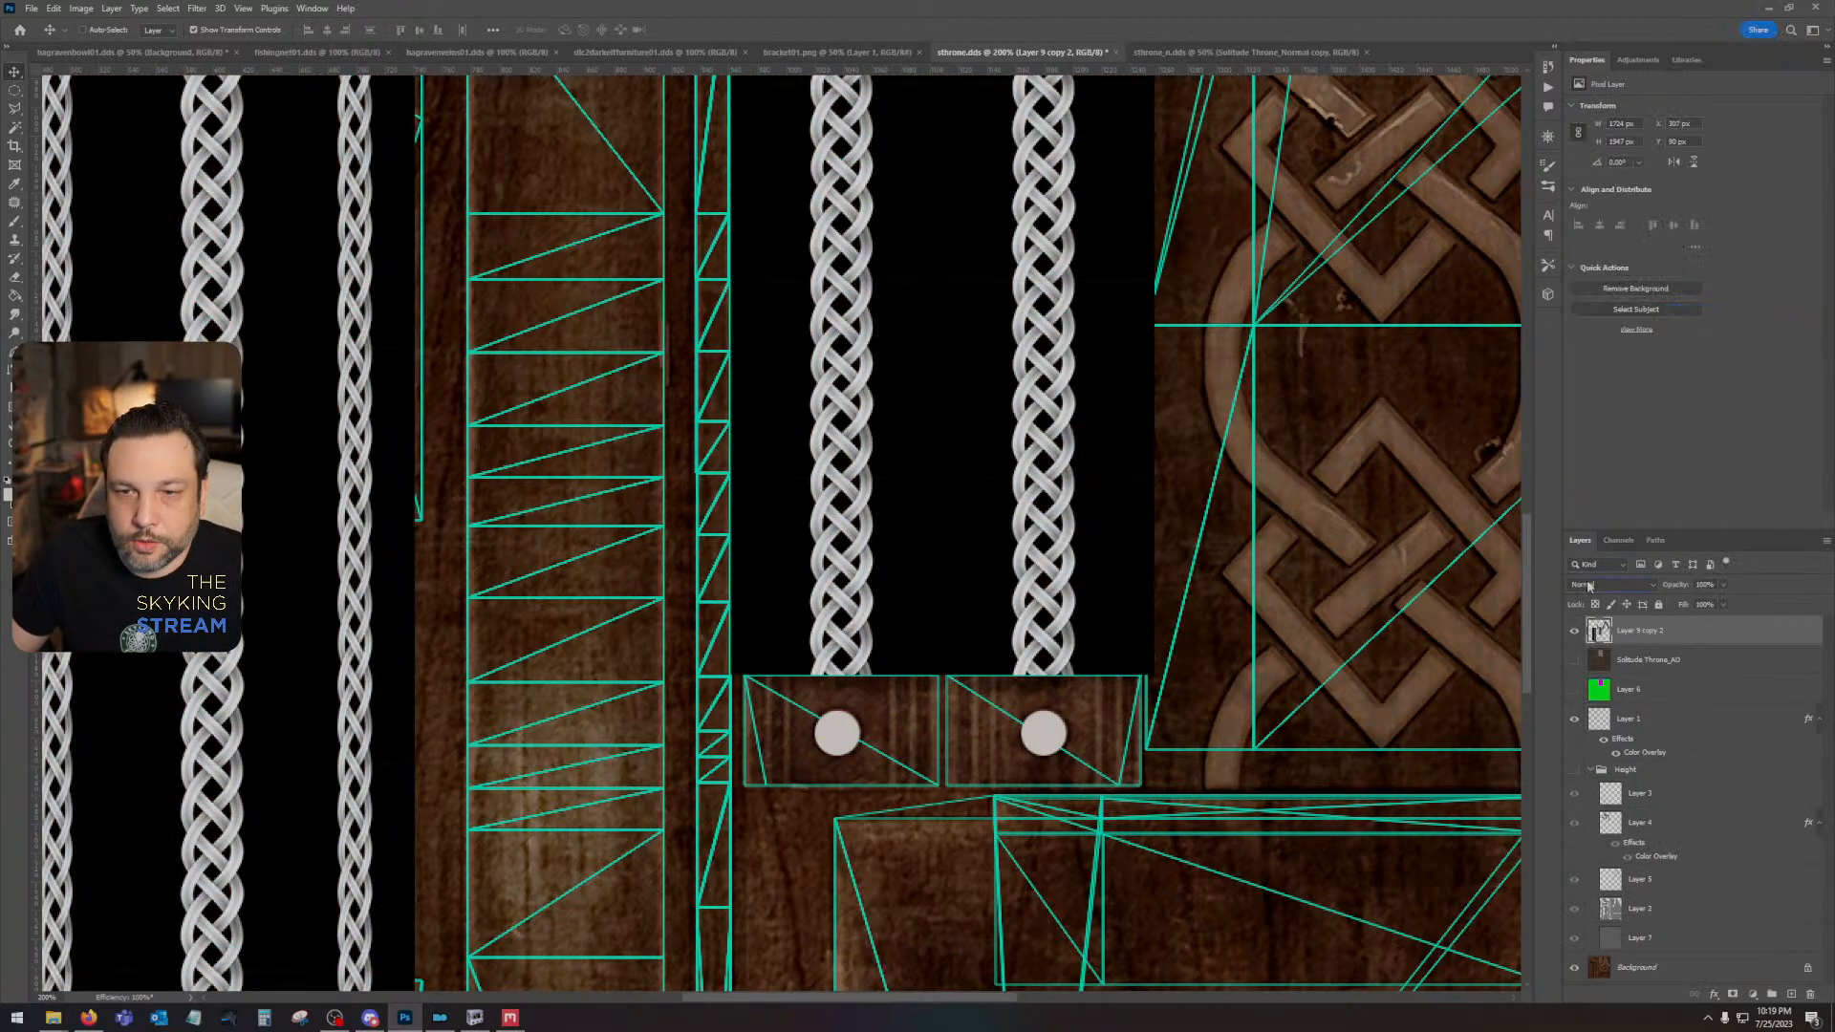
left_click(1620, 584)
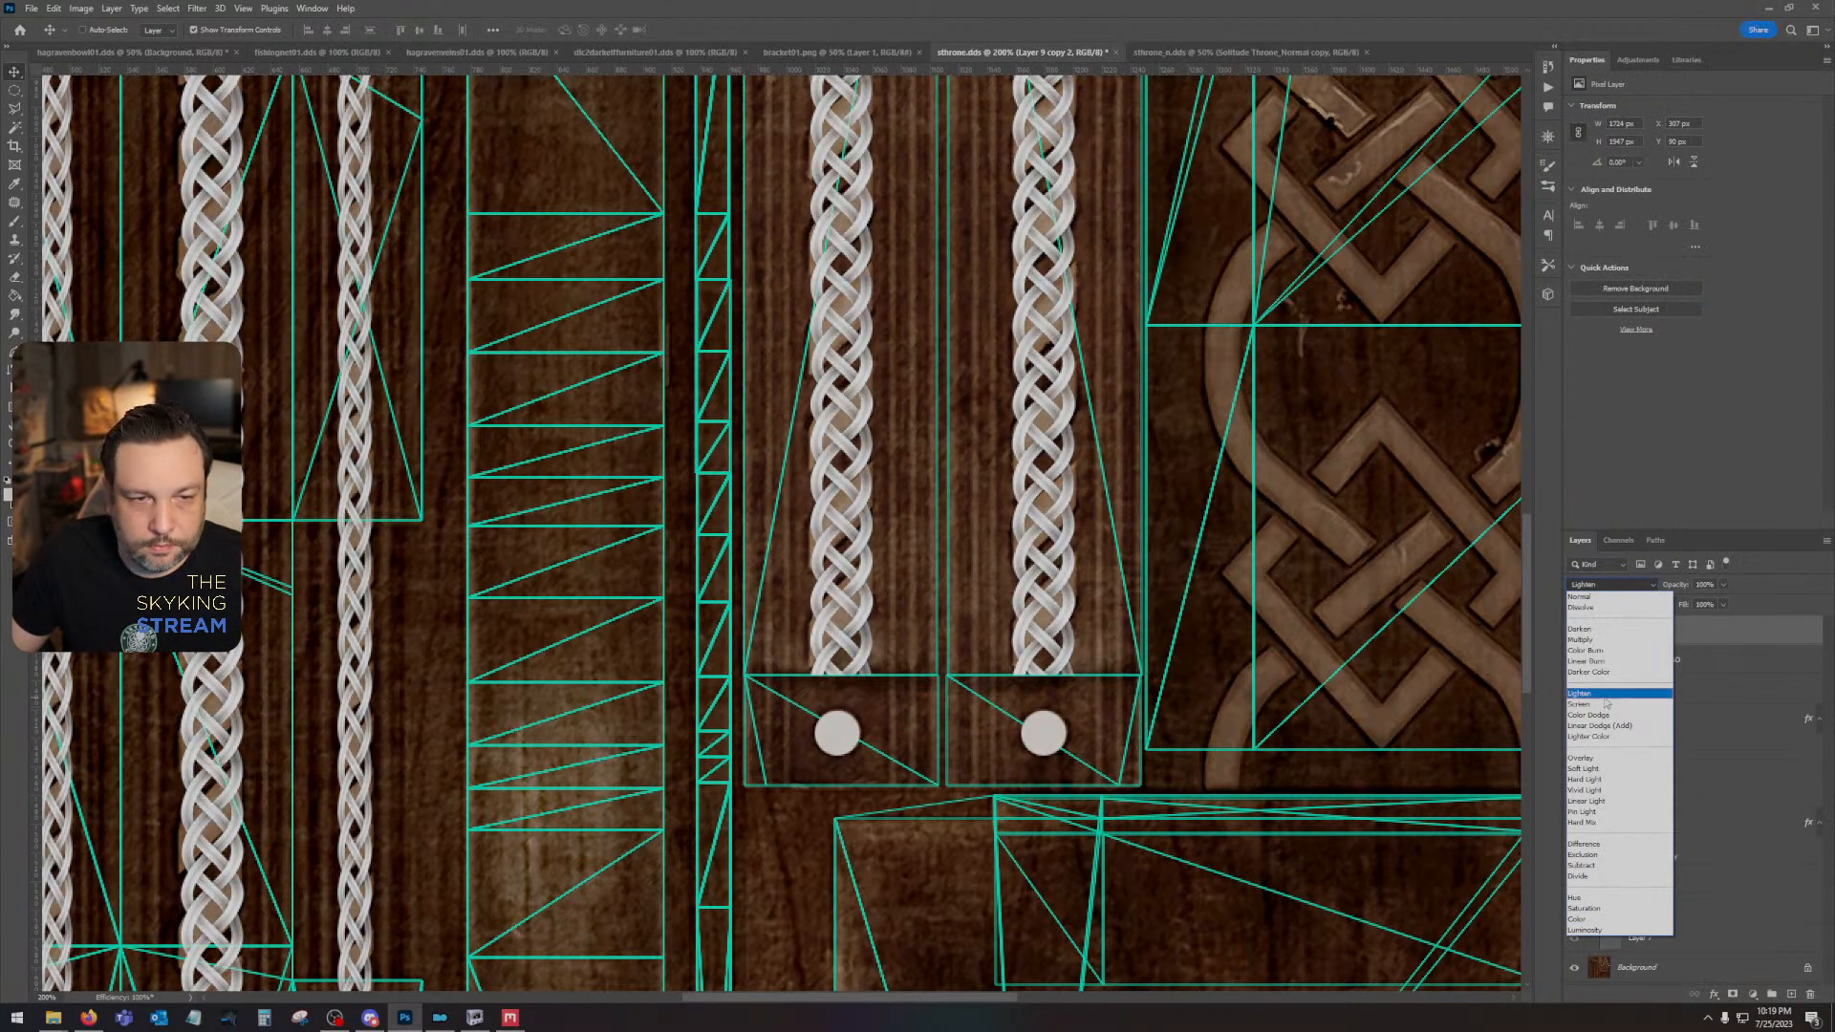
left_click(1606, 704)
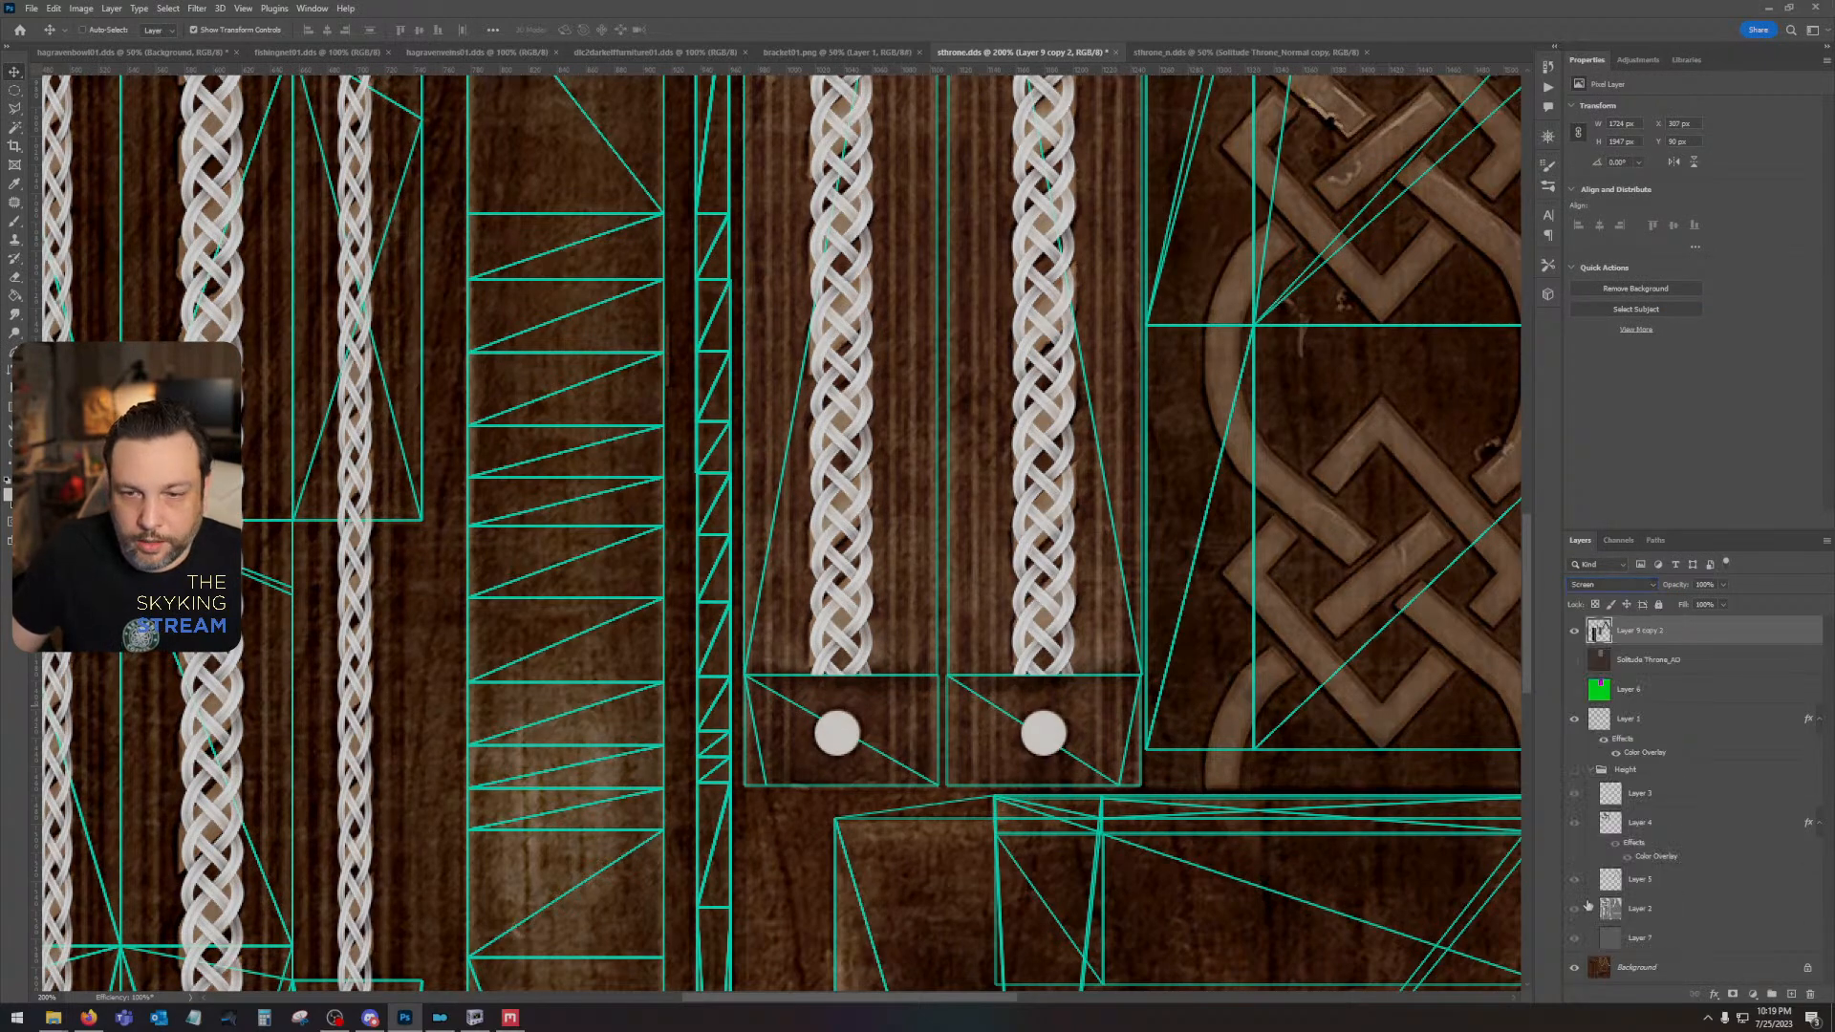
left_click(1574, 770)
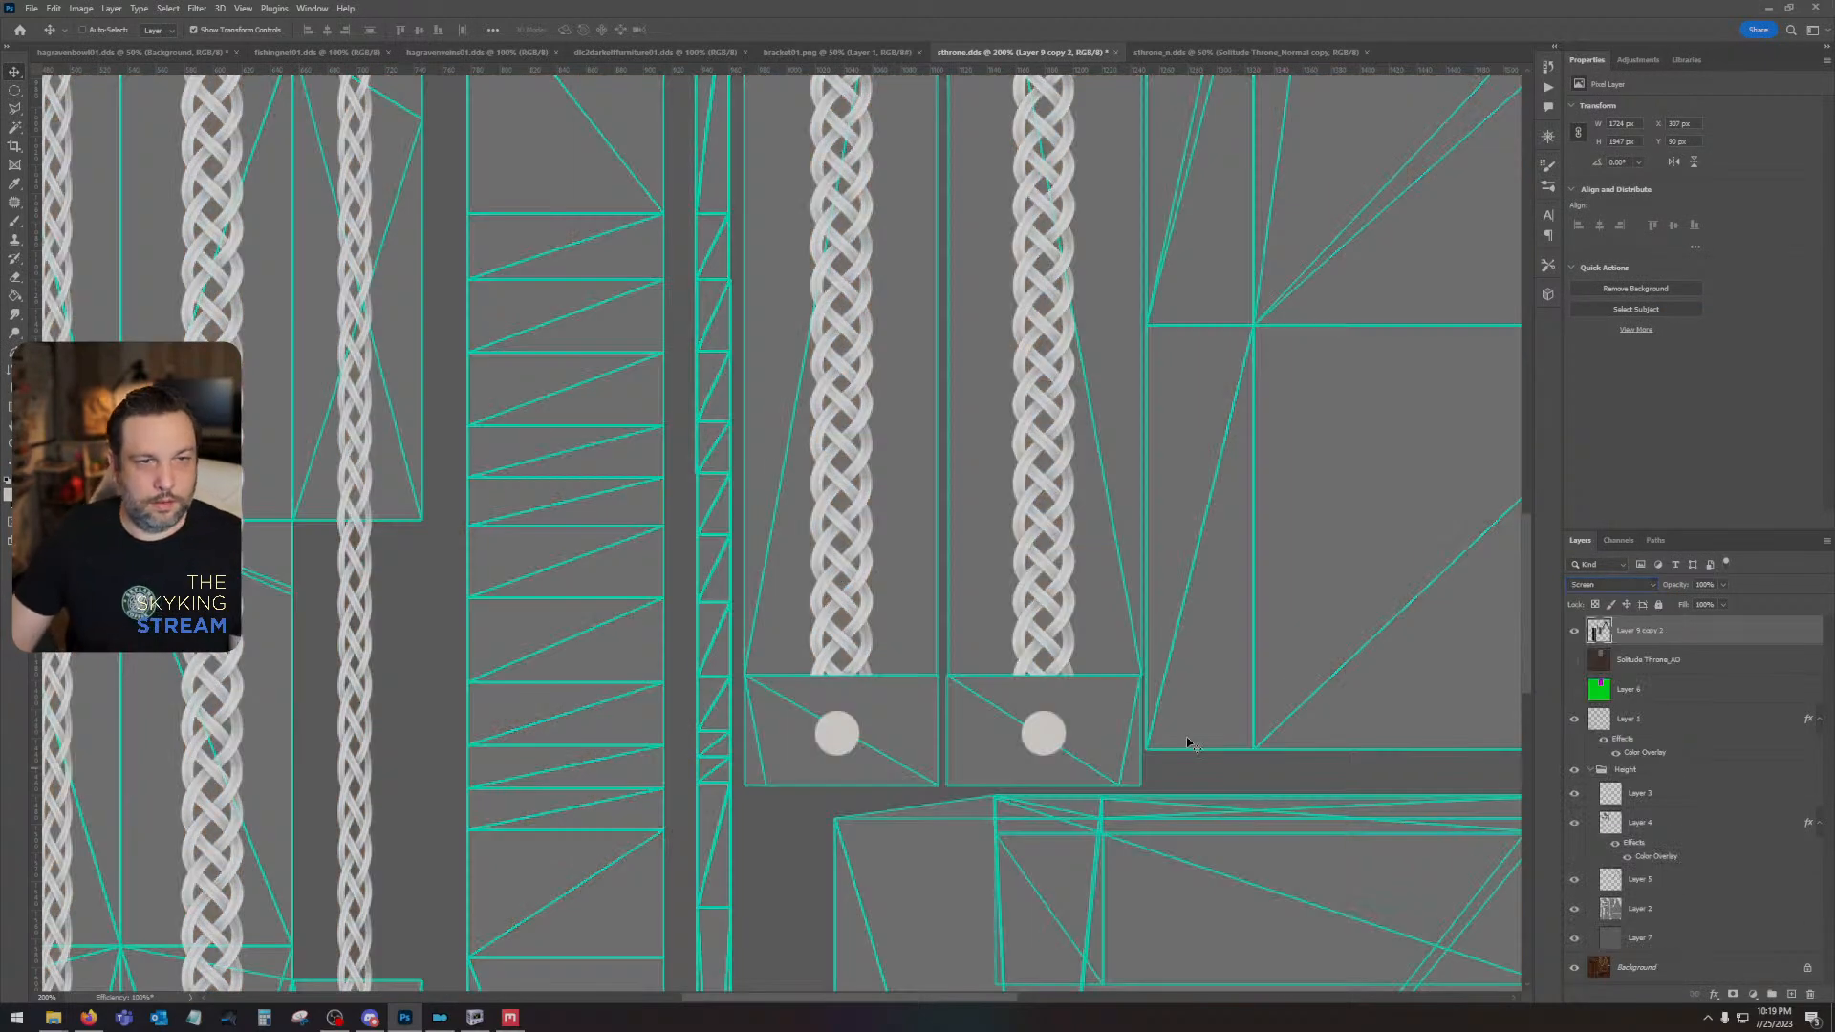
- Examine the throne texture's UV layout, from the braided gable trim to the curved side panel
scroll(1169, 732, "down", 3)
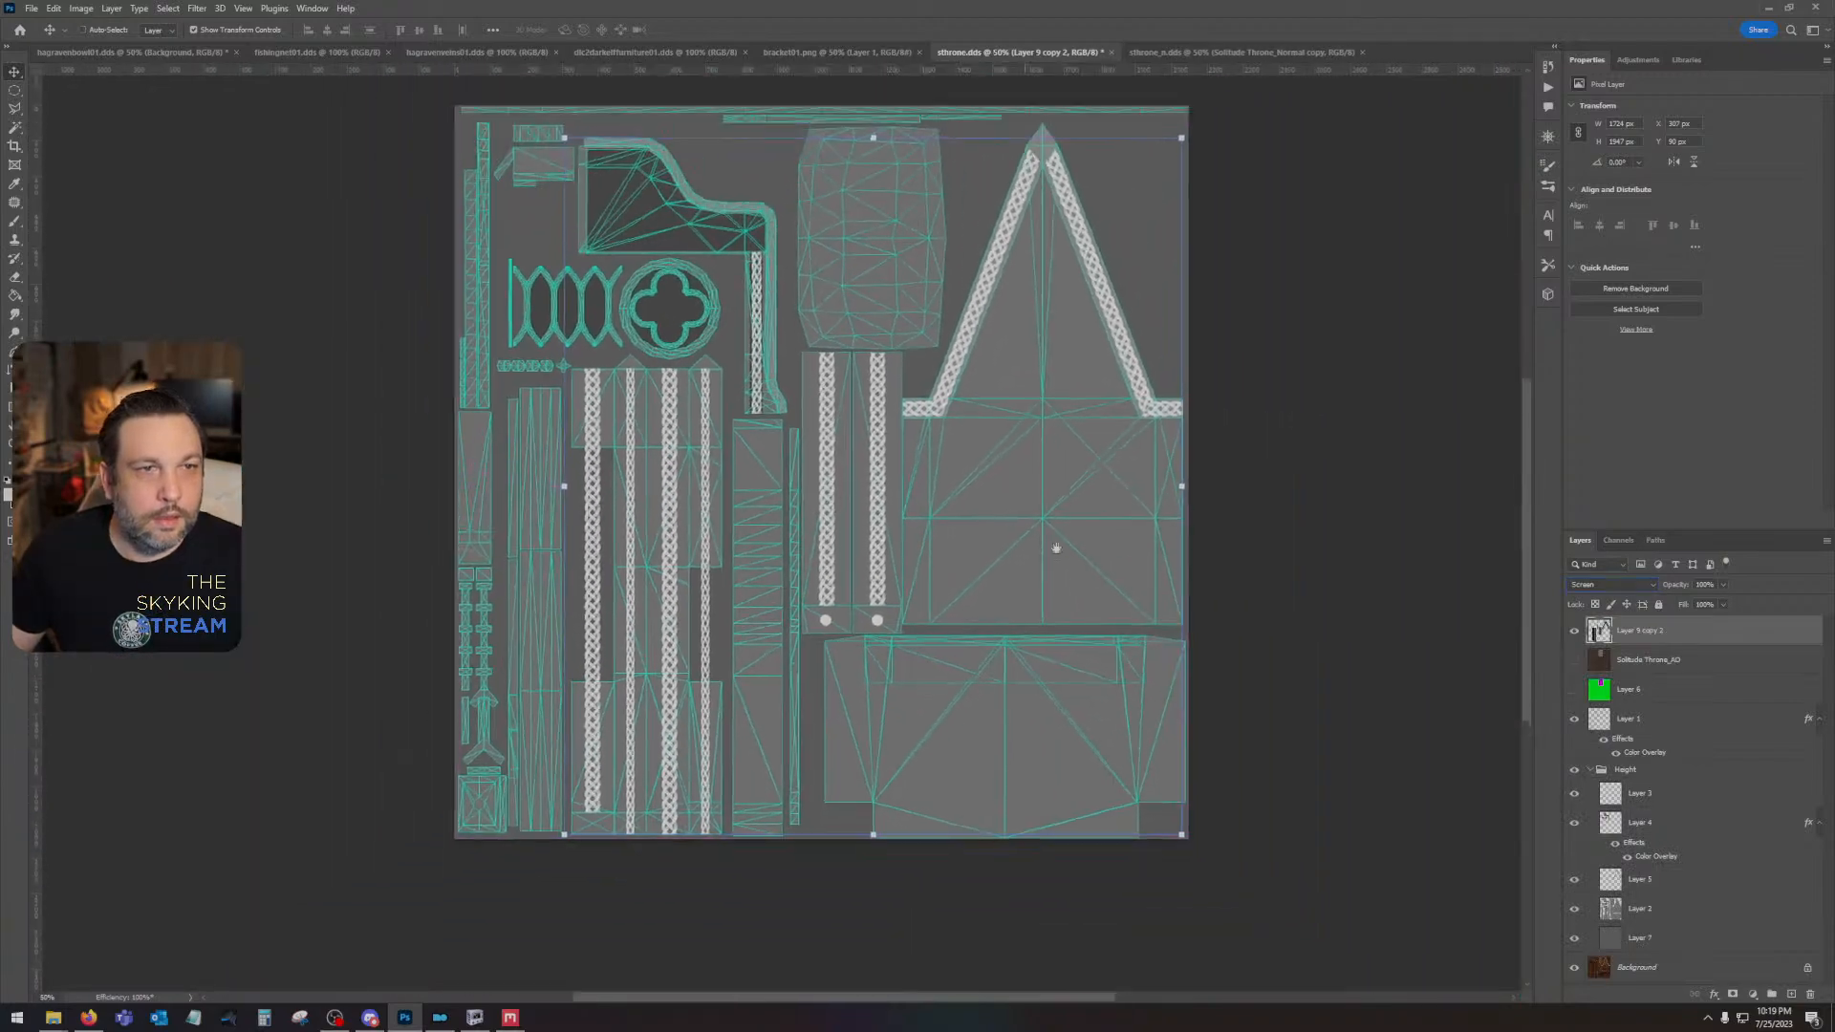
left_click_drag(1056, 548, 1150, 616)
left_click_drag(767, 332, 823, 418)
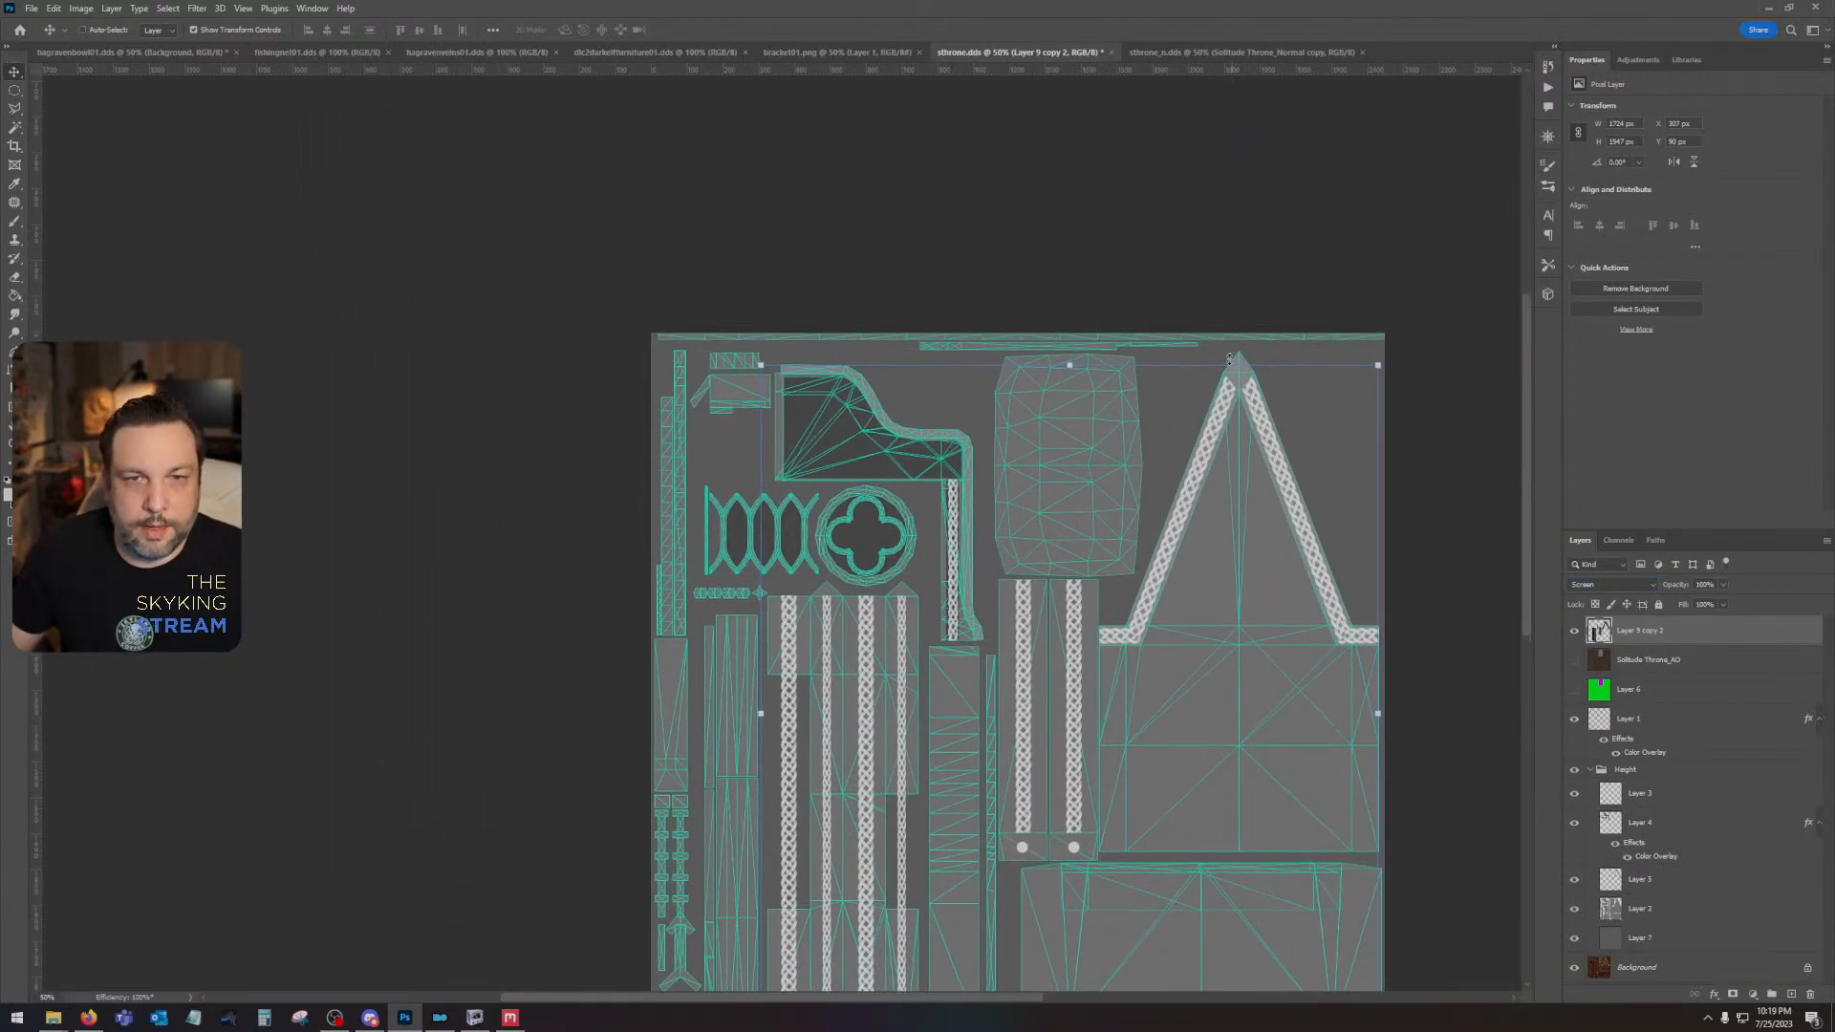
scroll(1244, 382, "up", 3)
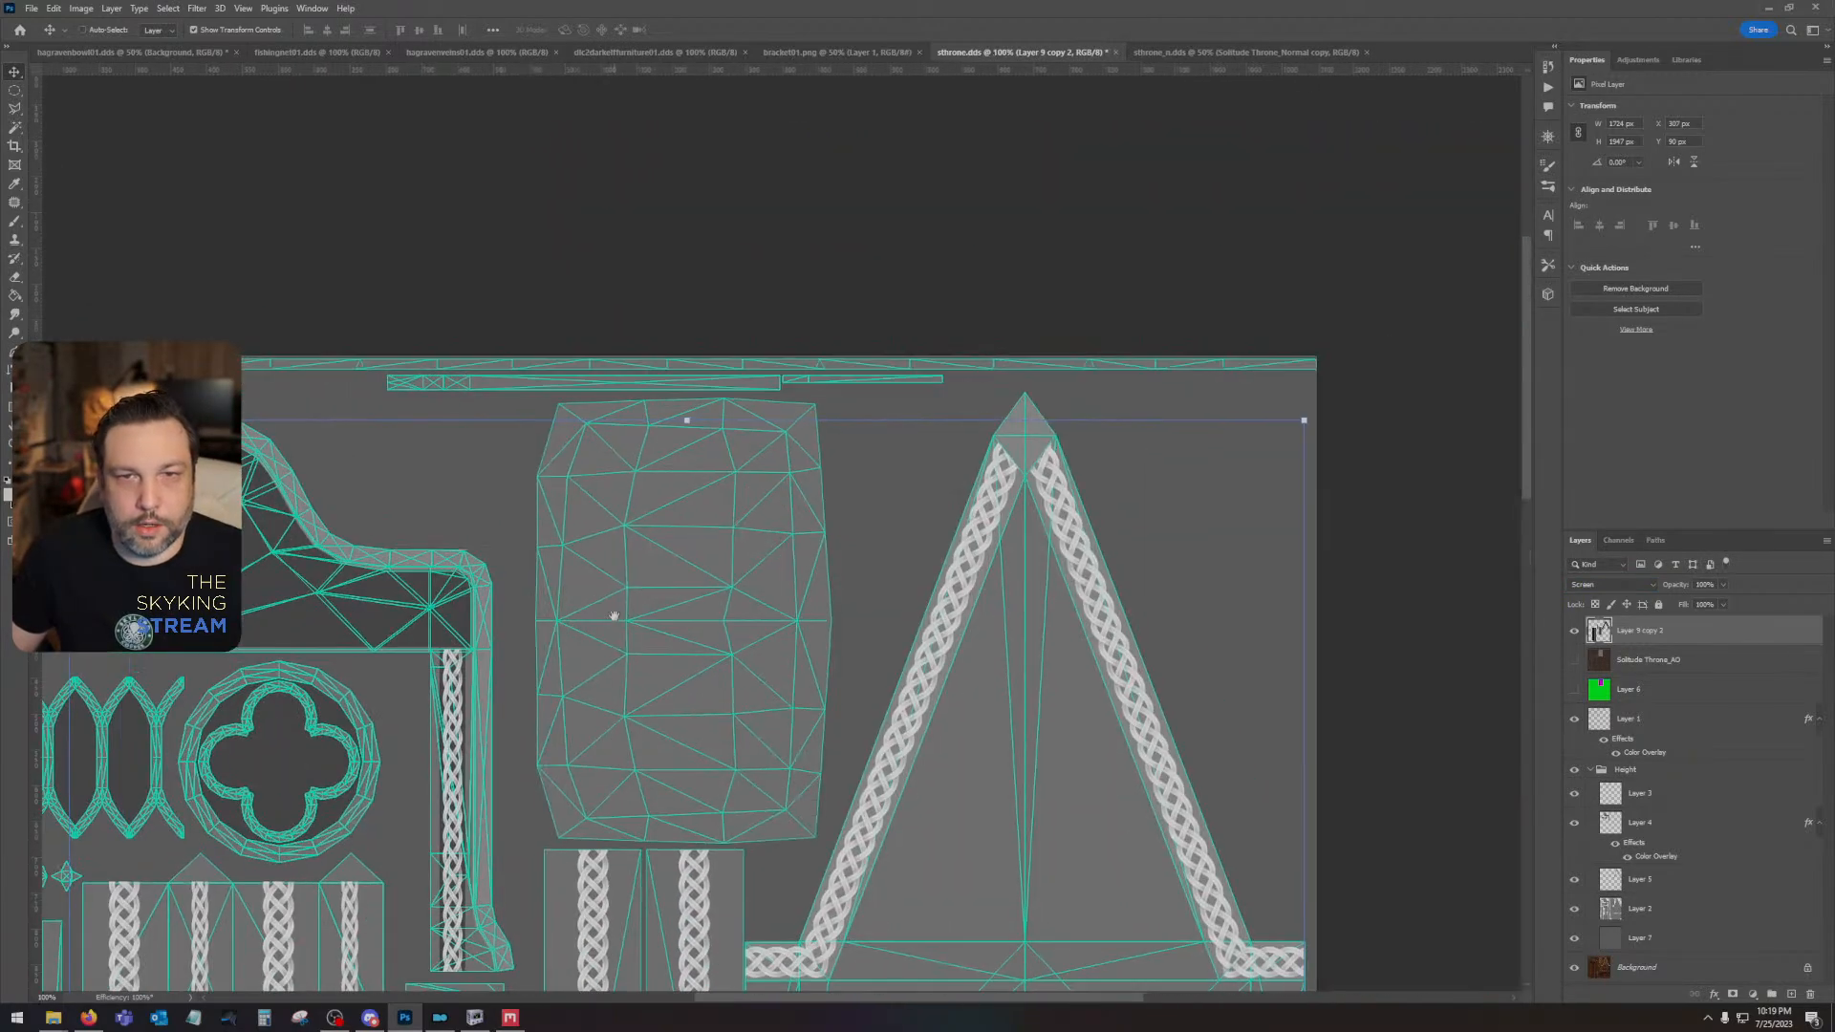
left_click_drag(1256, 453, 937, 469)
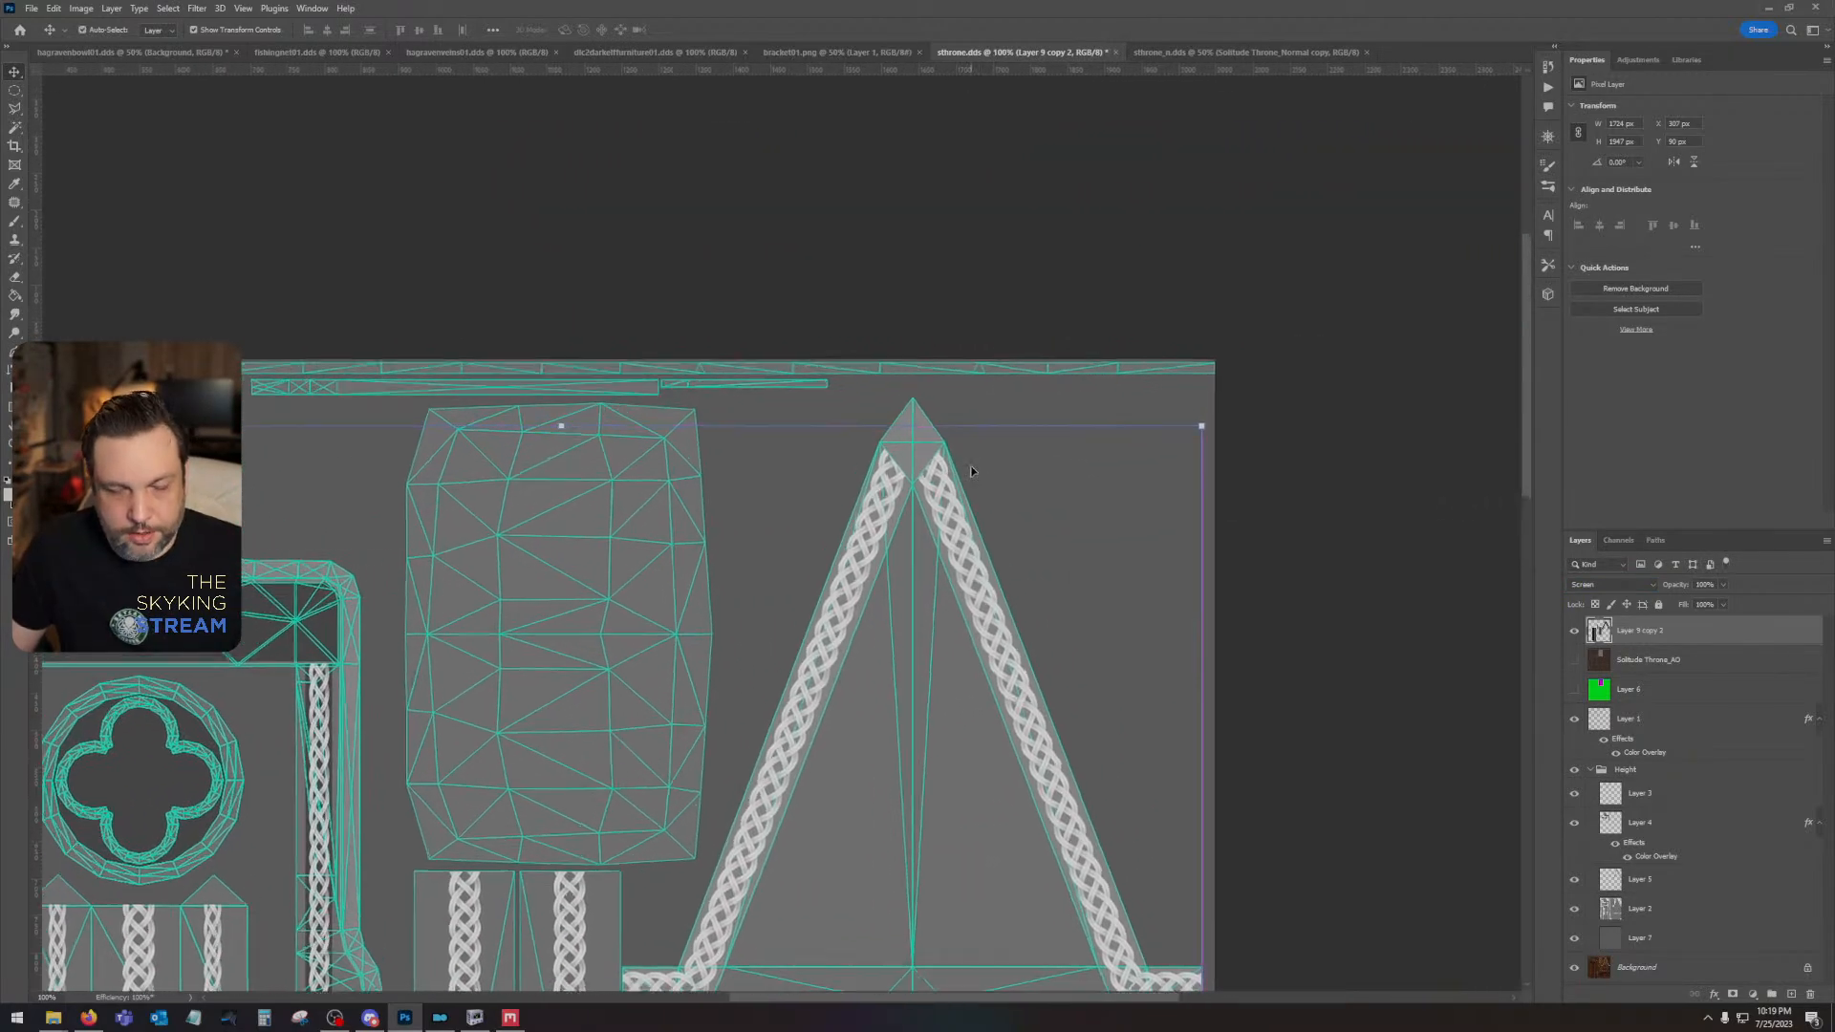
key("ctrl+plus")
key("ctrl+plus")
left_click_drag(397, 745, 1450, 630)
left_click_drag(579, 675, 1344, 691)
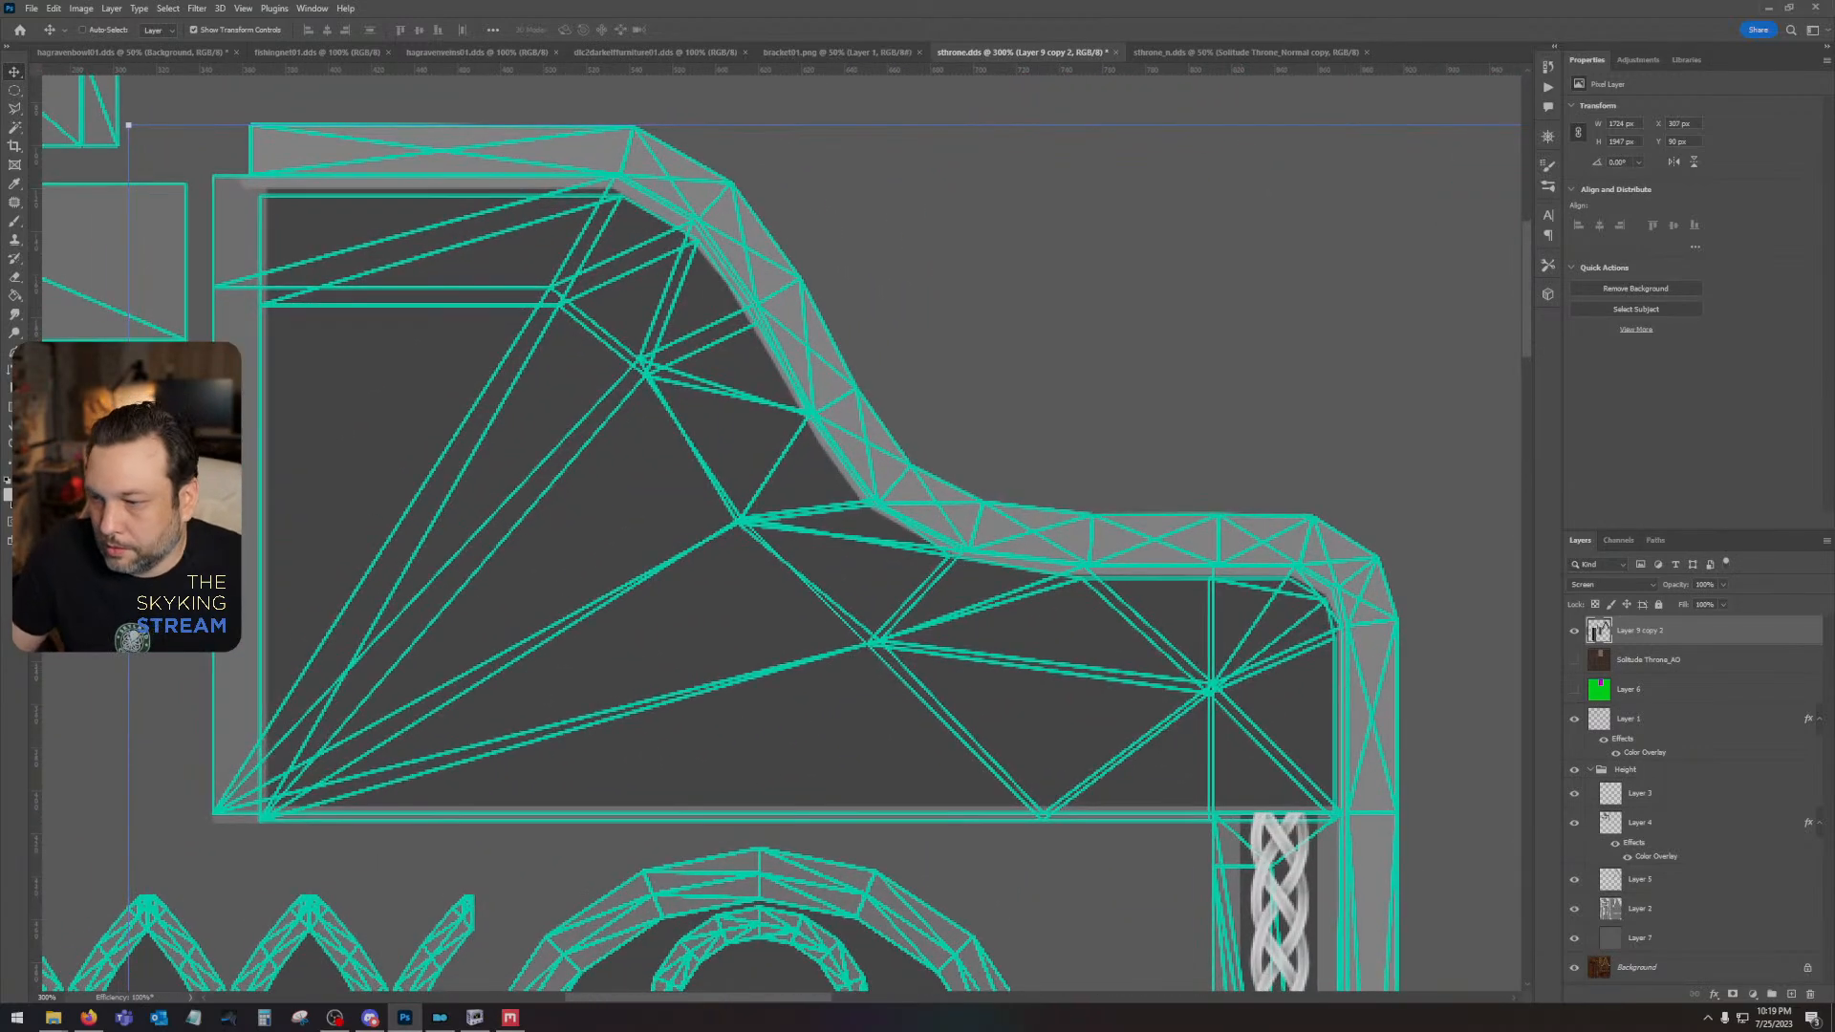
- Switch to File Explorer and look through the MK_Trim_Ornament_Vol6_Alpha_TIFF and Ornament Trim folders for a side panel pattern
key("alt+Tab")
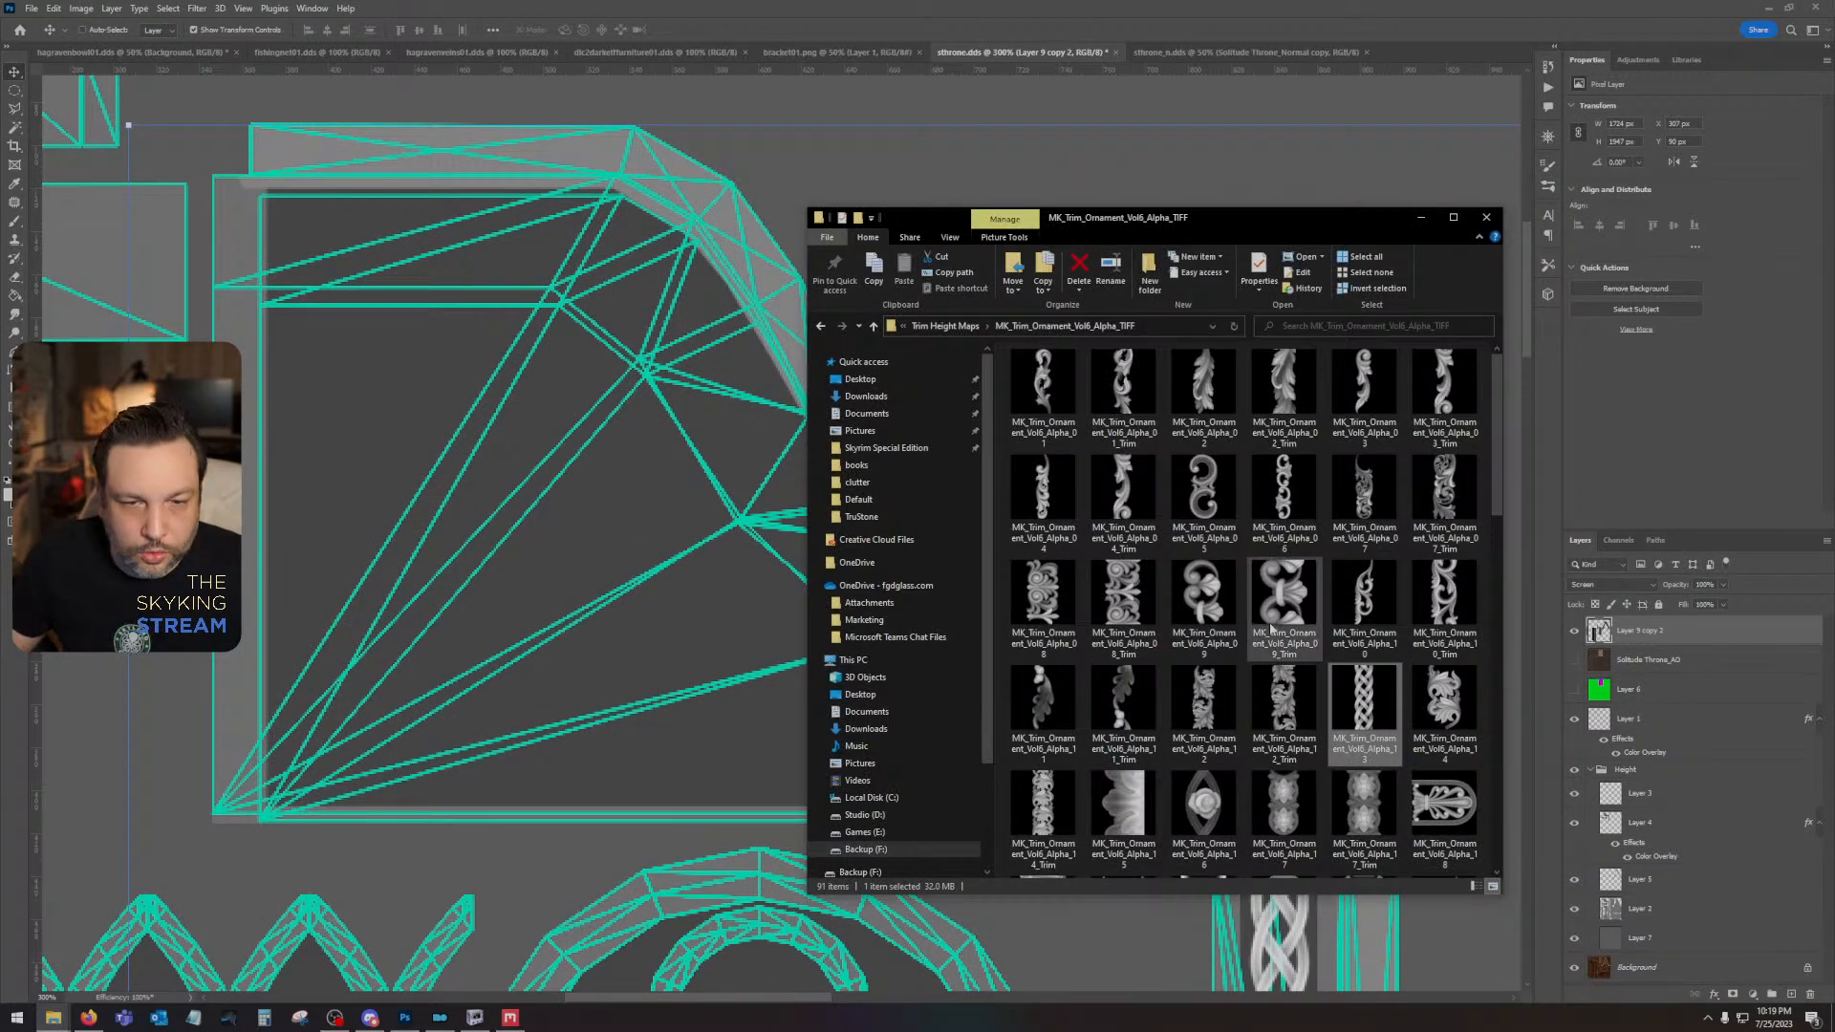
scroll(1362, 712, "down", 6)
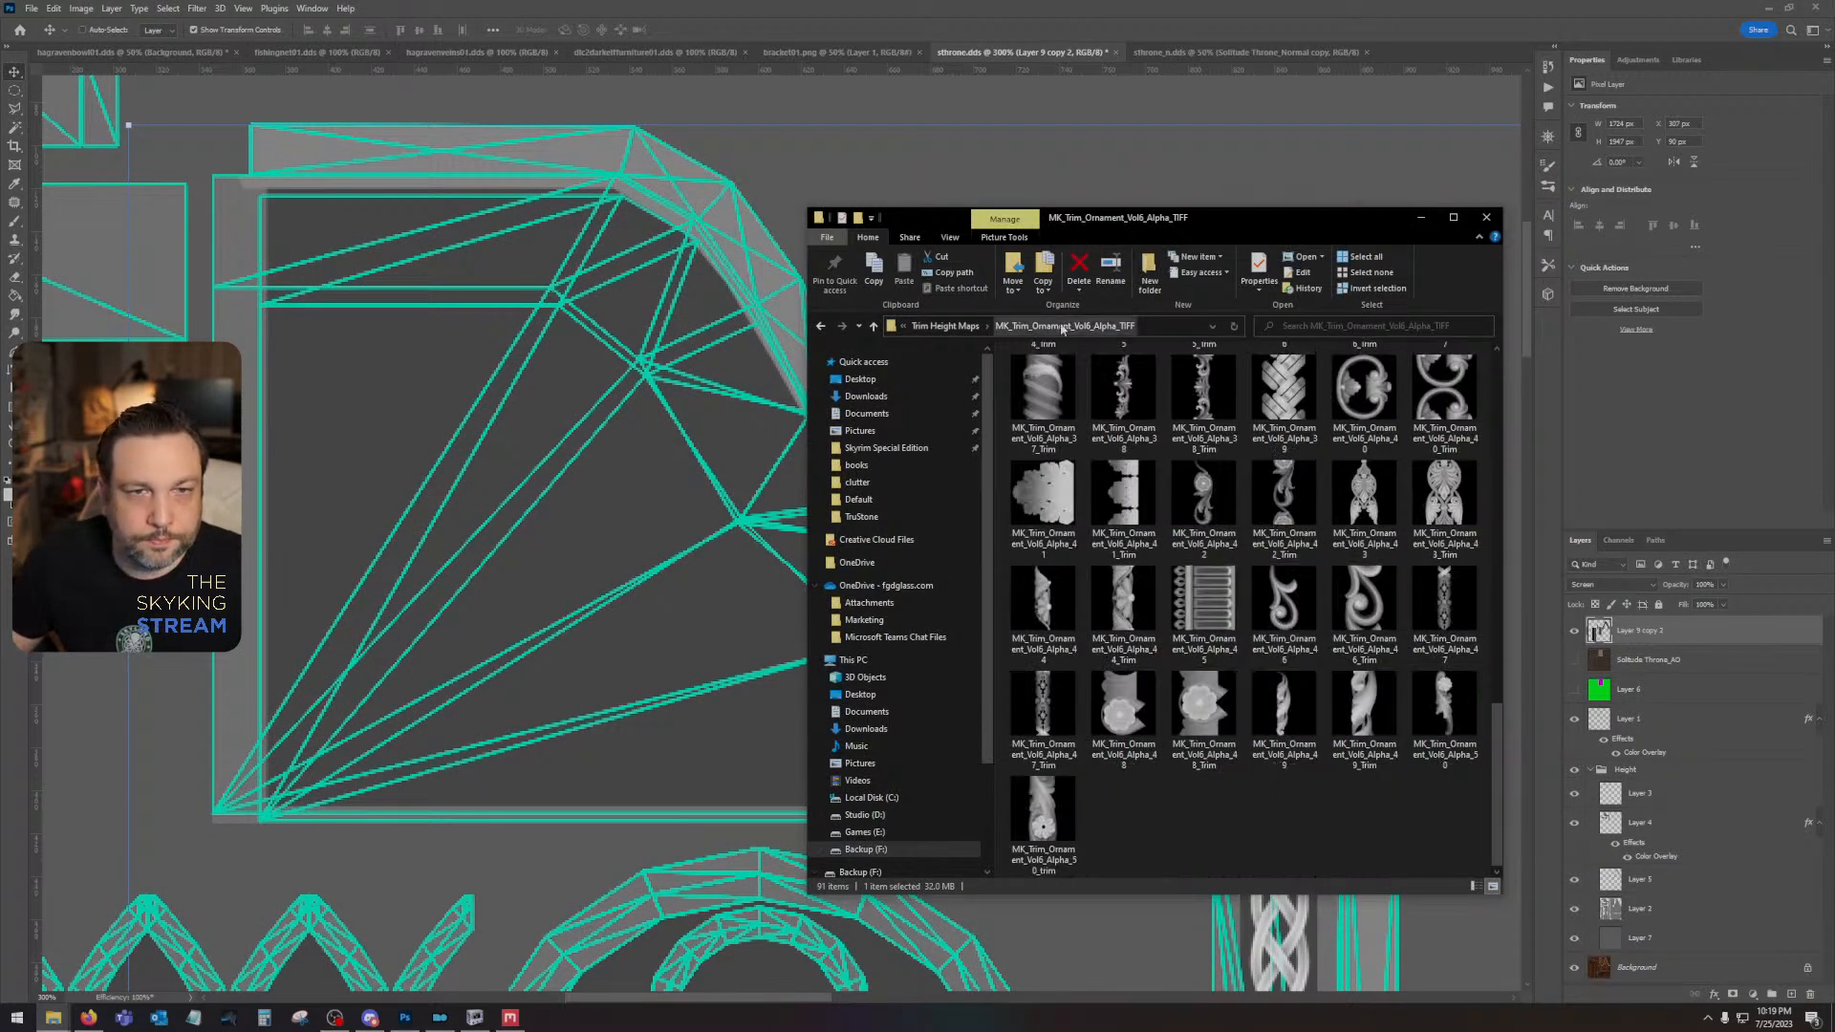
left_click(945, 326)
double_click(1092, 416)
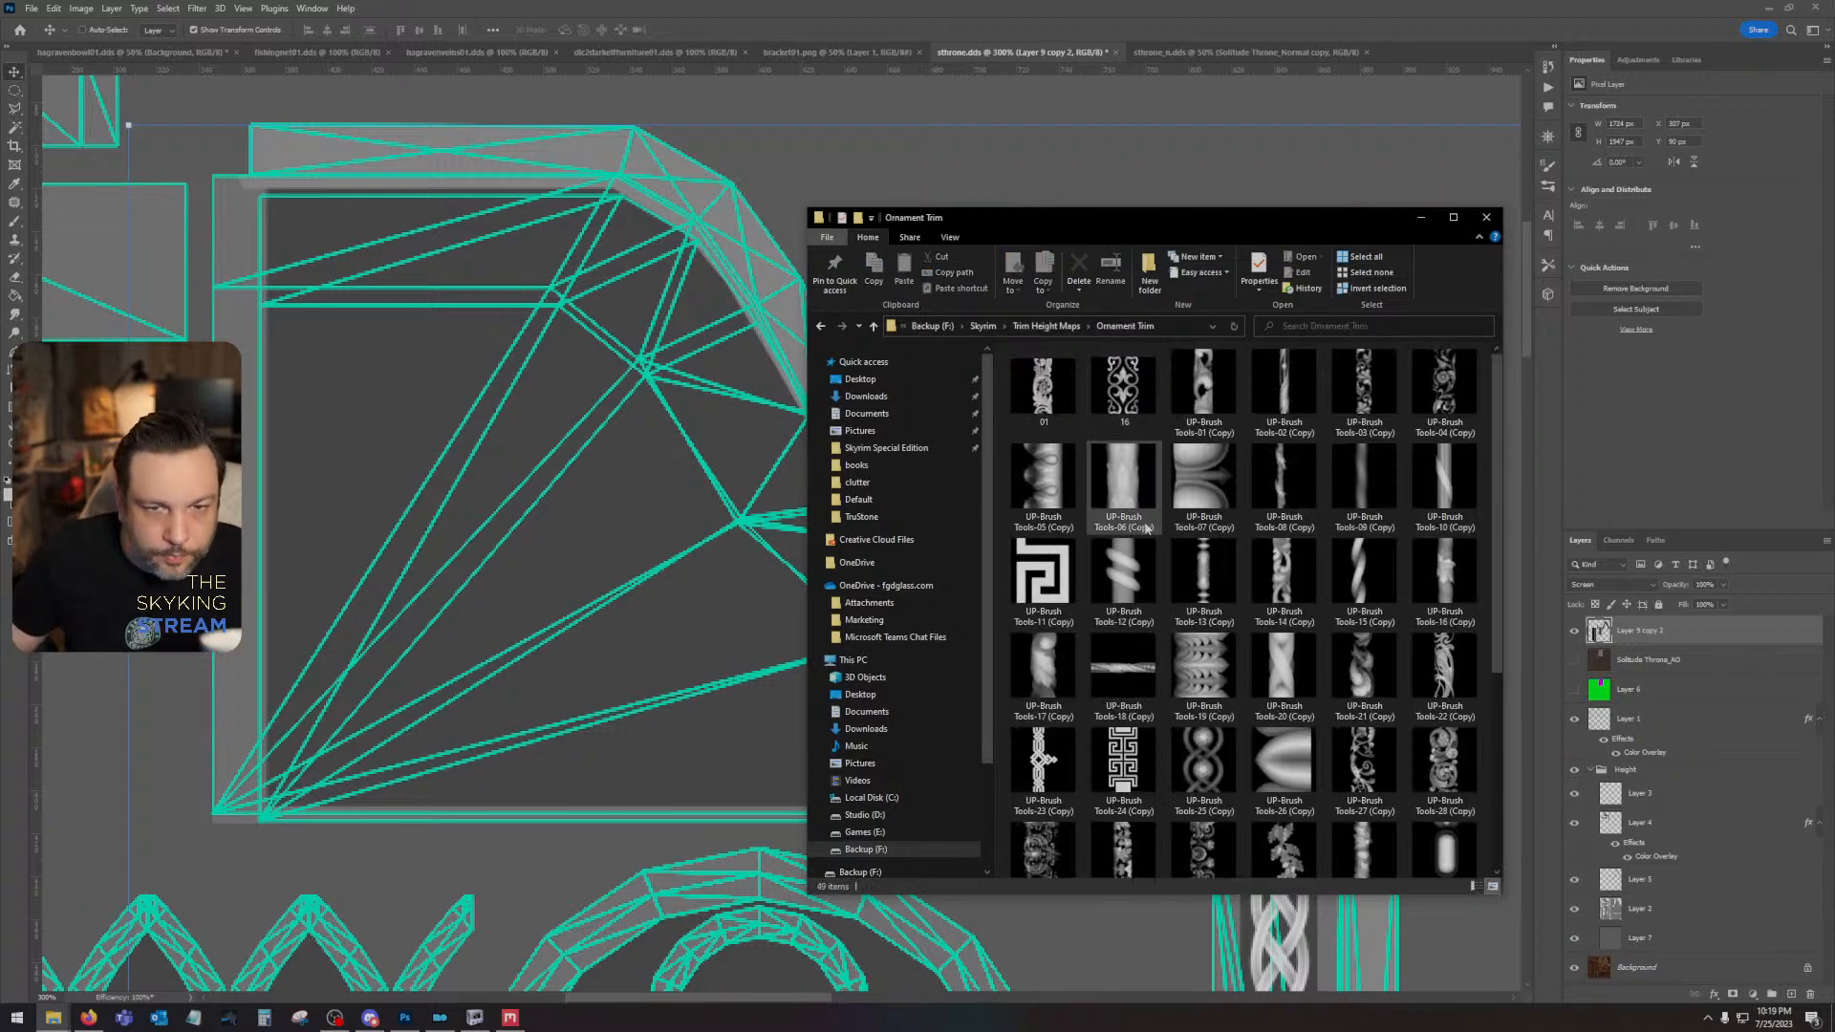
scroll(1147, 535, "down", 3)
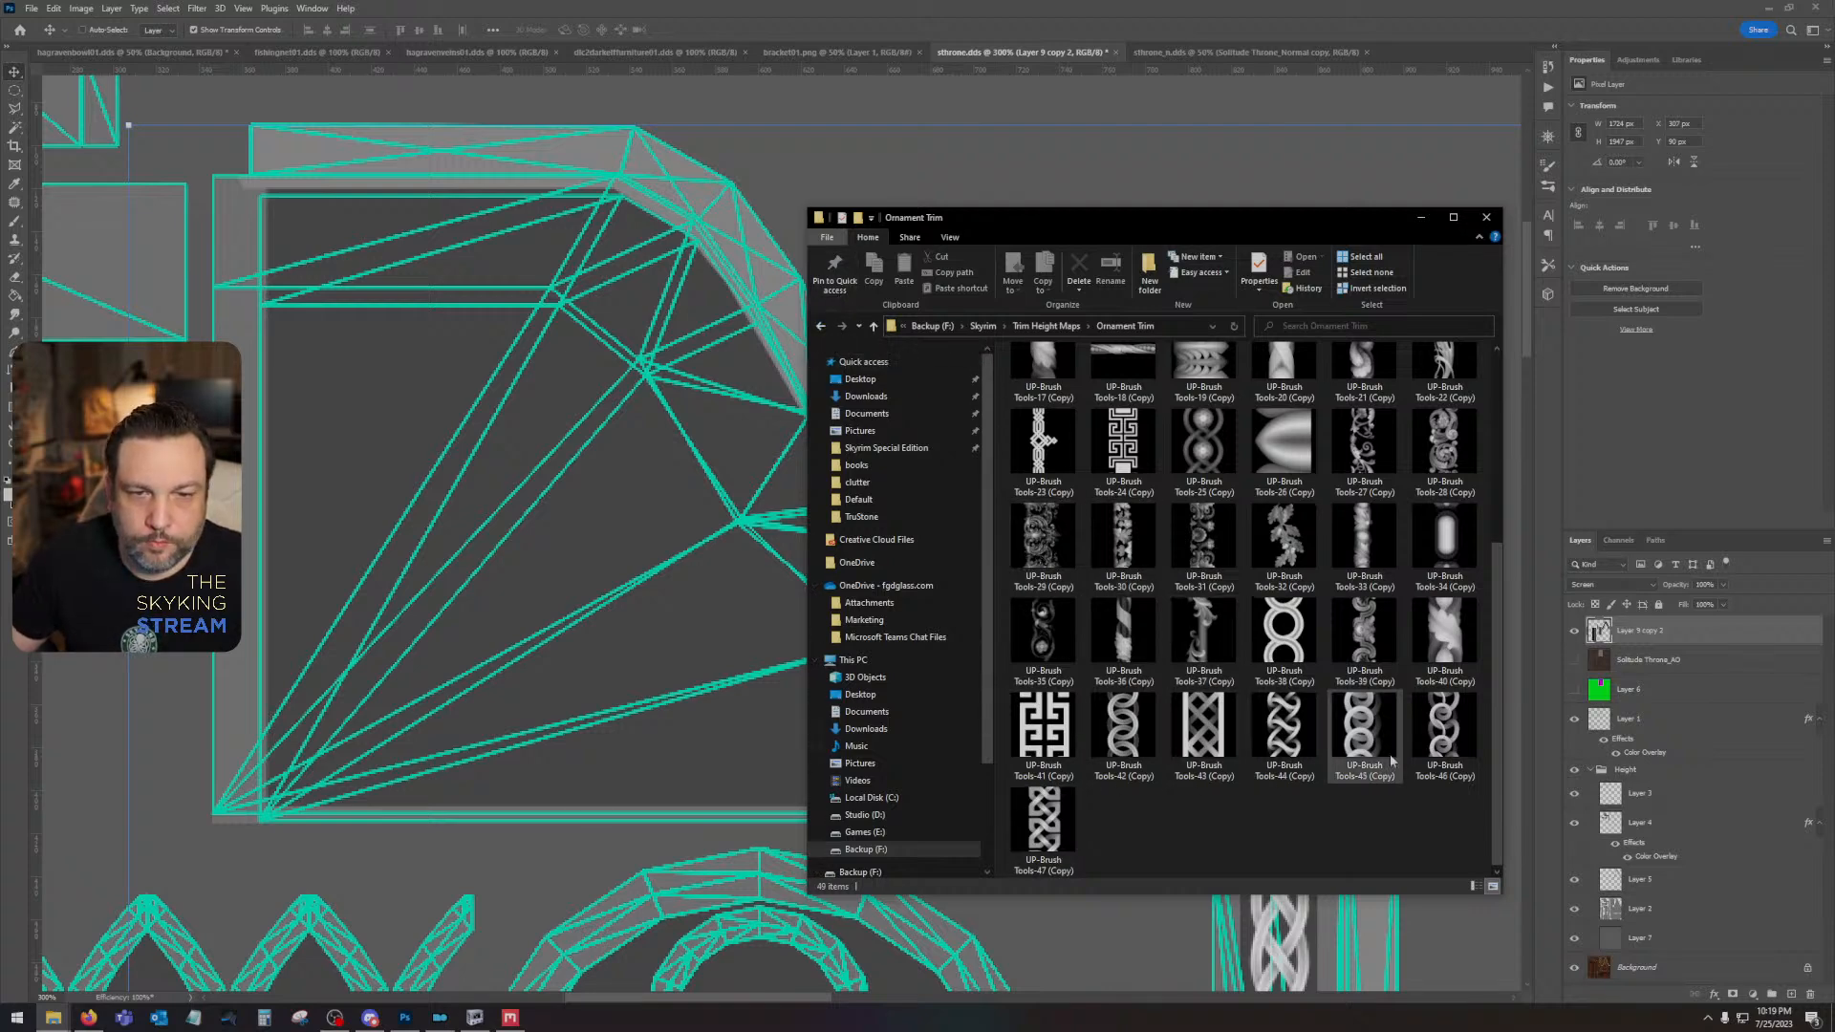
scroll(1391, 760, "up", 3)
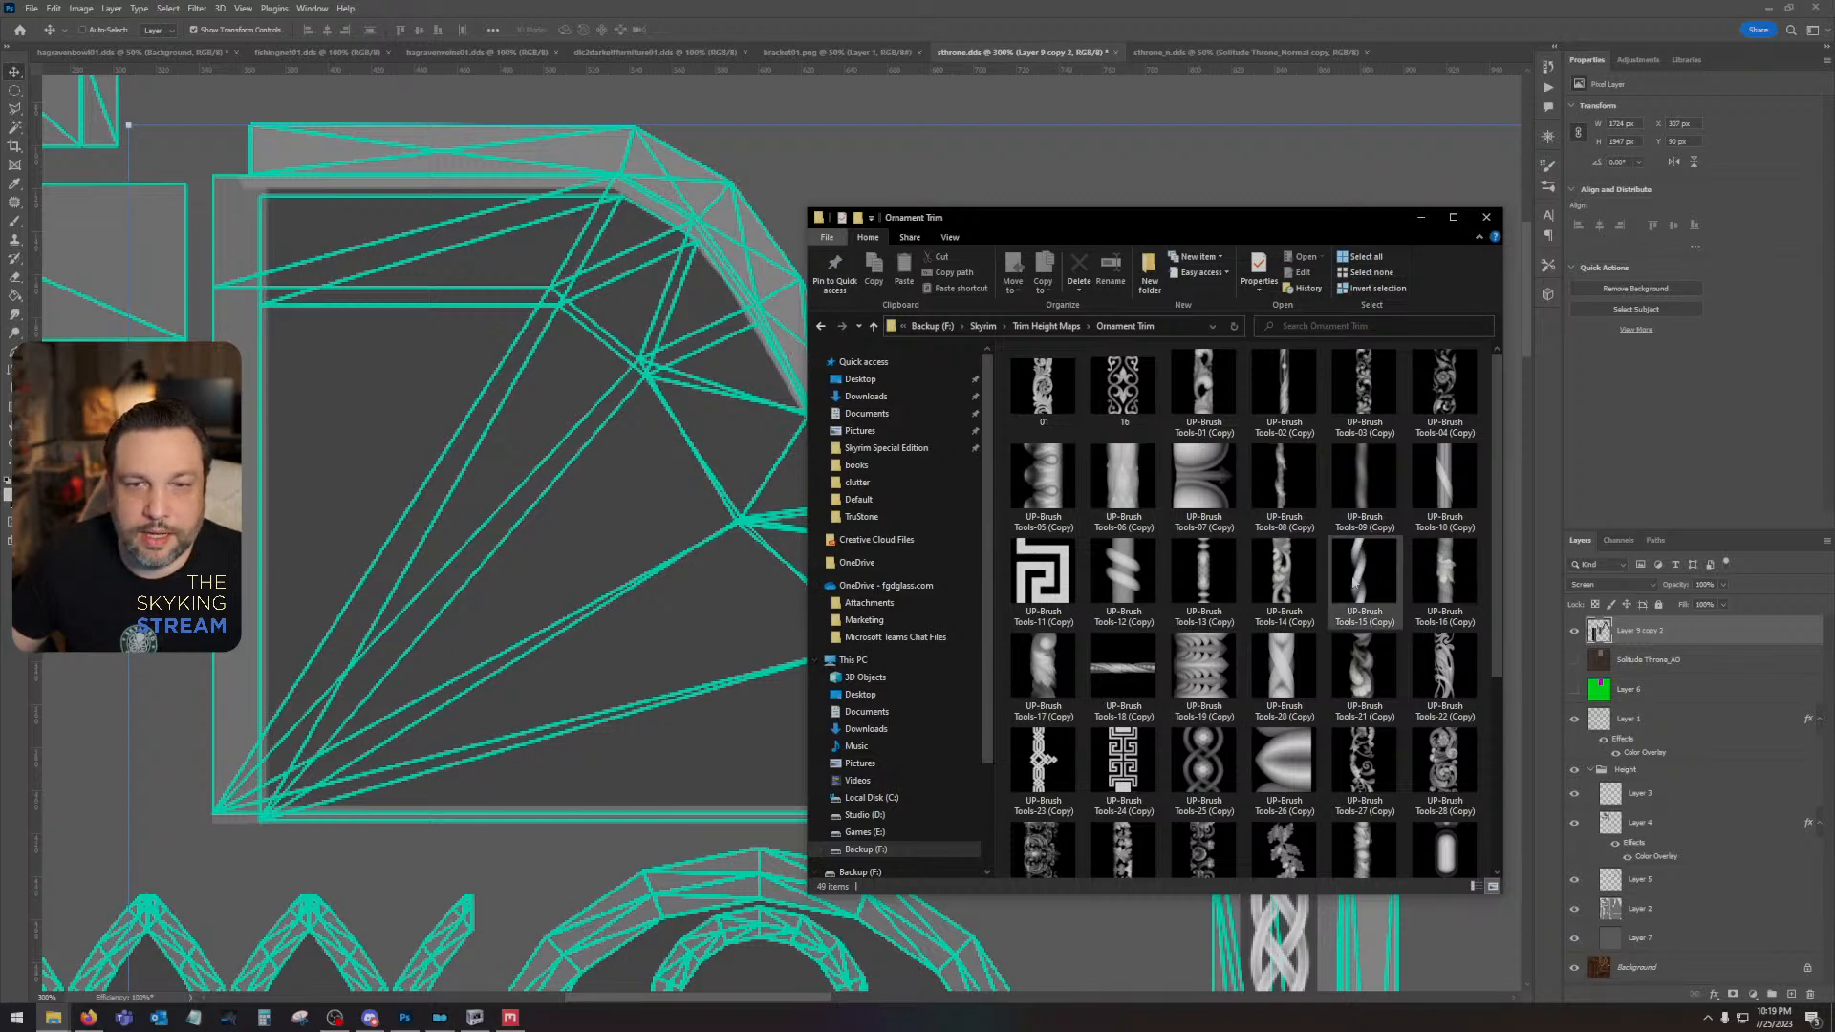
- Find MK_Medieval_Border_PNG_094 in the Medieval Pattern Brush folder and place it into the throne texture document
left_click(820, 326)
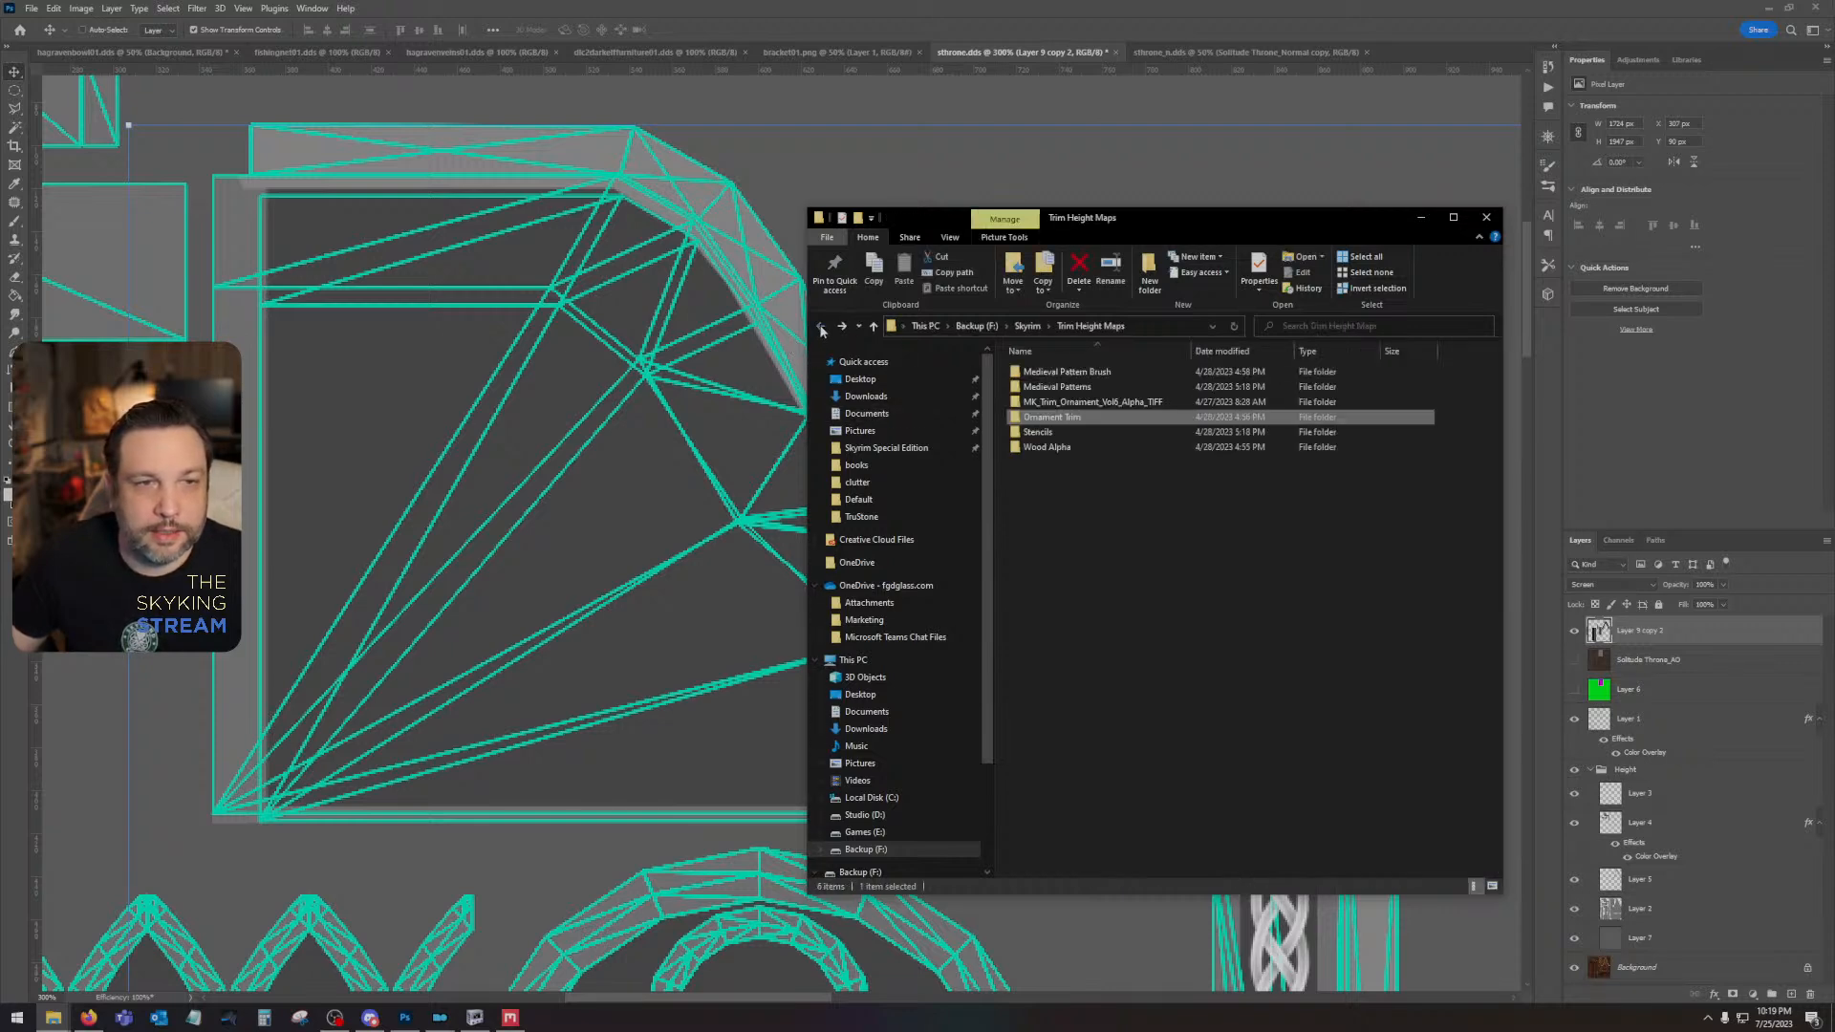
double_click(1084, 371)
scroll(1333, 546, "down", 2)
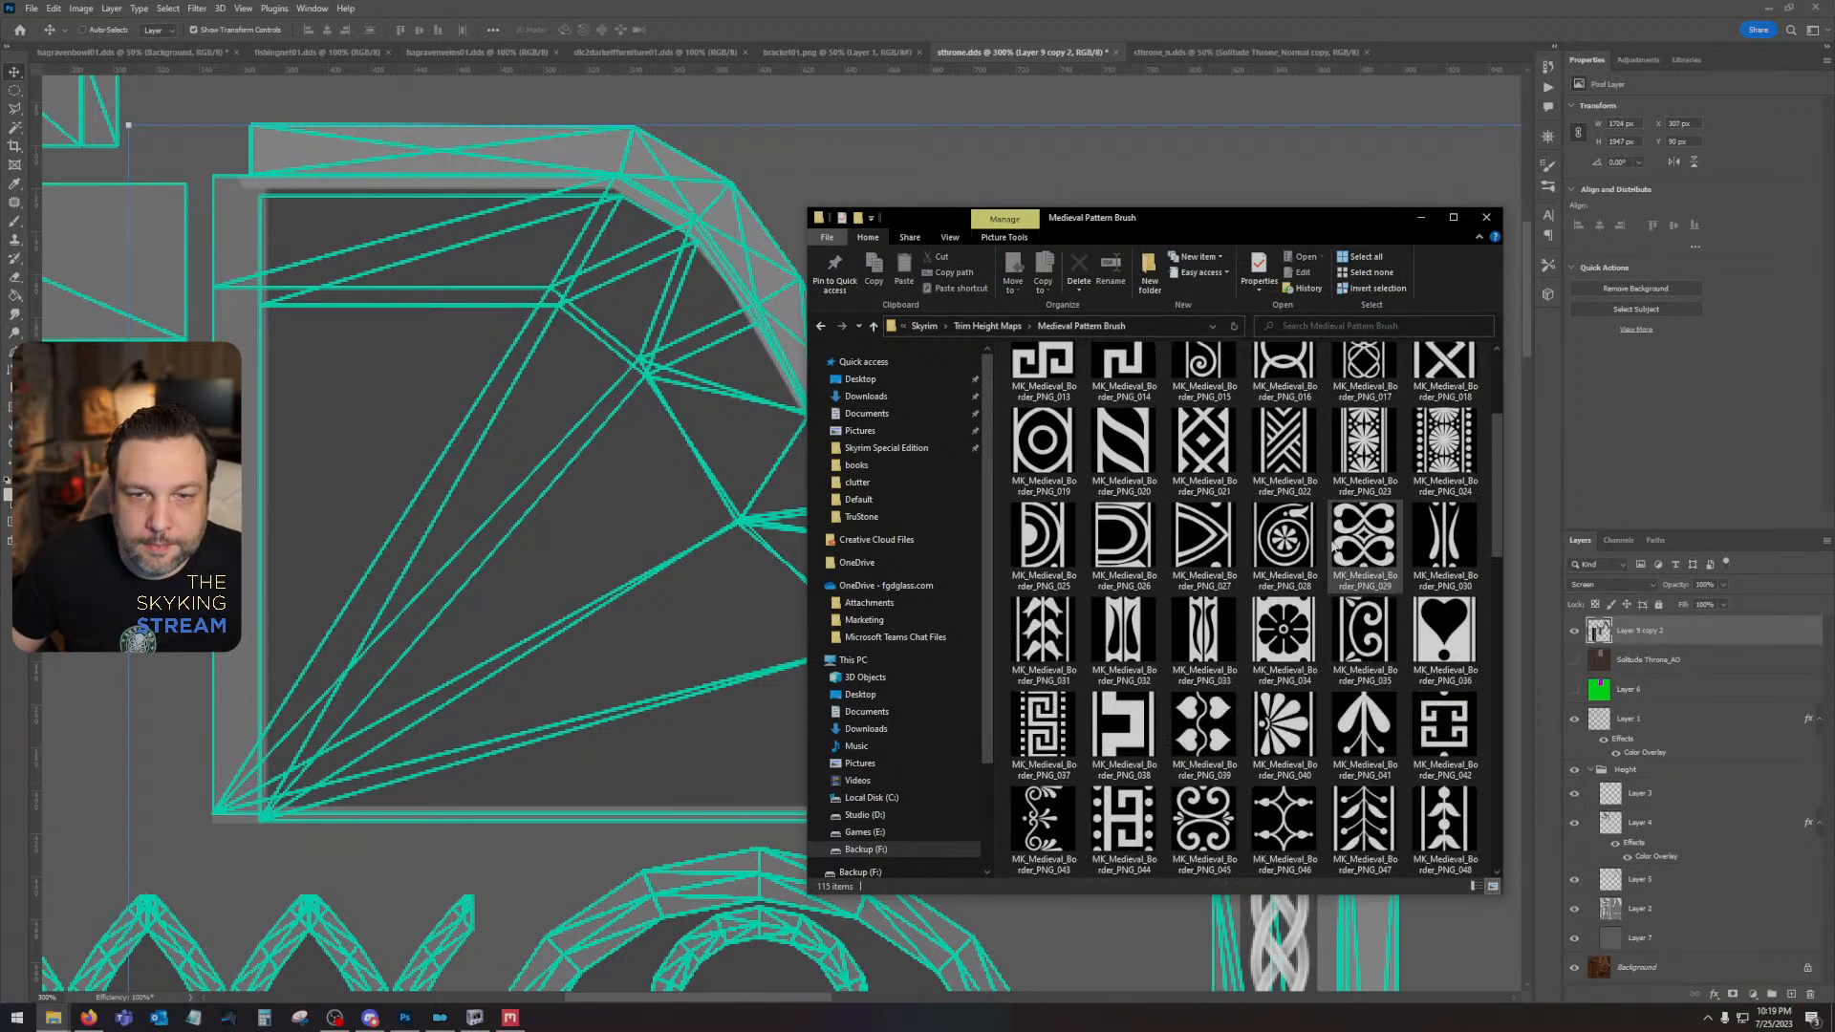
scroll(1333, 545, "down", 6)
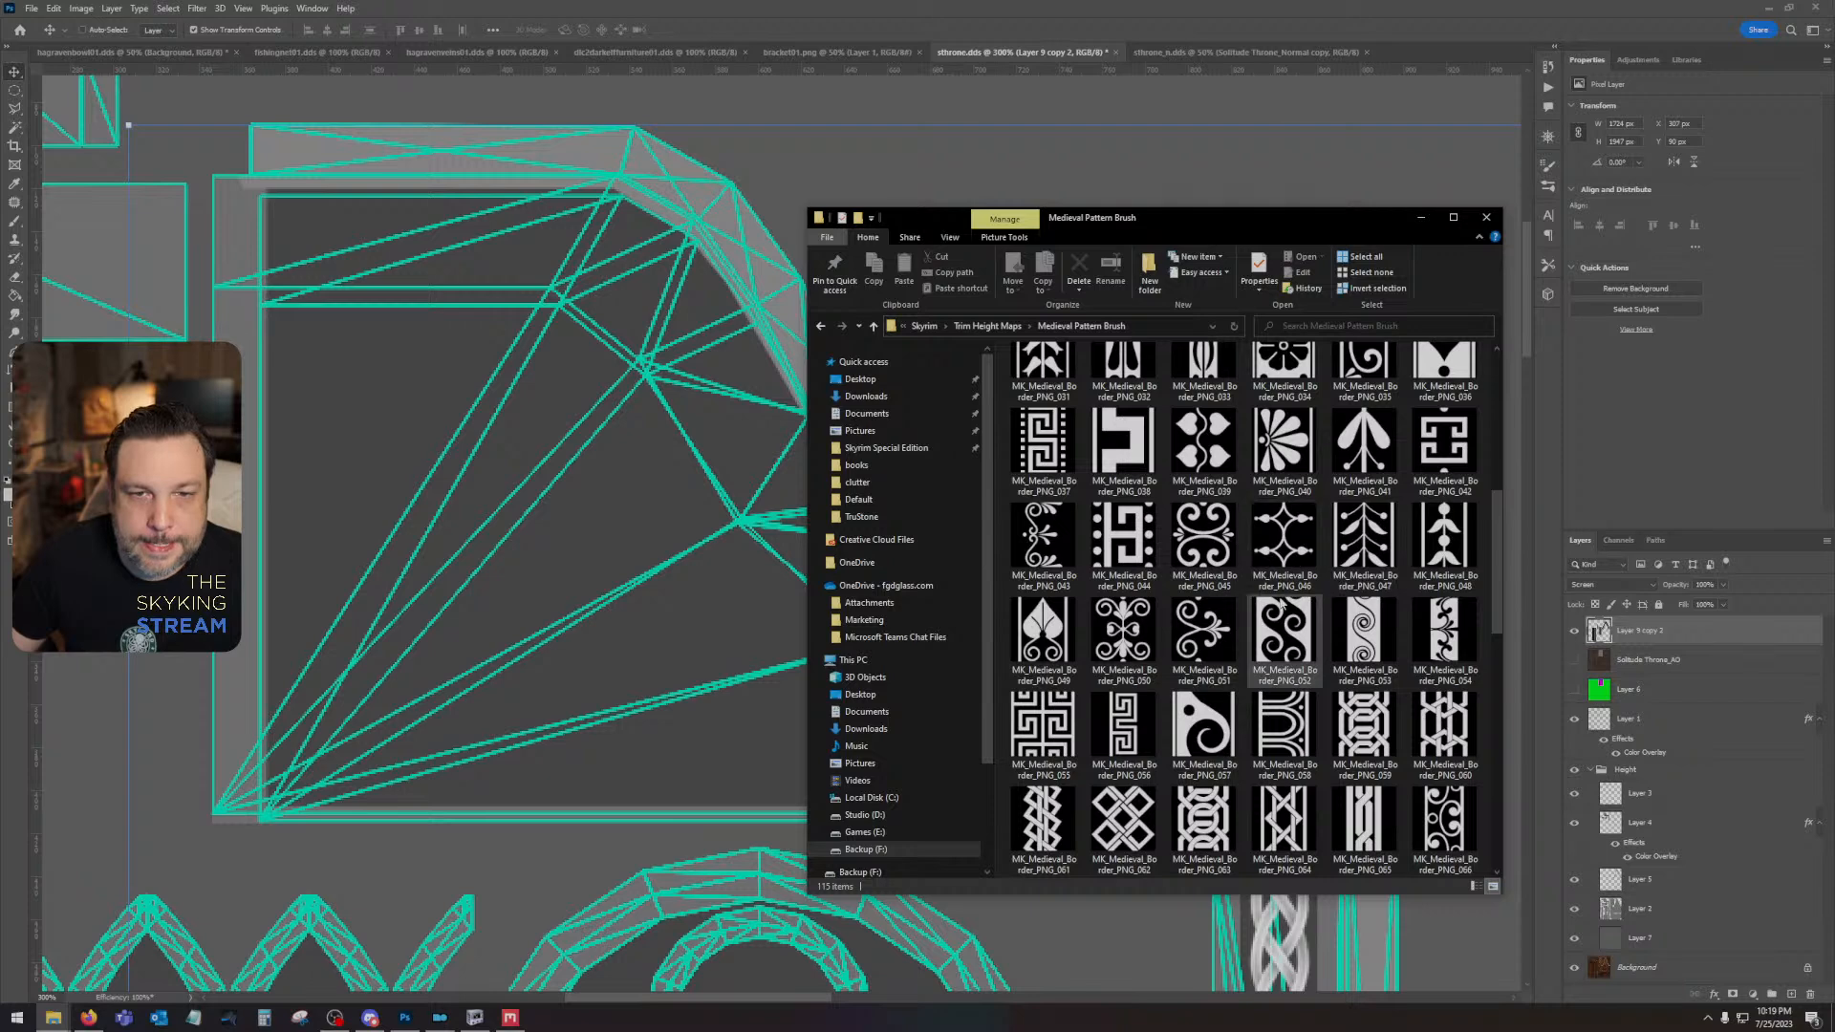
scroll(1283, 604, "down", 3)
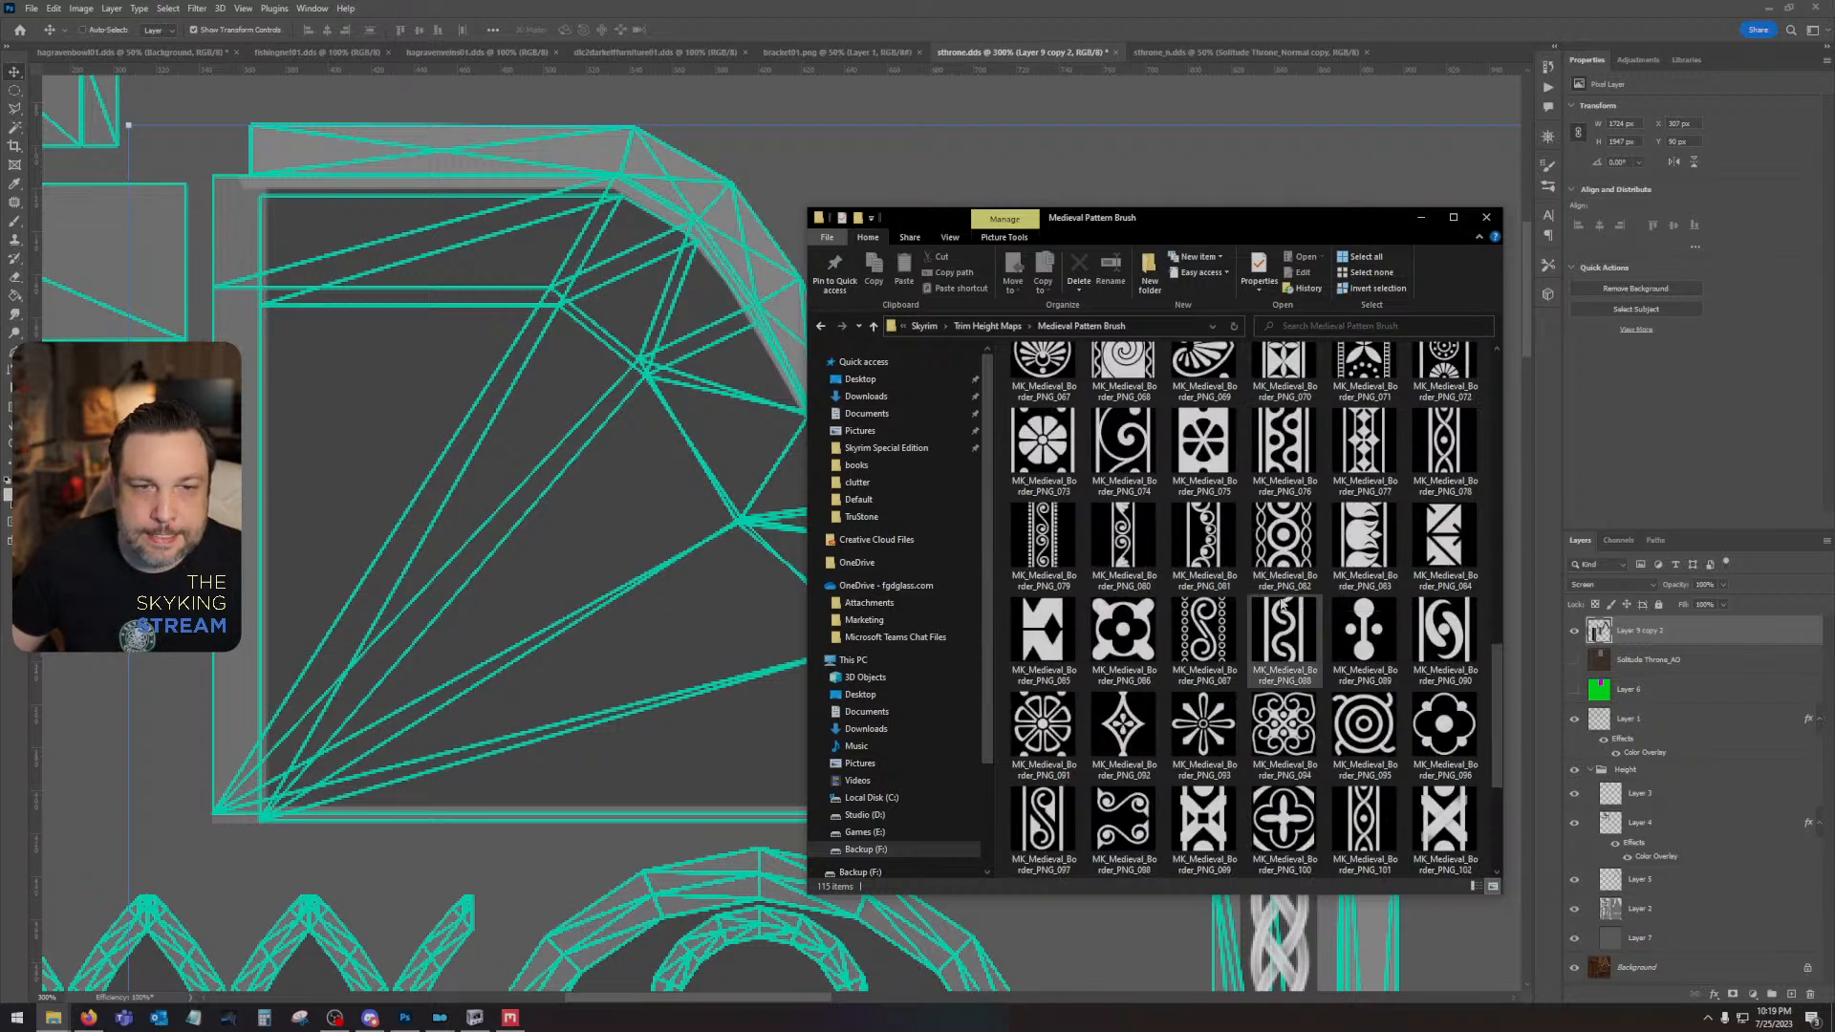
left_click_drag(1285, 631, 971, 560)
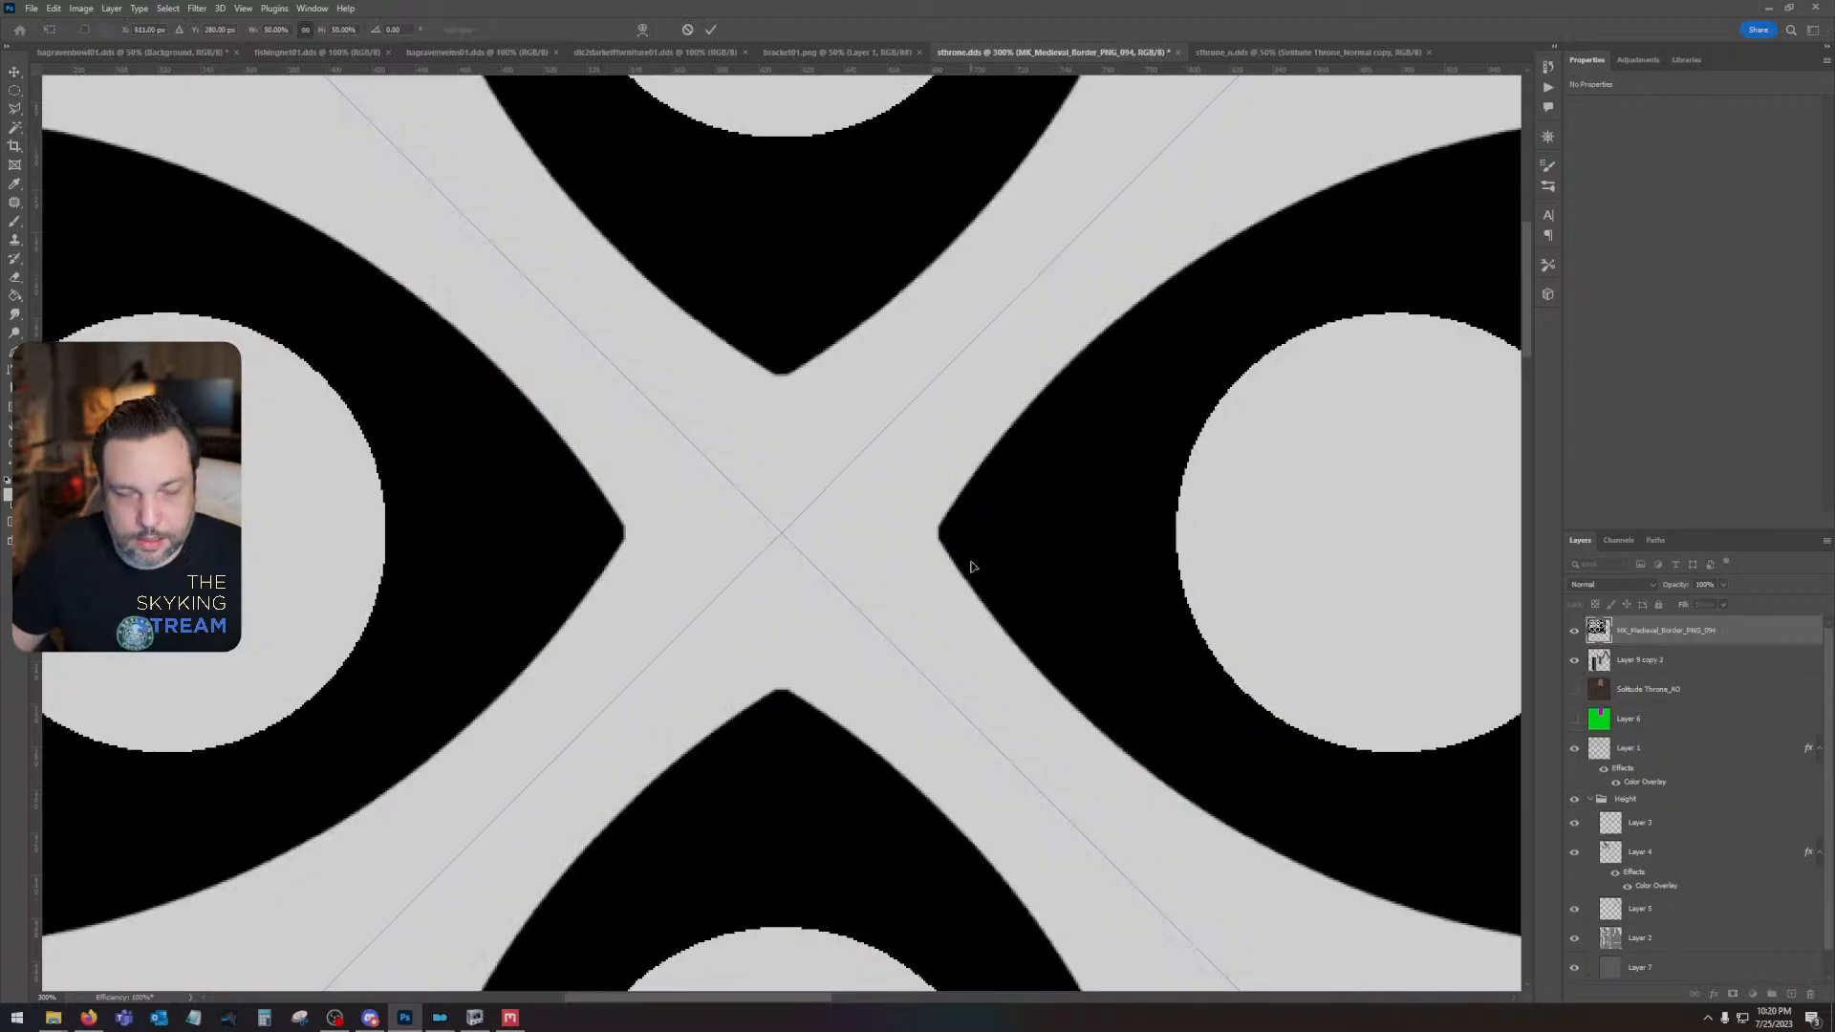
- Scale the placed scroll ornament down to about 180 px wide and position it over the curved side panel
key("ctrl+minus")
key("ctrl+minus")
key("ctrl+minus")
key("ctrl+minus")
left_click_drag(538, 288, 741, 538)
key("Return")
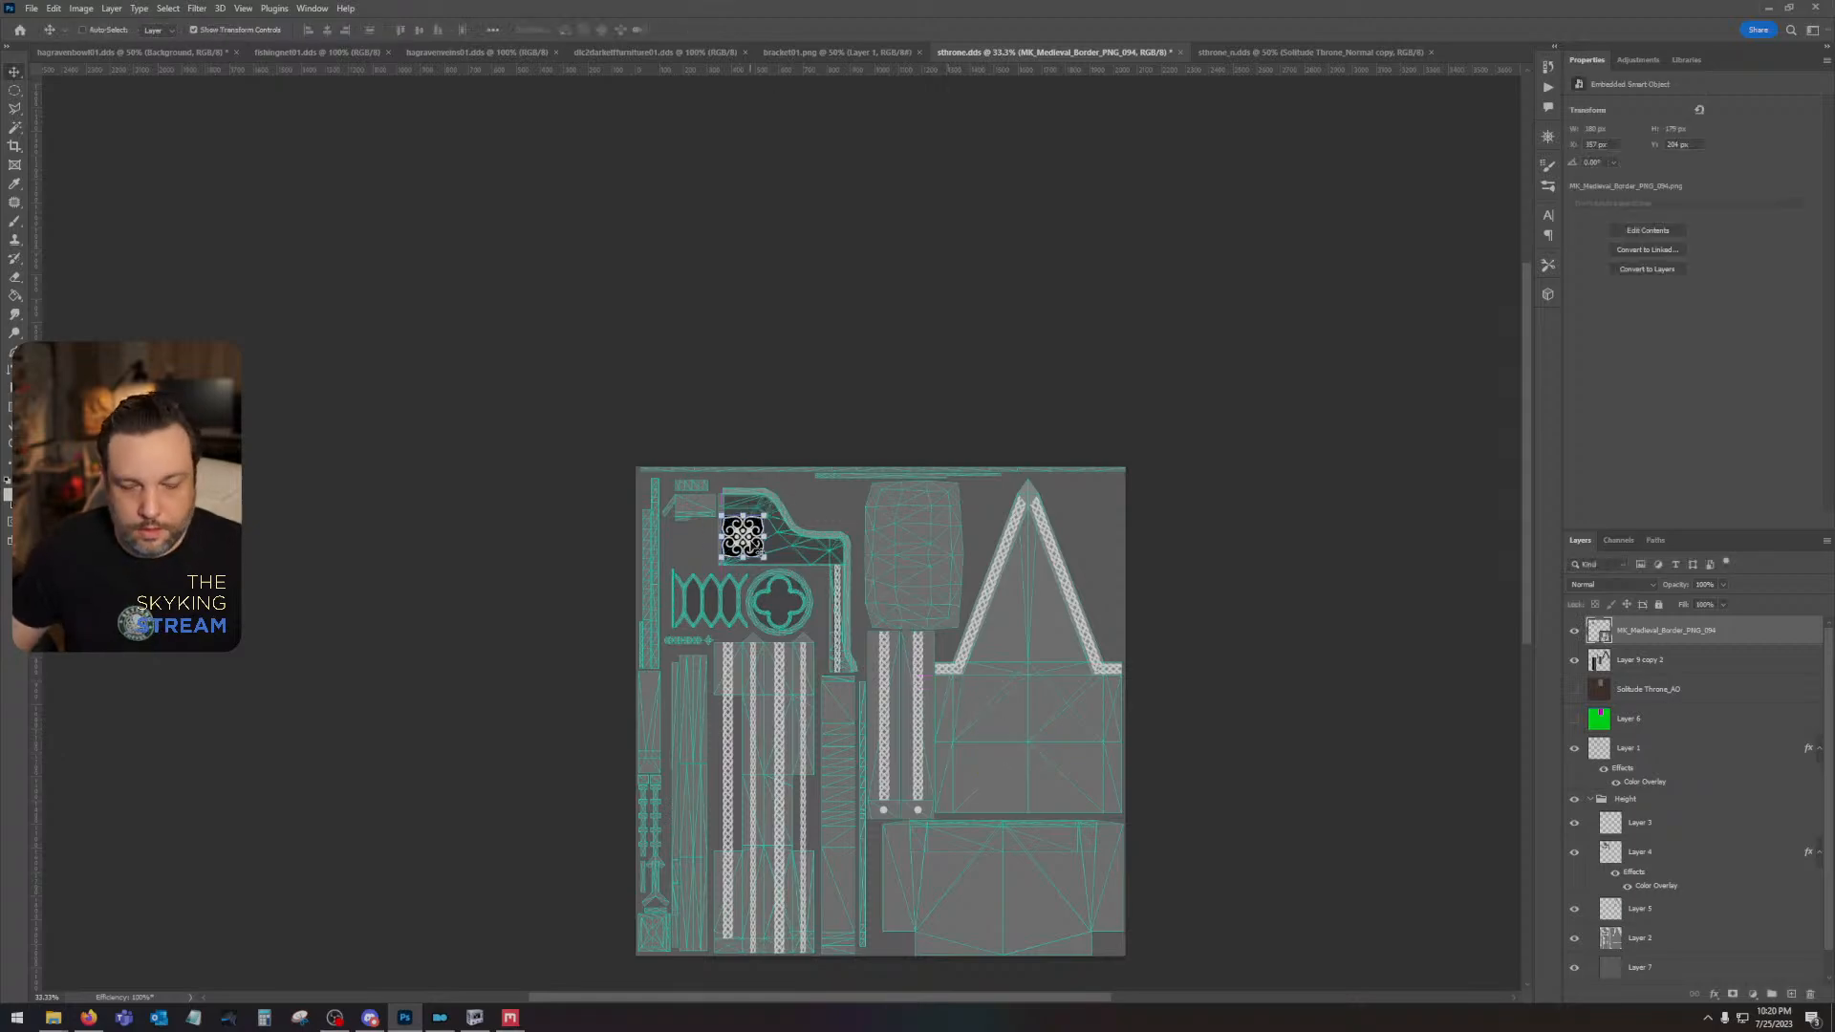
- Hide the Height group, align the ornament with the side panel's upper-left inner corner and scale it to about 172 px
key("ctrl+plus")
key("ctrl+plus")
key("ctrl+plus")
key("ctrl+plus")
key("ctrl+plus")
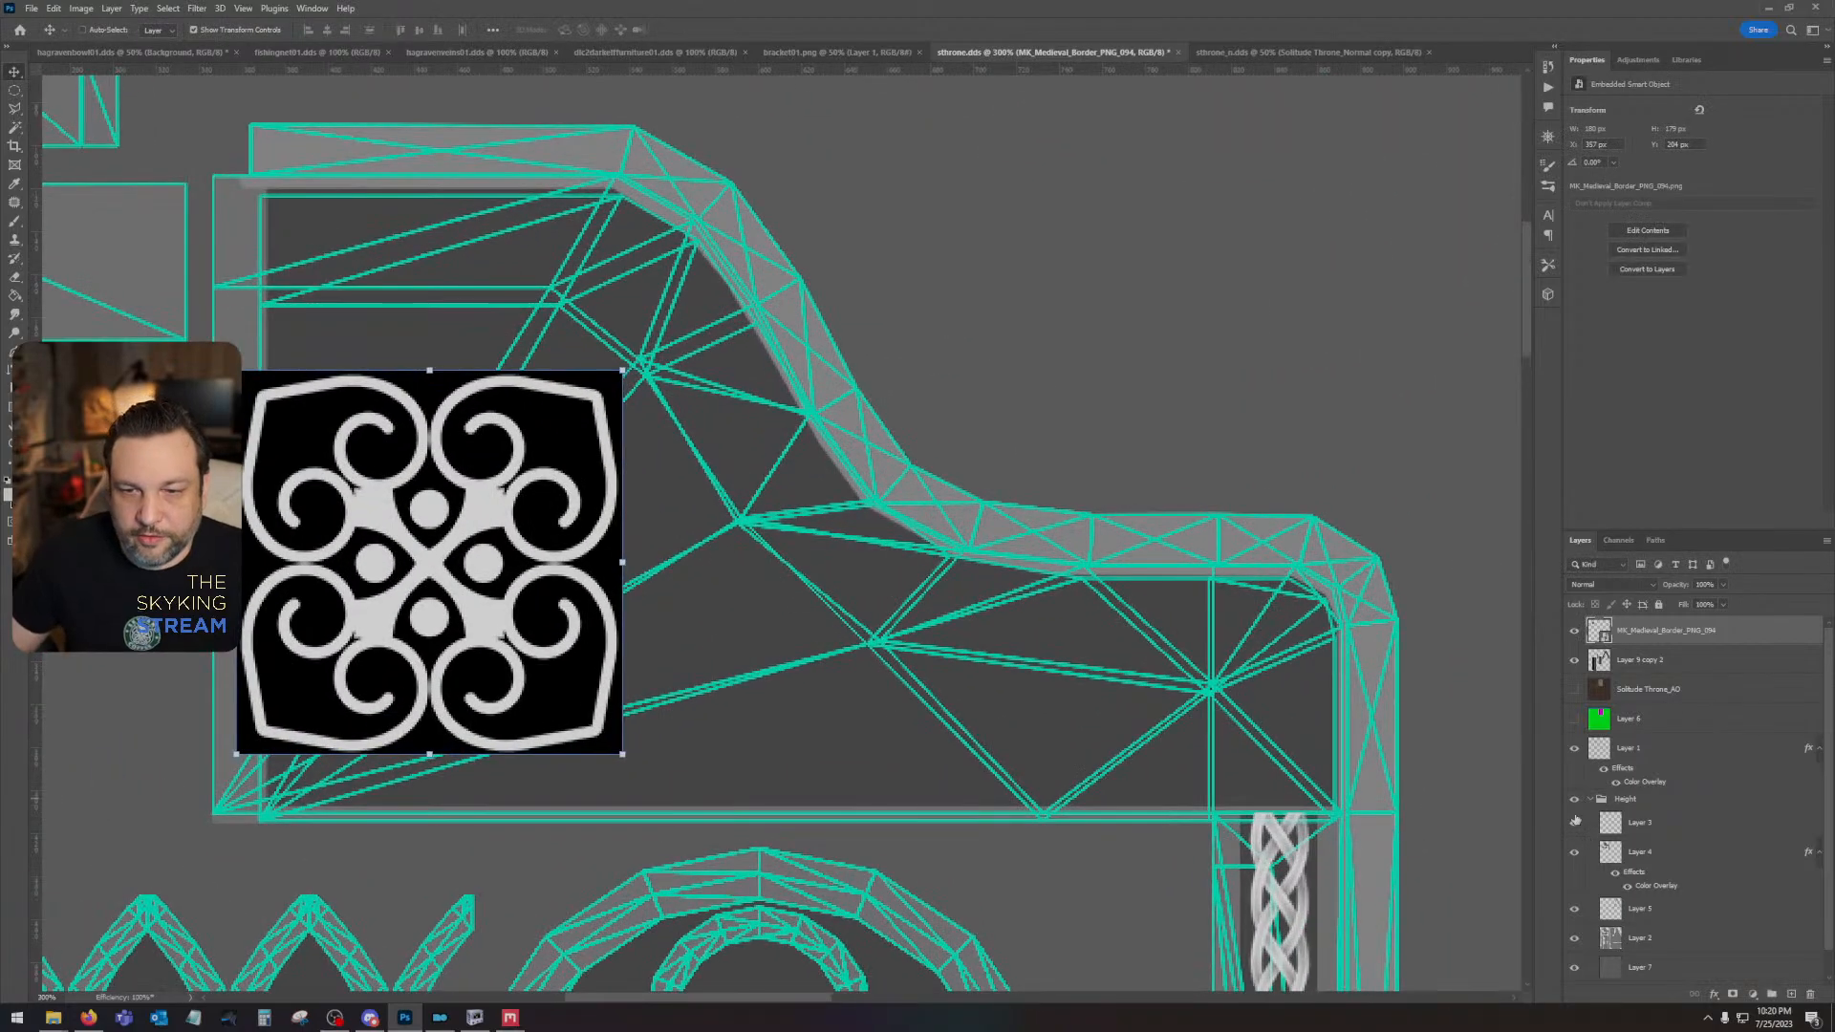
left_click(1576, 819)
left_click_drag(877, 479, 1433, 715)
left_click_drag(955, 779, 985, 611)
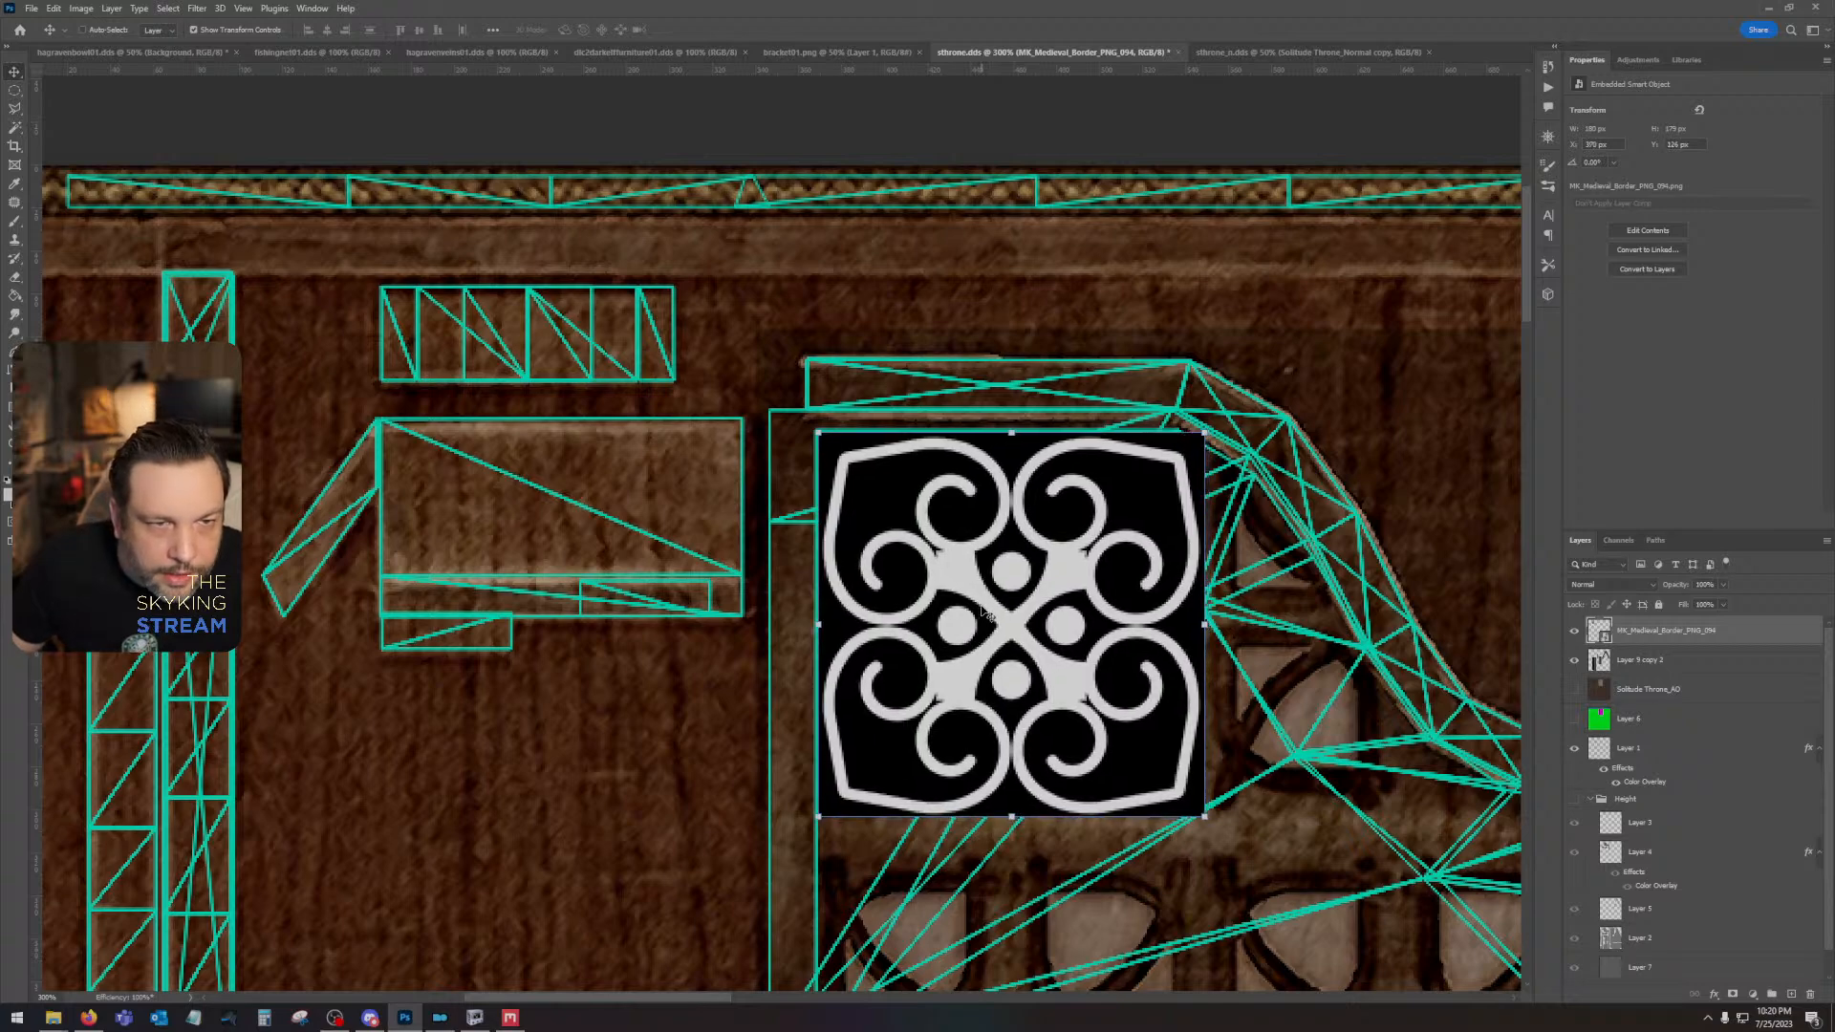
mouse_move(1204, 817)
left_mouse_down()
mouse_move(1147, 727)
mouse_move(1209, 801)
mouse_move(1189, 804)
left_mouse_up()
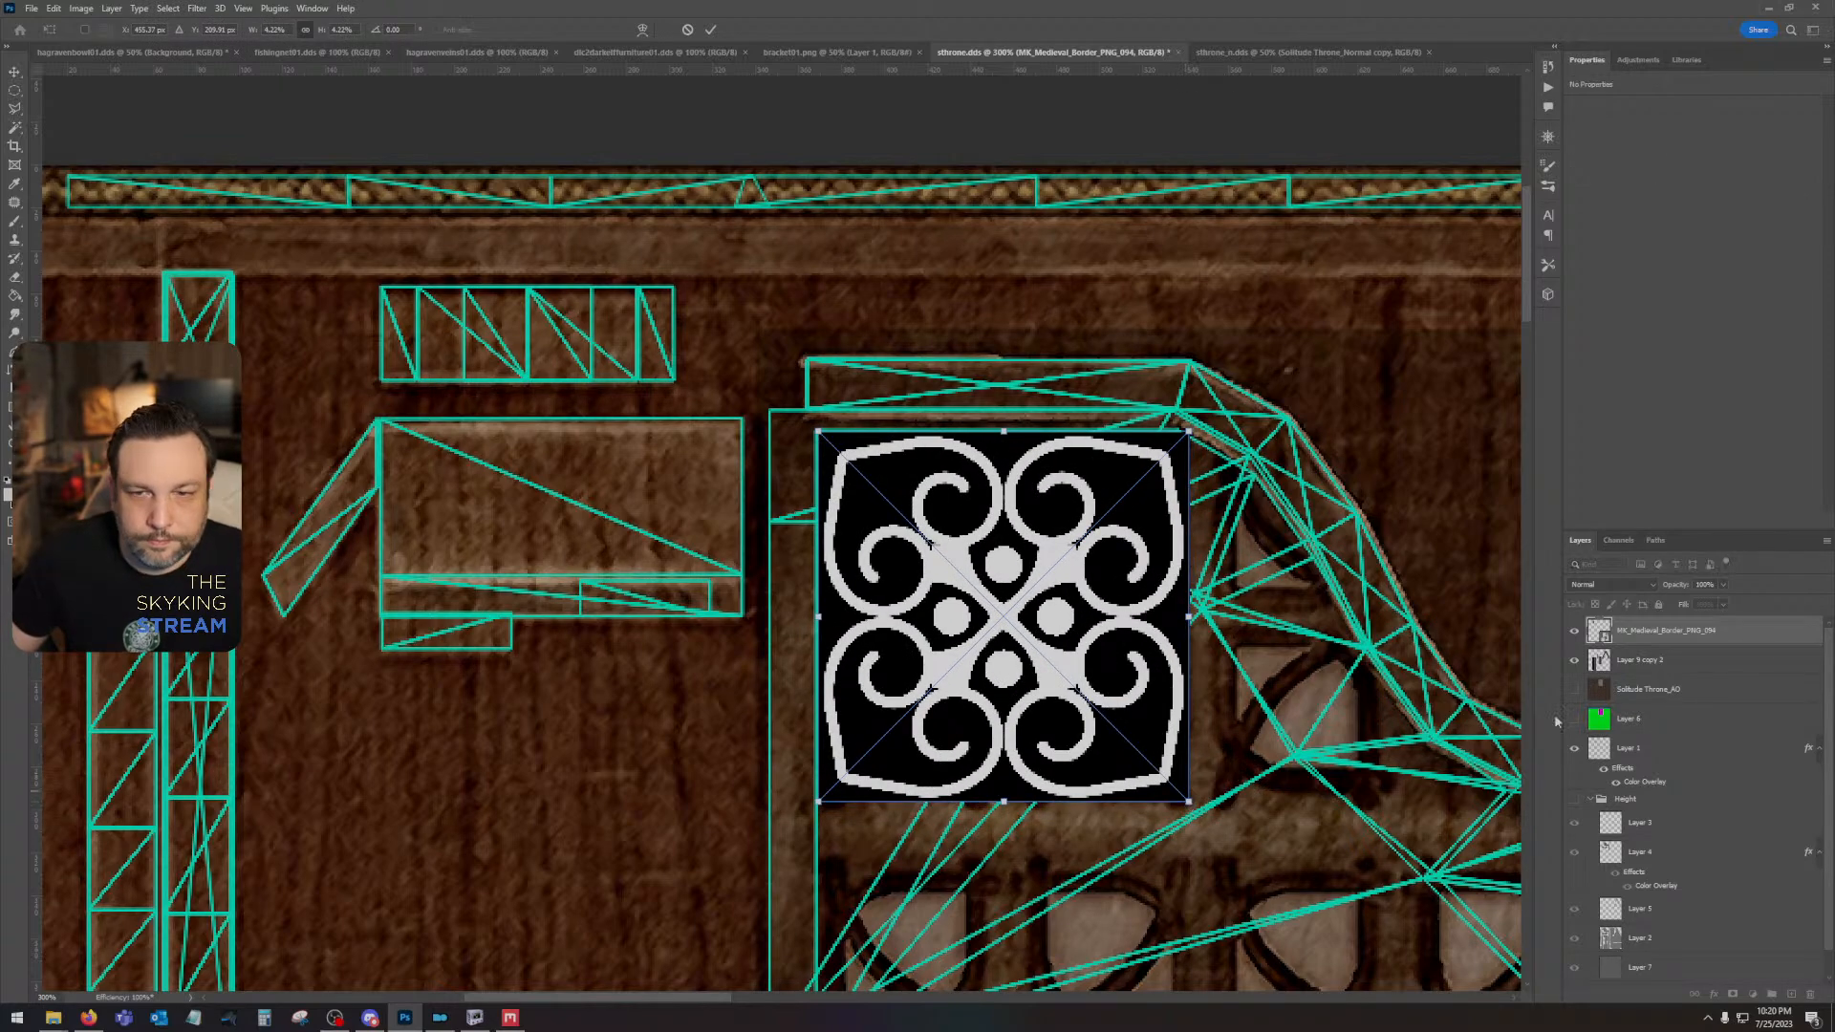
key("Return")
- Duplicate the ornament to the right of the original, and duplicate the pair into an overlapping row along the panel's lower edge
left_click_drag(1703, 638, 1791, 995)
left_click_drag(1008, 713, 1398, 723)
left_click_drag(1364, 804, 1274, 638)
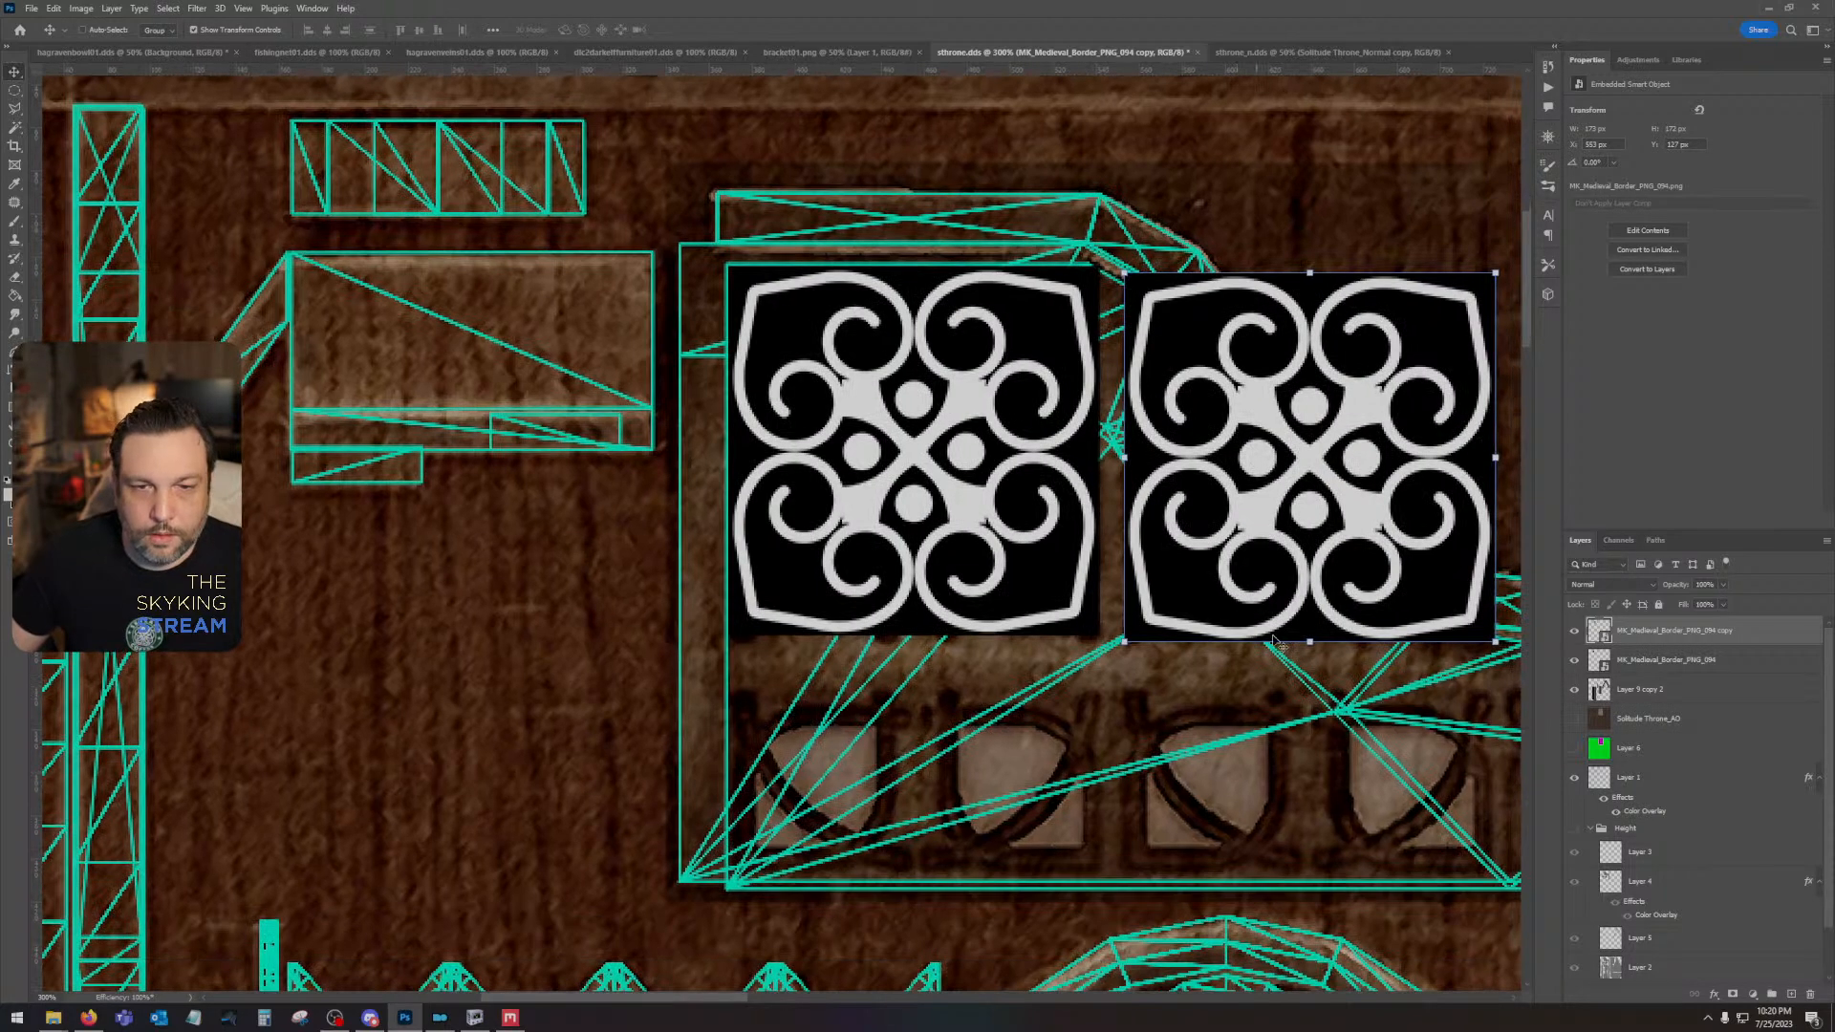
left_click(1702, 668, "shift")
key("ctrl+j")
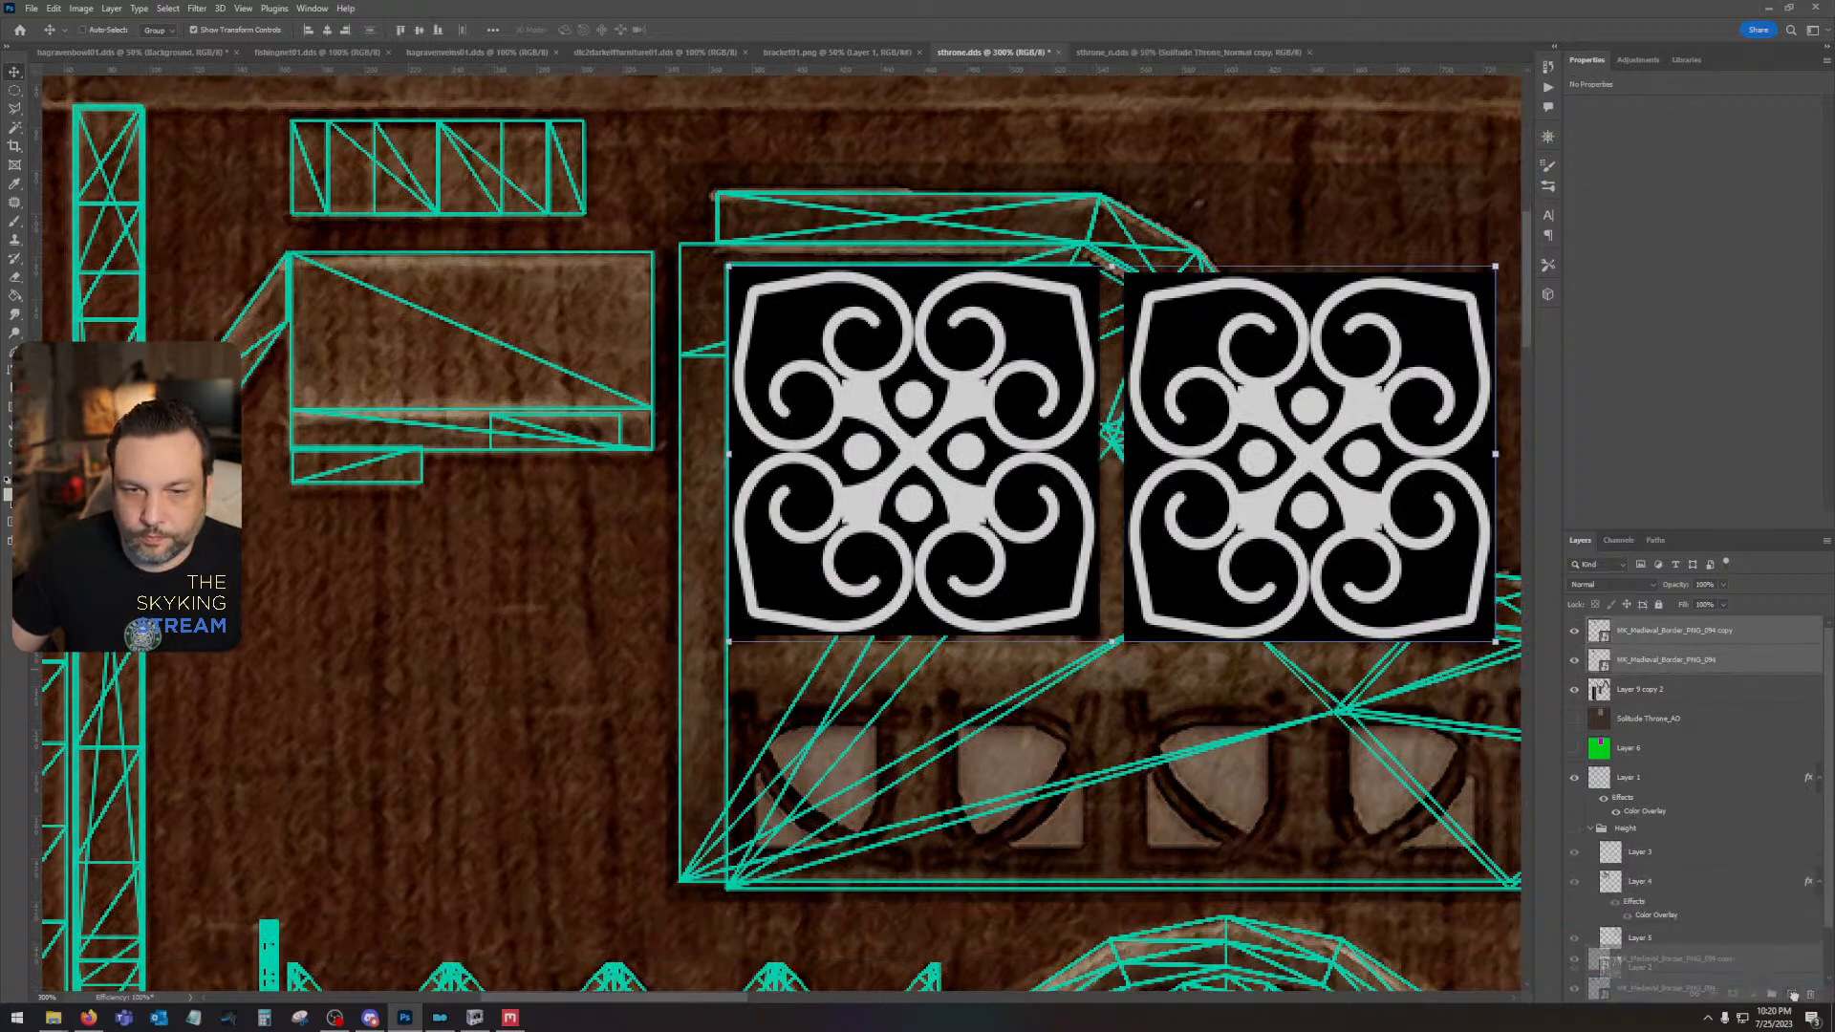
left_click_drag(1197, 540, 1209, 764)
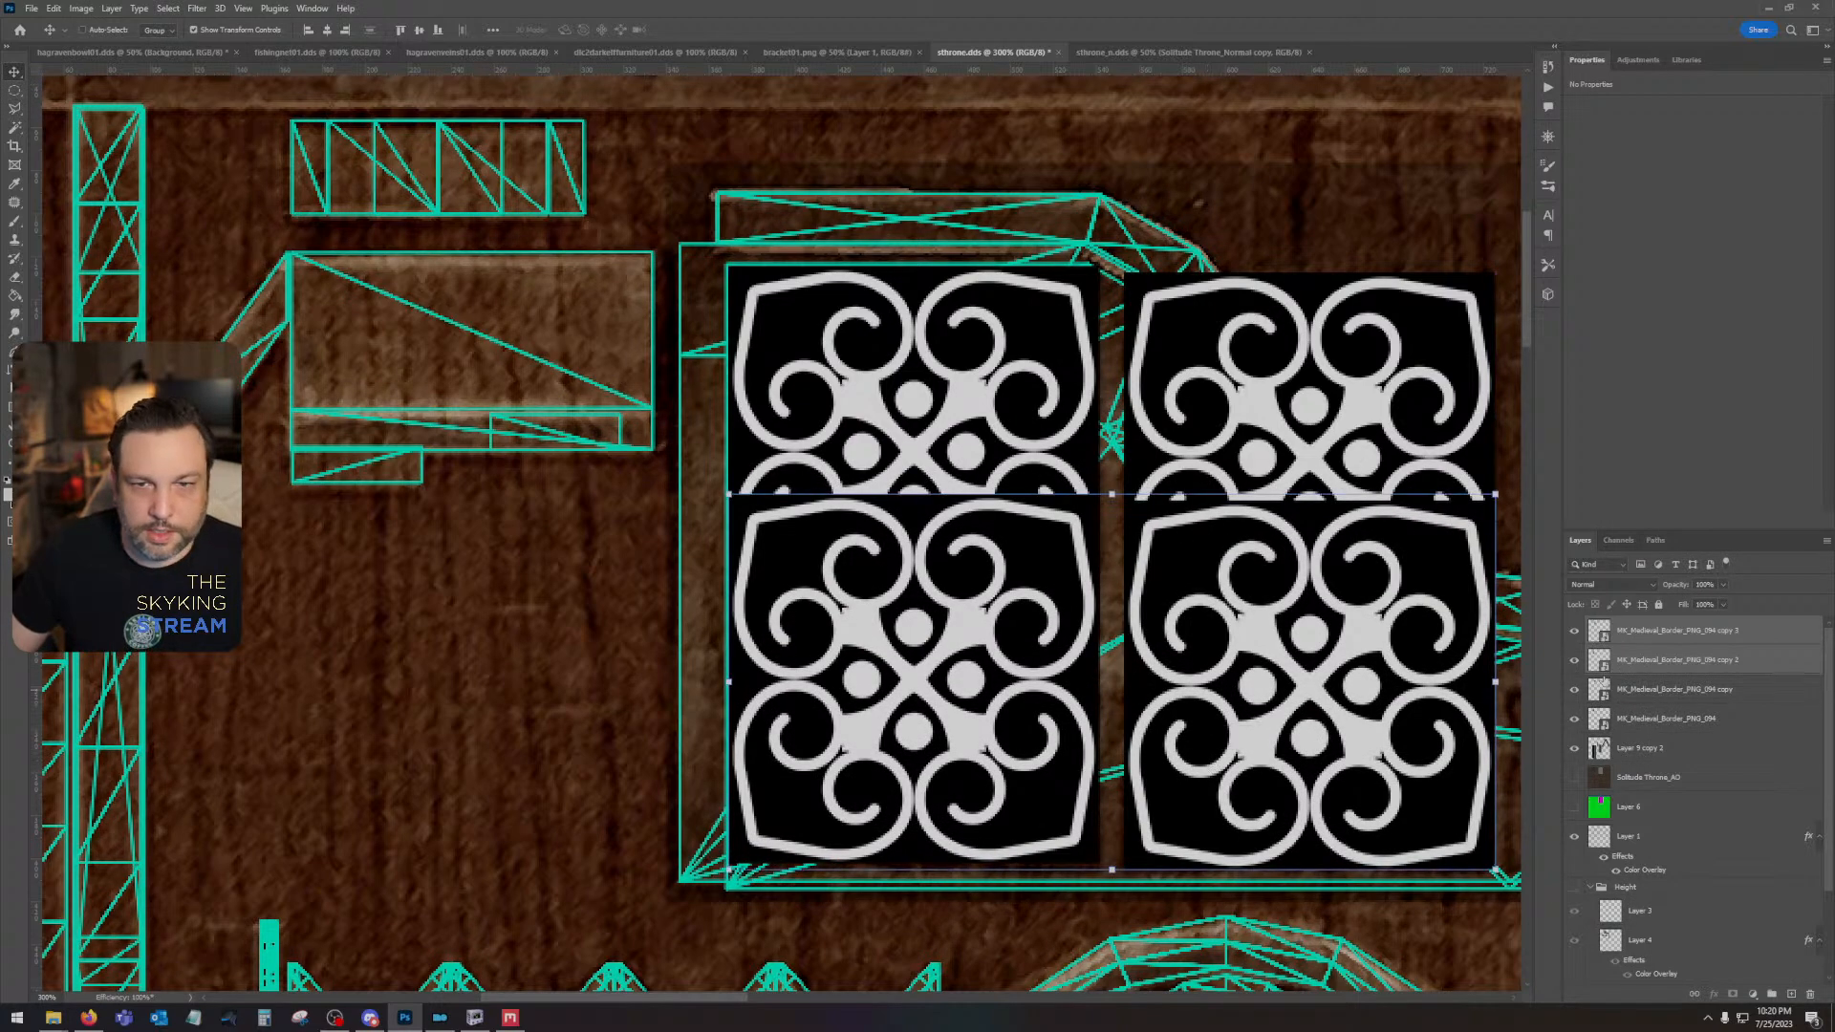
- Rasterize all four ornament layers together
left_click(1666, 638)
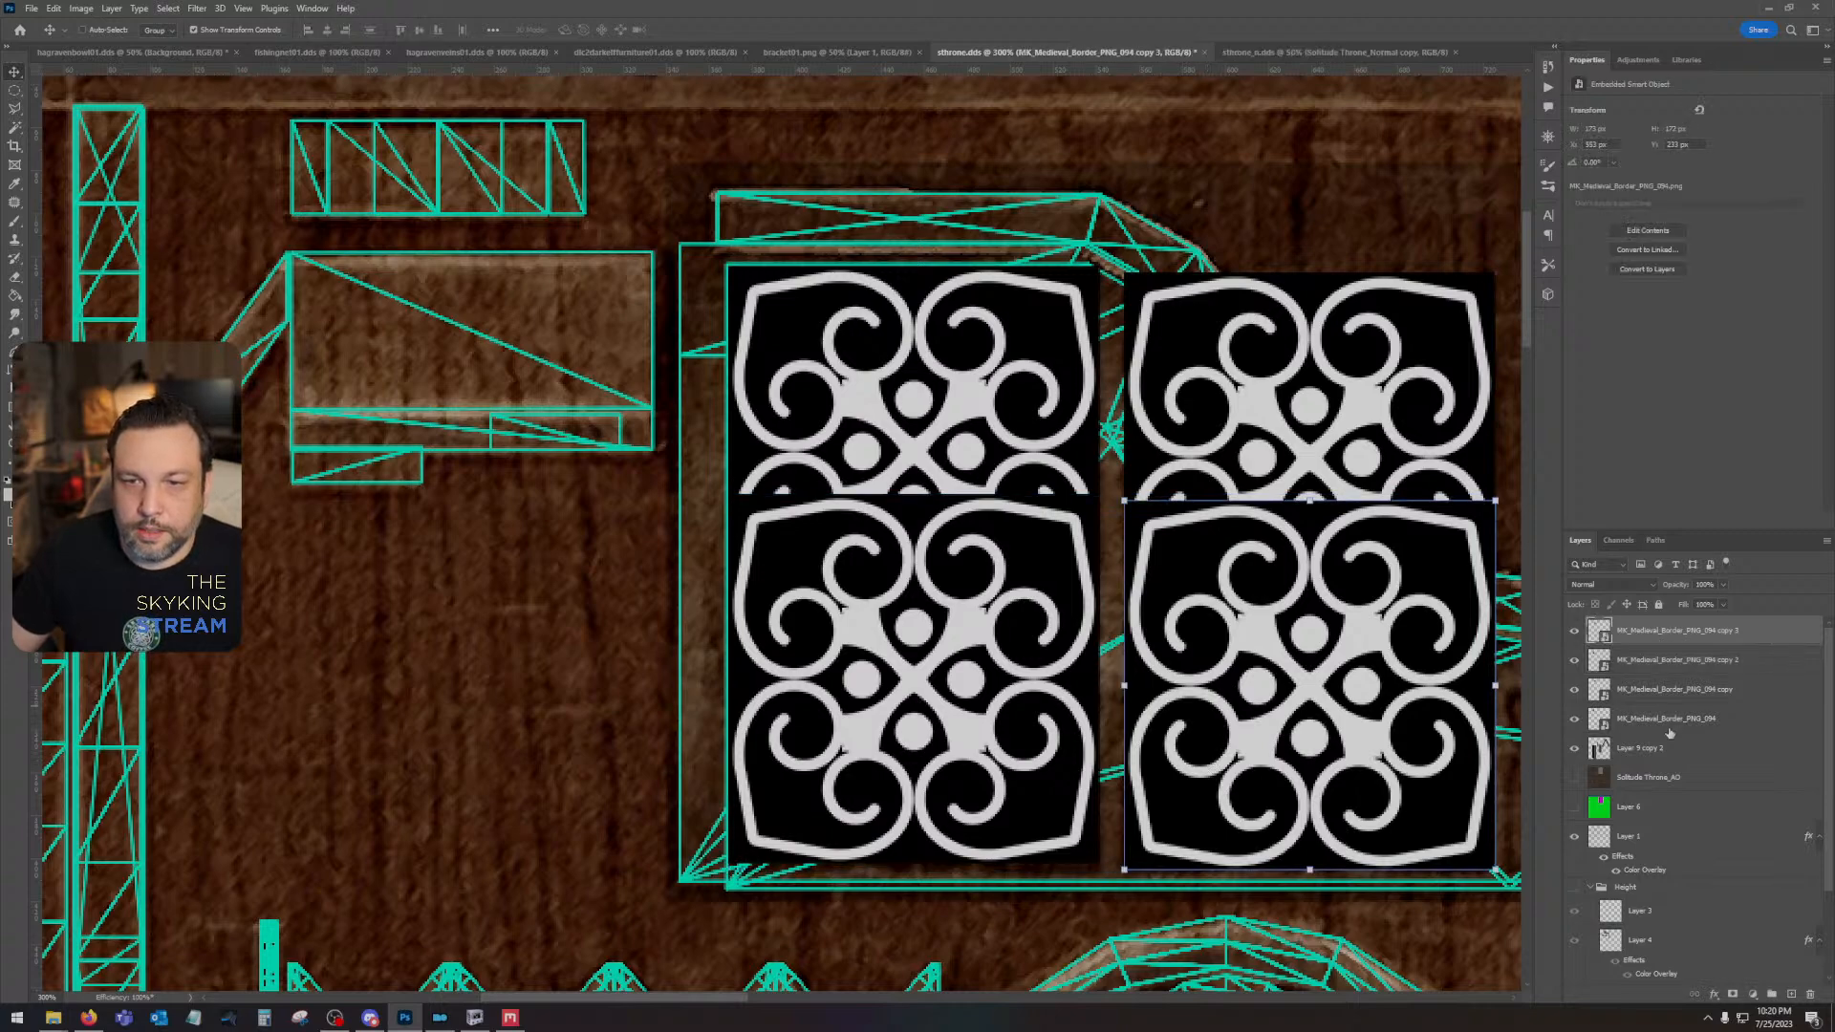
left_click(1669, 725, "shift")
right_click(1669, 727)
left_click(1714, 417)
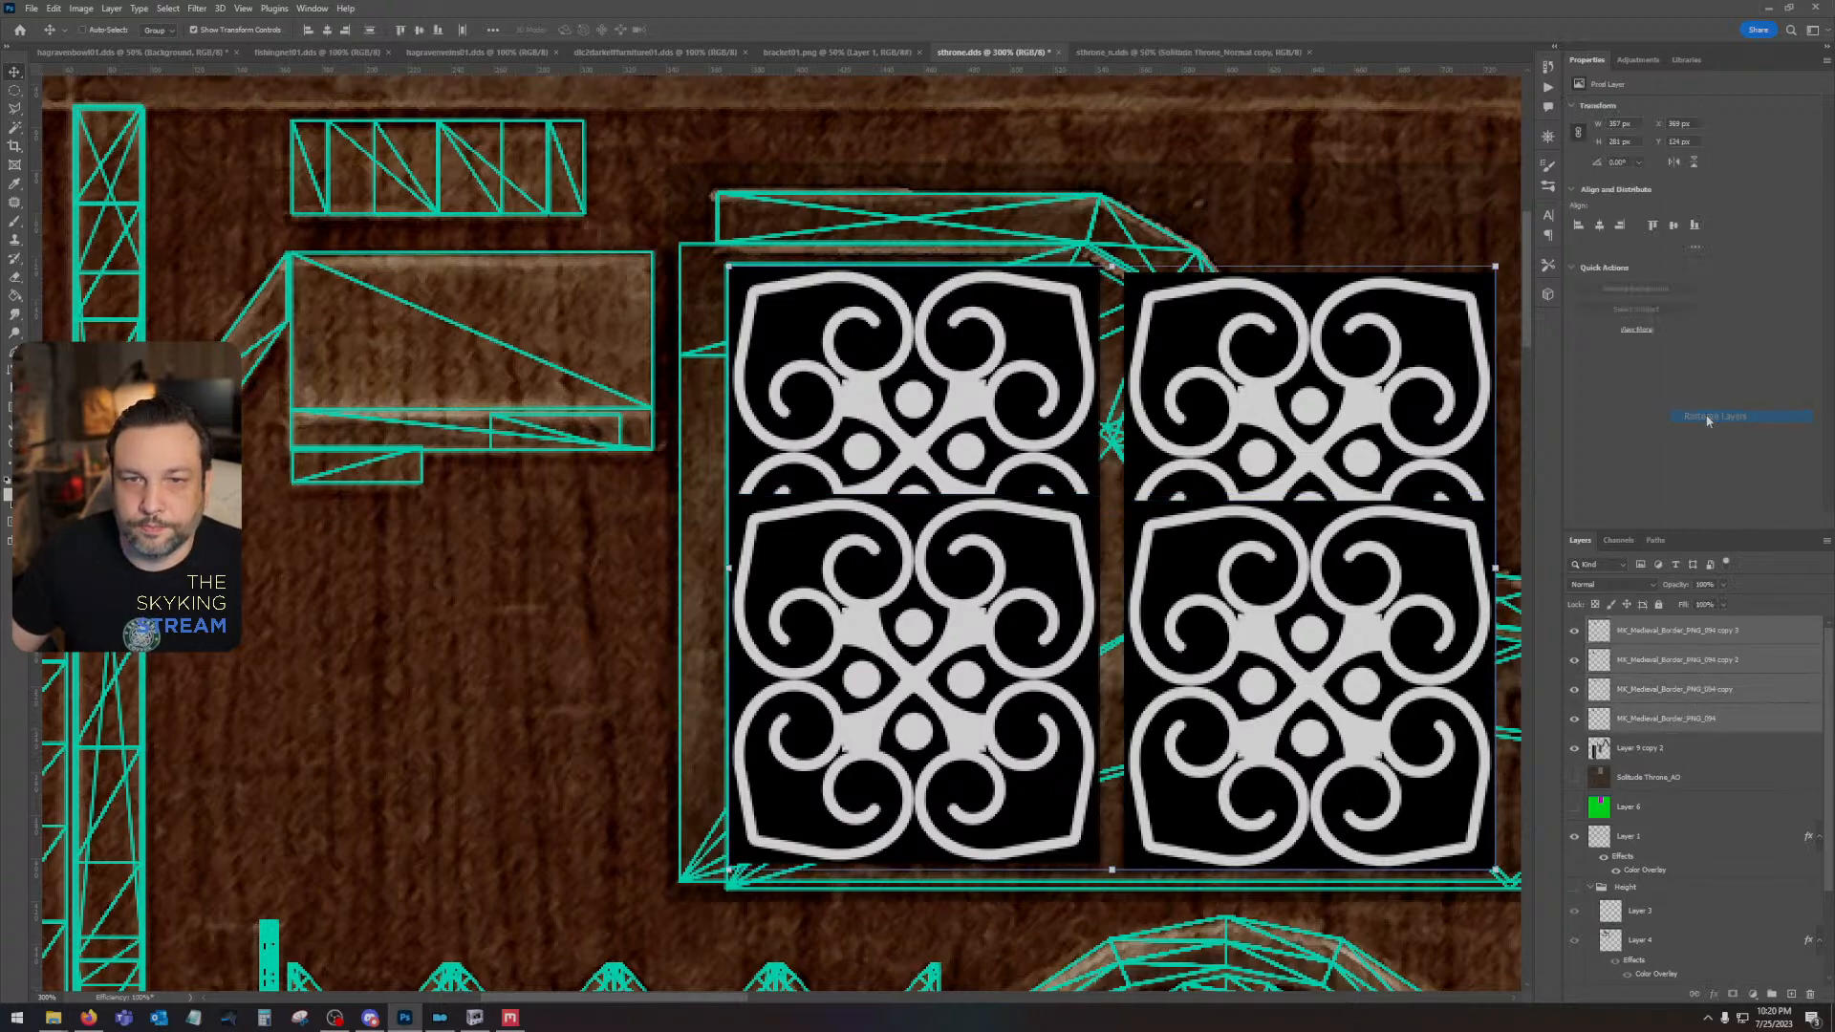
- Convert the two lower-row ornament copies into a single smart object and rasterize it
left_click(1667, 639)
left_click(1633, 668, "shift")
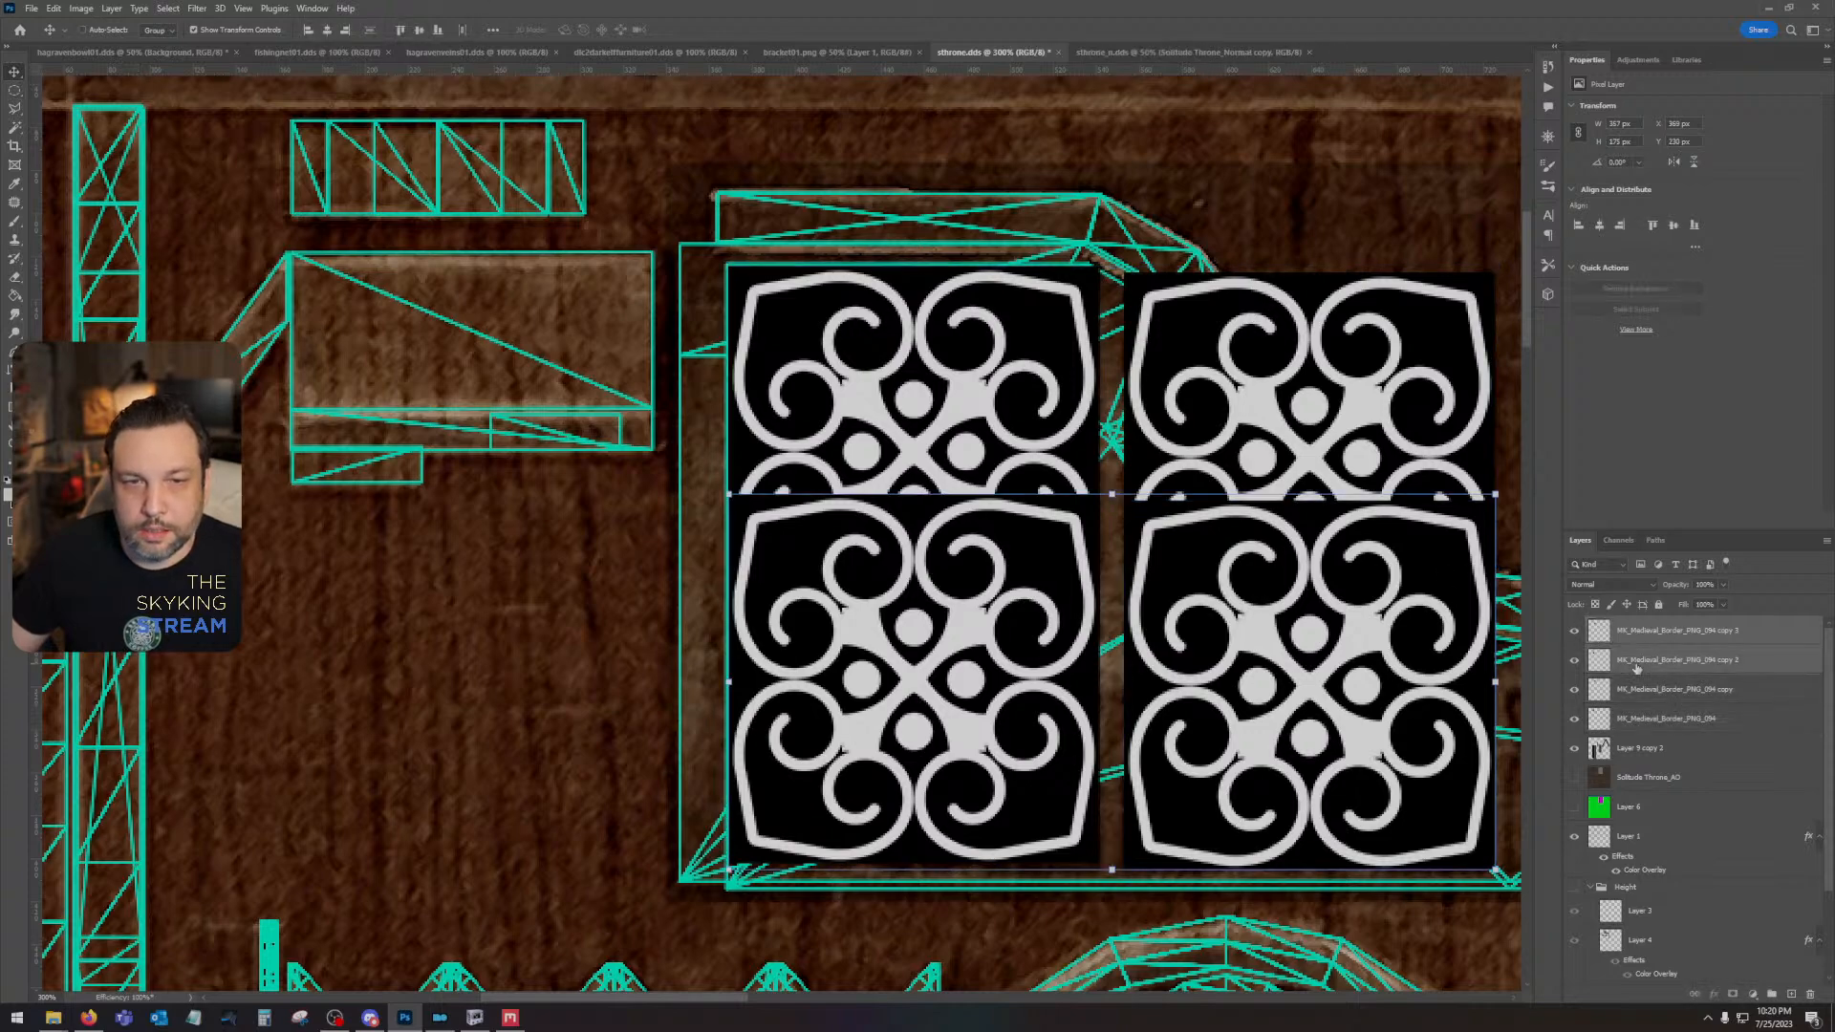
right_click(1634, 666)
left_click(1682, 302)
right_click(1660, 633)
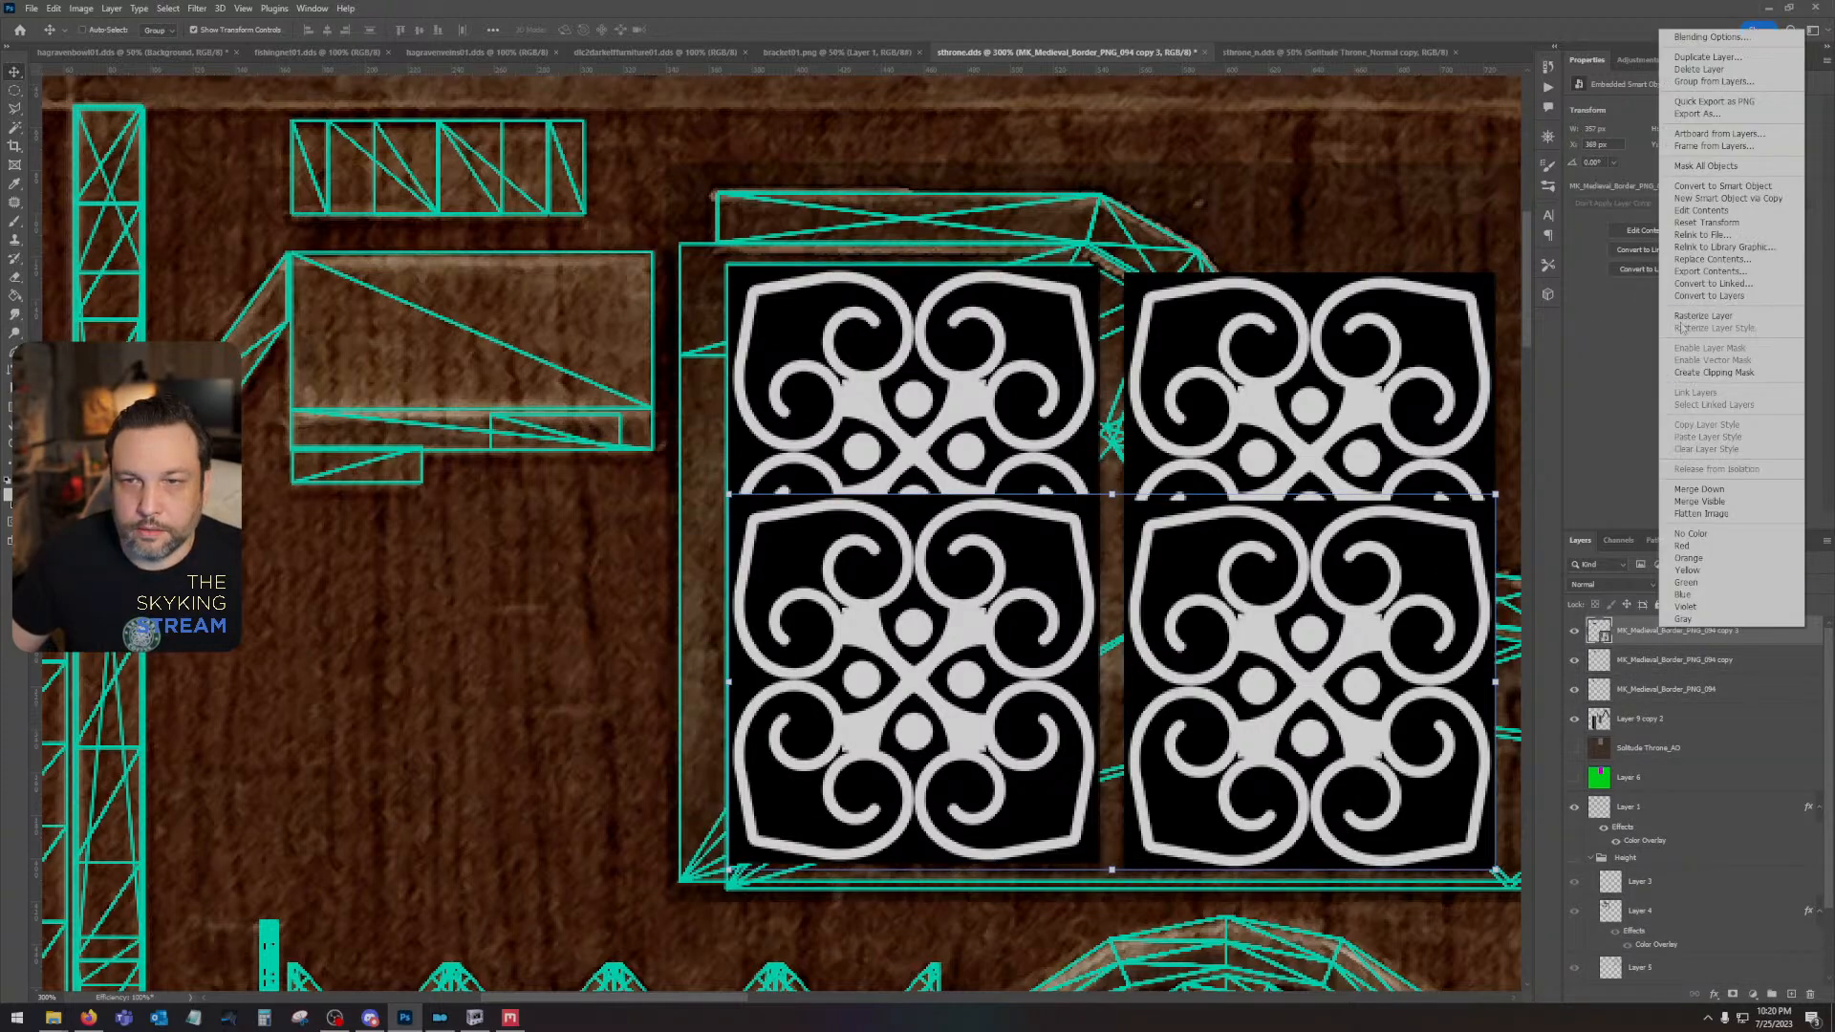
left_click(1702, 315)
- Delete the part of the lower ornament row that overlaps the upper row, using a Rectangular Marquee selection across both ornaments
left_click(1575, 636)
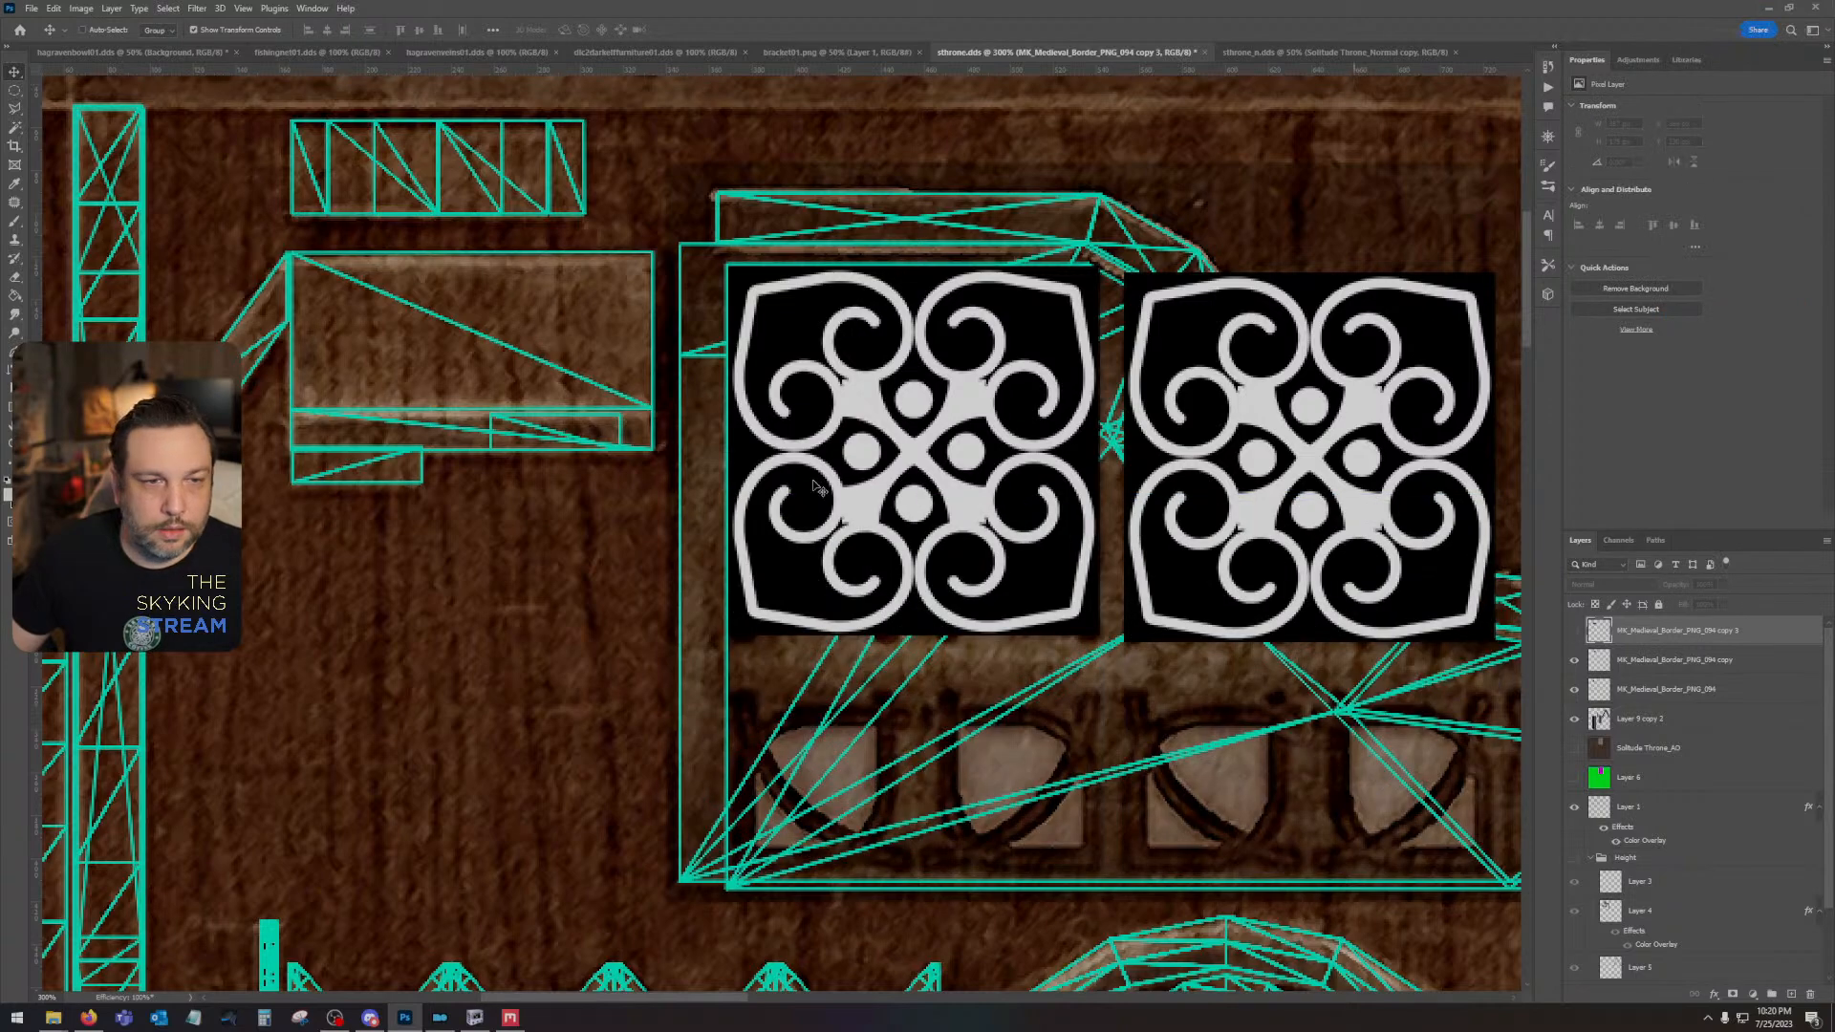
left_click(15, 91)
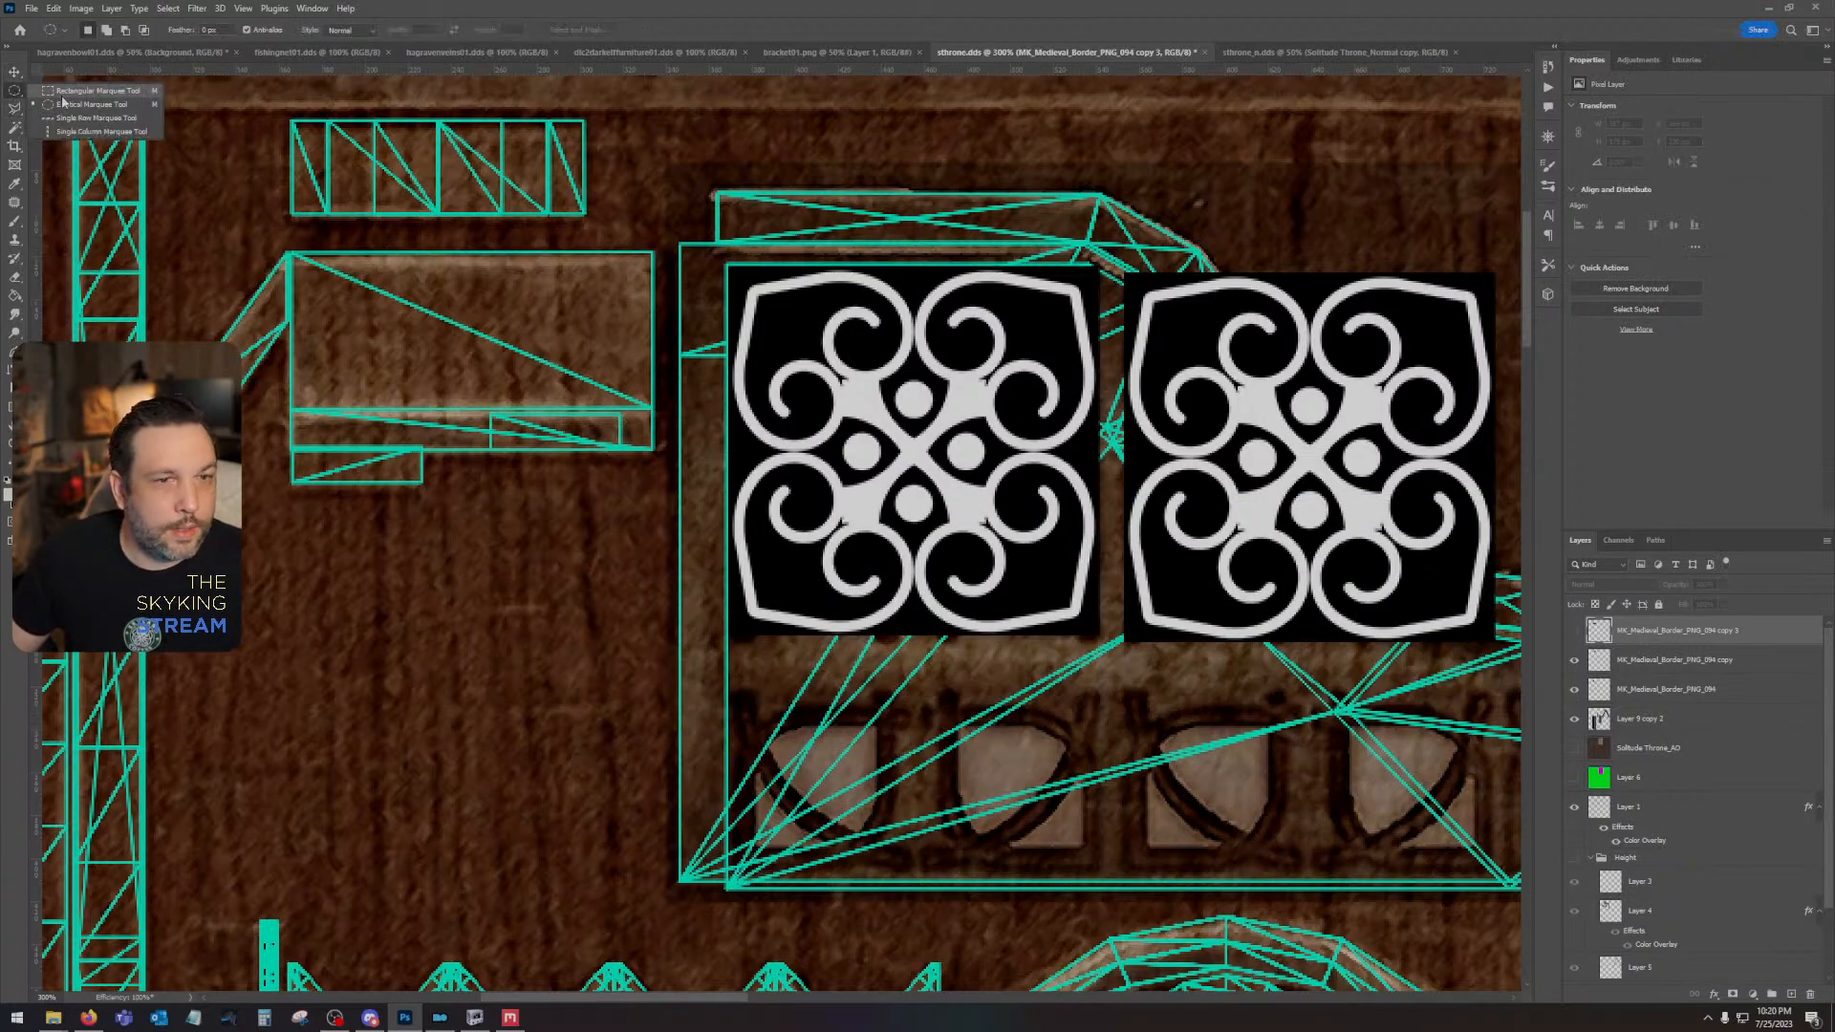
left_click(64, 91)
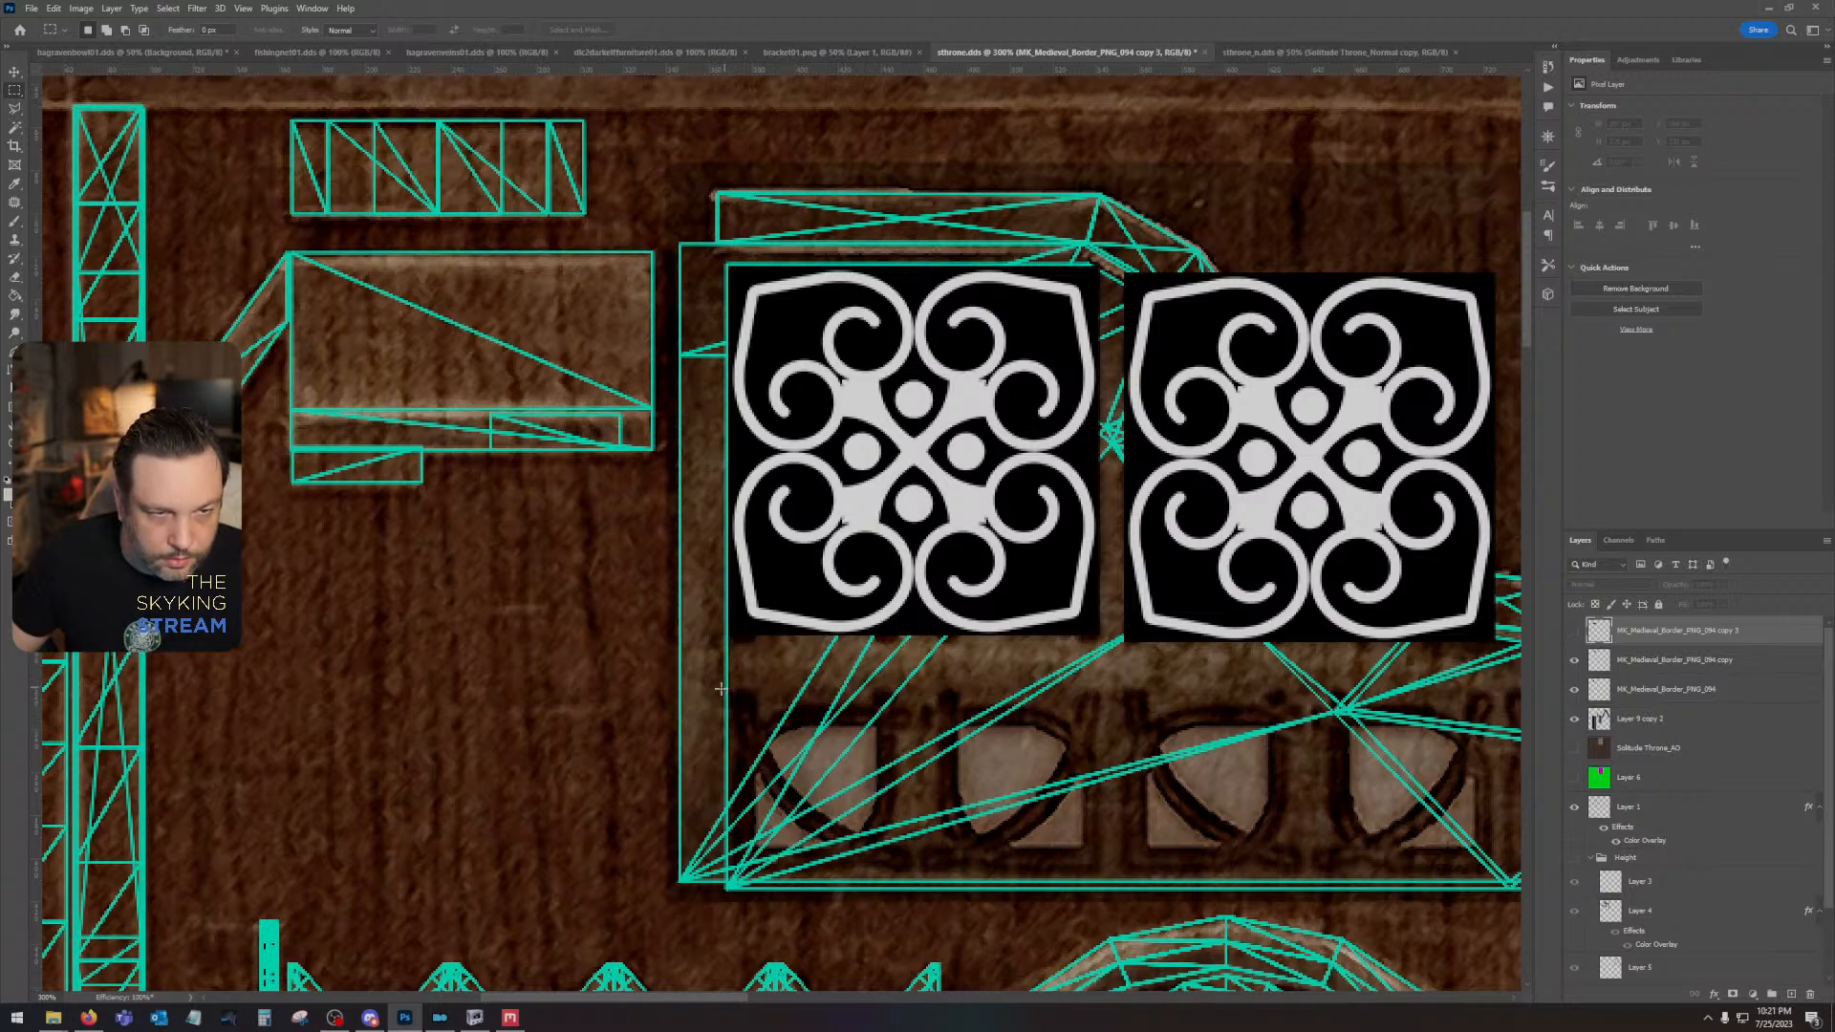
left_click_drag(711, 688, 1519, 428)
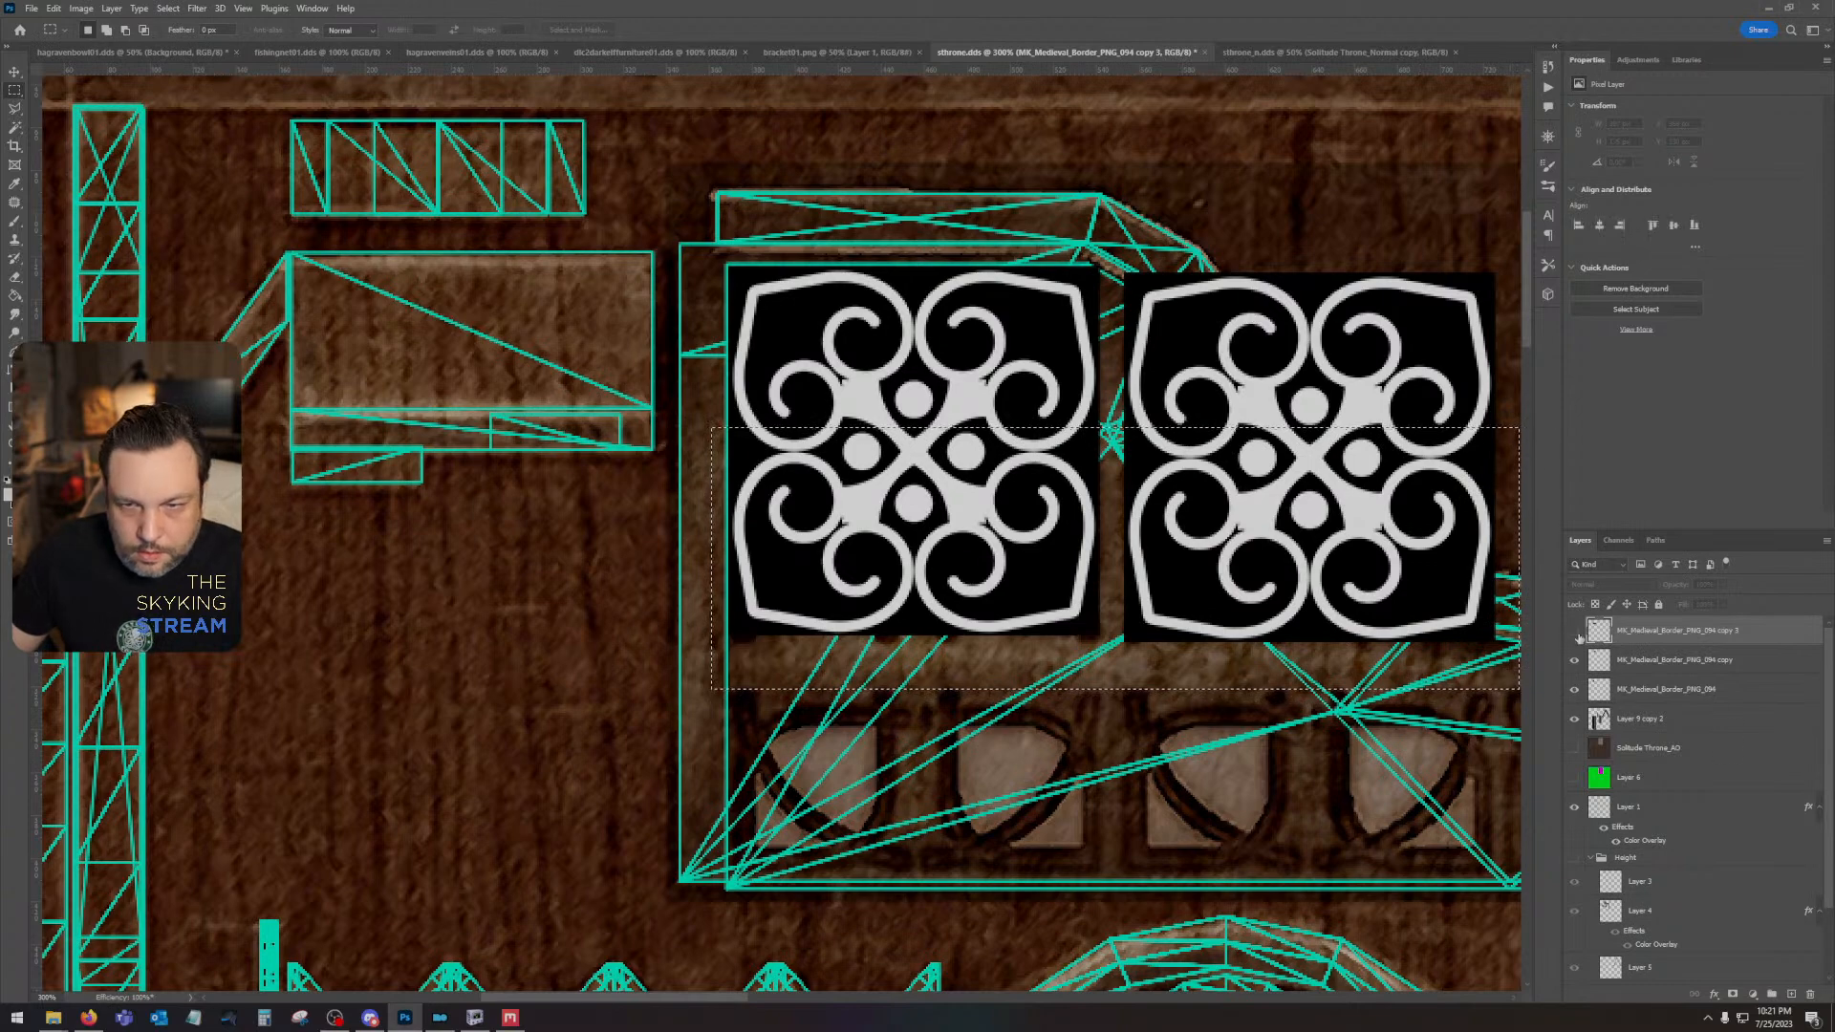
left_click(1575, 631)
key("Delete")
key("ctrl+d")
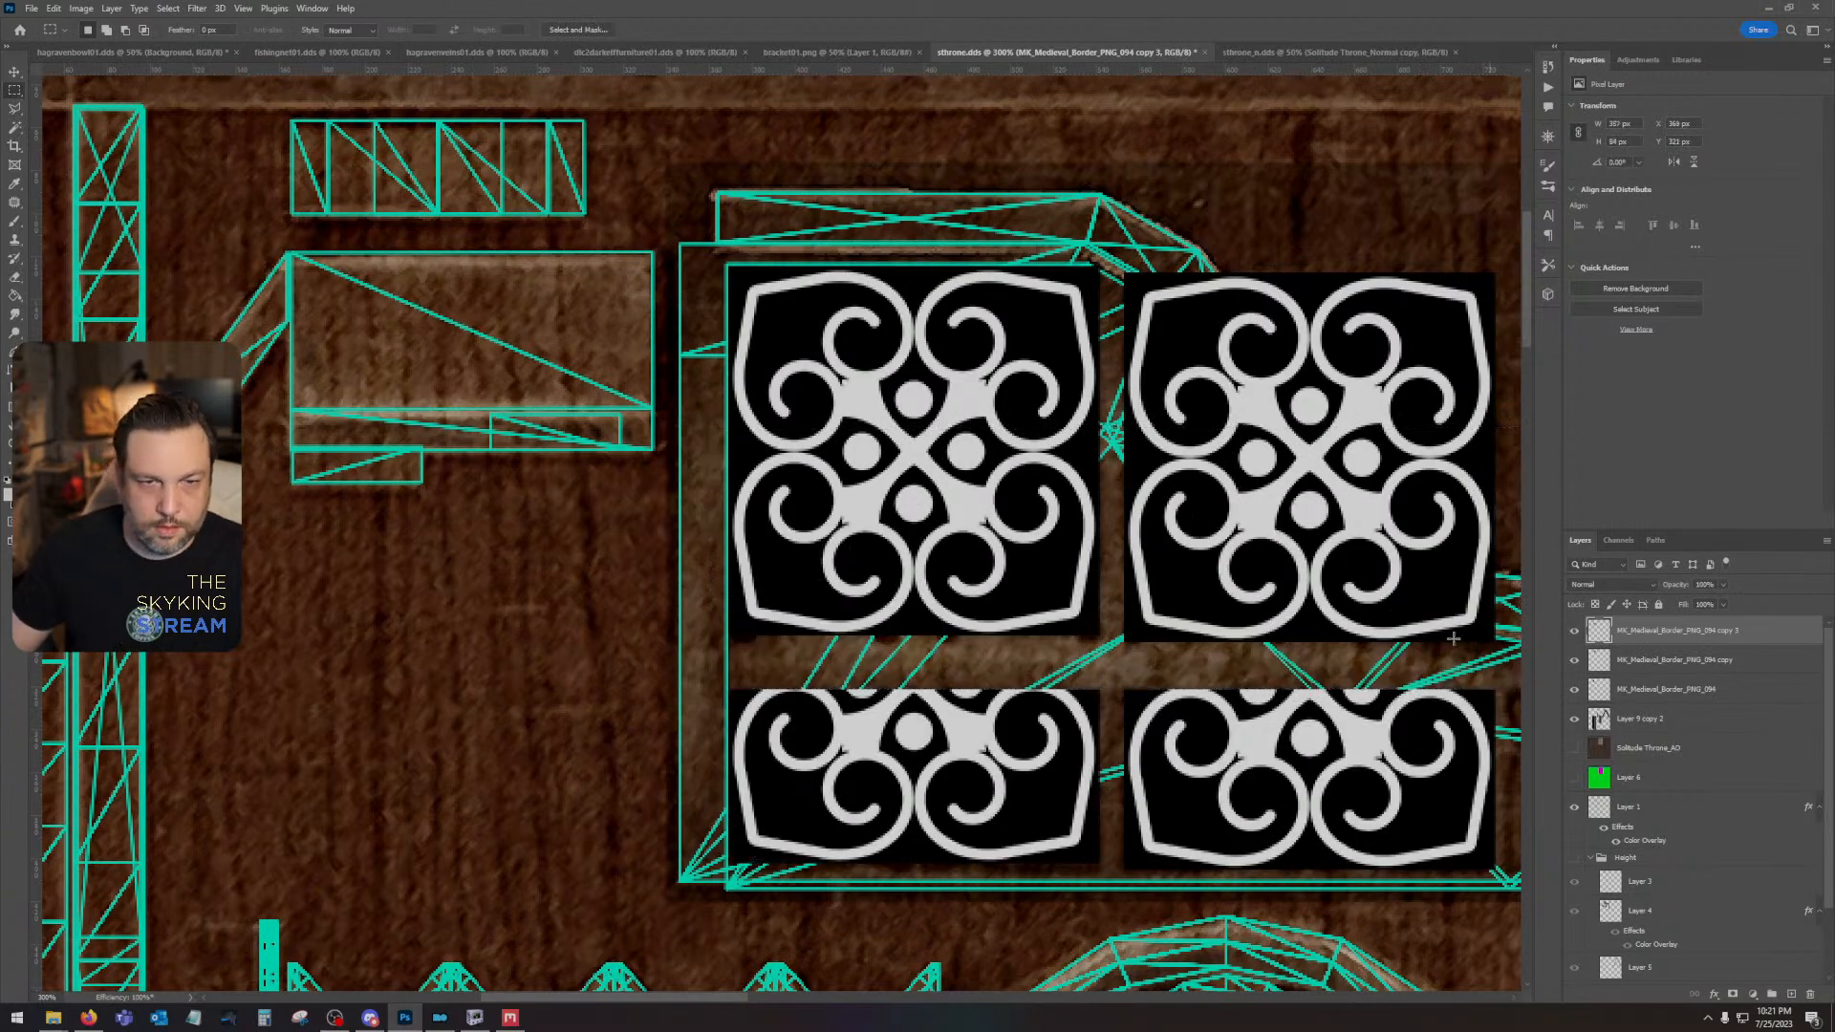
- Copy the second ornament of the lower row onto its own layer using a Rectangular Marquee selection around it
left_click_drag(1118, 670, 927, 570)
left_click_drag(1434, 705, 1115, 693)
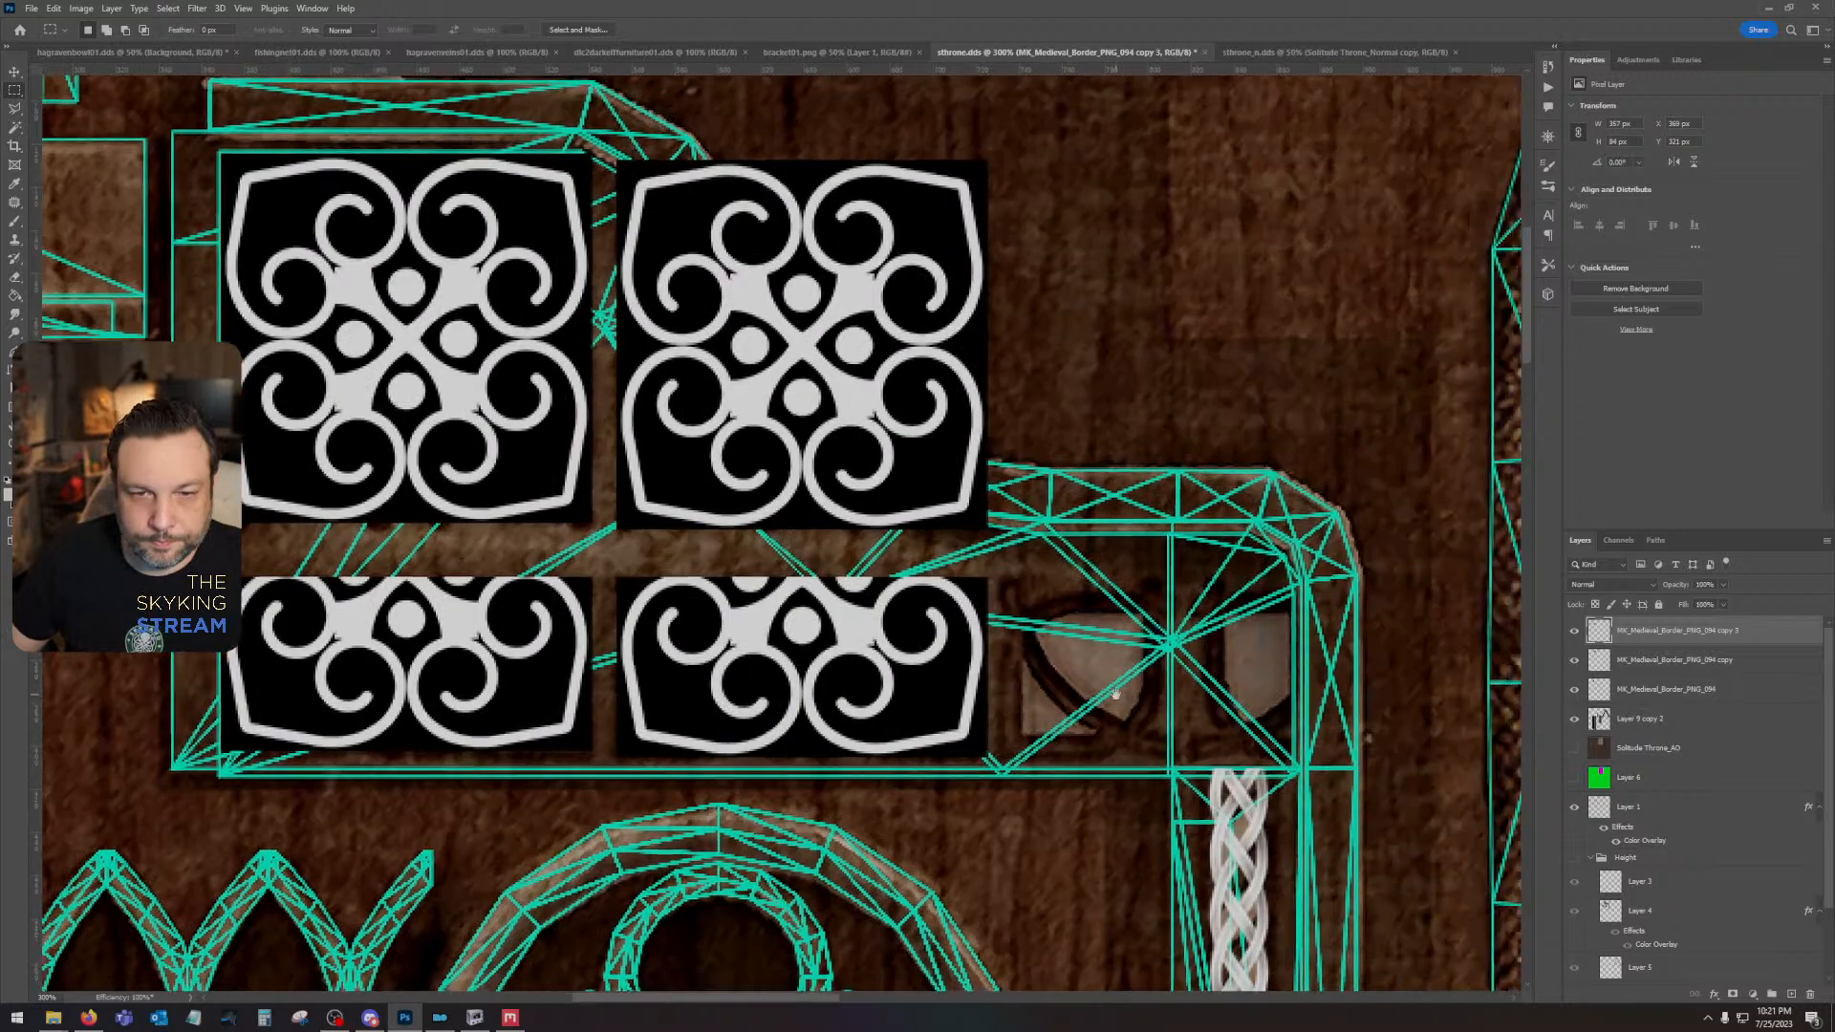
mouse_move(1719, 639)
left_mouse_down()
mouse_move(1789, 993)
mouse_move(1706, 649)
left_mouse_up()
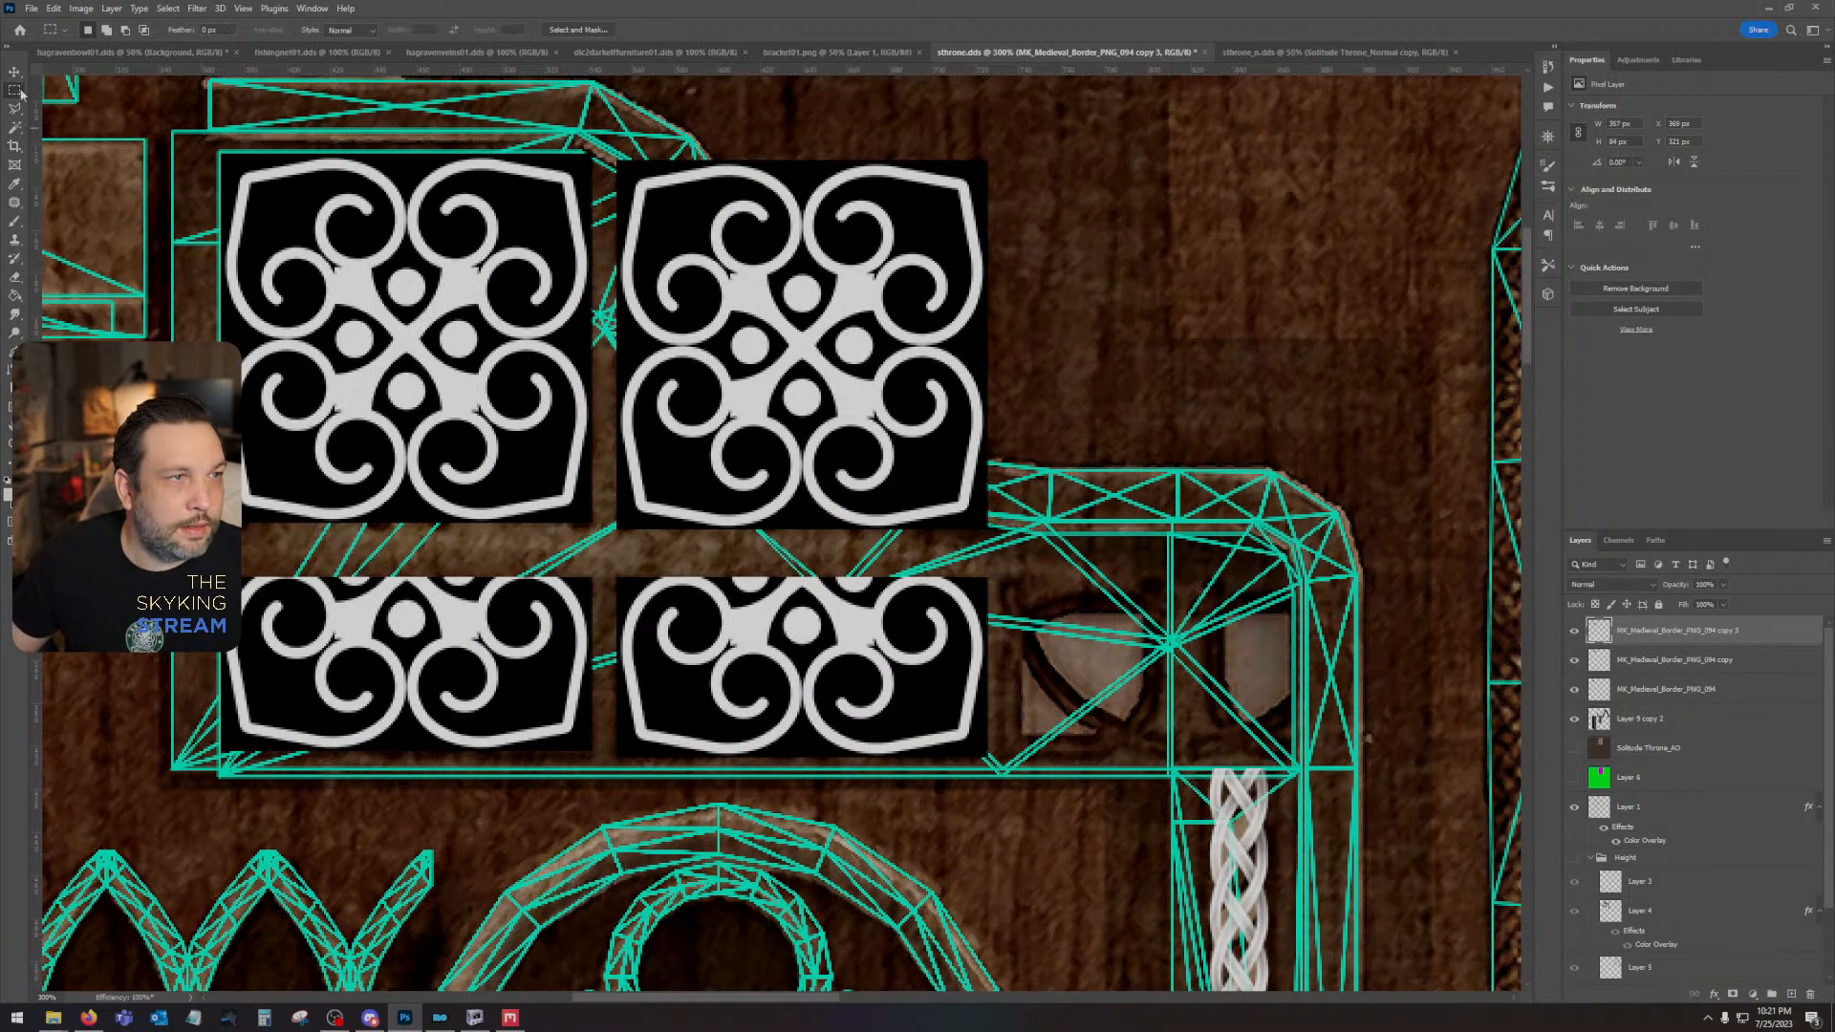
left_click_drag(604, 563, 1044, 808)
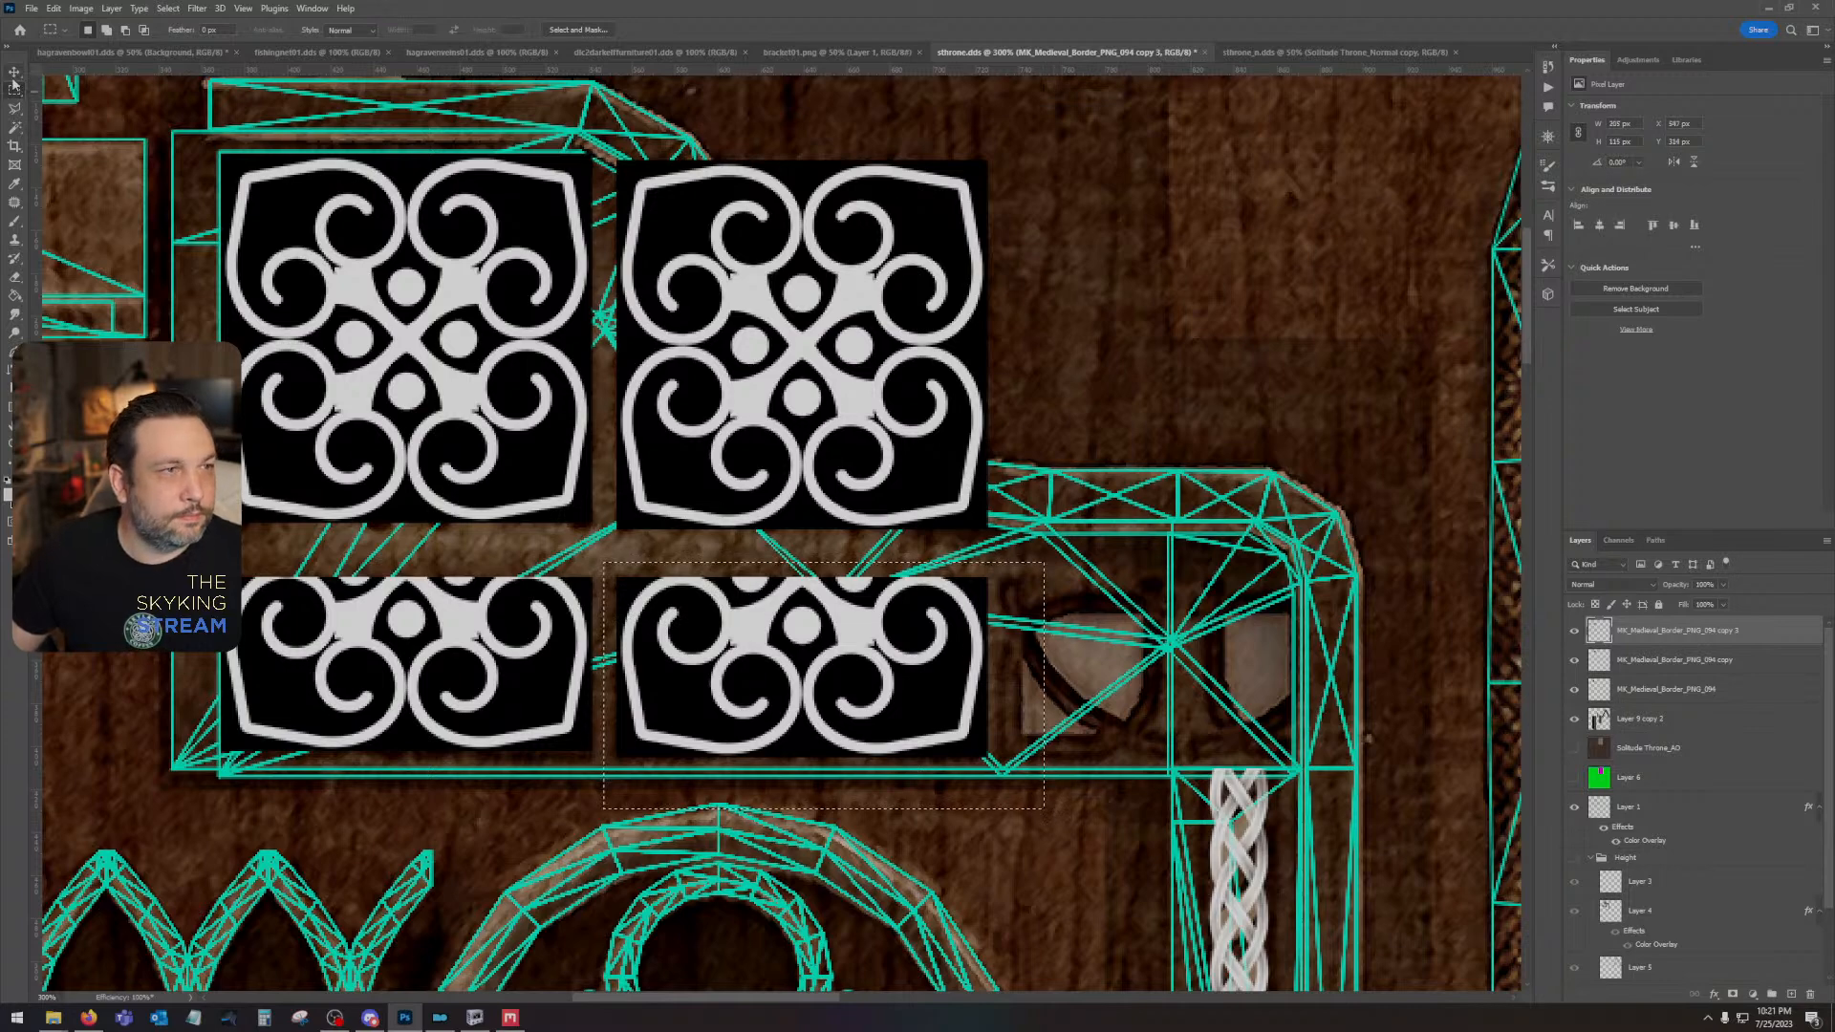
key("v")
key("ctrl+j")
- Move the copied half ornament horizontally to the end of the lower row, leaving a gap similar to the one between its neighbours
left_click_drag(804, 696, 819, 695)
key("Right")
key("Right")
key("Right")
key("Right")
key("Right")
key("Right")
key("Right")
key("Right")
key("Right")
key("Right")
key("Right")
key("Right")
key("Right")
key("Right")
key("Right")
key("Right")
key("Right")
key("Right")
key("Right")
key("Right")
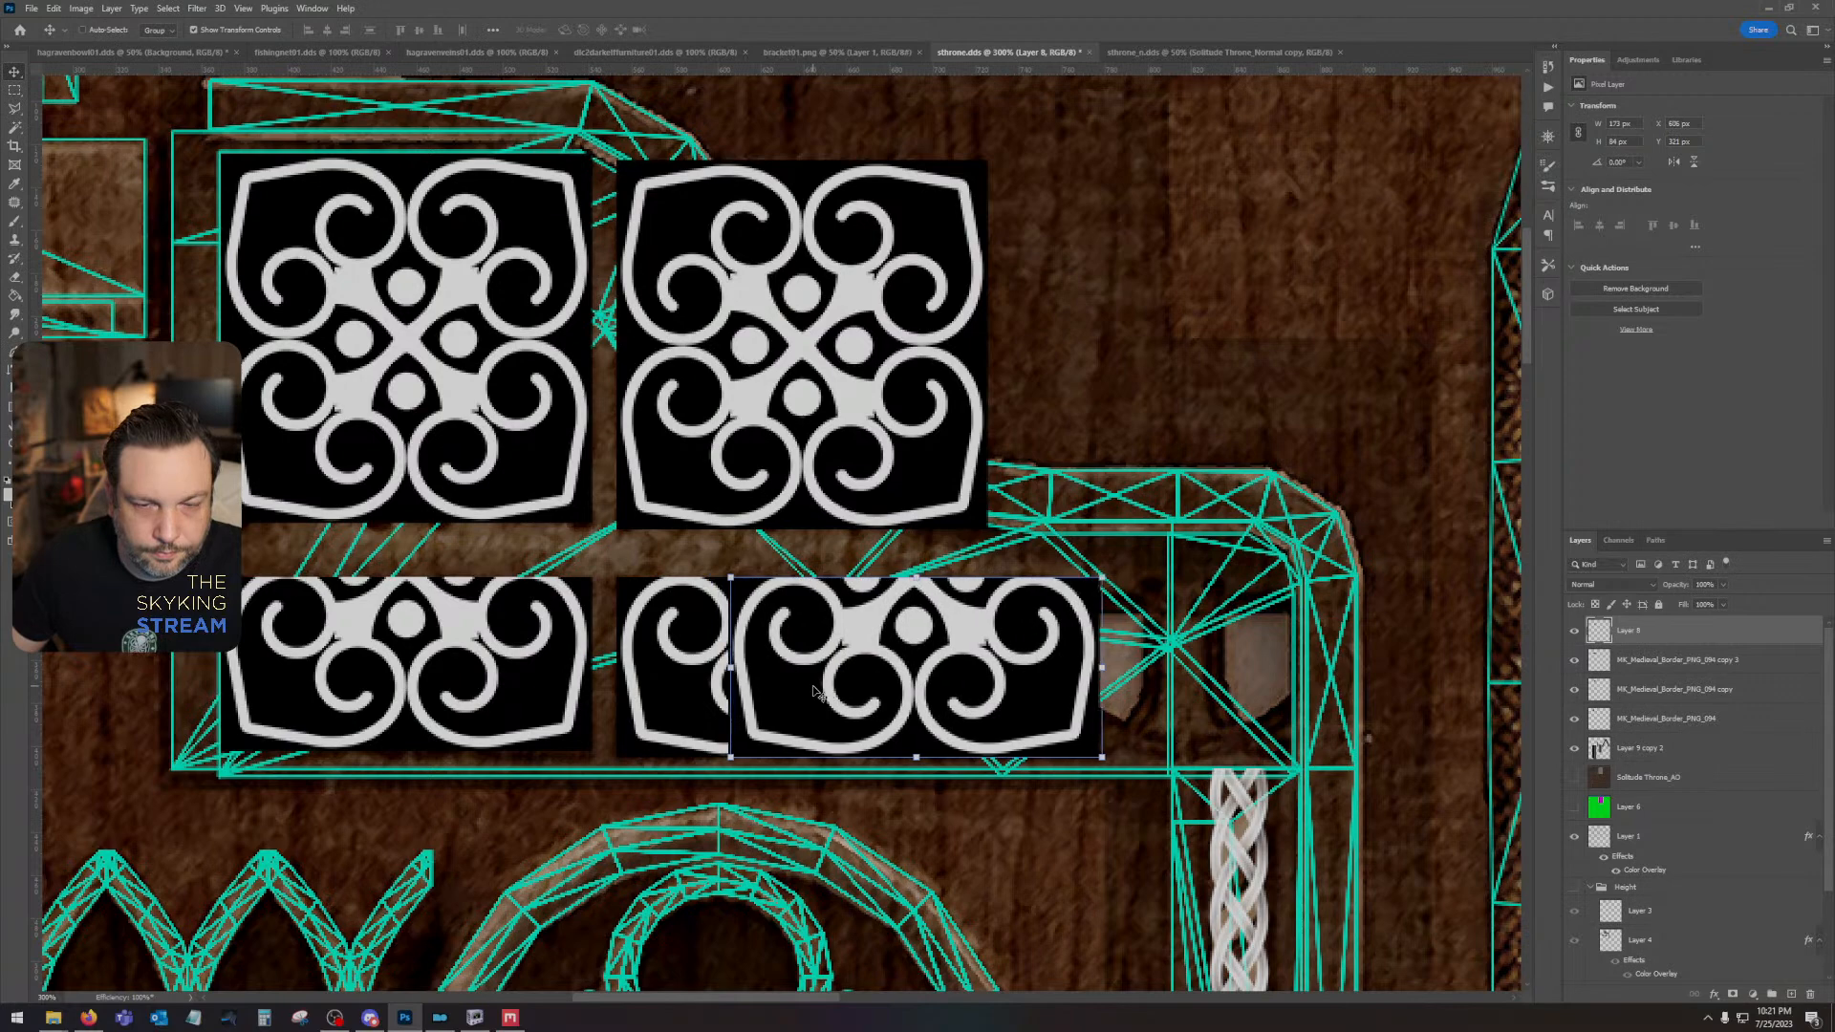
key("Right")
key("Right")
key("Right")
key("Right")
key("Right")
key("Right")
key("Right")
key("Right")
key("Right")
key("Right")
key("Right")
key("Right")
key("Right")
key("Right")
key("Right")
key("Right")
key("Right")
key("Right")
key("Right")
key("Right")
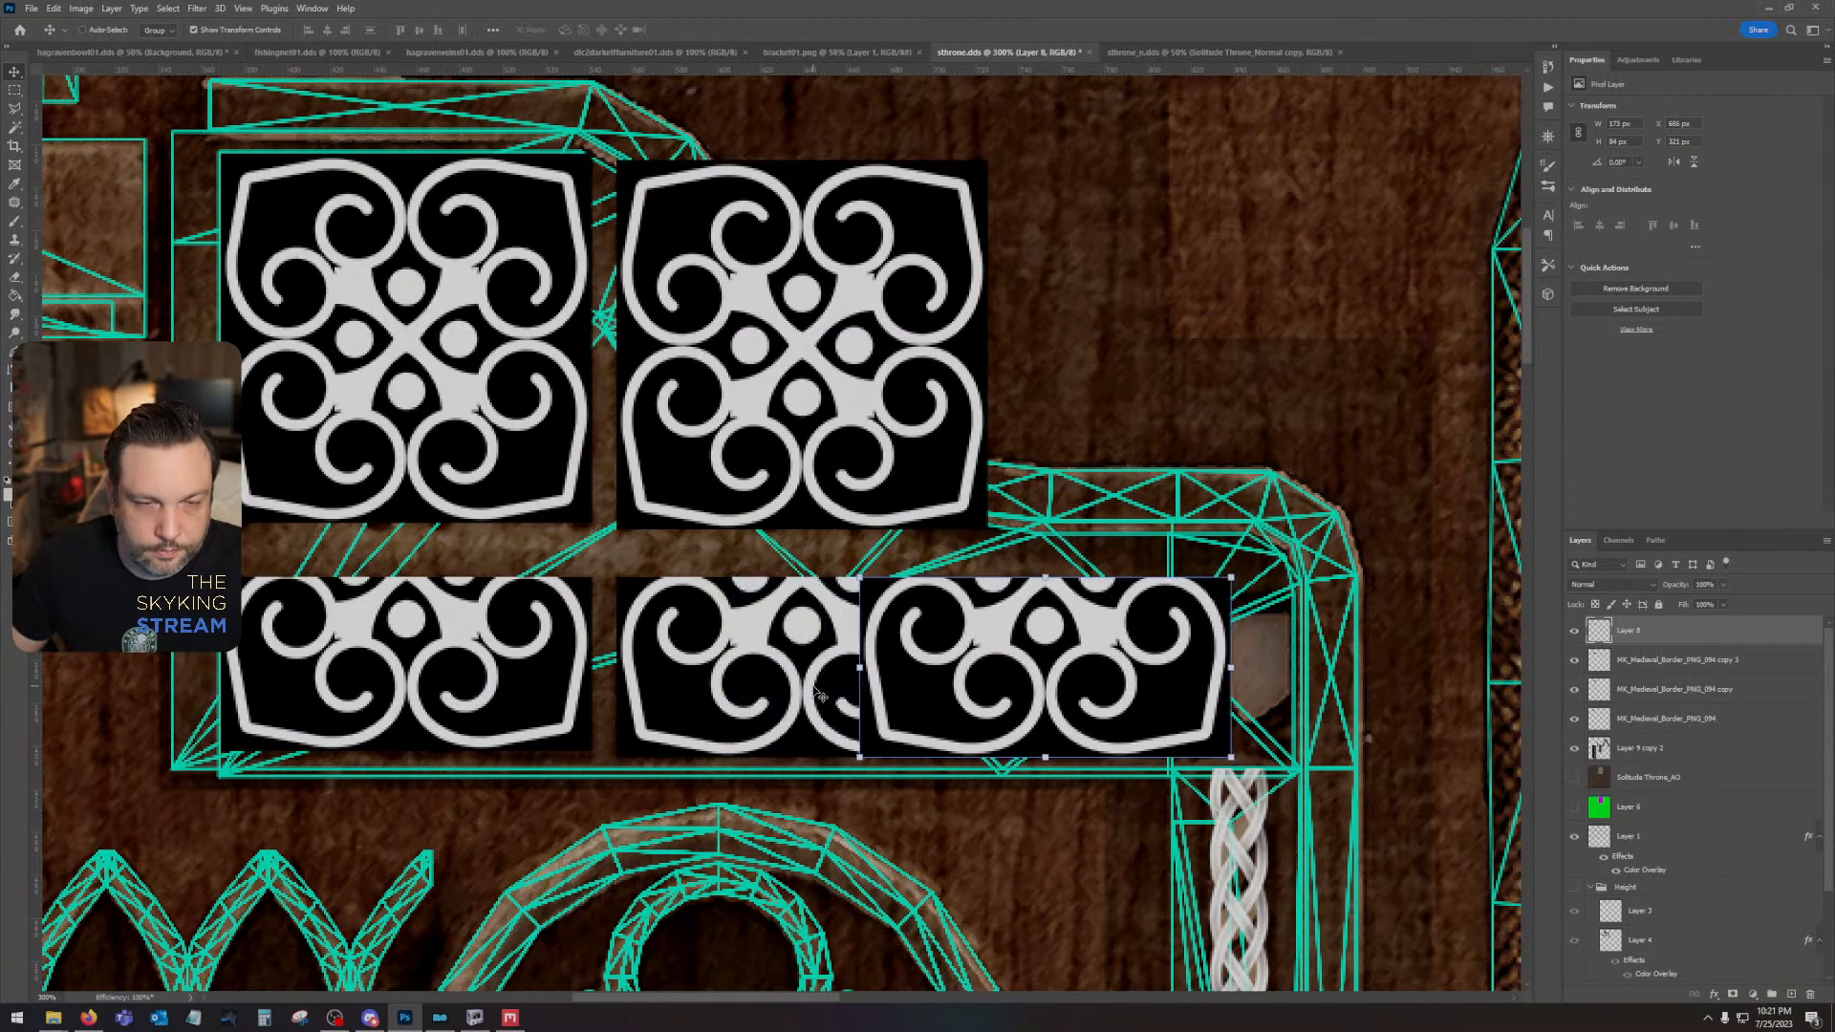
key("Right")
key("Right")
key("Right")
key("Right")
key("Right")
key("Right")
key("Right")
key("Right")
key("Right")
key("Right")
key("Right")
key("Right")
key("Right")
key("Right")
key("Right")
key("Right")
key("Right")
key("Right")
key("Right")
key("Right")
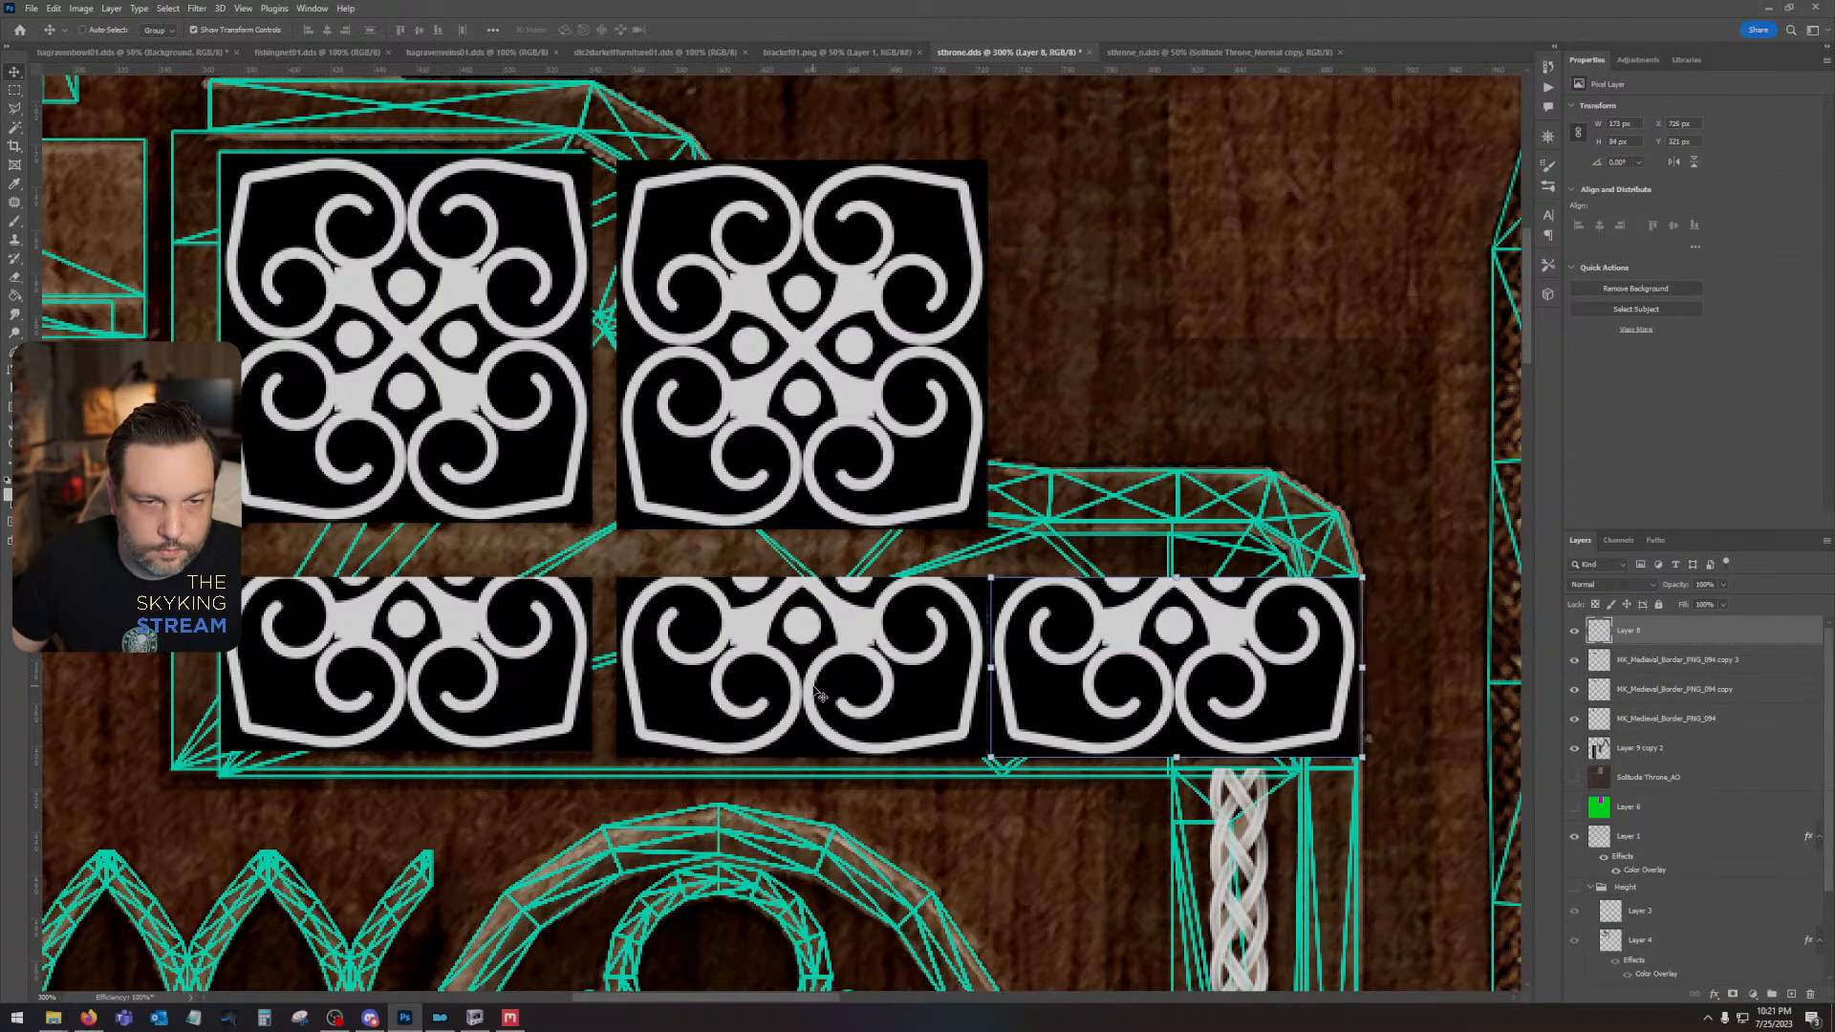
key("Right")
key("Right")
key("Right")
key("Right")
key("Right")
key("Right")
key("Right")
key("Right")
key("Right")
key("Right")
key("Right")
key("Right")
key("Right")
key("Right")
key("Right")
key("Right")
key("Left")
key("Left")
key("Left")
key("Left")
key("Left")
key("Left")
key("Left")
key("Left")
key("Left")
key("Left")
key("Left")
key("Left")
key("Left")
key("Left")
key("Left")
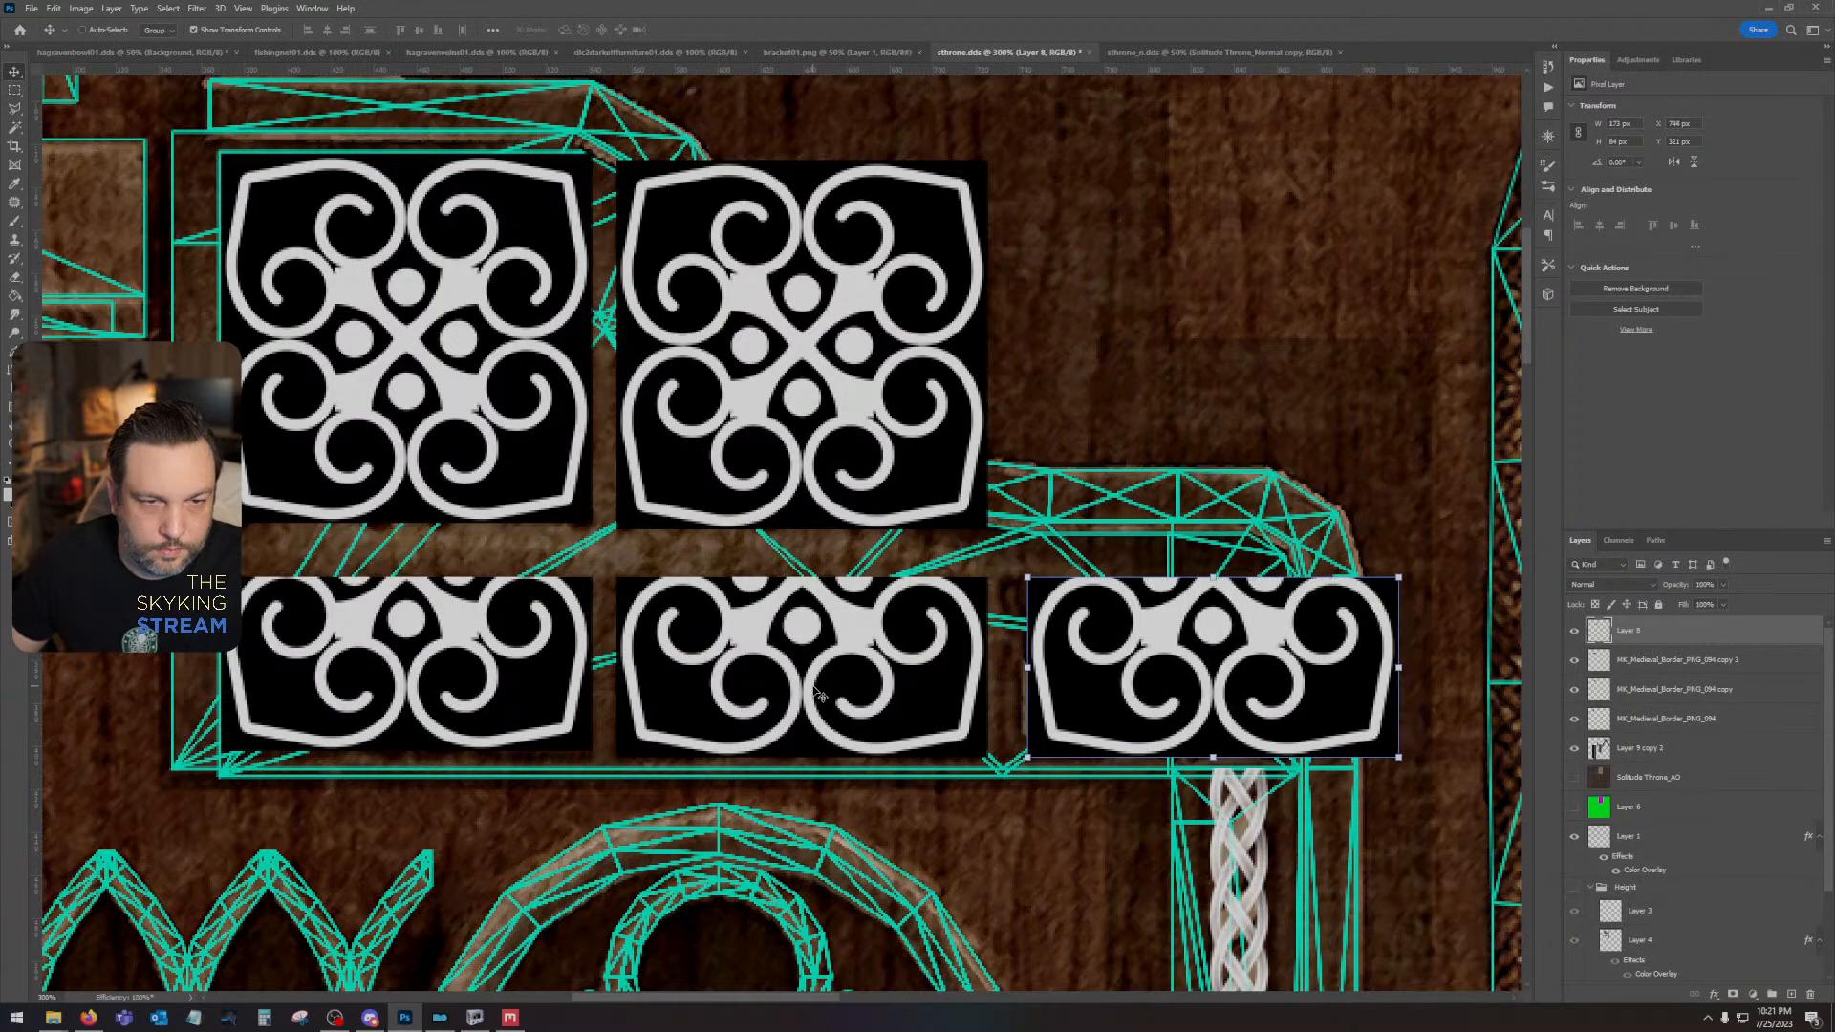
key("Left")
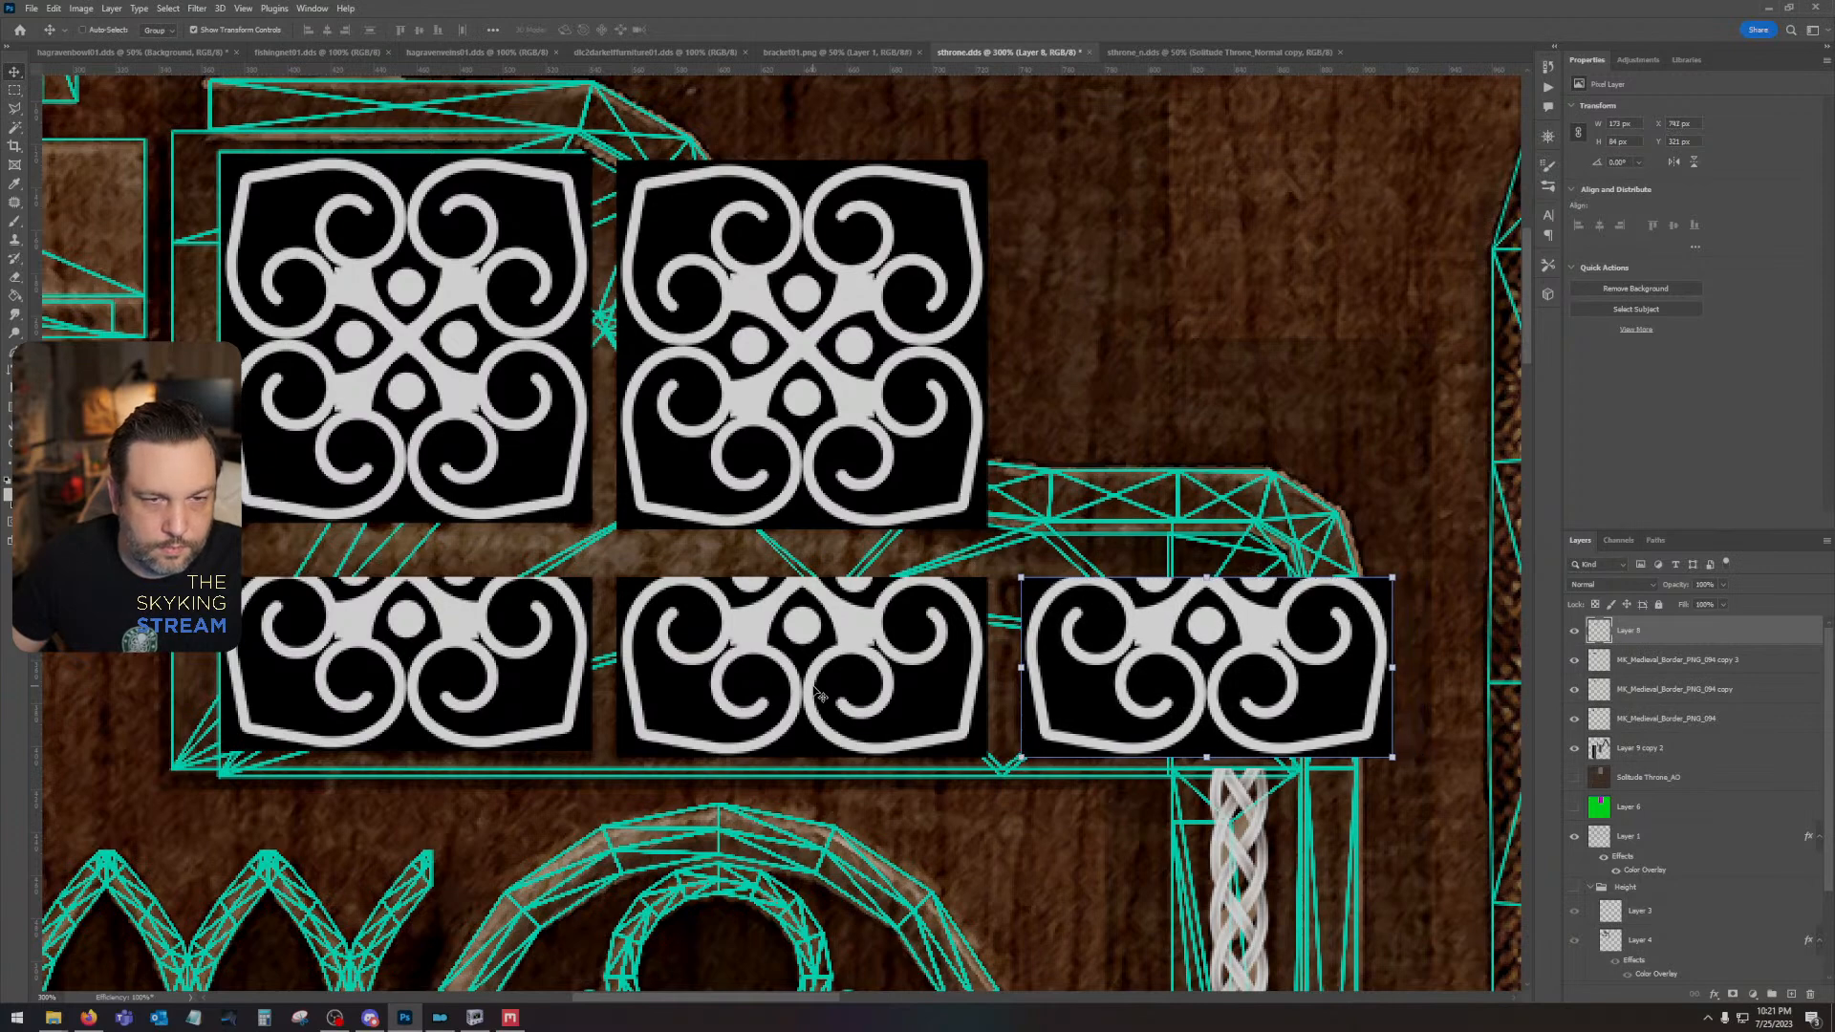
key("Left")
key("Left")
key("Left")
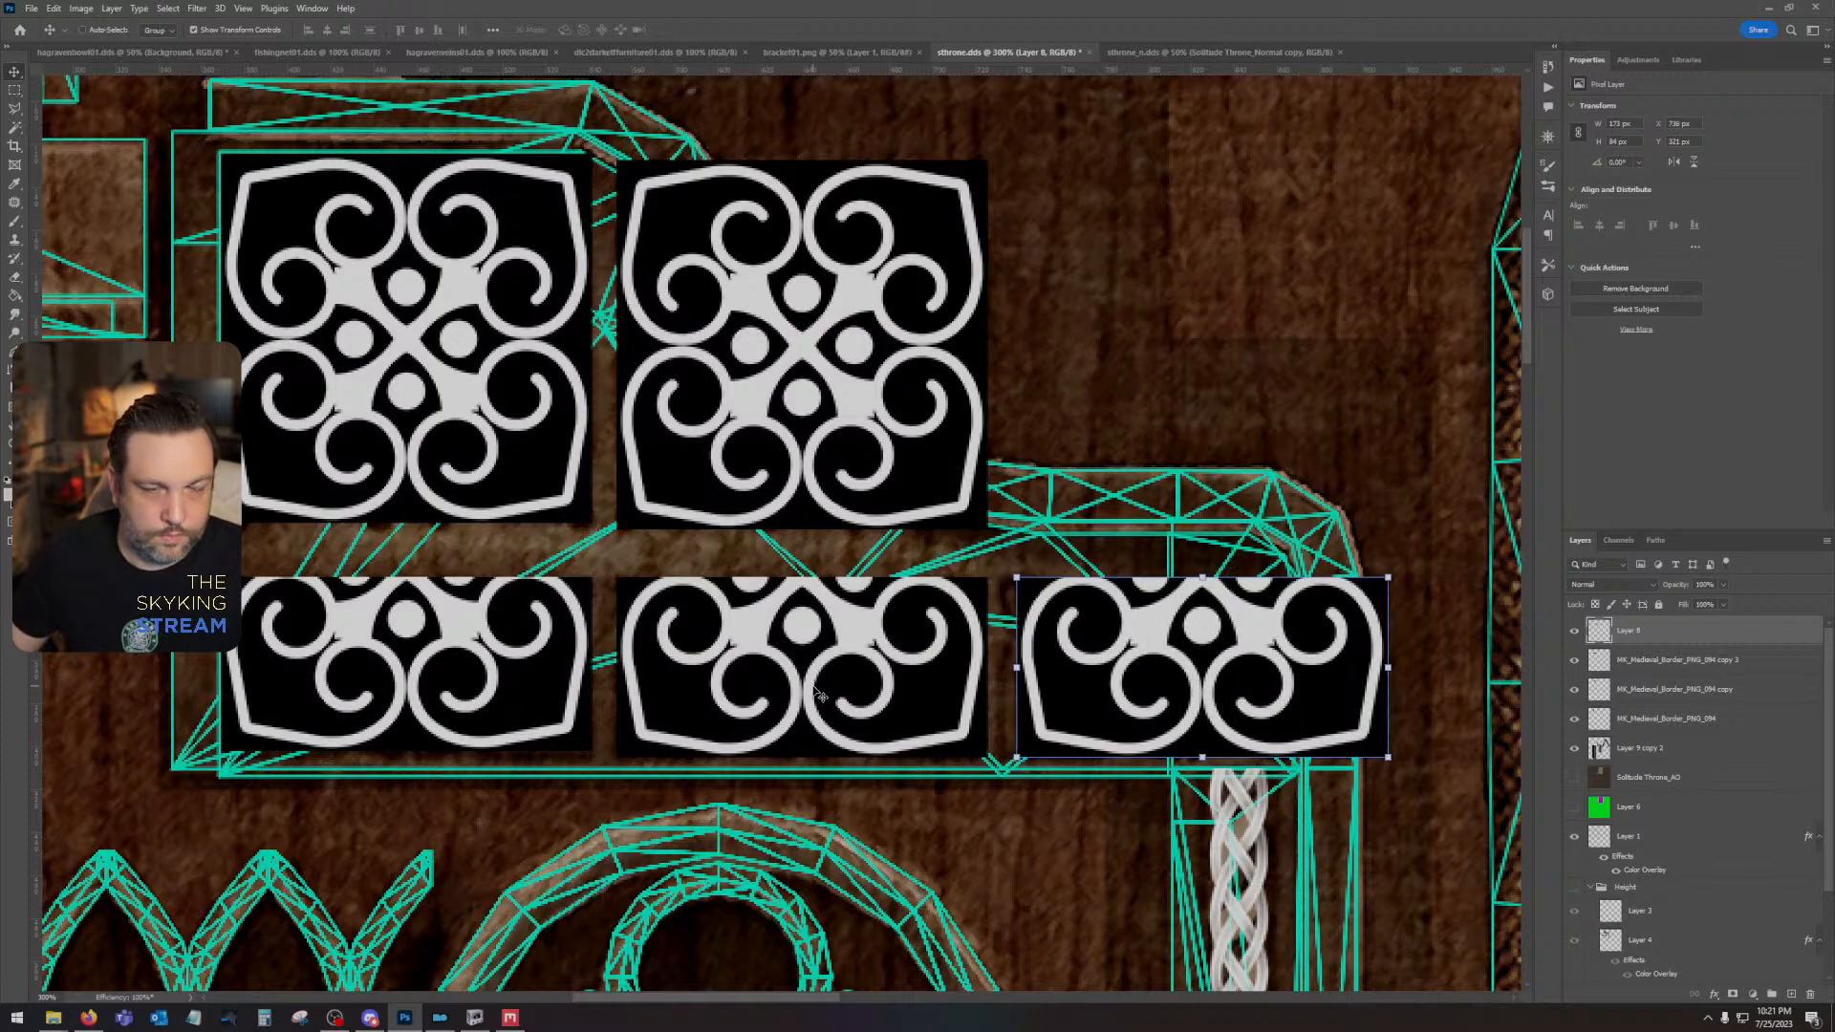
- Trim the third lower-row ornament at the panel's inner right edge, hiding its layer temporarily to line up the Rectangular Marquee with the UV wireframe
left_click(15, 89)
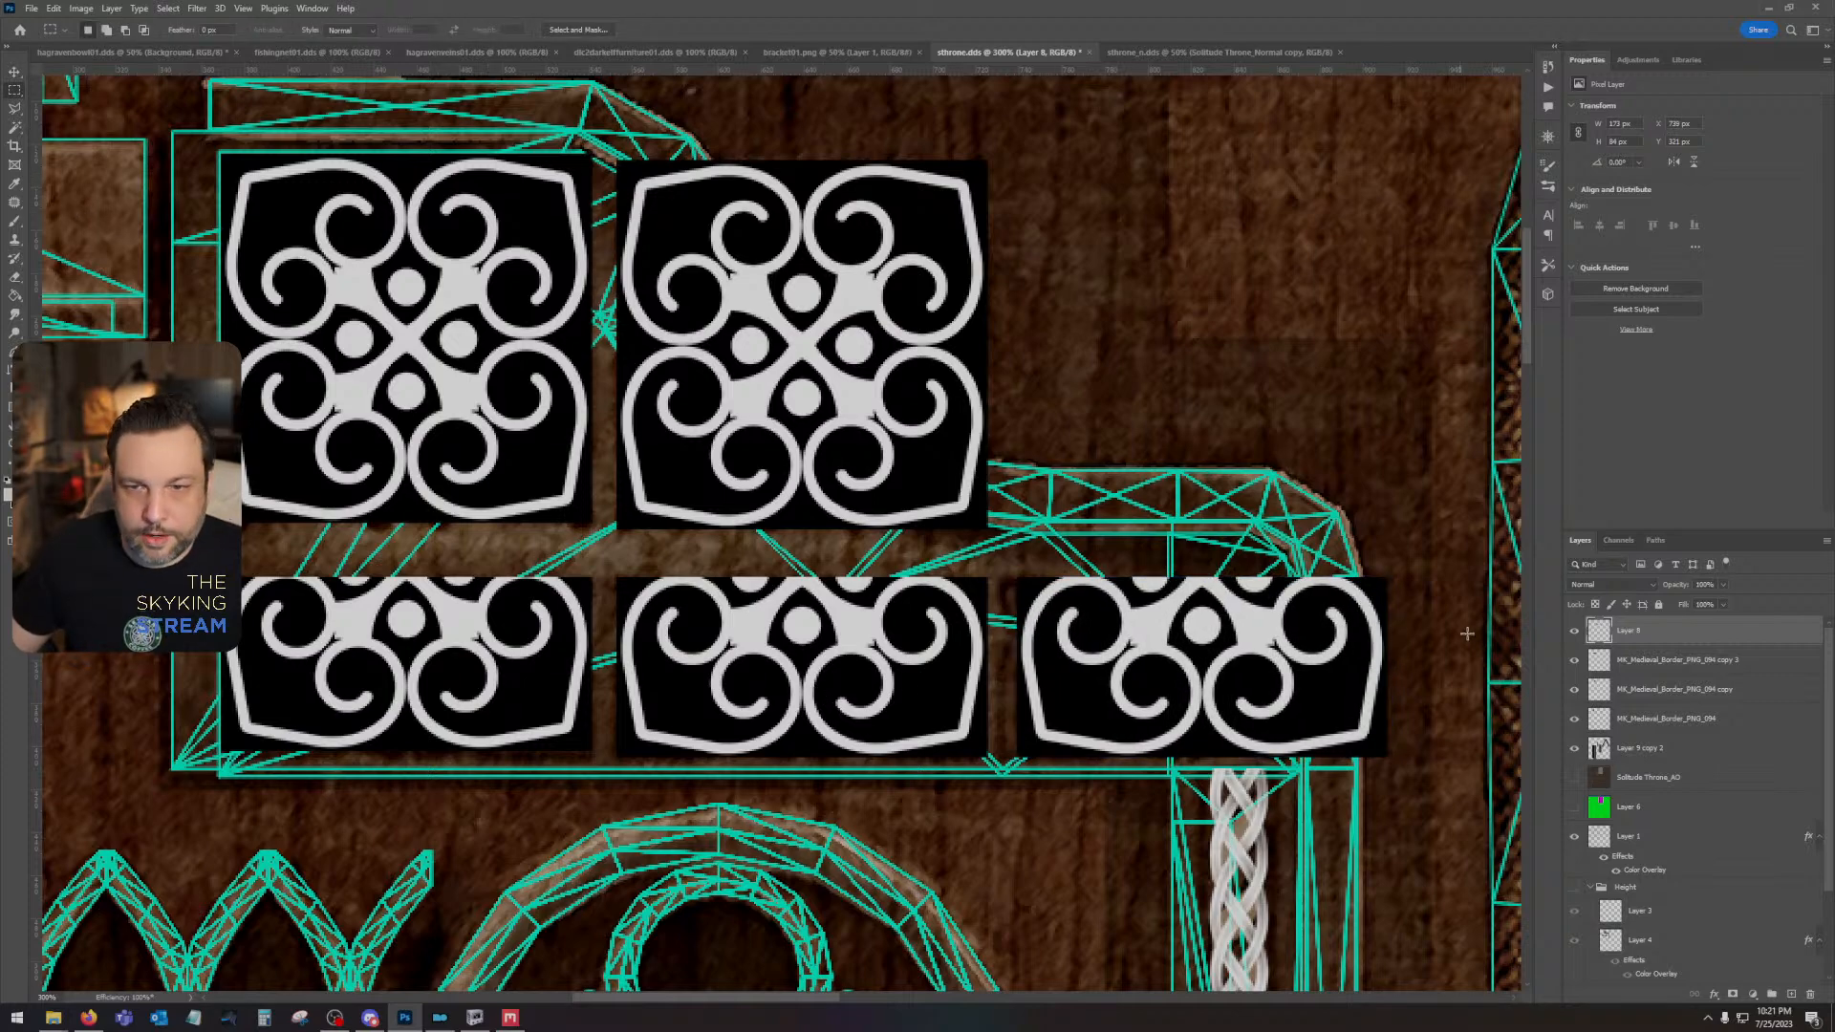
left_click(1575, 631)
left_click_drag(1408, 420, 1291, 841)
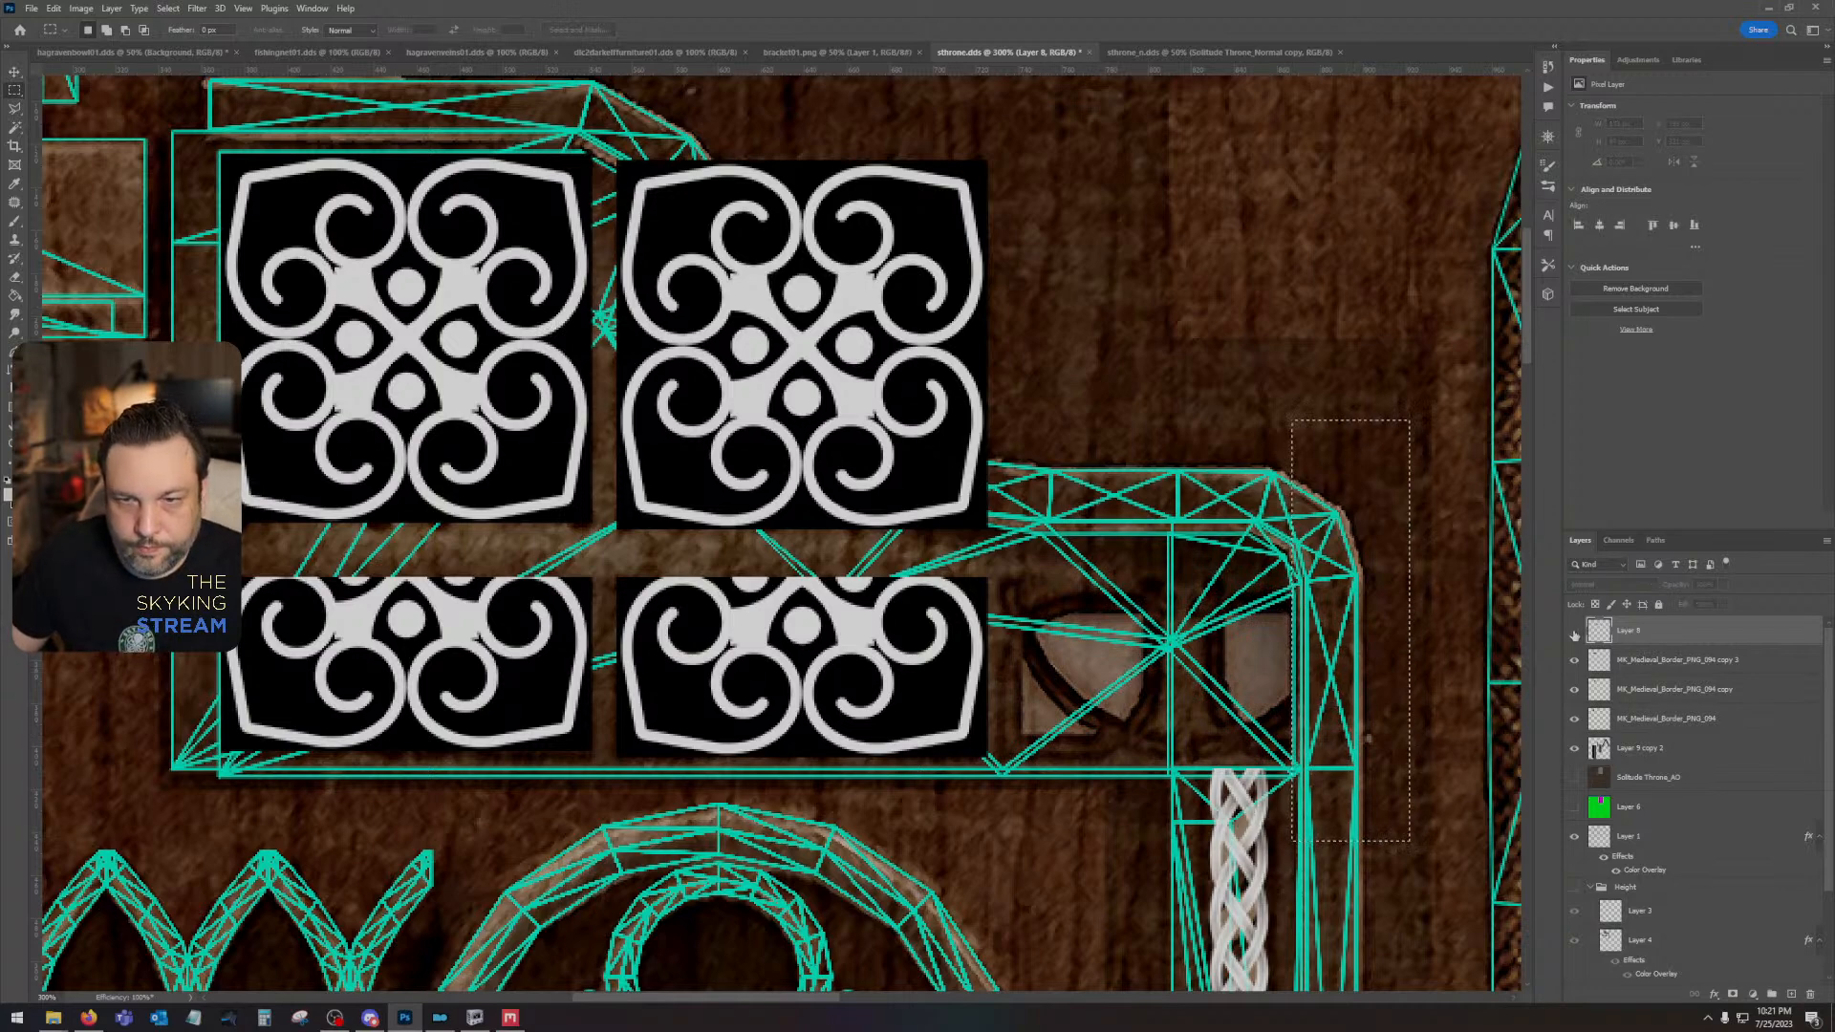
left_click(1574, 631)
key("Delete")
key("ctrl+d")
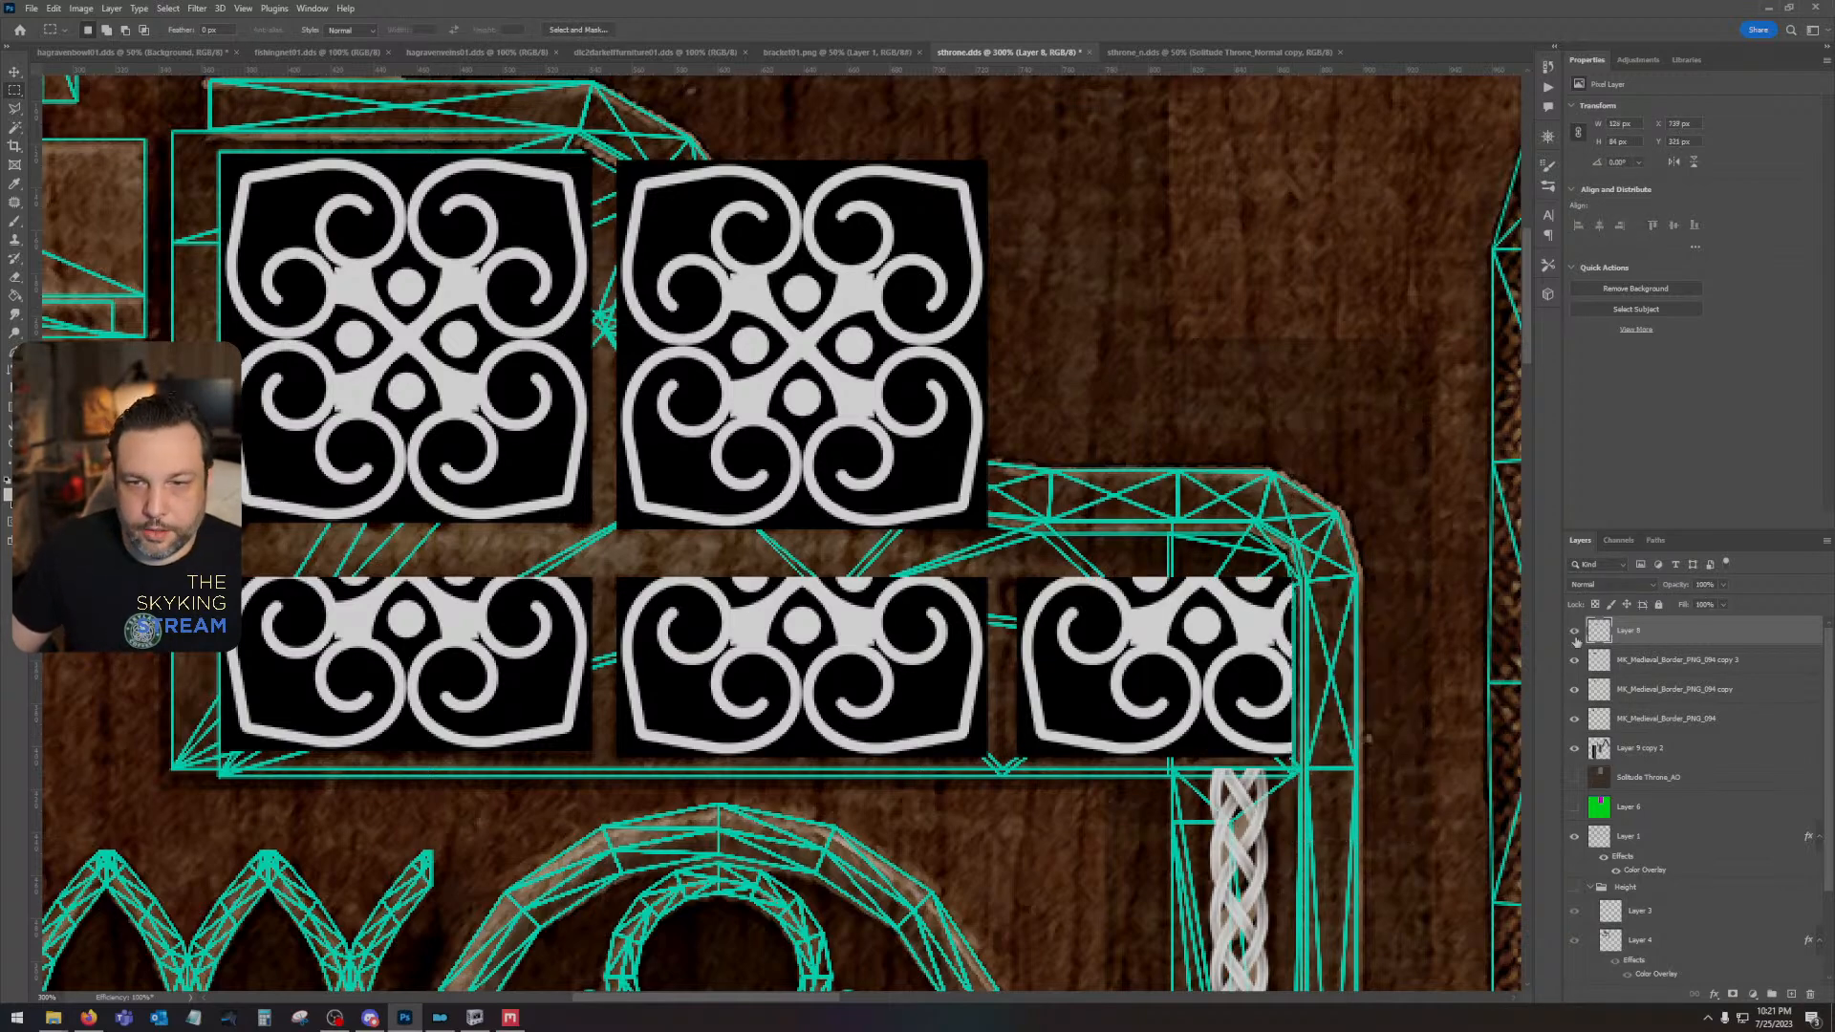
- With the Height group shown and the UV wireframe hidden, combine the four ornament layers into one smart object and rasterize it
left_click(1575, 888)
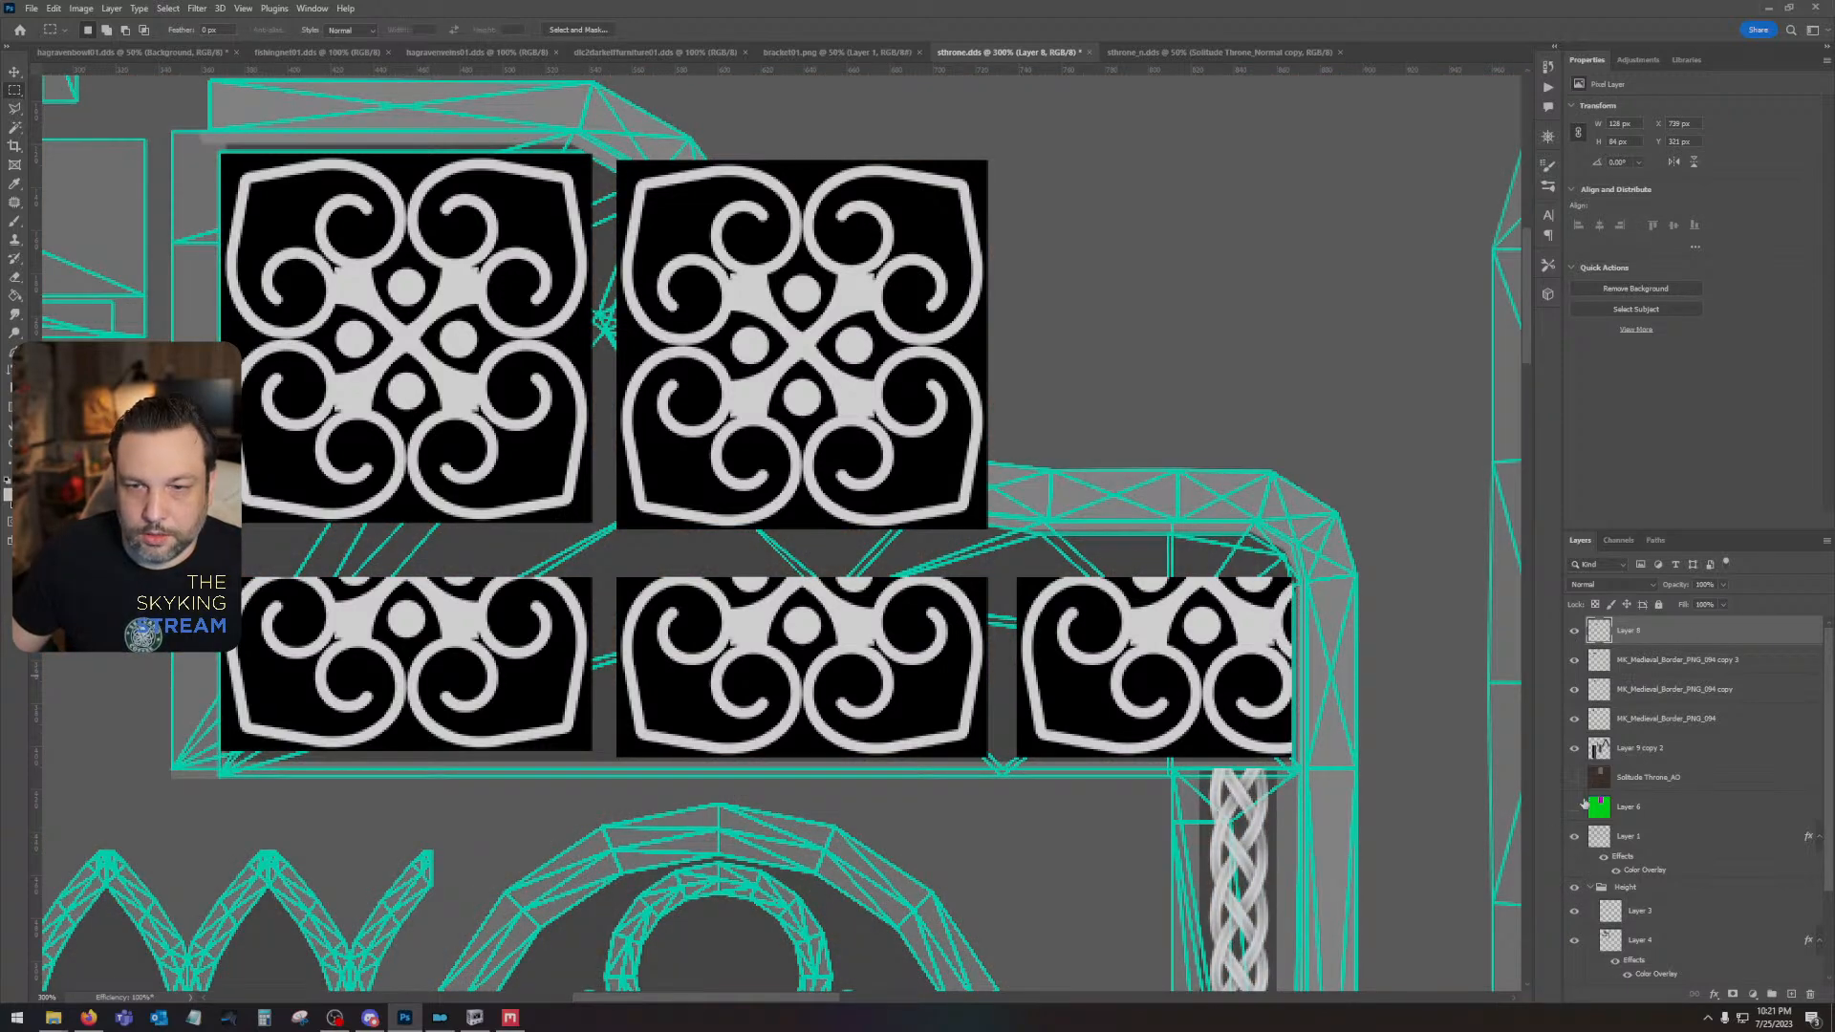
left_click(1574, 837)
left_click(1663, 722, "shift")
right_click(1663, 724)
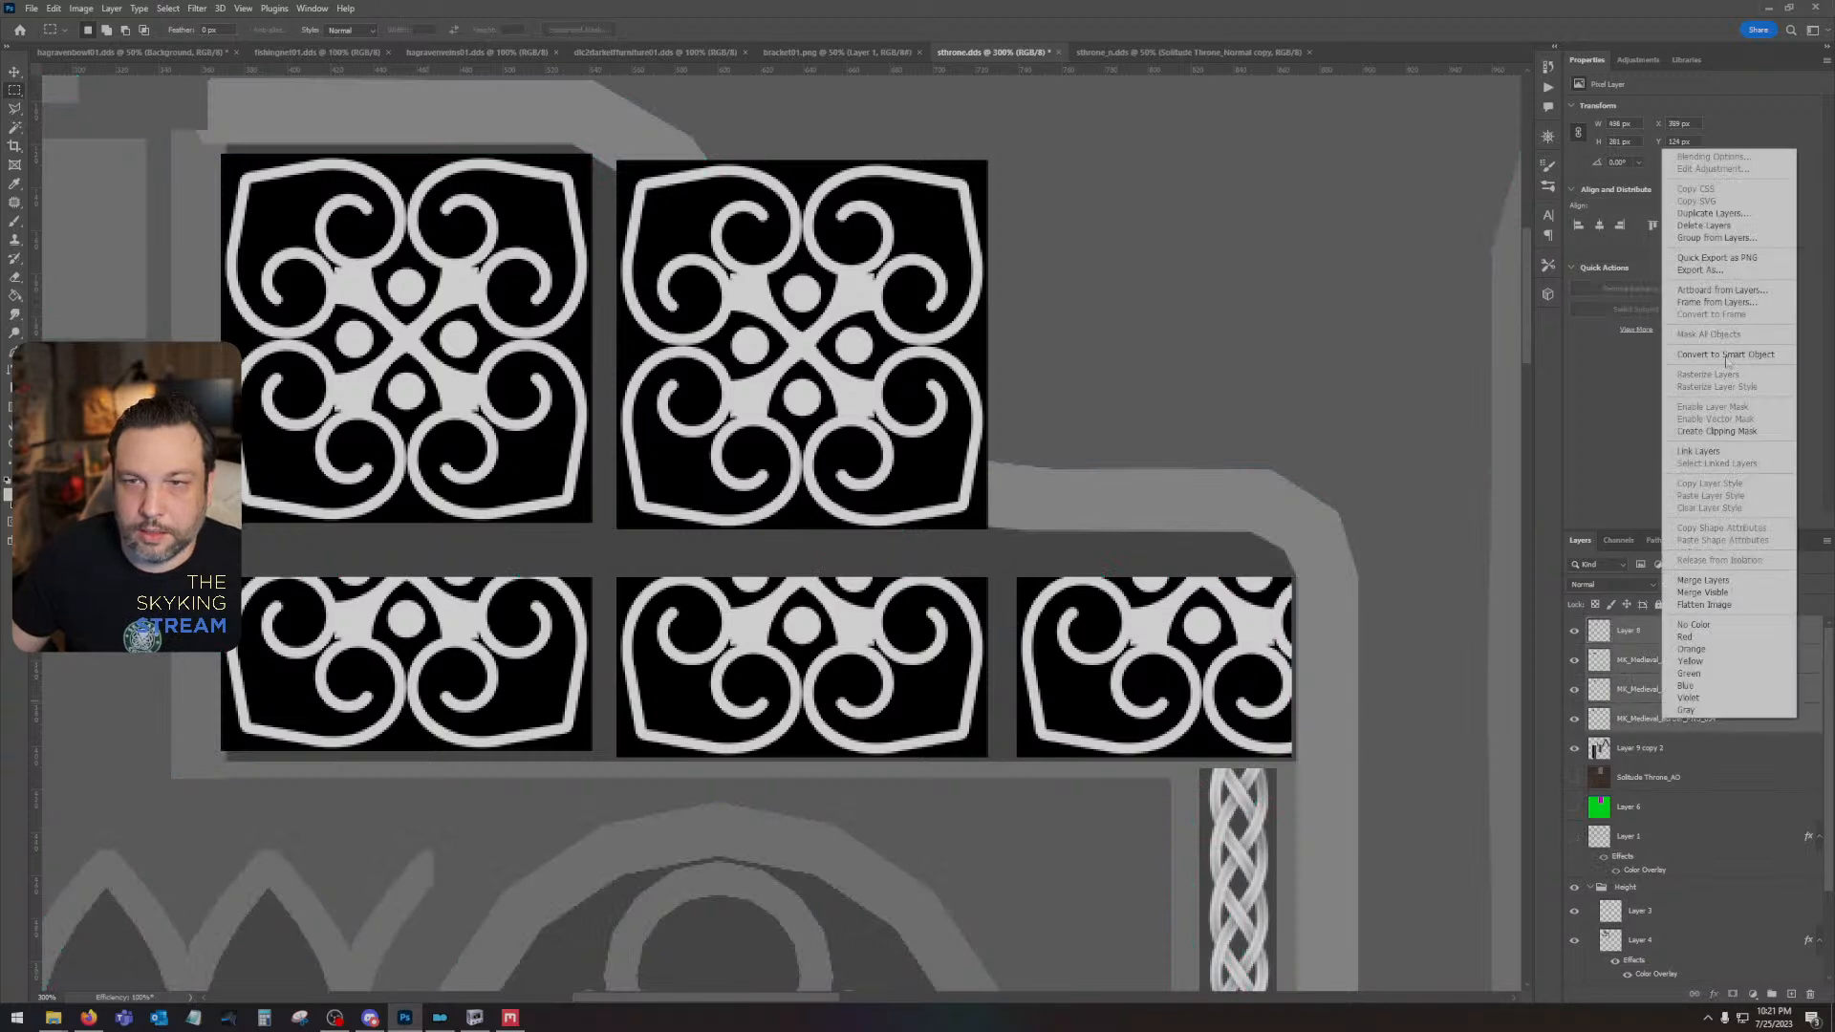
left_click(1700, 356)
right_click(1684, 629)
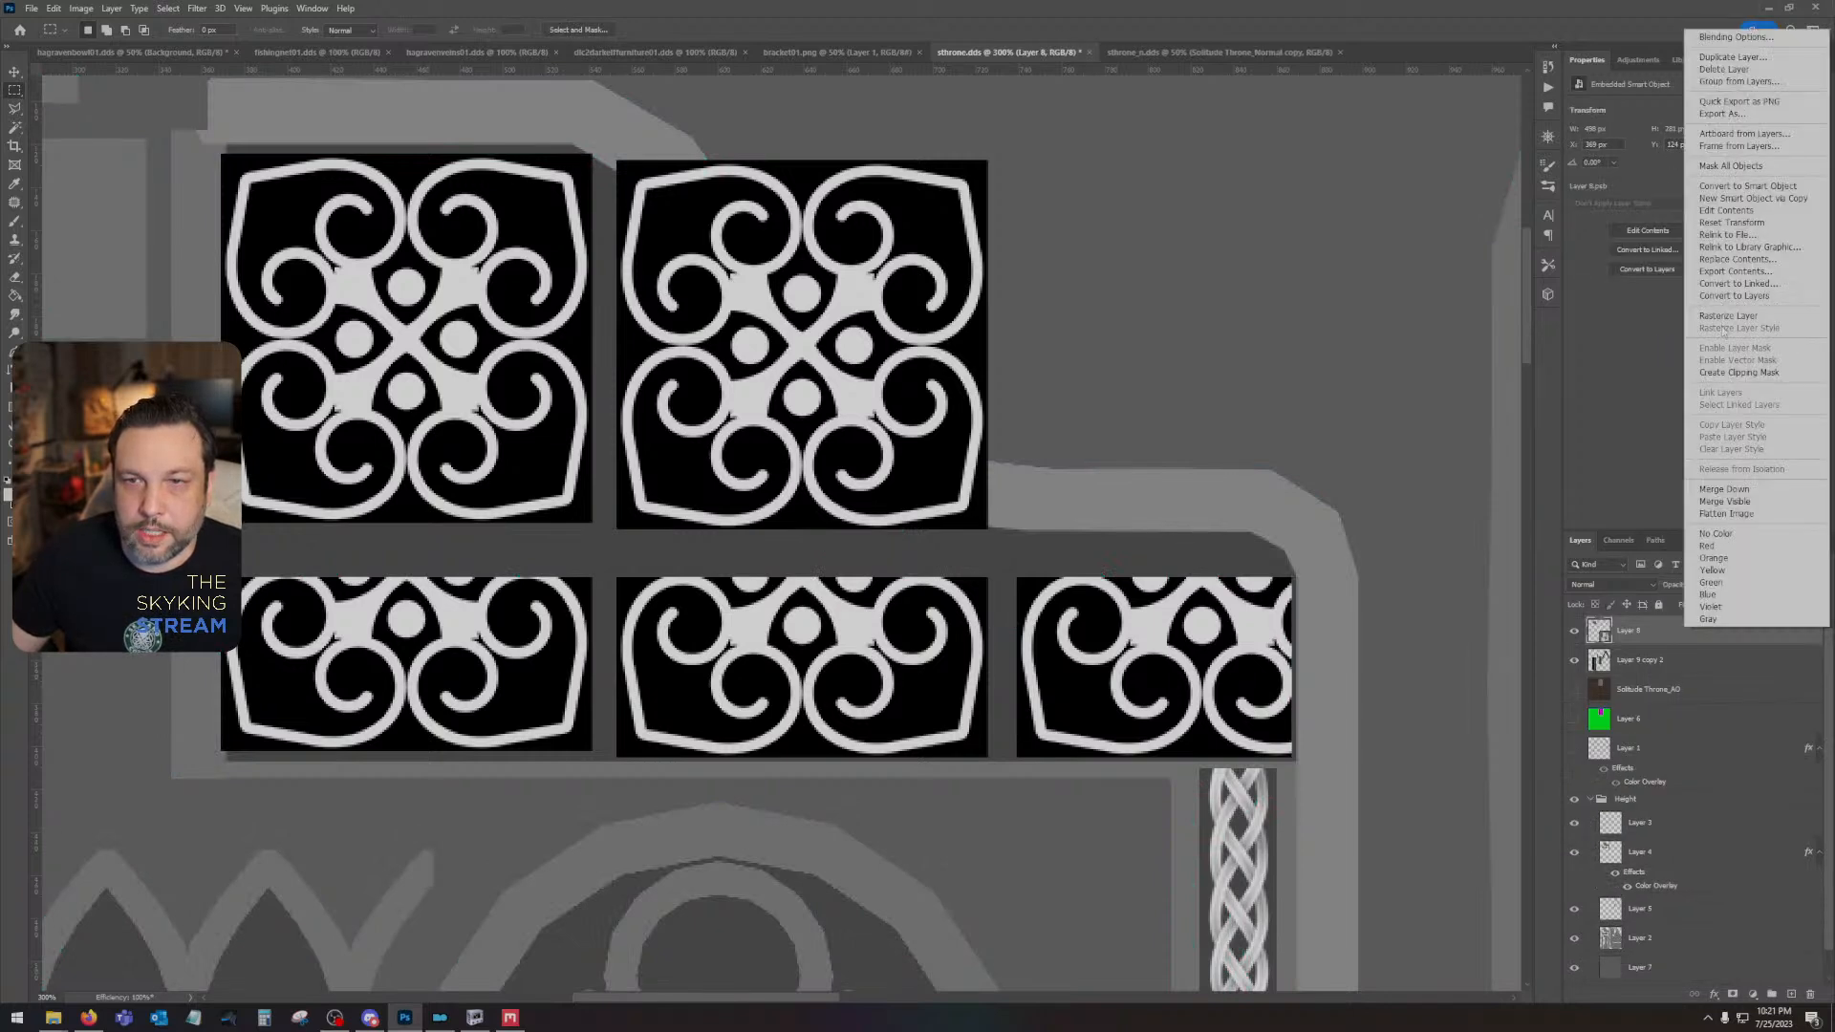
left_click(1726, 316)
- Set the ornament layer's blend mode to Overlay and raise the second upper ornament level with the first one
left_click(1611, 584)
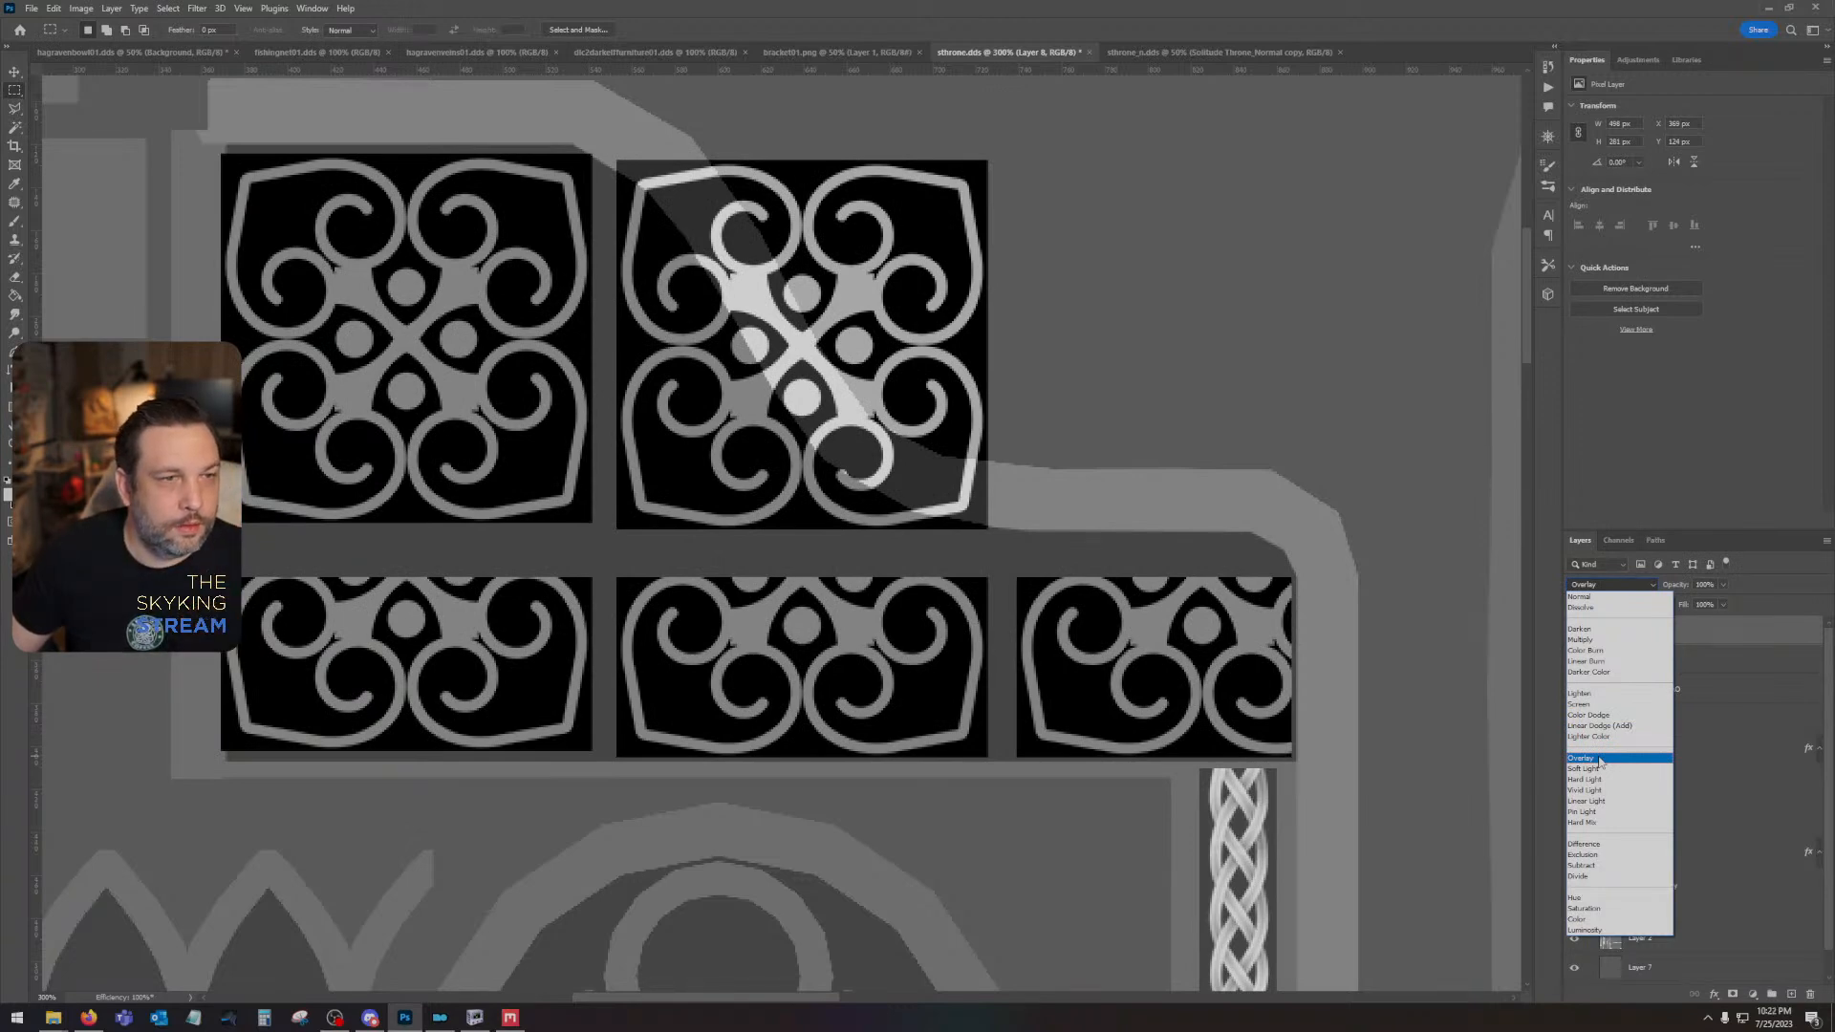
left_click(1600, 759)
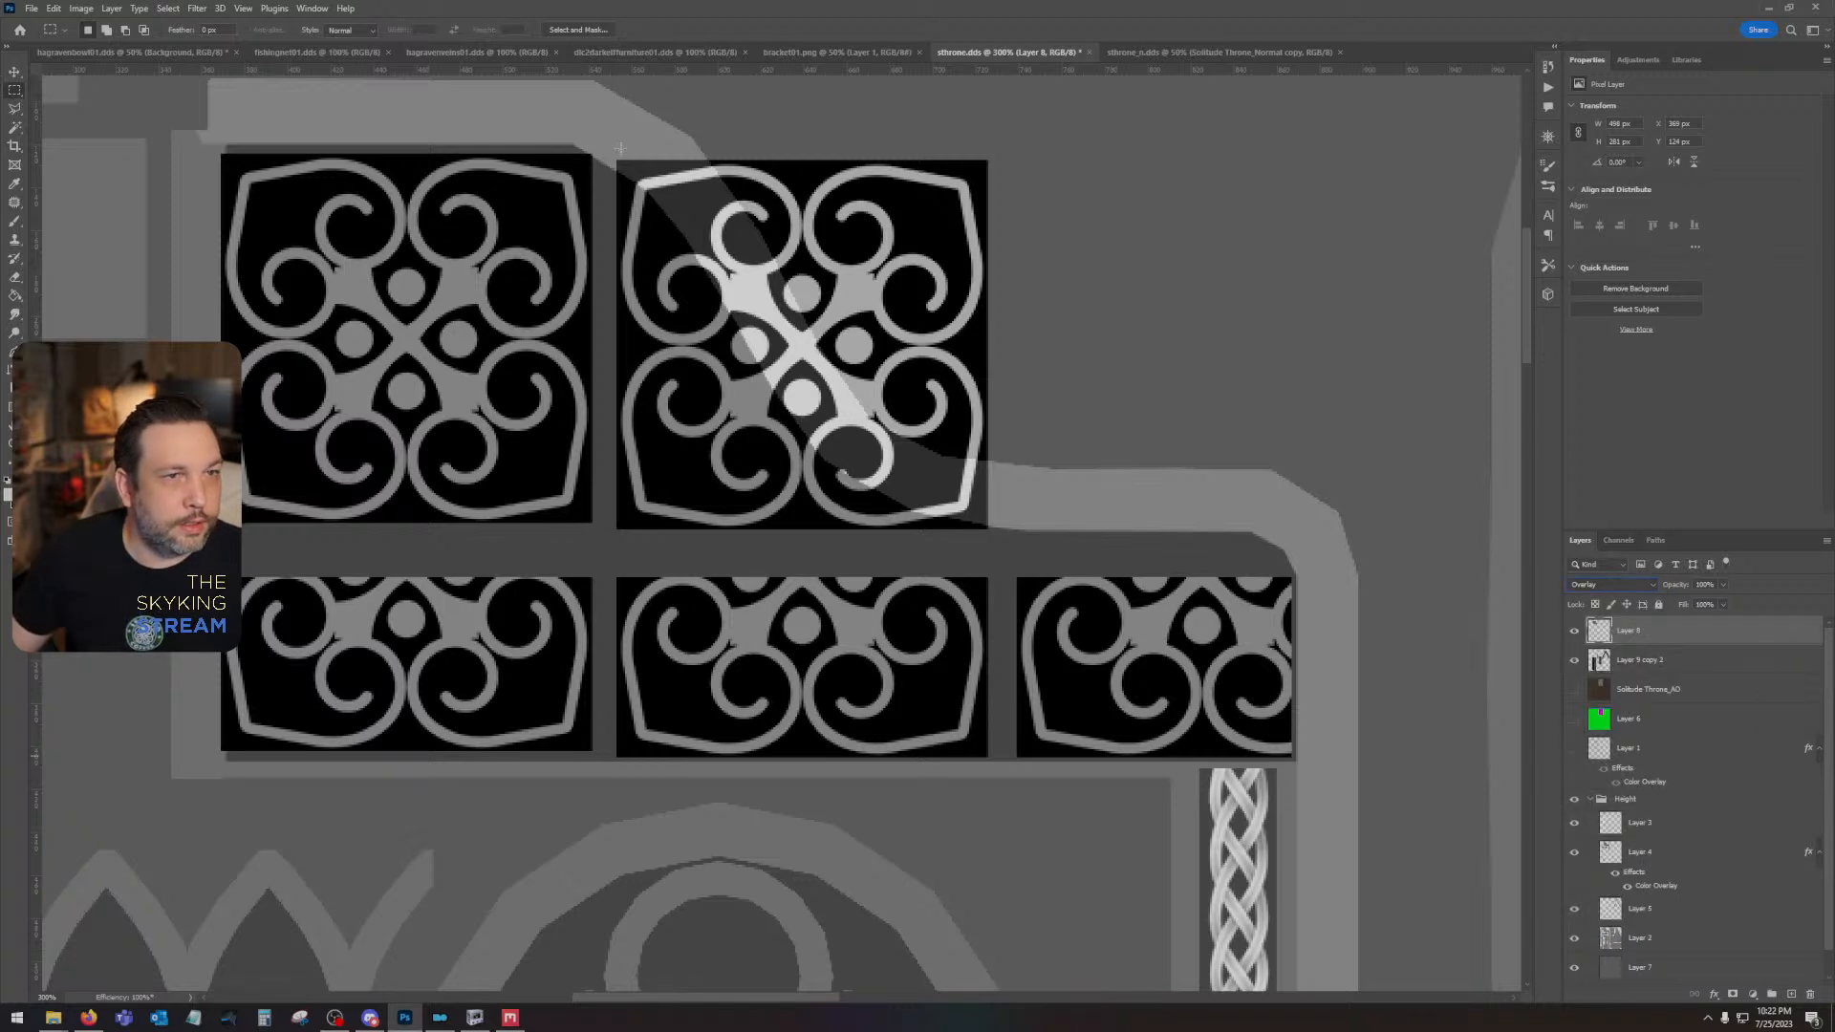
left_click_drag(603, 141, 1087, 537)
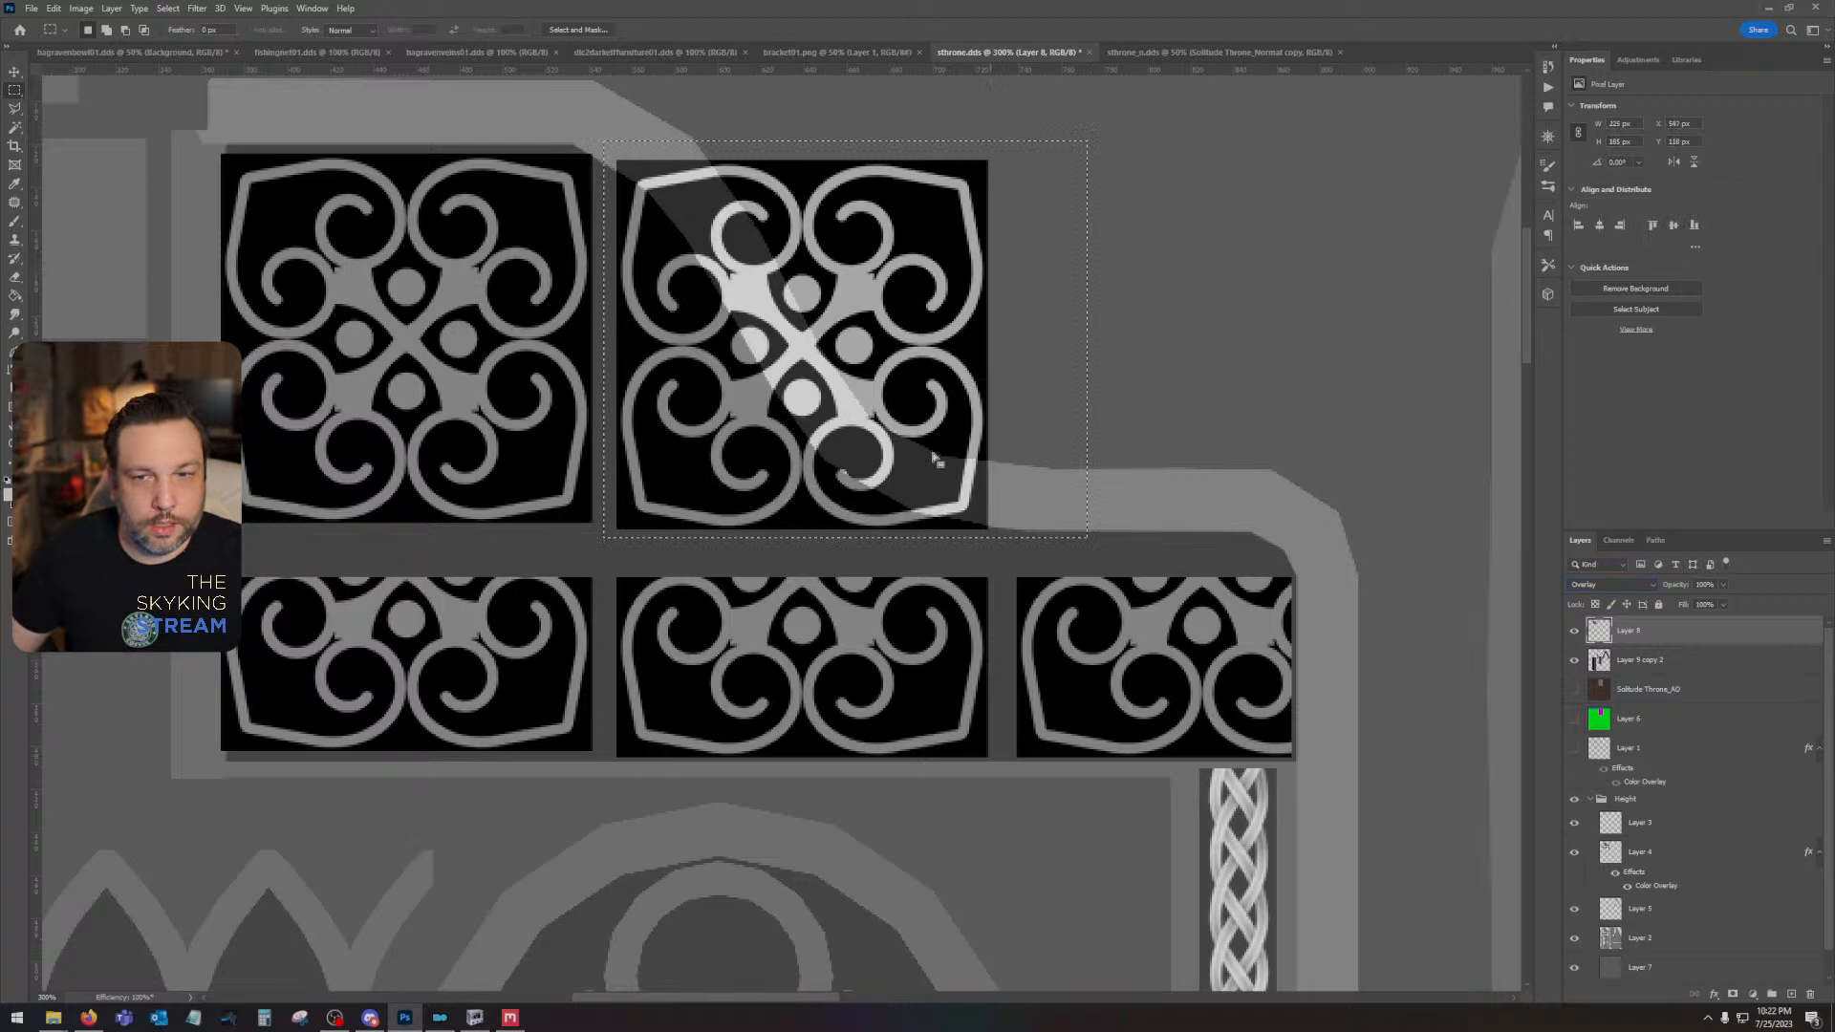
left_click(14, 71)
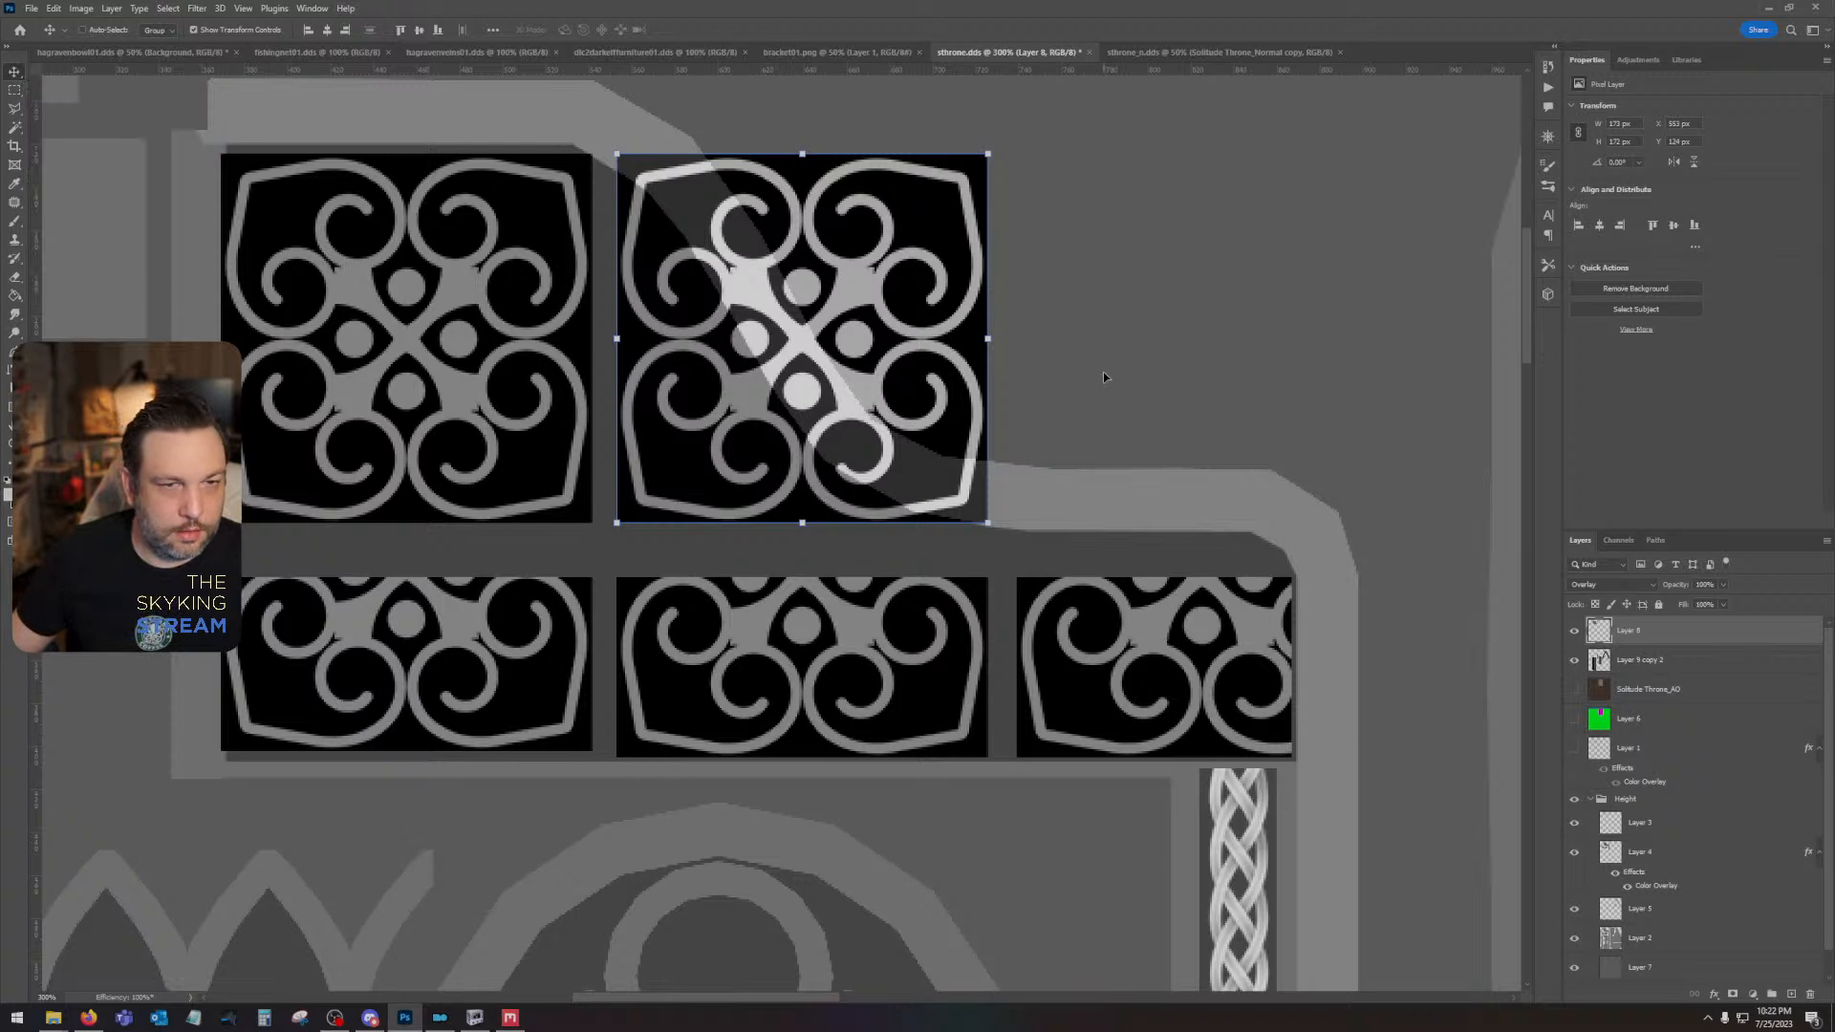
- Toggle the visibility of the Height group's layers to check which one holds the curved trim crossing the ornaments
left_click(1703, 666)
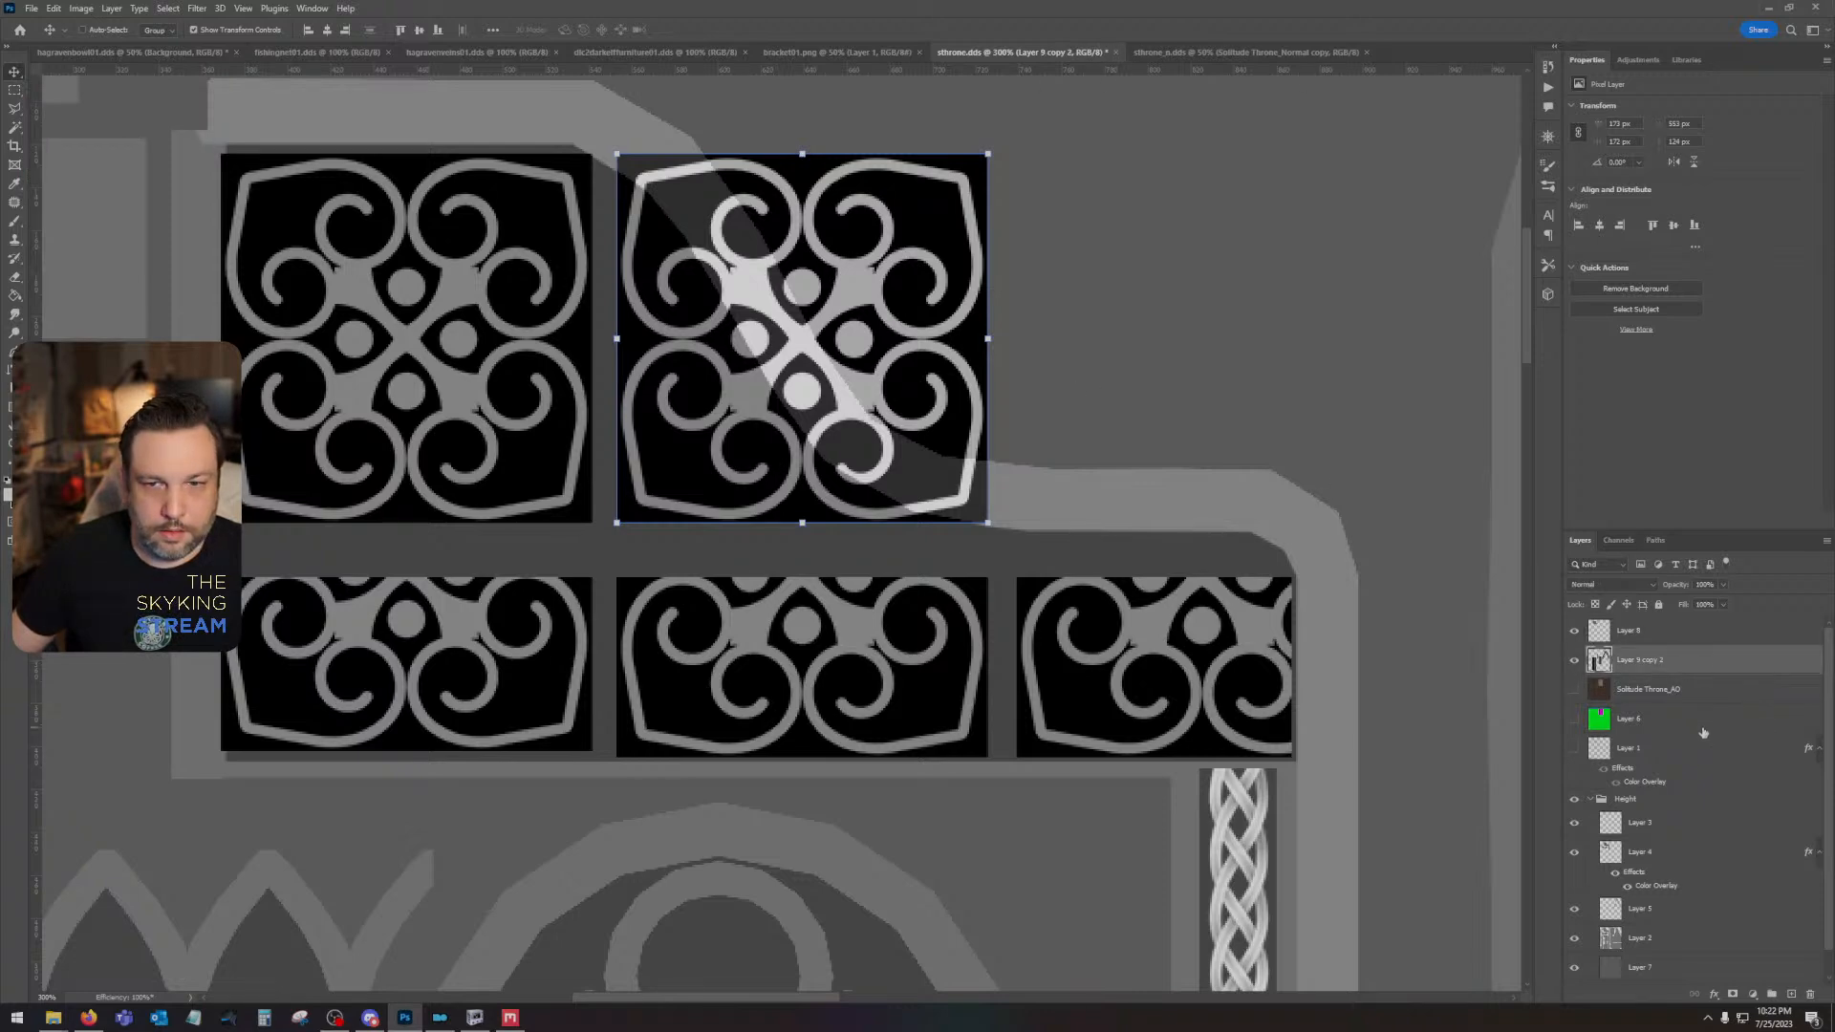
left_click(1703, 733)
left_click(1689, 755)
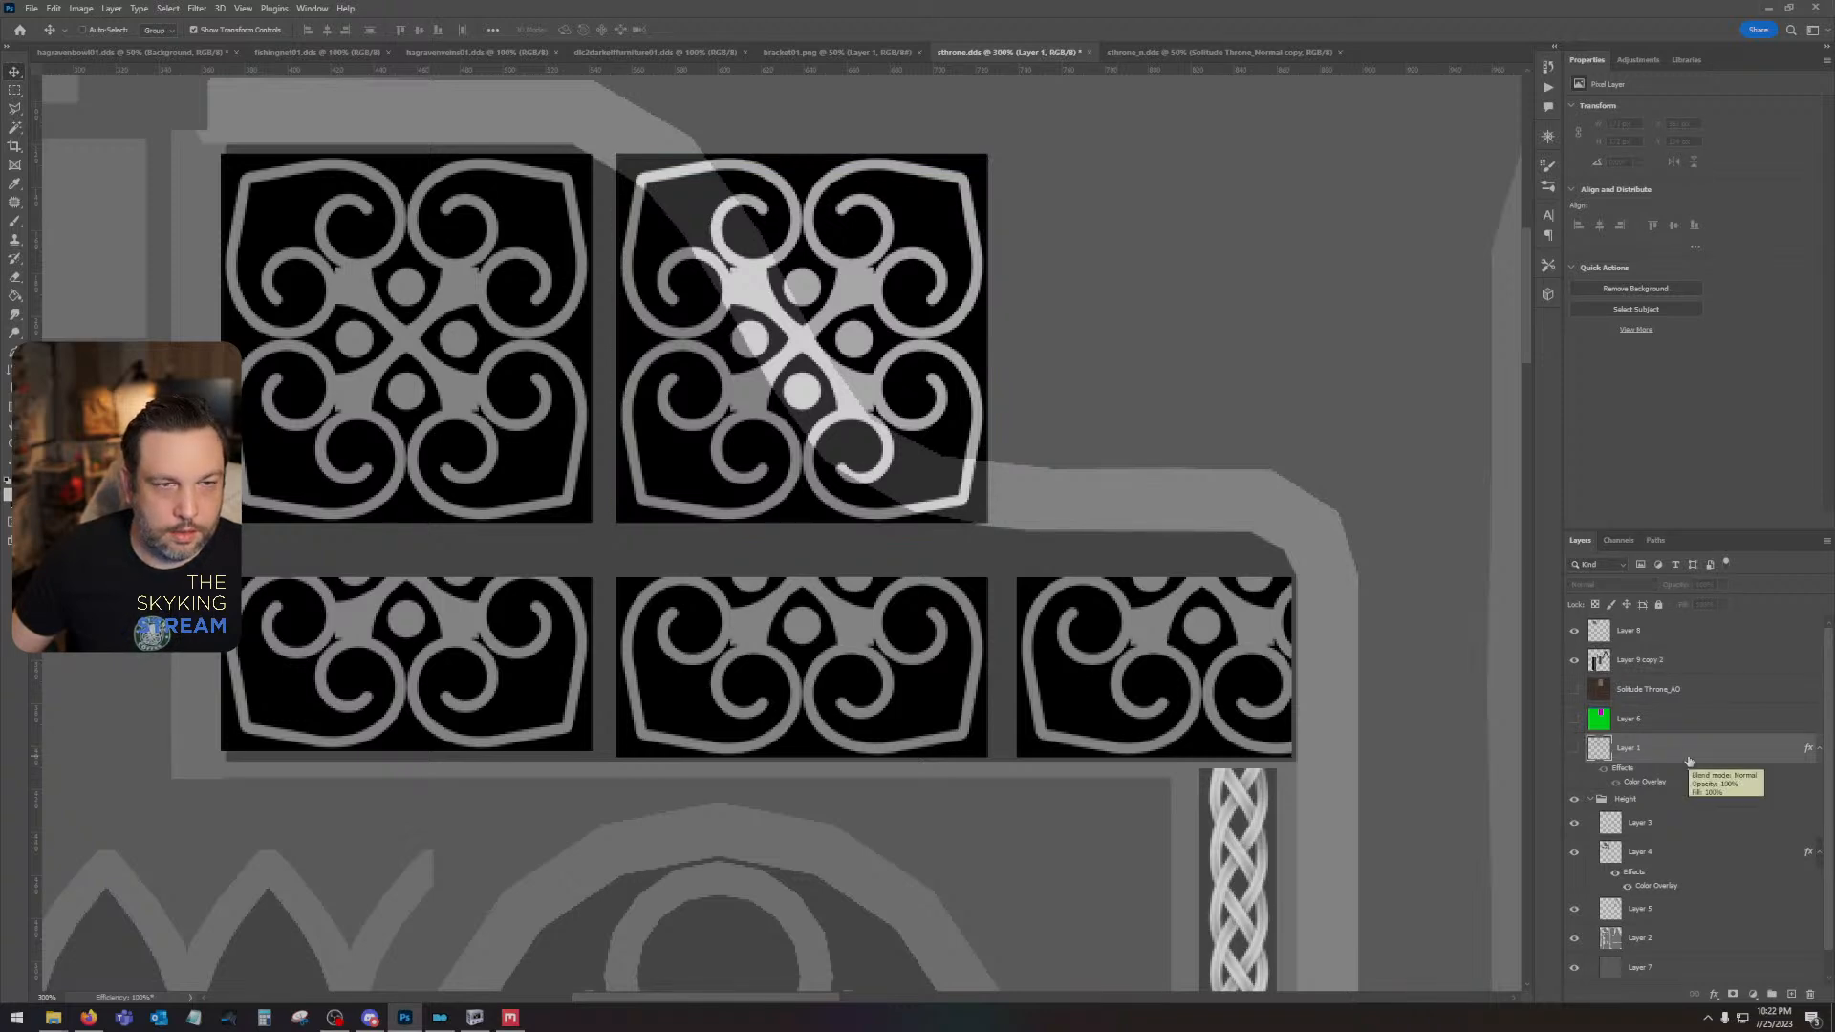
scroll(1686, 765, "down", 1)
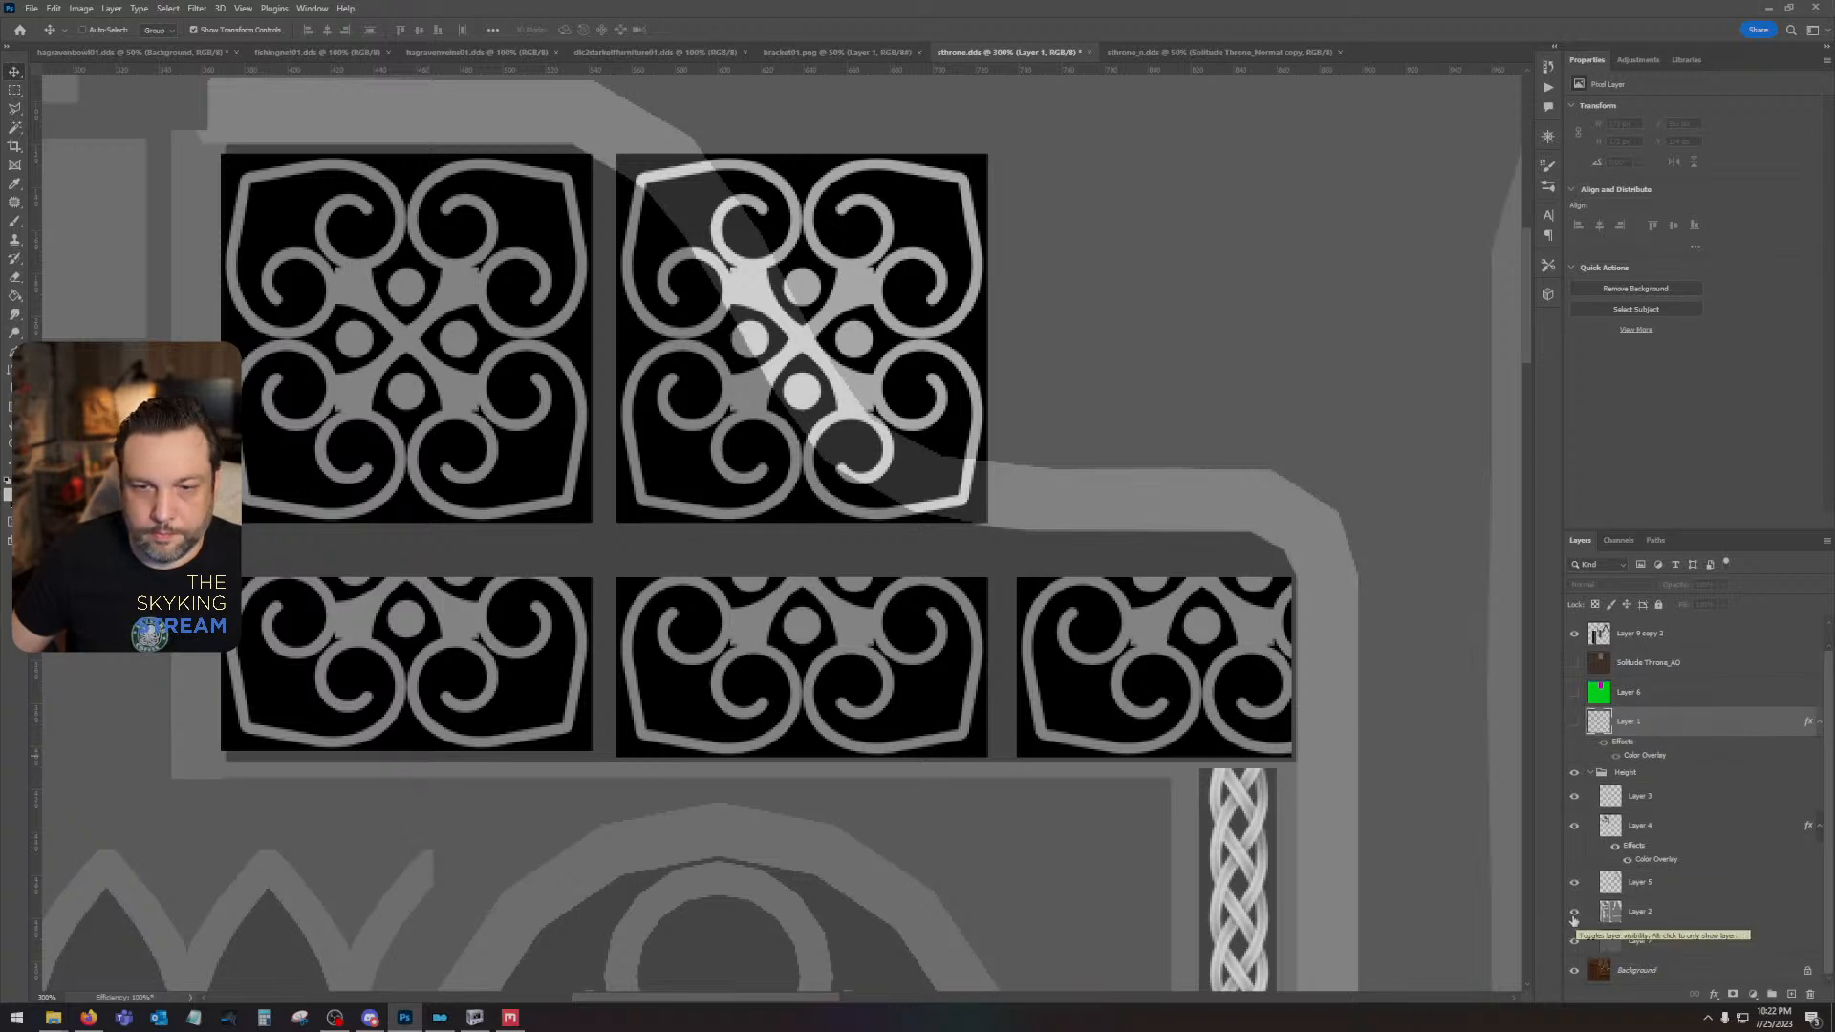
left_click(1591, 882)
left_click(1575, 912)
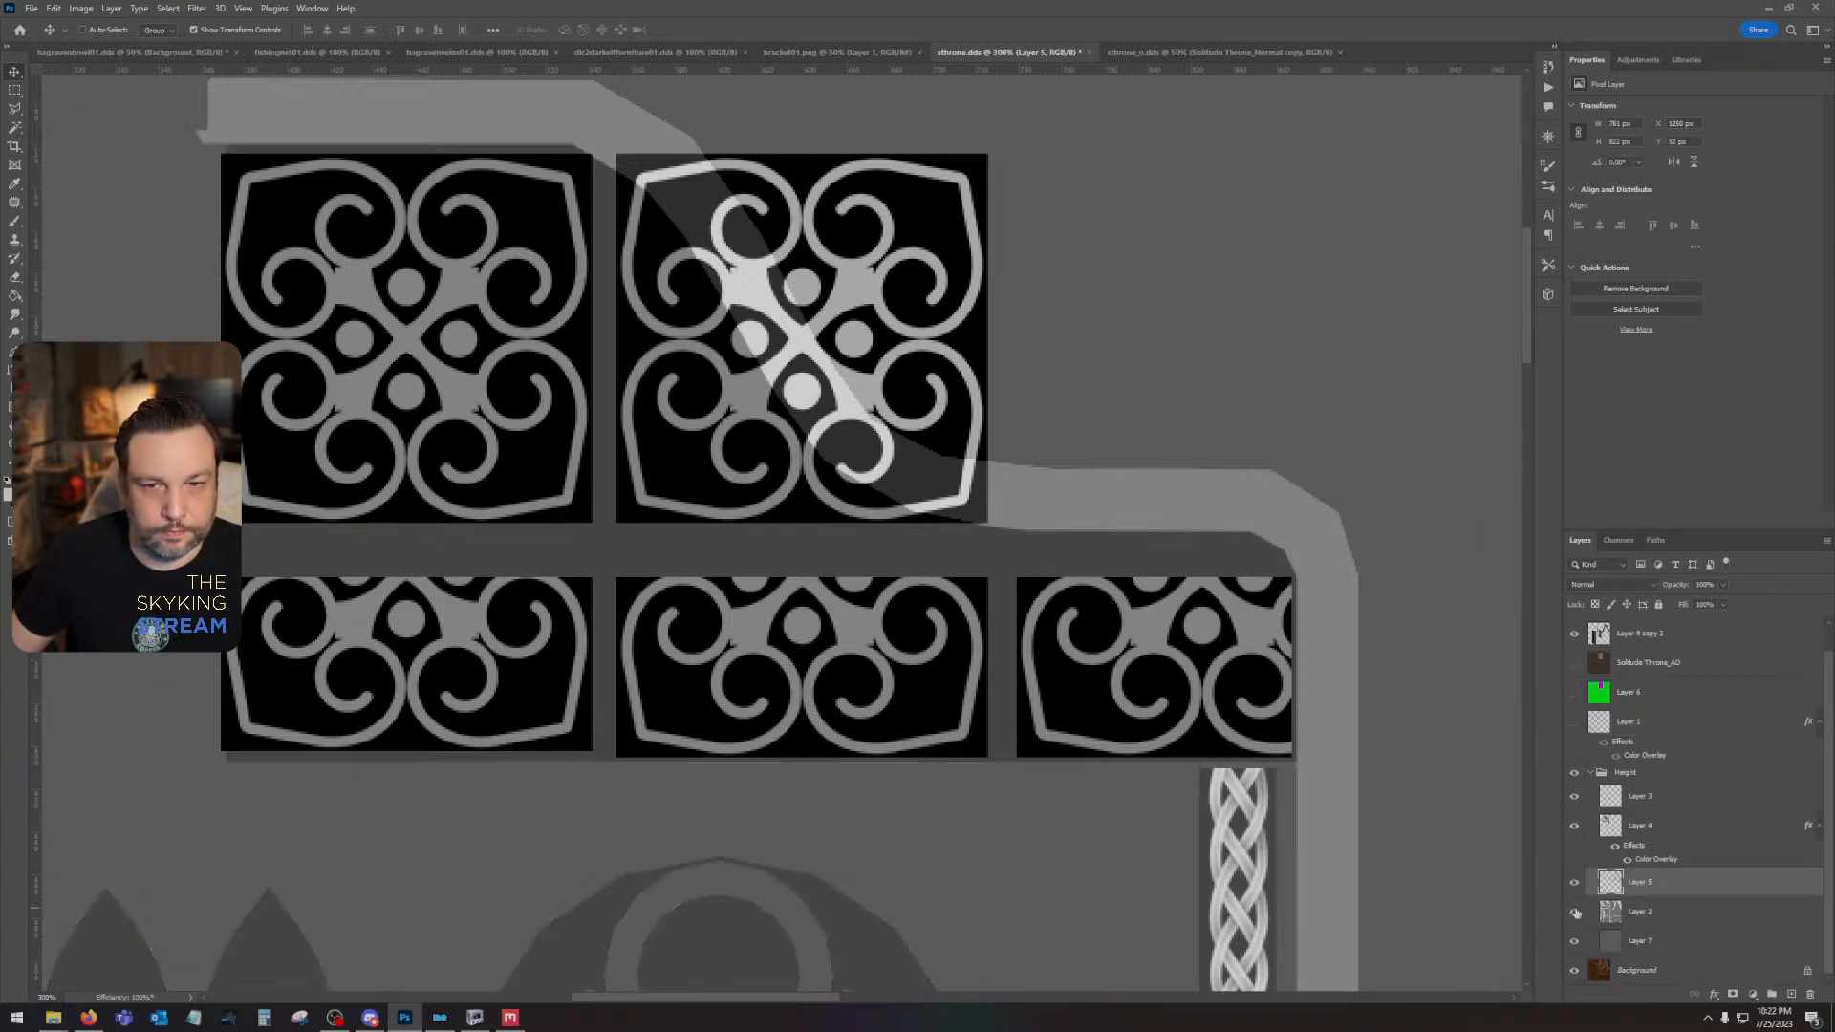
left_click(1575, 913)
left_click(1574, 826)
left_click(1575, 826)
left_click(1575, 828)
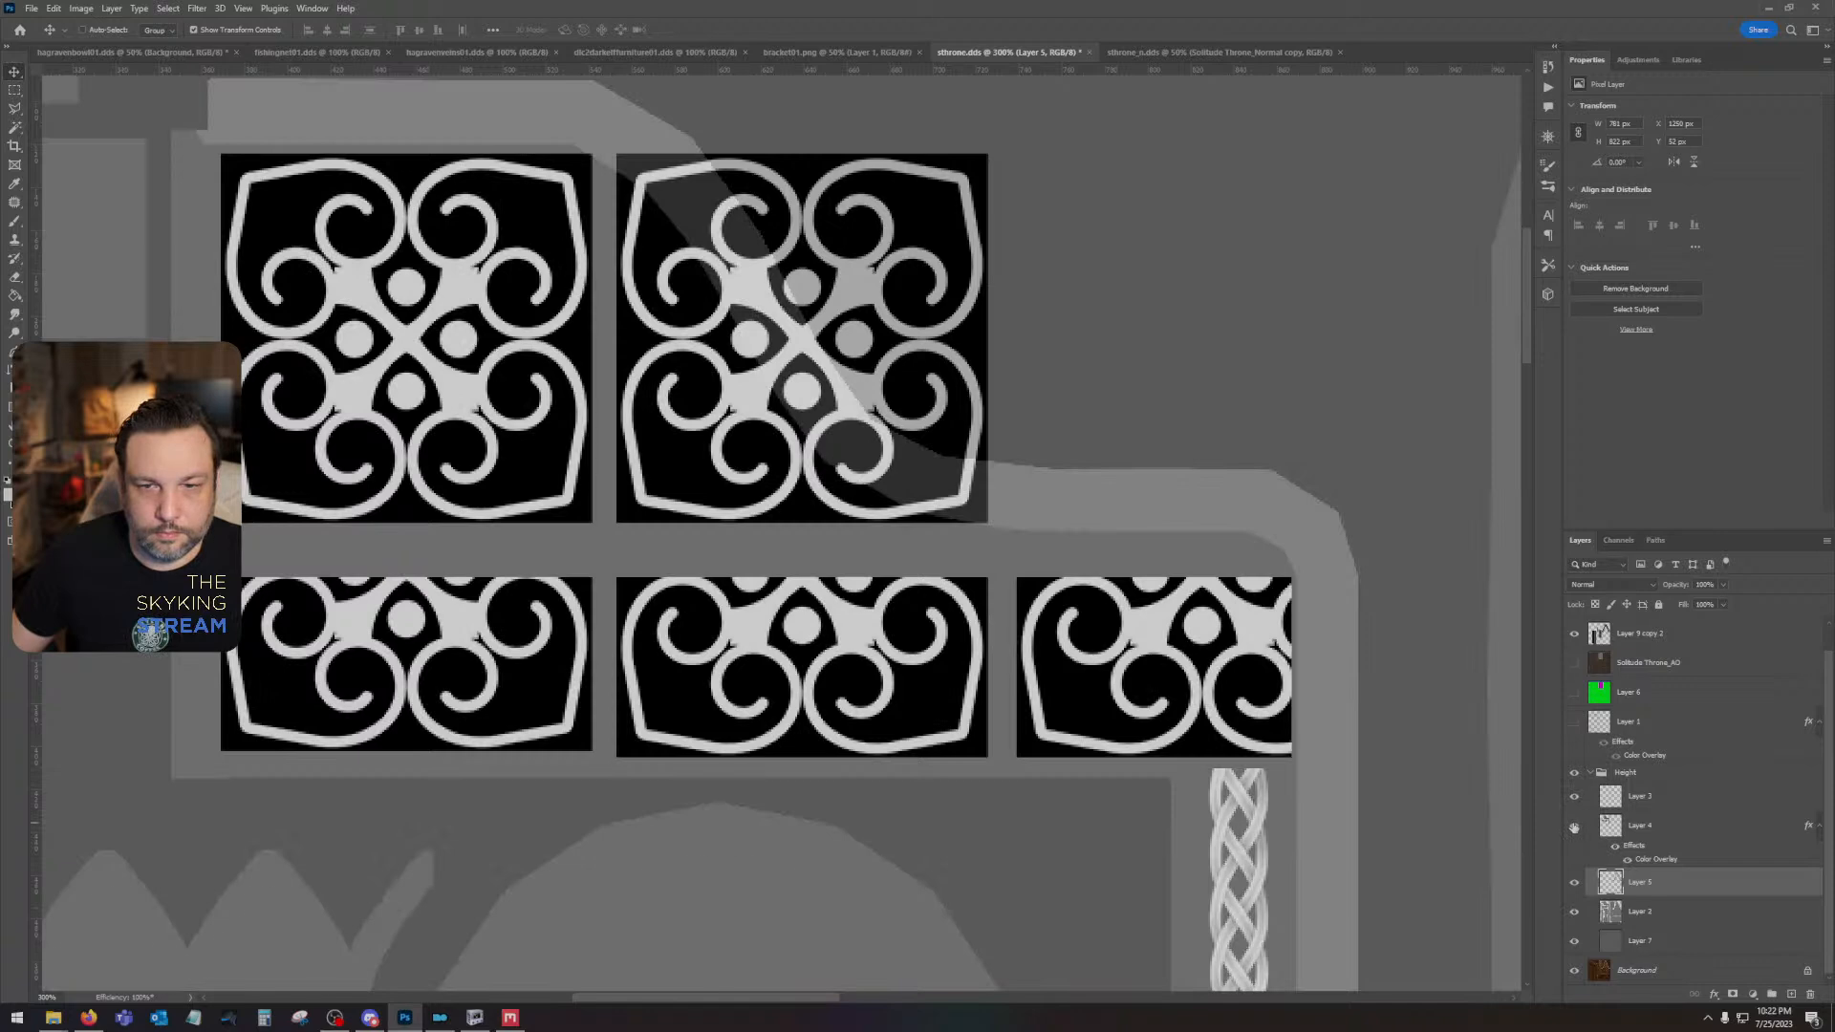
left_click(1575, 828)
left_click(1575, 797)
left_click(1574, 797)
- Select the curved trim shape on its Height group layer with the Magic Wand and delete that area from the ornament layer
left_click(1689, 795)
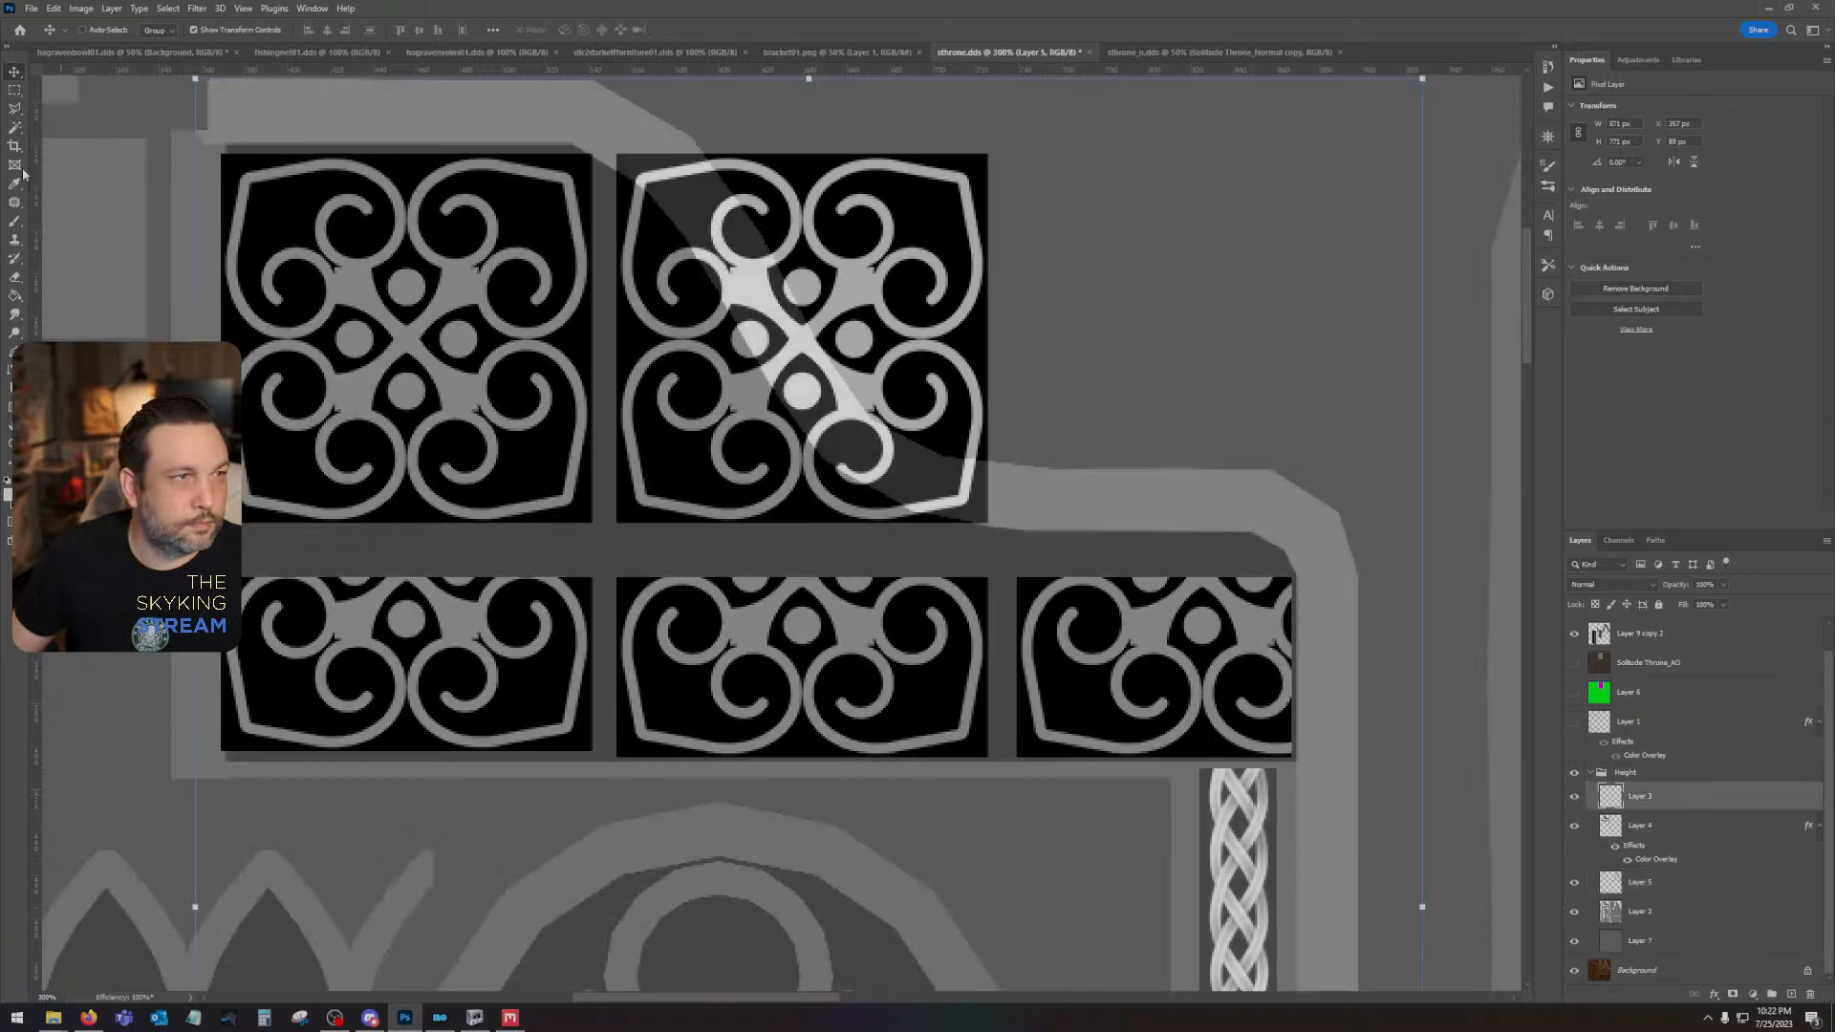
left_click(15, 91)
left_click(21, 128)
left_click(602, 168)
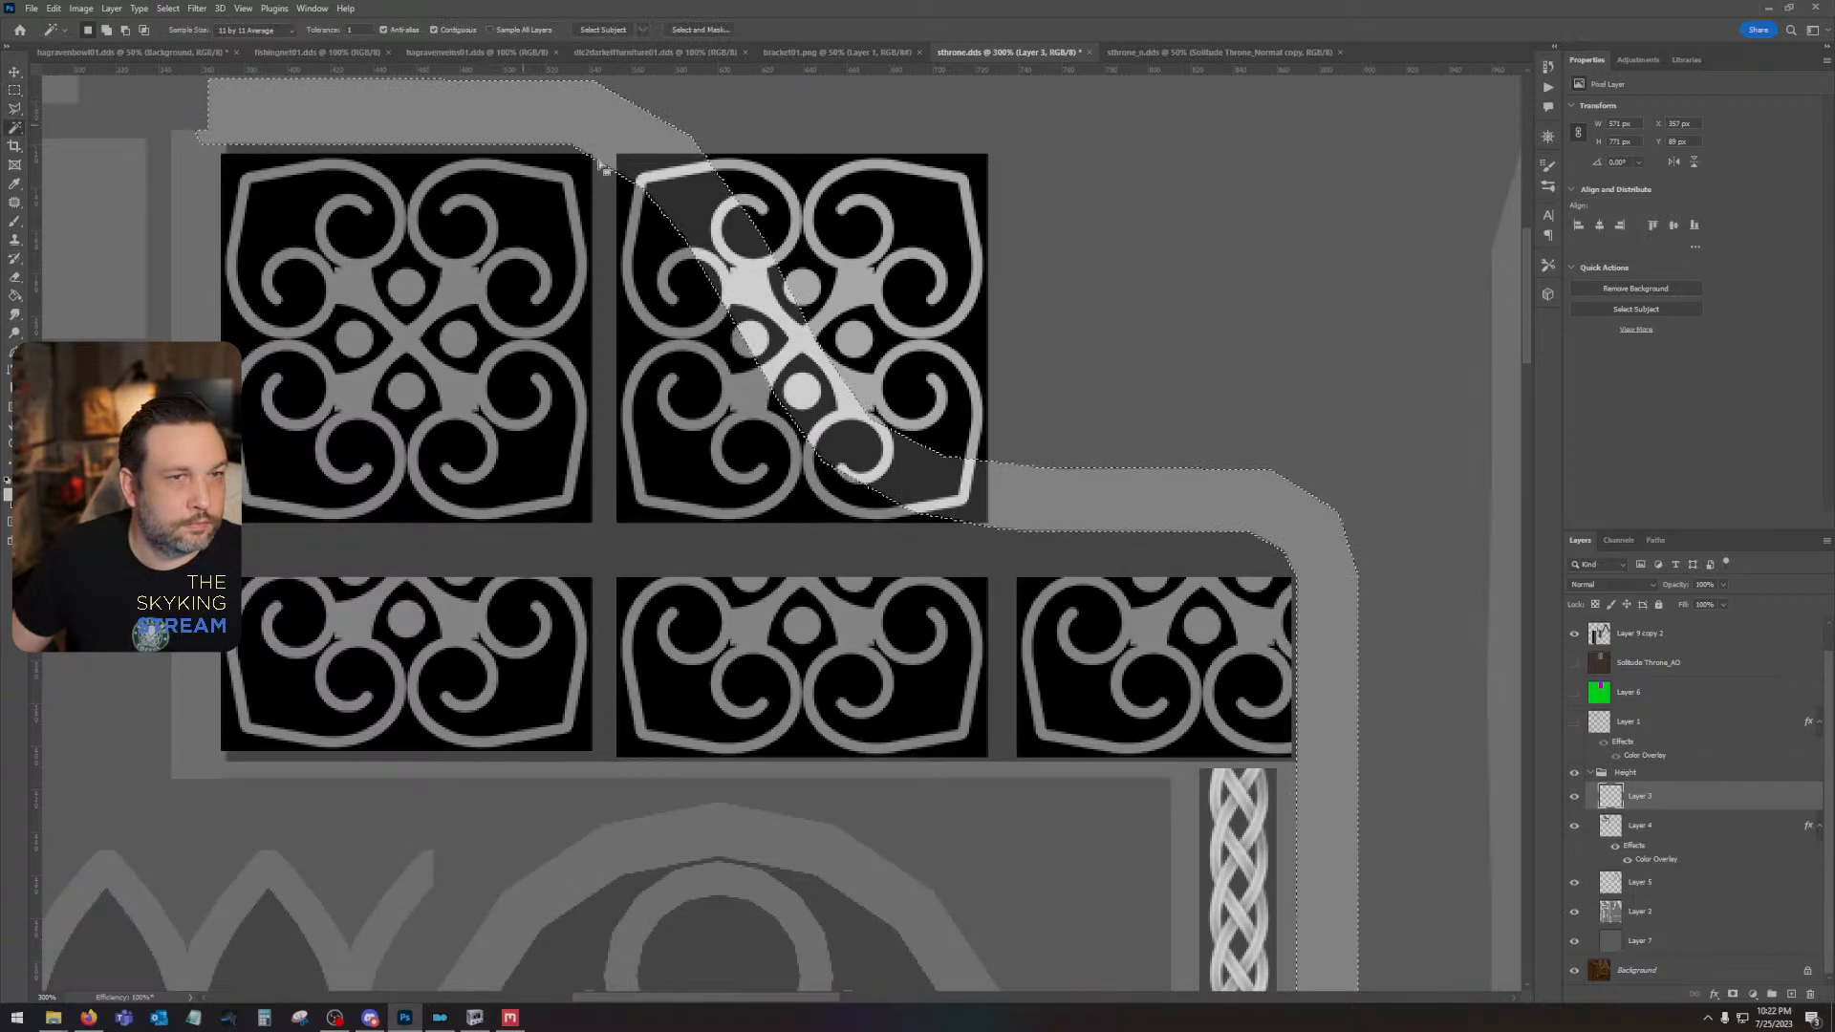
scroll(1651, 663, "up", 1)
left_click(1663, 629)
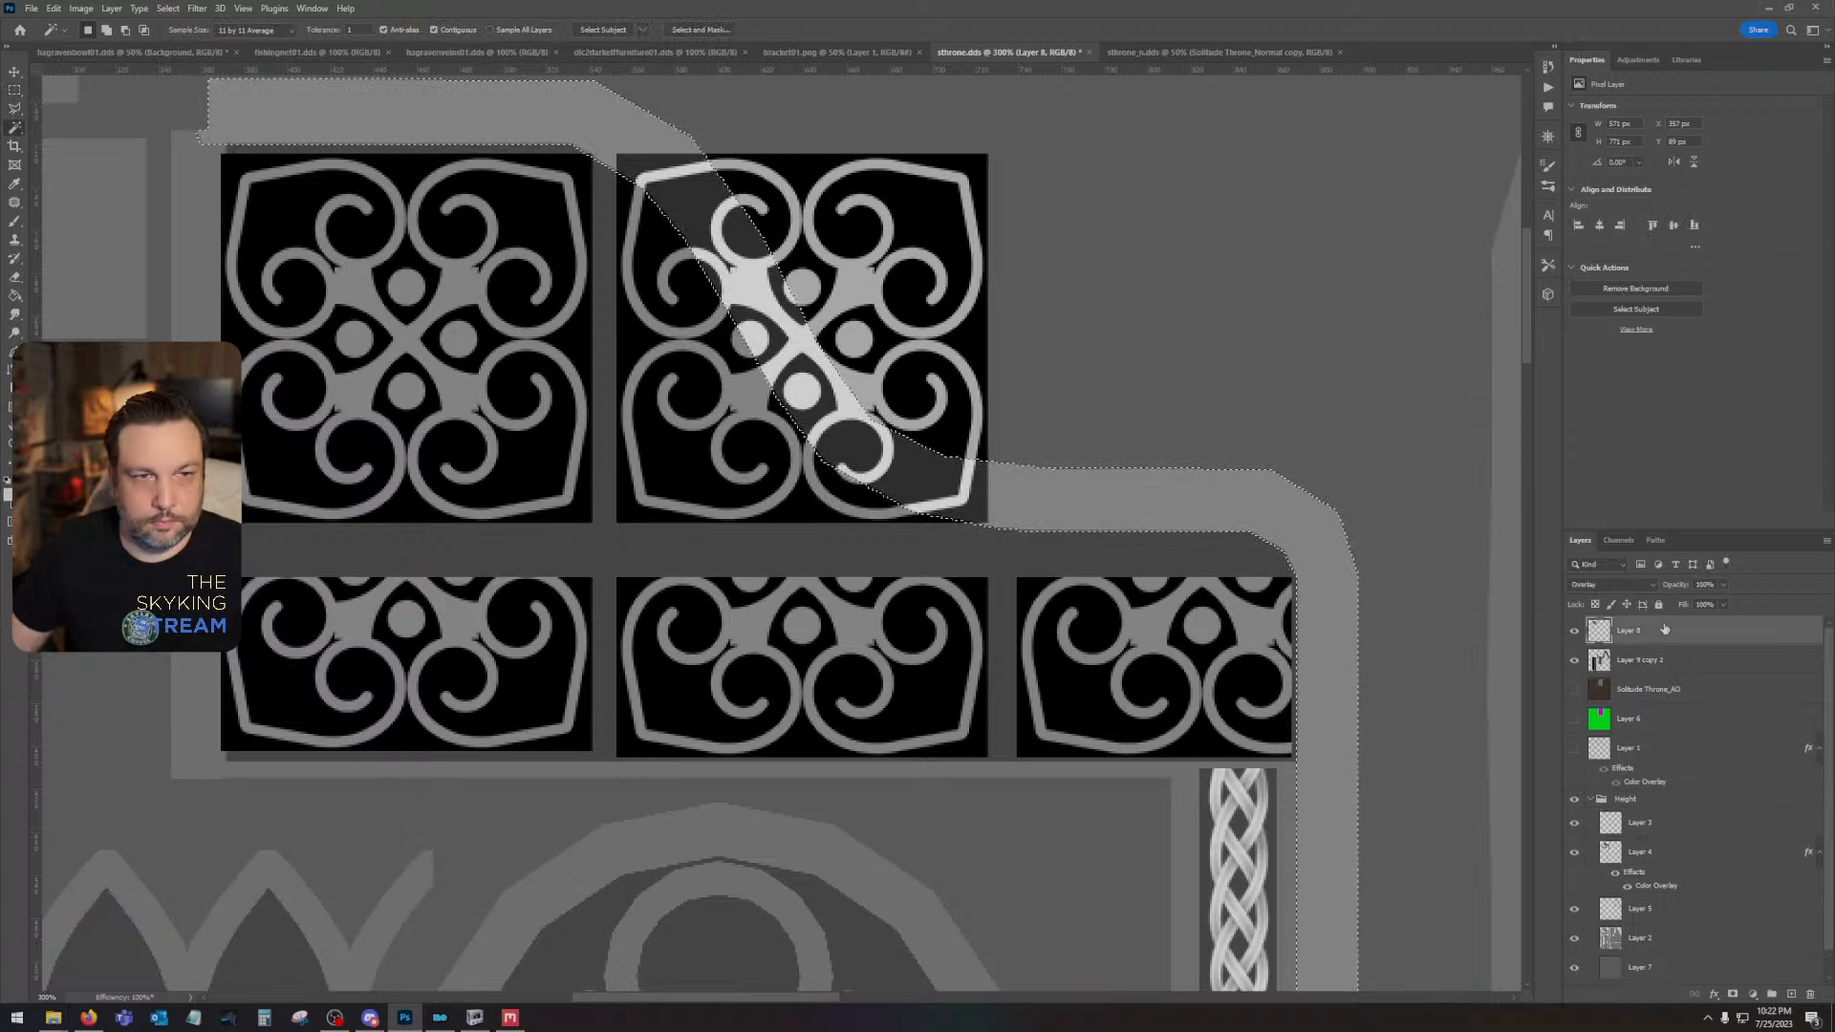
key("Delete")
key("ctrl+d")
- Delete the part of the second upper ornament lying outside the curved trim, using a Polygonal Lasso selection along the trim
left_click(14, 109)
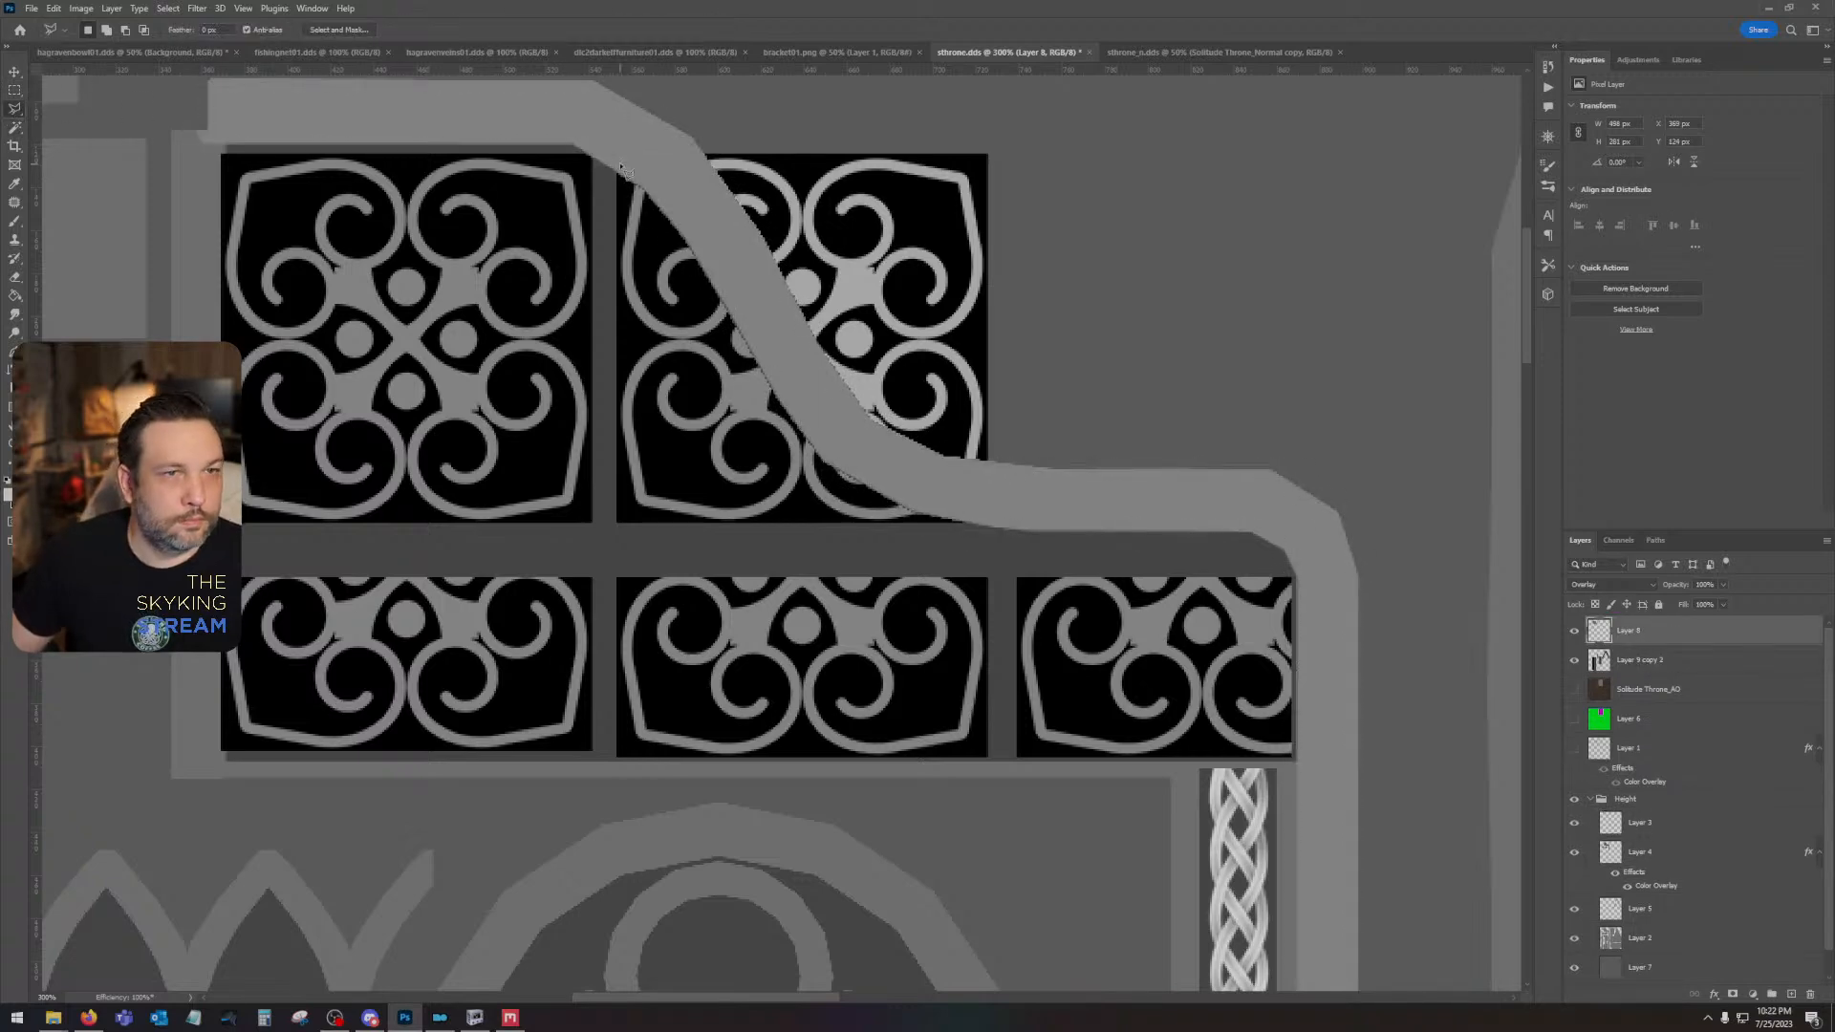
left_click(656, 142)
left_click(737, 230)
left_click(858, 439)
left_click(939, 493)
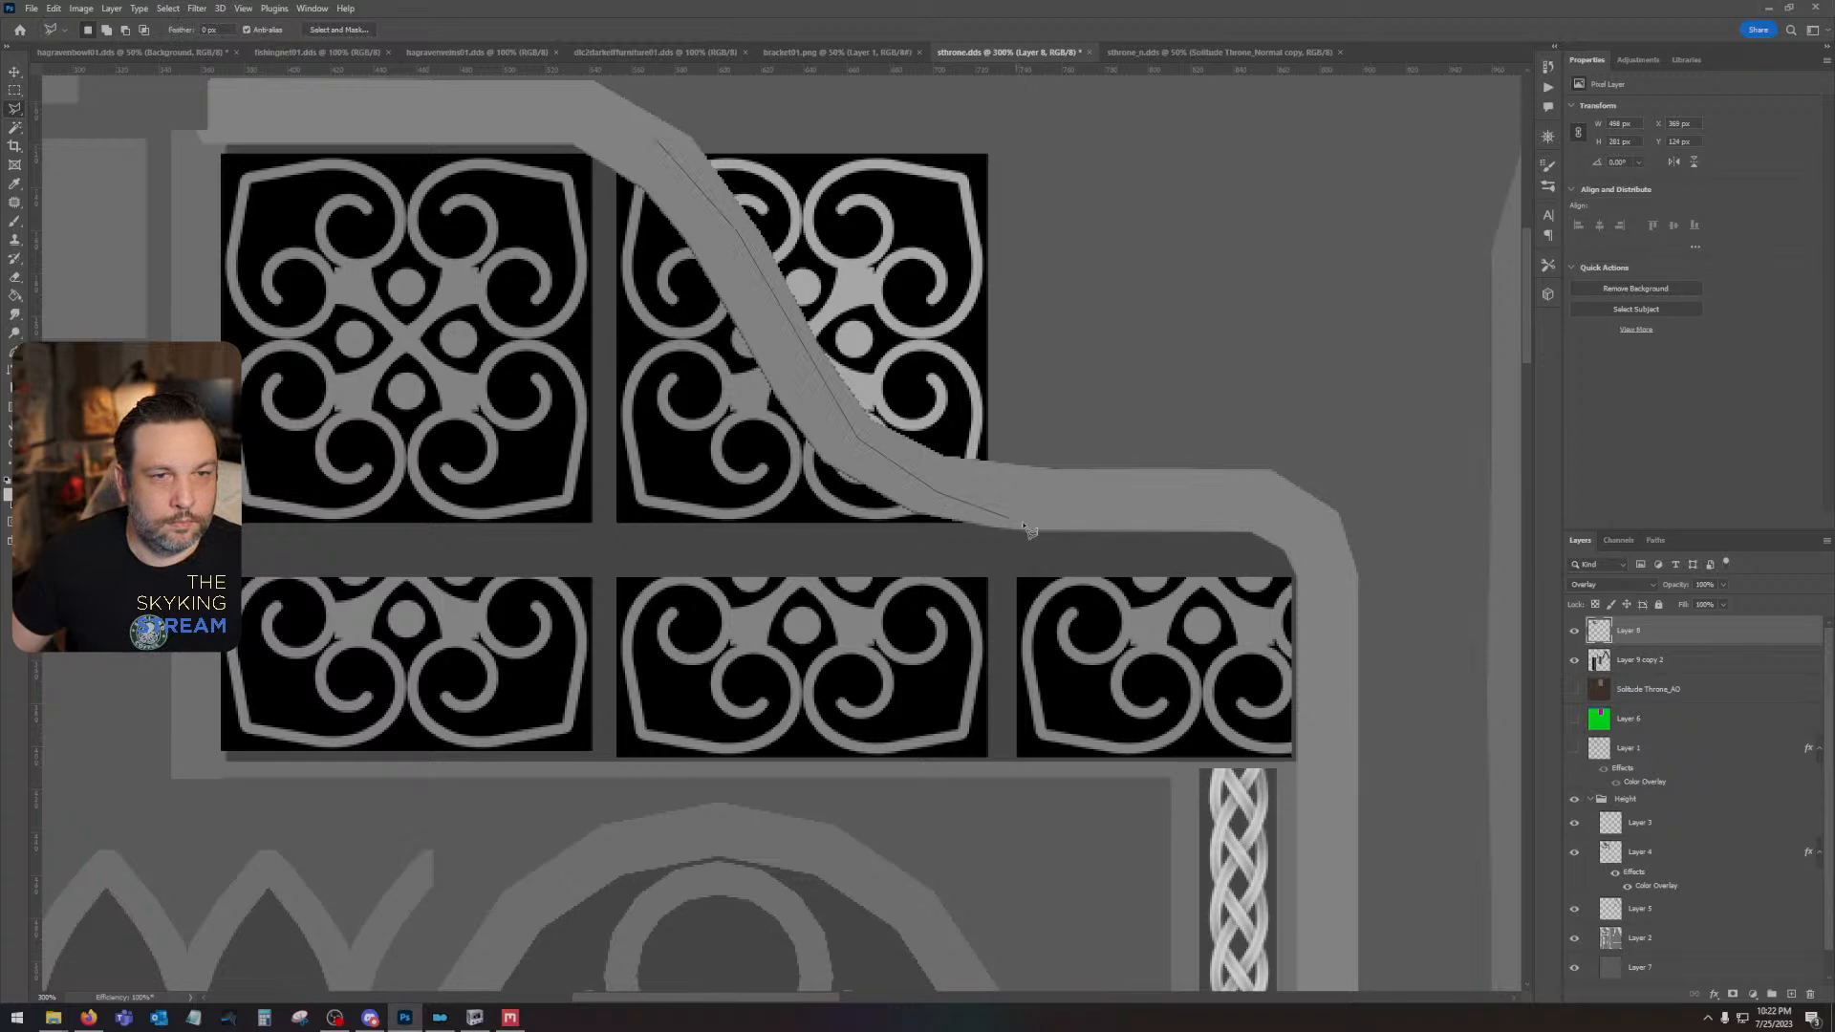
left_click(1039, 519)
left_click(1086, 118)
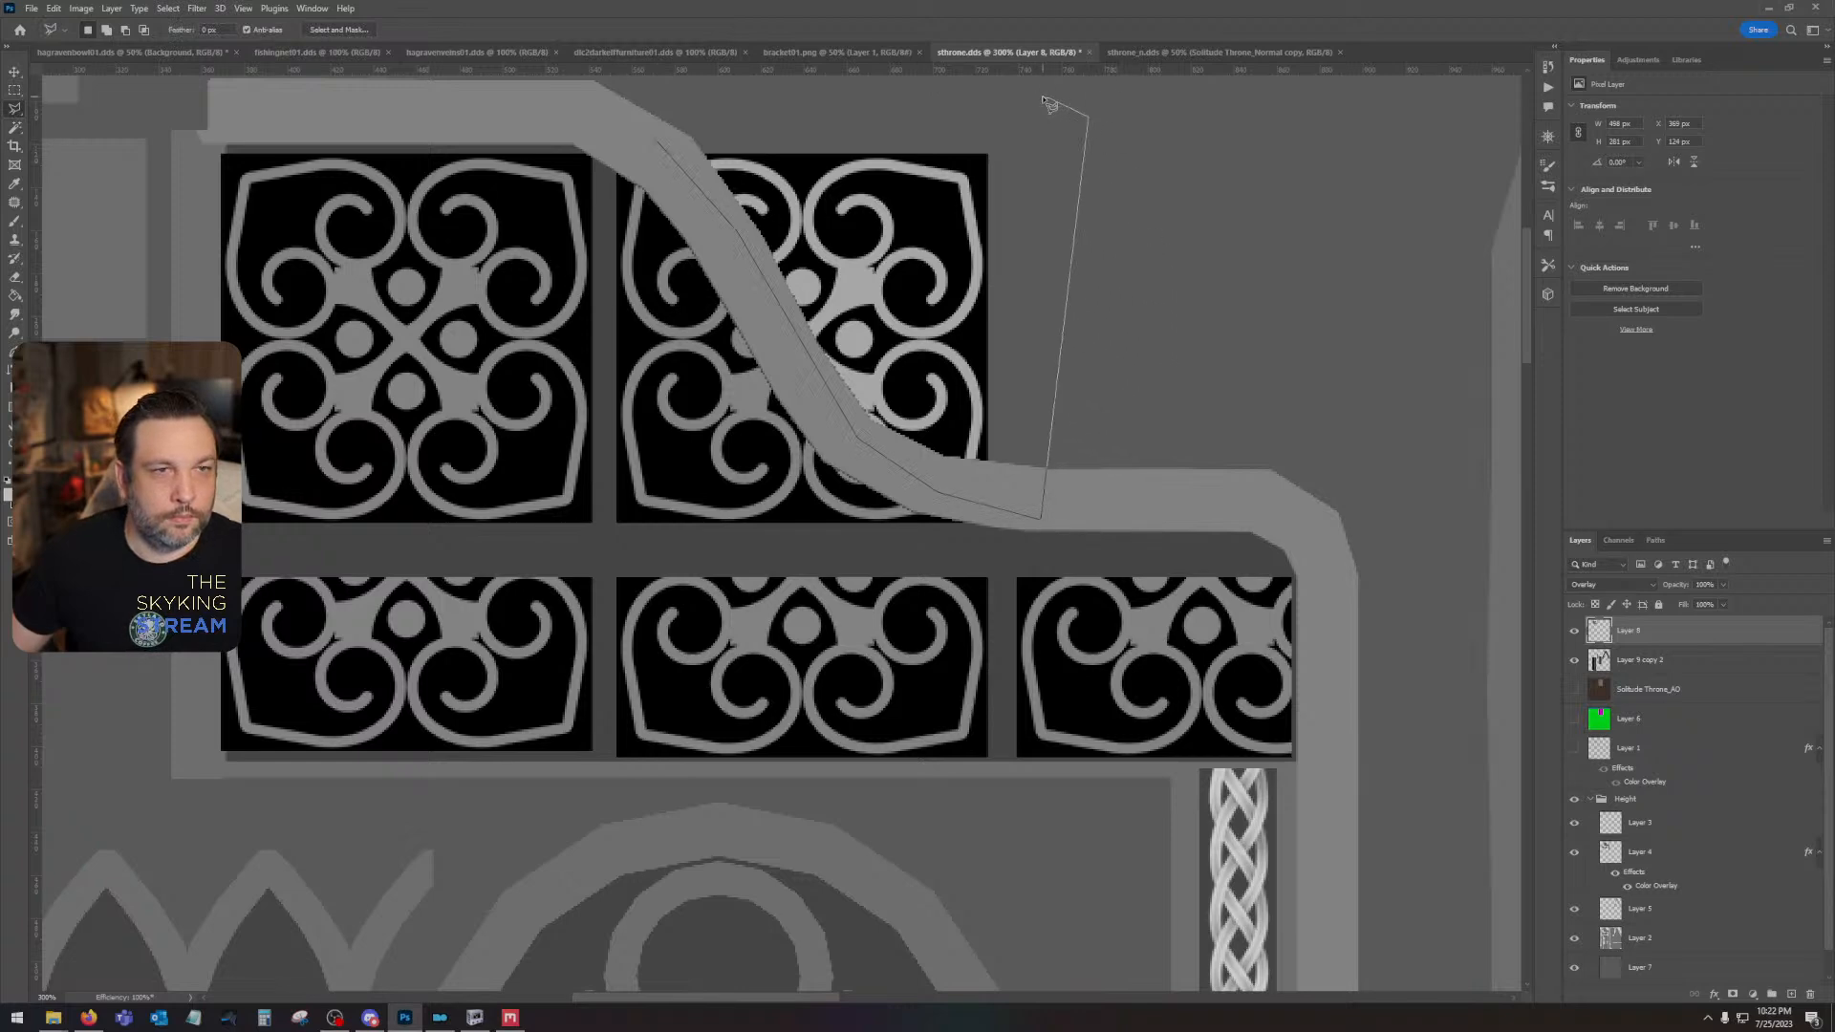
double_click(1041, 96)
key("Delete")
key("ctrl+d")
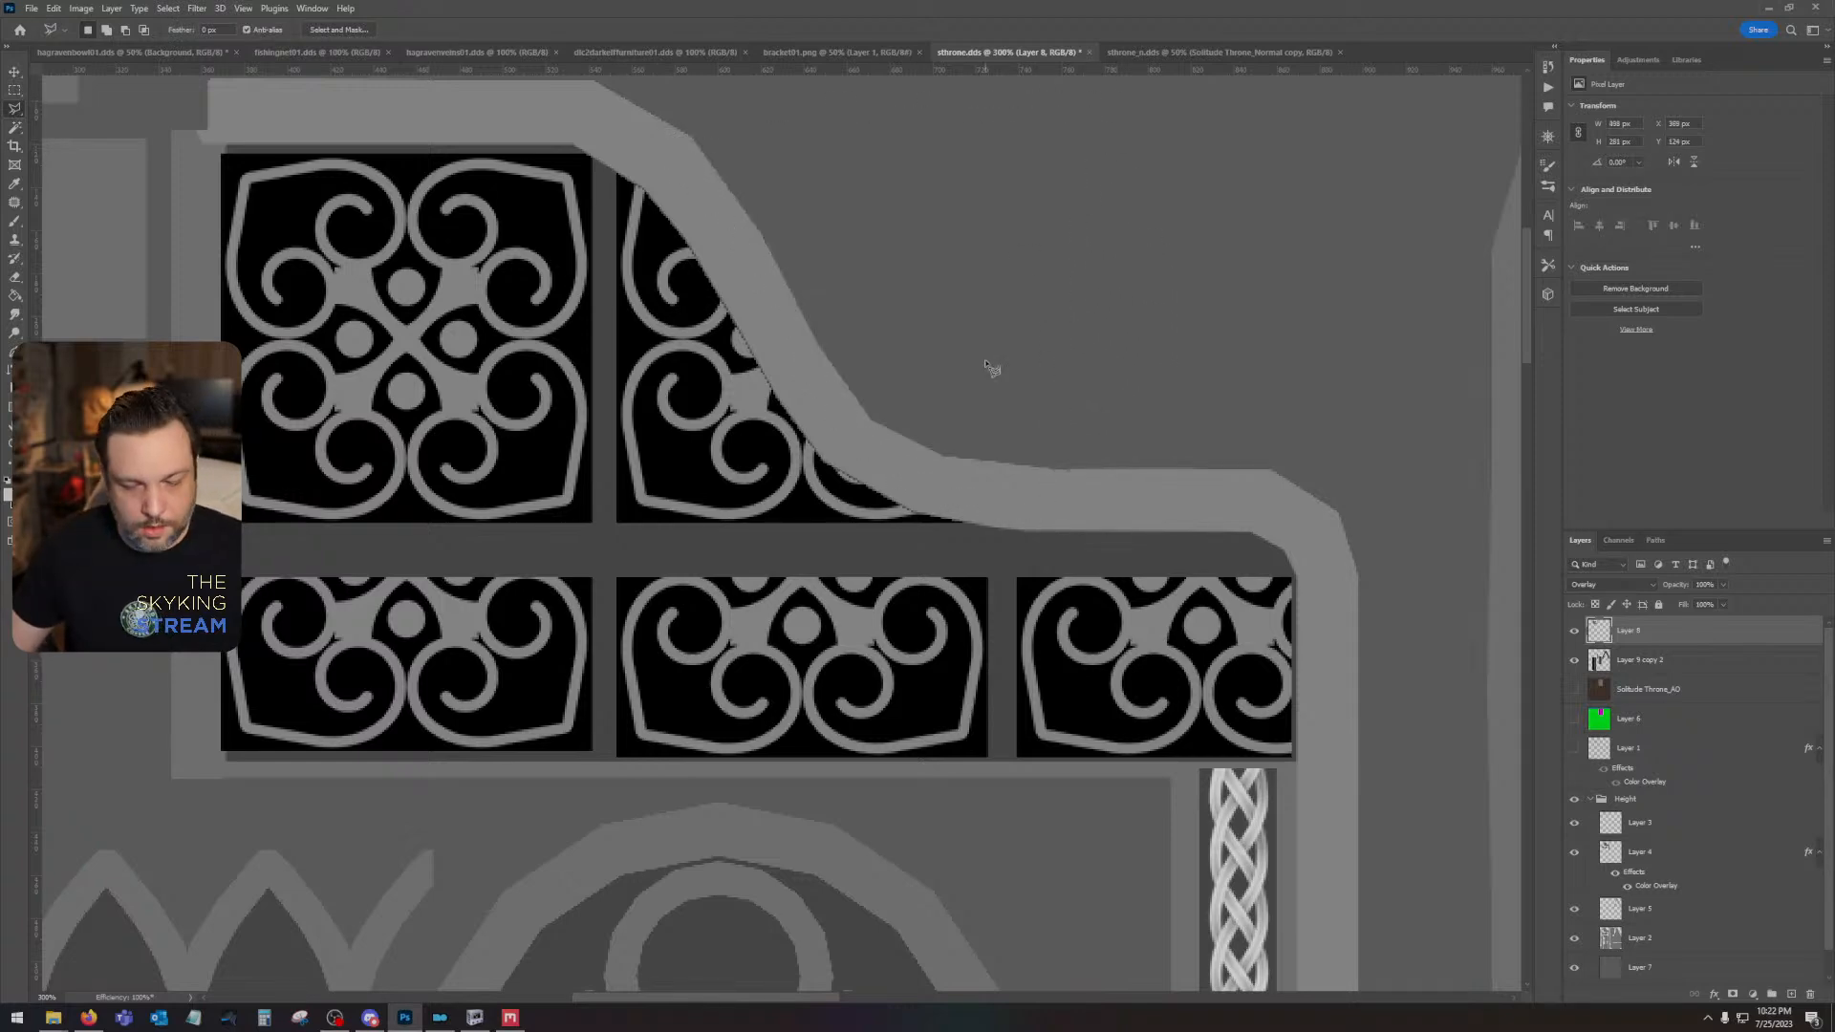
- Inspect the pointed peak where the two braided trim strips meet near the texture's upper edge
key("ctrl+minus")
key("ctrl+minus")
key("ctrl+minus")
left_click_drag(1112, 602, 673, 619)
key("ctrl+plus")
key("ctrl+plus")
key("ctrl+plus")
left_click_drag(891, 411, 774, 609)
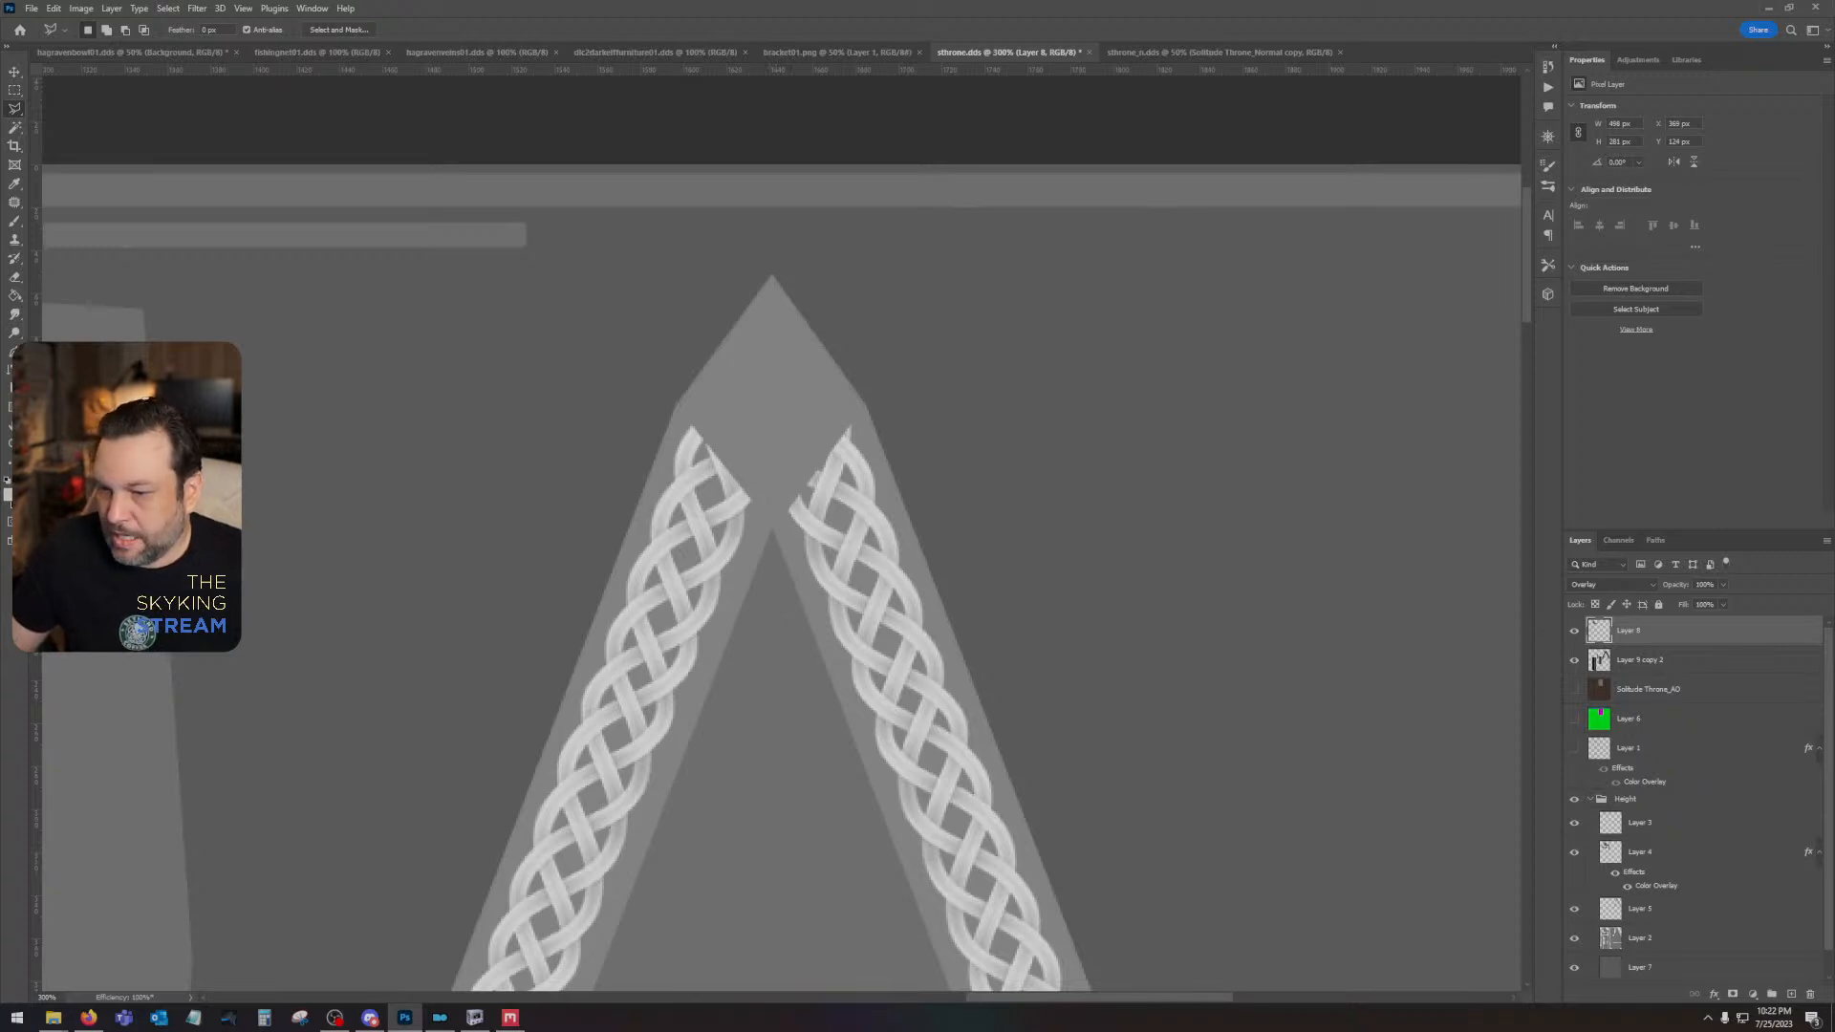
- Browse the Medieval Pattern Brush folder and place MK_Medieval_Border_PNG_069 into the sthrone.dds document
key("alt+Tab")
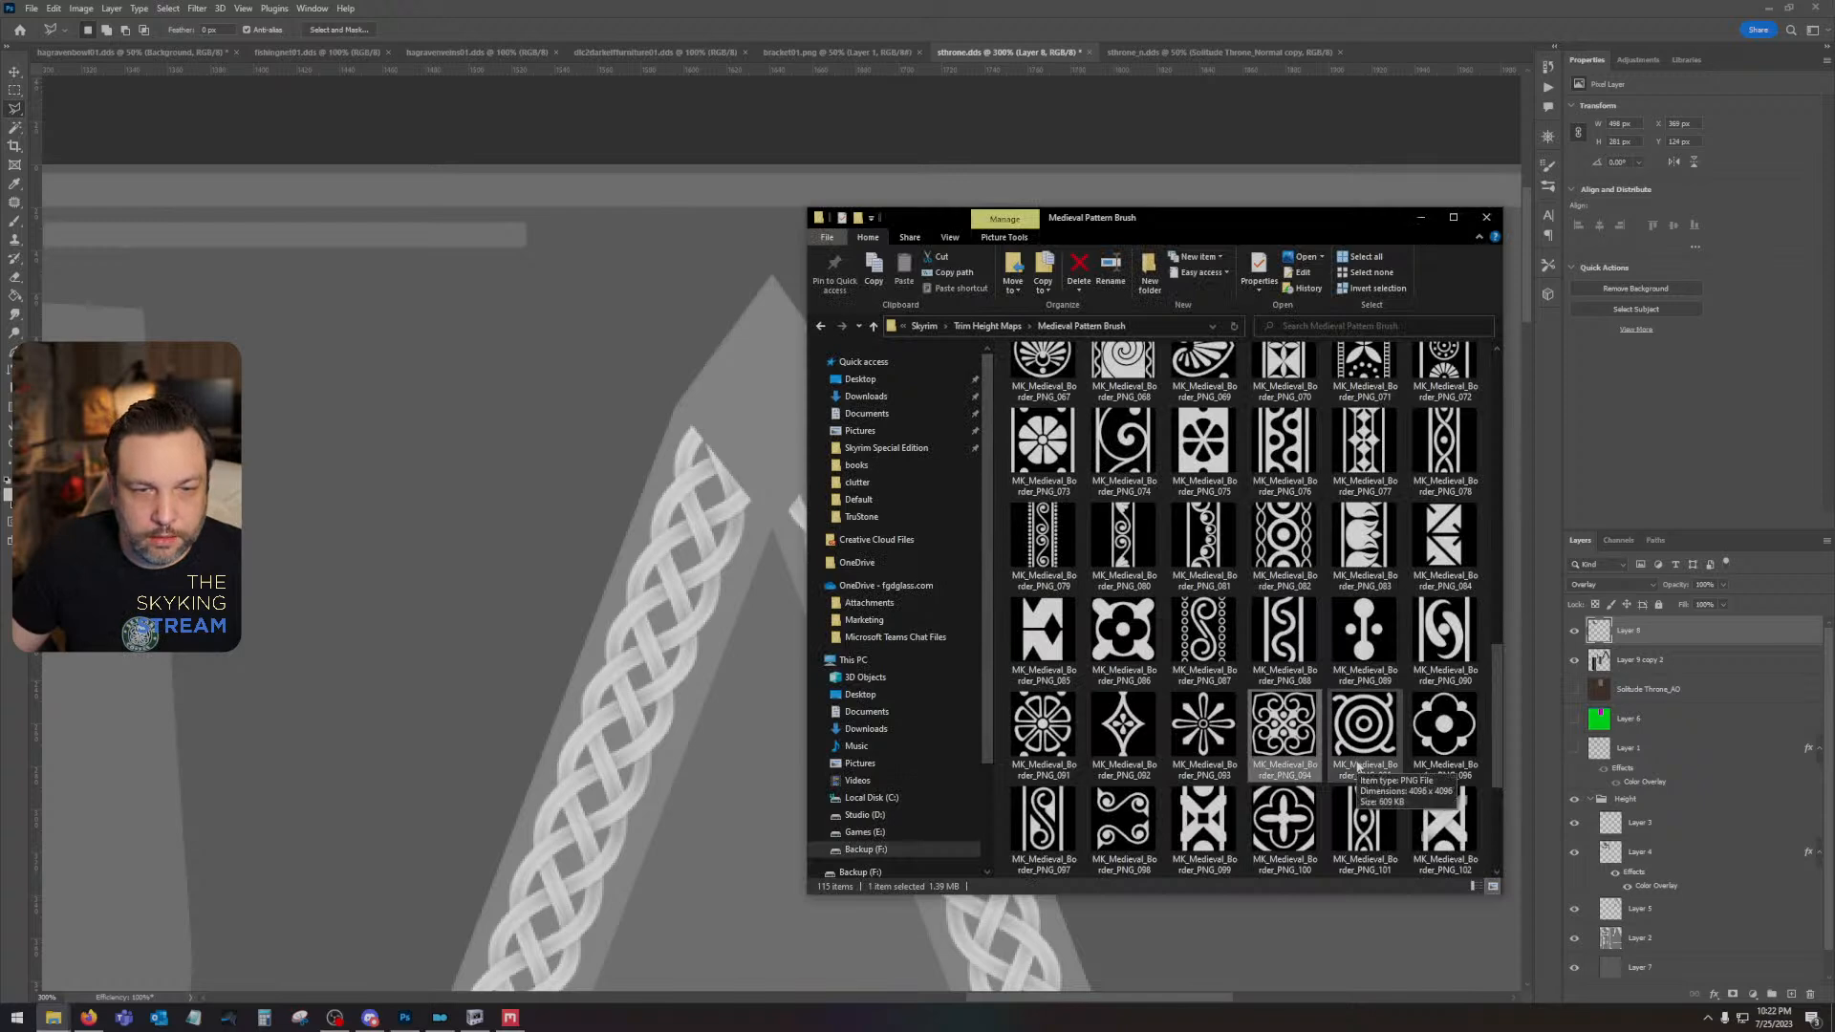
scroll(1358, 767, "down", 3)
scroll(1357, 768, "up", 2)
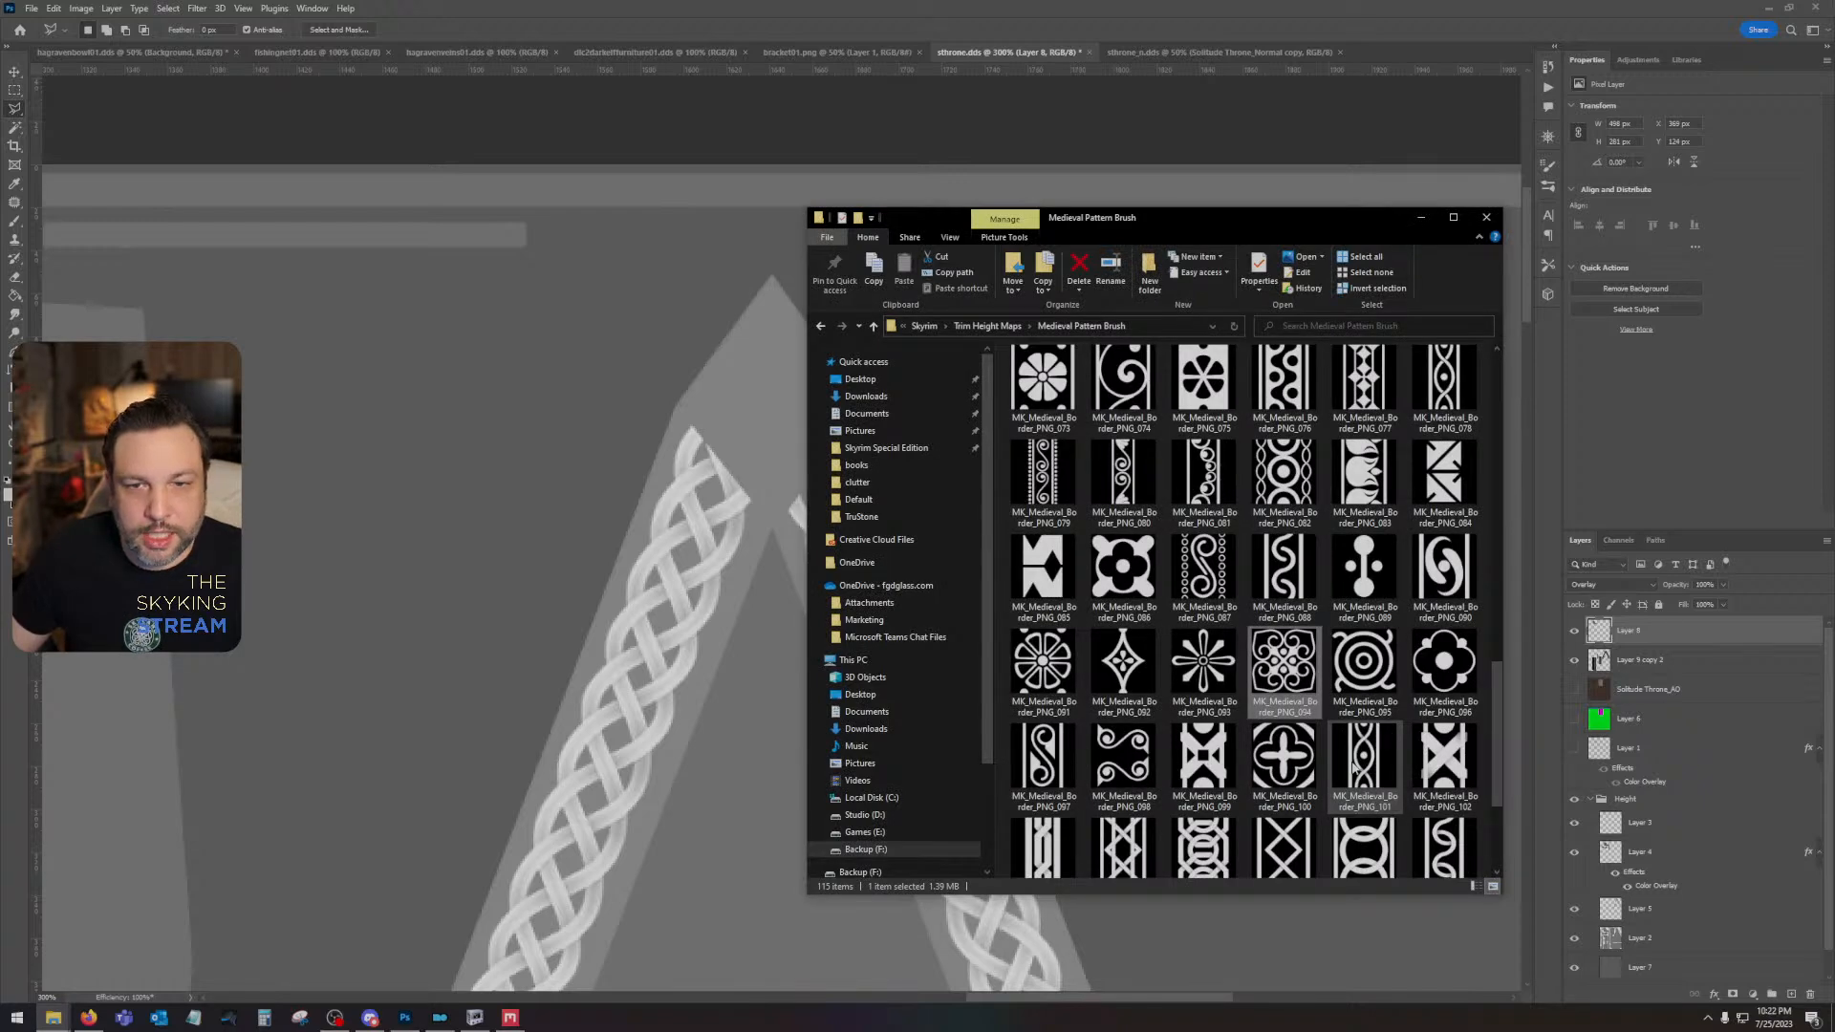
scroll(1350, 755, "down", 3)
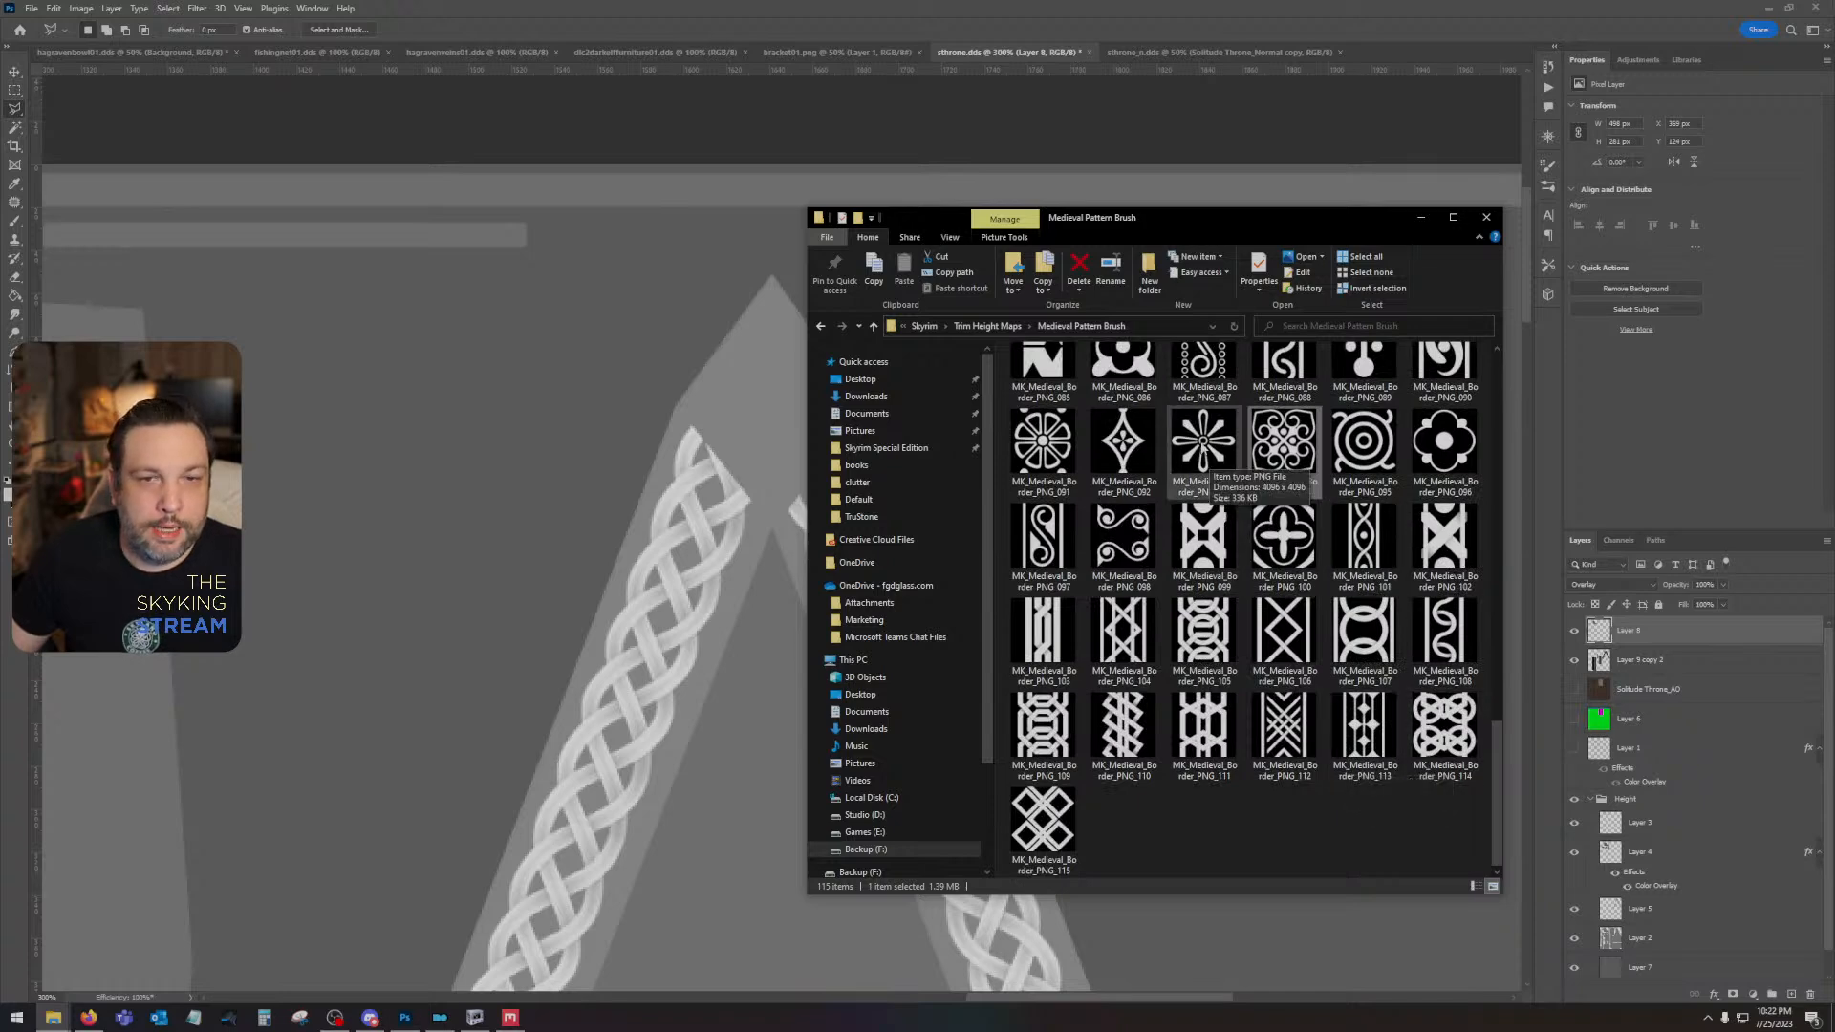
scroll(1201, 562, "up", 3)
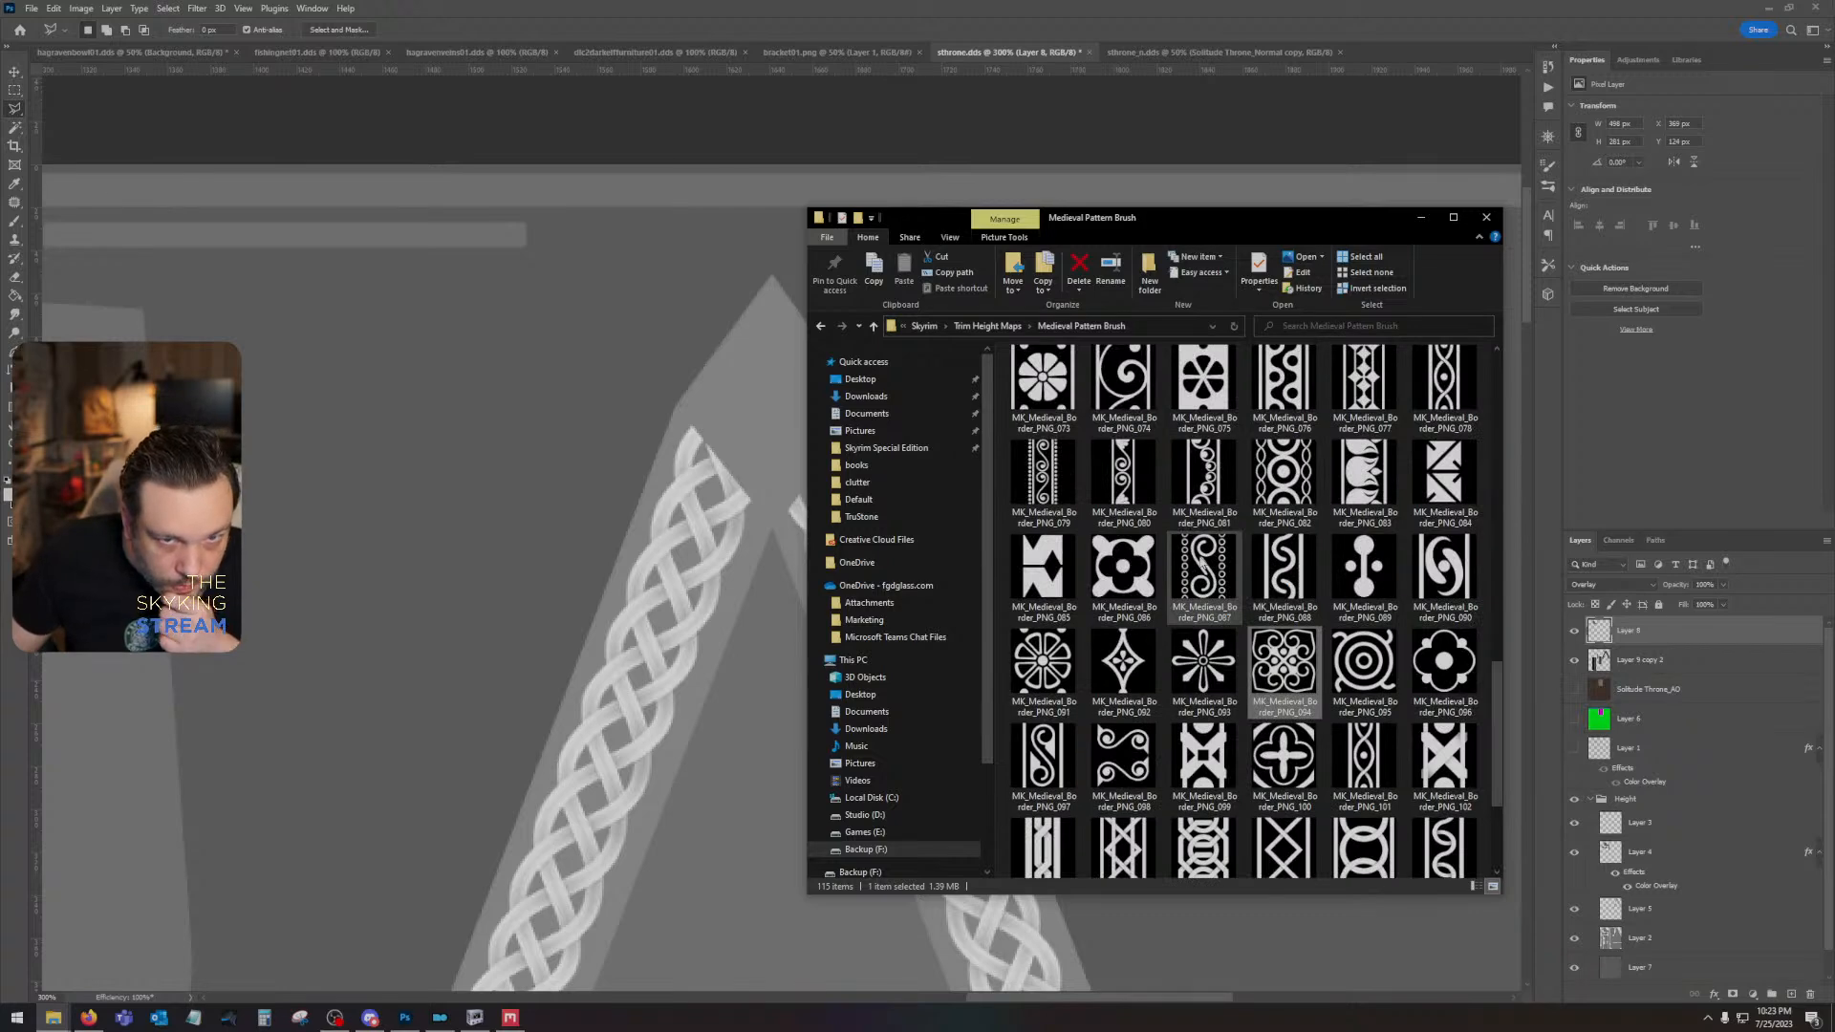
scroll(1201, 564, "up", 3)
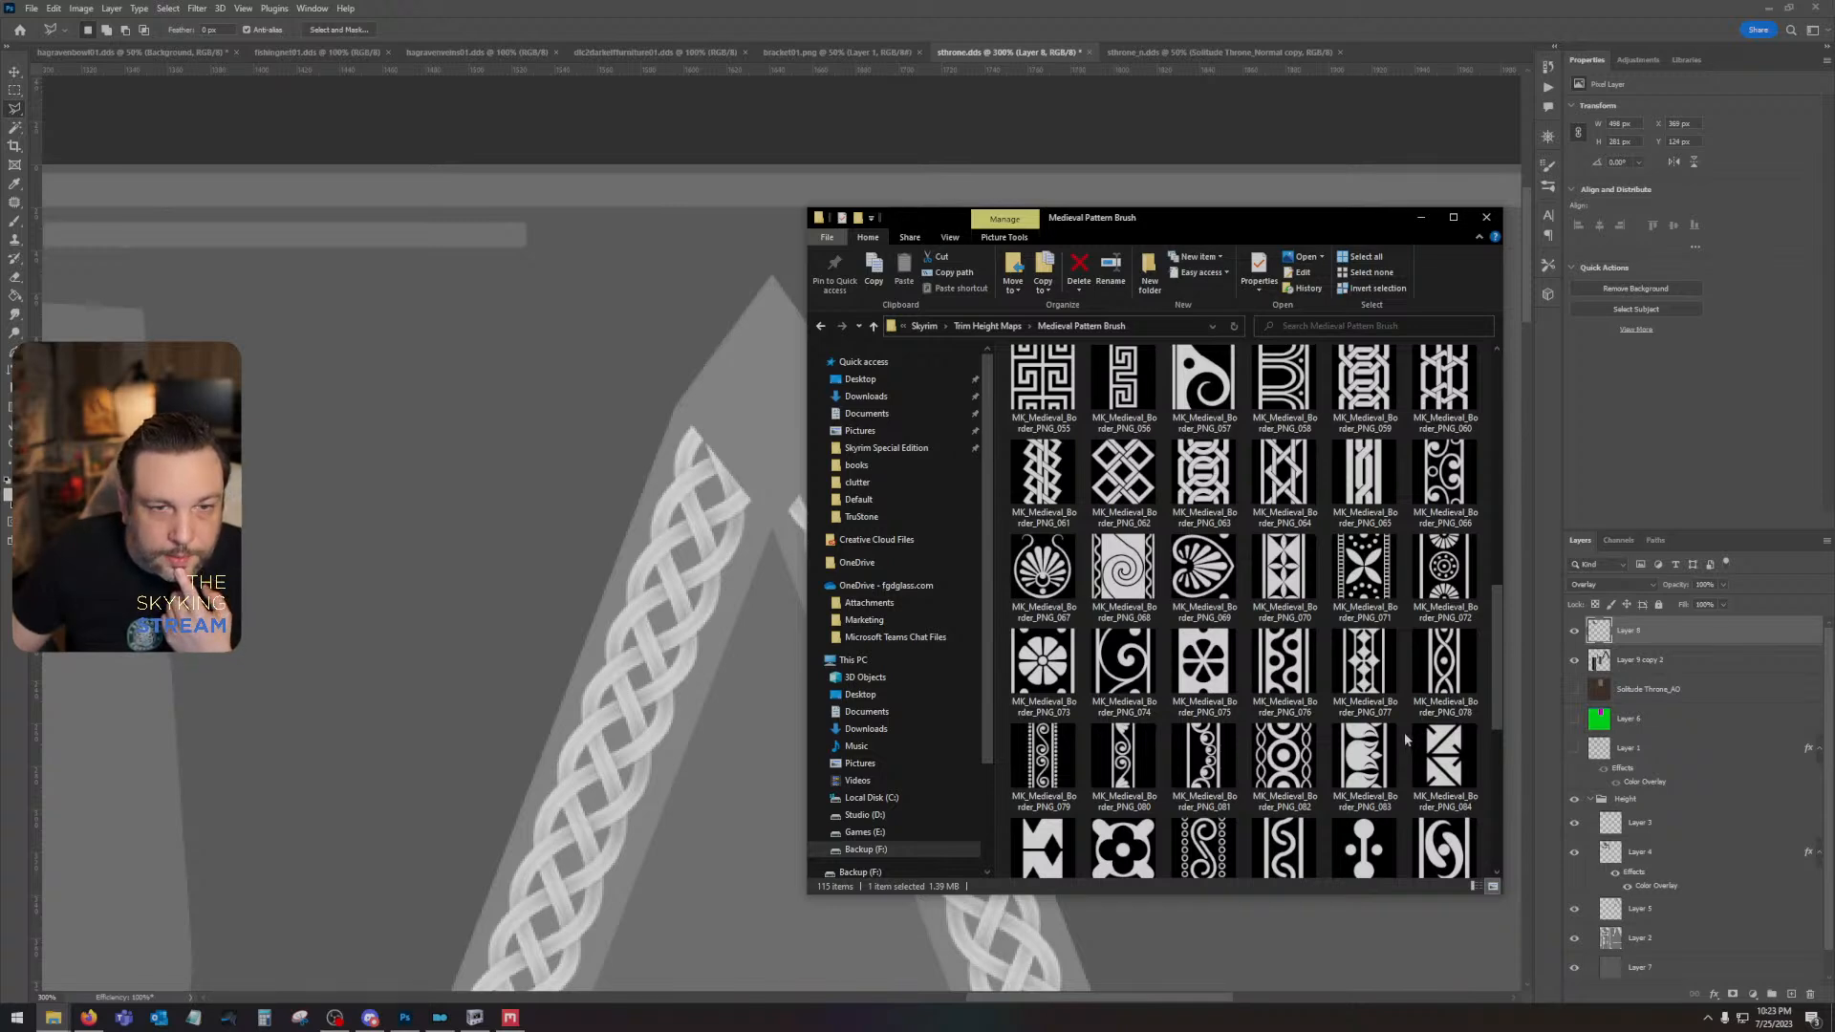
left_click_drag(1203, 569, 674, 484)
scroll(673, 485, "down", 6)
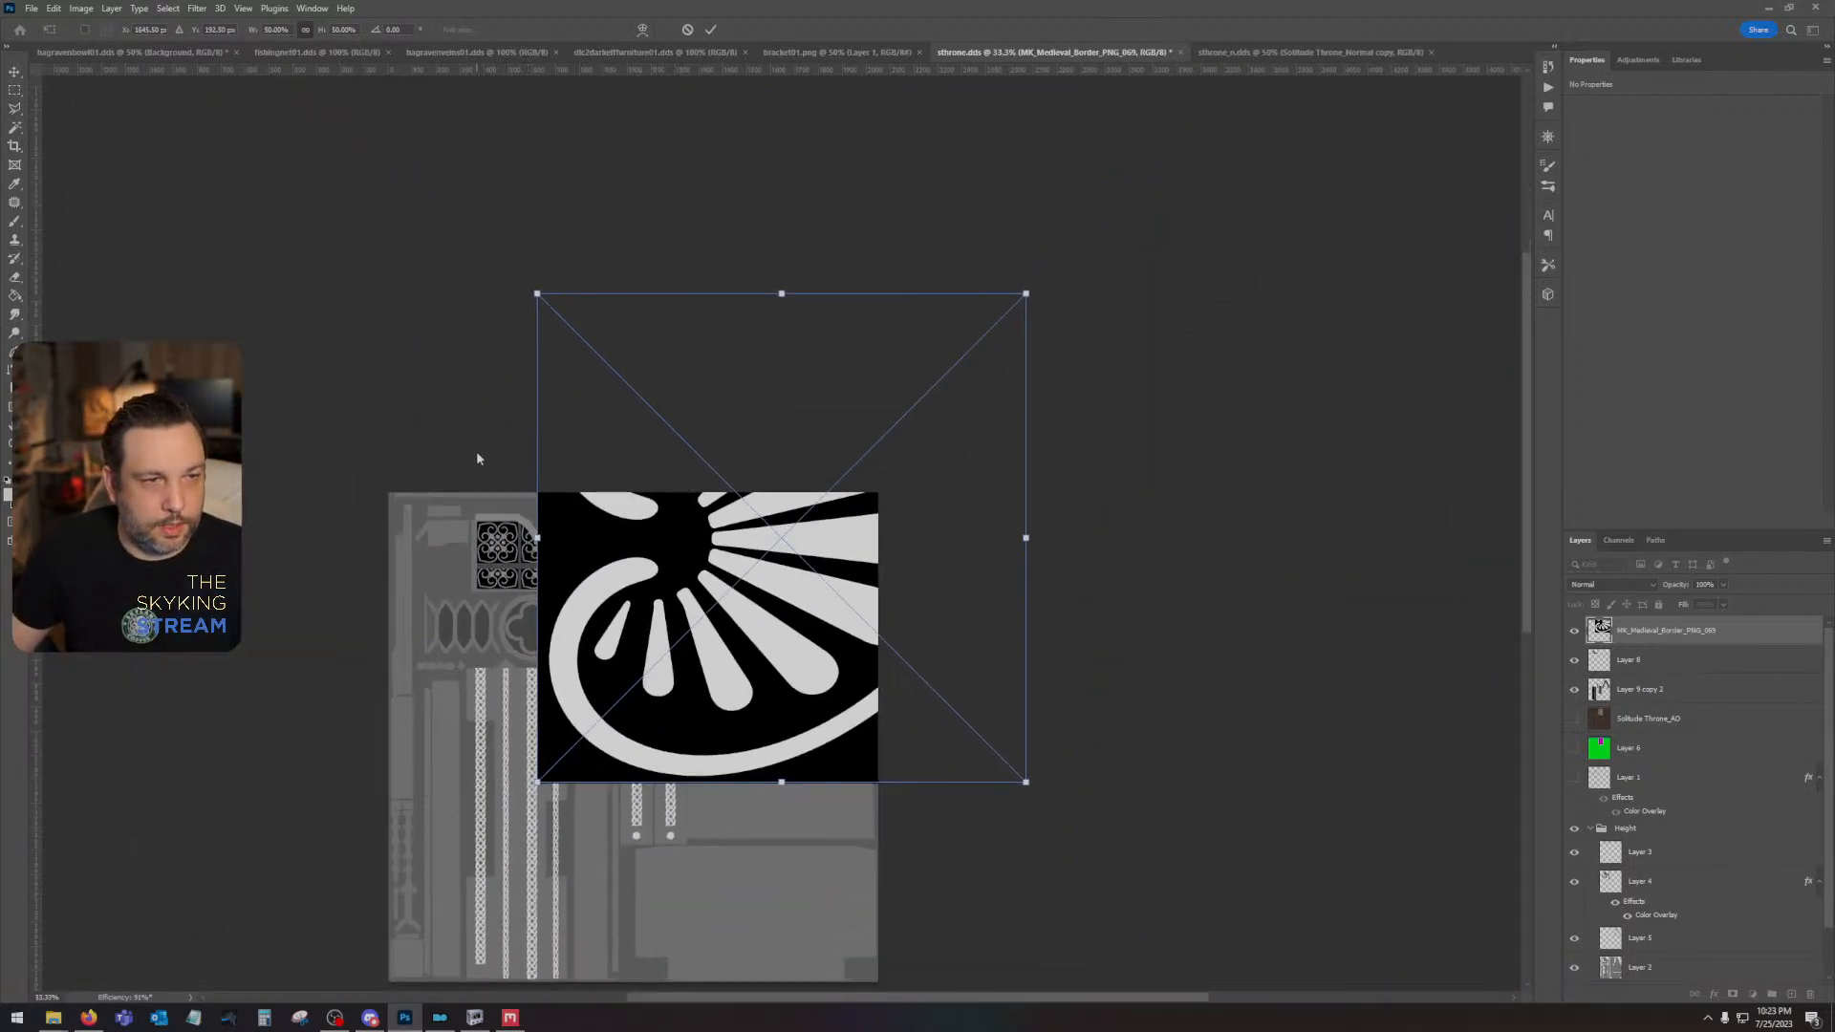
- Rotate the placed palmette 90° counterclockwise, shrink it to about 47 px wide, and position it inside the pointed peak above the braids
left_click(55, 10)
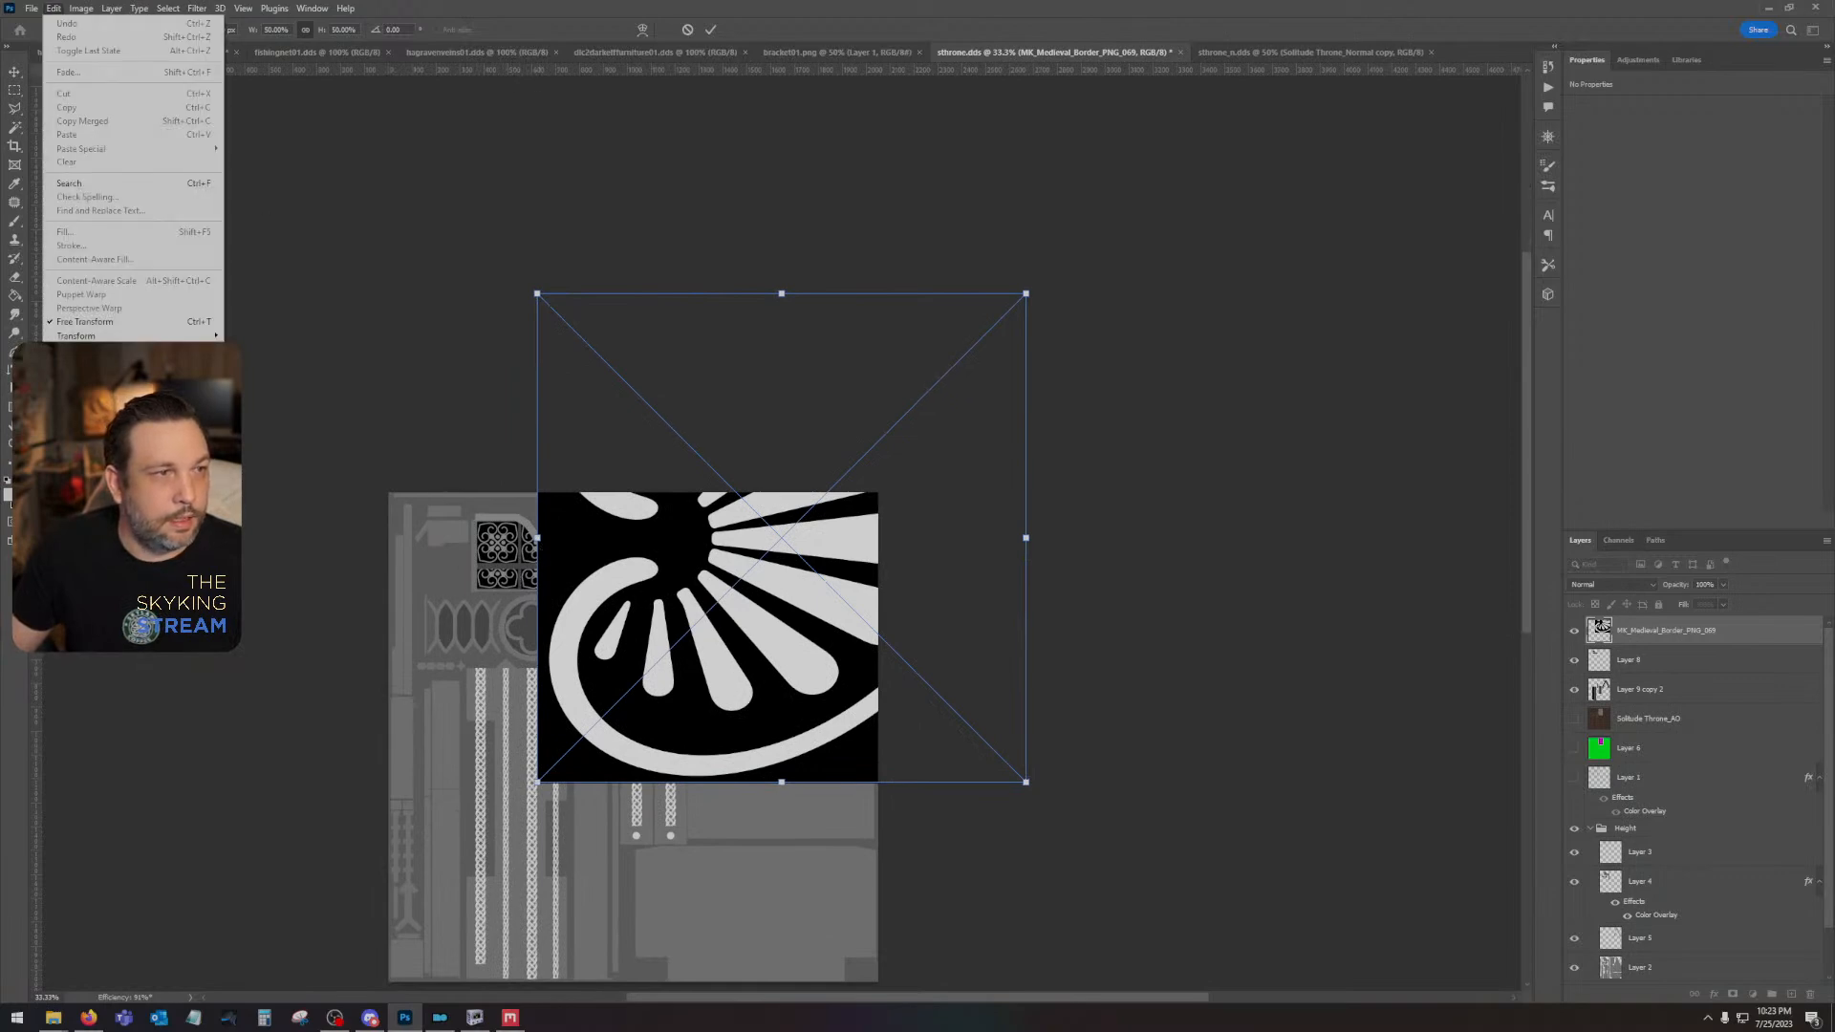
mouse_move(172, 335)
left_click(305, 578)
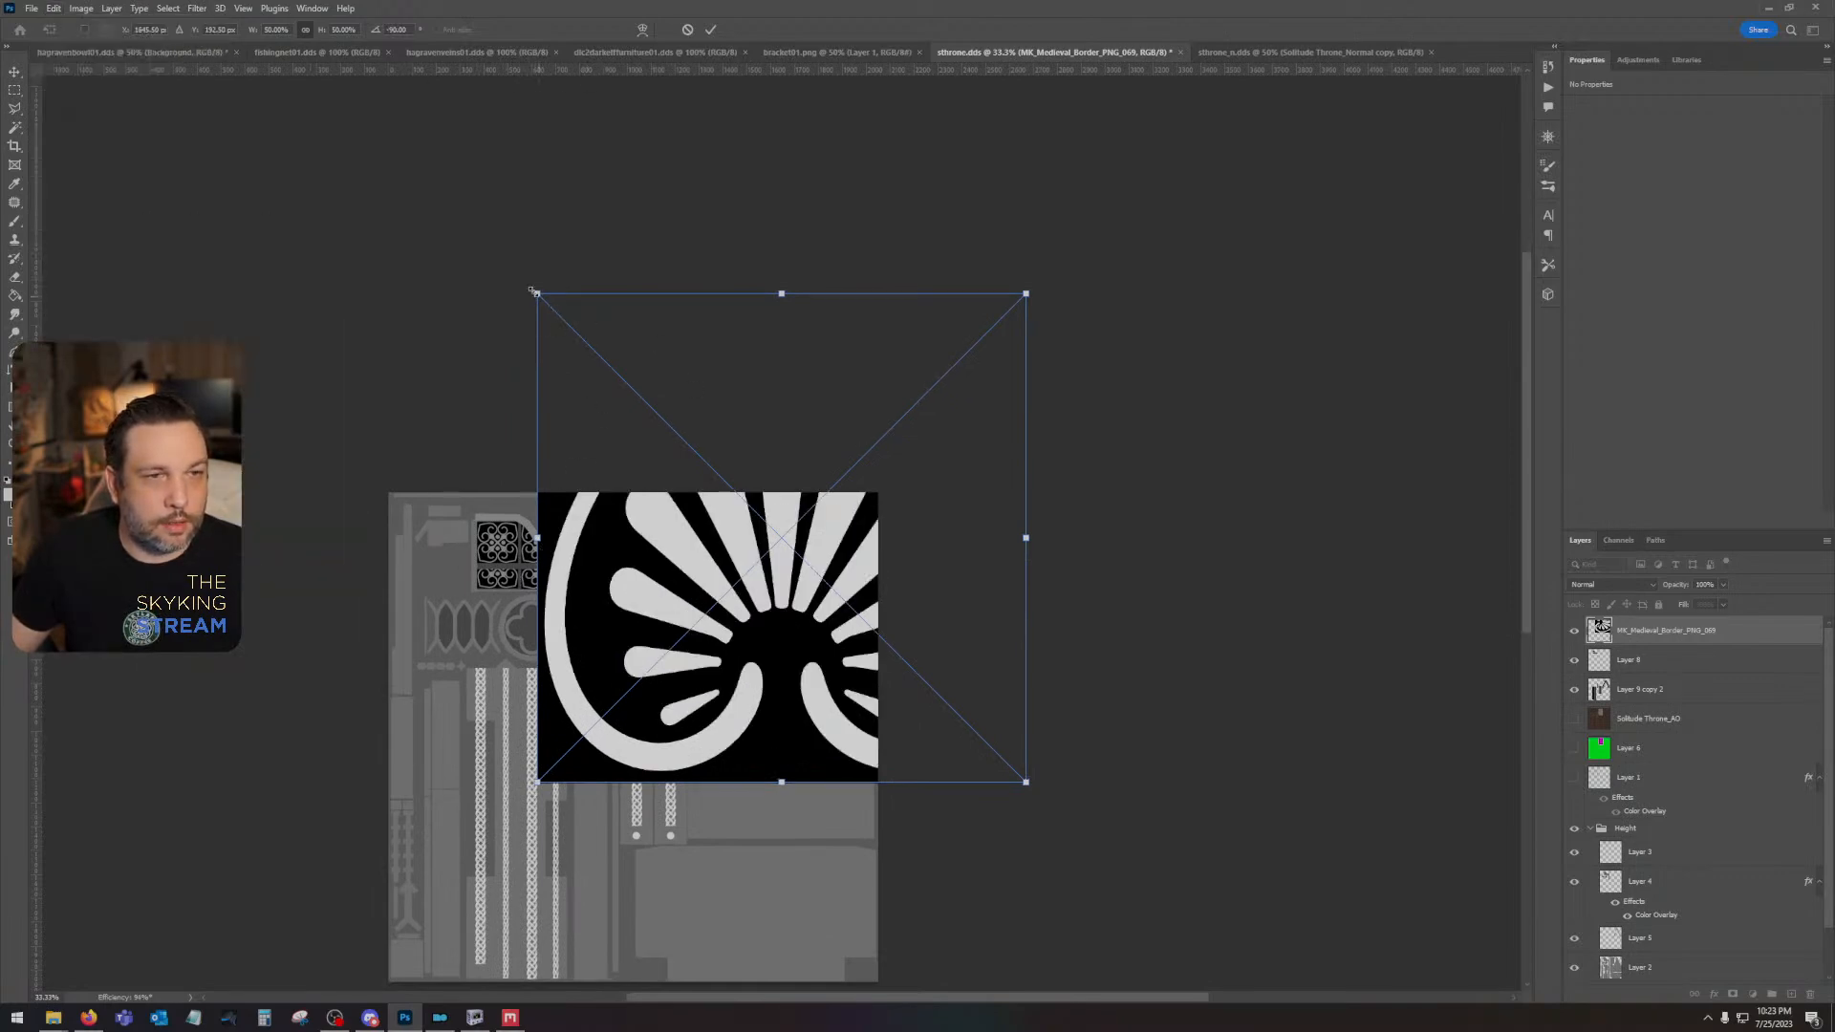
left_click_drag(537, 295, 778, 524)
key("ctrl+plus")
key("ctrl+plus")
key("ctrl+plus")
key("ctrl+plus")
key("ctrl+plus")
key("ctrl+plus")
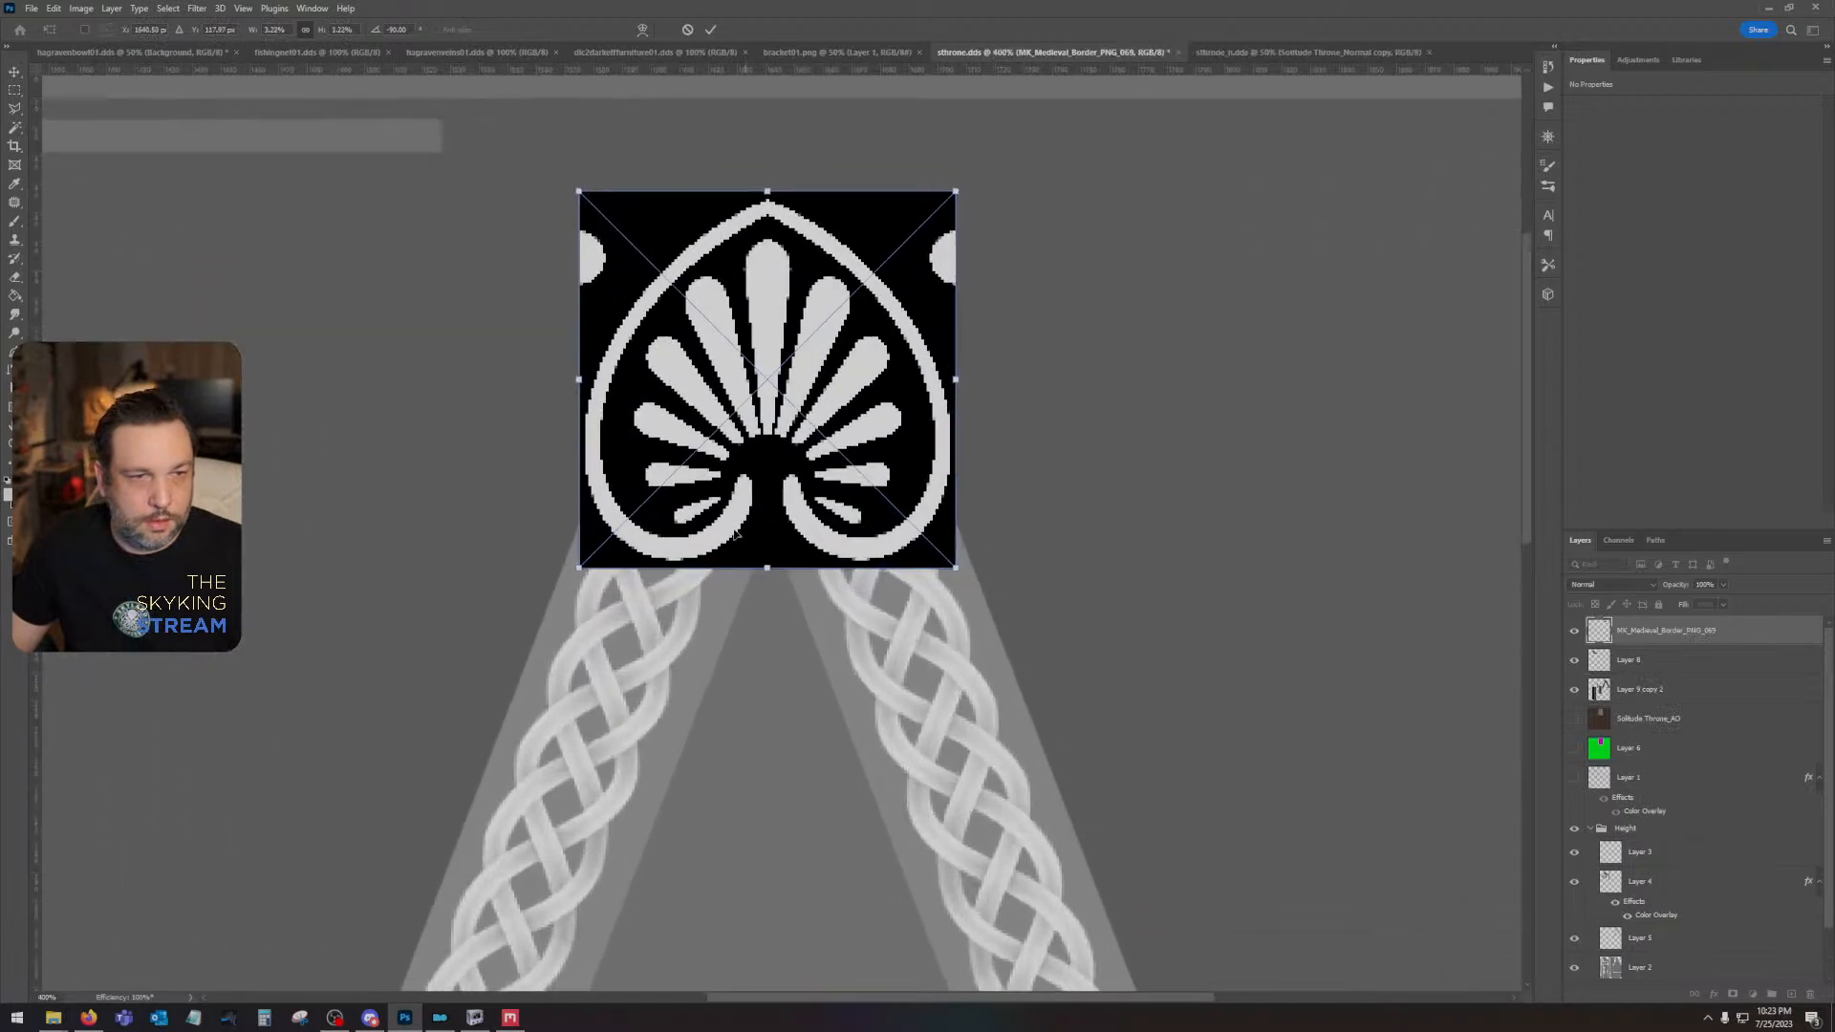
left_click_drag(579, 567, 653, 493)
left_click_drag(752, 435, 768, 377)
left_click_drag(874, 225, 768, 270)
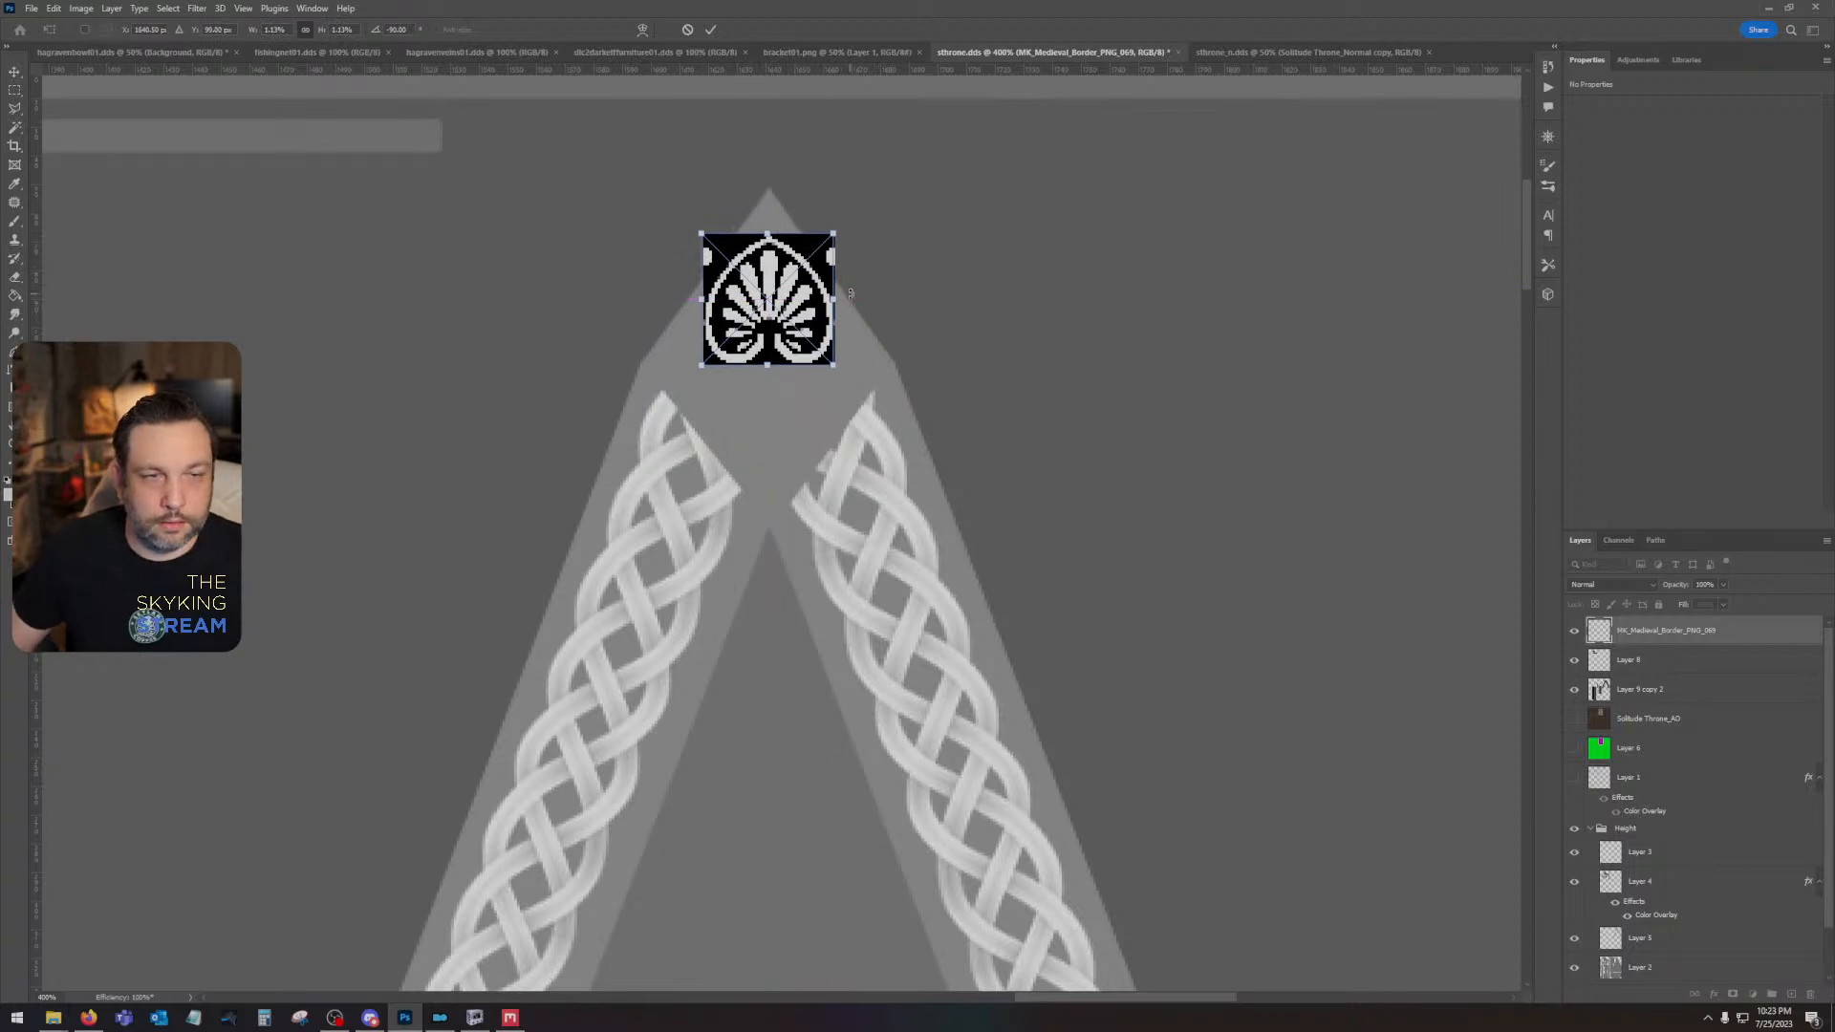
key("Return")
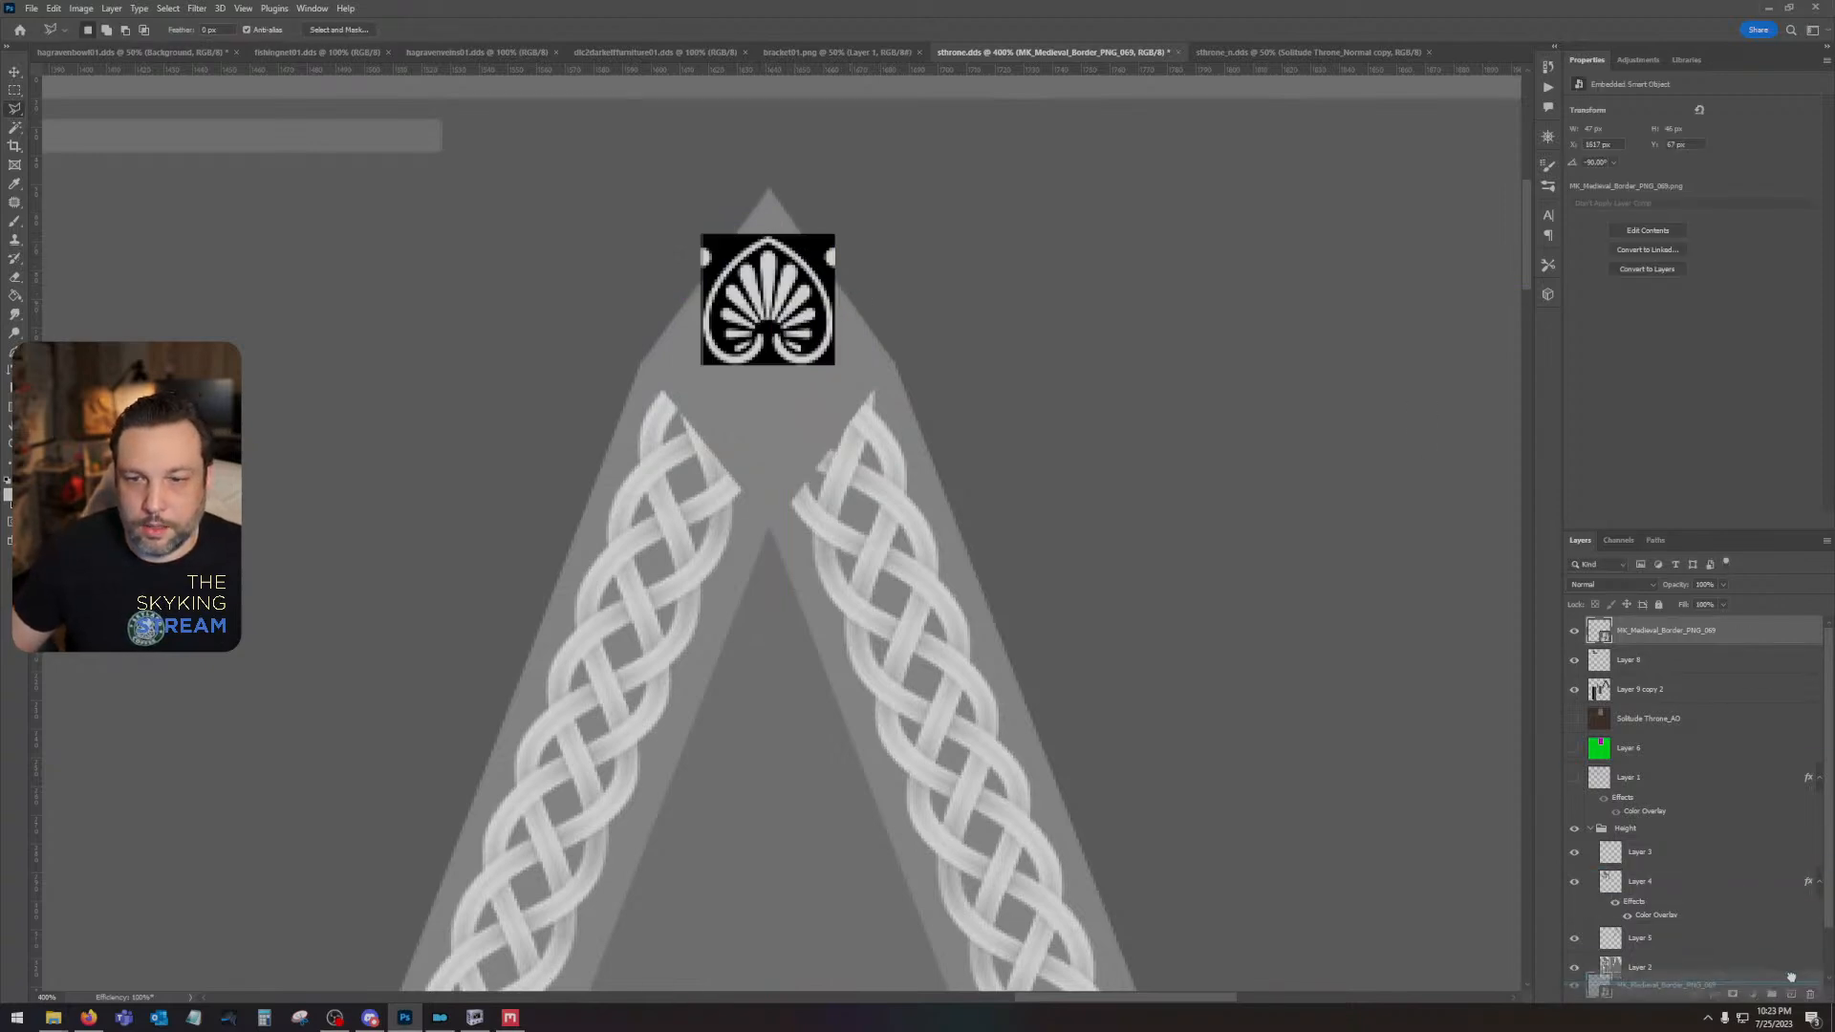
- Duplicate the palmette, rotate the copy 180°, and place it directly below the original
key("ctrl+j")
left_click(53, 8)
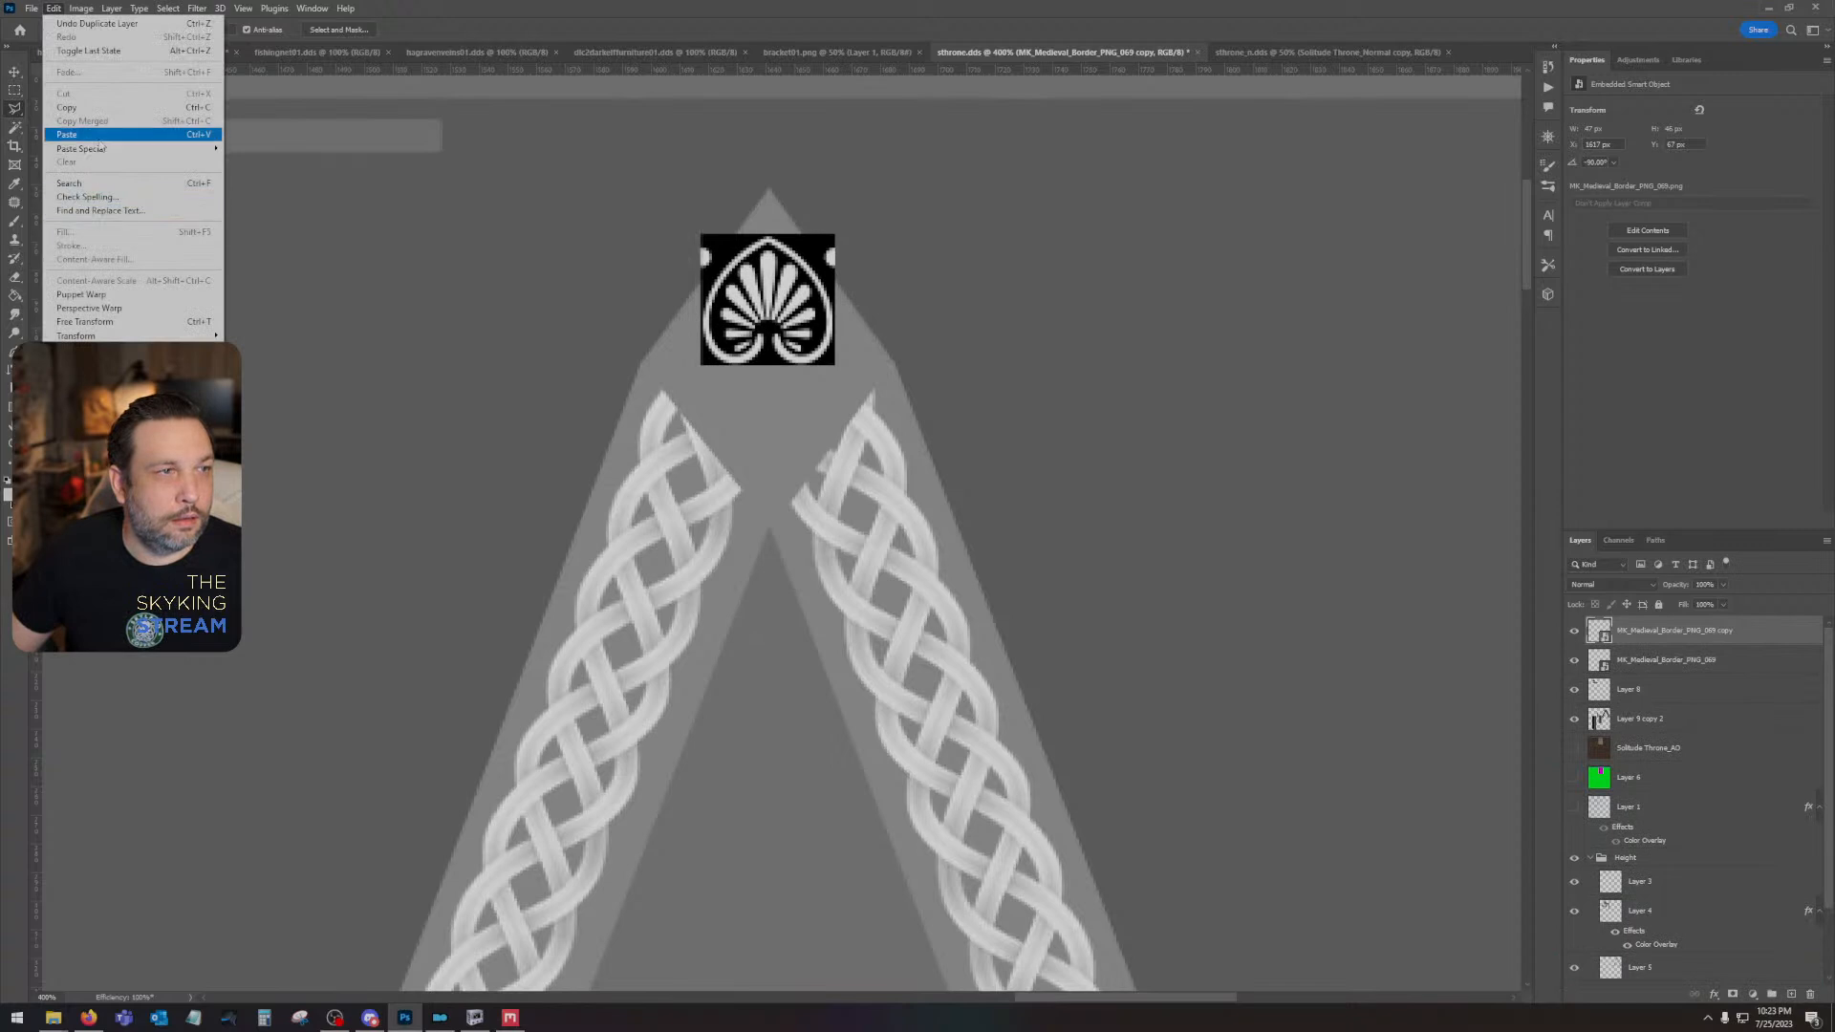
mouse_move(105, 336)
left_click(295, 554)
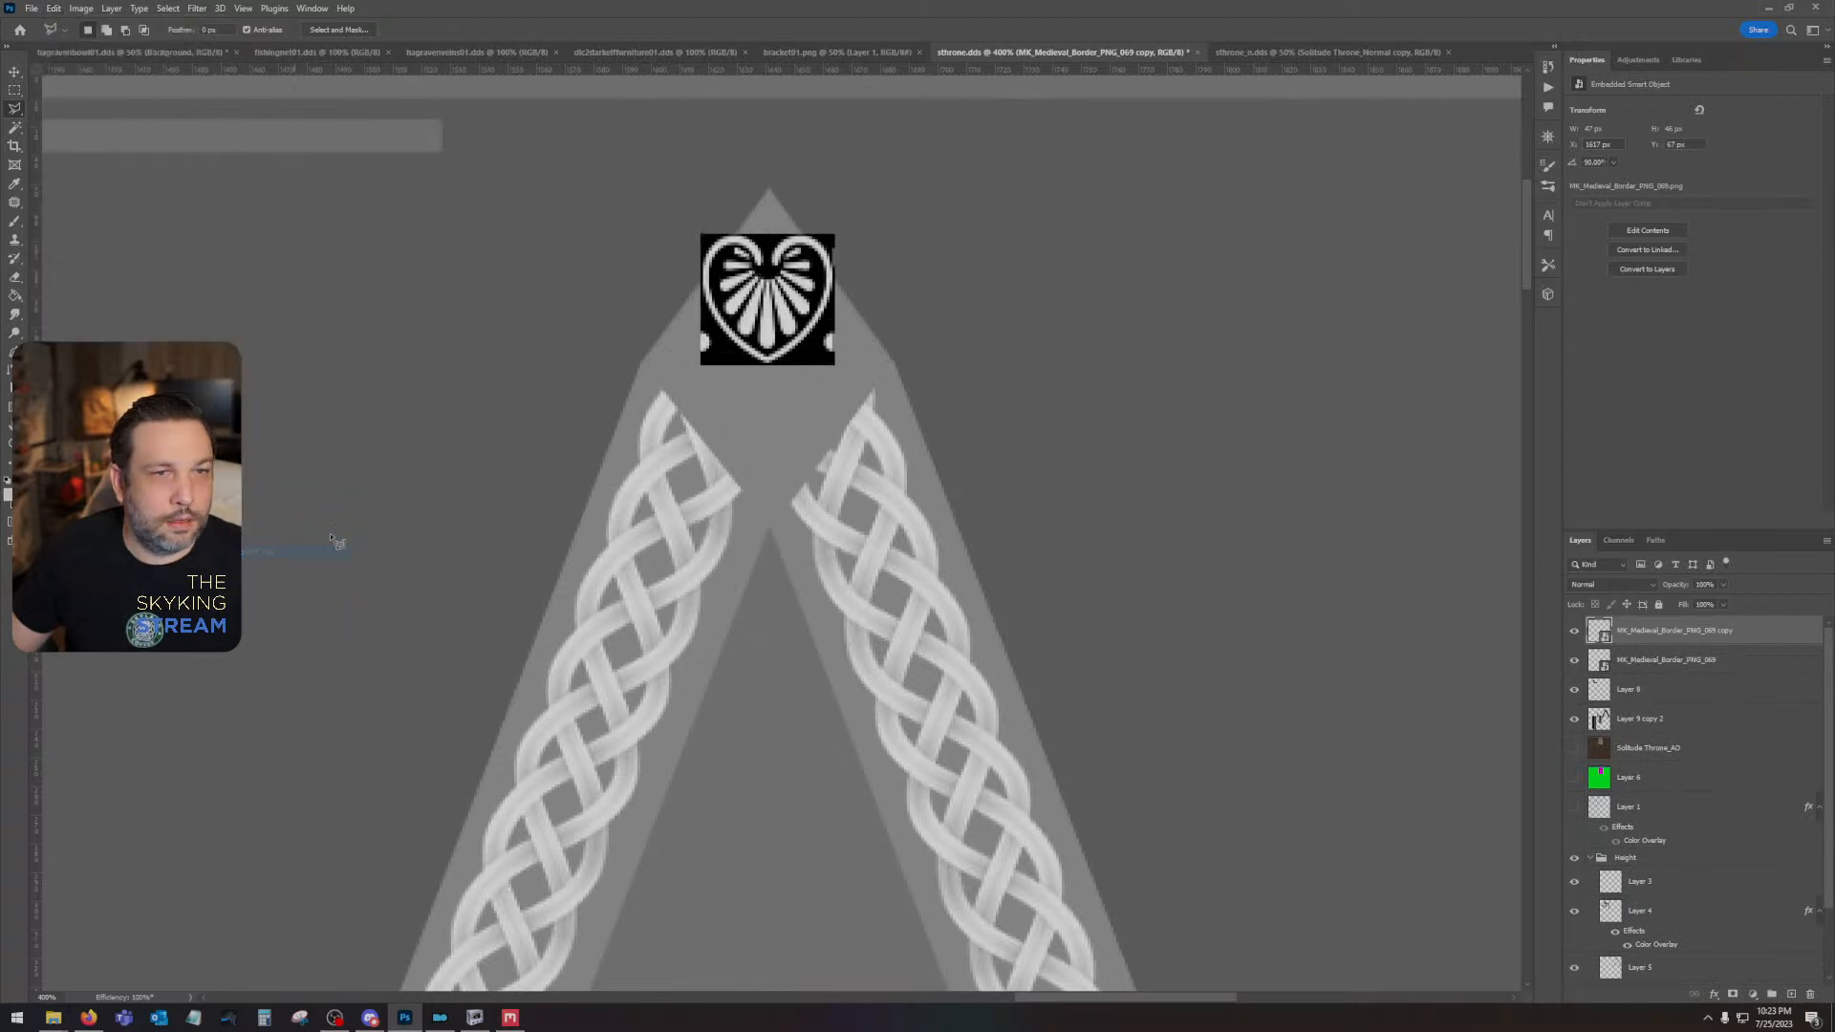
key("v")
left_click_drag(808, 306, 758, 409)
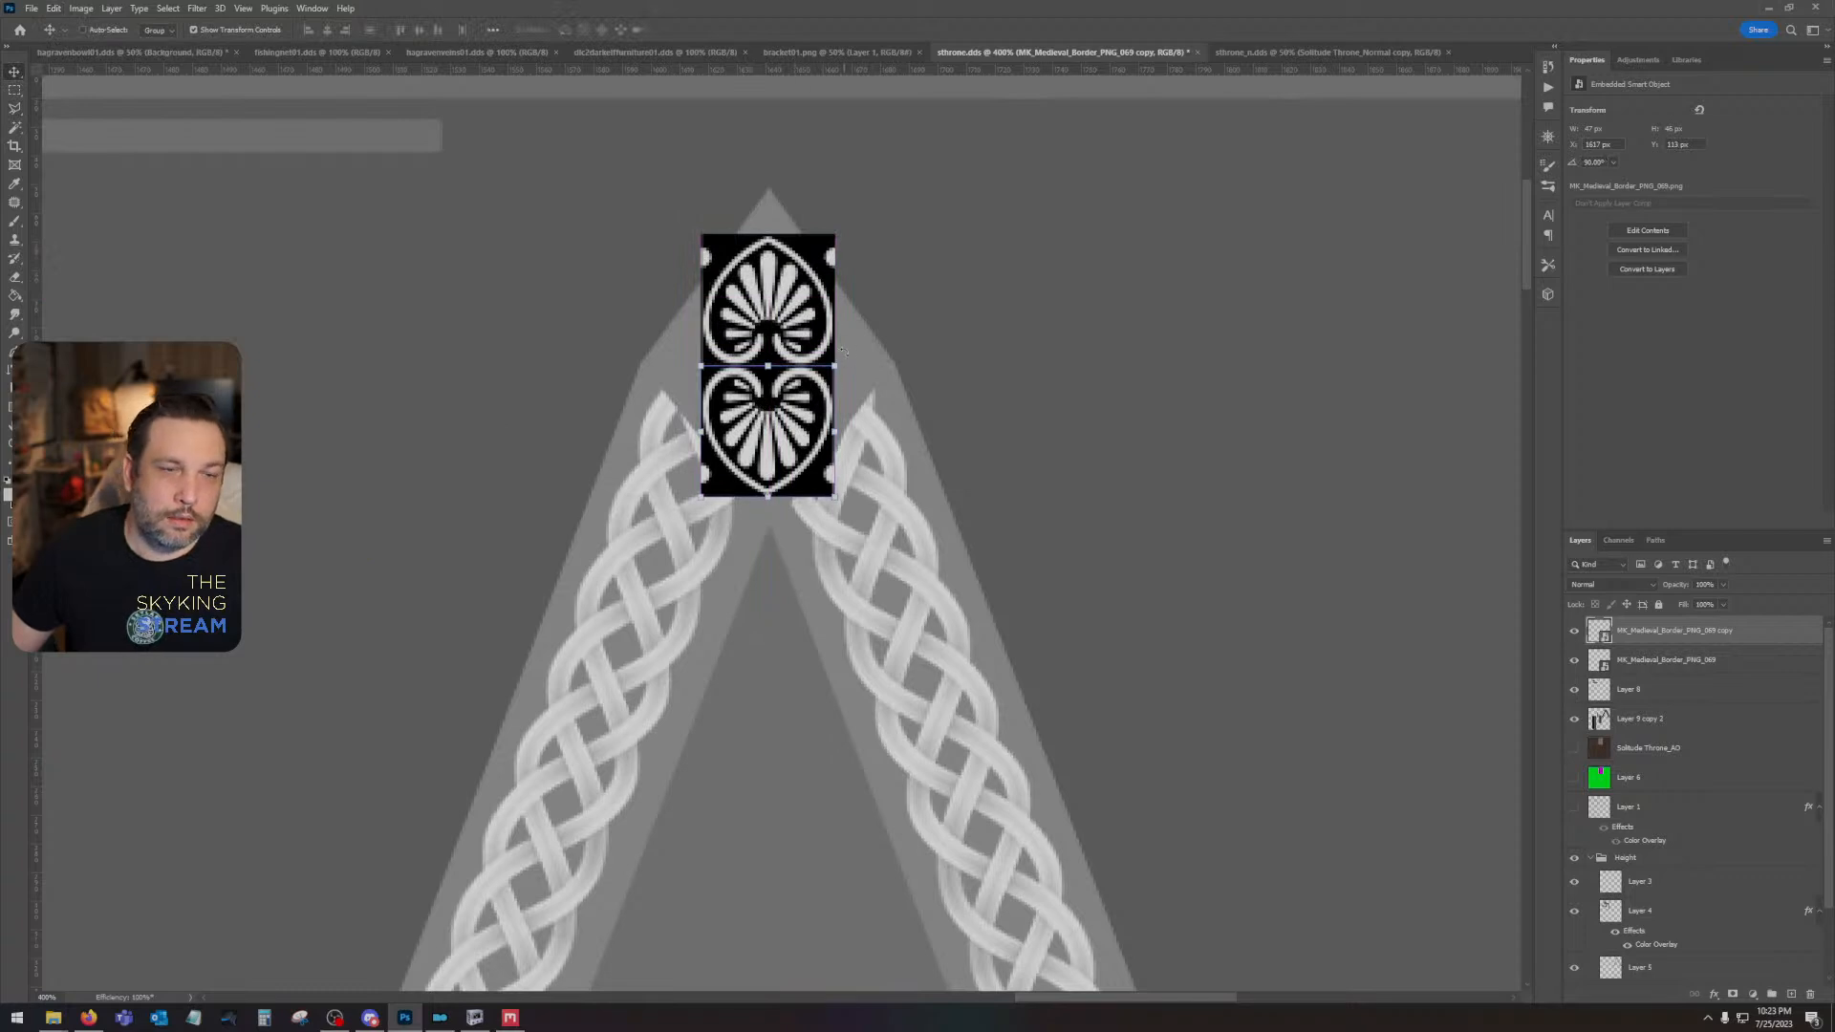
left_click(1642, 663, "shift")
right_click(1642, 664)
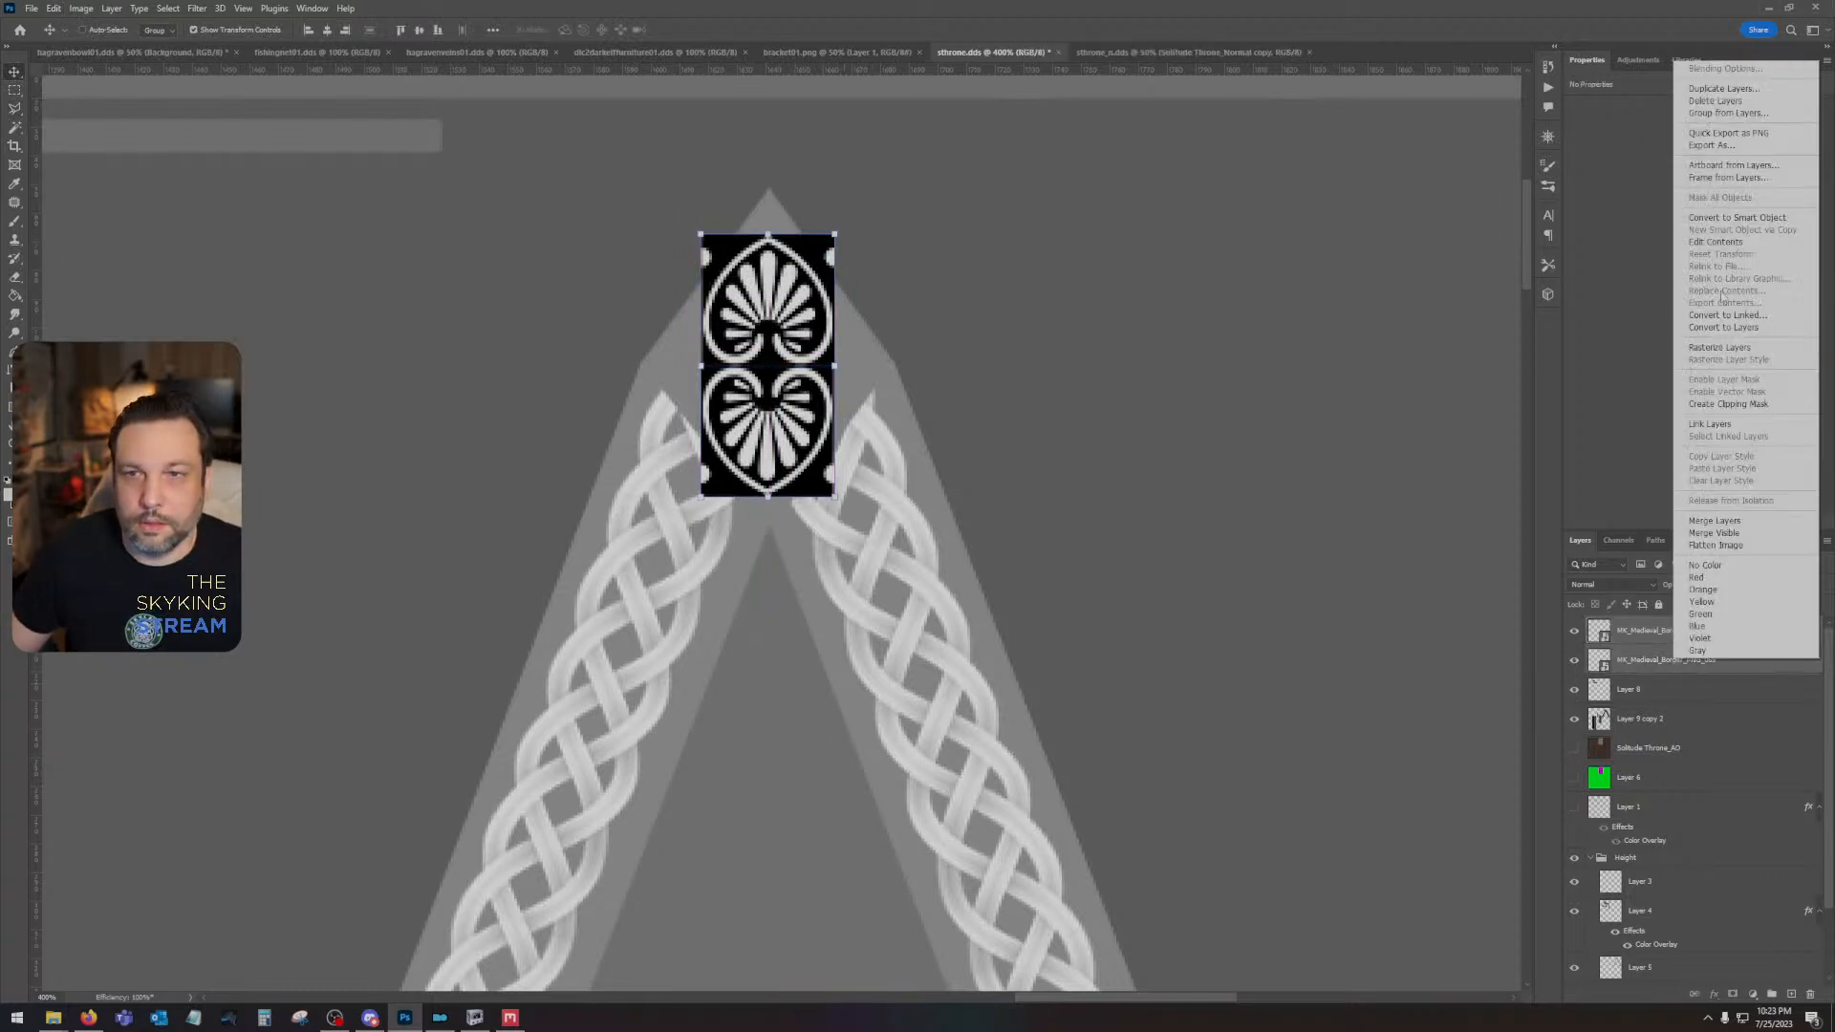
left_click(1730, 218)
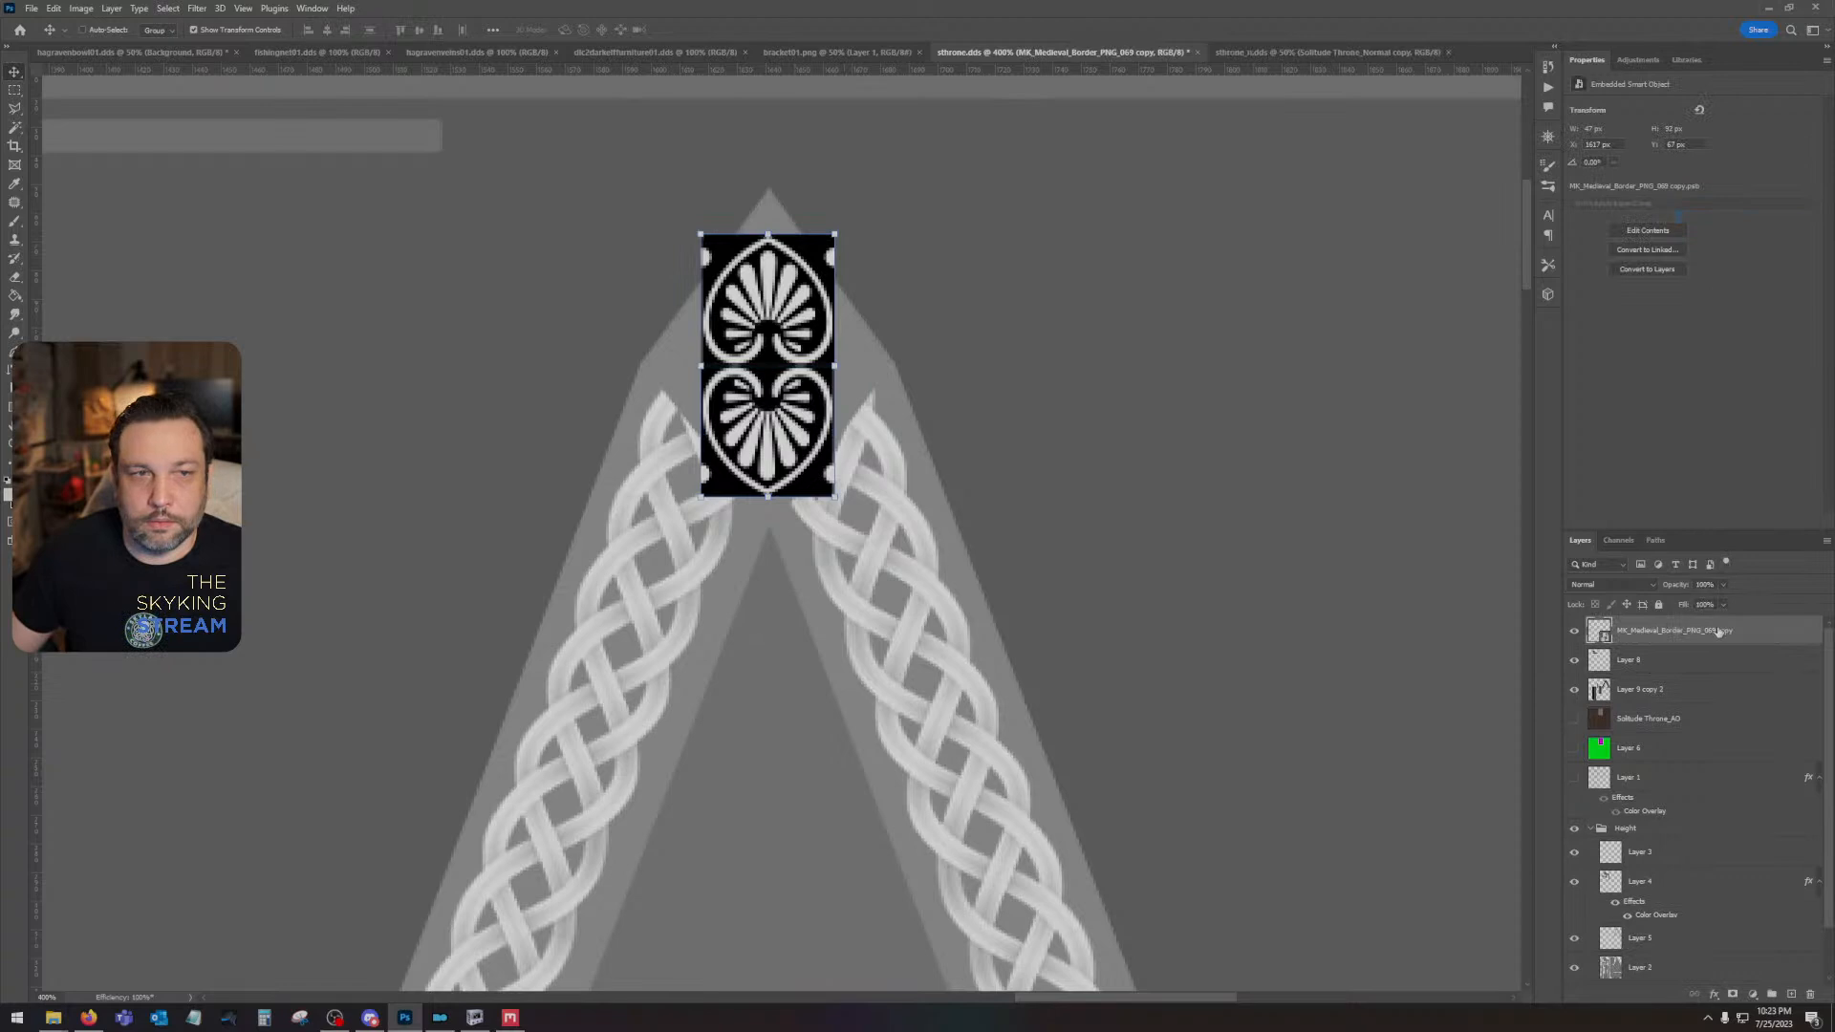
key("ctrl+z")
key("ctrl+z")
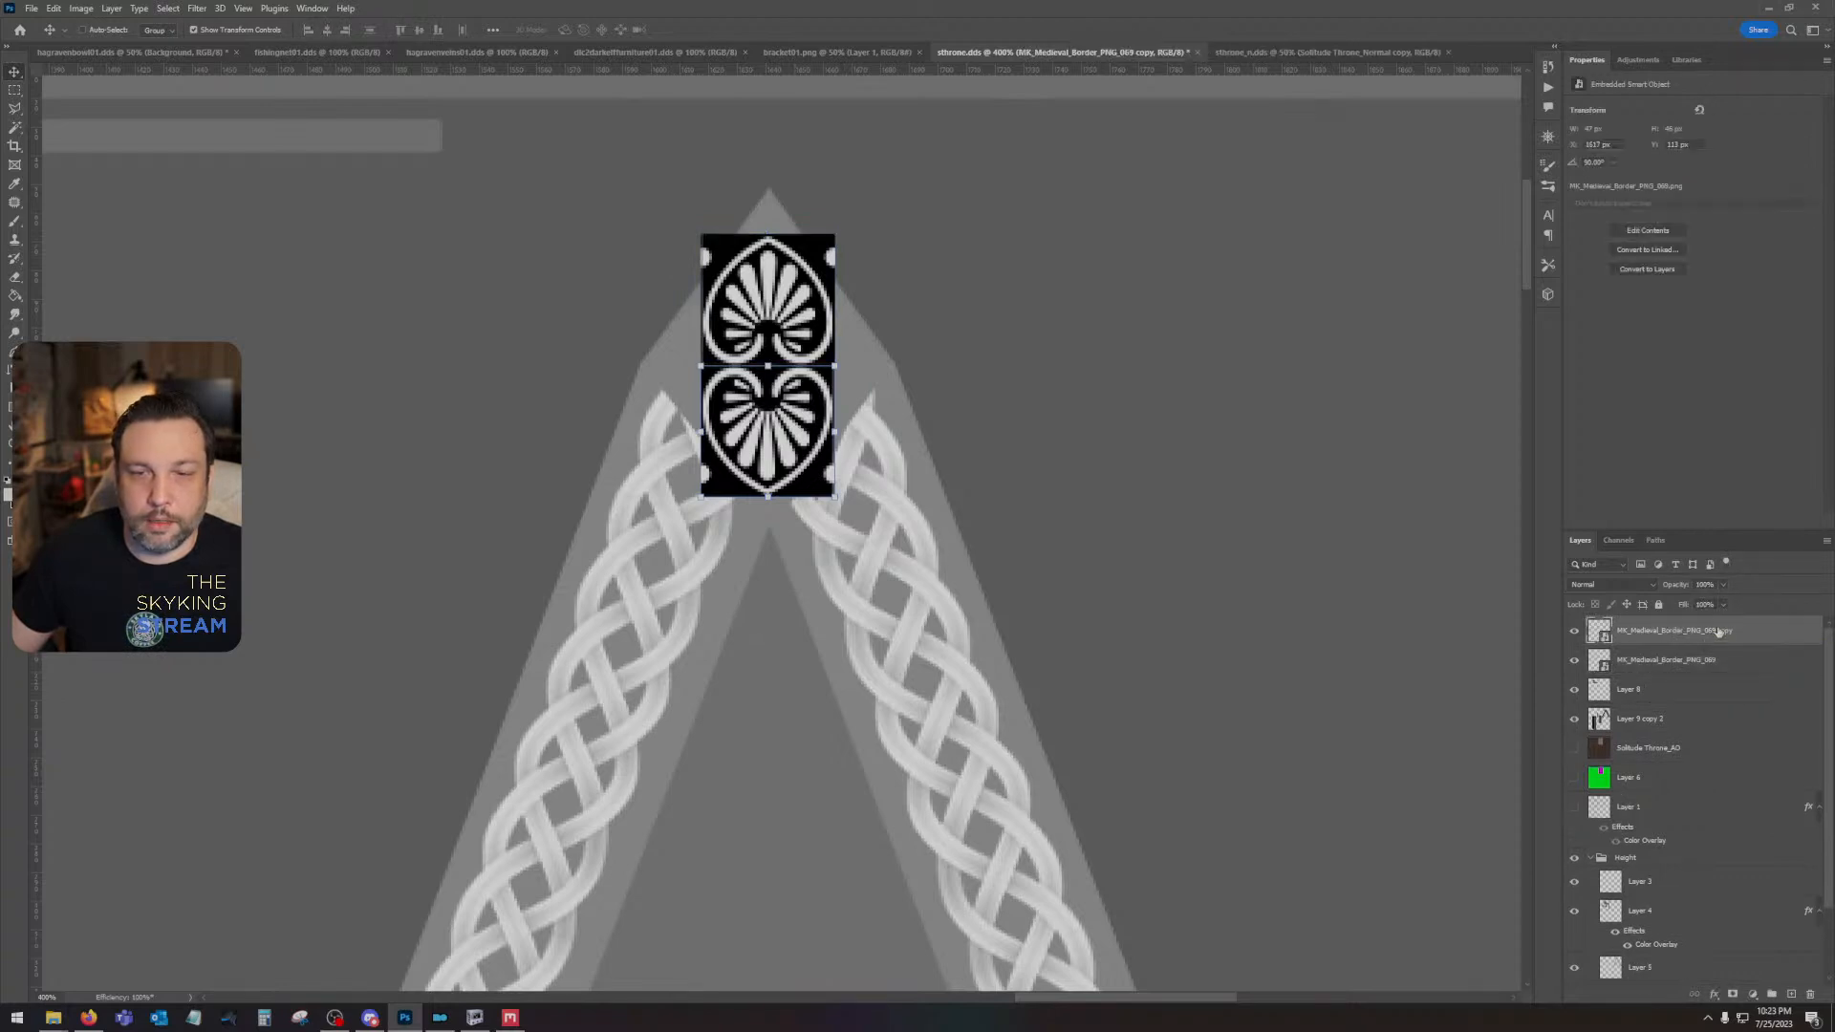
- Duplicate both palmette layers together and rotate the new pair 90° clockwise
left_click(1721, 663, "shift")
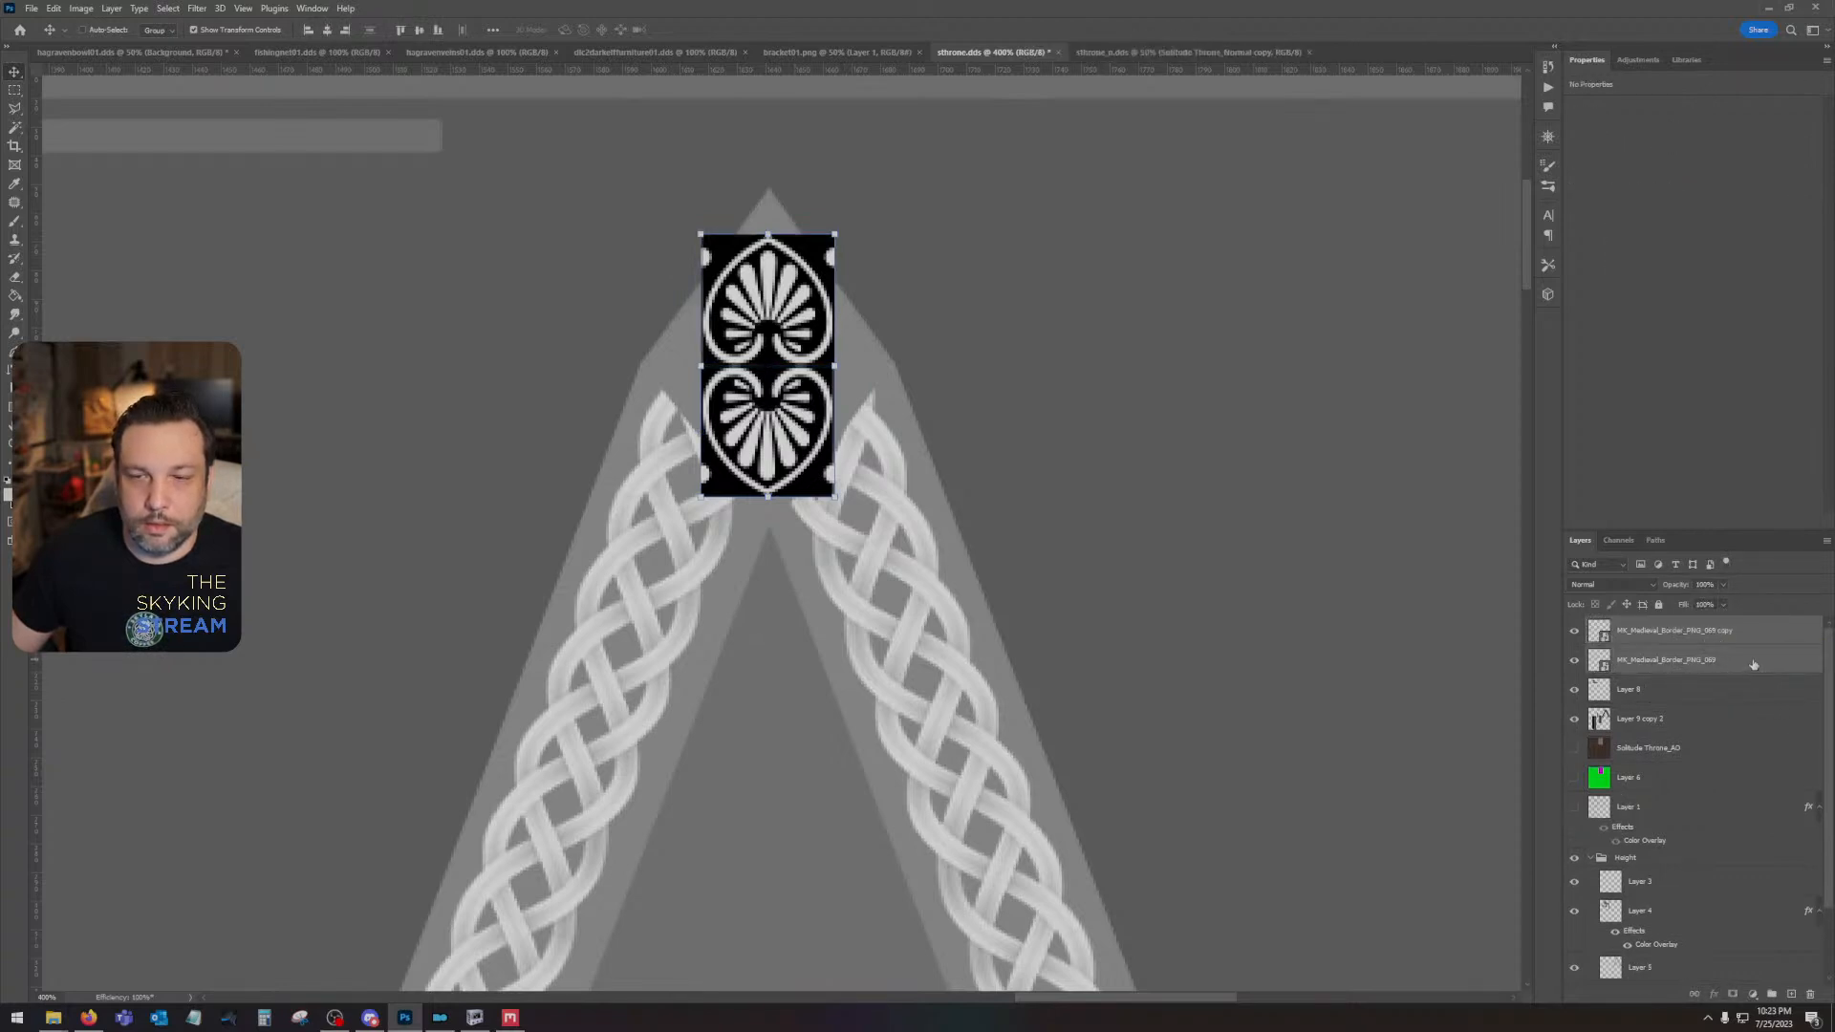
key("ctrl+j")
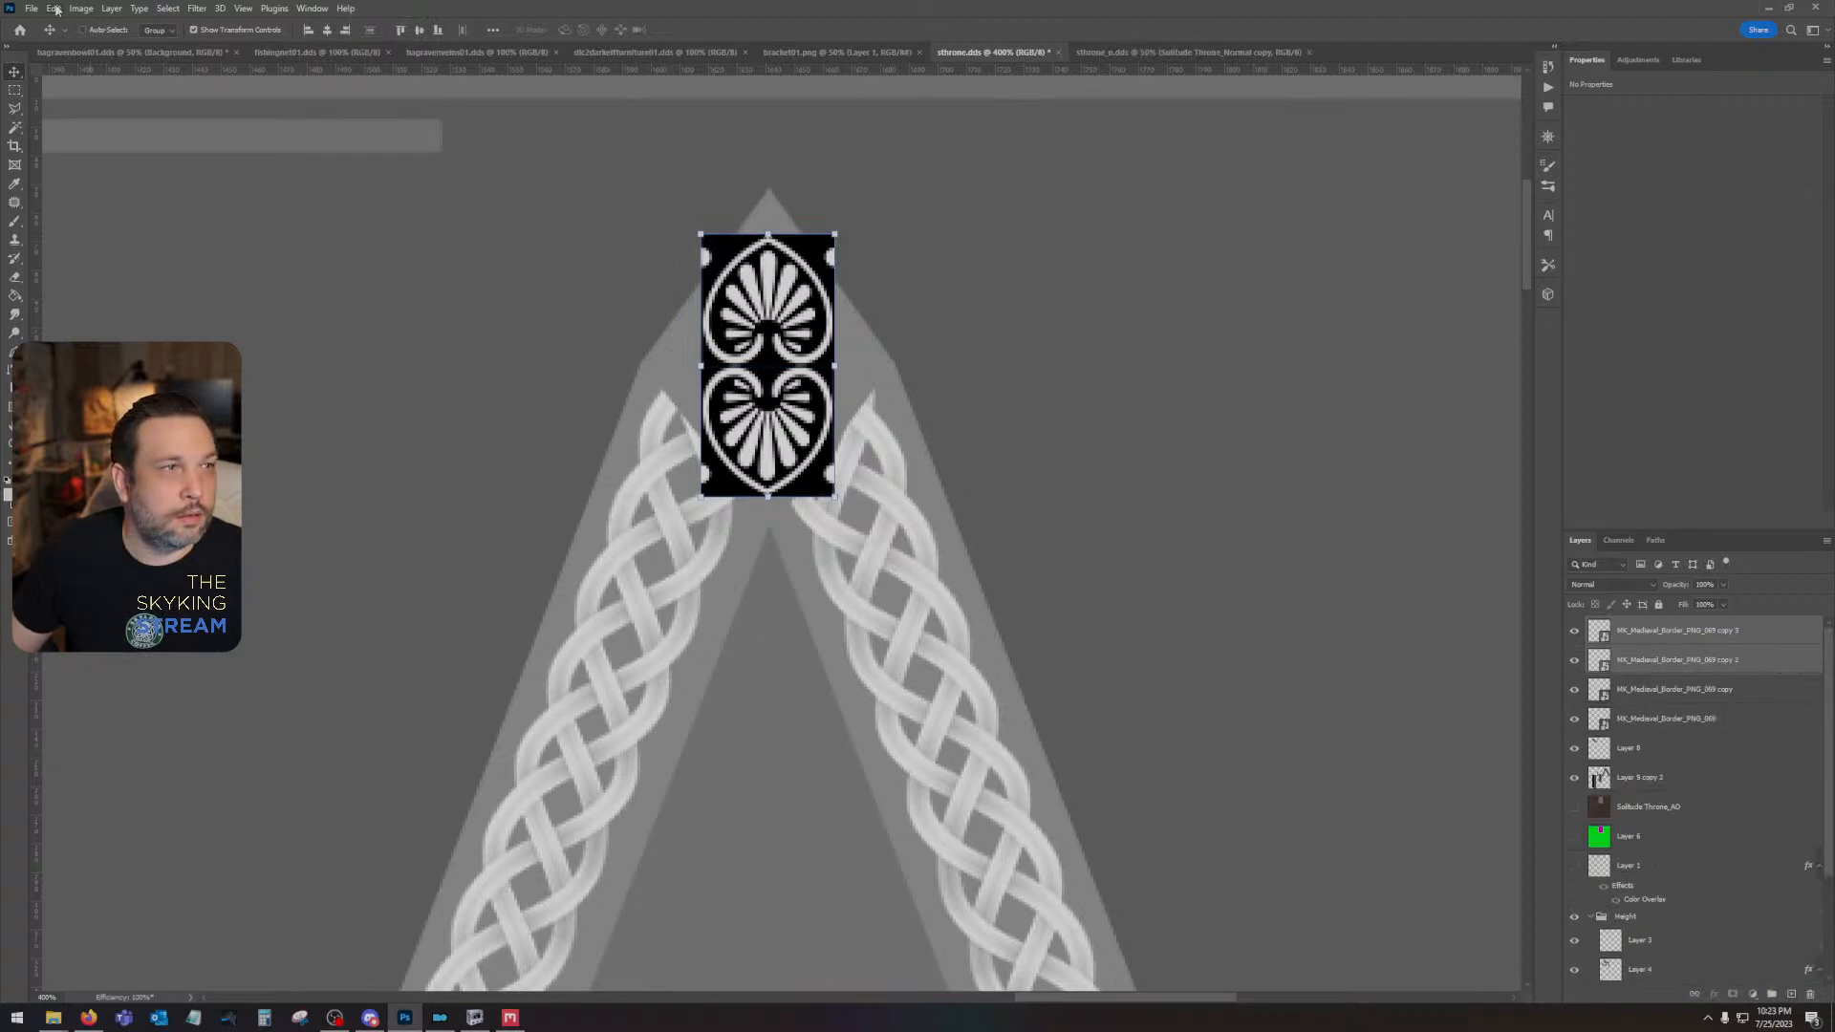
left_click(56, 9)
mouse_move(191, 327)
left_click(308, 564)
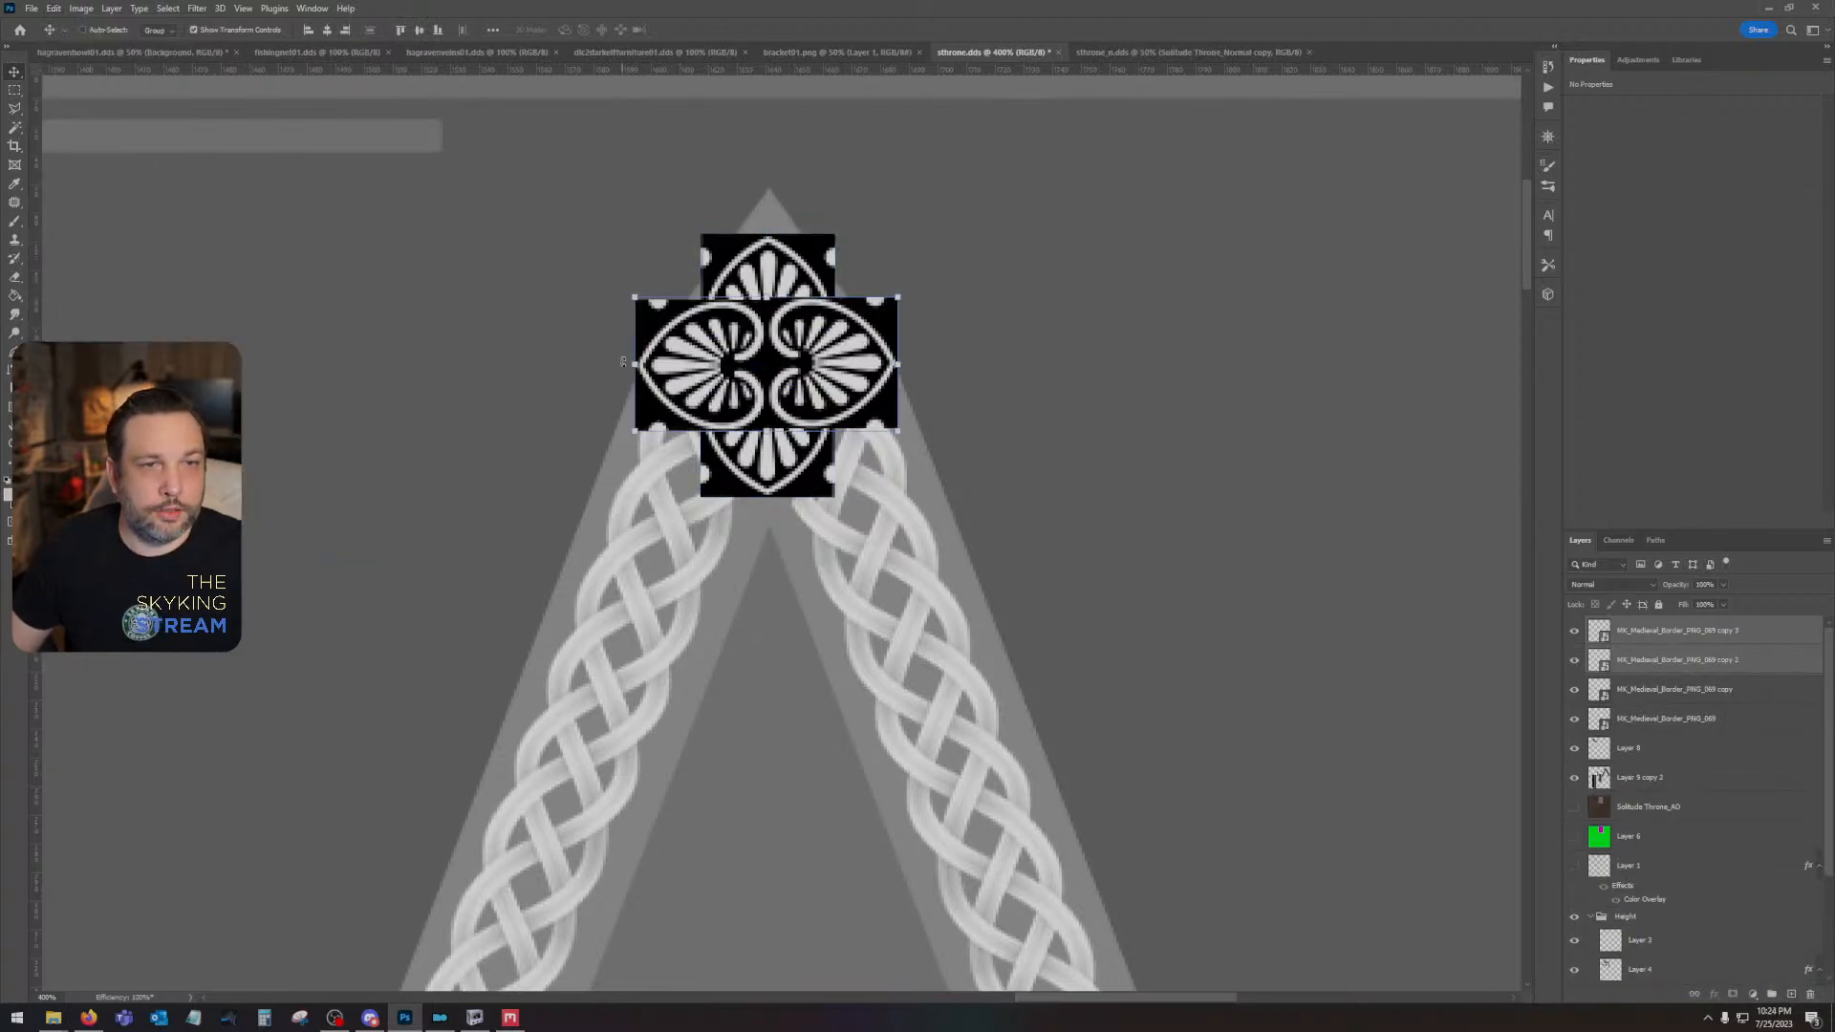
- Move the two sideways palmettes outward to either side of the vertical pair to form a cross
left_click(1699, 631)
key("Right")
key("Left")
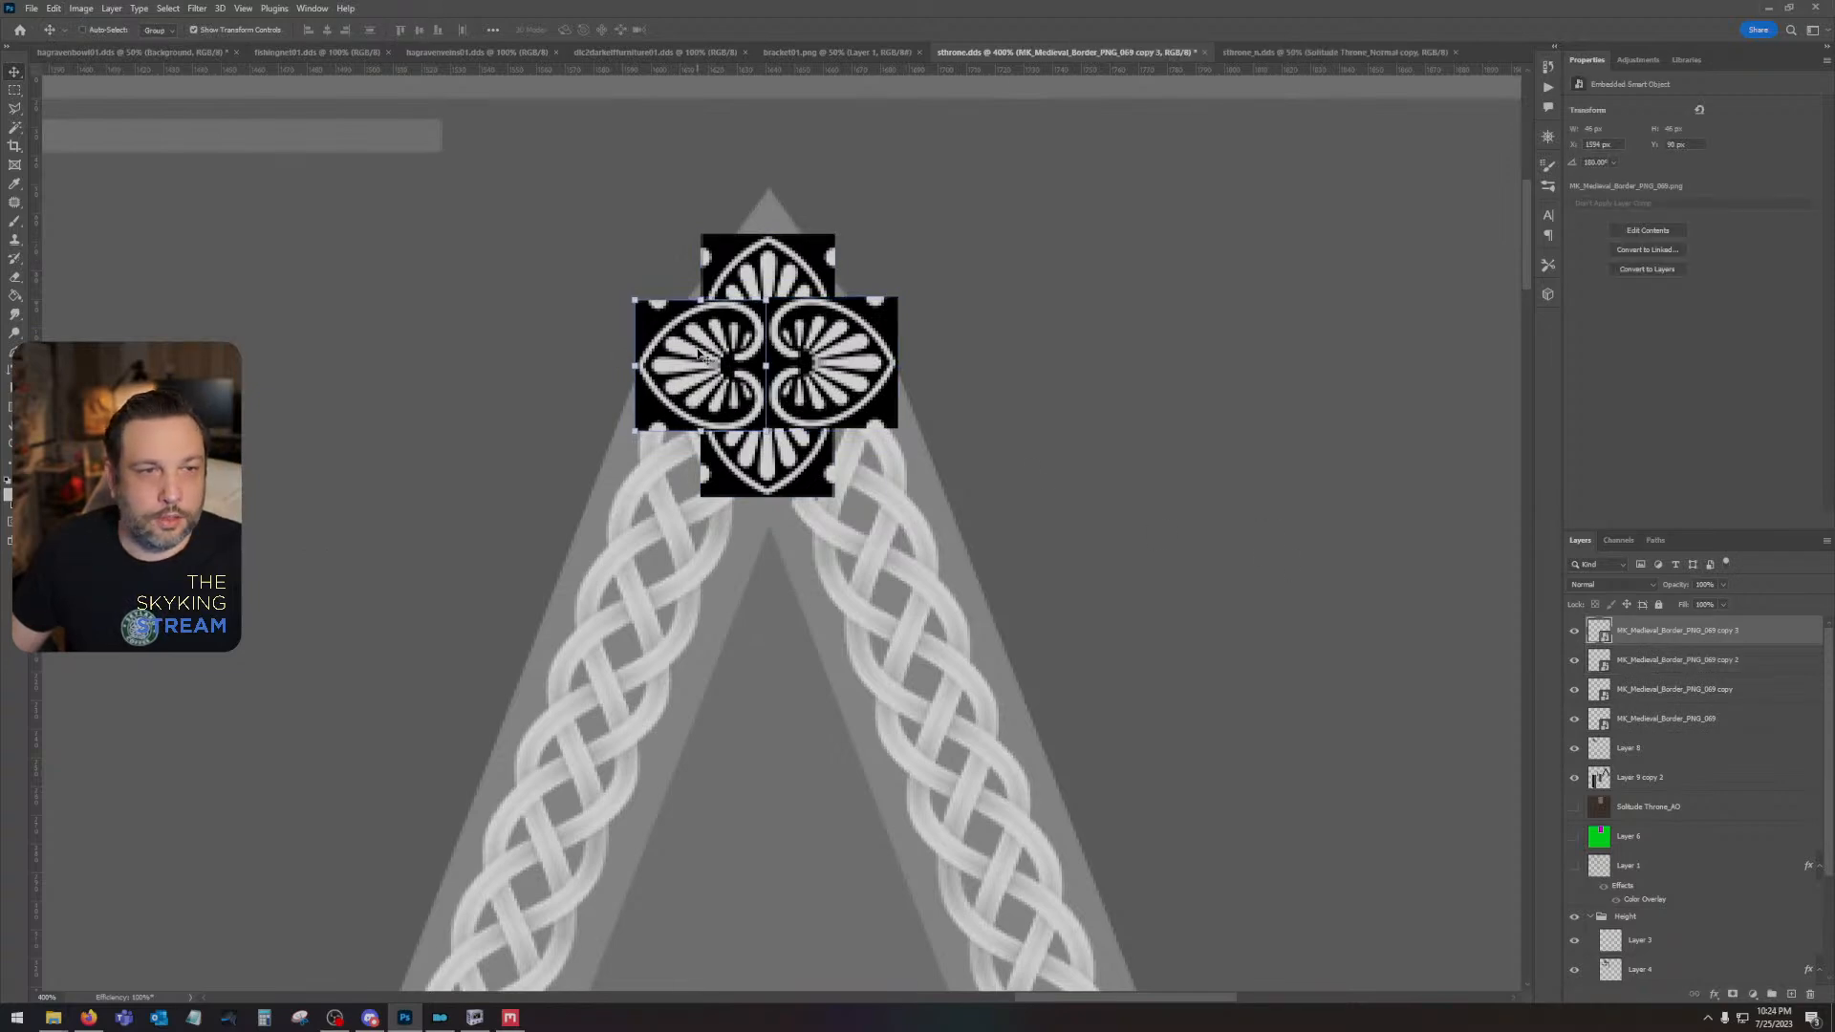
left_click_drag(699, 354, 634, 356)
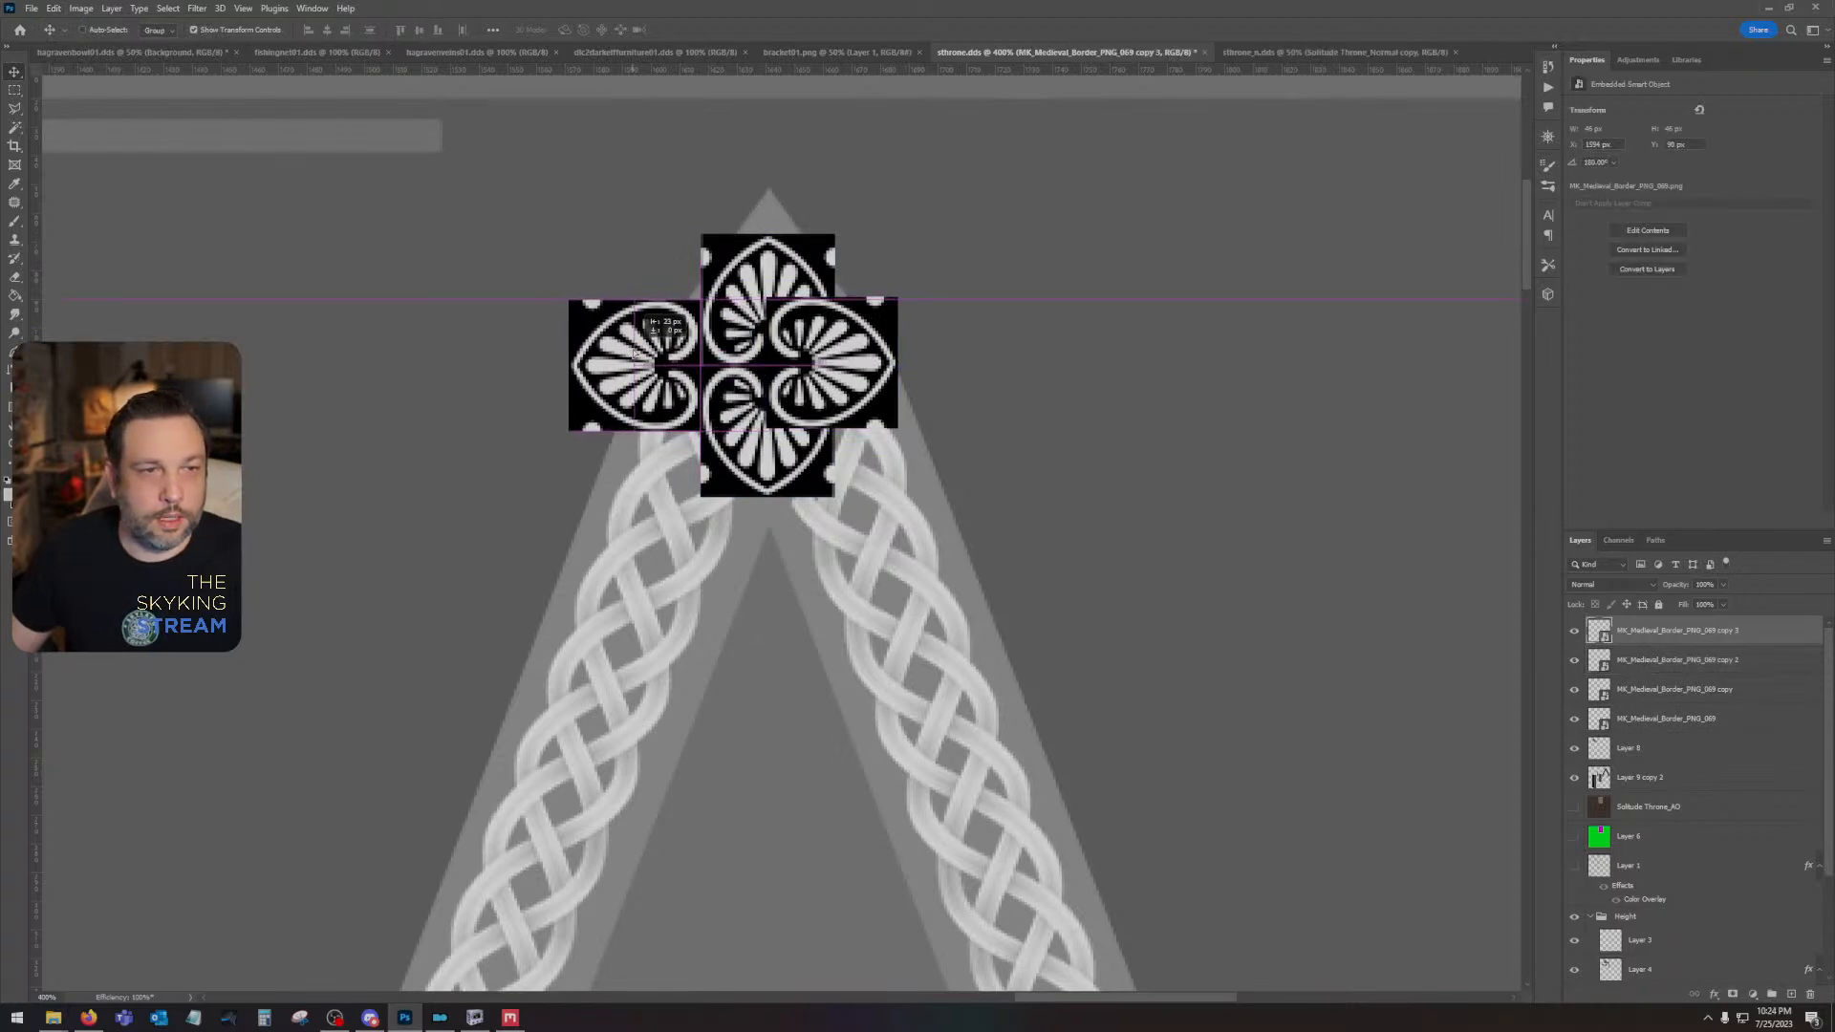
left_click(1611, 663)
left_click_drag(844, 374, 912, 372)
- Combine all four palmette layers into a single smart object and rasterize it
left_click(1728, 634)
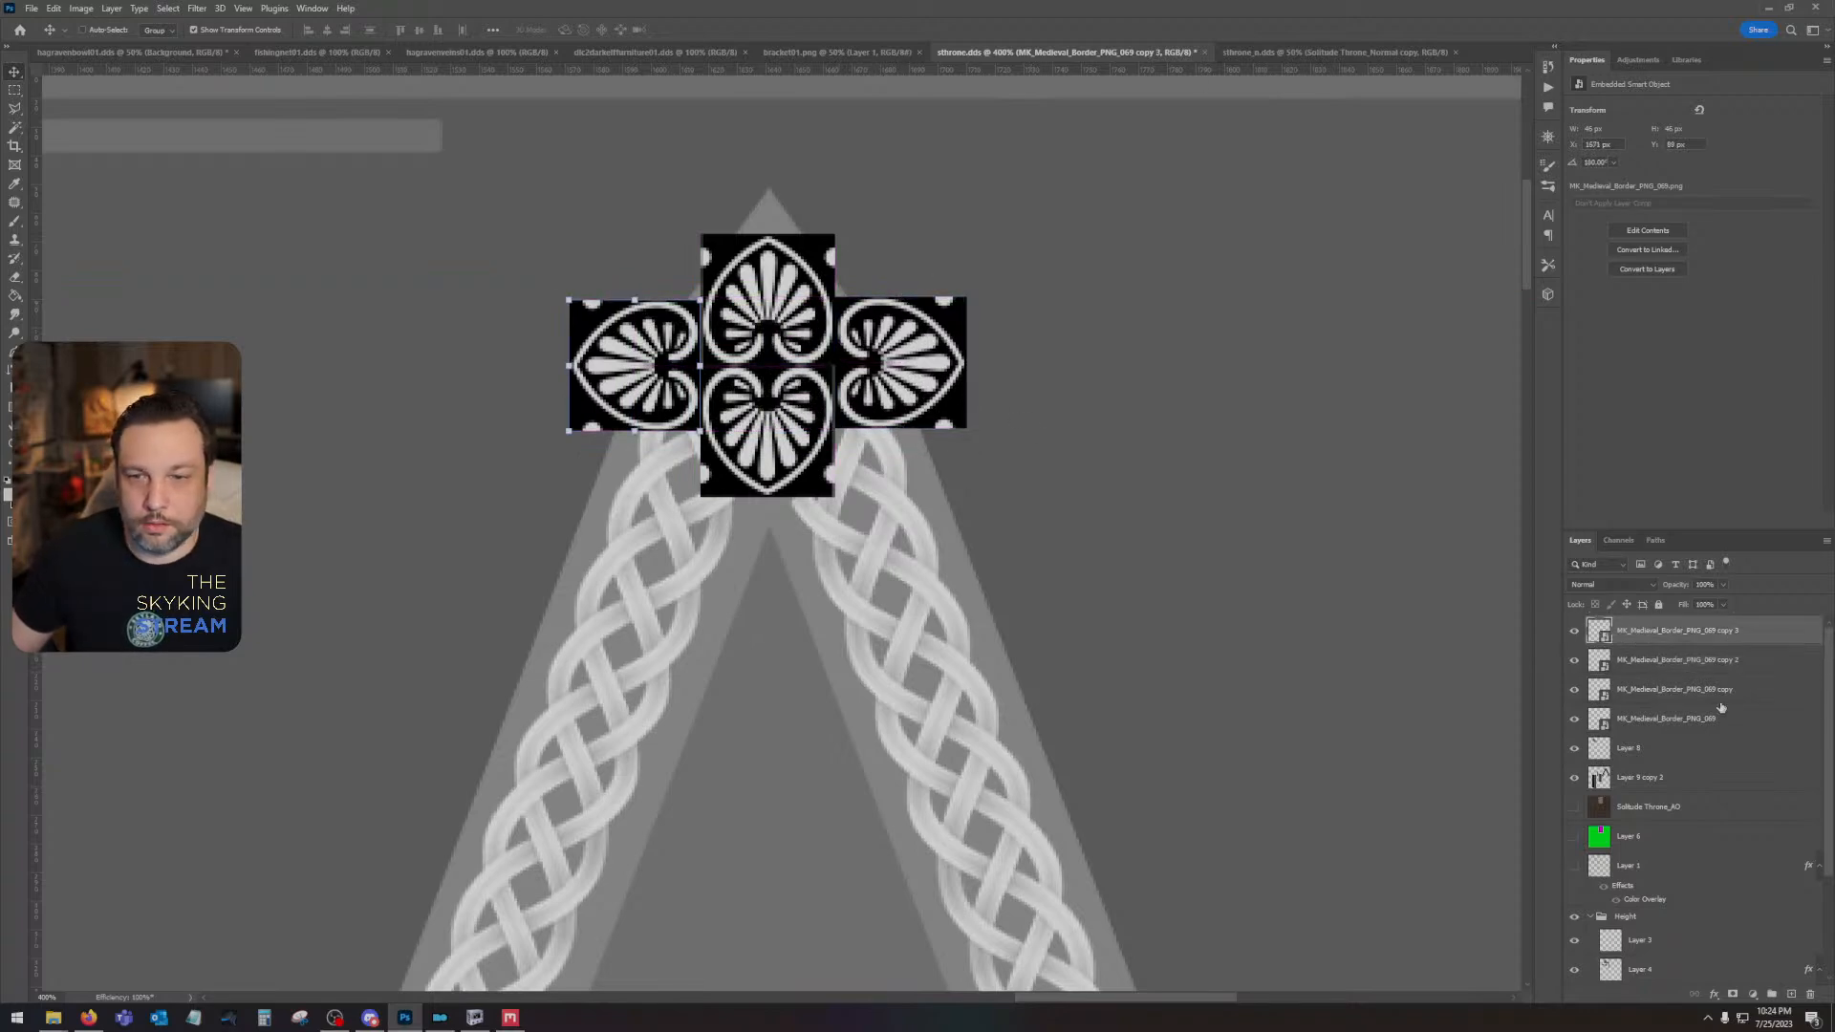
left_click(1720, 718, "shift")
right_click(1720, 719)
left_click(1749, 273)
right_click(1692, 630)
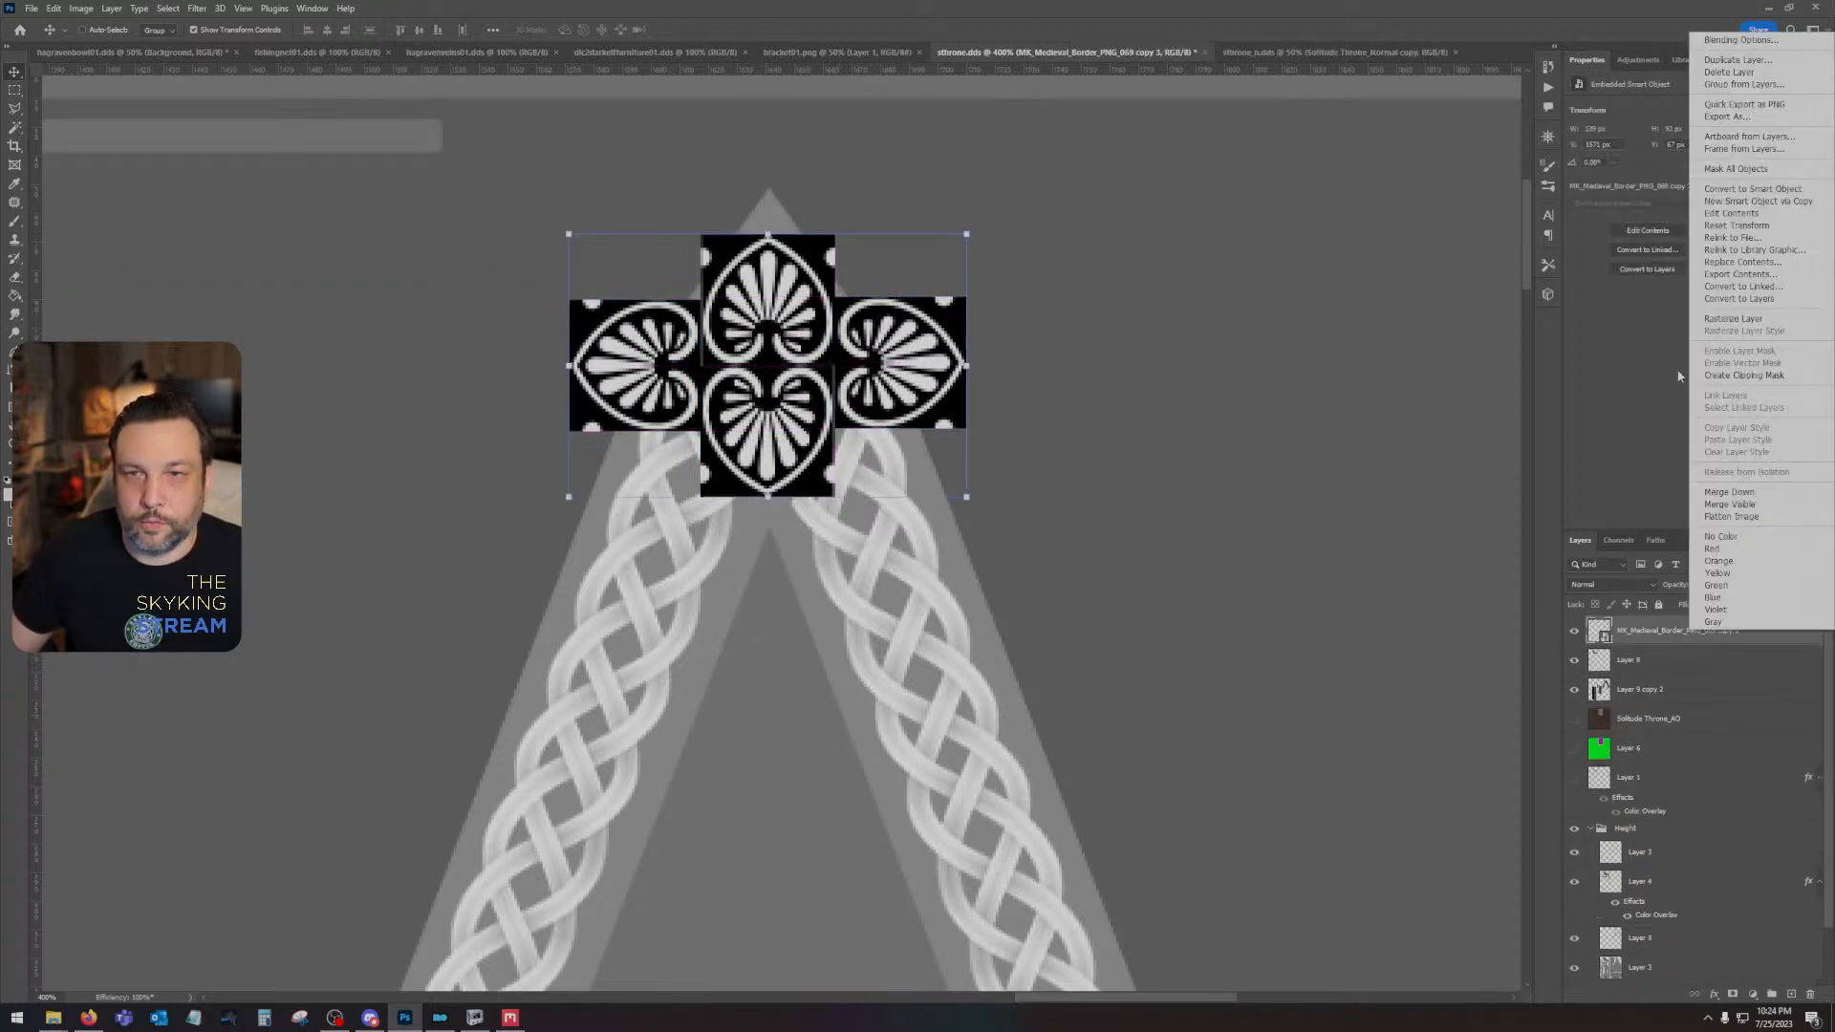
left_click(1733, 318)
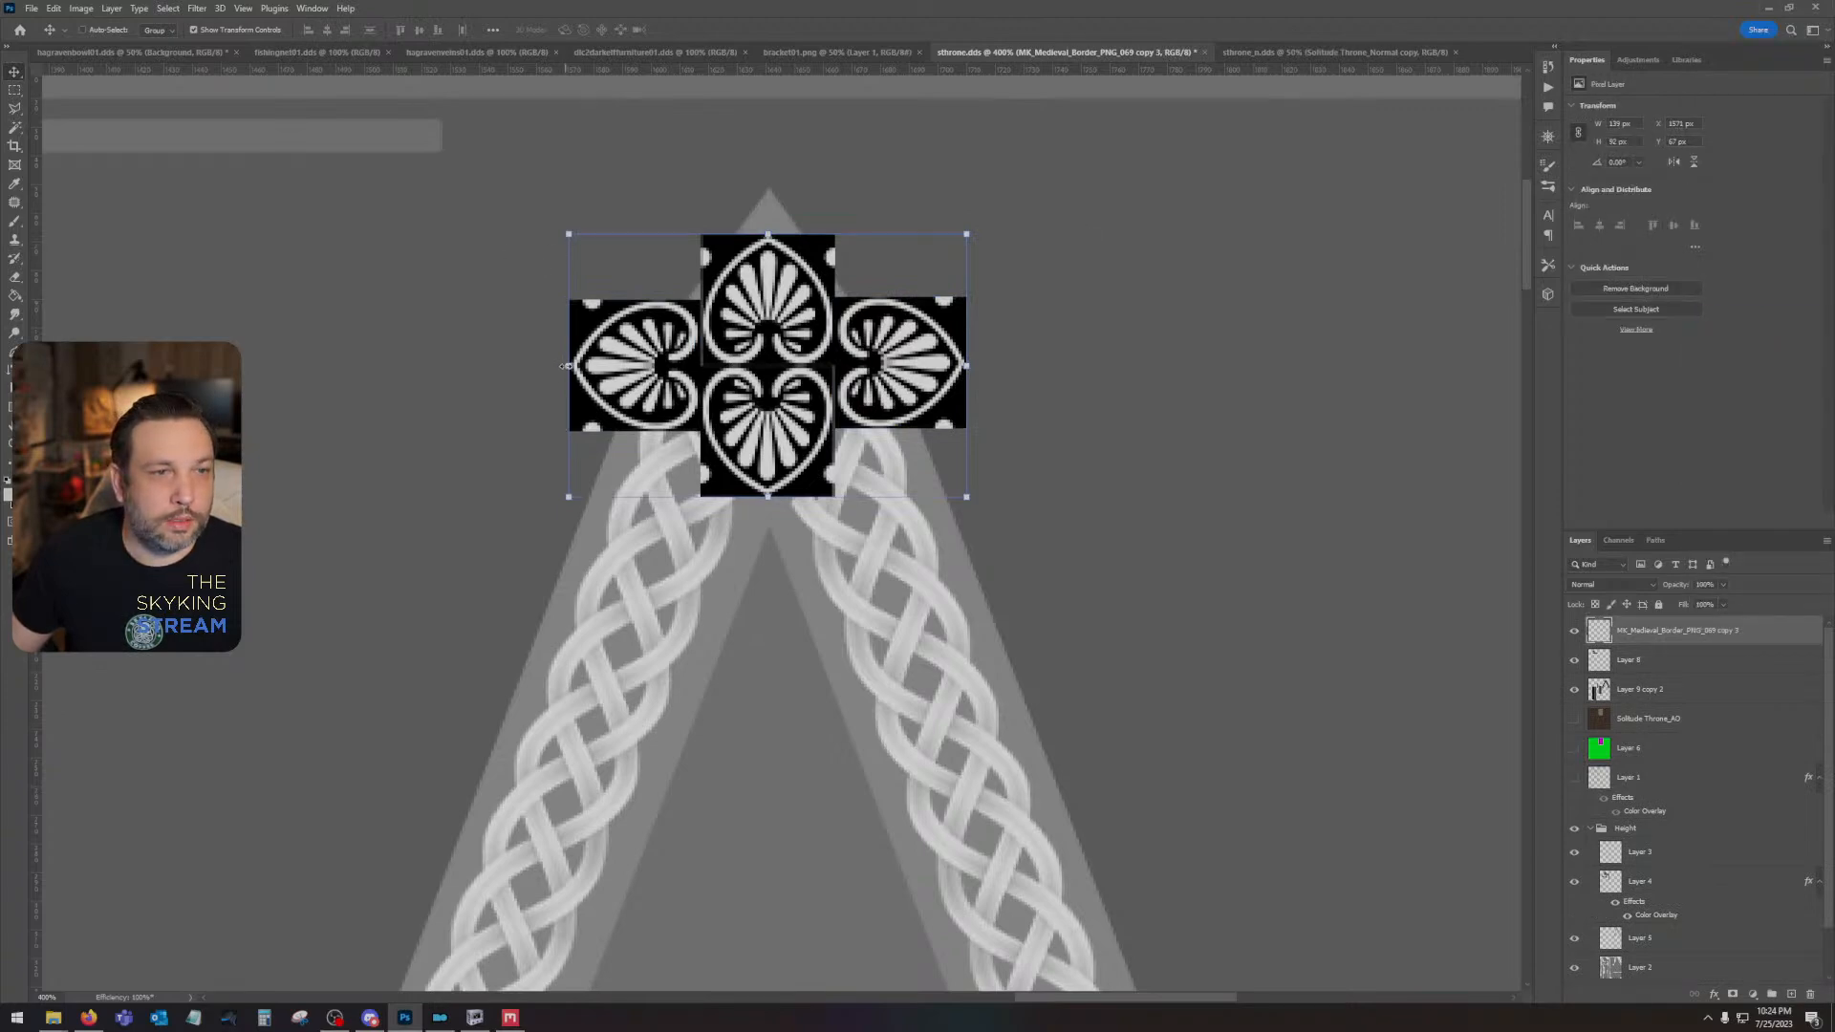
left_click_drag(565, 366, 708, 366)
left_click_drag(839, 310, 759, 339)
key("ctrl+z")
key("ctrl+z")
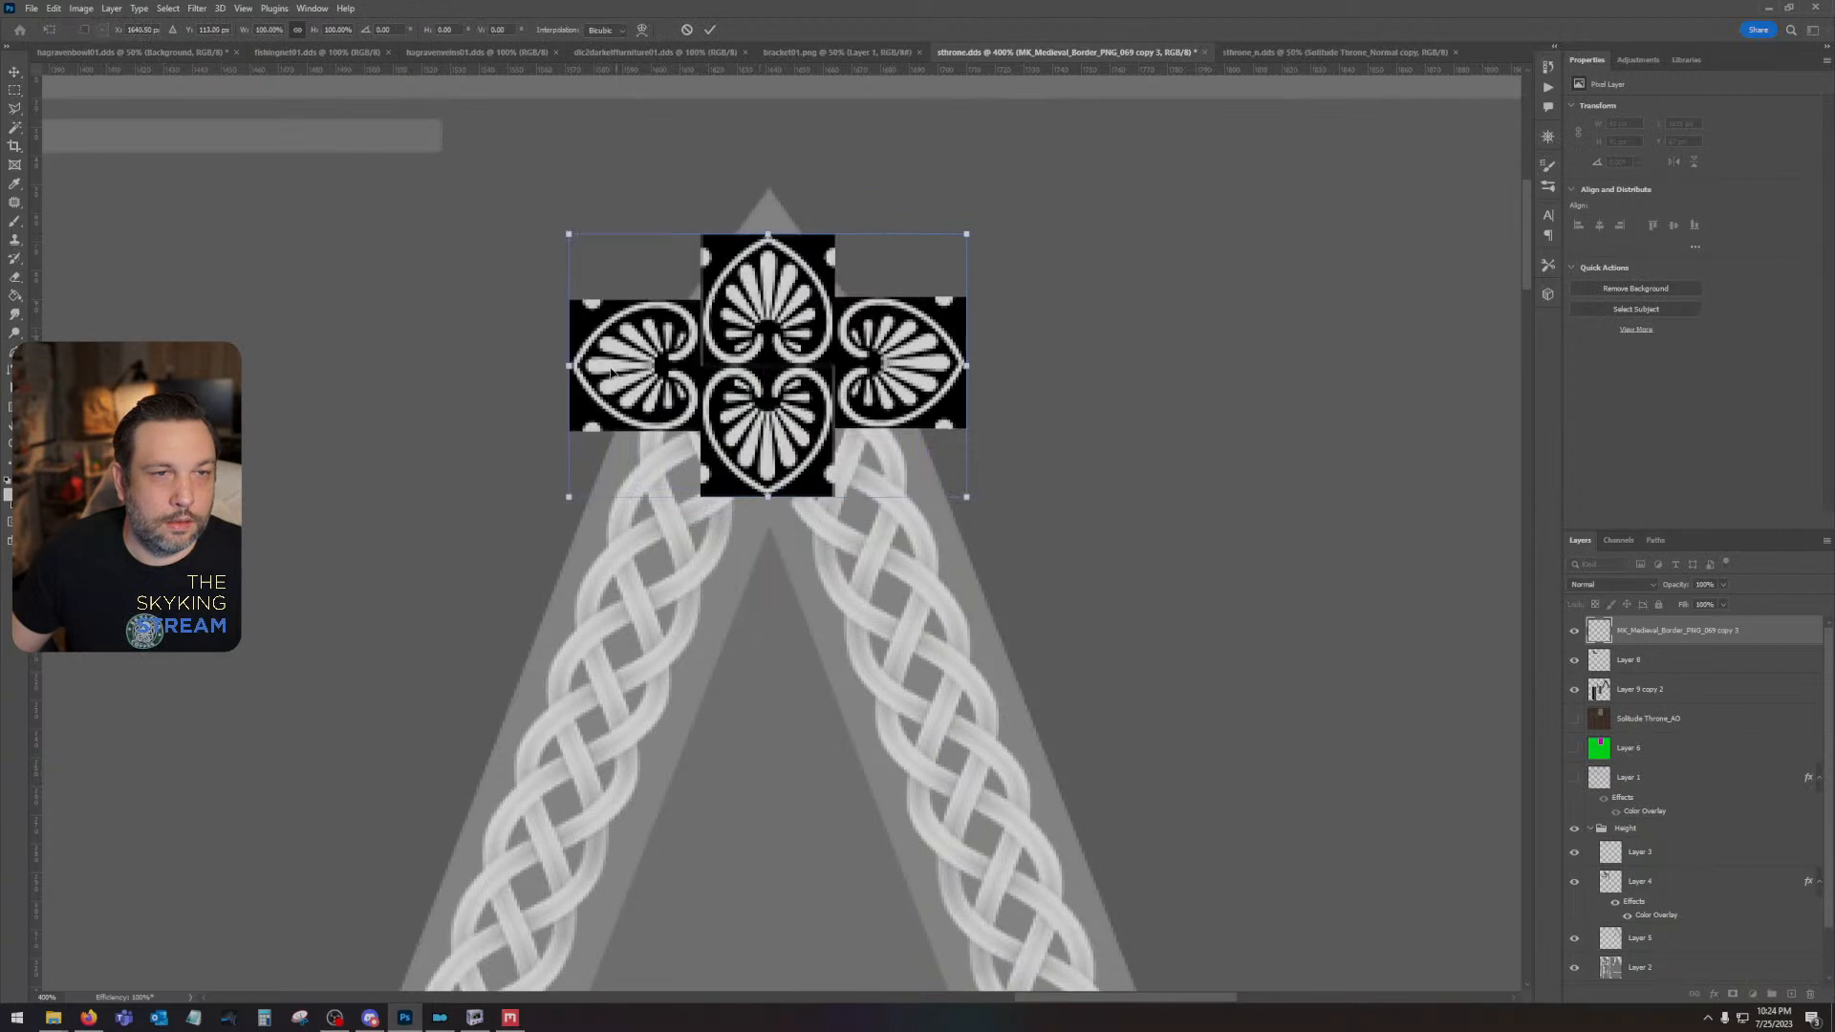
- Scale the palmette cross to about 61%, rotate it 90°, and centre it within the peak
left_click_drag(571, 235, 646, 284)
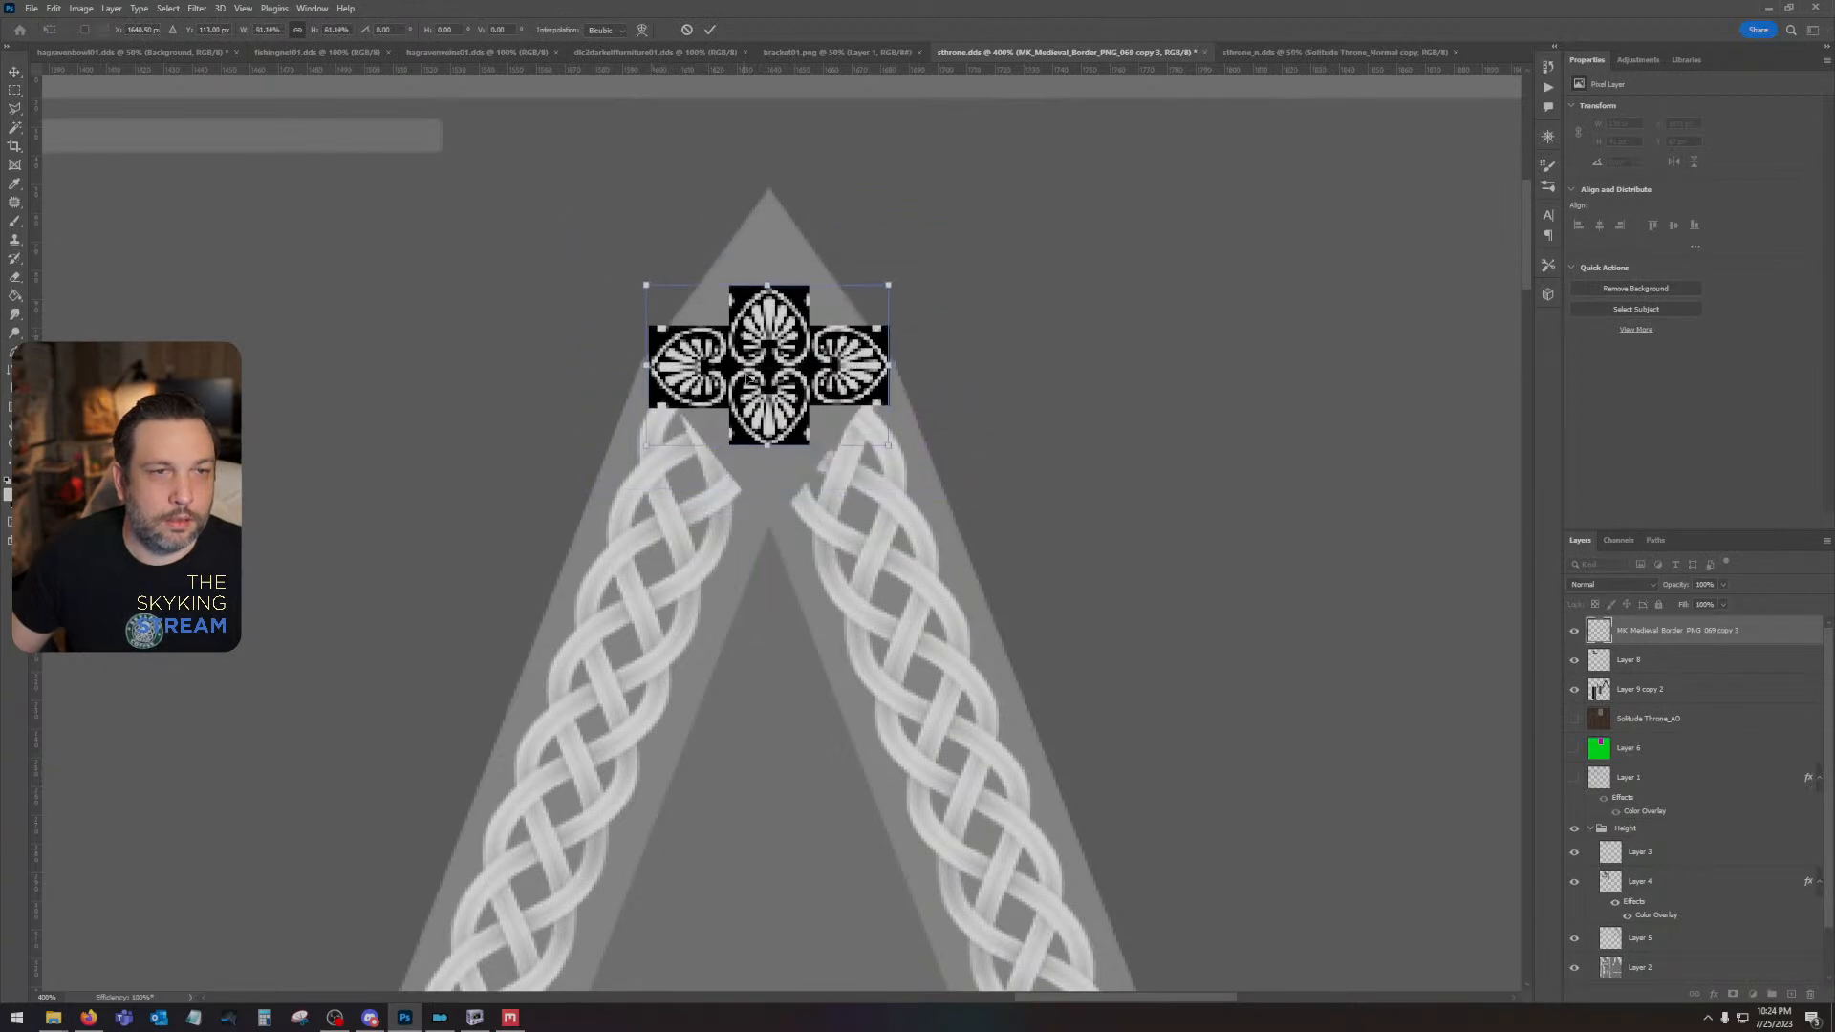
left_click_drag(750, 373, 750, 356)
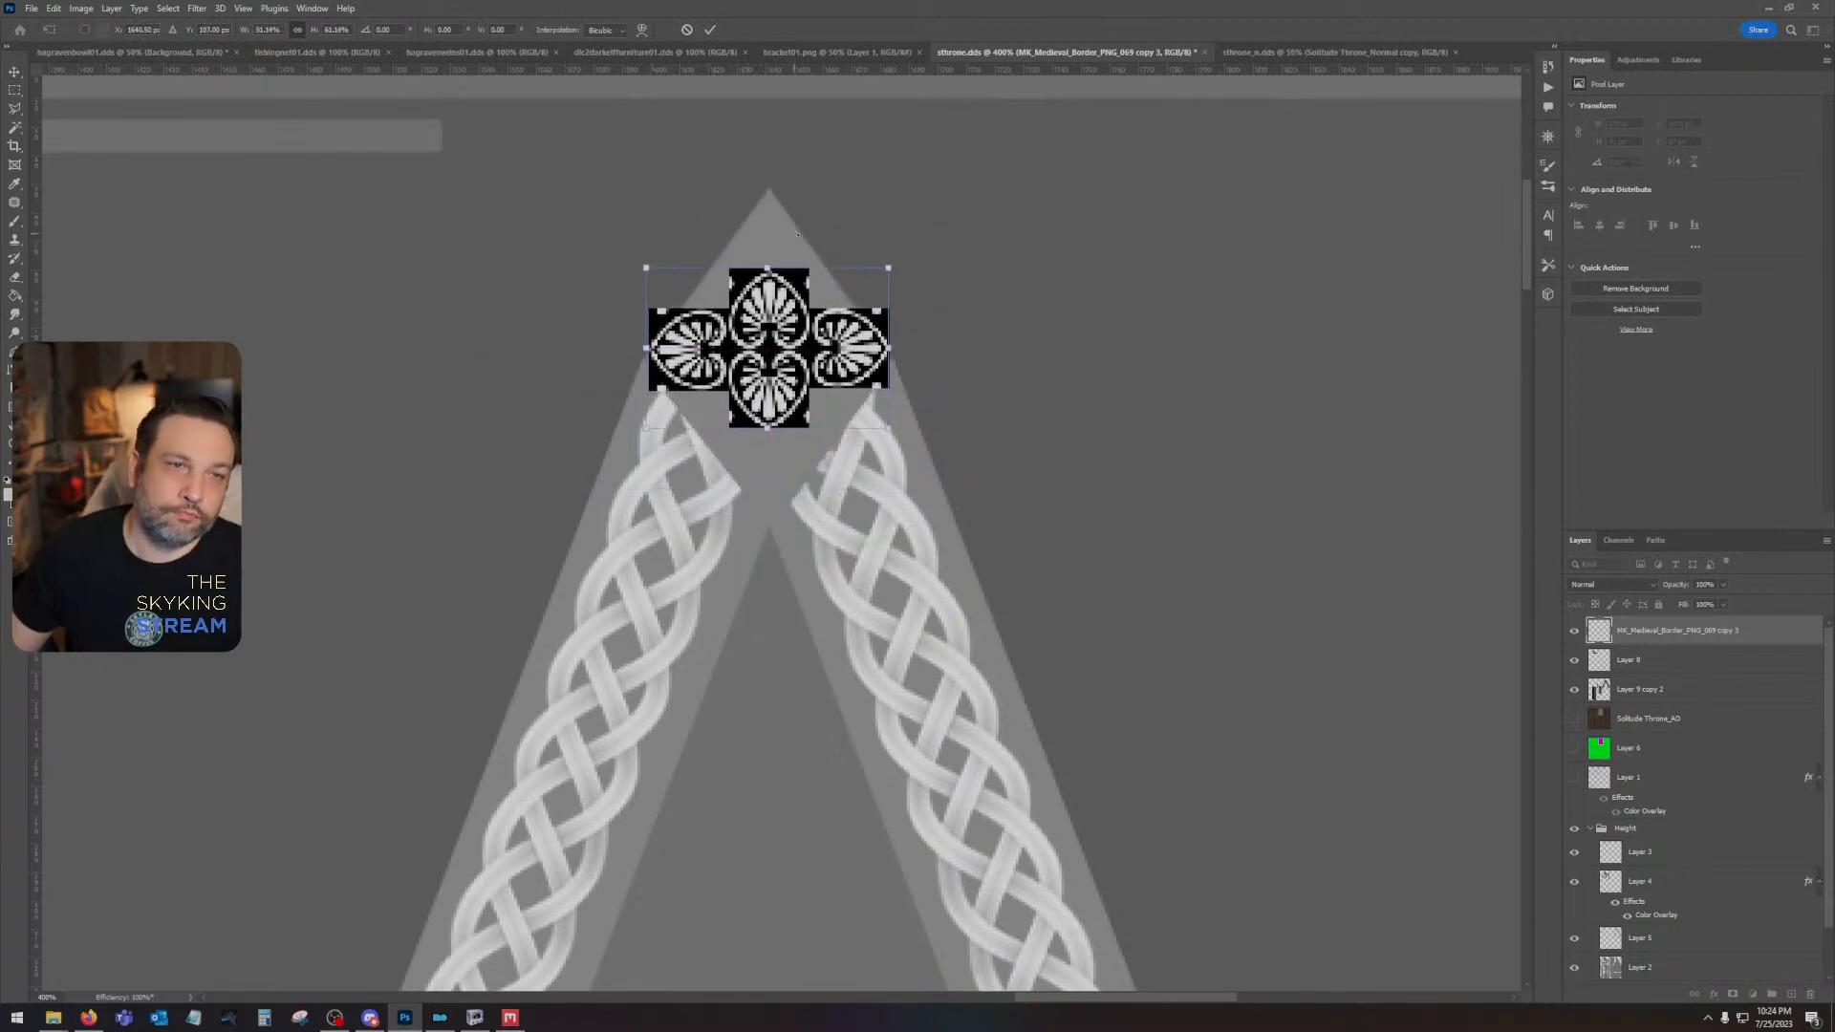
left_click_drag(798, 234, 962, 350)
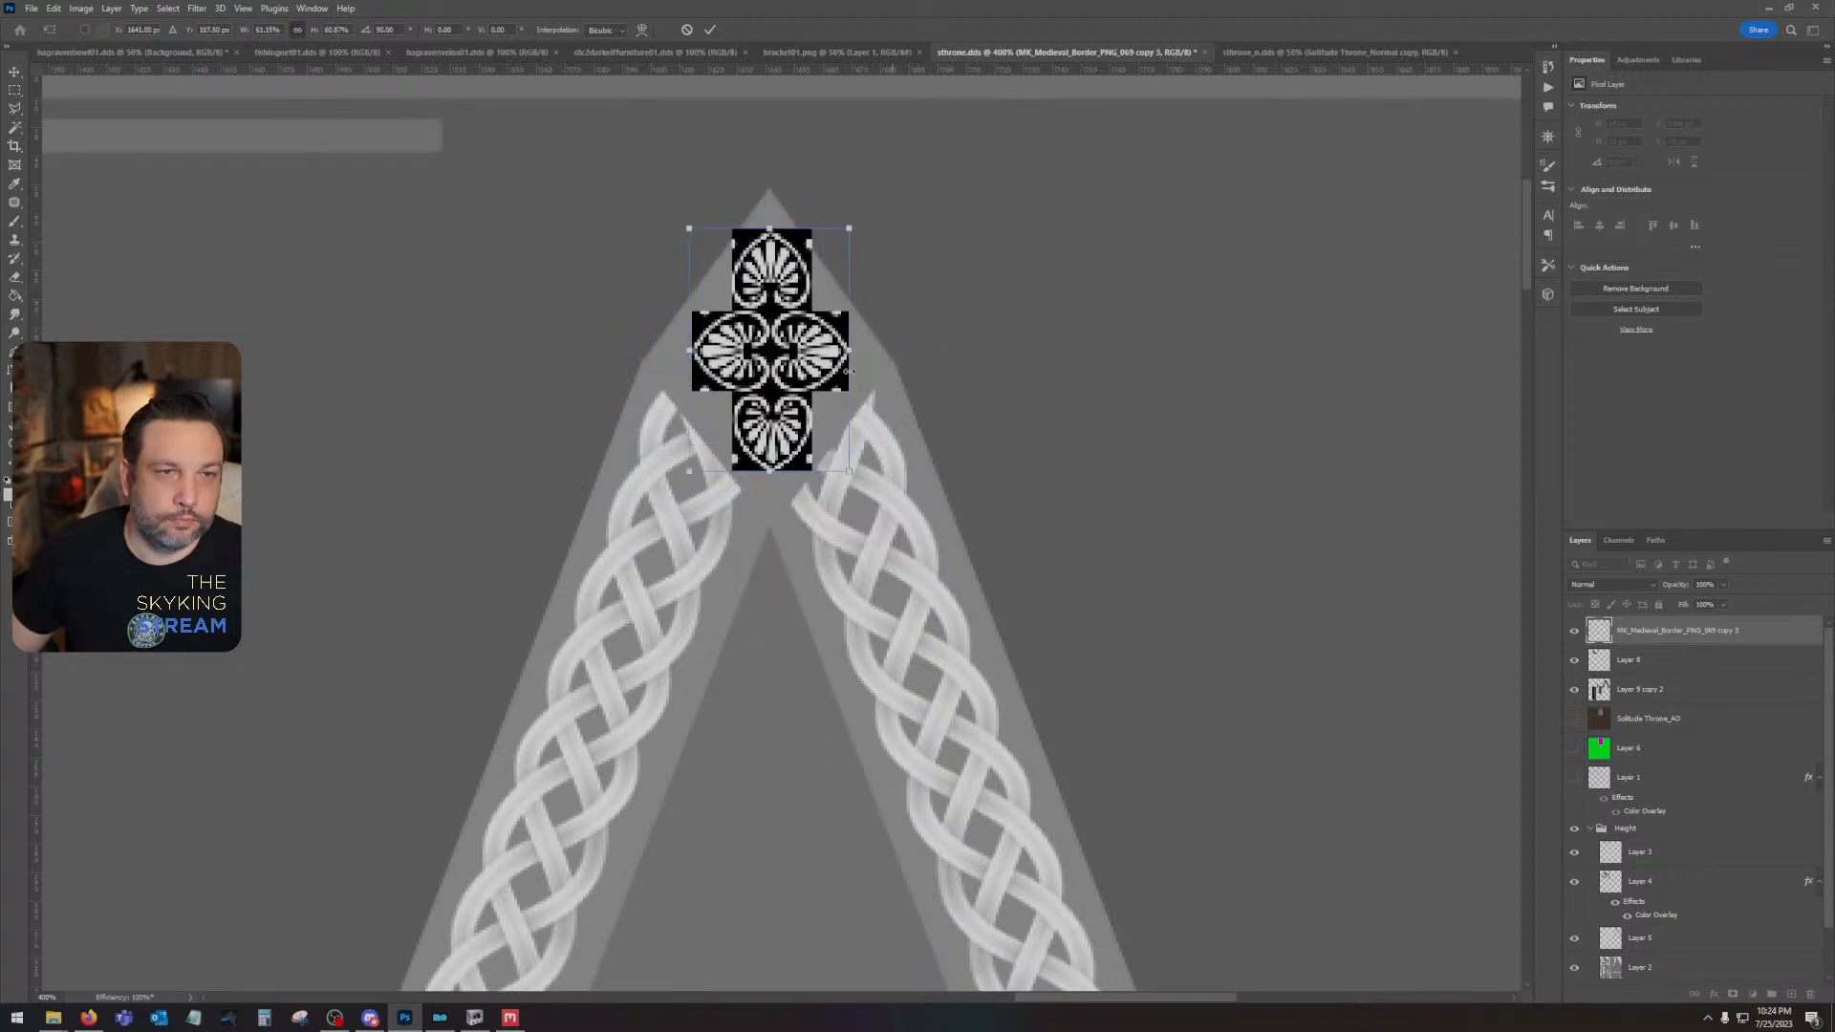
left_click_drag(781, 370, 780, 373)
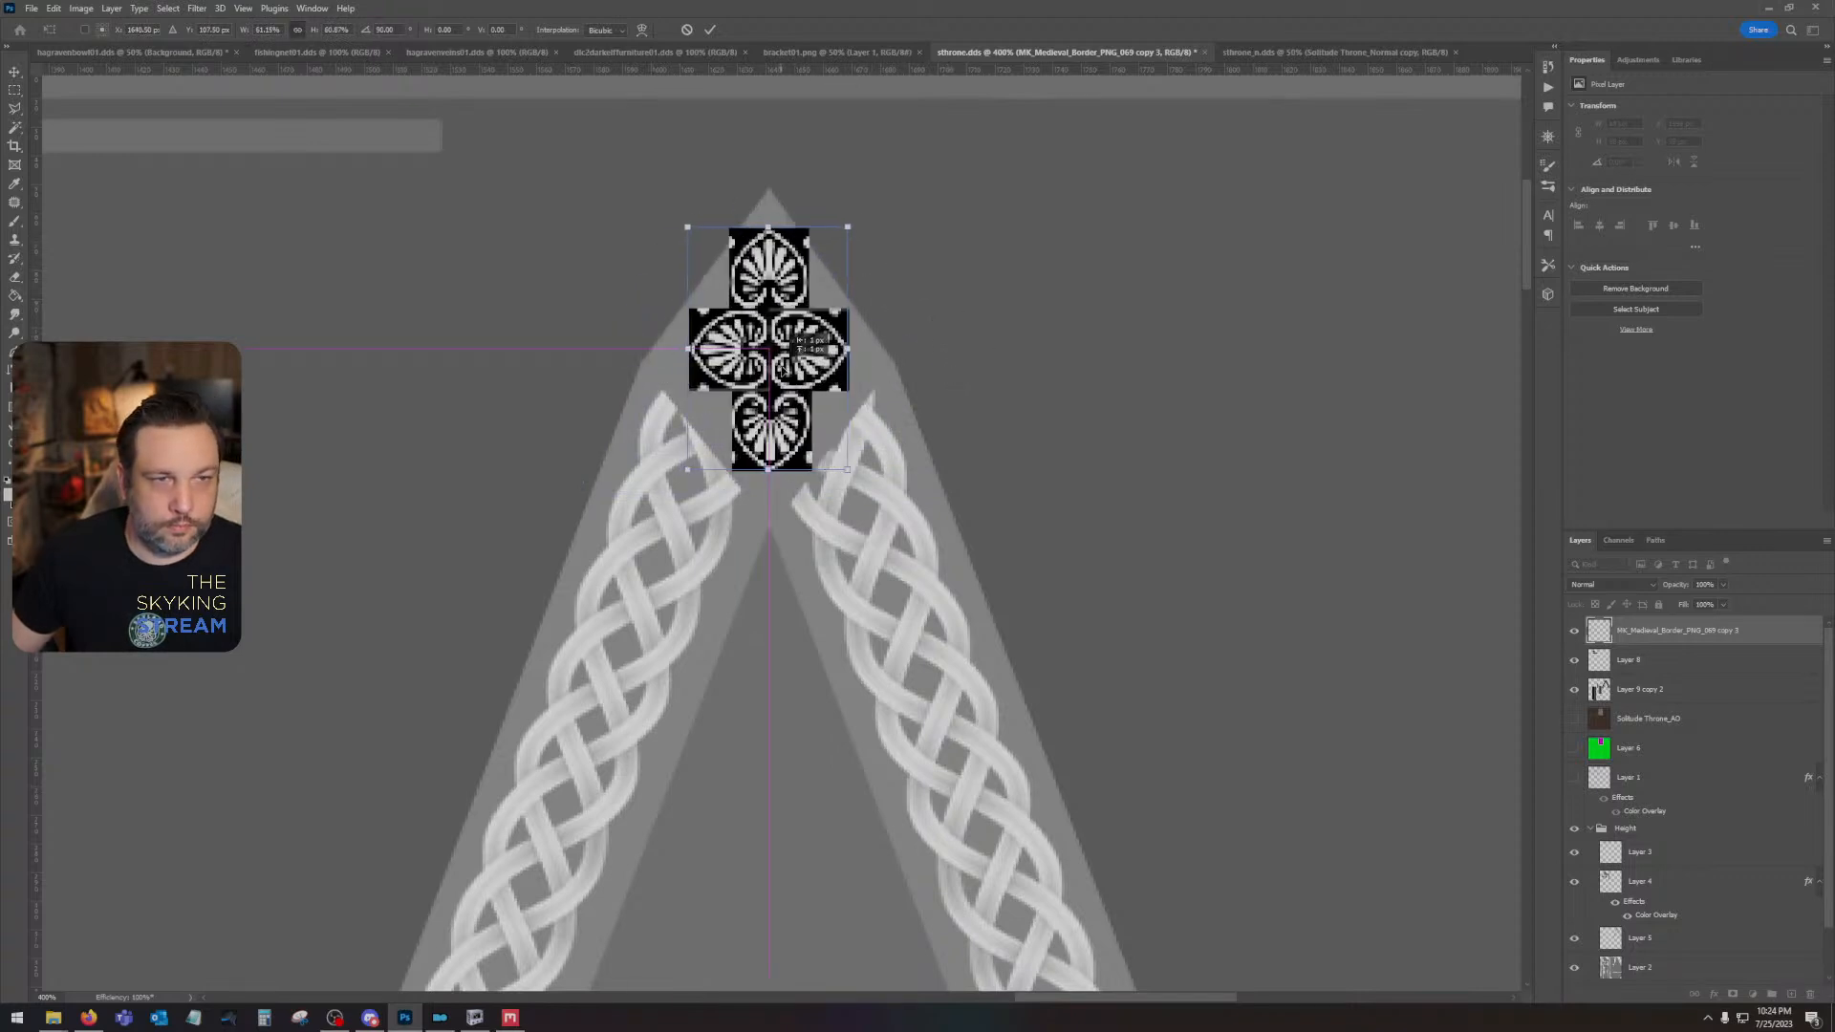
- Stretch the palmette cross to about 70 × 93 px to fill the peak, and nudge it horizontally onto the peak's centre line
left_click_drag(767, 219, 768, 210)
left_click_drag(767, 472, 769, 479)
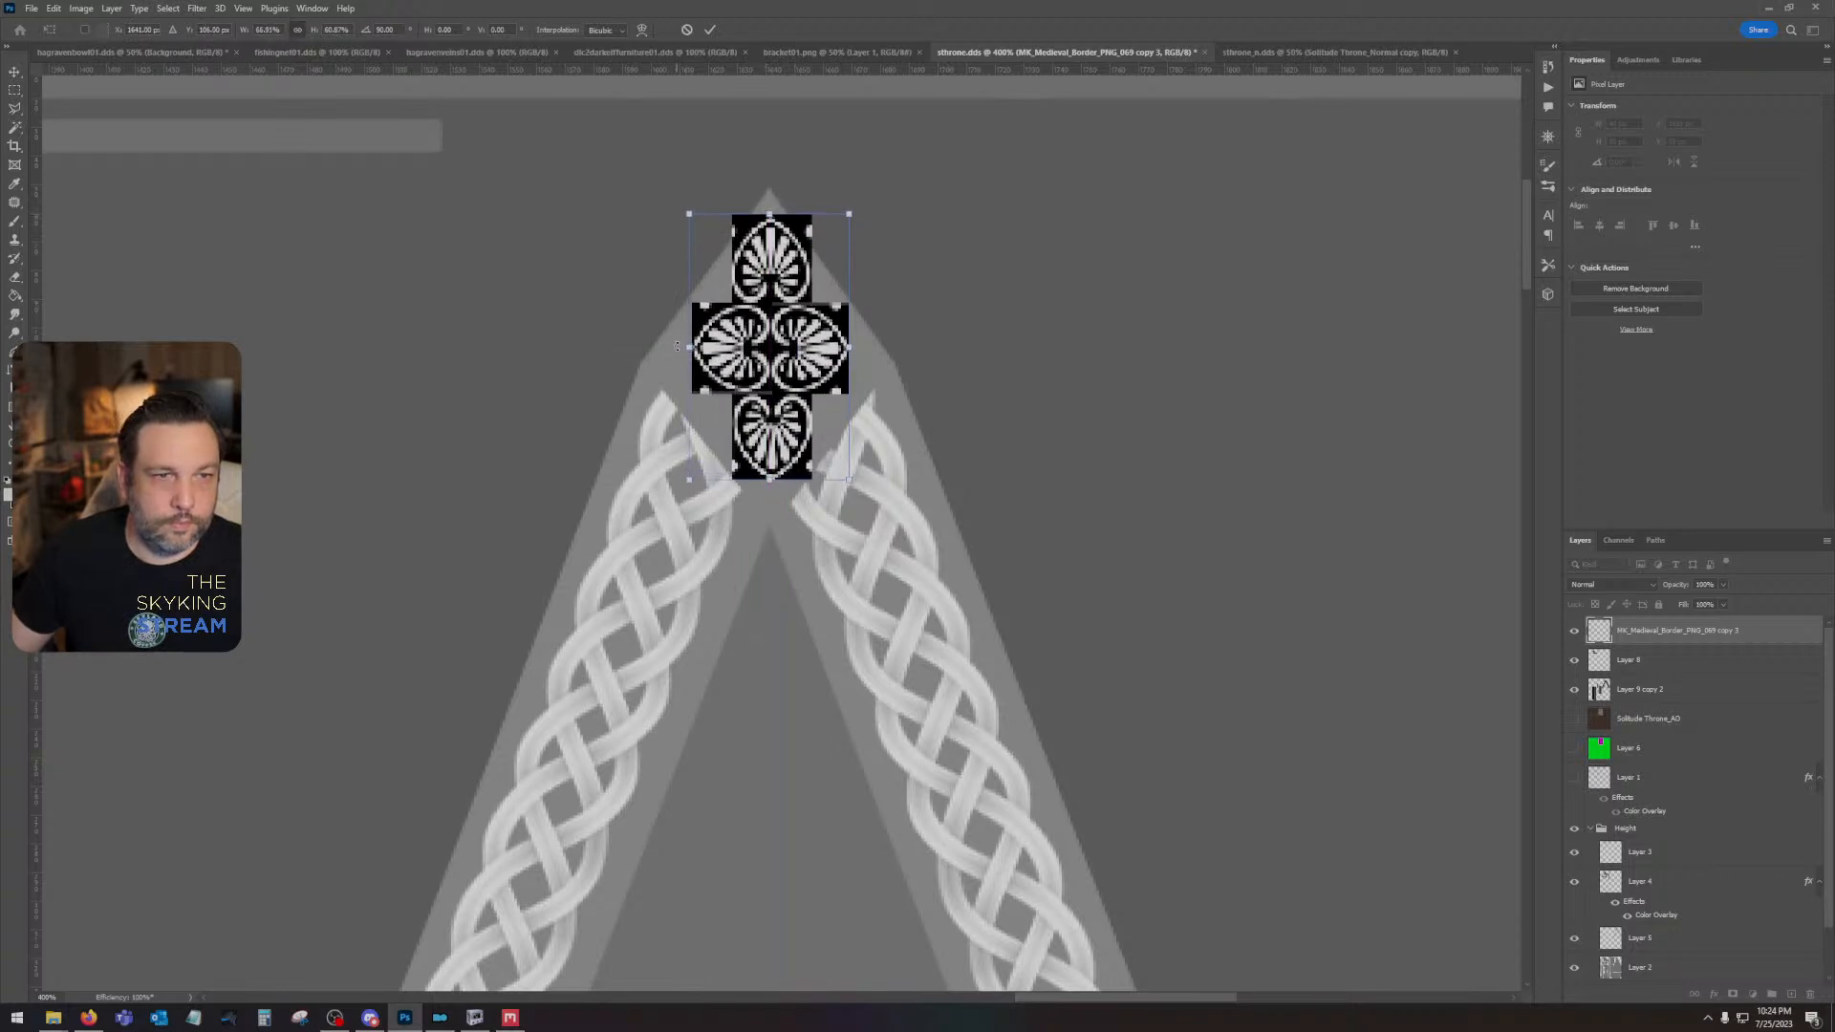
left_click_drag(686, 348, 664, 348)
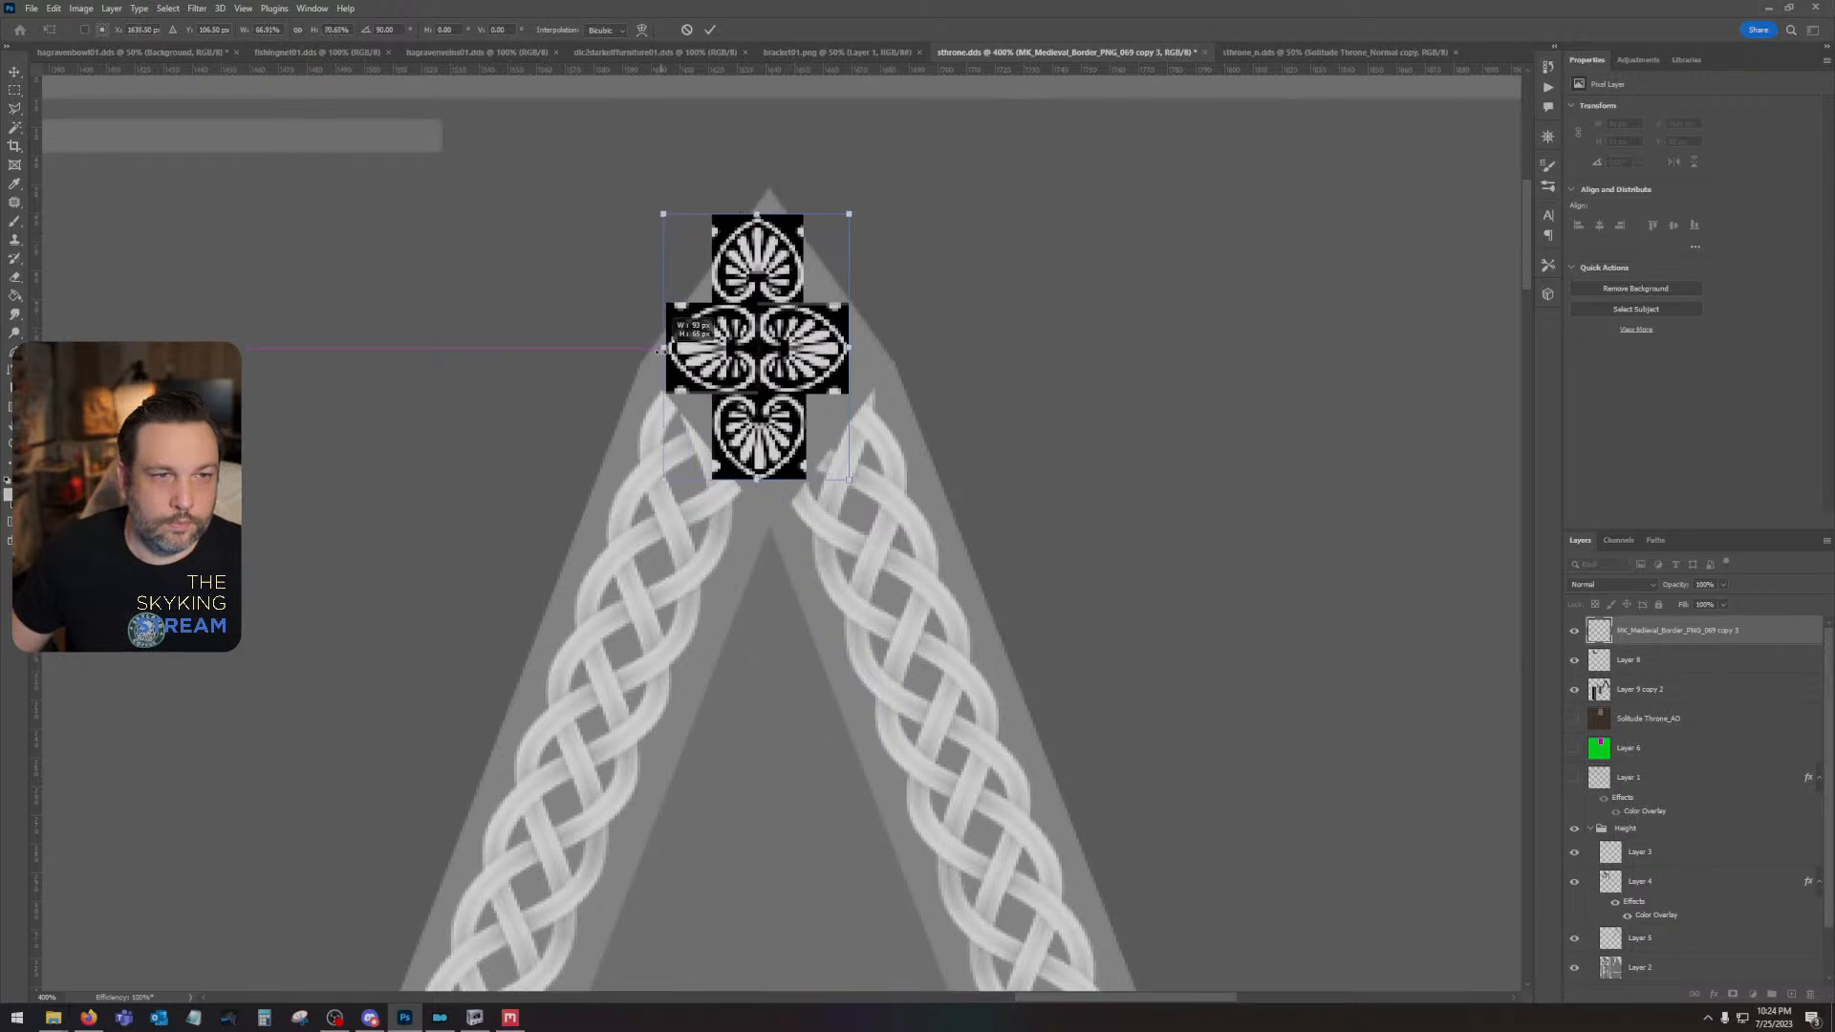
left_click_drag(849, 348, 865, 348)
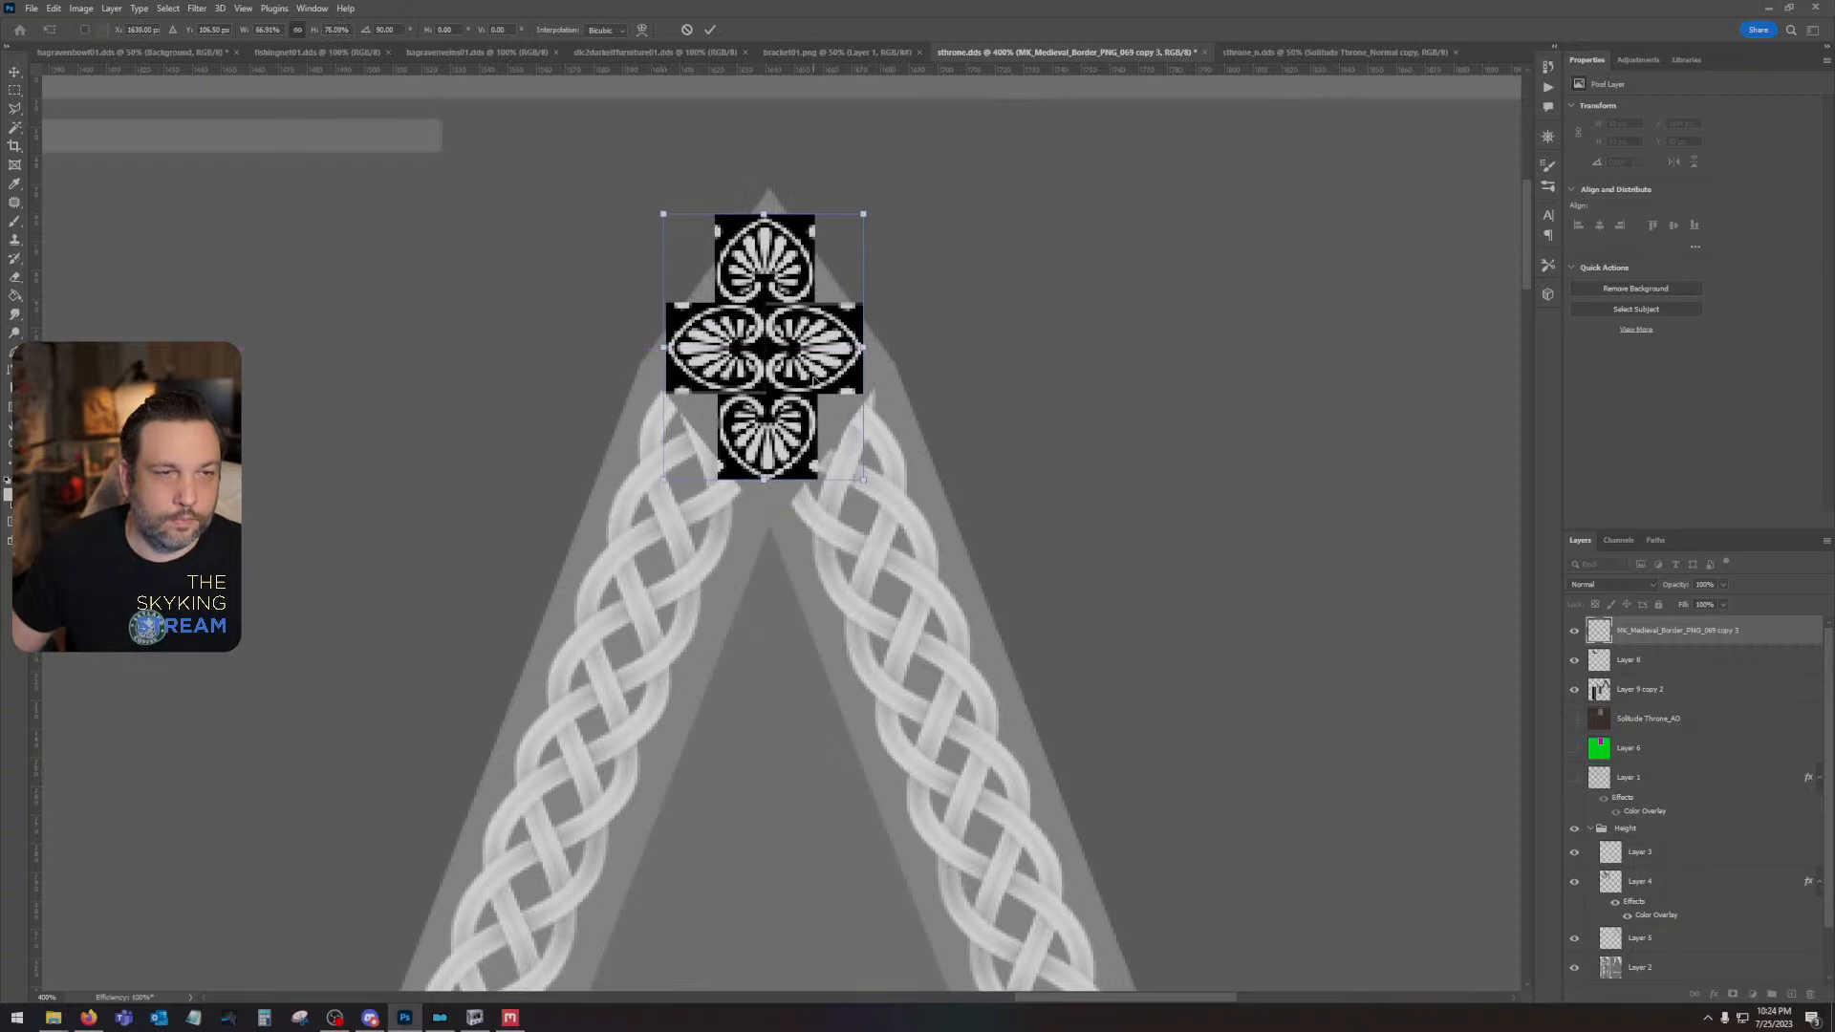
key("Return")
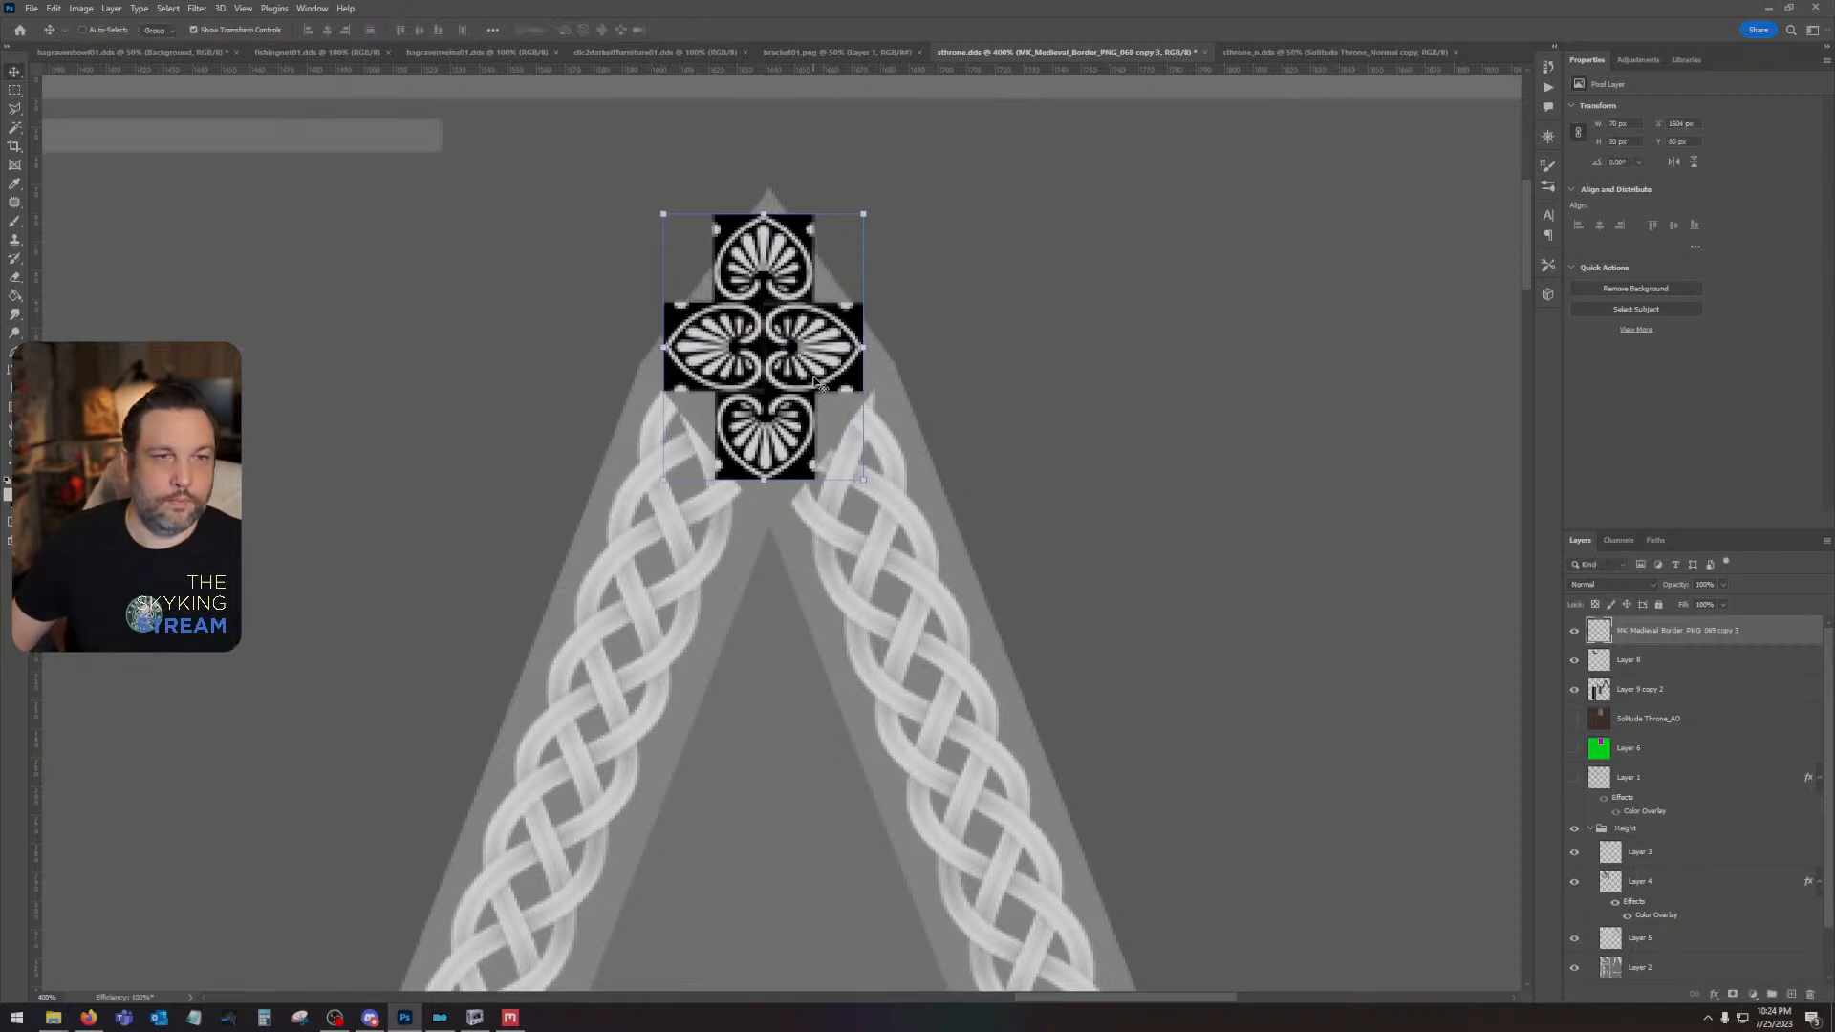
key("Right")
key("Right")
key("Left")
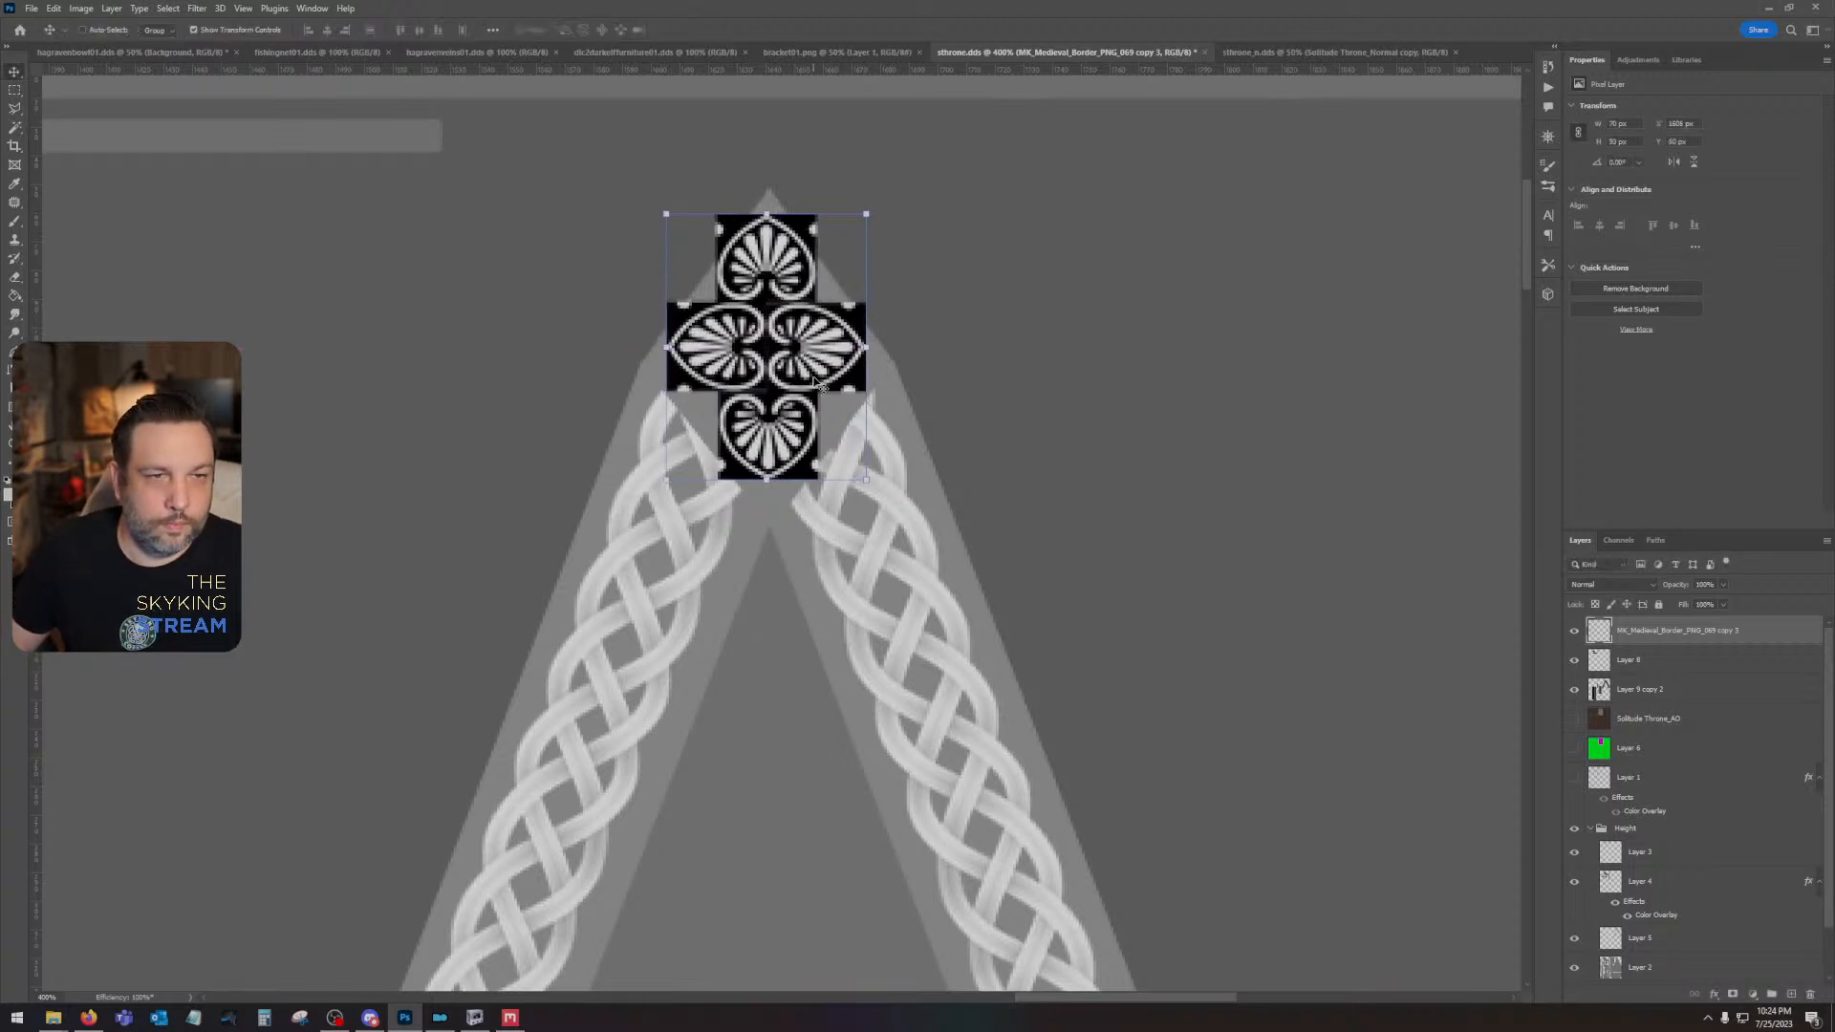
- Nudge the palmette cross slightly to the right onto the peak's centre line and set its blend mode to Screen
key("Right")
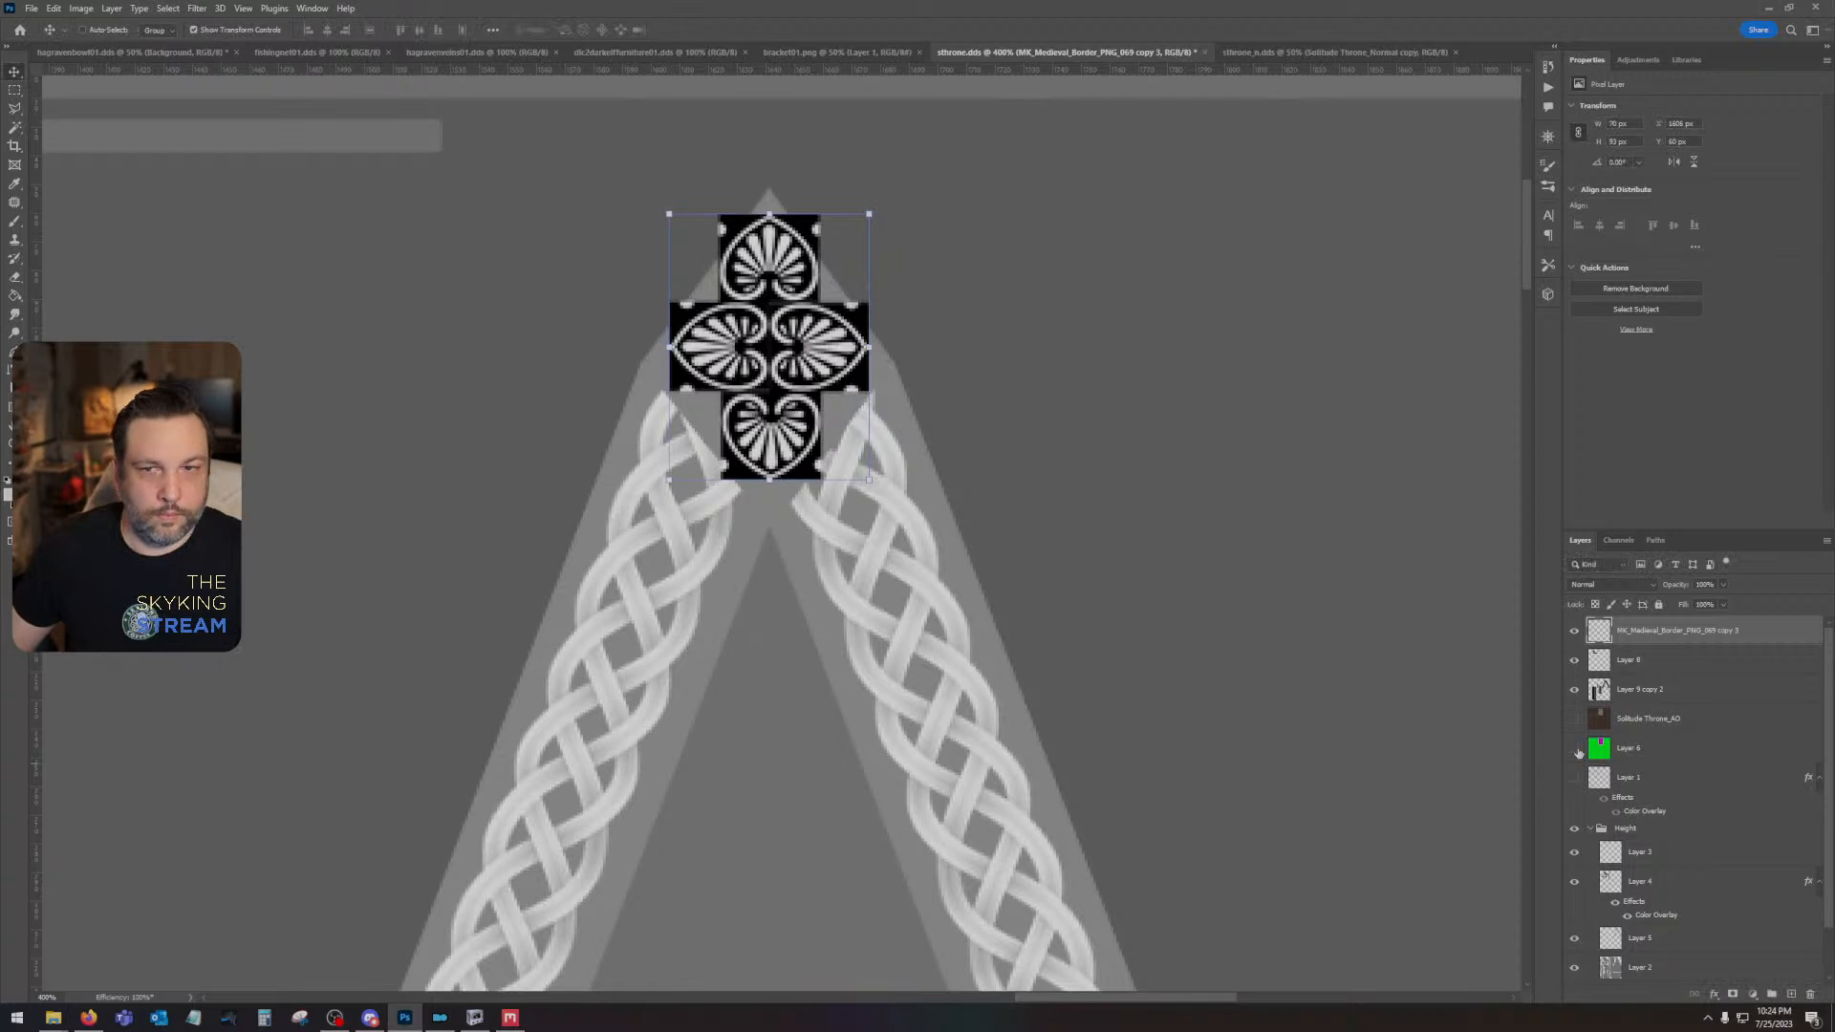
left_click(1611, 584)
left_click(1616, 705)
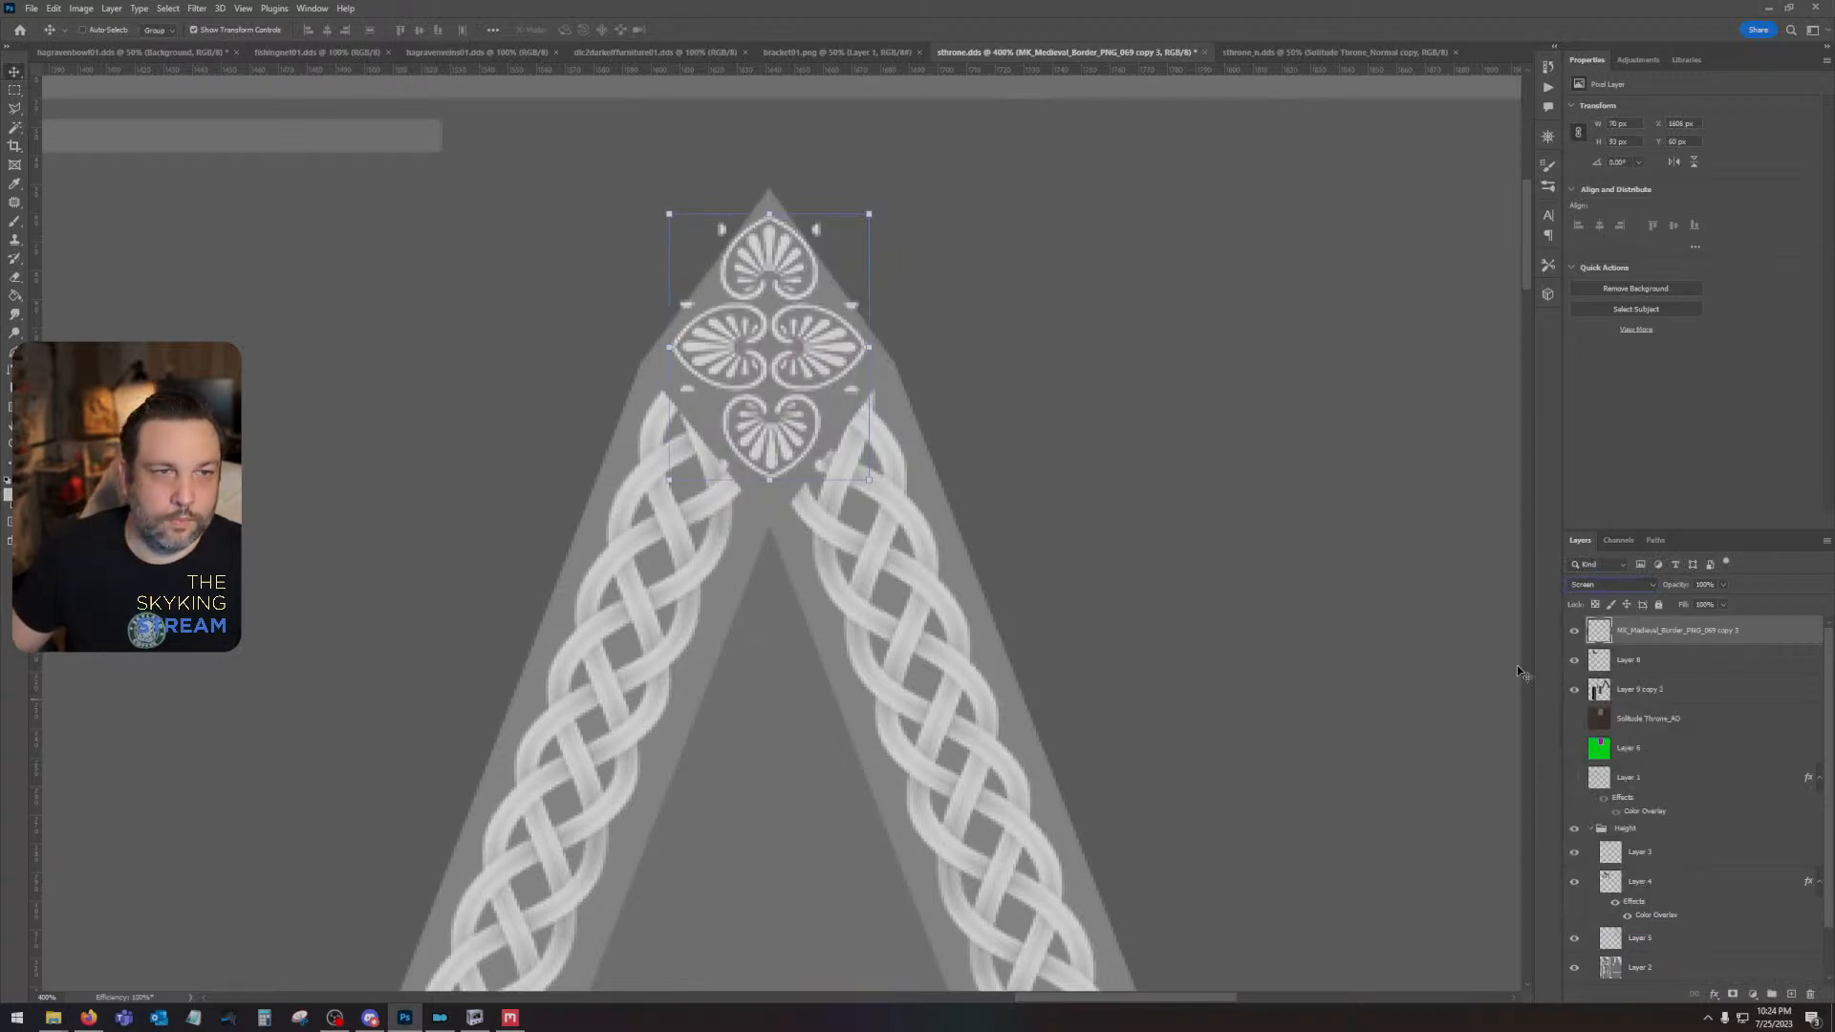
- Outline the diamond-shaped peak with the Polygonal Lasso, invert the selection, and delete the palmette fragments outside it
left_click(14, 108)
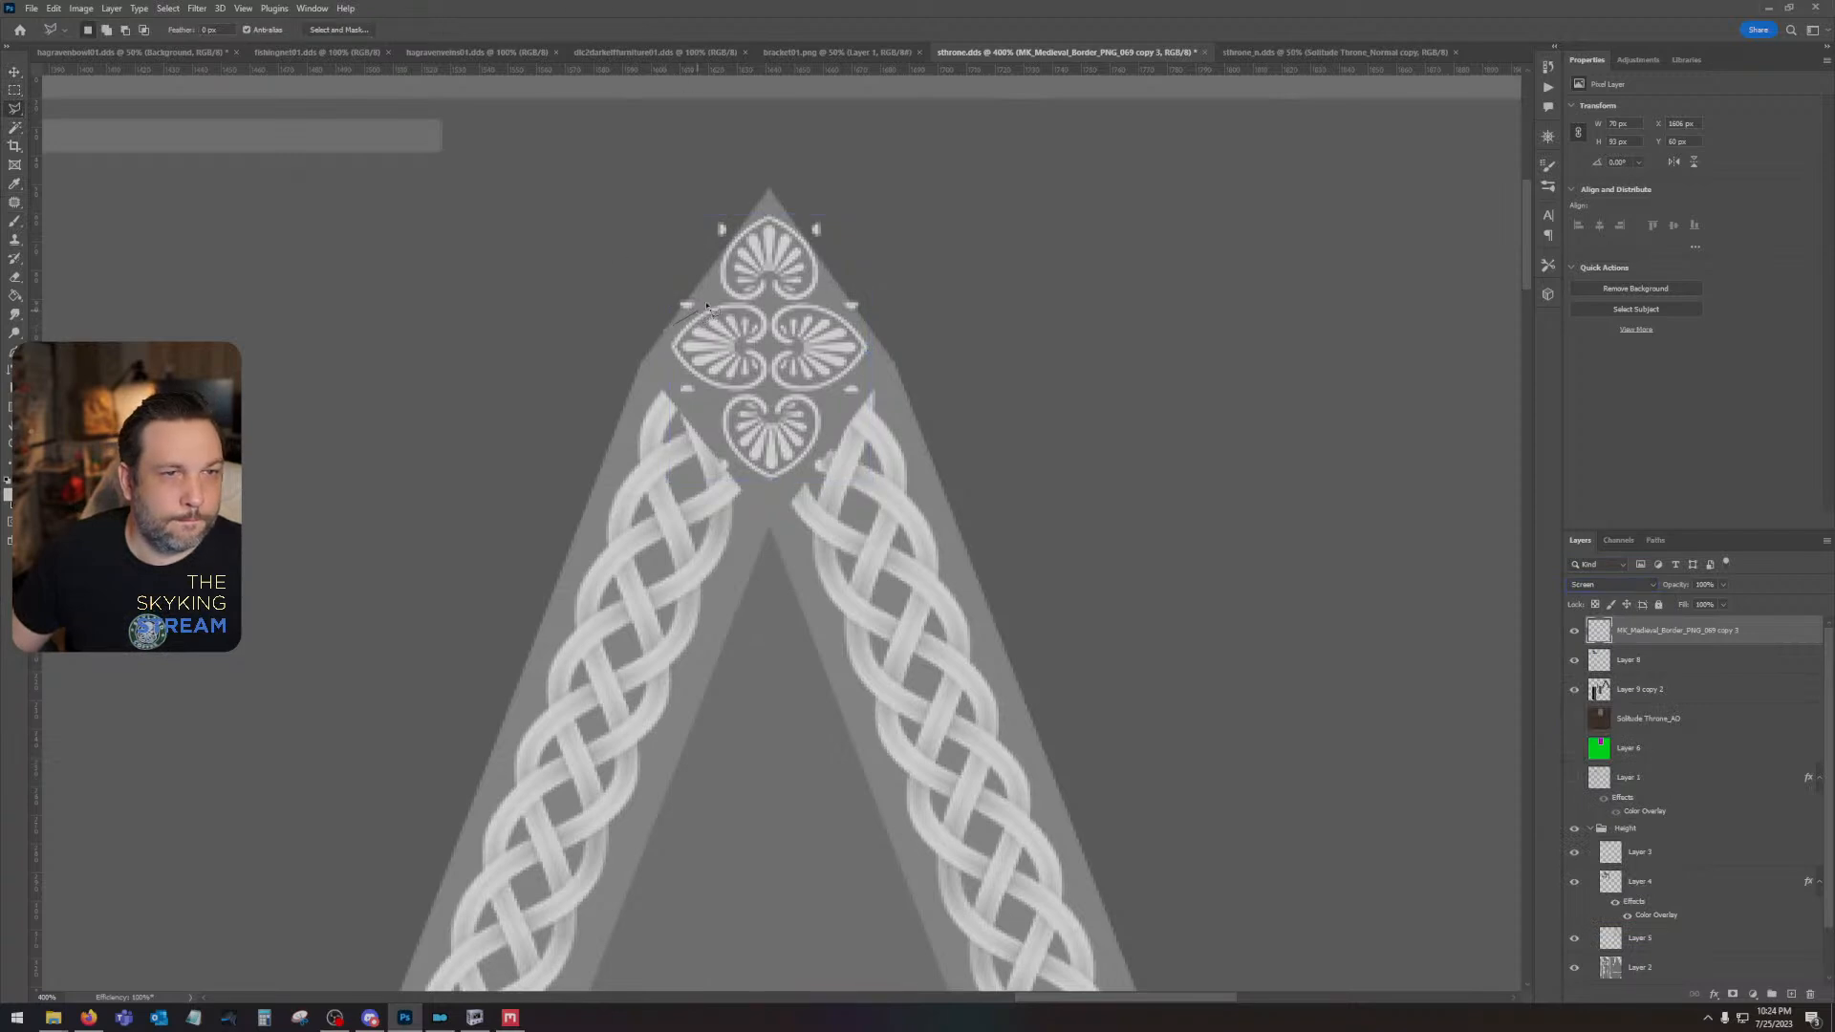
left_click(766, 202)
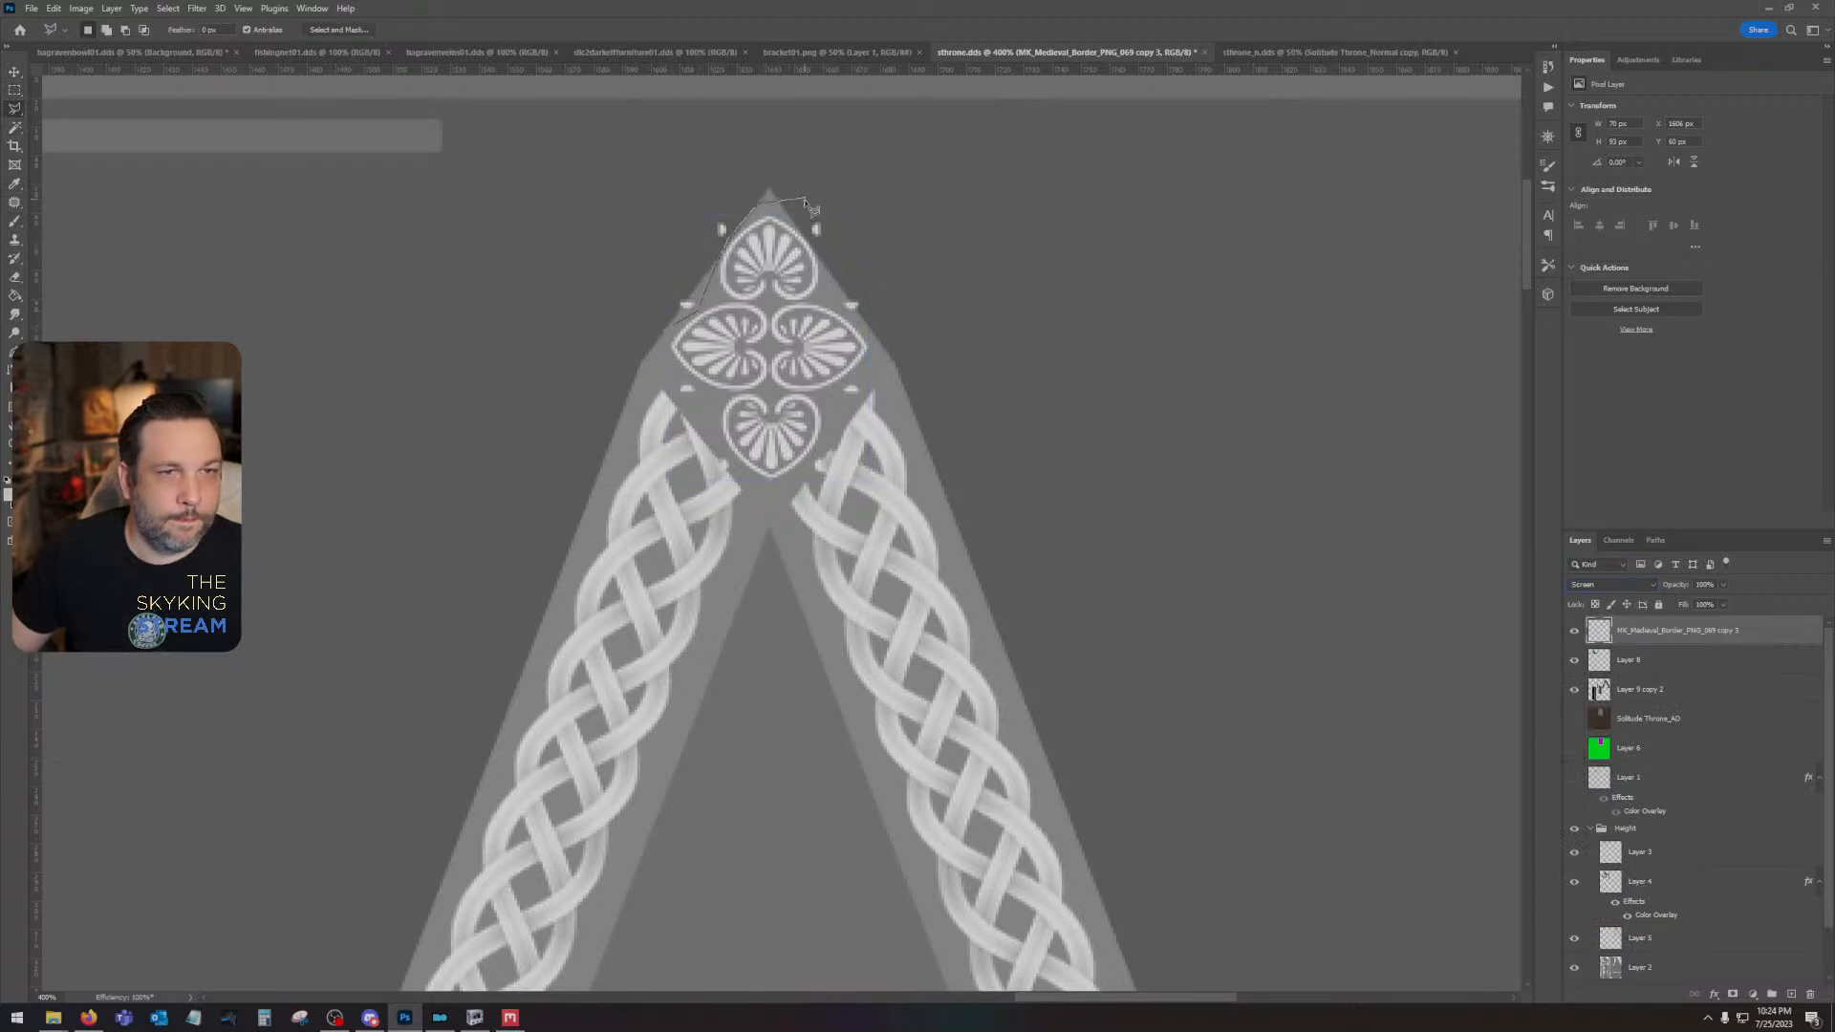
left_click(805, 197)
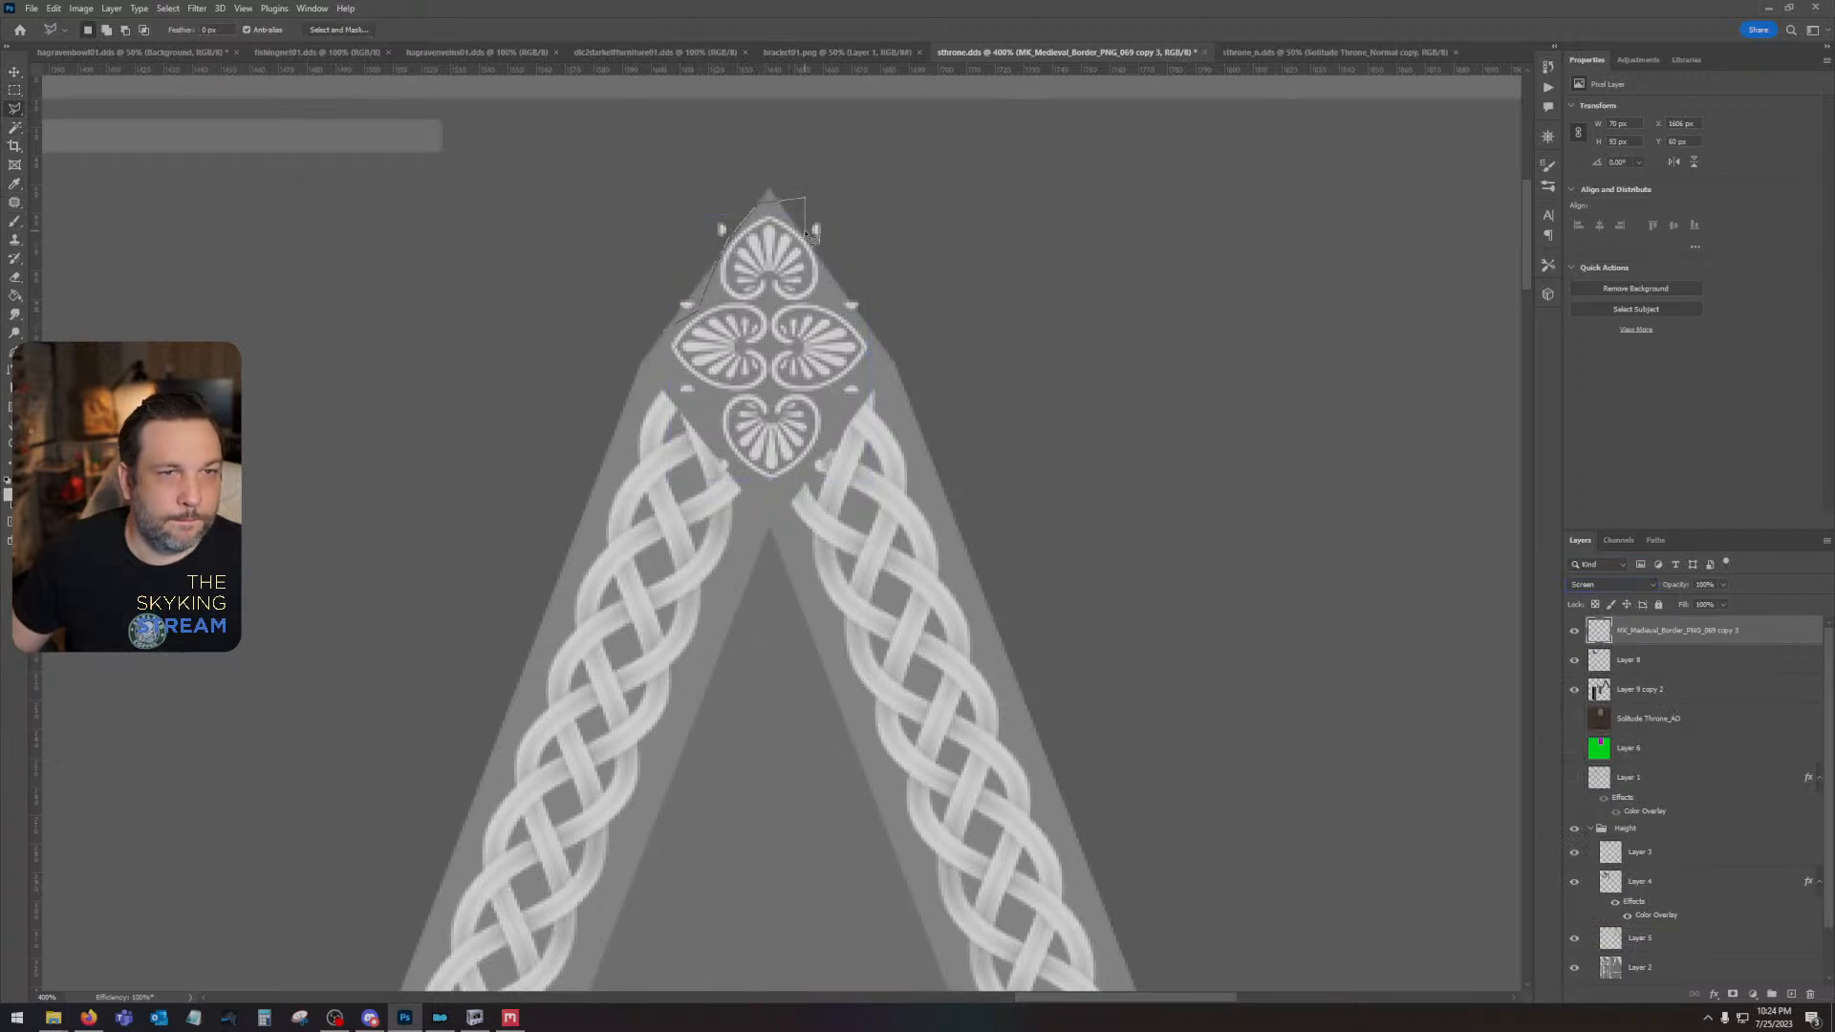
left_click(856, 321)
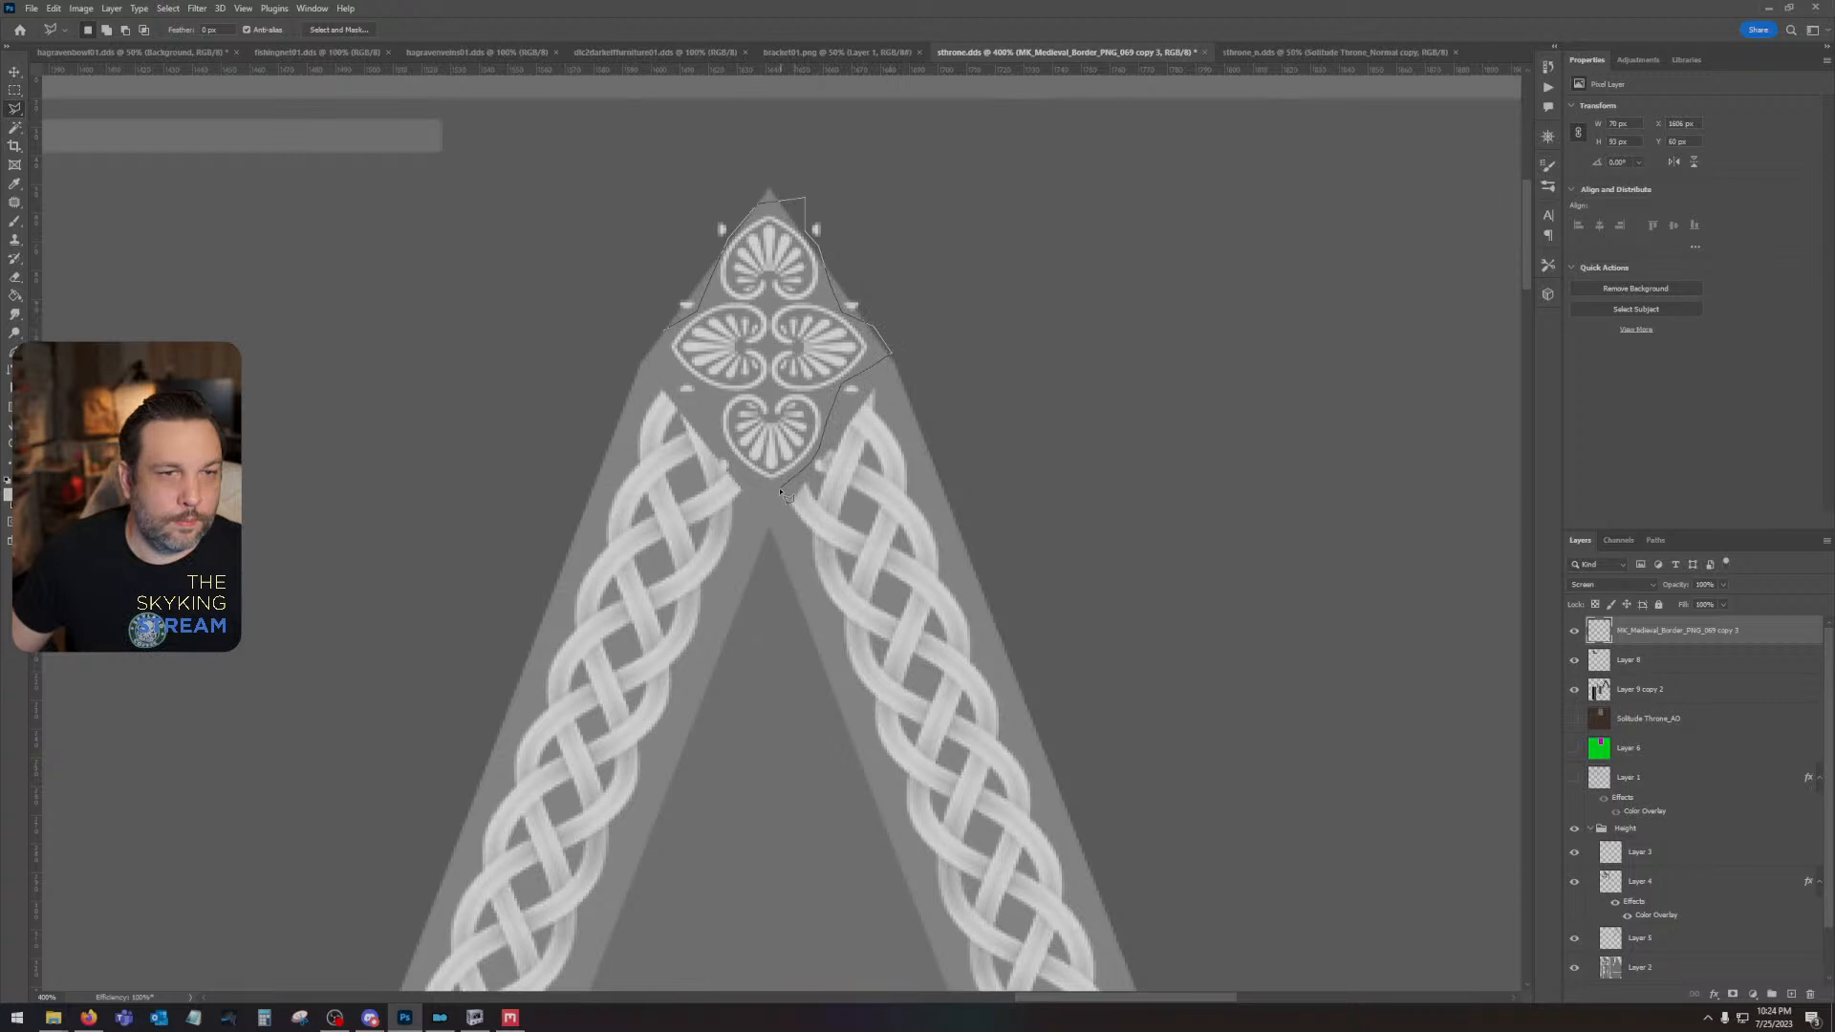
double_click(669, 371)
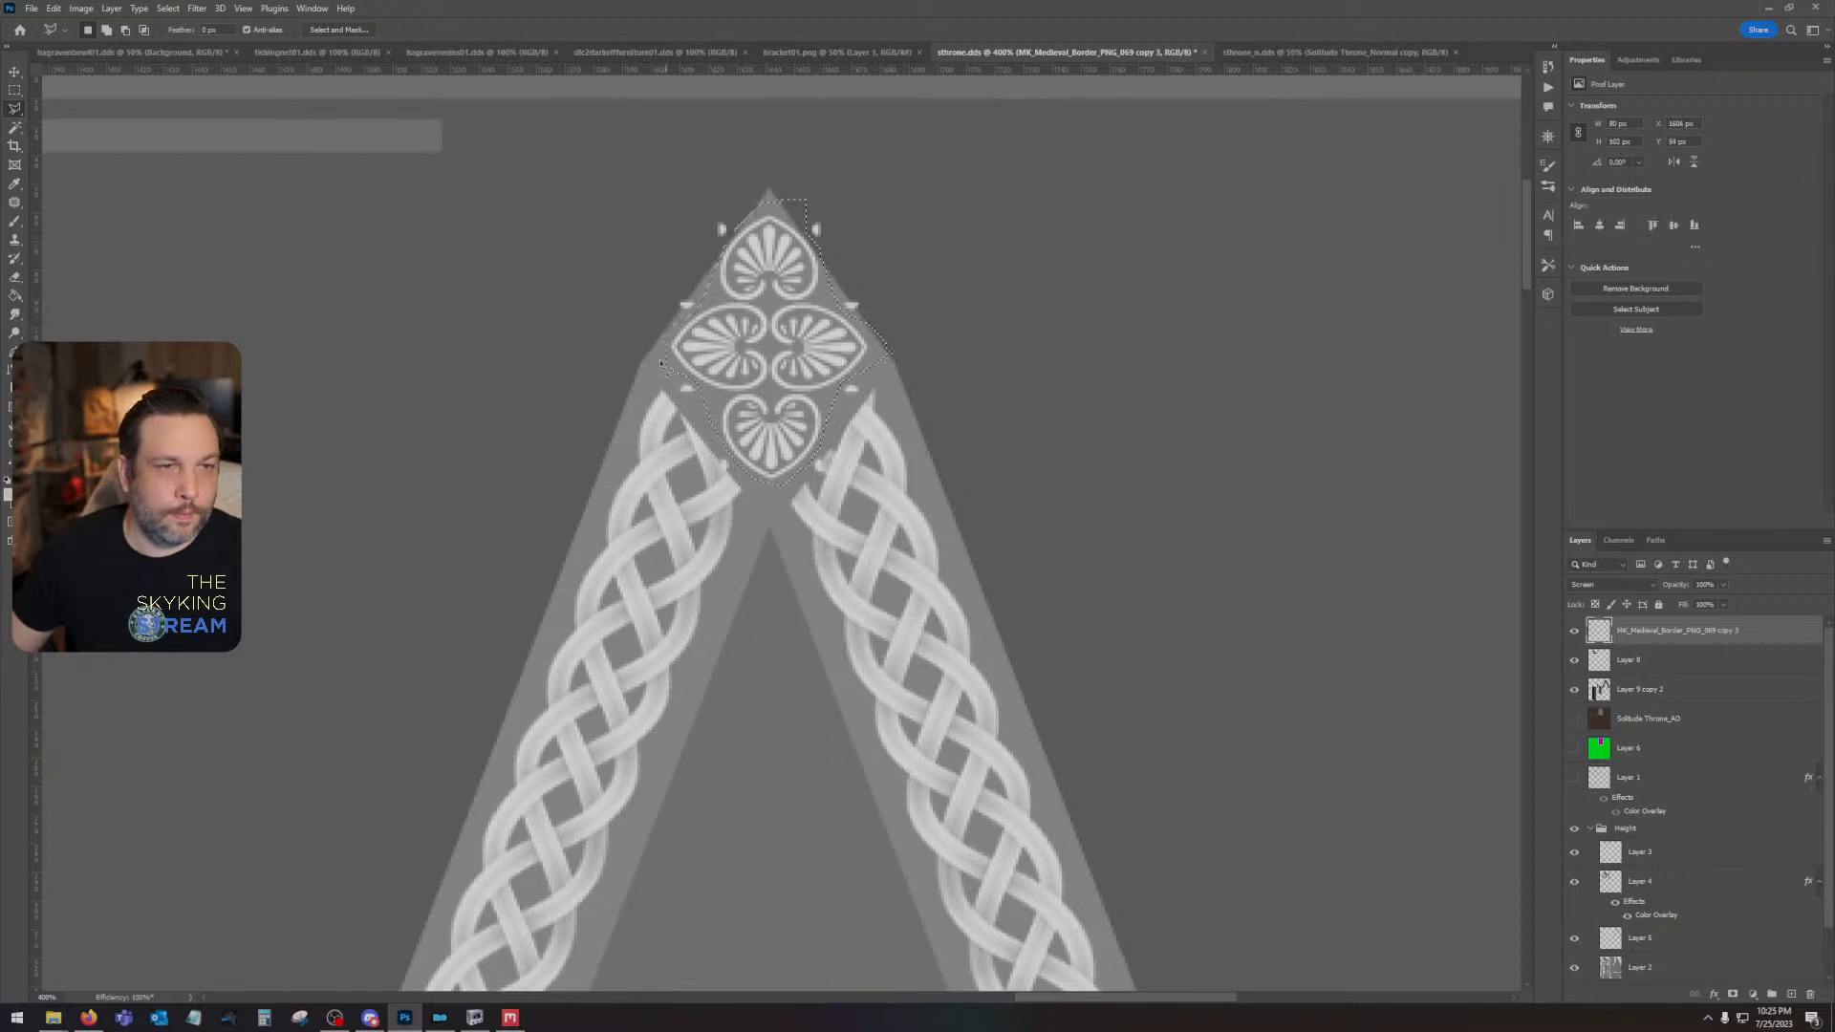
left_click(167, 8)
left_click(177, 68)
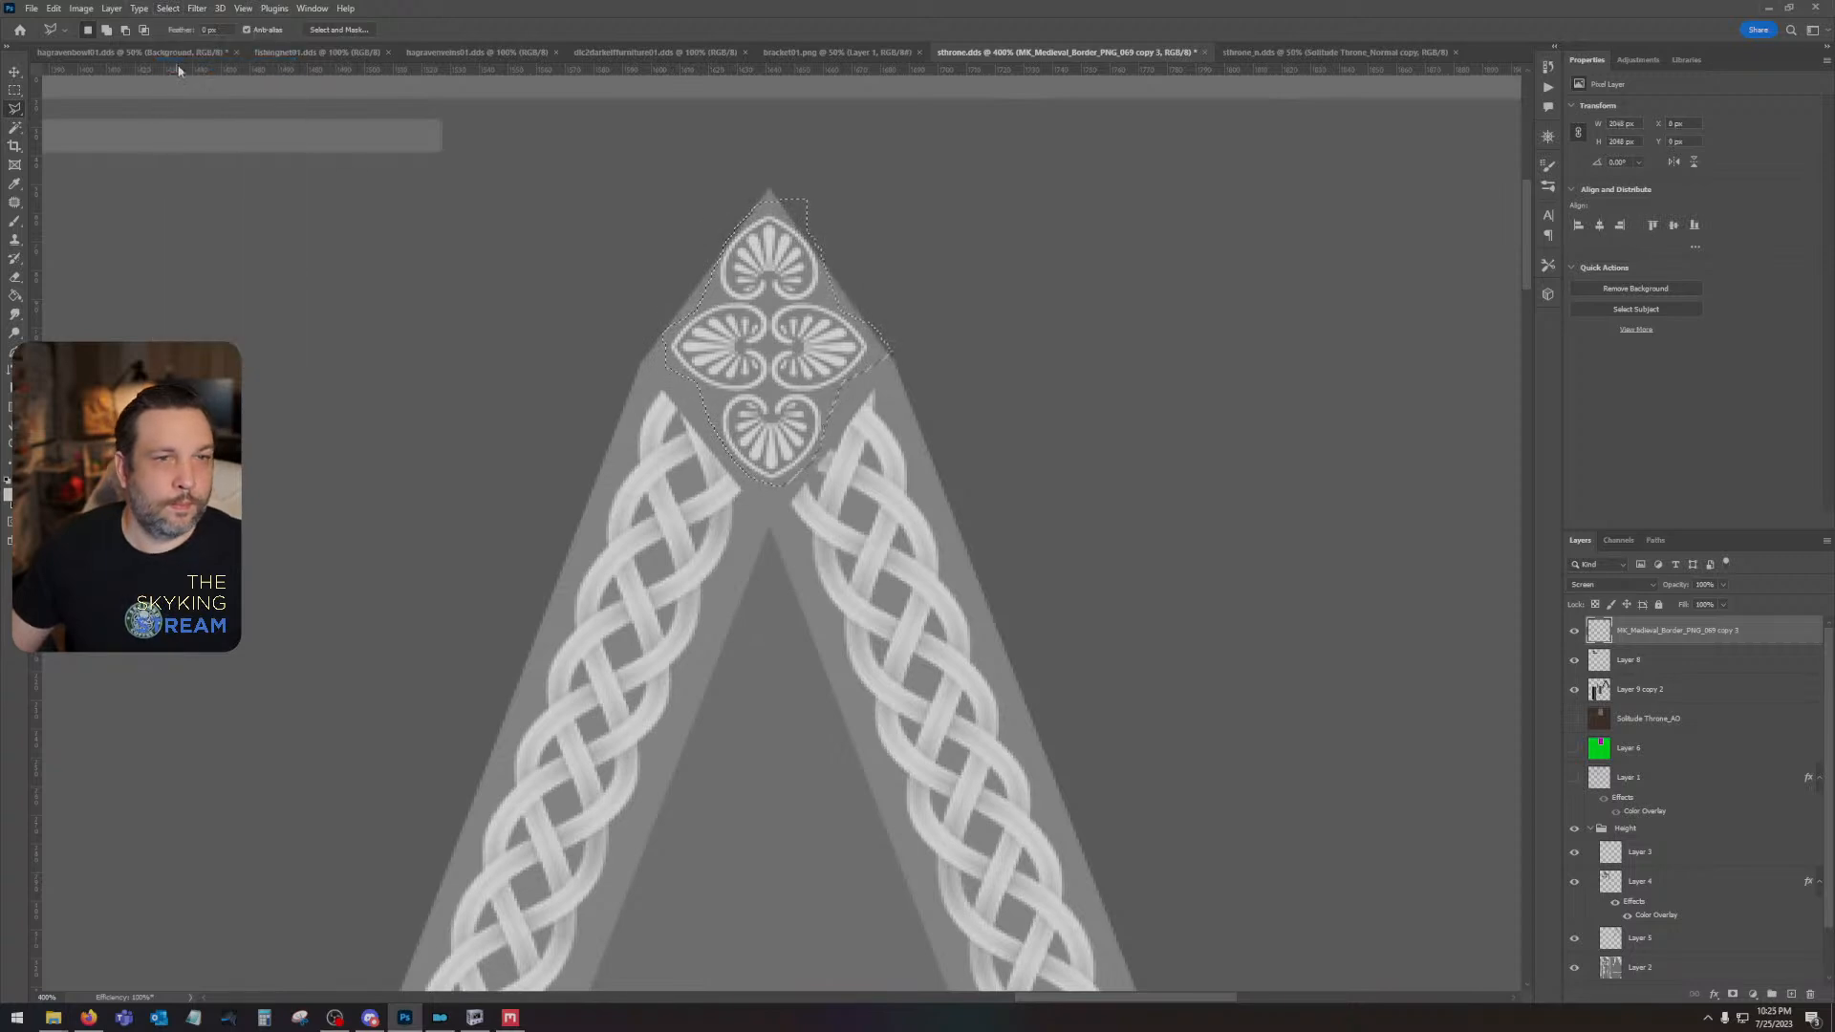
key("Delete")
key("ctrl+d")
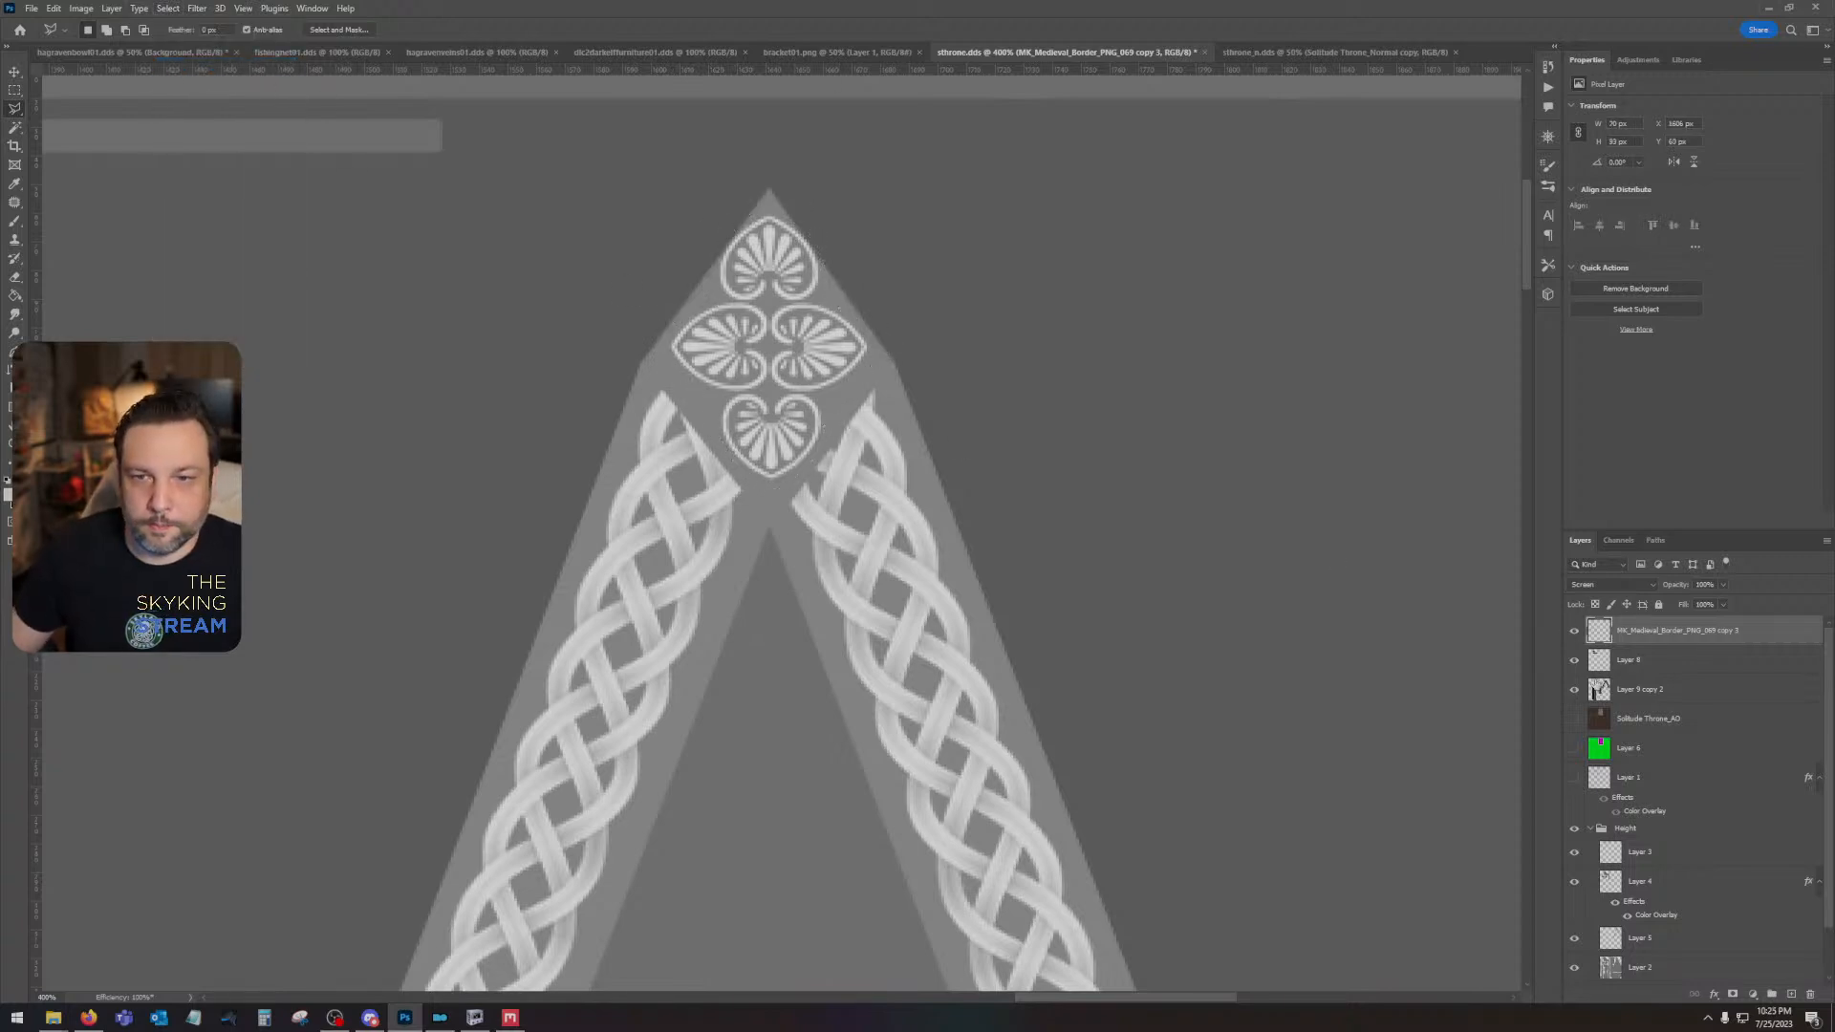
- Show the UV wireframe on Layer 1 and set the brush size to 4 px
left_click(1574, 776)
left_click(1629, 777)
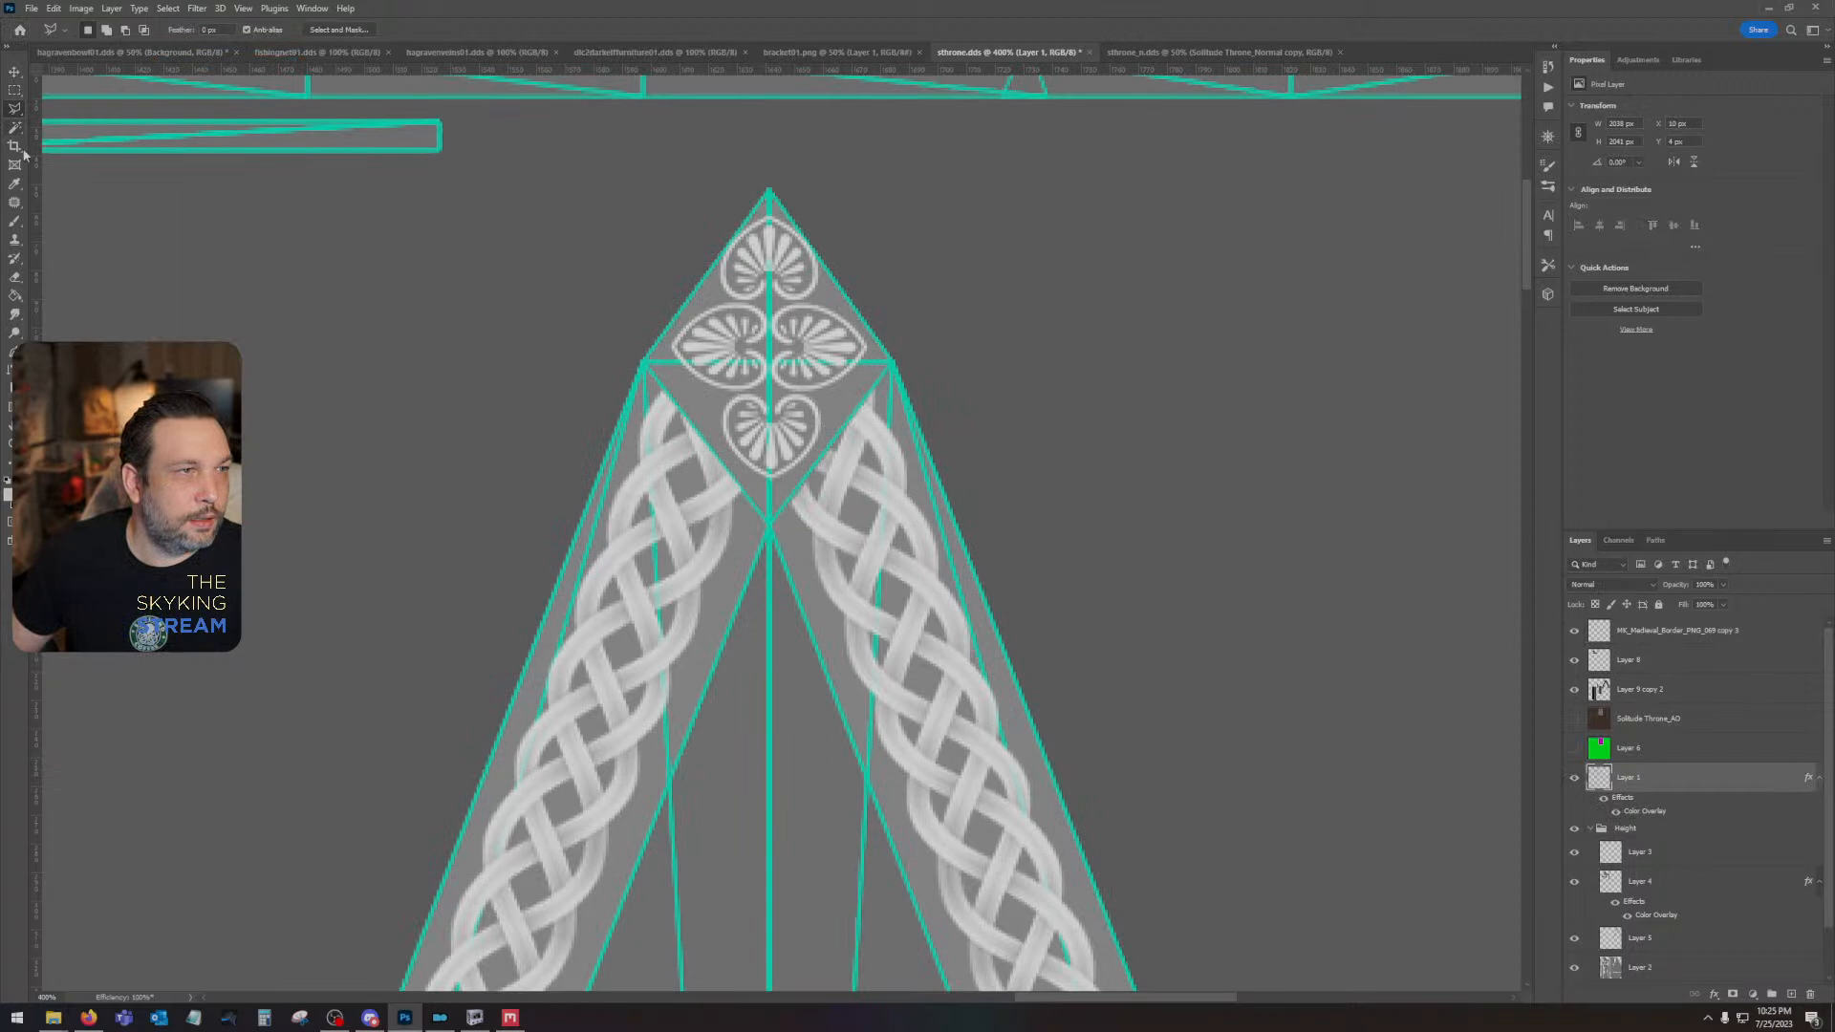
left_click(14, 221)
left_click(88, 35)
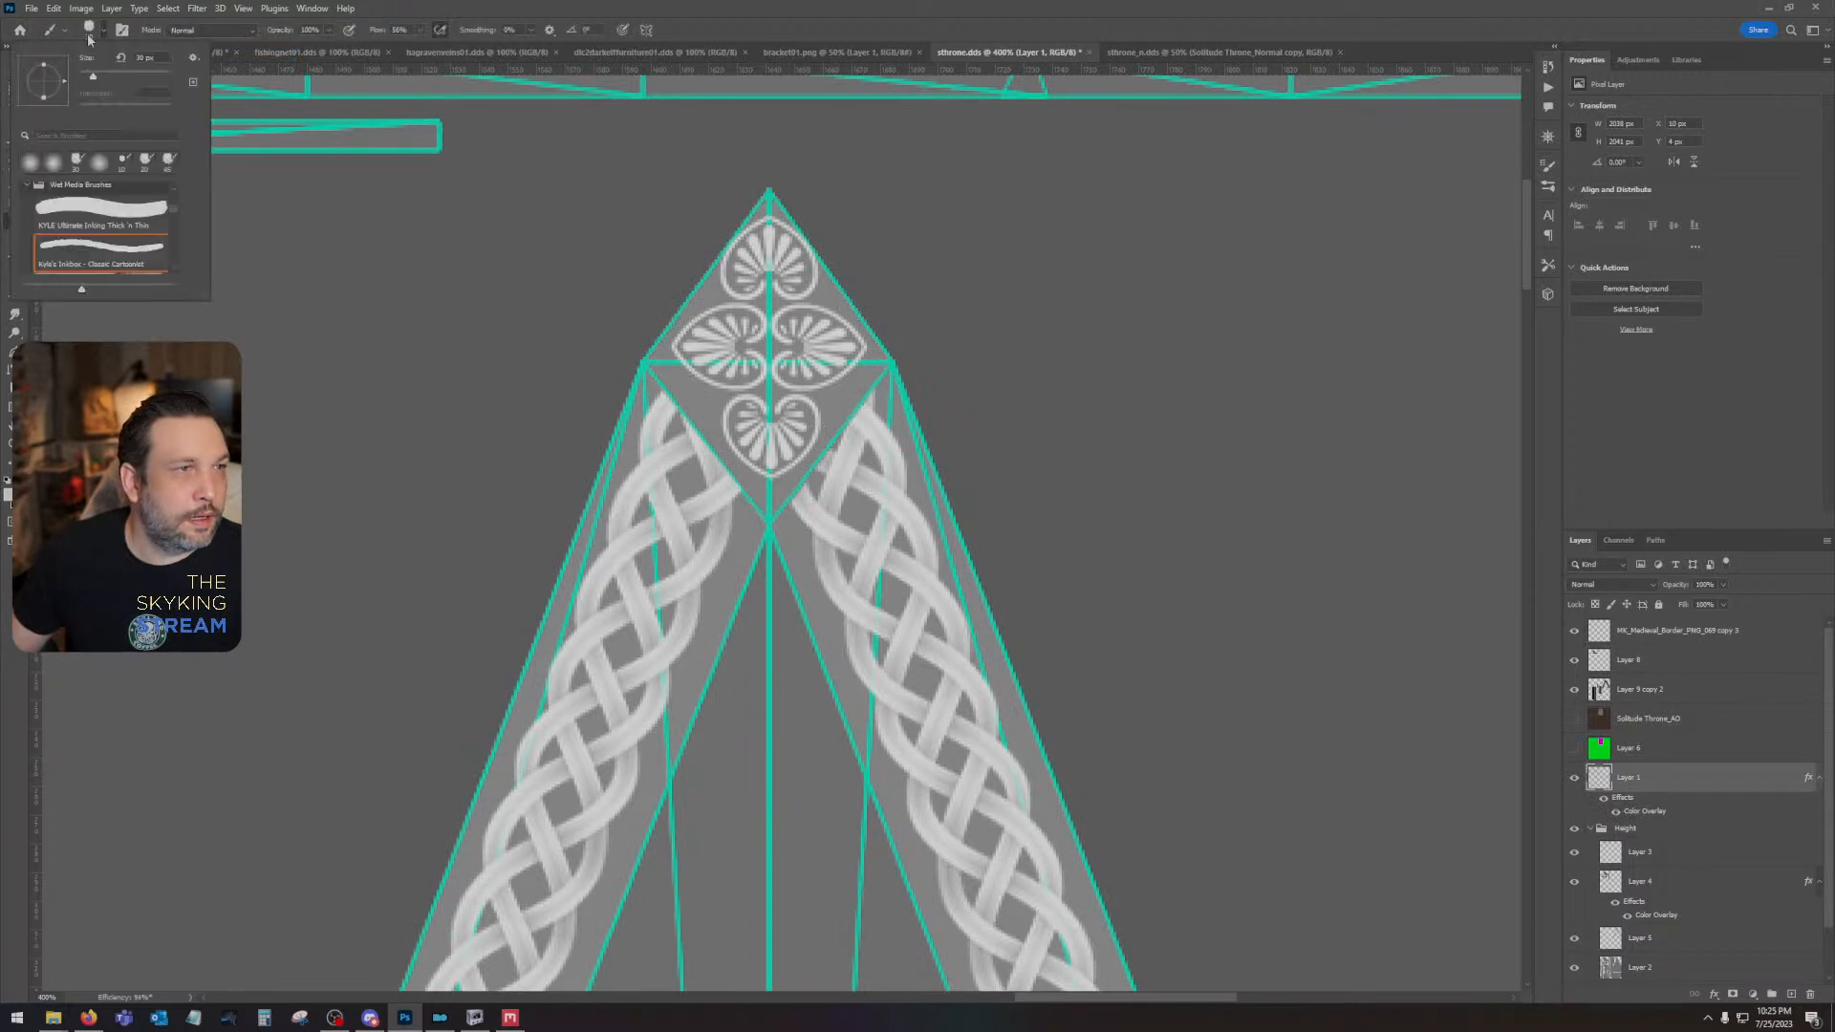
left_click_drag(153, 58, 77, 56)
type("4")
key("Return")
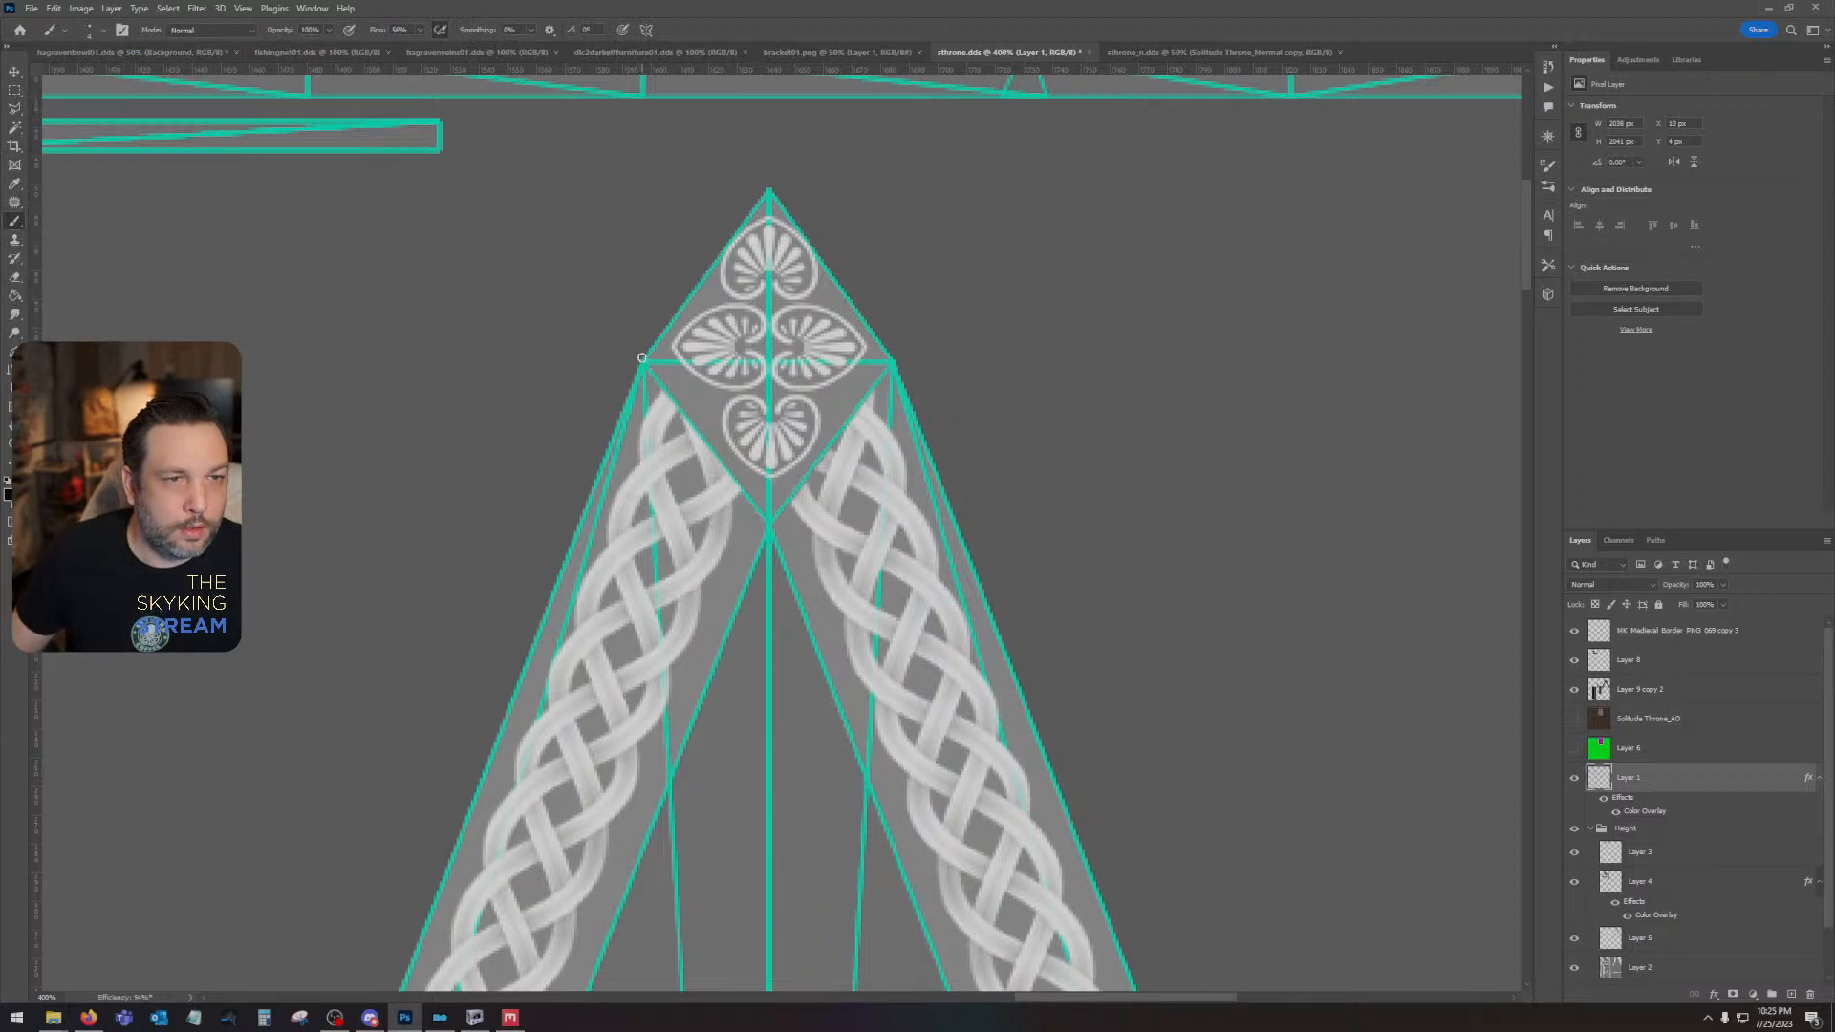
left_click(771, 523, "shift")
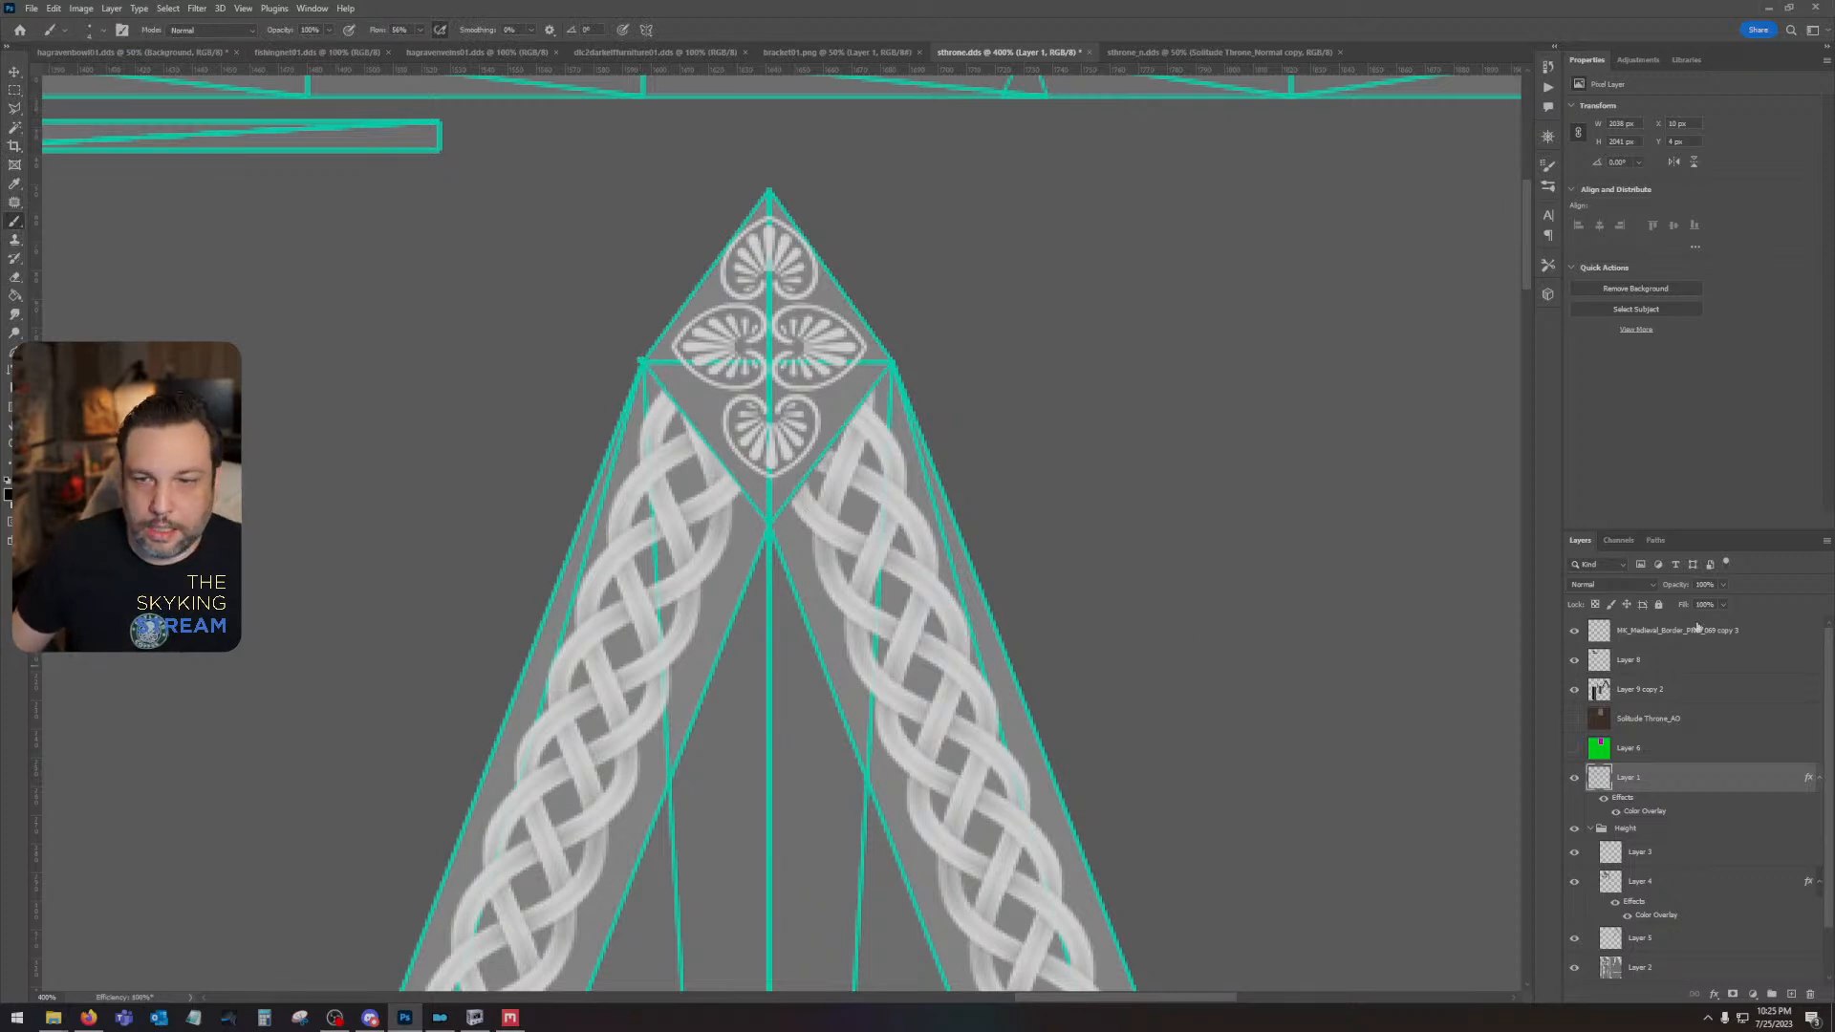
- Add a new layer above Layer 3 in the Height group and paint straight black seams along the peak diamond's two lower edges
left_click(1682, 853)
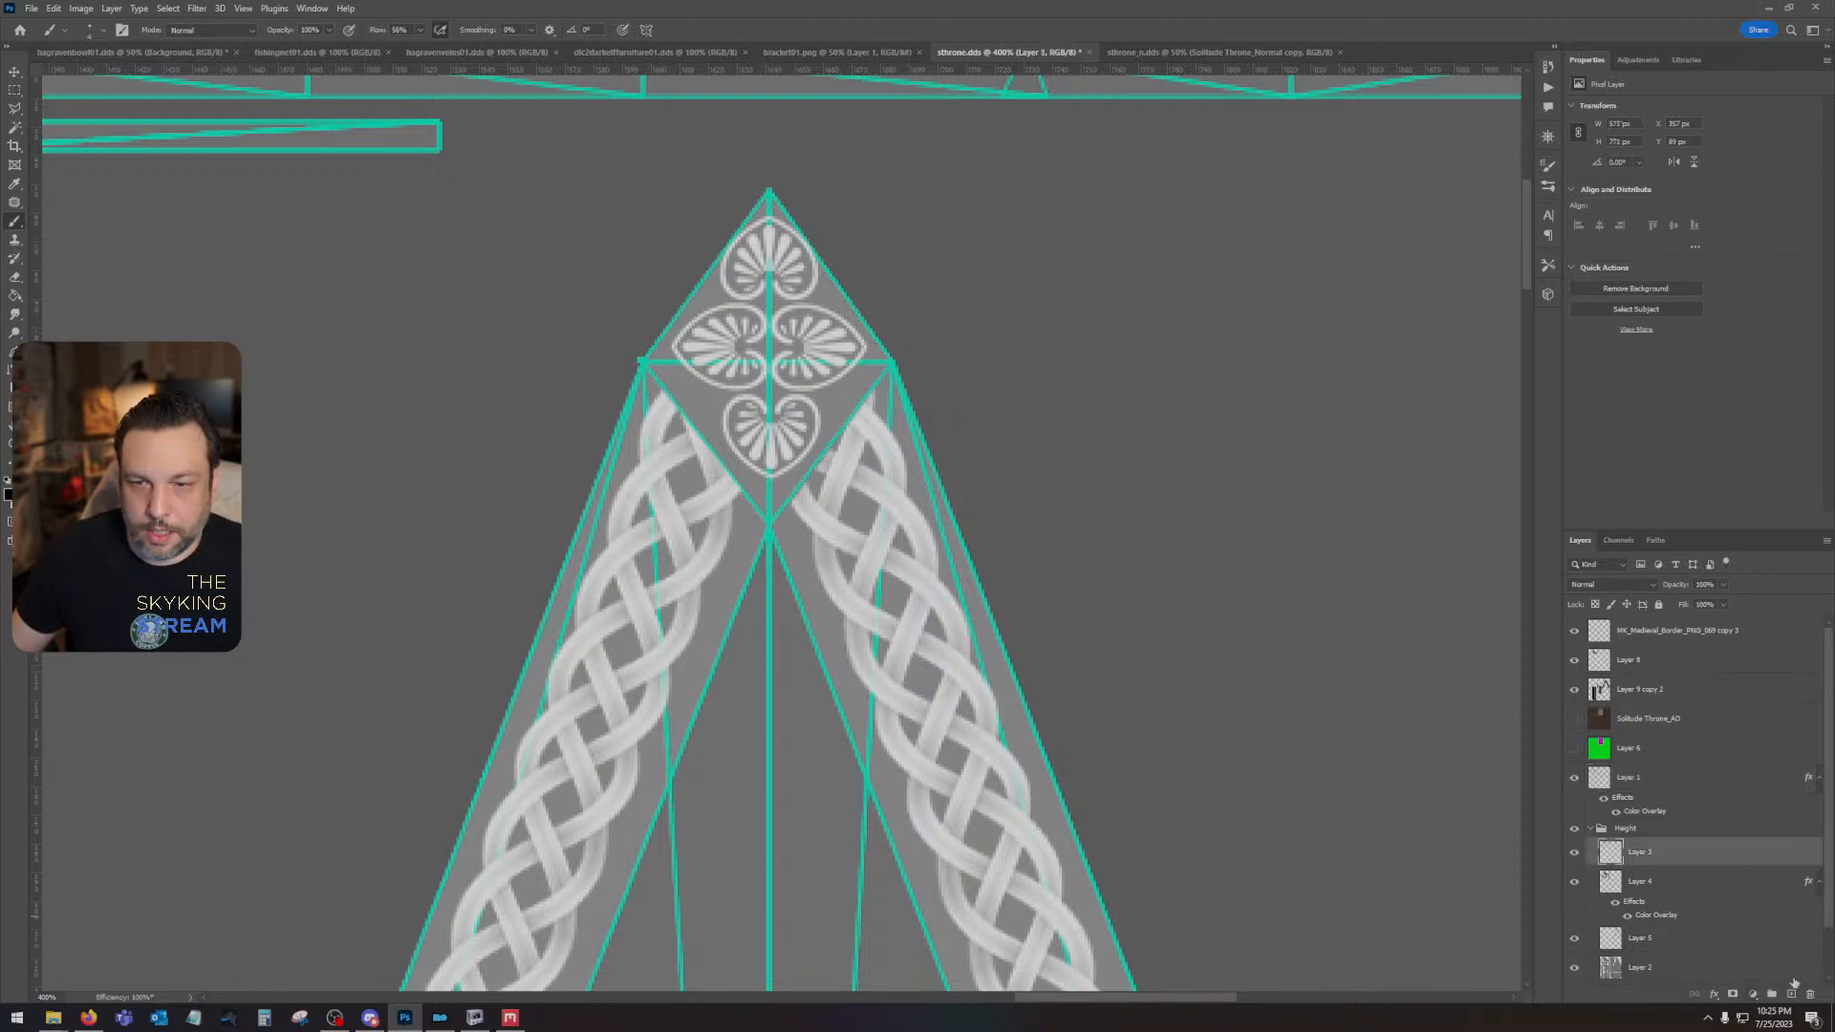
left_click(1792, 993)
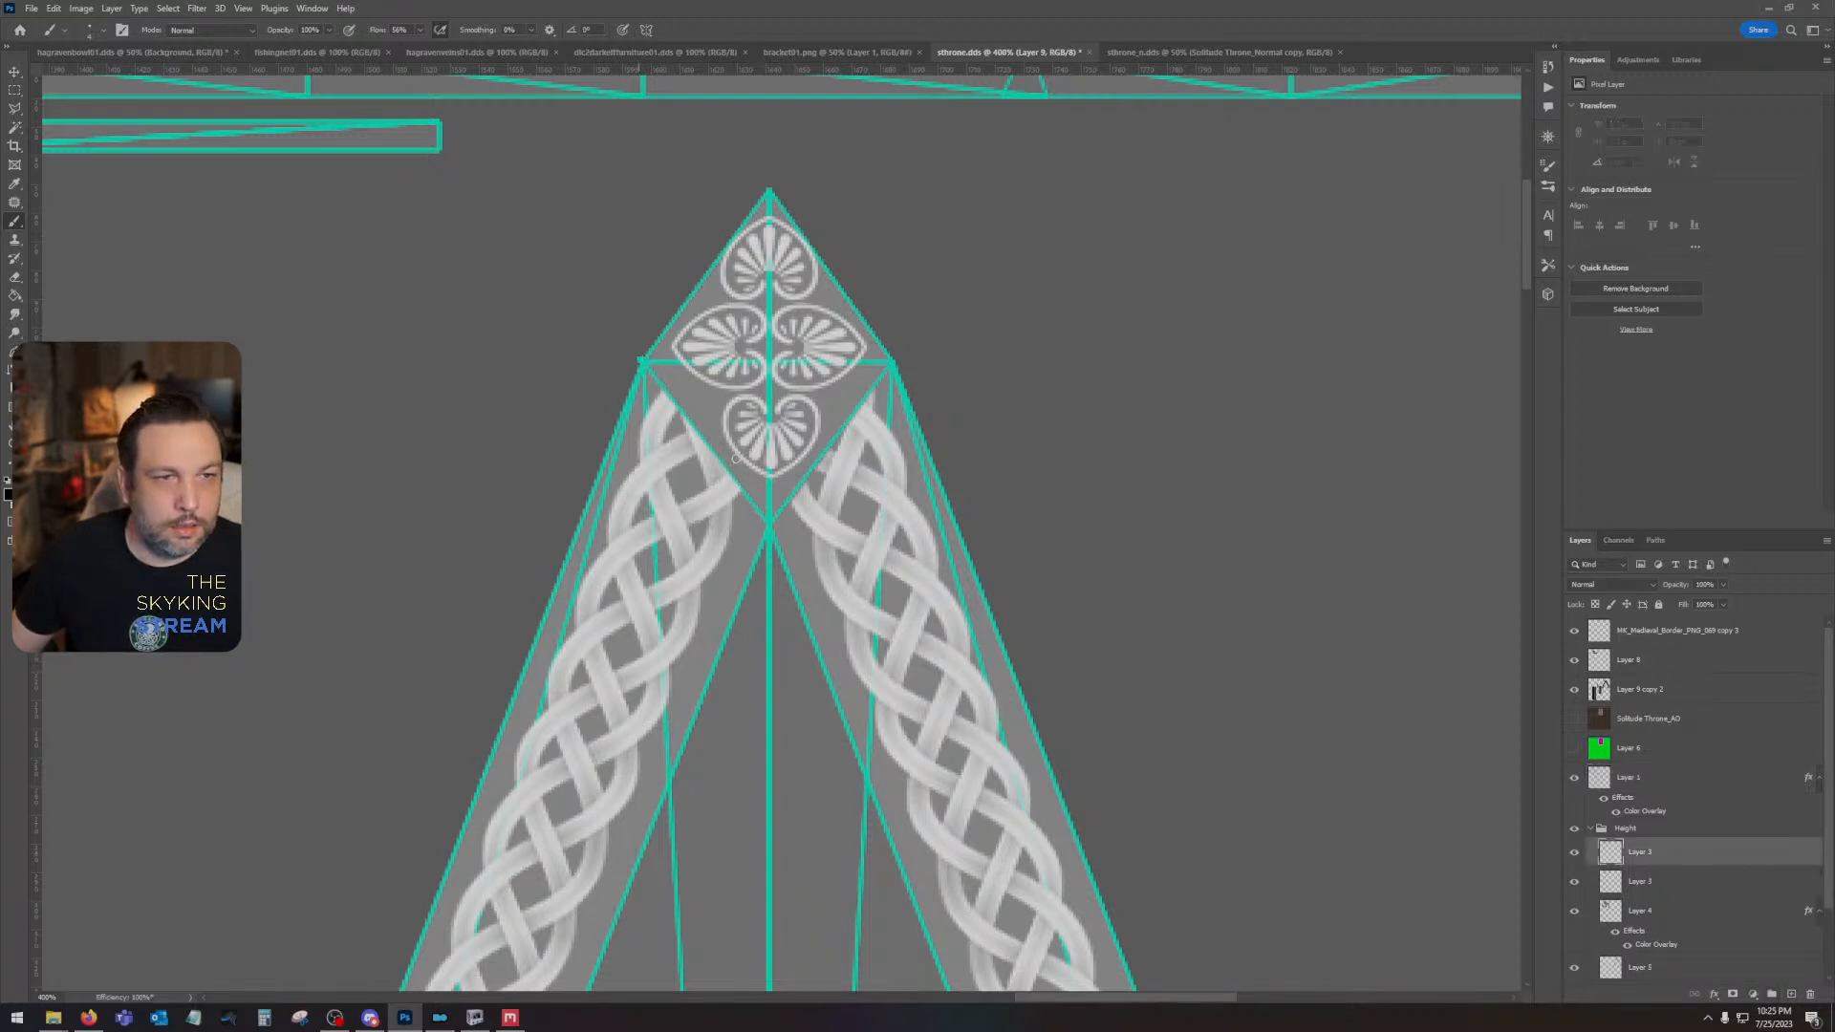
left_click(645, 365, "shift")
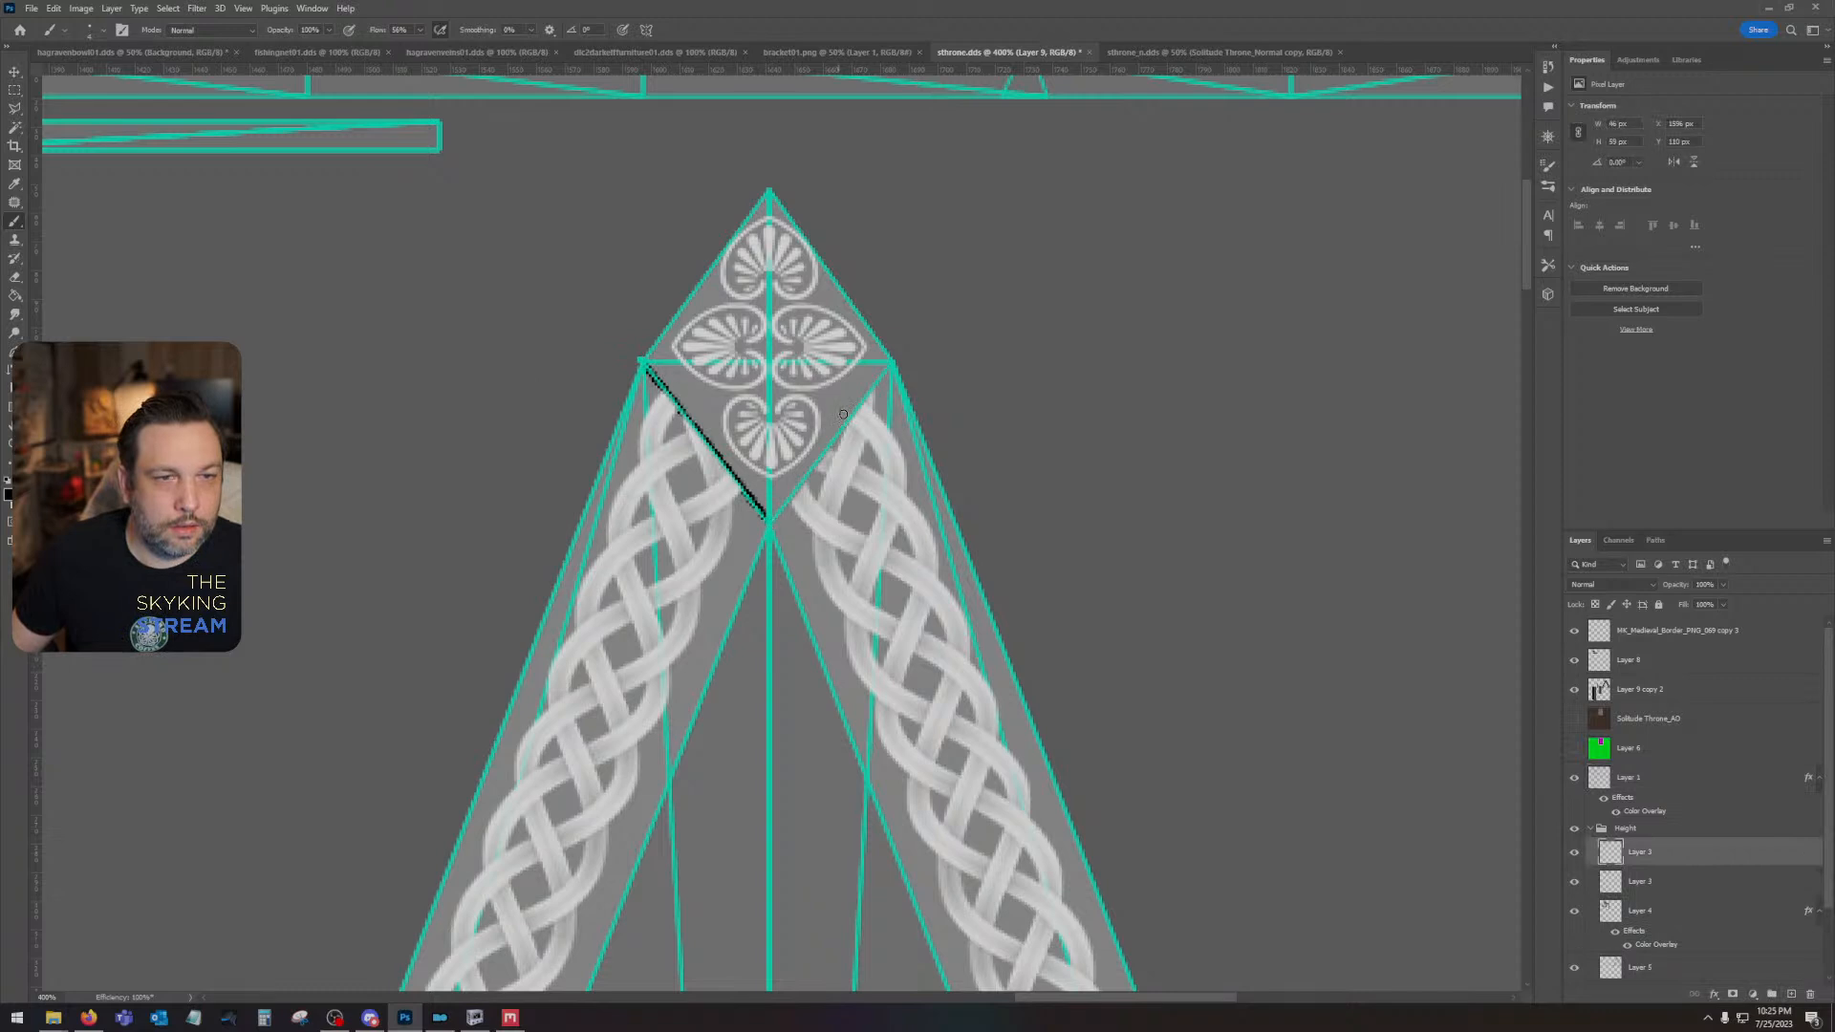
left_click(894, 360, "shift")
left_click_drag(776, 819, 848, 806)
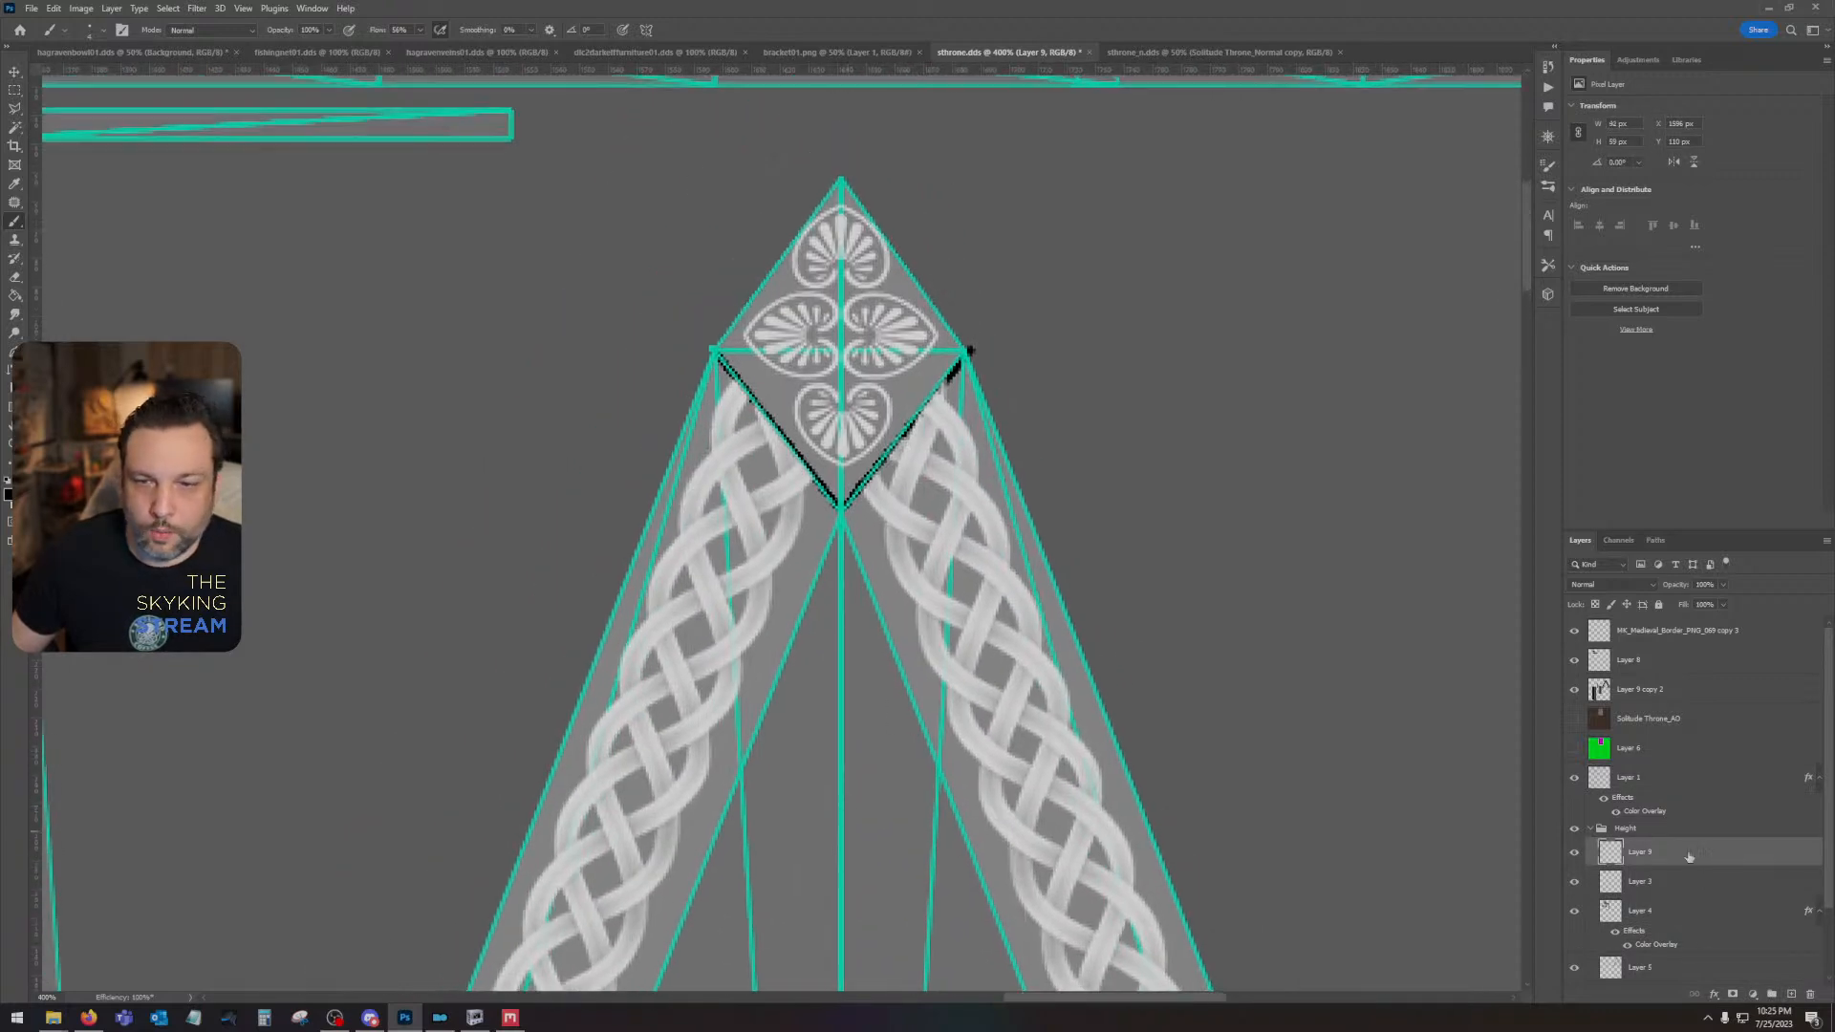
- Move the palmette layer, Layer 8 and Layer 9 copy 2 into the Height group, beneath the seam-line layer
left_click(1702, 631)
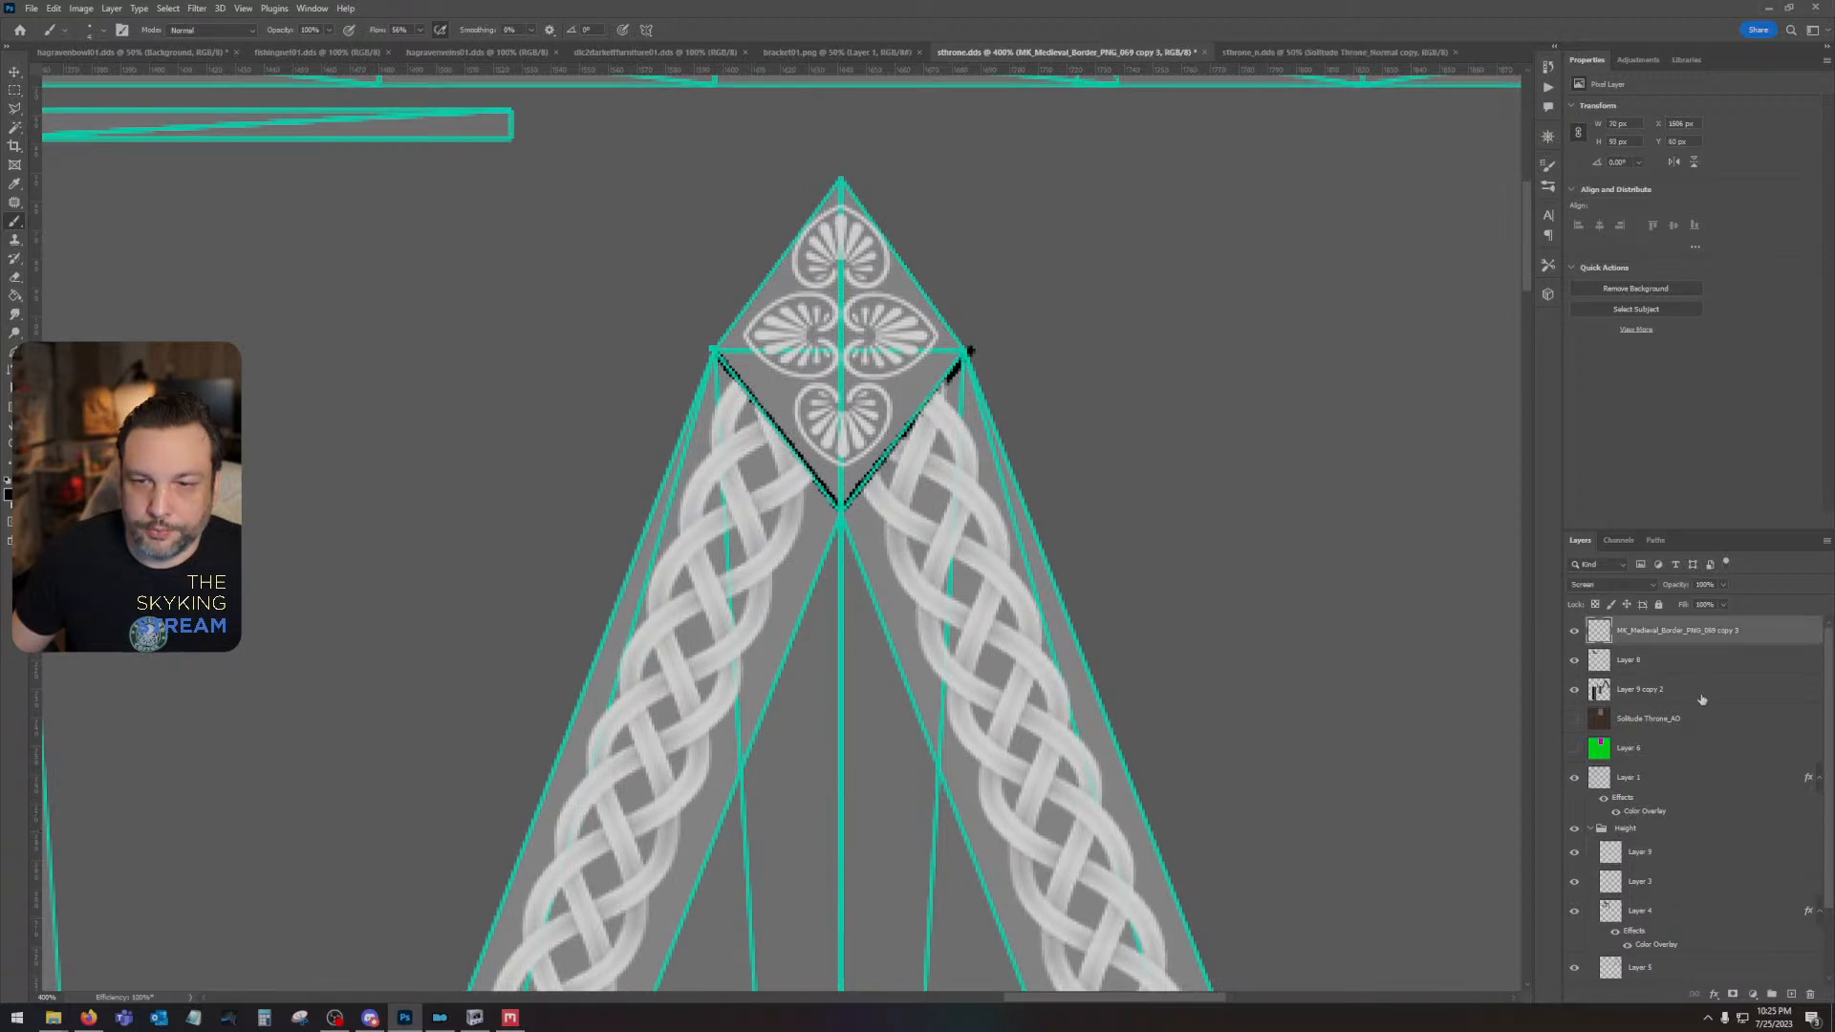
left_click(1702, 700, "shift")
left_click_drag(1702, 700, 1697, 865)
left_click_drag(951, 827, 953, 542)
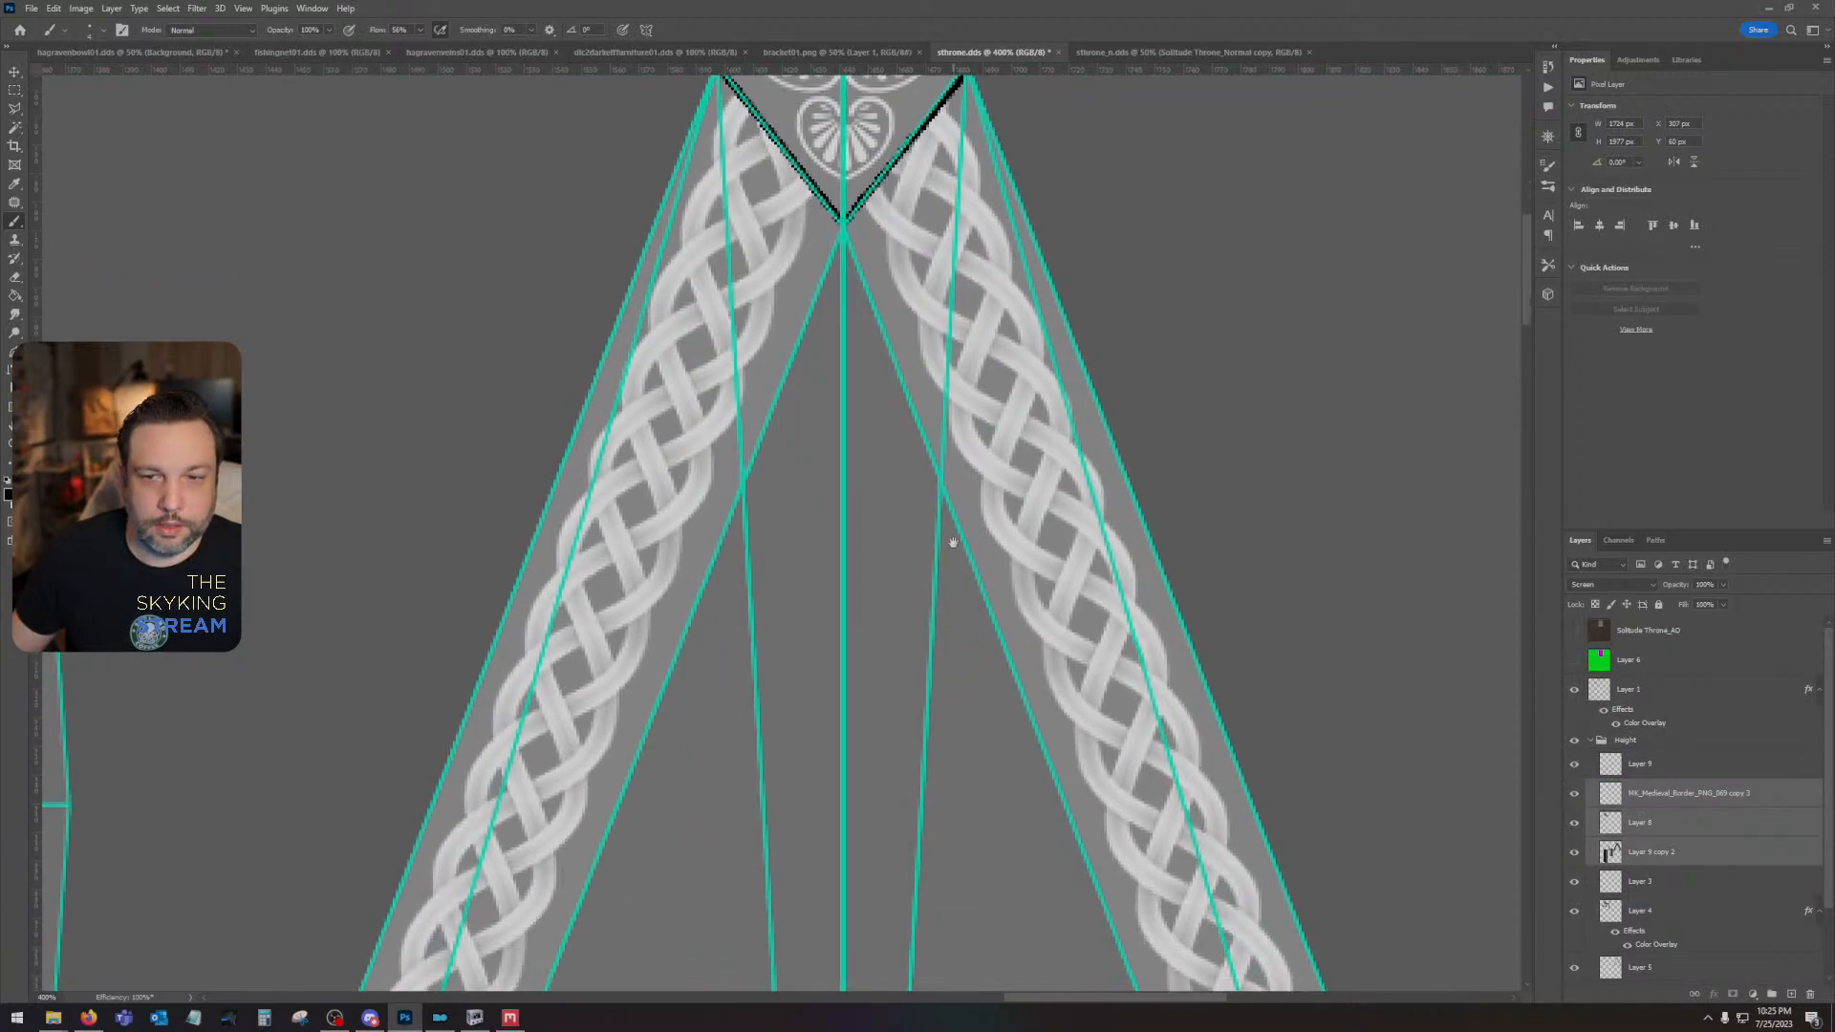
- Toggle the UV wireframe, palmette and seam-line layers to check what each one contains
left_click(1573, 690)
left_click(1573, 690)
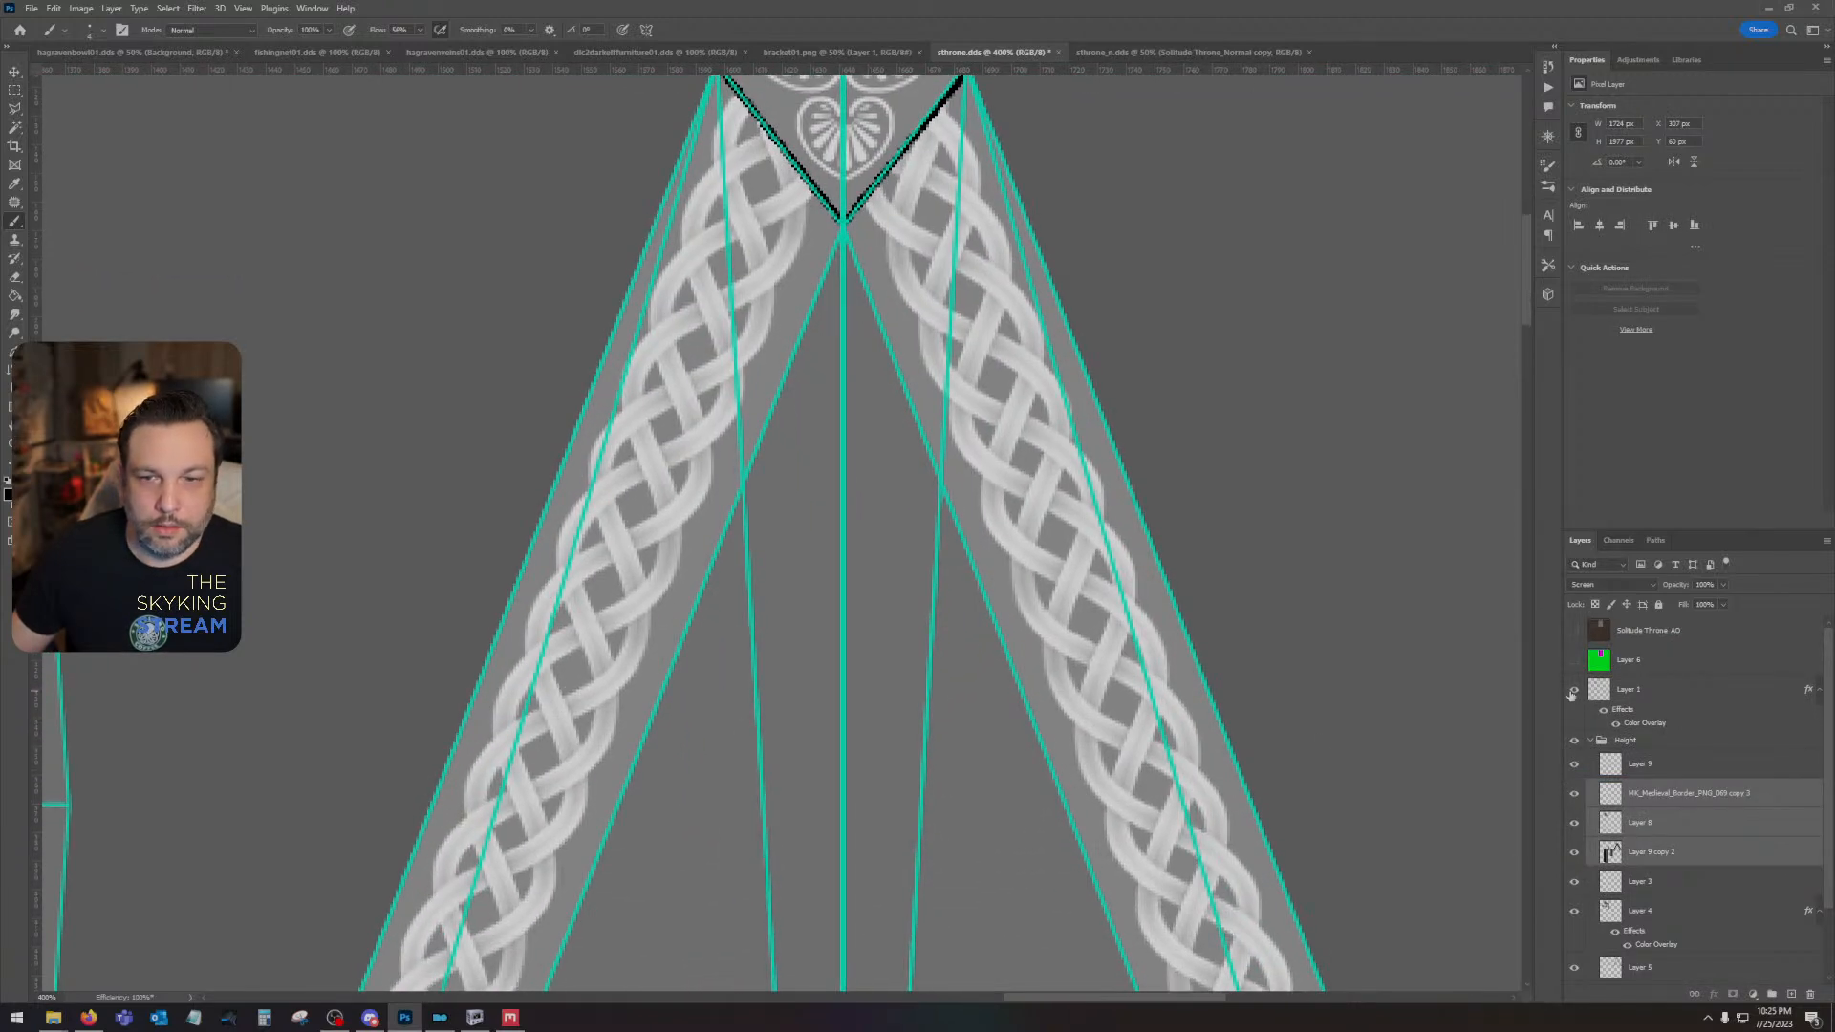
left_click(1661, 798)
left_click(1575, 793)
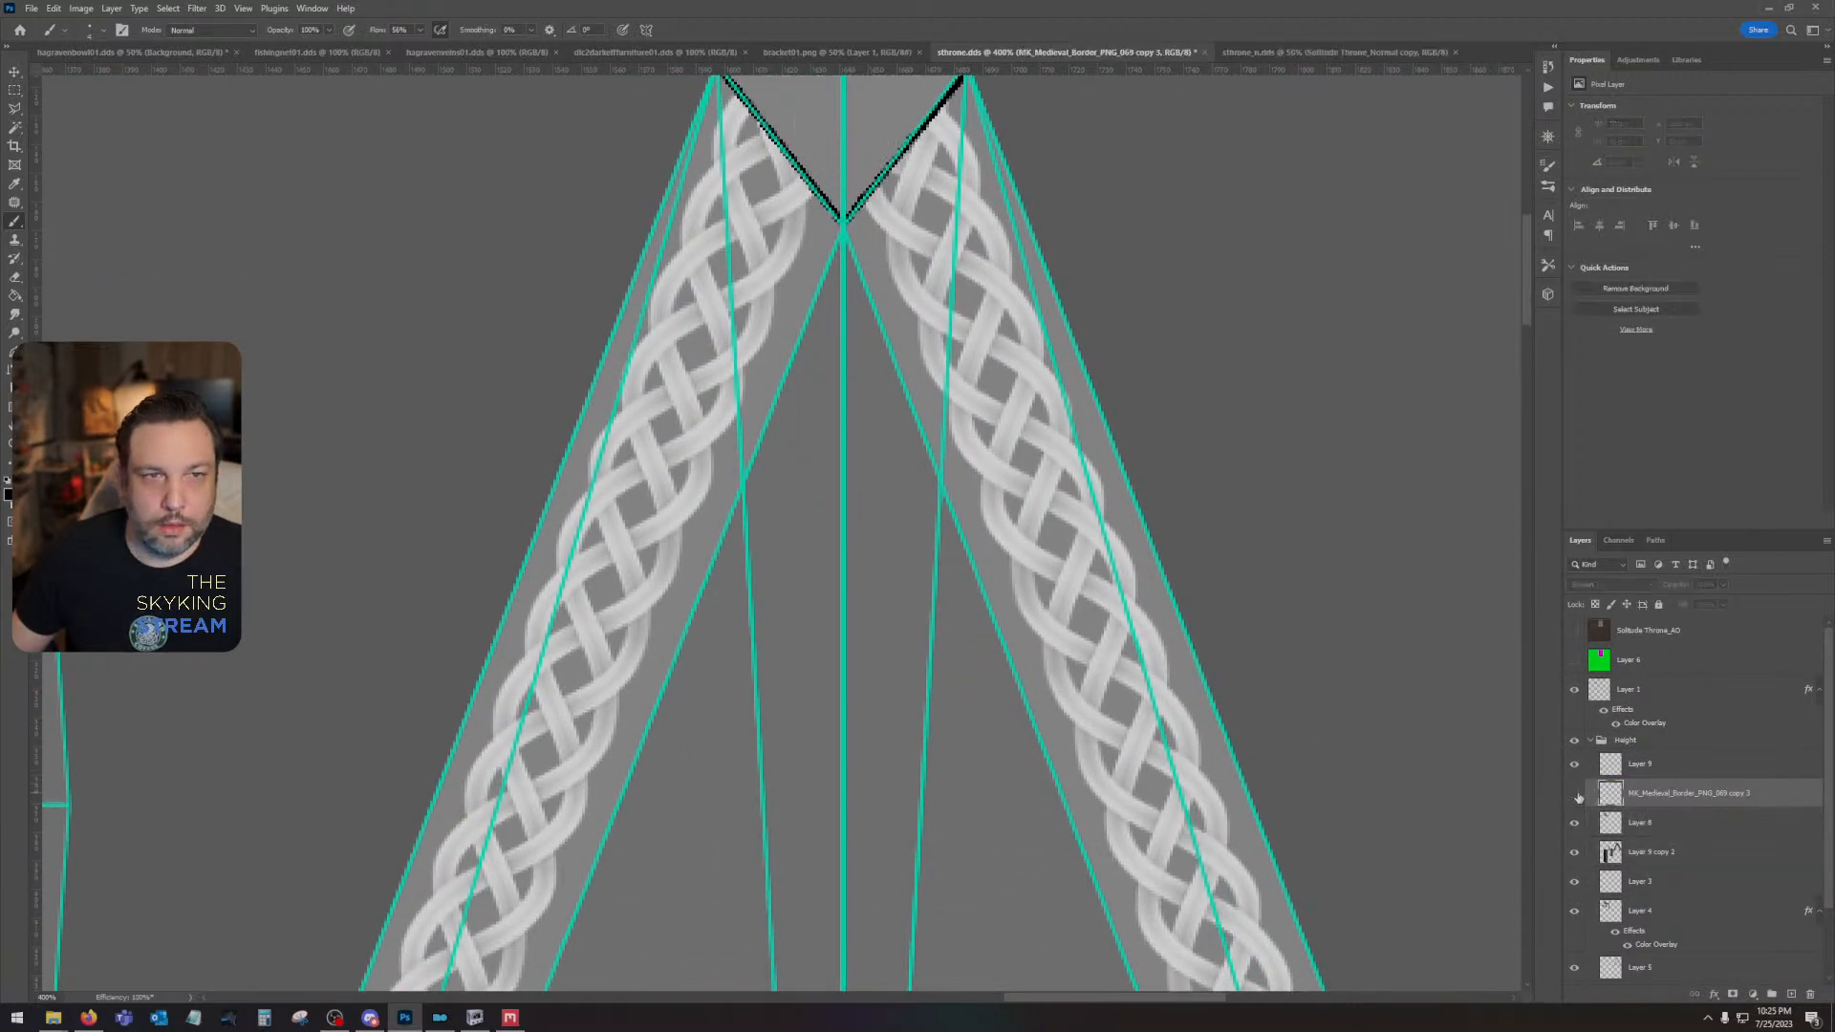
left_click(1575, 793)
left_click(1577, 770)
- Paint a straight black mitre seam across the braid at the gable's lower-left corner on the seam-line layer, following the wireframe diagonal
left_click(1642, 766)
left_click_drag(554, 825, 895, 460)
left_click_drag(811, 806, 992, 349)
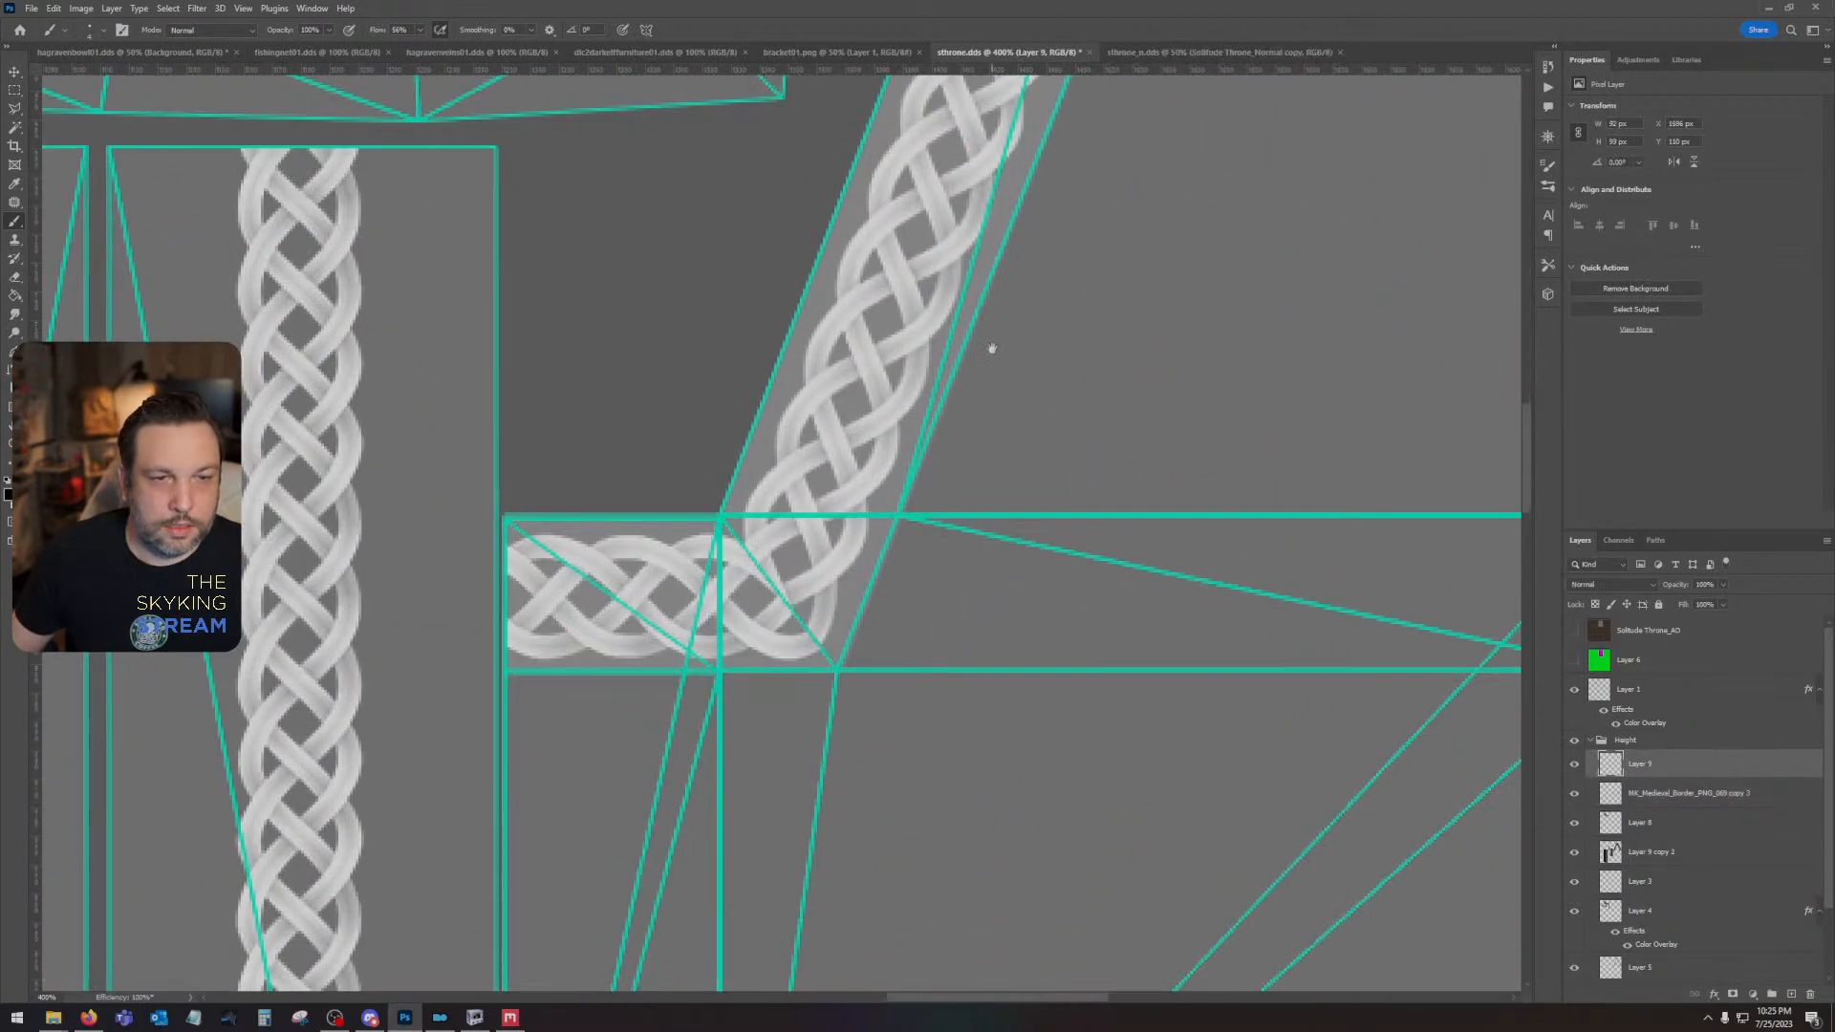
left_click(713, 510)
left_click(841, 680, "shift")
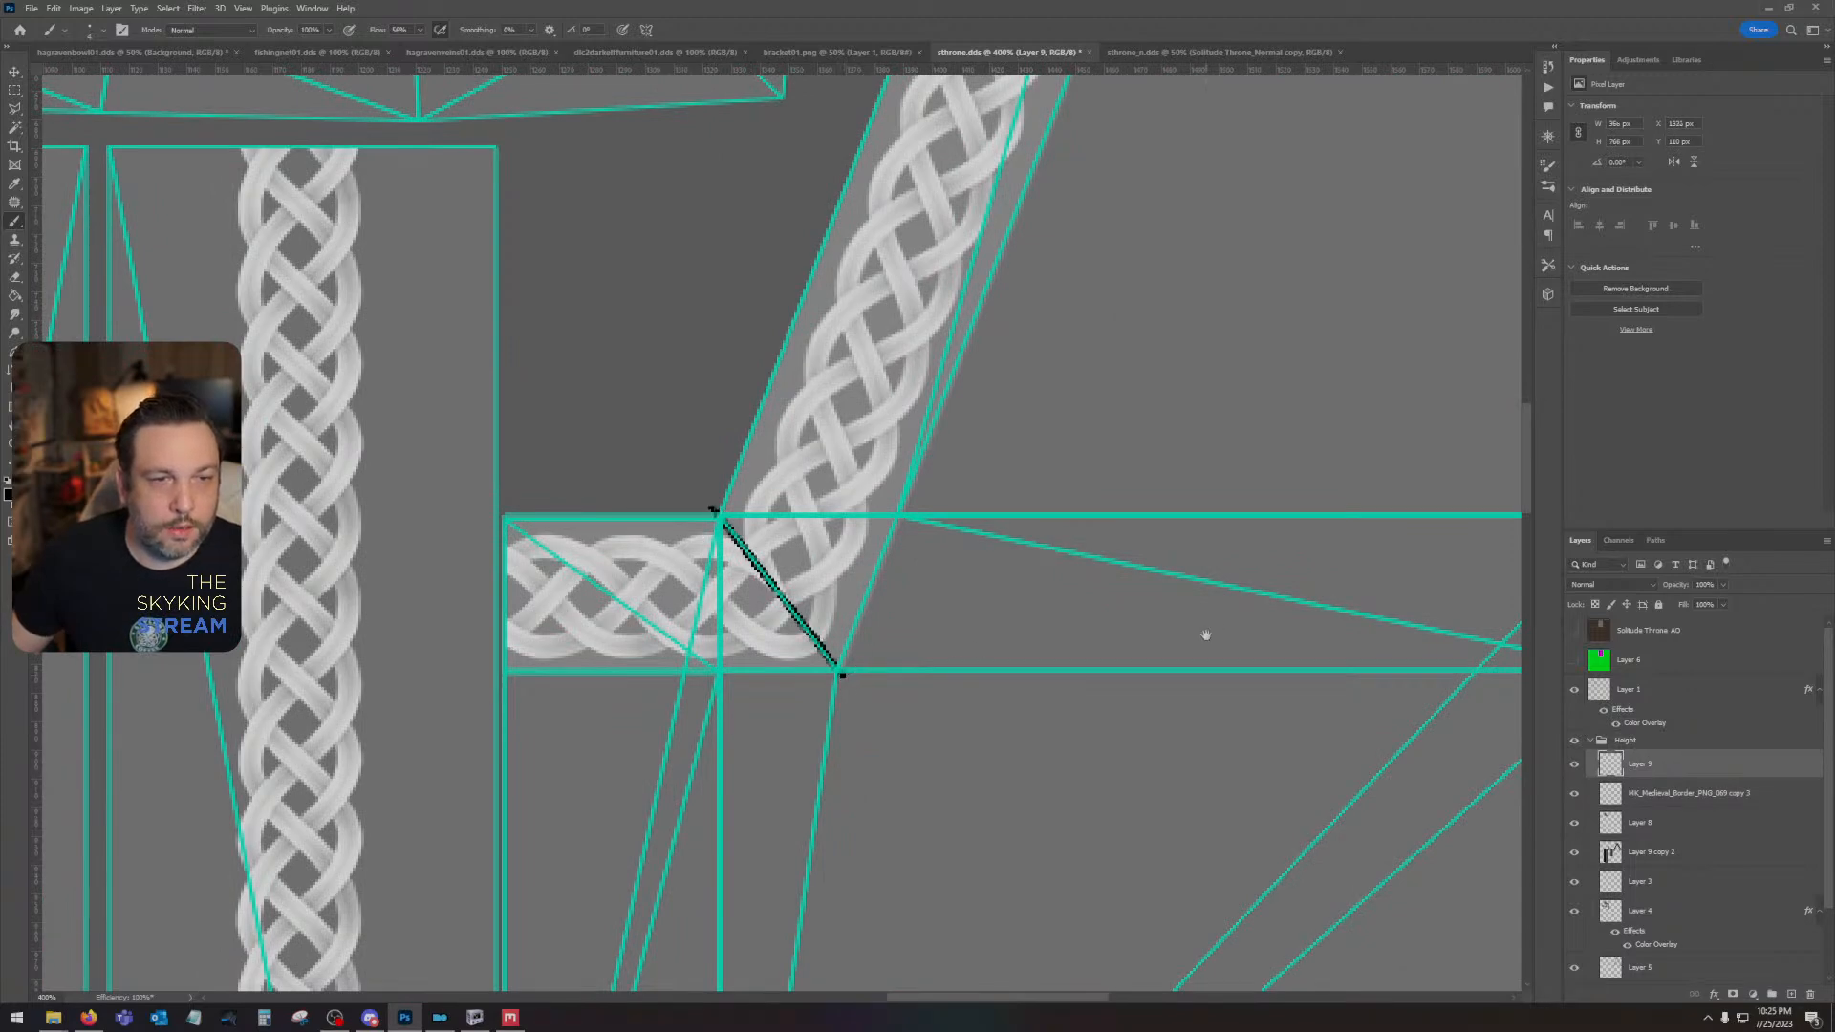
- Paint the matching black mitre seam across the braid at the gable's lower-right corner, undoing the first stroke and redrawing it on the diagonal
scroll(1204, 635, "right", 10)
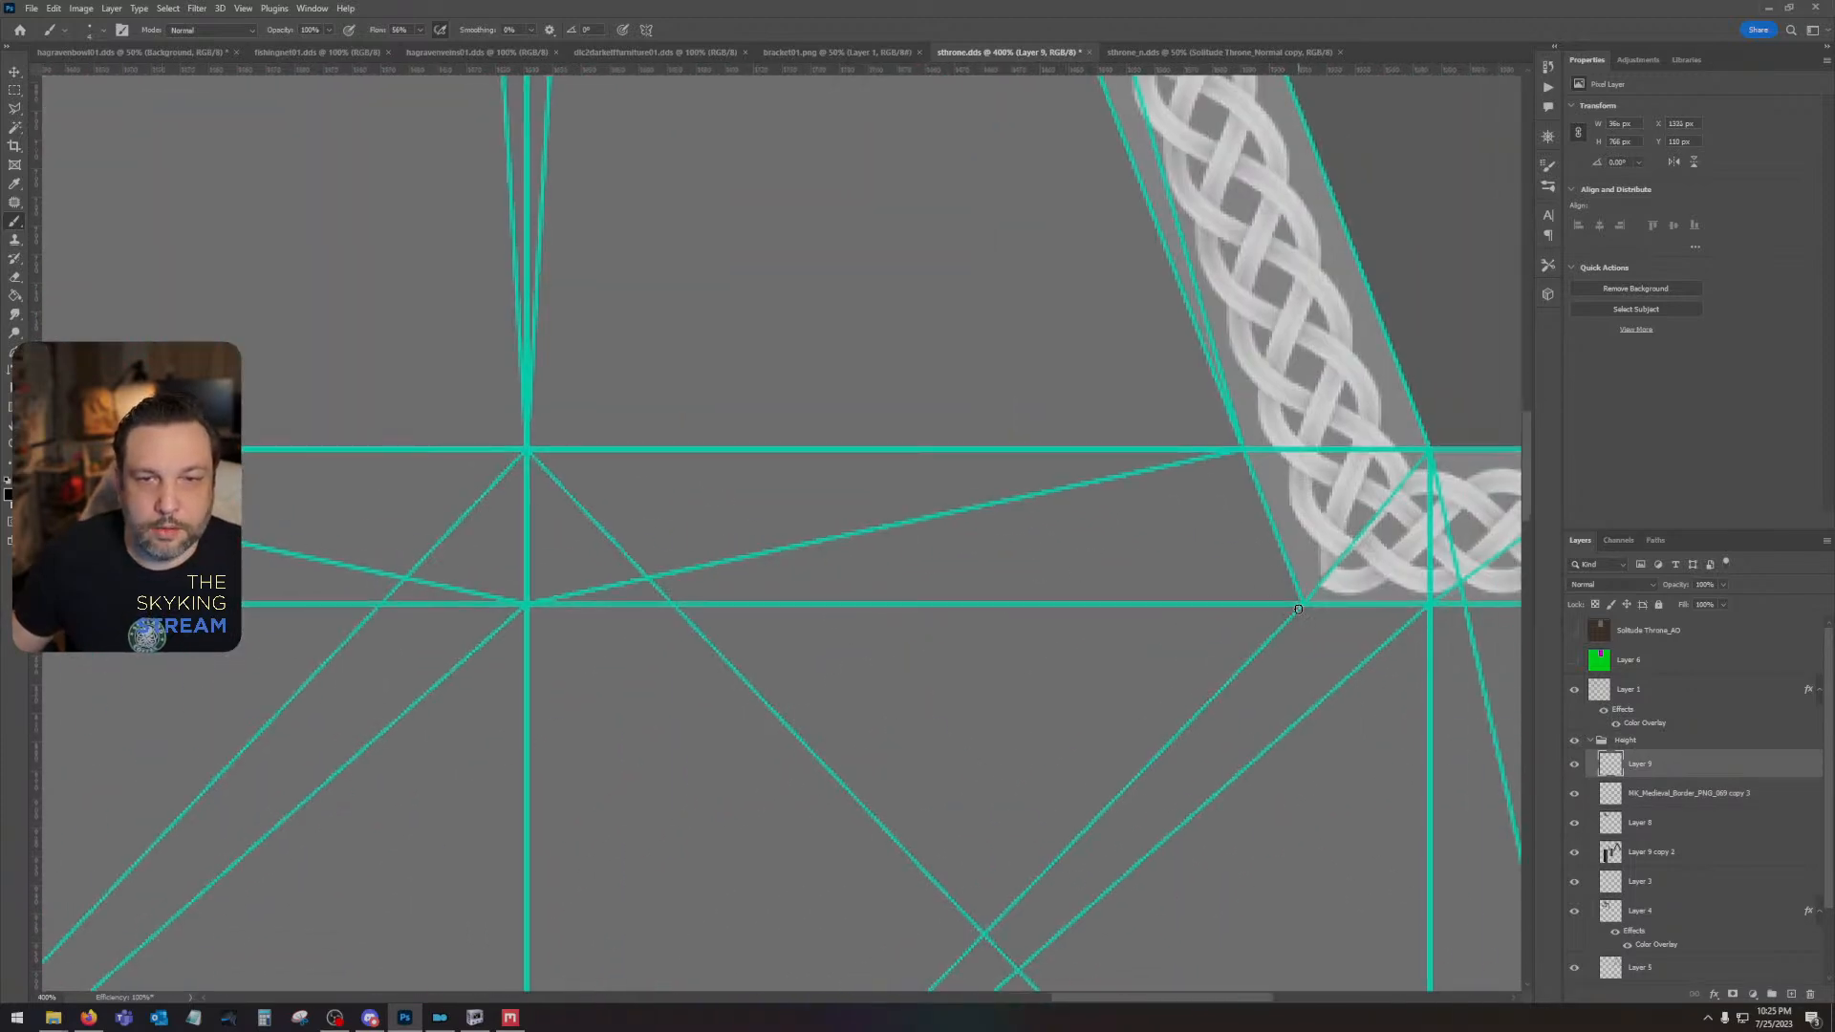
left_click(1439, 444, "shift")
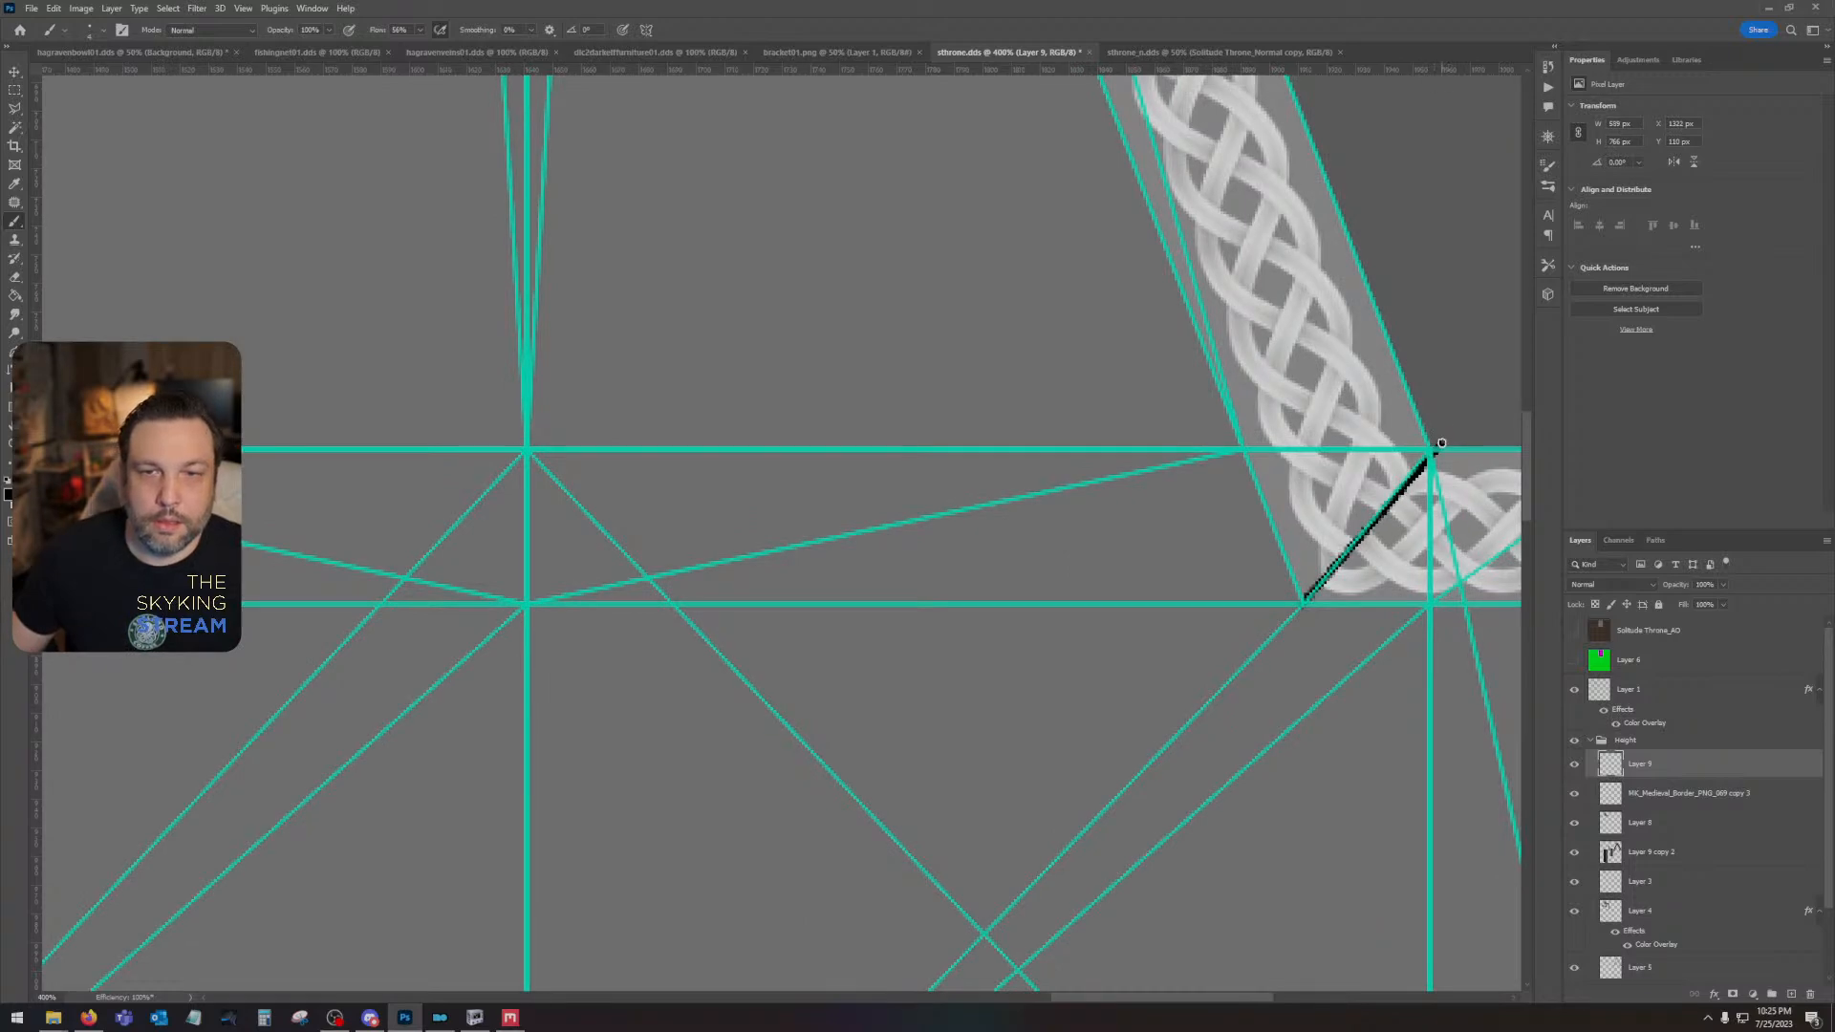
key("ctrl+z")
left_click(1297, 608, "shift")
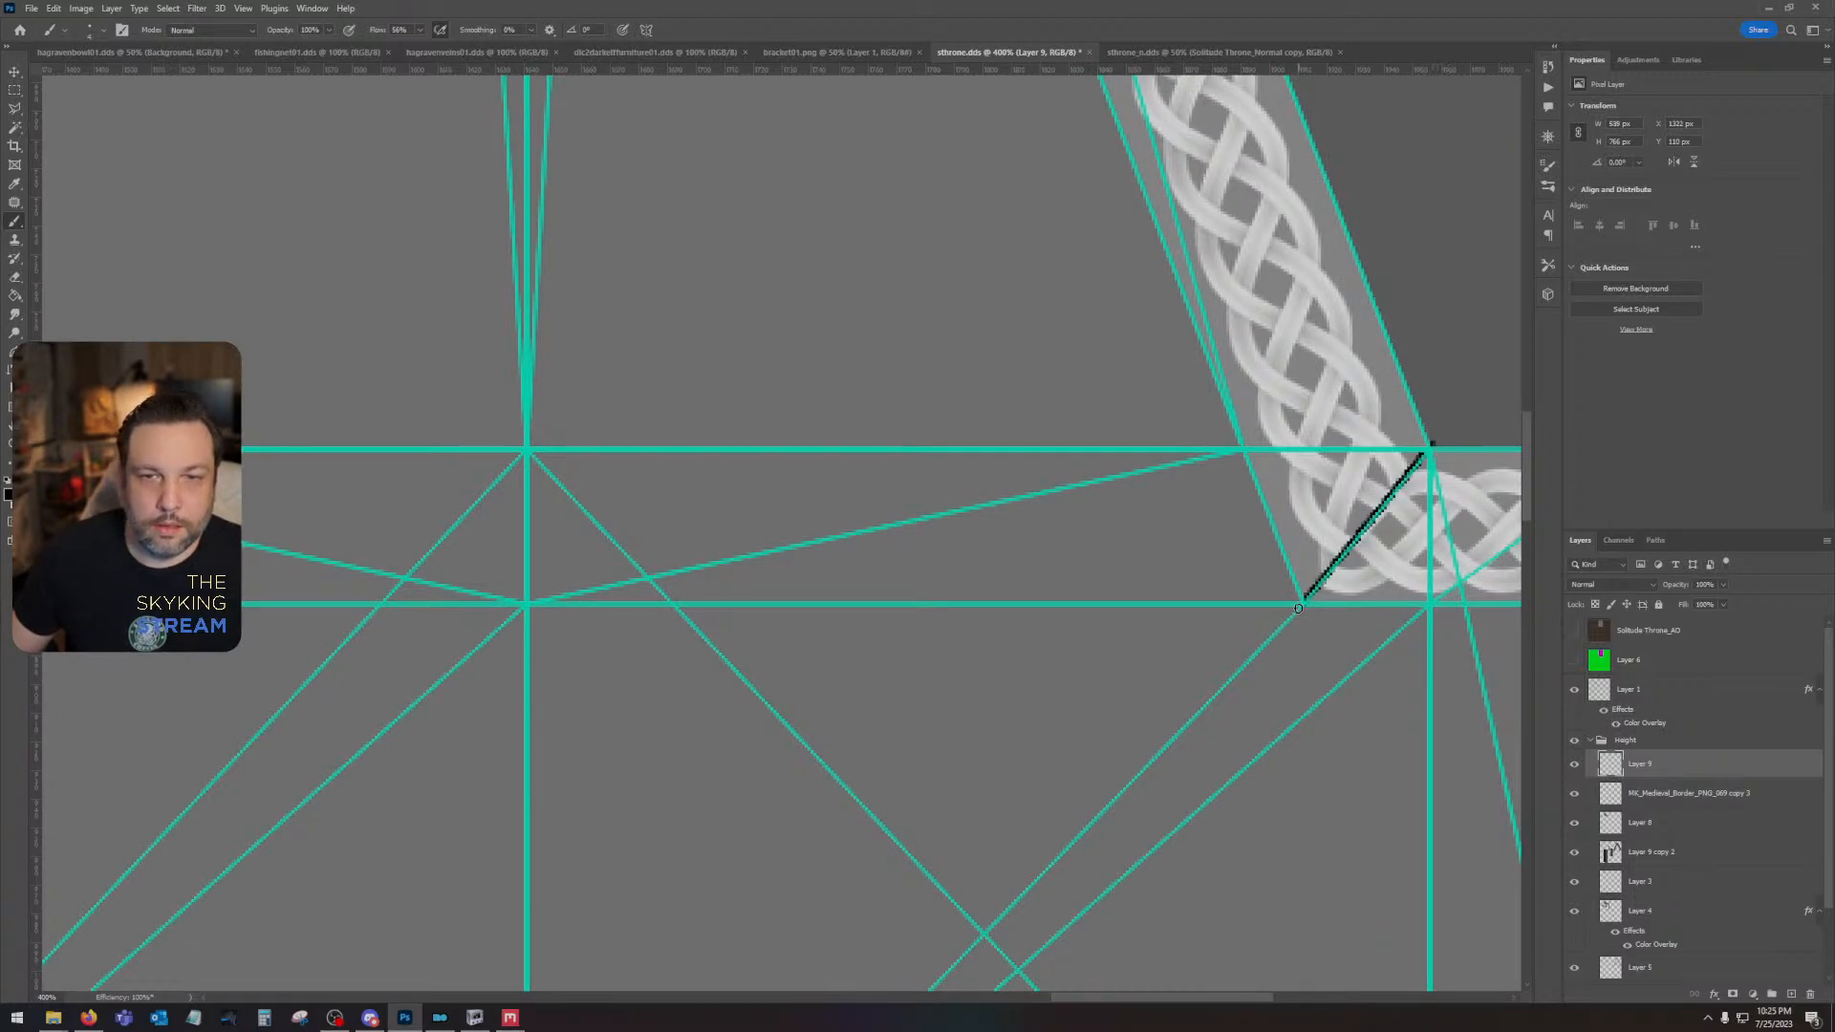
- Hide the UV wireframe and toggle the Height group to compare the new ornaments with the original throne texture
left_click_drag(1001, 727, 1379, 354)
left_click_drag(211, 610, 954, 794)
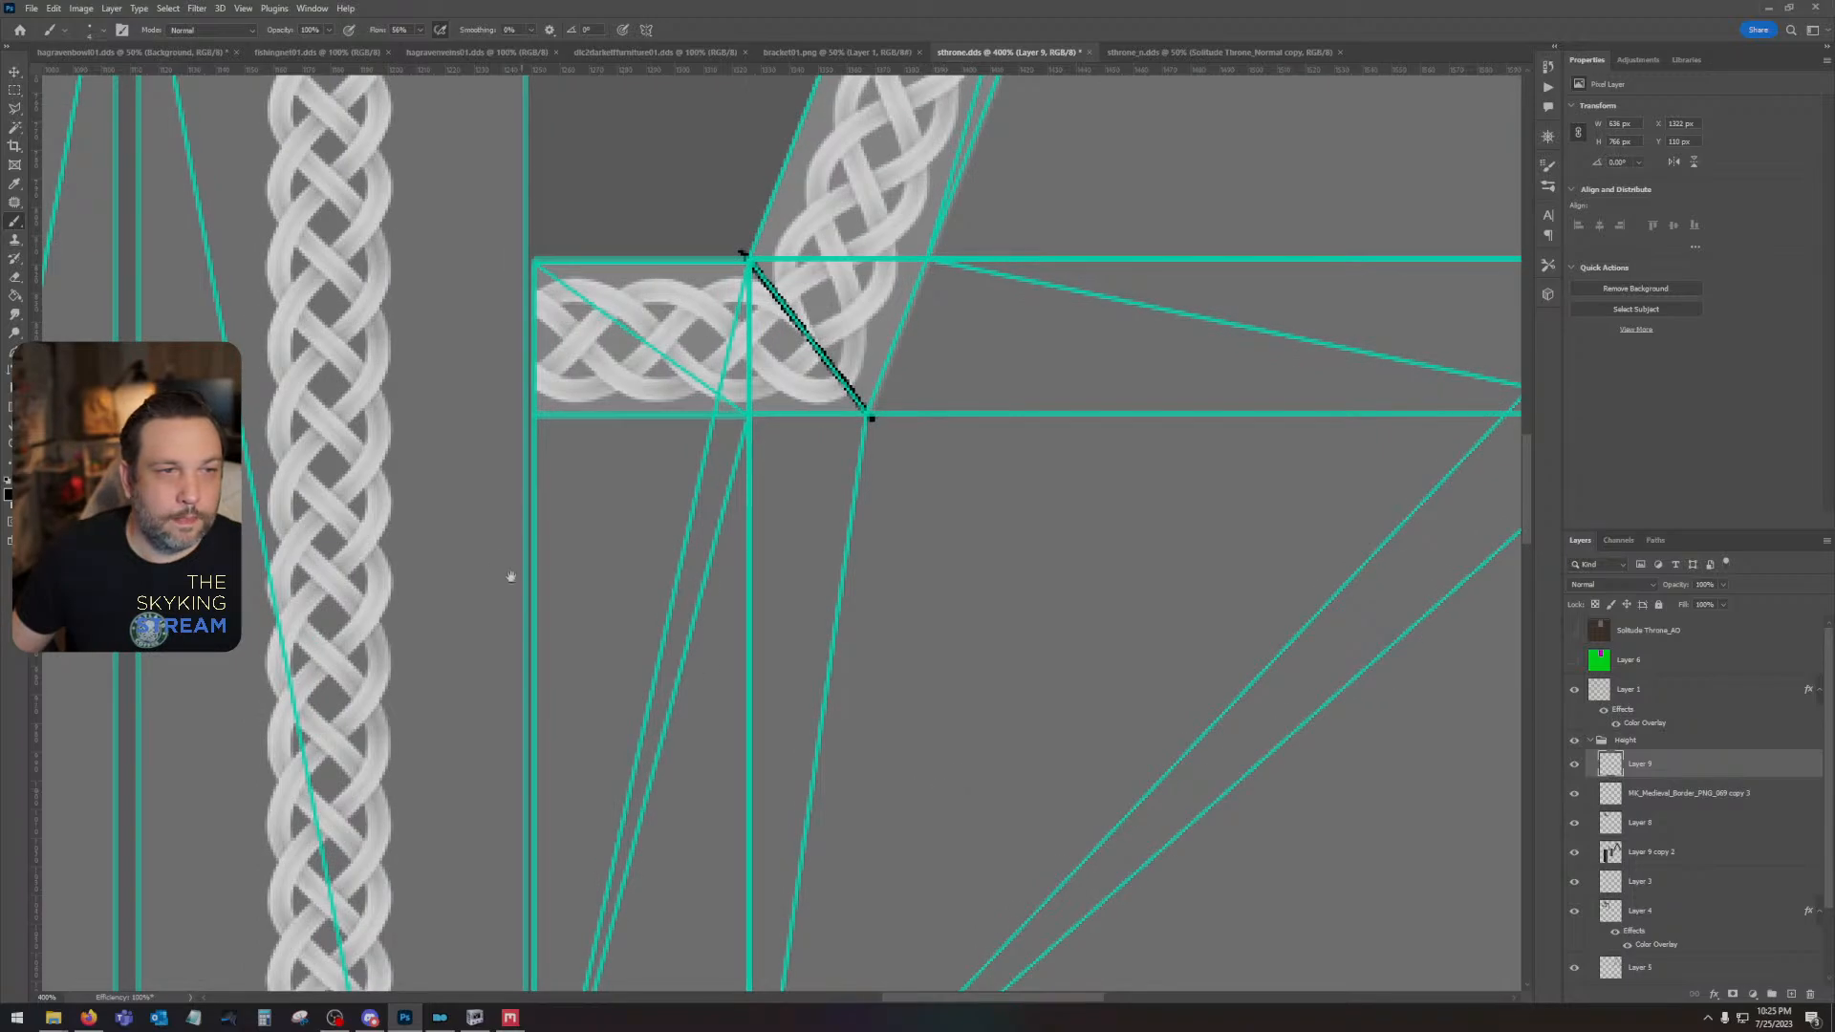
left_click_drag(505, 572, 851, 771)
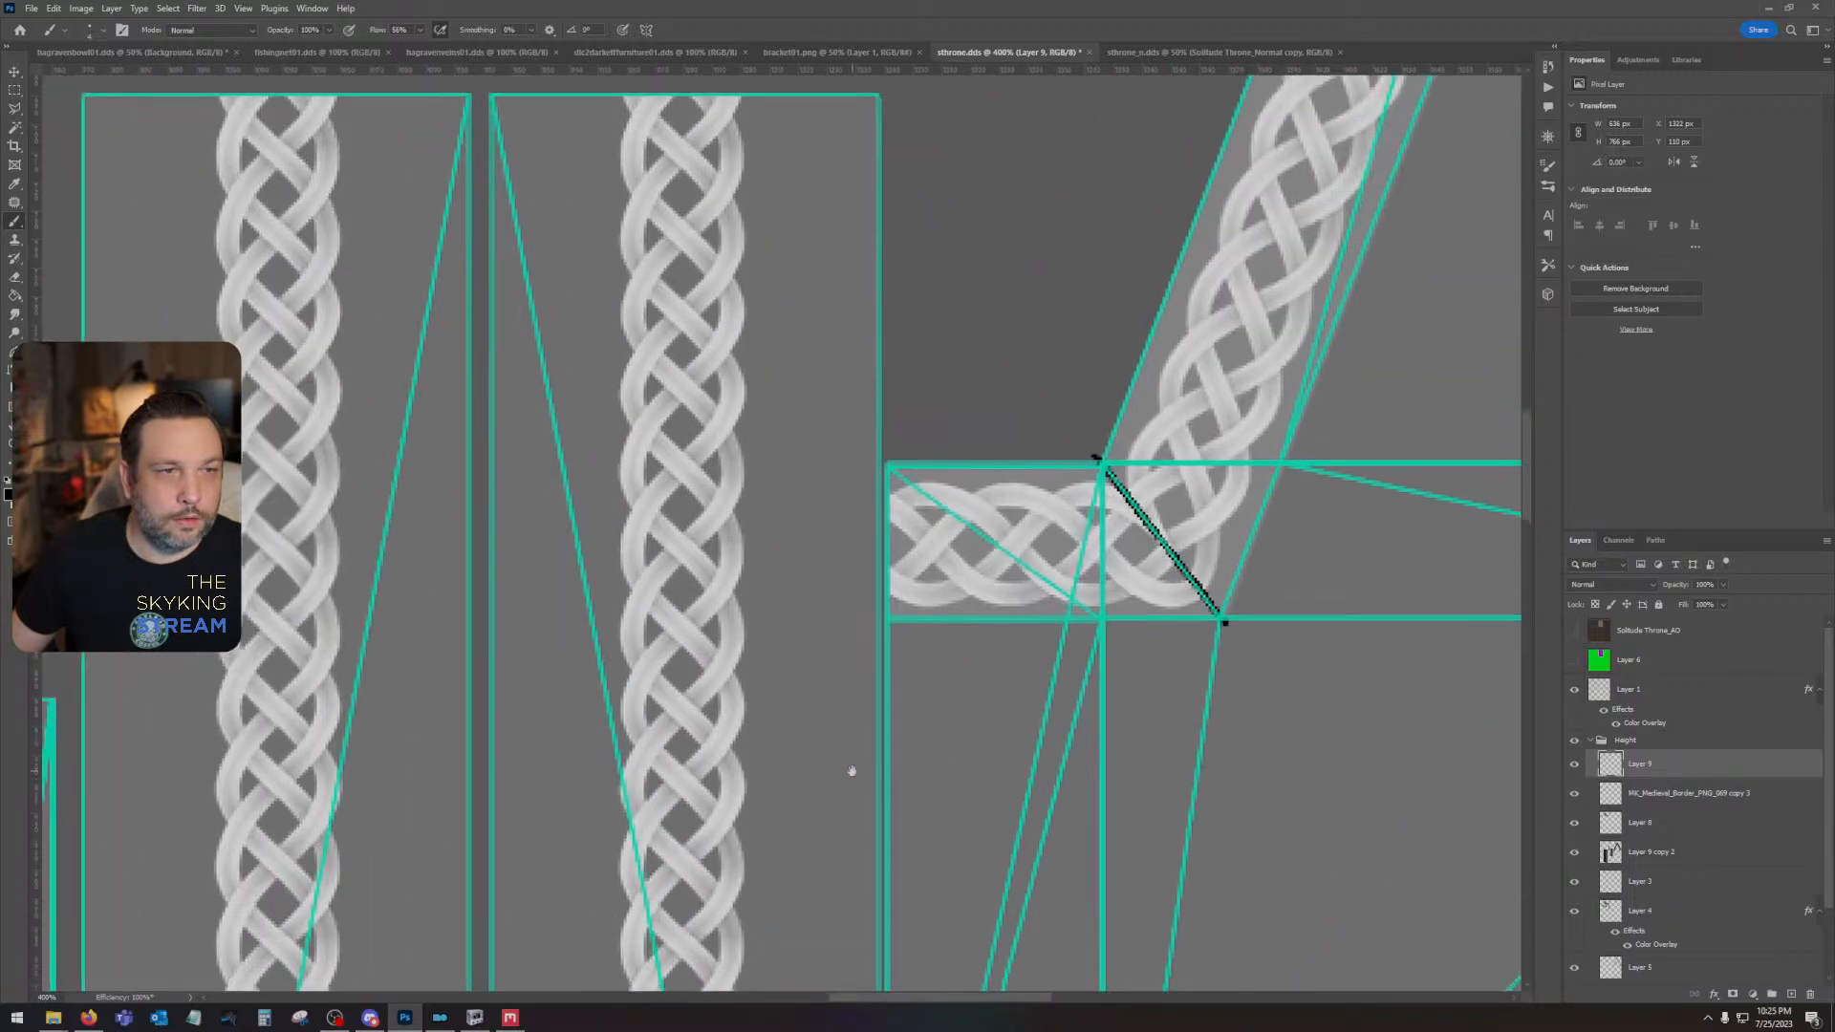
left_click(1575, 742)
left_click_drag(790, 582, 994, 786)
key("ctrl+minus")
key("ctrl+minus")
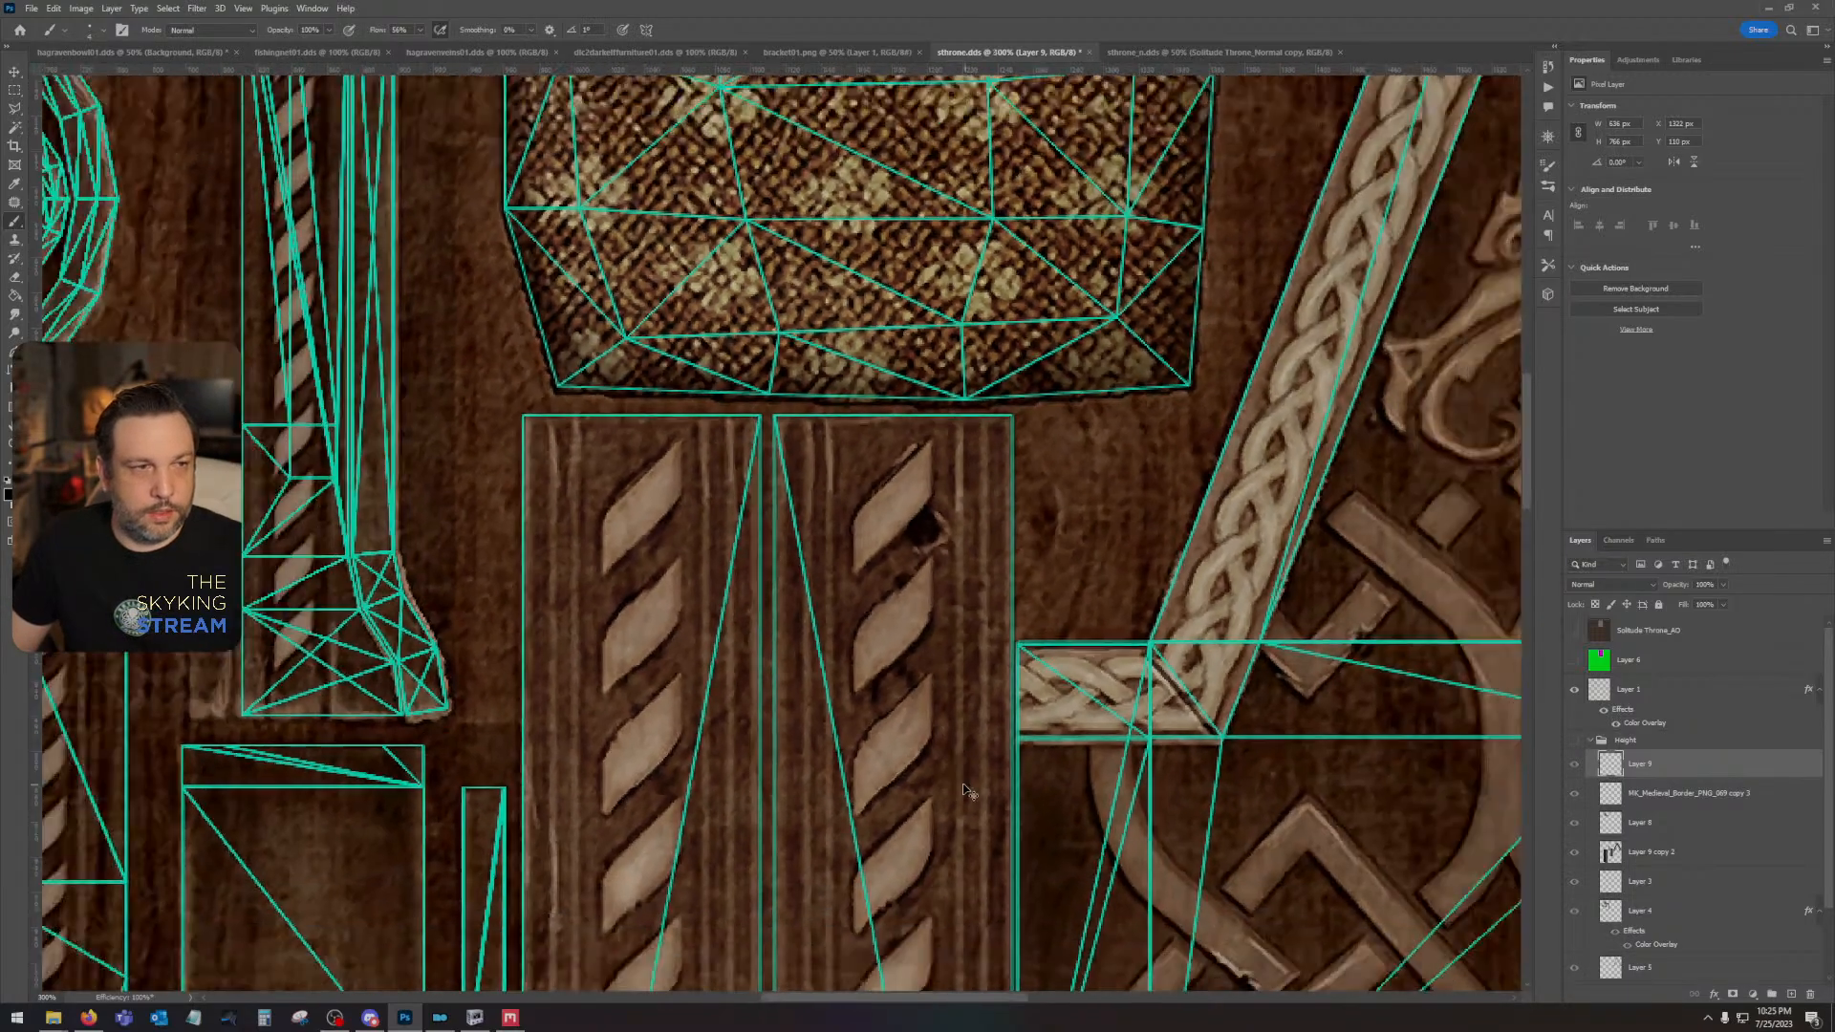
key("ctrl+minus")
key("ctrl+minus")
left_click_drag(761, 715, 891, 788)
left_click(1577, 690)
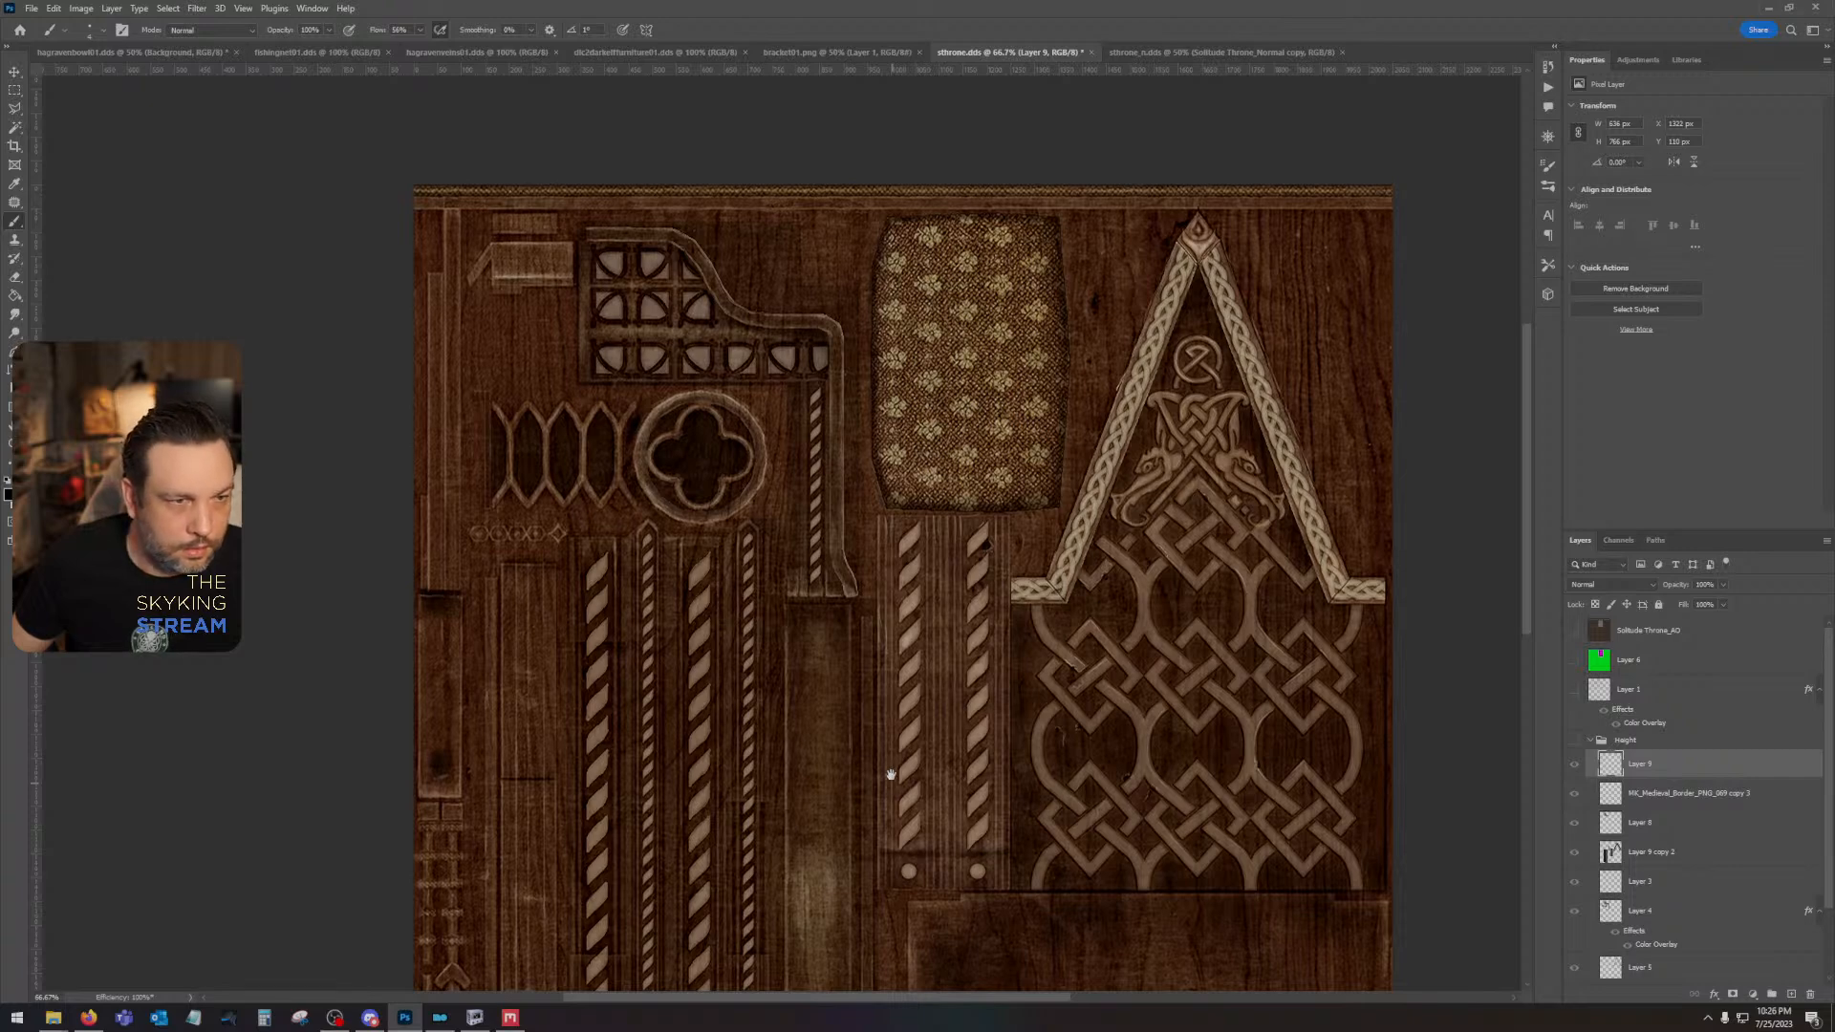
left_click_drag(892, 788, 813, 632)
left_click(1573, 741)
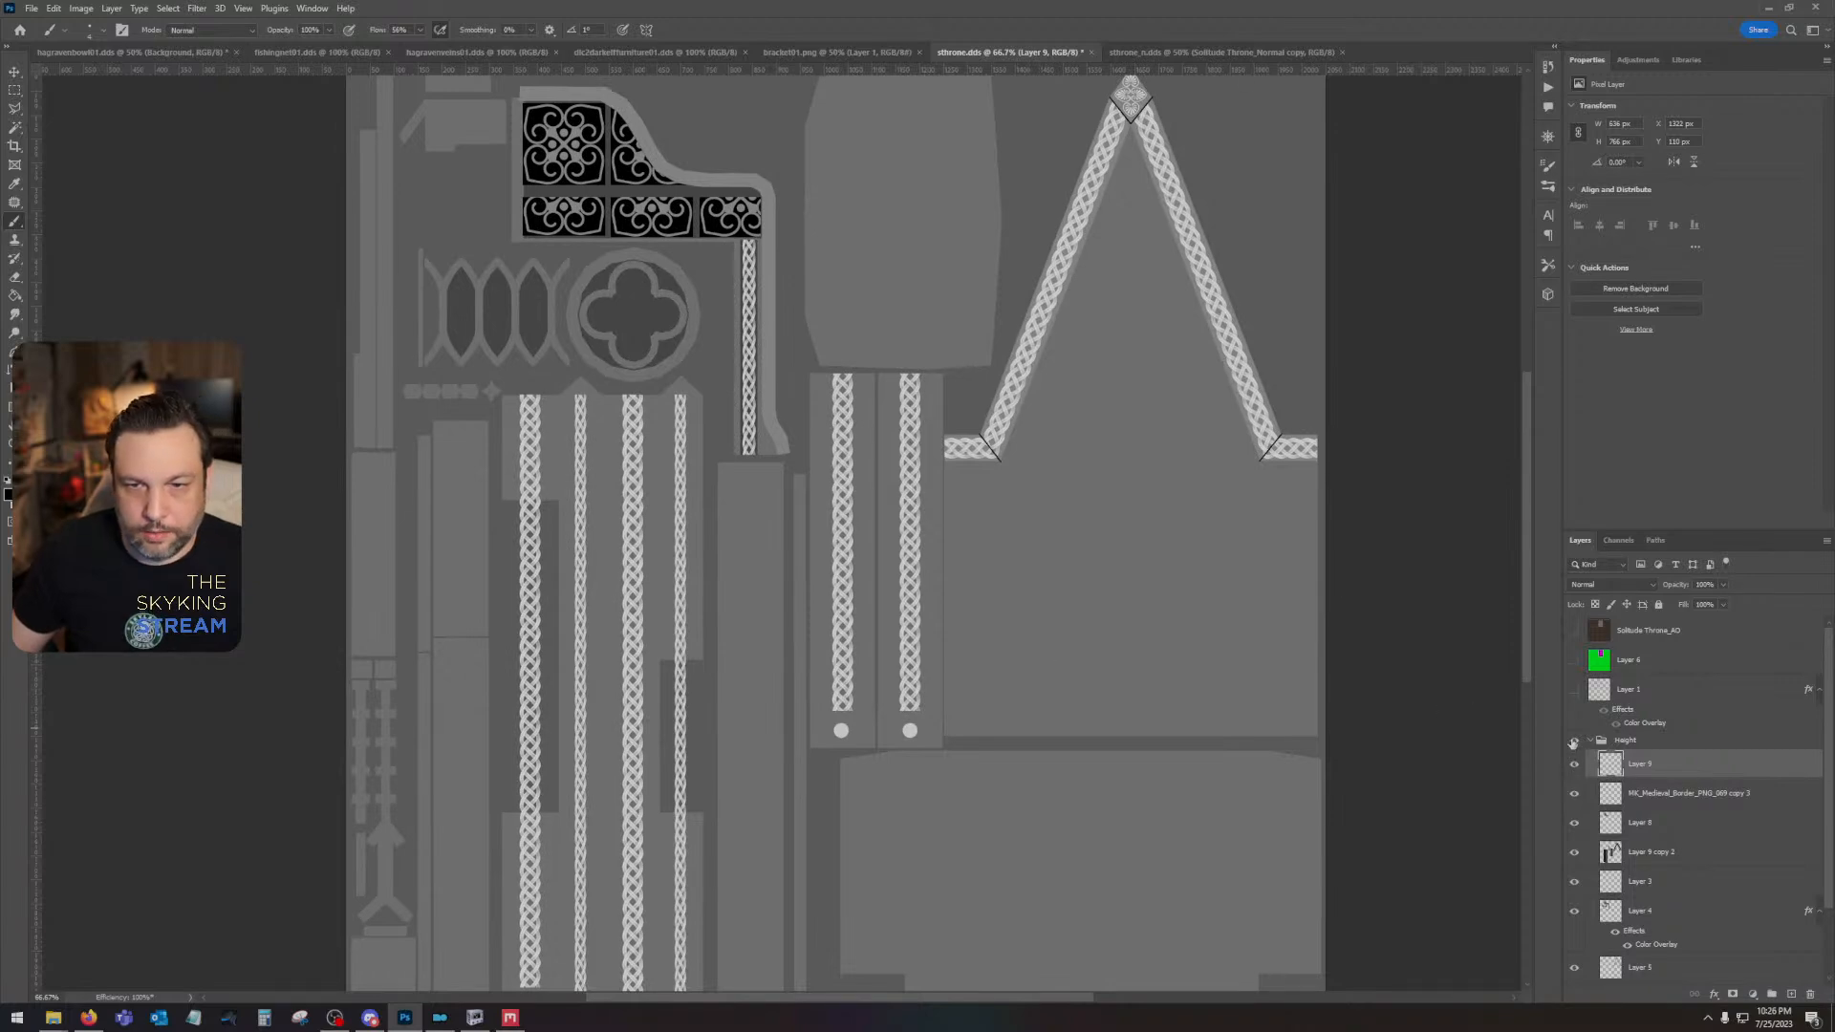
left_click(1573, 742)
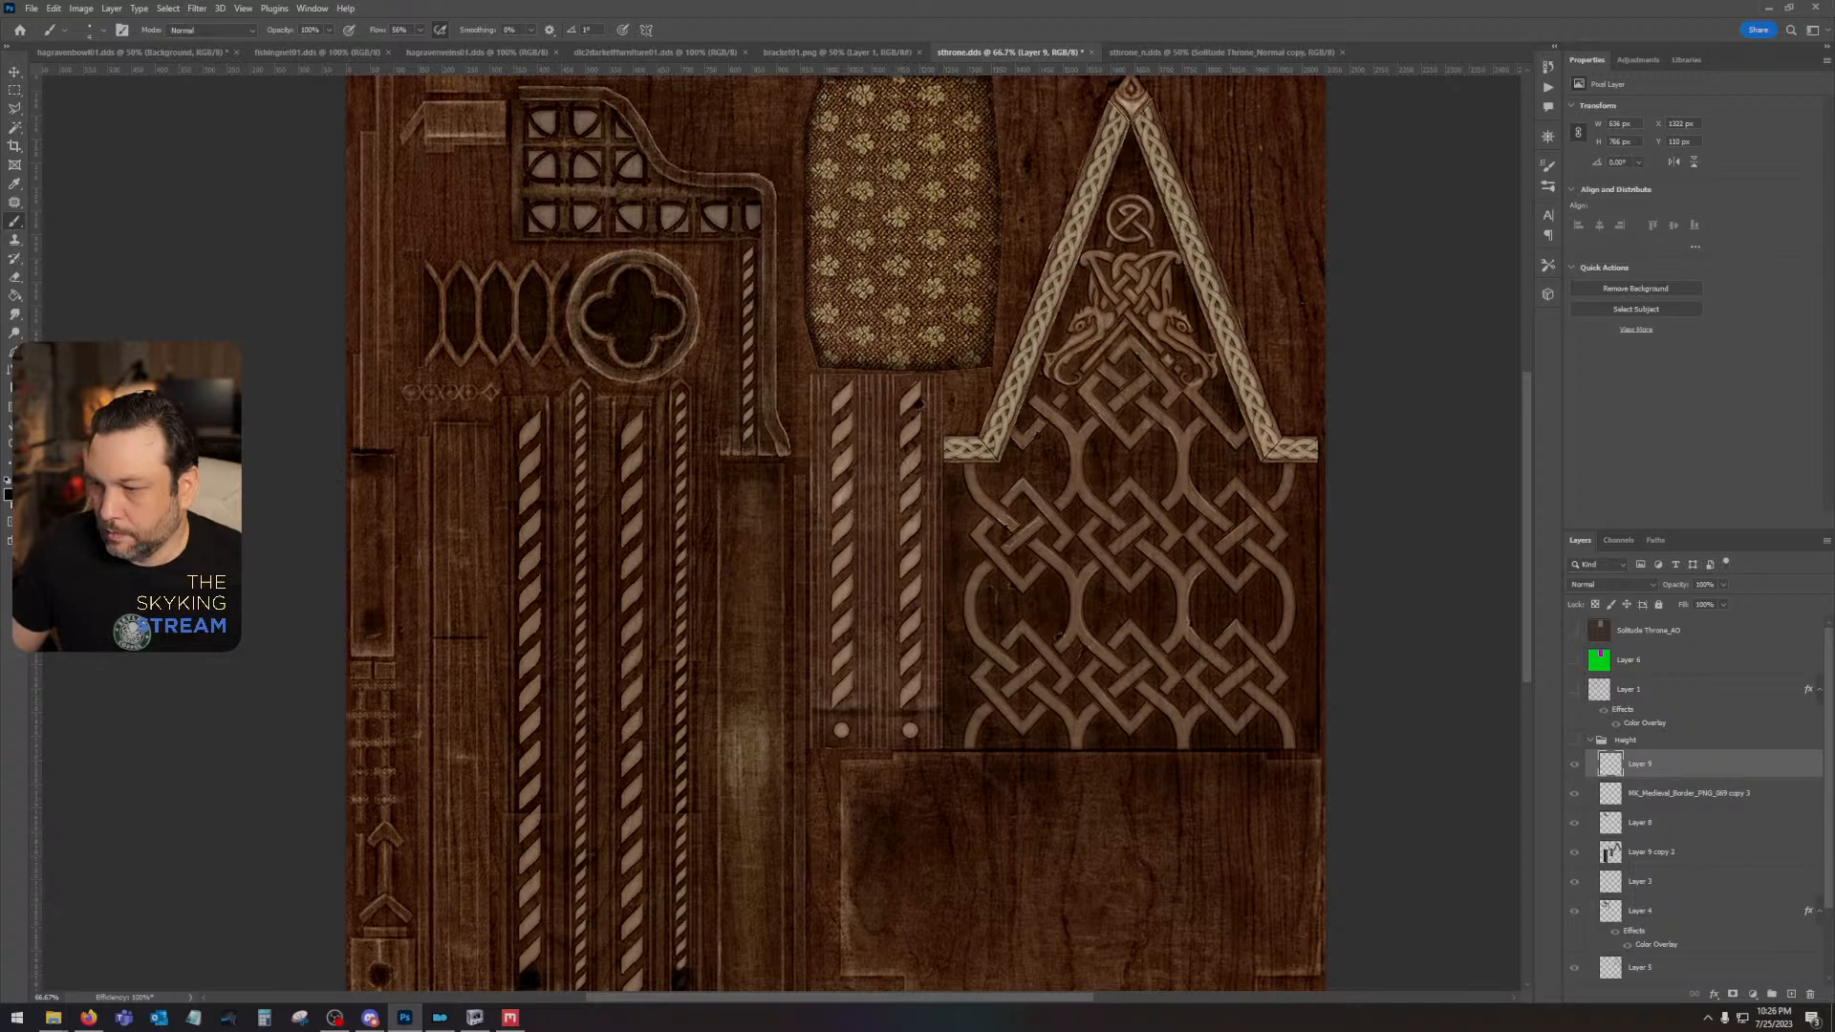
- Place the quatrefoil pattern MK_Medieval_Border_PNG_096 from the Medieval Pattern Brush folder into sthrone.dds and move its layer above the Height group
key("alt+Tab")
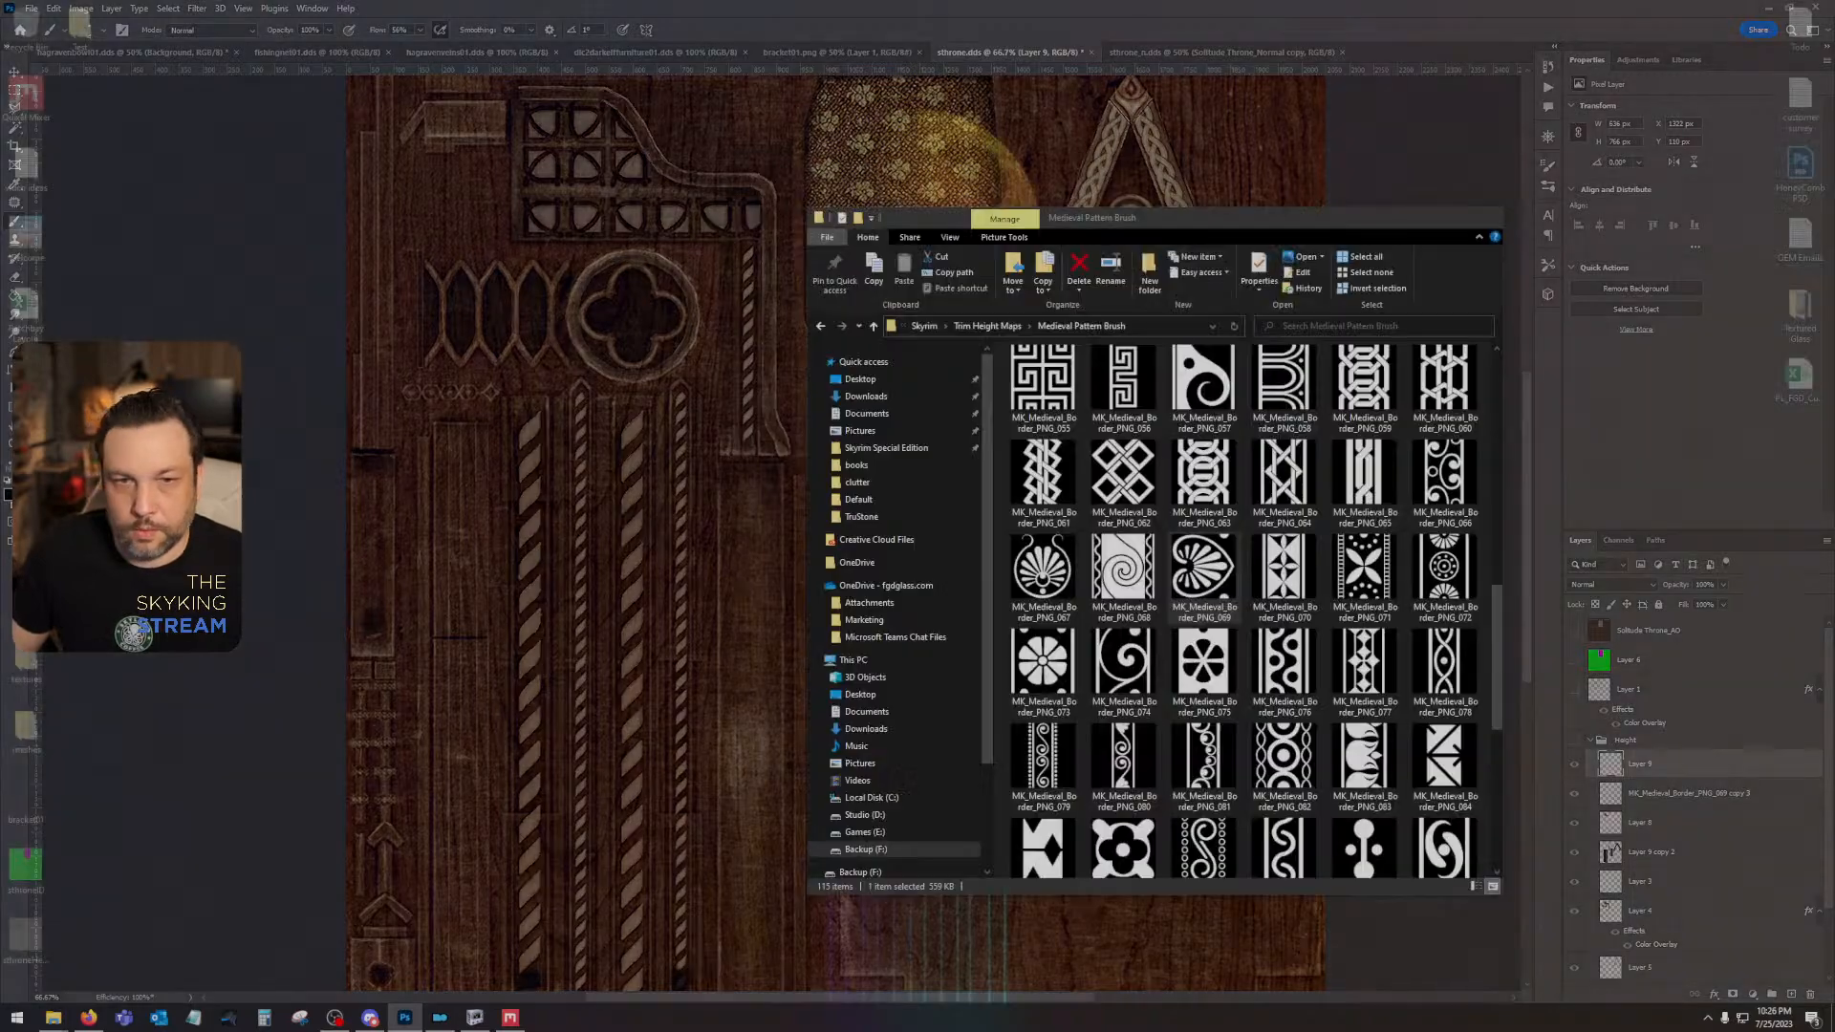
left_click_drag(1157, 217, 501, 197)
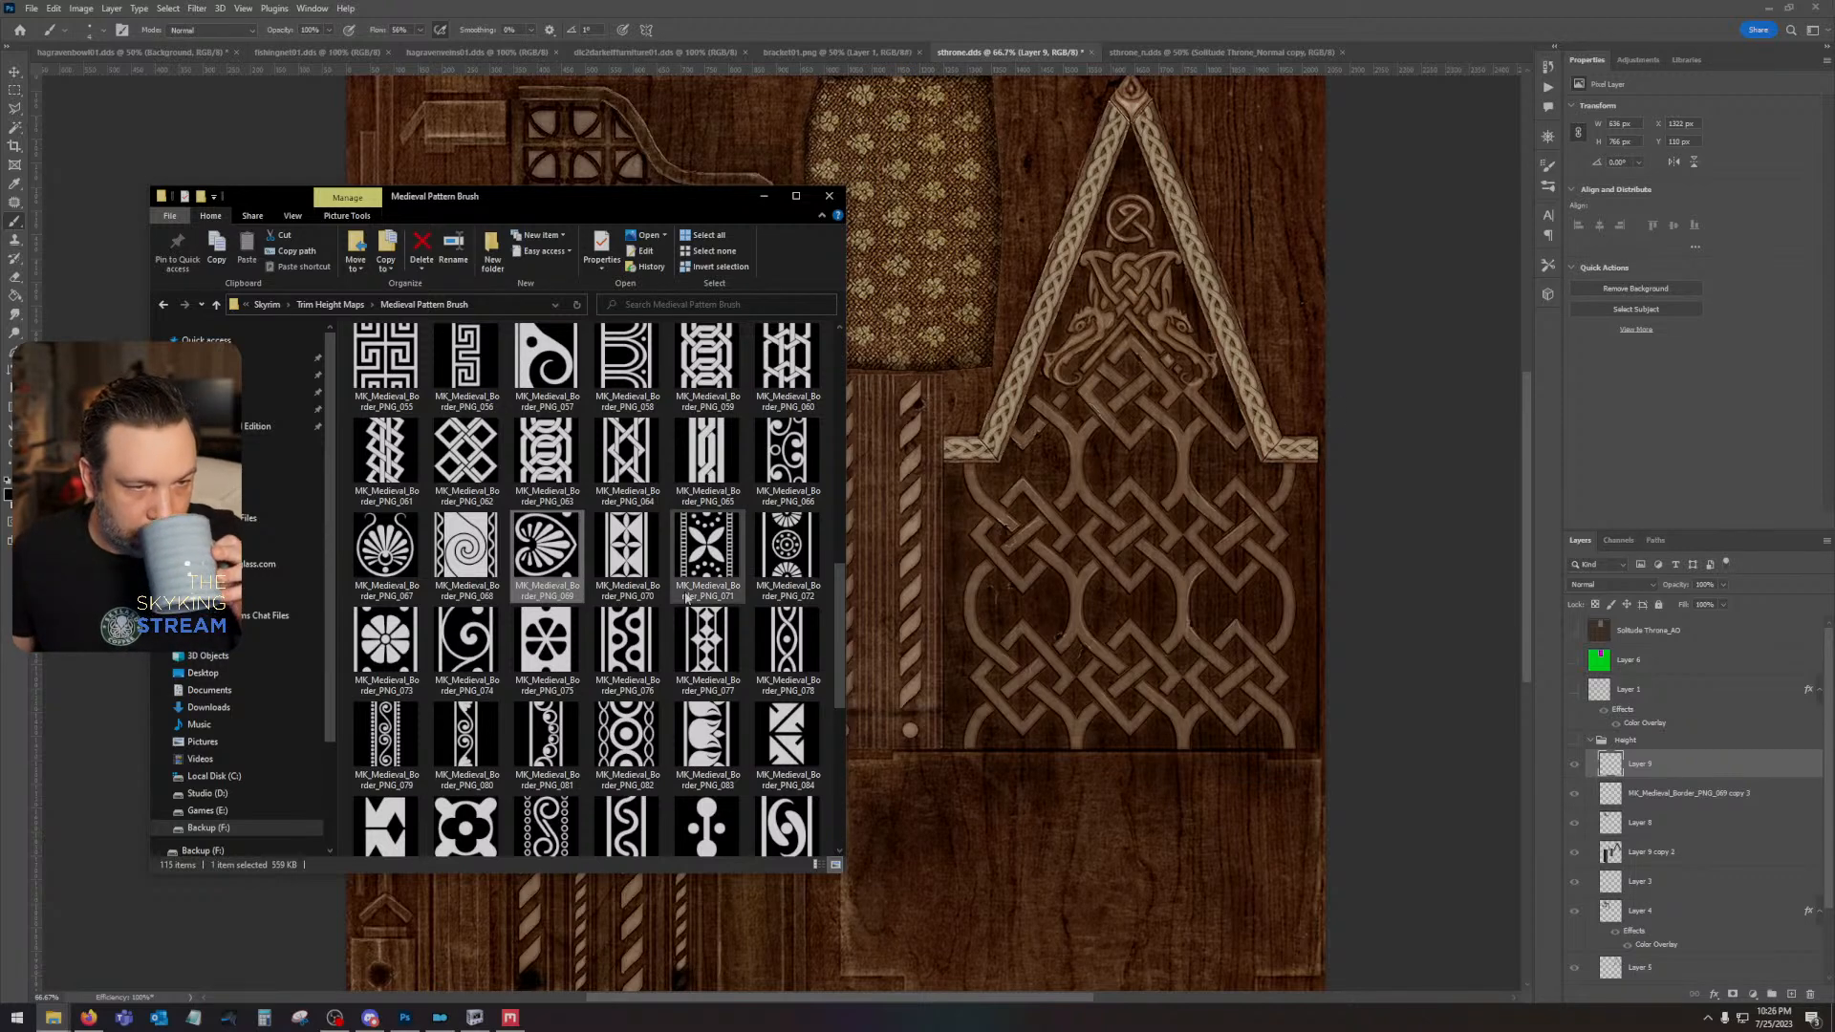
scroll(687, 597, "down", 5)
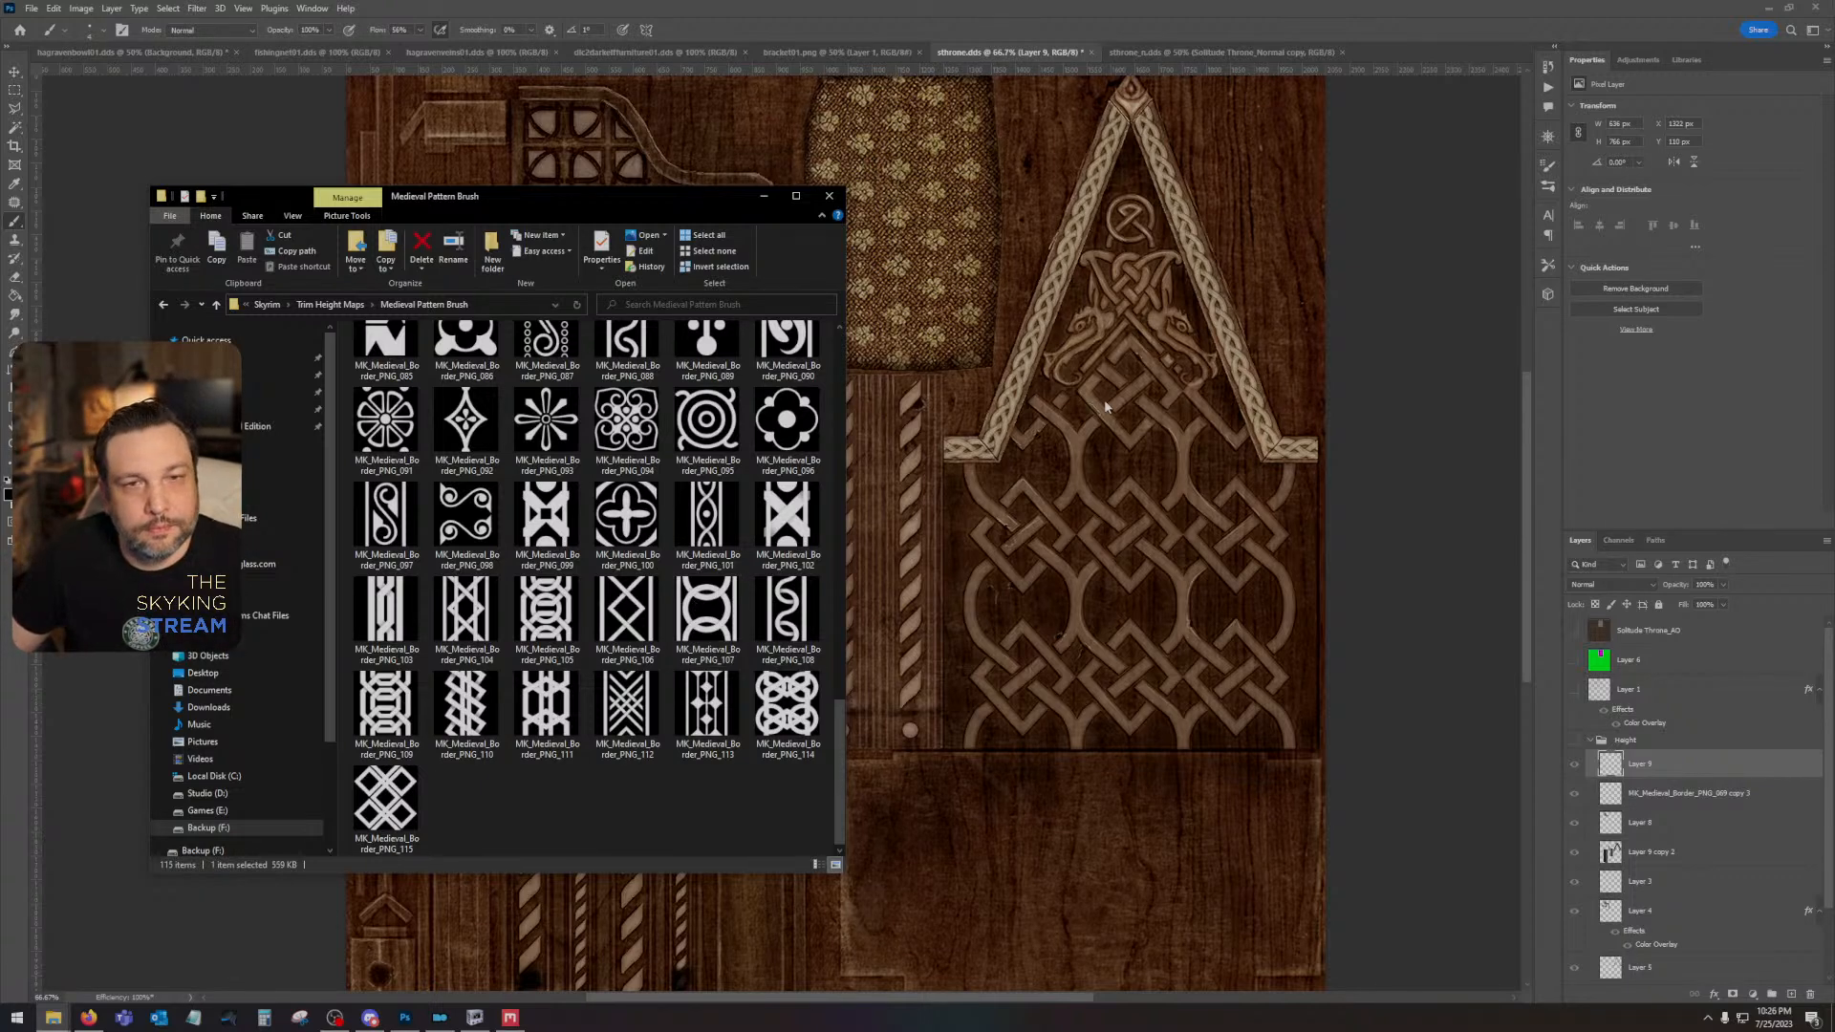
scroll(1106, 406, "up", 1)
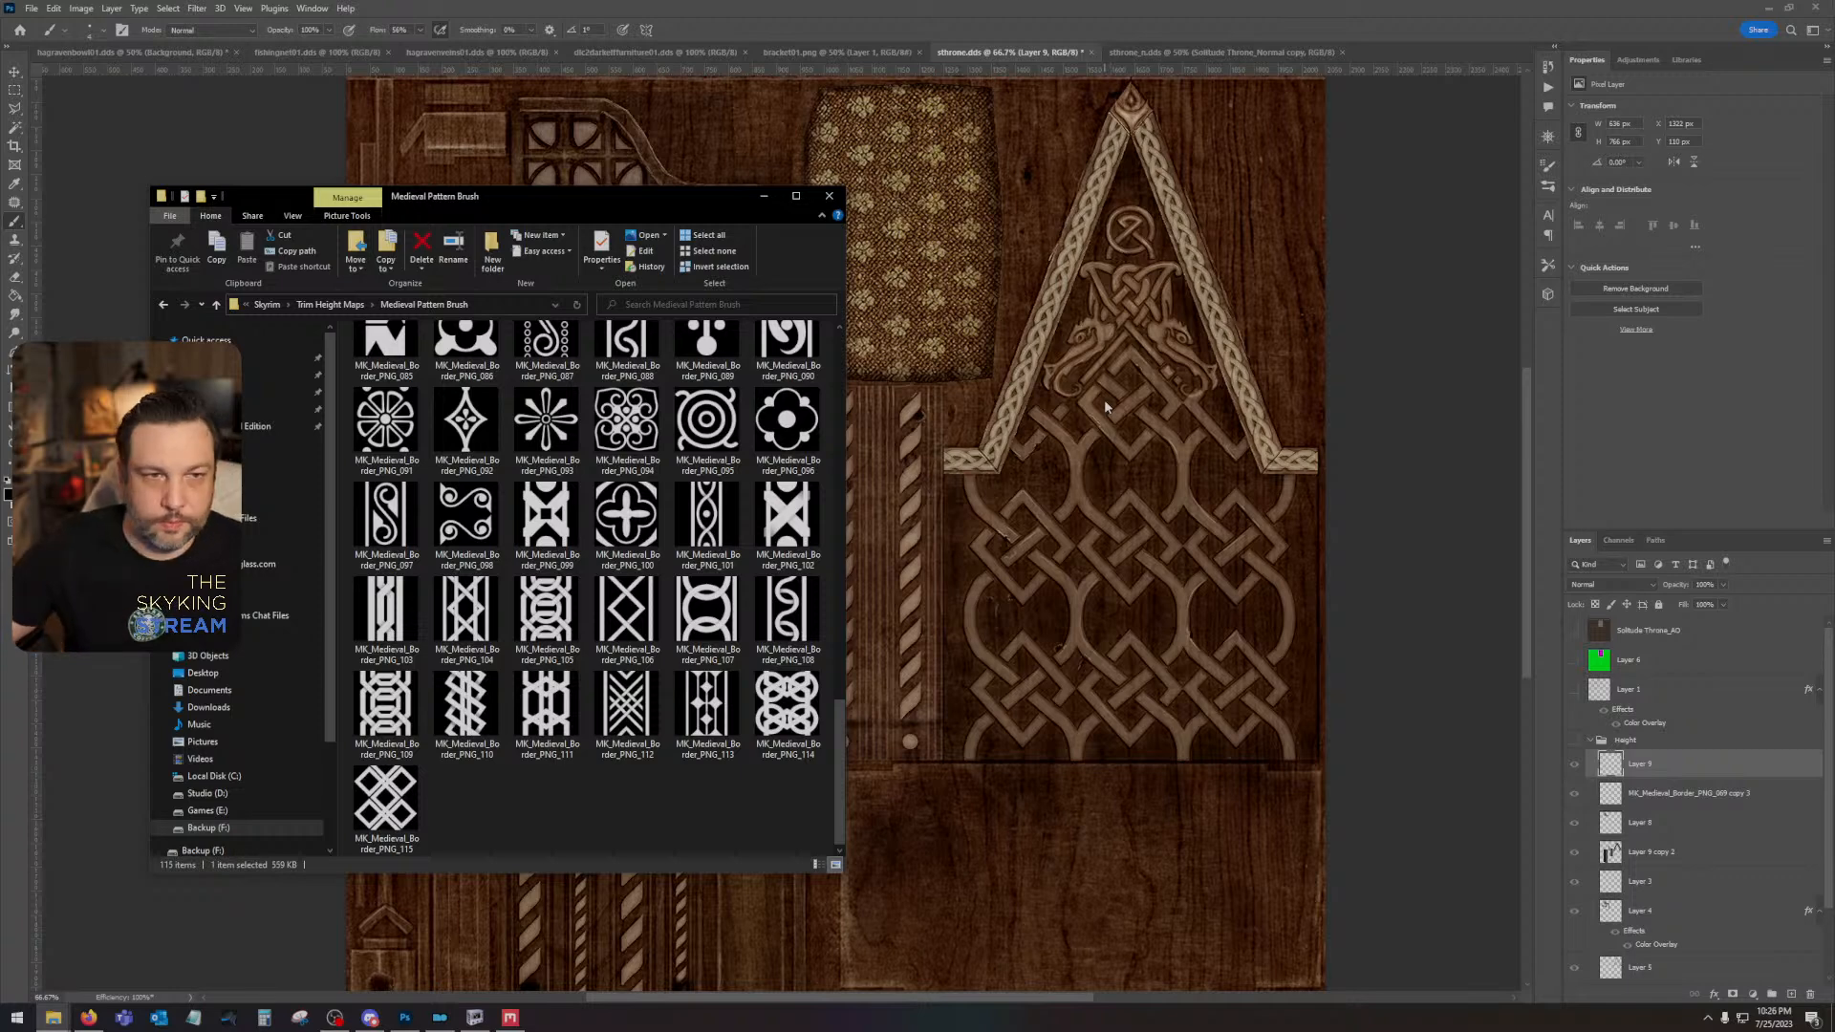
left_click_drag(714, 384, 1081, 455)
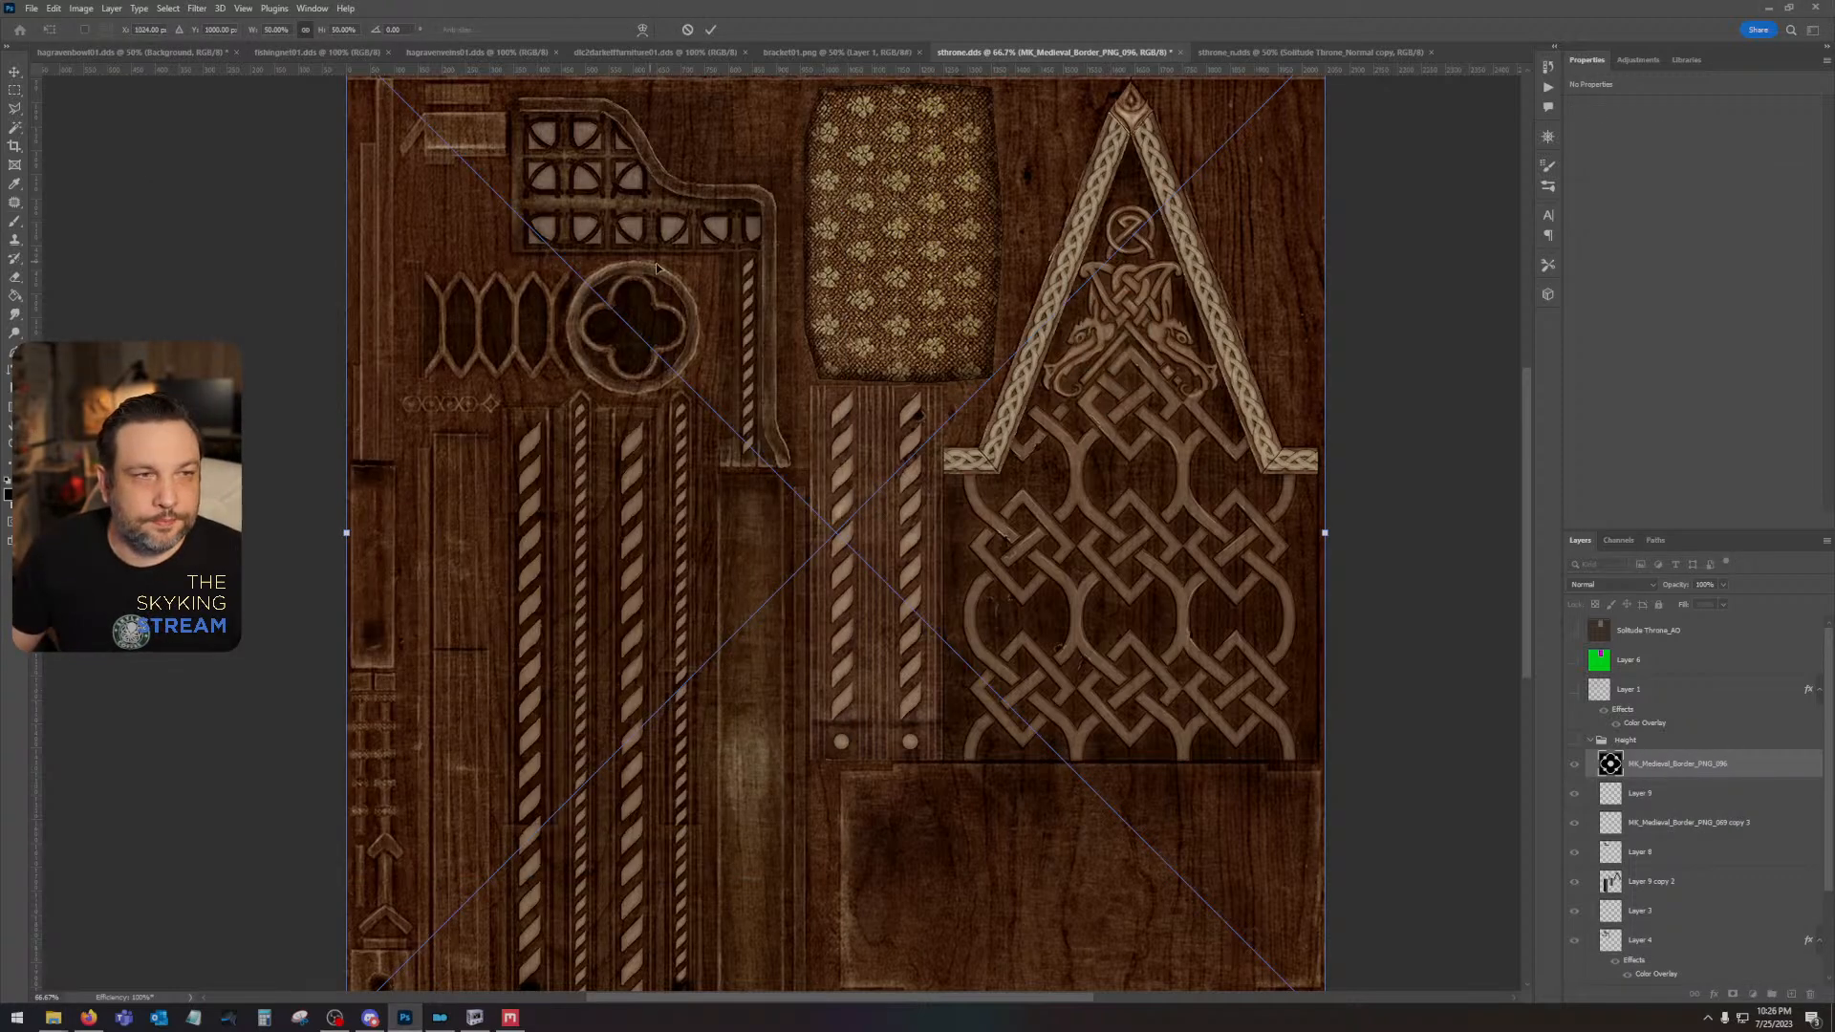
key("ctrl+minus")
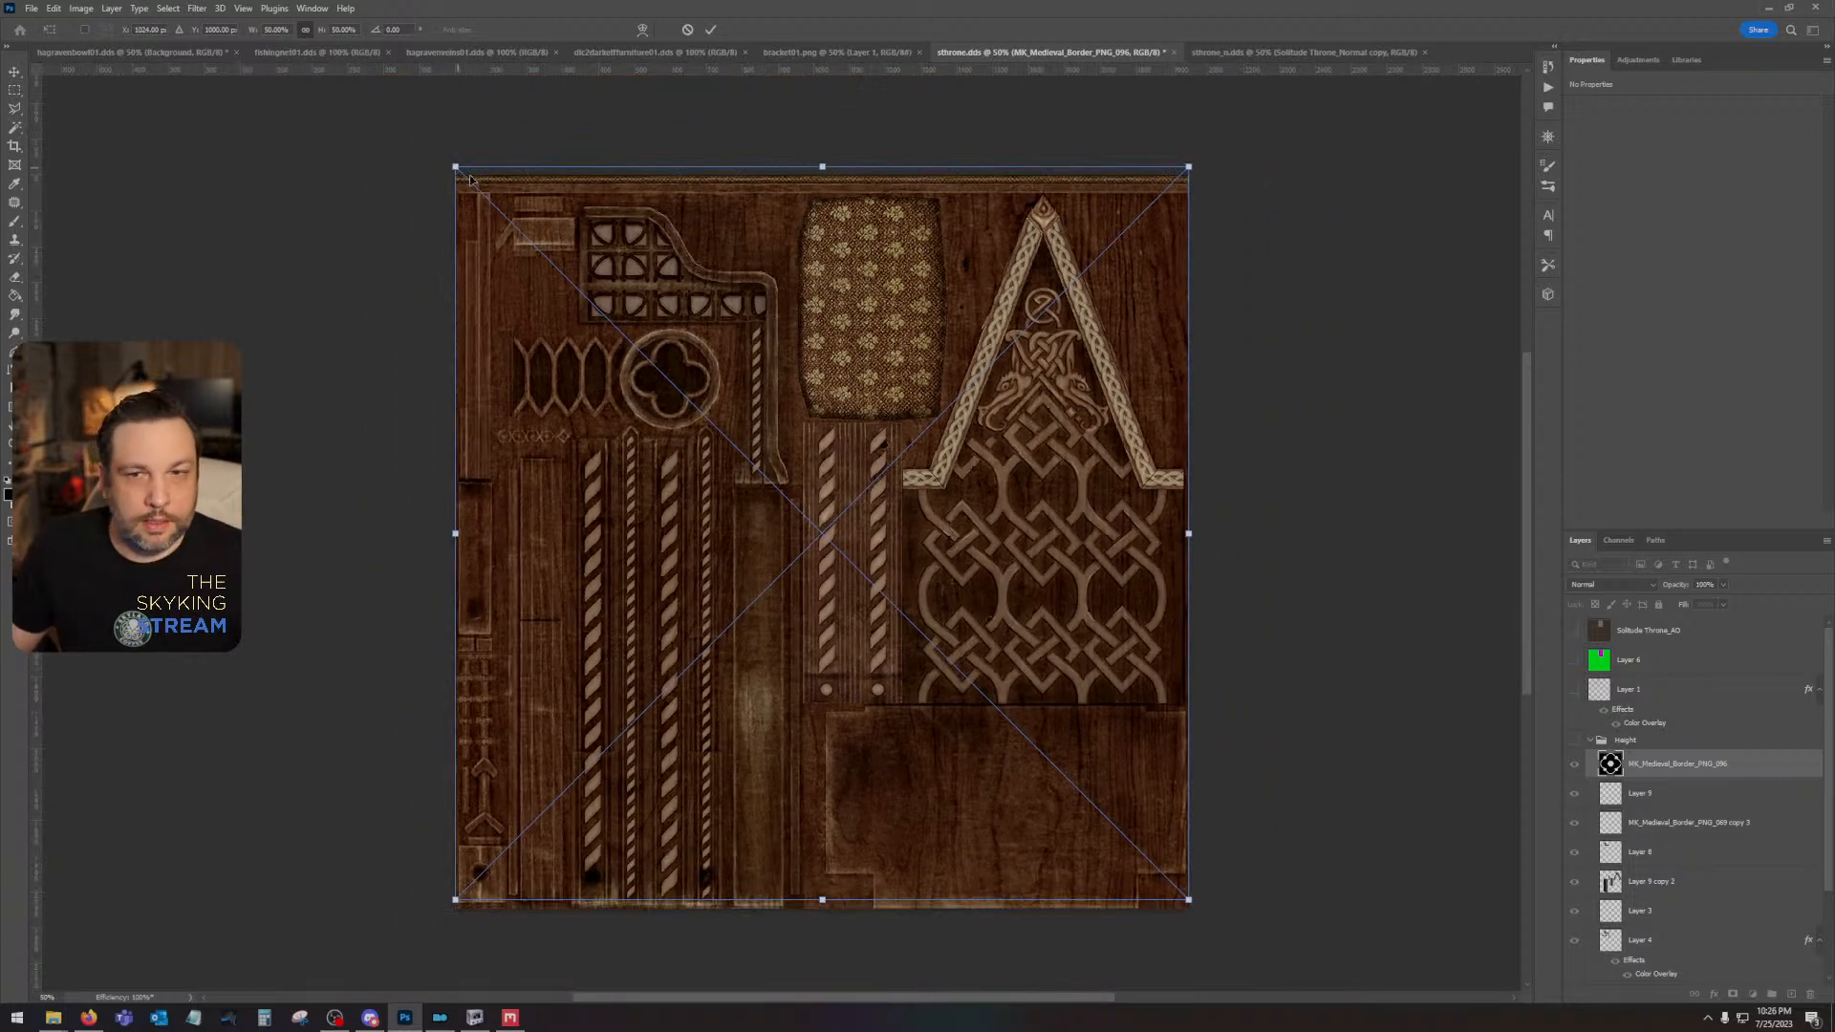
key("Return")
left_click_drag(1679, 768, 1679, 730)
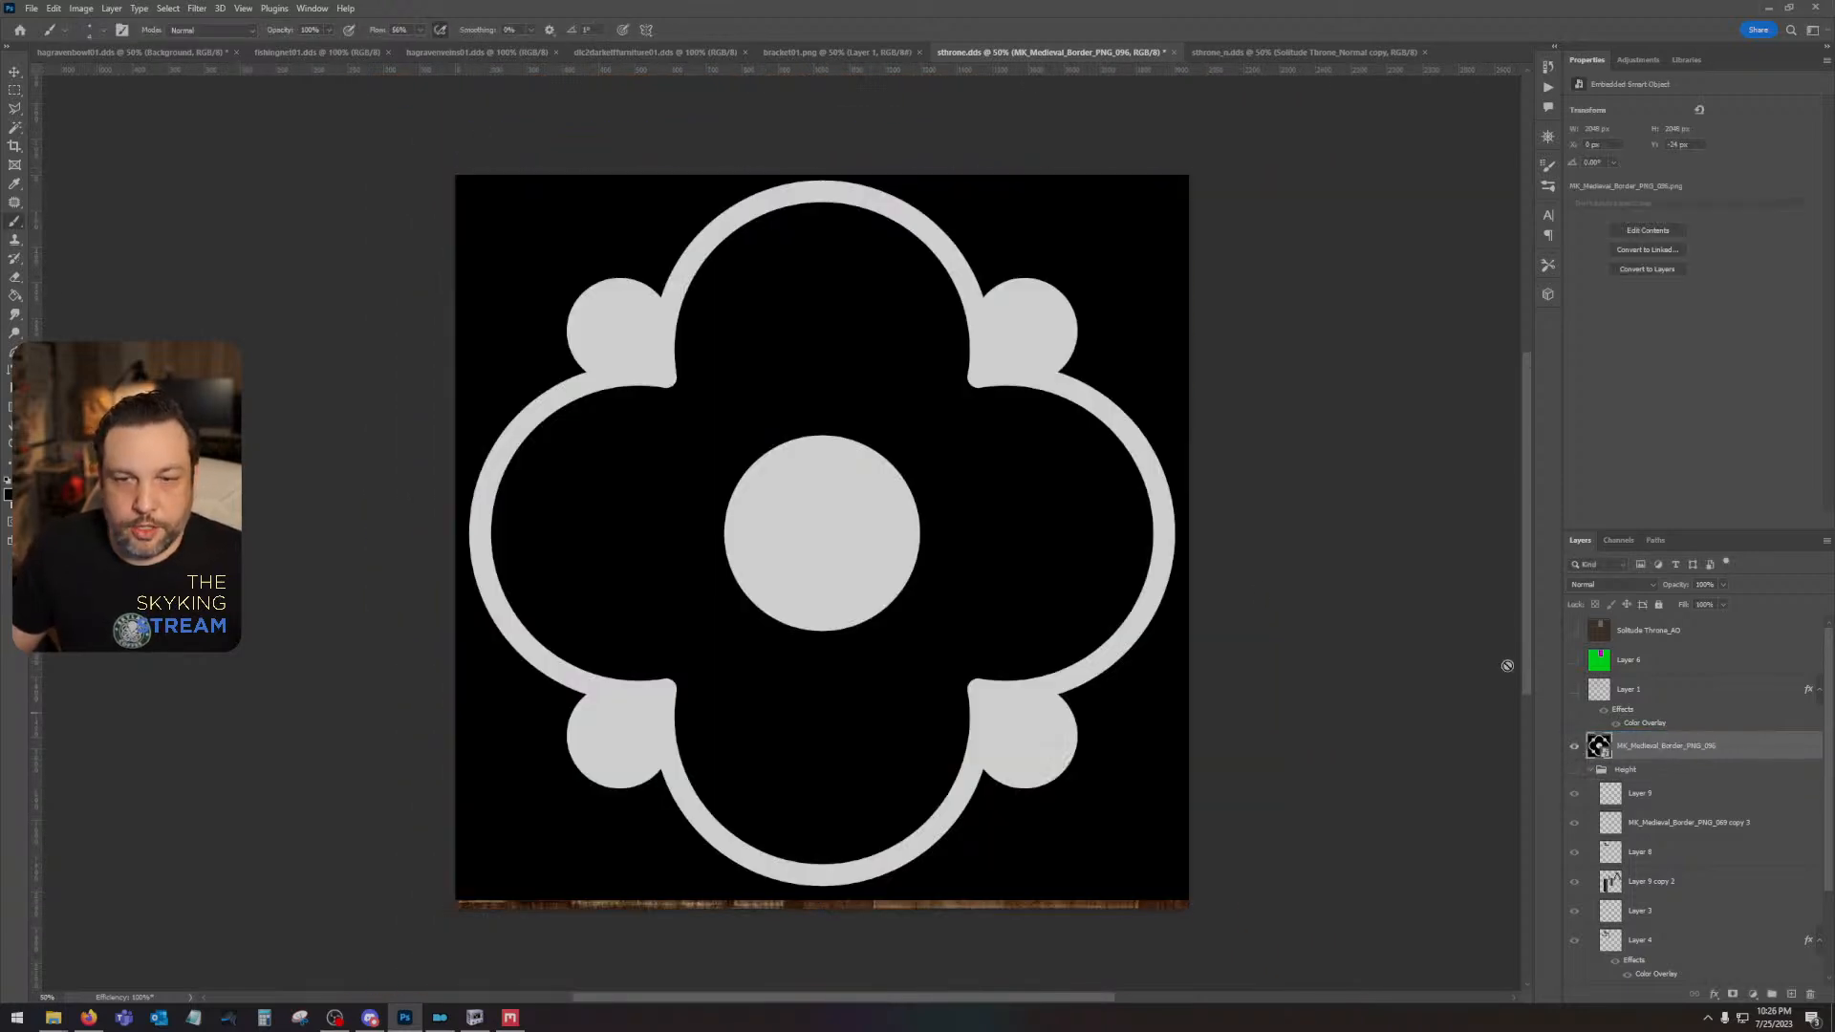
- Scale the quatrefoil pattern down to about 4.5% and centre it inside the gable, over the upper part of the carved ornament
key("ctrl+t")
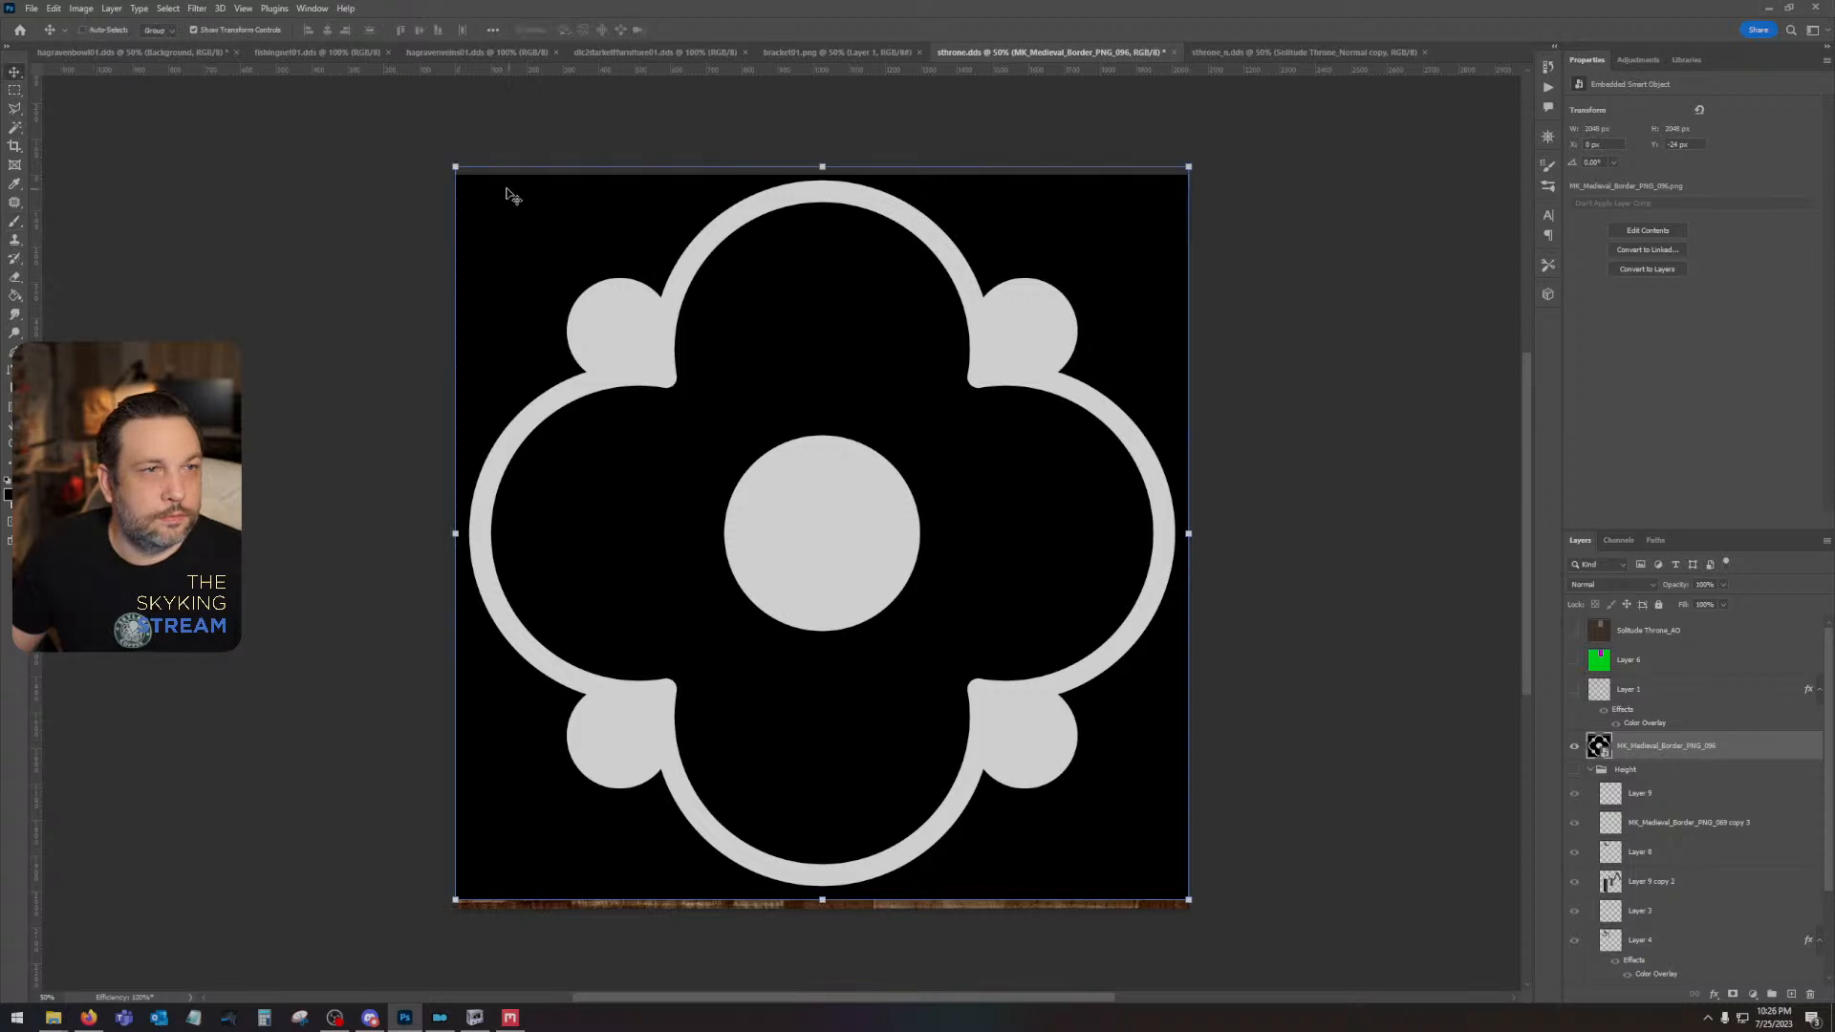
left_click_drag(454, 169, 1076, 725)
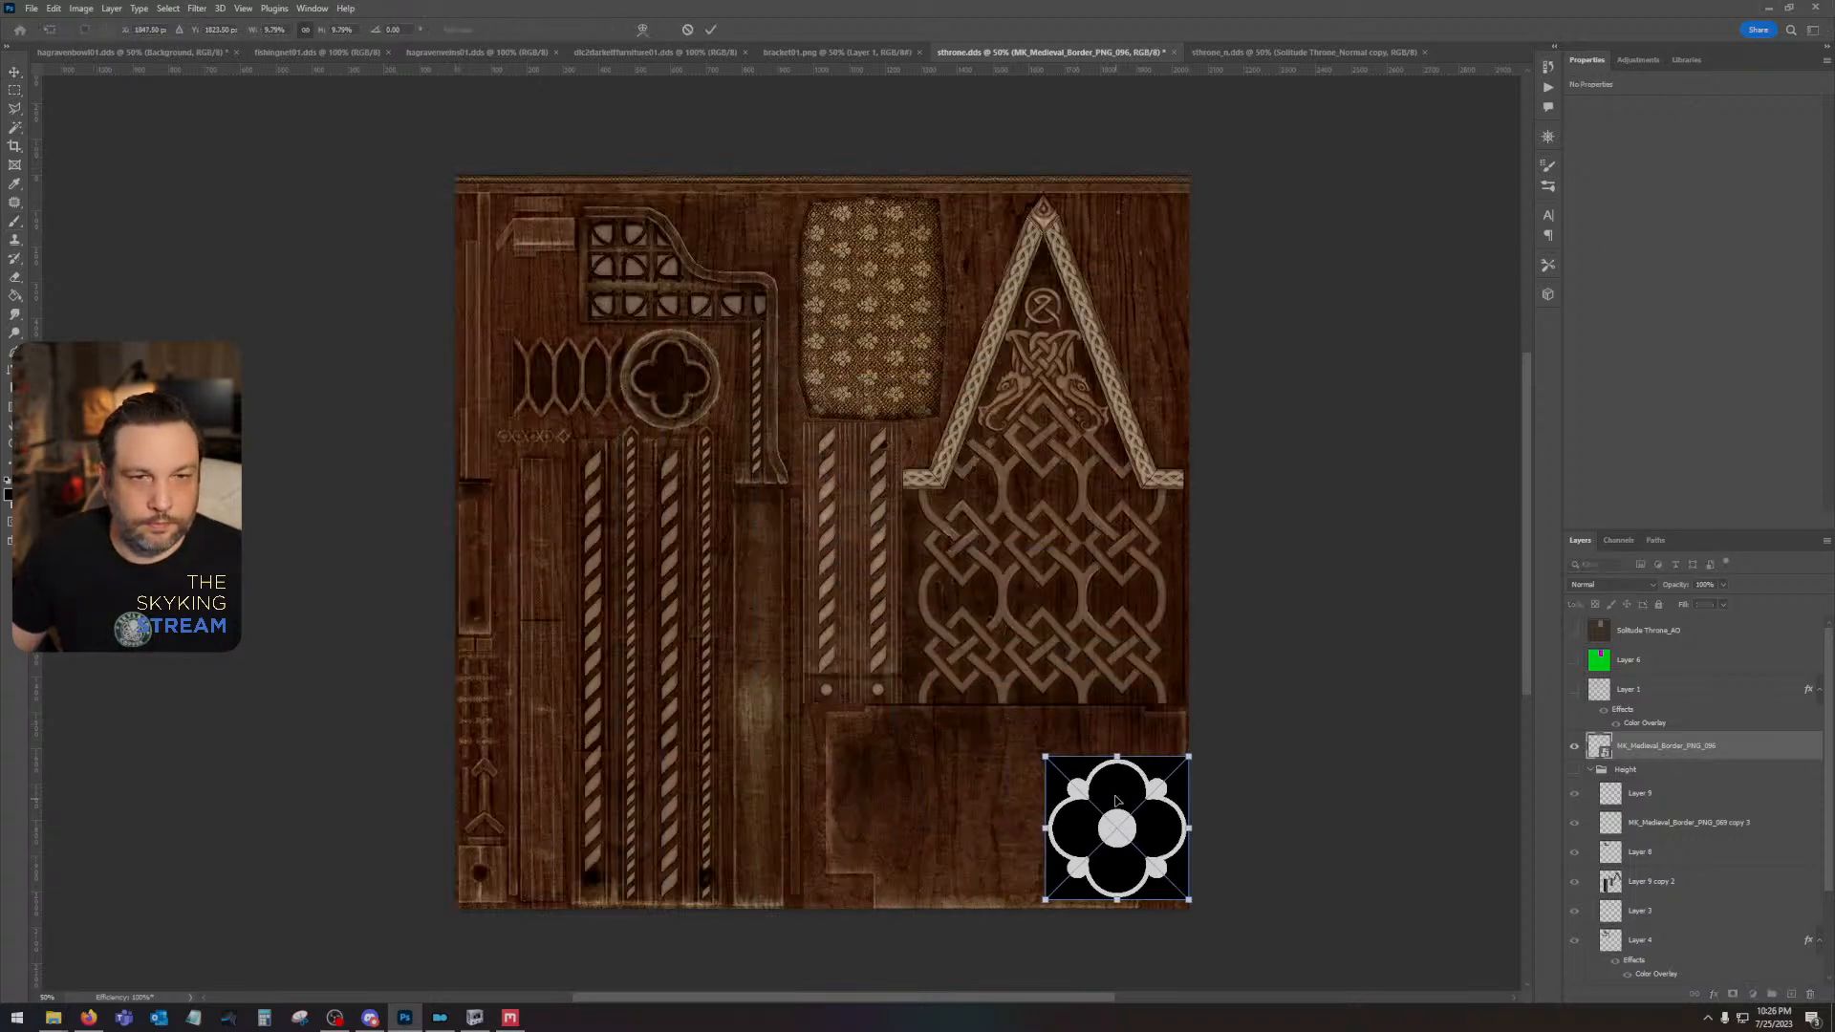
left_click_drag(1116, 800, 1042, 307)
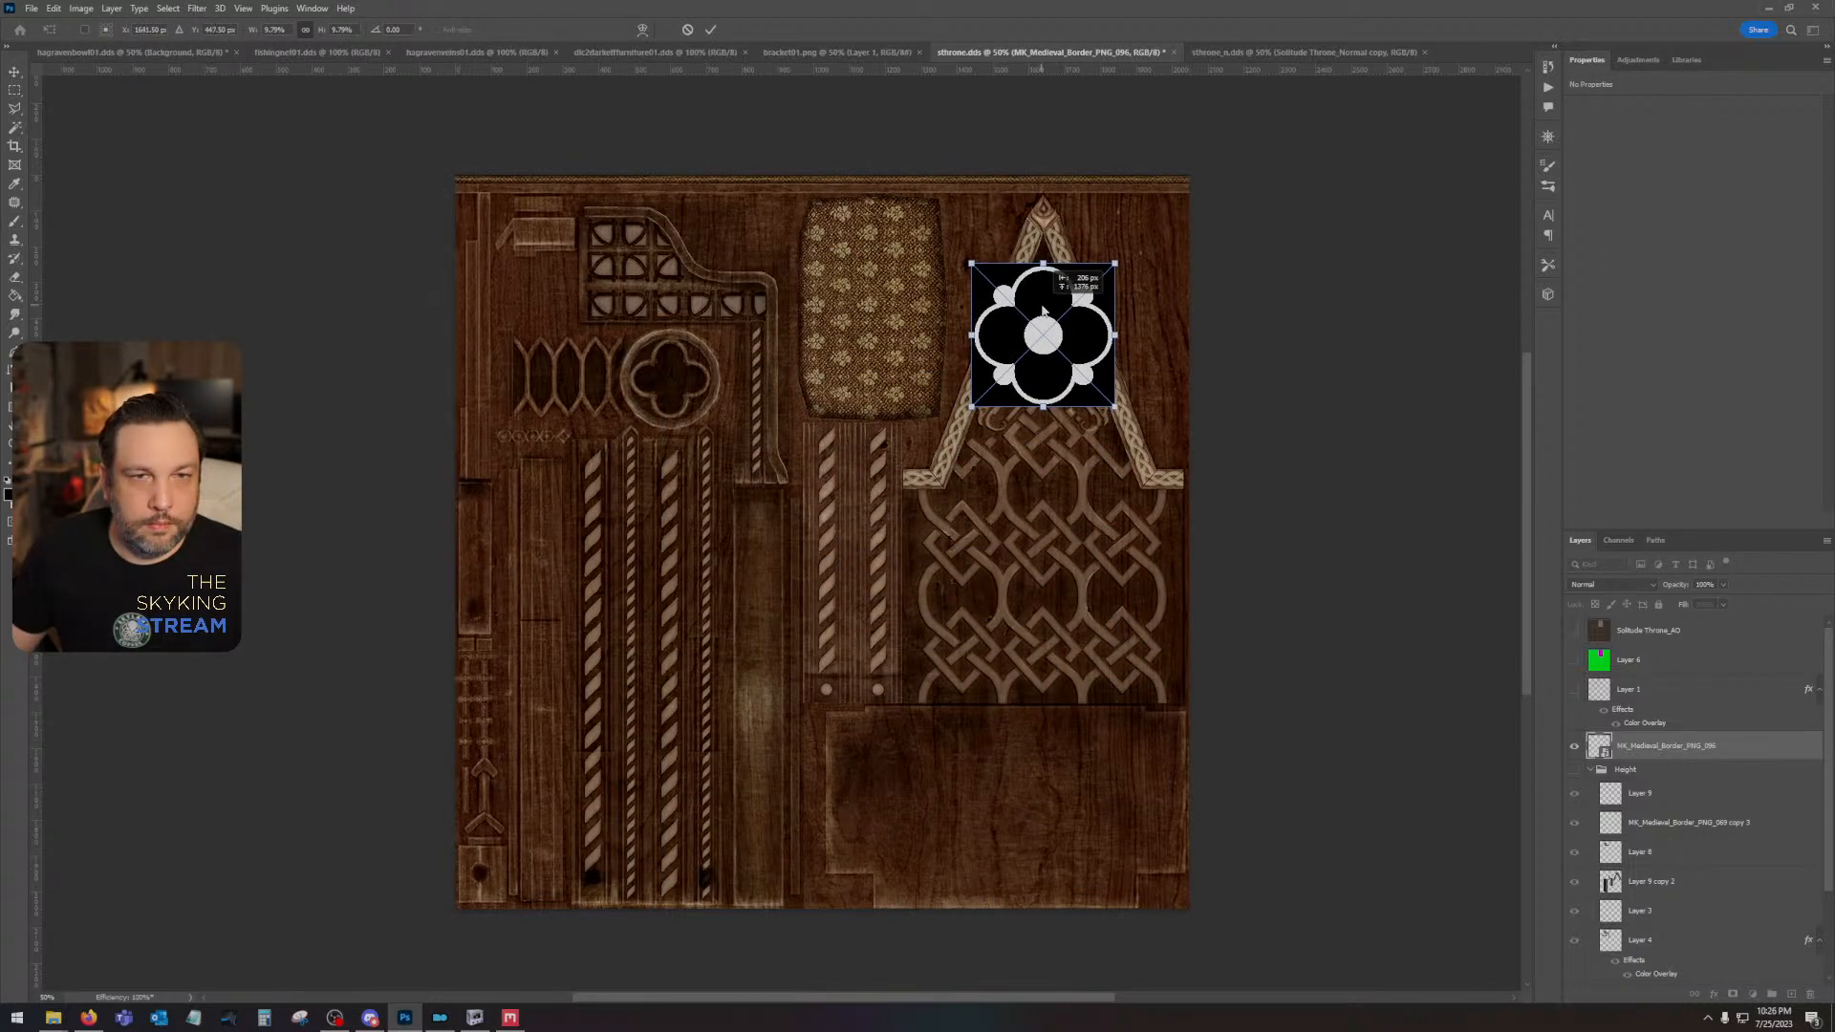
left_click_drag(971, 408, 1046, 339)
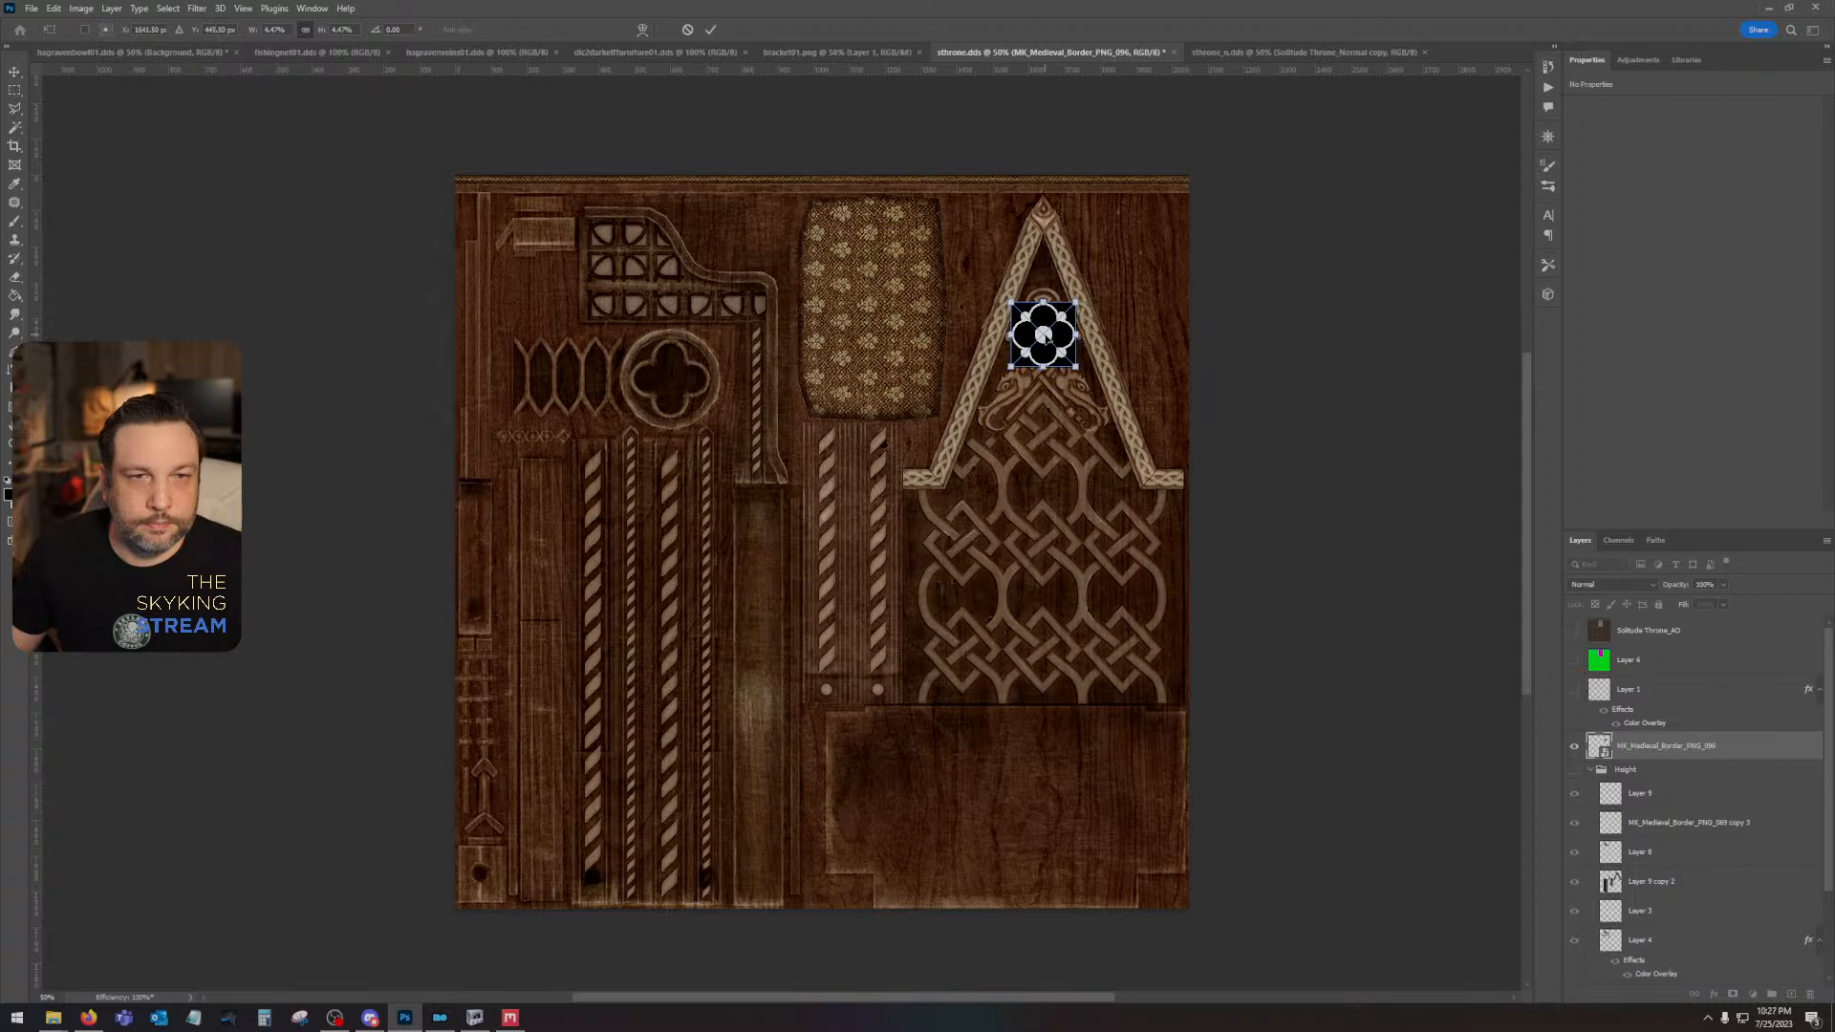
key("Return")
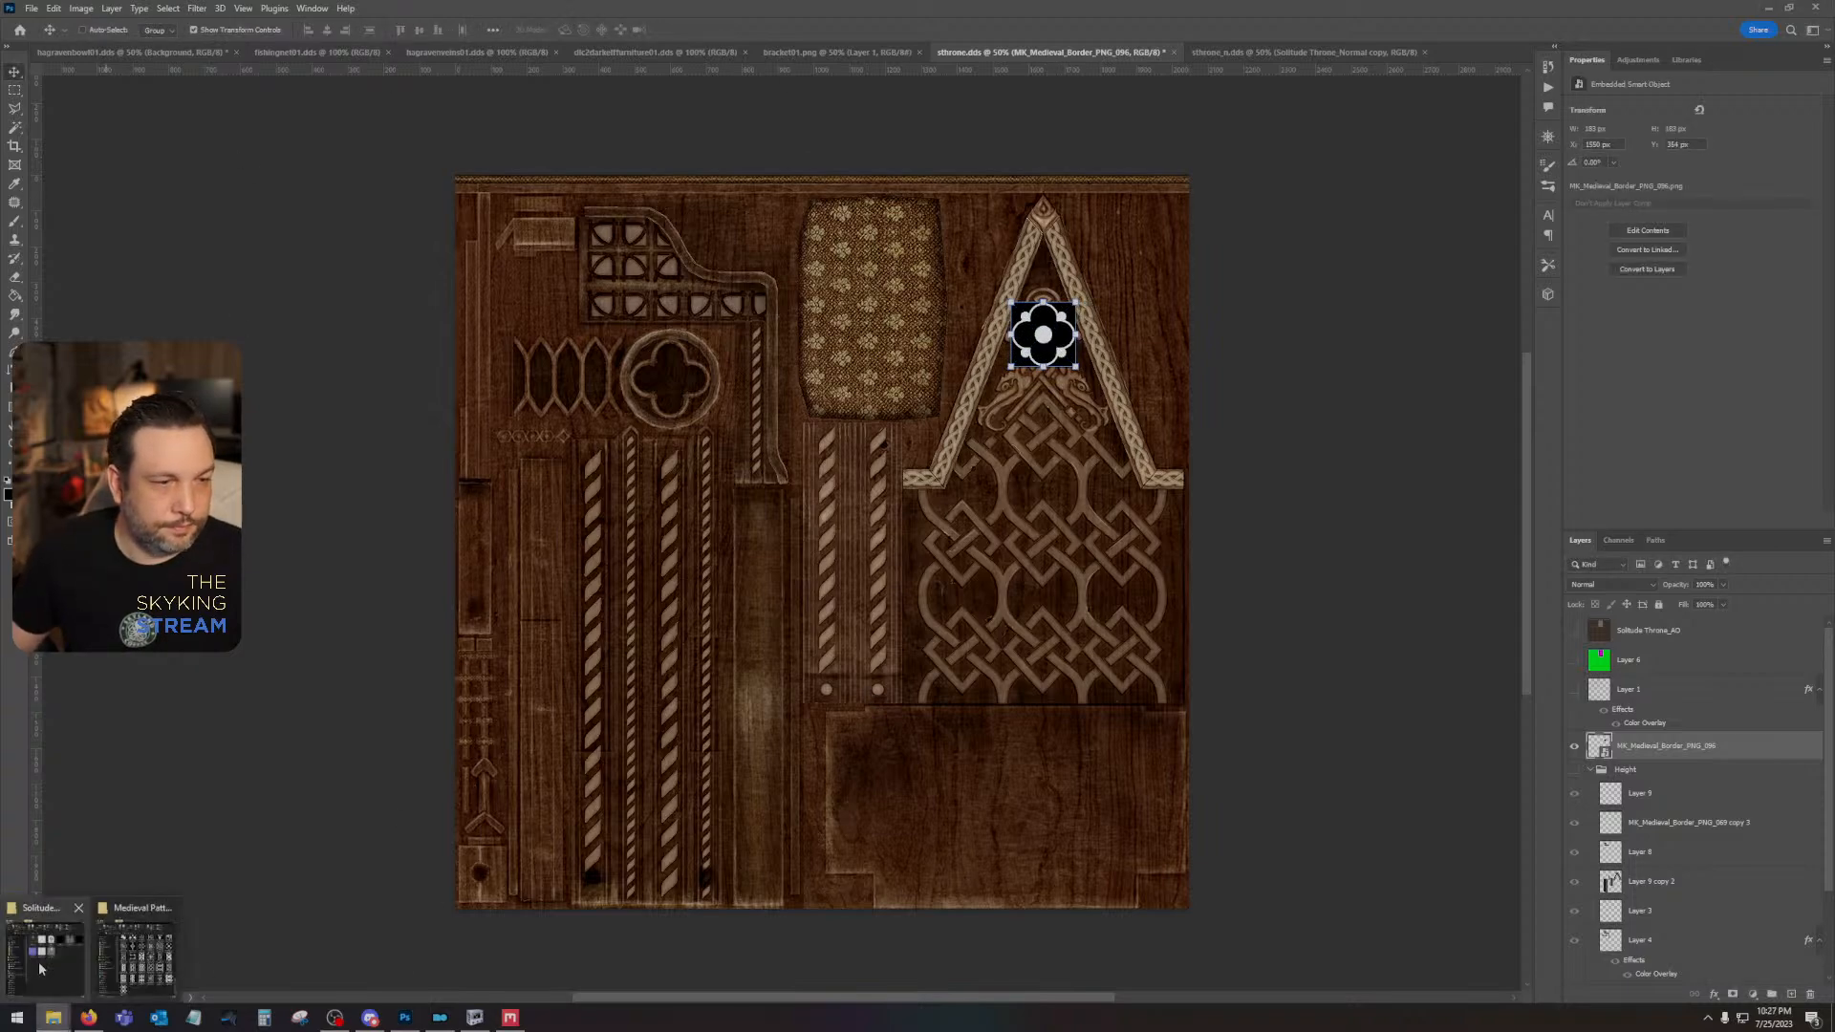
- Browse the Medieval Pattern Brush folder, preview the interlaced-circle border MK_Medieval_Border_PNG_017 and place it in the throne texture
left_click(153, 967)
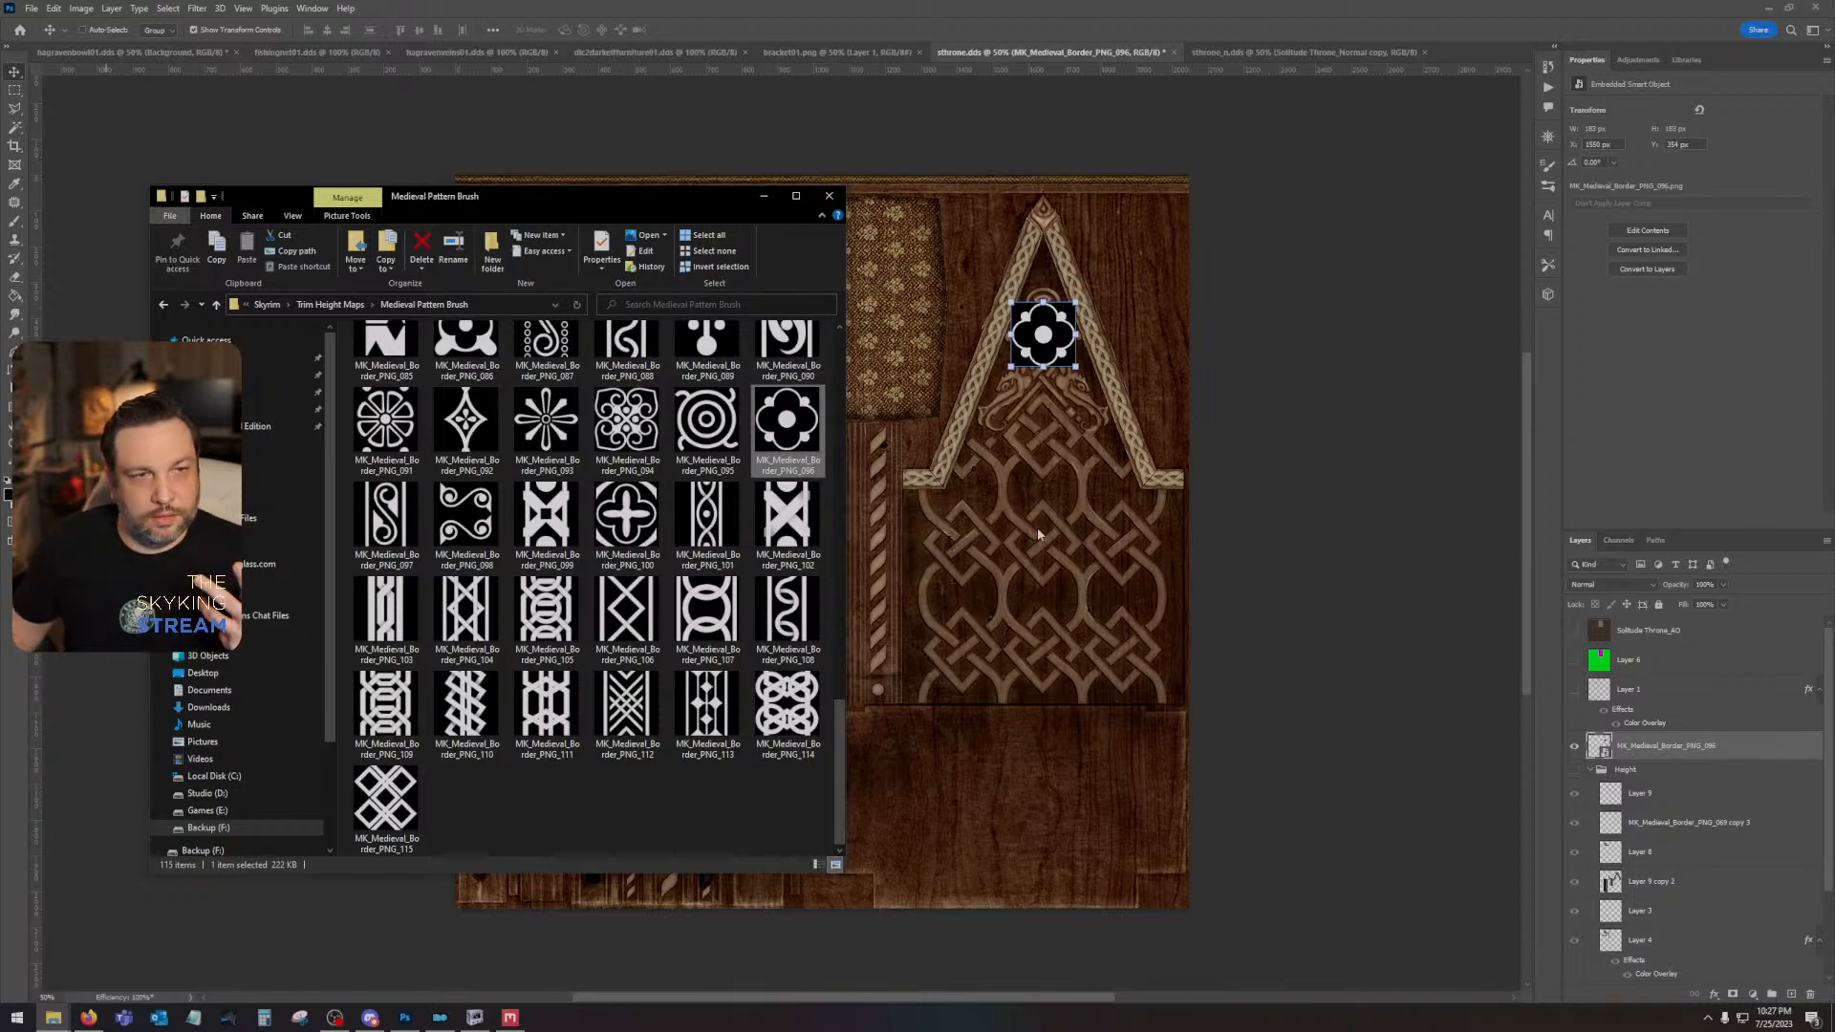
scroll(627, 535, "up", 4)
scroll(669, 611, "up", 4)
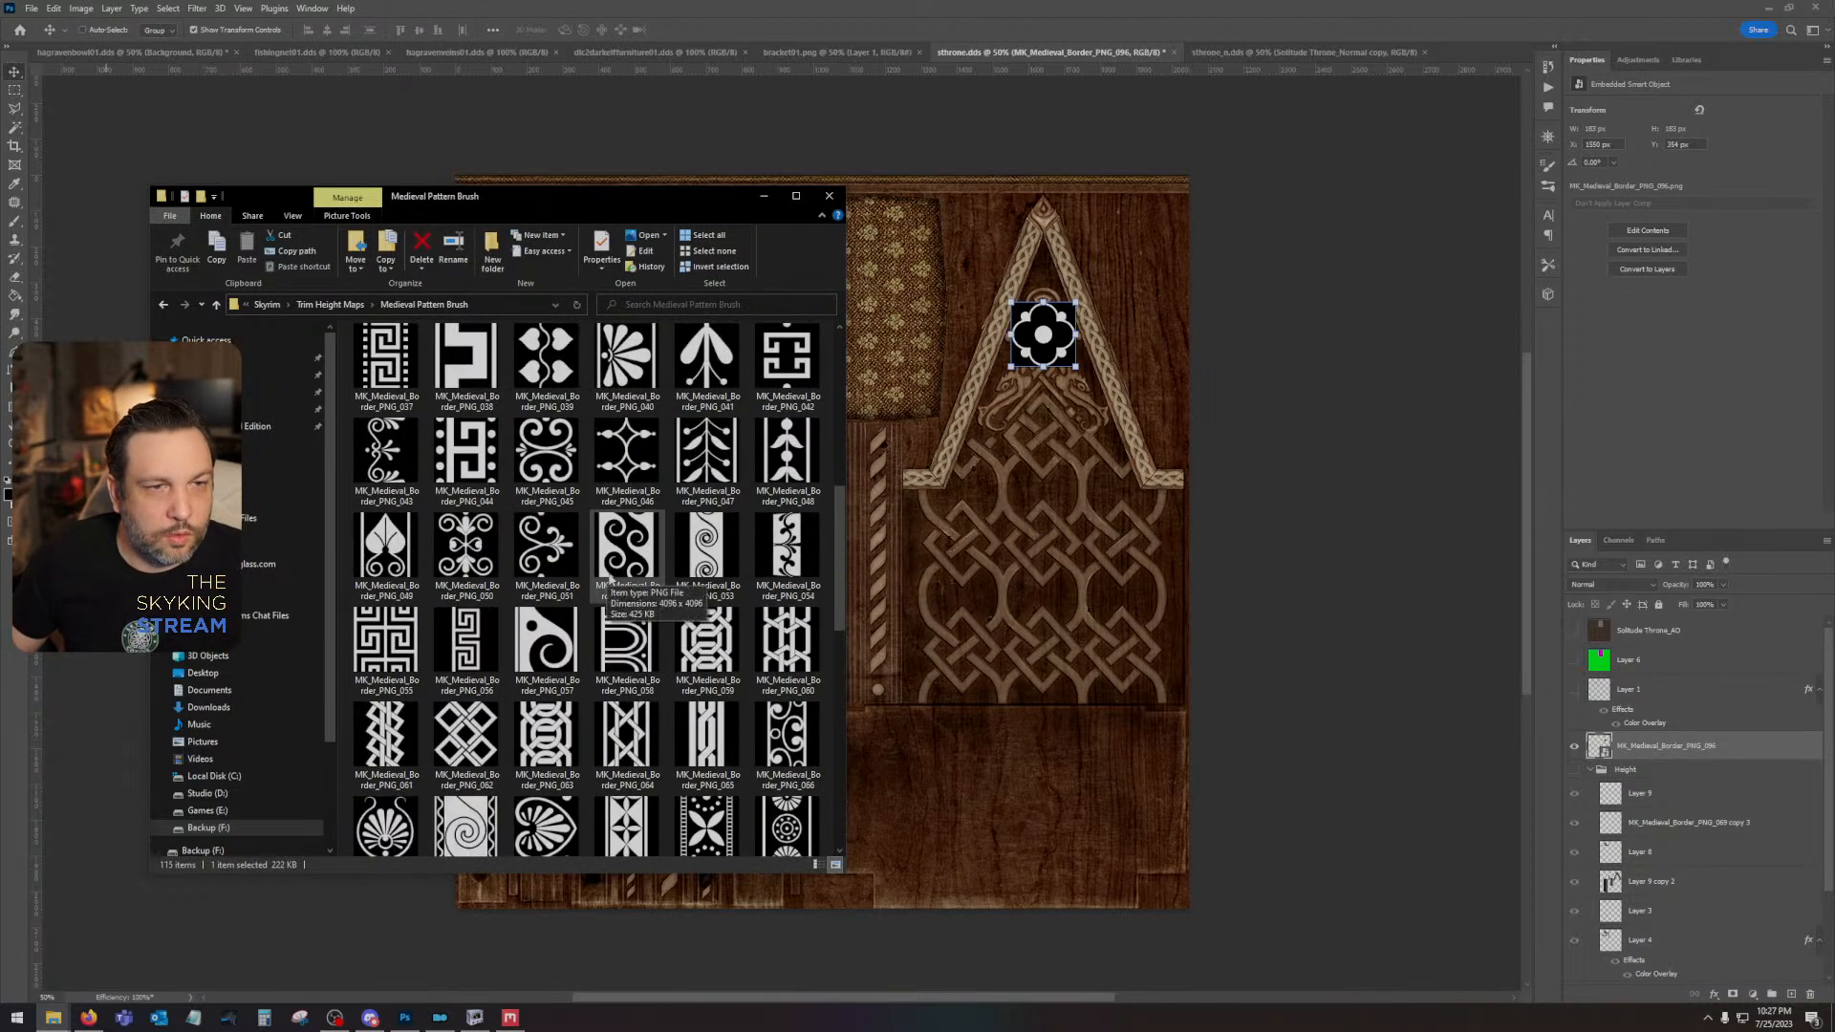
scroll(682, 669, "up", 6)
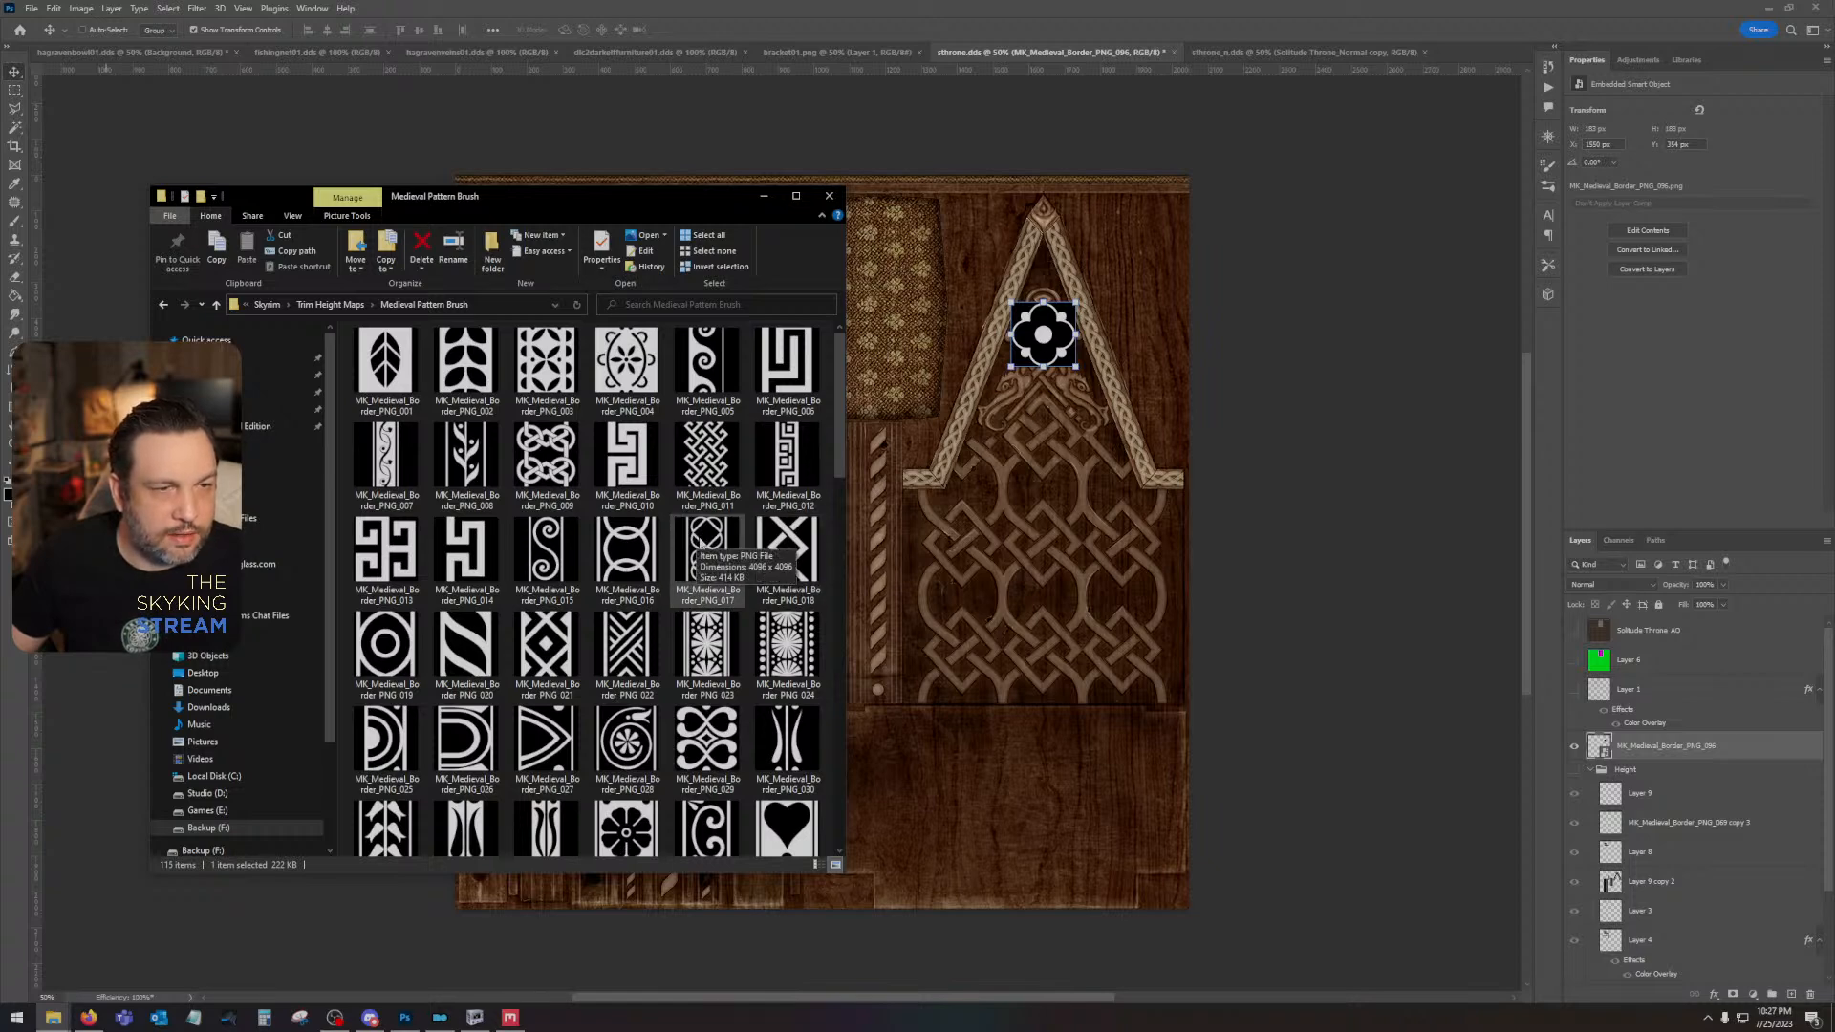
double_click(708, 544)
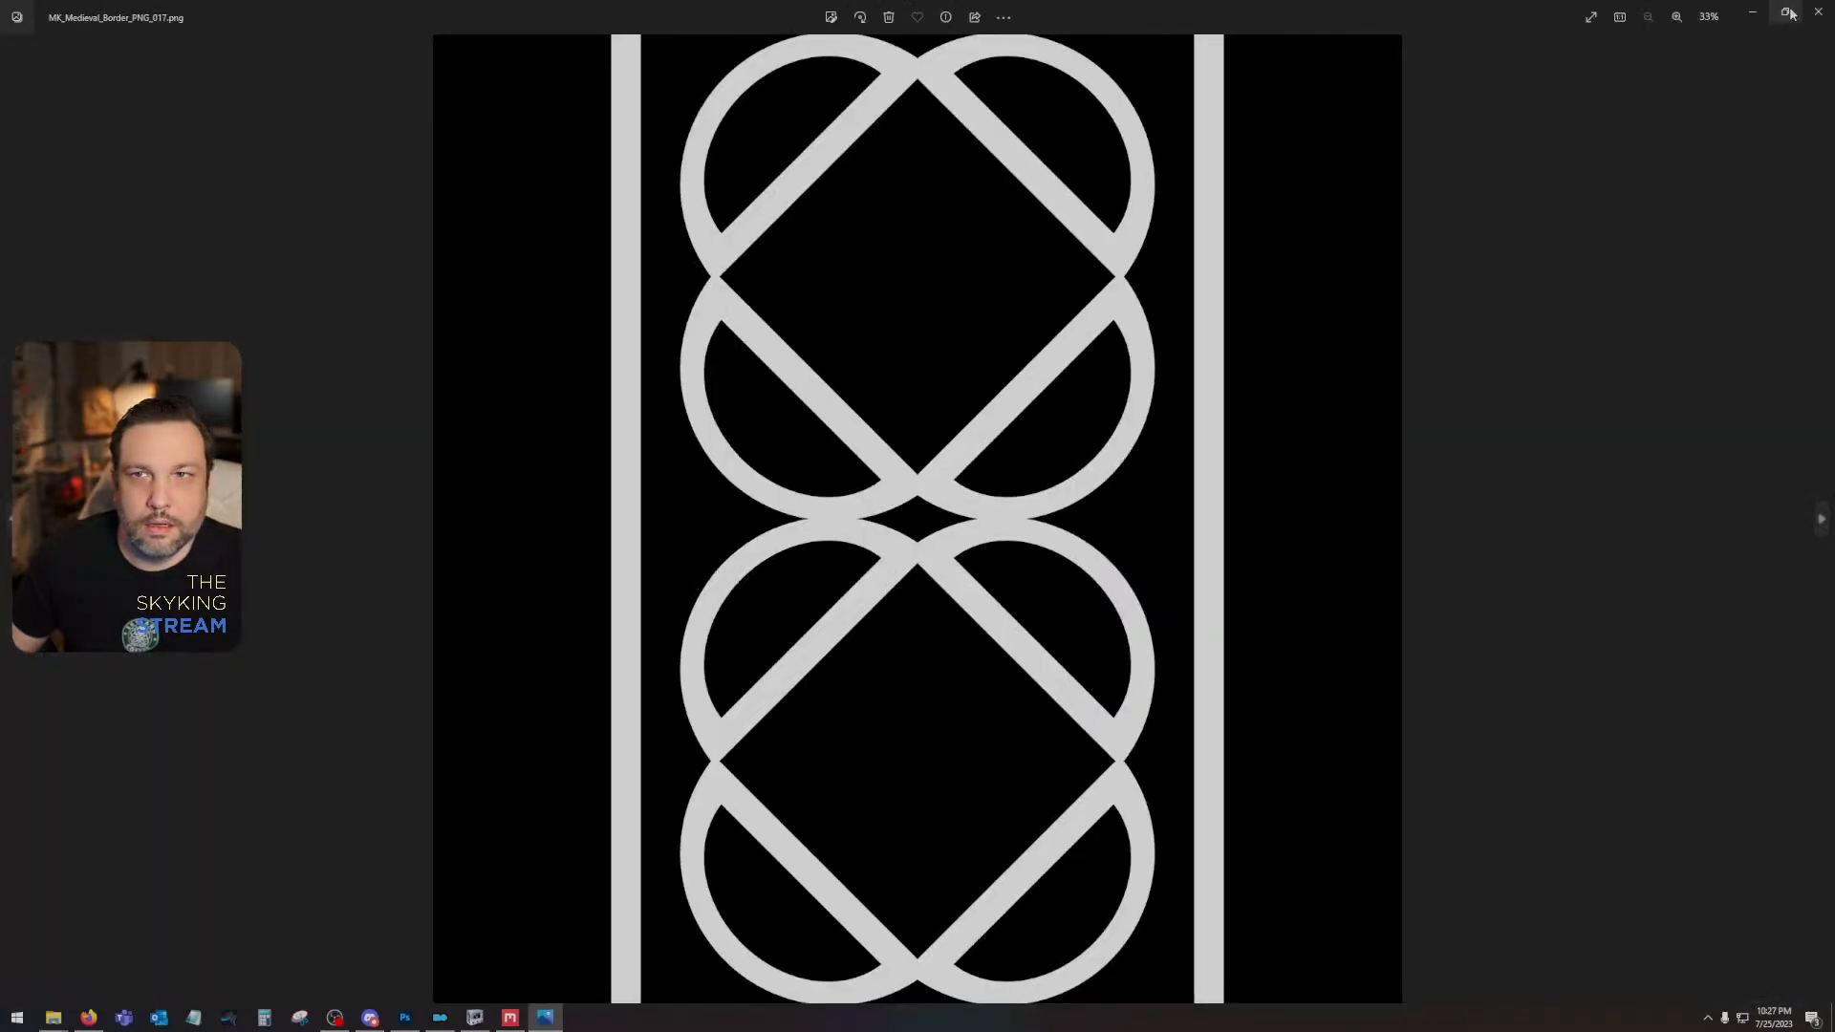
left_click(1817, 12)
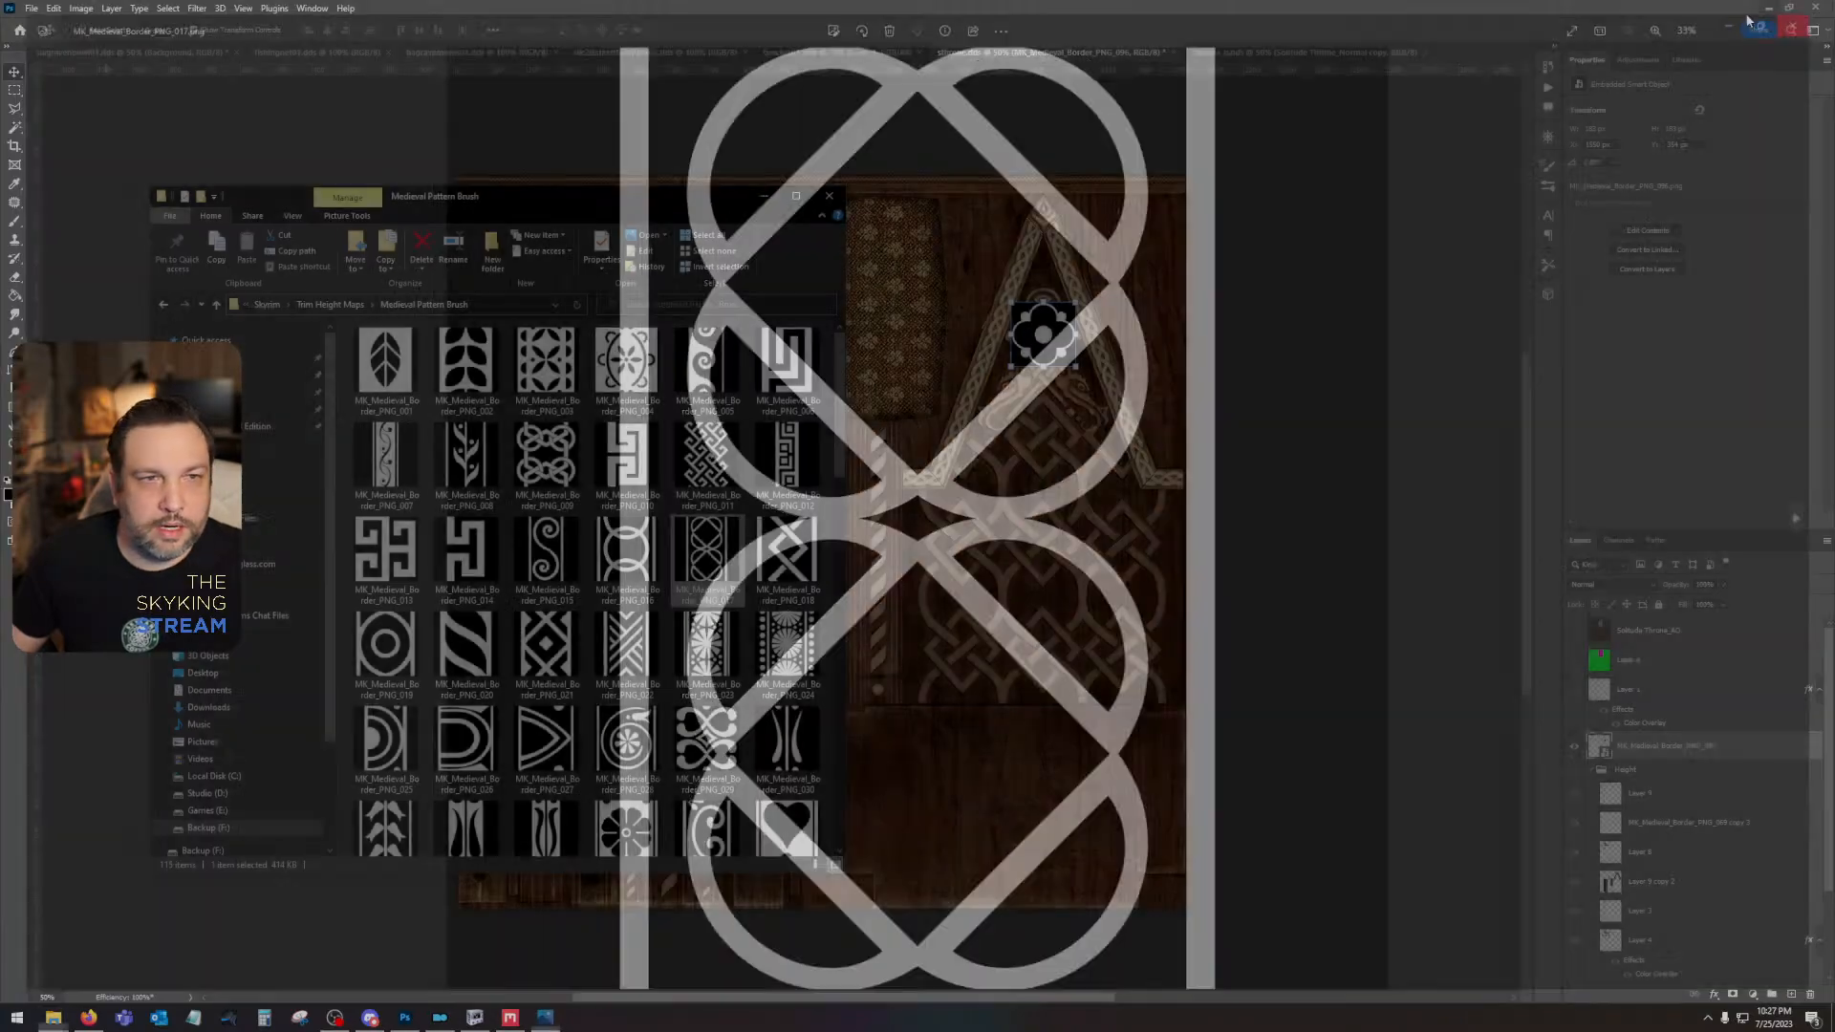
left_click_drag(699, 558, 983, 577)
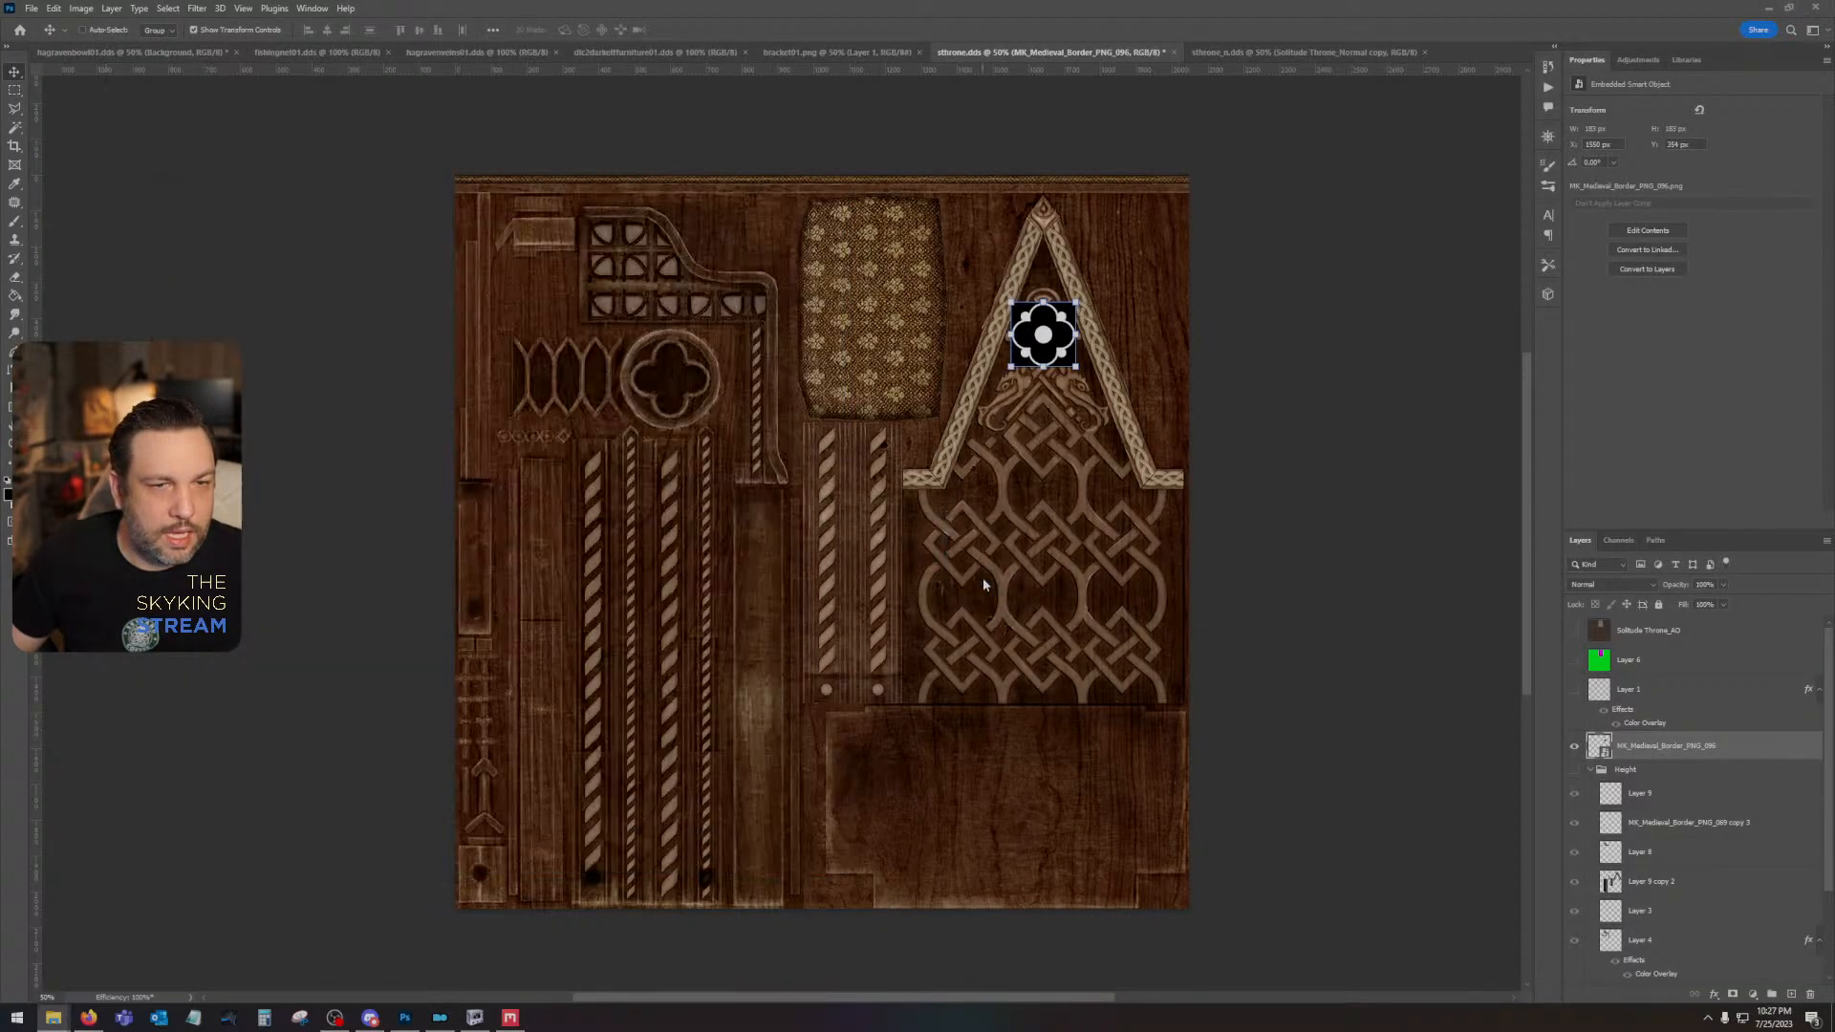
- Shrink the interlaced-circle tile to about 356 px square in the knotwork panel's lower-left corner and stack a duplicate directly above it
left_click_drag(453, 175, 1018, 570)
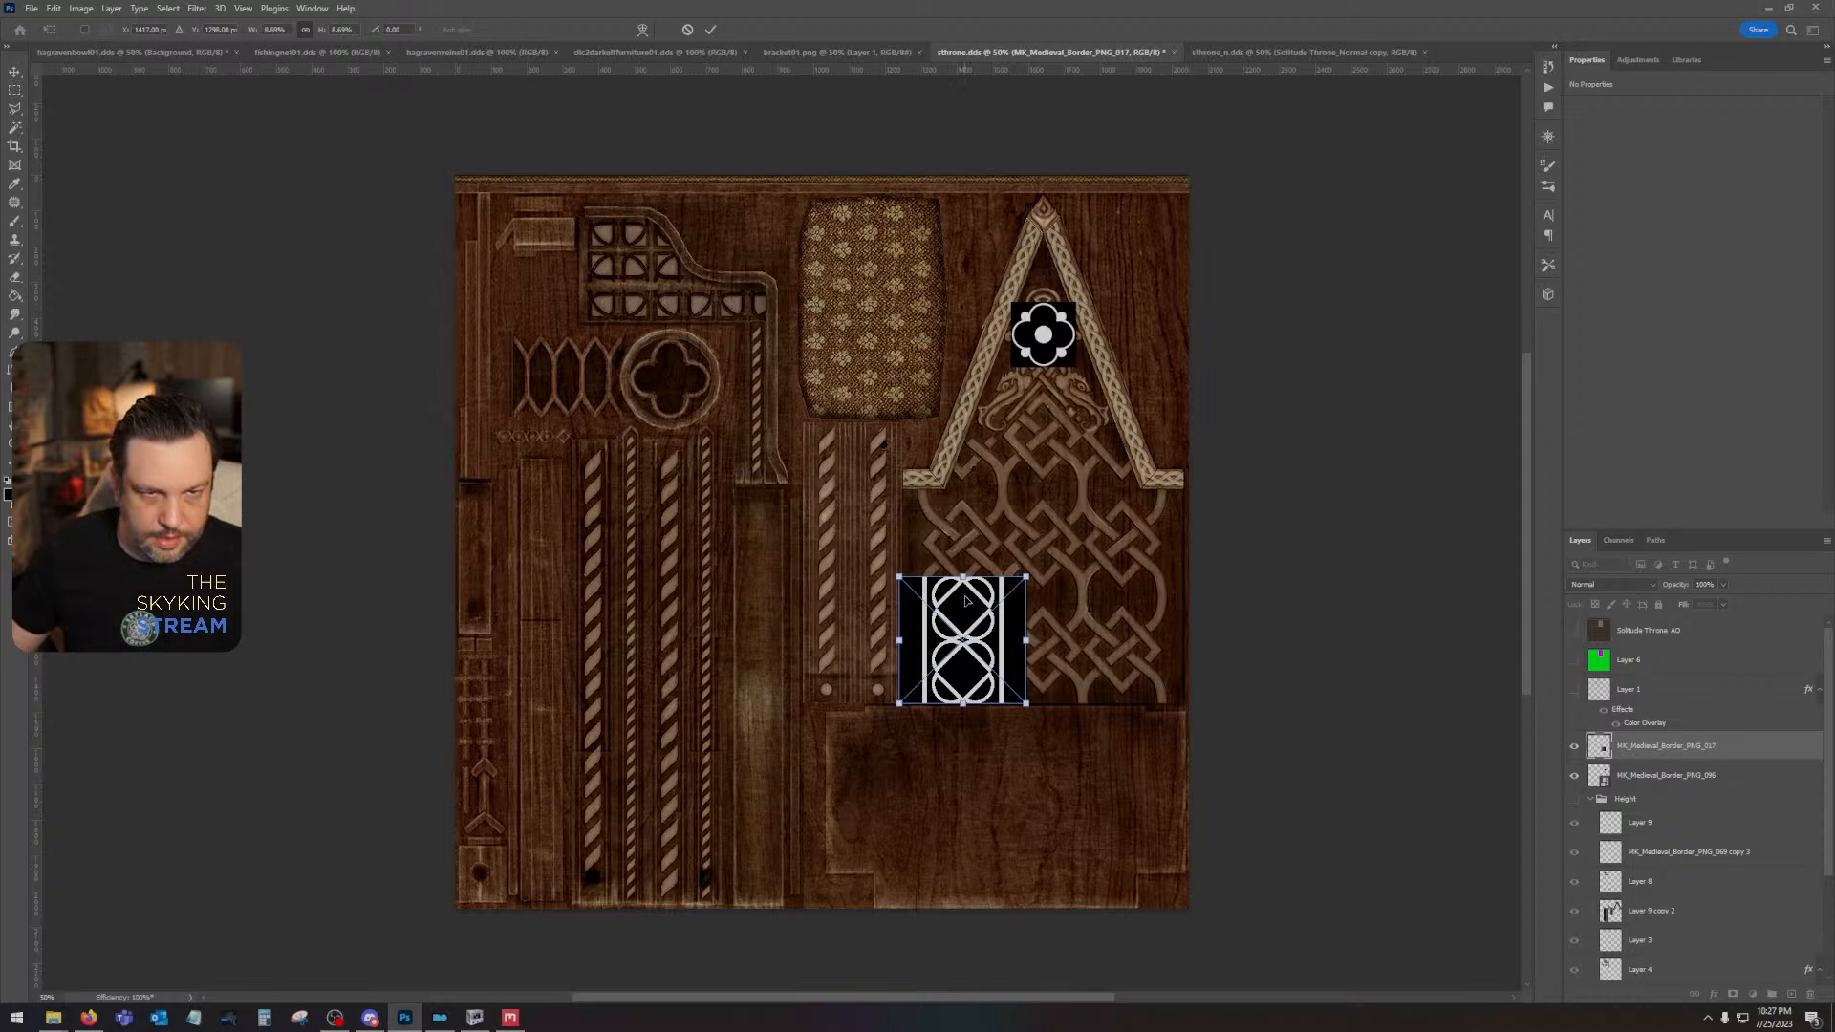
key("Return")
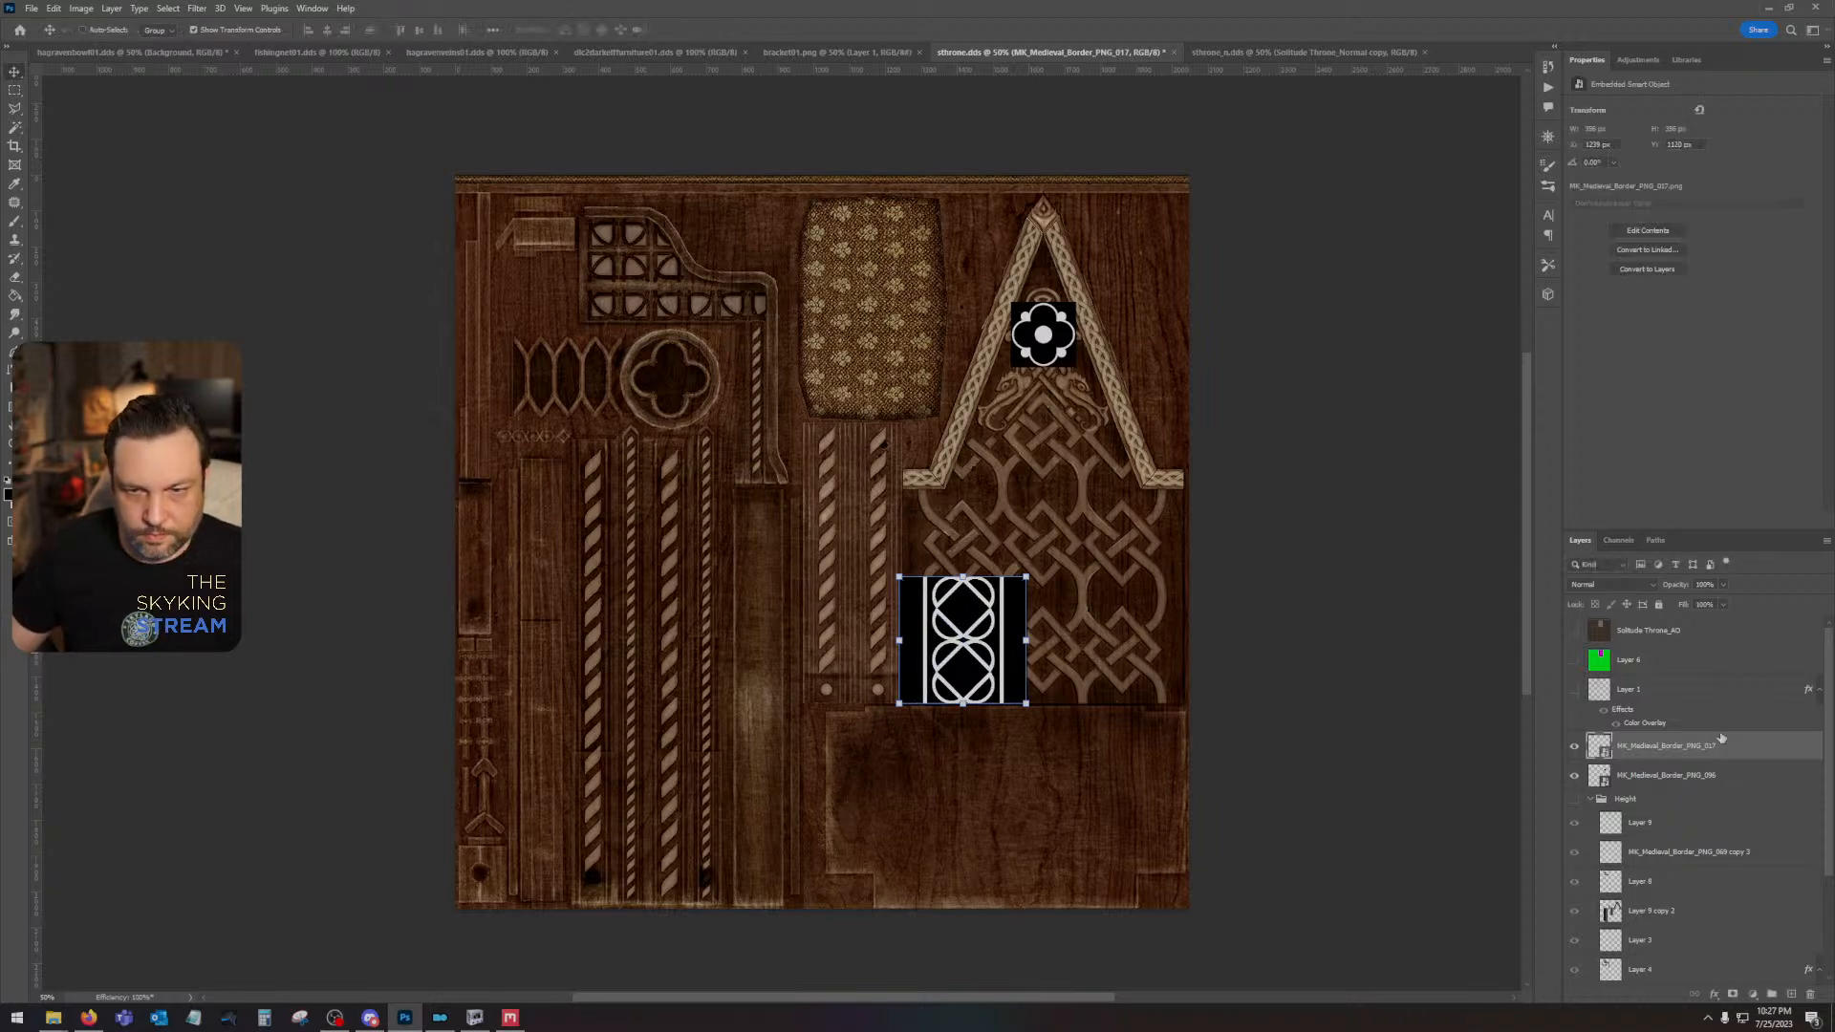
left_click_drag(1721, 738, 1790, 994)
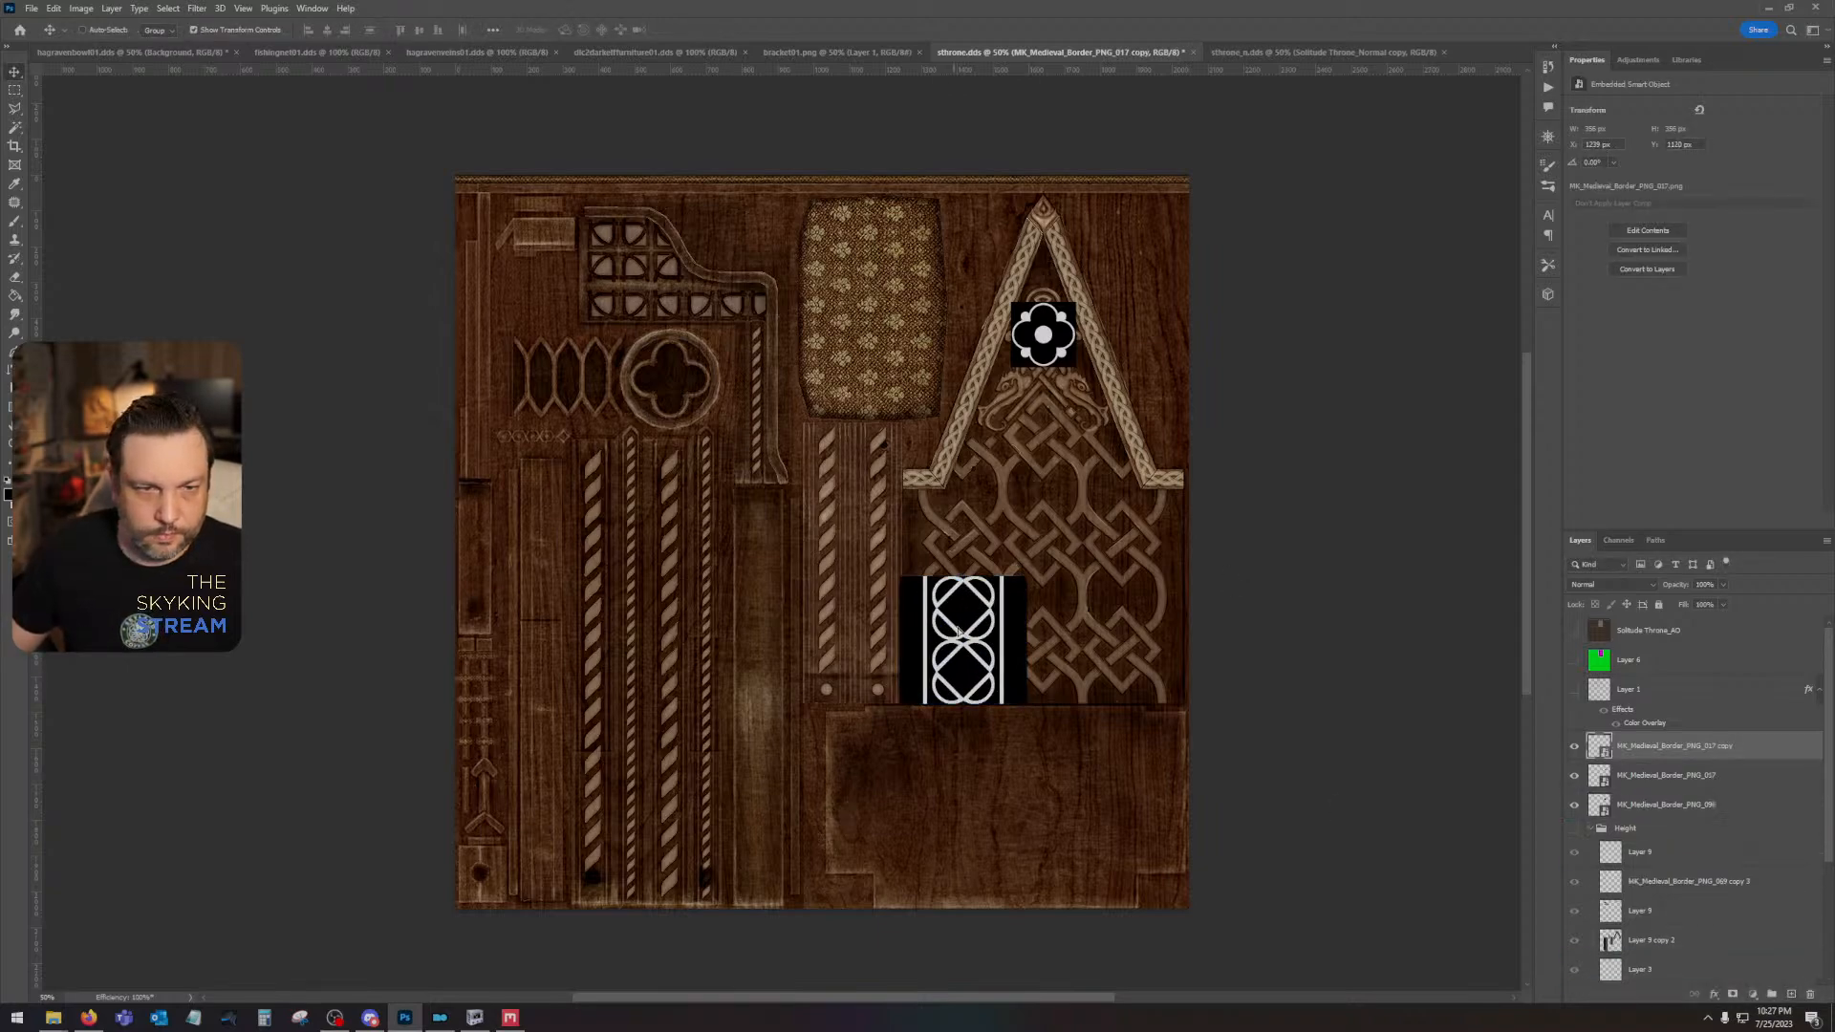
left_click_drag(957, 630, 957, 501)
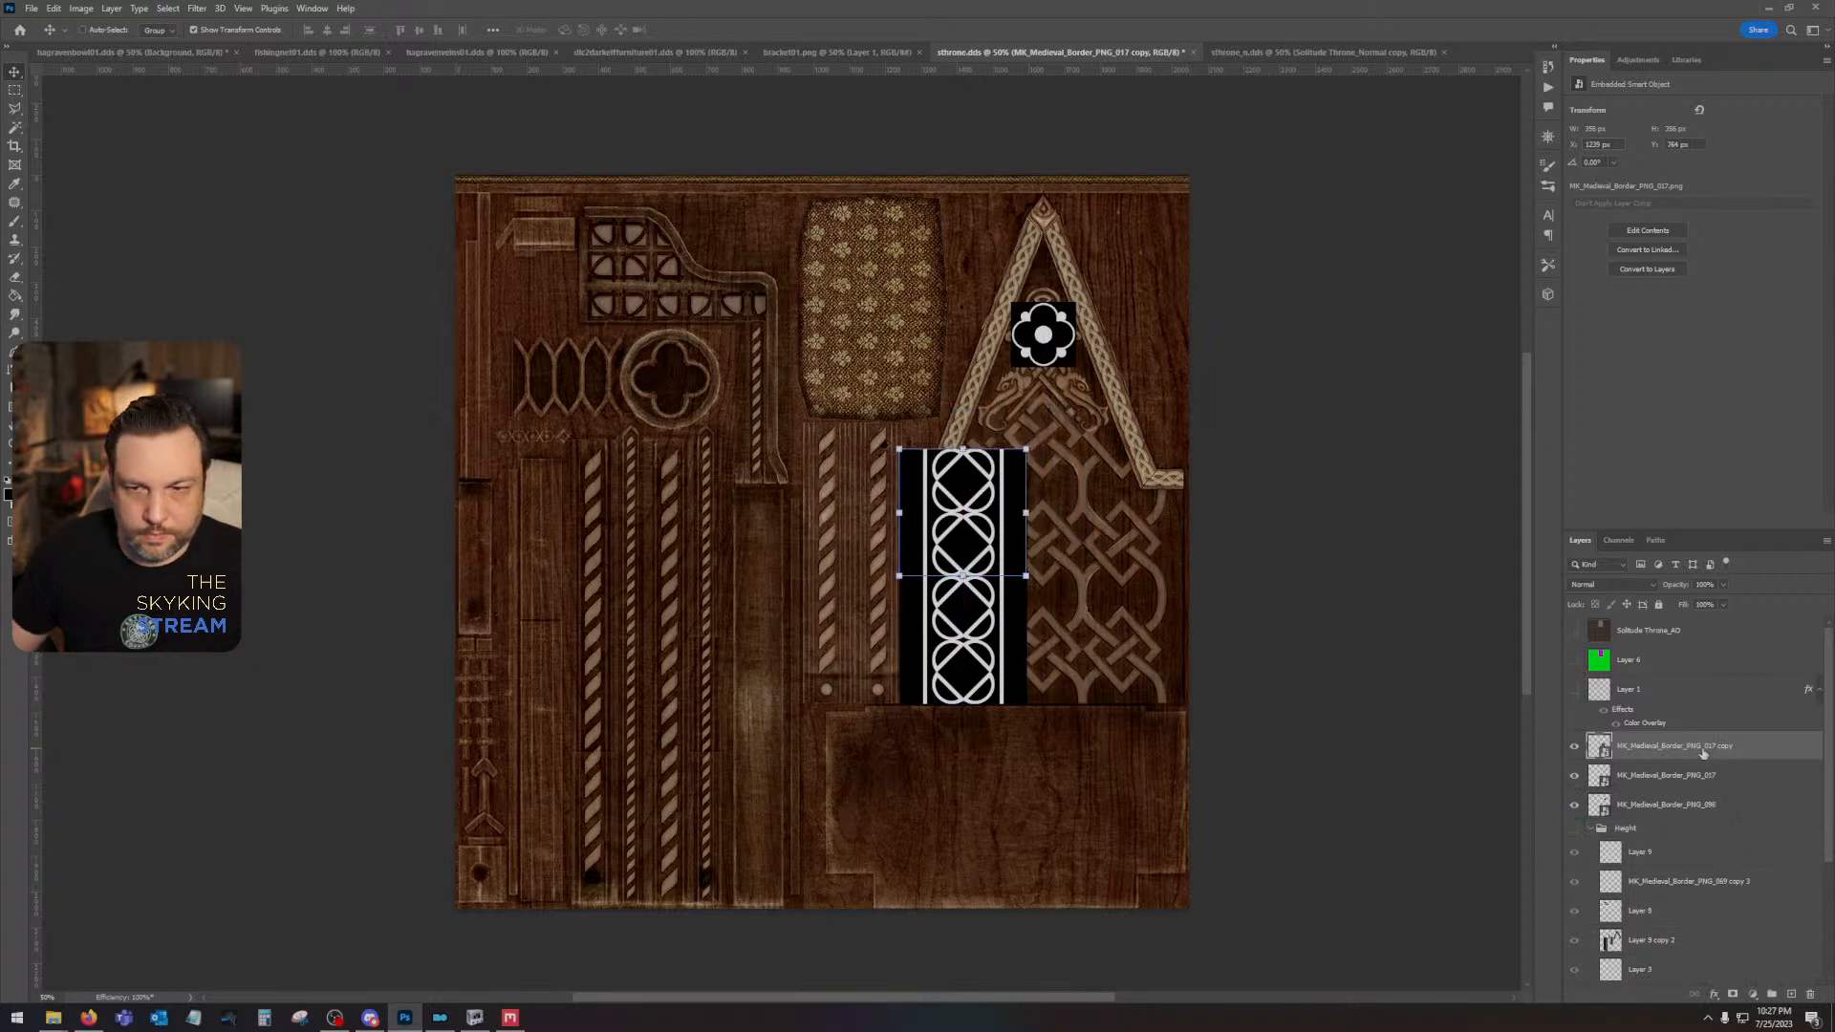
- Duplicate both stacked interlaced-circle tiles and place the copies beside them as a second column on the right
left_click(1710, 779, "shift")
key("ctrl+j")
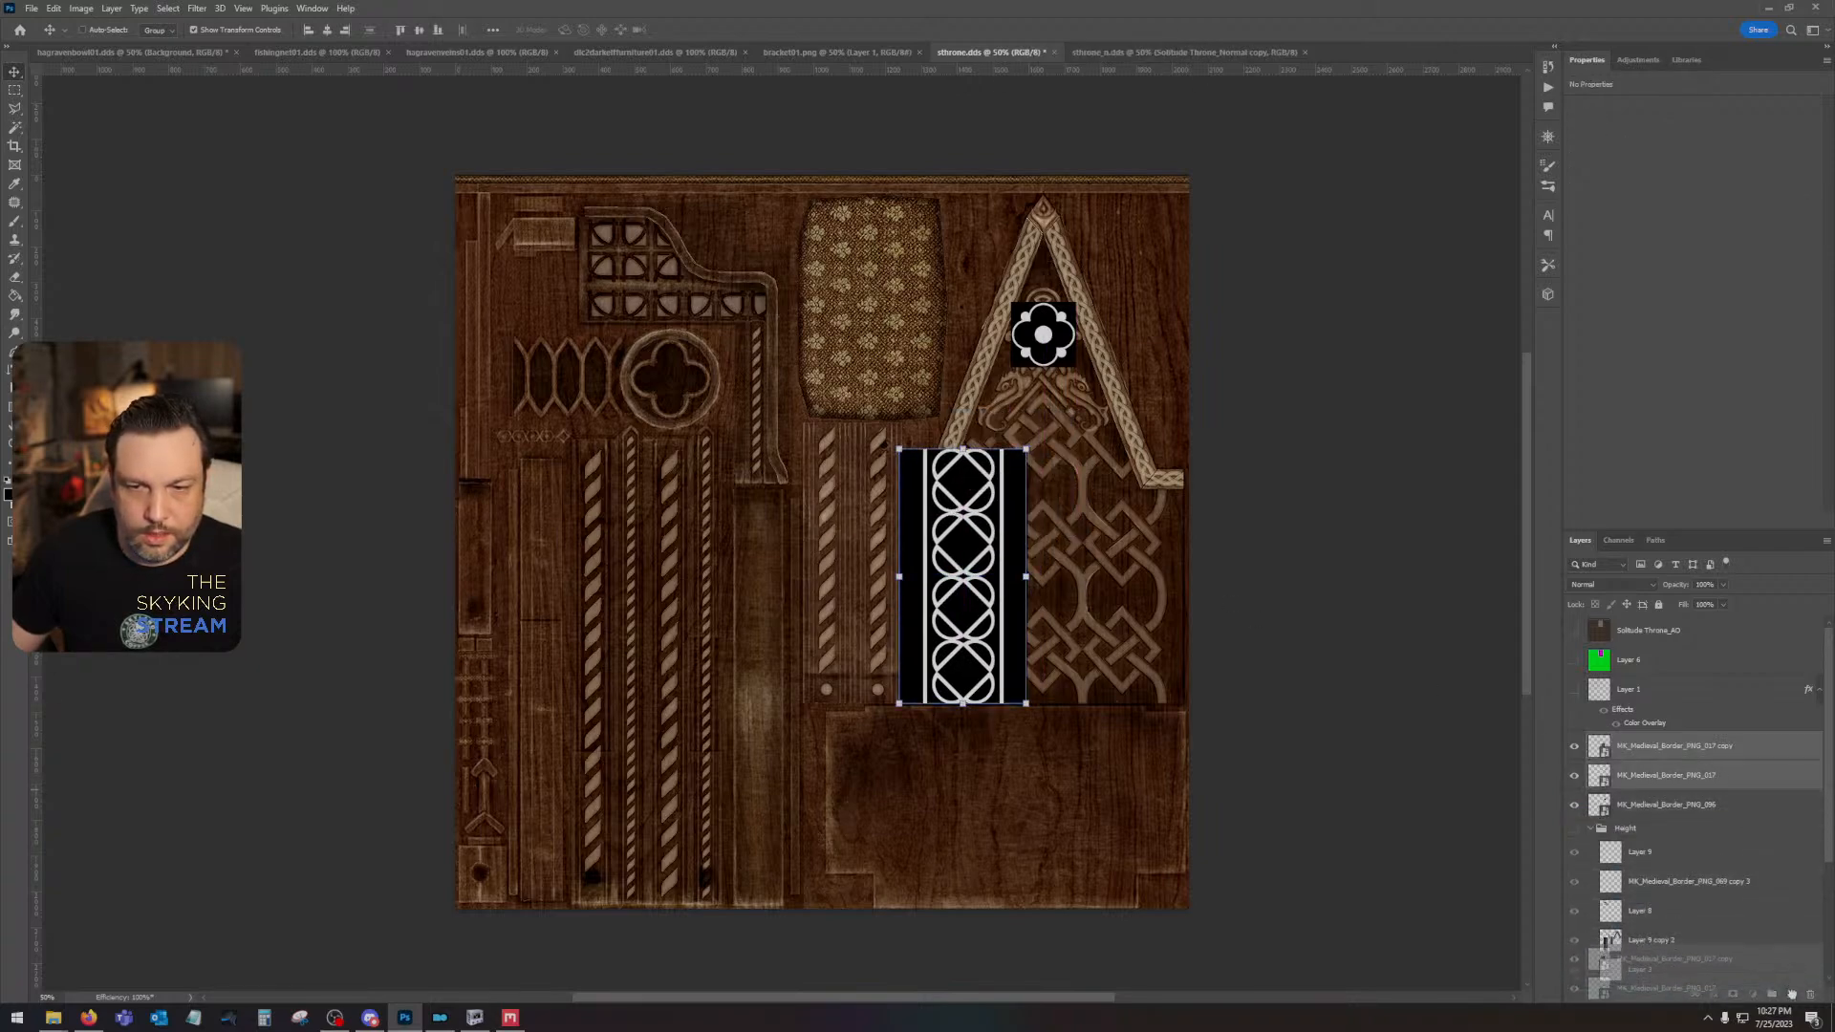
left_click_drag(967, 645, 1092, 648)
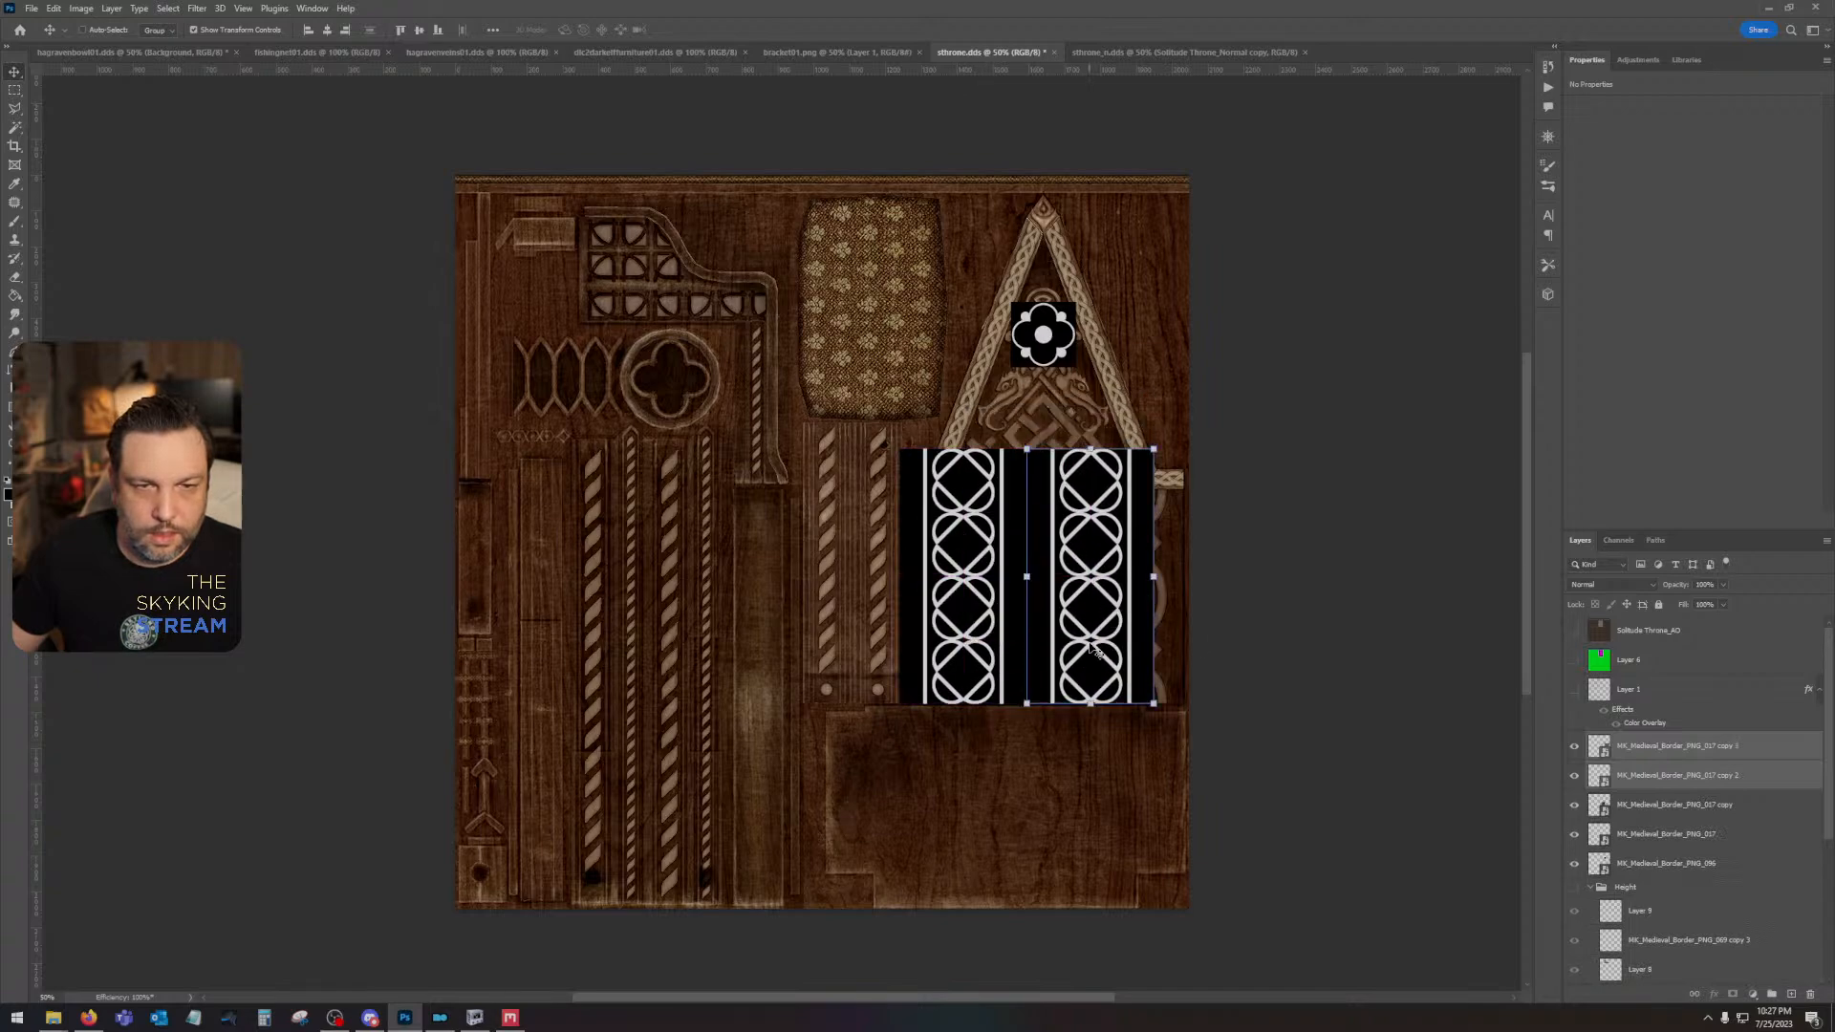
- Set the blend mode of all the placed medieval pattern layers to Lighten
left_click(1684, 752)
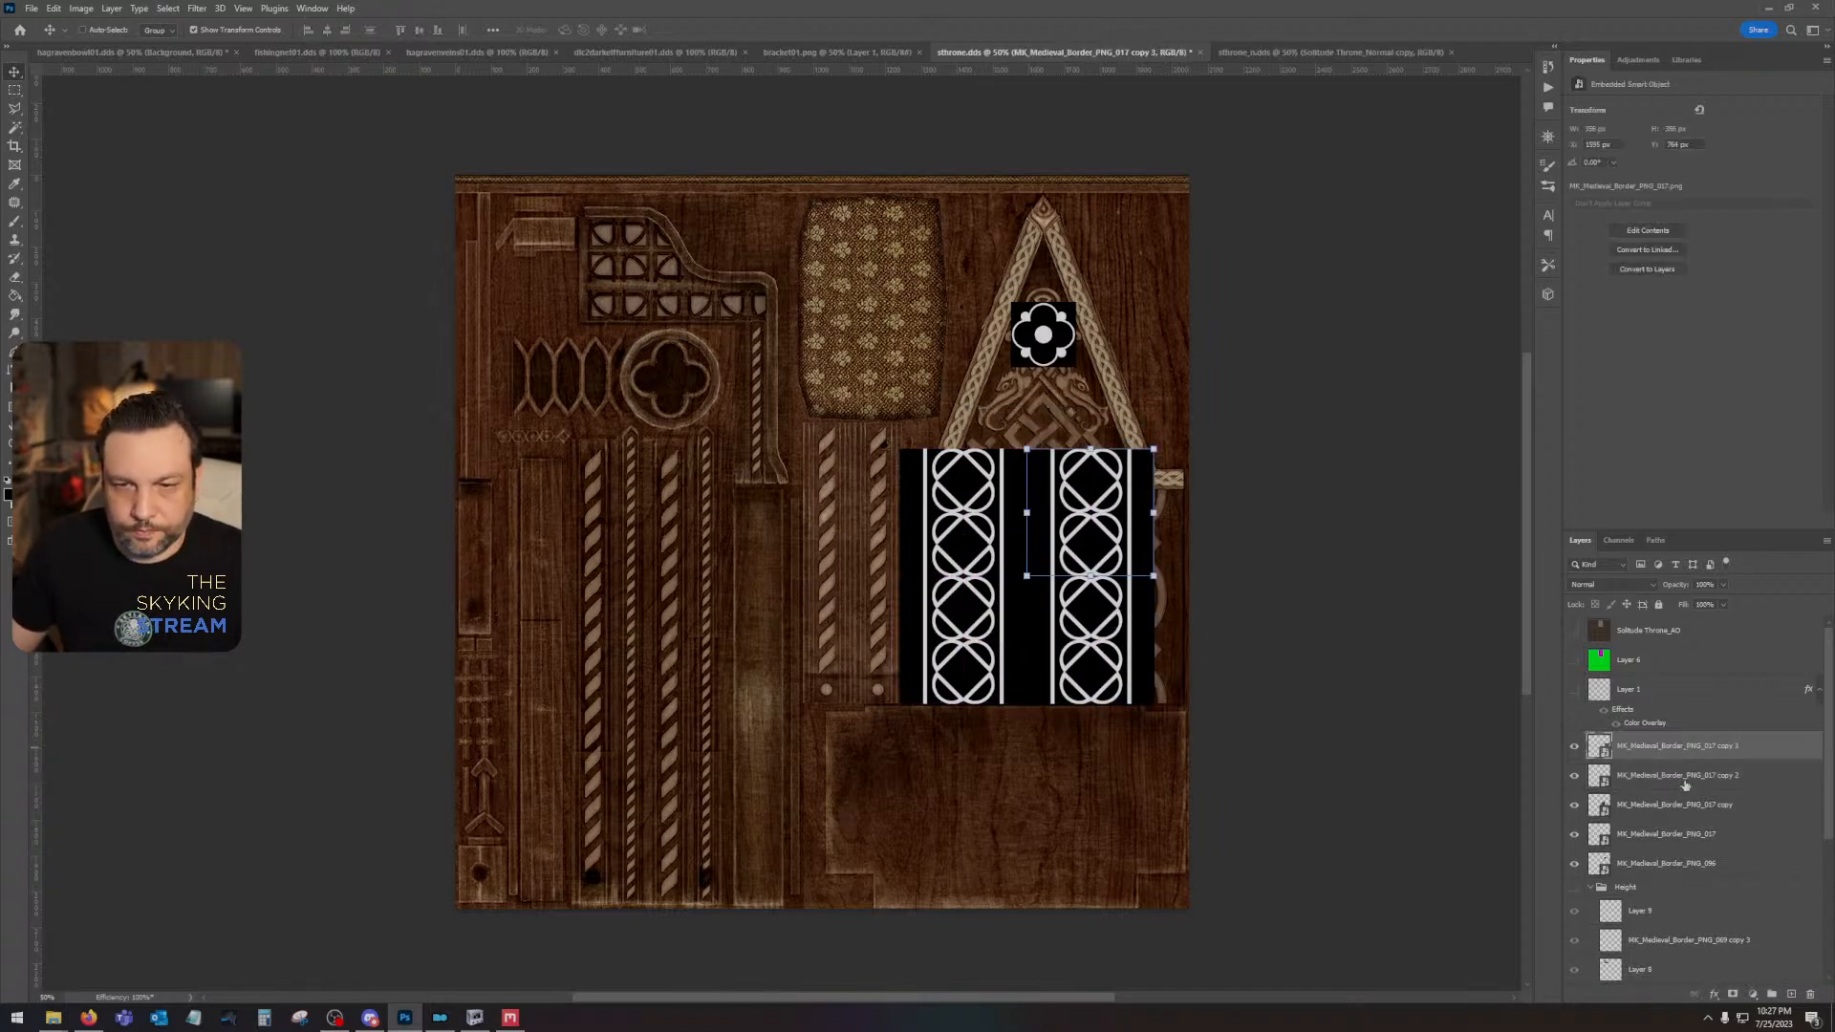
left_click(1682, 863, "shift")
left_click(1580, 581)
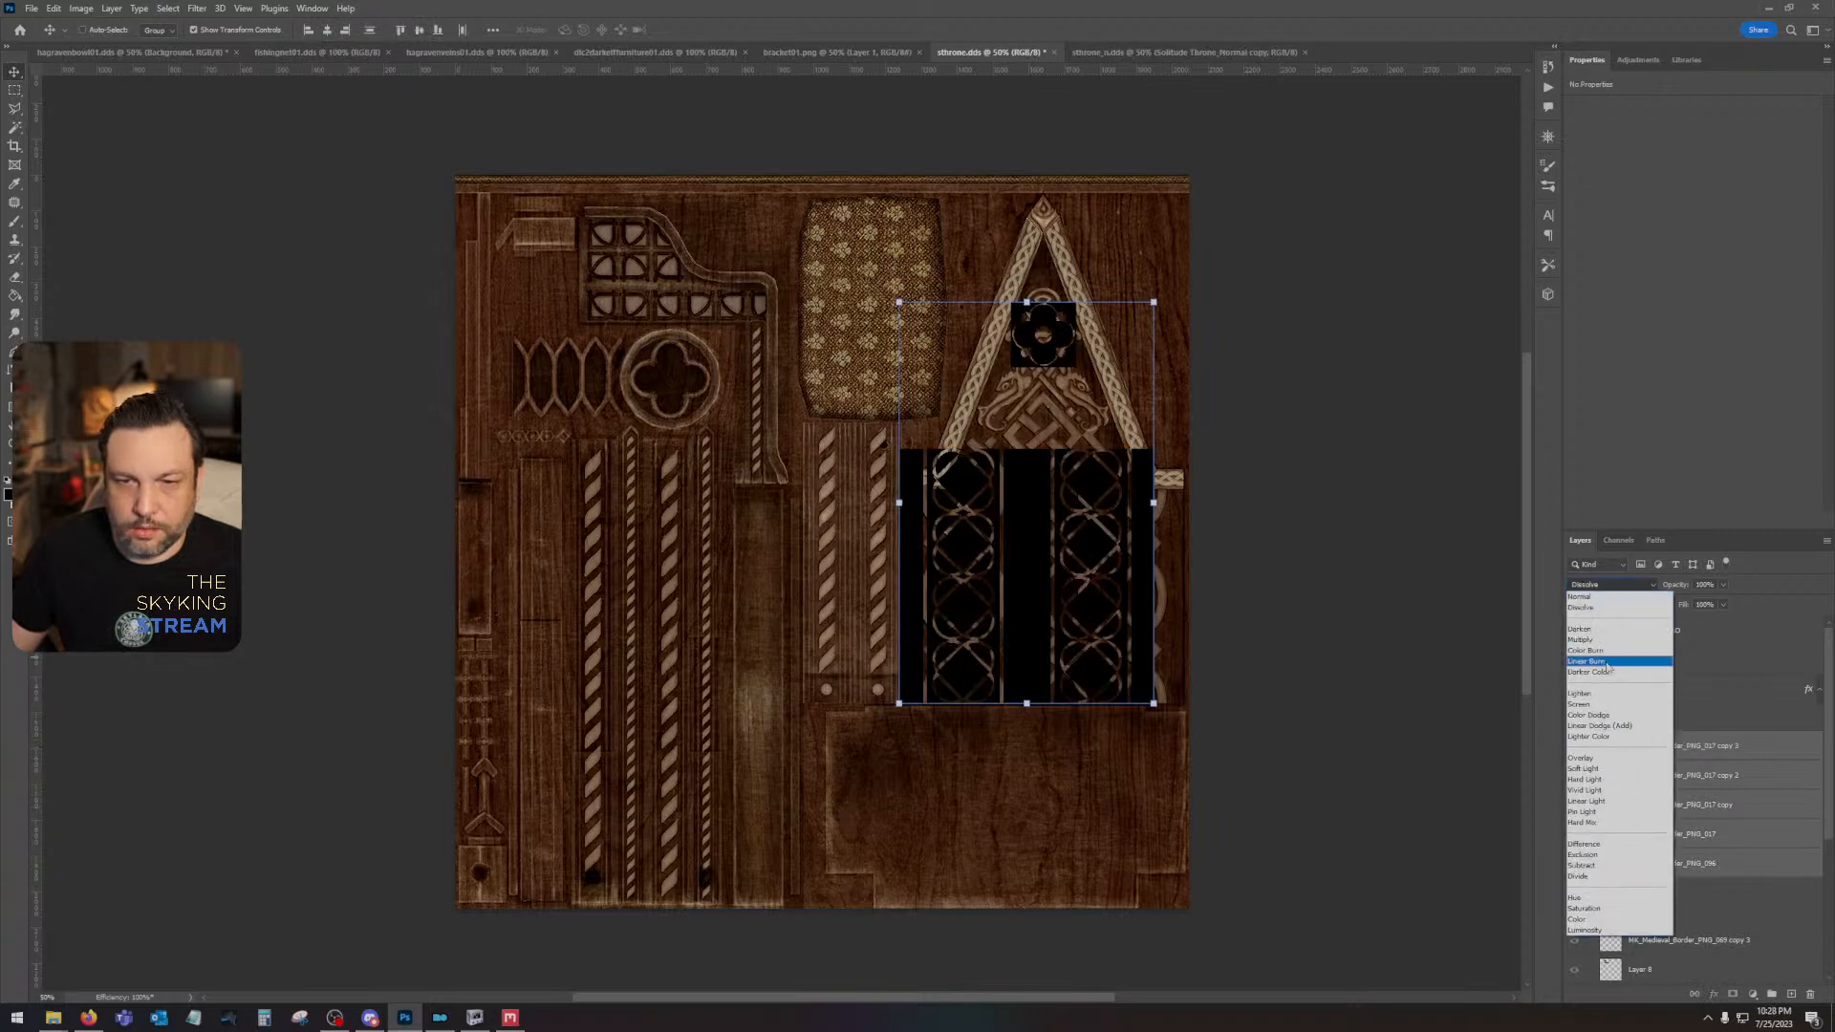
left_click(1599, 695)
- Shift the second column's two tiles left until its vertical border line overlaps the first column's, undoing the accidental blend mode change
left_click(1679, 752)
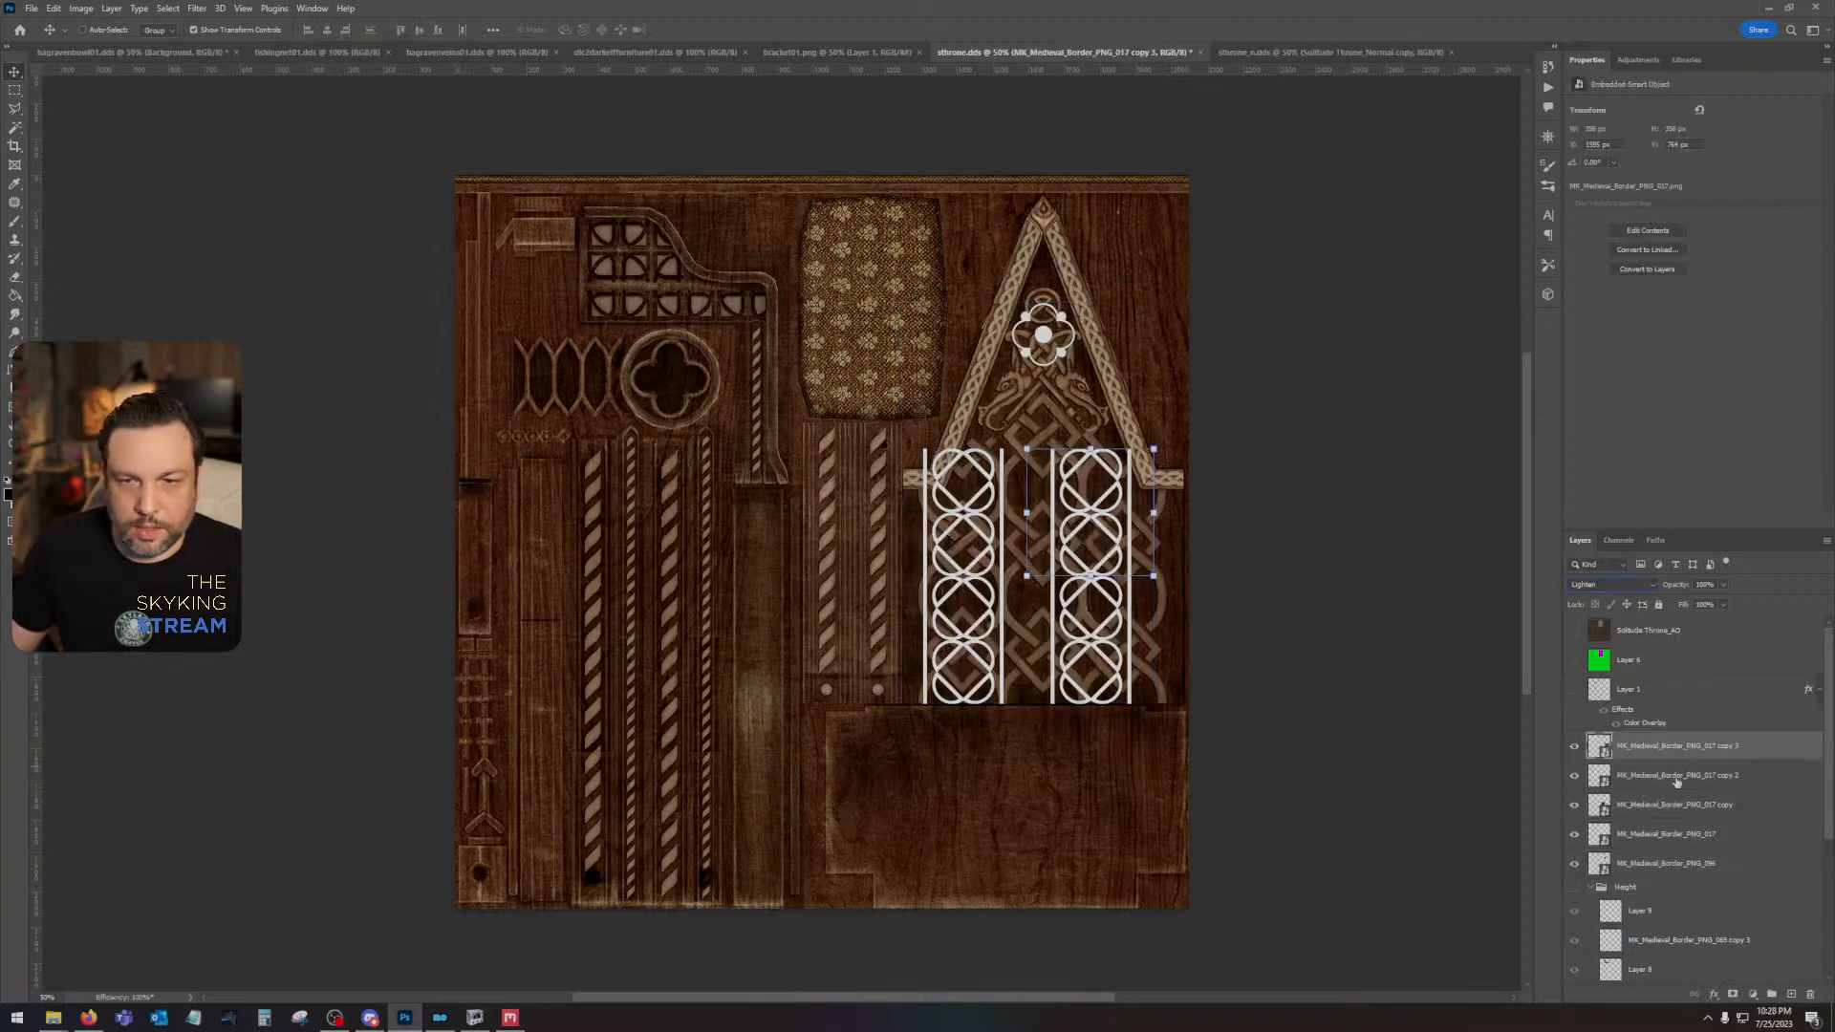
left_click(1677, 775, "shift")
key("Left")
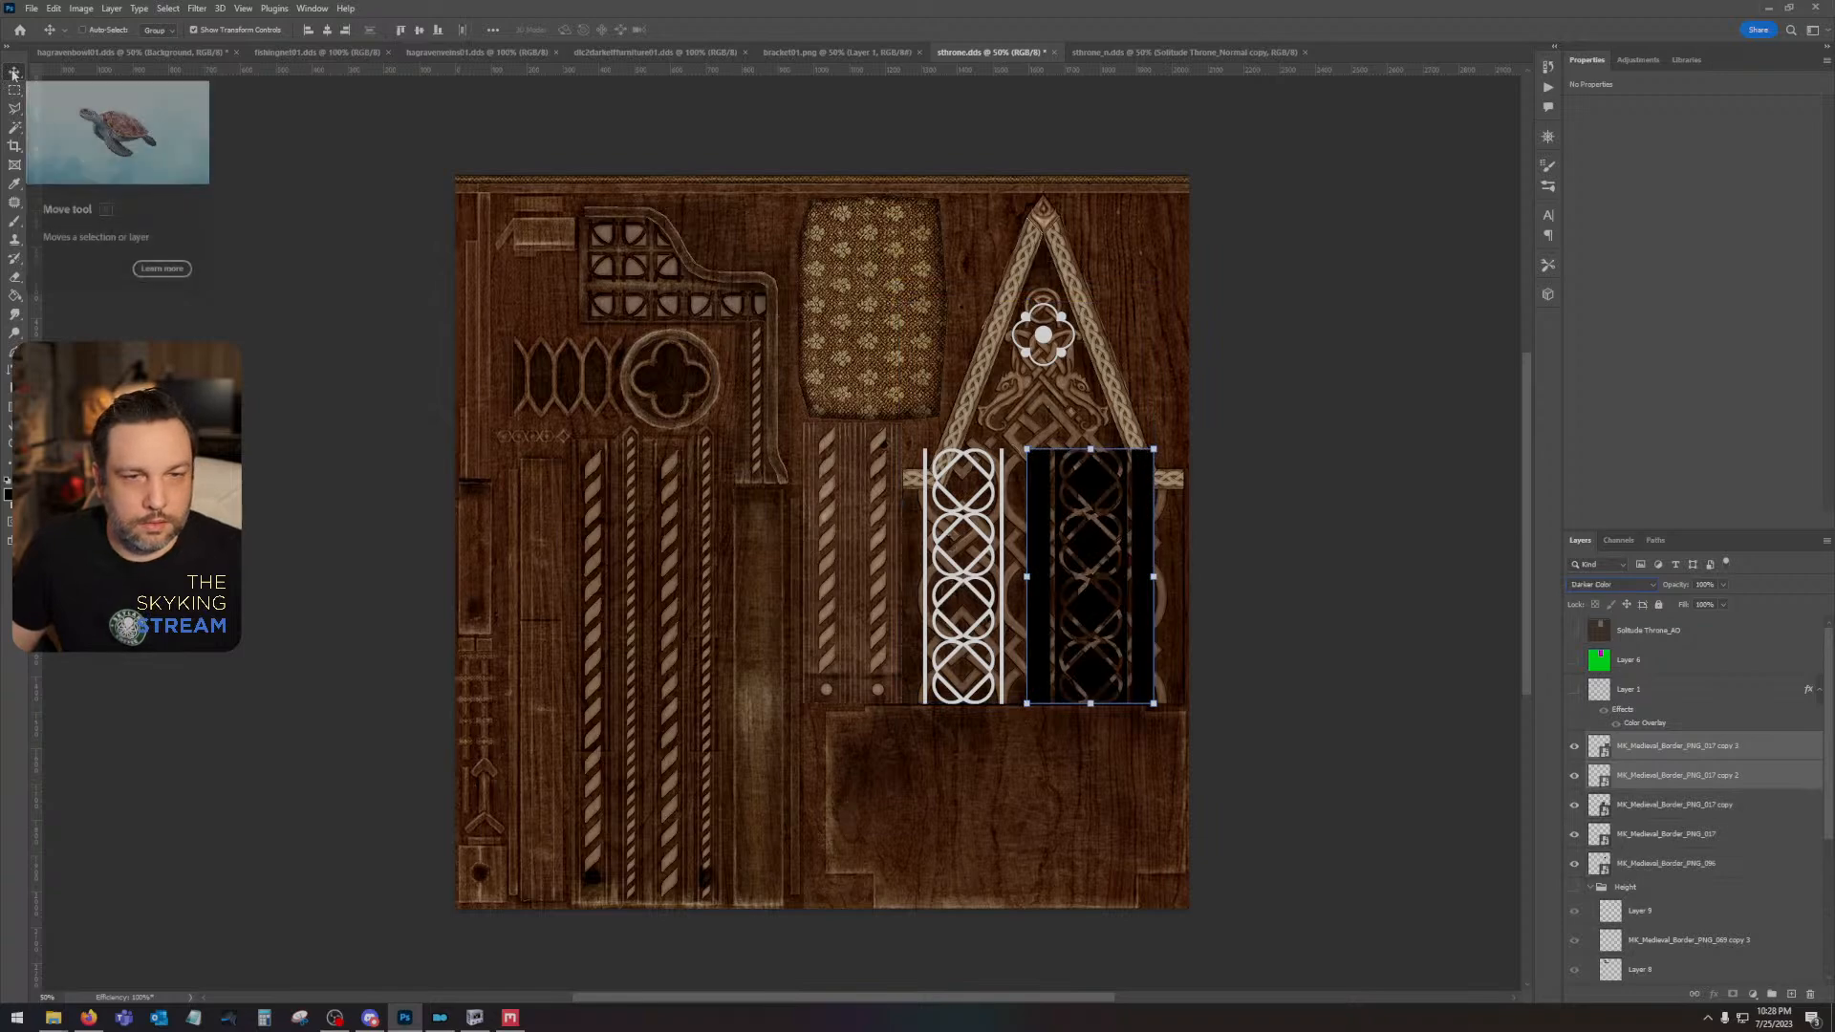
key("ctrl+z")
left_click(13, 75)
key("Left")
key("Left")
key("Left")
key("Left")
key("Left")
key("Left")
key("Left")
key("Left")
key("Left")
key("Left")
key("Left")
key("Left")
key("Left")
key("Left")
key("Left")
key("Left")
key("Left")
key("Left")
key("Left")
key("Left")
key("Left")
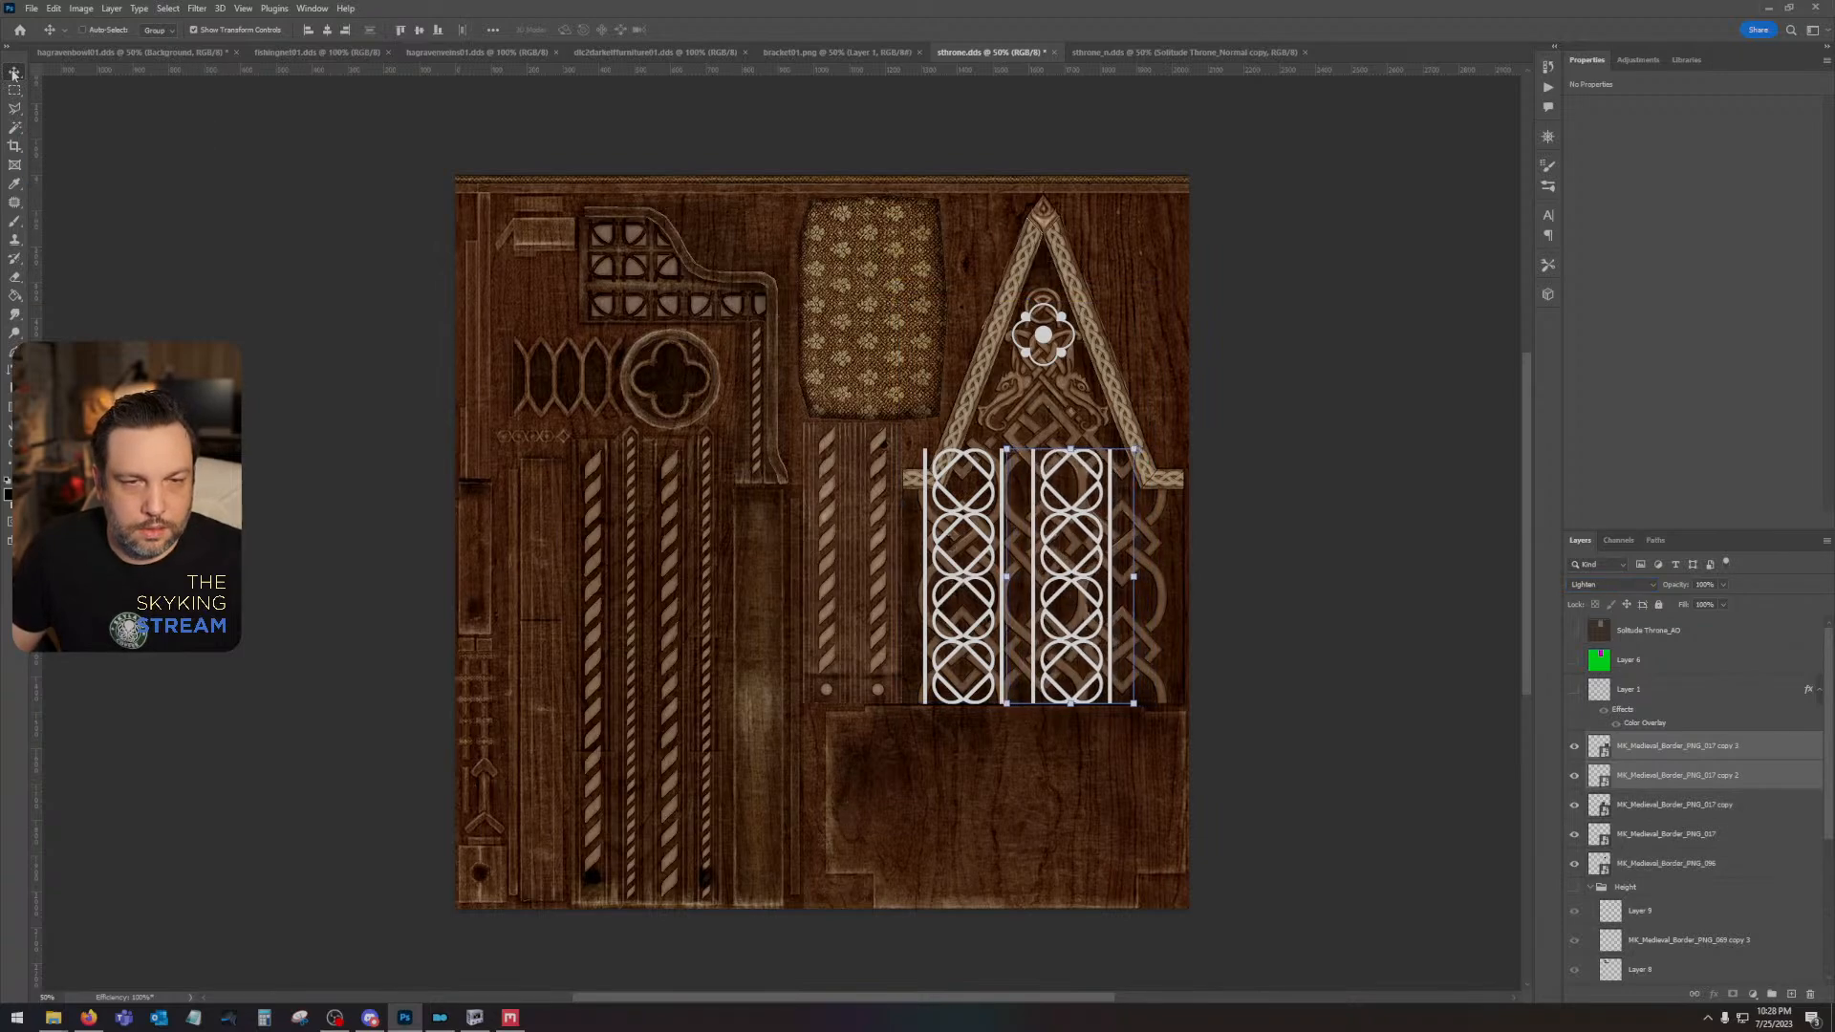
key("Left")
key("Left")
key("Left")
key("Left")
key("Left")
key("Left")
key("Left")
key("Left")
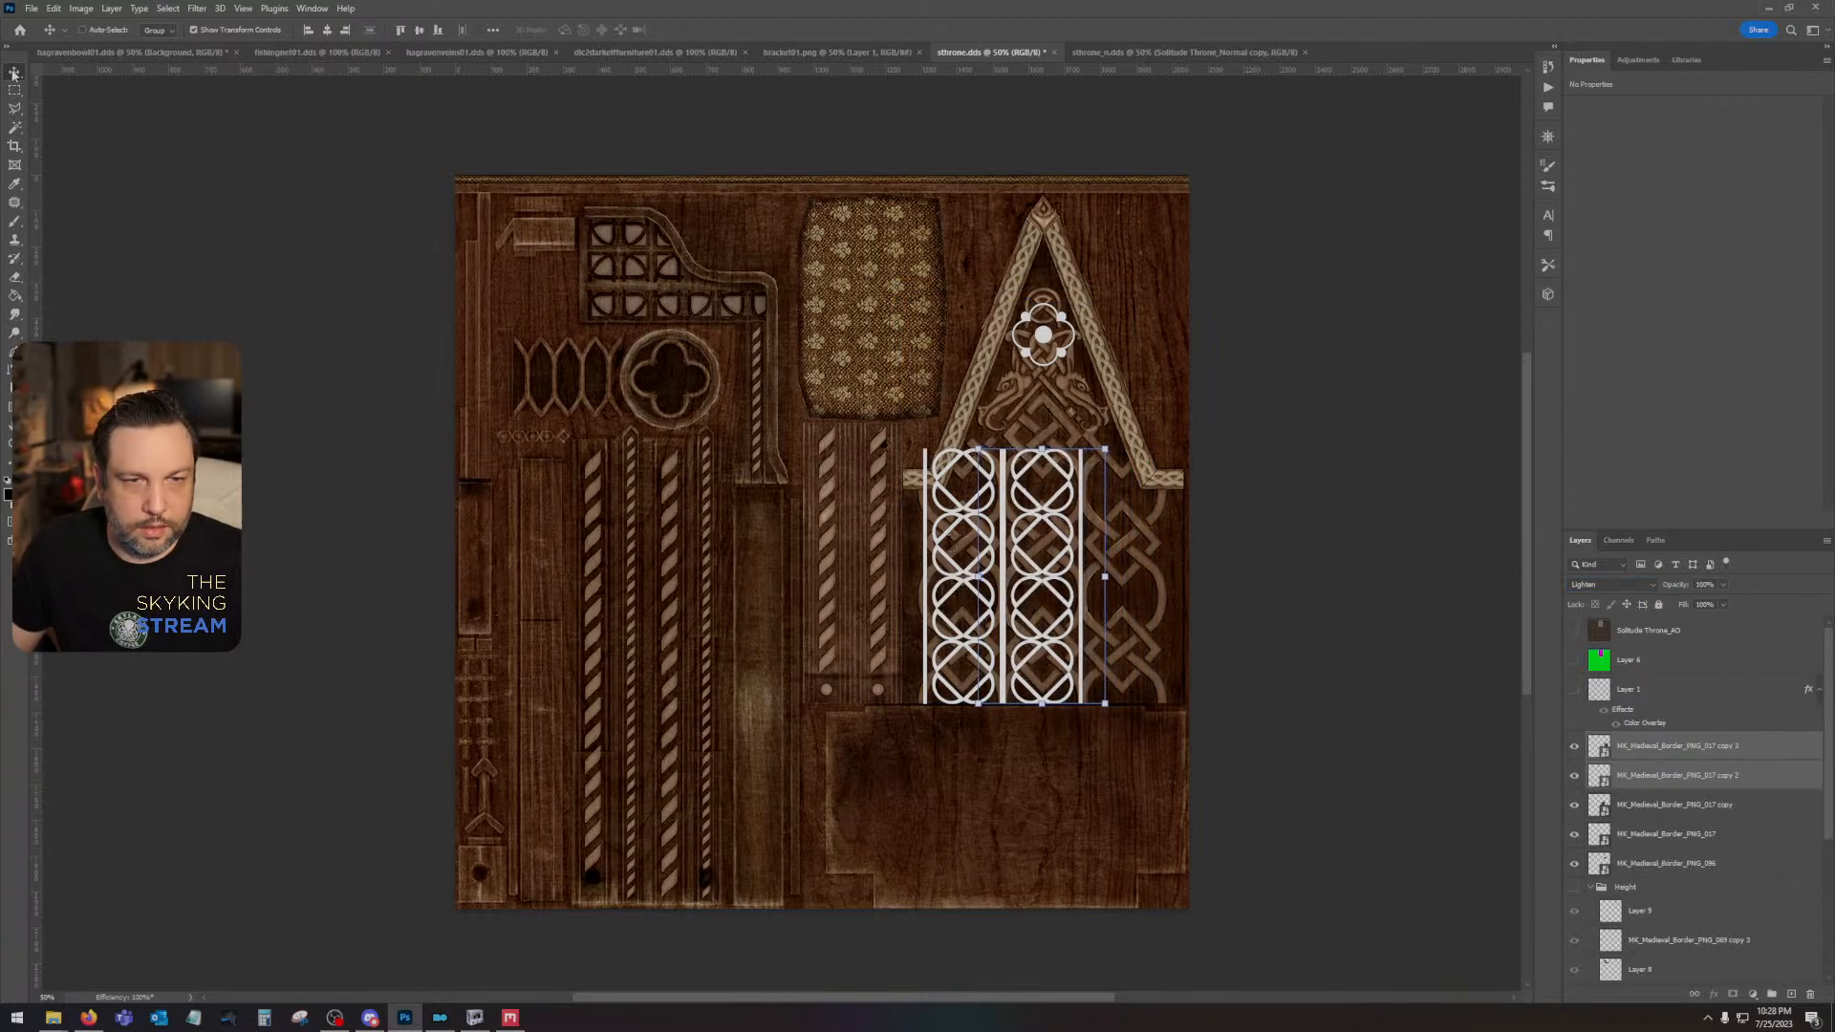
key("Left")
key("Left")
key("Left")
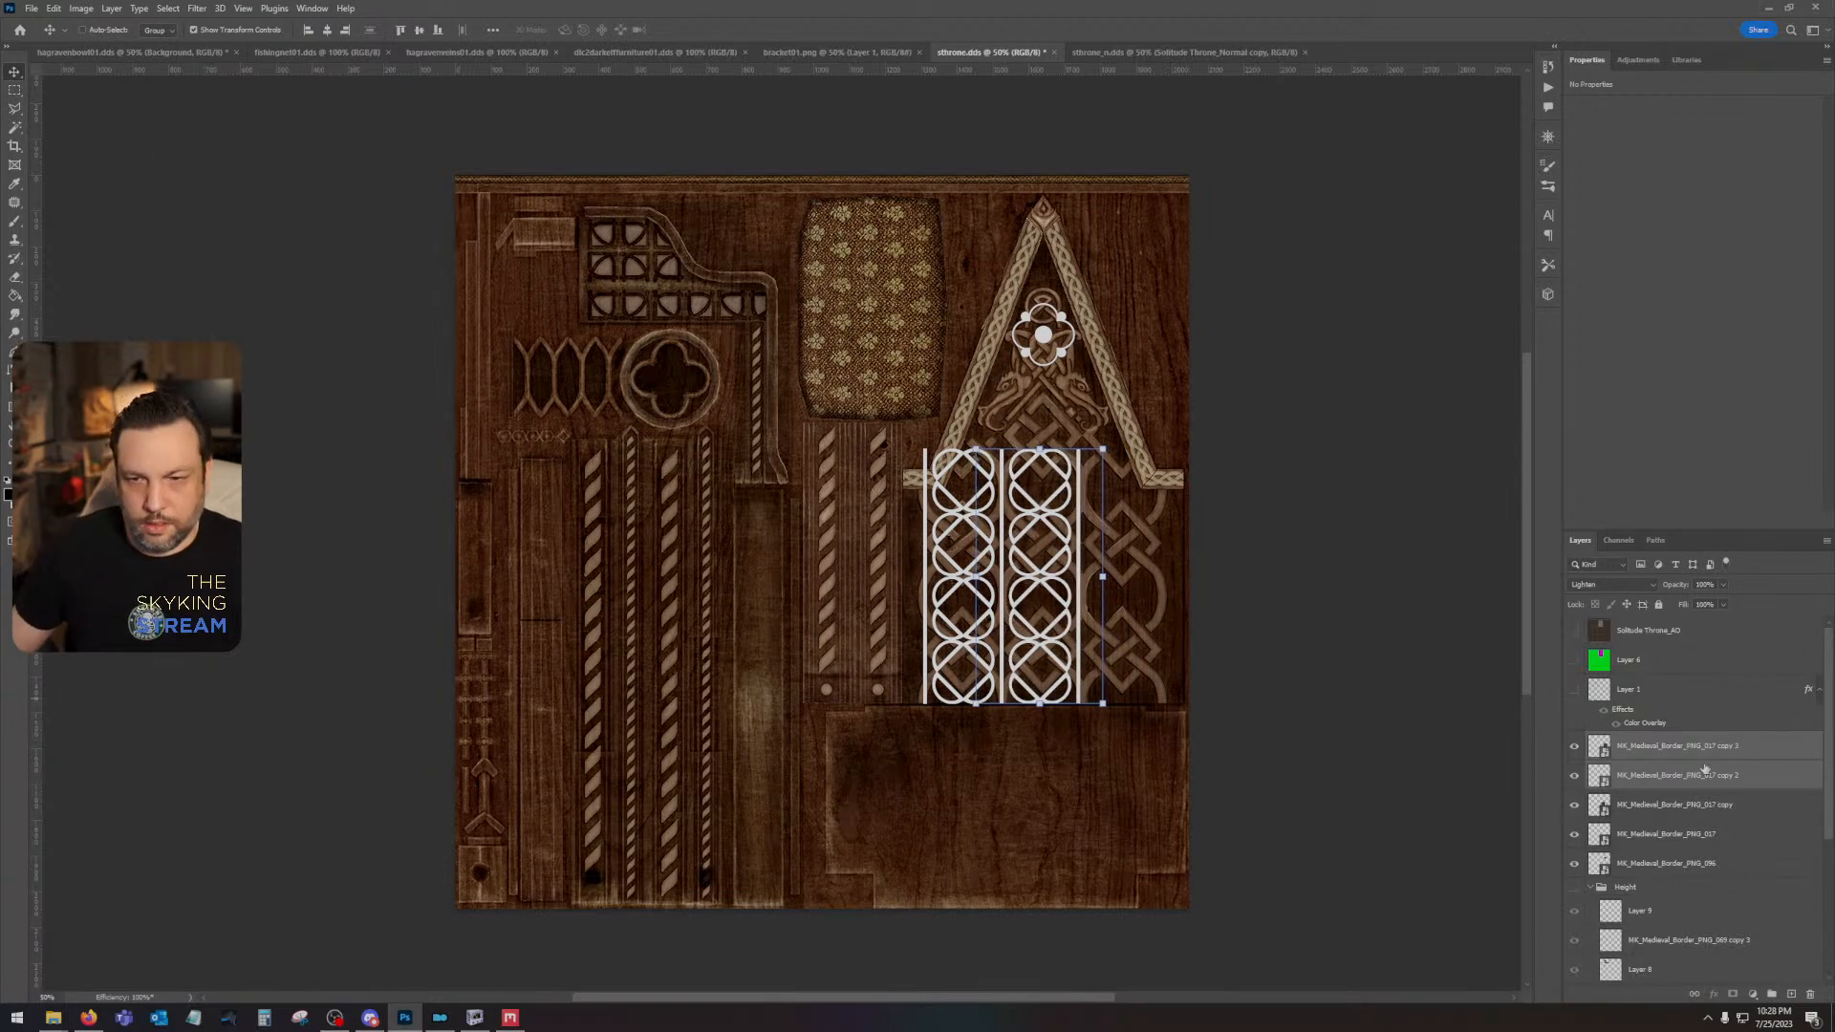
- Duplicate the second column's tiles and shift the copies right to form a third column sharing its border line
left_click_drag(1787, 775, 1793, 993)
key("shift+Right")
key("shift+Right")
key("shift+Right")
key("shift+Right")
key("shift+Right")
key("shift+Right")
key("shift+Right")
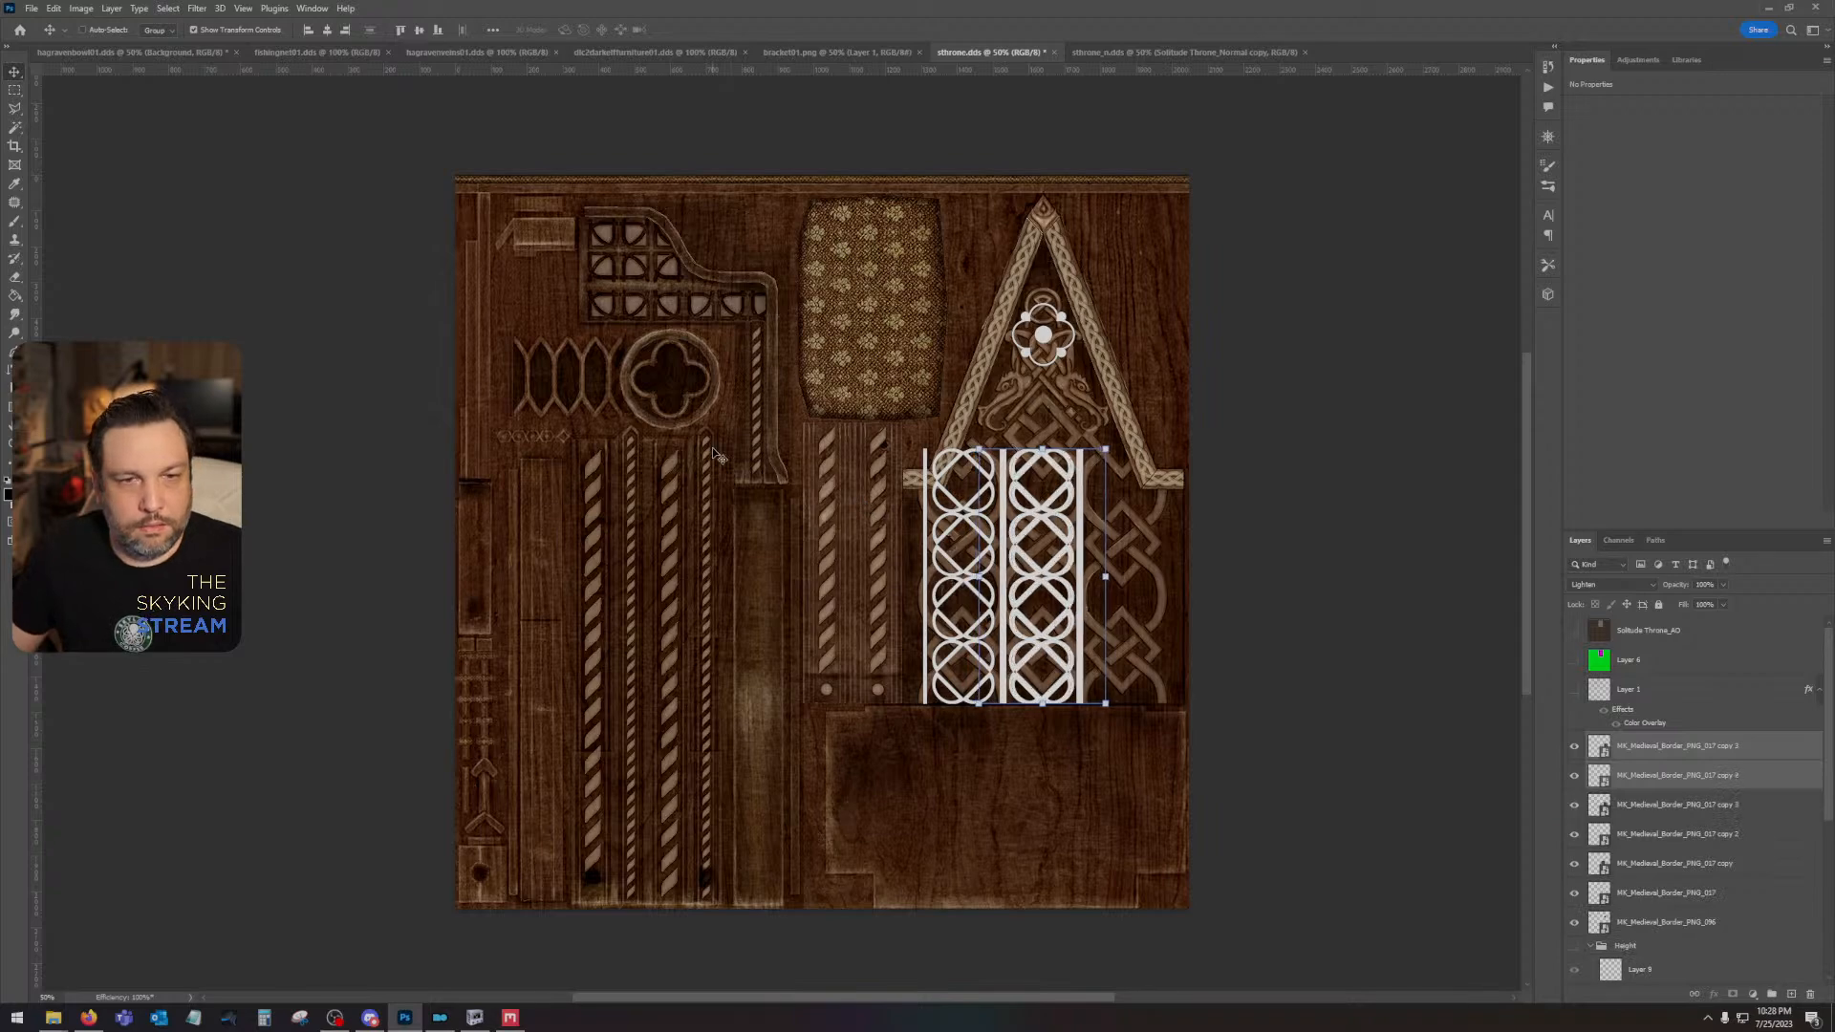
key("shift+Right")
key("shift+Right")
key("shift+Right")
key("shift+Right")
key("shift+Right")
key("shift+Right")
key("shift+Right")
key("shift+Right")
key("shift+Right")
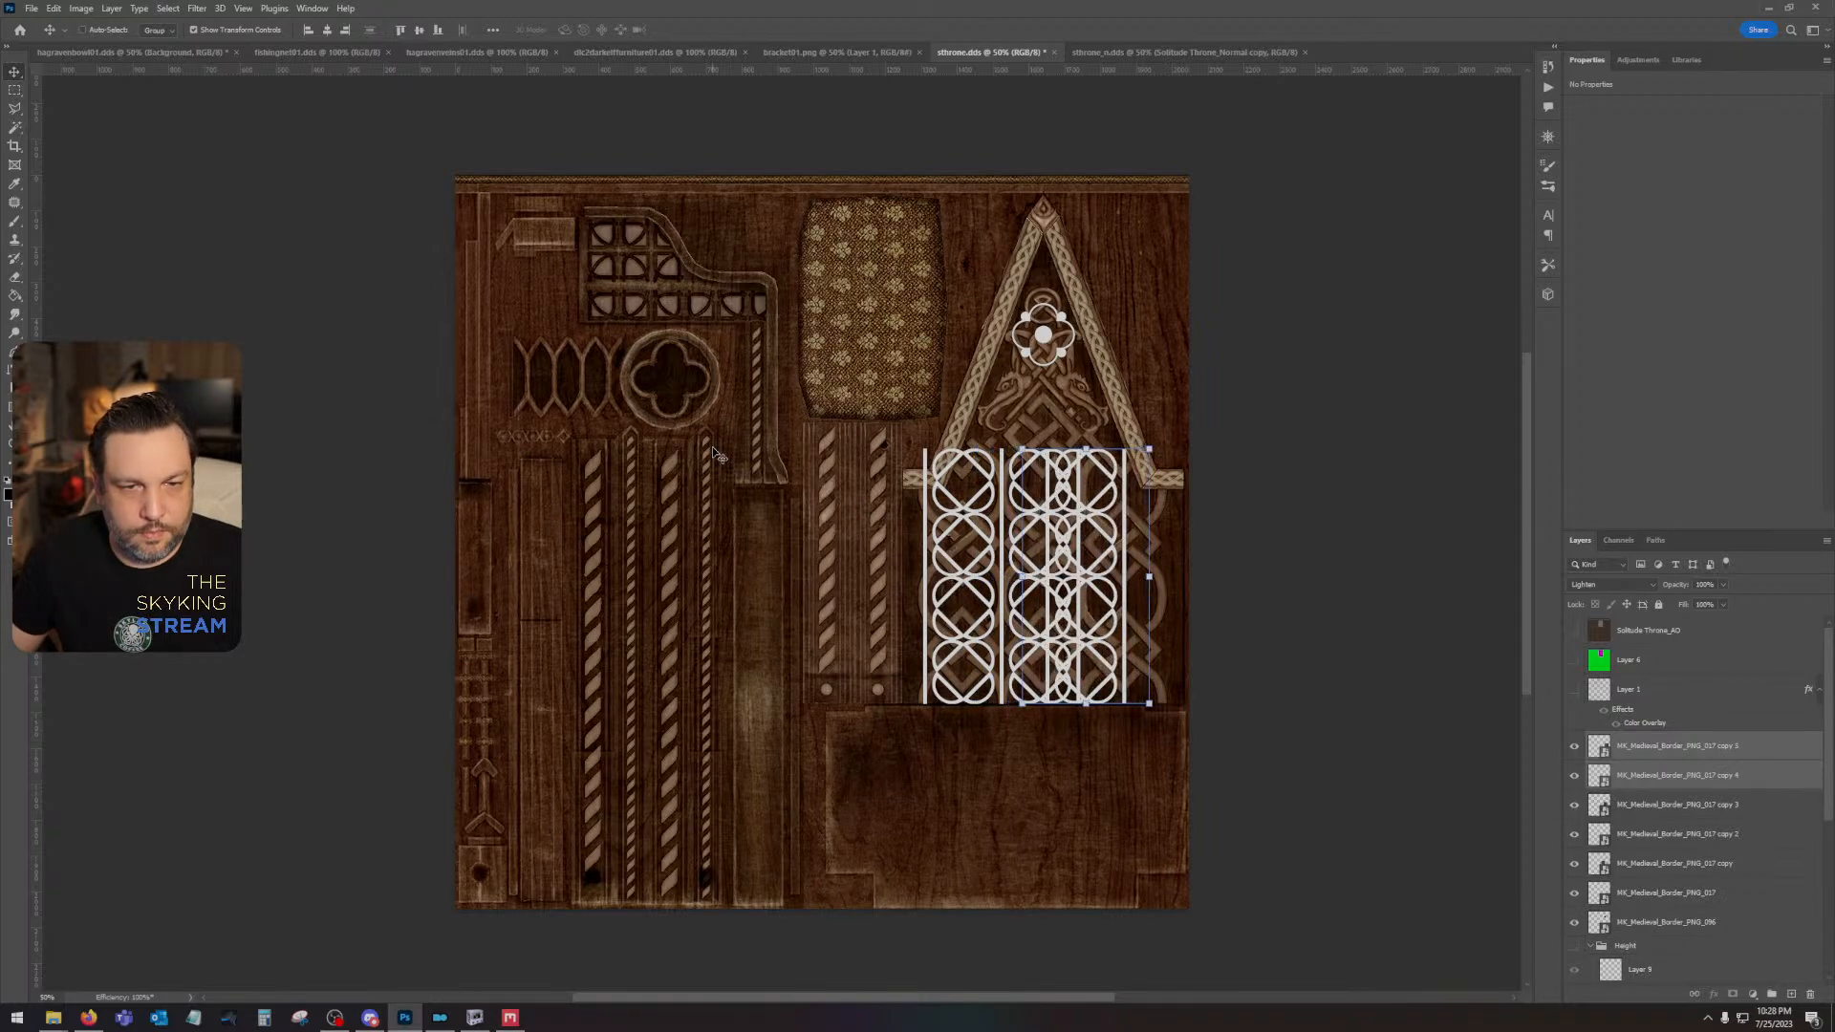
key("shift+Right")
key("shift+Right")
key("shift+Right")
key("shift+Right")
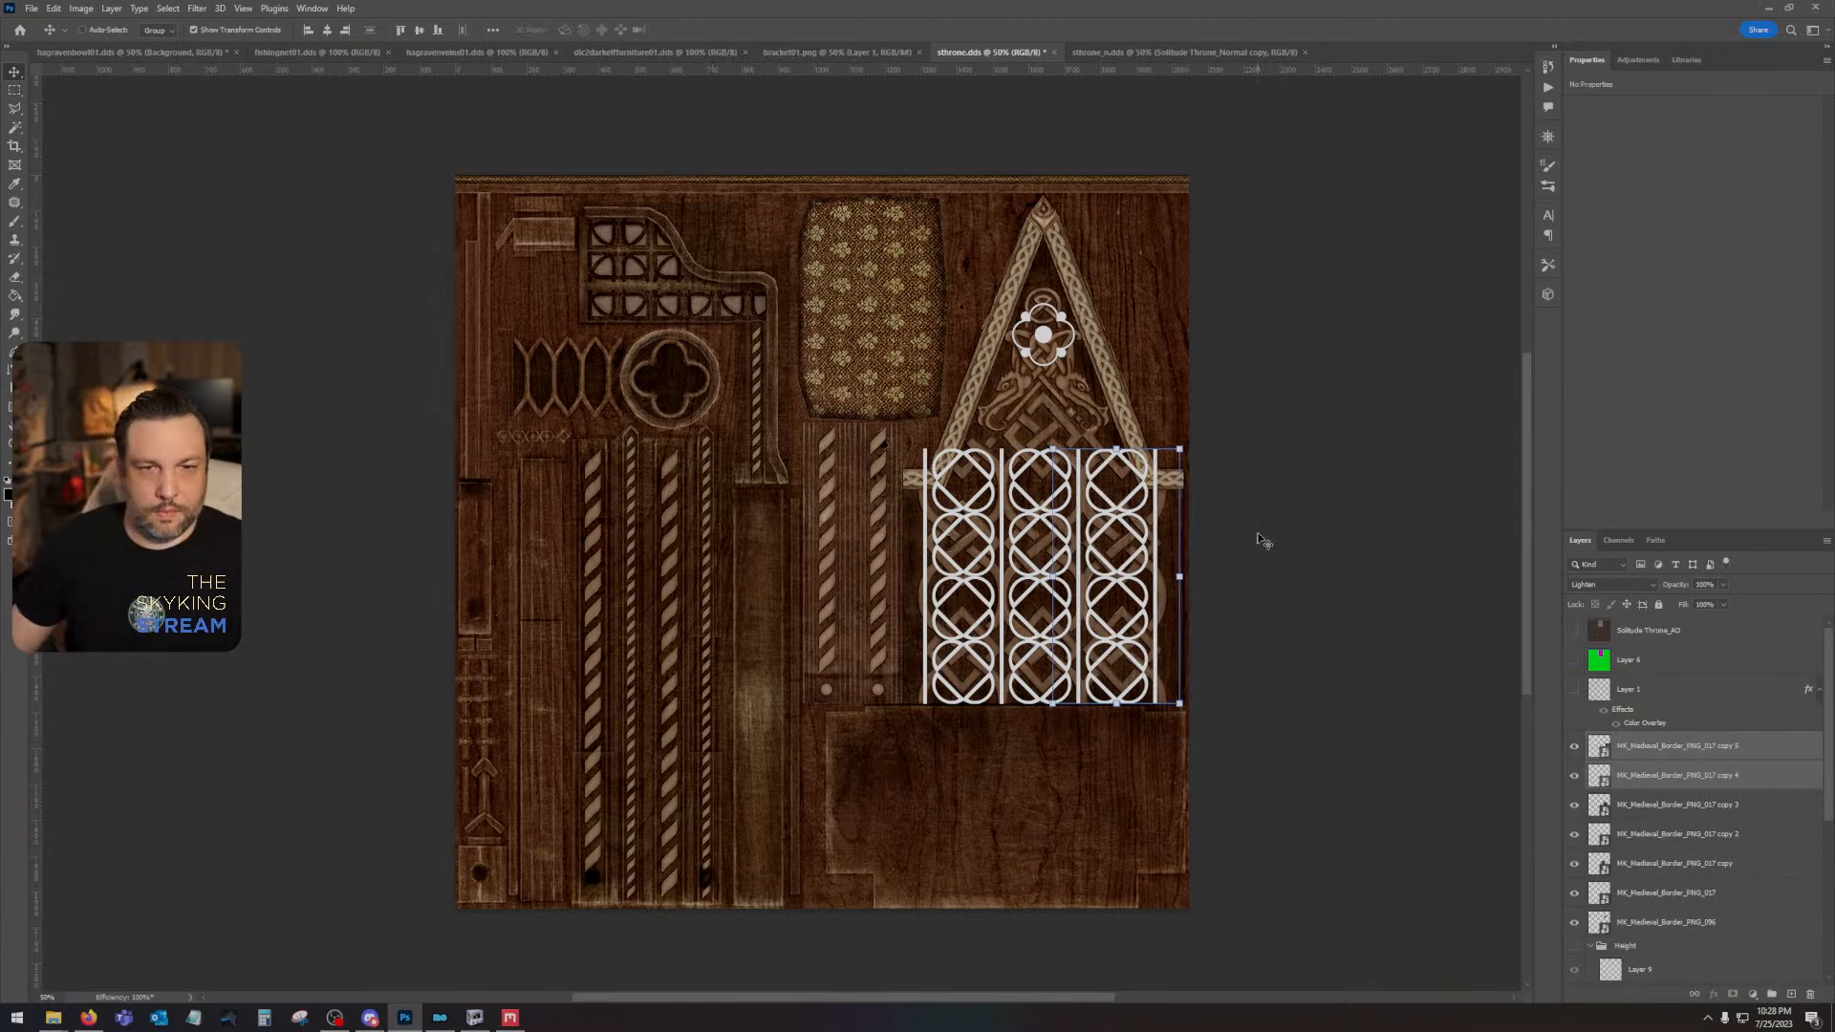
- Widen all seven placed pattern layers to span the back panel on both sides, and duplicate them upward over the gable
left_click(1710, 752)
left_click(1705, 919, "shift")
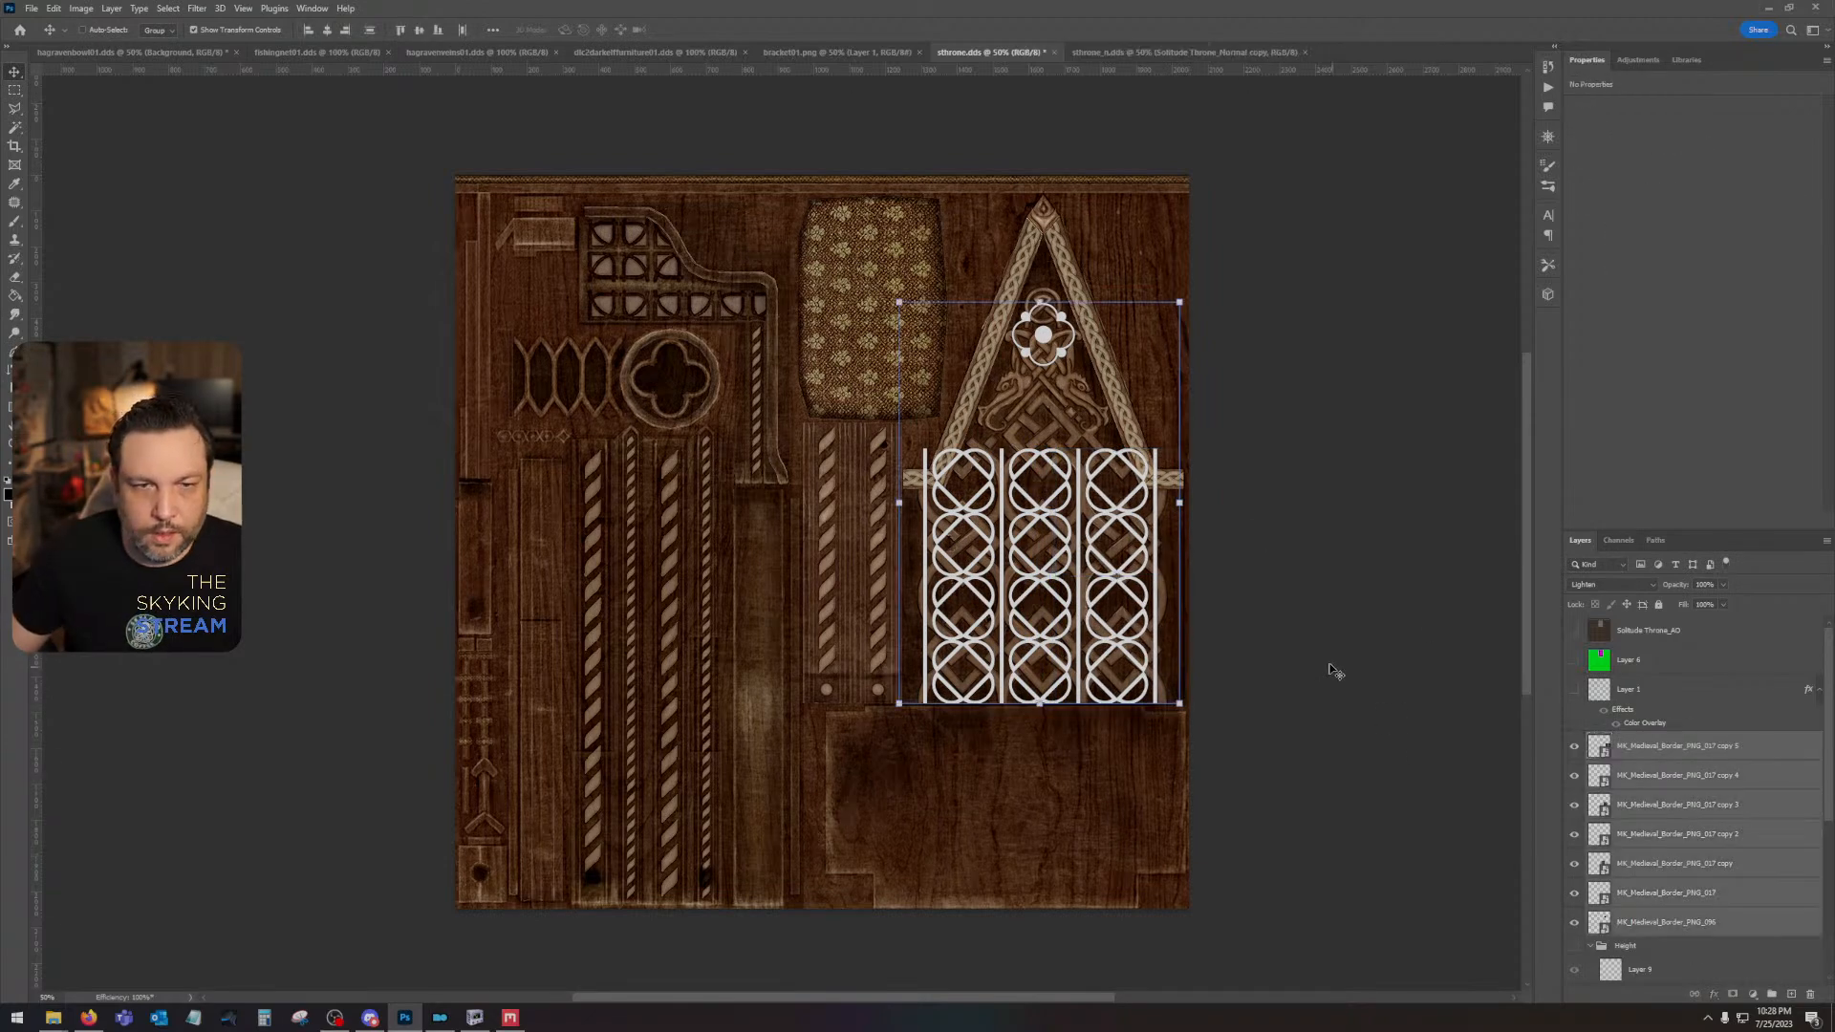
left_click_drag(1183, 503, 1192, 502)
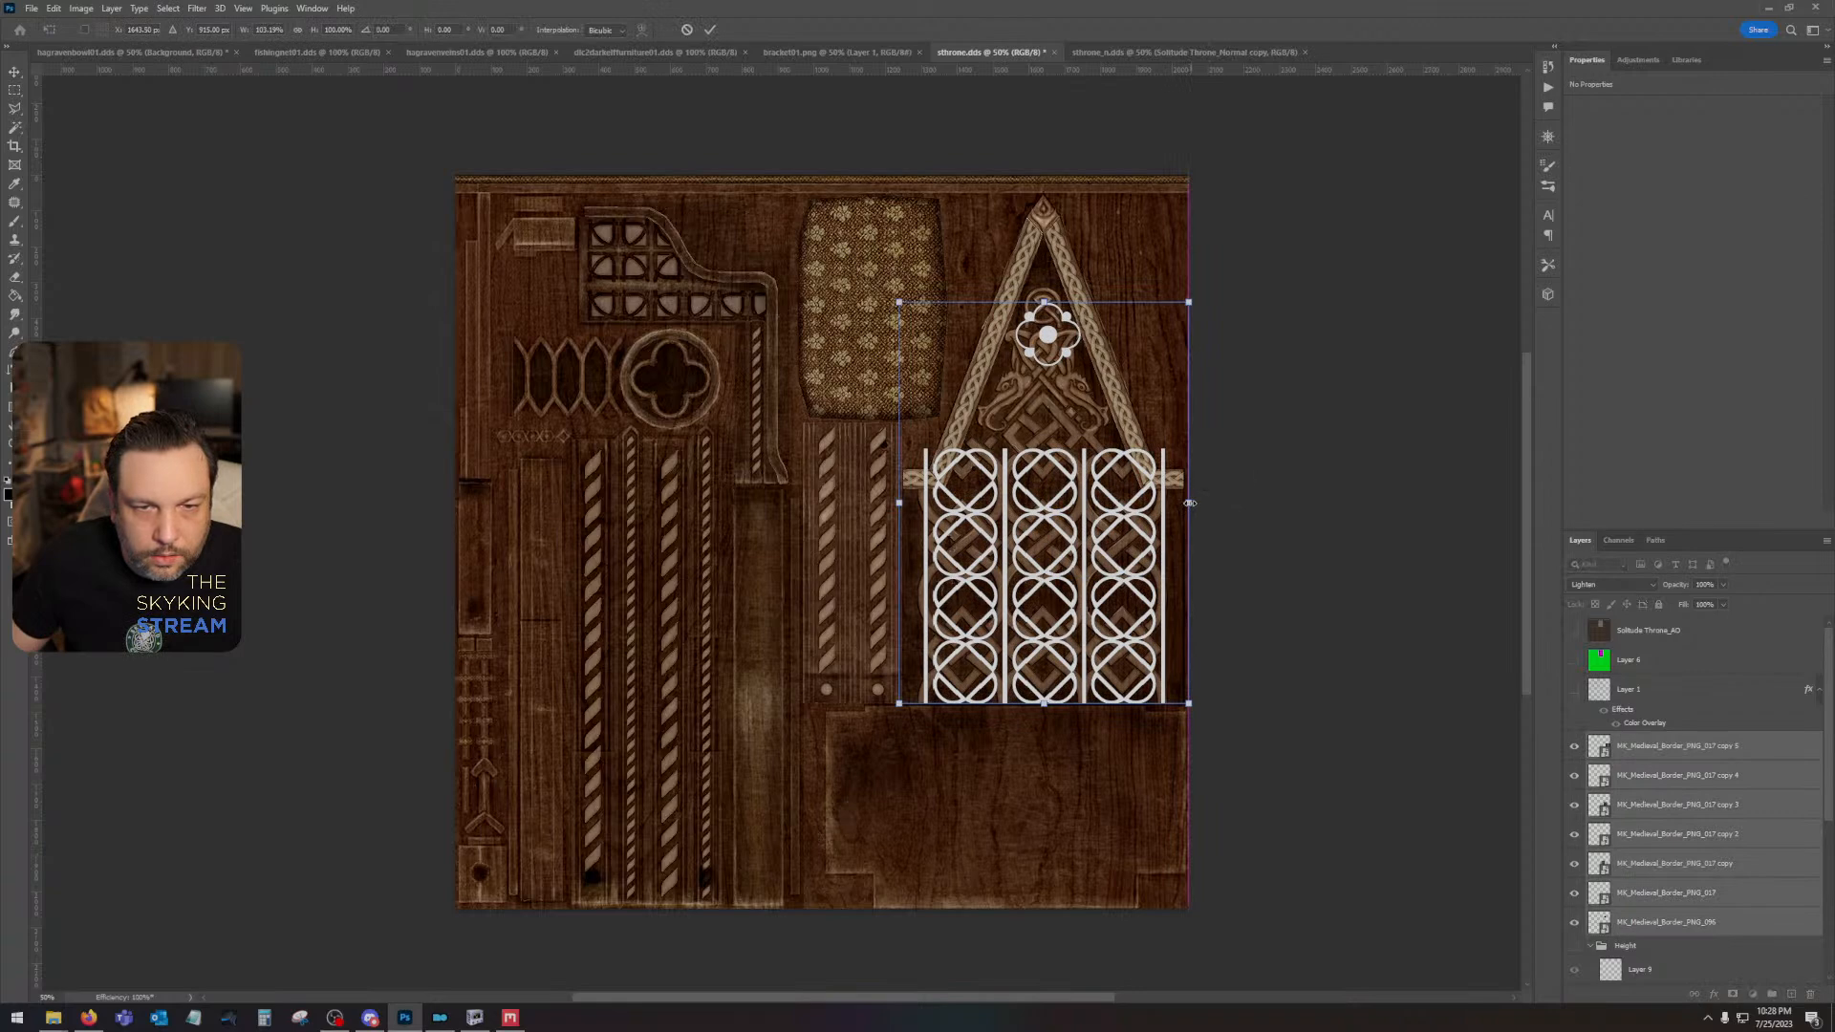
left_click_drag(896, 503, 893, 502)
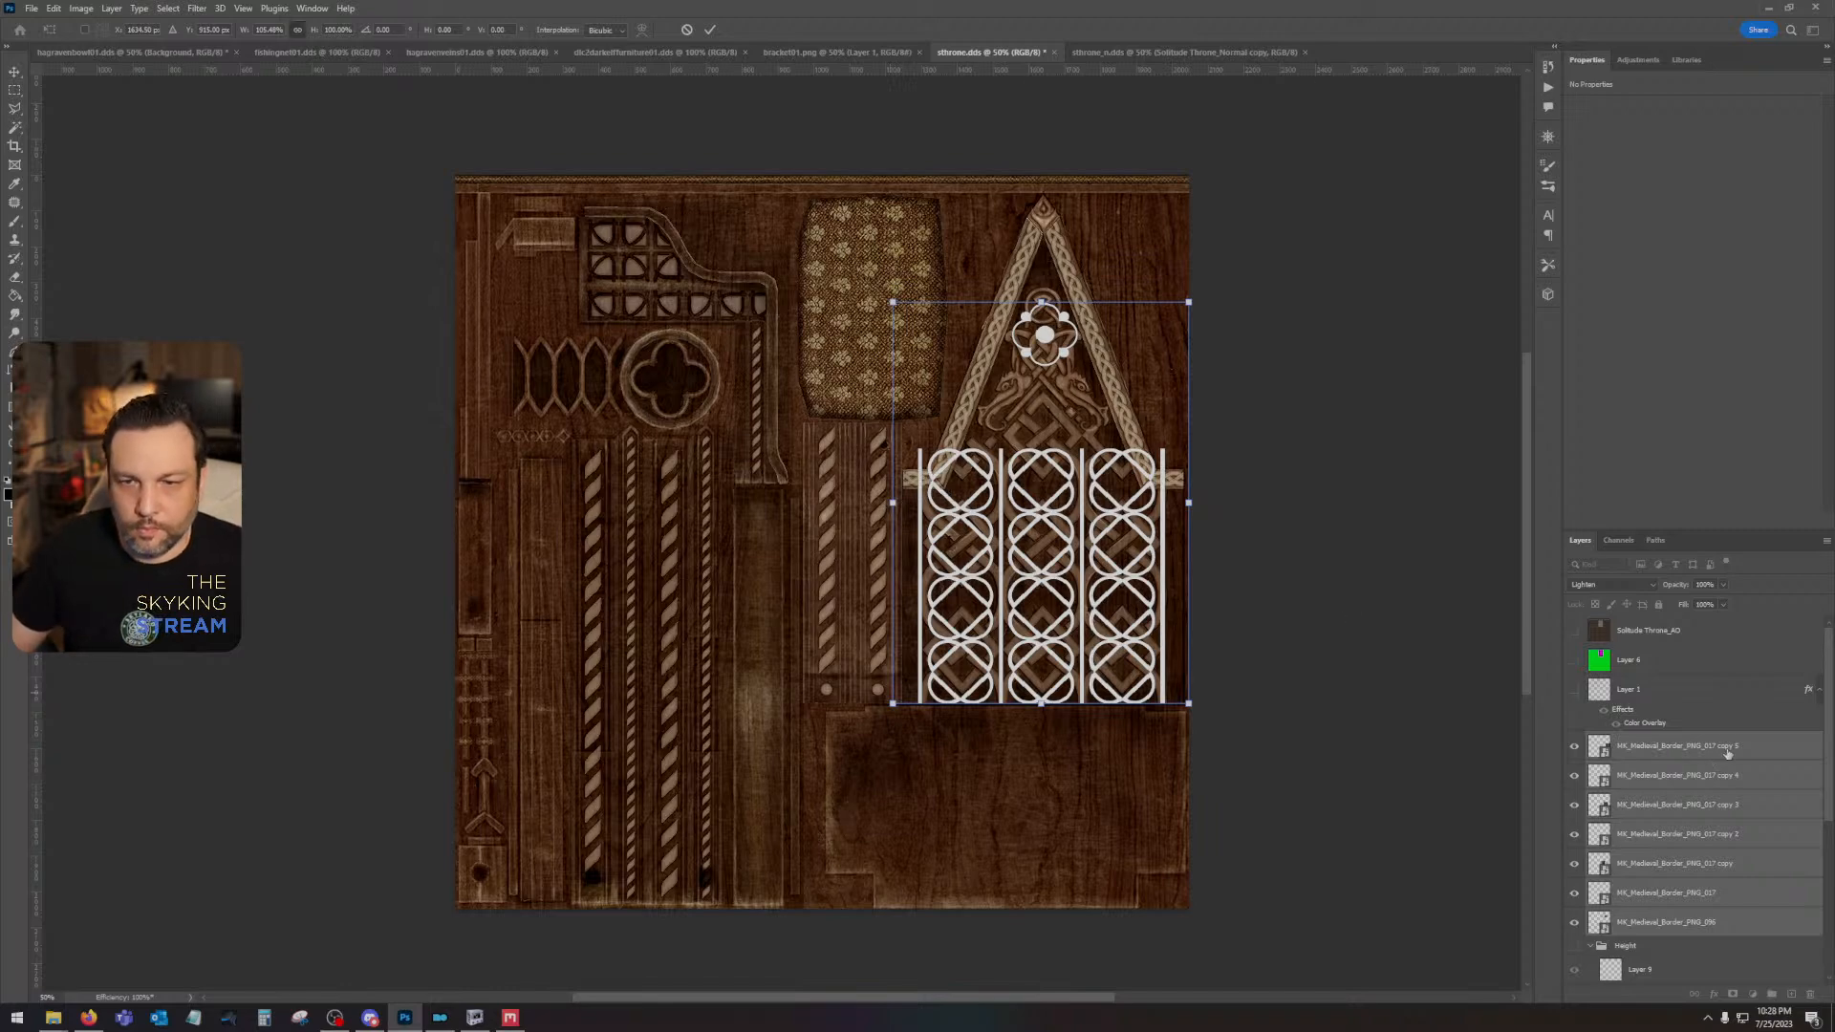
key("Return")
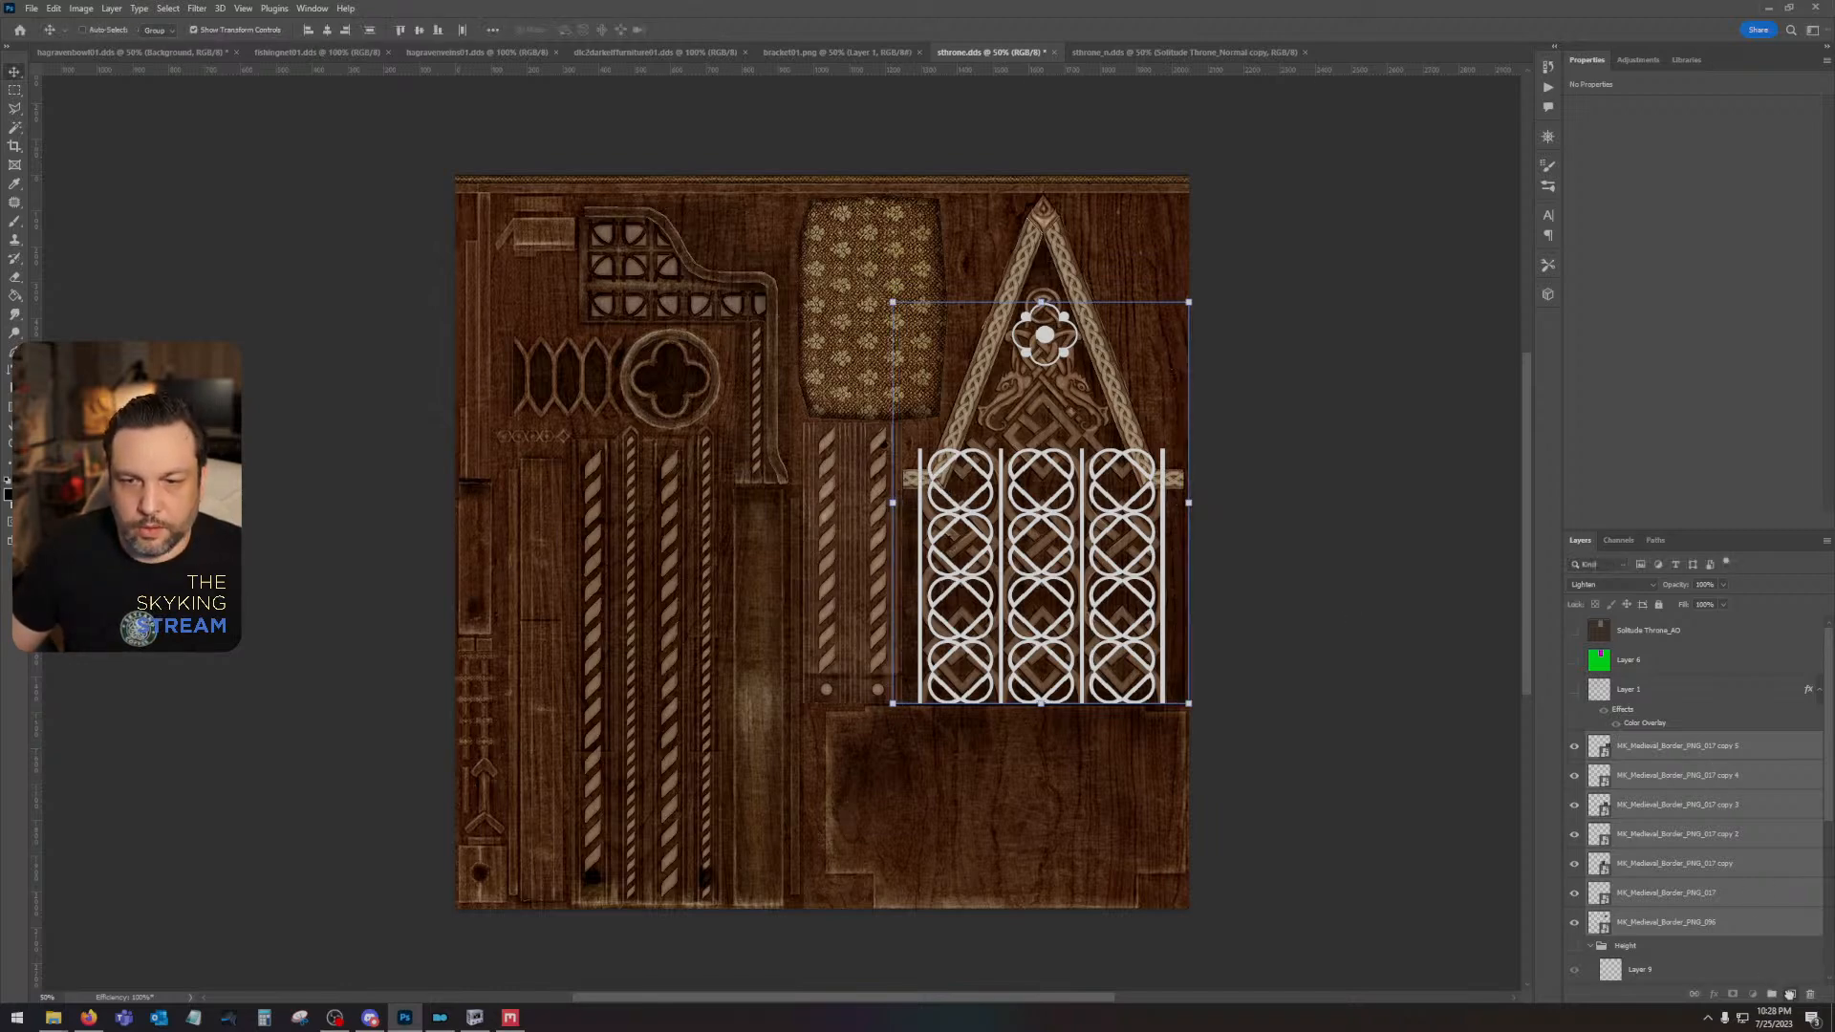
left_click_drag(1072, 690, 1099, 413)
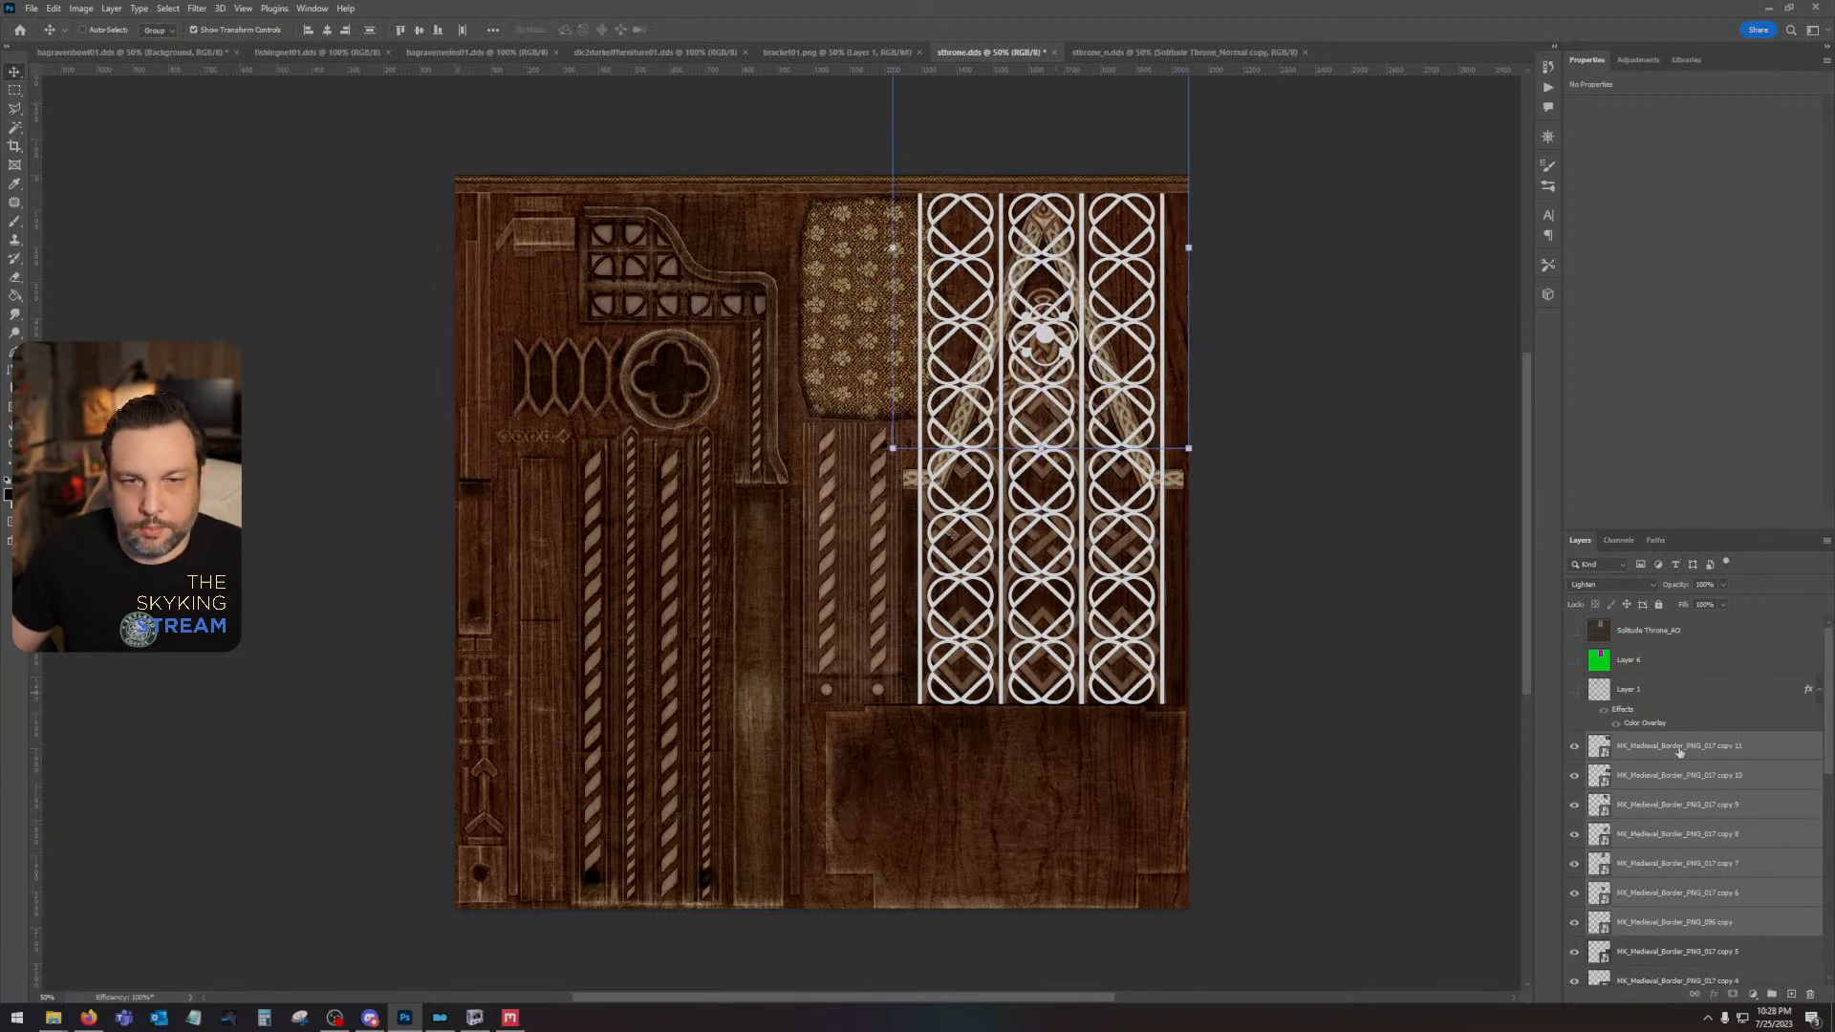
- Combine all the original and duplicated medieval pattern layers into one smart object
left_click(1680, 752)
scroll(1691, 822, "down", 5)
right_click(1663, 898)
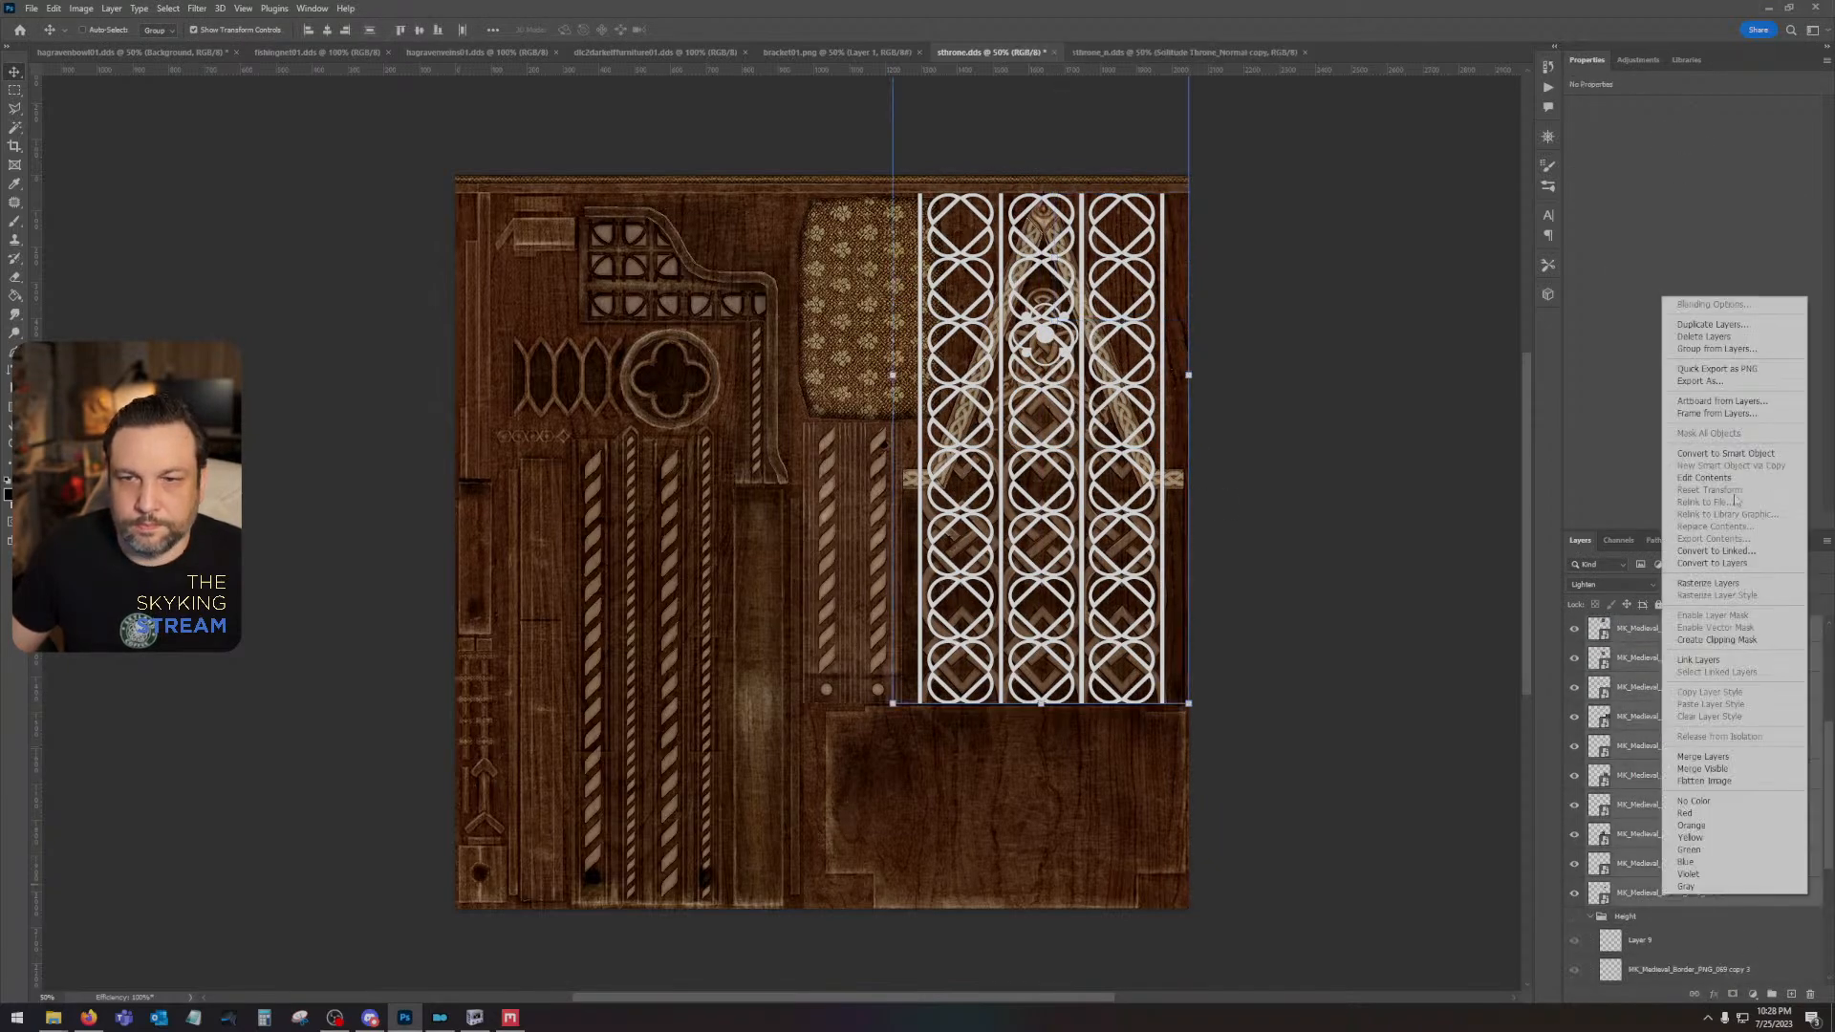
left_click(1720, 453)
- Rasterize the combined pattern smart object and set its blend mode to Screen
right_click(1694, 690)
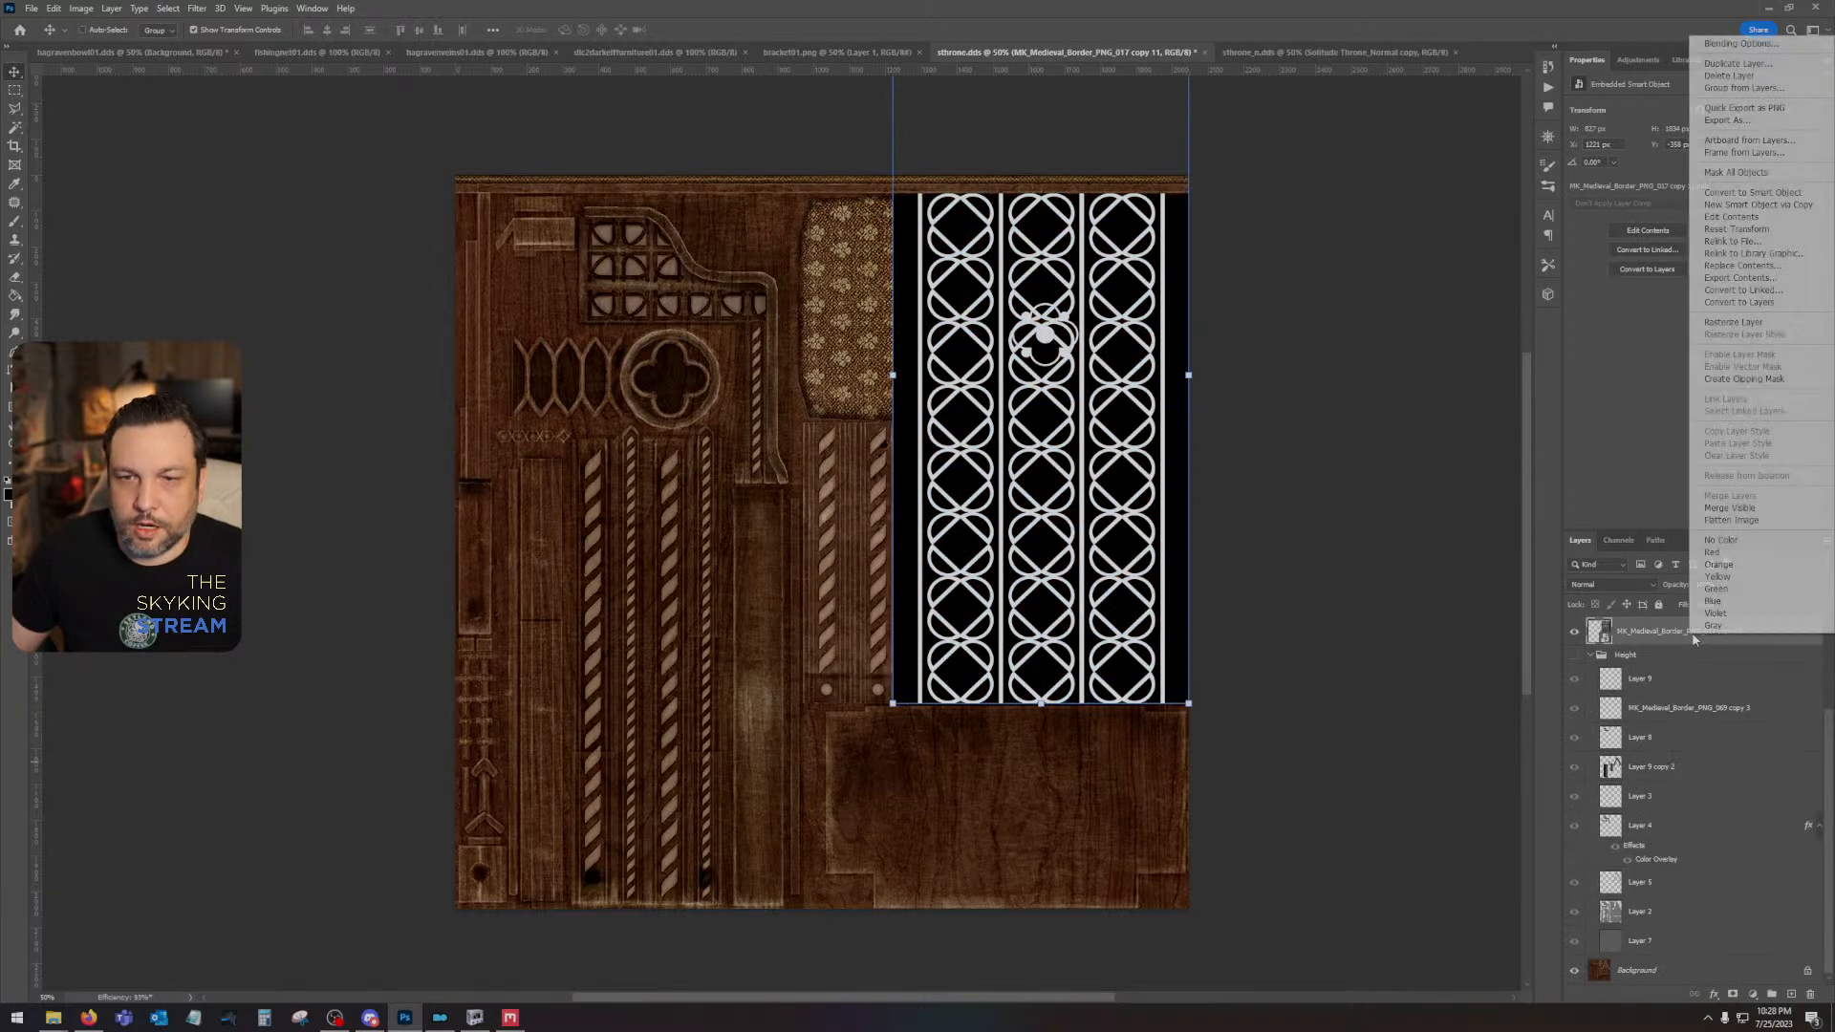
left_click(1720, 327)
left_click(1610, 584)
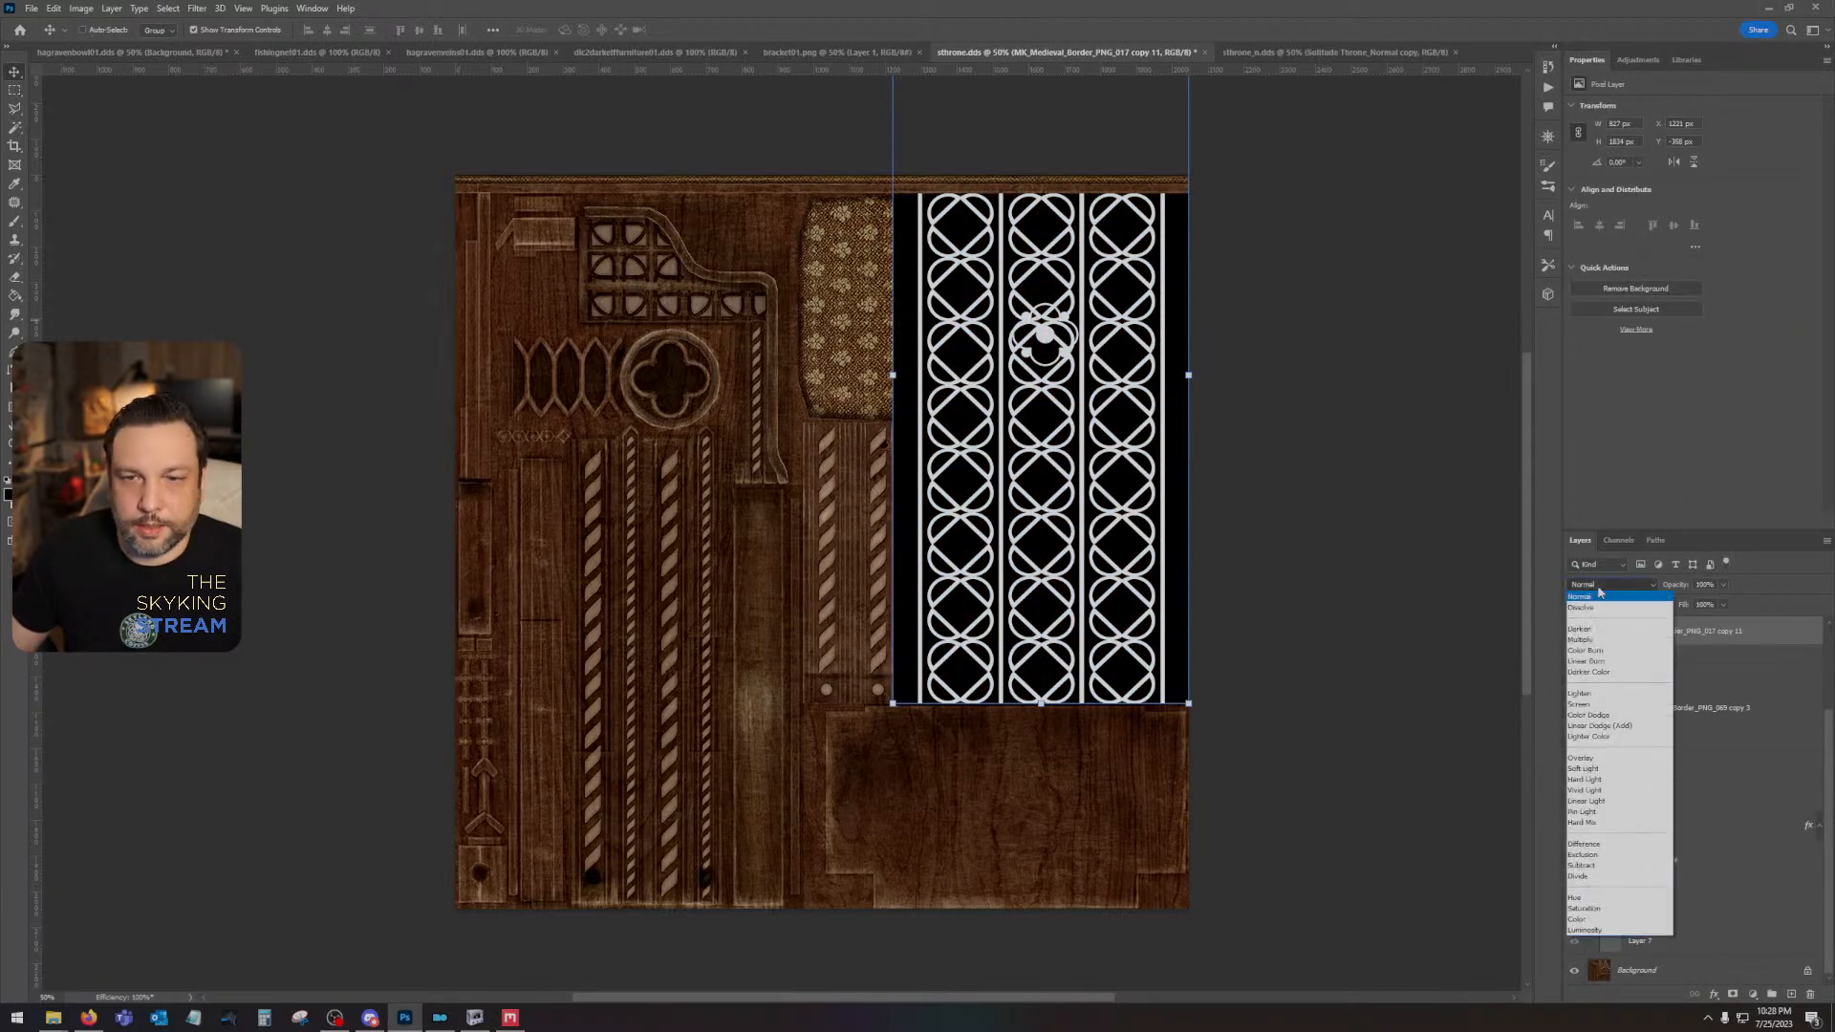
left_click(1606, 708)
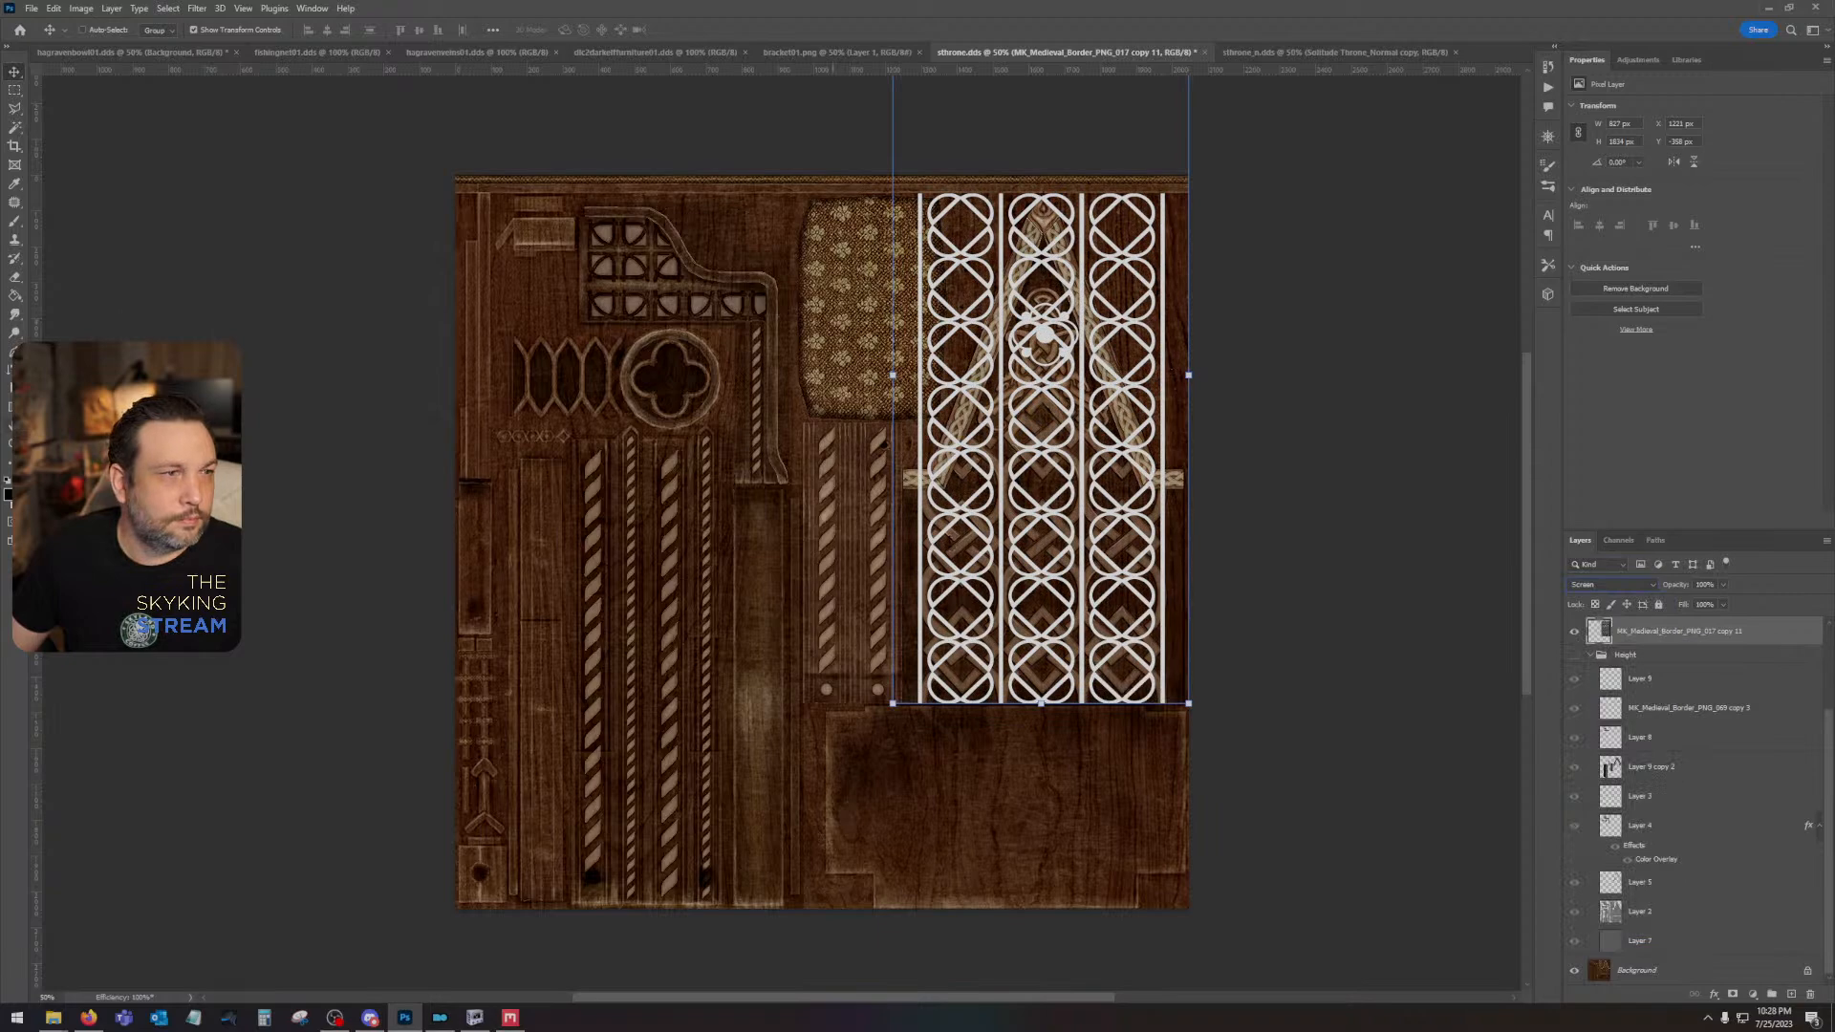
- Select the braided gable frame's area from Layer 5 with the Magic Wand
key("z")
left_click(1062, 263)
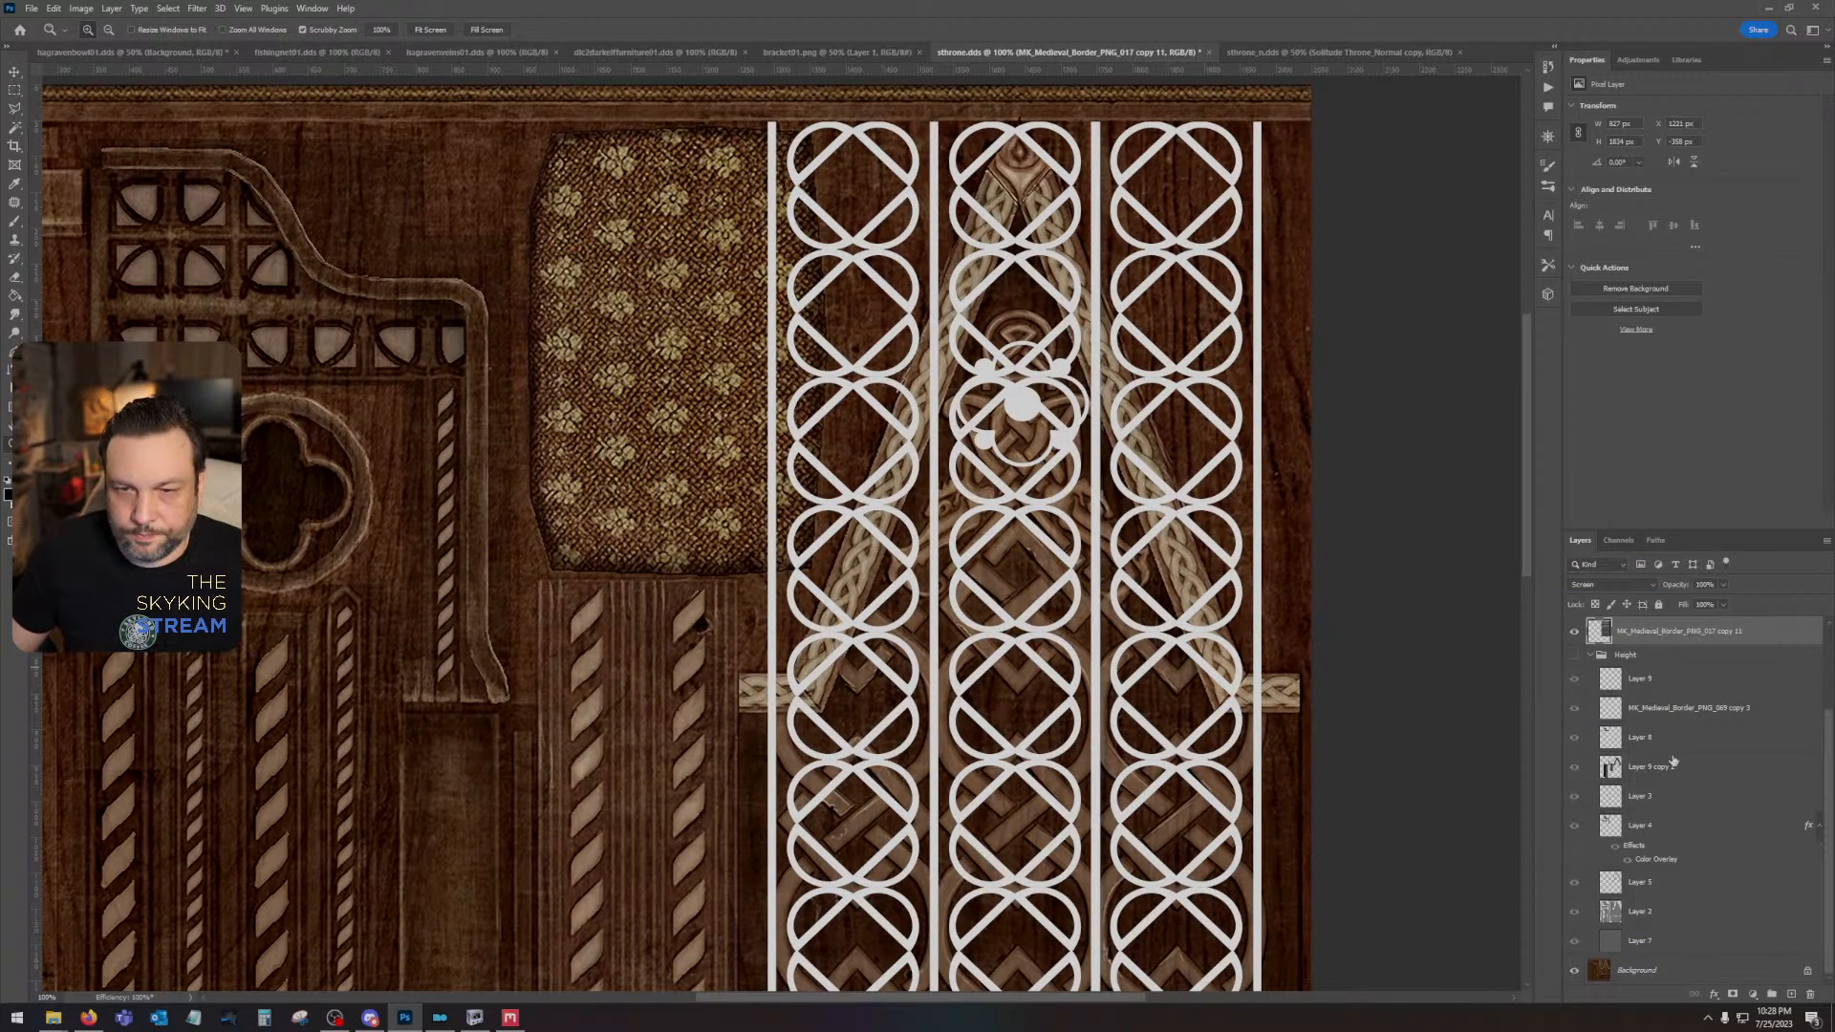
left_click(1672, 885)
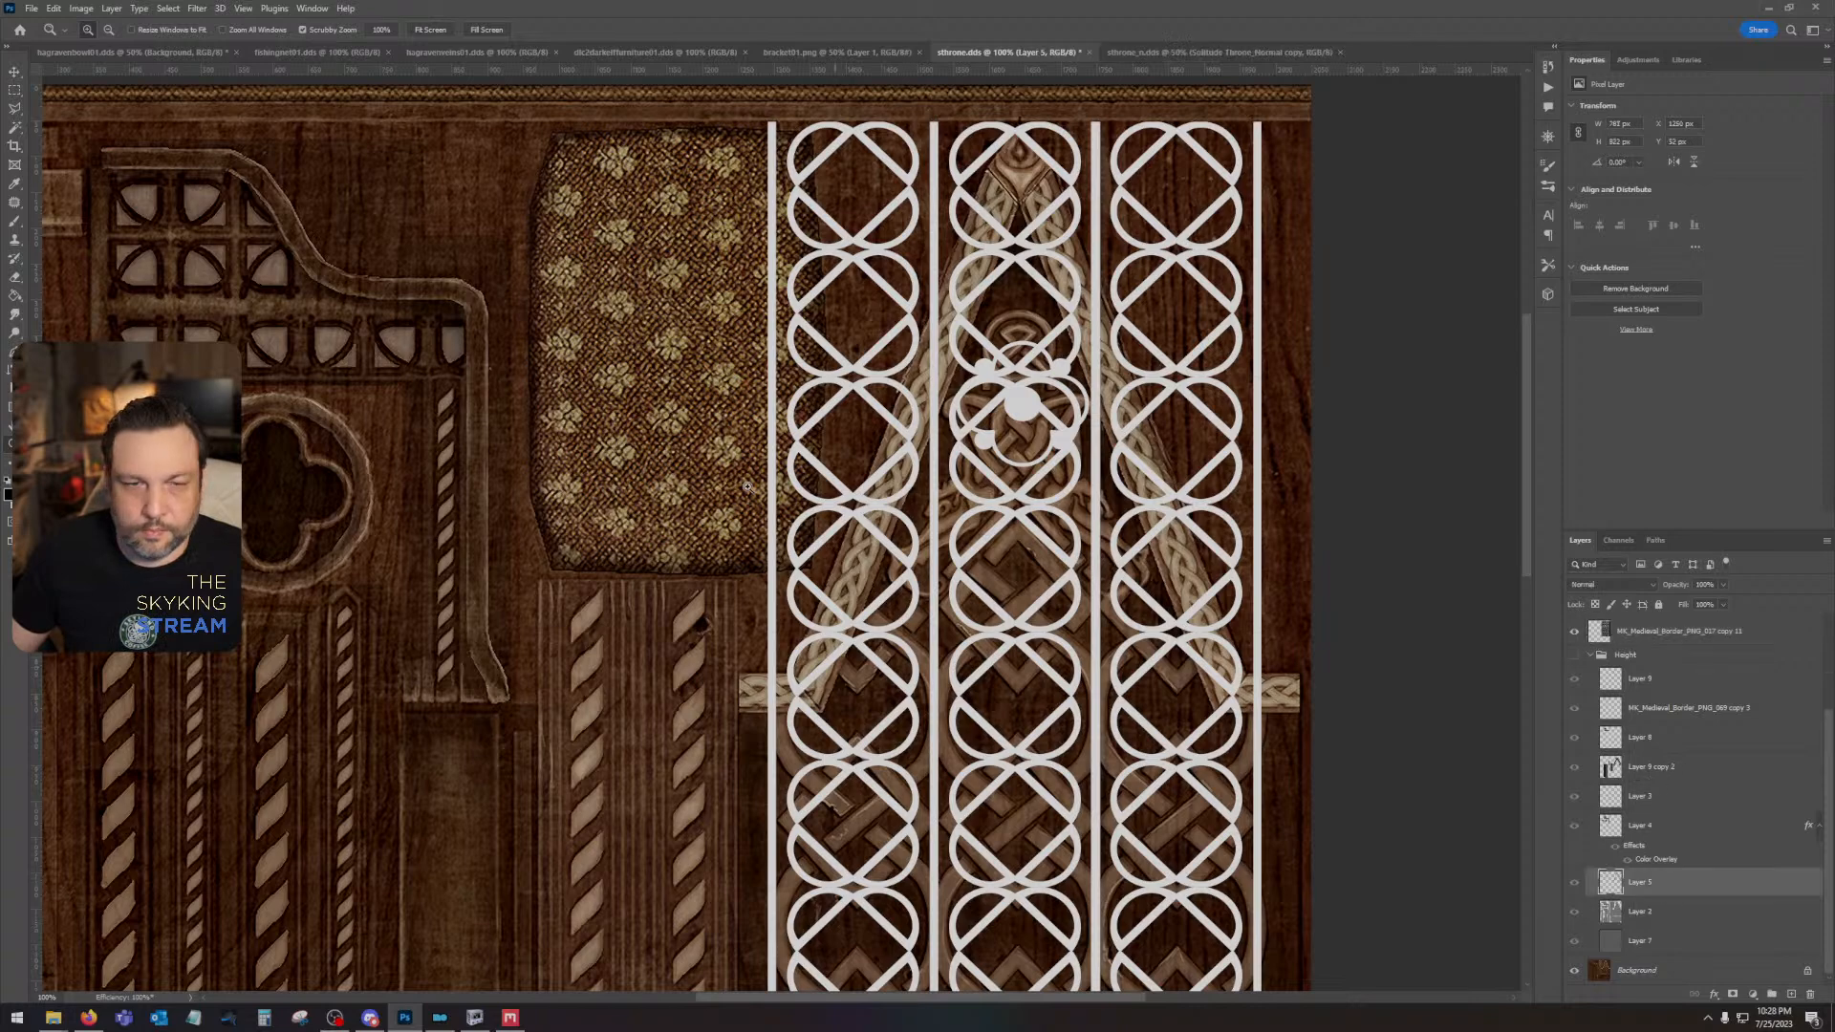
left_click(17, 128)
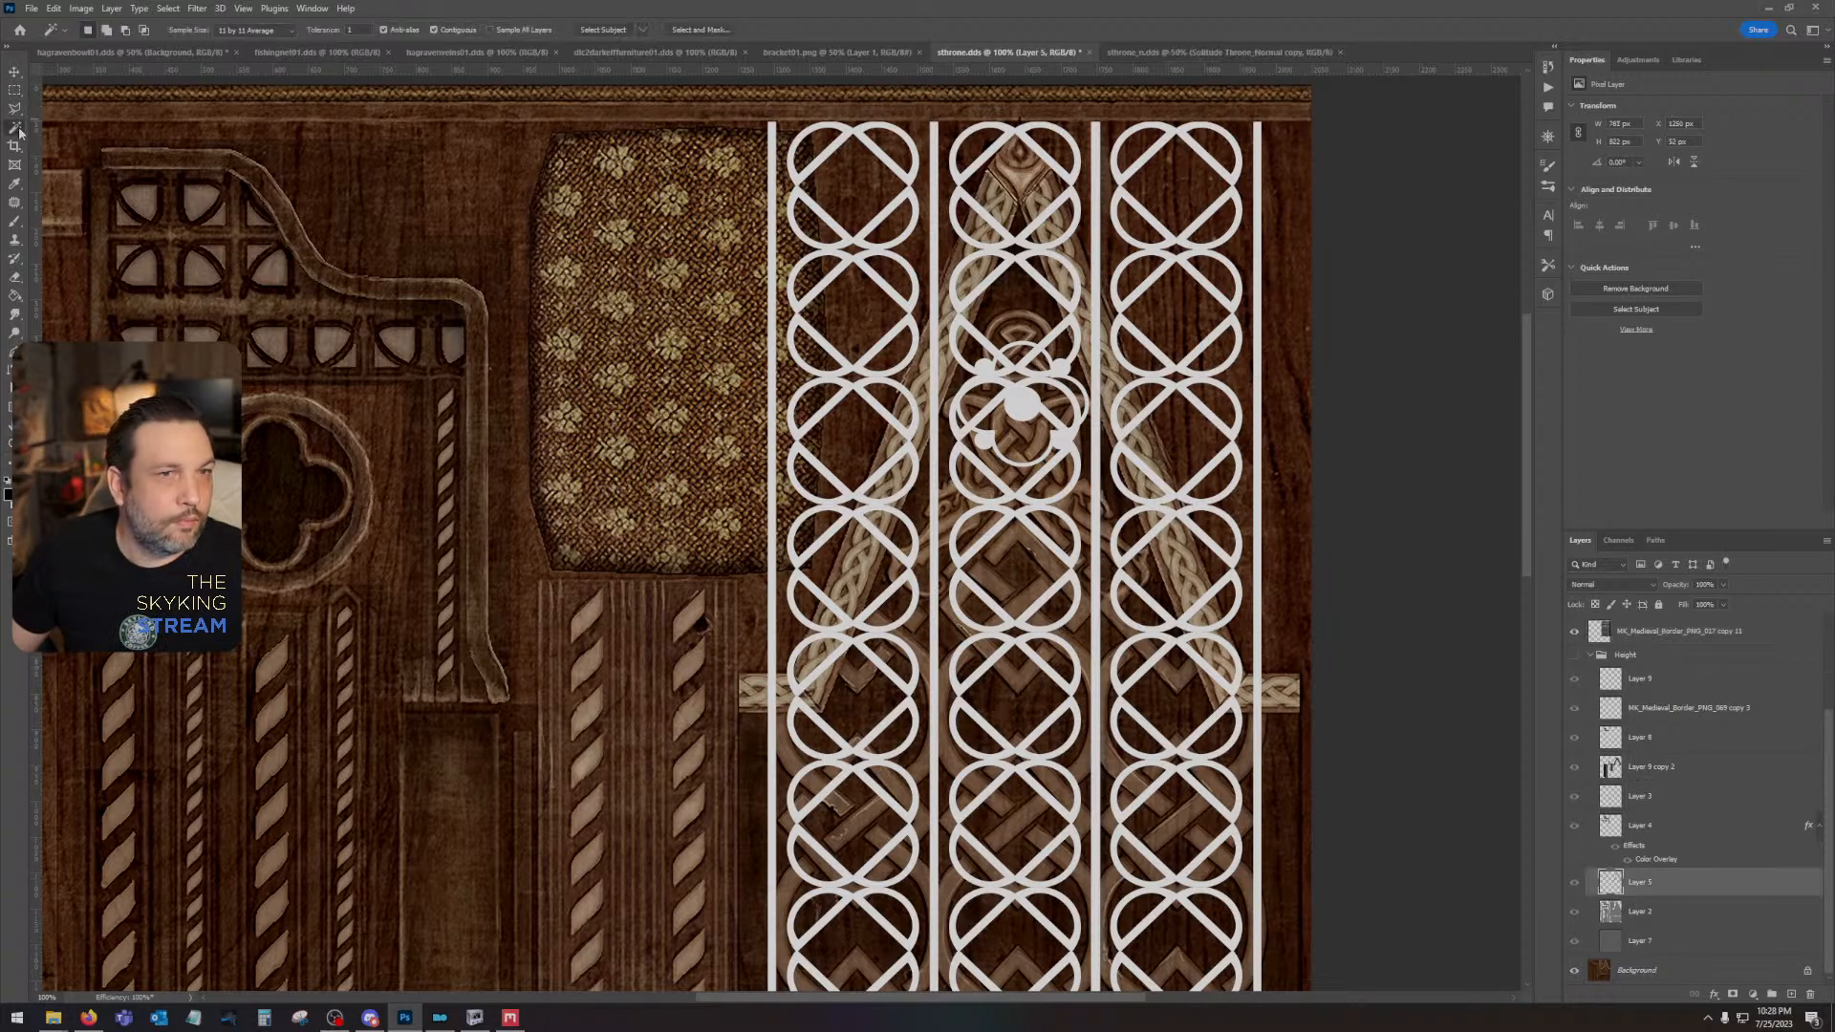
left_click(922, 382)
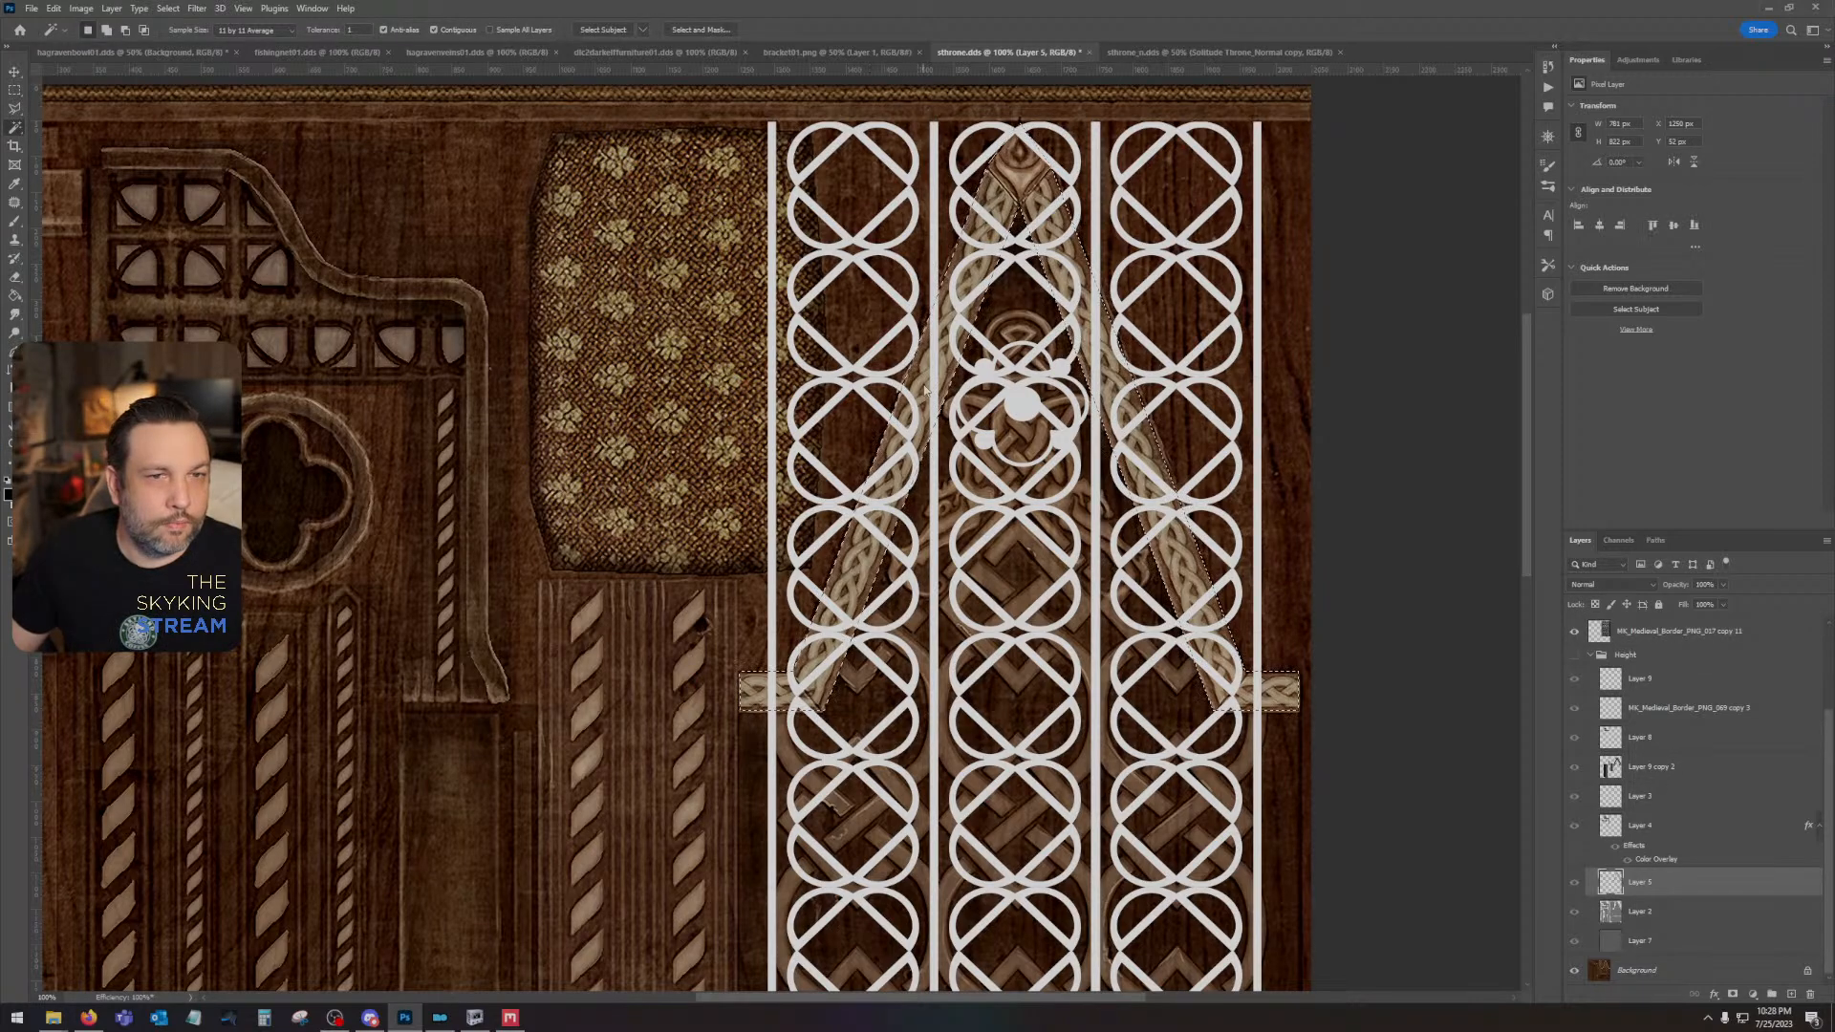
- Try to add the area around the gable to the braid frame selection with the Polygonal Lasso, and undo it
left_click(14, 108)
key("shift")
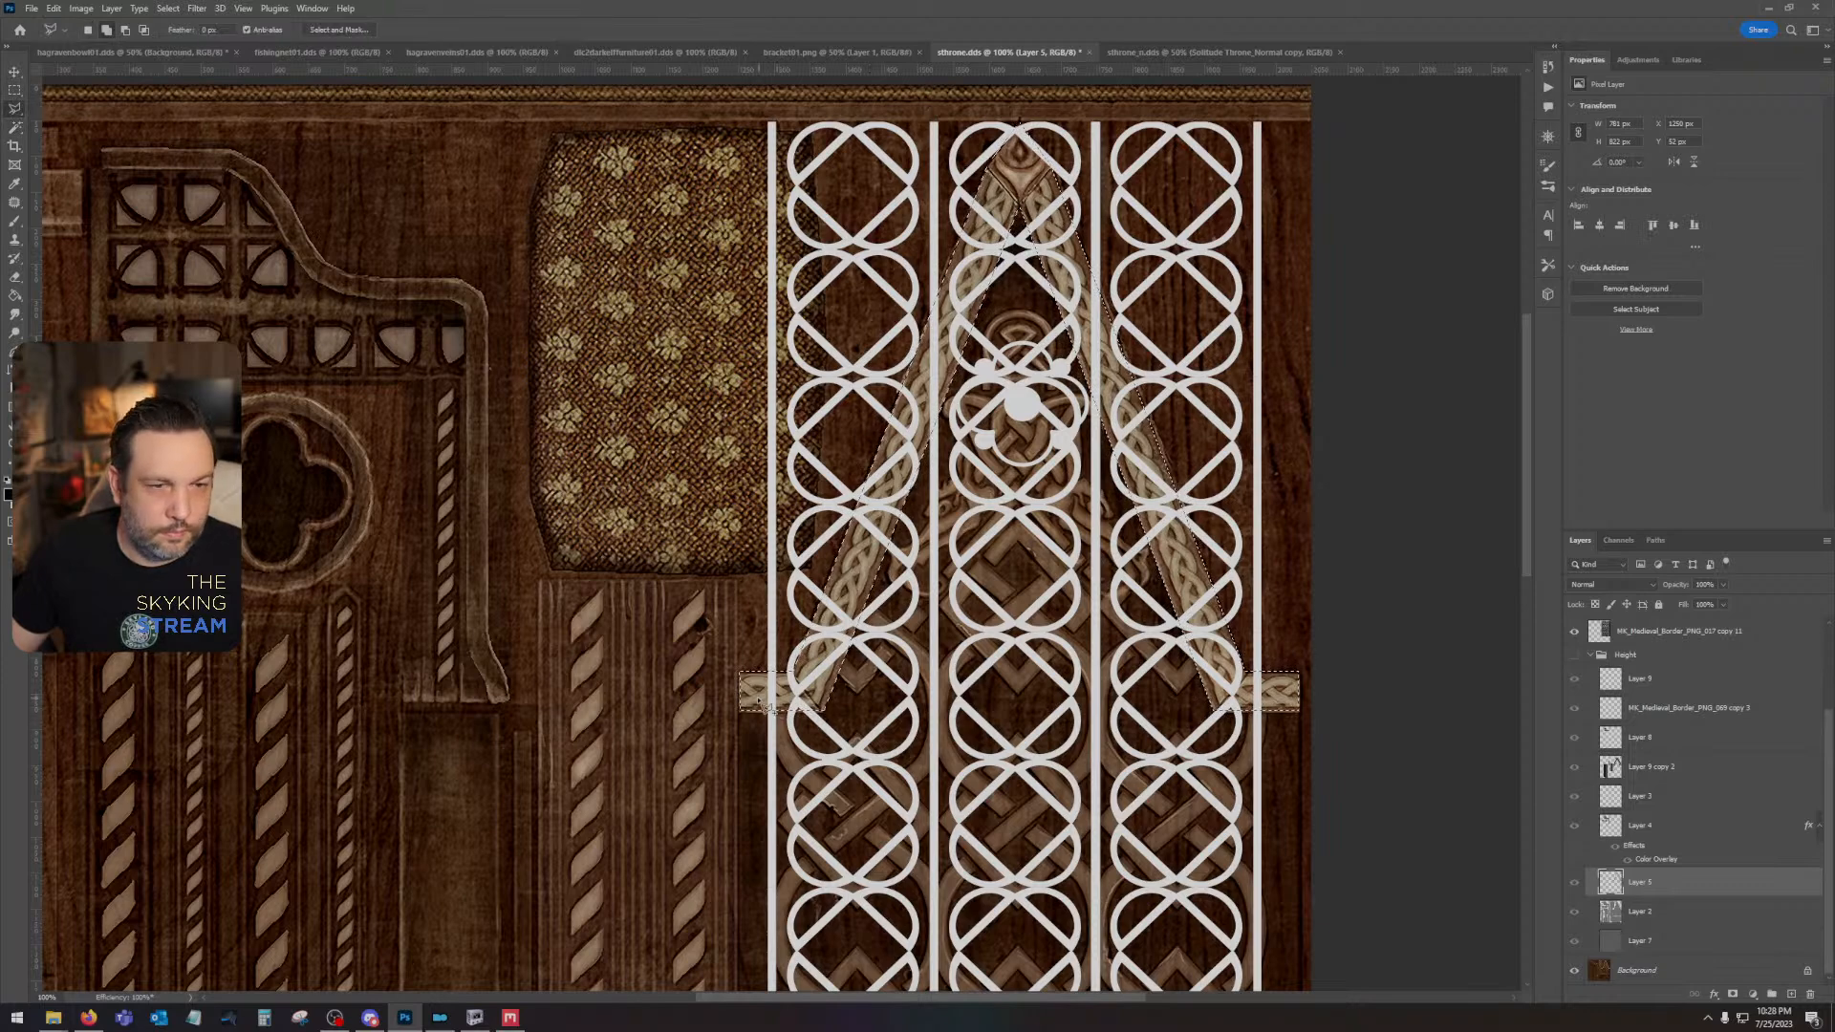
mouse_move(741, 674)
left_mouse_down()
mouse_move(659, 512)
mouse_move(688, 182)
mouse_move(753, 95)
mouse_move(1227, 102)
mouse_move(1368, 355)
mouse_move(1380, 621)
mouse_move(1330, 707)
left_mouse_up()
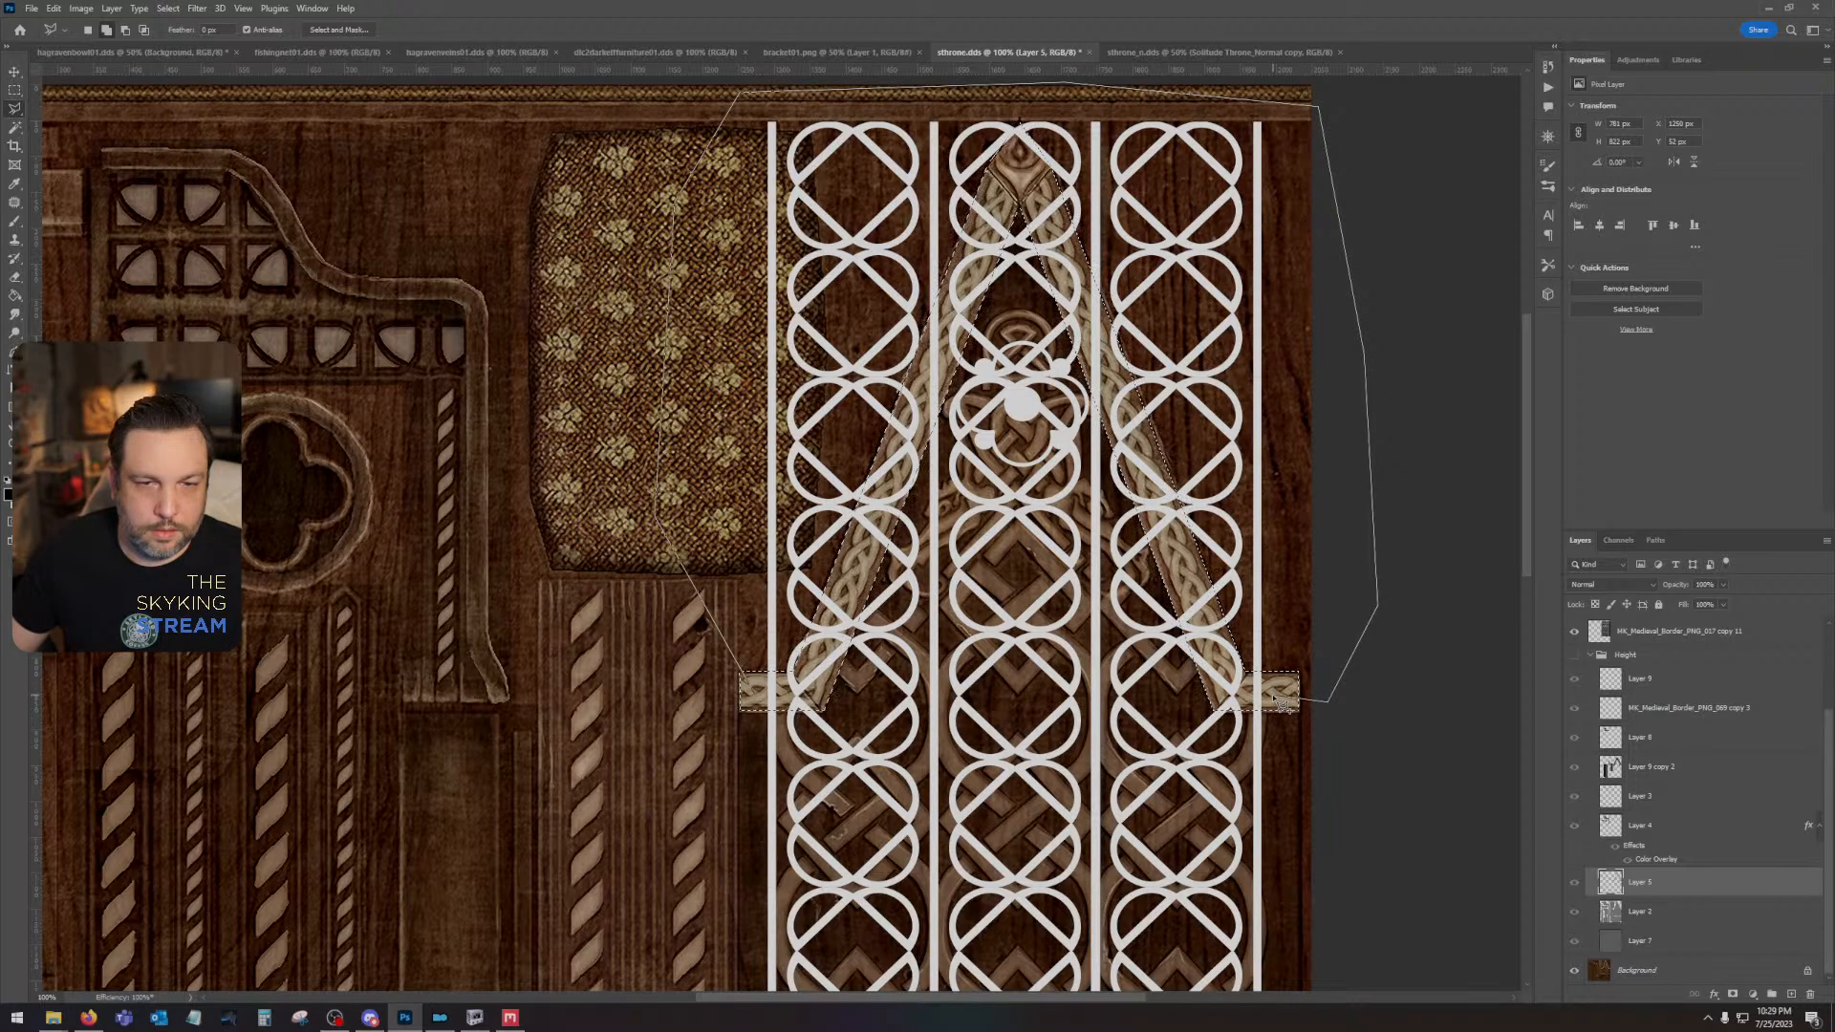
left_click_drag(1281, 704, 1271, 707)
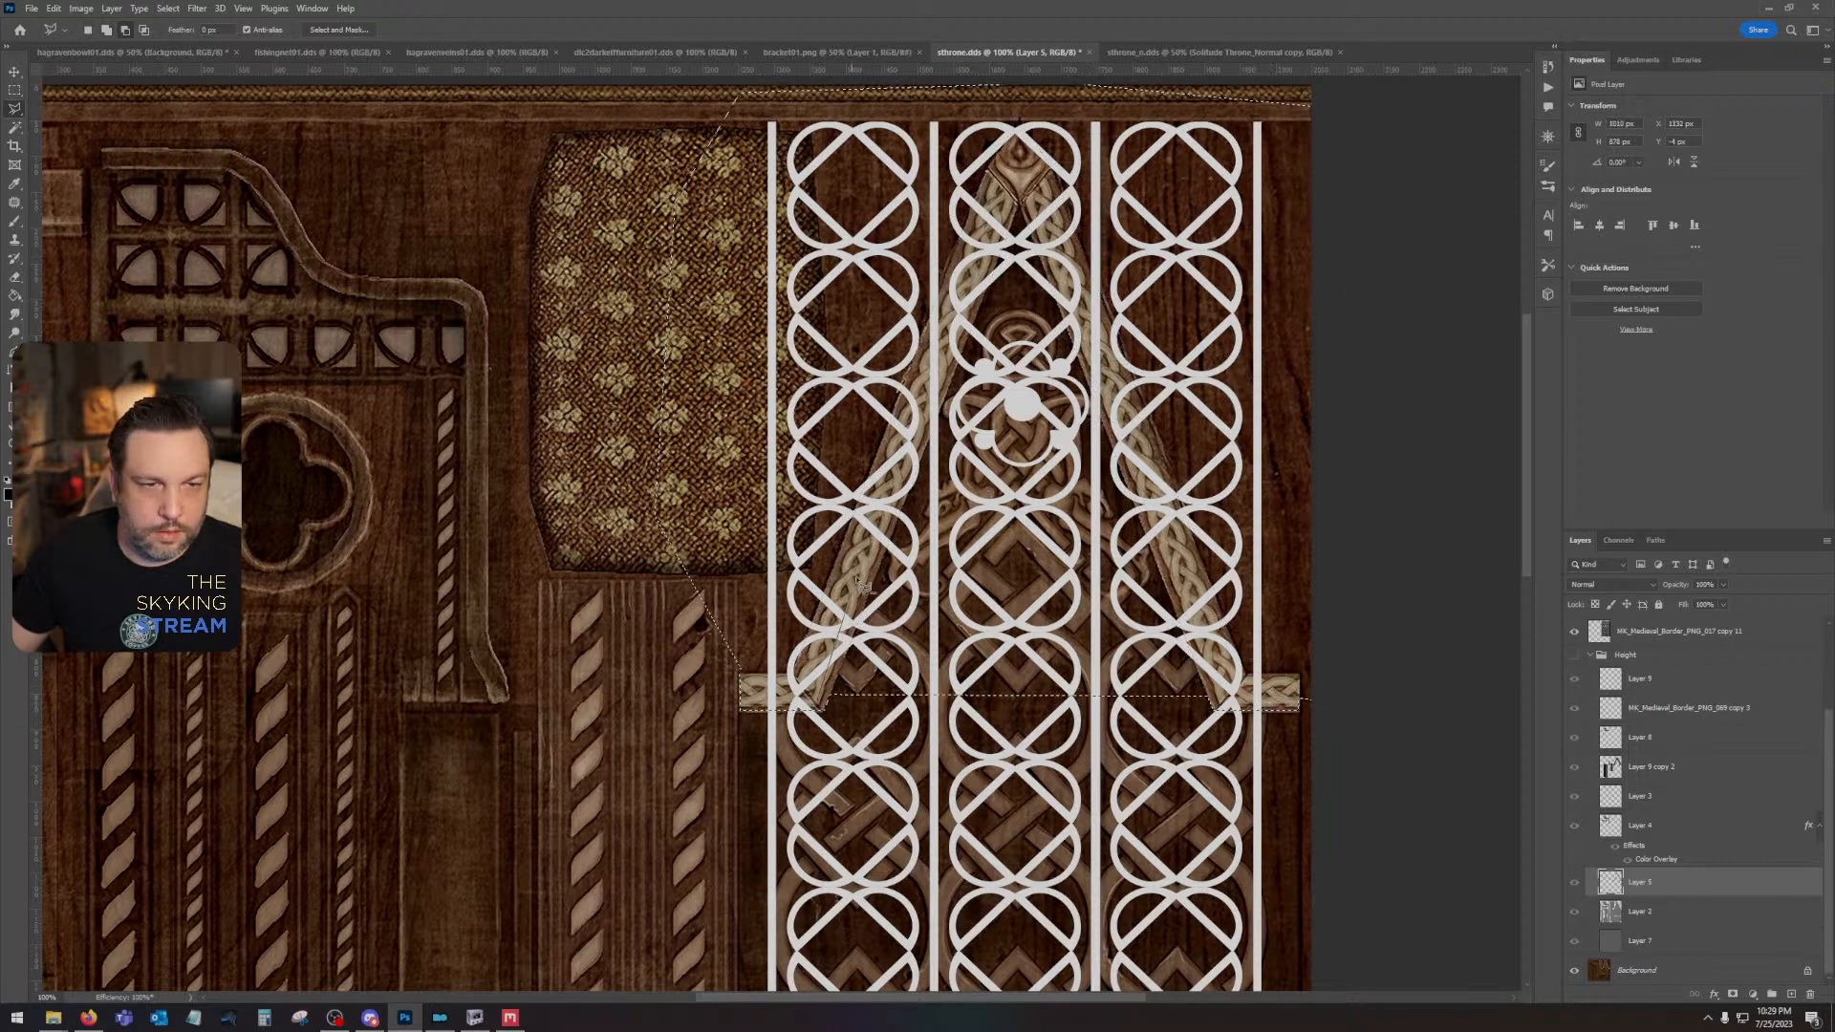
key("ctrl+z")
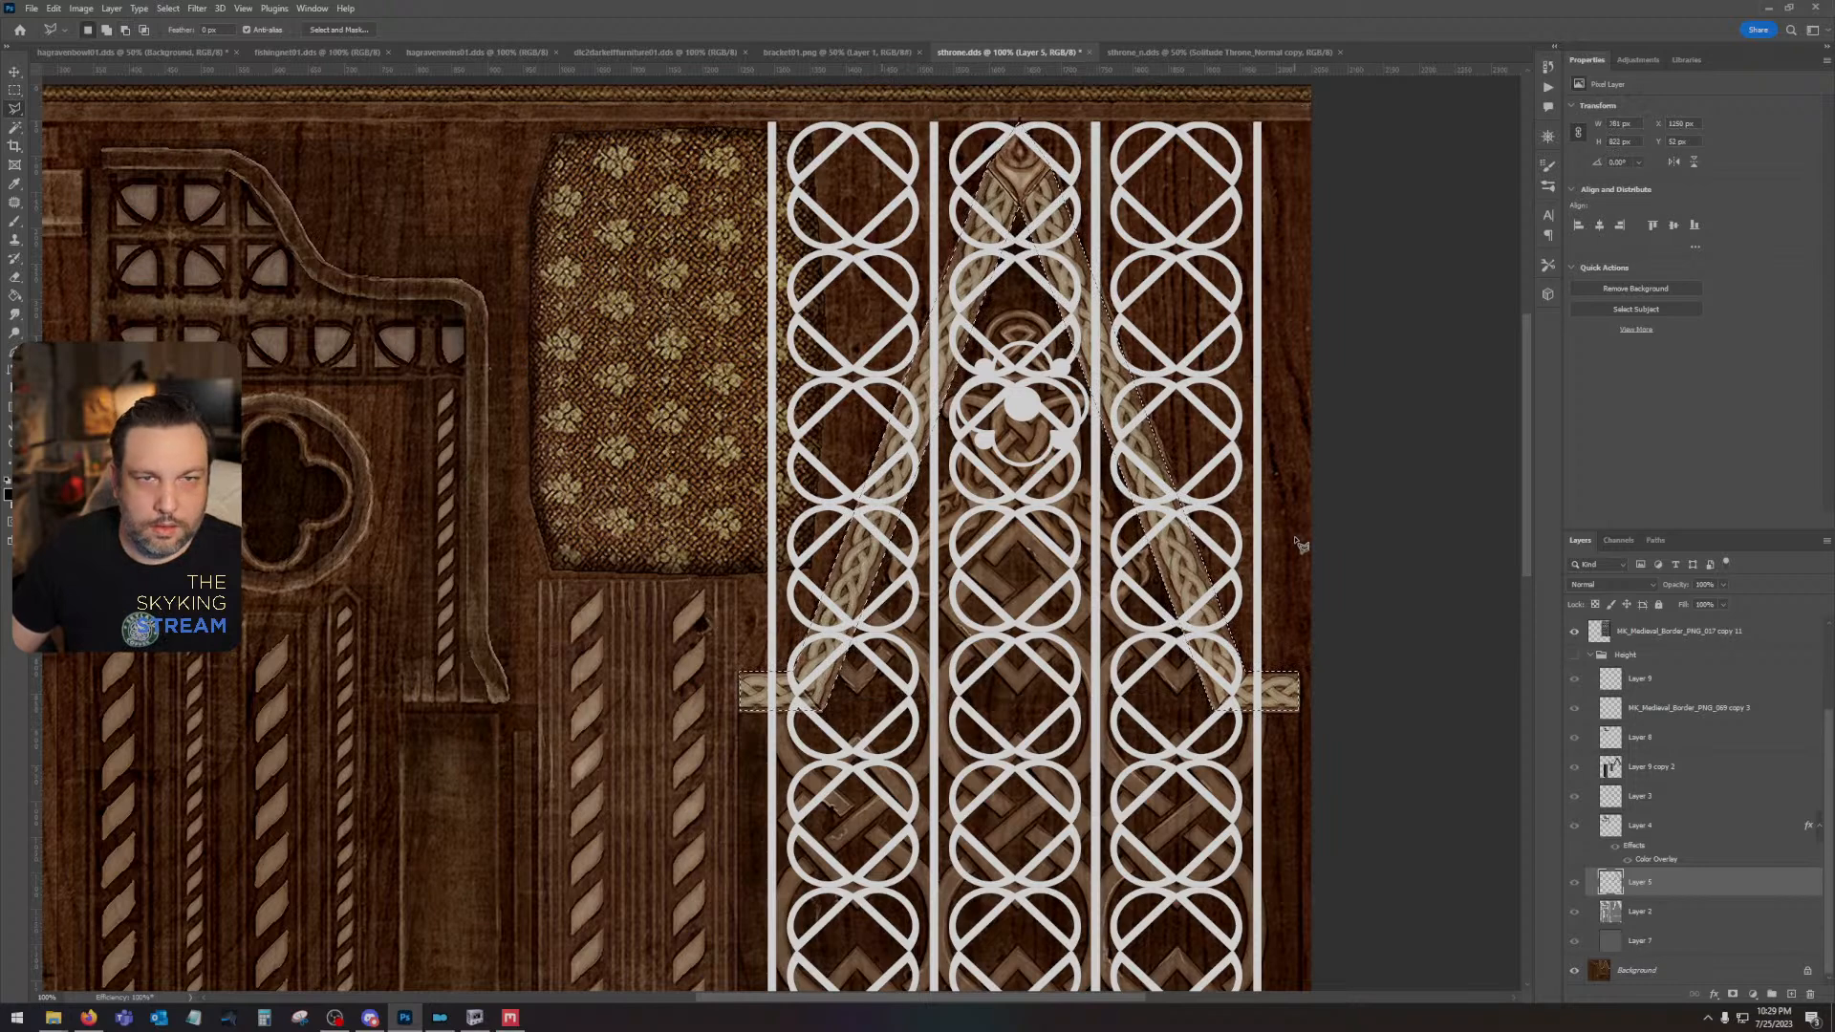
- Delete the combined pattern layer's pixels within the braid frame selection and dismiss the accidental Save As dialog
left_click(1670, 640)
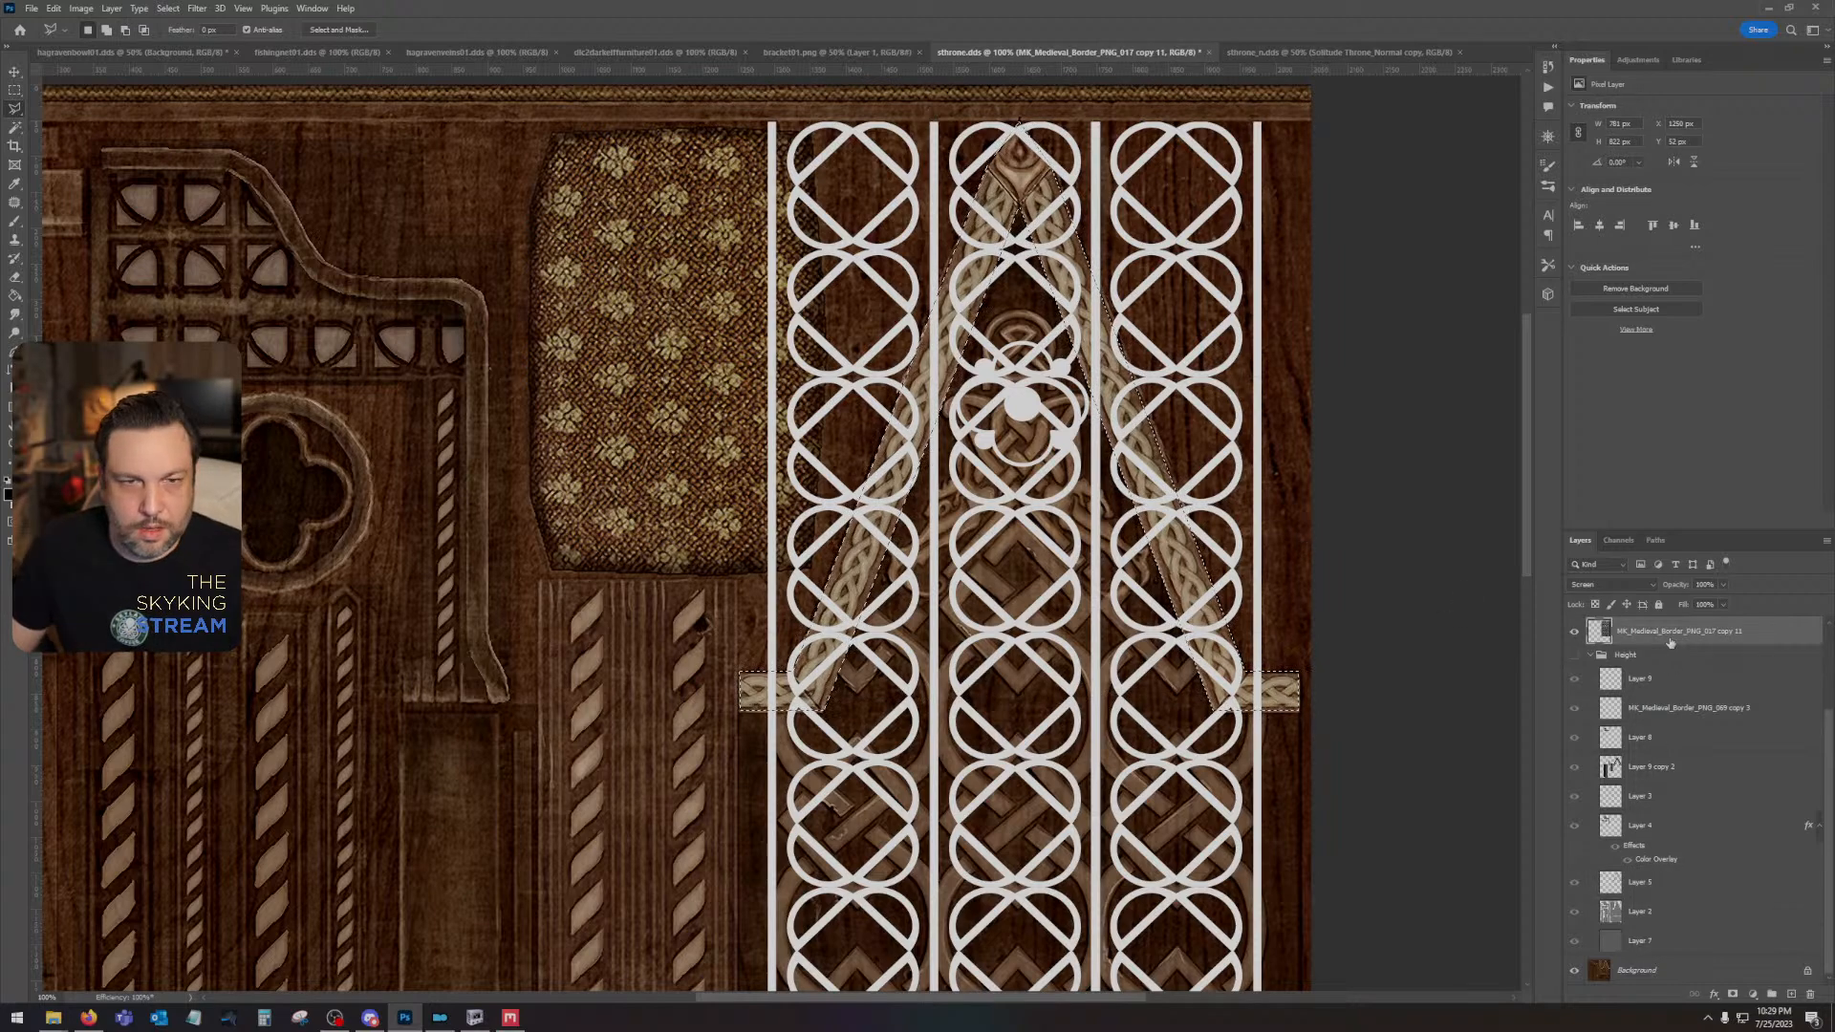
key("Delete")
key("ctrl+shift+s")
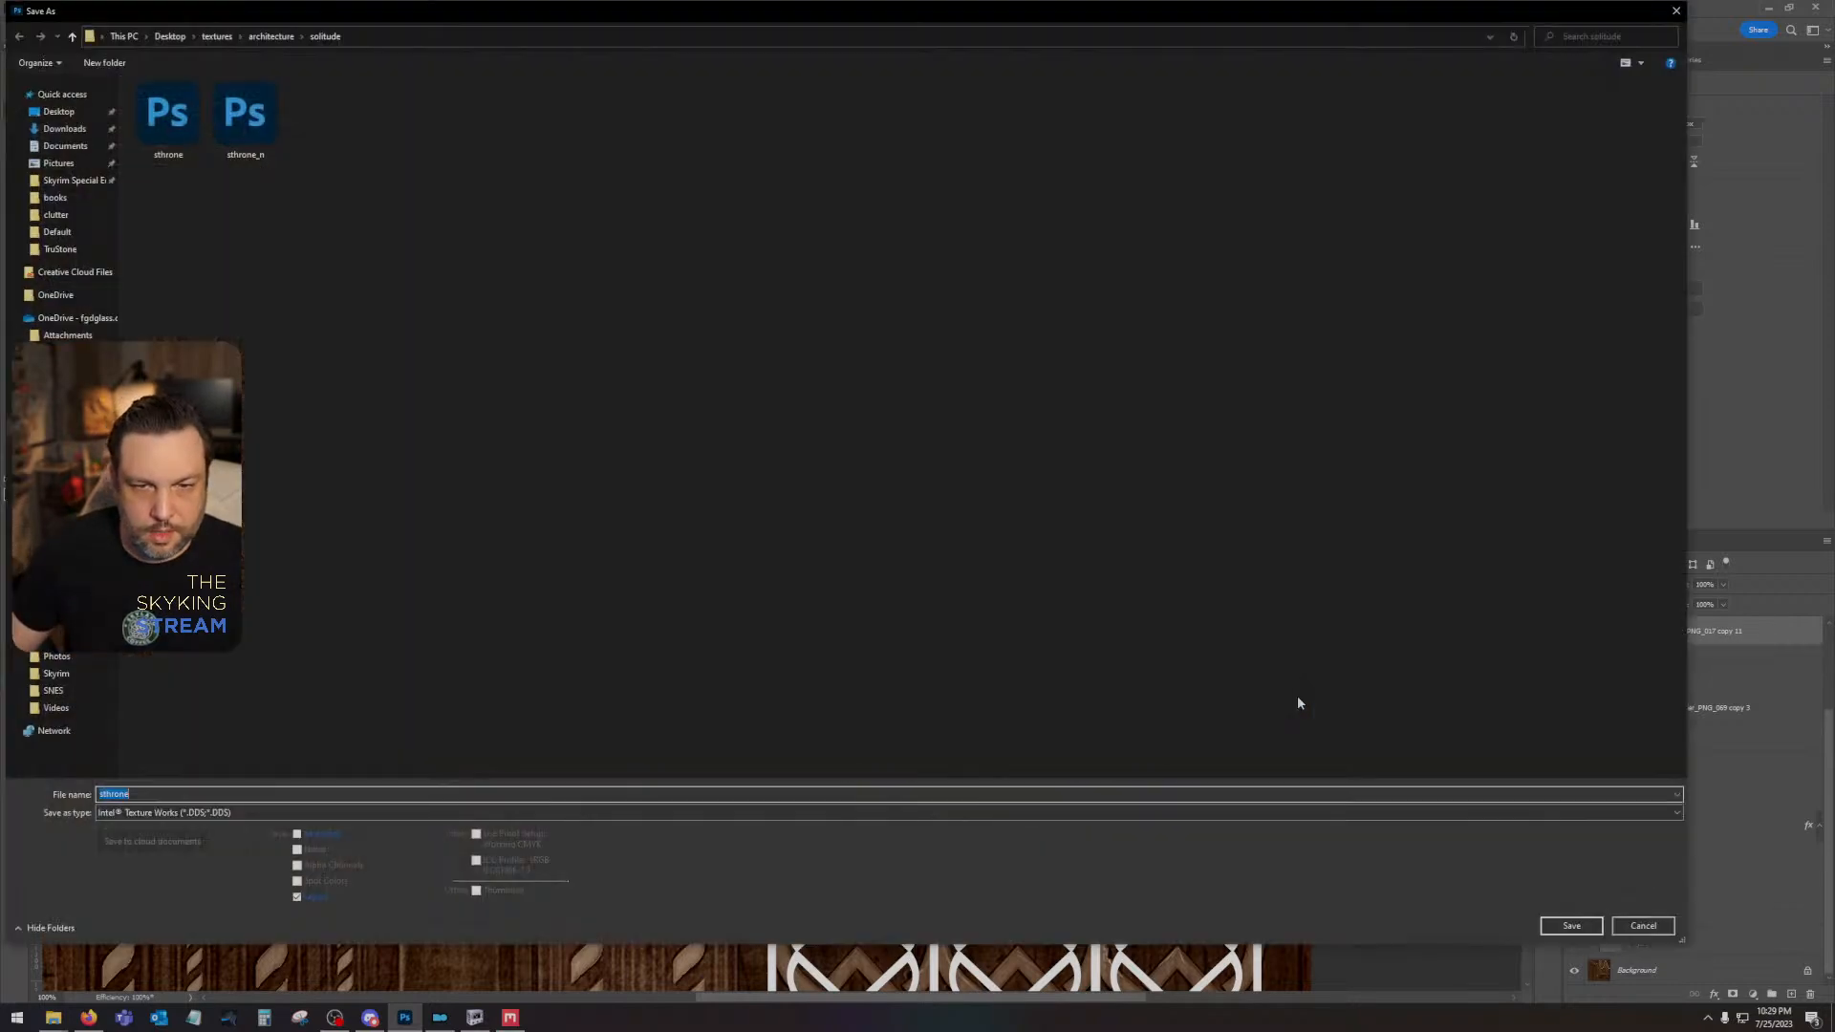
left_click(1656, 929)
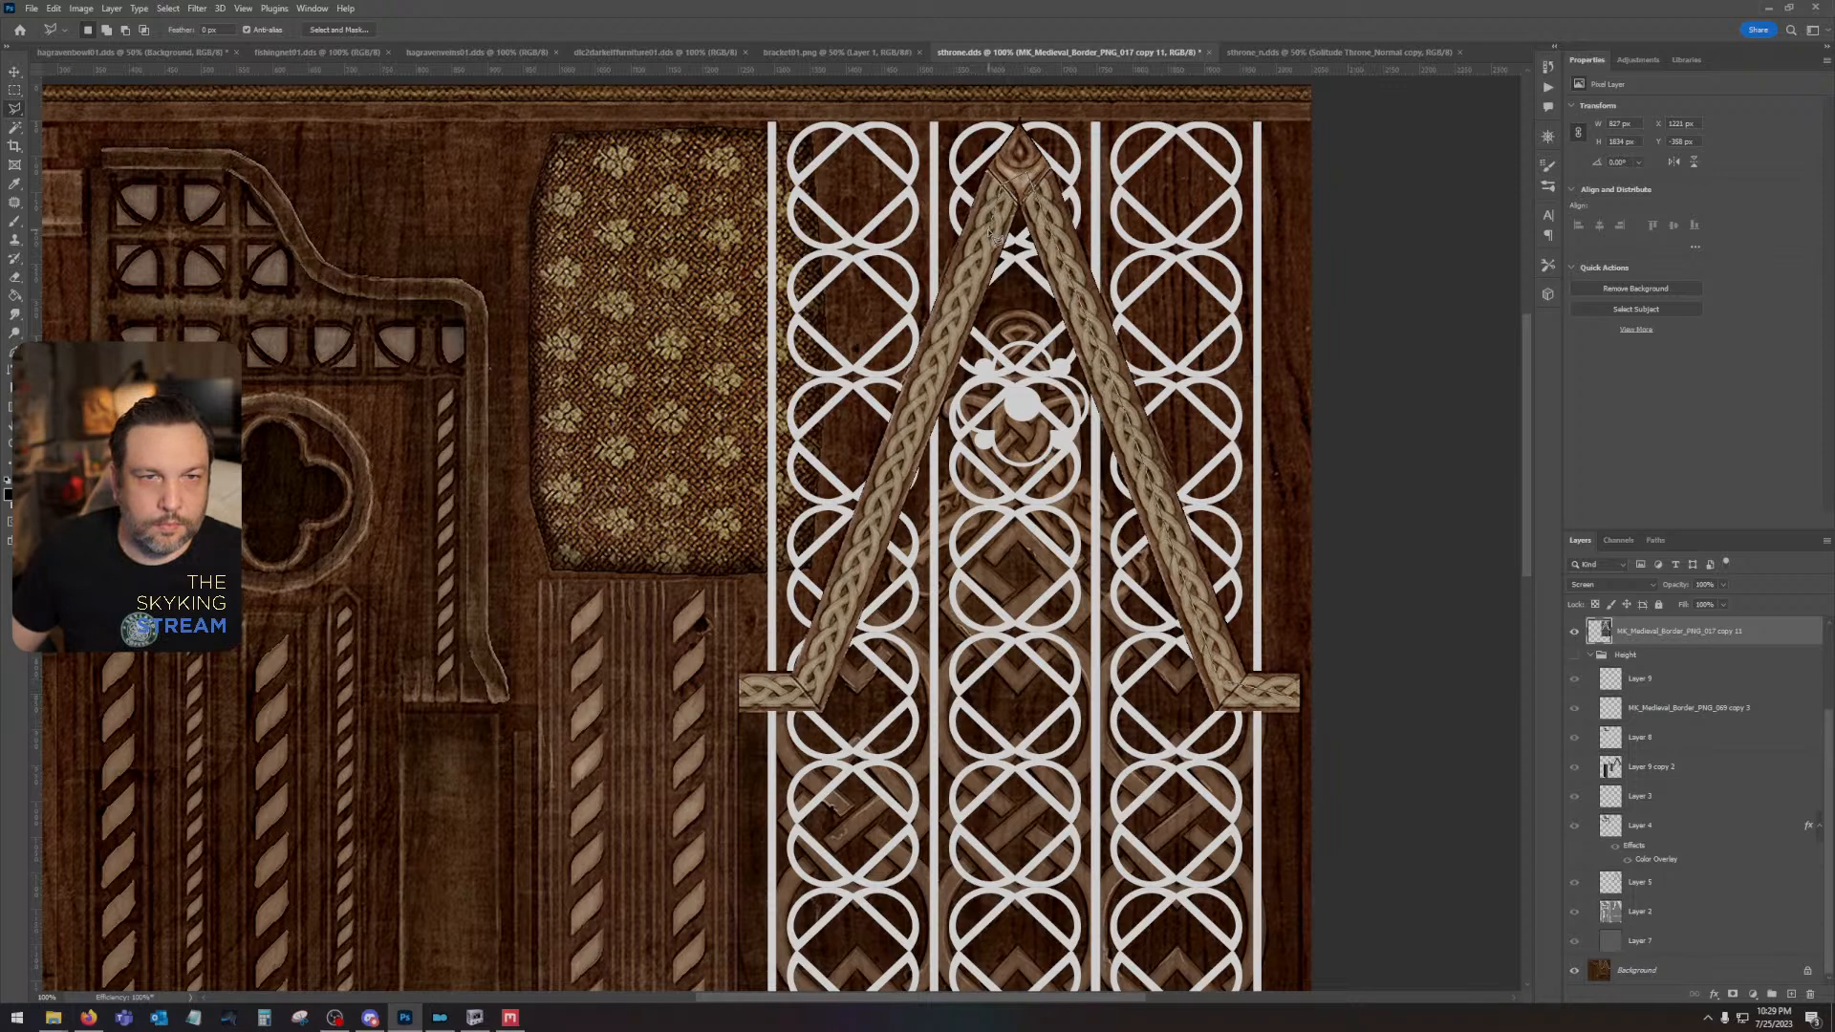
- Outline the area outside the gable with the Polygonal Lasso, delete the pattern there, and clear the selection
left_click(738, 685)
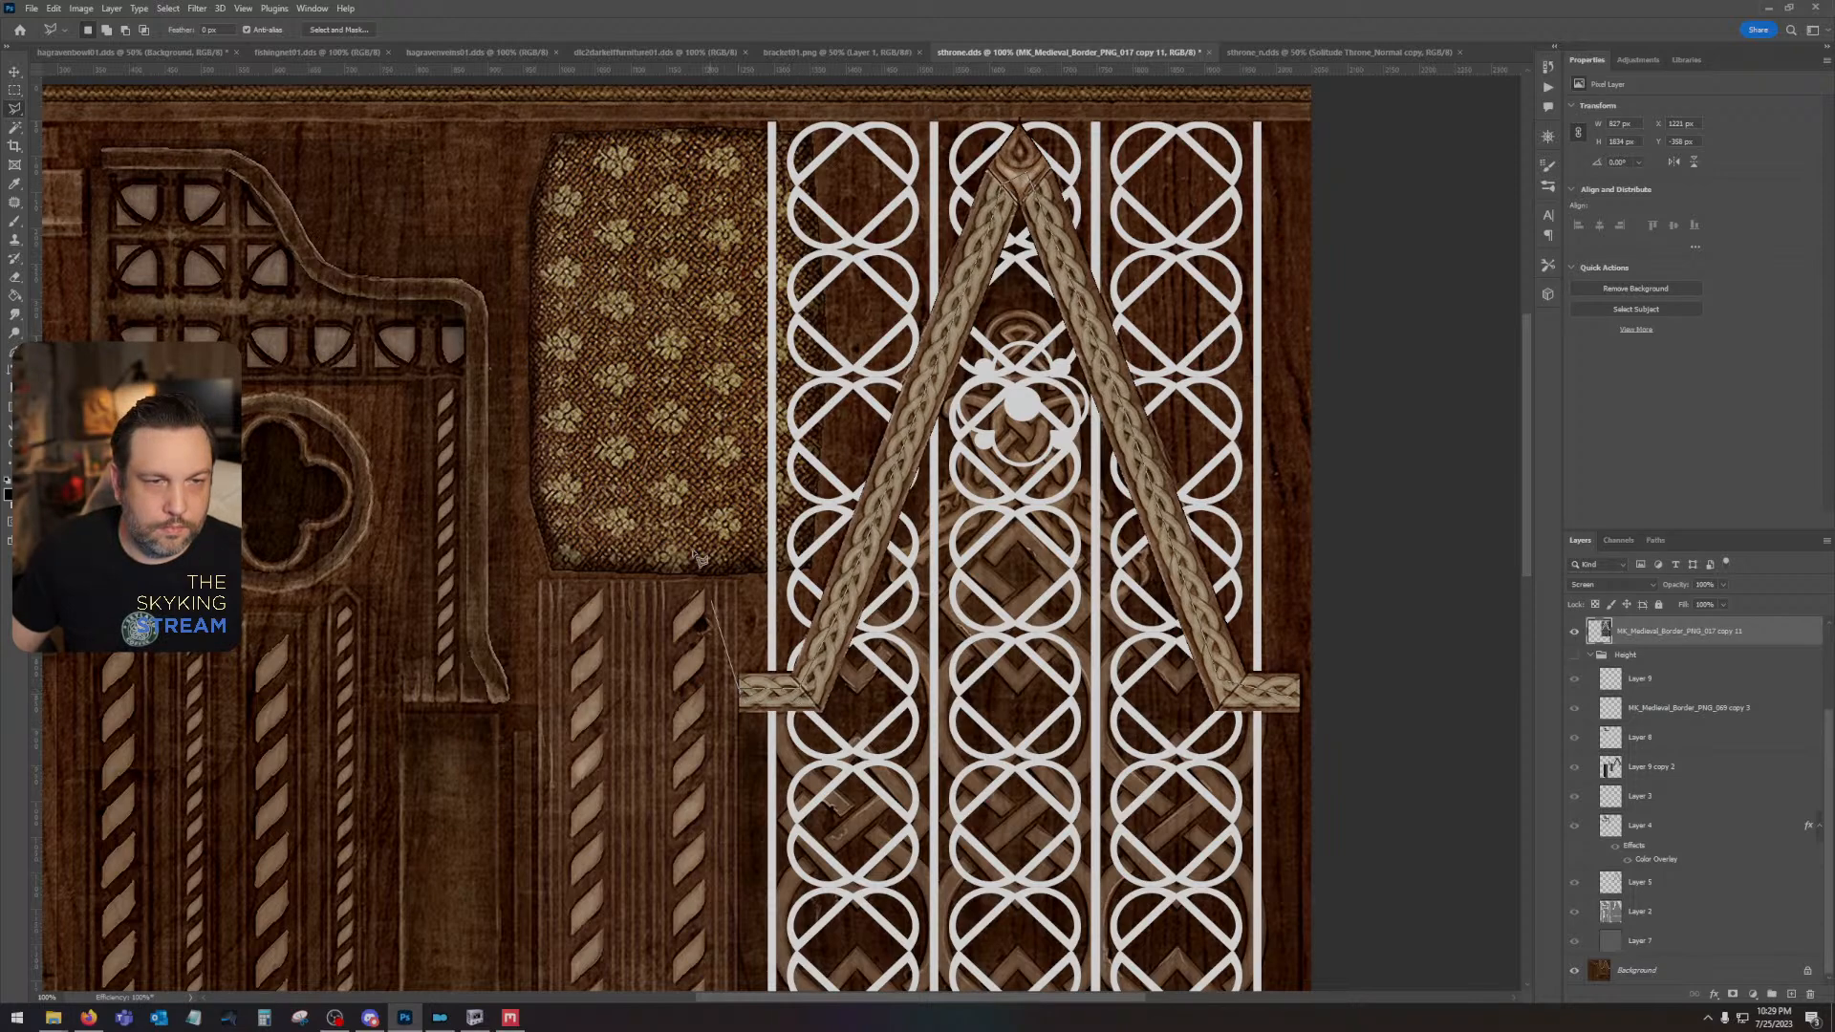
left_click(624, 127)
left_click(693, 88)
left_click(1364, 105)
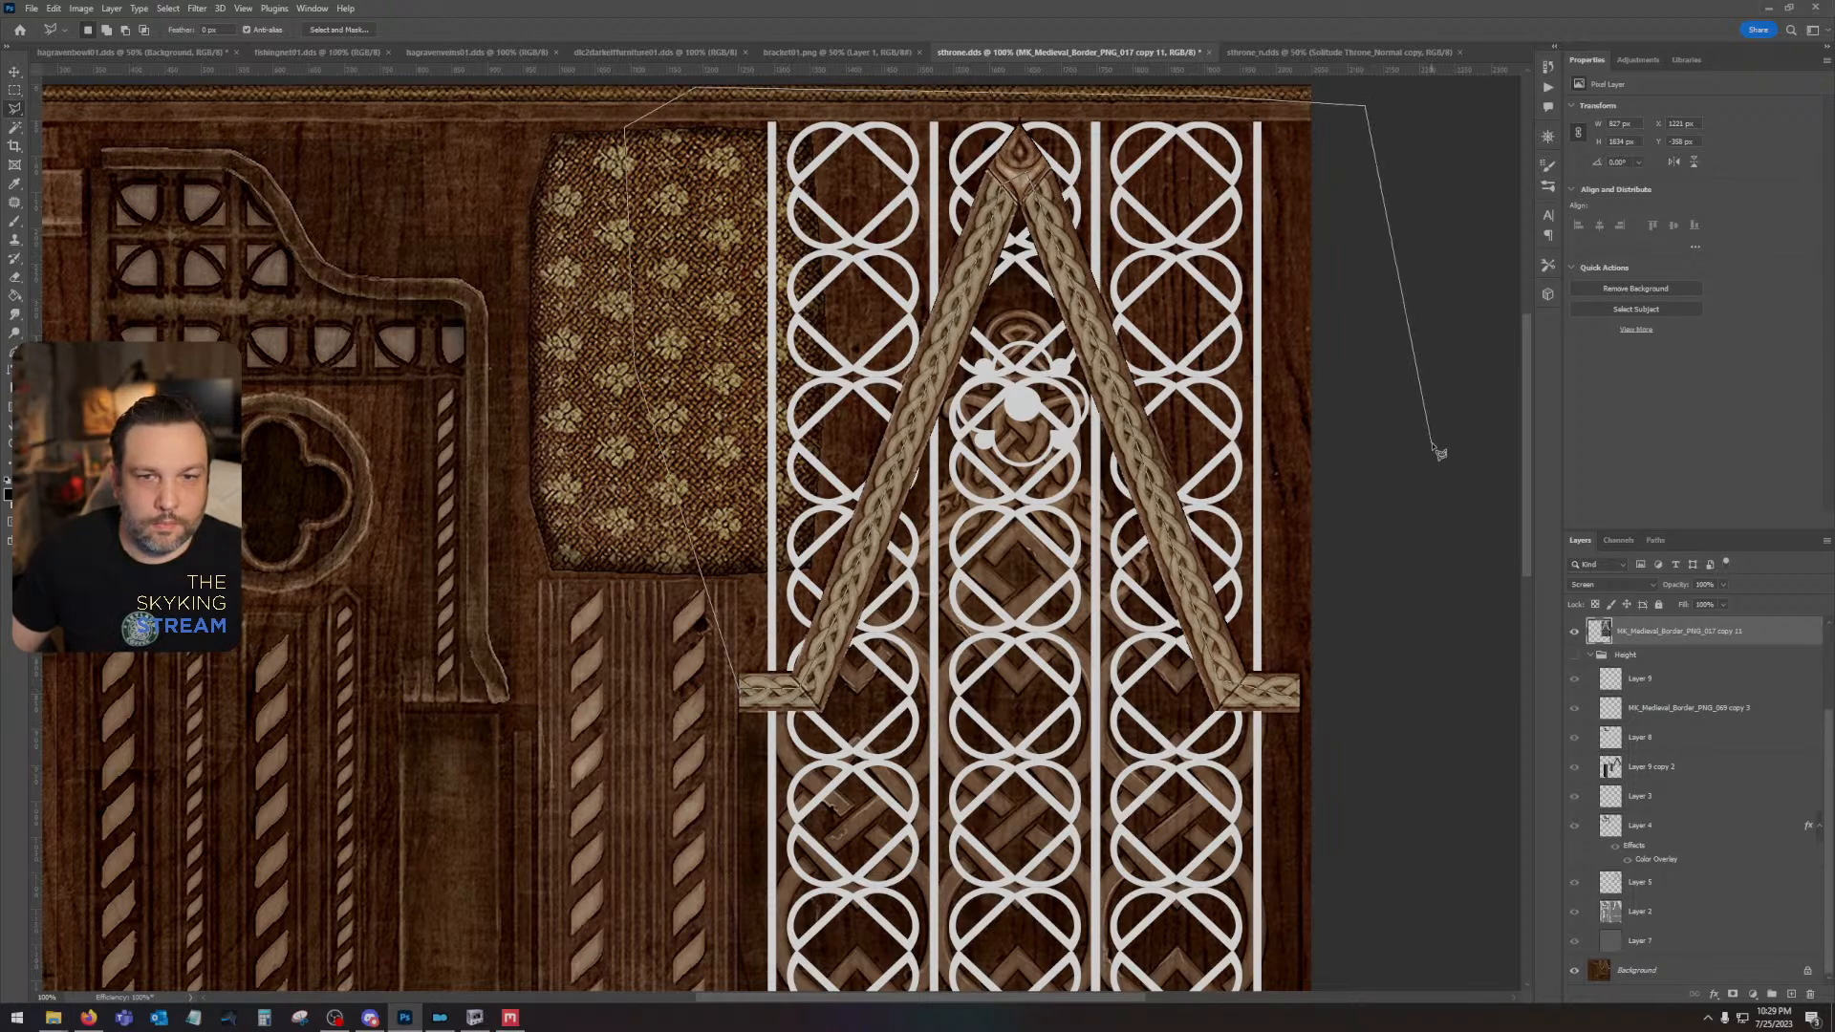
double_click(1336, 704)
key("Delete")
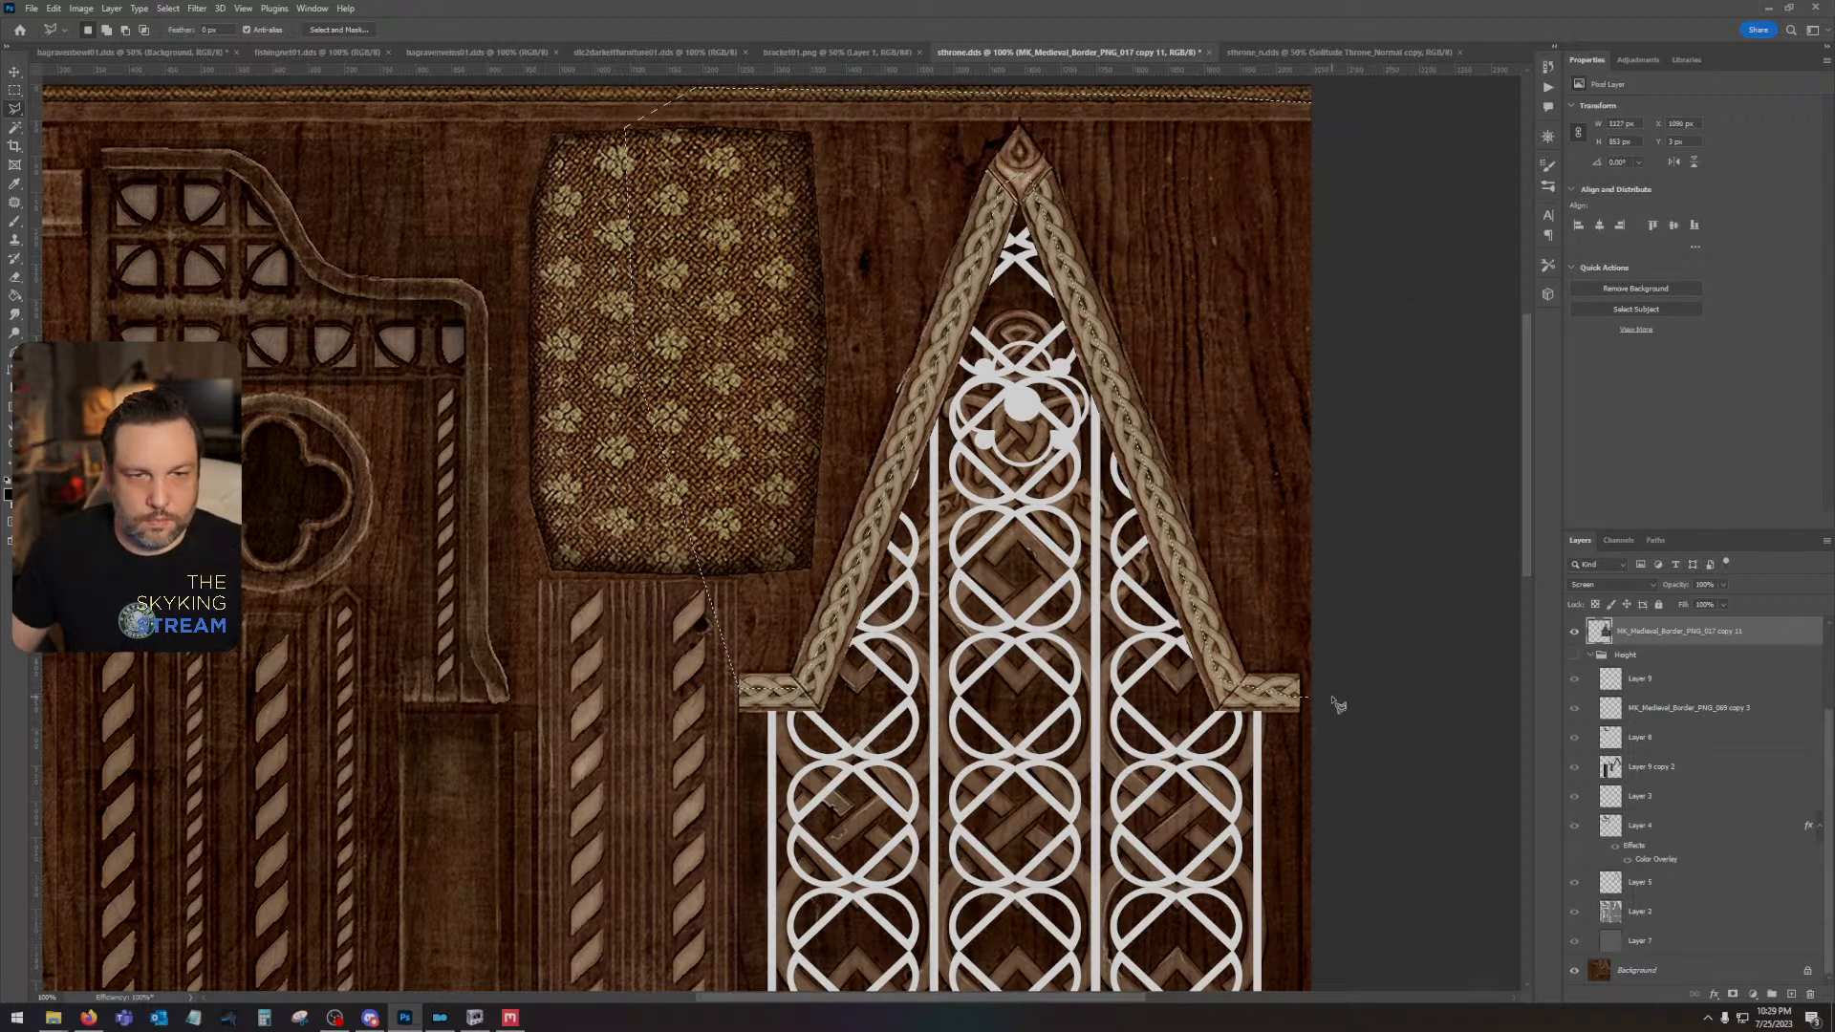
key("ctrl+d")
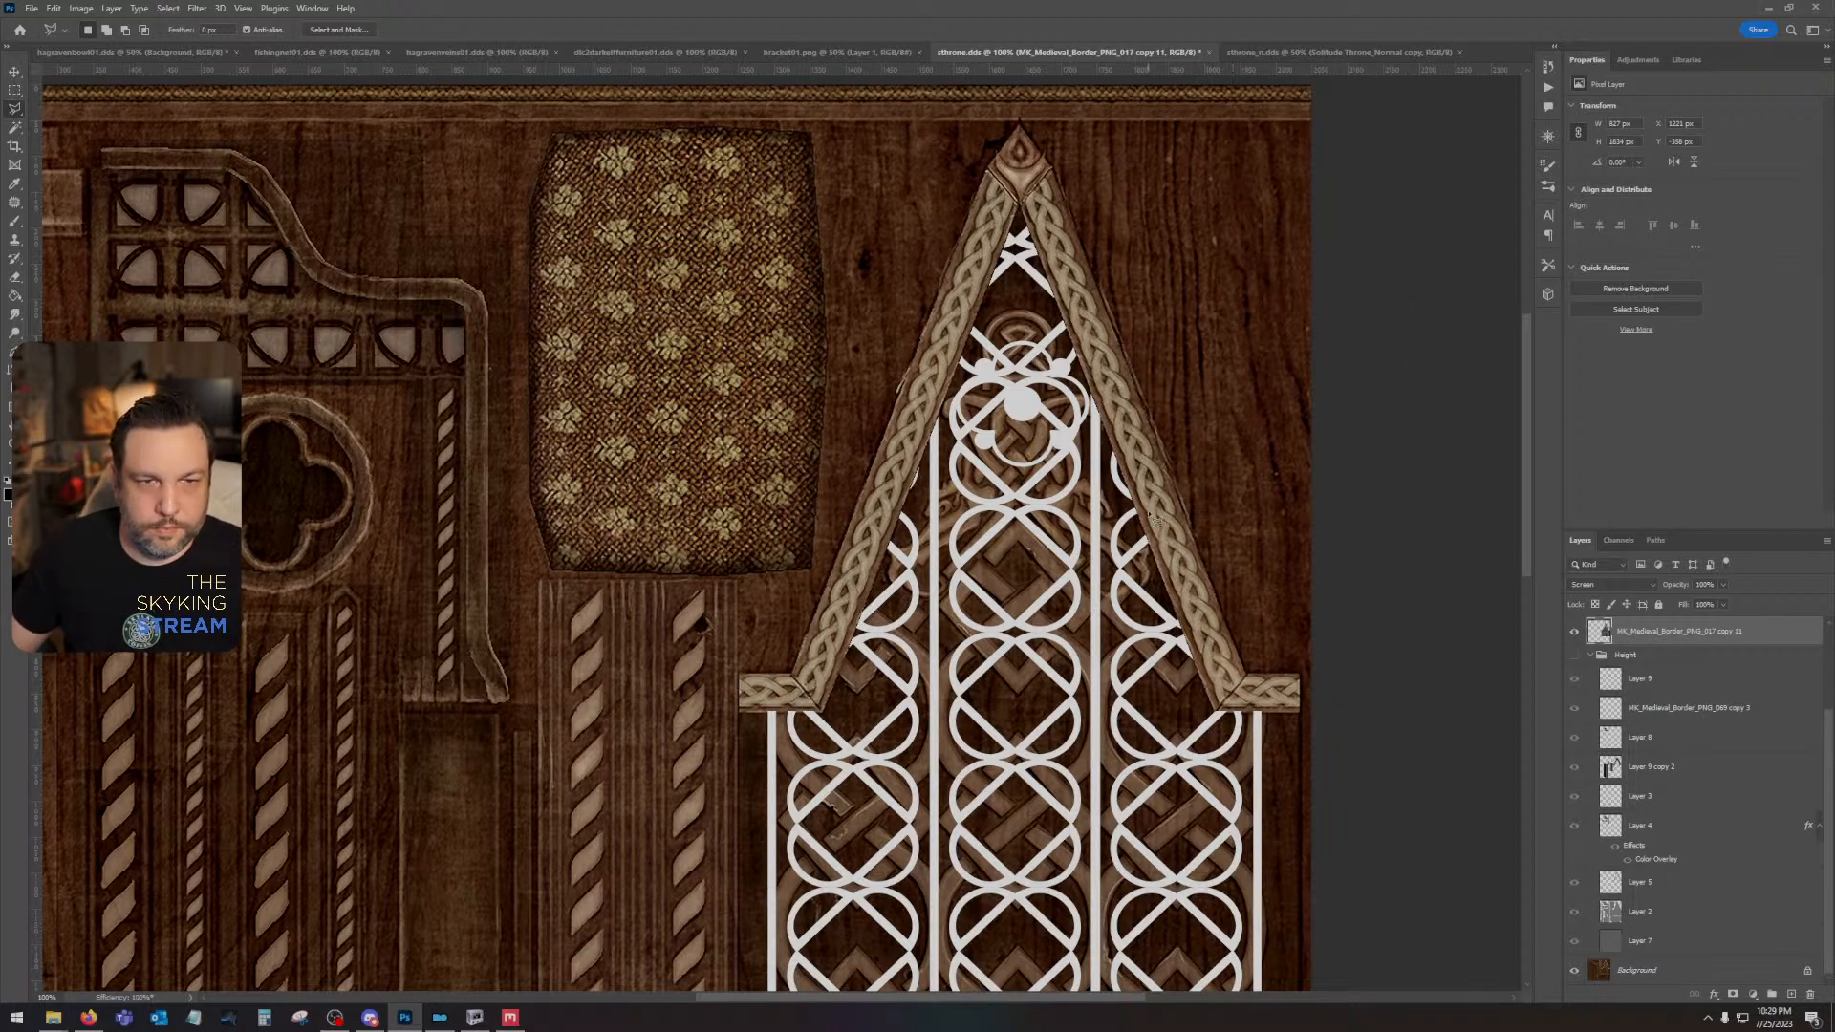
- Show the Height group and check its seam and apex ornament layers by toggling their visibility
left_click(1690, 682)
scroll(1688, 688, "up", 1)
left_click(1674, 643)
scroll(1675, 659, "up", 1)
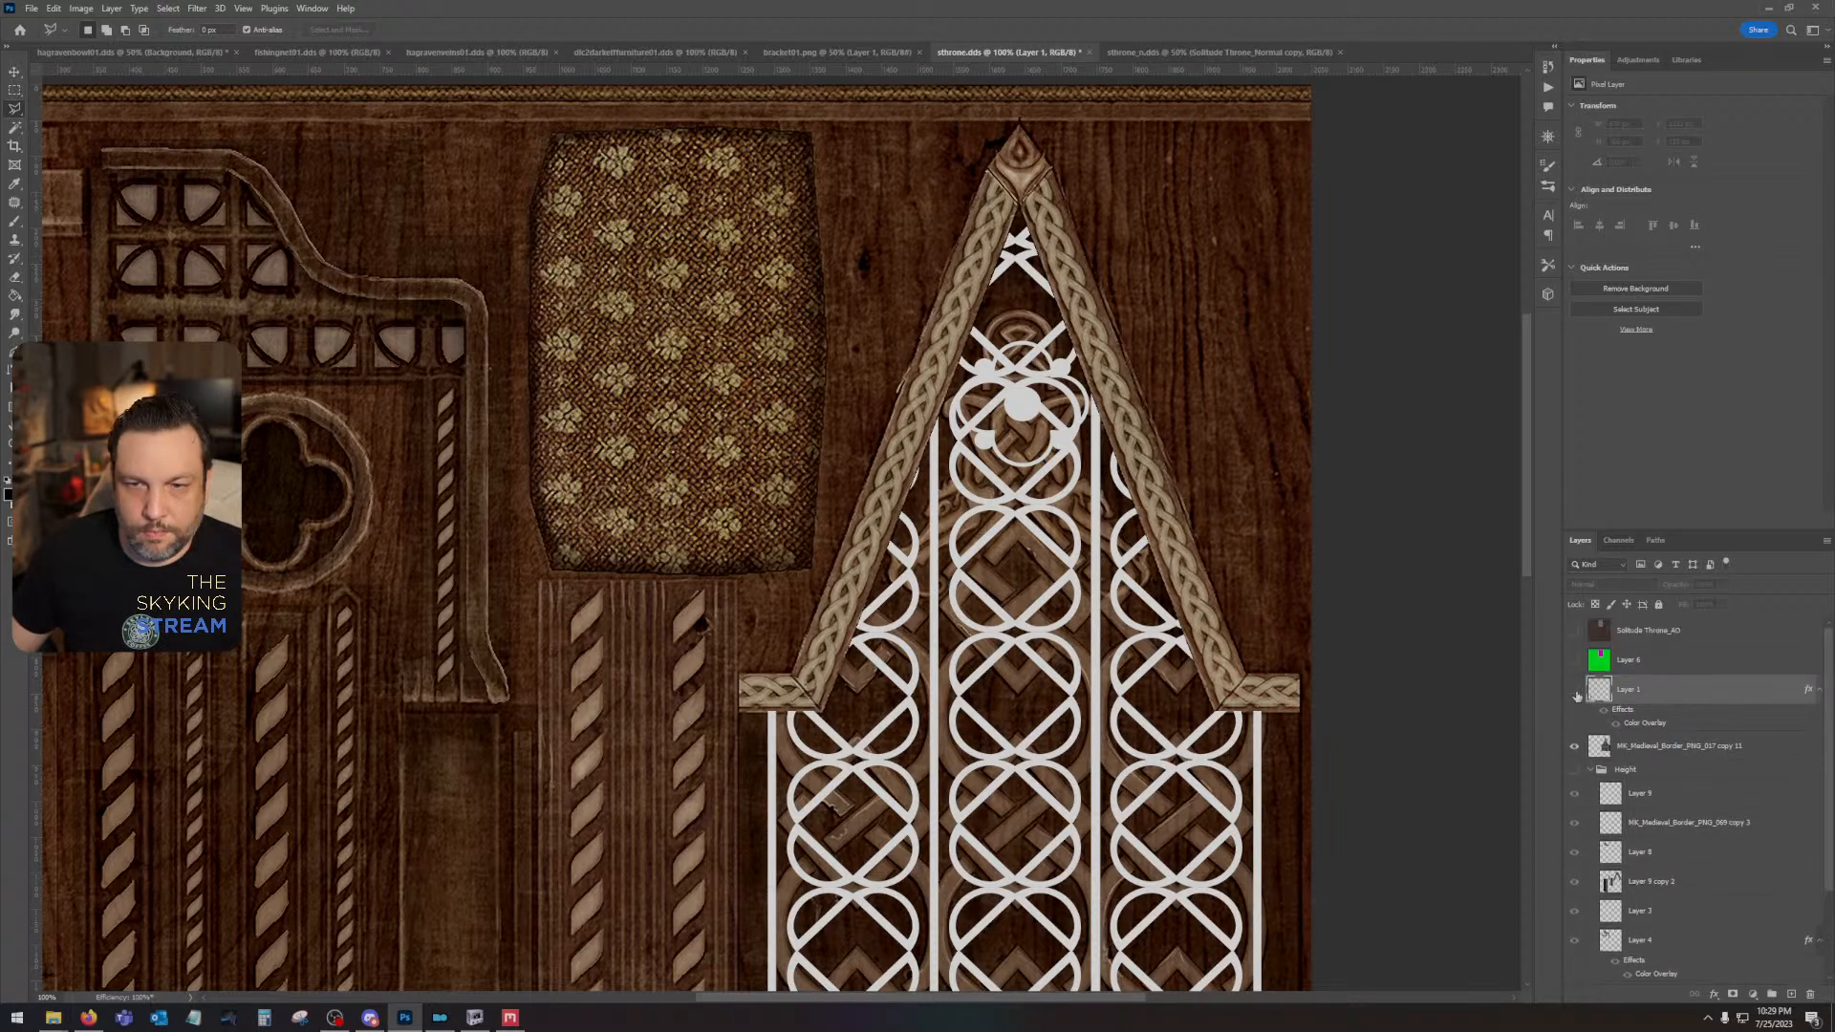
left_click(1572, 794)
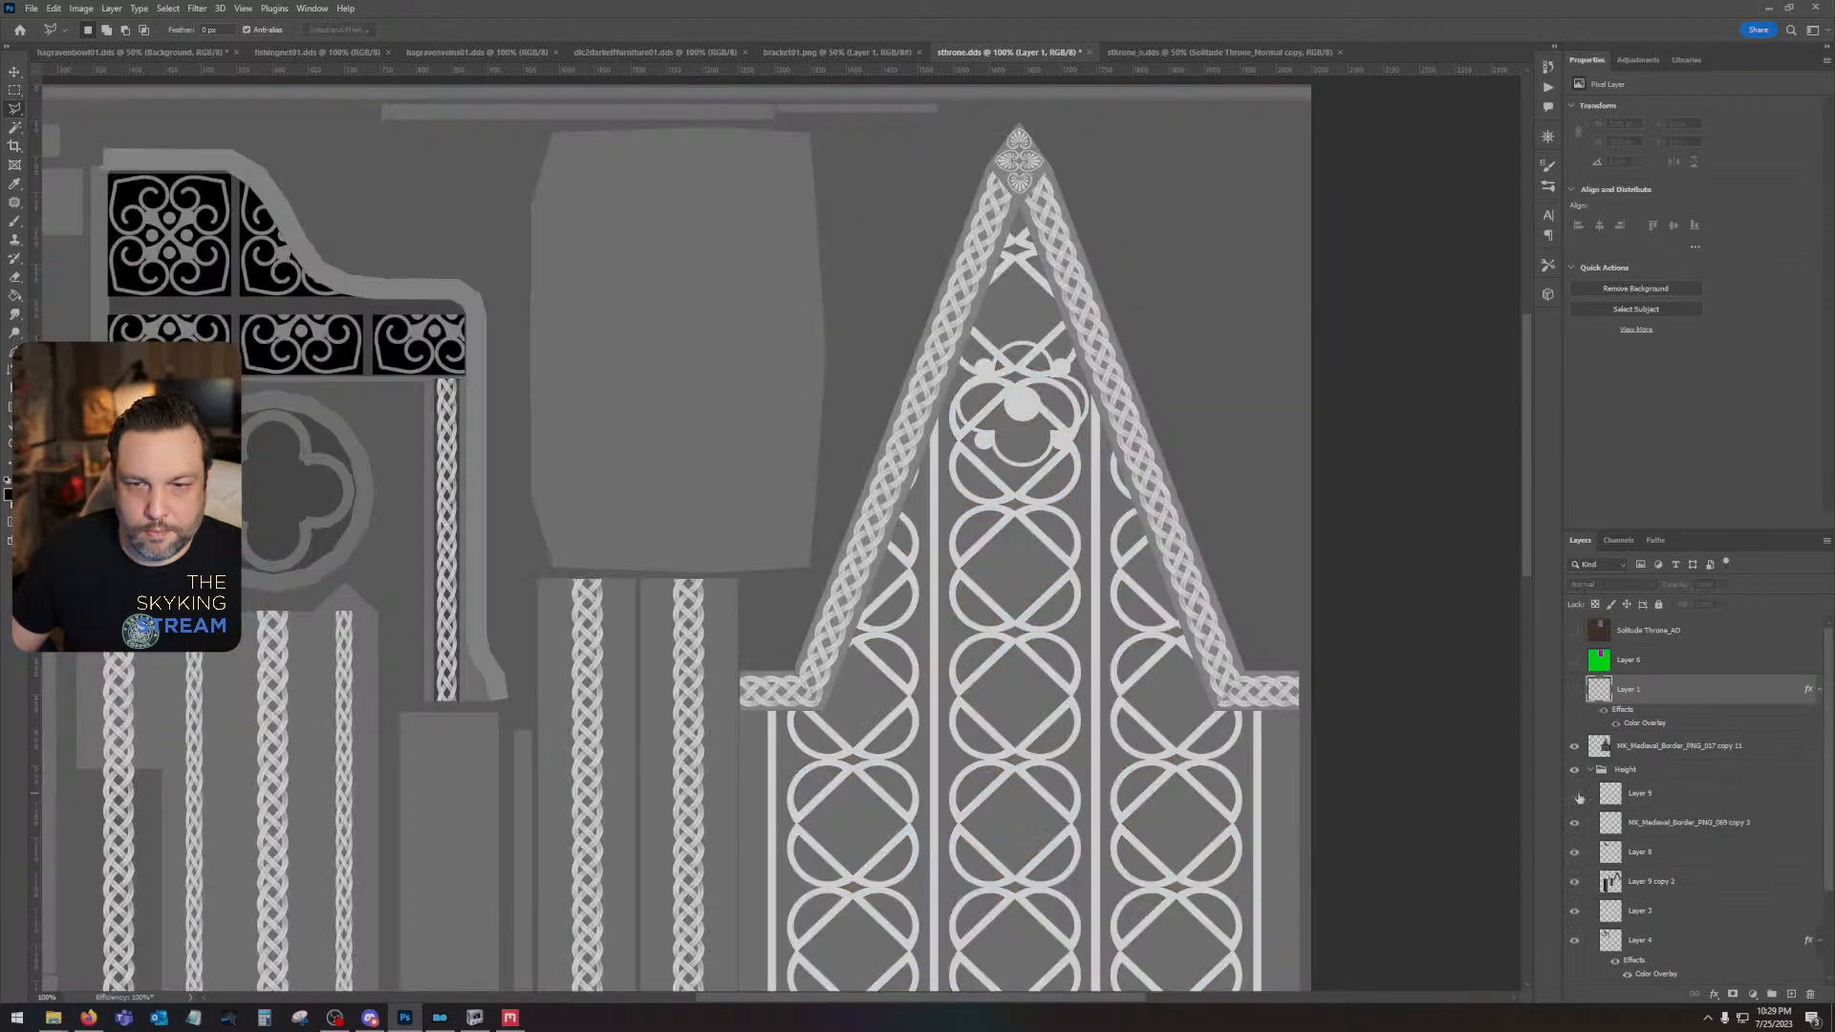
left_click(1575, 797)
left_click(1573, 823)
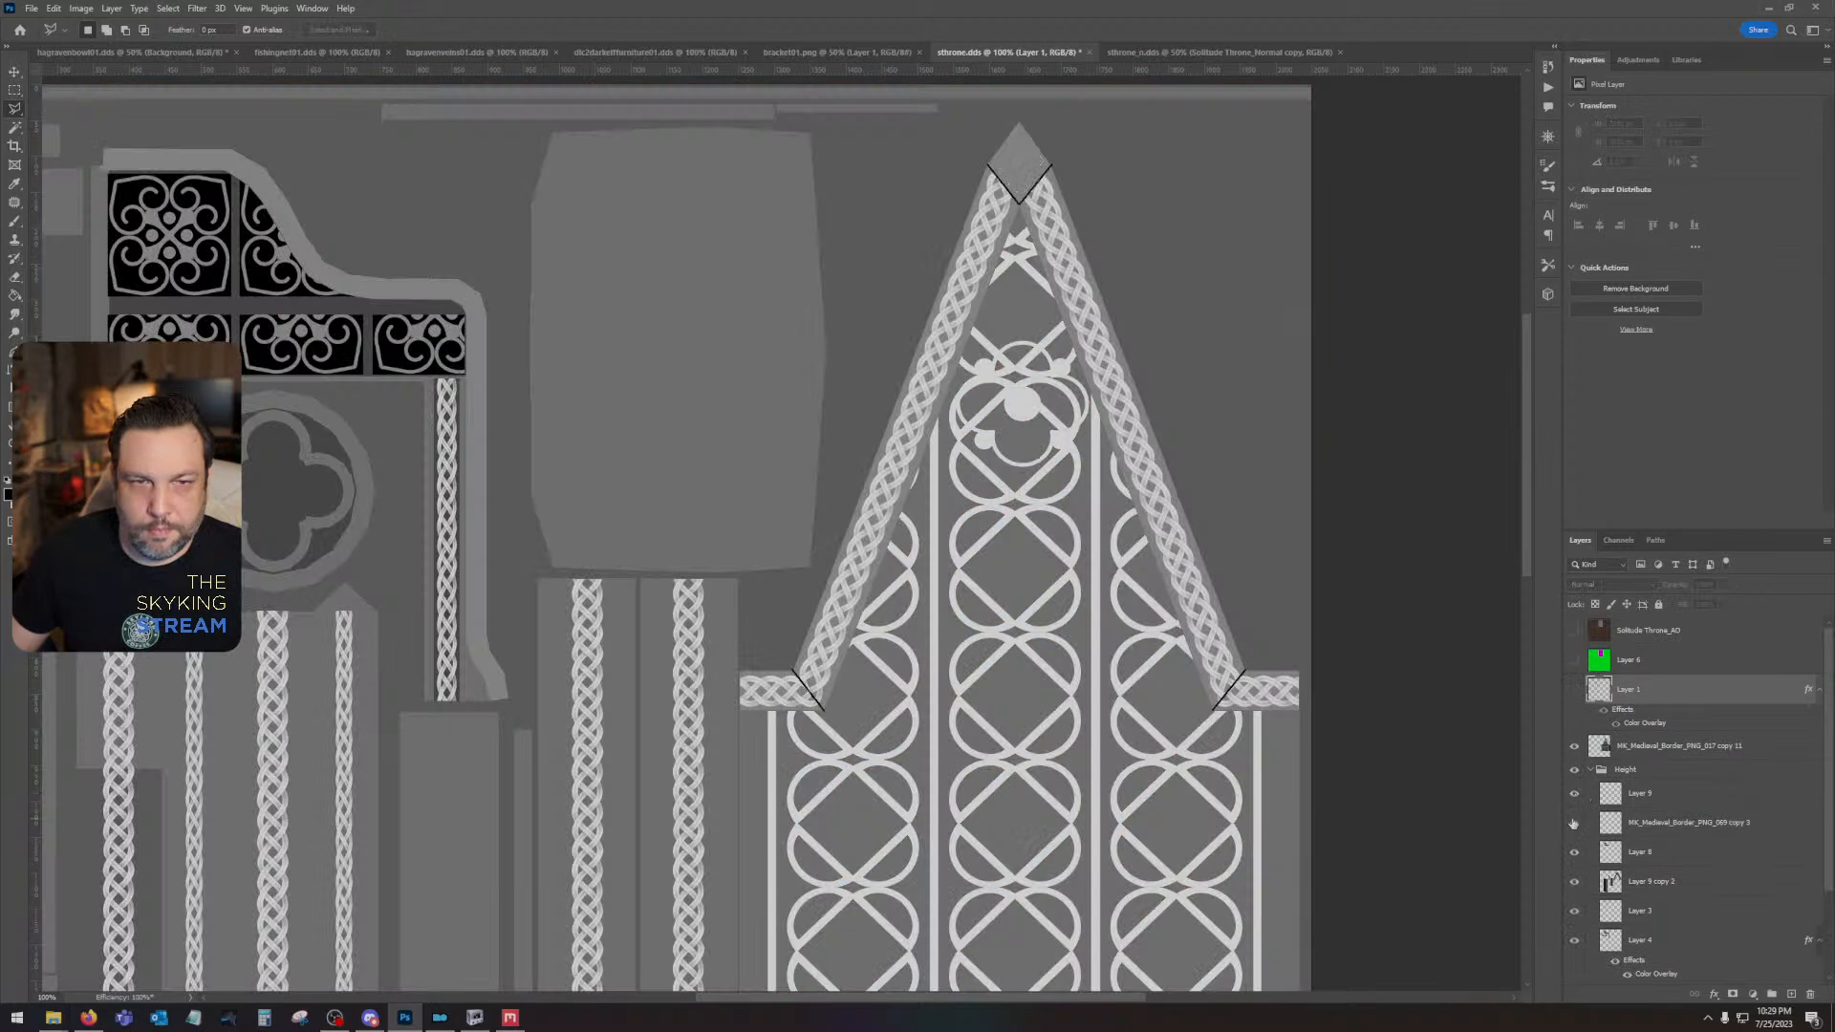
left_click(1574, 823)
- Compare the gable height map with and without the interlaced-circle pattern layer
left_click(1644, 746)
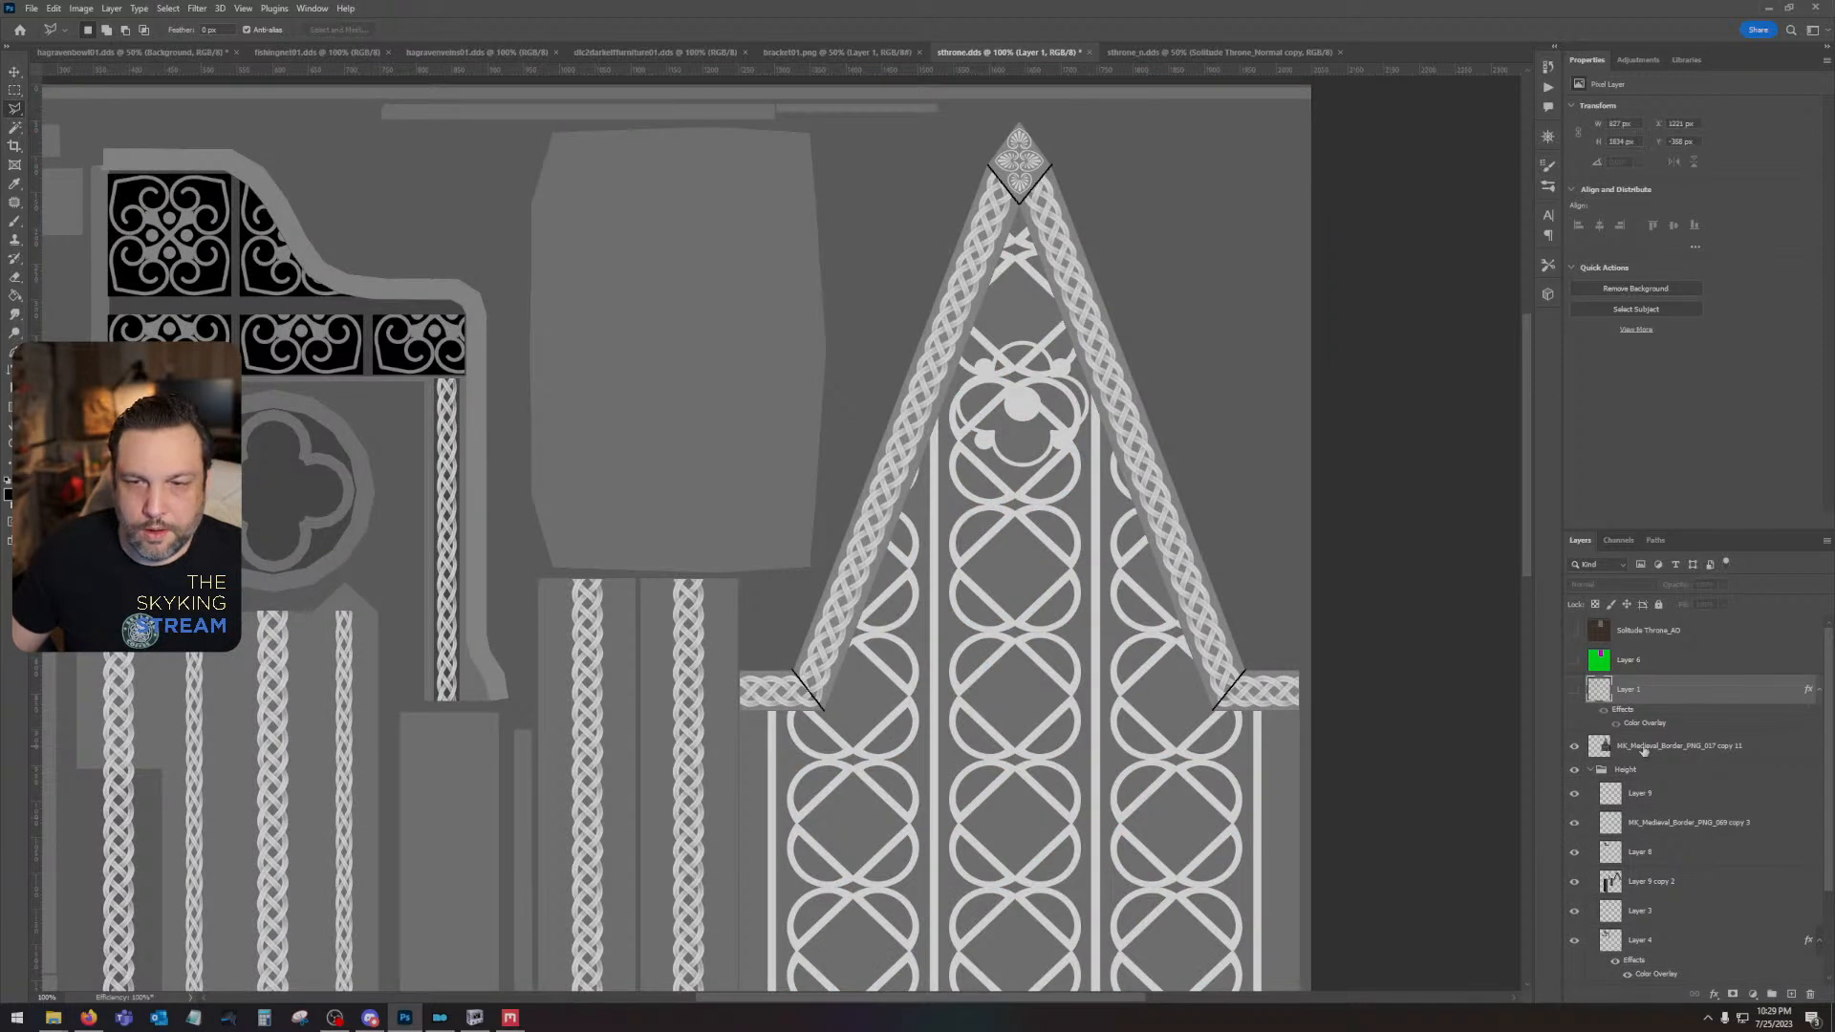
left_click(1575, 746)
left_click(1575, 748)
left_click(1575, 747)
left_click(1575, 748)
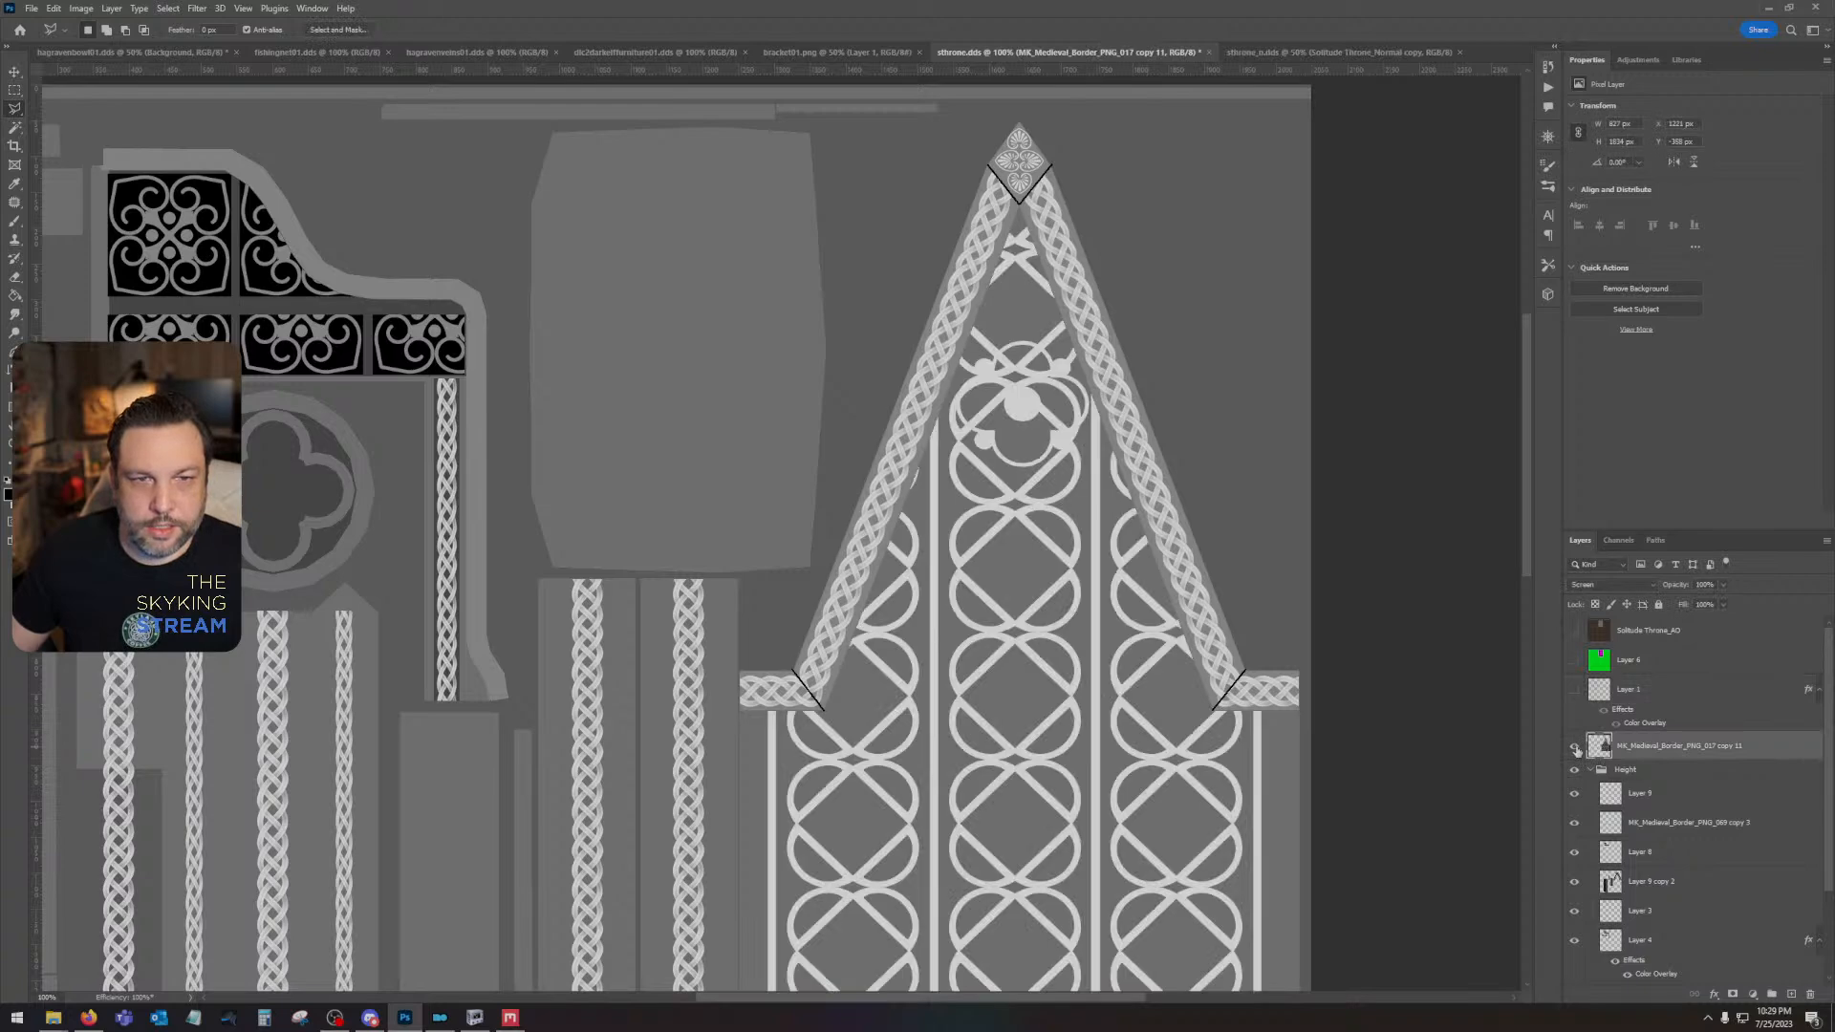
left_click(1575, 747)
left_click(1575, 748)
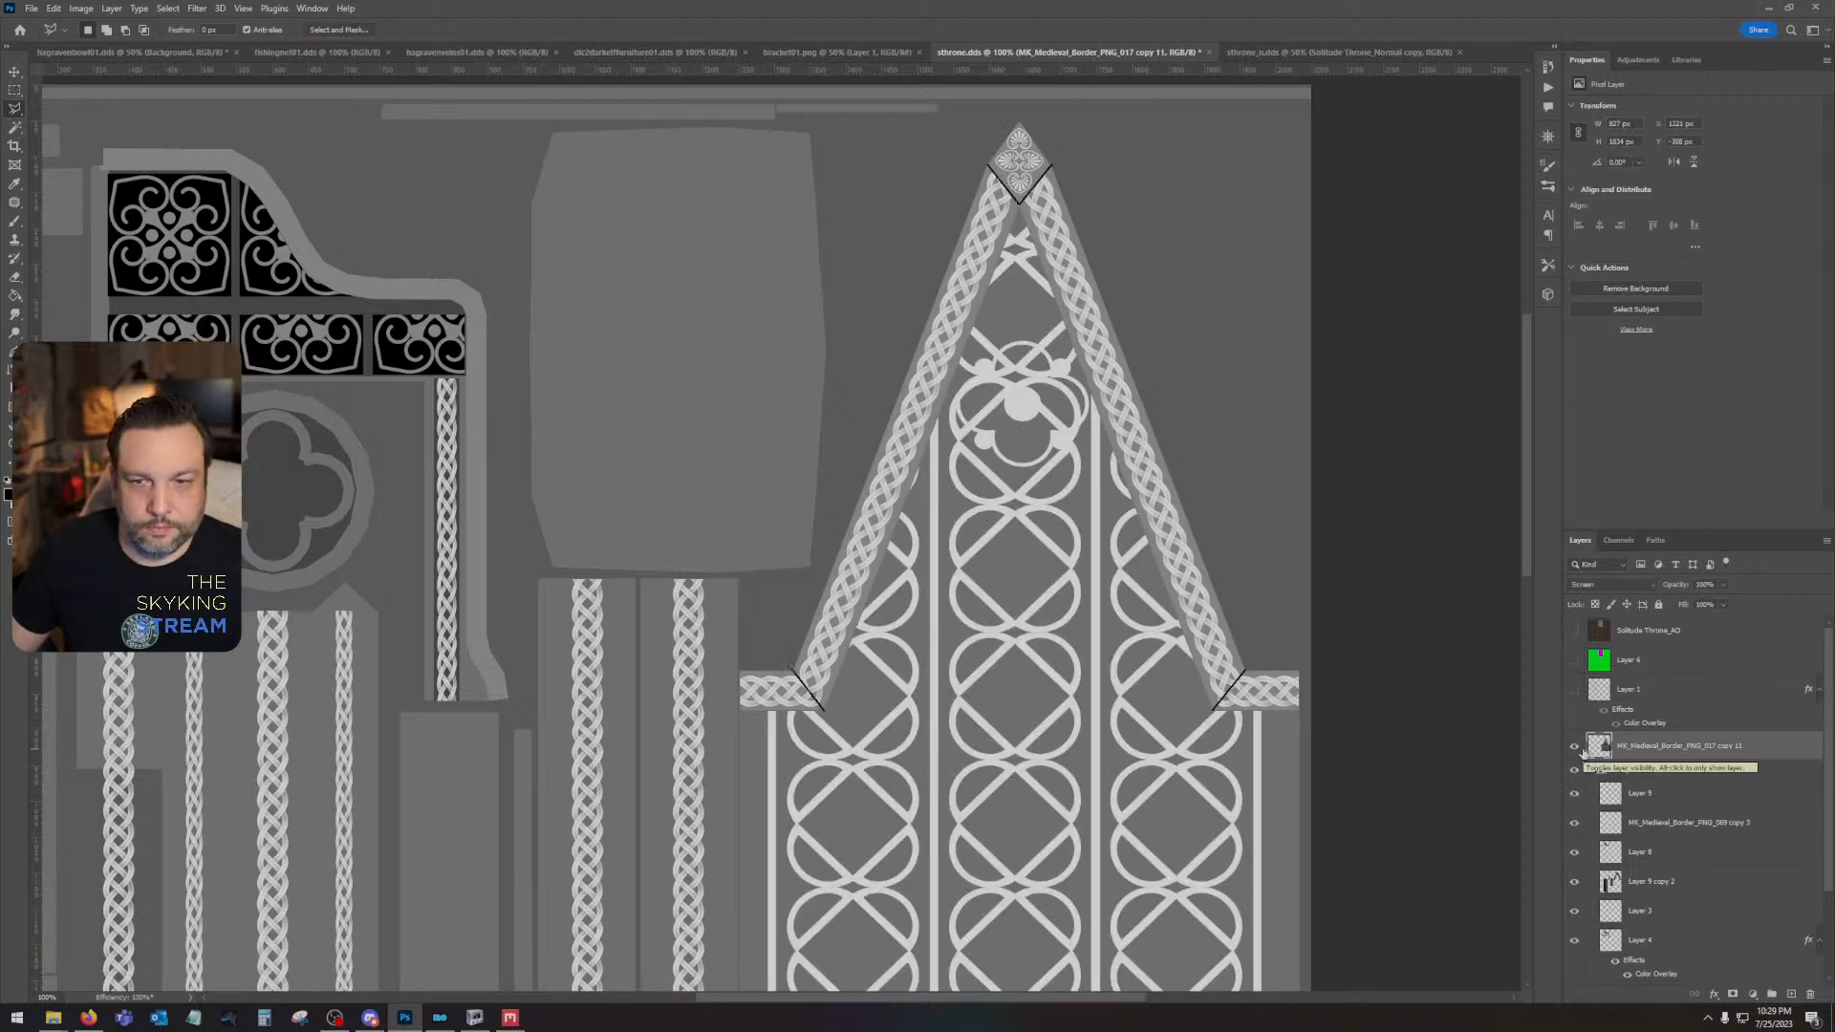
- Hide the Height group and undo the pattern's trimming, merging and upward move, back to the separate duplicated layers
left_click(1574, 769)
key("ctrl+z")
key("ctrl+z")
key("ctrl+z")
key("ctrl+z")
key("ctrl+z")
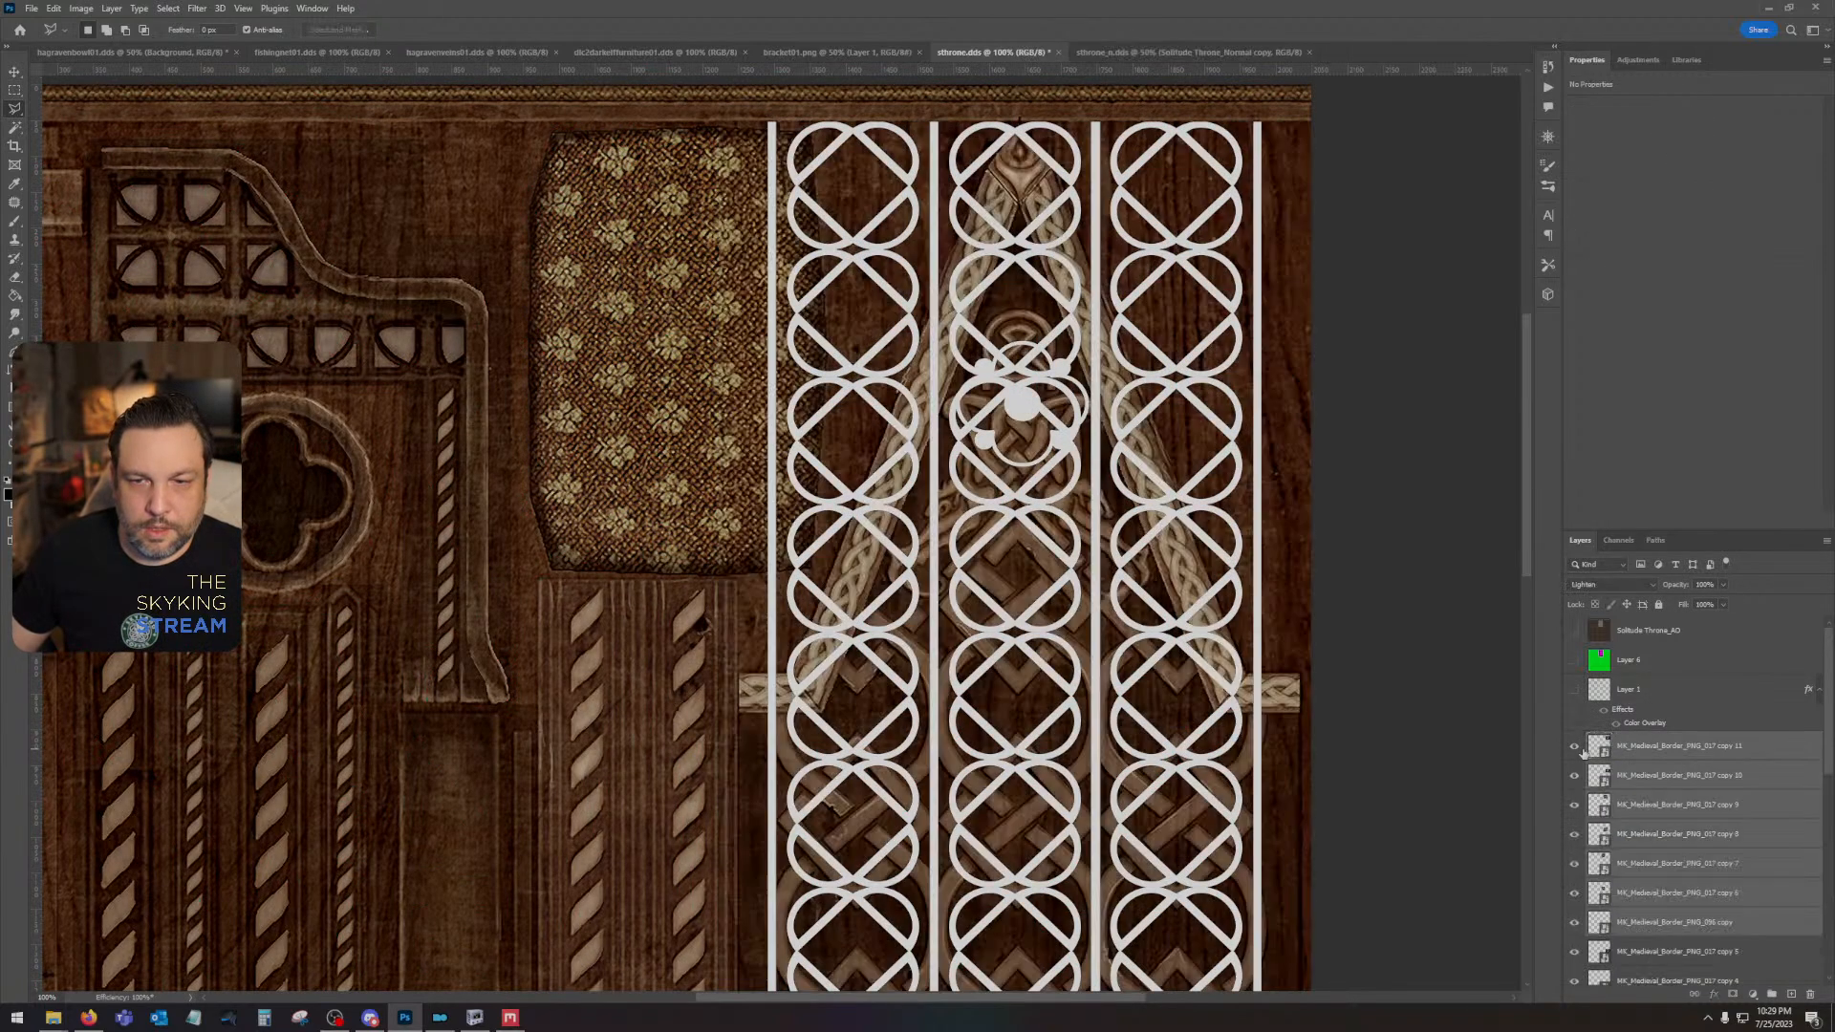
- Select the interlaced-circle pattern layers from copy 11 down to the original, convert them to one smart object, and rasterize it
left_click(1661, 753)
scroll(1665, 774, "down", 3)
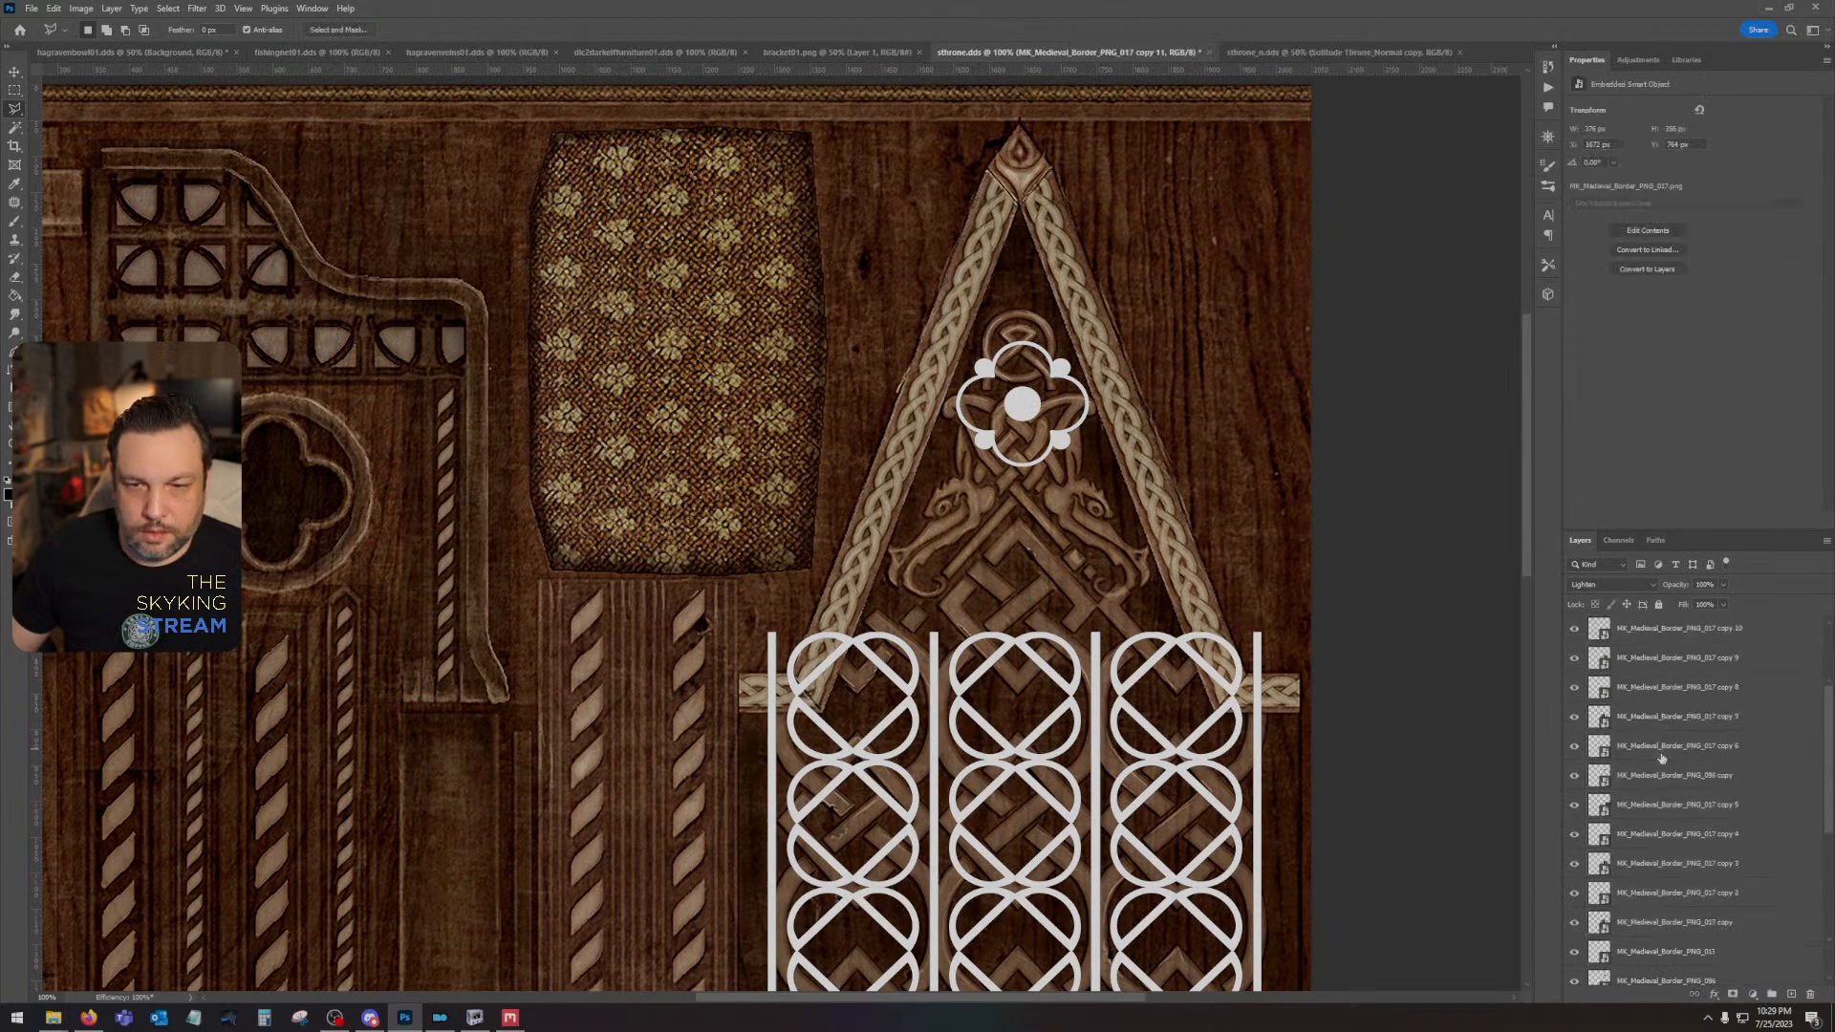
scroll(1668, 843, "up", 1)
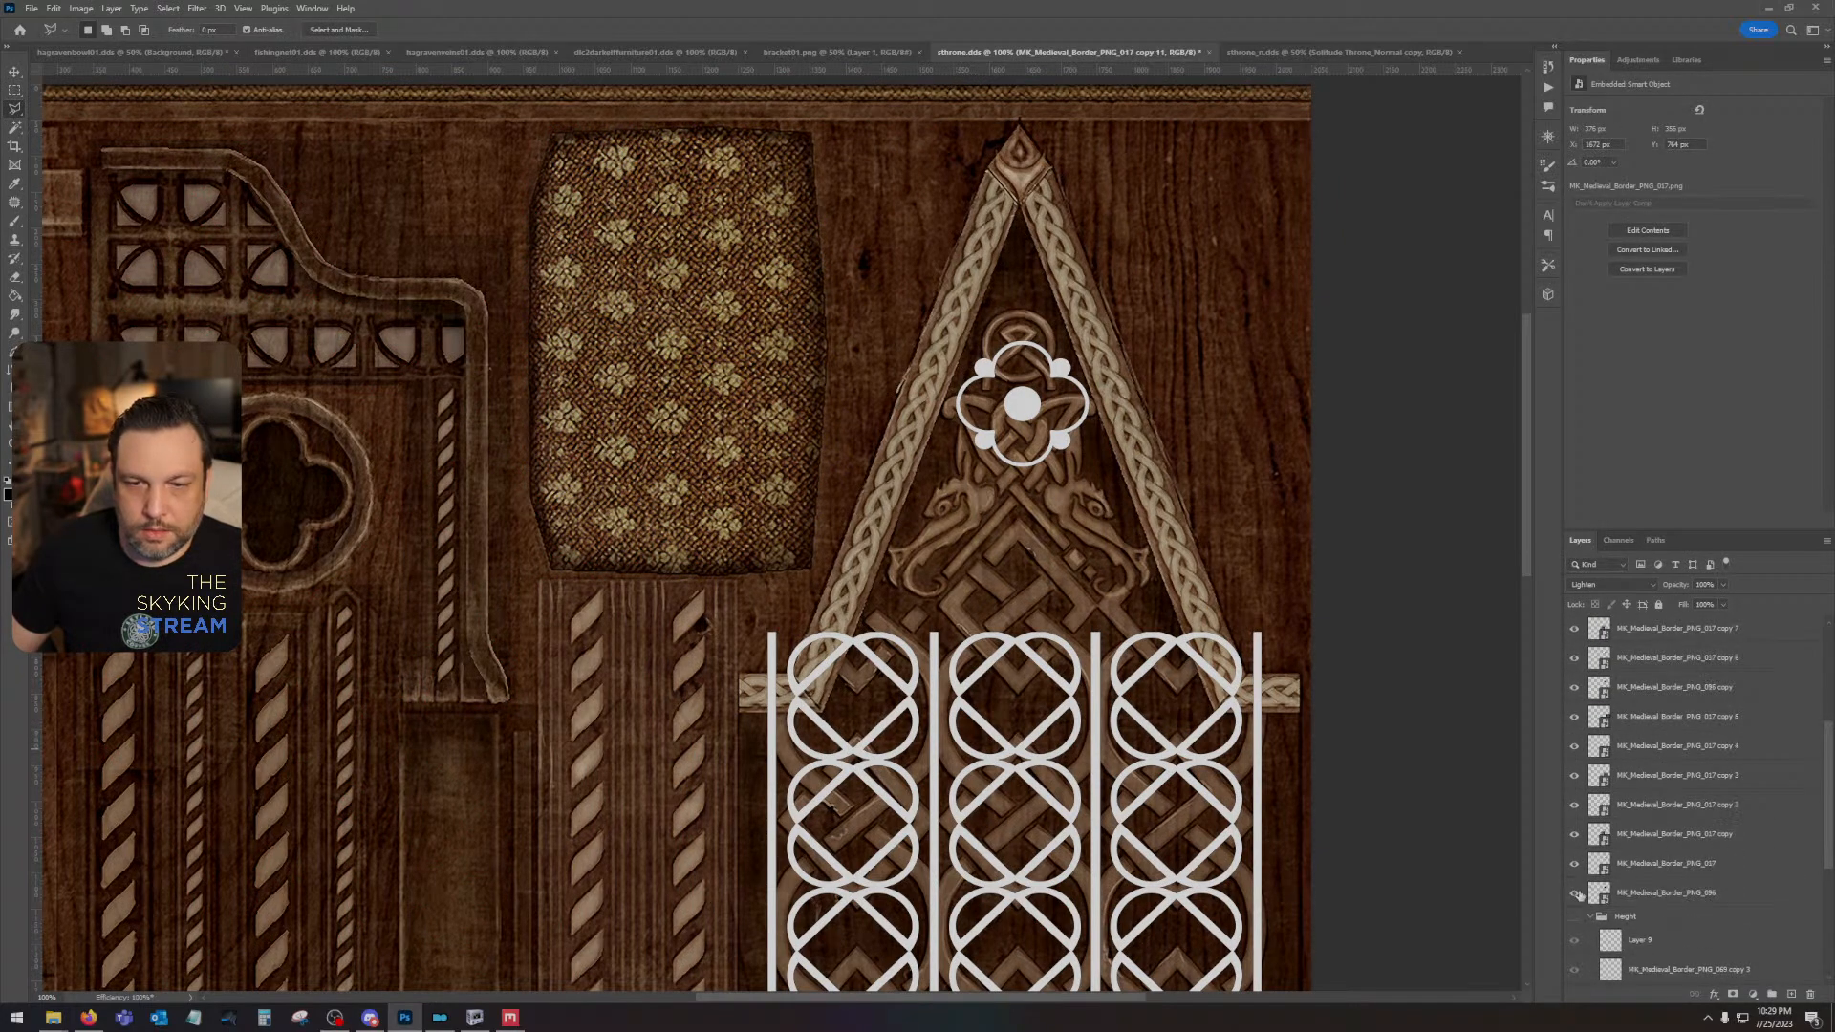
scroll(1645, 865, "up", 5)
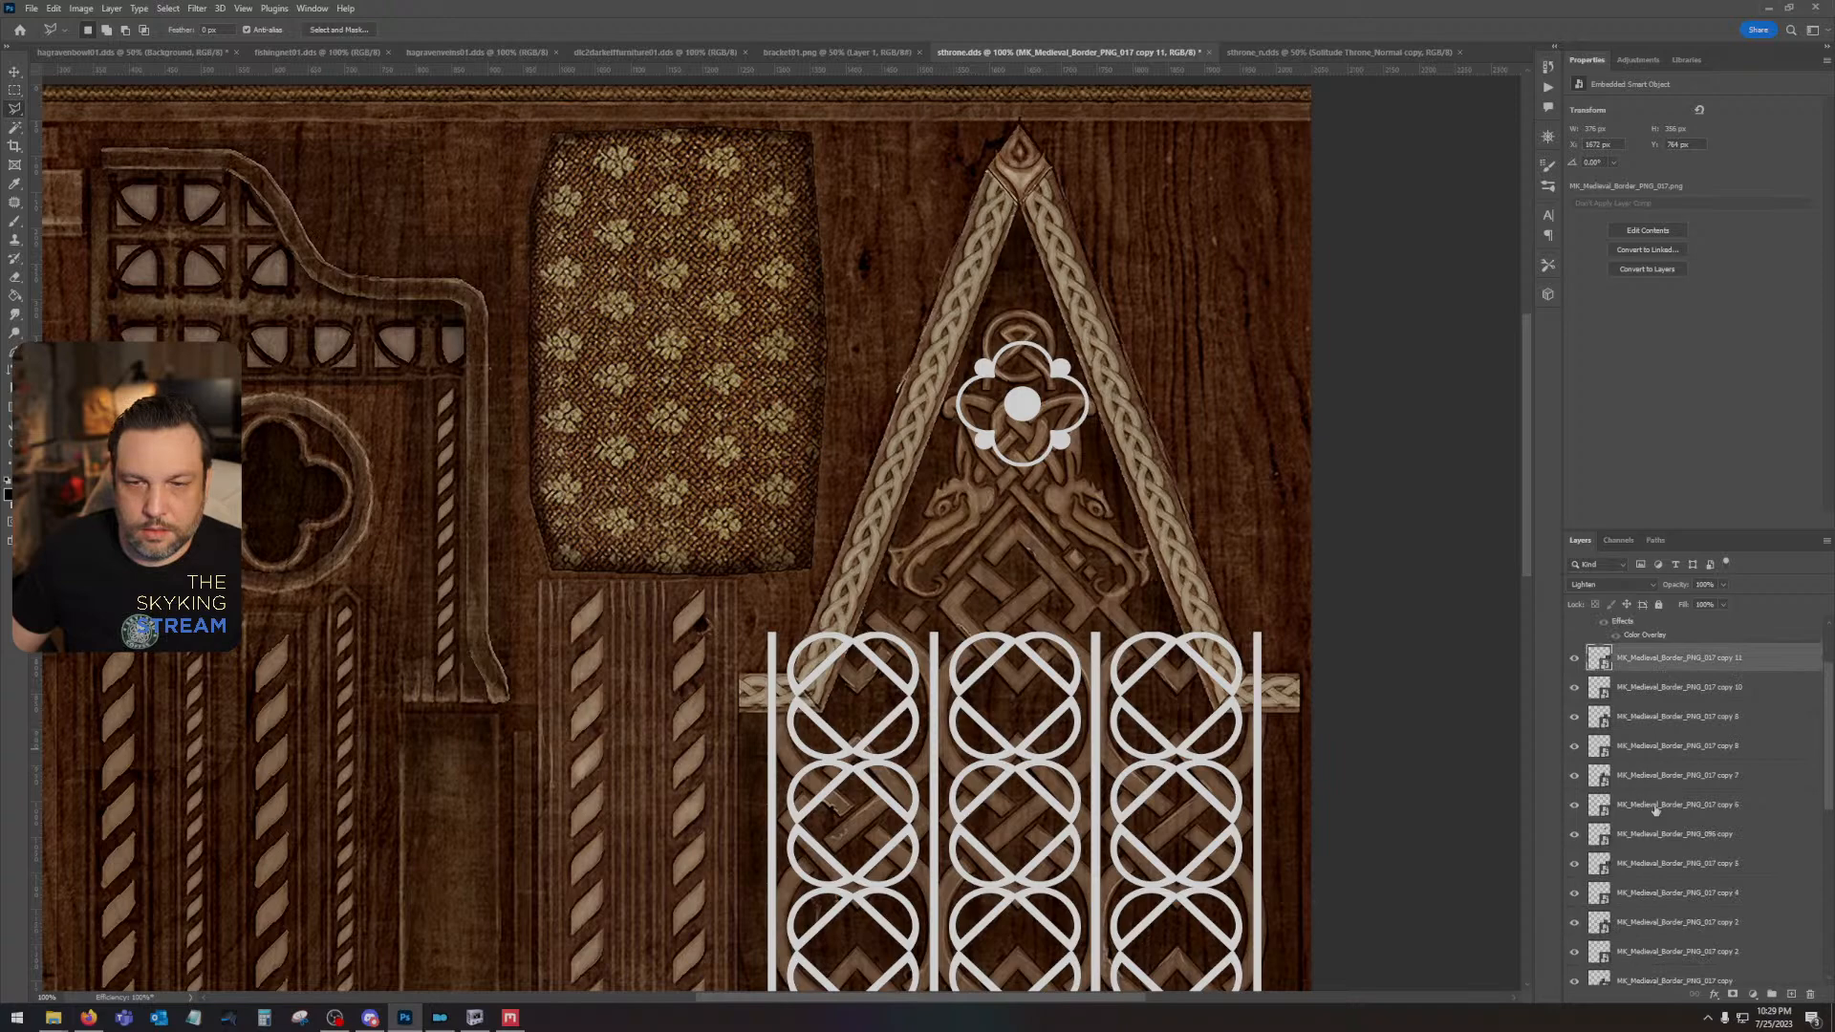
left_click(1660, 833, "shift")
scroll(668, 477, "down", 5)
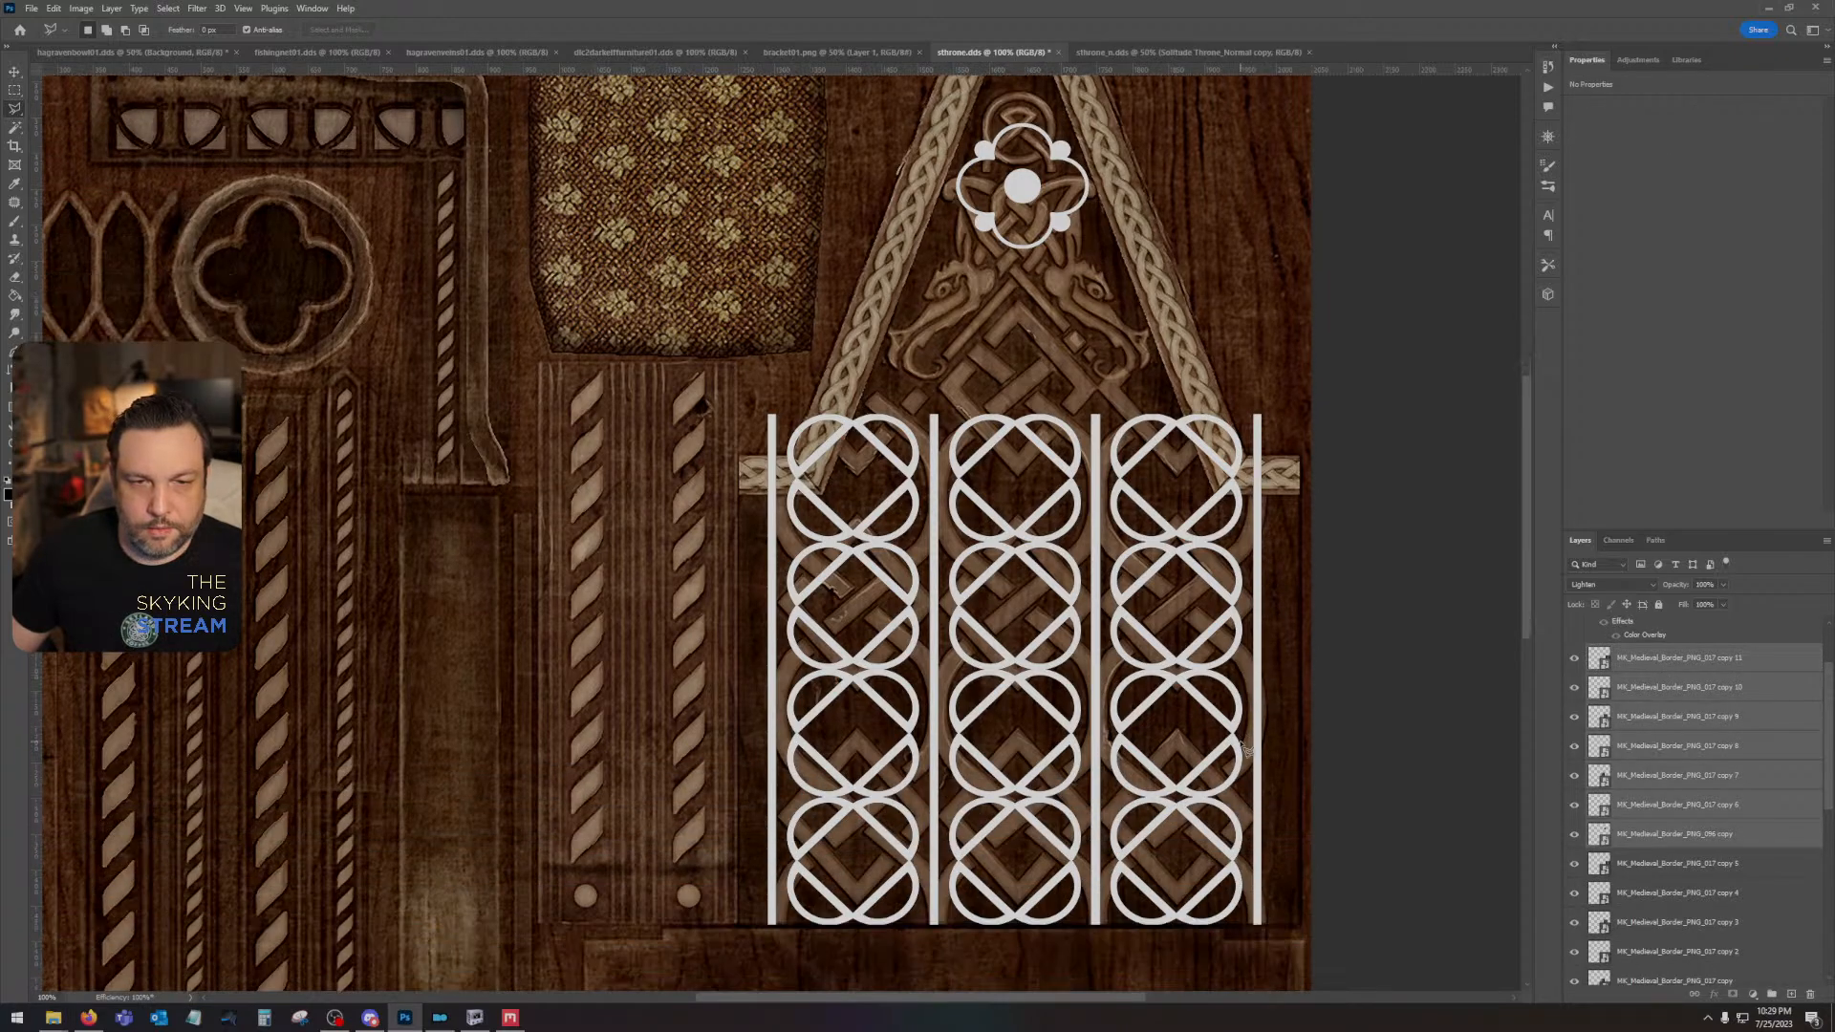
left_click(14, 73)
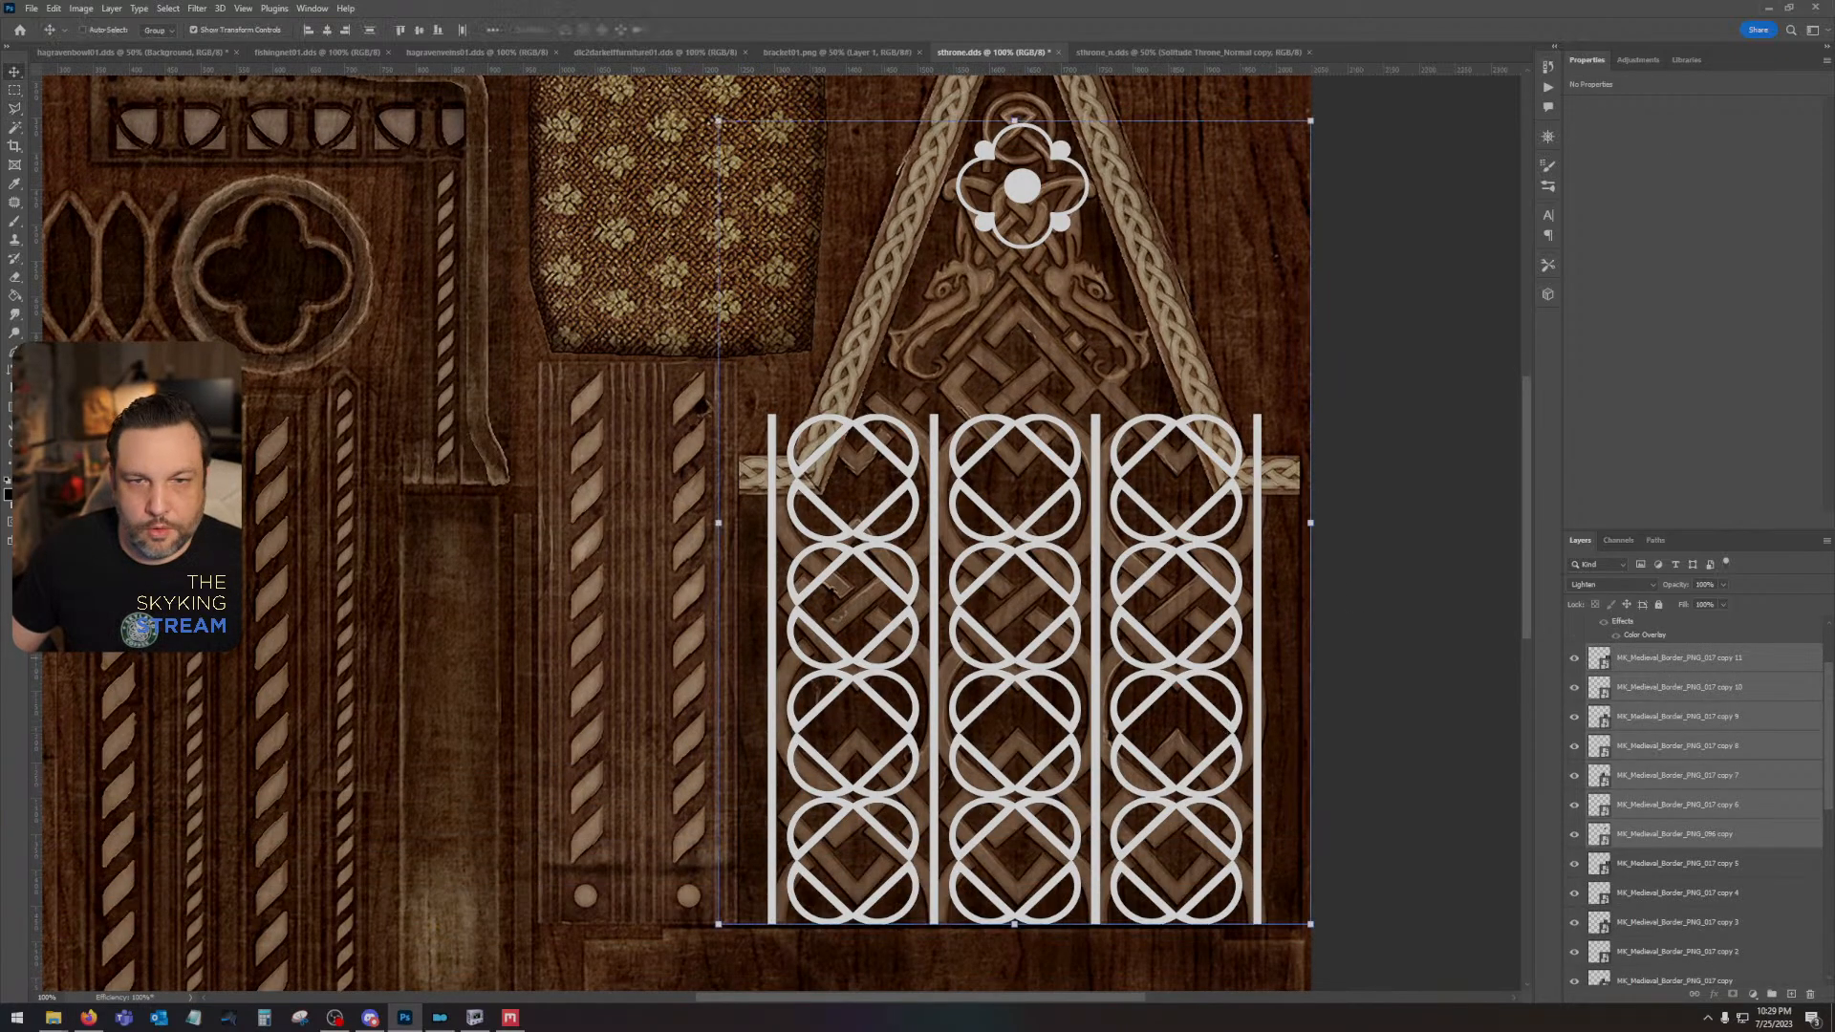
left_click(1733, 668)
scroll(1749, 811, "down", 3)
left_click(1704, 898, "shift")
right_click(1705, 898)
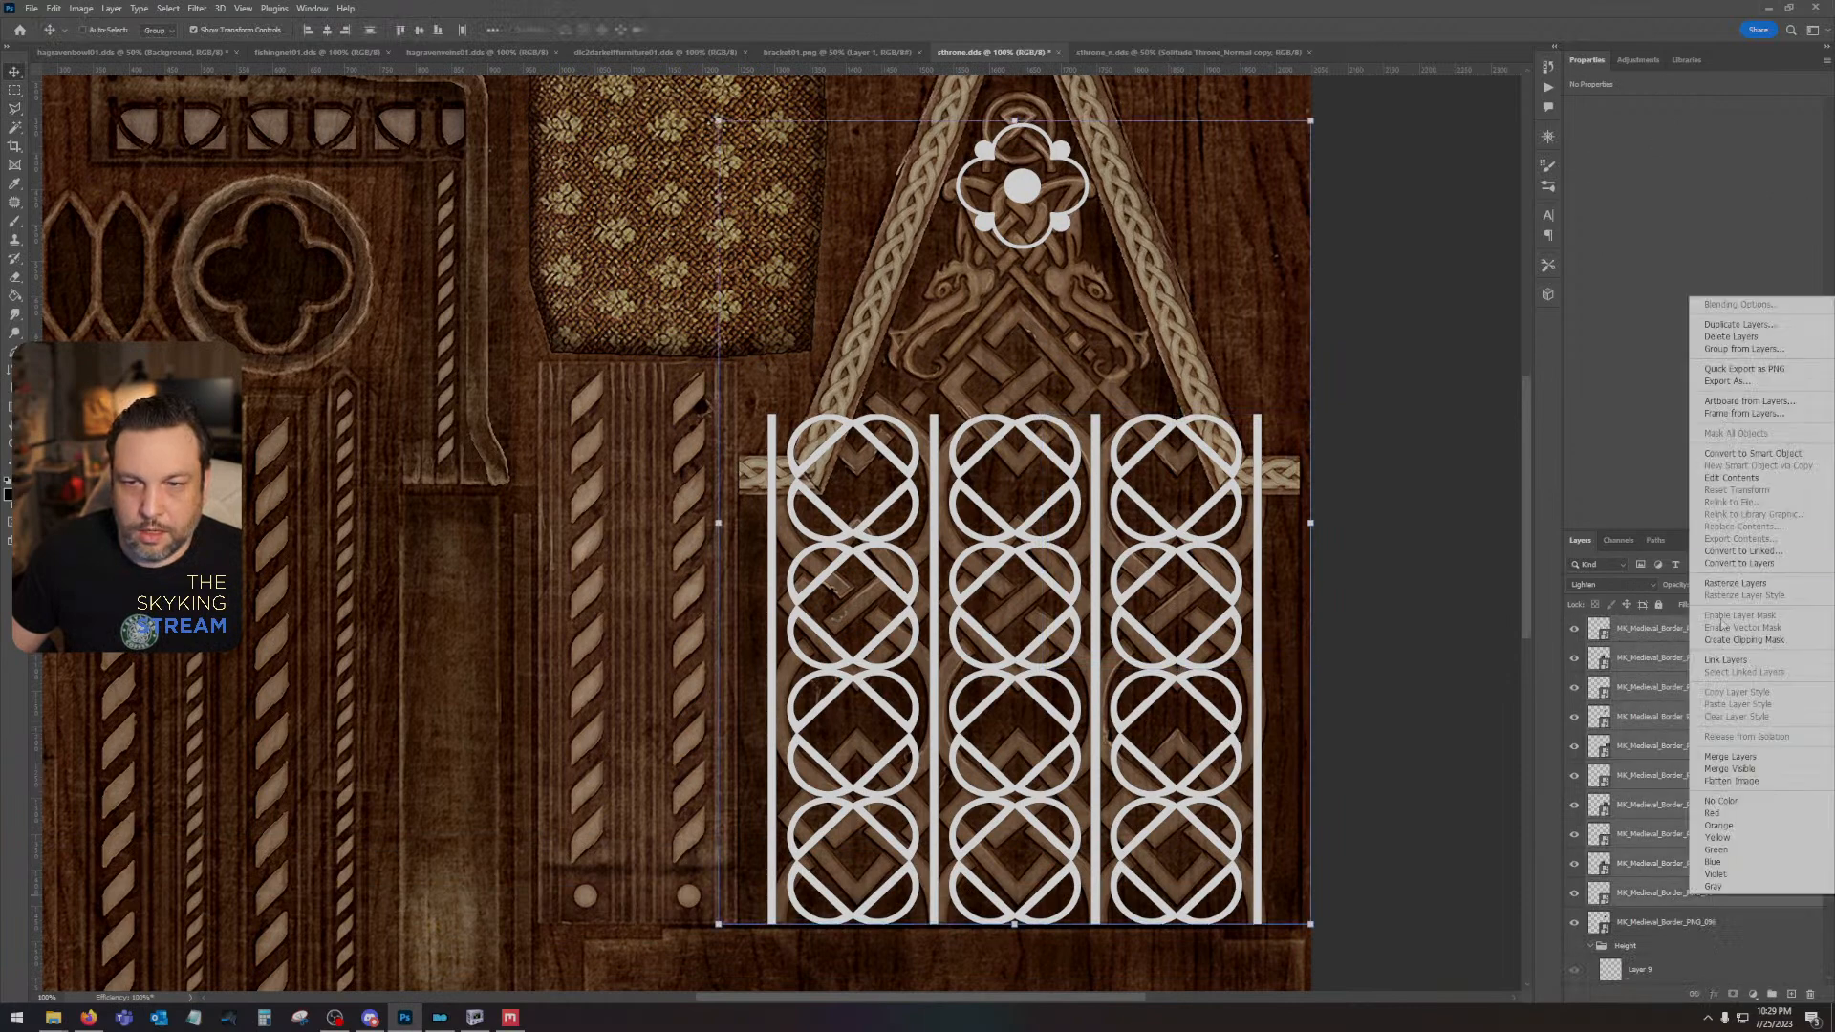
left_click(1749, 457)
right_click(1689, 638)
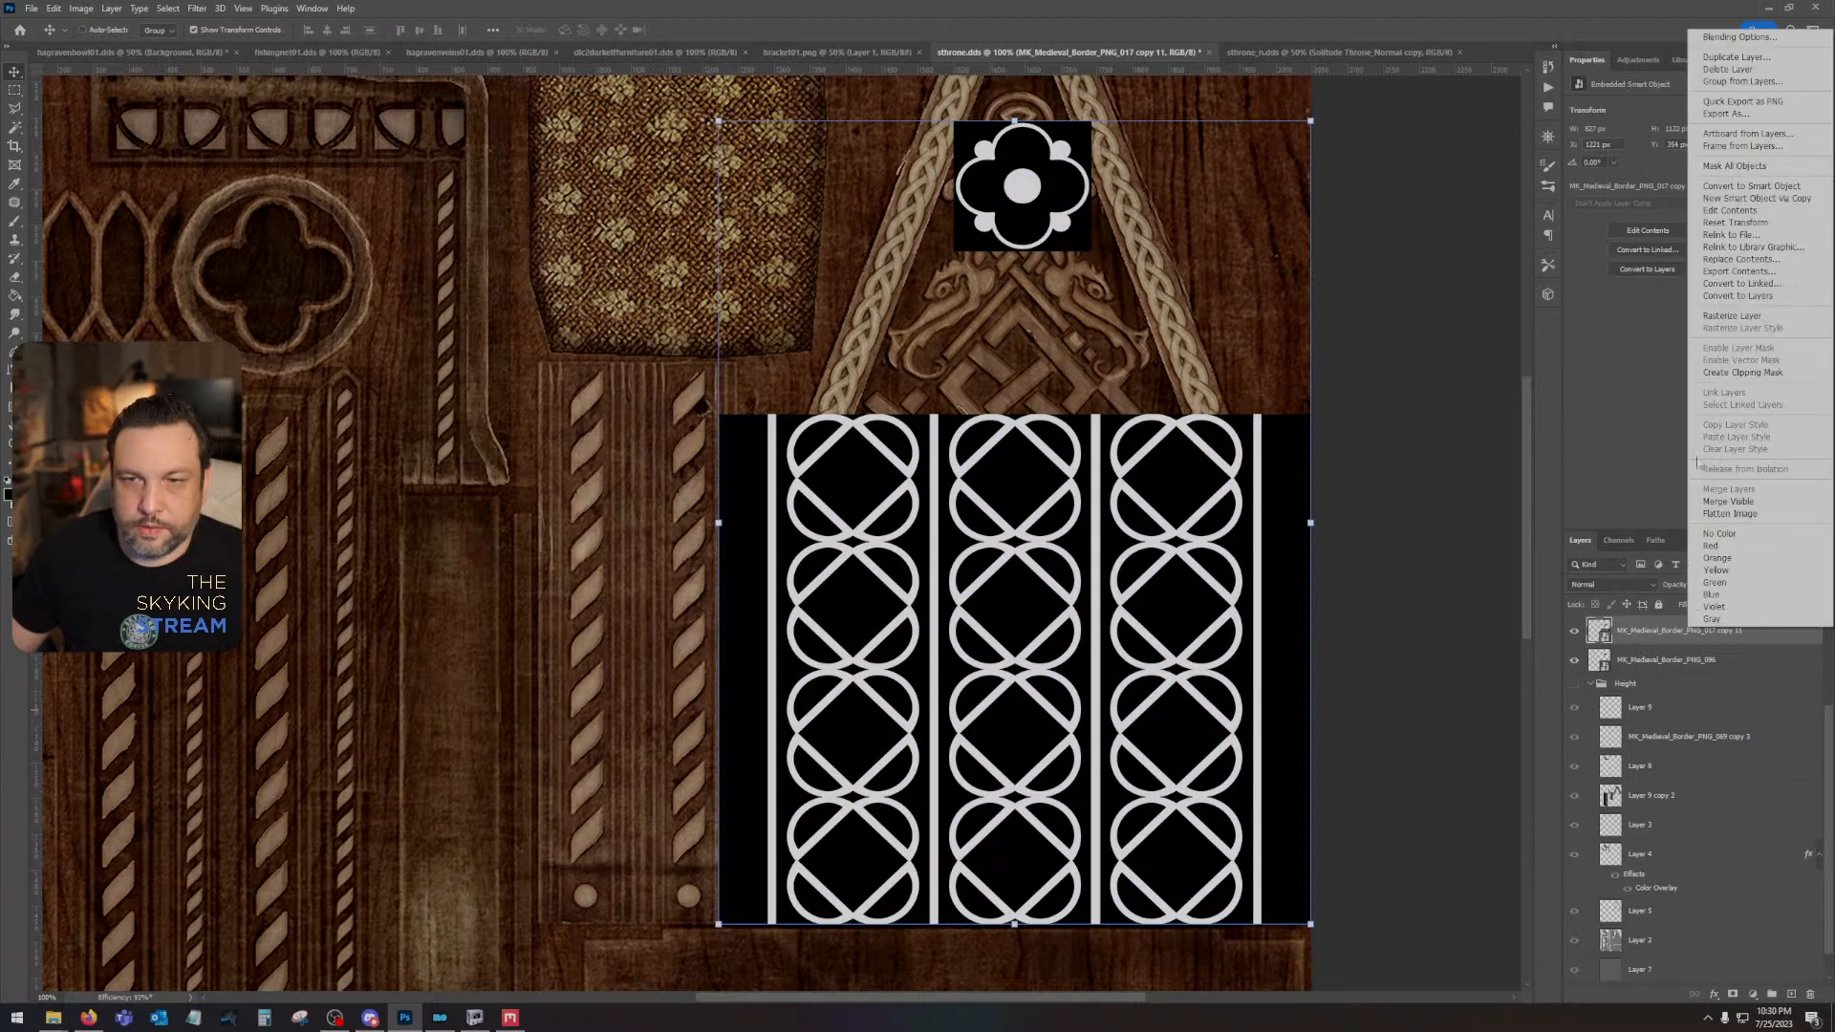
left_click(1720, 321)
- Delete the extra quatrefoil from the rasterized pattern layer with the Rectangular Marquee, clear the selection, and check the layer's visibility
left_click(1577, 663)
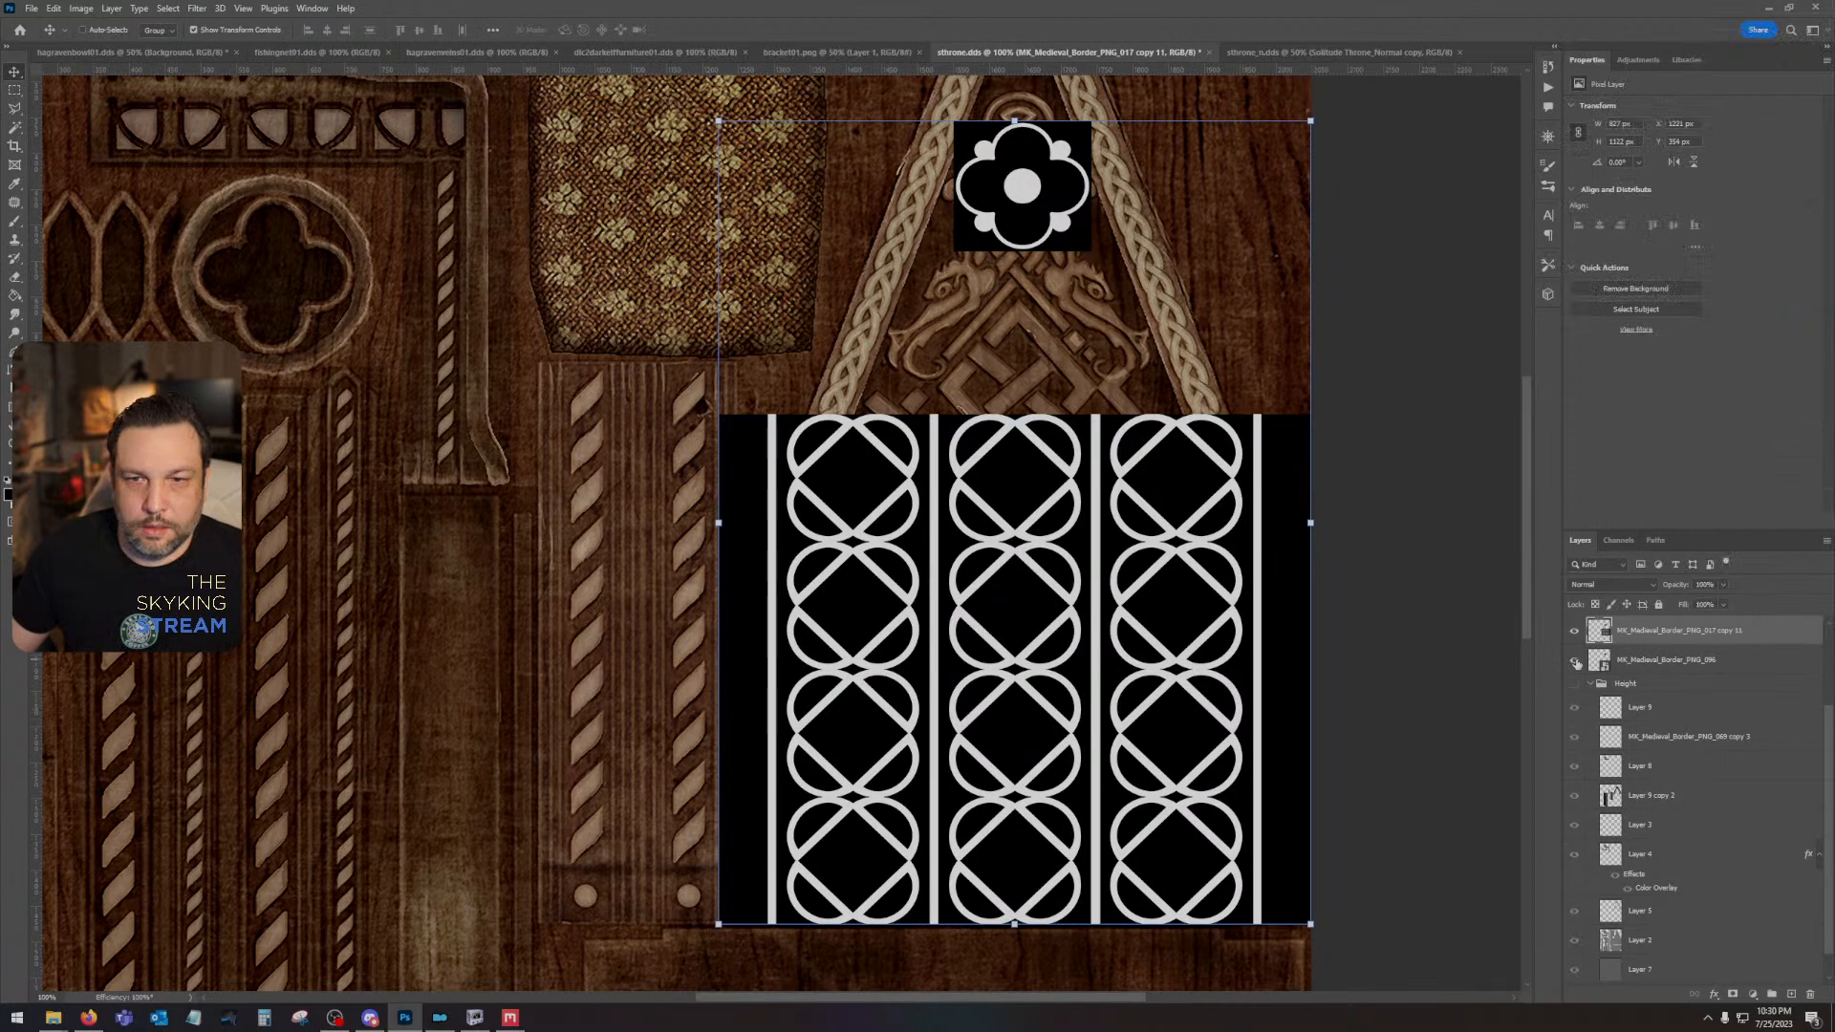
left_click(1690, 663)
scroll(1644, 707, "up", 1)
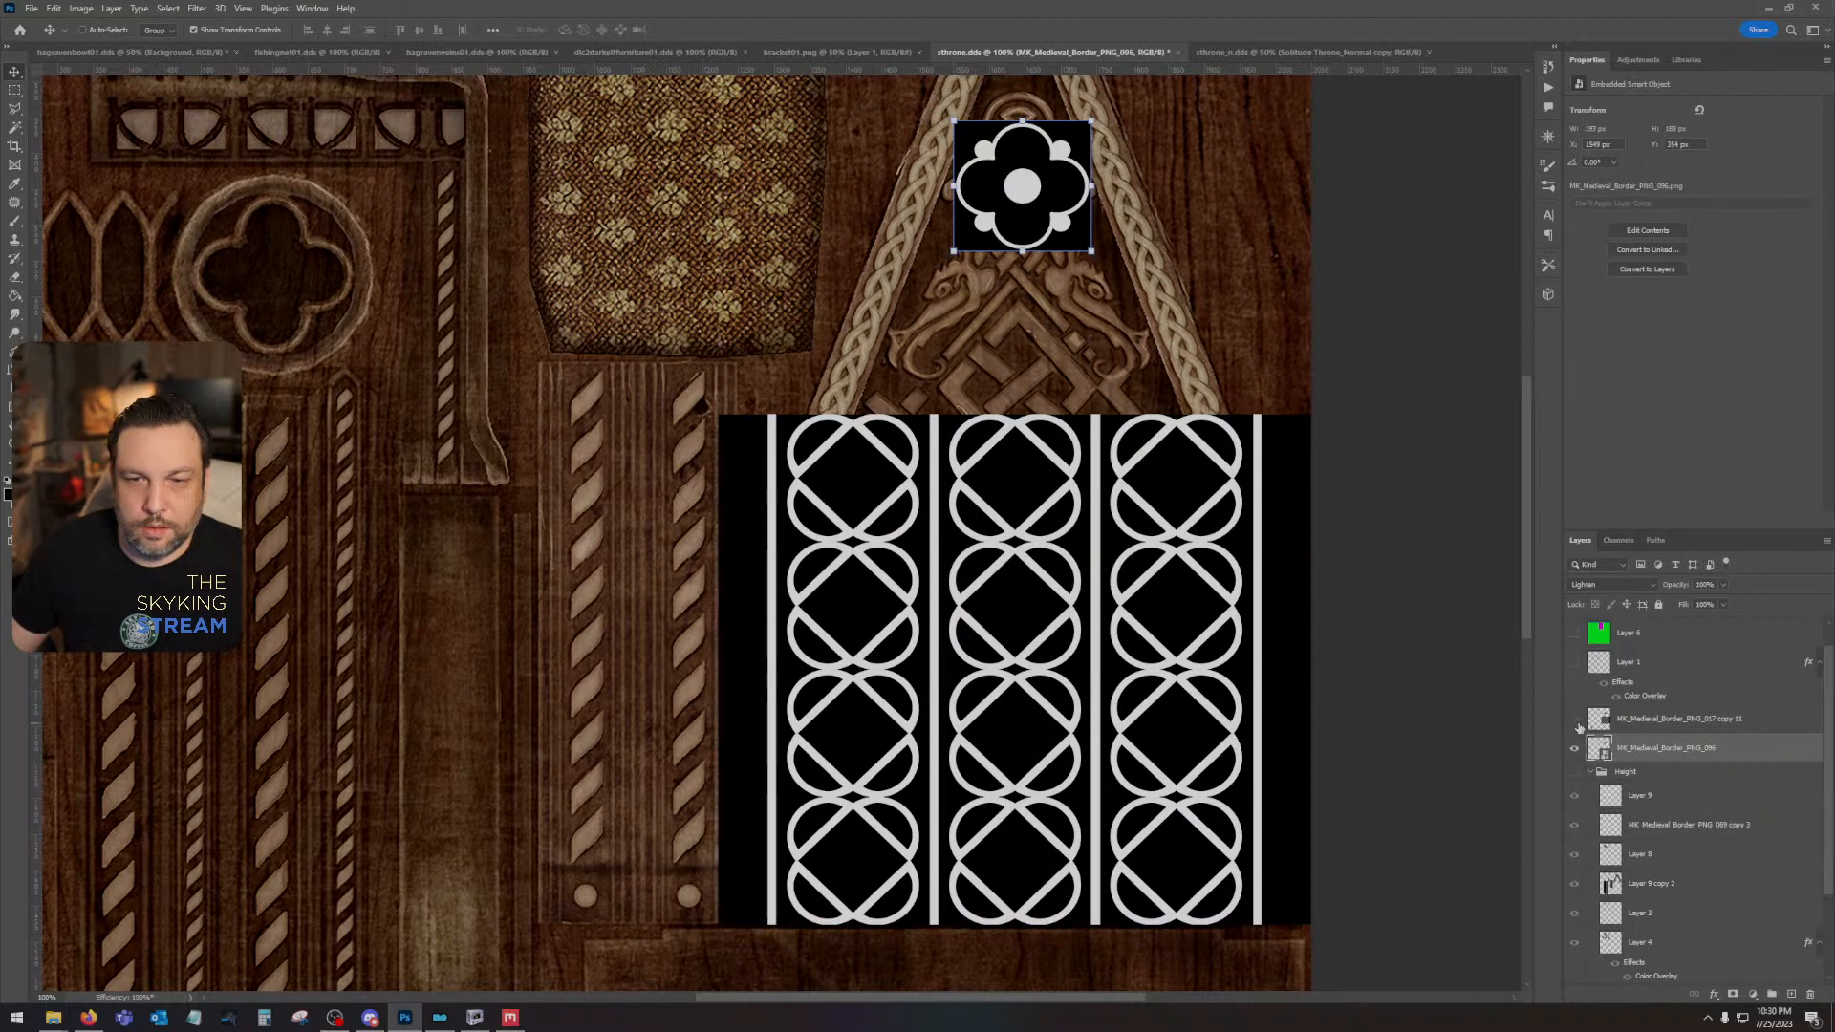
left_click(1575, 720)
left_click(1575, 721)
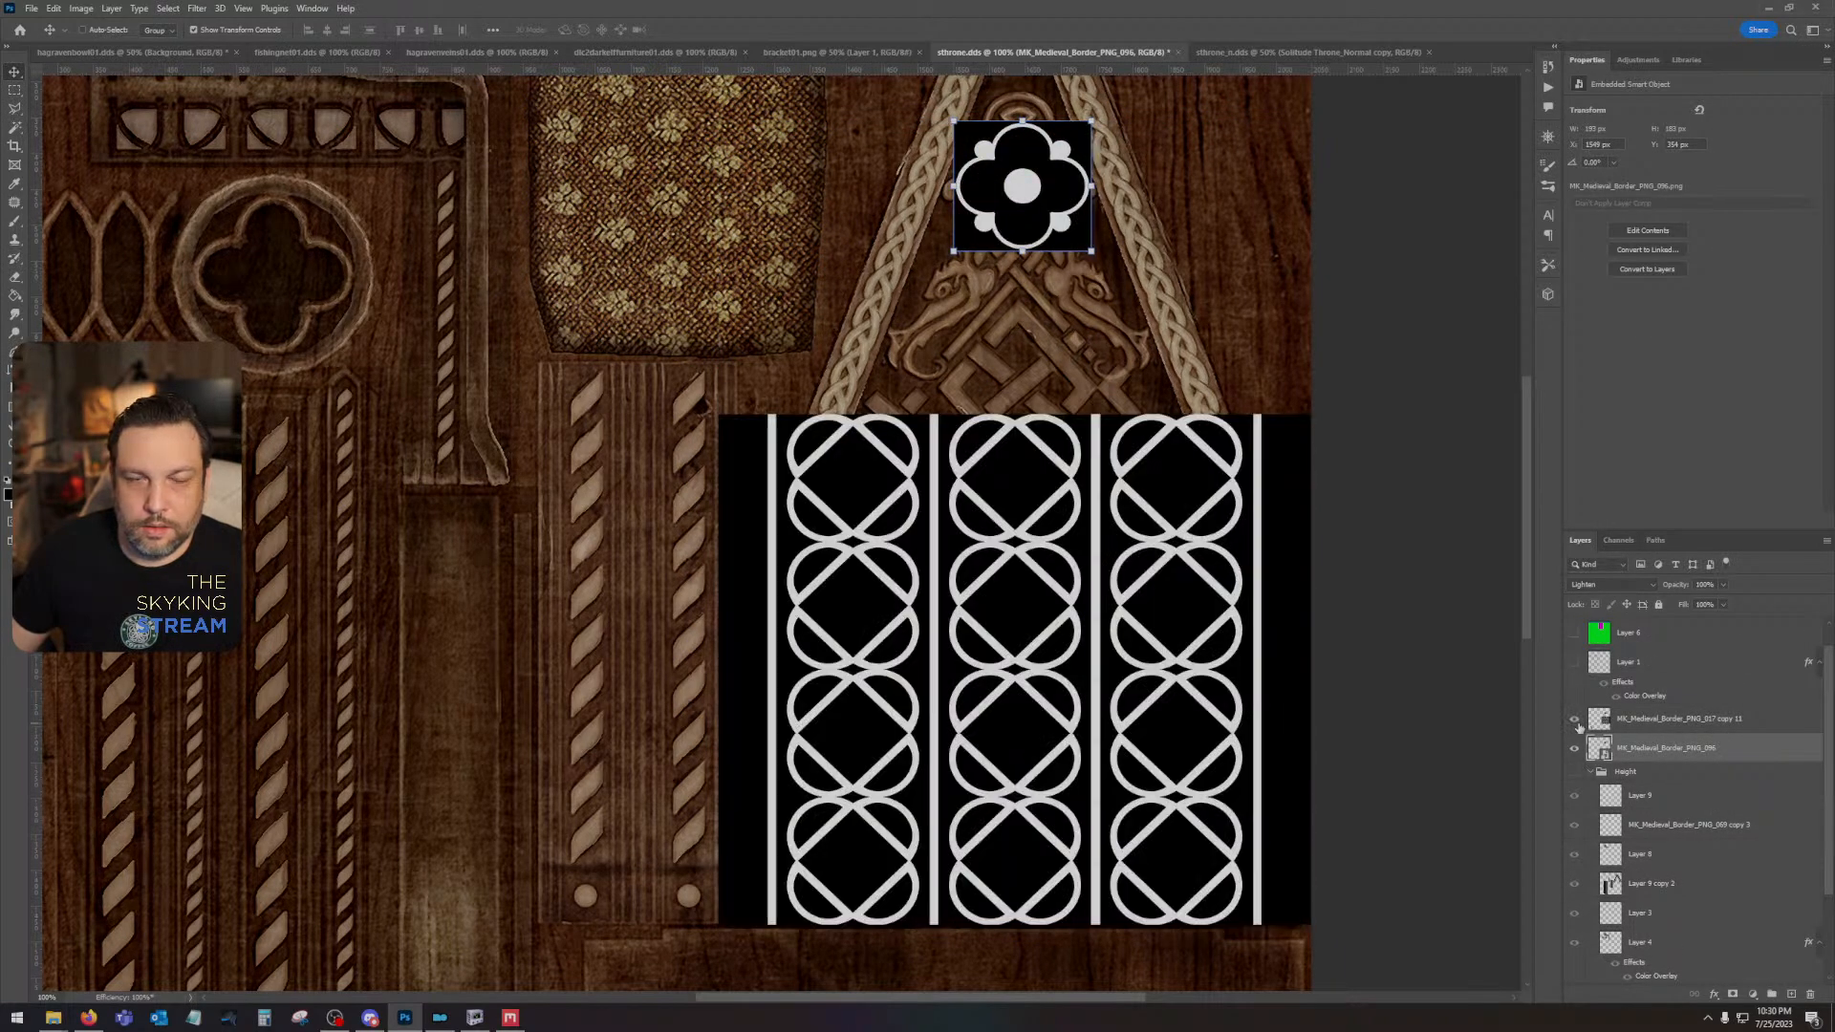
left_click(1646, 719)
key("m")
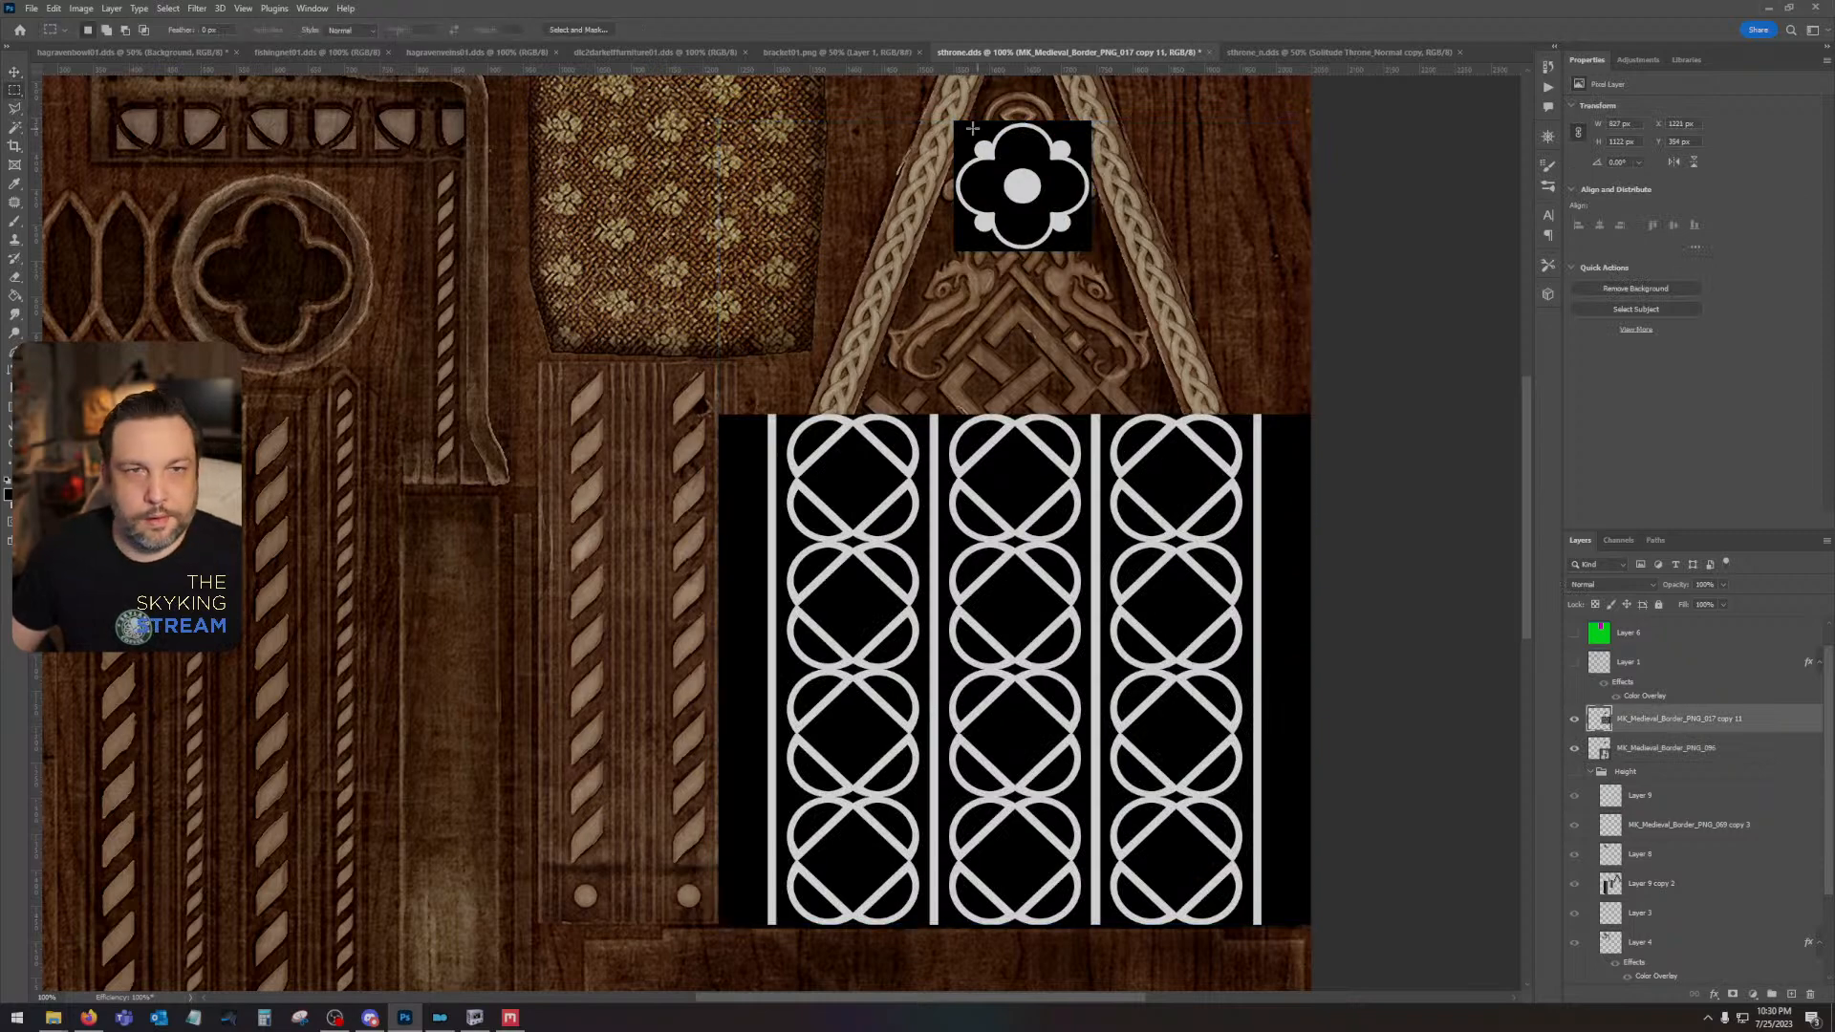
key("Delete")
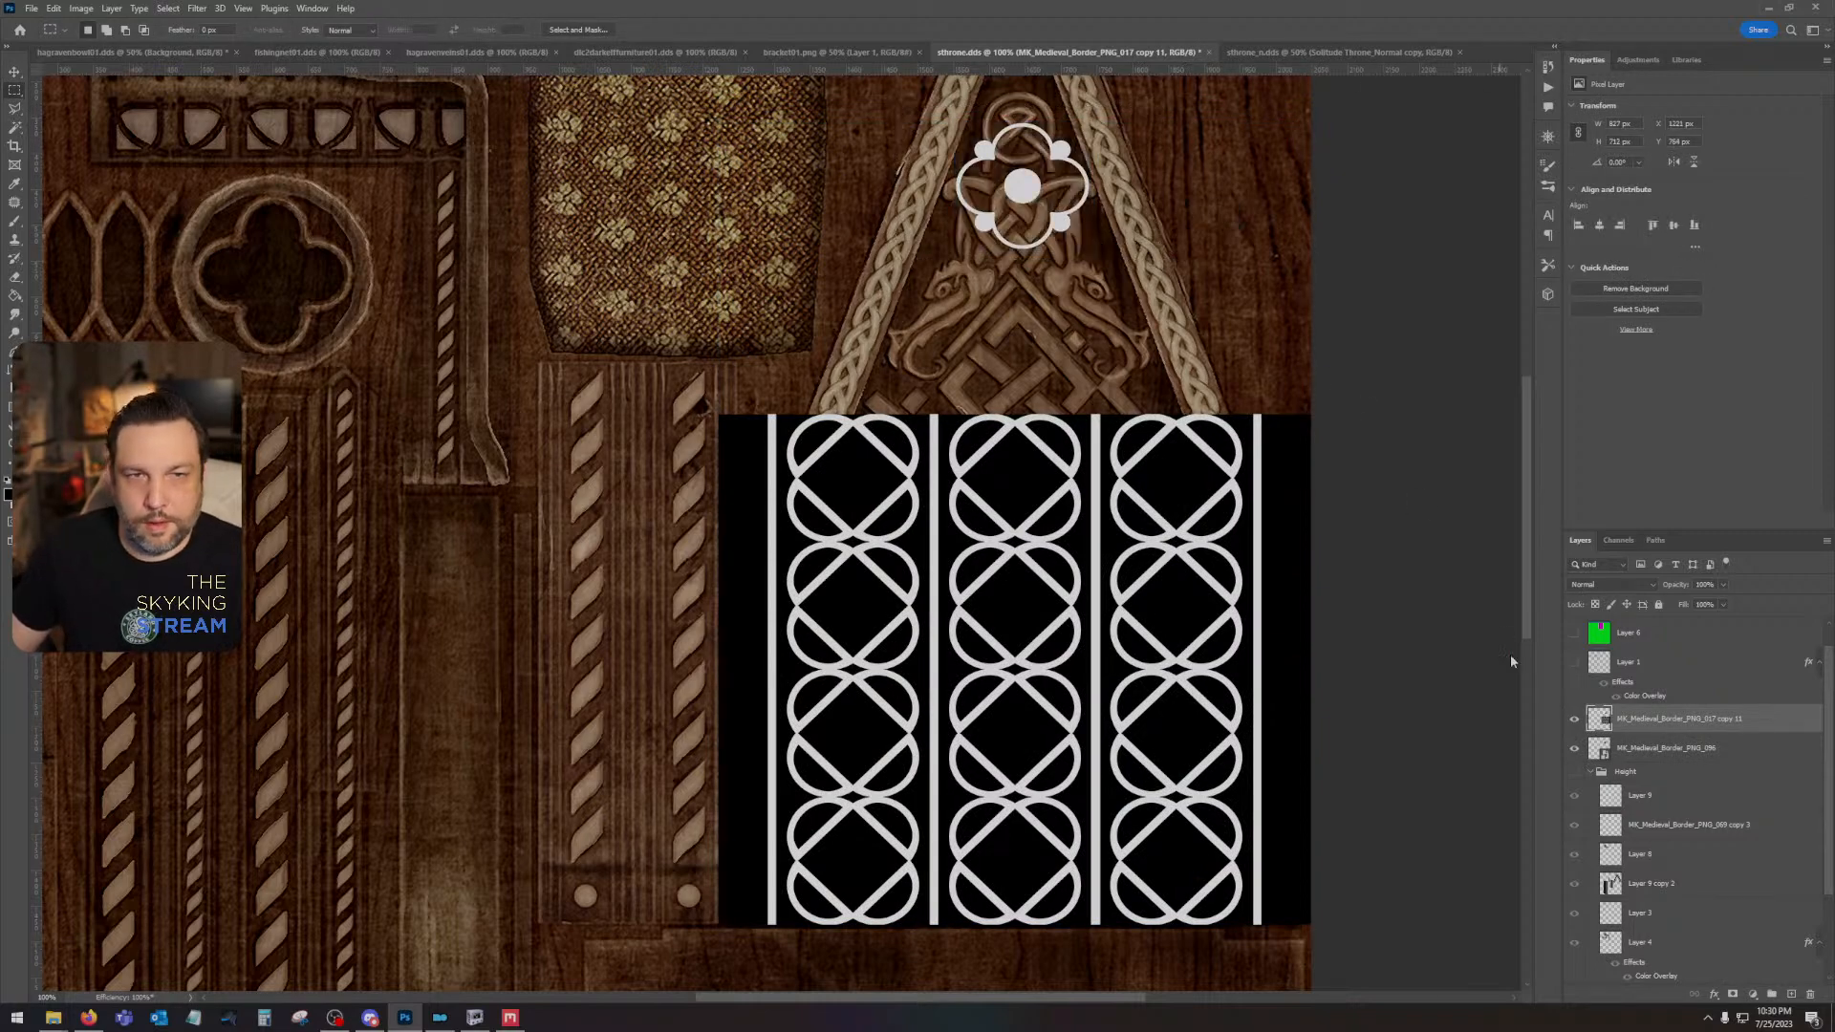
key("ctrl+s")
left_click(1644, 926)
left_click(1574, 724)
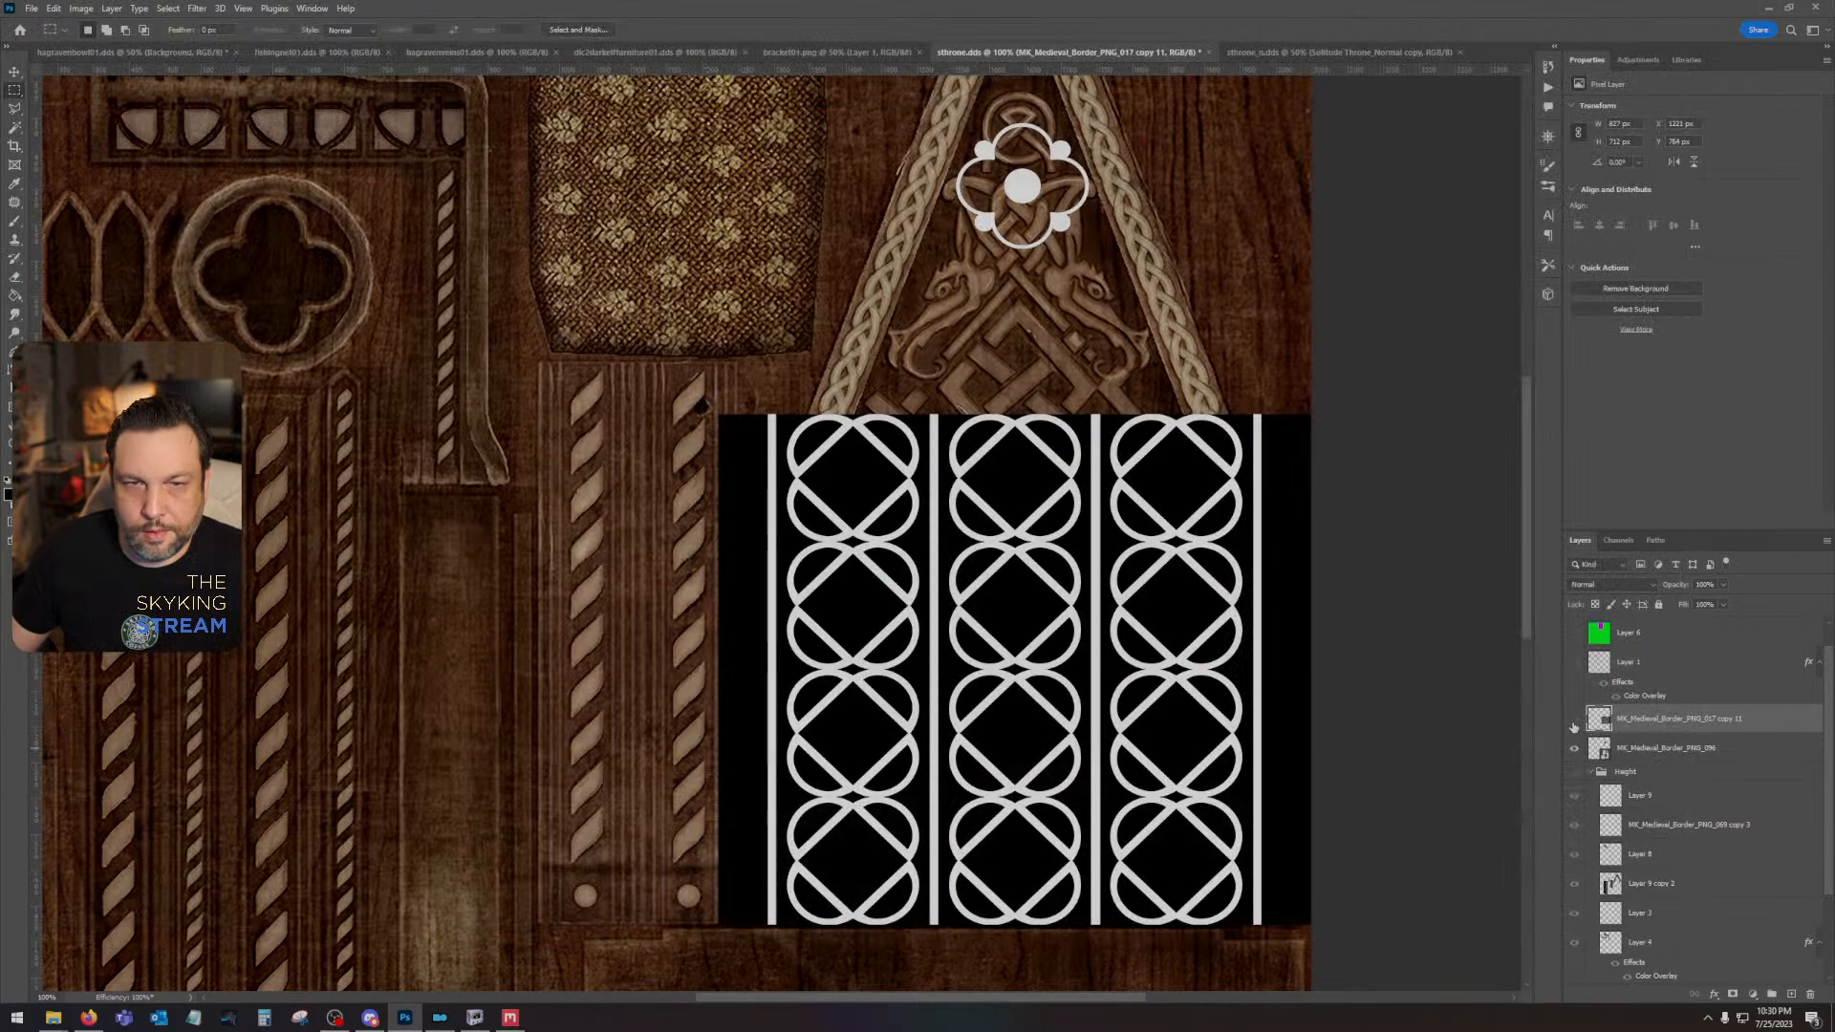
left_click(1574, 726)
- Duplicate the interlaced-circle pattern layer and move the copy up so it extends the pattern over the whole gable
left_click_drag(1675, 727, 1793, 992)
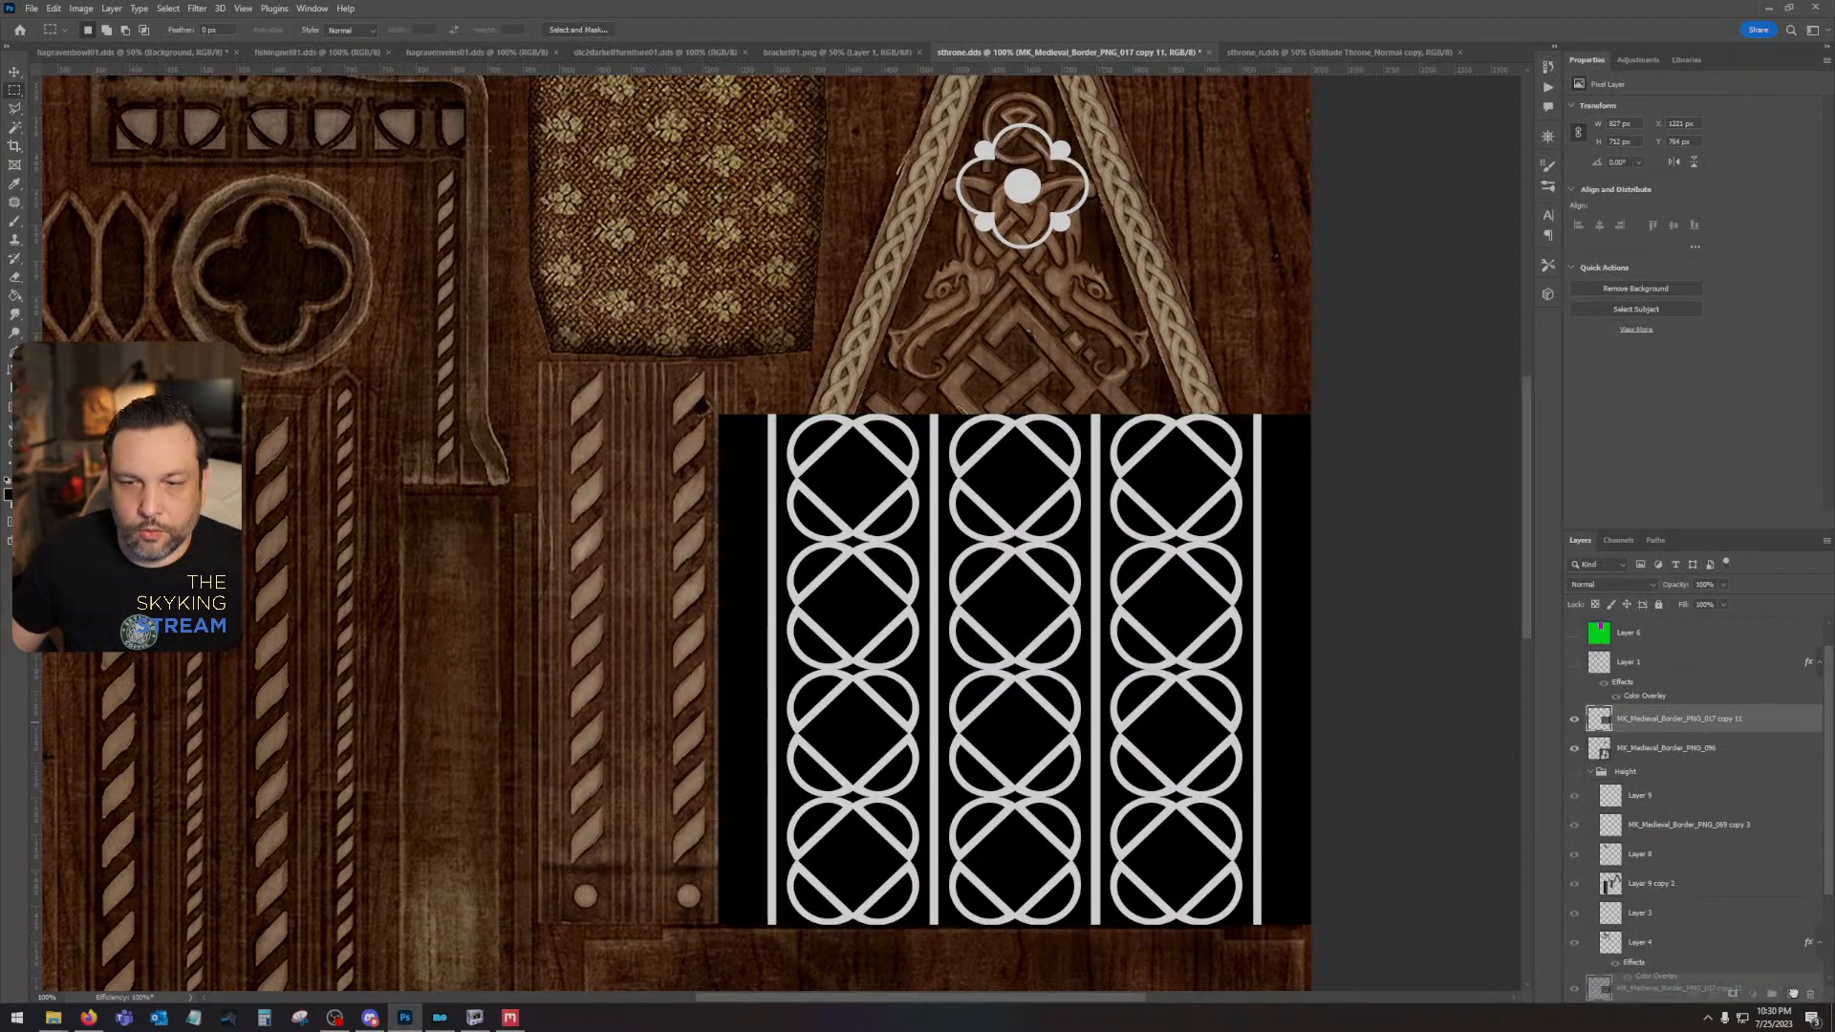
key("v")
left_click_drag(871, 733, 856, 218)
left_click_drag(1187, 453, 1191, 740)
- Combine the two pattern layers into one smart object and rasterize it
left_click(1679, 748, "ctrl")
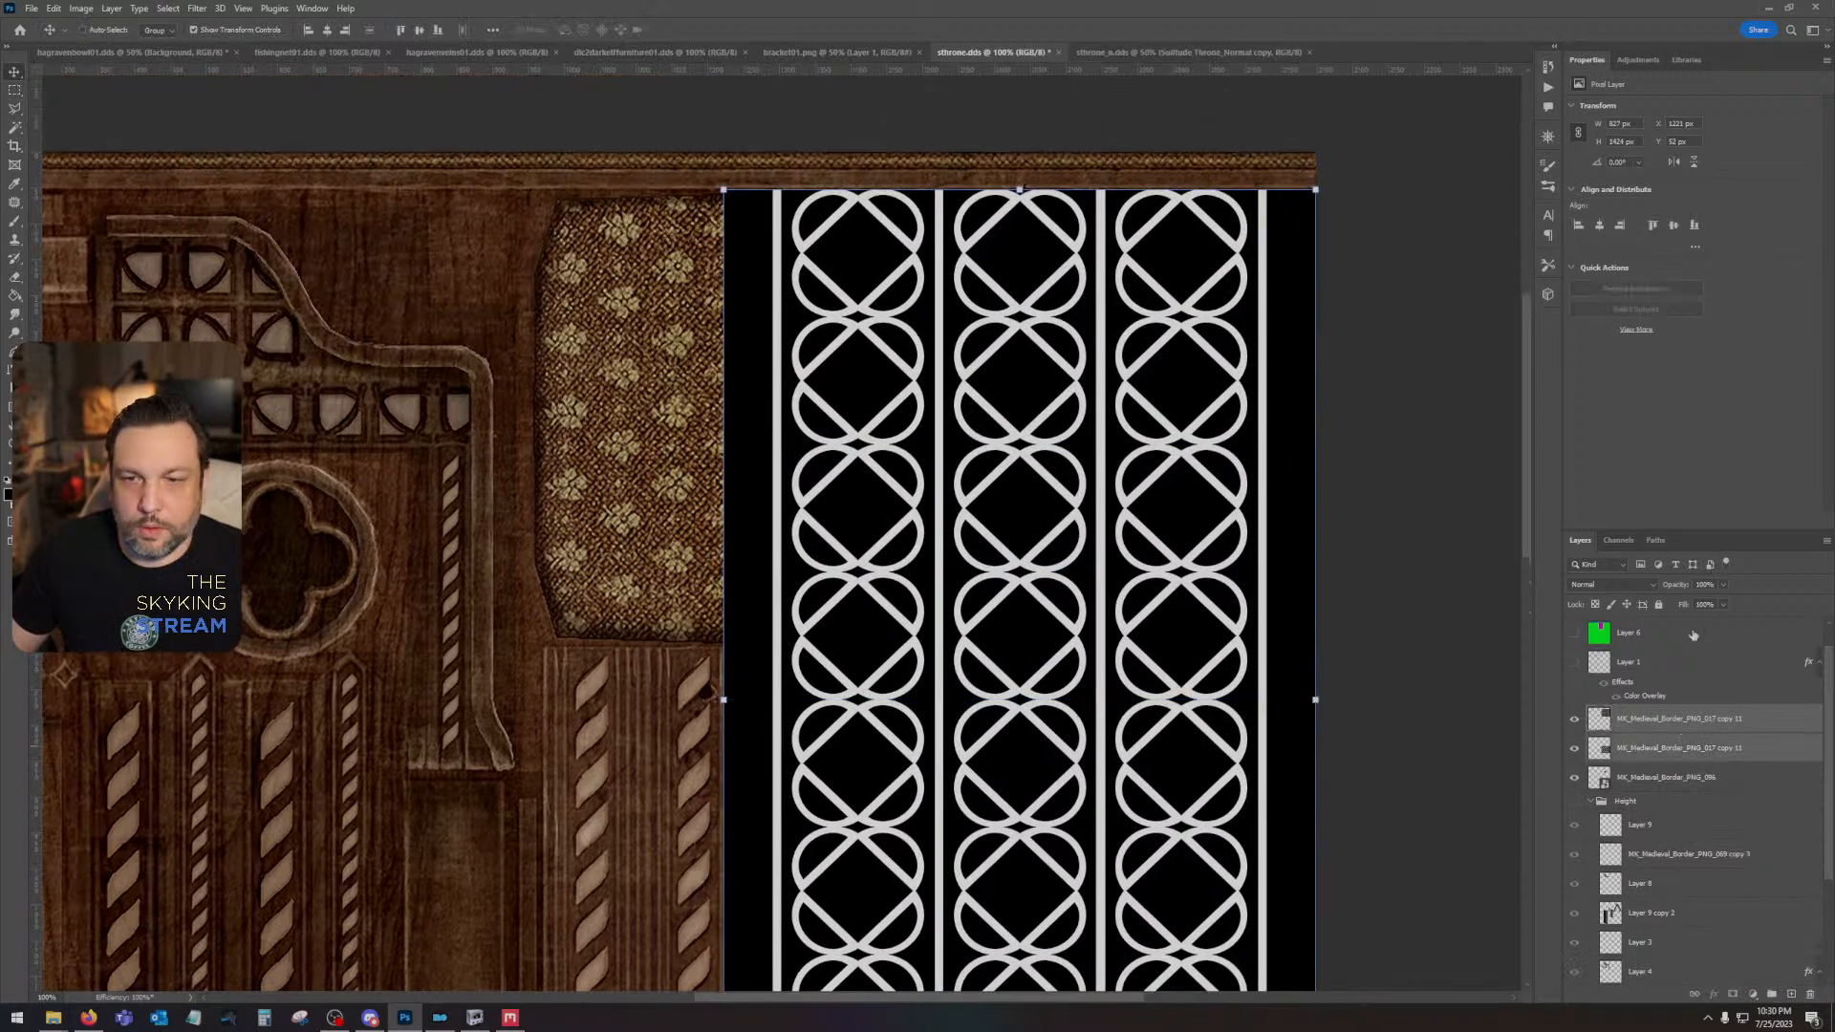
right_click(1693, 734)
left_click(1746, 363)
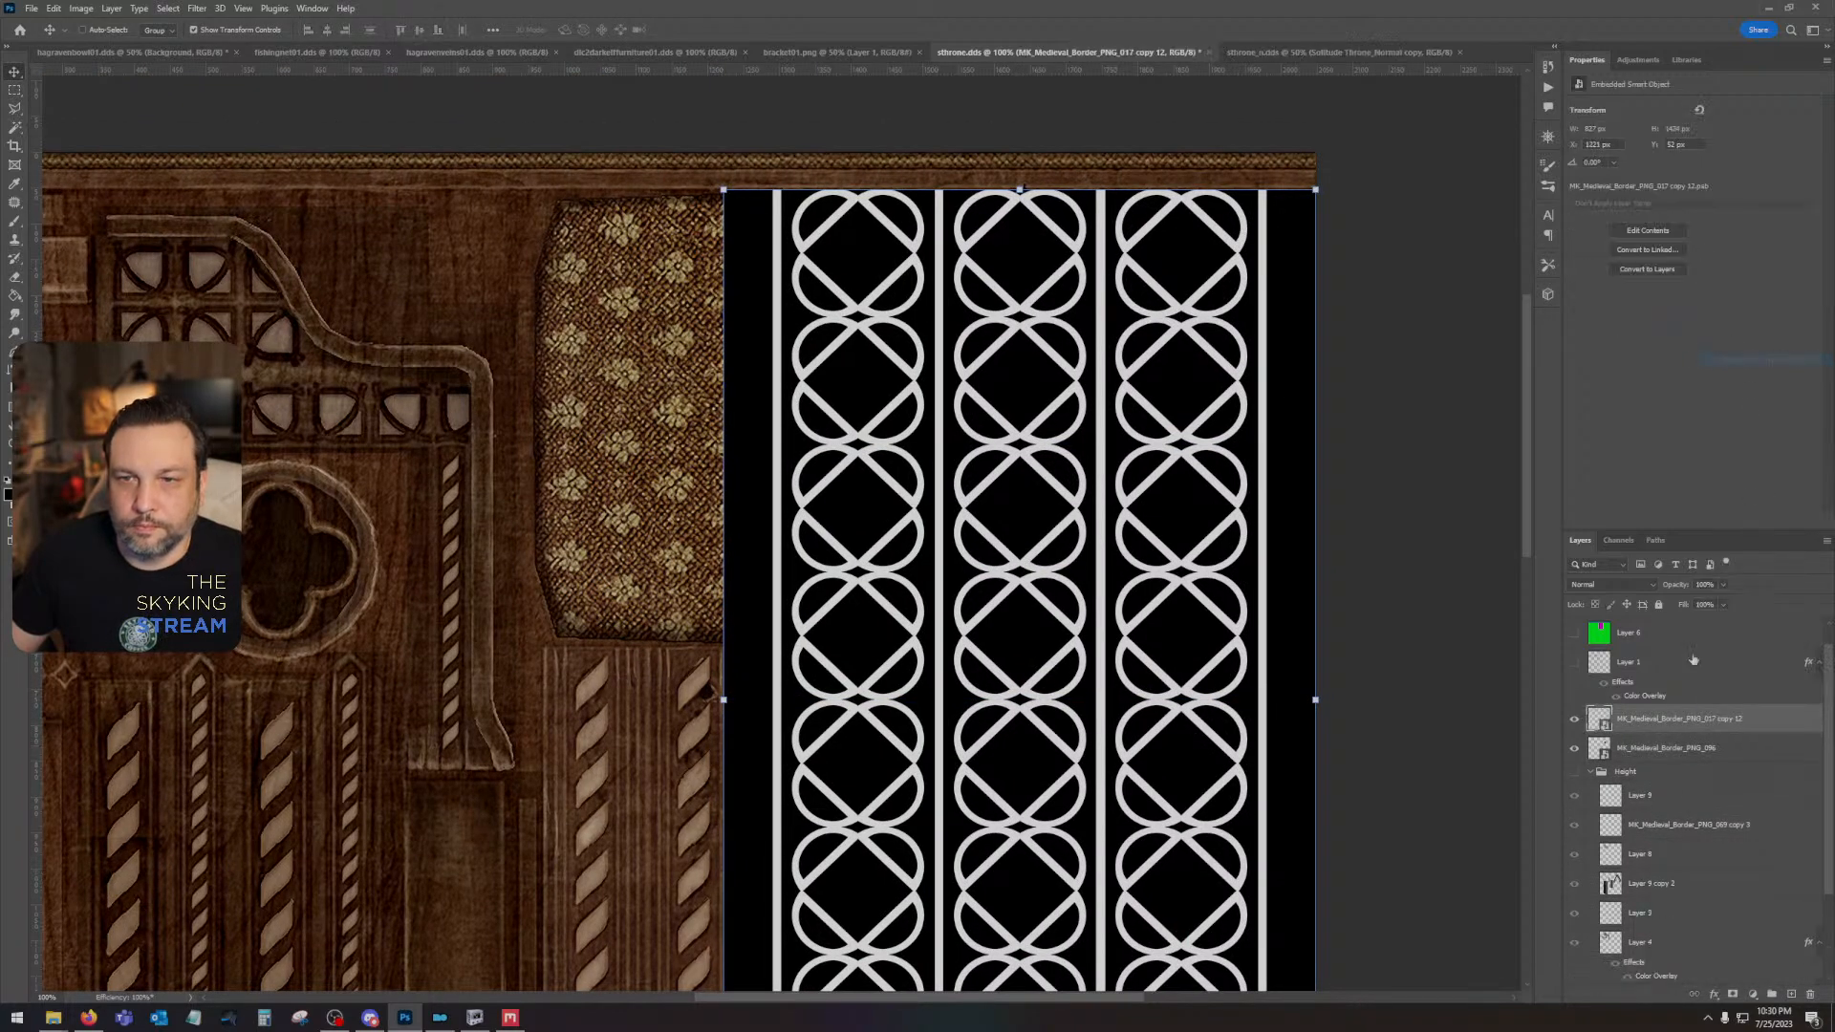
right_click(1684, 716)
left_click(1754, 400)
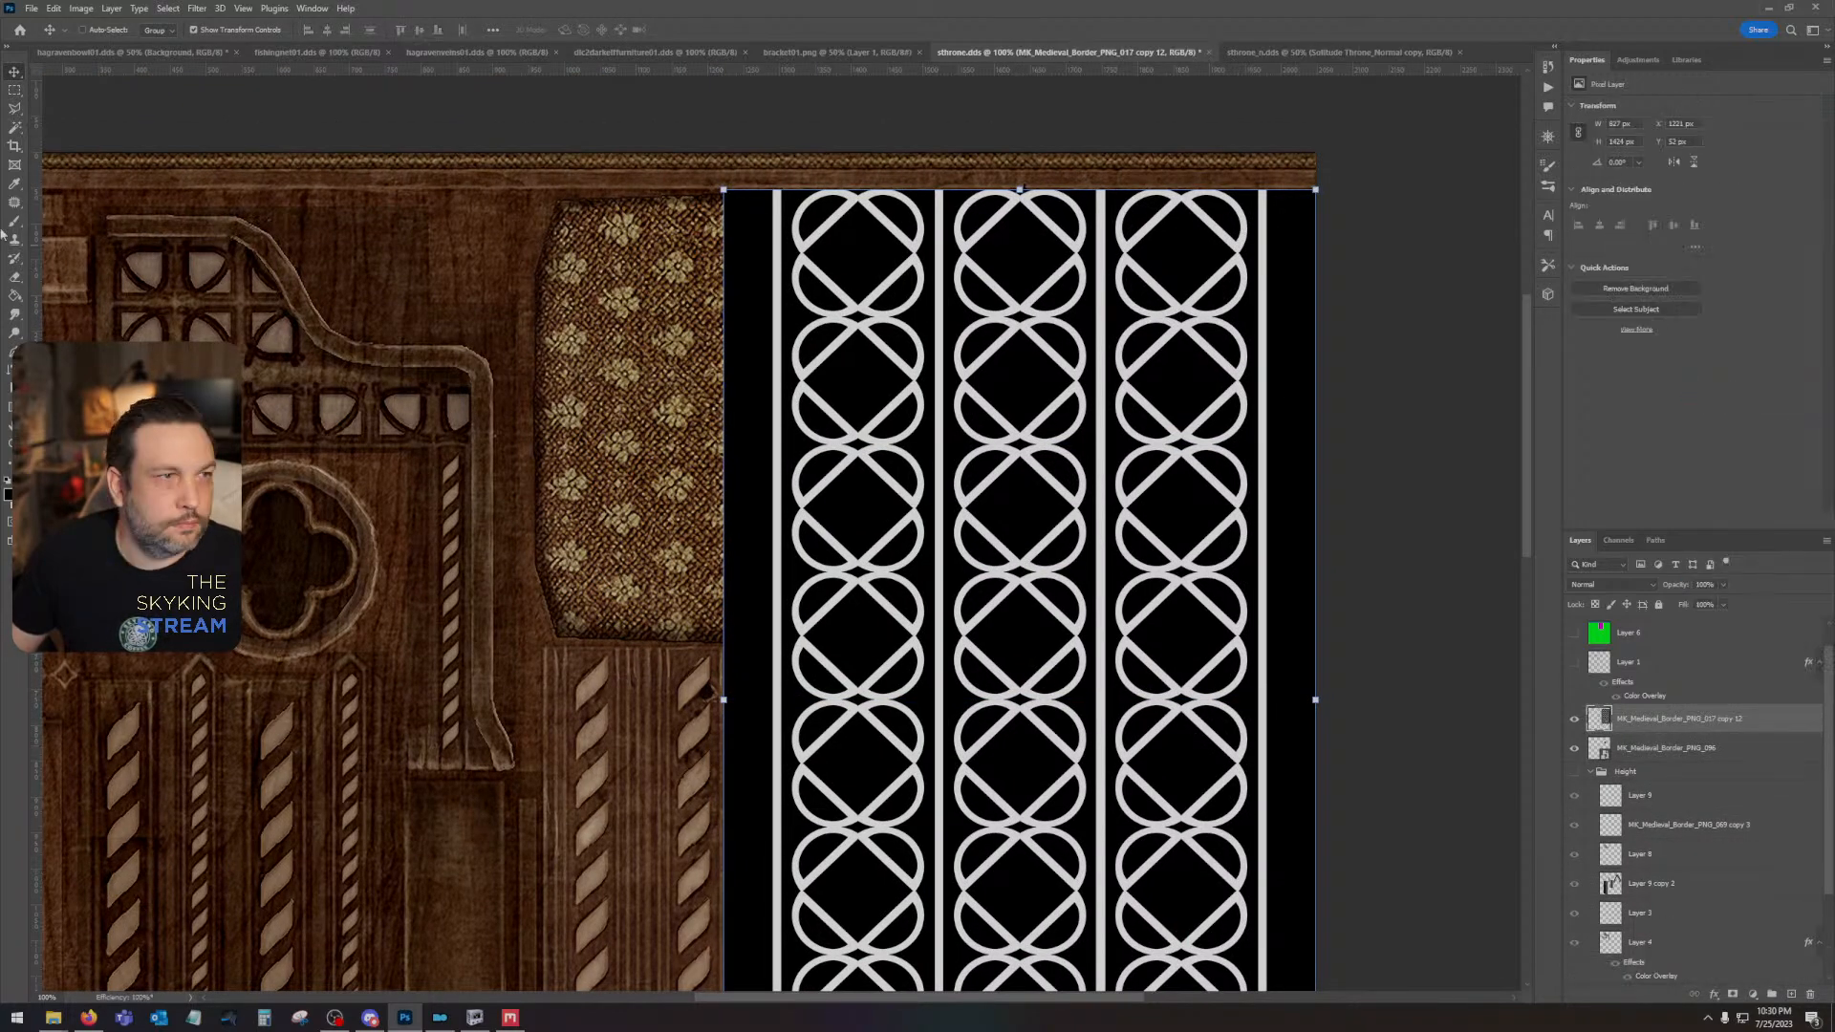
- Hide the combined pattern layer and show the Height group
left_click(13, 127)
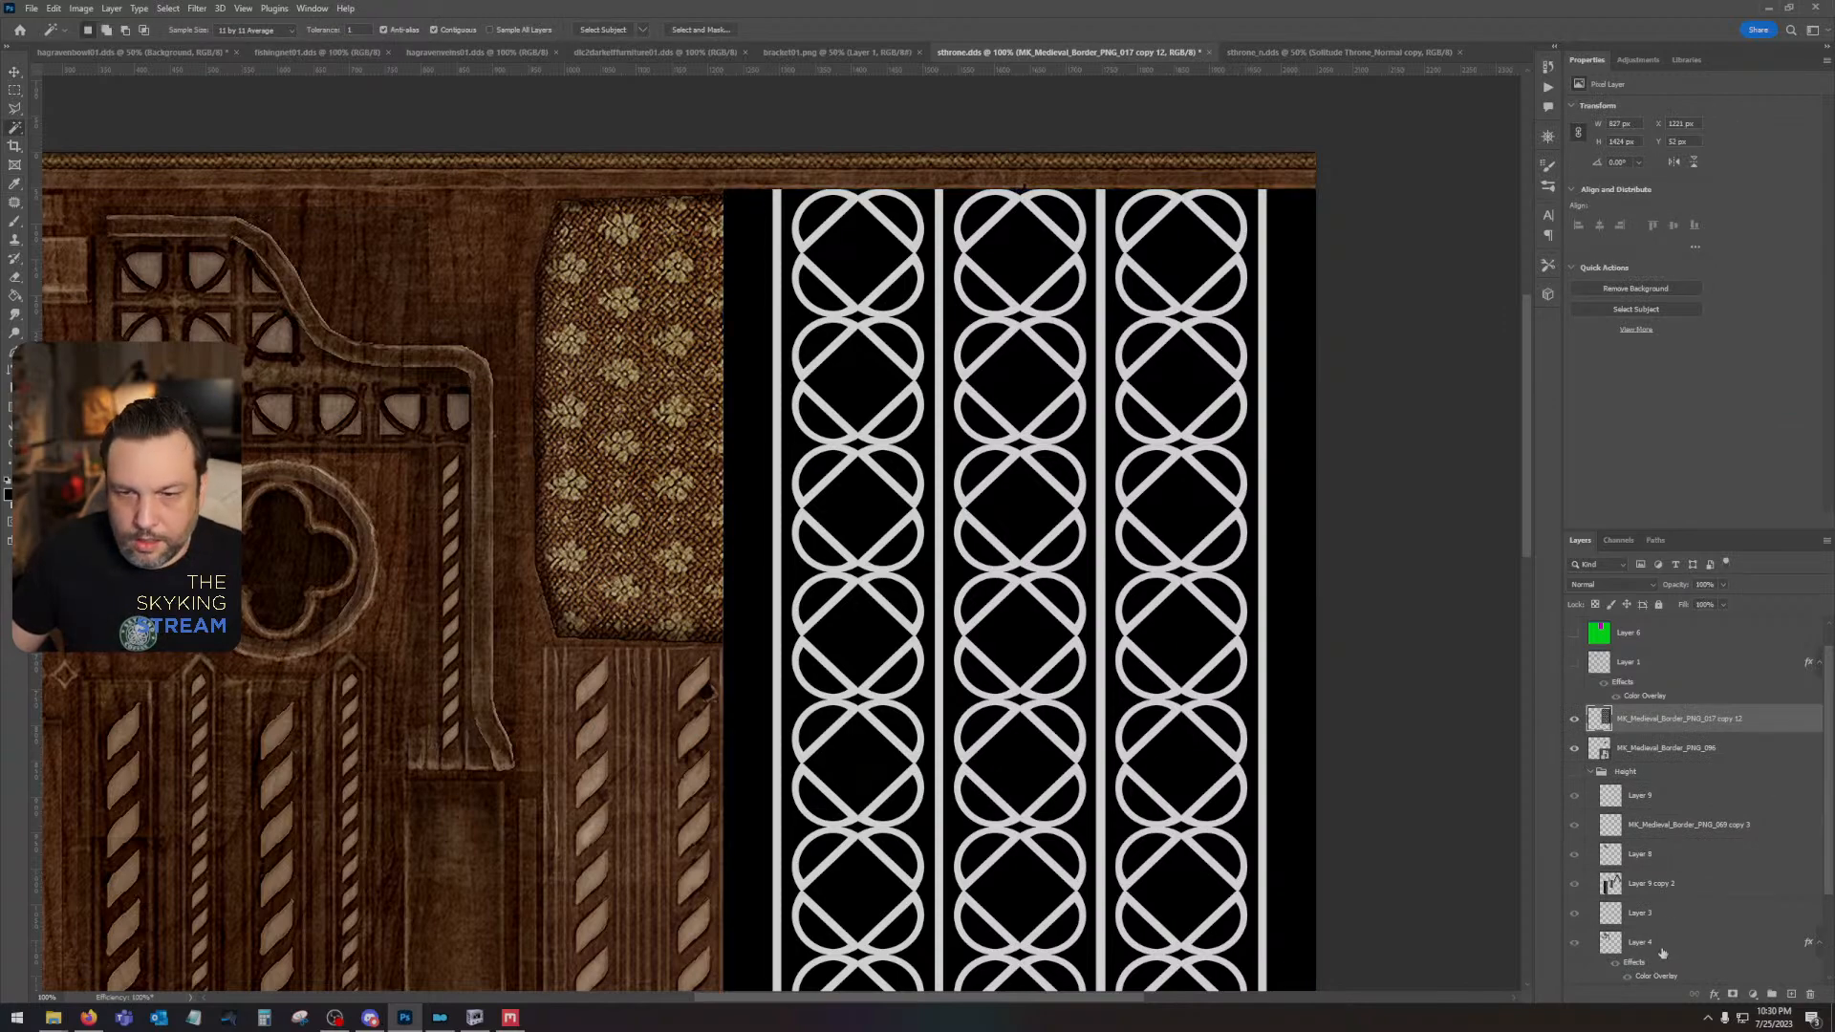
left_click(1662, 857)
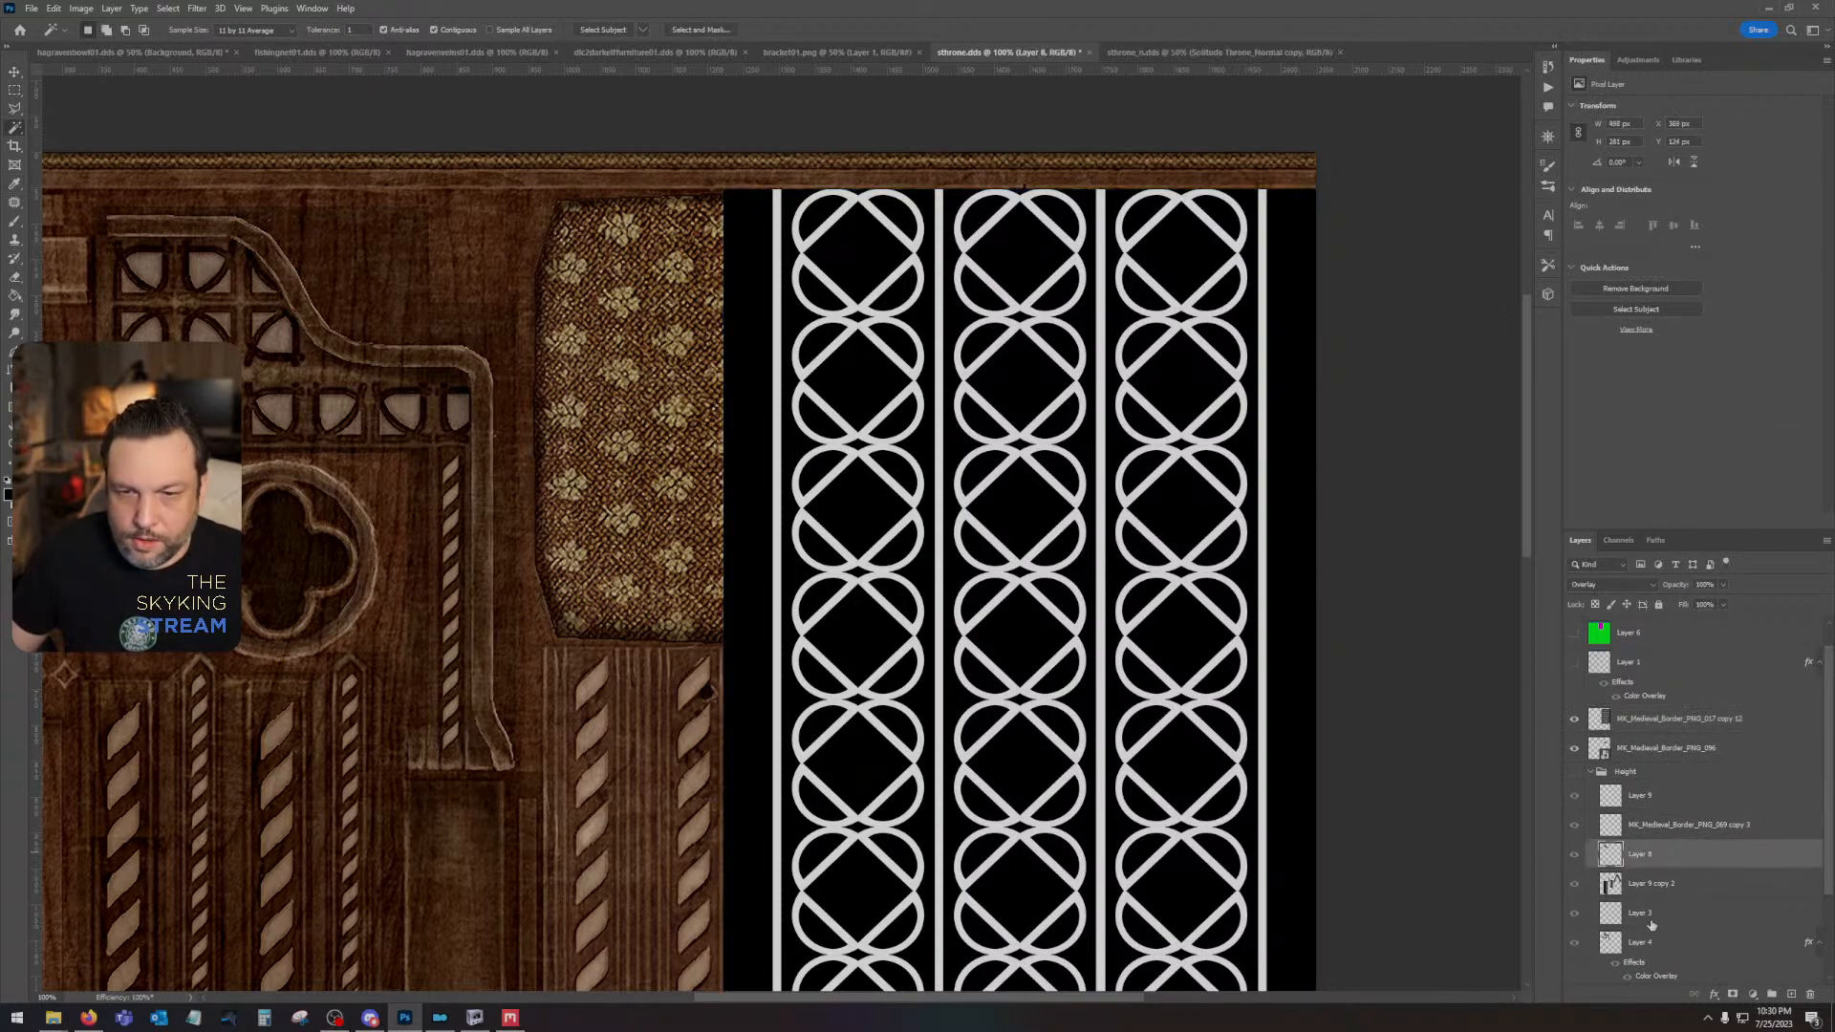
left_click(1651, 919)
left_click(1574, 718)
left_click(1574, 771)
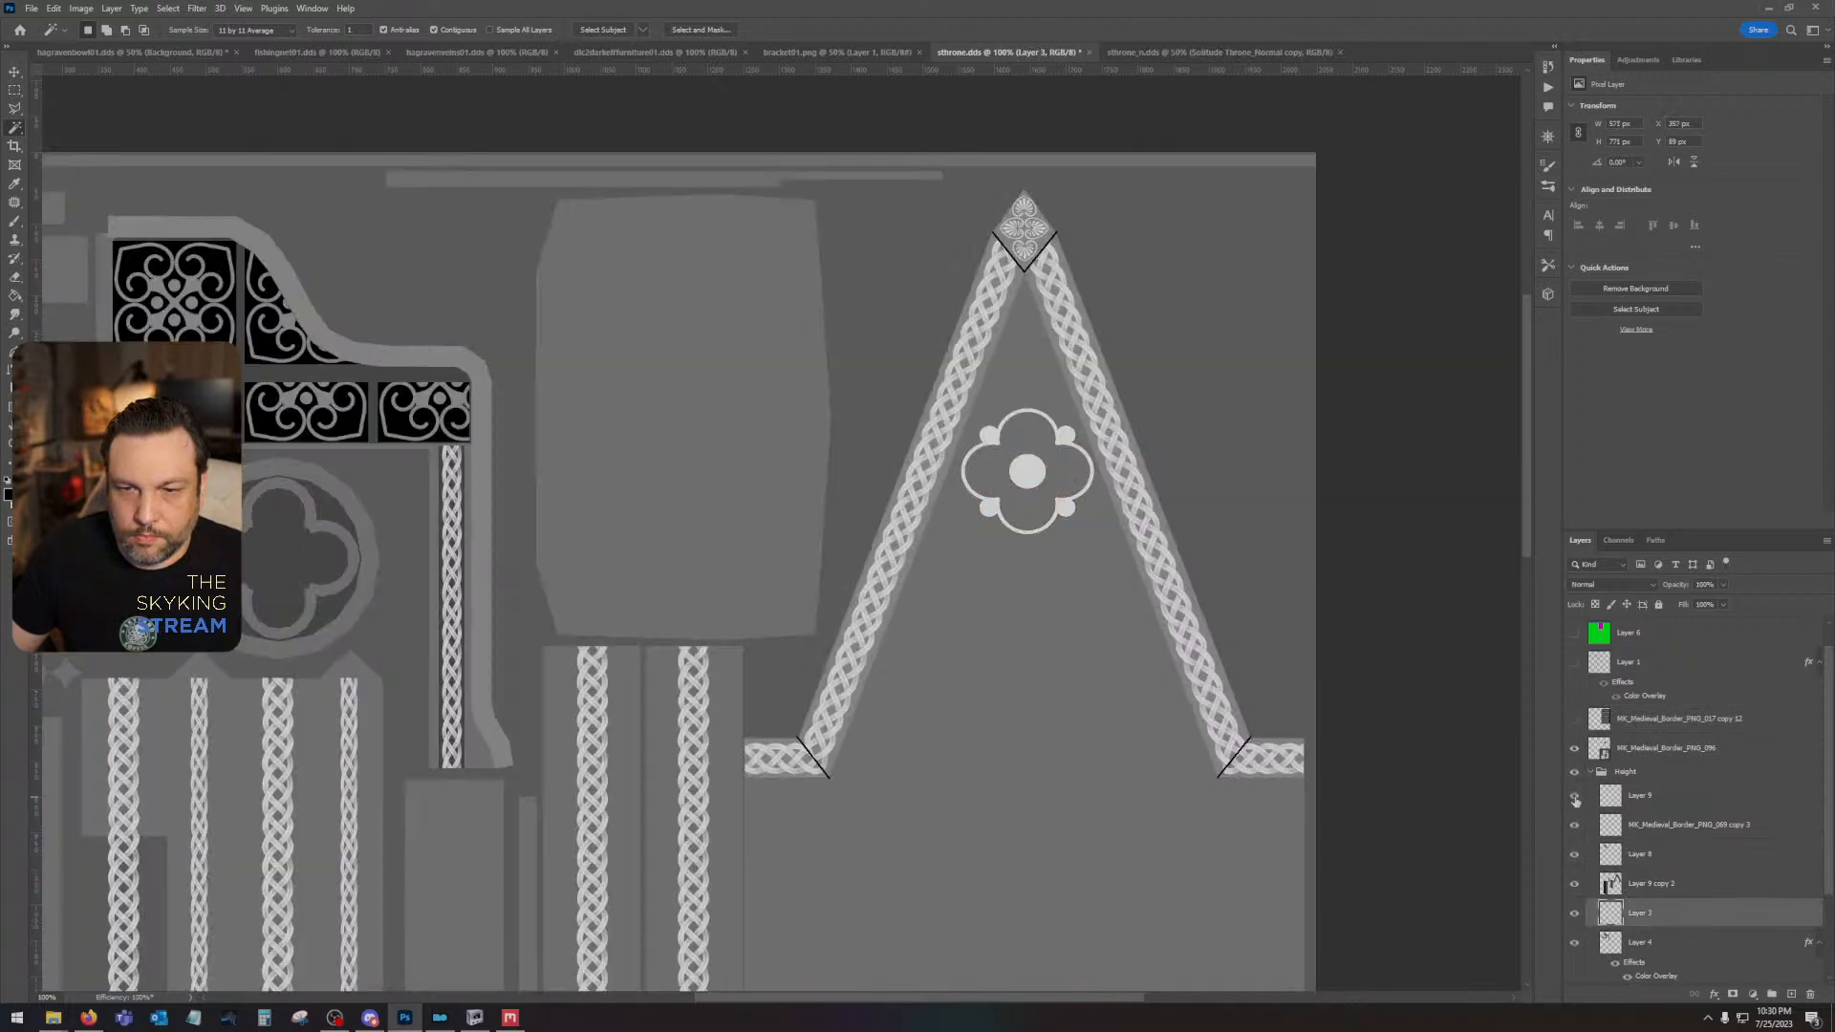
- Toggle the Height group's layers one by one to identify which one holds the gable's braid border
left_click(1581, 915)
left_click(1587, 946)
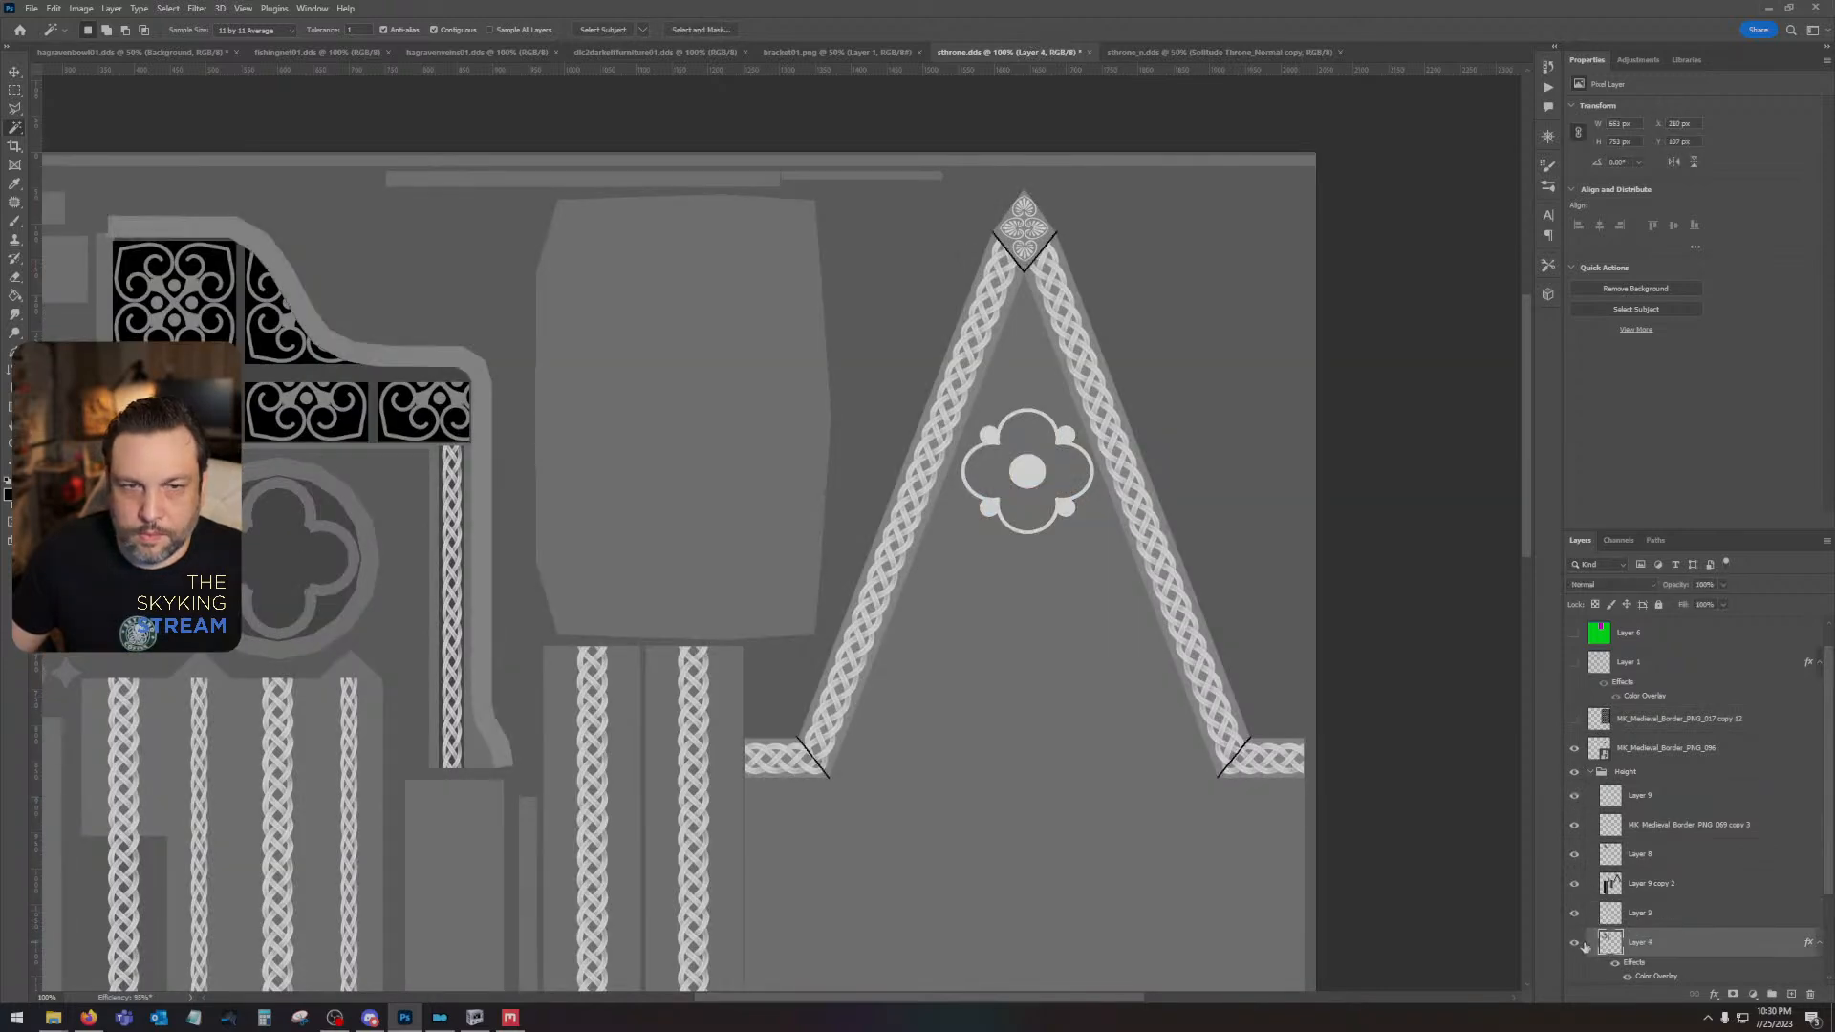
left_click(1575, 944)
left_click(1576, 914)
left_click(1576, 913)
left_click(1577, 943)
left_click(1576, 797)
left_click(1575, 797)
left_click(1575, 822)
left_click(1575, 822)
left_click(1575, 883)
left_click(1574, 883)
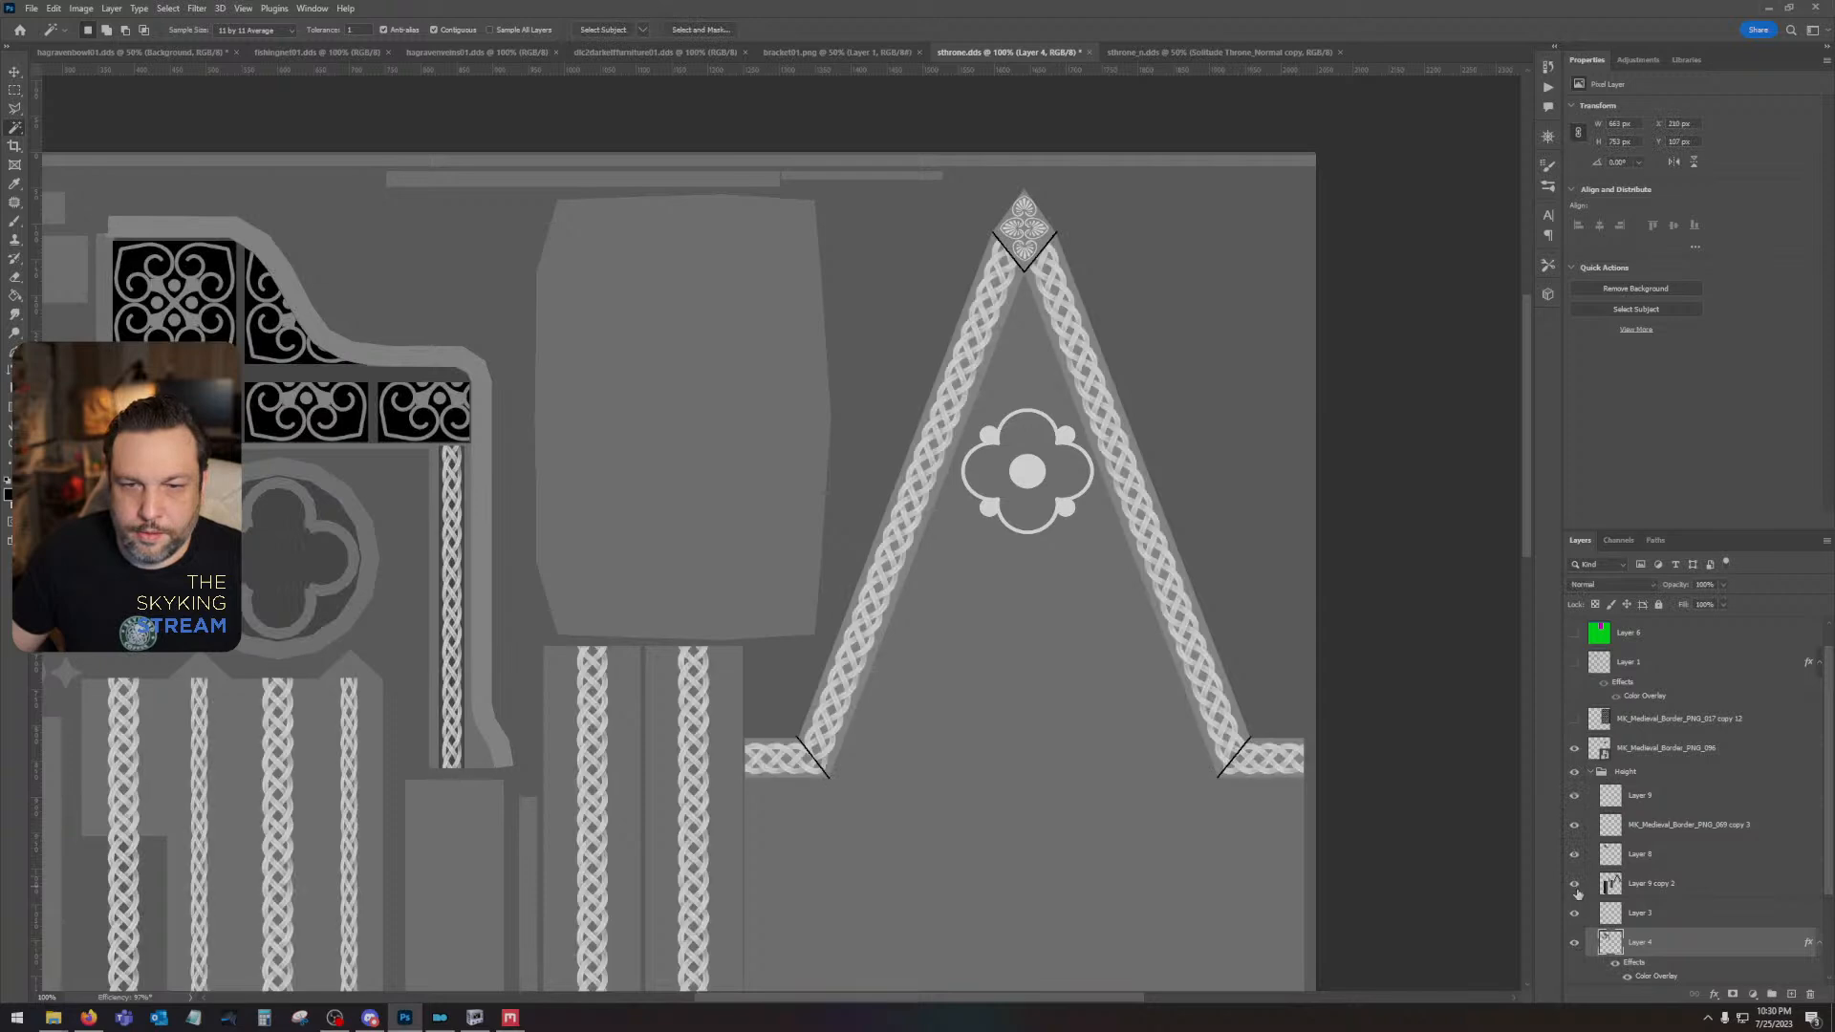
scroll(1574, 921, "down", 4)
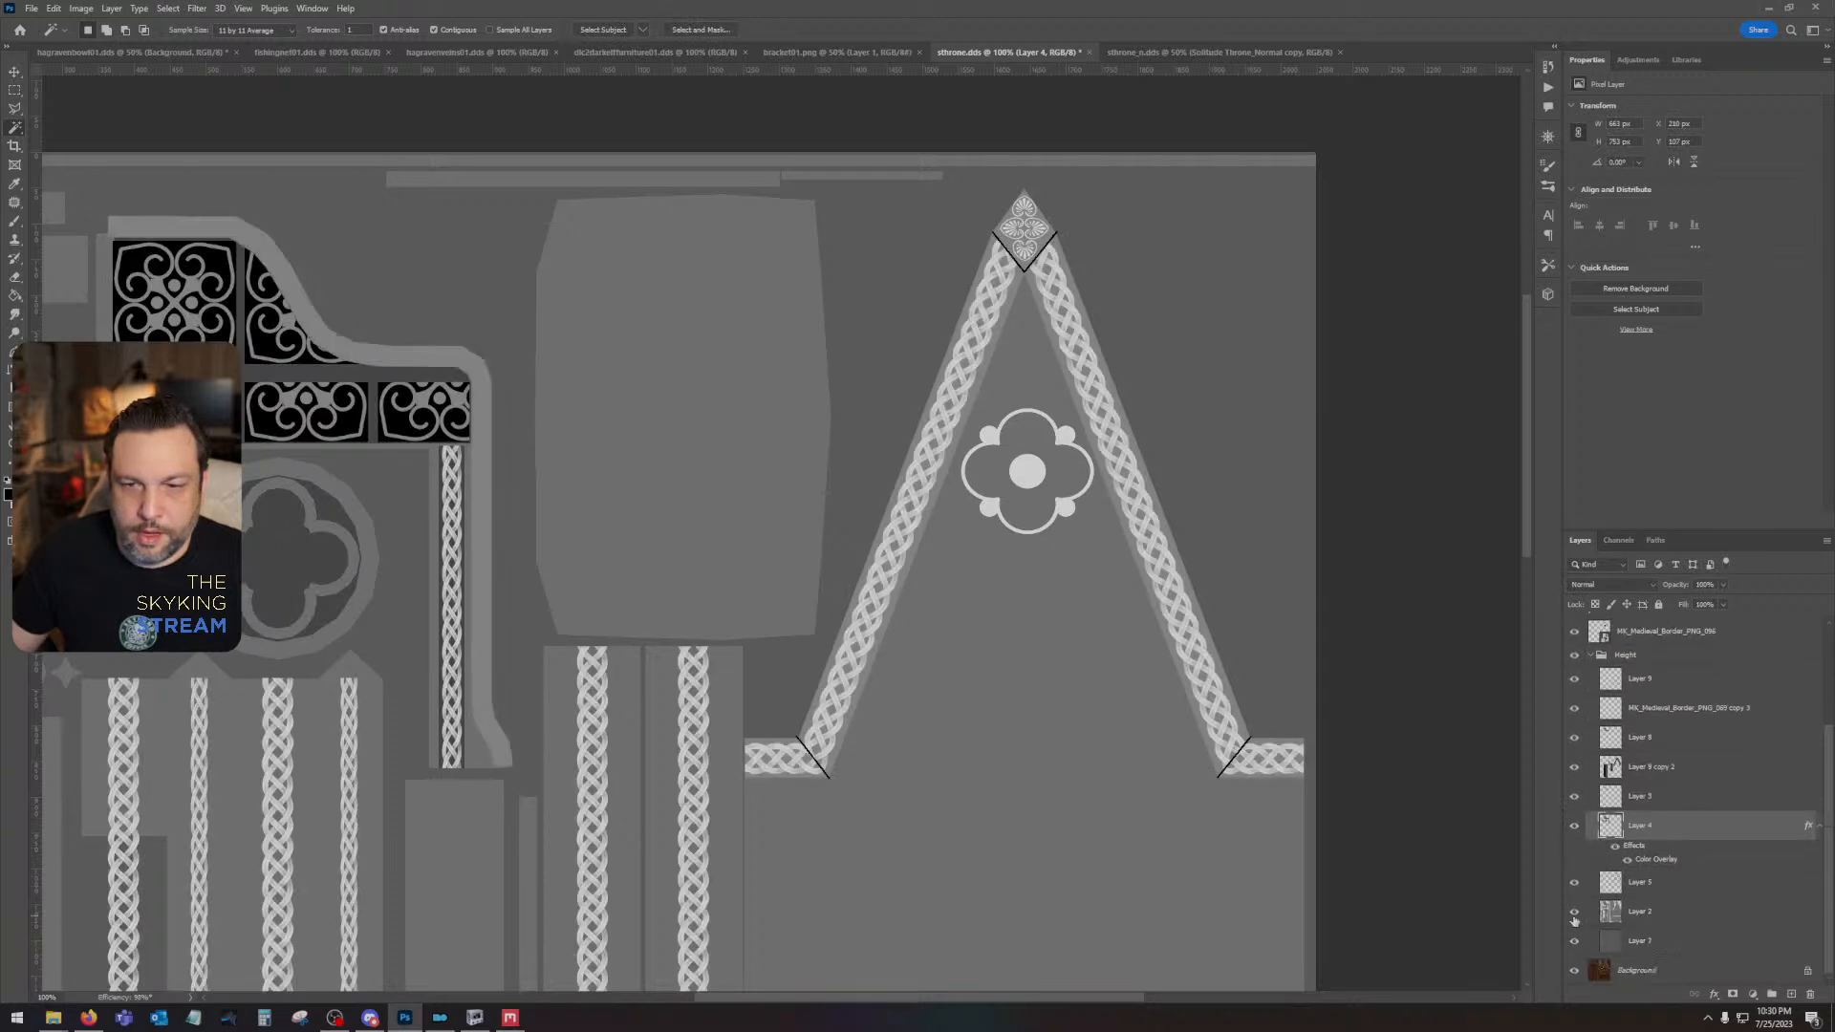
- Load Layer 5's outline as a selection, show the pattern layer, delete the gable border area from it, and deselect
left_click(1610, 882, "ctrl")
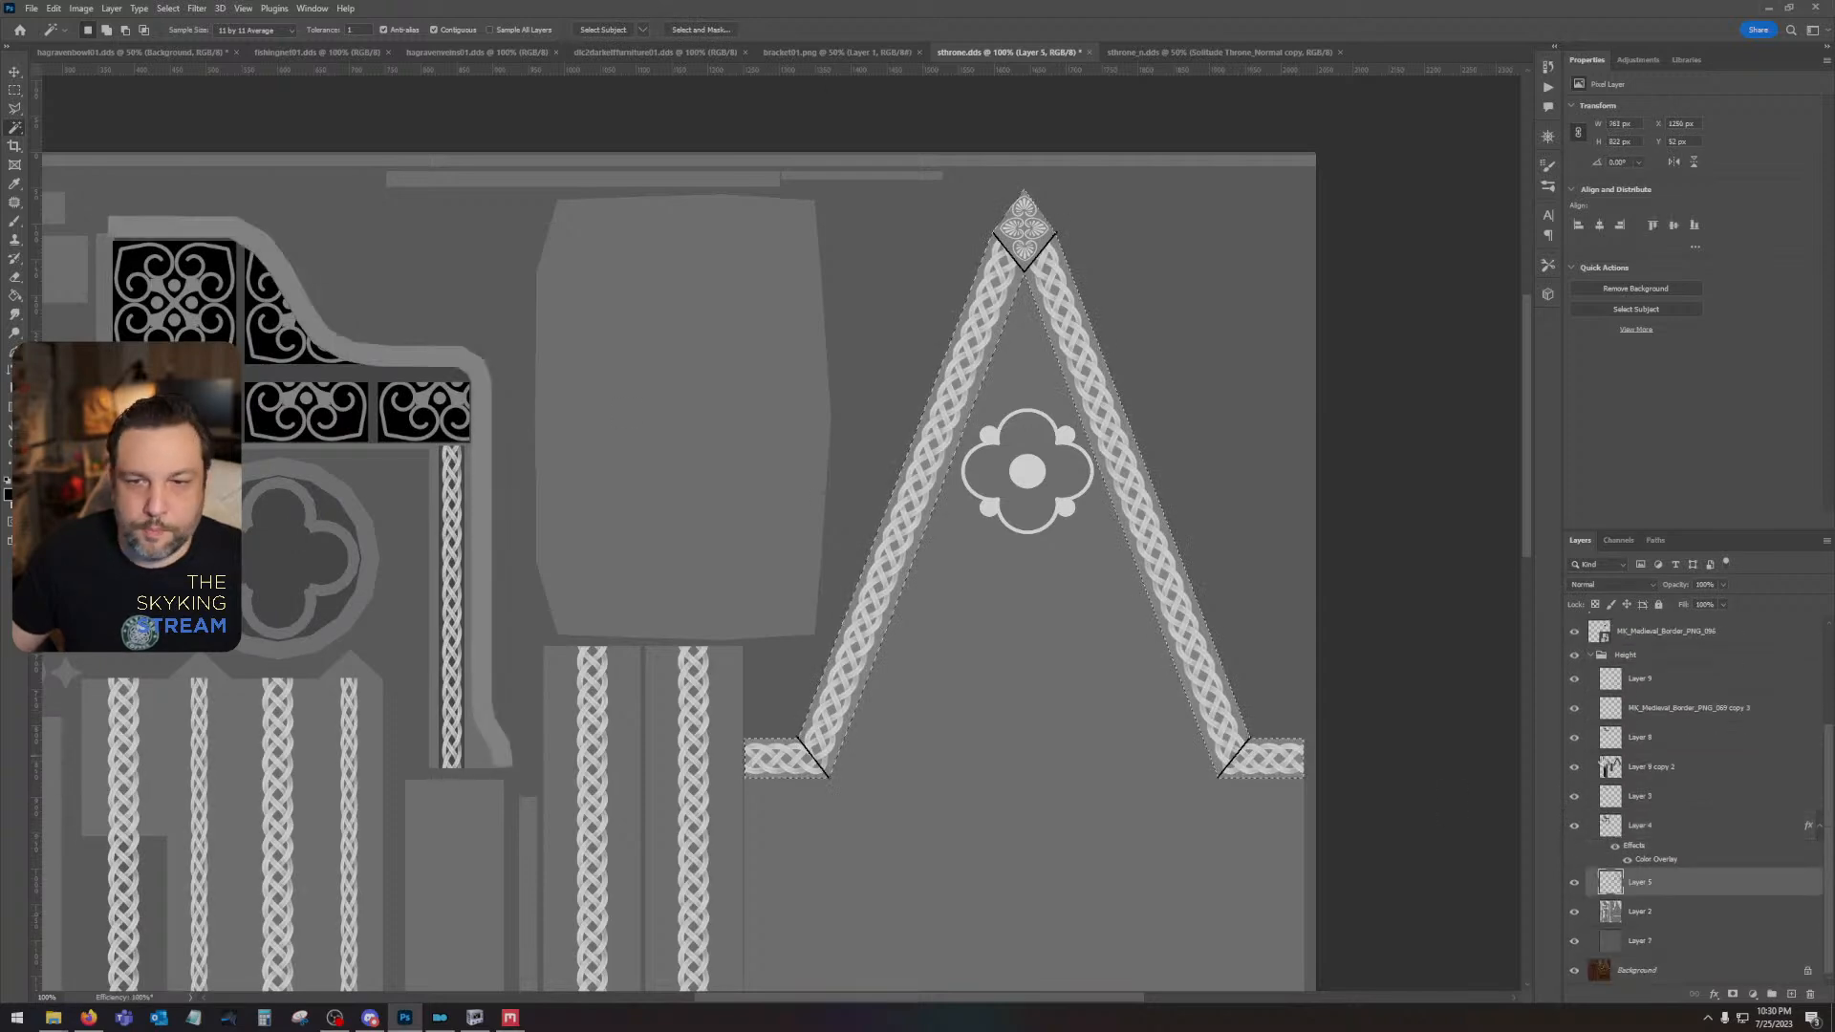
scroll(1605, 743, "up", 3)
left_click(1574, 689)
left_click(1673, 689)
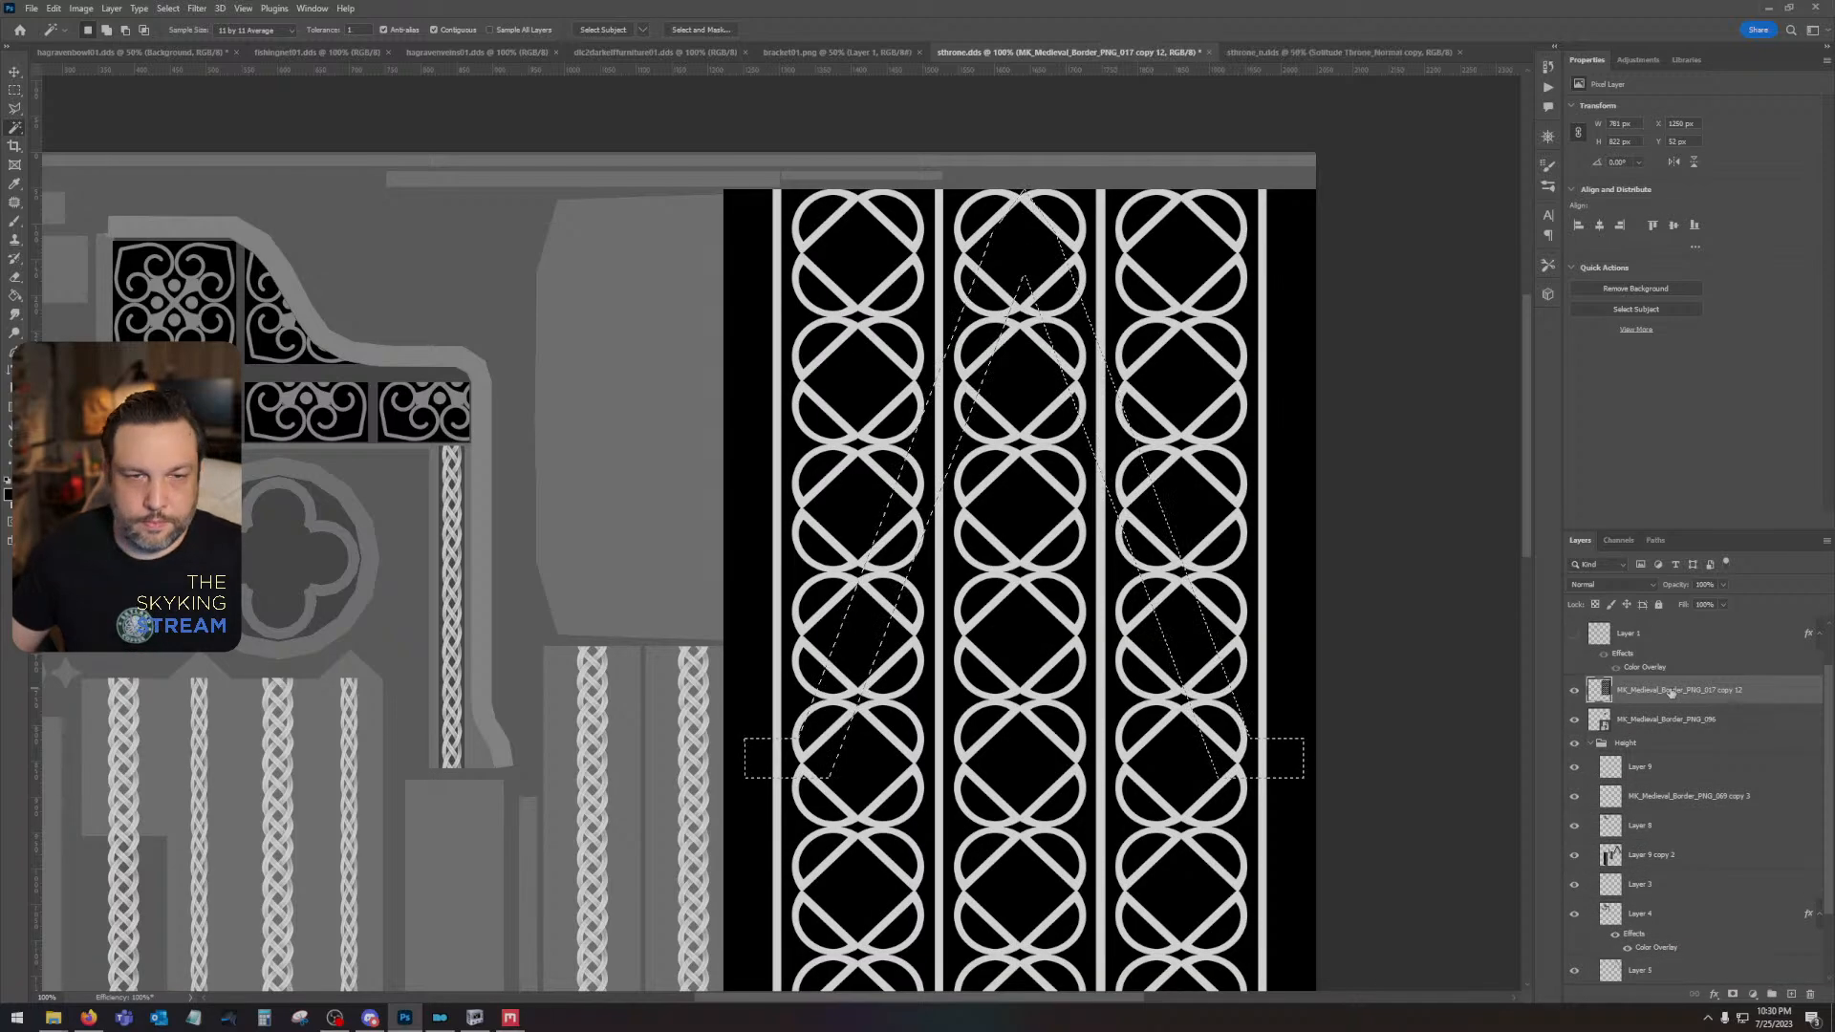
left_click(14, 109)
key("ctrl+d")
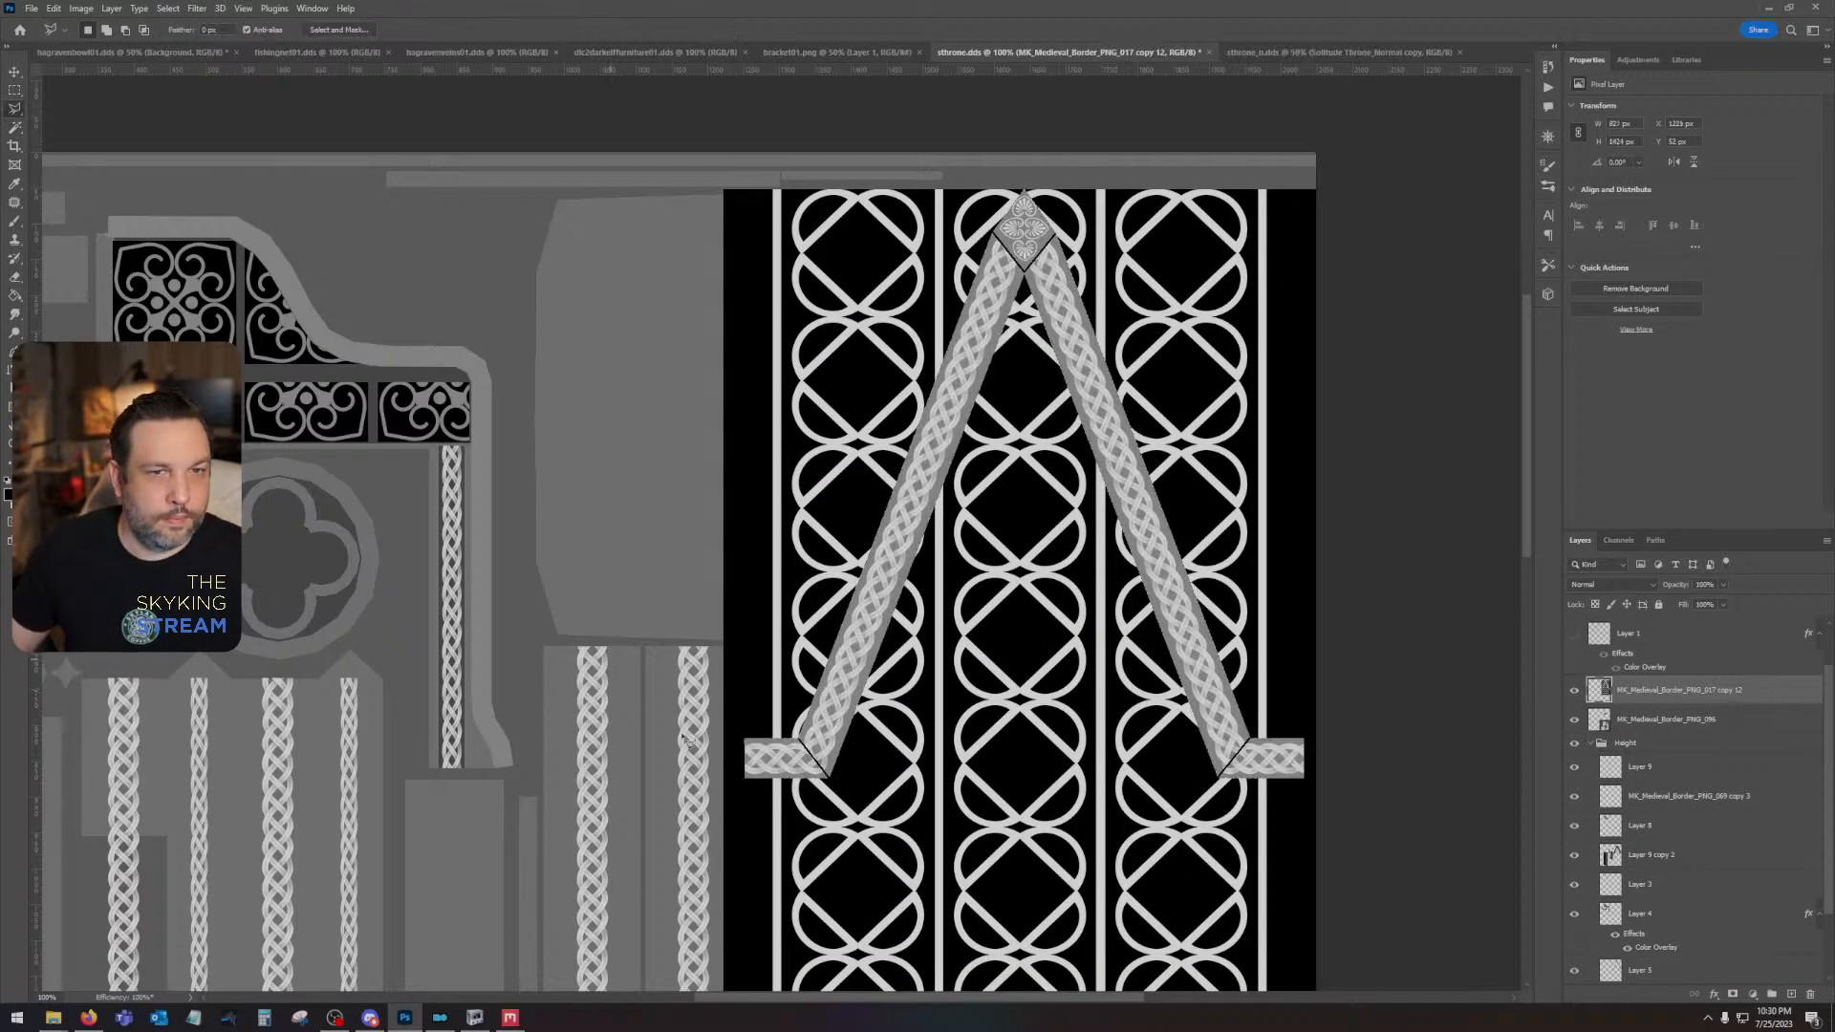
- Outline the area outside the gable border with the Polygonal Lasso and delete the pattern there
left_click(810, 760)
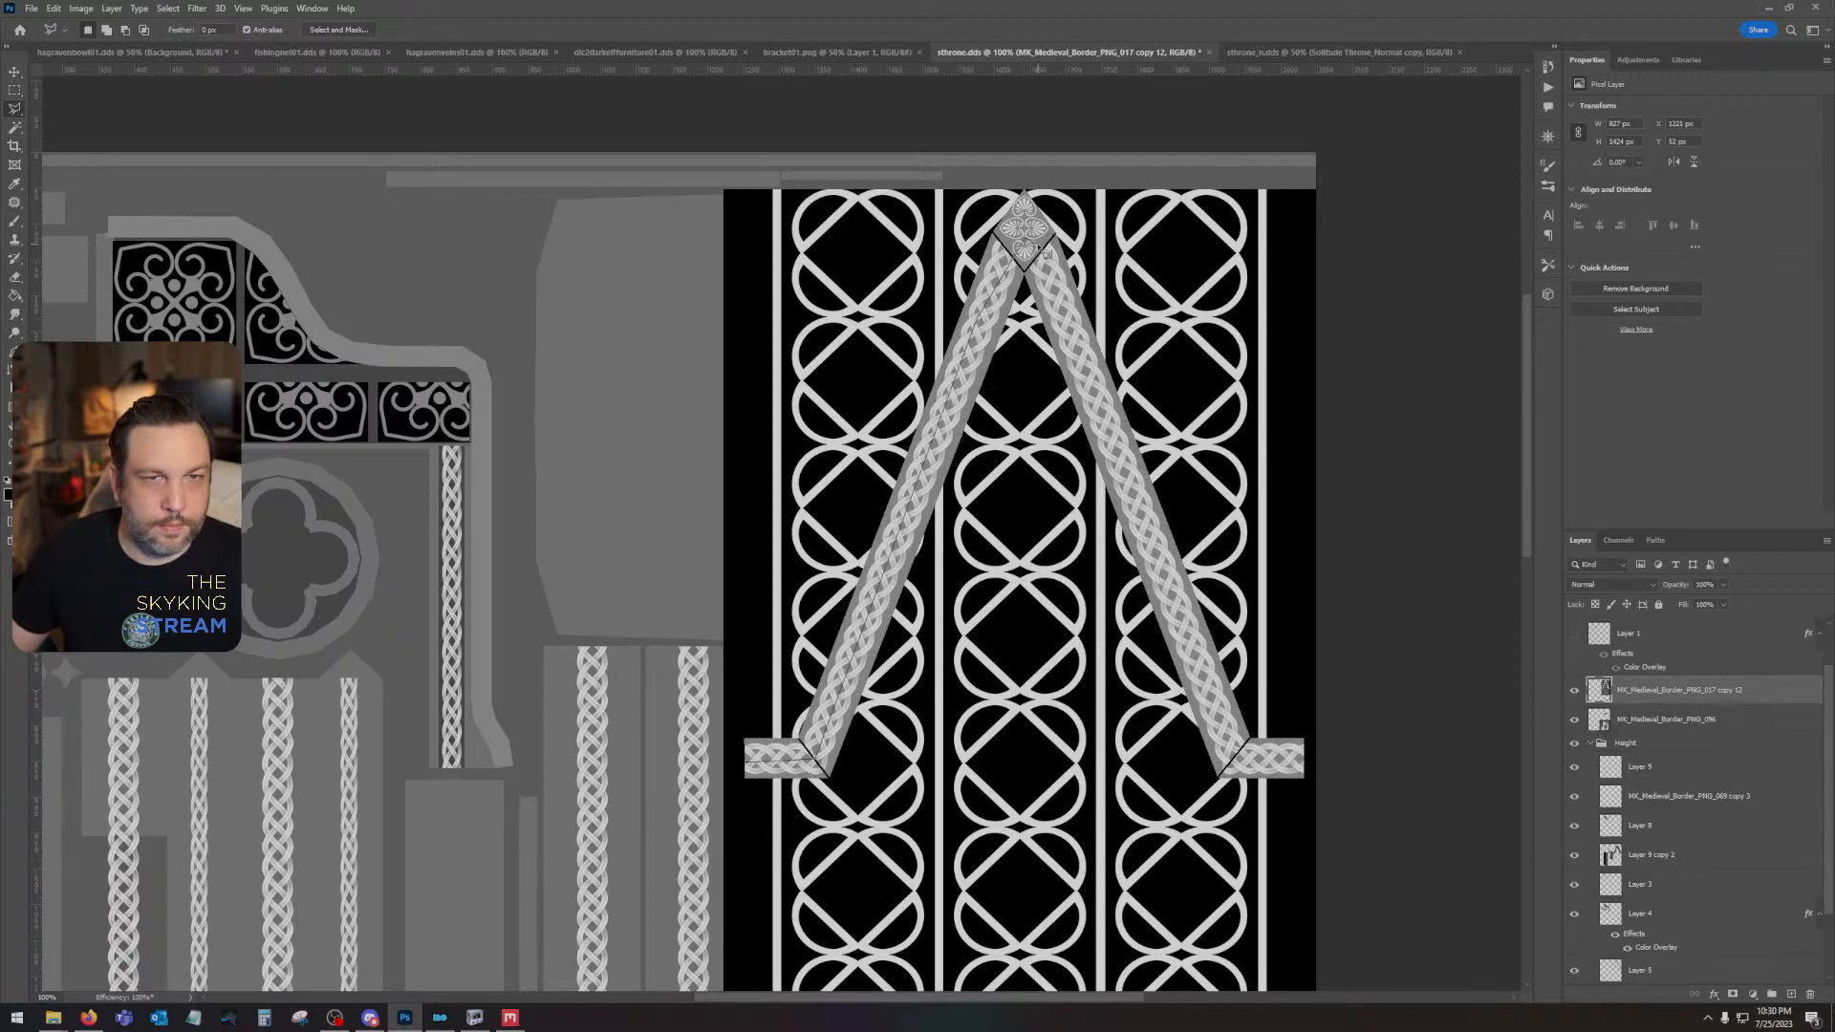
left_click(1237, 753)
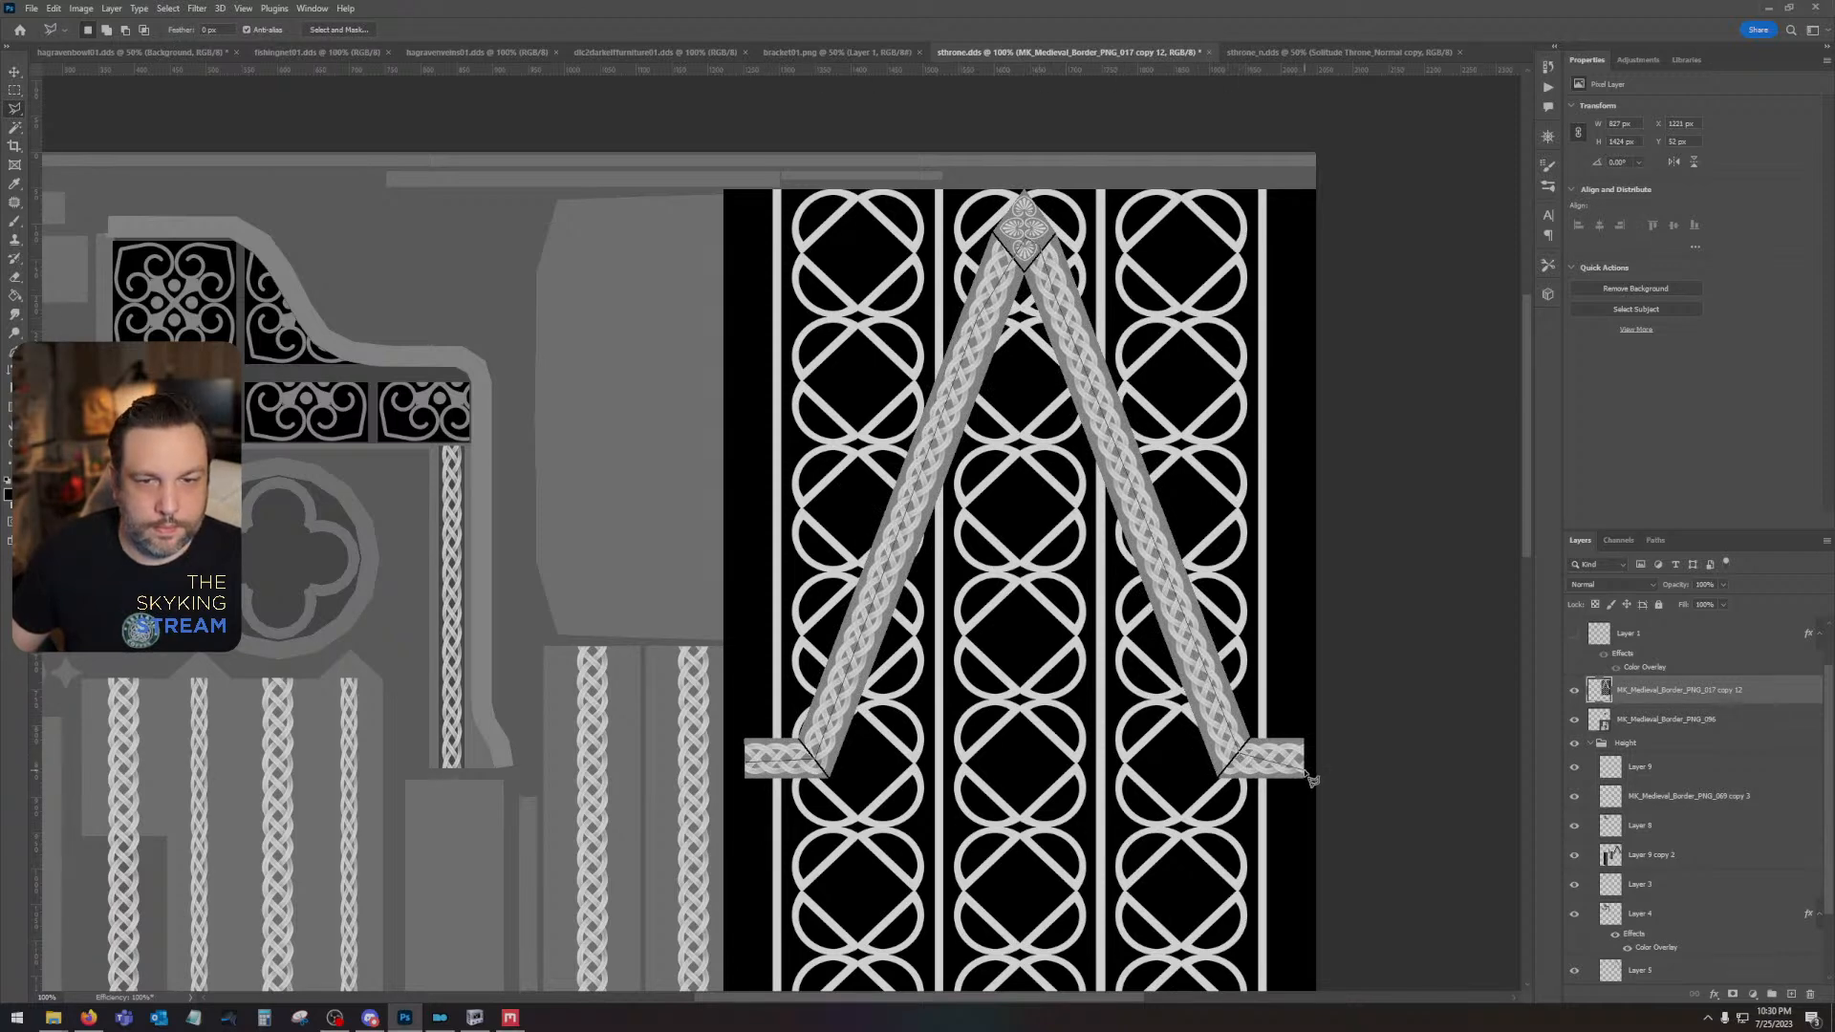
left_click(1307, 766)
left_click(1479, 666)
left_click(1368, 151)
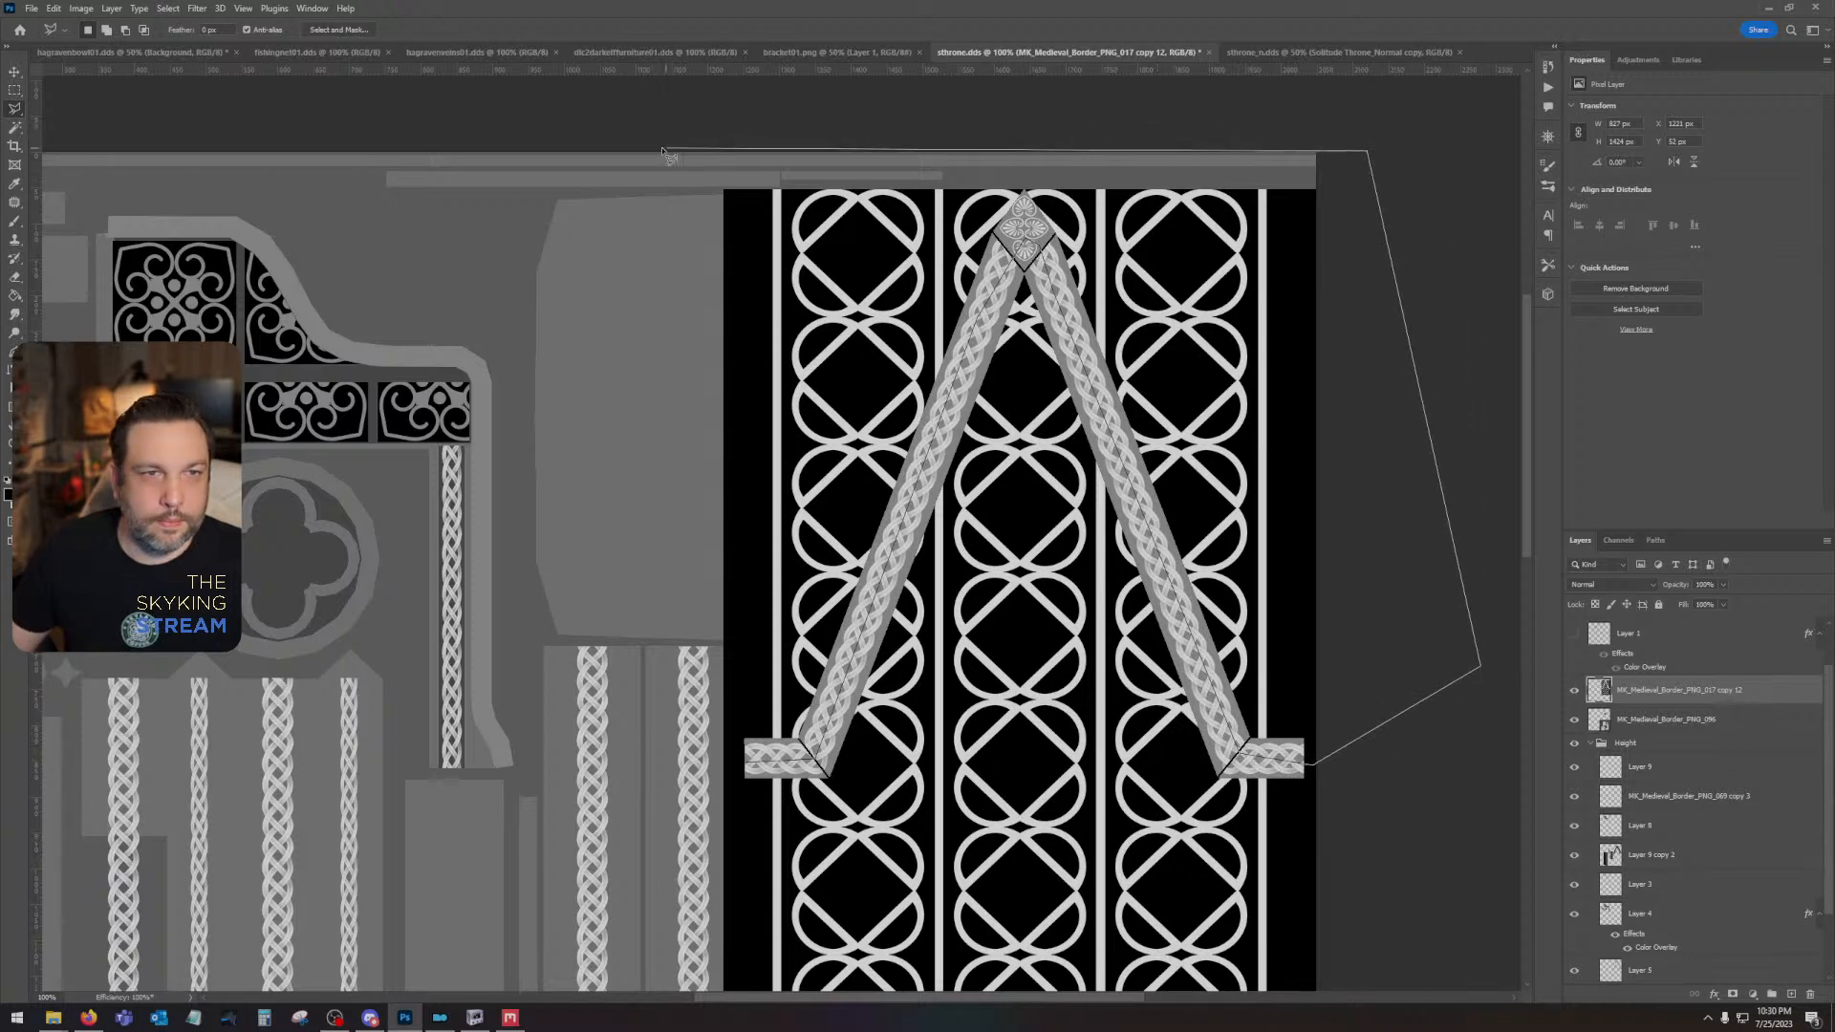
left_click(632, 158)
left_click(580, 483)
left_click(609, 725)
key("Delete")
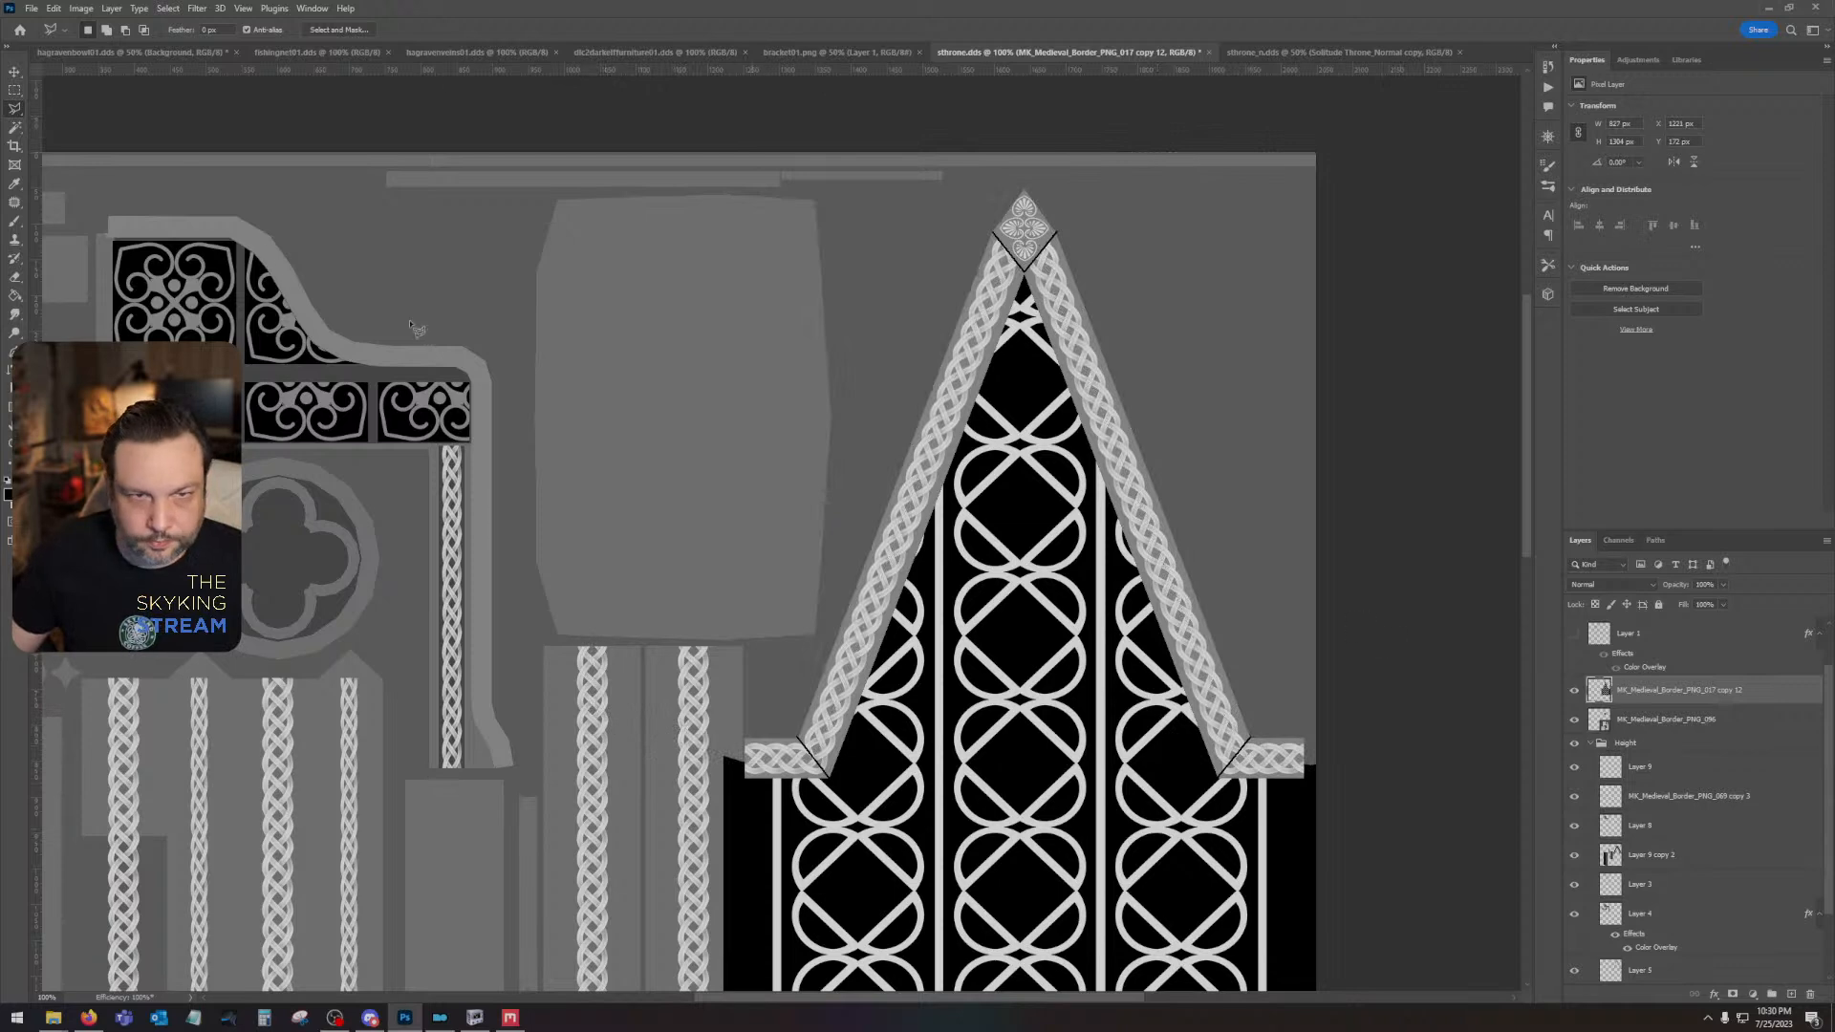
- Undo the deletion outside the gable and the border cut-out, back to the full interlaced-circle pattern
key("v")
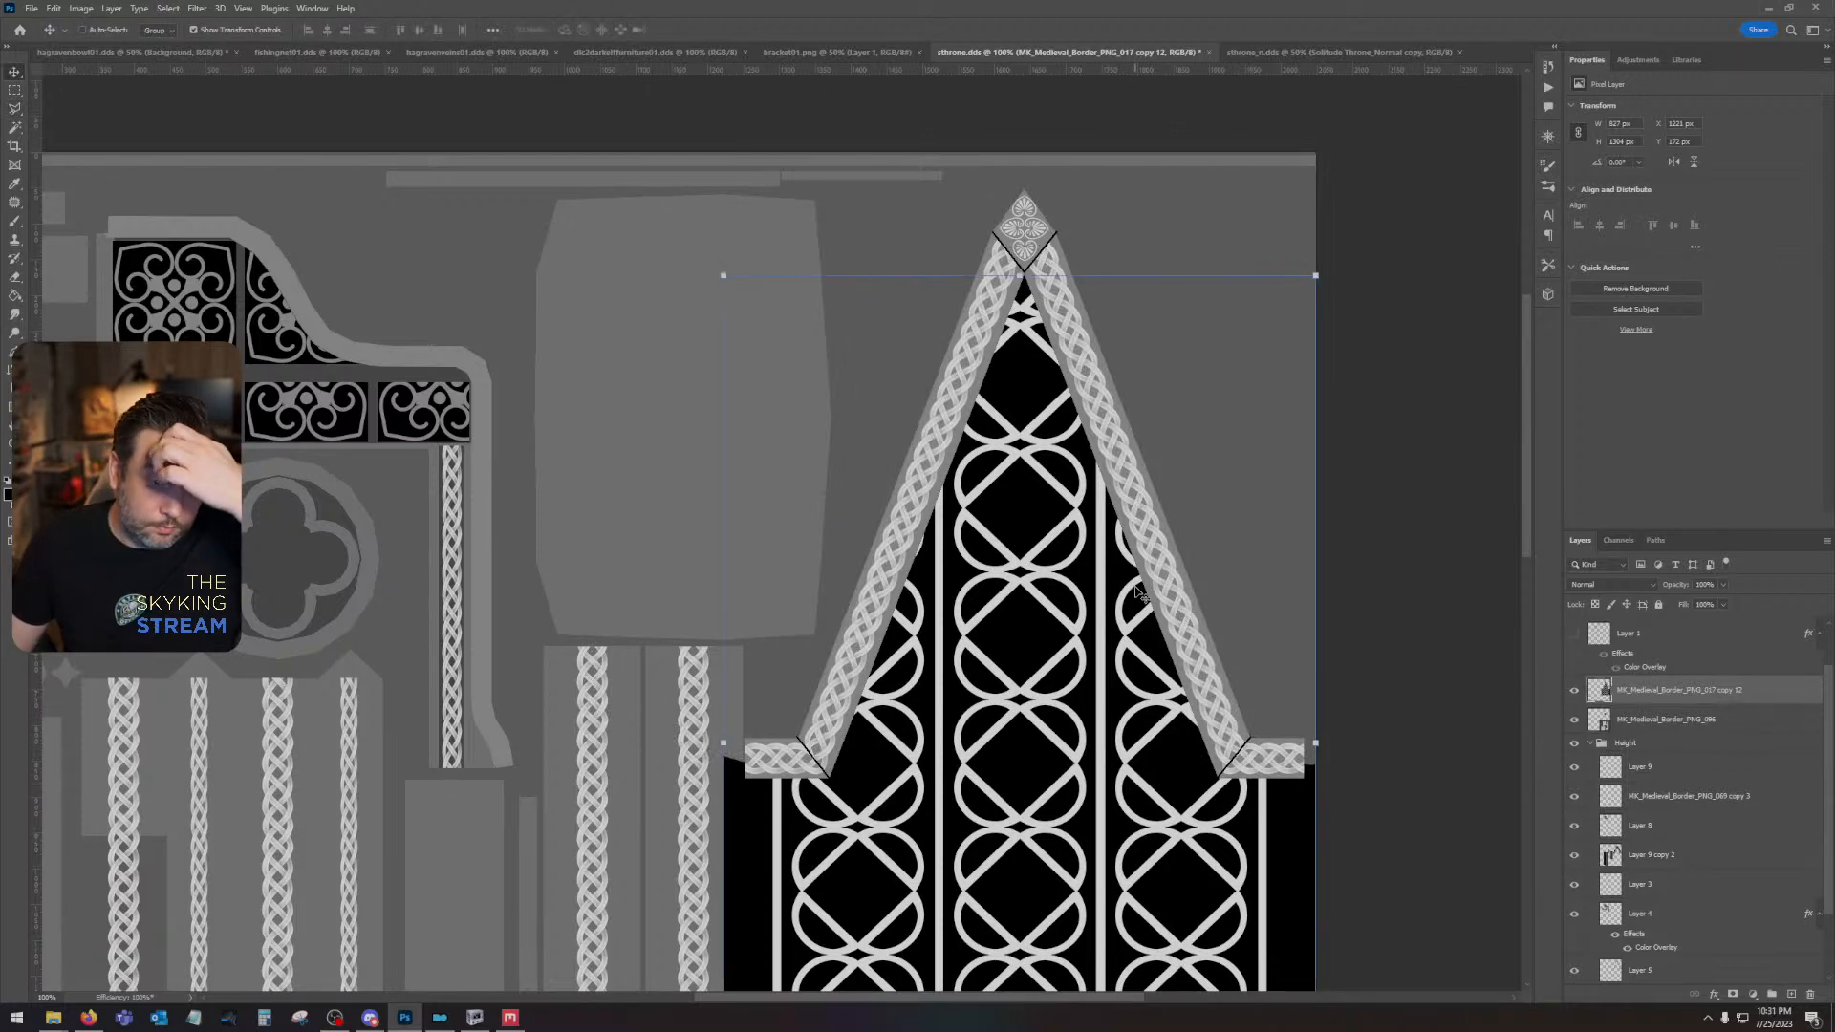
scroll(1199, 755, "down", 3)
key("ctrl+z")
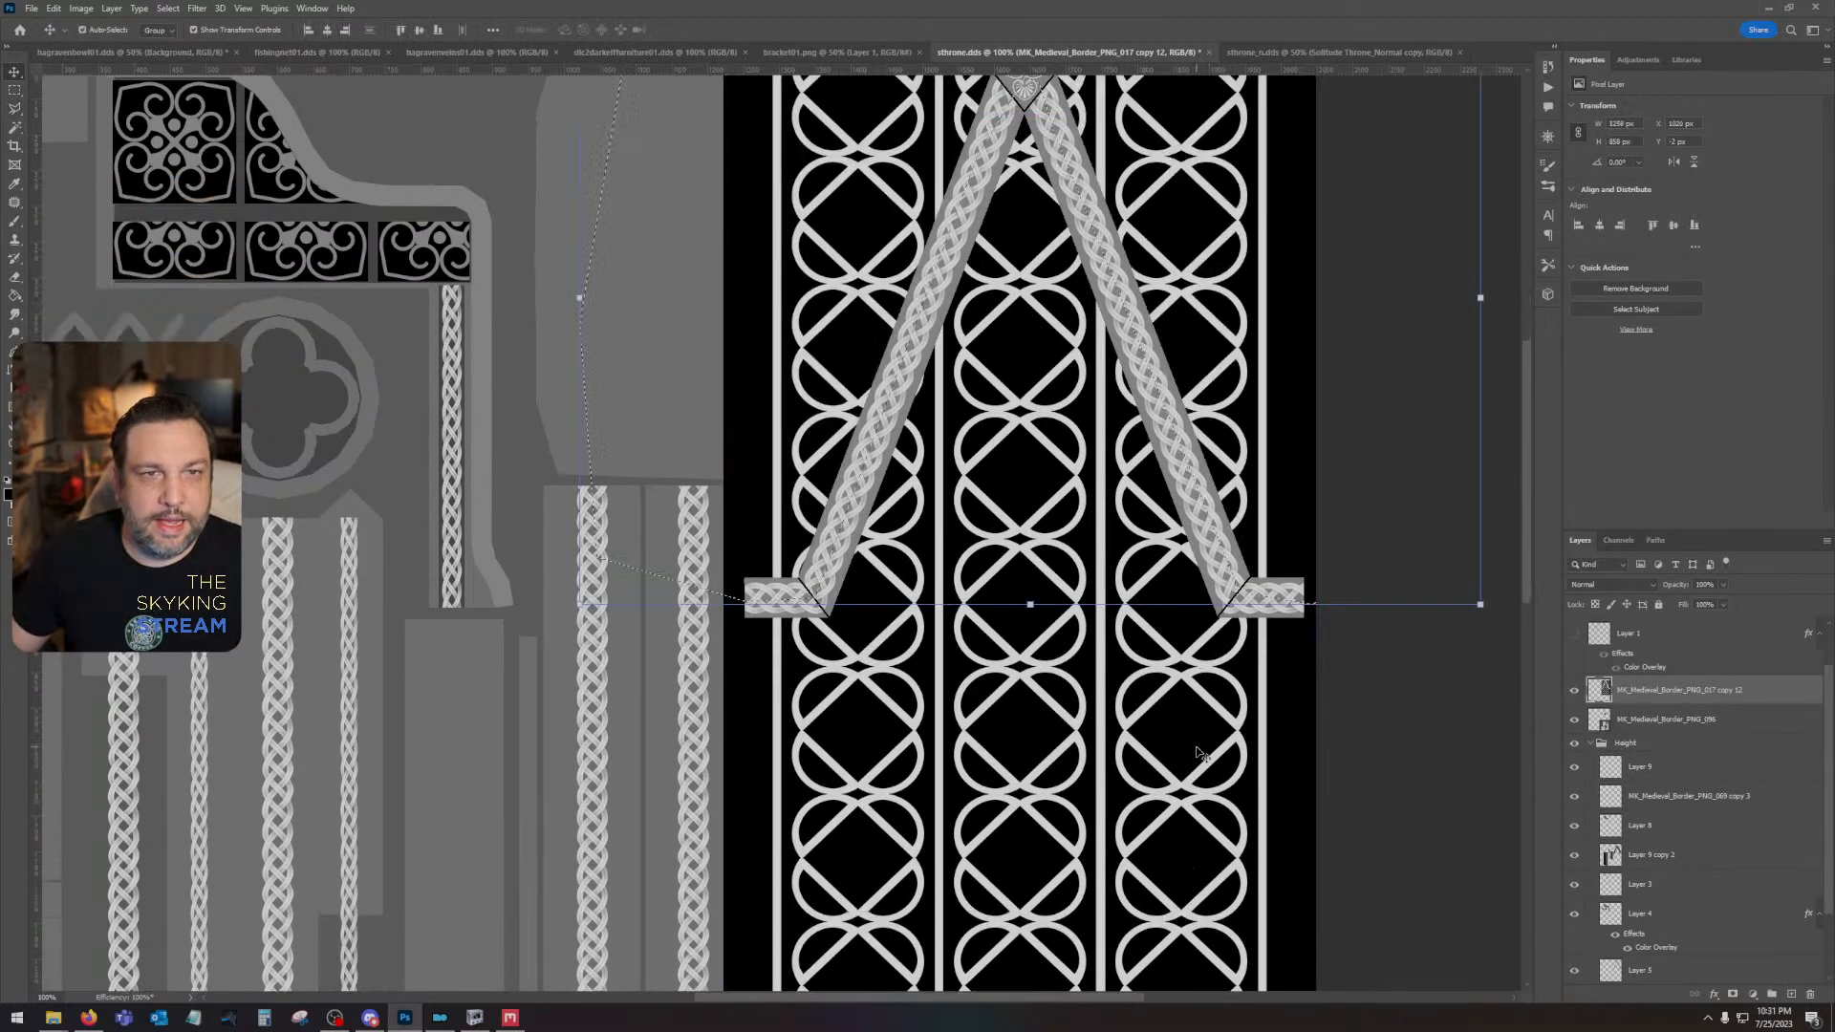
key("ctrl+z")
key("ctrl+z")
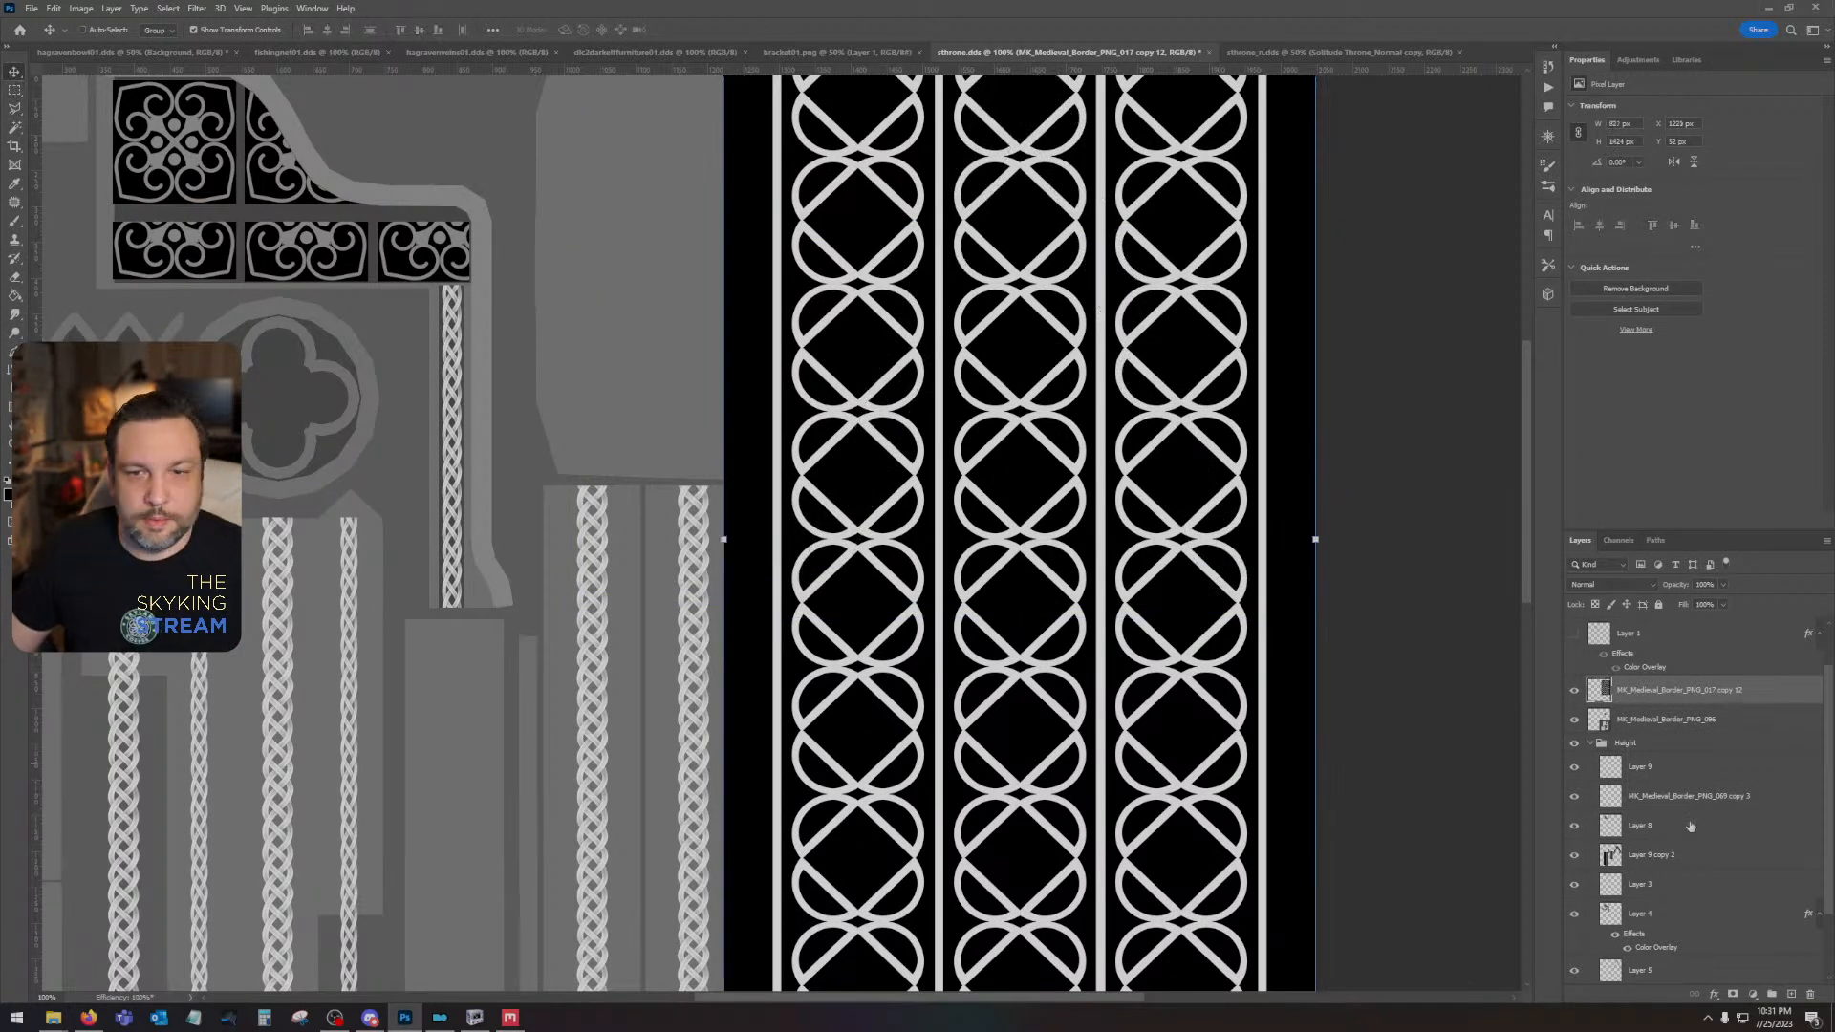
- Set the interlaced-circle pattern layer's blend mode to Screen and stretch the pattern slightly wider to fit the back panel
left_click(1615, 585)
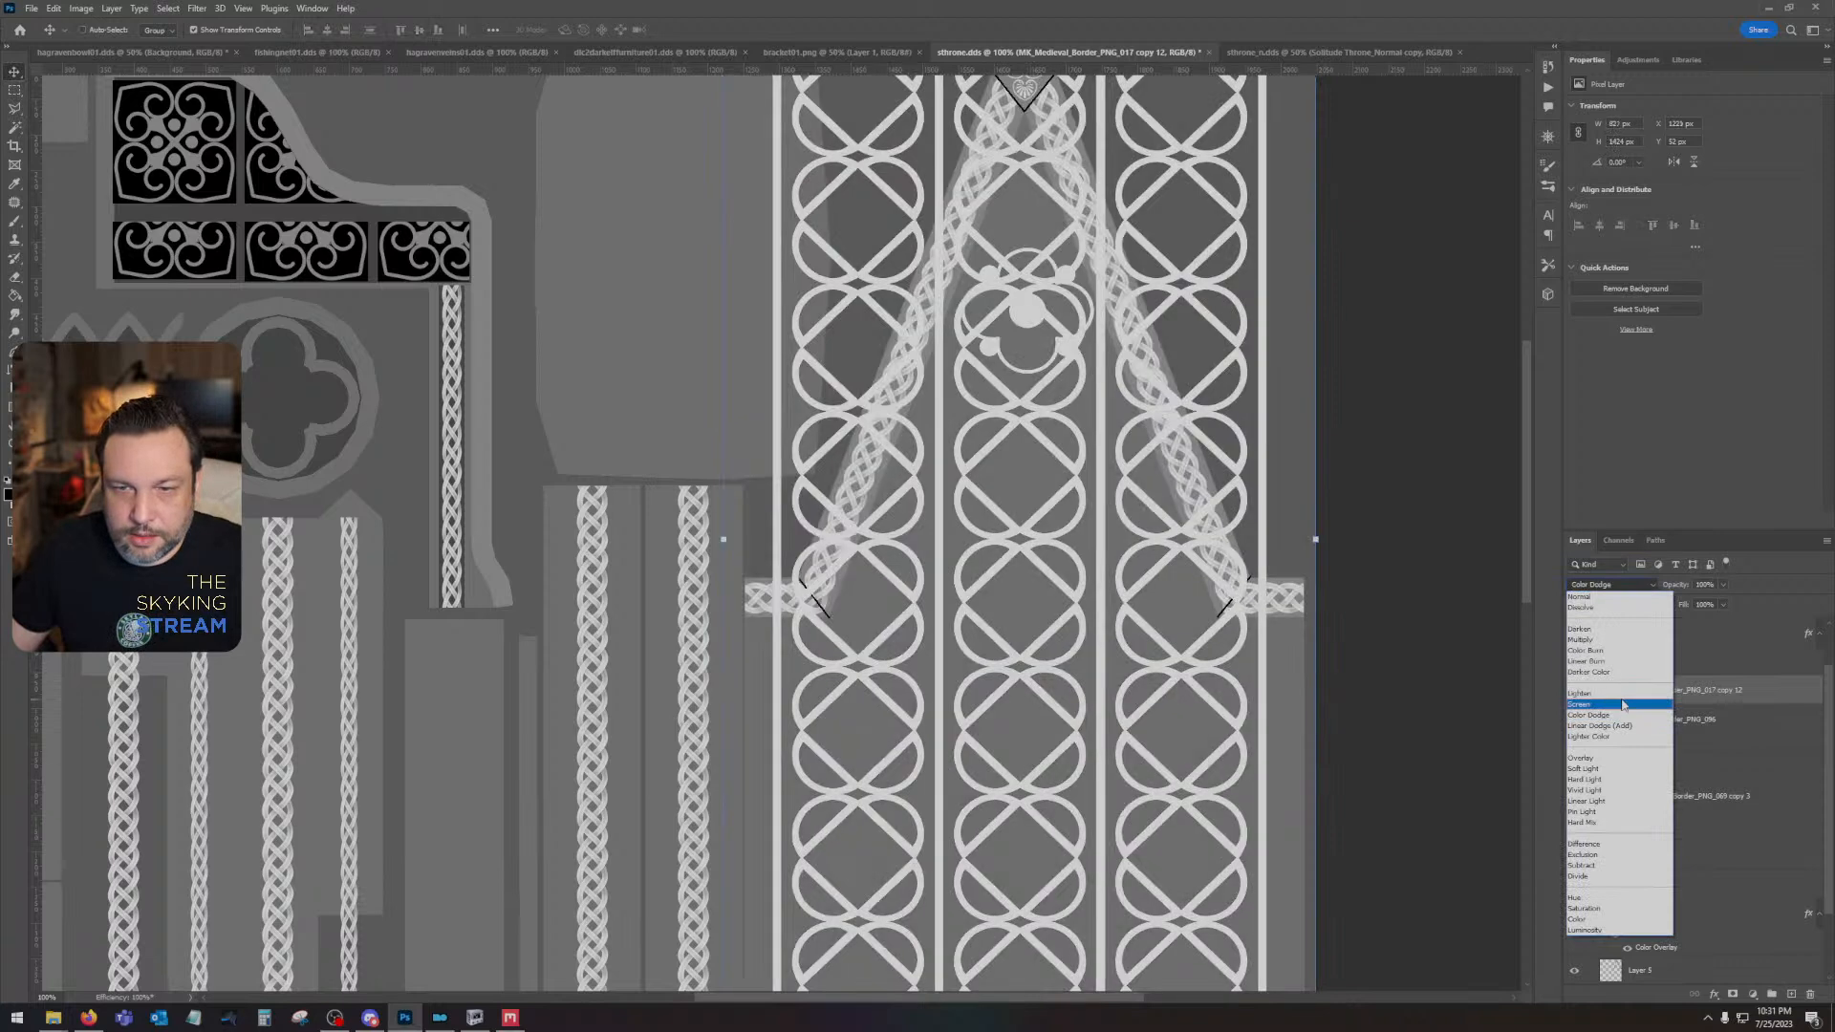
left_click(1579, 689)
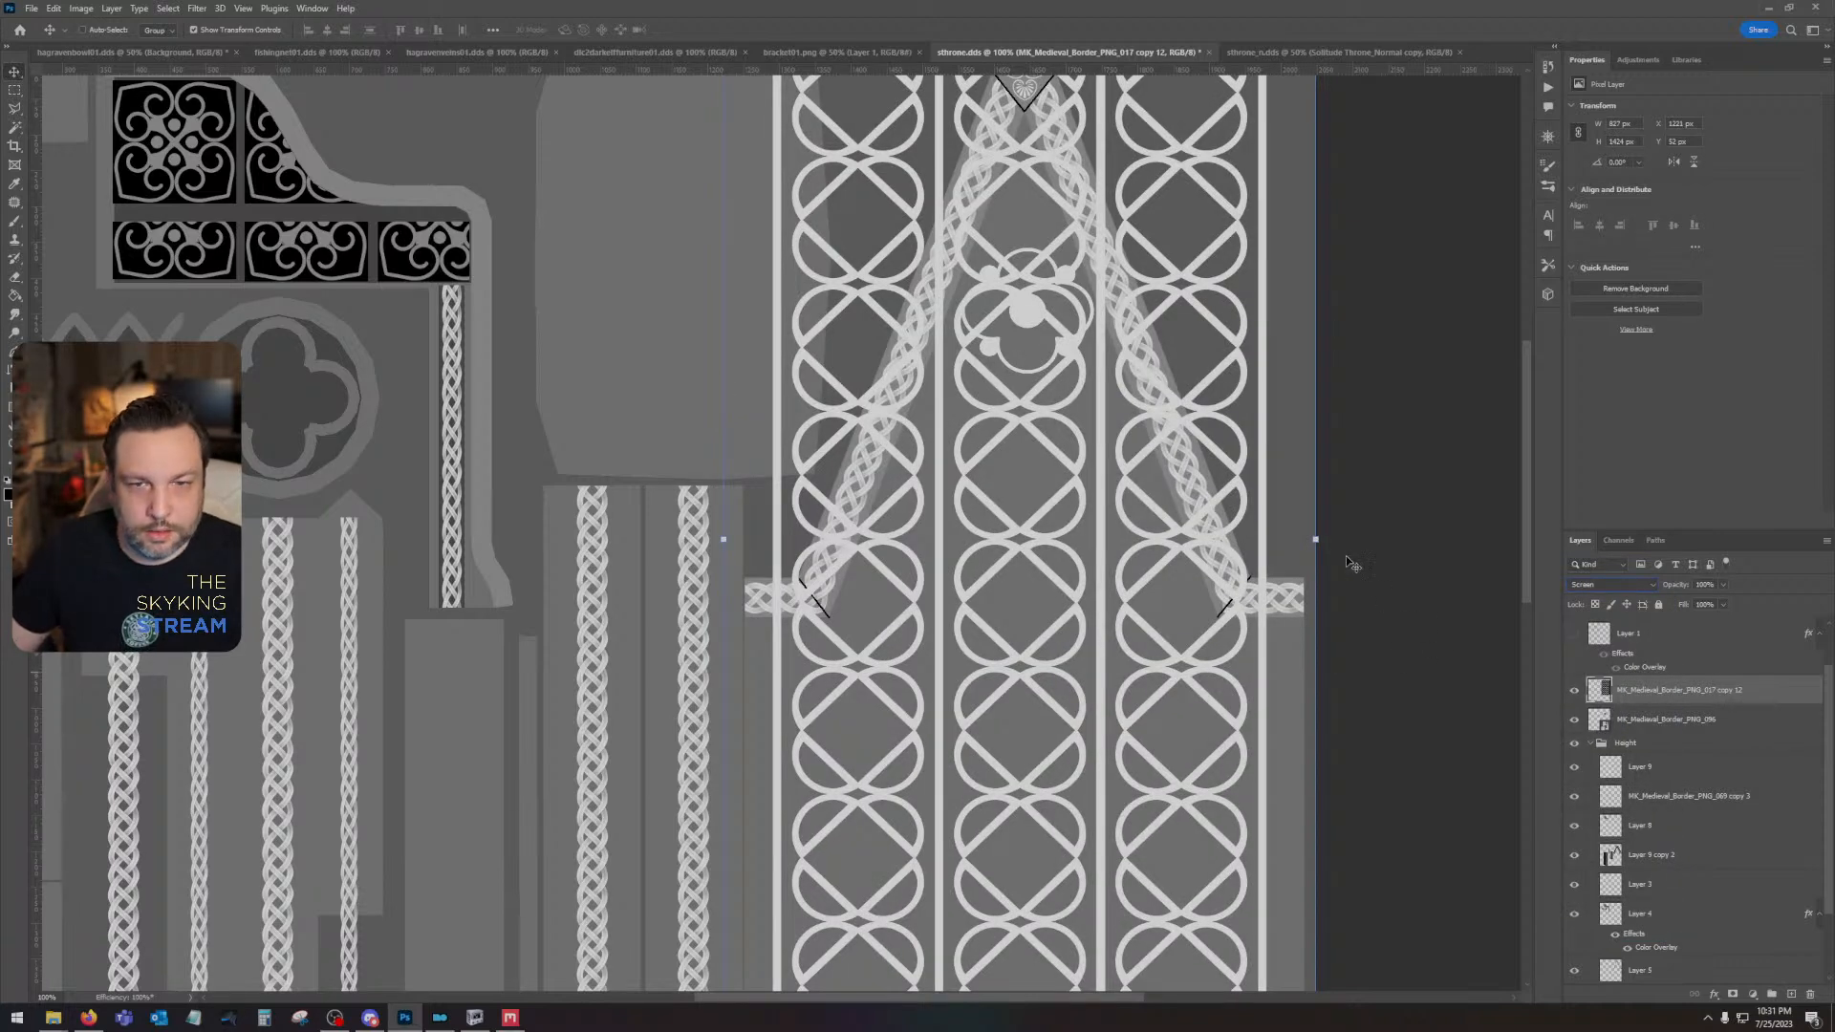
left_click_drag(1317, 540, 1321, 540)
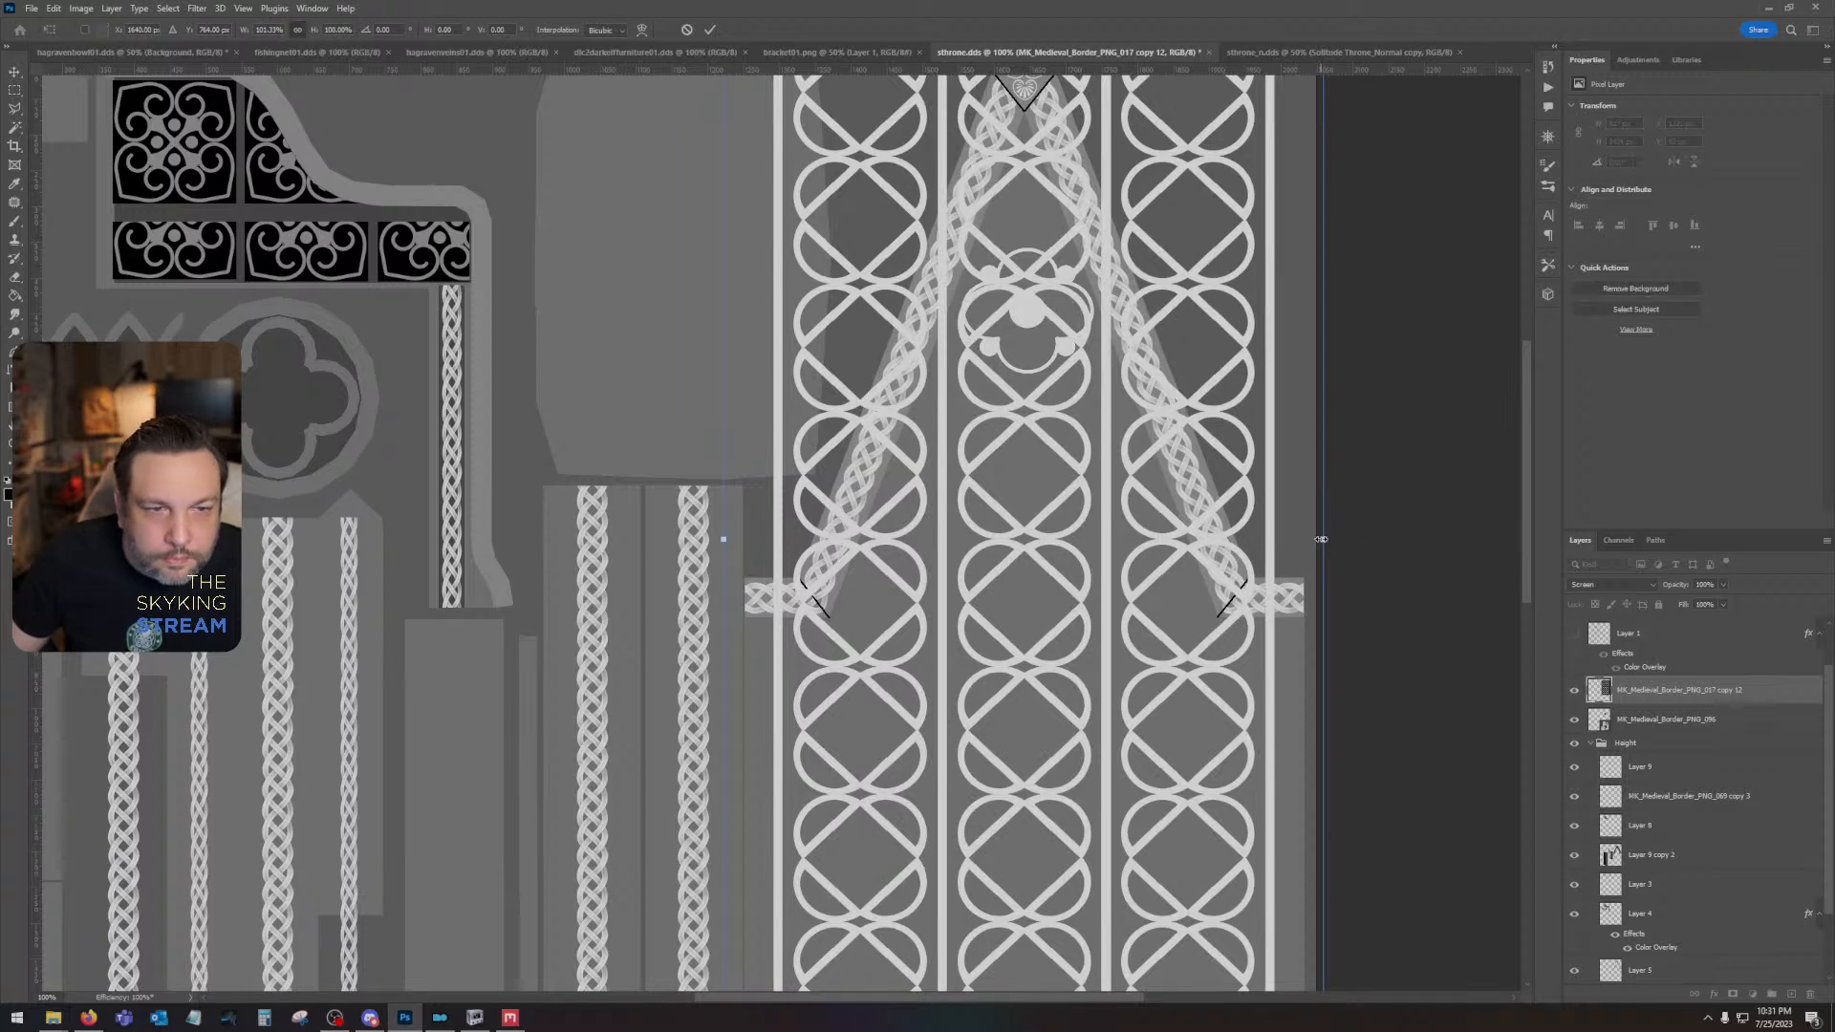
key("Return")
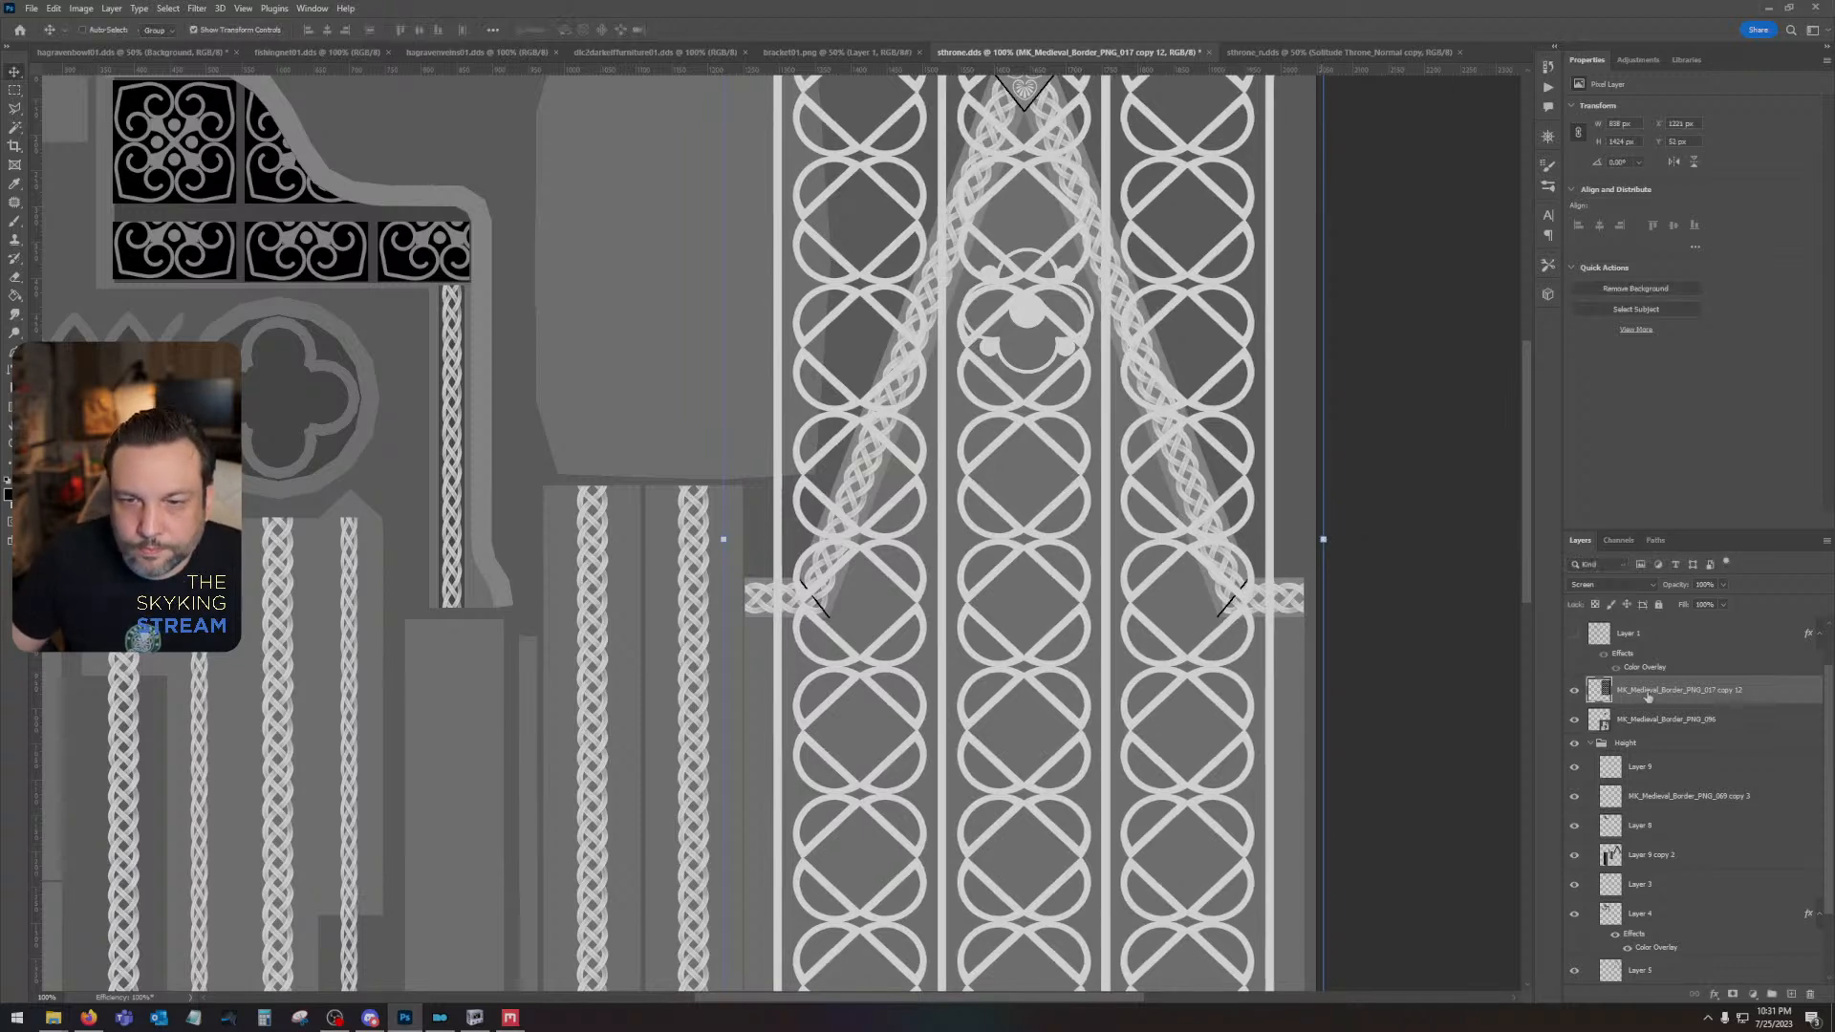
- Outline the area on and outside the gable's braided border with the Polygonal Lasso, delete the pattern there, and deselect
left_click(17, 111)
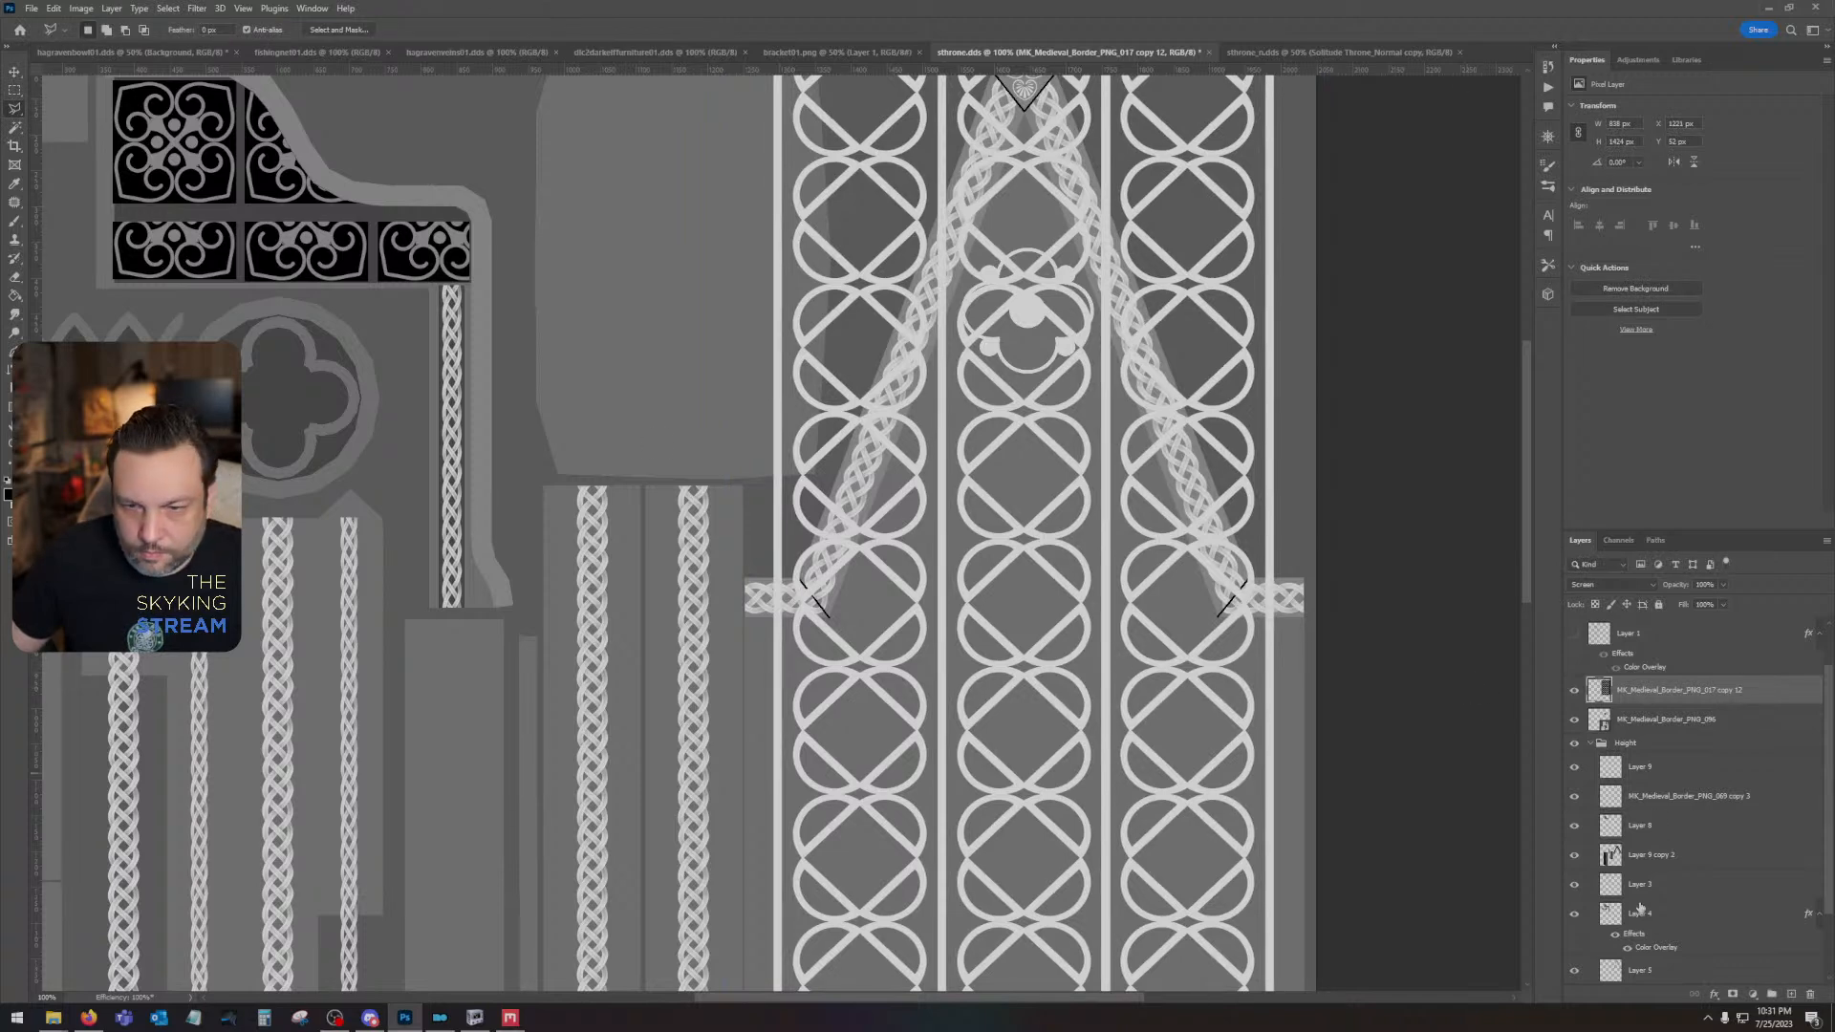
scroll(1636, 952, "down", 2)
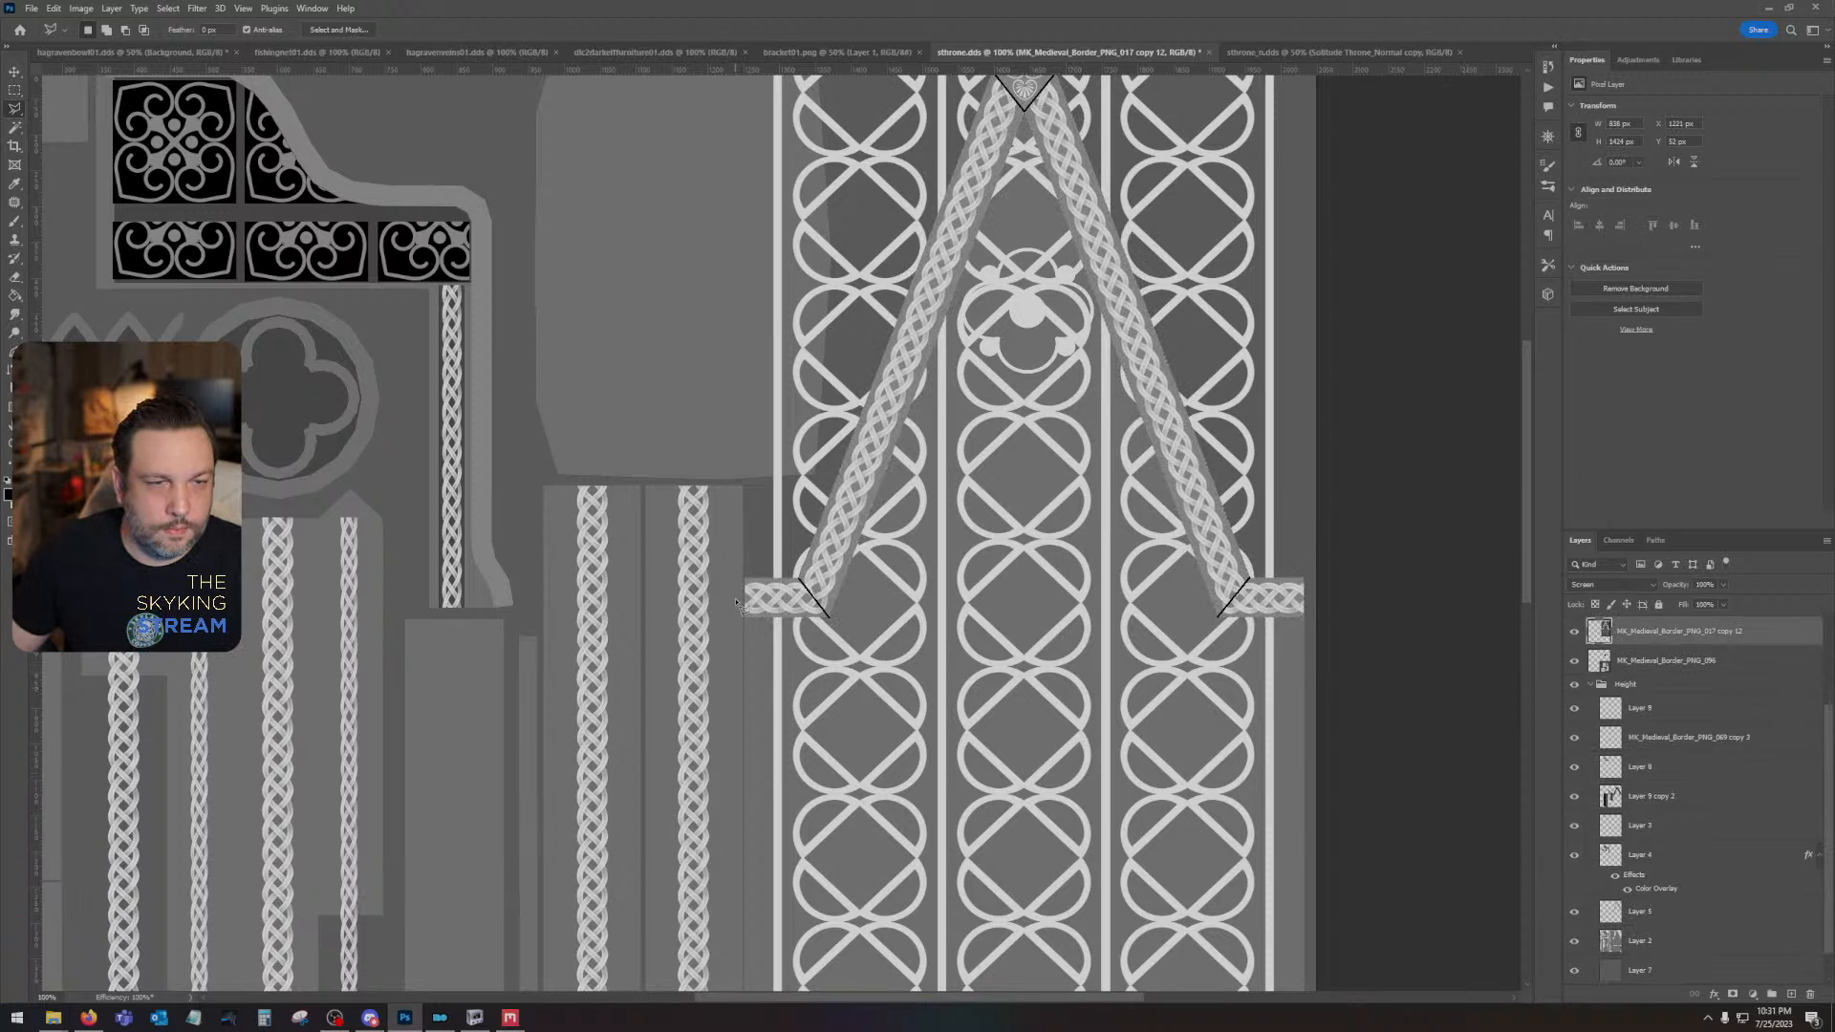
mouse_move(794, 604)
left_mouse_down()
mouse_move(1026, 85)
mouse_move(1222, 590)
mouse_move(1376, 619)
mouse_move(1428, 172)
mouse_move(1408, 67)
mouse_move(1350, 331)
mouse_move(808, 347)
mouse_move(594, 463)
mouse_move(651, 894)
mouse_move(675, 640)
left_mouse_up()
key("Delete")
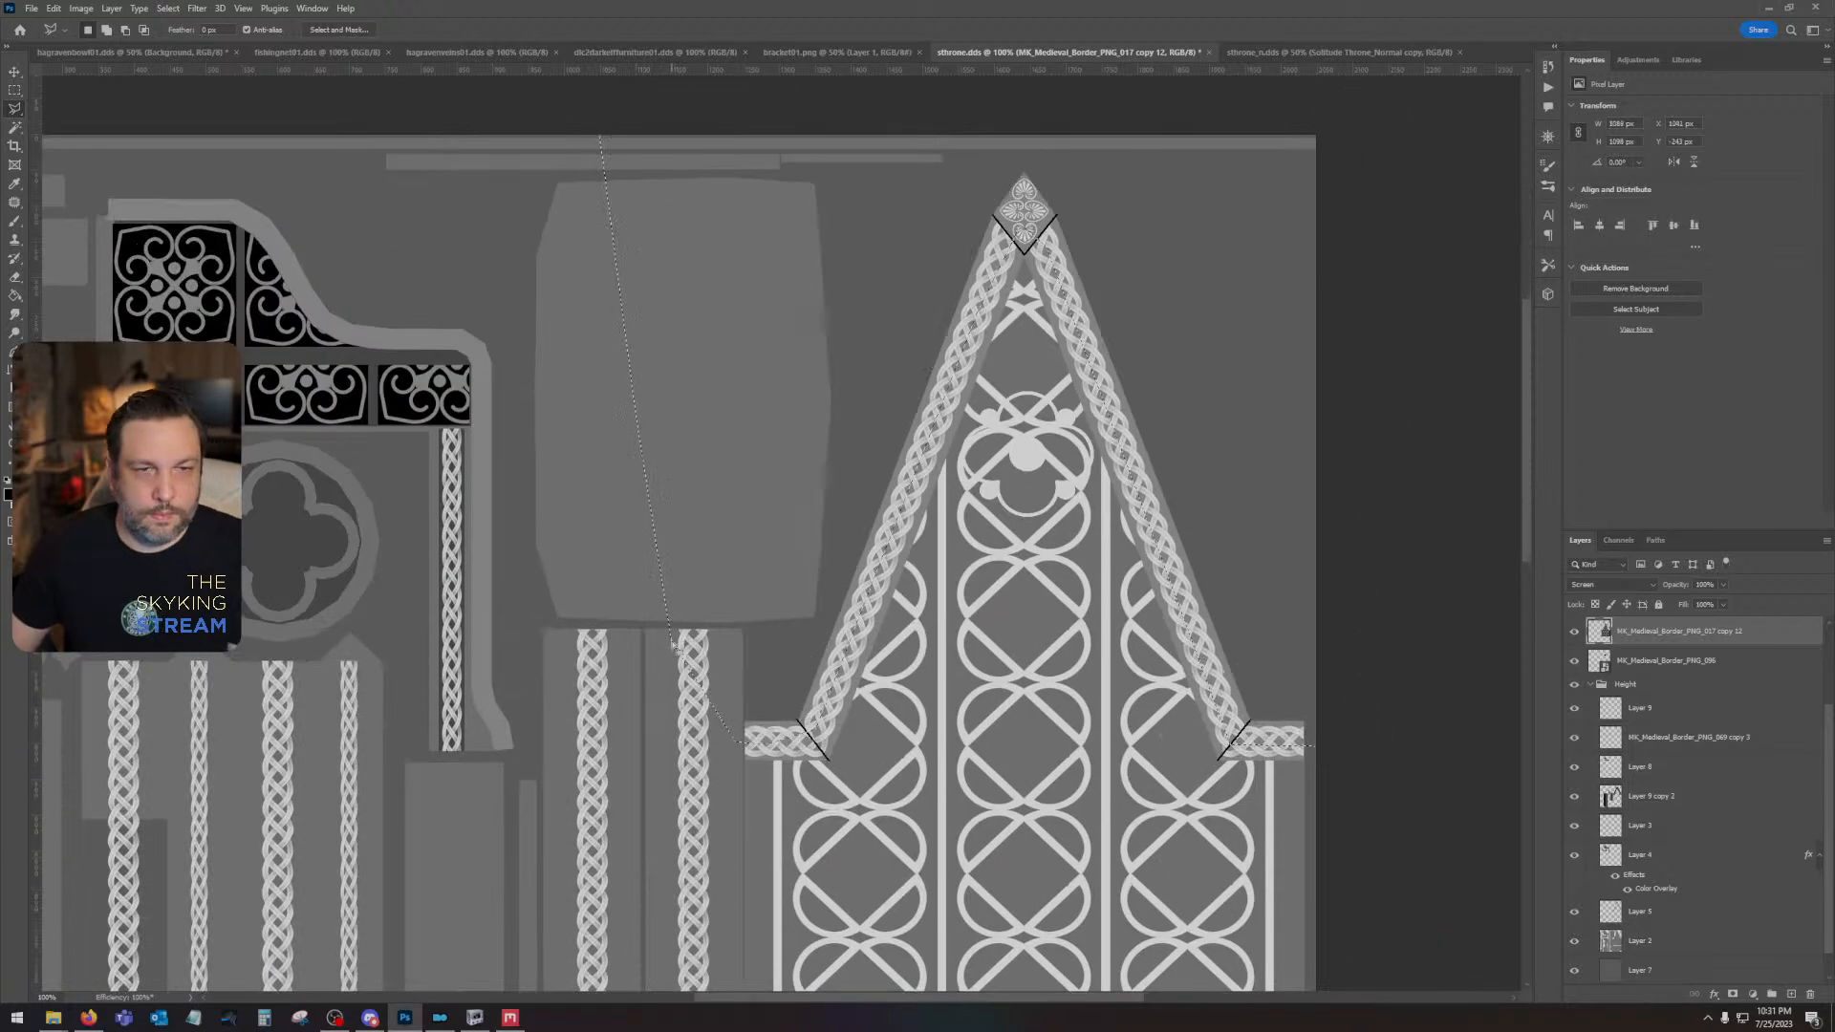
key("ctrl+d")
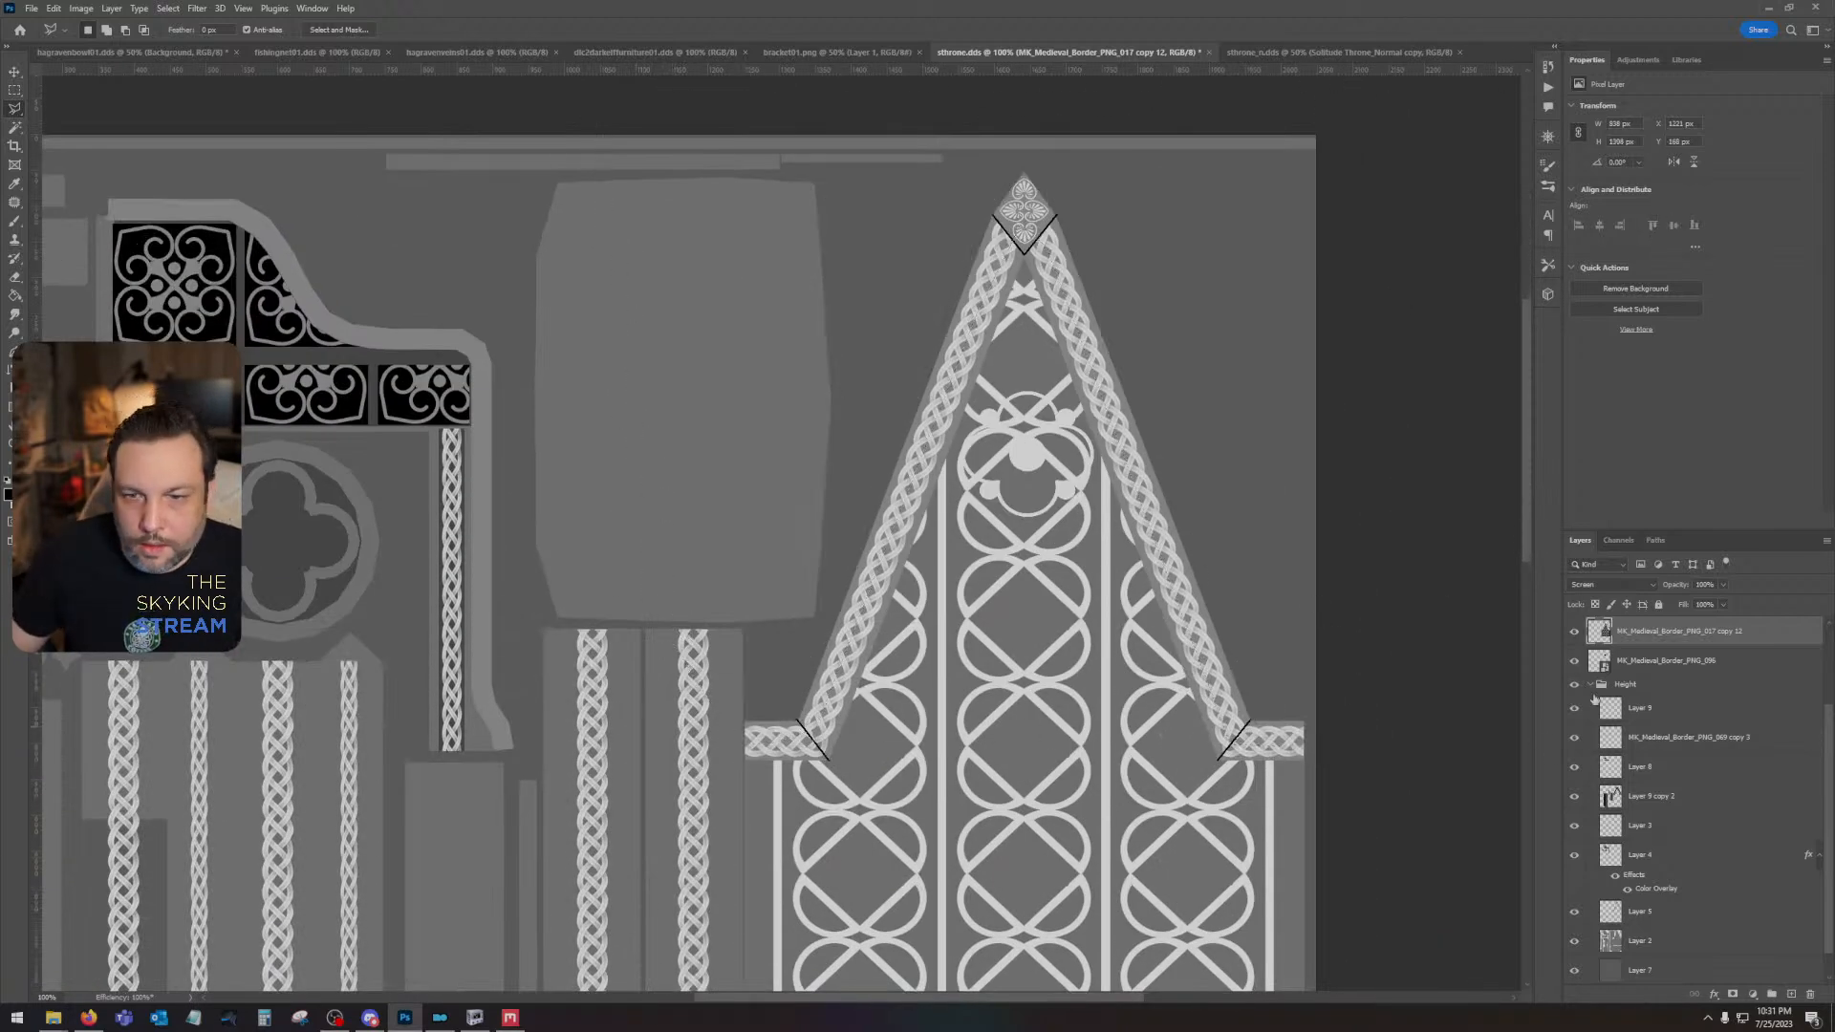
- Move the round ornament layer above the pattern layer and delete the small pattern fragment inside the gable's peak
left_click_drag(1602, 671, 1606, 626)
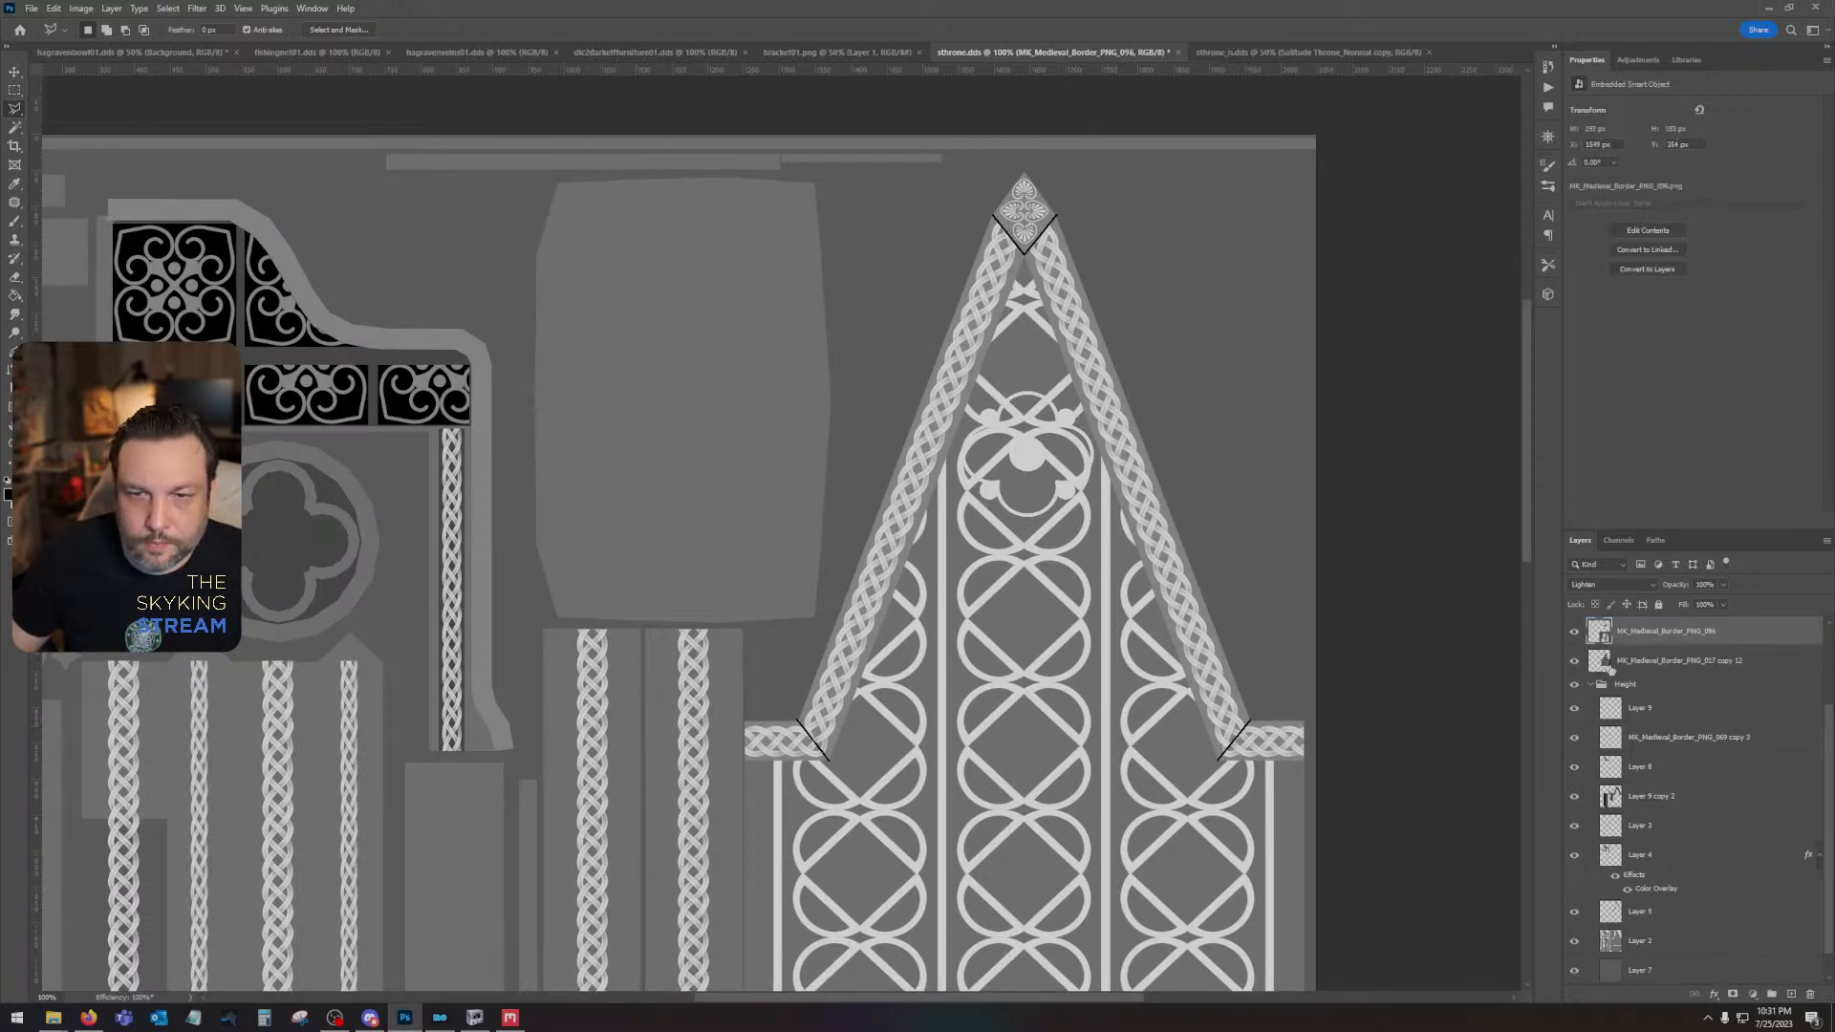
left_click(1575, 631)
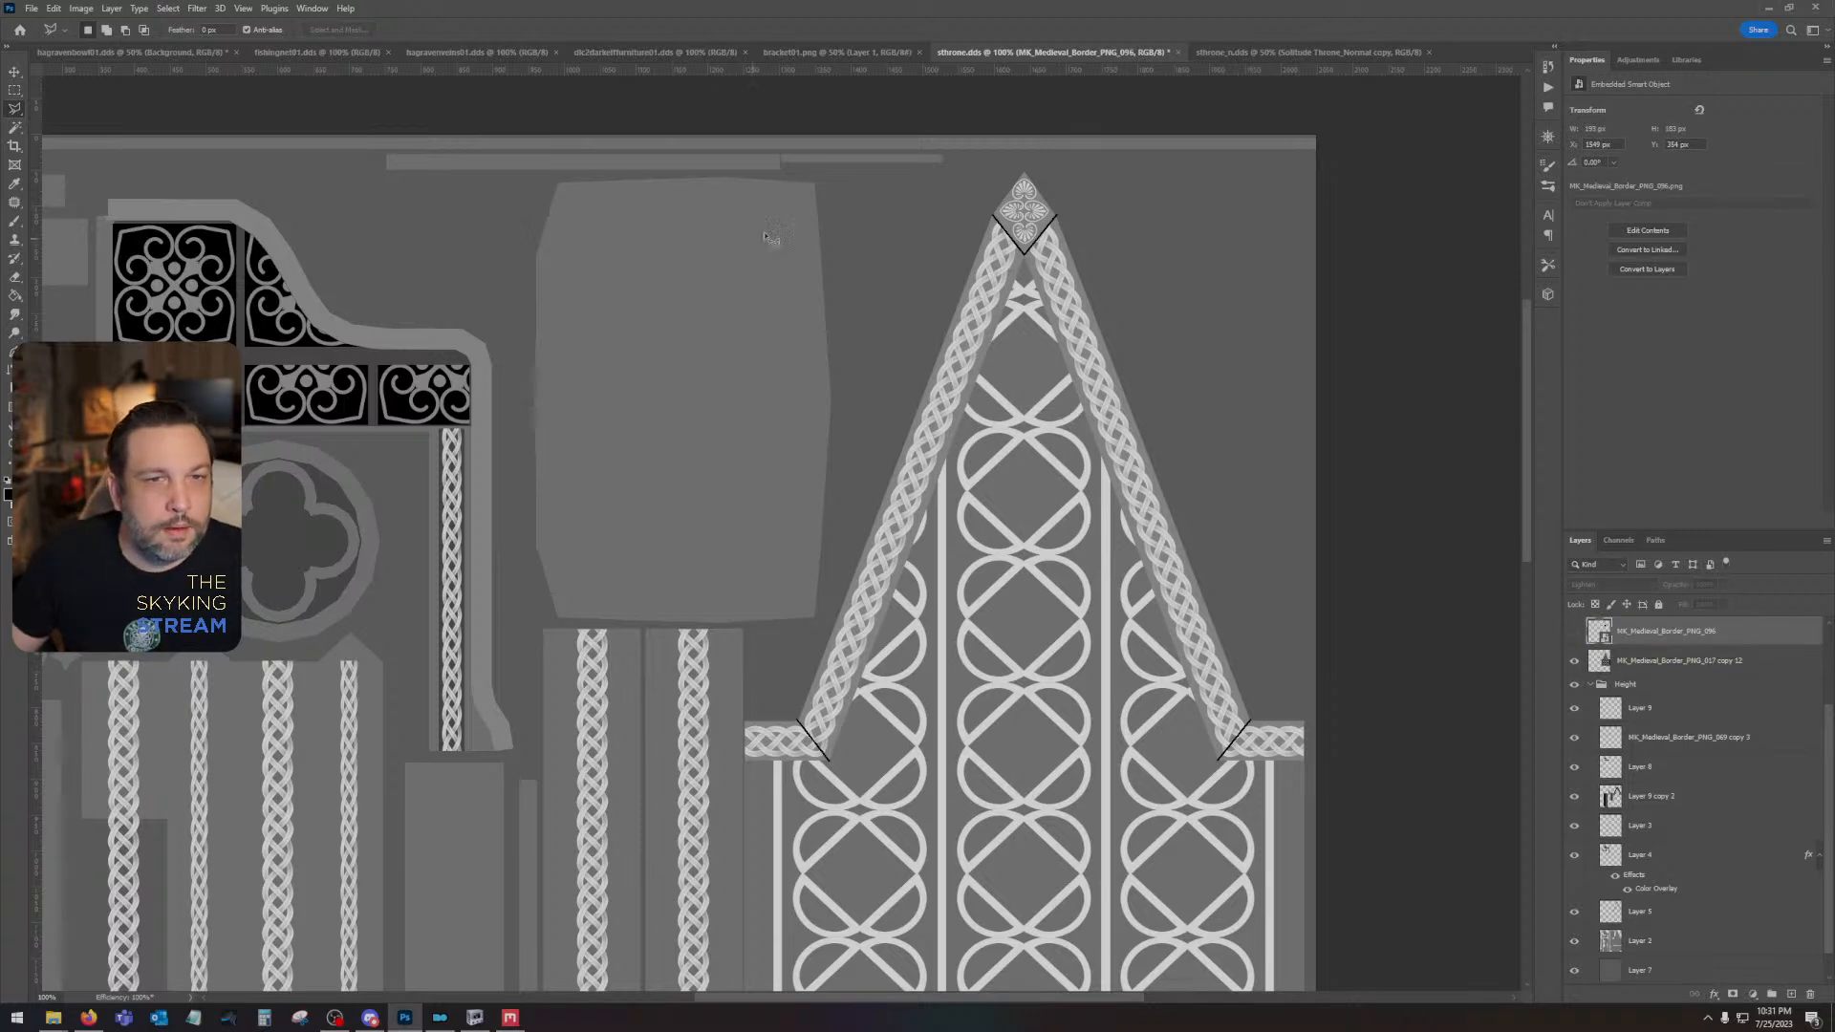
left_click(1637, 661)
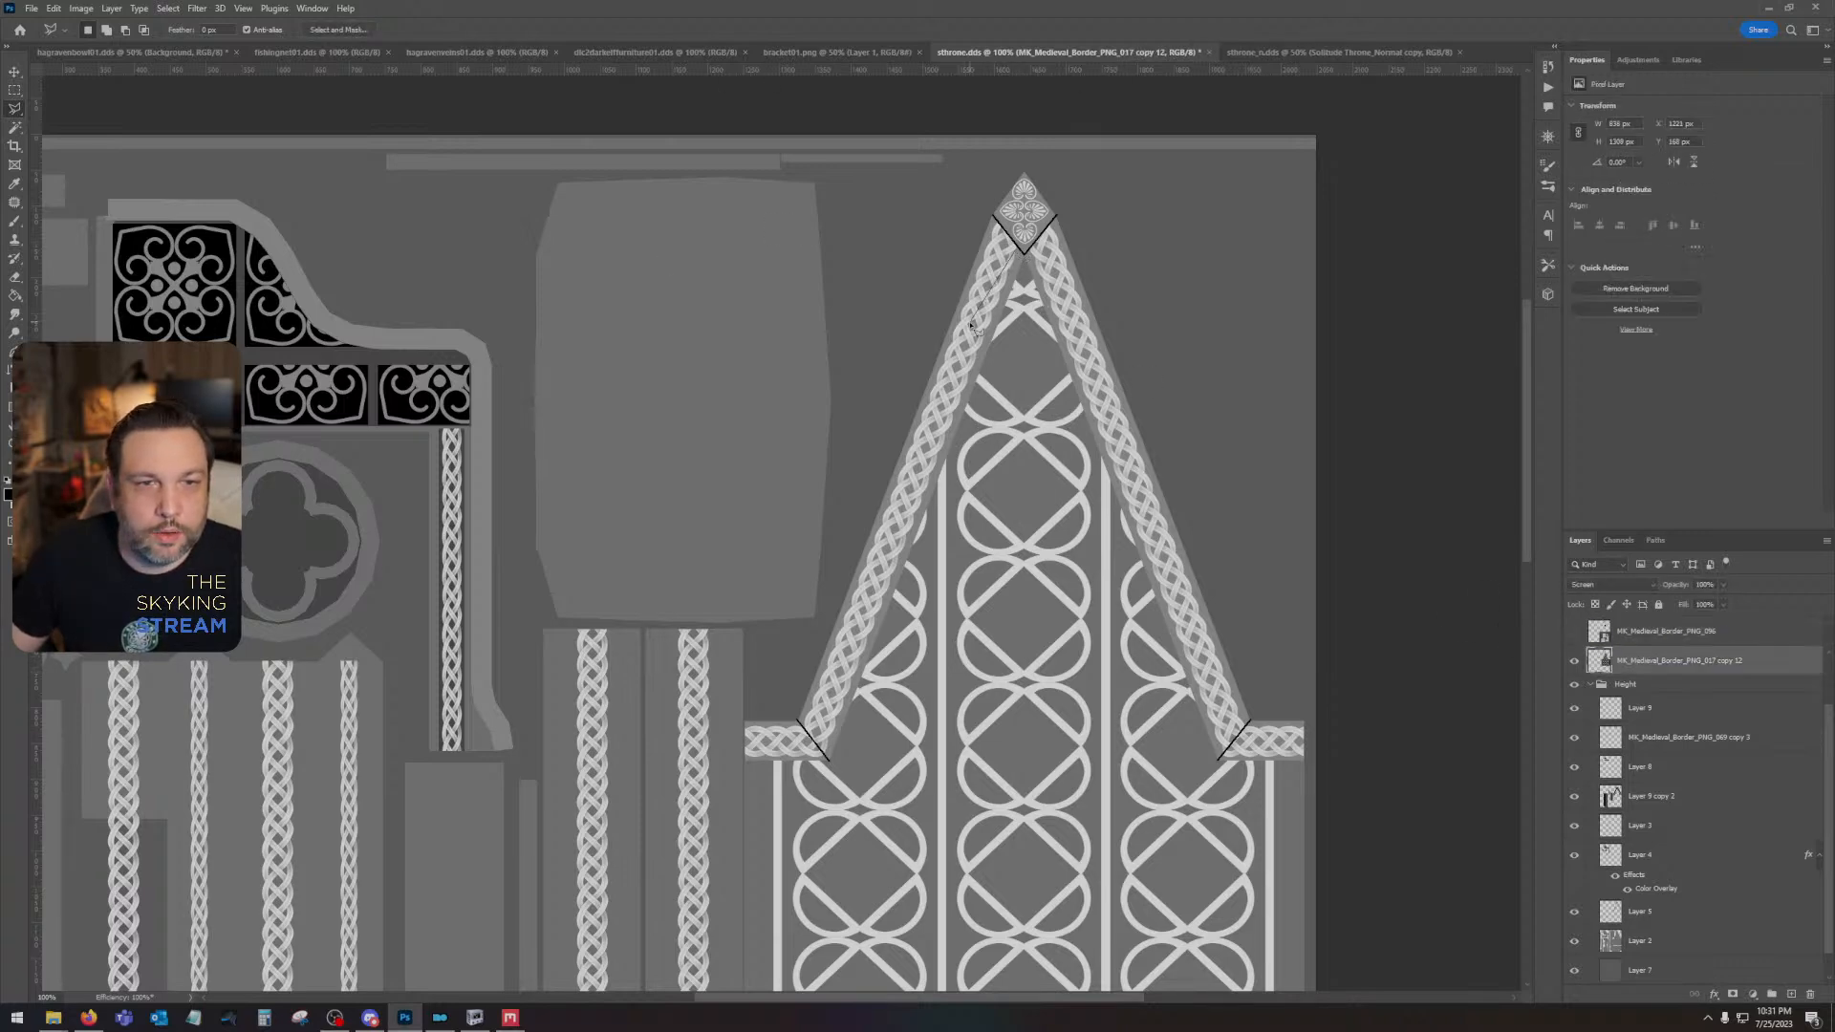
left_click(1088, 351)
left_click(1106, 279)
left_click(1032, 225)
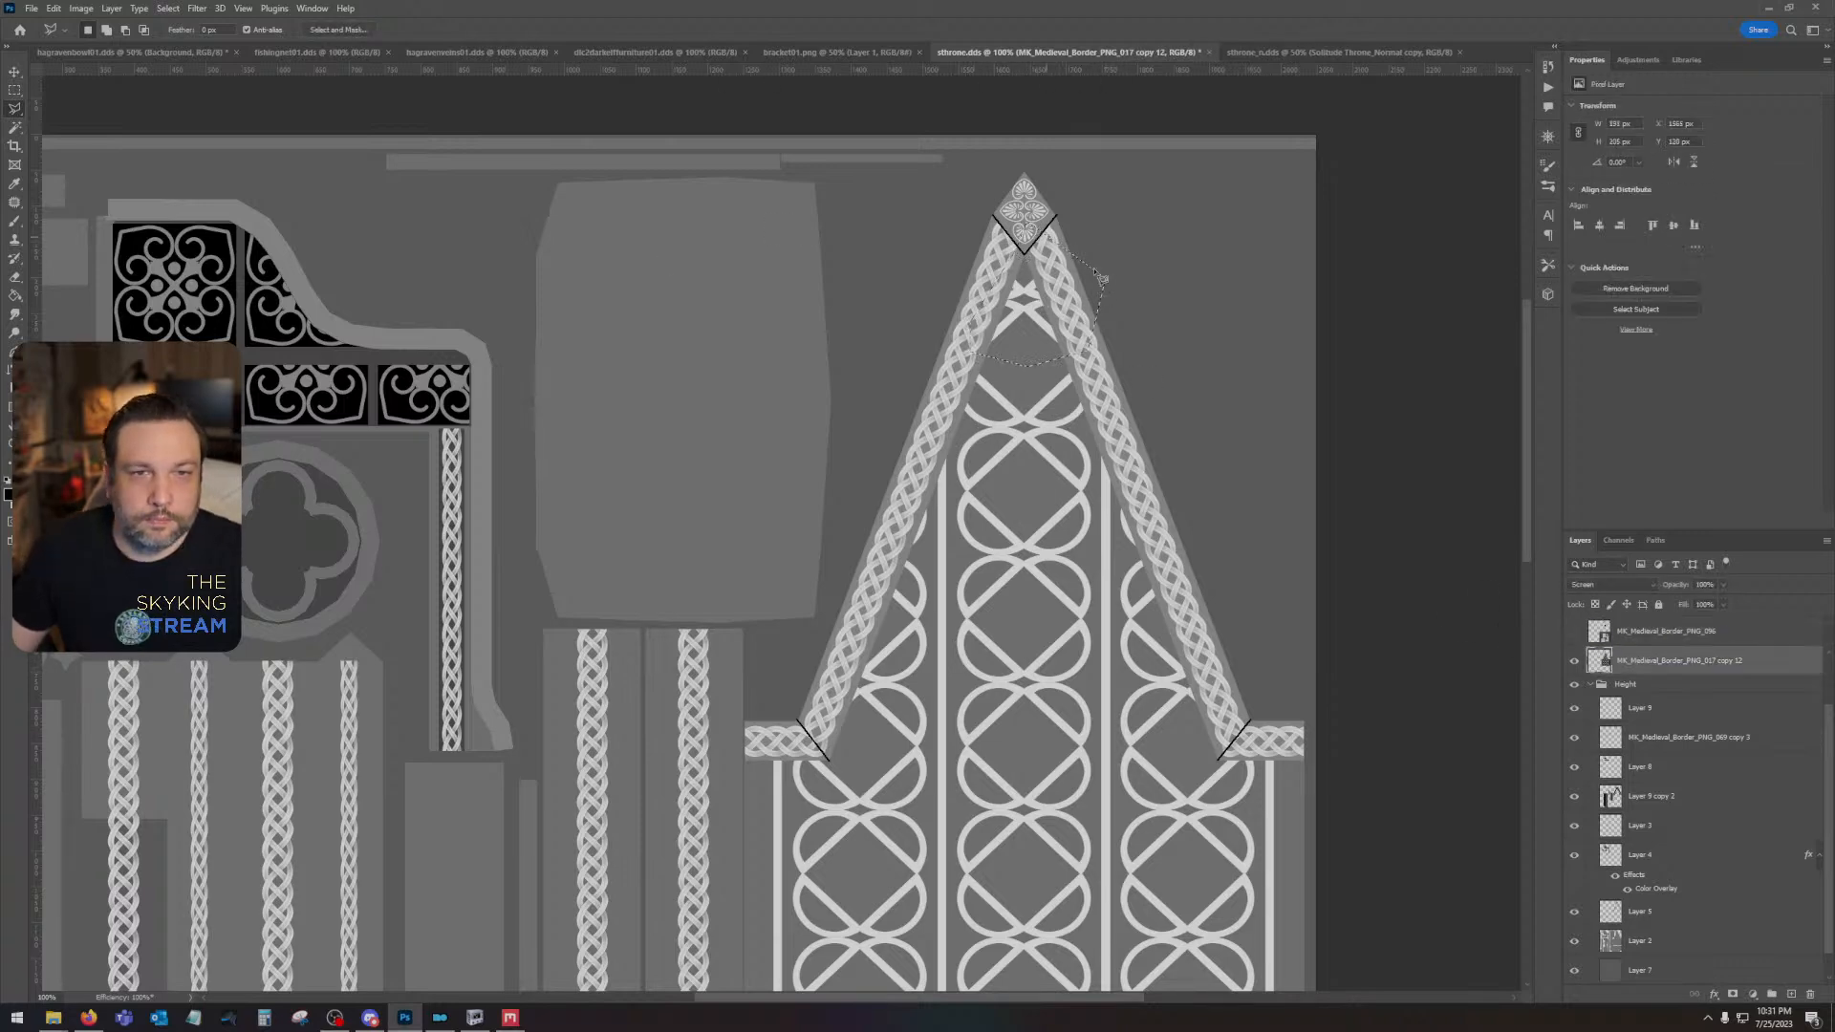
key("Delete")
left_click(1575, 631)
- Move the round ornament up into the gable's empty peak and scale it down to about 75 px wide
left_click(1663, 631)
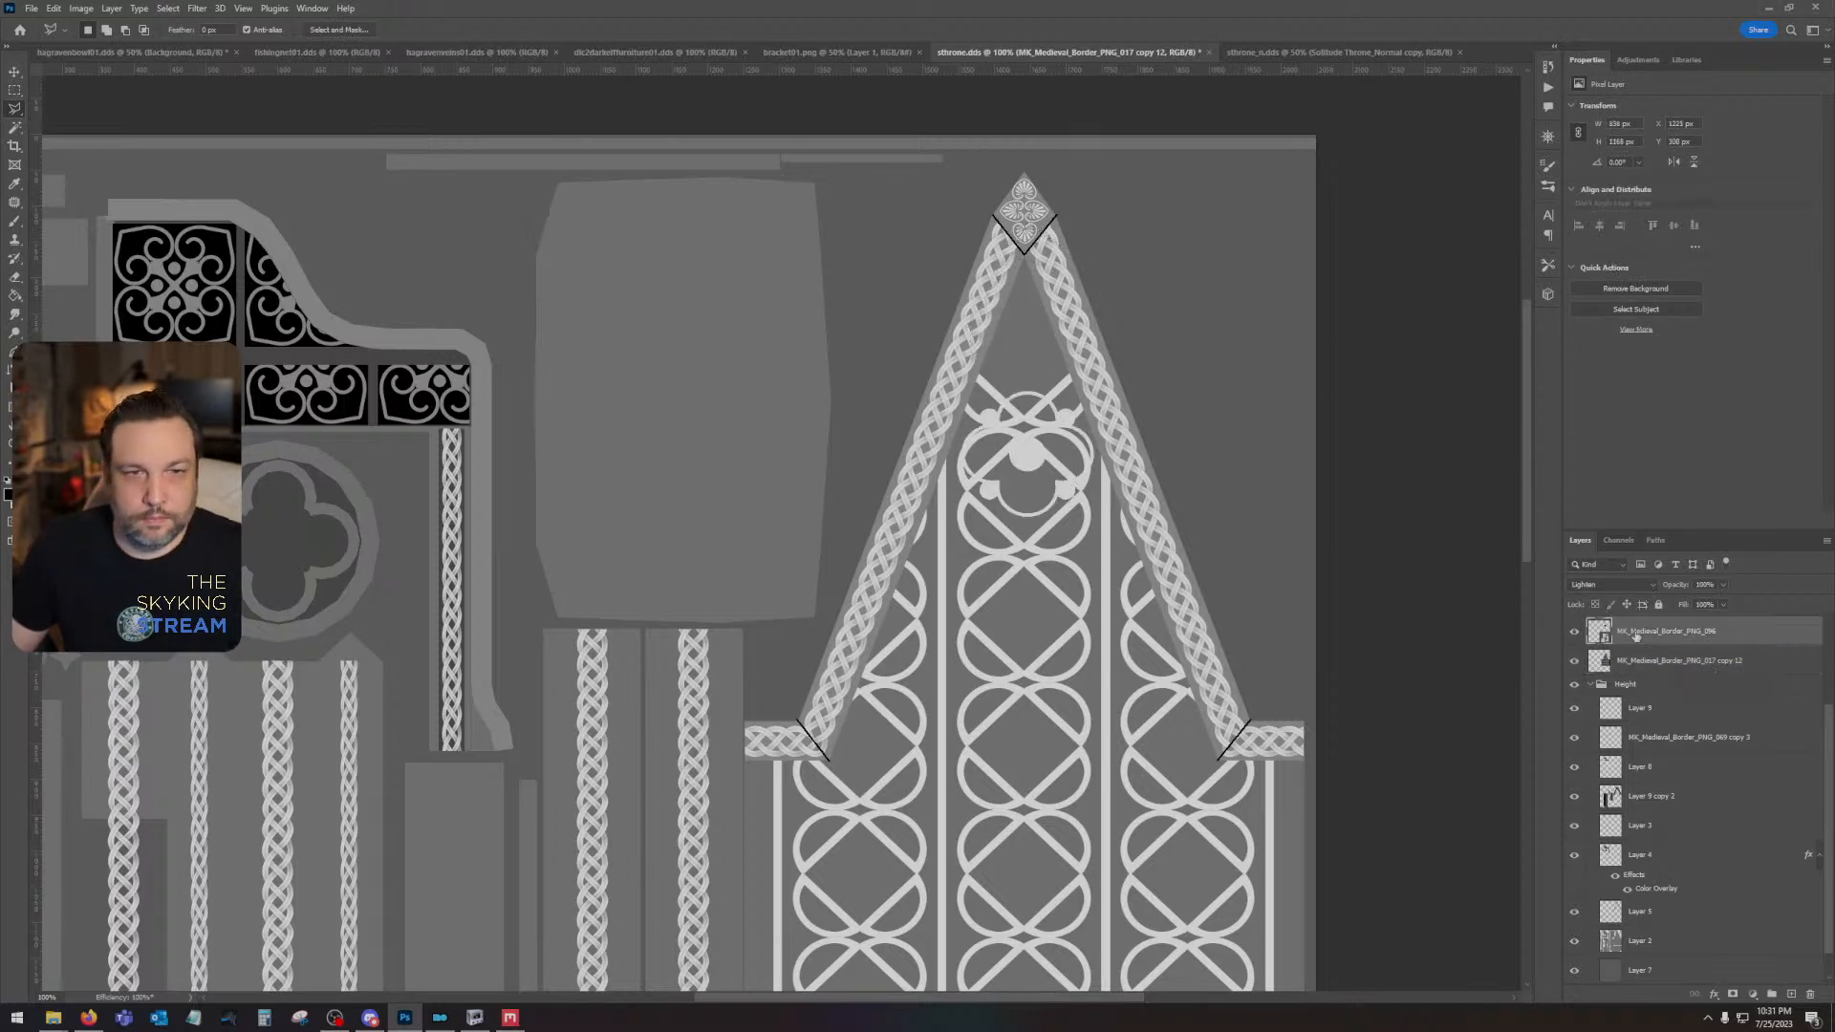
key("v")
key("shift+Up")
key("shift+Up")
key("shift+Up")
key("shift+Up")
key("shift+Up")
key("shift+Up")
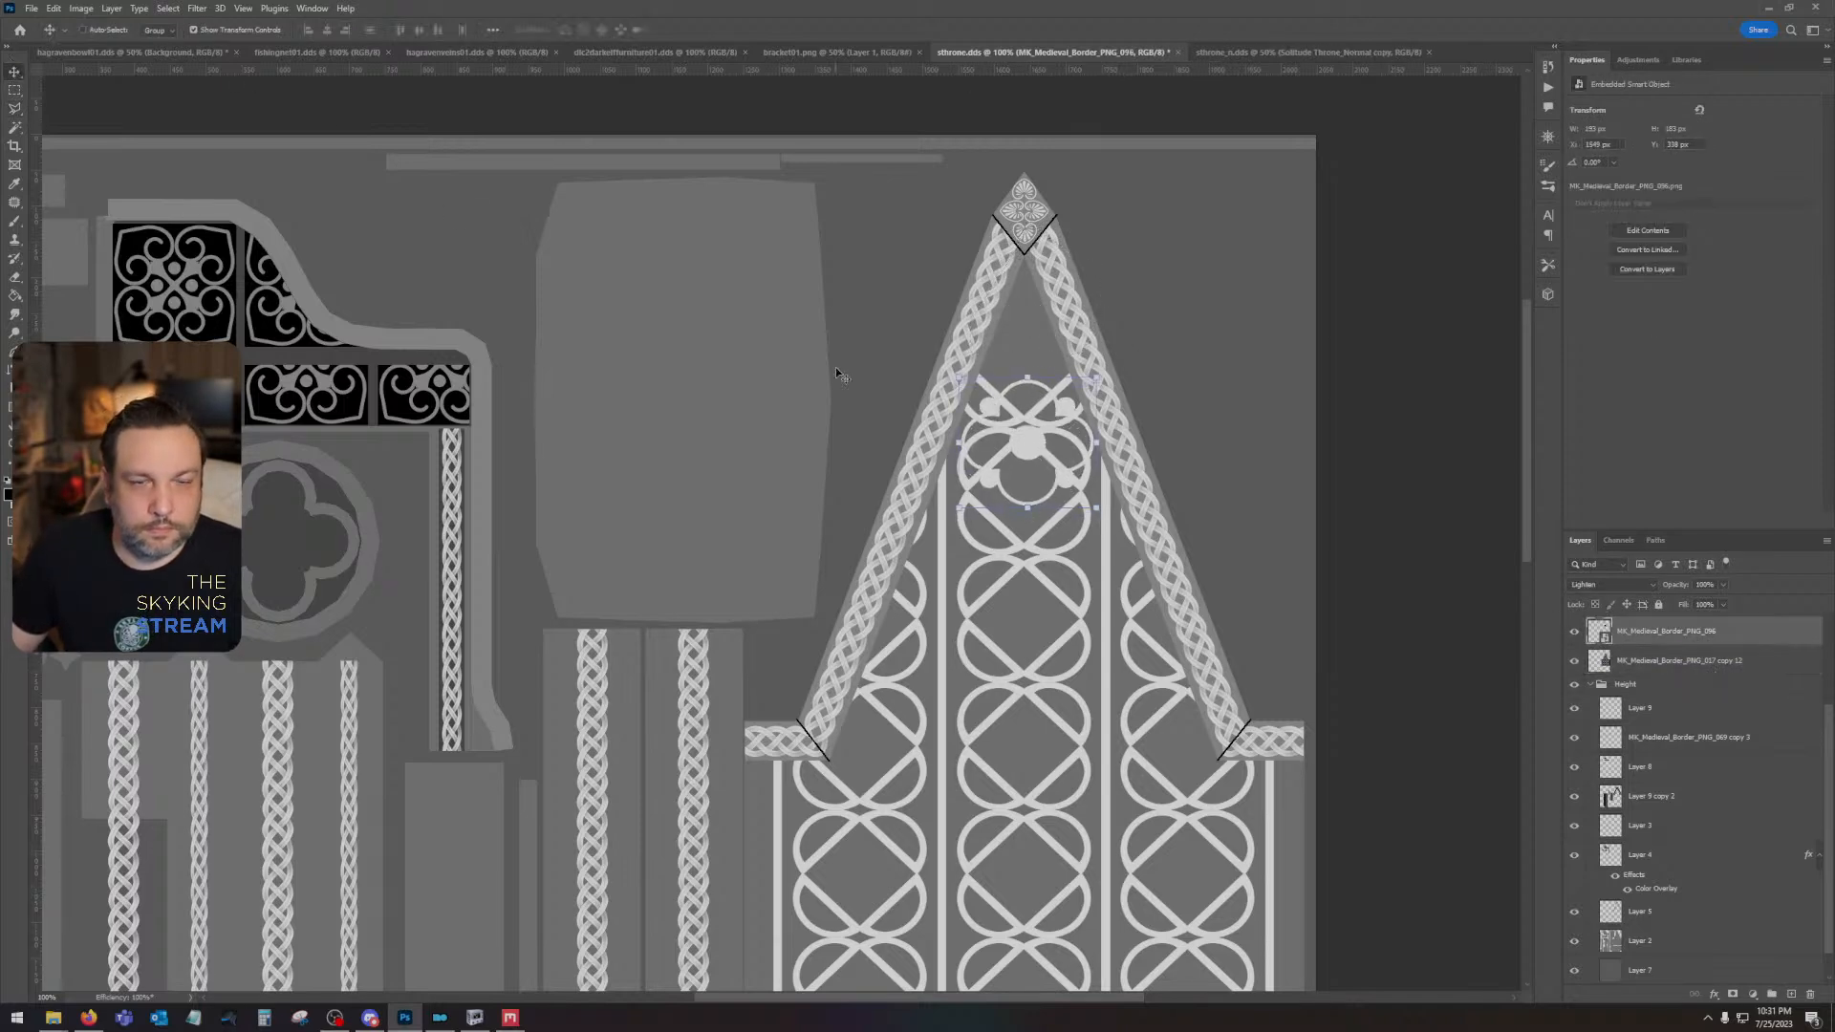
left_click_drag(1027, 415, 1022, 329)
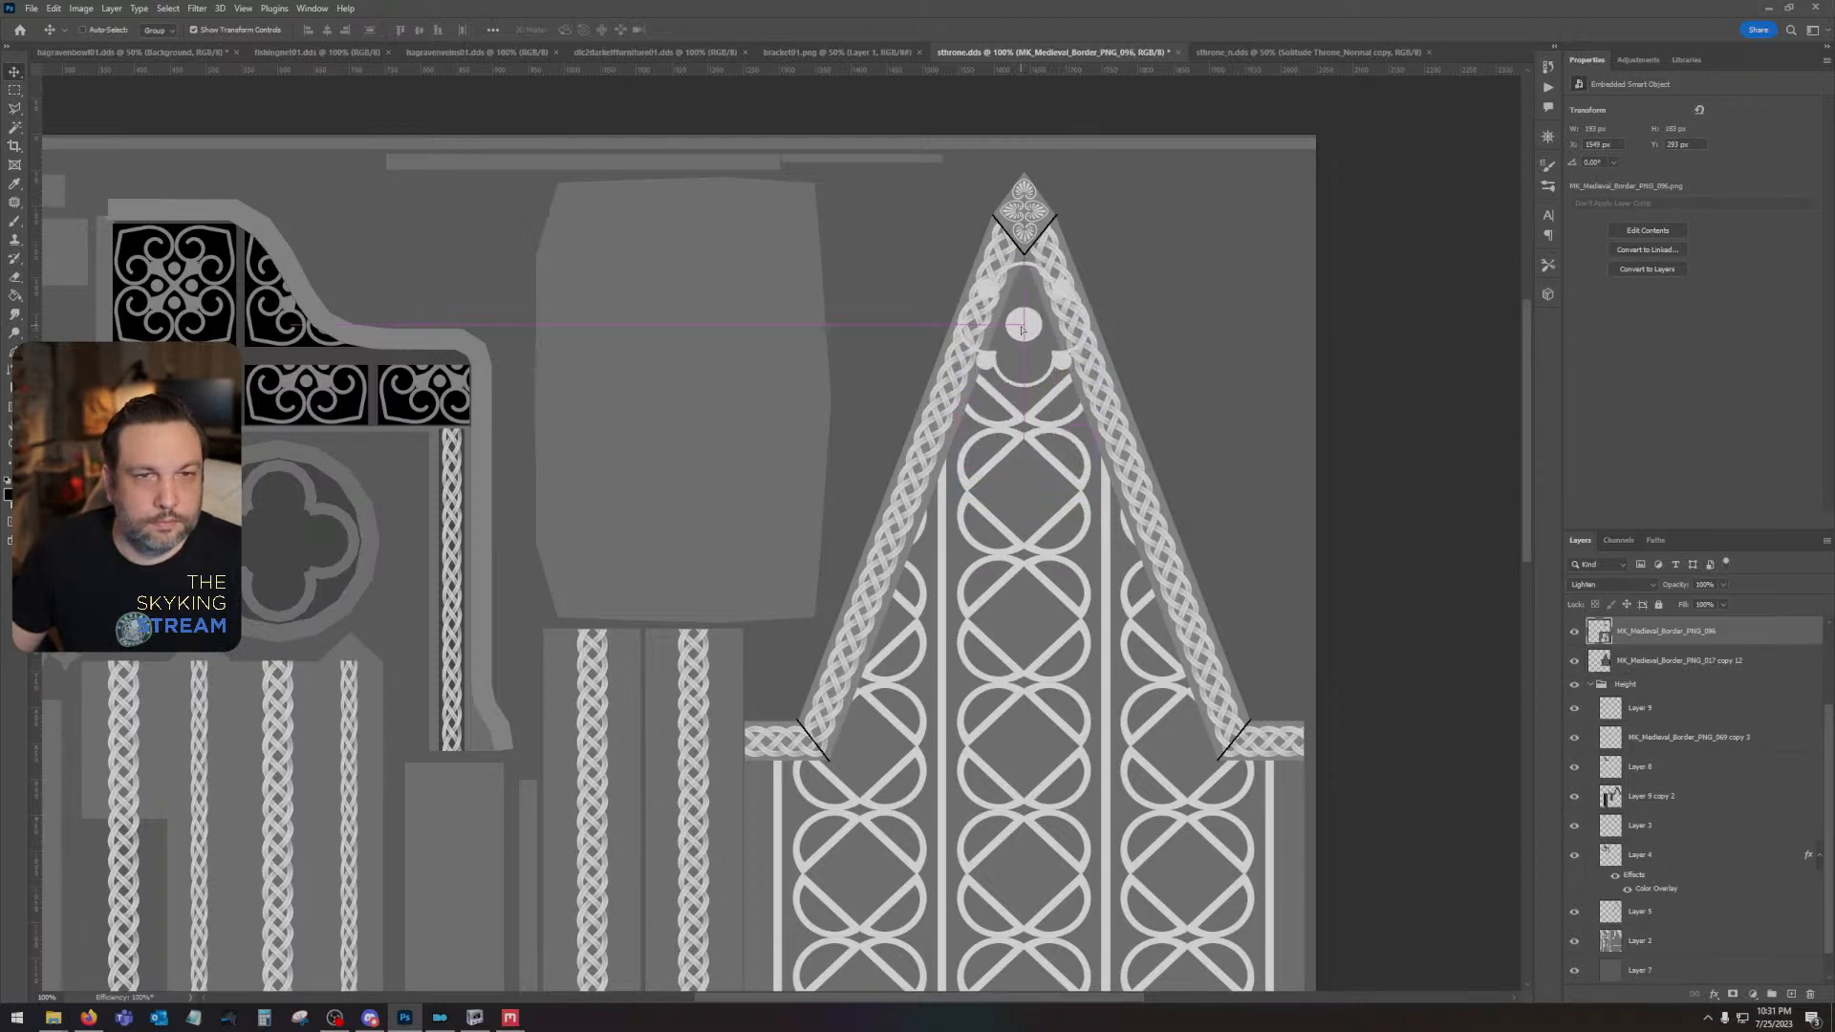
left_click(54, 8)
mouse_move(121, 335)
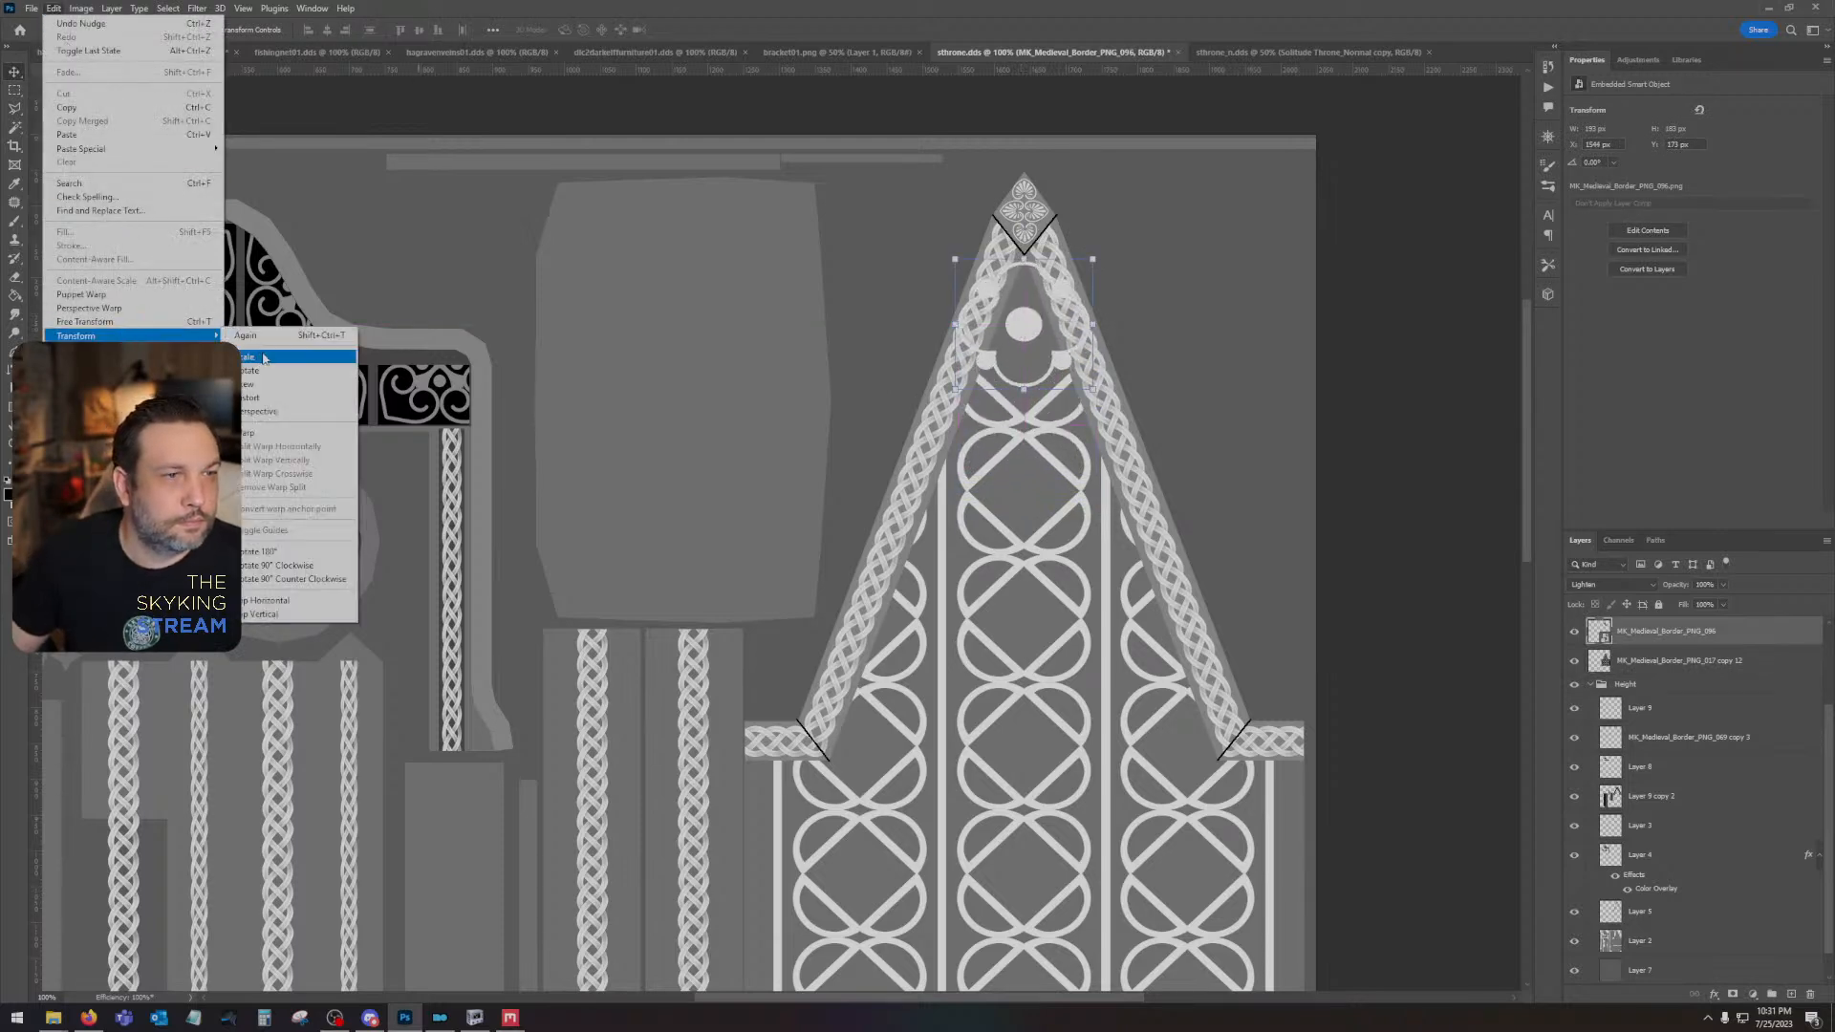
left_click(286, 356)
left_click_drag(1091, 258, 1025, 355)
key("Return")
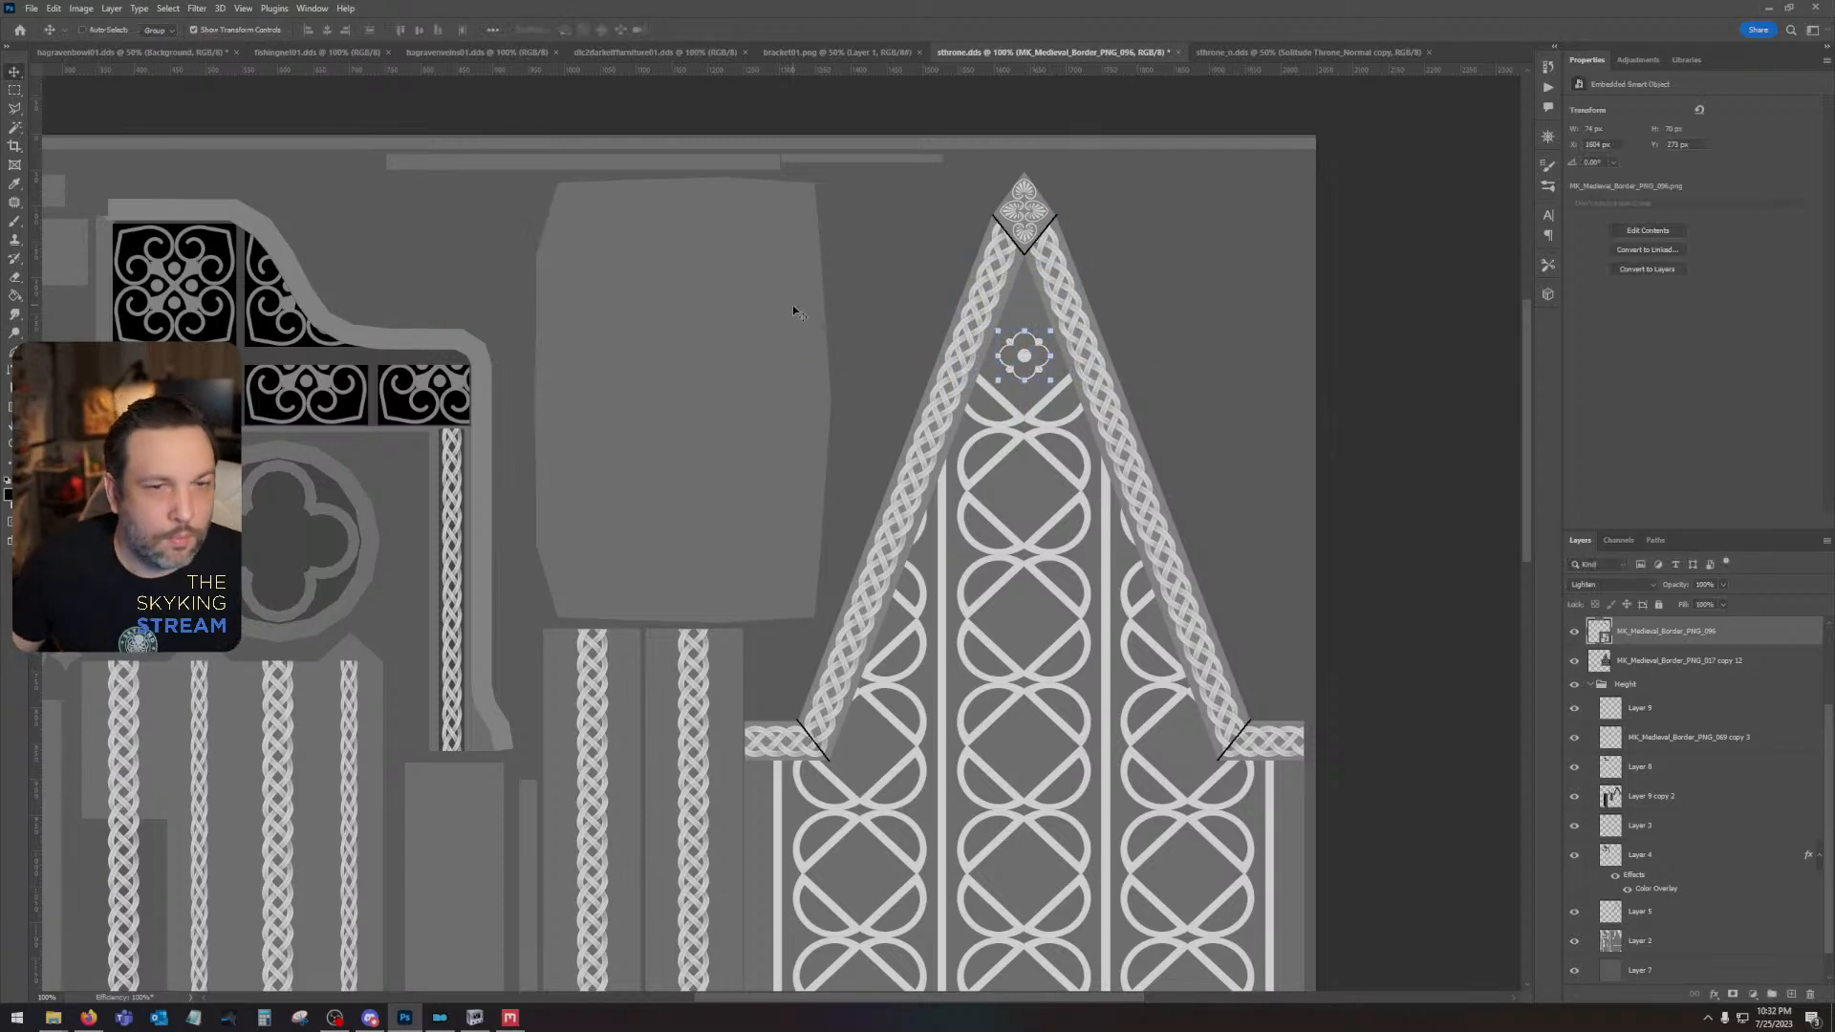
key("ctrl+minus")
key("ctrl+minus")
key("ctrl+minus")
left_click_drag(841, 579, 1038, 500)
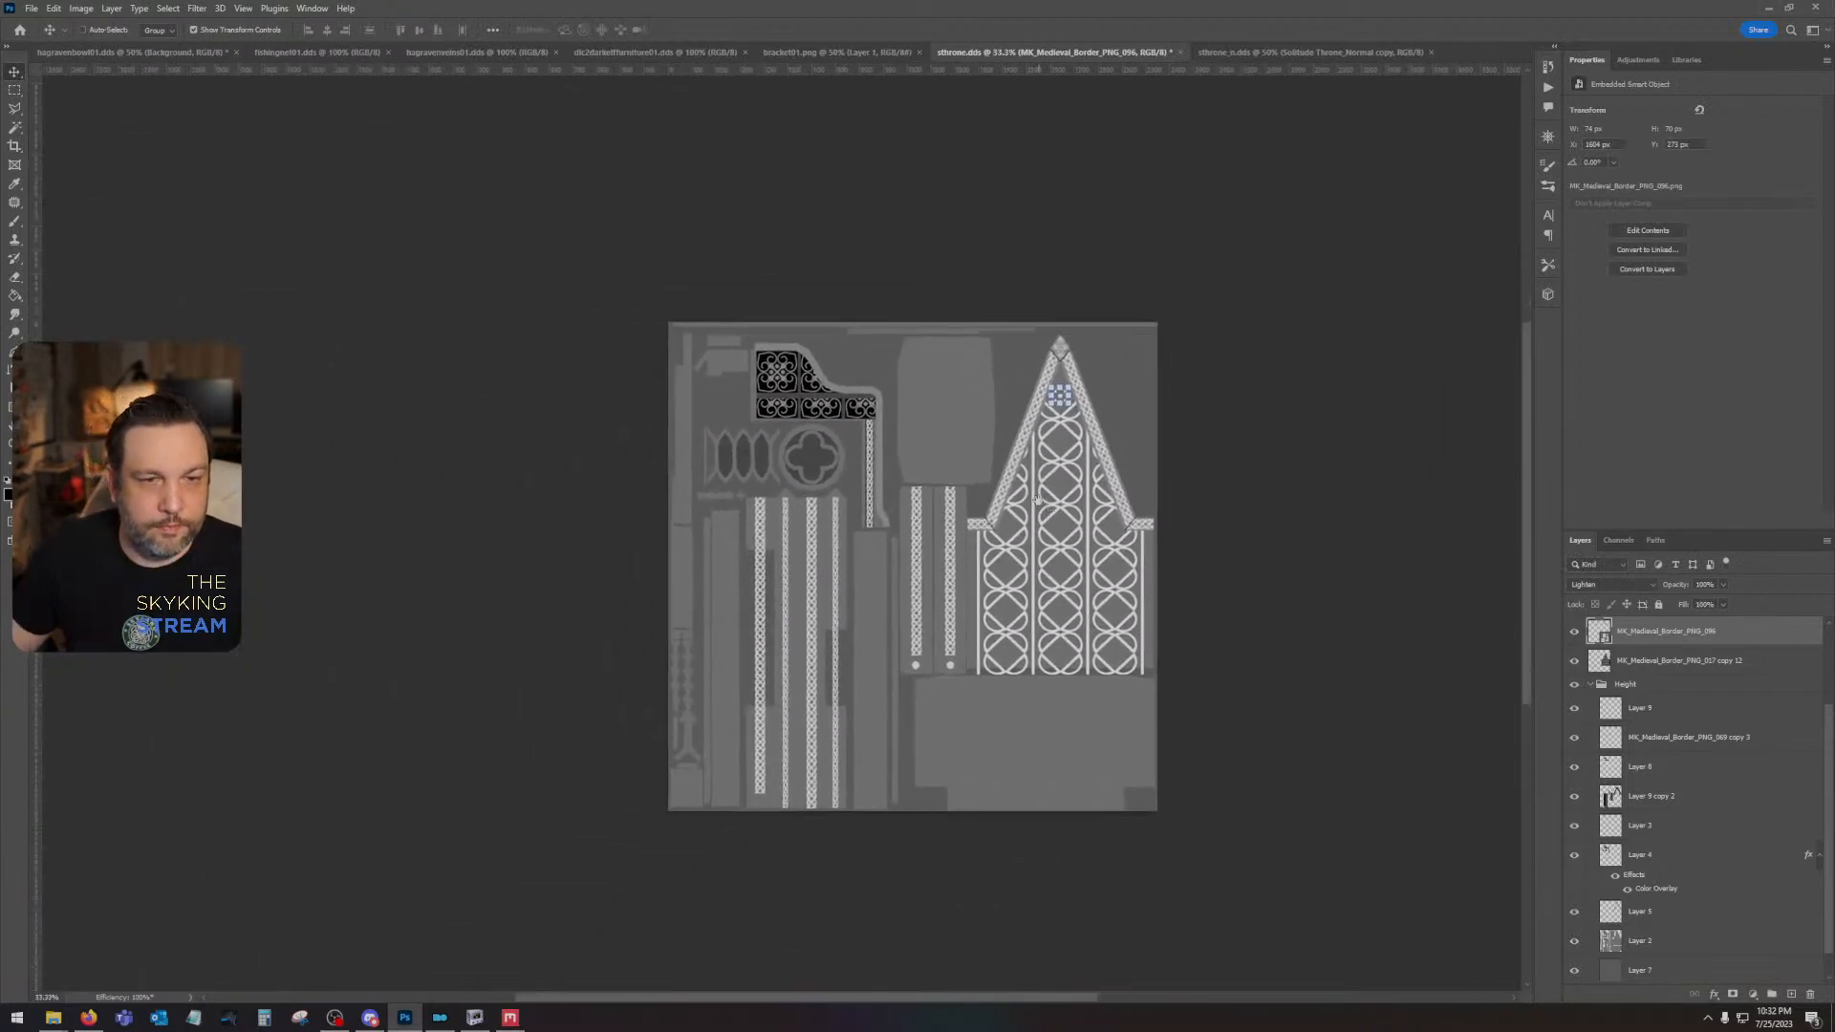
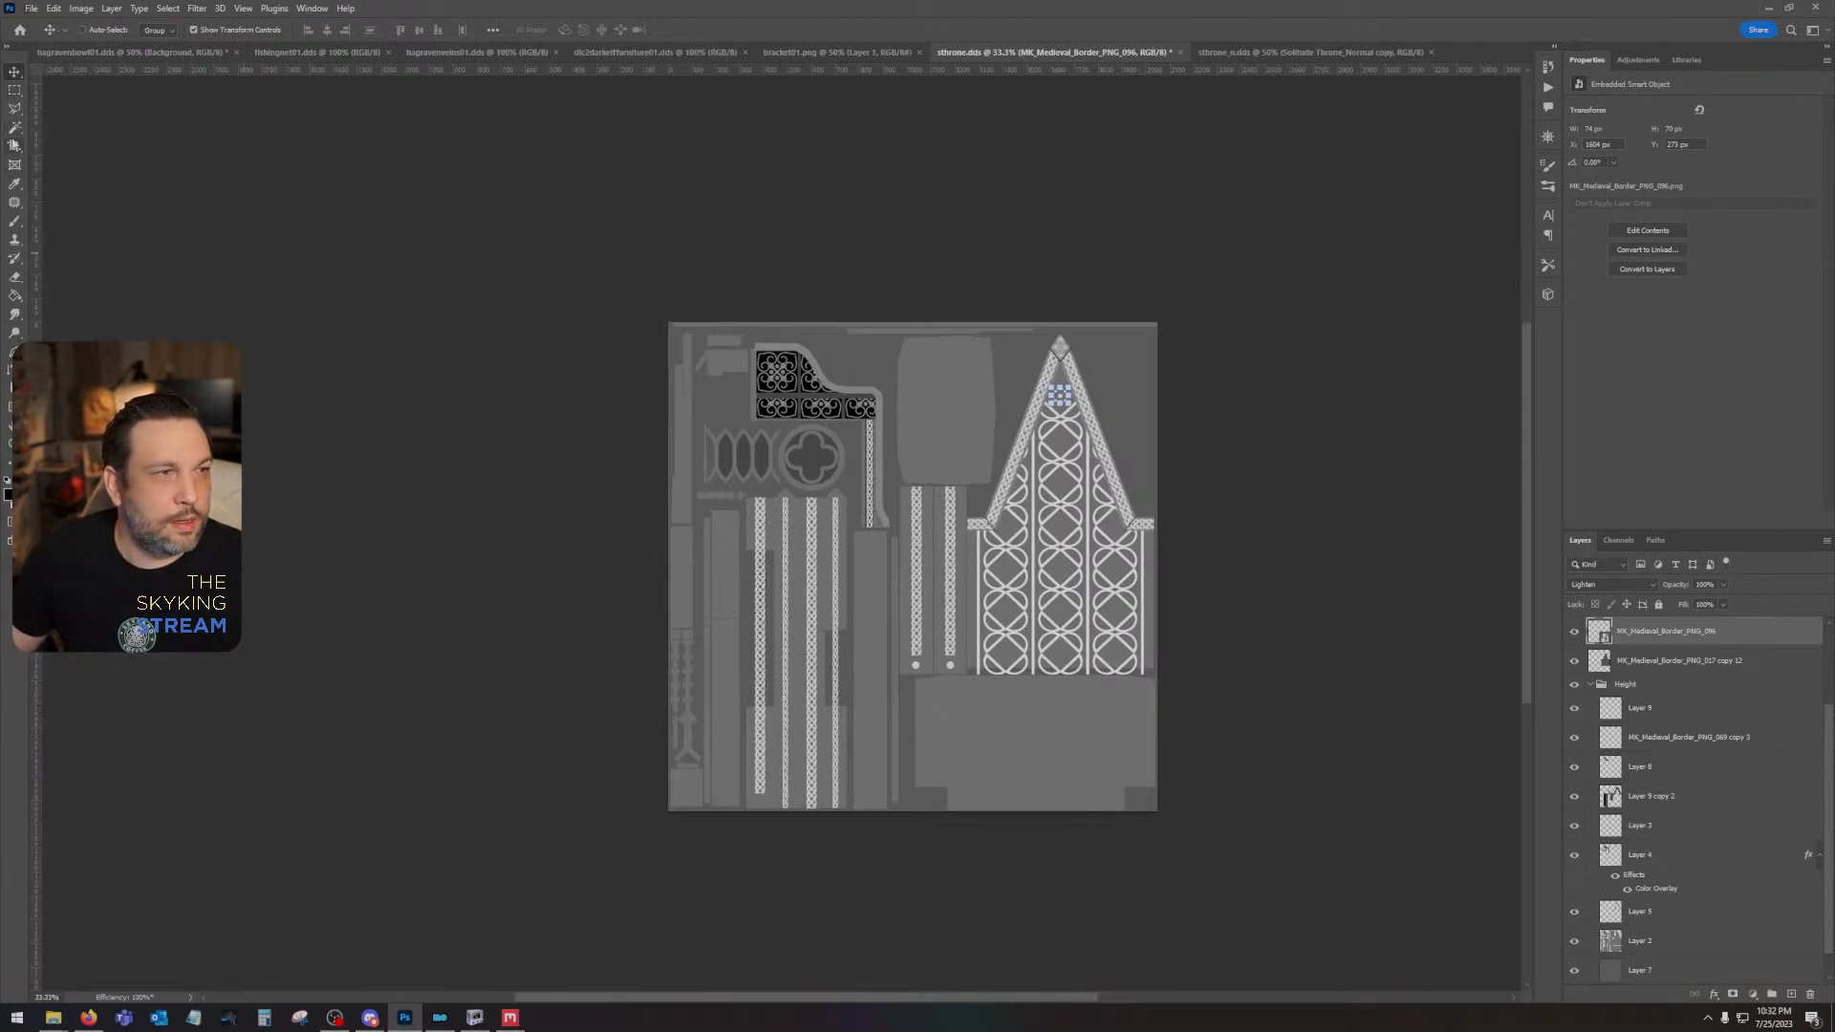
- Select the cushion shape from Layer 2, fill it with black on a new layer above, and set that layer's fill to 0%
key("w")
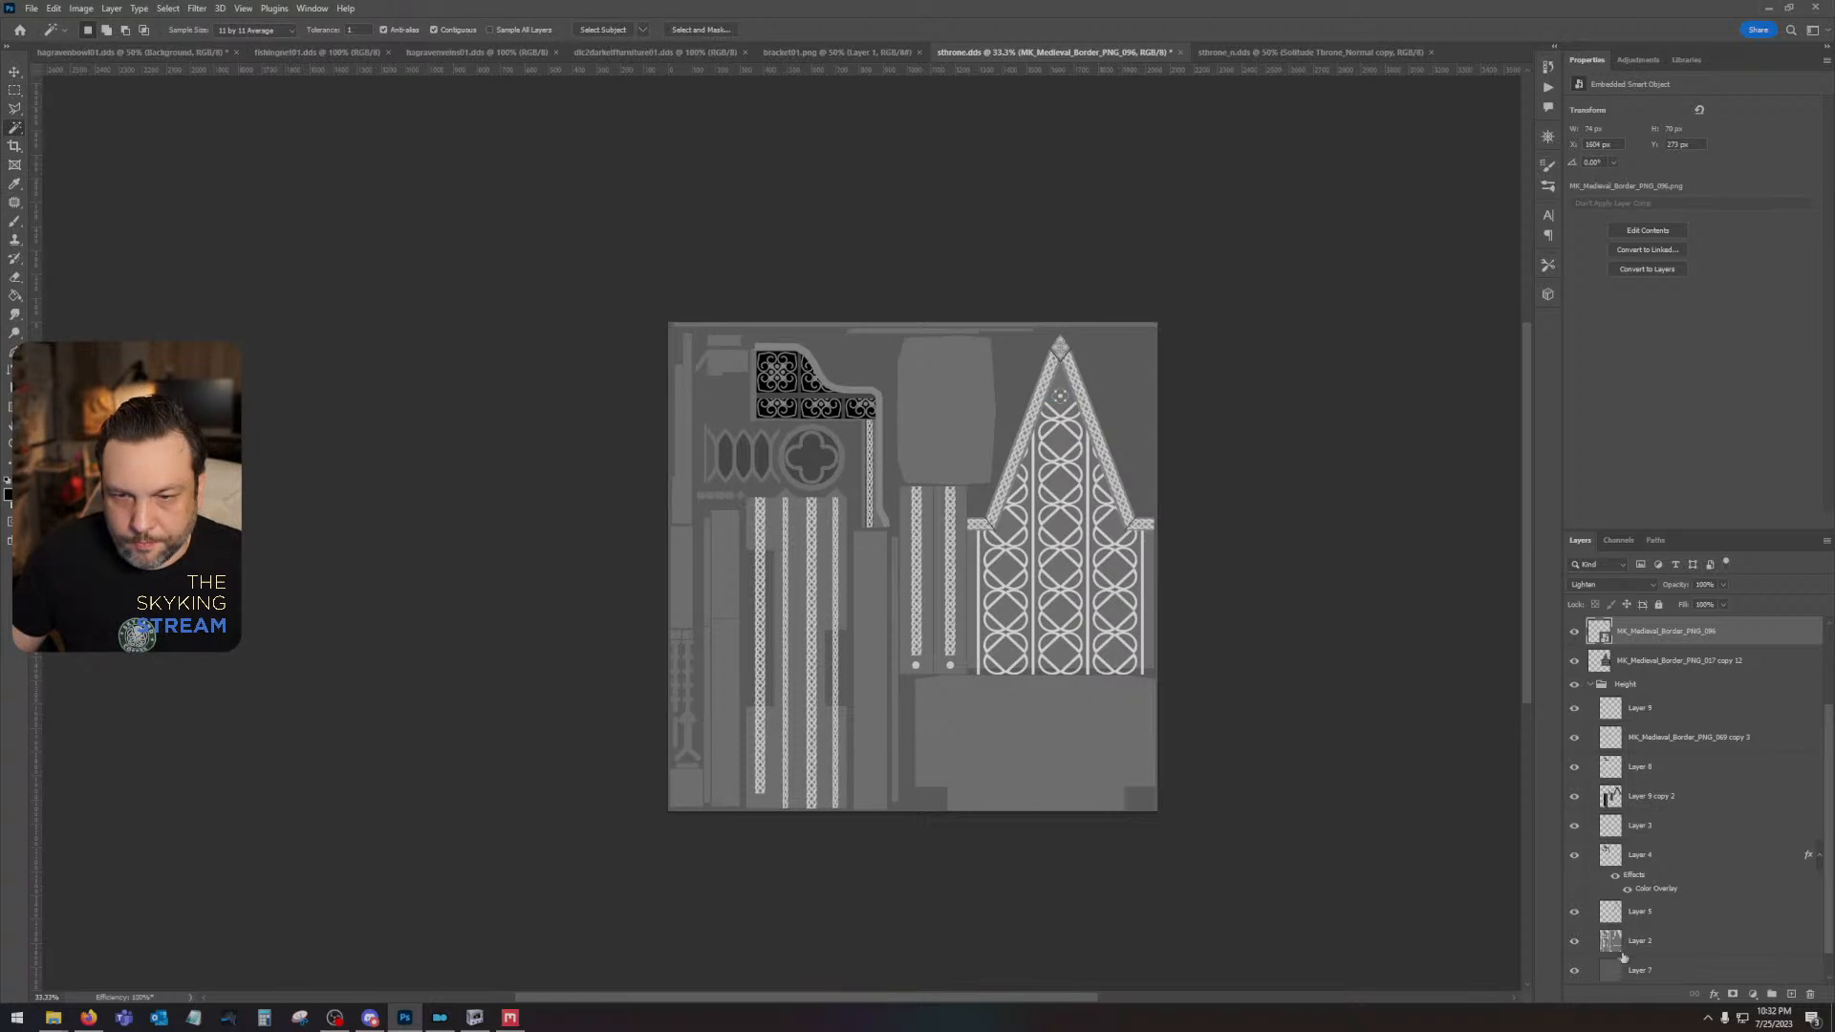
left_click(1656, 945)
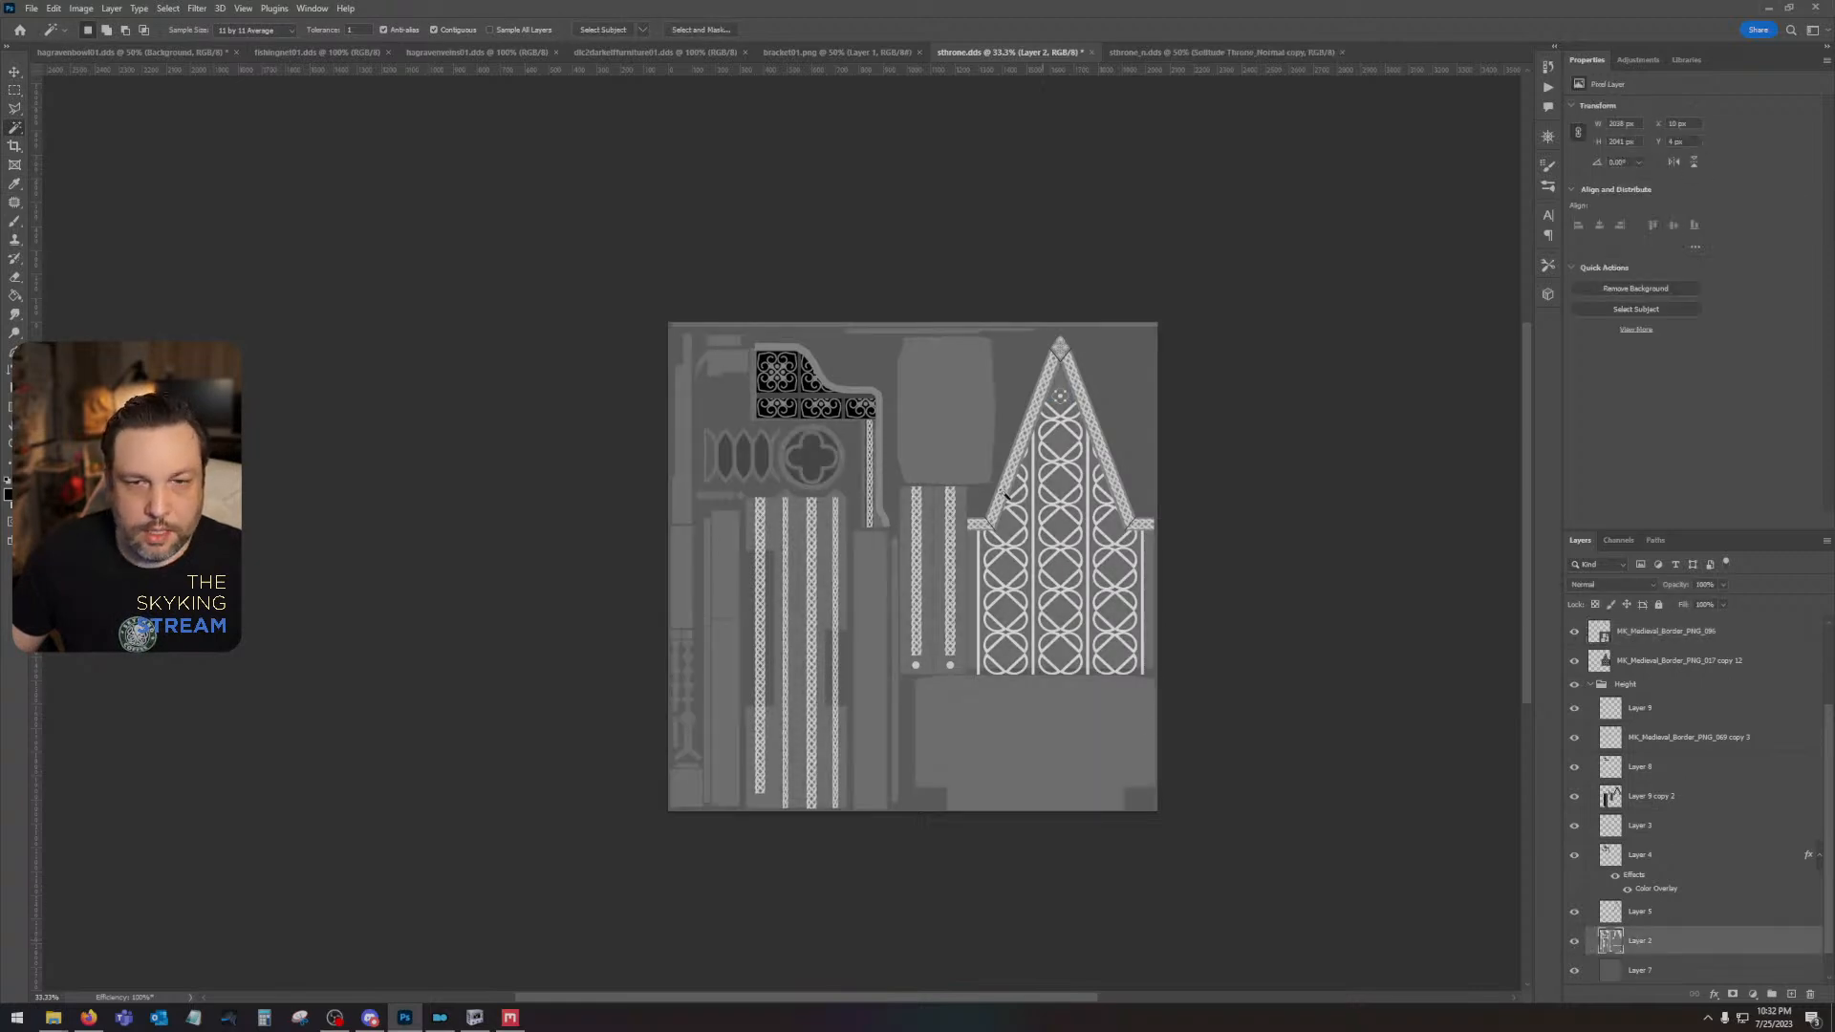
left_click(1791, 995)
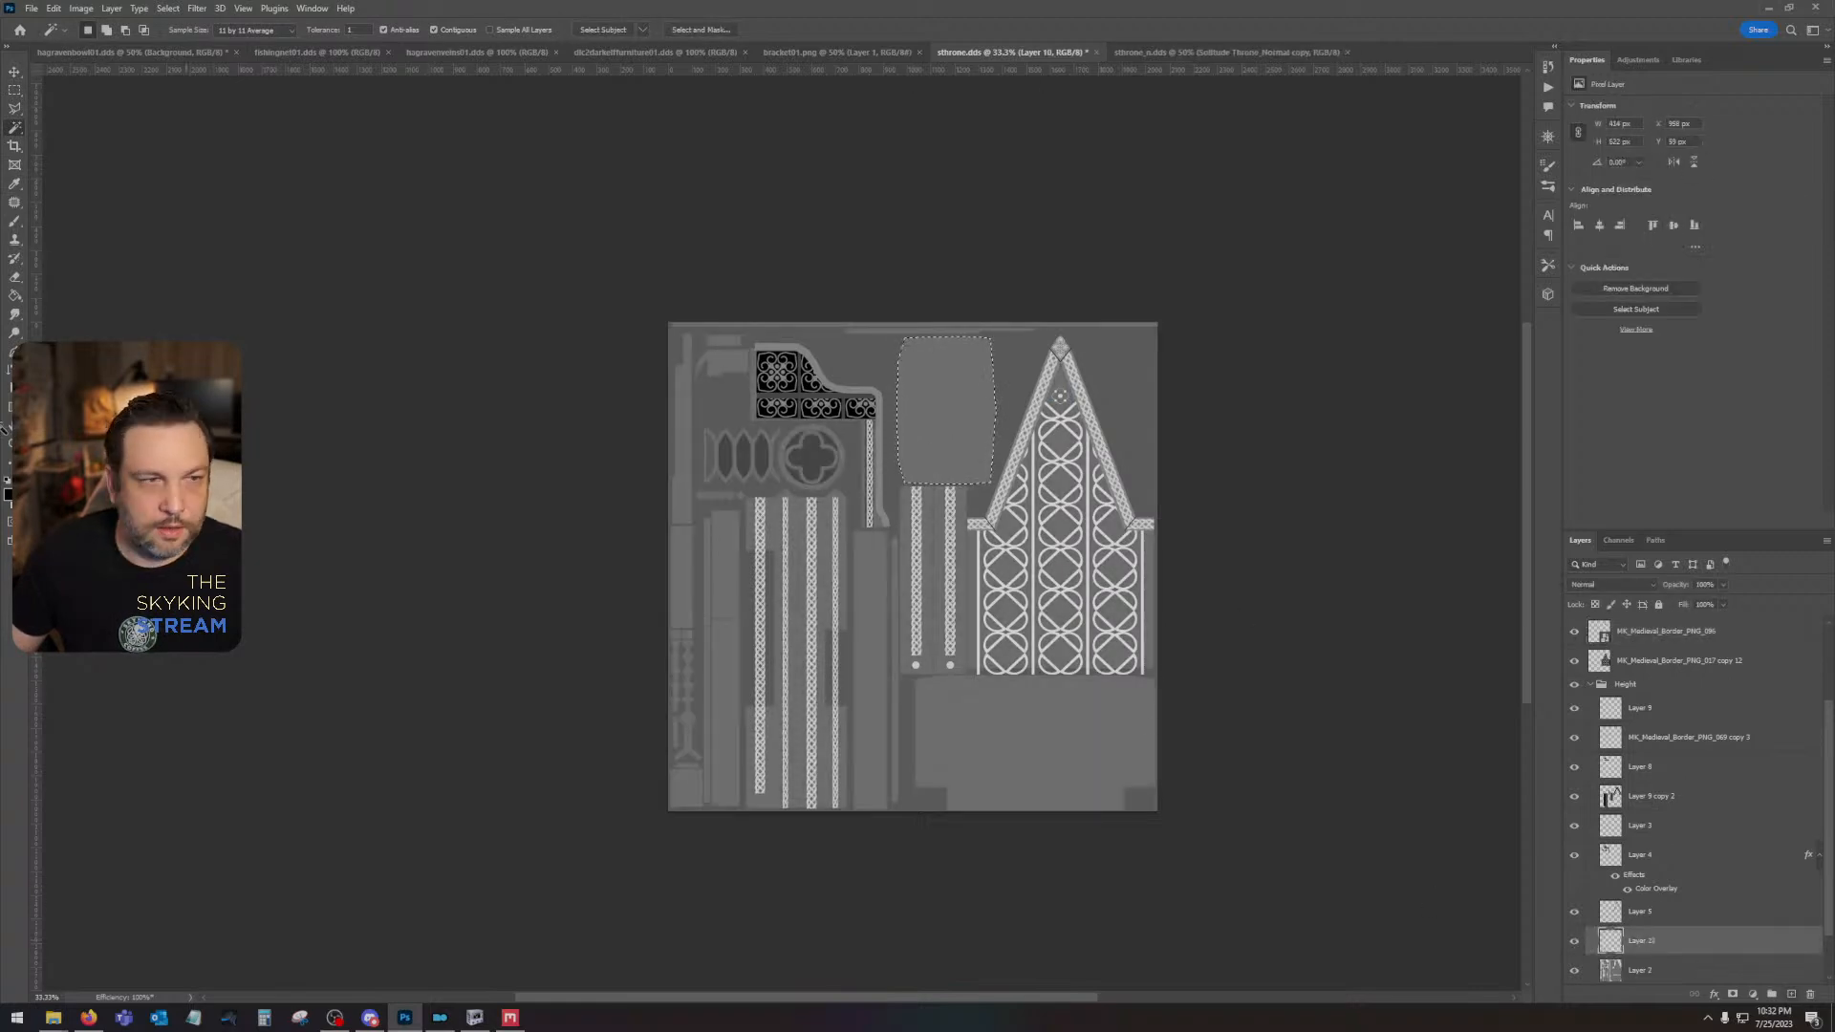
key("alt+BackSpace")
key("ctrl+d")
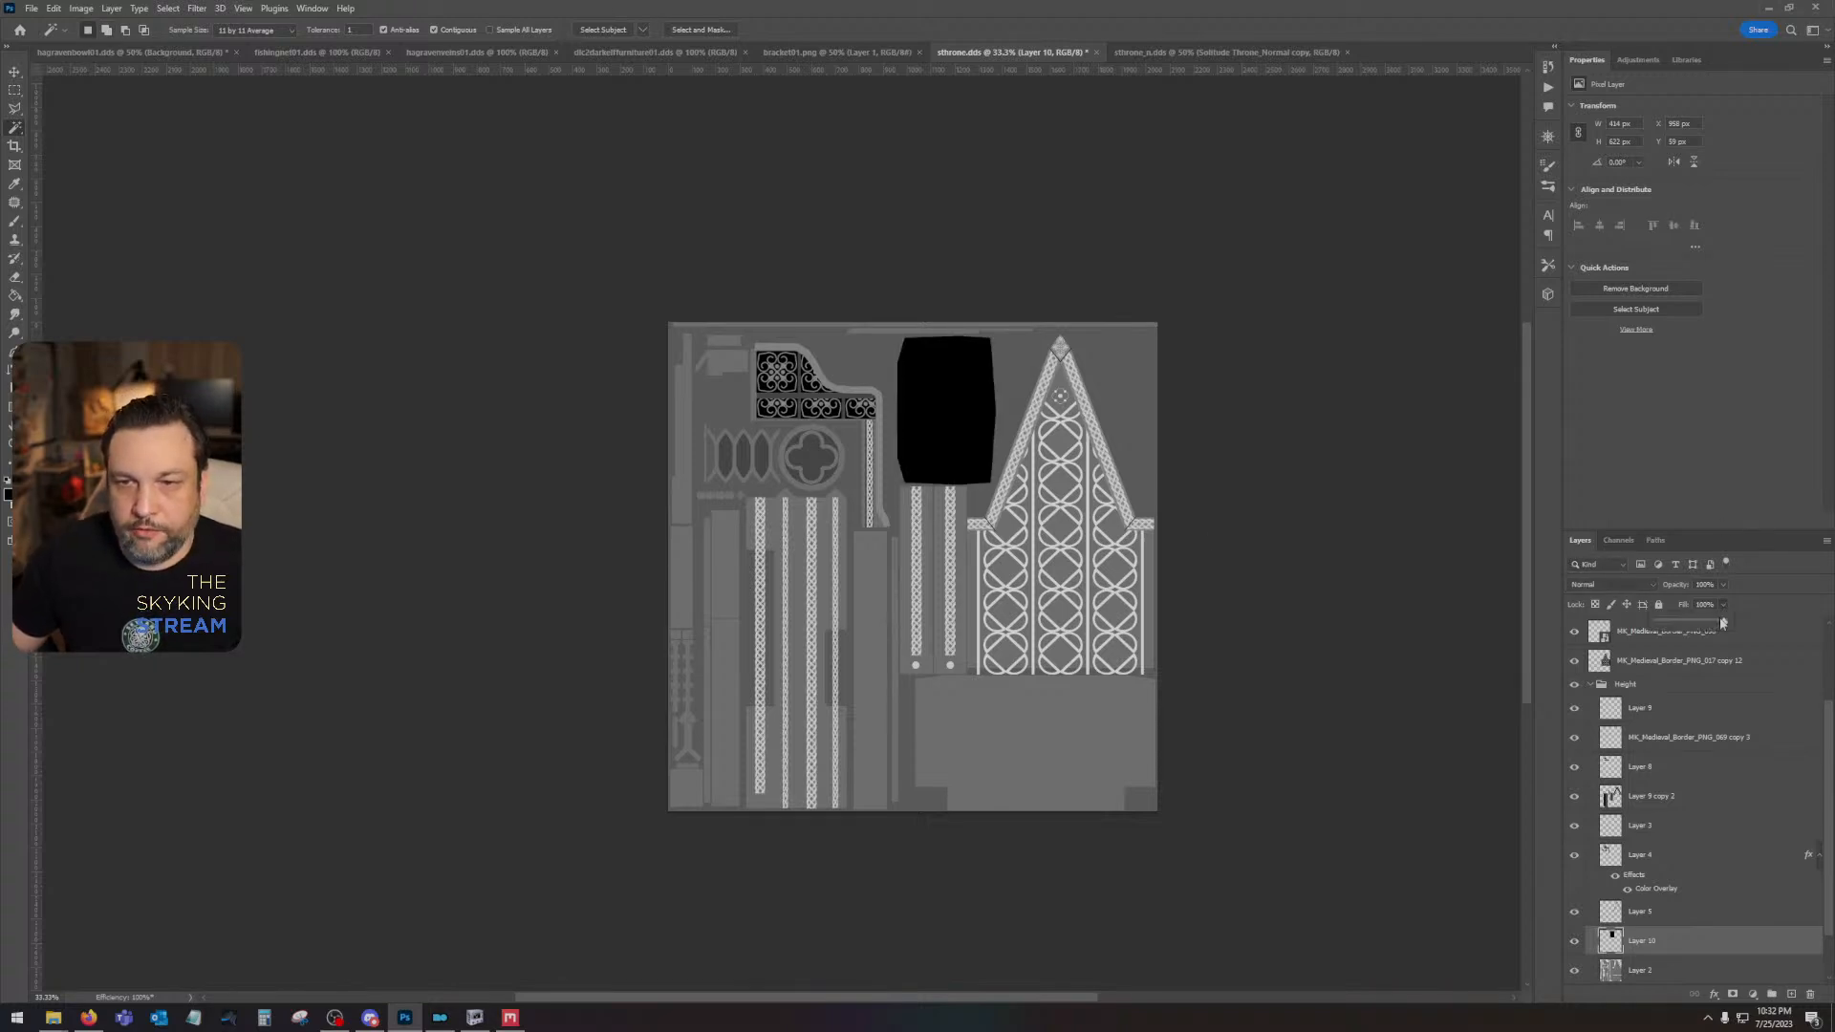
left_click_drag(1723, 622, 1635, 603)
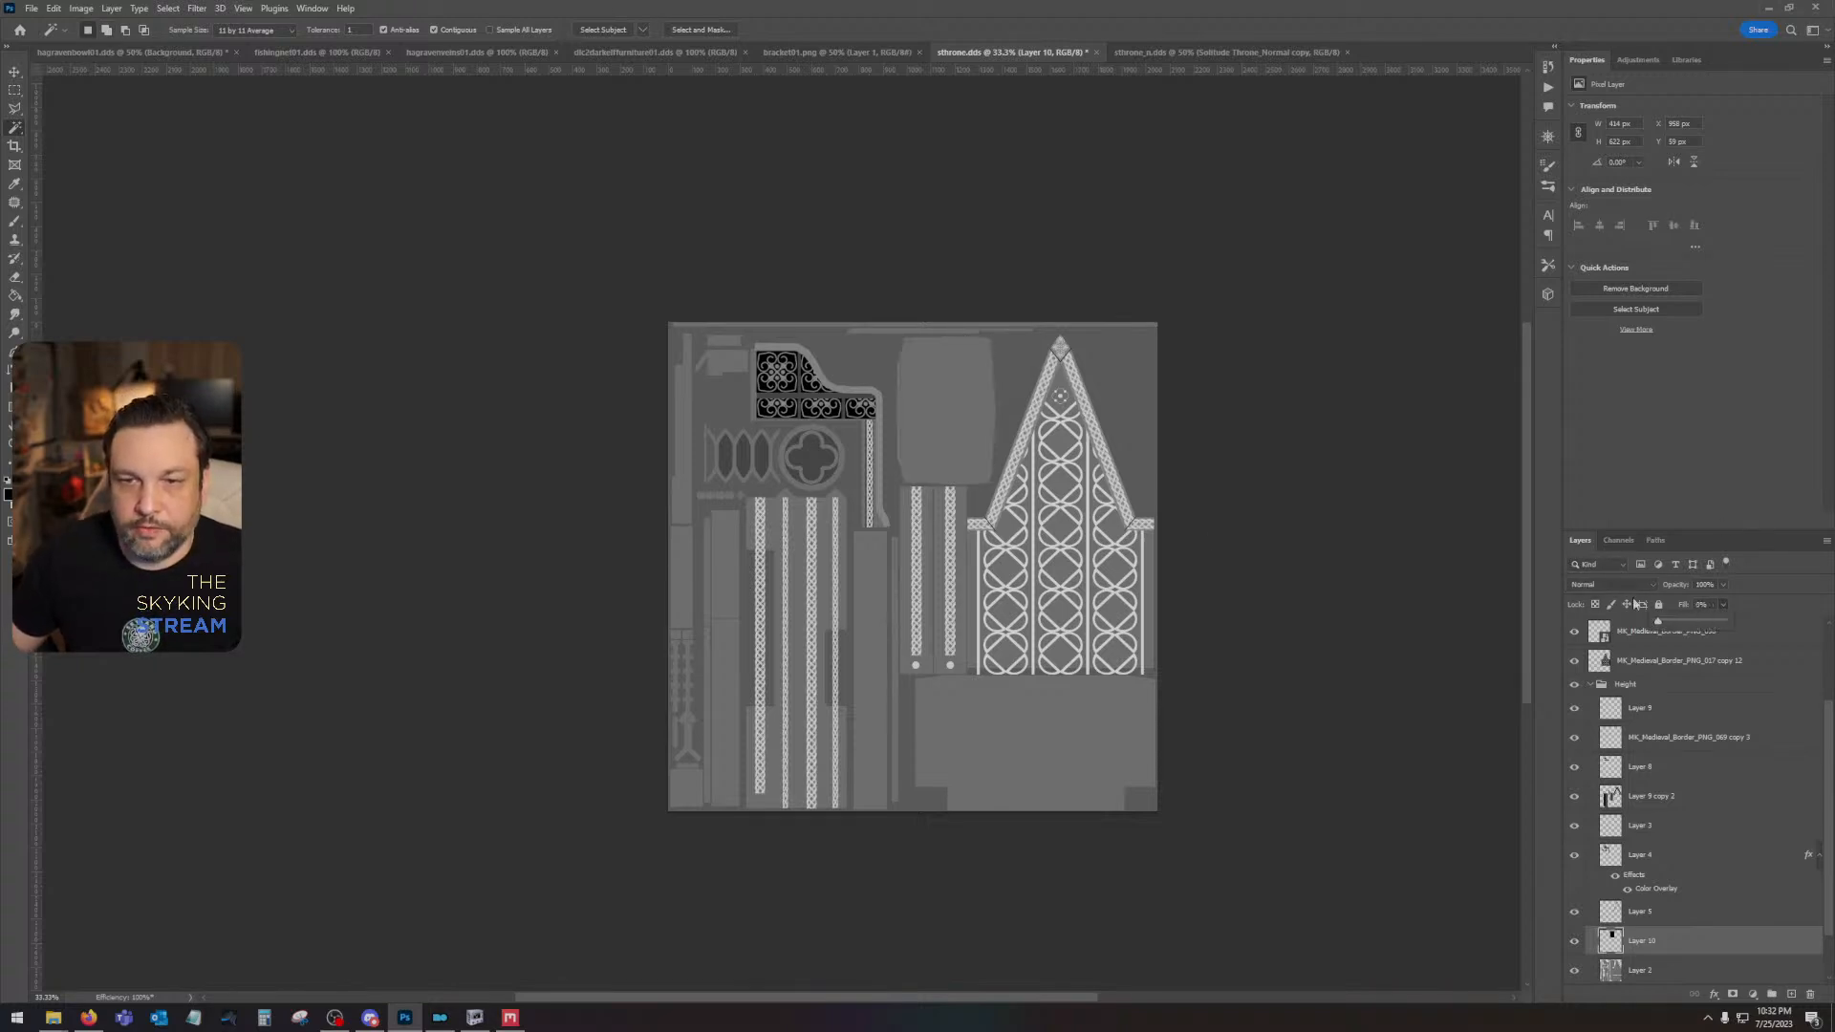
- Add an Overlay Inner Glow to the cushion layer, sourced from the center and enlarged into a soft, gradual falloff
double_click(1681, 944)
left_click(1263, 565)
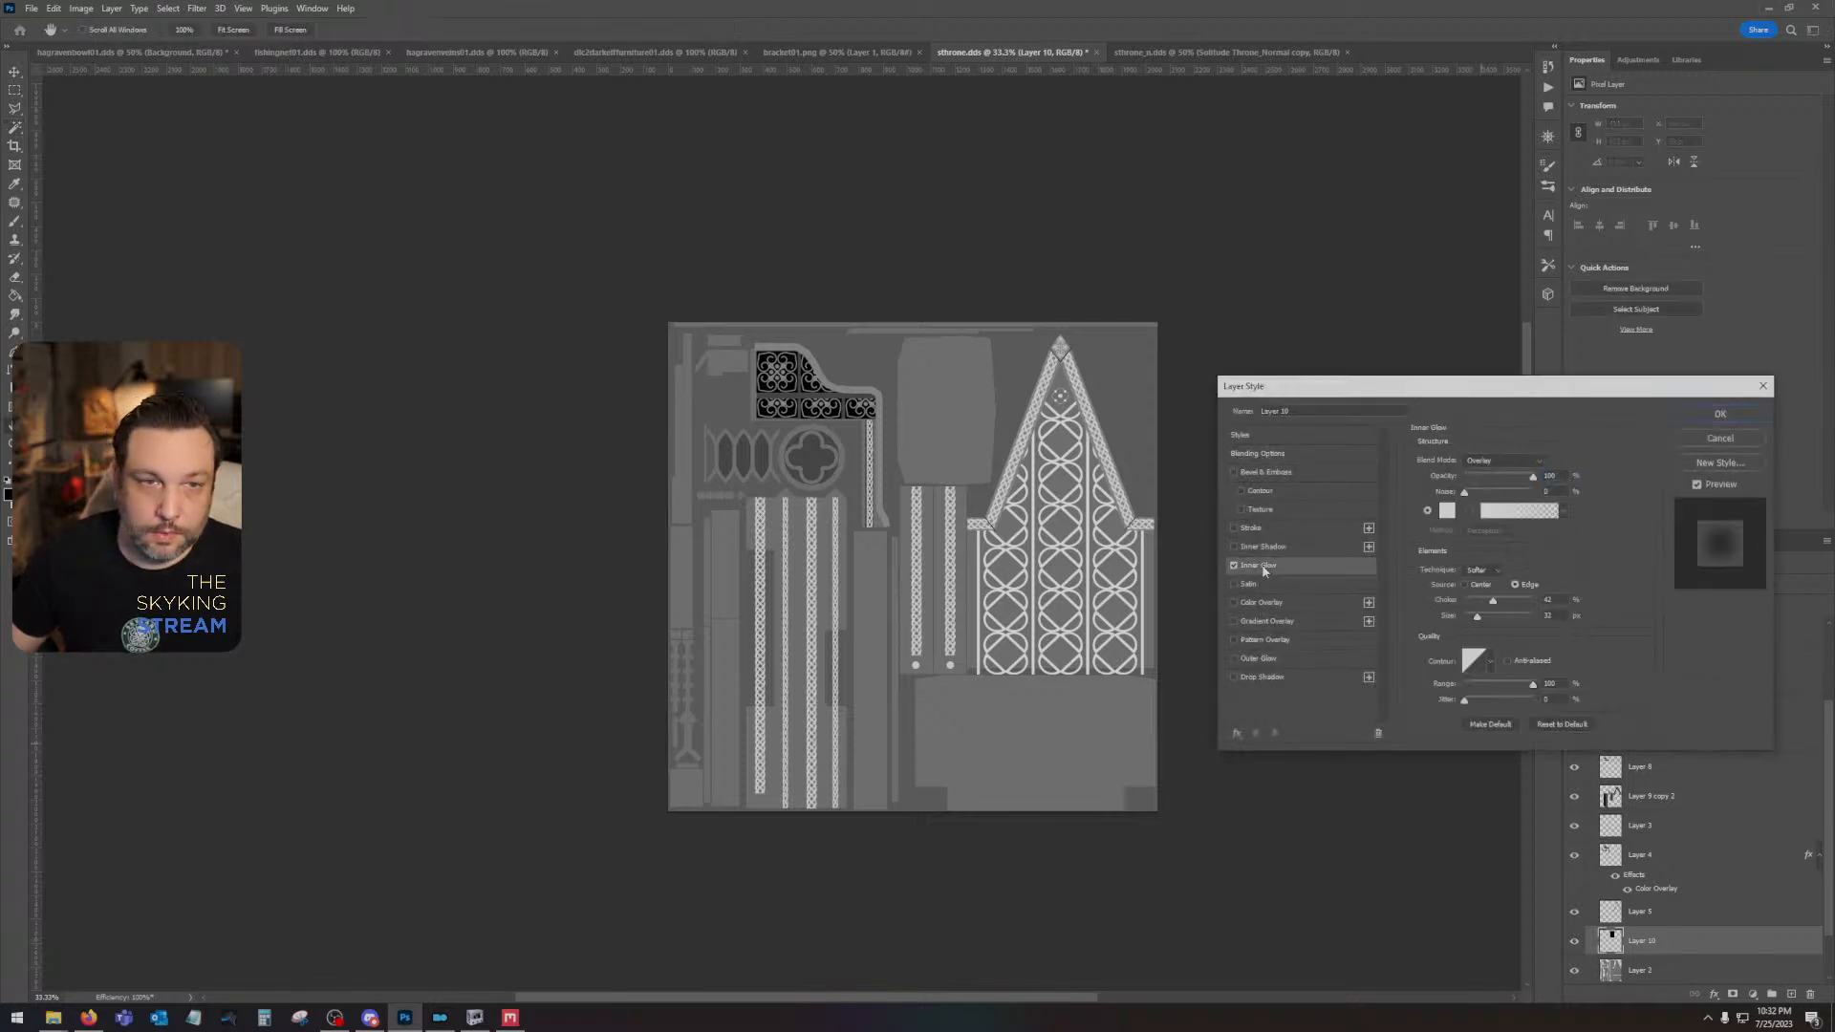
left_click(1466, 584)
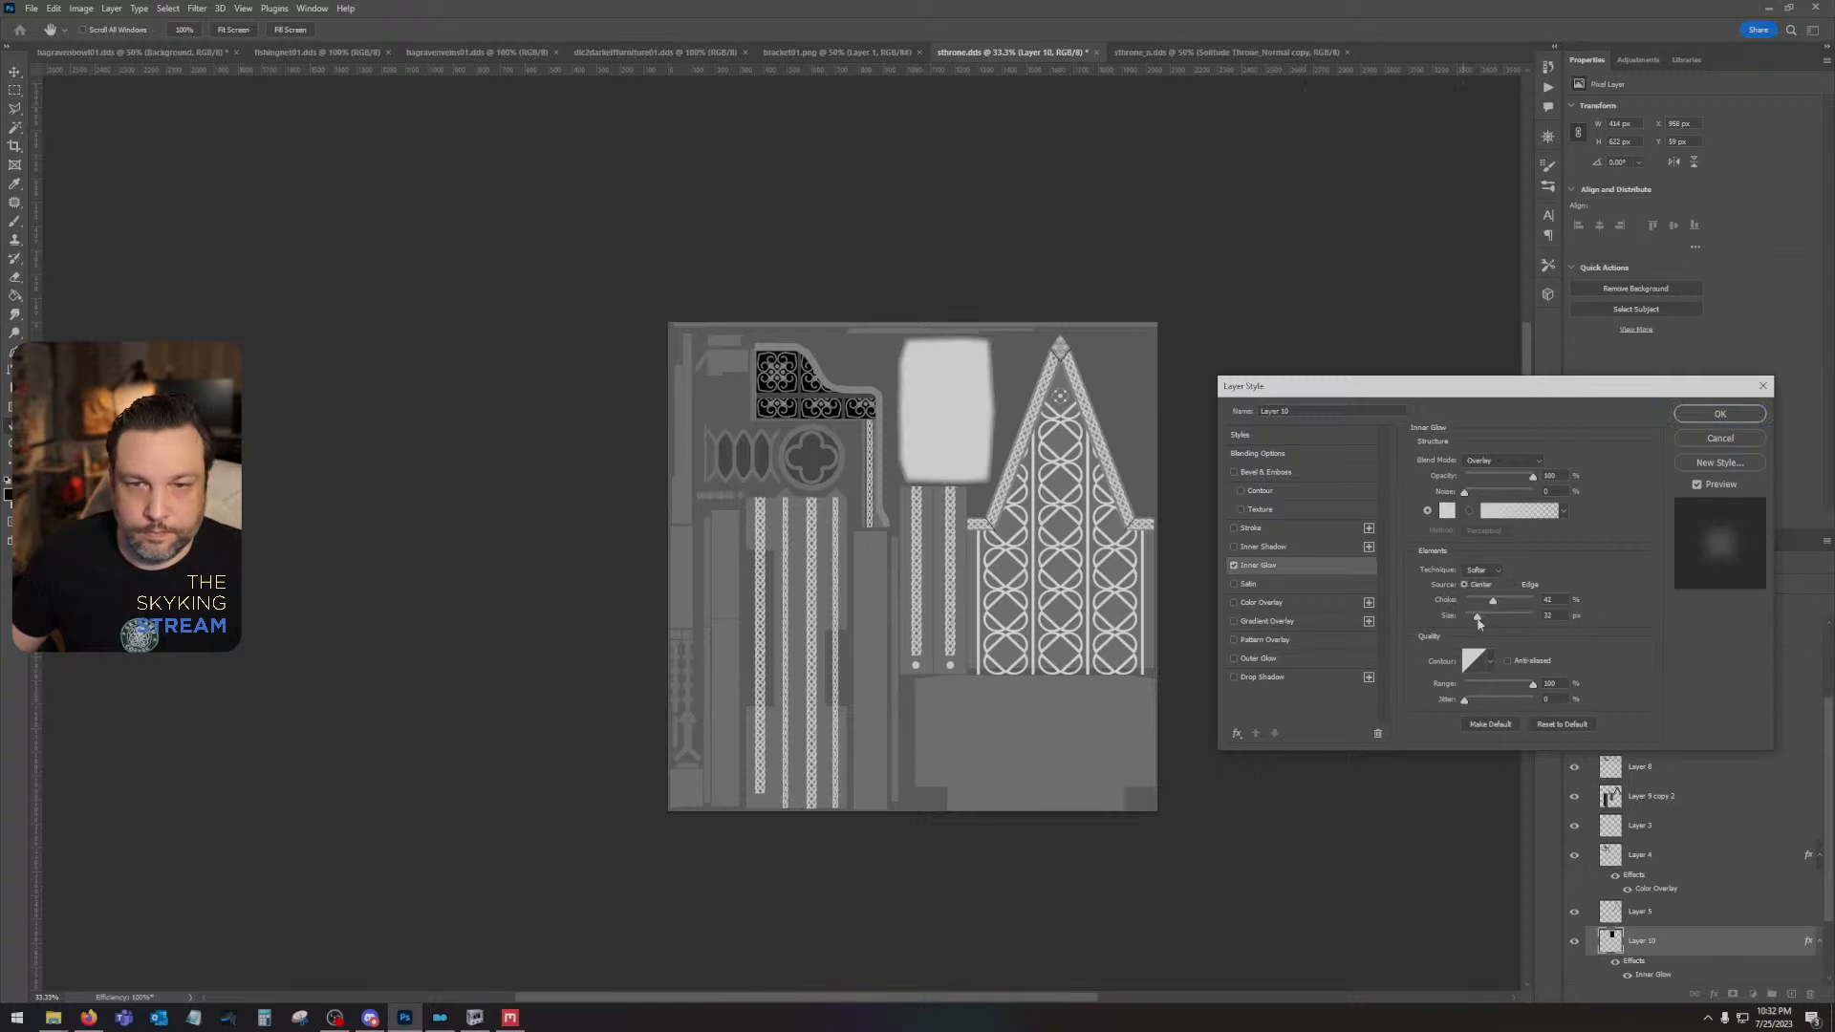
left_click_drag(1478, 621, 1524, 629)
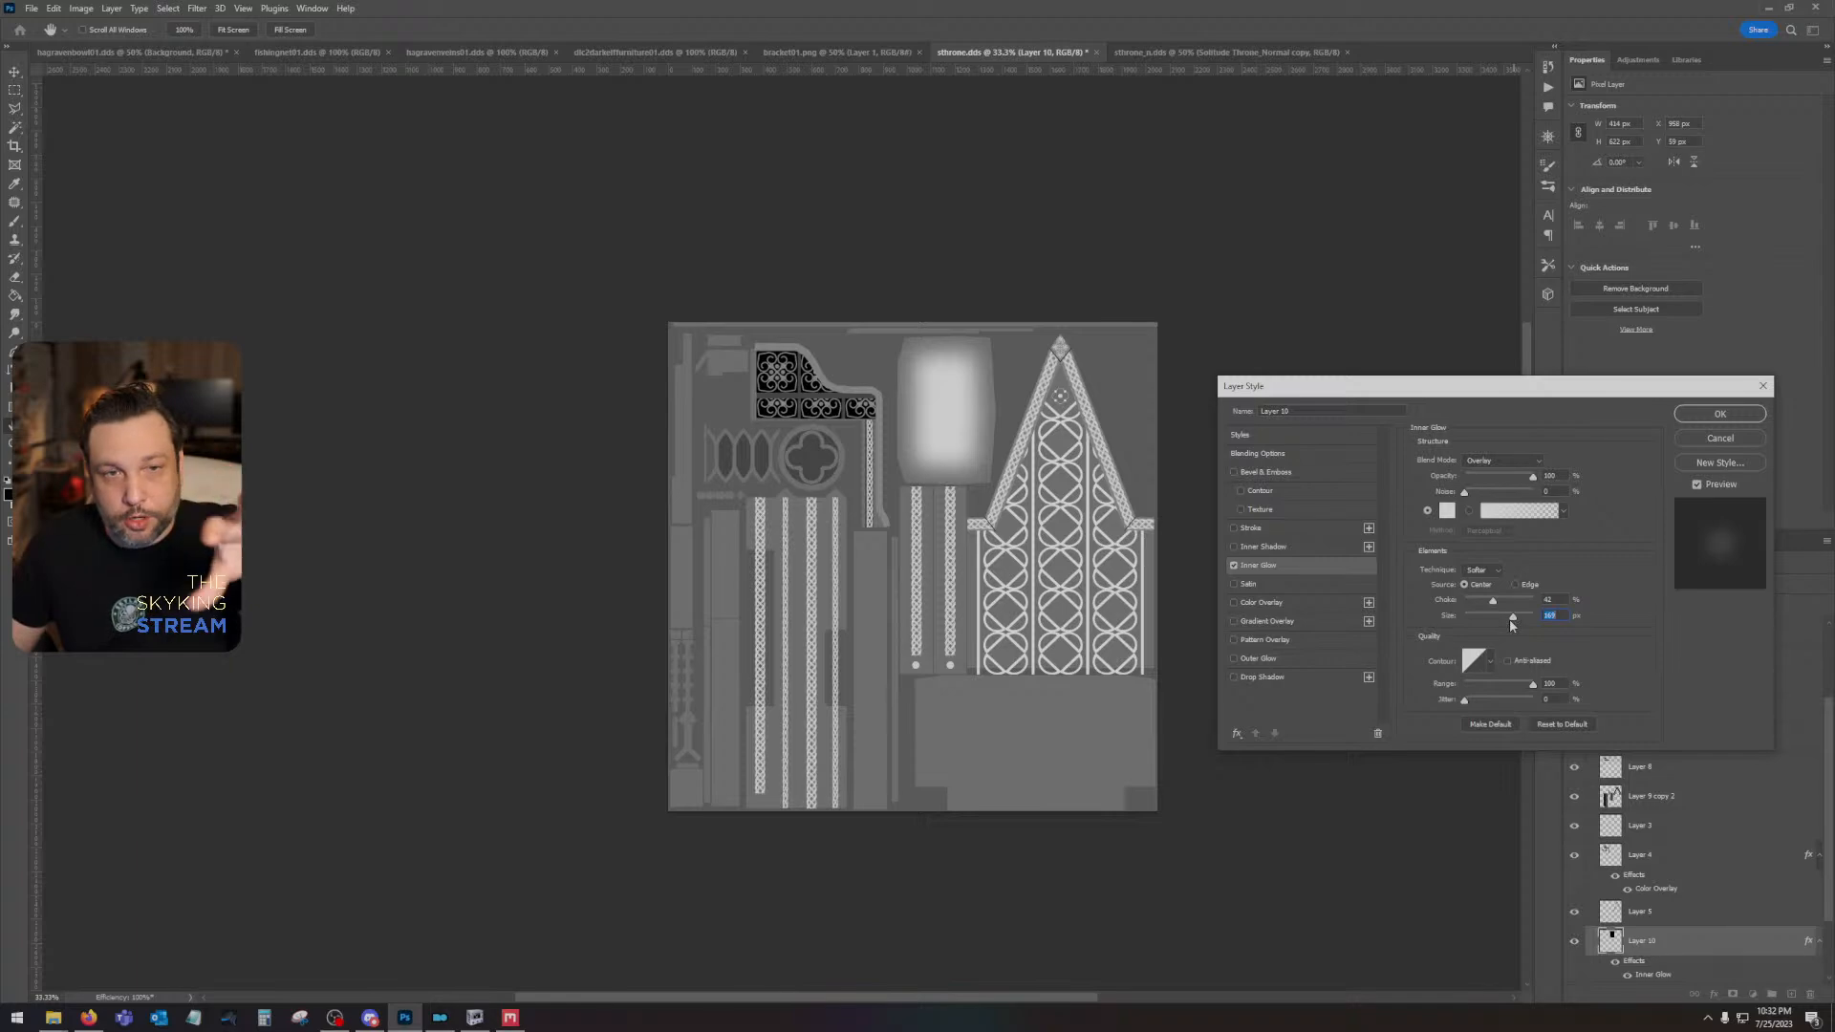
left_click(1719, 414)
- Select the thin strip along the texture's upper edge from Layer 2, fill it black on a new layer above Layer 10, and set fill to 0%
left_click_drag(1004, 412, 1030, 476)
scroll(1058, 402, "up", 2)
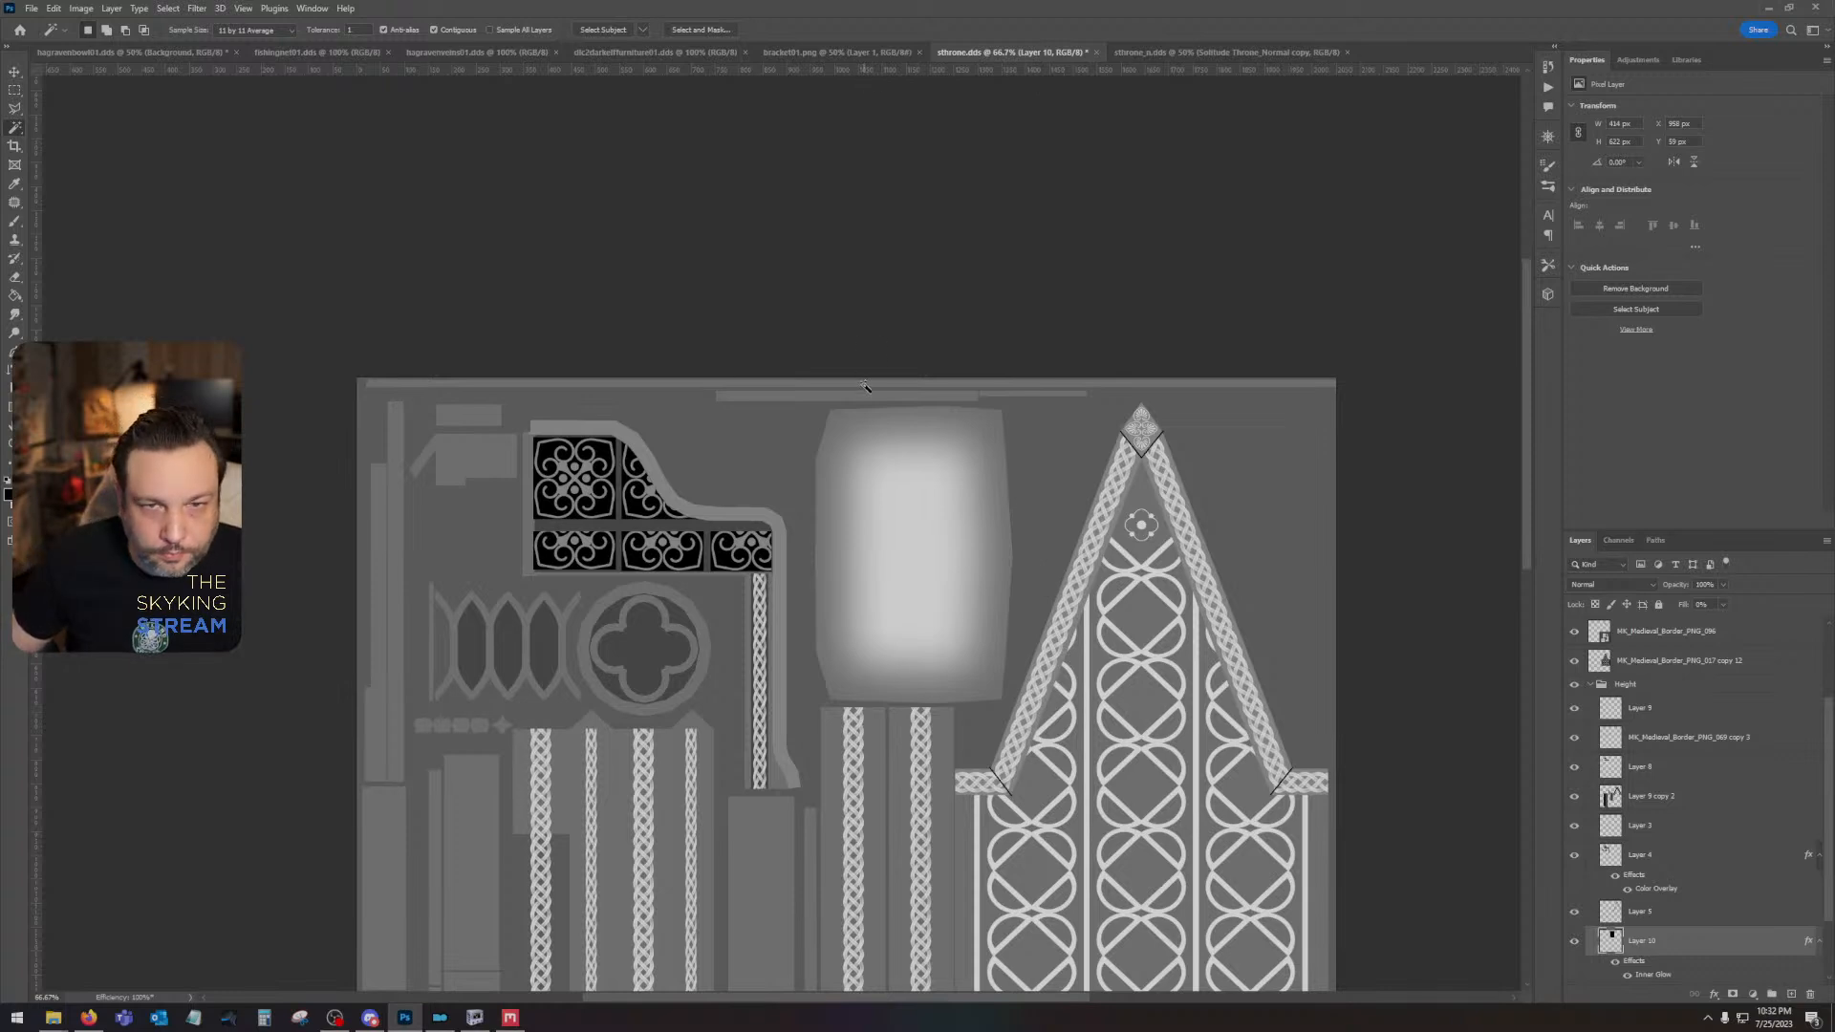
scroll(1675, 919, "down", 3)
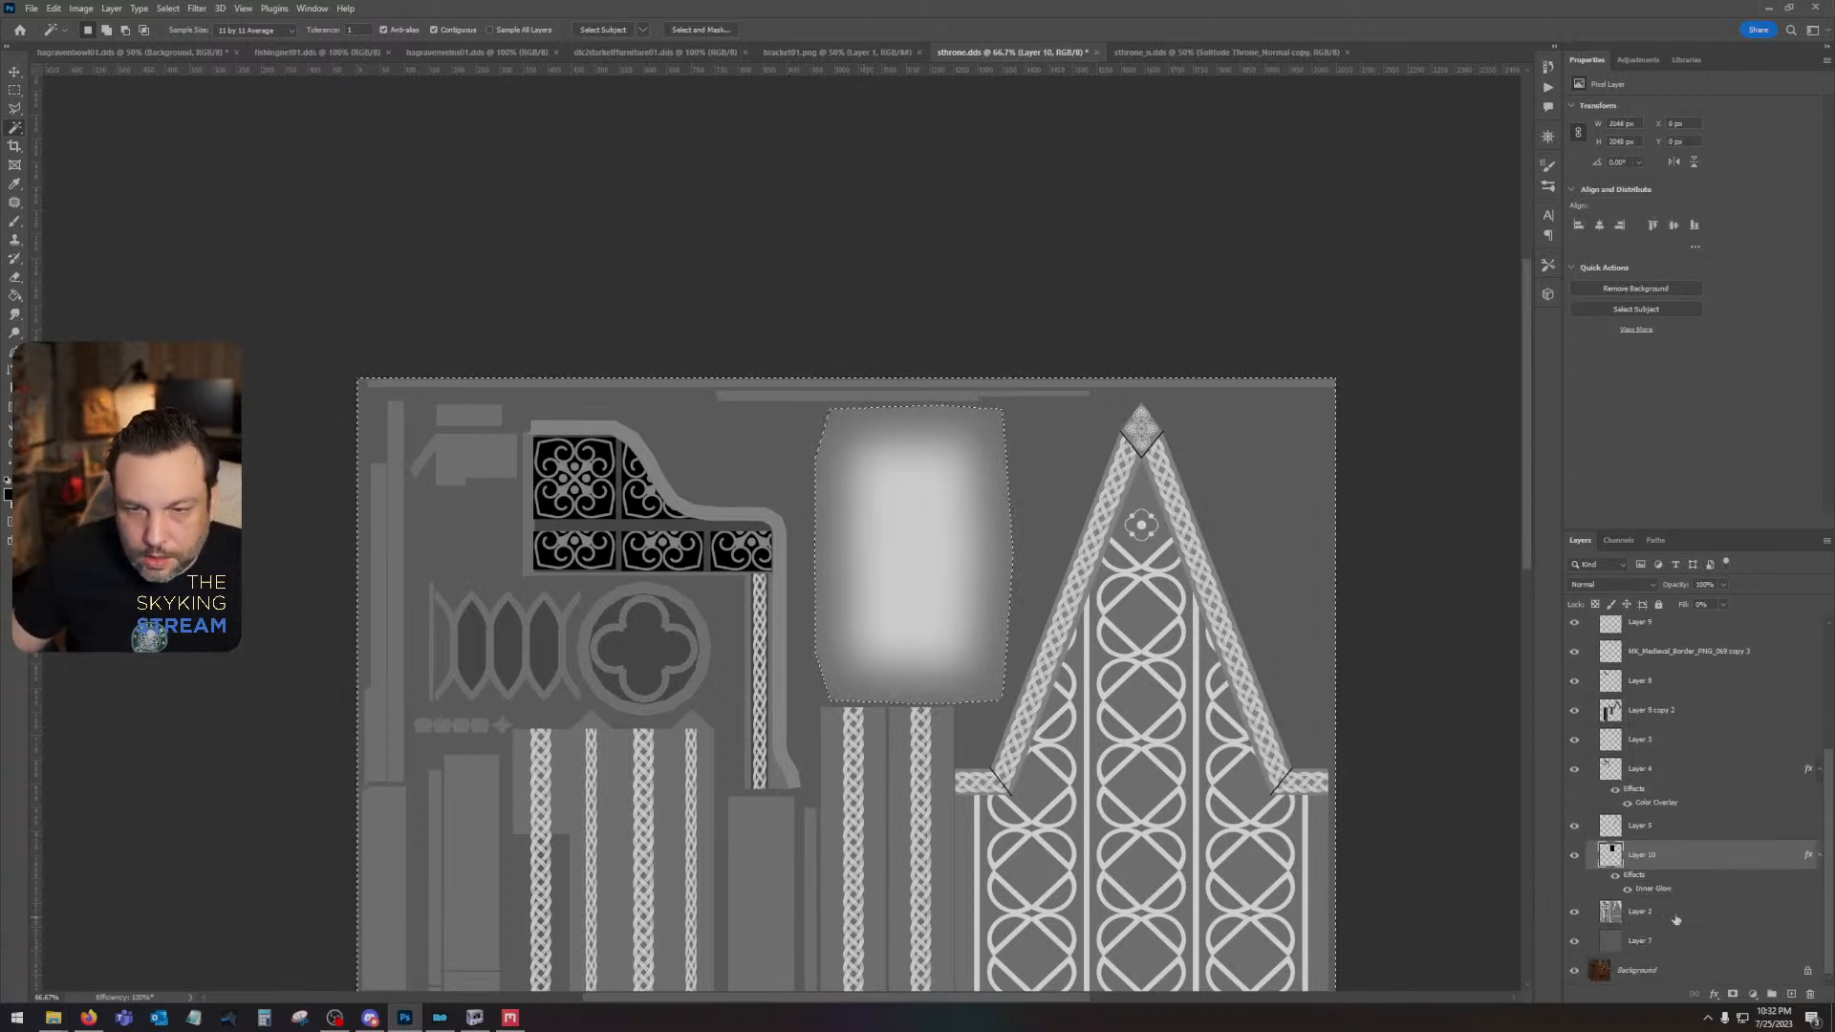
left_click(1674, 917)
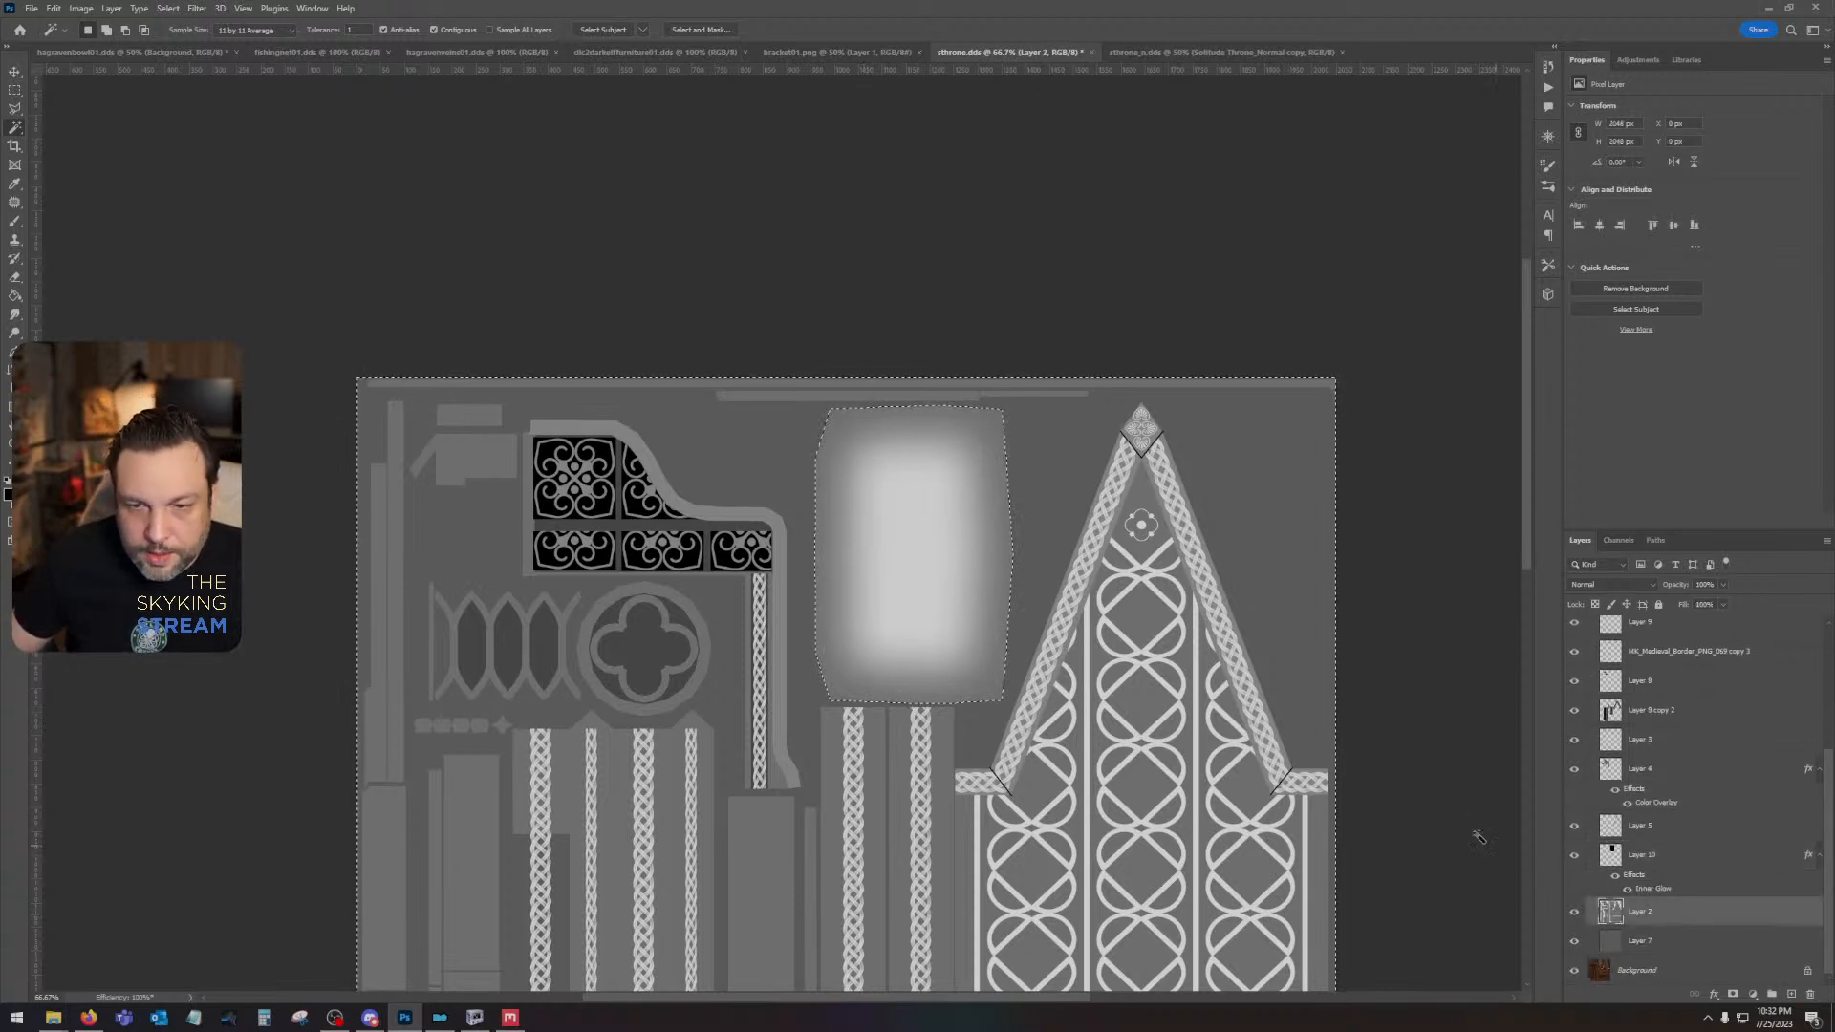
left_click(914, 385)
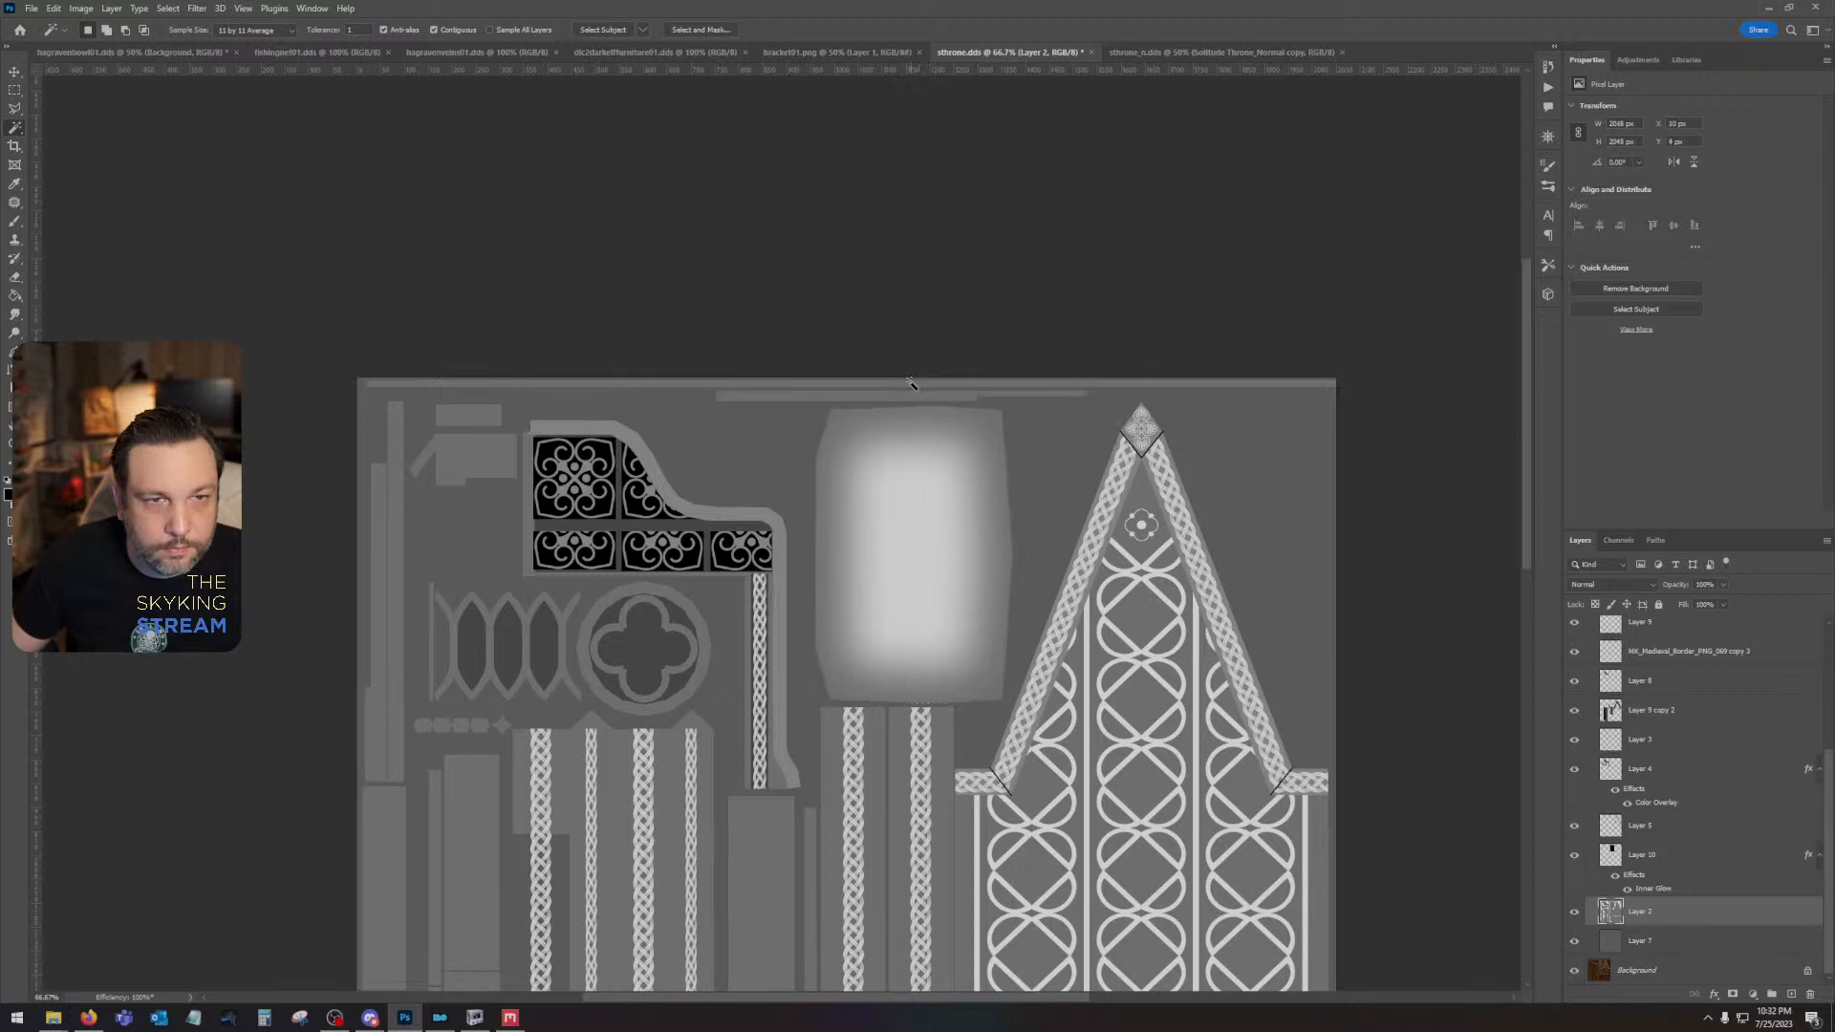
left_click(1689, 865)
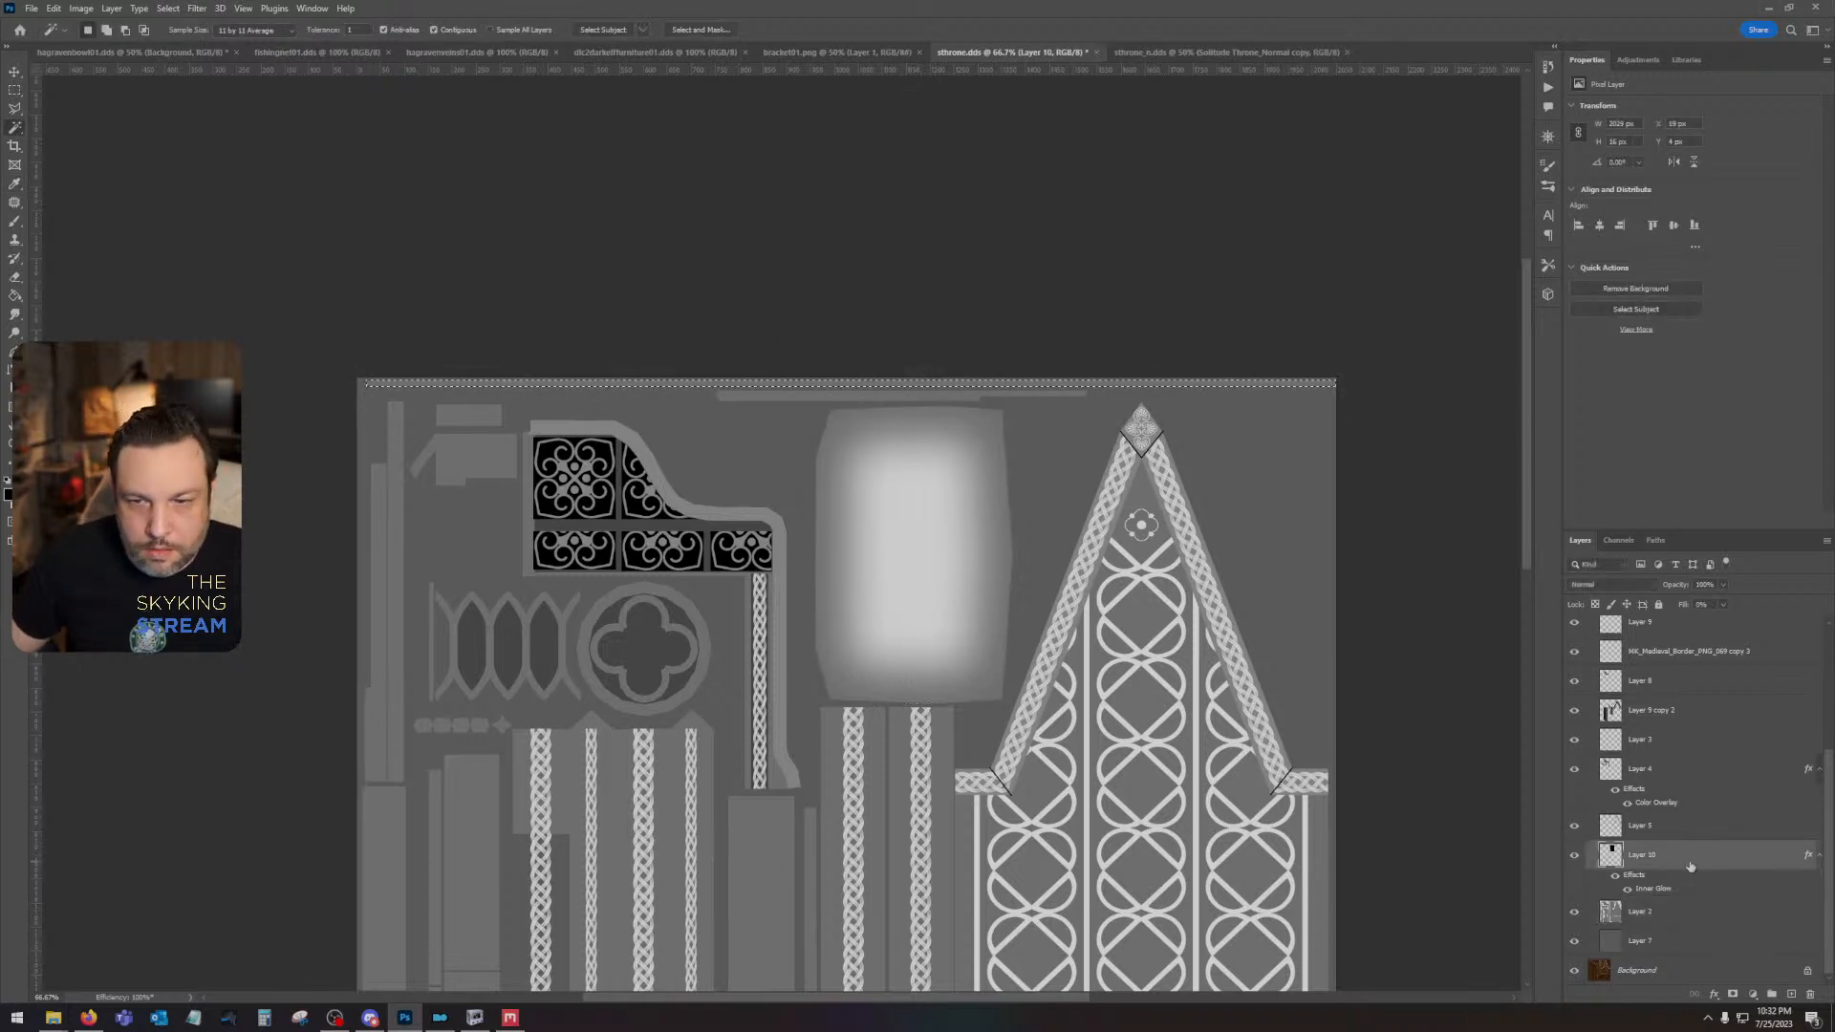
left_click(1791, 994)
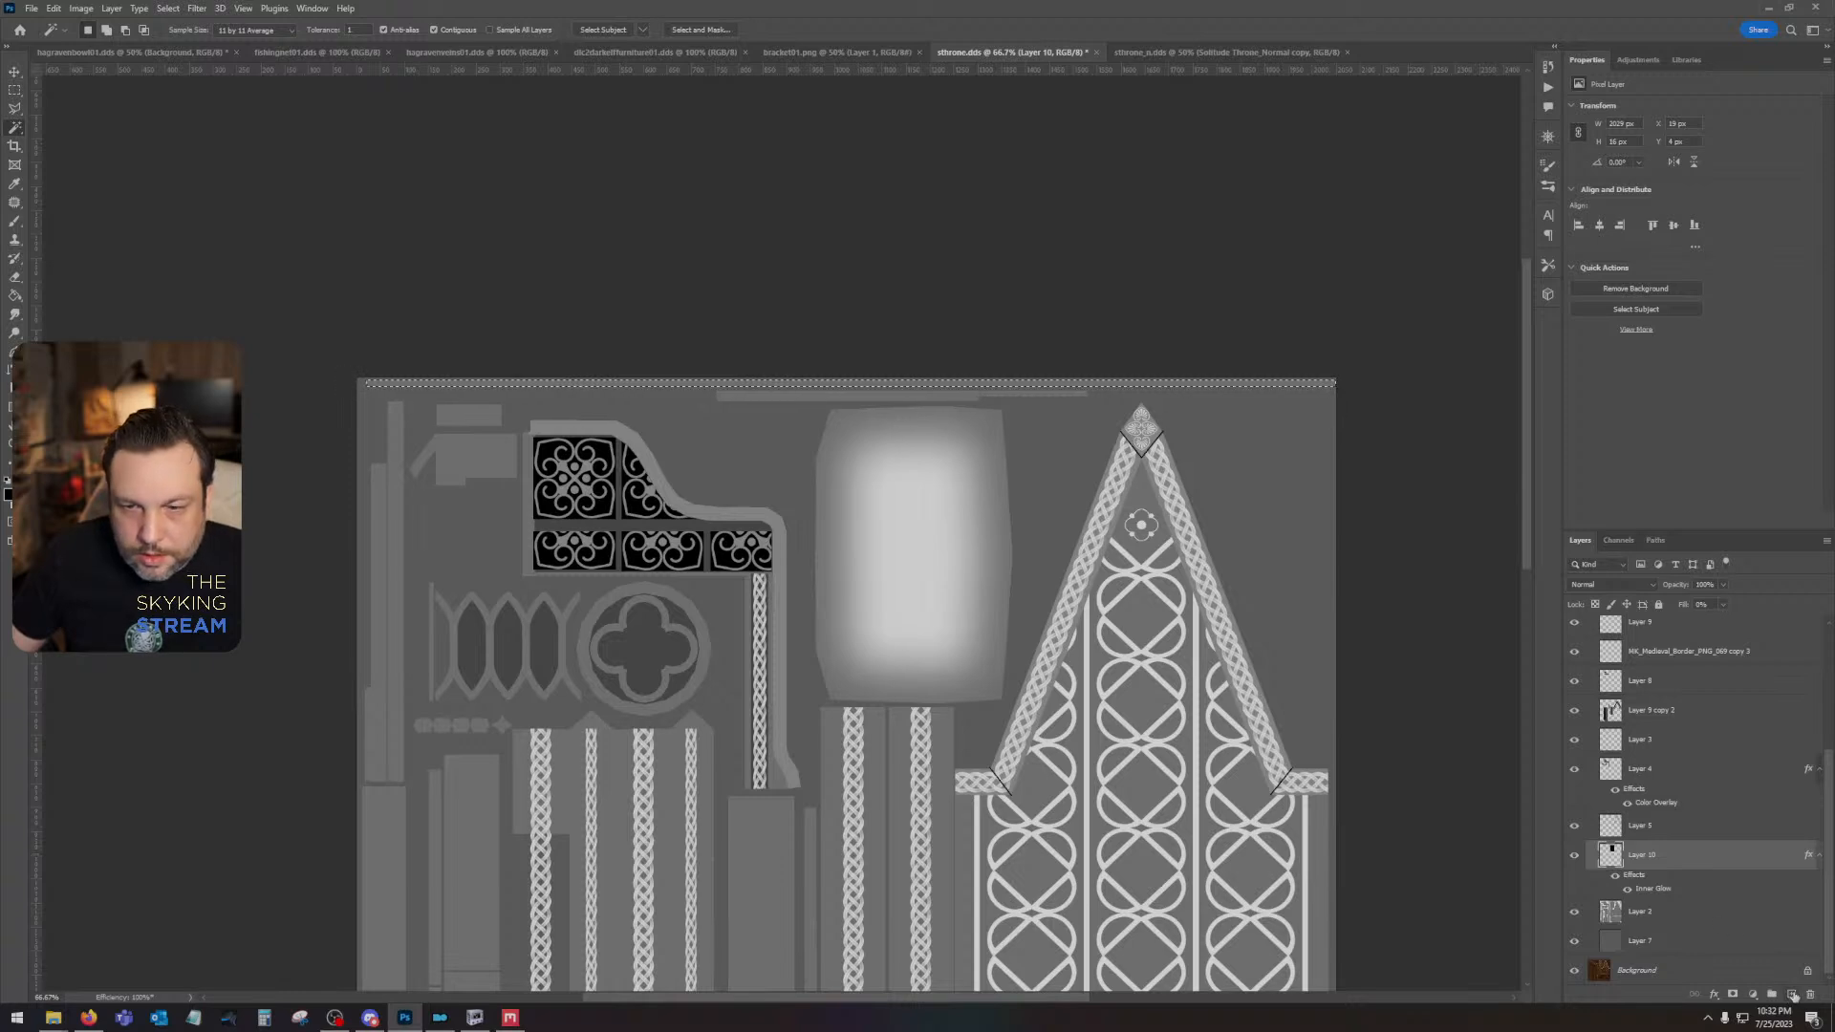
key("alt+BackSpace")
key("ctrl+d")
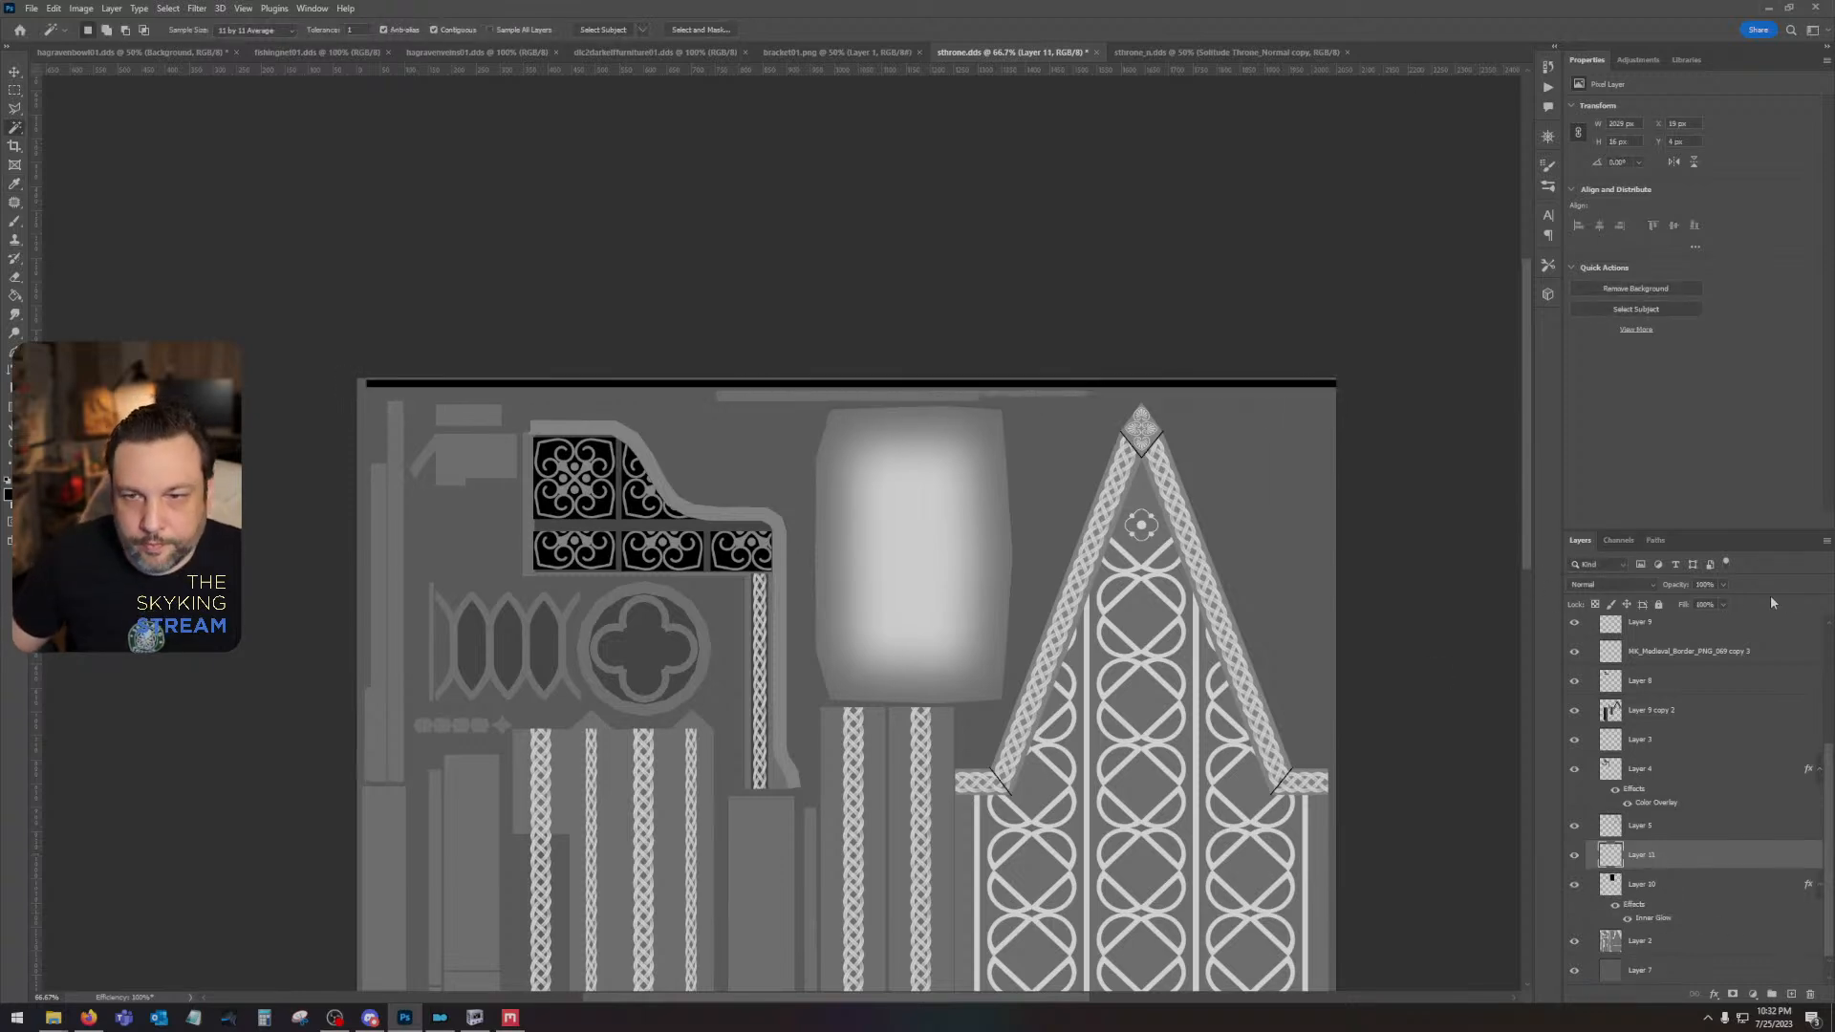
left_click(1685, 854)
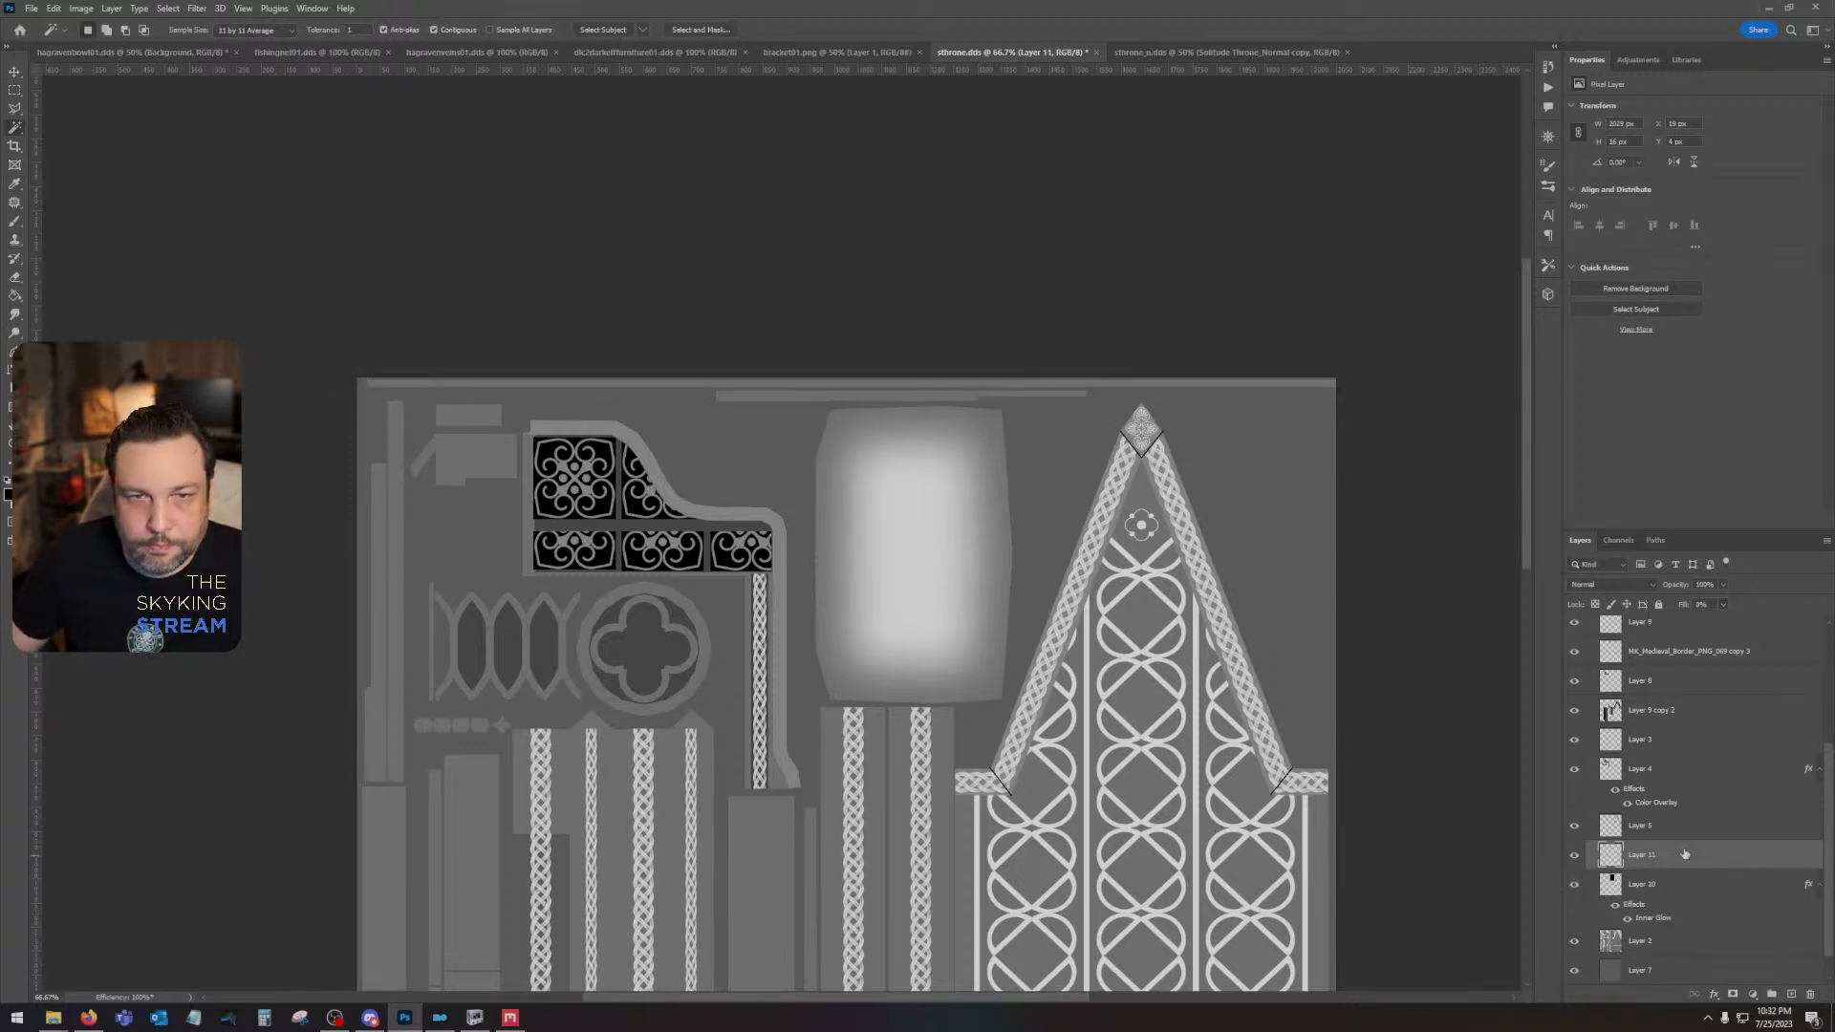
- Add a Gradient Overlay to the strip layer and set the gradient's first color stop to grey 7e7e7e
double_click(1685, 855)
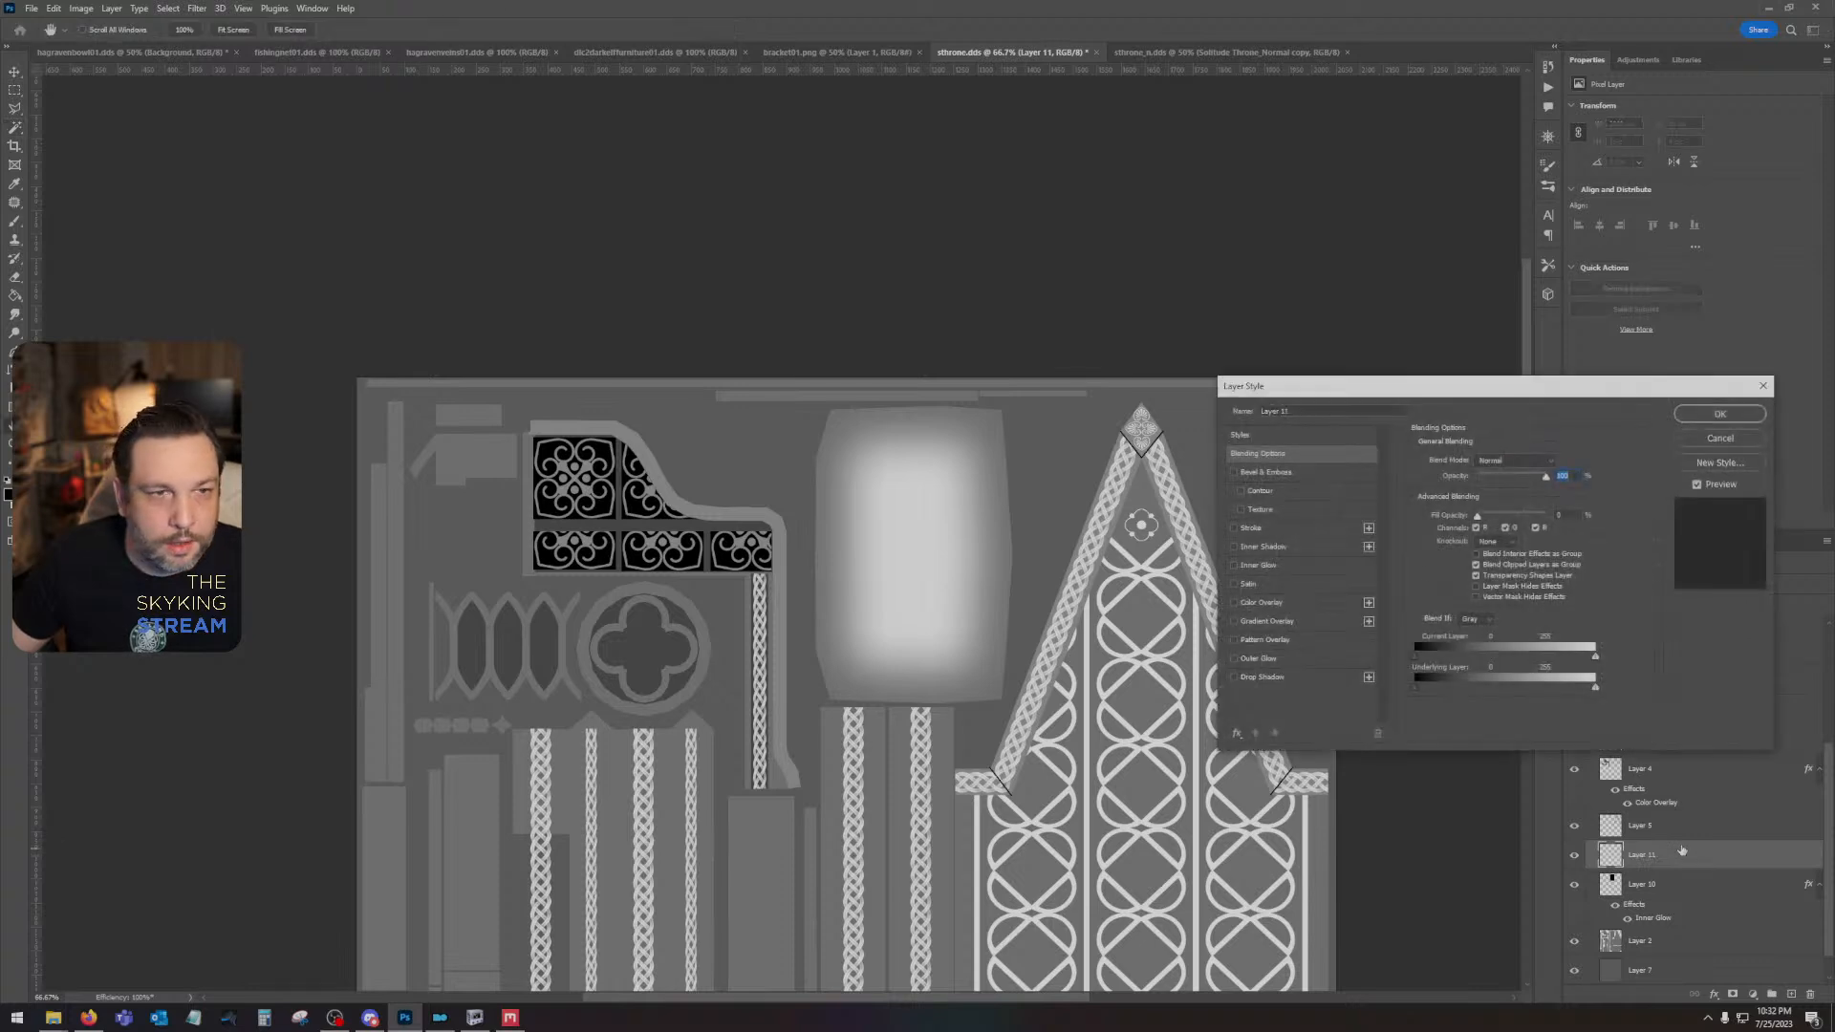
left_click(1254, 621)
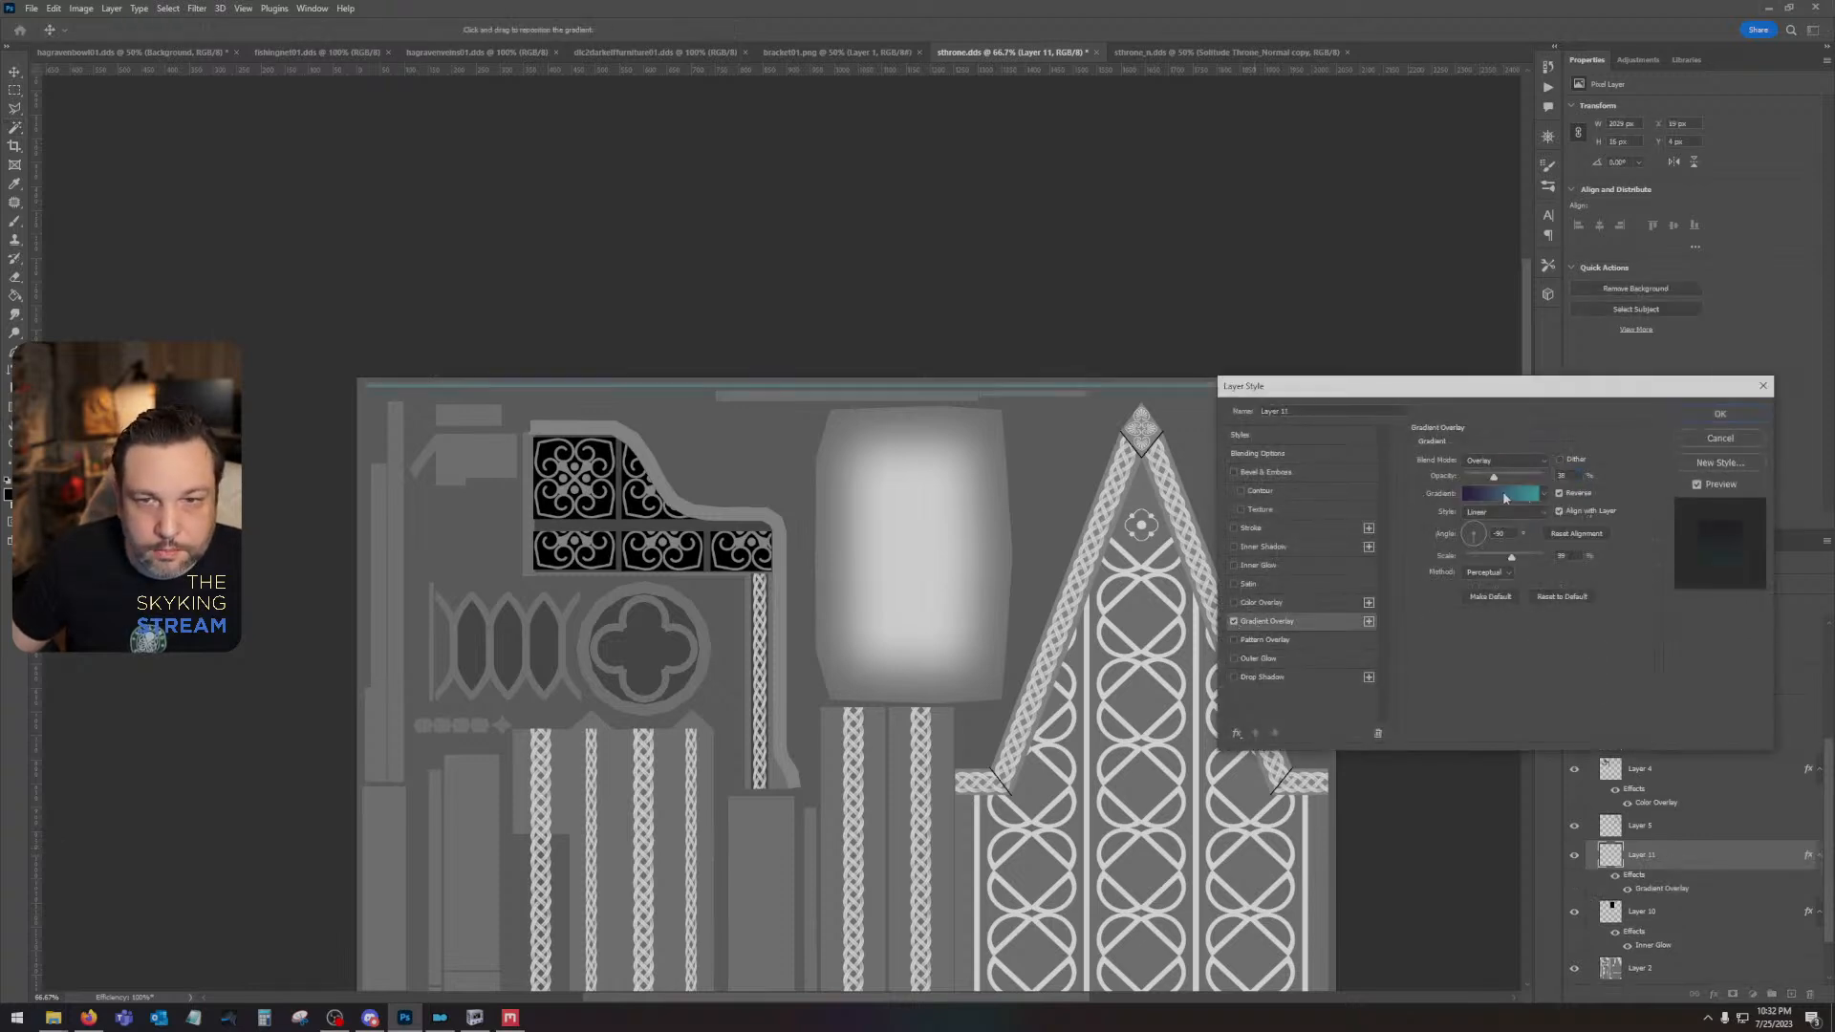
left_click(1505, 494)
left_click(1161, 719)
left_click(1224, 780)
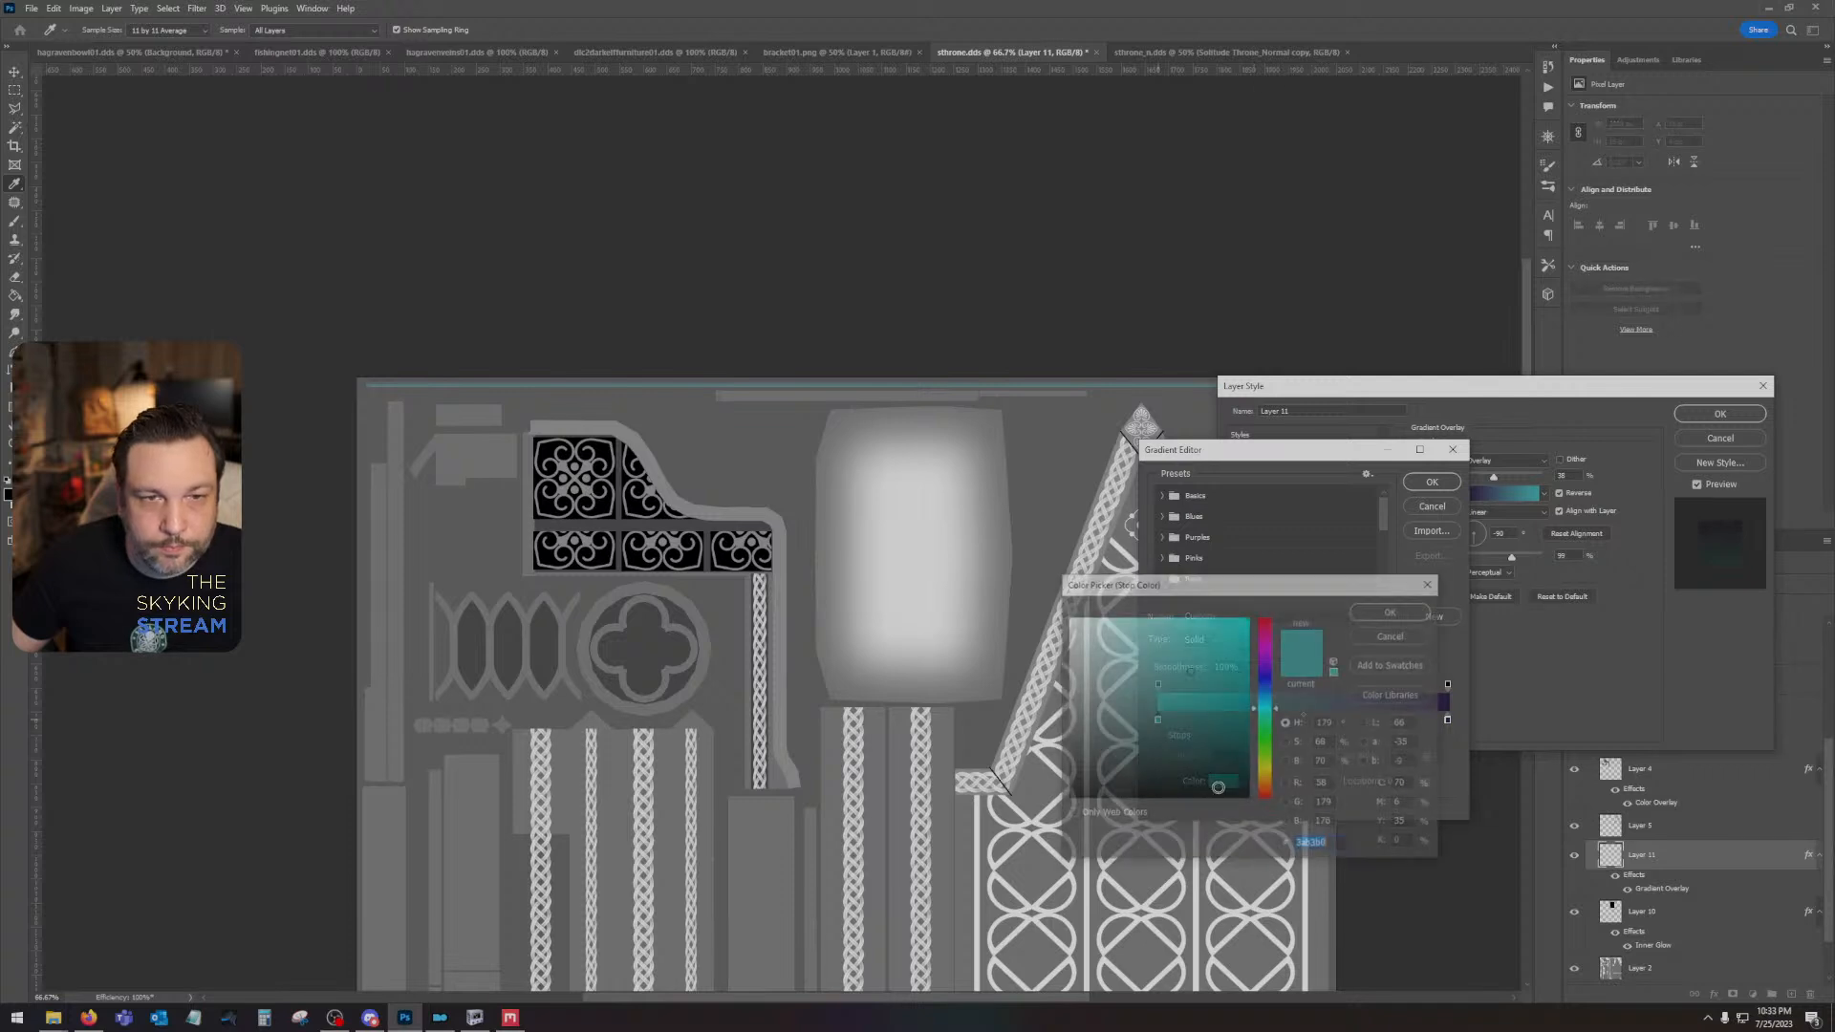
left_click(861, 390)
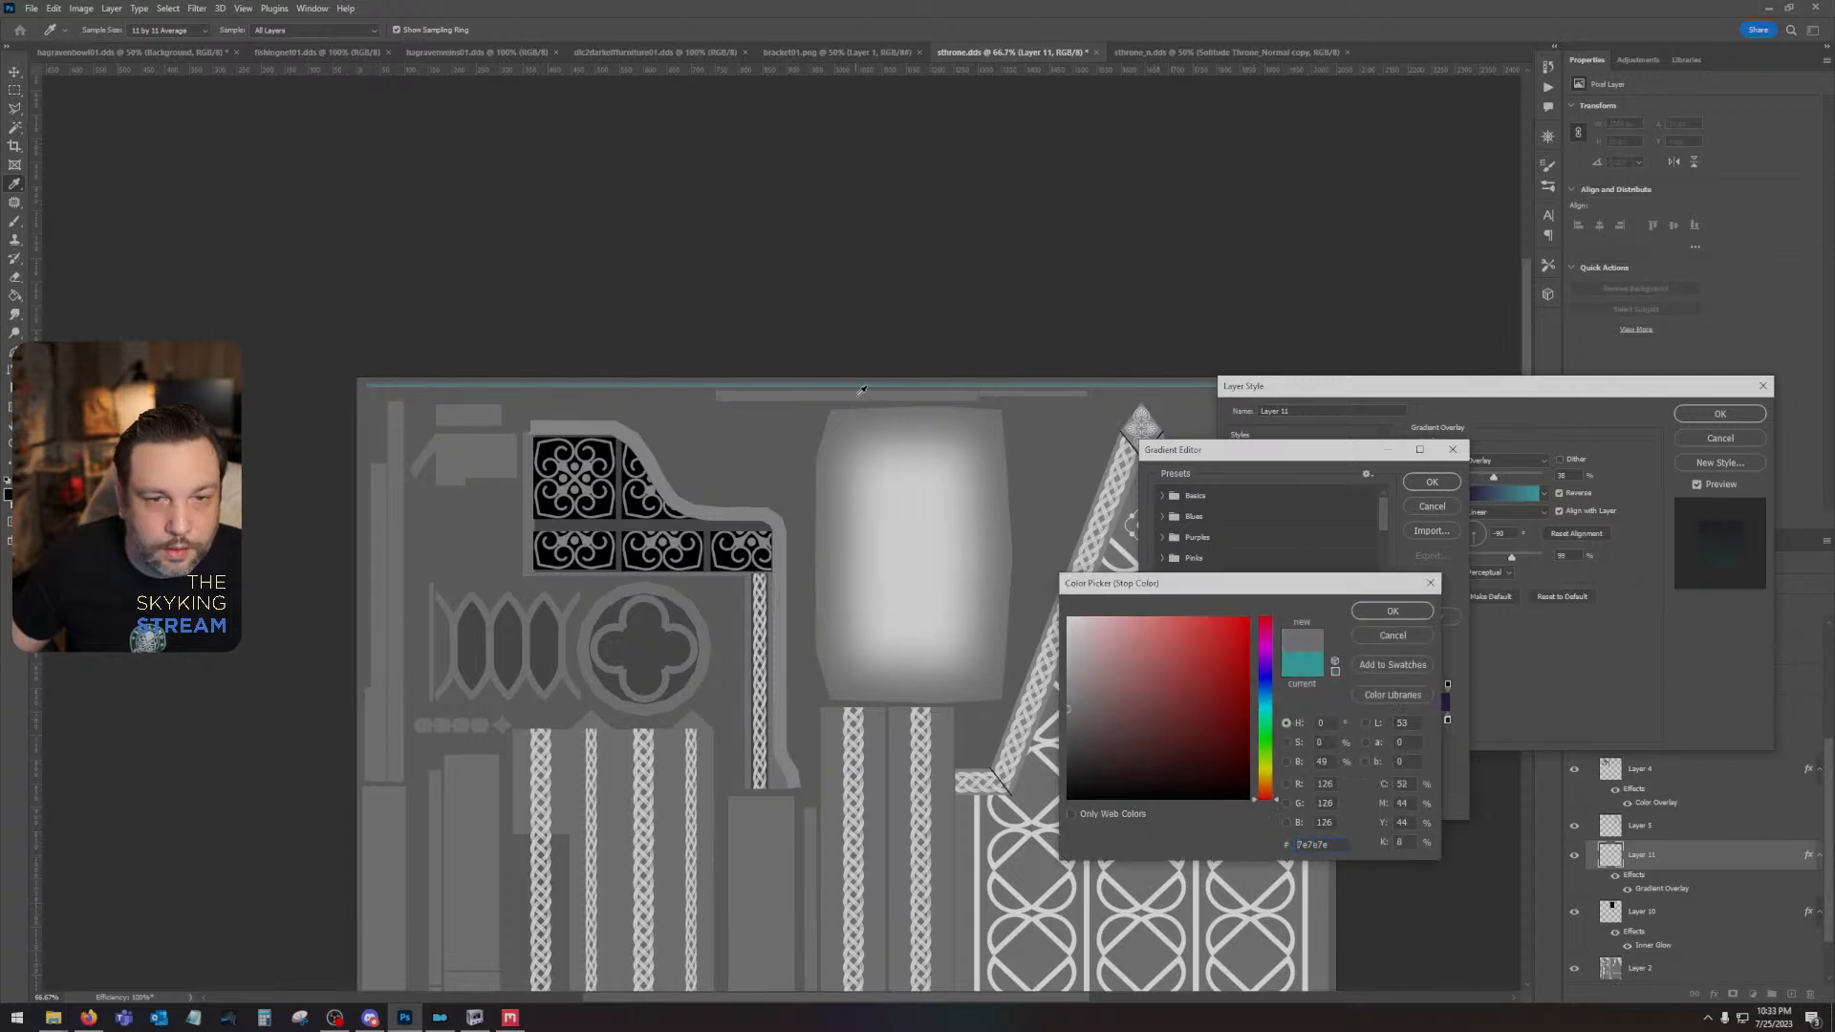
left_click(1393, 611)
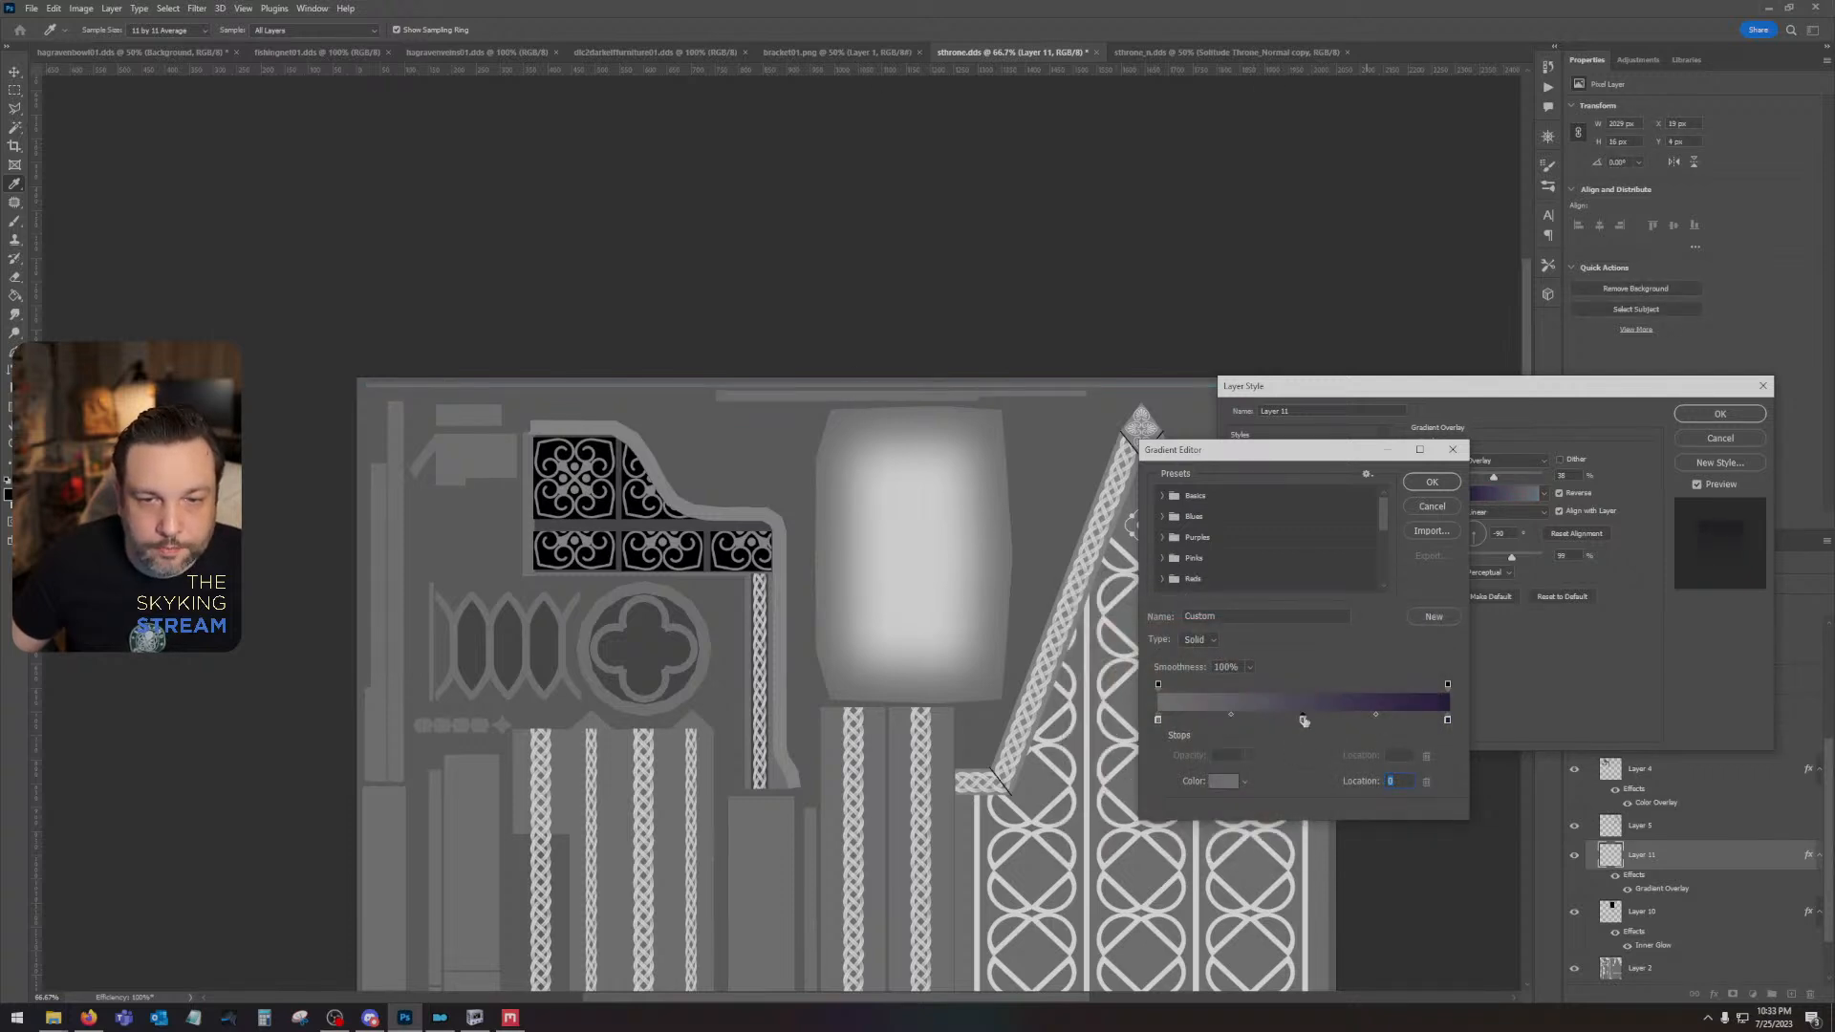
- Set the gradient's middle stop to white and its end stop to grey 7e7e7e, and apply the layer style
left_click(1223, 781)
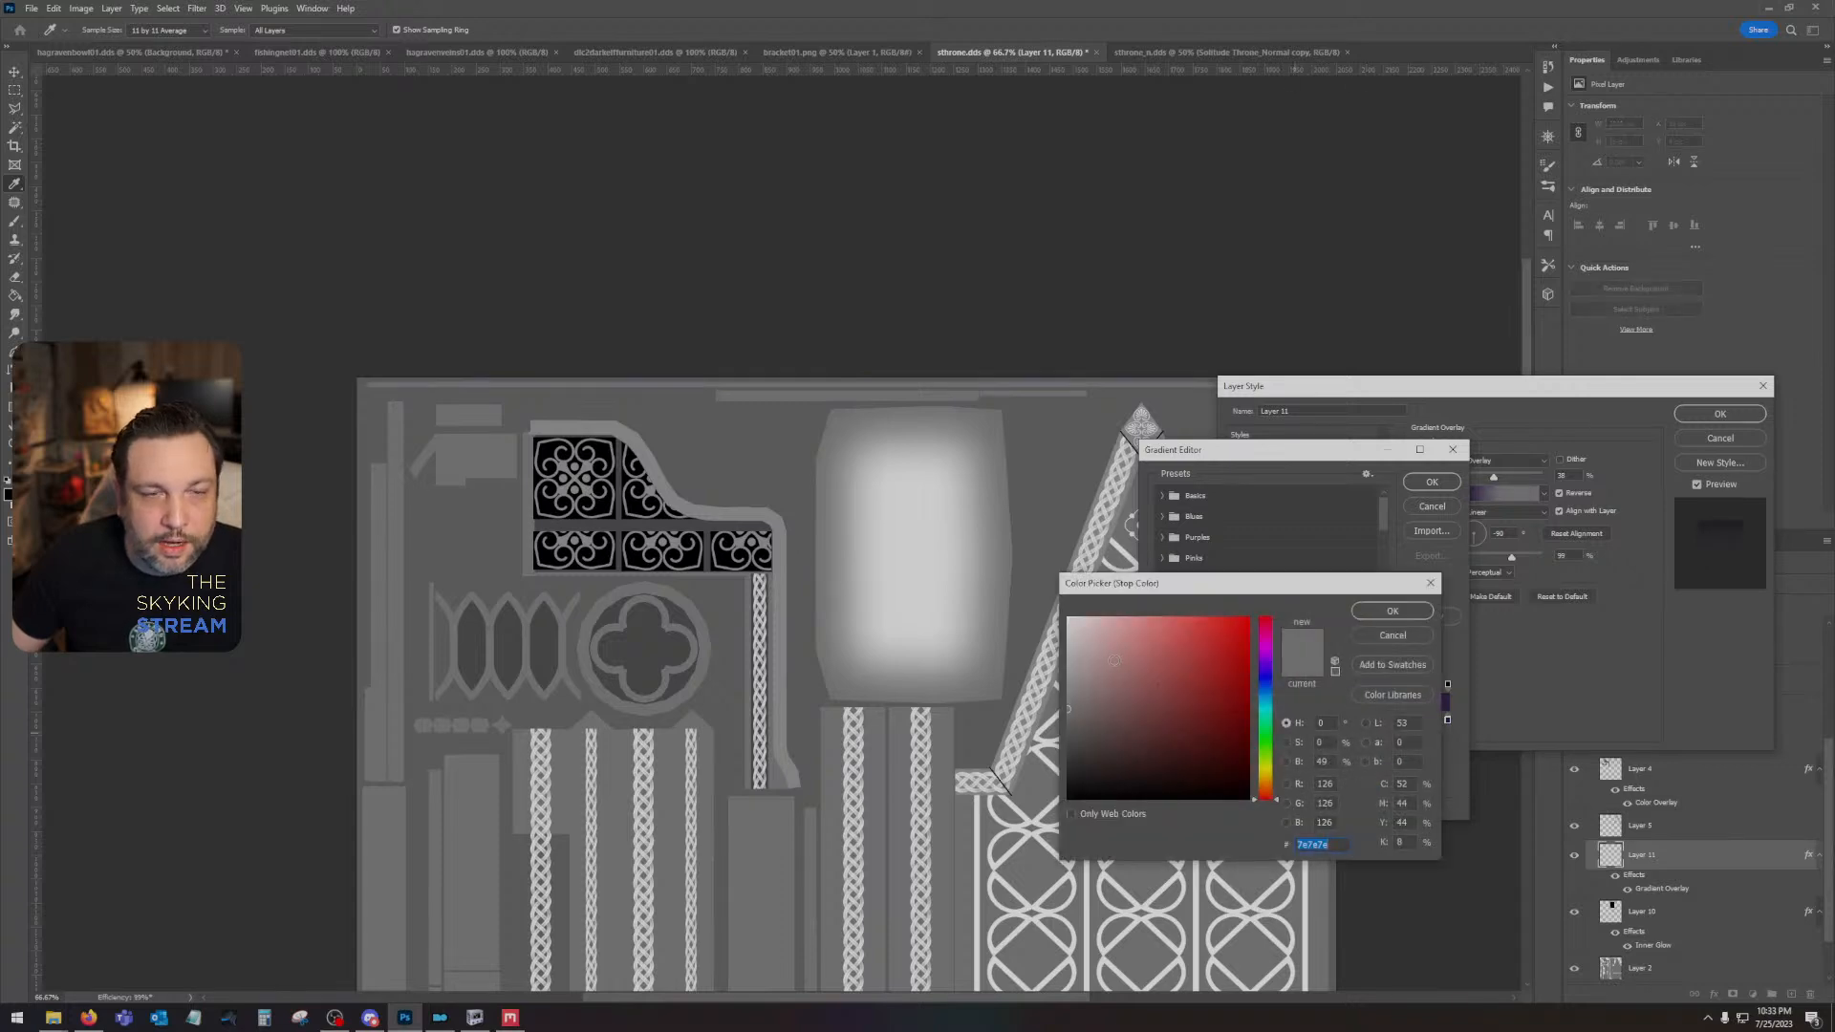
left_click(923, 561)
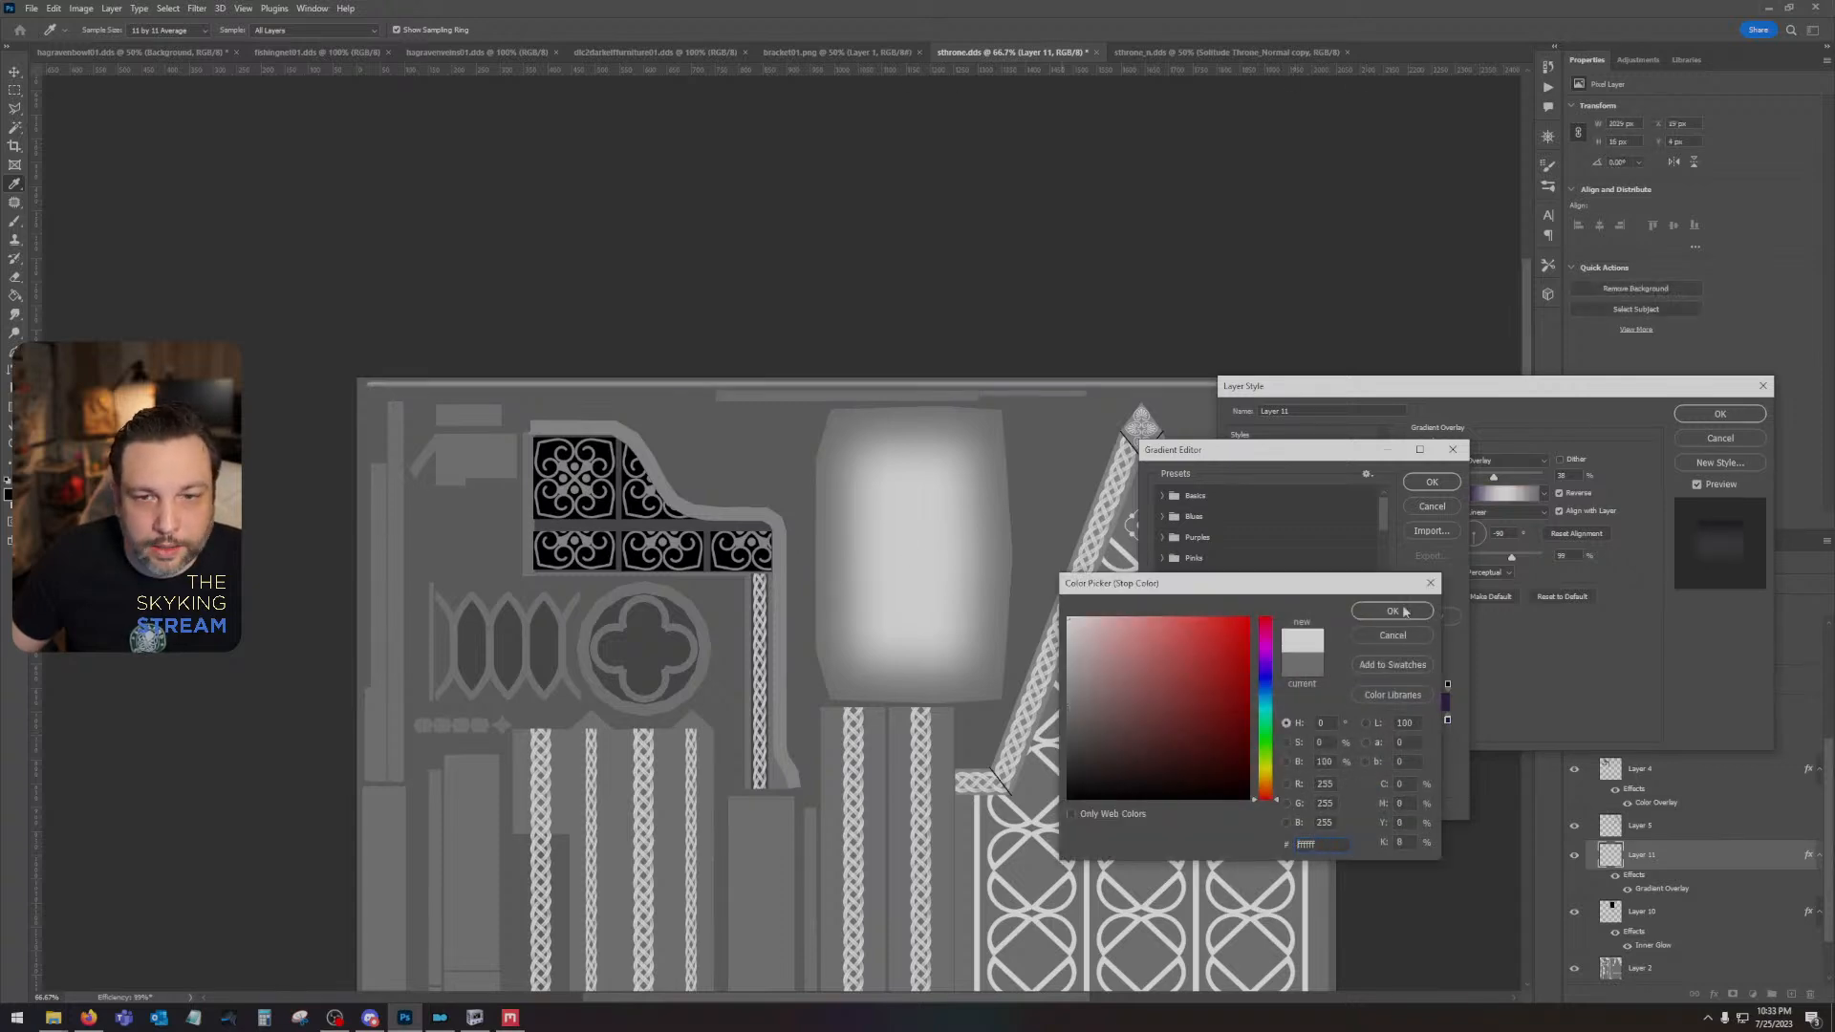
left_click(1392, 611)
left_click(1447, 721)
left_click(1221, 782)
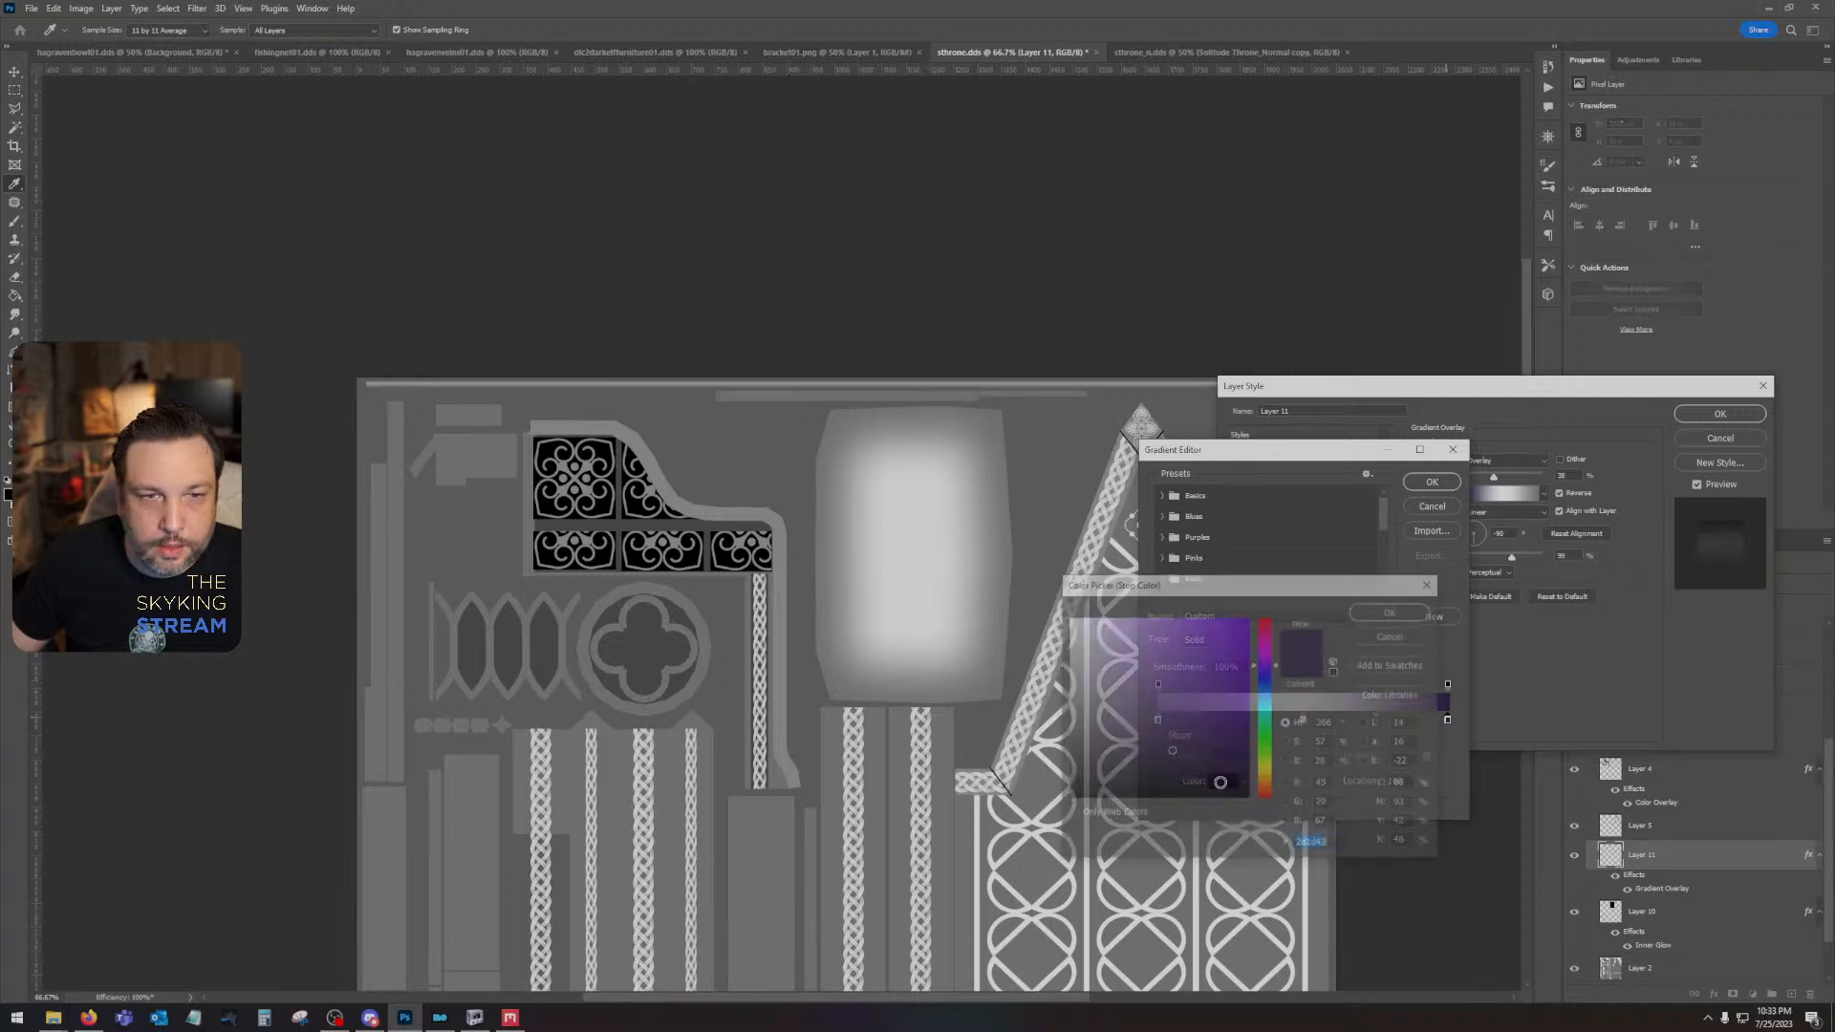
left_click(790, 384)
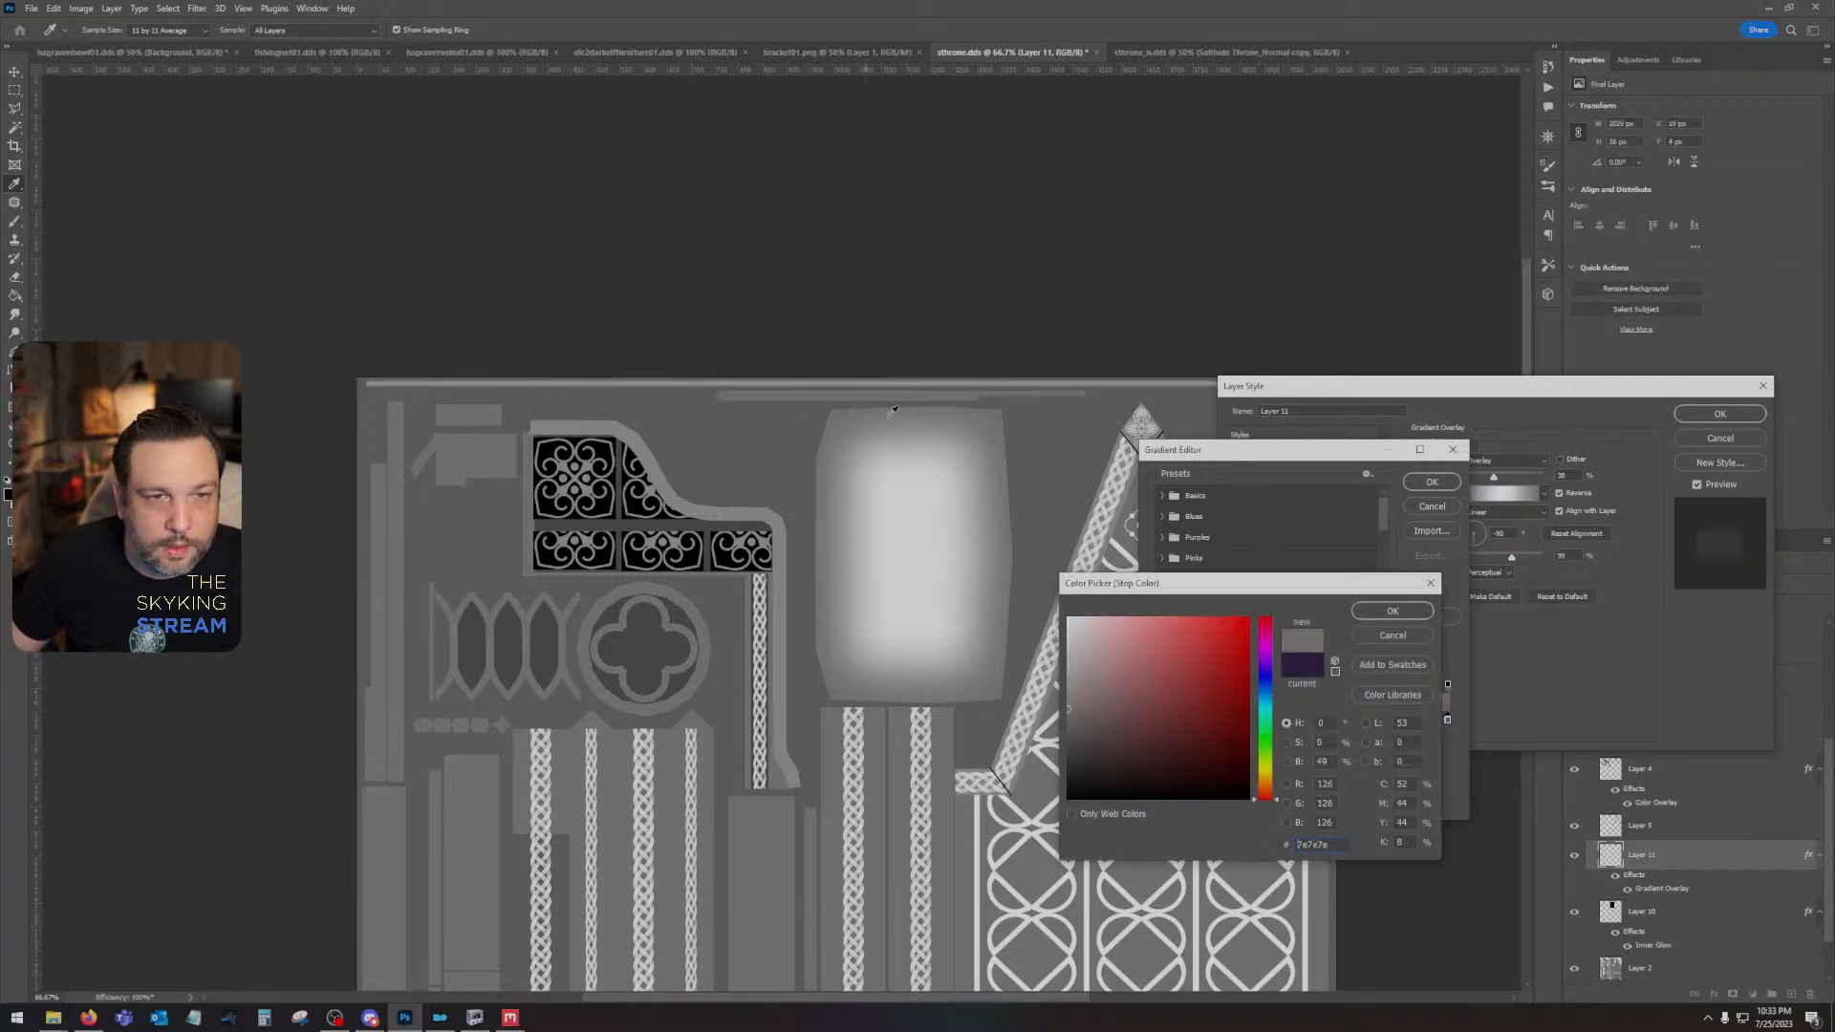
left_click(1430, 612)
left_click(1431, 481)
left_click(1720, 414)
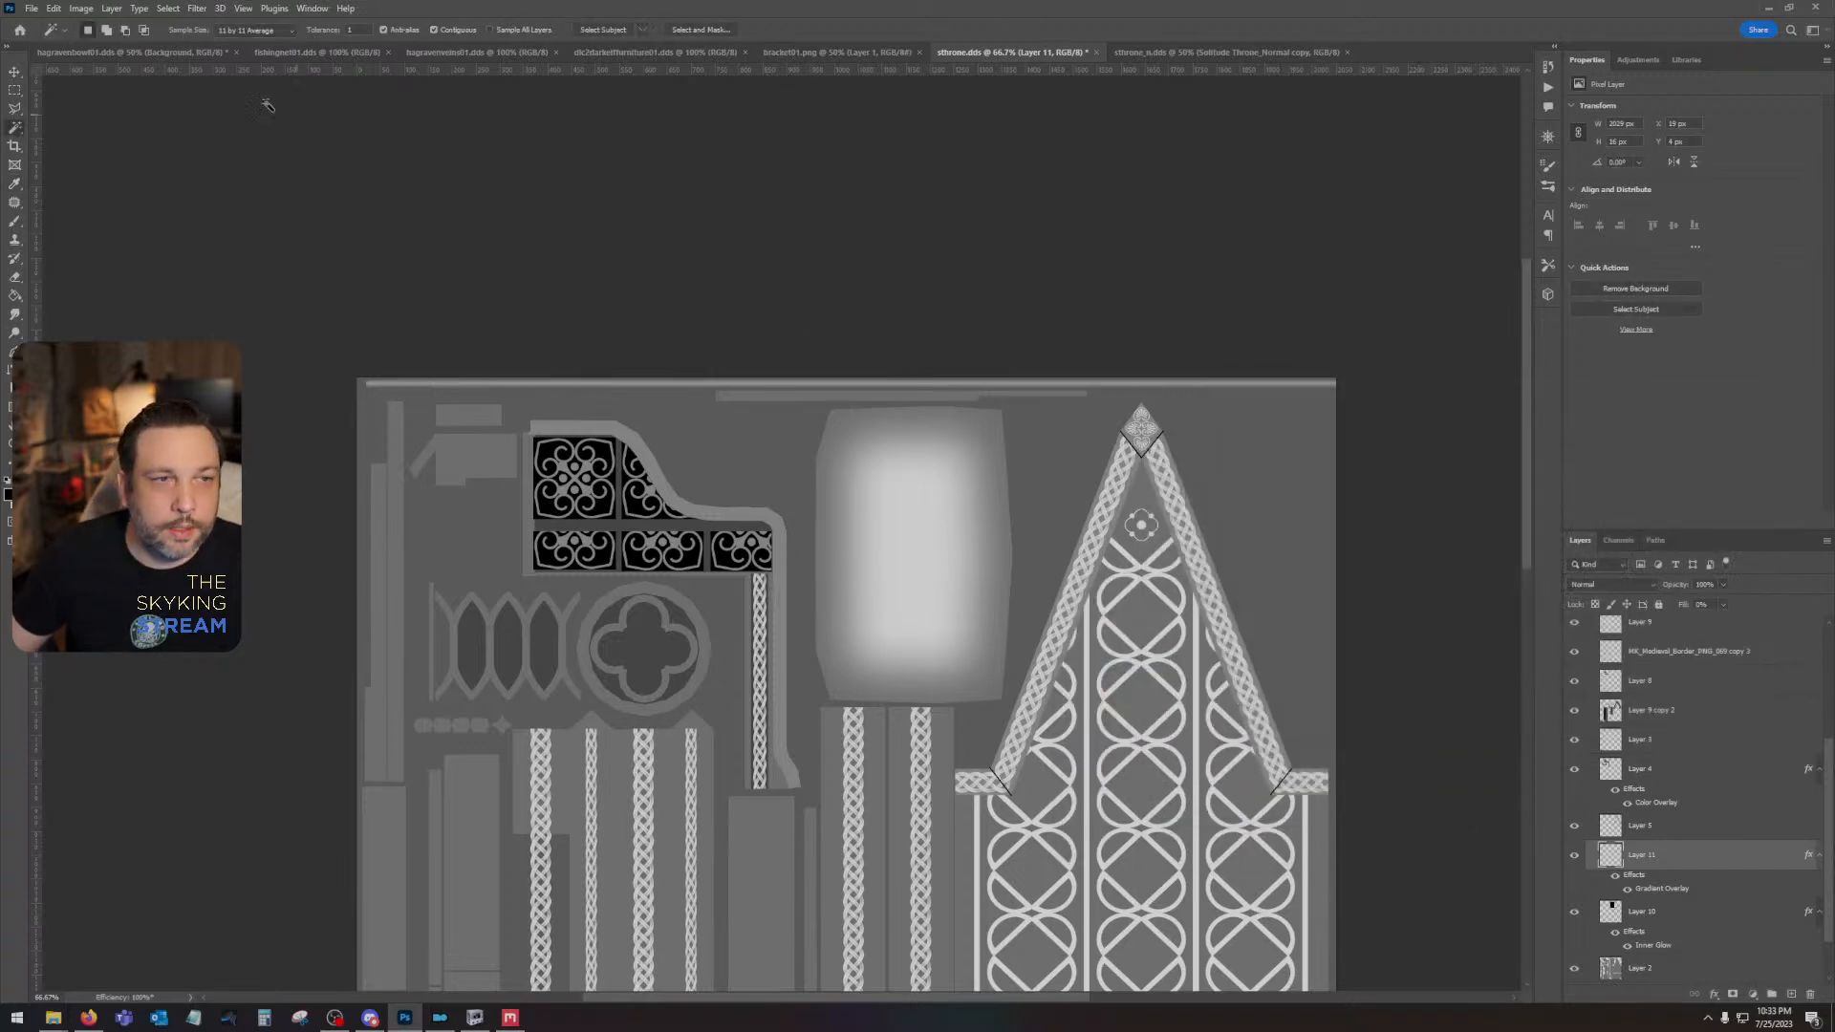
- Save a PNG copy of the height map as sthrone on the Desktop, replacing the existing file and using the smallest file size
left_click(31, 8)
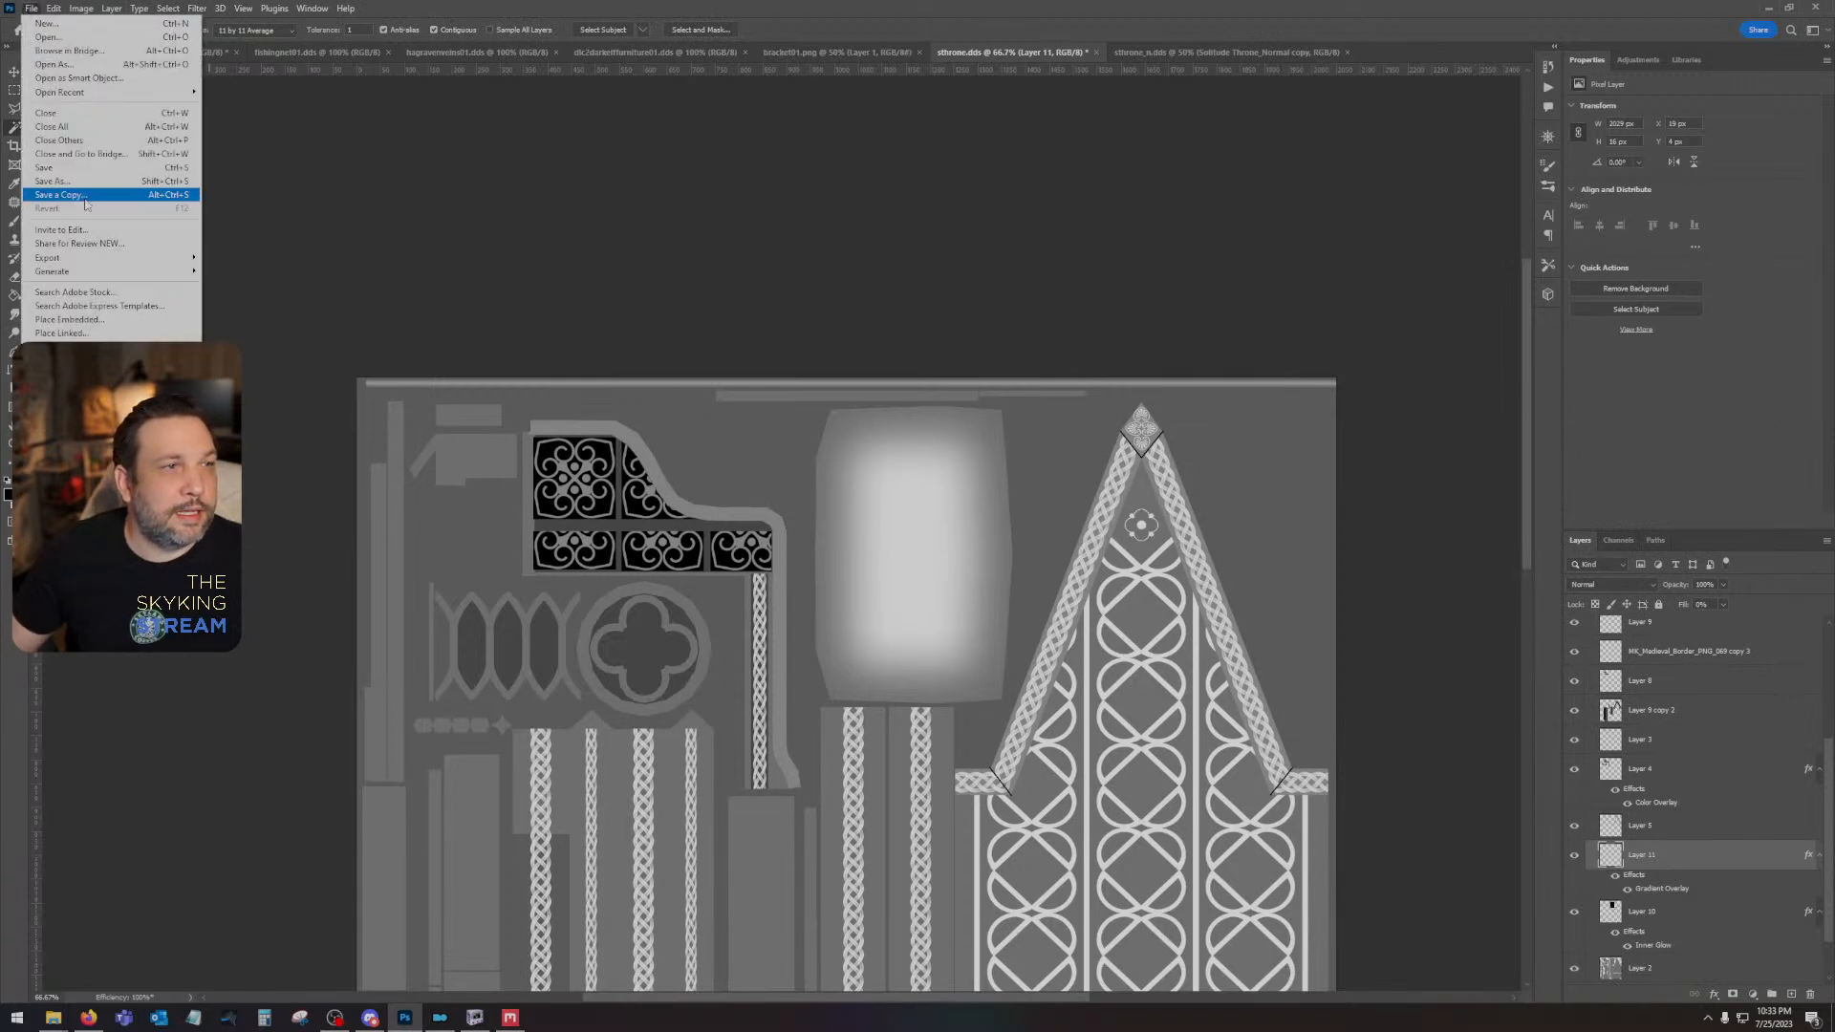
left_click(85, 204)
left_click(317, 813)
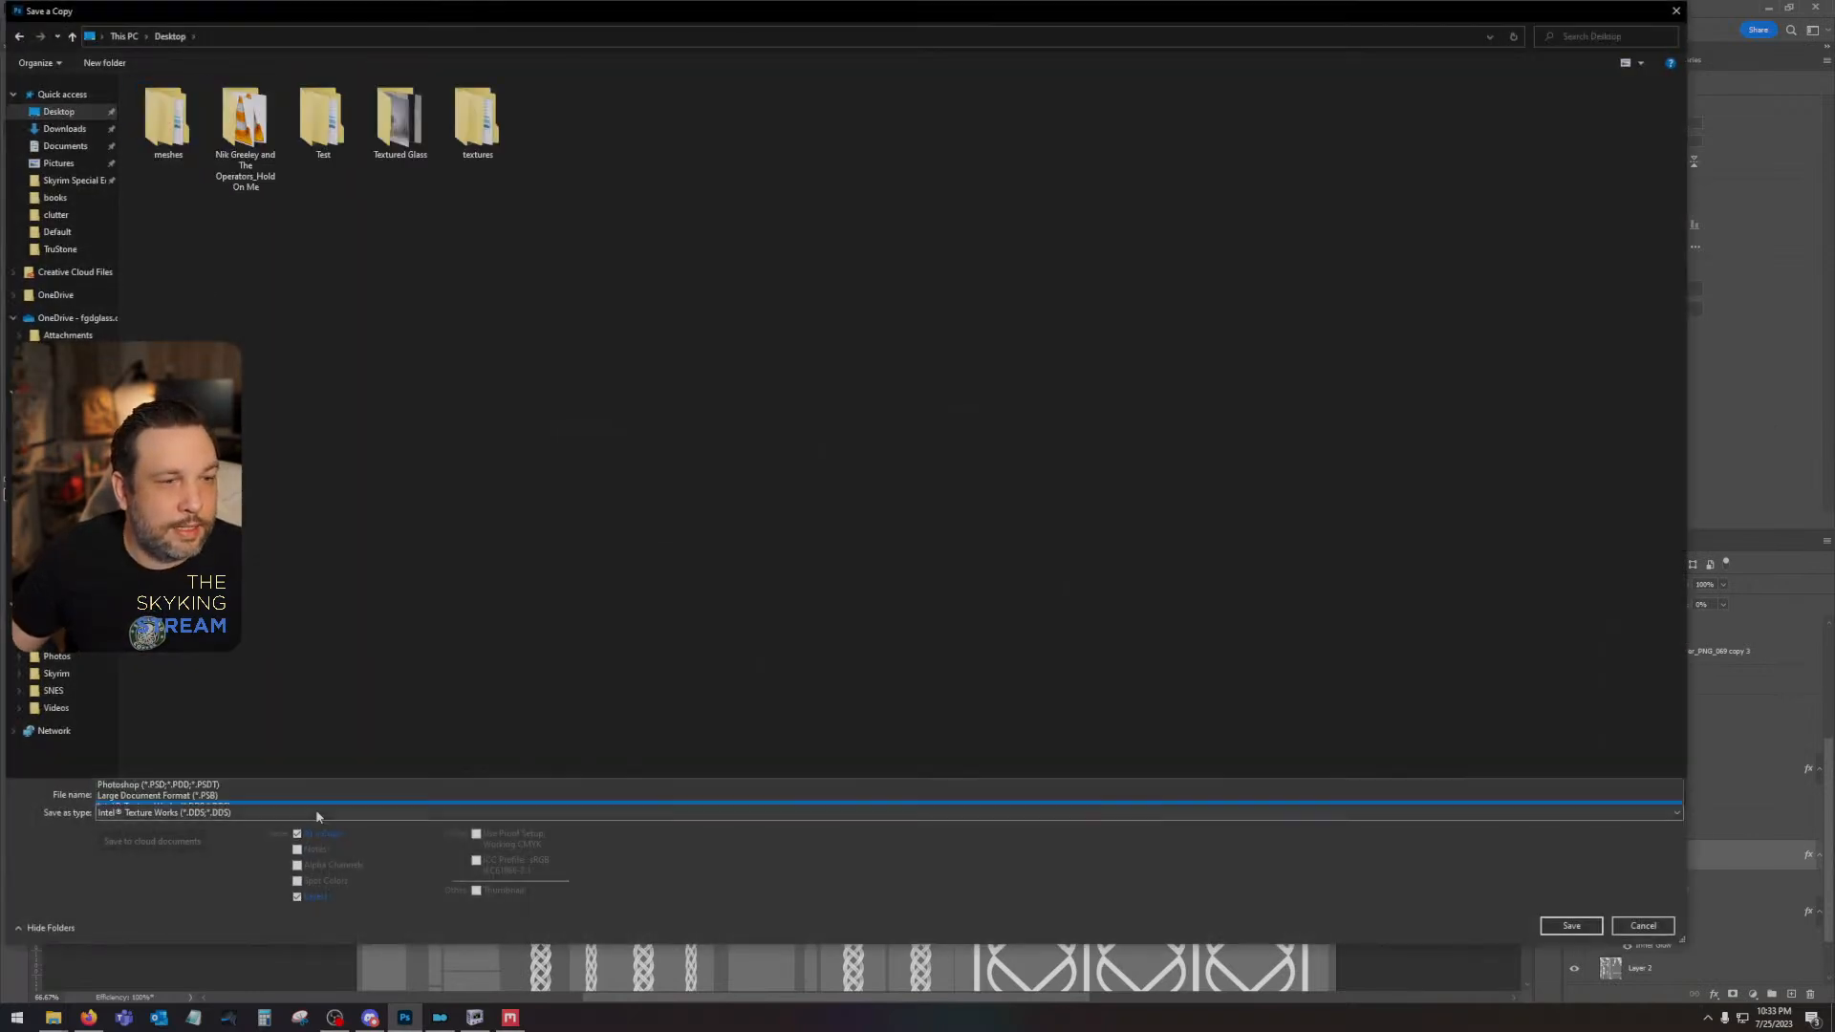
left_click(278, 745)
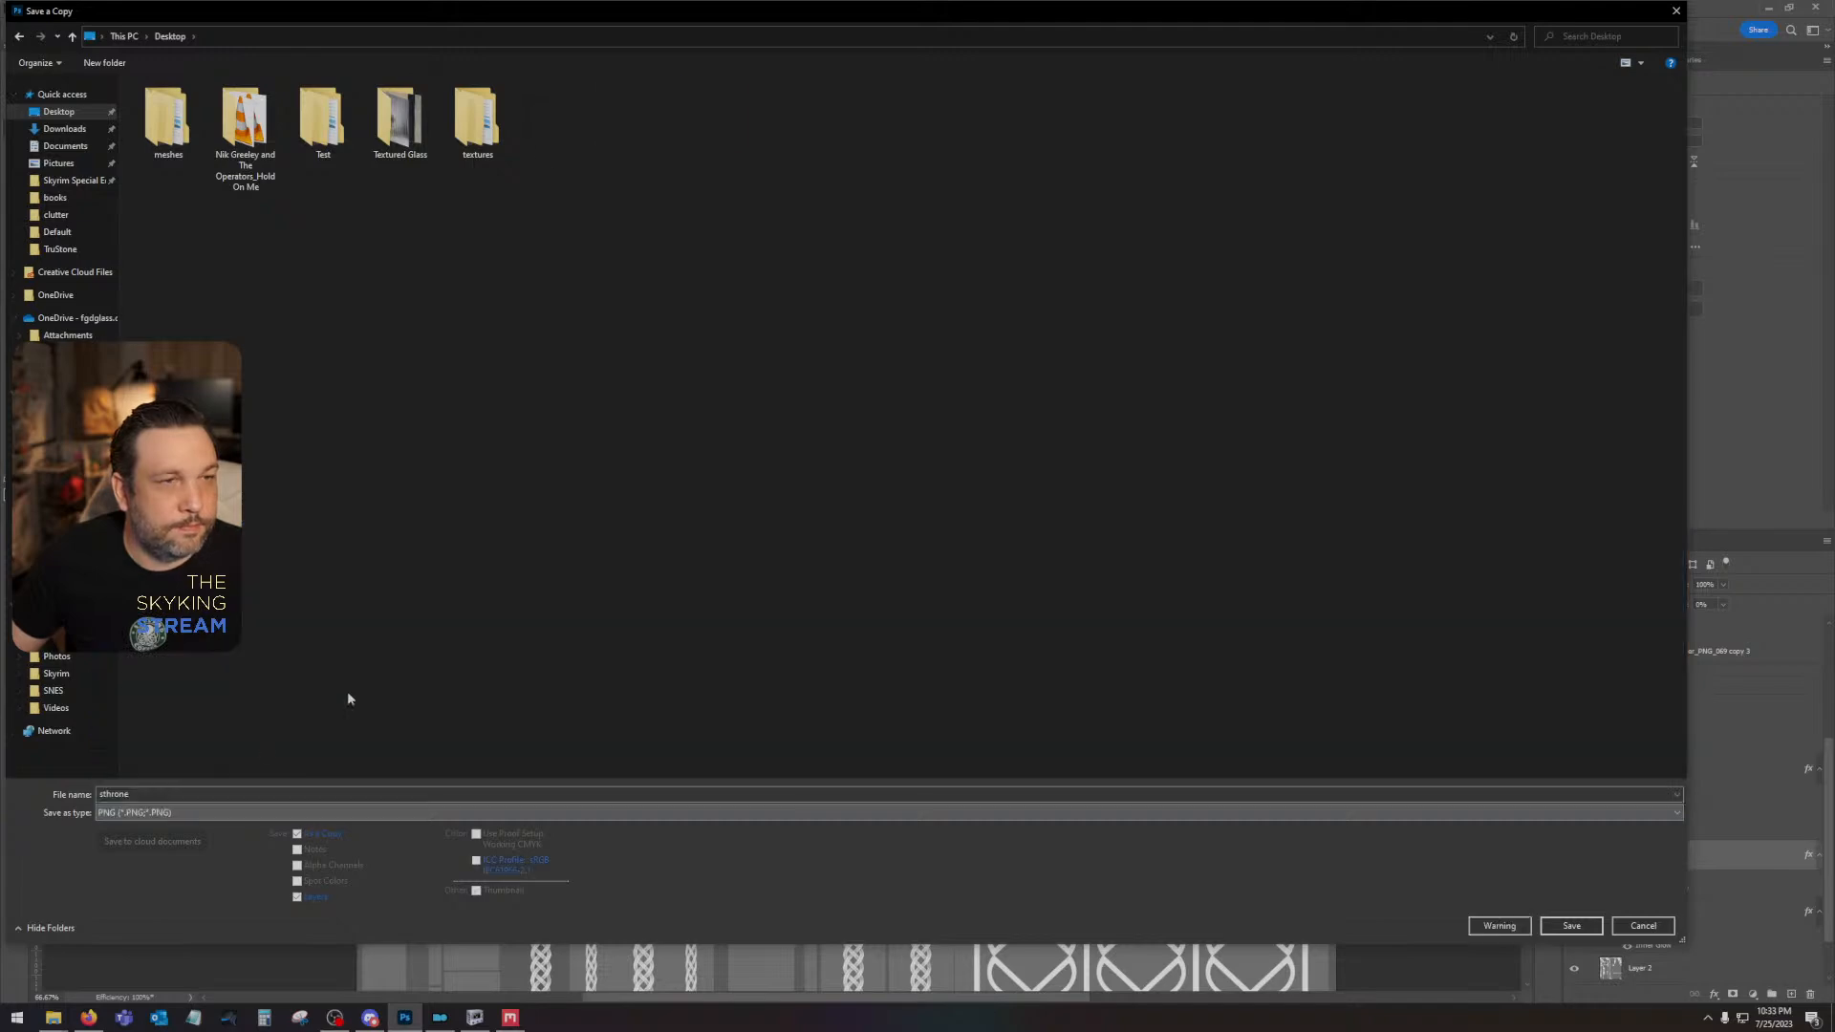
key("Return")
left_click(946, 516)
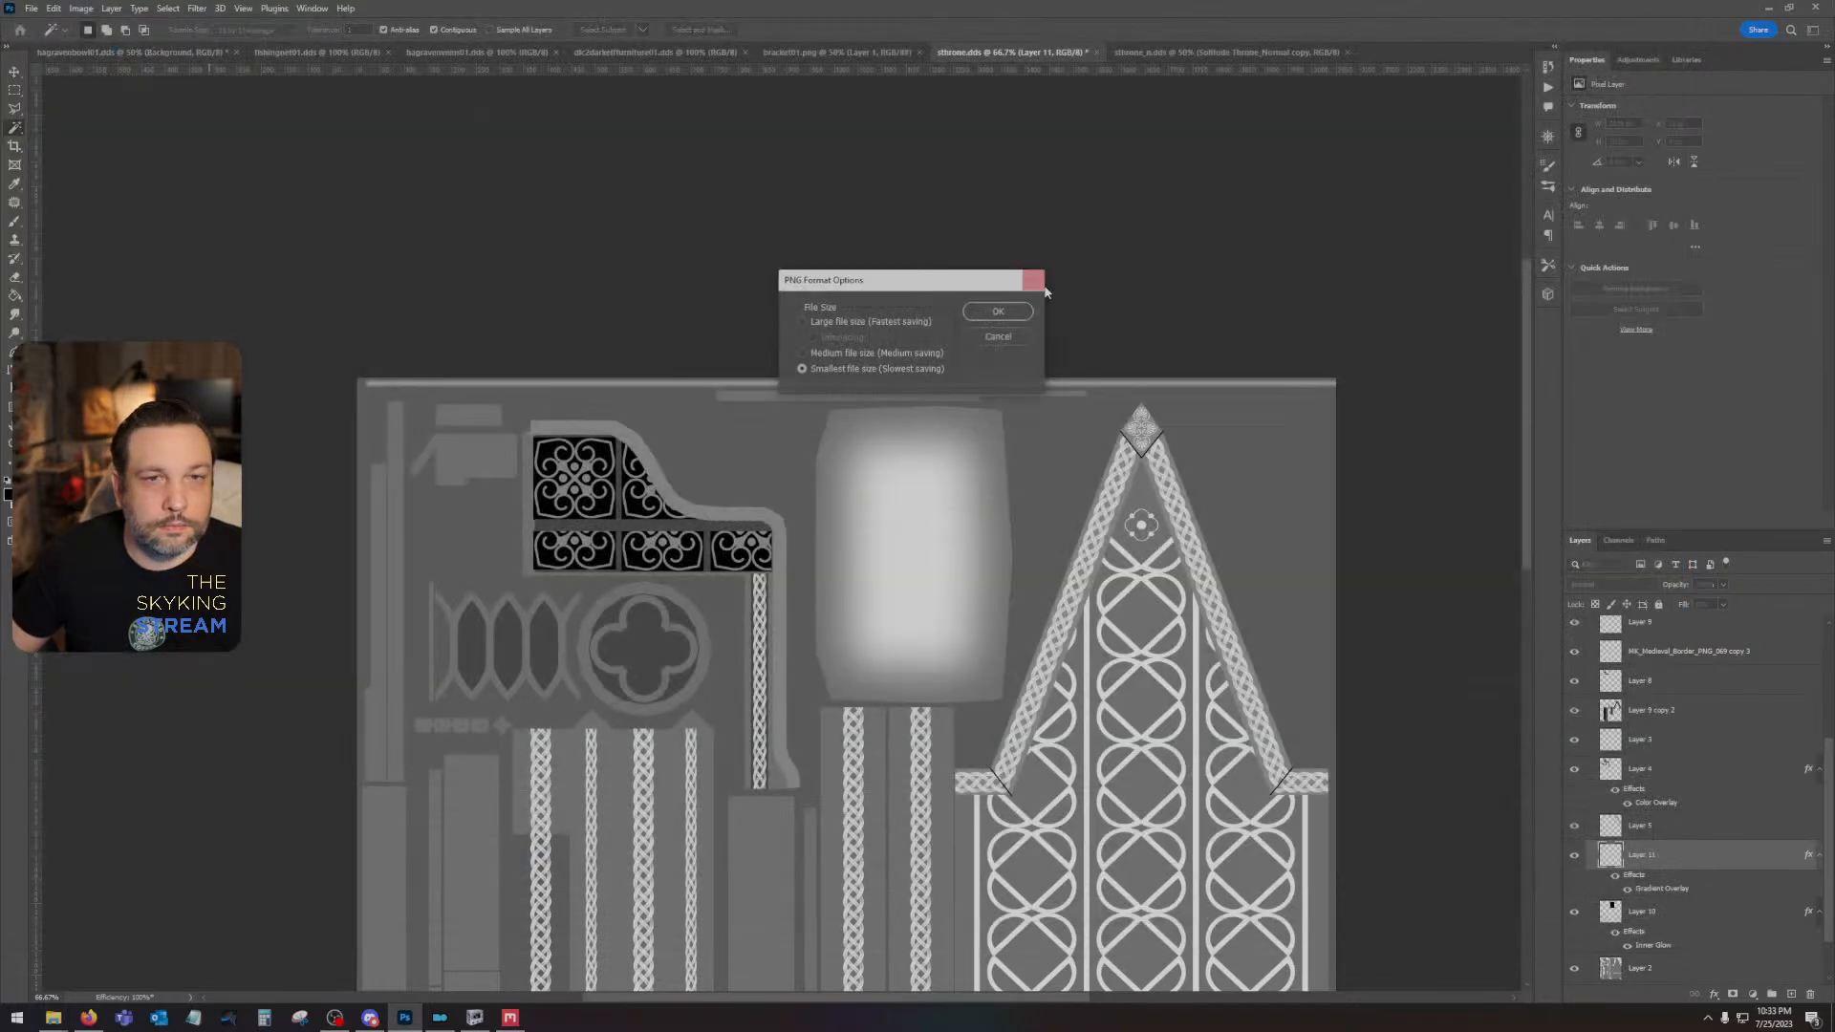
key("Return")
- Switch to Quixel Mixer and load the exported throne height PNG into the Displacement channel of the Paint 1 layer
key("alt+Tab")
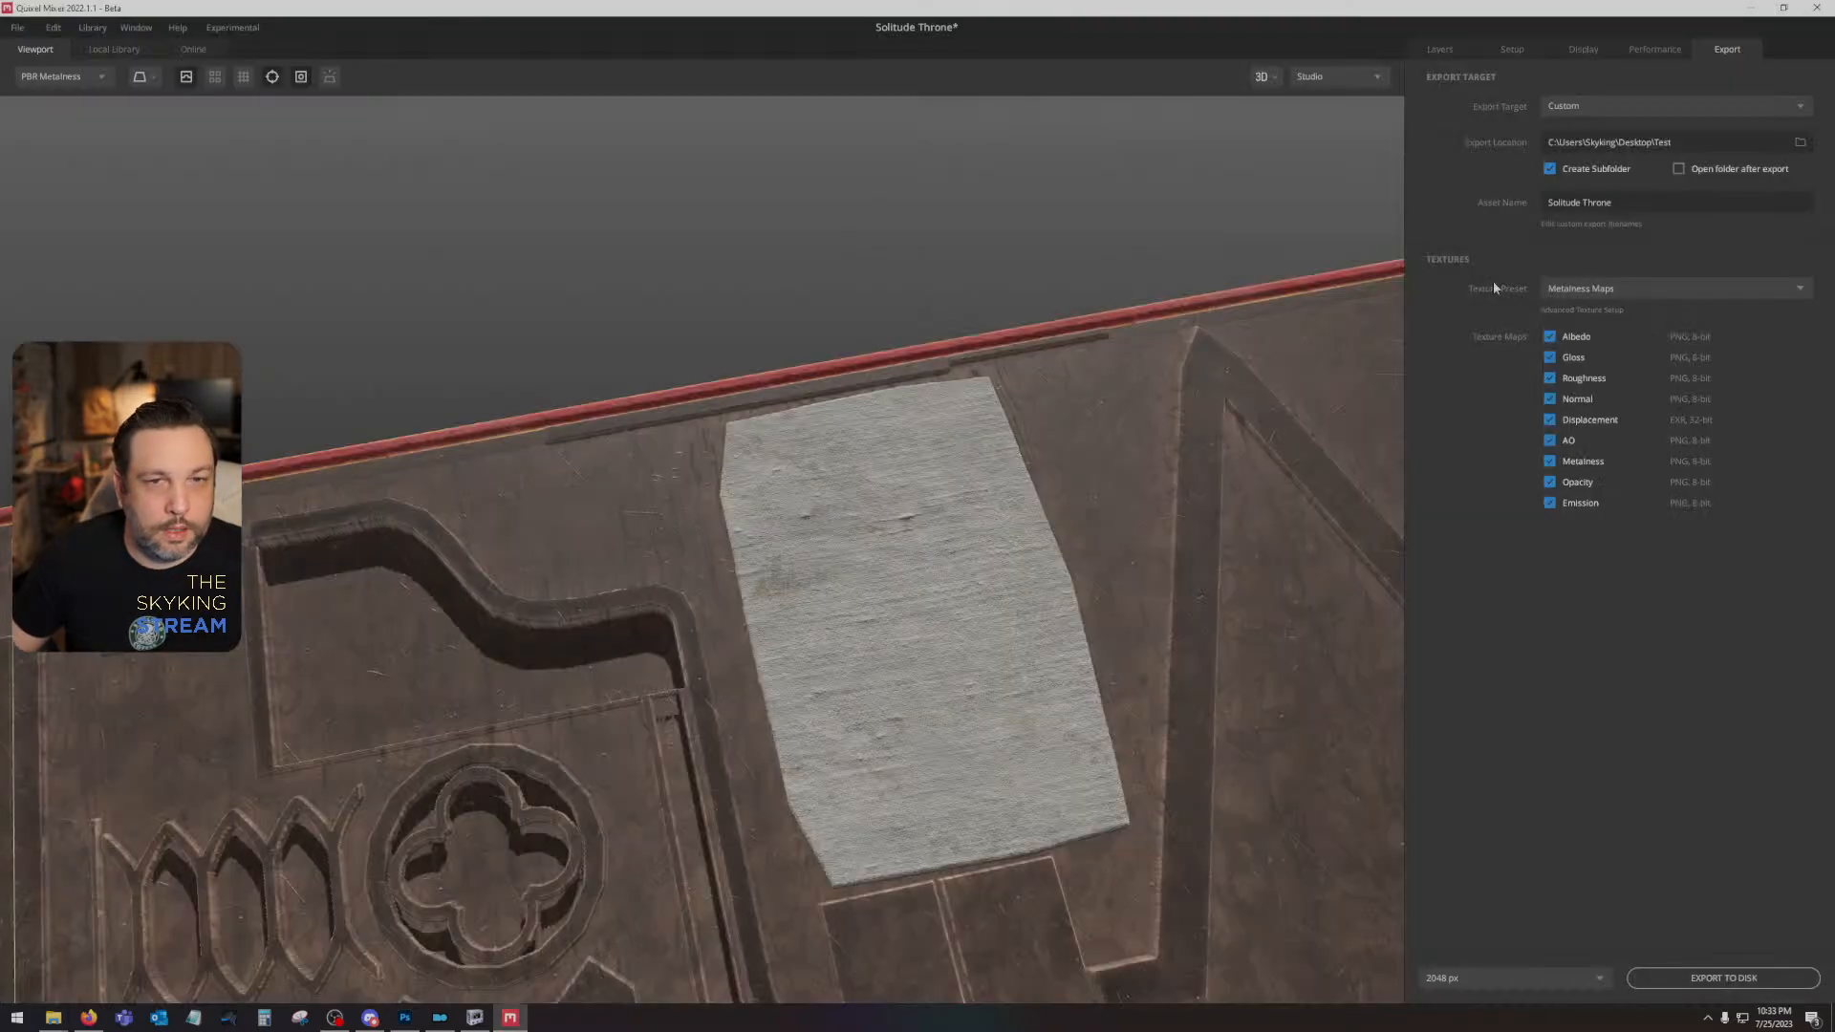
left_click(1438, 48)
left_click(1522, 943)
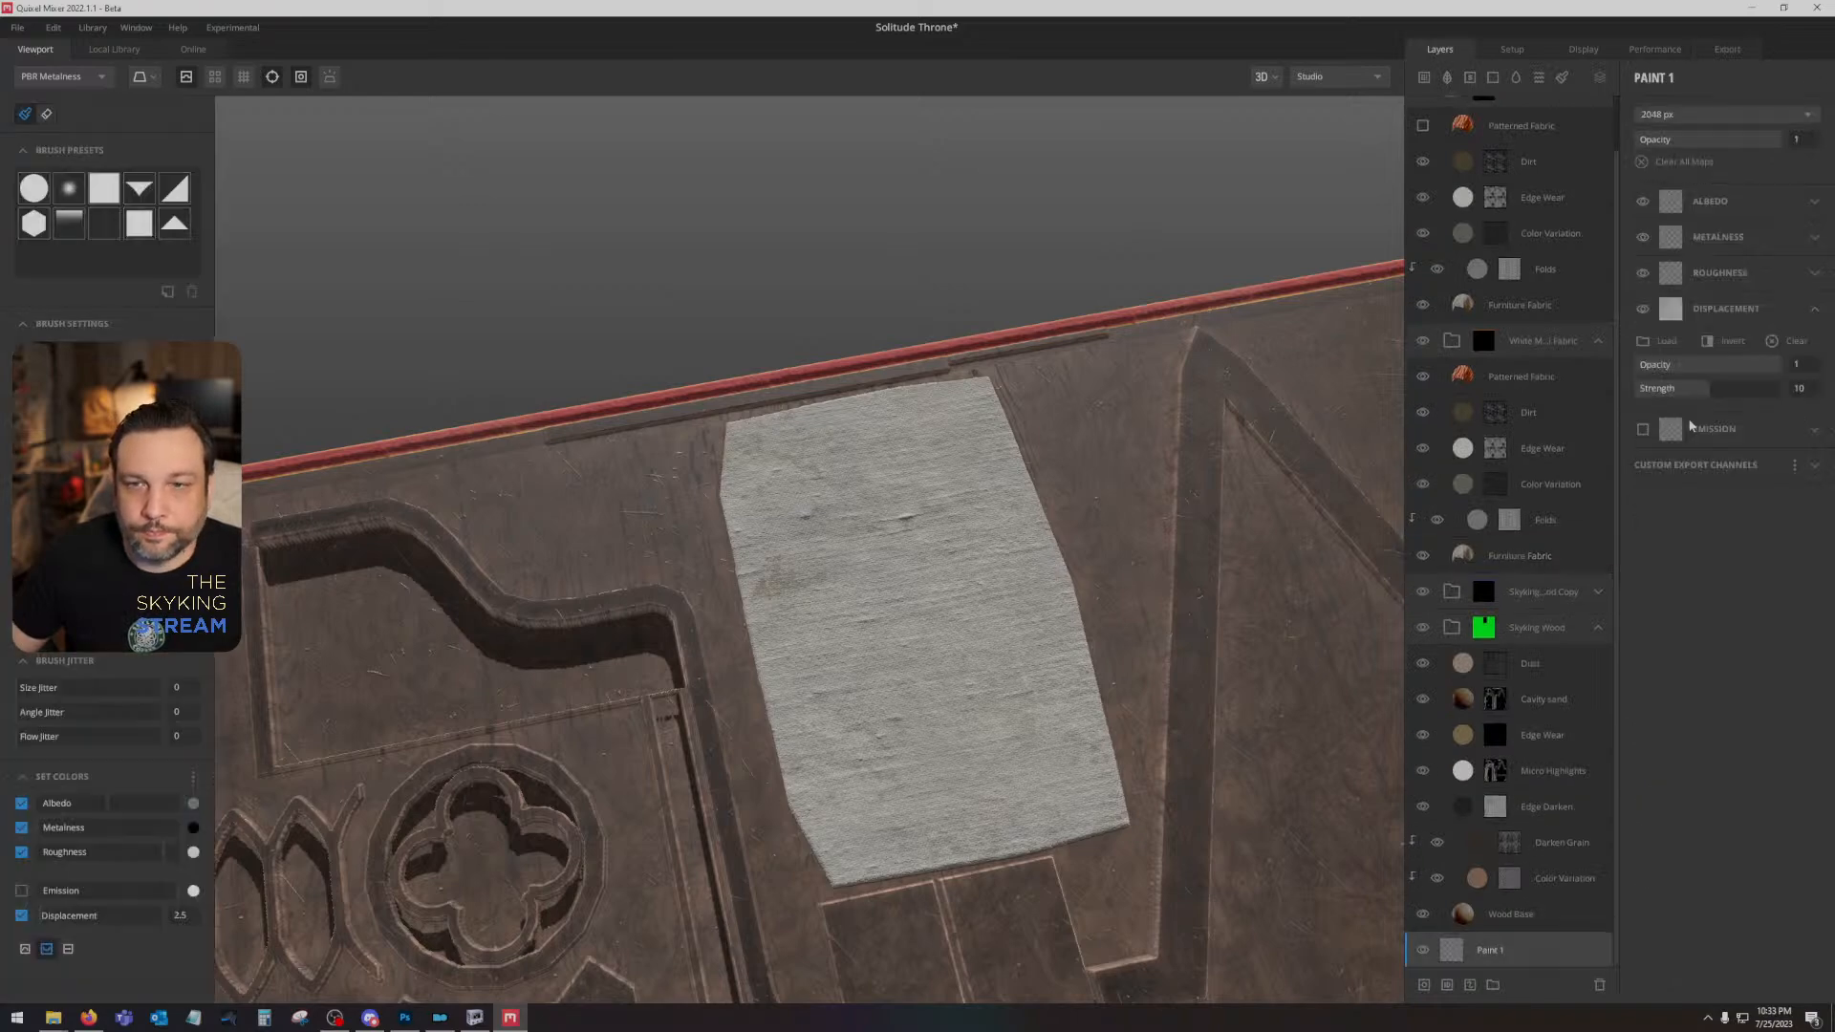
left_click(1663, 341)
double_click(657, 116)
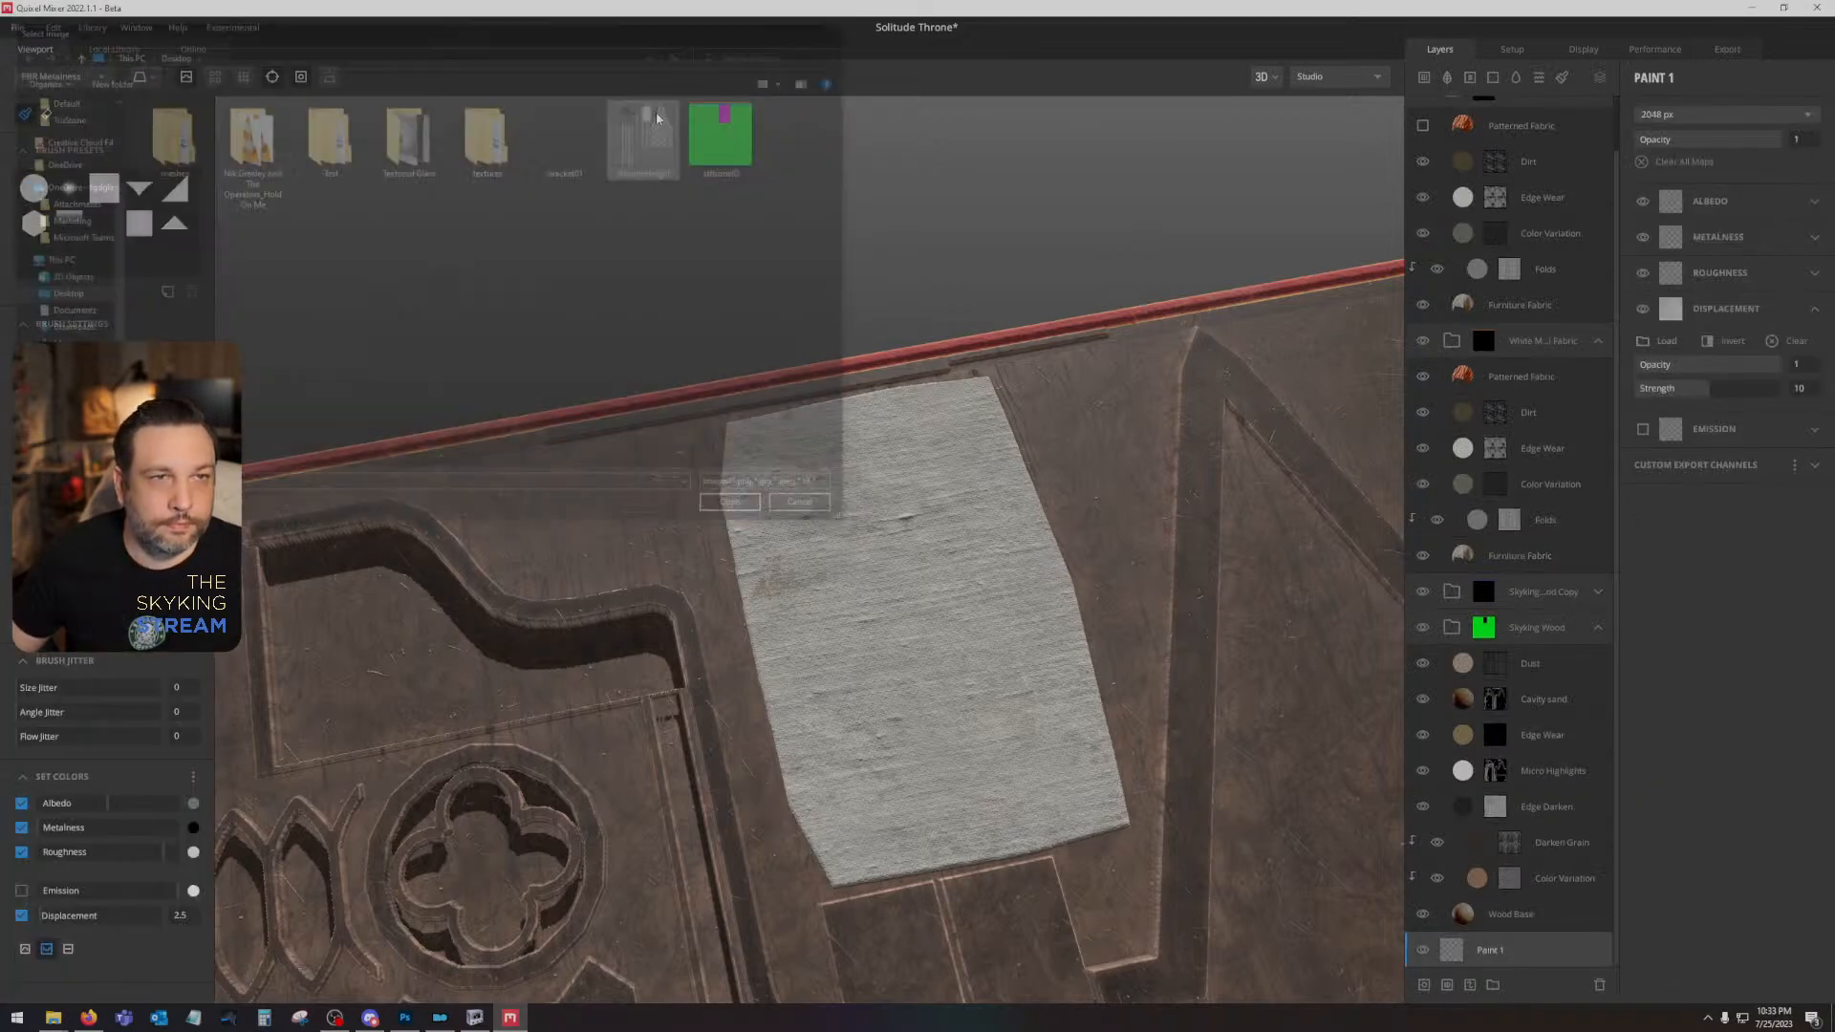
- Turn off the displacement preview and examine the cushion and carved ornament on the throne texture
scroll(912, 442, "down", 3)
mouse_move(1063, 485)
left_mouse_down()
mouse_move(1017, 276)
mouse_move(1081, 471)
left_mouse_up()
left_click(186, 78)
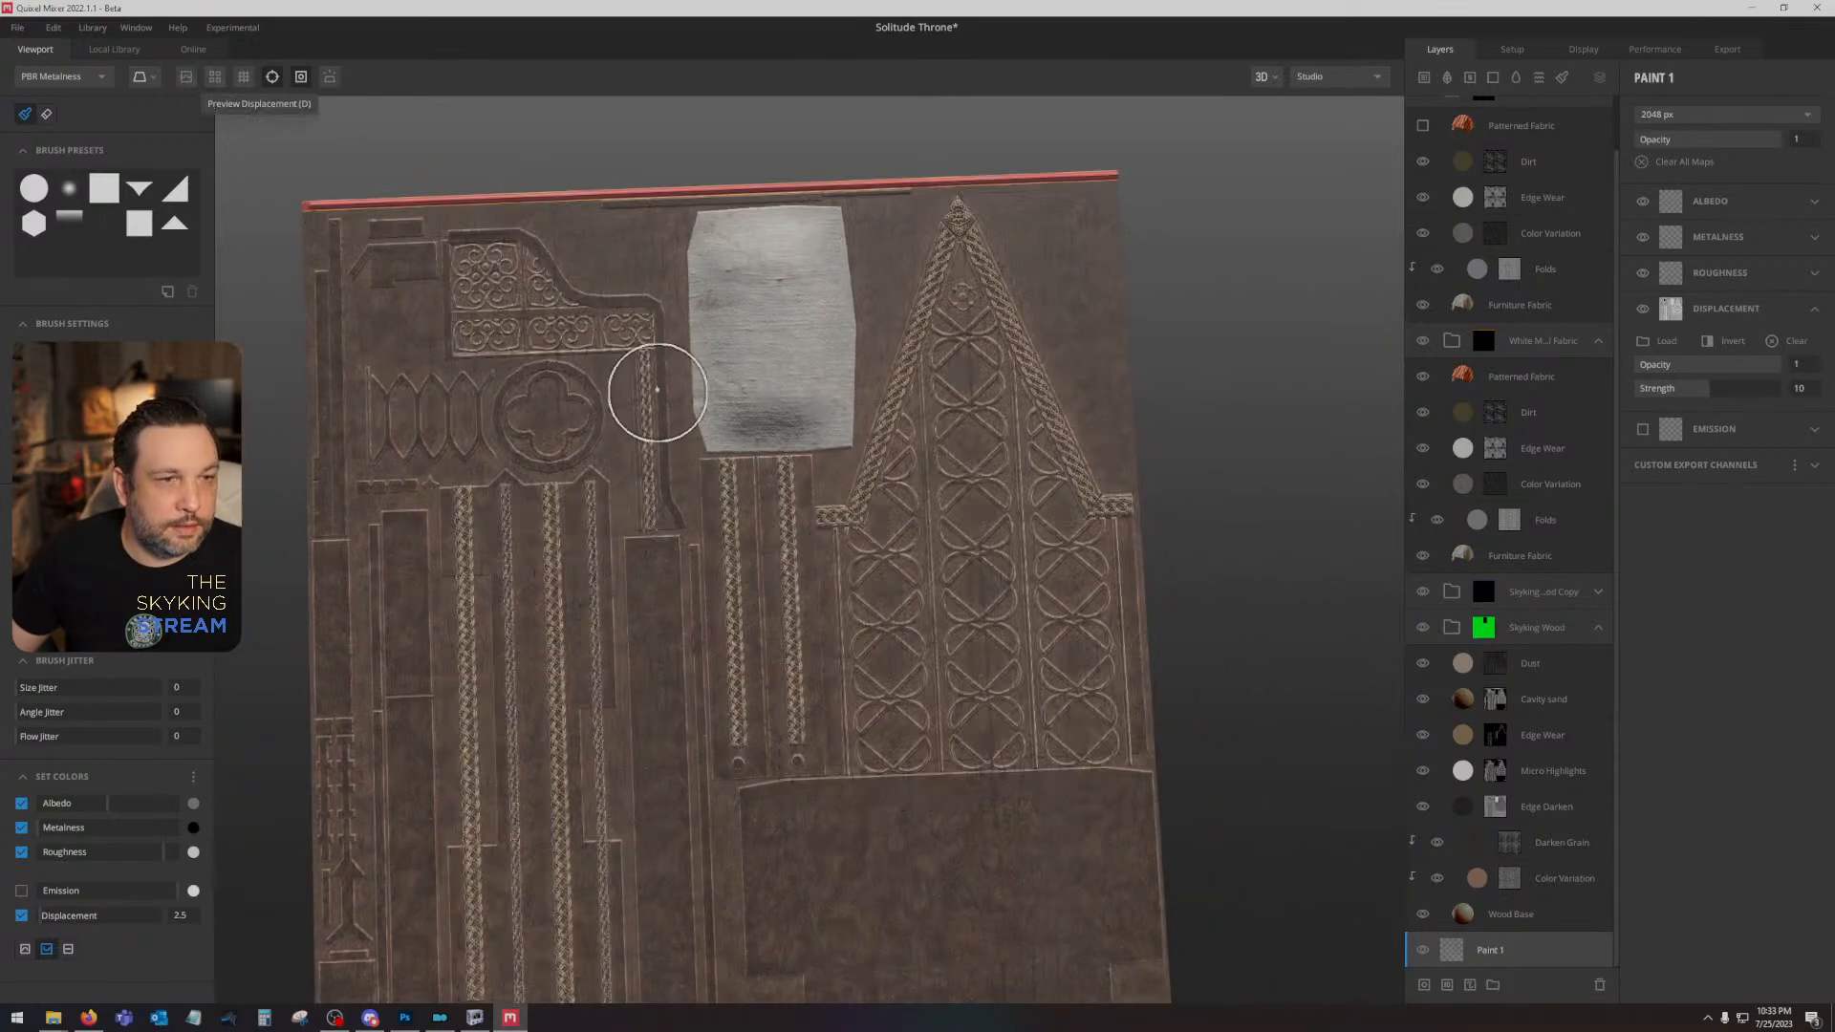
left_click_drag(713, 406, 798, 246)
scroll(770, 370, "up", 3)
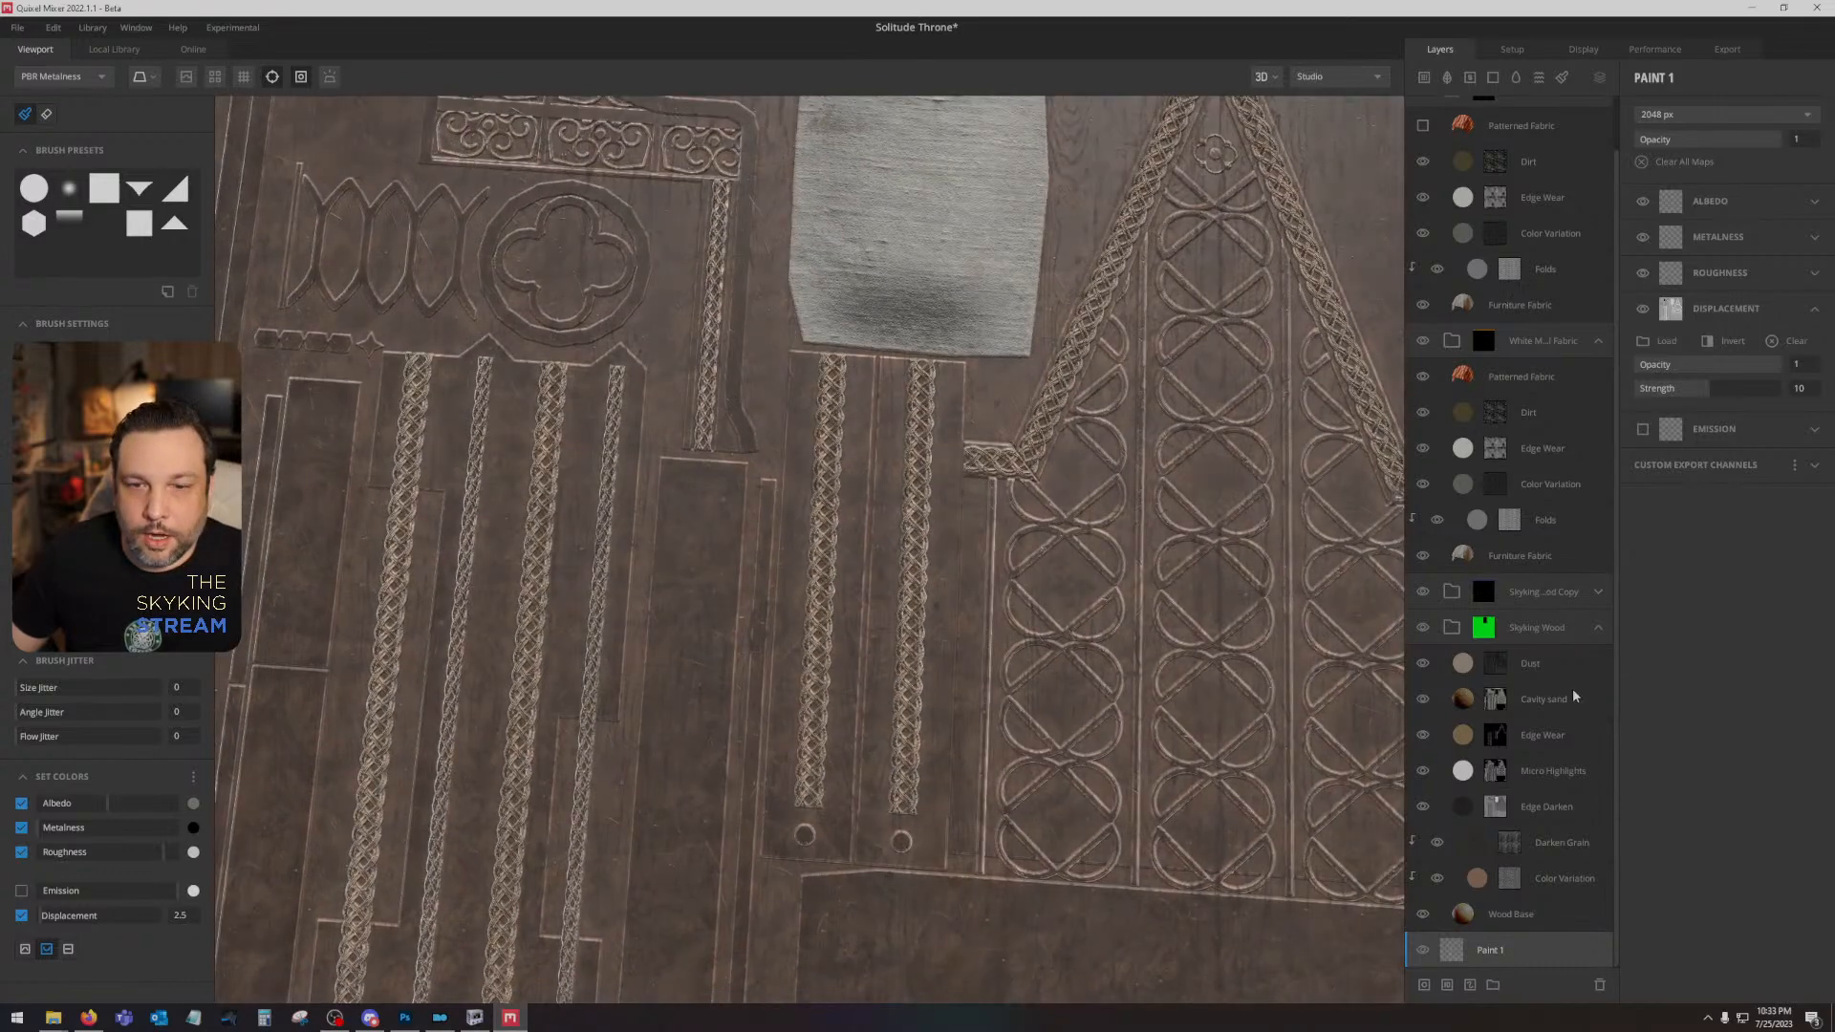
- Try a Blur Underlying of 4 on the Wood Base layer and check its effect on the carved ornament
left_click(1565, 915)
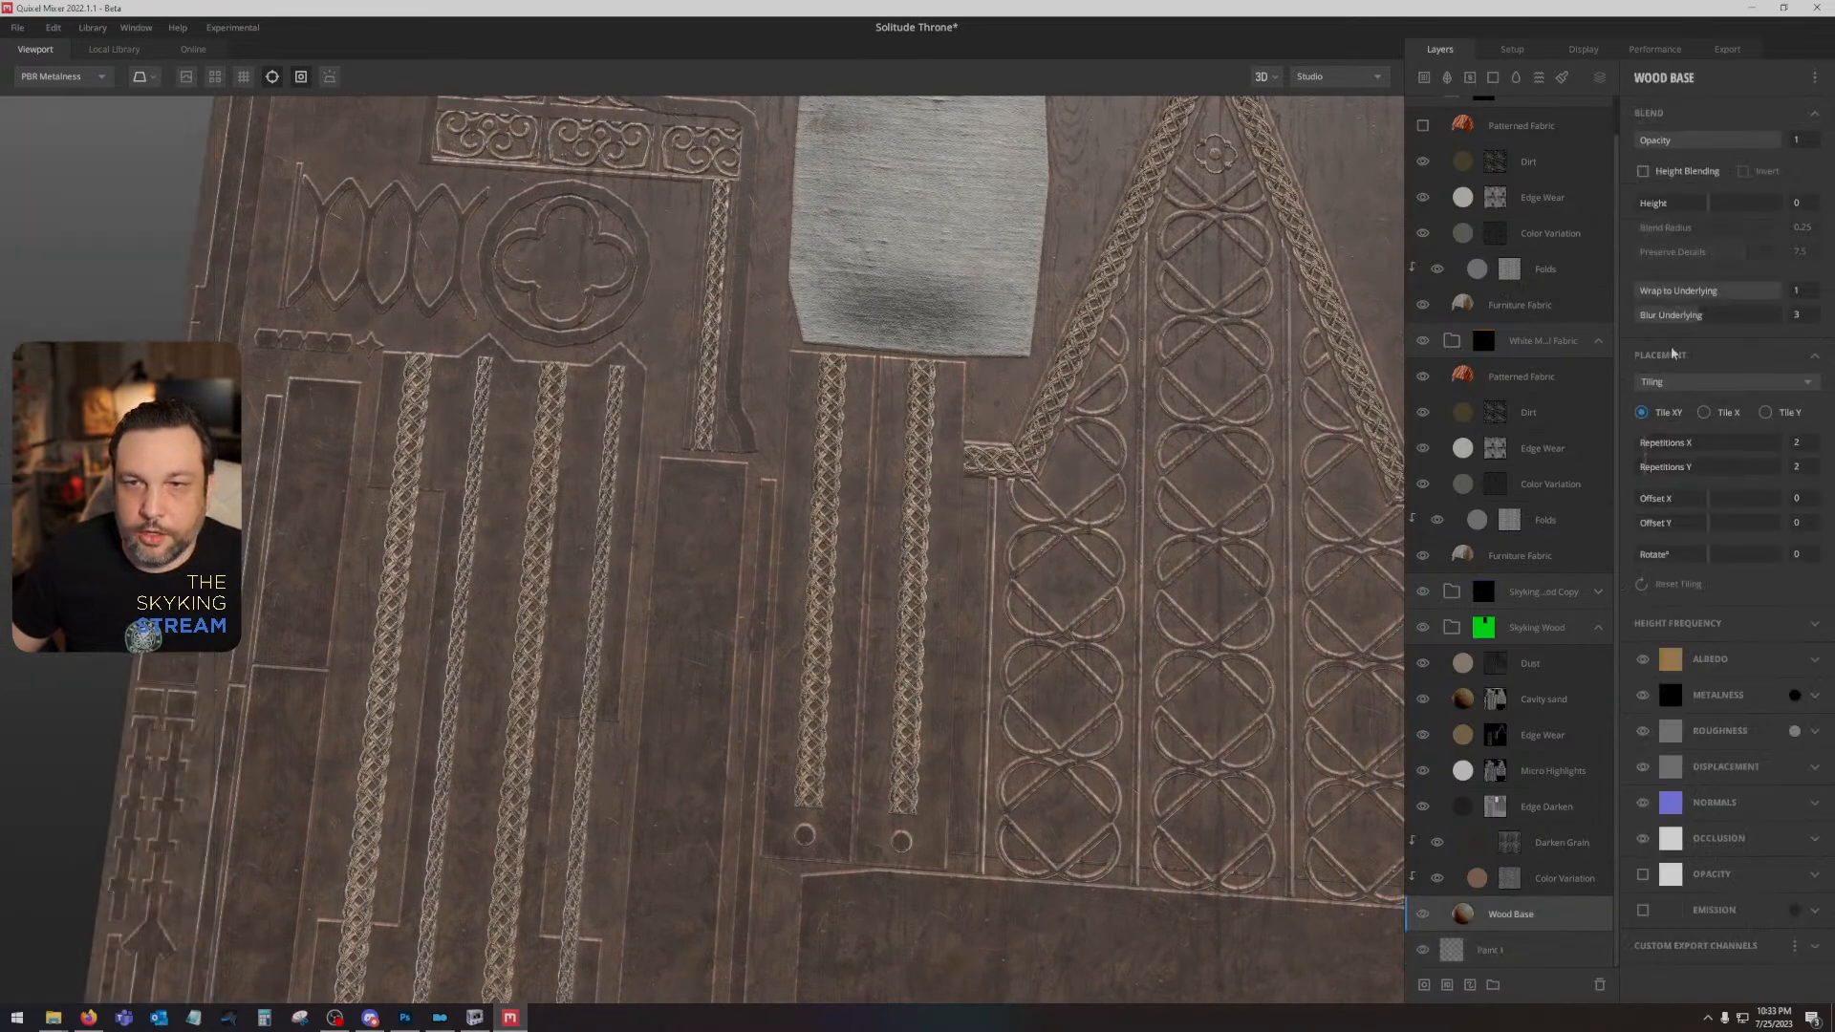
mouse_move(1692, 318)
left_mouse_down()
mouse_move(1739, 315)
mouse_move(1719, 316)
left_mouse_up()
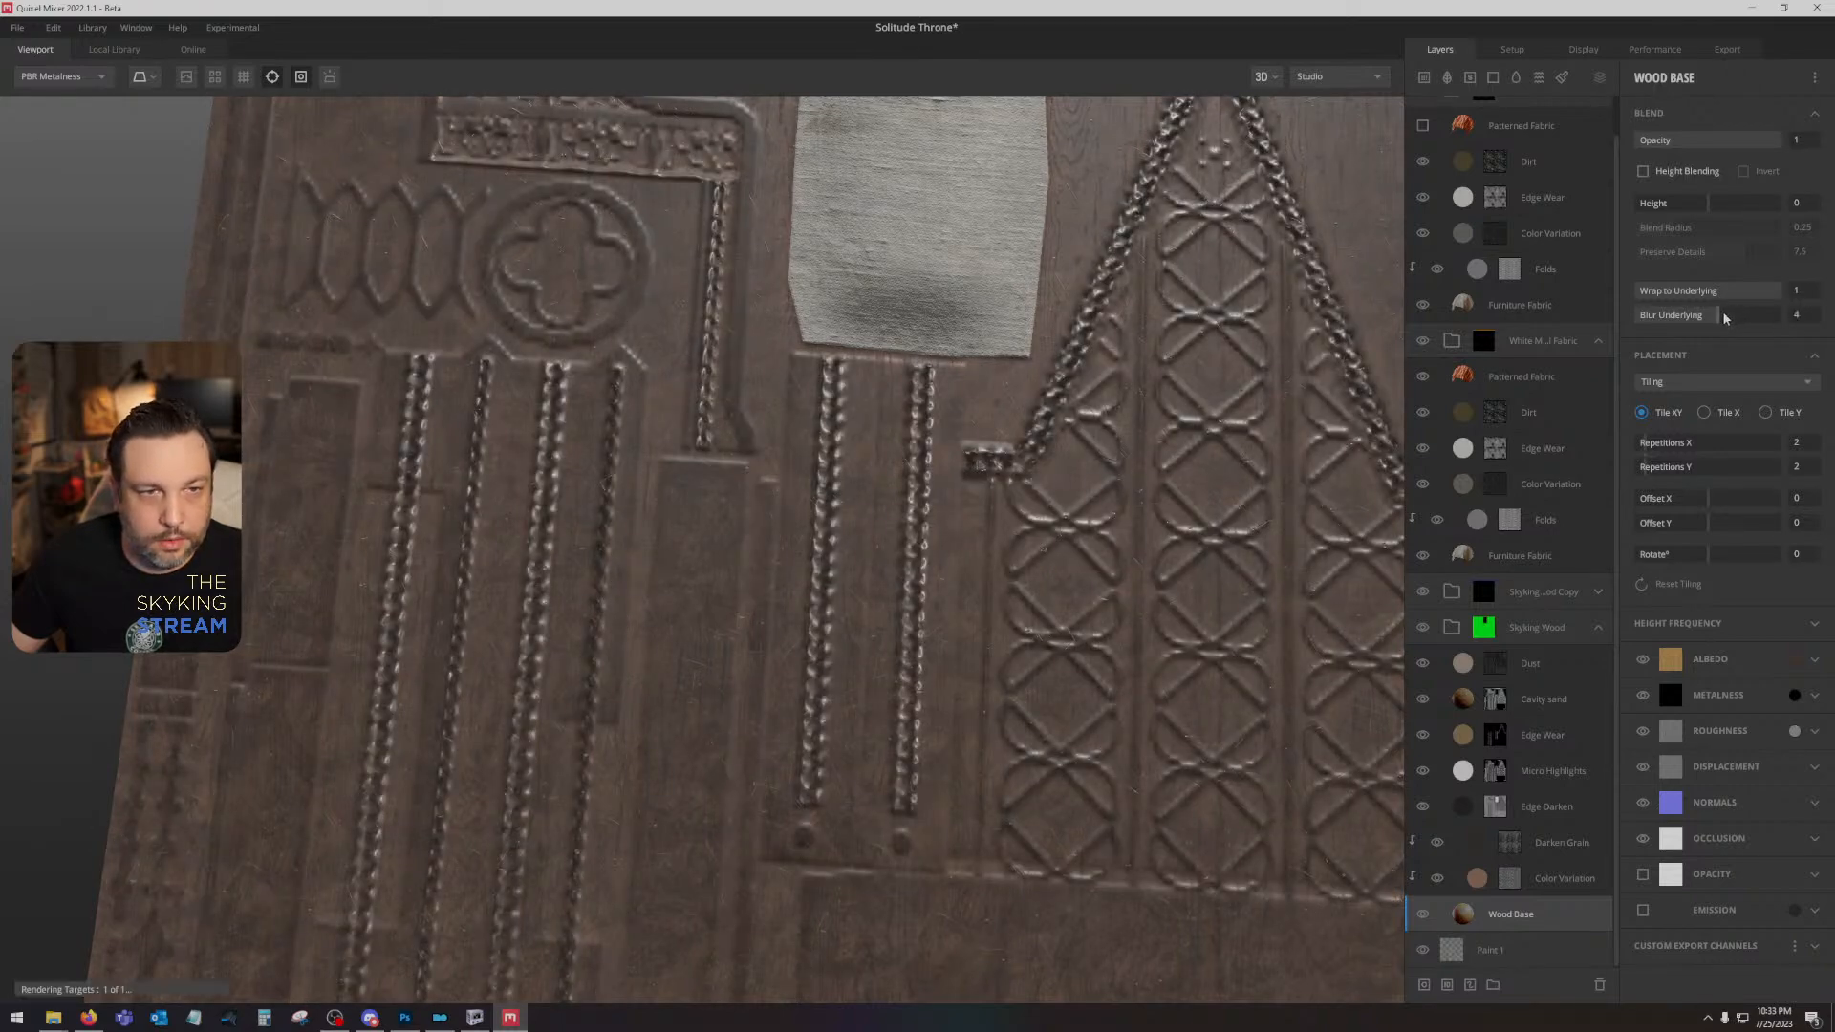
left_click_drag(1065, 500, 989, 449)
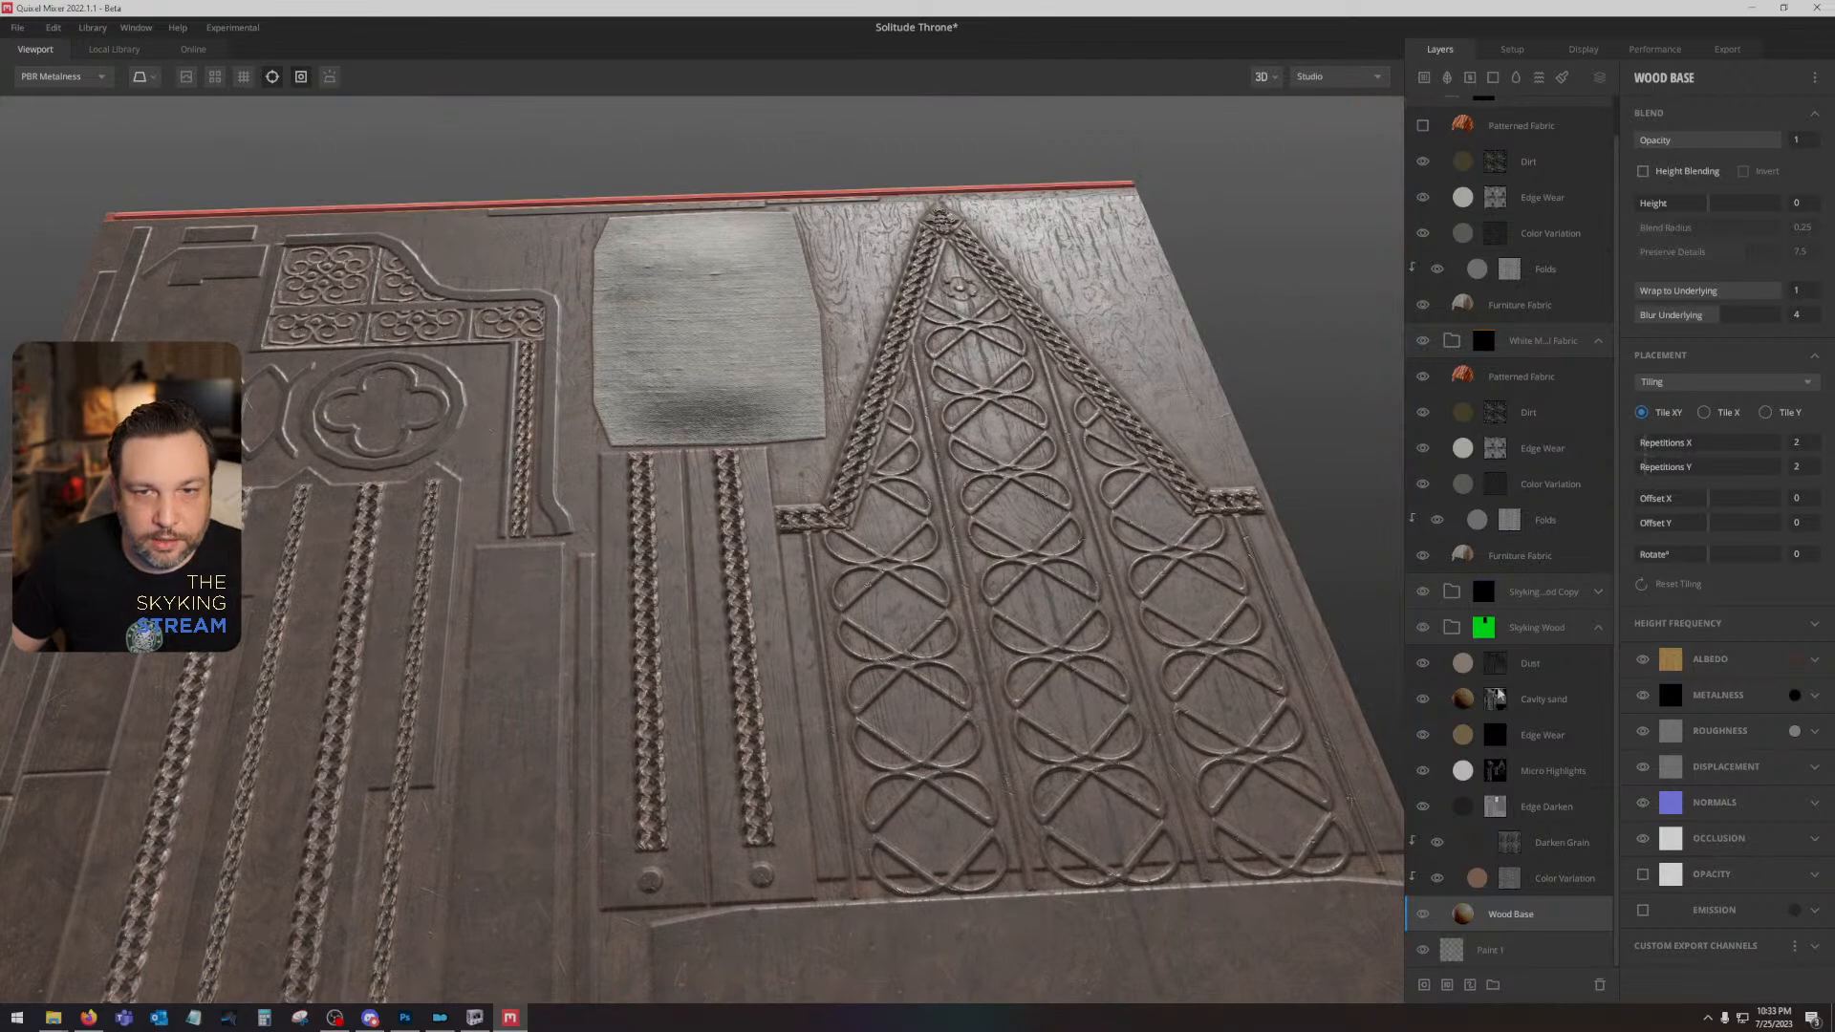
left_click(1424, 631)
left_click_drag(924, 570, 913, 647)
key("c")
key("m")
scroll(803, 683, "up", 6)
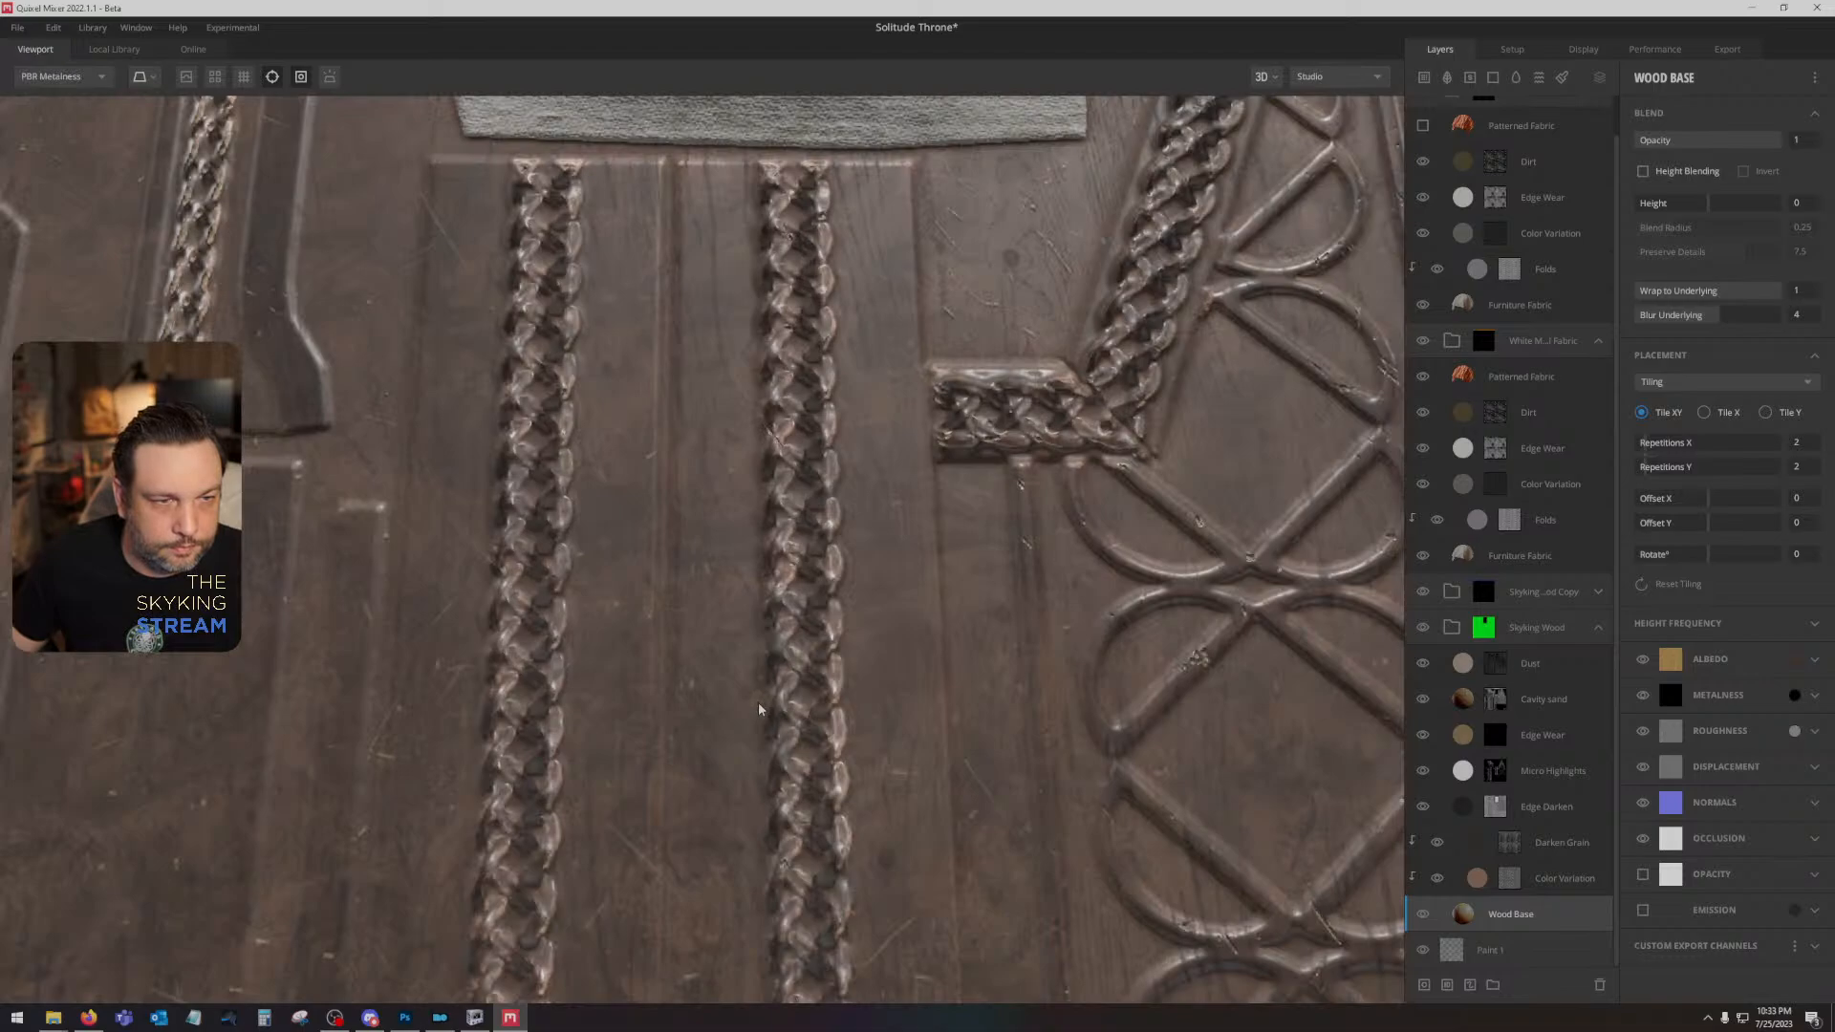
left_click_drag(758, 705, 749, 581)
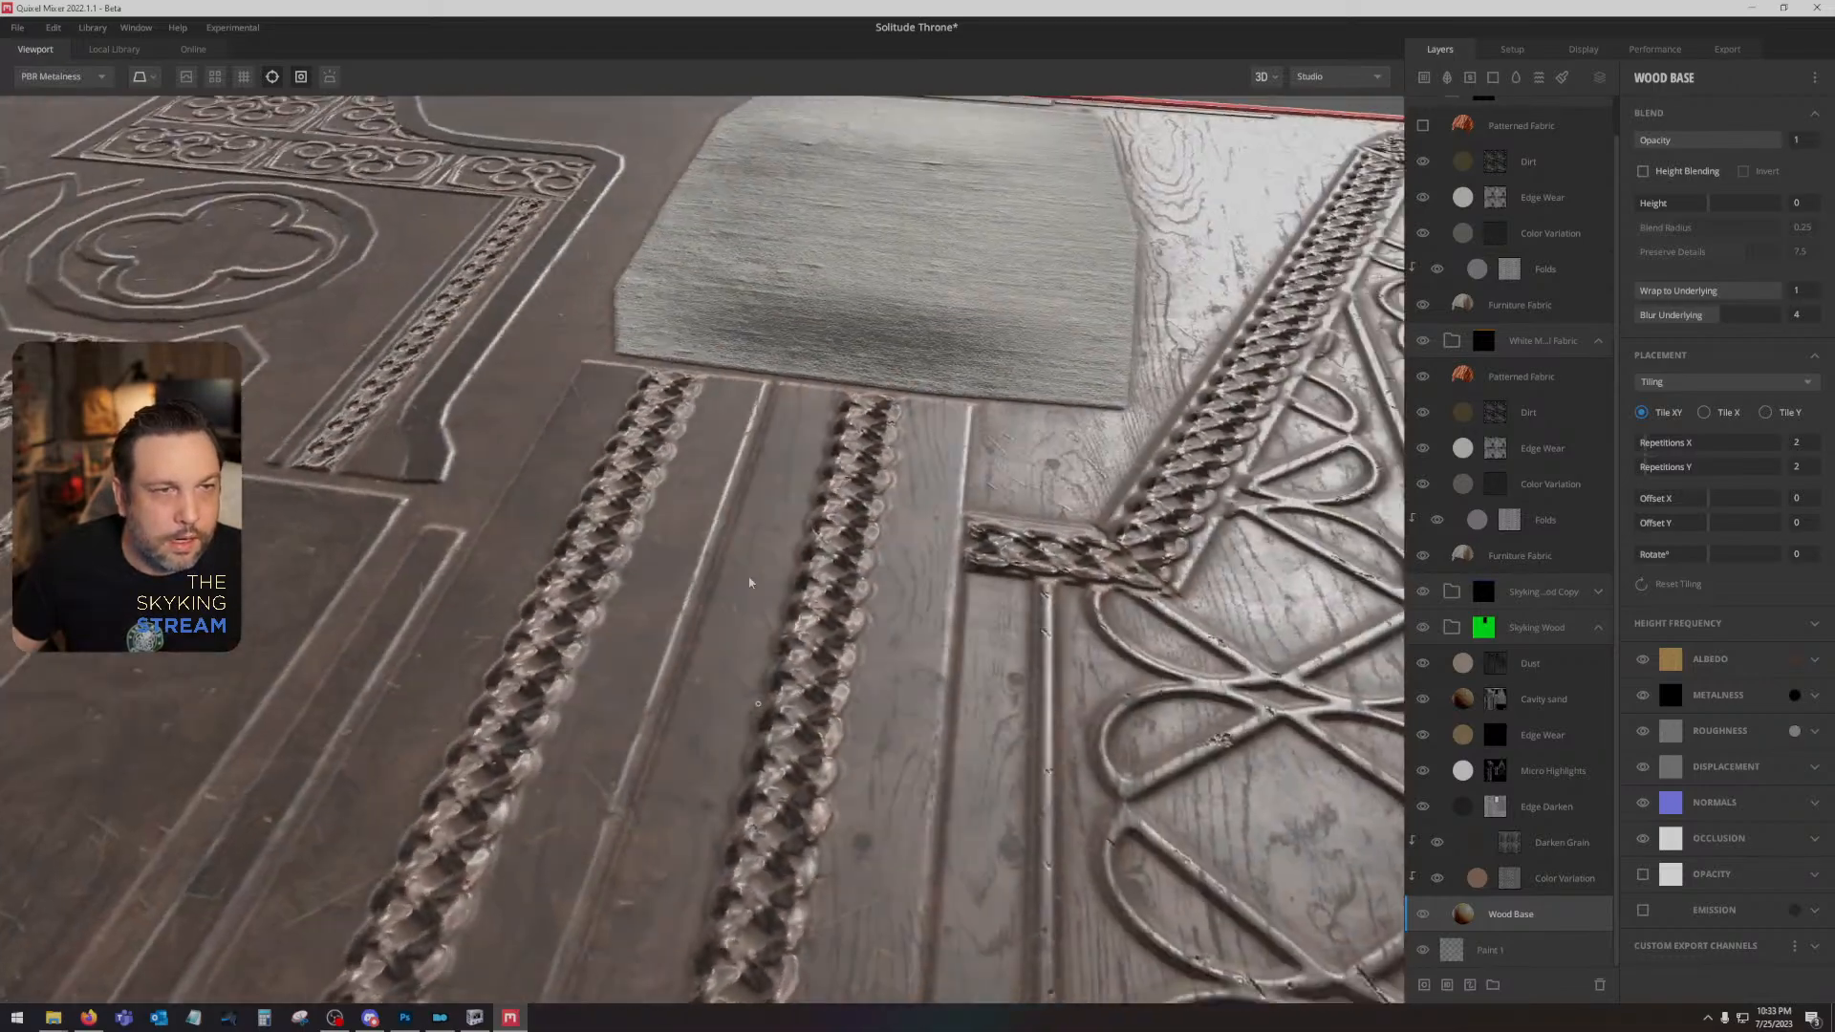
scroll(751, 585, "down", 4)
left_click_drag(756, 663, 928, 925)
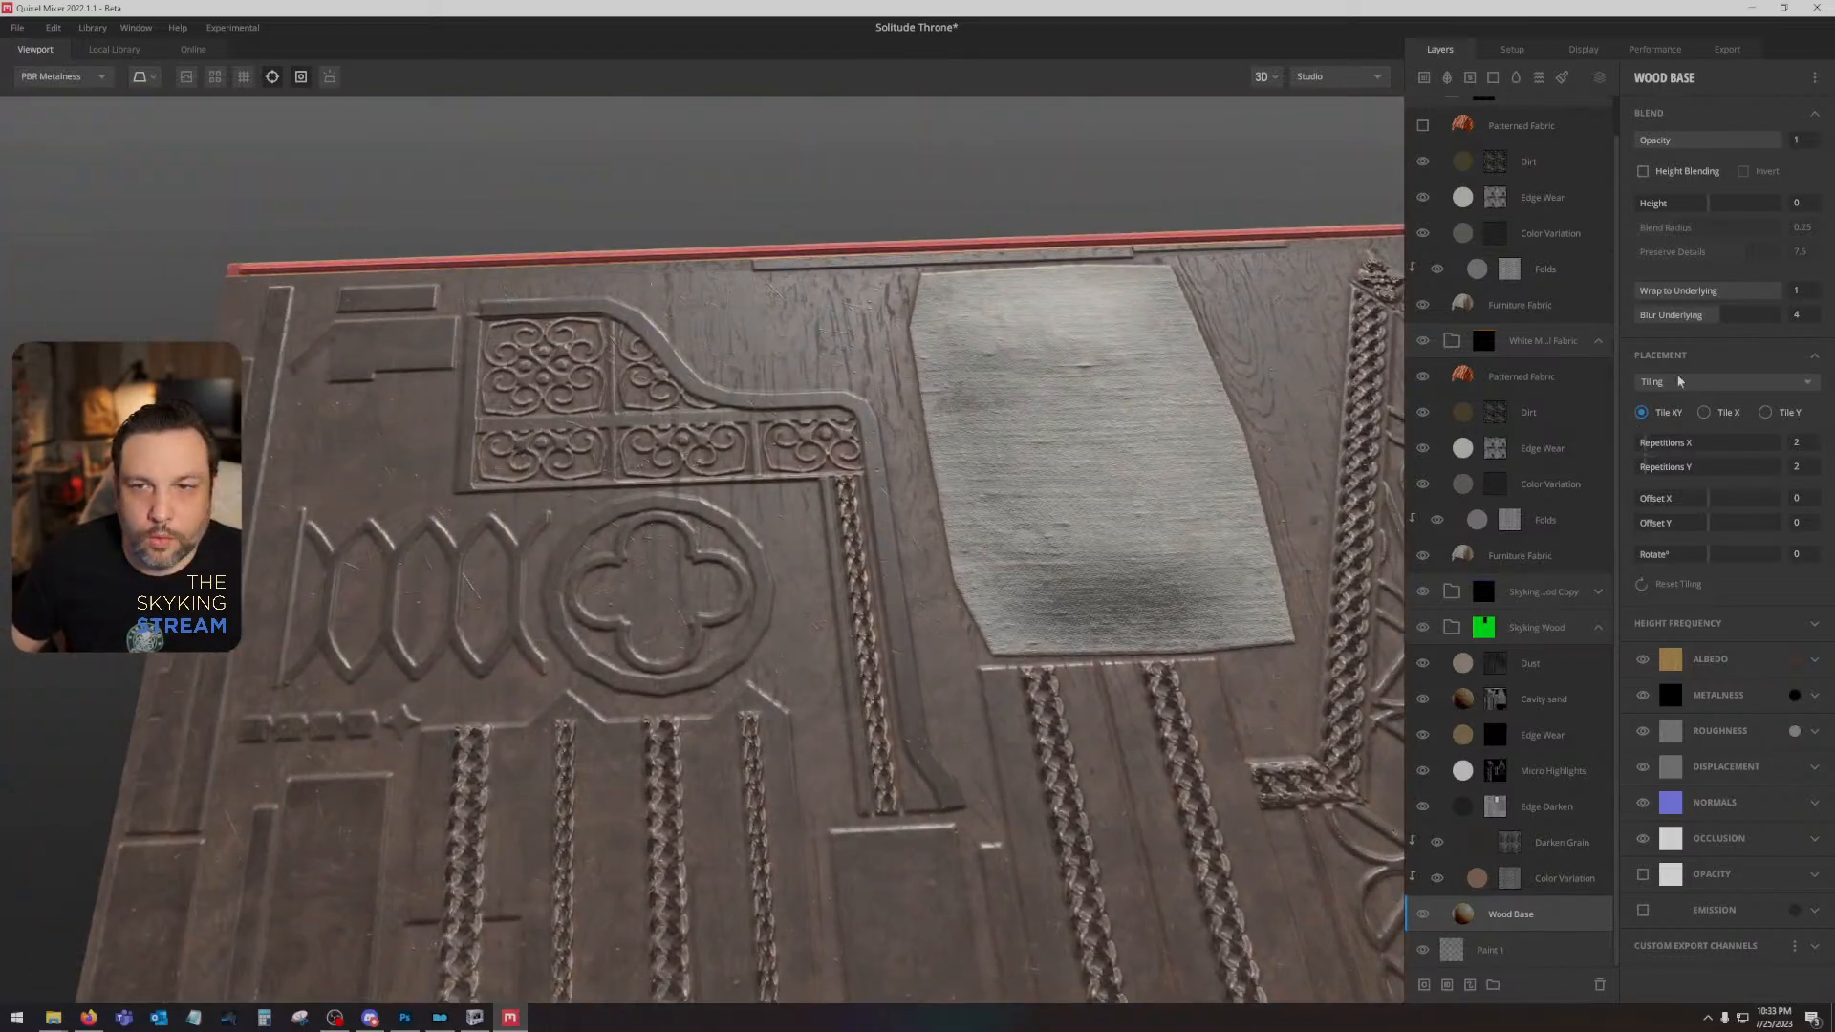
- Set the Wood Base layer's Blur Underlying to 3 and inspect the cushion and carvings across the throne texture
mouse_move(1711, 323)
left_mouse_down()
mouse_move(1627, 315)
mouse_move(1695, 321)
left_mouse_up()
left_click_drag(1138, 622, 1221, 554)
key("c")
key("c")
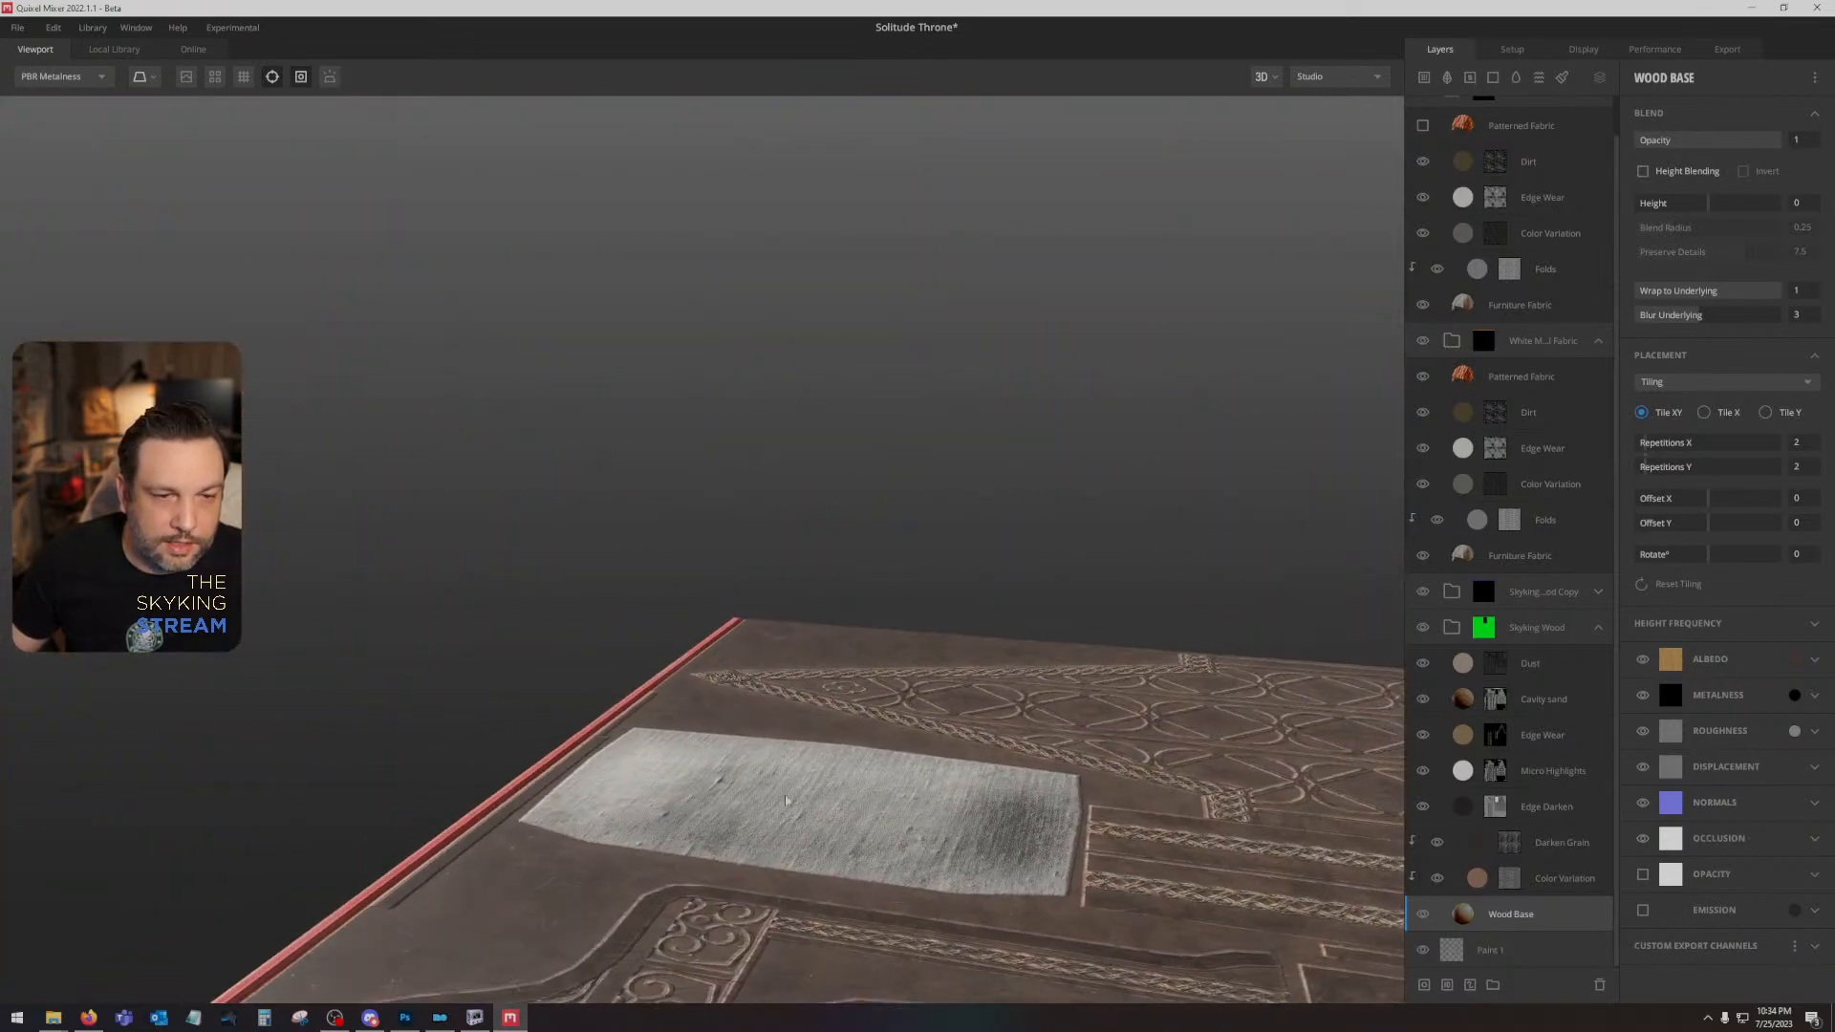
left_click_drag(785, 801, 606, 875)
scroll(764, 717, "down", 5)
left_click_drag(764, 717, 699, 359)
left_click_drag(880, 663, 592, 970)
scroll(1527, 188, "up", 1)
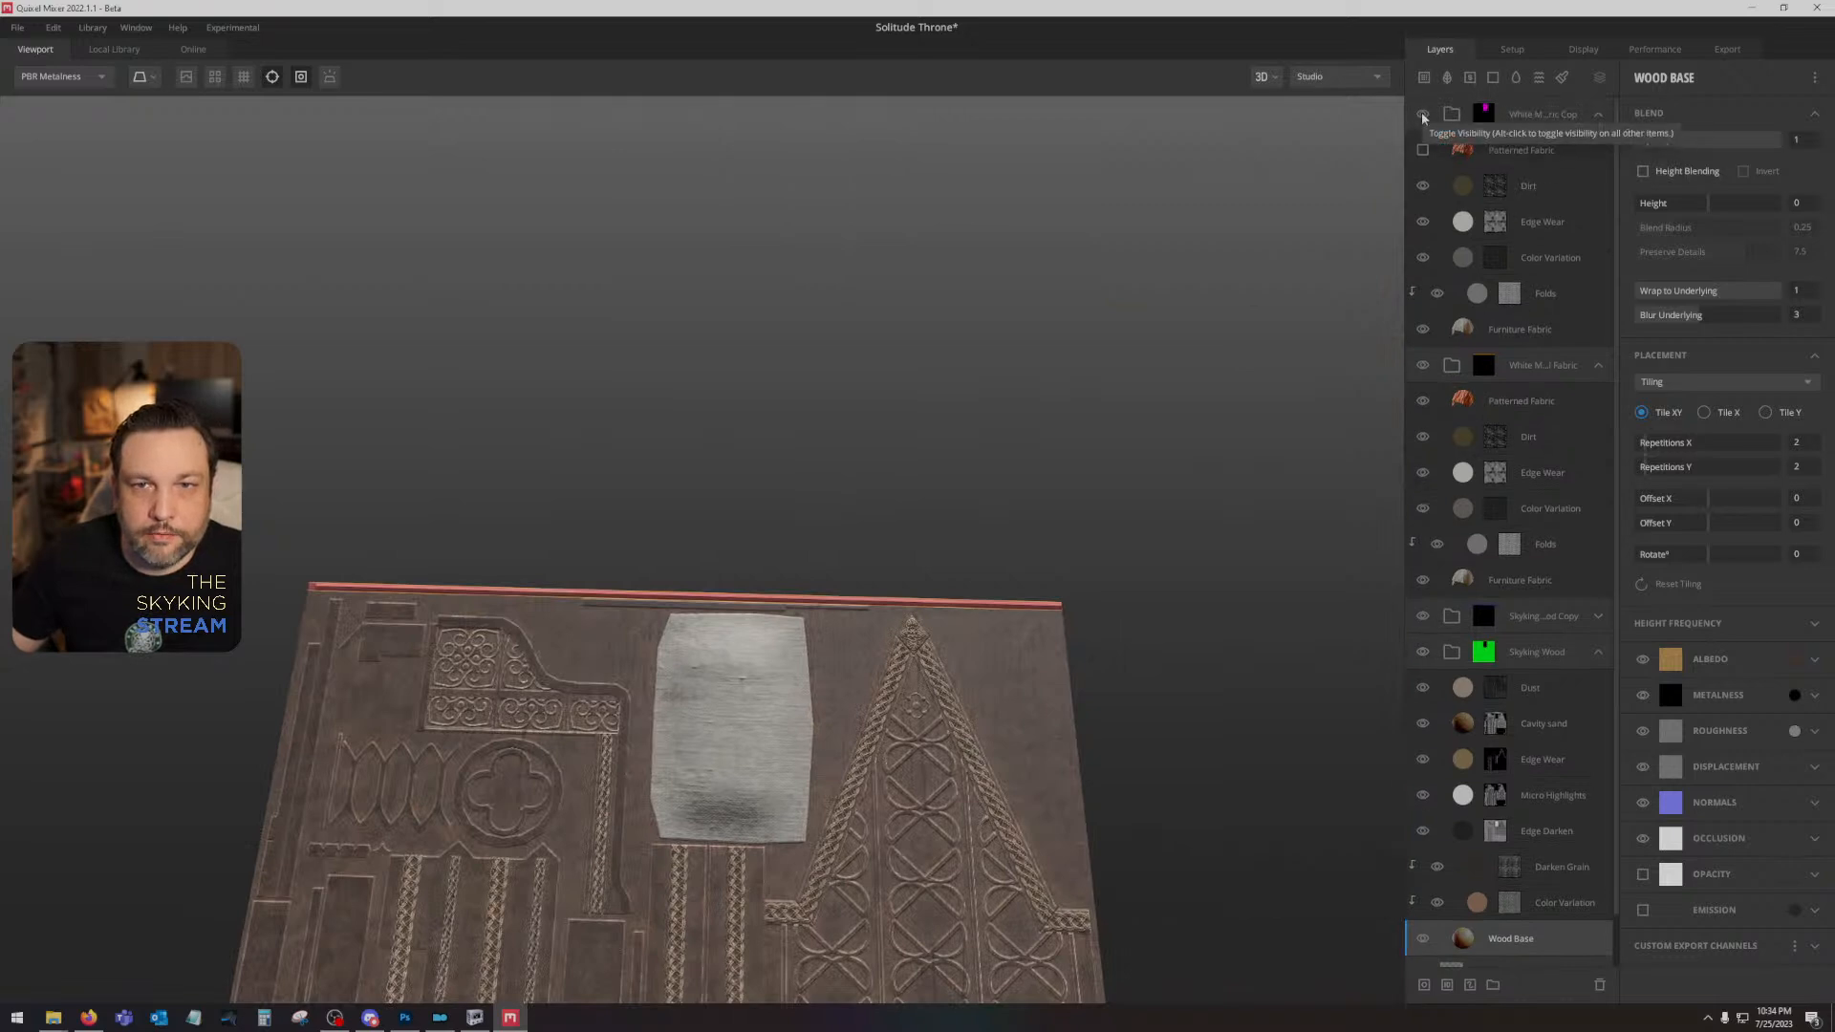
- Hide the lower white medieval fabric group and add Bright Orange to the material ID mask of its copy
left_click(1423, 115)
left_click(1423, 114)
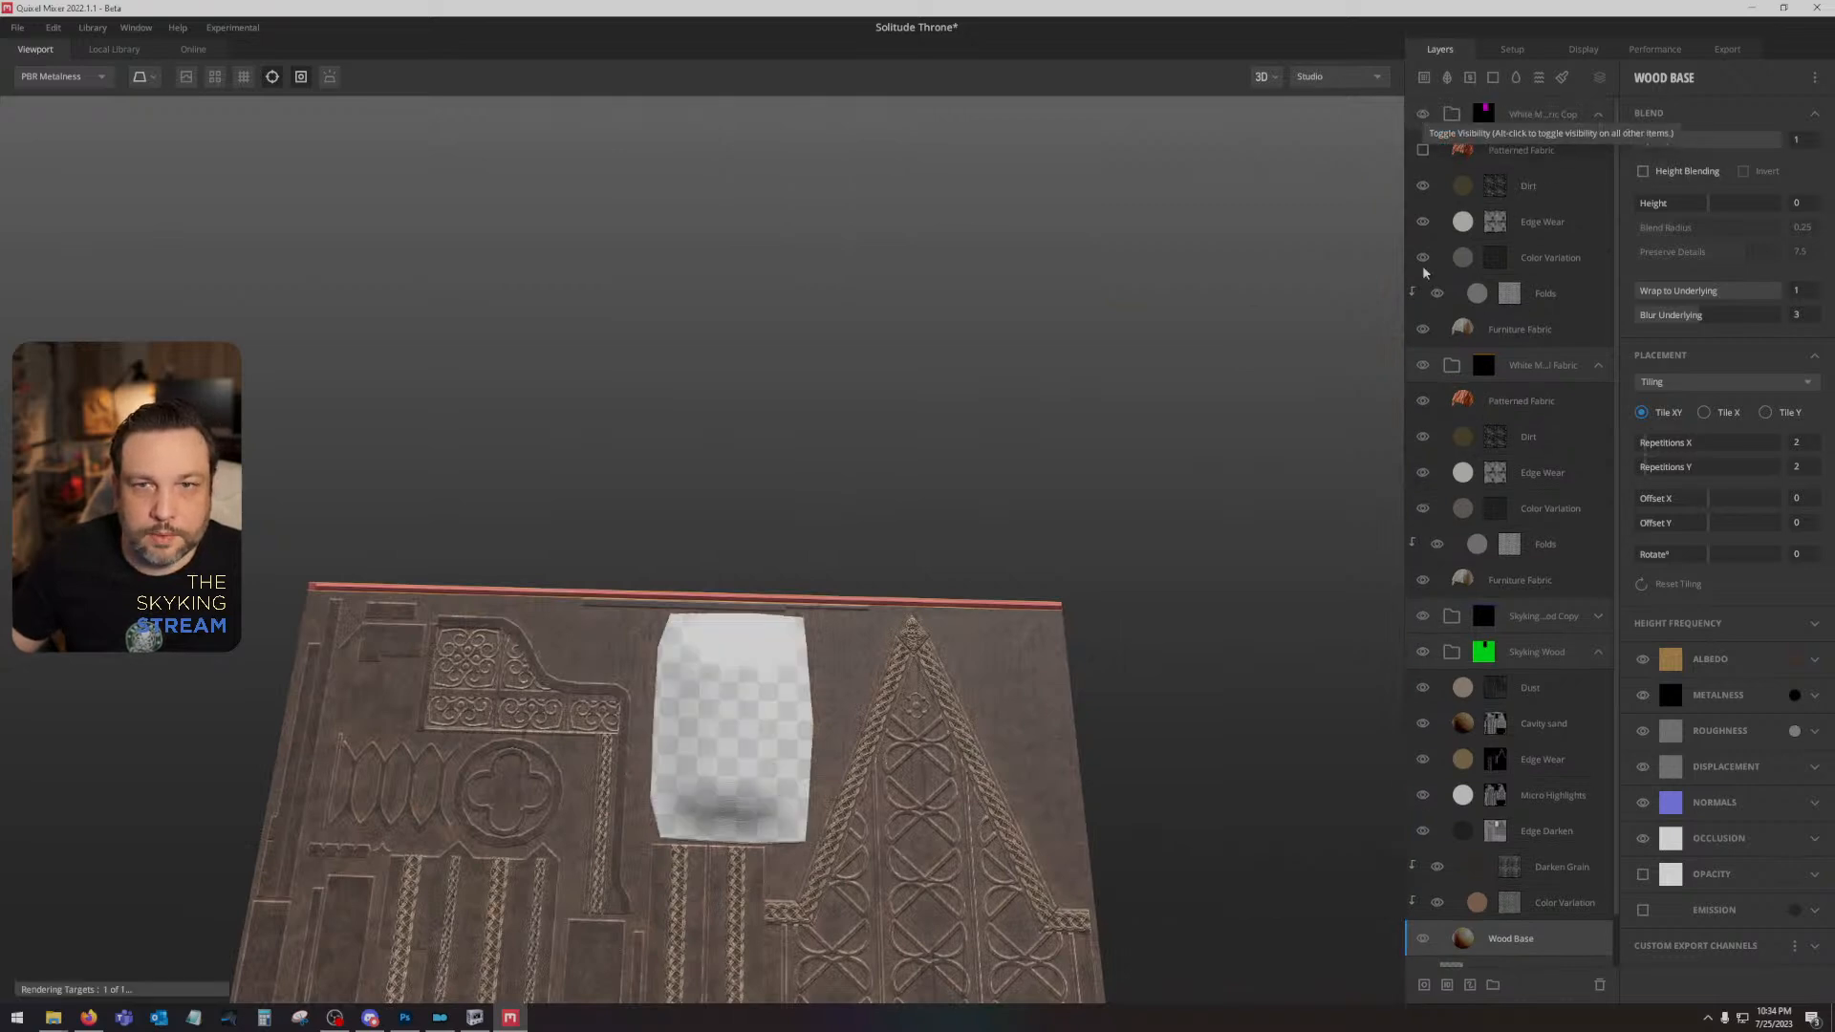
left_click(1423, 365)
left_click(1534, 119)
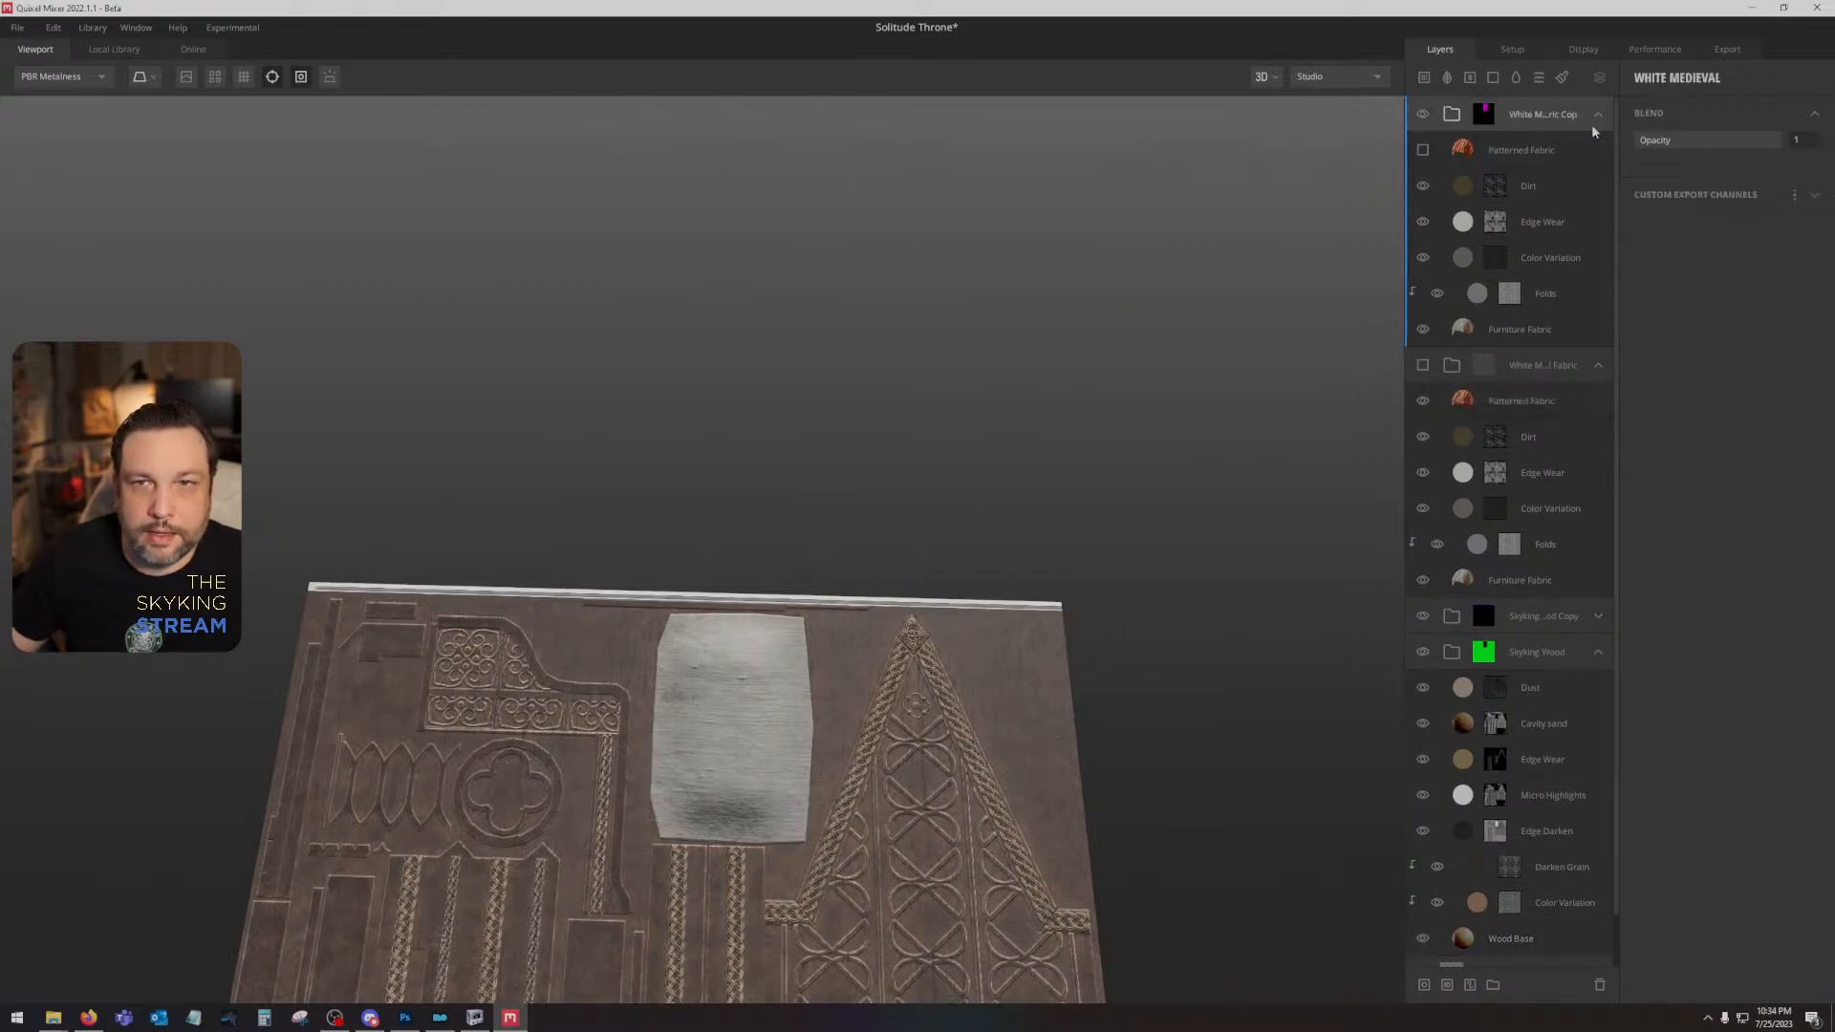
left_click(1483, 114)
left_click(1643, 144)
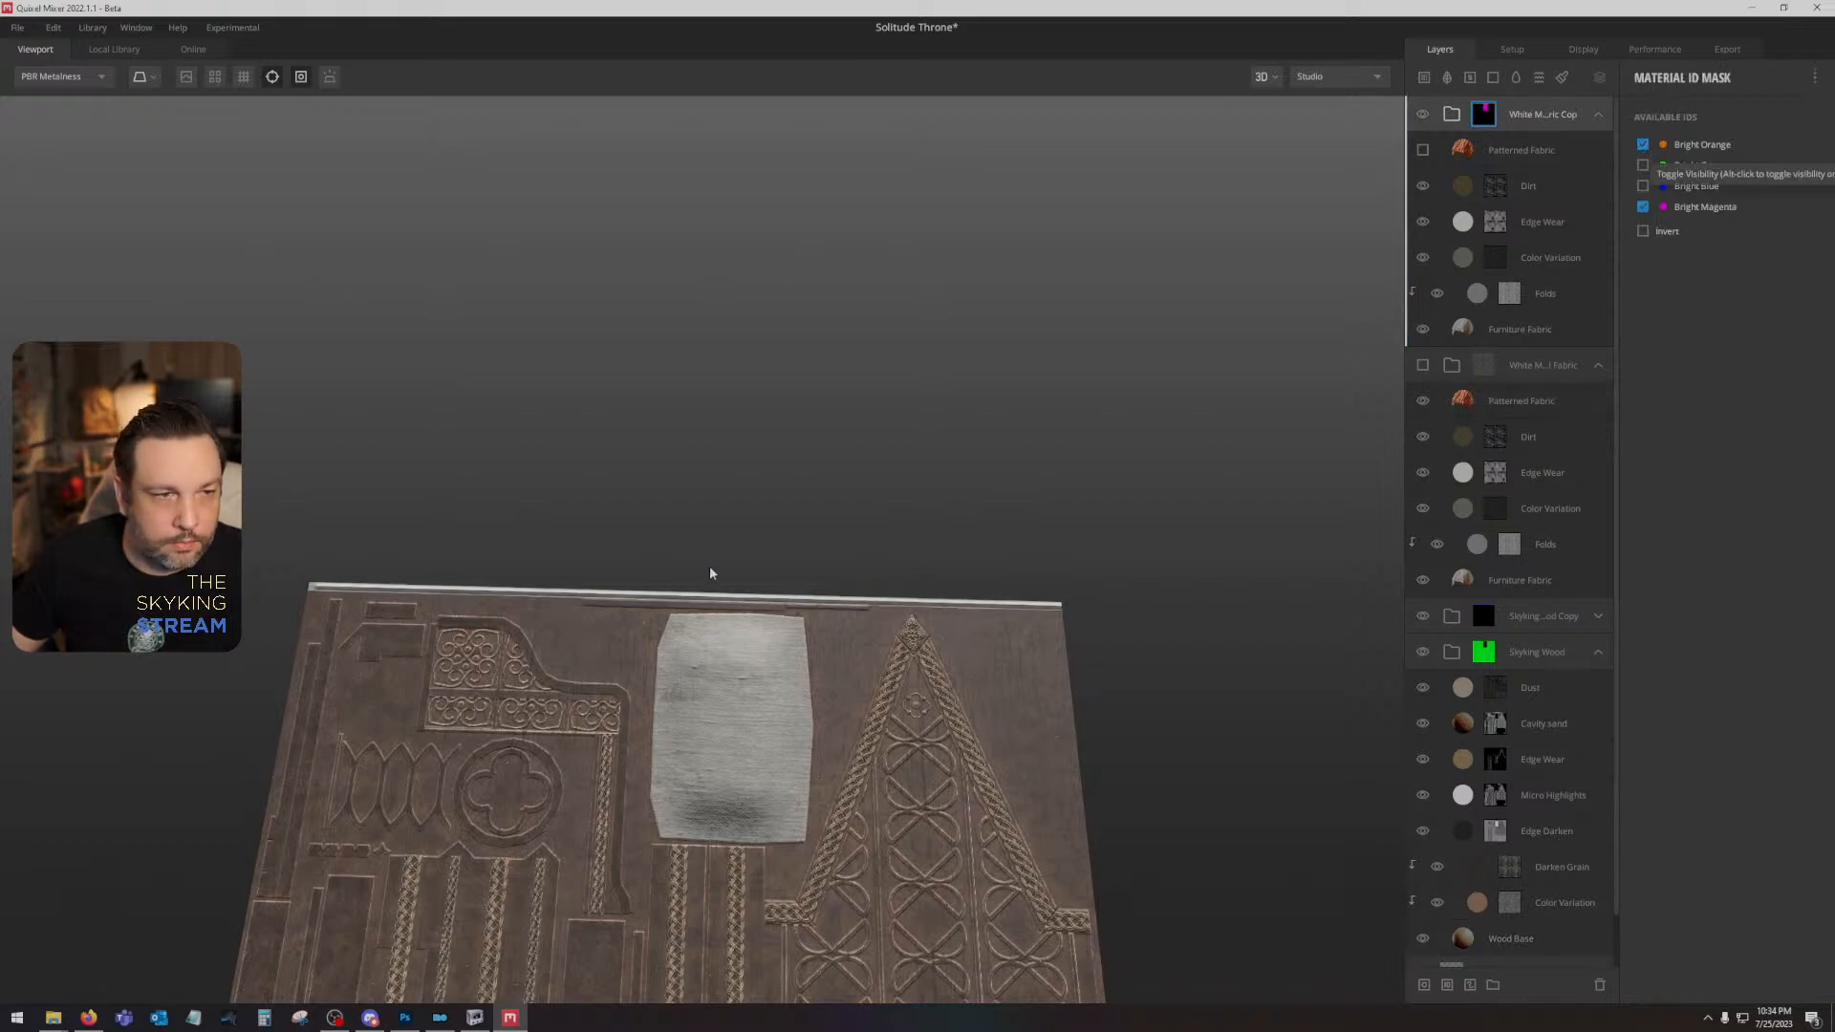
- Examine the white fabric strip along the upper edge of the throne texture up close and from a distance
scroll(710, 573, "up", 5)
left_click_drag(573, 659, 1427, 577)
scroll(1054, 714, "up", 5)
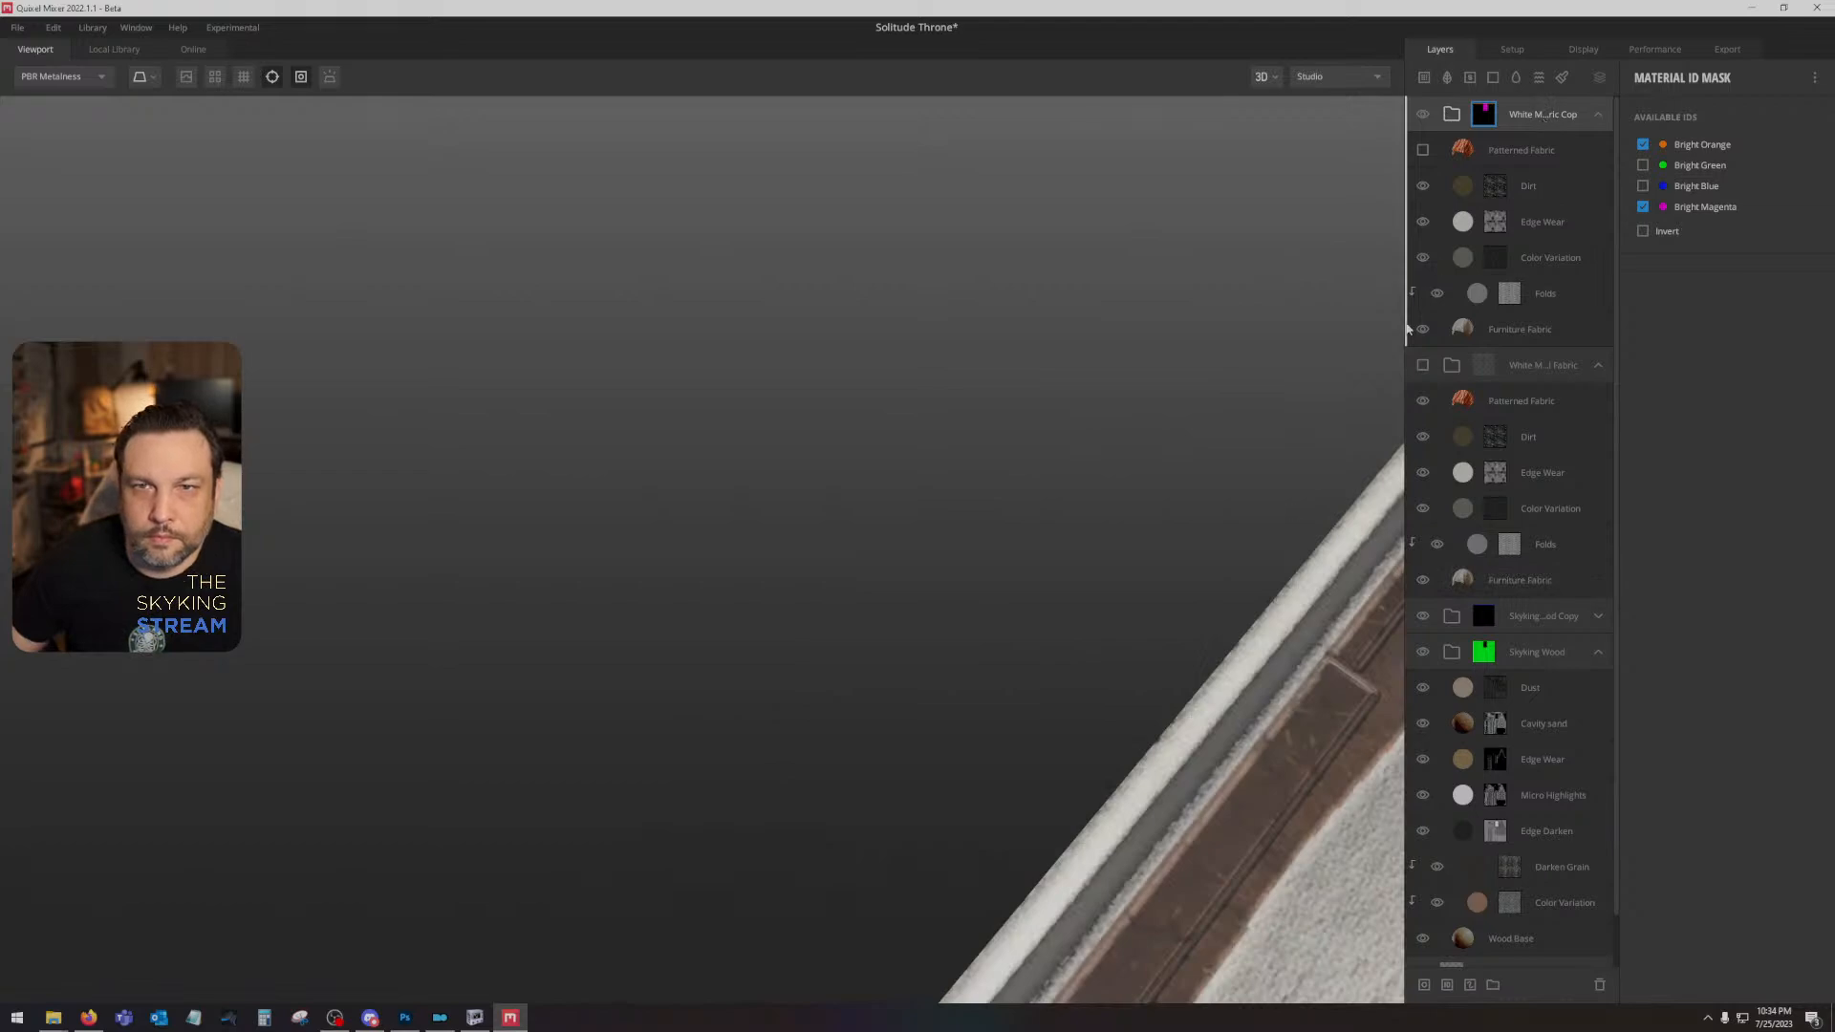
left_click(1424, 119)
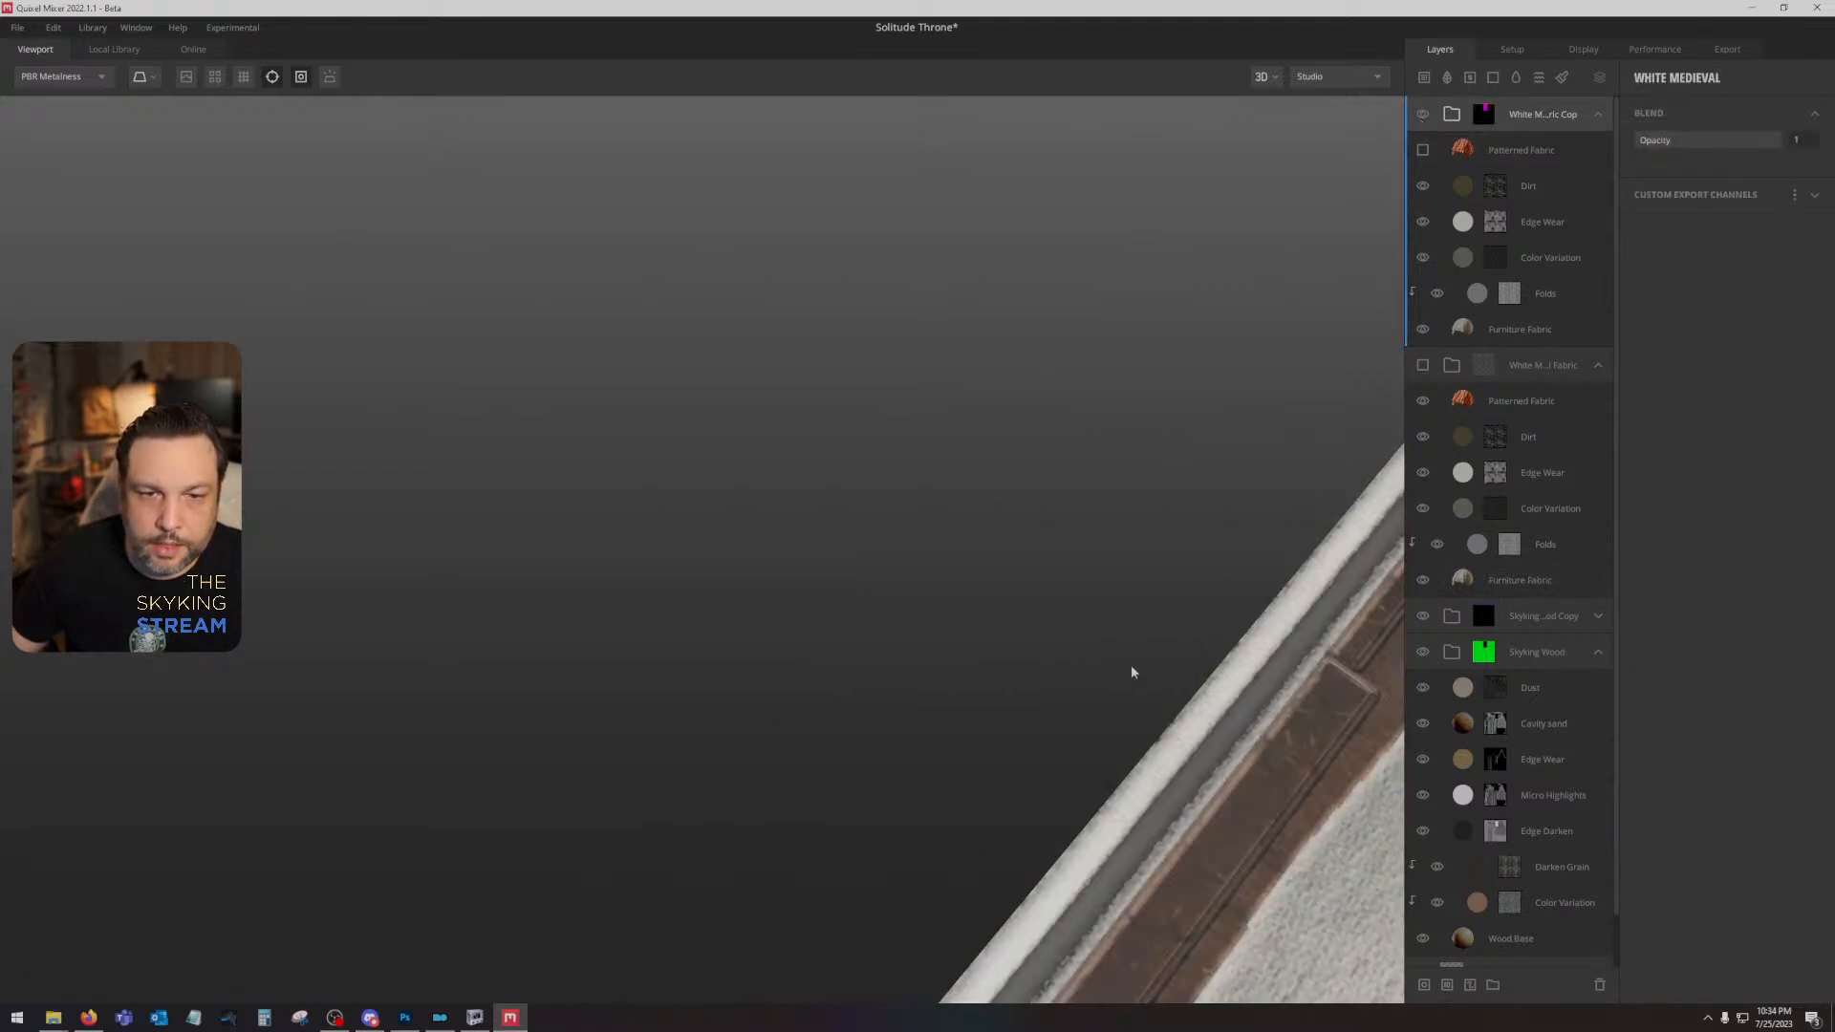
scroll(1131, 663, "down", 5)
mouse_move(1144, 819)
left_mouse_down()
mouse_move(1007, 870)
mouse_move(1023, 754)
mouse_move(930, 570)
left_mouse_up()
key("2")
key("1")
scroll(930, 569, "down", 5)
left_click_drag(995, 758, 893, 692)
scroll(921, 656, "down", 2)
- Export all Solitude Throne metalness maps to disk at 2048 px
left_click(1728, 50)
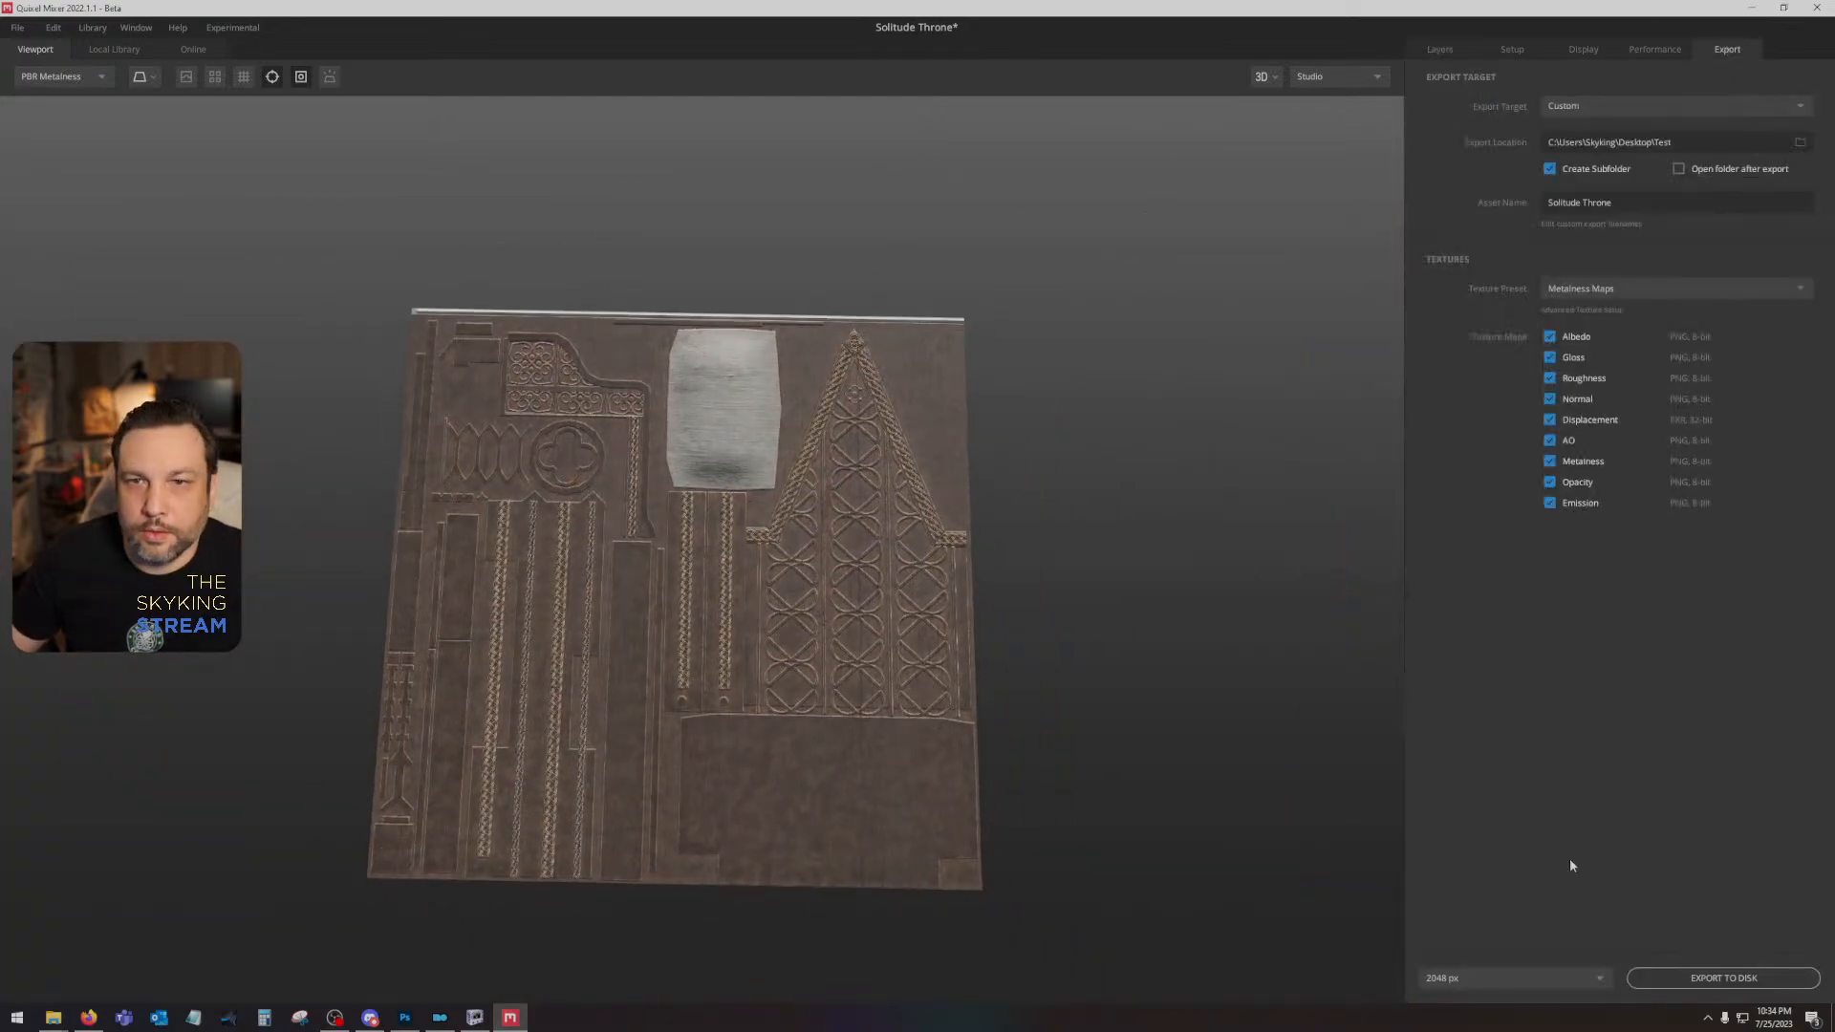
left_click(1677, 977)
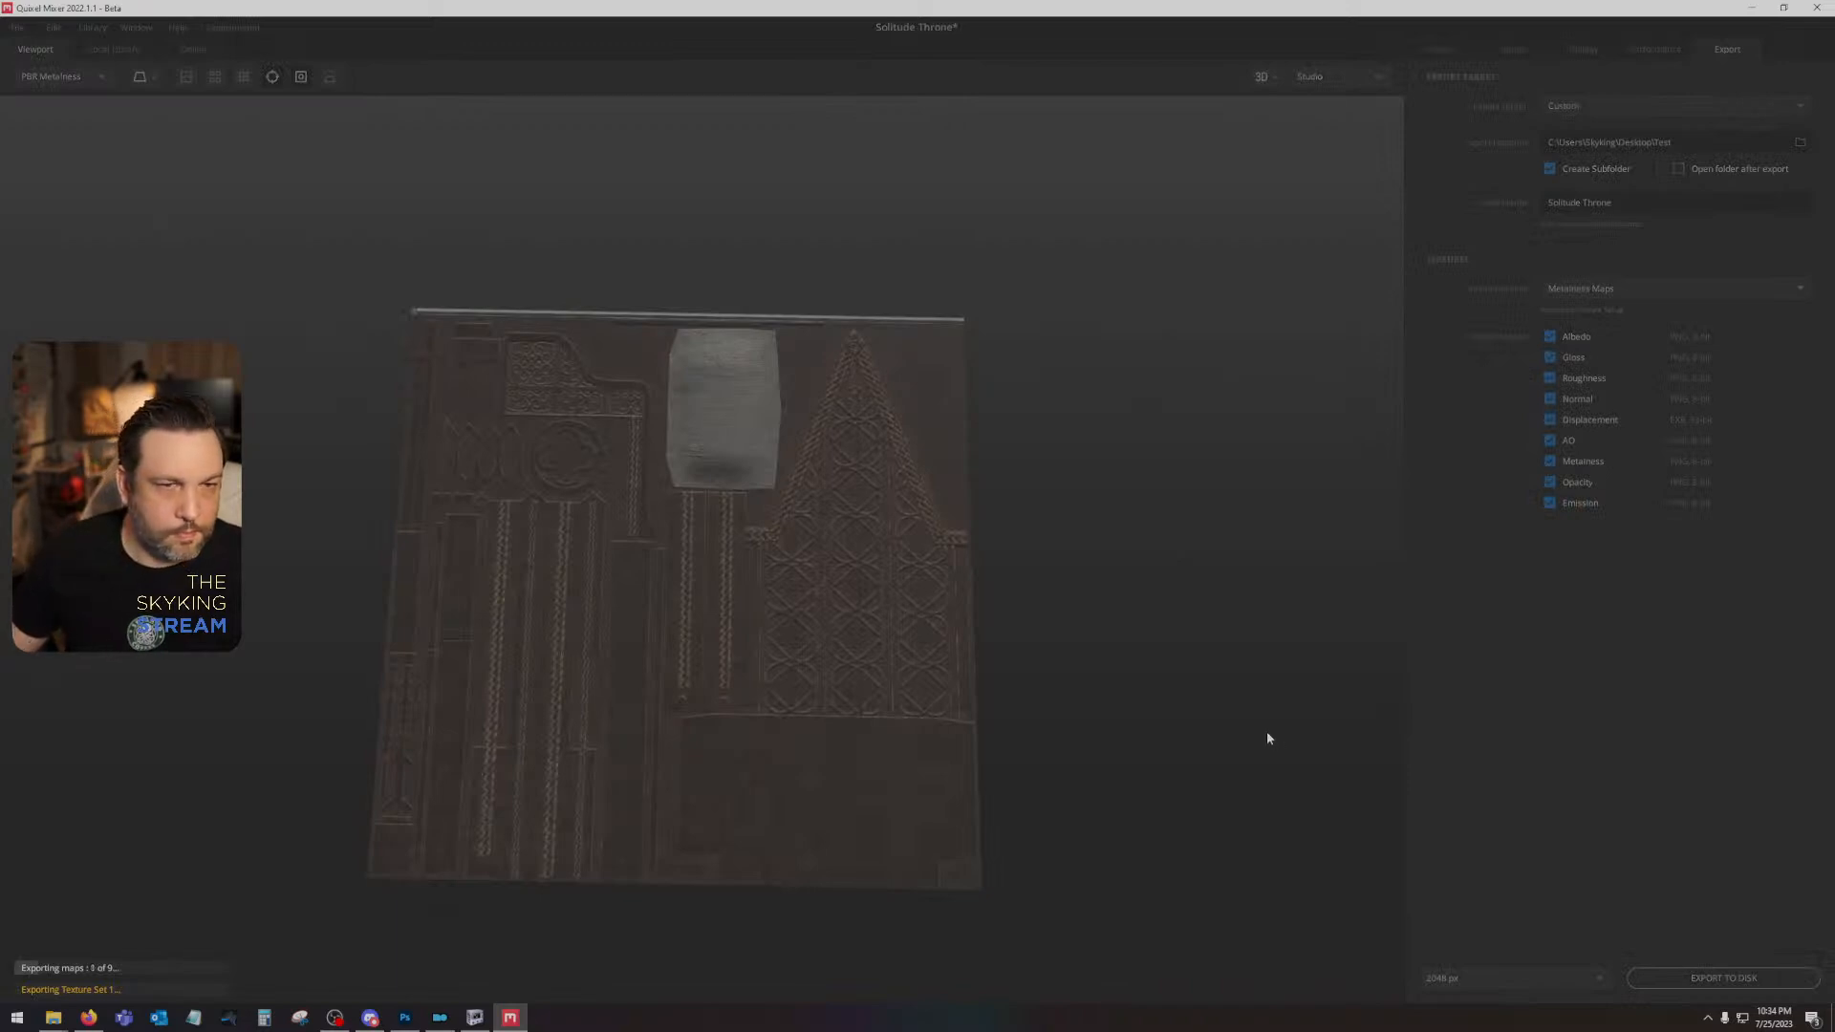
- Switch to Photoshop and move the two MK_Medieval_Border layers into the Height group, leaving the group collapsed
left_click(418, 1011)
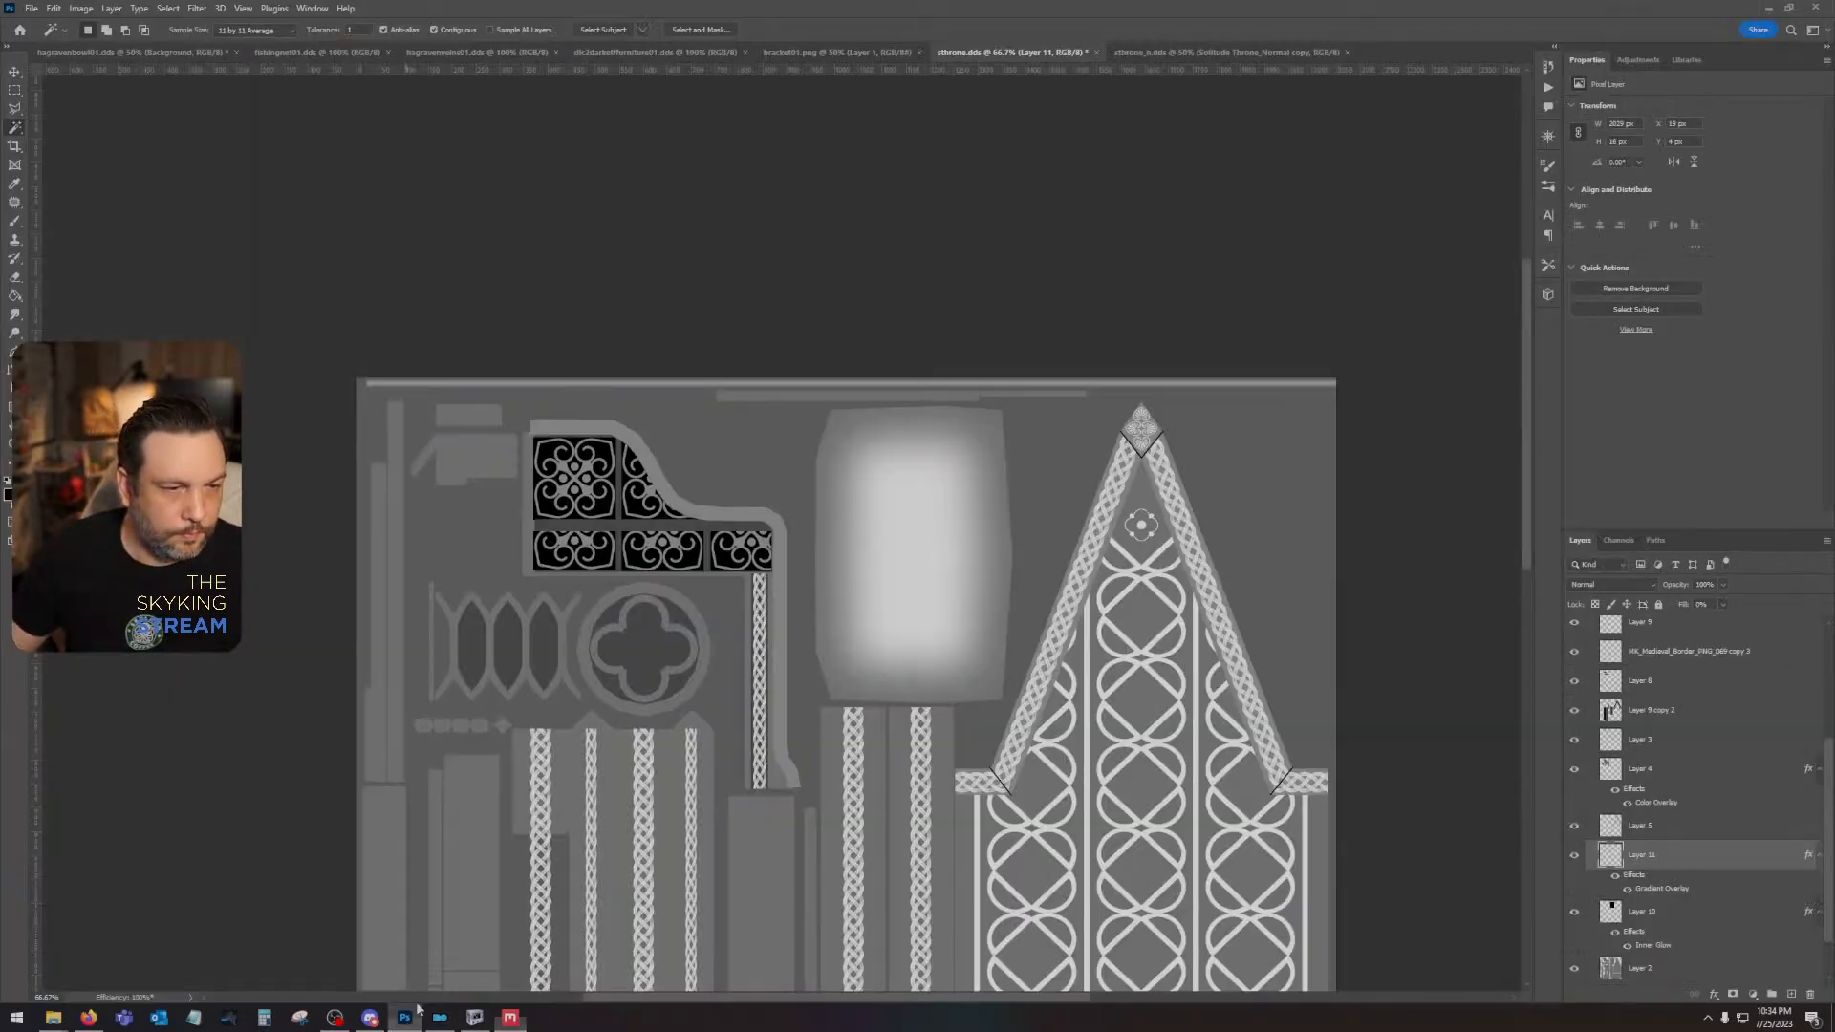
scroll(1684, 785, "up", 5)
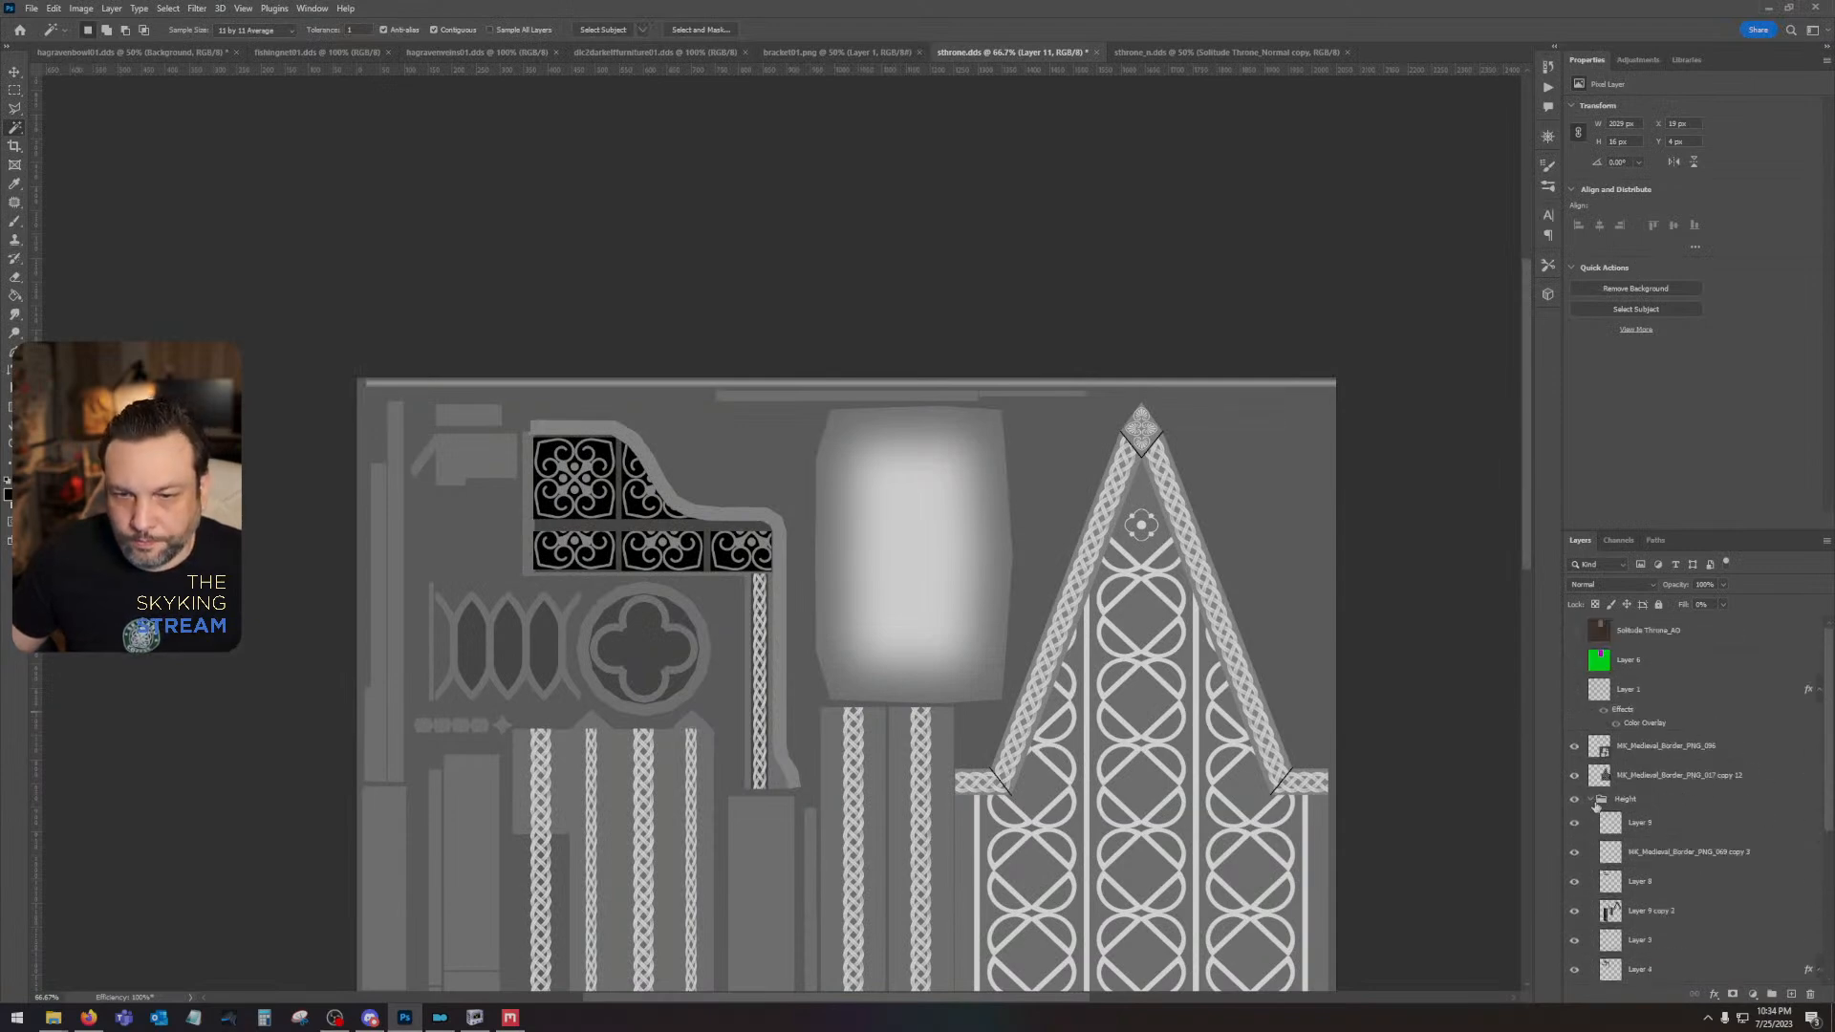
left_click(1591, 800)
left_click(1591, 800)
left_click(1640, 779)
left_click(1648, 750, "shift")
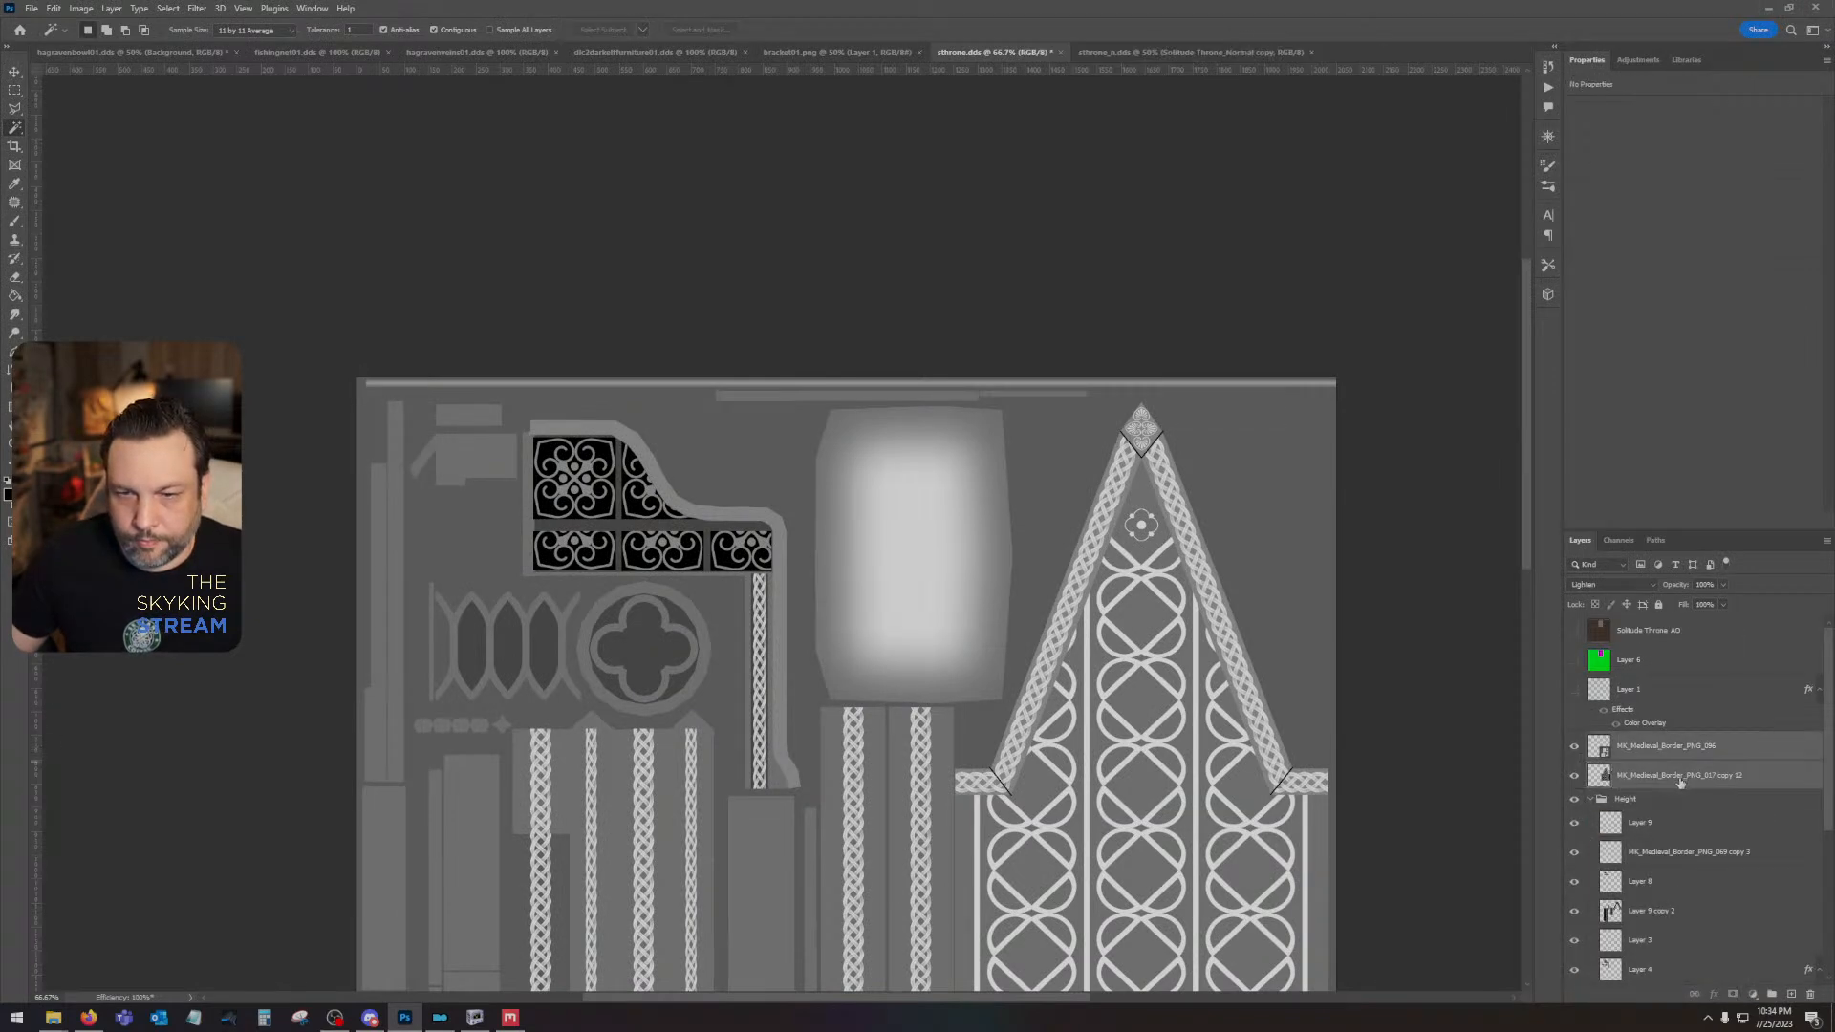
left_click_drag(1680, 781, 1627, 761)
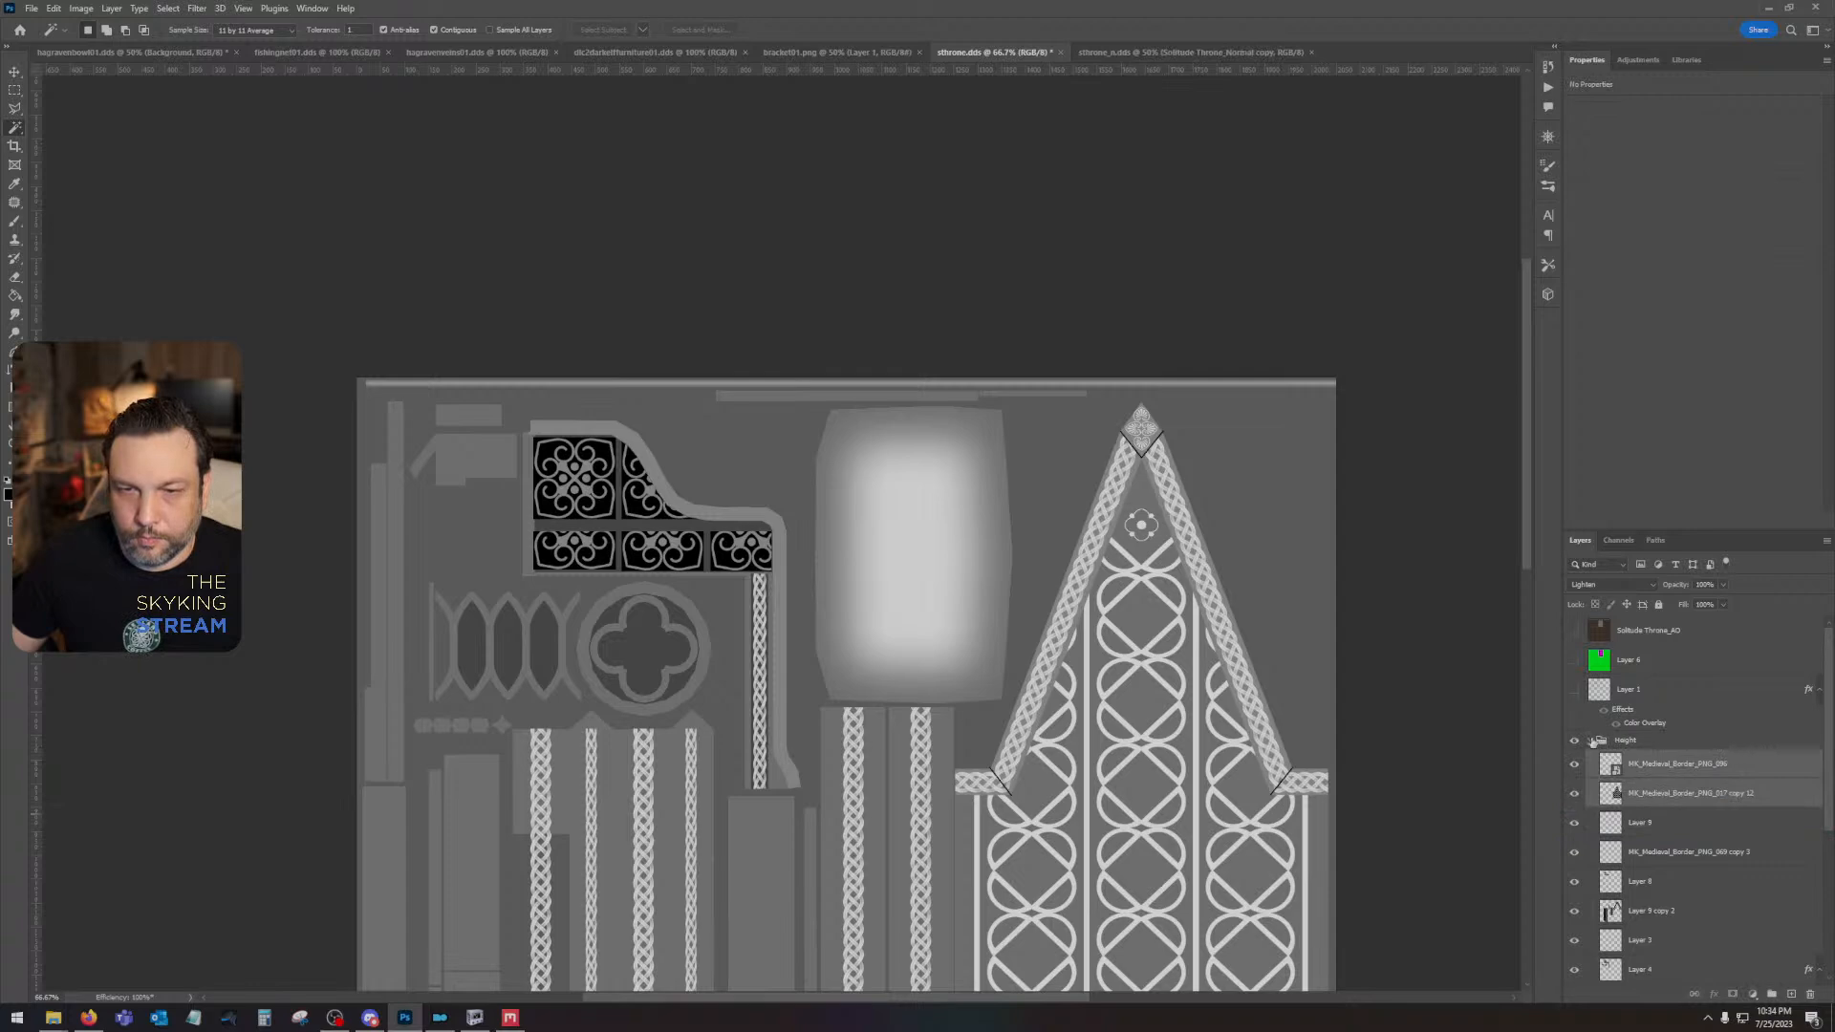
left_click(1591, 741)
- Show the existing Solitude Throne_AO layer and place the exported Solitude Throne_Albedo map above it, lined up with the canvas
left_click(1574, 631)
left_click(1671, 629)
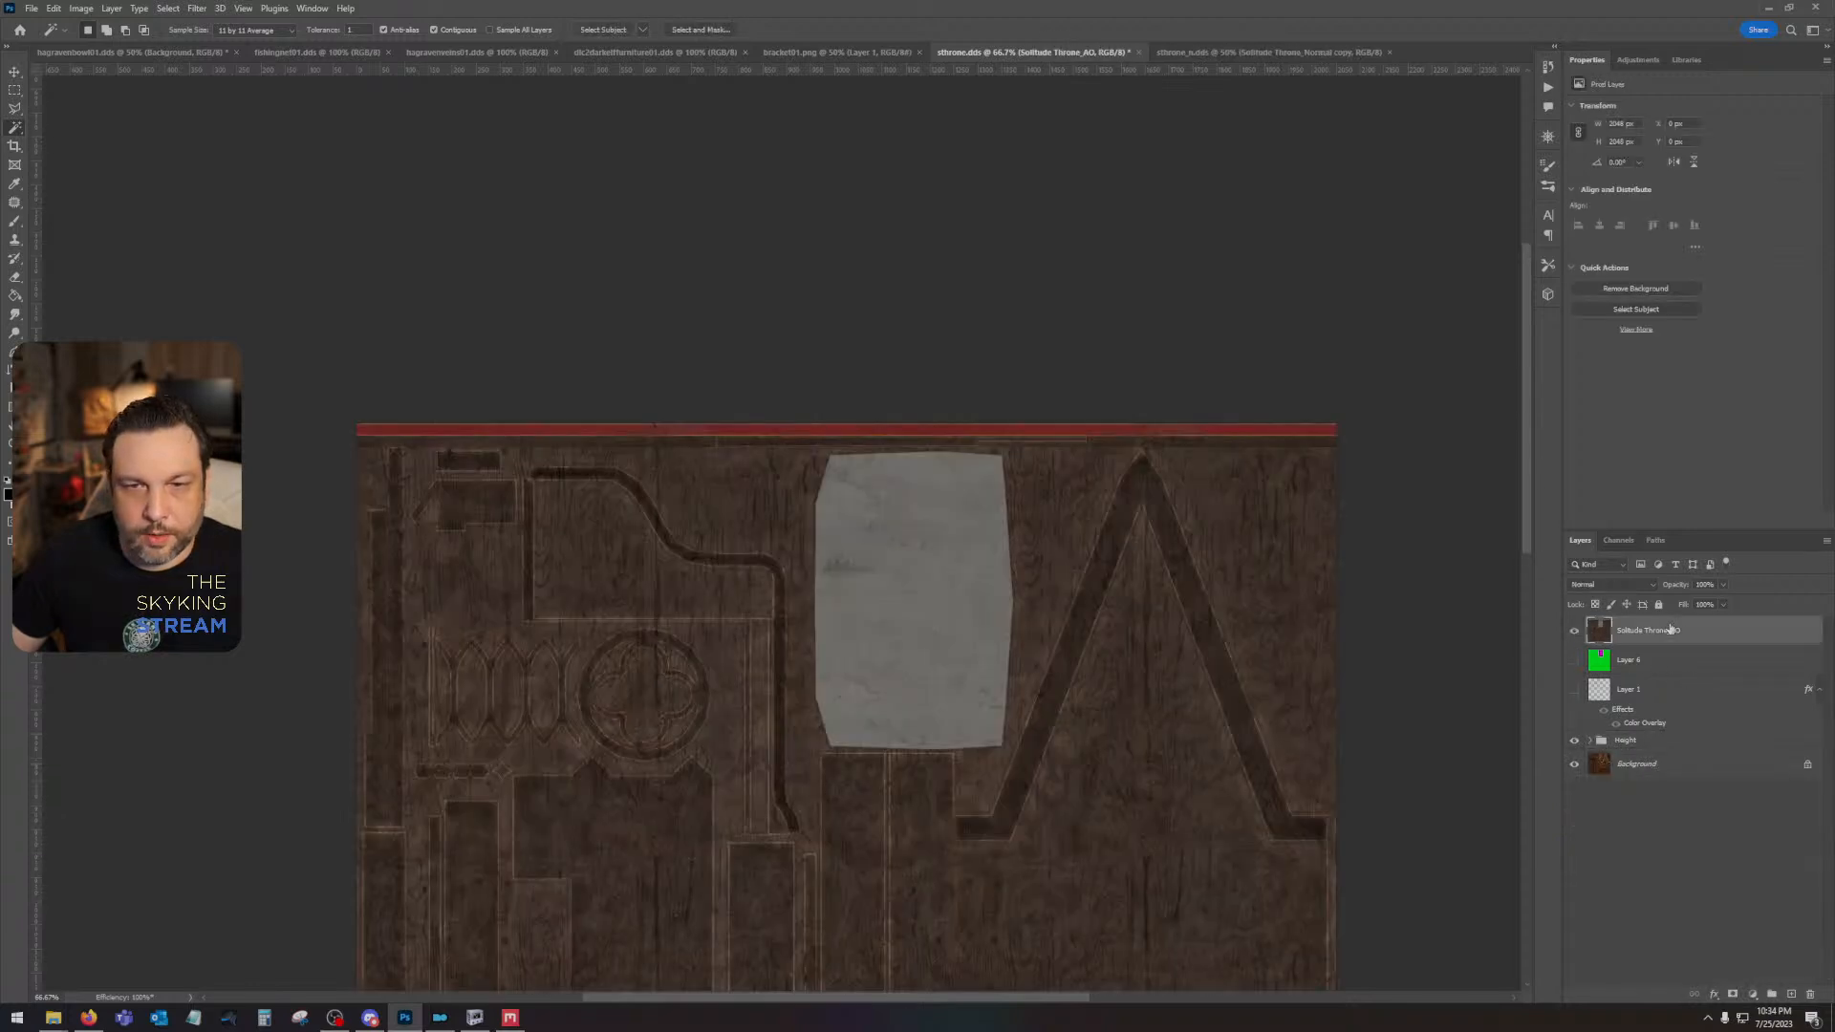
left_click(53, 1017)
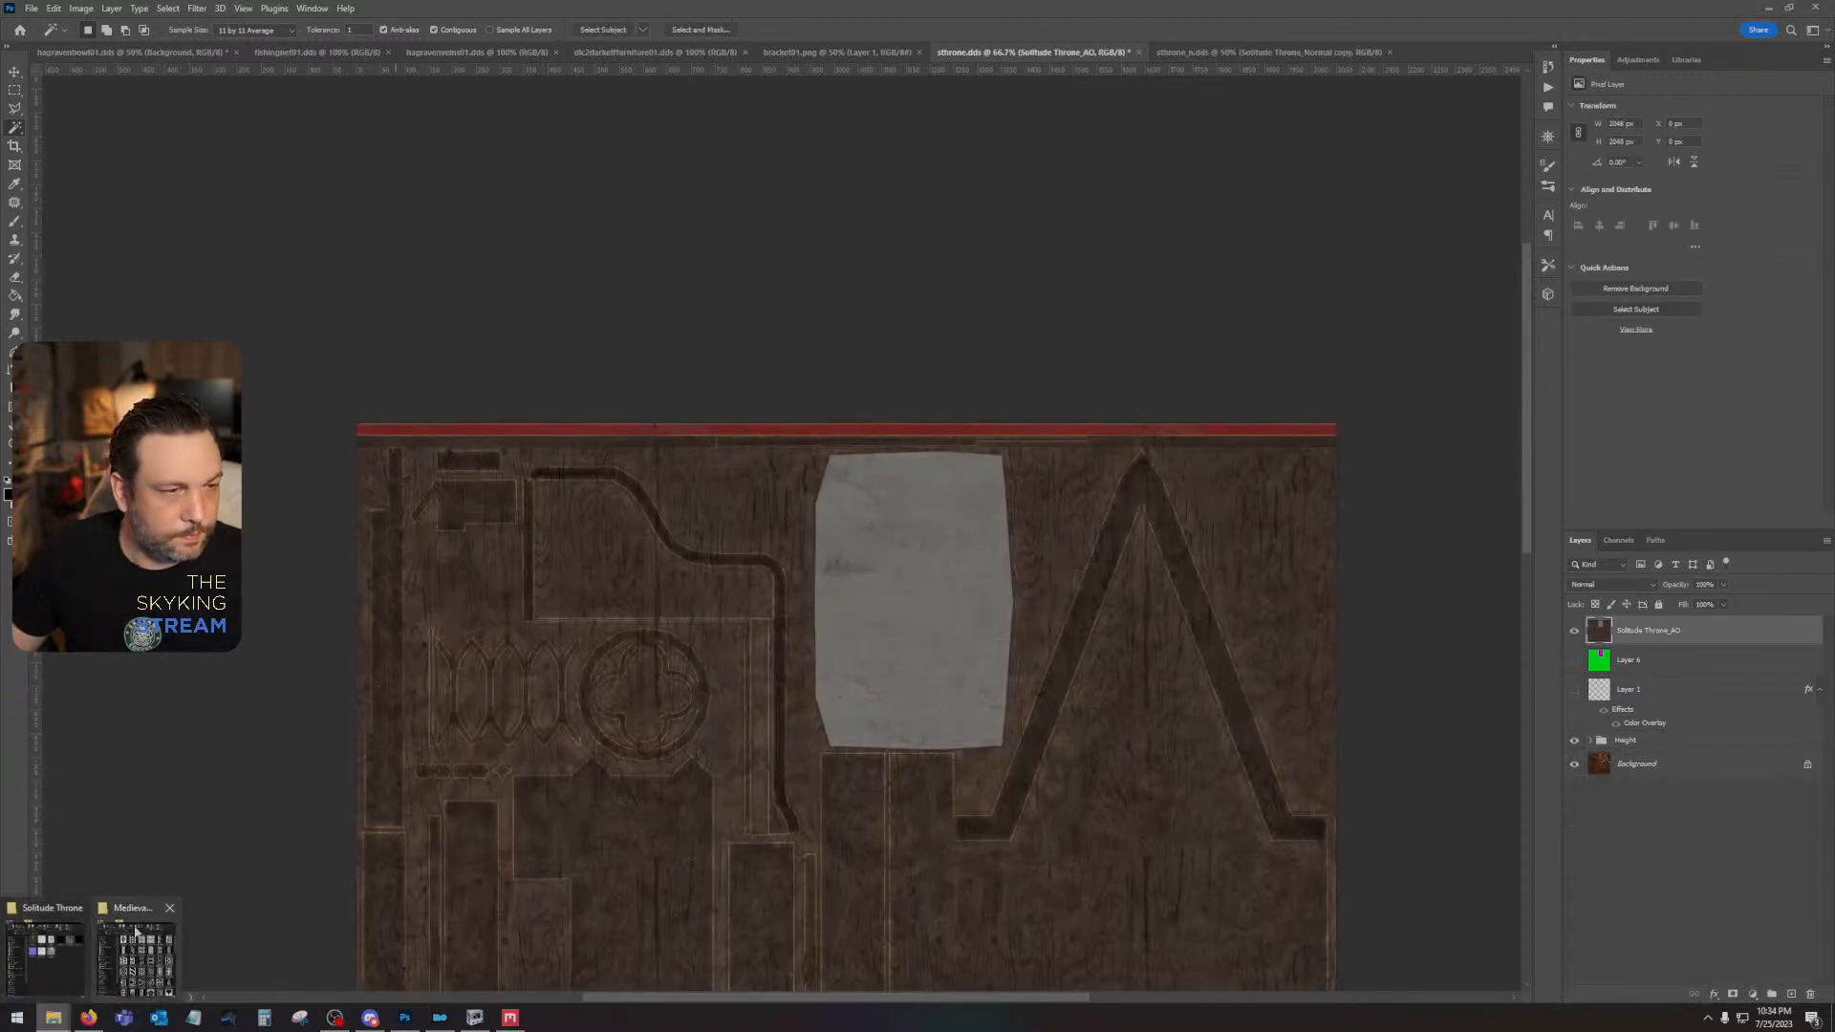
left_click(59, 948)
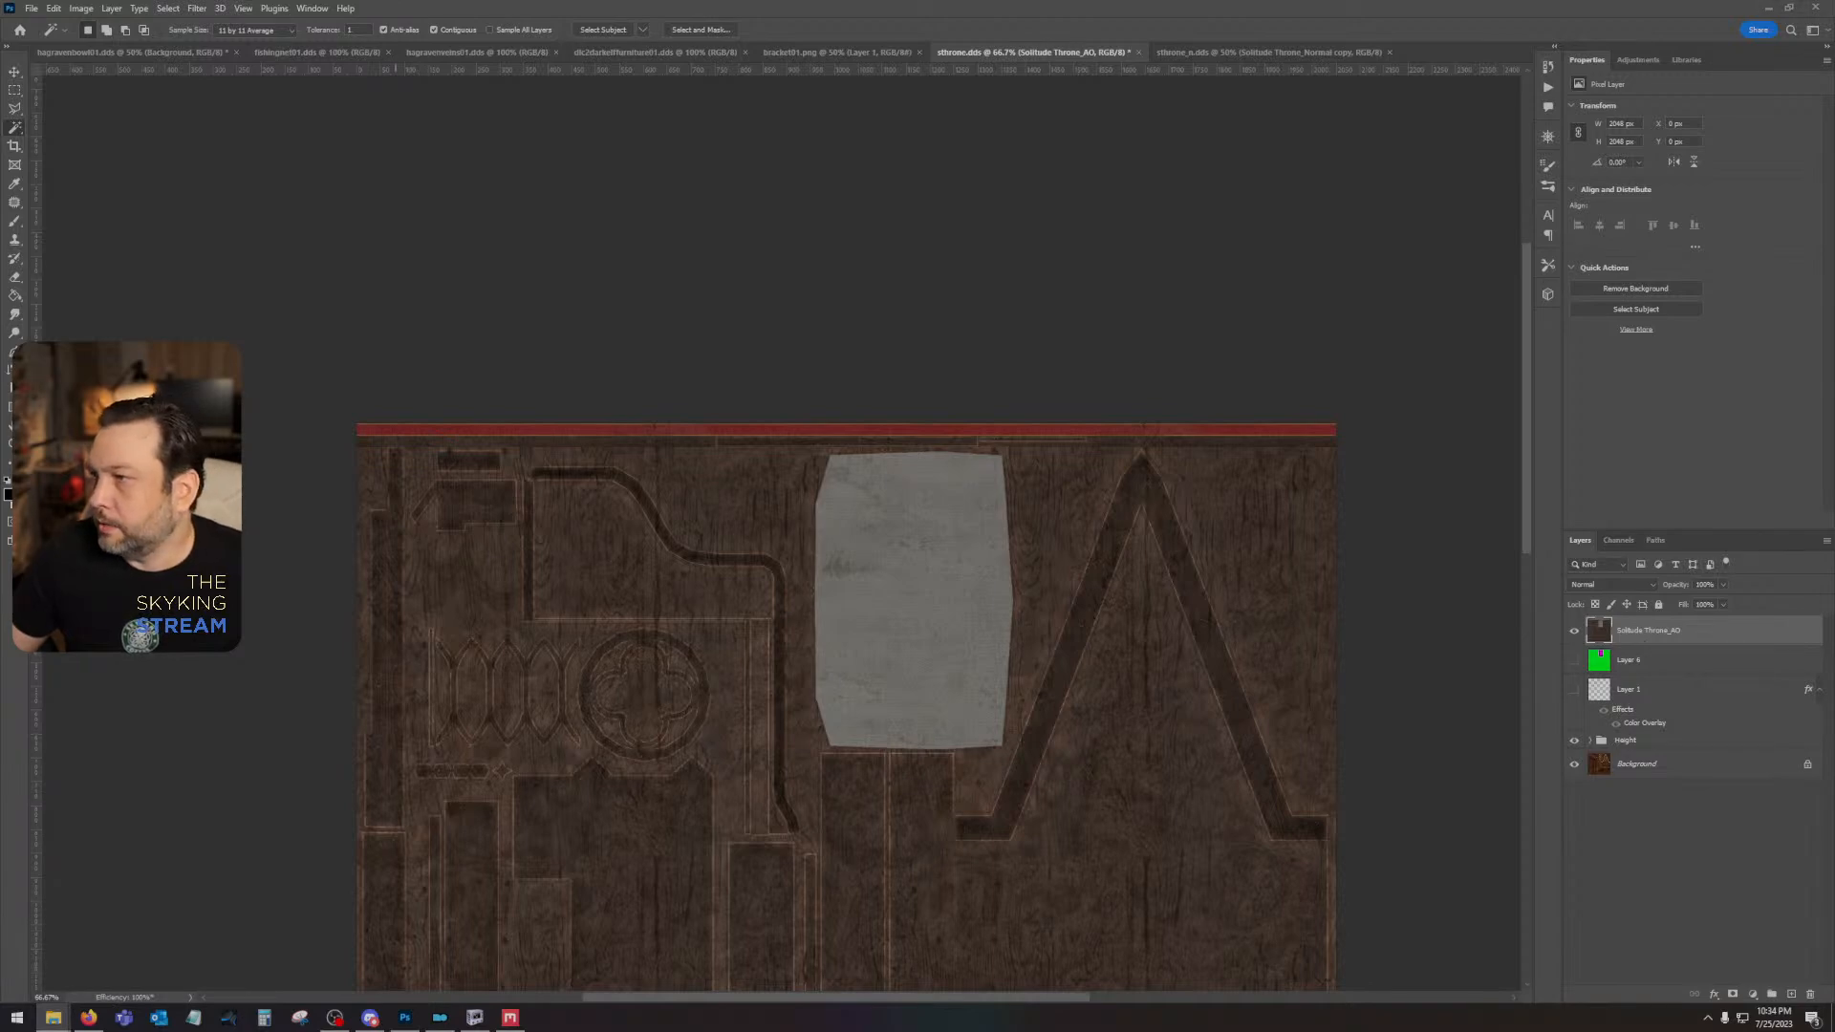
left_click_drag(1003, 650, 1043, 870)
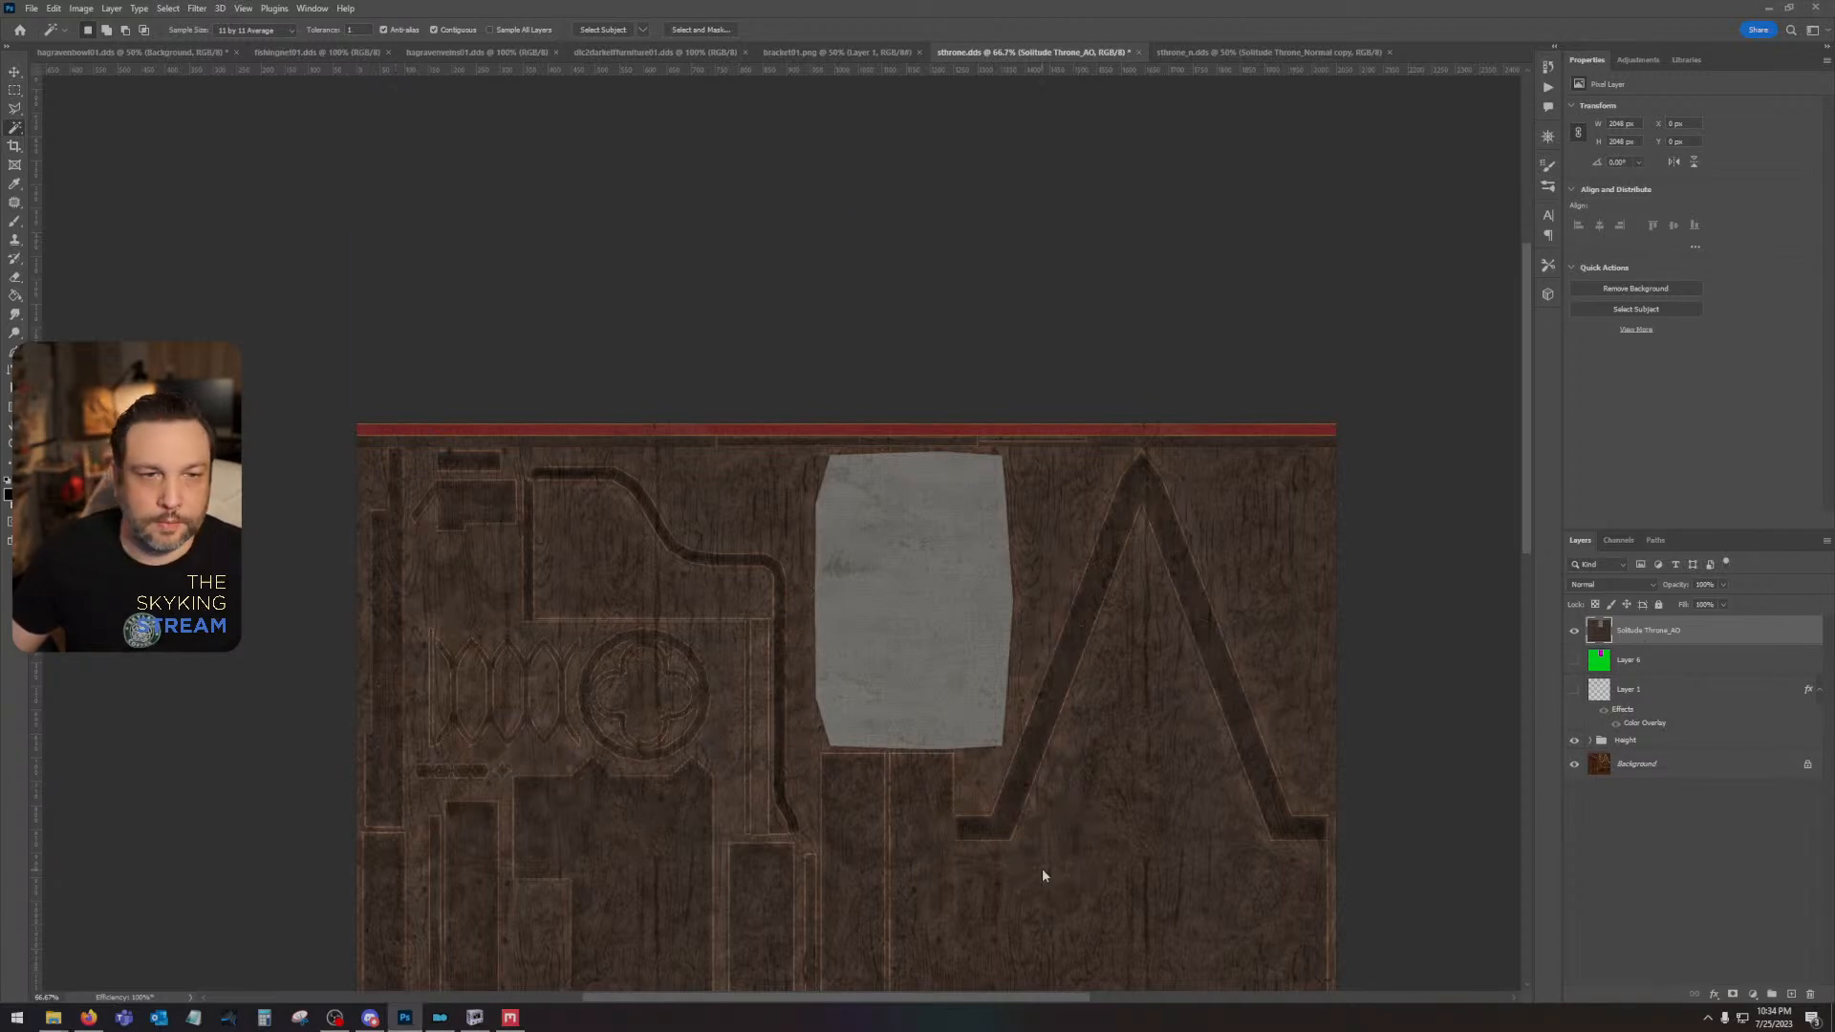
left_click_drag(789, 486, 801, 741)
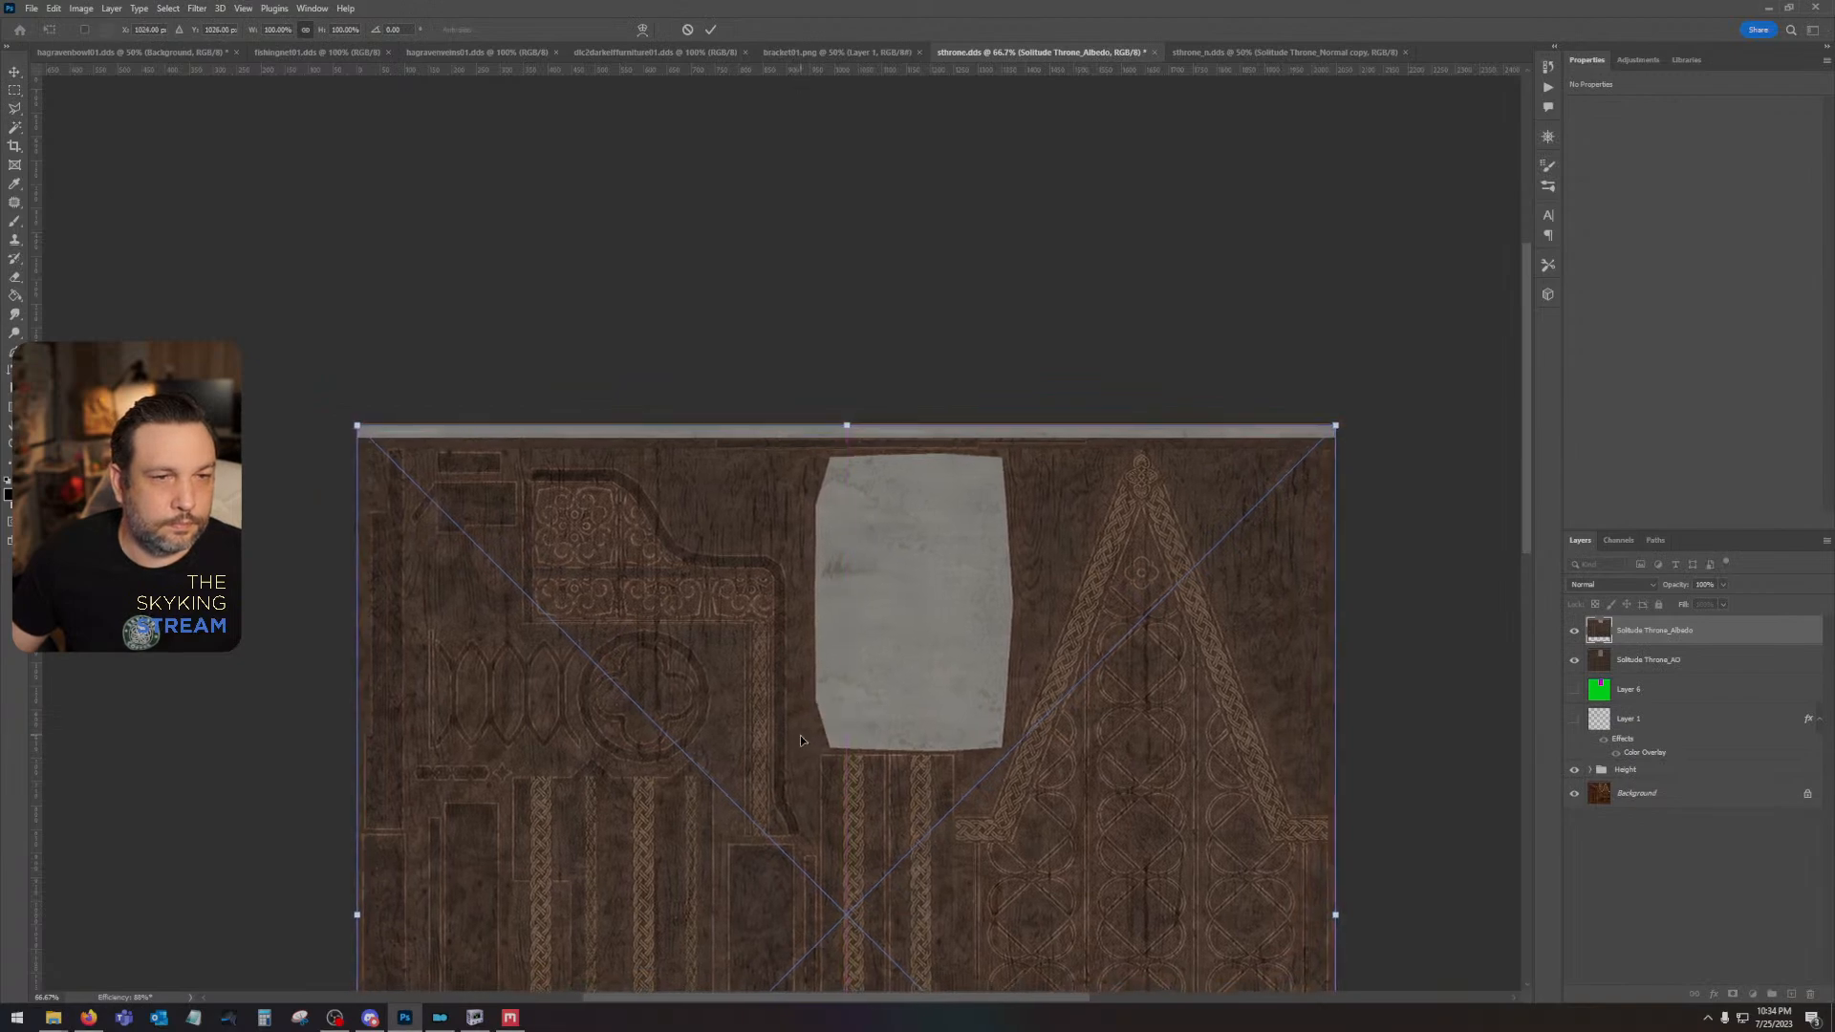
key("Return")
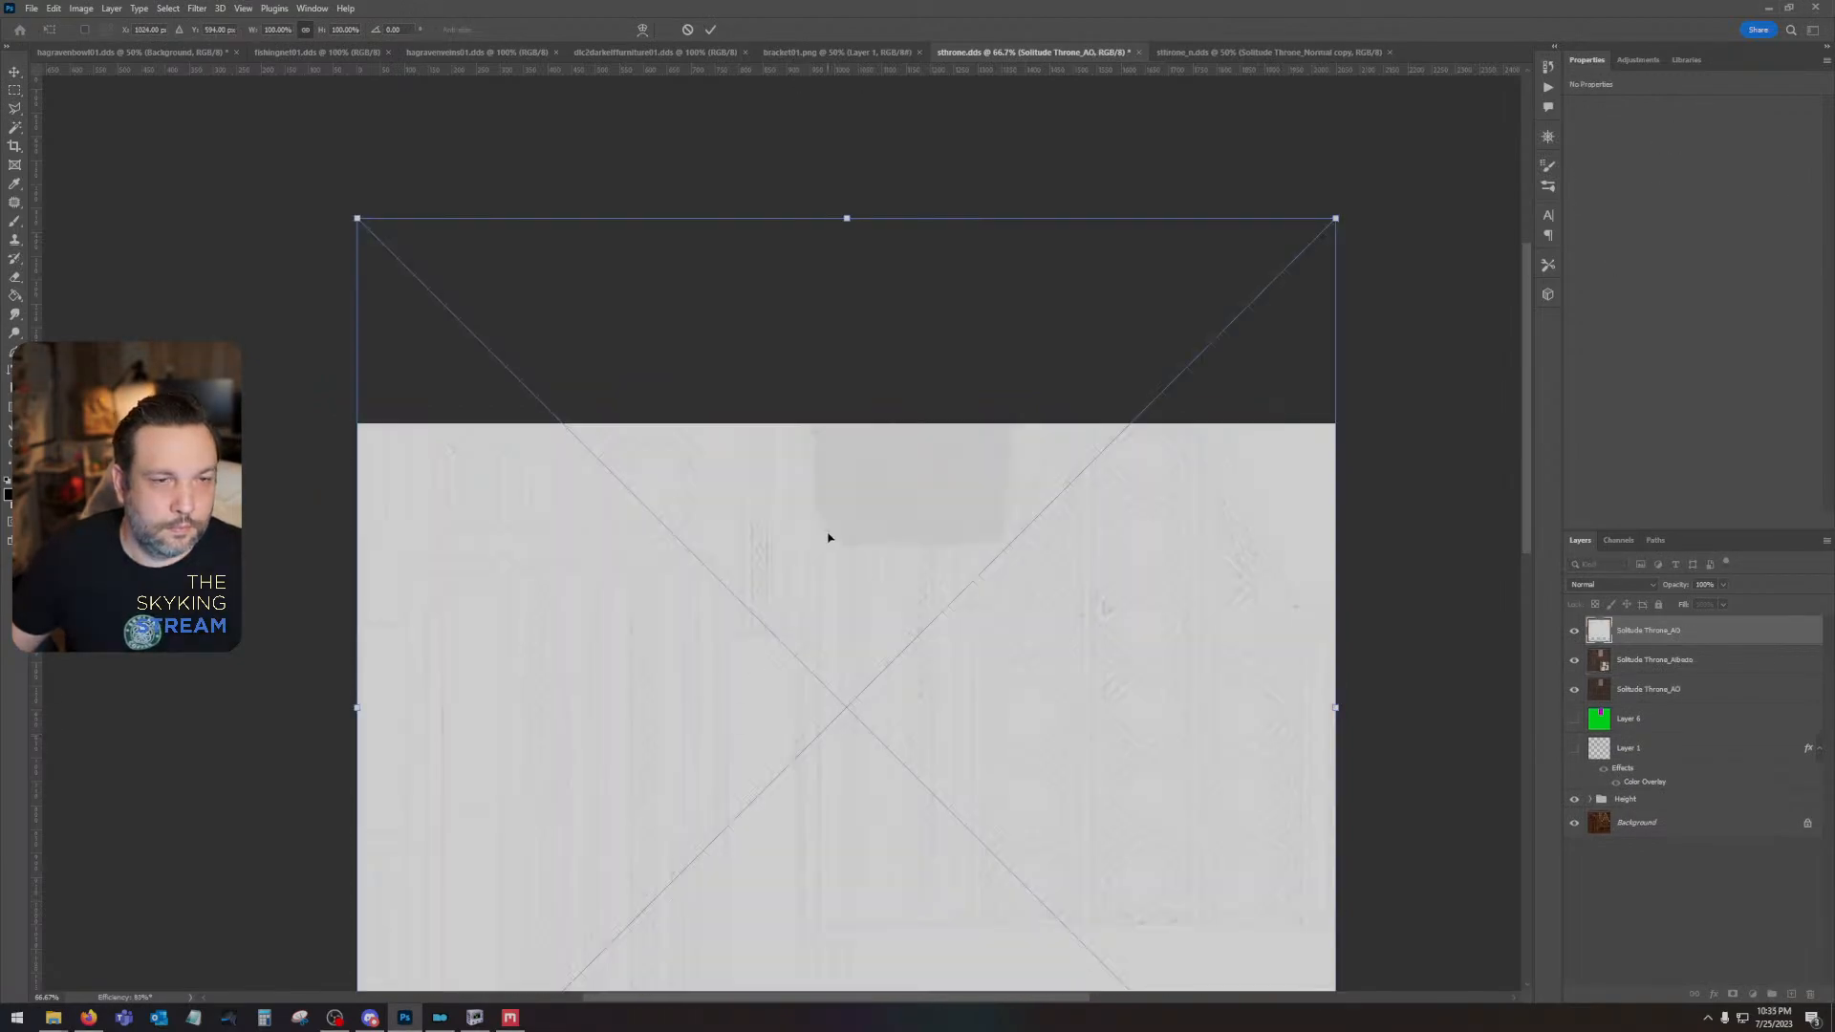
- Place the newly exported Solitude Throne_AO map above the albedo layer, lined up with the canvas
left_click_drag(828, 537, 840, 741)
key("Return")
key("w")
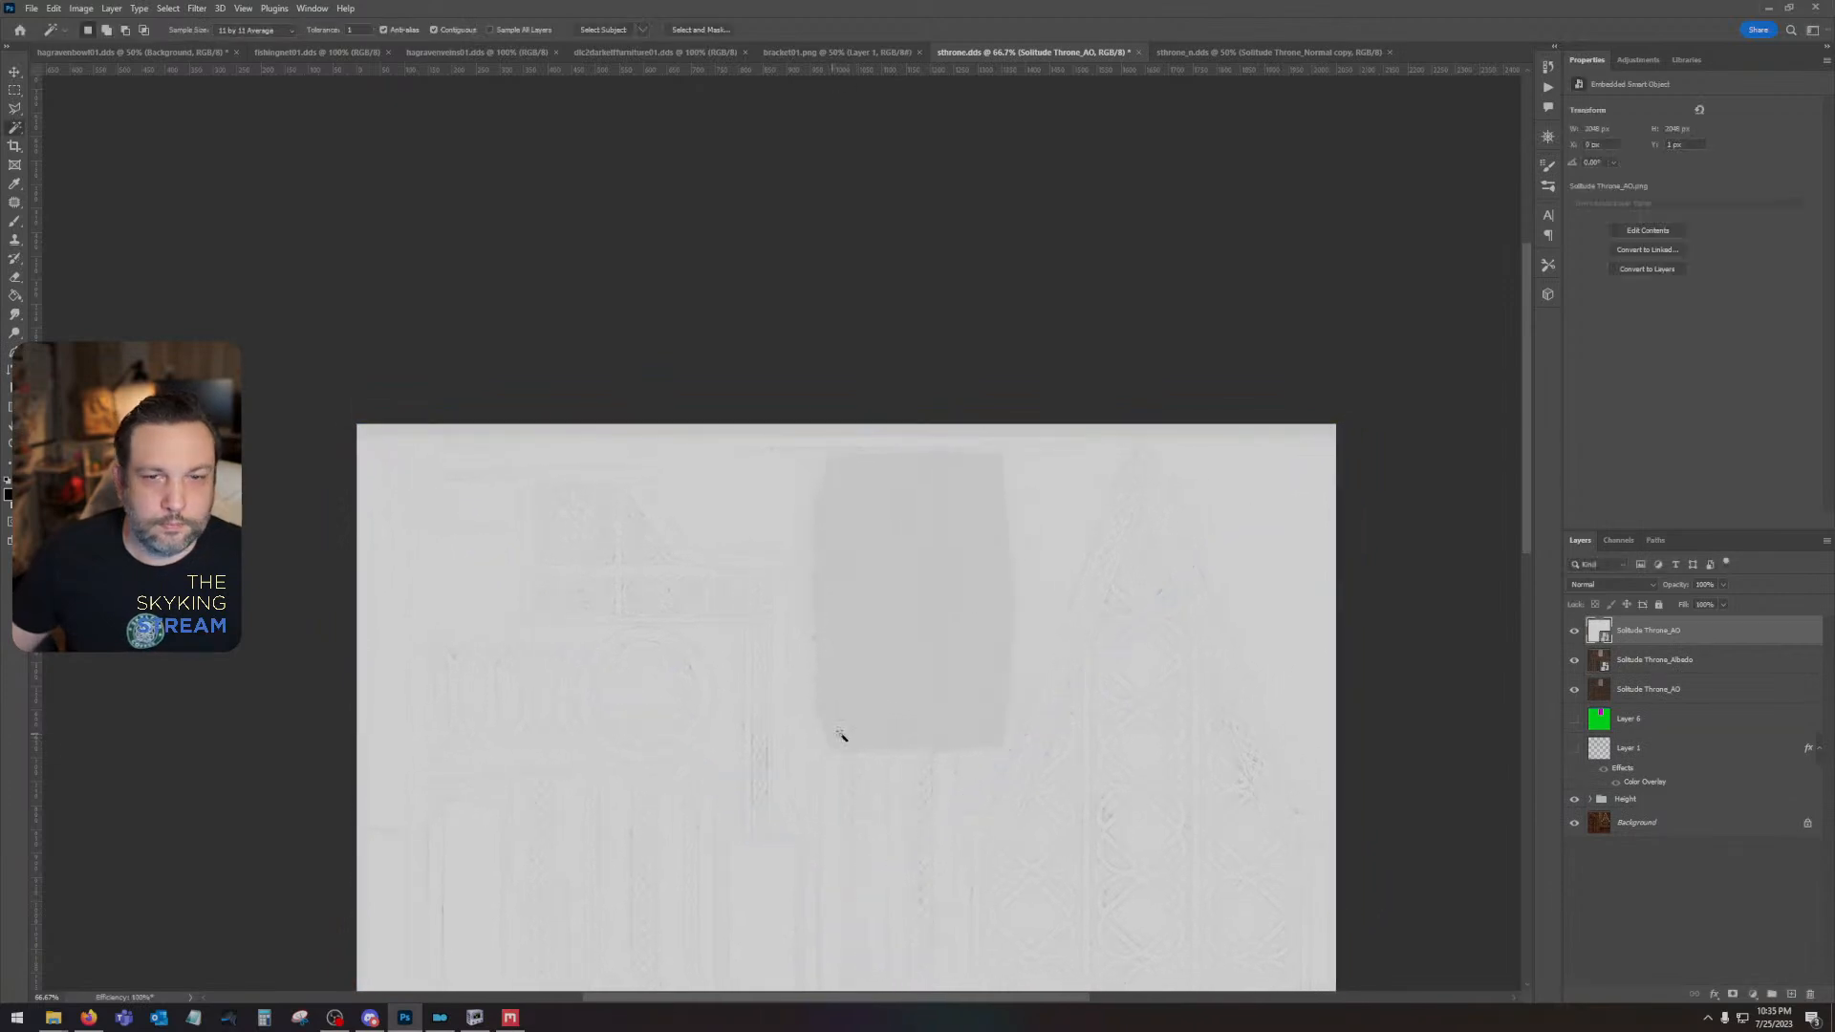
- Hide the older throne texture layer, the Height group and the newly placed Solitude Throne_AO layer
left_click(1574, 689)
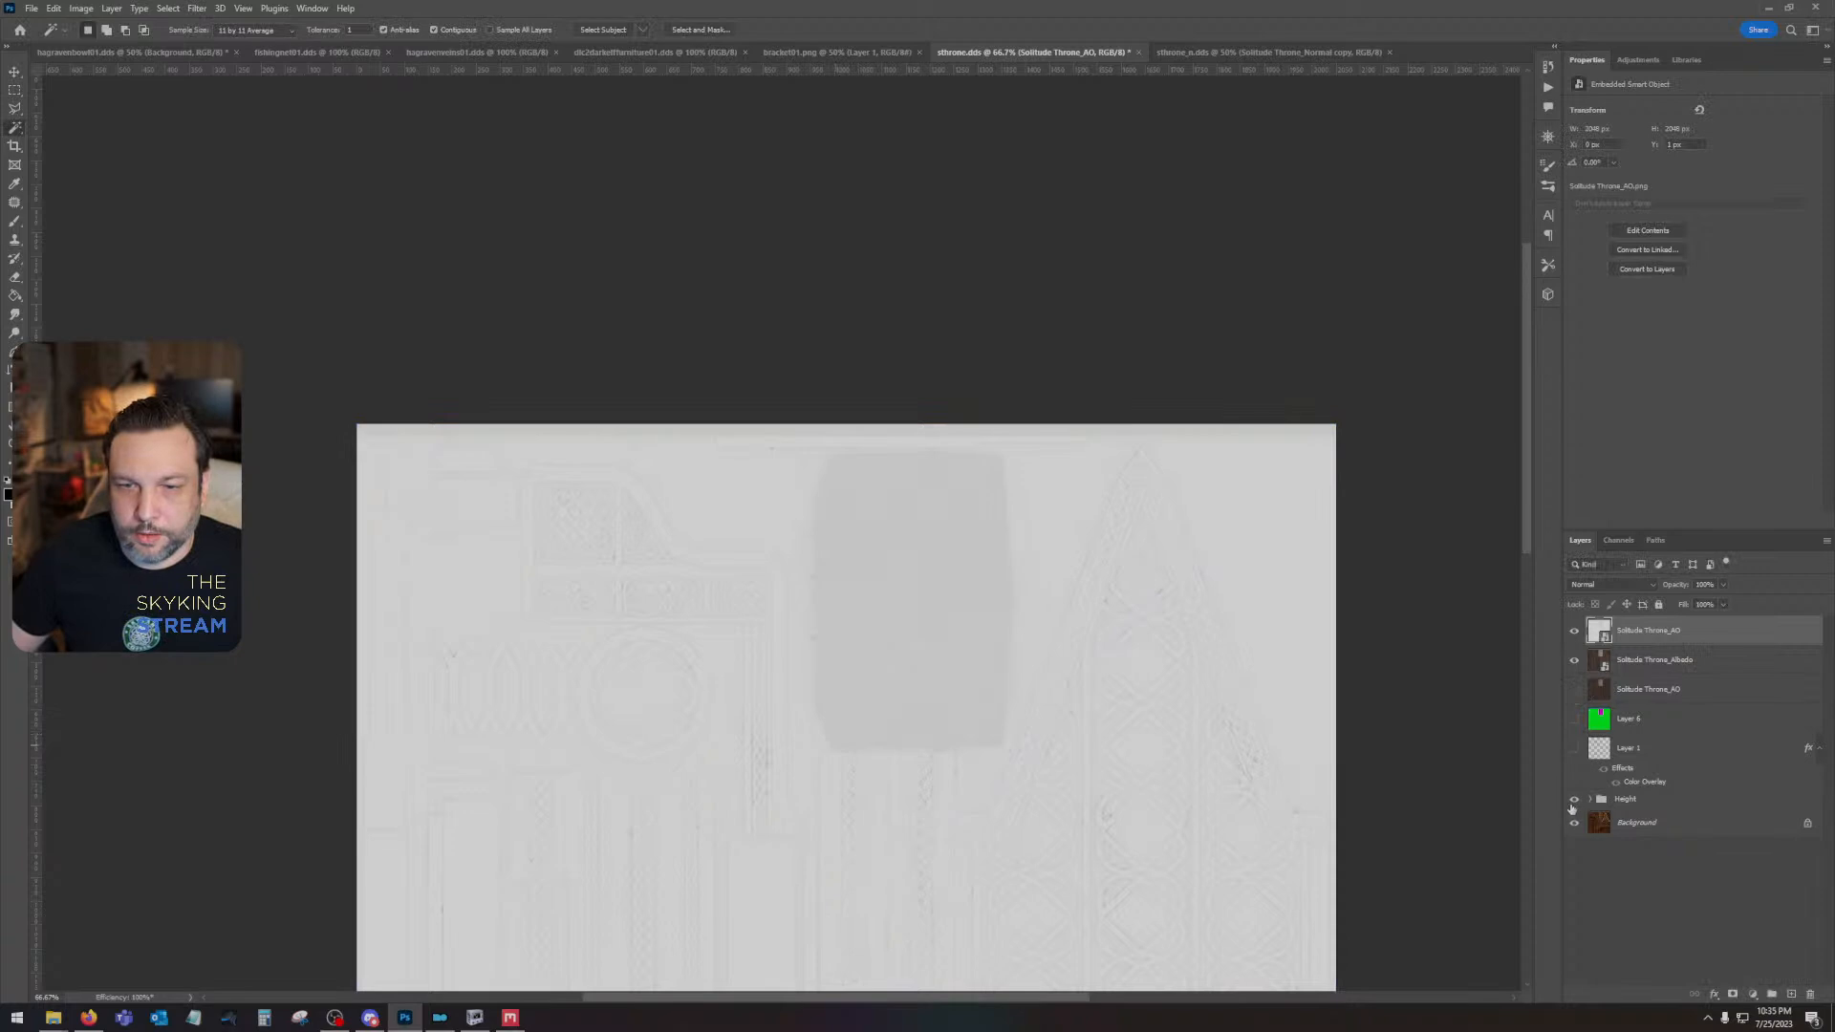
left_click(1573, 800)
left_click_drag(1080, 721, 1116, 410)
left_click(1575, 633)
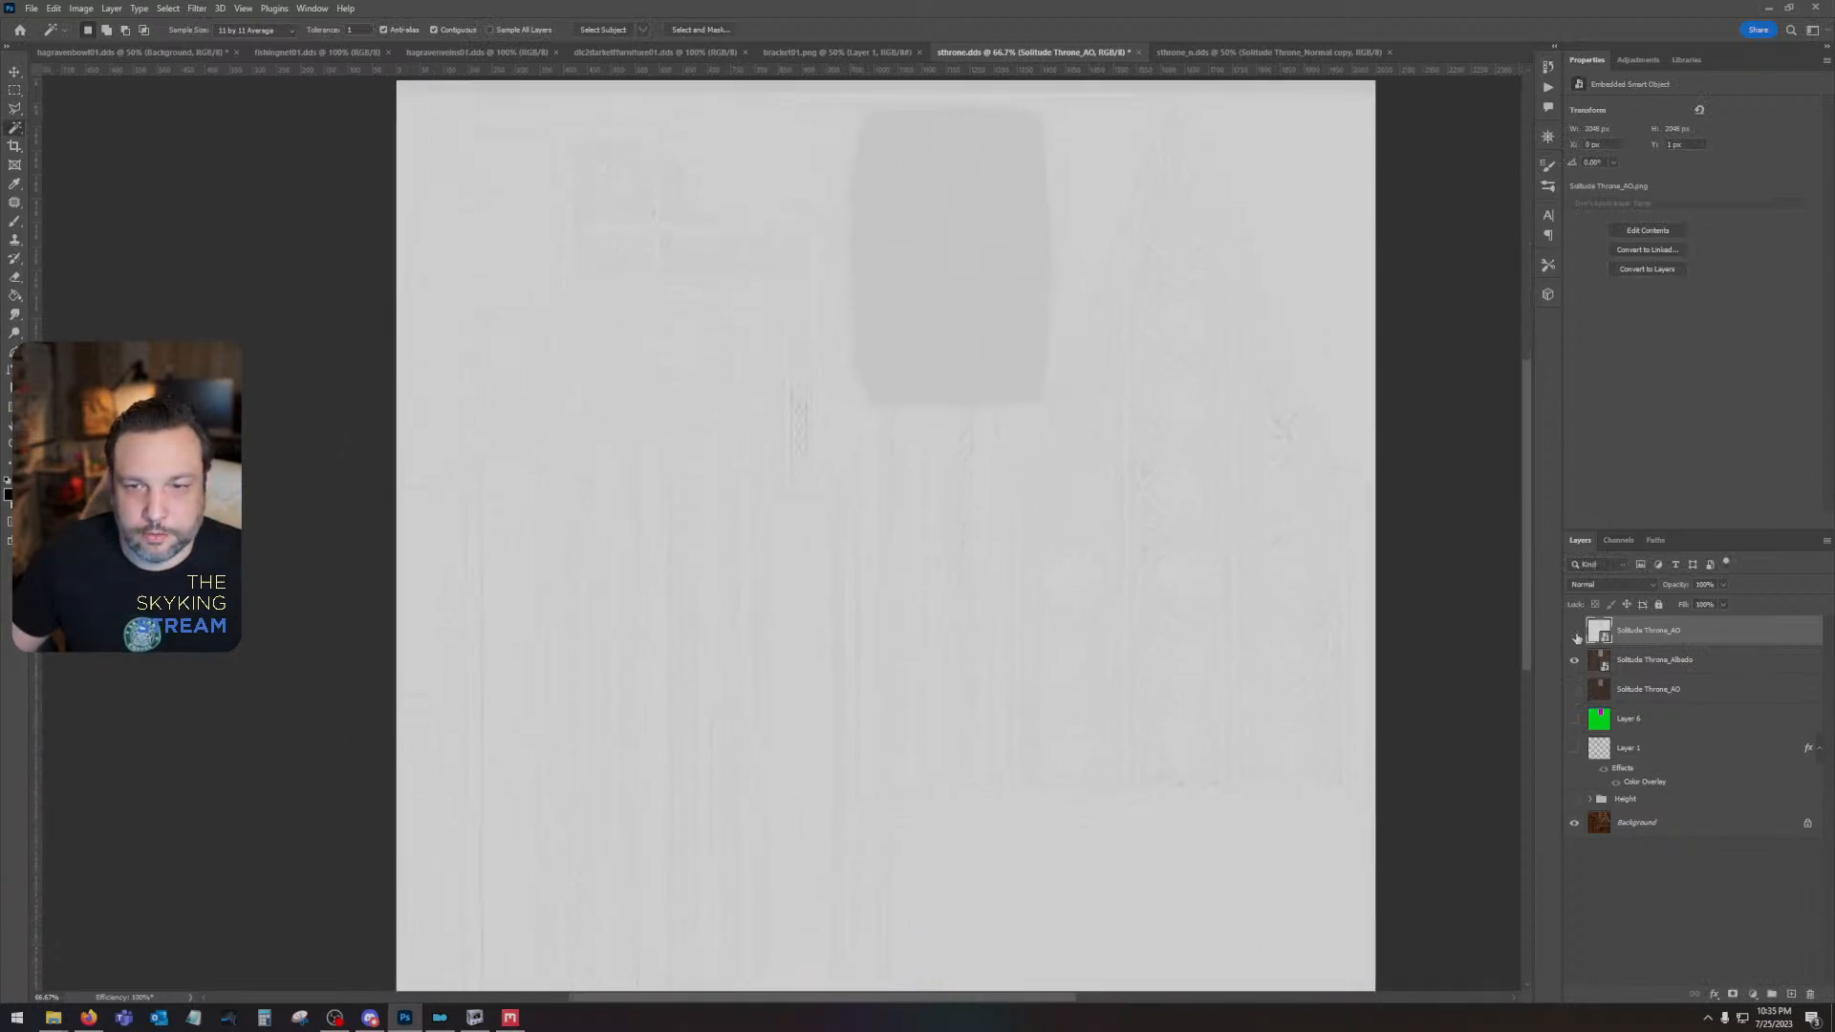
- Align the Solitude Throne_Albedo and new Solitude Throne_AO layers exactly with the canvas edges, with the AO layer shown again
left_click(1718, 671)
scroll(692, 657, "up", 1)
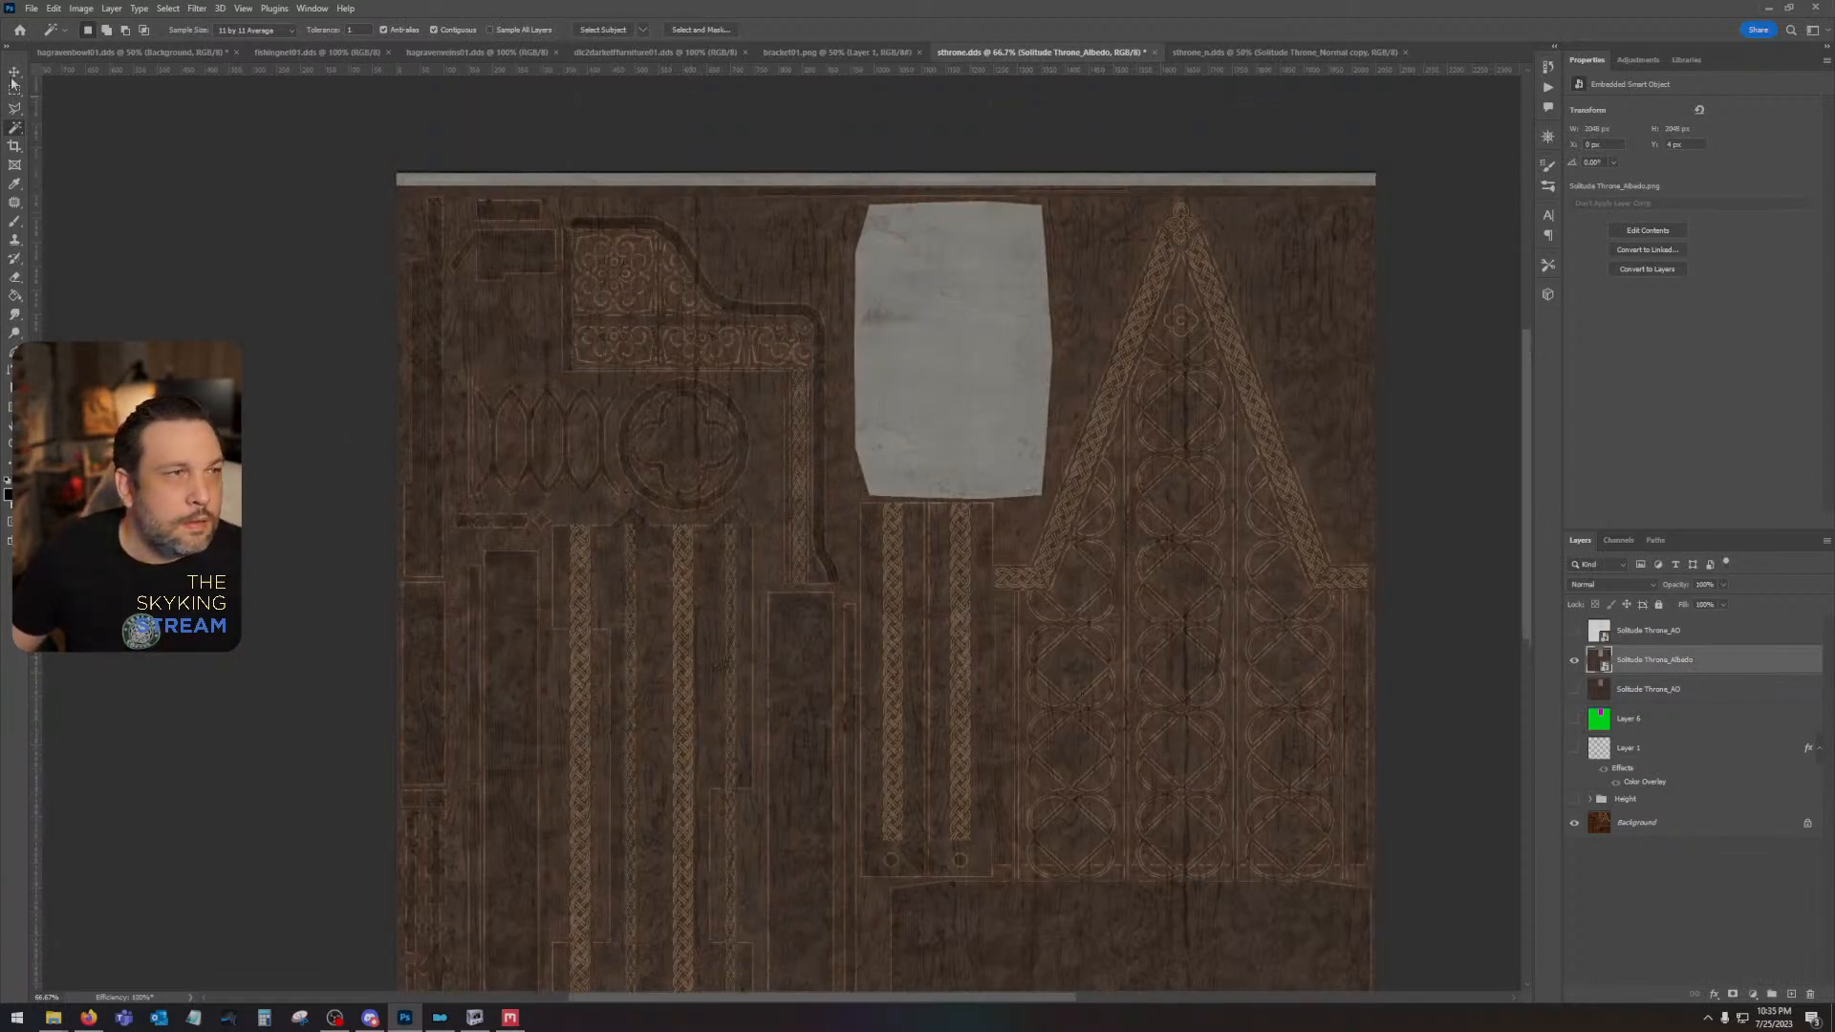
key("v")
left_click_drag(551, 308, 560, 306)
left_click(1578, 633)
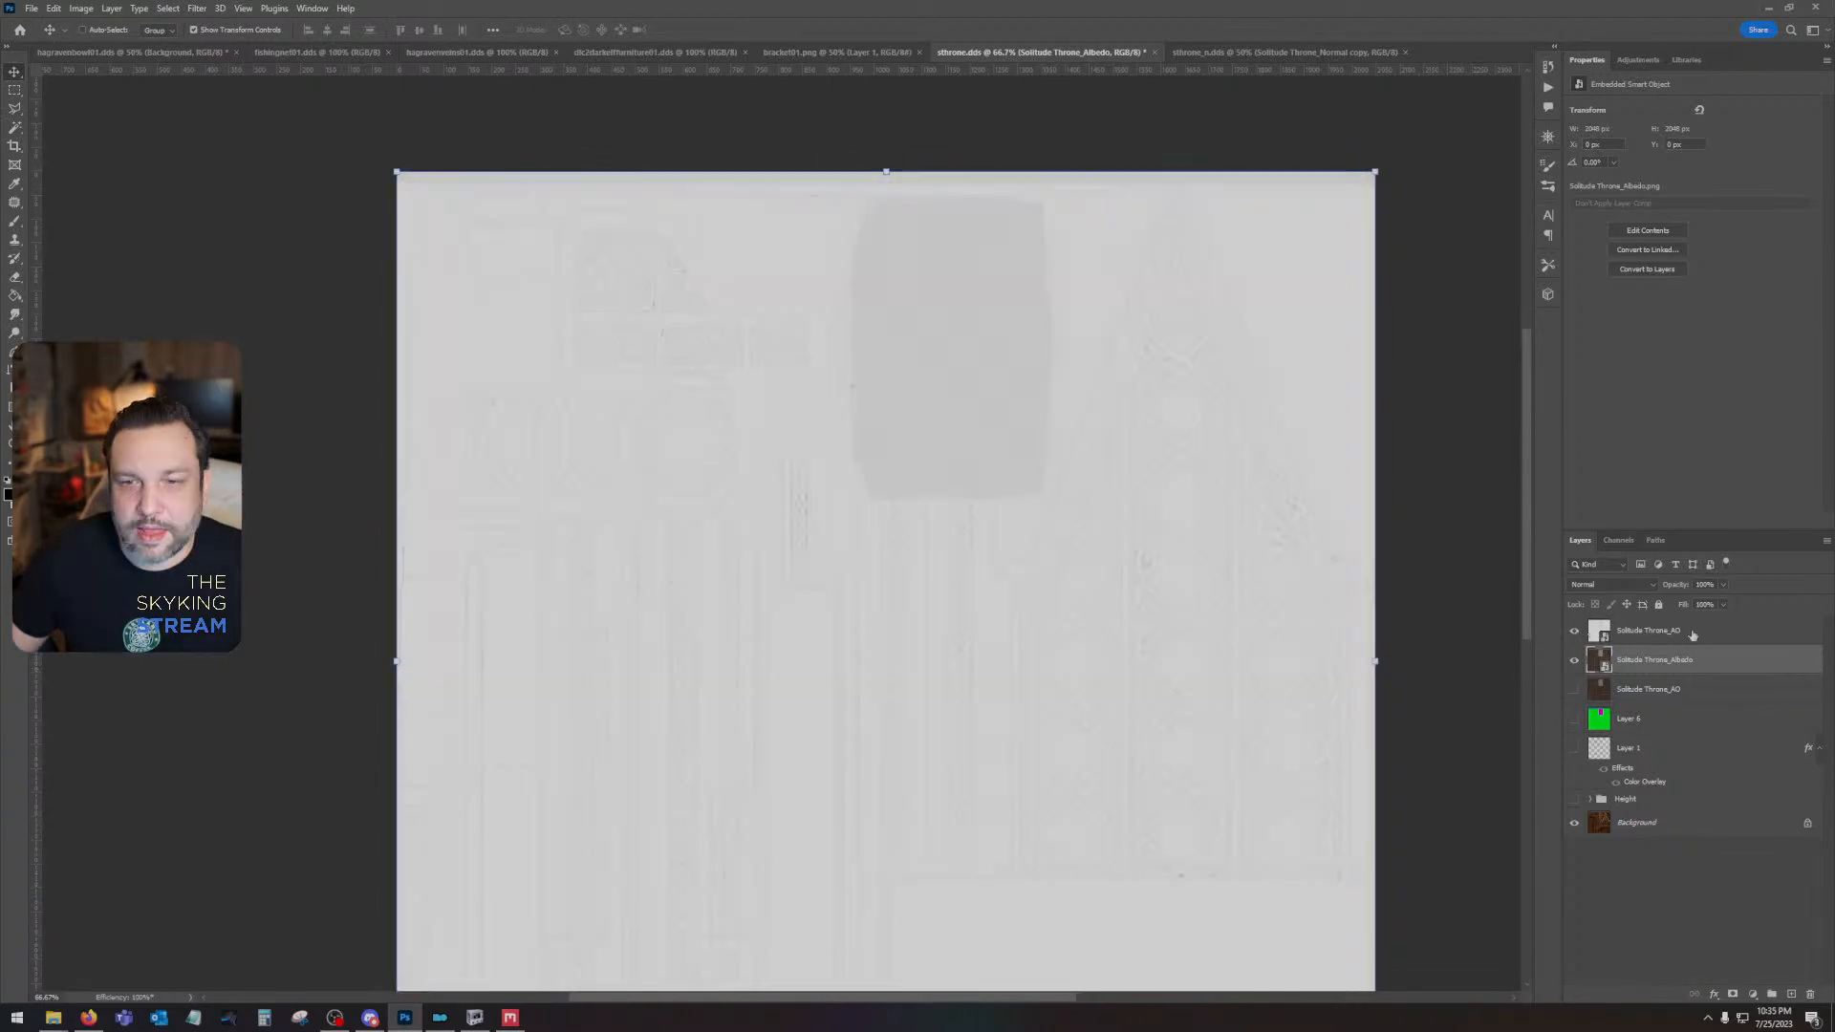
left_click(1673, 632)
left_click_drag(810, 541, 799, 442)
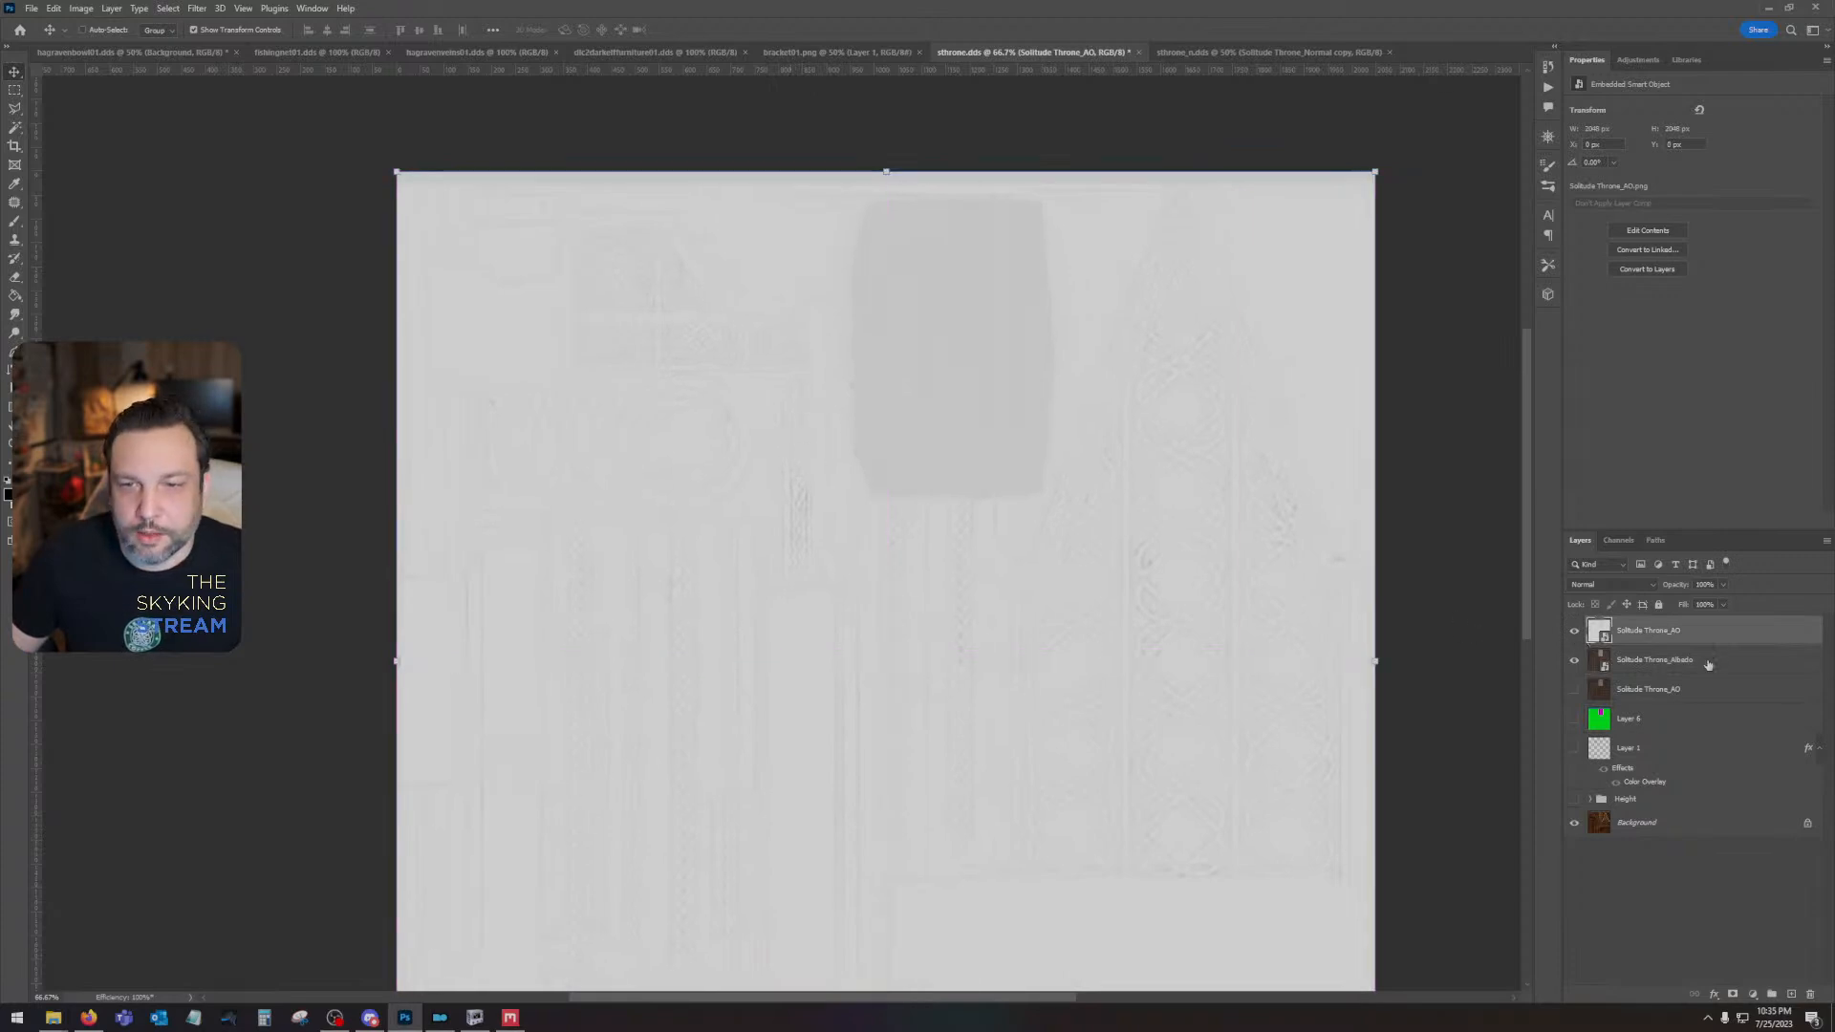
- Rasterize the Solitude Throne_Albedo and new Solitude Throne_AO smart objects
left_click(1710, 659, "shift")
right_click(1711, 660)
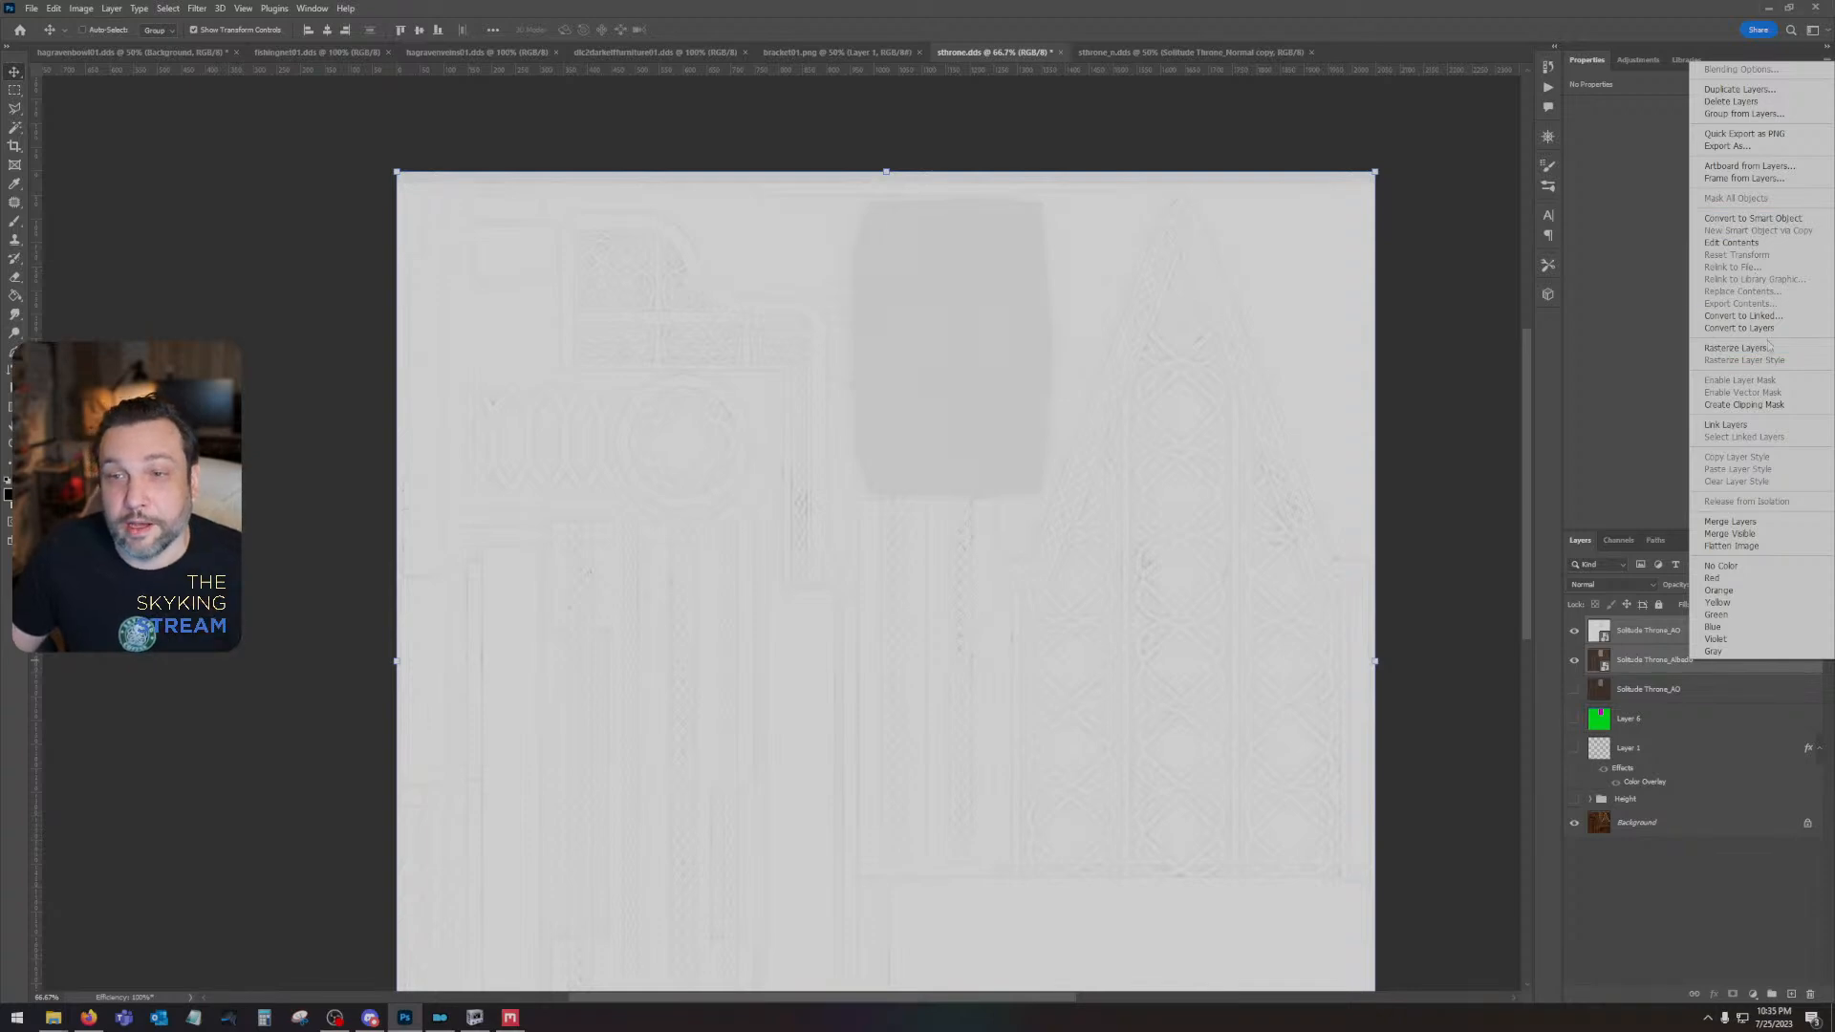
left_click(1735, 348)
- Darken the top Solitude Throne_AO layer using Levels with a shadow input of 150 and set its blending mode to Multiply
left_click(1649, 638)
key("ctrl+l")
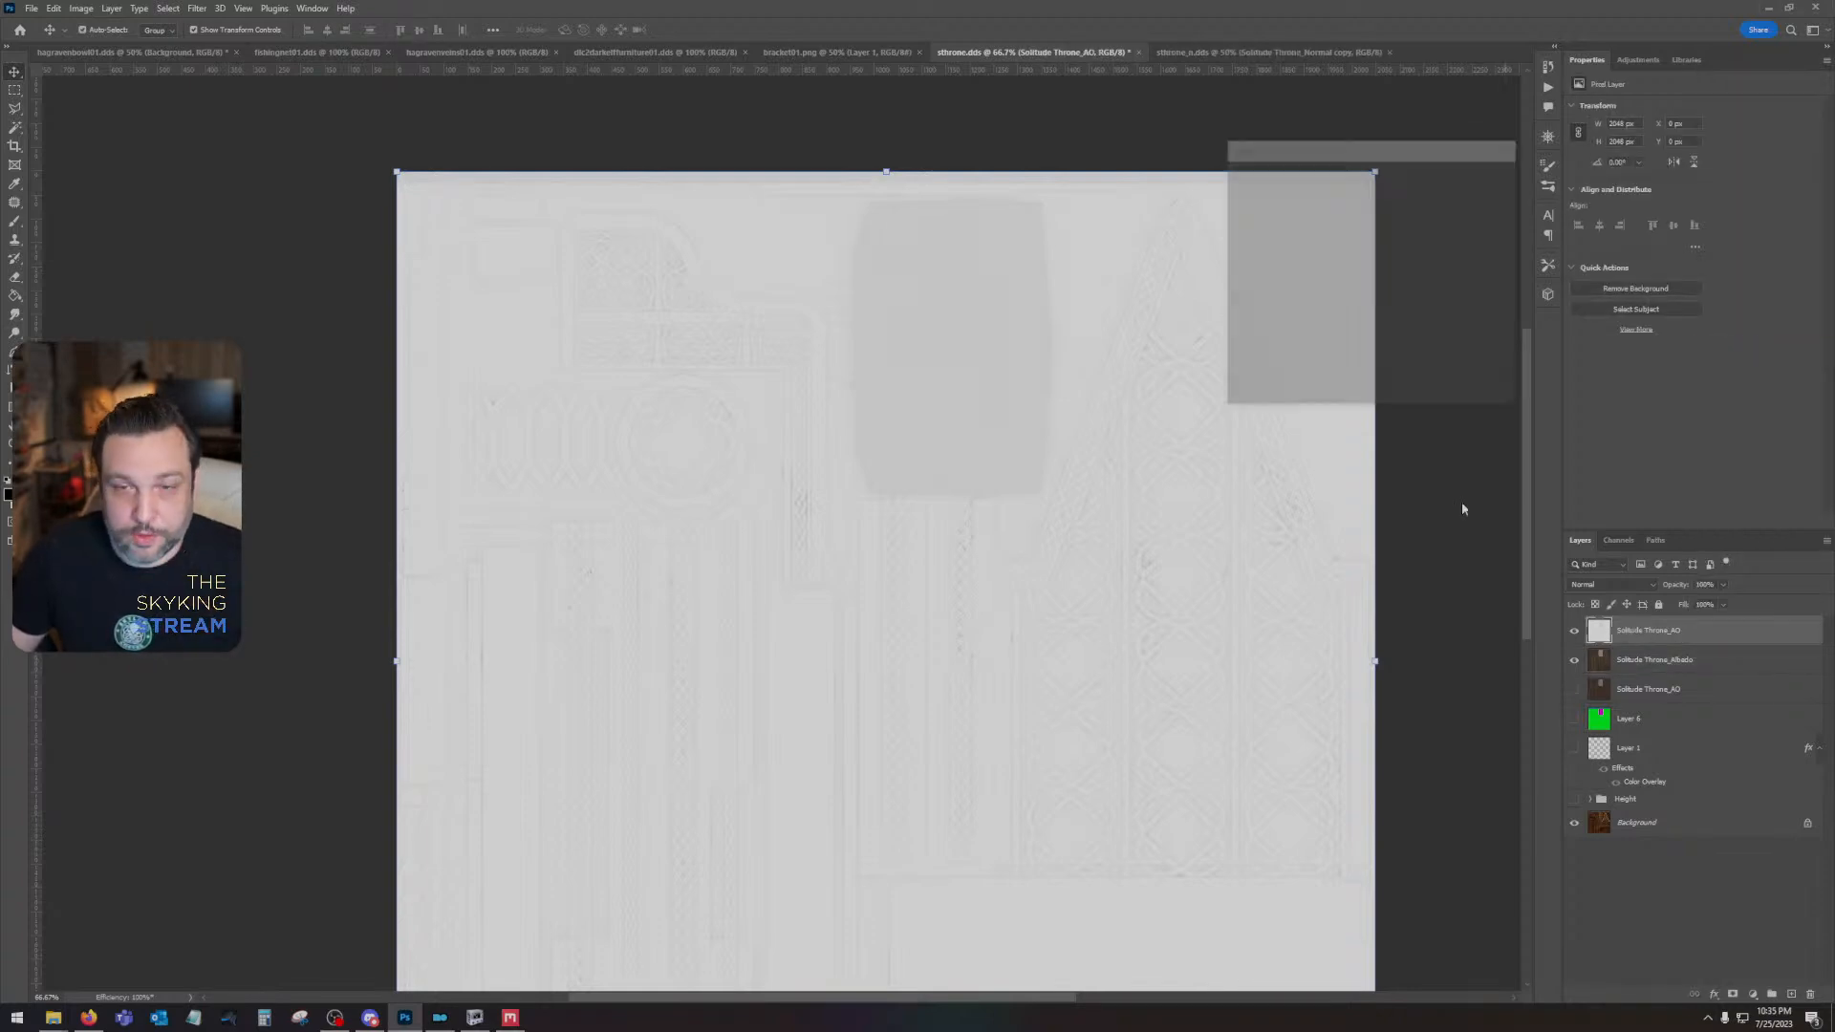
left_click_drag(1240, 315, 1347, 315)
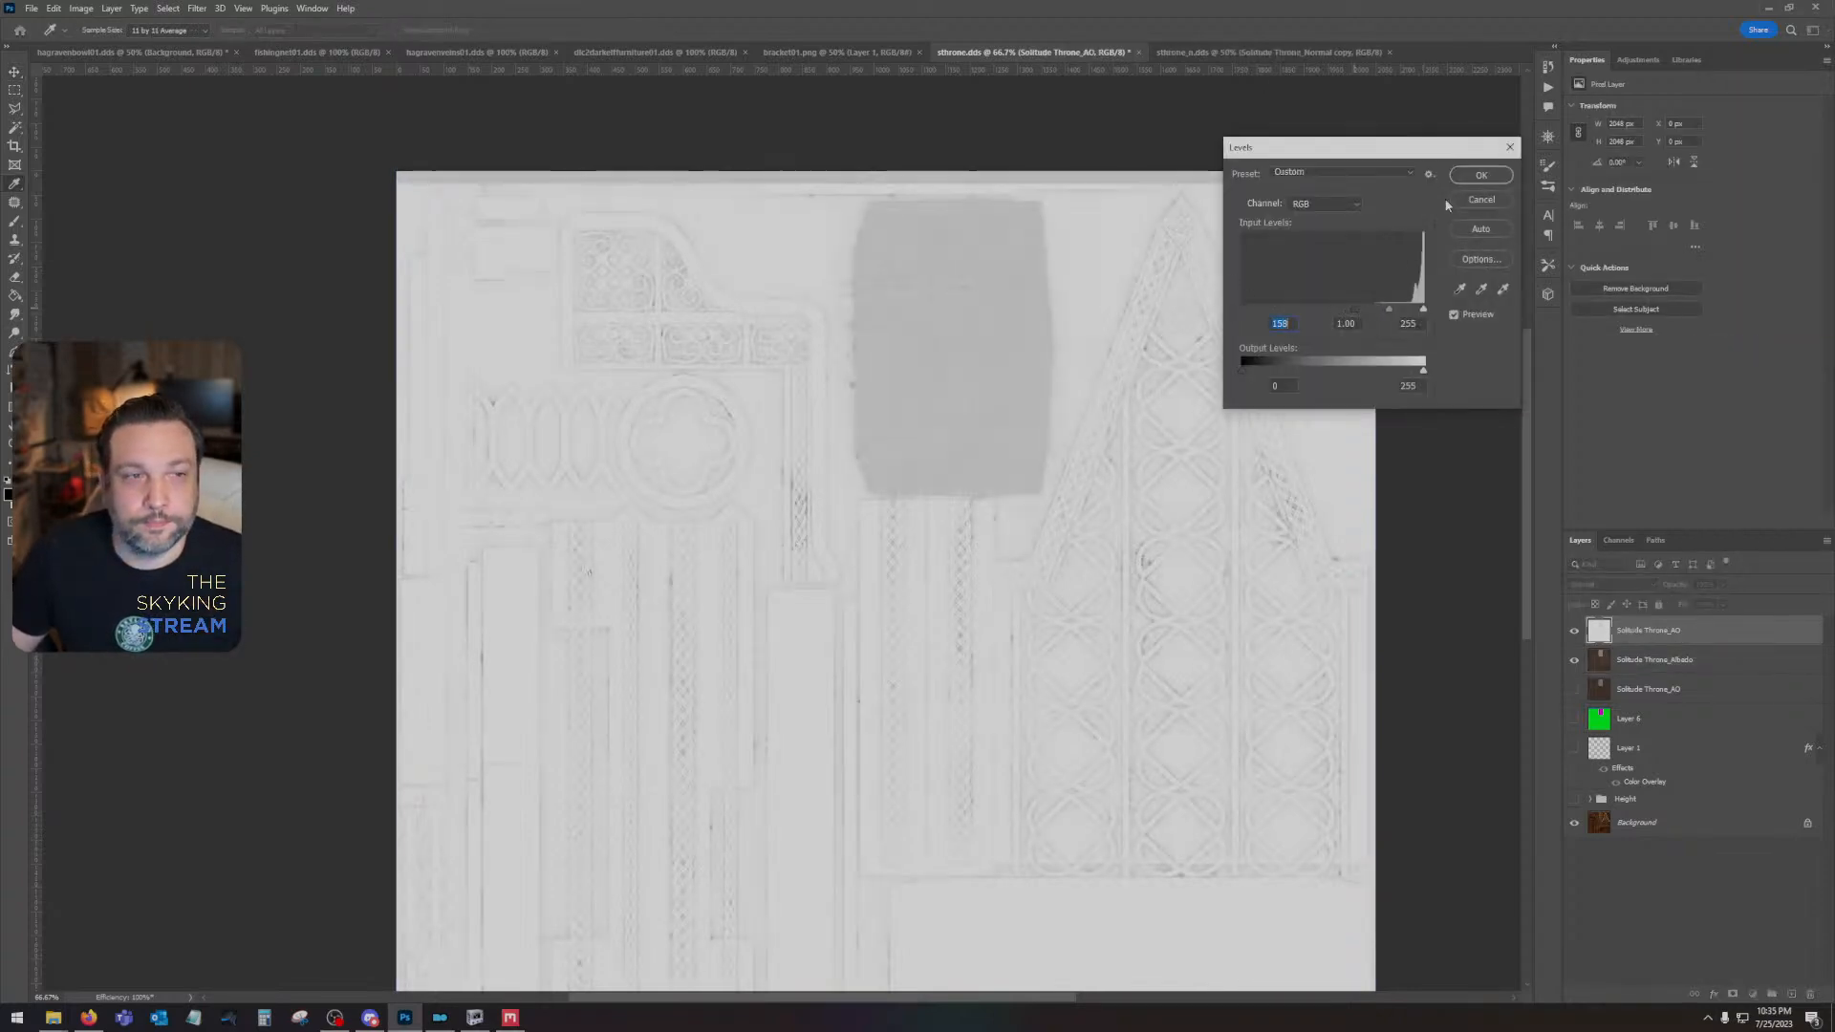
left_click(1480, 175)
left_click(1610, 584)
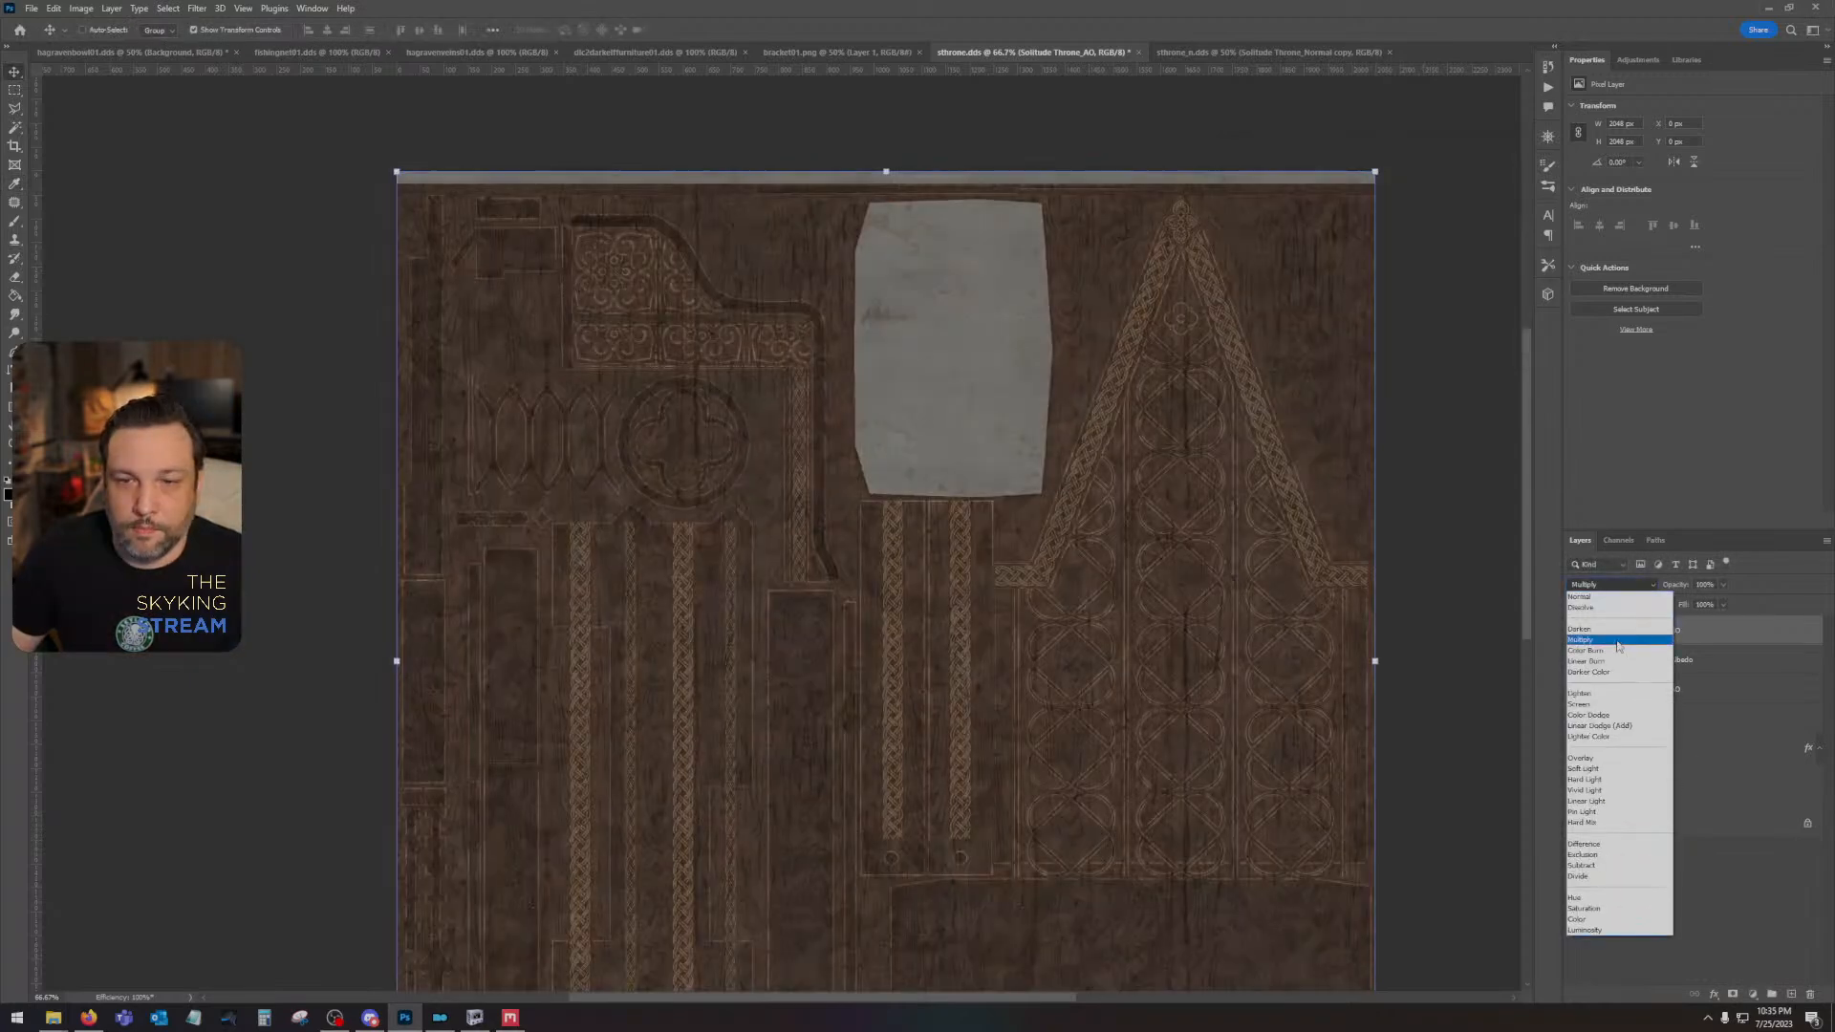
left_click(1617, 642)
- Combine the Solitude Throne_AO and Solitude Throne_Albedo layers into one smart object and rasterize it
left_click(1636, 670, "shift")
right_click(1636, 668)
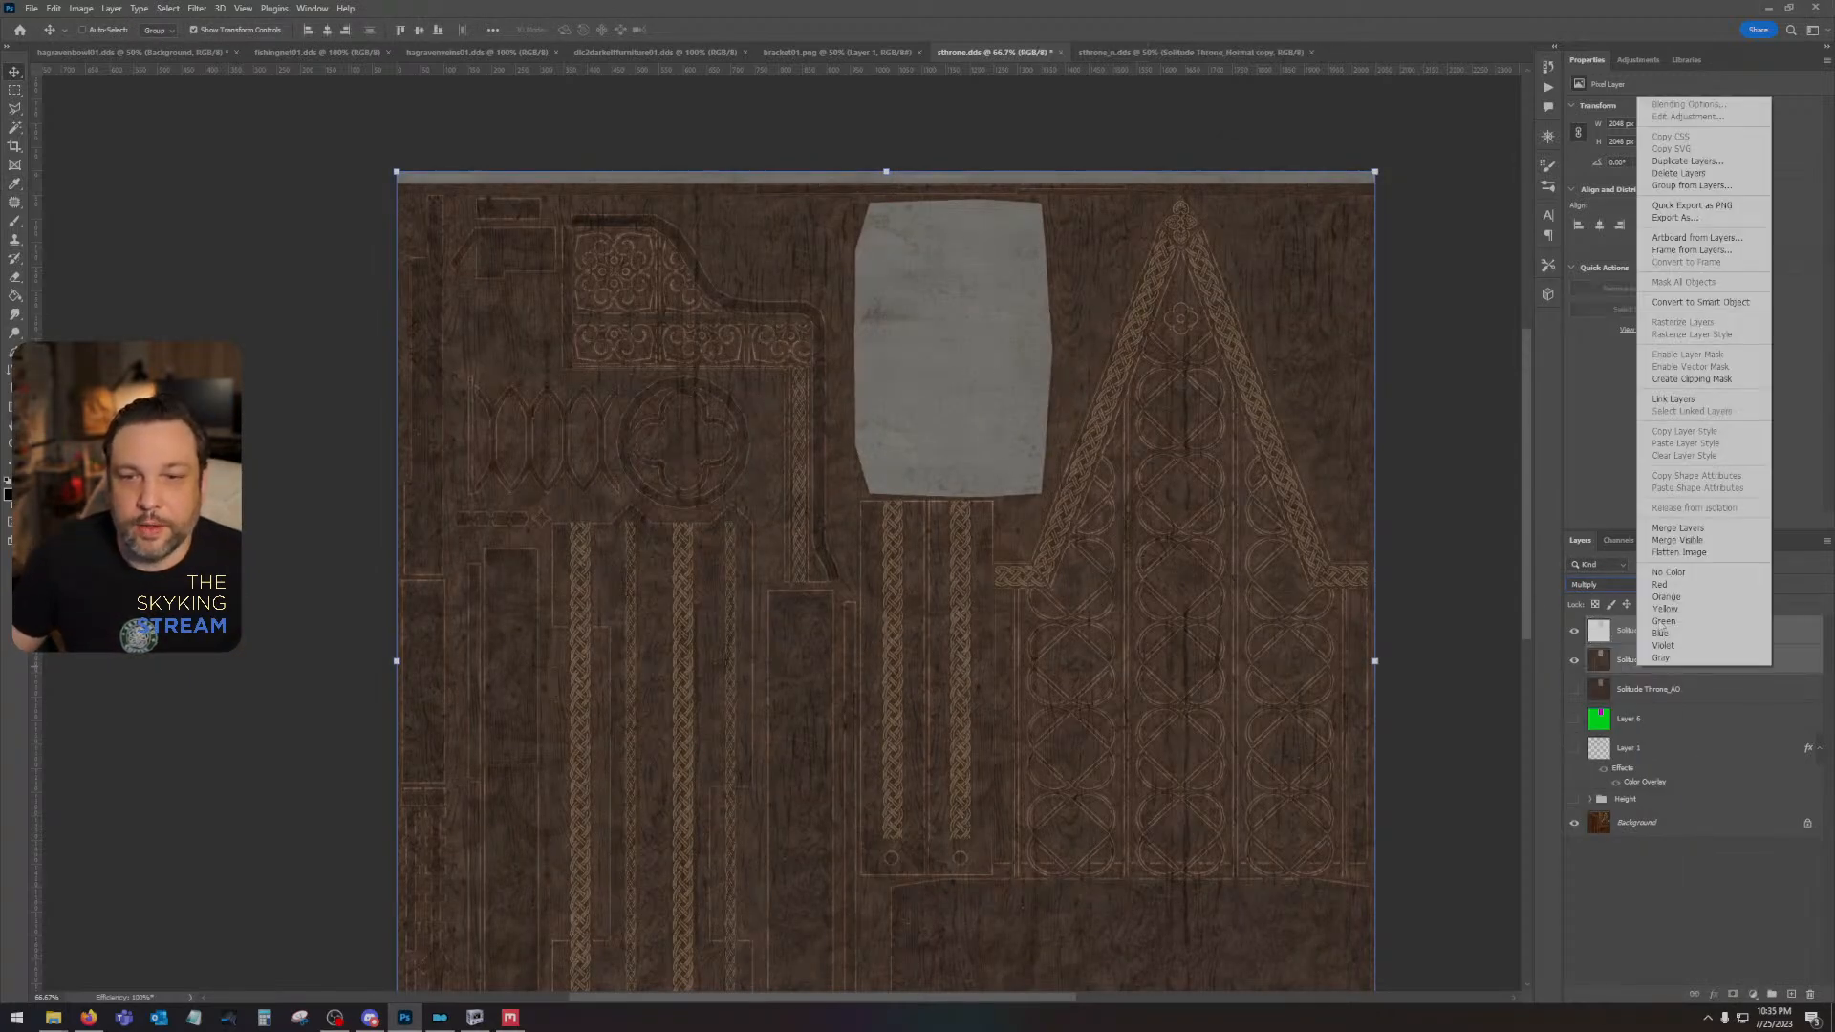
left_click(1699, 300)
right_click(1666, 631)
left_click(1709, 322)
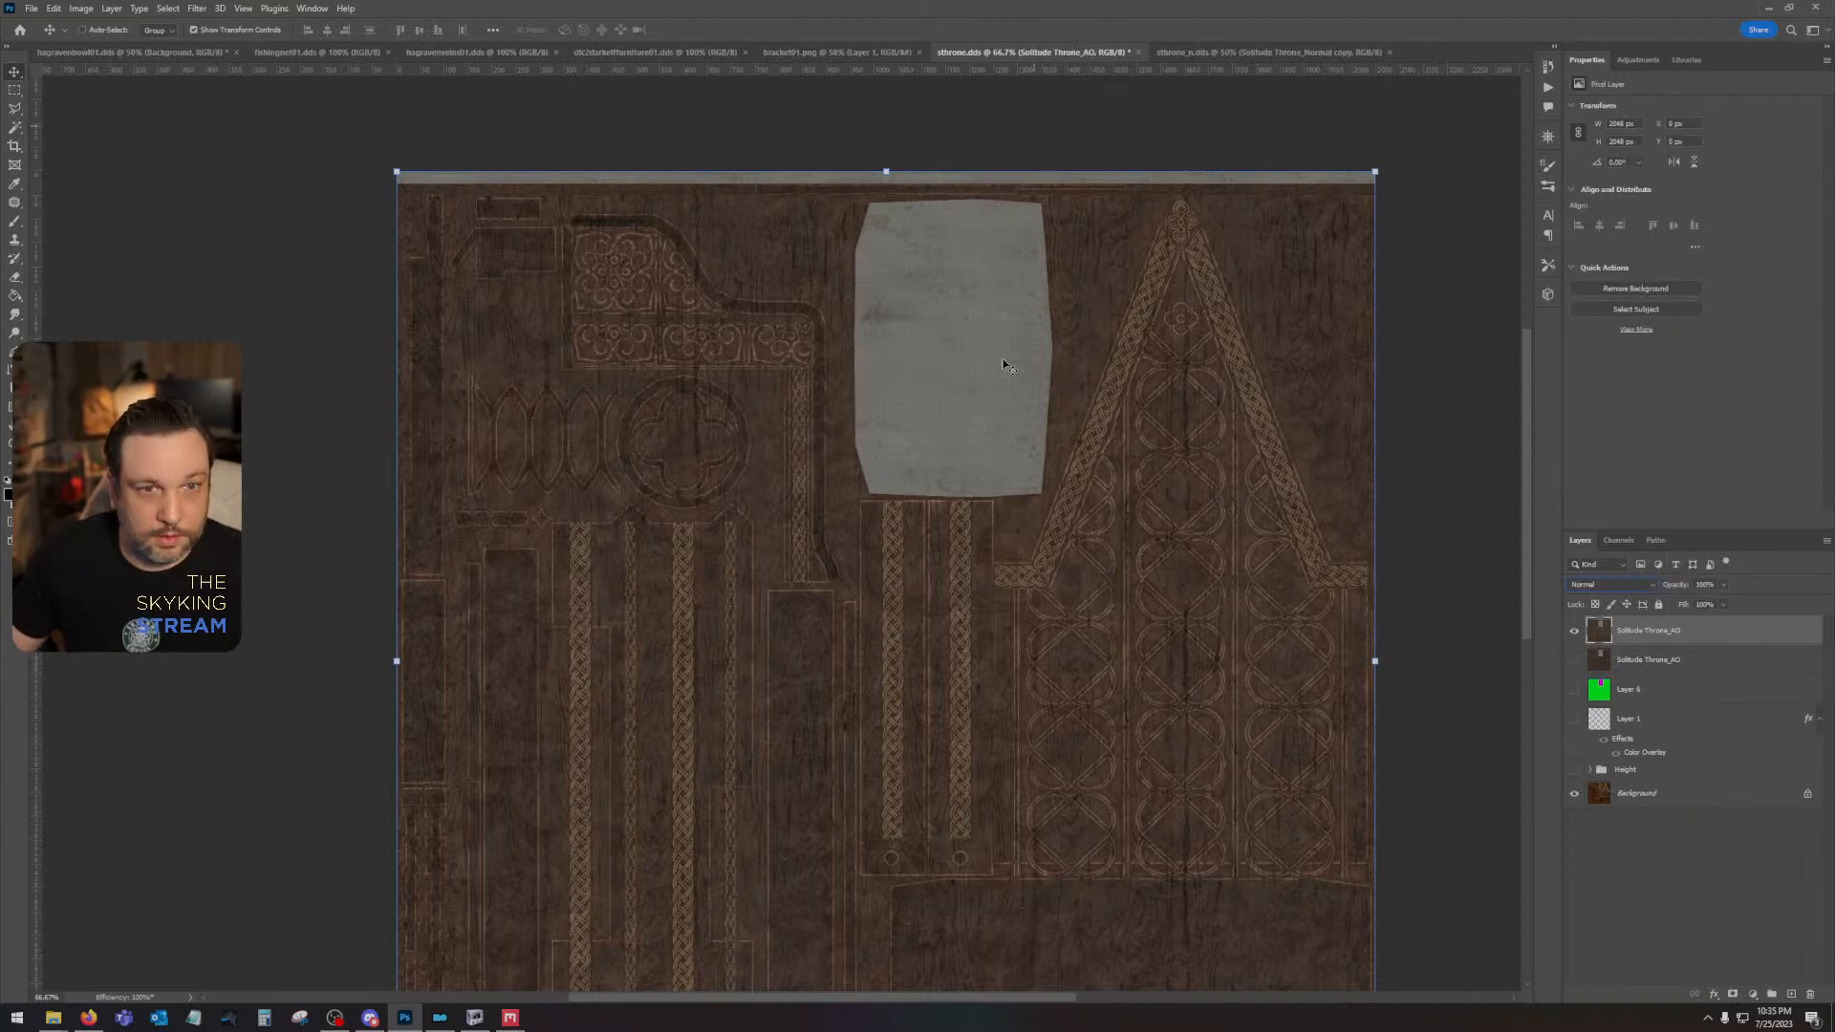
- Save the texture over the existing sthrone DDS file with the Color texture type, BC7 Fine linear compression and auto-generated mip maps
key("ctrl+shift+s")
key("Return")
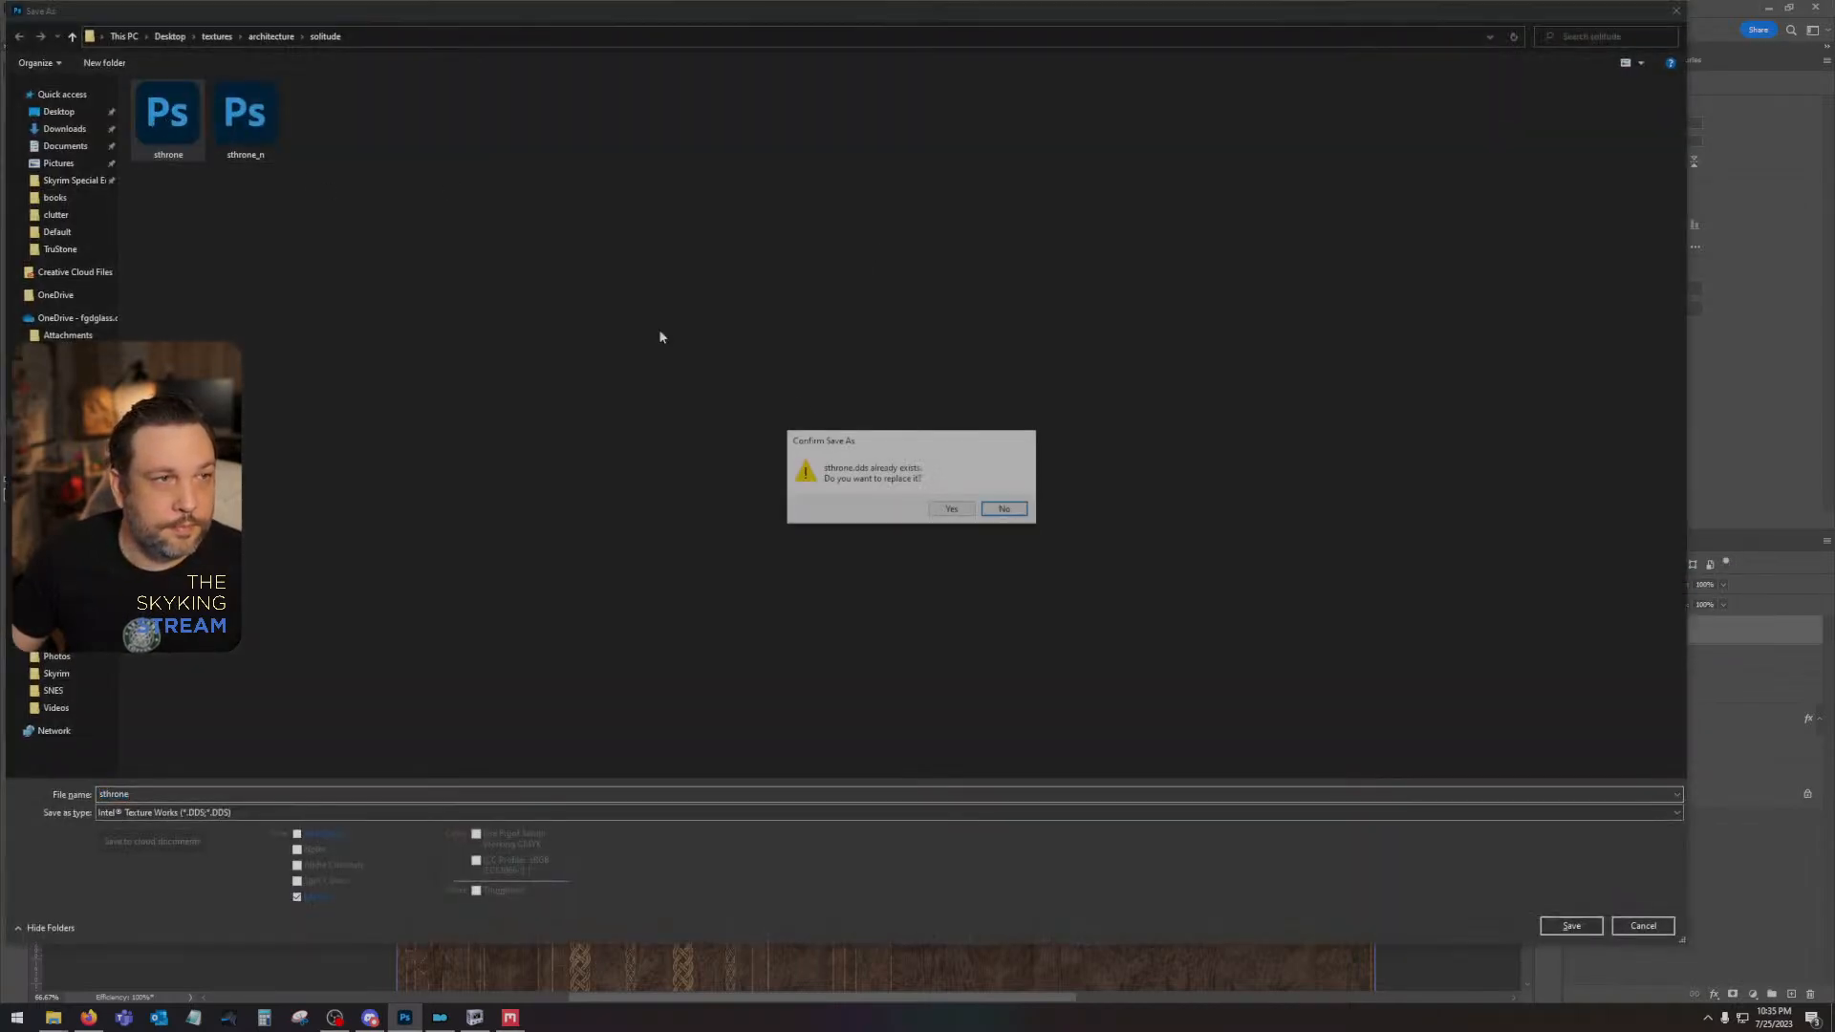
left_click(957, 509)
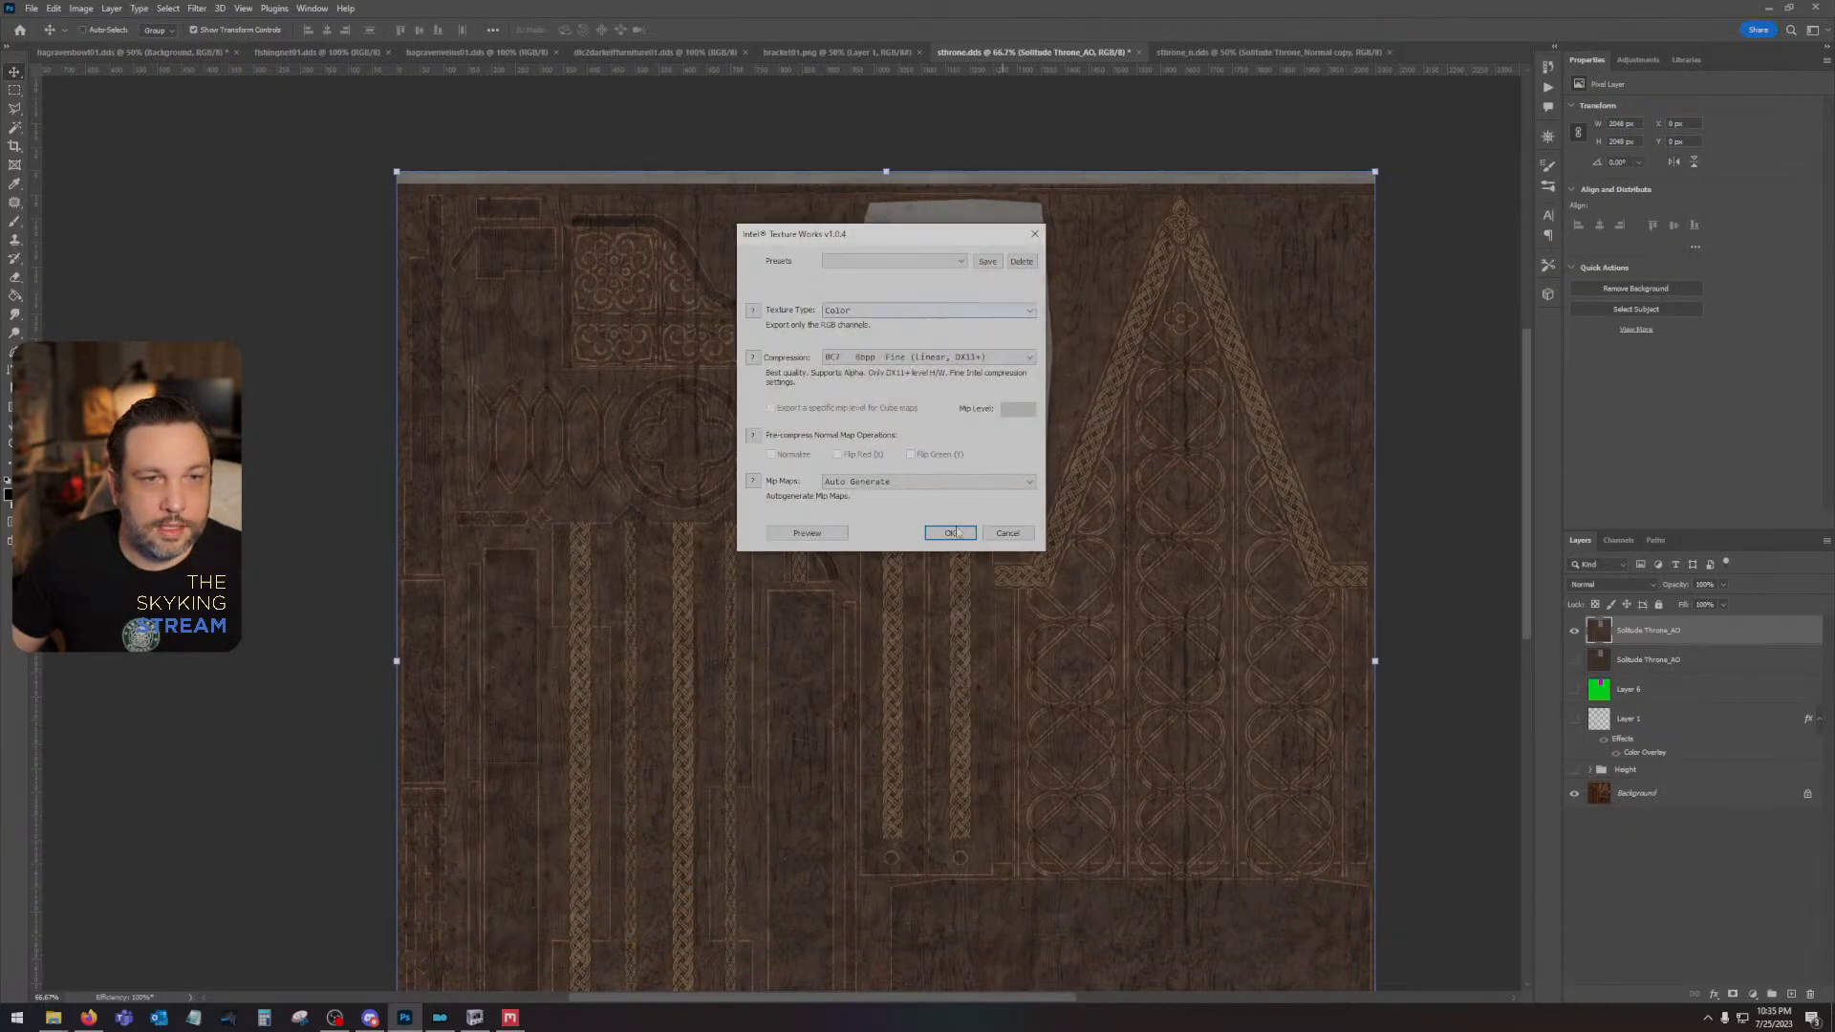
left_click(957, 532)
- Place the newly exported Solitude Throne_Normal map above the existing normal layers in the sthrone_n.dds document
left_click(1253, 53)
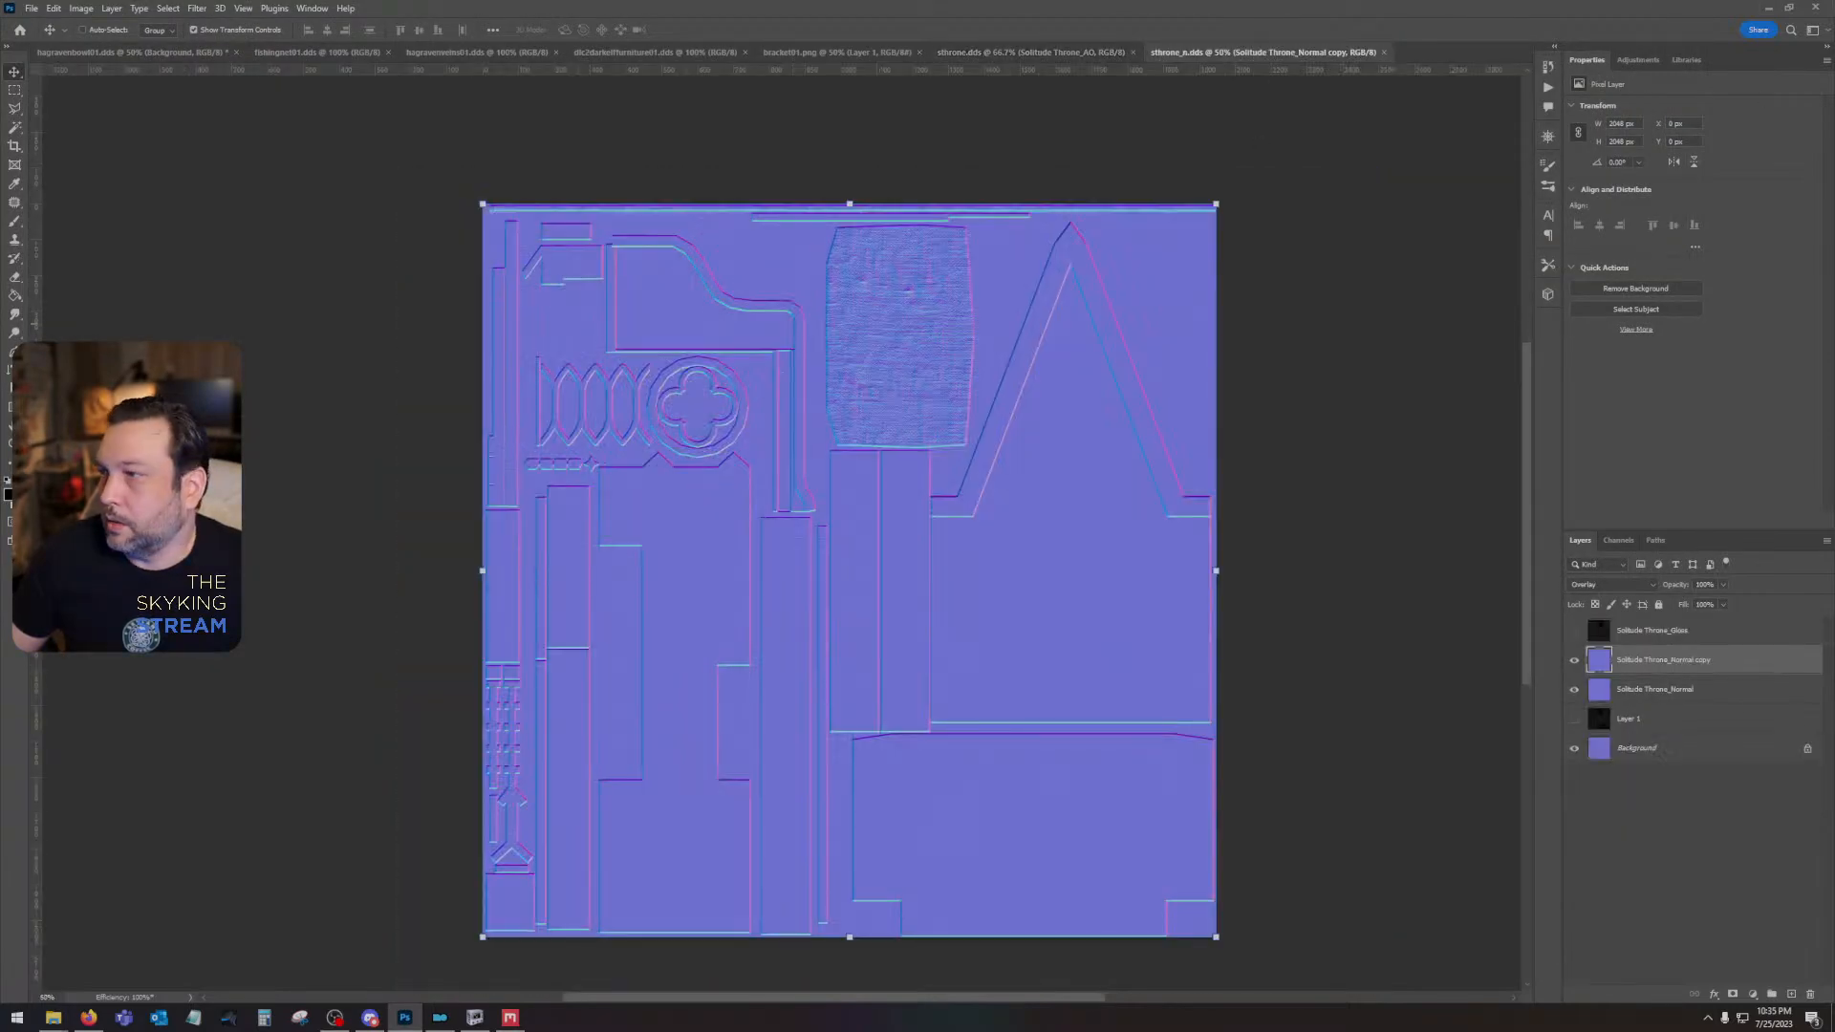
left_click_drag(1162, 584, 1126, 586)
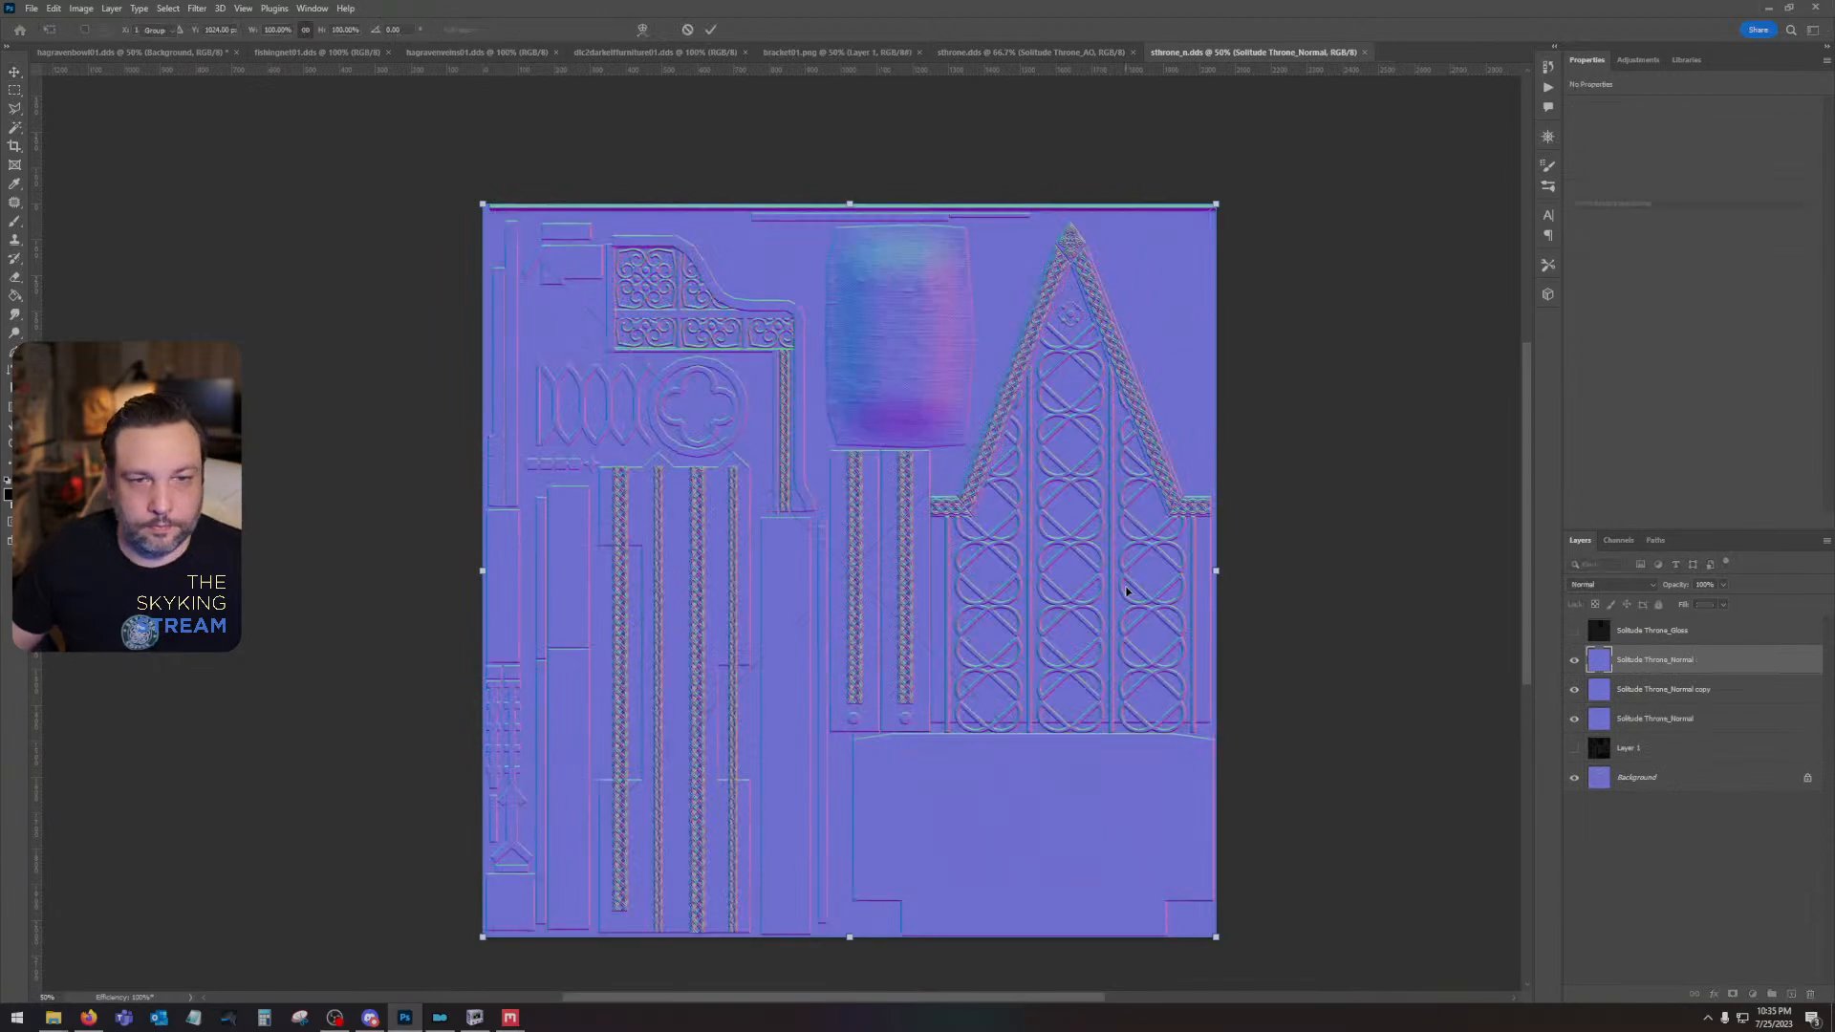
key("Return")
- Duplicate the newly placed Solitude Throne_Normal layer and set the copy's blending mode to Overlay
left_click_drag(1673, 660, 1792, 993)
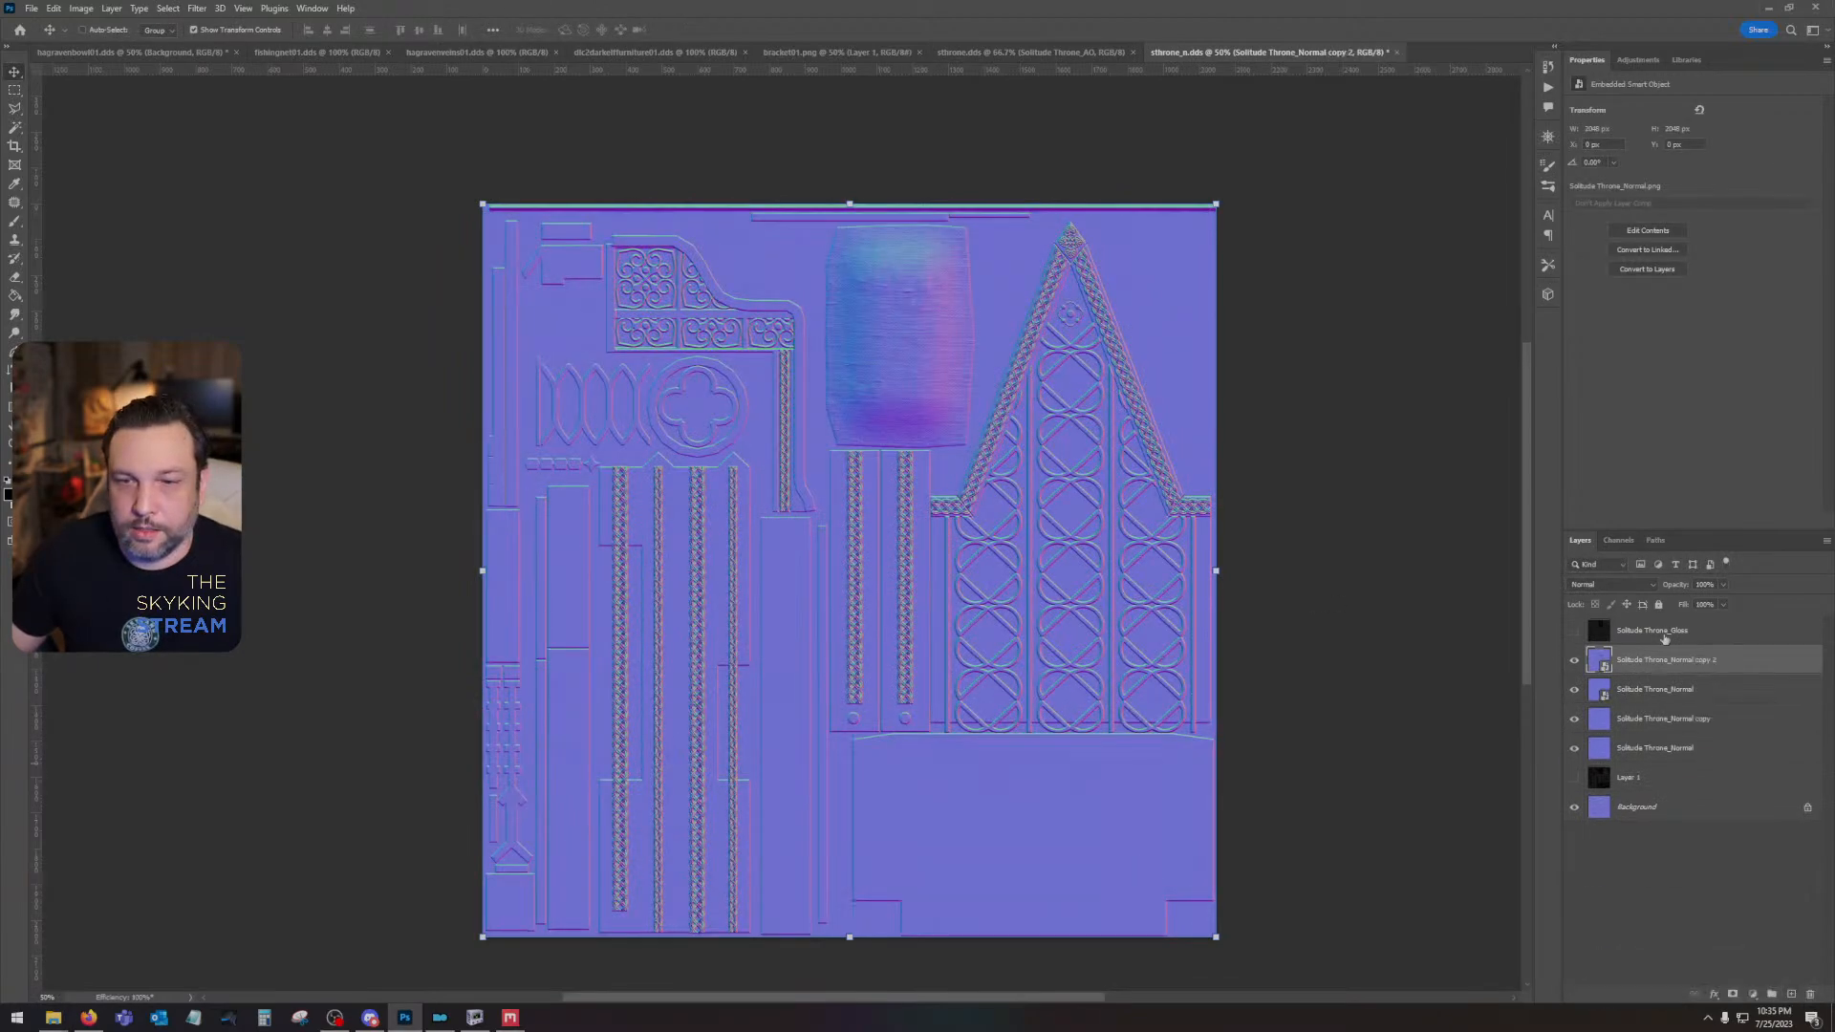
left_click(1611, 584)
left_click(1584, 758)
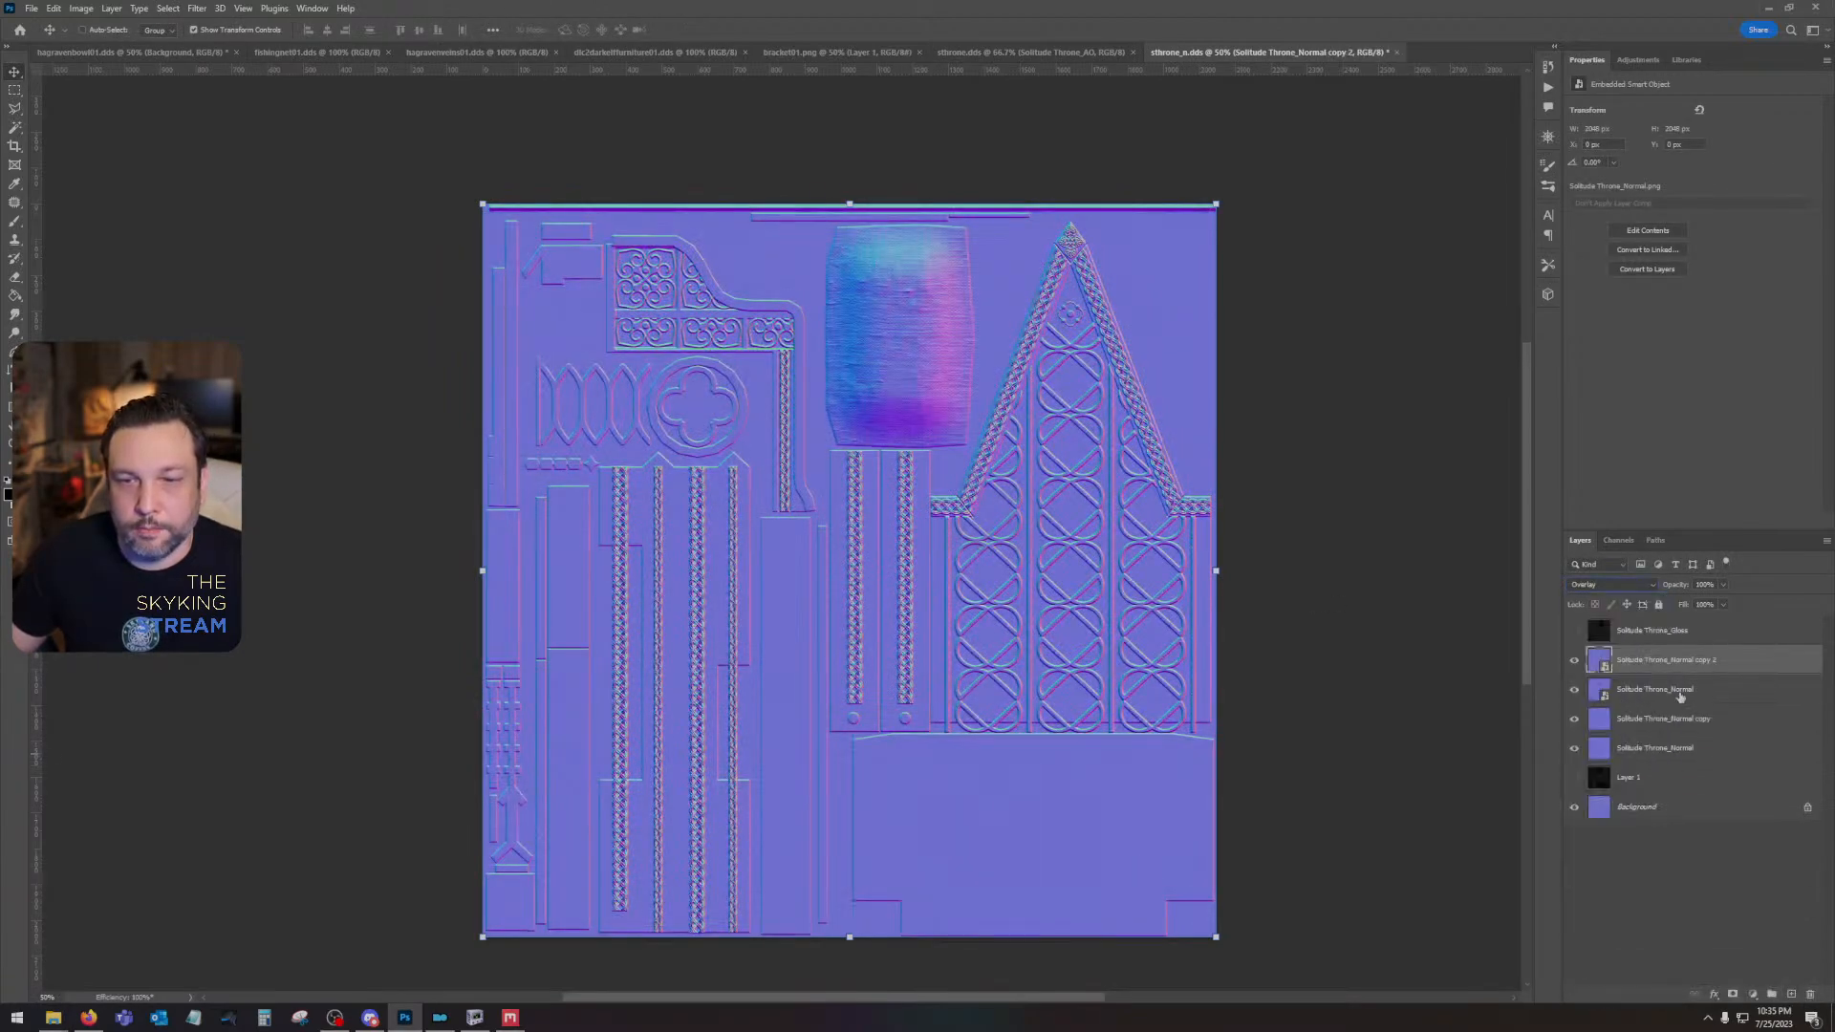
- Rasterize the new Solitude Throne_Normal layer and its overlay copy, and combine them into a single rasterized layer
left_click(1680, 690, "shift")
right_click(1680, 691)
left_click(1726, 382)
right_click(1659, 661)
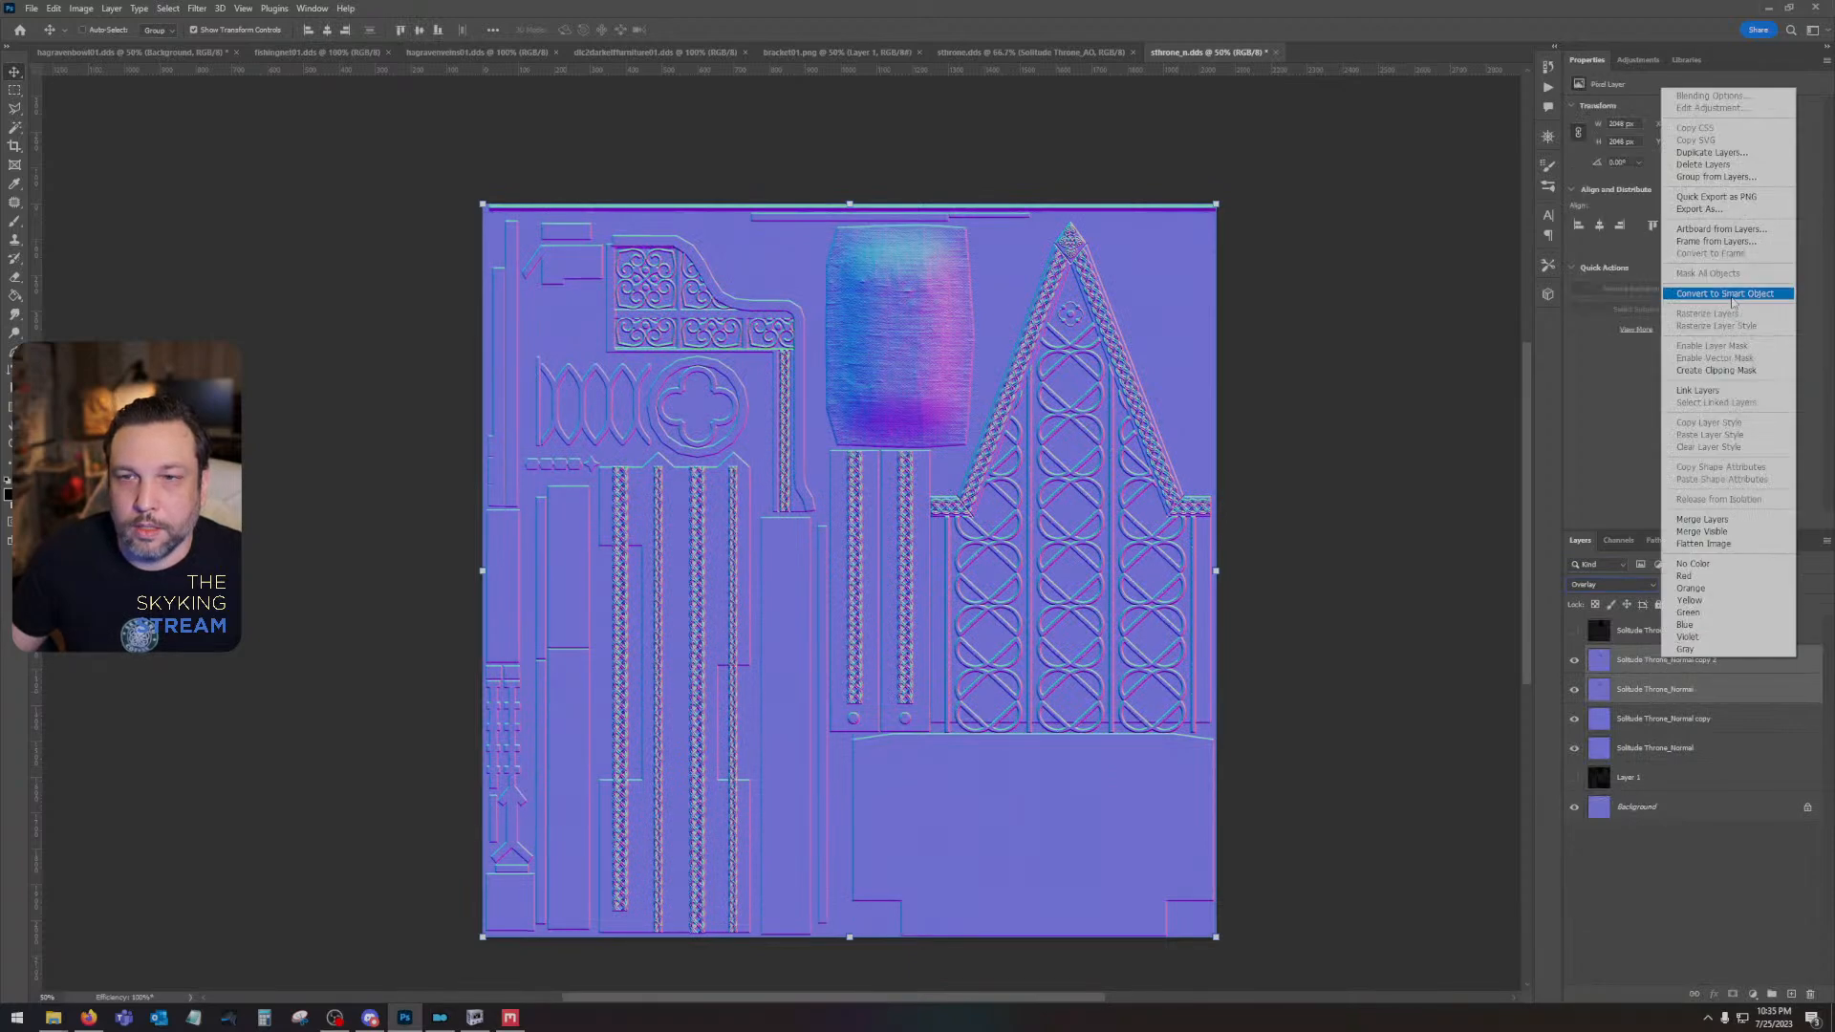
left_click(1730, 295)
right_click(1642, 659)
left_click(1685, 346)
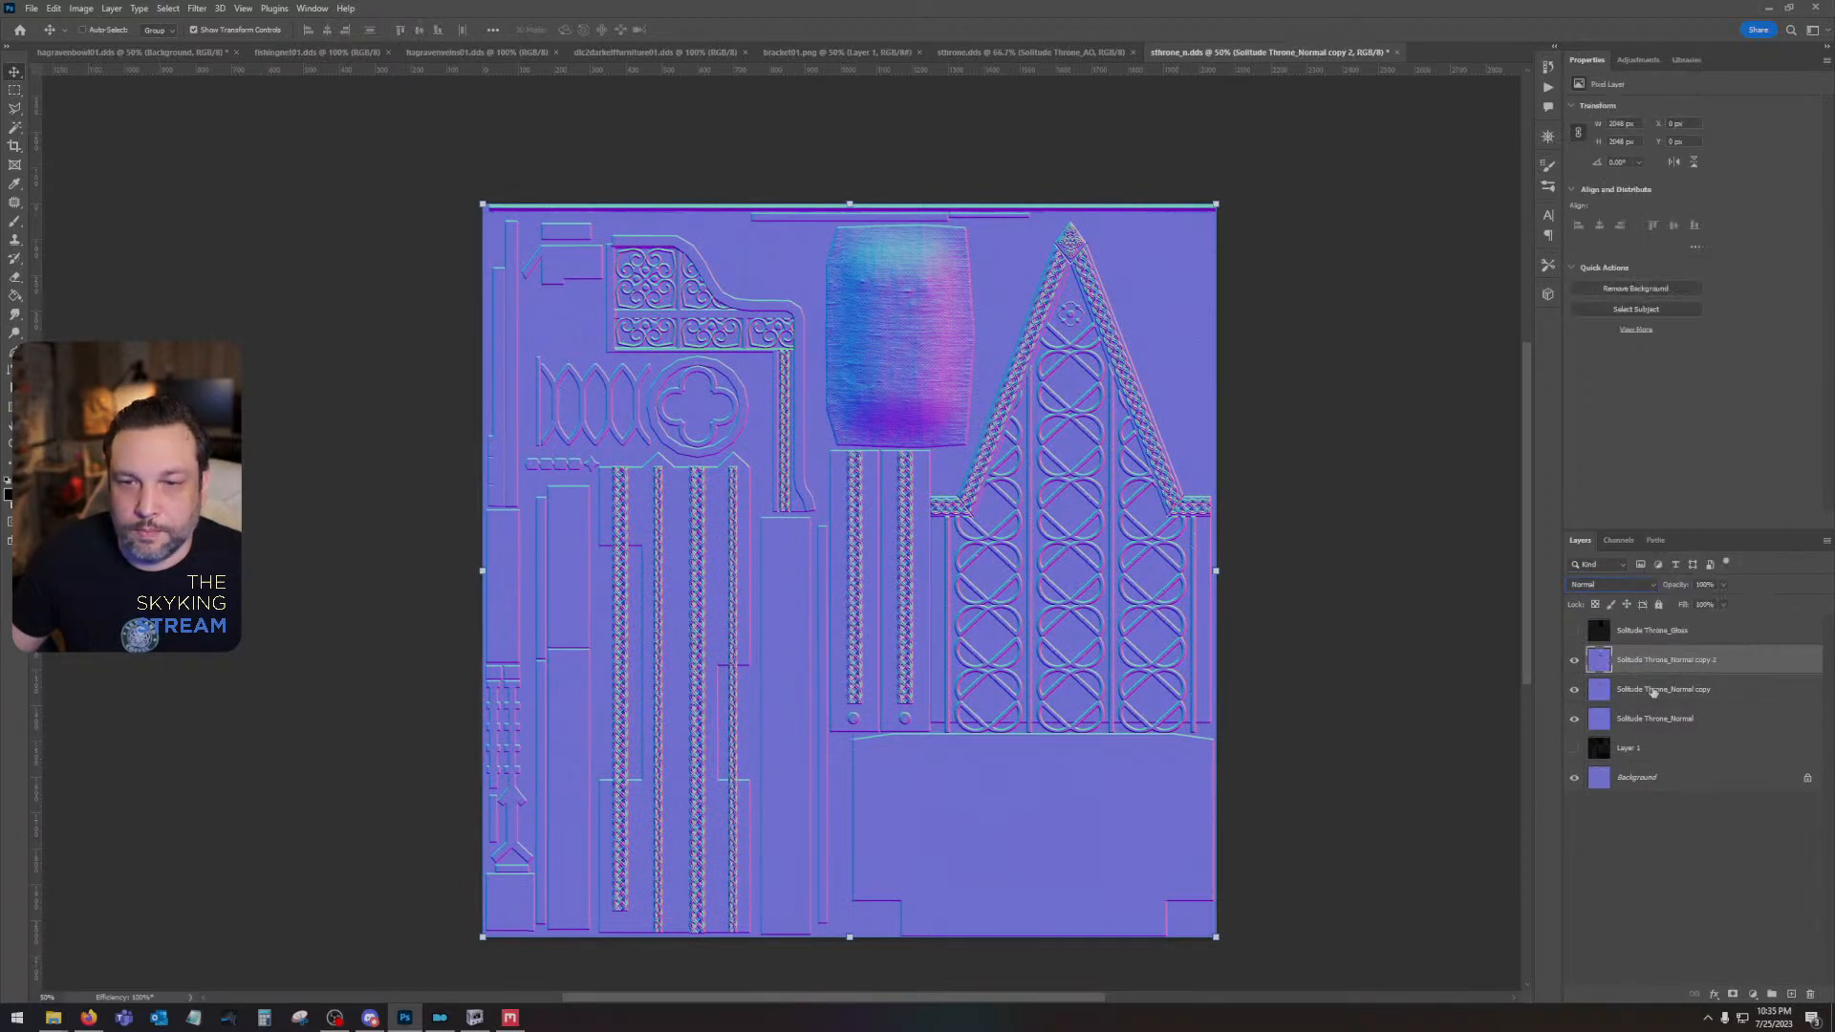
- Delete the two older Solitude Throne_Normal layers and the old Solitude Throne_Gloss layer
left_click(1687, 689)
left_click(1697, 719, "shift")
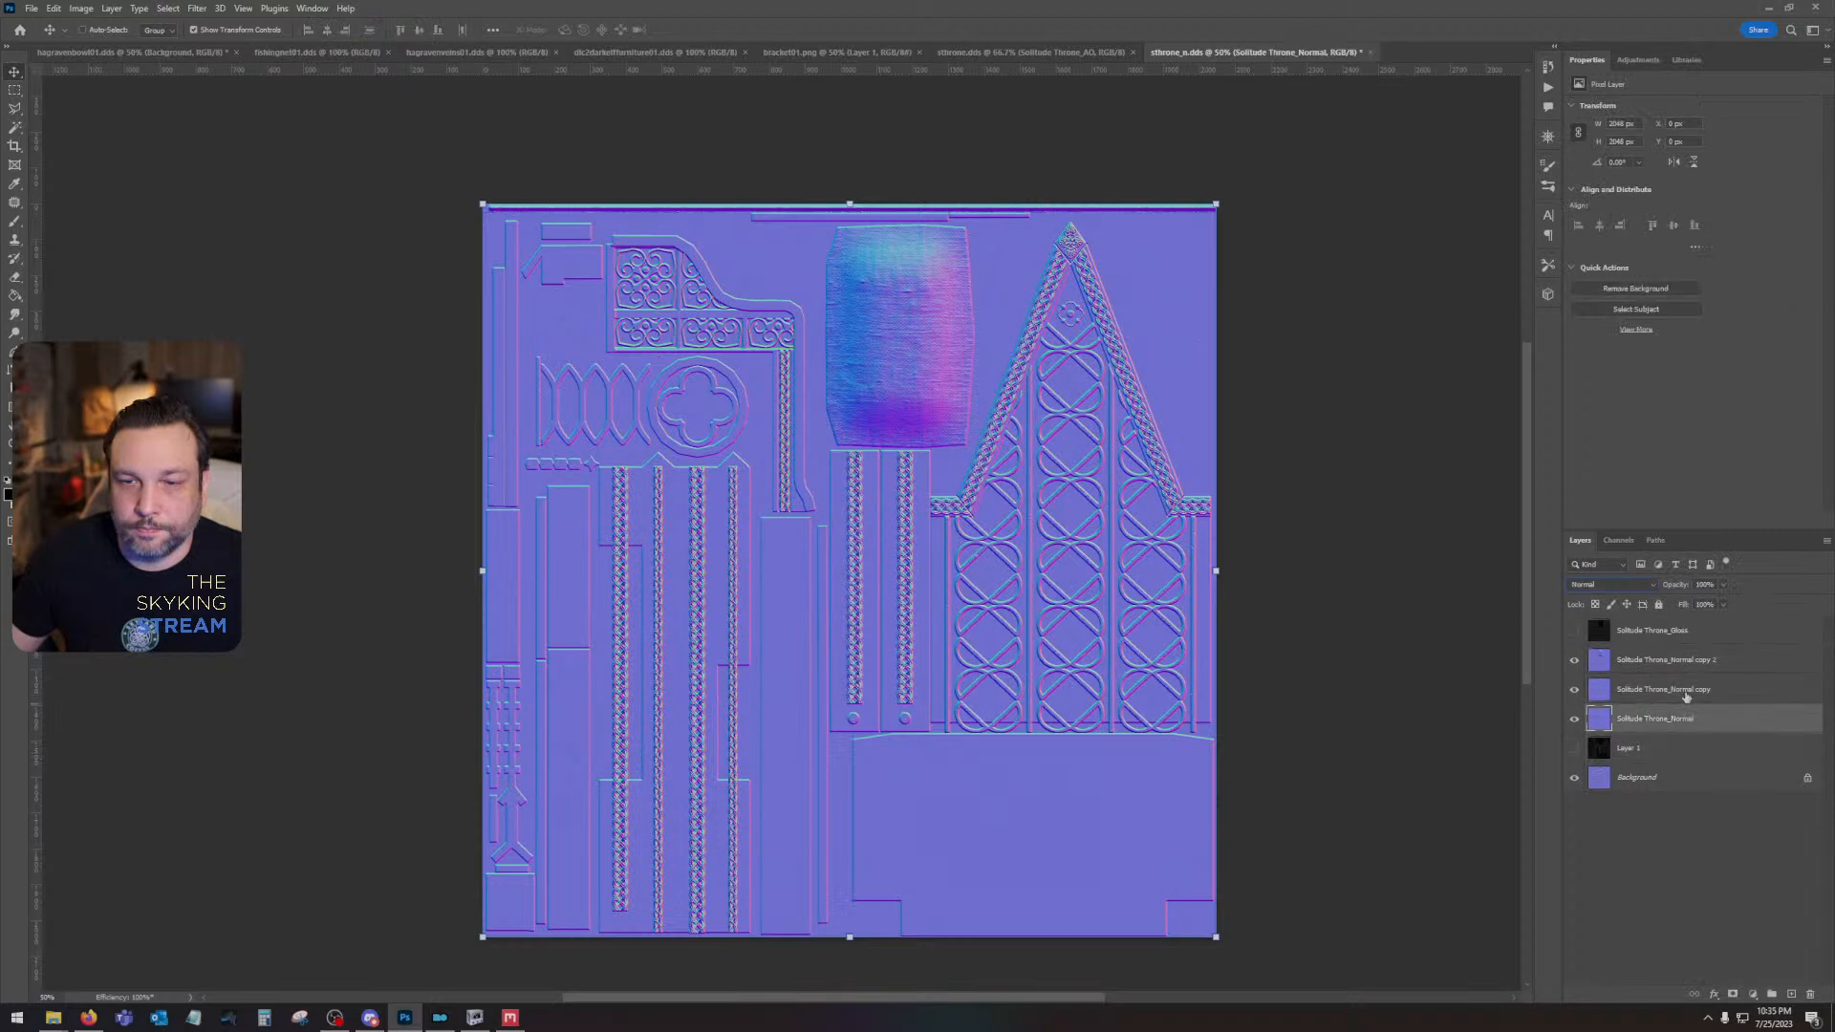
left_click_drag(1686, 692, 1808, 996)
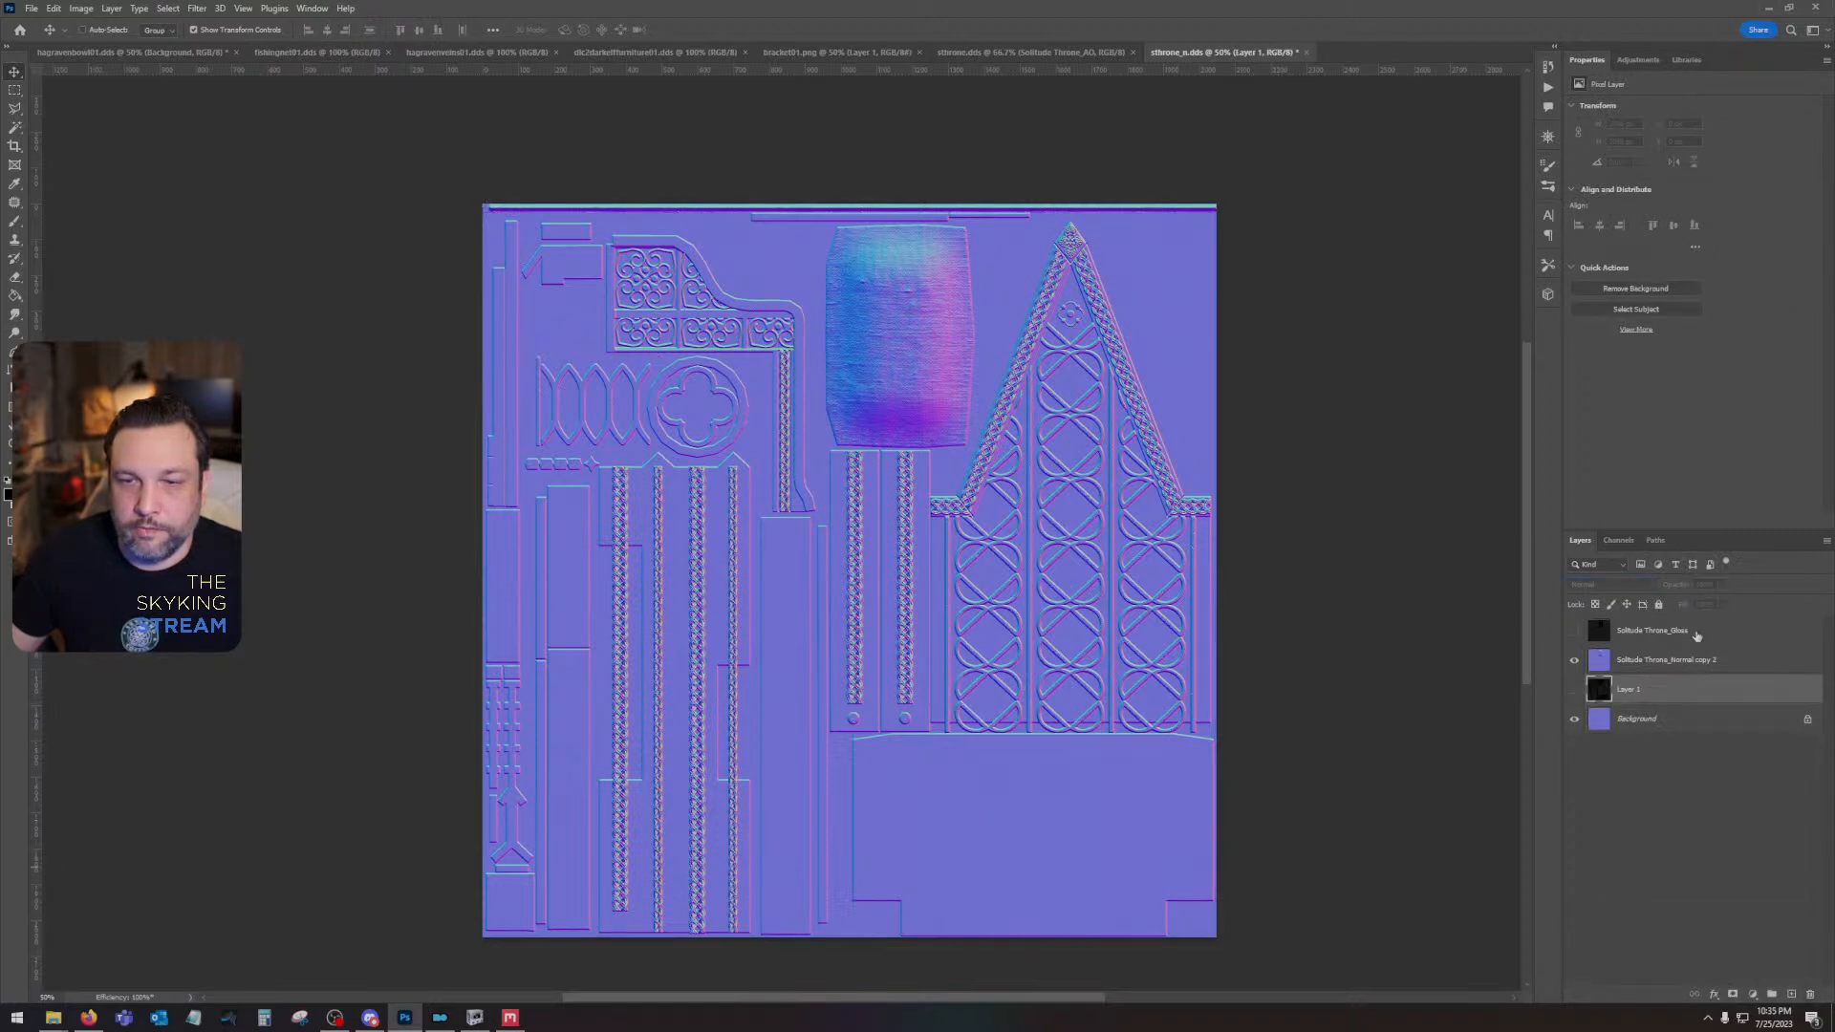
left_click(1696, 632)
left_click(1573, 634)
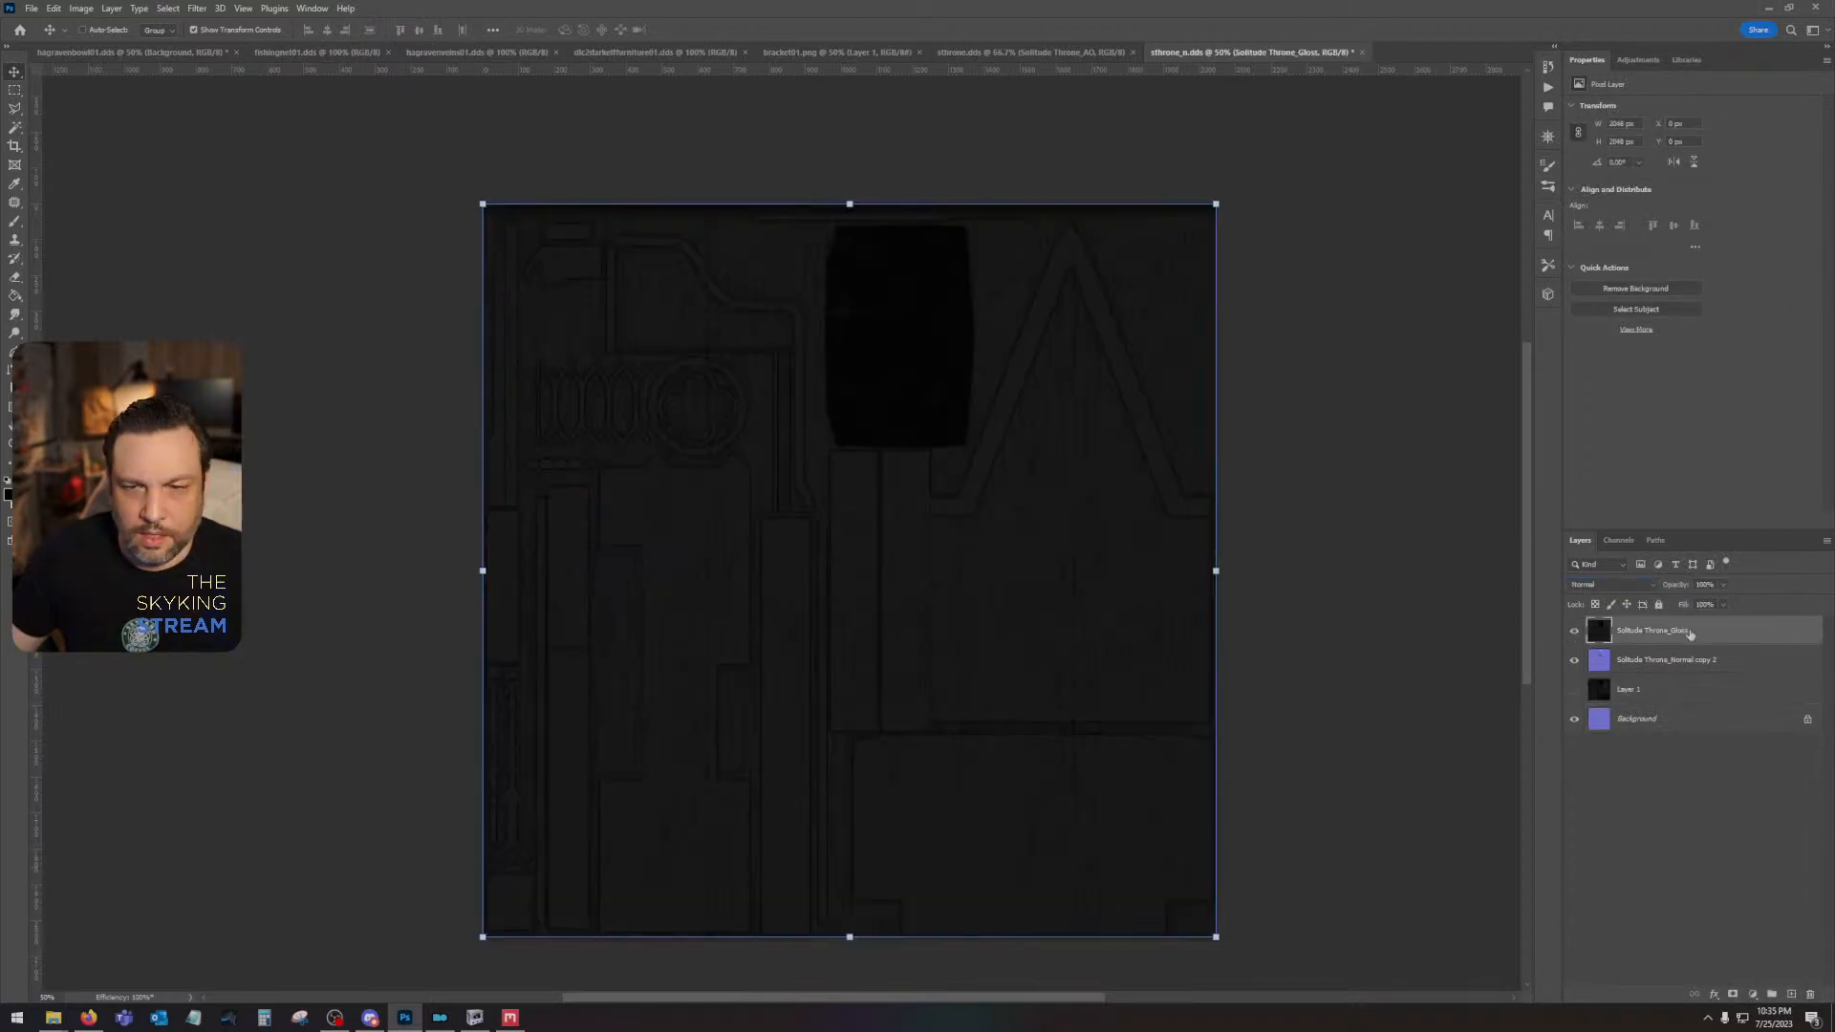
left_click_drag(1690, 634, 1809, 996)
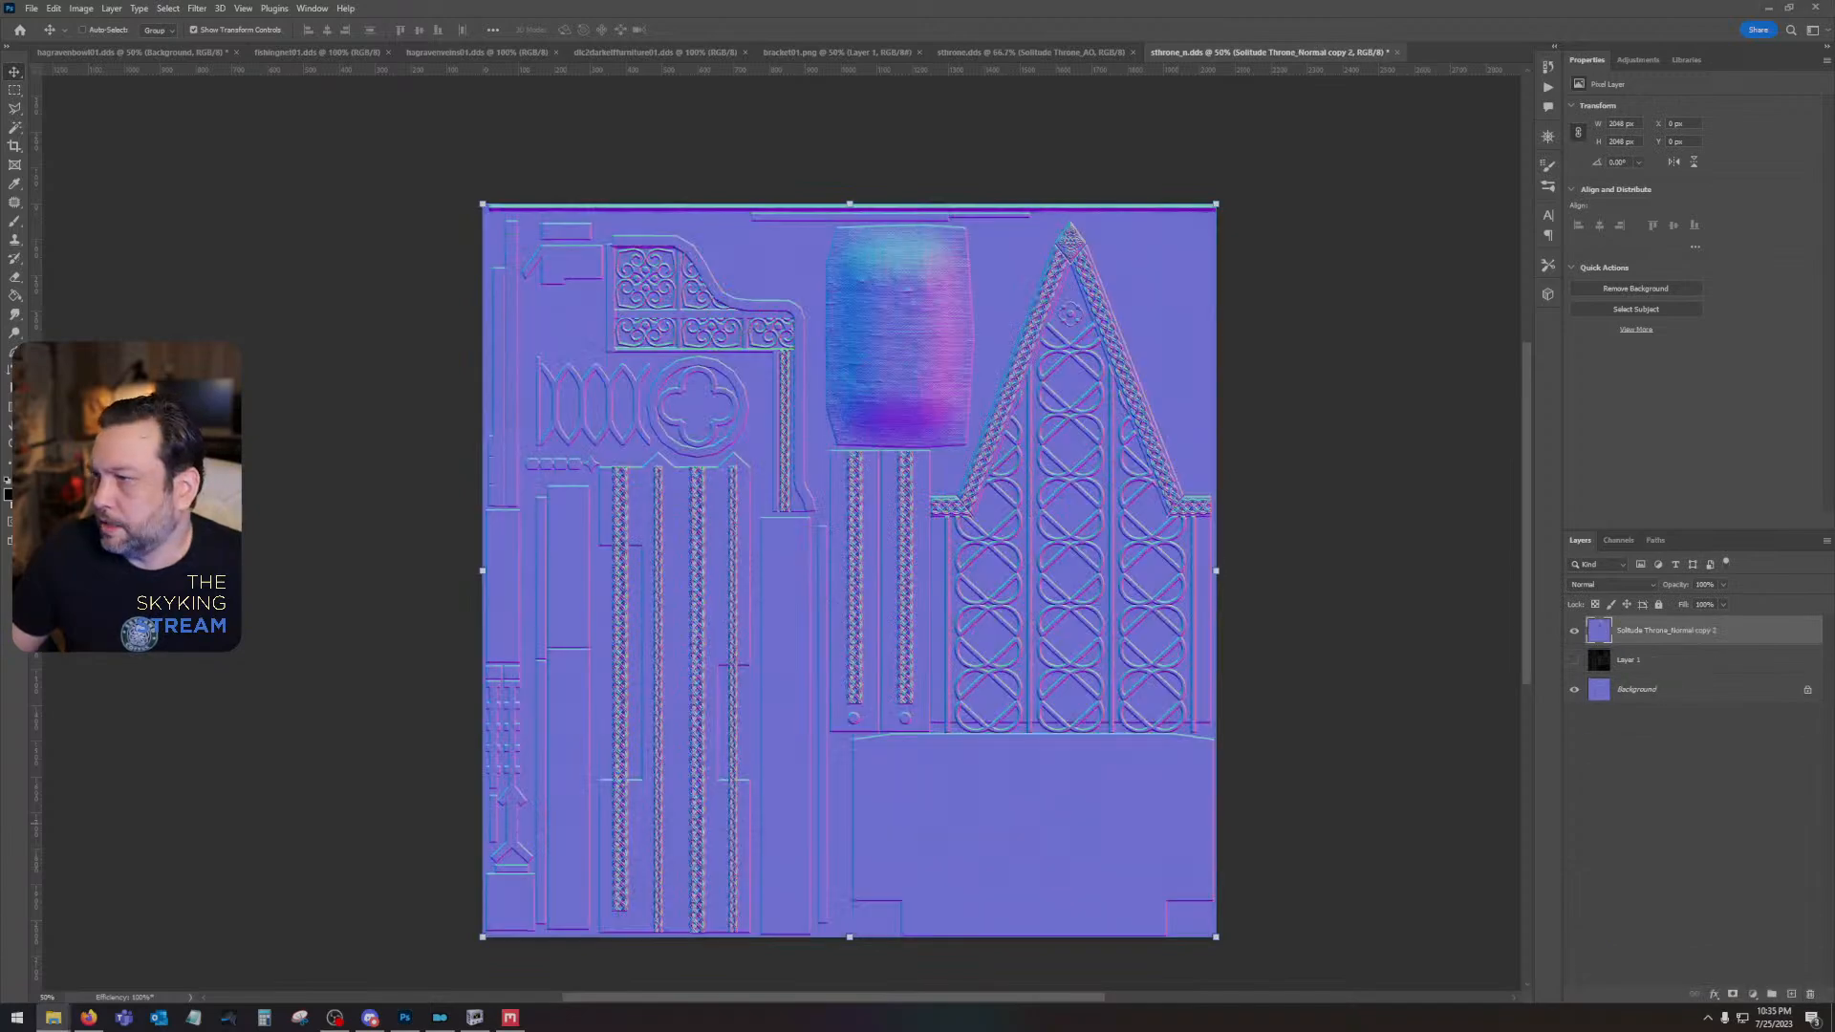
- Place the newly exported Solitude Throne_Gloss map above the normal layer and rasterize it
left_click_drag(1834, 726, 941, 777)
key("Return")
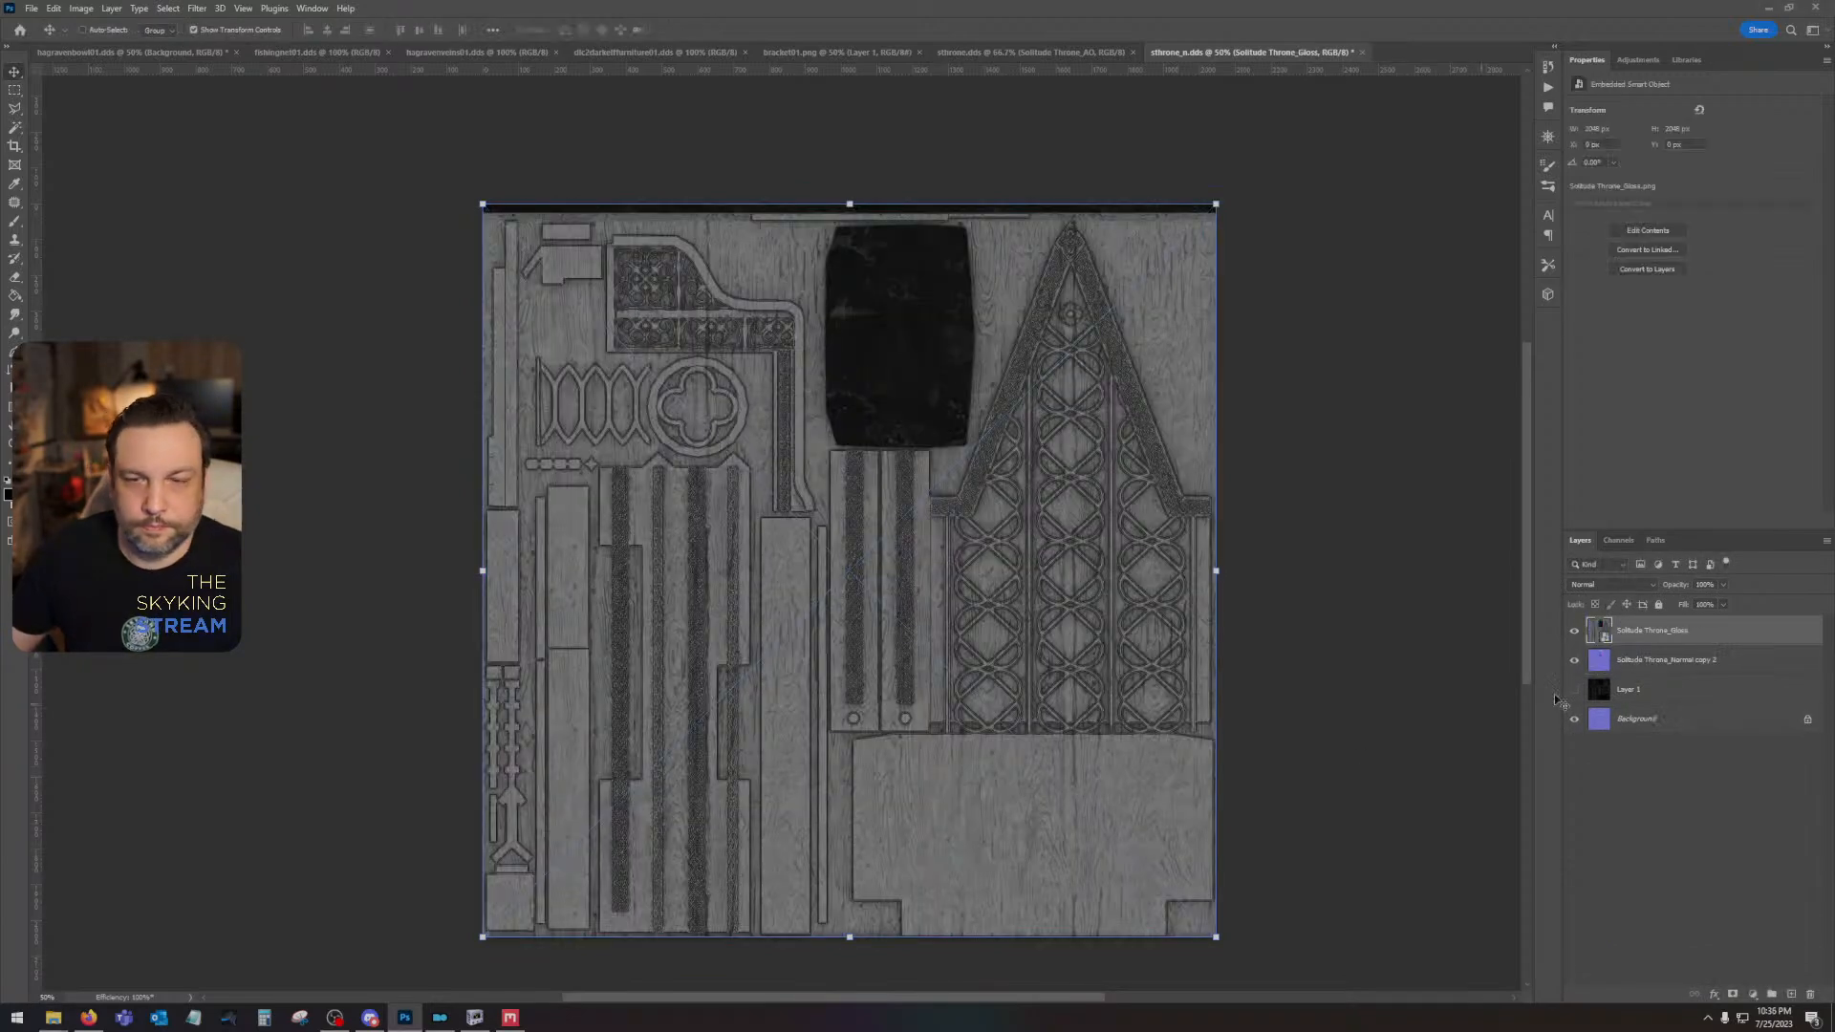
right_click(1677, 647)
left_click(1734, 337)
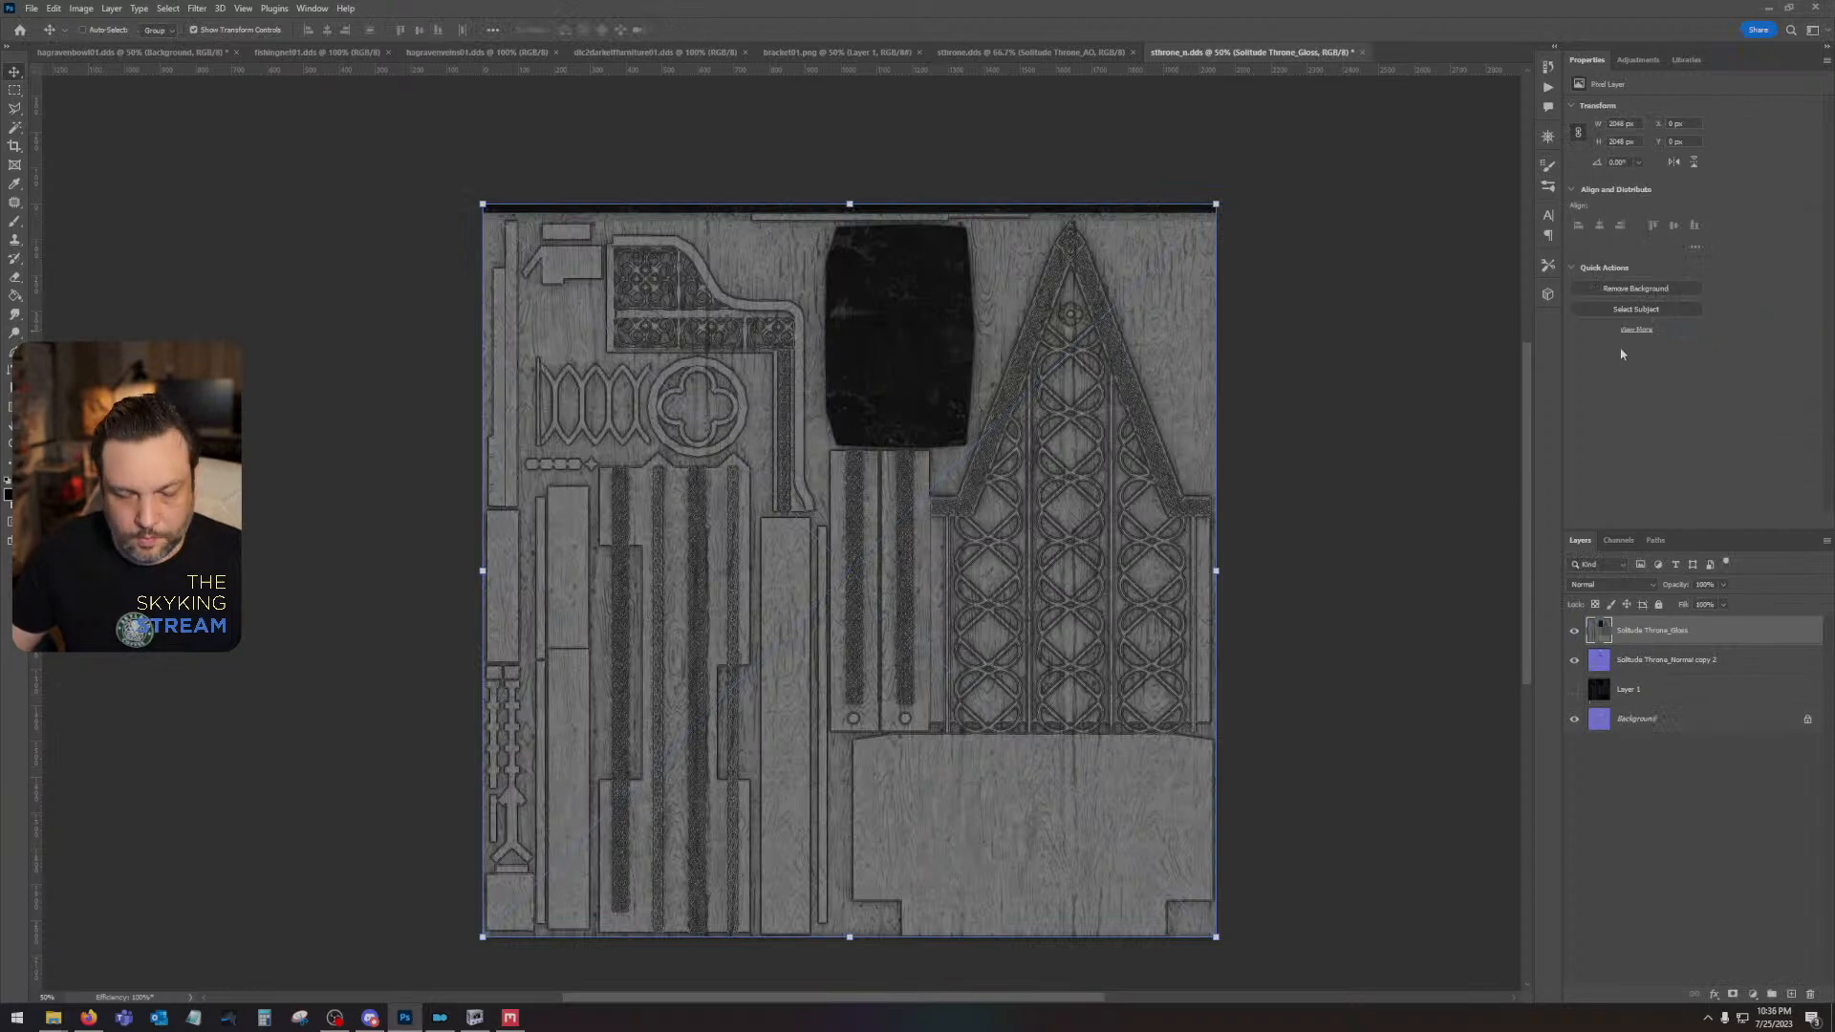
- Darken the Solitude Throne_Gloss layer with Curves, lowering the highlight end of the curve to an output of about 69
key("ctrl+m")
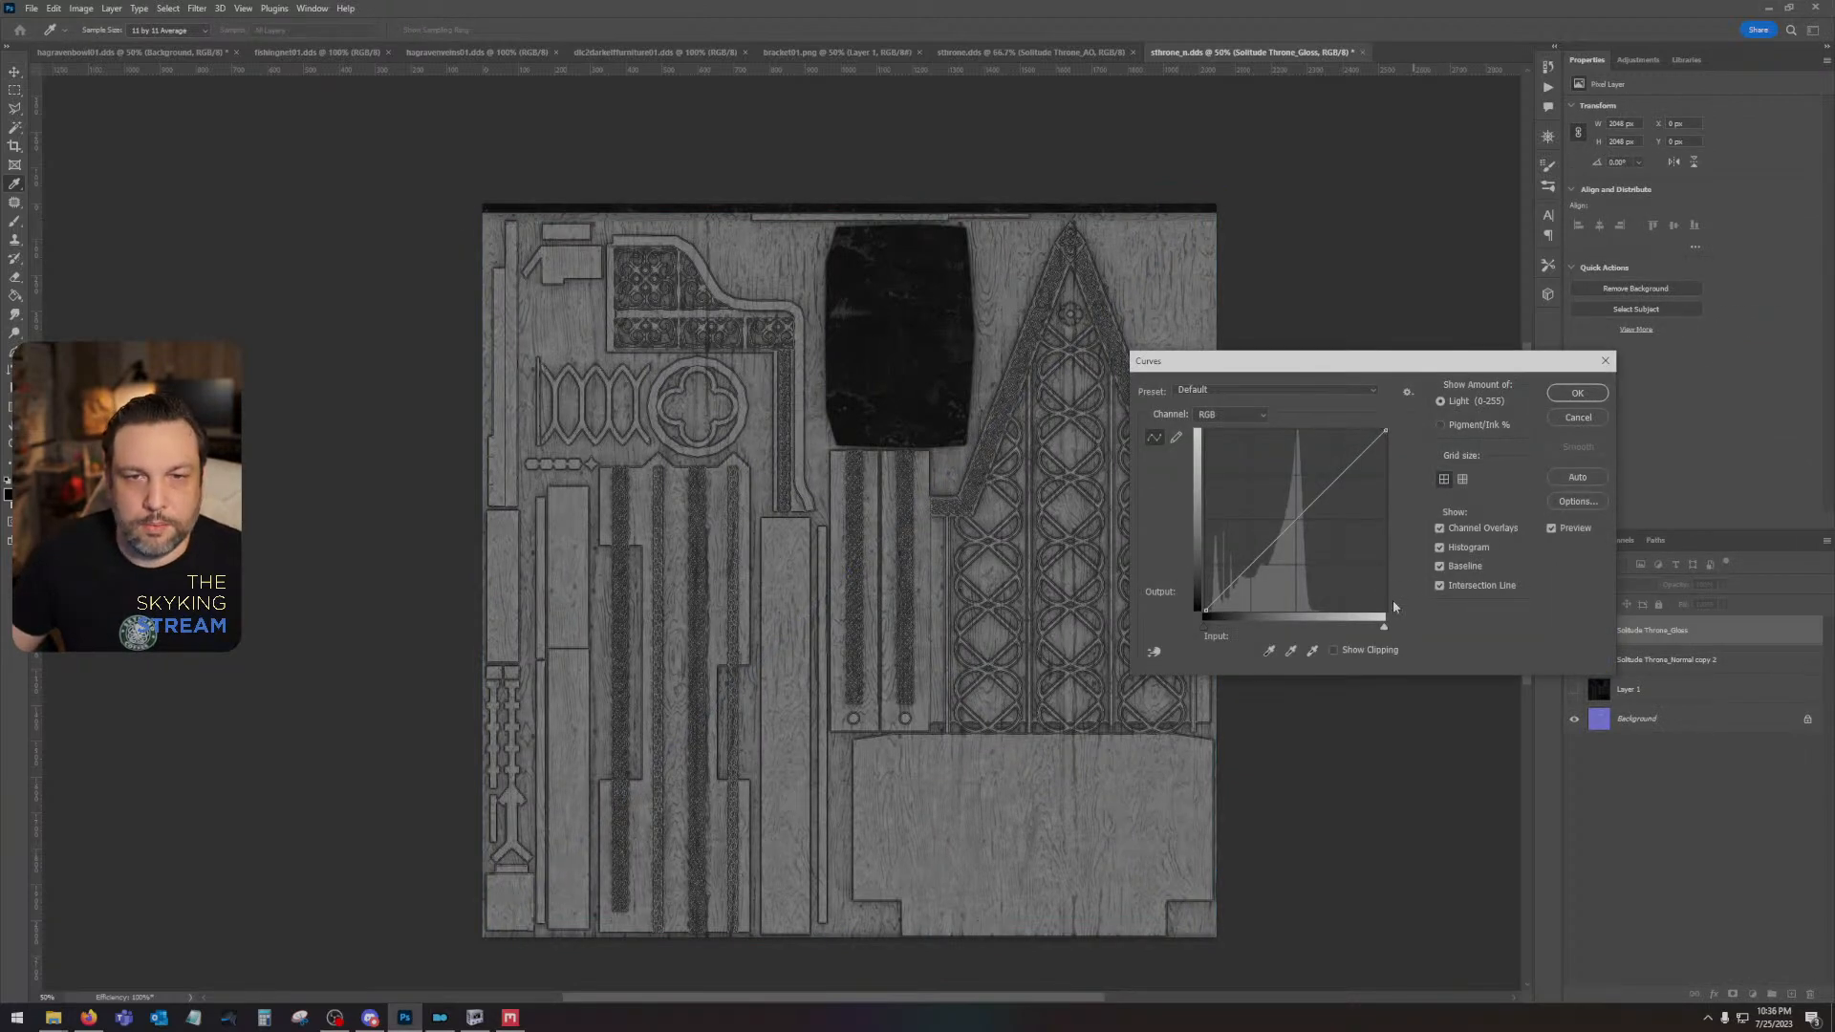
left_click_drag(1387, 430, 1401, 559)
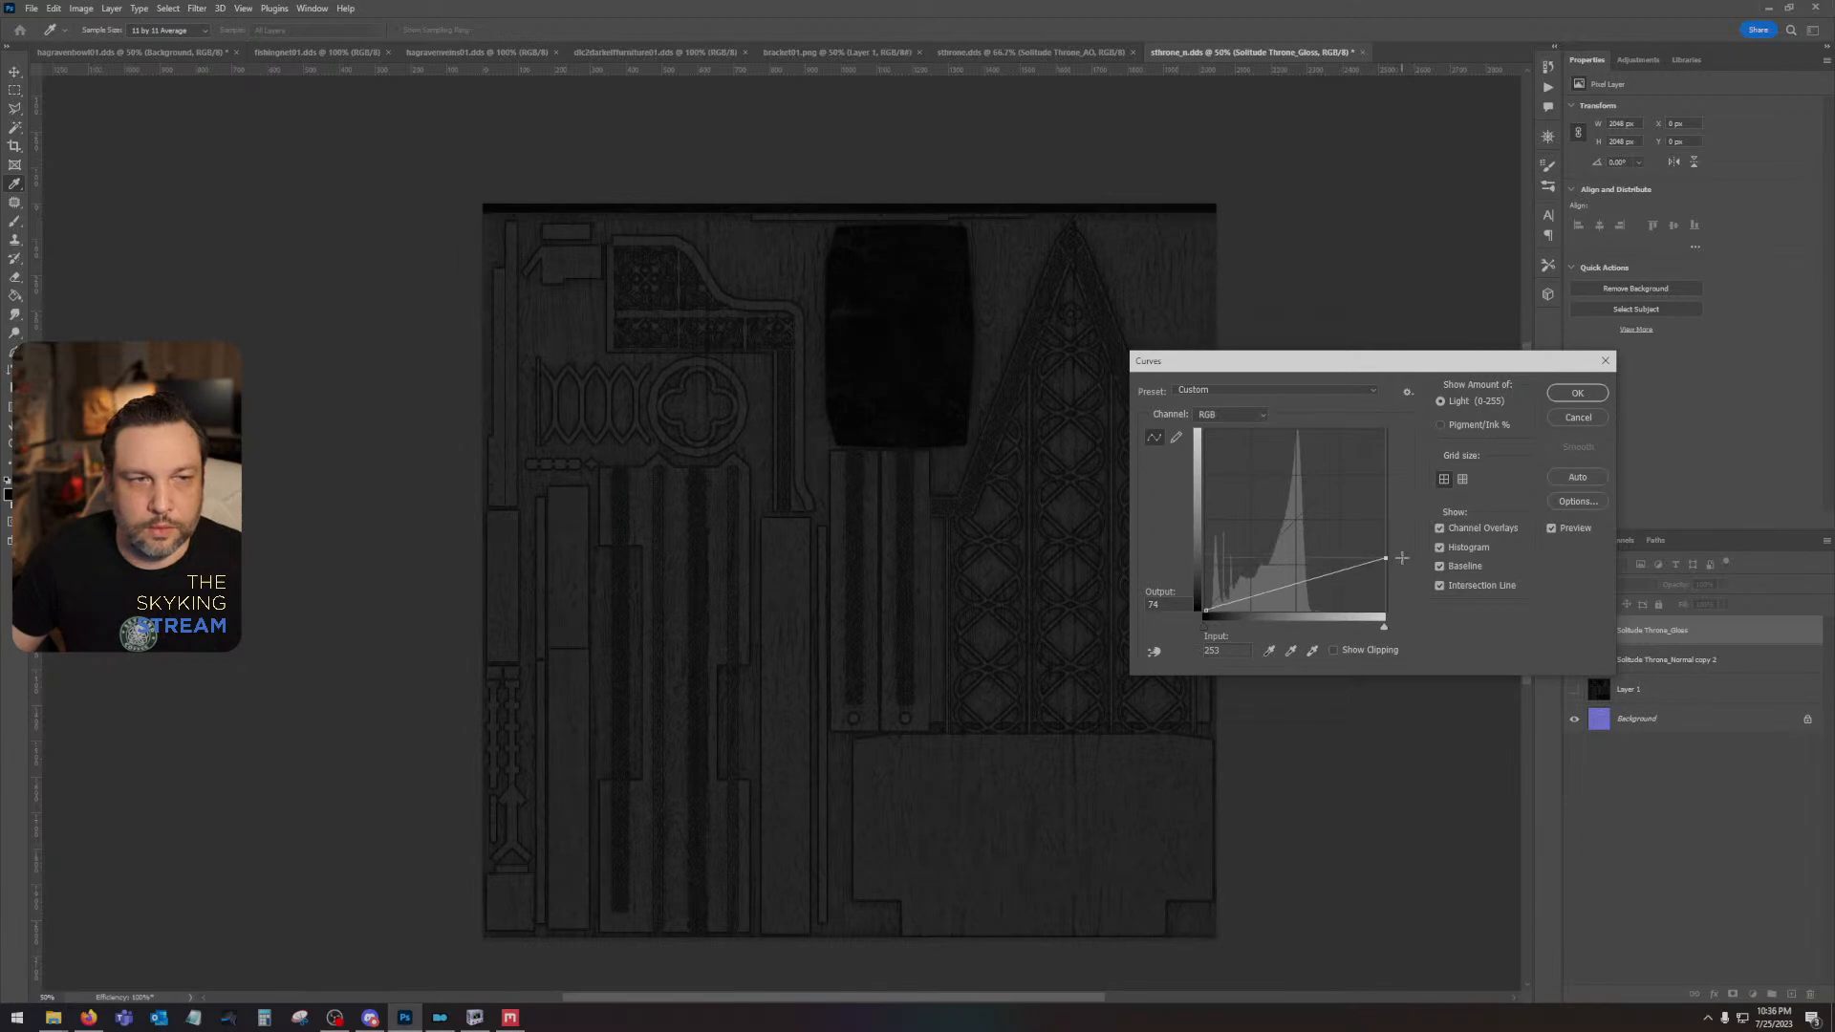
left_click(1578, 393)
- Copy the darkened gloss image into the Alpha 1 channel and hide the Solitude Throne_Gloss layer
key("v")
left_click(1574, 630)
left_click(1619, 542)
left_click(1637, 674)
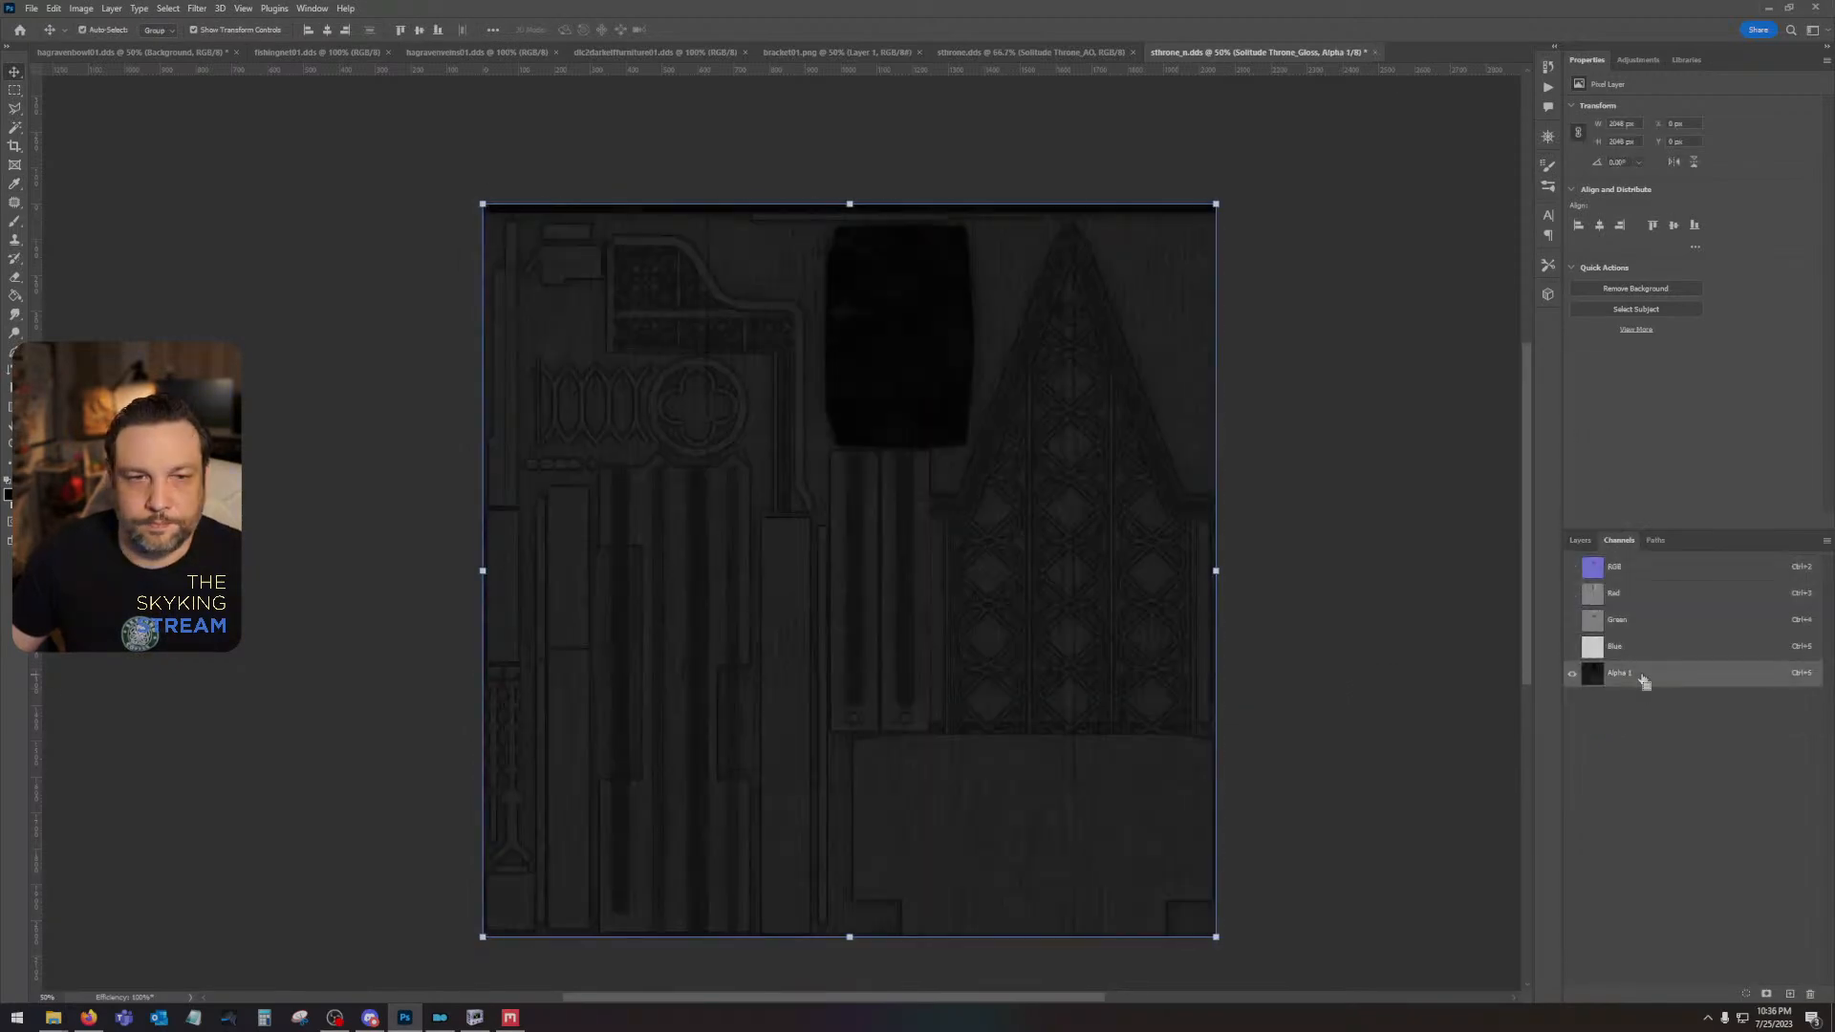
left_click(1658, 566)
left_click(1578, 541)
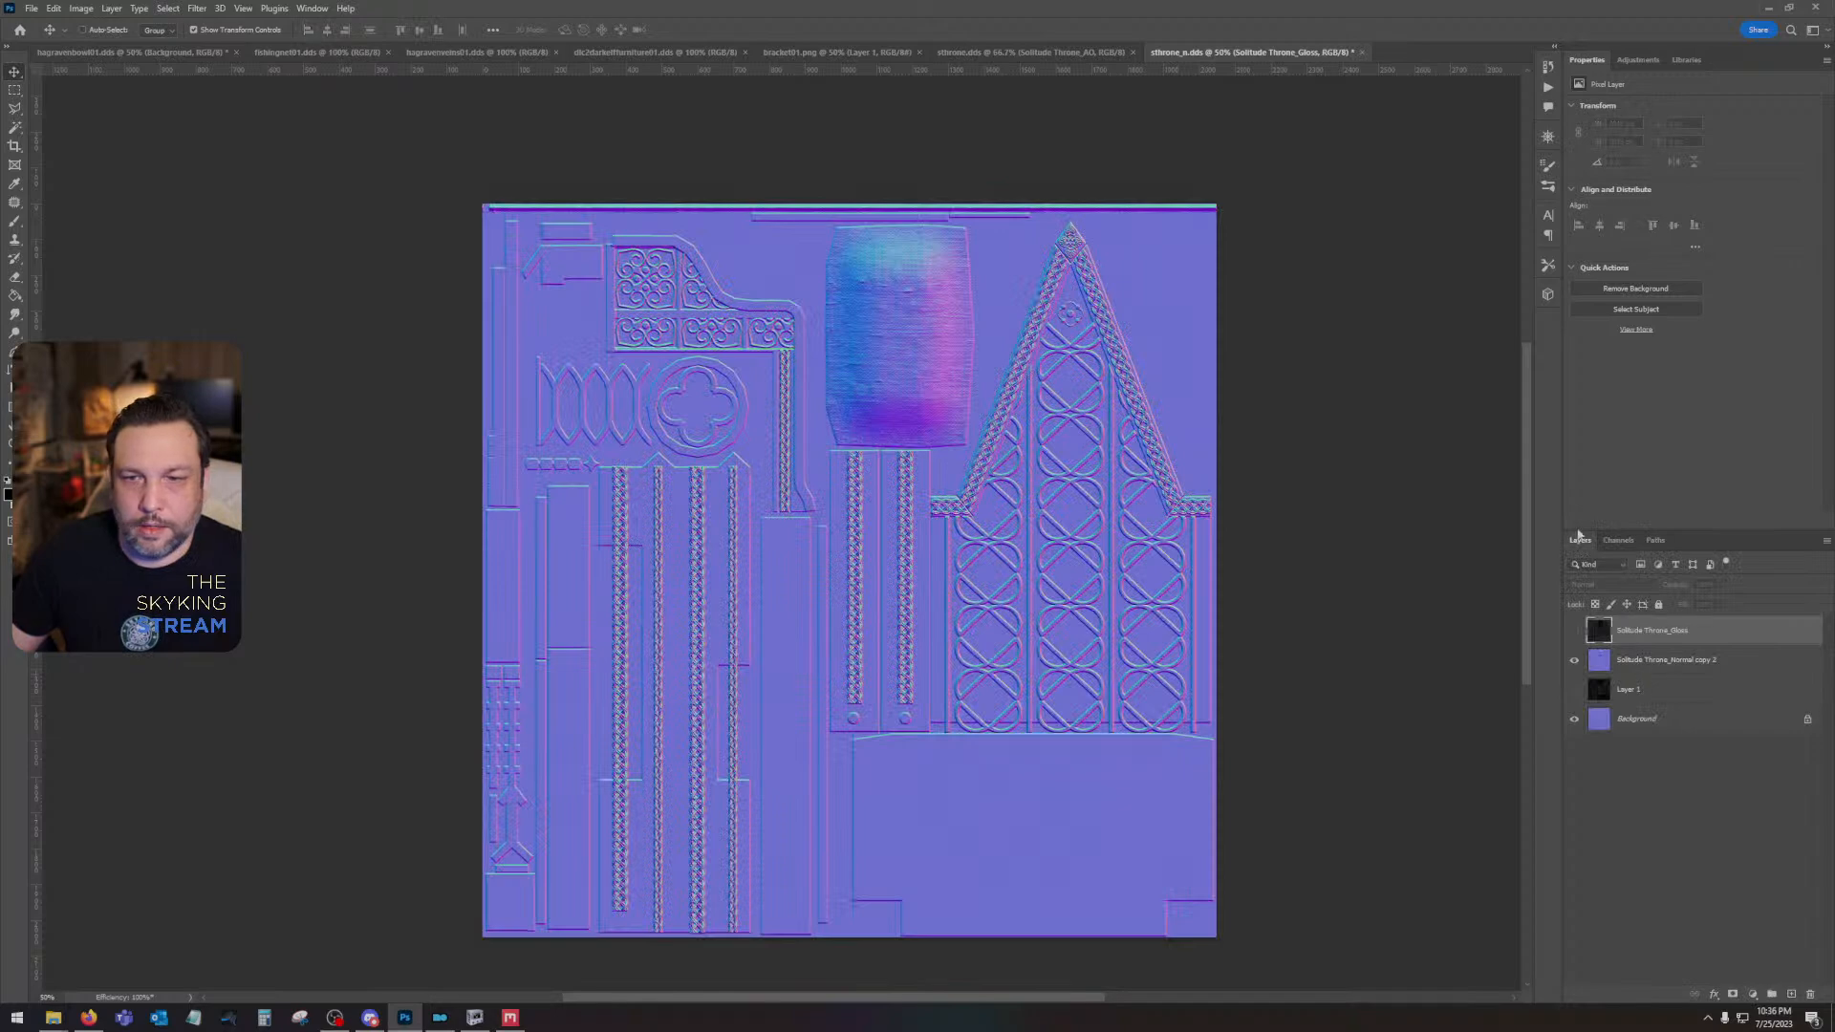
- Invert the green channel of the combined Solitude Throne_Normal copy 2 layer
left_click(1615, 652)
left_click(1619, 541)
left_click(1636, 621)
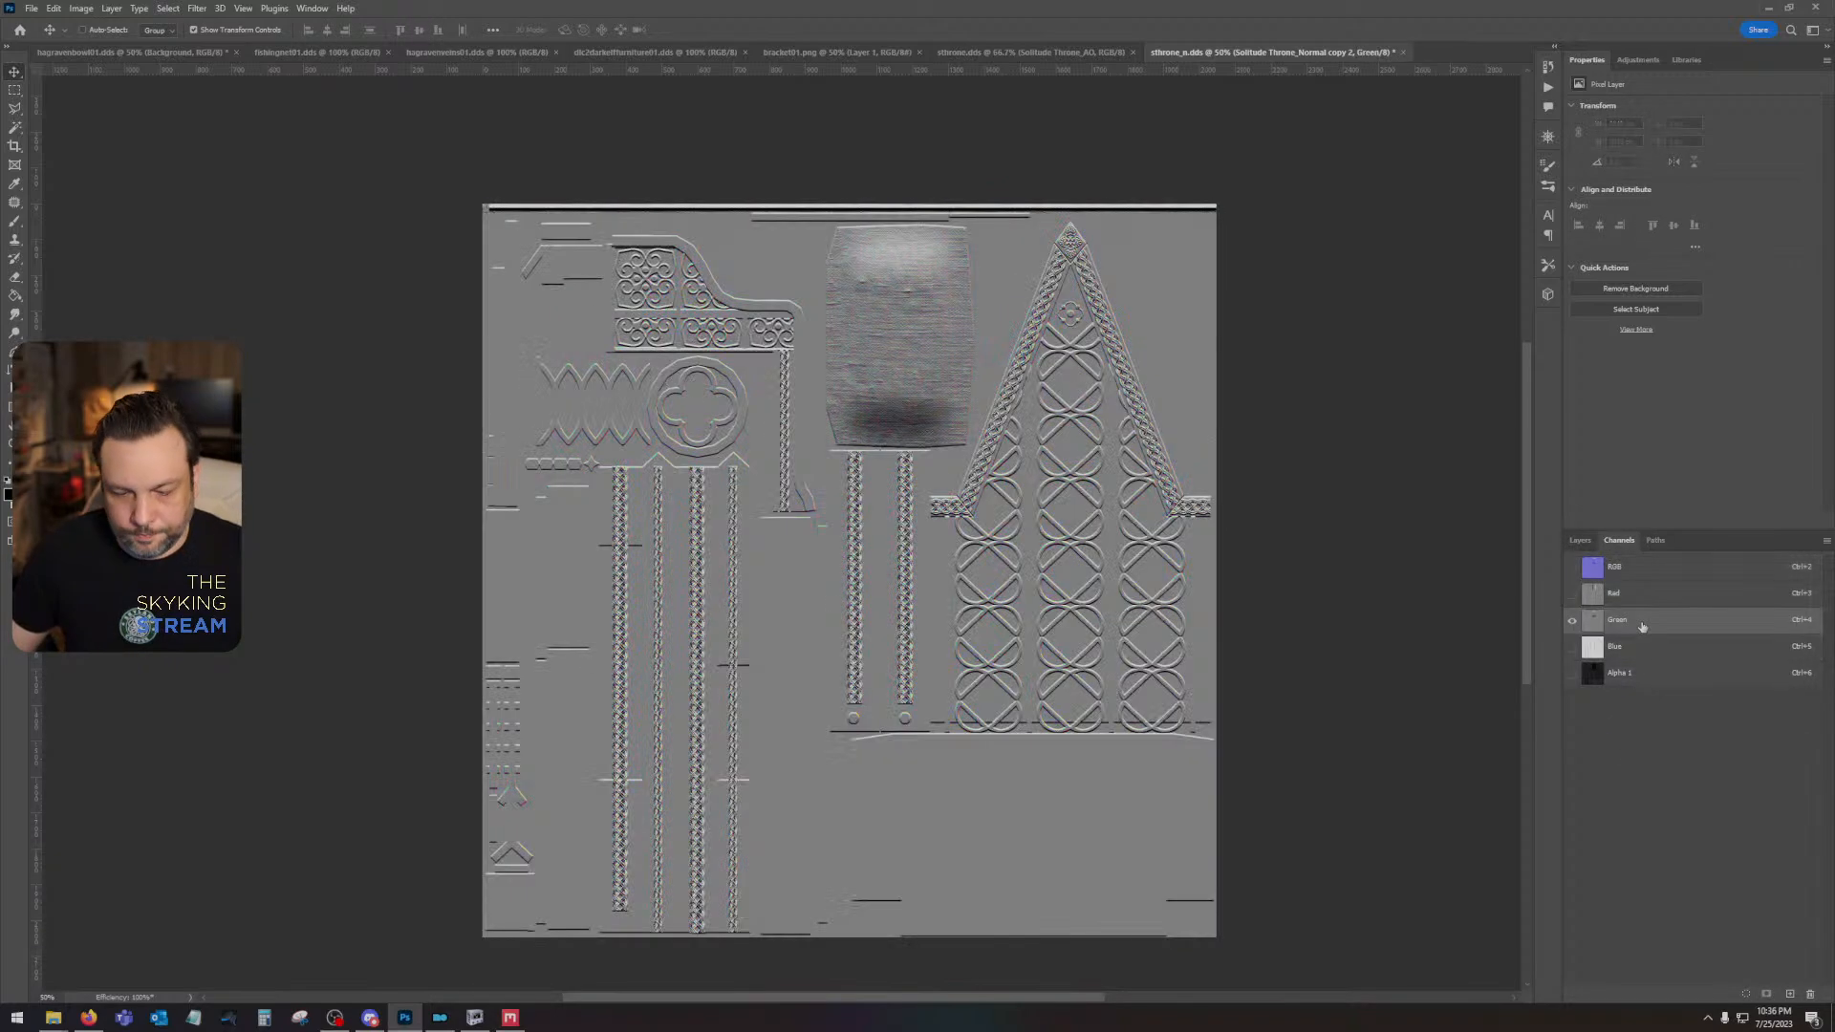
left_click(1638, 577)
left_click(1583, 541)
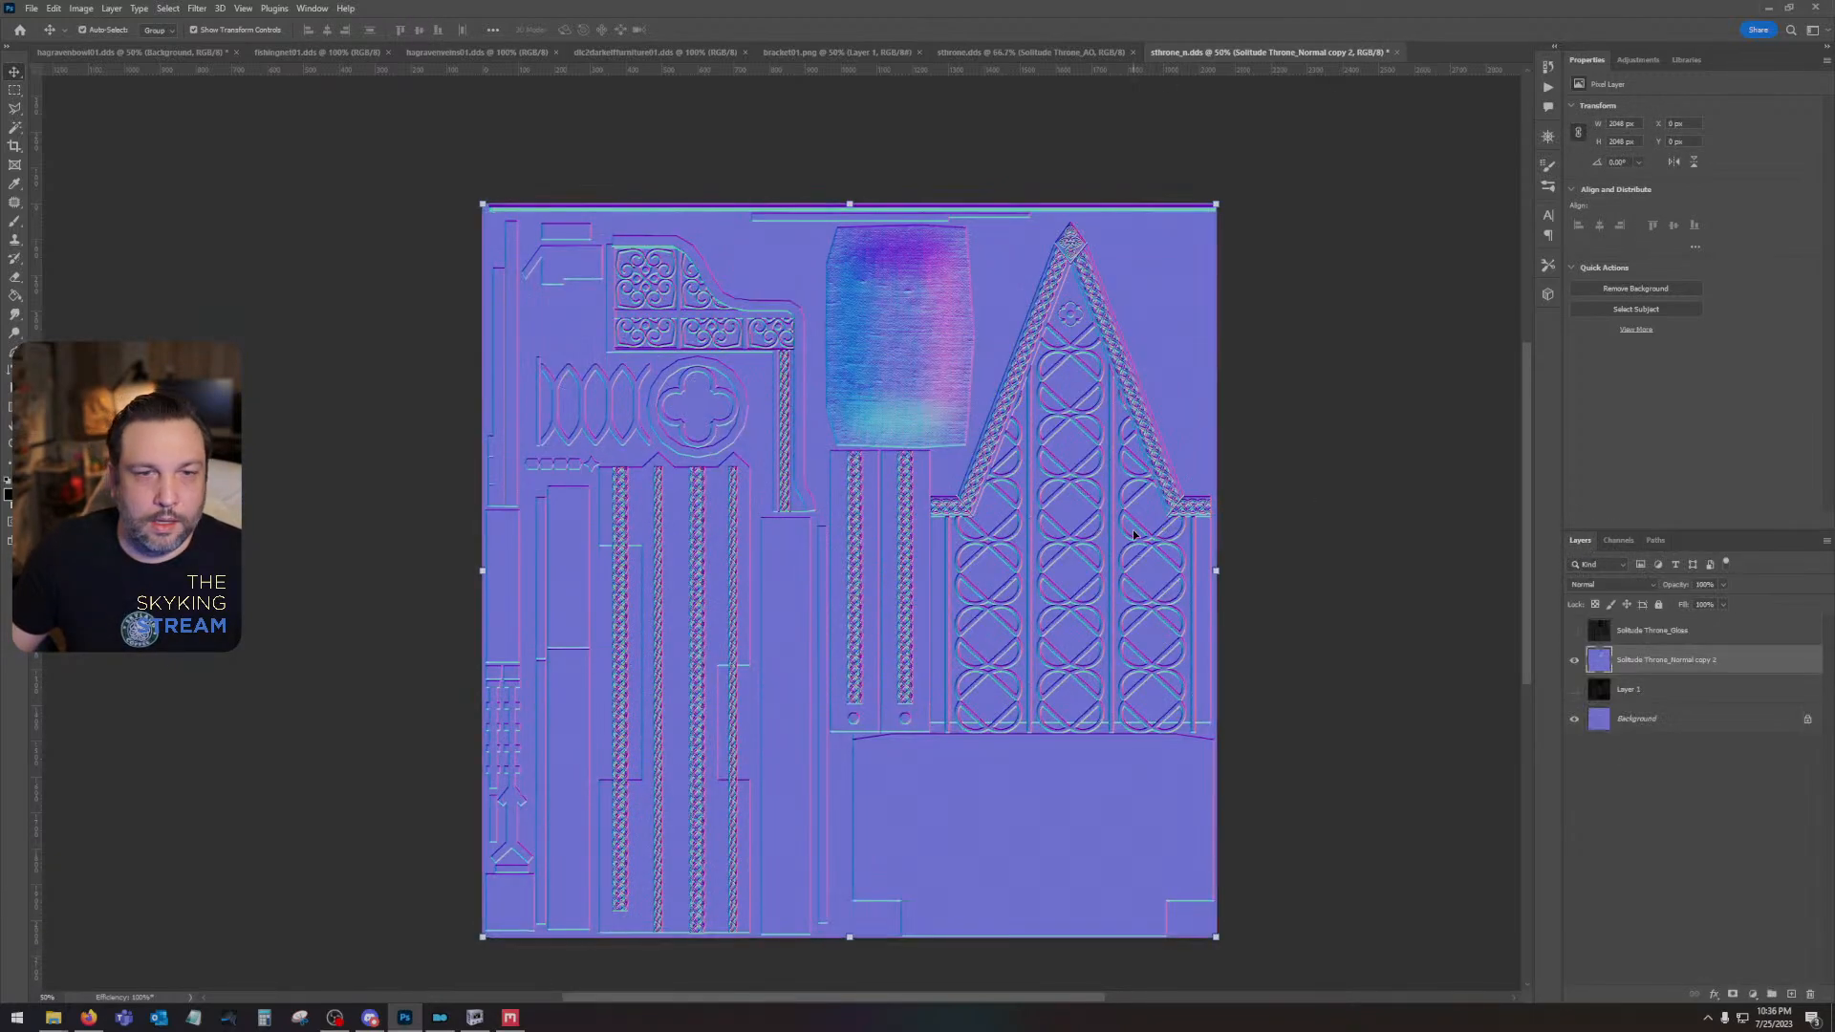
- Save sthrone_n.dds with the Color + Alpha texture type, a newly selected compression format and auto-generated mip maps
key("ctrl+s")
left_click(892, 315)
left_click(892, 335)
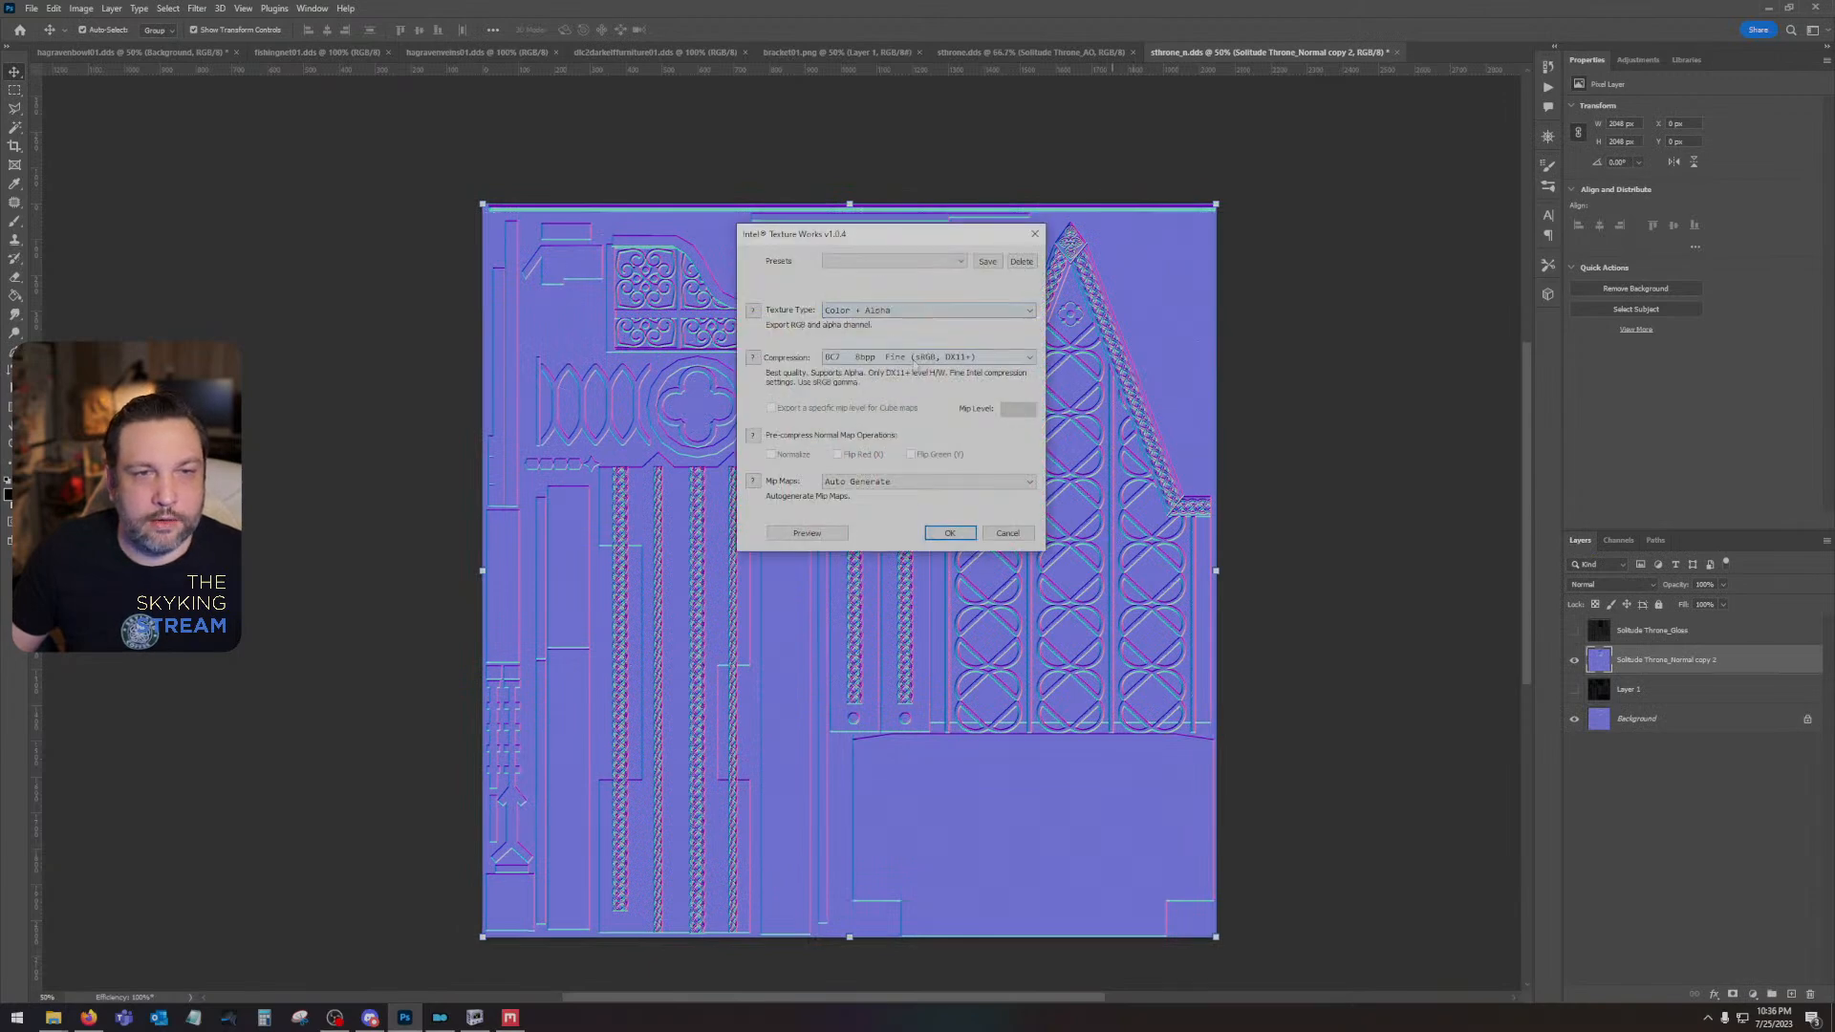
left_click(913, 357)
left_click(922, 401)
left_click(948, 534)
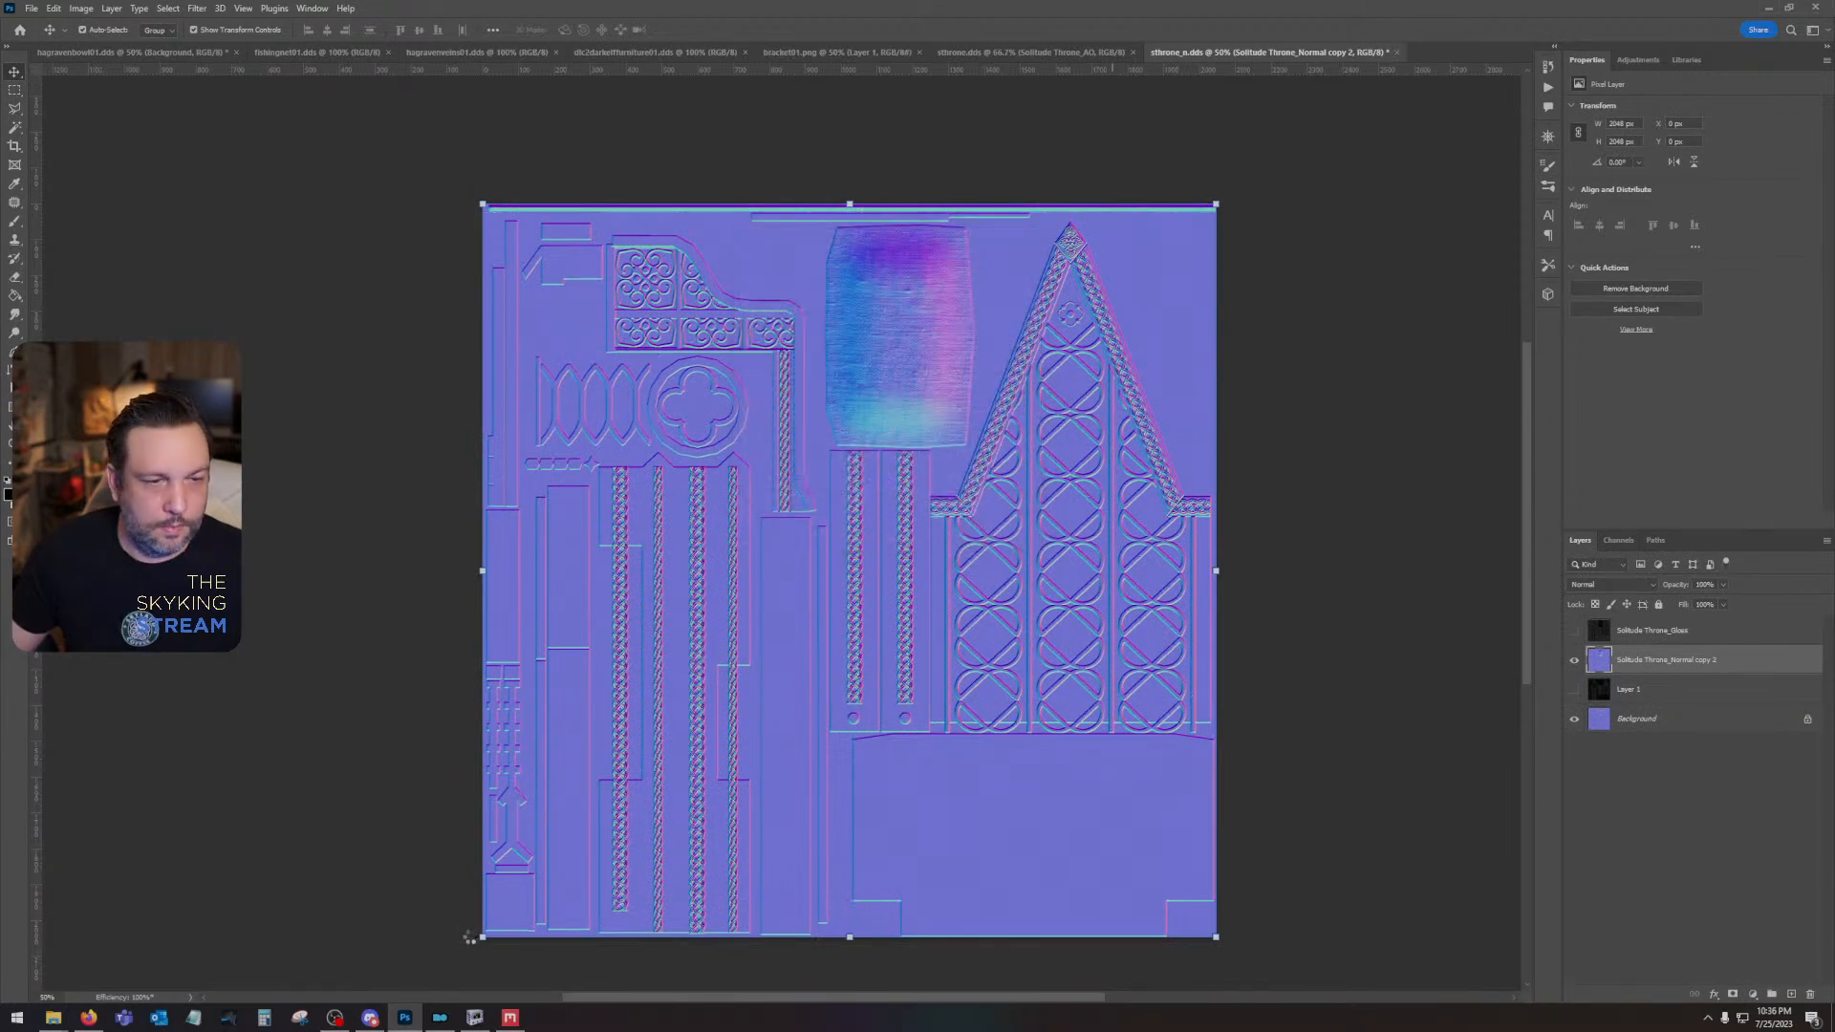
- Switch to NifSkope and examine the updated textures on the throne model up close and from several sides
left_click(475, 1016)
left_click_drag(971, 634, 1107, 647)
scroll(844, 611, "up", 3)
scroll(1105, 640, "down", 5)
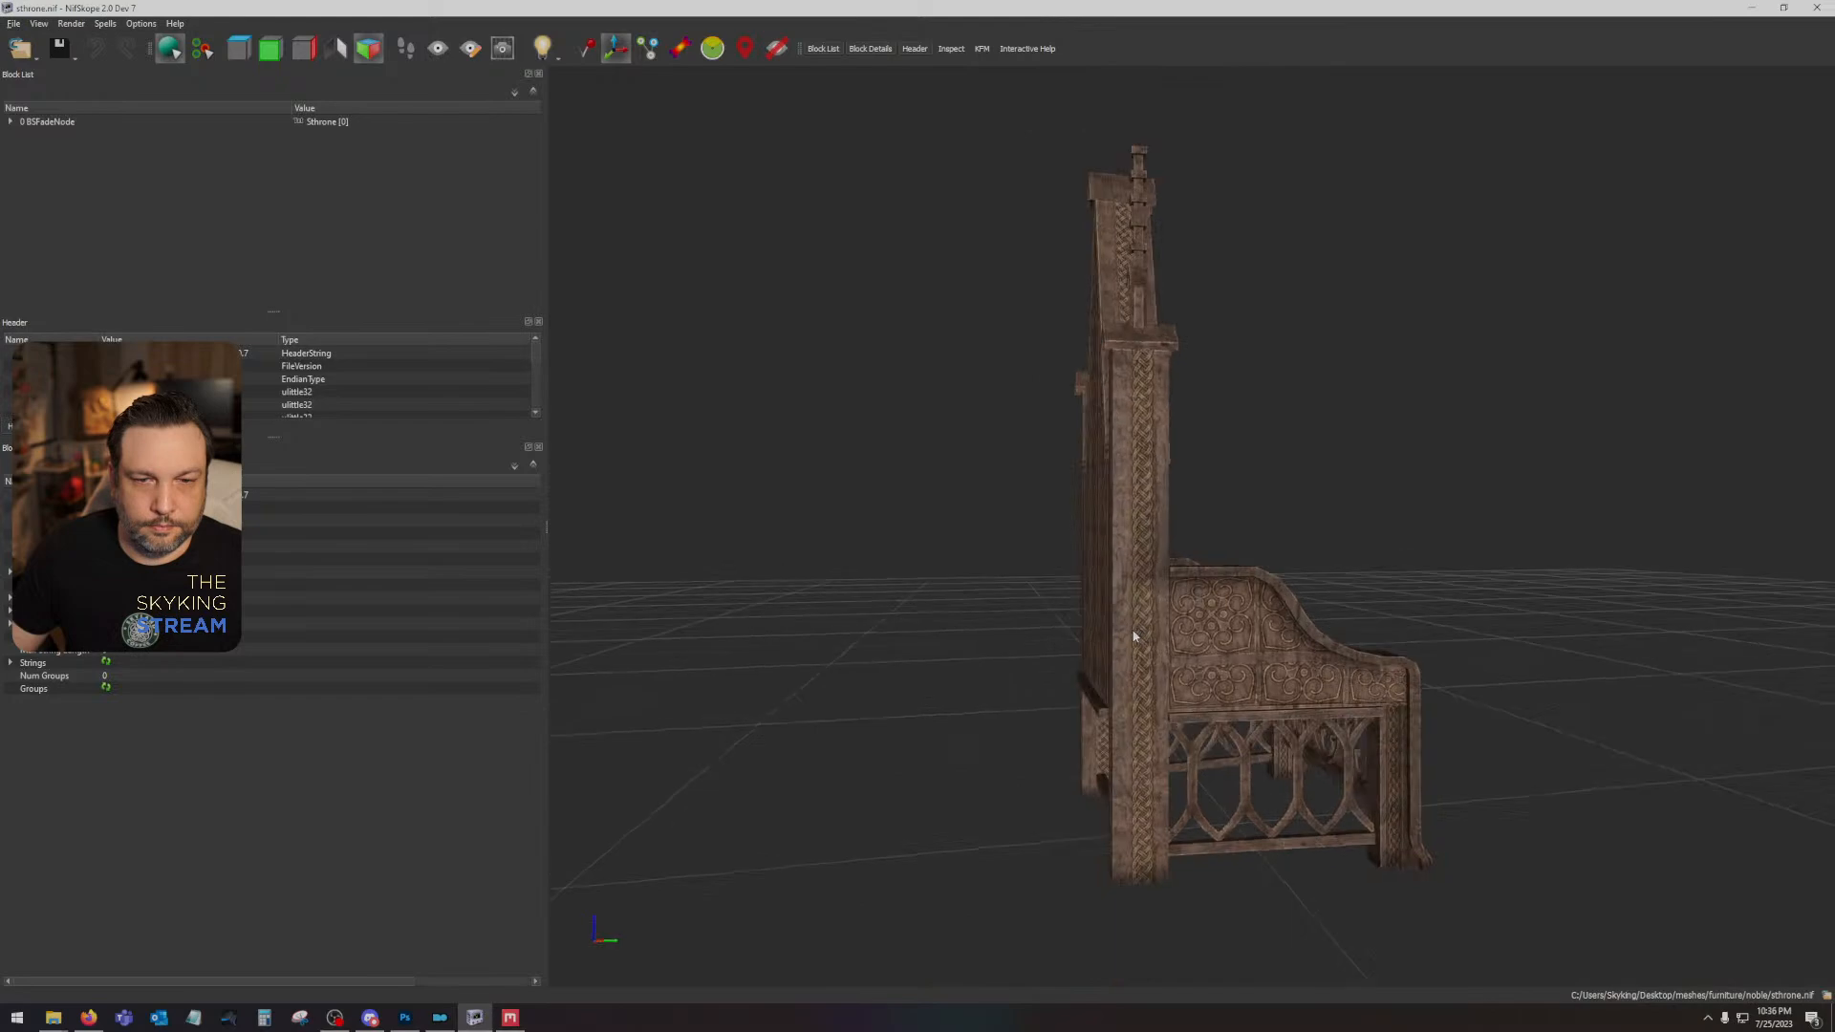
left_click_drag(1137, 619, 895, 629)
scroll(1357, 635, "up", 8)
scroll(895, 628, "down", 5)
left_click_drag(1077, 666, 1602, 659)
- Return to sthrone.dds in Photoshop, show the Height group with its layers expanded, and move the group to the top of the layer stack
left_click(405, 1017)
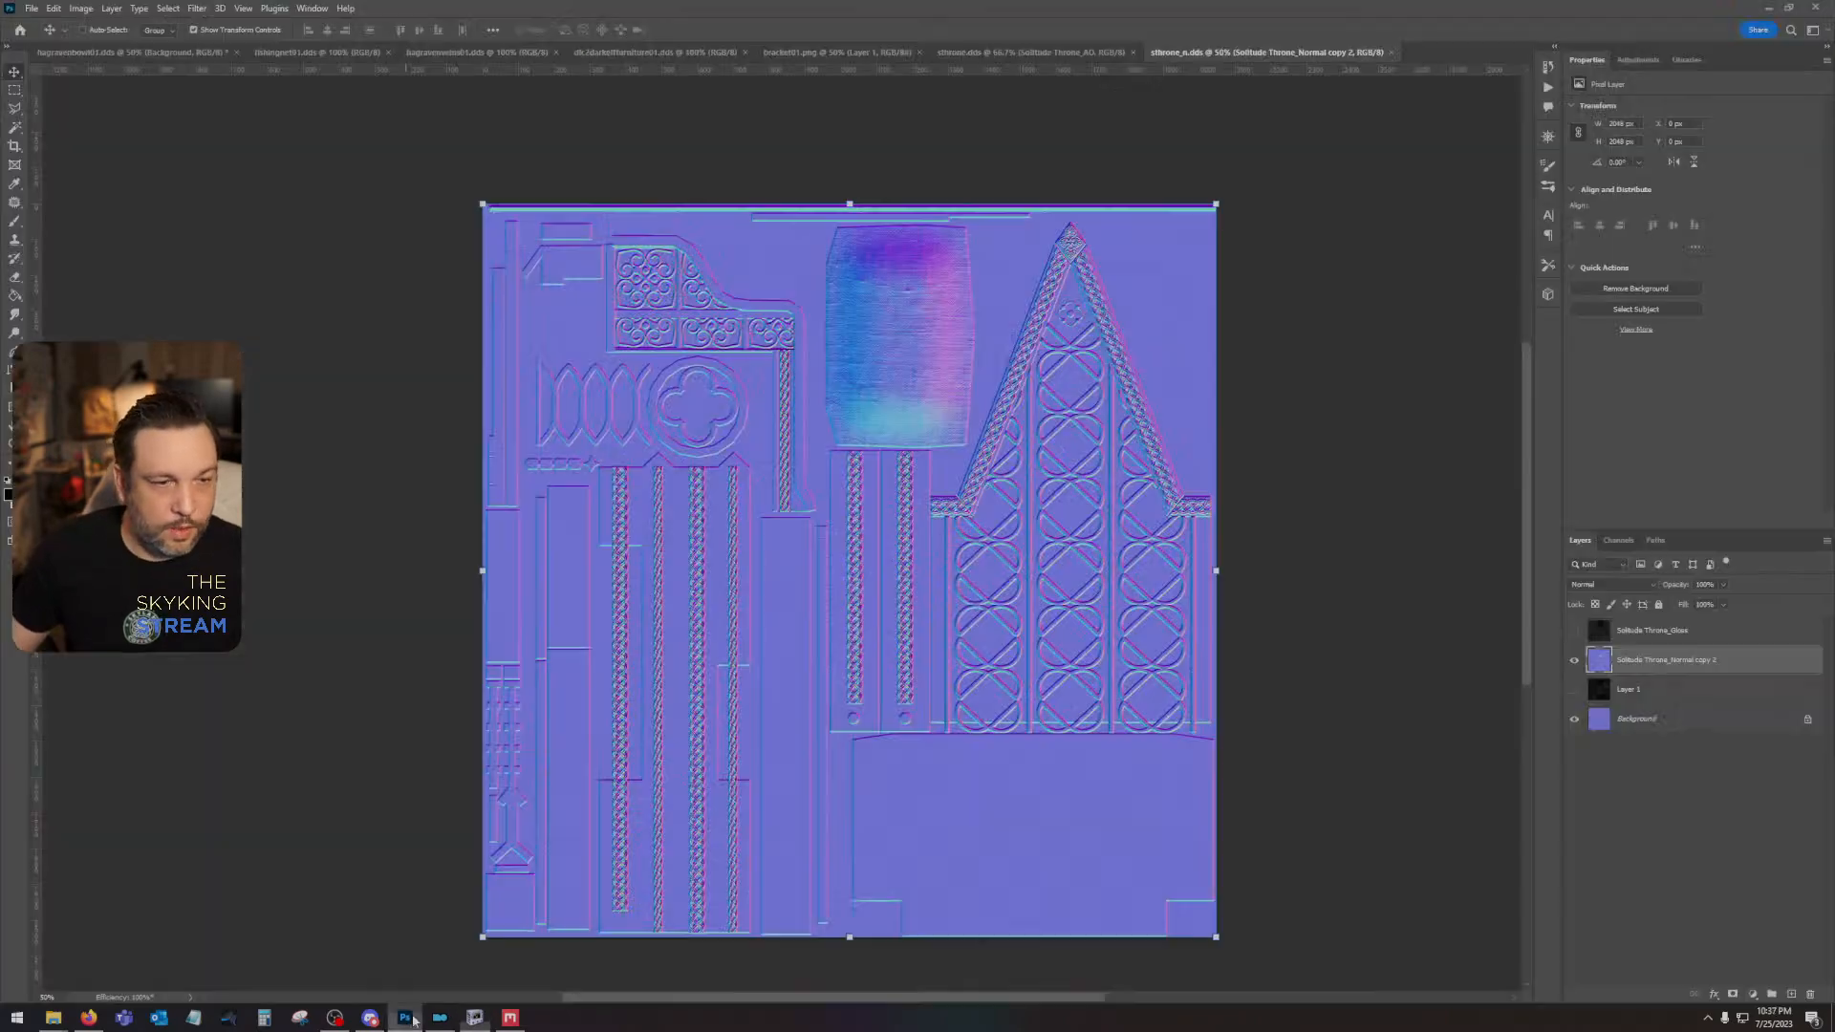
left_click(1050, 50)
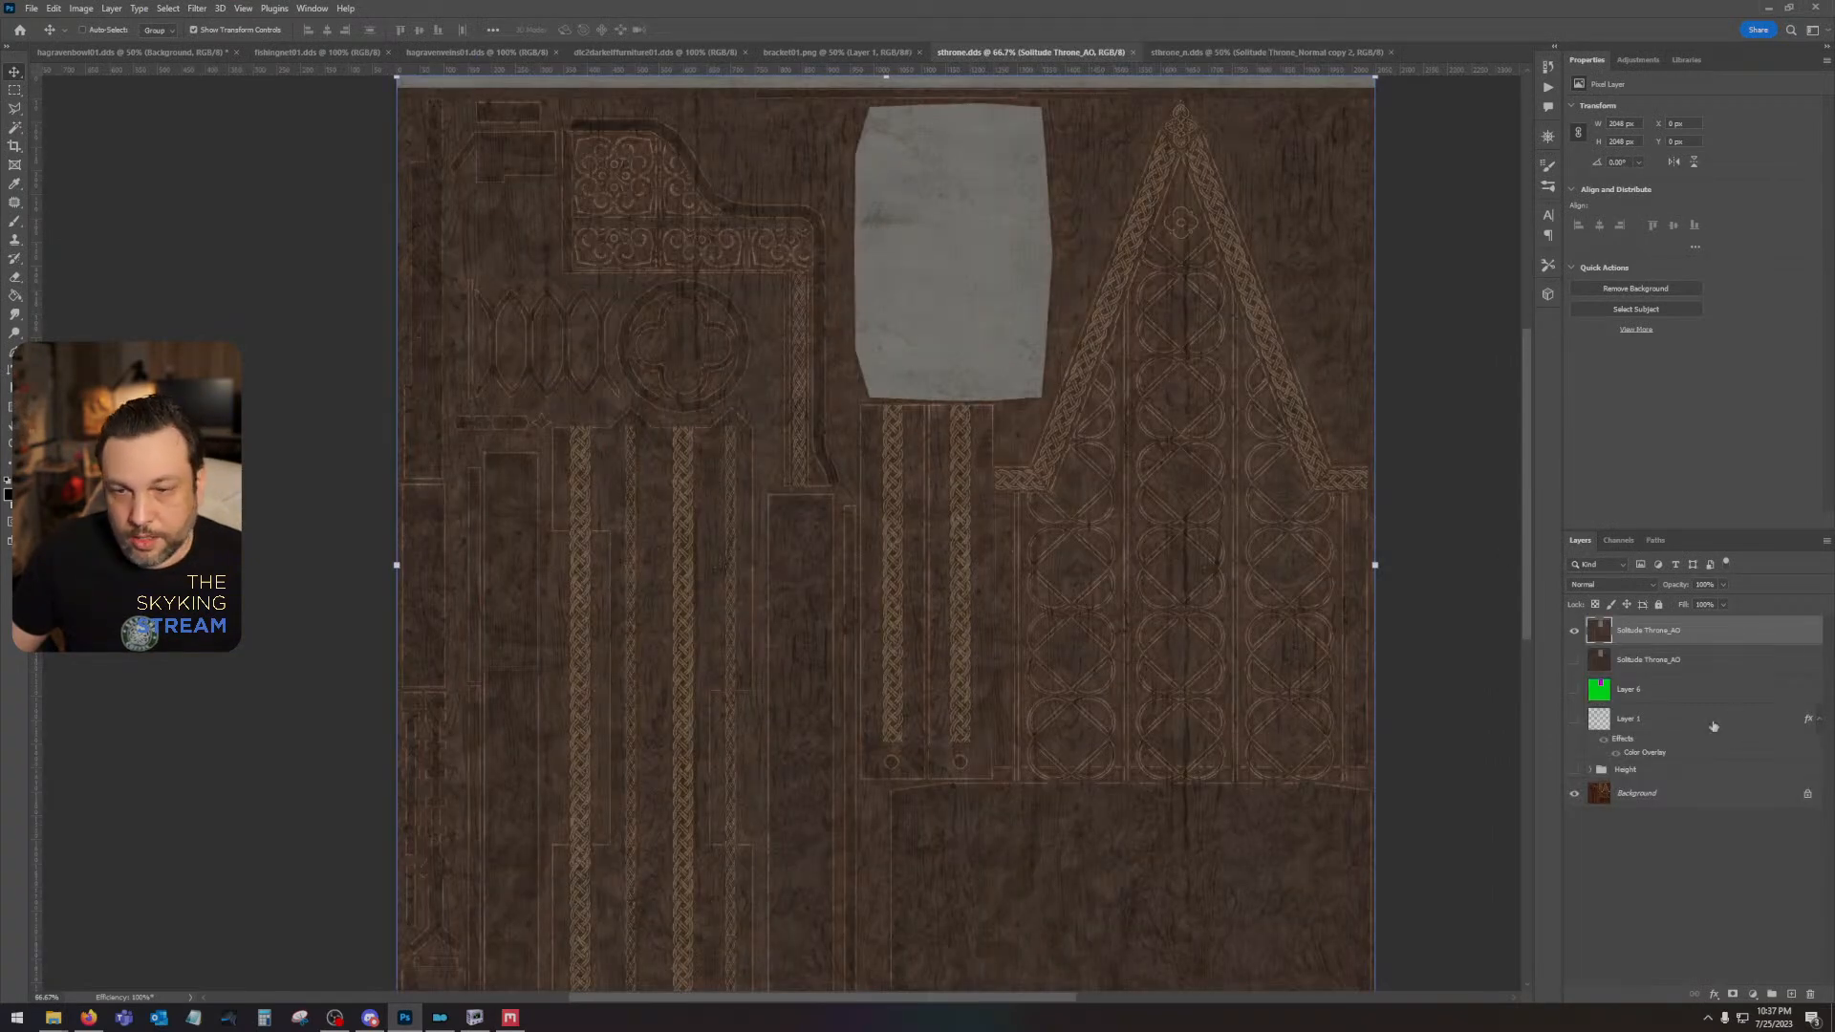
left_click(1592, 770)
scroll(1720, 841, "down", 2)
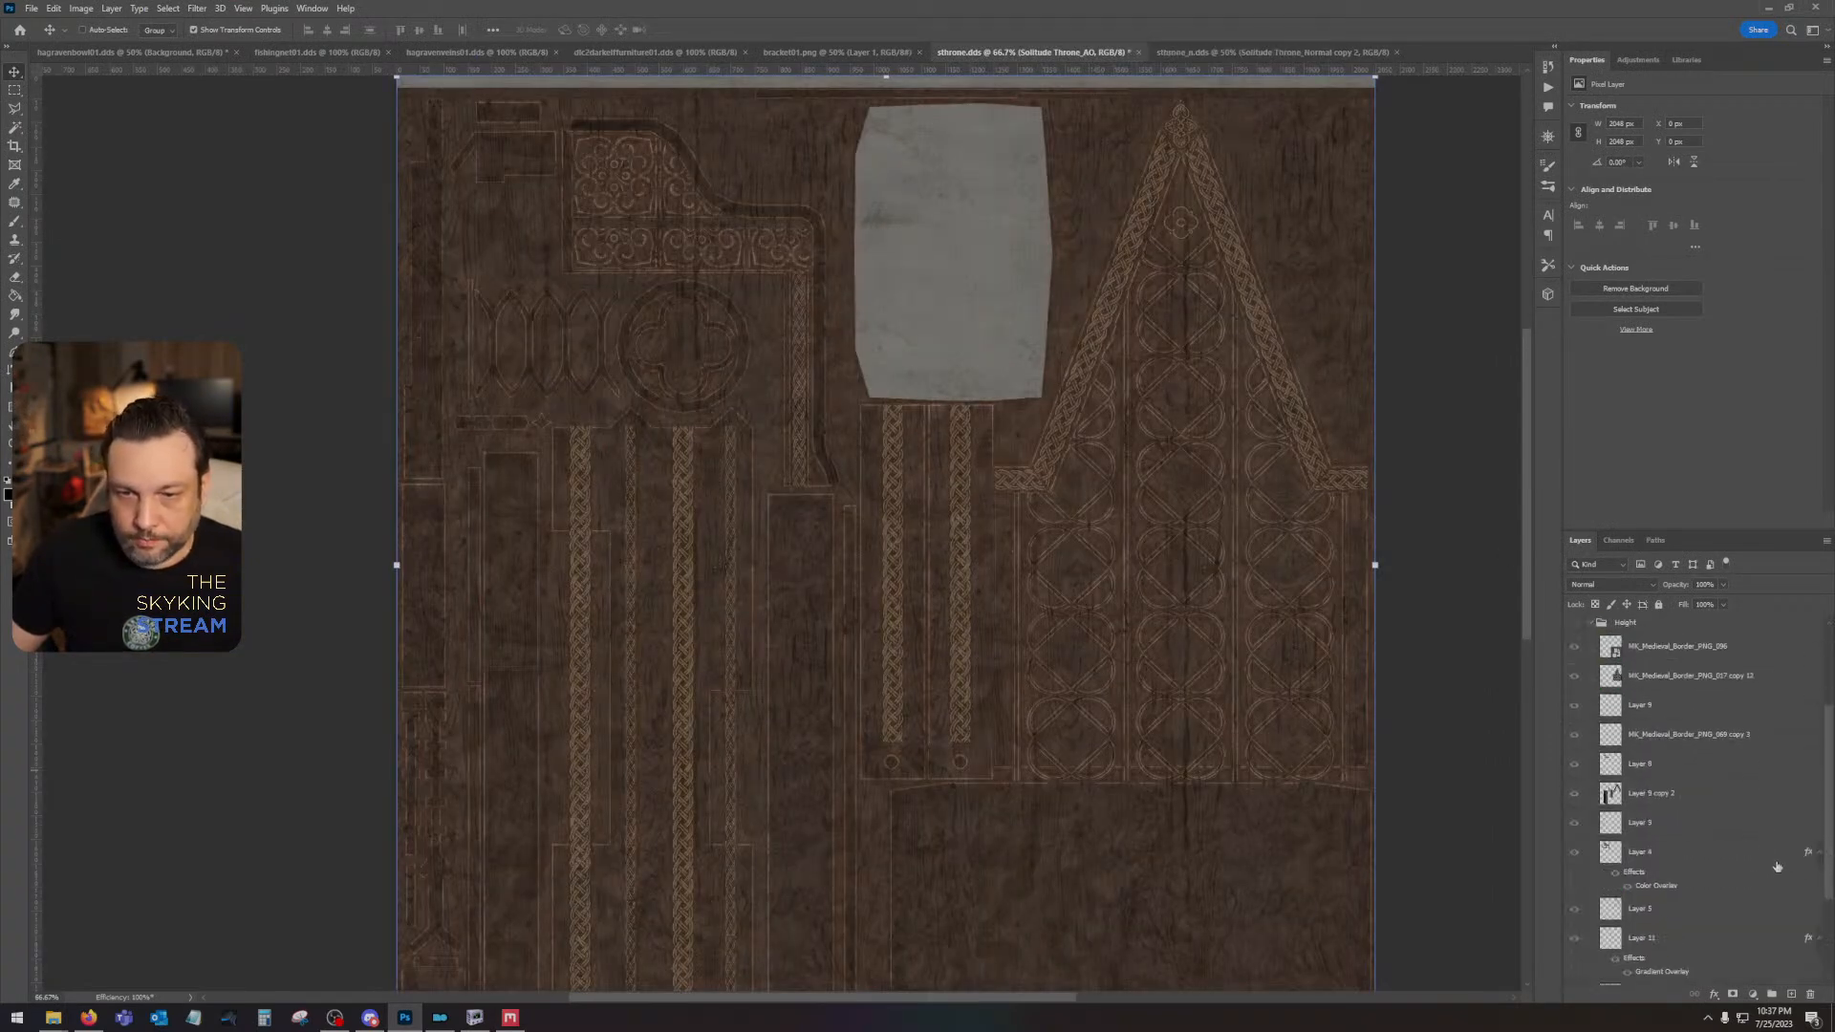
scroll(1701, 874, "up", 1)
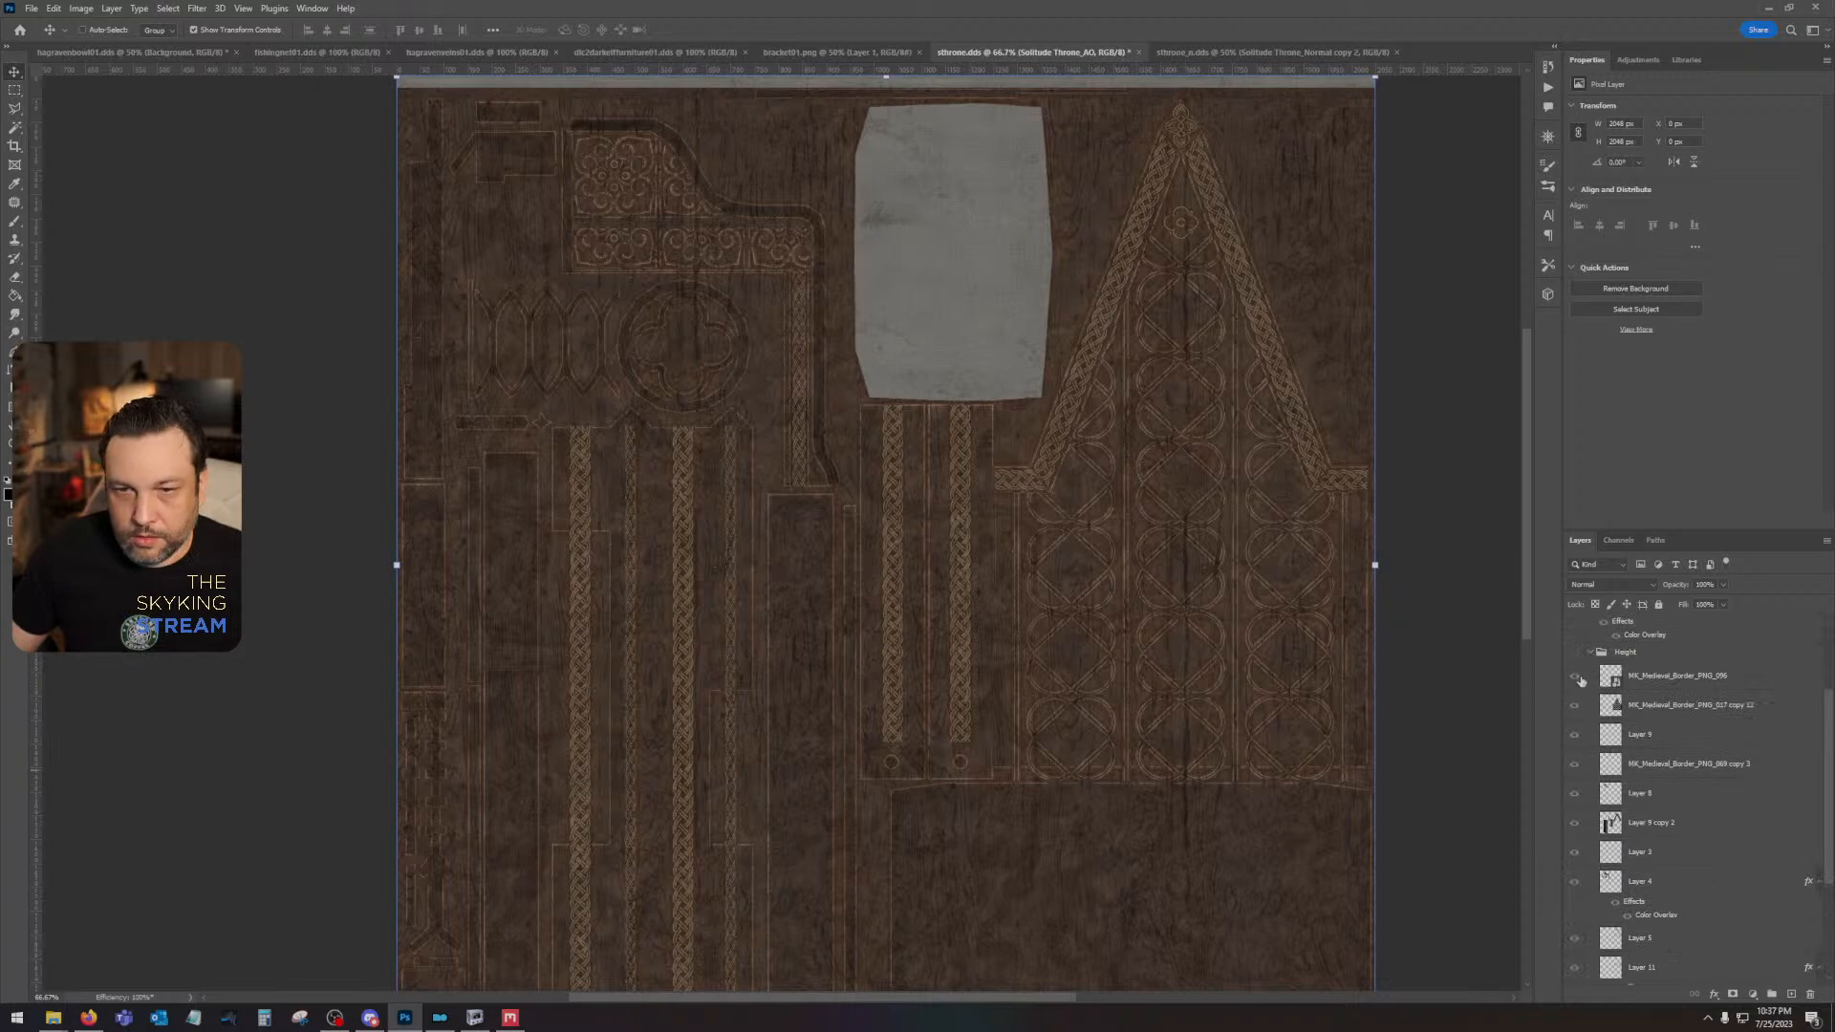
scroll(1586, 793, "down", 1)
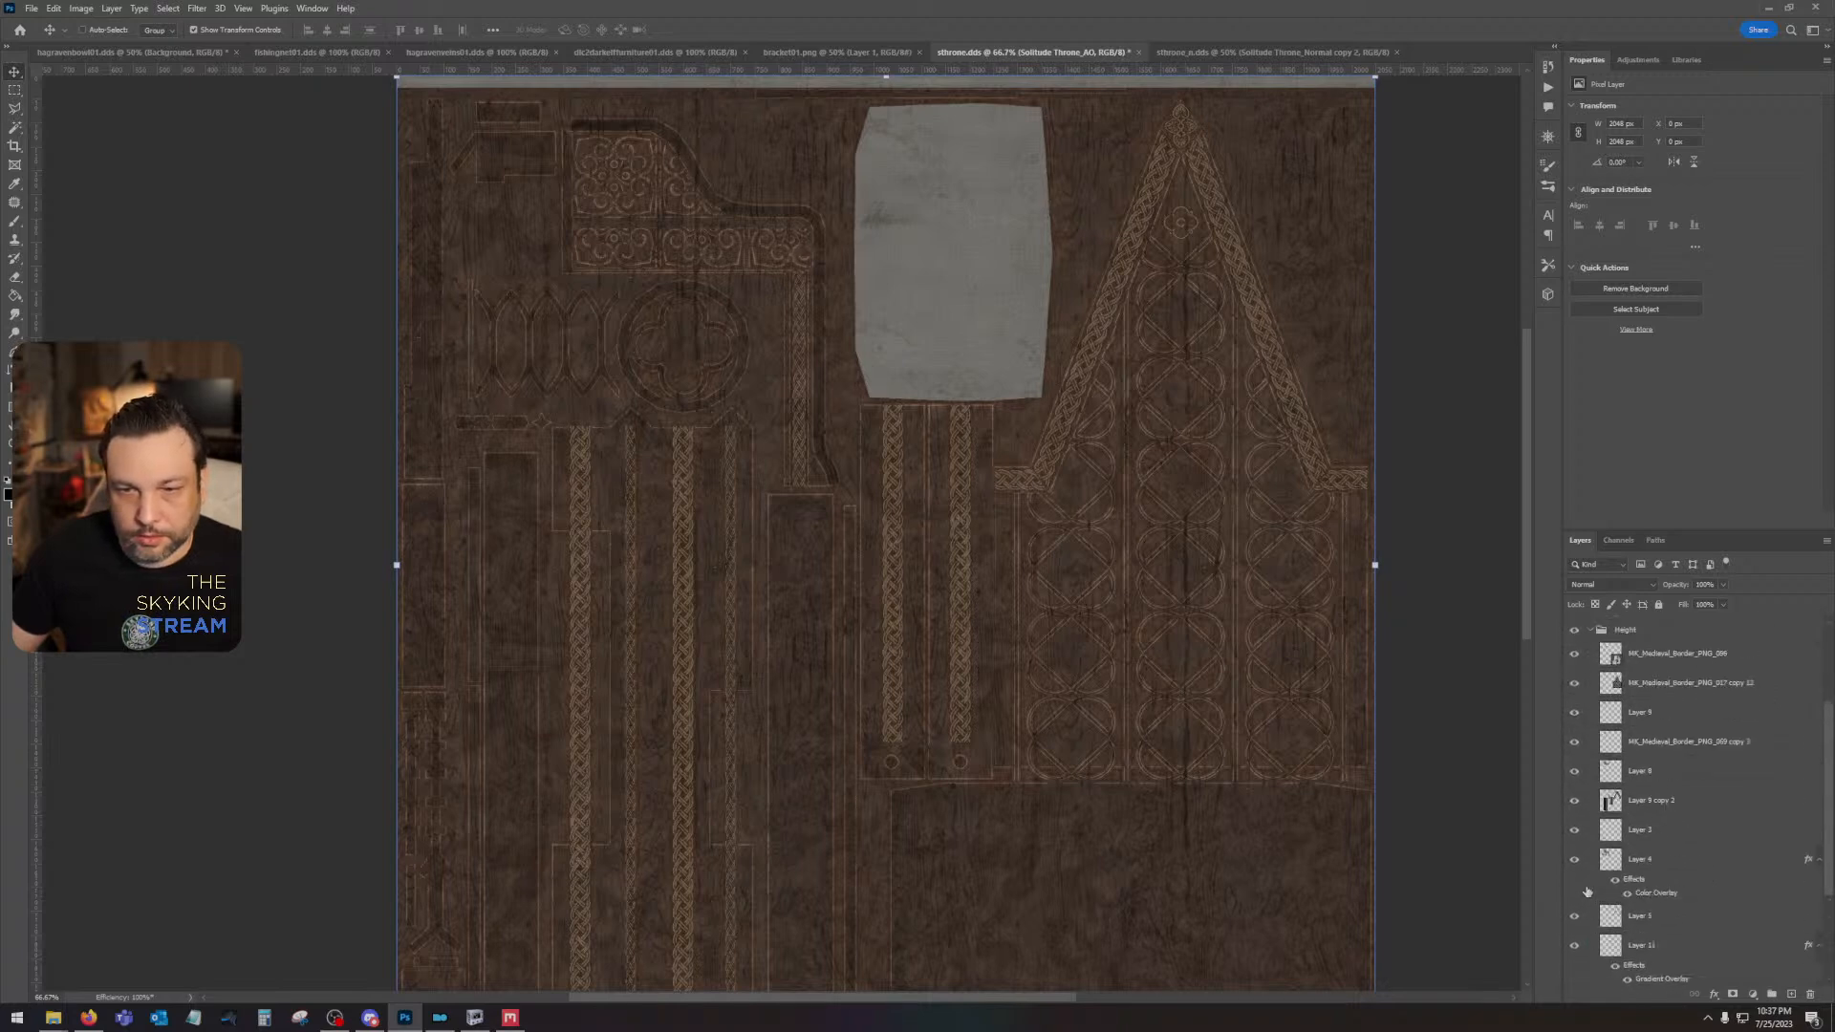
scroll(1634, 653, "up", 5)
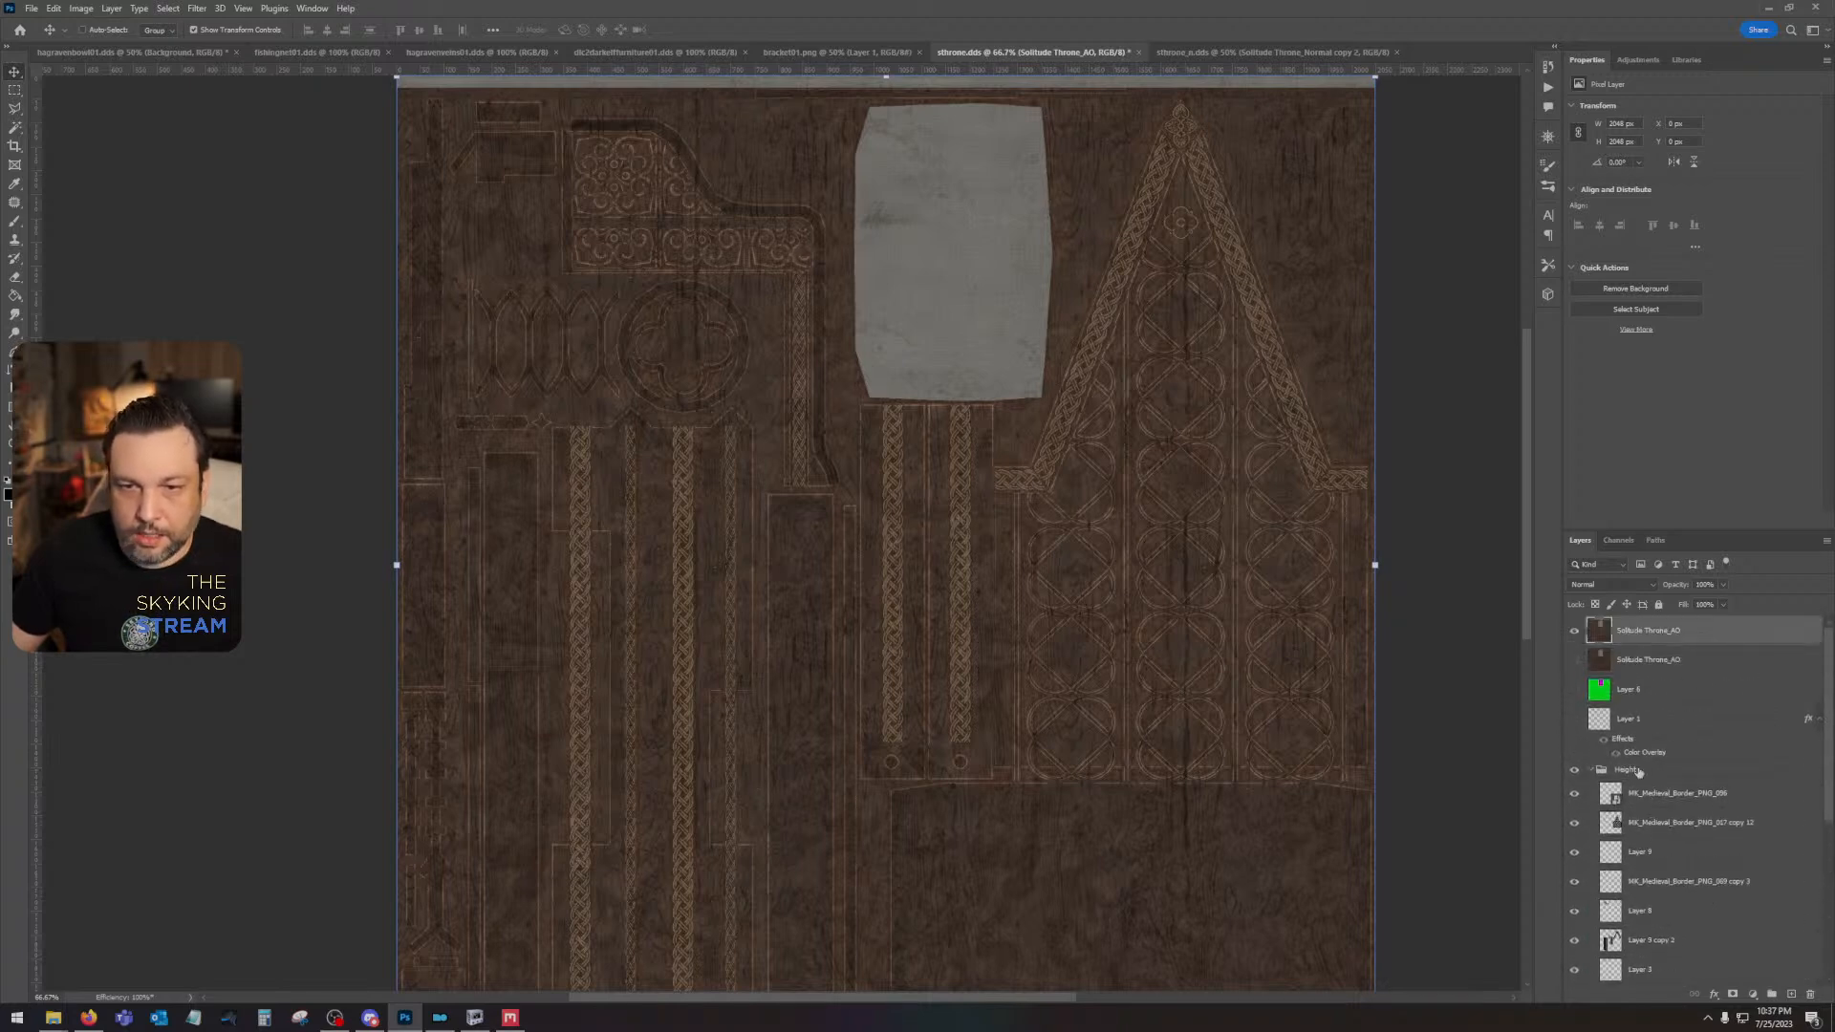
left_click_drag(1645, 778, 1674, 626)
scroll(1576, 707, "down", 3)
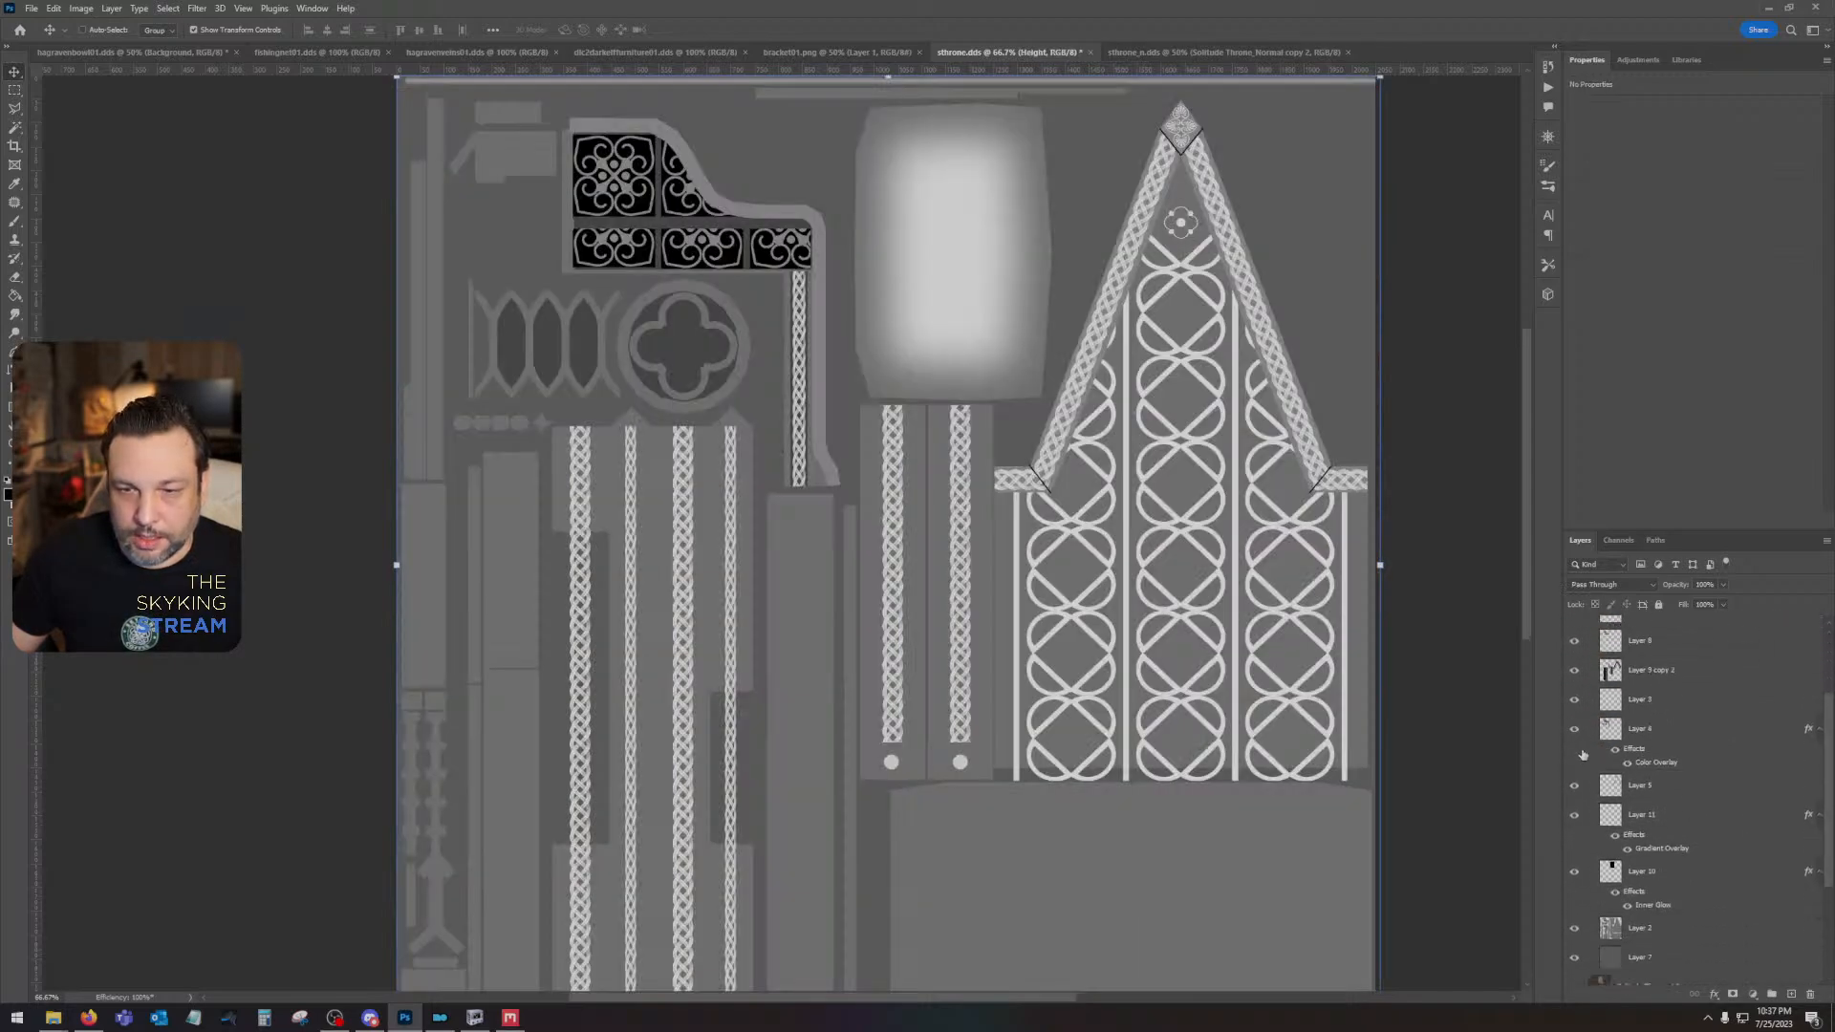
- Hide Layer 2 and Layer 7 in the Height group, and select the layers from MK_Medieval_Border_PNG_096 through Layer 10
scroll(1576, 813, "down", 2)
left_click(1574, 905)
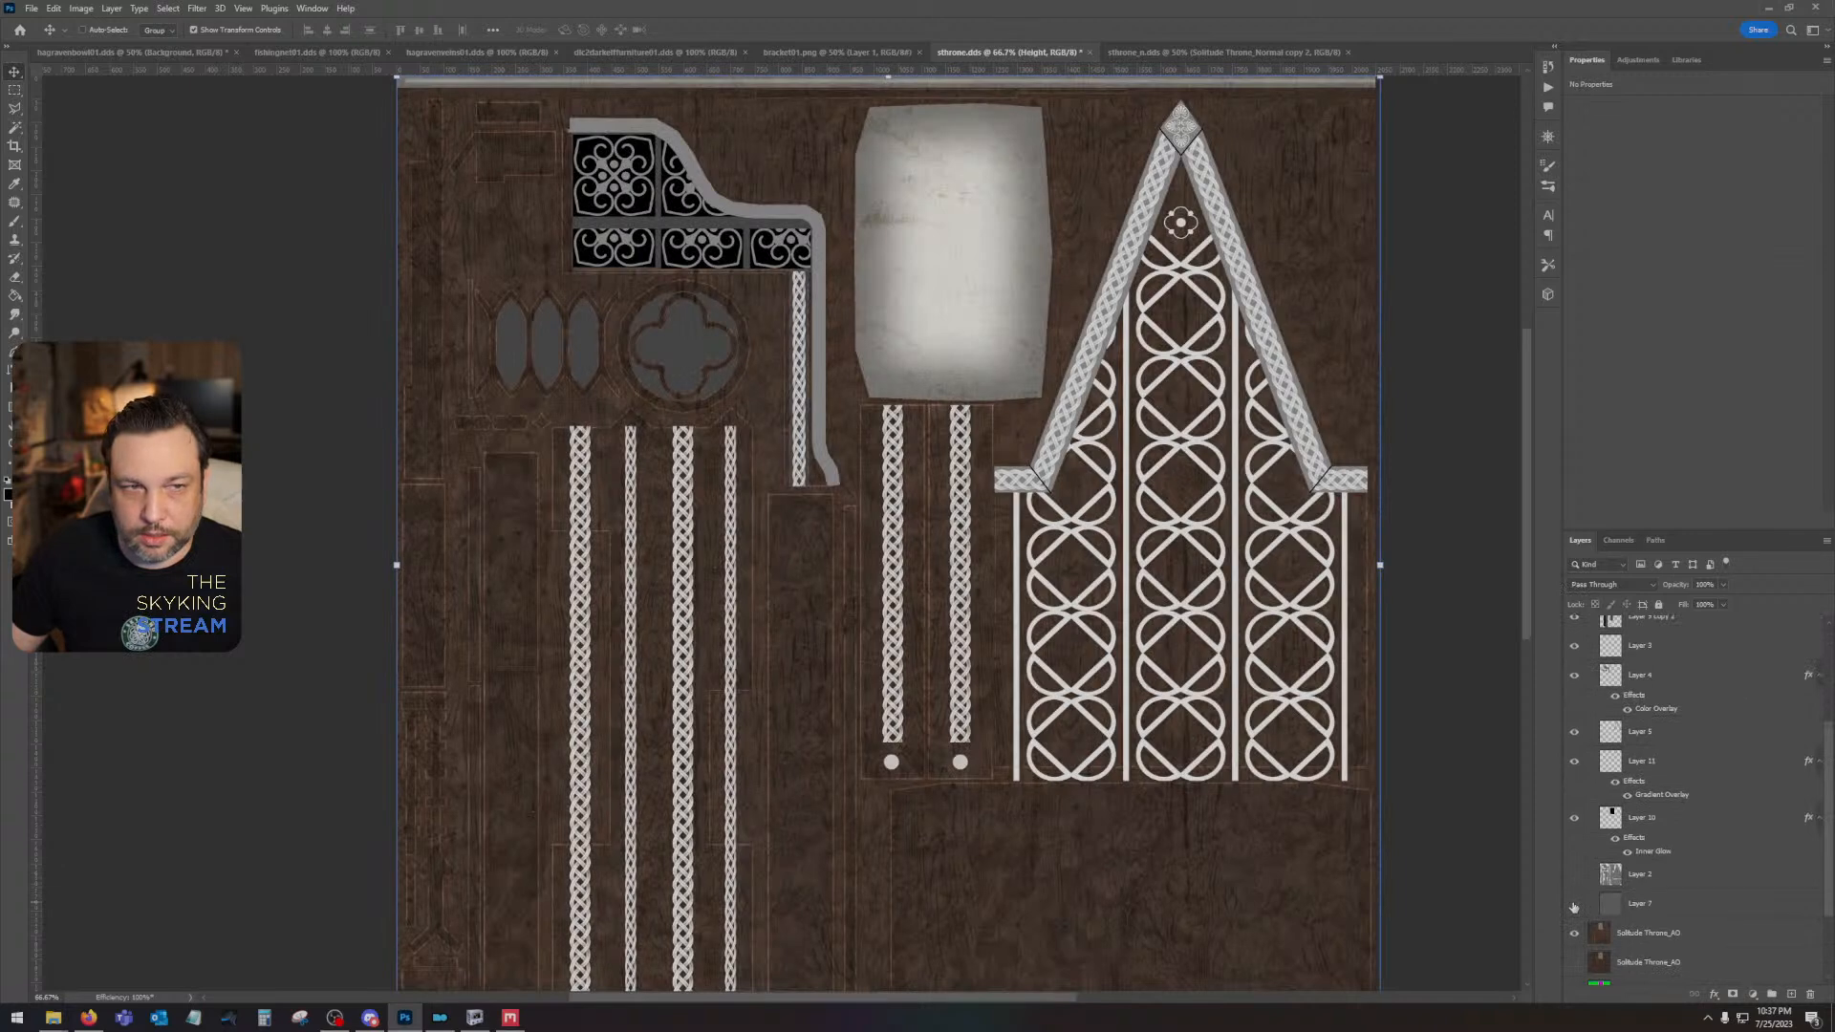
scroll(1644, 765, "up", 5)
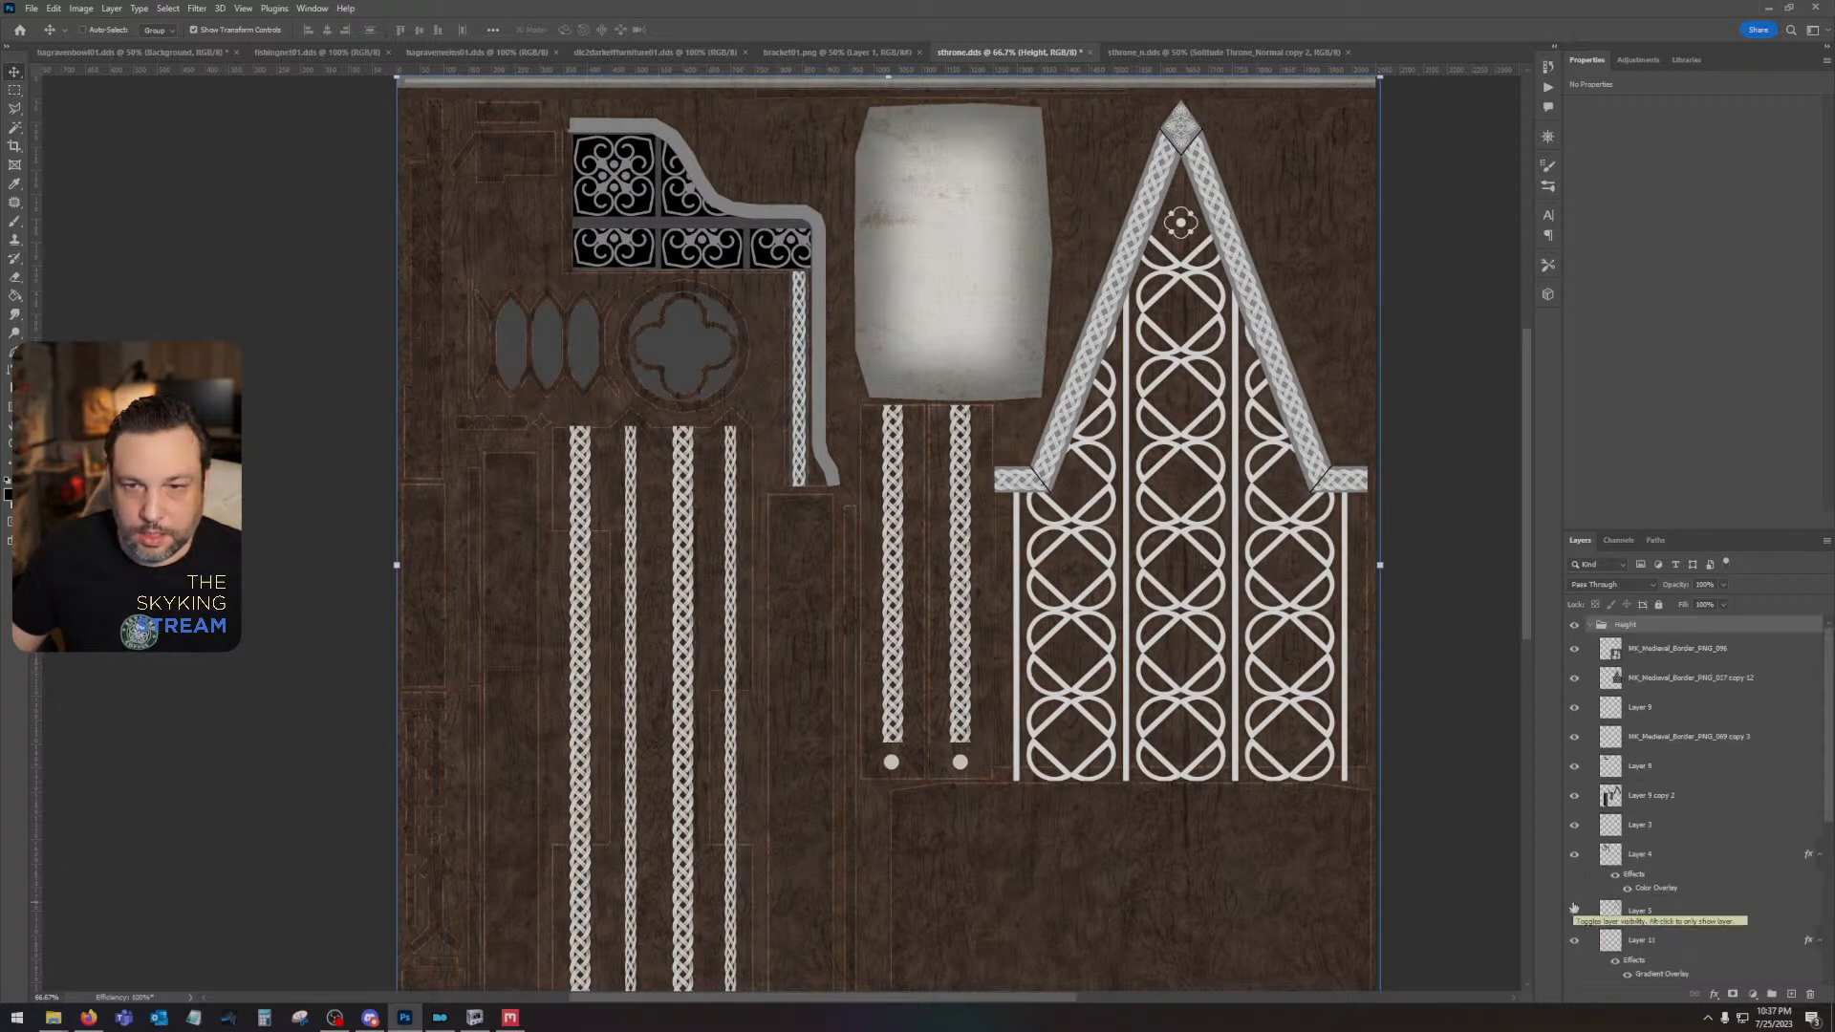
left_click(1658, 669)
scroll(1682, 755, "down", 6)
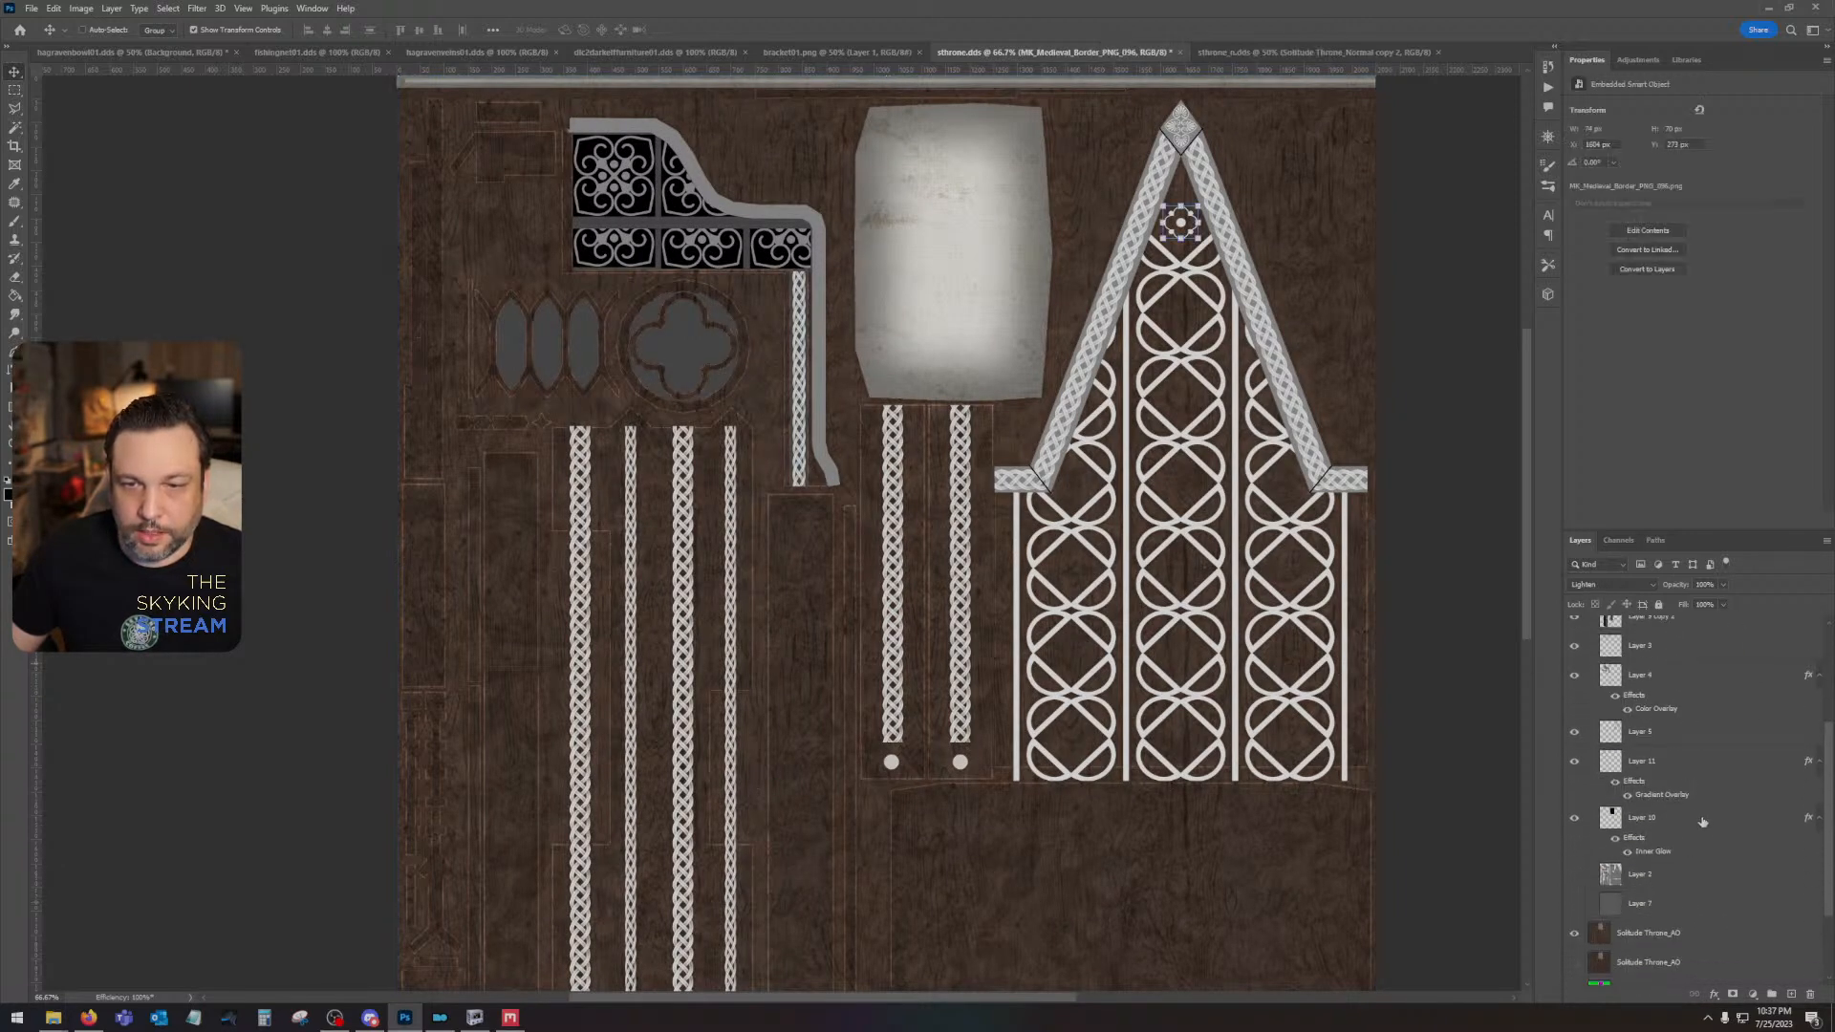
left_click(1702, 822, "shift")
scroll(1702, 822, "up", 3)
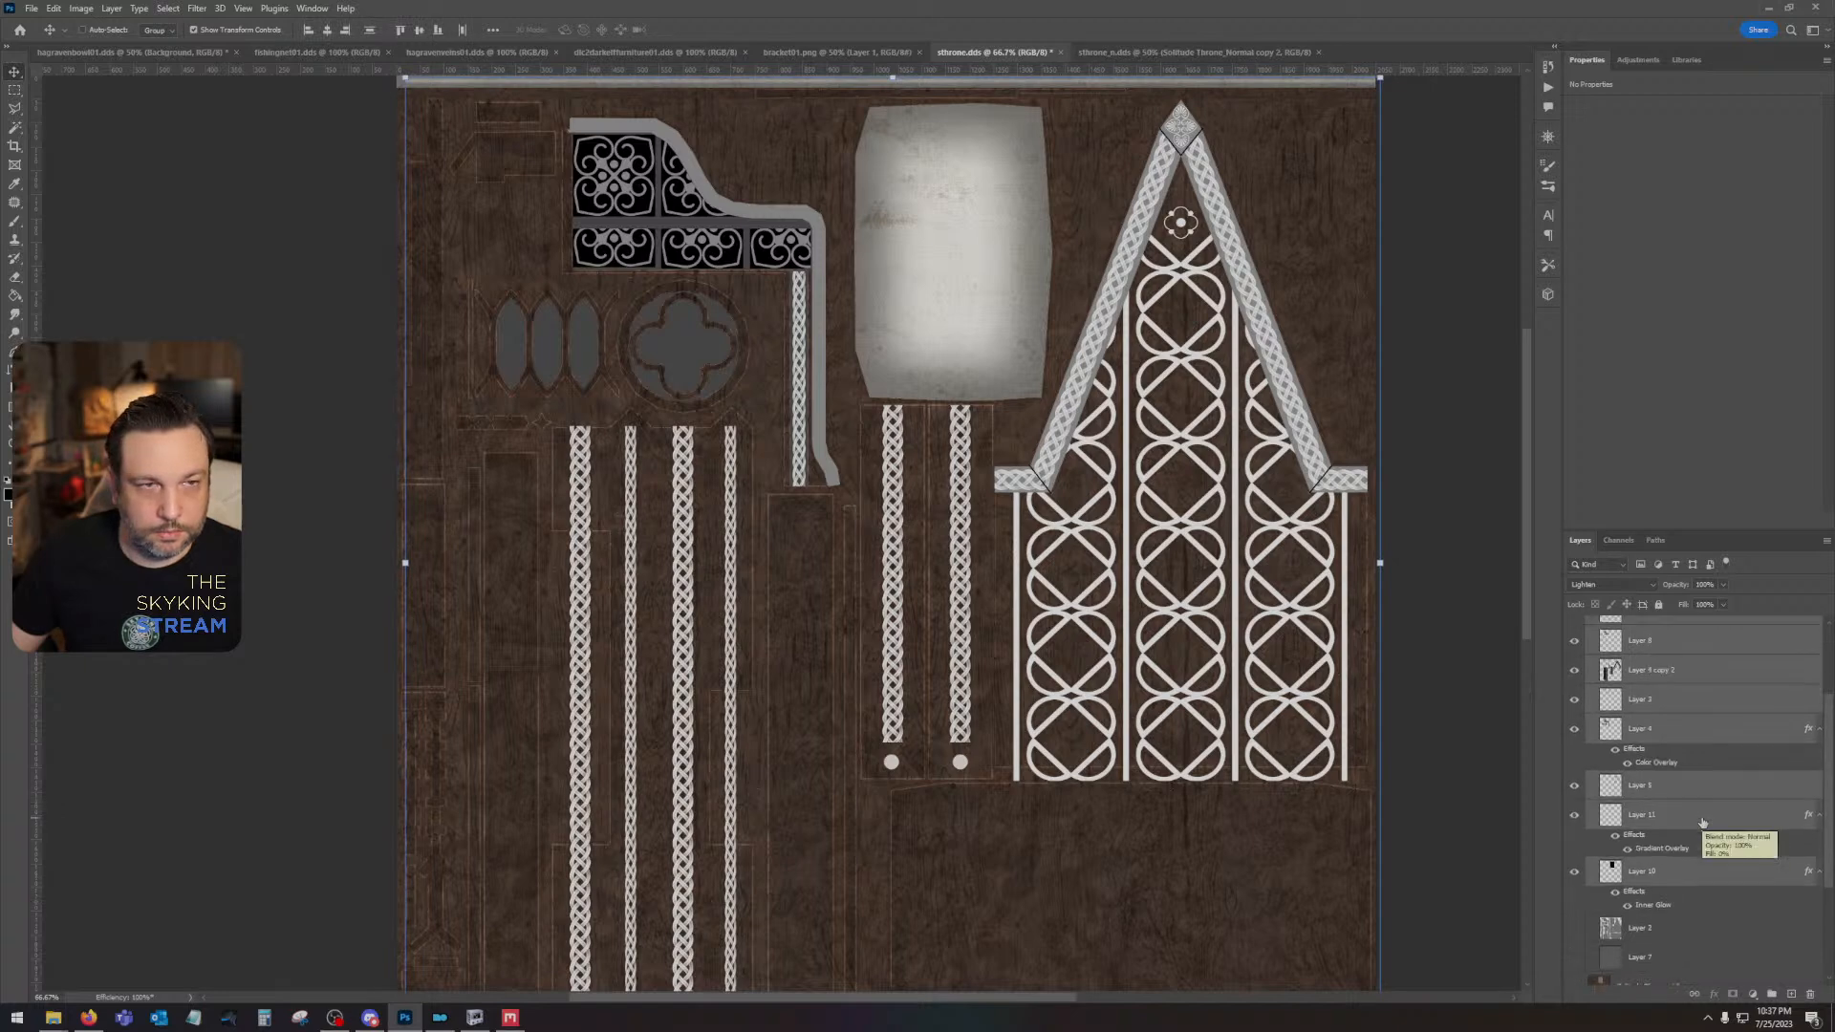
scroll(1702, 821, "down", 1)
- Toggle the visibility of Layer 4 and the MK_Medieval_Border_PNG_017 copy 12 layer to examine what each contributes to the texture
left_click(1687, 777)
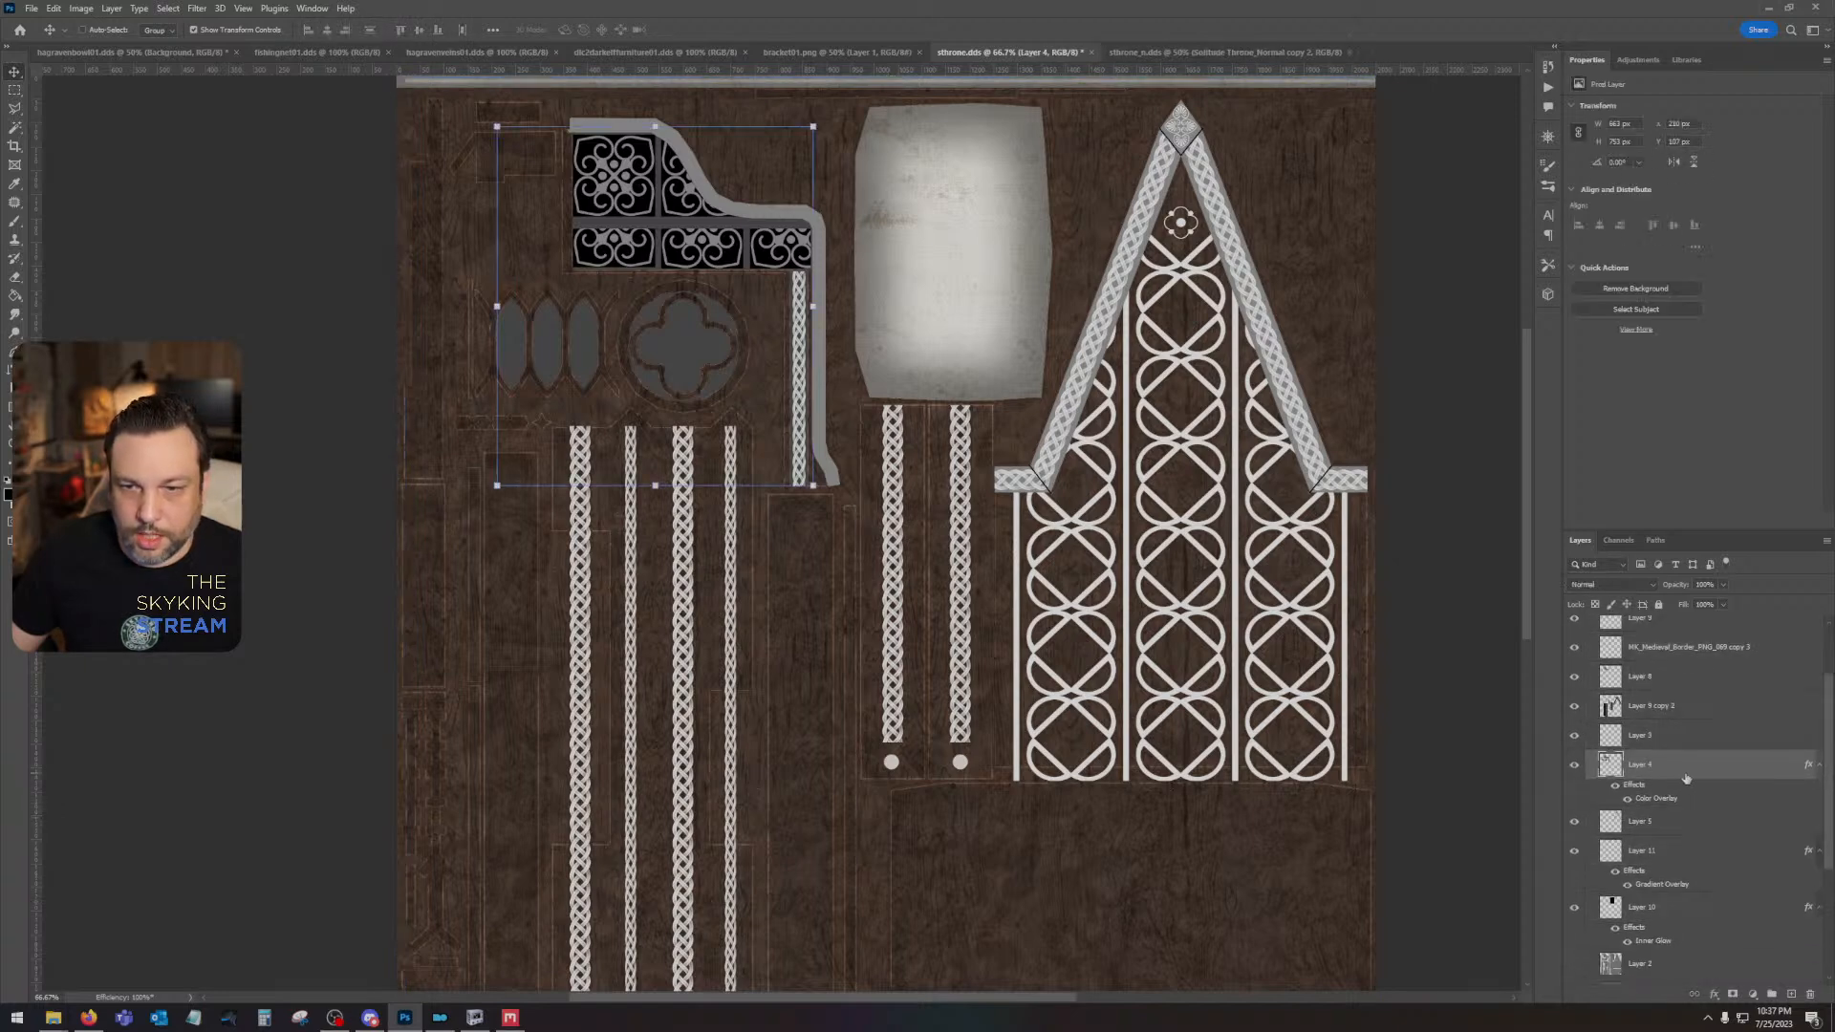
left_click(1575, 766)
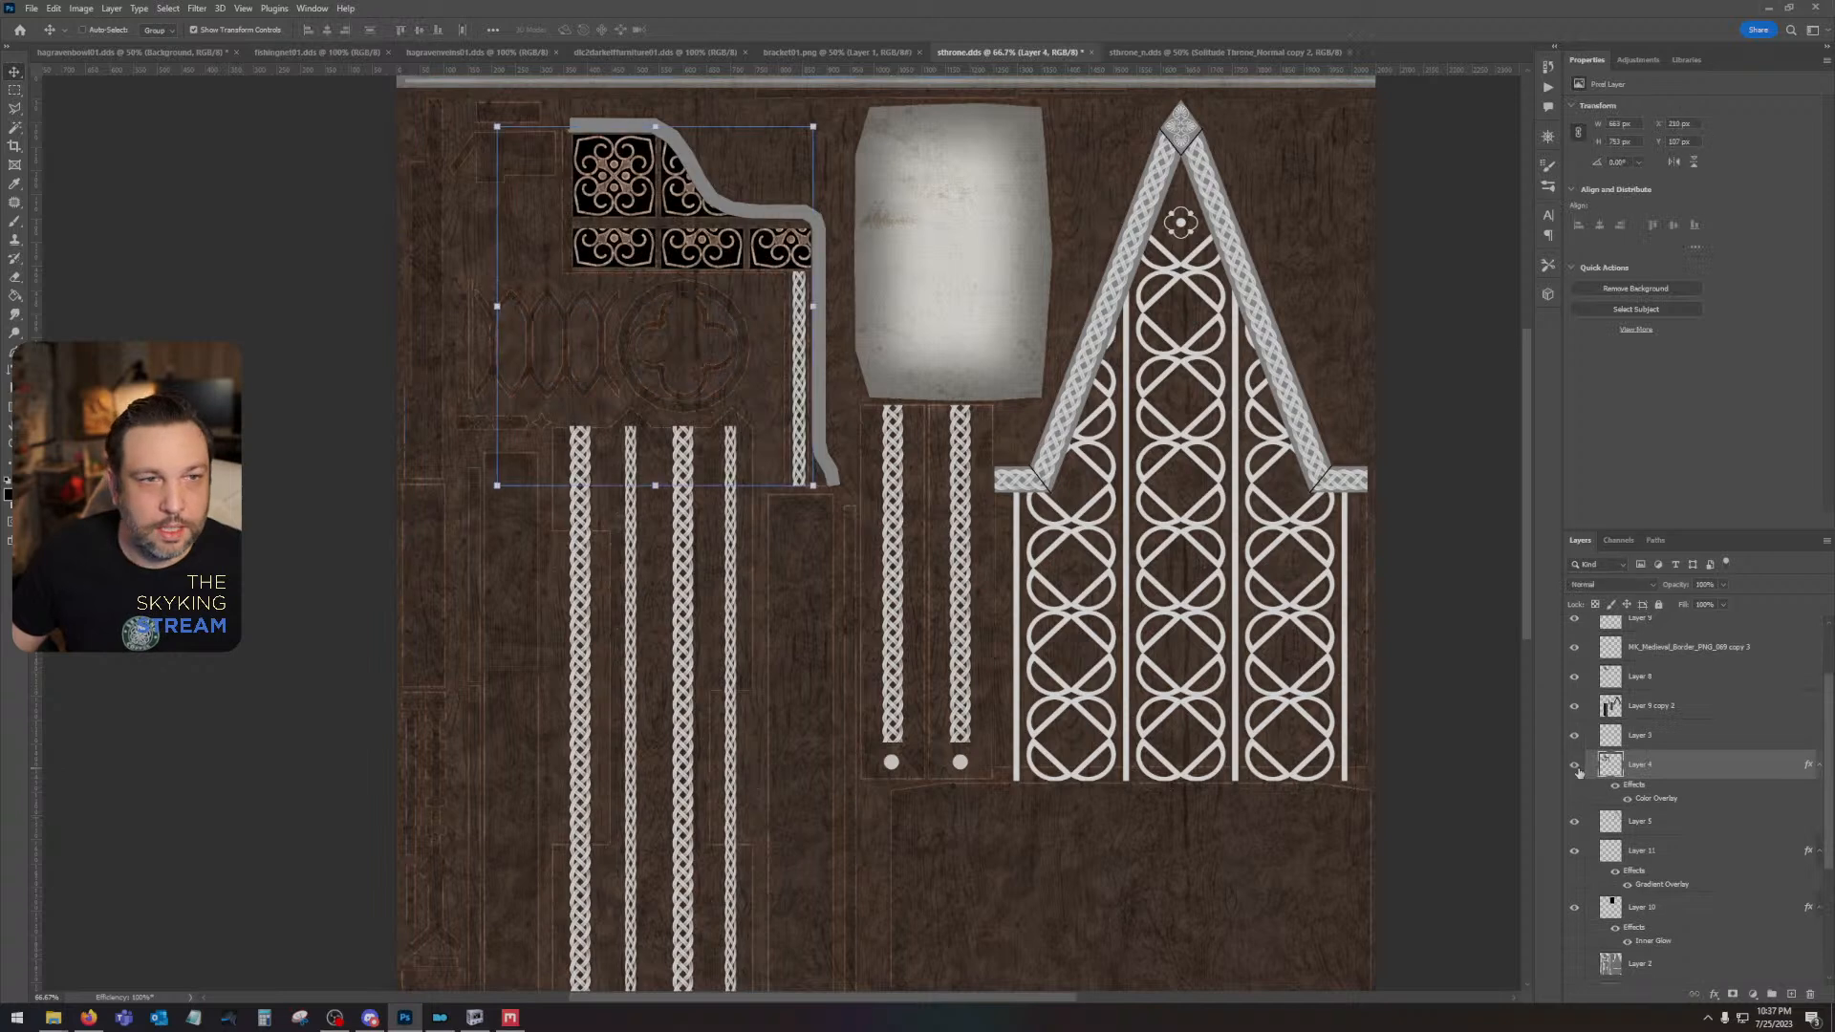
left_click(1575, 765)
left_click(1575, 765)
left_click(1575, 765)
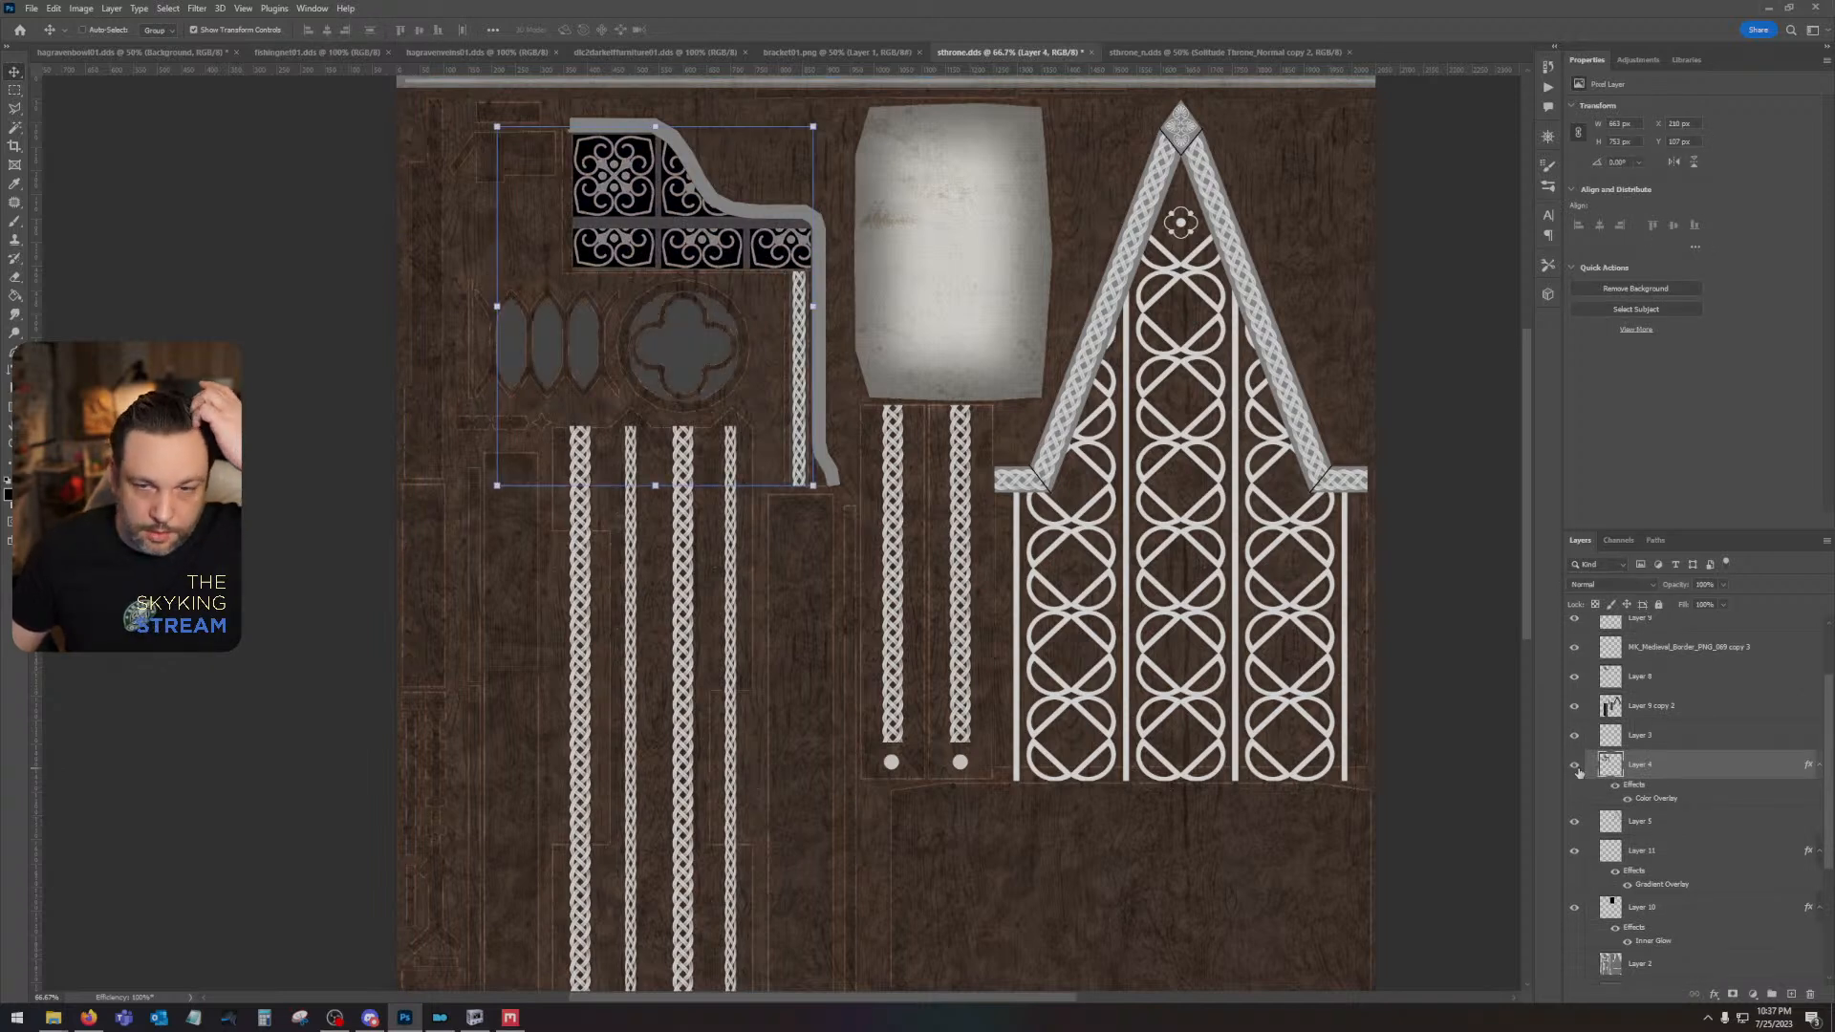
scroll(1578, 770, "up", 3)
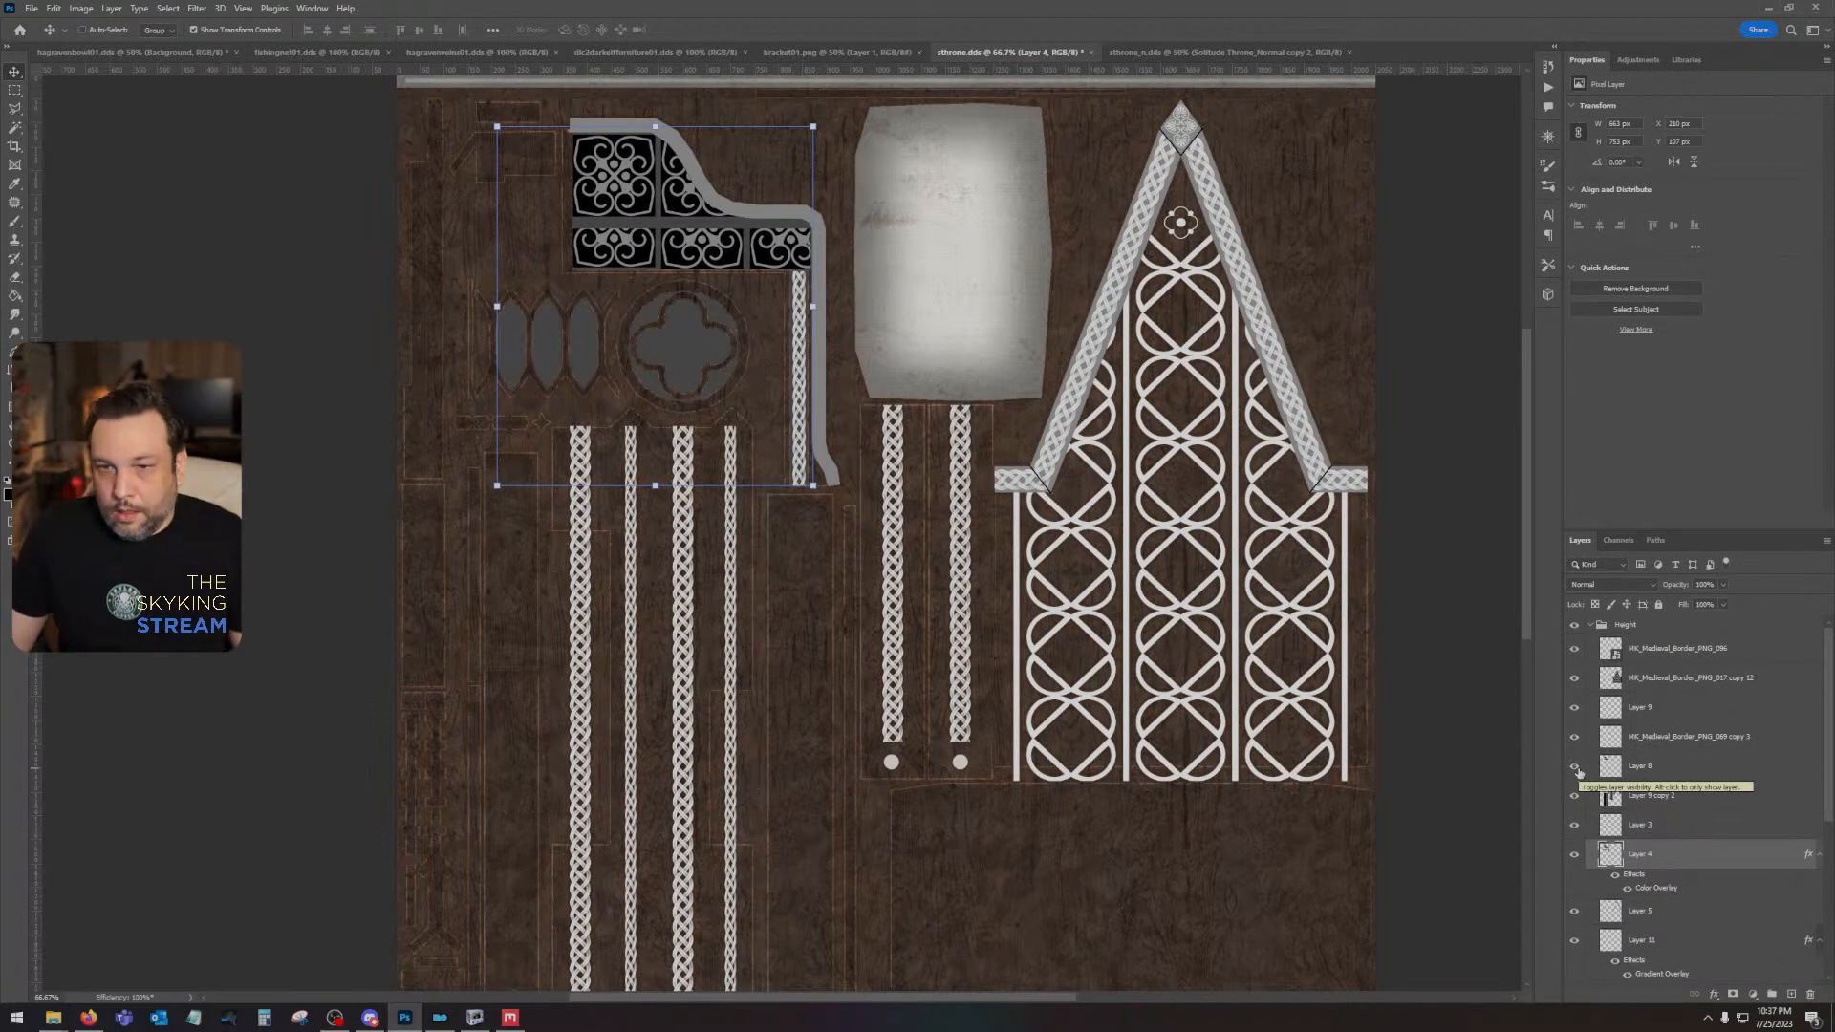
left_click(1574, 677)
left_click(1575, 678)
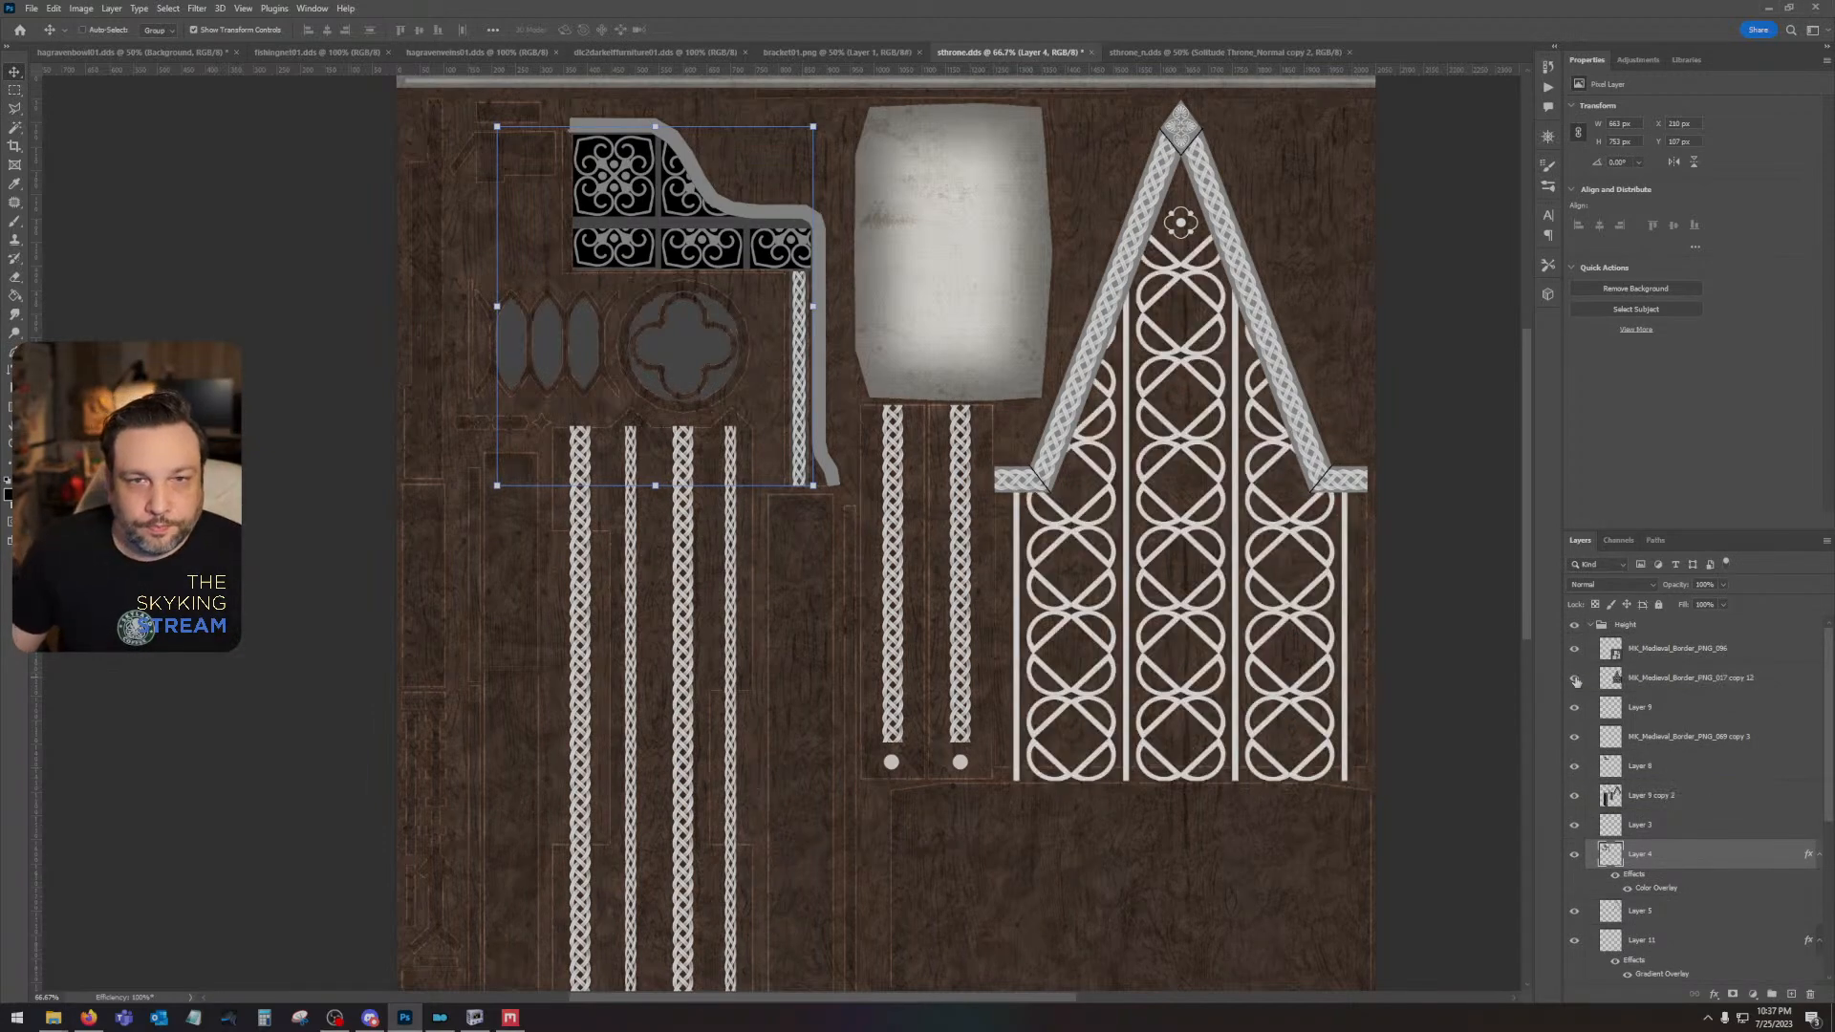
left_click(1622, 679, "ctrl")
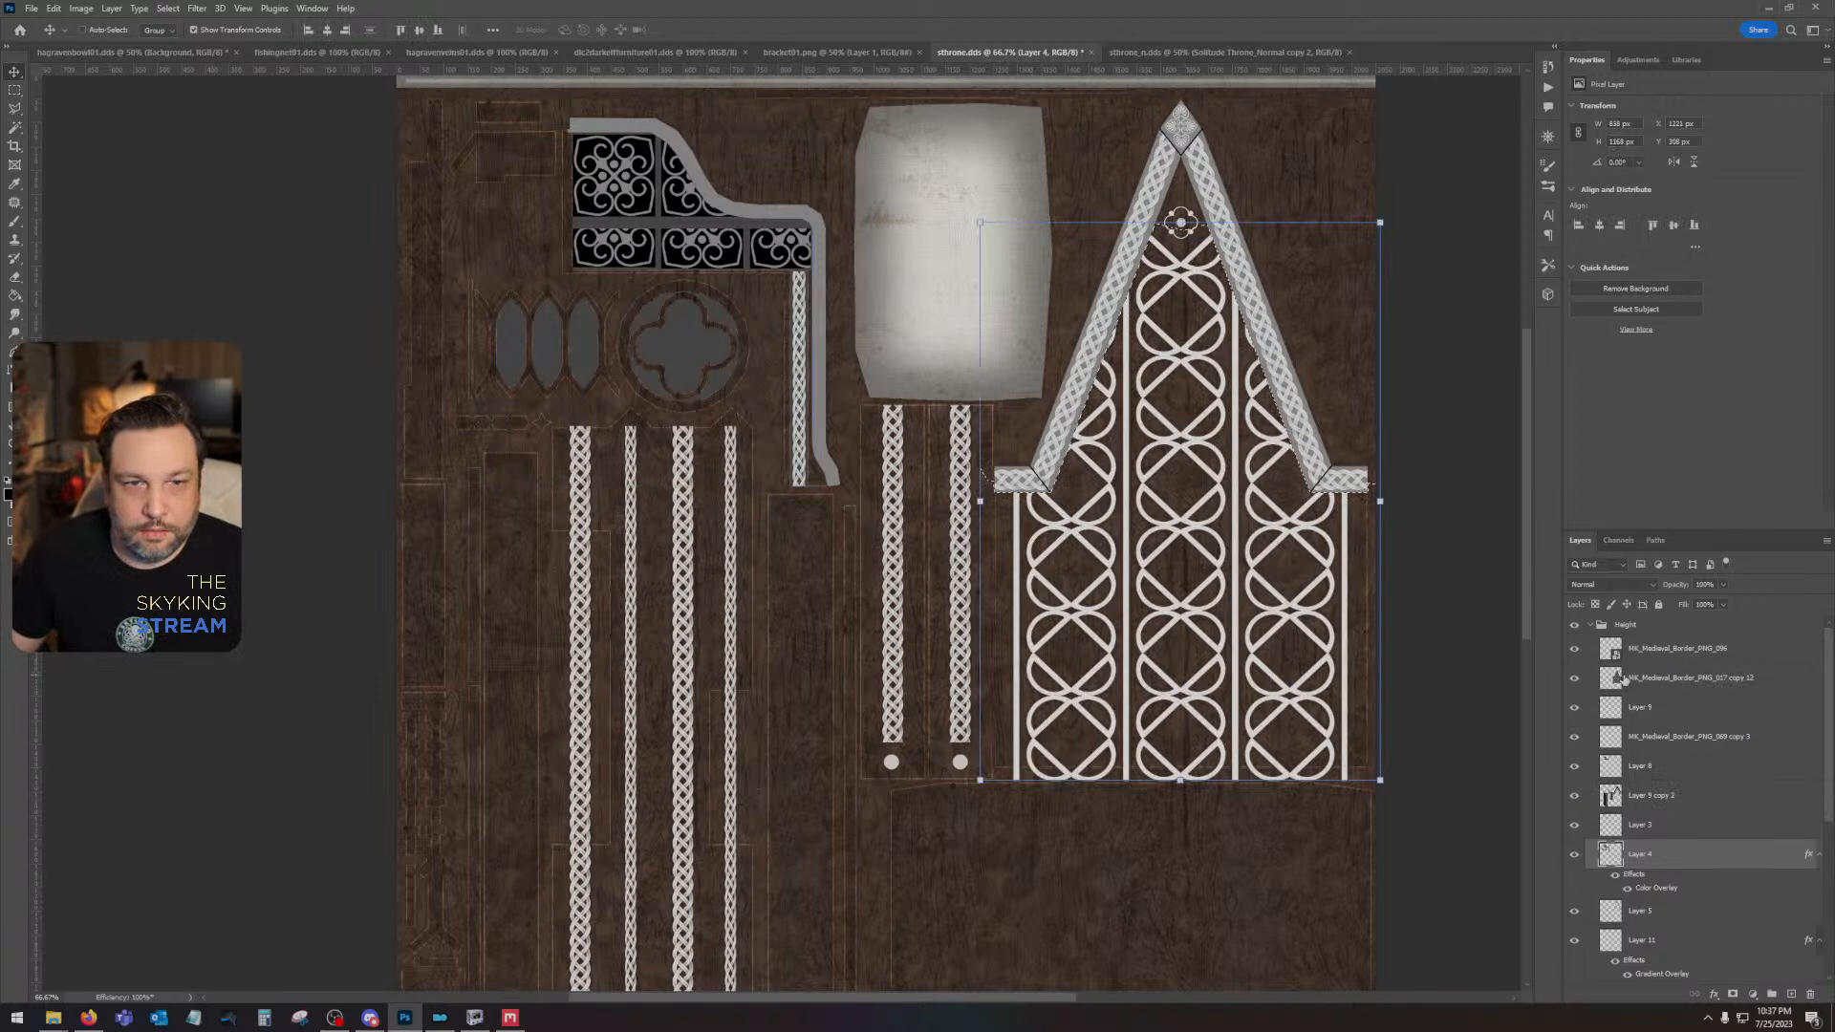
key("ctrl+d")
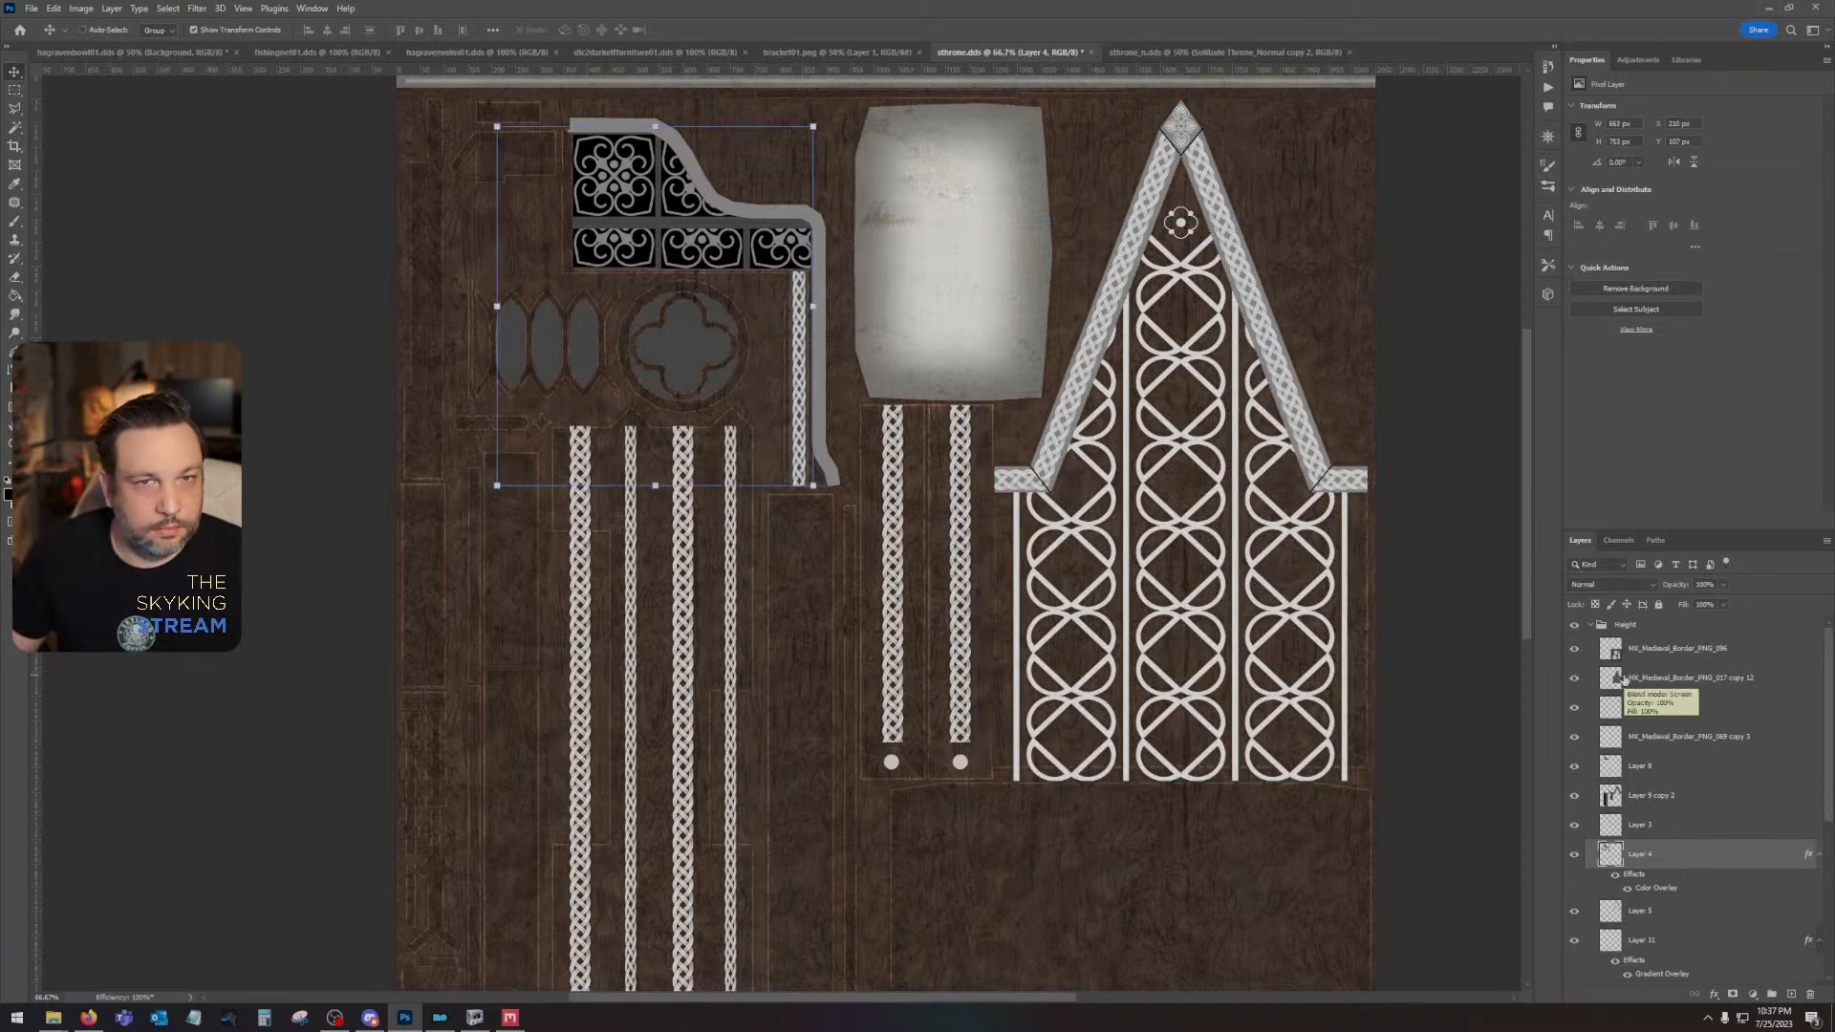
- Hide the Height group's layers from MK_Medieval_Border_PNG_096 down through Layer 3, keeping Layer 4 shown after checking it on and off
left_click(1693, 650)
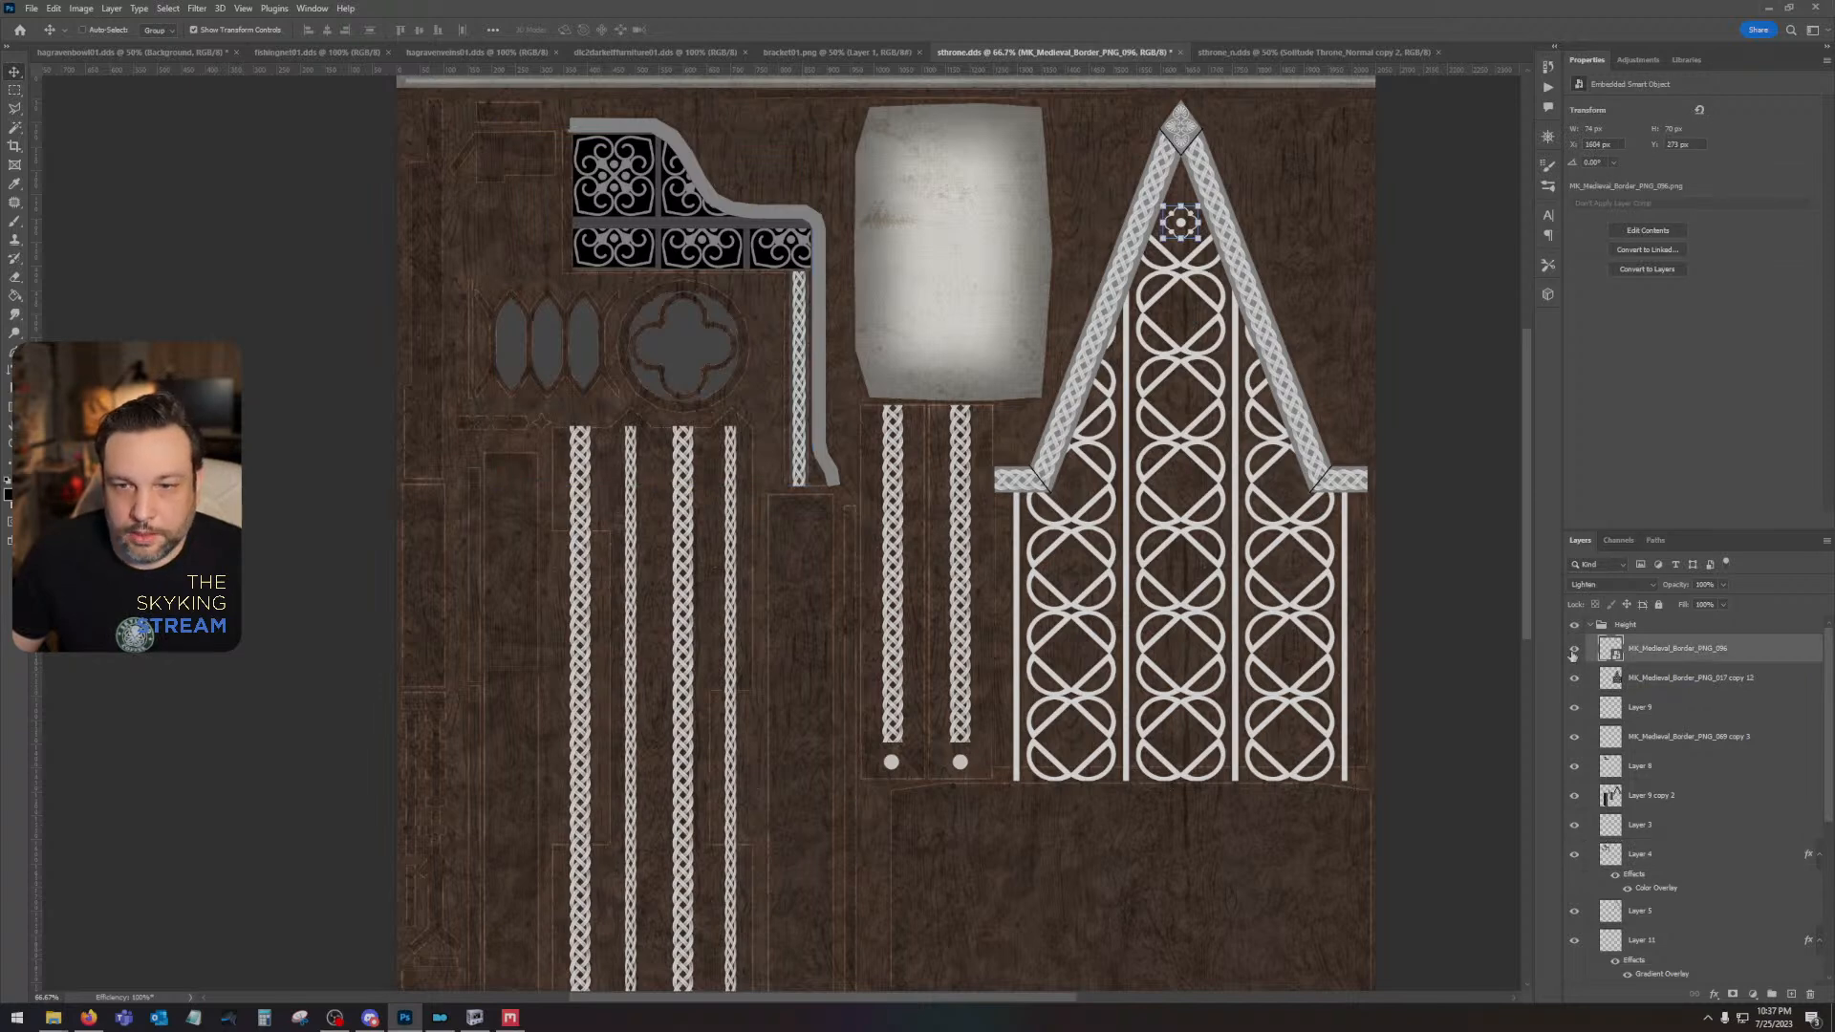
left_click_drag(1573, 649, 1573, 821)
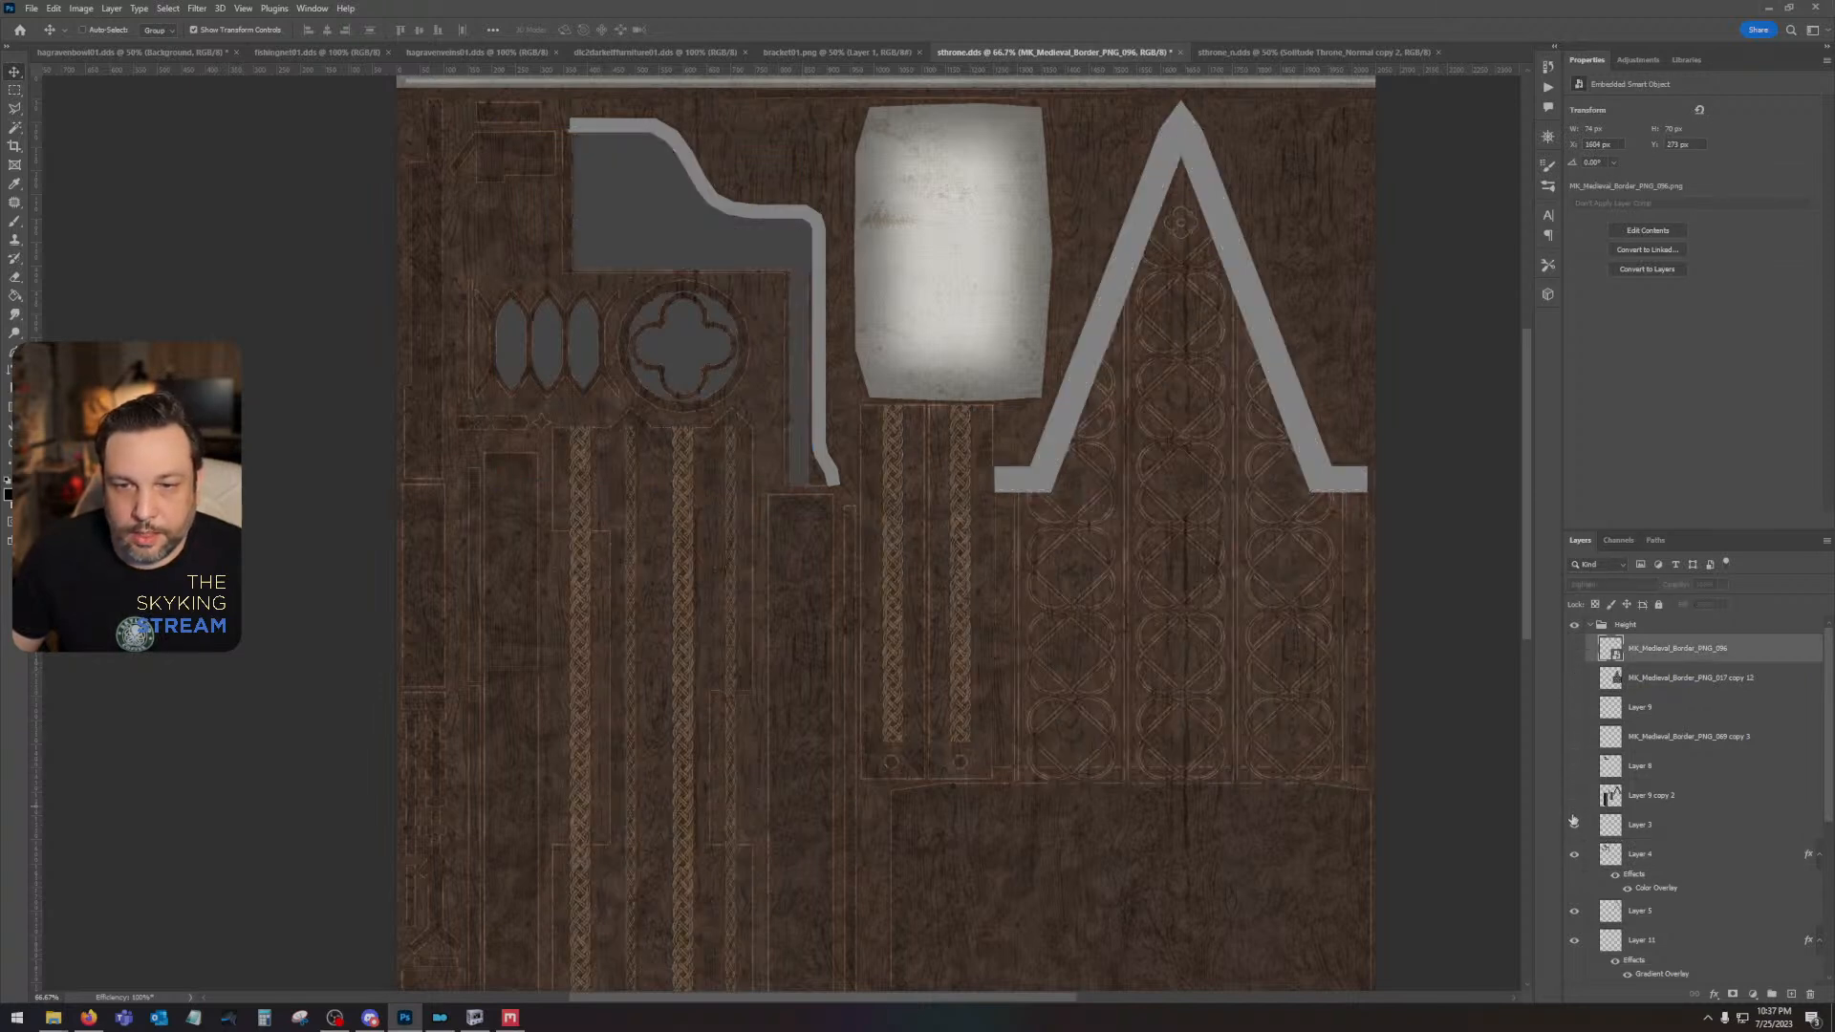
left_click(1574, 855)
left_click(1575, 856)
left_click(1577, 859)
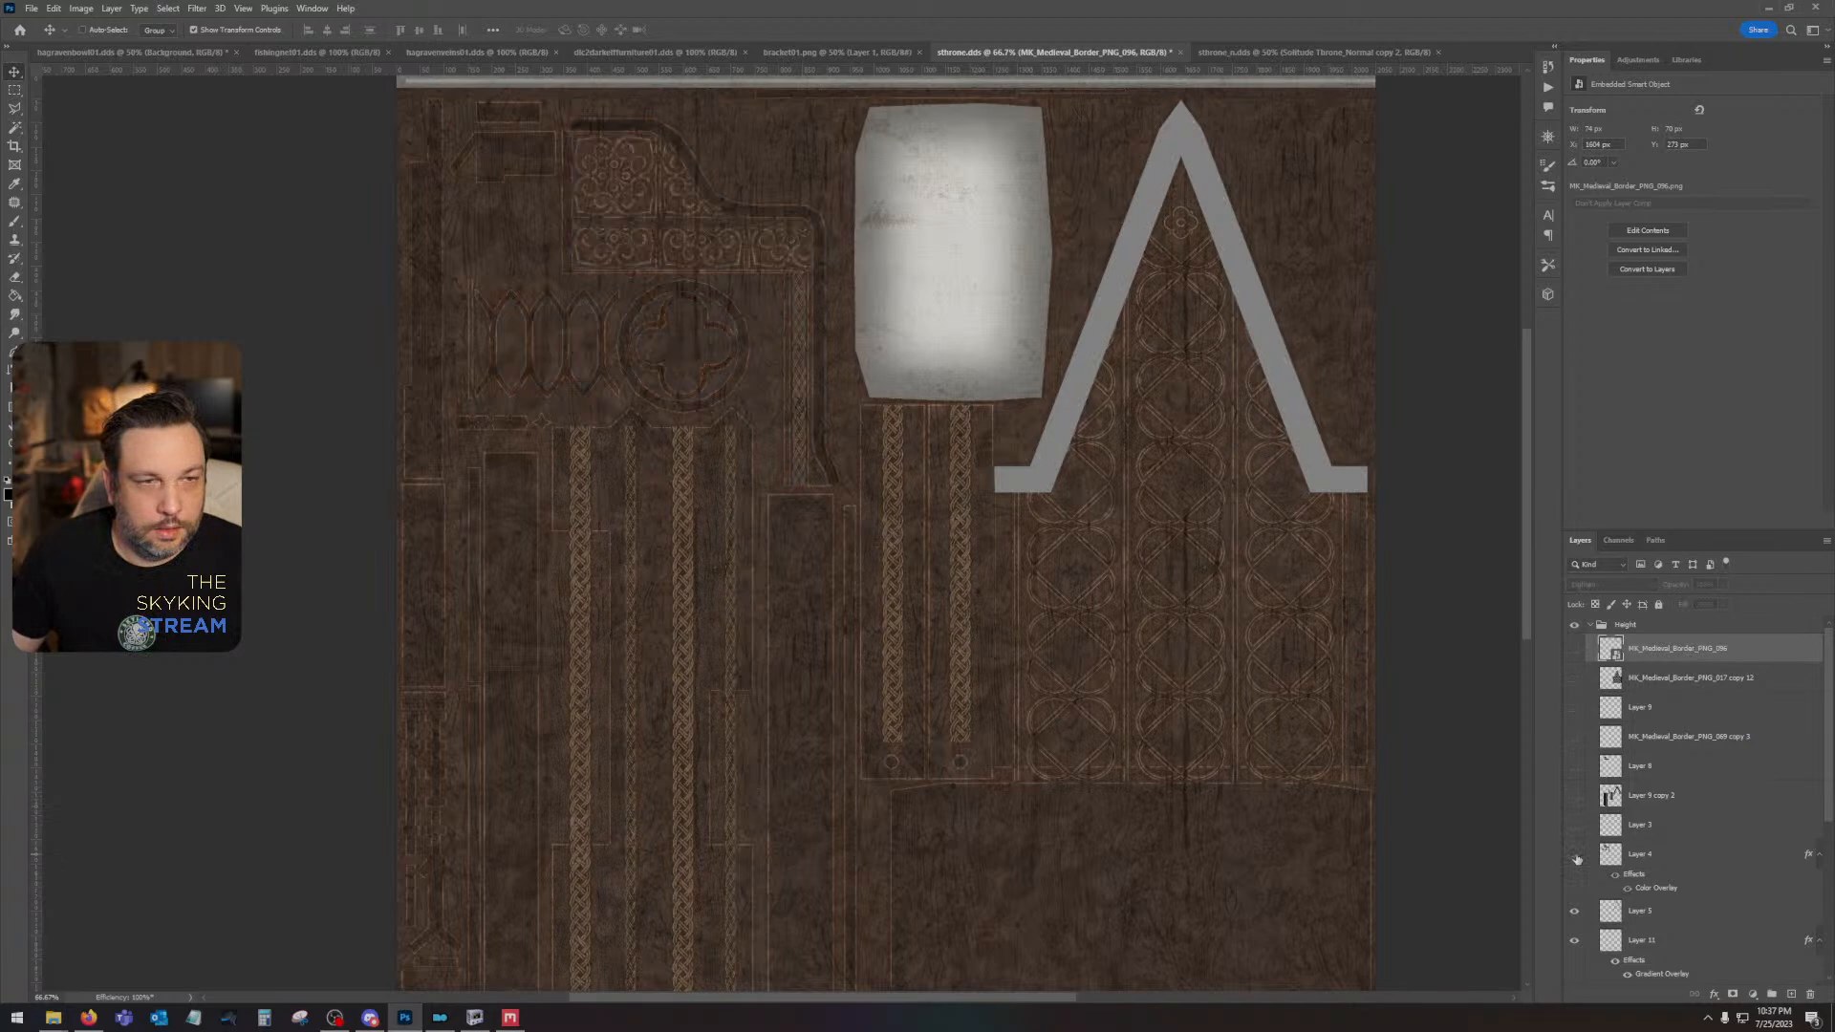
left_click(1576, 857)
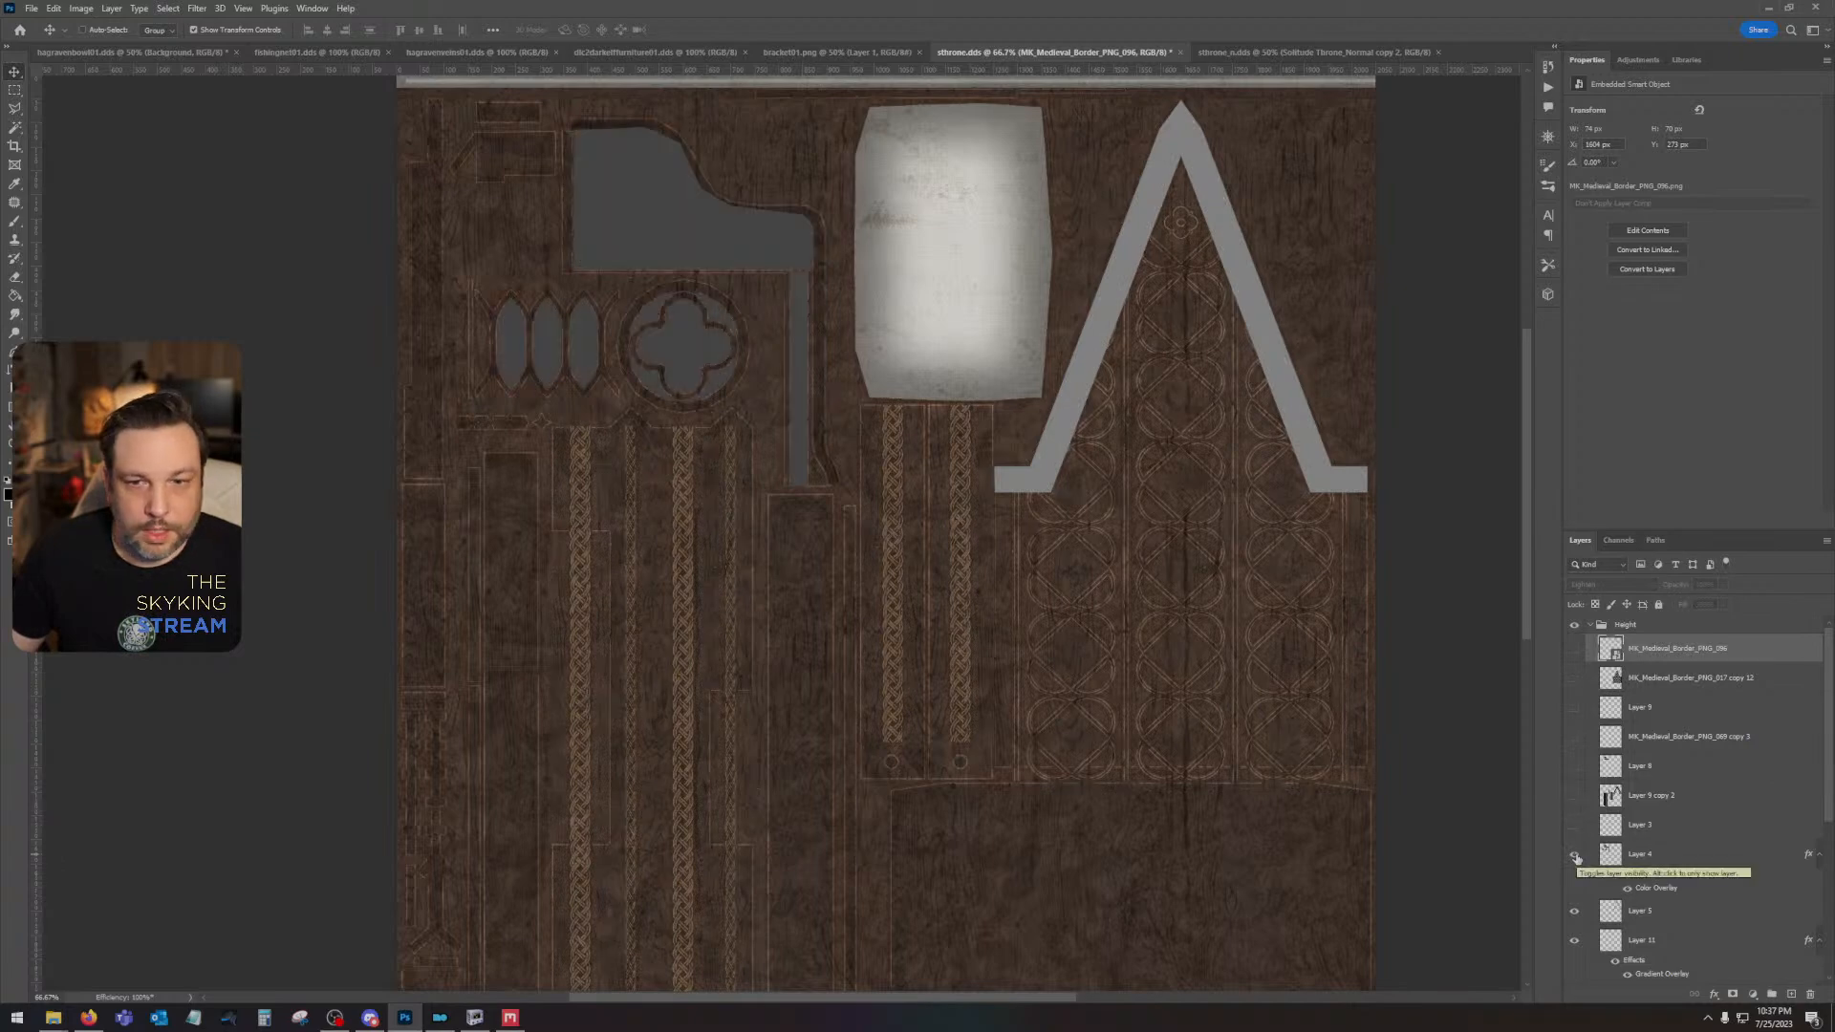
- Turn off the color overlay on Layer 4 and reduce its fill opacity to 0%
left_click(1667, 865)
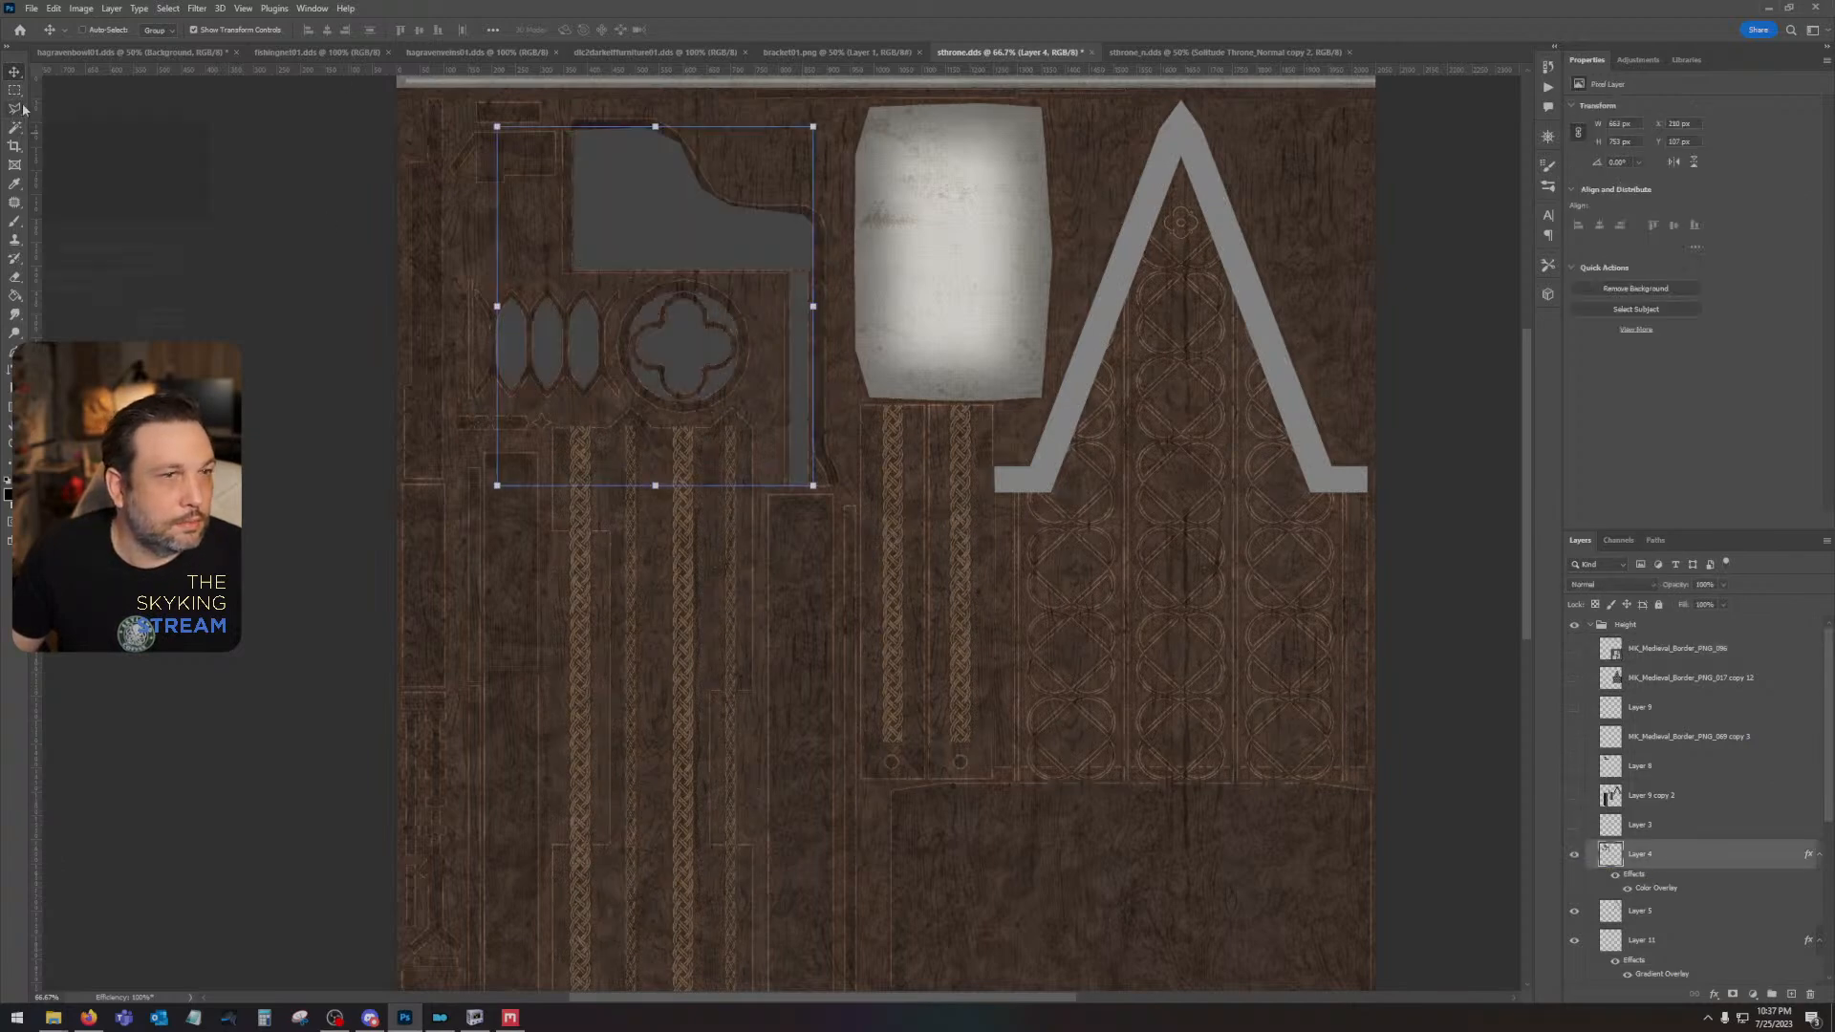
double_click(1695, 856)
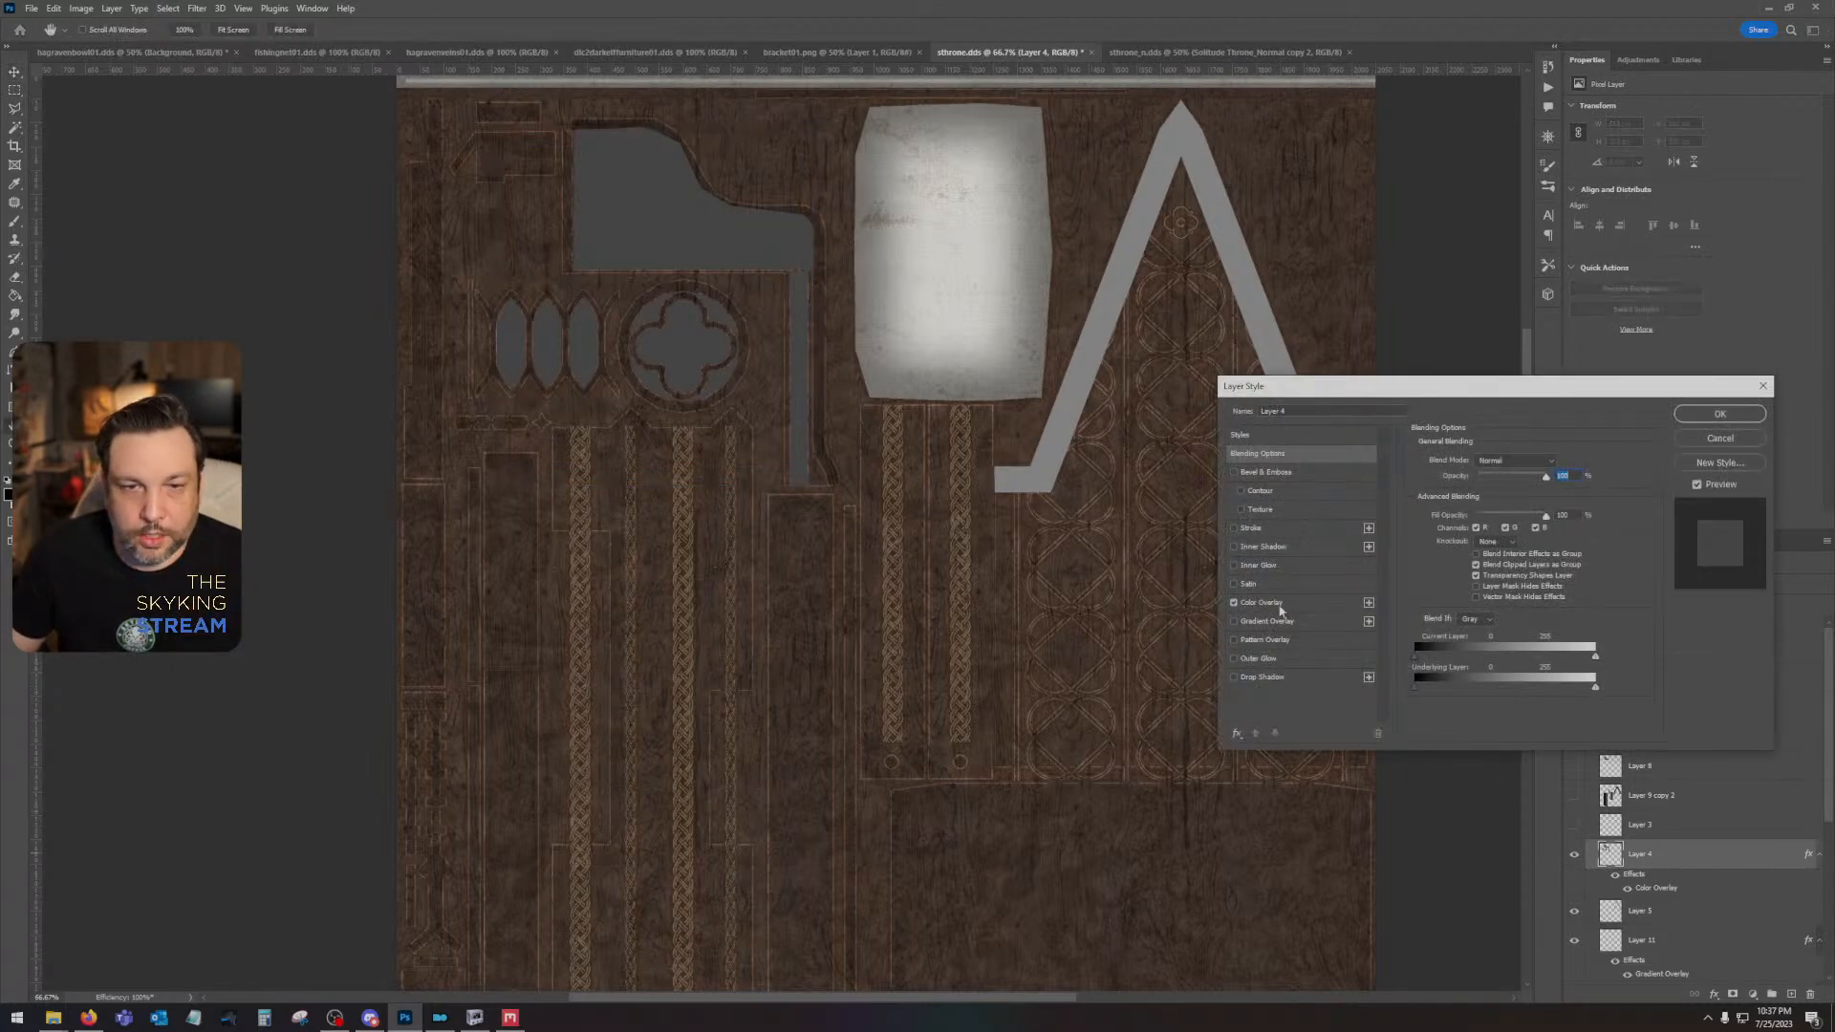
left_click(1233, 603)
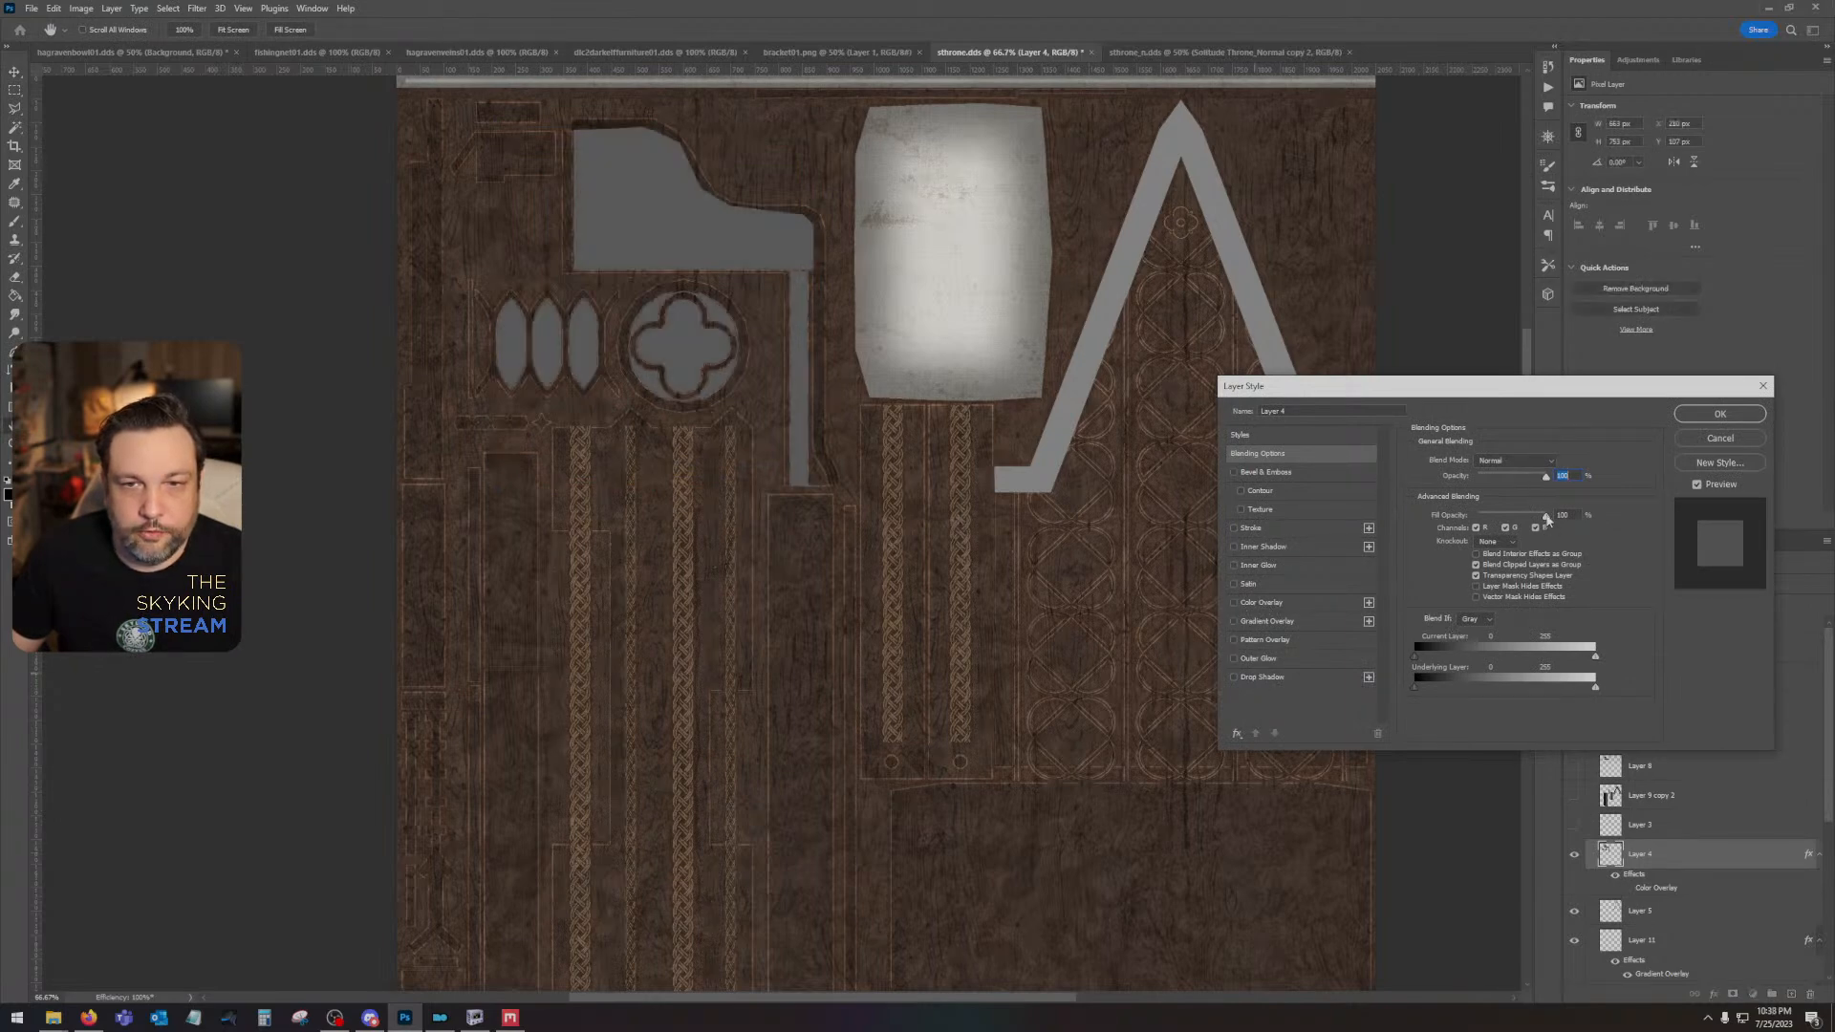
left_click_drag(1545, 518, 1249, 499)
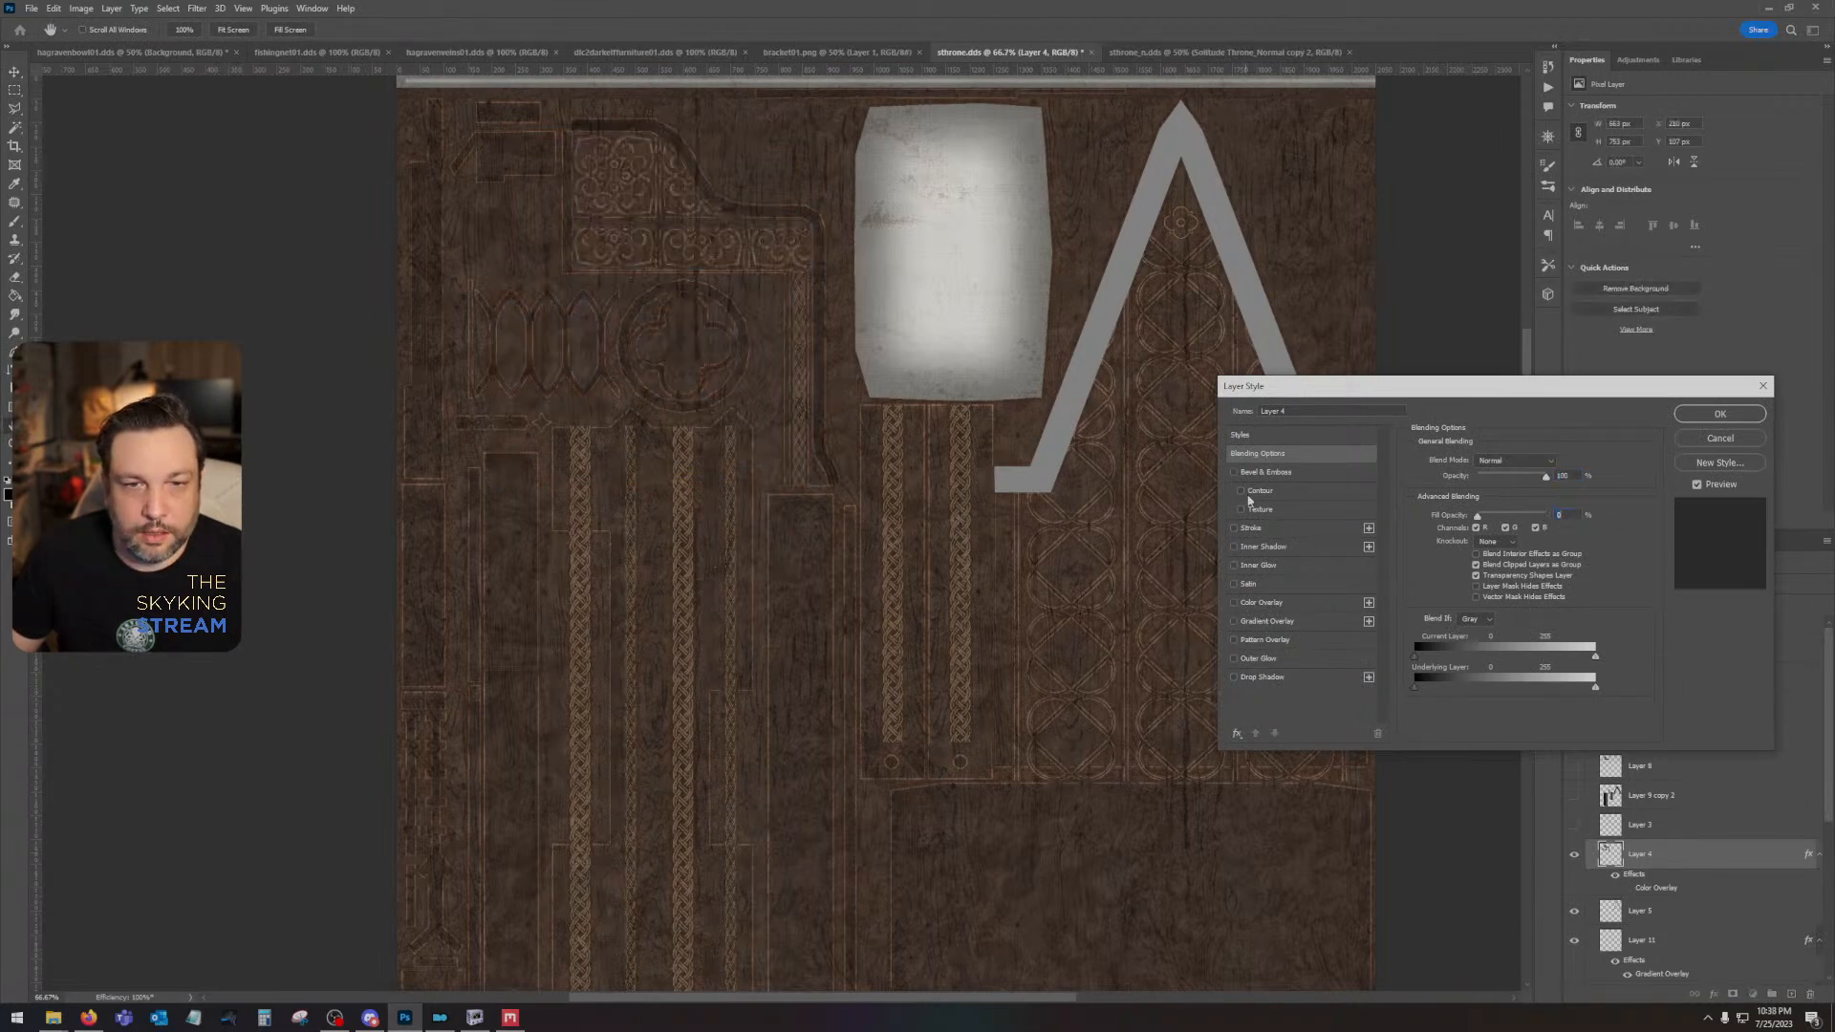
- Give Layer 4 a black inner shadow in Multiply mode with 100% opacity and a size of 24 px
left_click(1263, 547)
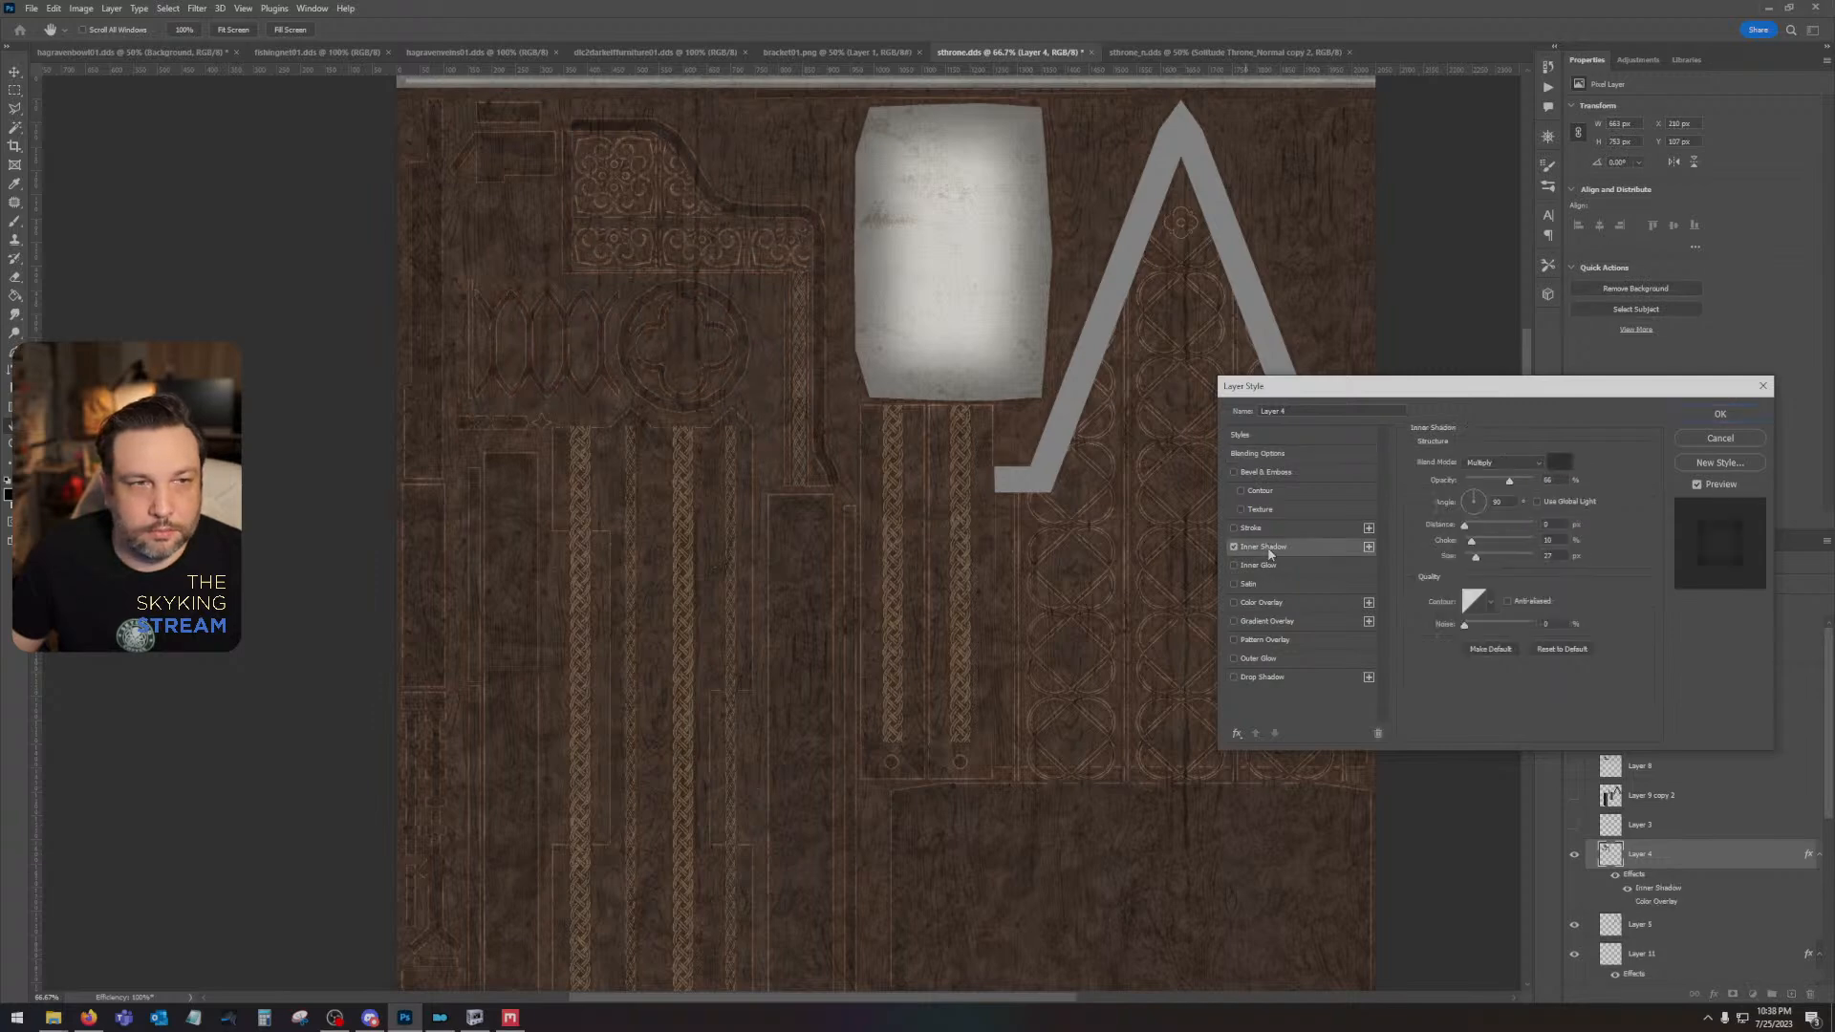
left_click(1504, 462)
left_click(1504, 517)
left_click(1559, 462)
left_click(1248, 797)
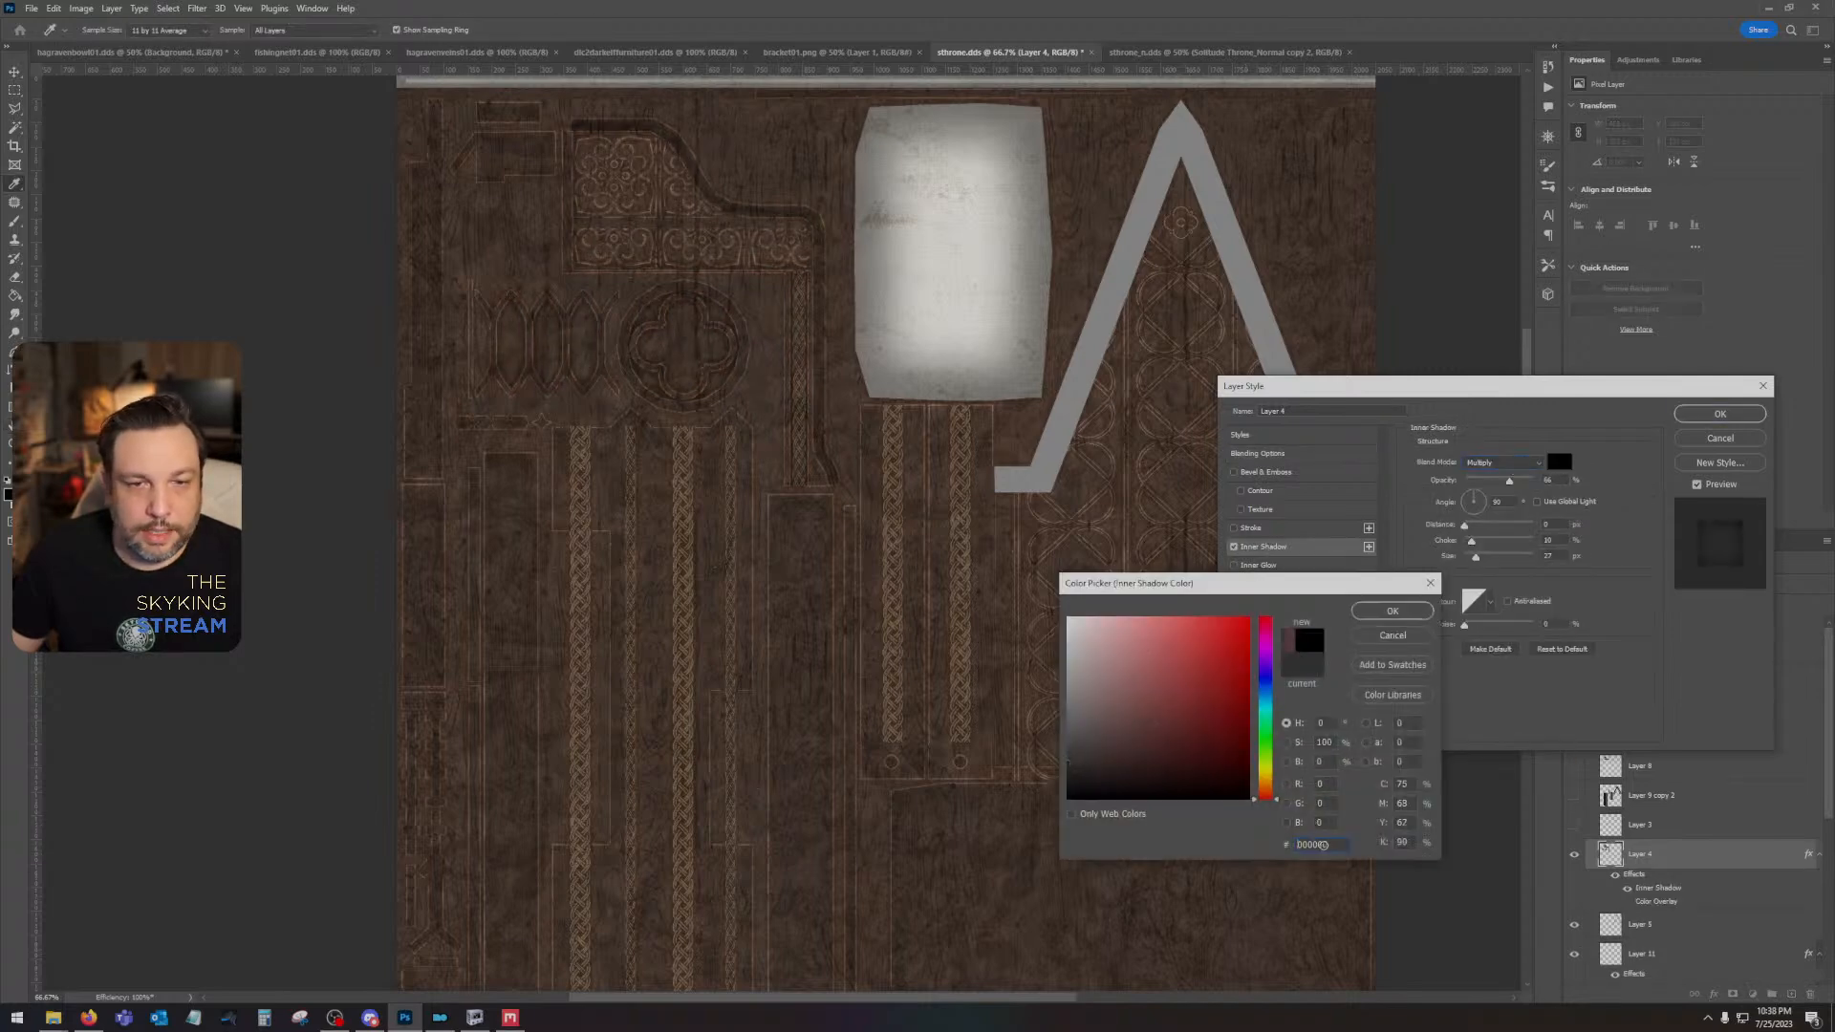
left_click(1391, 610)
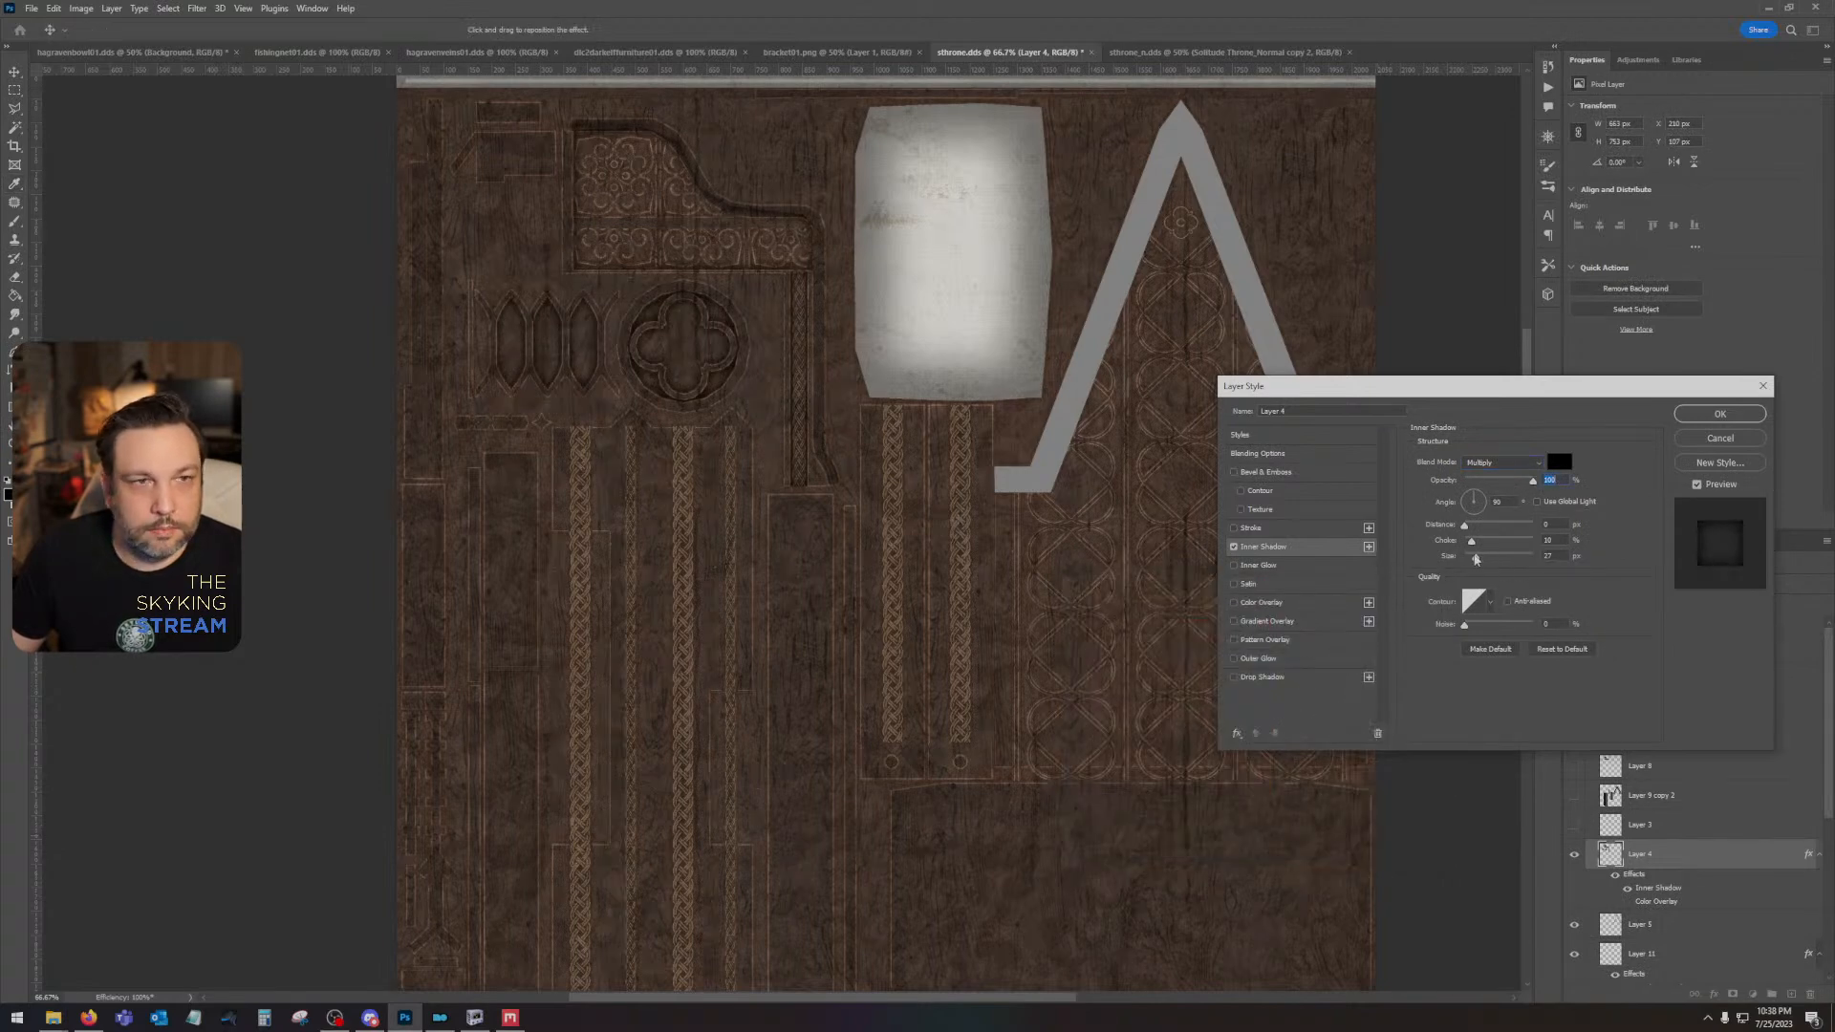
left_click_drag(1475, 560, 1476, 565)
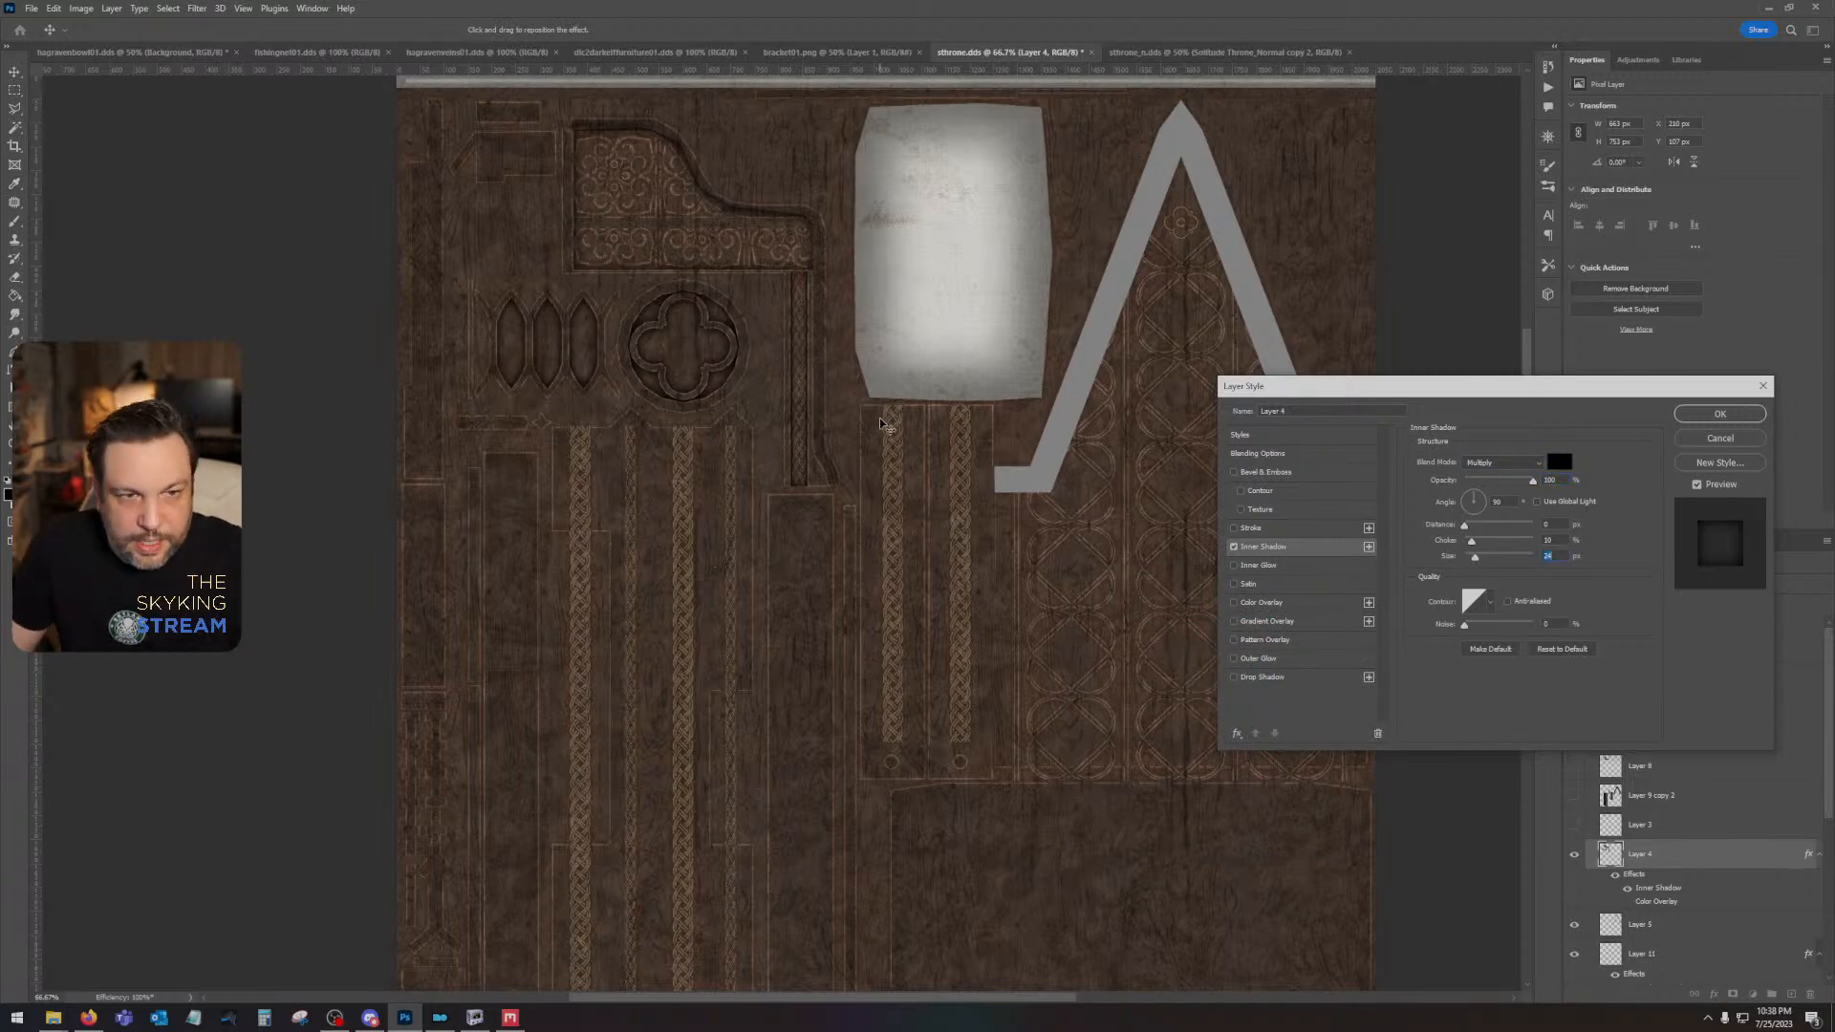
left_click(1720, 413)
- Compare the texture with Layer 3's curved border shown and hidden, leaving the layer hidden
left_click(1575, 828)
left_click(1577, 830)
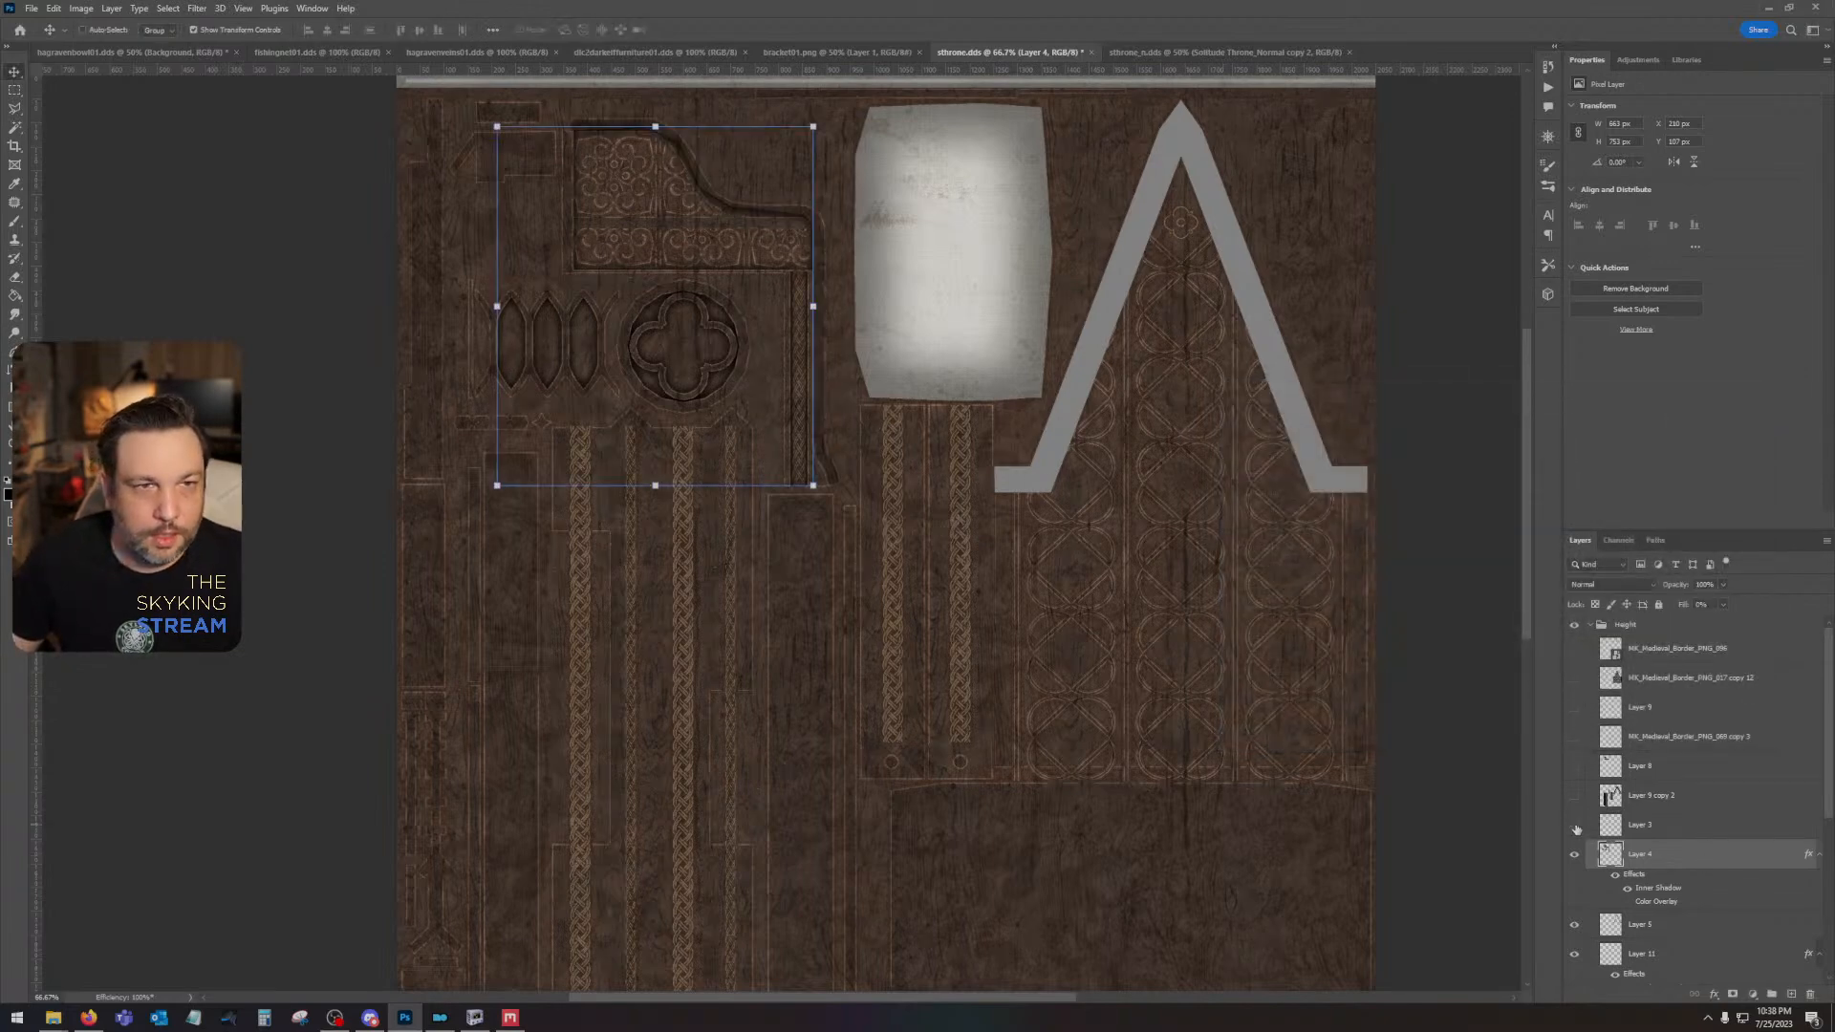
left_click(1576, 828)
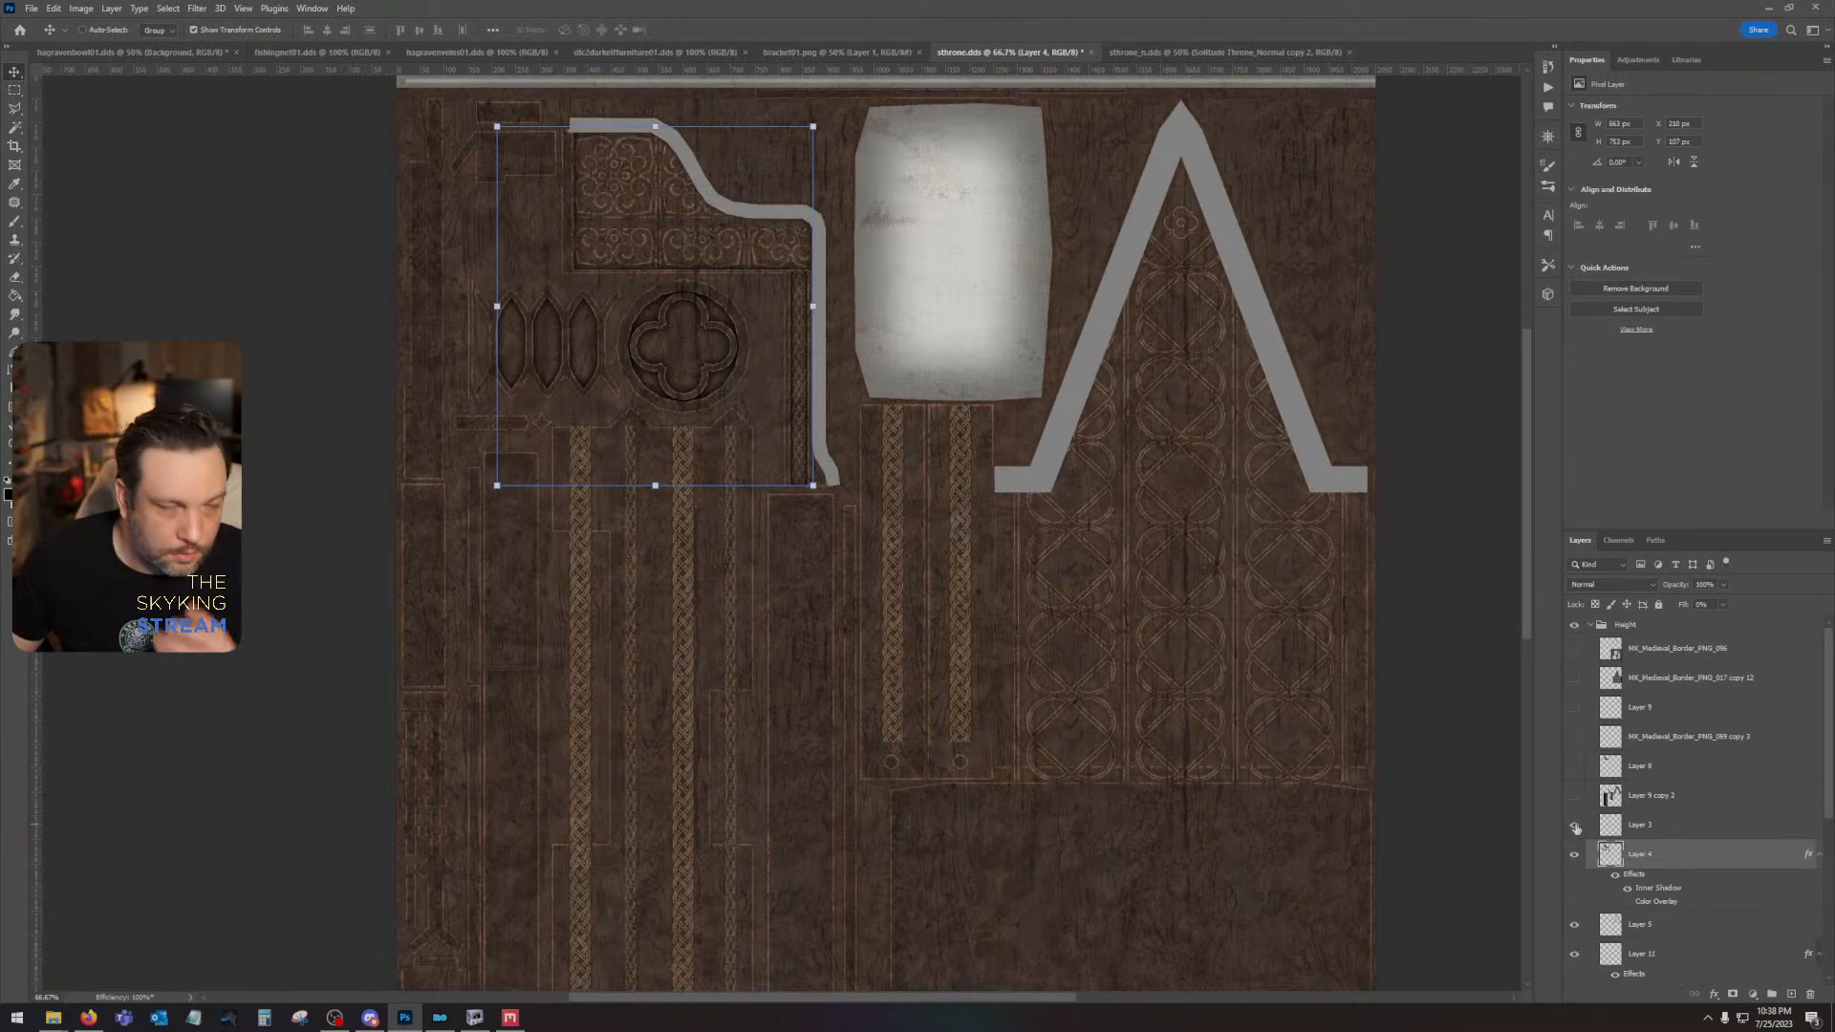
left_click(1576, 828)
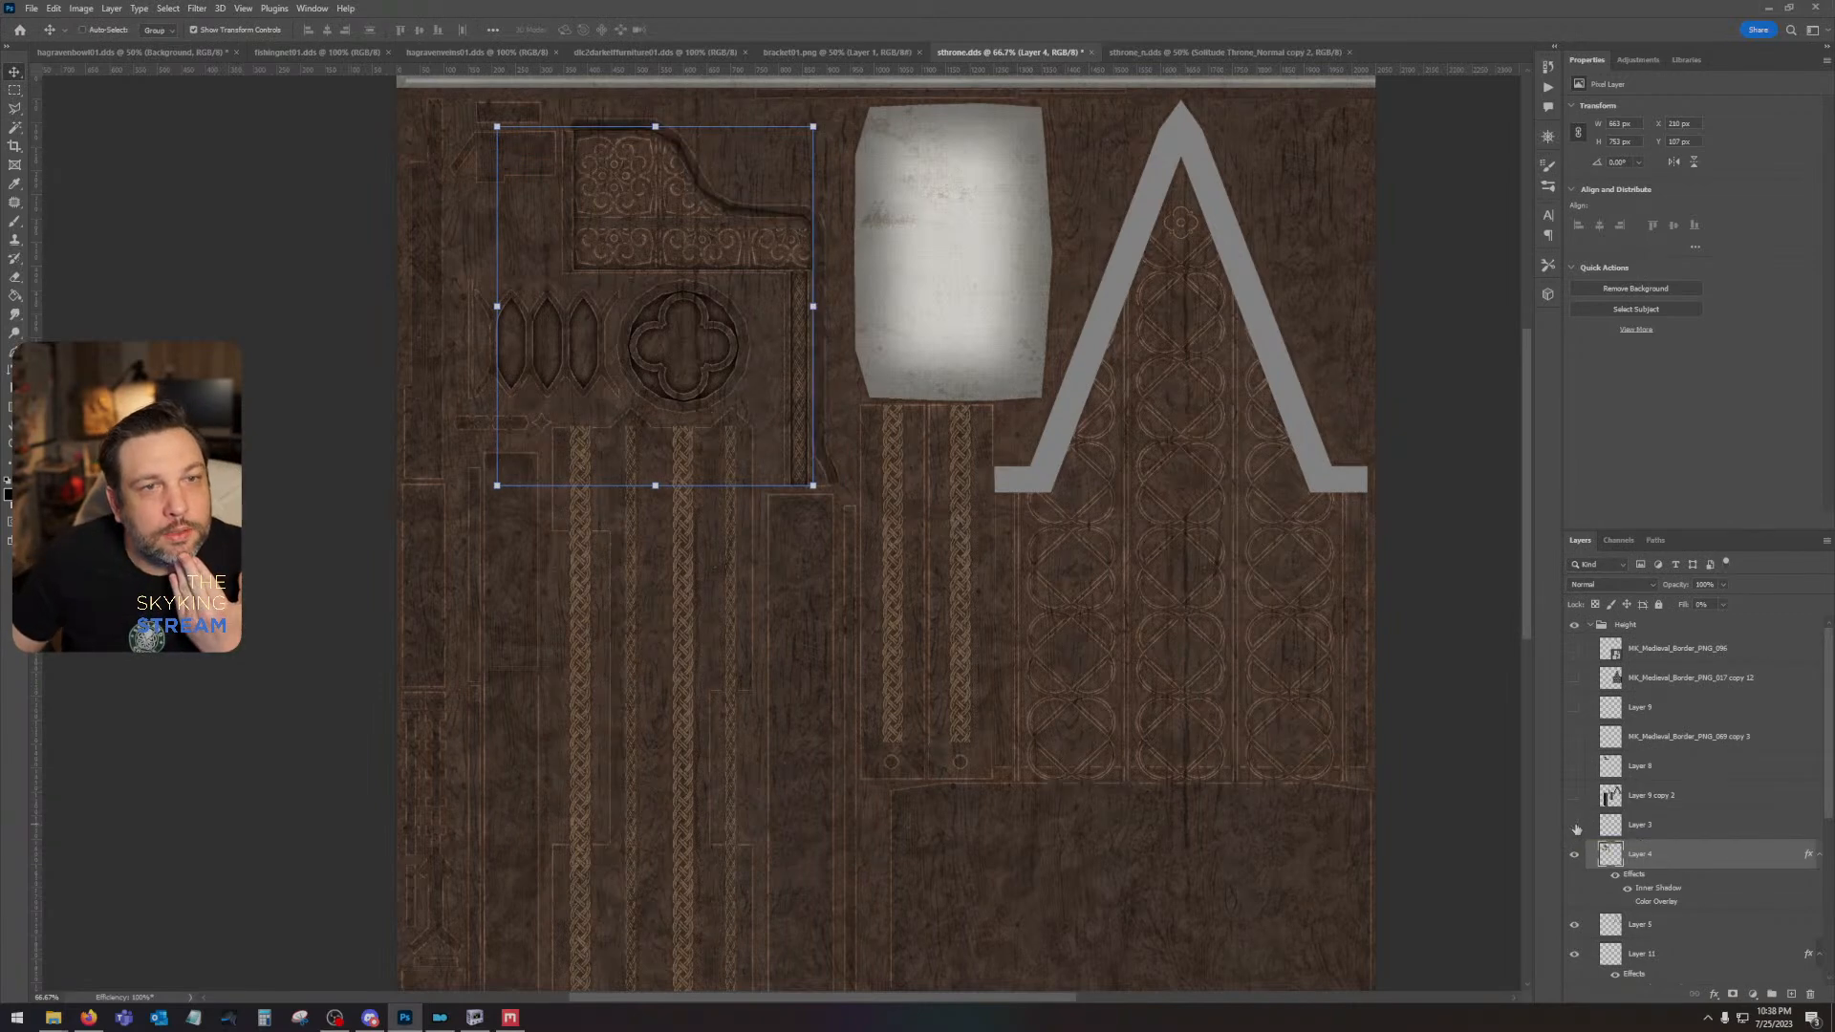
left_click(1576, 827)
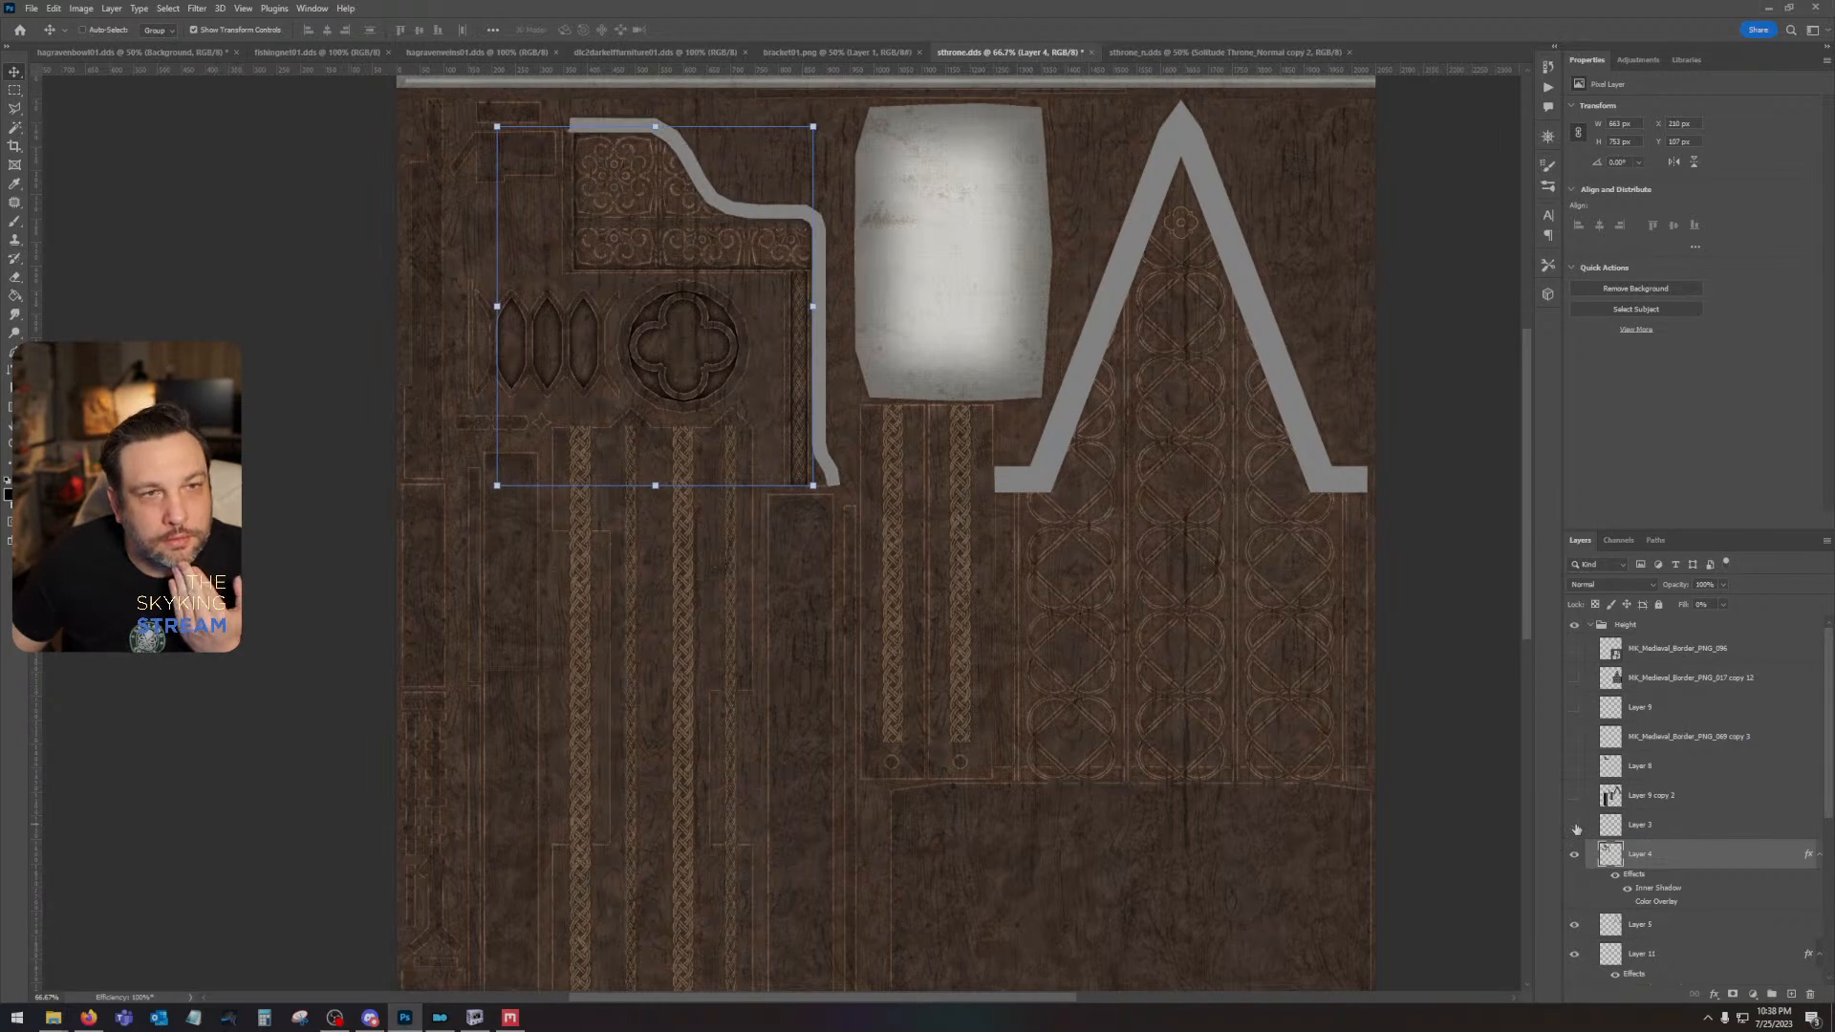
left_click(1576, 828)
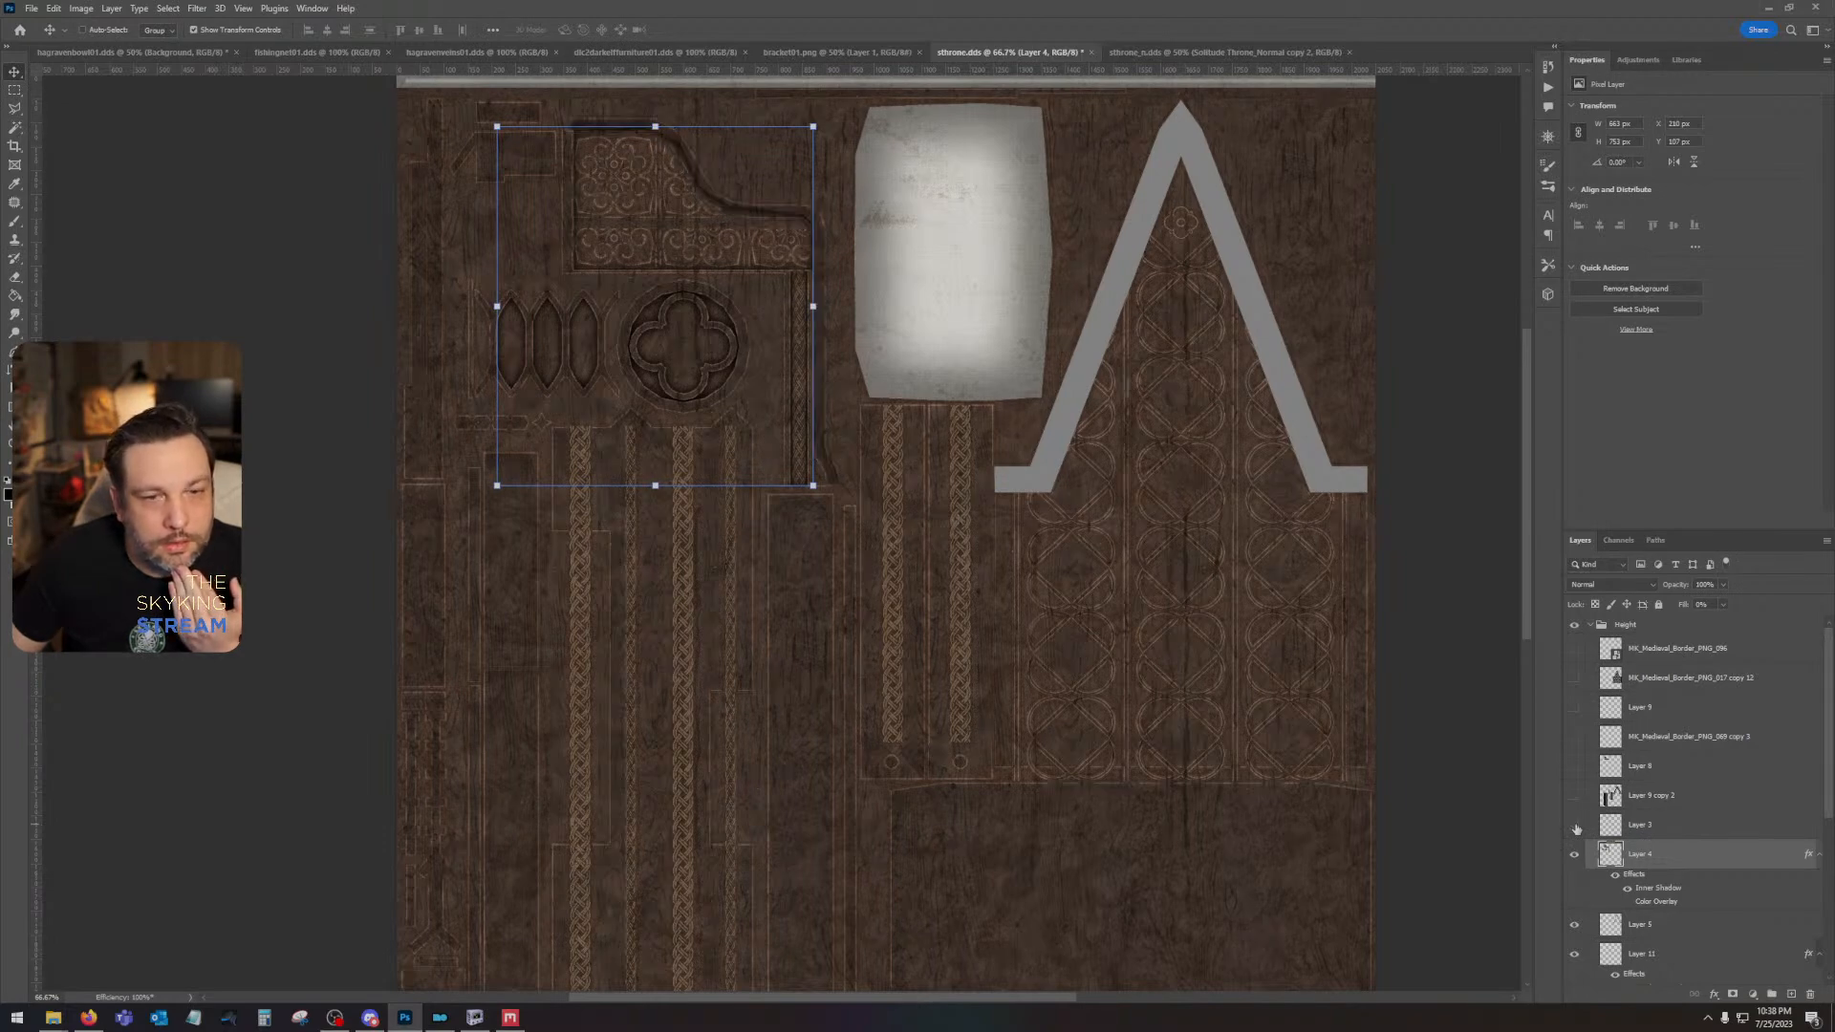
- Hide the Height group and compare the upper Solitude Throne_AO layer with the original throne texture beneath it
left_click(1576, 628)
scroll(1587, 812, "down", 6)
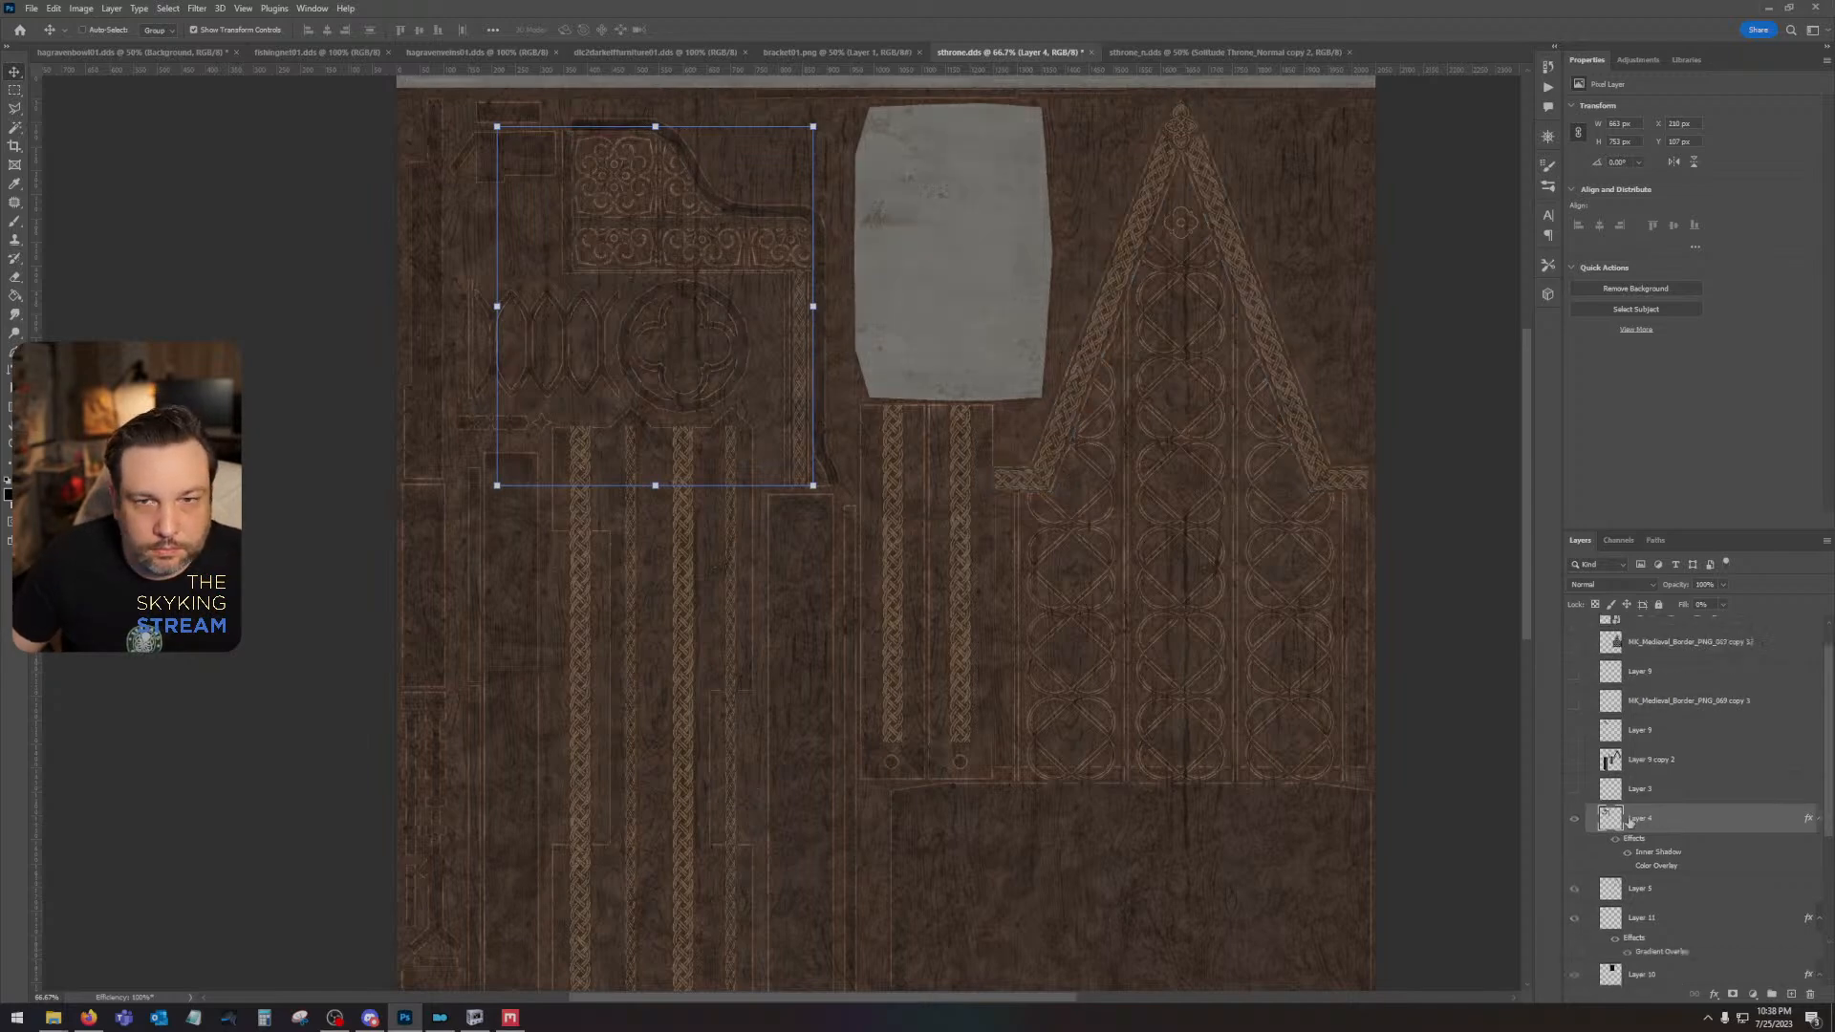
left_click(1574, 840)
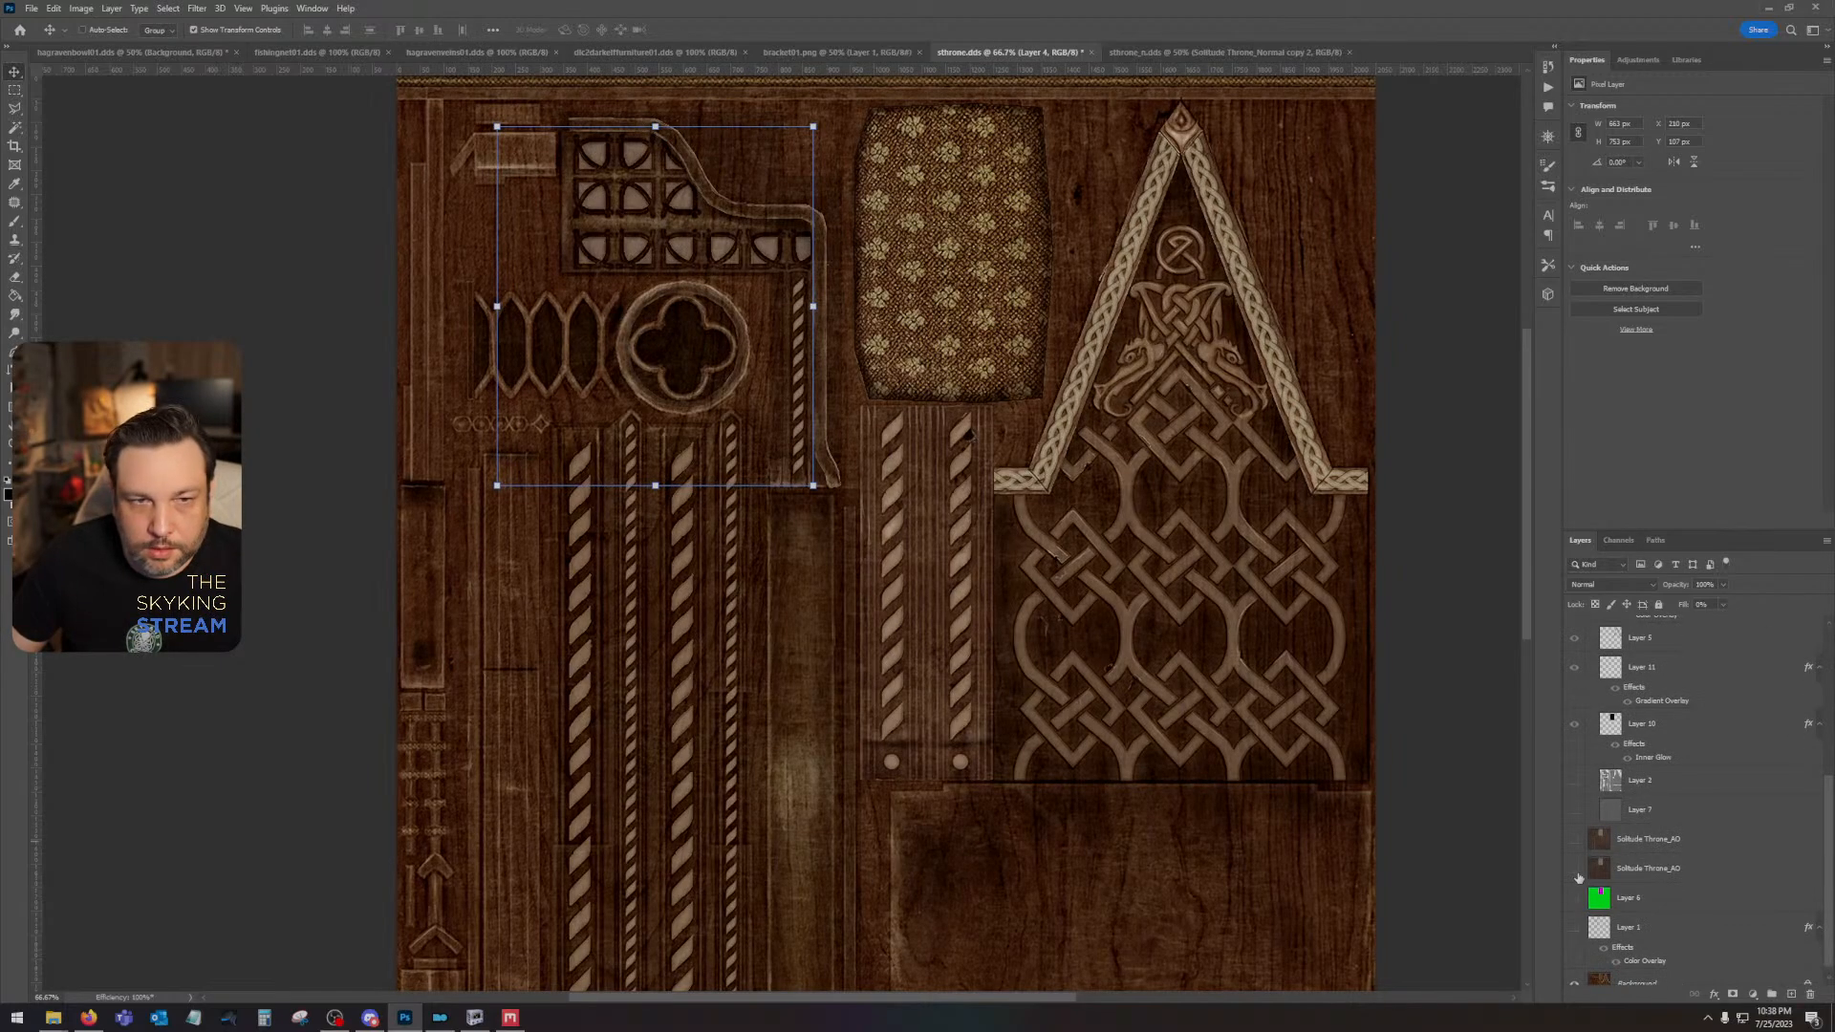
scroll(1582, 822, "up", 5)
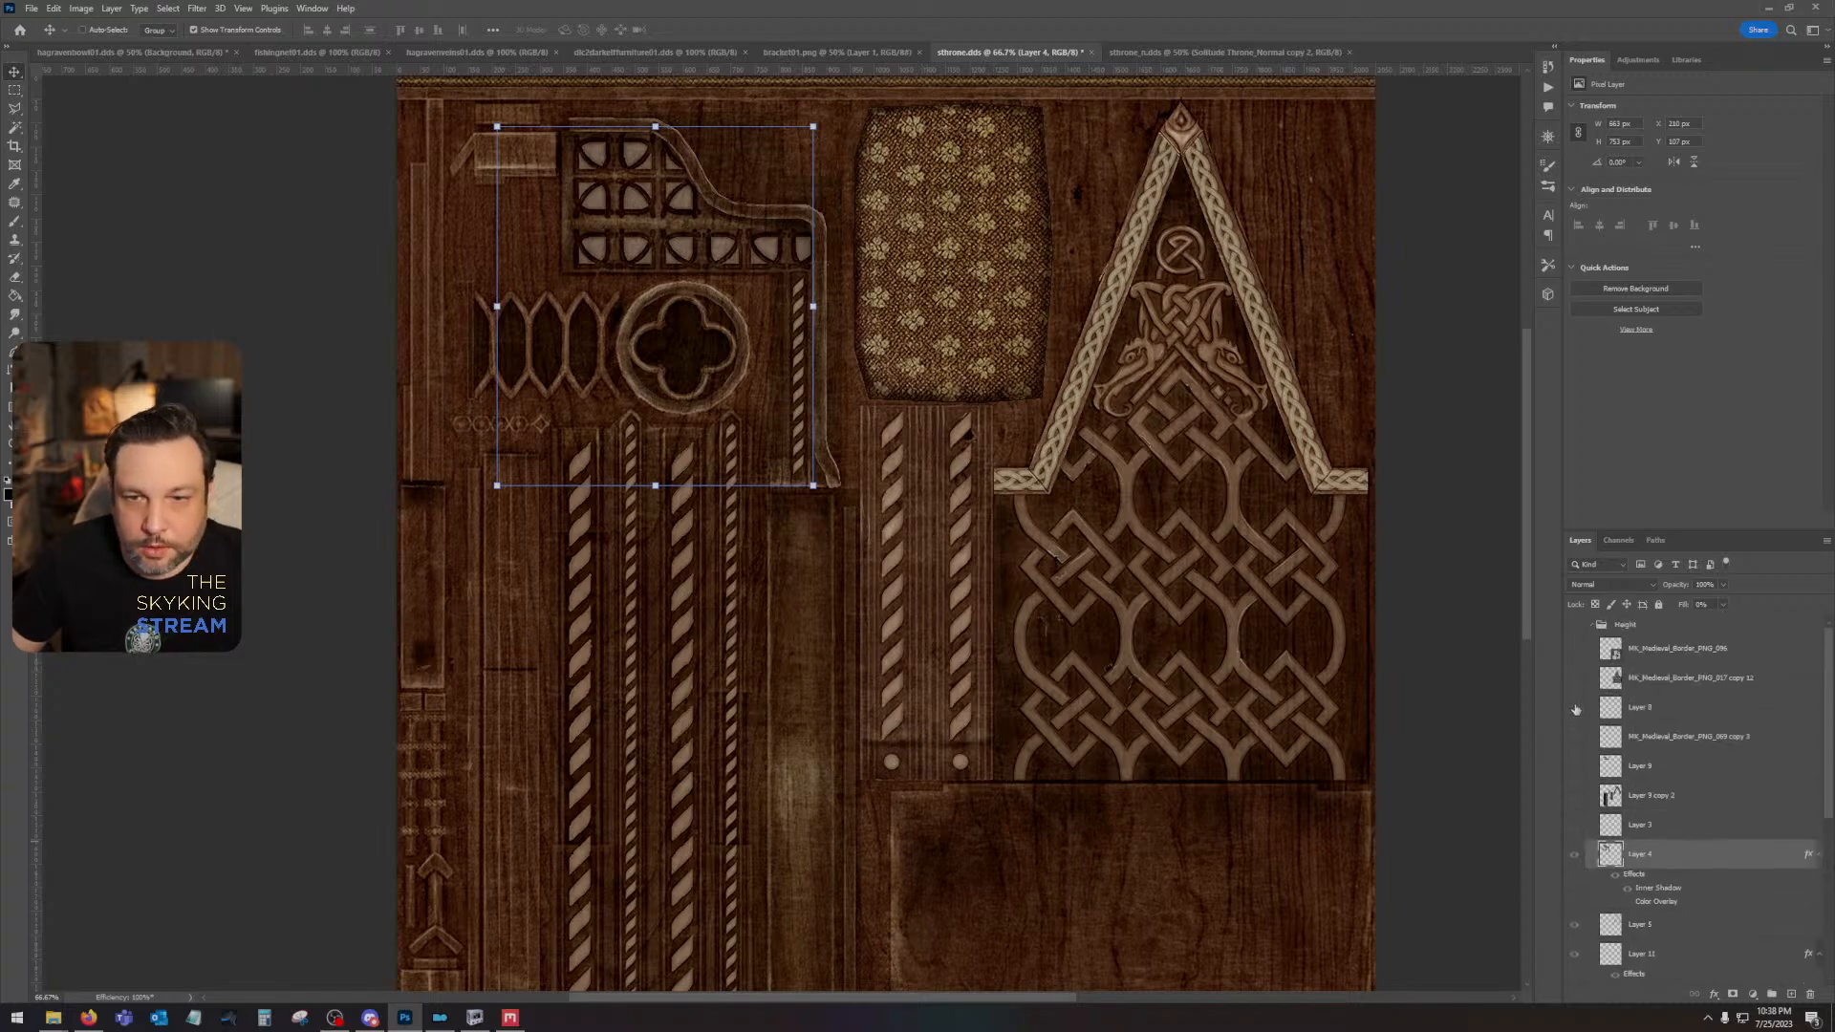
scroll(1592, 770, "down", 3)
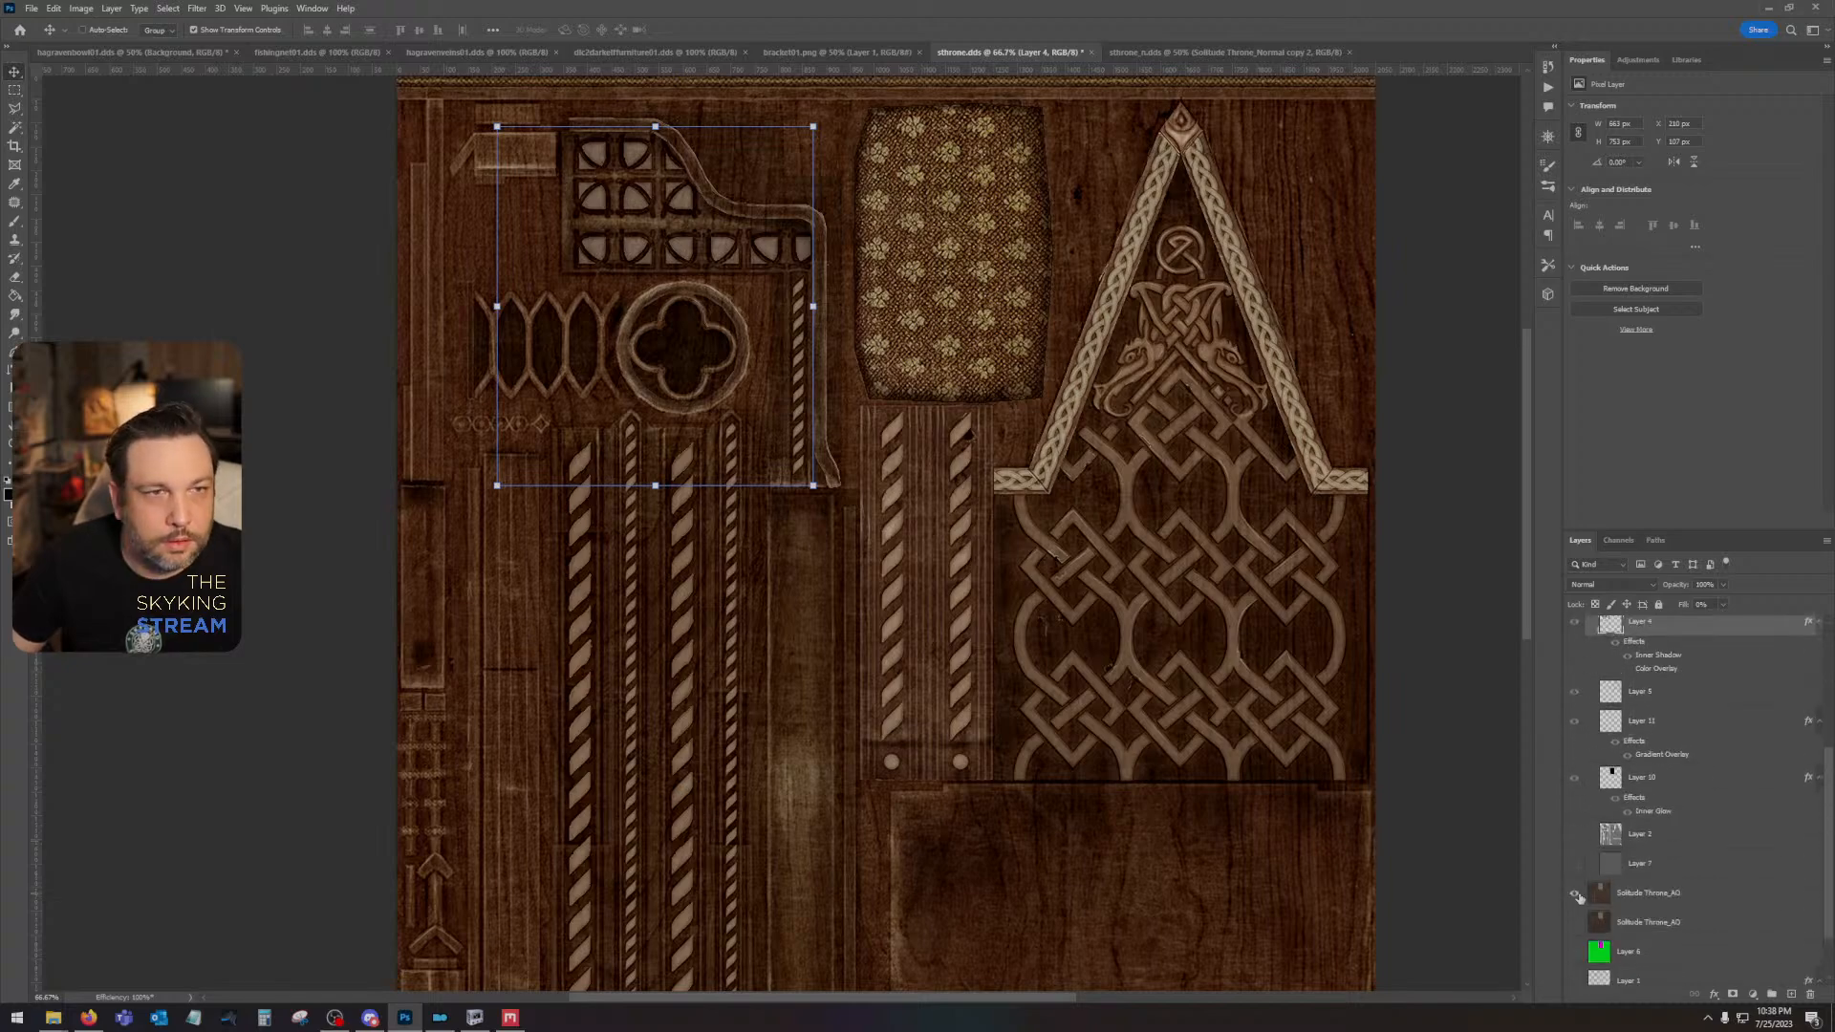
left_click(1575, 892)
left_click(1578, 897)
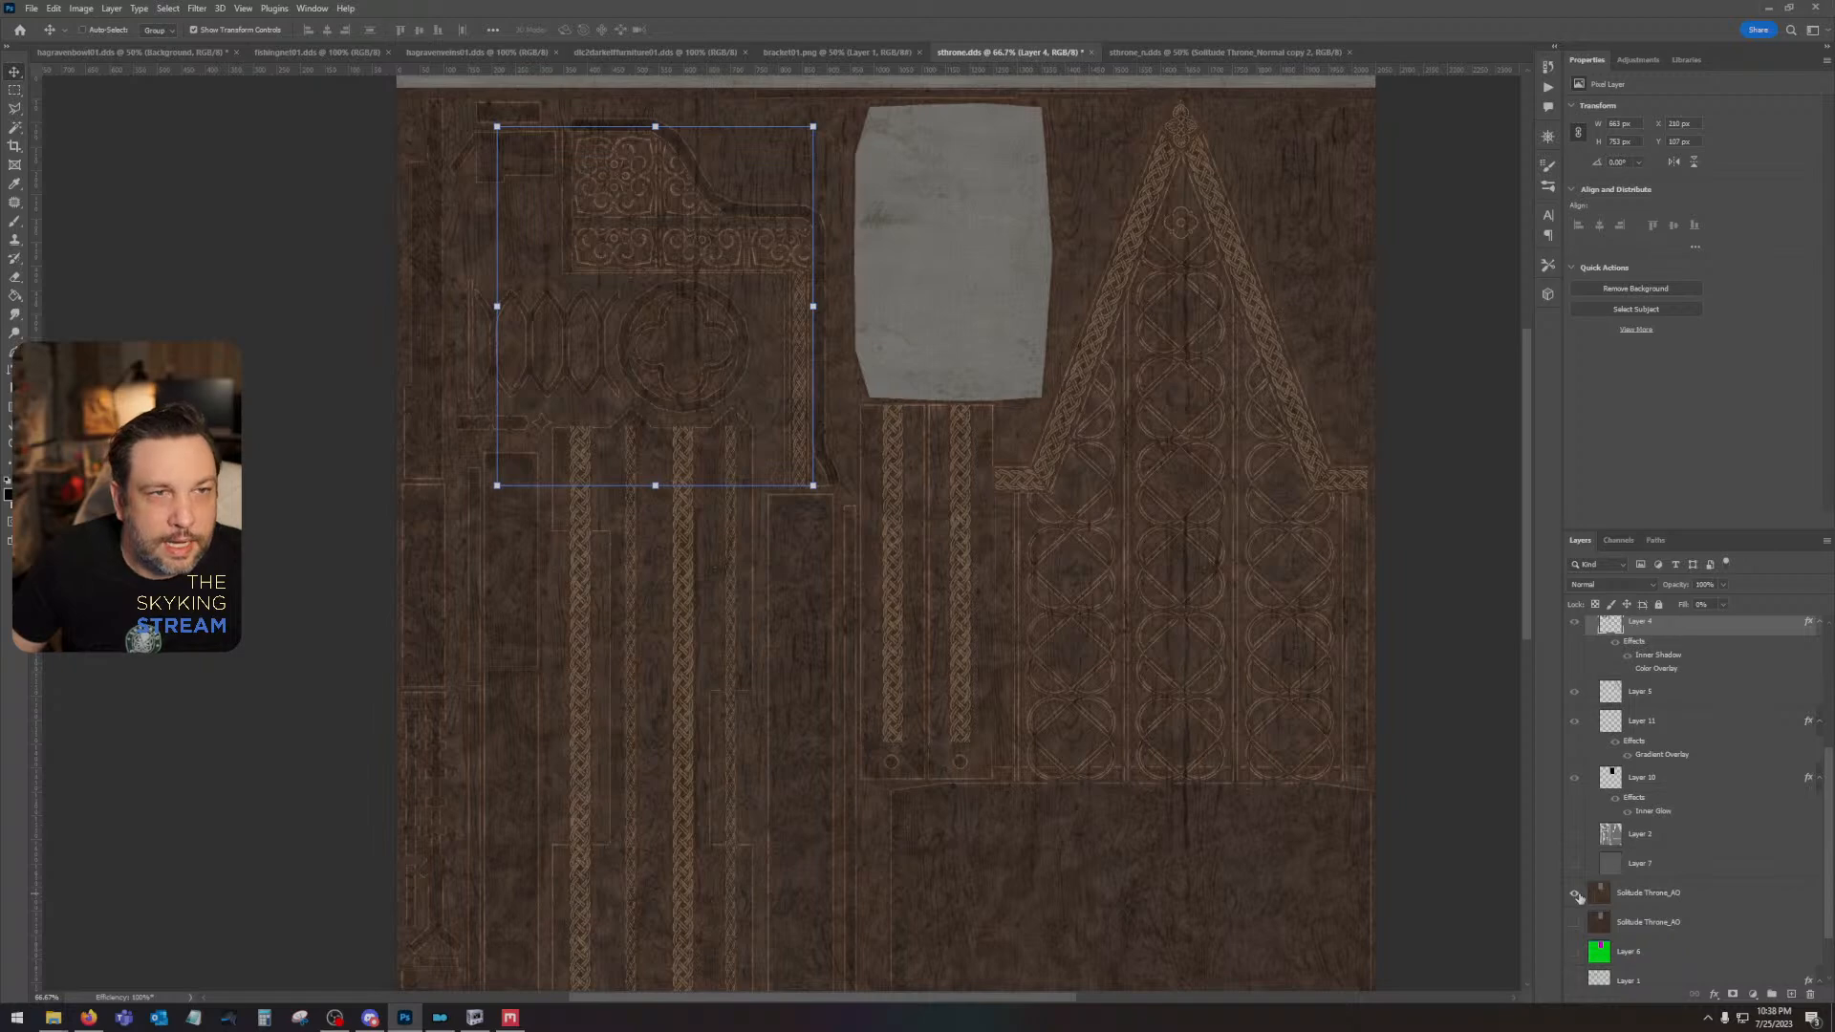
left_click(1577, 896)
left_click(1576, 894)
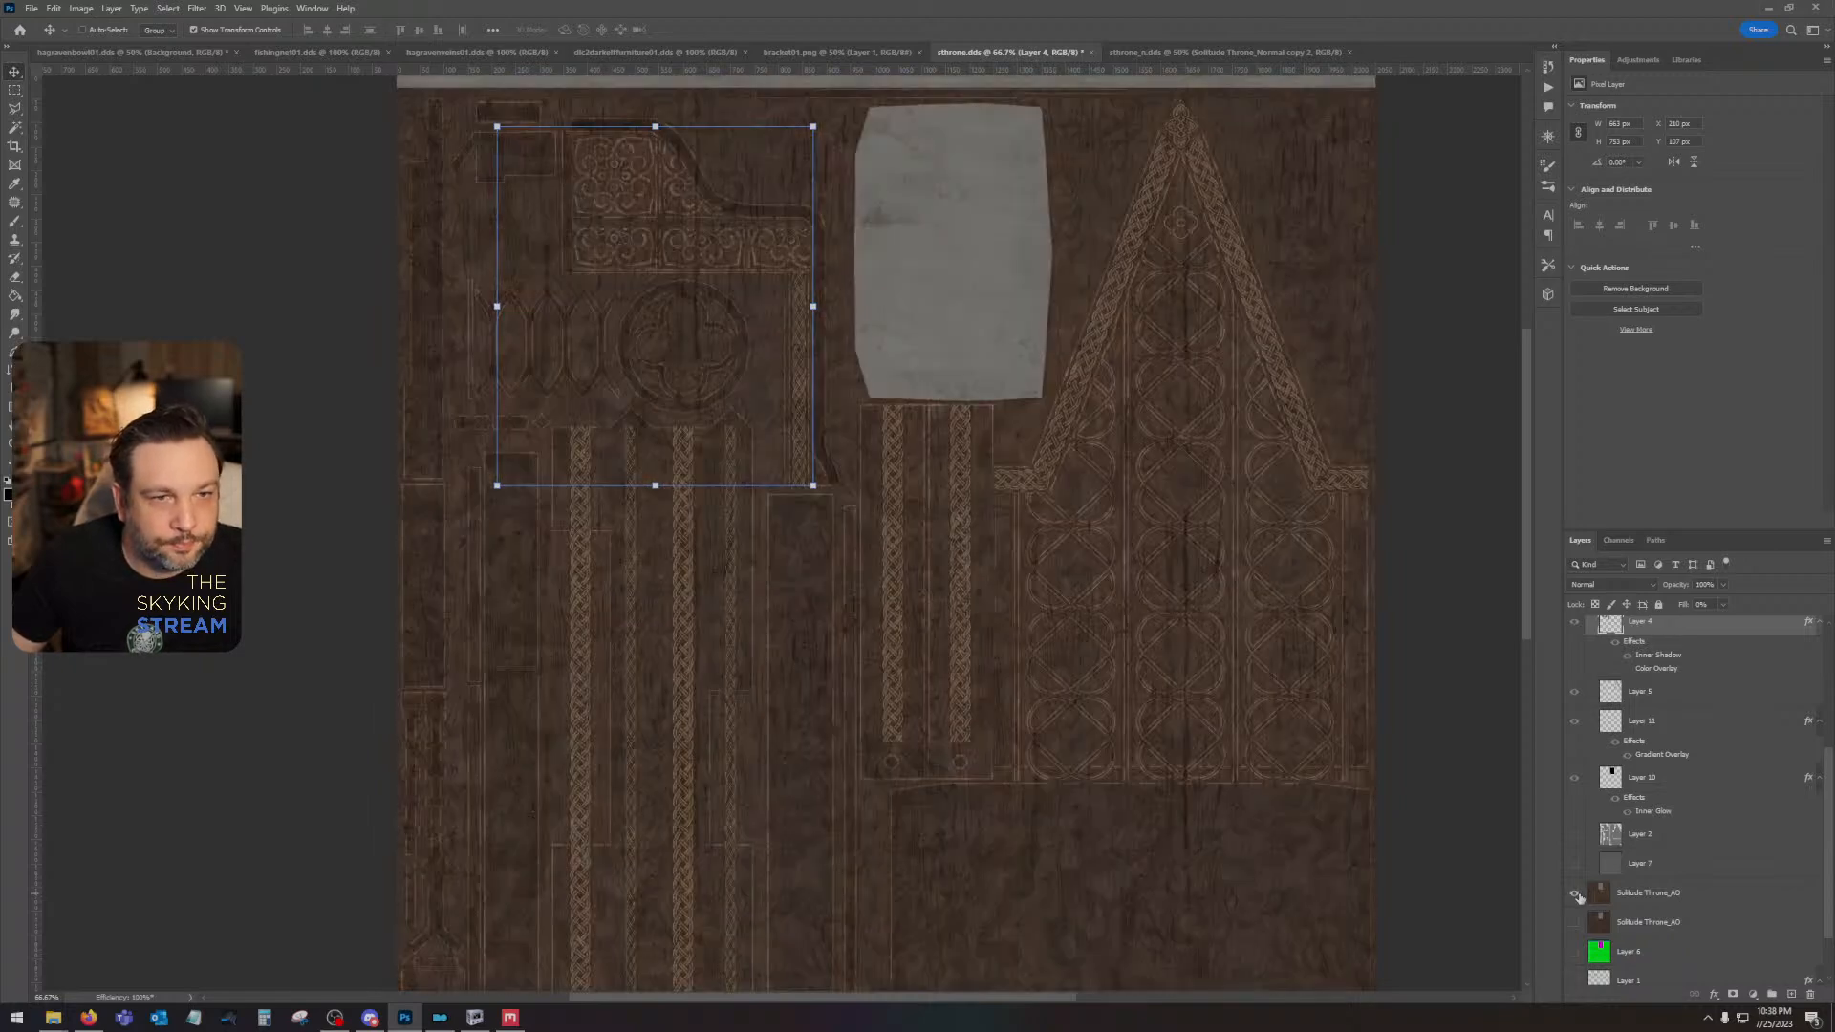
left_click(1577, 895)
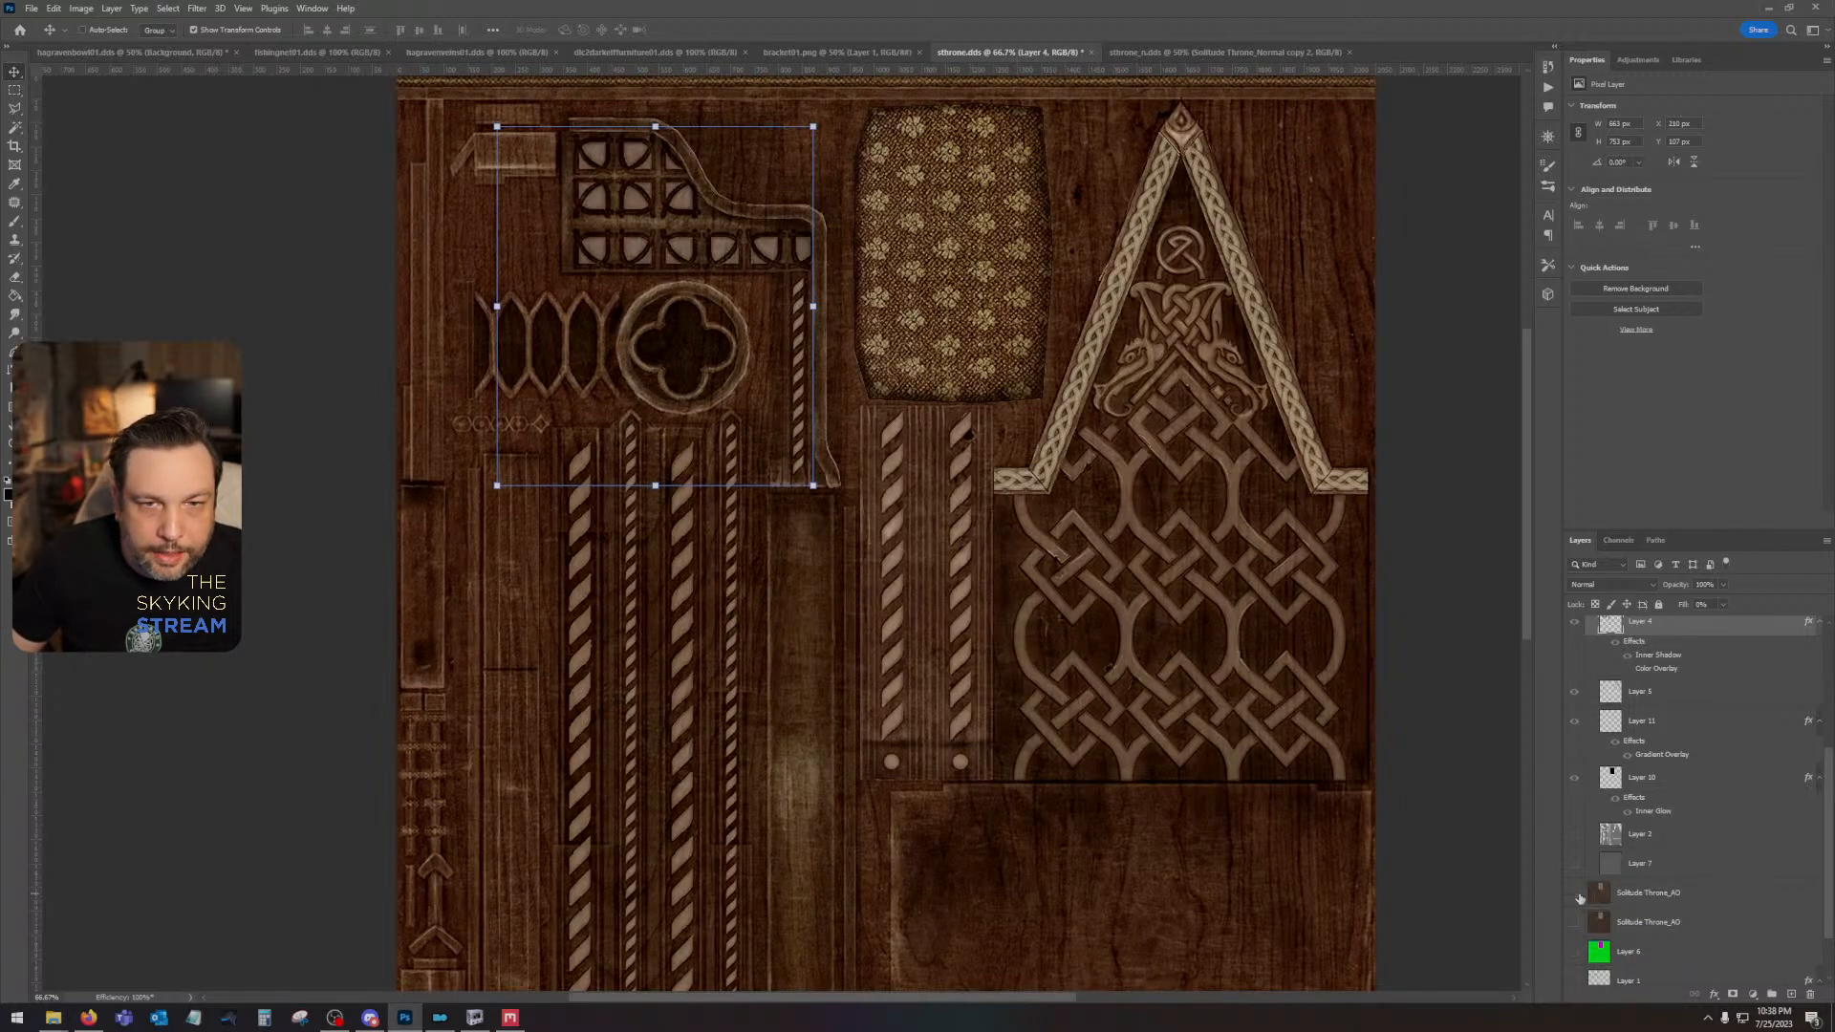
- Compare the texture with the upper Solitude Throne_AO layer shown and hidden, leaving the layer hidden
left_click(1578, 894)
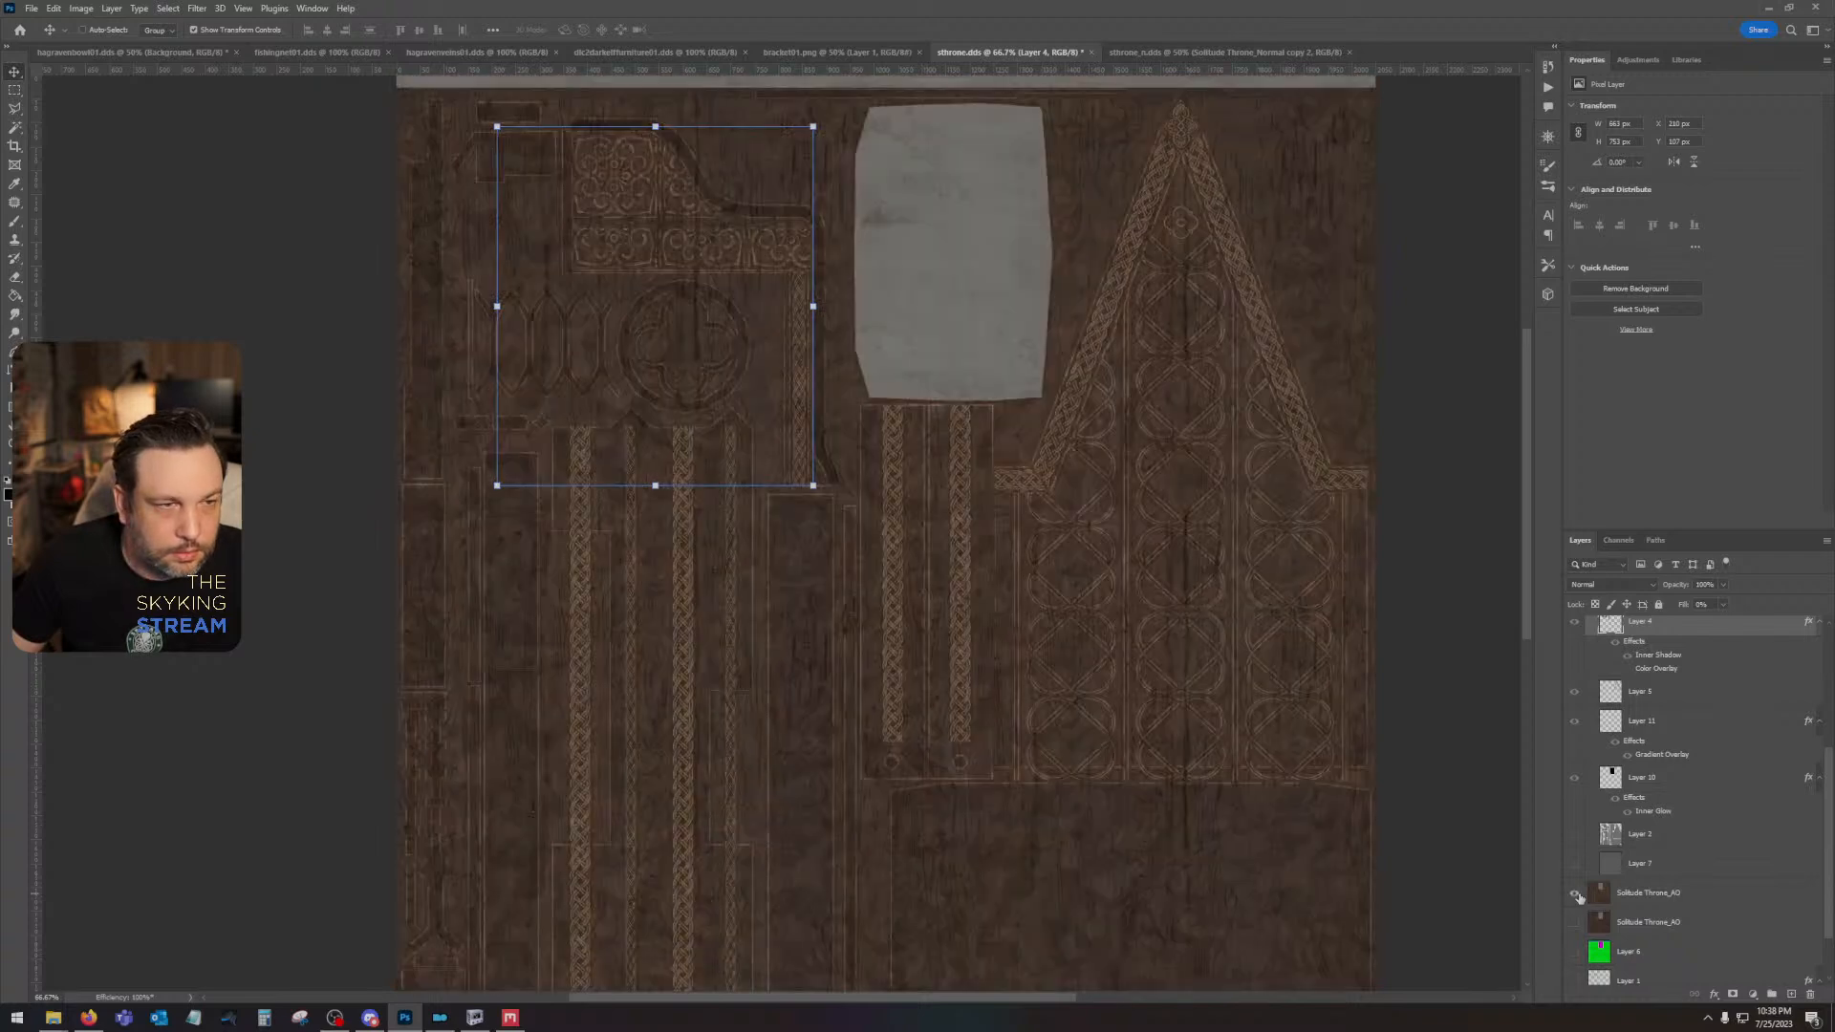
left_click(1577, 895)
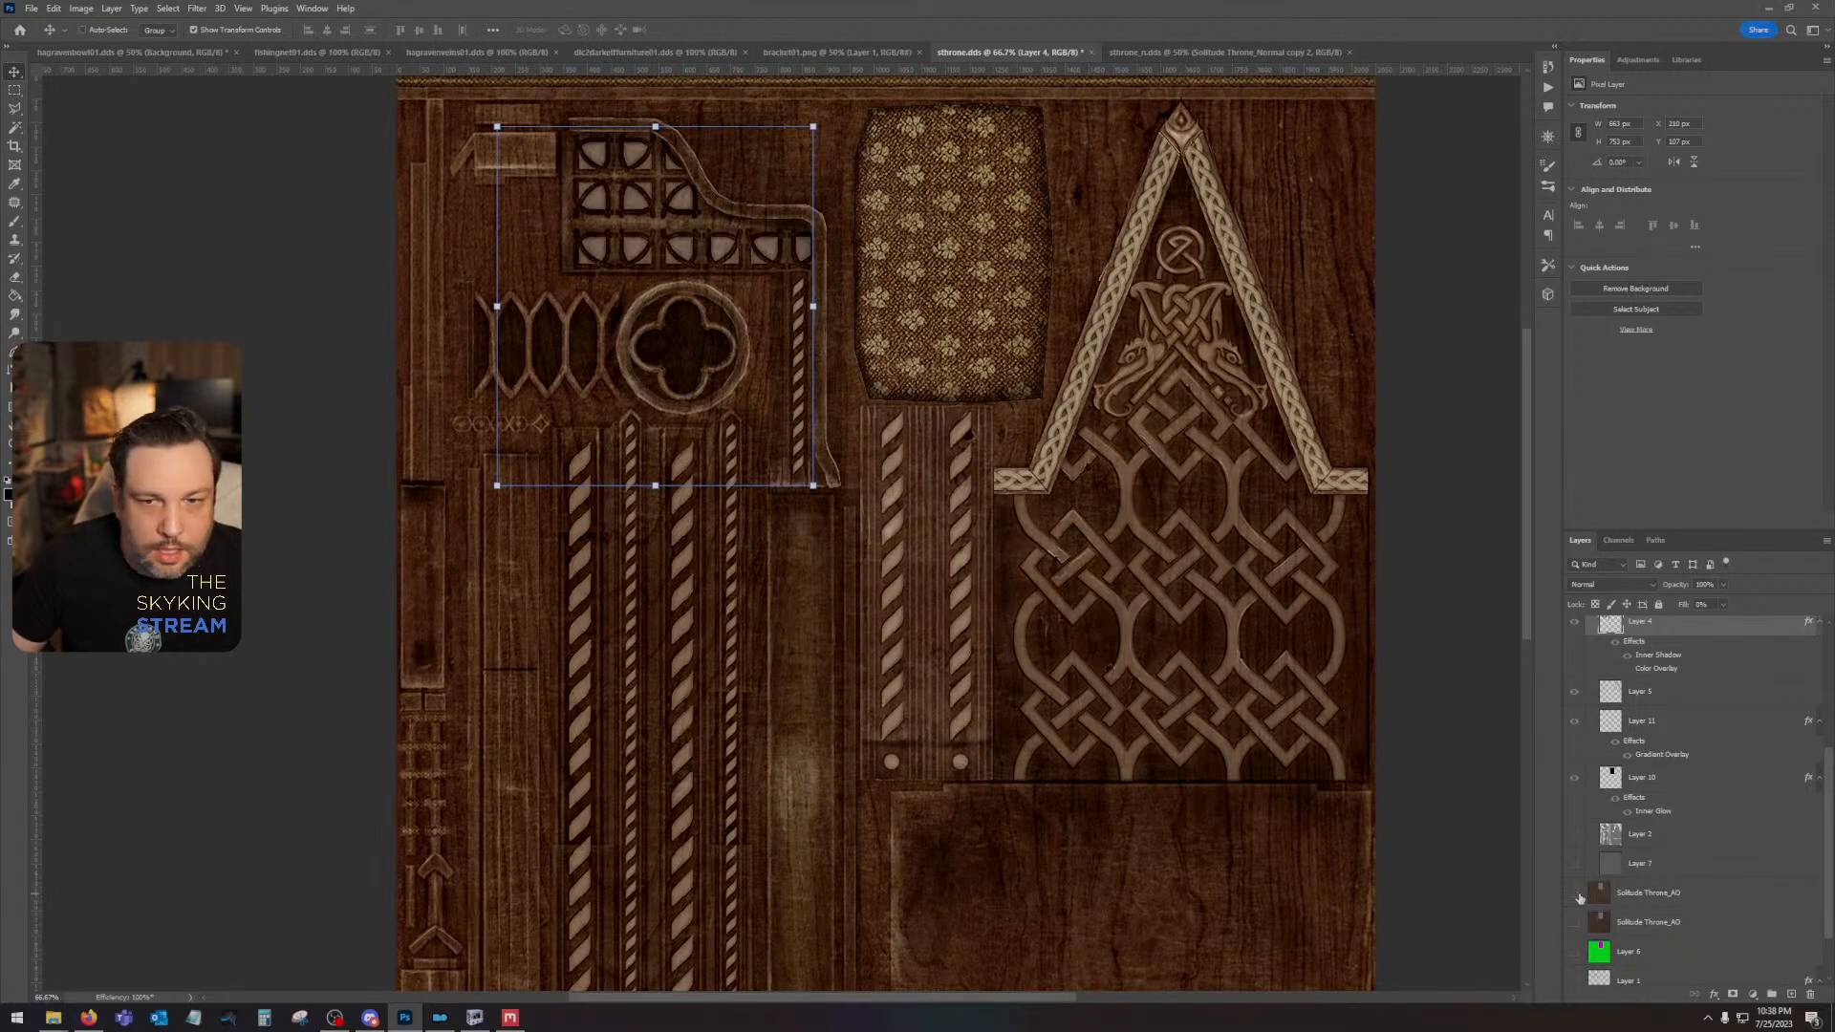
- Create a new empty layer and place it above the Height group
scroll(1621, 883, "up", 2)
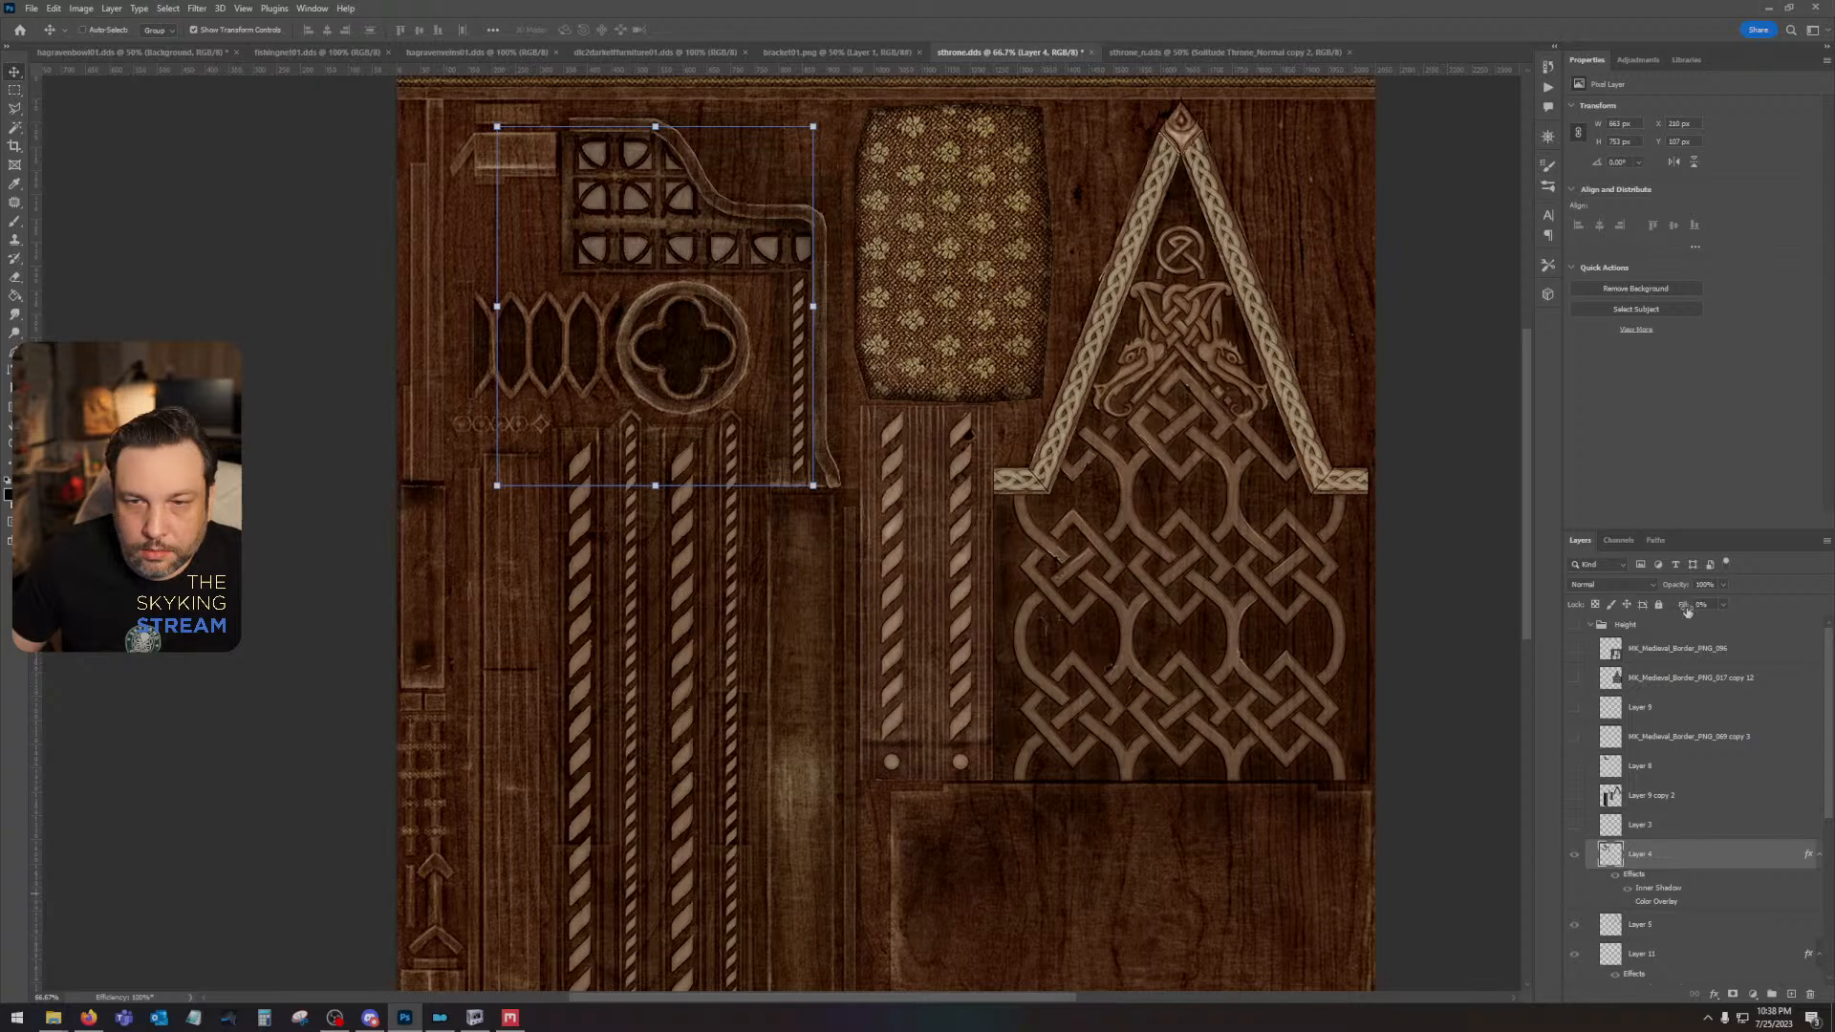
left_click(1791, 994)
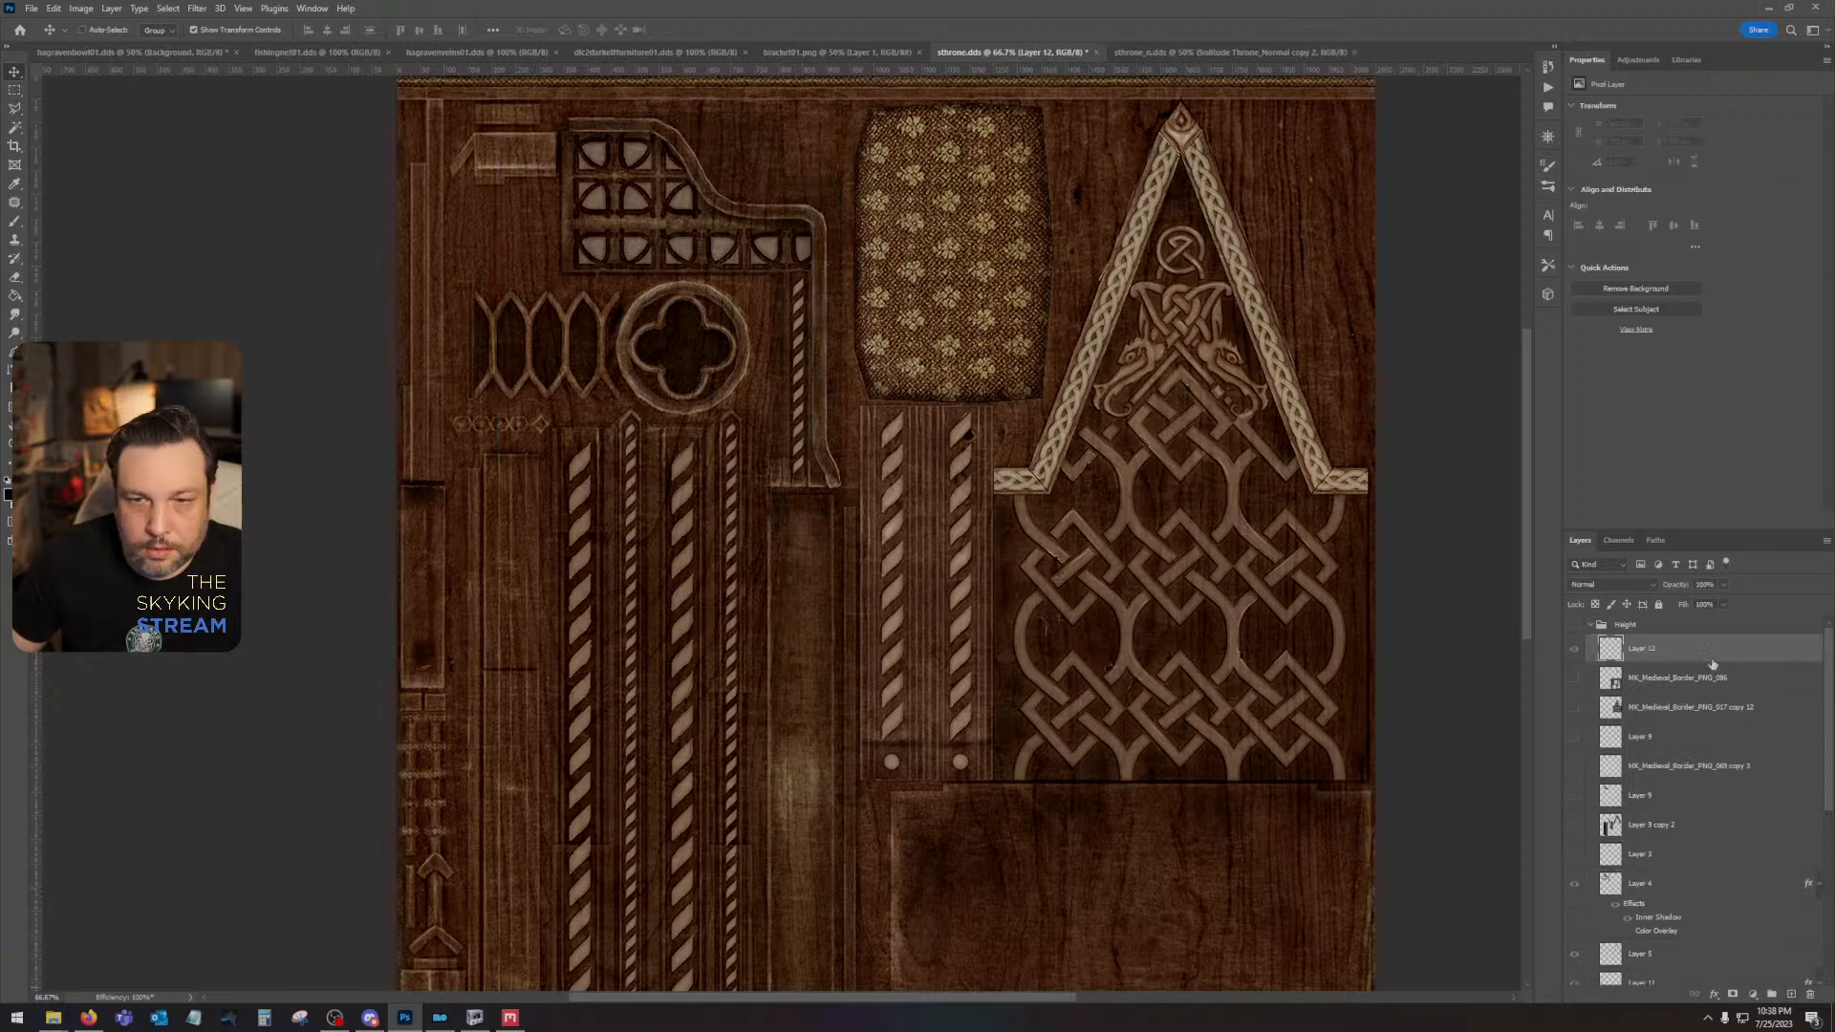
left_click_drag(1712, 662, 1700, 619)
- Set up the Brush tool with the soft round pressure opacity tip at a size of 50 px
left_click(23, 221)
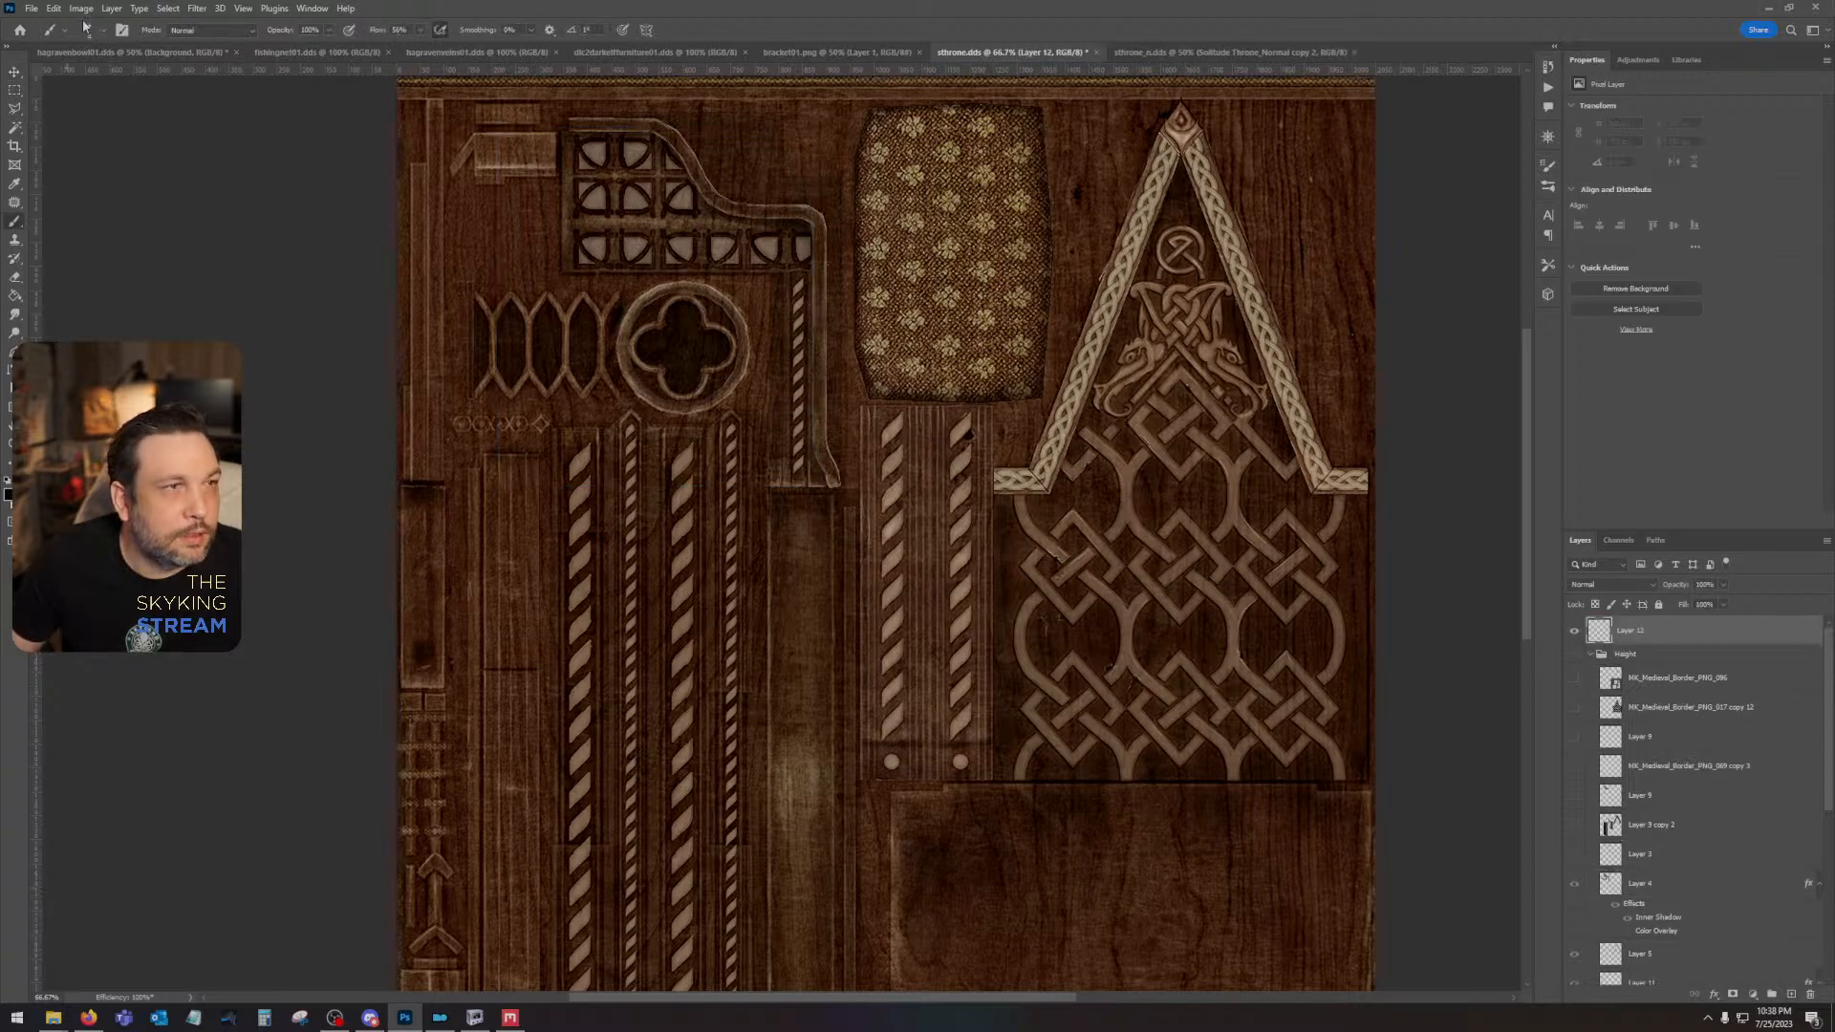
left_click(87, 30)
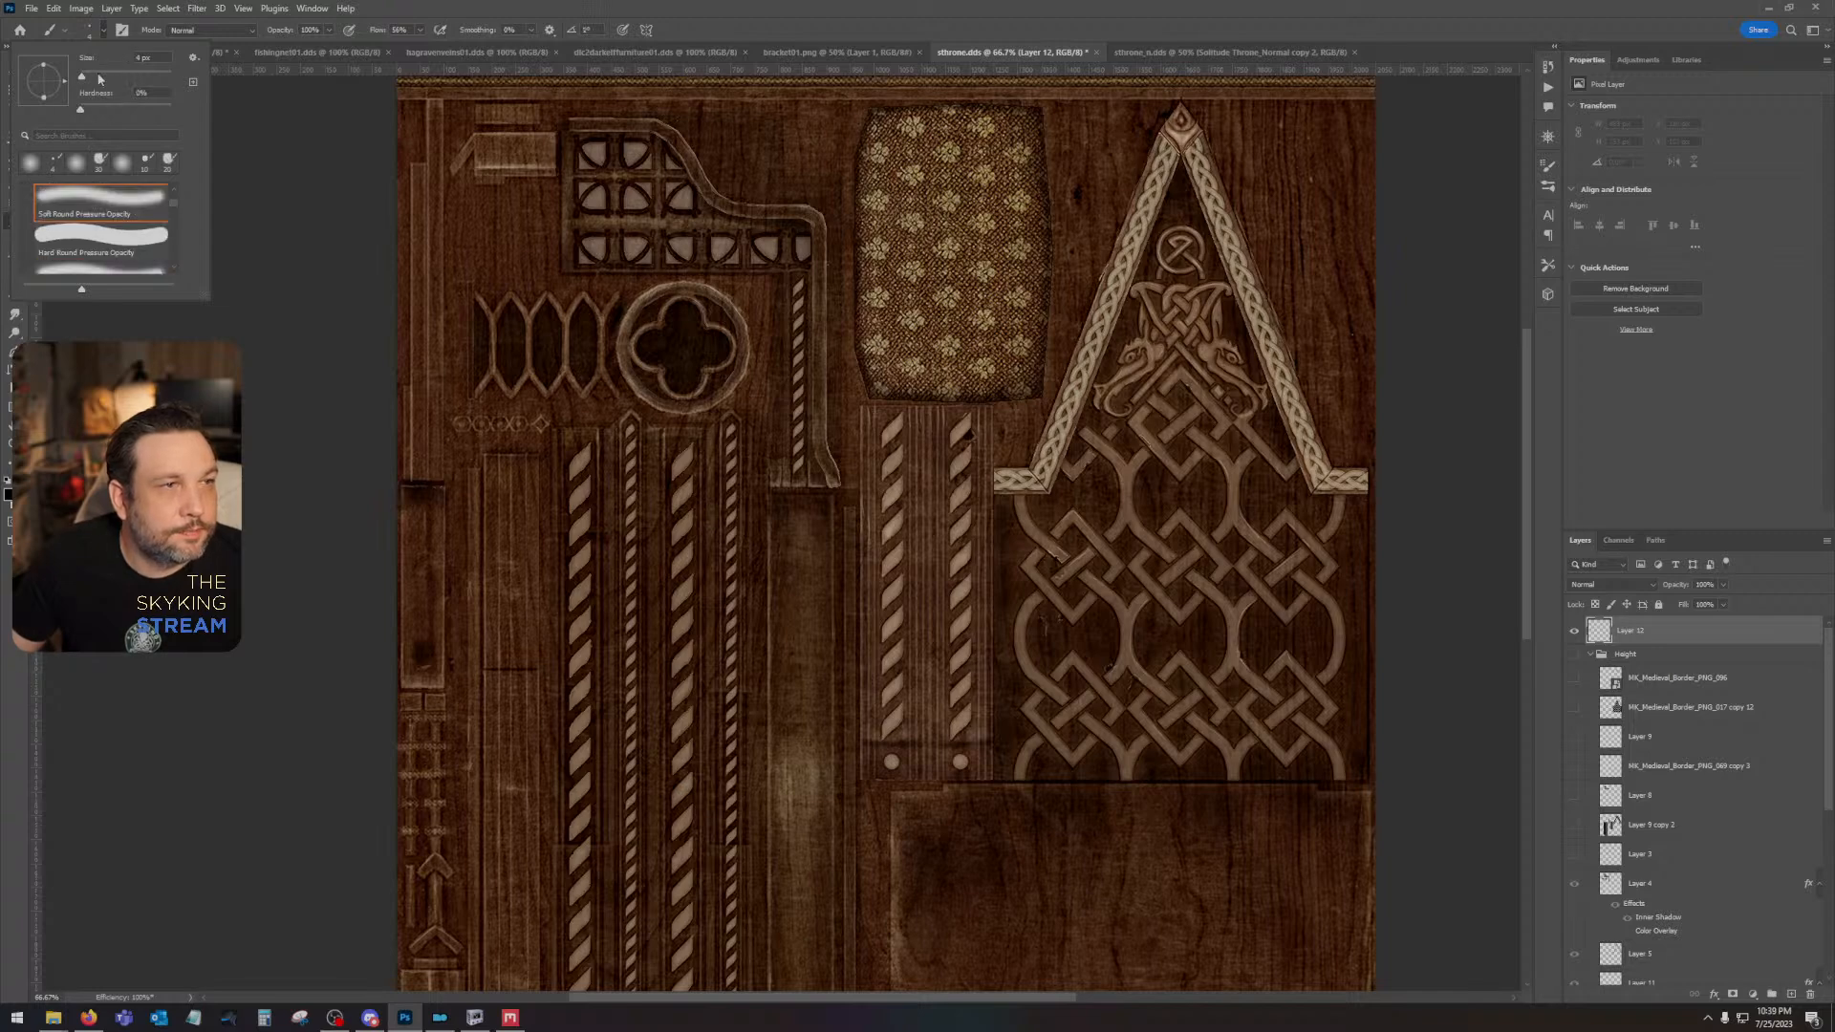
left_click(97, 76)
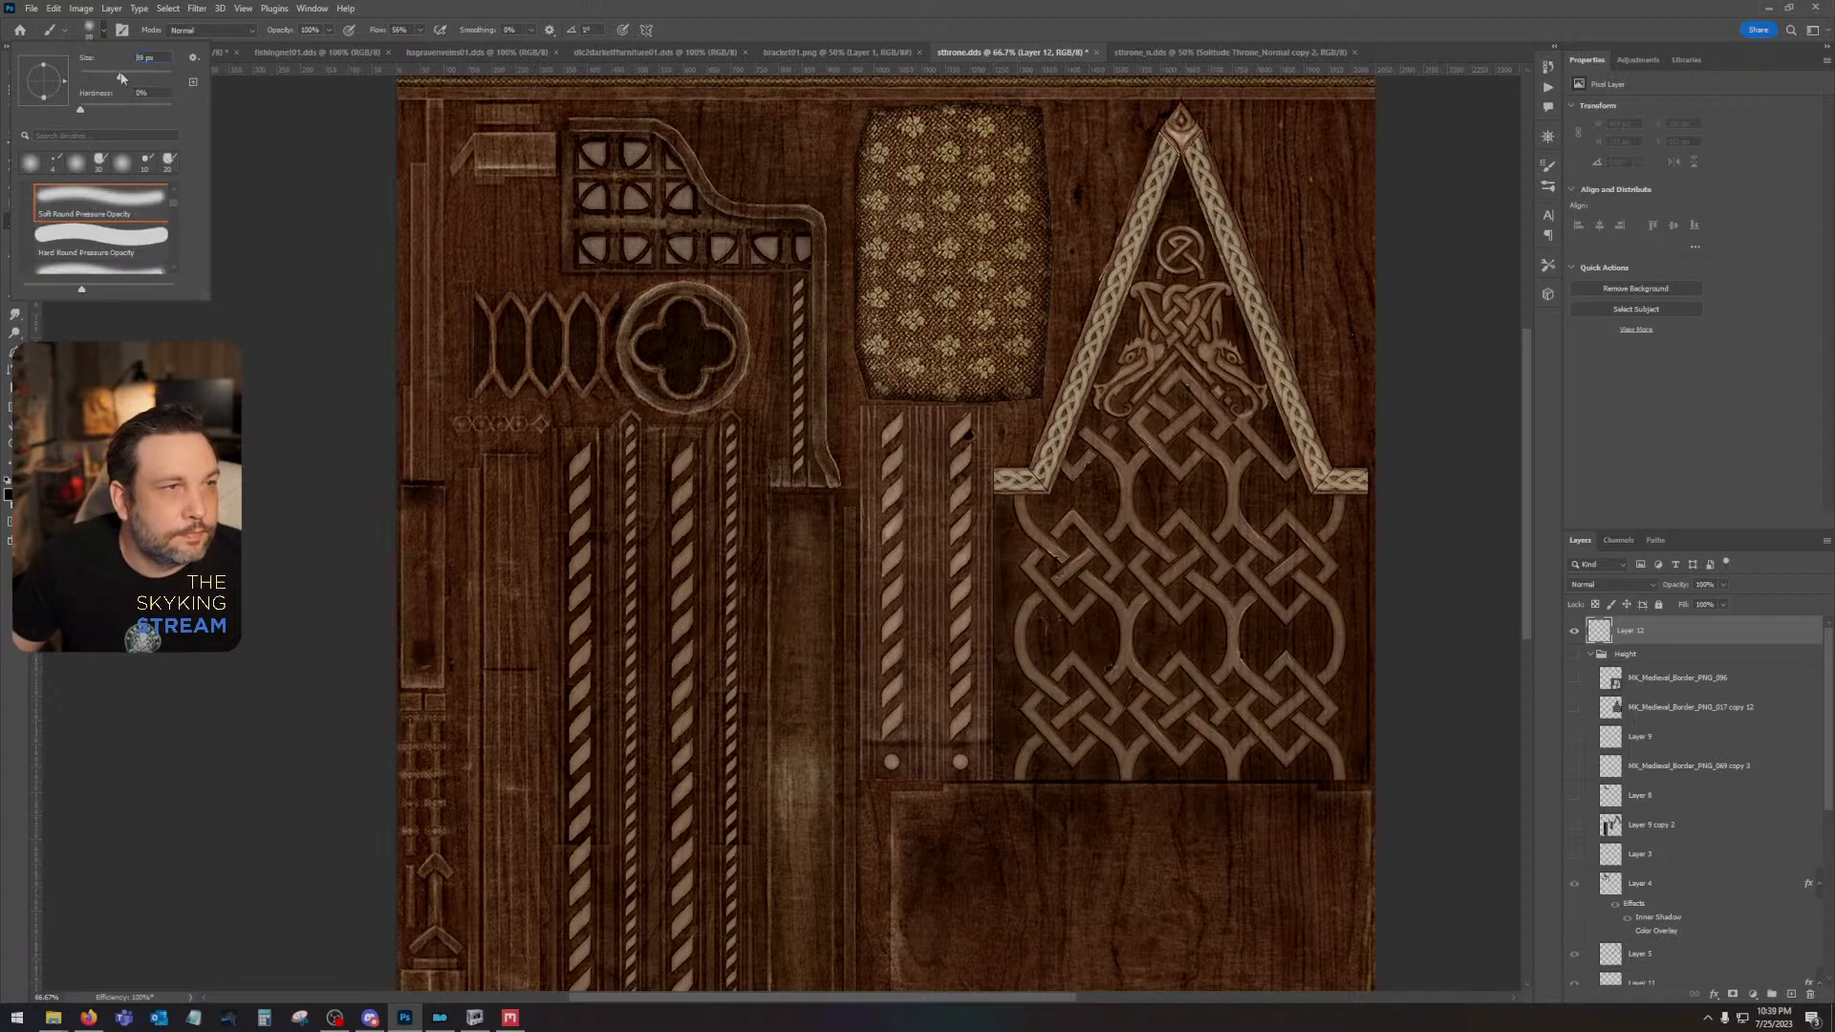
left_click_drag(128, 76, 128, 76)
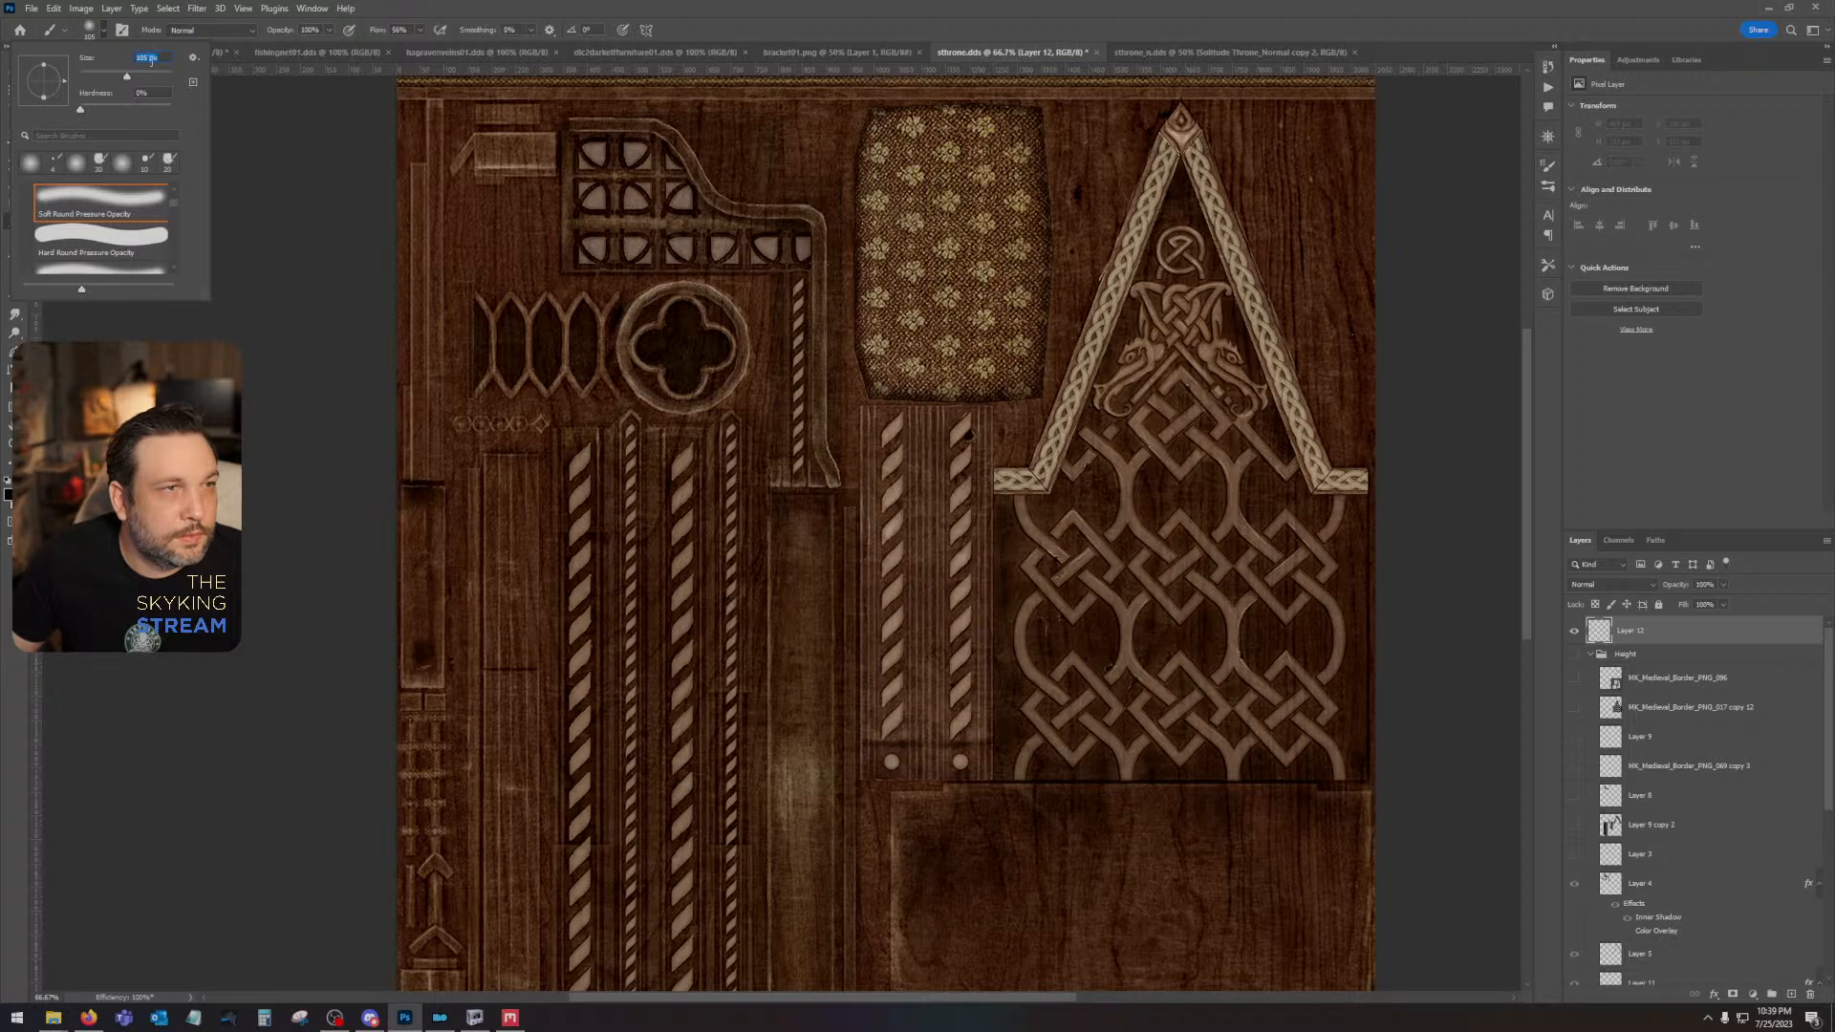
key("Return")
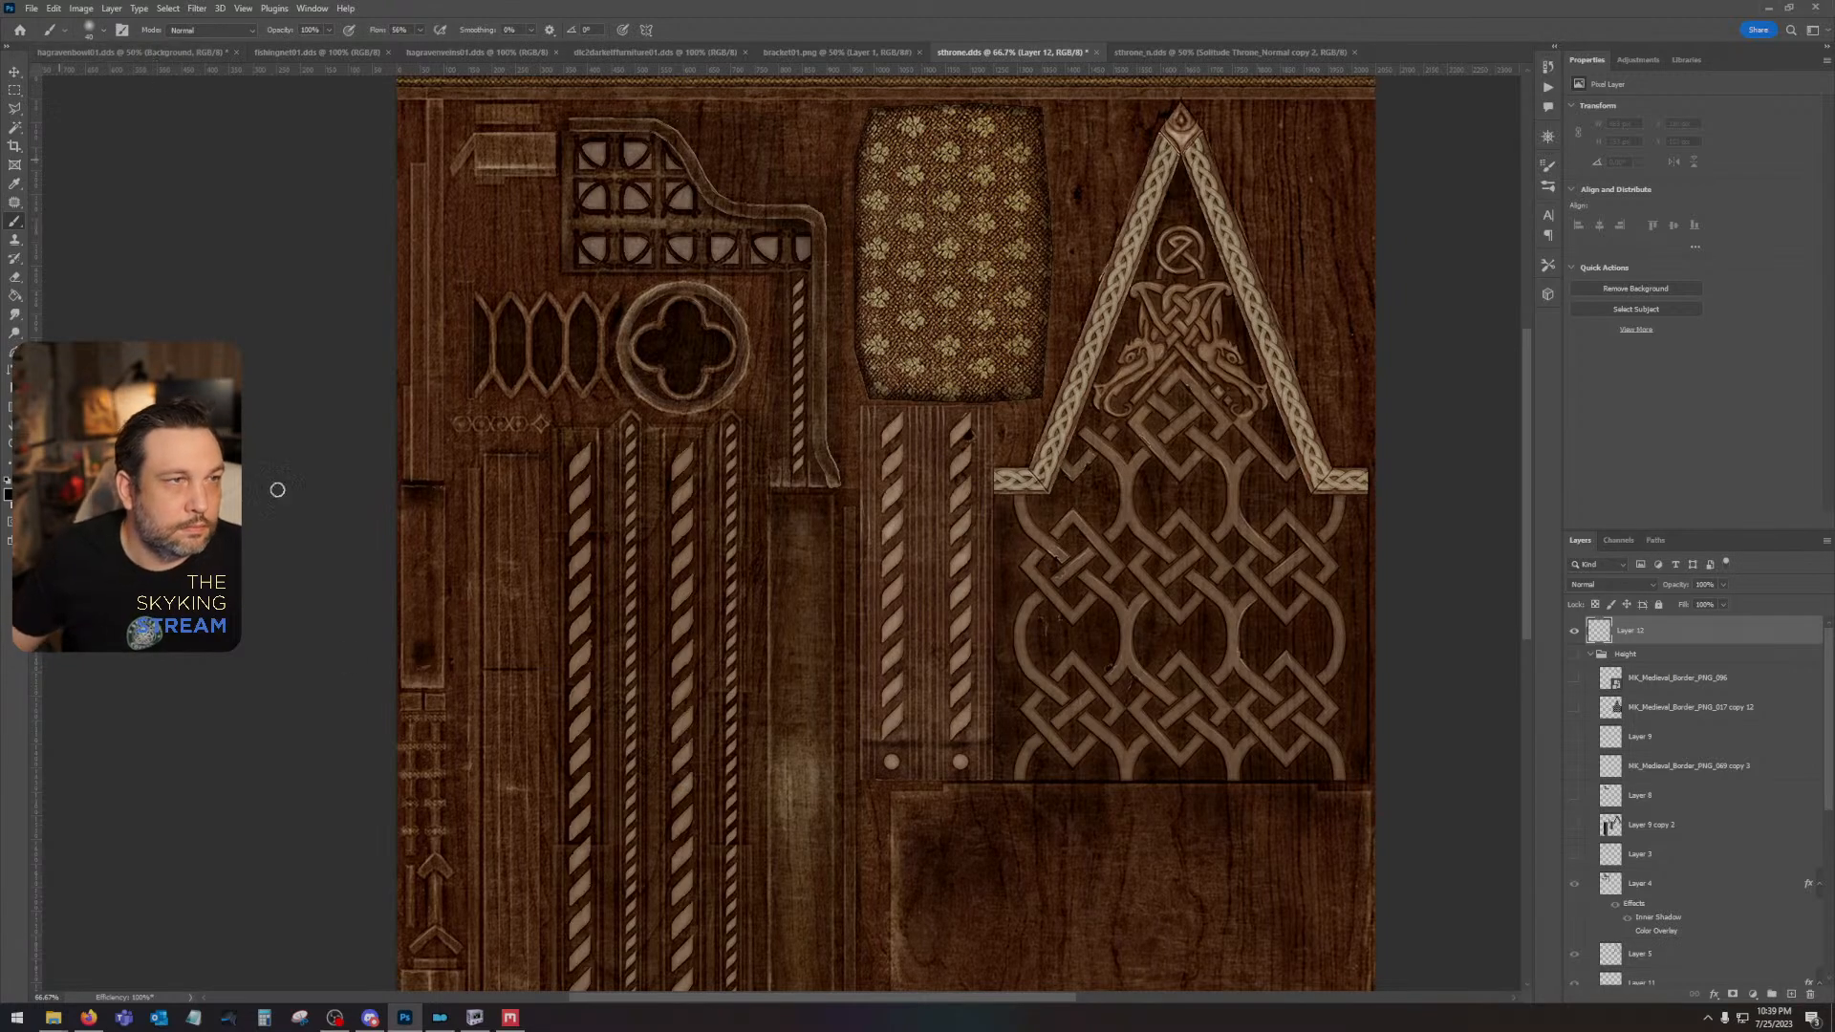
left_click(87, 29)
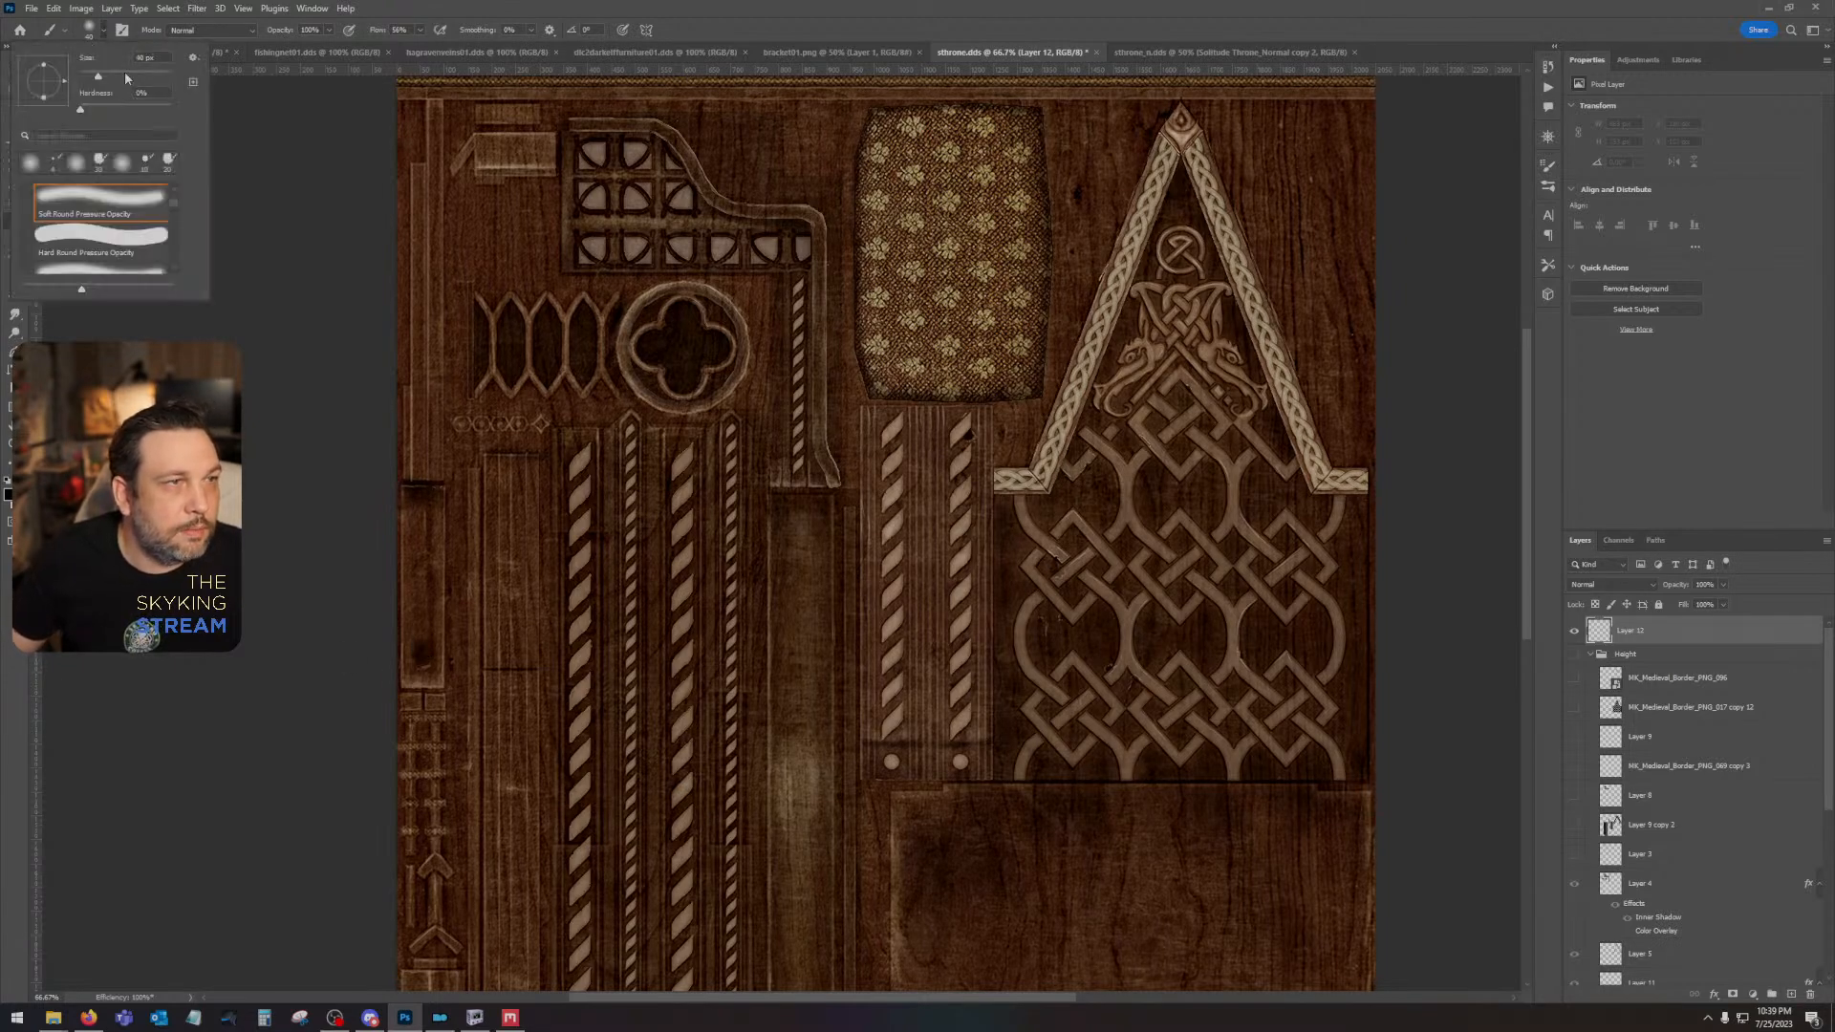
type("50")
key("Return")
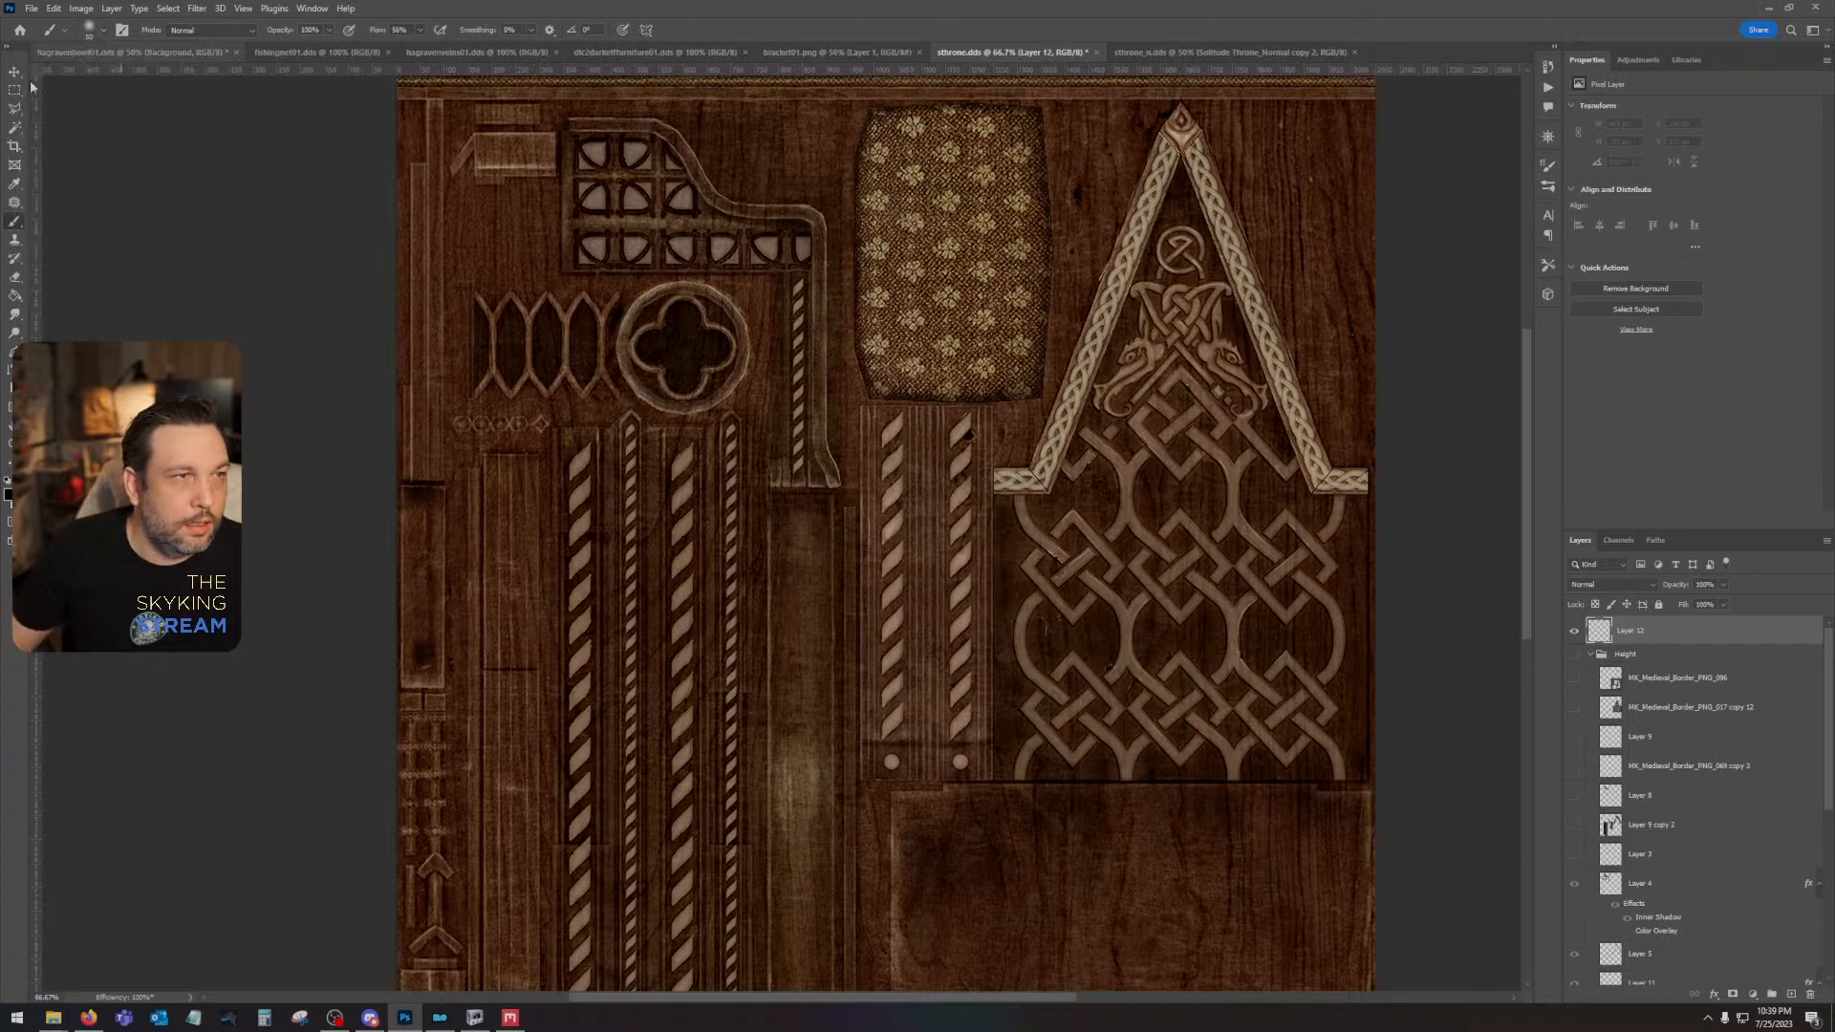
- Raise the brush flow to 100% and paint black shading on the outermost narrow plank, as a low spot and along its upper edge
left_click(422, 651)
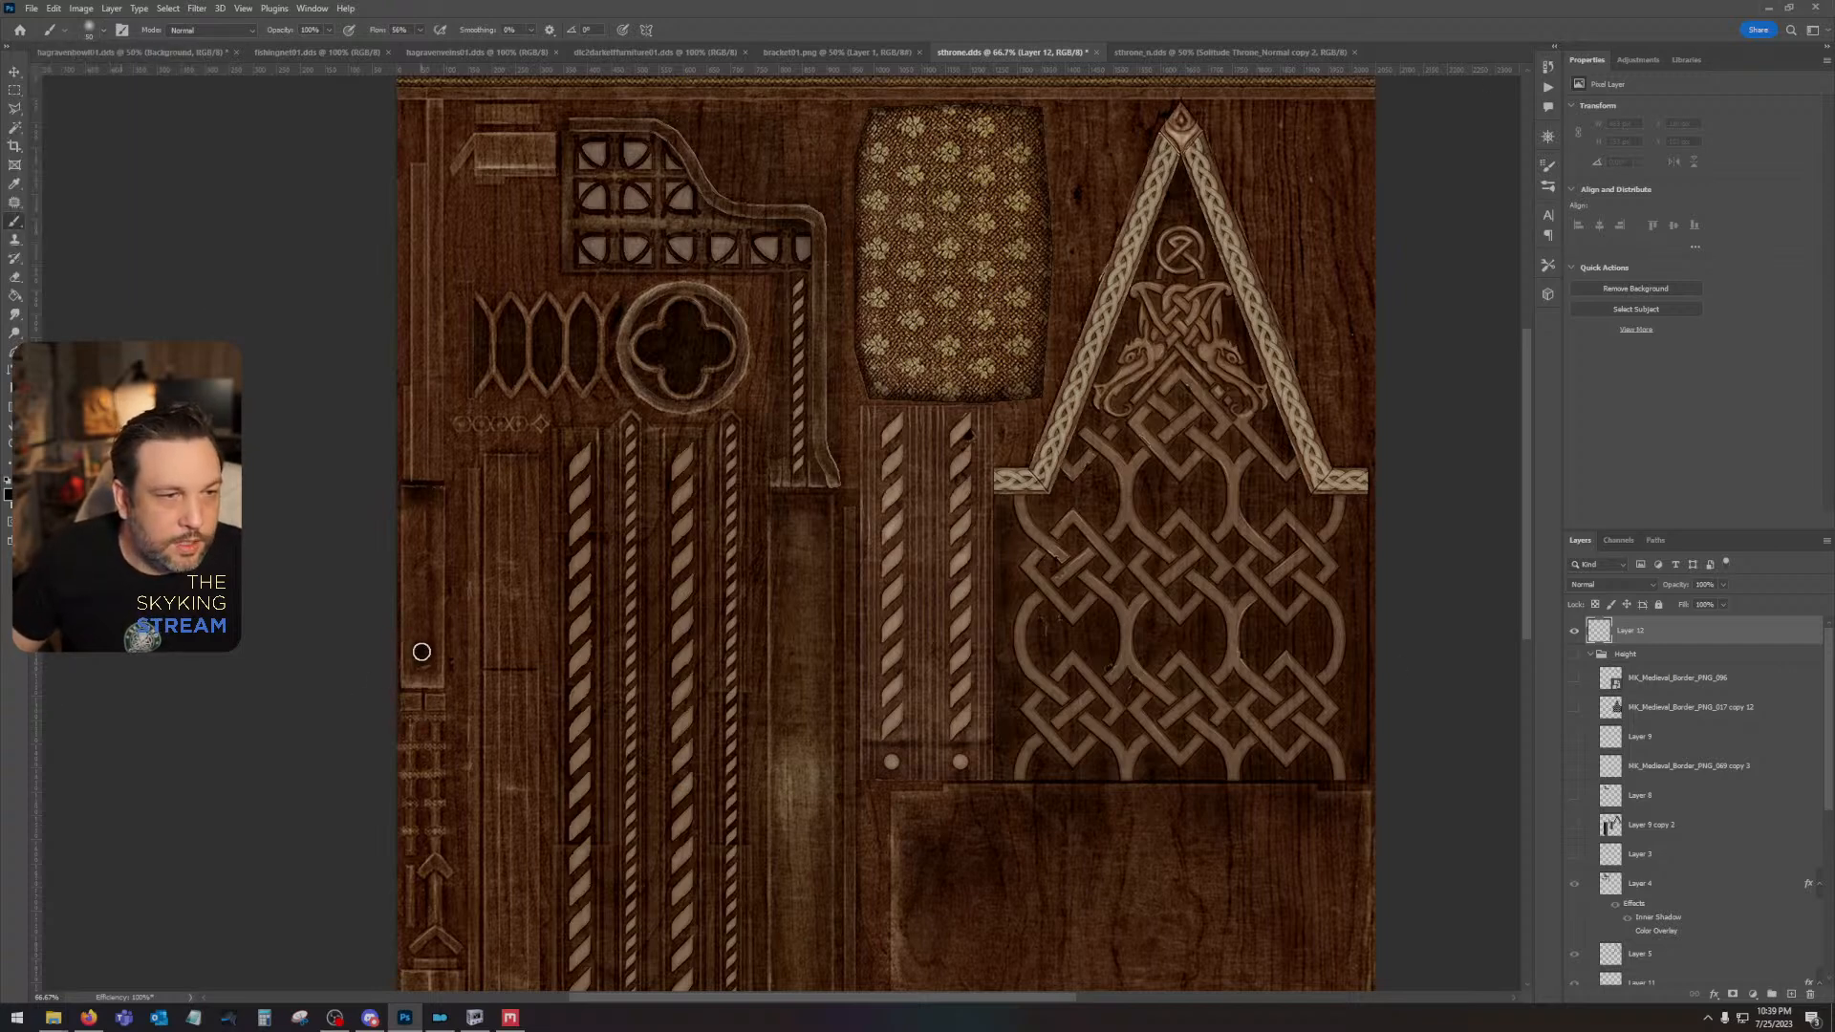
left_click(421, 31)
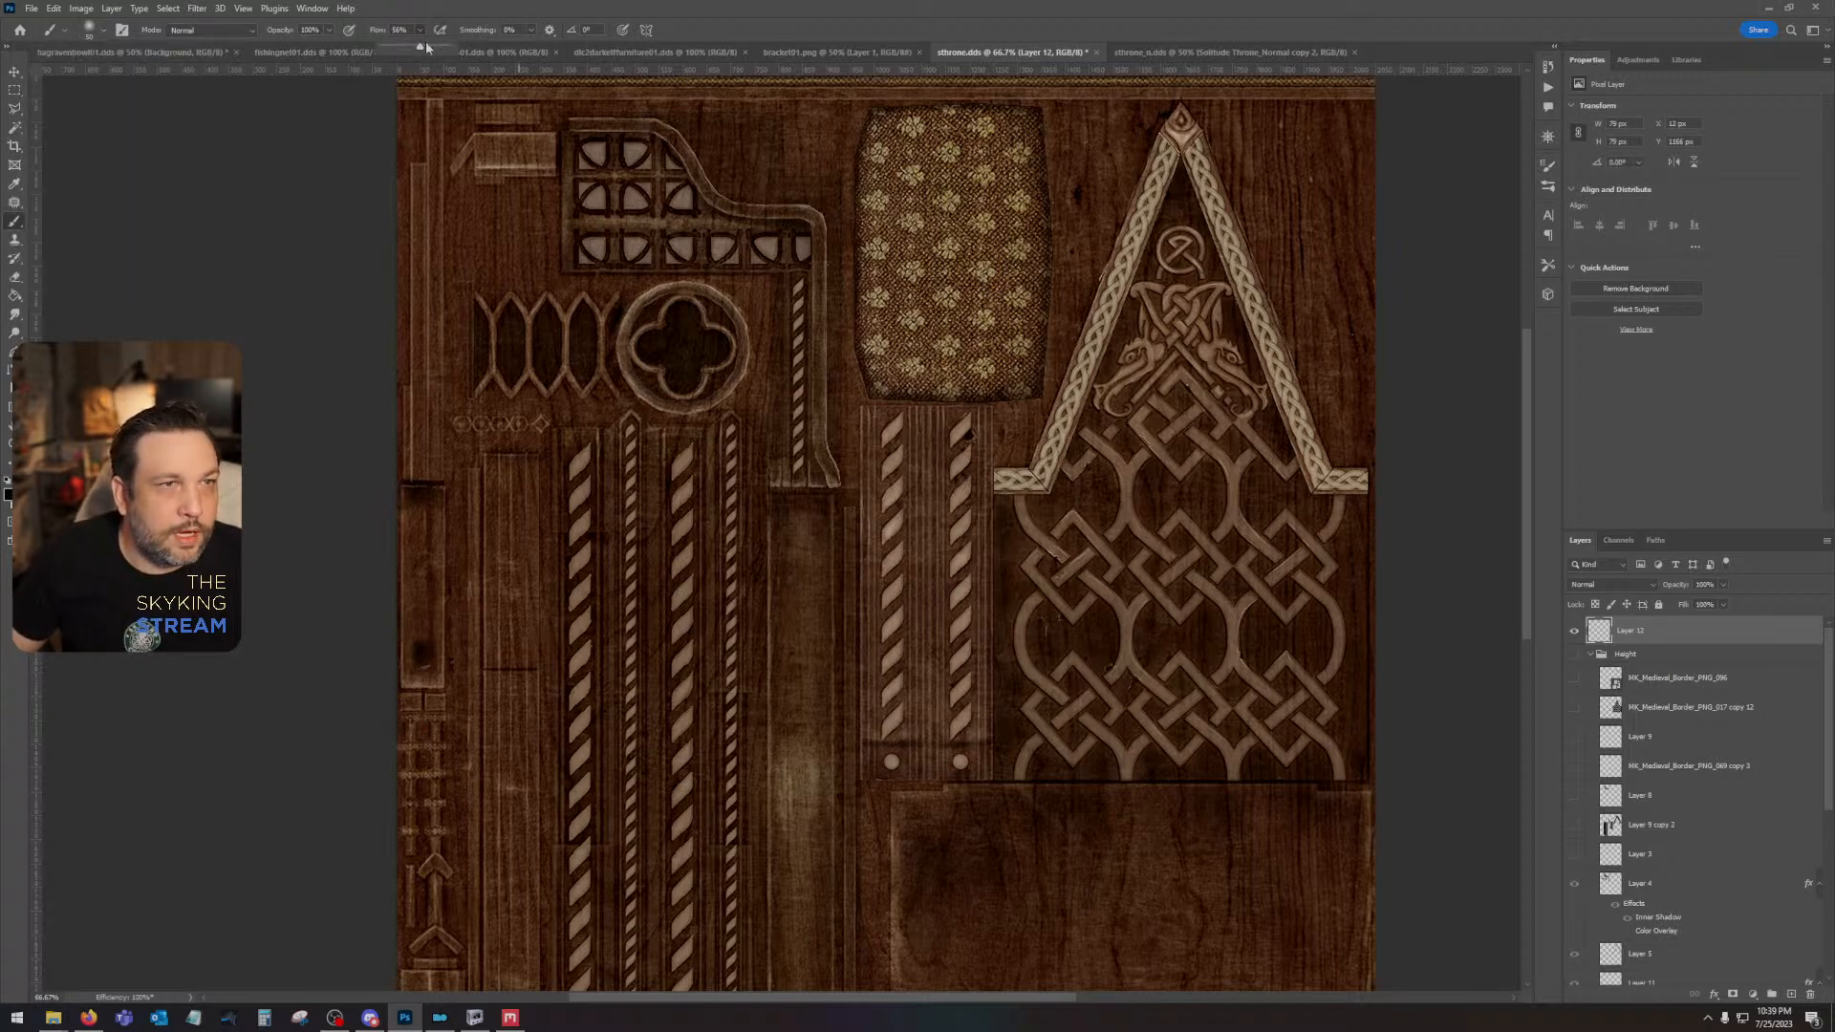
left_click(423, 654)
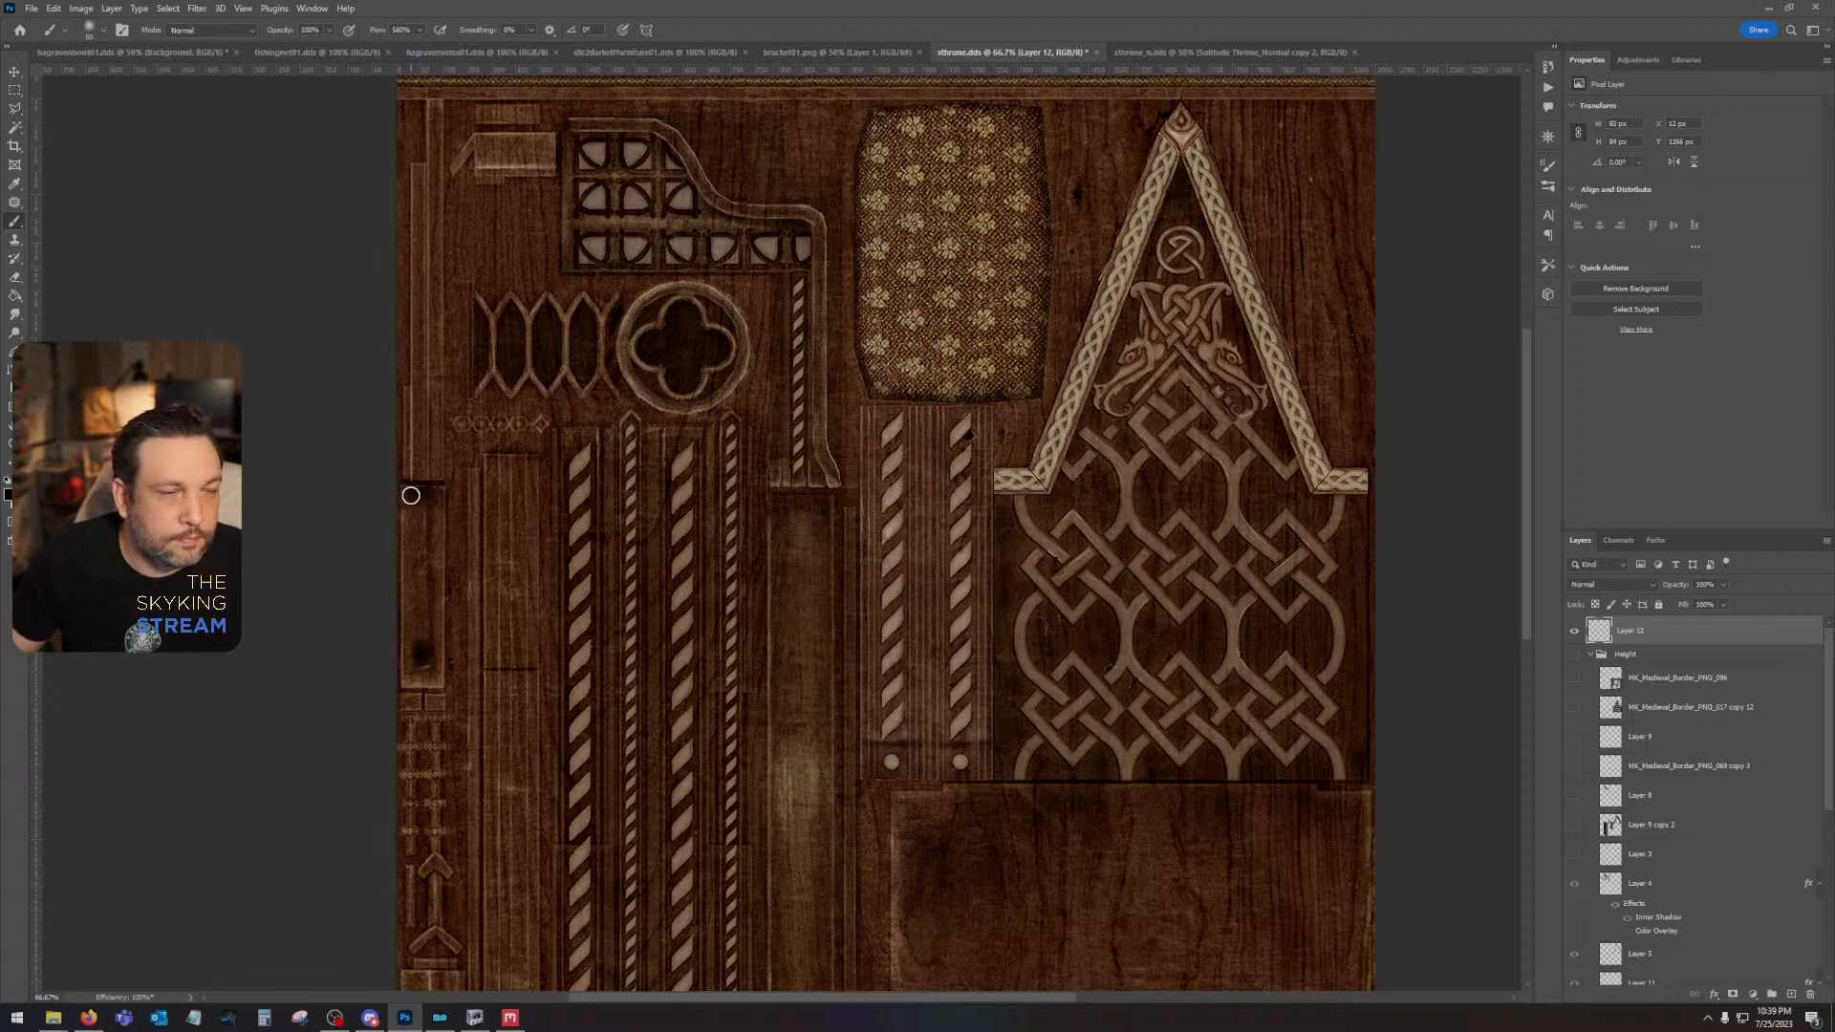
left_click_drag(411, 495, 432, 494)
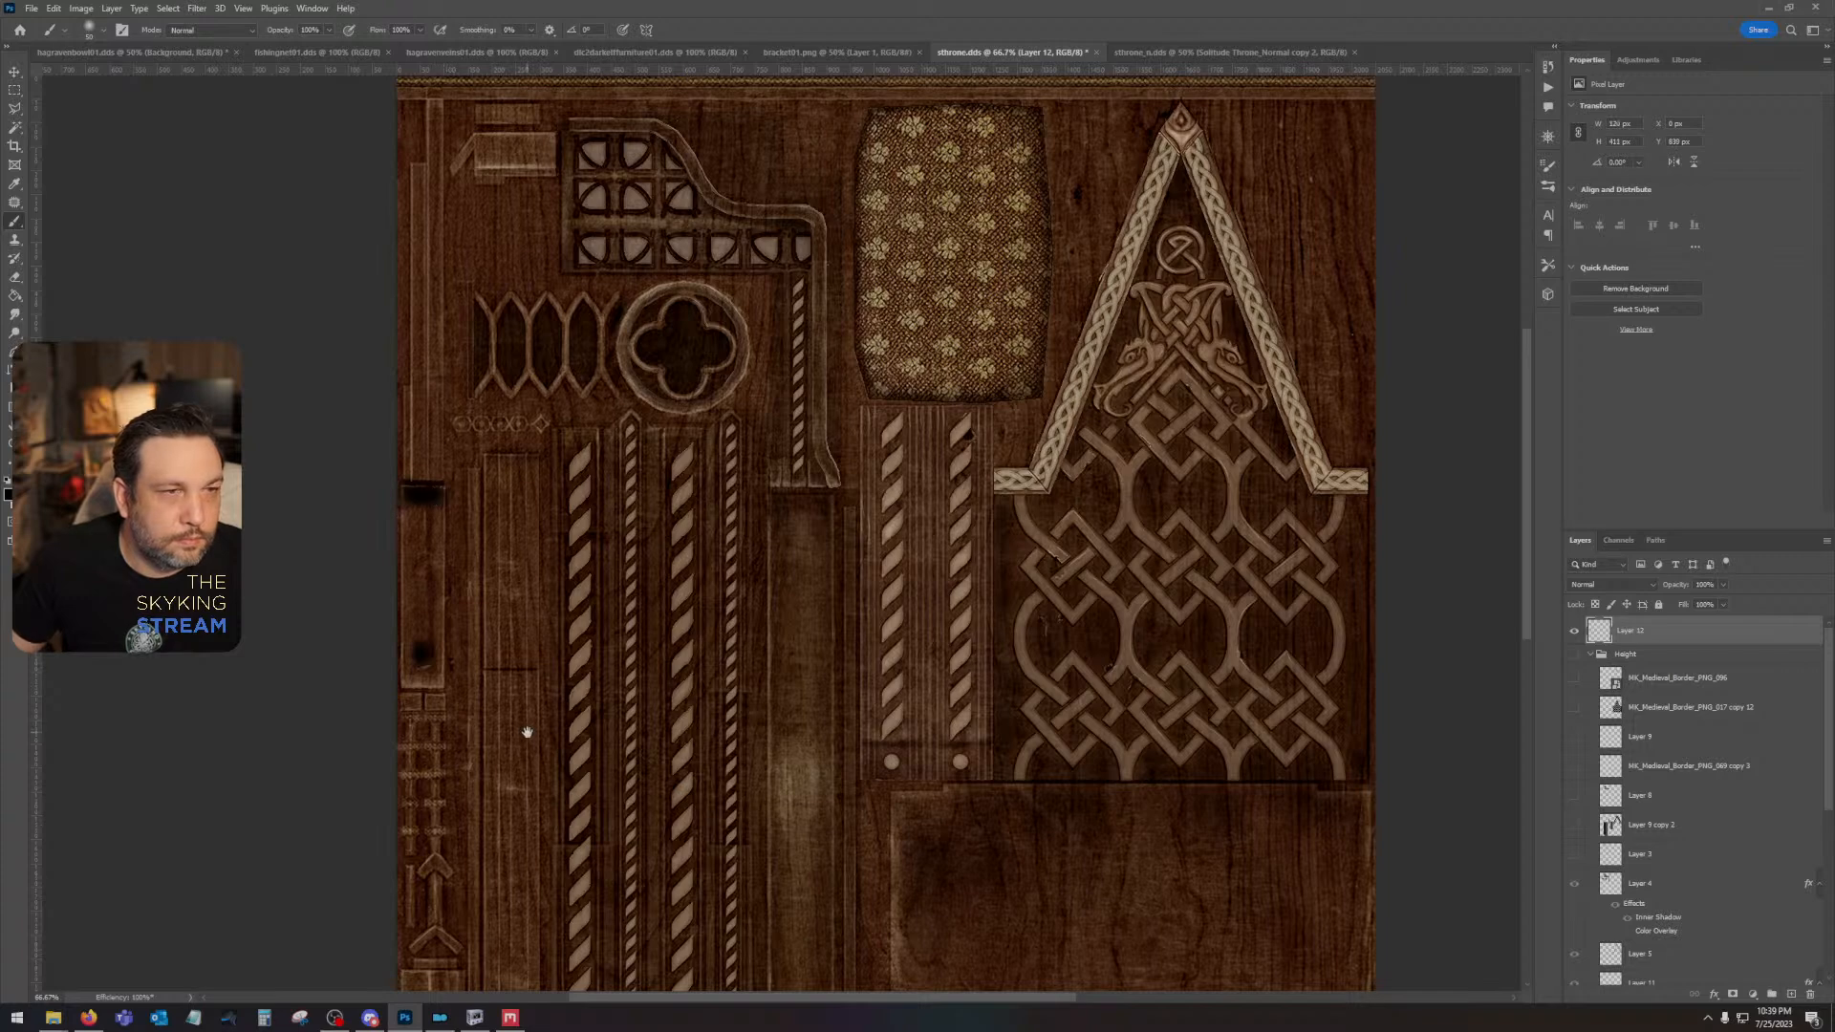
- Paint black spots on the small square block and the lower ends of two rope columns, undoing the stray connecting stroke
left_click_drag(526, 732, 621, 320)
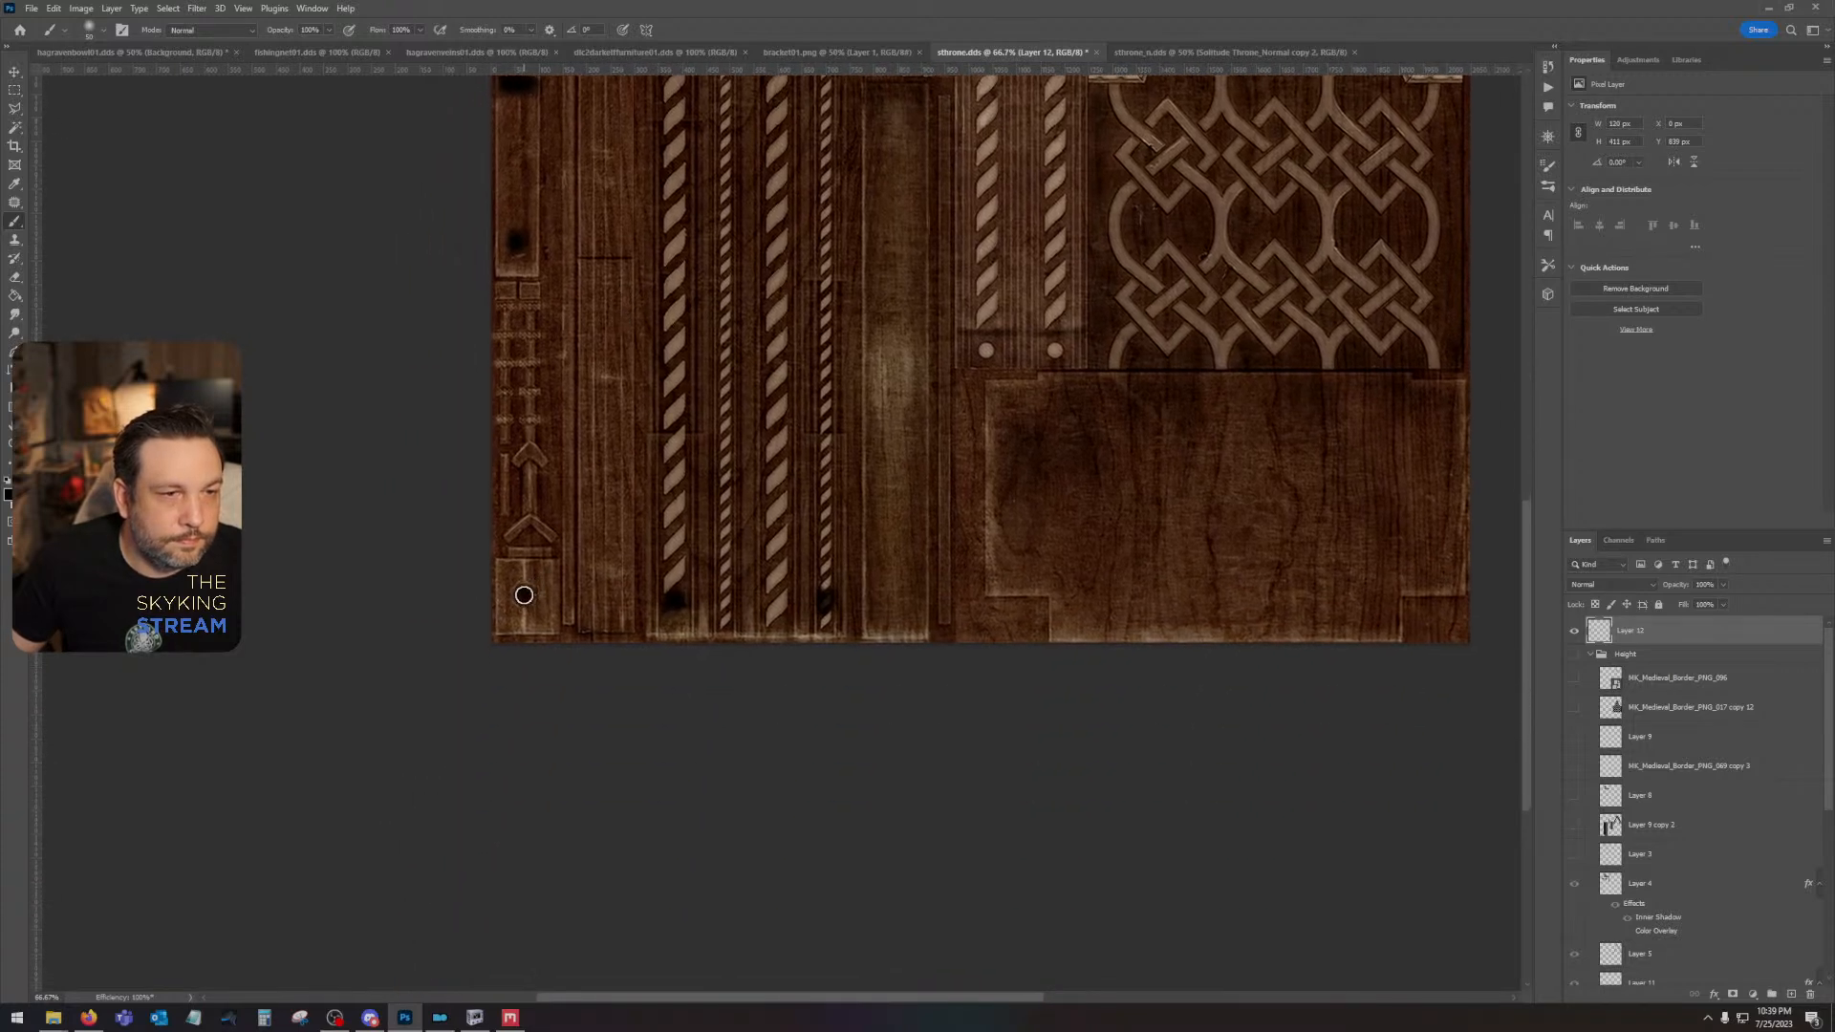
left_click(523, 595)
left_click(681, 599, "shift")
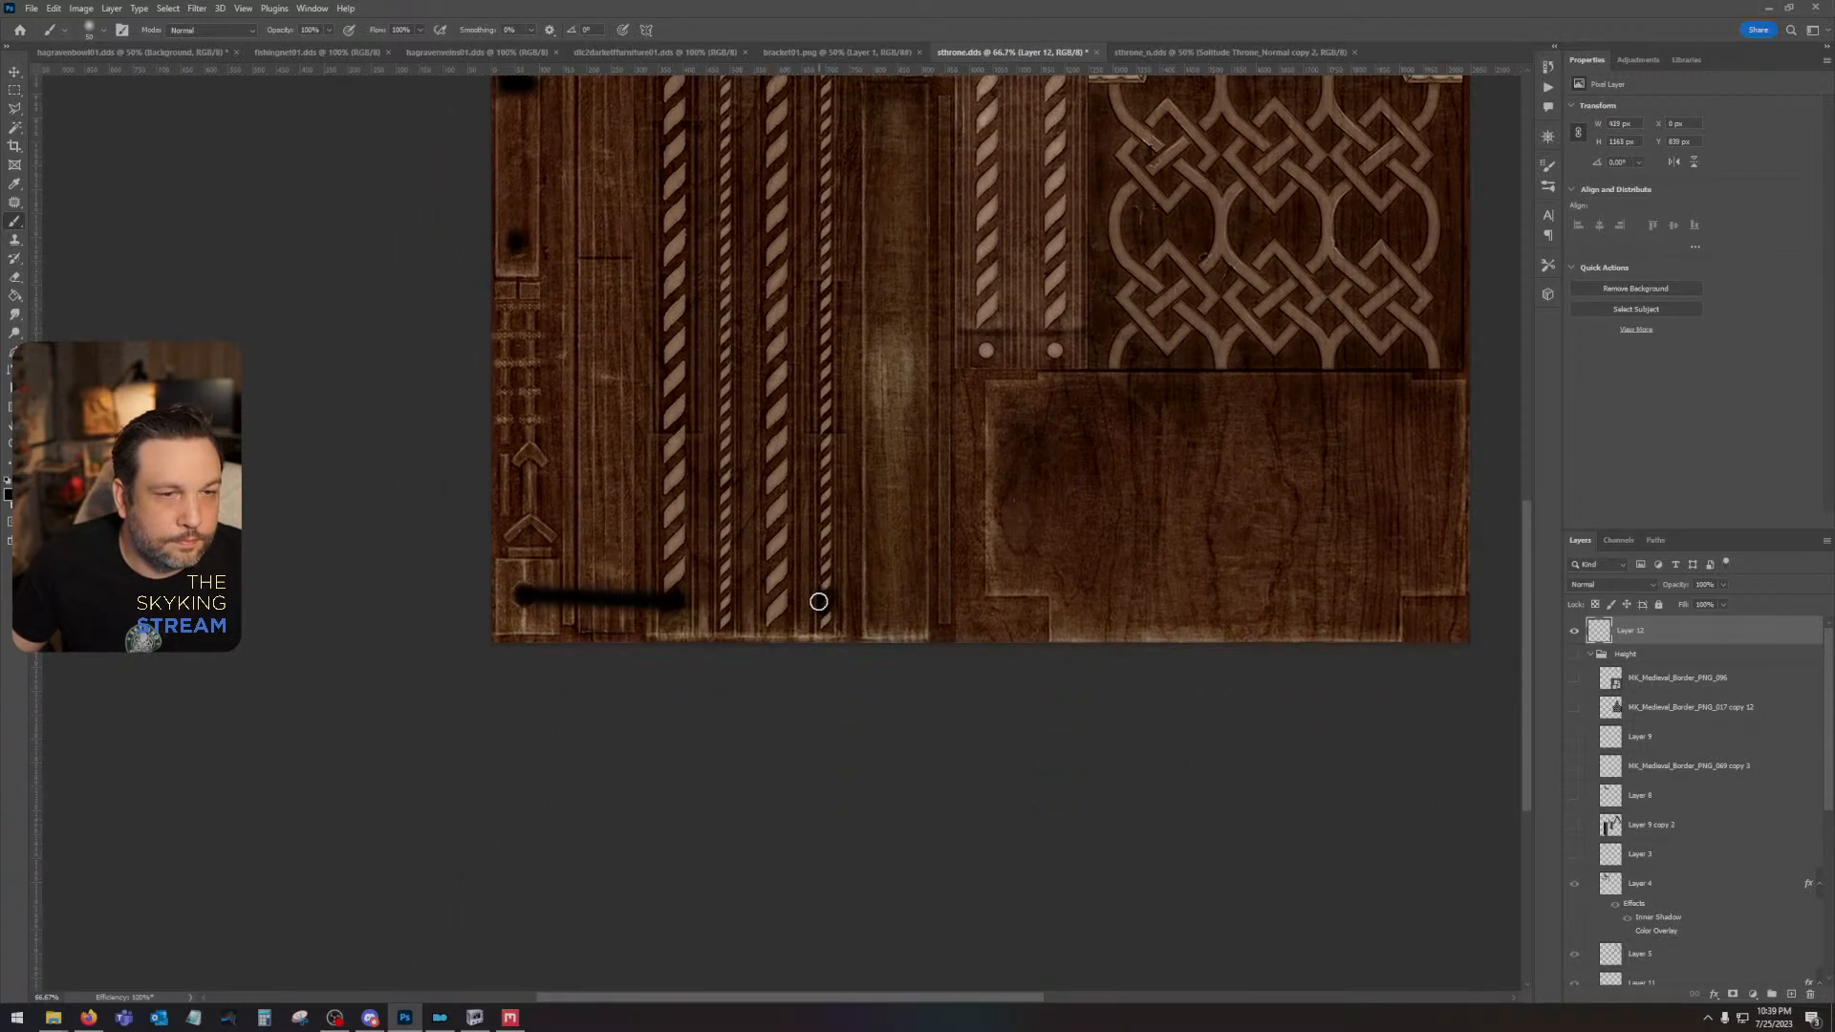
key("ctrl+z")
left_click(678, 601)
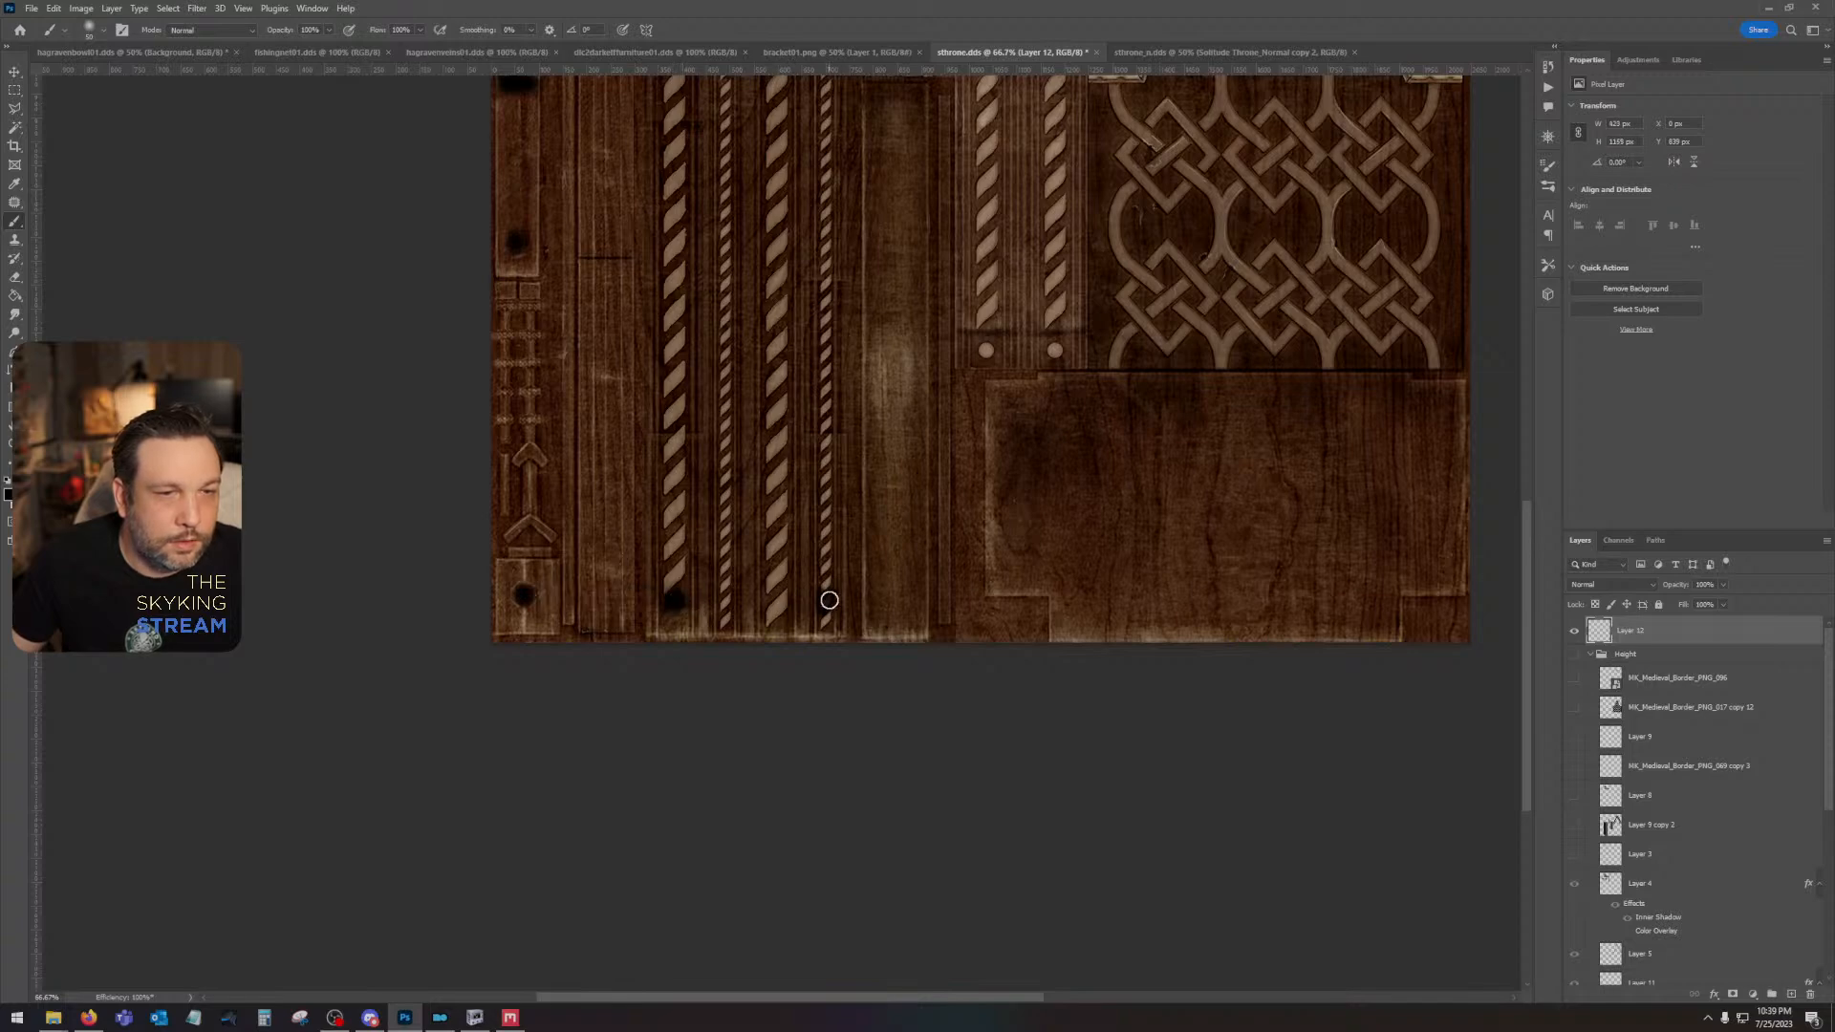
left_click_drag(998, 324, 840, 497)
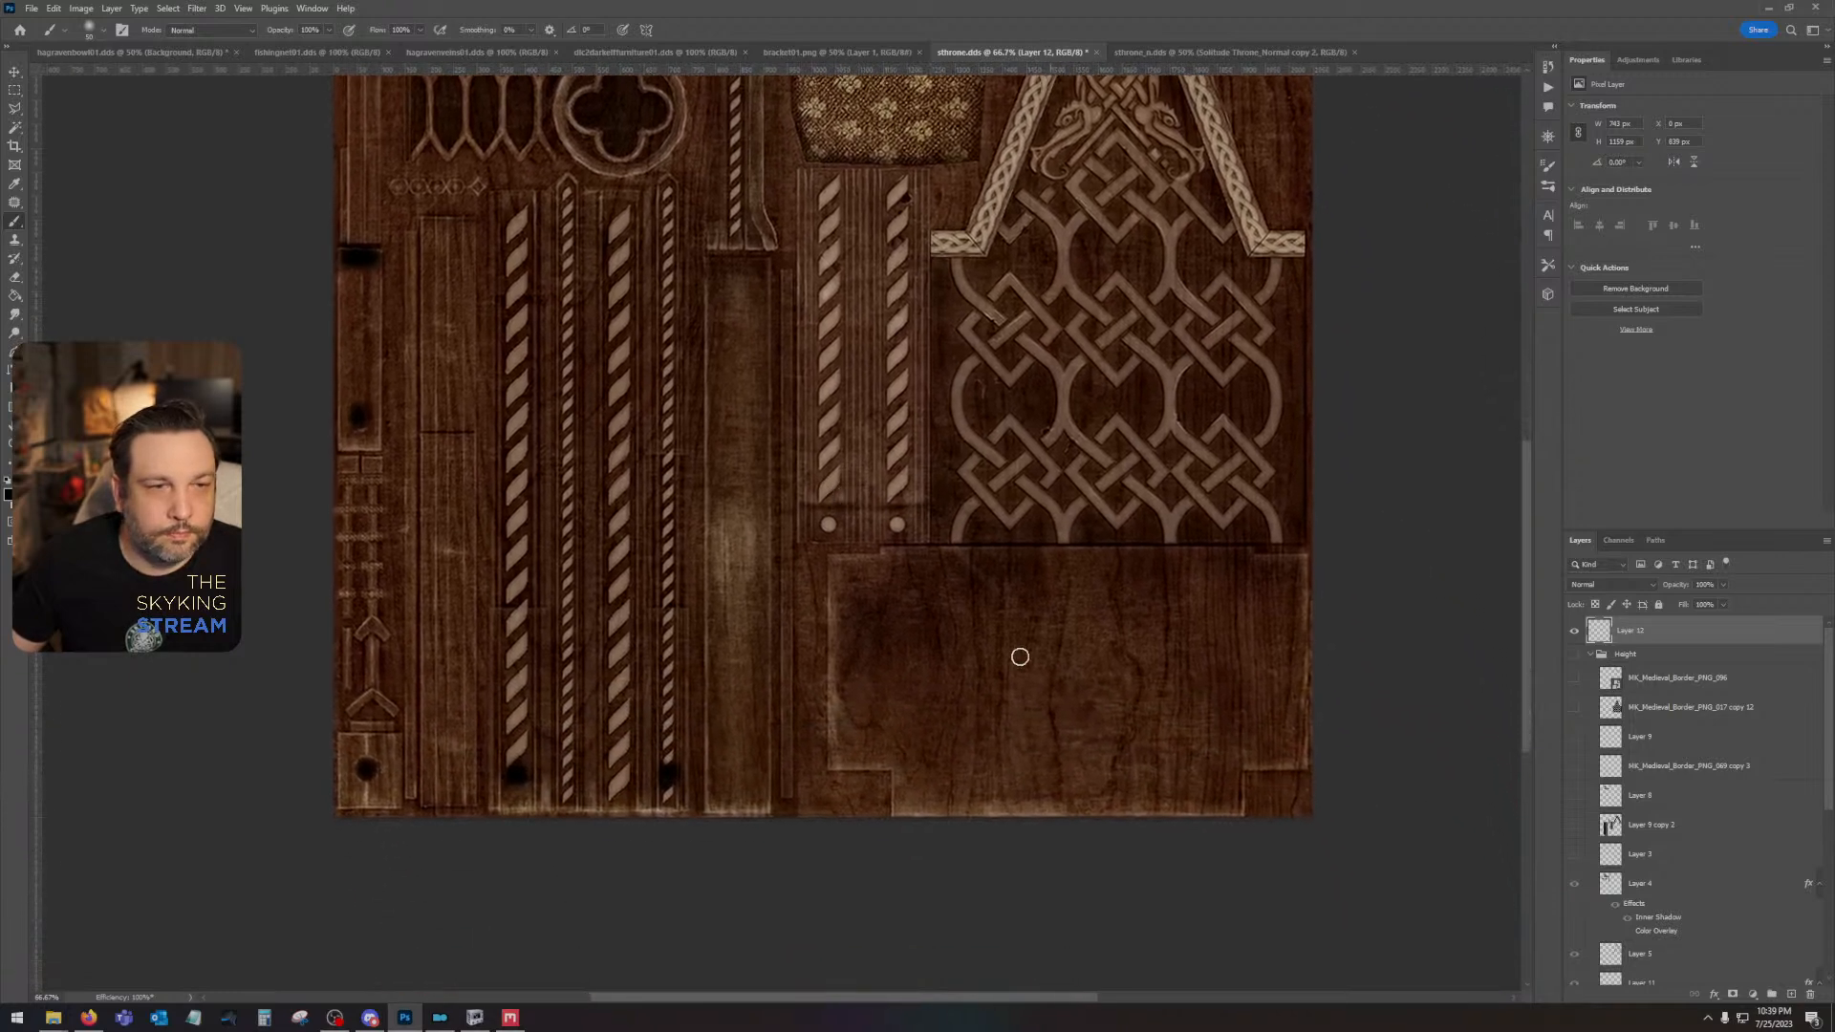
- Soften the painted black spots on Layer 12 with a Gaussian Blur
left_click(198, 9)
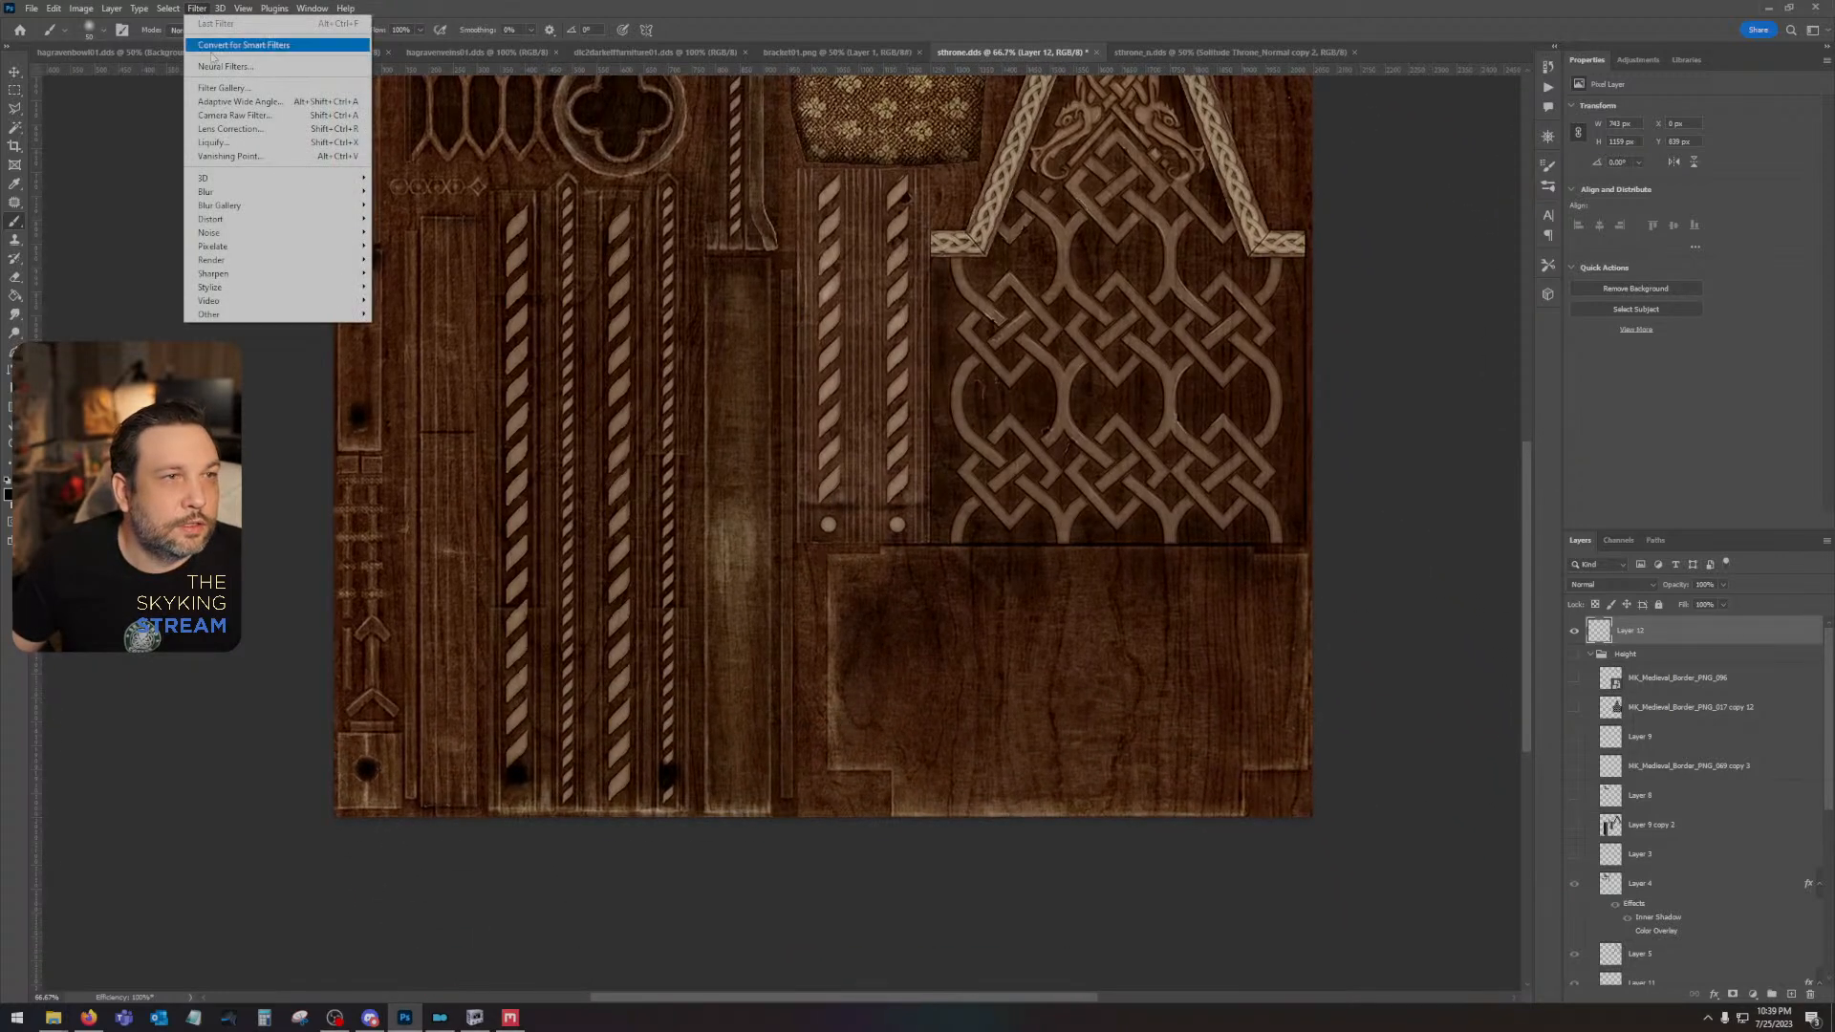
mouse_move(234, 194)
left_click(427, 245)
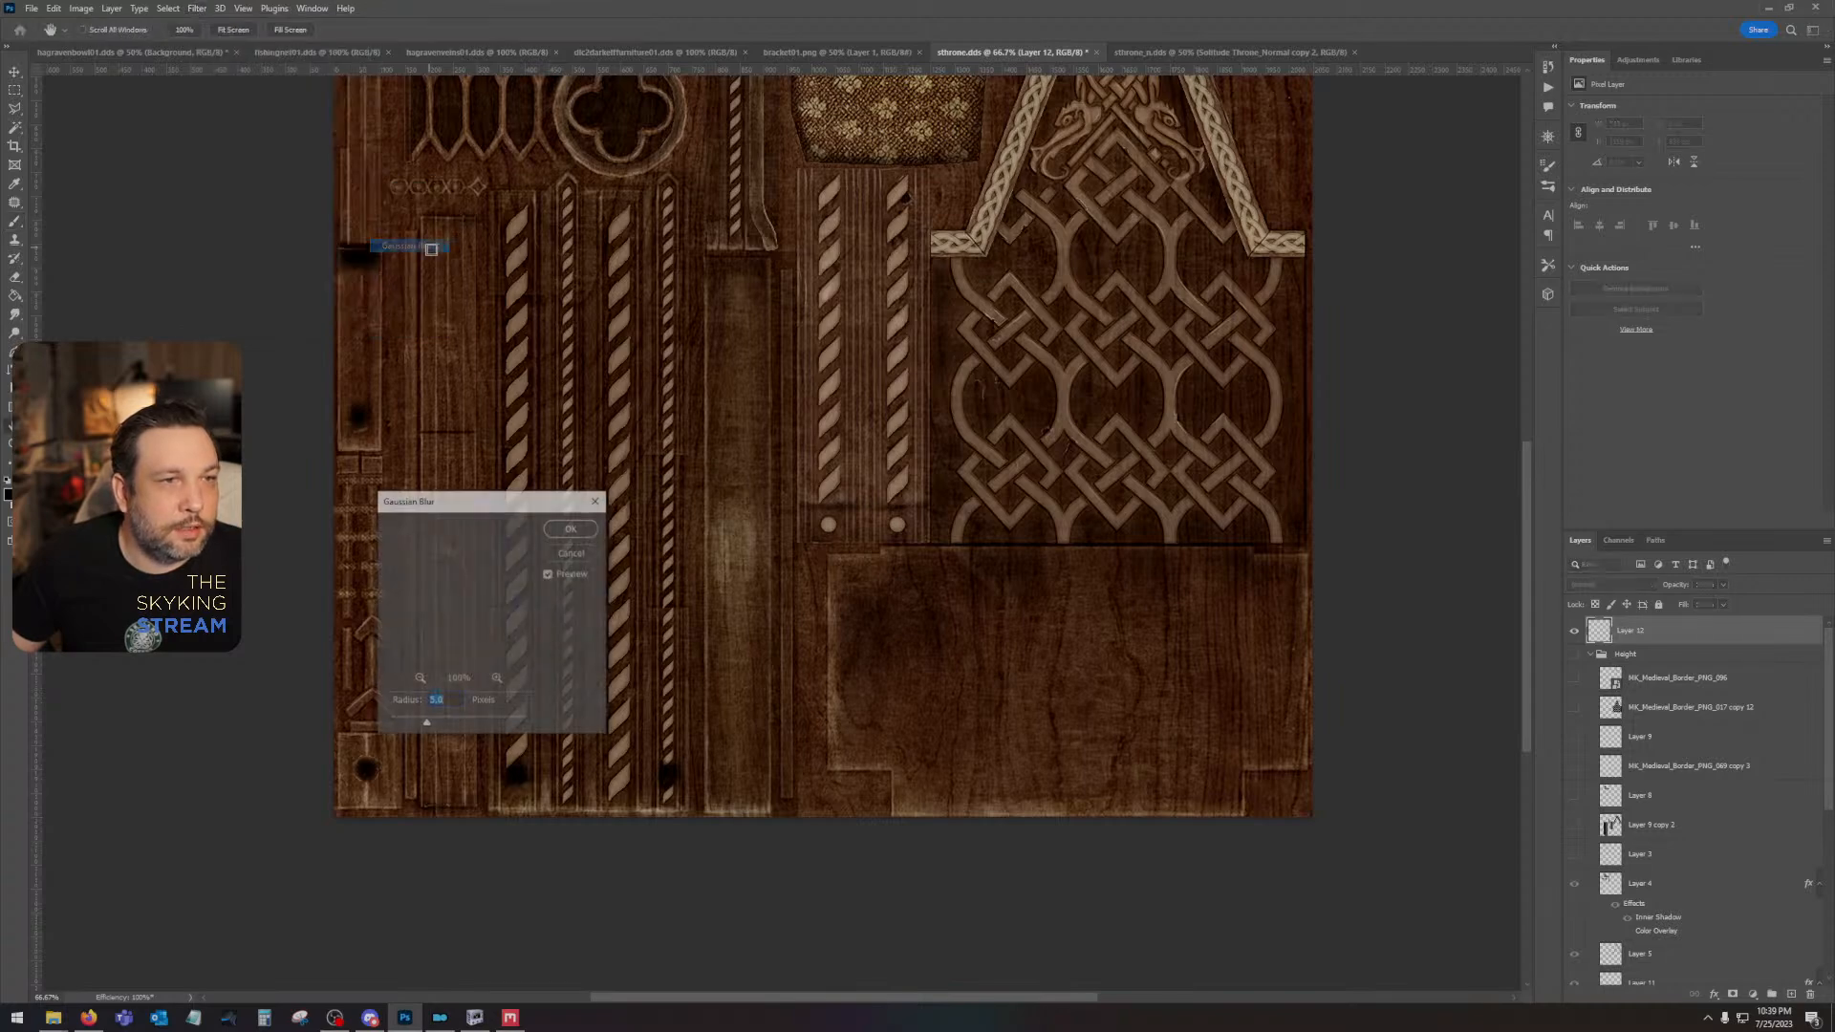
left_click(571, 529)
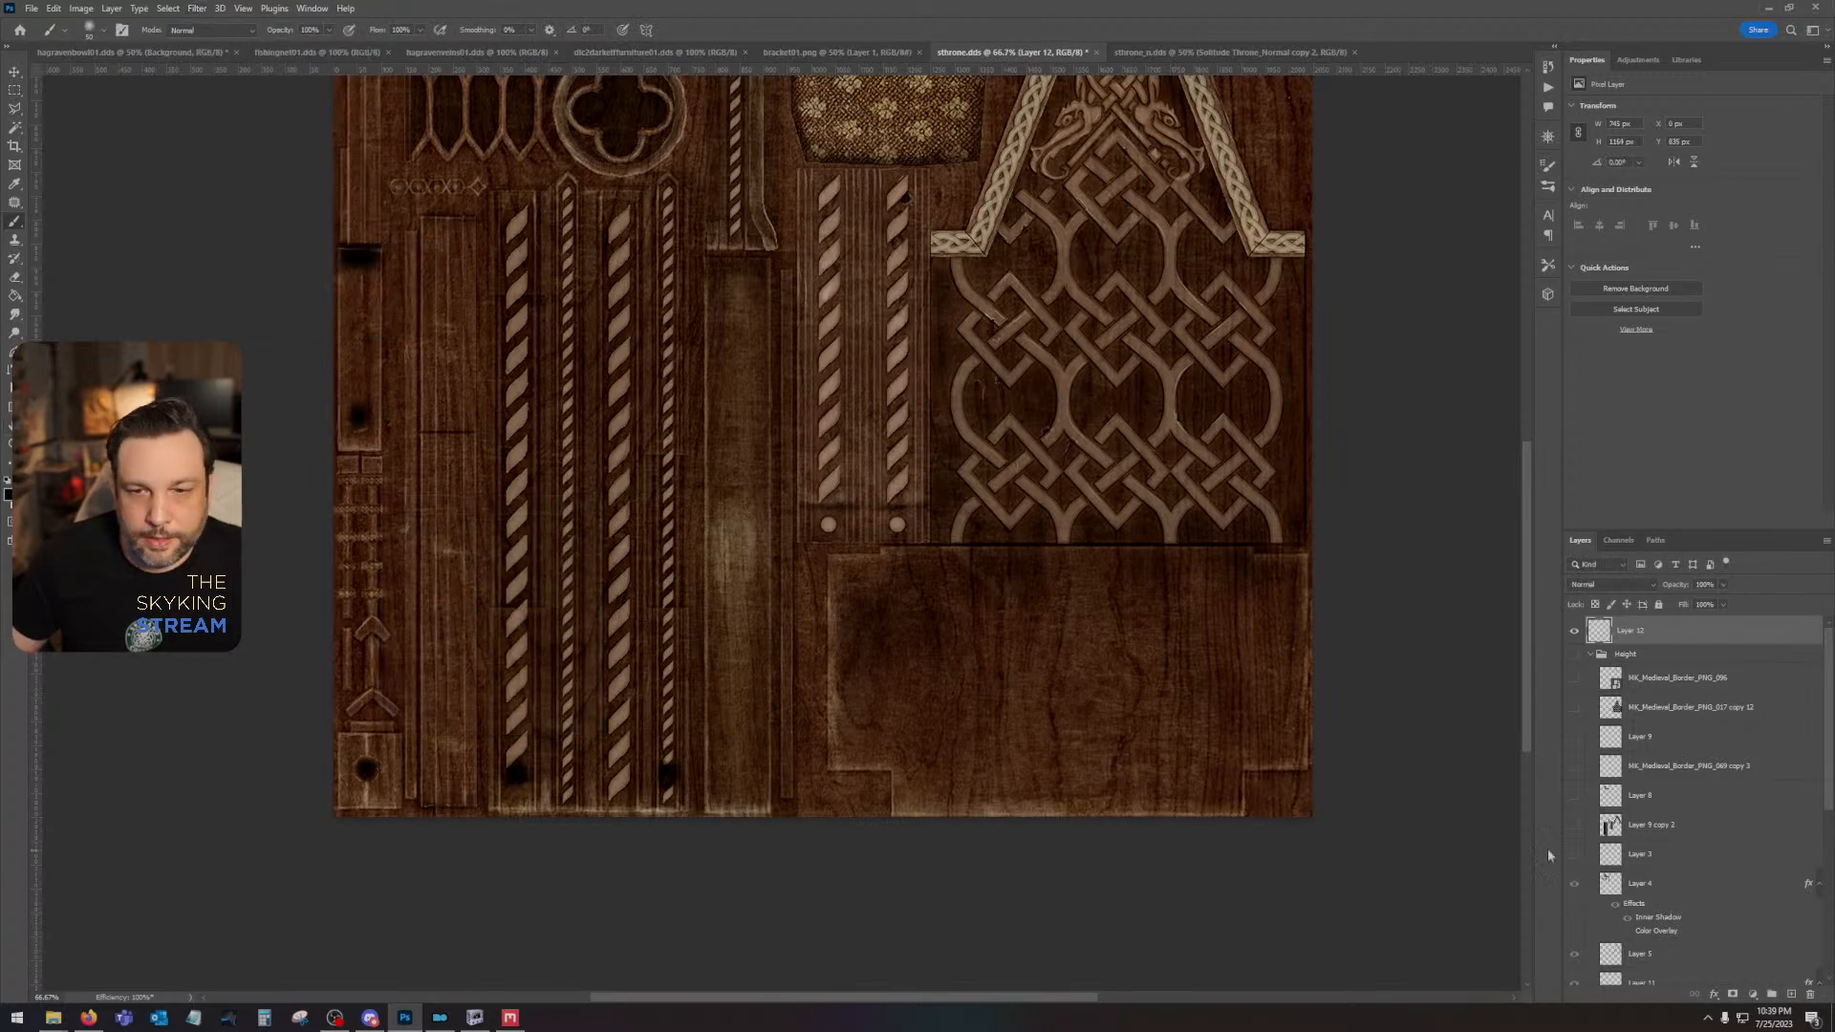
- Show the upper Solitude Throne_AO layer and reduce Layer 12's opacity to 63%
scroll(1598, 885, "down", 3)
left_click(1574, 923)
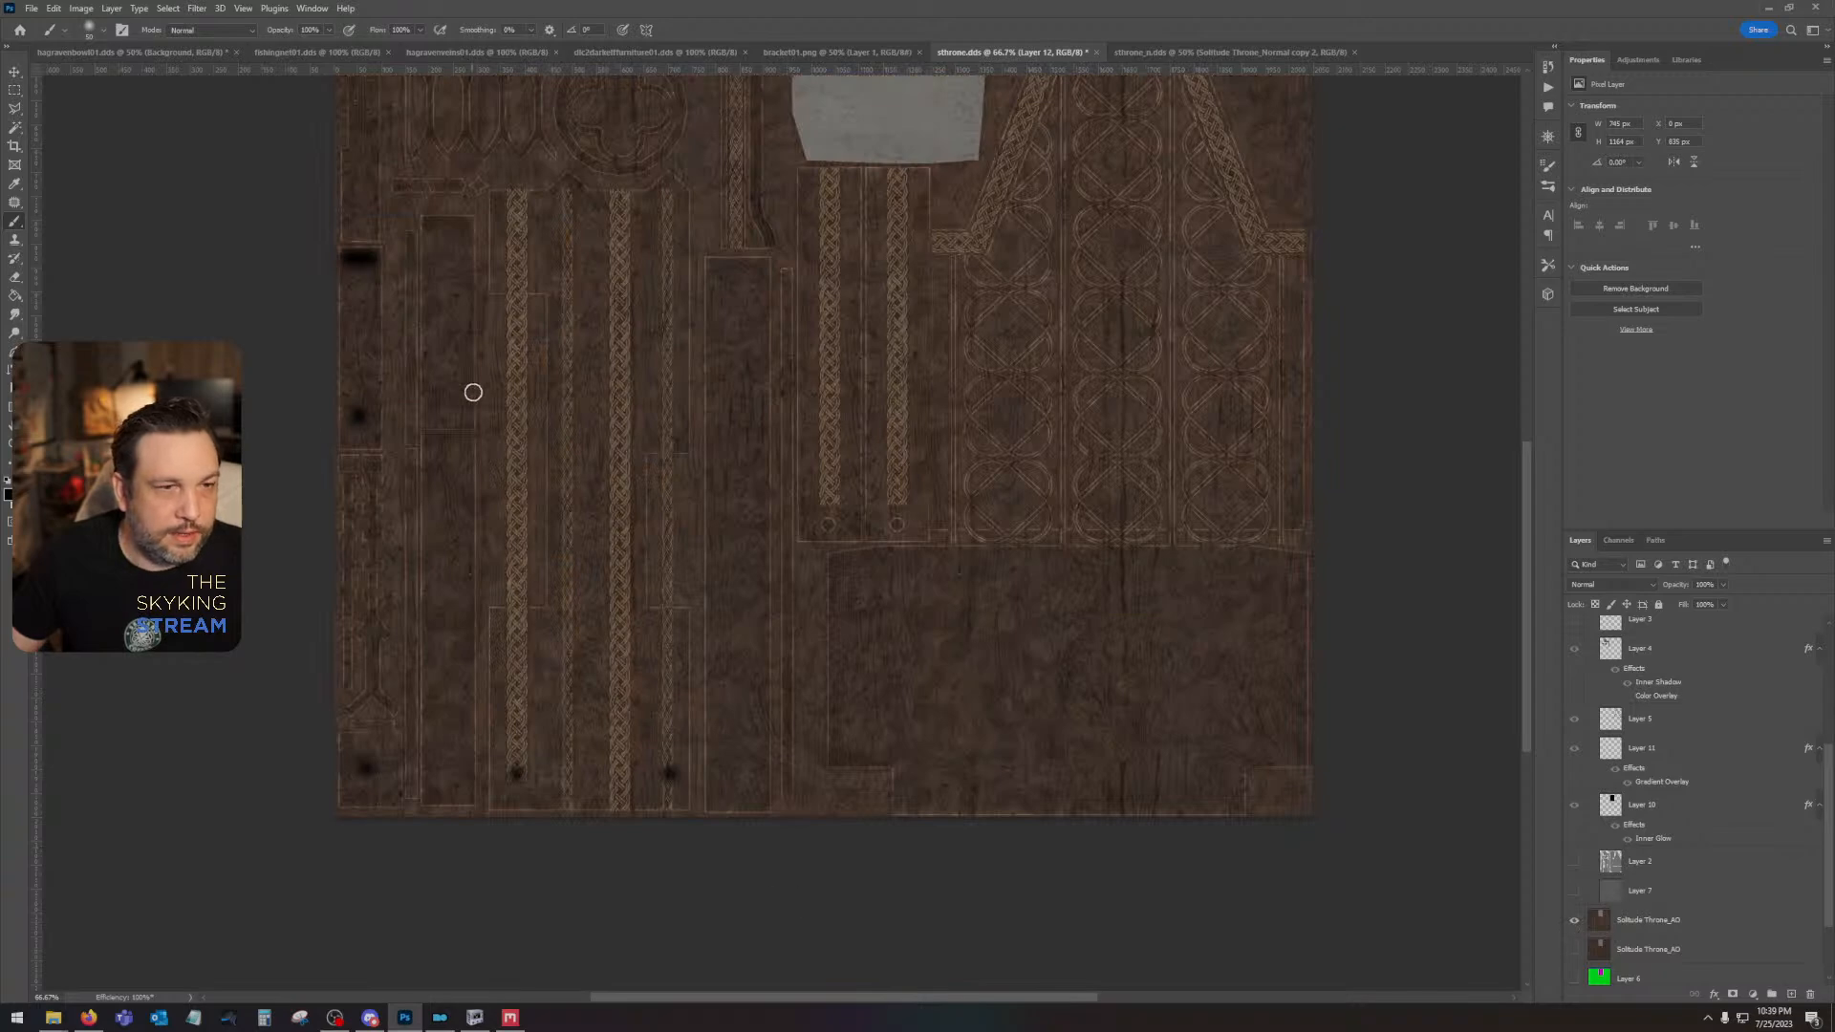
left_click_drag(857, 501, 1003, 689)
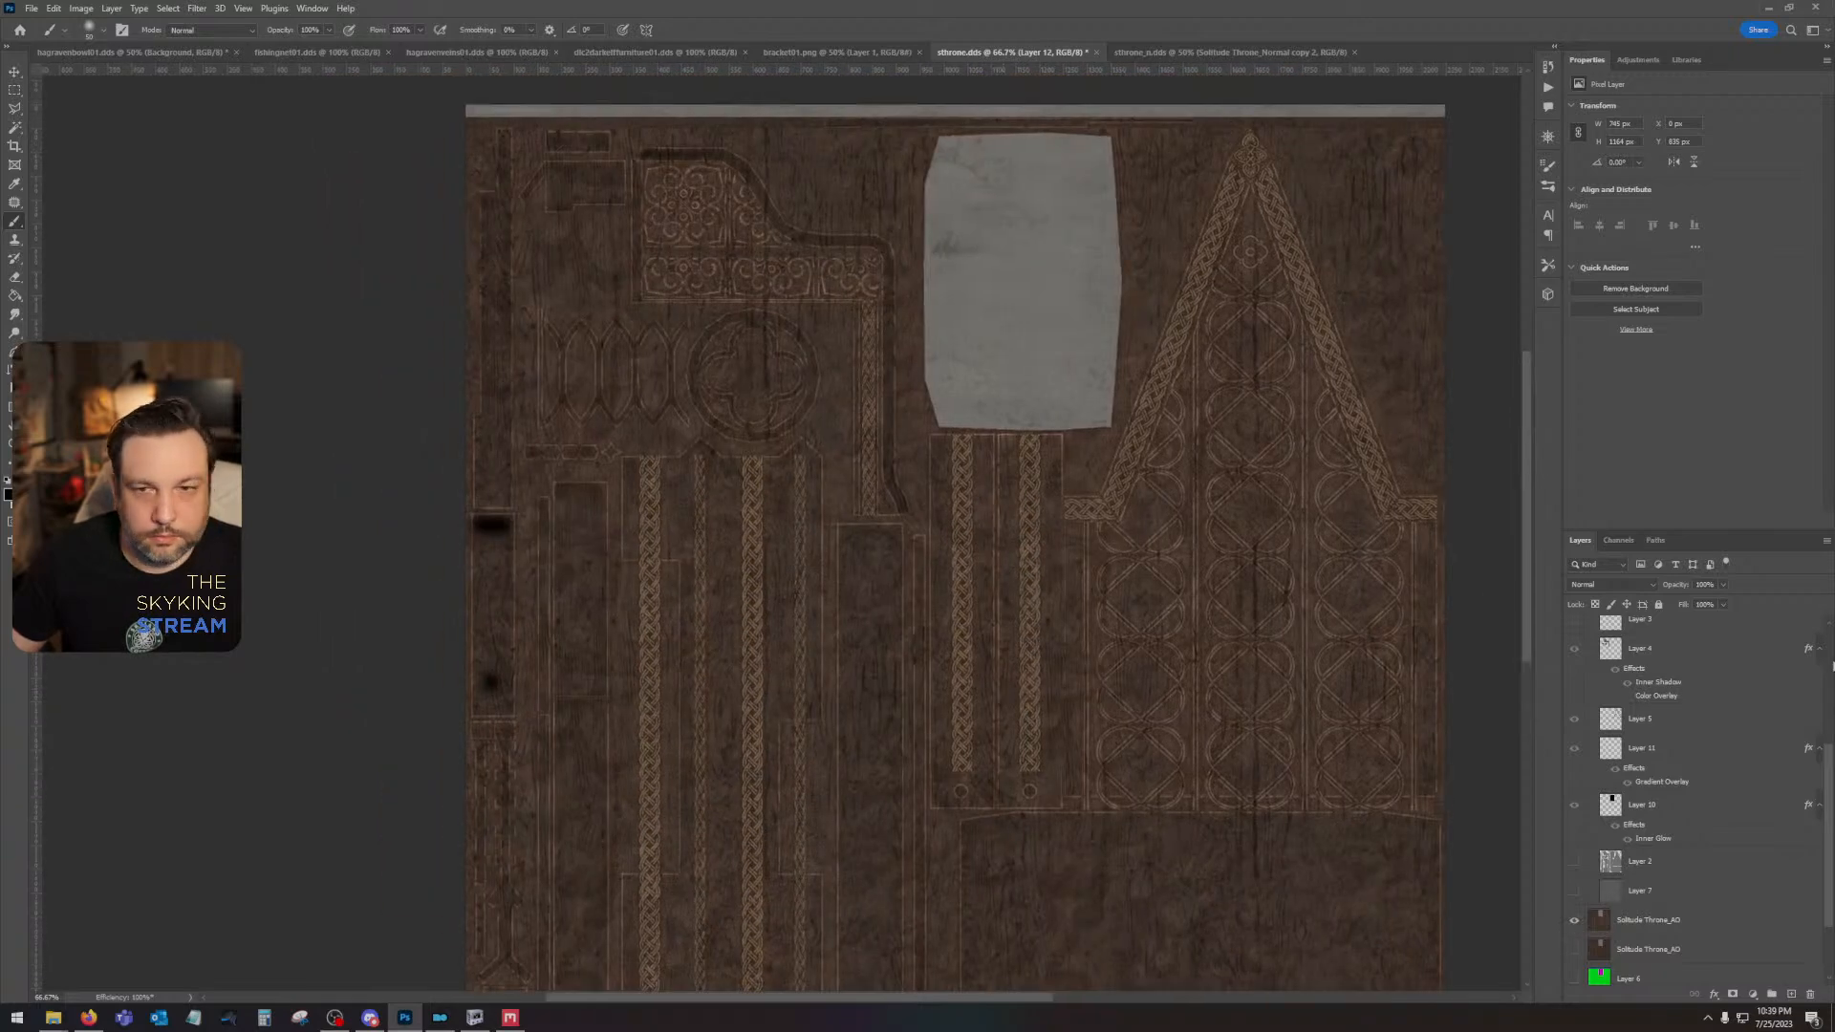
left_click_drag(1699, 604, 1701, 604)
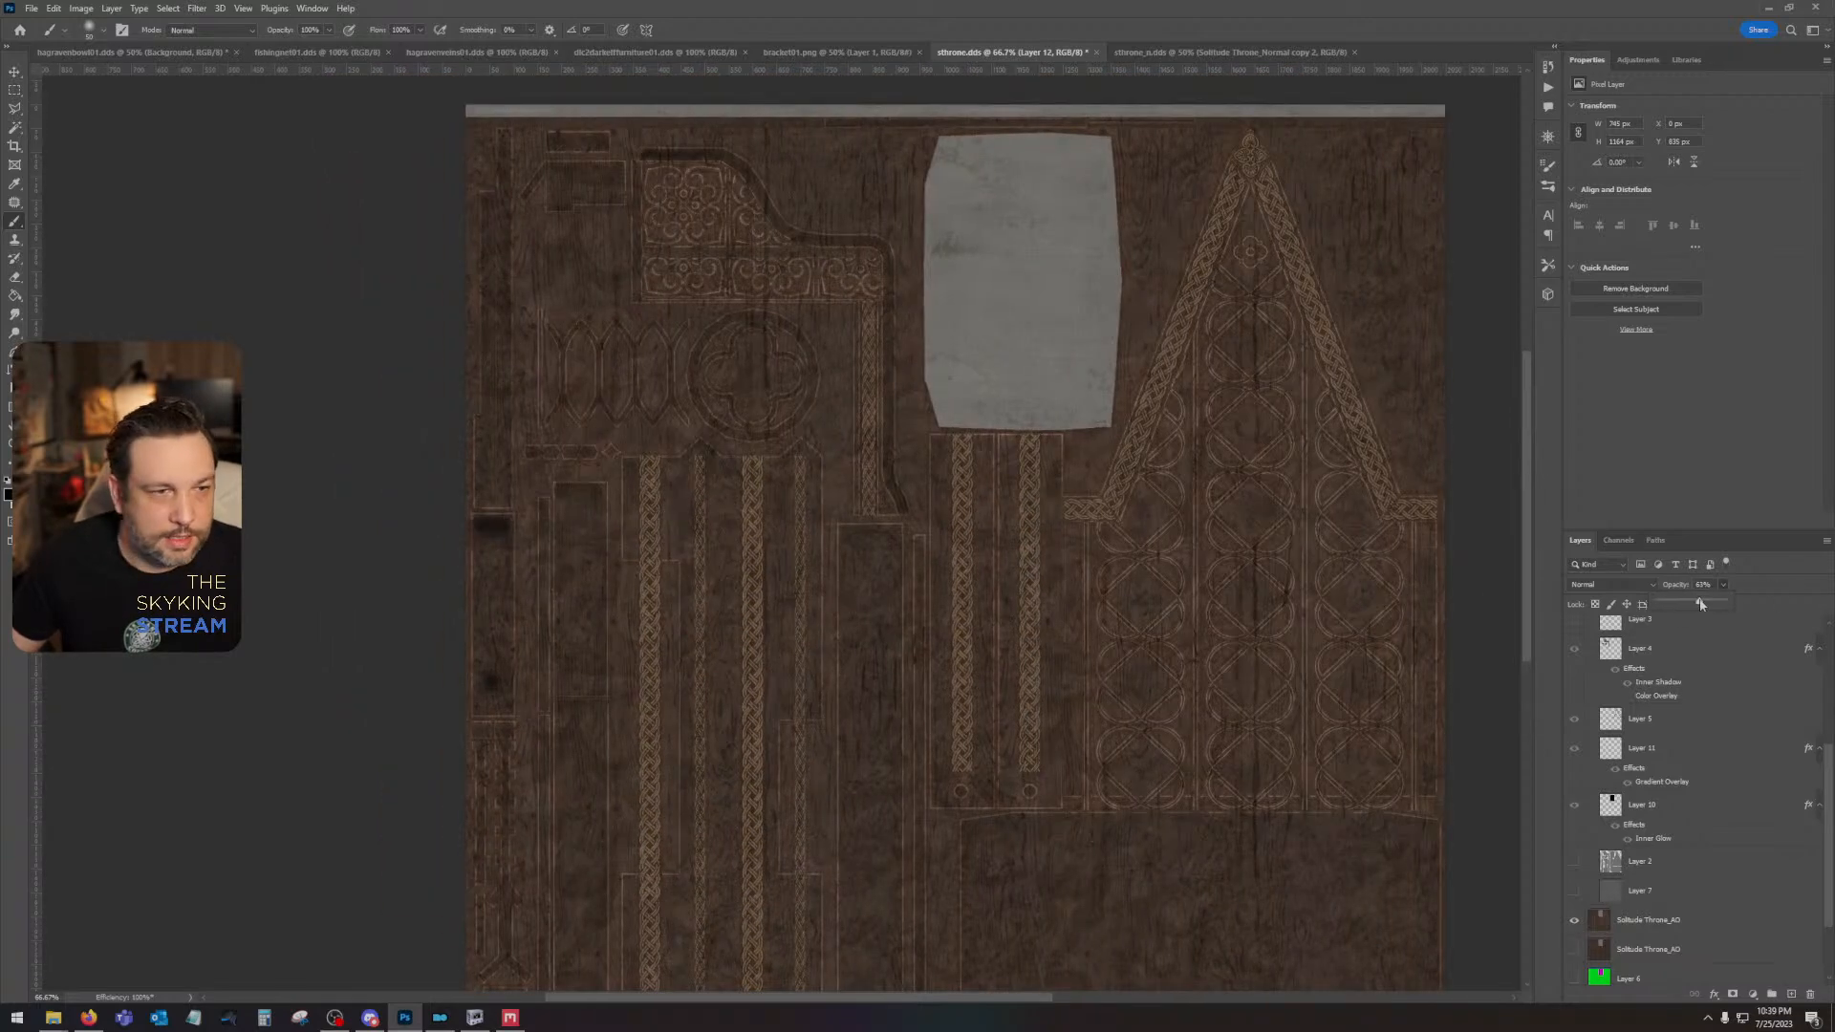
left_click_drag(996, 486, 1011, 593)
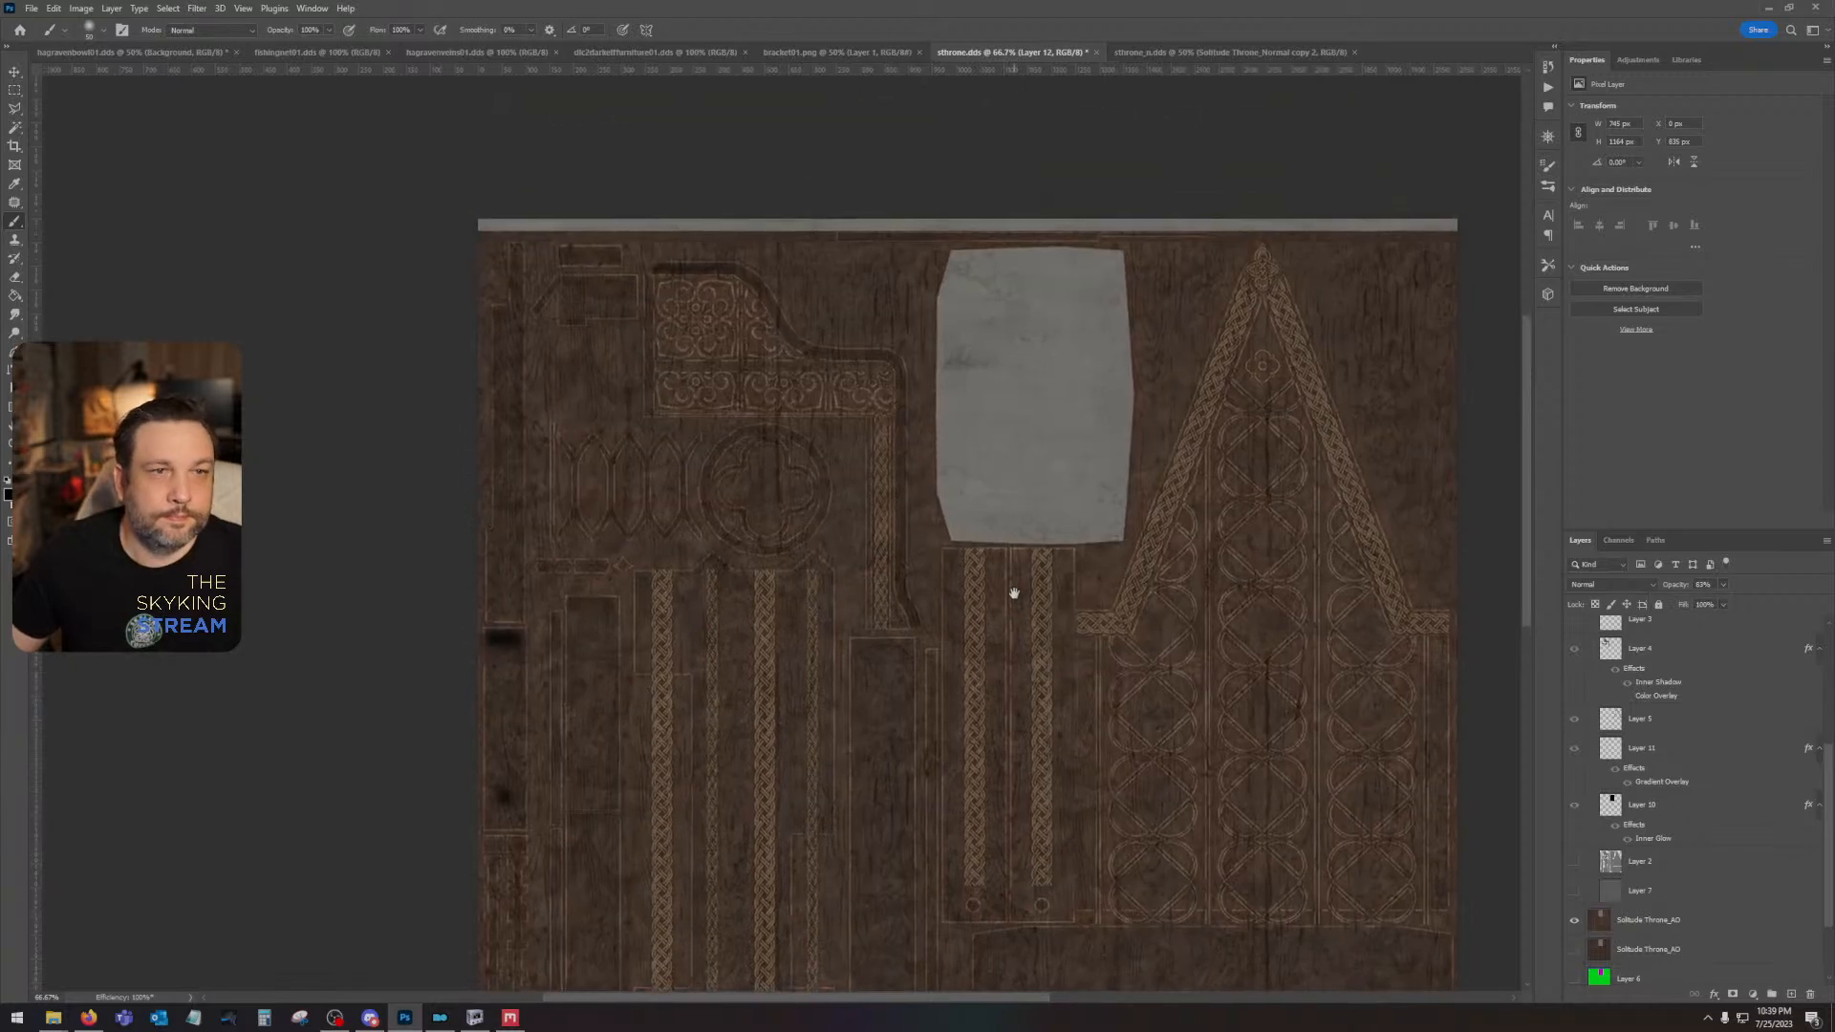
scroll(1688, 820, "down", 2)
scroll(1648, 795, "up", 3)
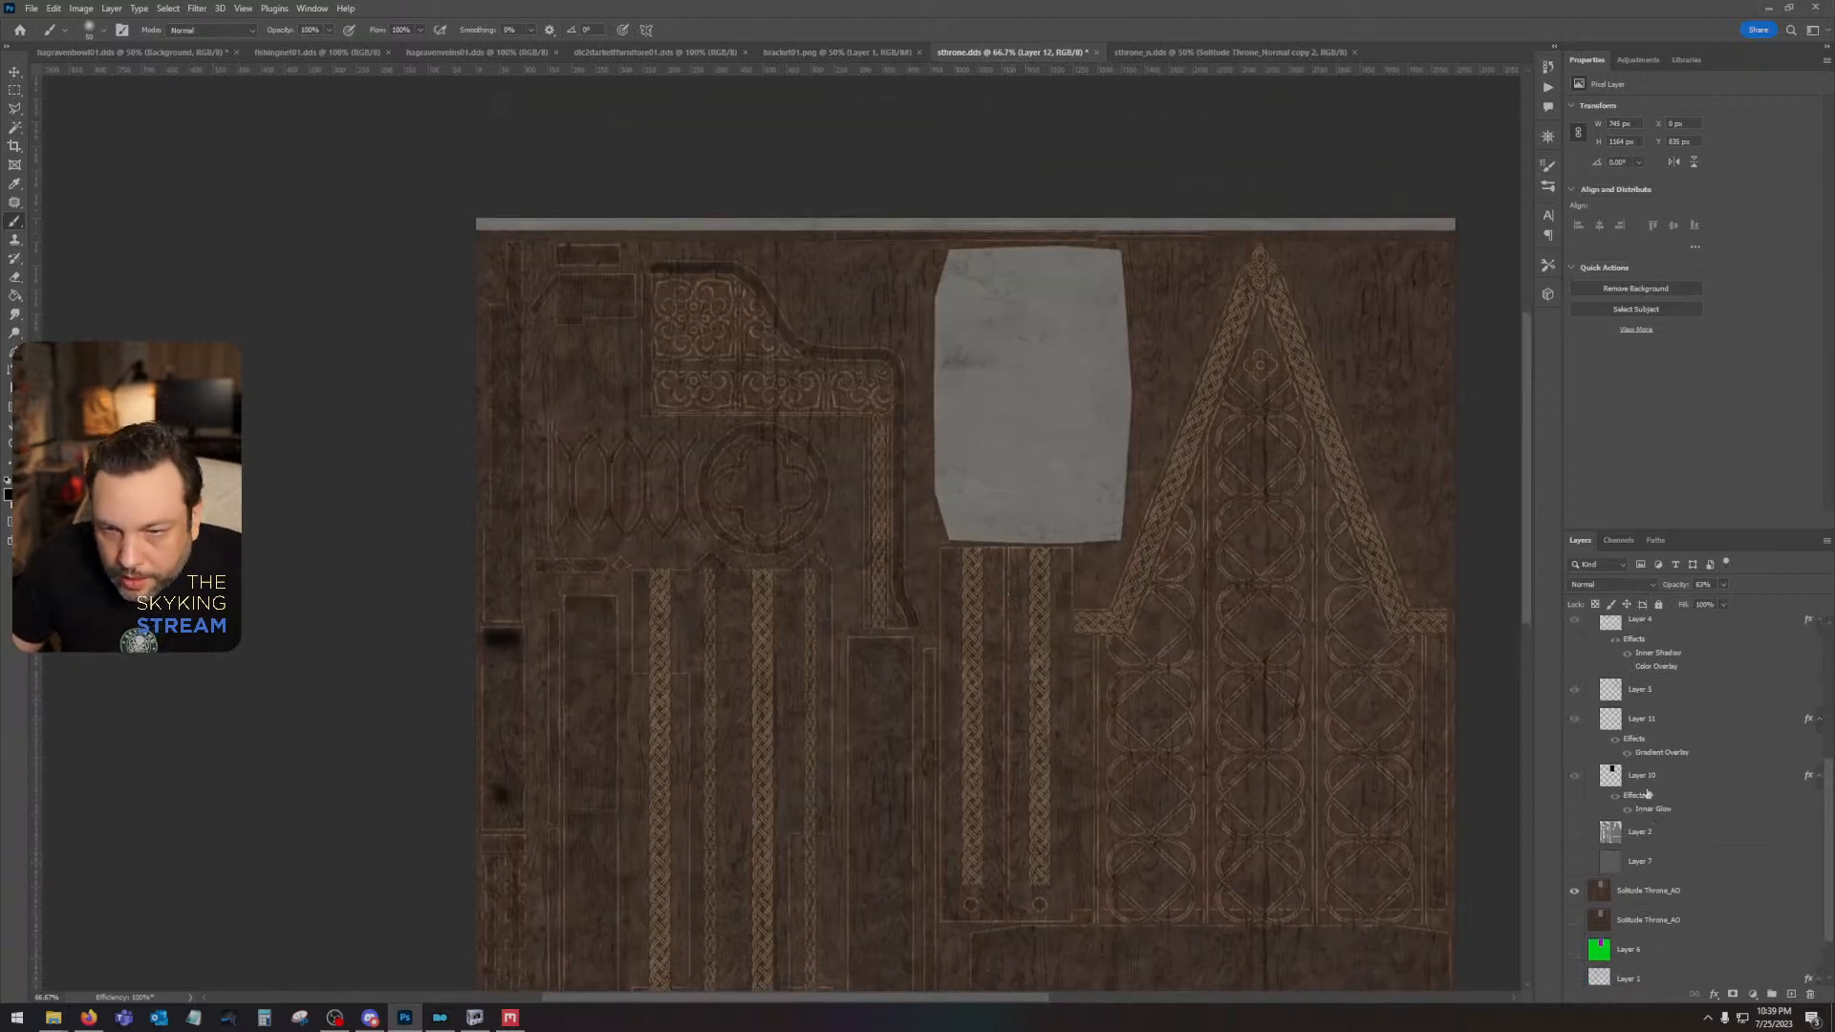
left_click(1604, 782, "ctrl")
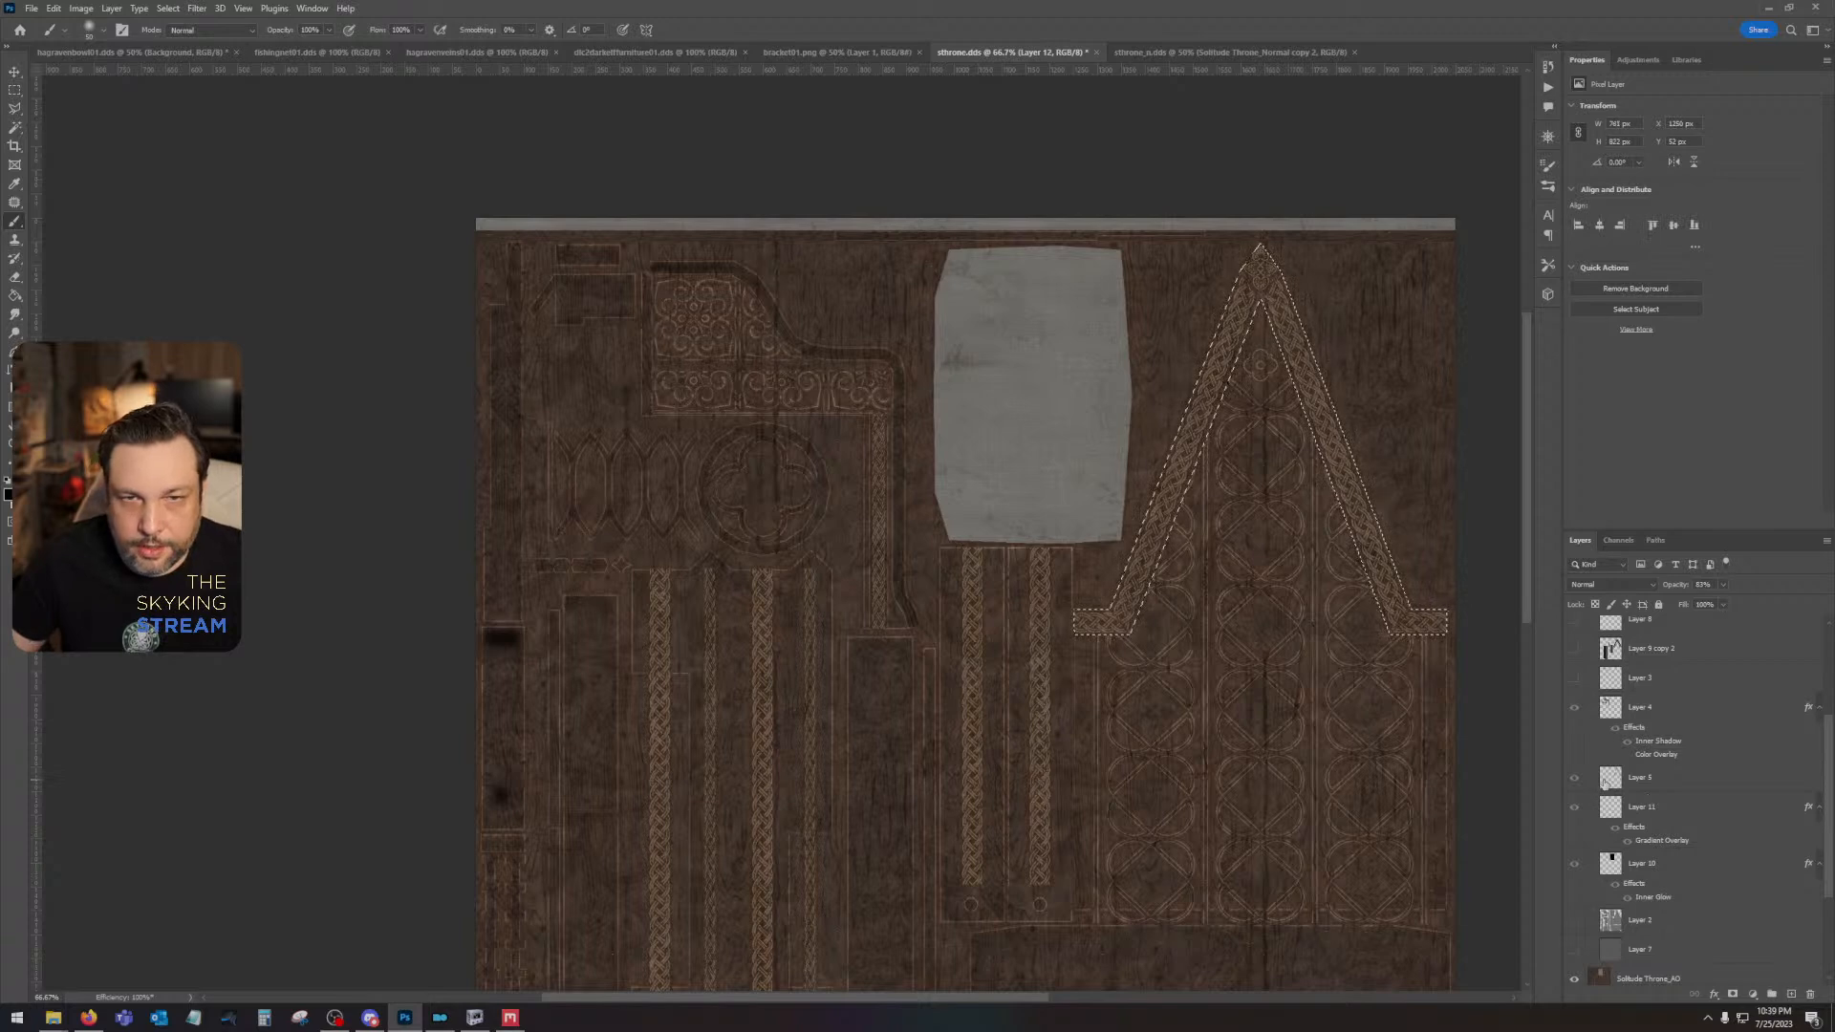
scroll(1652, 754, "up", 4)
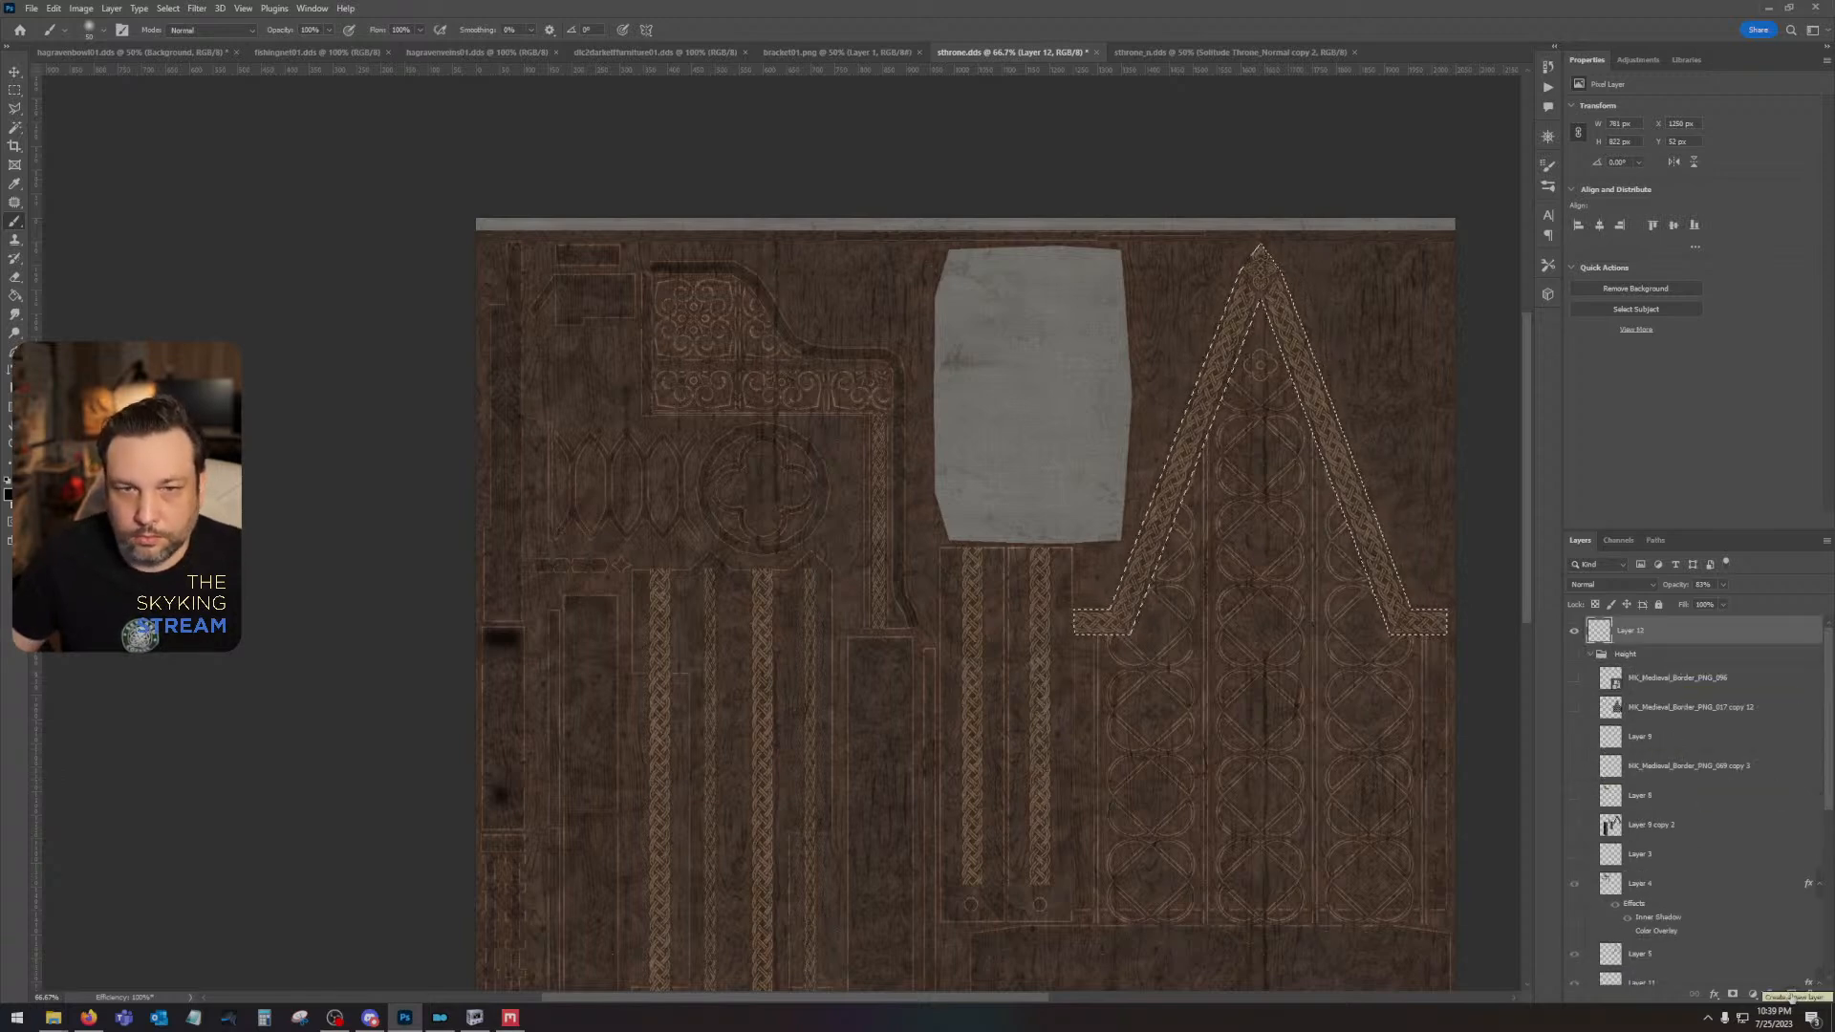
scroll(1628, 933, "down", 4)
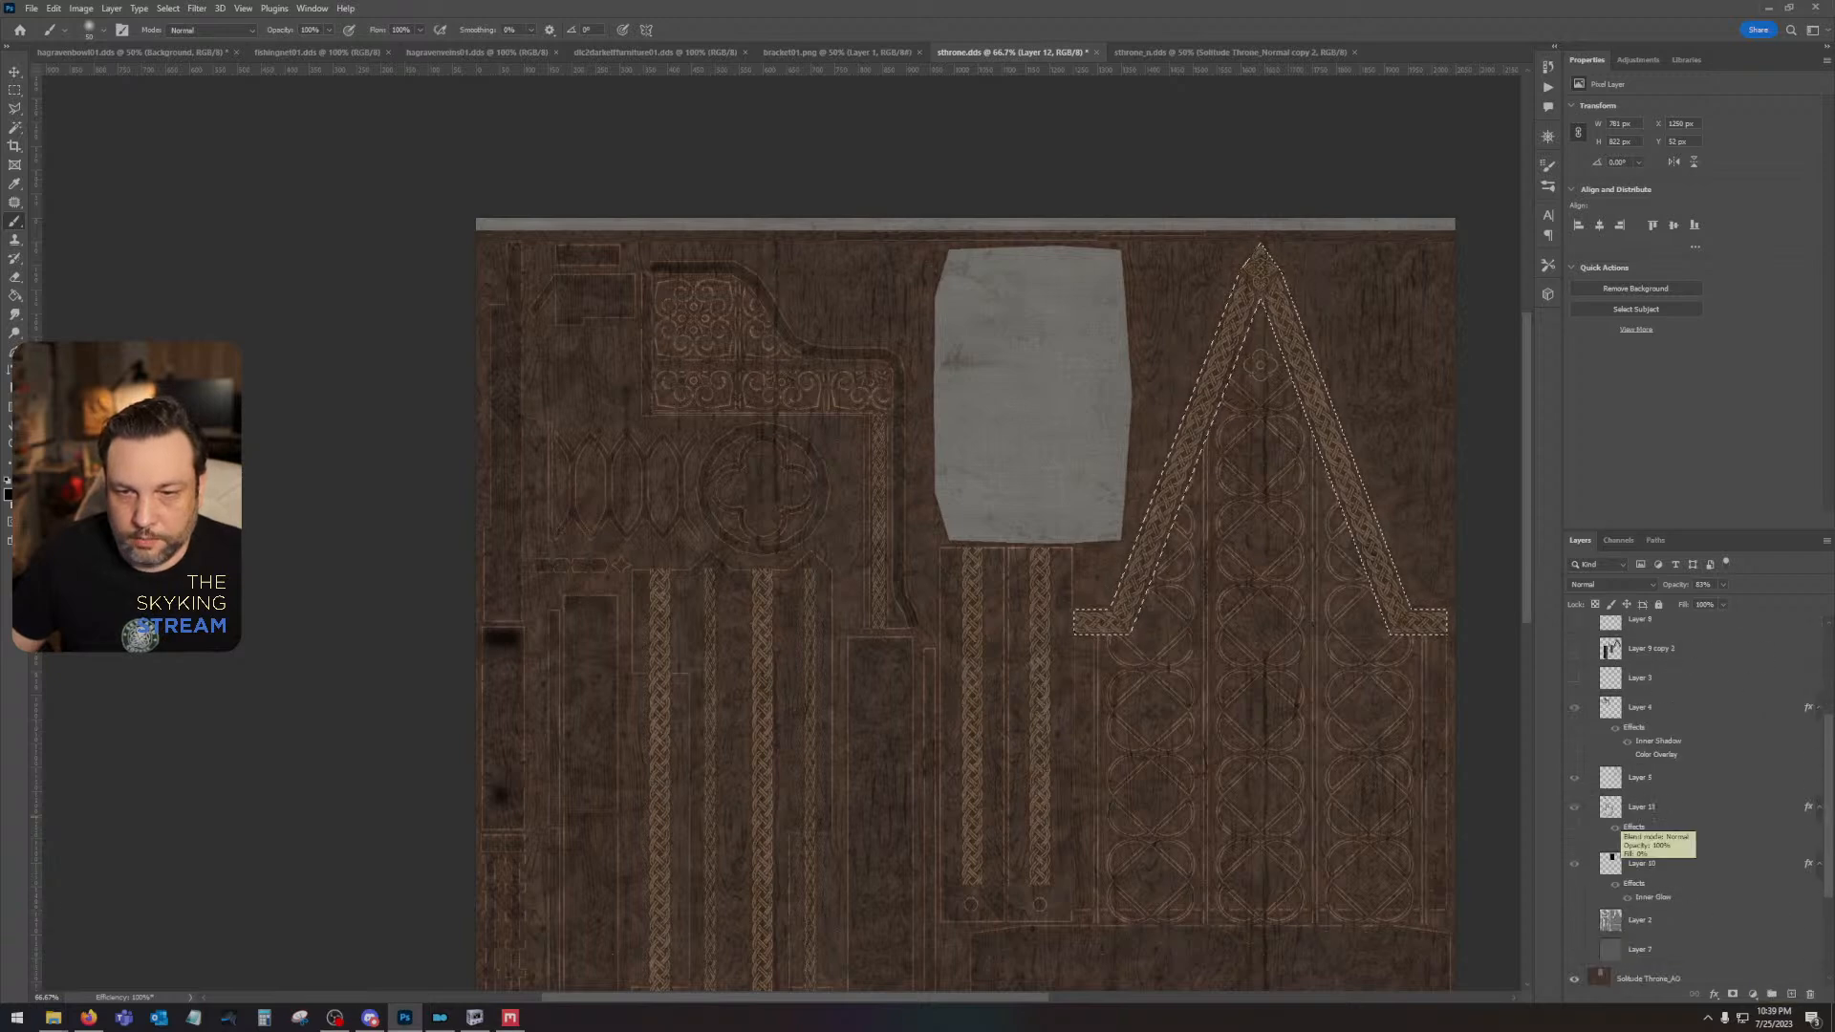
- Show the Height group and reduce the fill opacity of Layer 5, the A-shaped frame, to 0%
left_click(1638, 777)
scroll(1625, 764, "up", 3)
left_click(1574, 624)
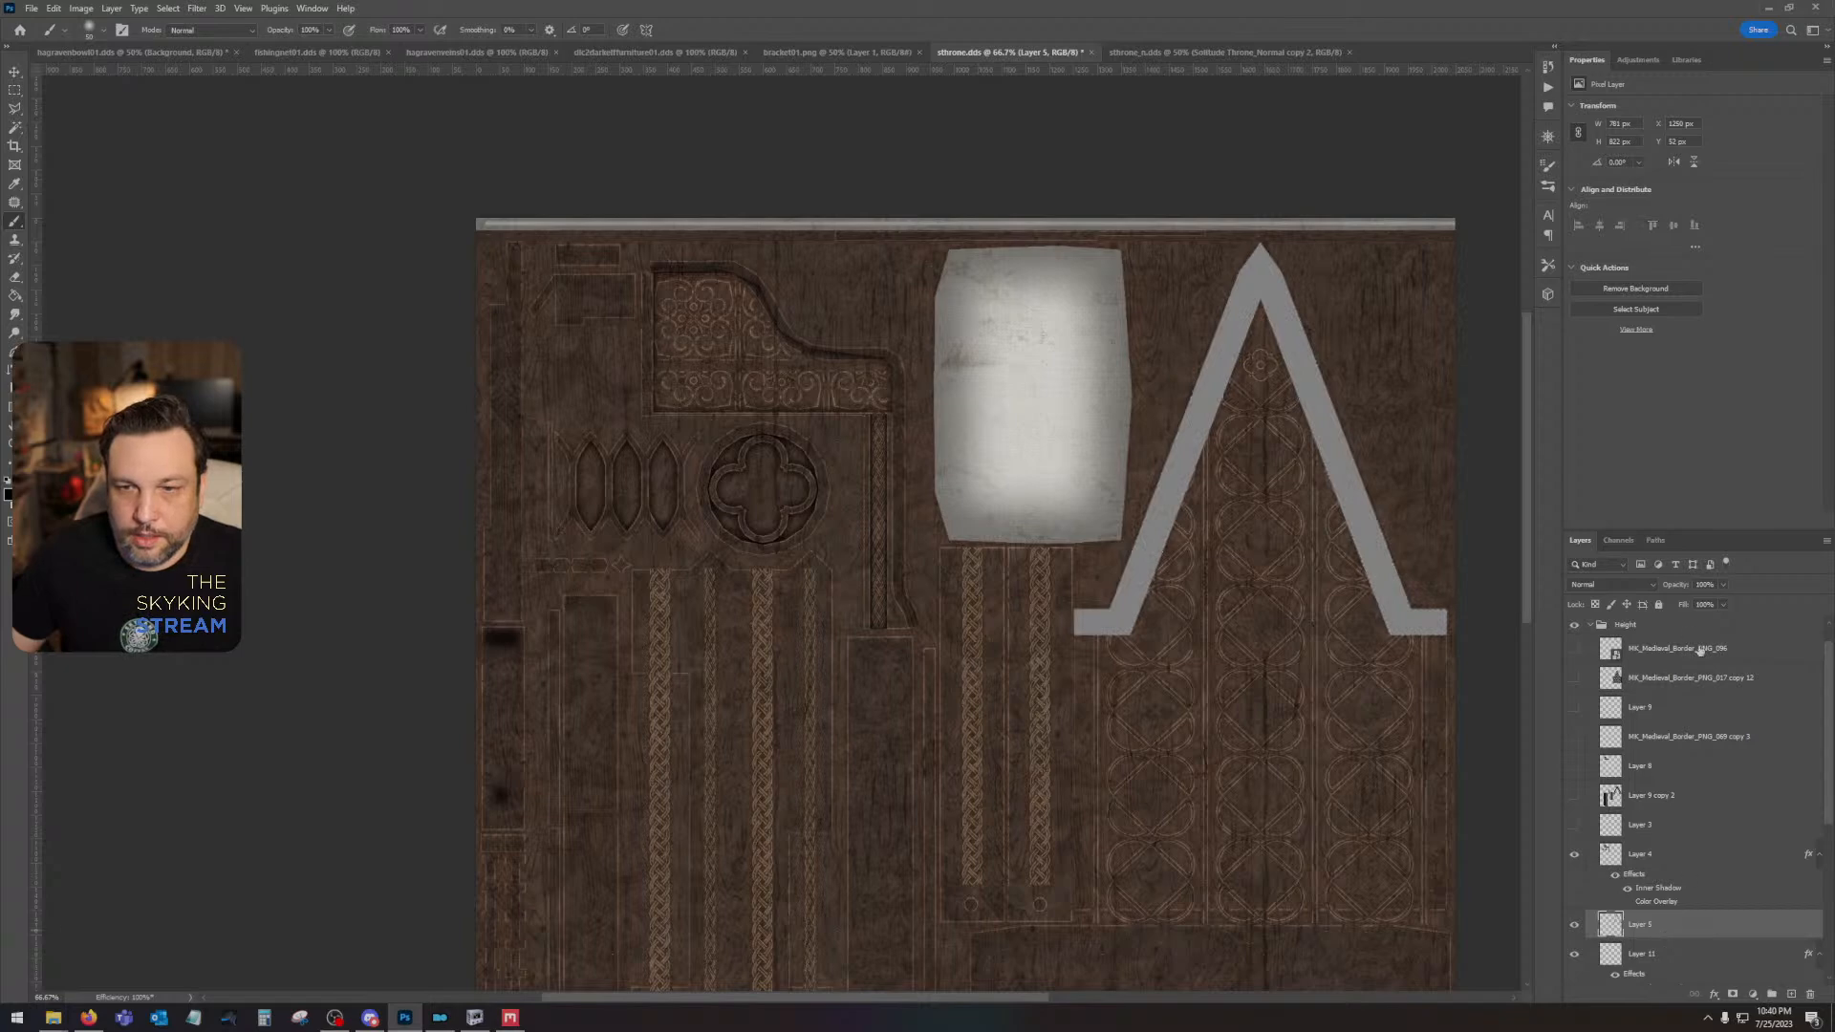
left_click_drag(1695, 622, 1652, 622)
- Add a soft black Drop Shadow to Layer 5, the A-shaped frame, using Multiply at about 72% opacity with a slight distance offset
left_click(1717, 924)
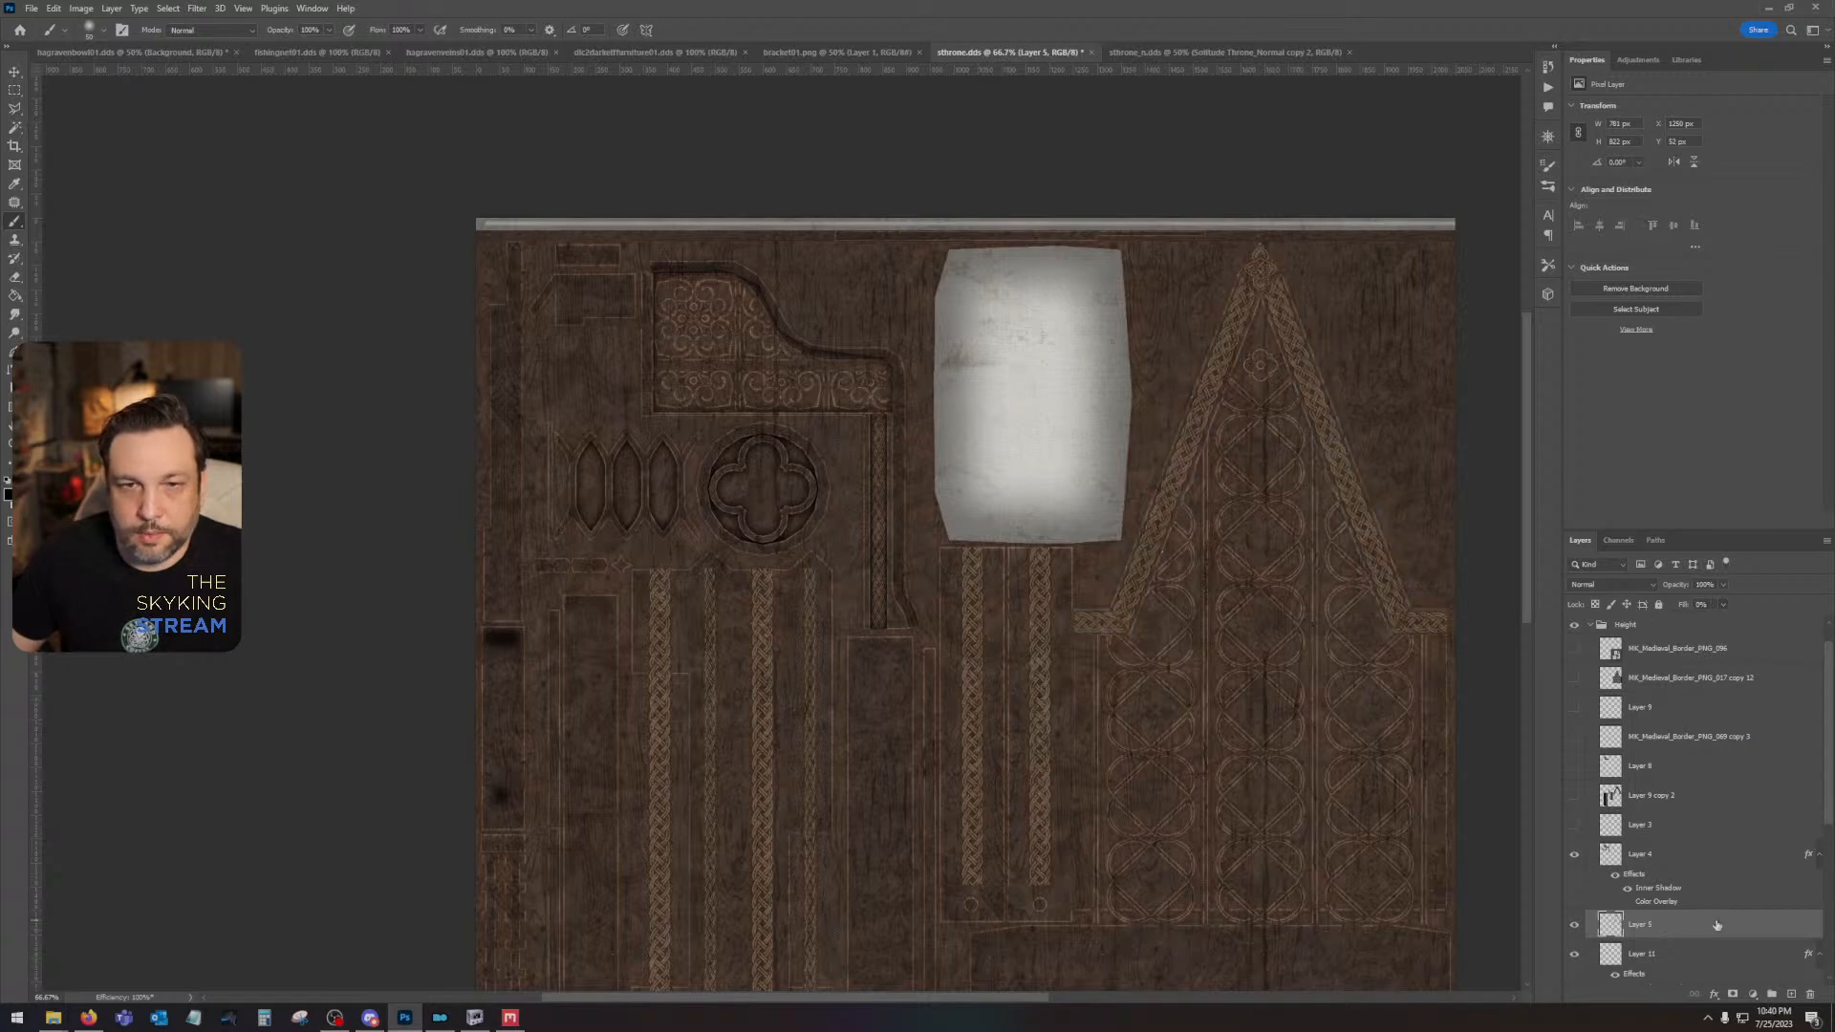
double_click(1717, 924)
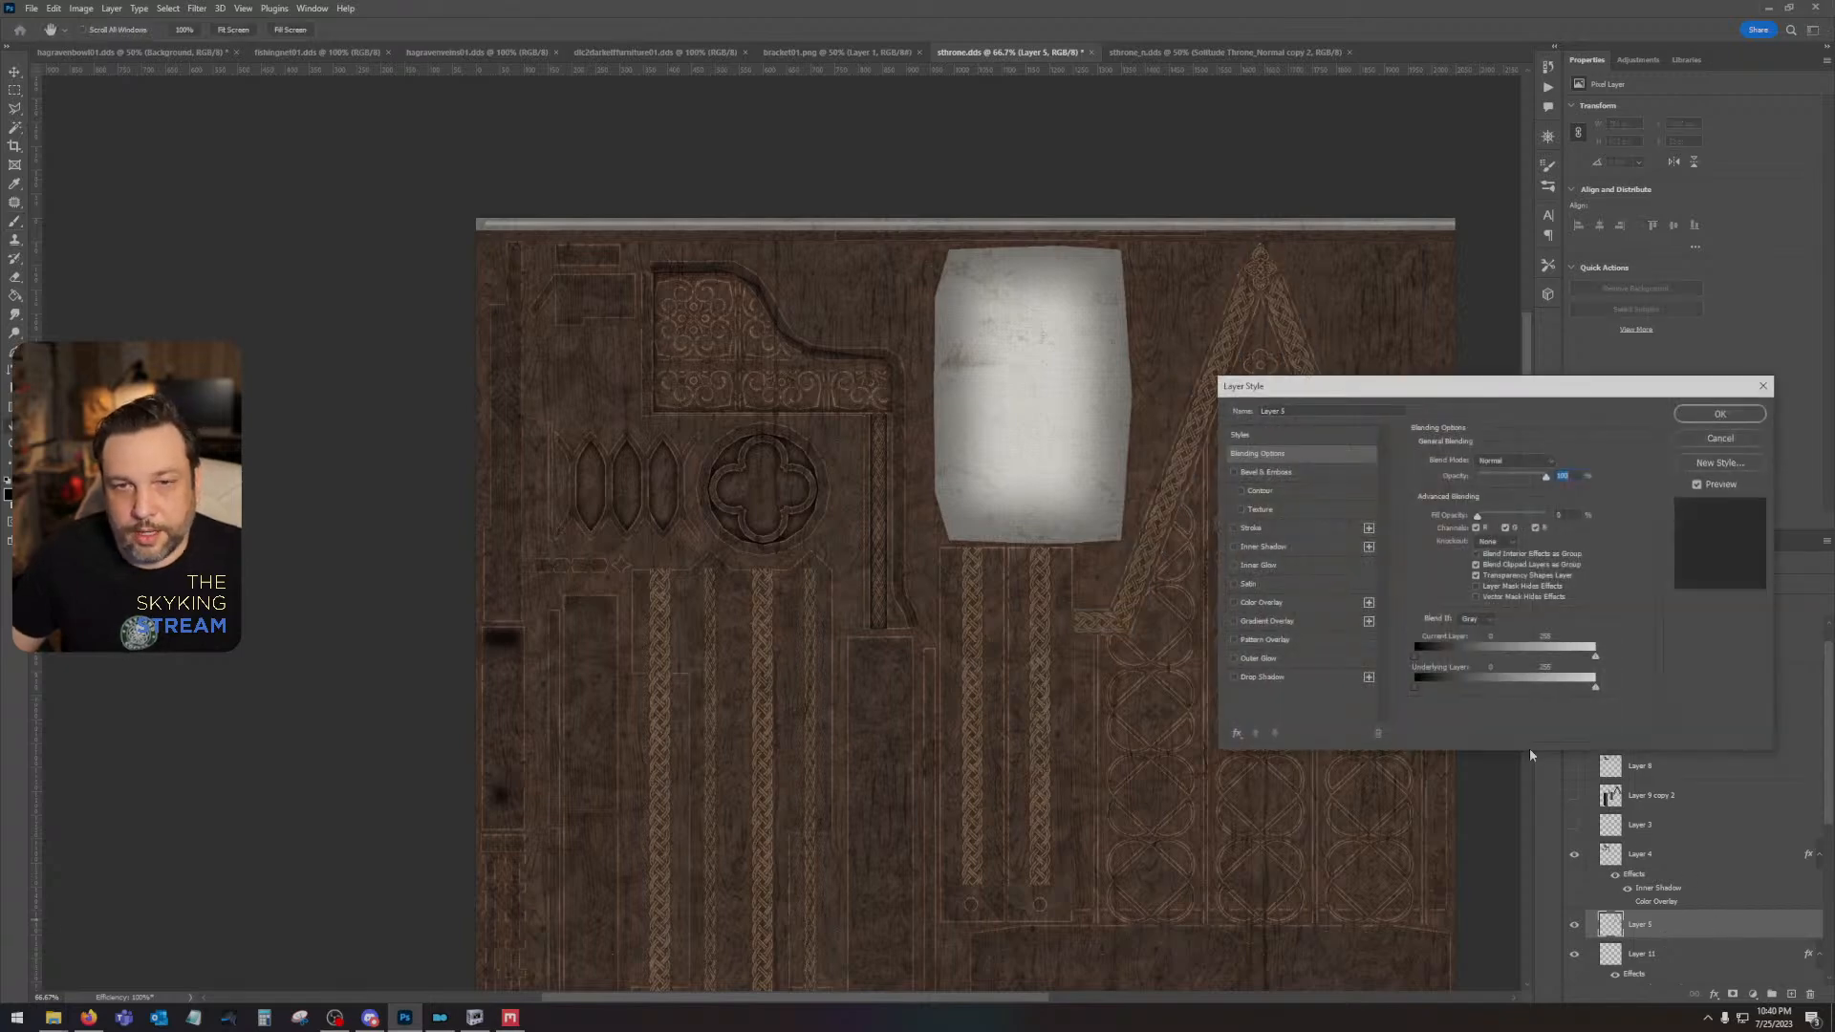
left_click(1263, 677)
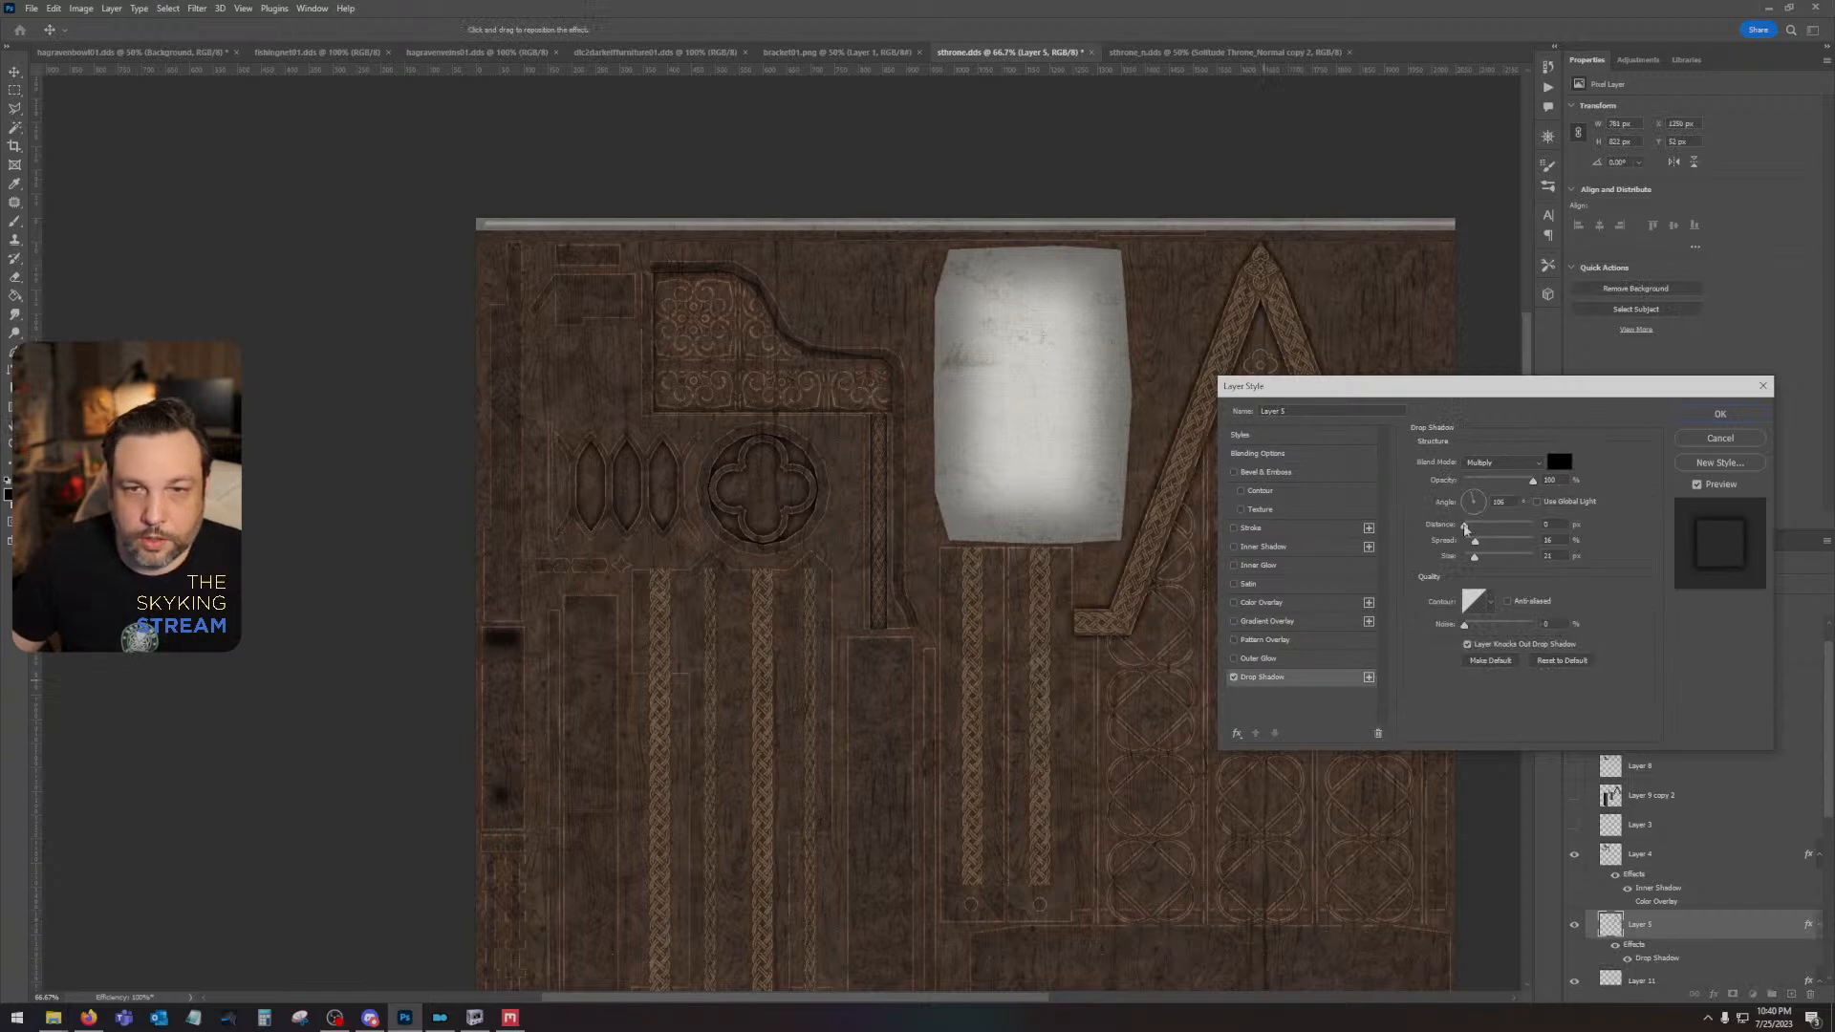
left_click_drag(1465, 528, 1503, 485)
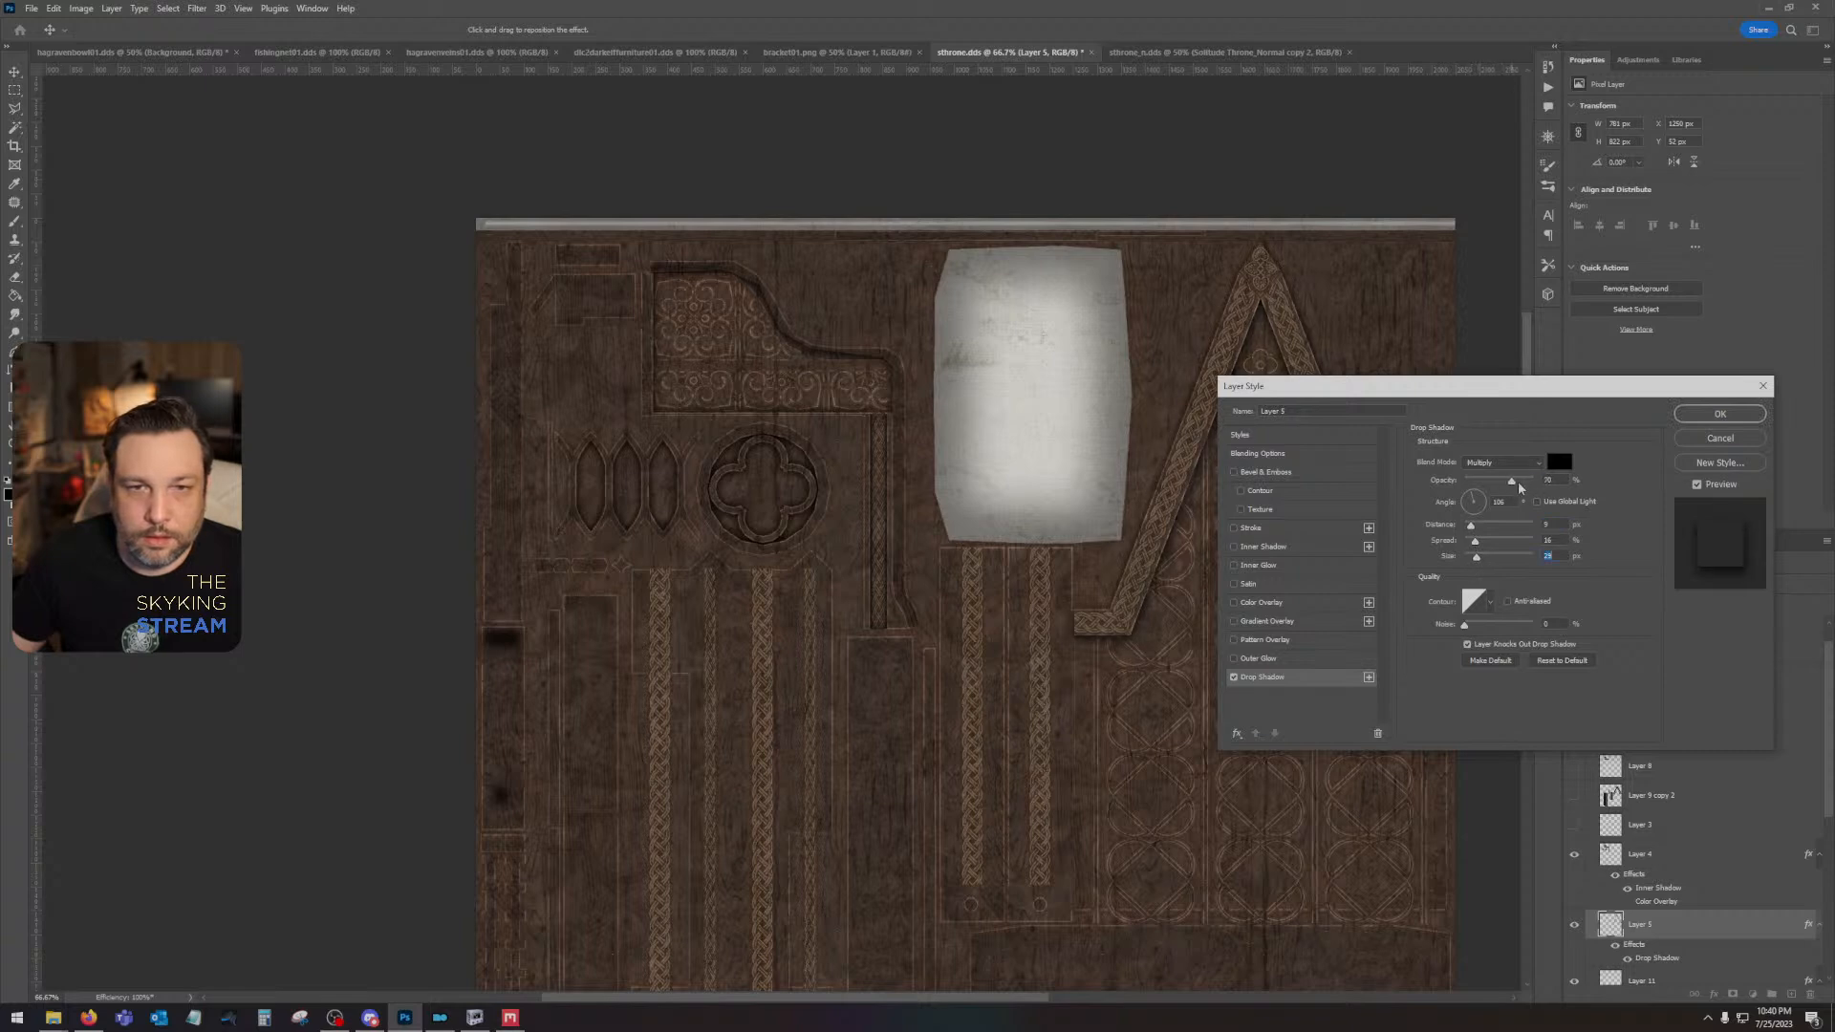
left_click_drag(1479, 562, 1485, 563)
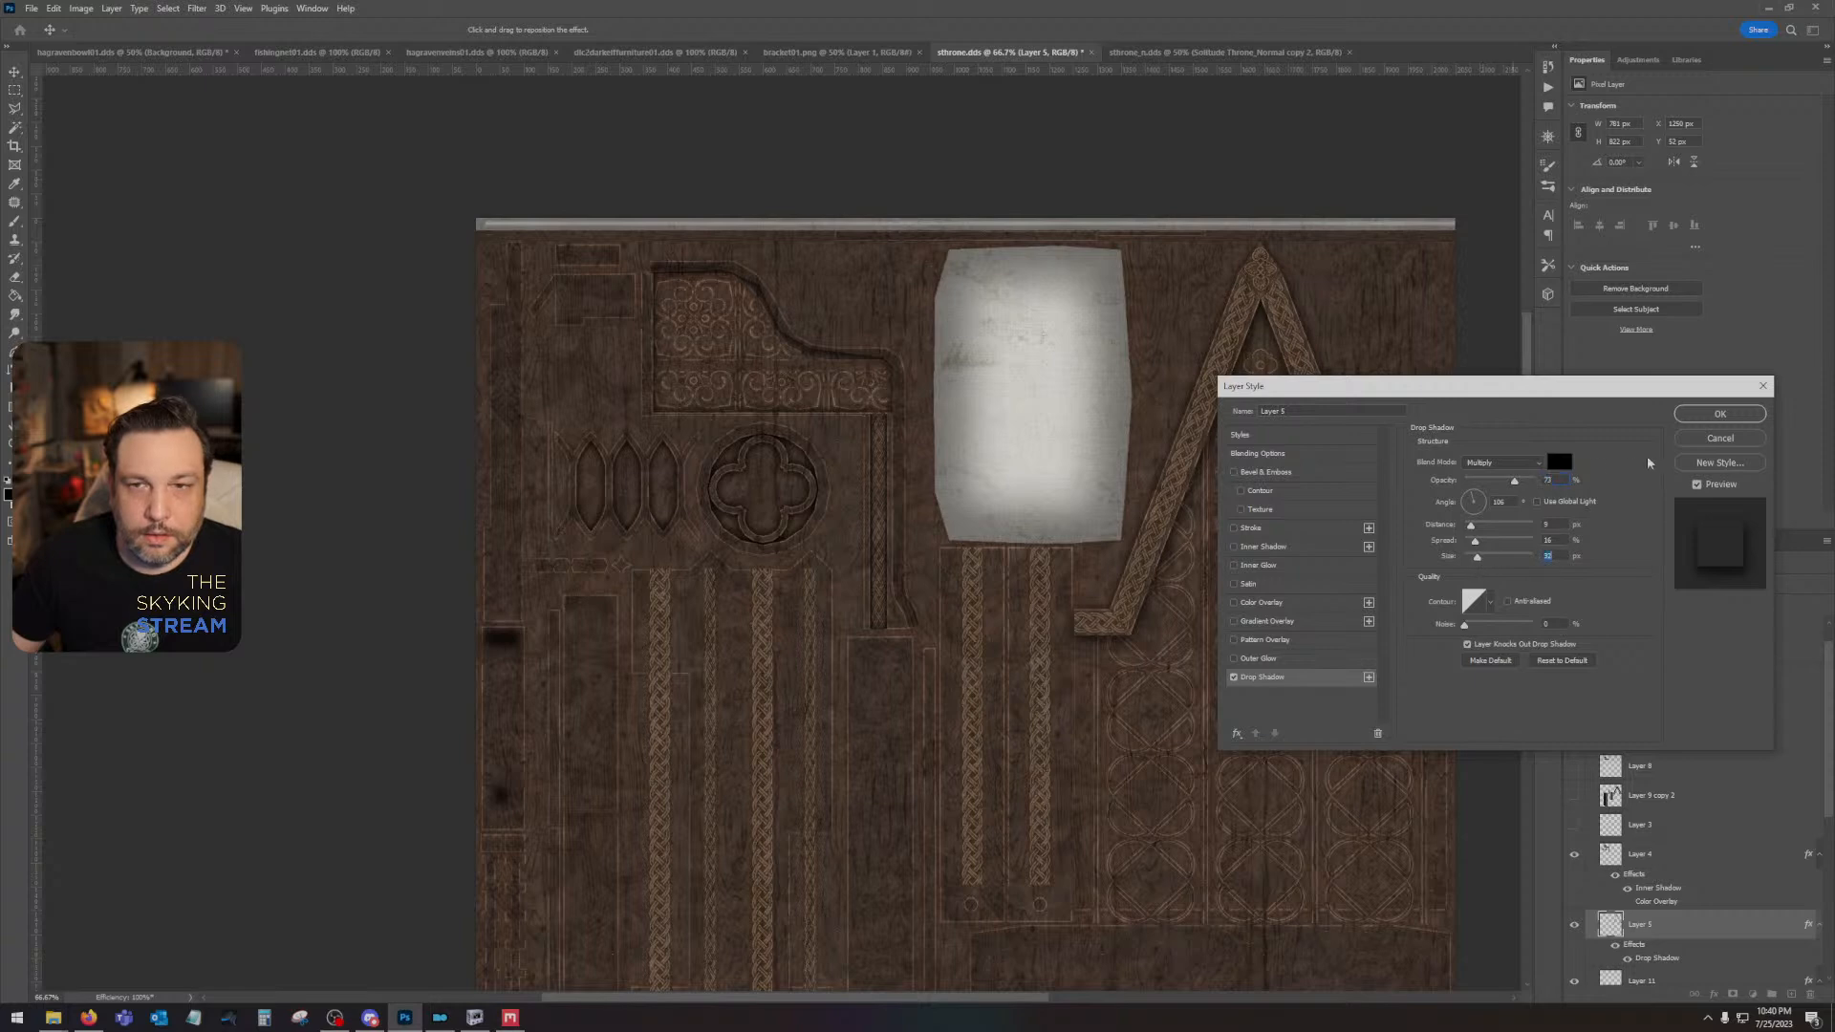
left_click(1719, 414)
left_click_drag(1261, 536, 1132, 444)
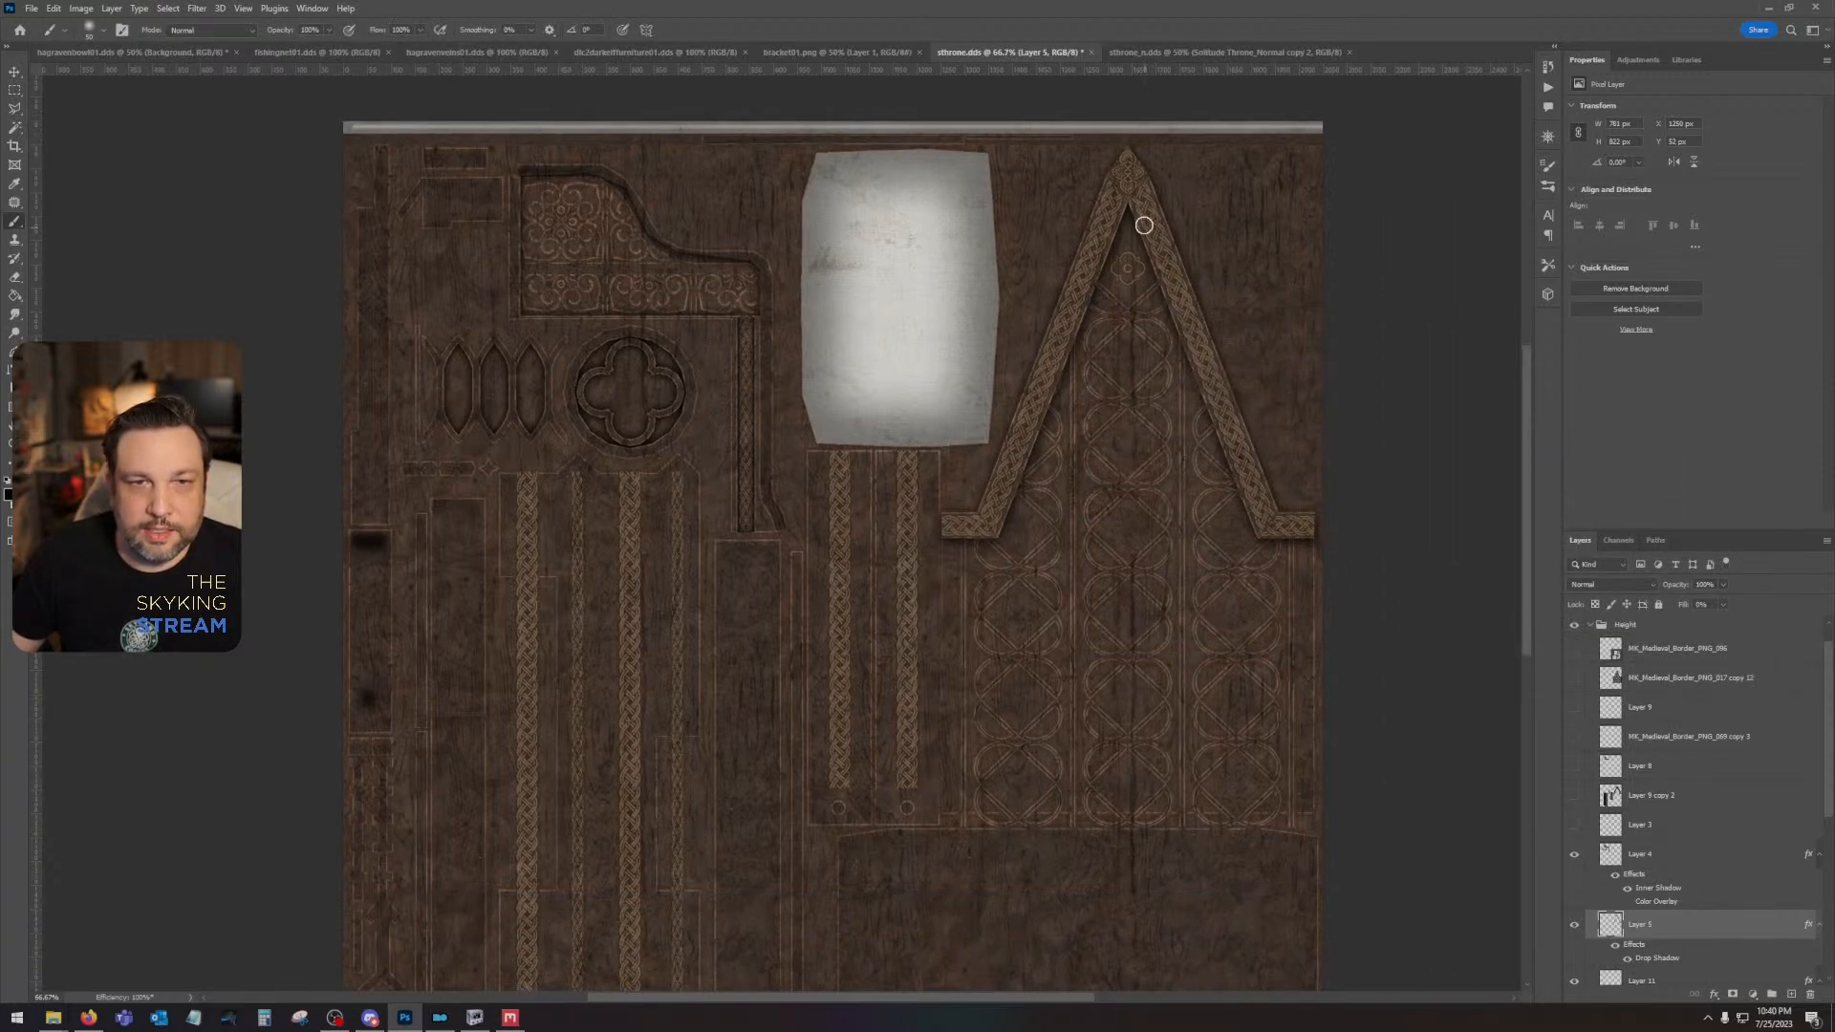
left_click_drag(1067, 665, 1170, 704)
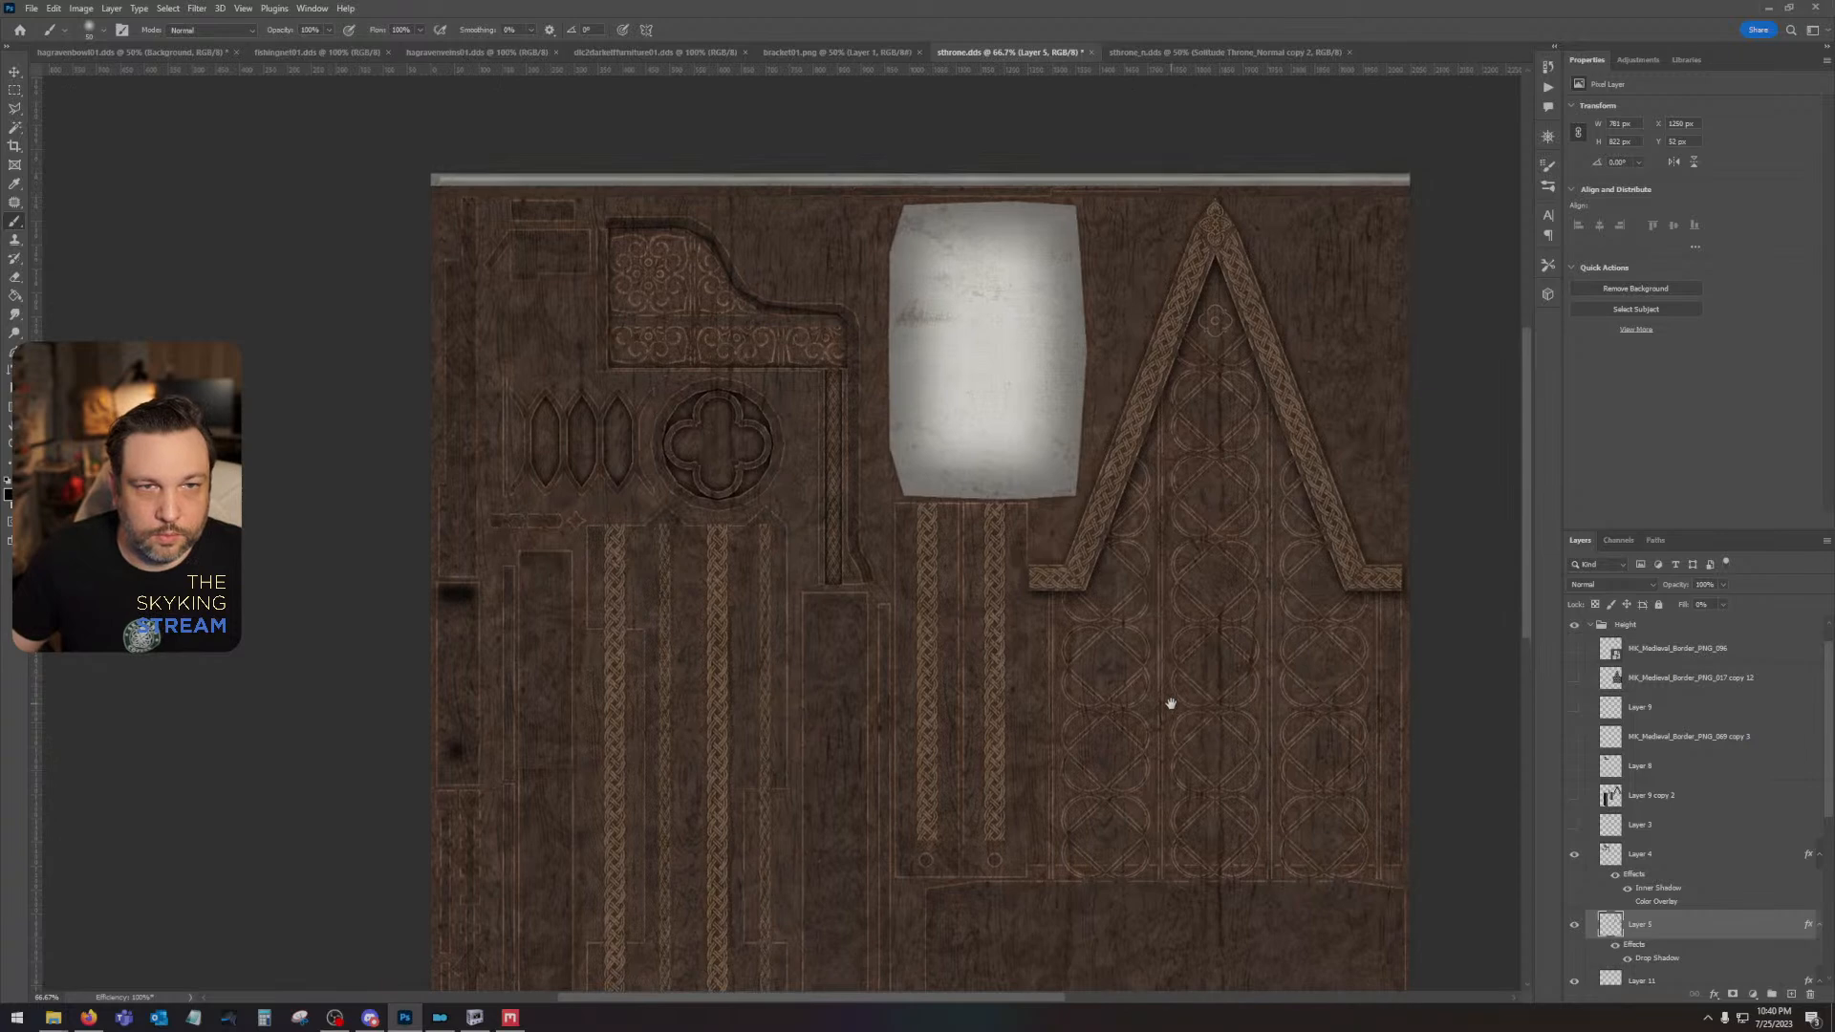
- Check Layer 11's contribution and reduce the opacity of Layer 10, the cushion's glow layer, to about 60%
scroll(1672, 783, "up", 1)
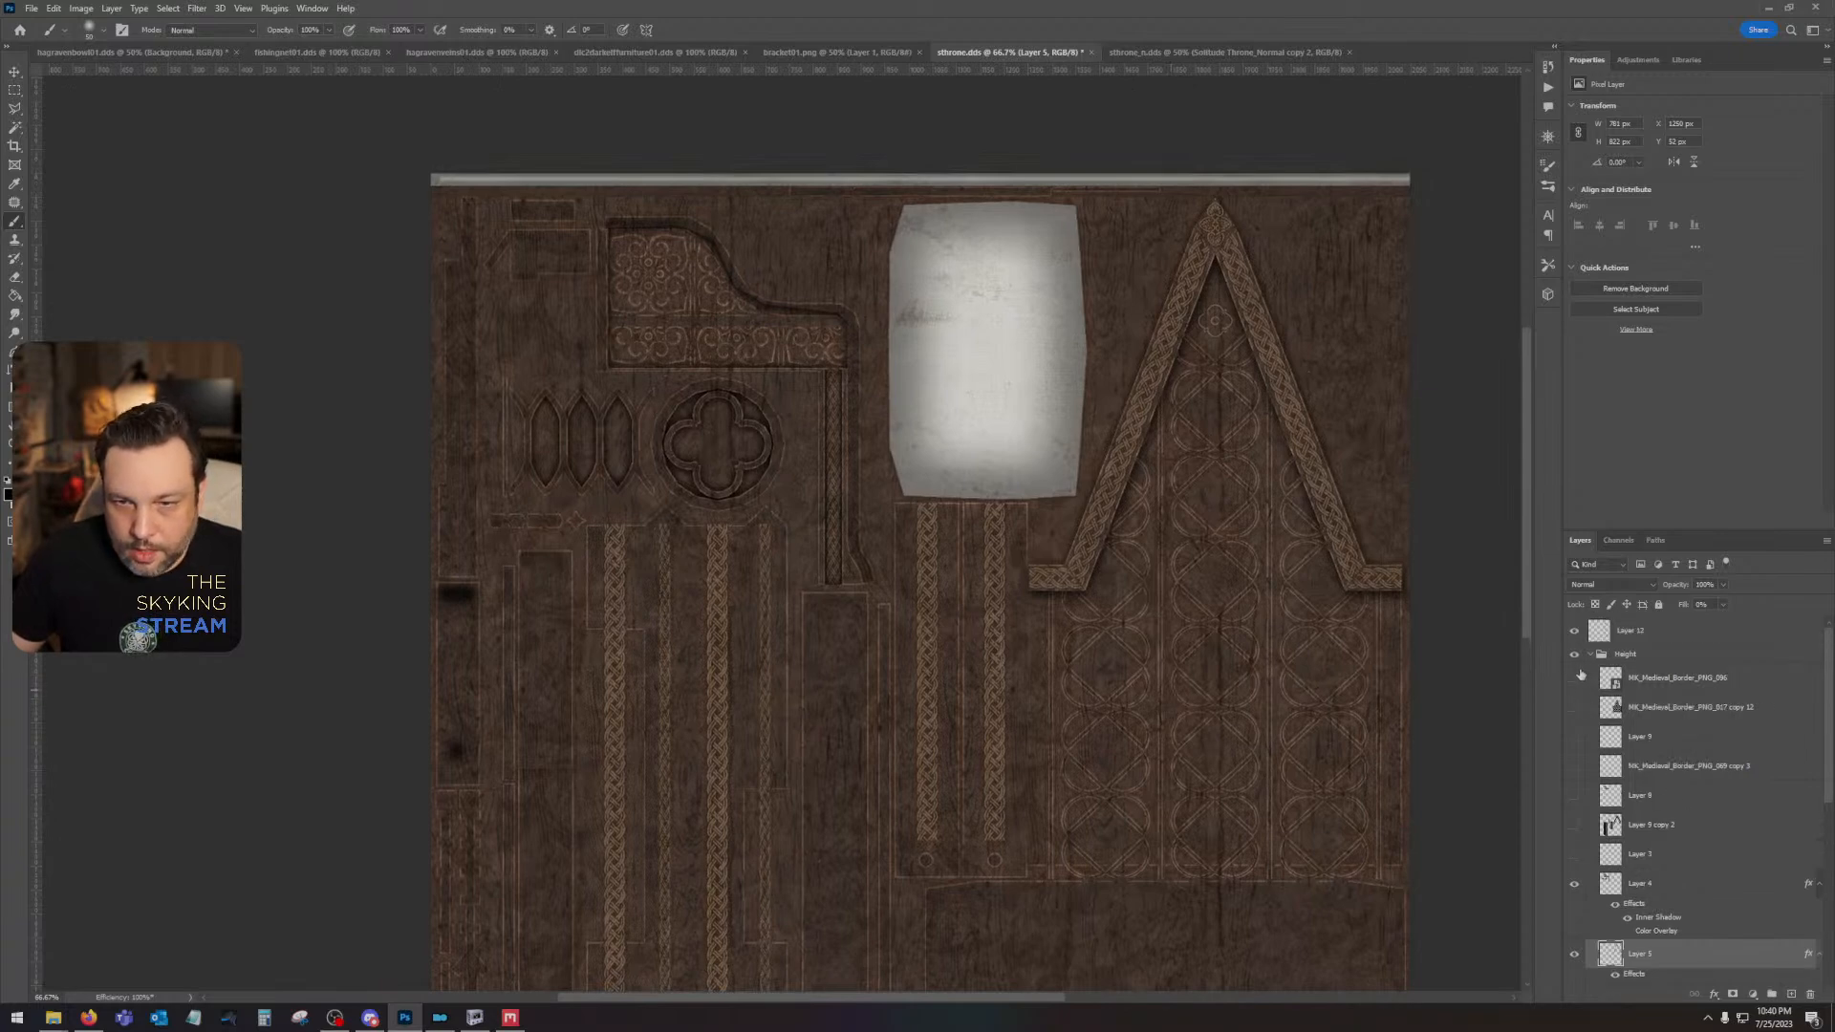
scroll(1582, 803, "down", 5)
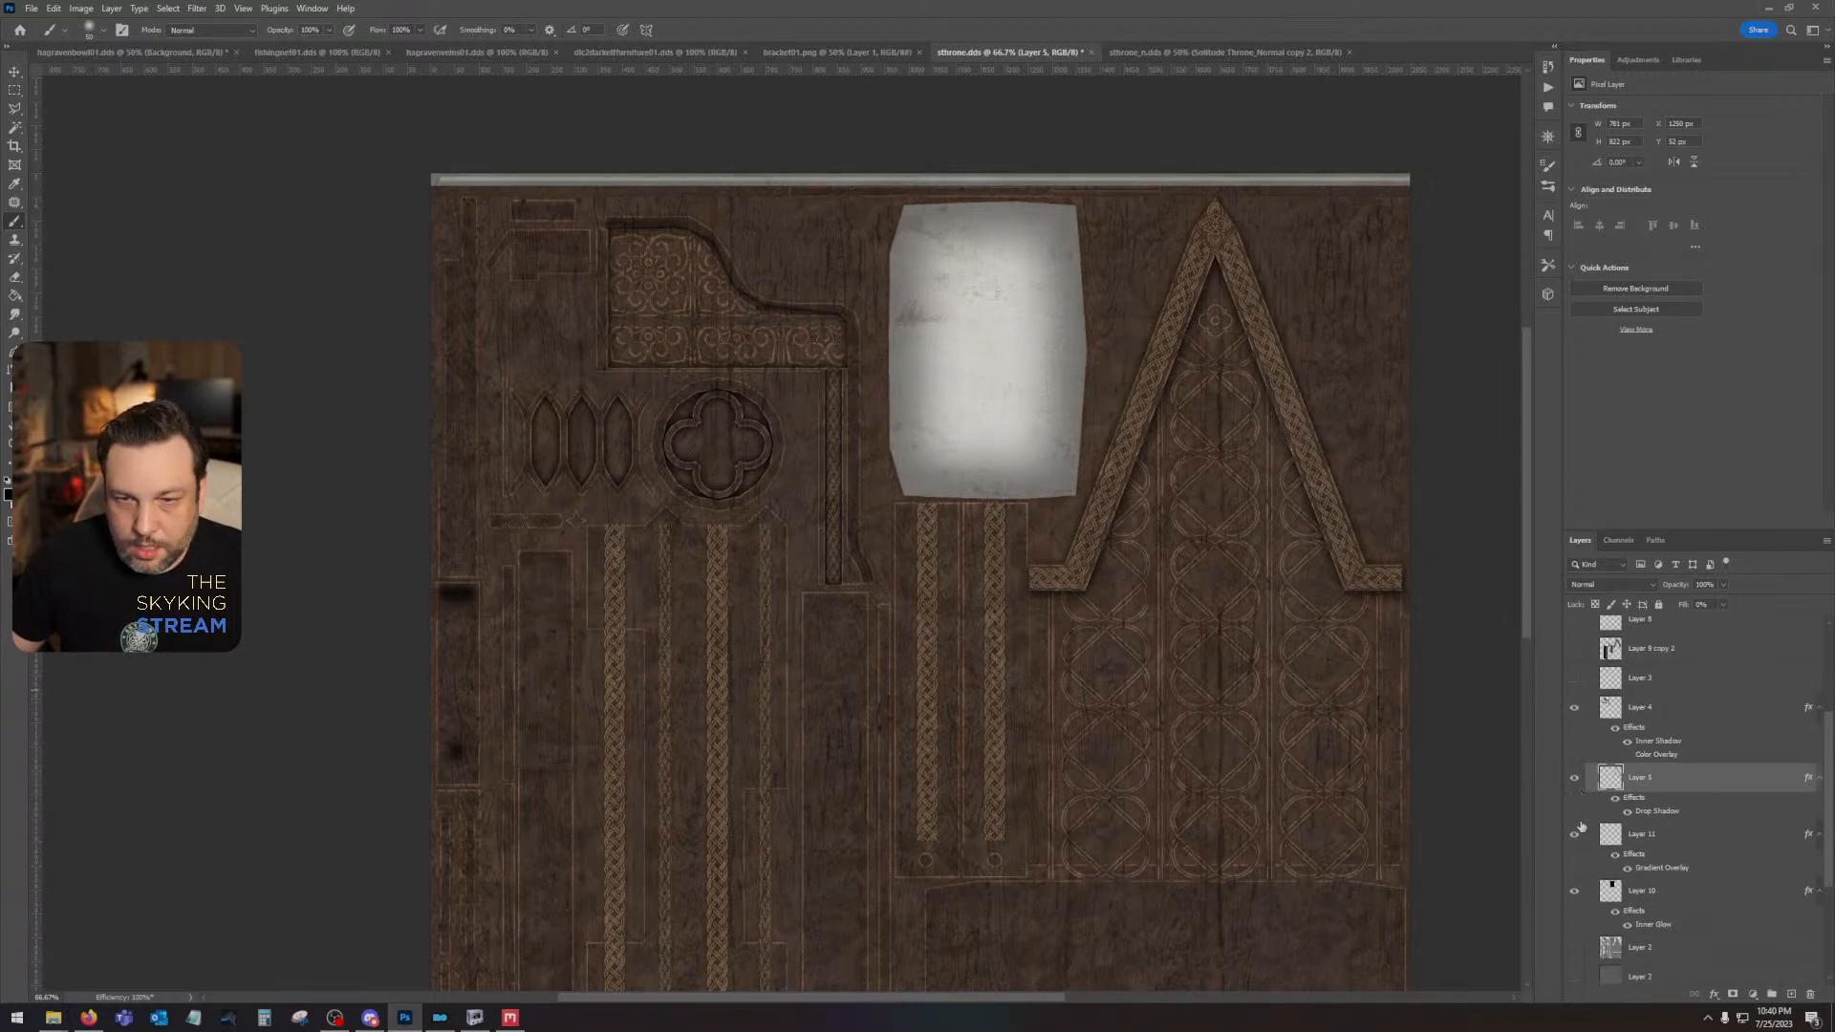
left_click(1575, 831)
left_click(1575, 832)
left_click(1686, 837)
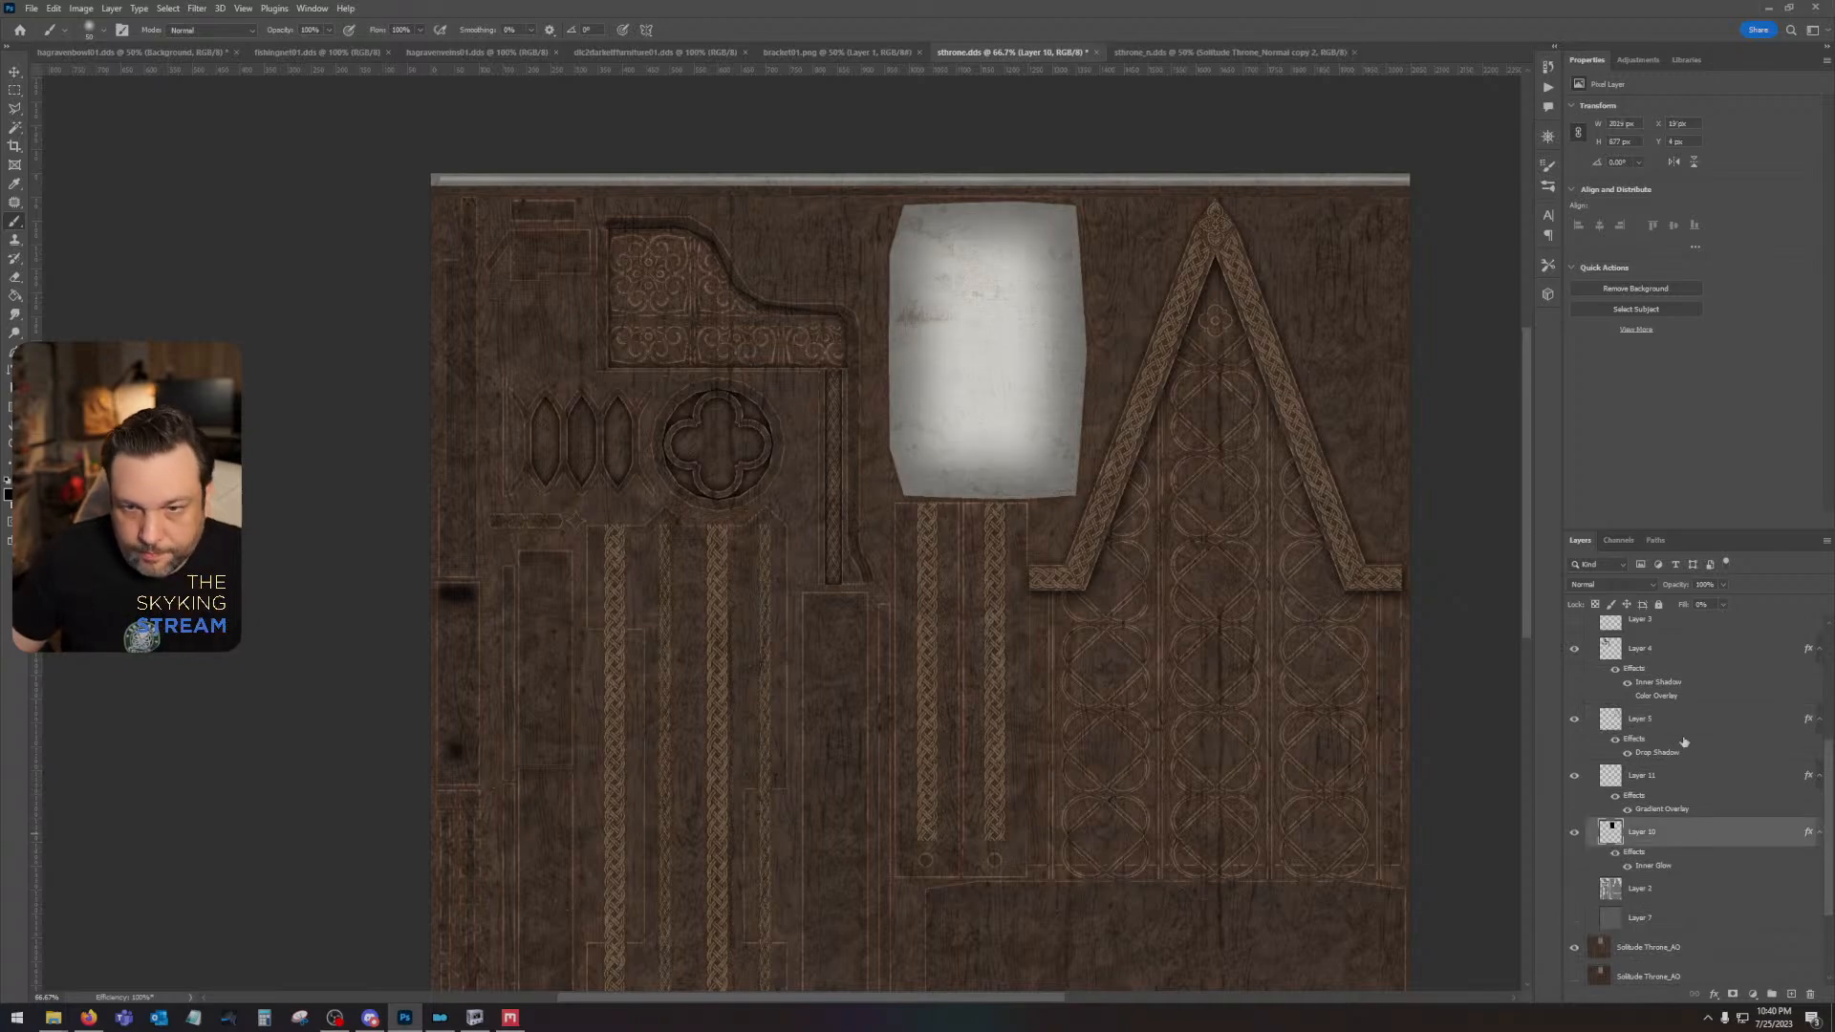
left_click_drag(1723, 584, 1699, 602)
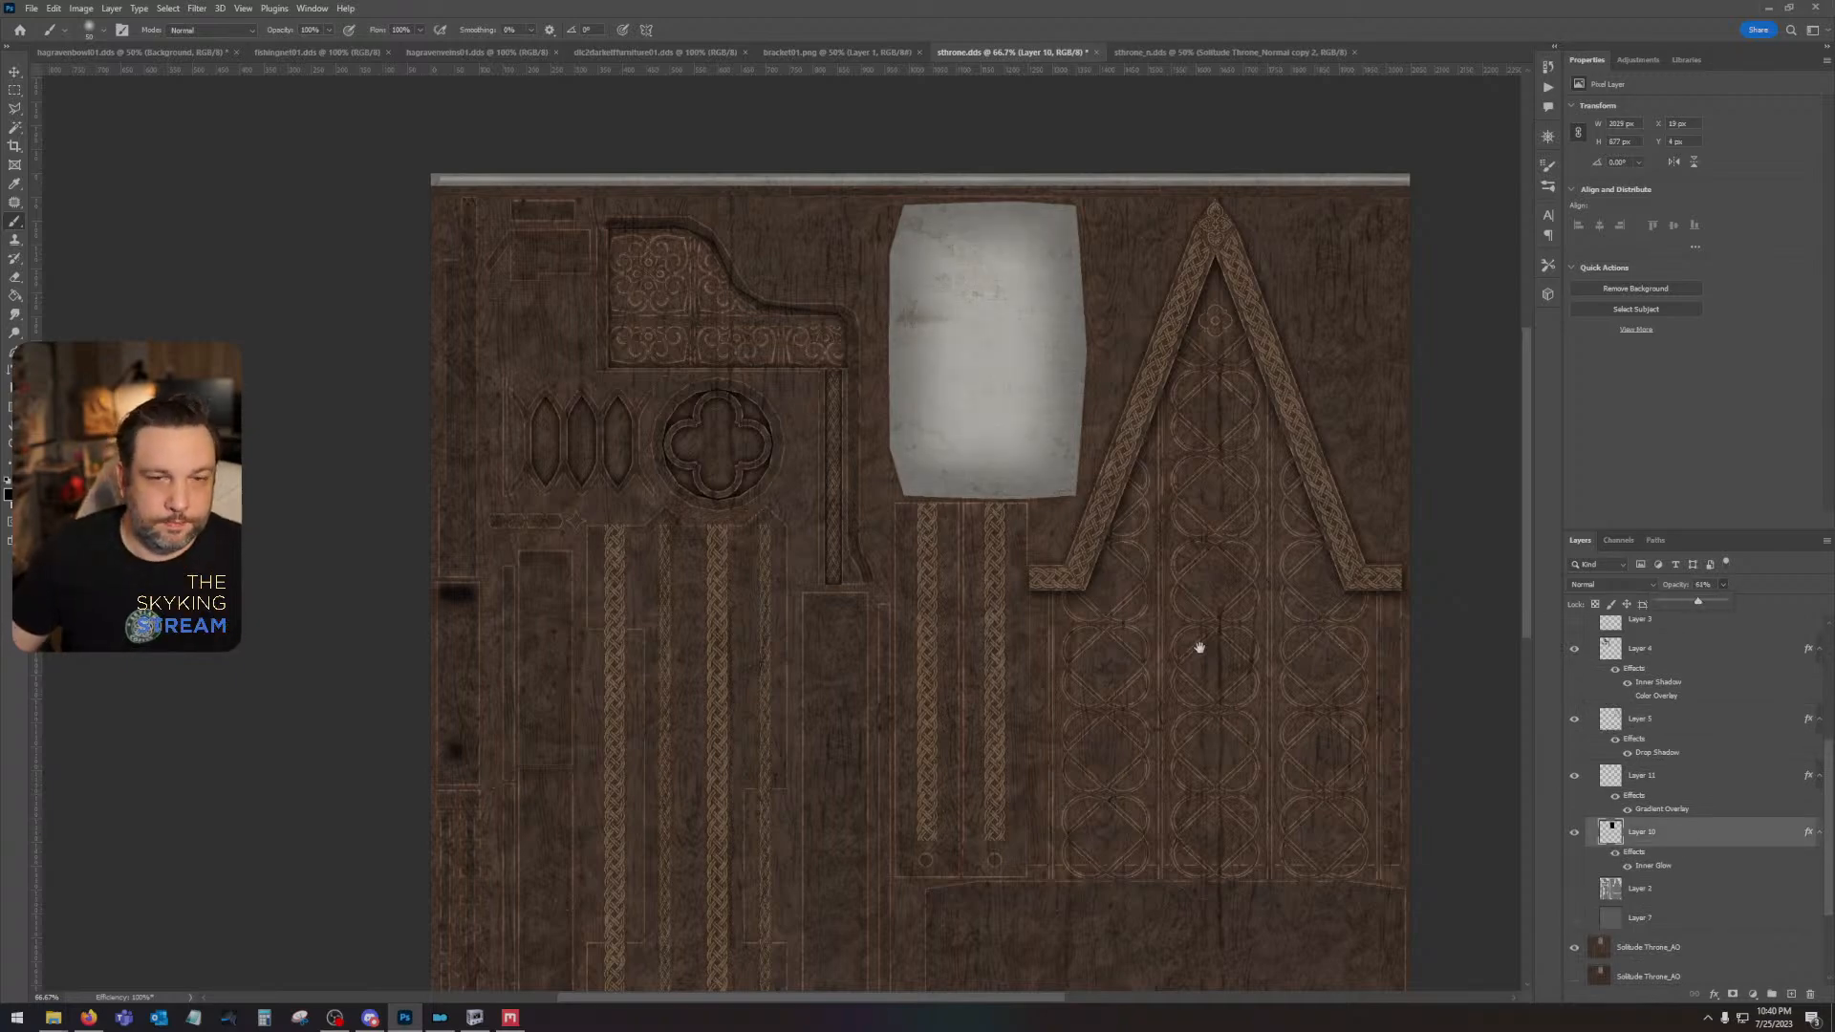
- Compare the lower part of the texture with and without the upper Solitude Throne_AO layer, leaving that layer hidden
mouse_move(1196, 647)
left_mouse_down()
mouse_move(1142, 528)
mouse_move(1310, 577)
mouse_move(1205, 557)
mouse_move(1171, 715)
mouse_move(1179, 614)
mouse_move(1216, 660)
left_mouse_up()
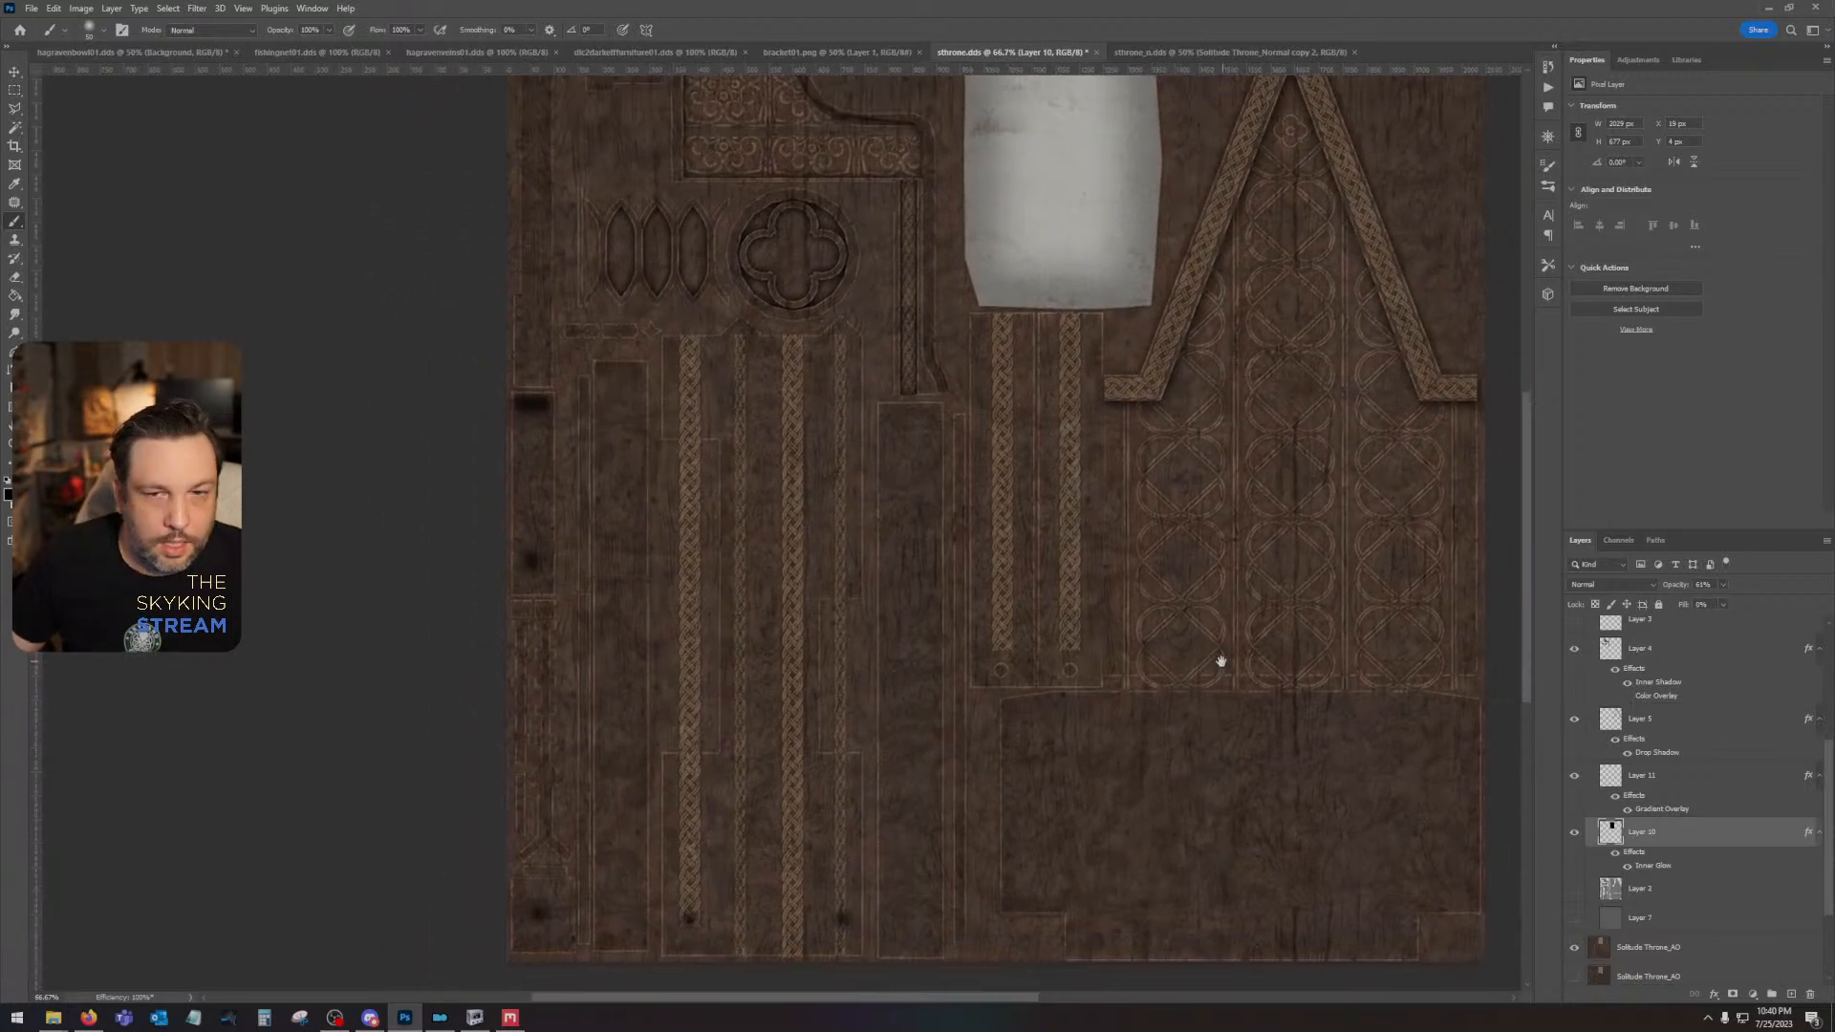
scroll(1567, 893, "down", 1)
left_click(1573, 888)
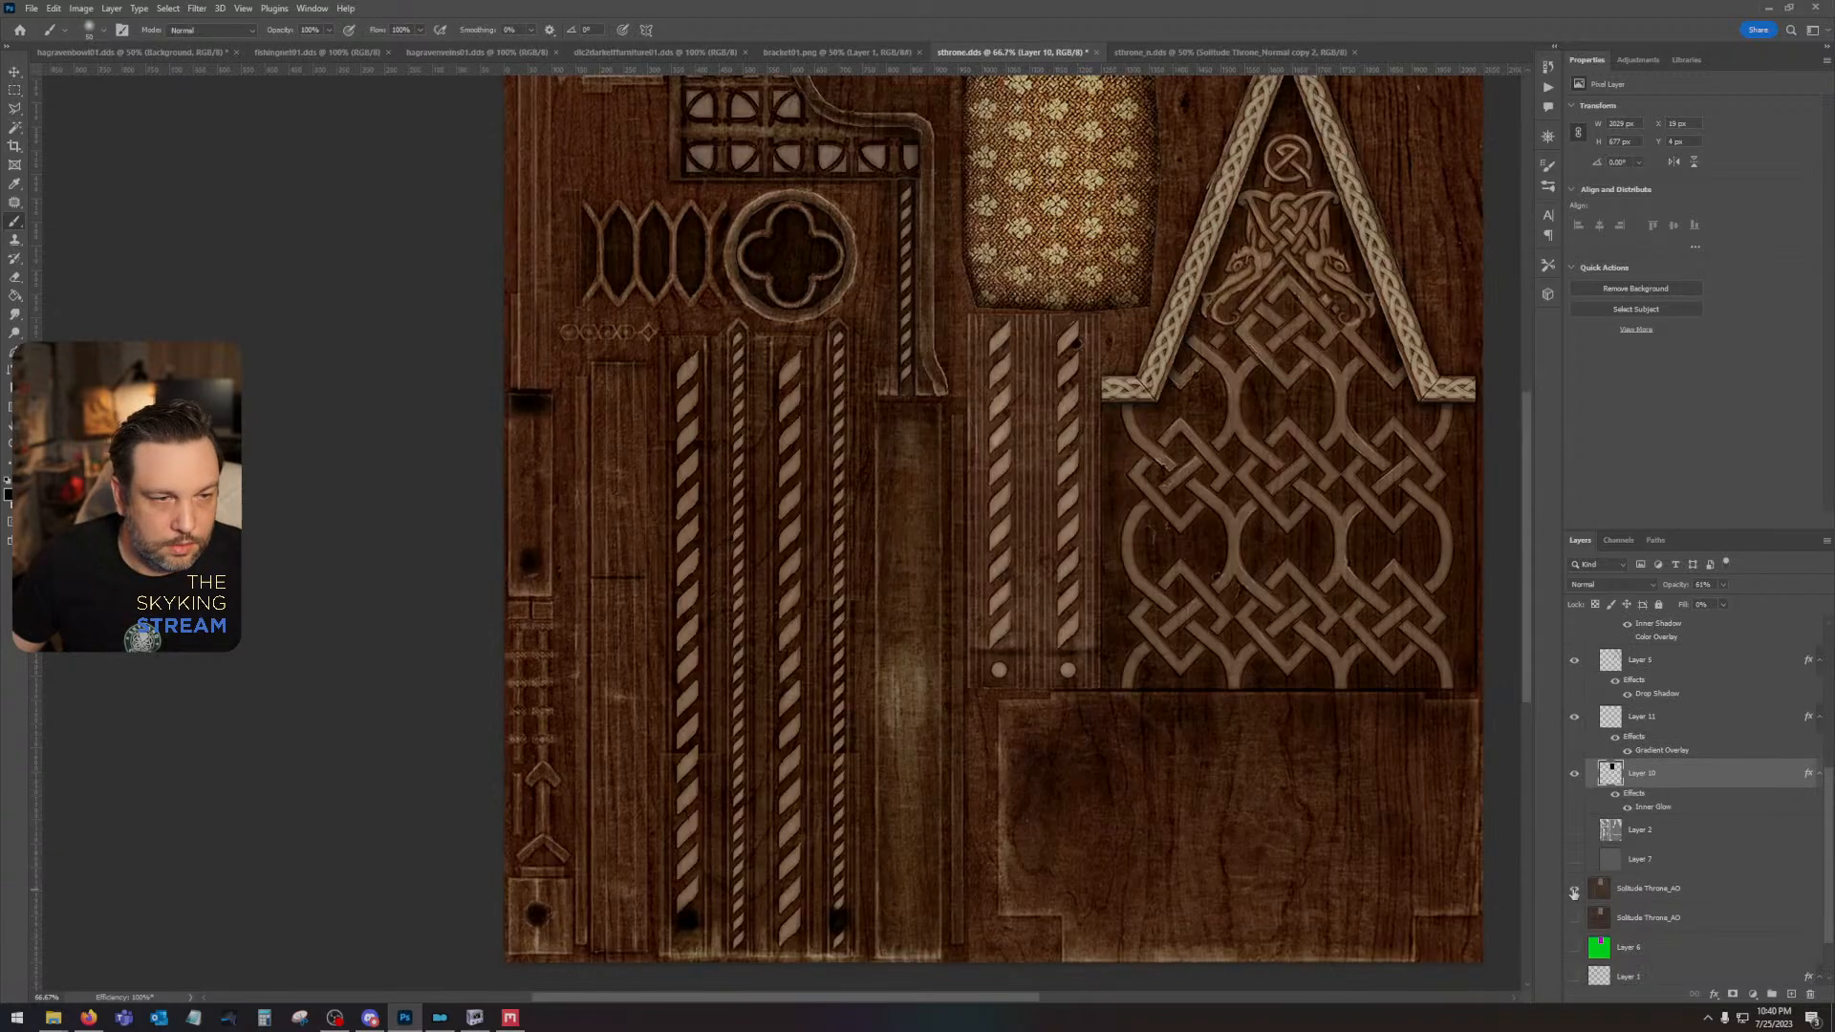
left_click(1573, 890)
left_click(1573, 890)
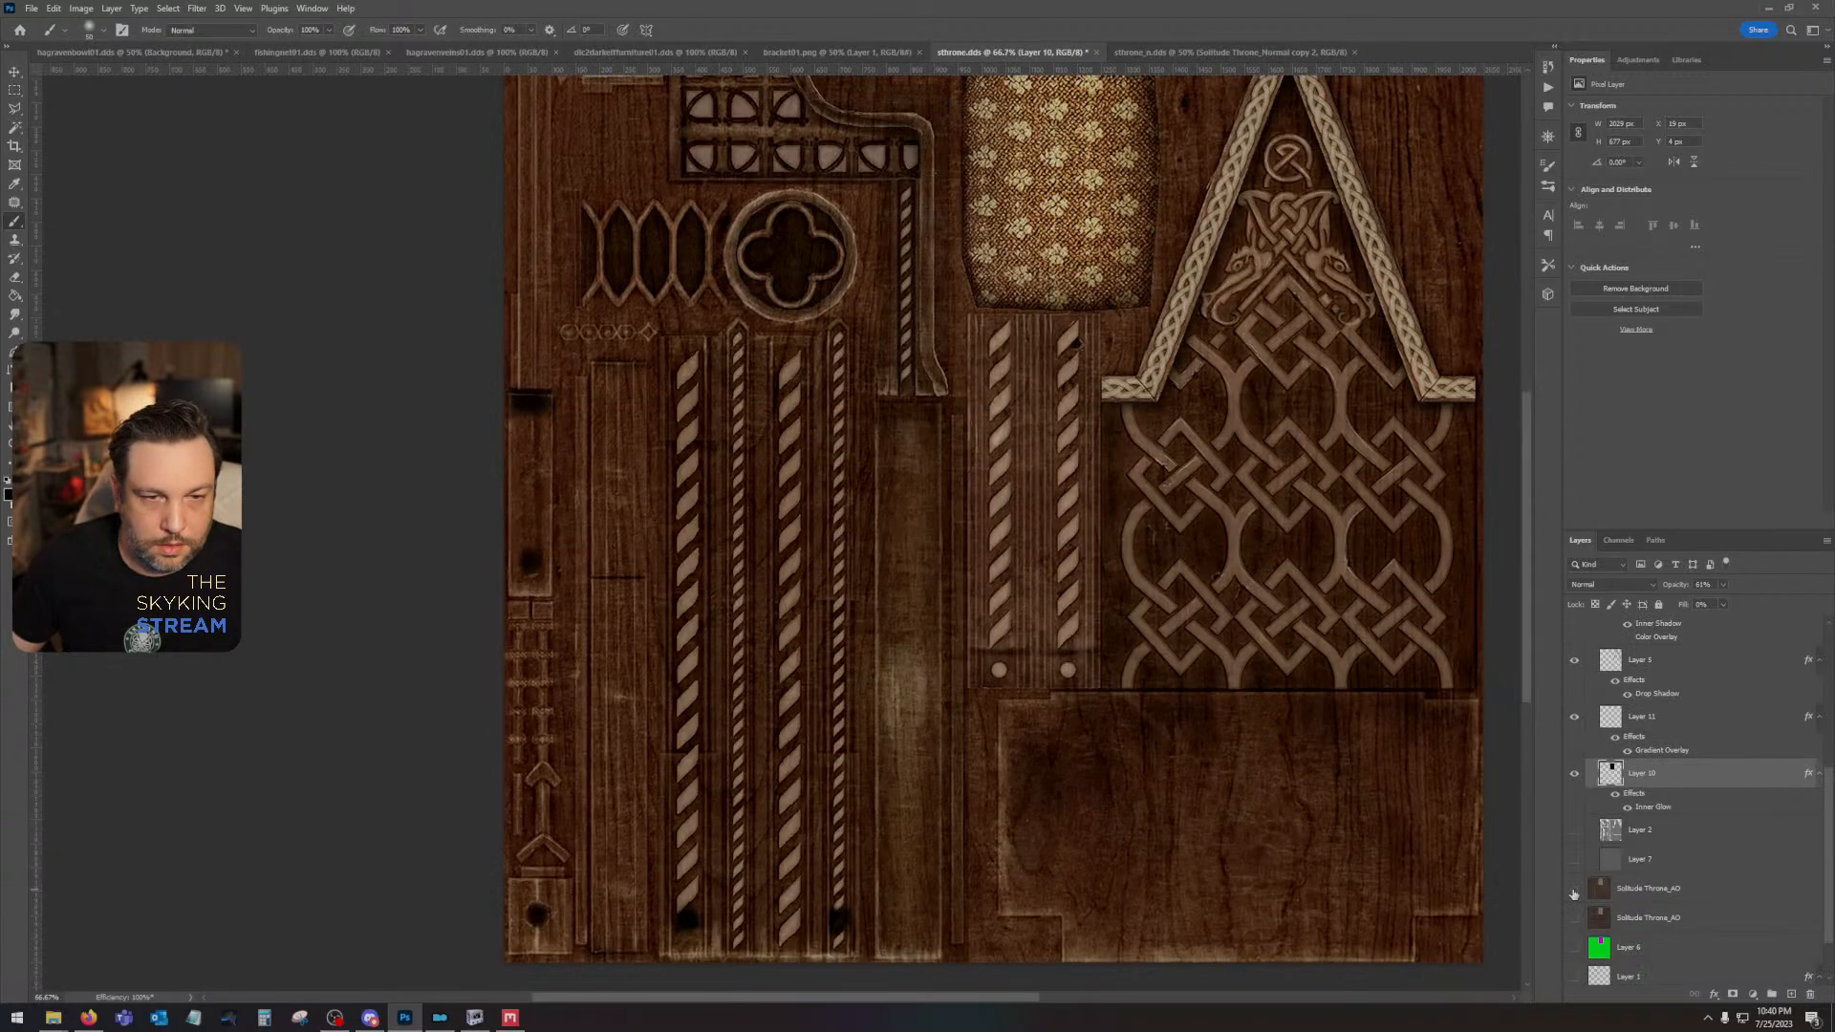
scroll(1581, 808, "up", 5)
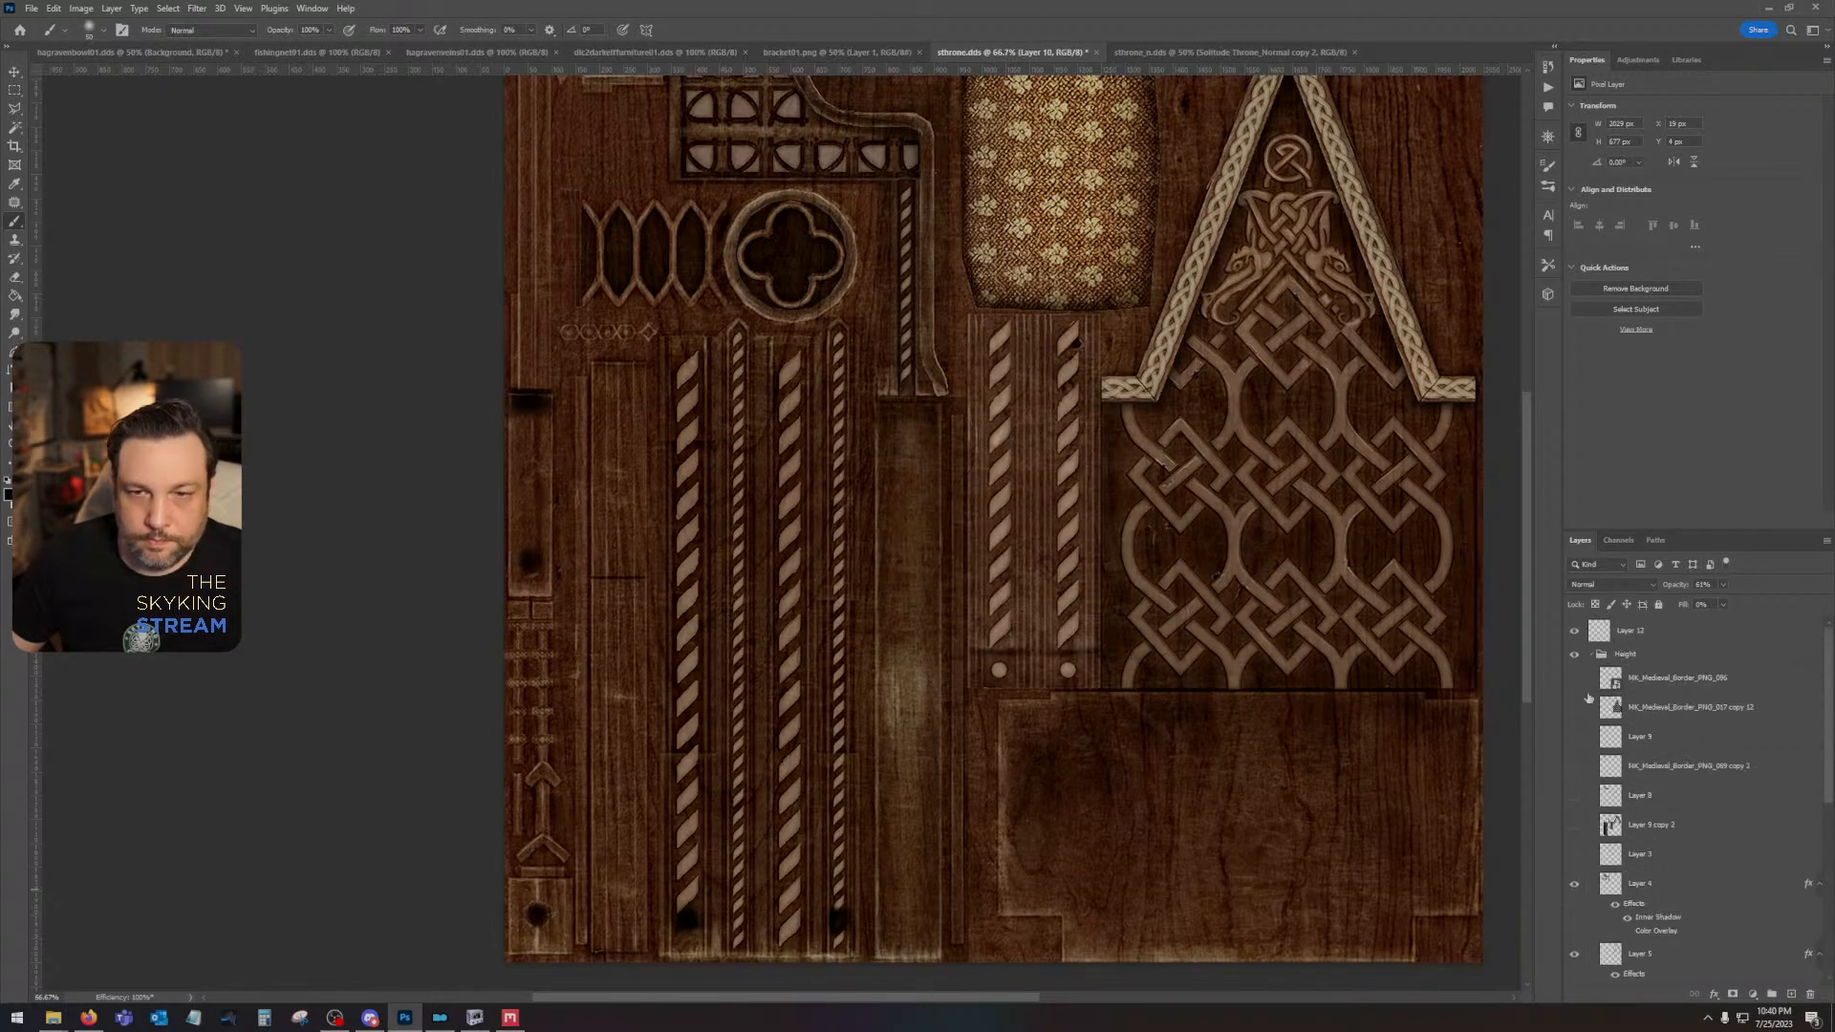
scroll(1577, 798, "down", 5)
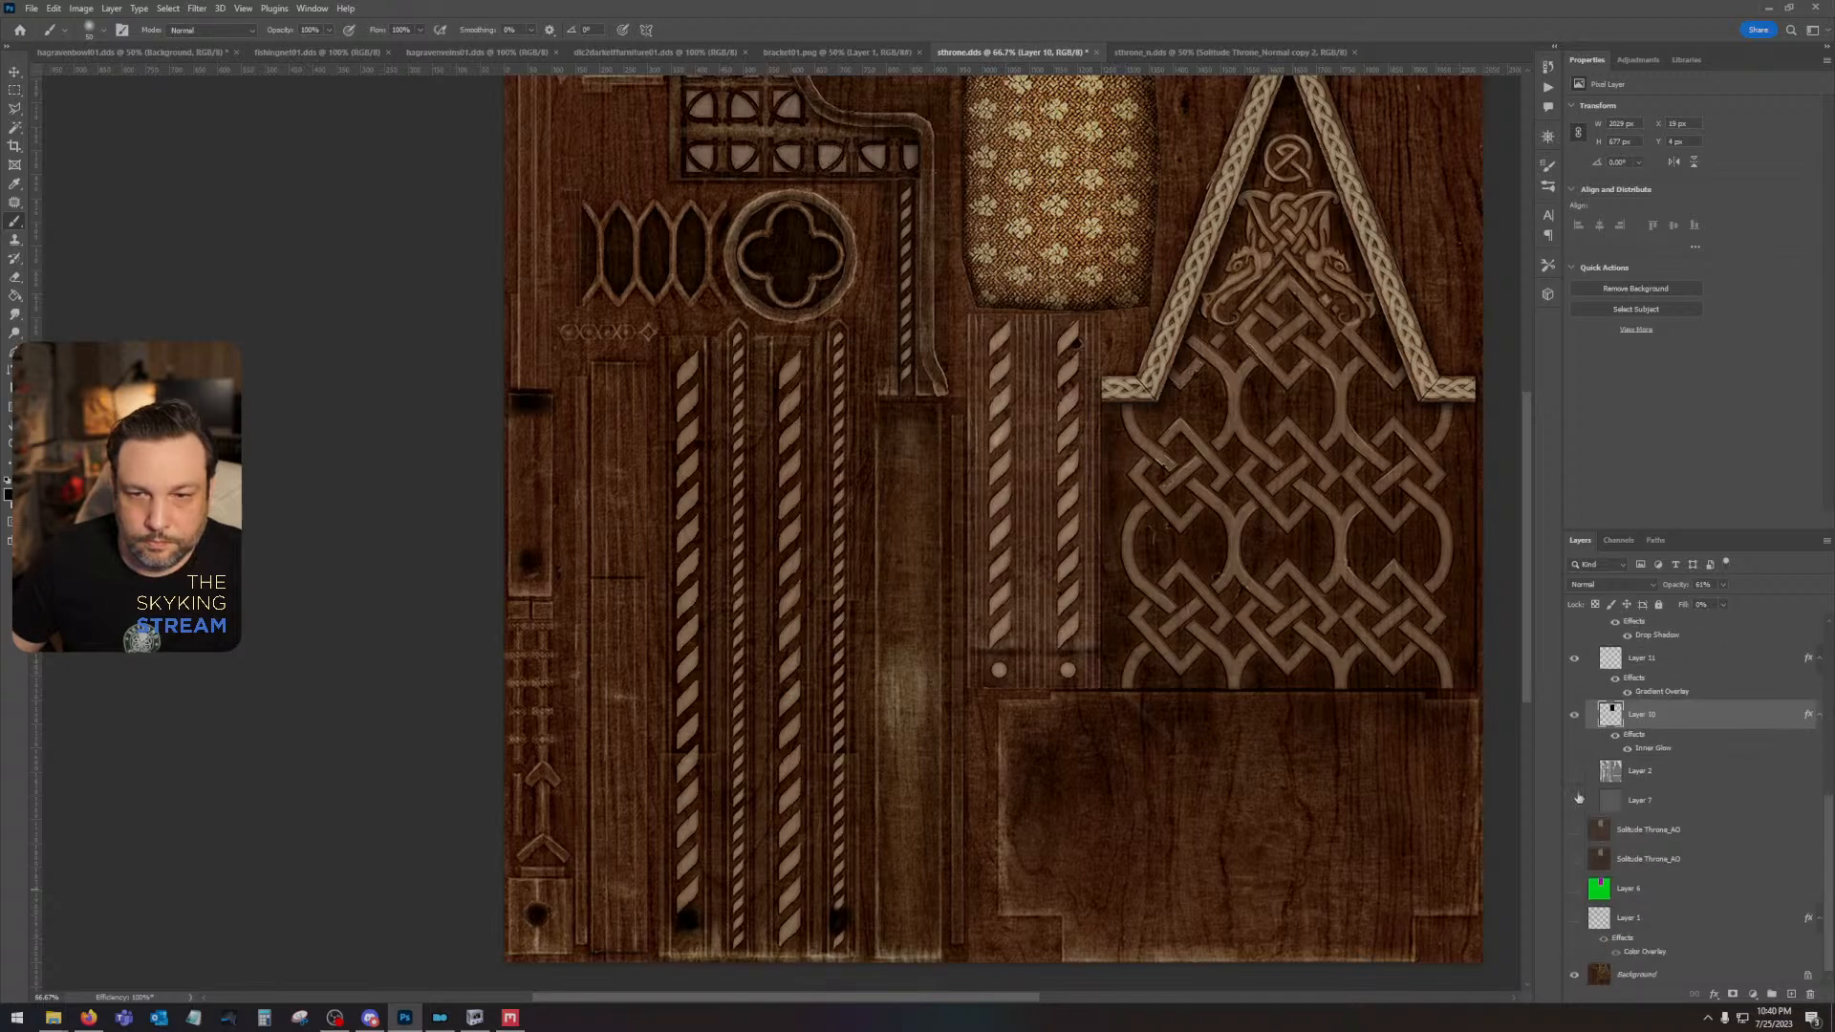
- Show and hide Layer 1's UV wireframe to check the part layout against the original throne texture
left_click(1574, 916)
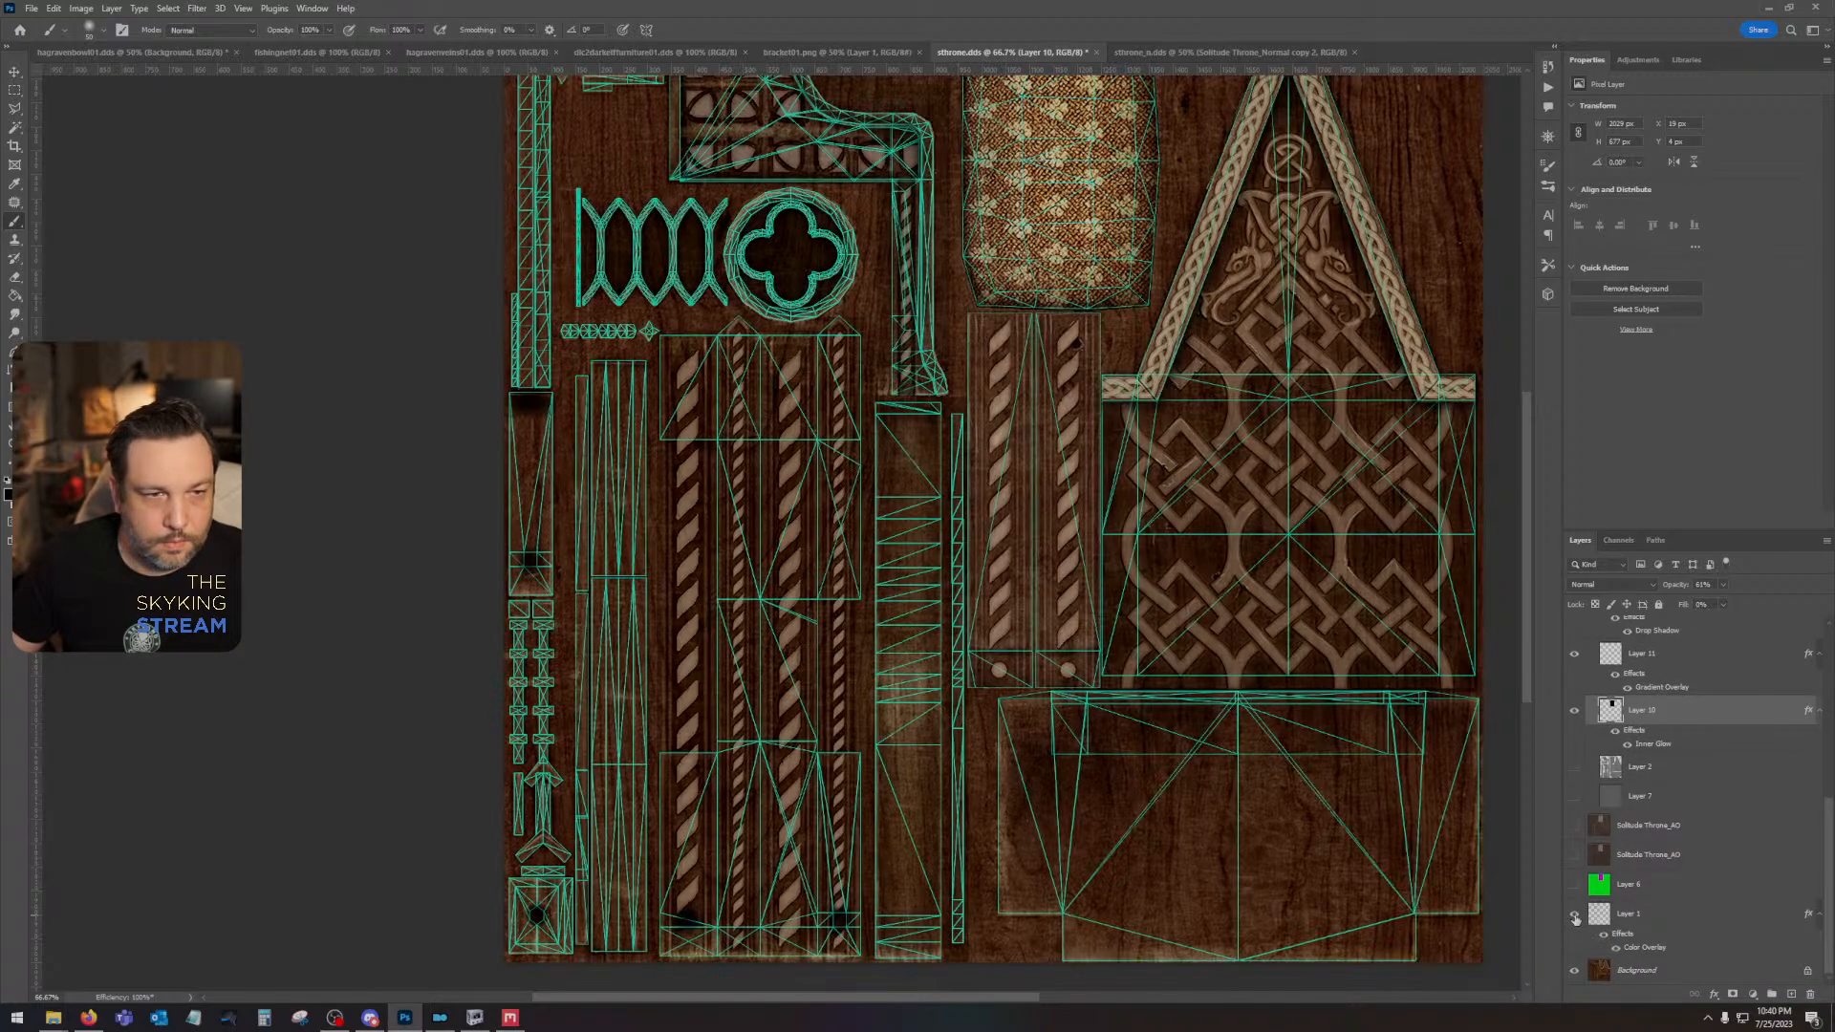
left_click(1575, 916)
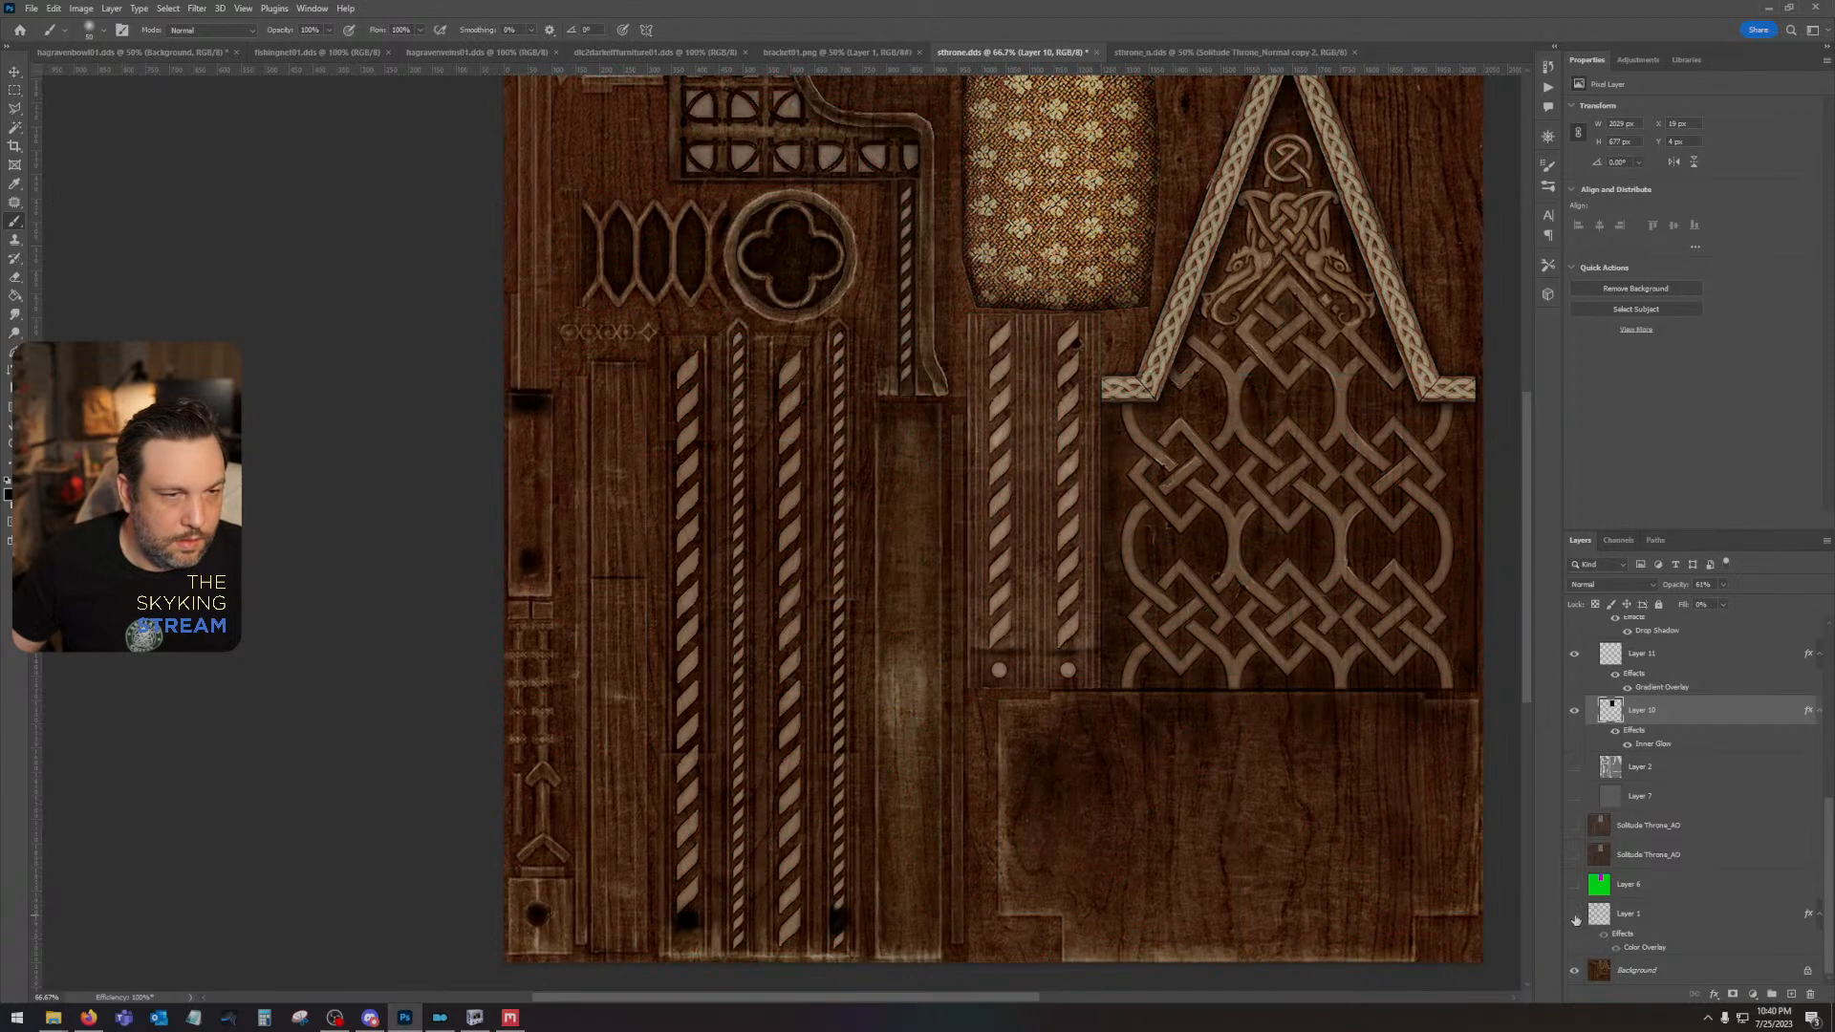
left_click(1575, 916)
left_click(1575, 916)
left_click(1574, 916)
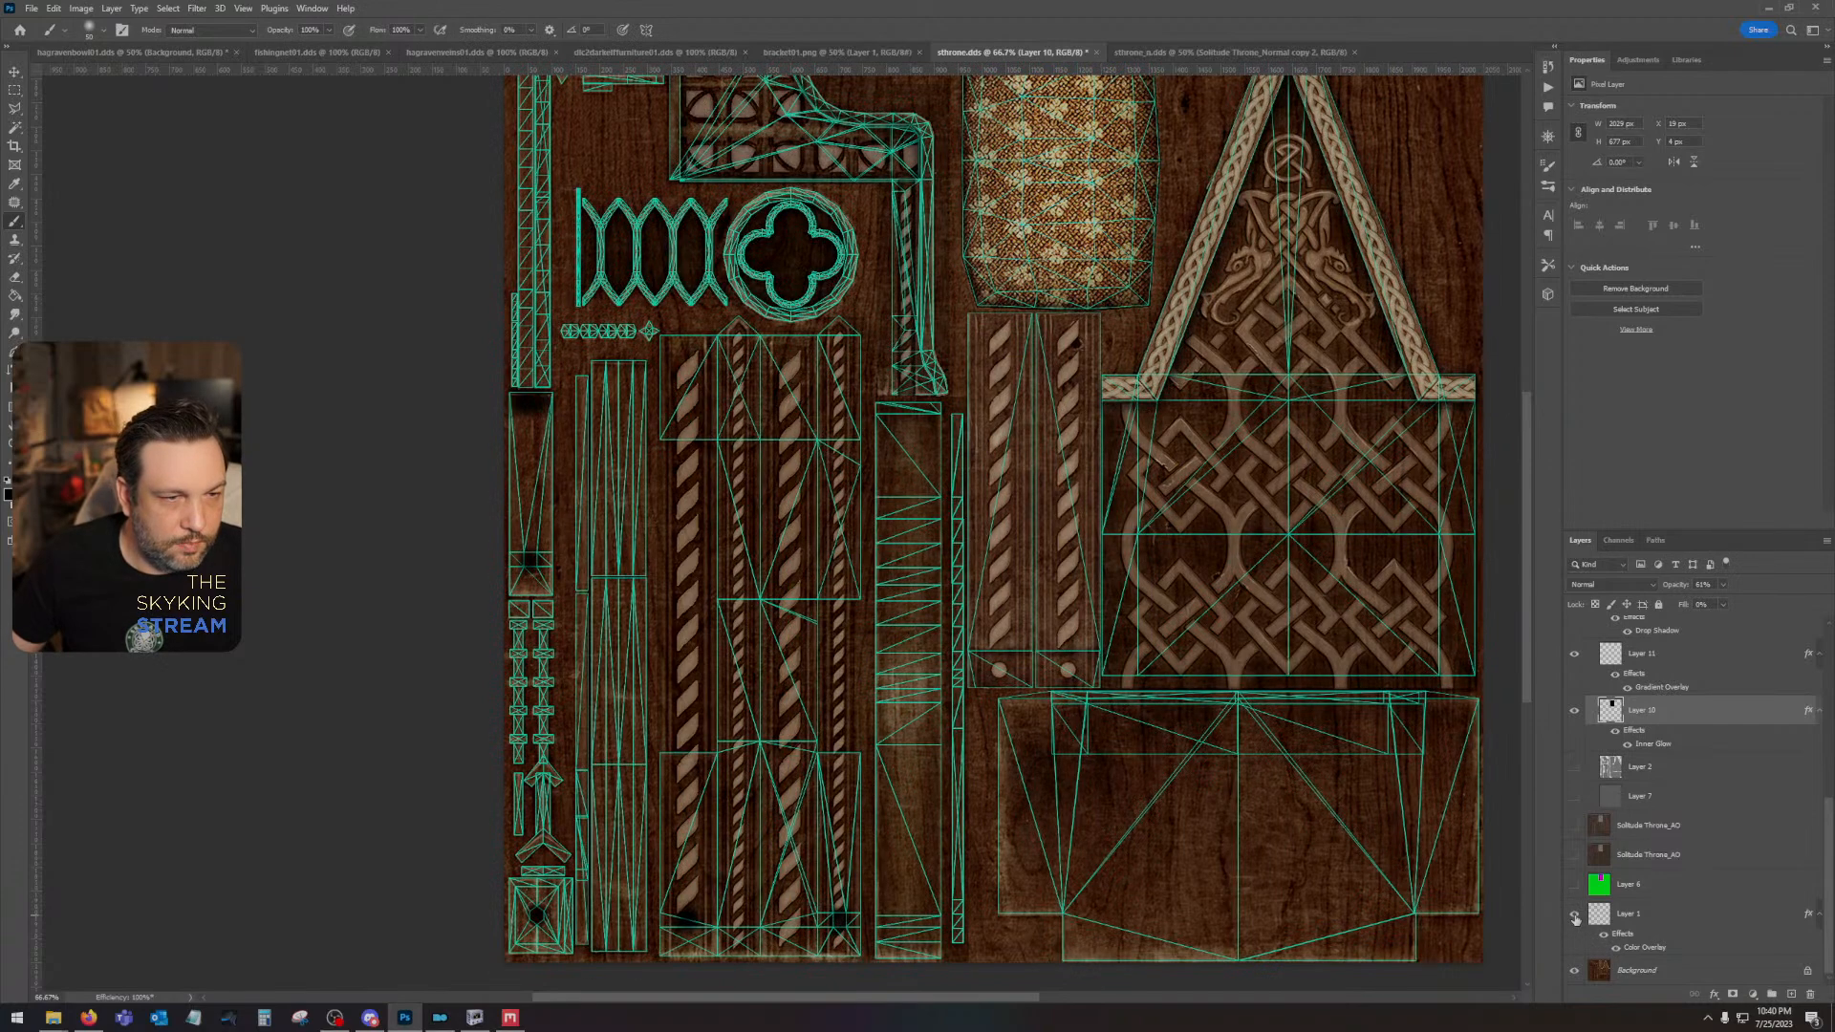
left_click(1575, 915)
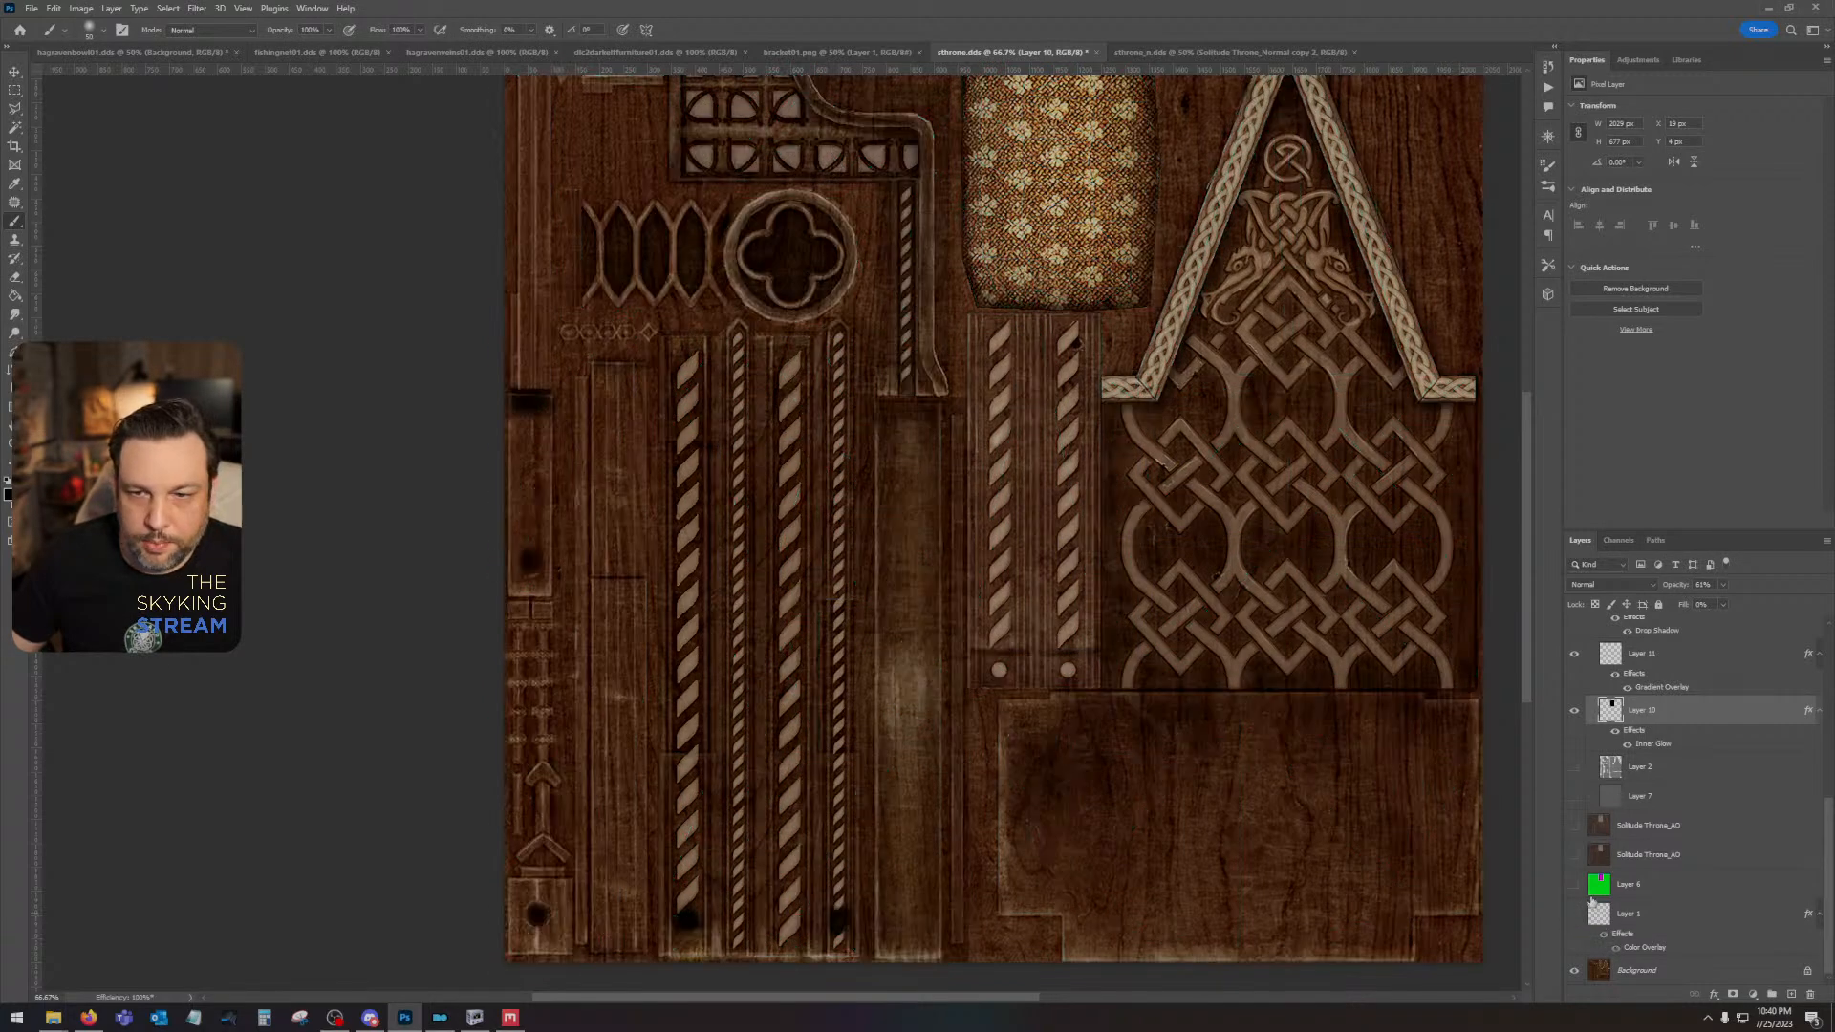
left_click(1574, 769)
left_click(1634, 767)
key("w")
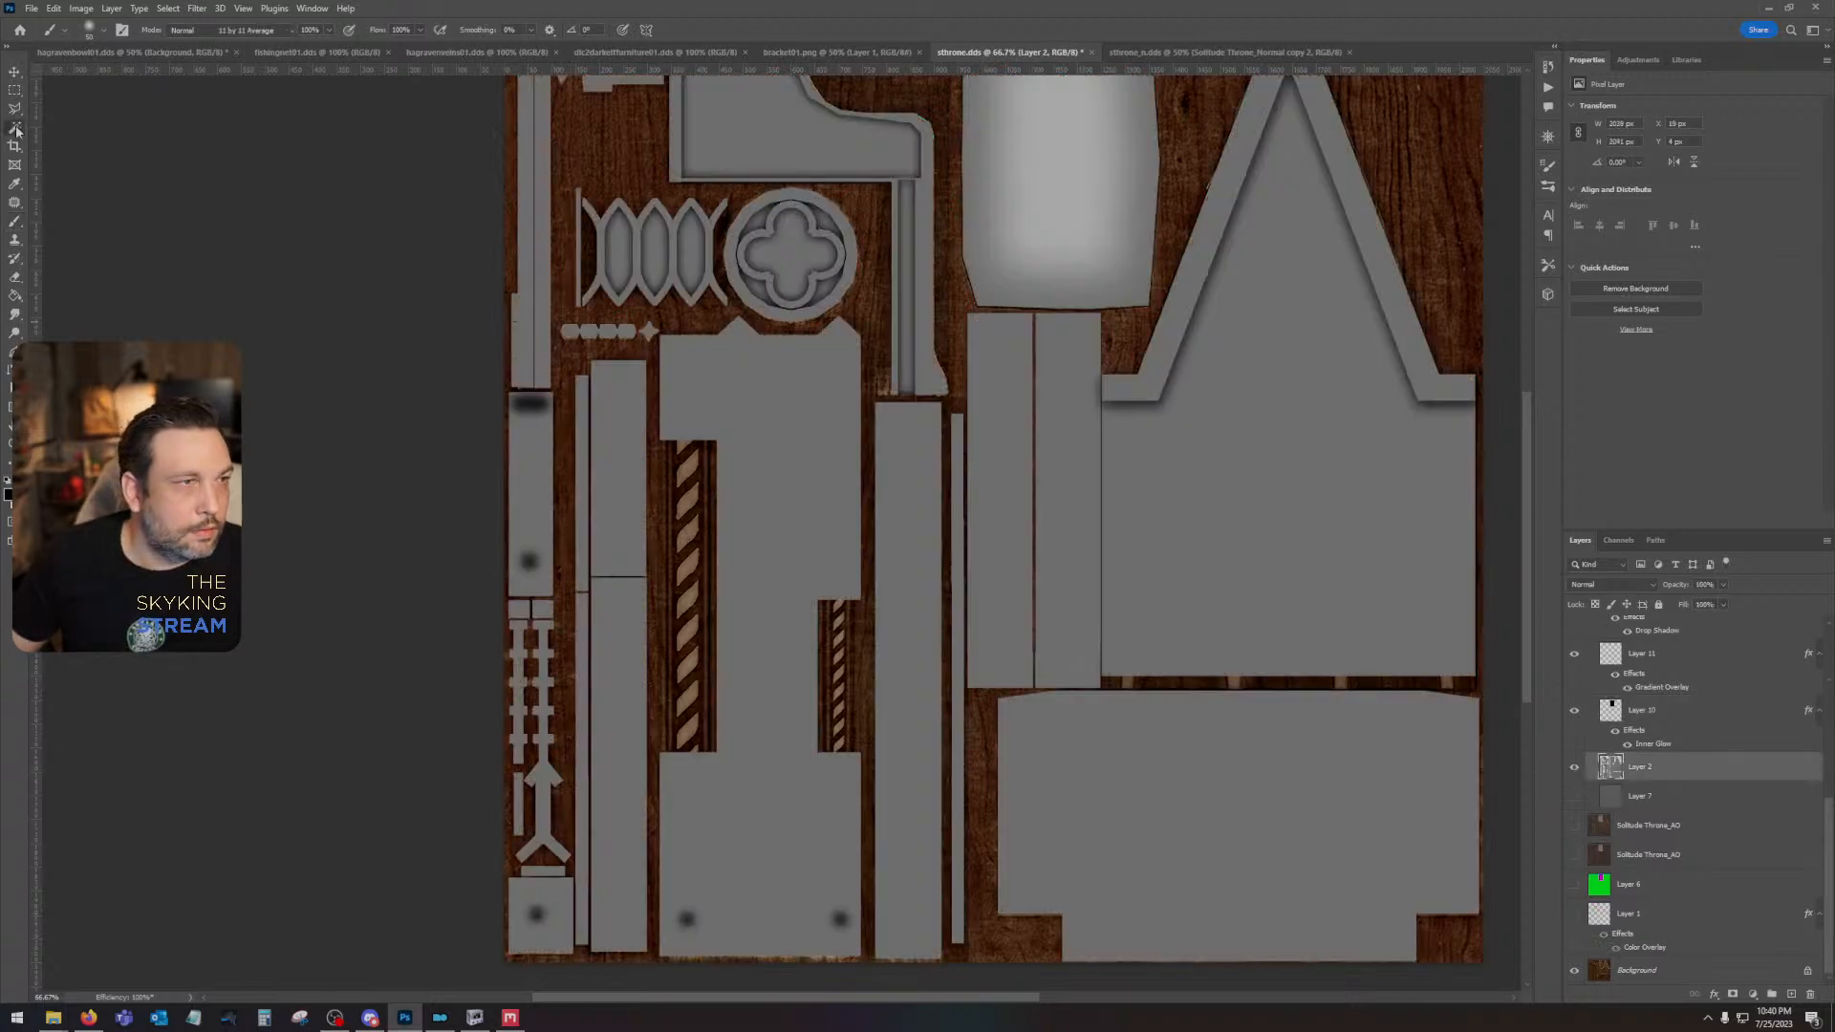
left_click(519, 649)
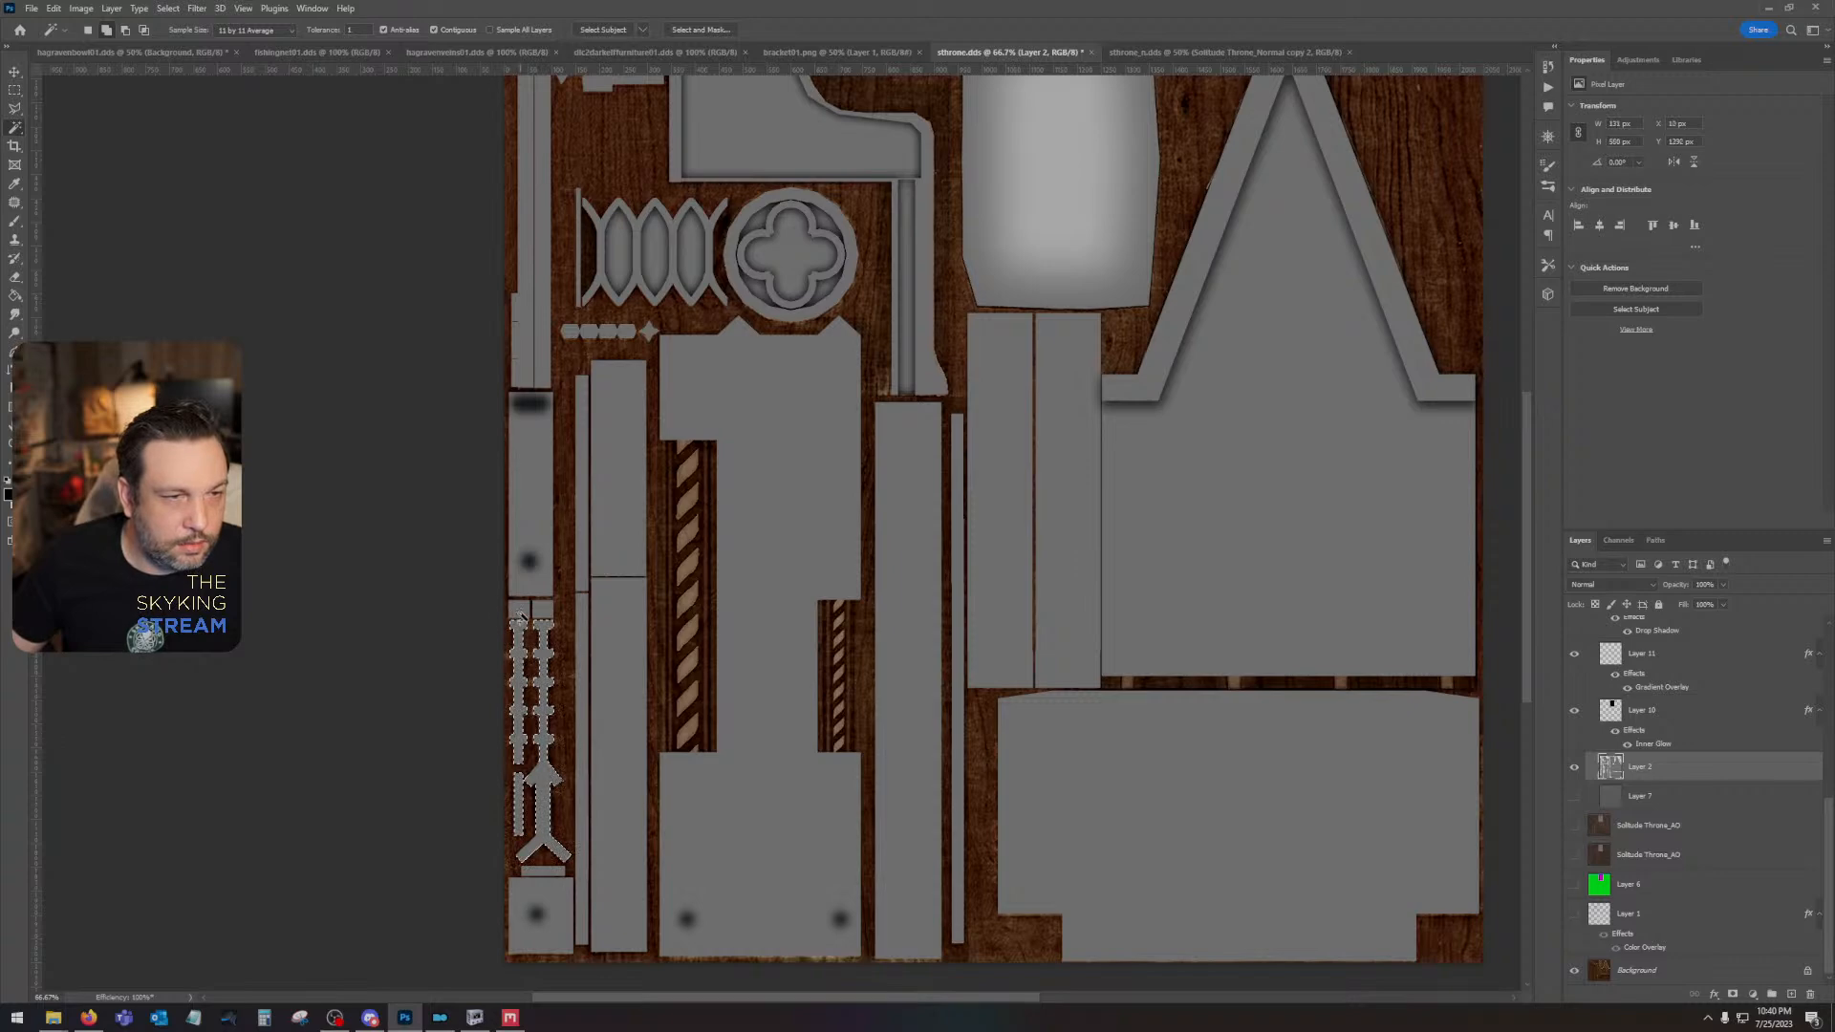
left_click(1574, 769)
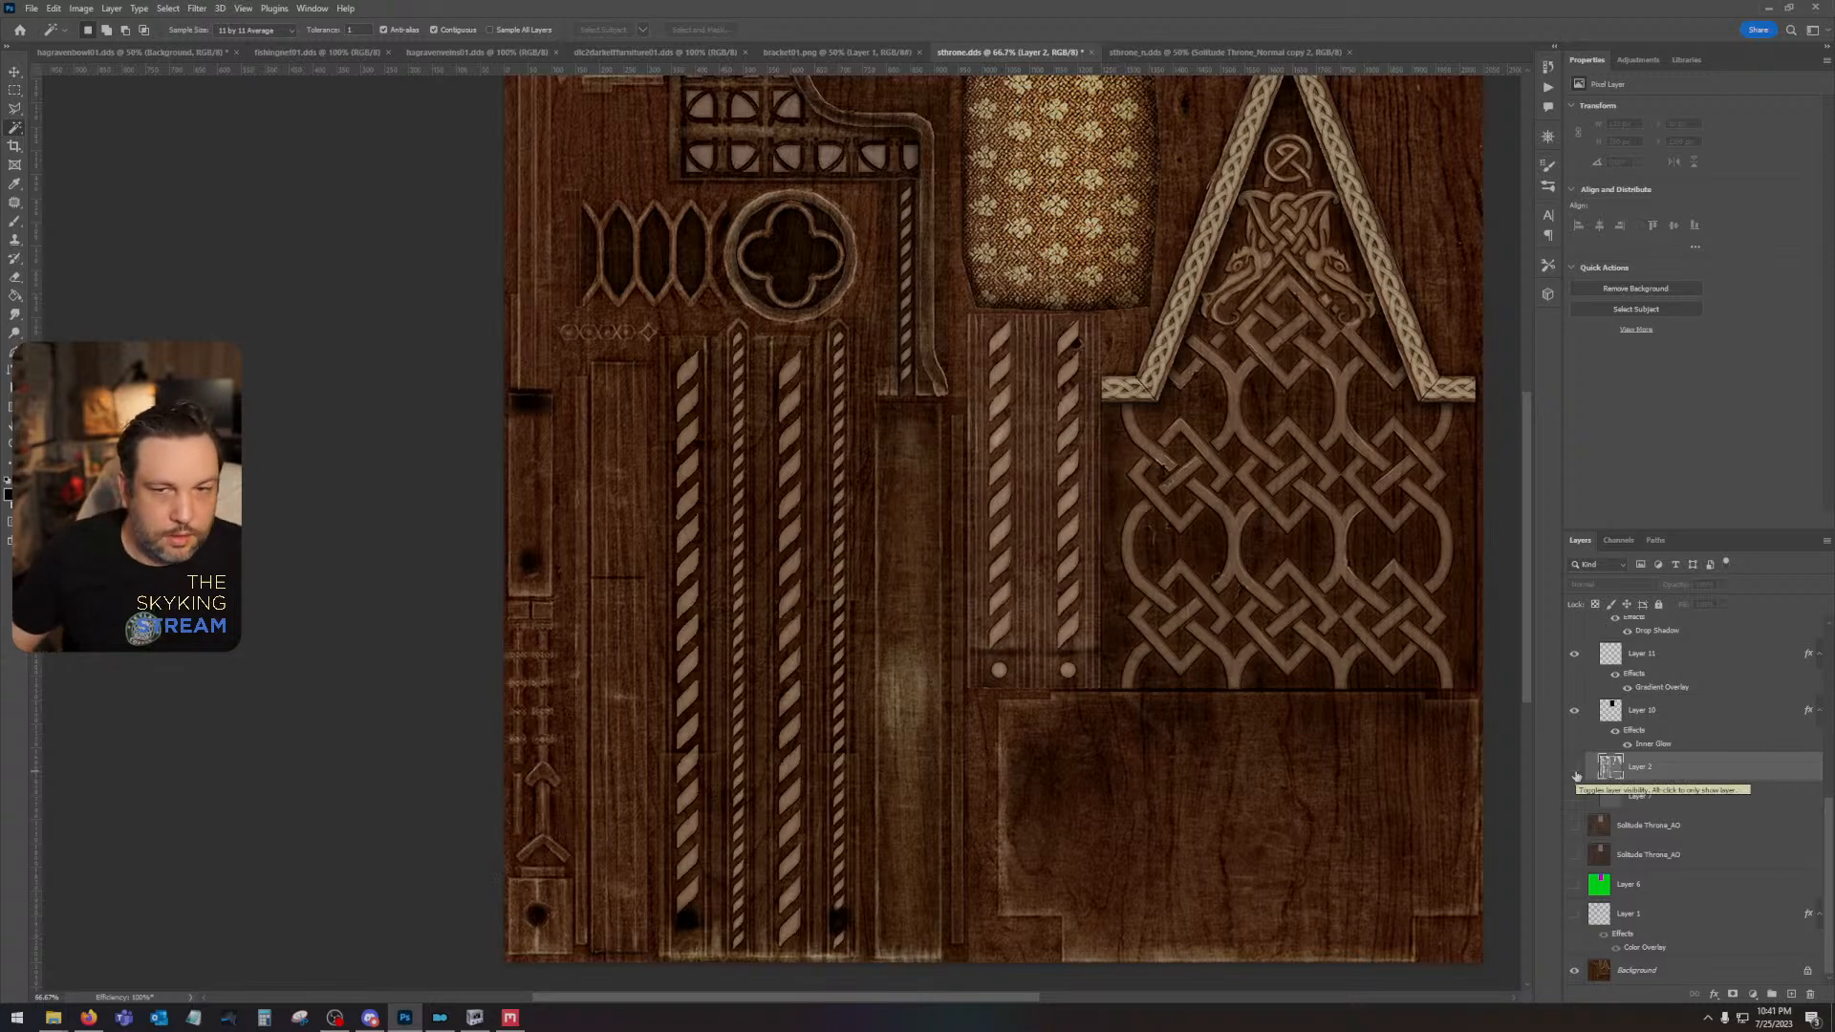
- Toggle the upper Solitude Throne_AO layer repeatedly to match the new carvings against the original wood details
left_click(1574, 827)
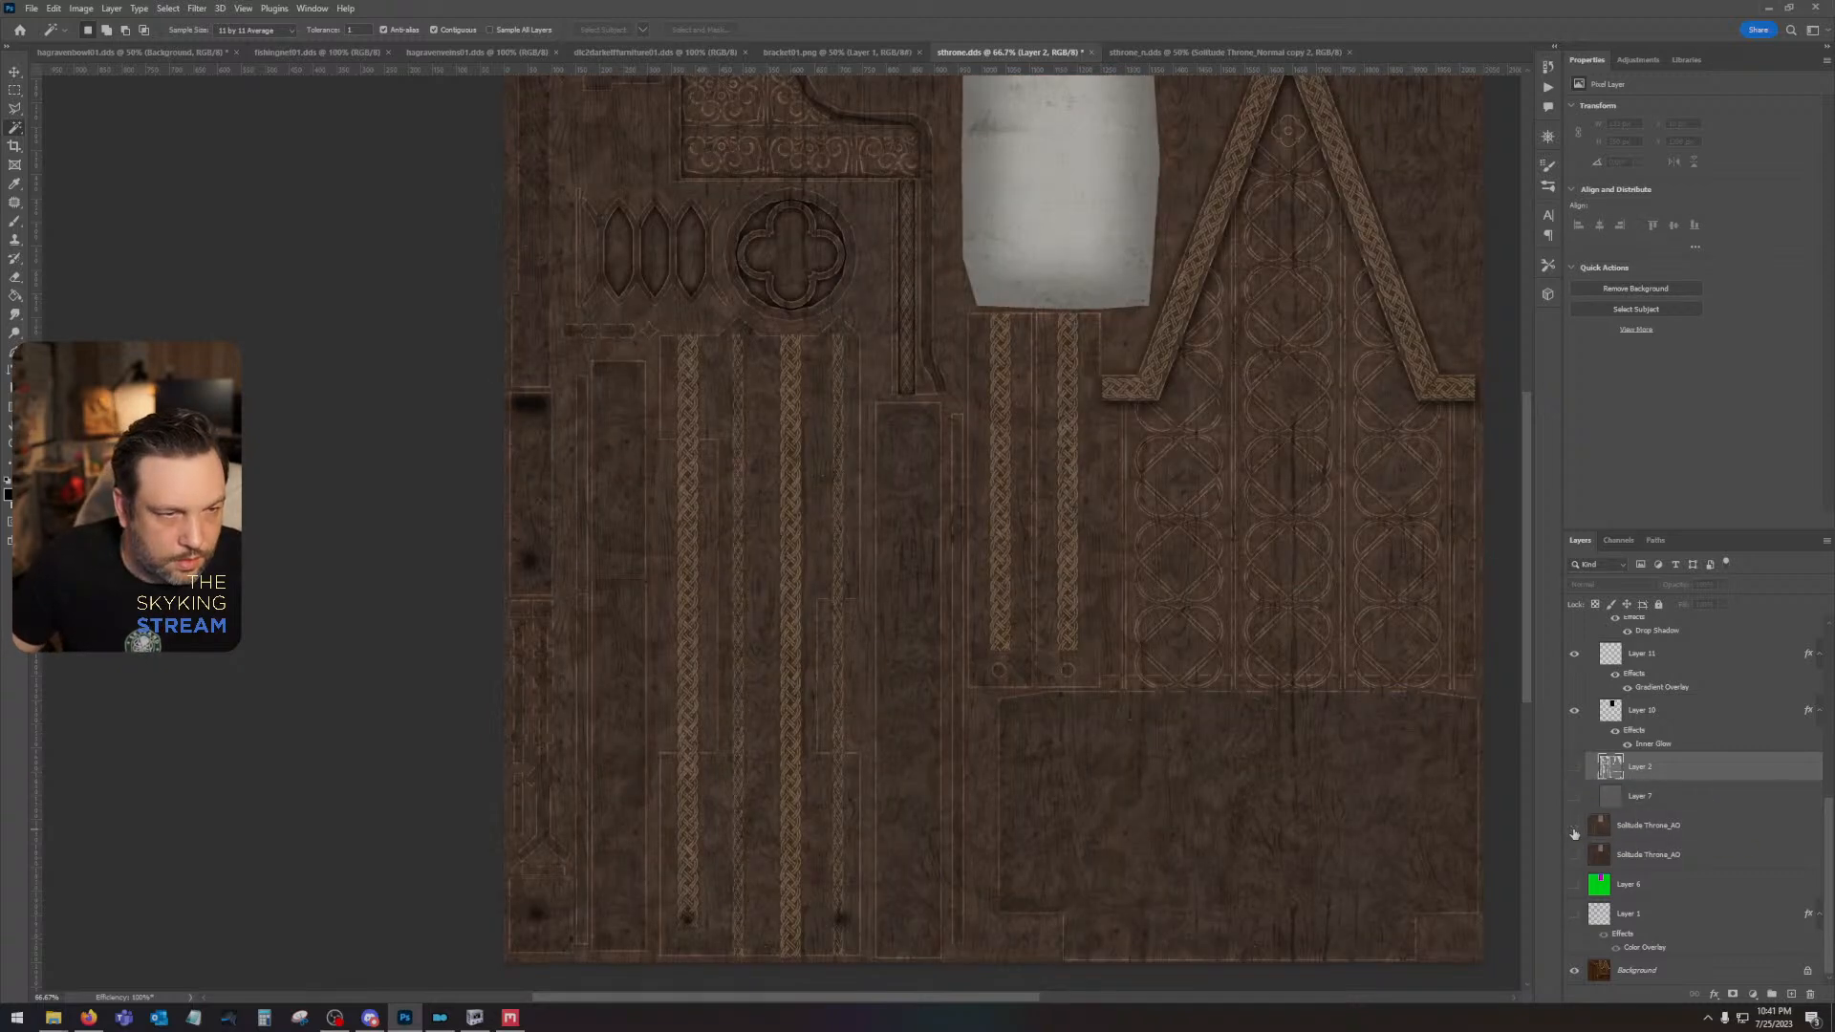
left_click(1574, 830)
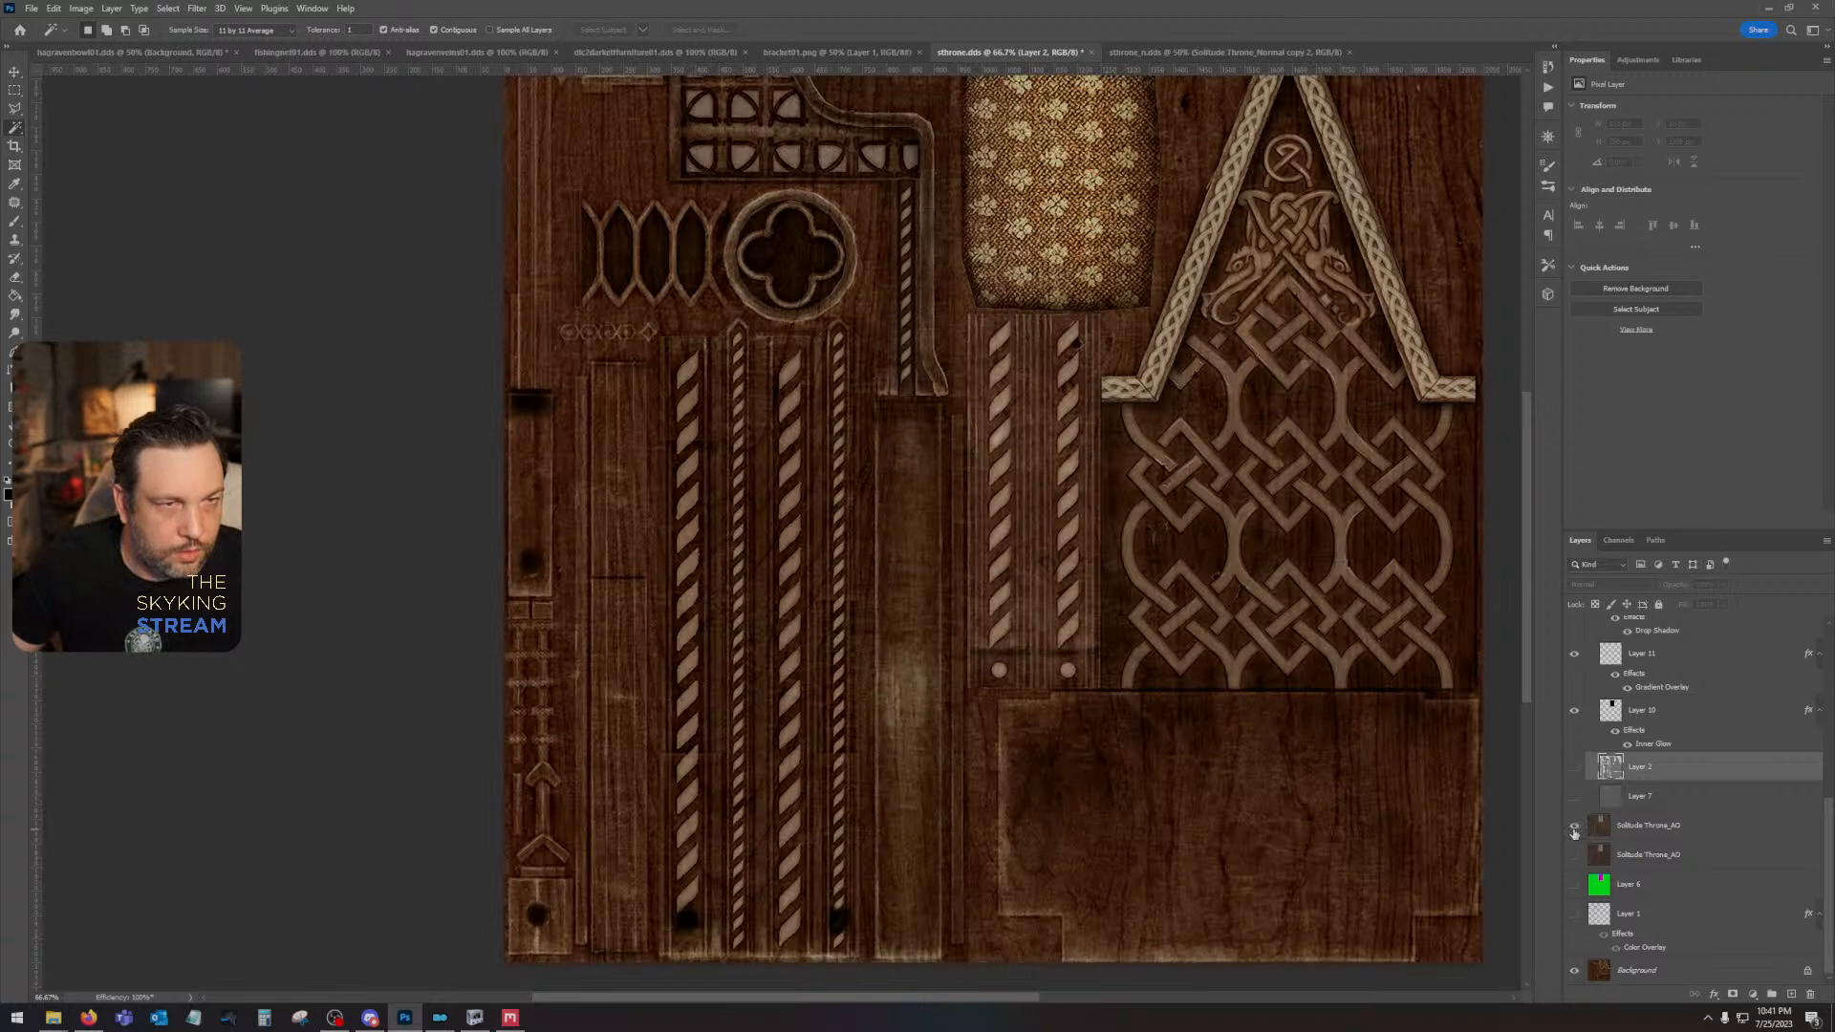
left_click(1574, 829)
left_click(1575, 829)
left_click(1575, 827)
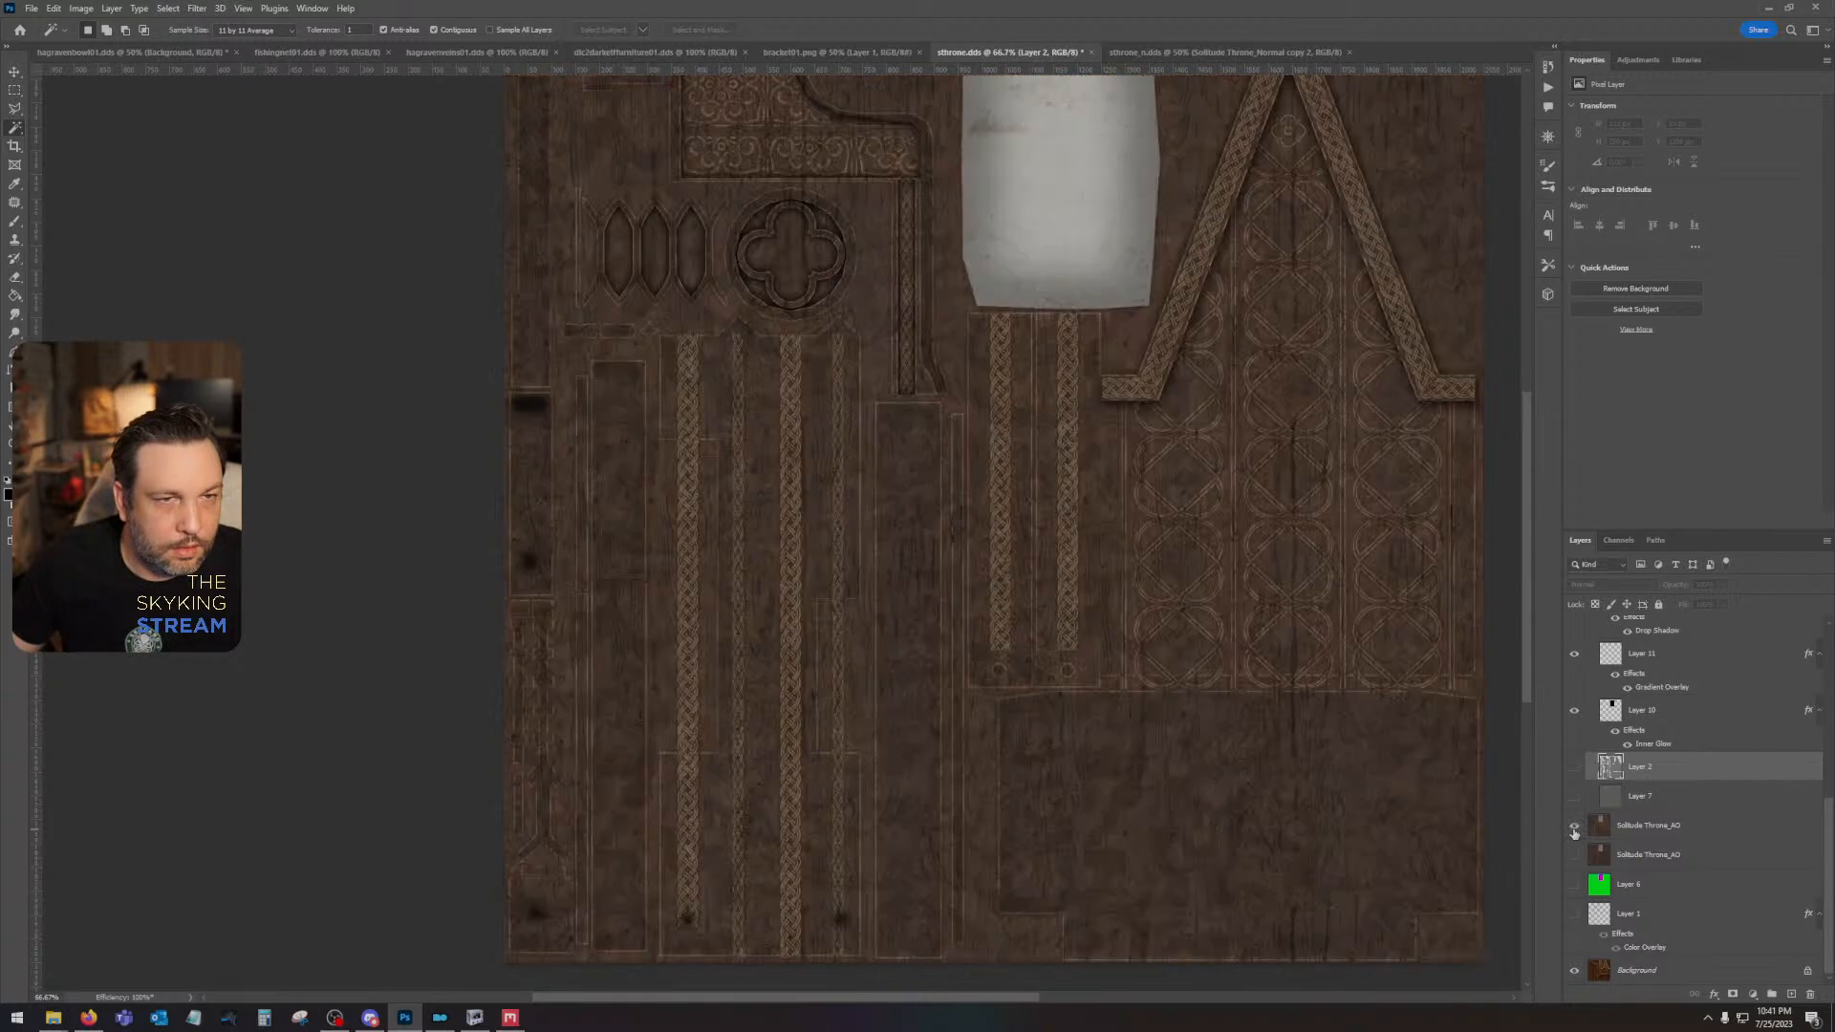
left_click(1574, 828)
left_click(1574, 828)
left_click(1573, 827)
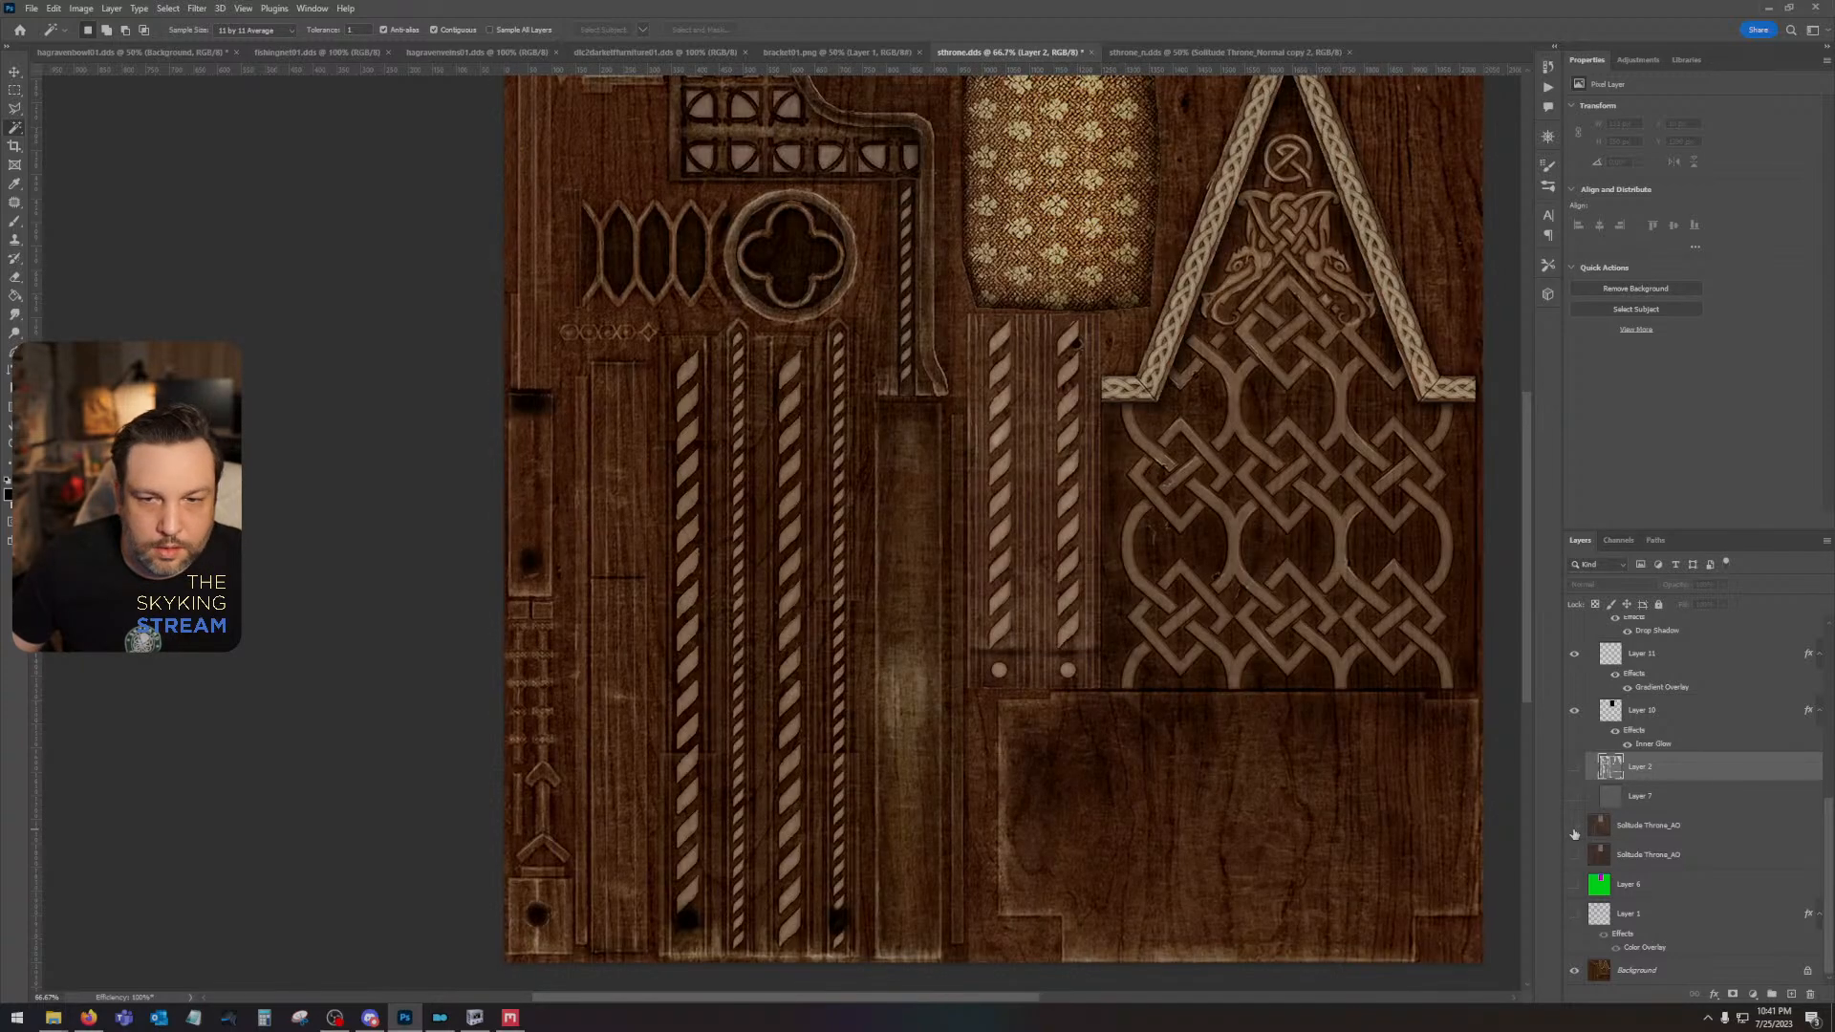
- Create a new layer above Layer 12 and paint a white oval on the worn area of the tall, narrow wood panel
scroll(1681, 745, "up", 10)
left_click(1688, 632)
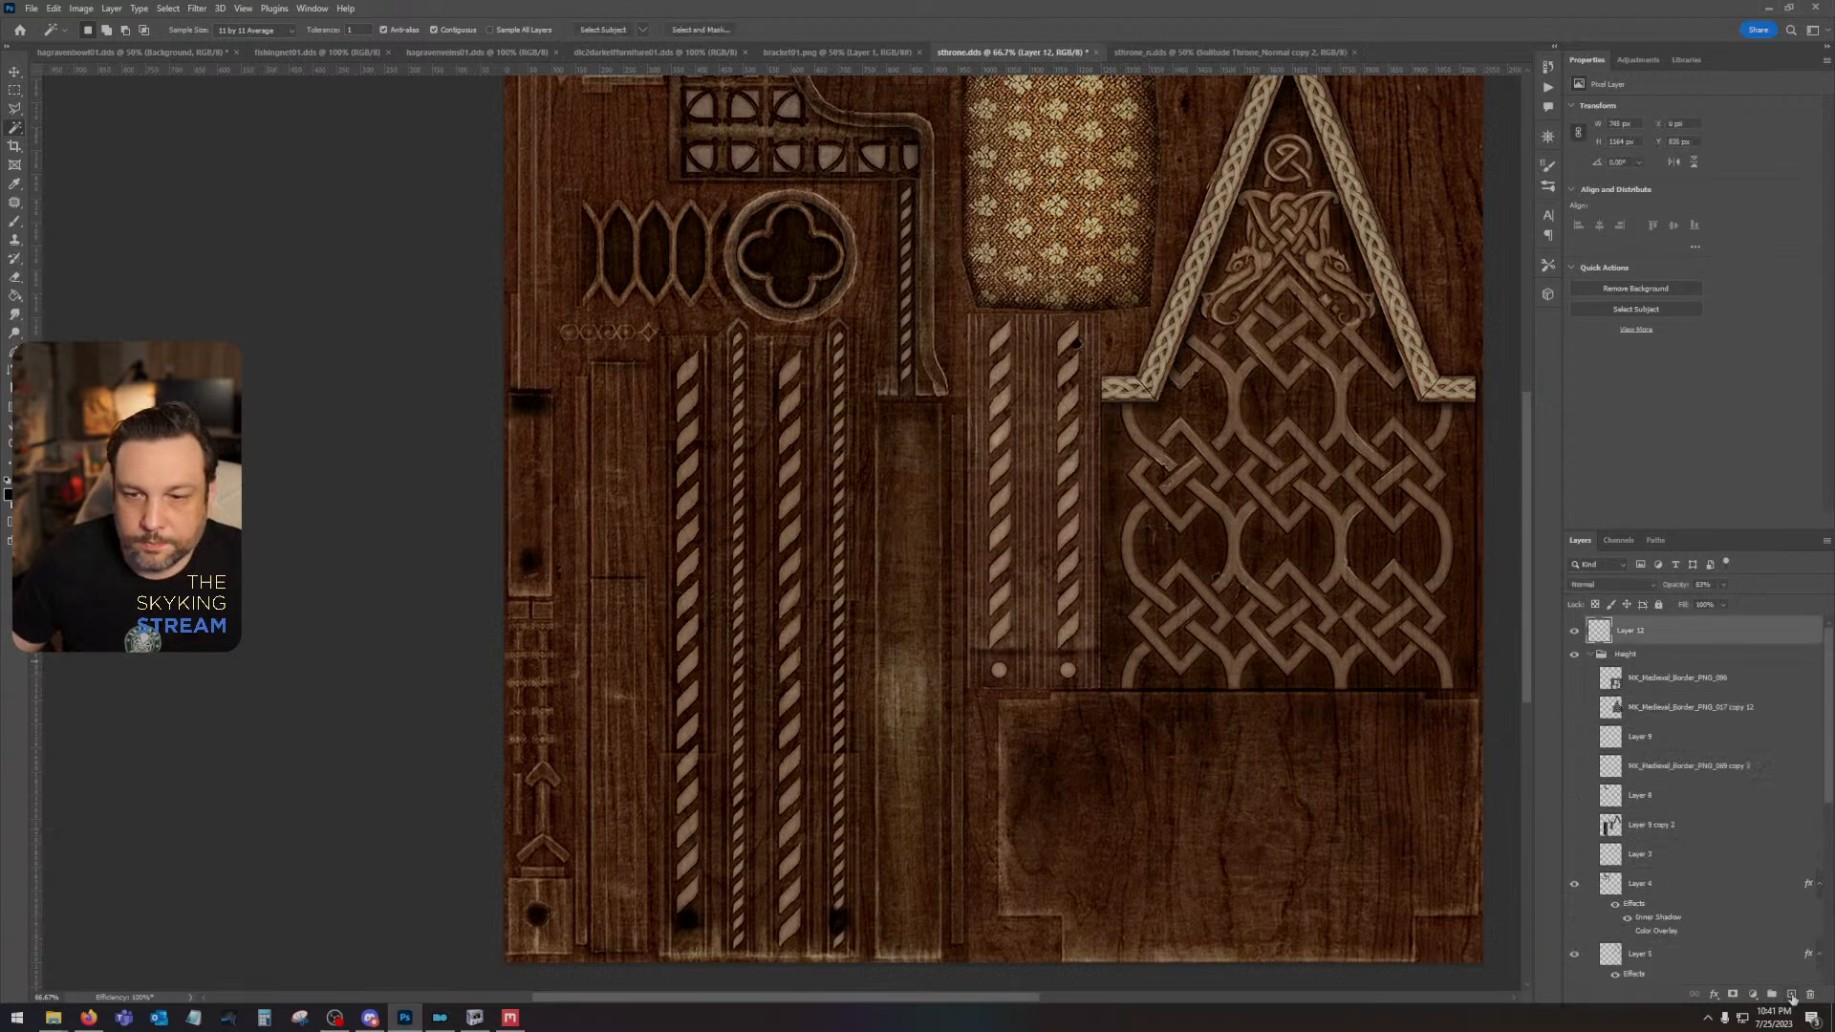
left_click(1792, 997)
left_click(13, 223)
key("x")
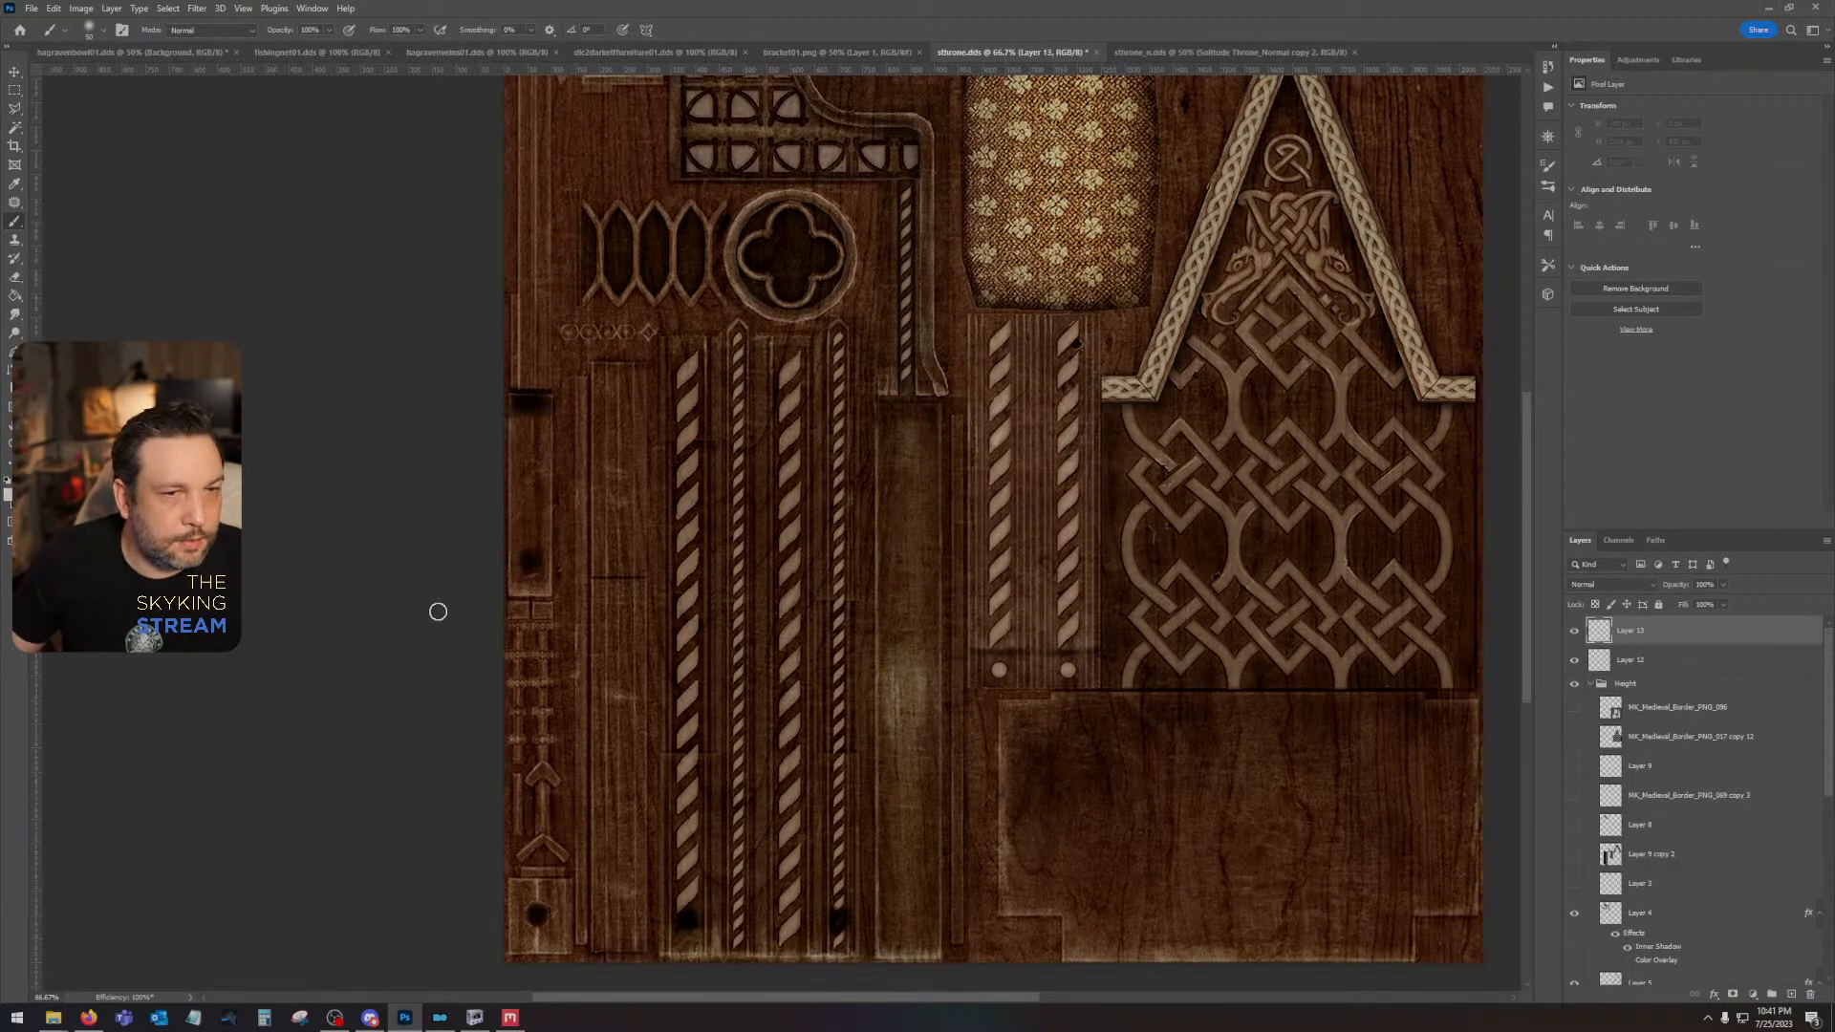
mouse_move(908, 655)
left_mouse_down()
mouse_move(908, 728)
mouse_move(900, 653)
mouse_move(907, 709)
left_mouse_up()
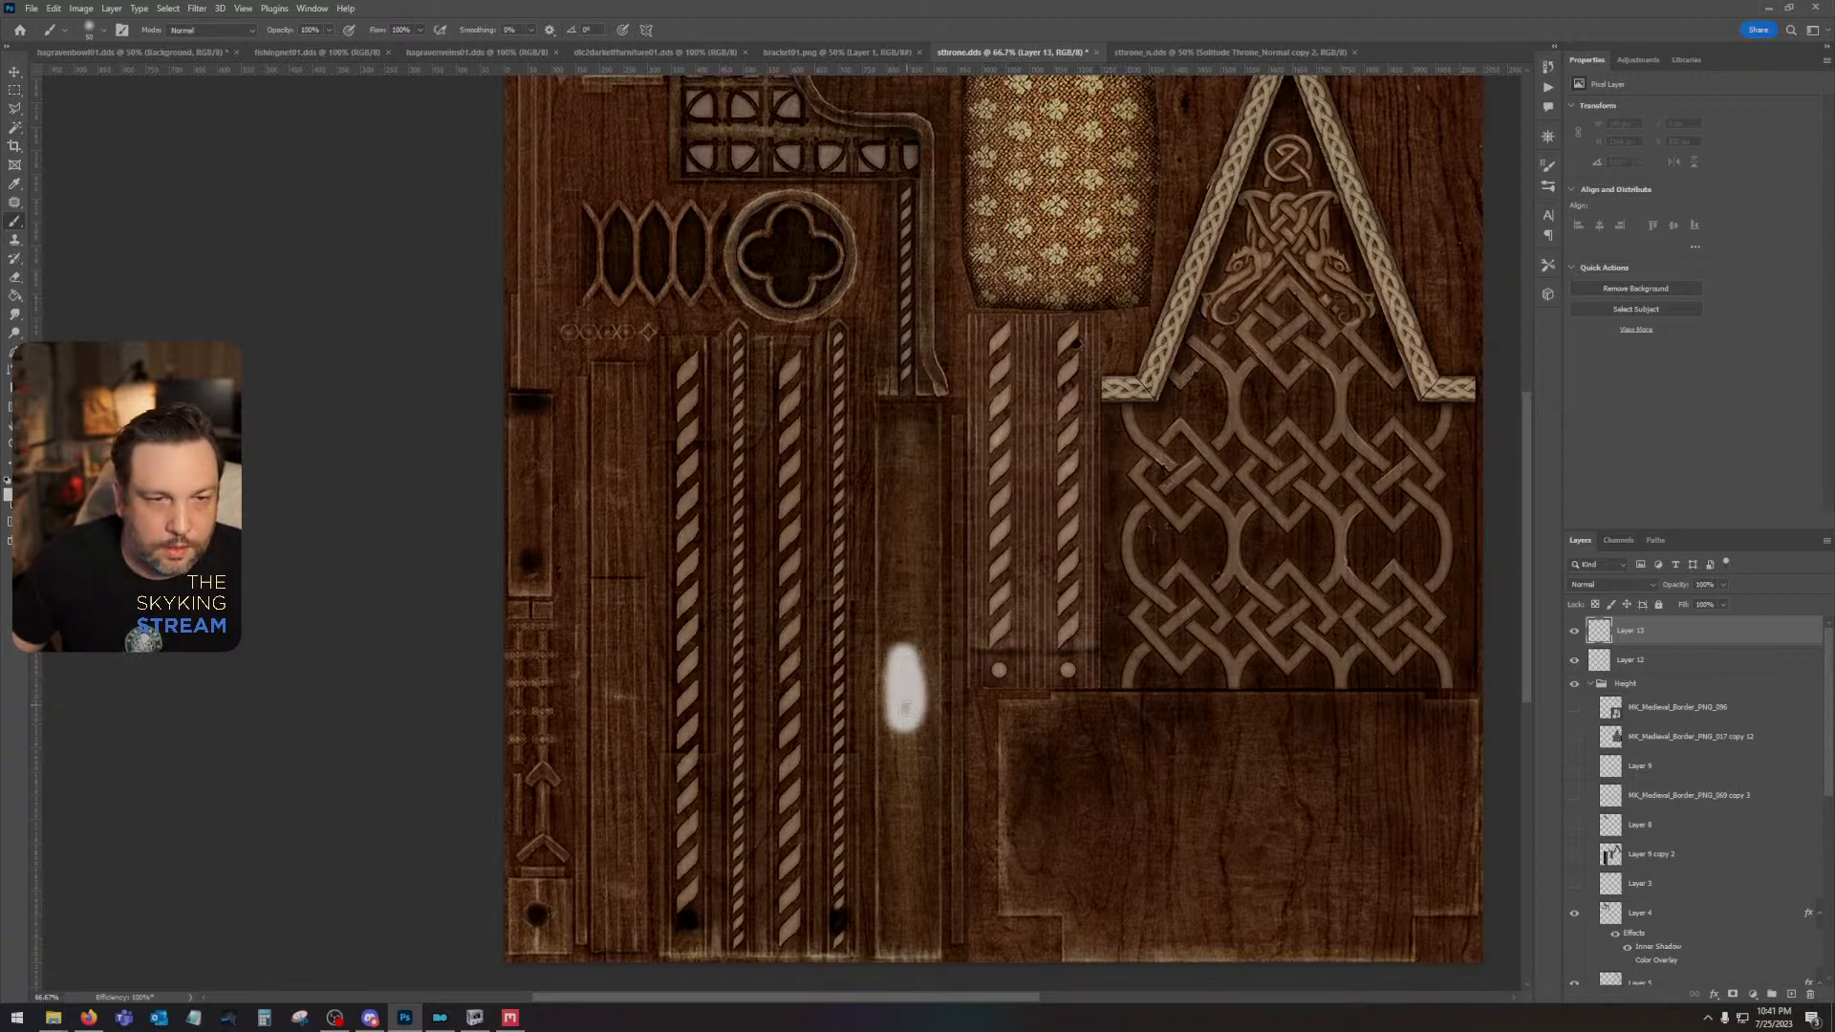
- Soften the white oval by repeating the last Gaussian Blur and applying another with a radius of about 29 pixels
left_click_drag(848, 601, 738, 670)
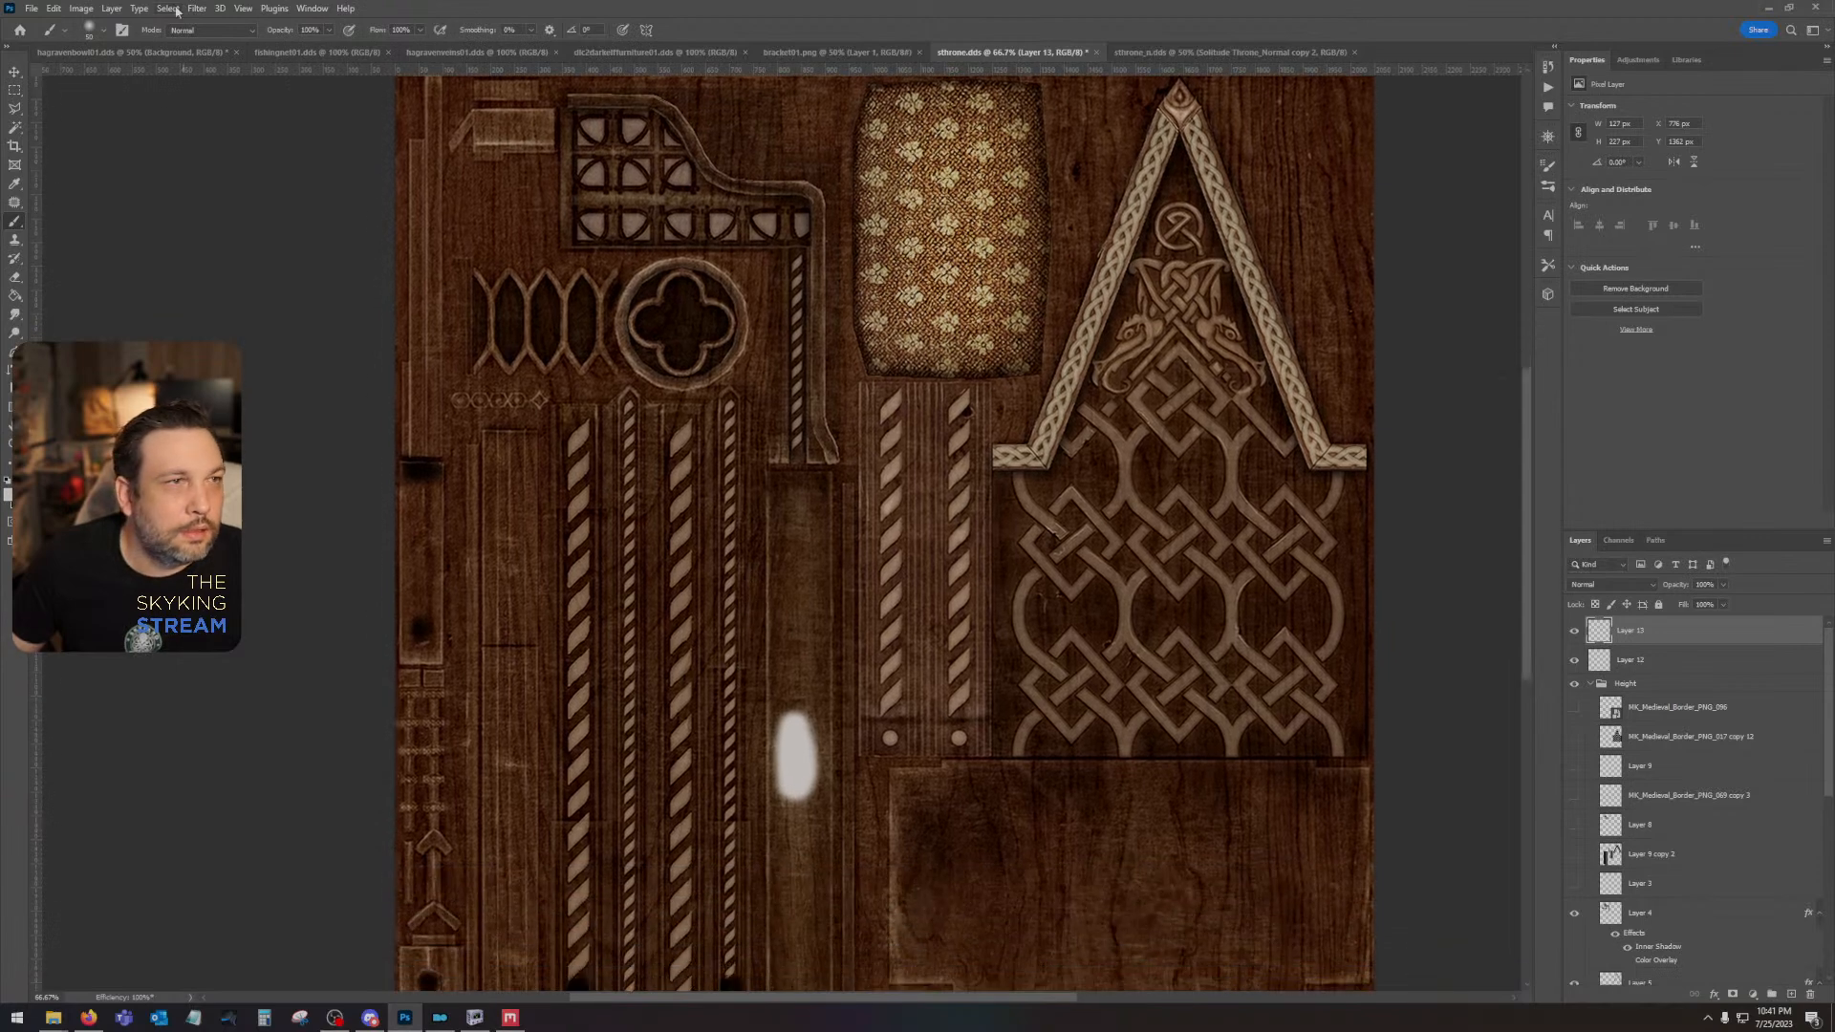
left_click(196, 7)
left_click(194, 25)
left_click(197, 8)
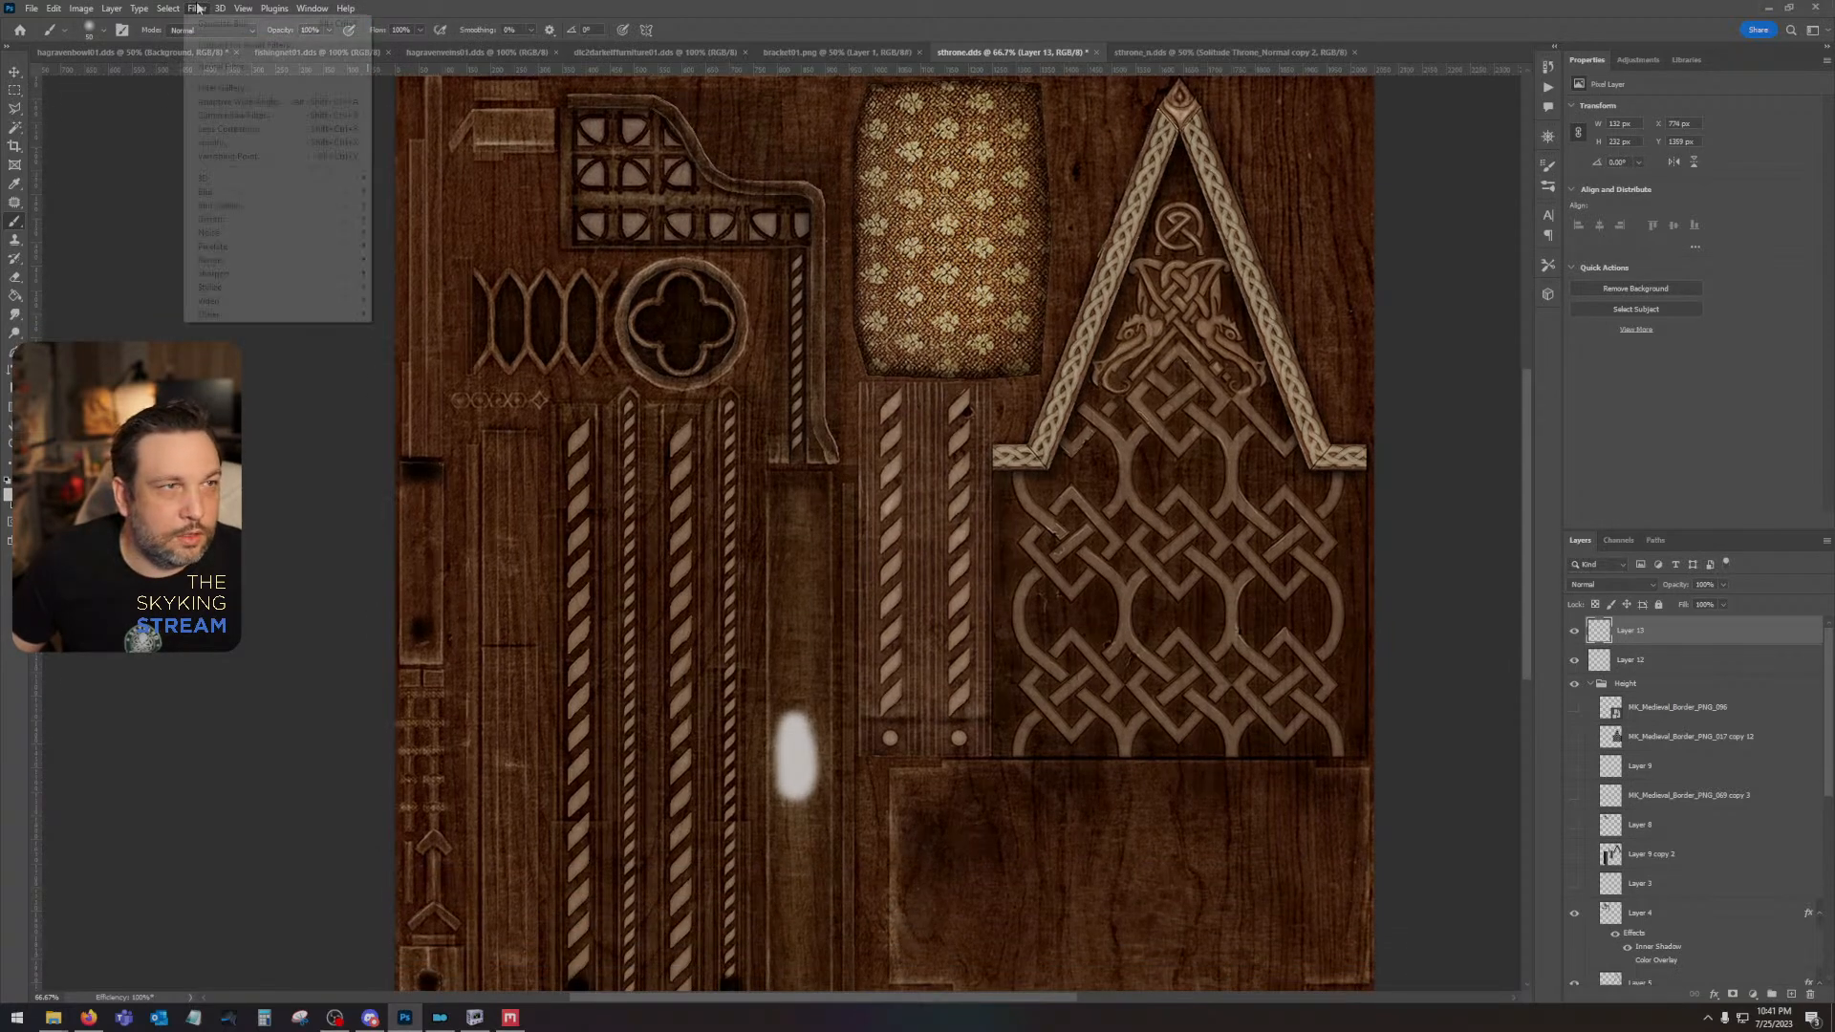
mouse_move(220, 195)
left_click(406, 246)
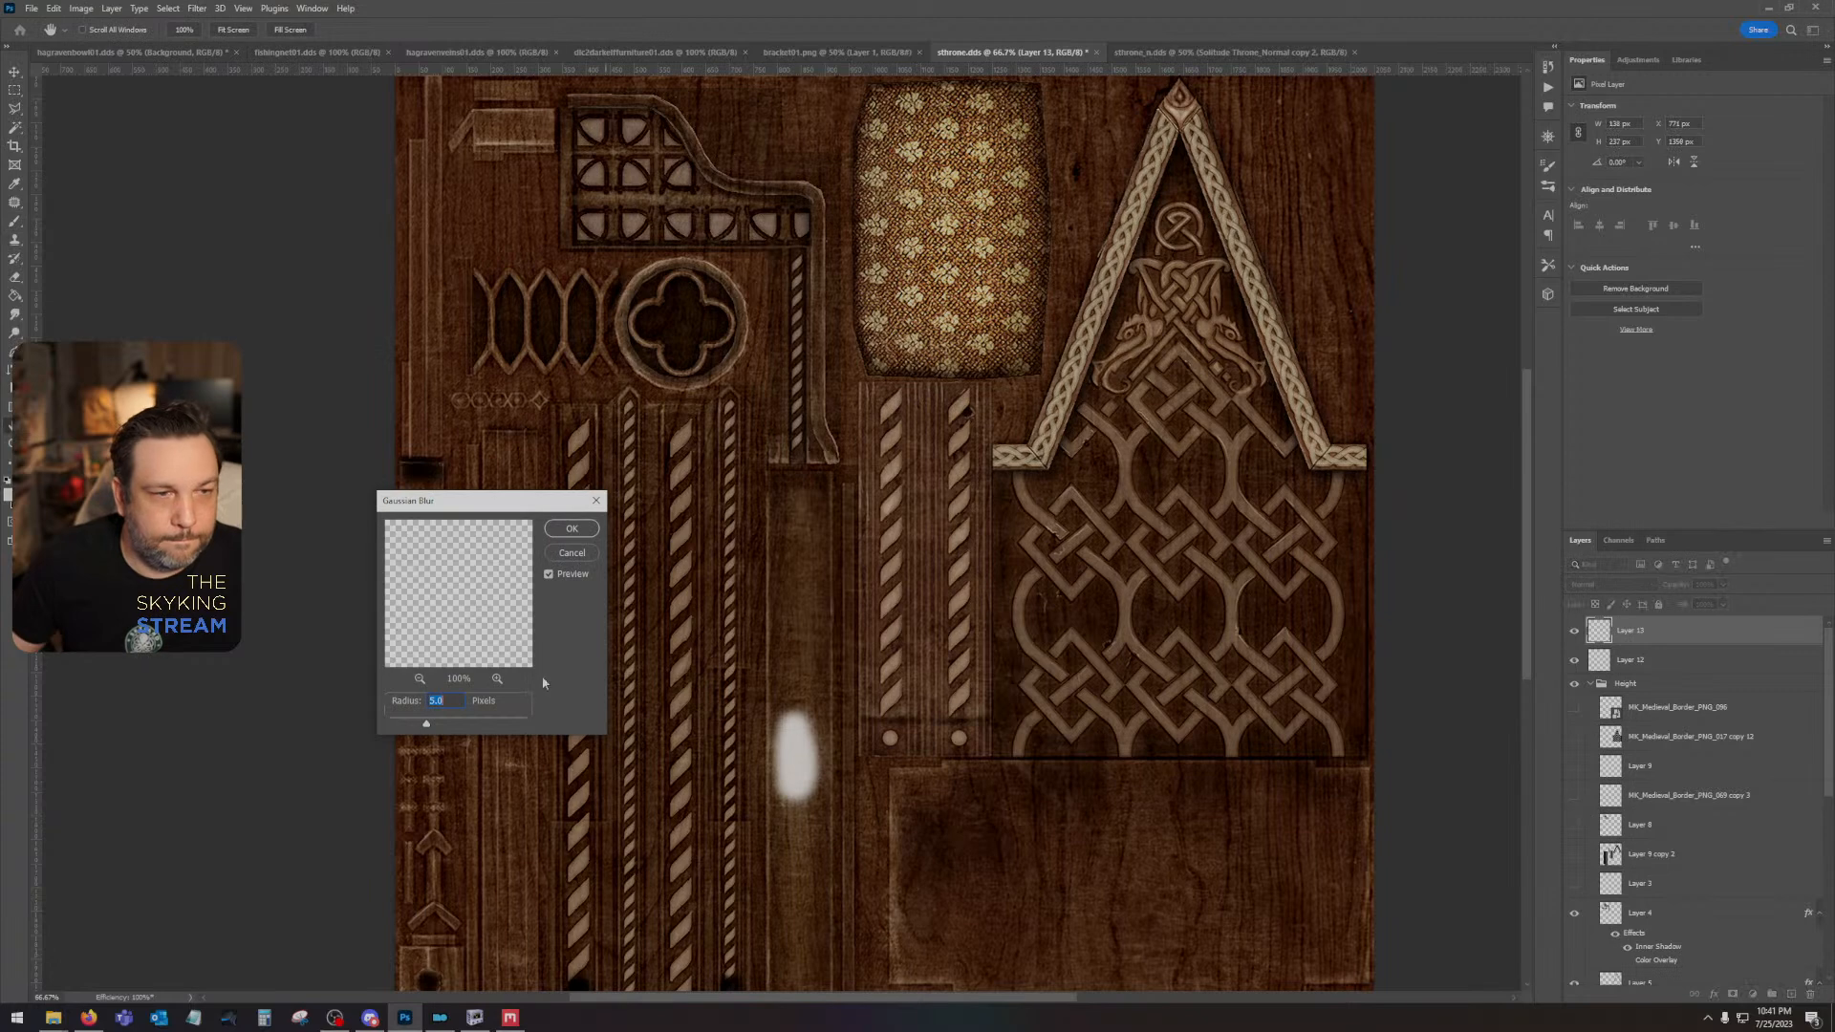
left_click_drag(440, 729, 455, 726)
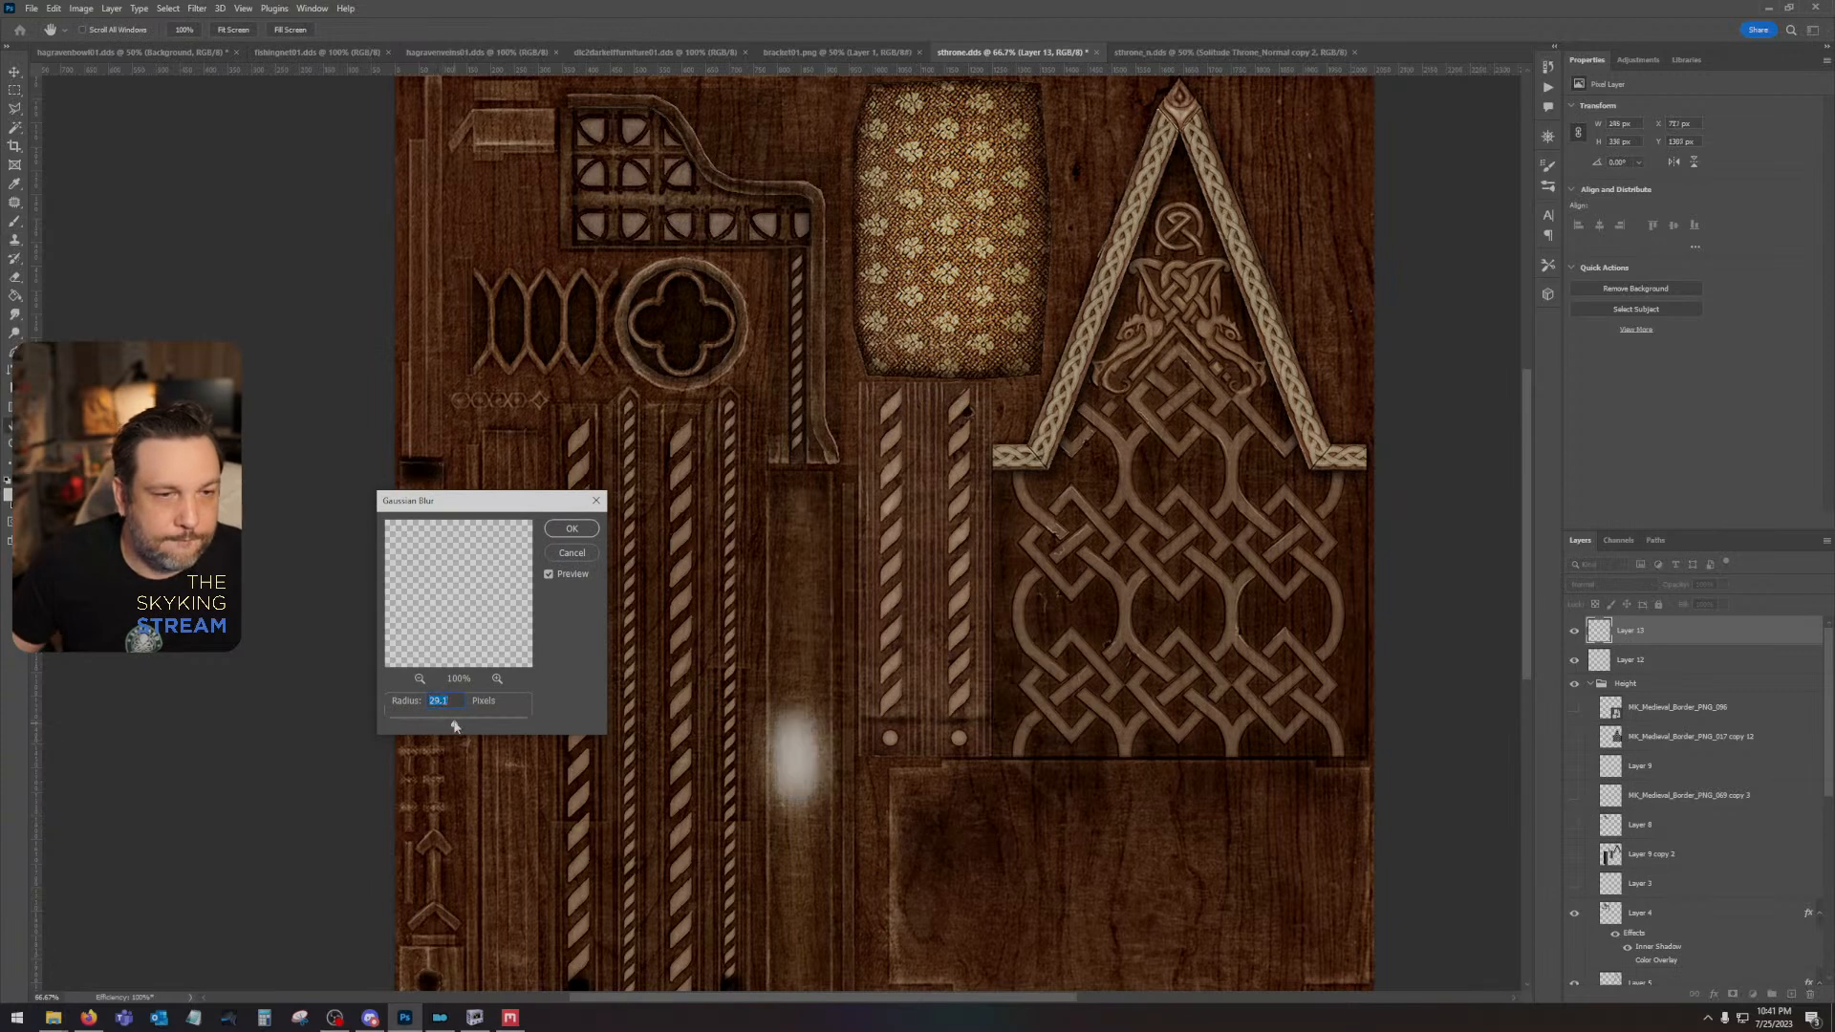
left_click(578, 531)
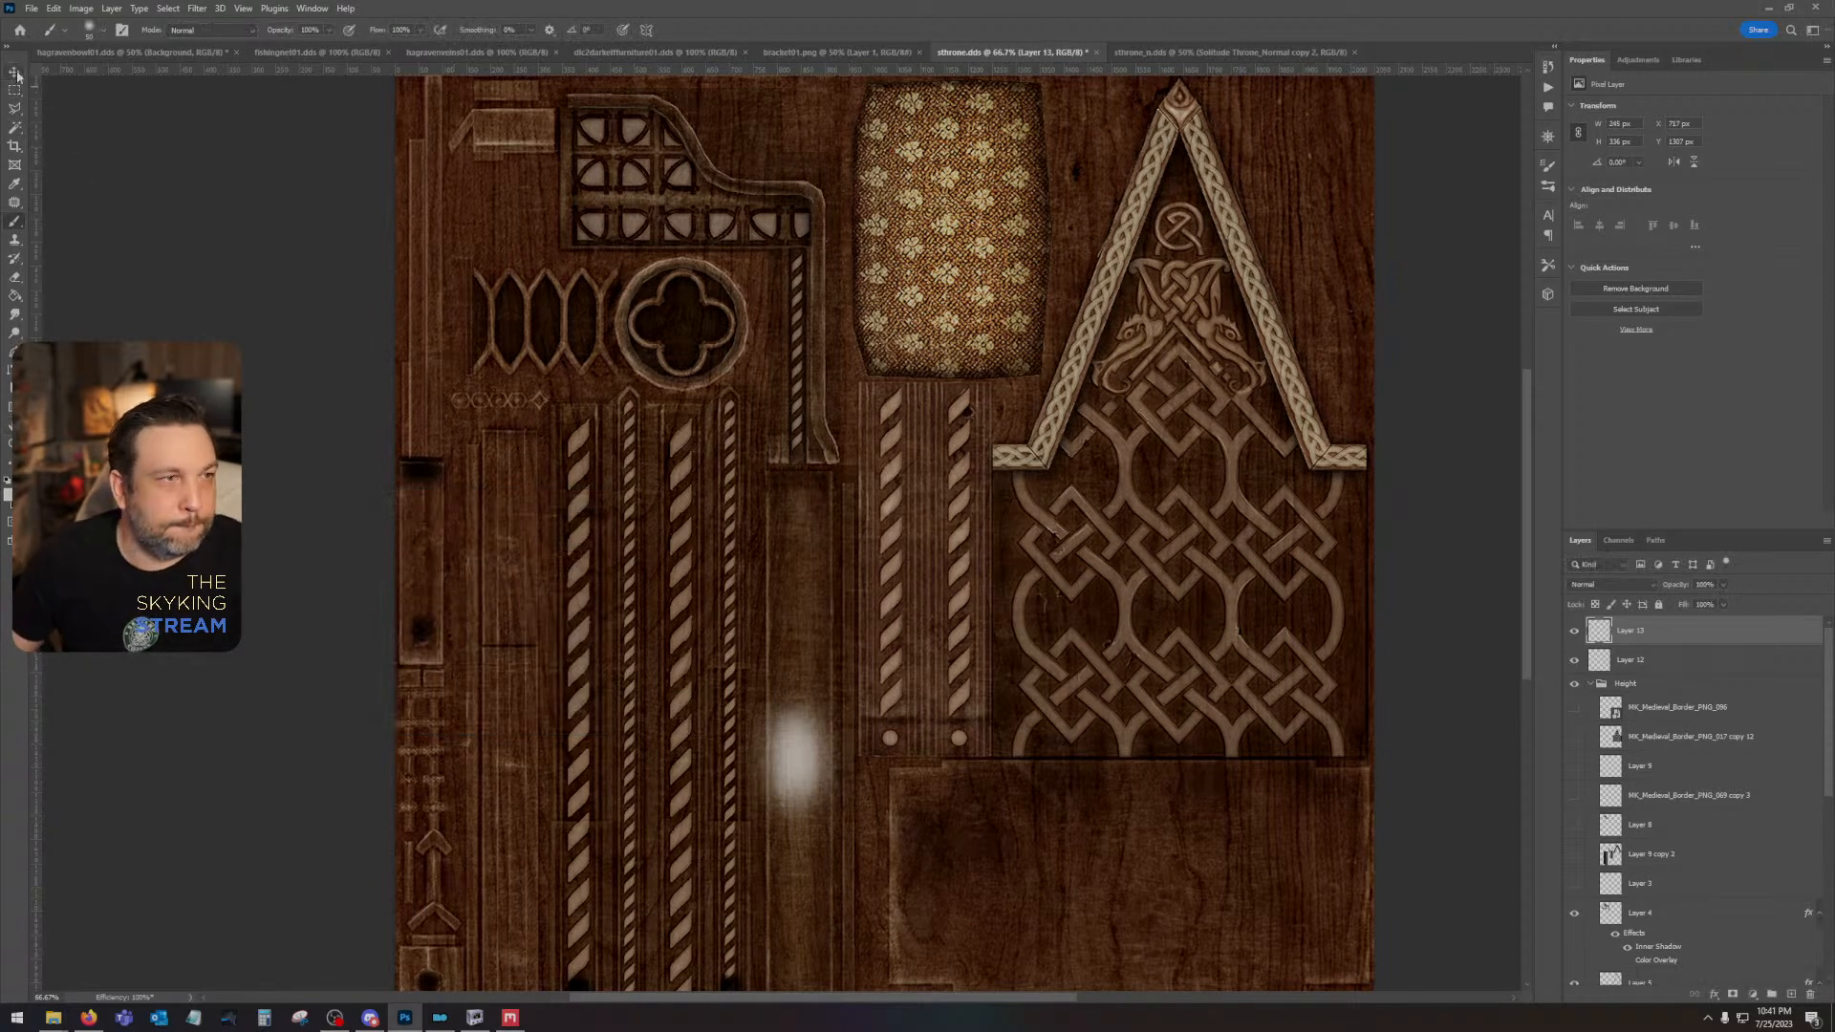
- Set Layer 13's blend mode to Overlay and show the upper Solitude Throne_AO layer over the new wood
key("Right")
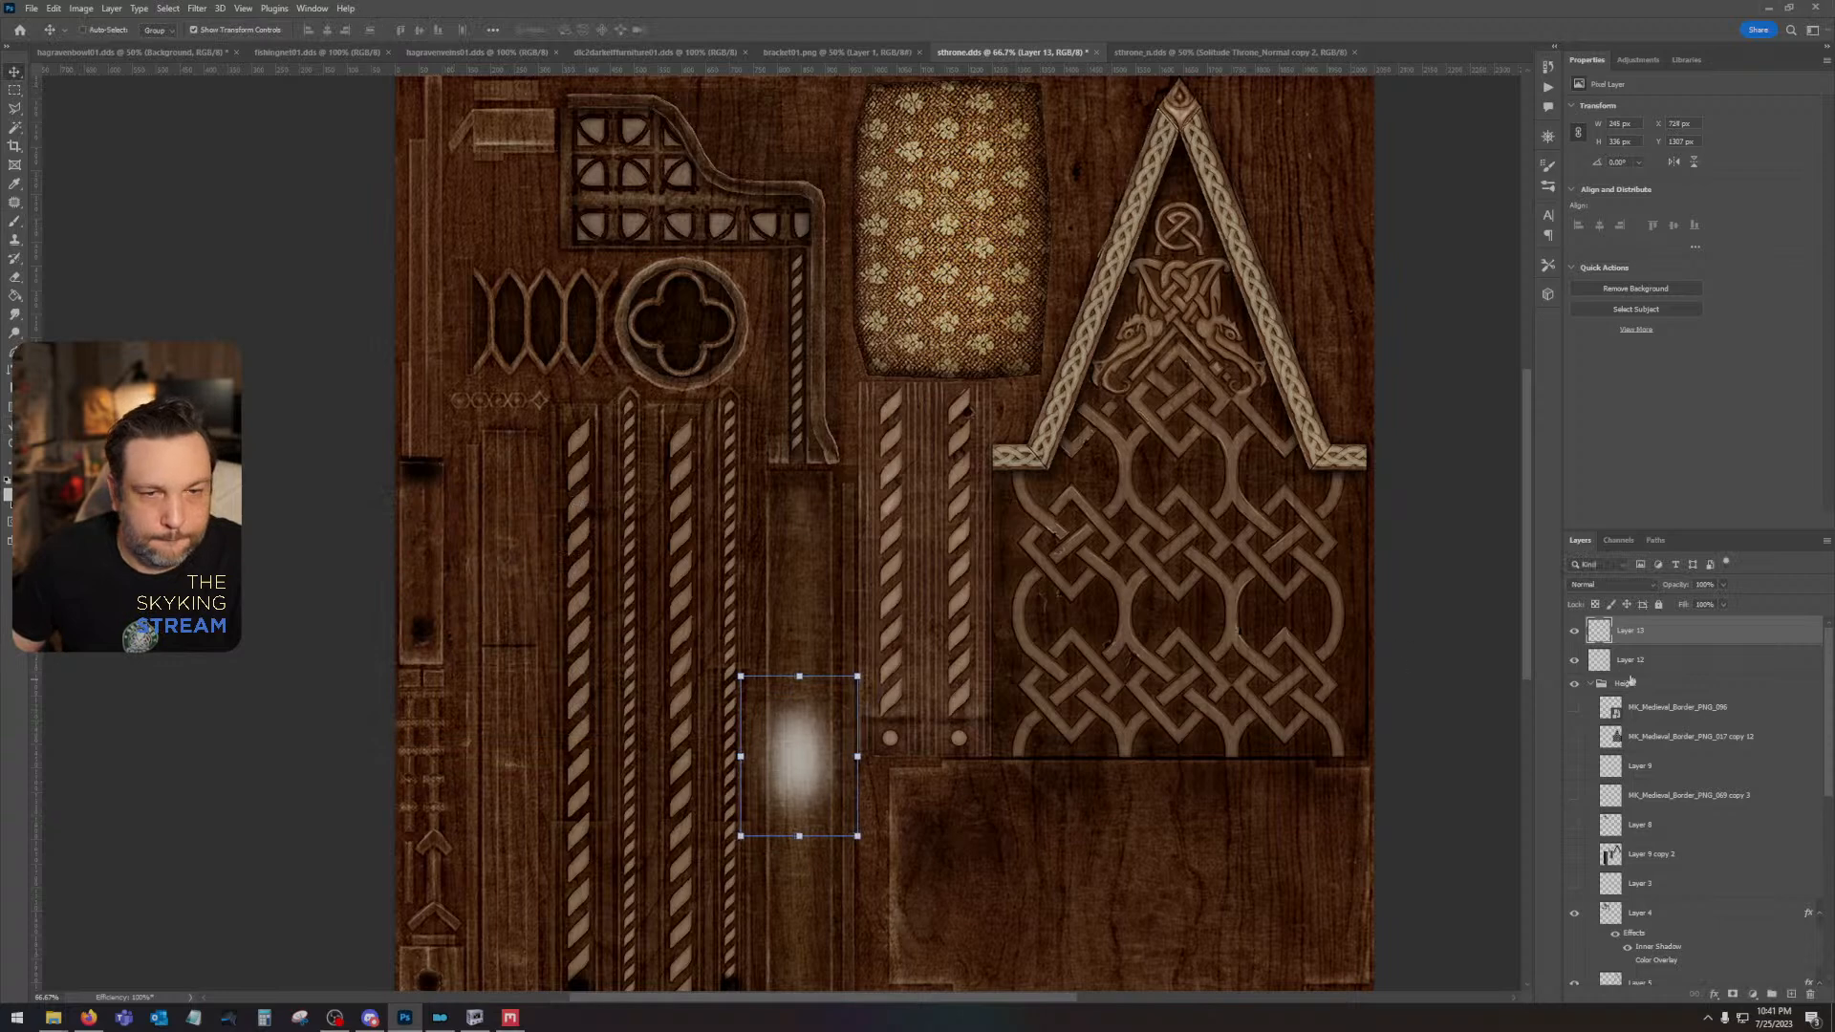
left_click(1601, 588)
left_click(1594, 750)
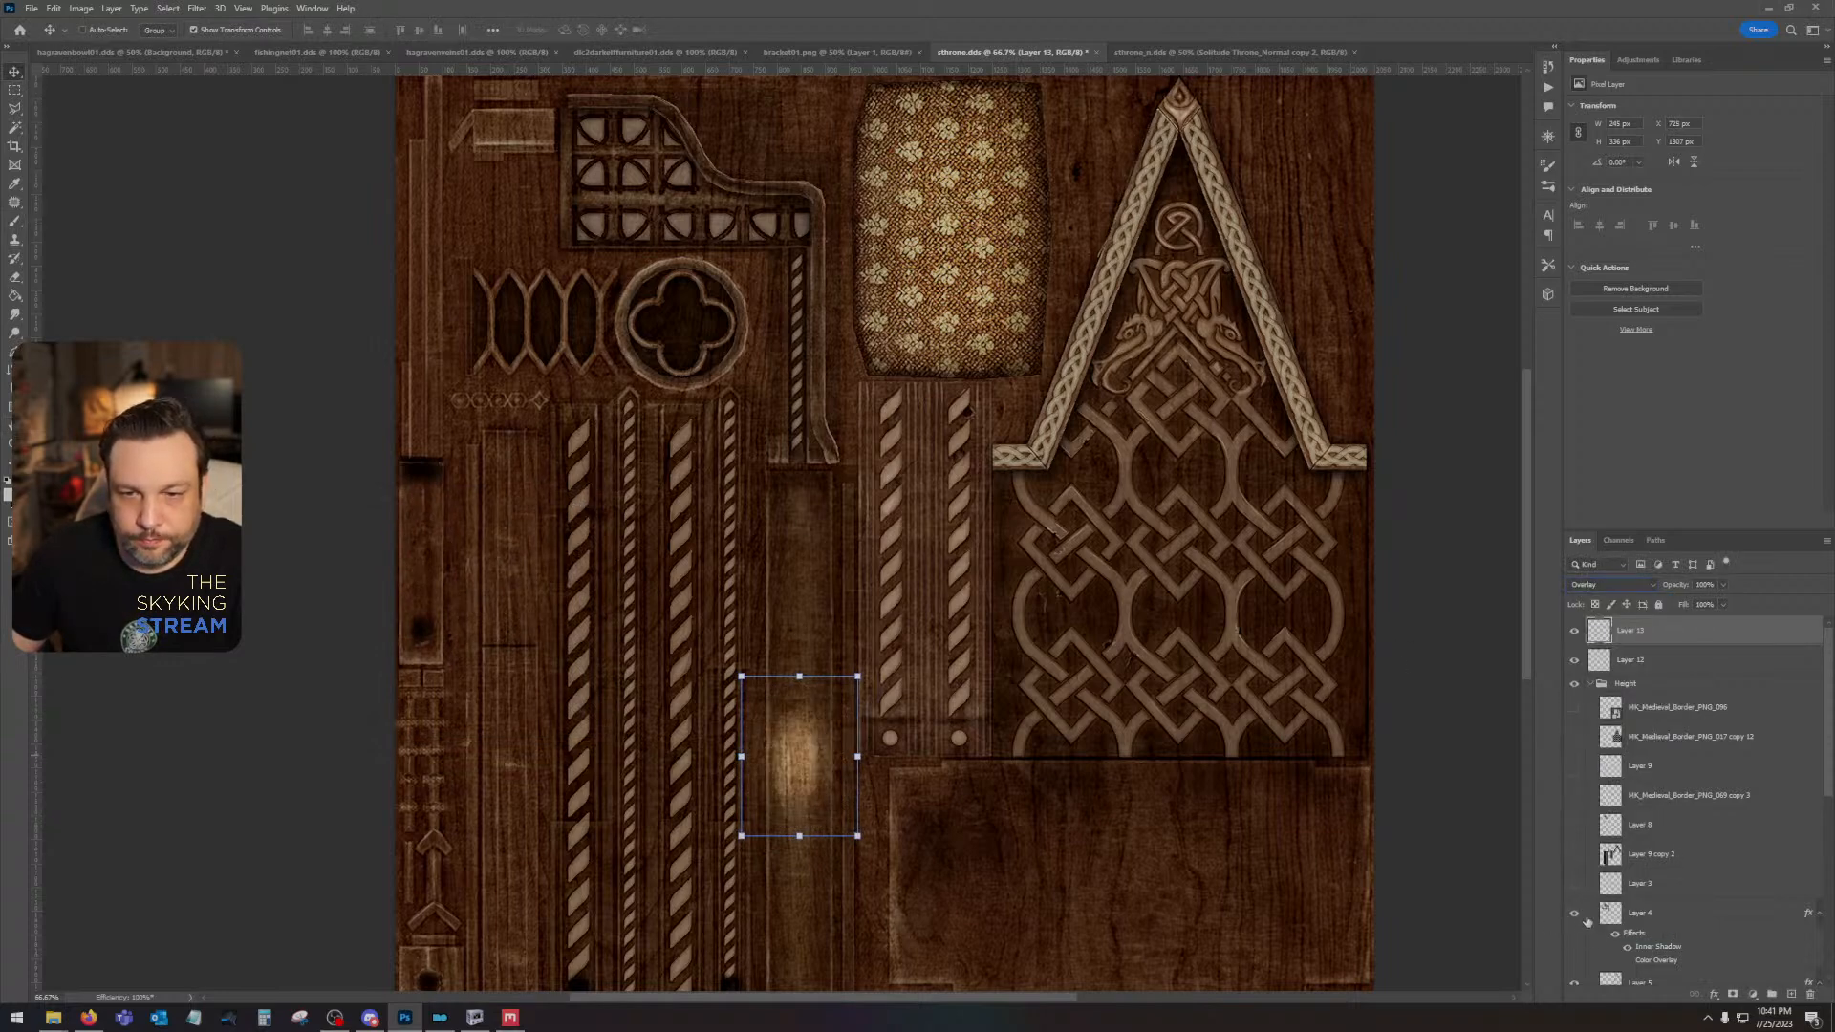
scroll(1587, 917, "down", 5)
left_click(1575, 975)
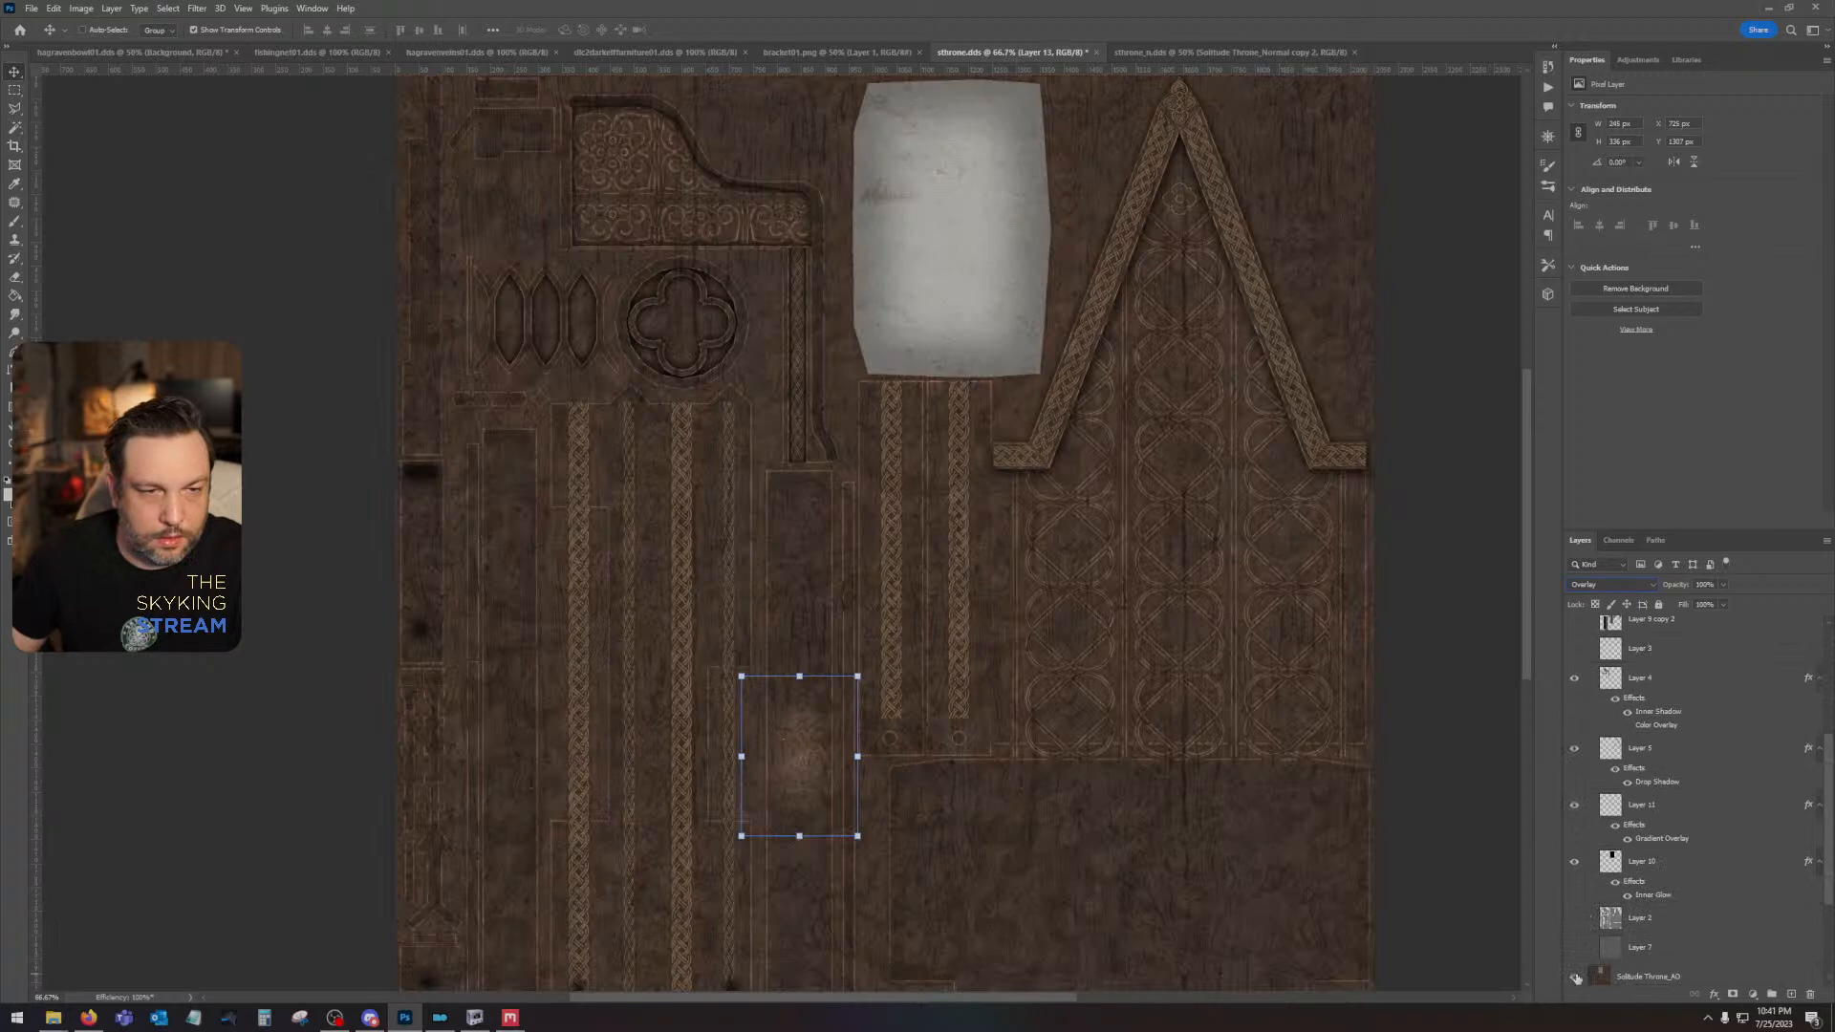
scroll(1682, 813, "up", 5)
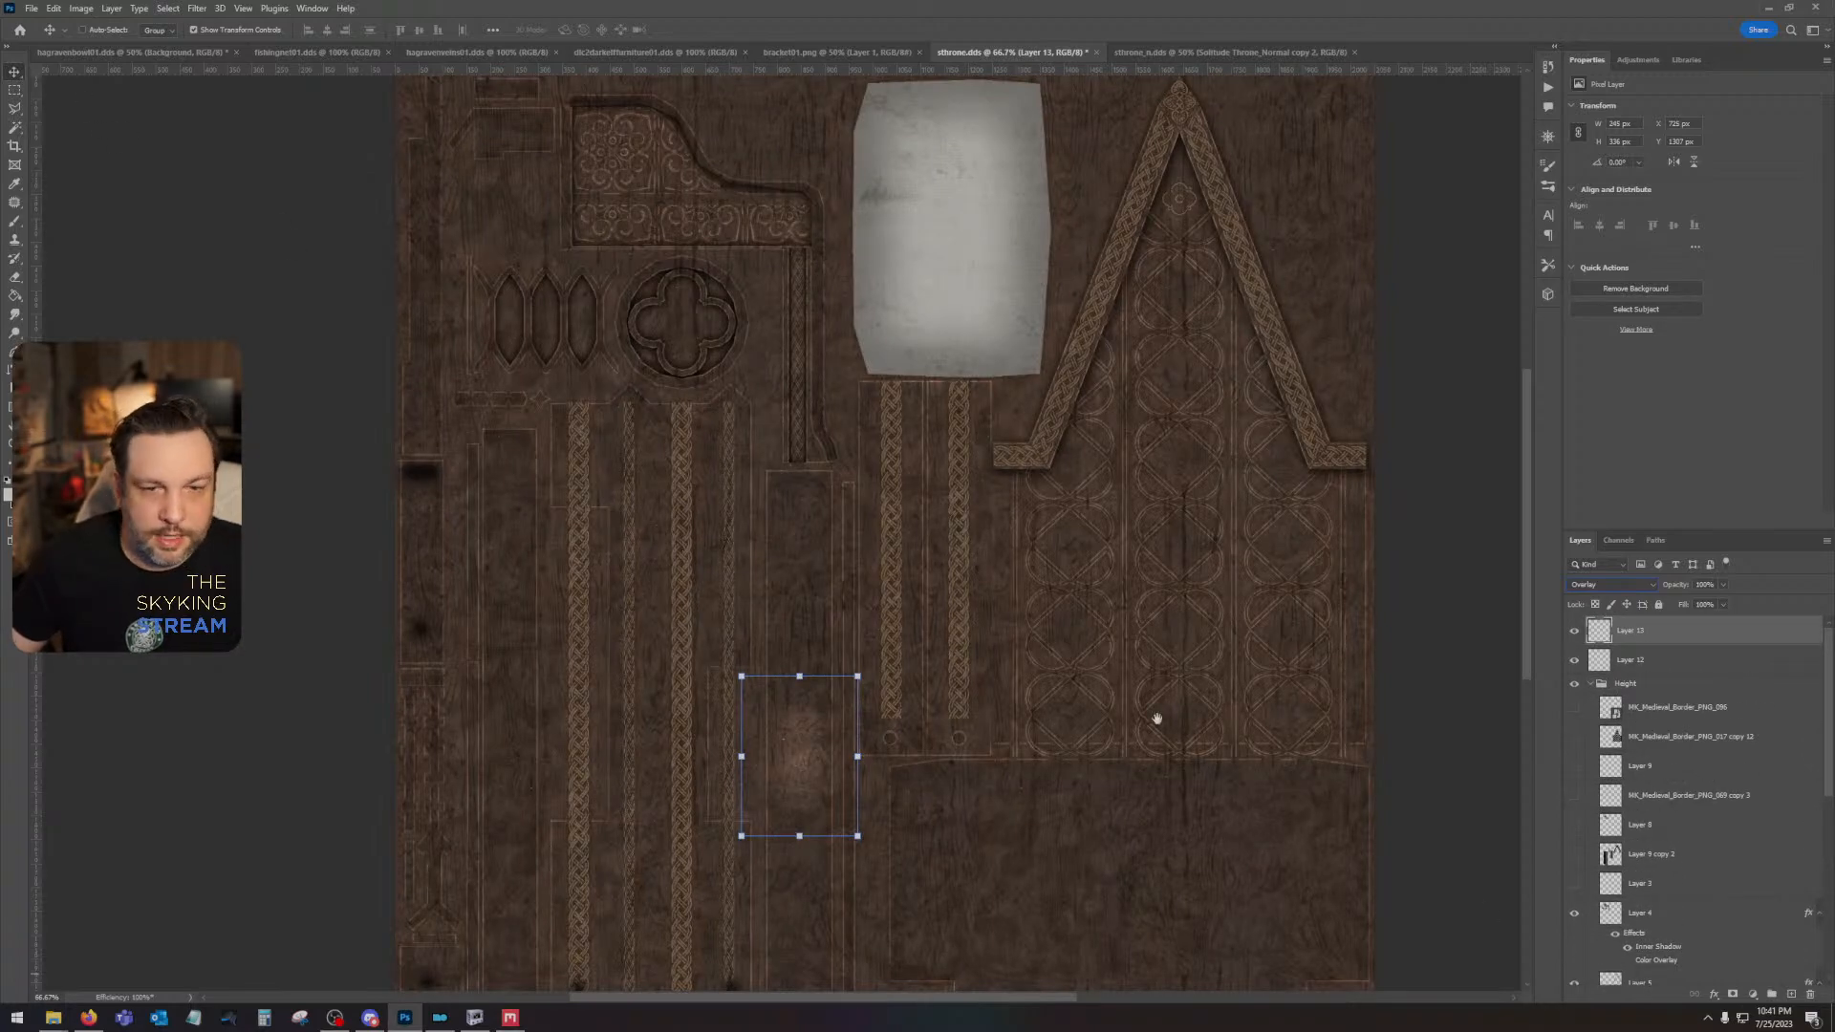
left_click_drag(1155, 720, 1000, 370)
left_click(1700, 659)
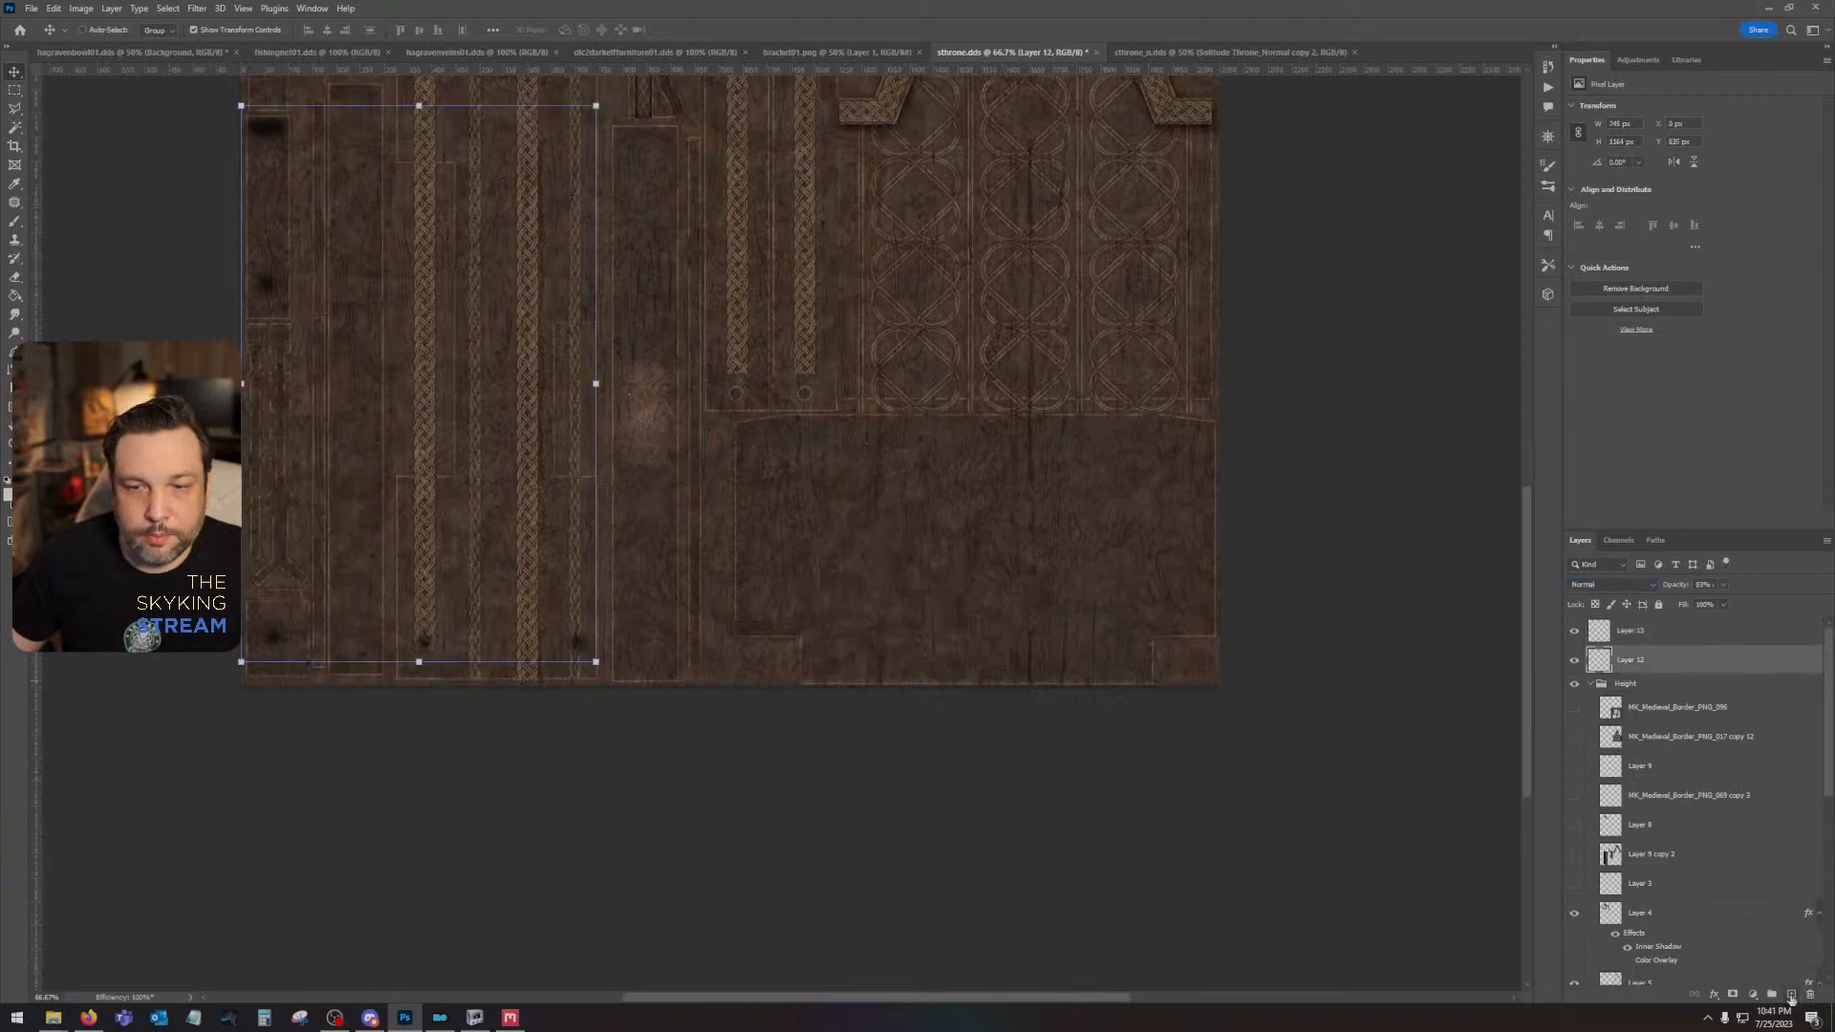
left_click(1791, 994)
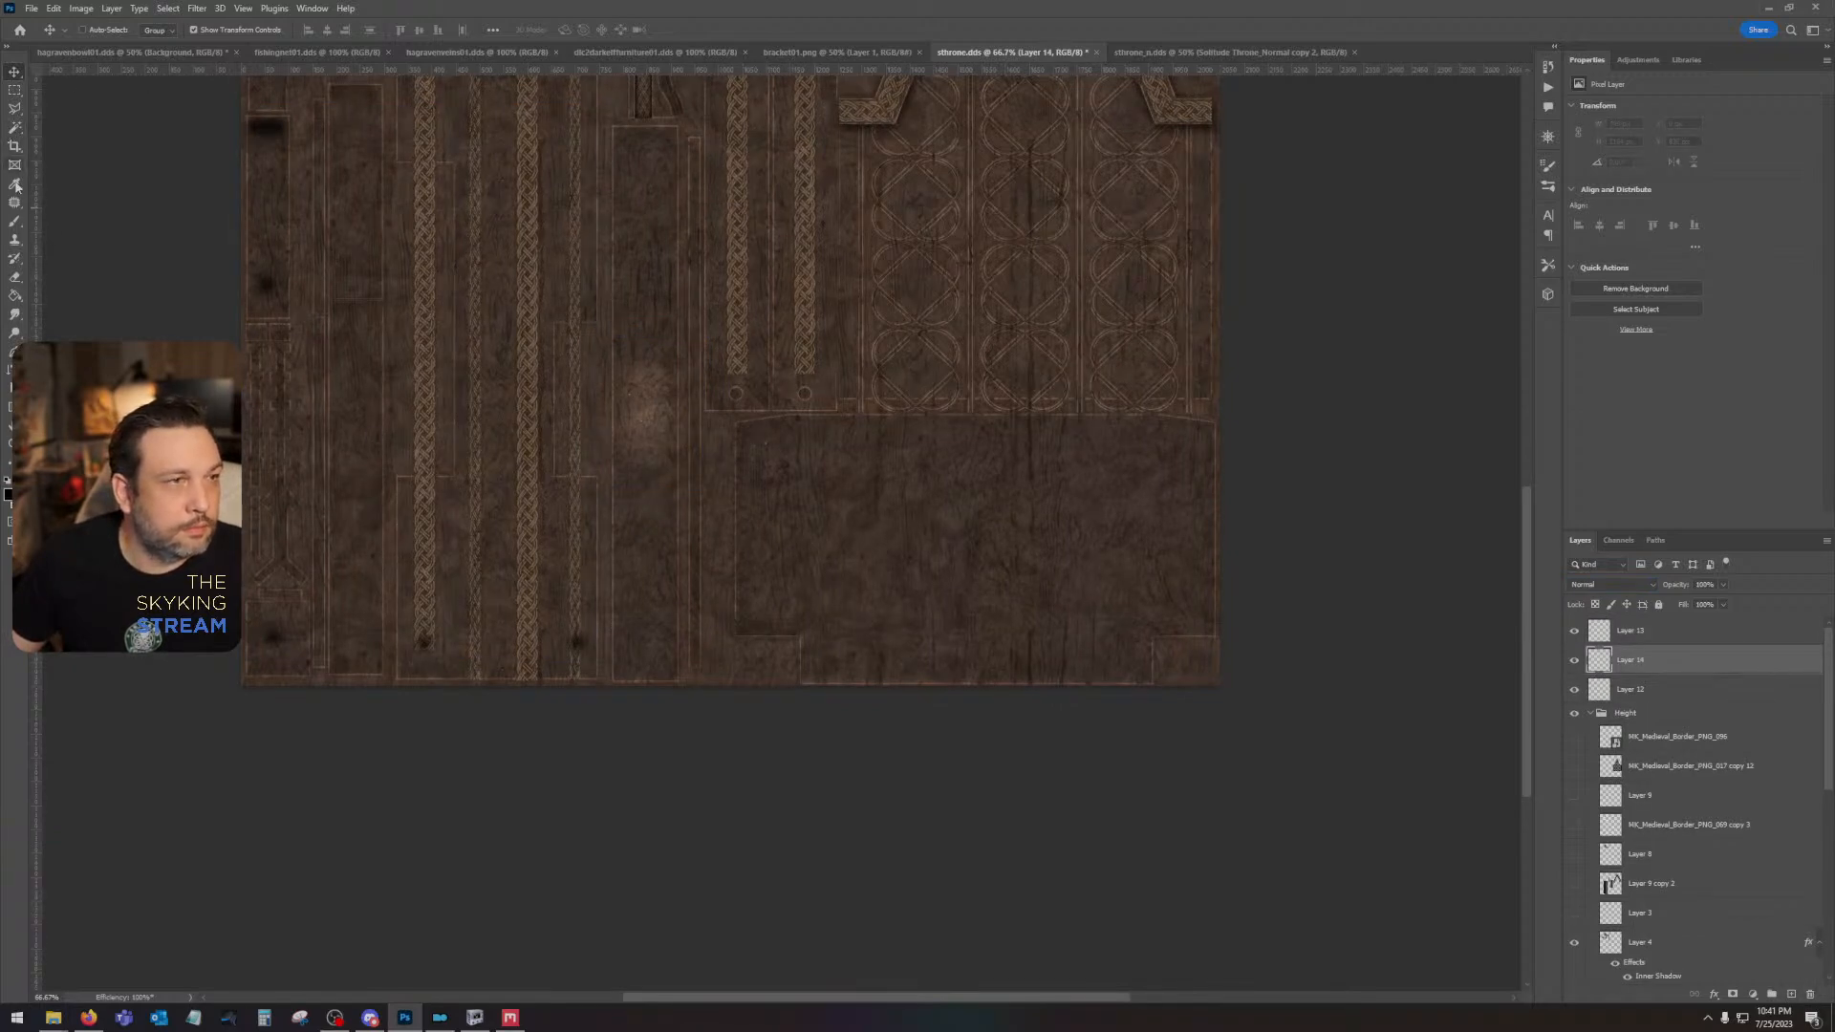
left_click(14, 239)
left_click(95, 33)
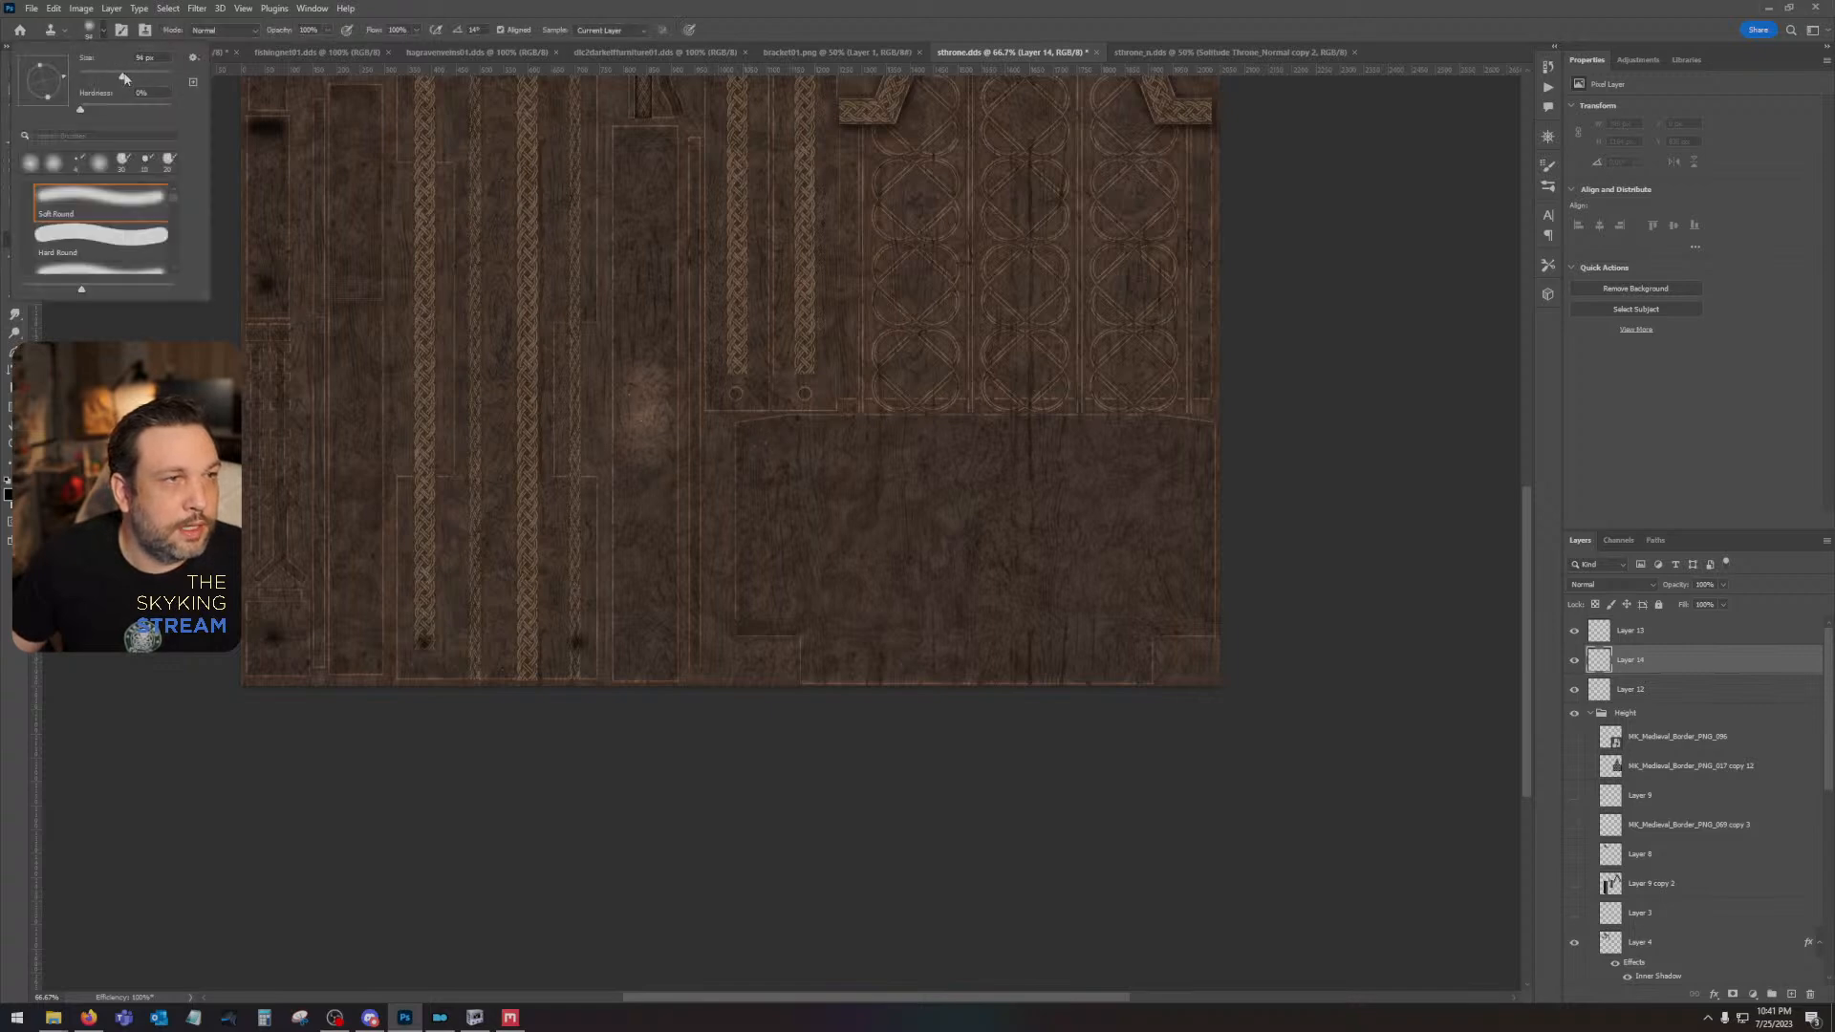
left_click_drag(124, 79, 148, 77)
left_click(745, 450)
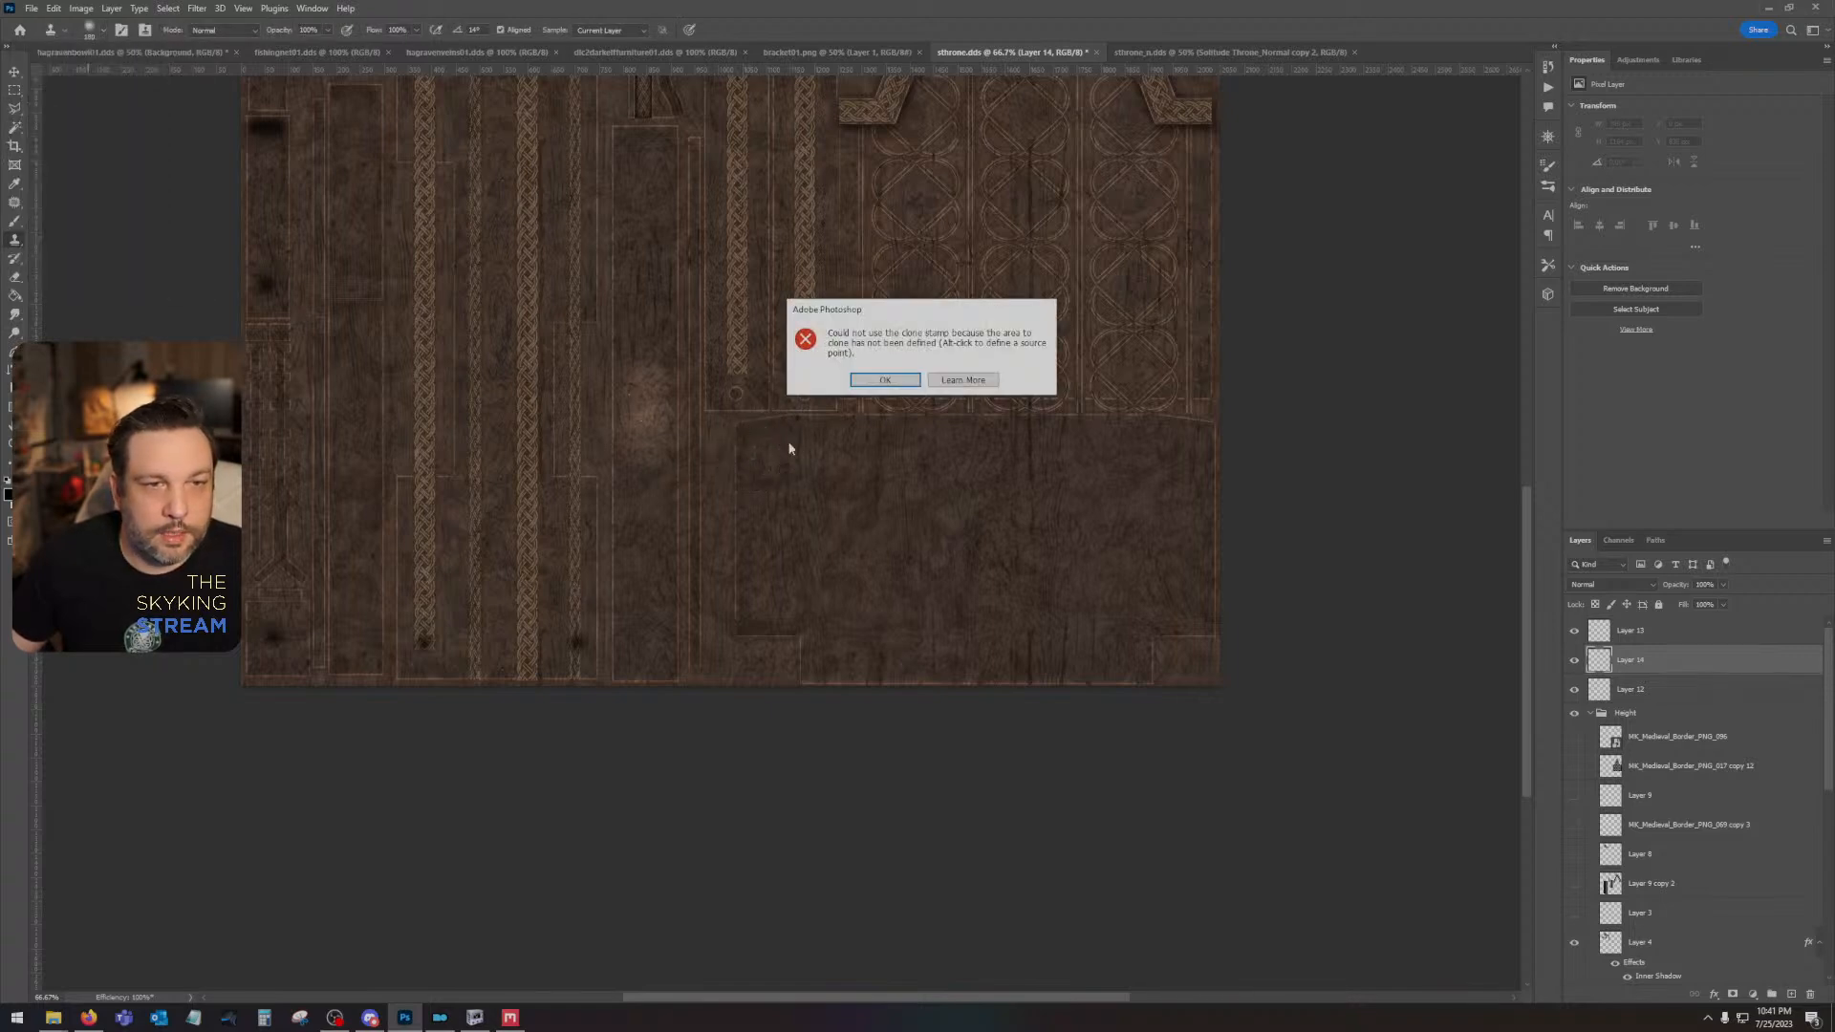
left_click(884, 380)
left_click(1654, 630)
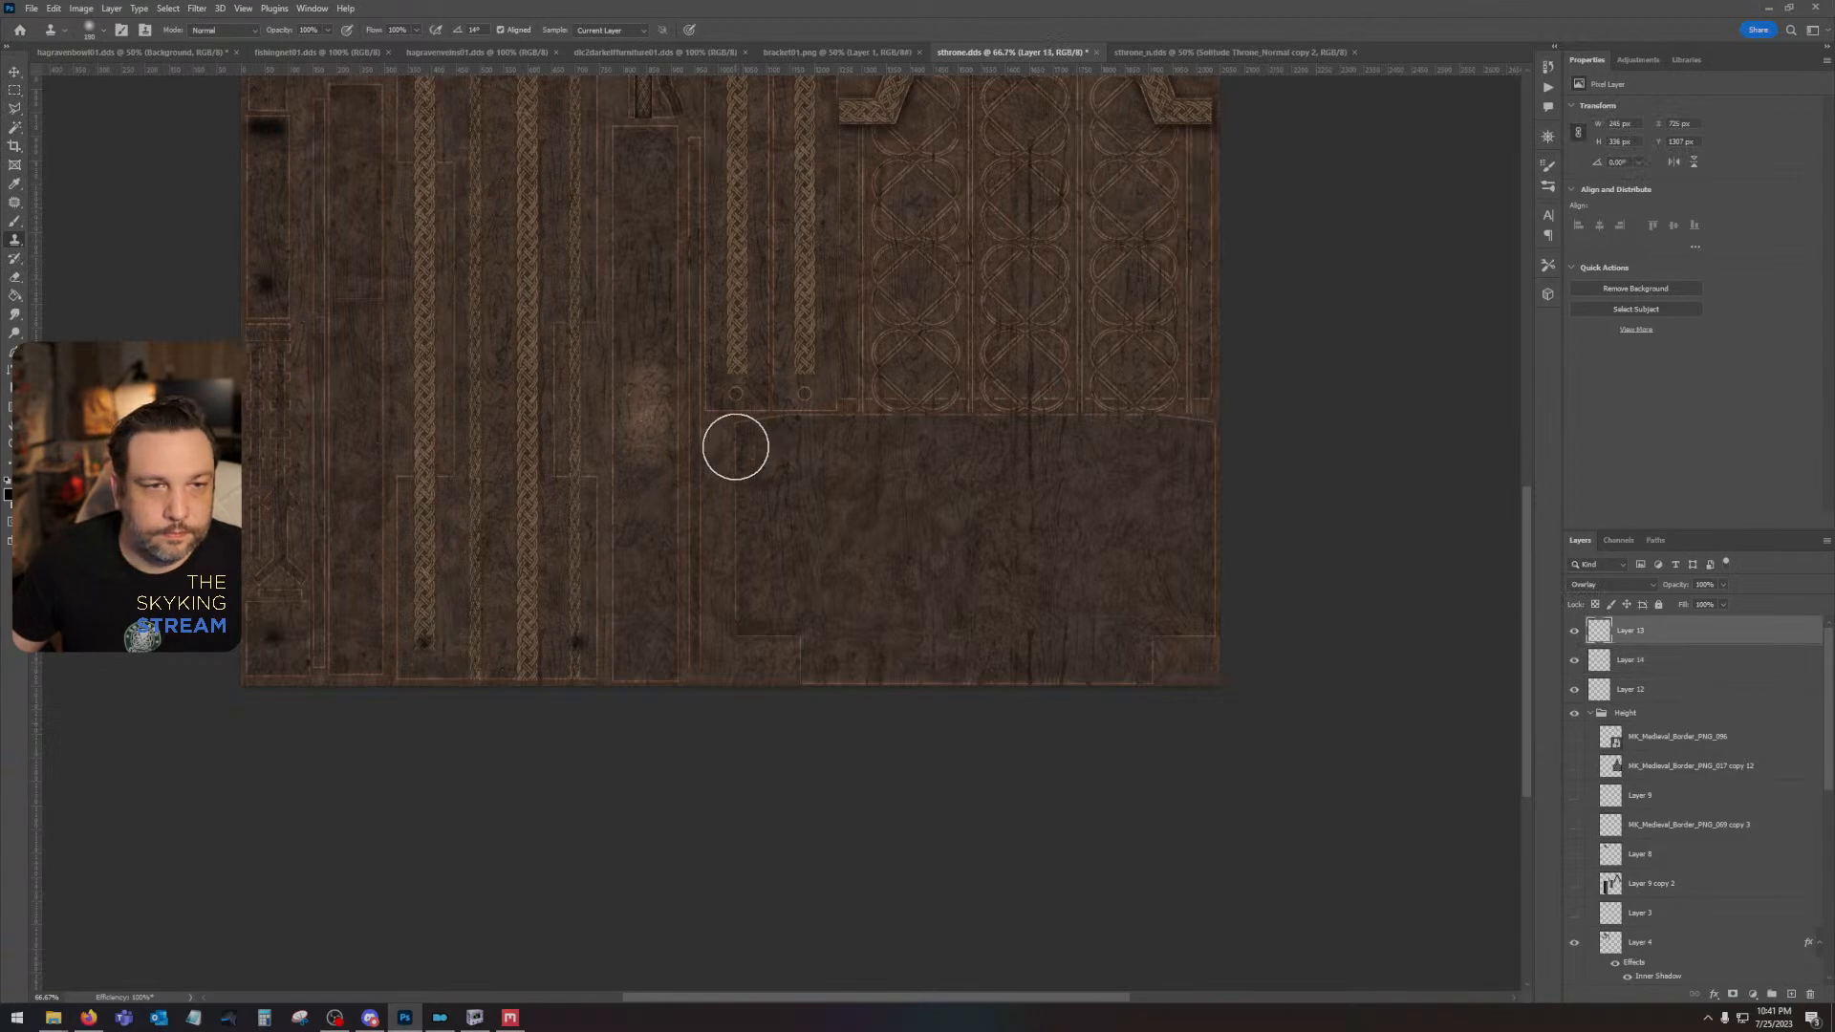
left_click(736, 447)
left_click(885, 381)
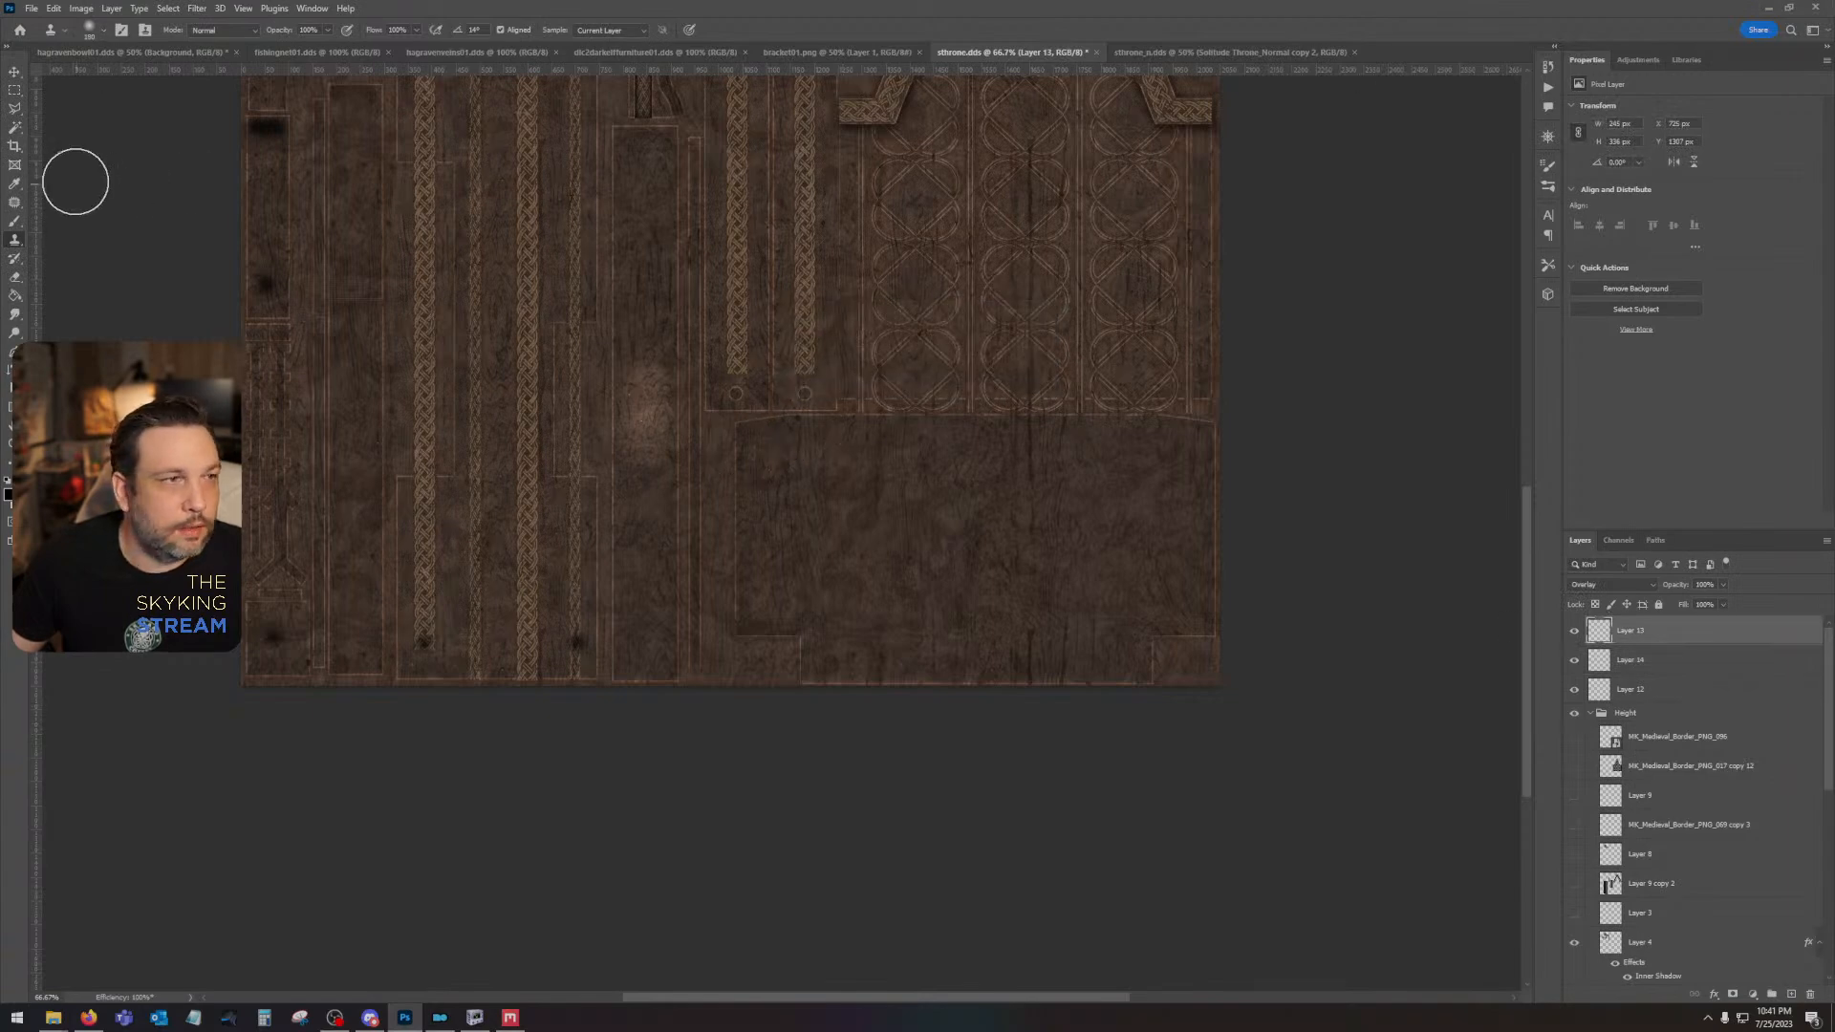
- Shade the wide lower panel's upper edge with a soft black brush stroke, blurred once, with Layer 13 at about 39% opacity
left_click(16, 222)
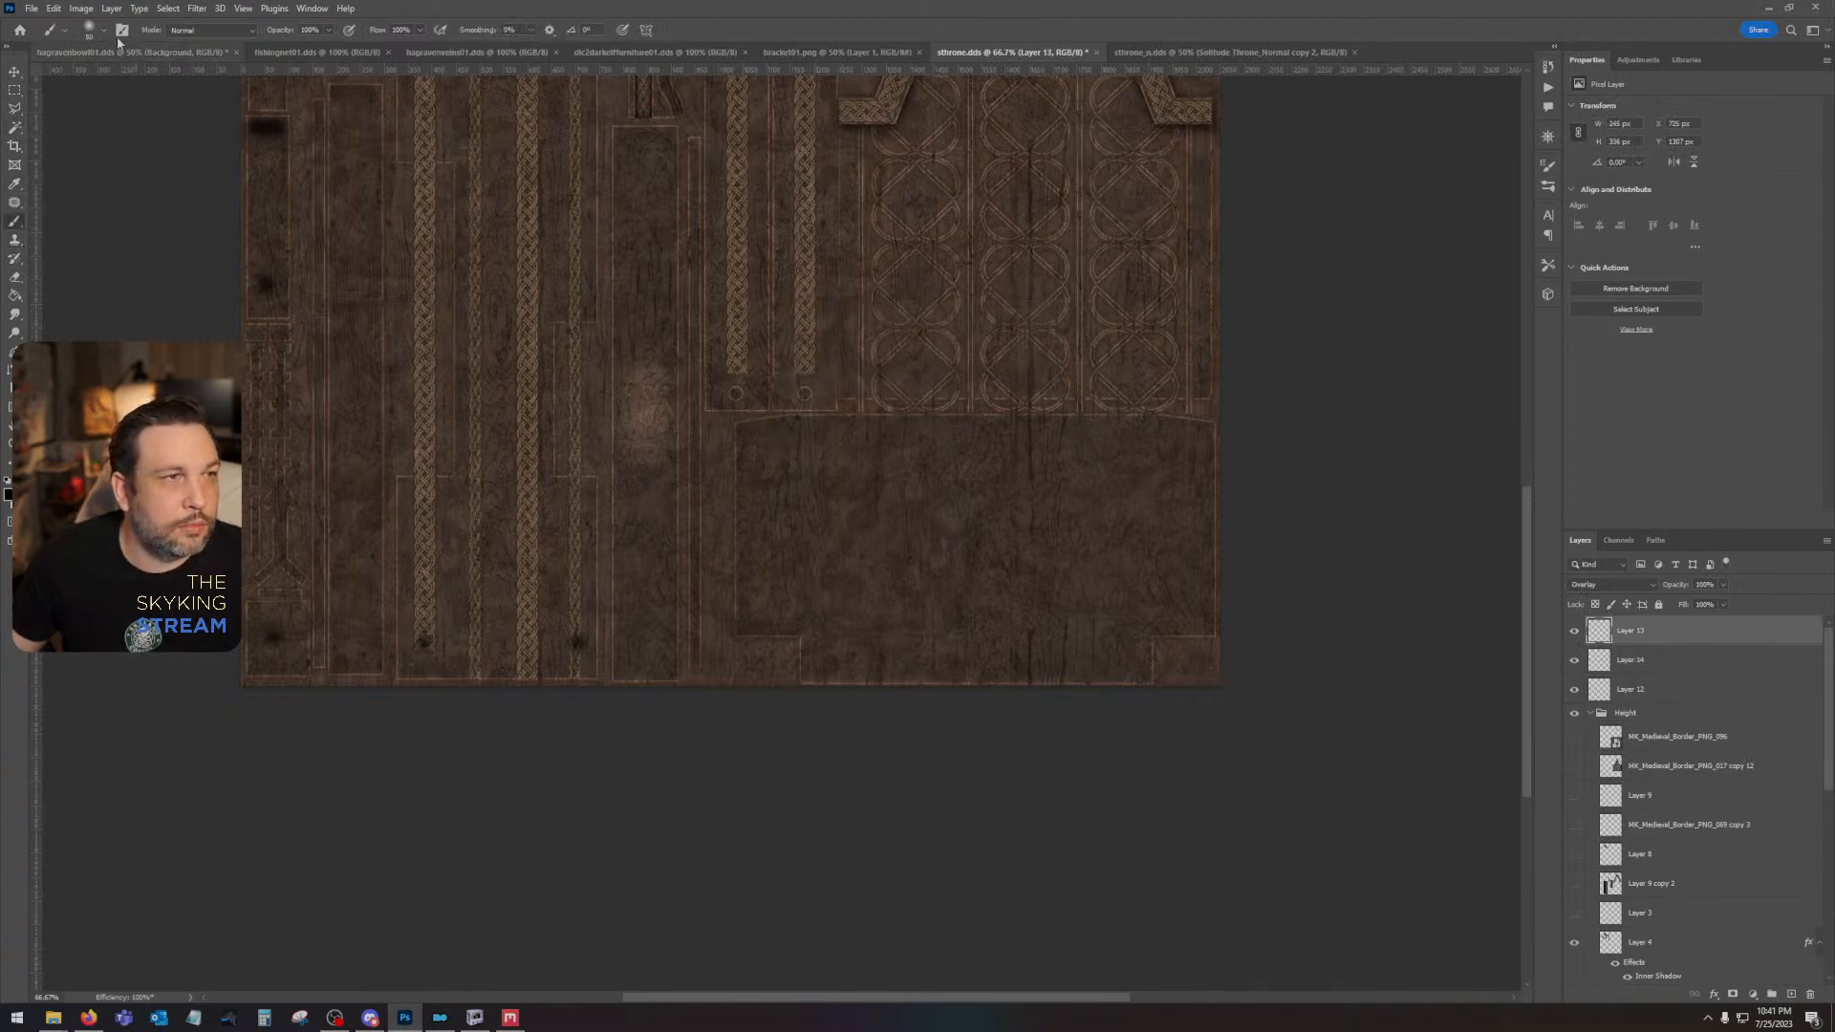
right_click(117, 77)
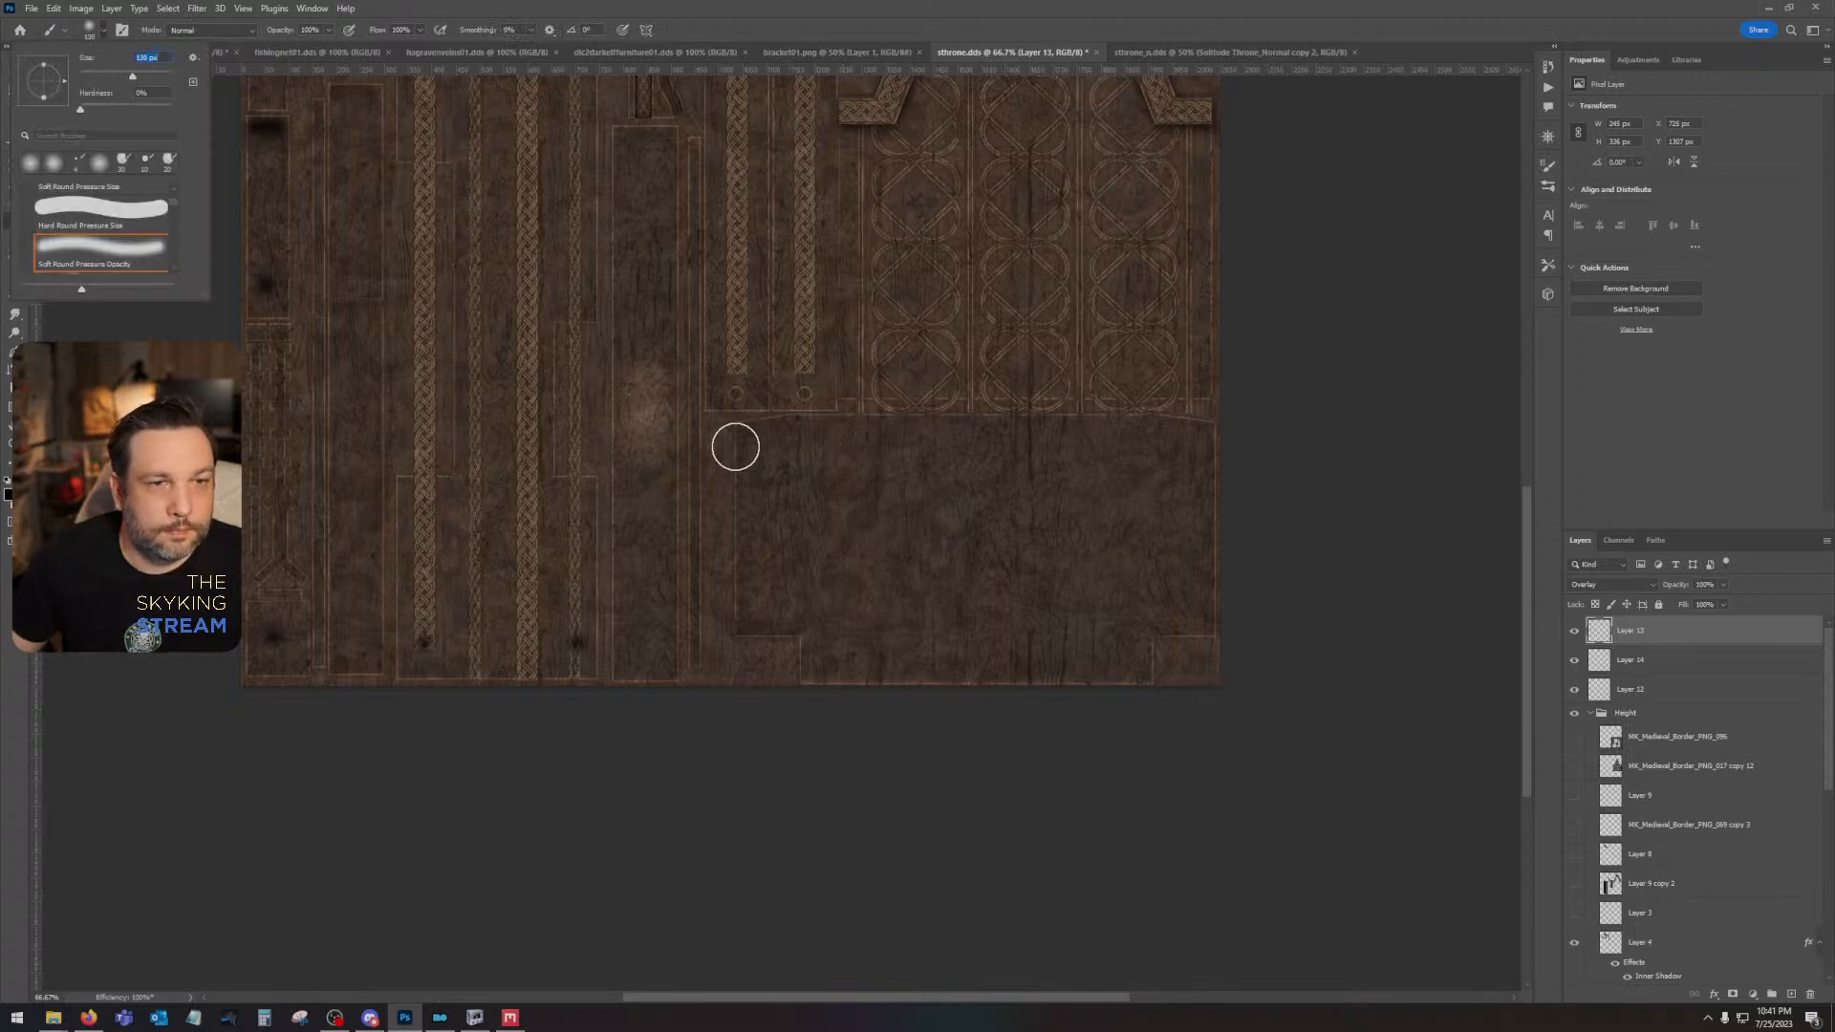
mouse_move(733, 442)
left_mouse_down()
mouse_move(885, 419)
mouse_move(1128, 418)
mouse_move(1224, 448)
mouse_move(1229, 469)
mouse_move(939, 444)
mouse_move(728, 471)
mouse_move(733, 435)
mouse_move(770, 413)
left_mouse_up()
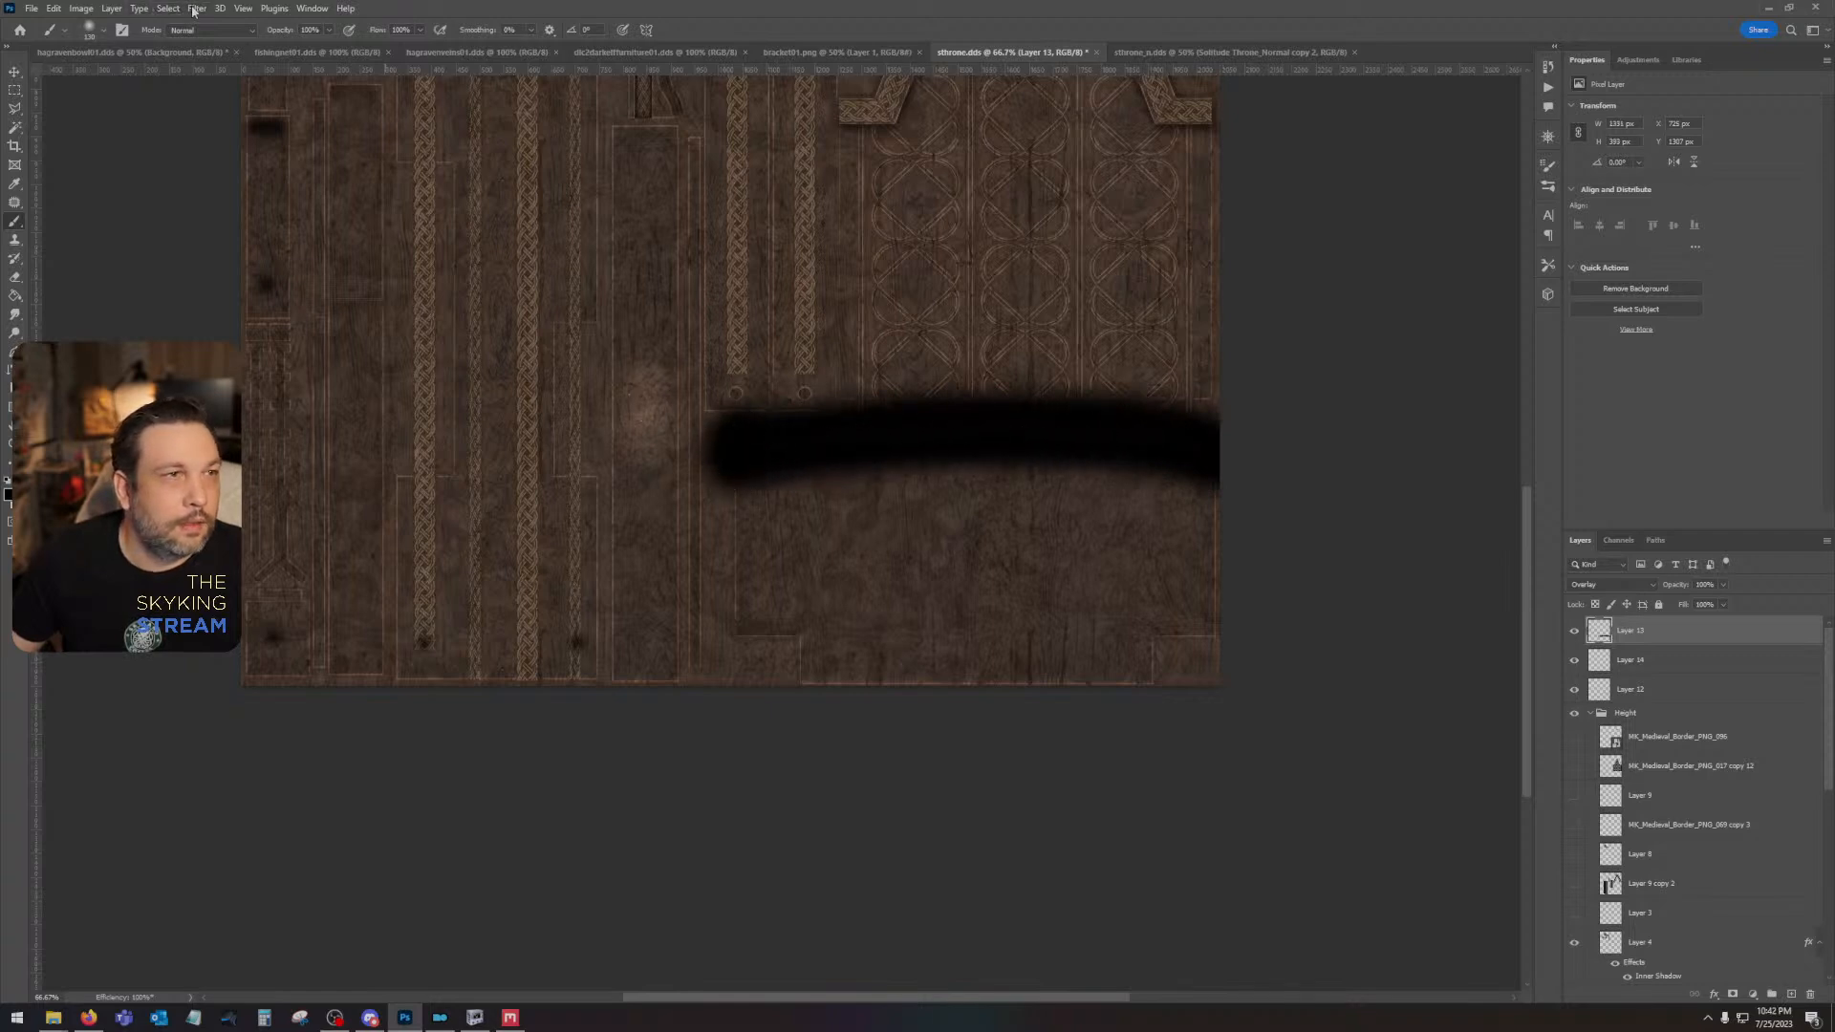
left_click(196, 8)
left_click(219, 26)
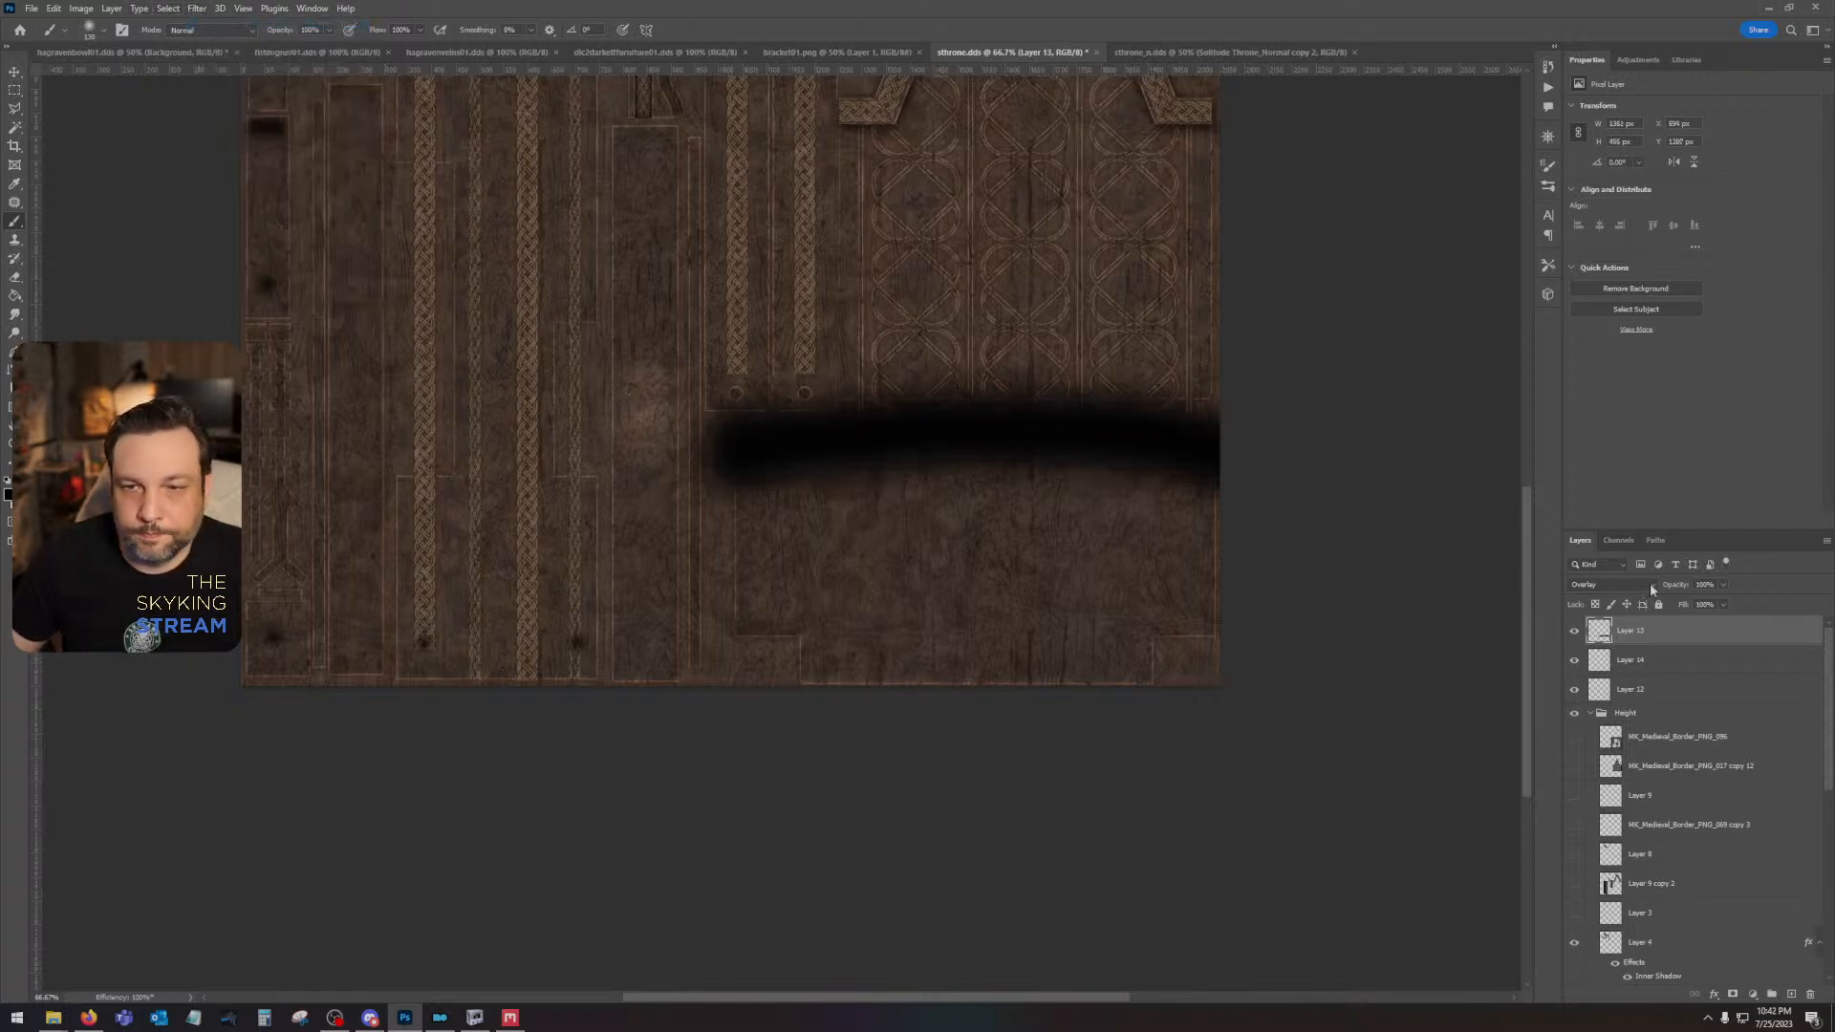
left_click(1724, 585)
left_click_drag(1725, 602, 1670, 607)
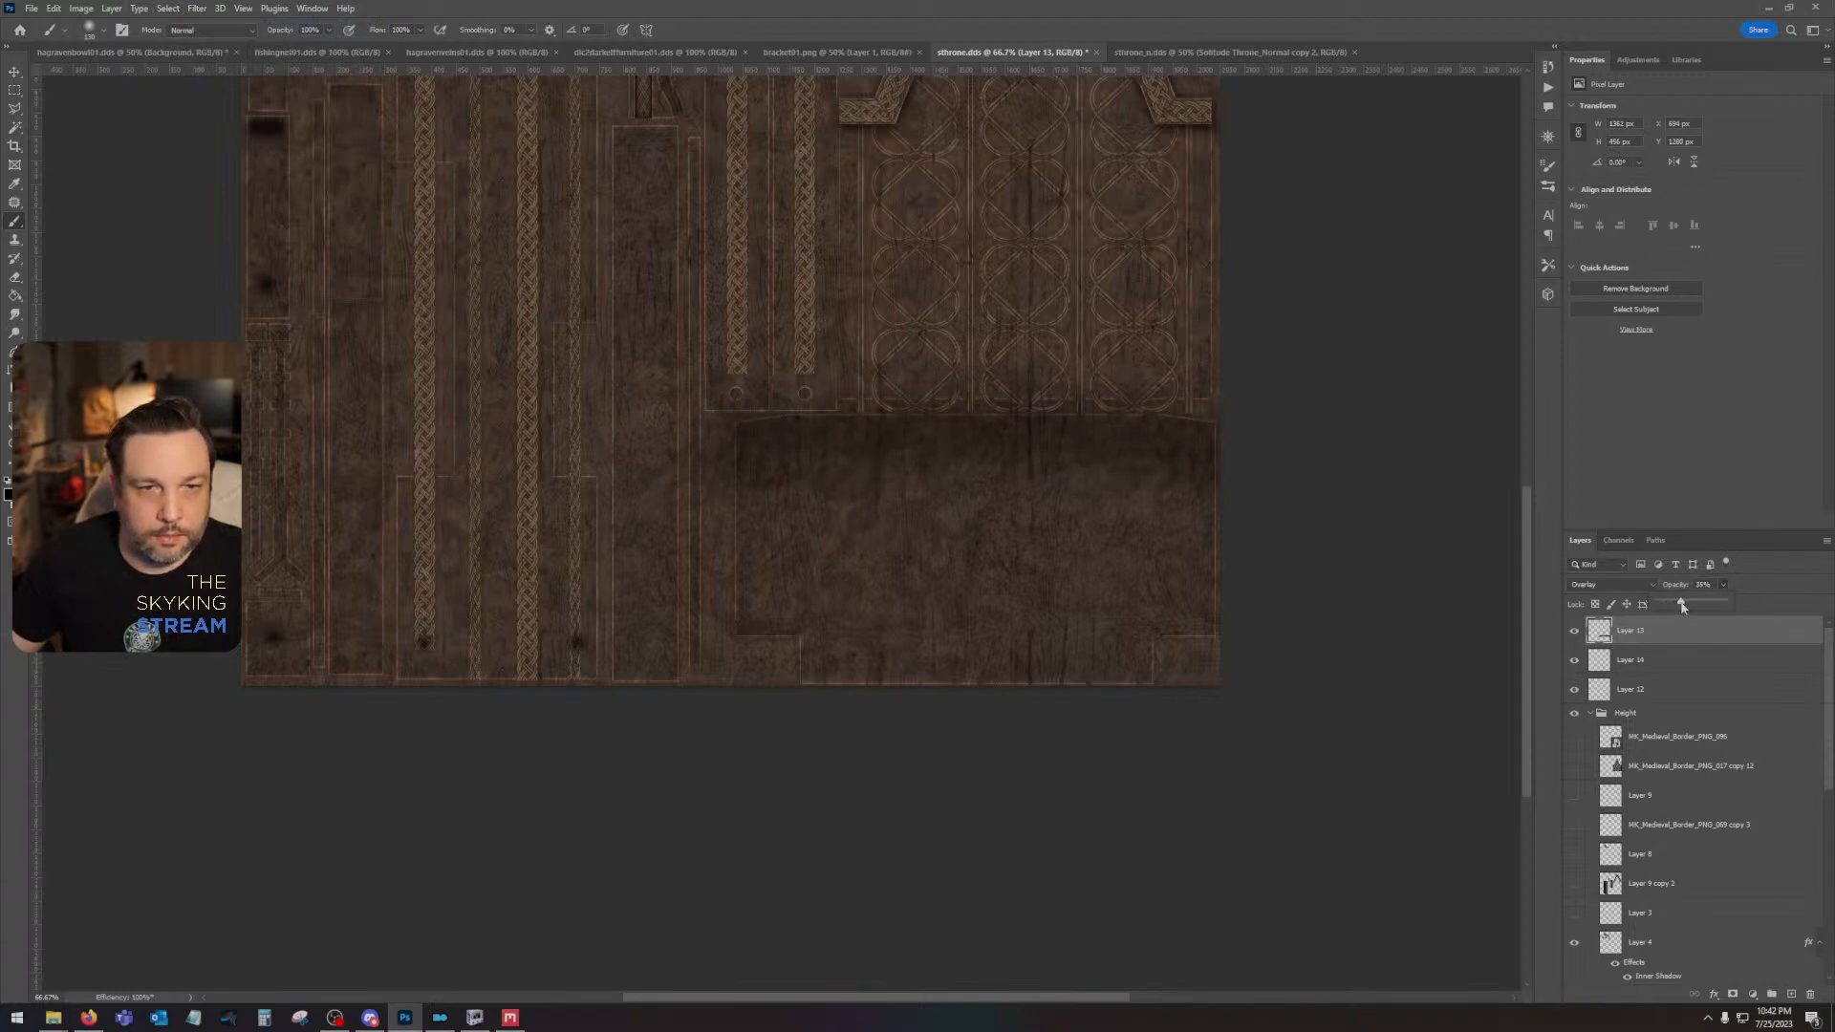
- Select the wide lower panel on Layer 2 with the Magic Wand and put only the black shading inside it on a new layer
scroll(1663, 879, "down", 3)
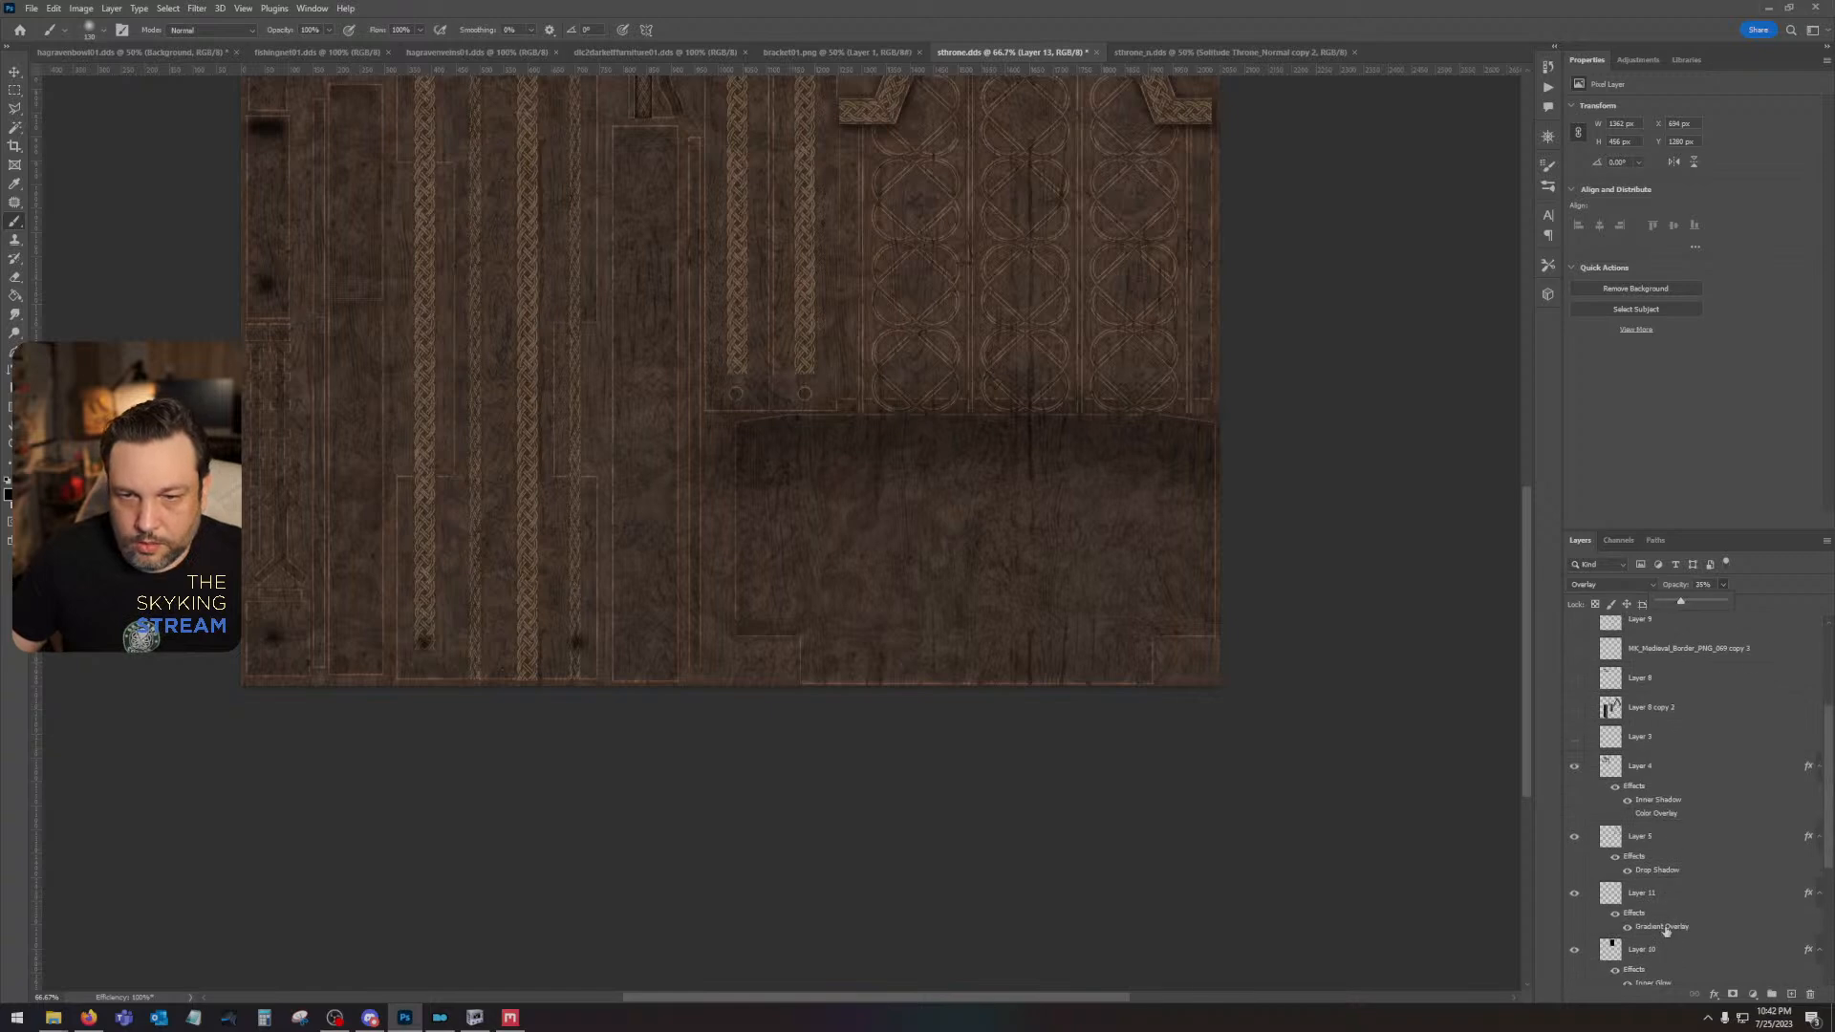
scroll(1665, 929, "down", 2)
left_click(1682, 888)
left_click(16, 127)
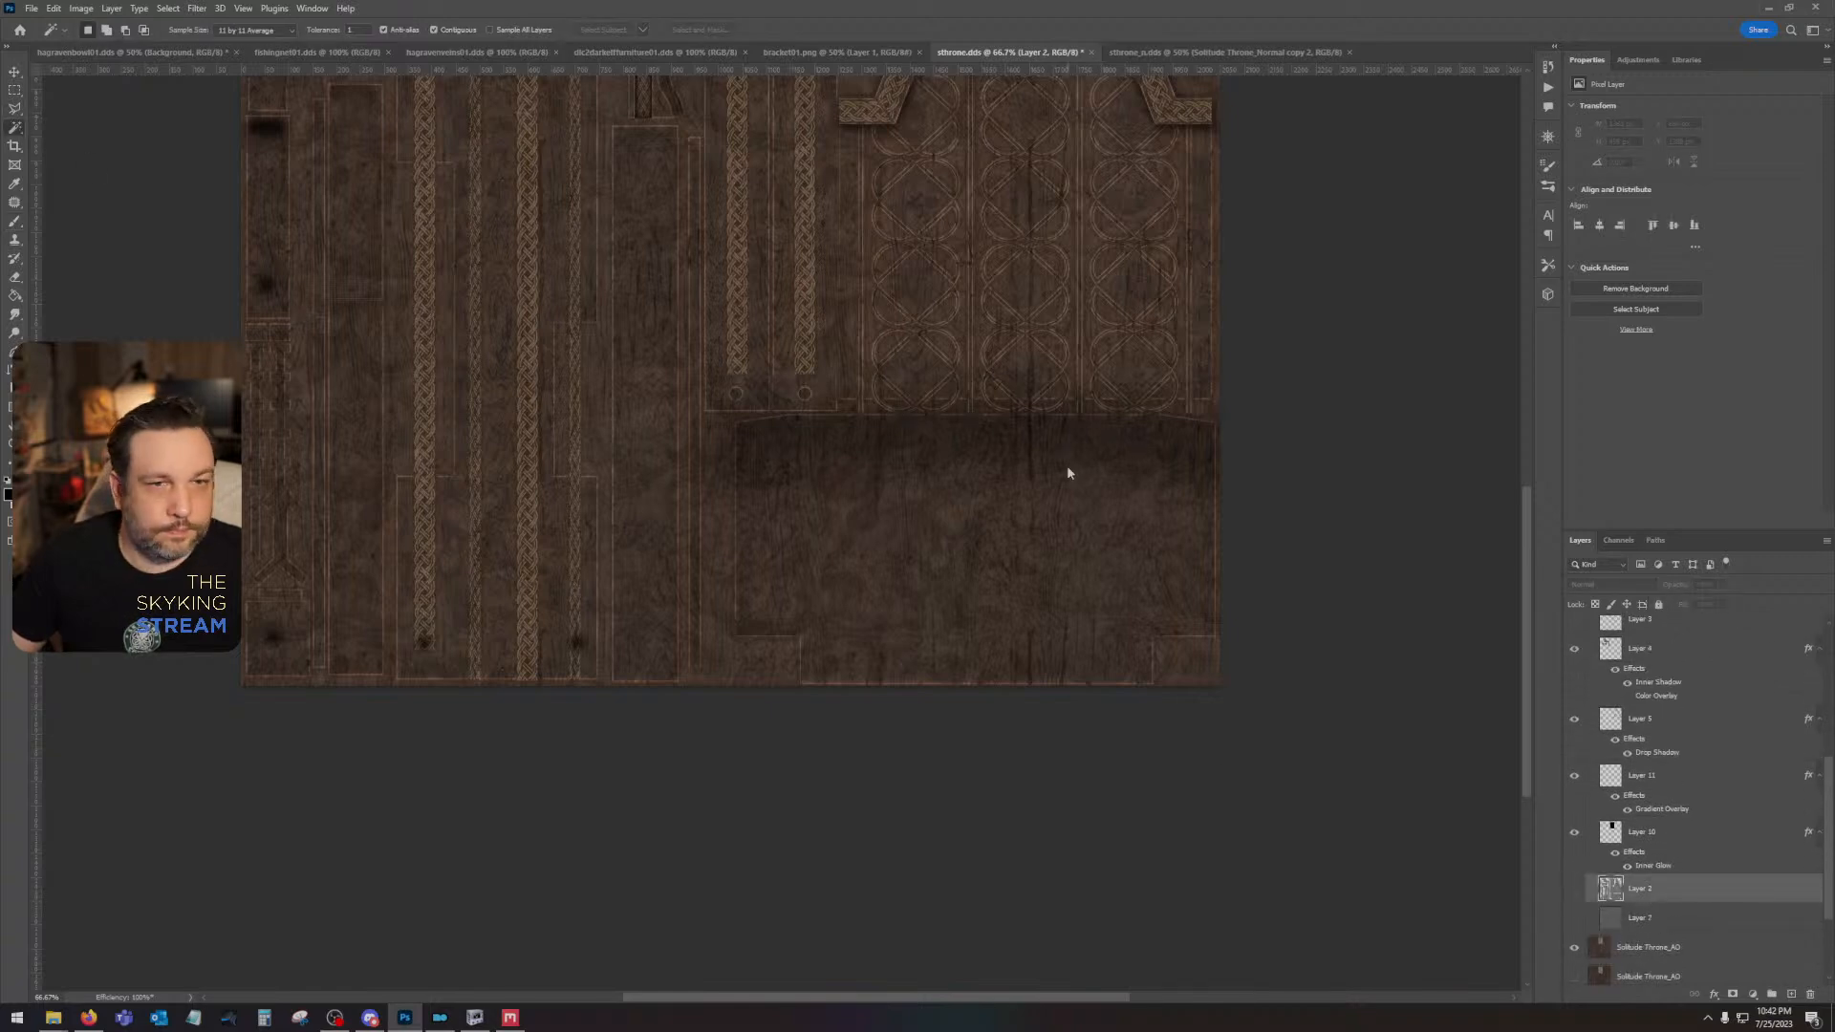
left_click(1066, 466)
scroll(1670, 648, "up", 5)
key("ctrl+j")
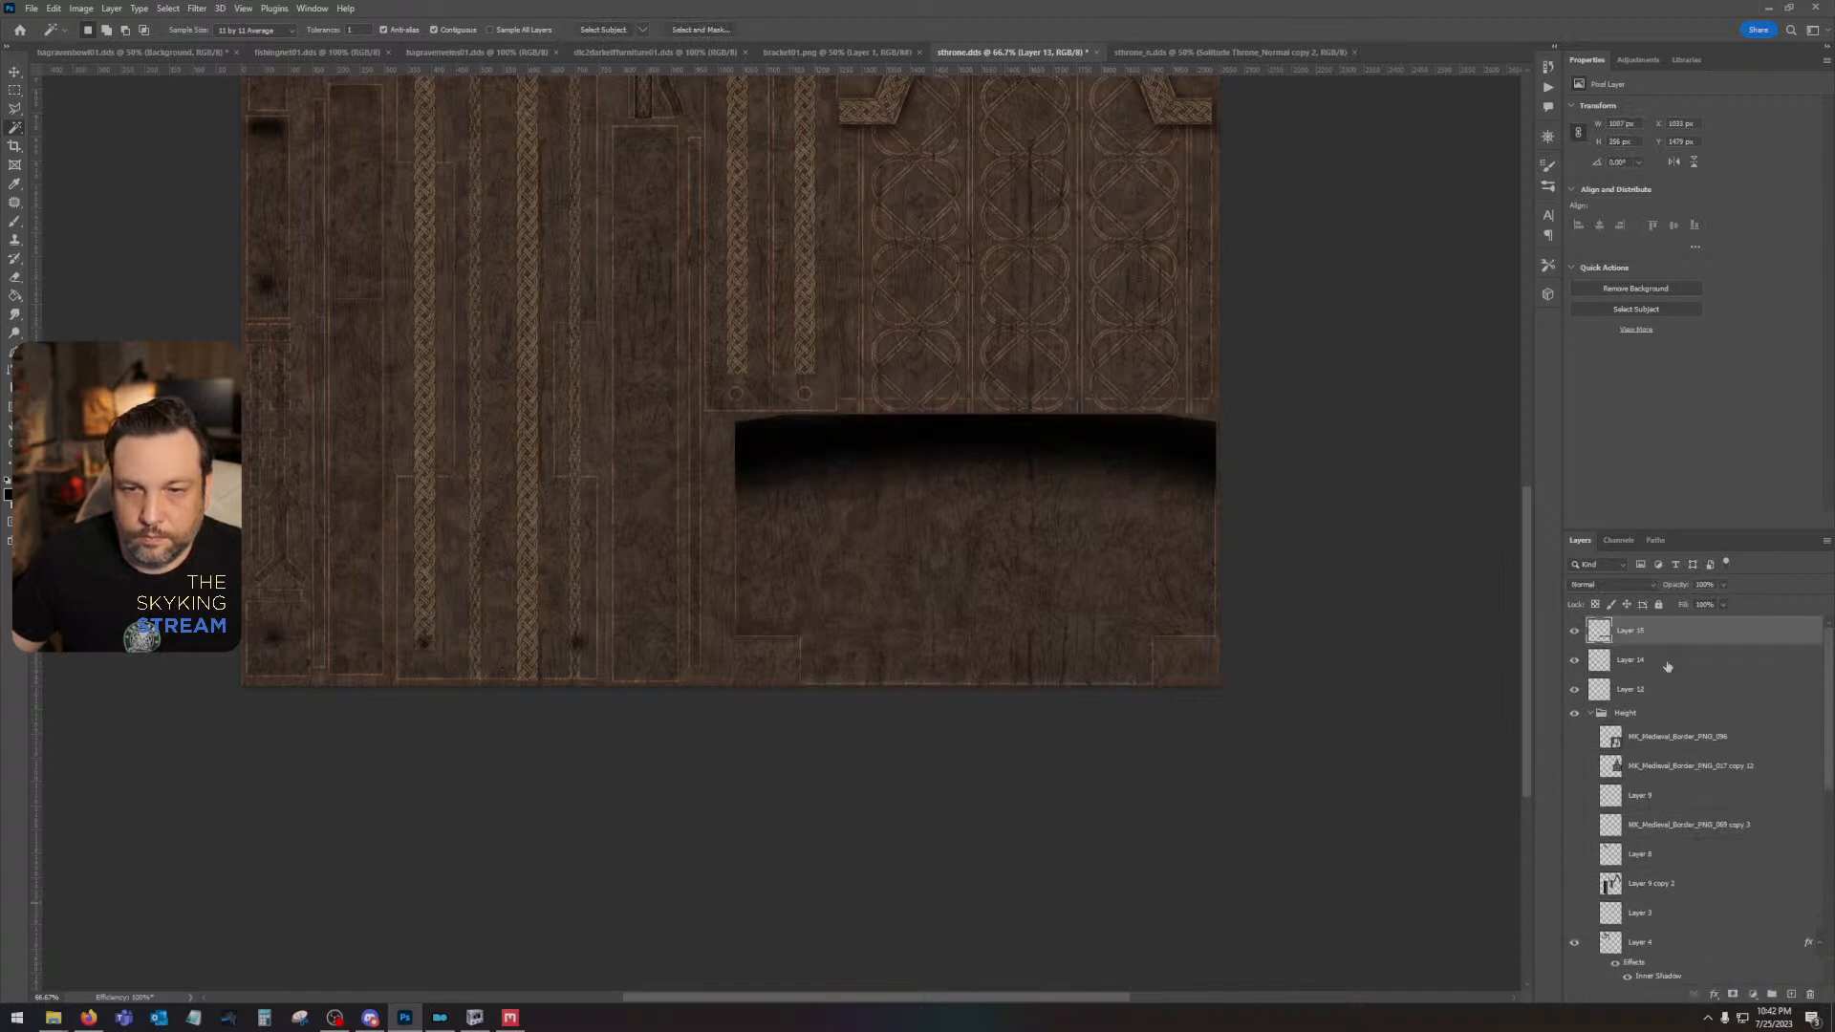
- Blend the trimmed panel shading on Layer 15 as Overlay at about 39% opacity
left_click(1597, 587)
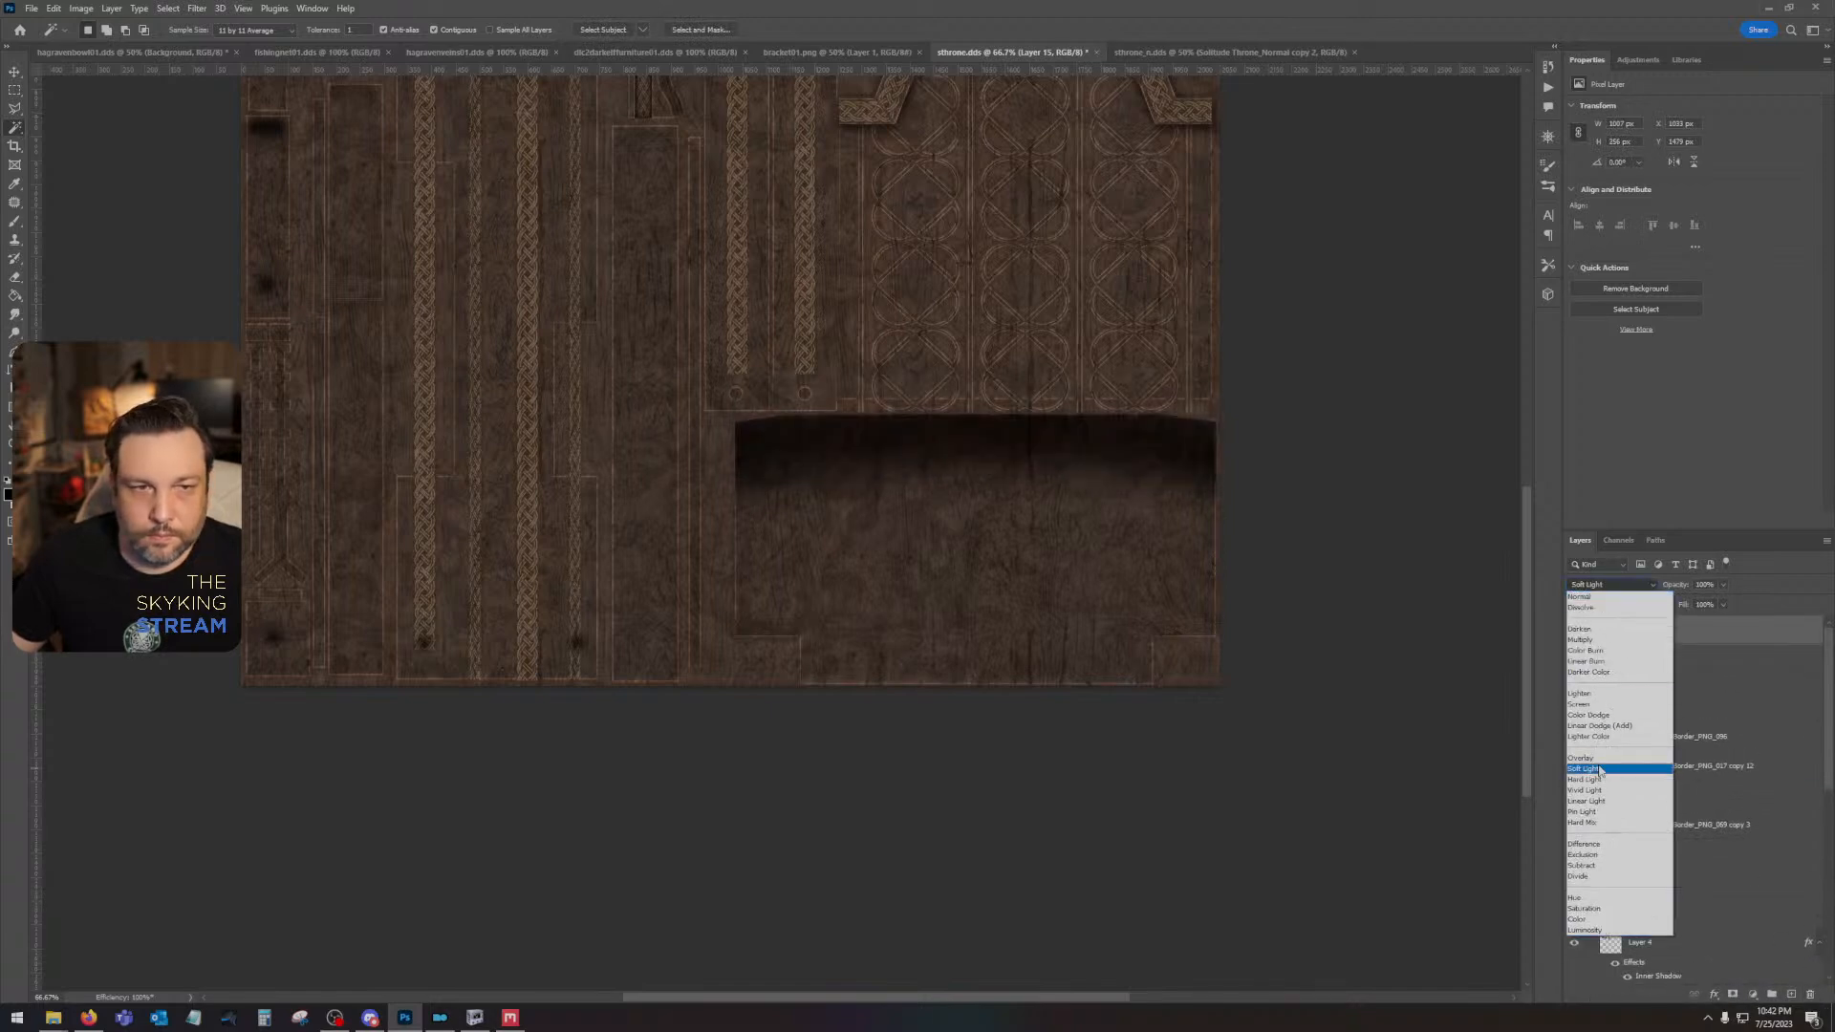
left_click(1598, 759)
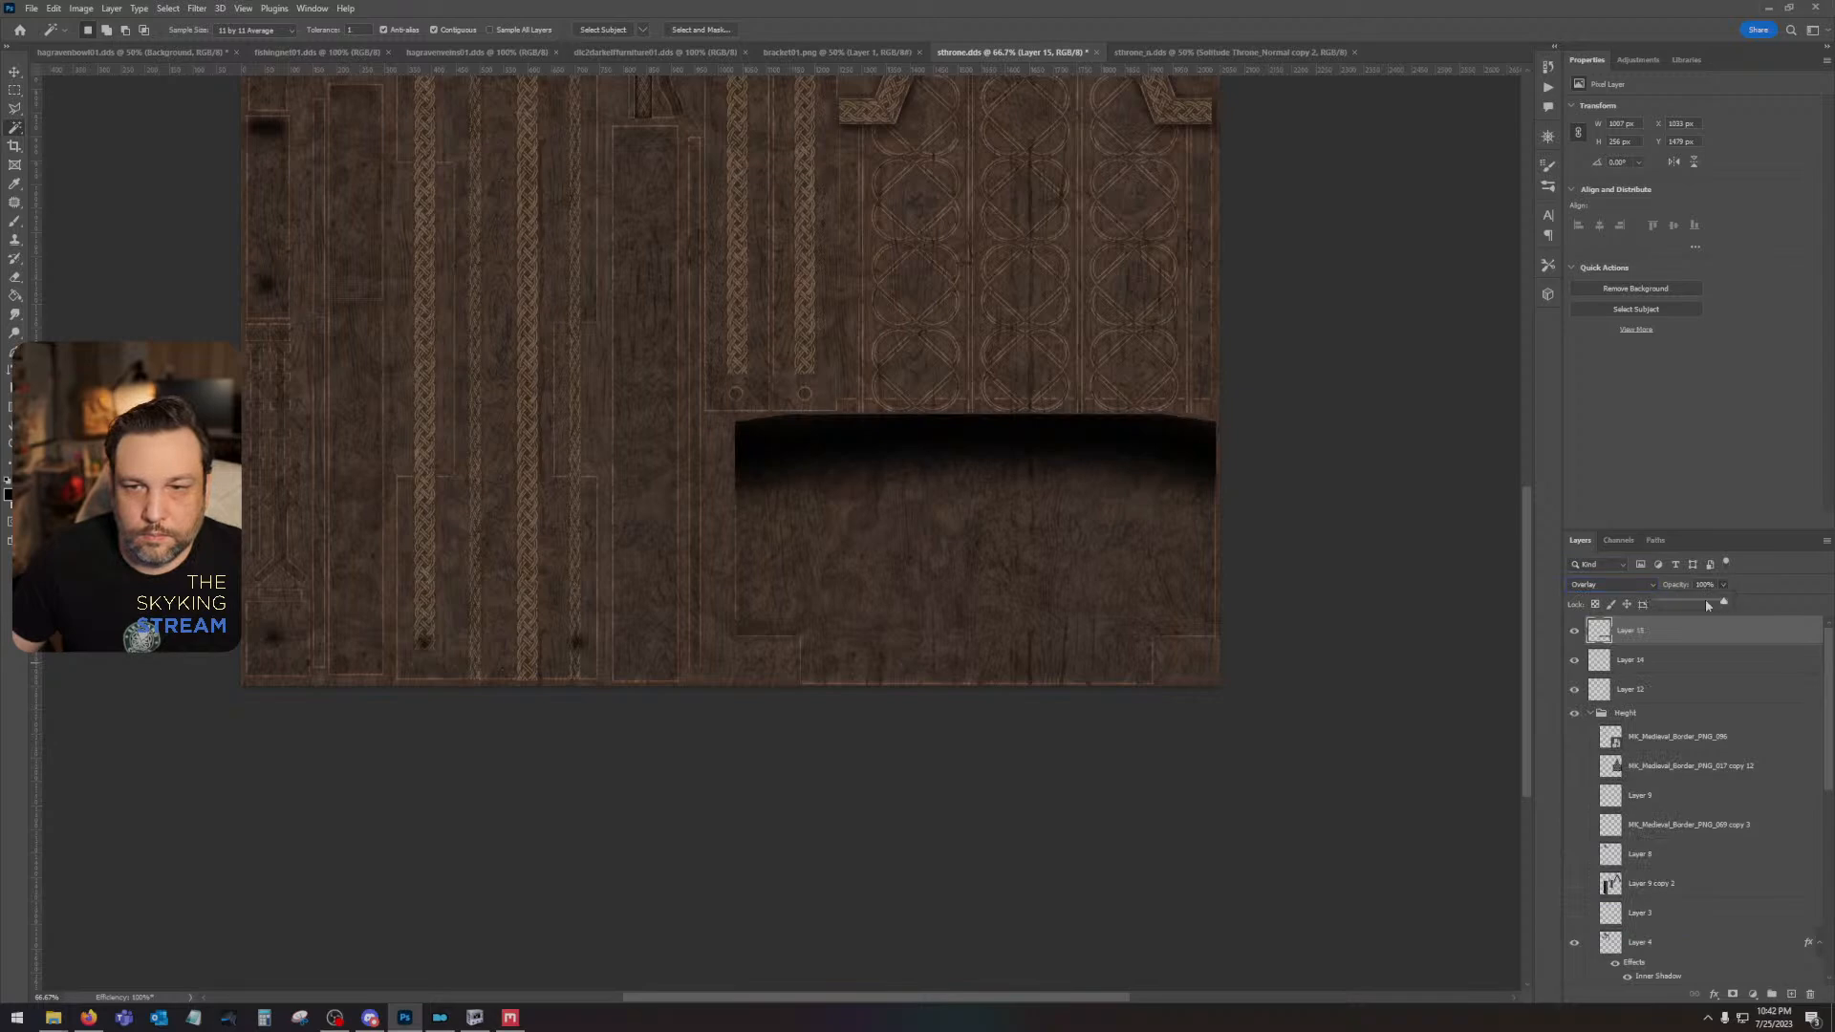
left_click_drag(1665, 608, 1669, 606)
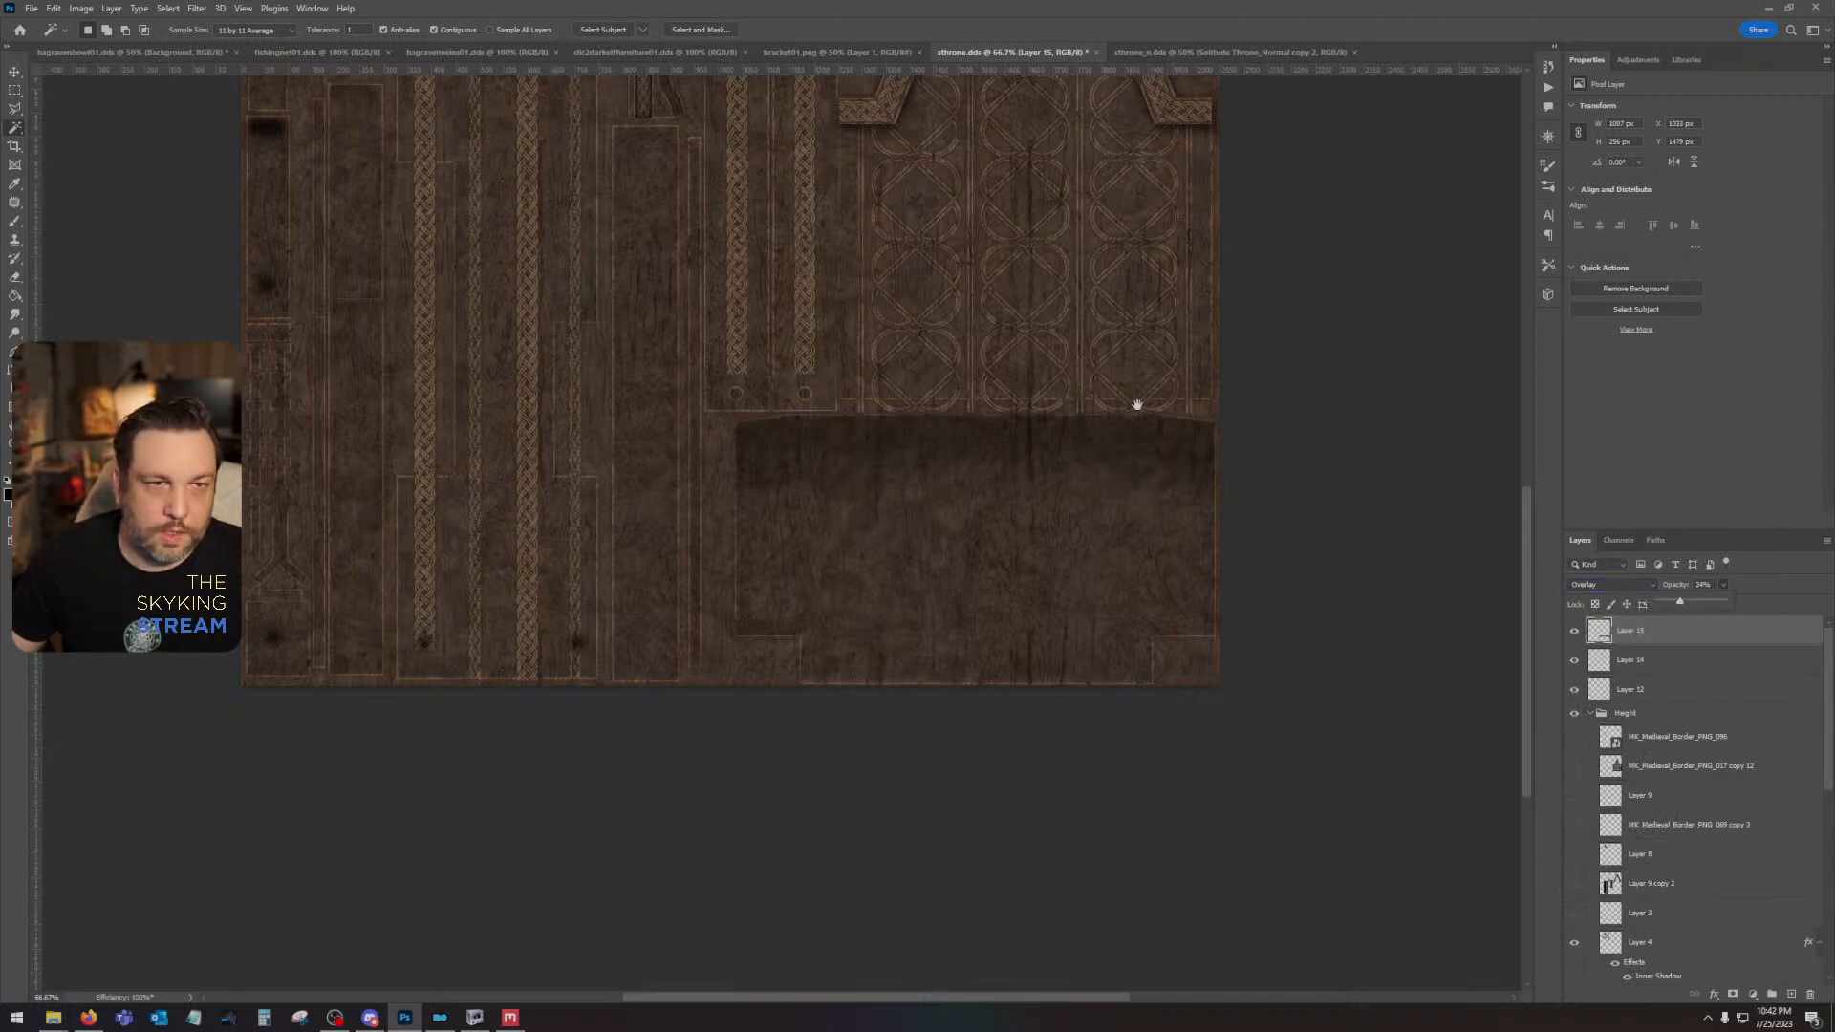
- Toggle the upper Solitude Throne_AO layer and Layer 12 to check the shading against the rest of the texture
left_click_drag(1138, 404, 1202, 610)
scroll(1594, 920, "down", 3)
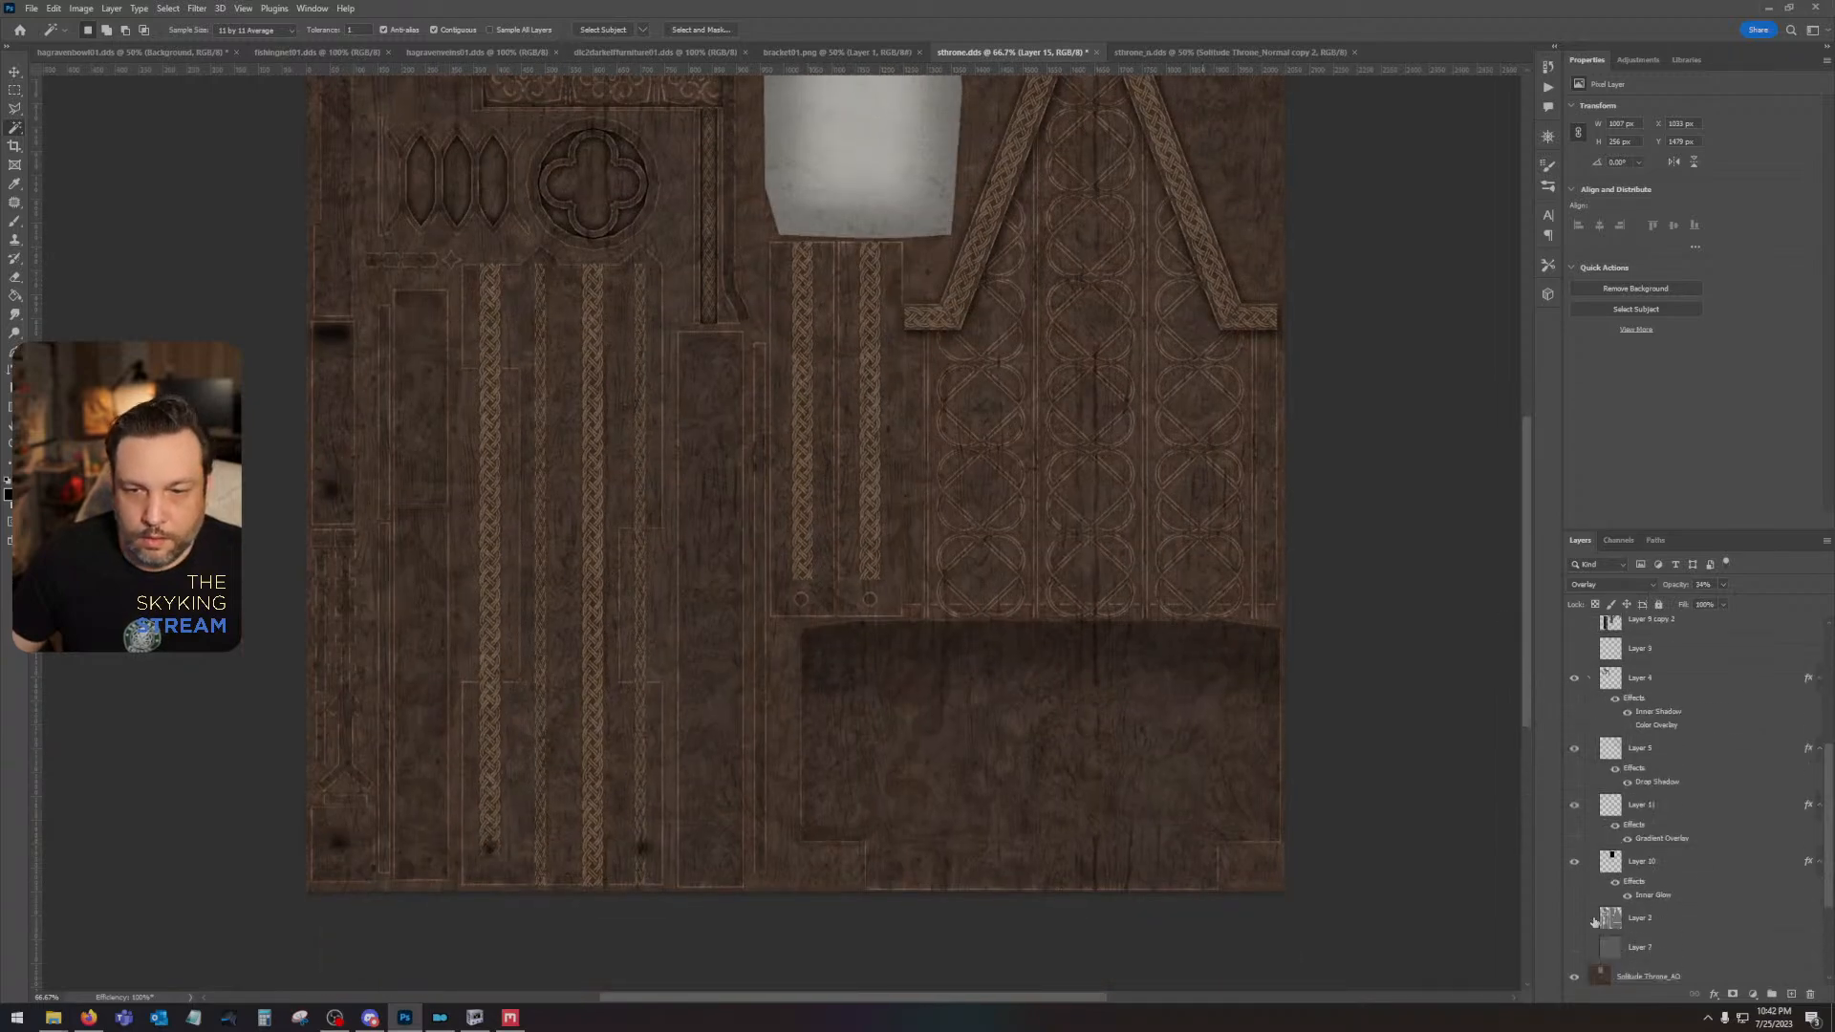
left_click(1574, 979)
left_click(1573, 978)
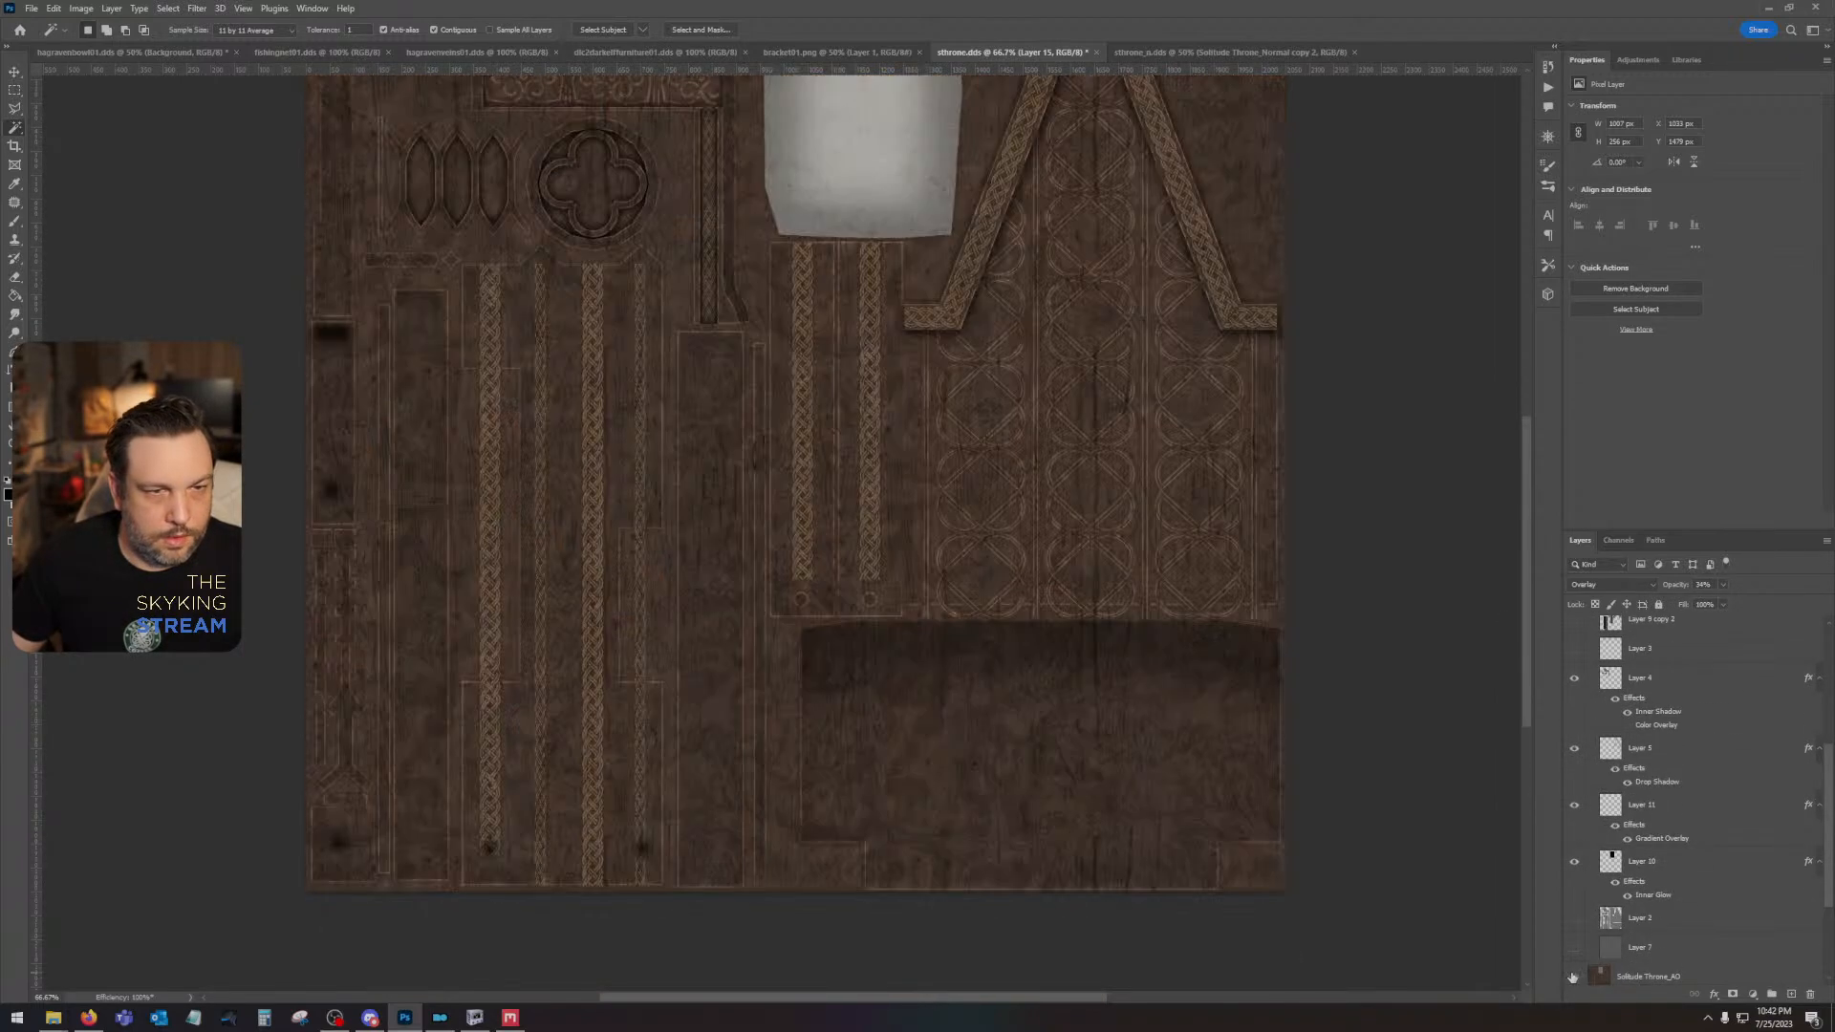
scroll(1593, 940, "up", 3)
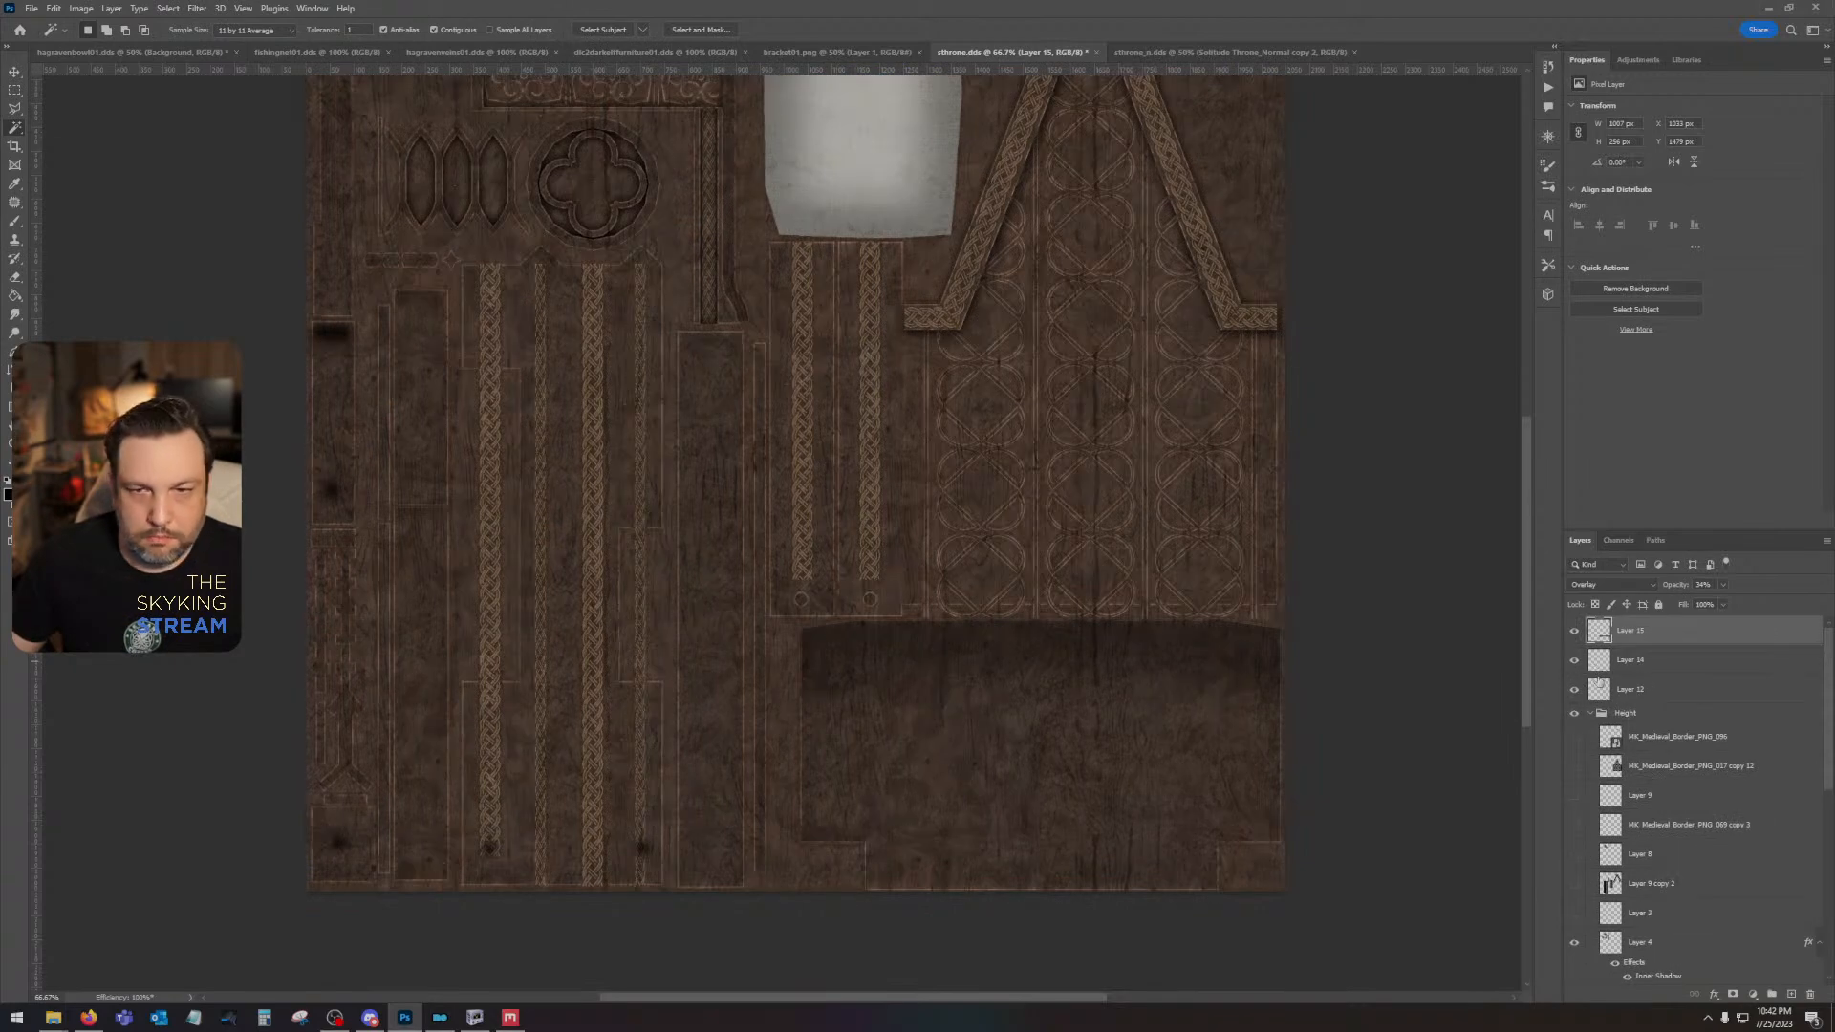
left_click(1575, 693)
left_click(1574, 694)
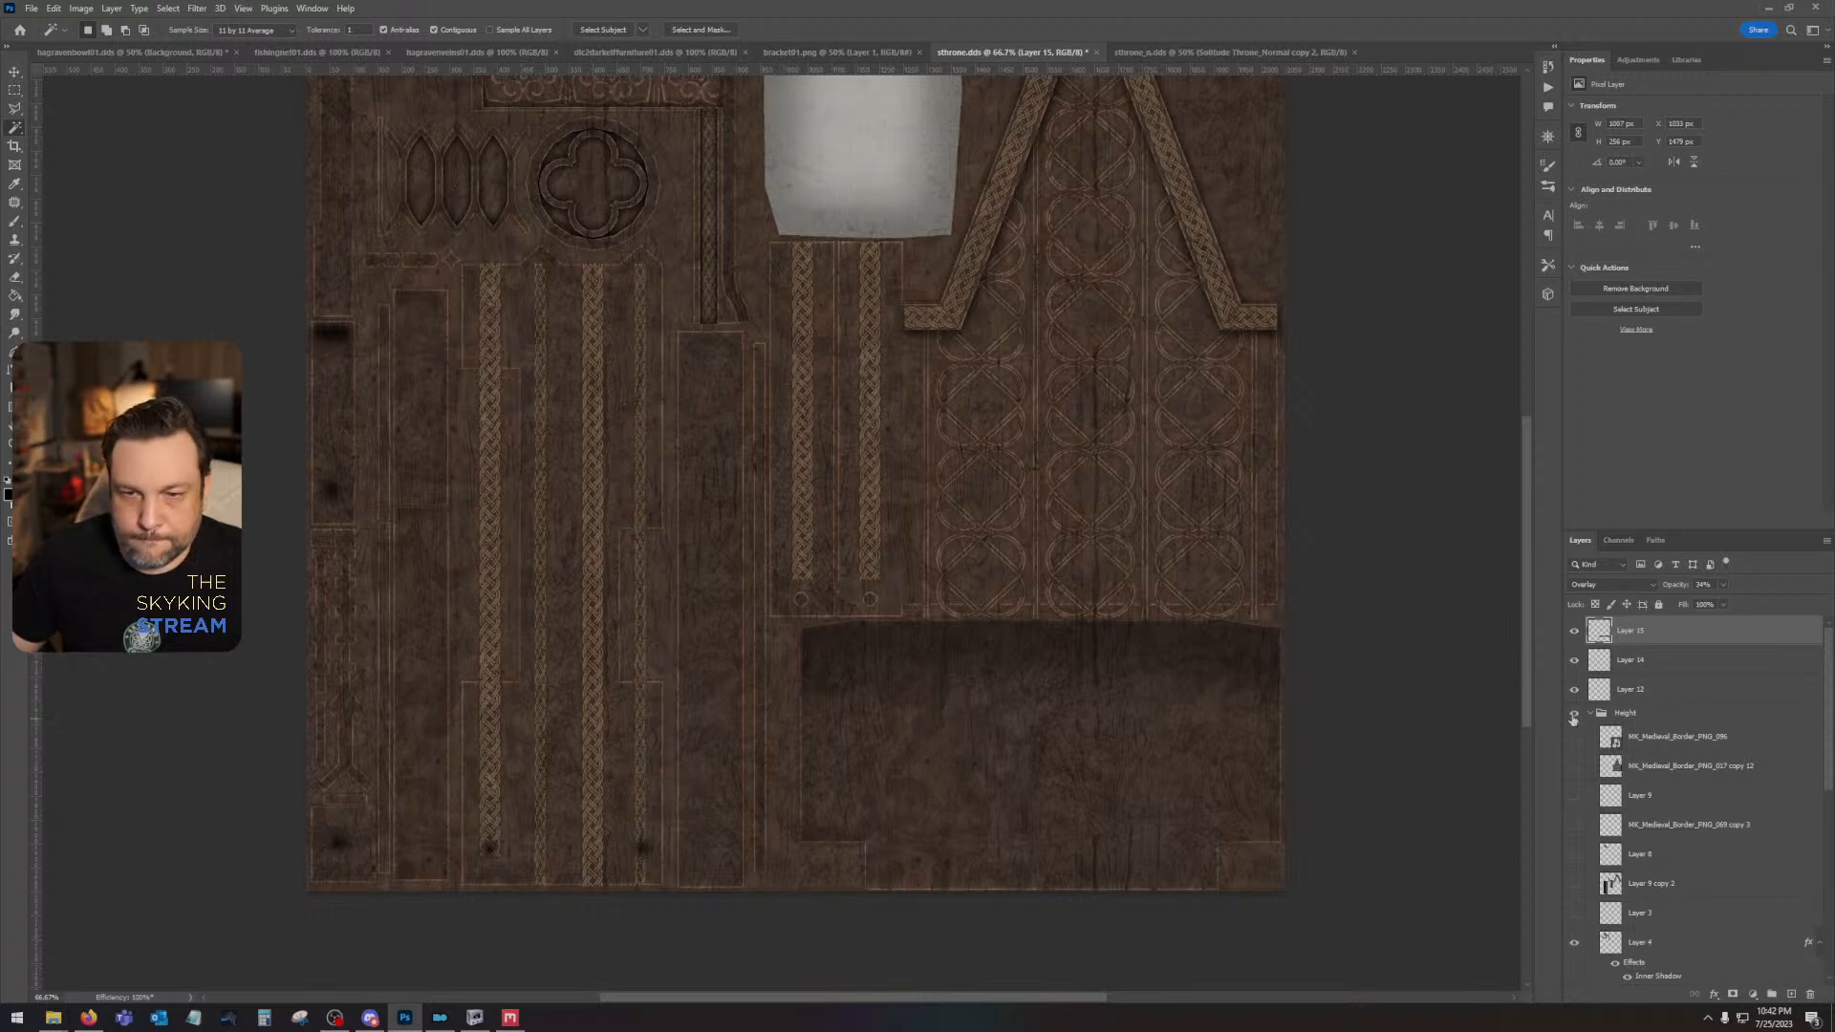
- Delete the empty Layer 14, then paint a white oval on the tall, narrow panel on a new top layer
left_click_drag(1656, 668, 1808, 993)
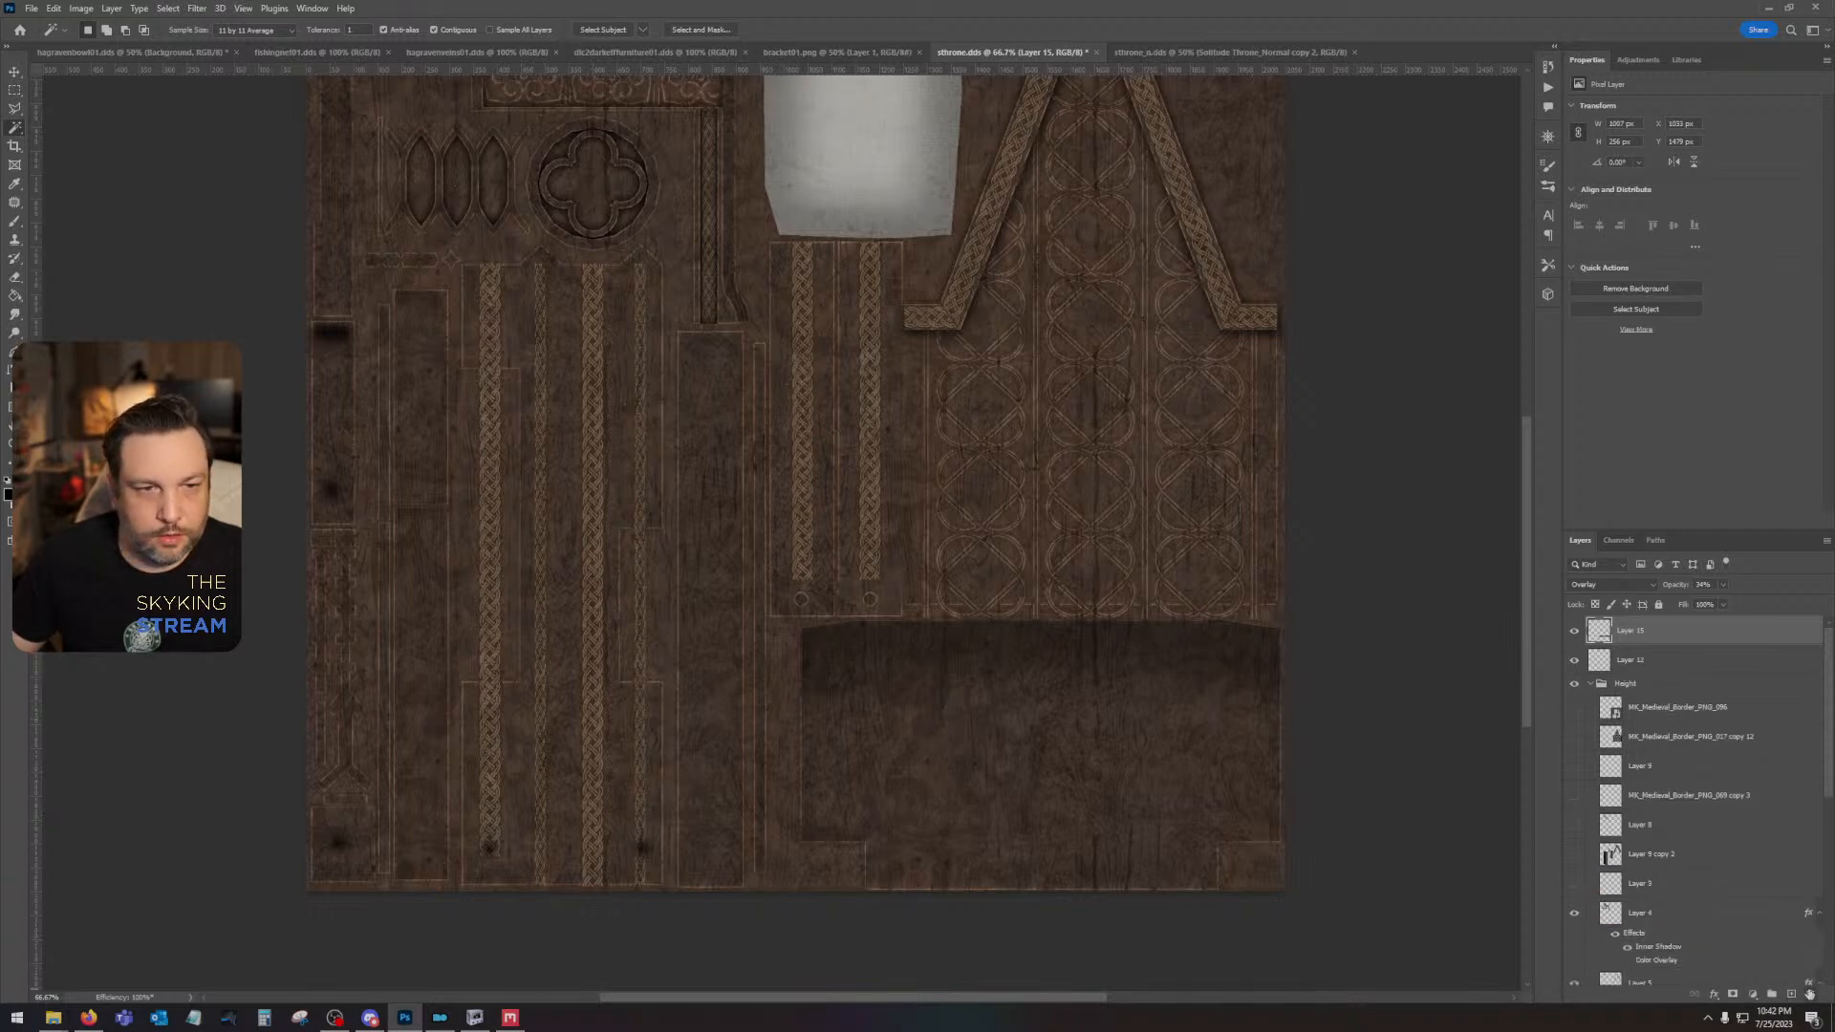
left_click(1792, 995)
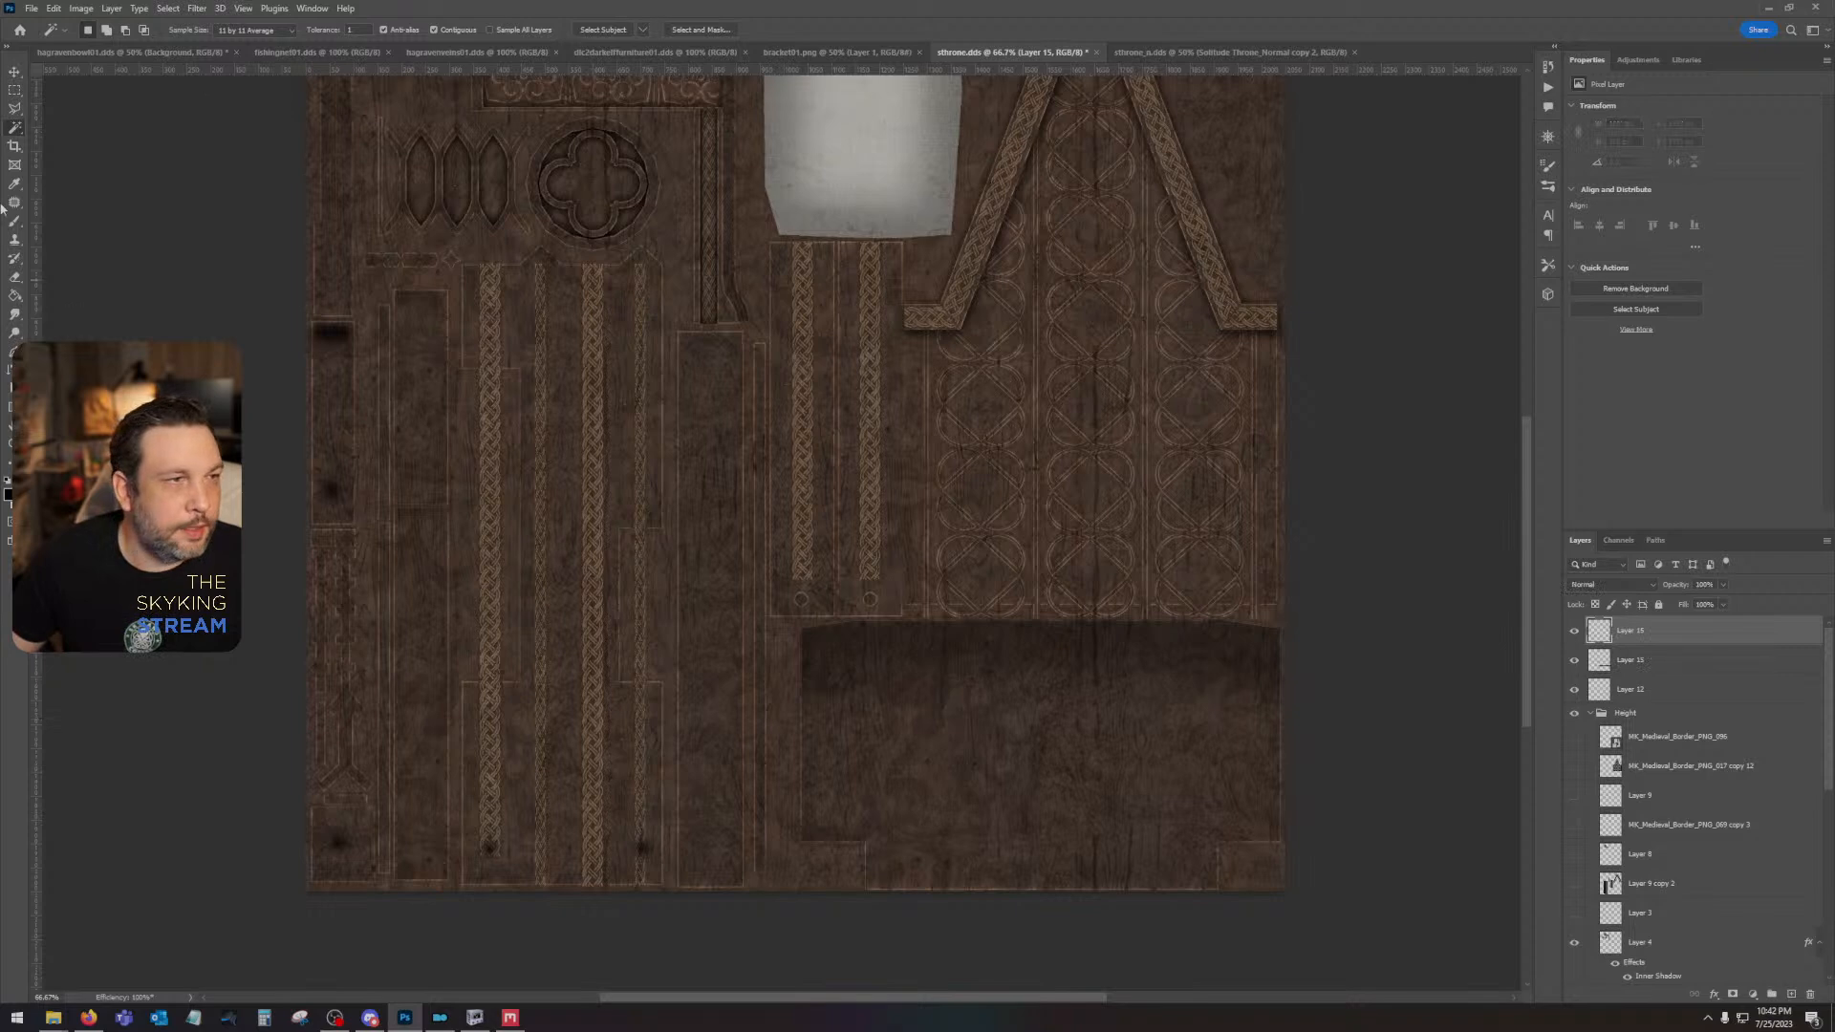
left_click(15, 223)
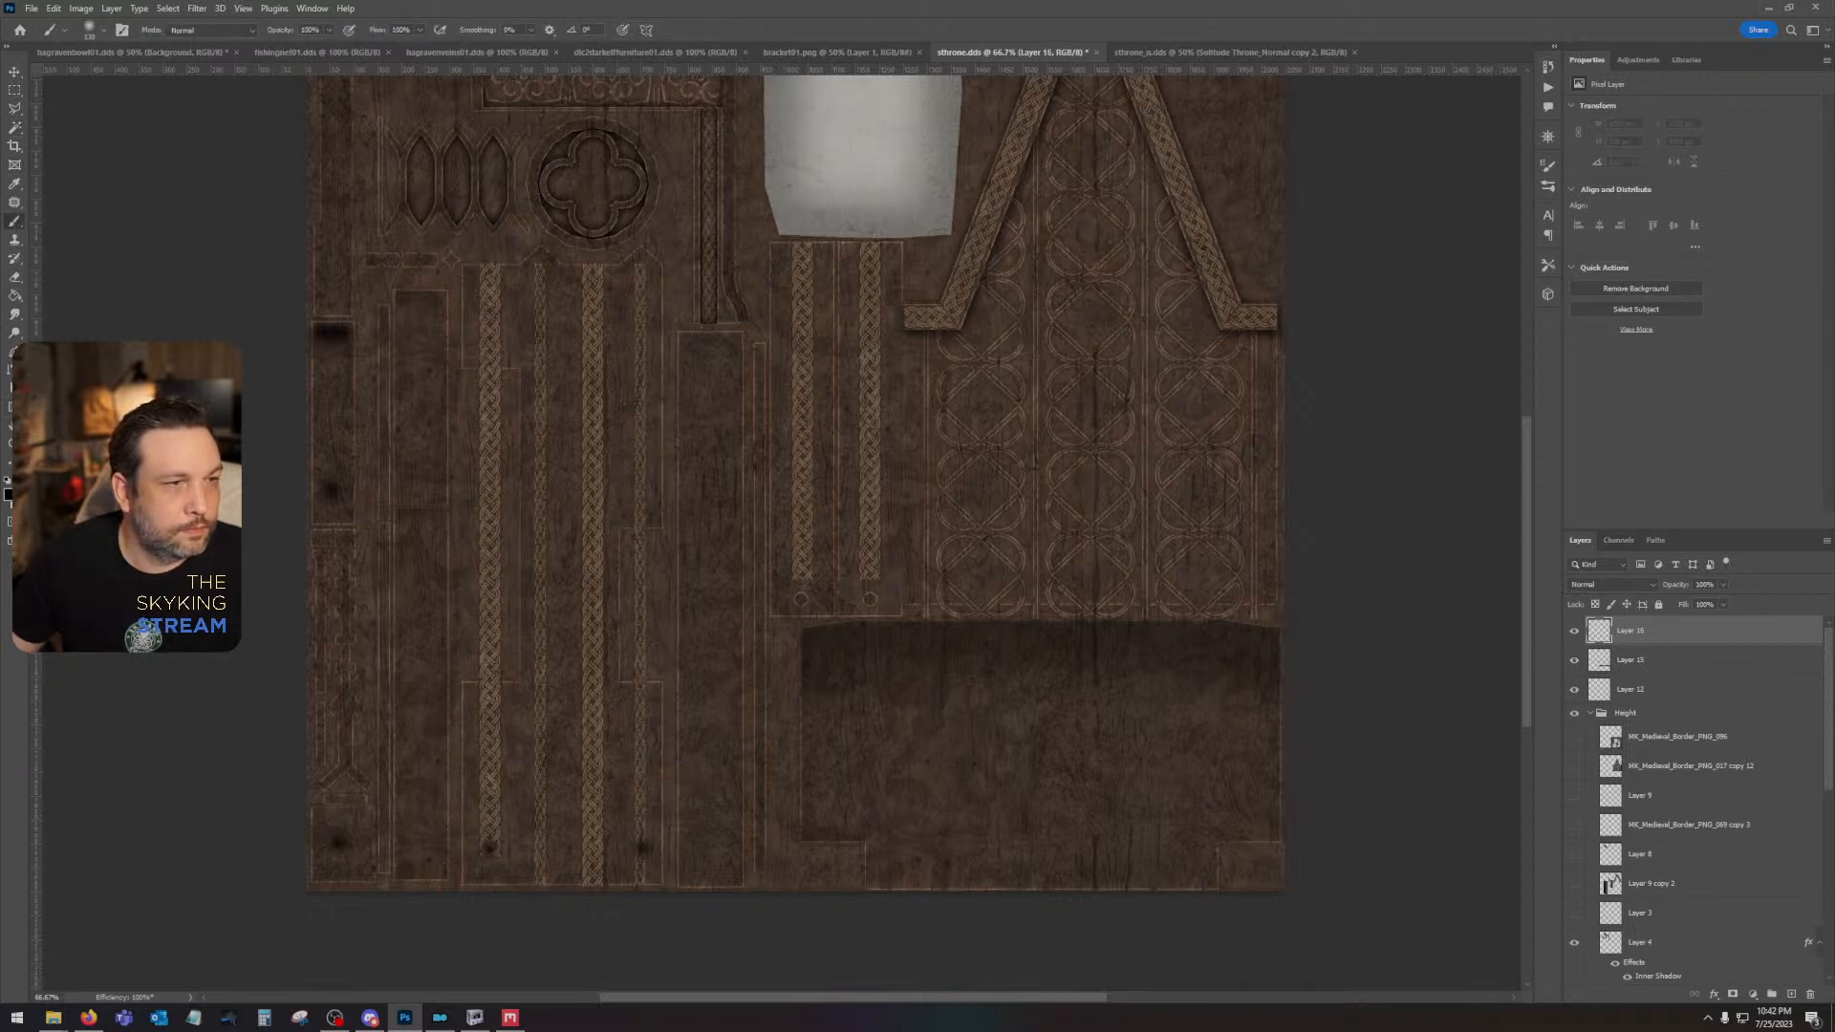
left_click_drag(708, 573, 705, 658)
key("ctrl+z")
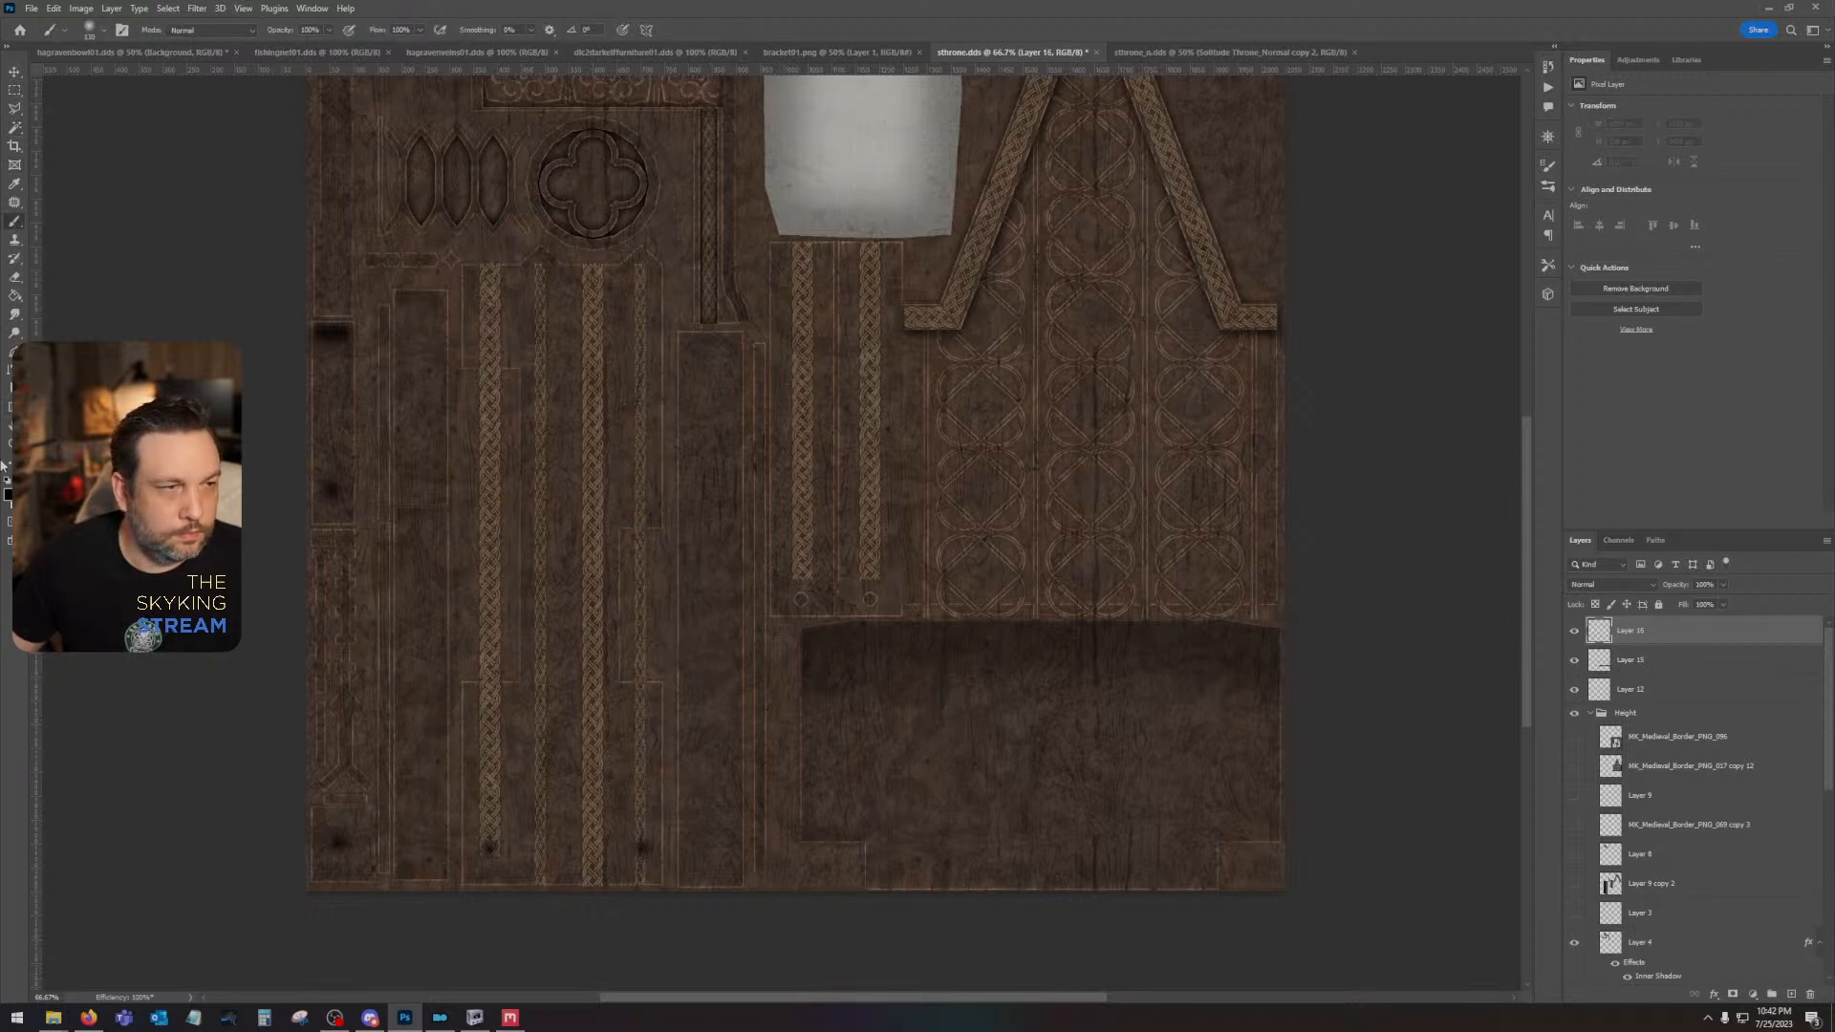
mouse_move(714, 590)
left_mouse_down()
mouse_move(710, 677)
mouse_move(712, 589)
left_mouse_up()
- Soften the white oval with the last Gaussian Blur and set its layer to Overlay
left_click(198, 9)
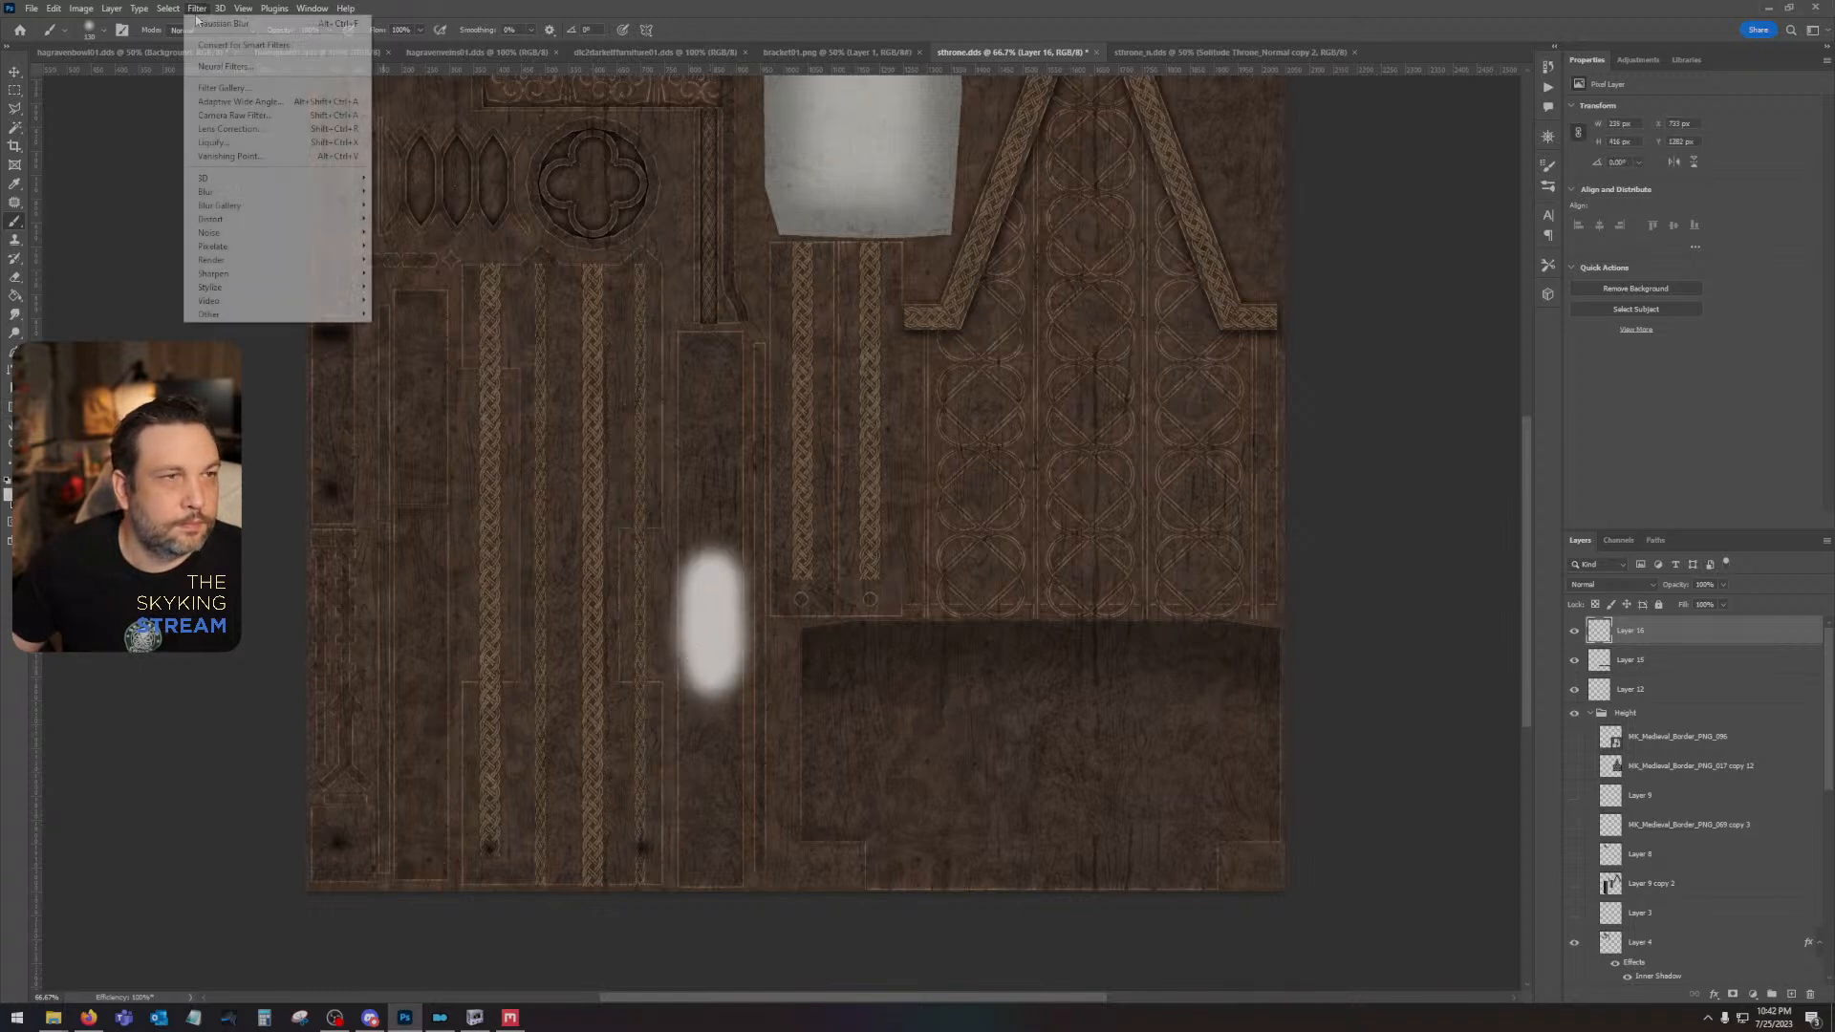
left_click(205, 25)
left_click(1611, 584)
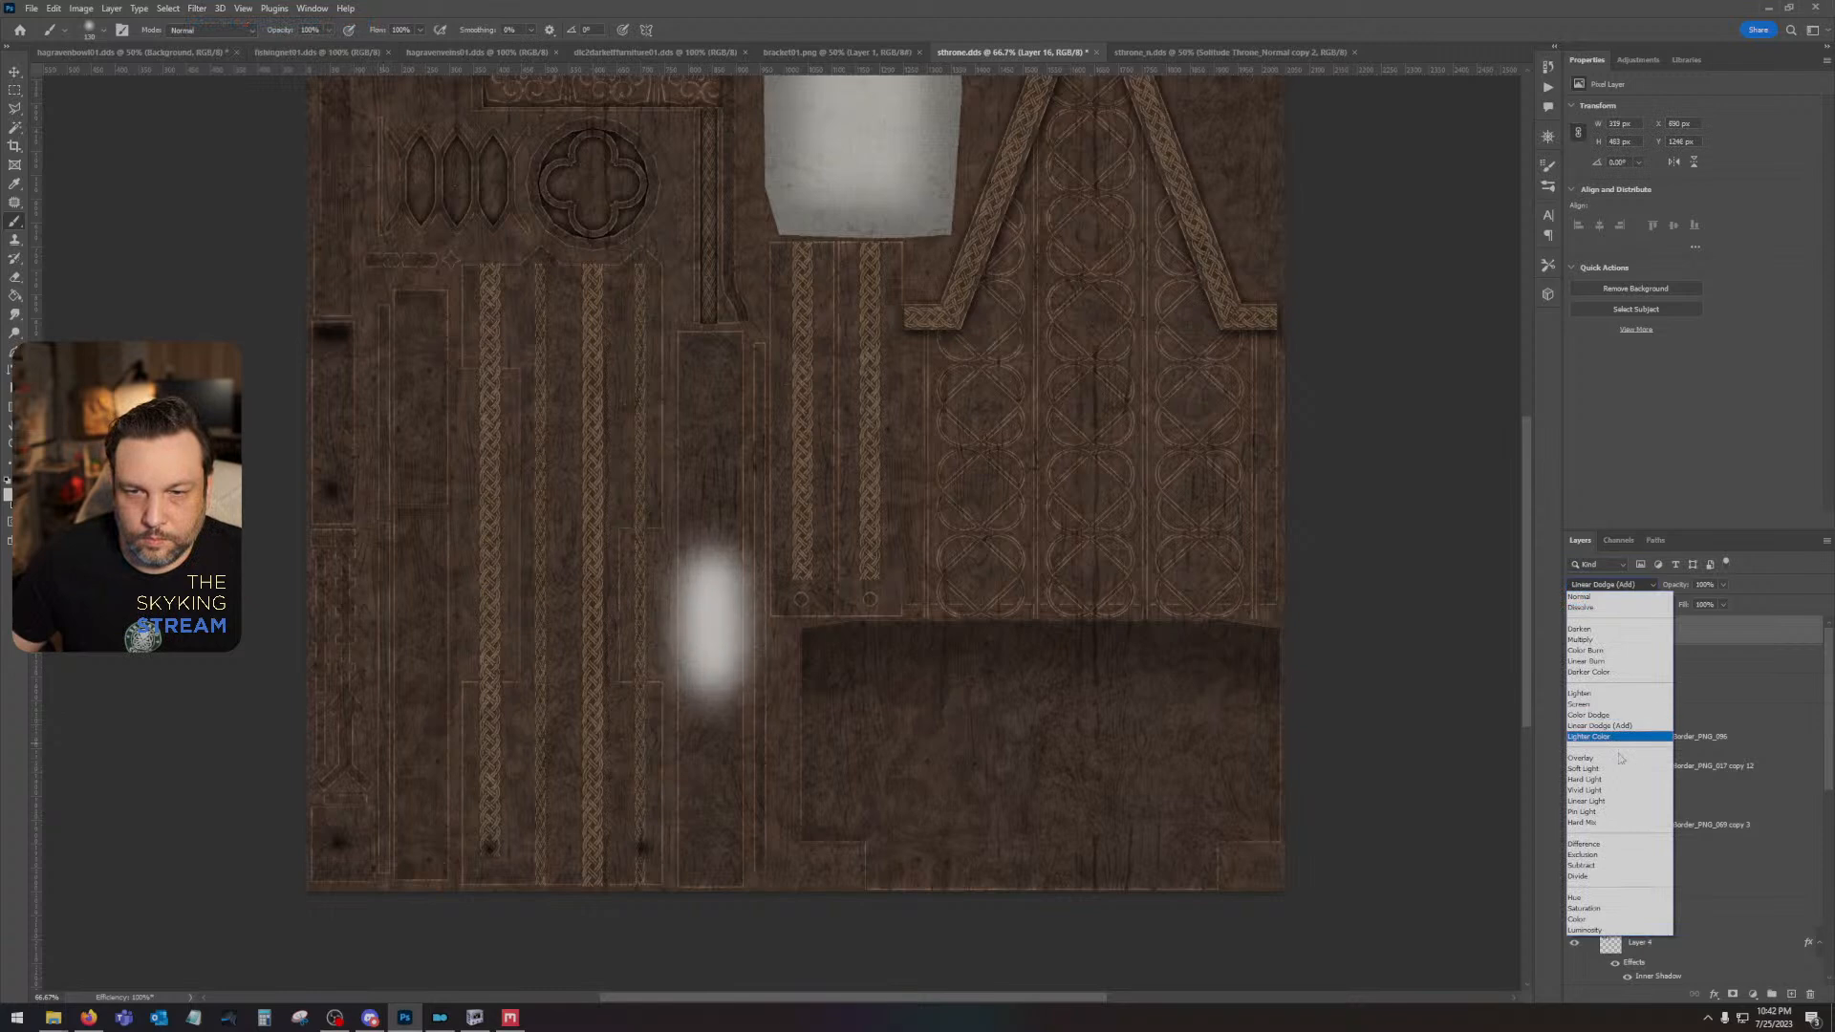
left_click(1627, 746)
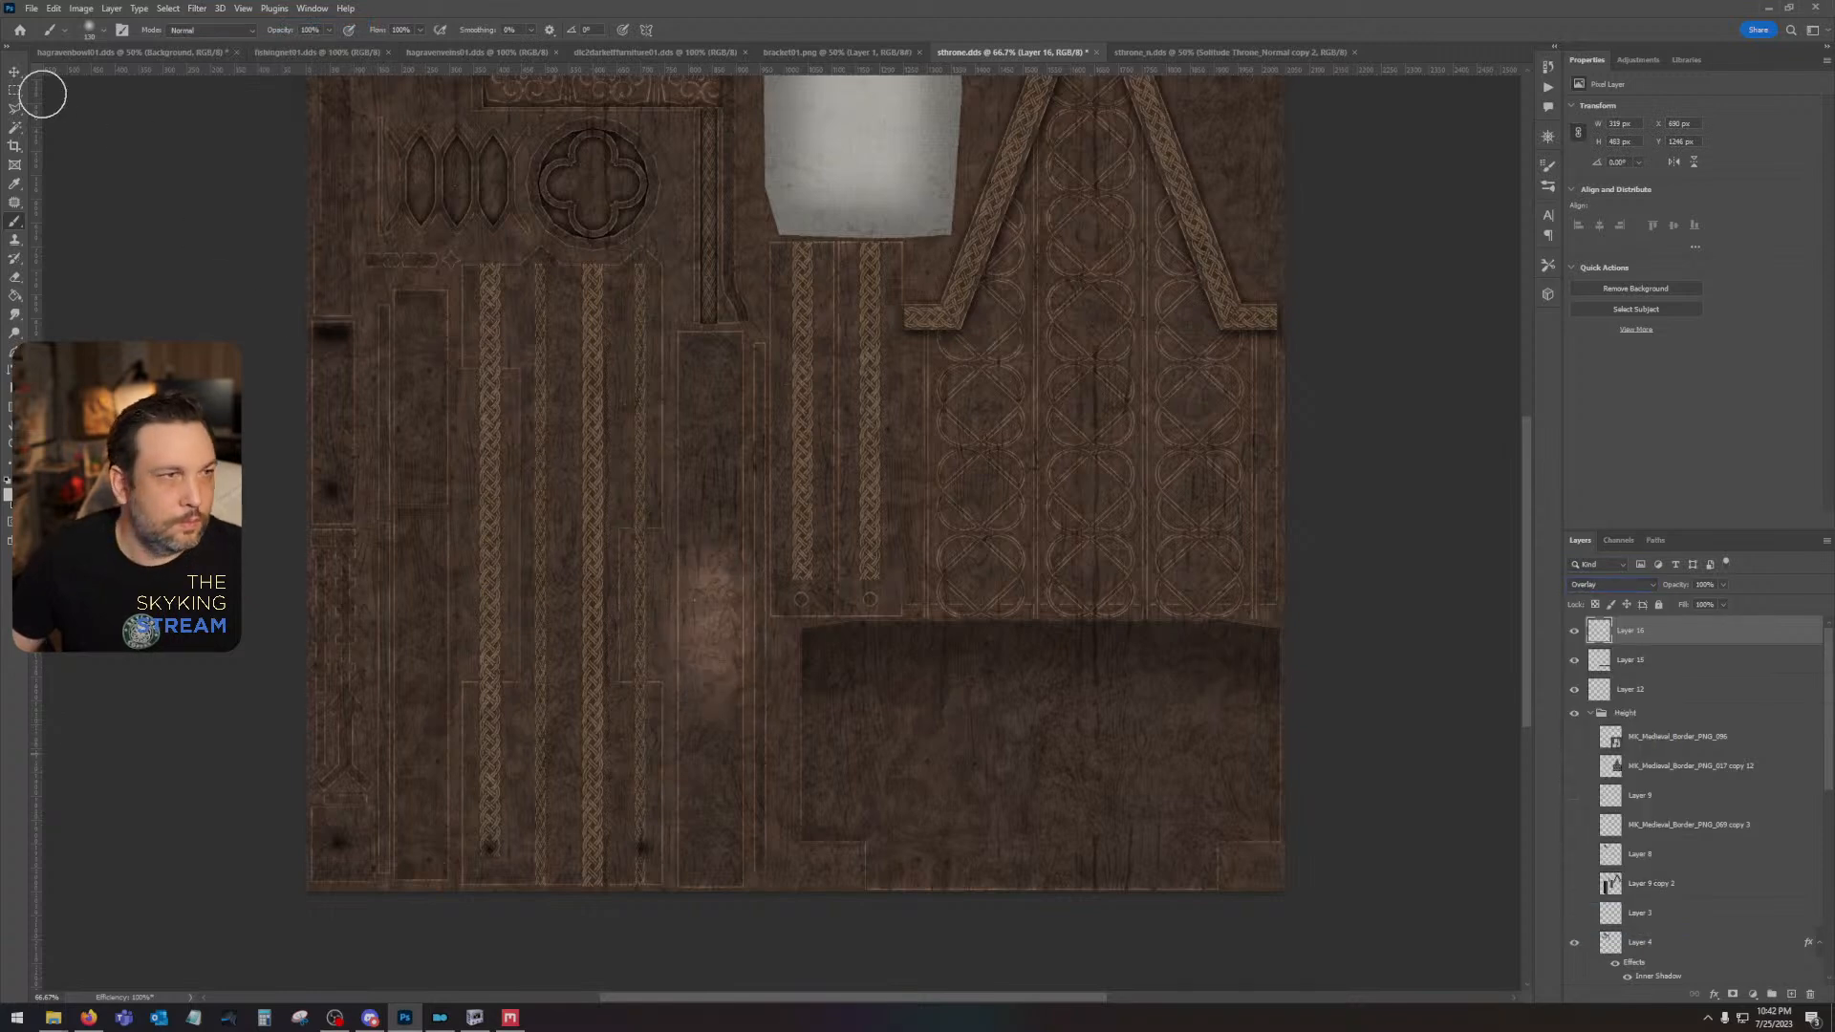
- Trim the highlight's spill beyond both long edges of the tall, narrow panel using rectangular selections
left_click(15, 89)
mouse_move(523, 426)
left_mouse_down()
mouse_move(616, 713)
mouse_move(677, 788)
left_mouse_up()
left_click_drag(795, 426, 744, 740)
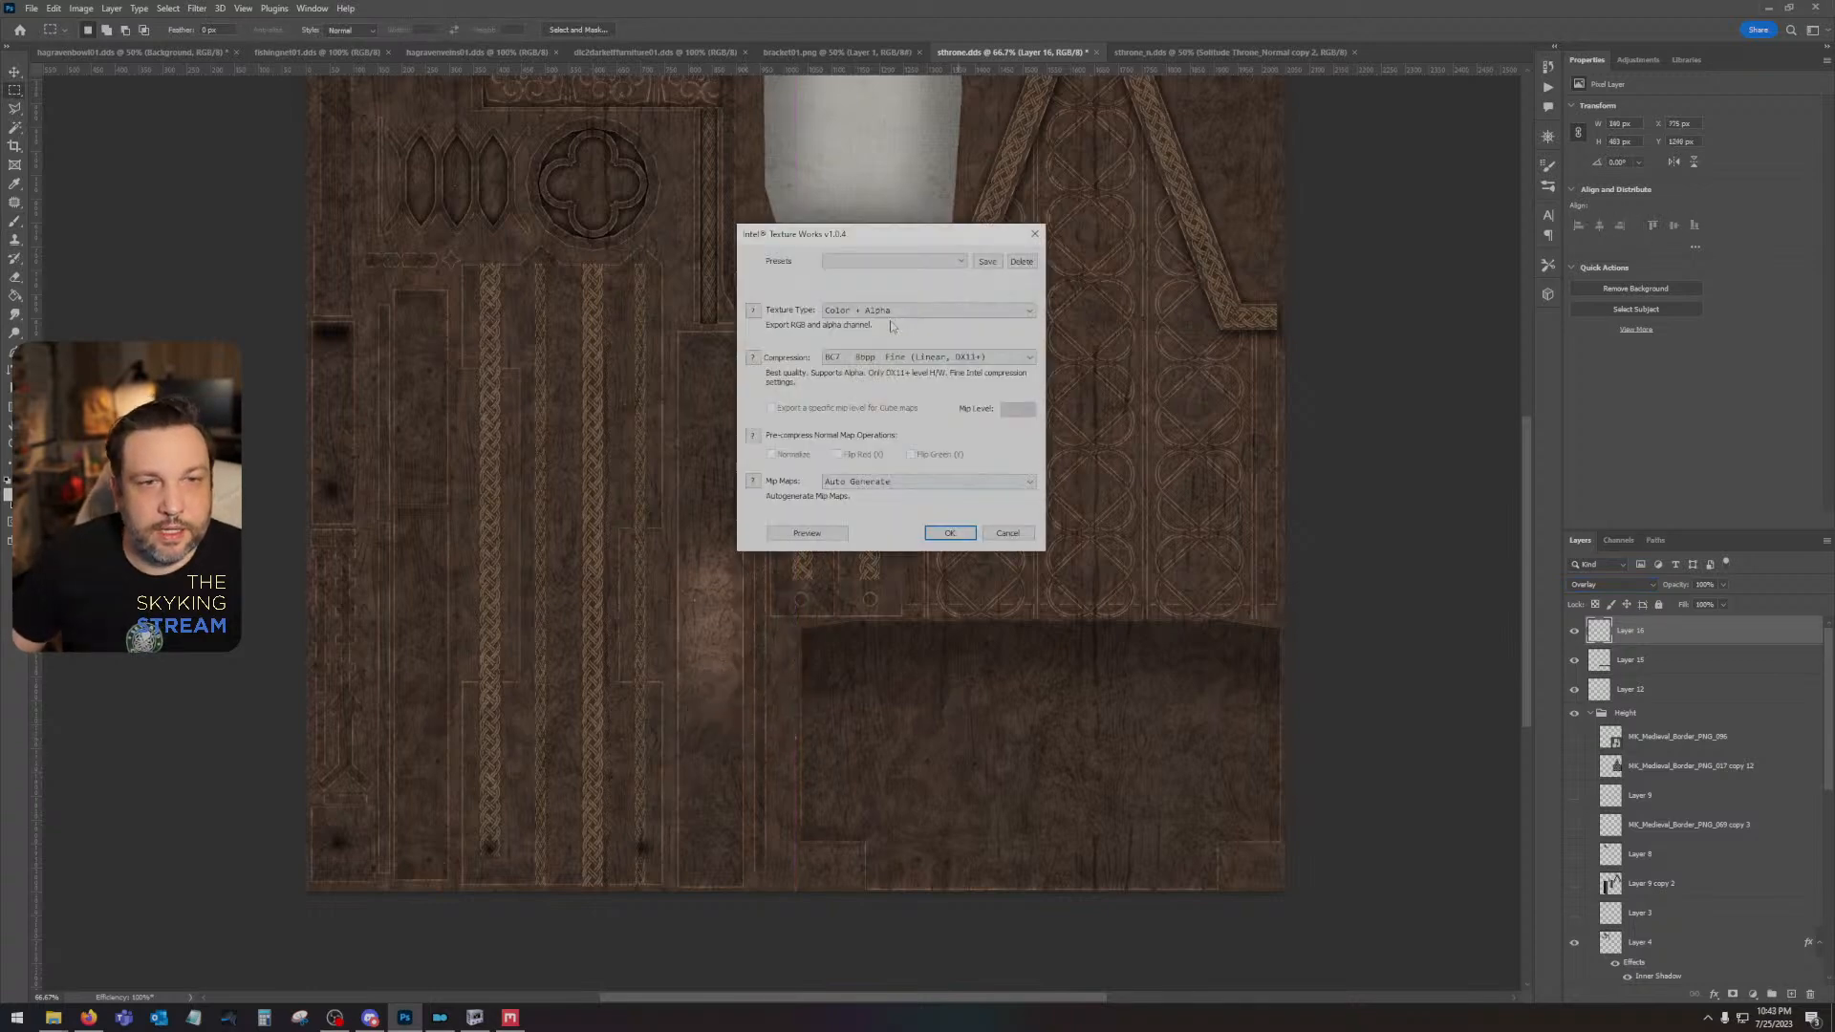
- Save the diffuse texture as Color with BC7 8bpp Fine (Linear, DX11+) compression, then switch to the throne model in NifSkope
left_click(884, 310)
left_click(884, 328)
left_click(879, 356)
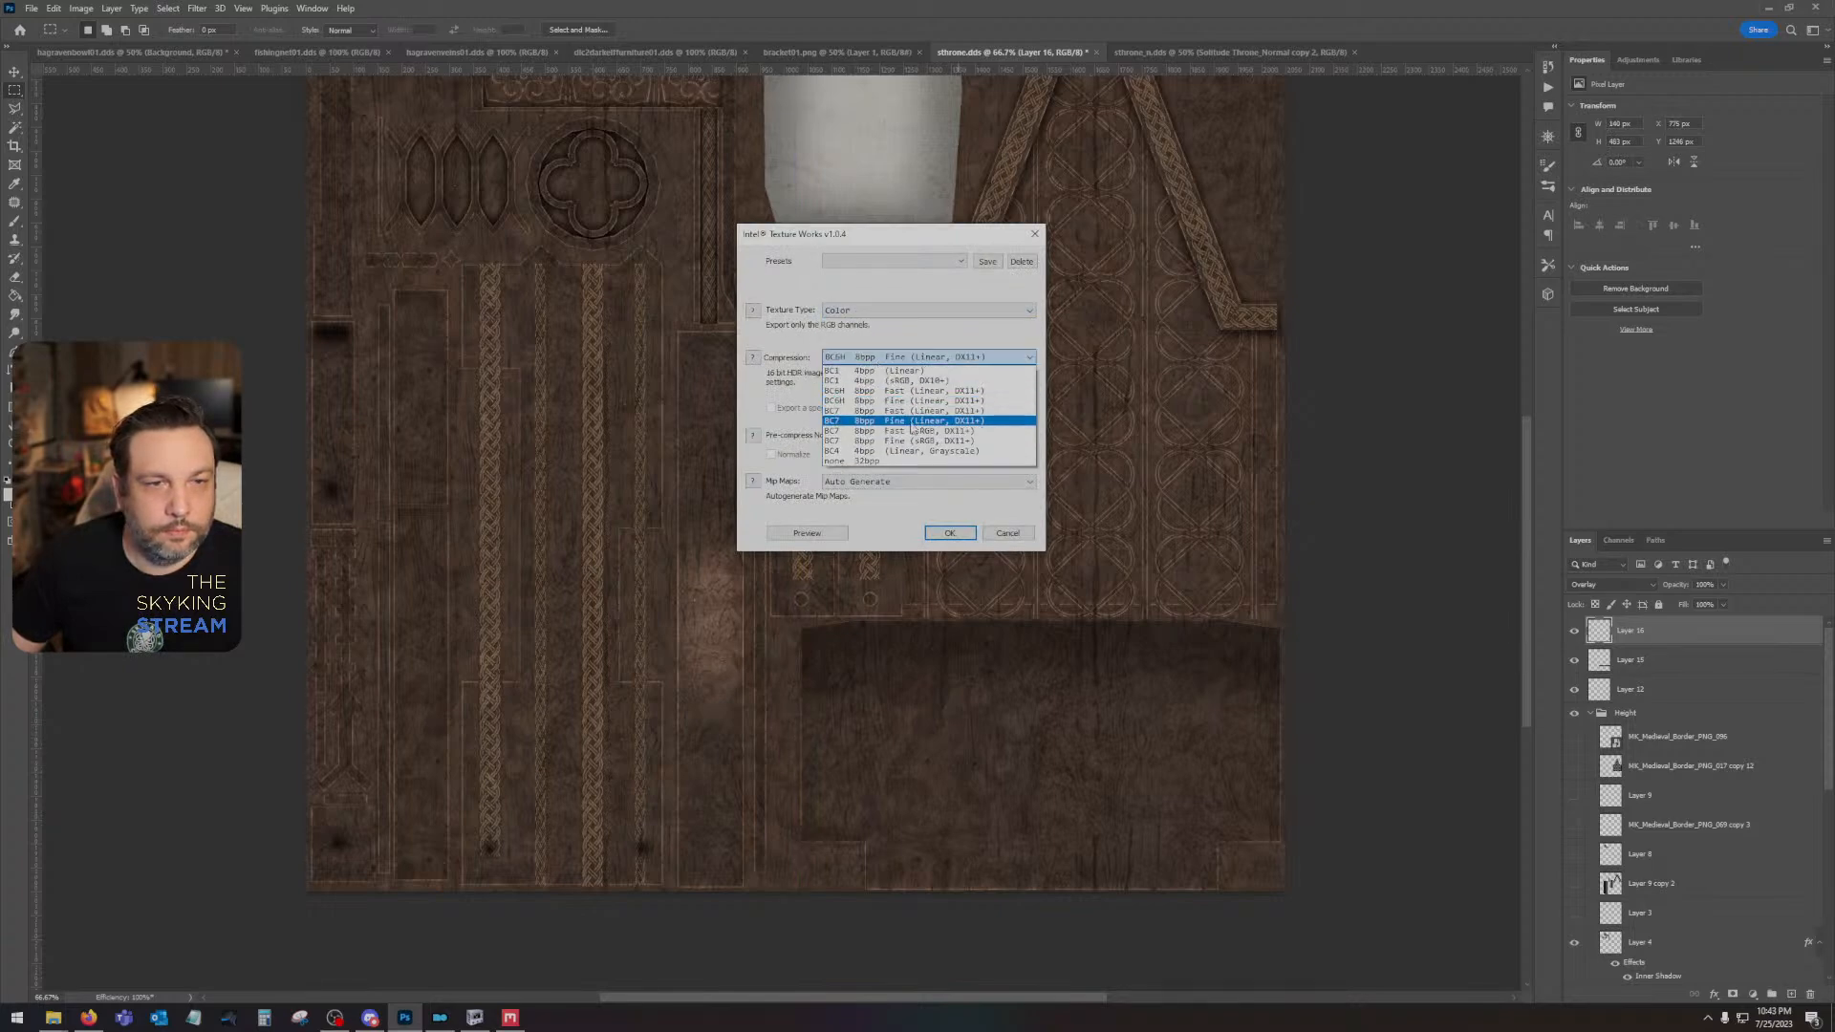
left_click(888, 423)
left_click(950, 532)
left_click(475, 1017)
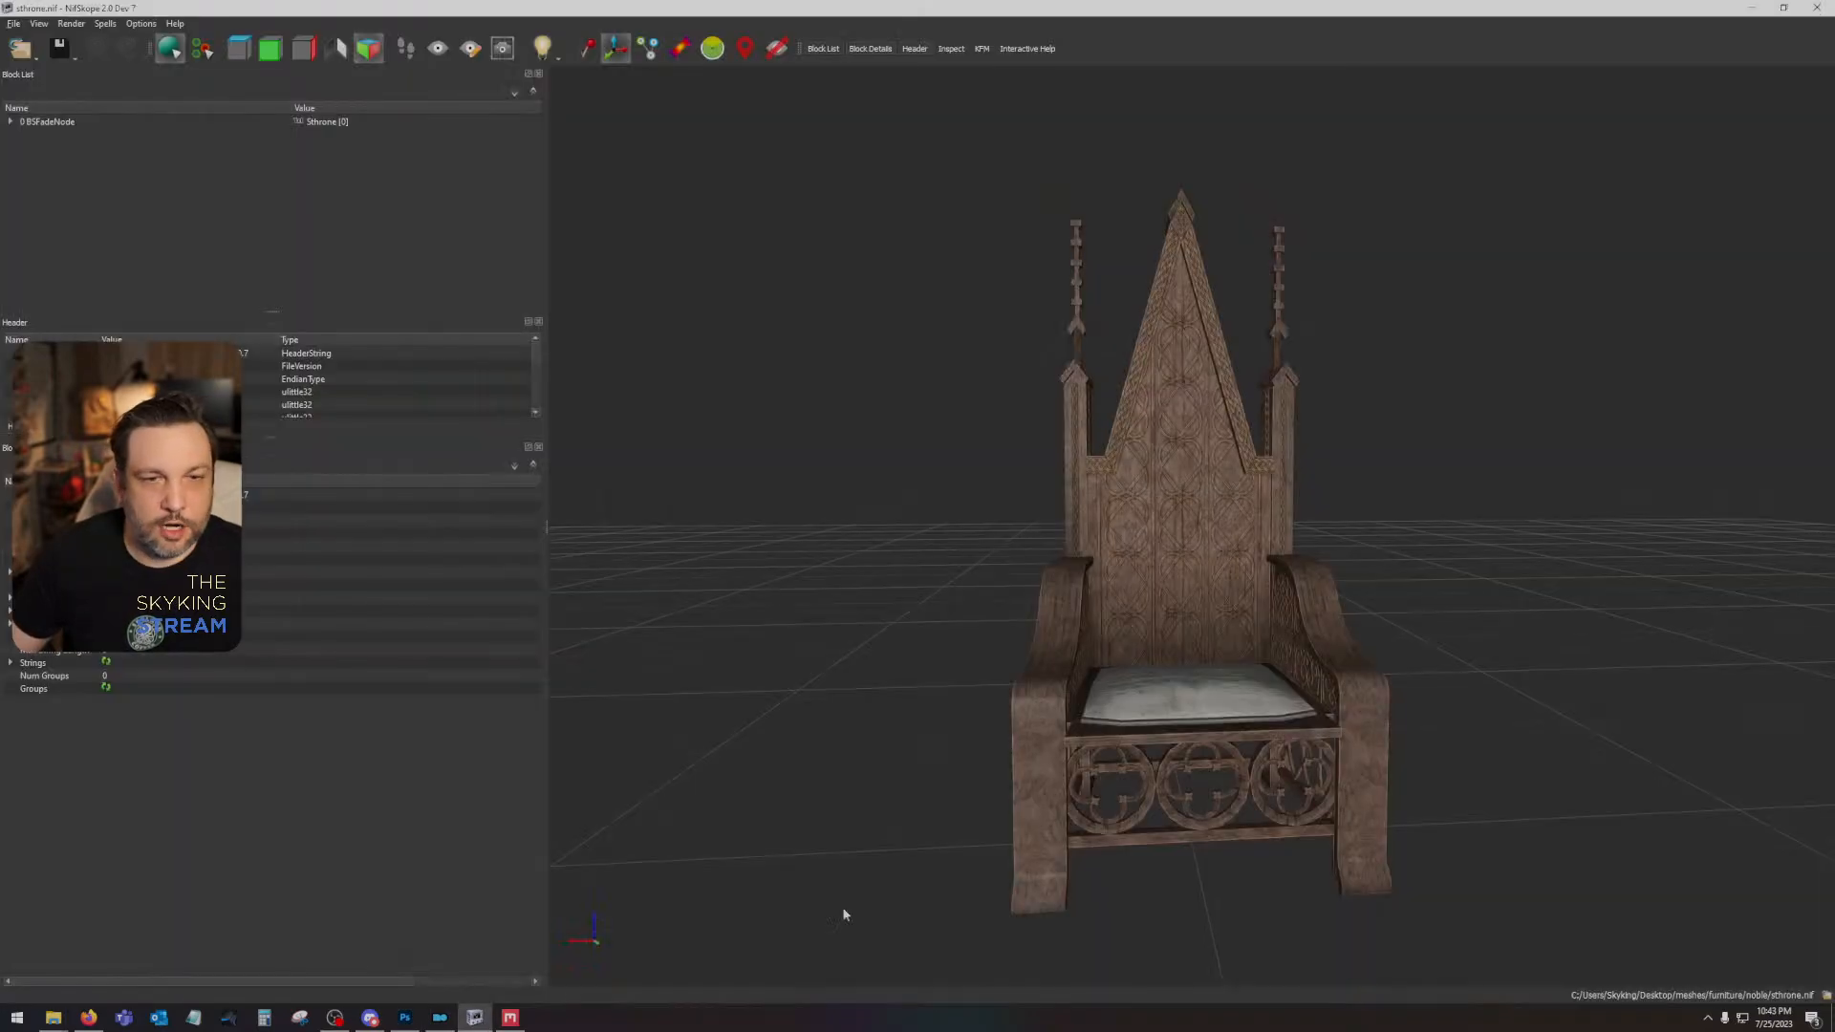
- Inspect the textured throne from the front, side and above, checking the carved back panels, armrests and highlights
left_click_drag(943, 677, 908, 687)
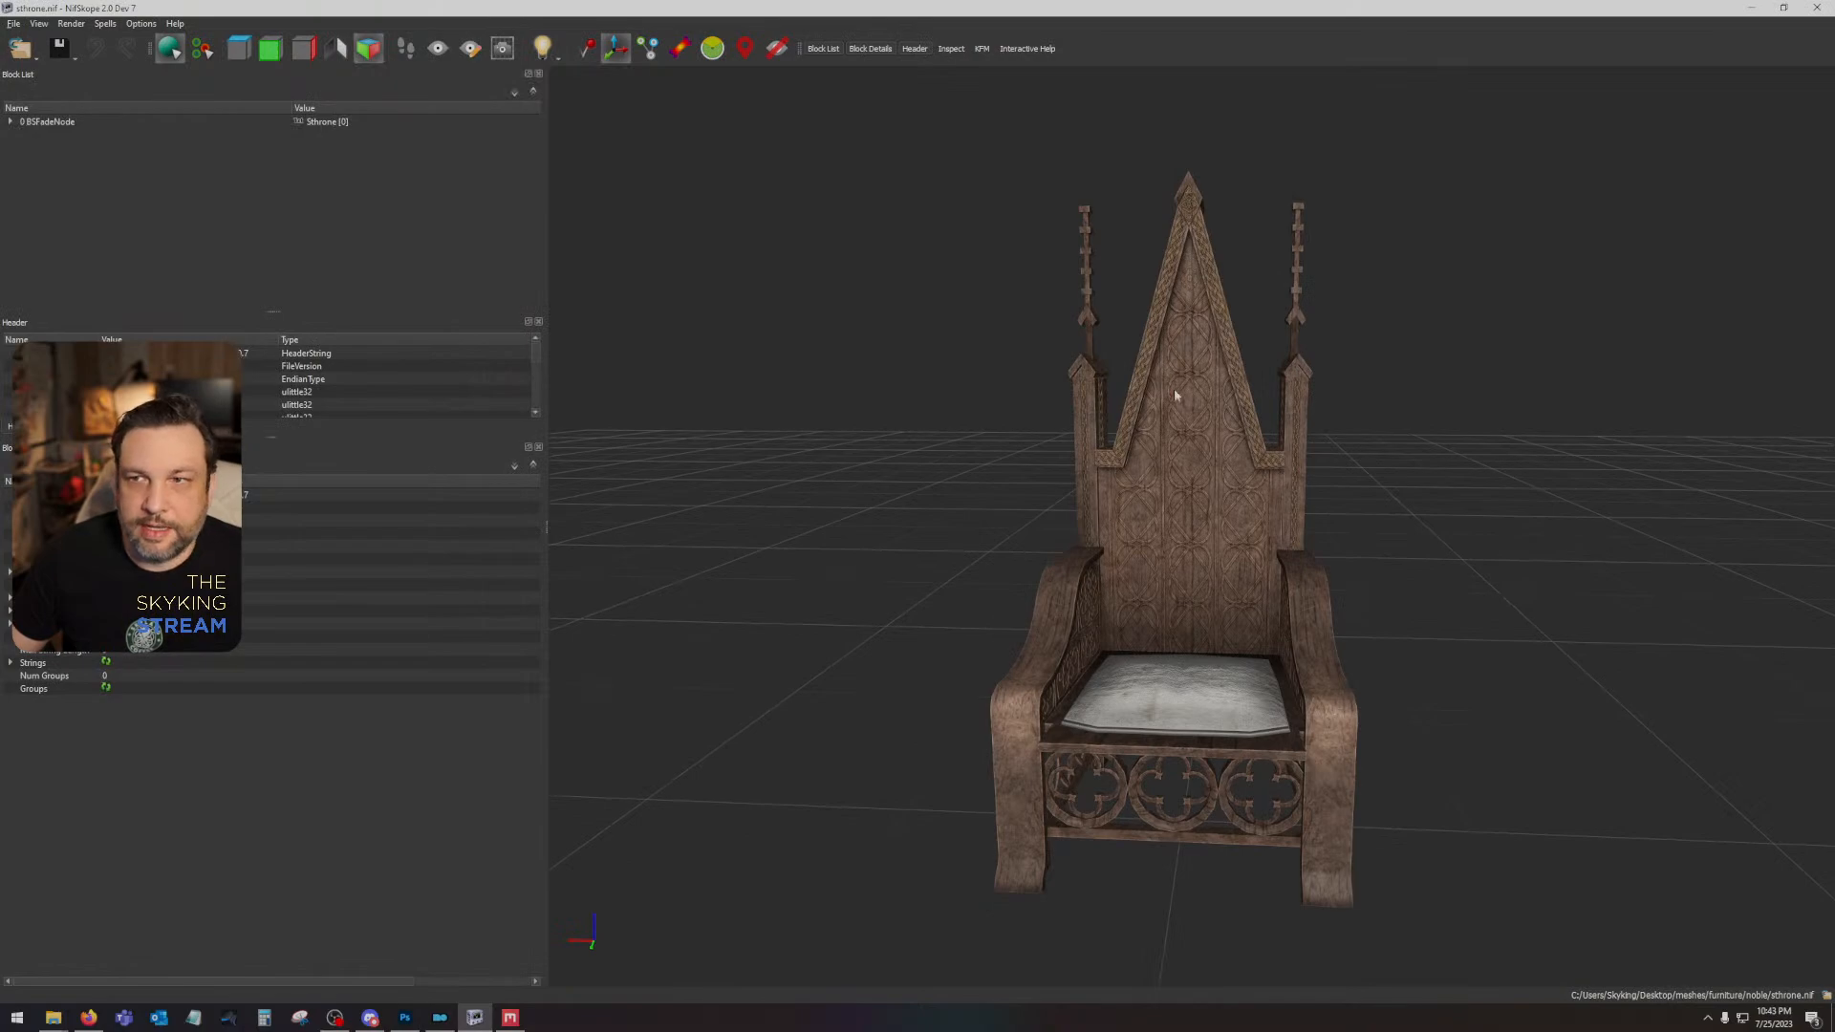
scroll(1175, 395, "up", 5)
left_click_drag(1137, 326, 1232, 724)
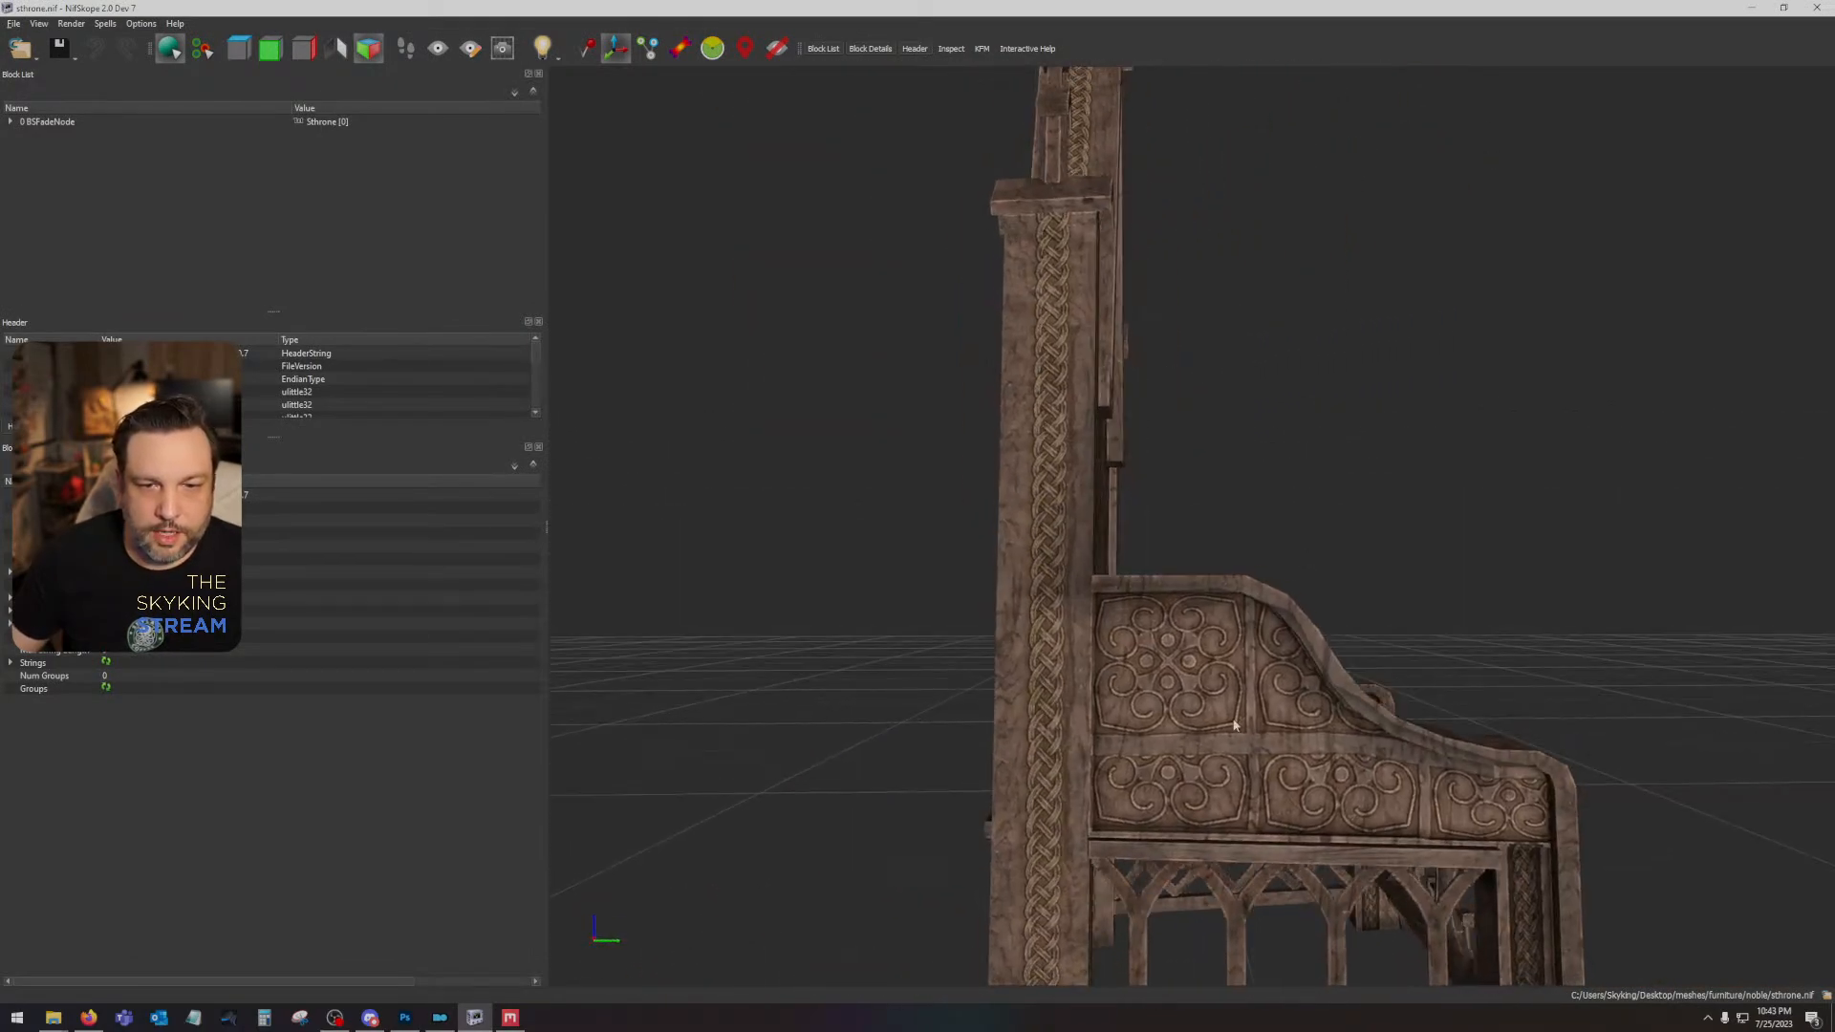
scroll(1320, 807, "down", 5)
left_click_drag(1319, 806, 1271, 550)
scroll(1267, 739, "up", 1)
left_click_drag(1325, 607, 863, 770)
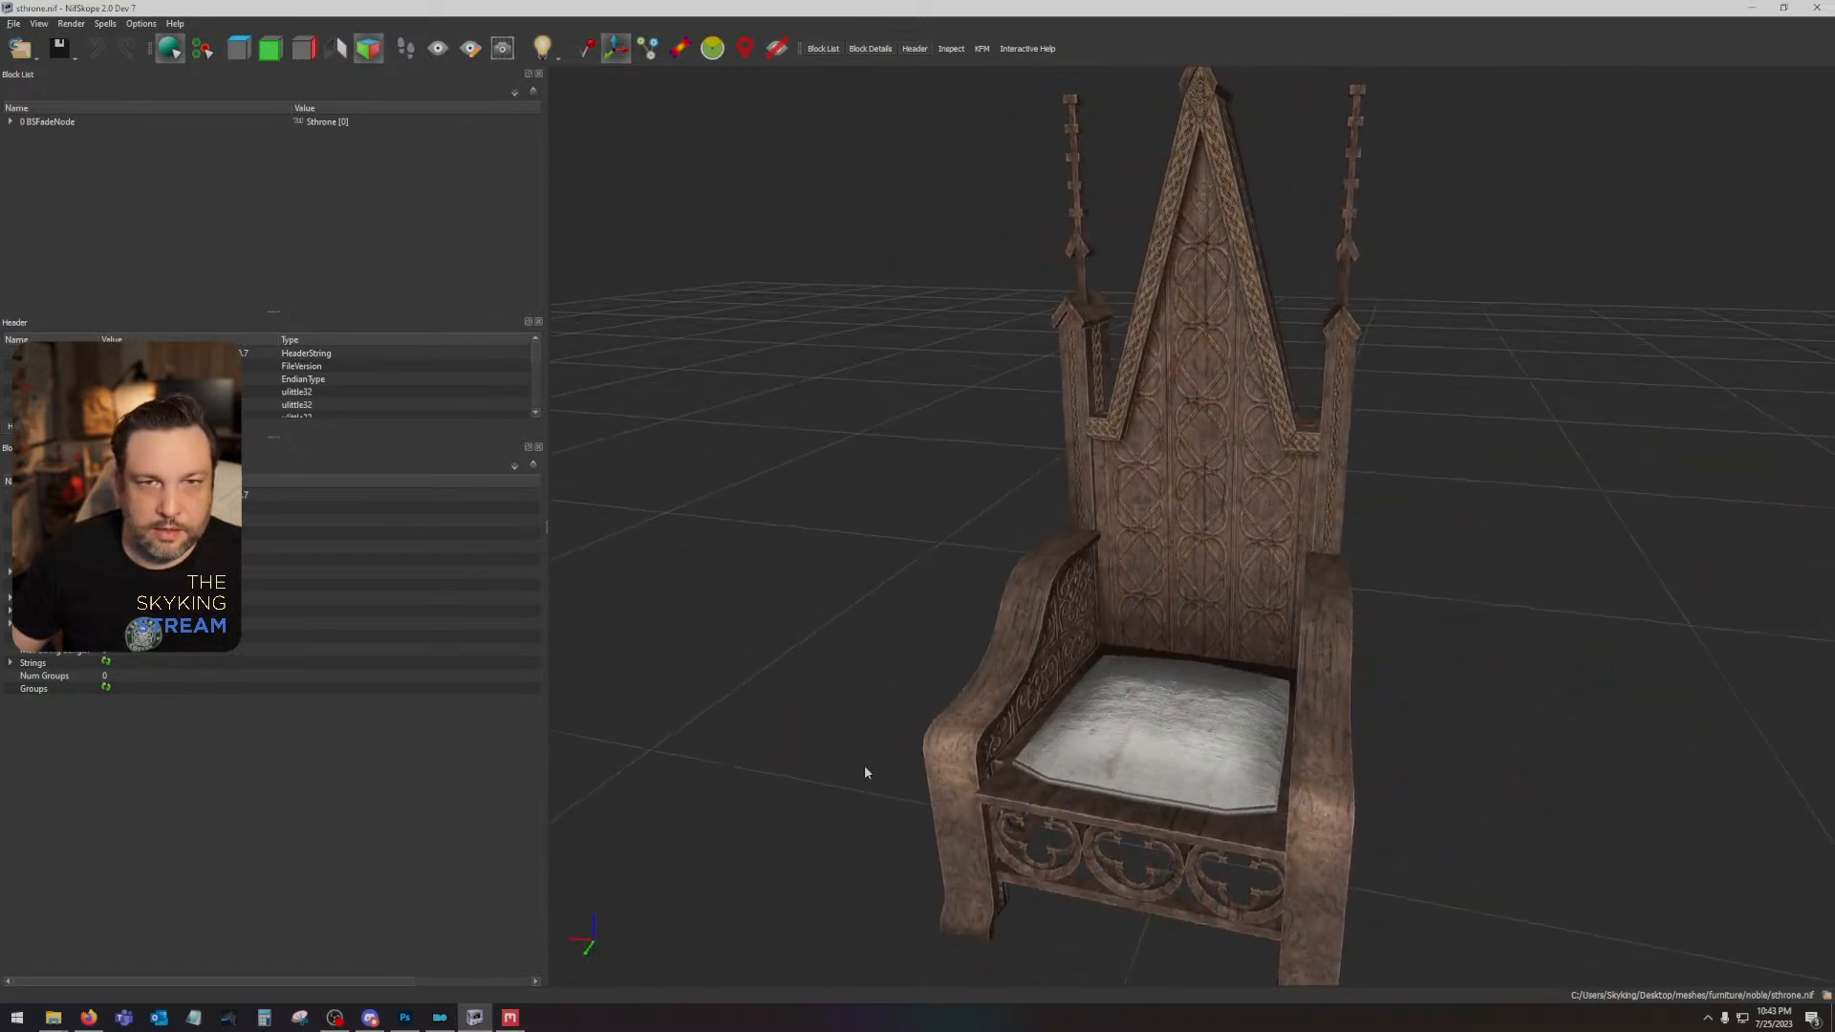
scroll(1022, 699, "down", 3)
left_click_drag(1022, 700, 1108, 713)
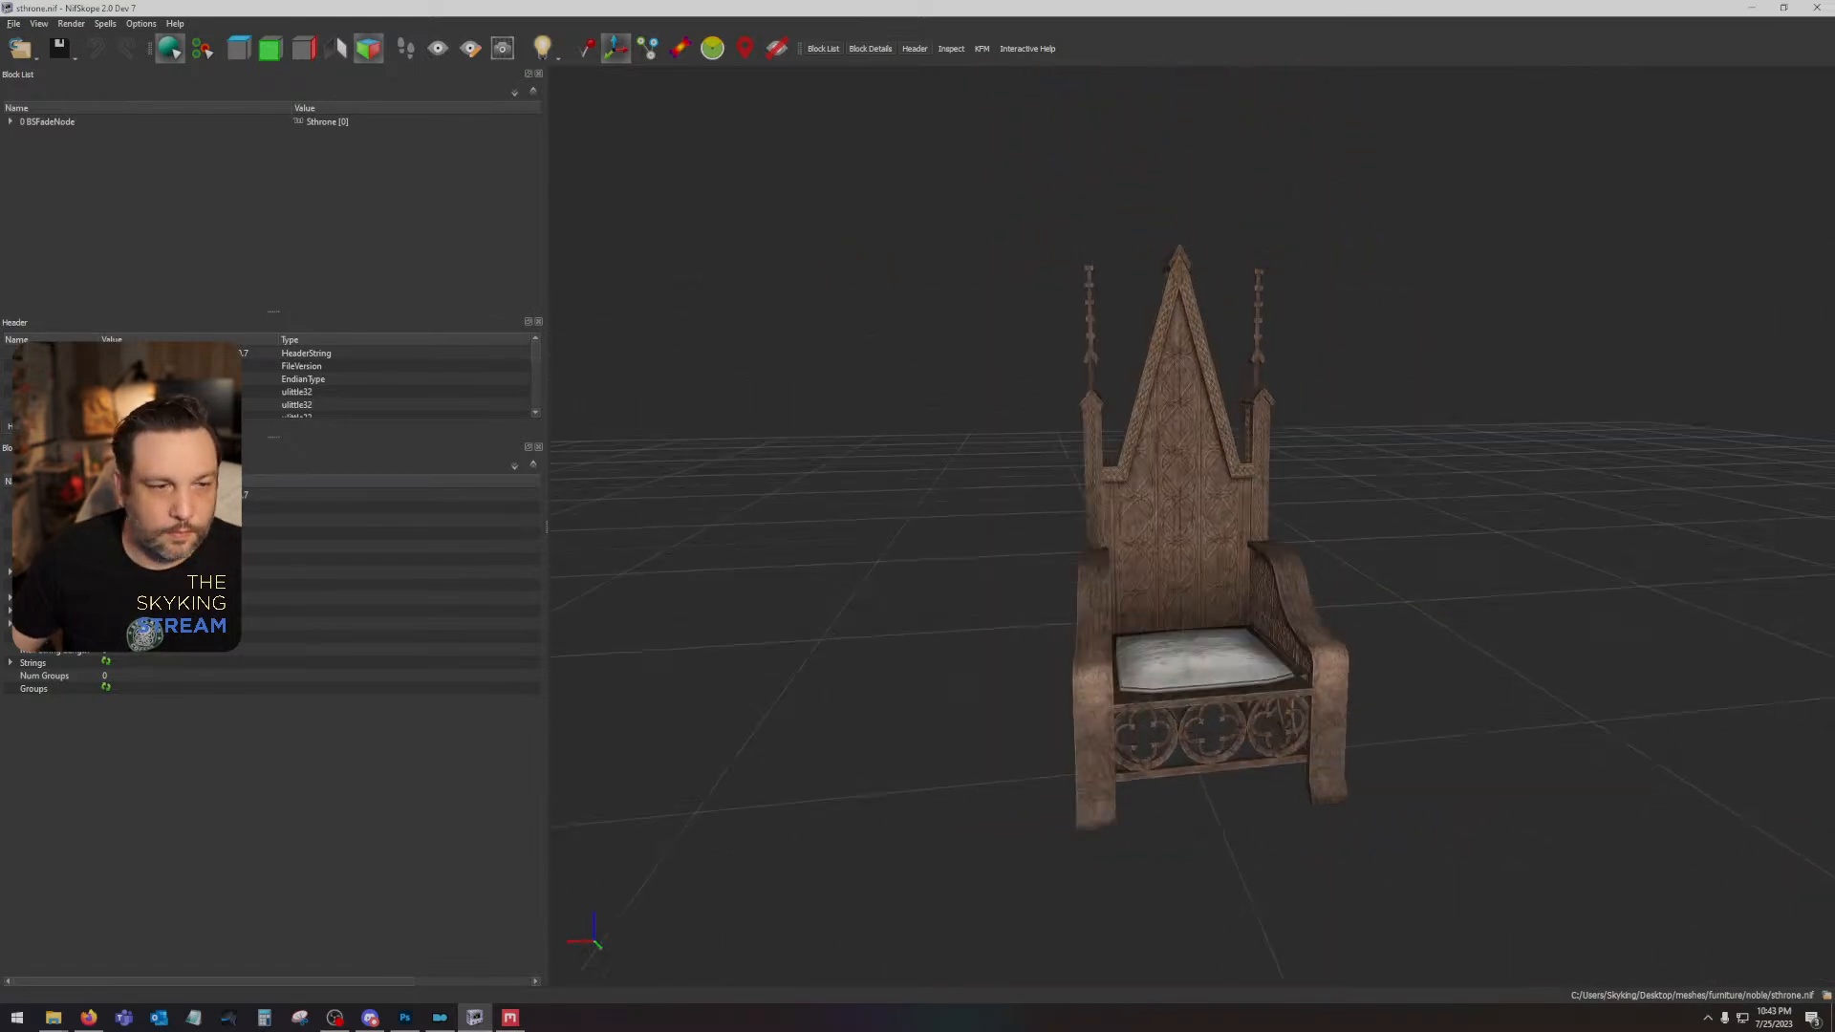
- Switch to Photoshop and show the white lattice layer MK_Medieval_Border_PNG_017 copy 12 over the plain grey Layer 7
left_click(407, 1018)
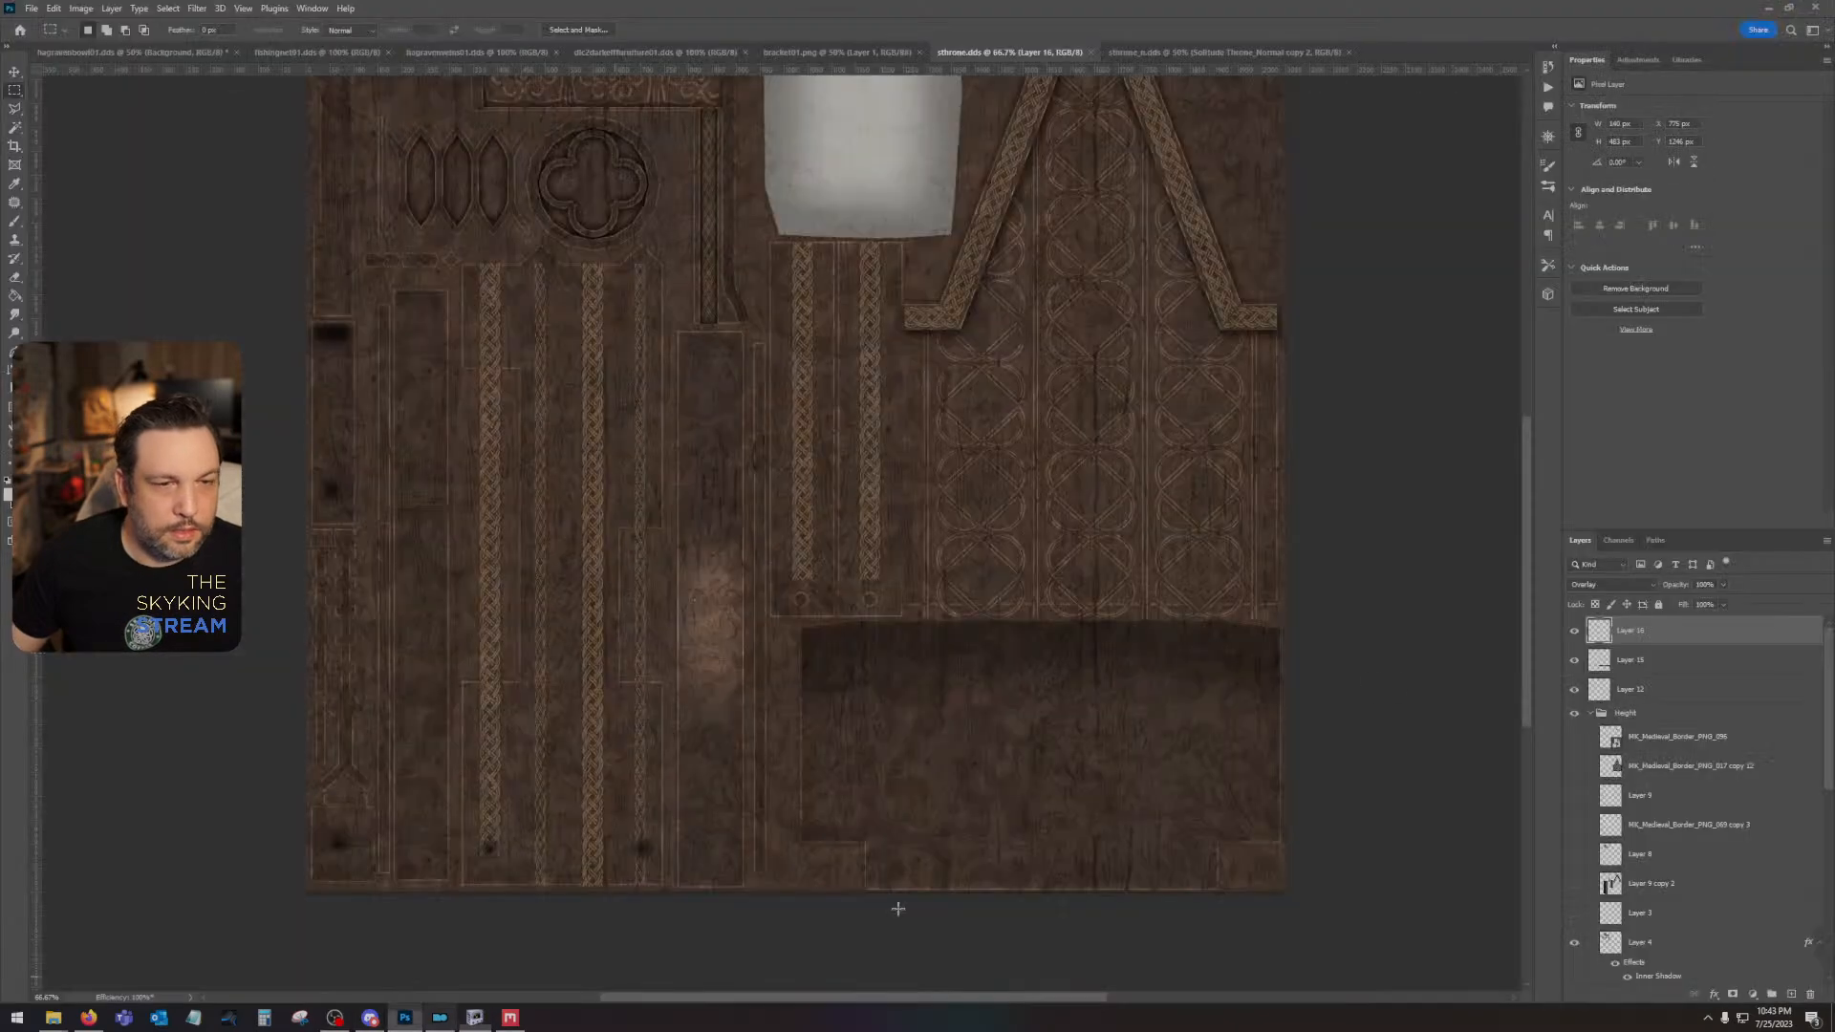
left_click(1574, 769)
left_click(1615, 765)
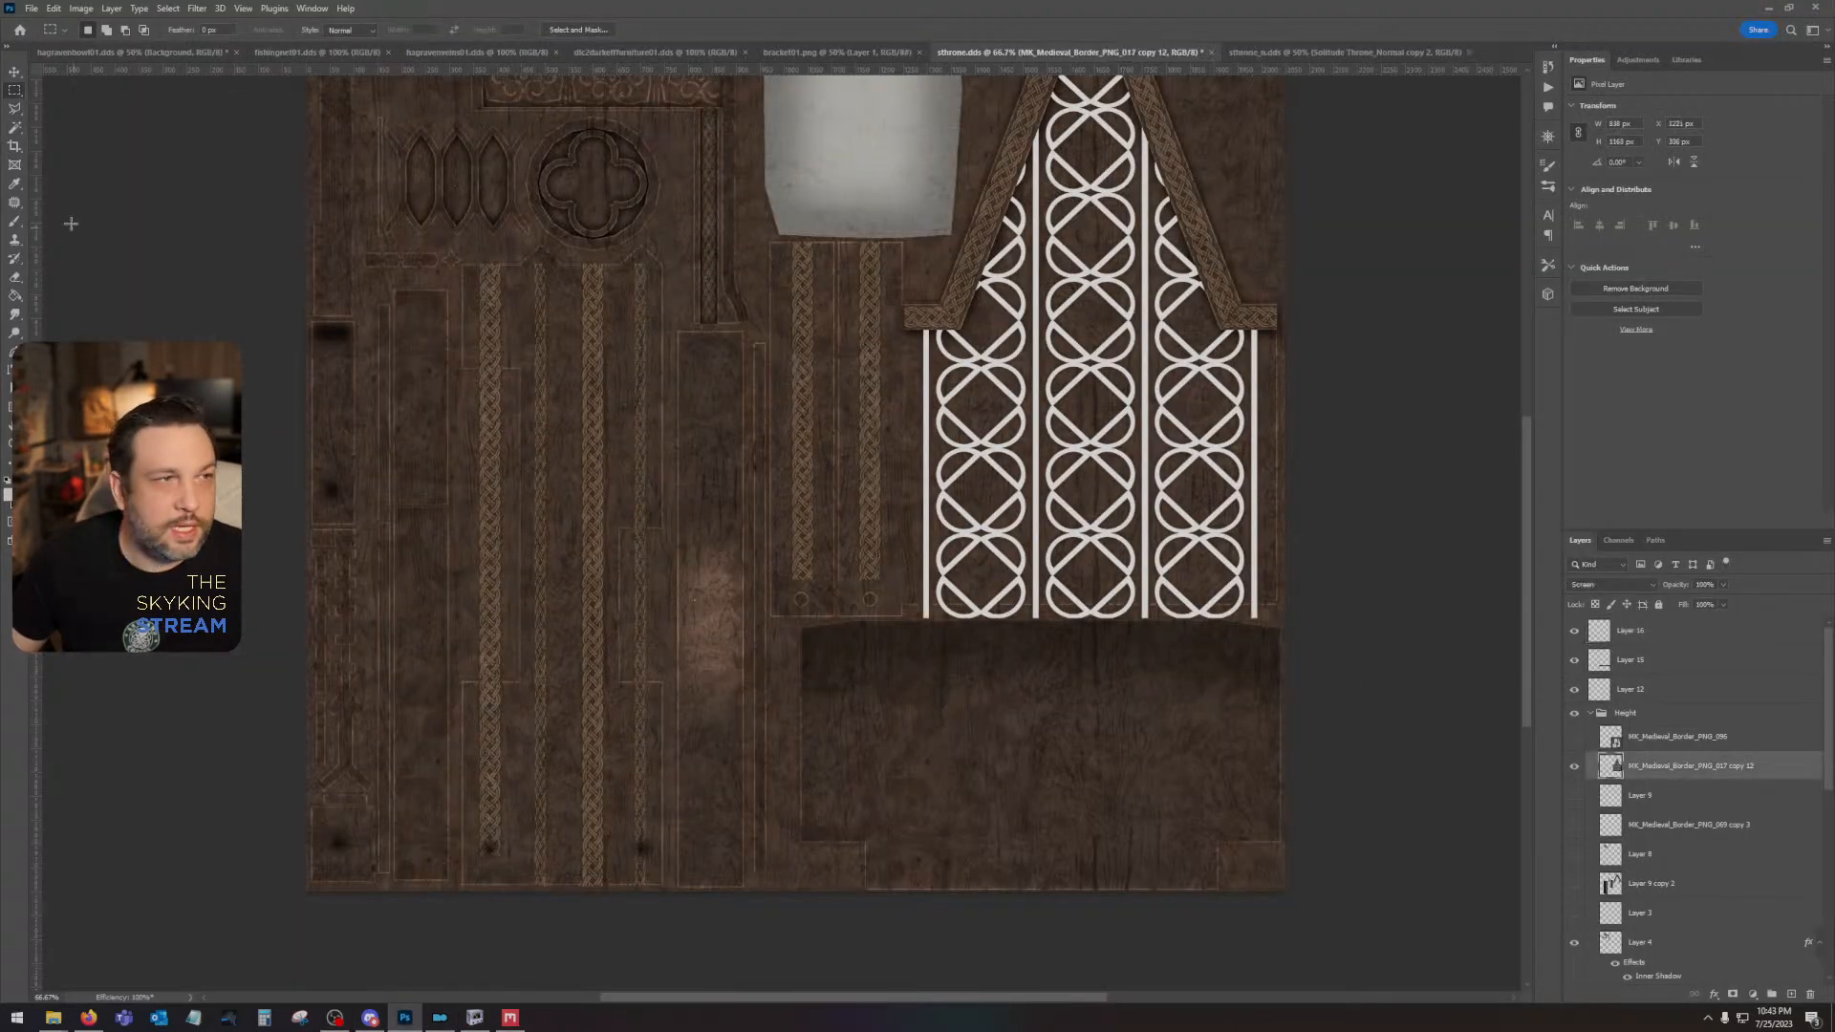
left_click(167, 7)
left_click(997, 7)
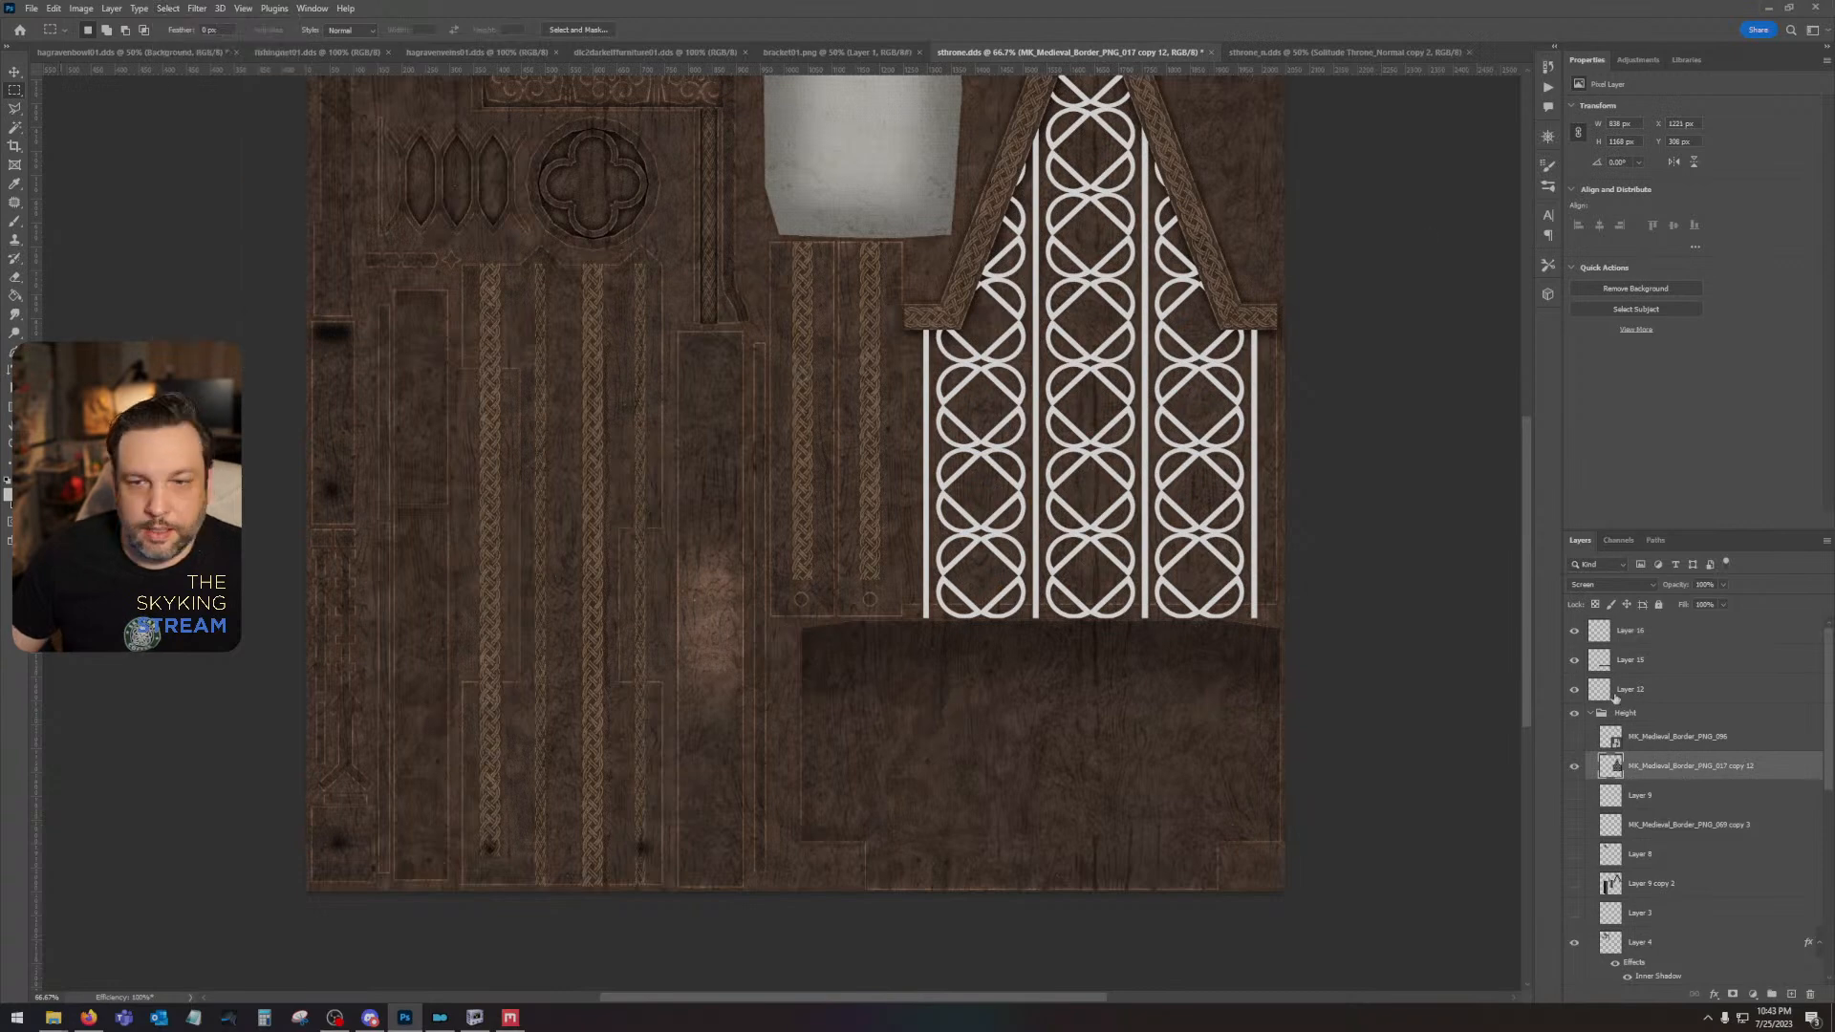
scroll(1690, 805, "down", 4)
left_click(1576, 890)
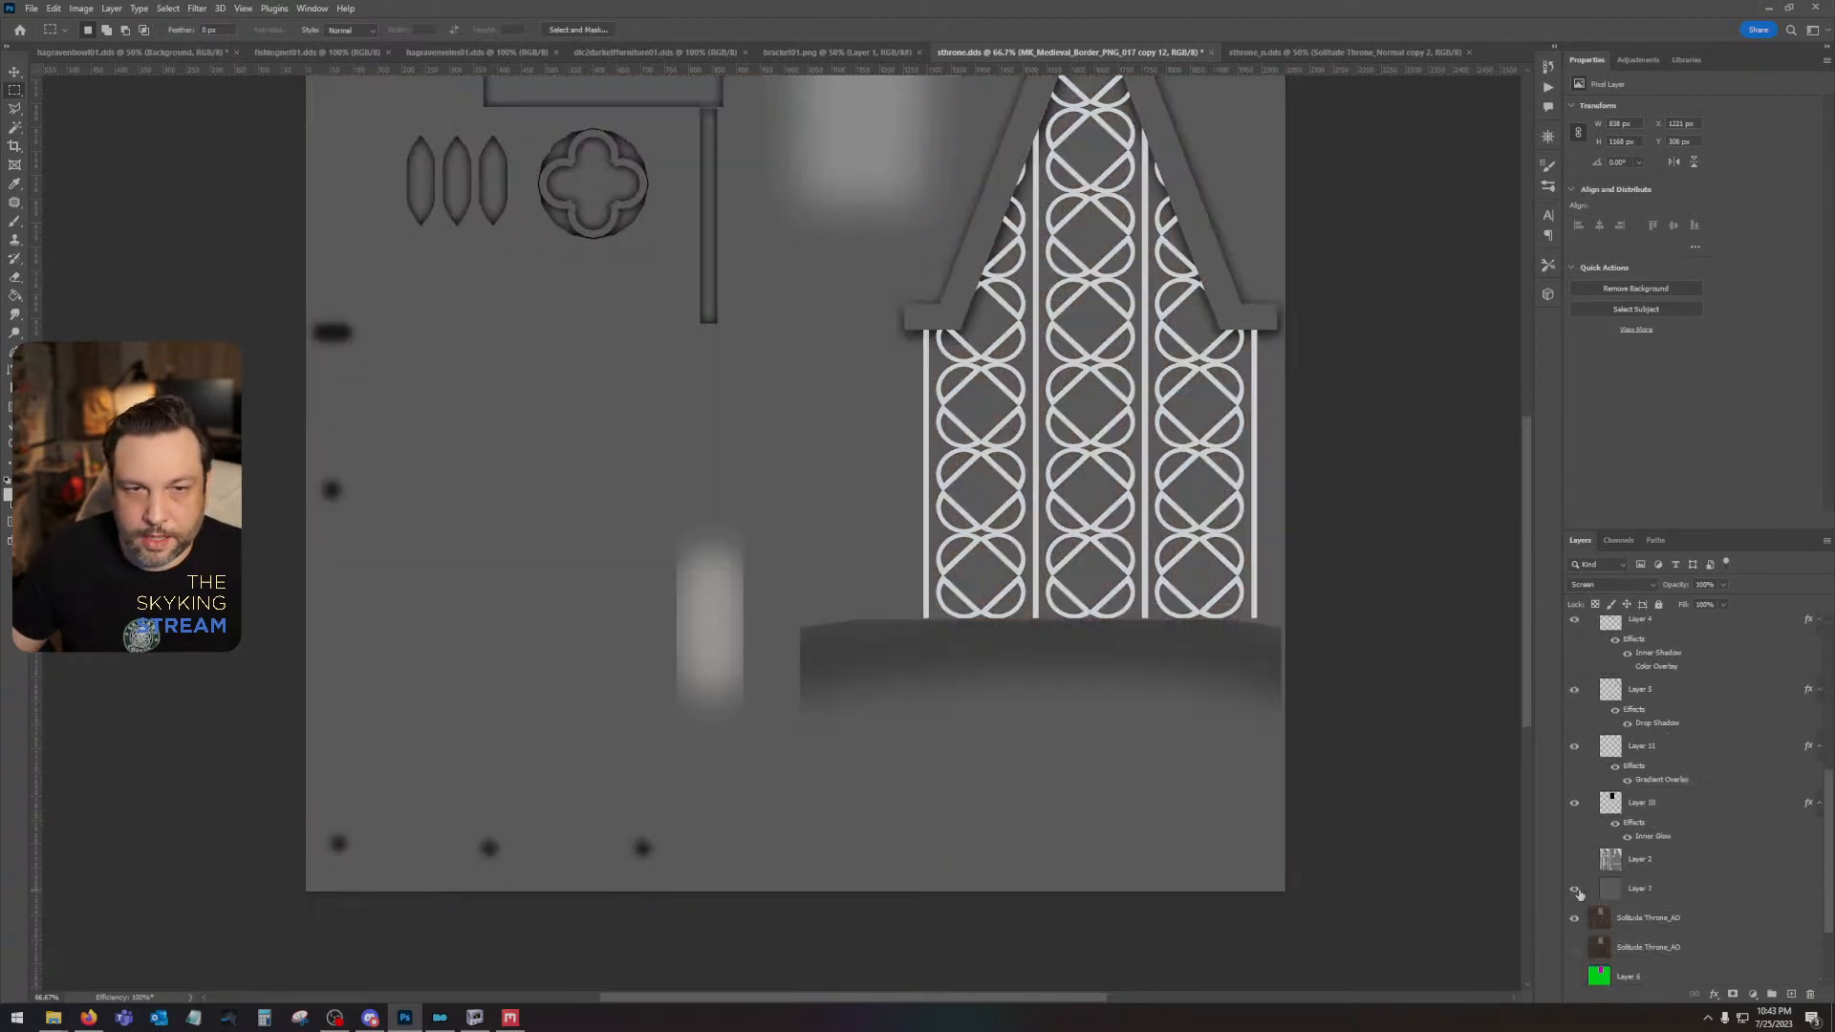
scroll(671, 253, "up", 4)
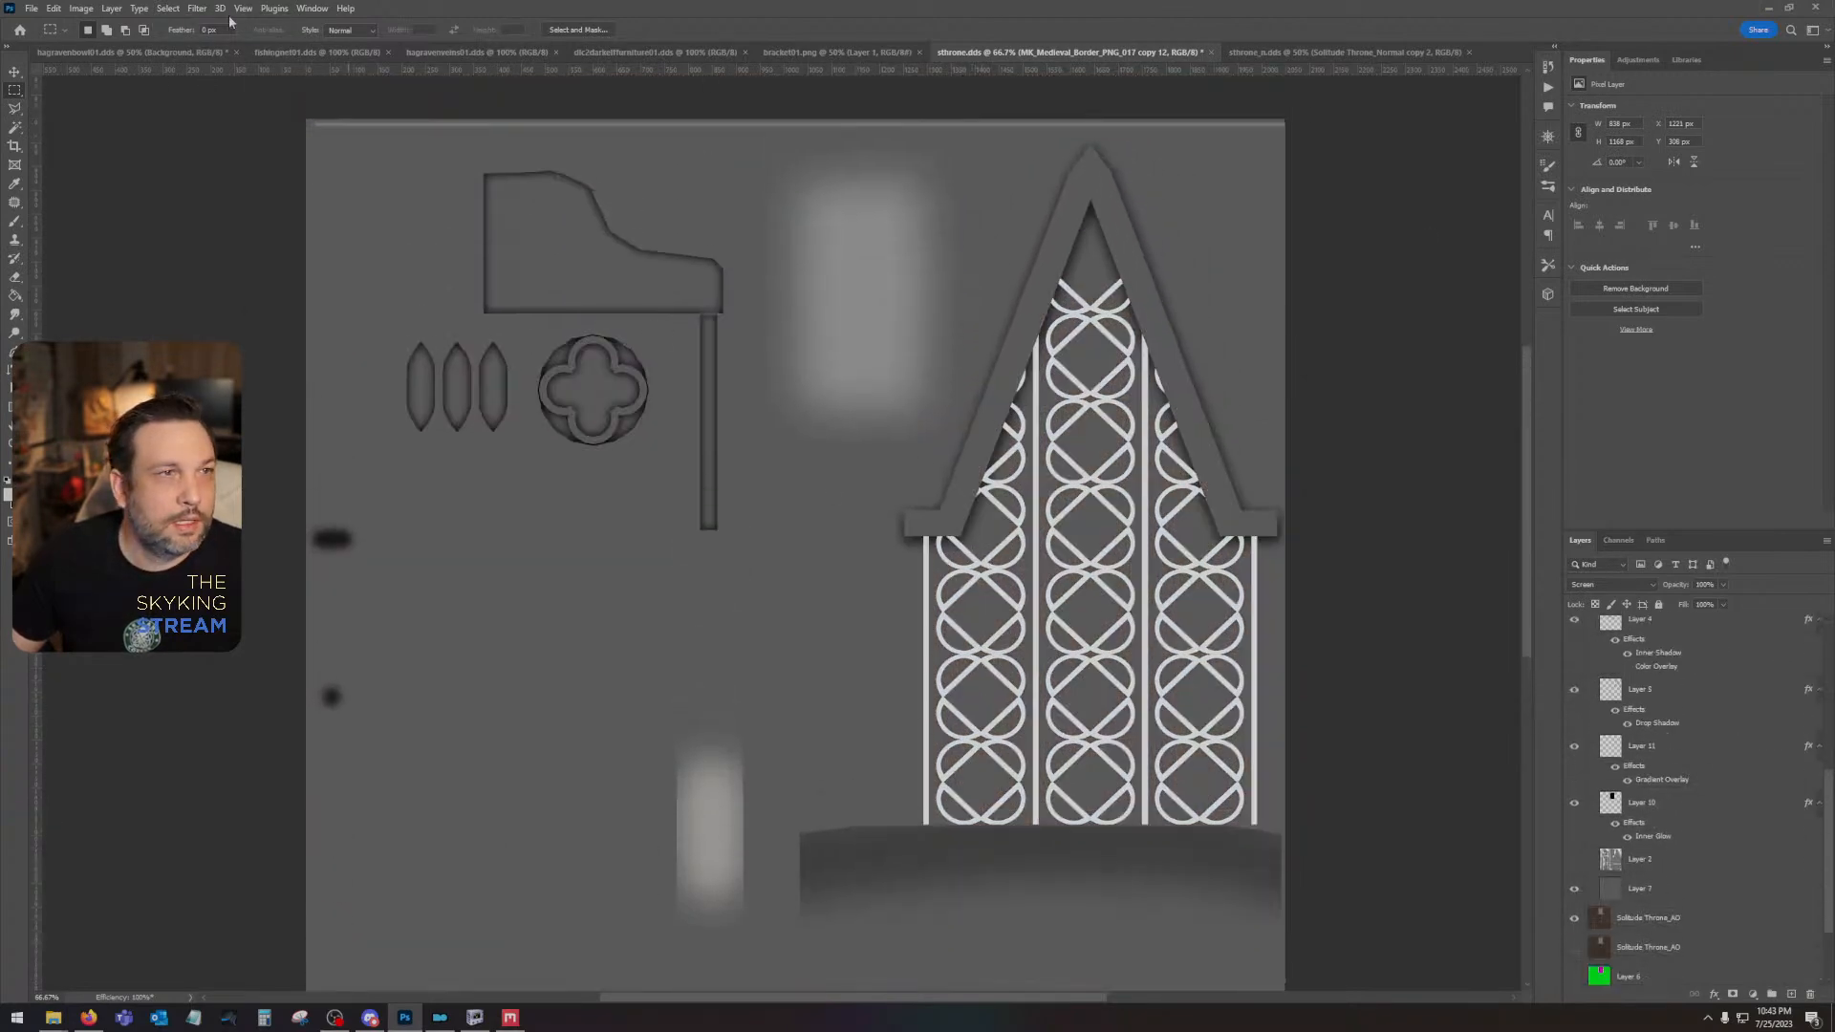
- Select the white lattice lines by Color Range, sampling their colour with a fuzziness of 200
left_click(168, 8)
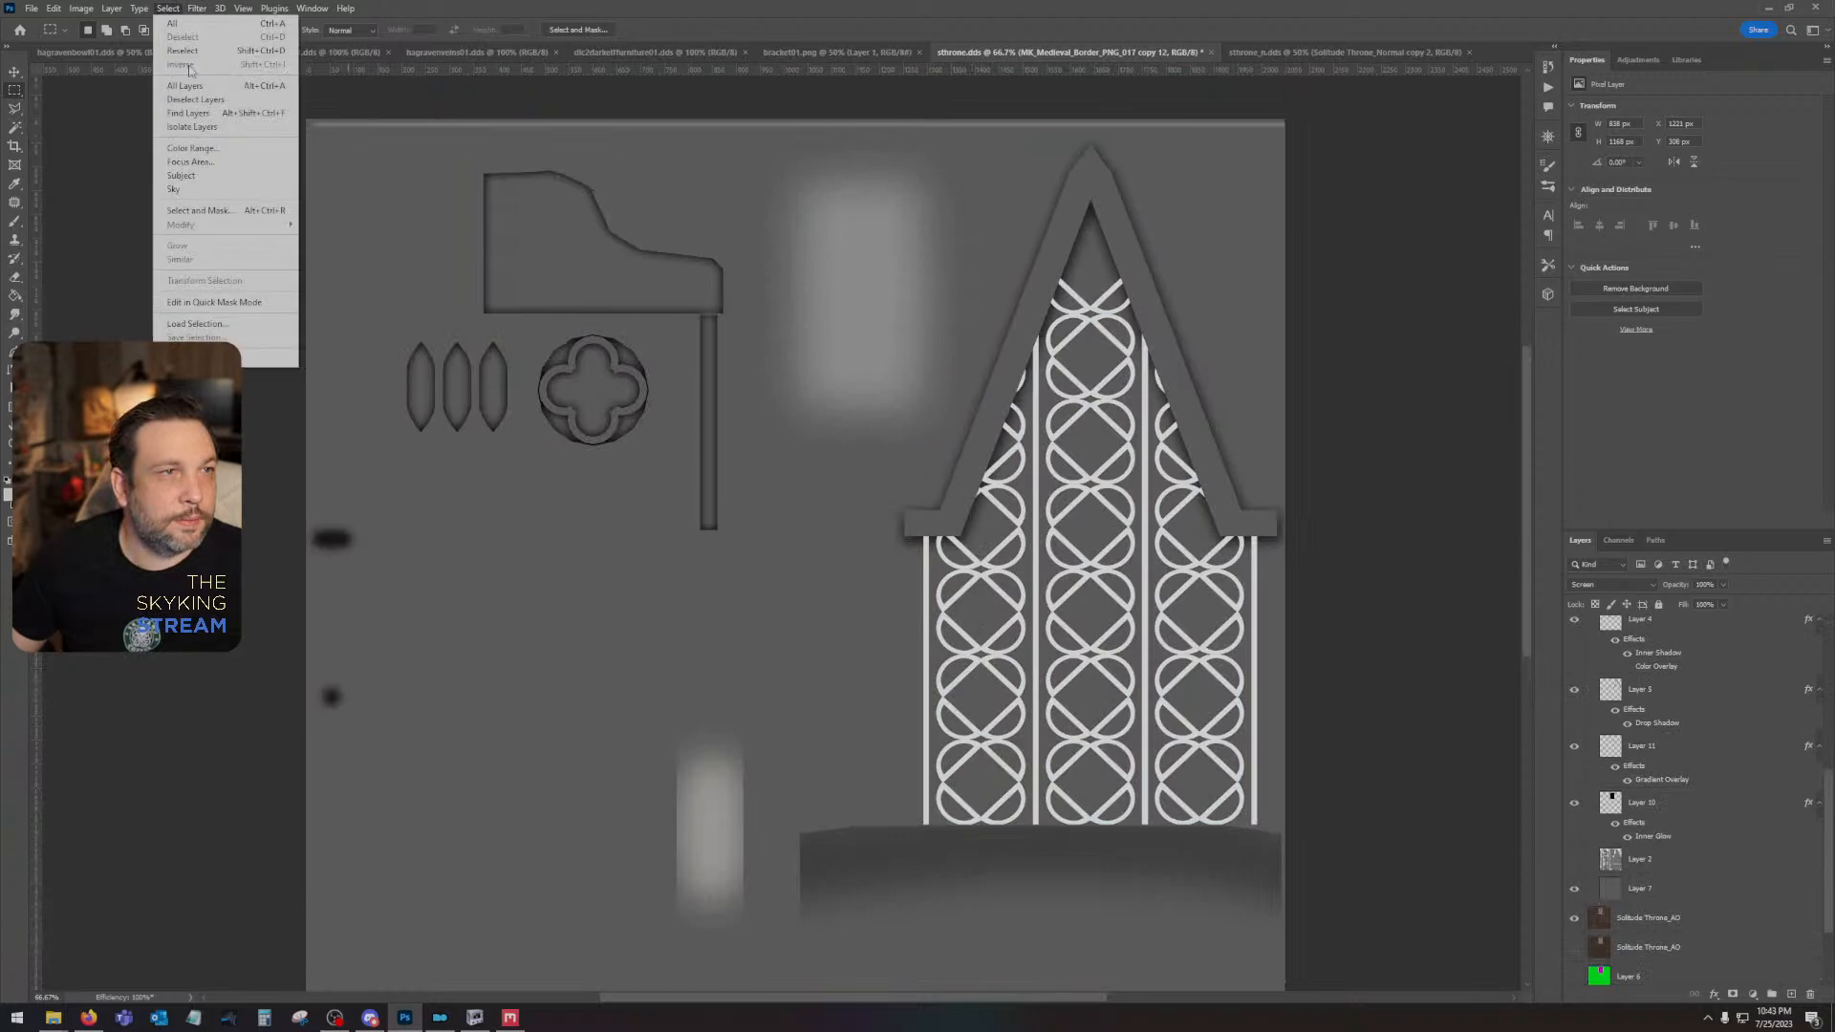
left_click(192, 149)
left_click_drag(1051, 491, 1059, 495)
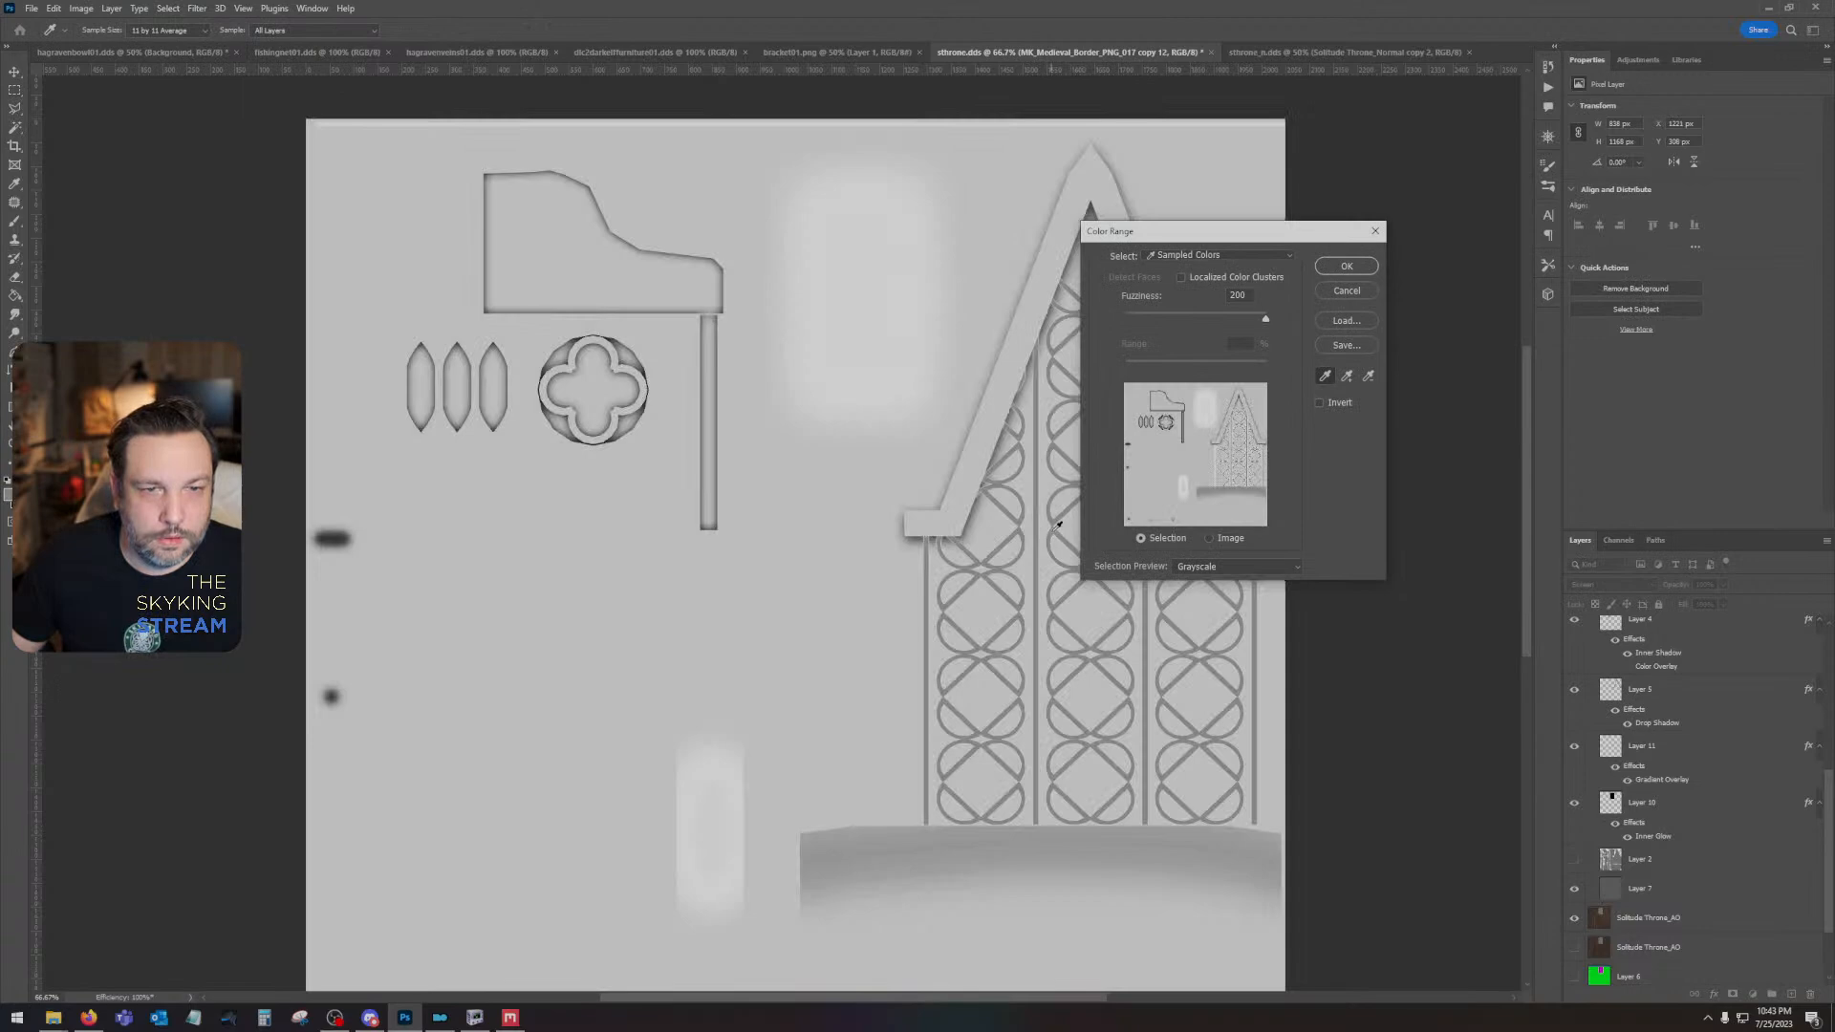
left_click(1058, 524)
left_click(1347, 266)
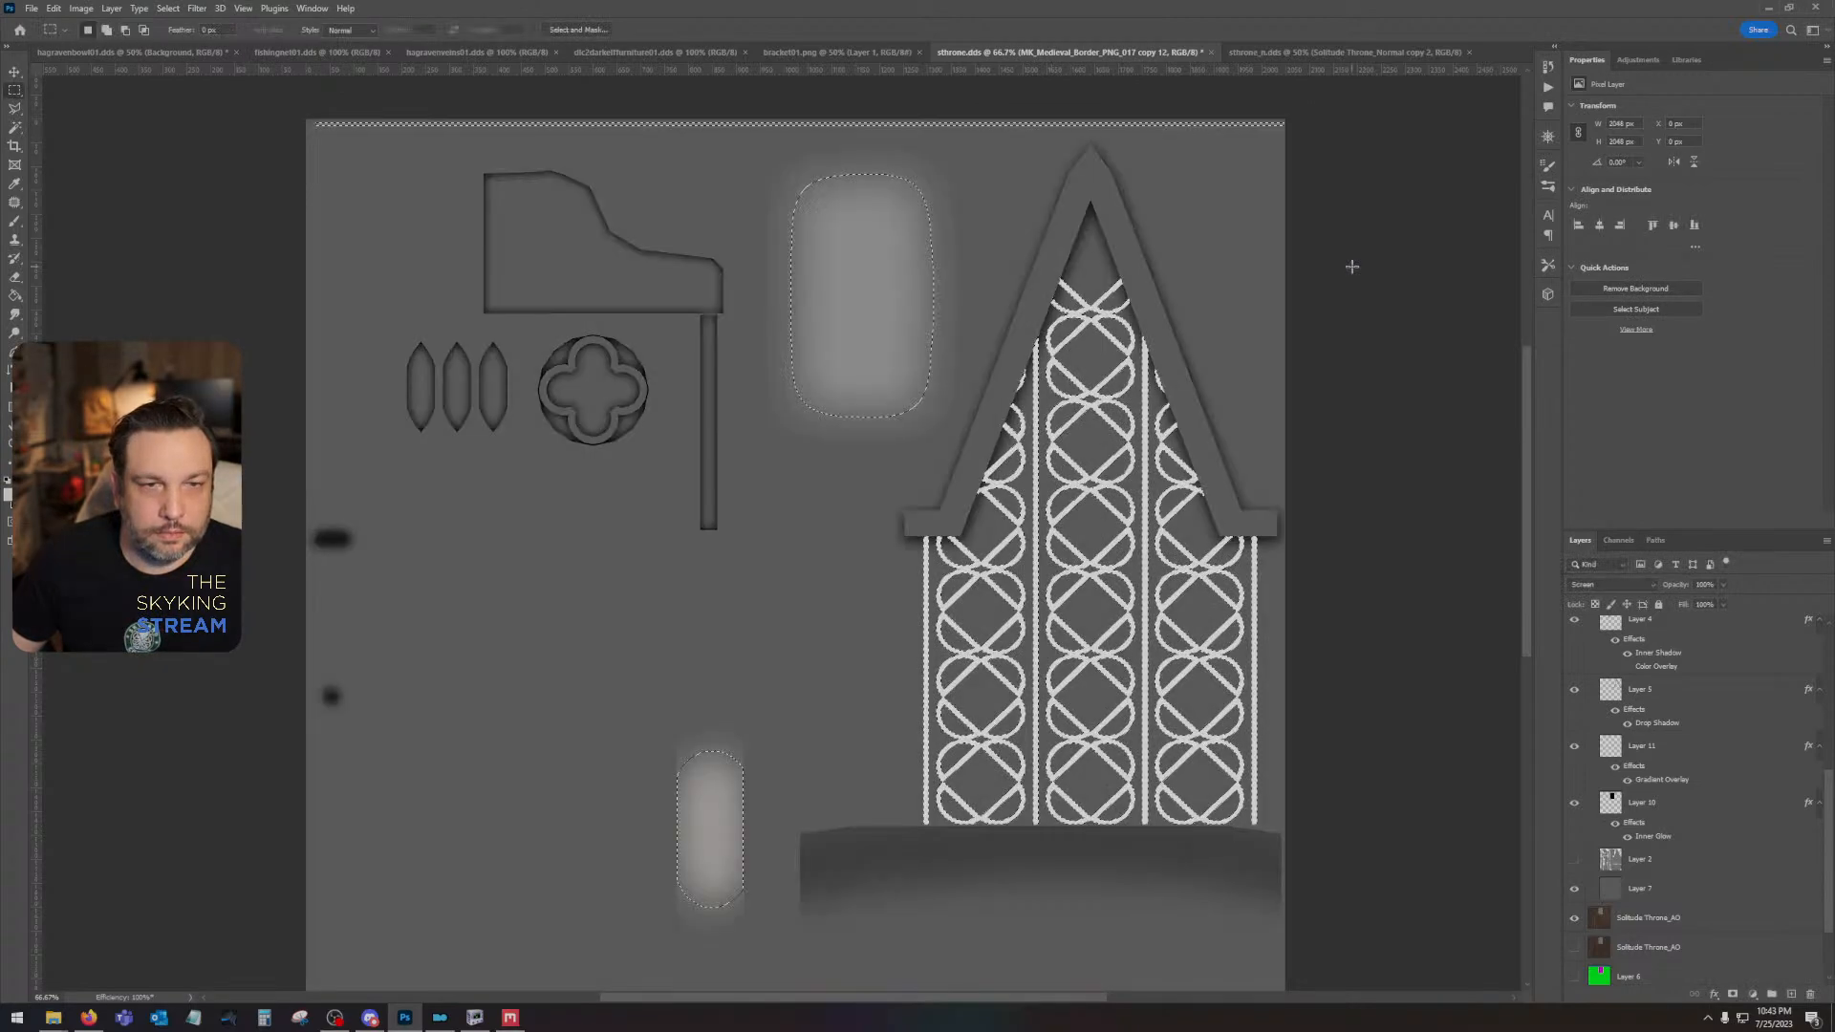
- Subtract the cushion highlight, the strip along the texture's upper edge and the narrow panel's highlight from the selection
left_click(14, 91)
left_click_drag(717, 165, 983, 411)
left_click_drag(266, 76, 1376, 107)
left_click_drag(659, 648, 784, 934)
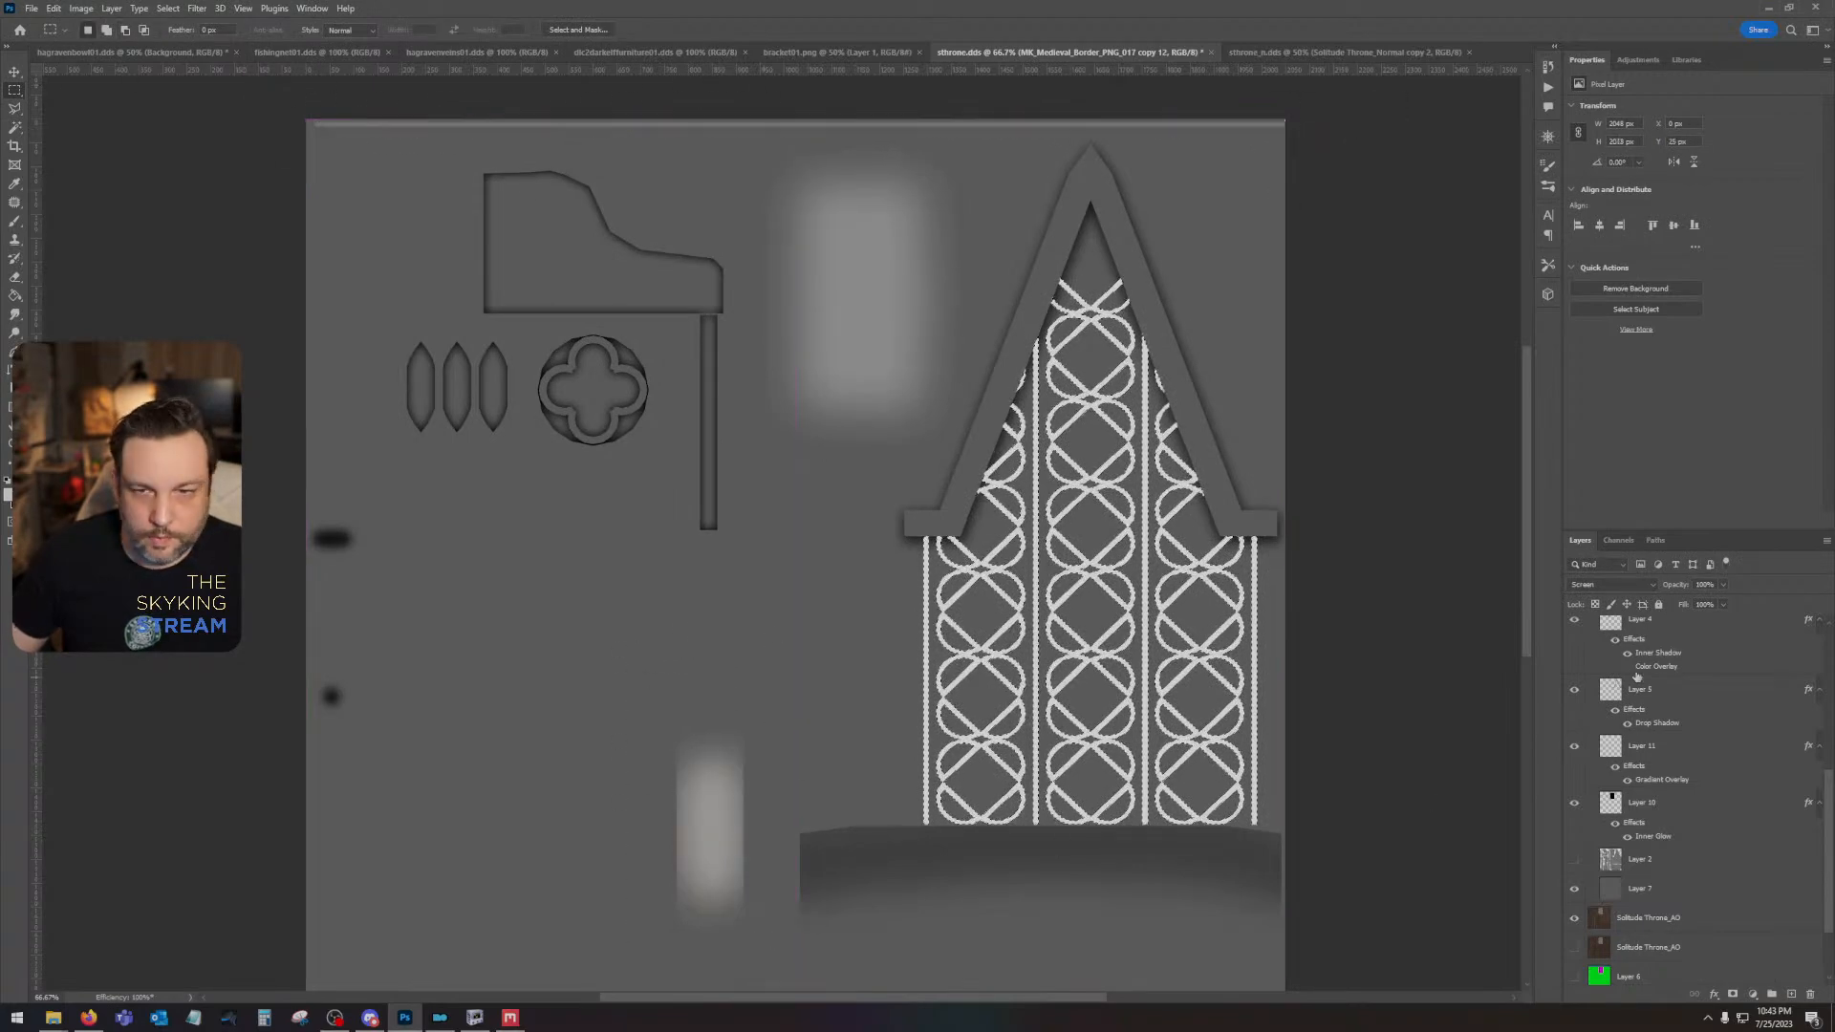
- Add a new layer above Layer 16, then hide the grey Layer 7 and the white lattice layer, keeping the lattice selection
scroll(1637, 677, "up", 5)
left_click(1792, 994)
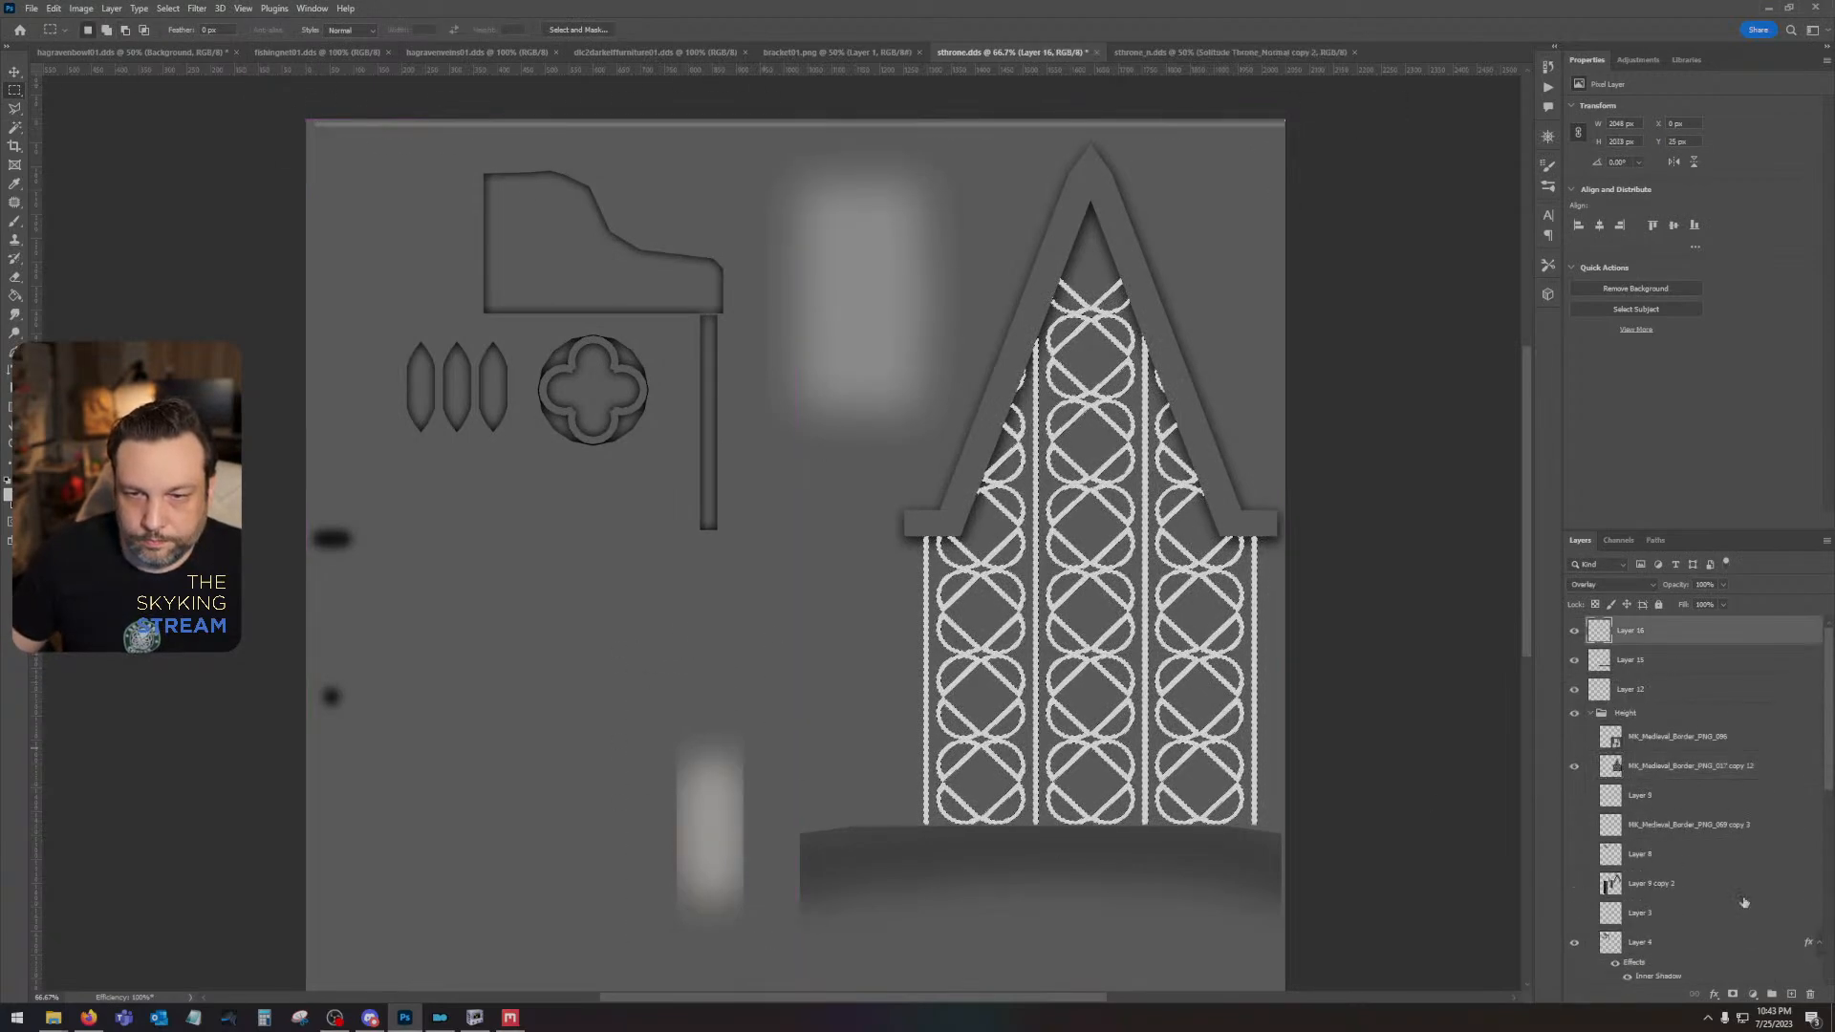
left_click(1792, 995)
scroll(1695, 847, "down", 6)
left_click(1574, 859)
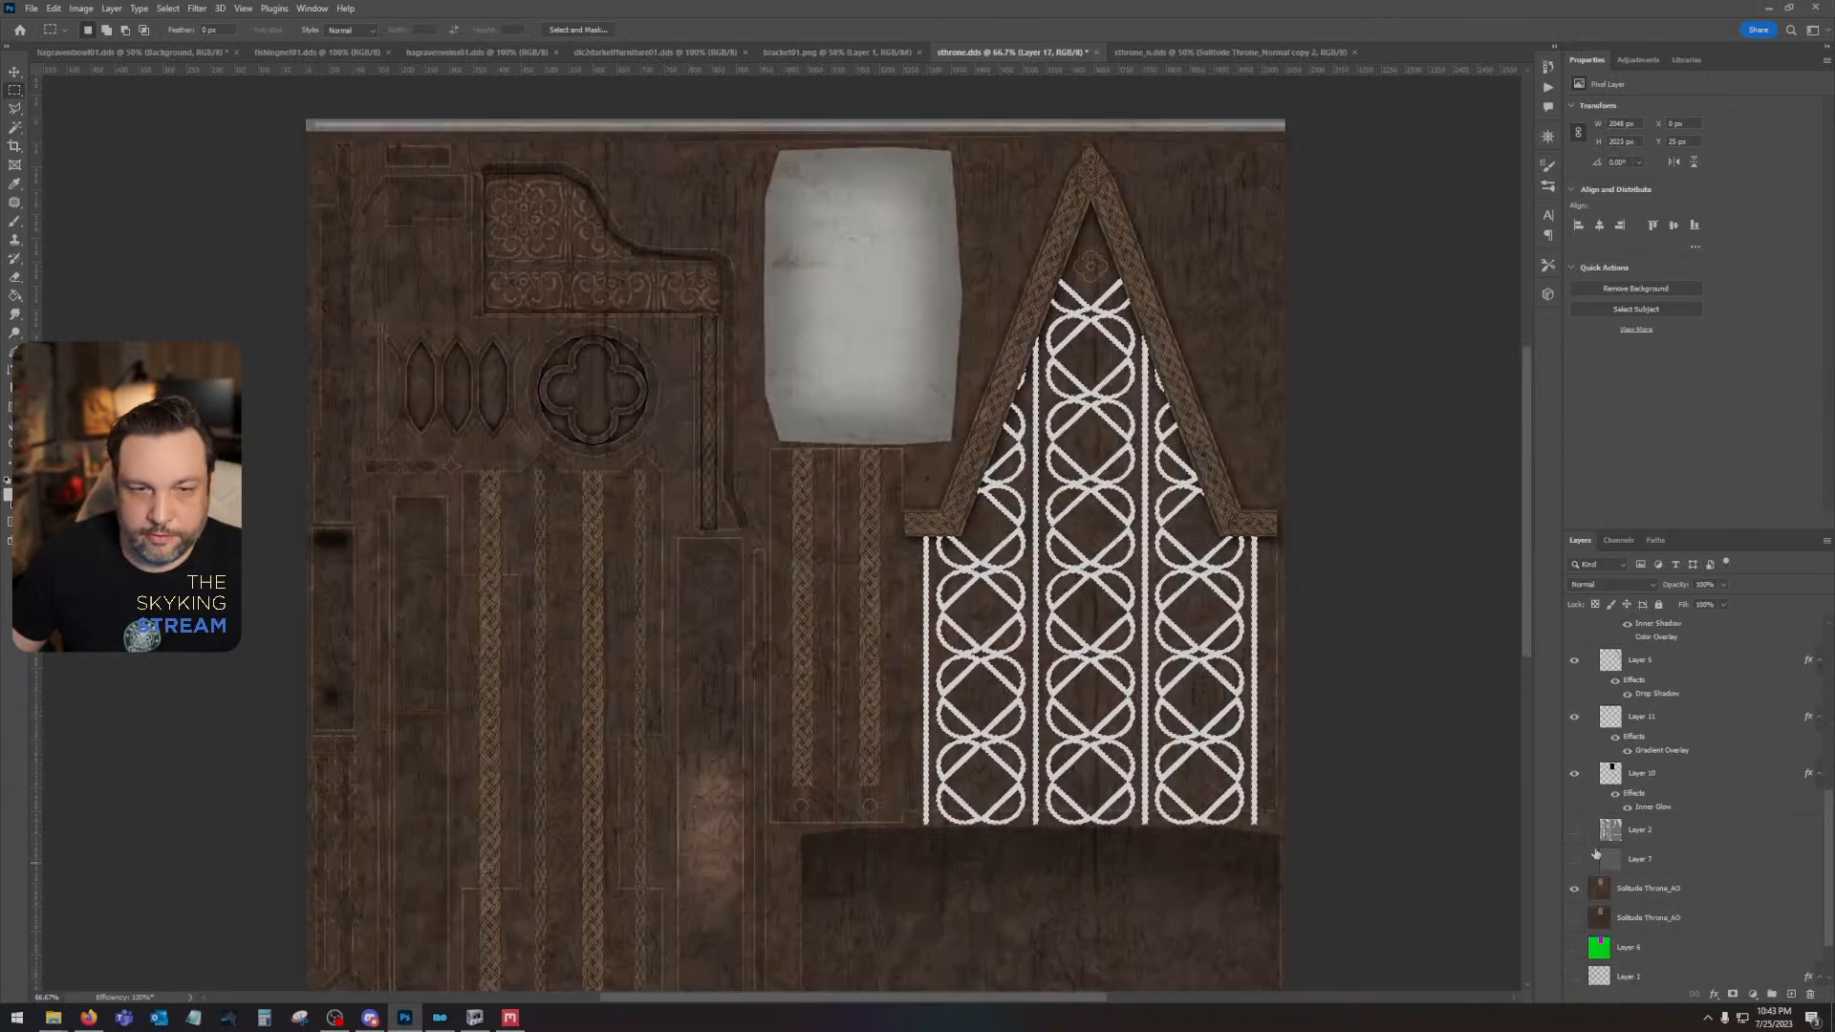
scroll(1595, 853, "up", 3)
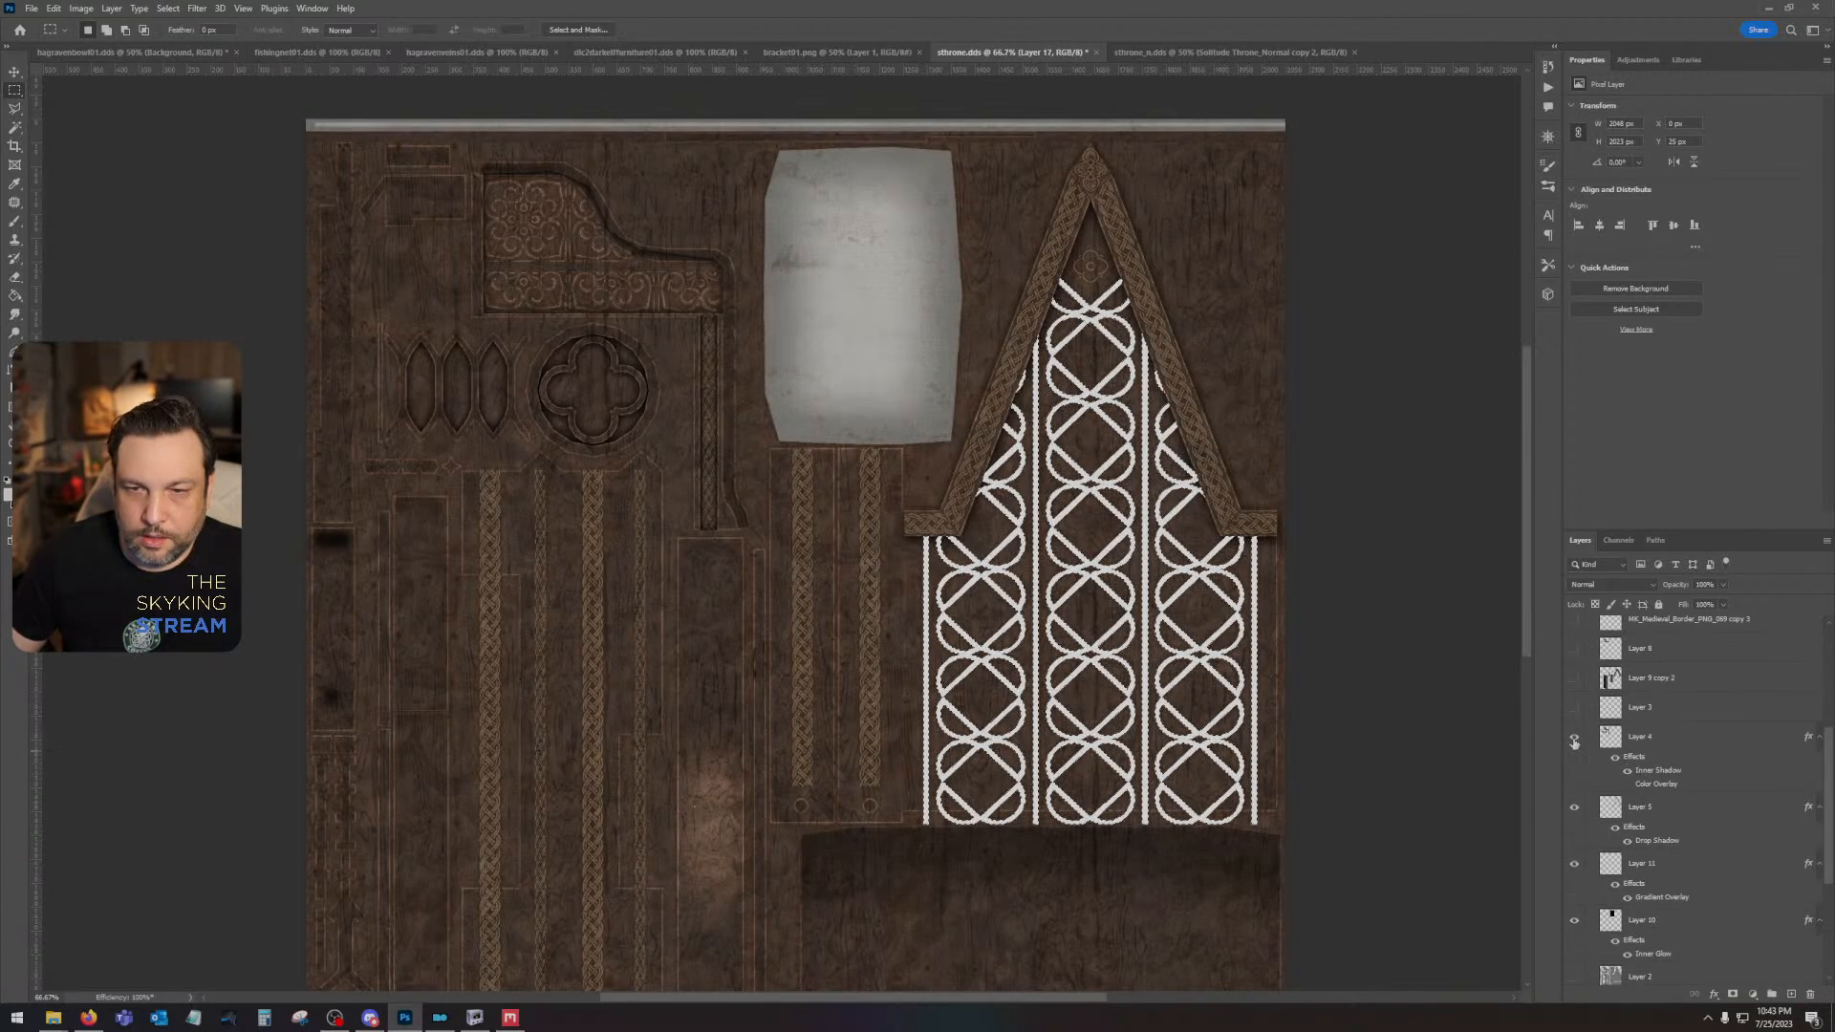
scroll(1575, 741, "up", 2)
left_click(1575, 742)
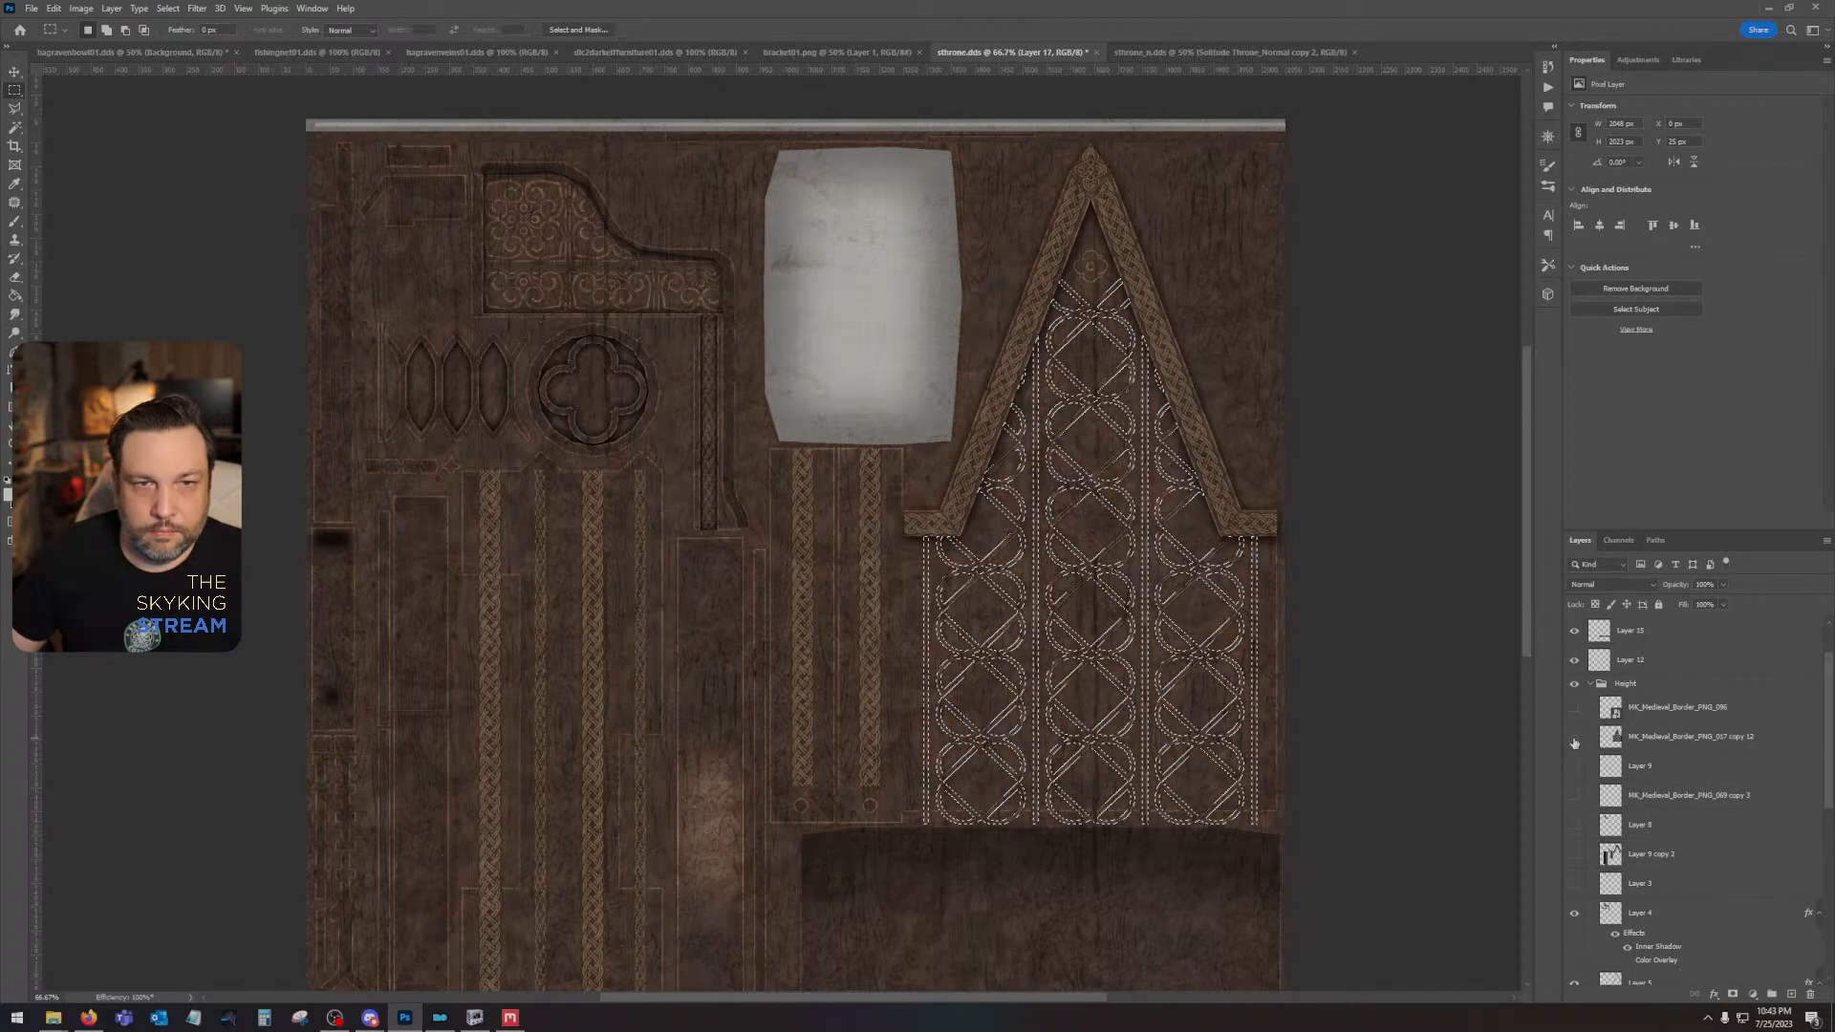
scroll(1575, 742, "up", 2)
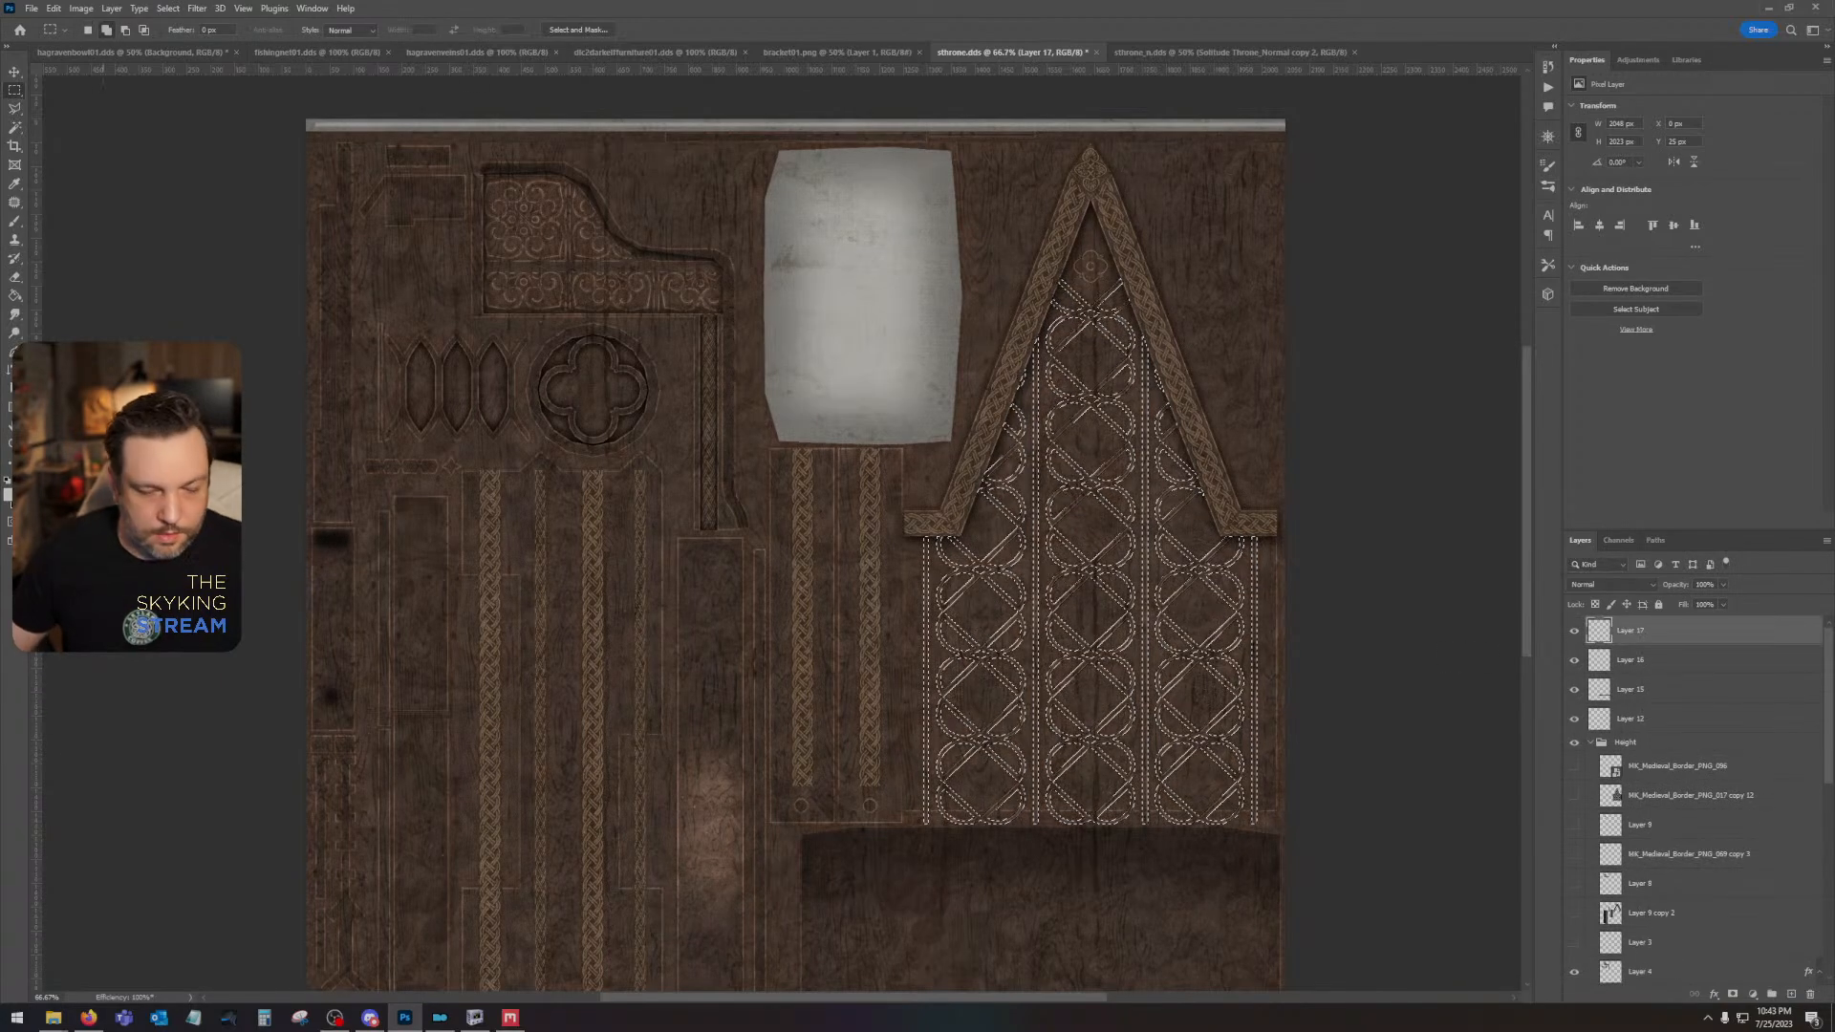
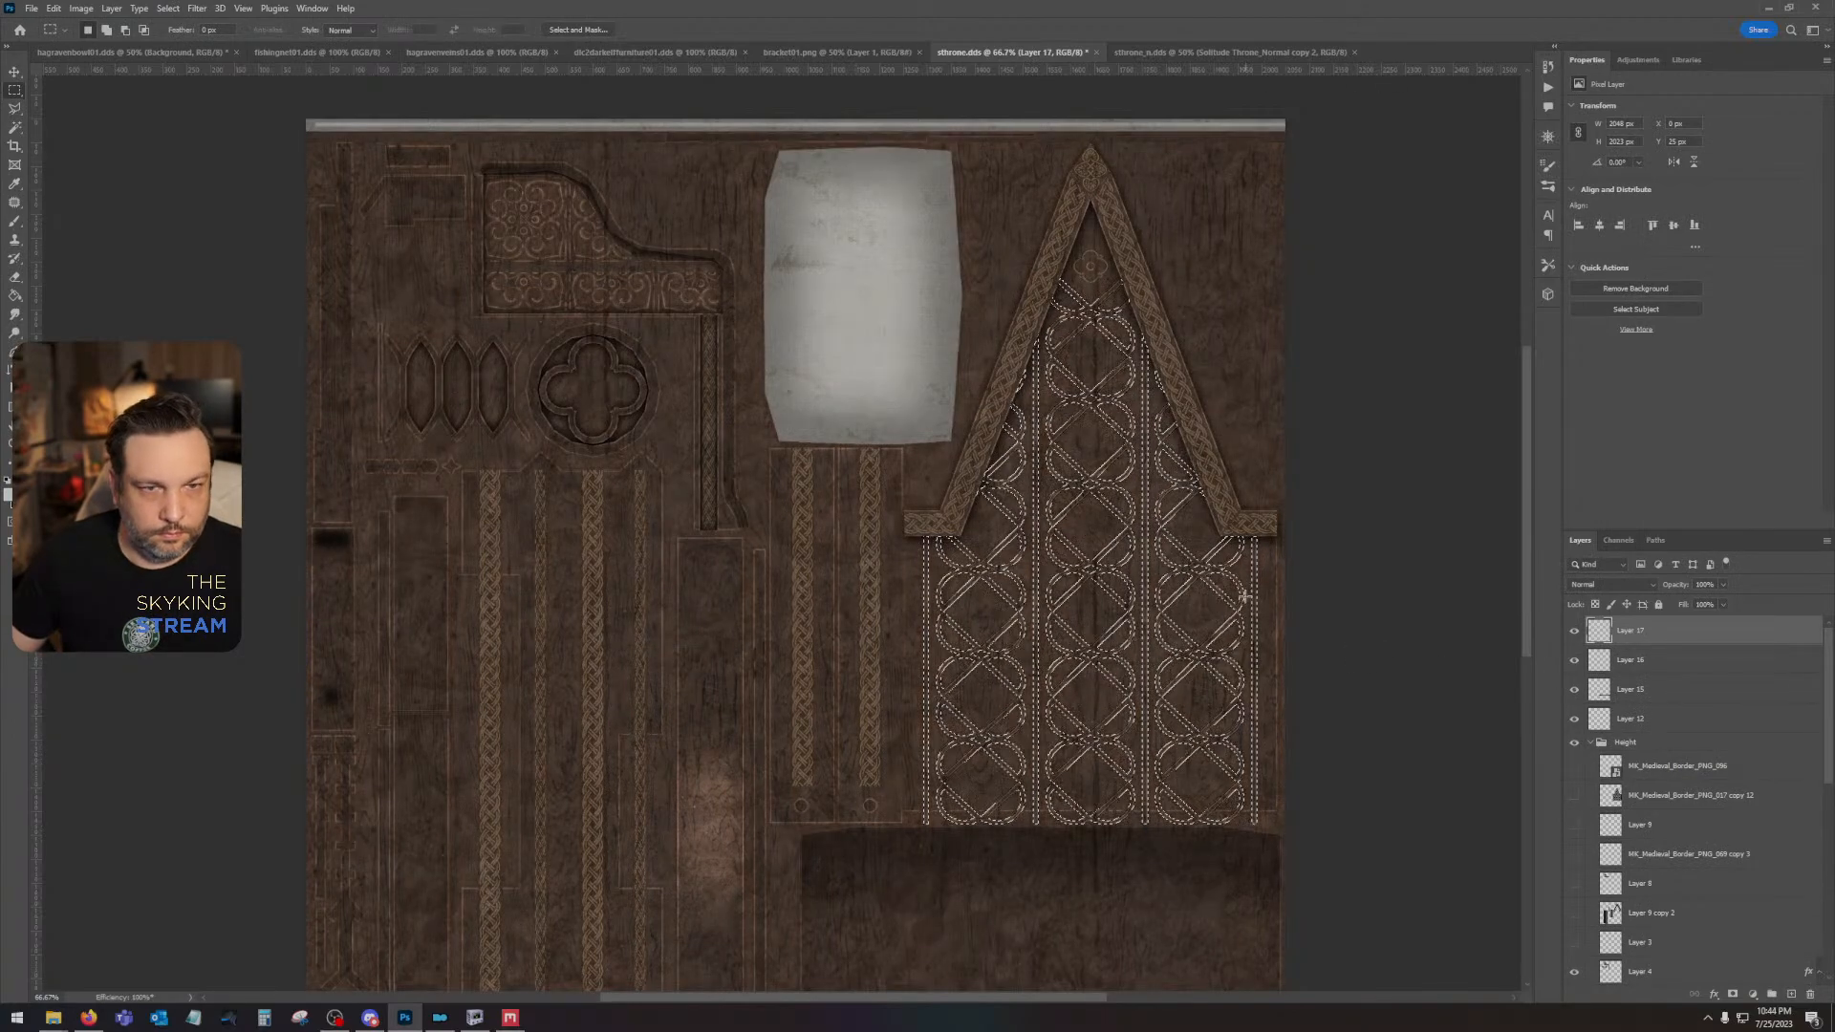
- Show the grey Layer 7 and the white lattice layer MK_Medieval_Border_PNG_017 copy 12, keeping Layer 2 hidden
scroll(1176, 664, "down", 3)
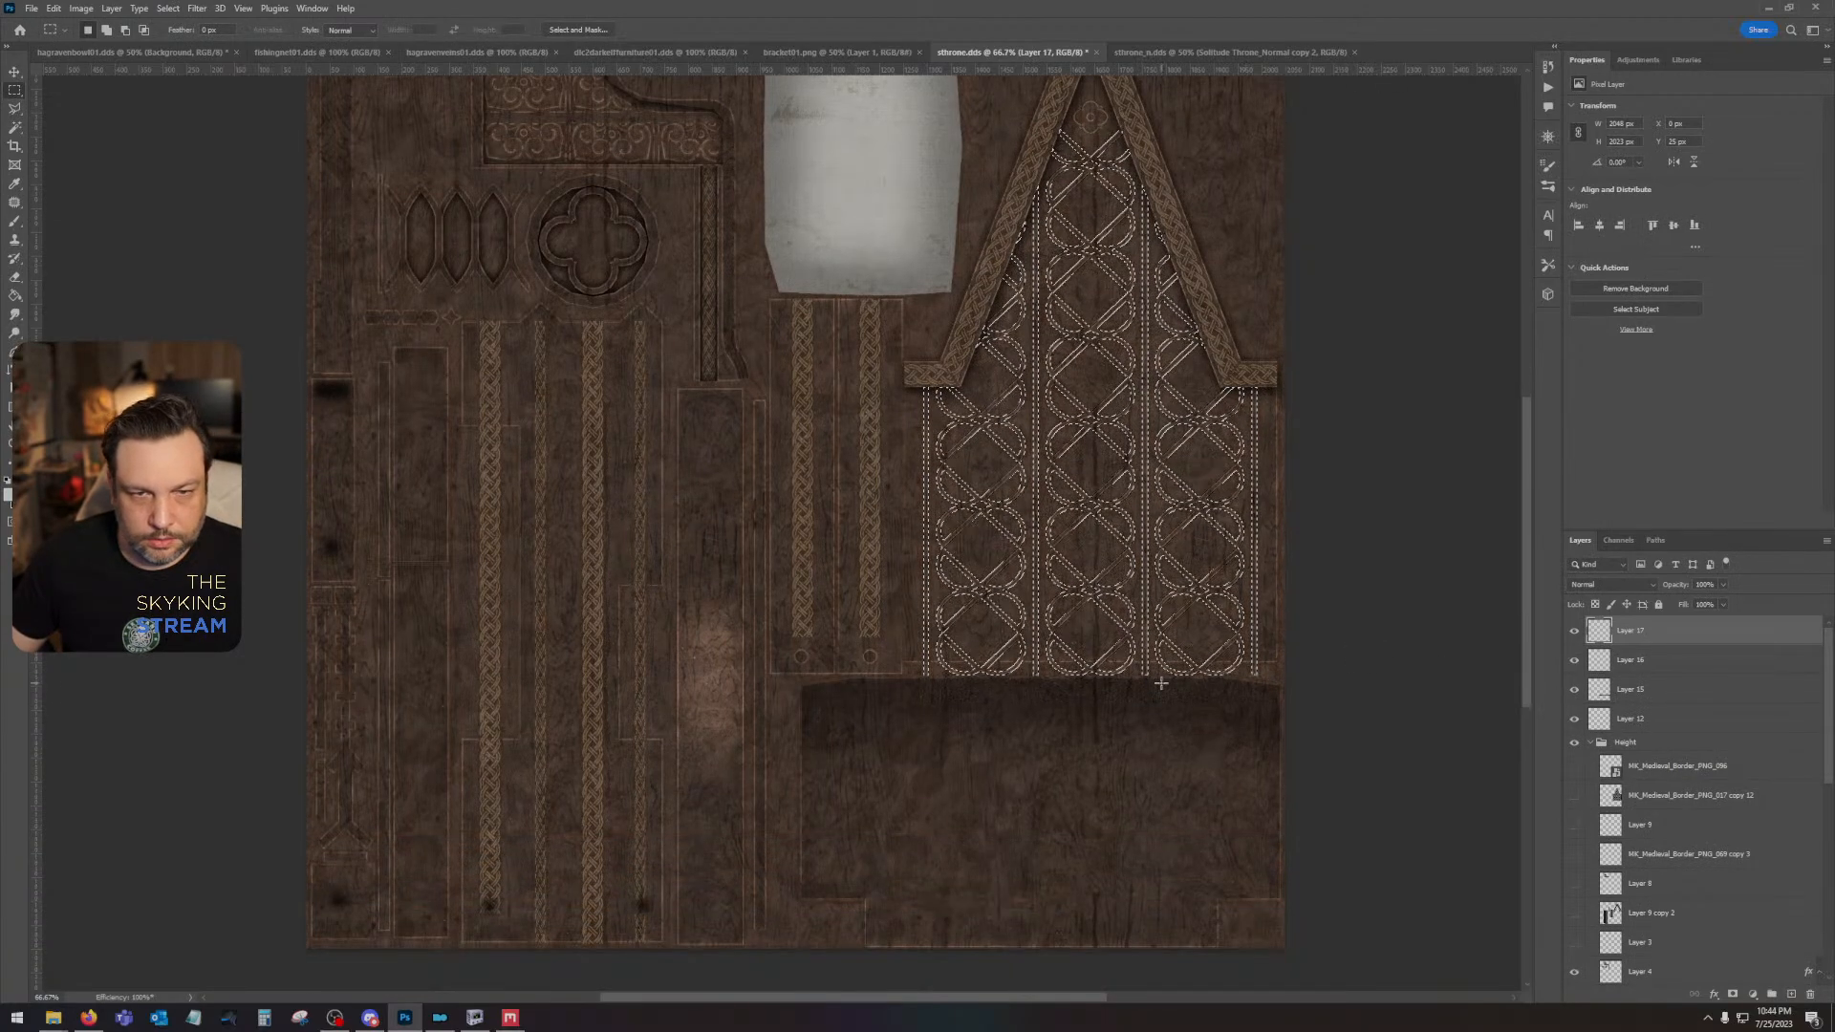
scroll(1675, 768, "down", 3)
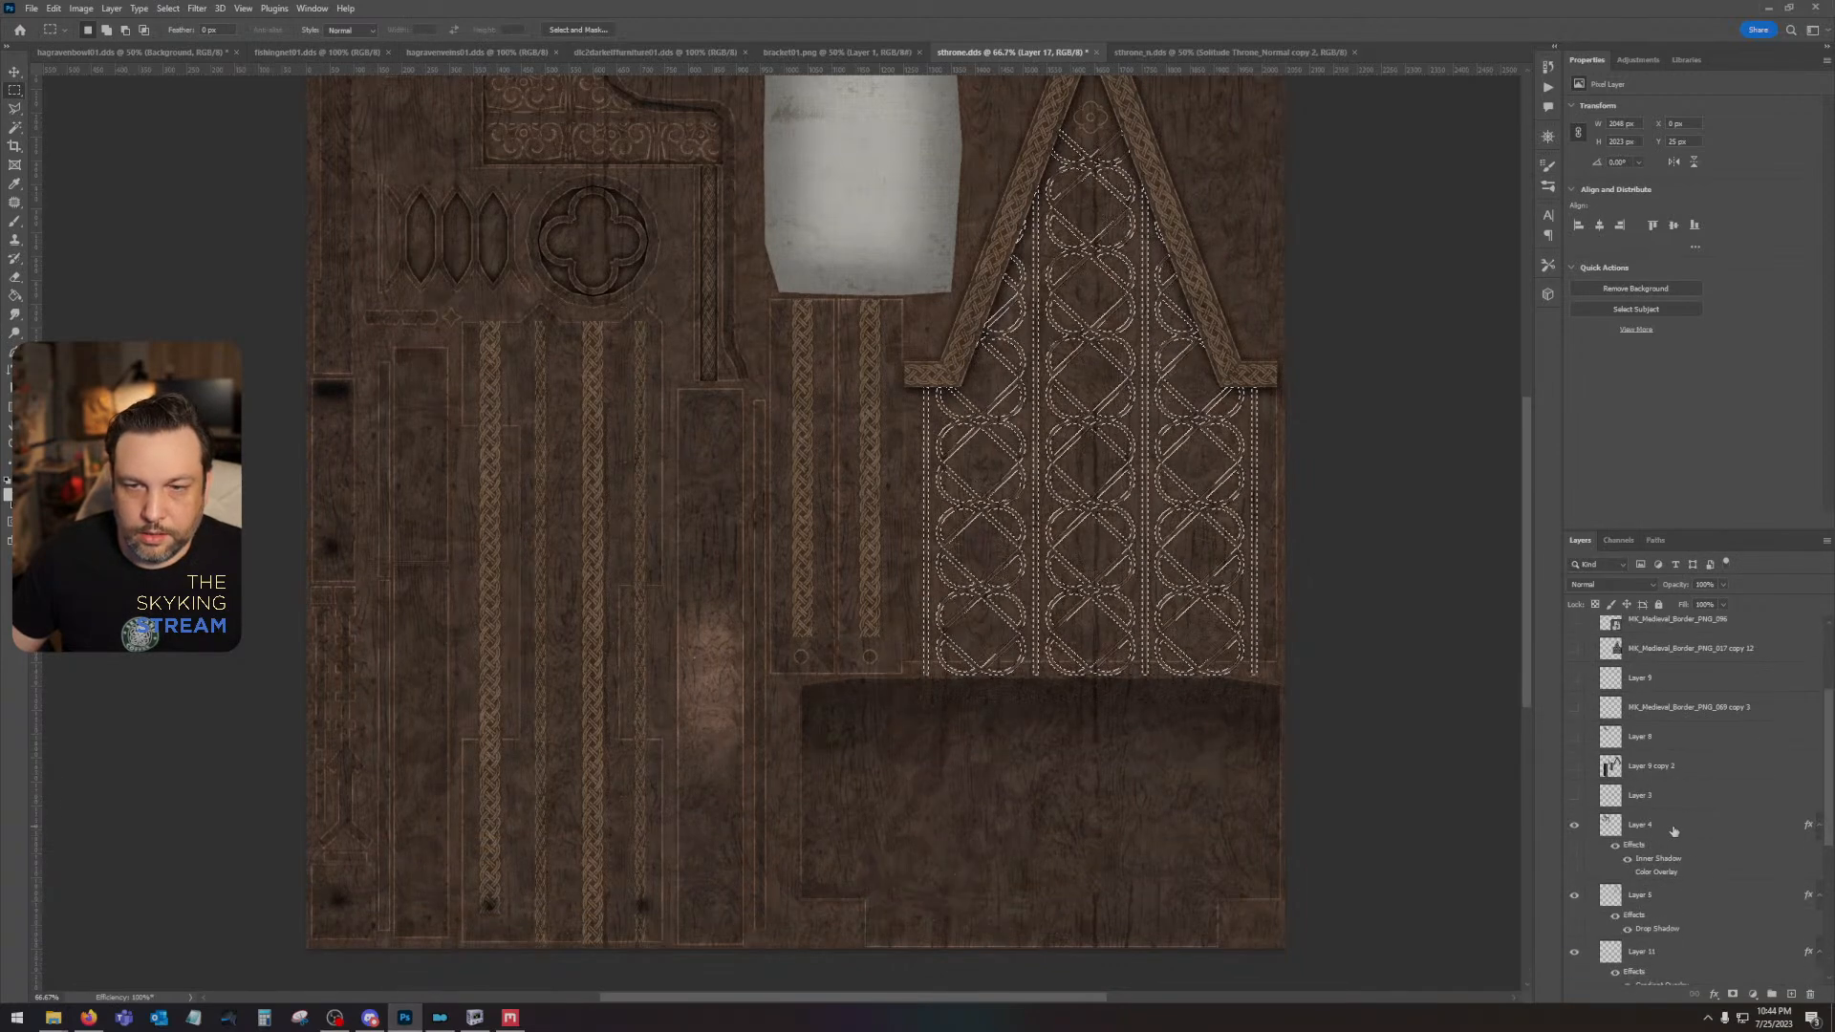
scroll(1673, 831, "down", 2)
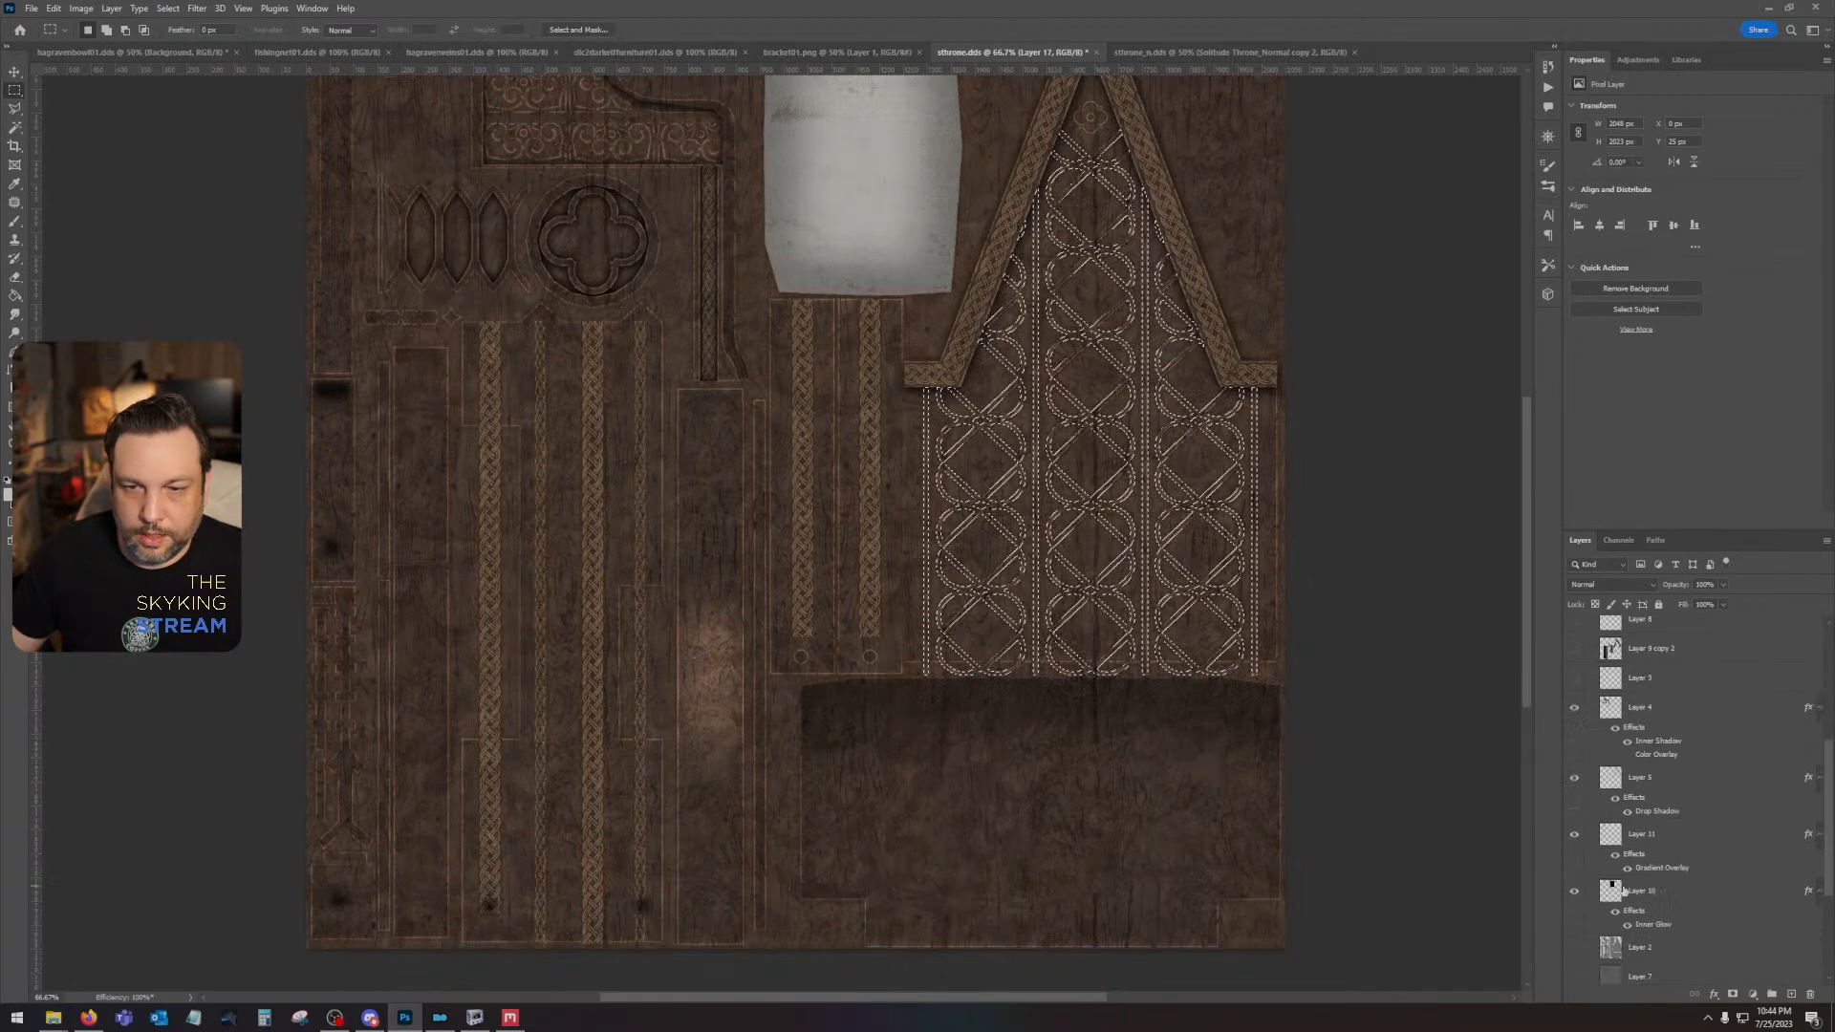
left_click(1575, 951)
scroll(1575, 942, "down", 1)
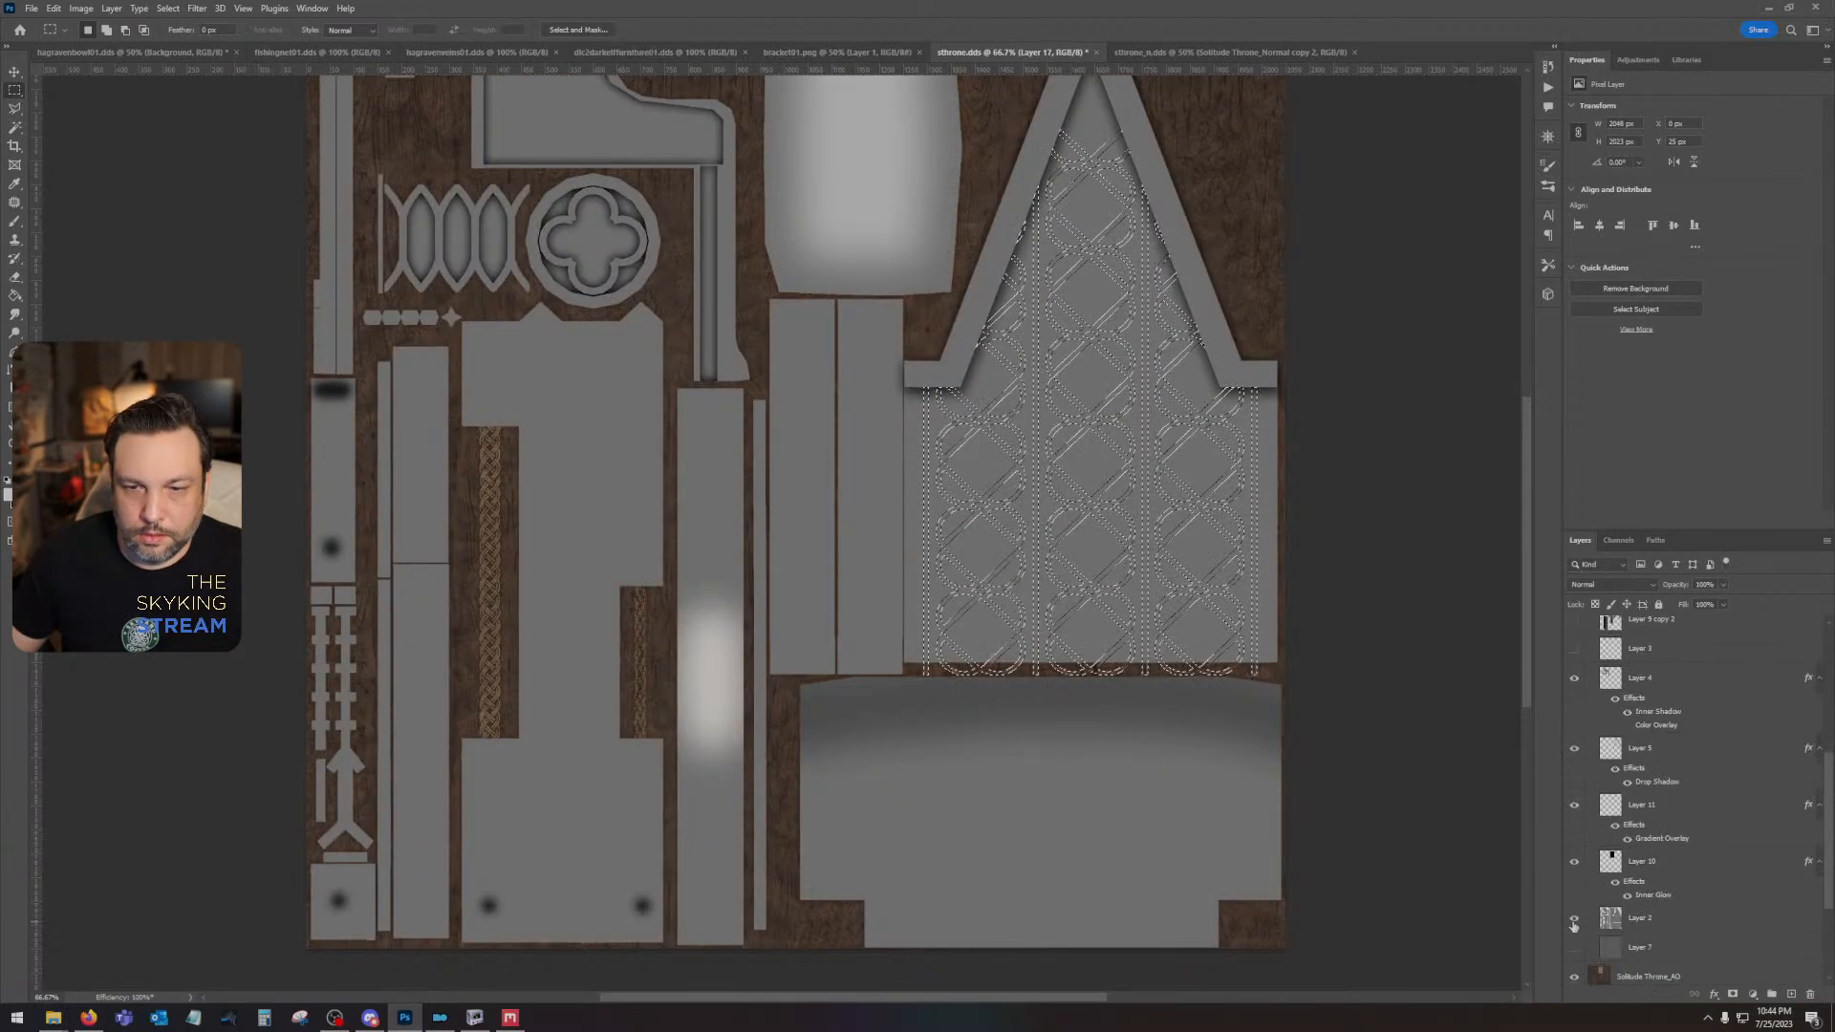
left_click(1574, 918)
left_click(1575, 947)
scroll(1575, 860, "up", 5)
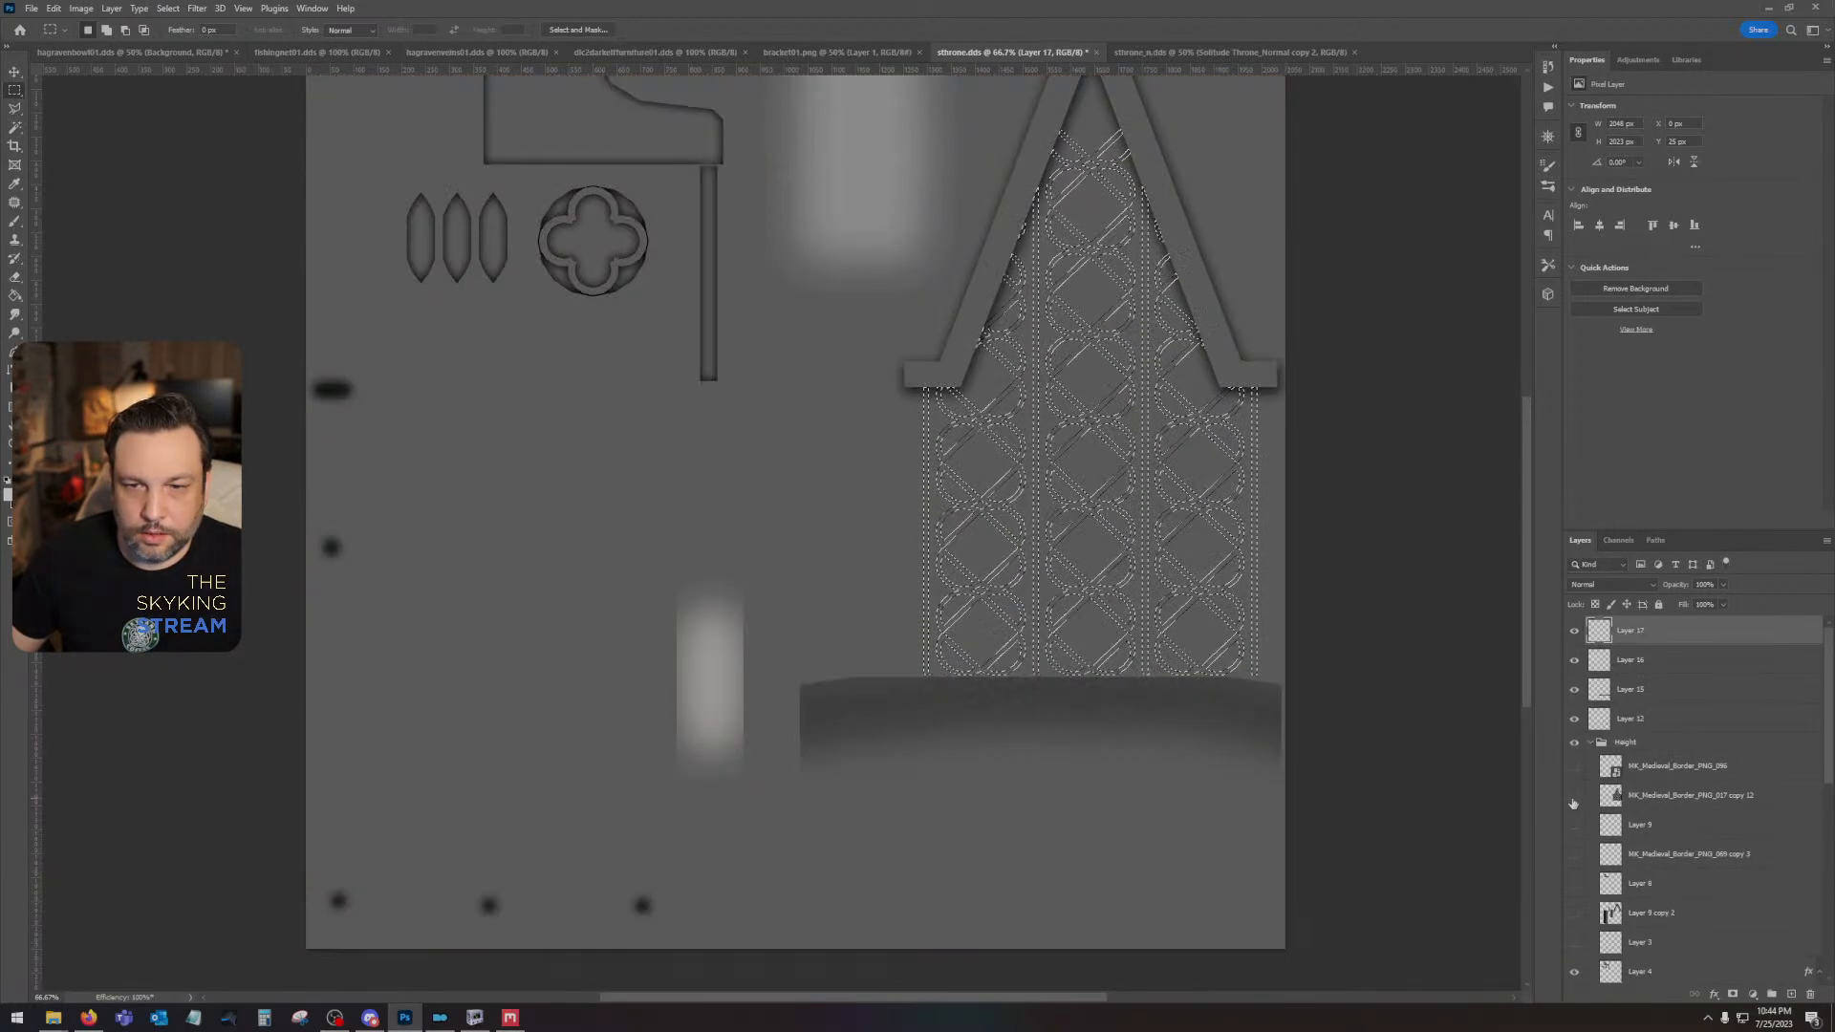
left_click(1574, 799)
- Add a new layer directly above Layer 7, reset the colours to default and fill the layer with black
scroll(1653, 822, "down", 5)
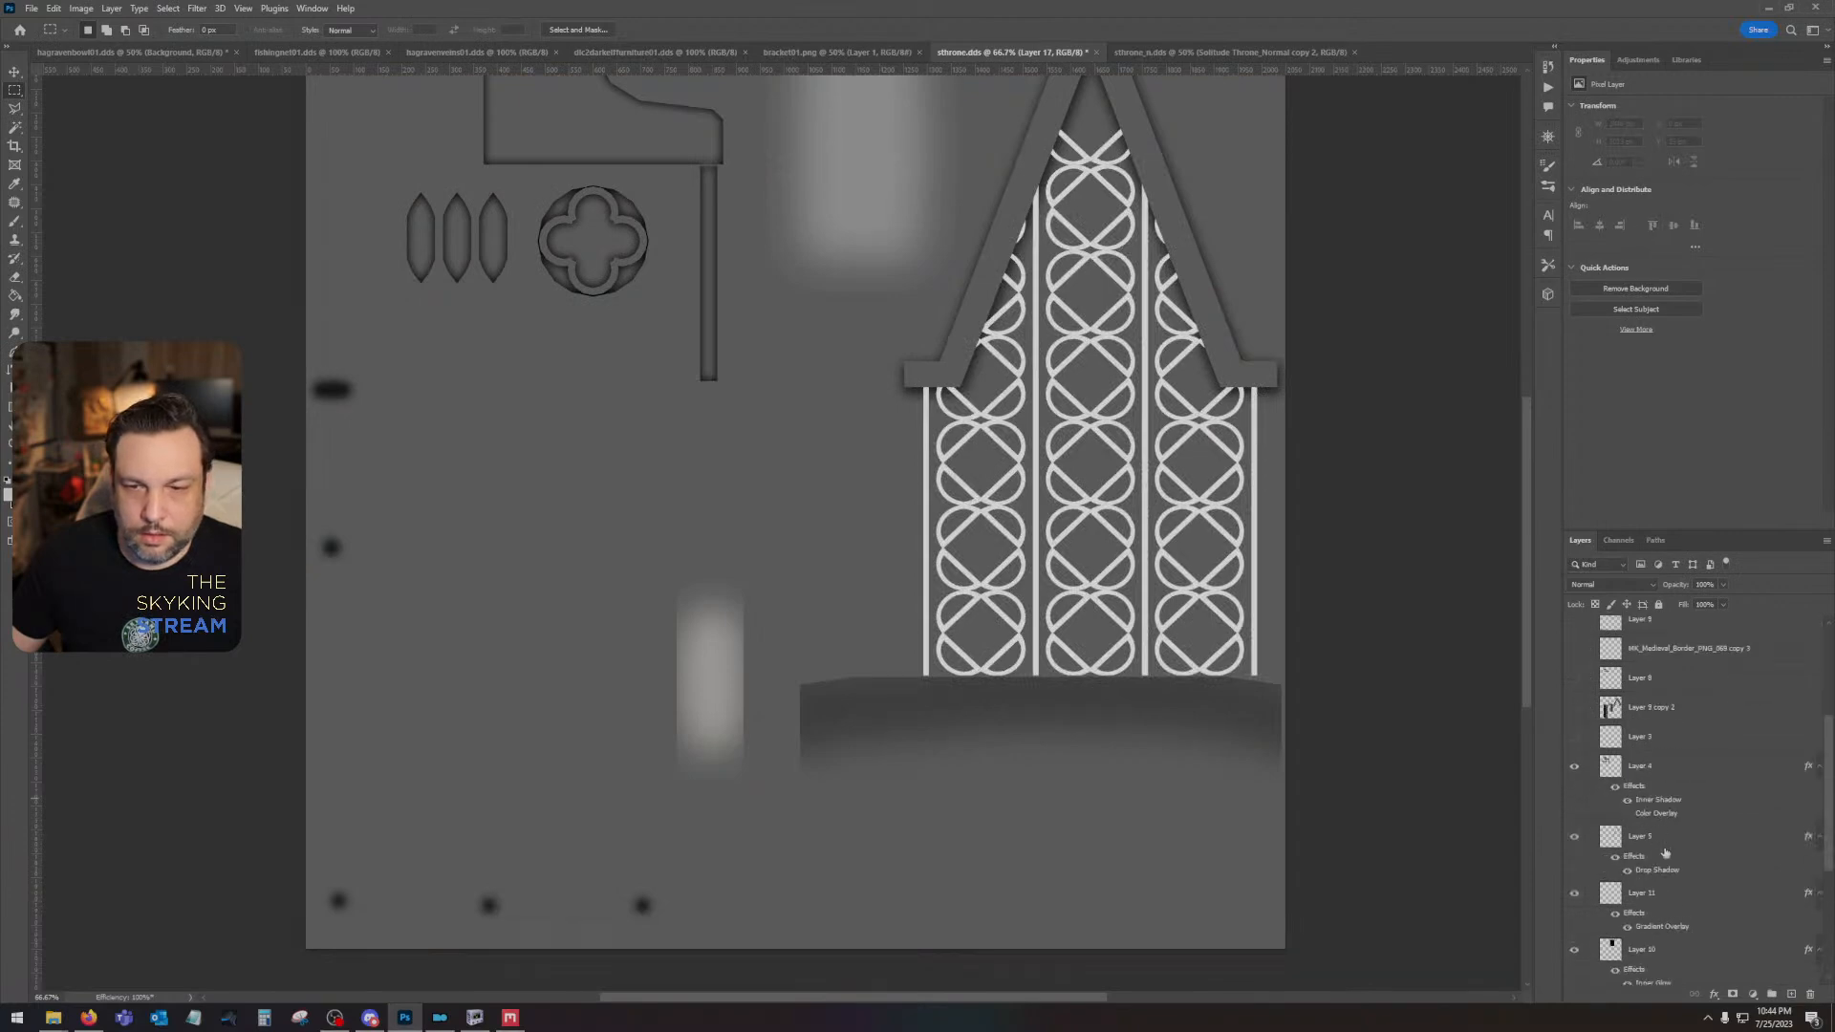
left_click(1702, 834)
key("ctrl+shift+alt+n")
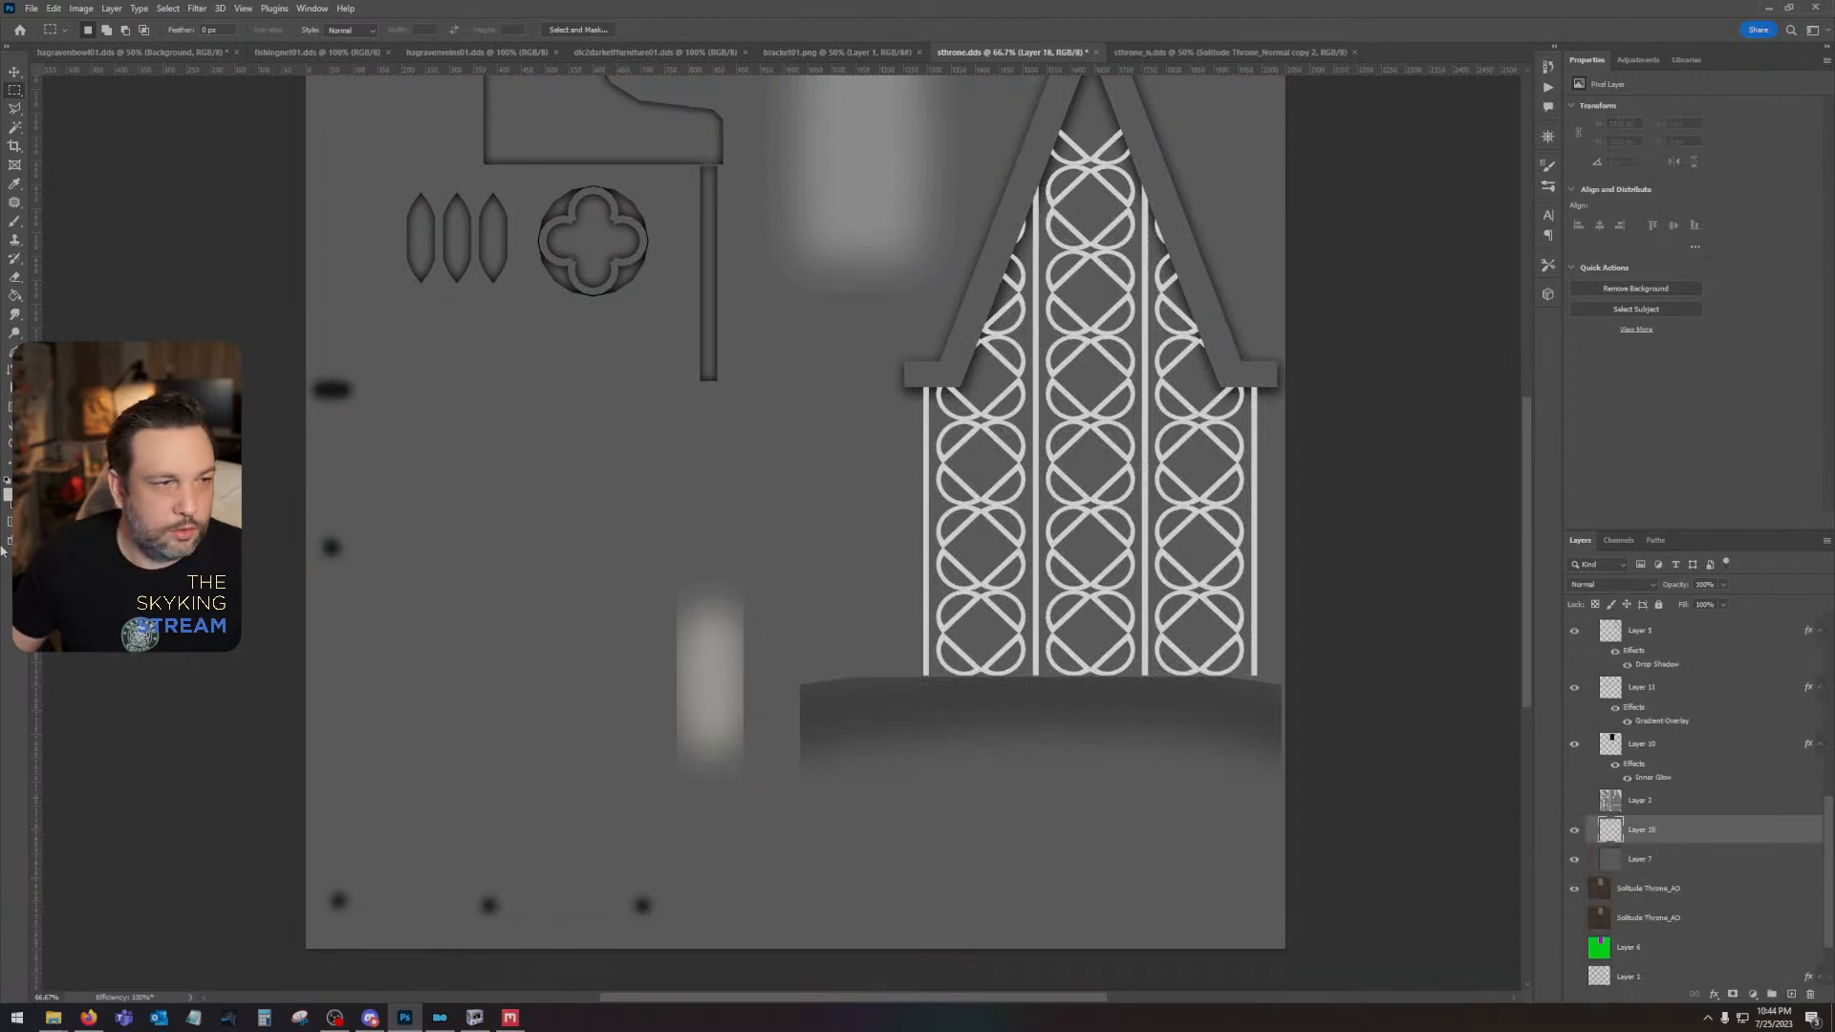
key("d")
key("alt+BackSpace")
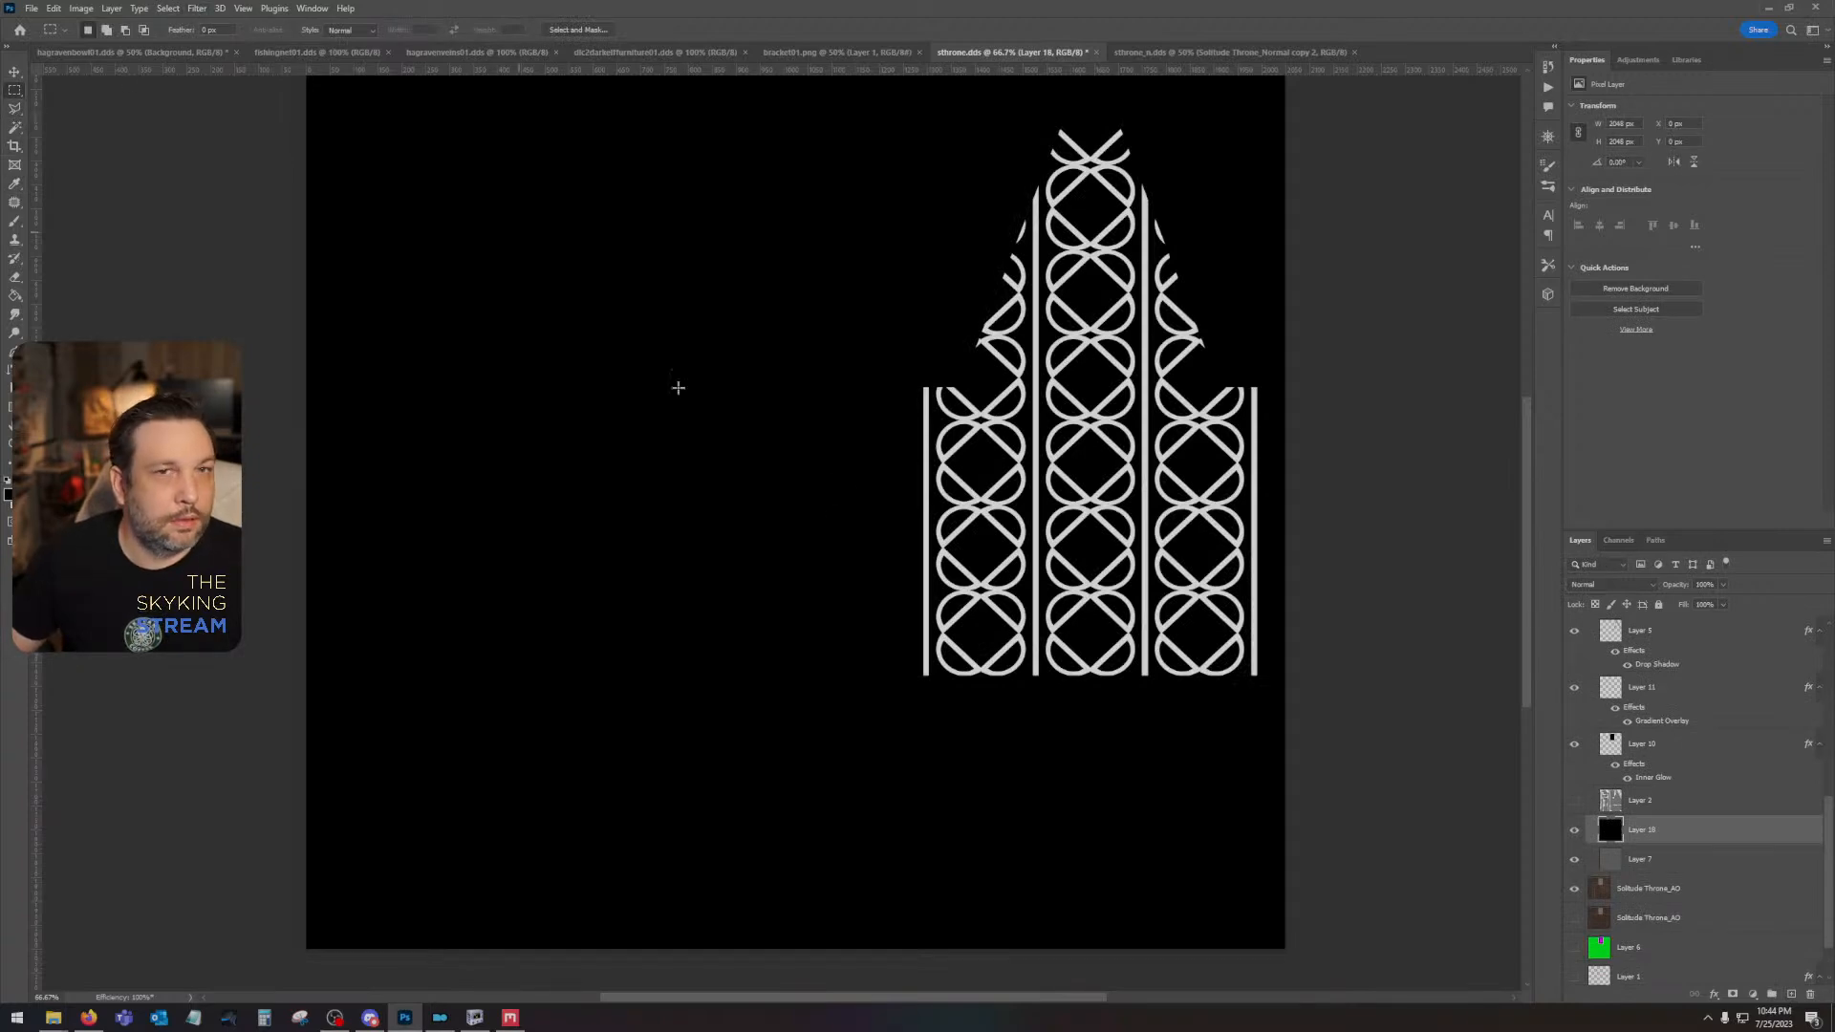
- Show the rosette, finial, Layer 8 and braided Layer 9 copy 2 ornaments over the black fill, leaving Layer 9 and Layer 3 hidden
scroll(678, 387, "up", 2)
scroll(1615, 744, "up", 5)
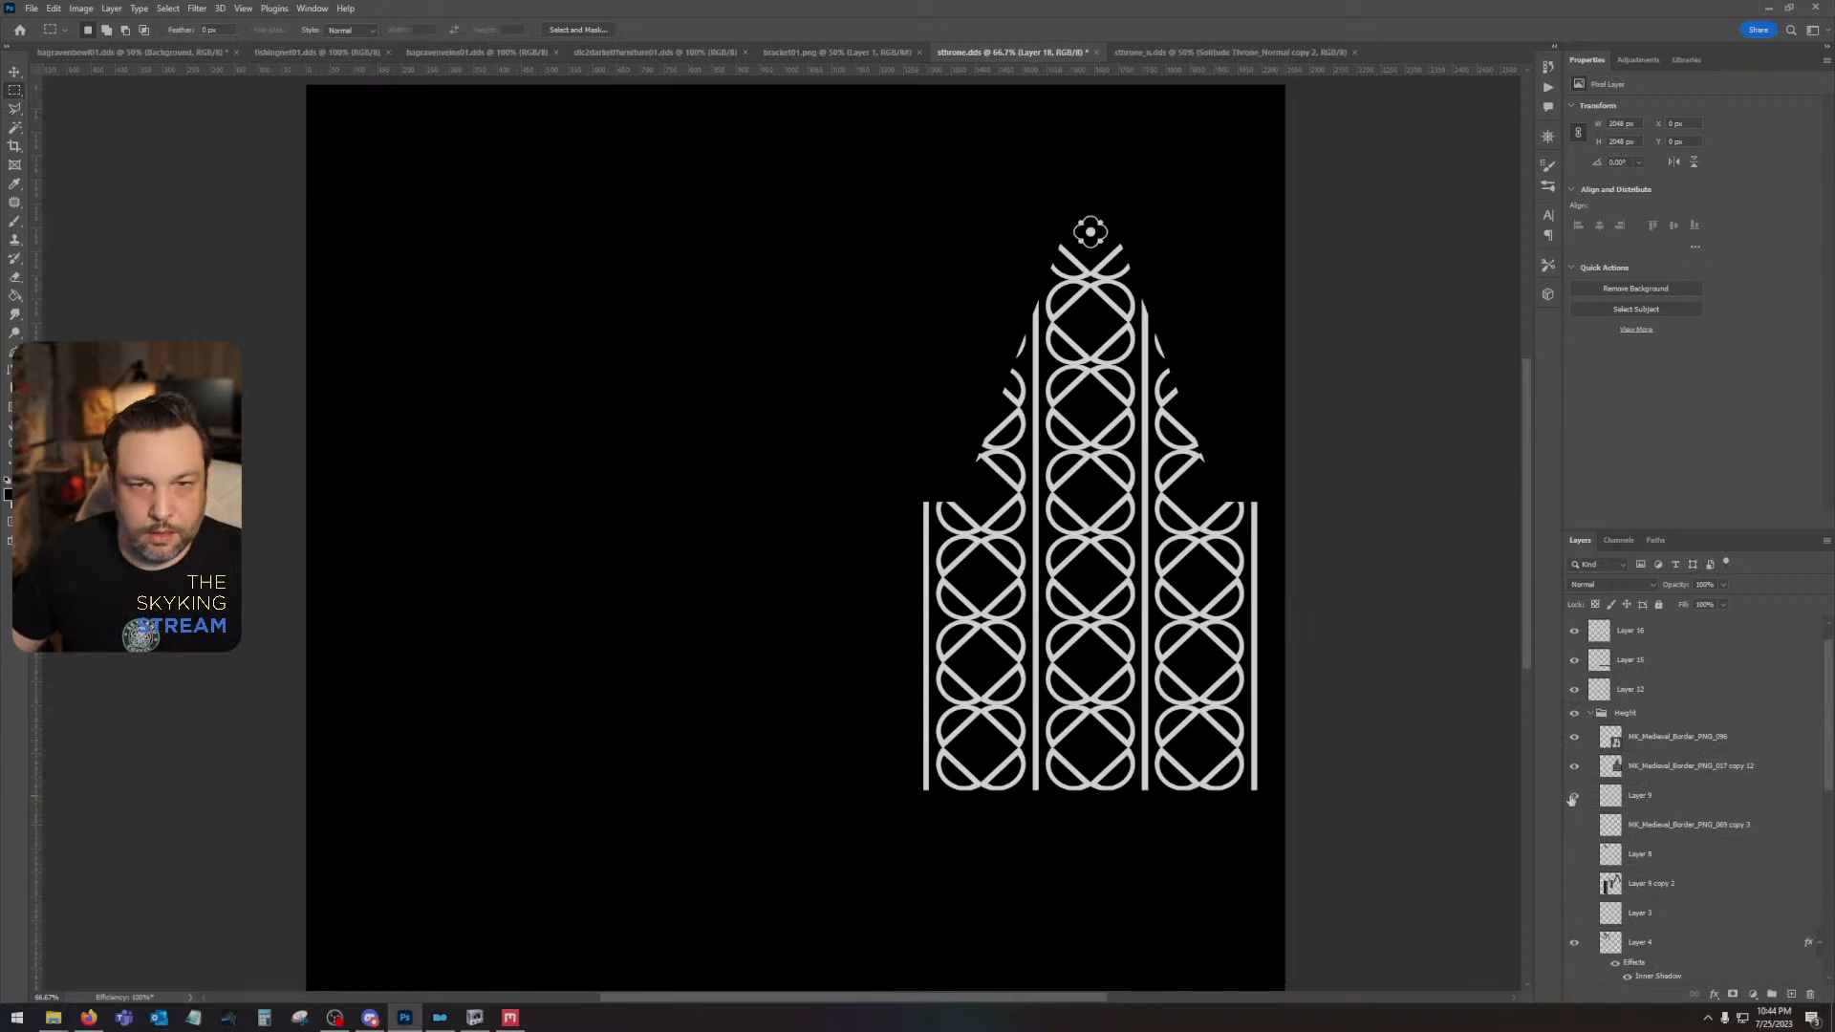
left_click(1575, 826)
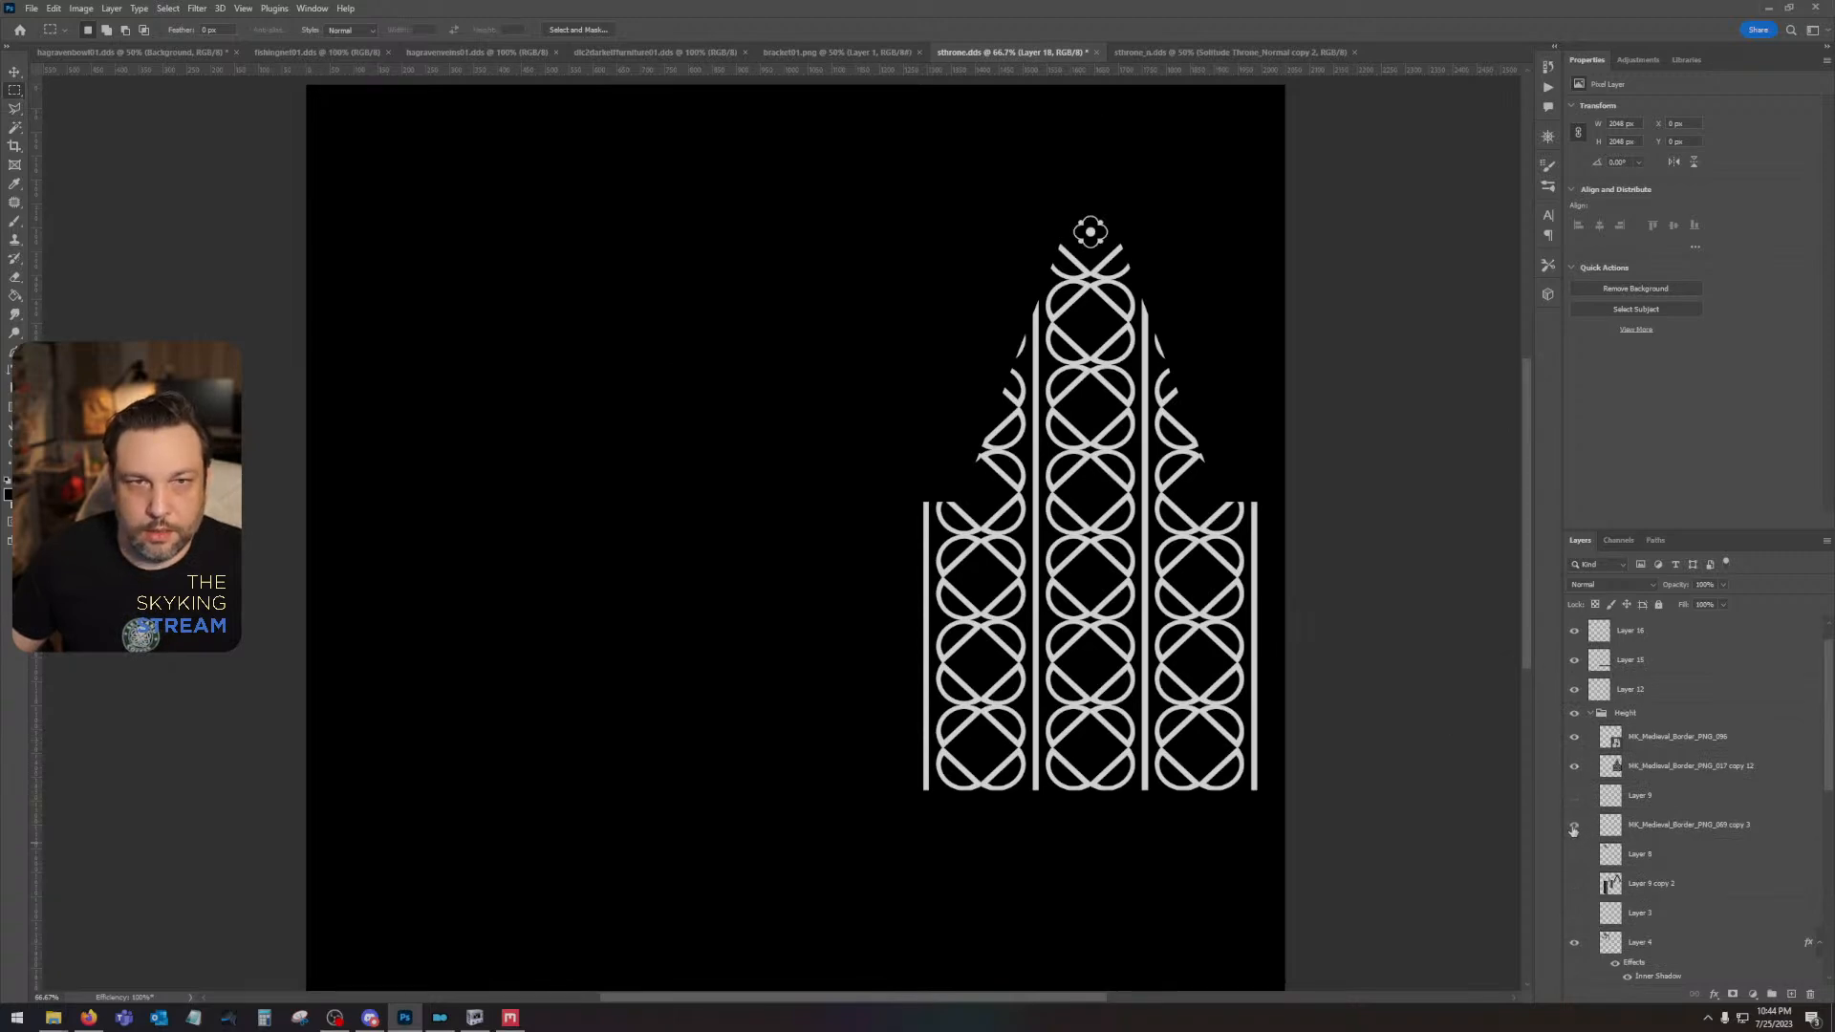
left_click(1575, 880)
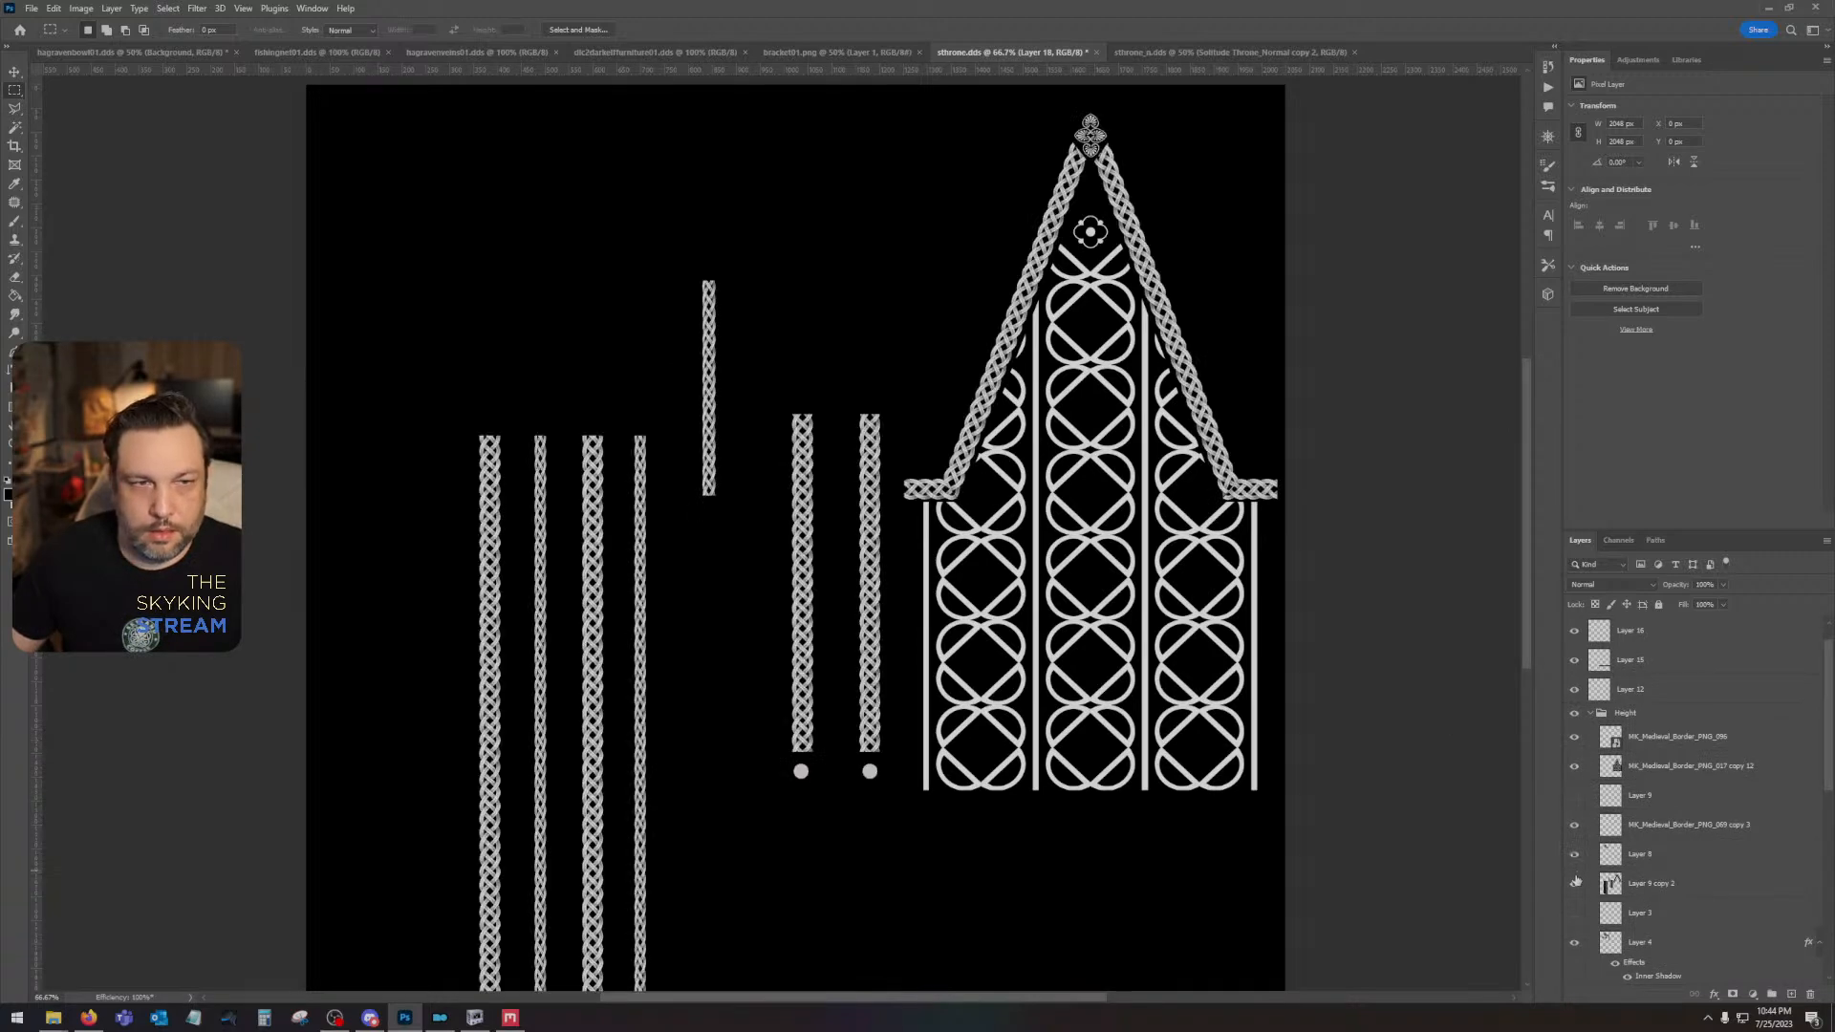
scroll(1575, 850, "down", 5)
left_click(1574, 769)
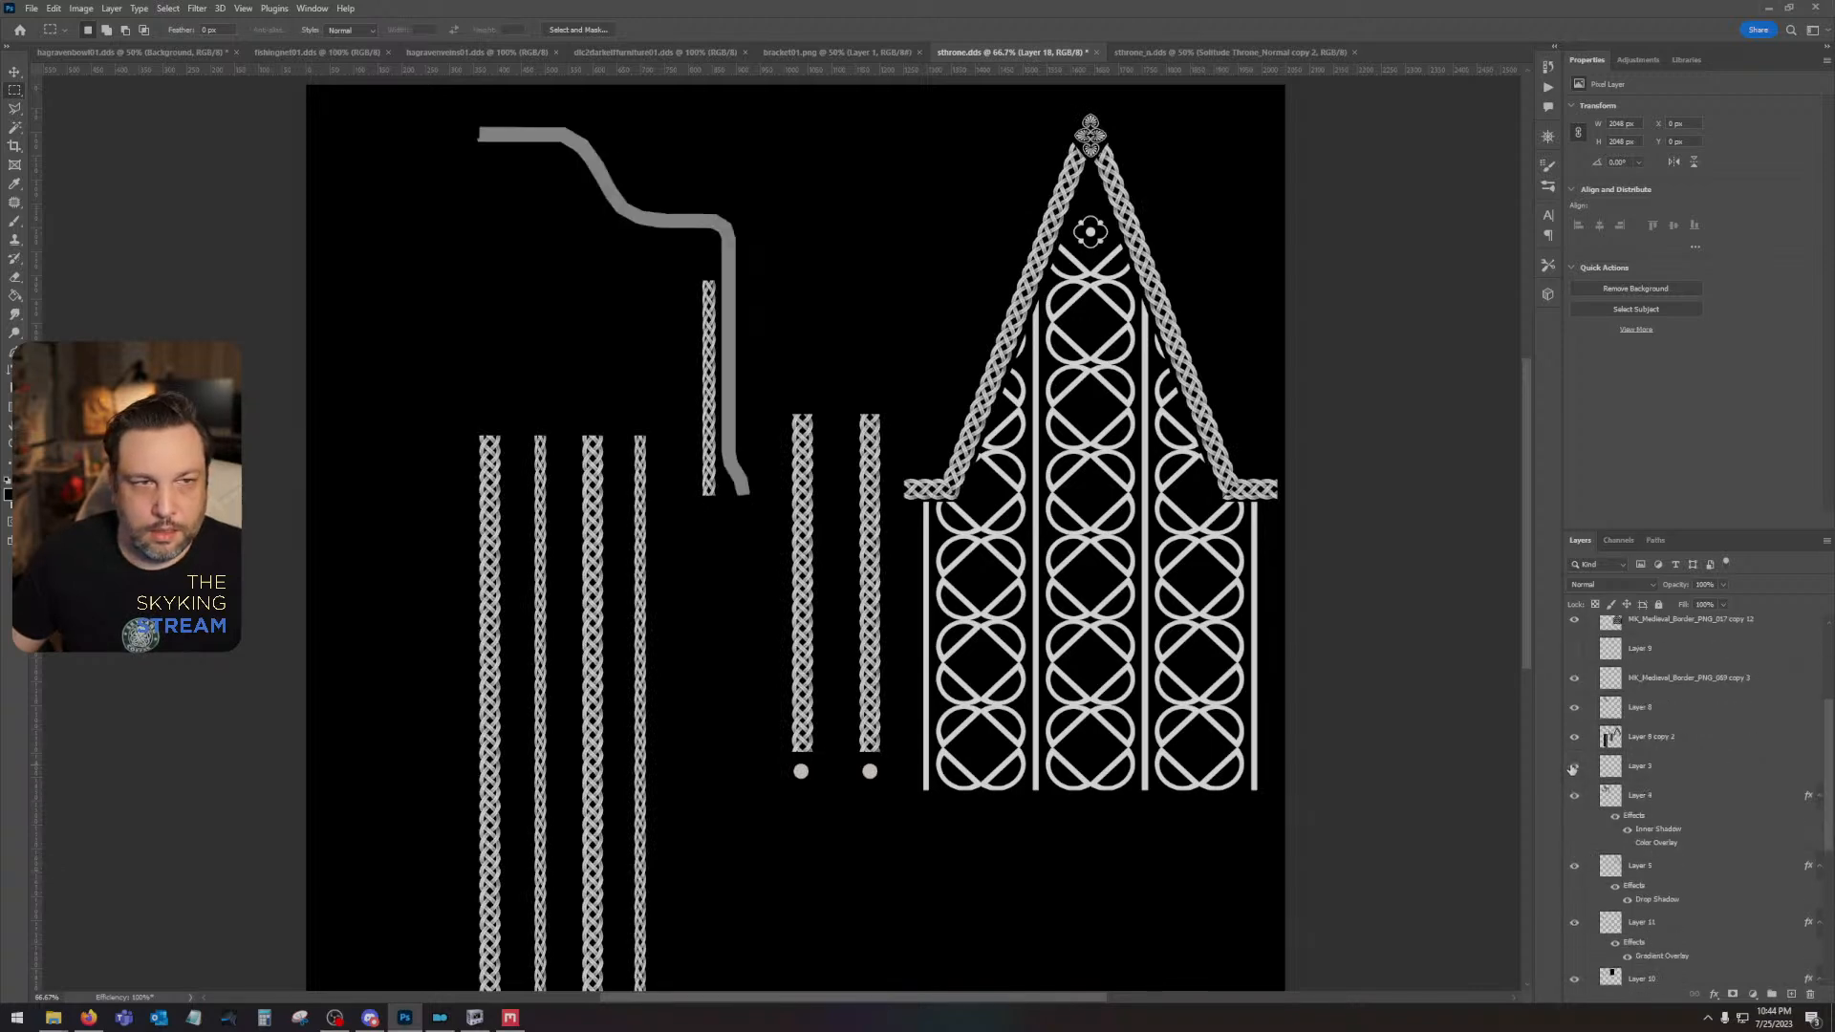
left_click(1574, 768)
scroll(1579, 872, "up", 2)
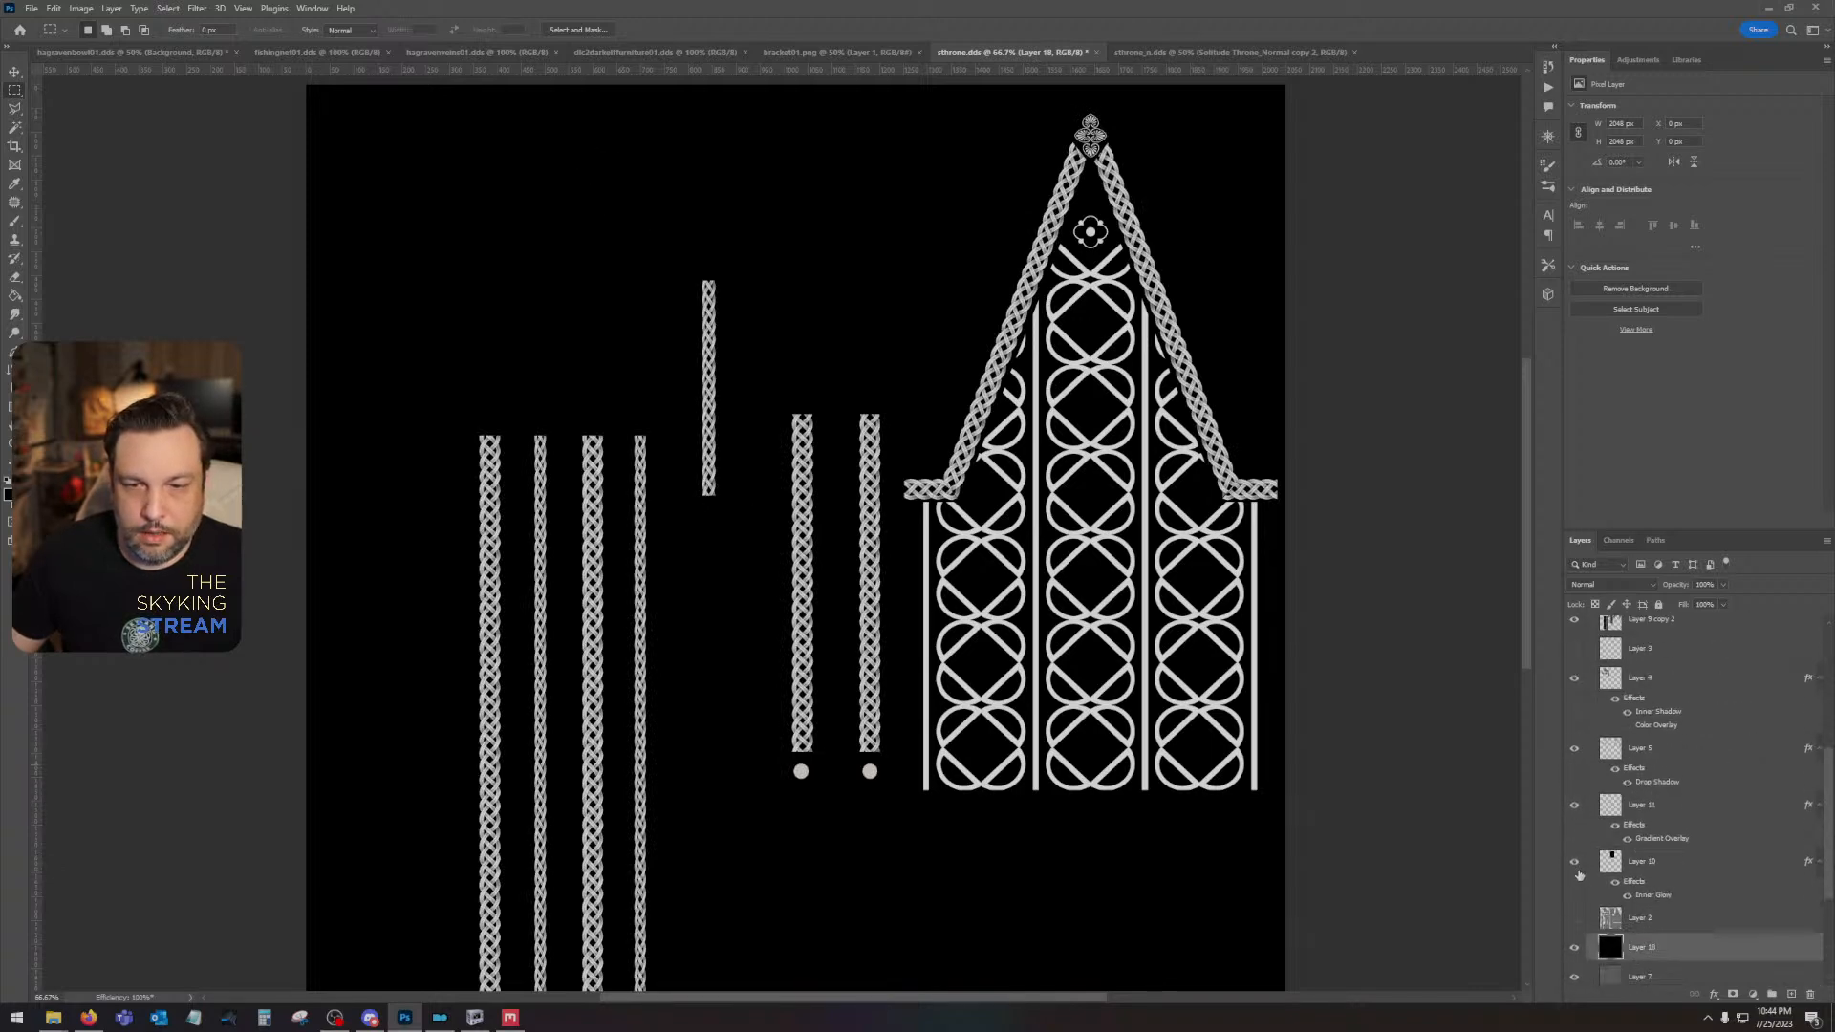
- Select all the white ornament lines by Color Range, sampling their colour with a fuzziness of 200
left_click(168, 8)
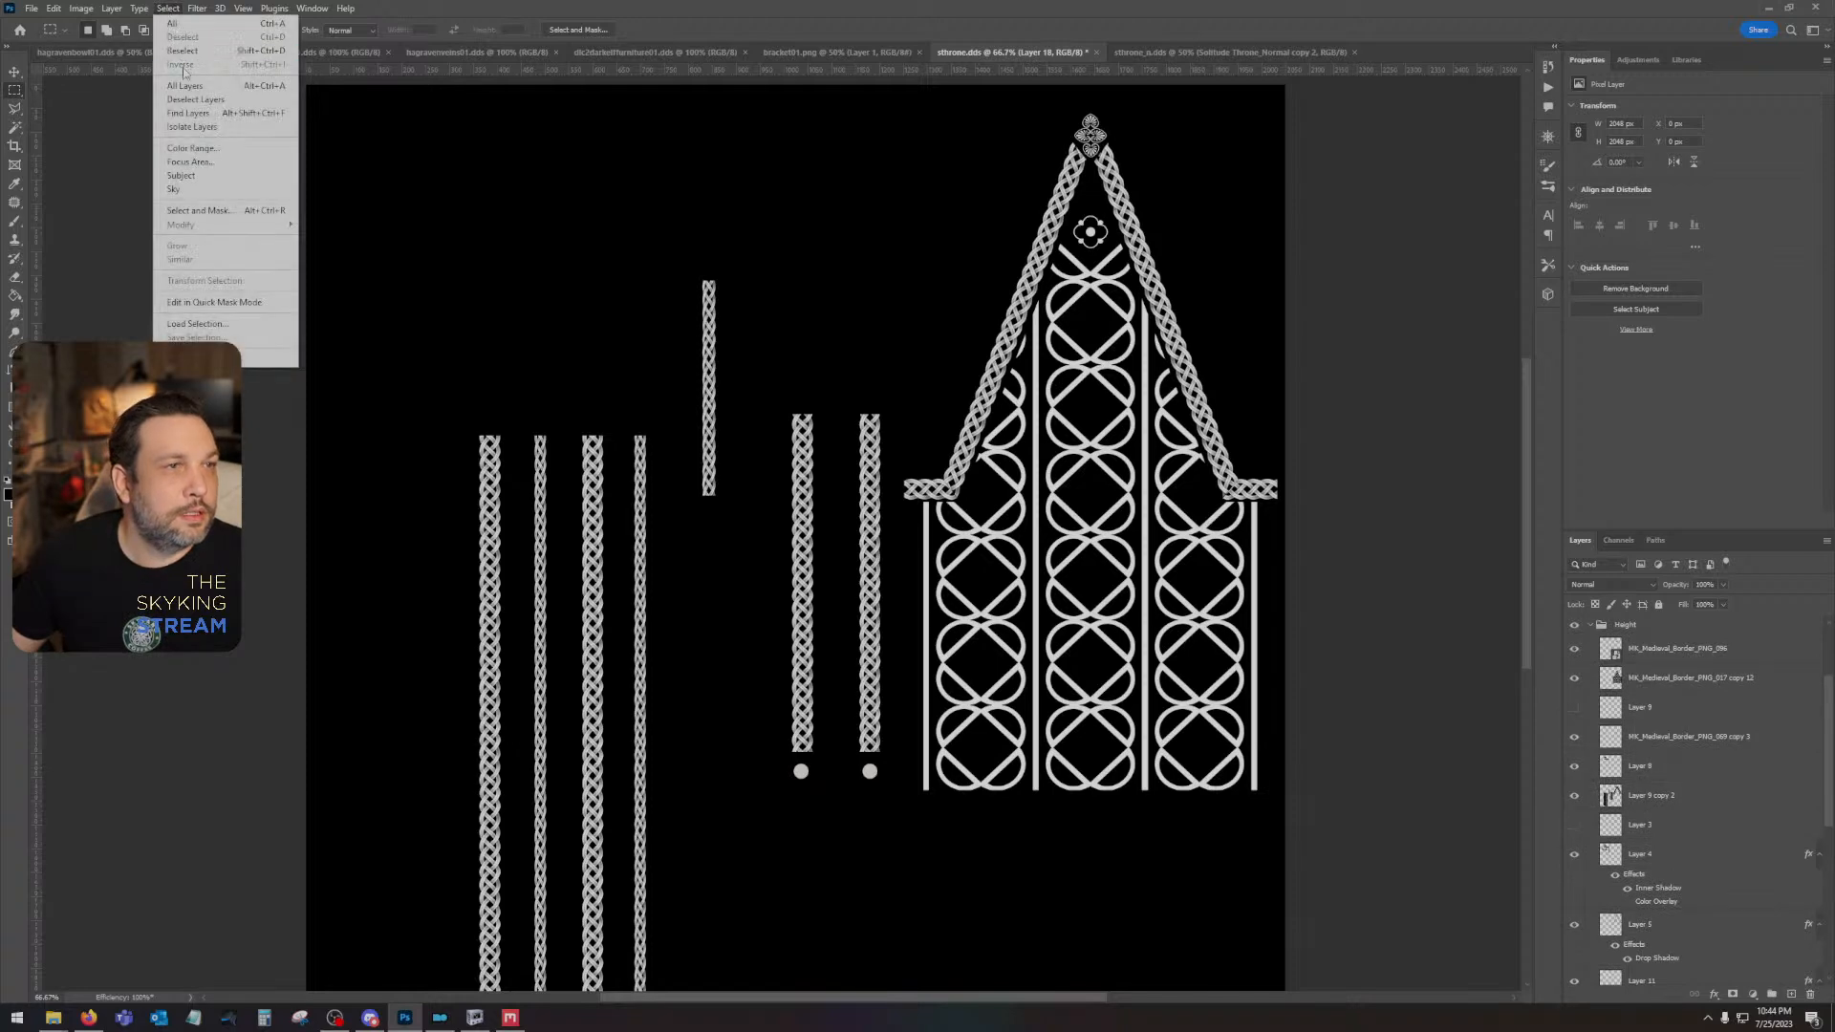
left_click(191, 148)
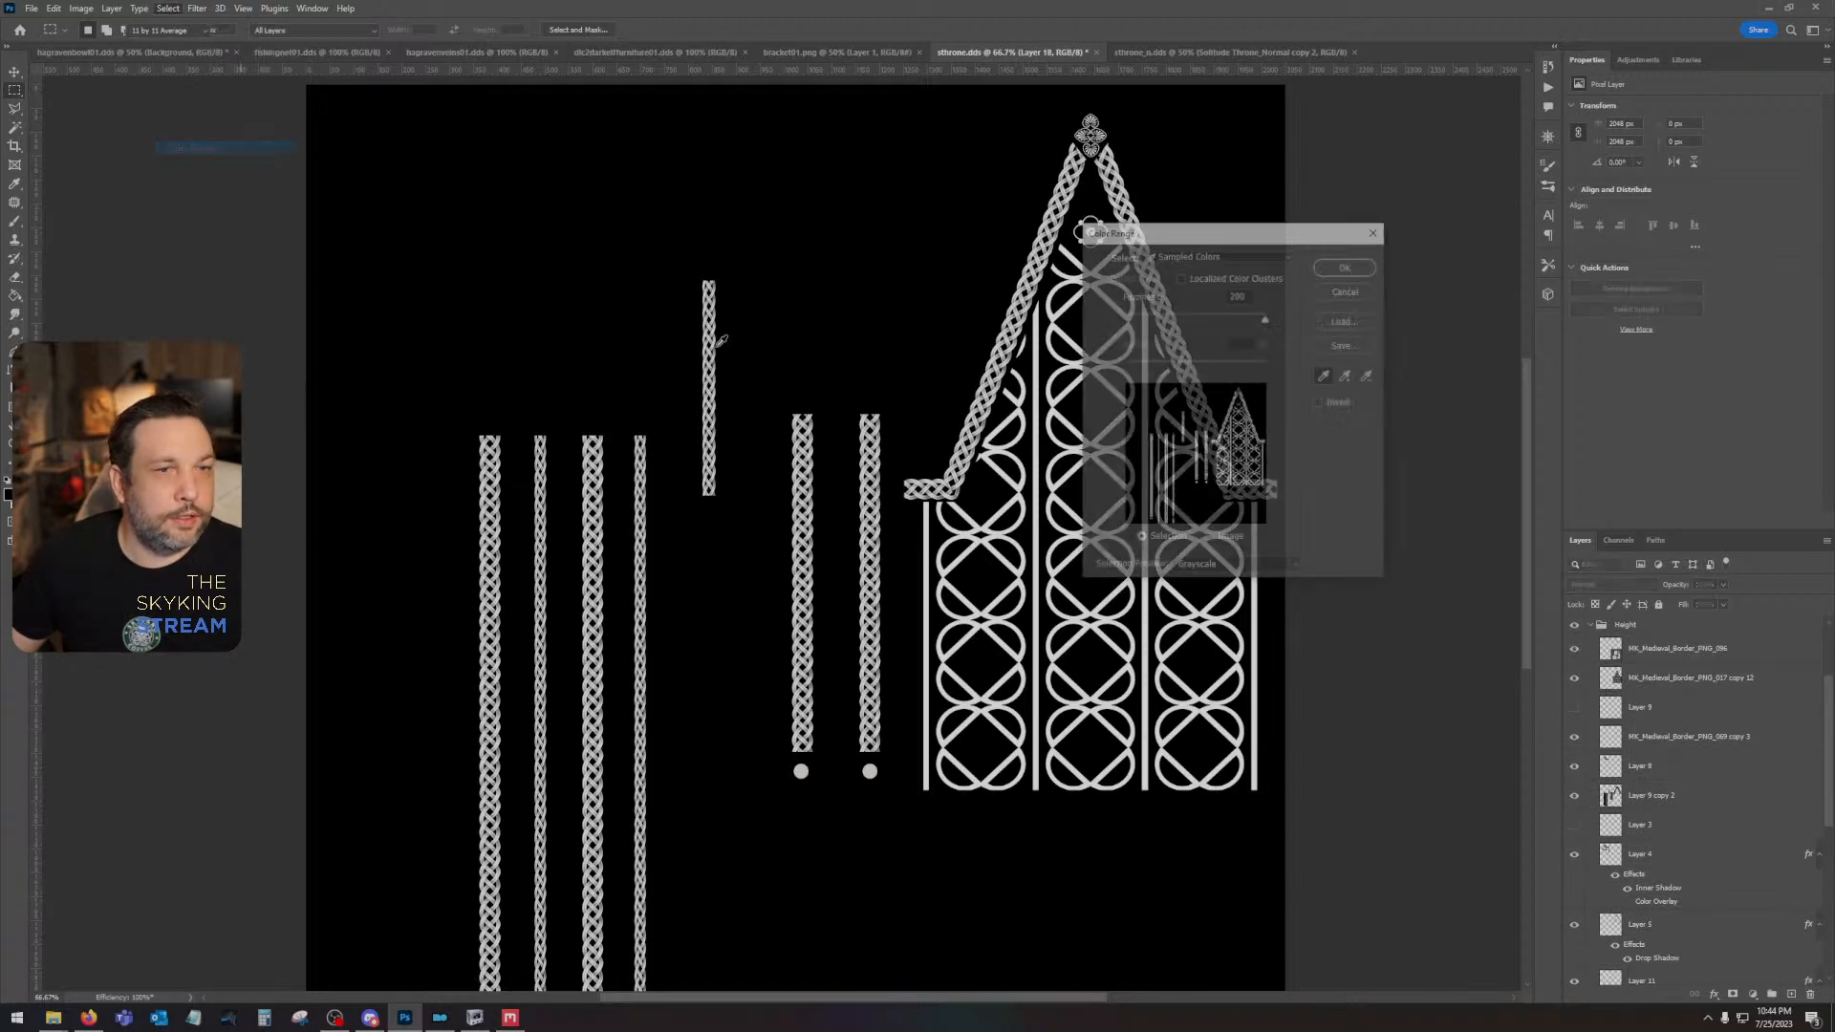
left_click(1058, 316)
left_click(1344, 267)
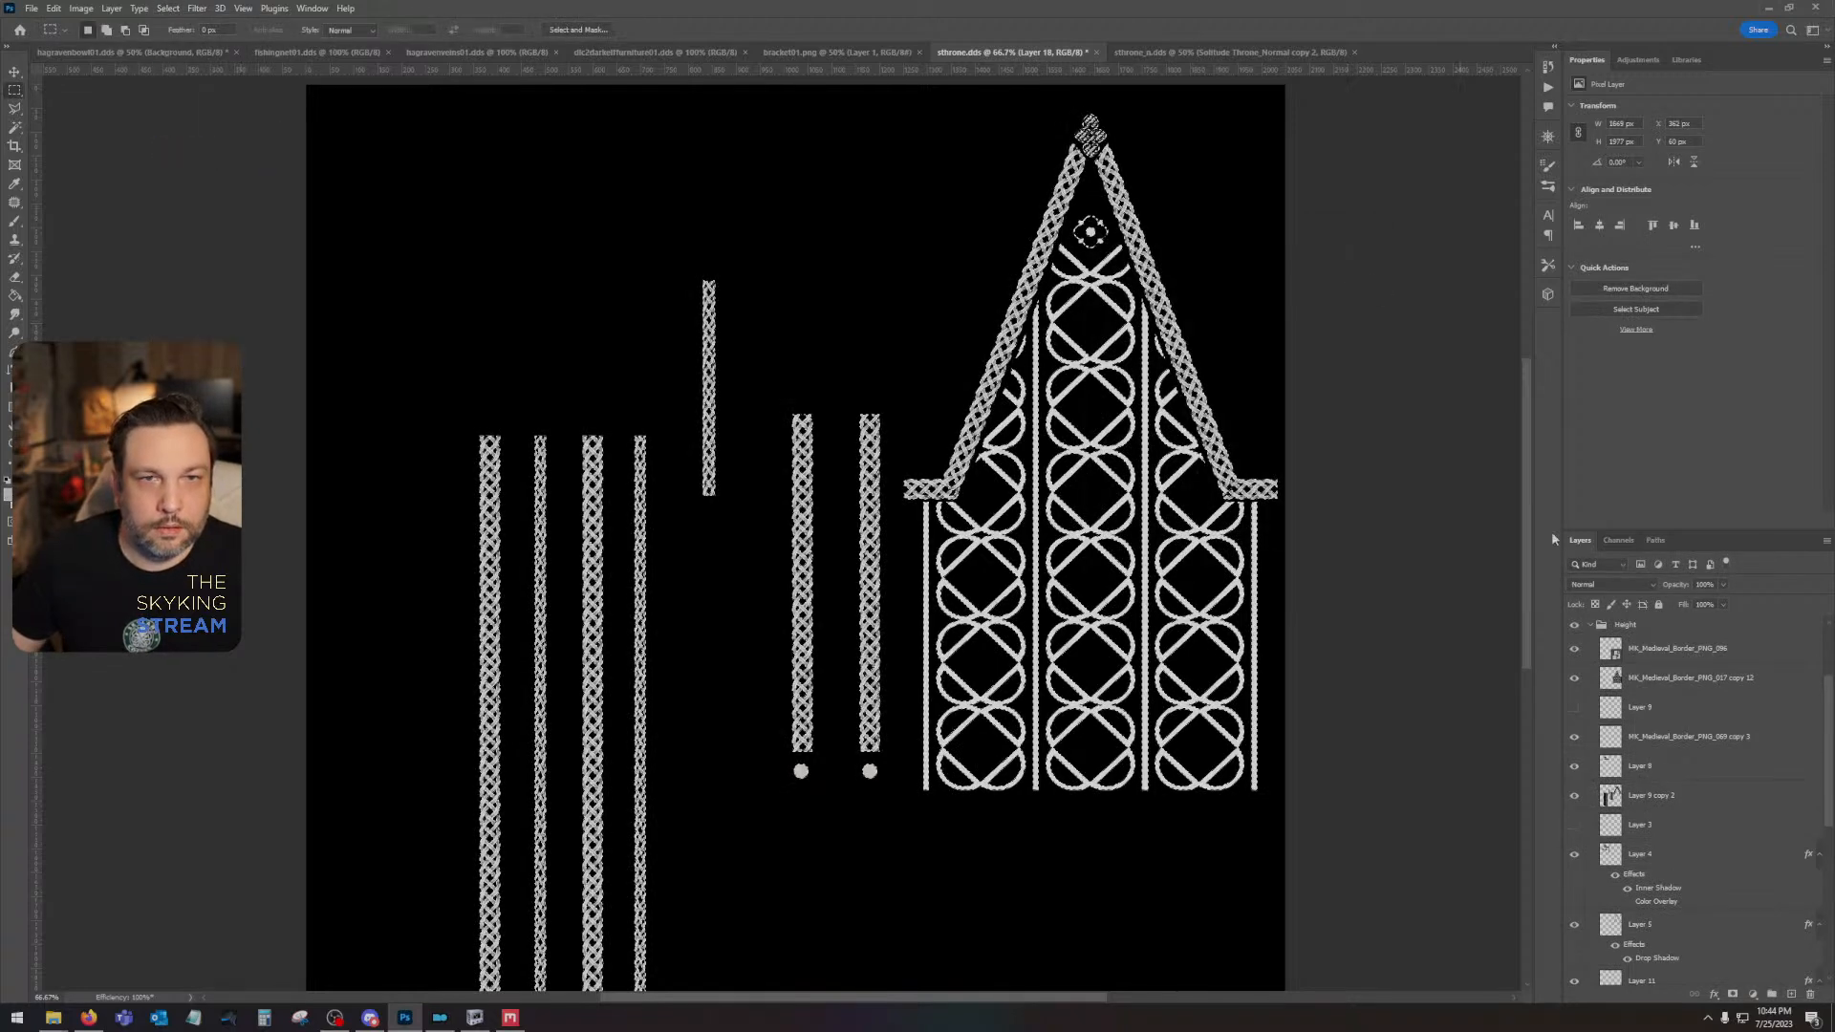
- Make Layer 17 active and hide the rosette, lattice, Layer 9 copy 2, black Layer 18 and grey Layer 7, keeping the ornament selection
scroll(1668, 662, "up", 2)
left_click(1668, 630)
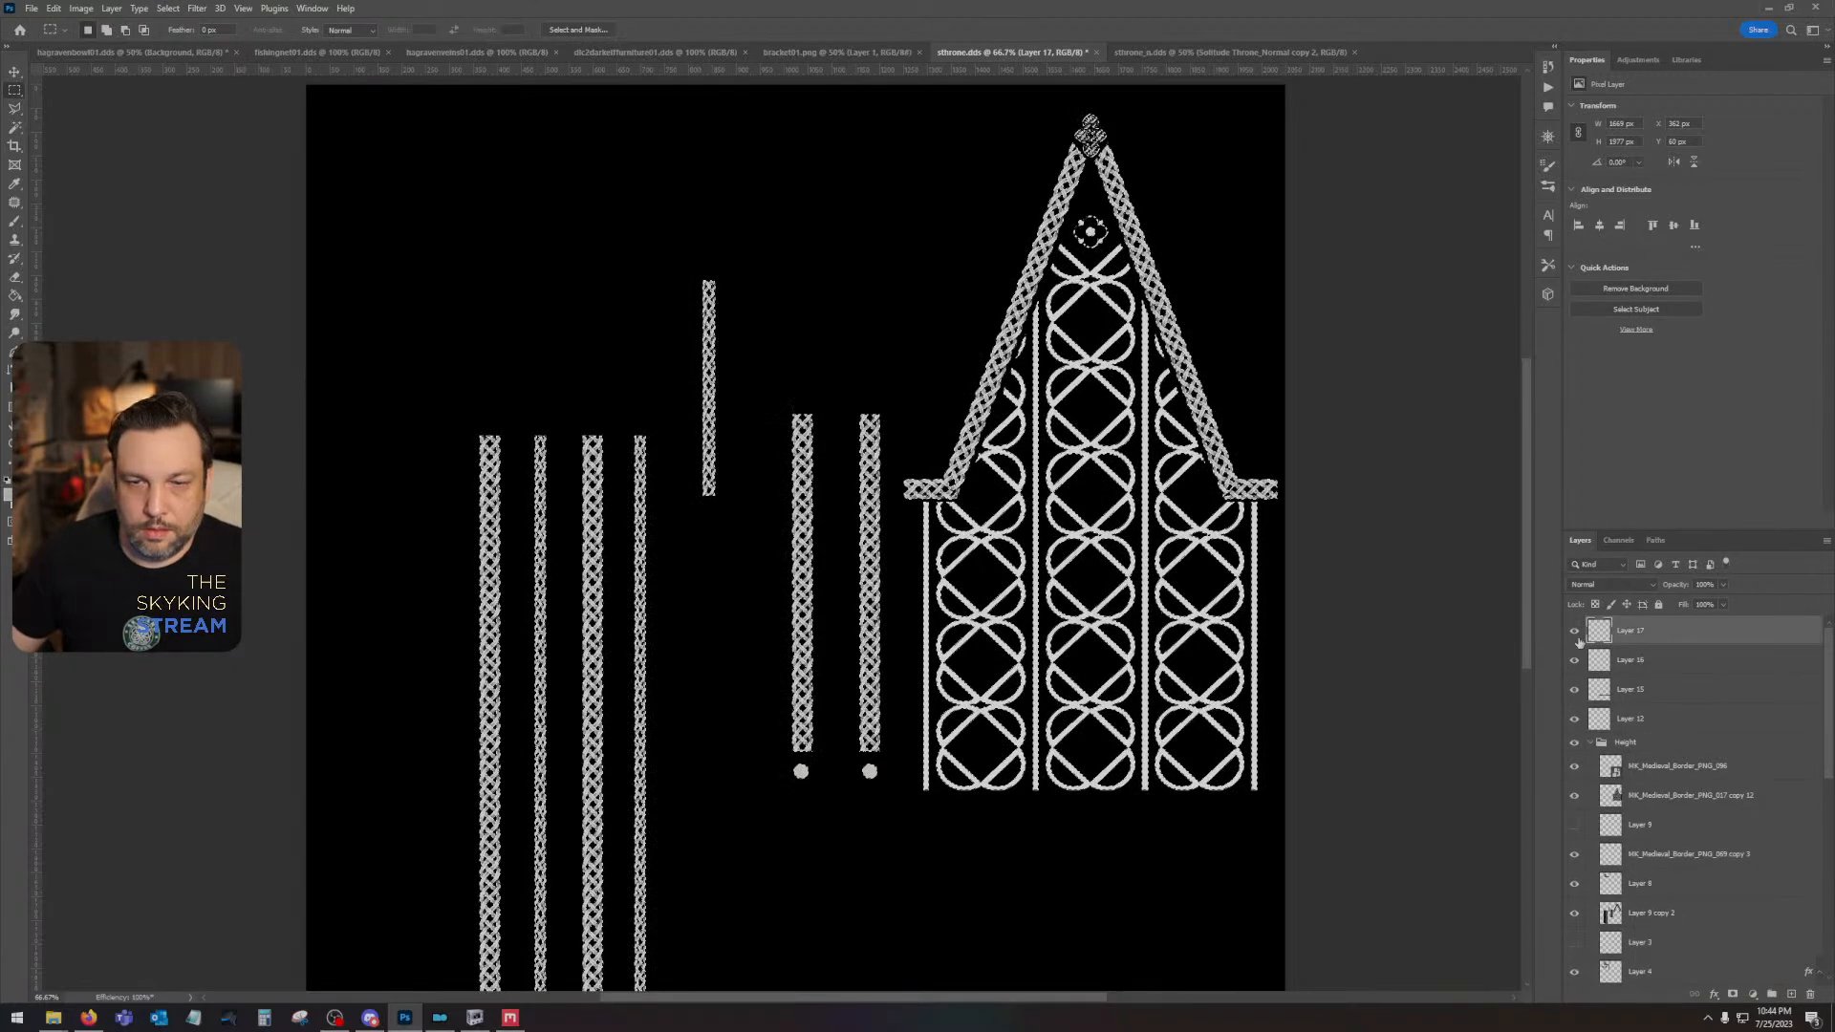
scroll(1653, 762, "down", 3)
scroll(1653, 761, "up", 3)
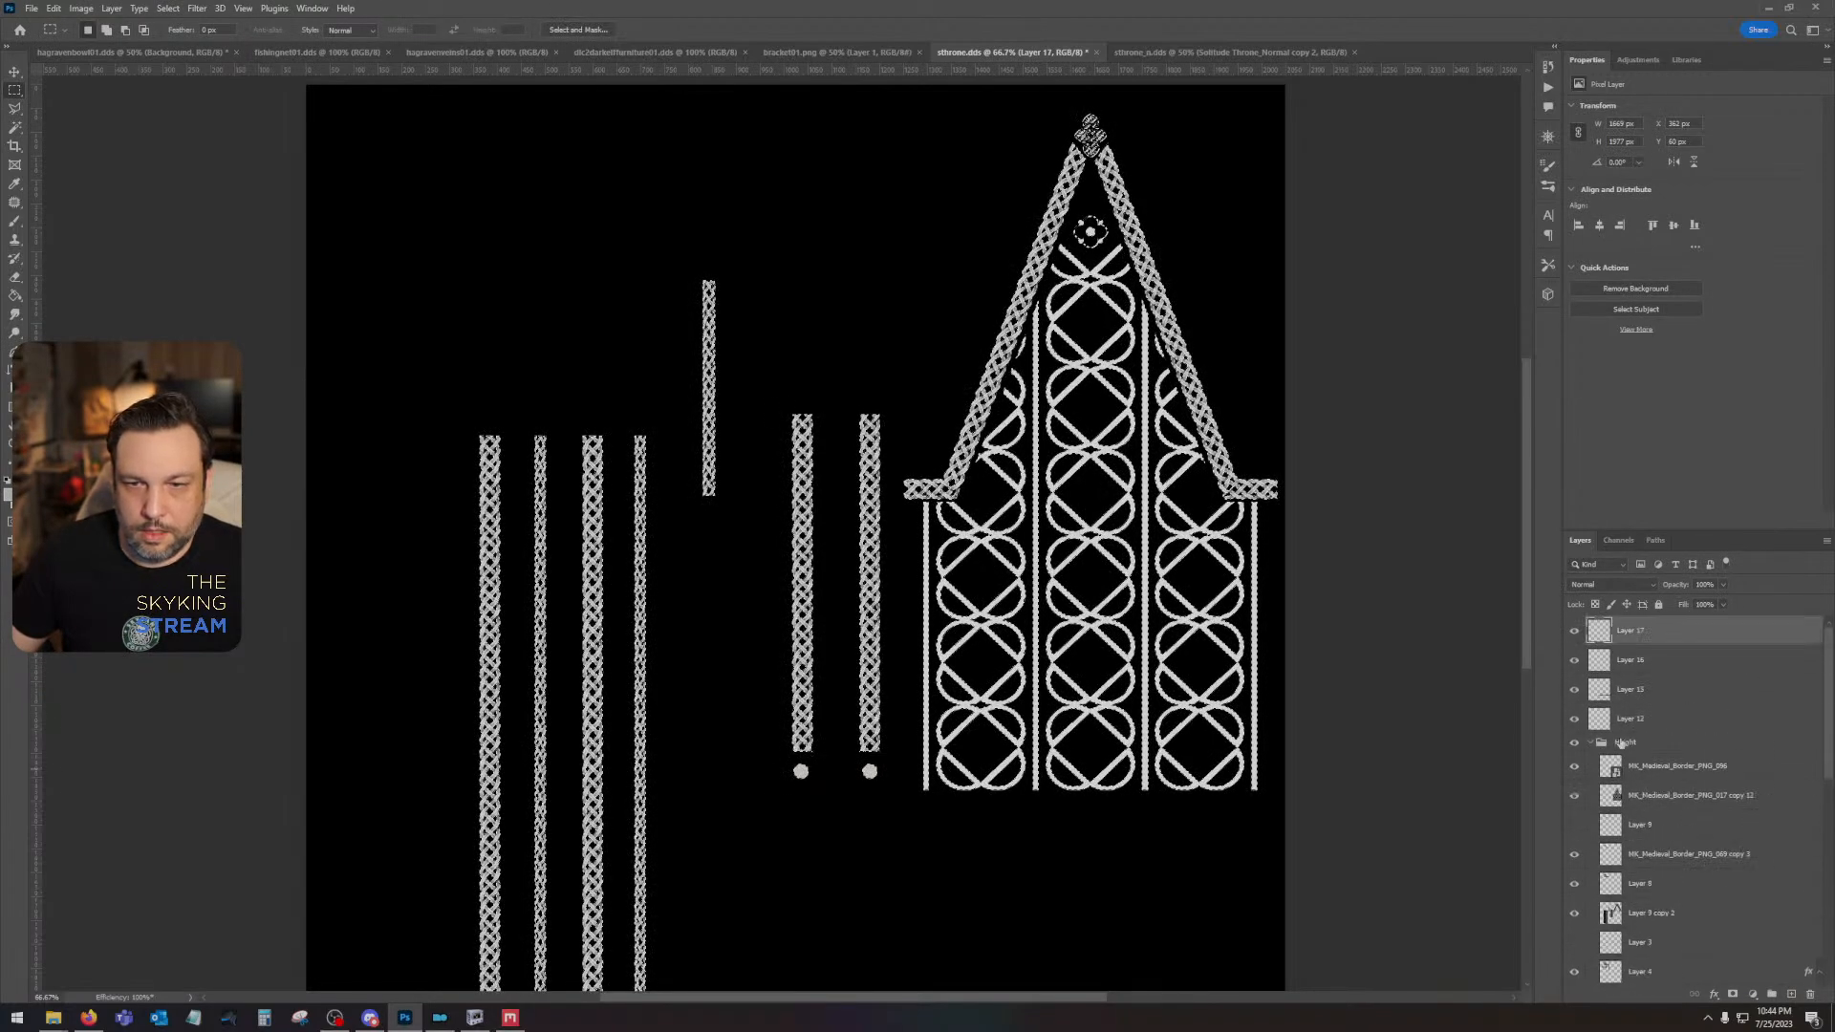
left_click(1572, 797)
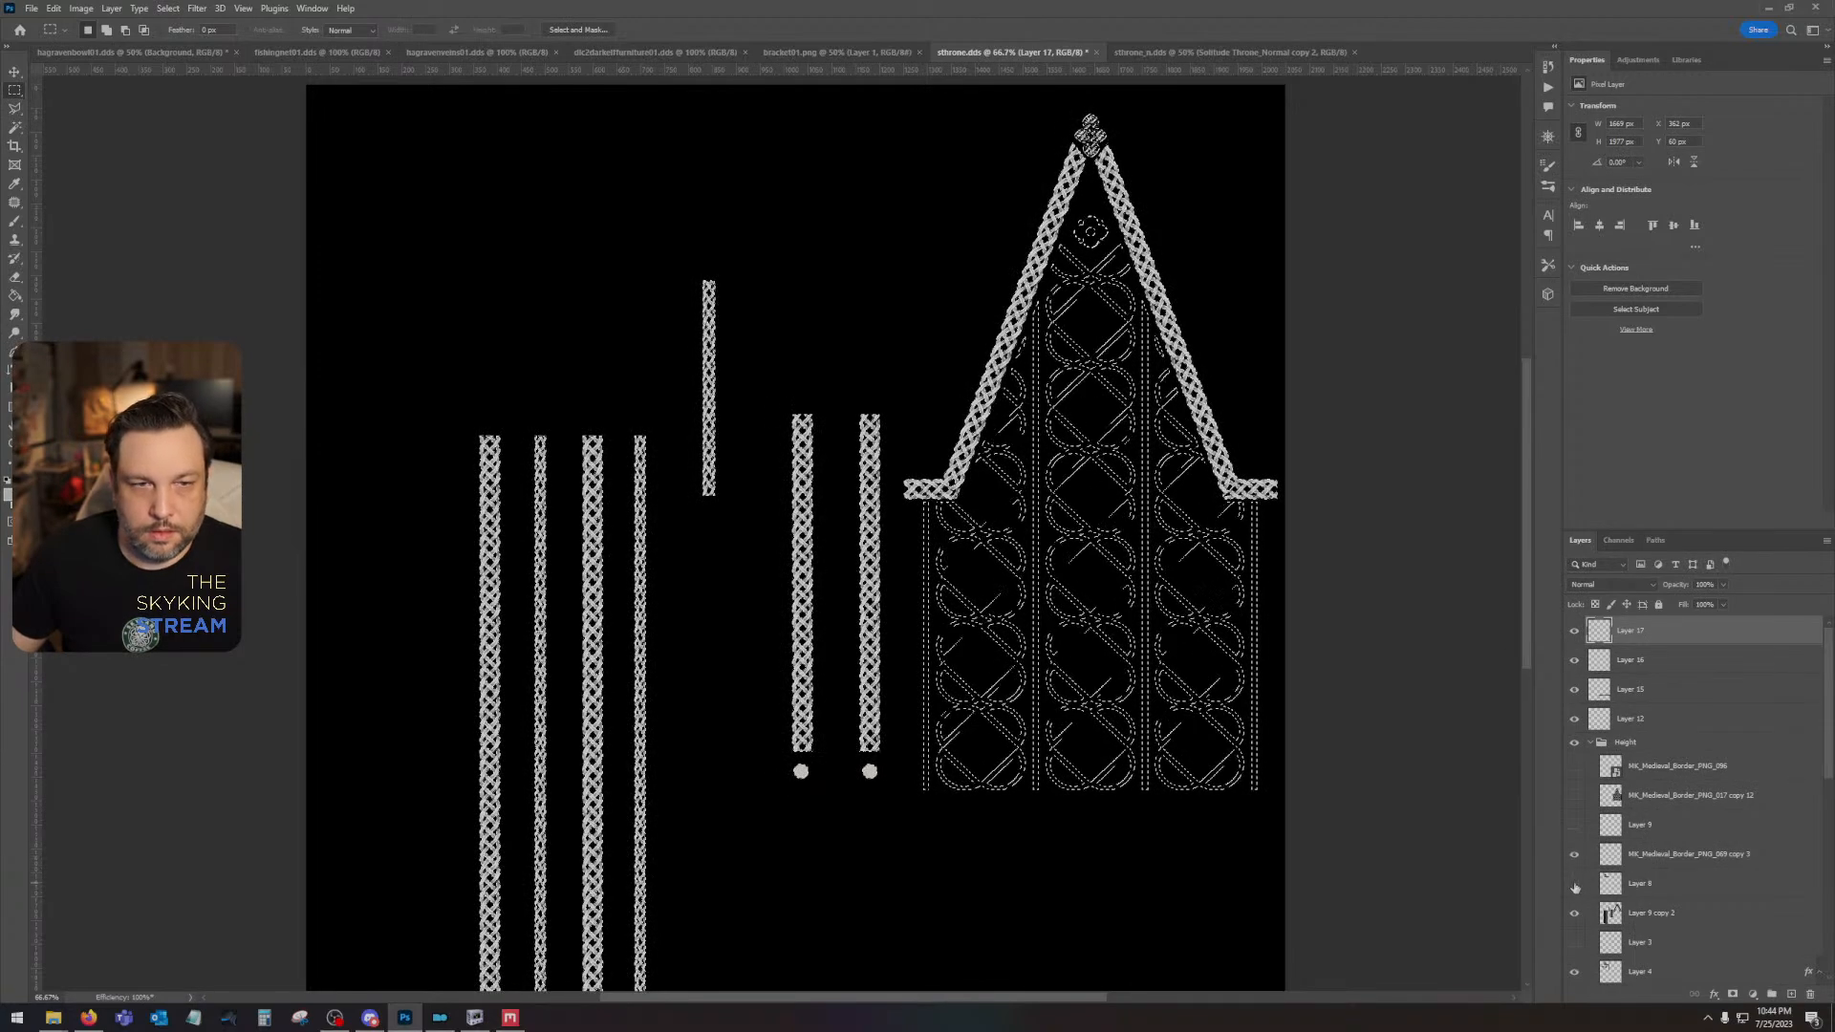
left_click(1574, 913)
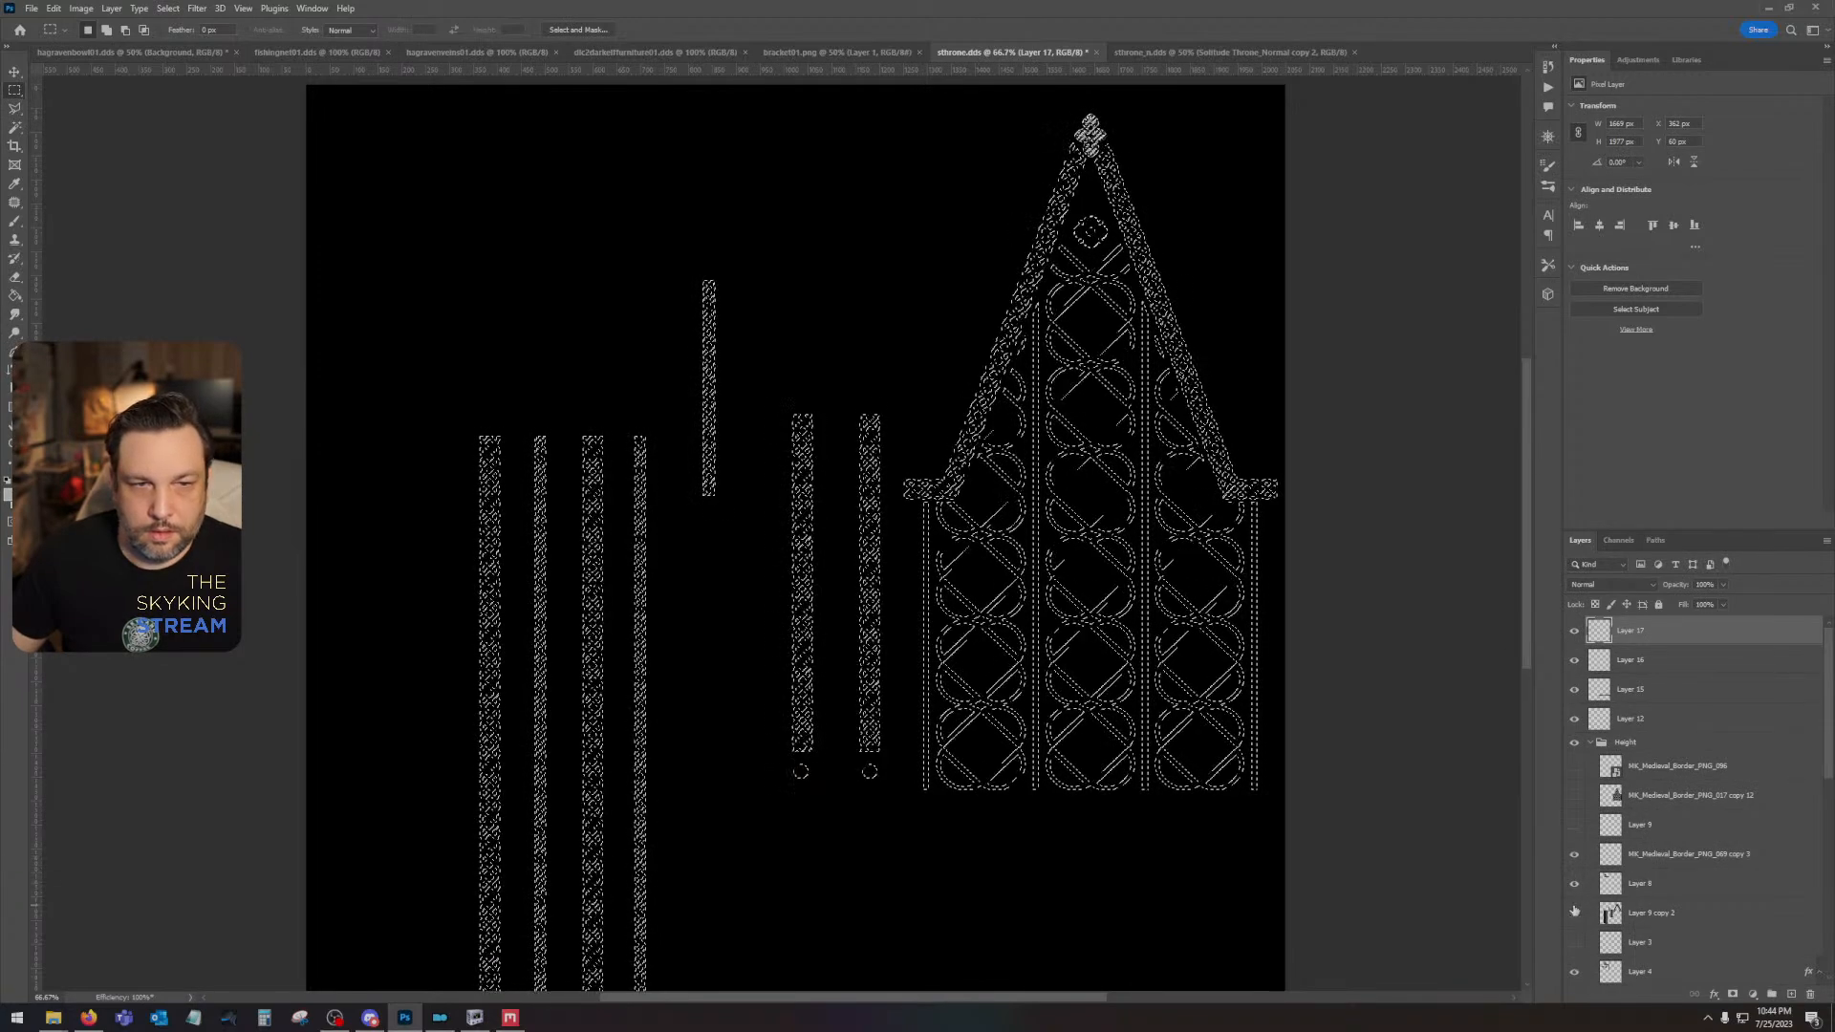
scroll(1591, 903, "down", 1)
scroll(1198, 826, "down", 3)
scroll(1198, 826, "up", 2)
scroll(1577, 905, "down", 4)
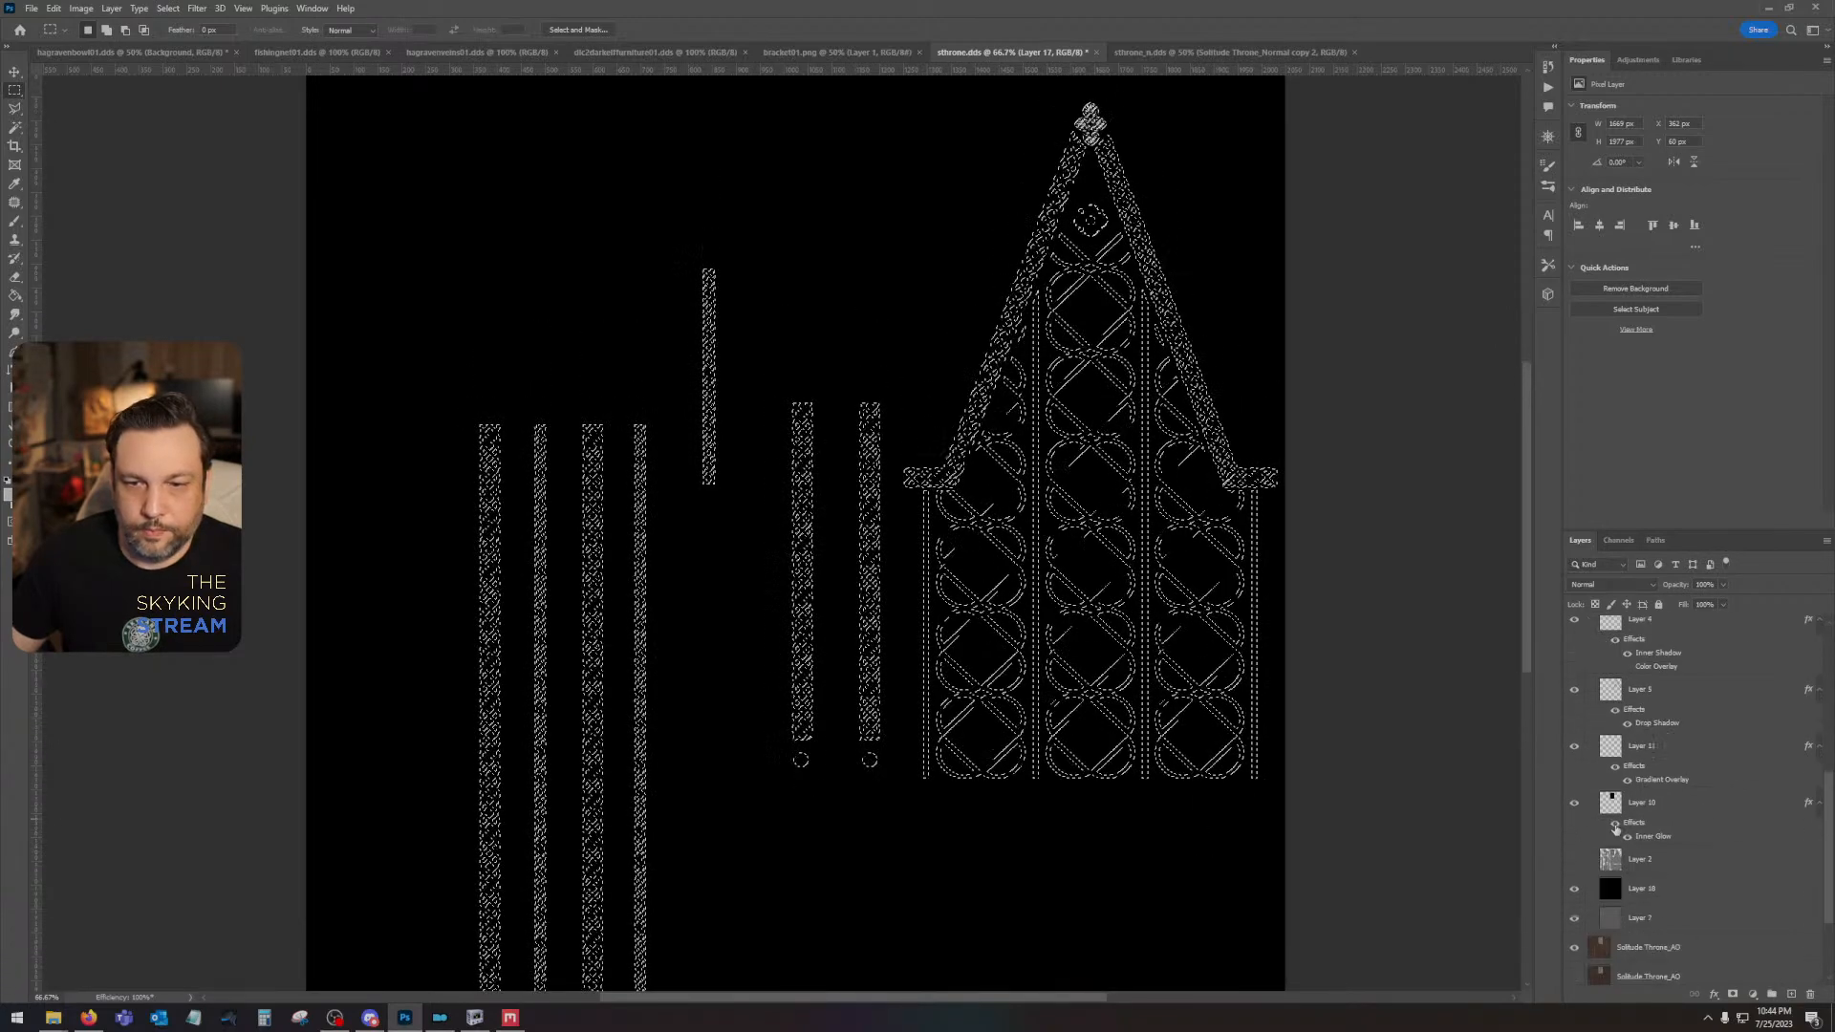
left_click(1574, 896)
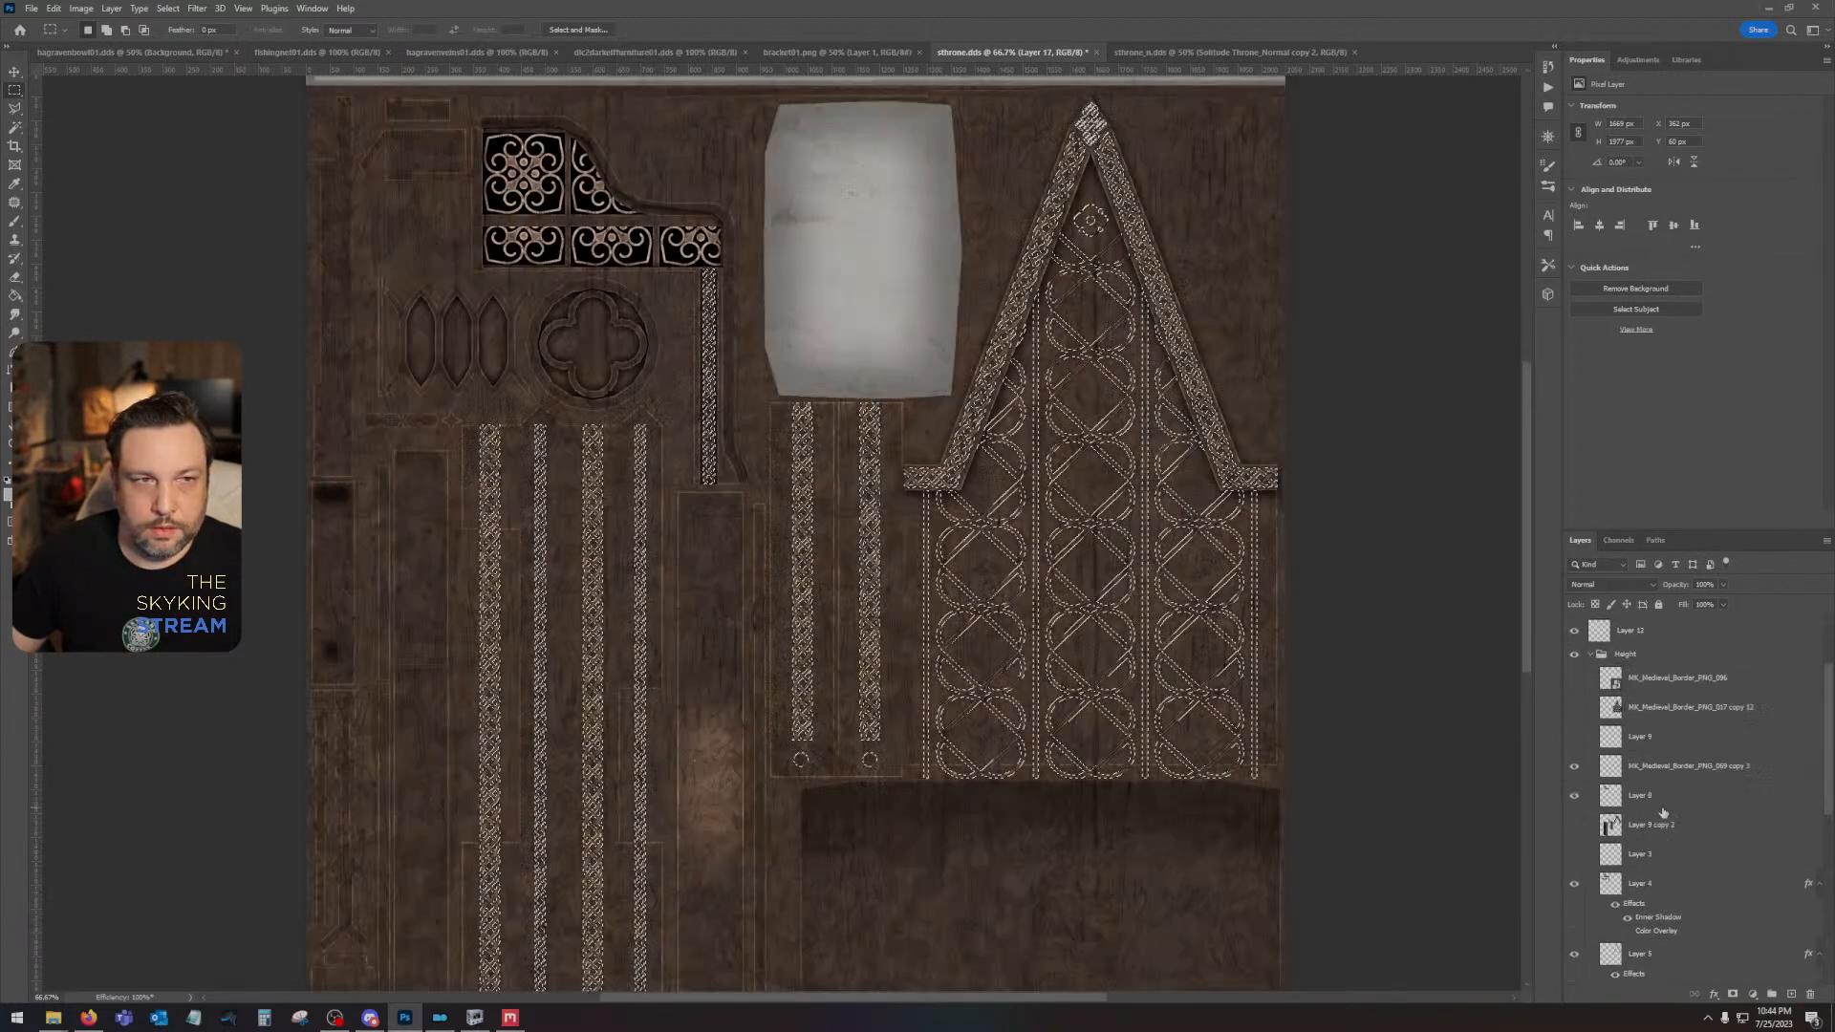
scroll(1663, 813, "up", 5)
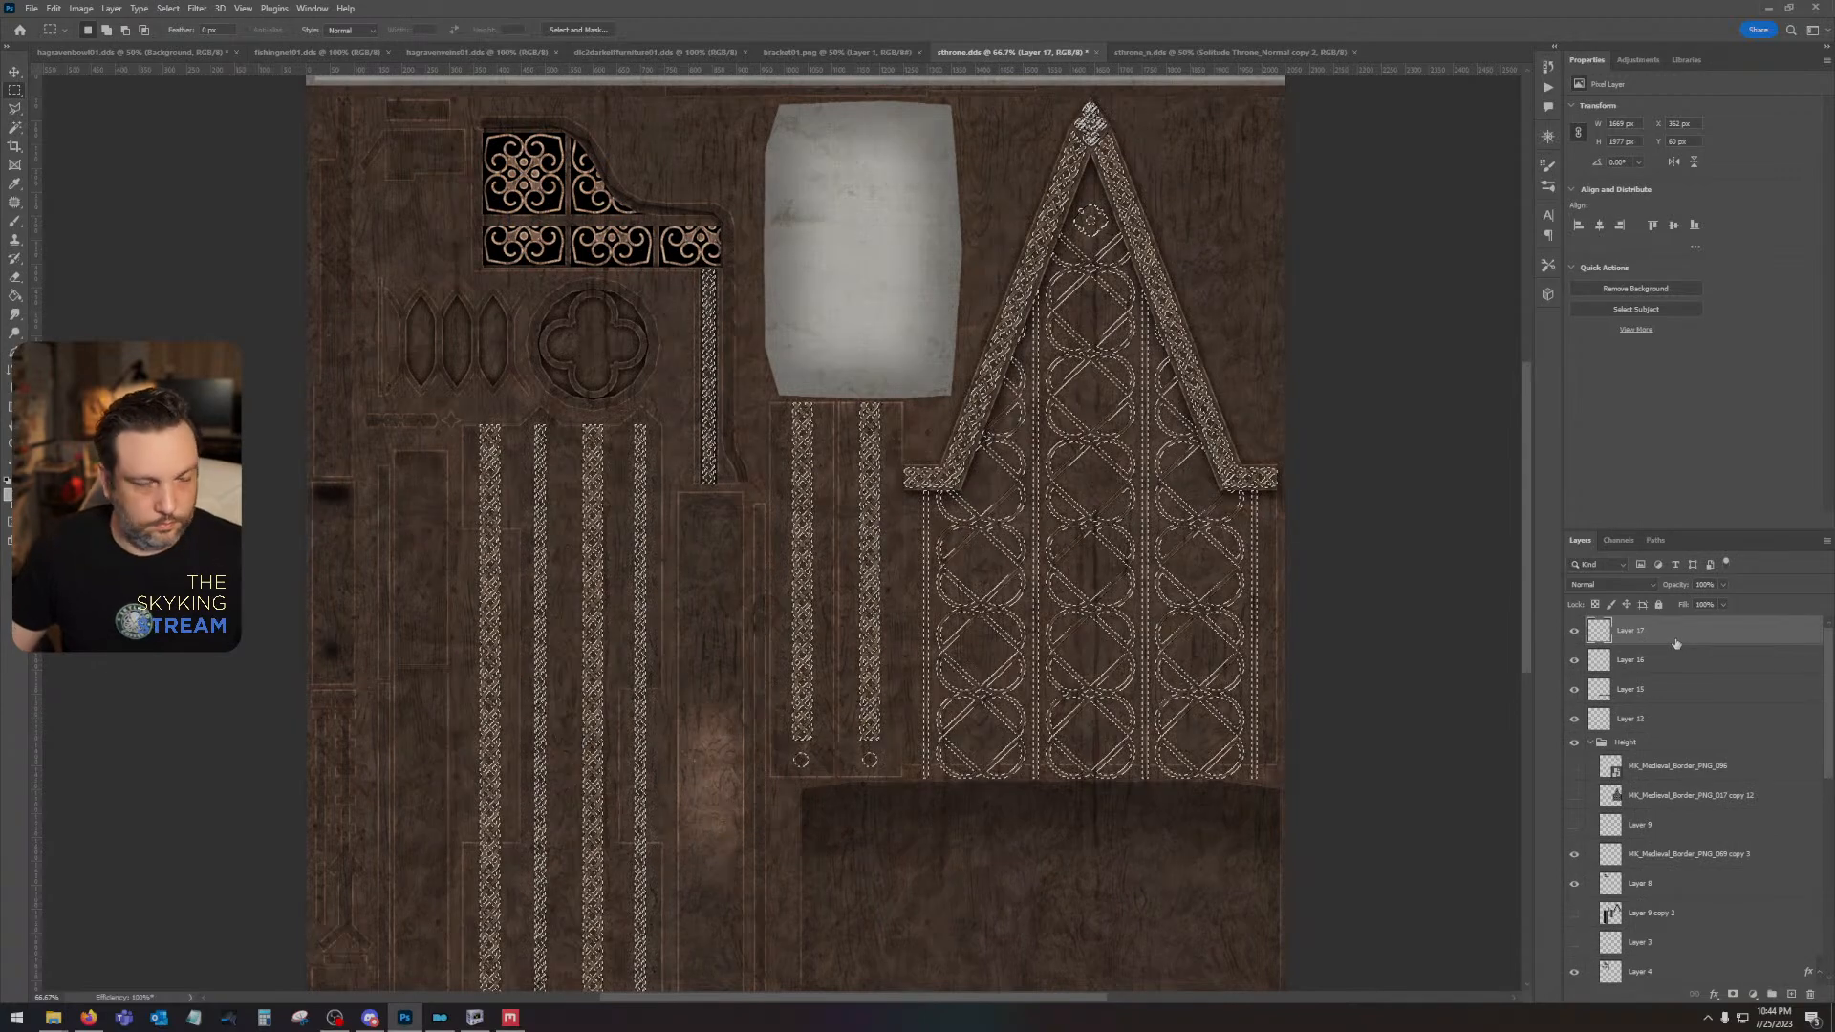
- Fill the ornament selection on Layer 17 with the light foreground colour and deselect
key("i")
key("Return")
key("ctrl+d")
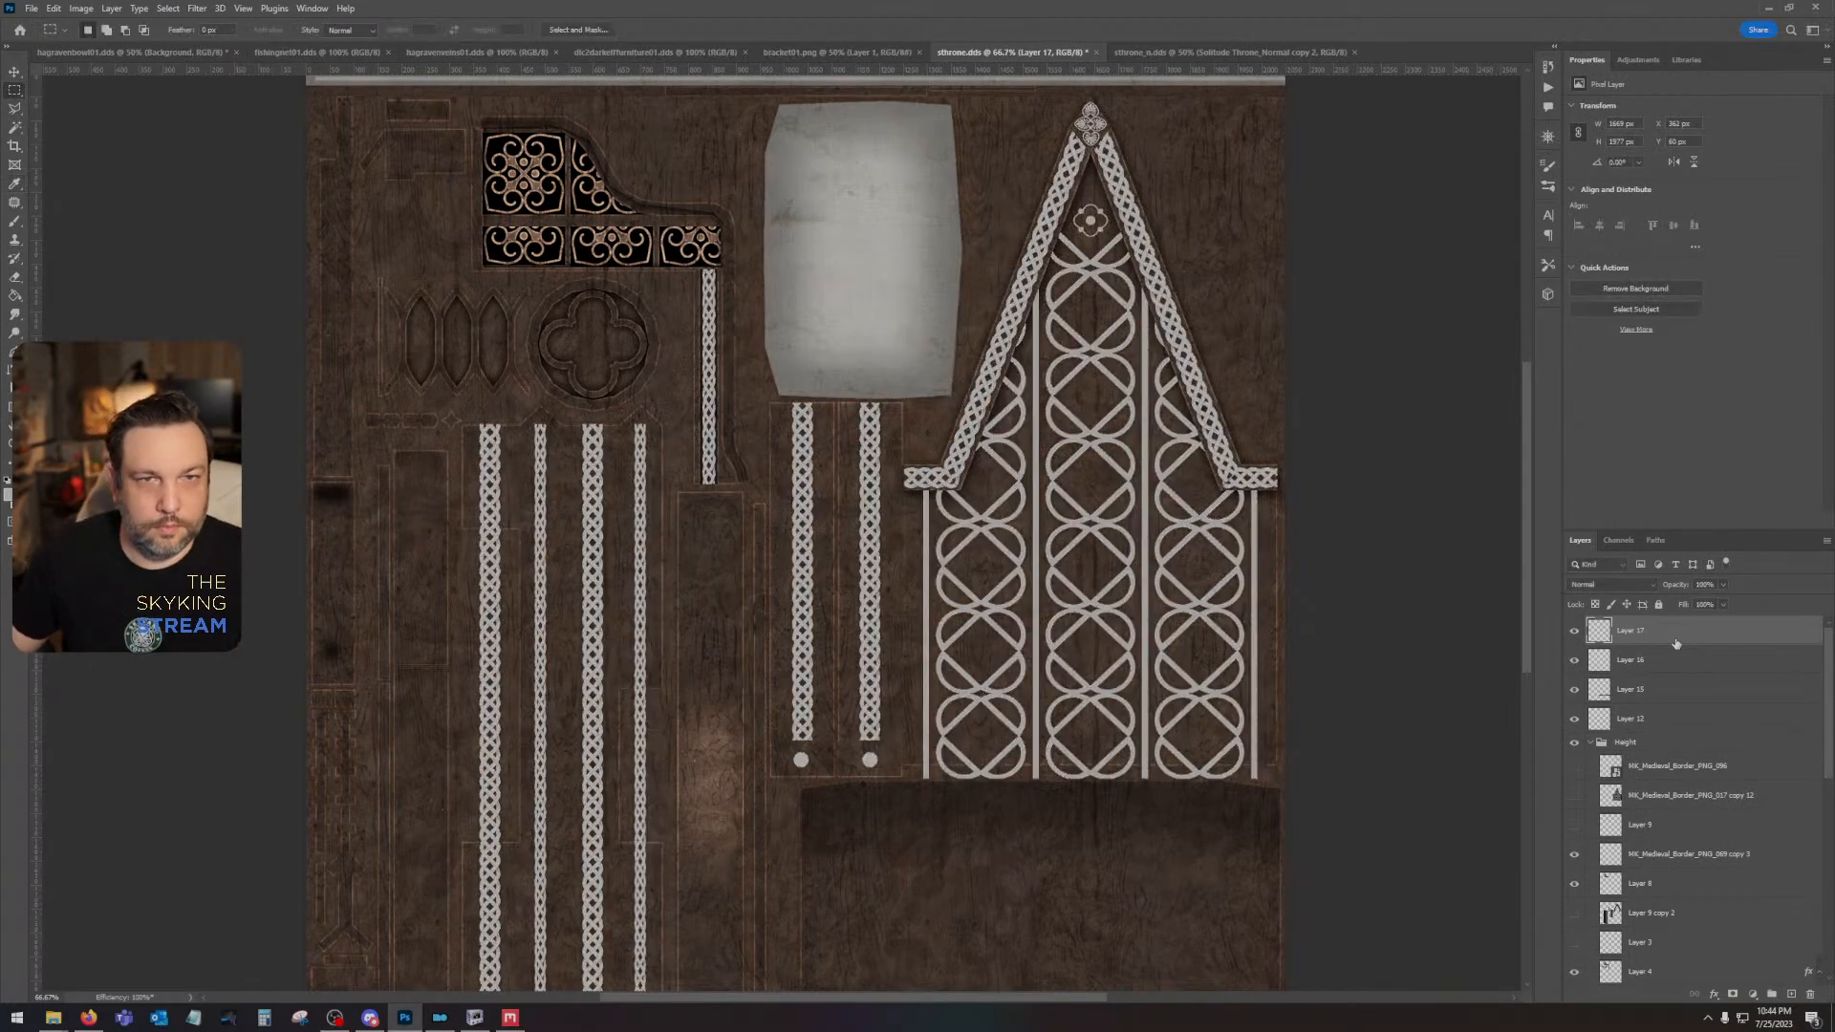
- Set Layer 17 to Overlay at 42% opacity and save the DDS texture with BC7 Fine compression and auto-generated mip maps
left_click(1609, 584)
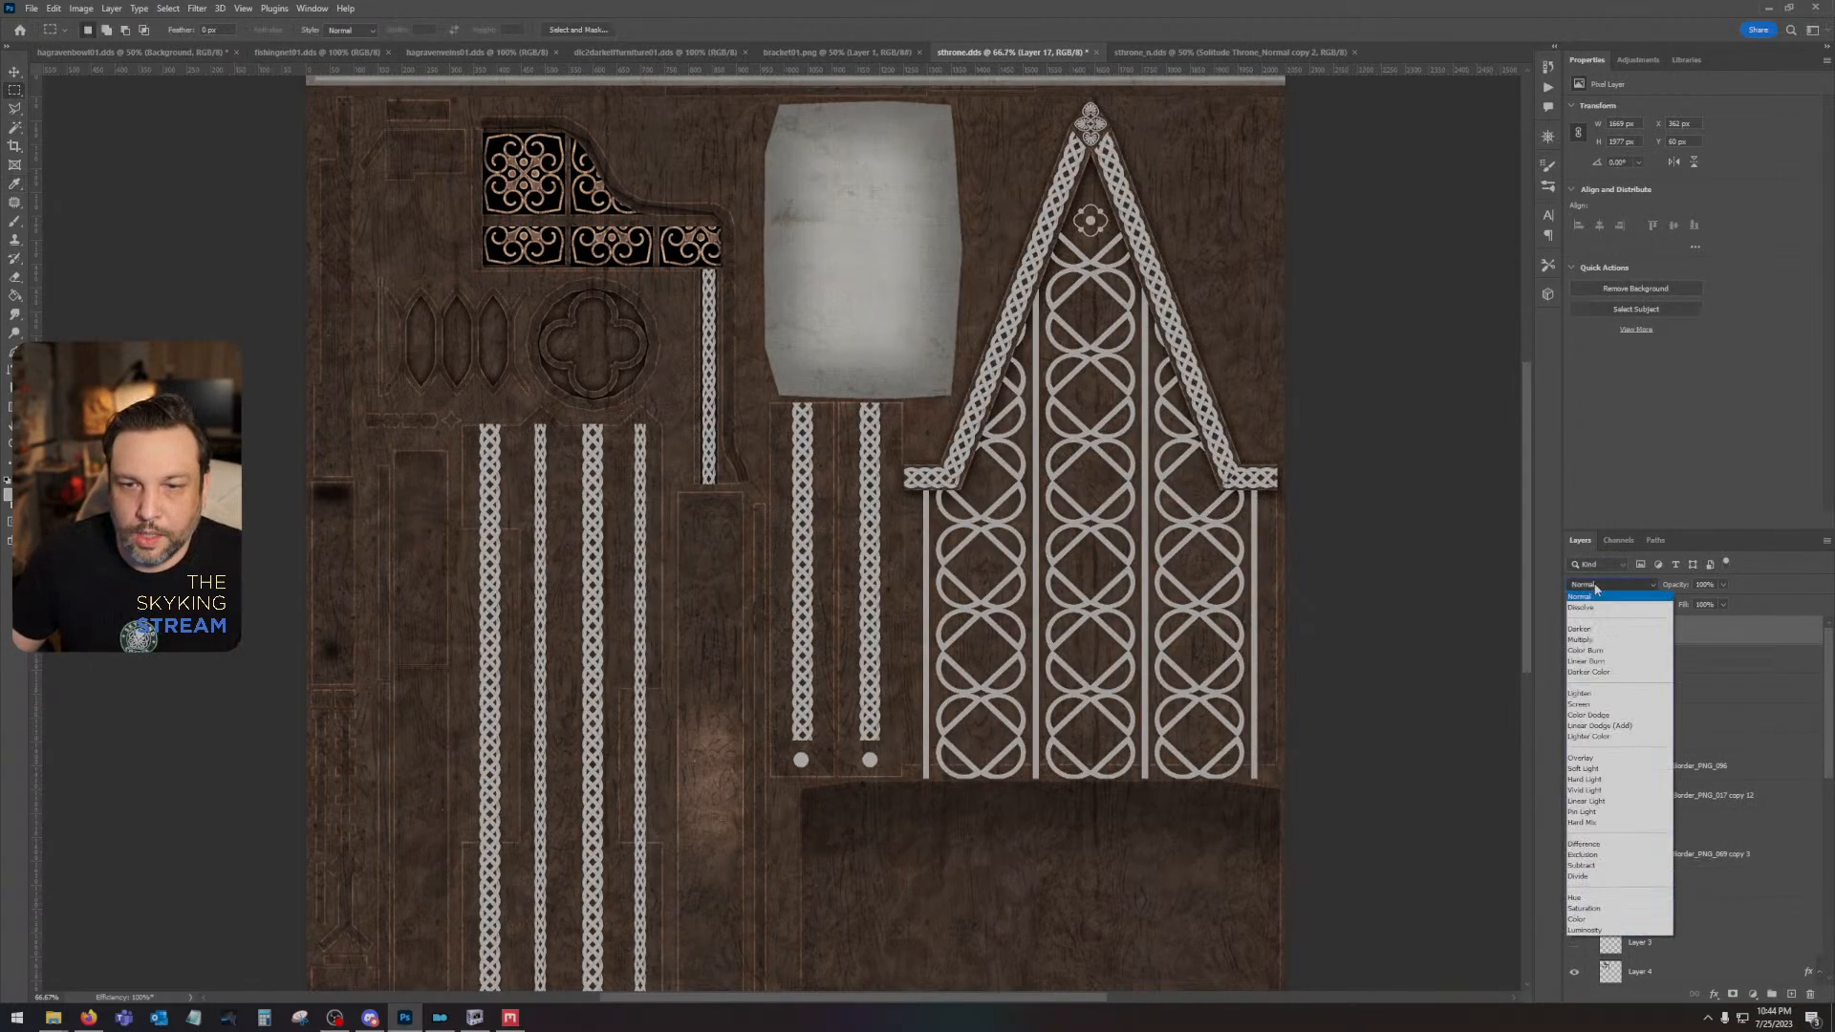
left_click(1593, 759)
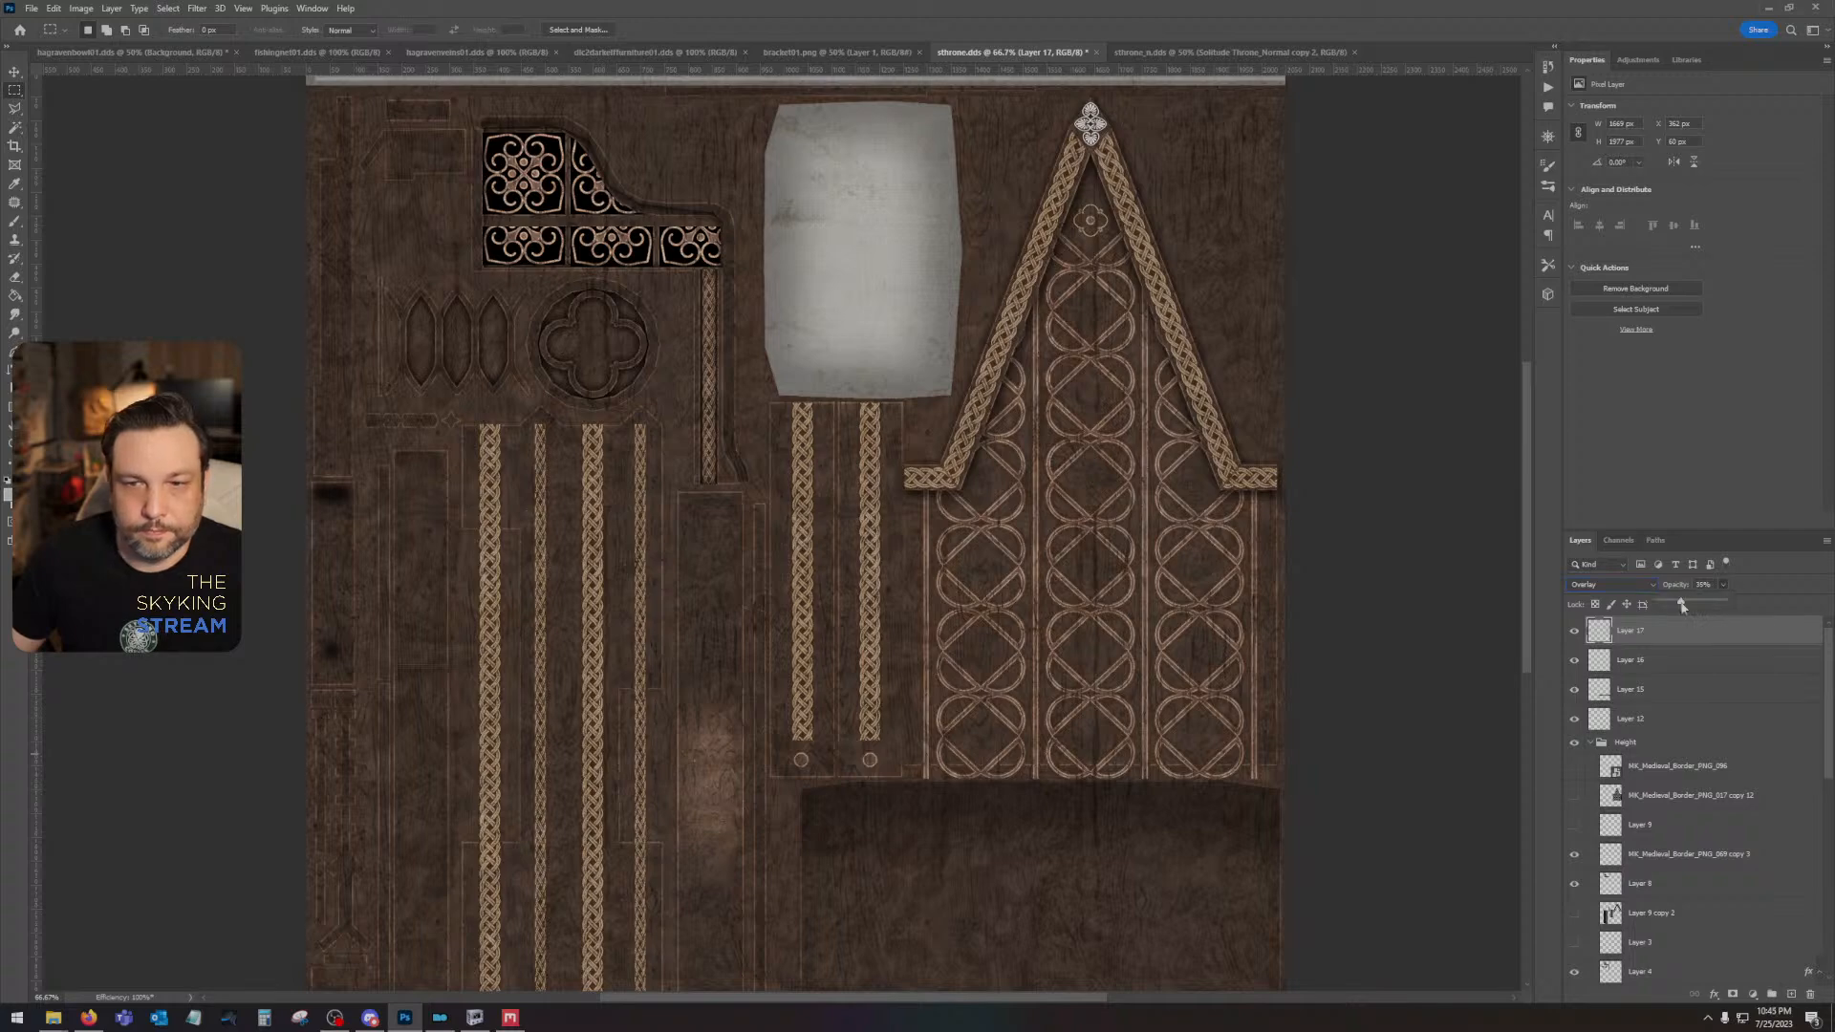
left_click_drag(1682, 606, 1686, 606)
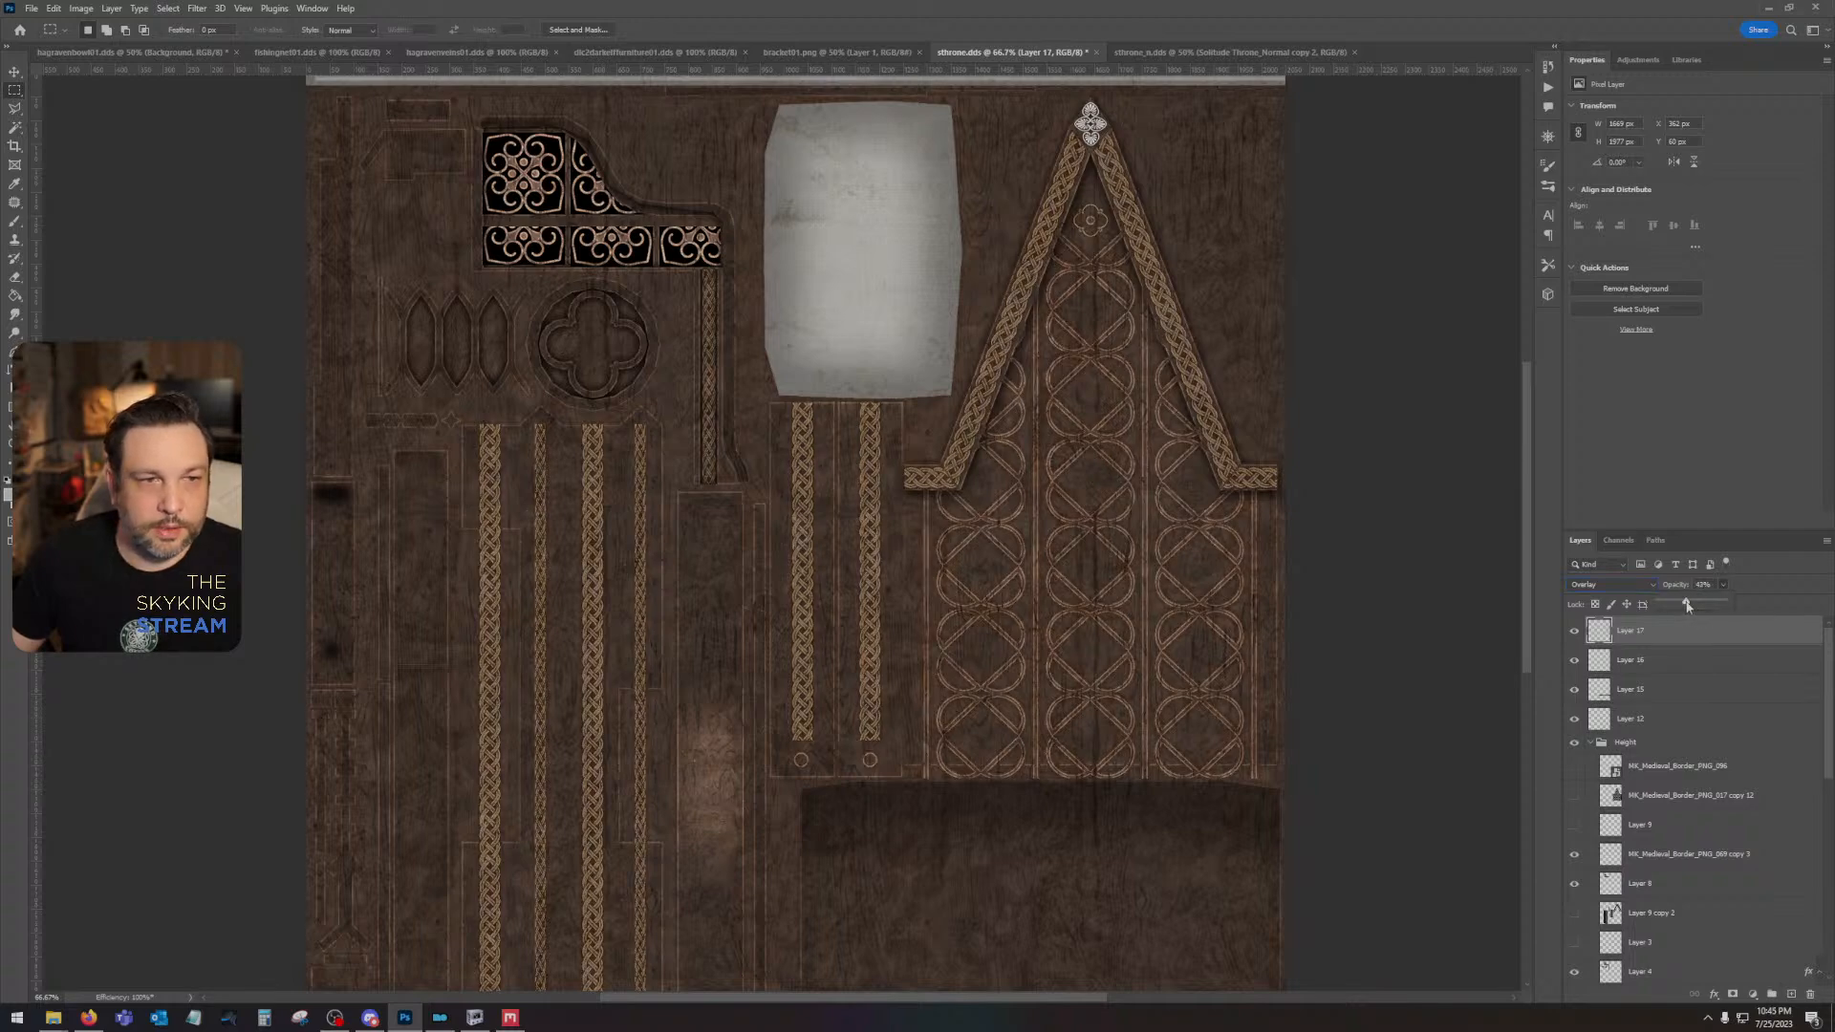
key("ctrl+s")
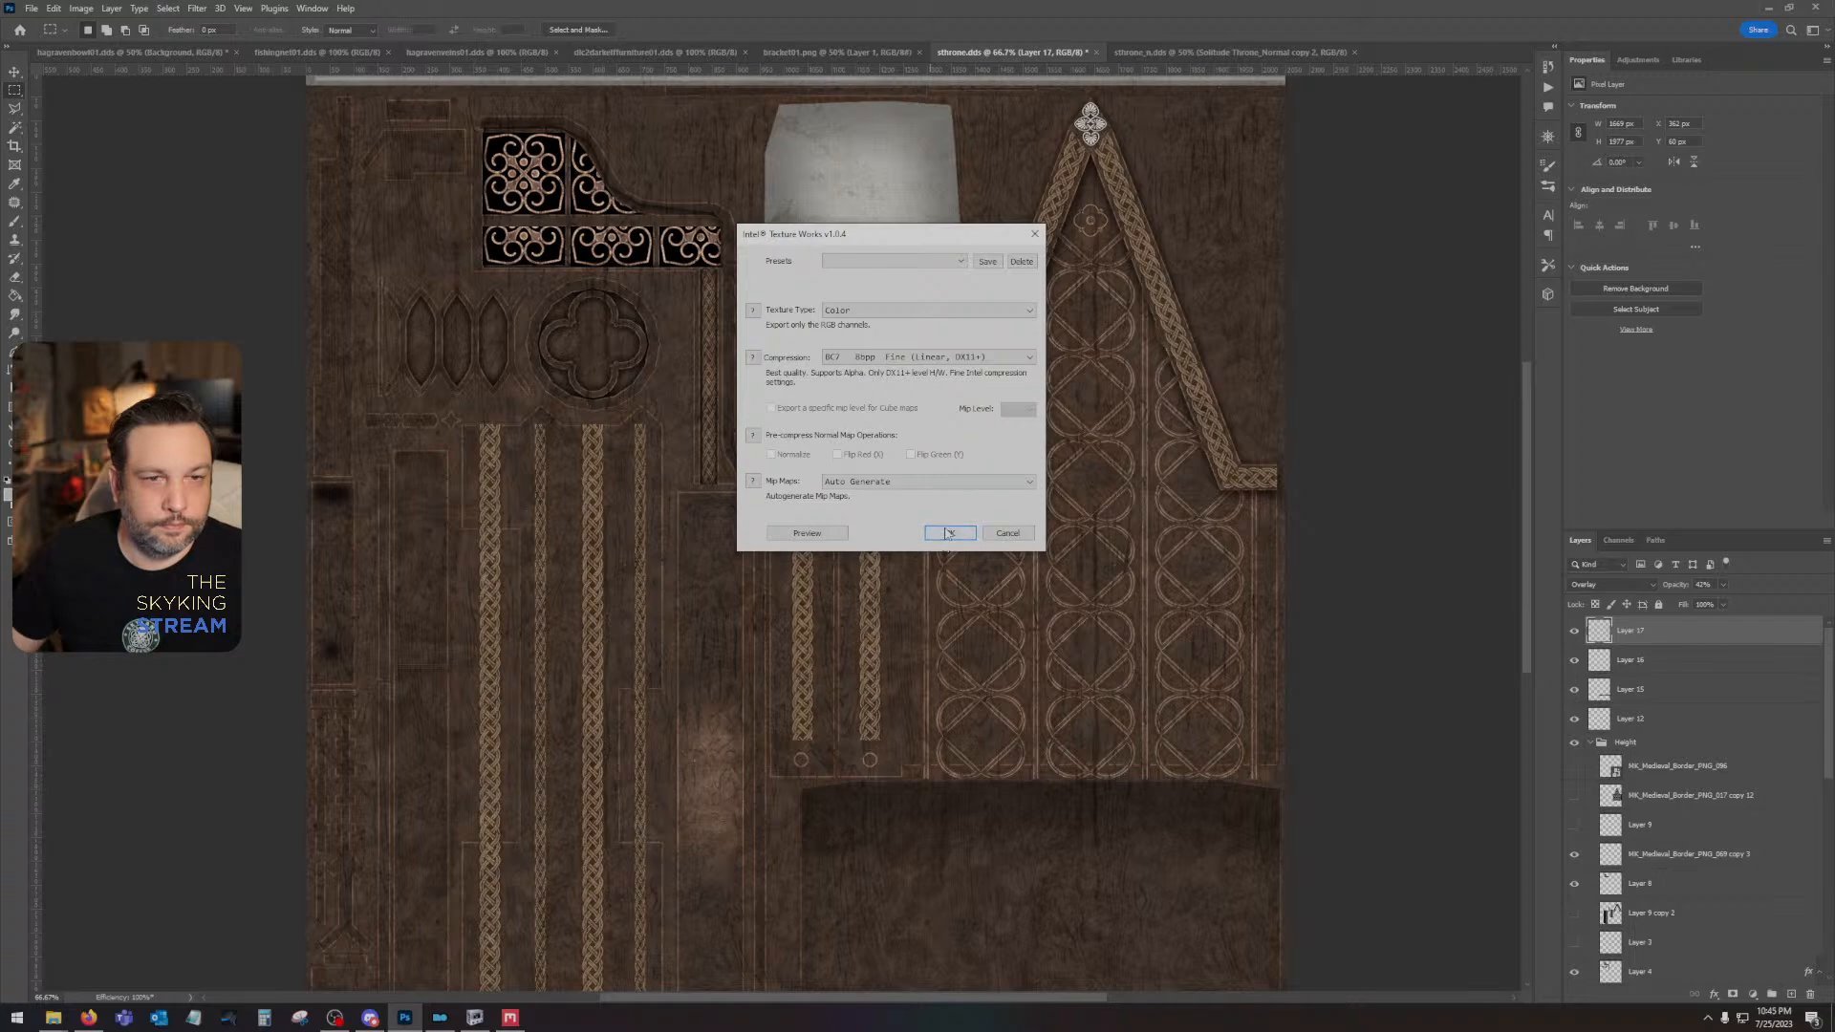
left_click(947, 534)
- Change Layer 17's blend mode to Soft Light and save the DDS texture again with the same export settings
left_click(1621, 586)
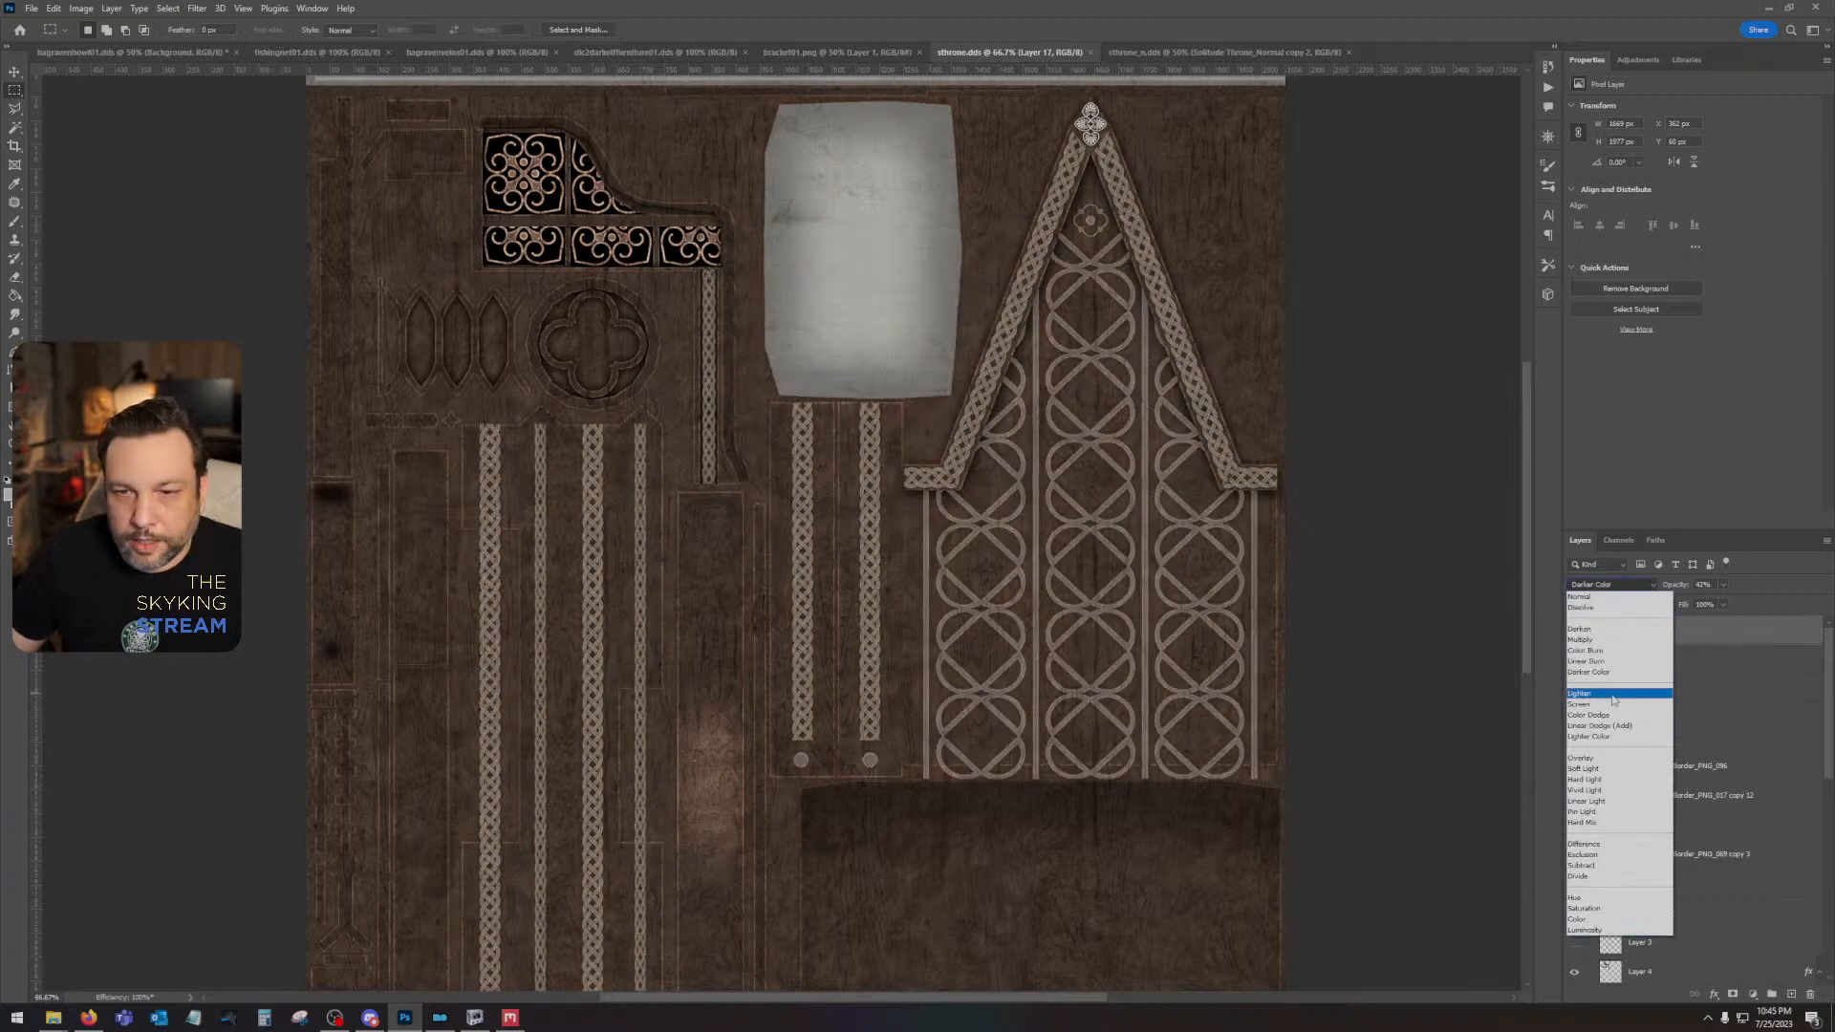
left_click(1605, 770)
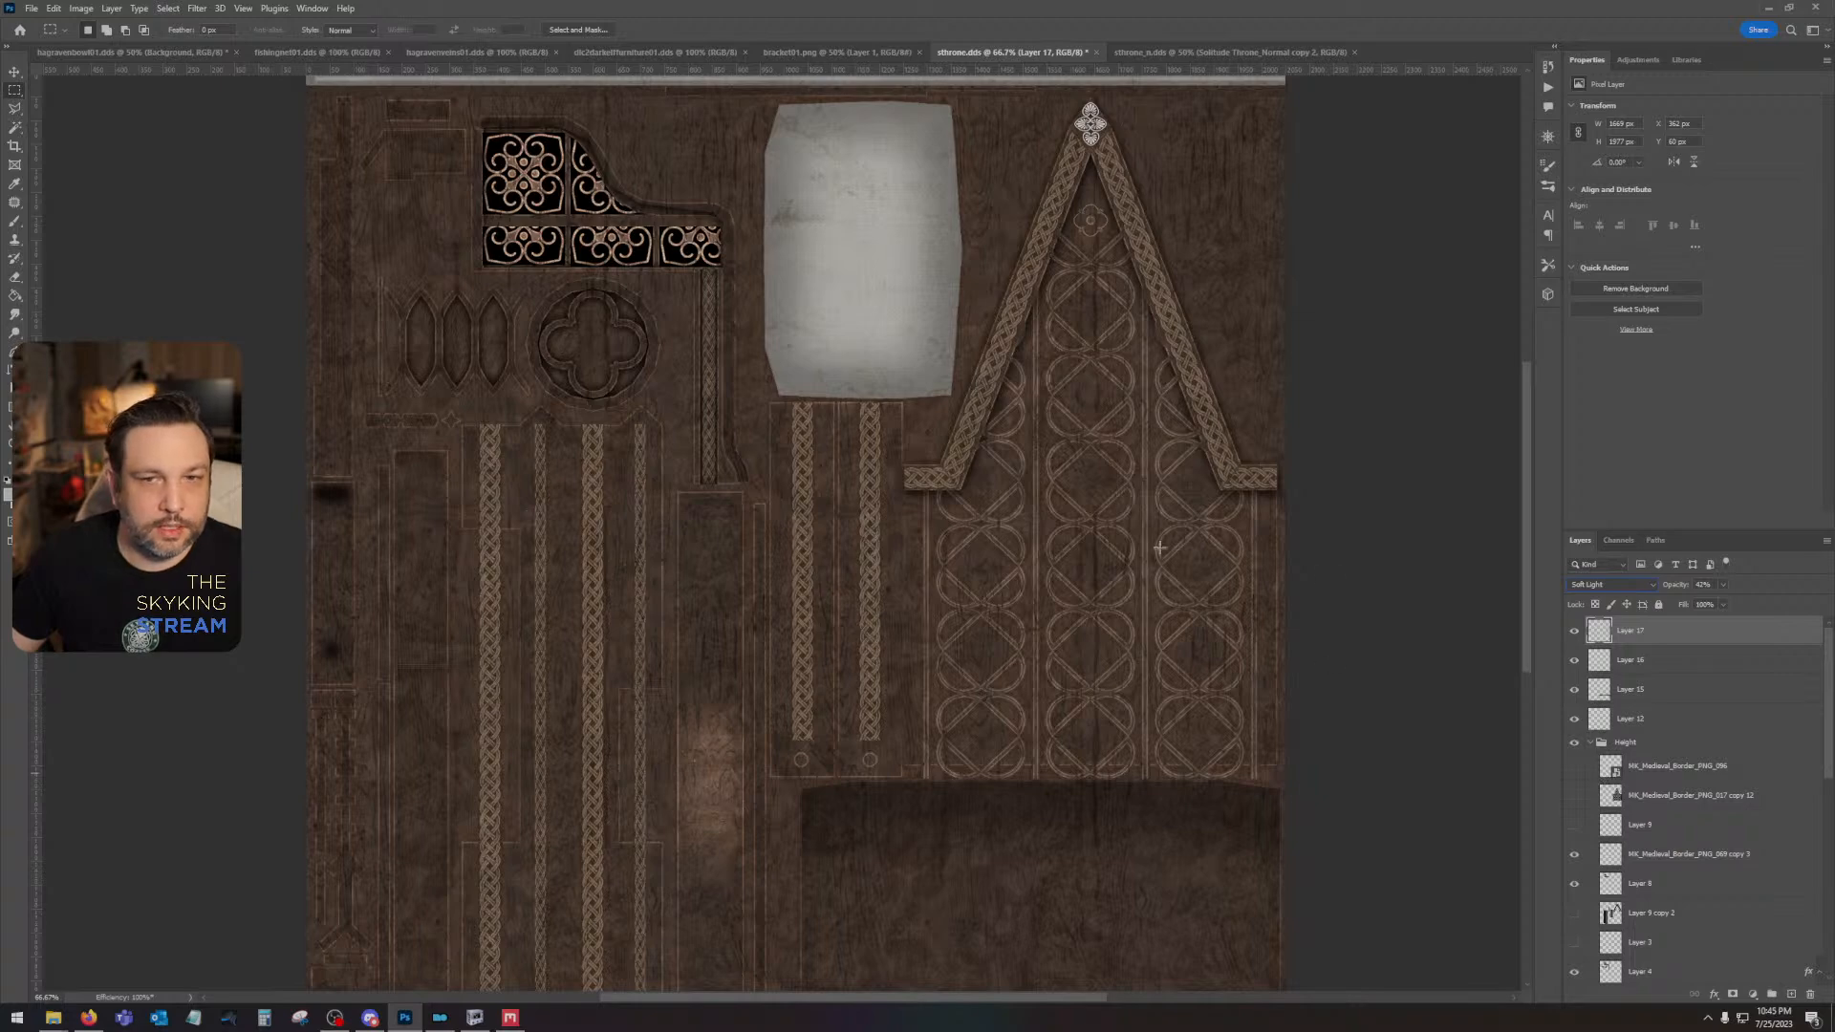
key("ctrl+s")
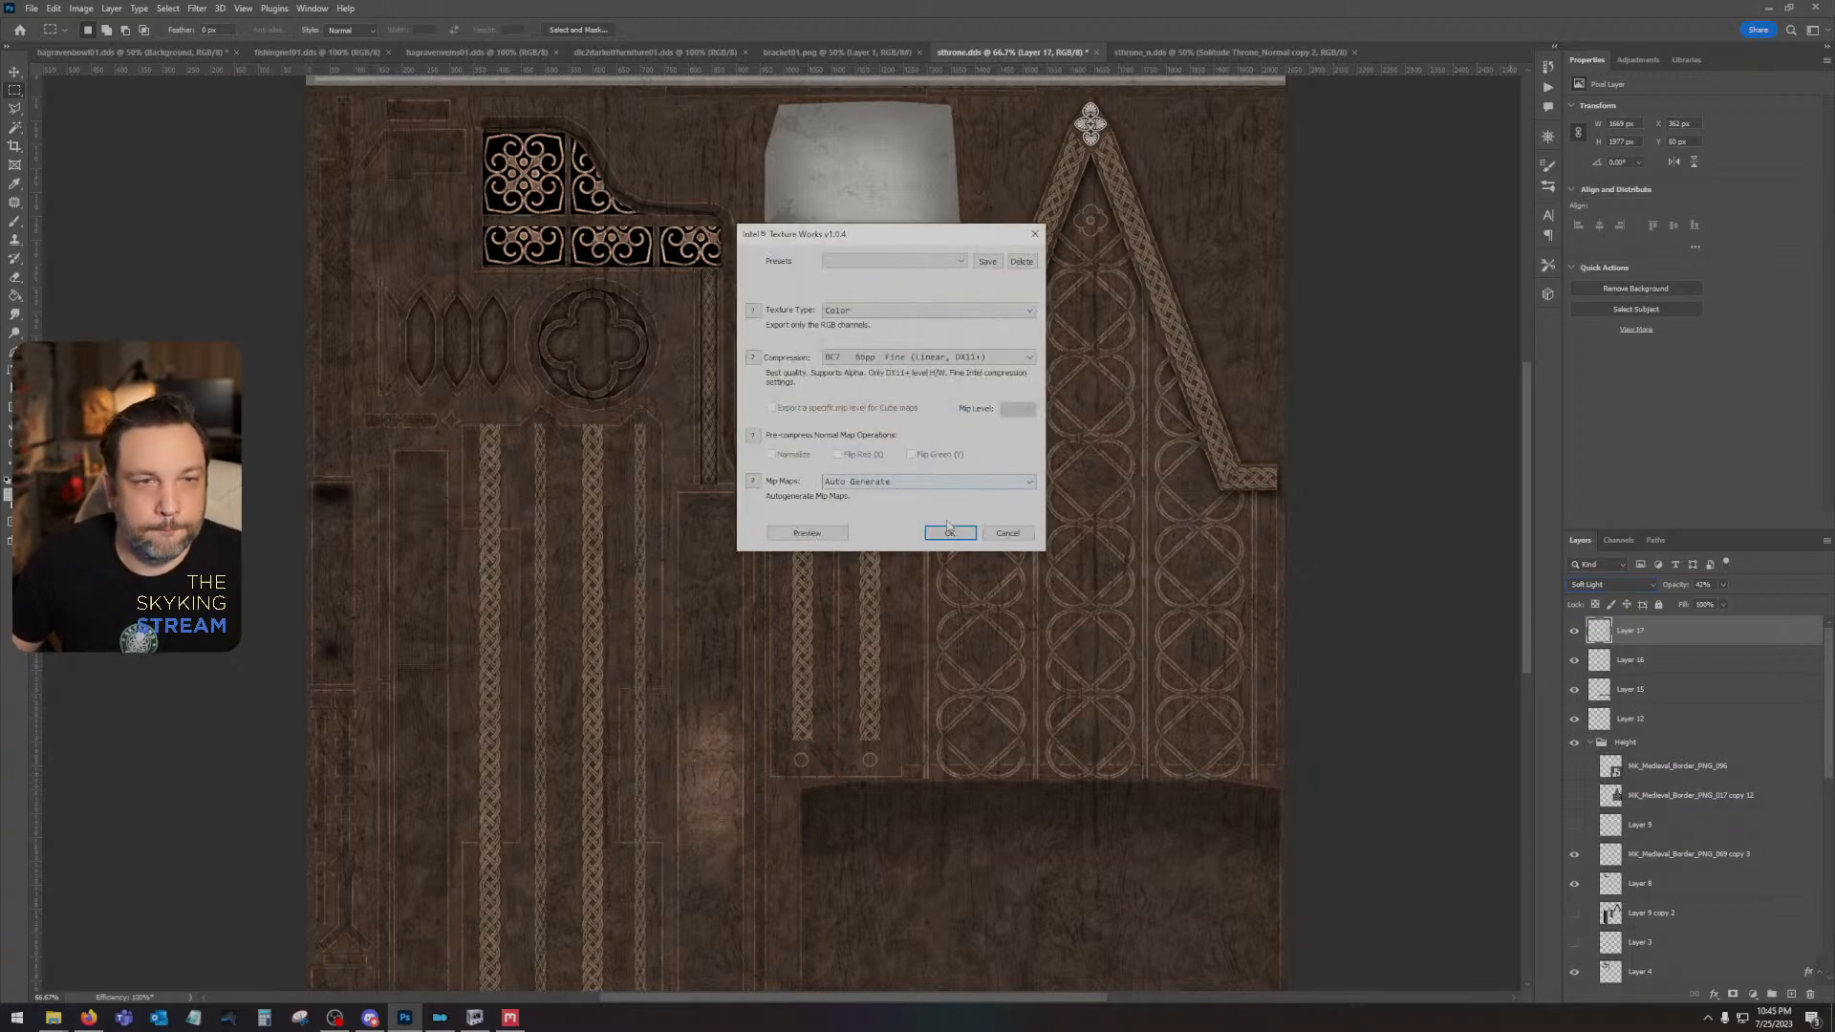
left_click(948, 534)
- Switch to NifSkope and examine the updated ornament highlights on the throne model from several angles and distances
left_click(479, 1024)
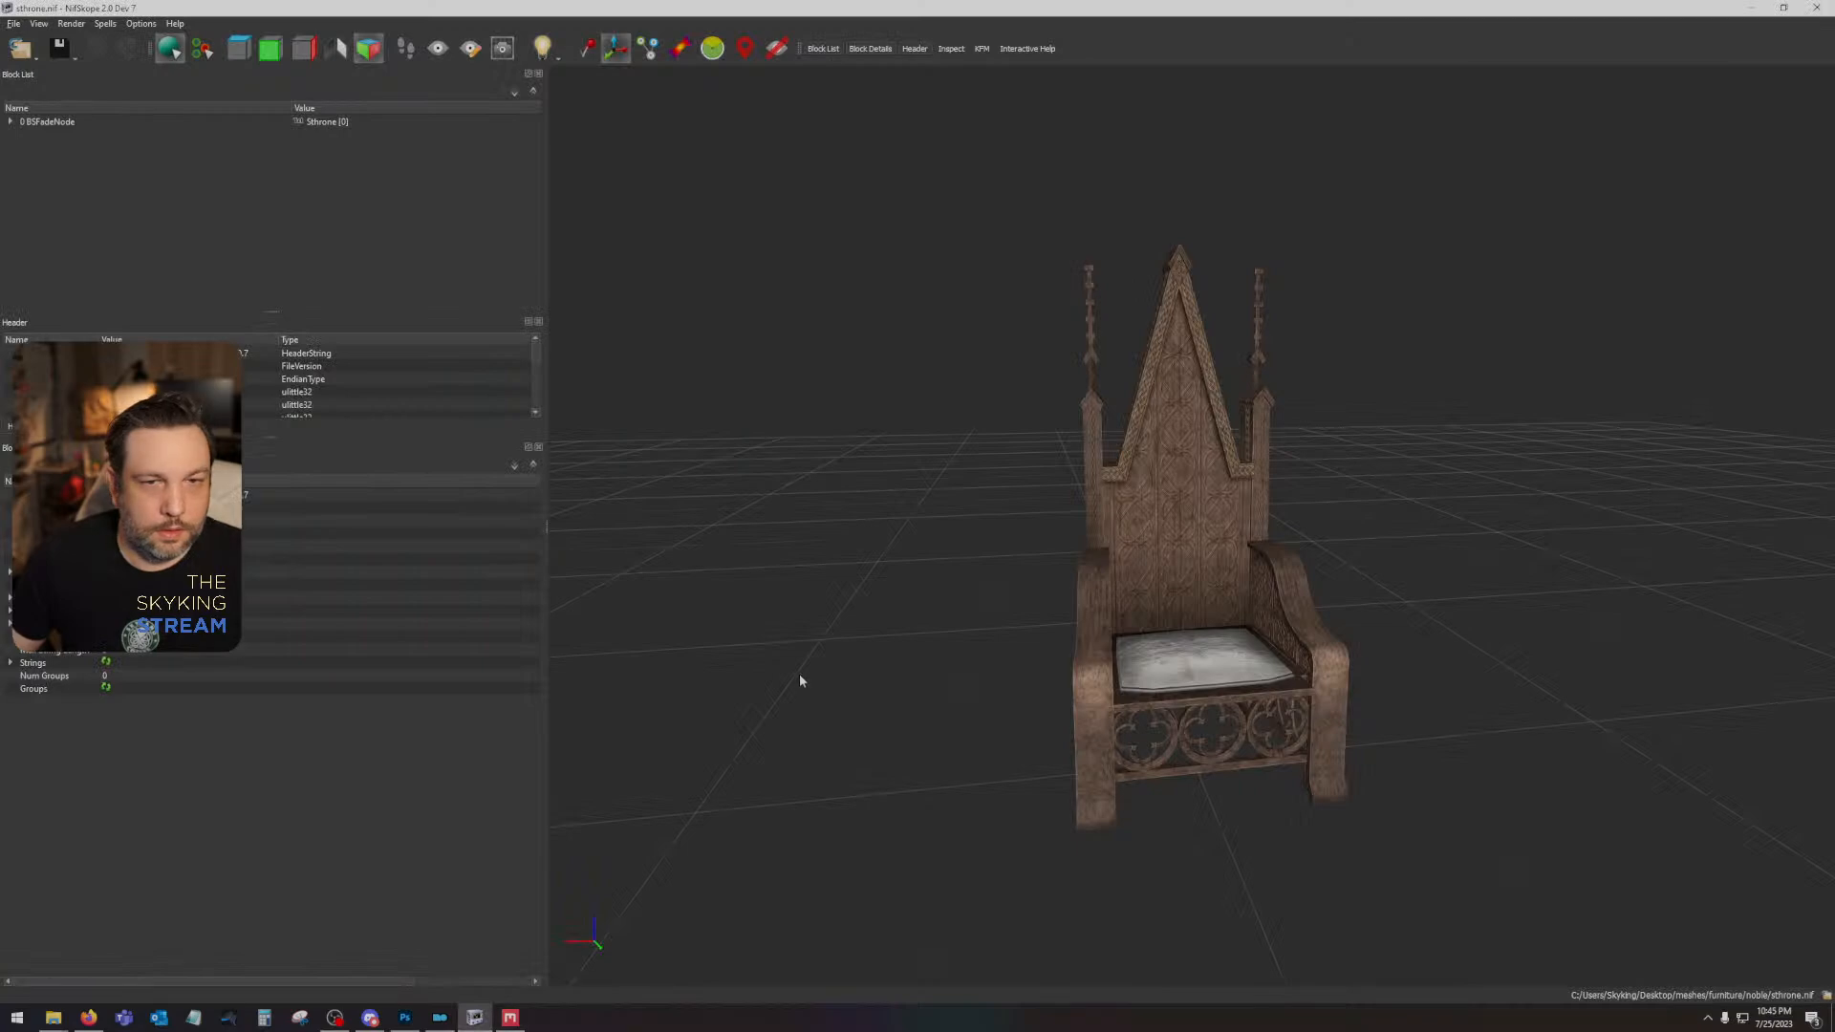
left_click_drag(917, 573, 988, 547)
scroll(1176, 532, "up", 5)
scroll(1393, 411, "down", 4)
scroll(1395, 411, "down", 3)
mouse_move(1415, 492)
left_mouse_down()
mouse_move(1331, 484)
mouse_move(1431, 506)
left_mouse_up()
- Switch to Photoshop and set Layer 17's opacity to 100% and its fill to 0%
left_click(404, 1017)
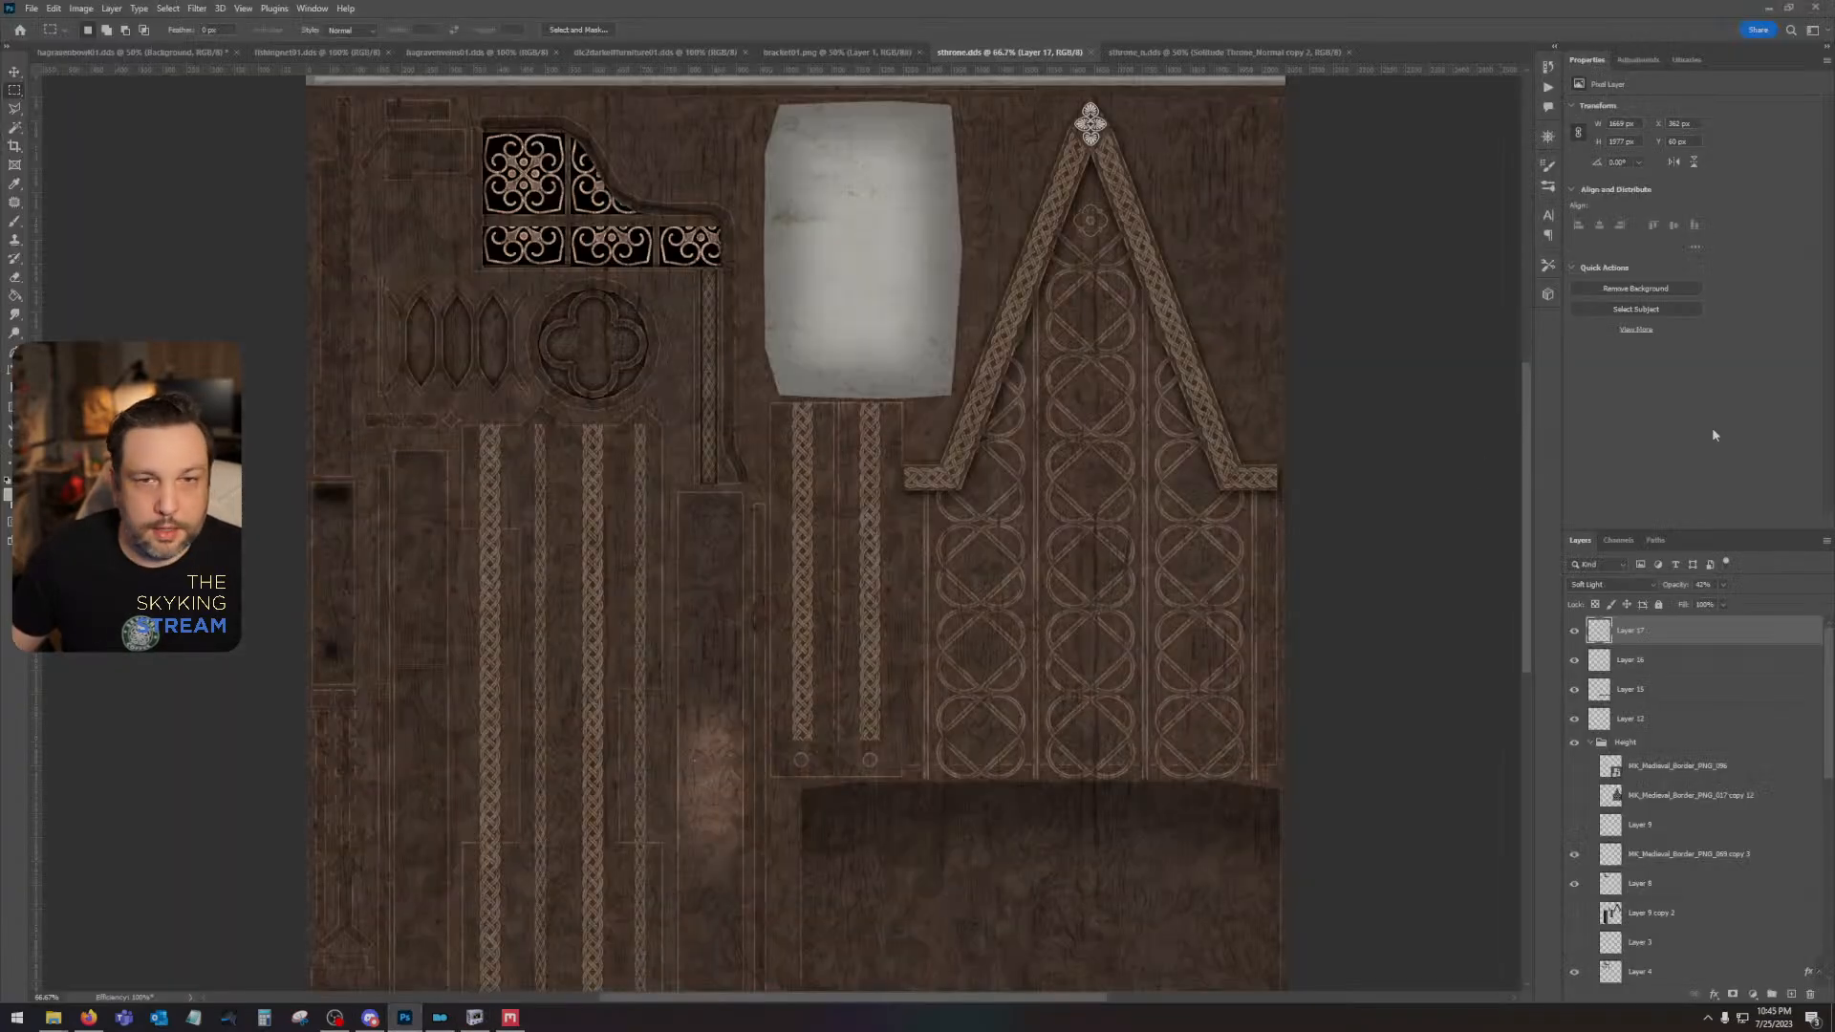
double_click(1705, 638)
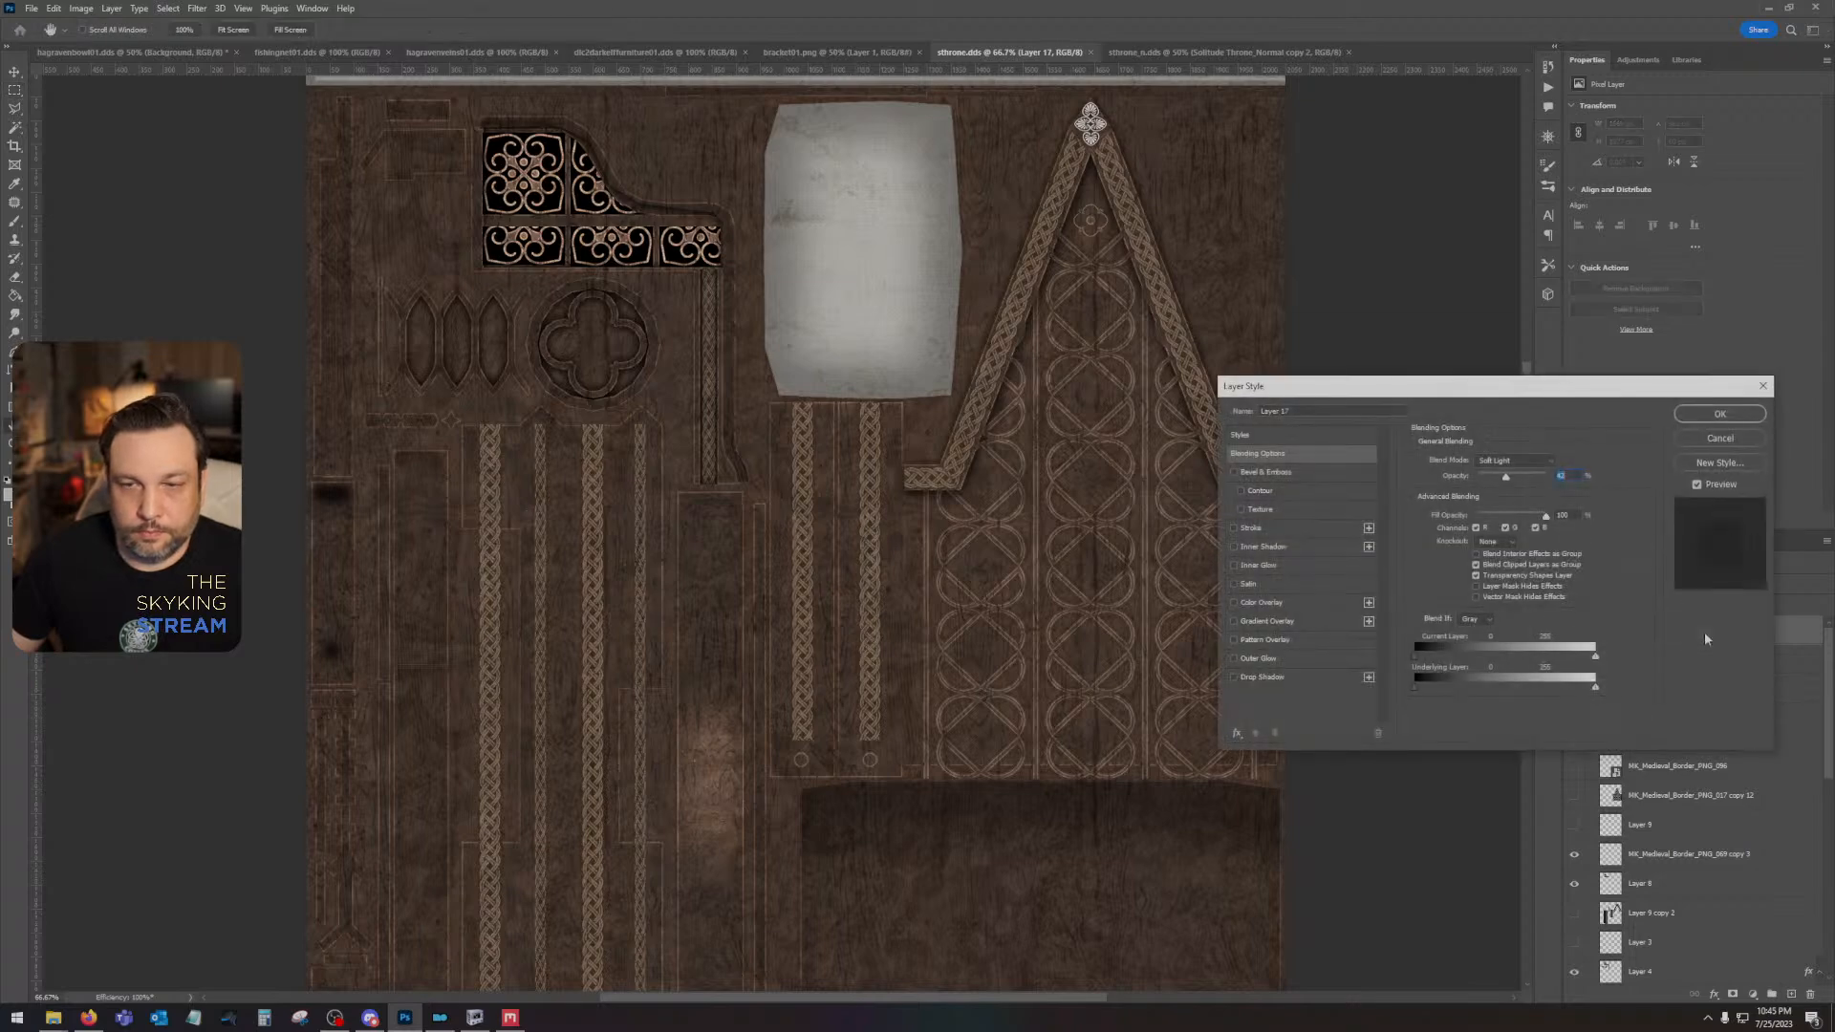
left_click(1723, 440)
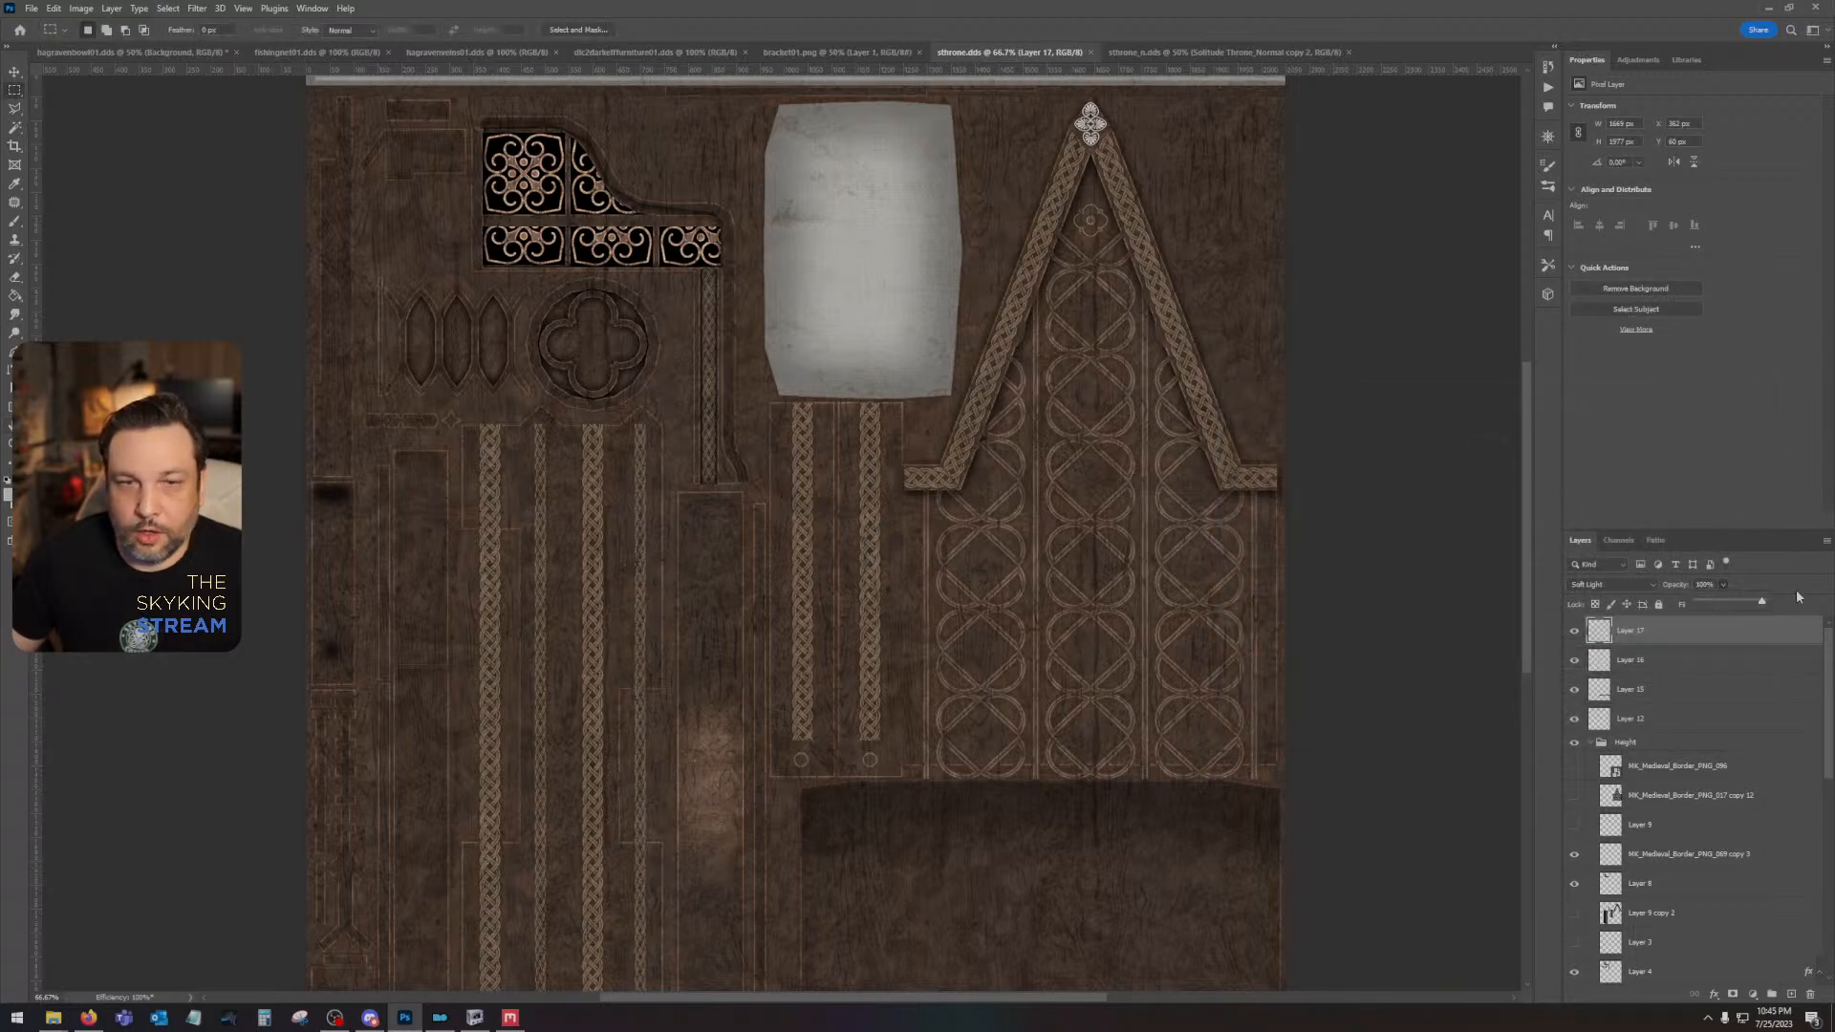
left_click(1751, 502)
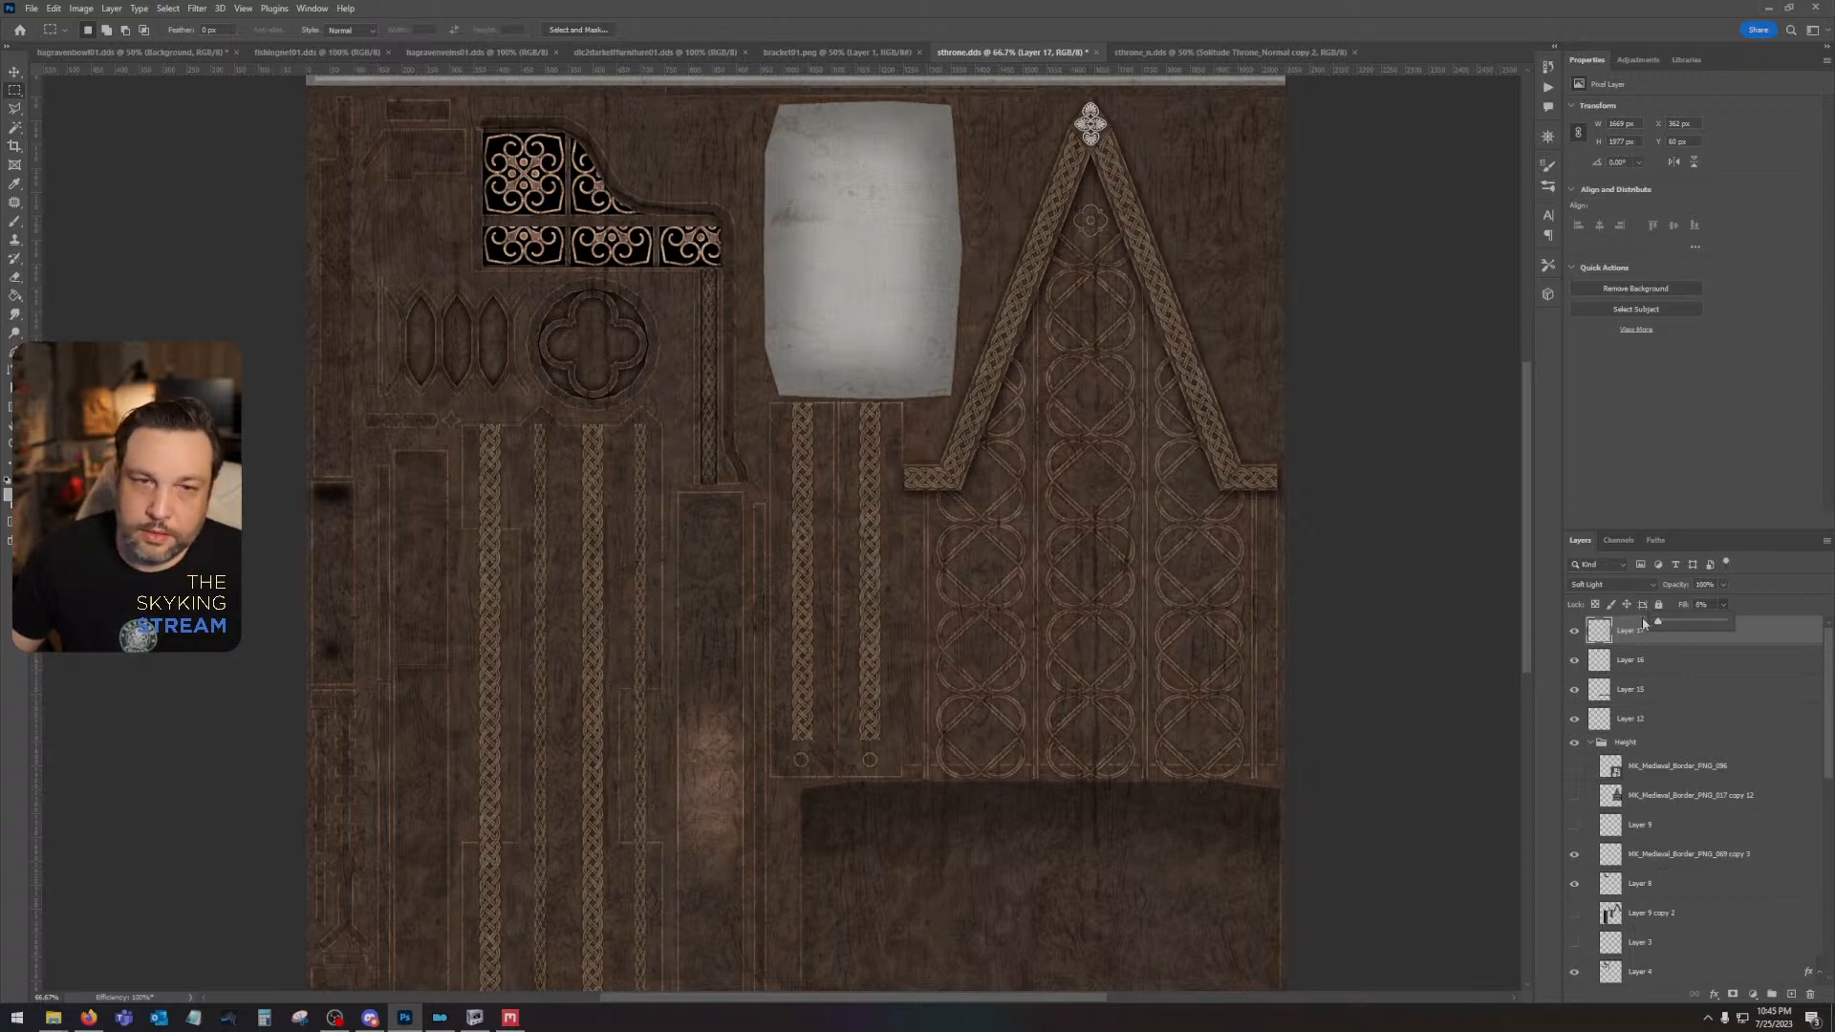
left_click(1737, 647)
- Add a black Multiply drop shadow to Layer 17 at 79% opacity with zero distance and a reduced size
double_click(1755, 631)
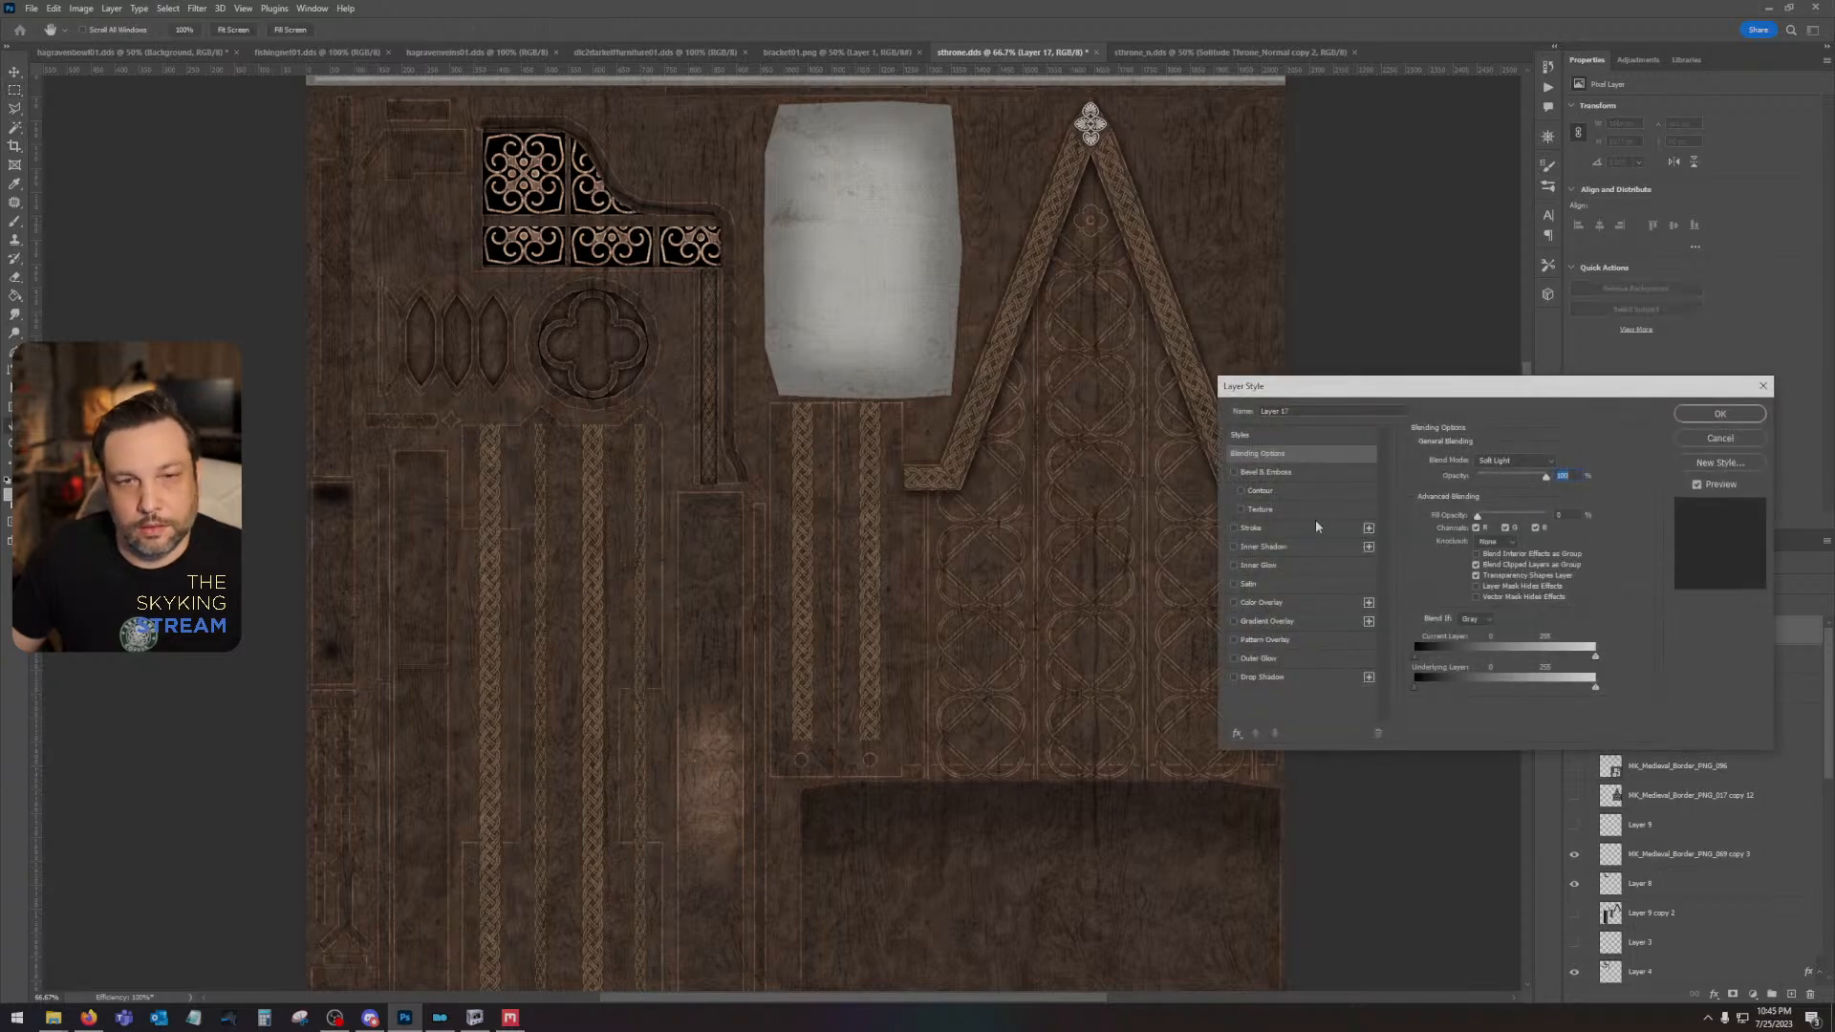
left_click(1257, 659)
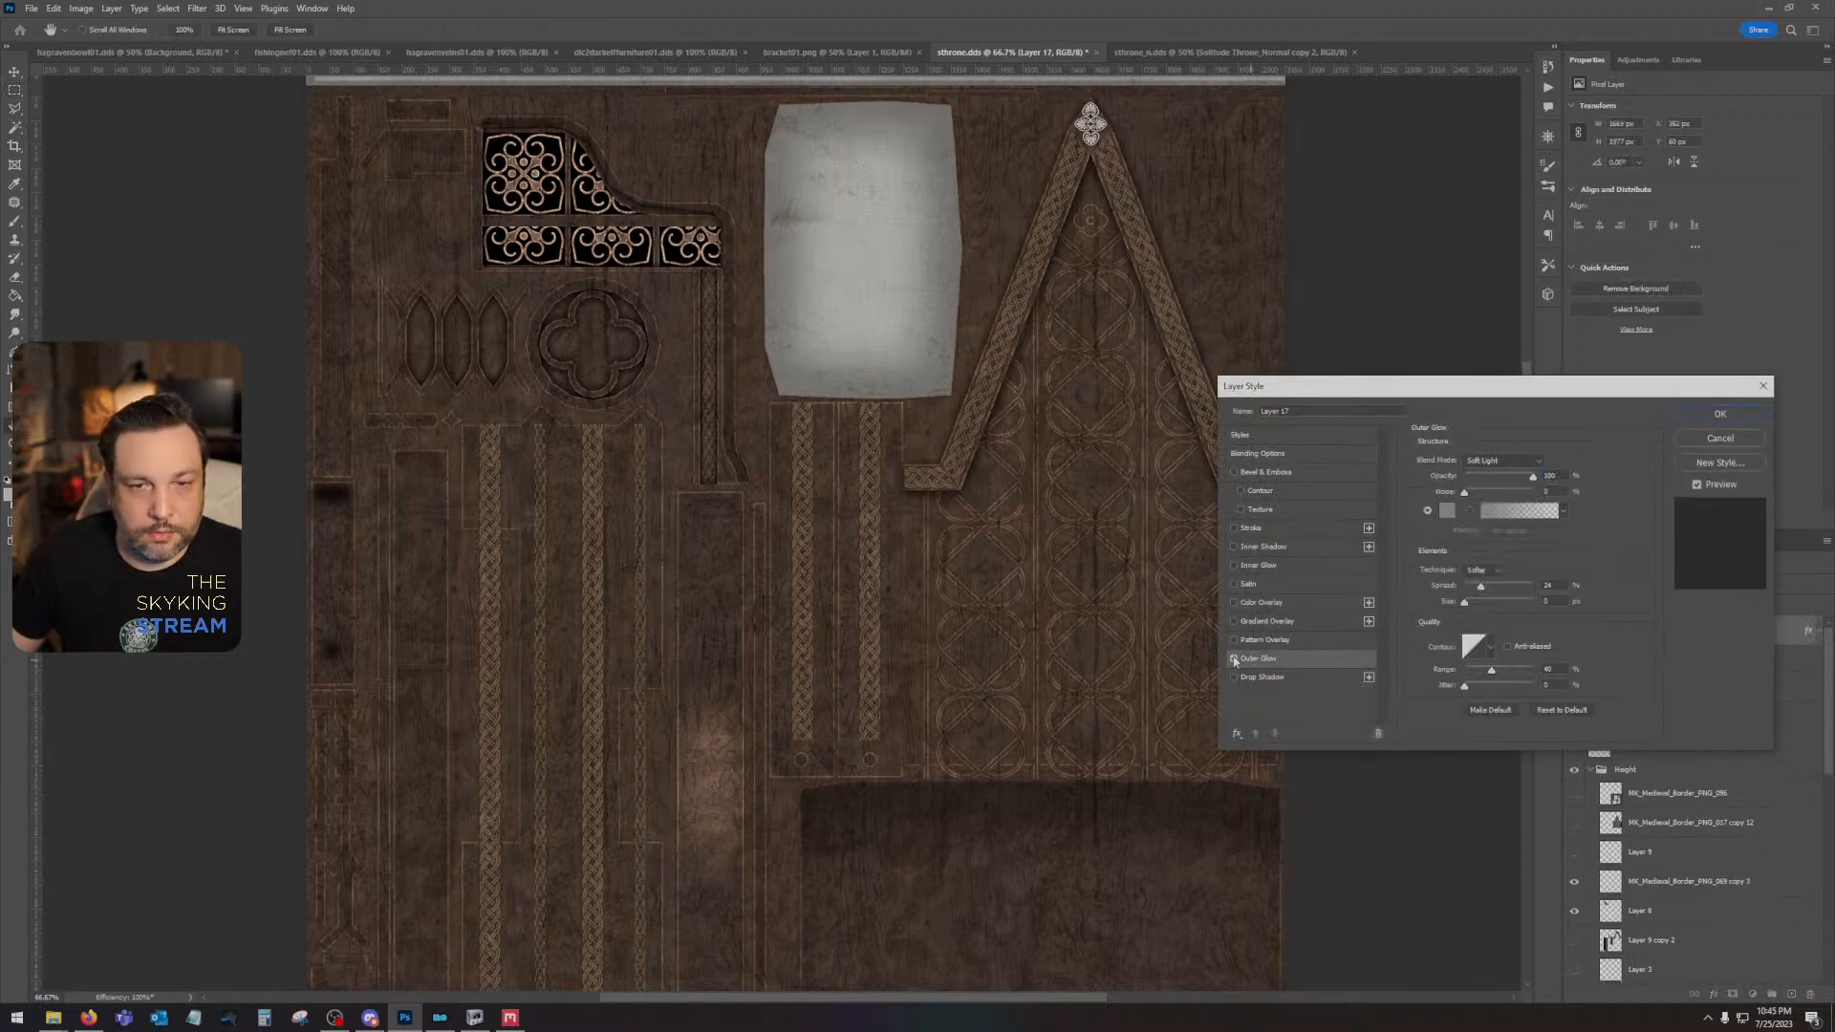
left_click(1234, 659)
left_click(1254, 678)
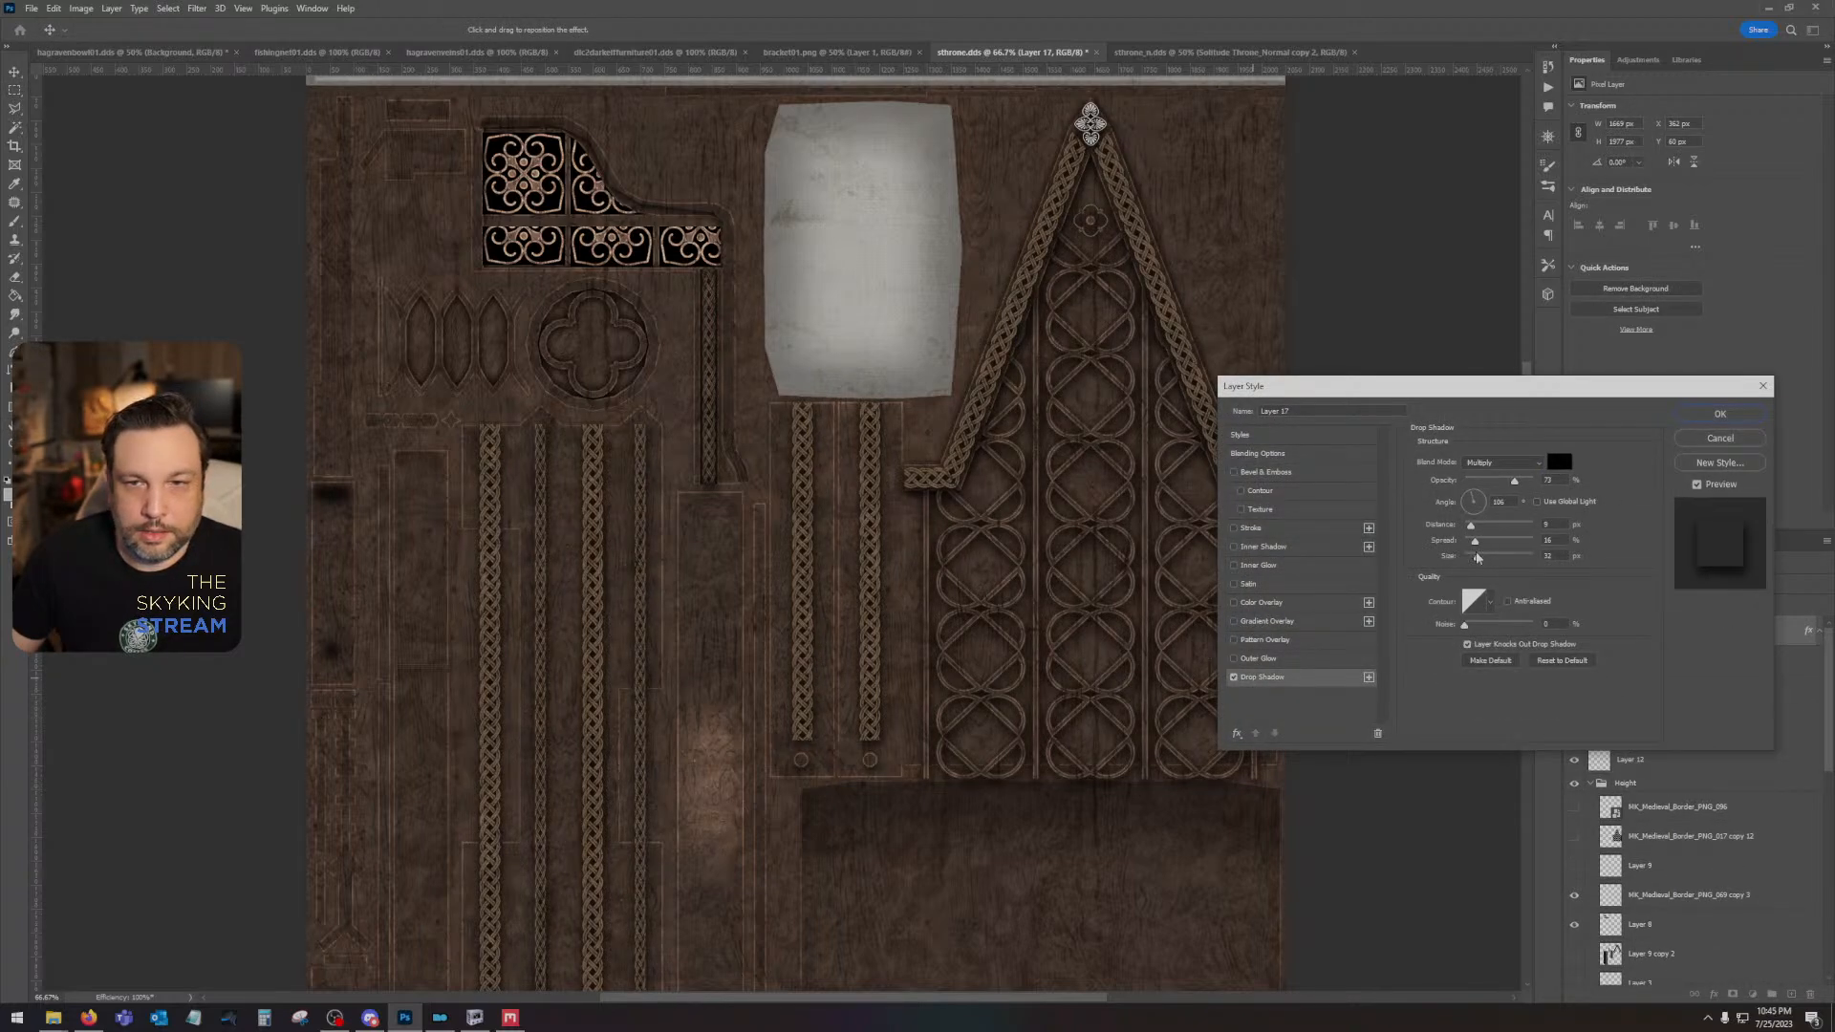
mouse_move(1479, 563)
left_mouse_down()
mouse_move(1443, 537)
mouse_move(1474, 565)
left_mouse_up()
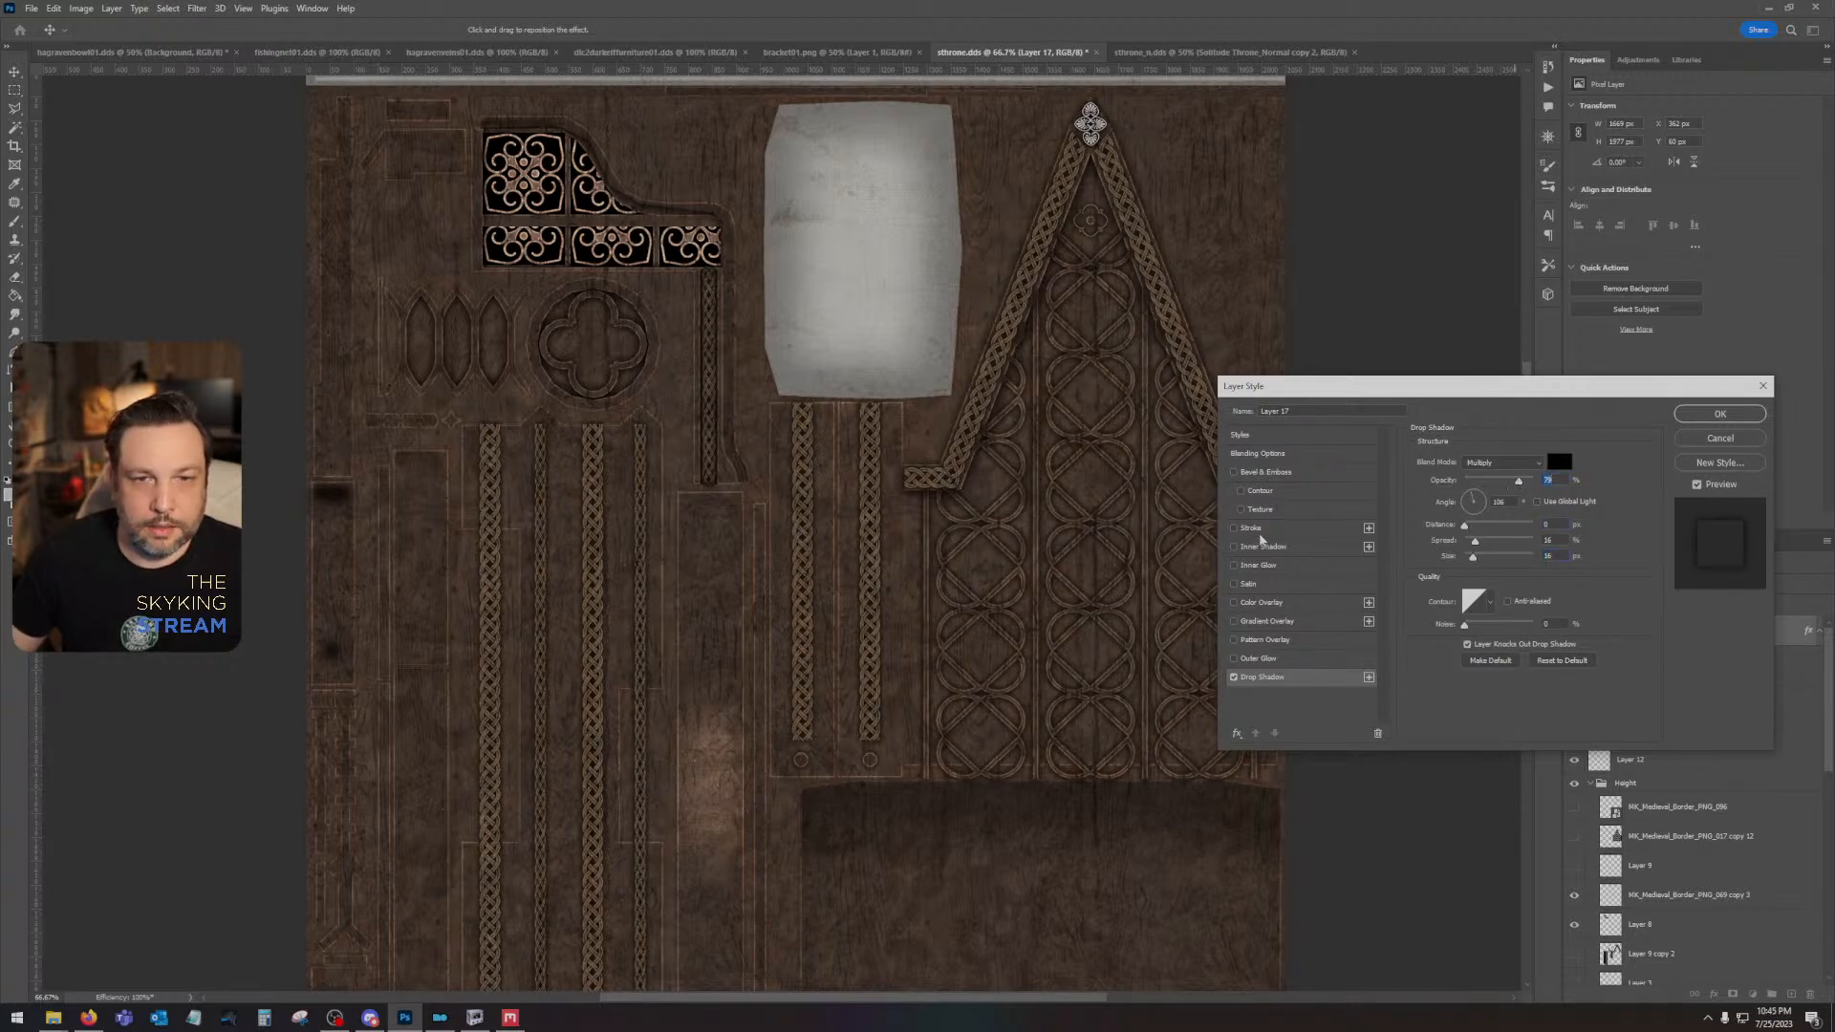
- Add a color overlay to Layer 17 using a brown sampled from the worn wood highlight, adjusted slightly lighter
left_click(1266, 602)
left_click(1553, 463)
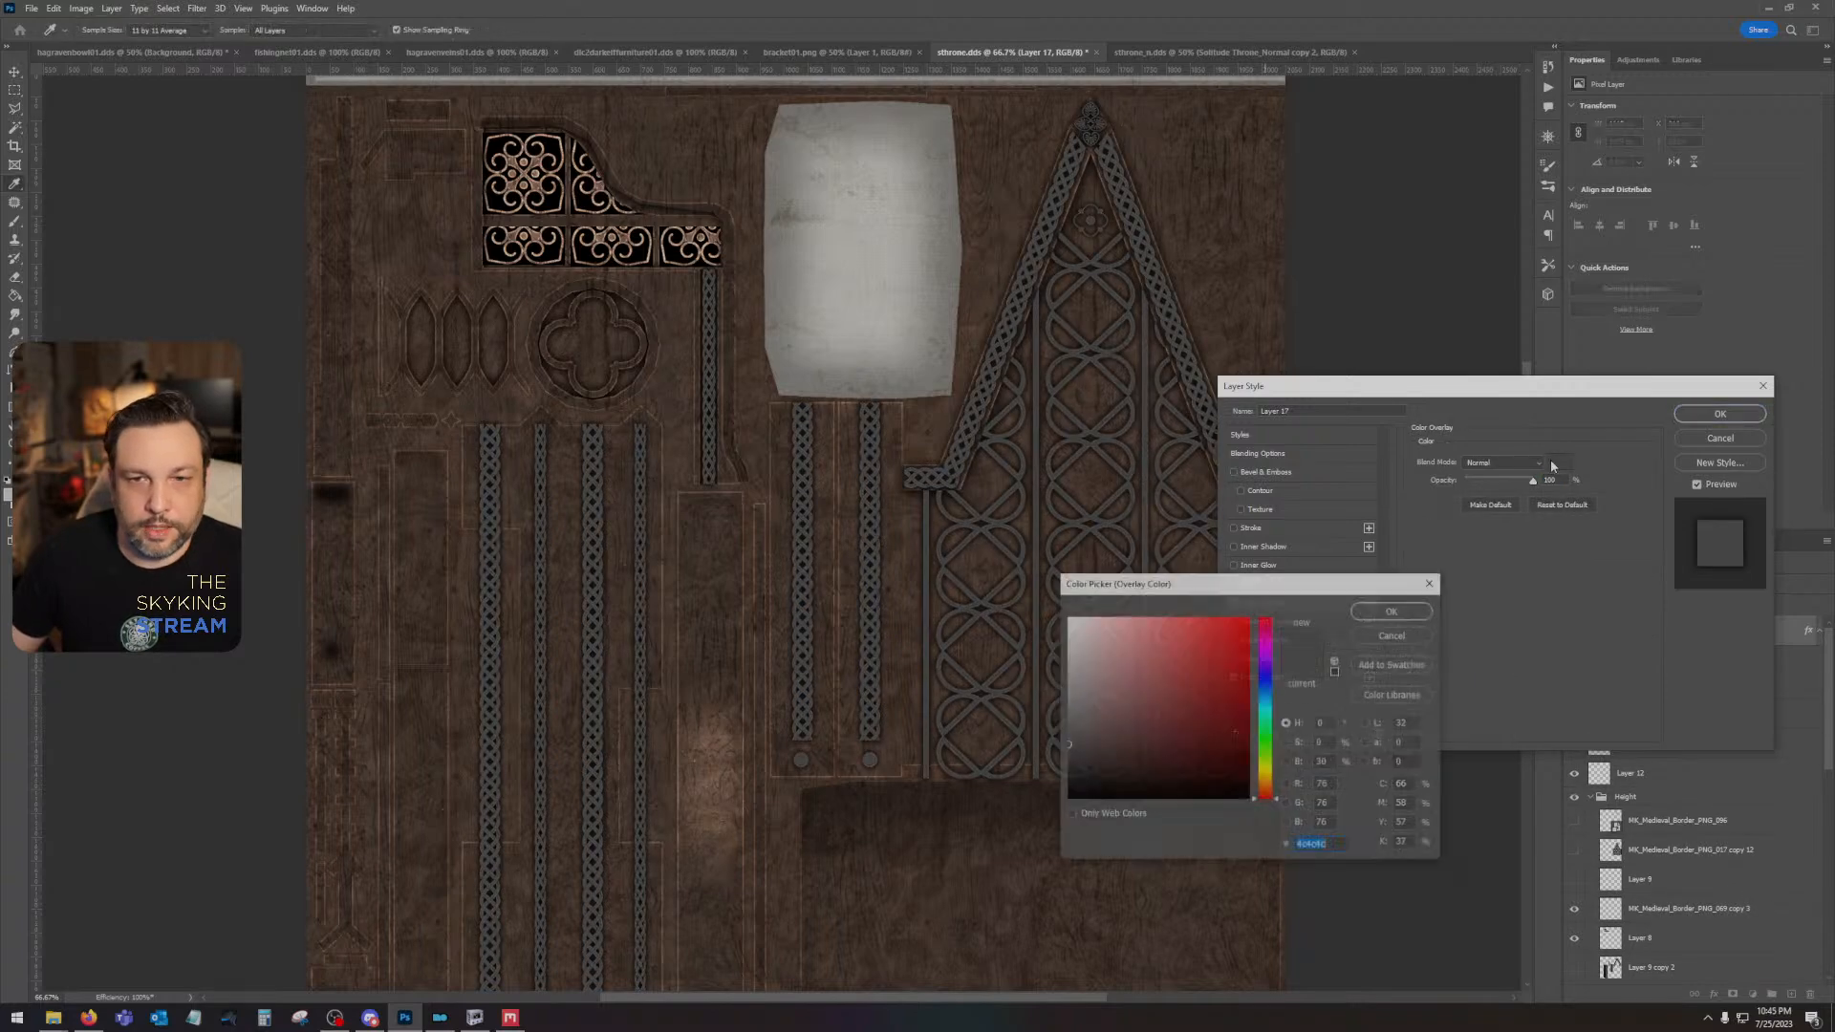
left_click(1265, 764)
left_click_drag(1268, 768, 1267, 774)
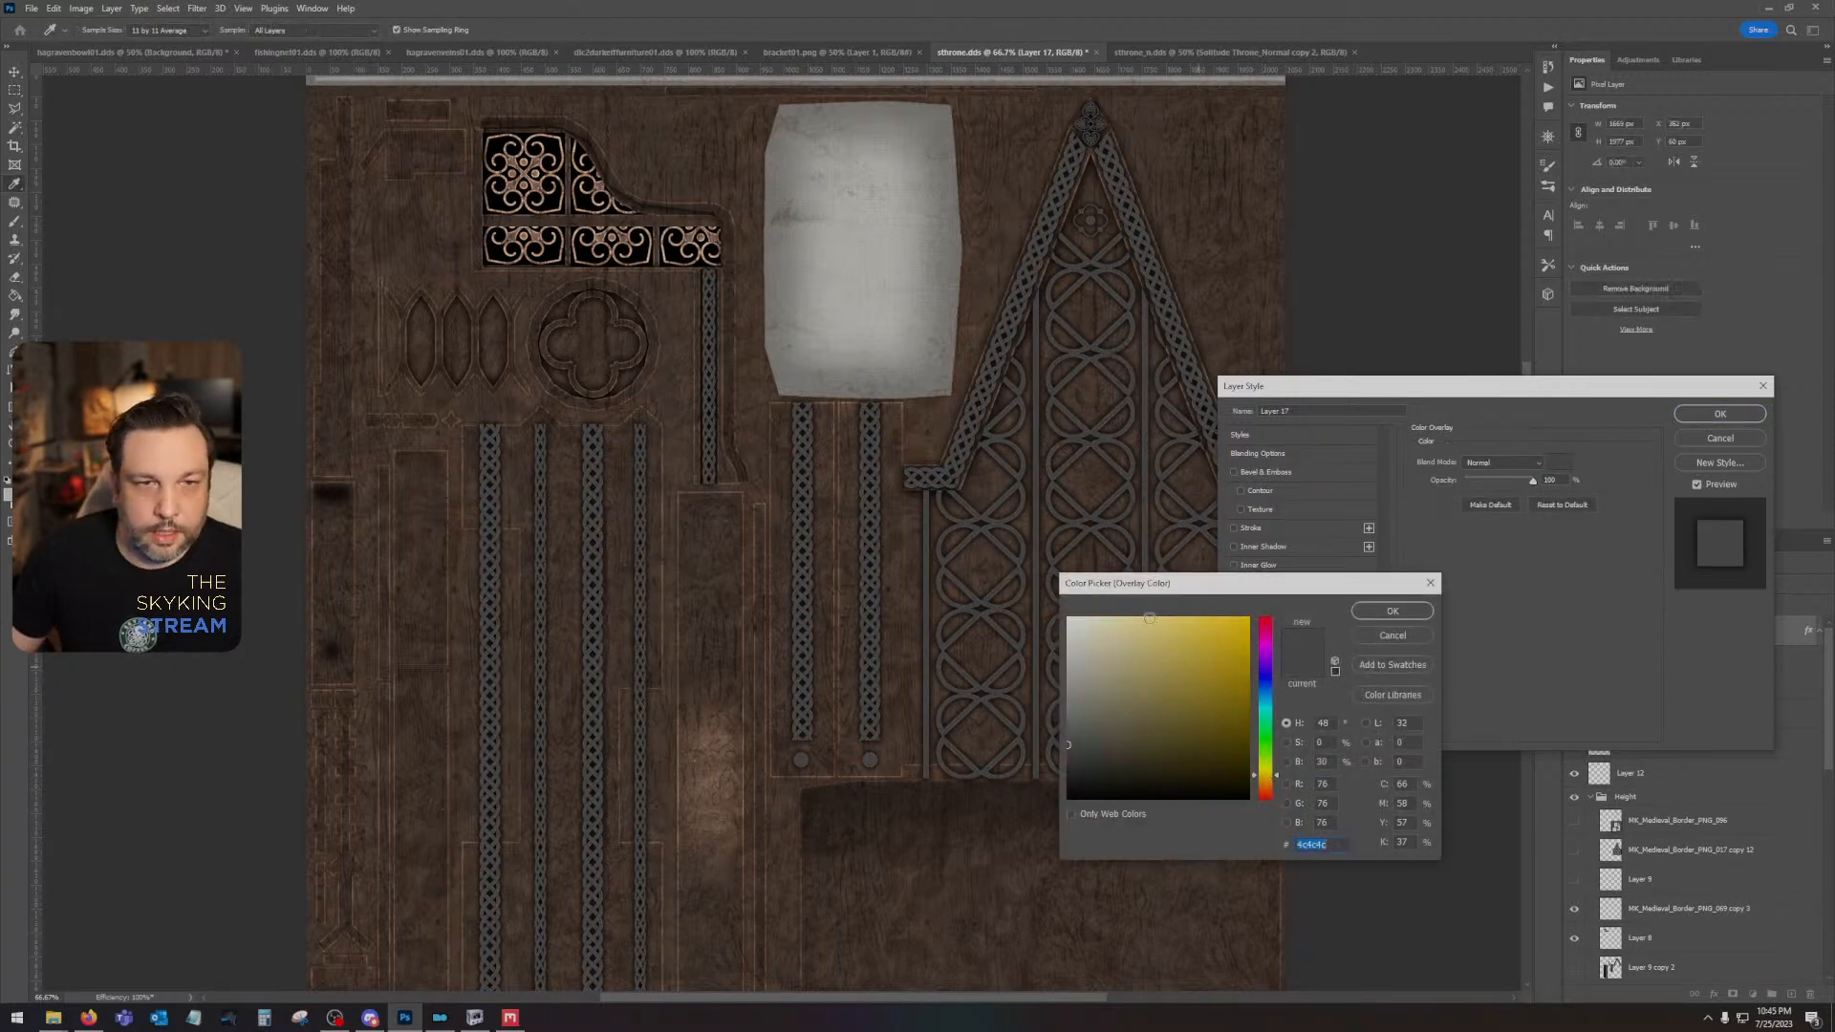
left_click(736, 484)
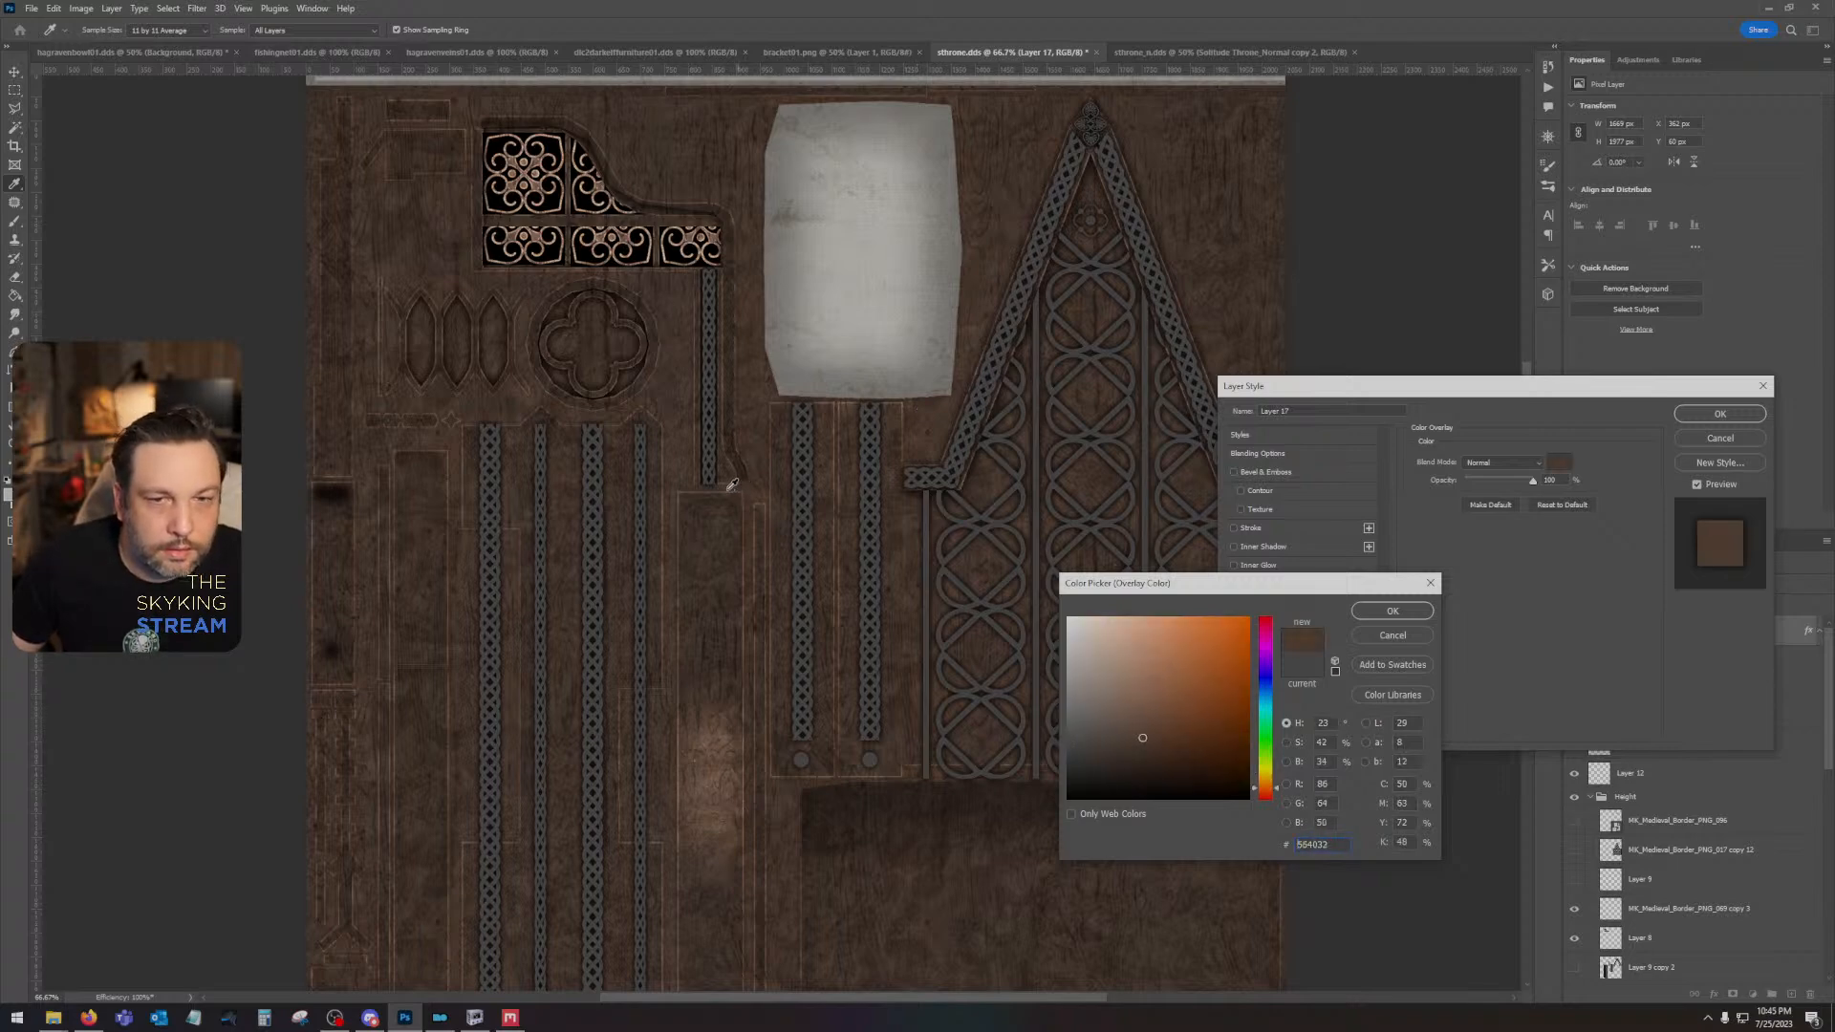
left_click(718, 754)
left_click(720, 756)
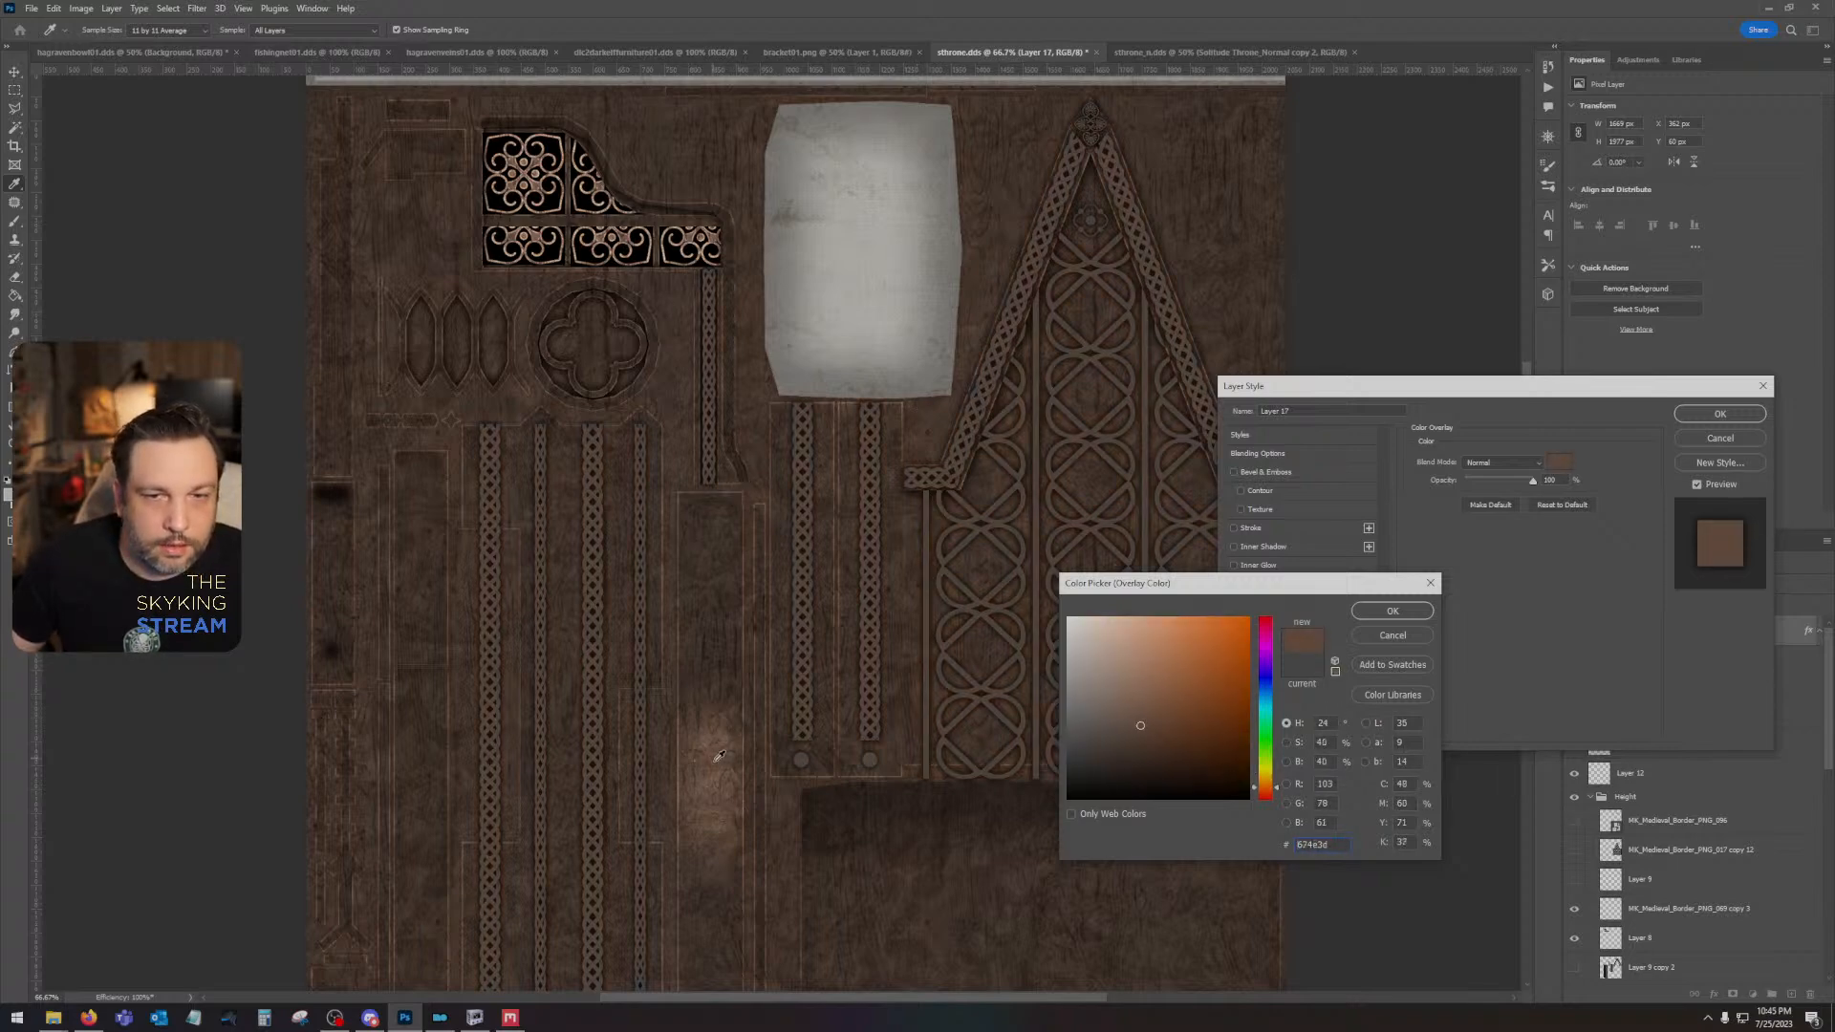
left_click_drag(1145, 749, 1126, 714)
left_click(1414, 617)
- Set the color overlay's blend mode to Screen, lower its opacity to about 16%, and apply the layer style
left_click(1502, 466)
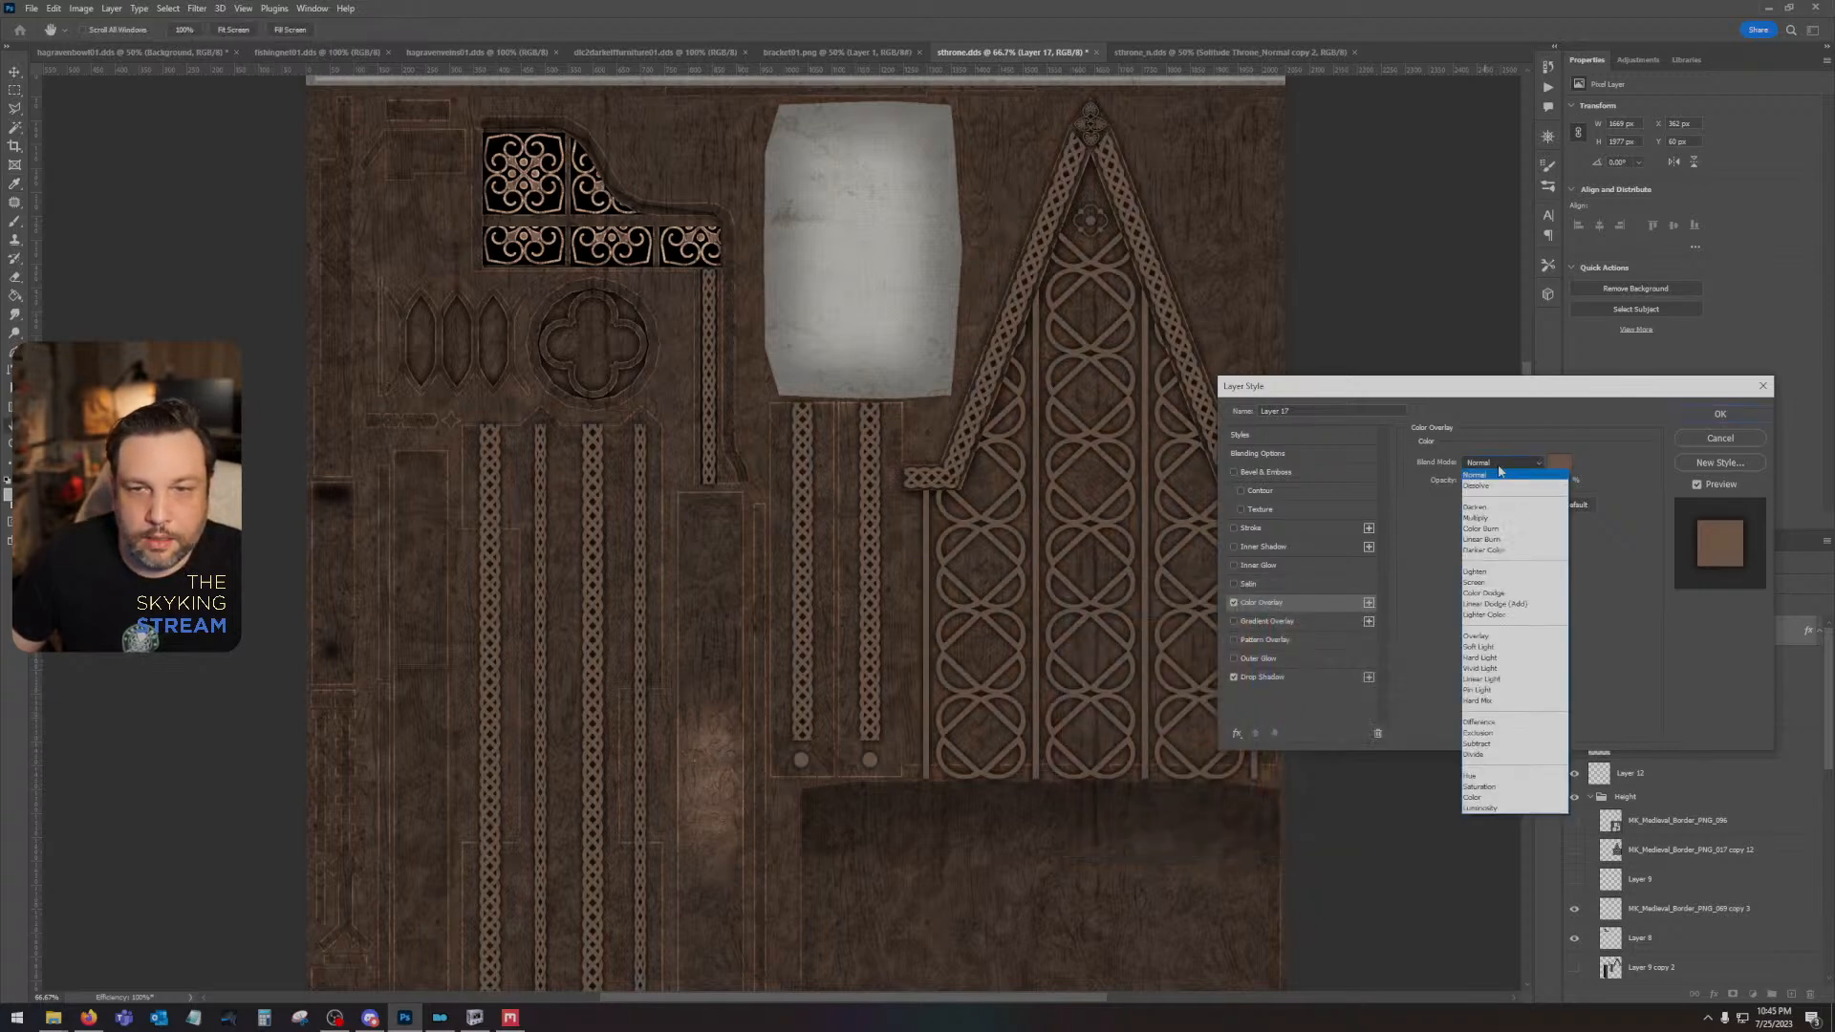
left_click(1493, 640)
left_click(1502, 463)
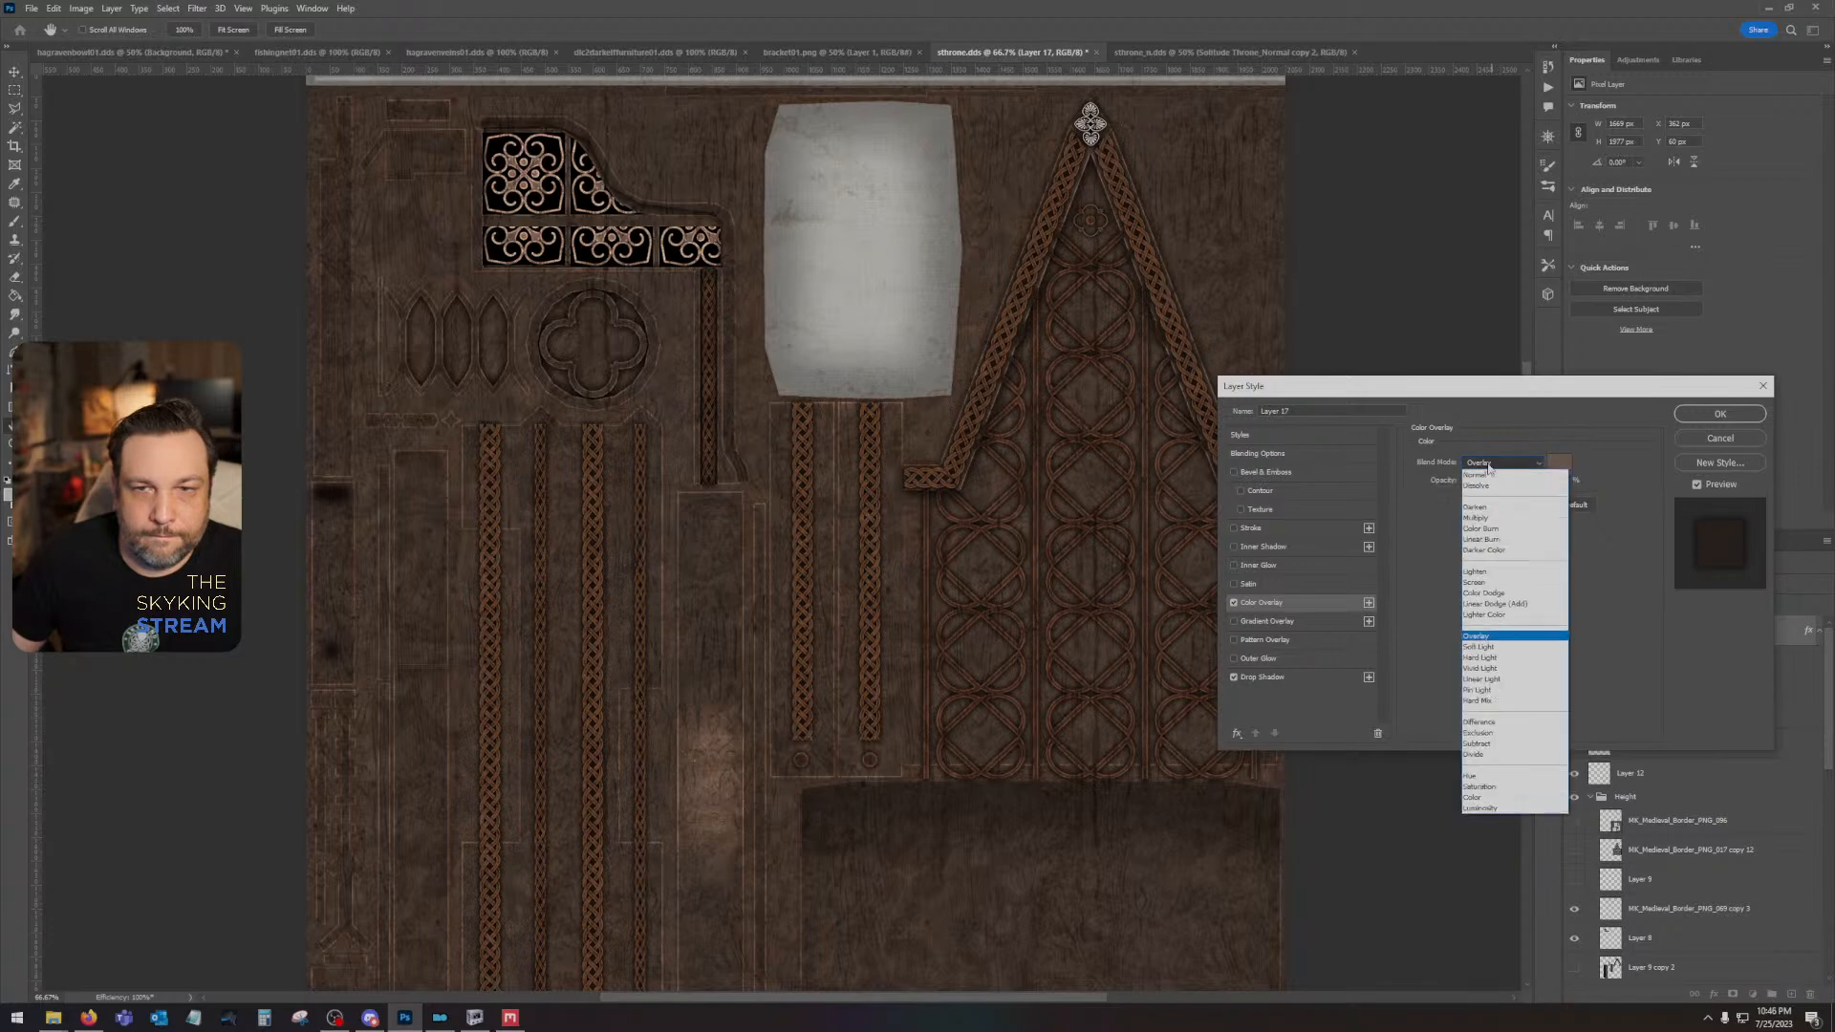
left_click(1497, 585)
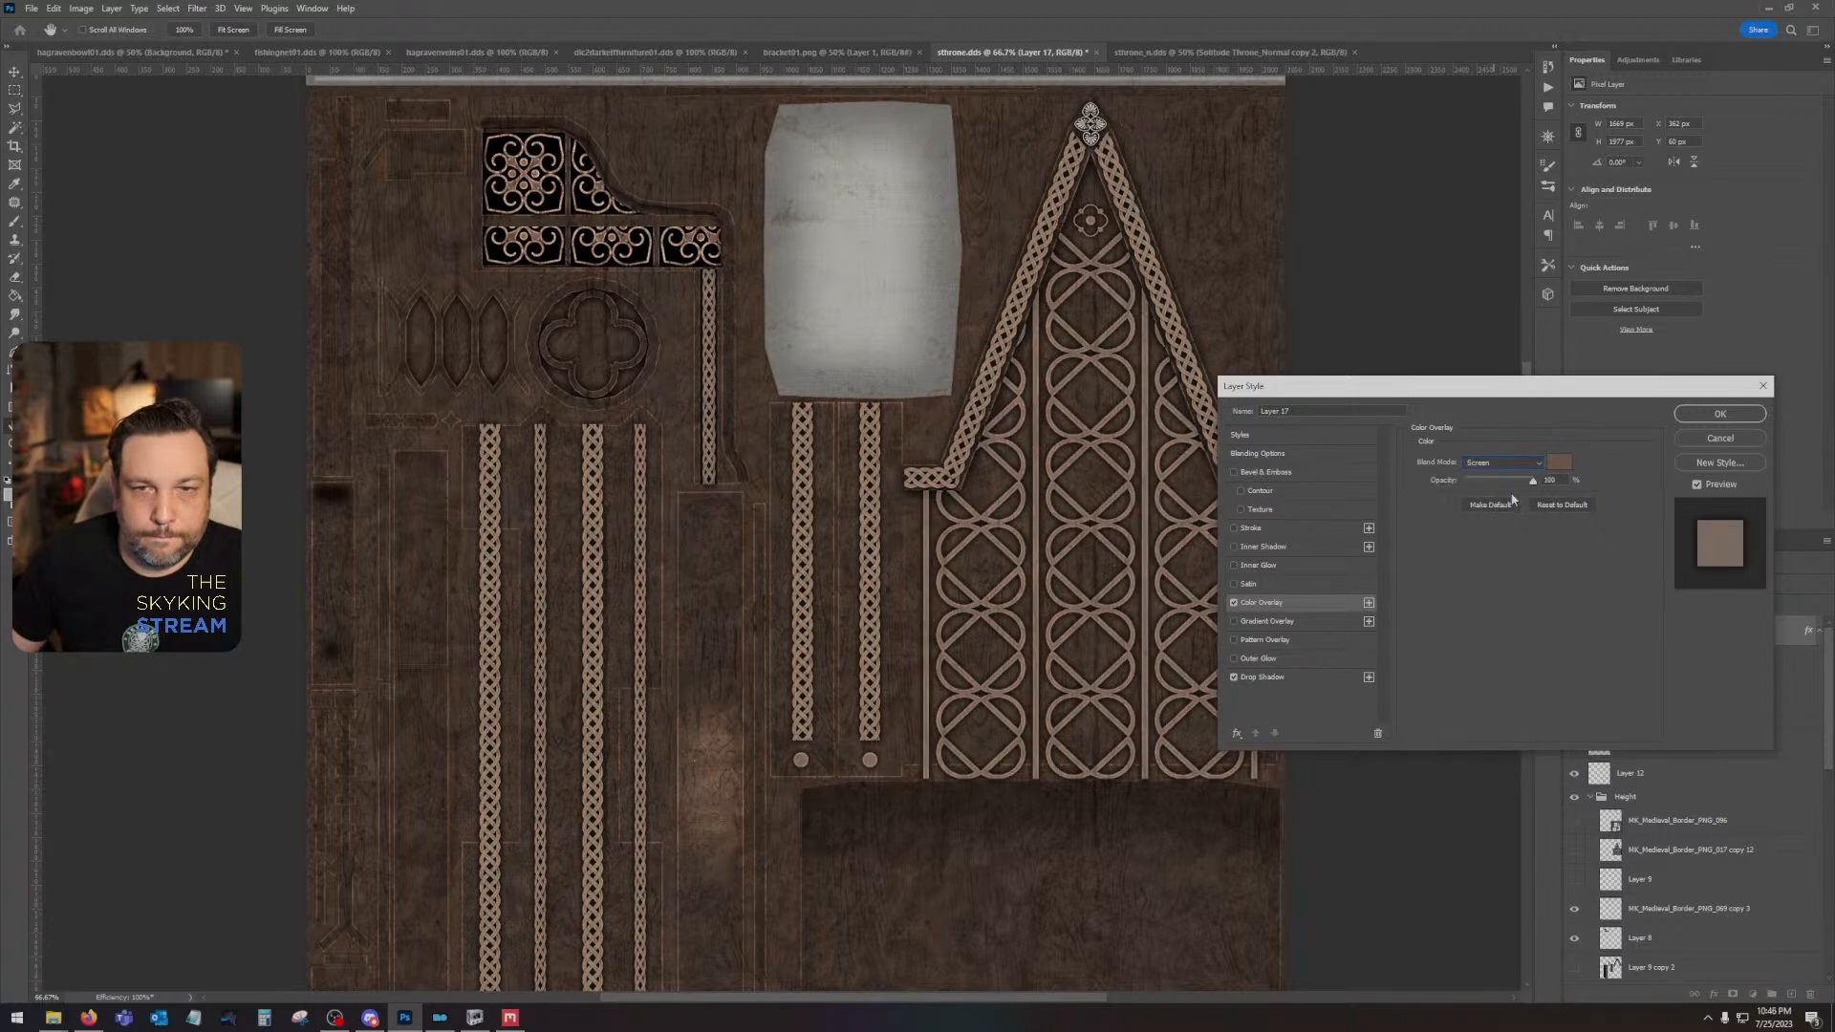
left_click_drag(1532, 484, 1476, 482)
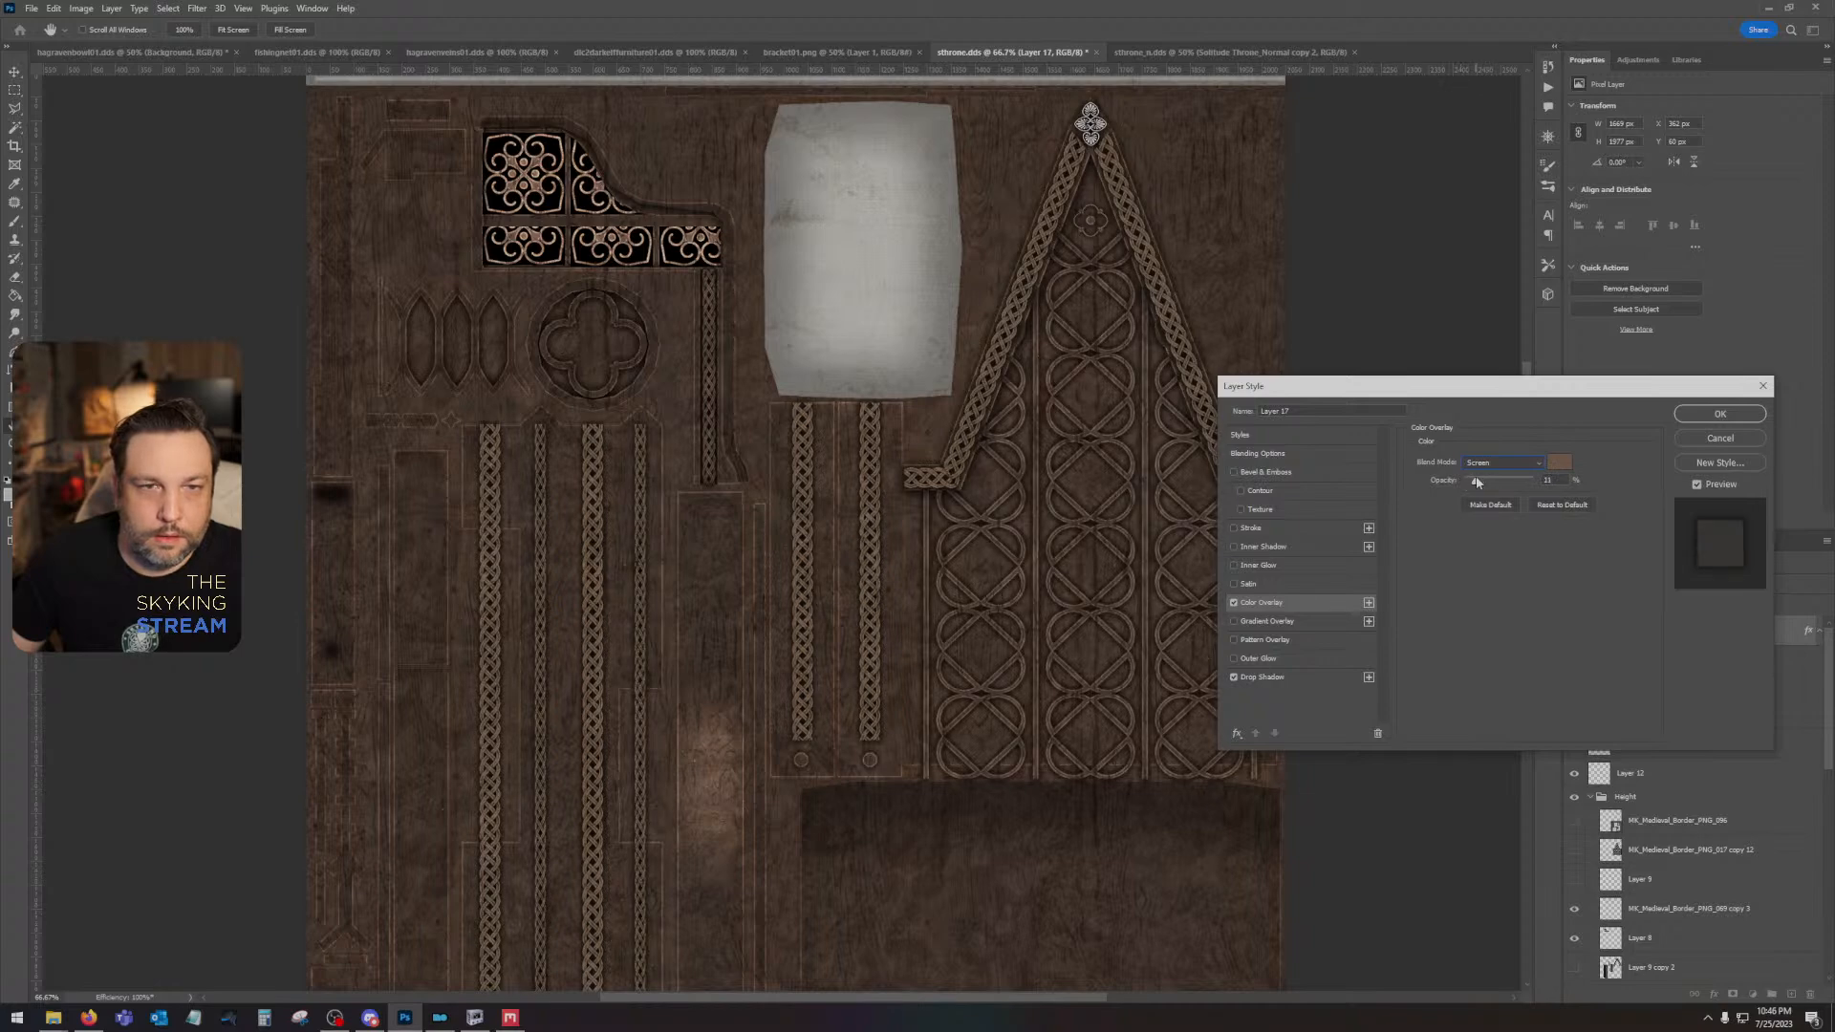
left_click(1707, 420)
- Save the DDS texture with BC7 Fine compression and auto-generated mip maps, hide Layer 8, and save again with the same settings
key("ctrl+s")
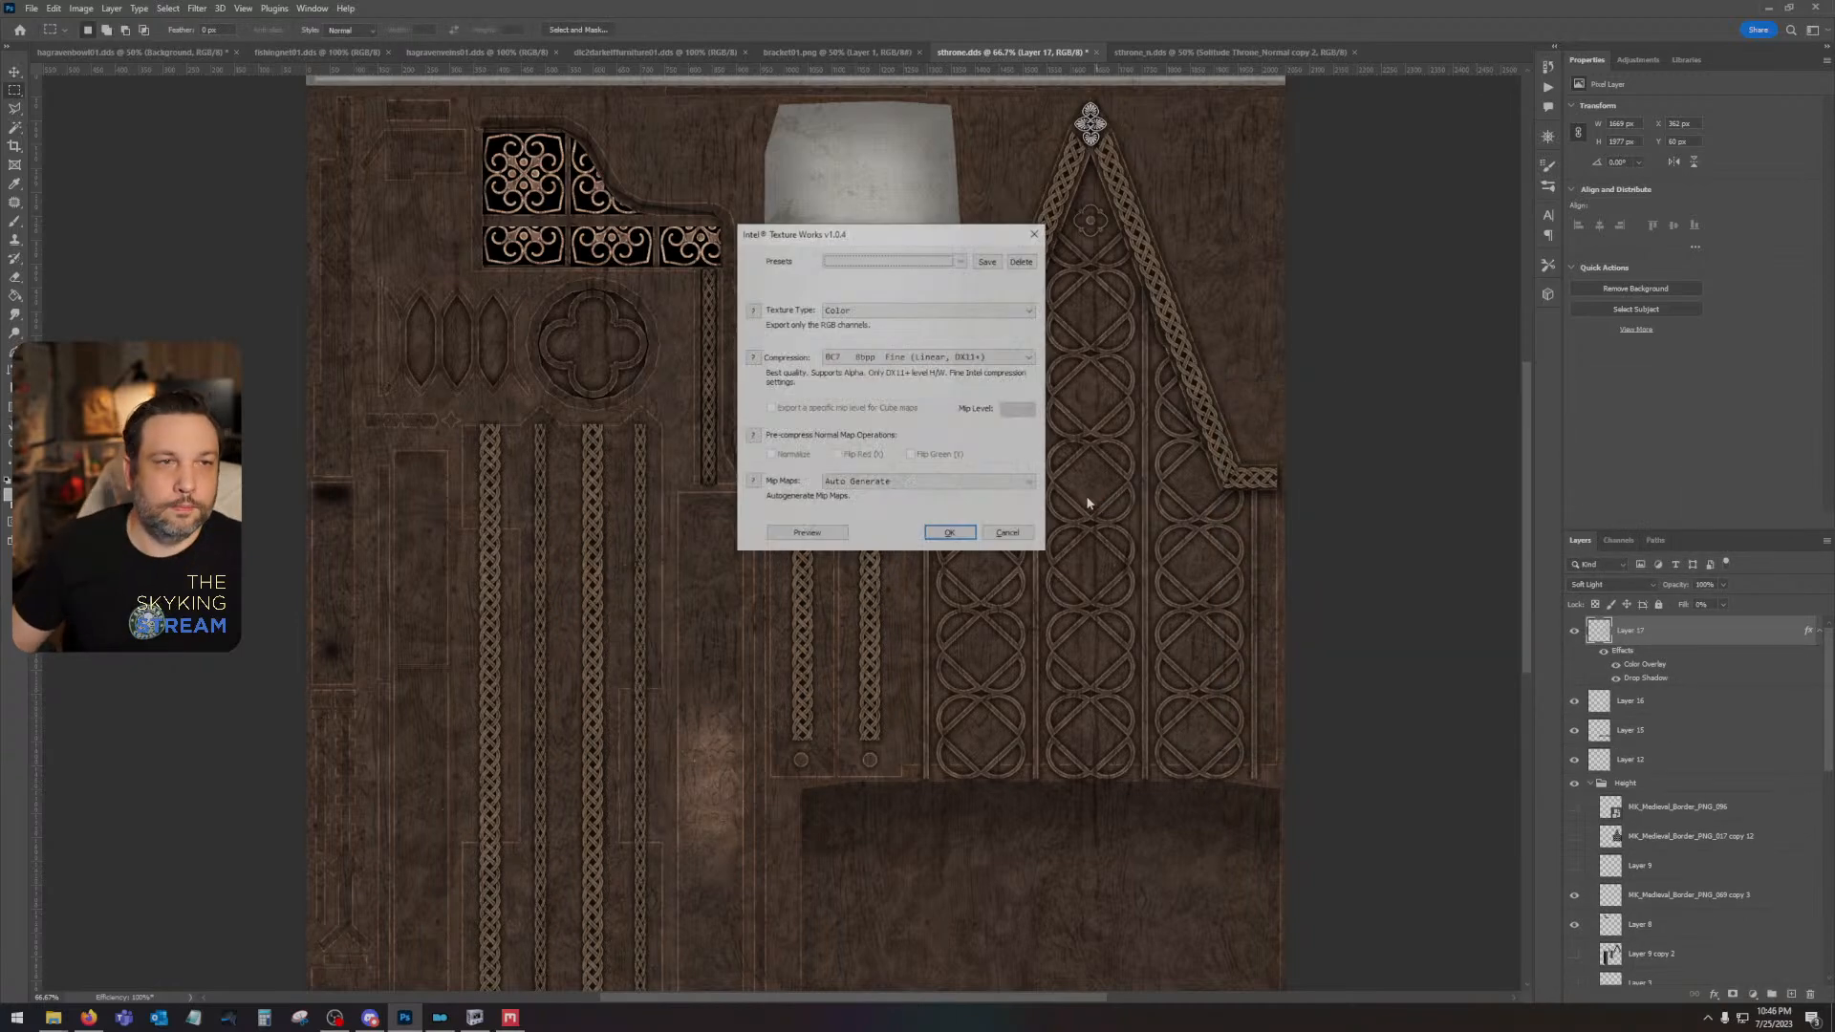
left_click(949, 533)
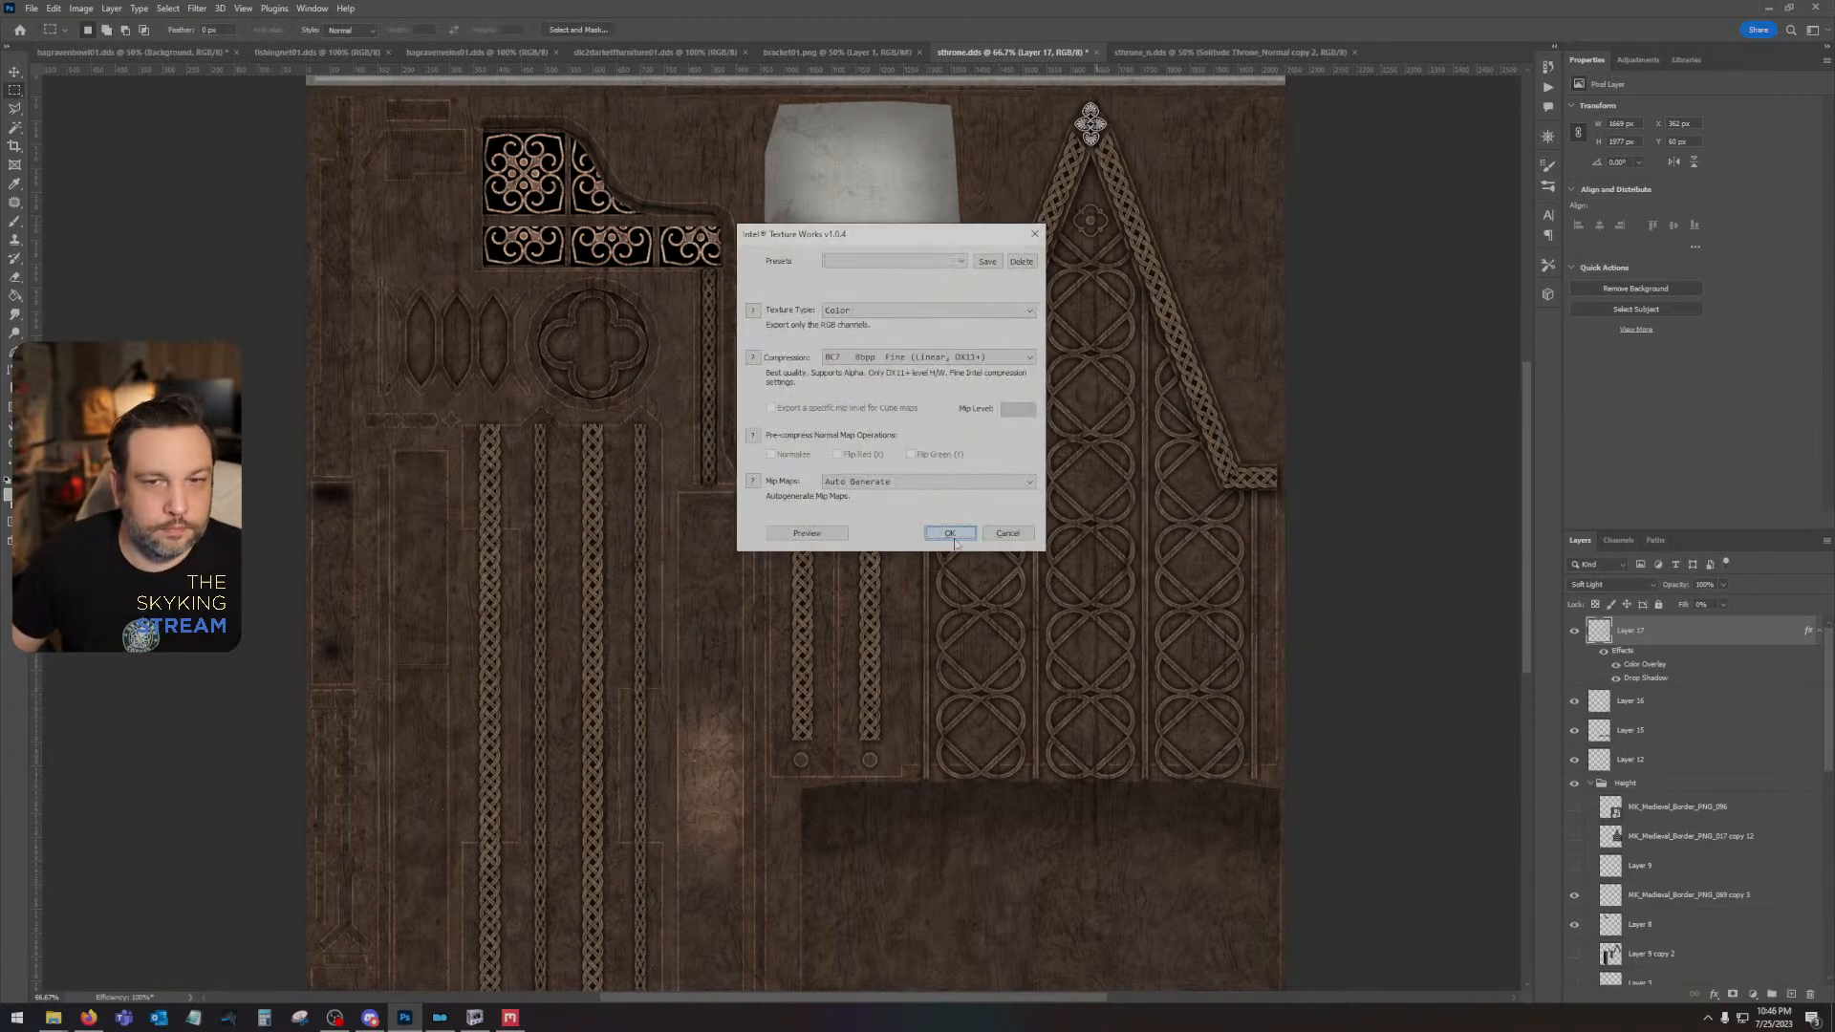
left_click(1573, 926)
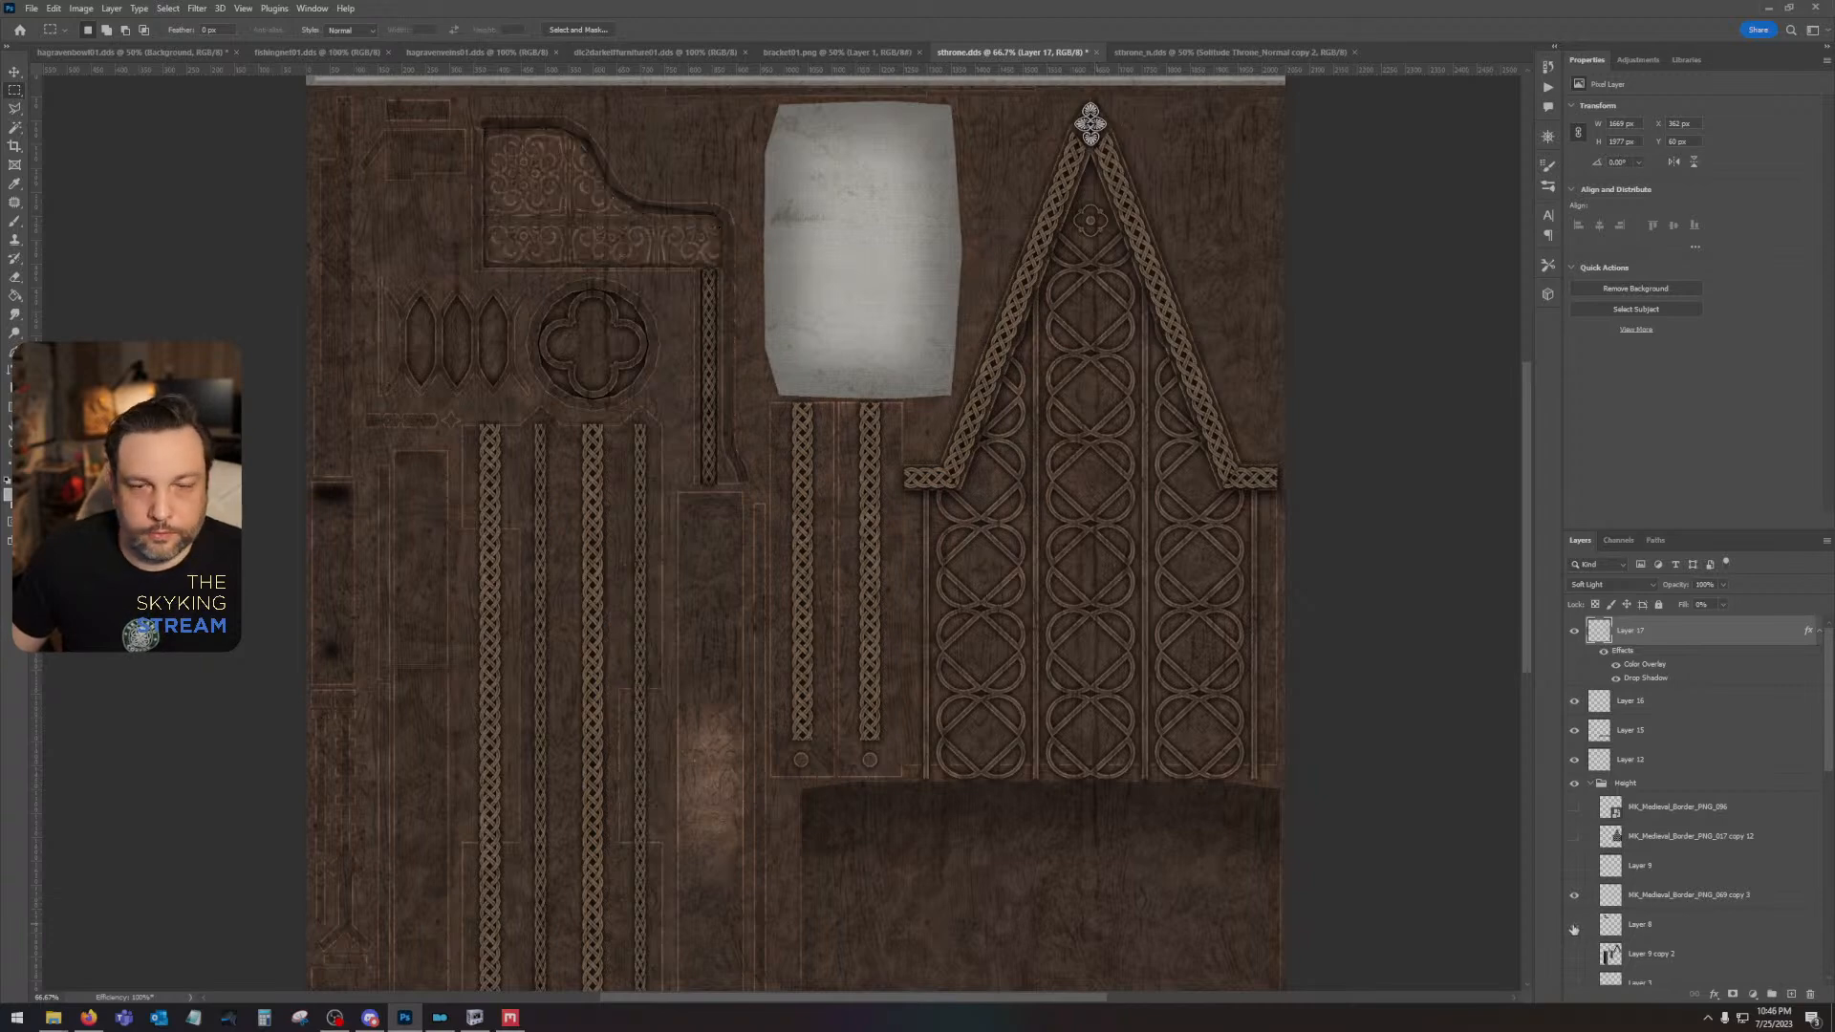
key("ctrl+s")
left_click(949, 531)
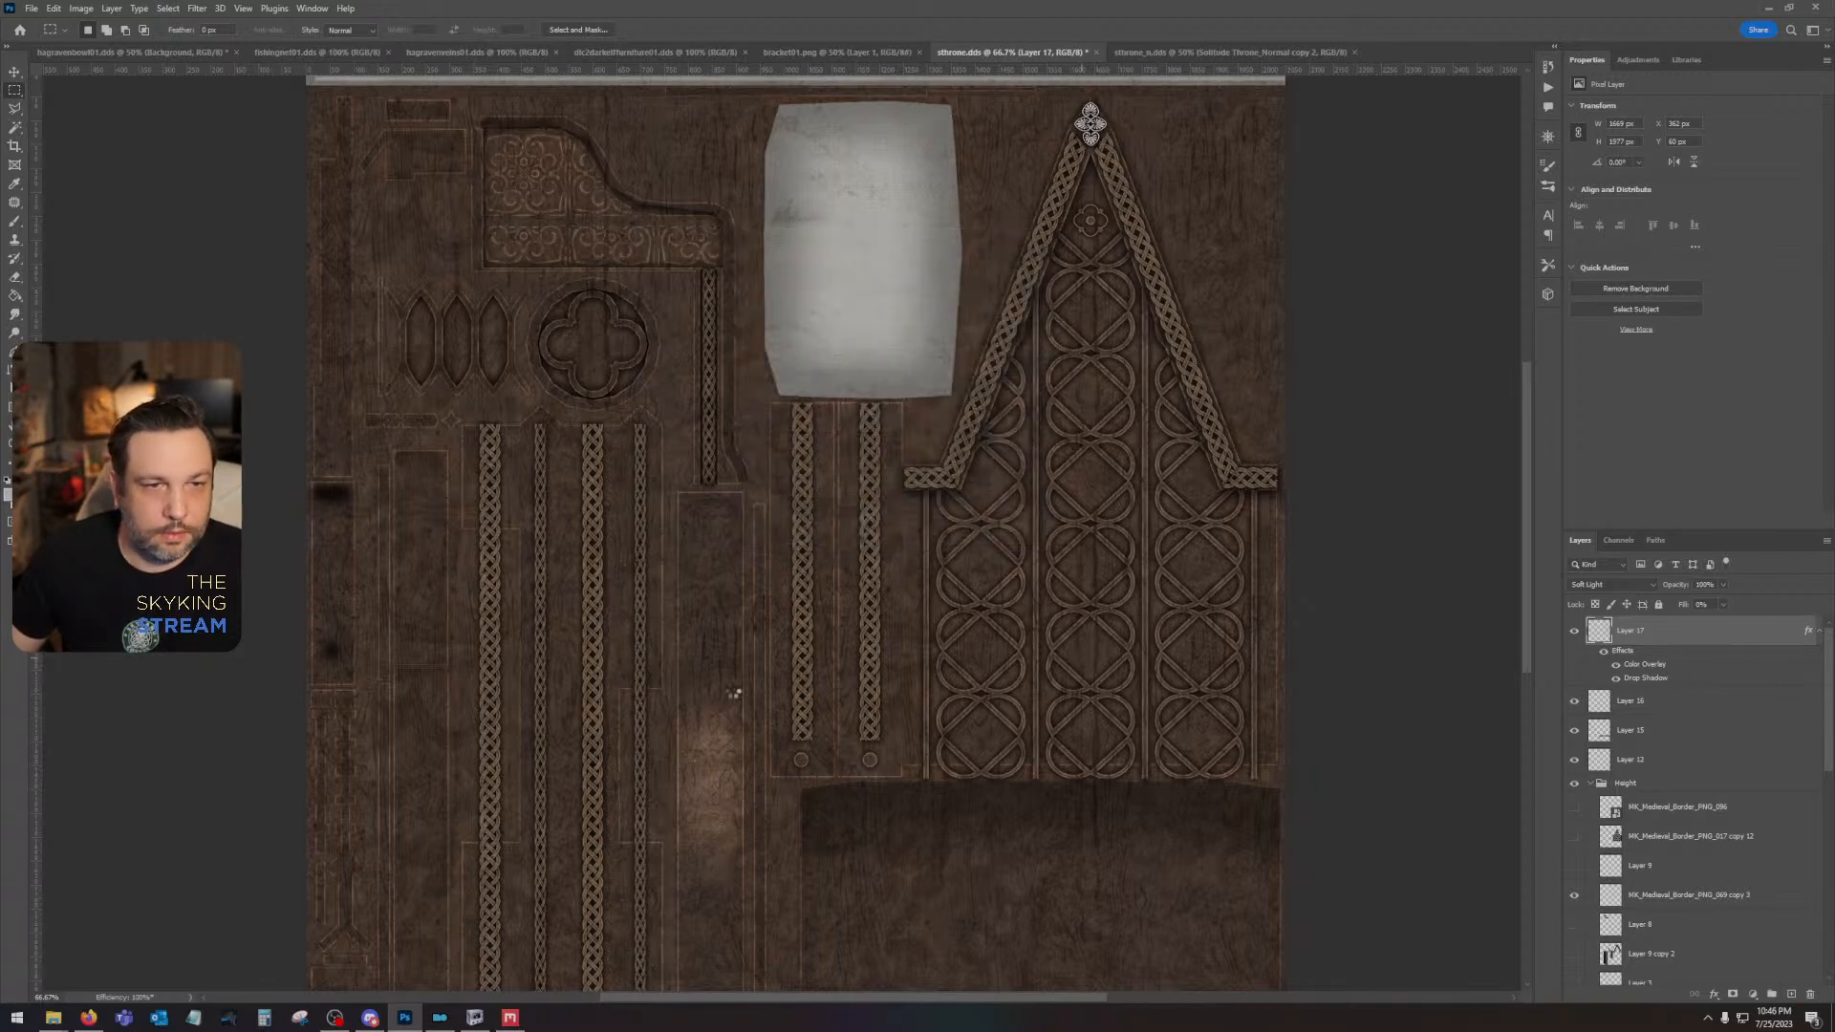
- Switch to NifSkope and examine the throne's ornaments up close from the front
key("alt+Tab")
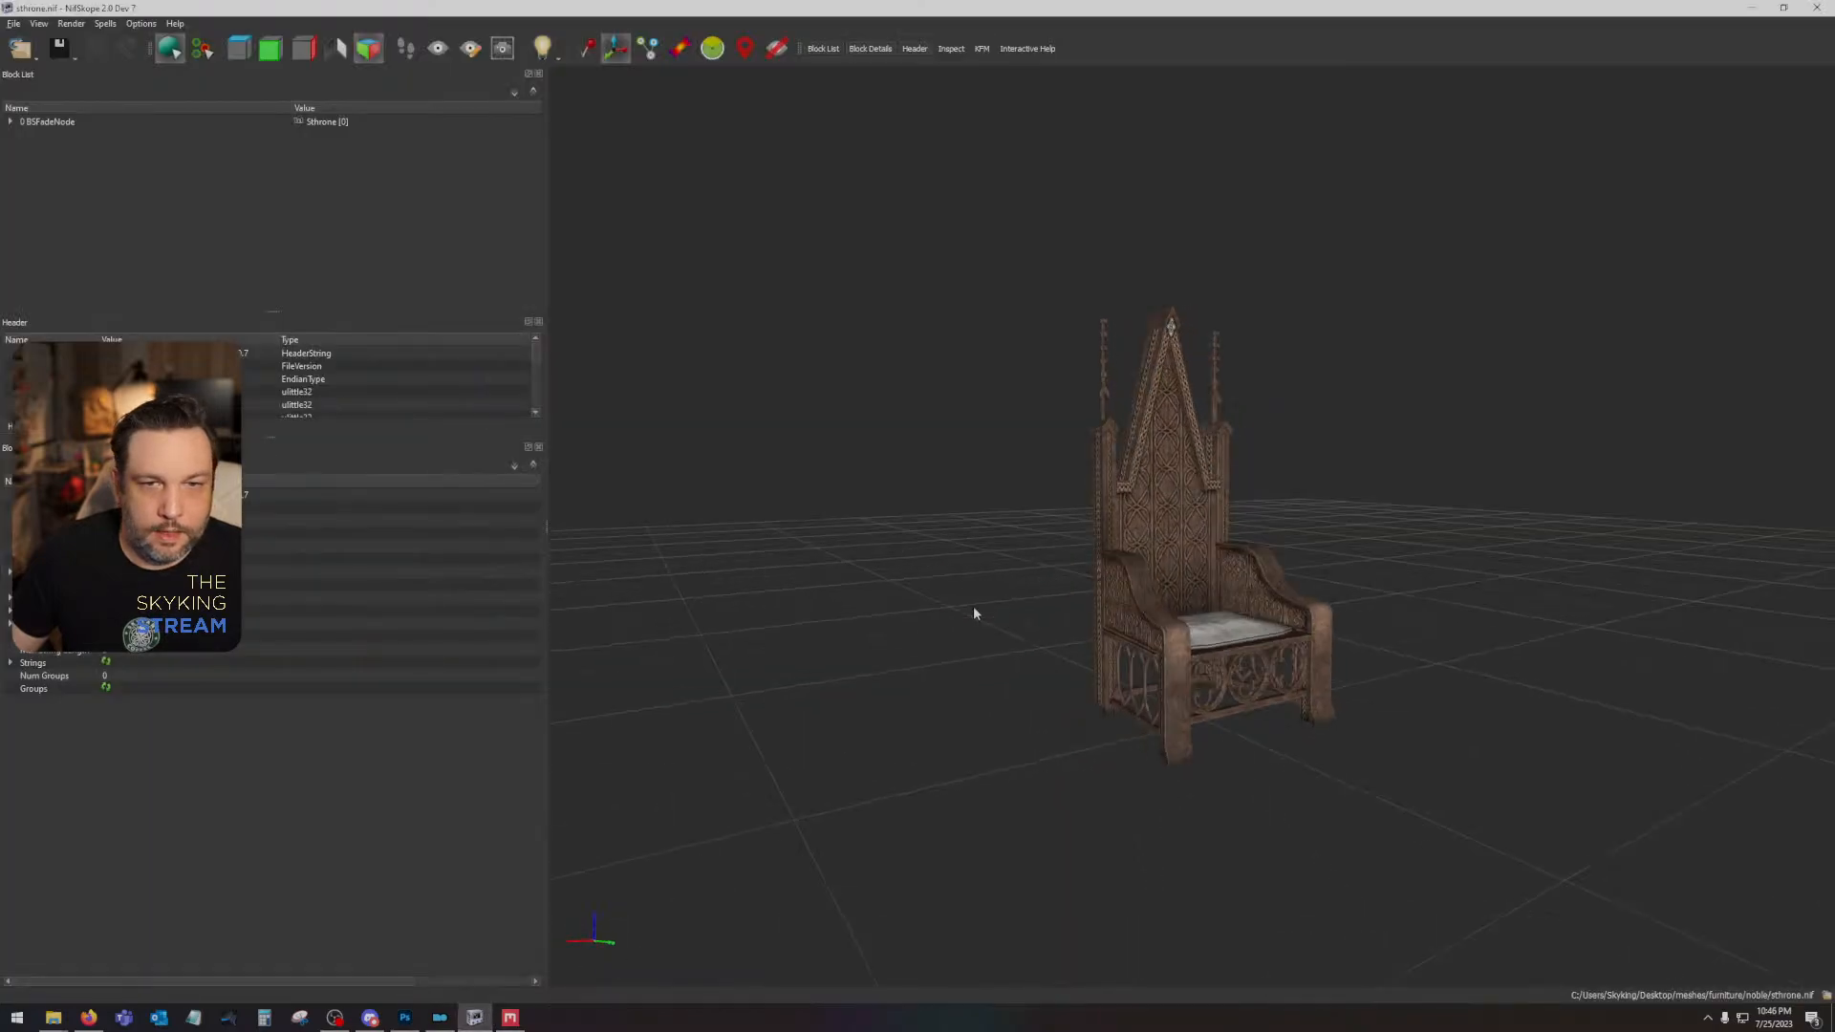
left_click_drag(975, 612, 1511, 684)
scroll(1122, 660, "up", 5)
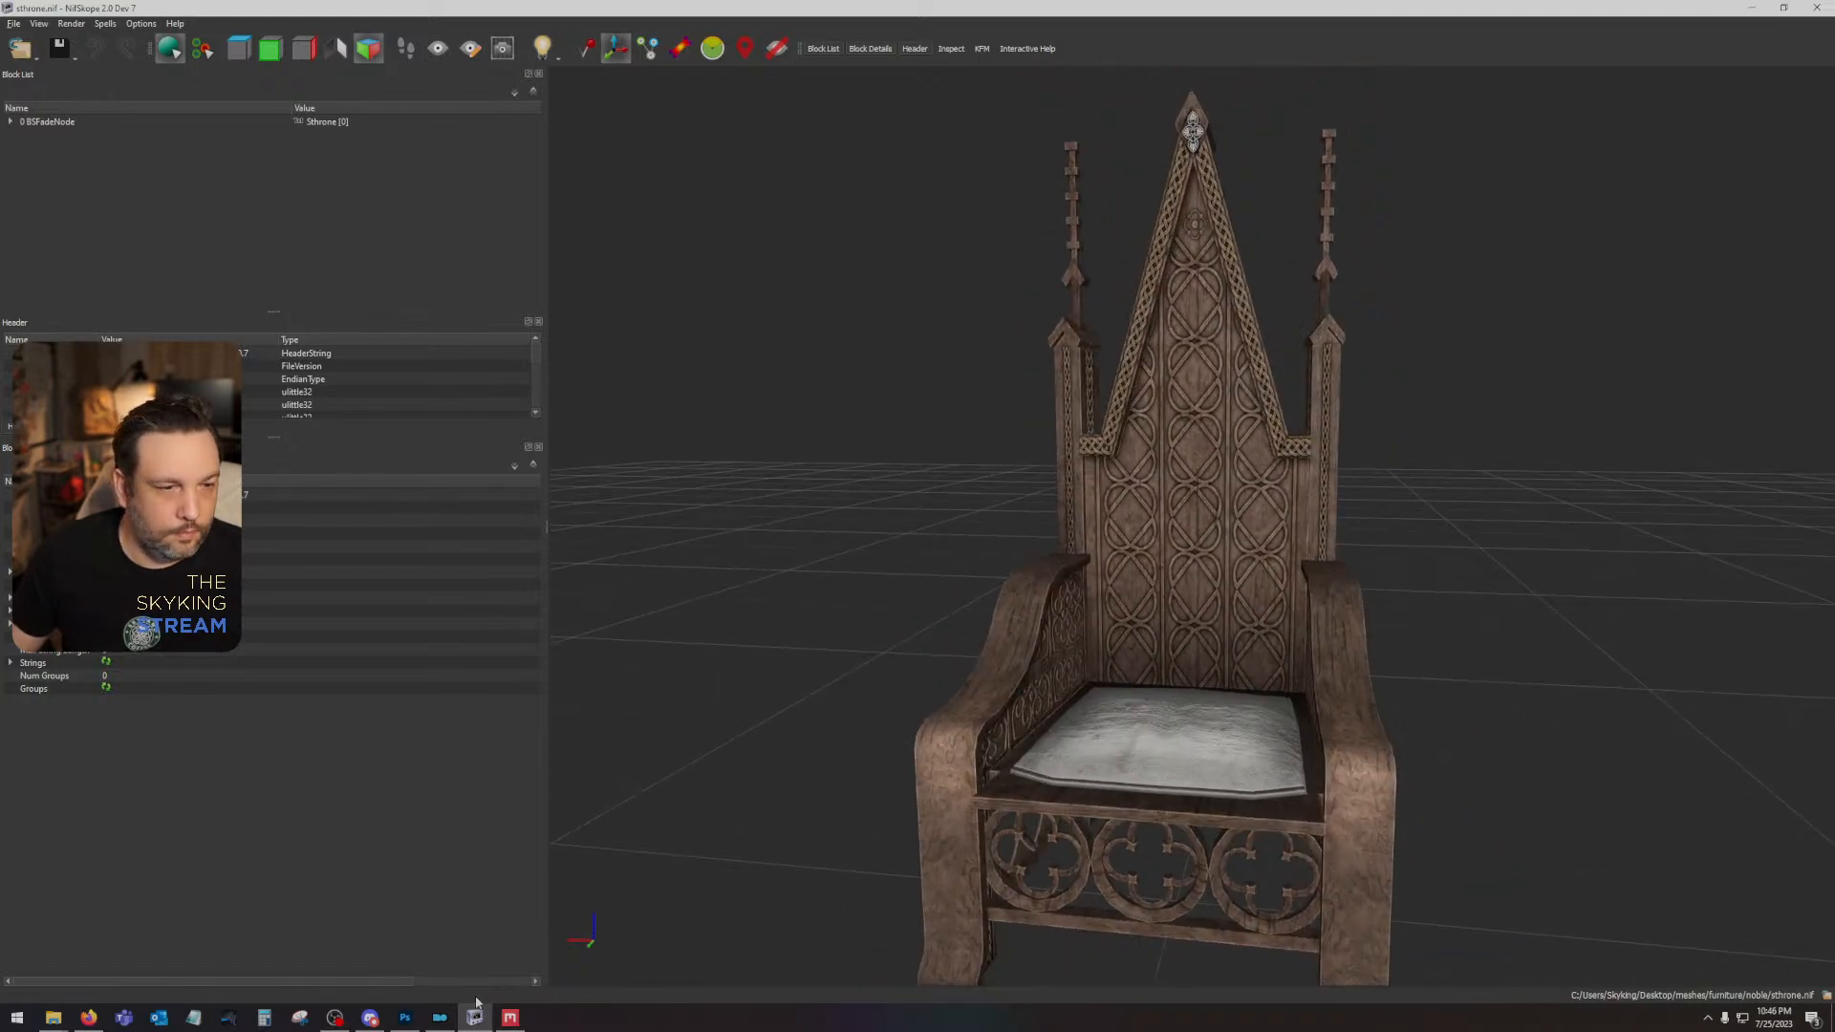
- Return to Photoshop, compare Layer 17 with and without its drop shadow, and slightly reduce the shadow's size
left_click(405, 1017)
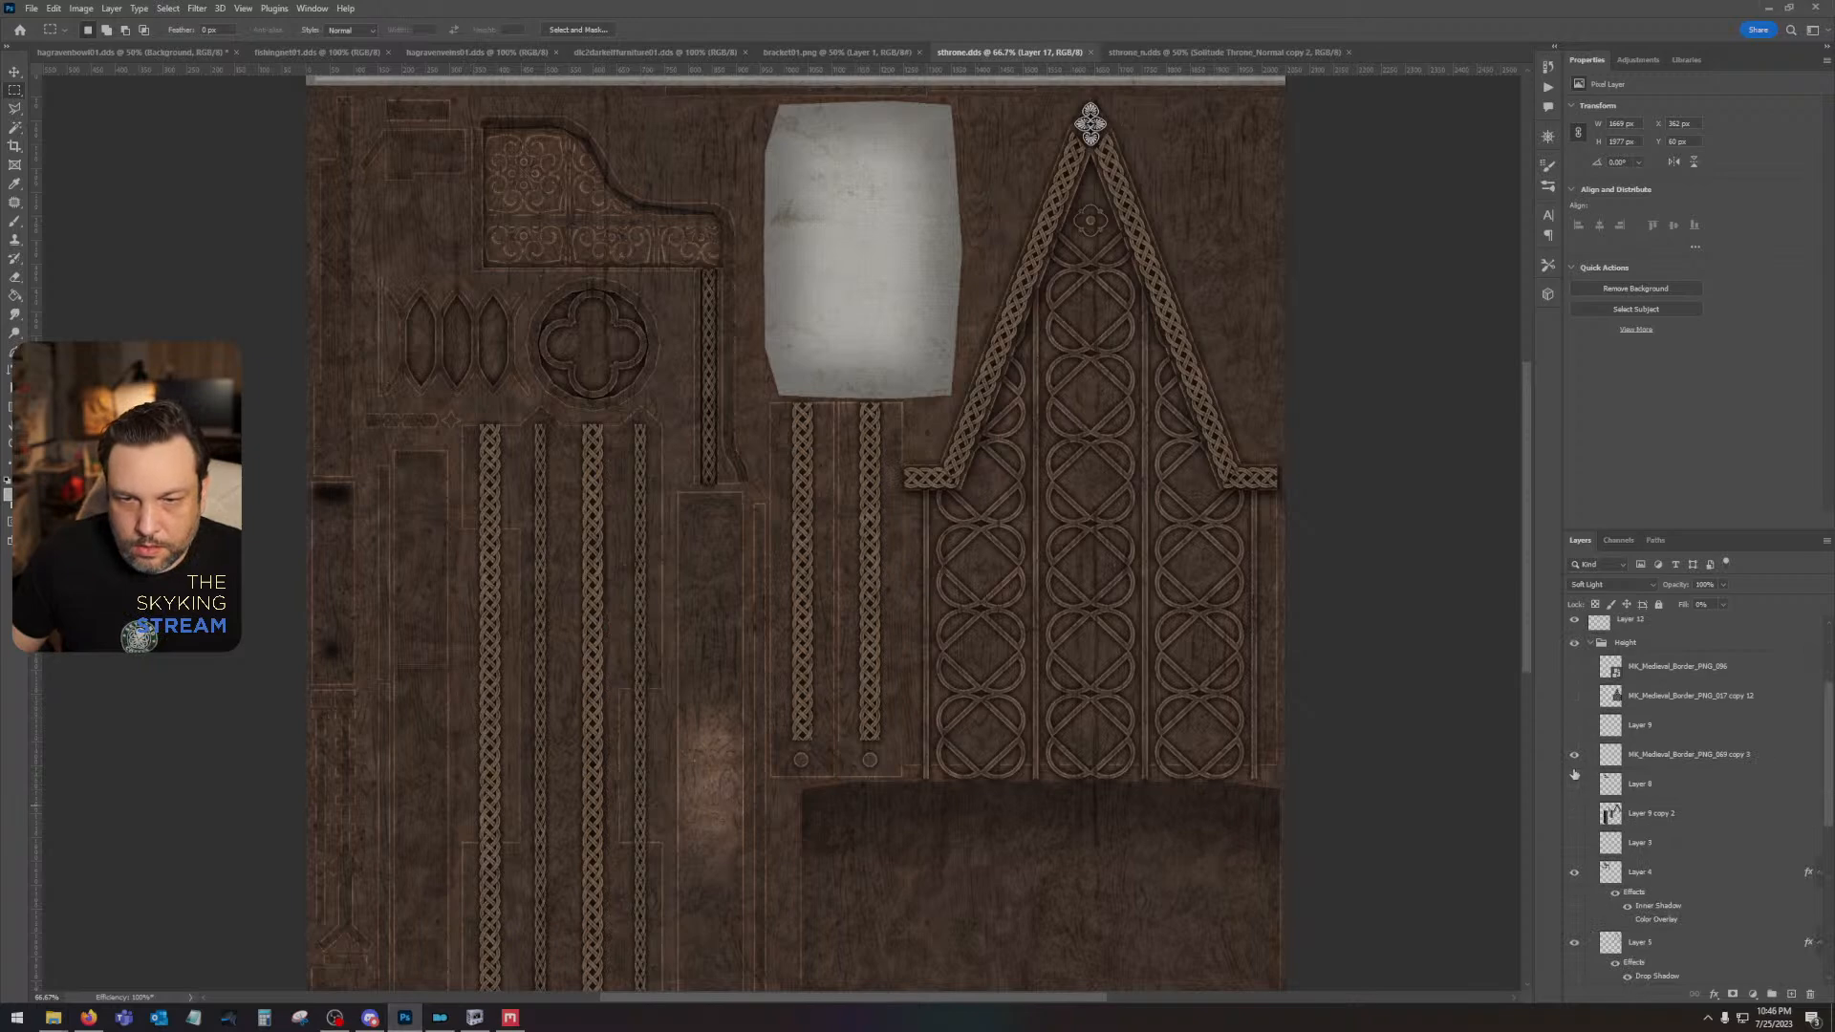
scroll(1577, 778, "up", 2)
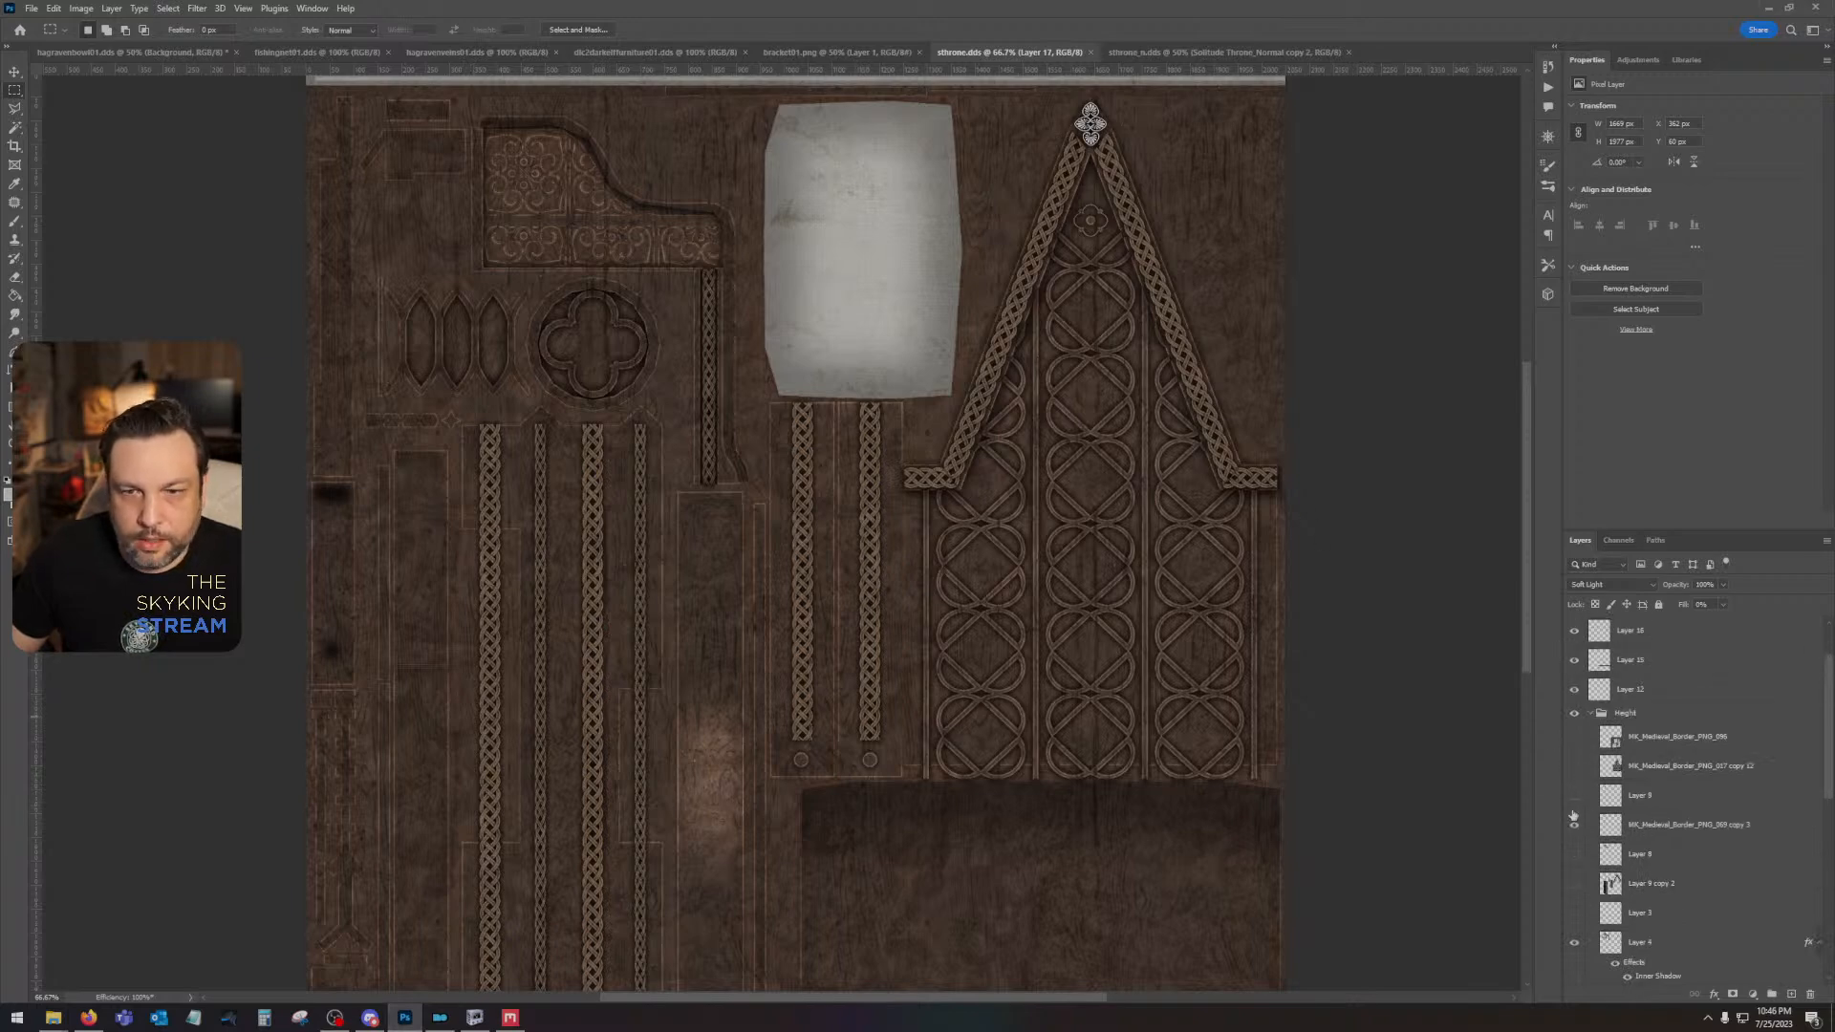
scroll(1583, 728, "up", 2)
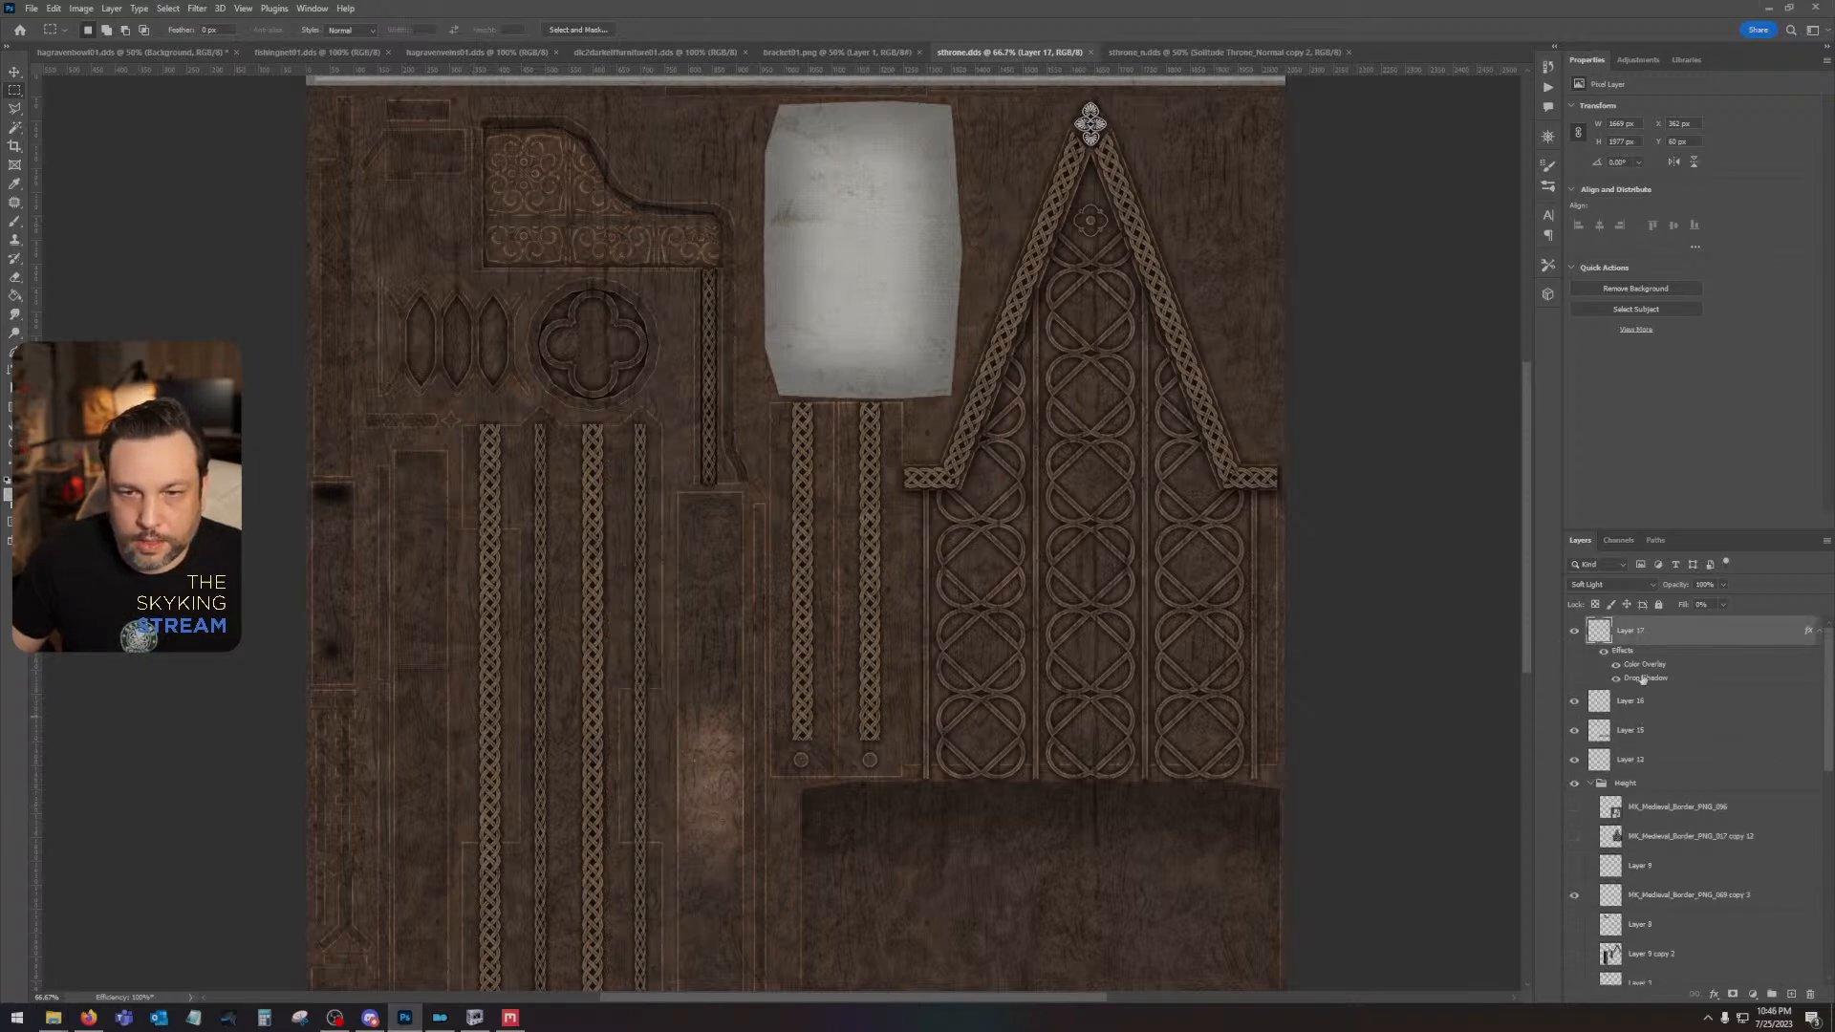
left_click(1616, 680)
left_click(1616, 680)
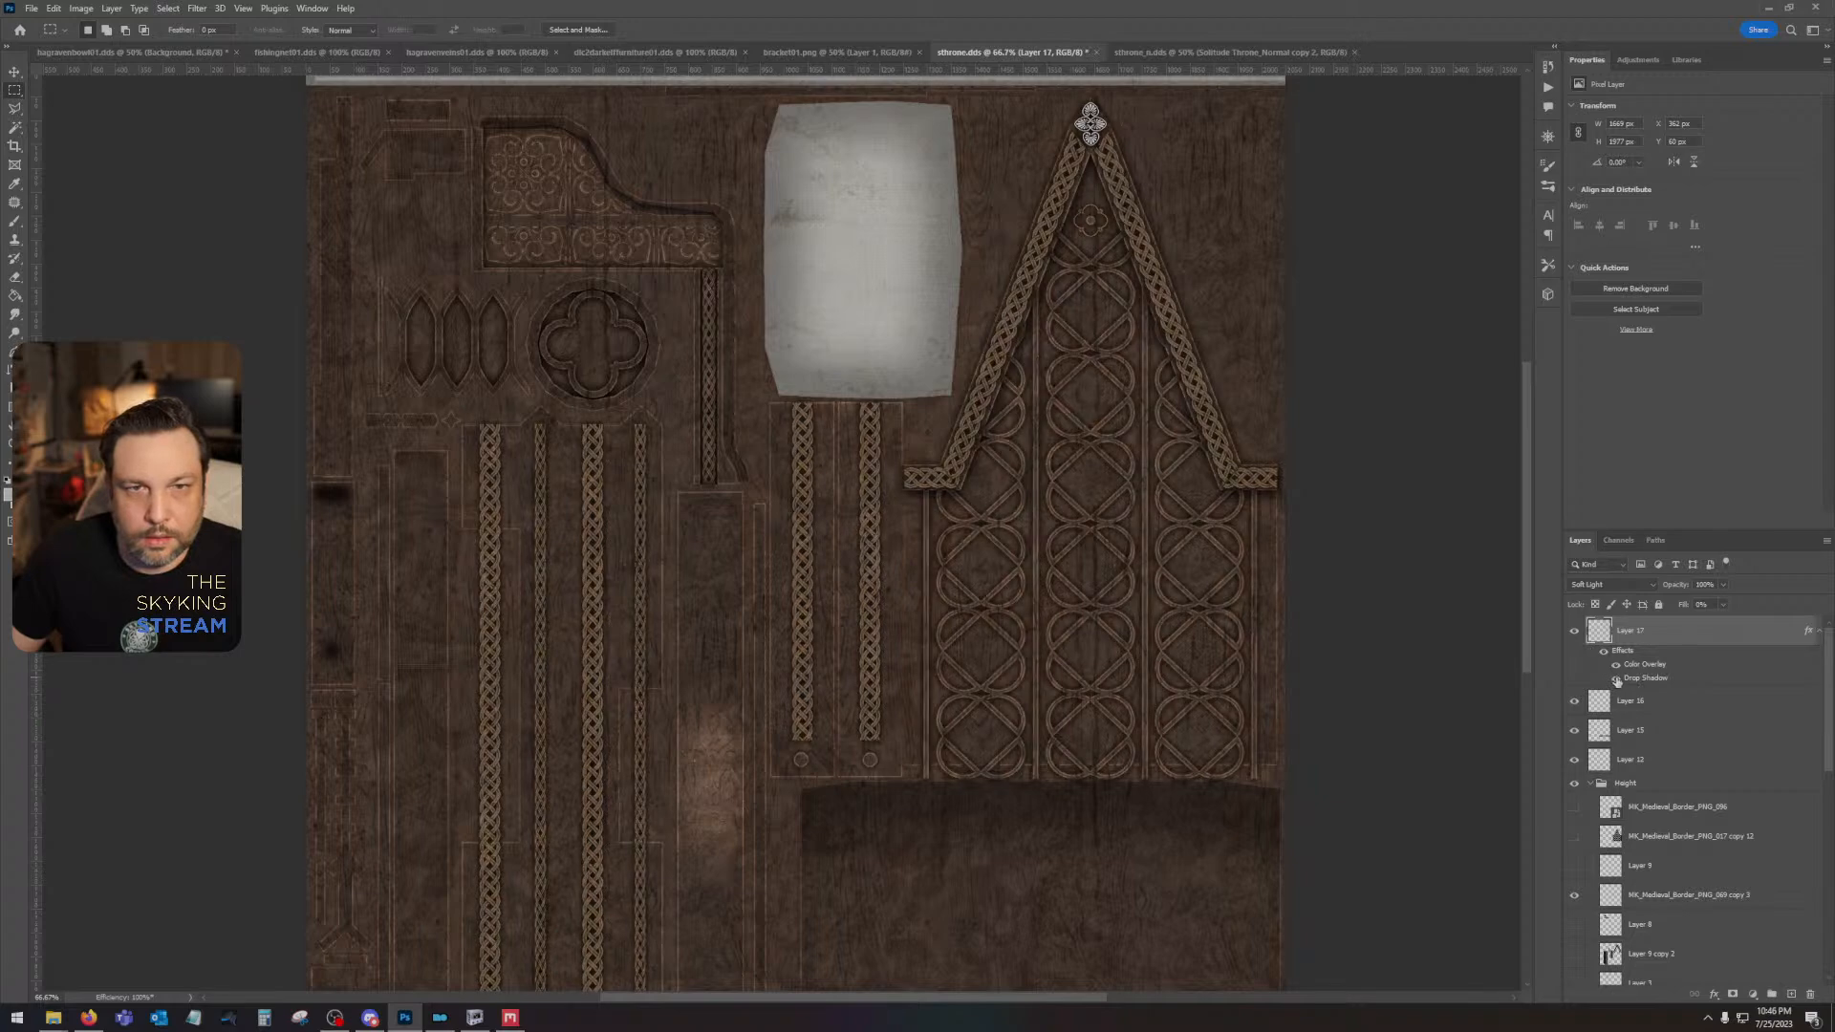
double_click(1684, 679)
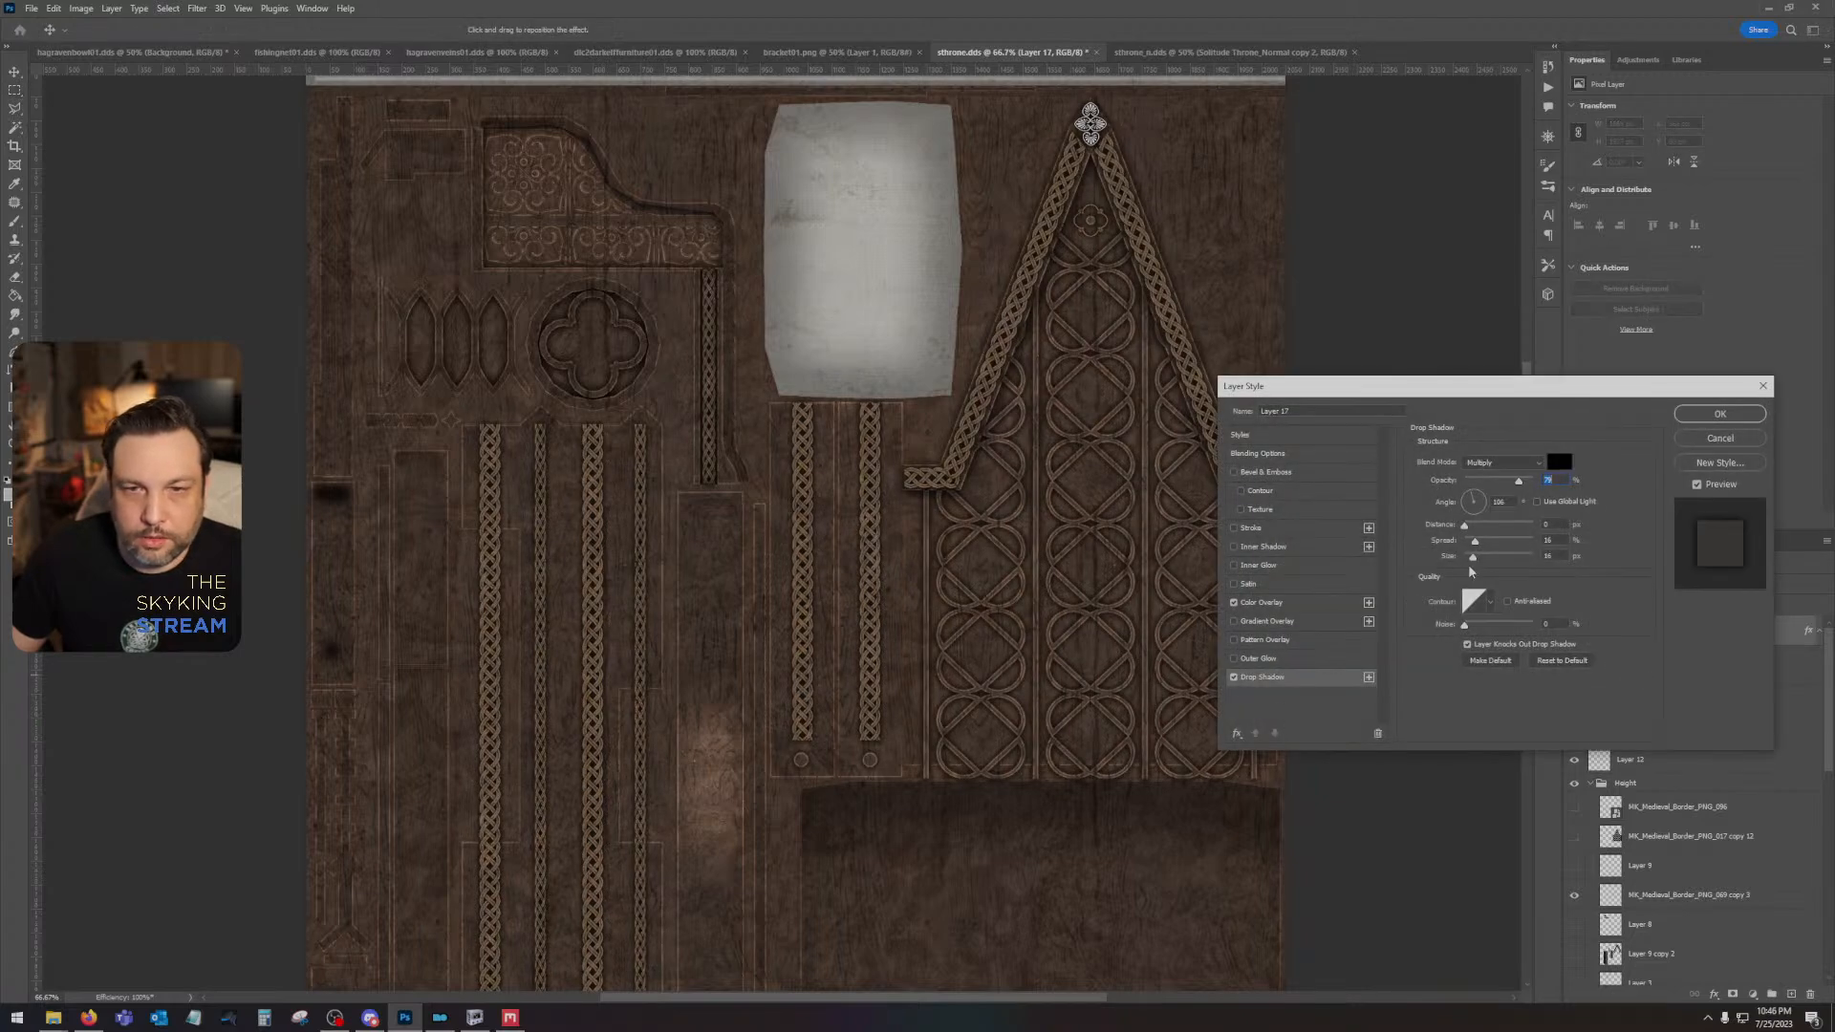
left_click_drag(1473, 561, 1472, 563)
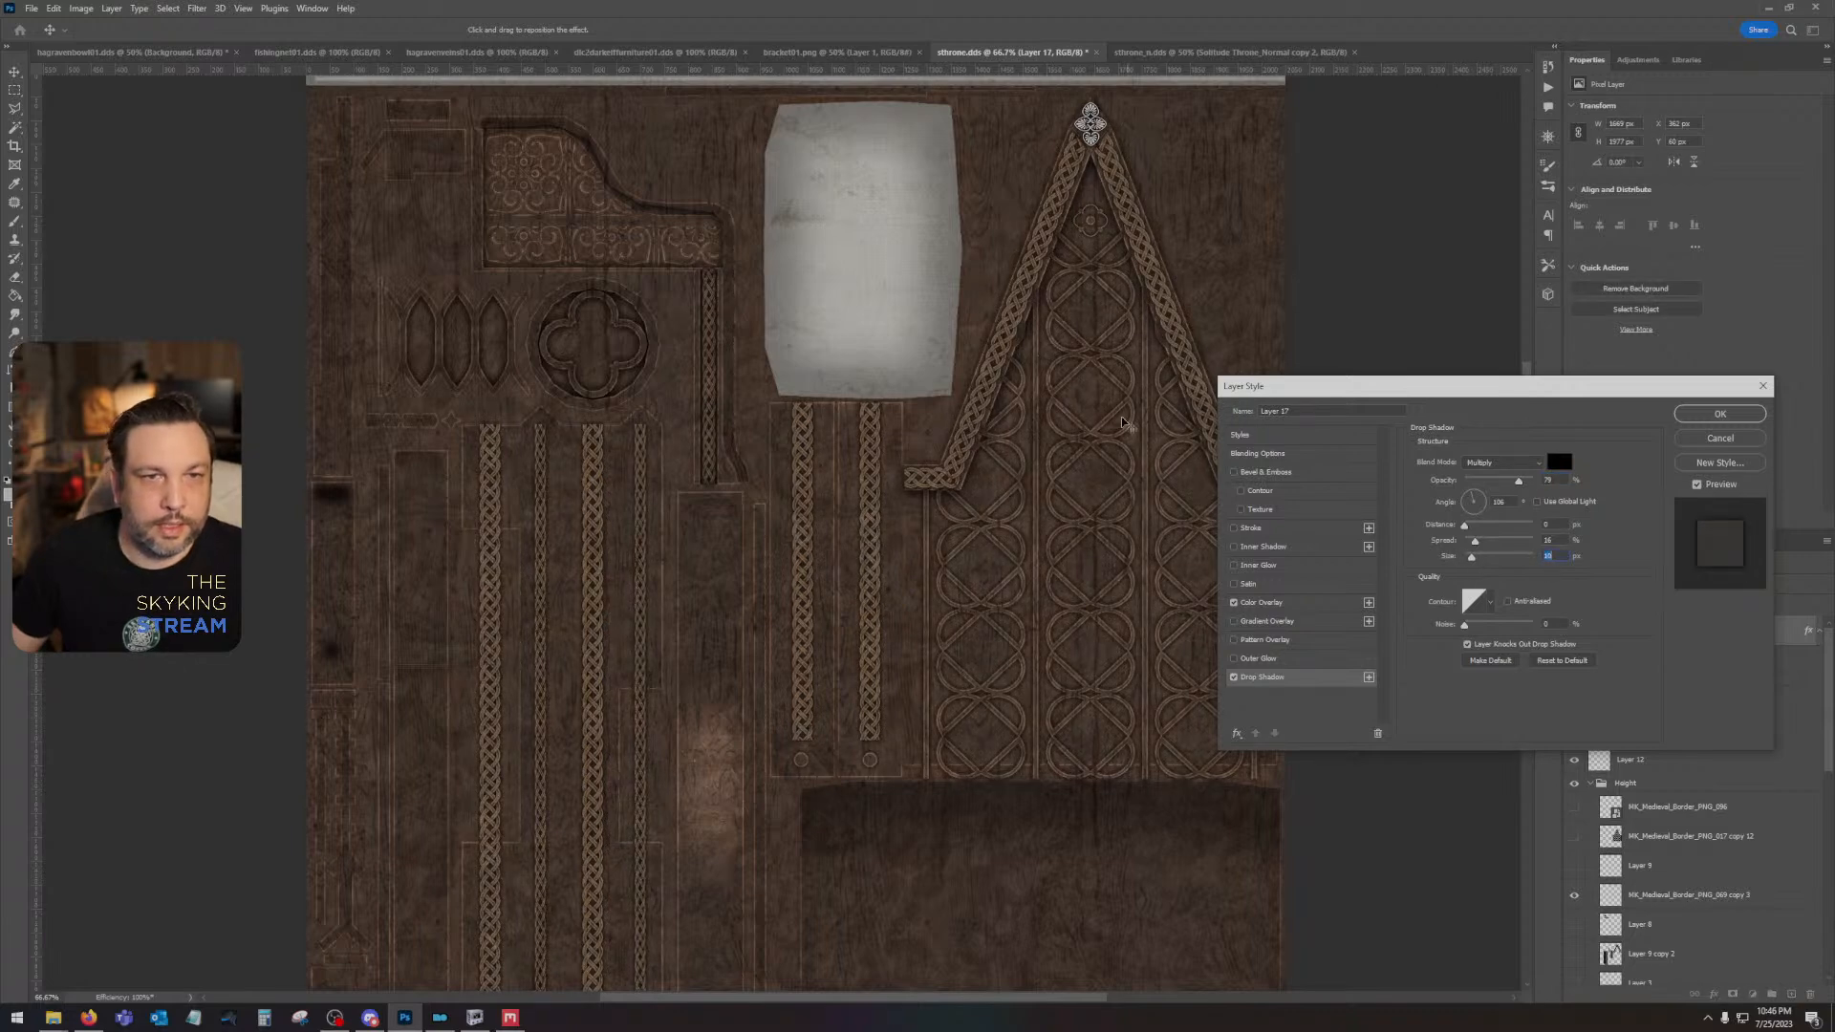
left_click(1720, 414)
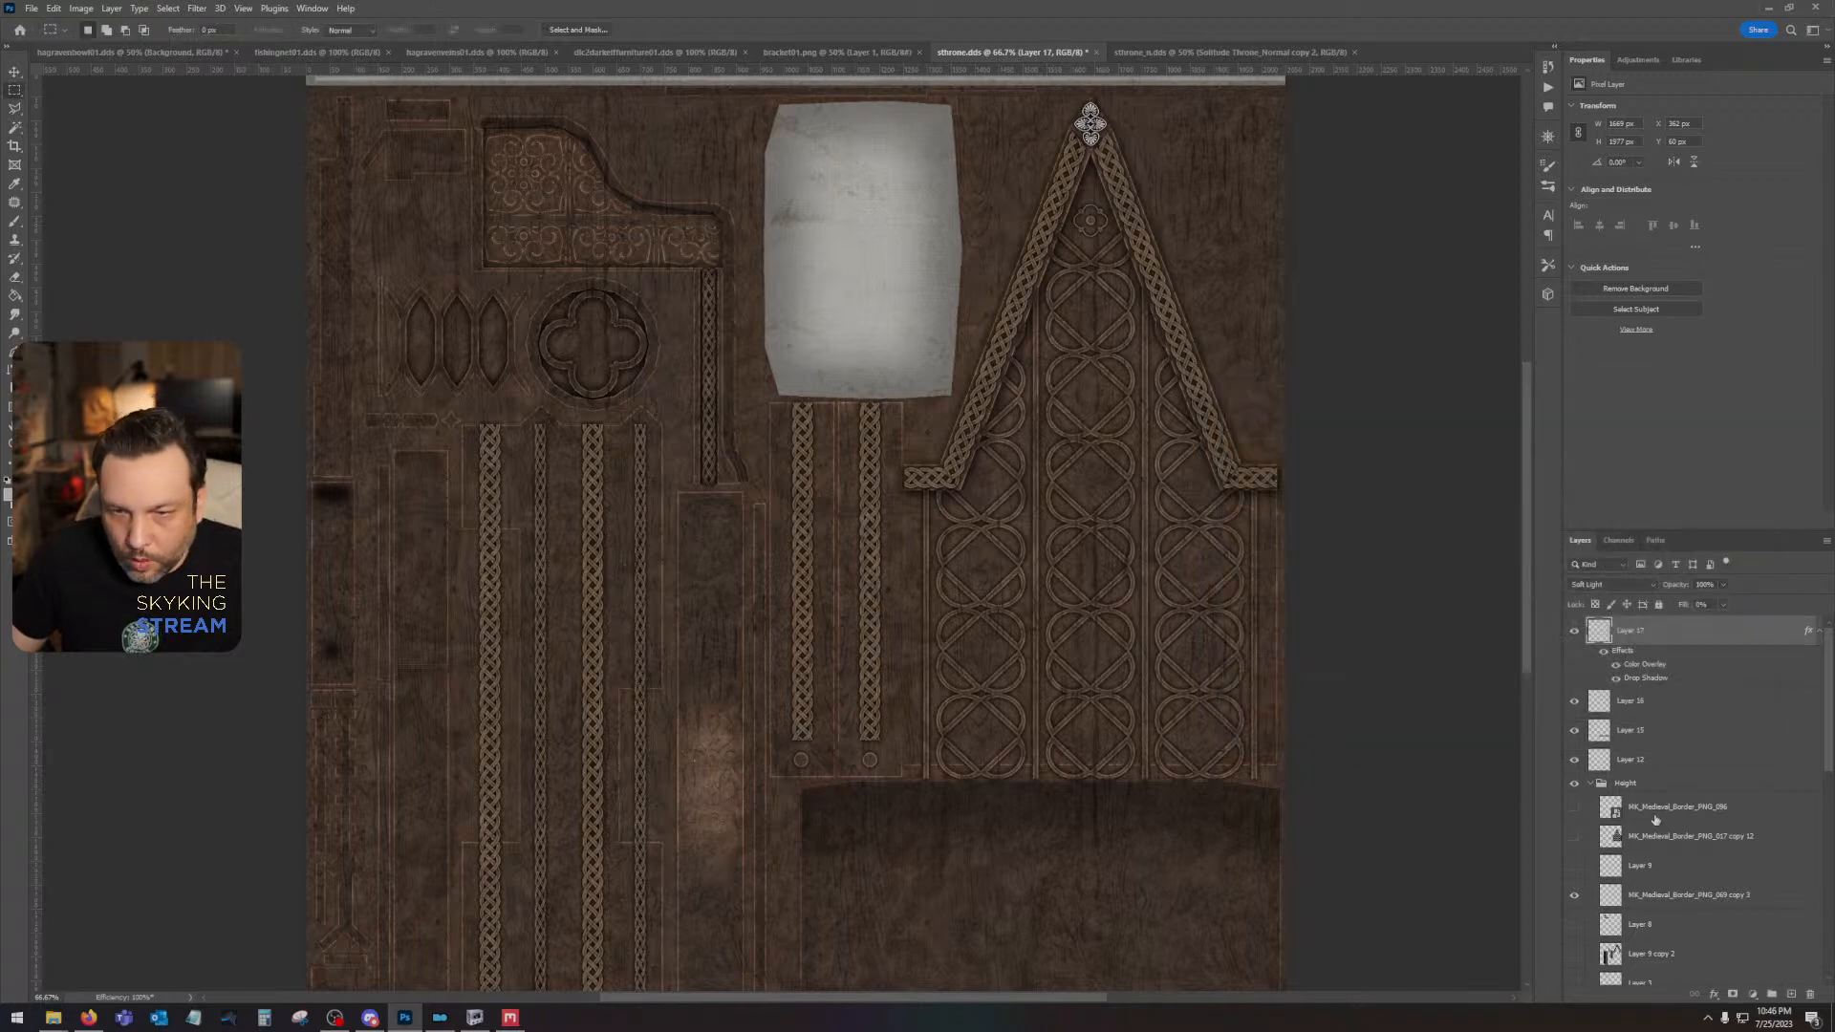
- Show and select Layer 8 in the Height group and turn on the group's solid black layer as a backdrop
scroll(1621, 815, "down", 3)
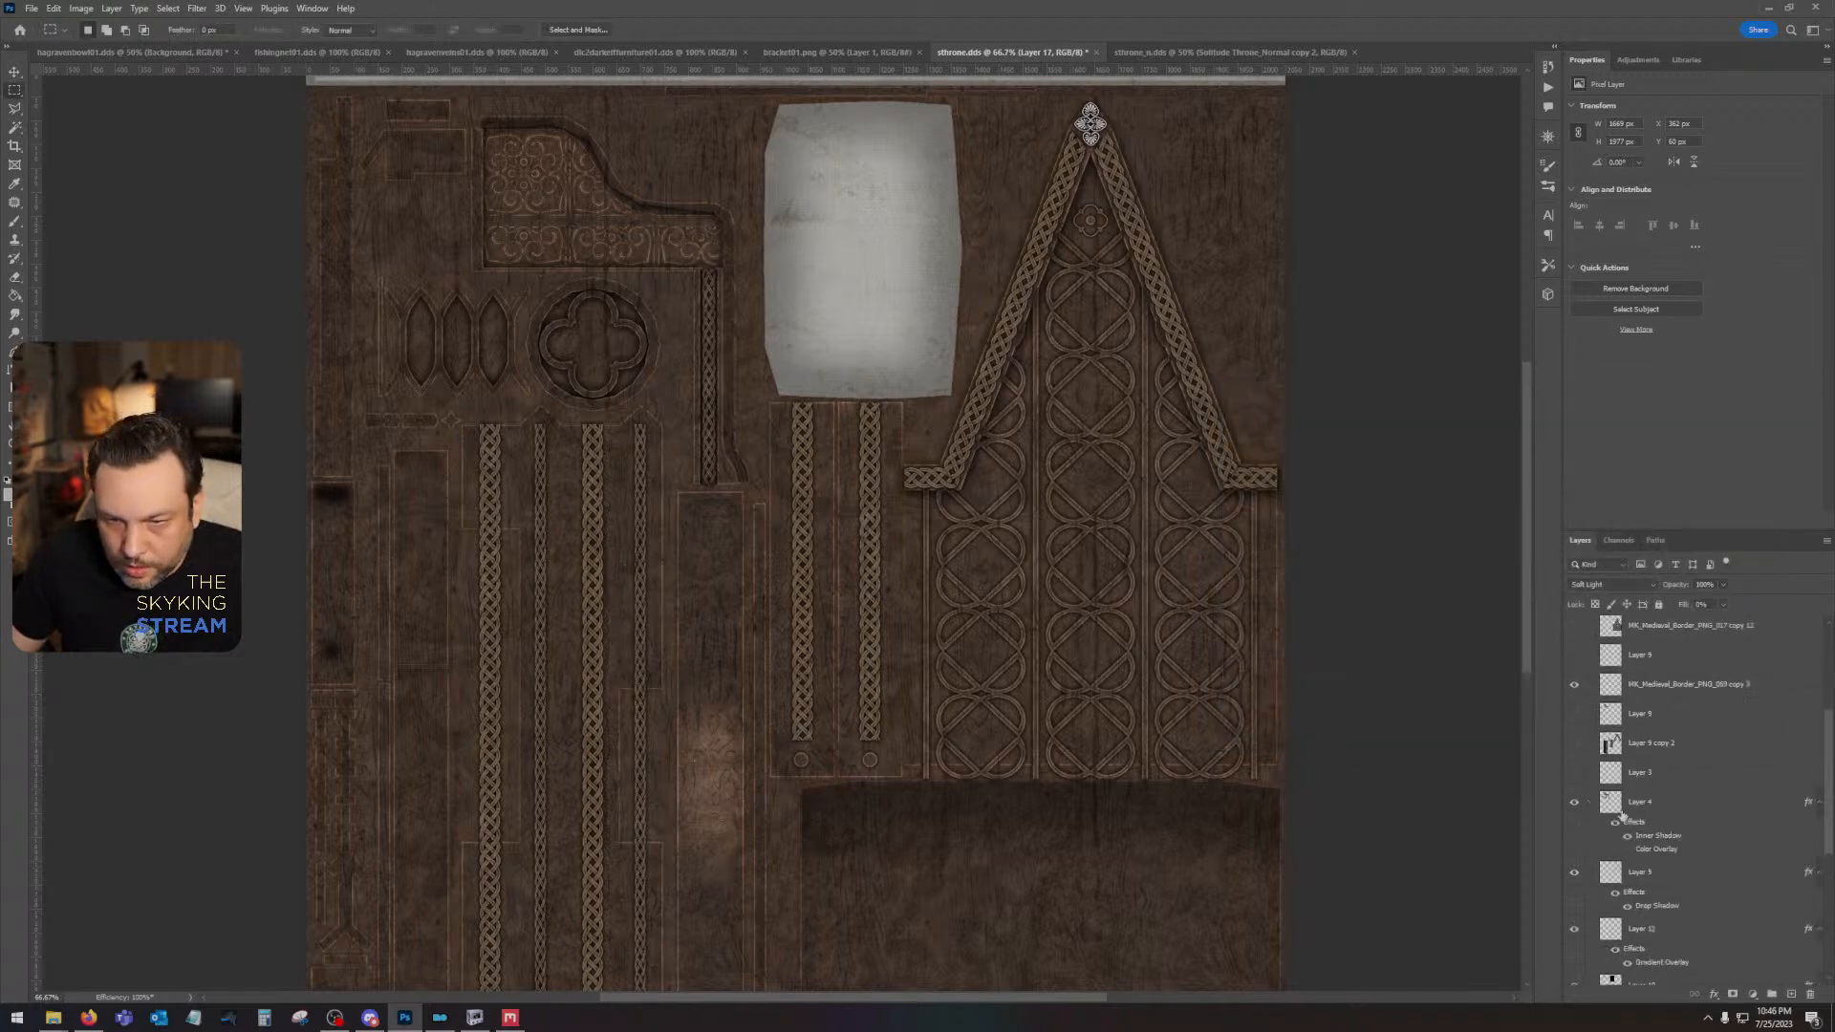
left_click(1574, 714)
left_click(1624, 719)
scroll(1613, 873, "down", 4)
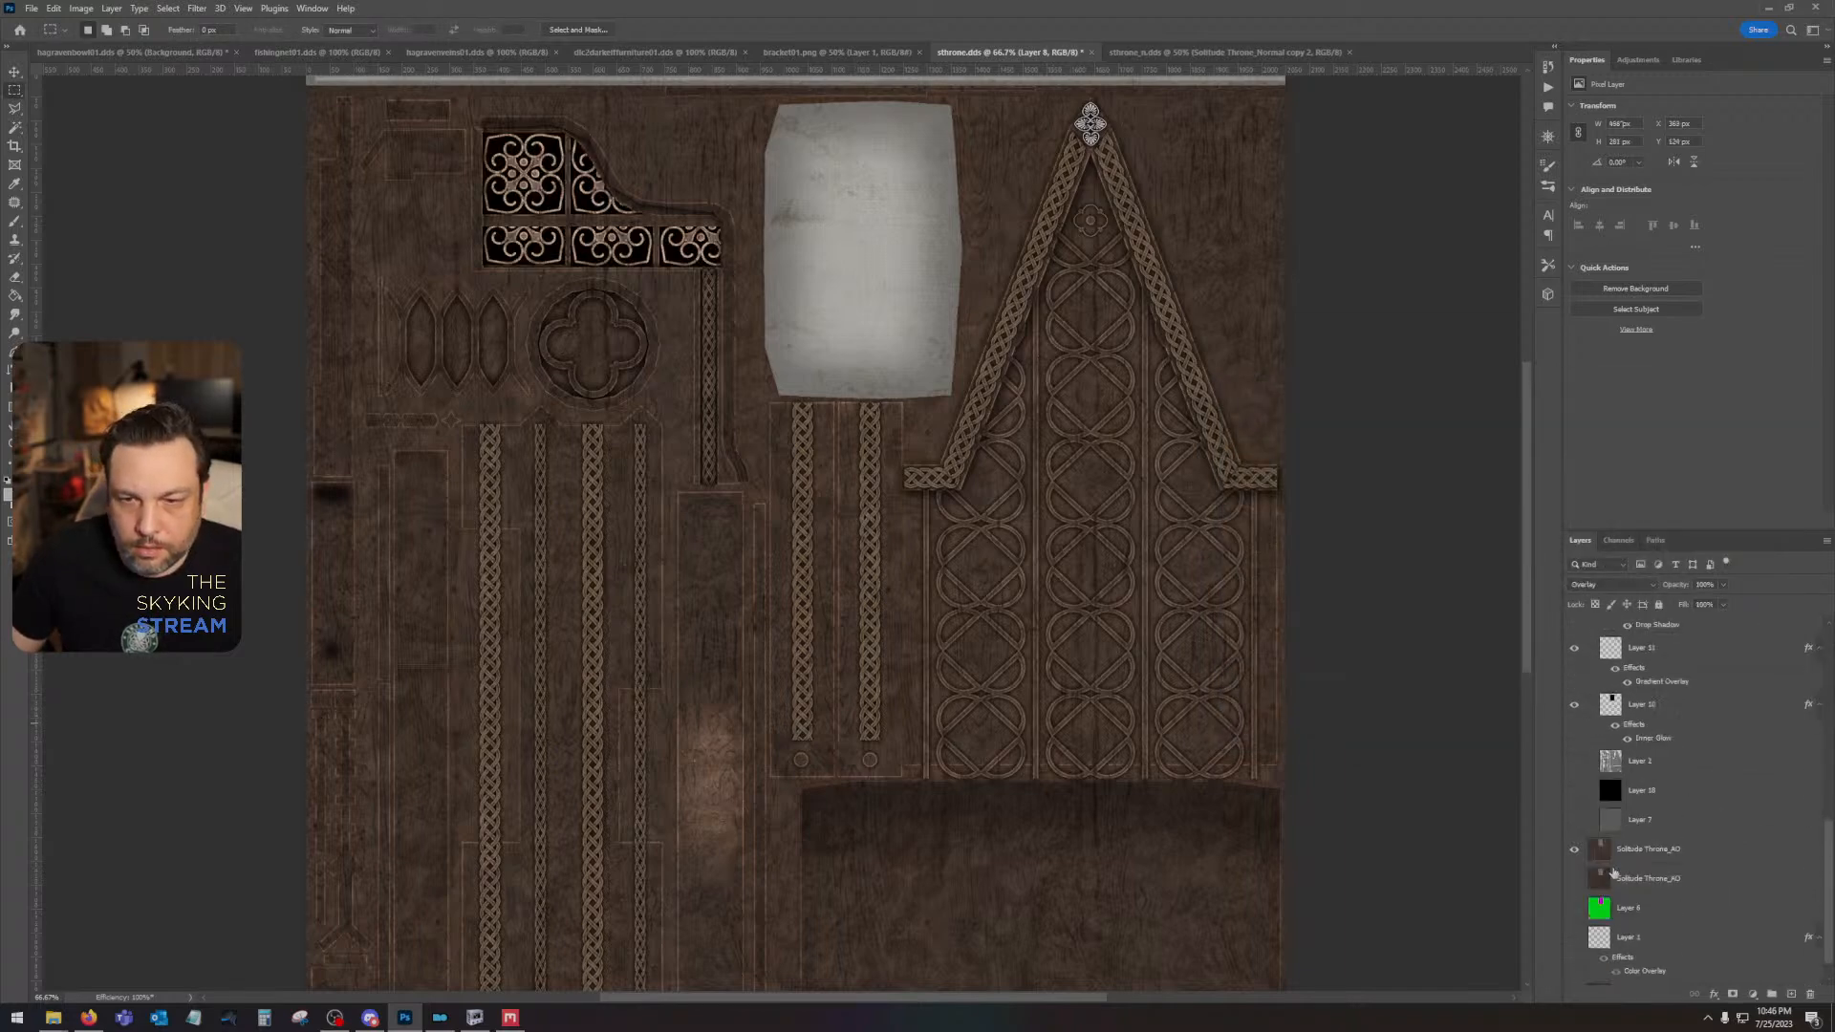
left_click(1574, 791)
- Set Layer 8's blend mode to Normal
scroll(1593, 793, "up", 4)
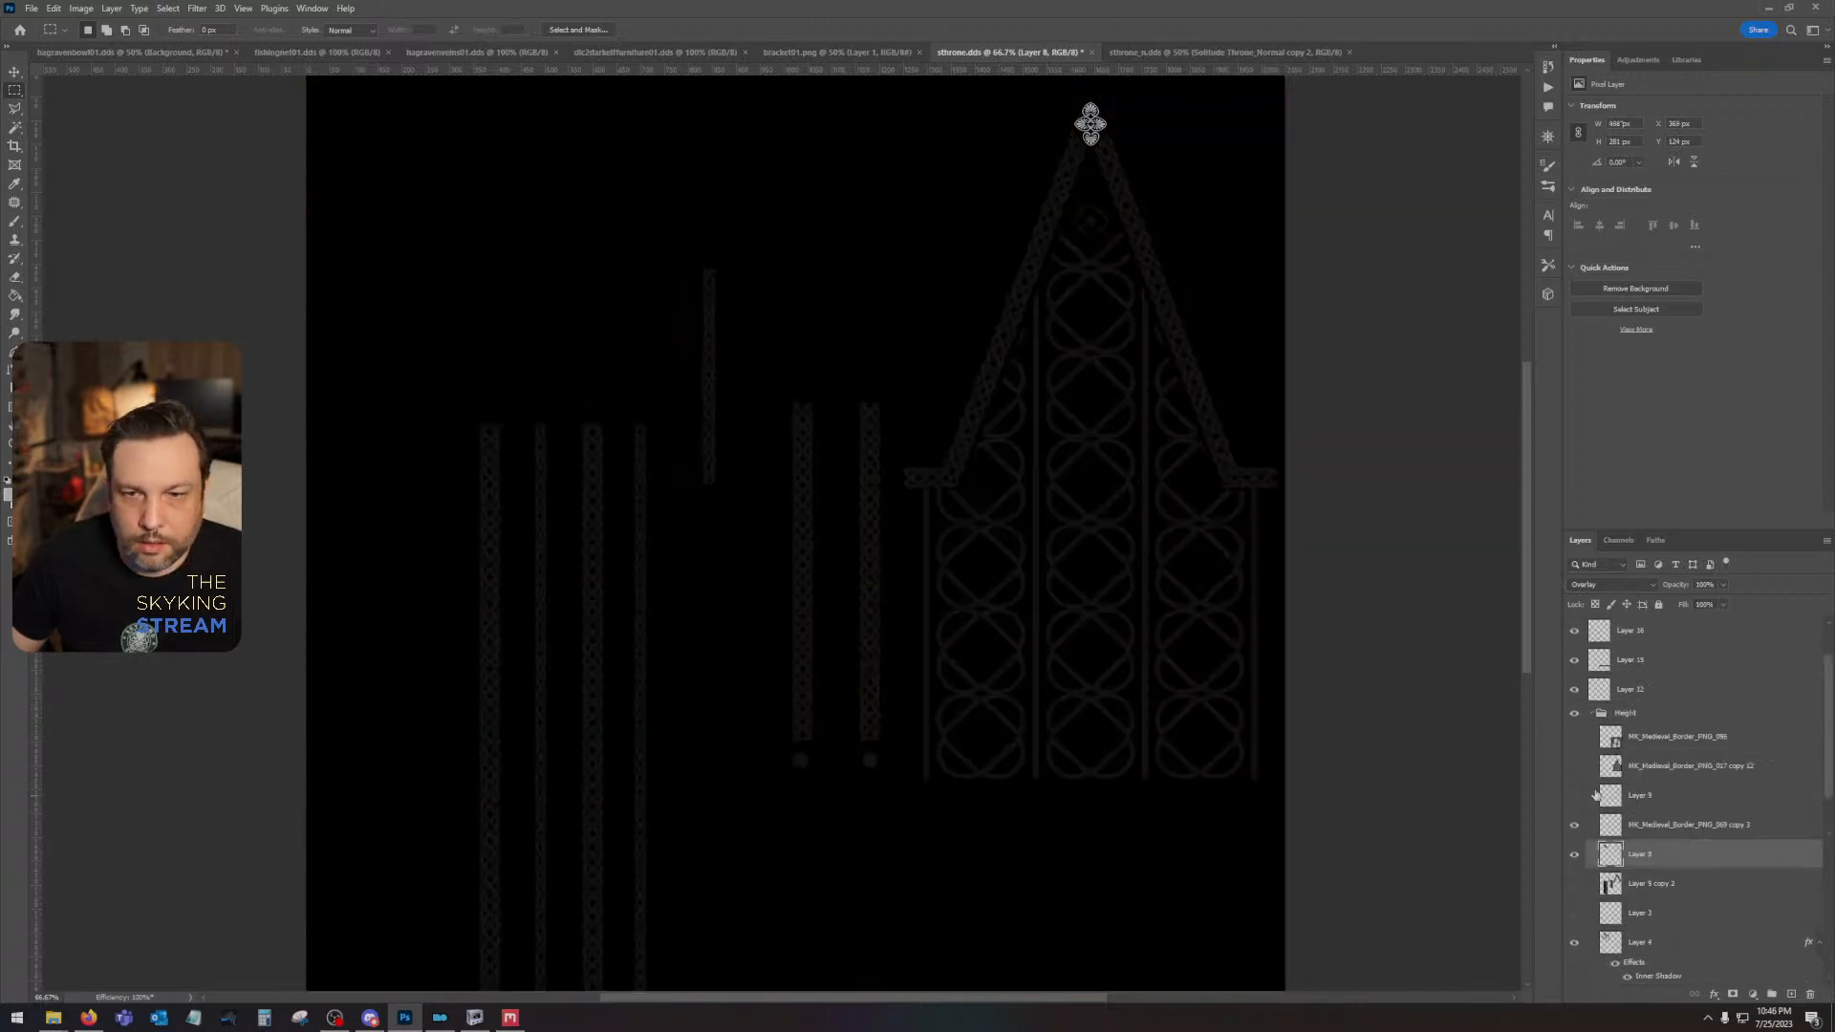
left_click(1606, 585)
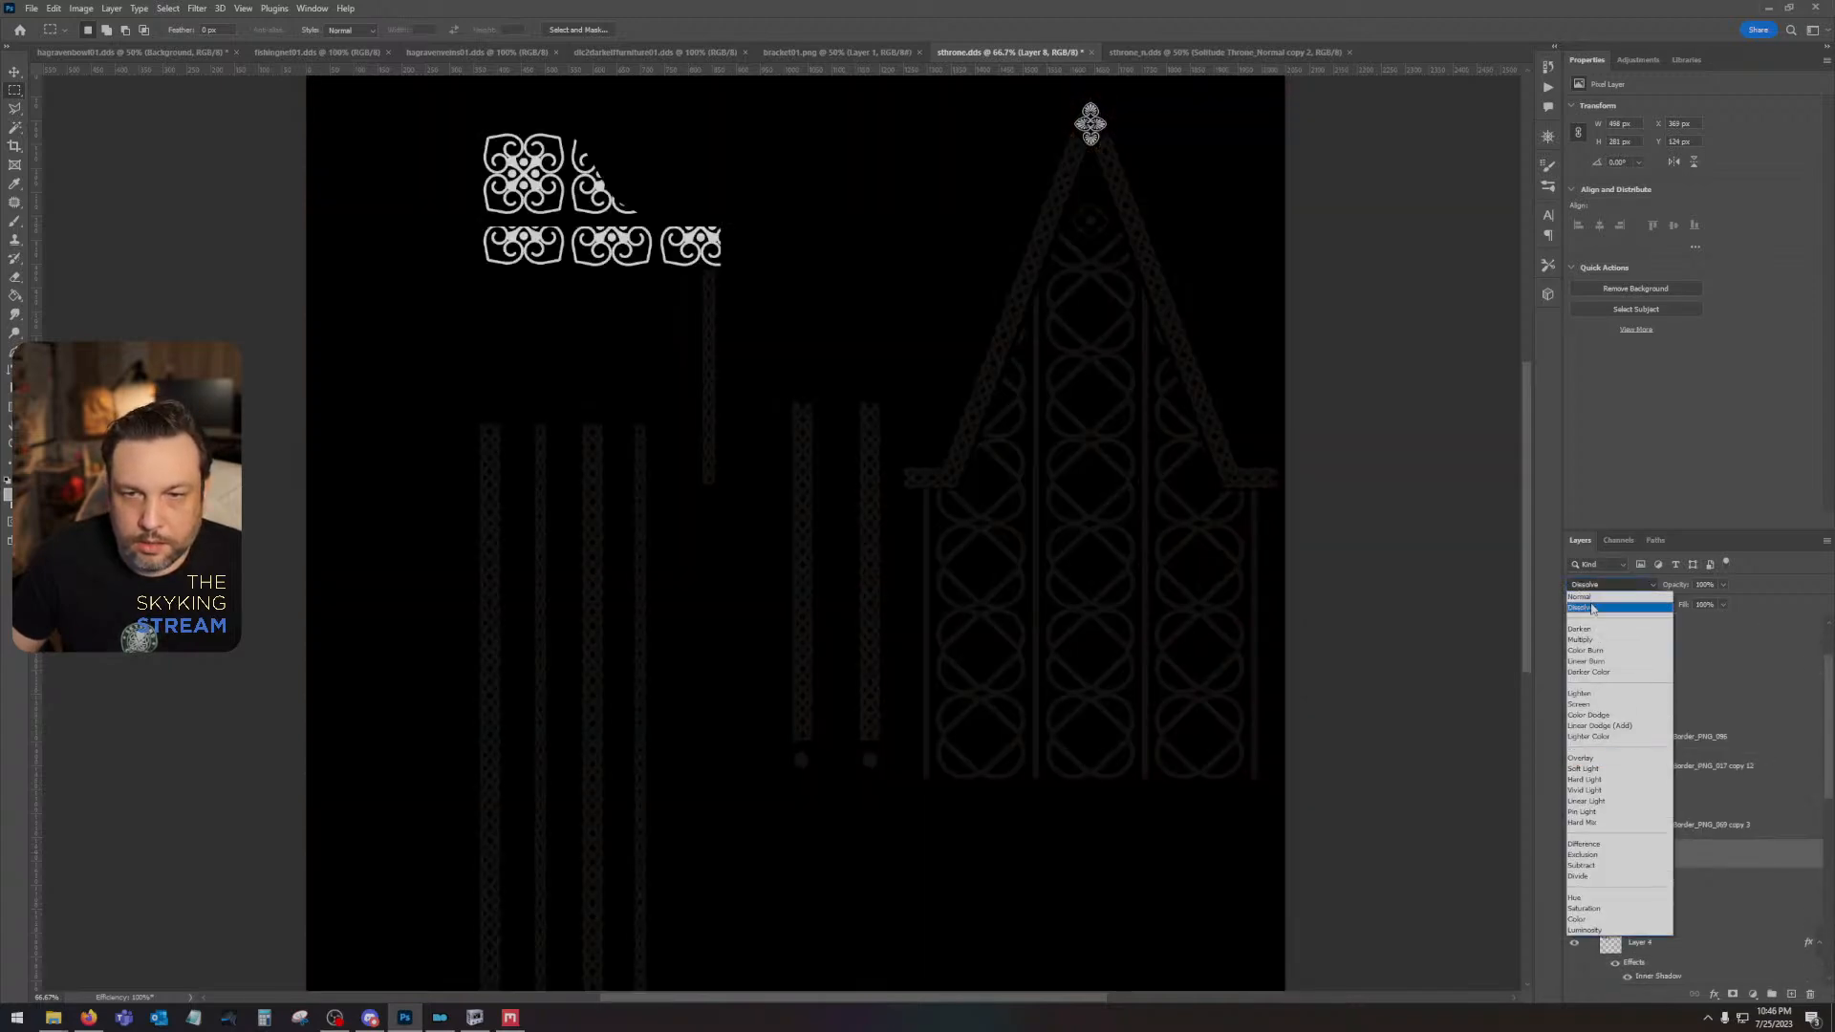
left_click(1596, 604)
left_click(1602, 586)
left_click(1594, 587)
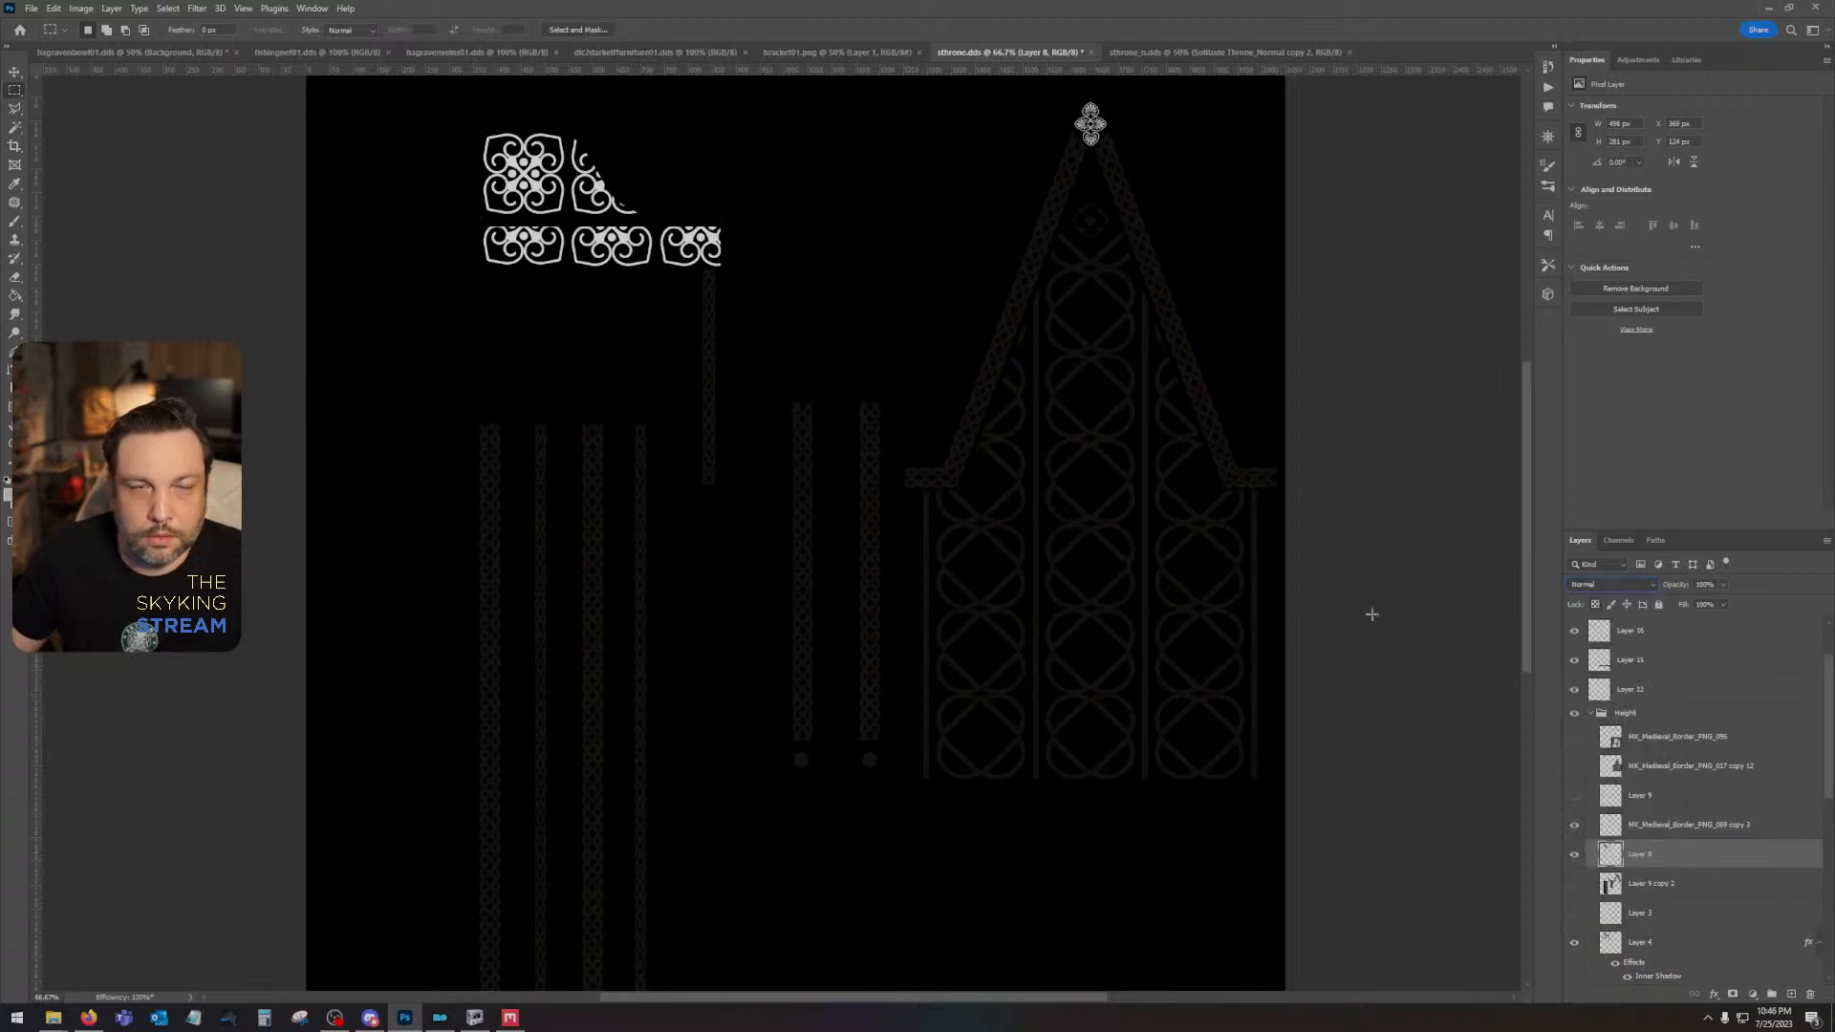
- Toggle Layer 8 to check its content, and hide the Medieval Border copy layer directly above it
left_click(1575, 855)
left_click(1574, 854)
left_click(1574, 825)
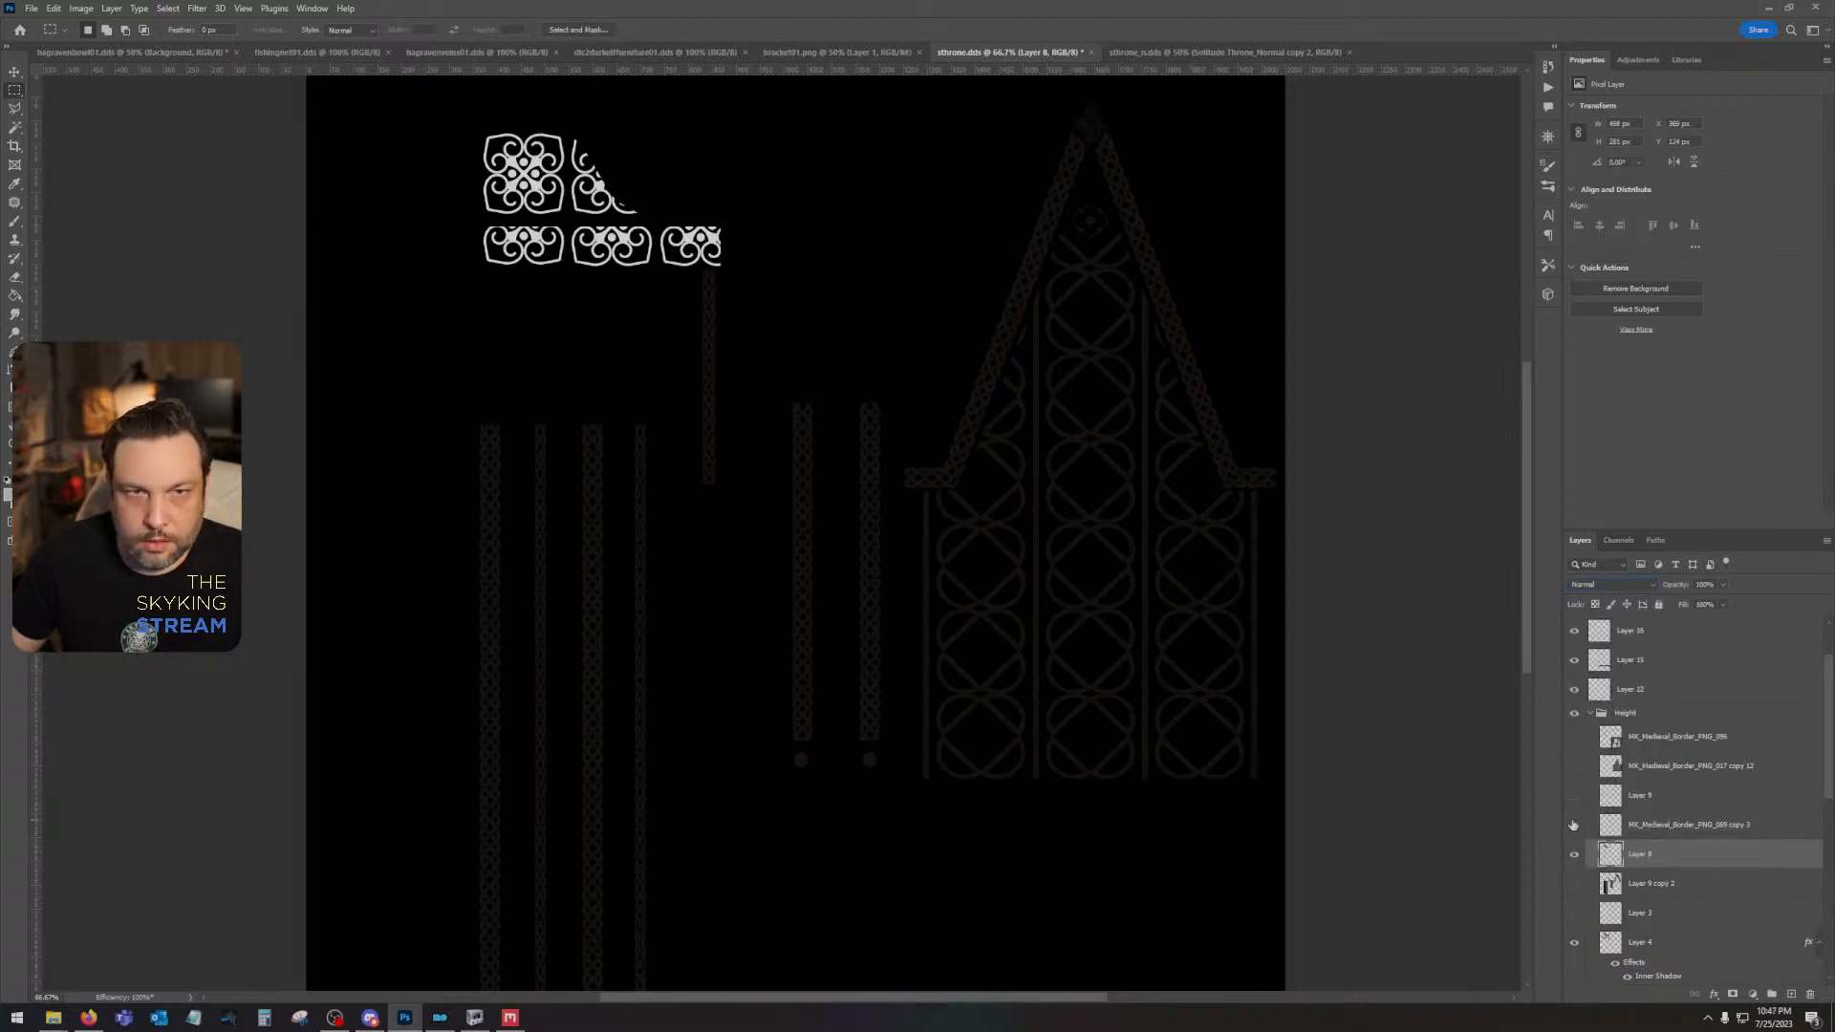
- Isolate Layer 8's white armrest ornaments against the black backdrop and select them with Color Range at fuzziness 200
left_click(1574, 825)
left_click(1573, 824)
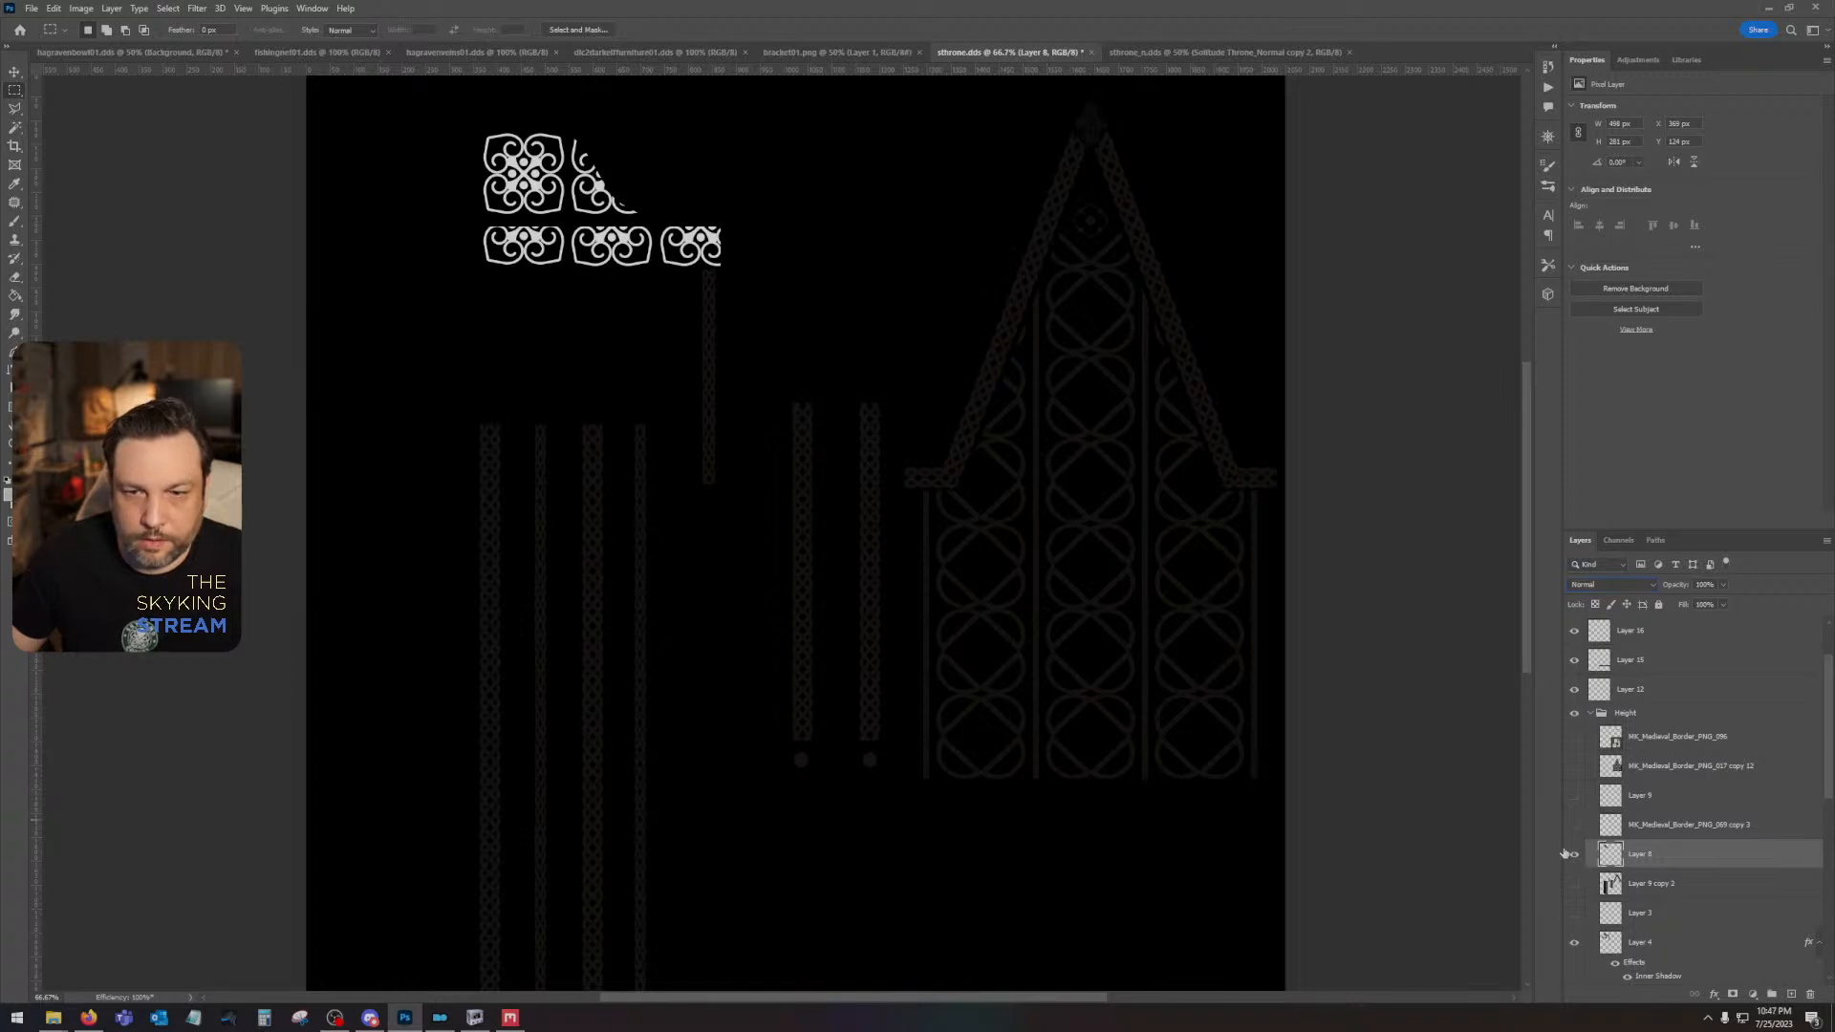
scroll(1632, 789, "up", 2)
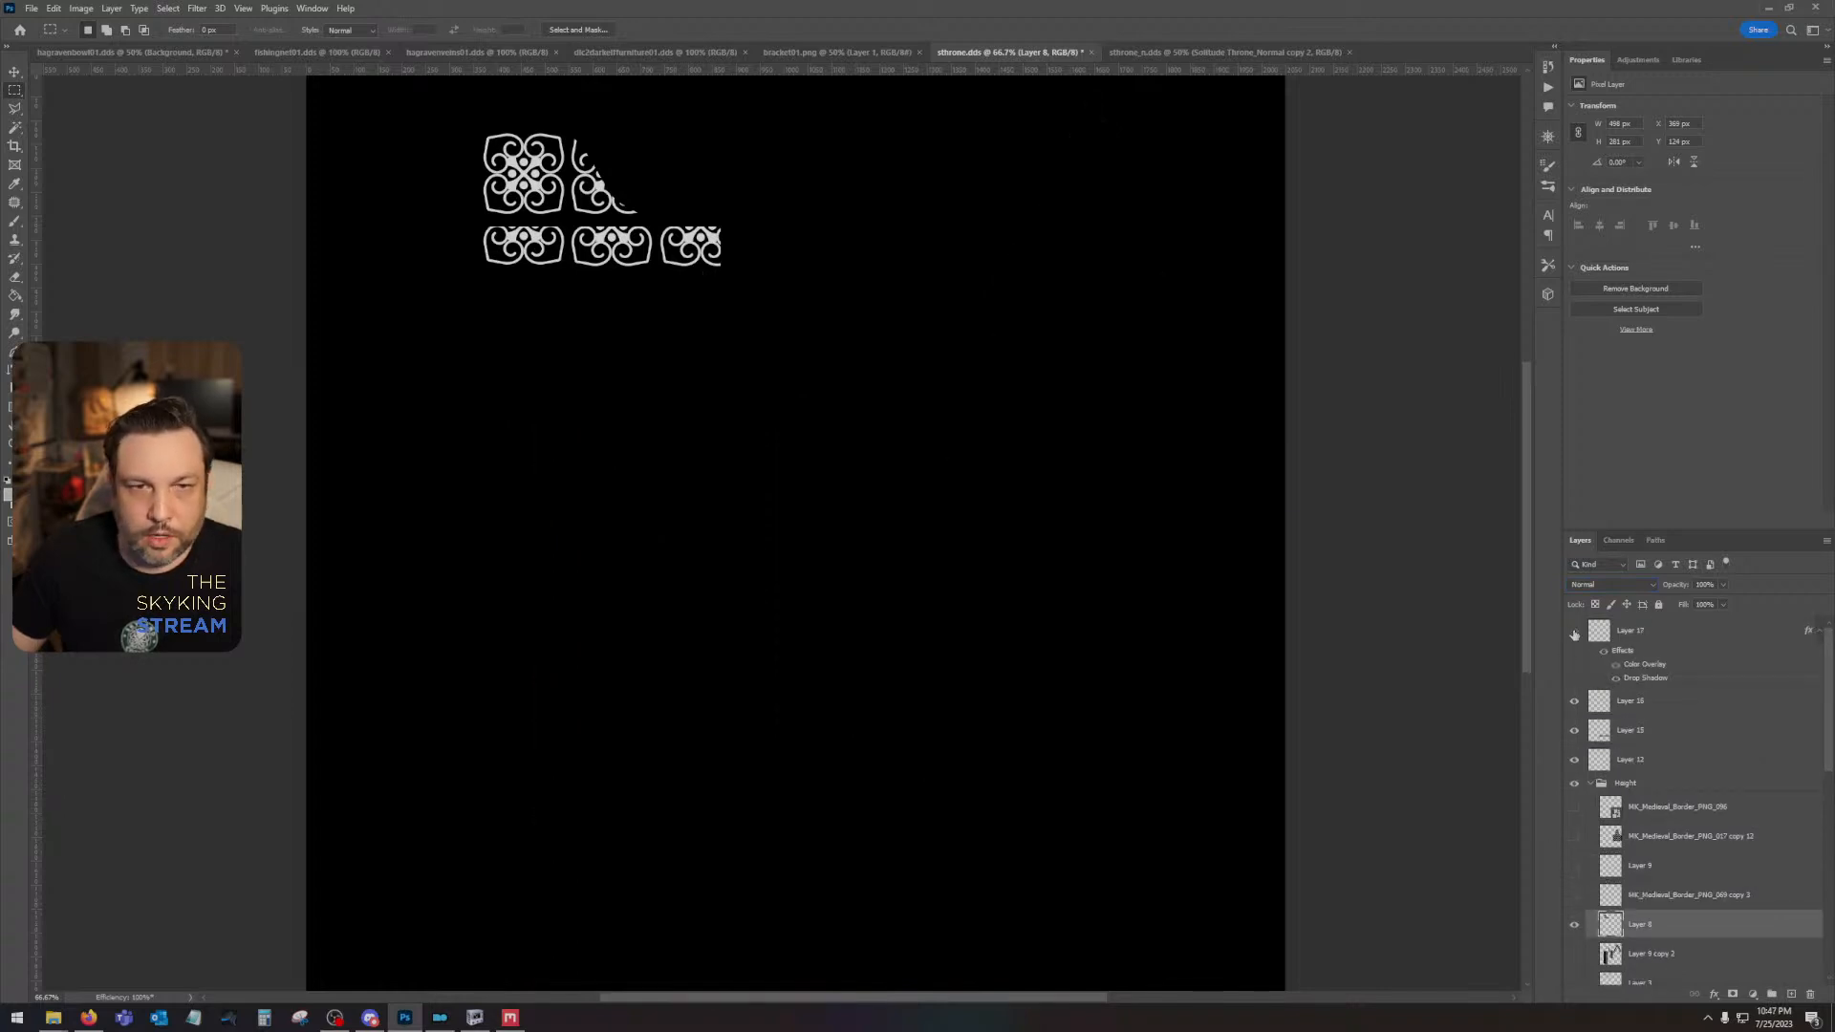
left_click(168, 9)
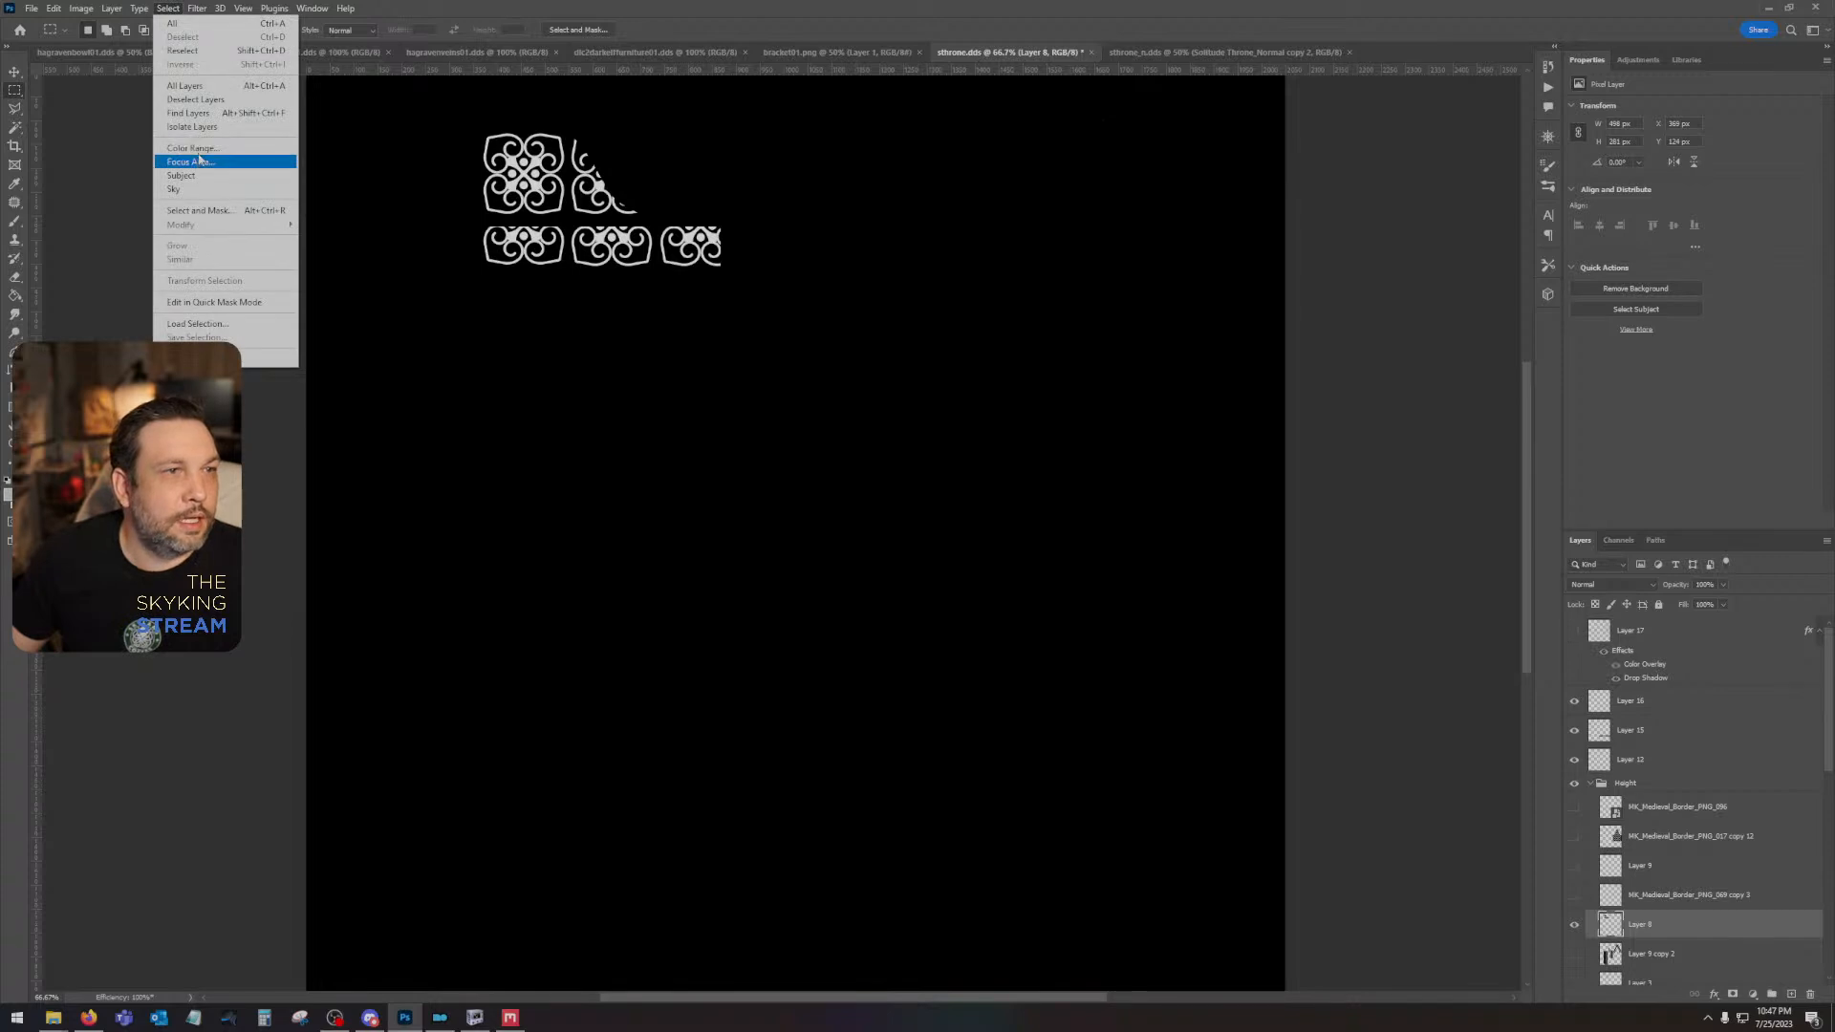
left_click(196, 151)
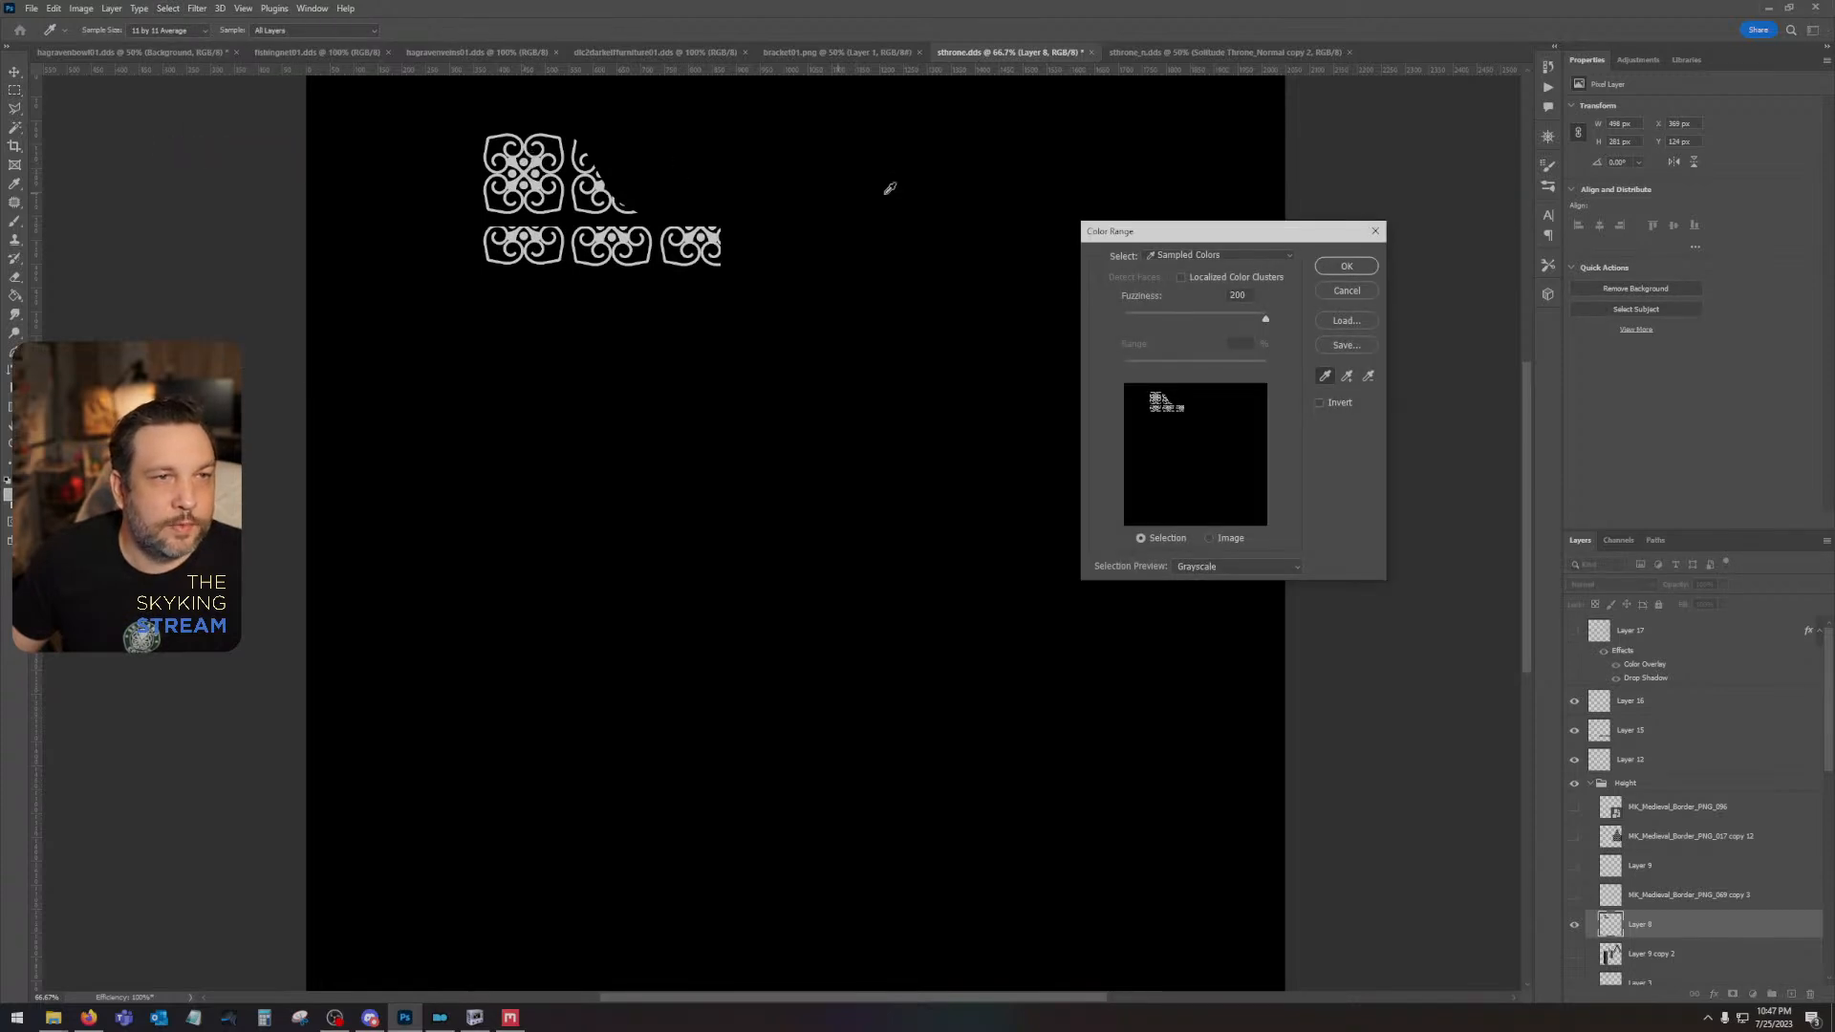
left_click(1343, 269)
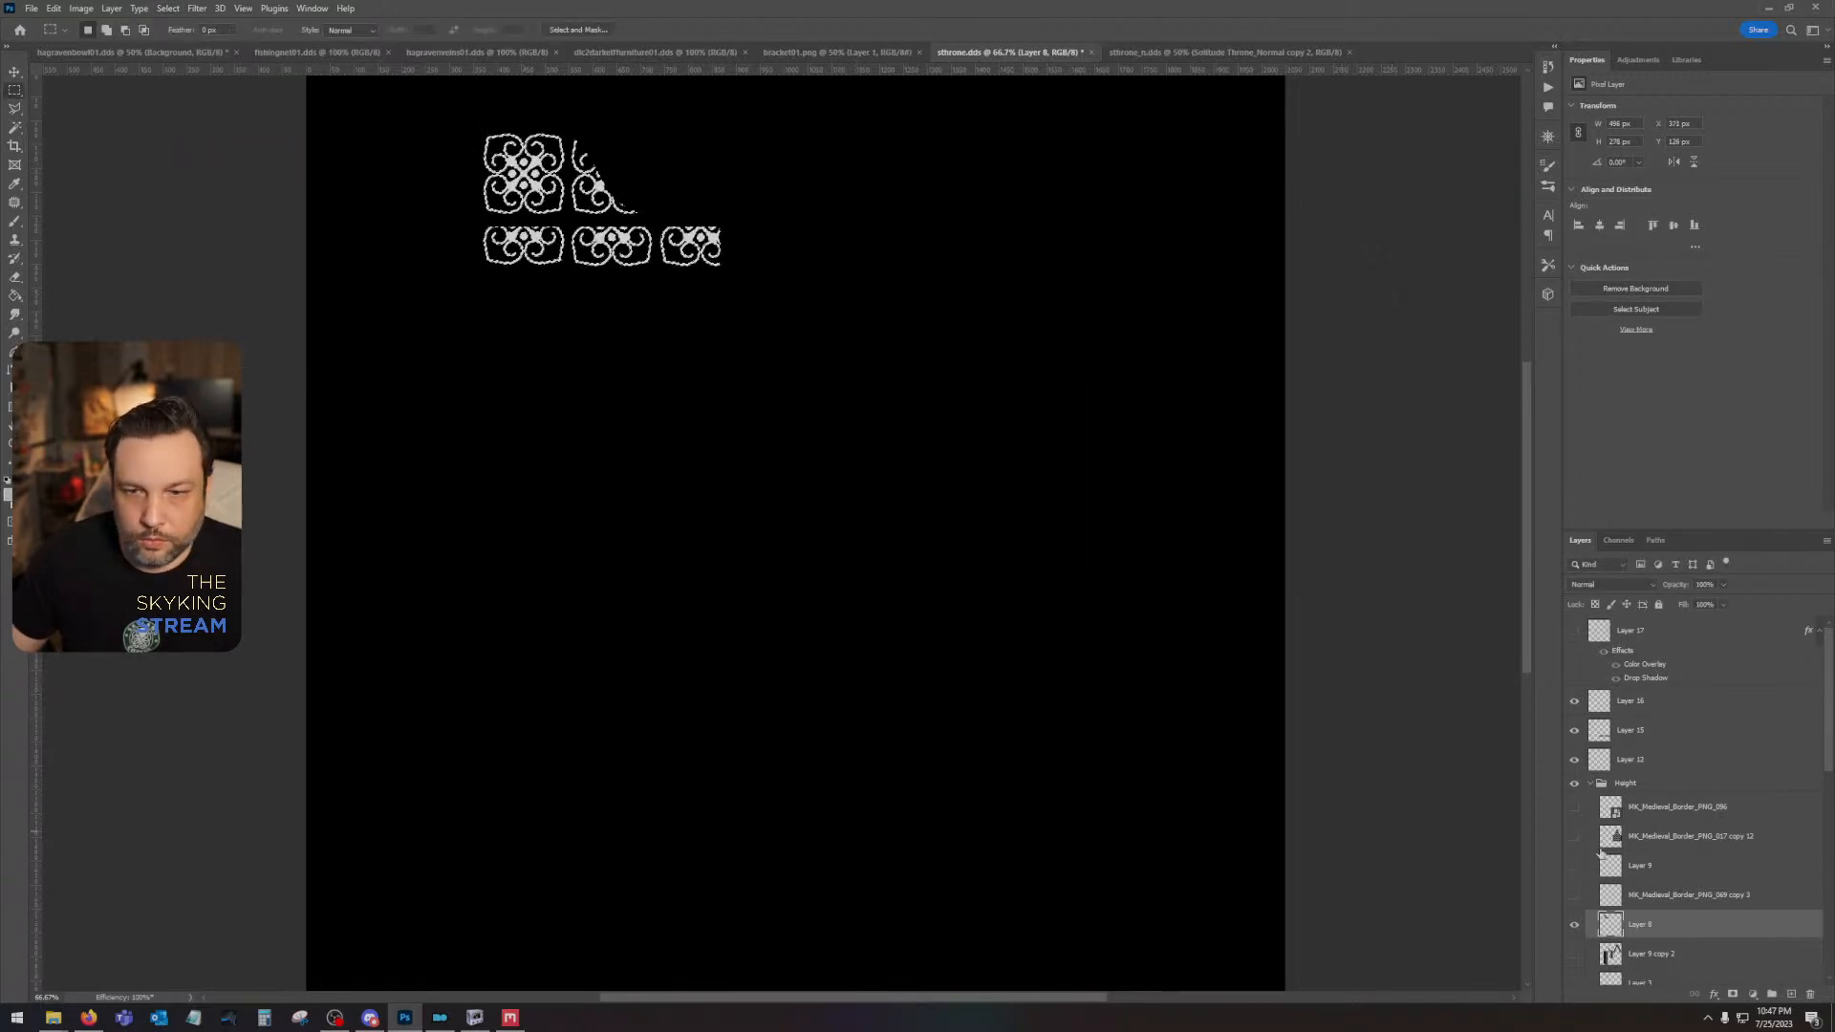
- Hide the solid black backdrop layer, make Layer 17 visible and active again, and clear the ornament selection
scroll(1571, 859, "down", 5)
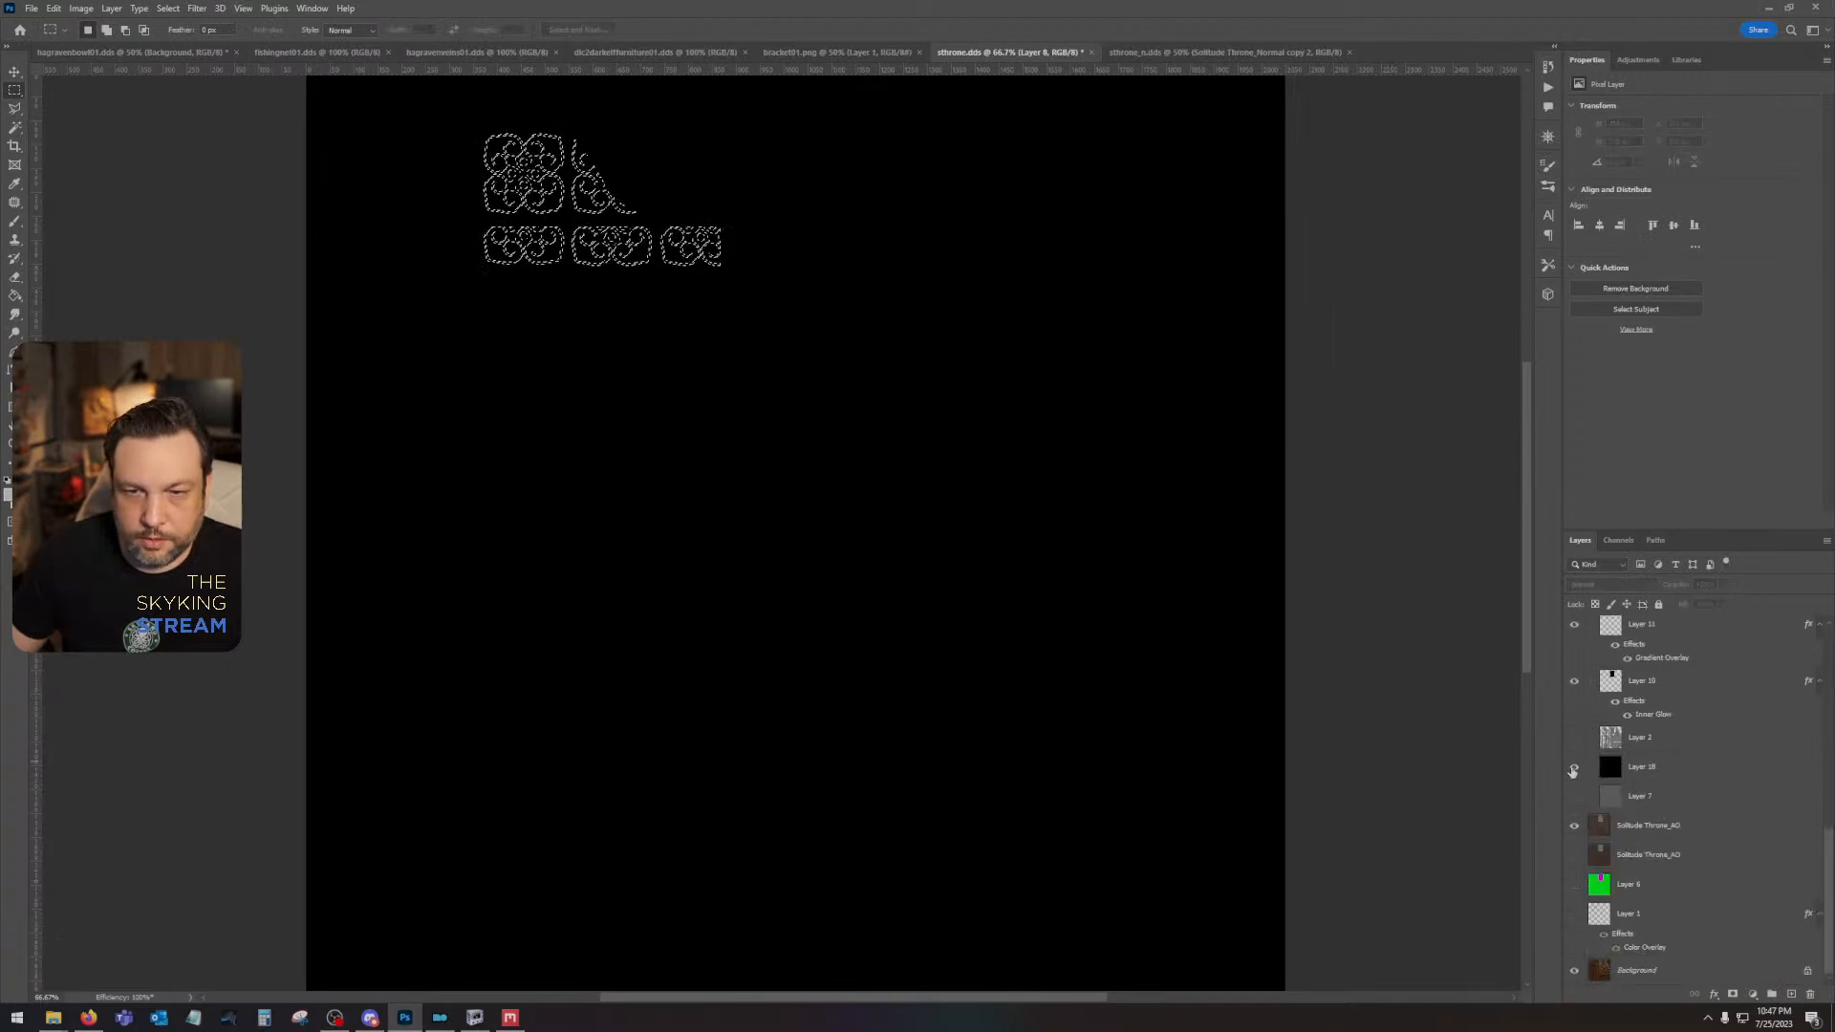
left_click(1574, 767)
scroll(1574, 745, "up", 5)
left_click(1575, 629)
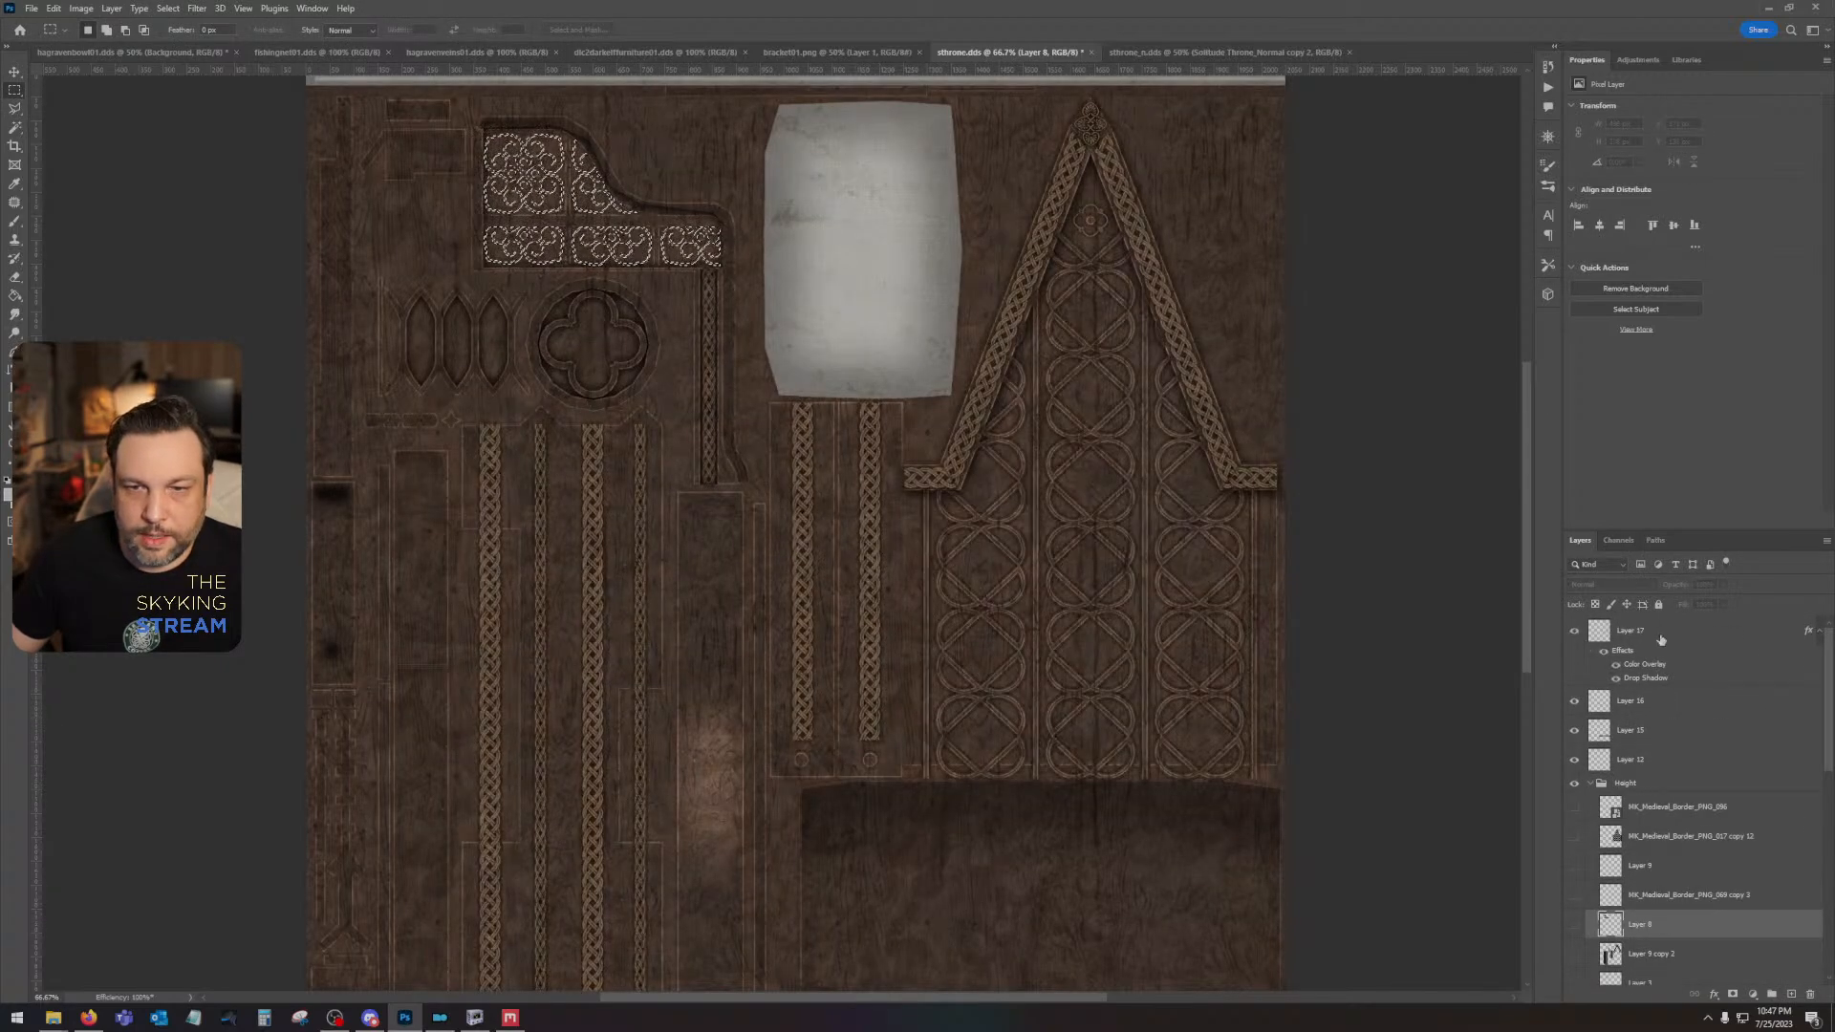
left_click(1692, 632)
key("ctrl+d")
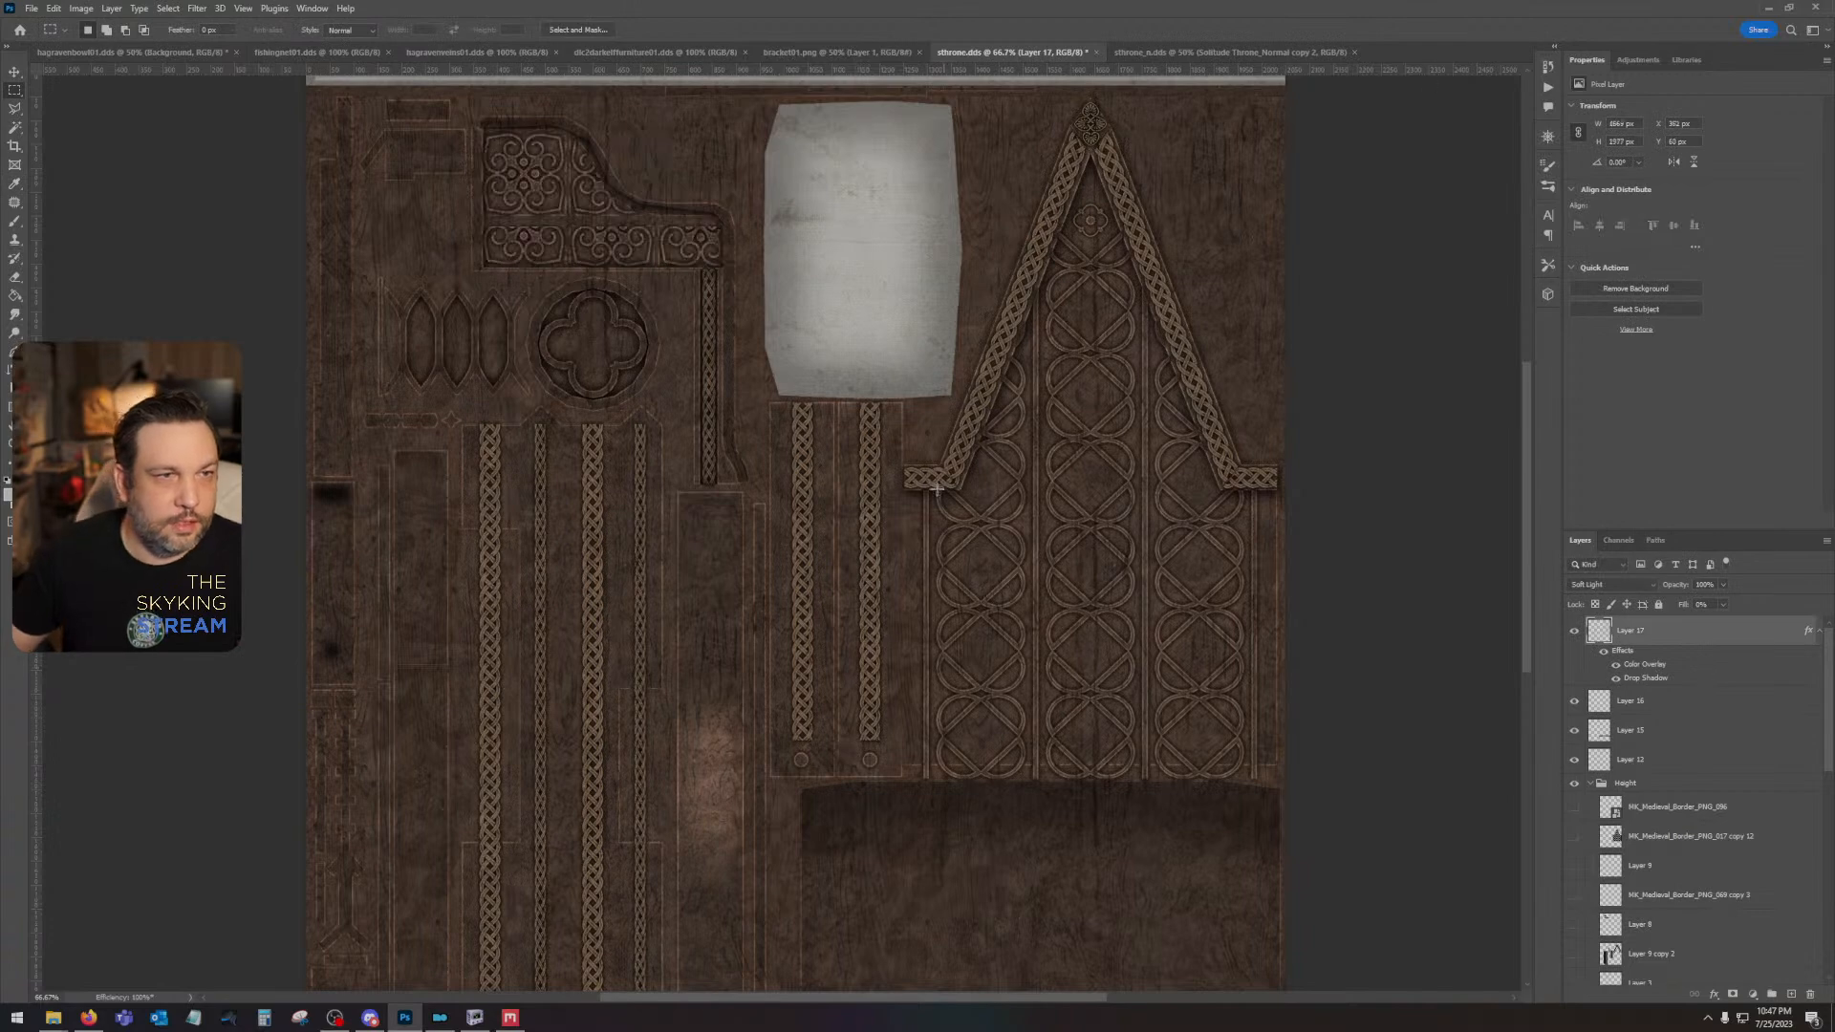
- Save the throne diffuse DDS with BC7 fine compression and auto-generated mip maps, and inspect the throne model in NifSkope
key("ctrl+s")
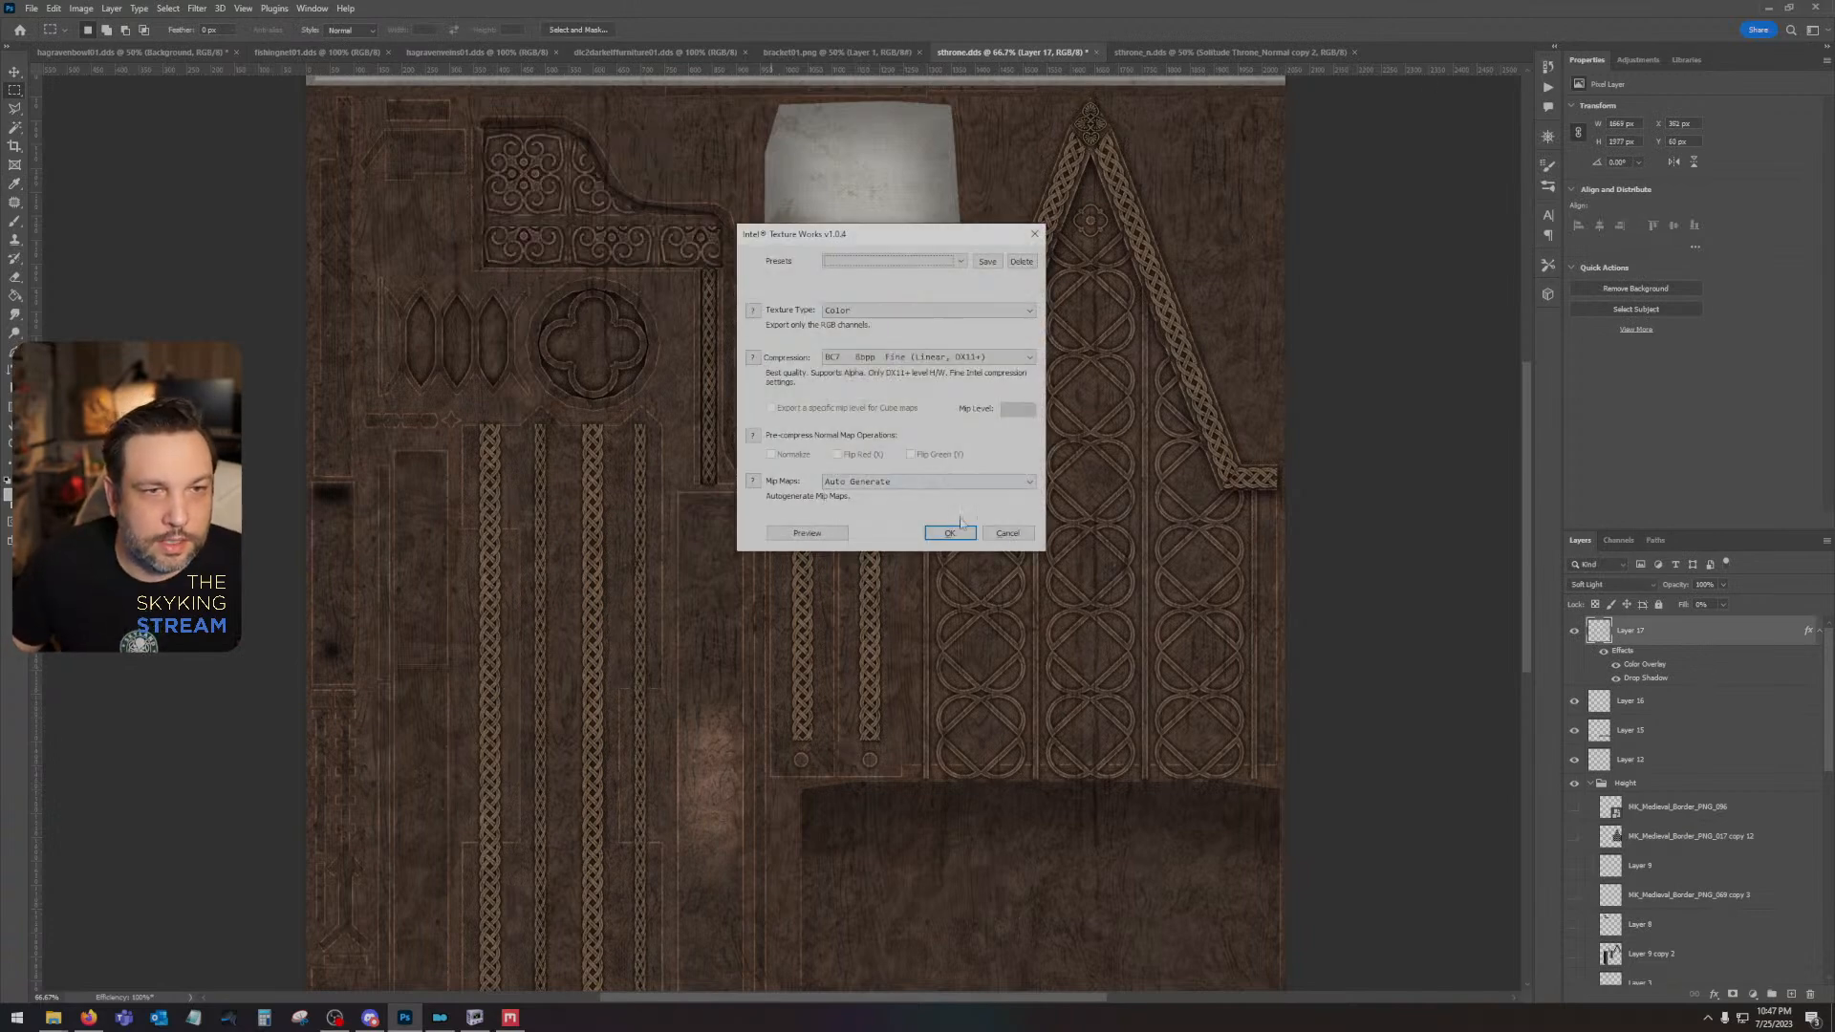
left_click(956, 528)
left_click(474, 1017)
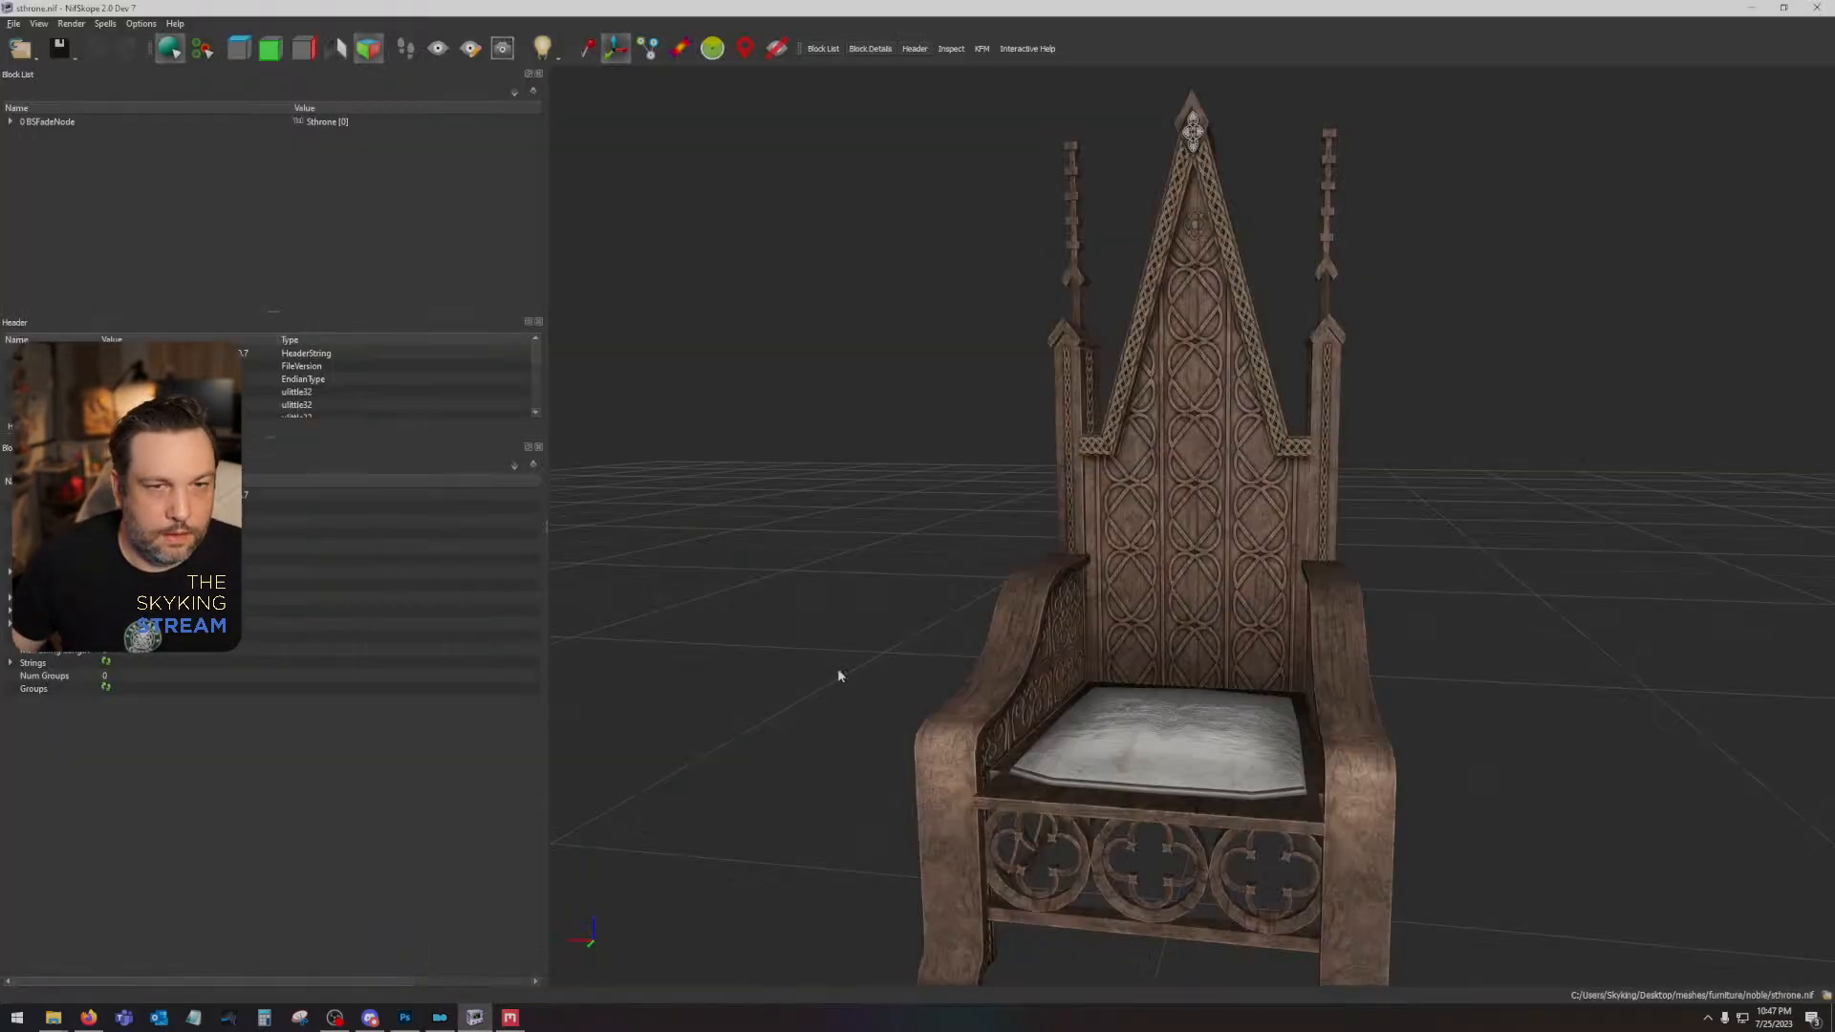
left_click_drag(840, 676, 1175, 606)
scroll(1175, 609, "up", 3)
scroll(1307, 592, "up", 3)
scroll(1176, 605, "down", 3)
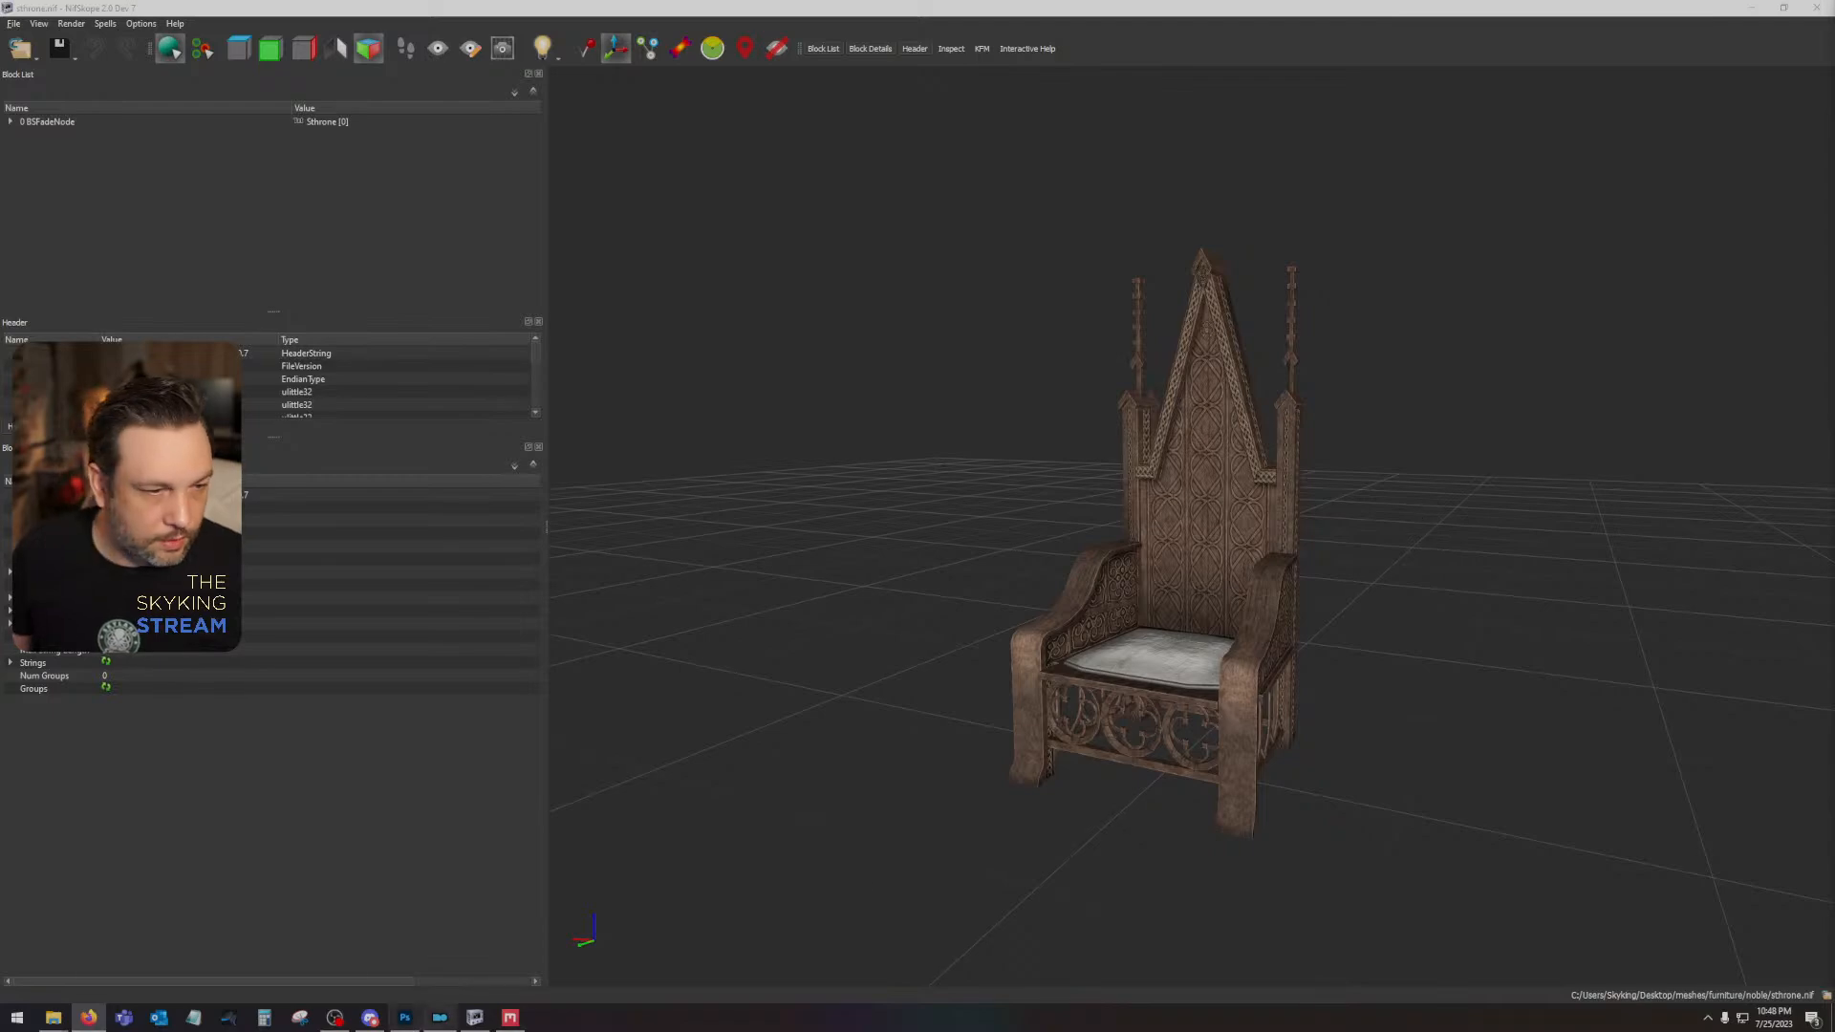
- Switch to Photoshop, open the medieval tapestry JPG, and paste the tapestry into sthrone.dds as a new layer
left_click(405, 1017)
left_click(31, 9)
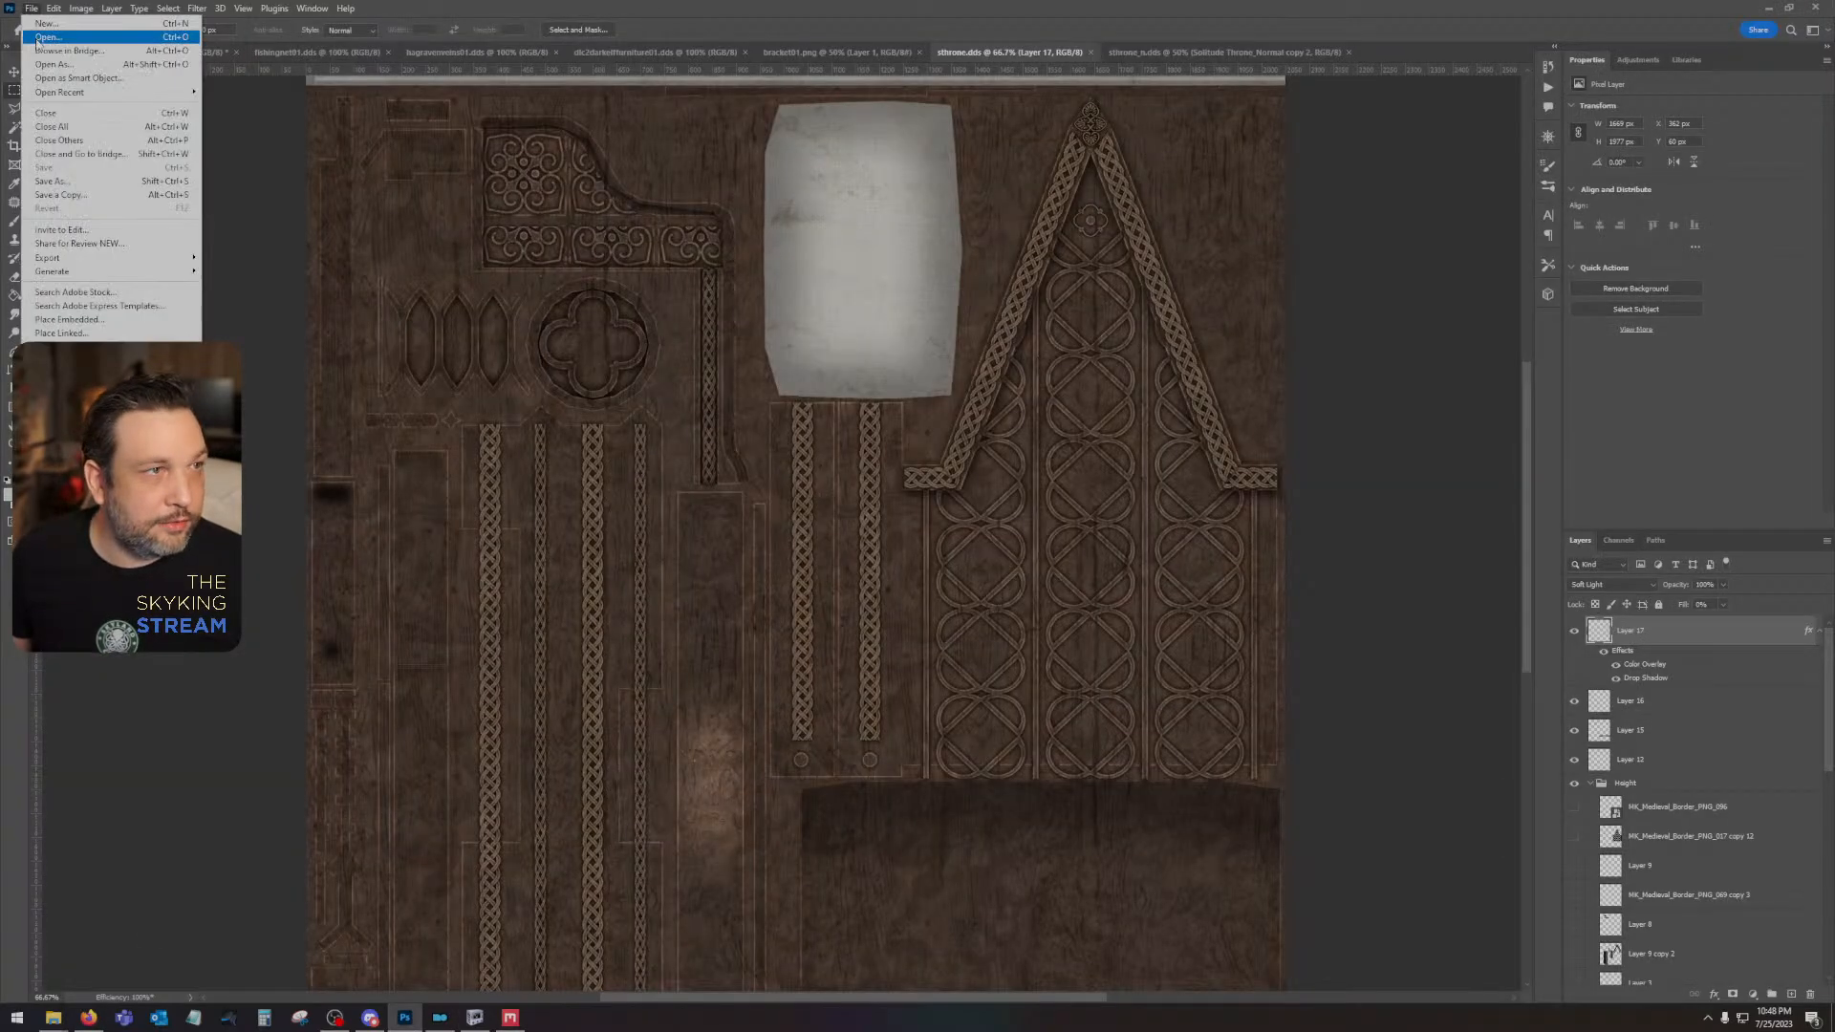
left_click(47, 44)
double_click(1019, 122)
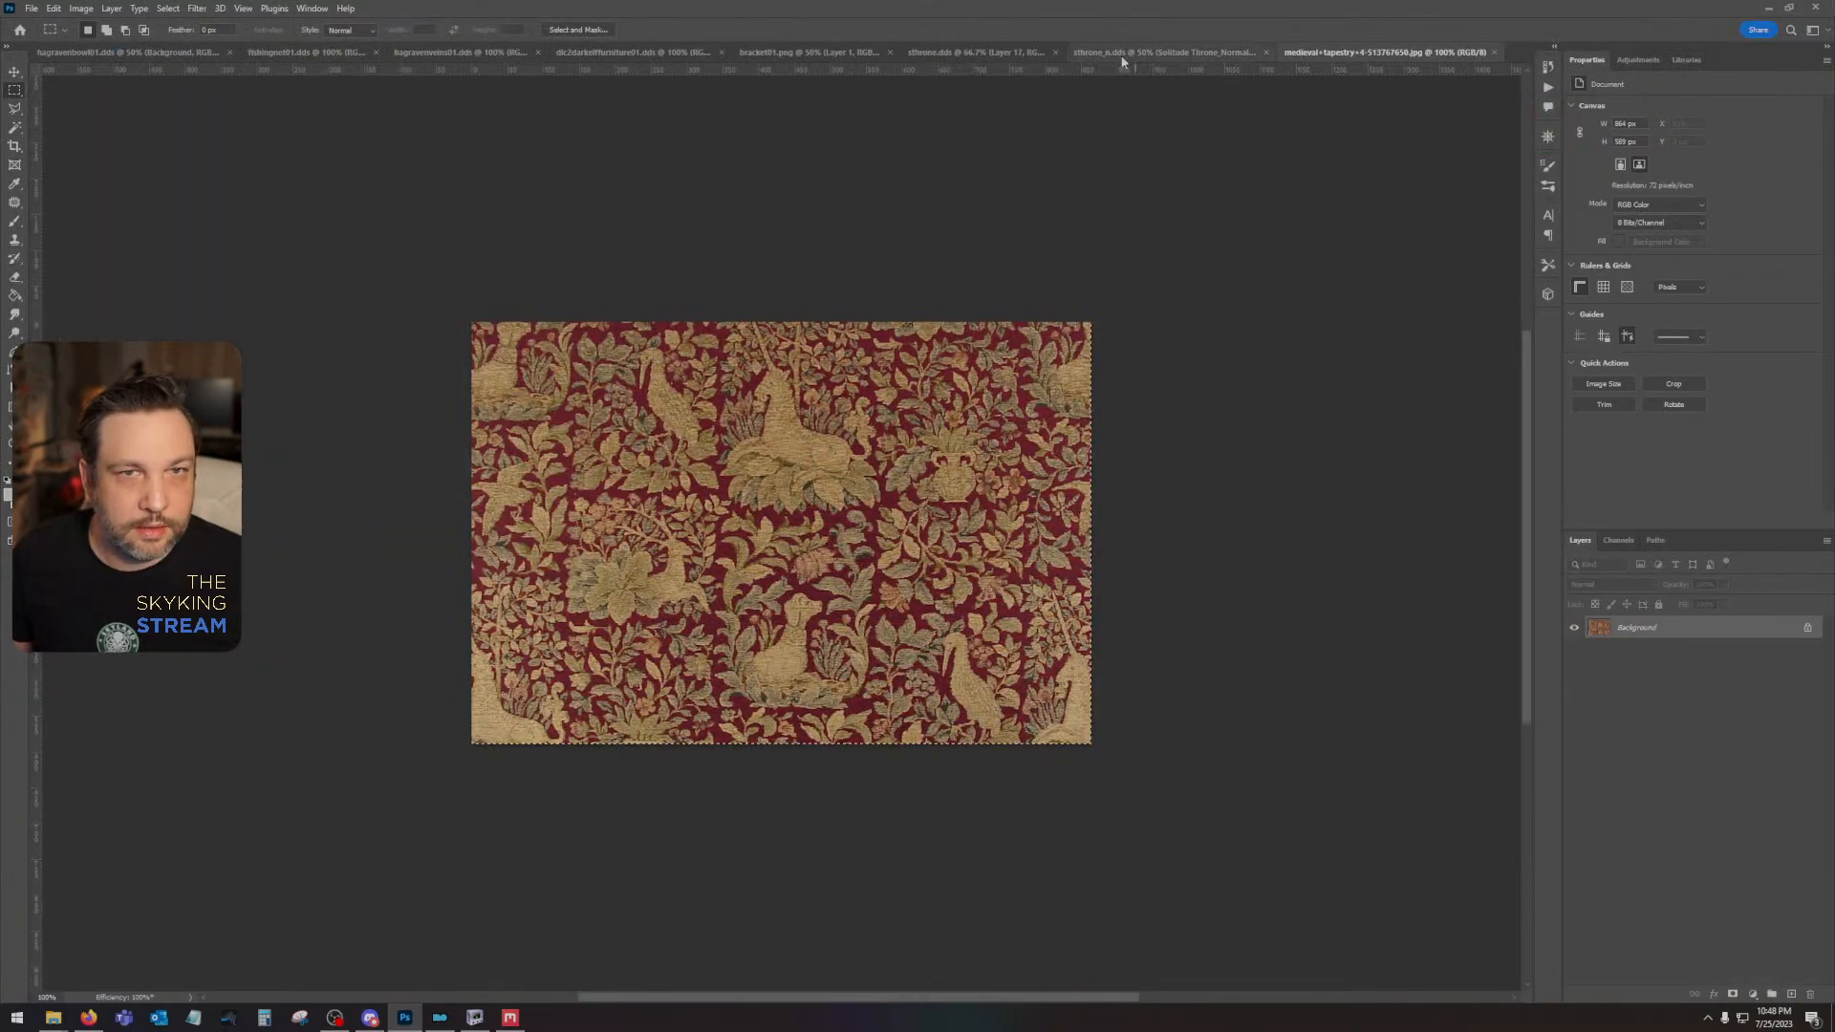
left_click(1146, 52)
left_click(943, 52)
key("ctrl+v")
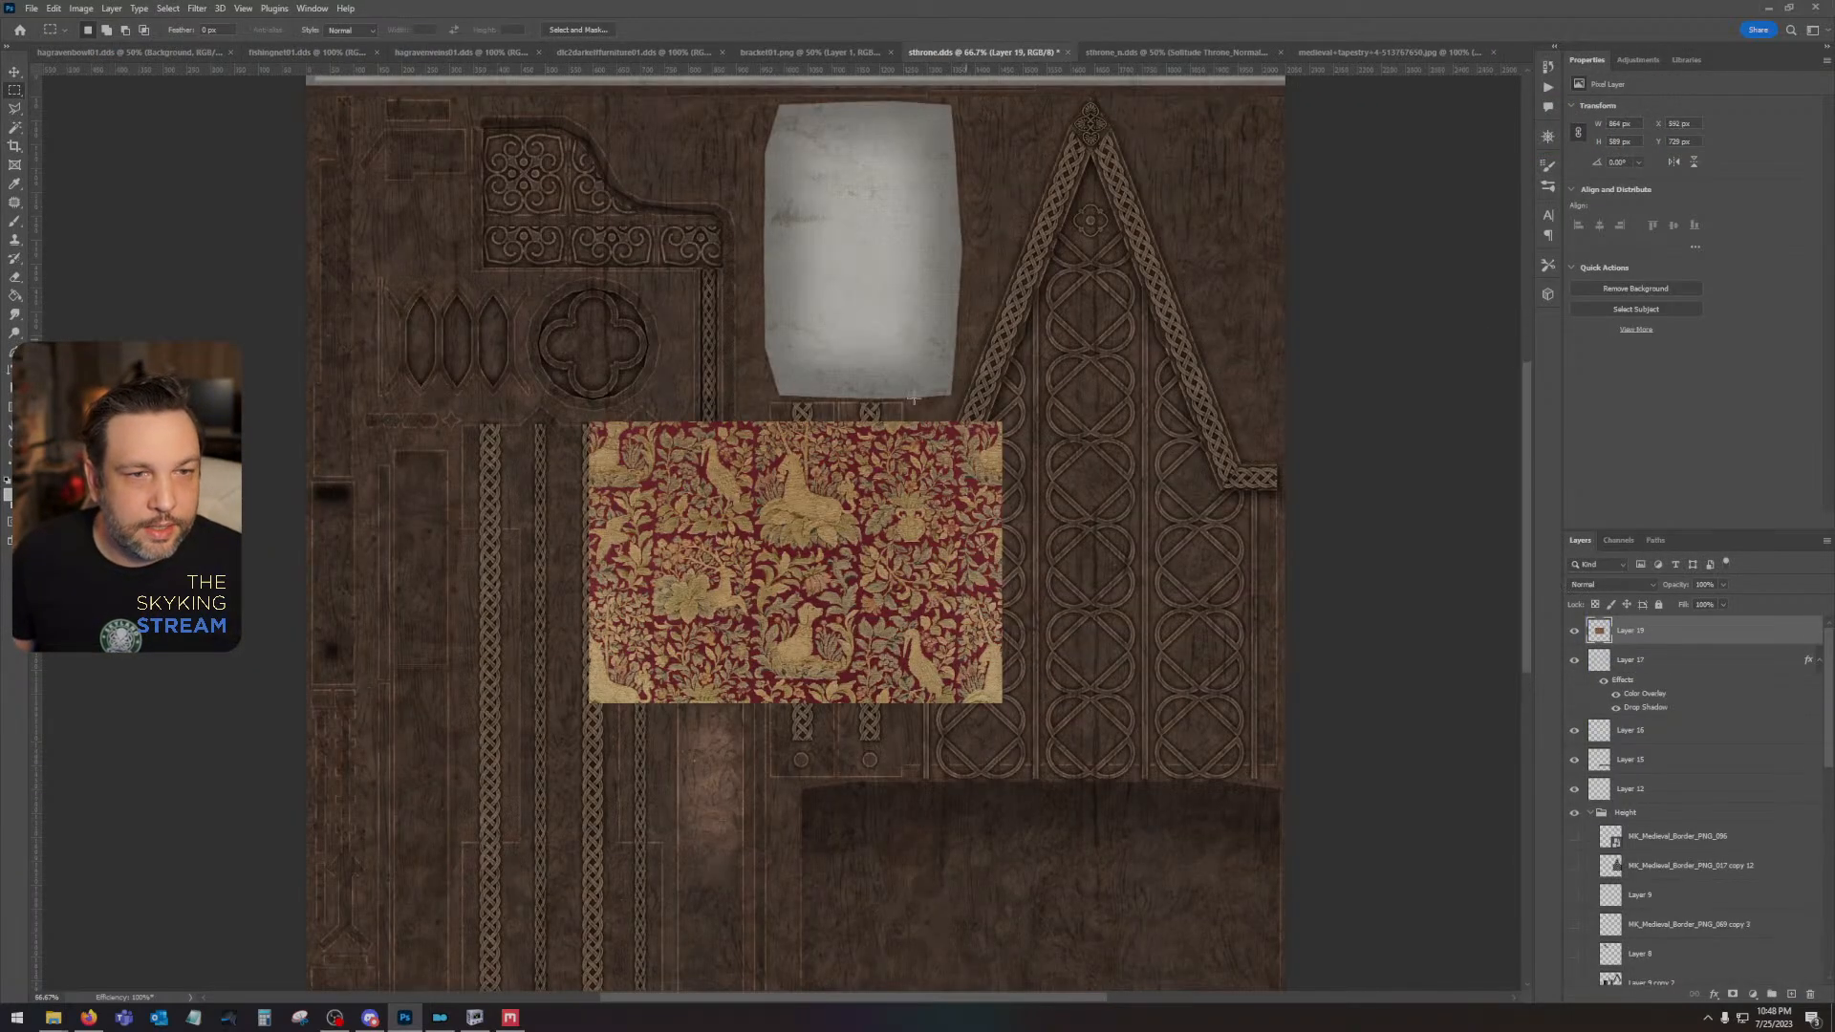
- Try rotating the pasted tapestry layer 90° counter-clockwise and undo the rotation
left_click(53, 9)
mouse_move(134, 336)
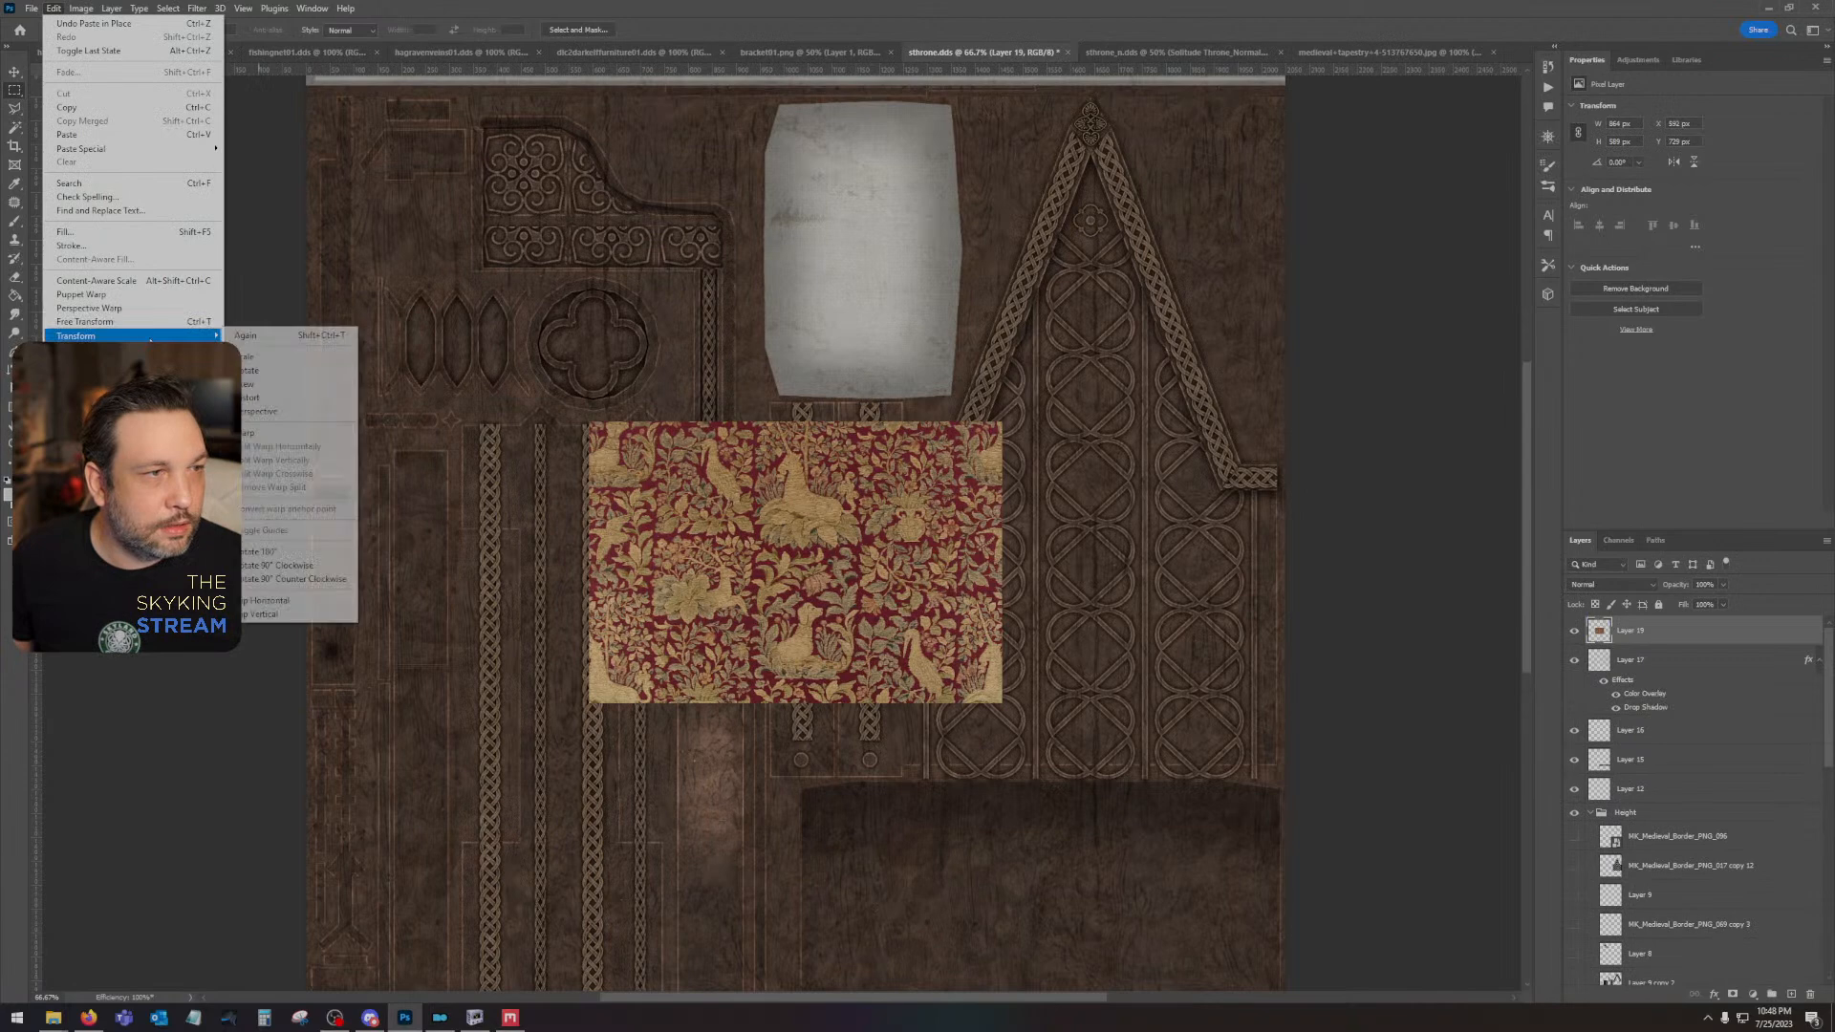
left_click(284, 579)
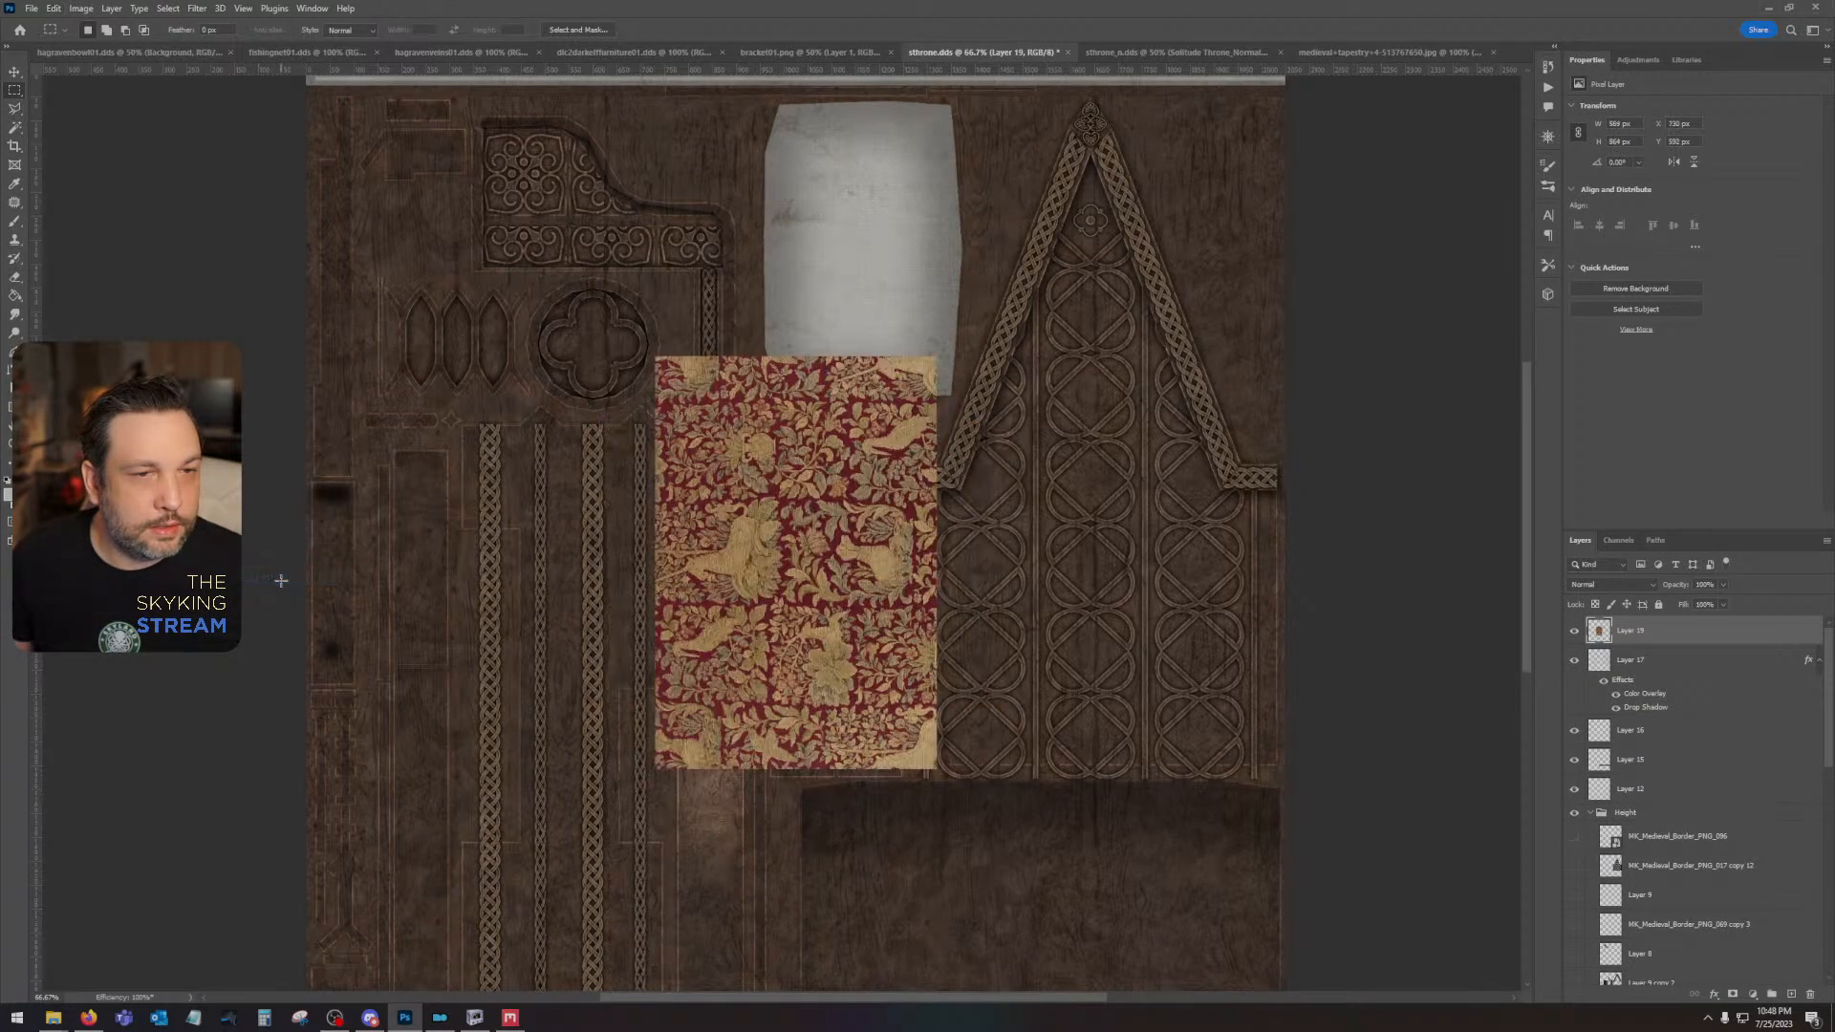
key("ctrl+z")
- Rotate the tapestry layer 90° clockwise and move it over the white seat cushion area
left_click(54, 7)
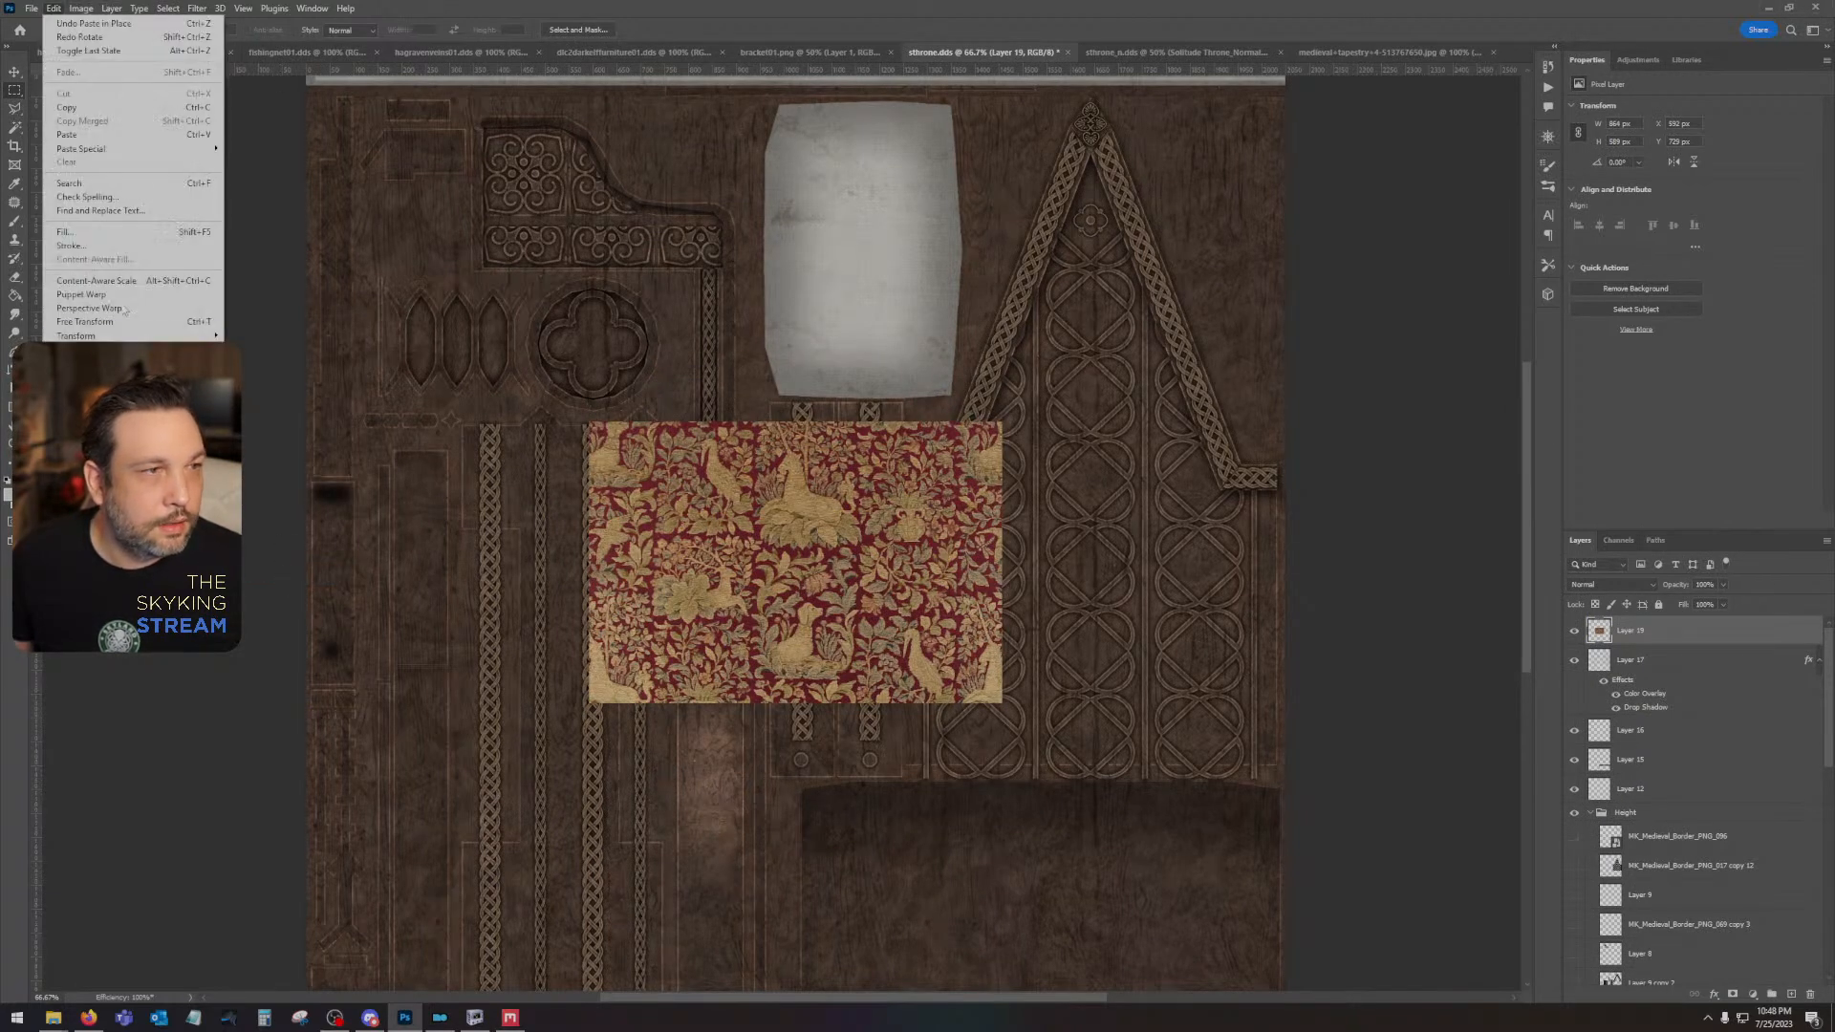
mouse_move(124, 336)
left_click(318, 566)
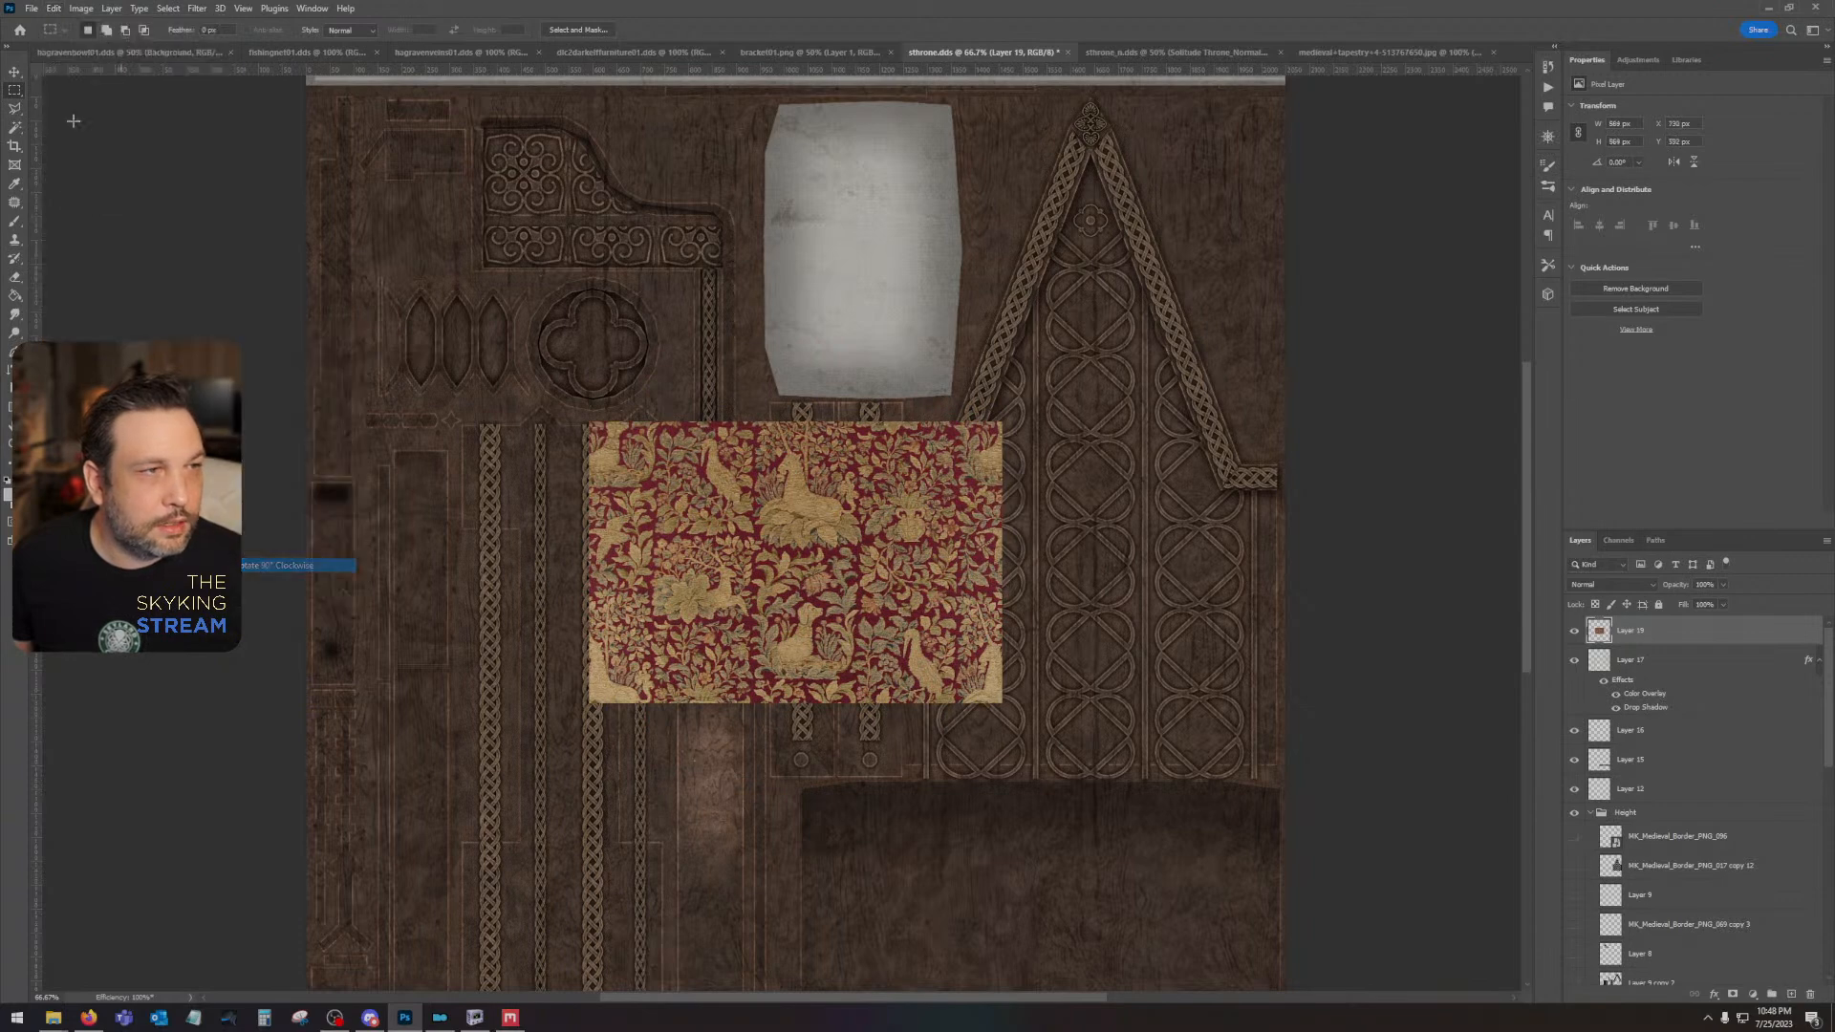
key("v")
left_click_drag(788, 551, 853, 287)
left_click_drag(949, 344, 1071, 614)
left_click_drag(953, 564, 939, 499)
- Select the cushion shape from Layer 2 with the Magic Wand and copy that part of the tapestry to a new layer
scroll(1665, 895, "down", 5)
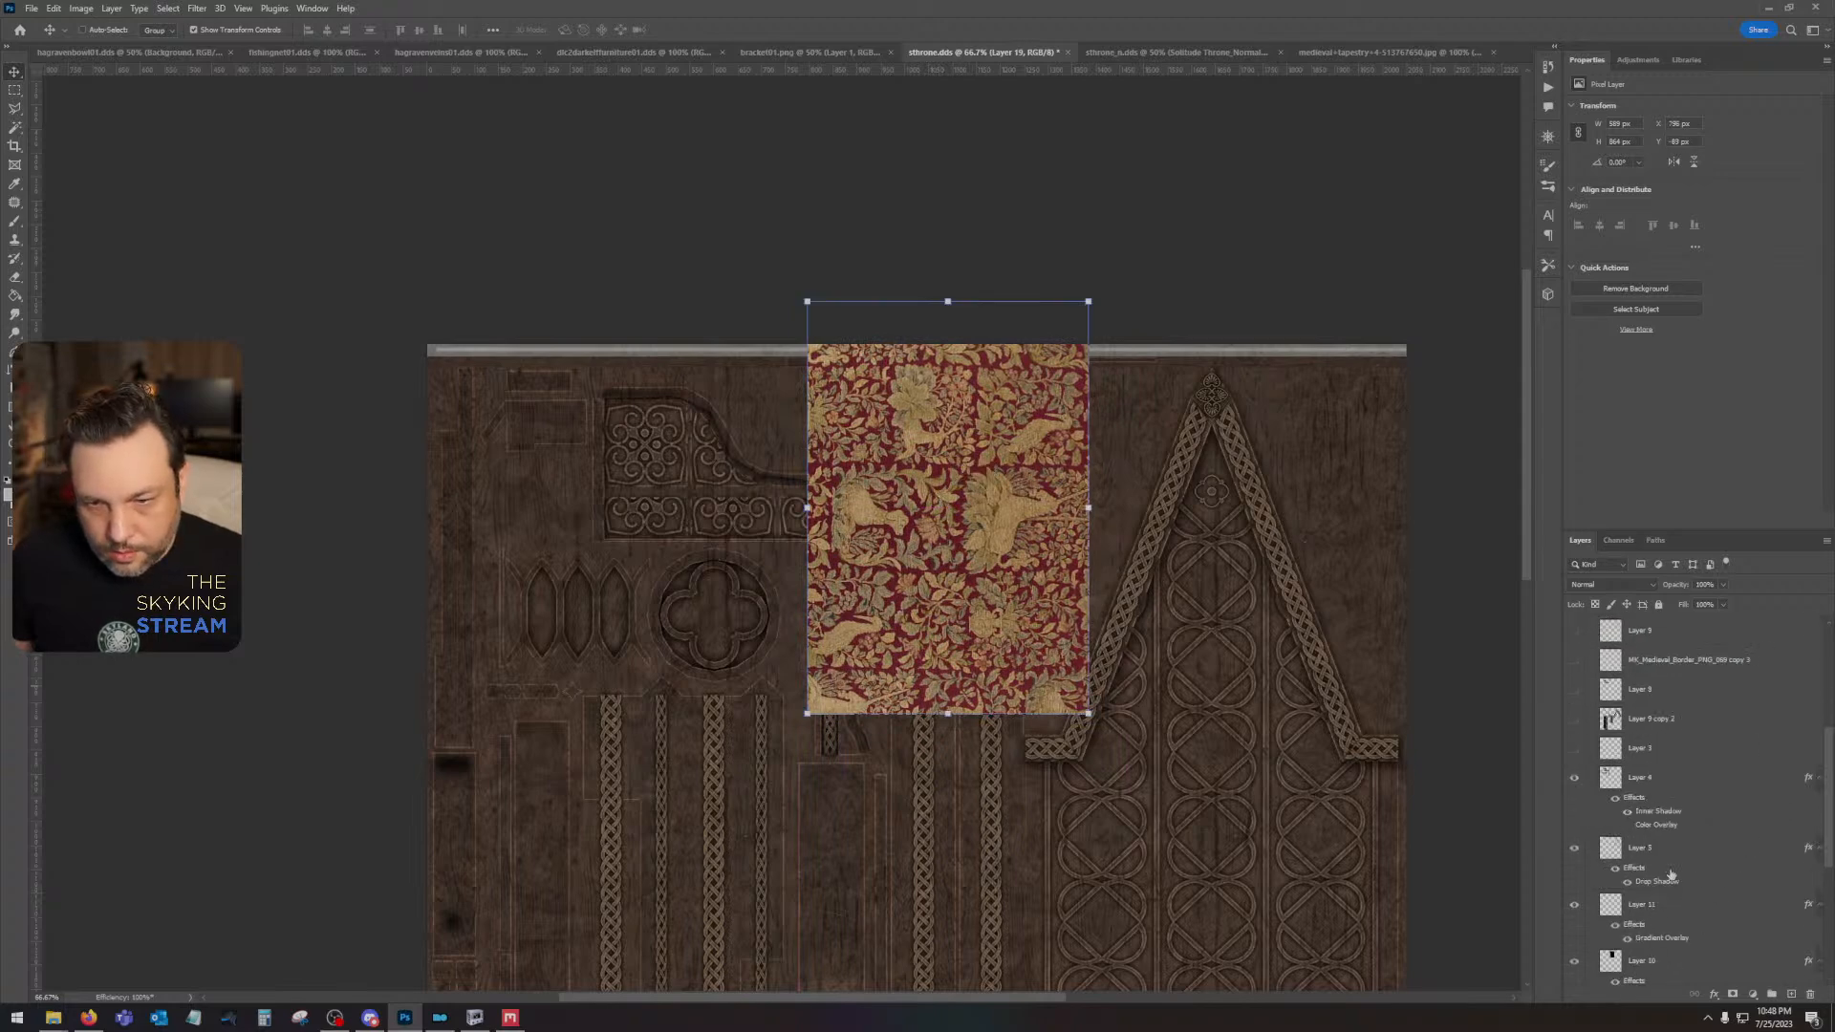
left_click(1673, 866)
left_click(14, 127)
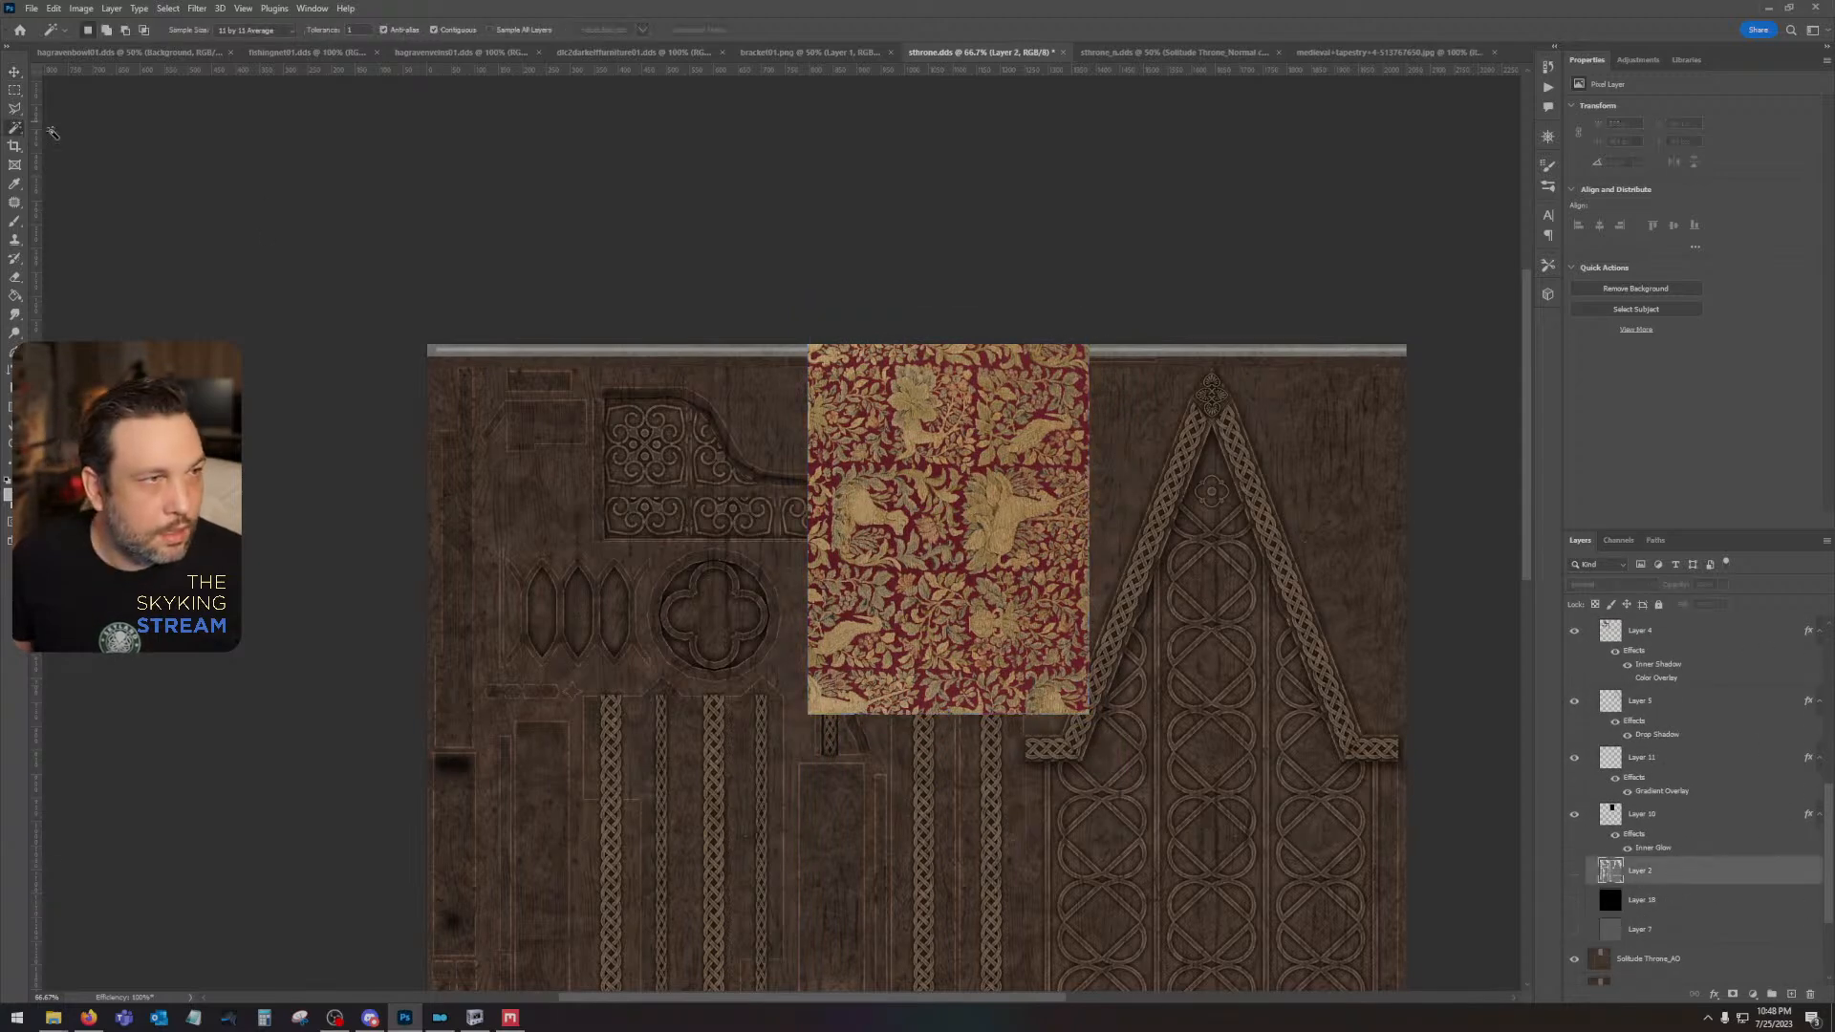
scroll(1673, 764, "up", 8)
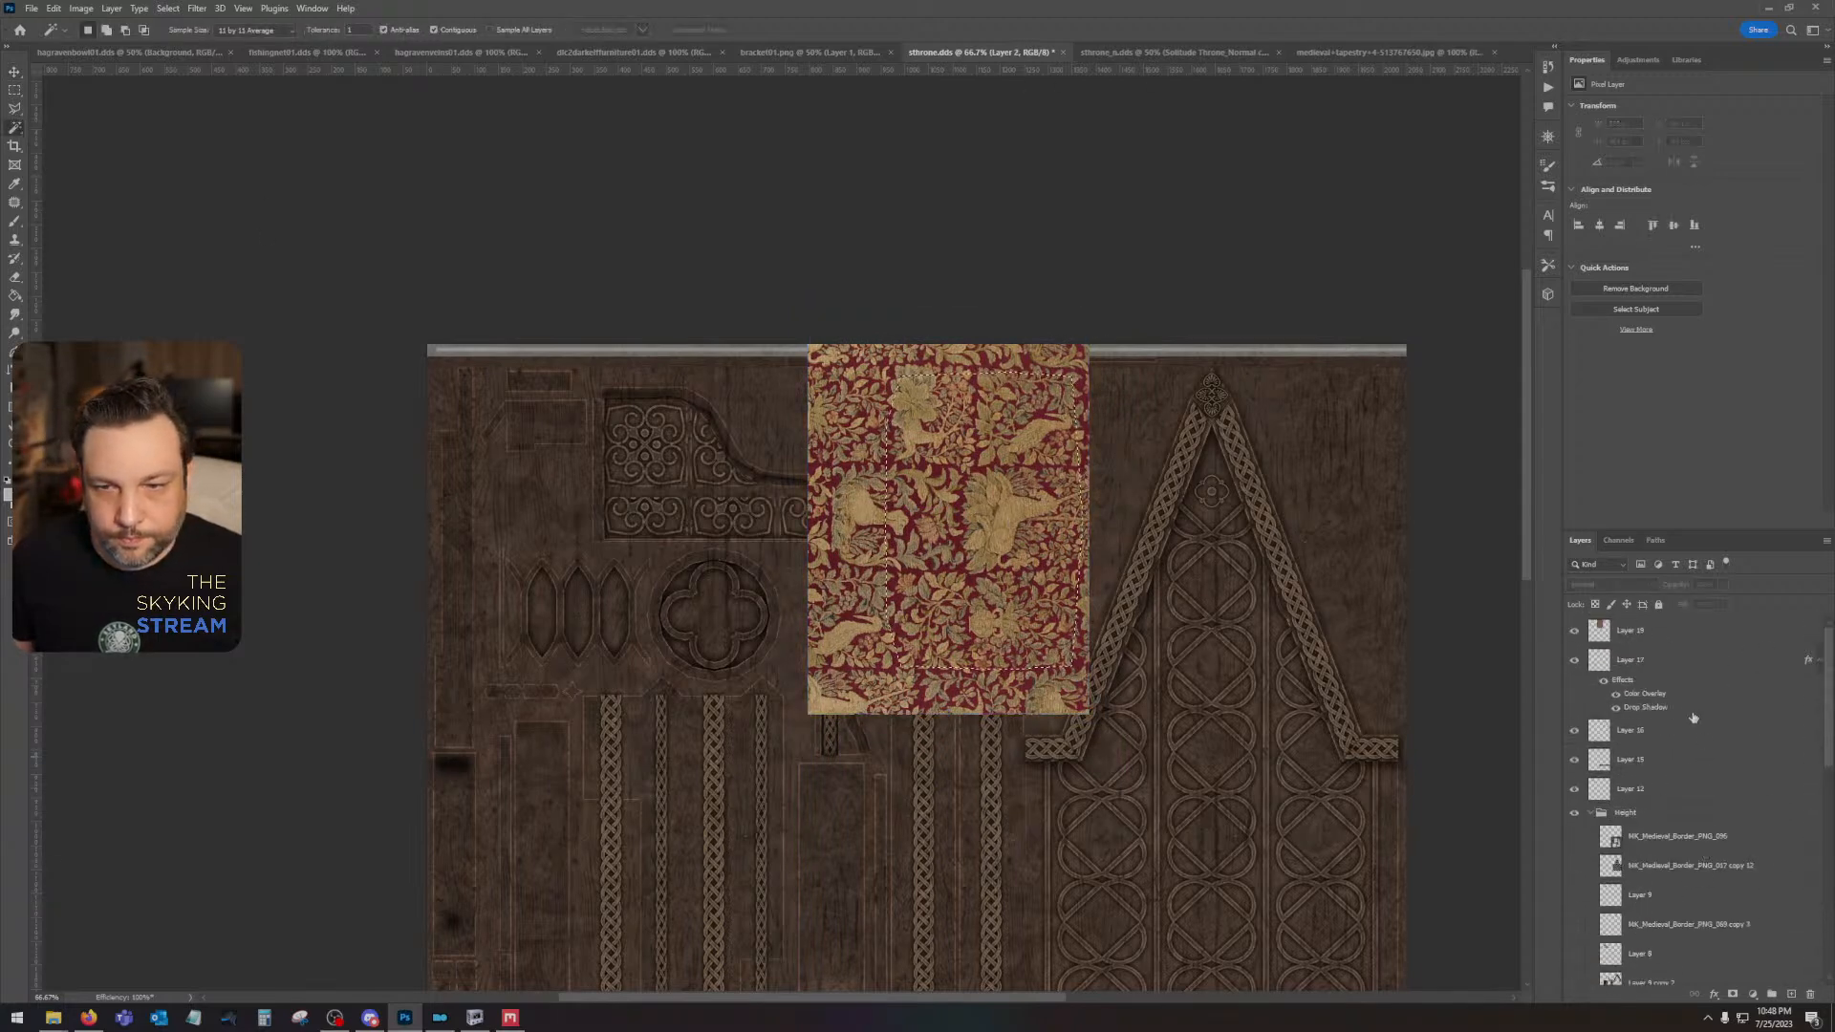
left_click(1672, 632)
key("ctrl+j")
- Set the cushion-shaped tapestry layer to Multiply and add a black inner shadow with a larger size and about 50% opacity
left_click(1604, 587)
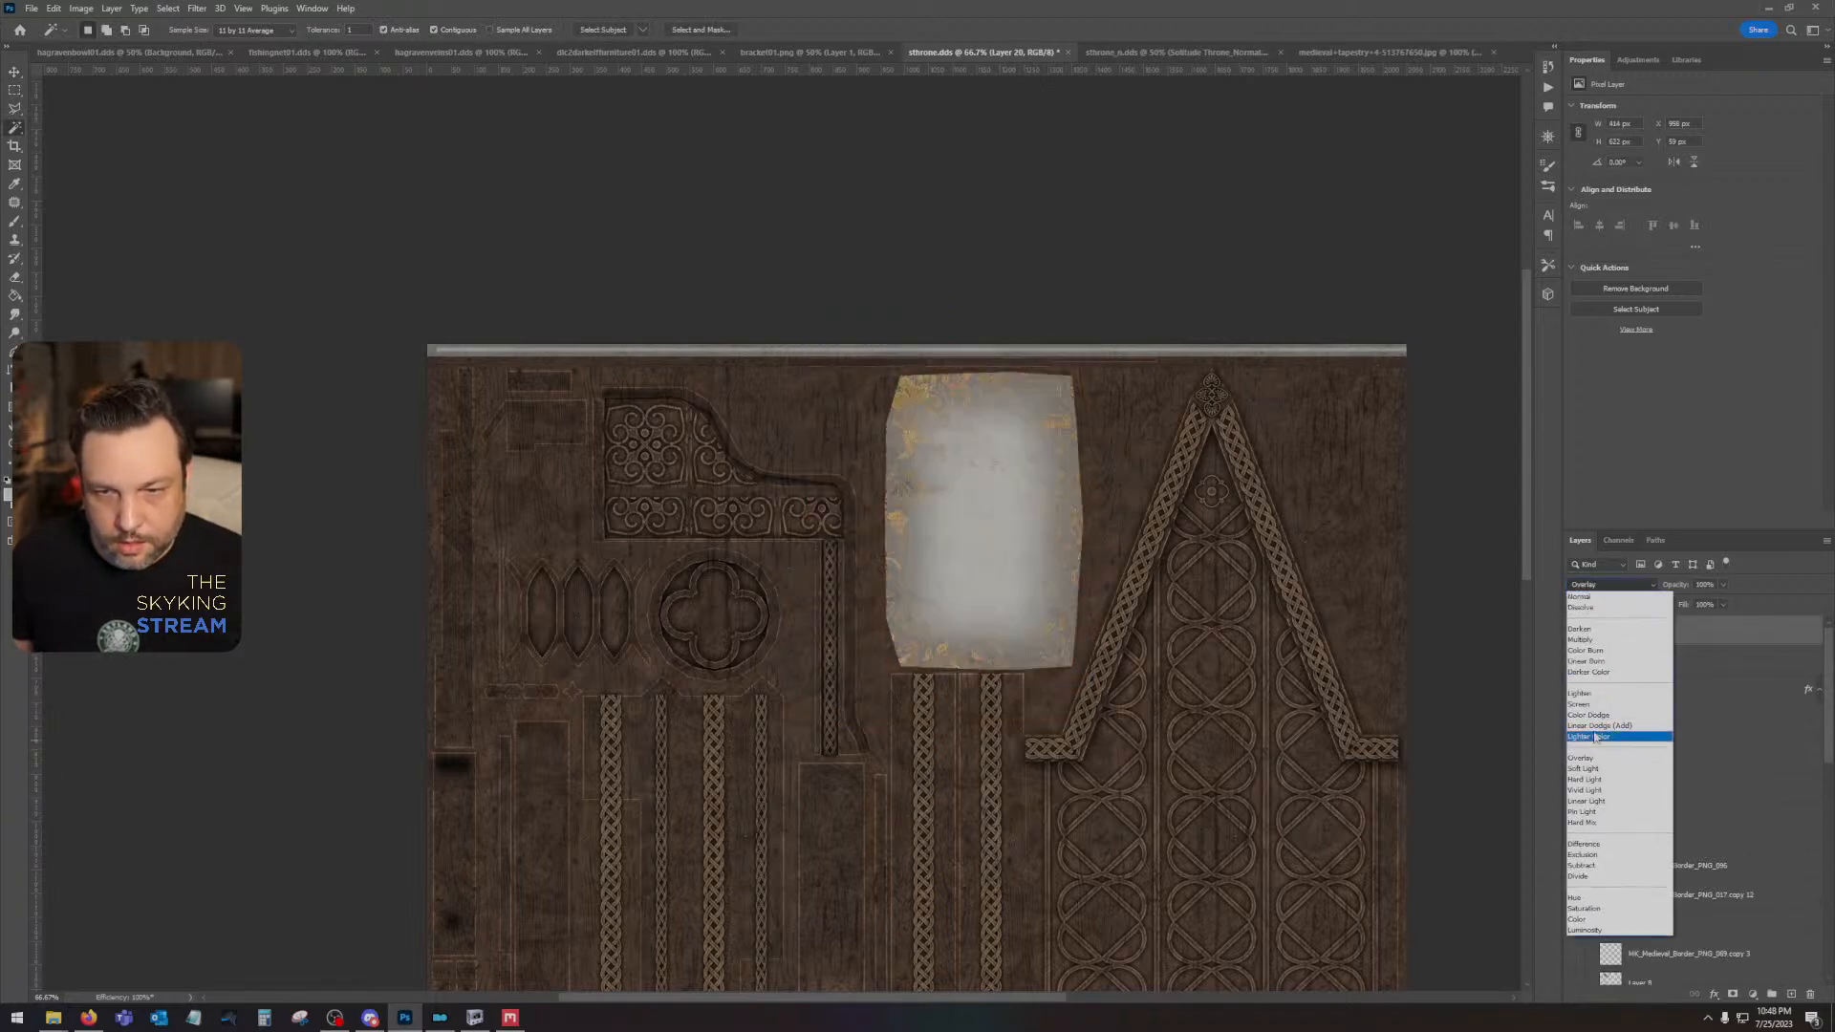
left_click(1602, 639)
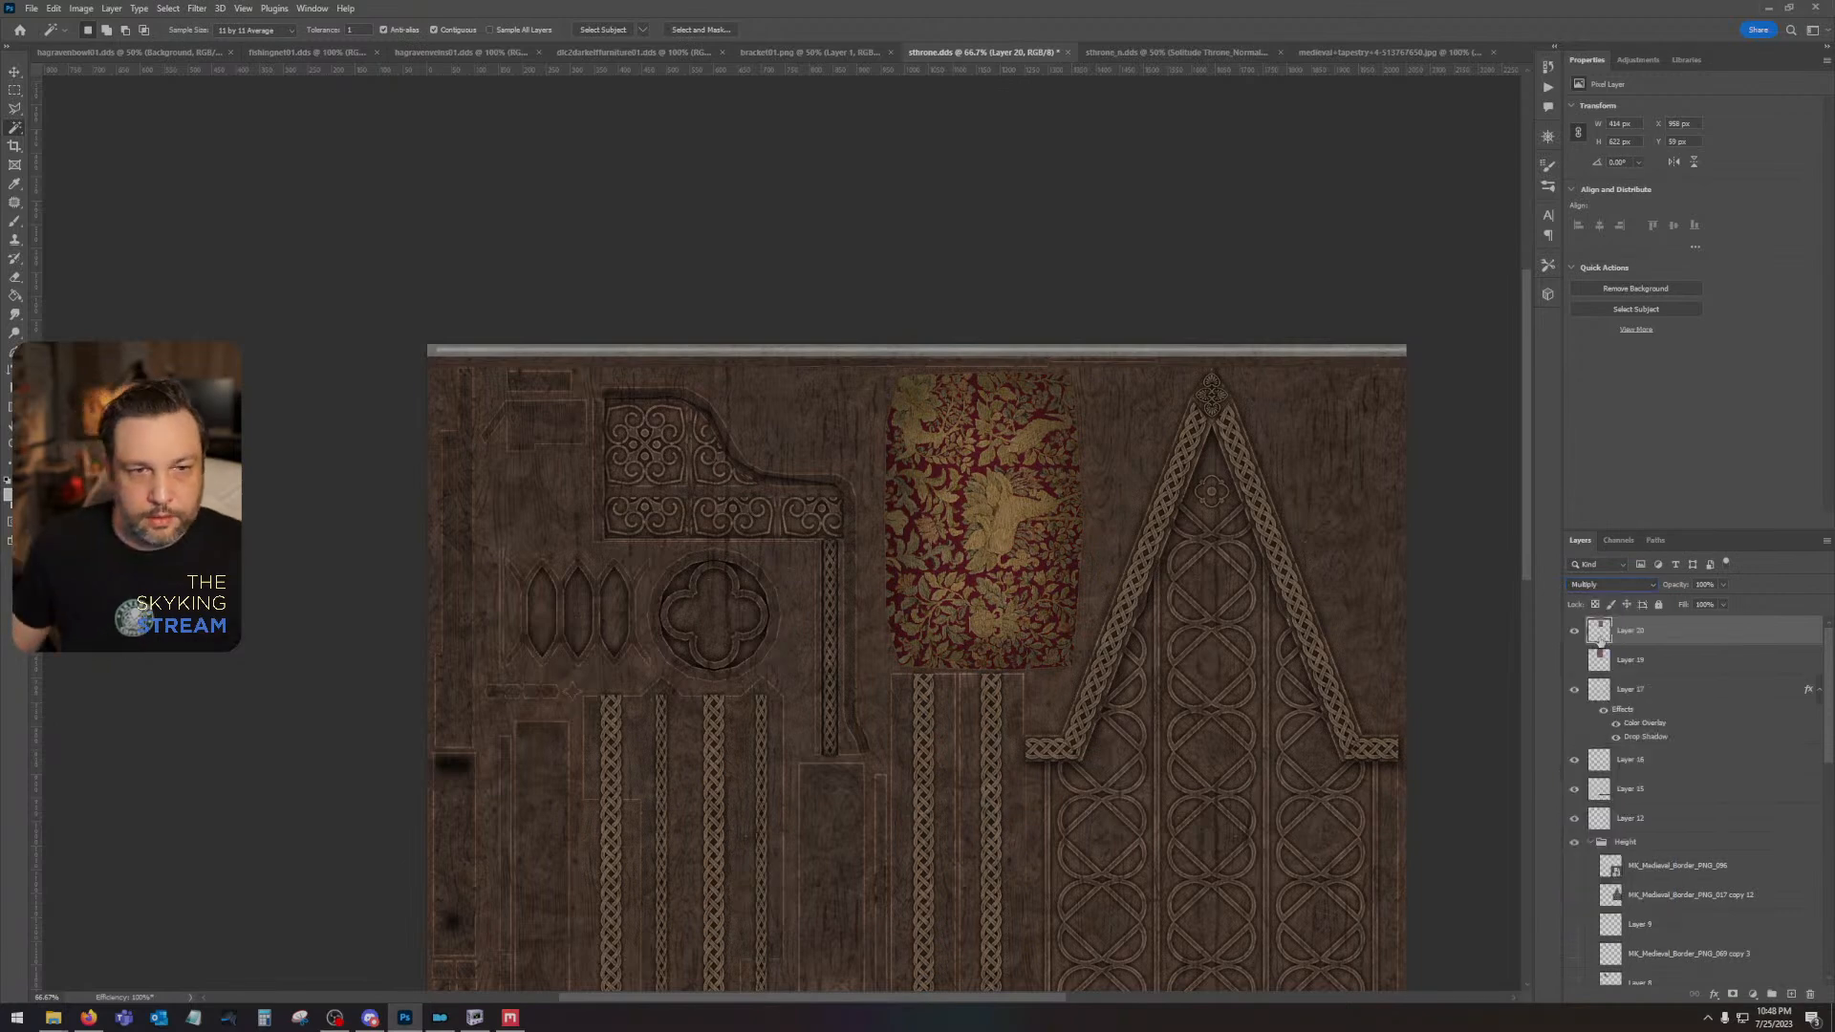
double_click(1662, 629)
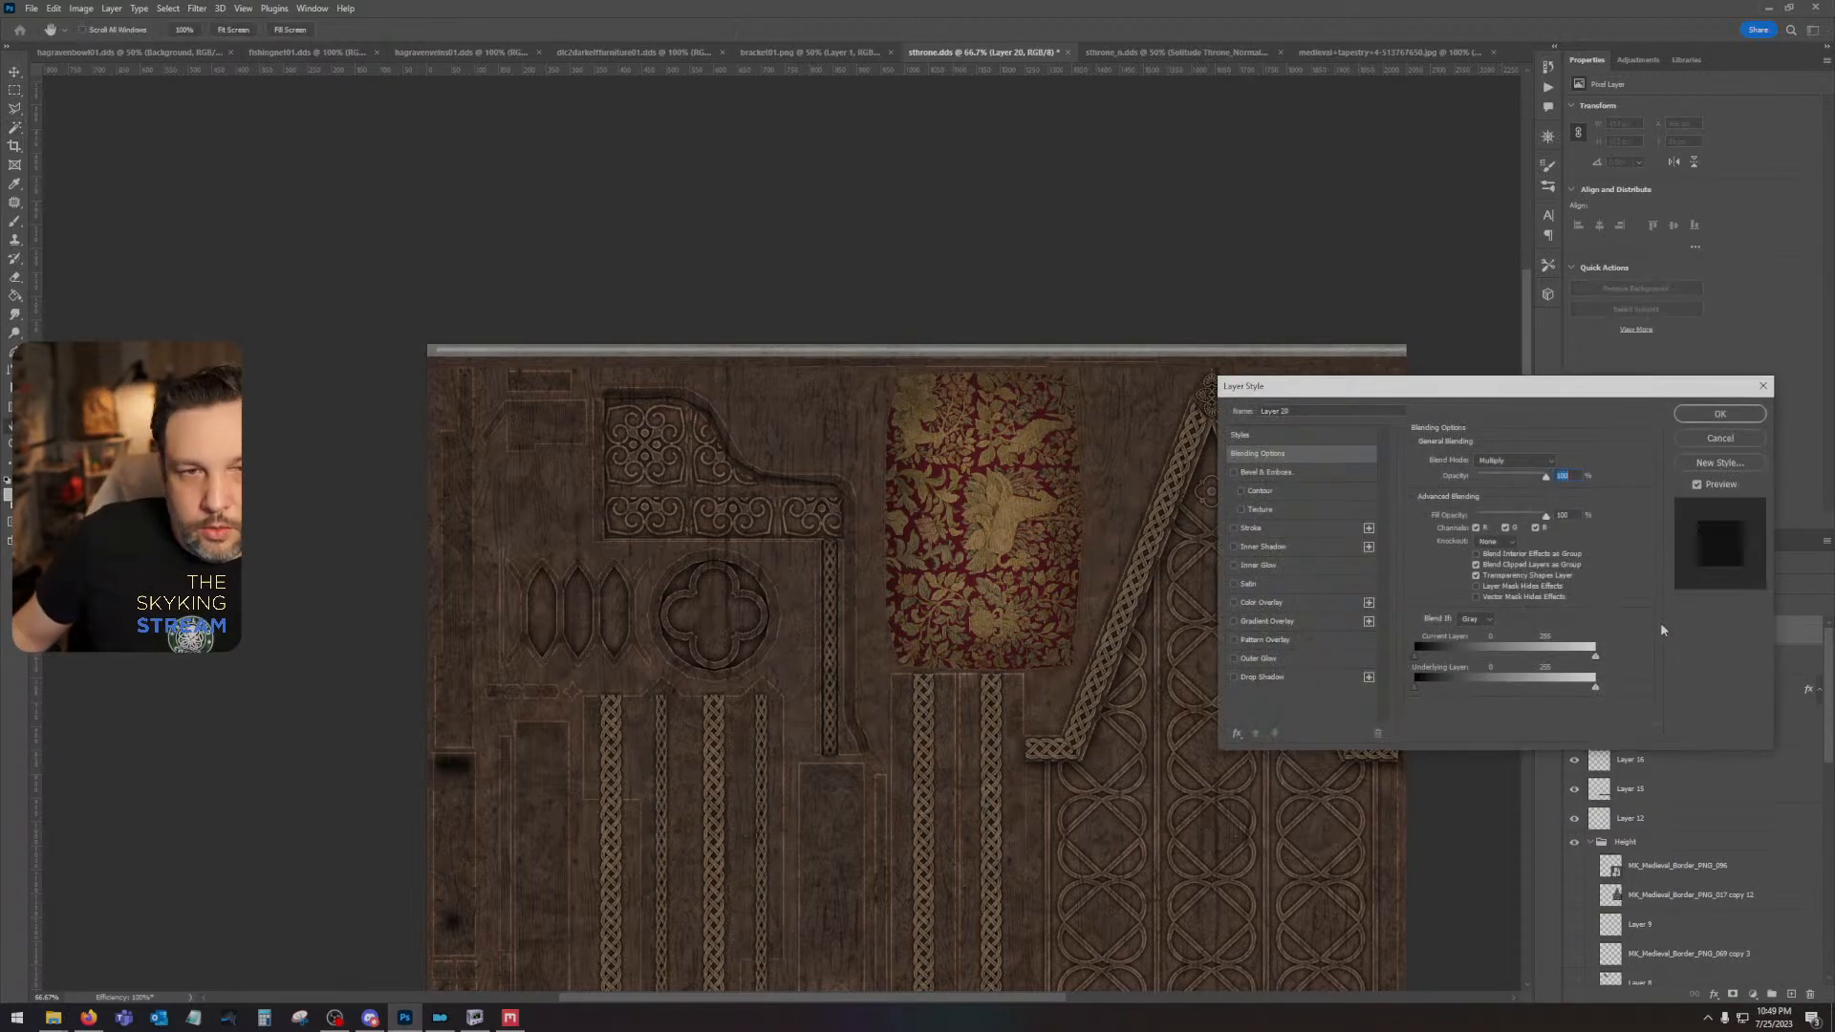
left_click(1262, 547)
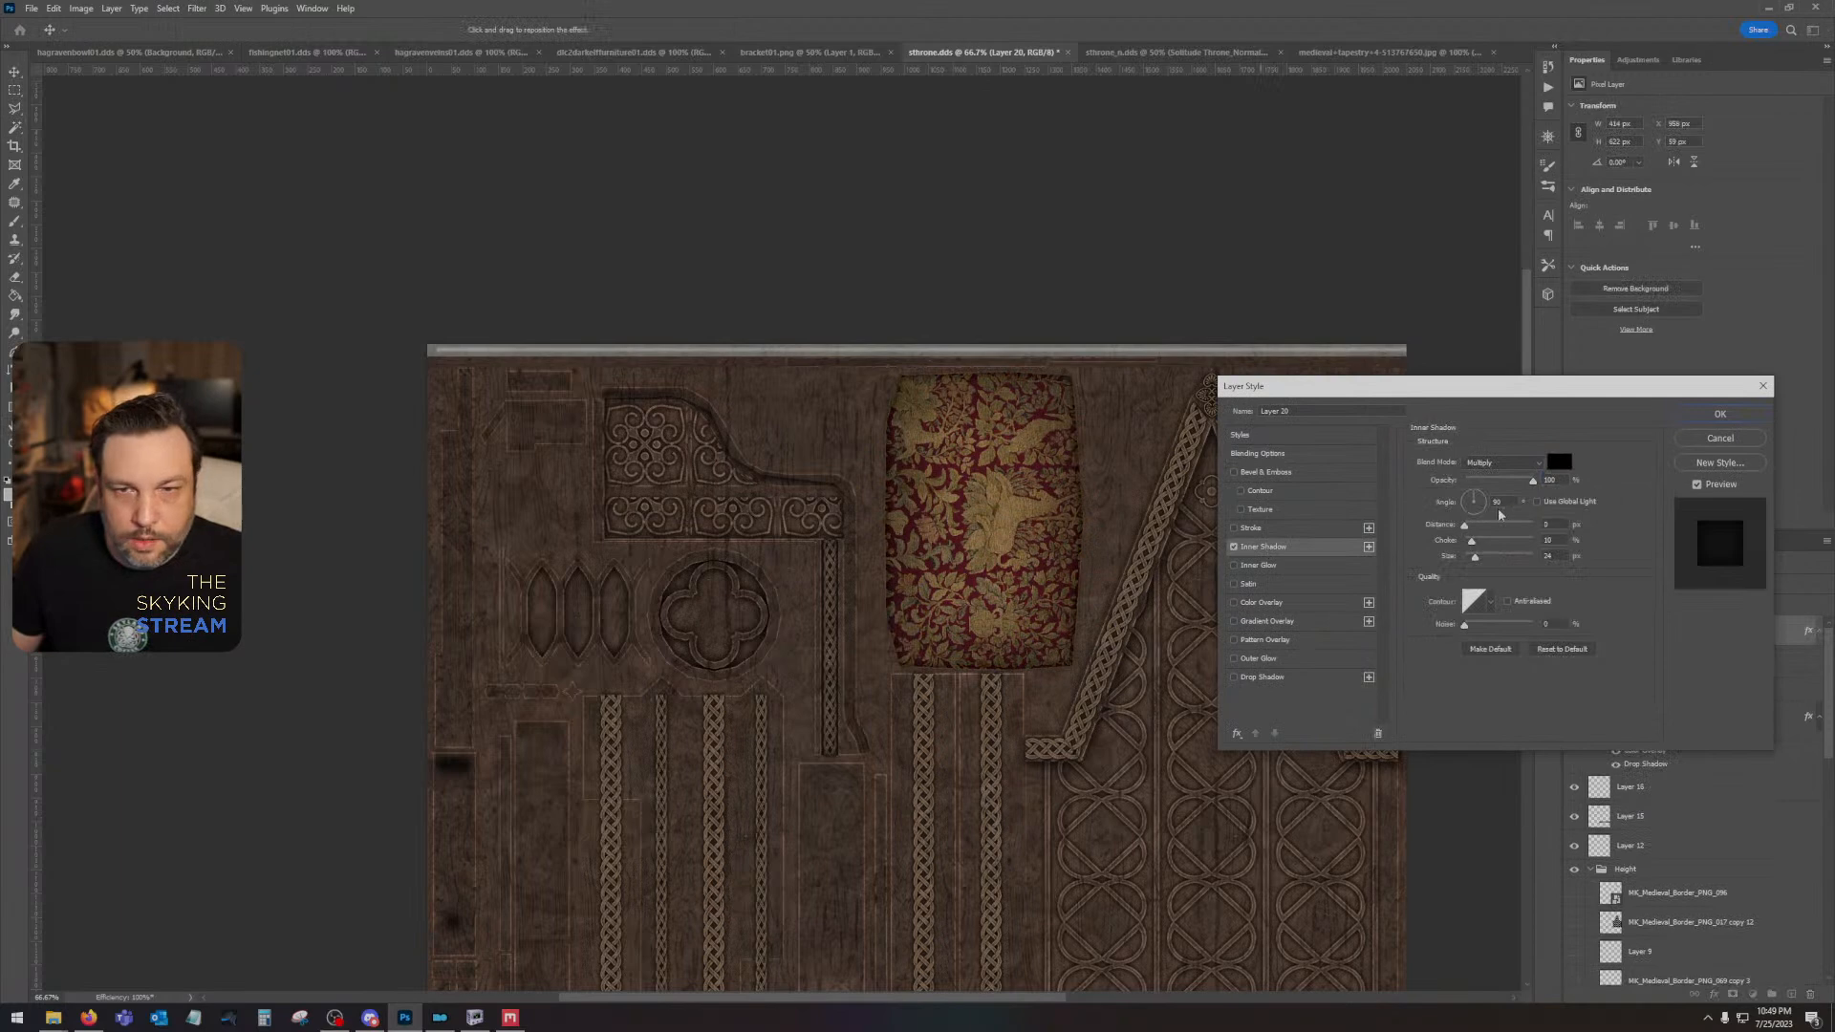
left_click_drag(1476, 558, 1485, 559)
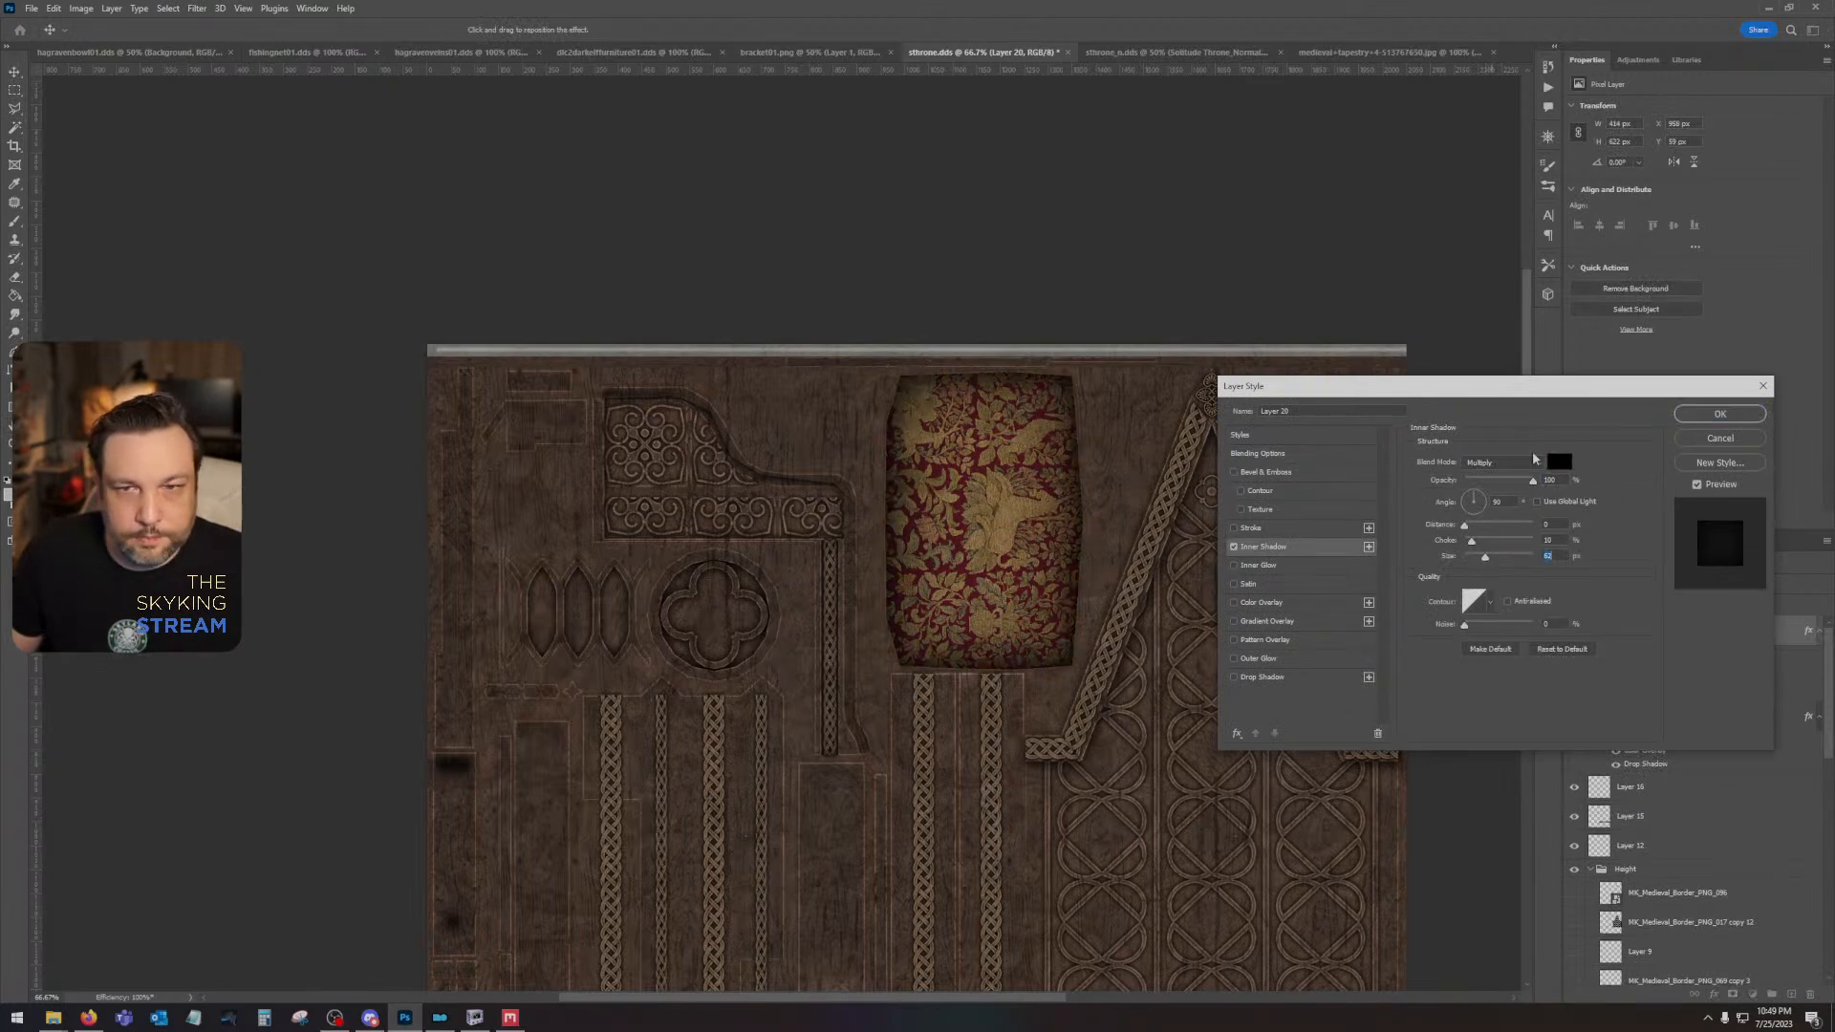
left_click_drag(1534, 482, 1495, 487)
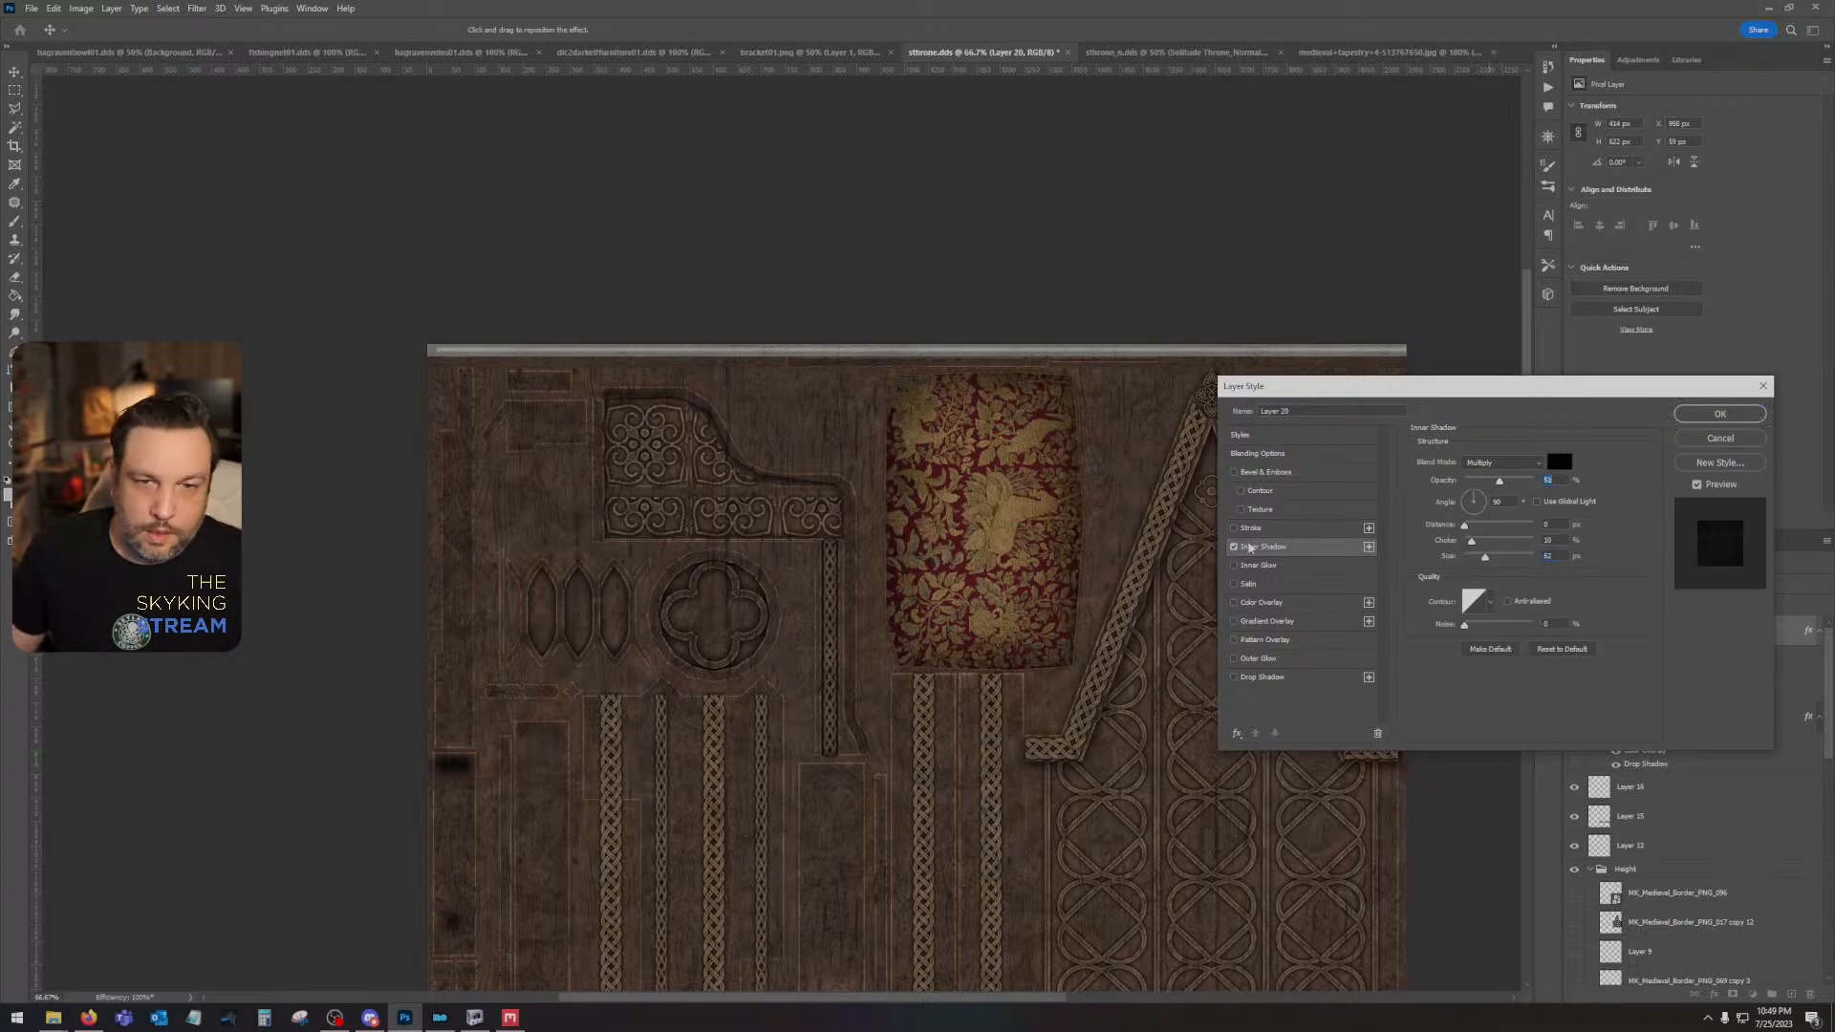
- Add an inner glow to the tapestry cushion layer with its source set to Center
left_click(1234, 567)
left_click(1309, 567)
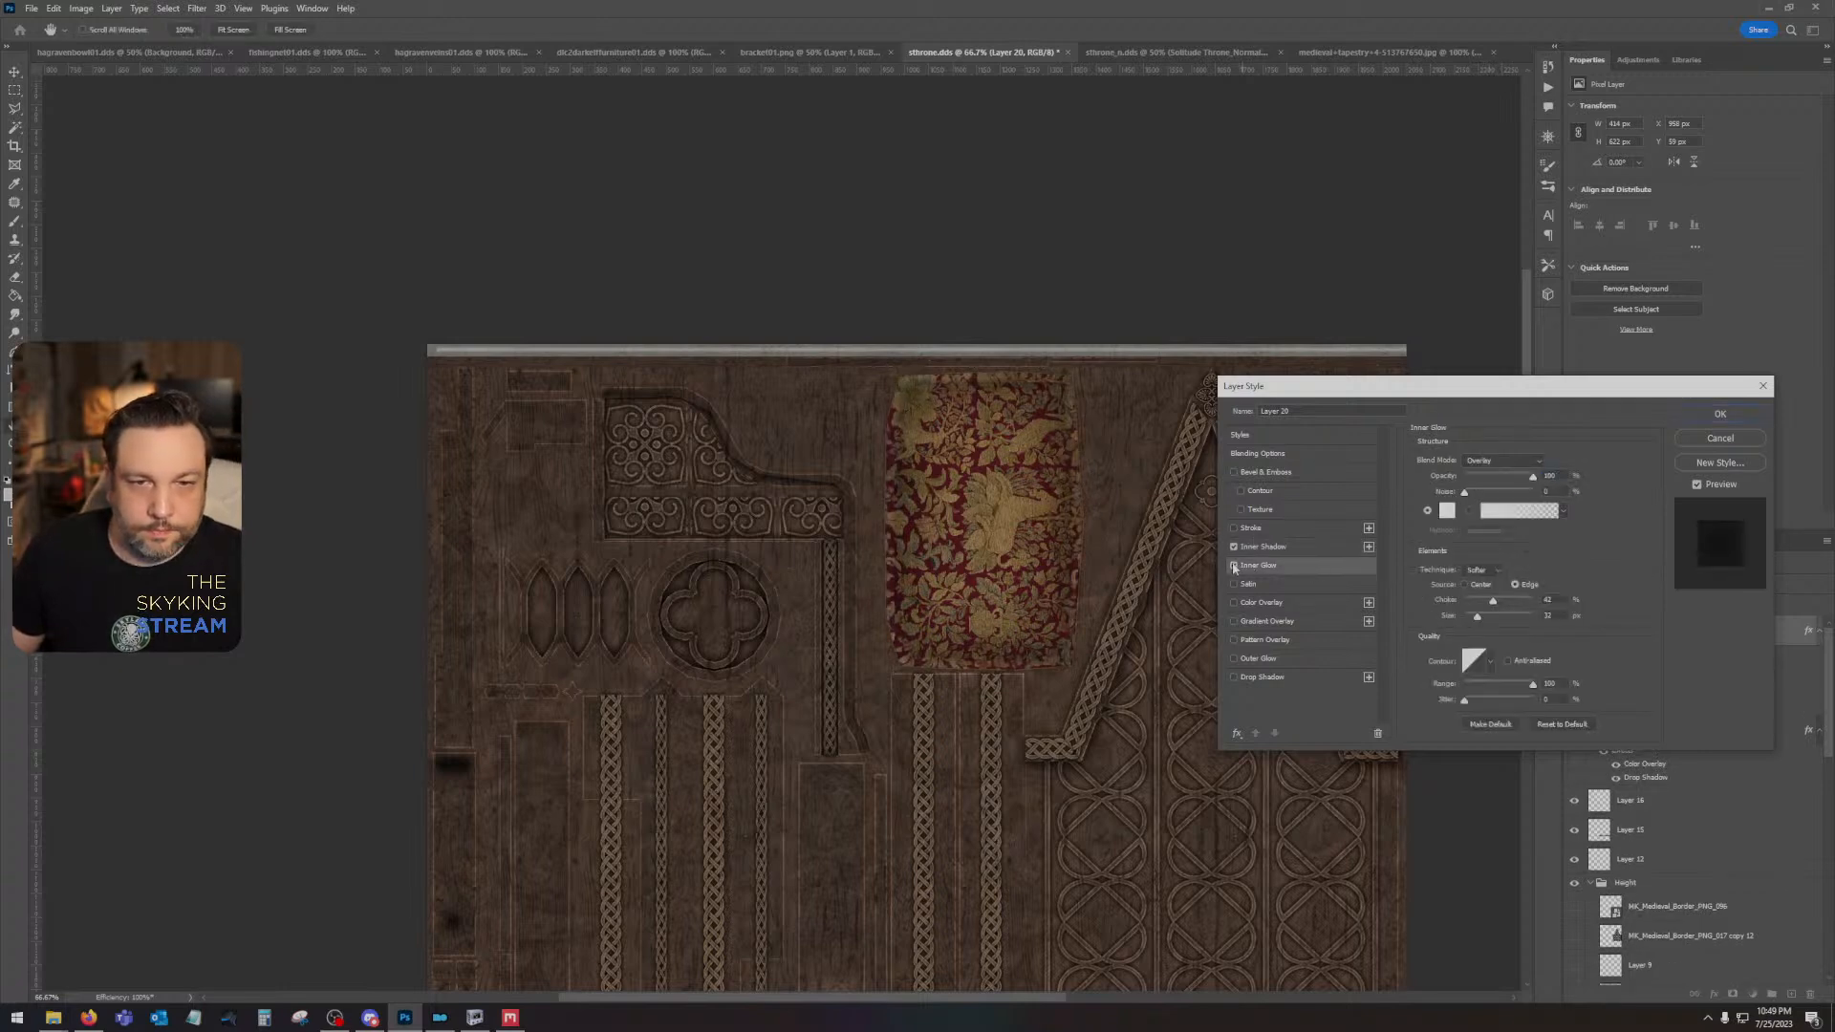
left_click(1465, 585)
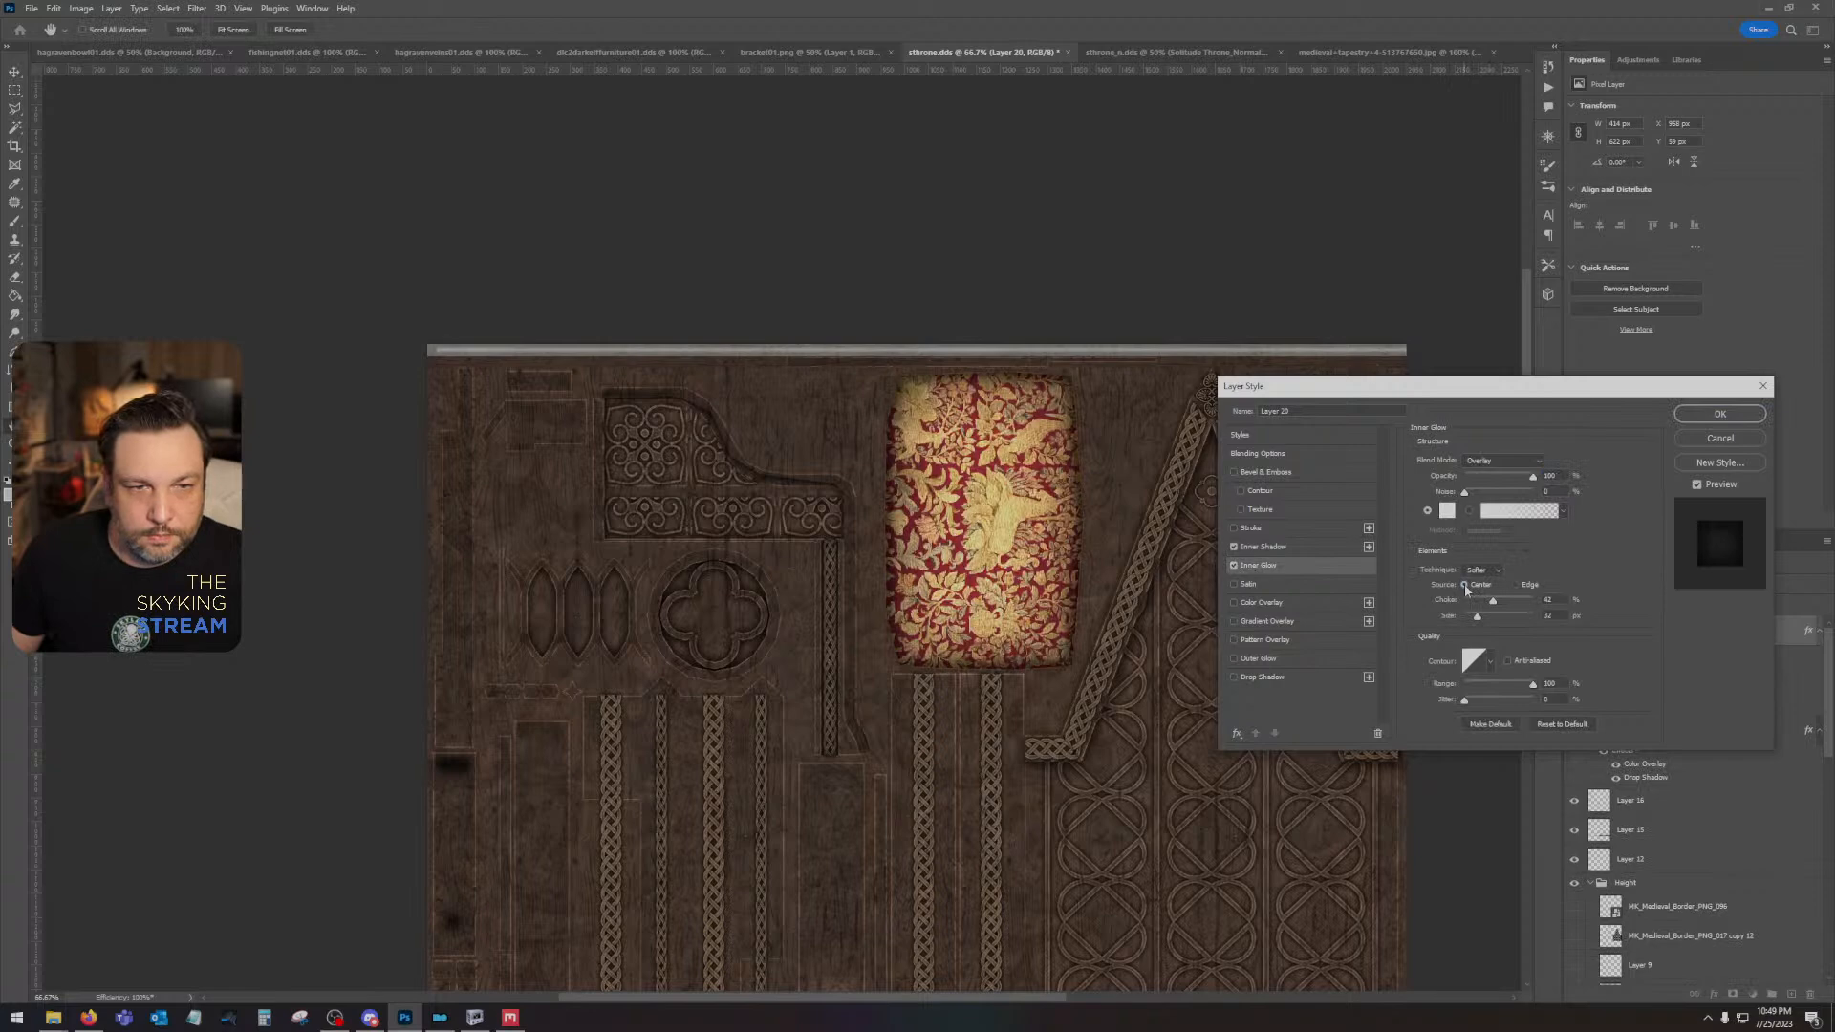
- Compare Soft Light with Overlay for the inner glow, keep Overlay, and adjust it to about 29% opacity and 25% choke
left_click(1513, 465)
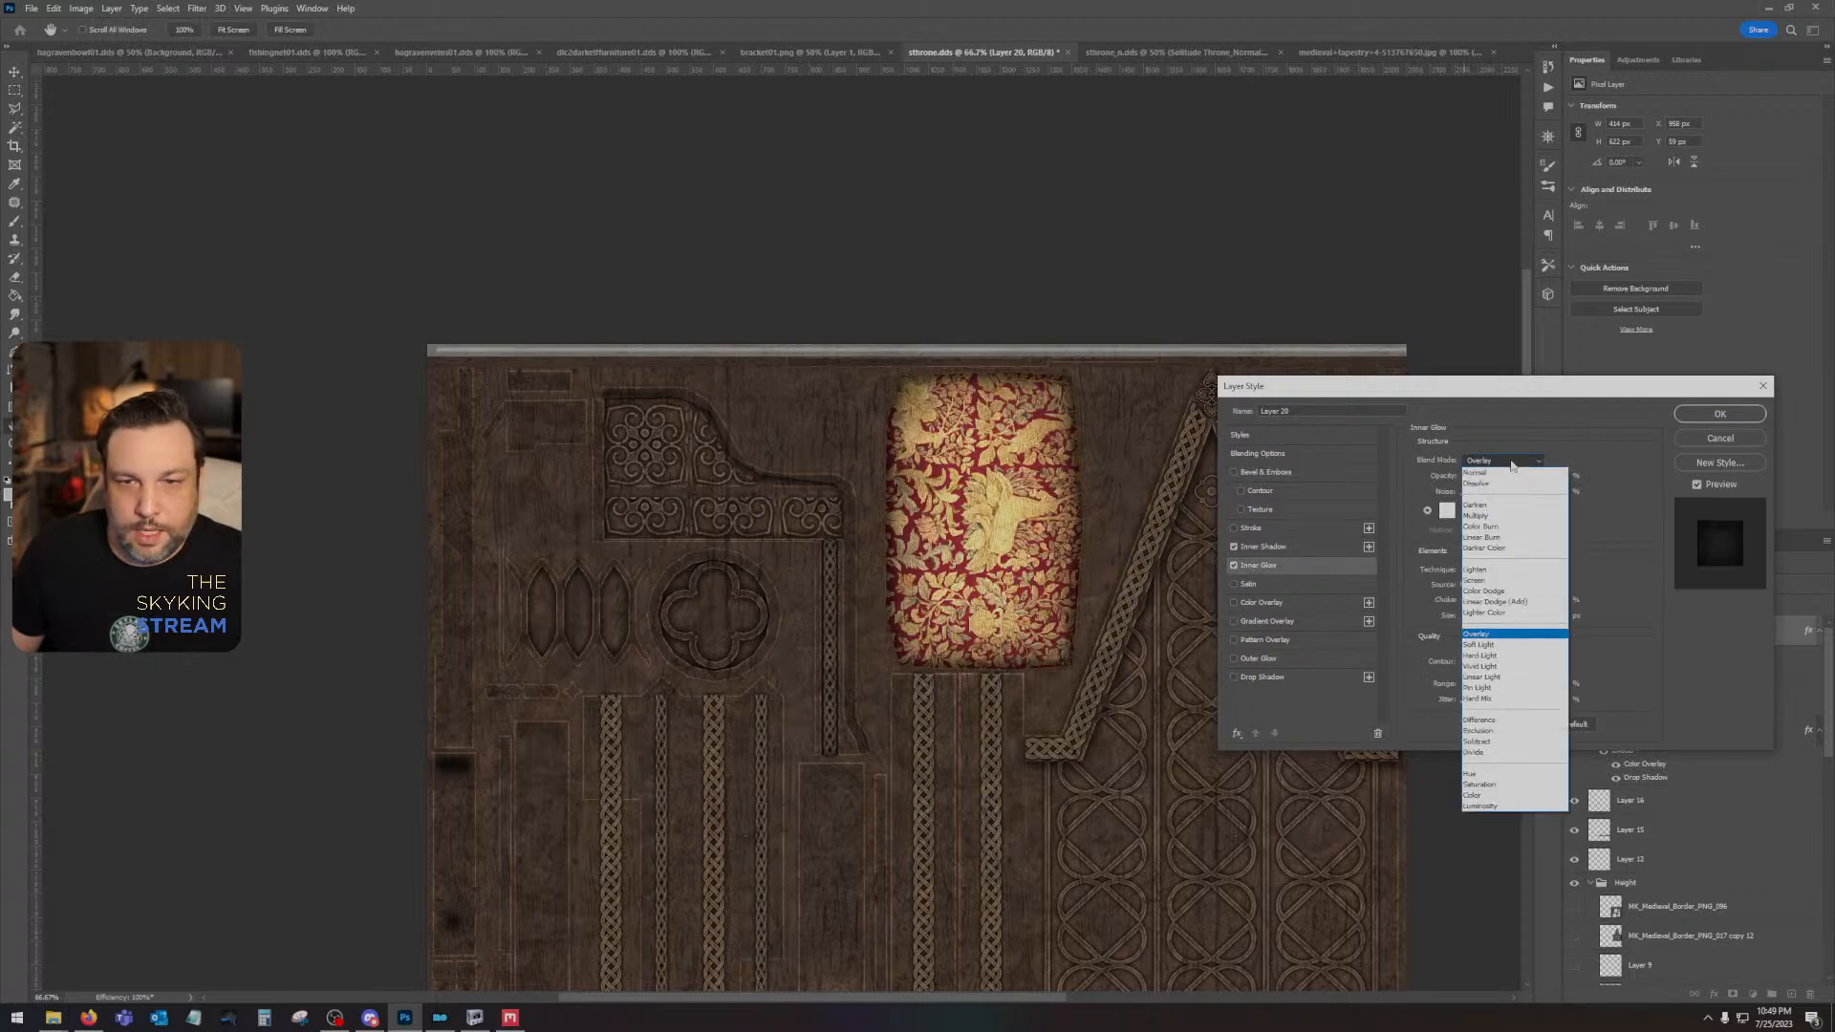
left_click(1514, 648)
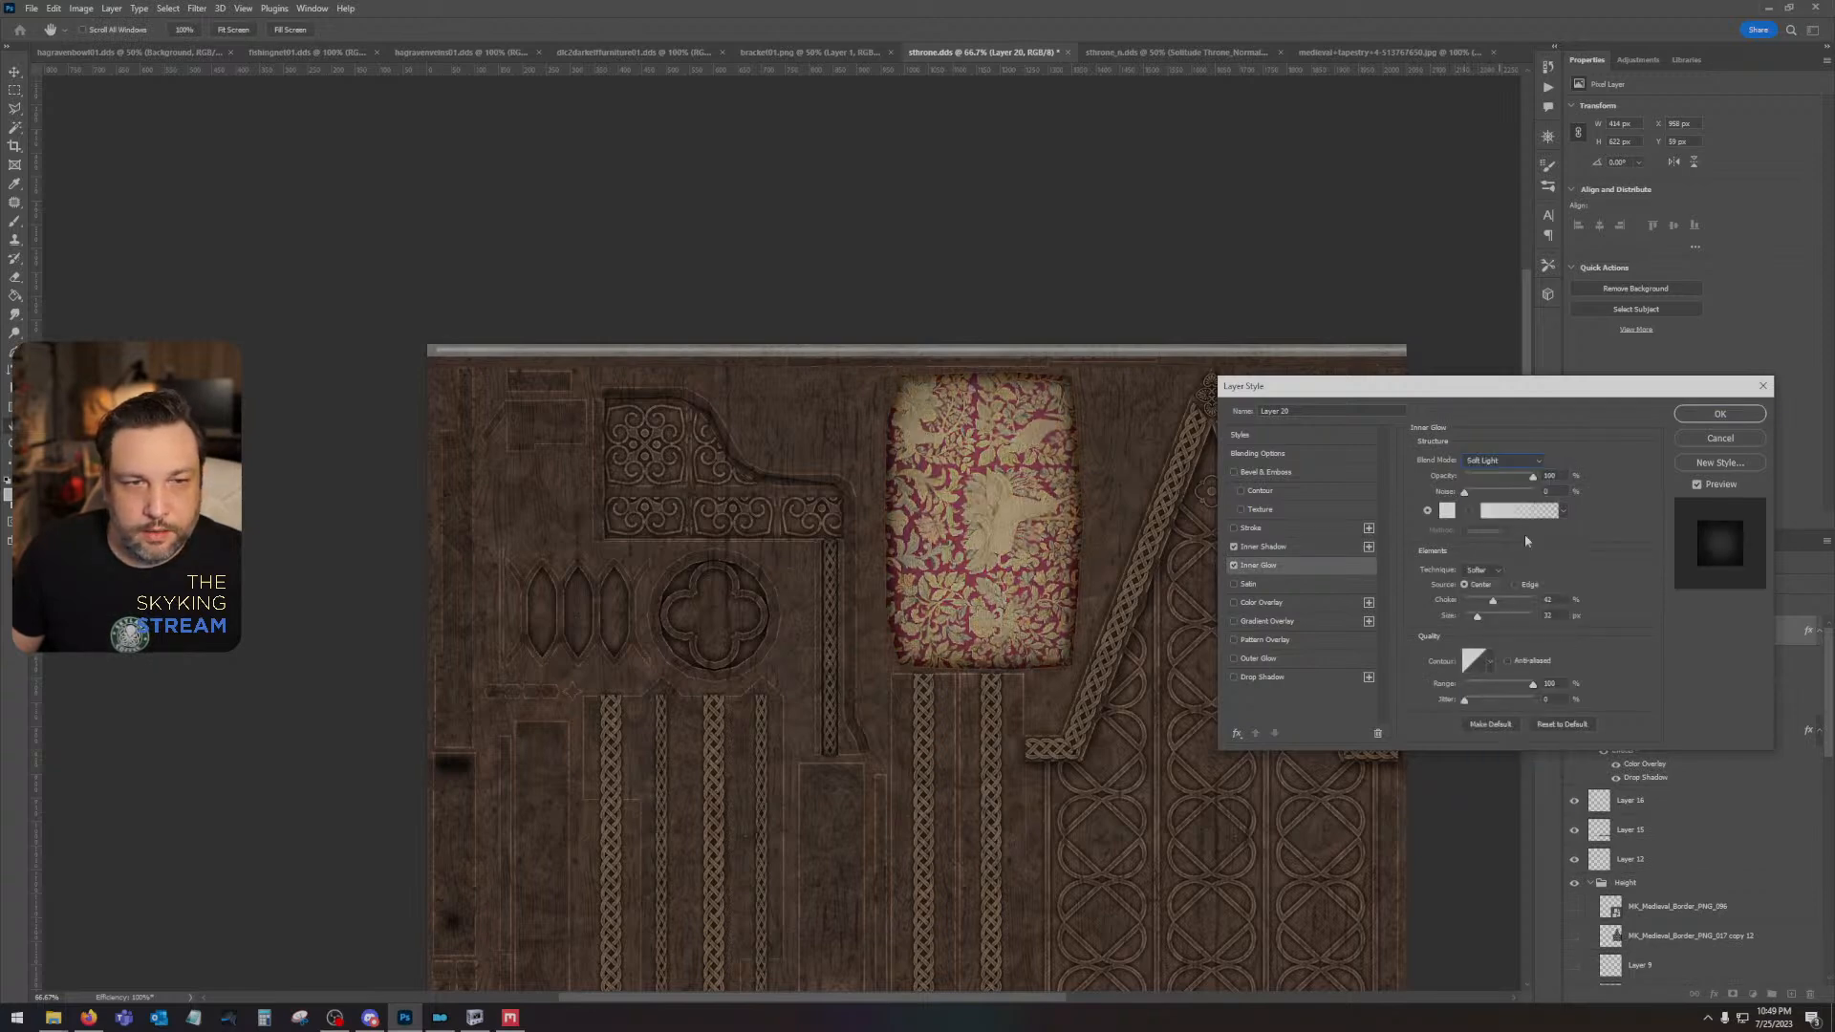
left_click(1487, 460)
left_click(1508, 635)
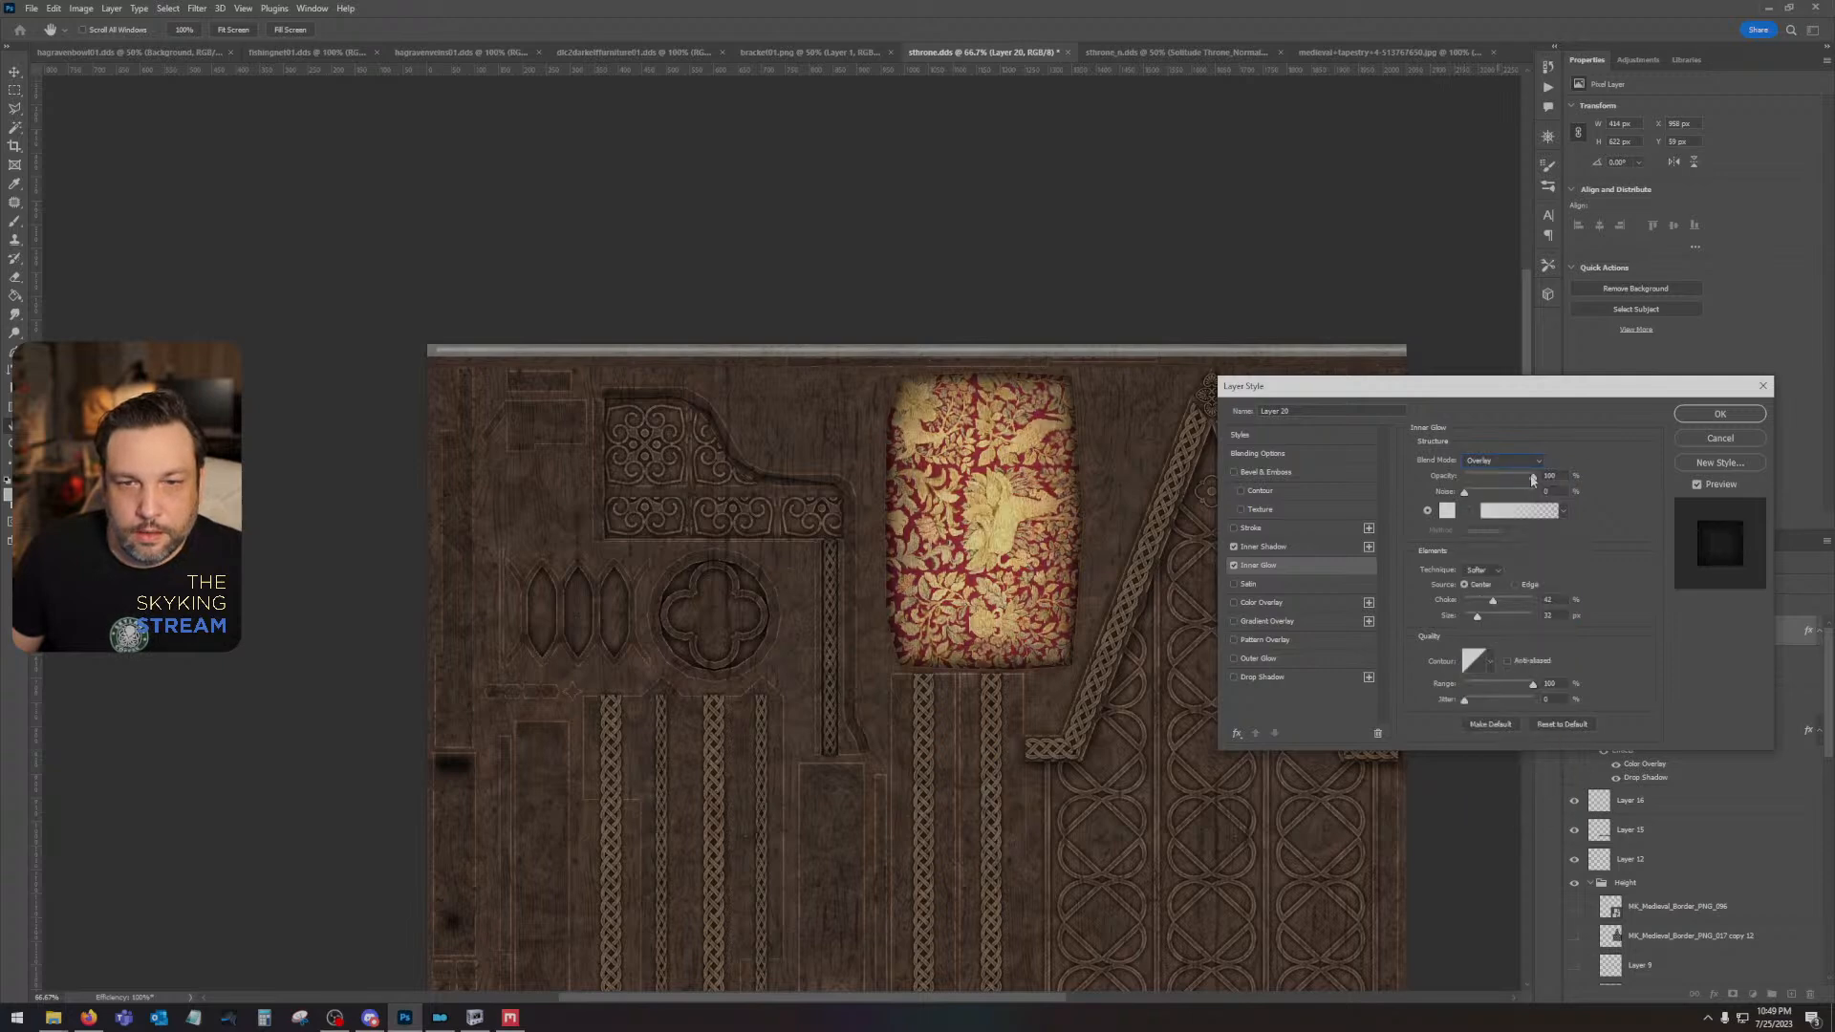
left_click_drag(1533, 478, 1486, 478)
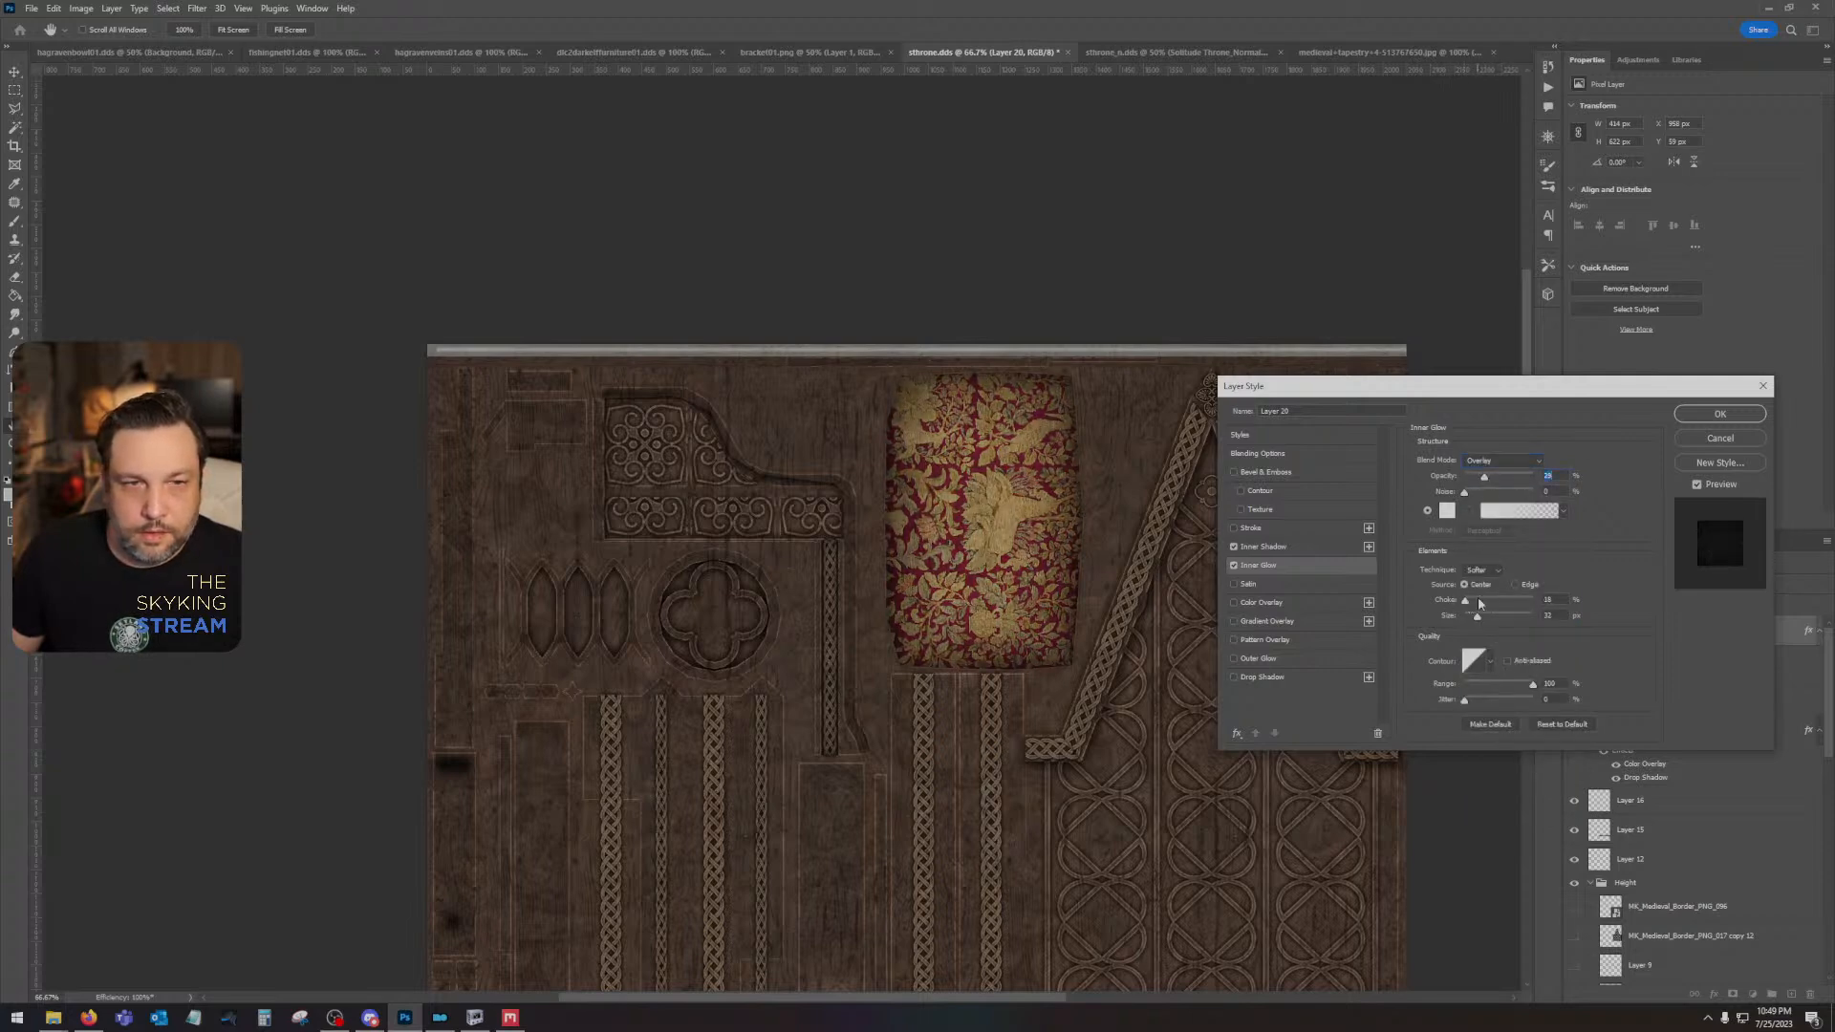
mouse_move(1493, 618)
left_mouse_down()
mouse_move(1557, 618)
mouse_move(1475, 619)
left_mouse_up()
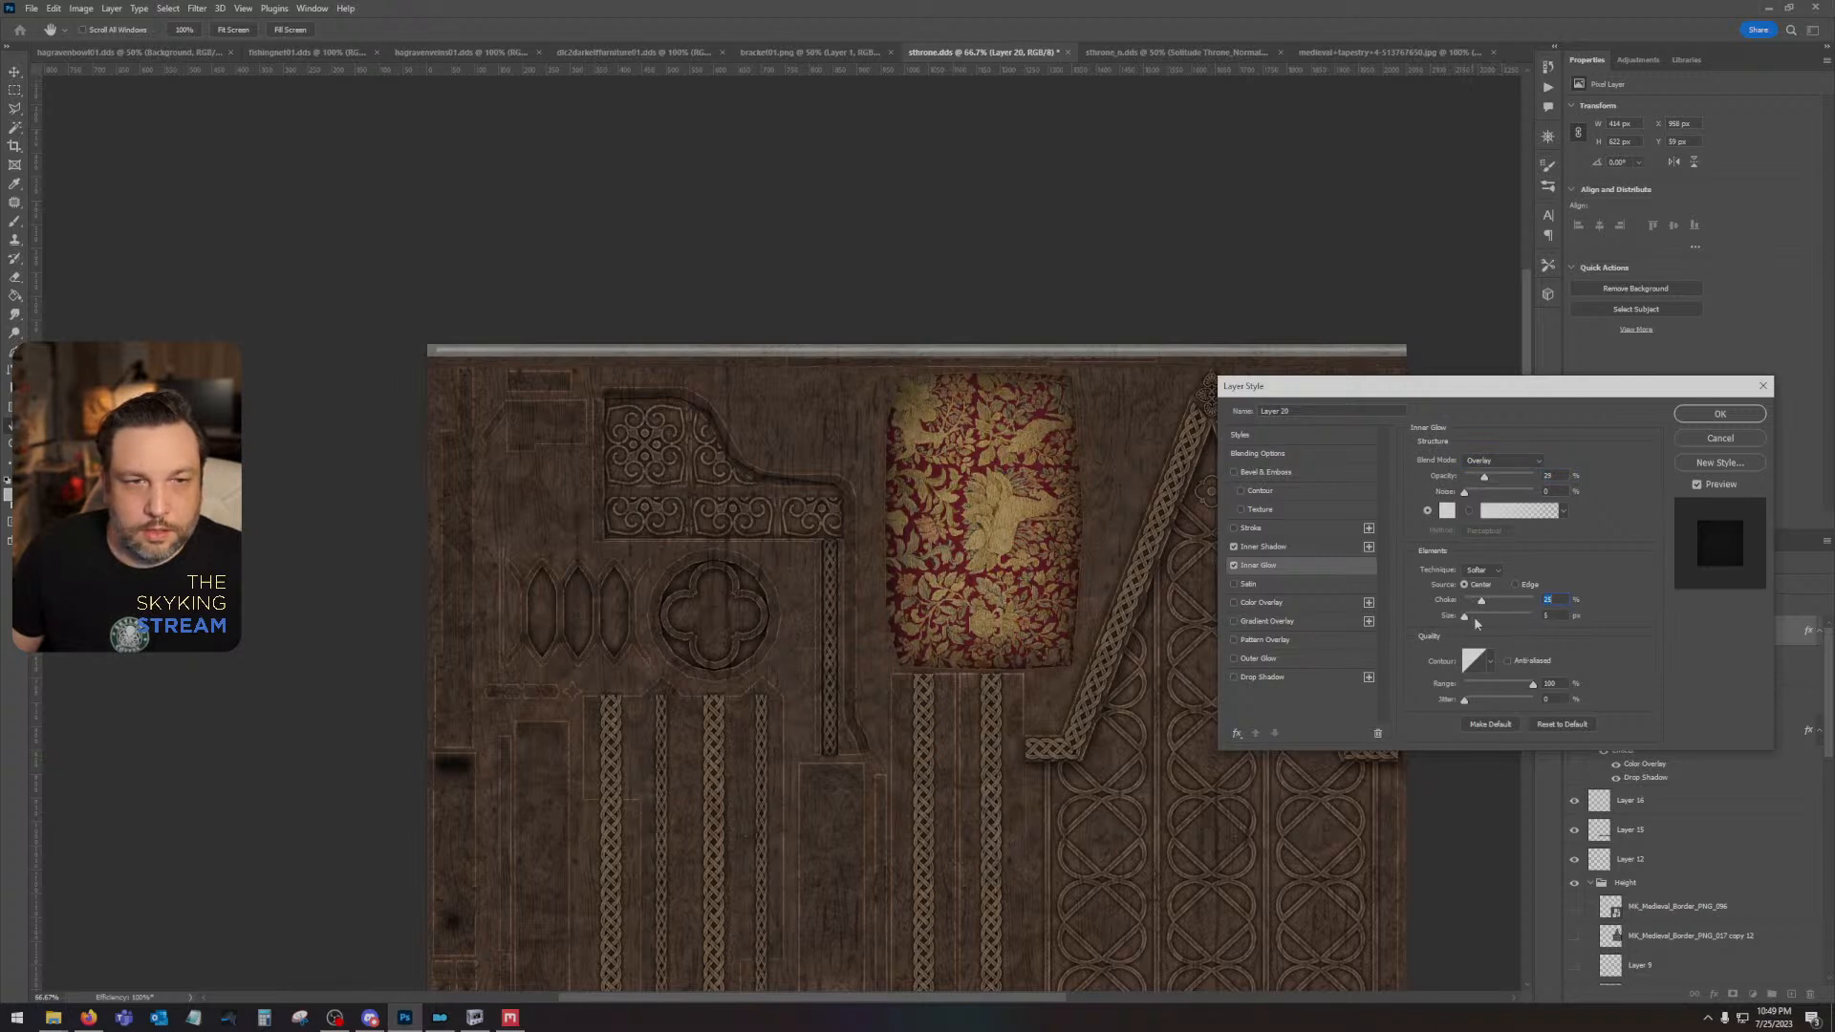
- Readjust the tapestry cushion's inner shadow to about 73% opacity and 24 px size
left_click(1280, 547)
mouse_move(1499, 483)
left_mouse_down()
mouse_move(1443, 487)
mouse_move(1488, 485)
left_mouse_up()
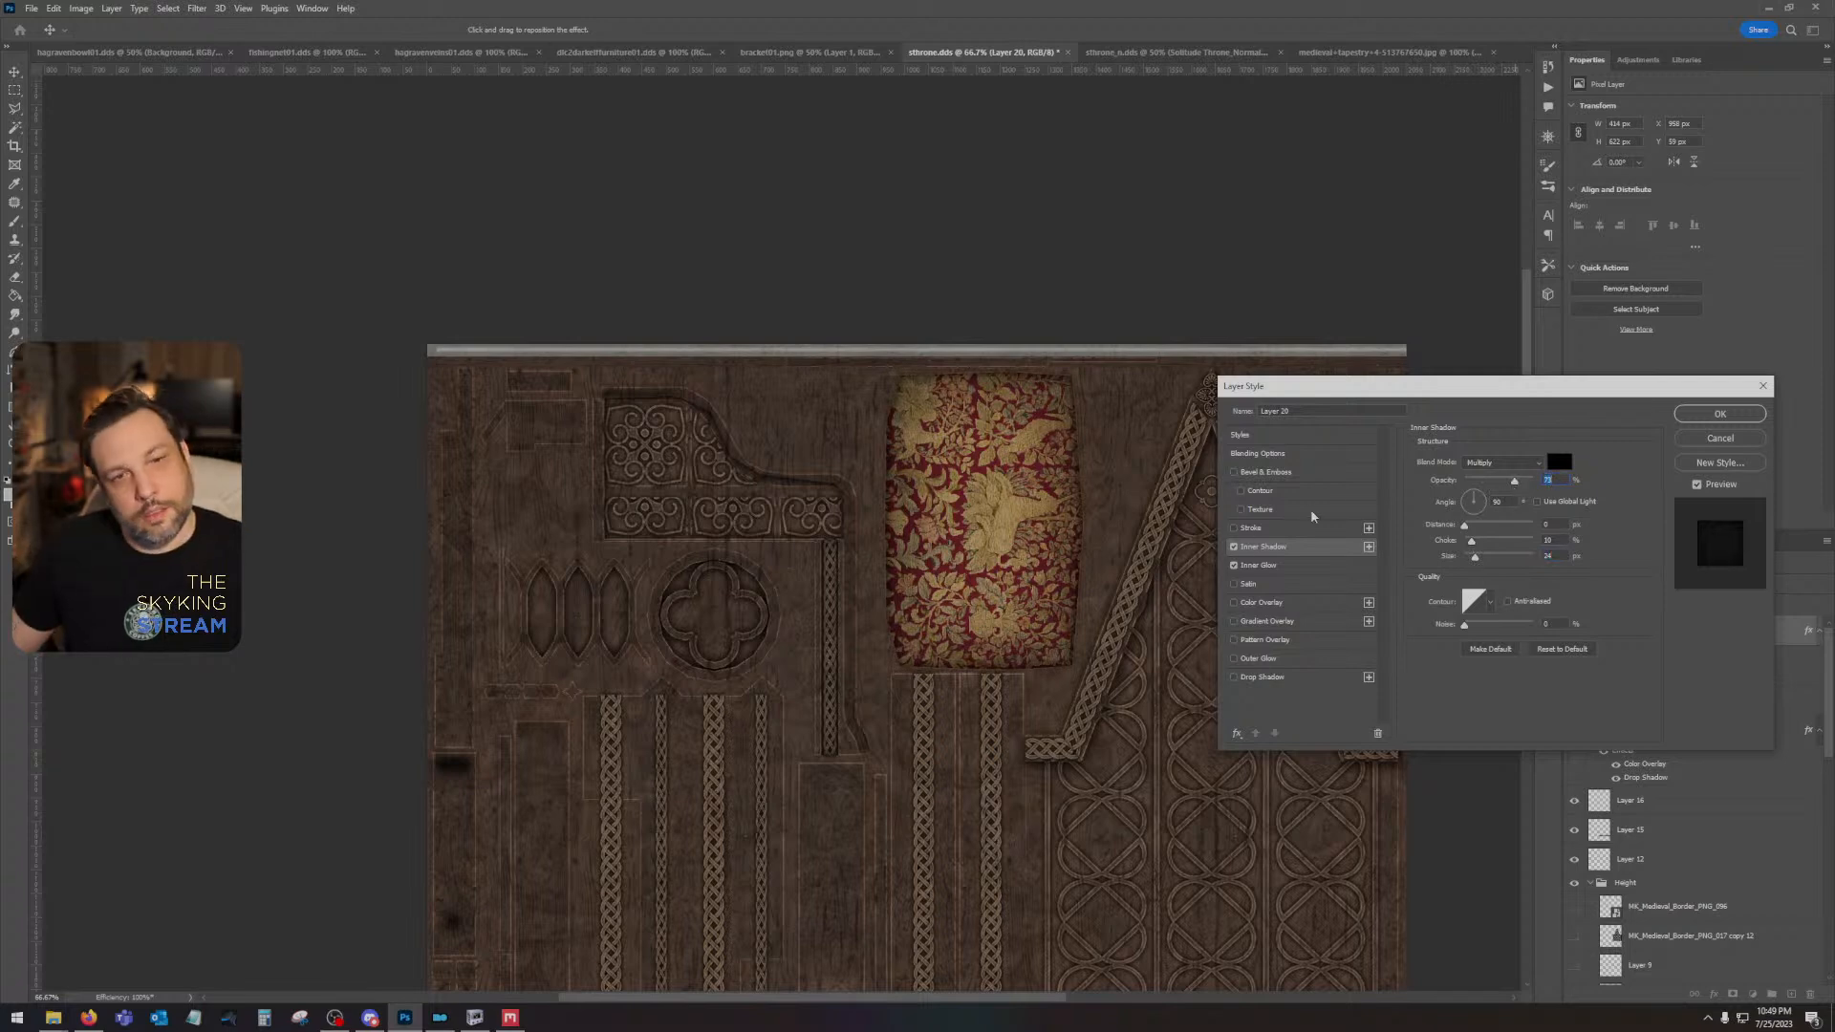
- Show the original tapestry layer, rotate it 90° counterclockwise and move it to the texture's upper-left corner
left_click(1710, 415)
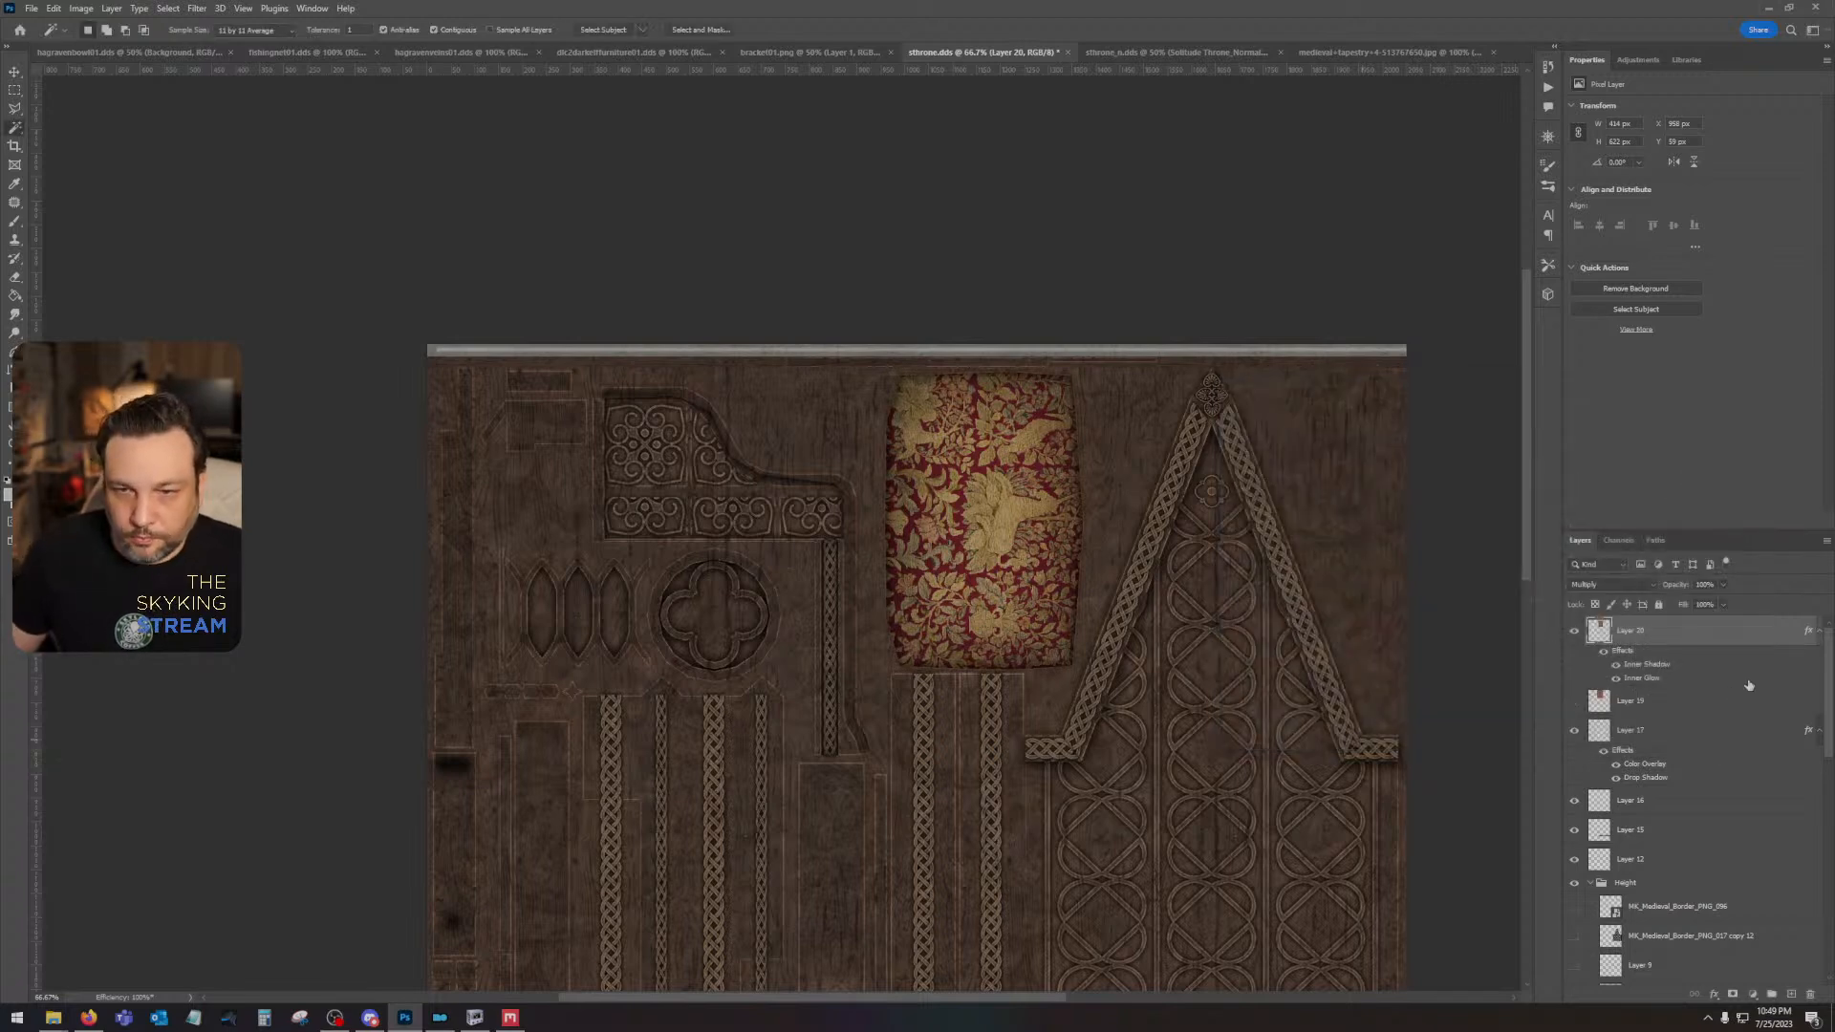
left_click(1575, 705)
left_click(1625, 700)
left_click(53, 8)
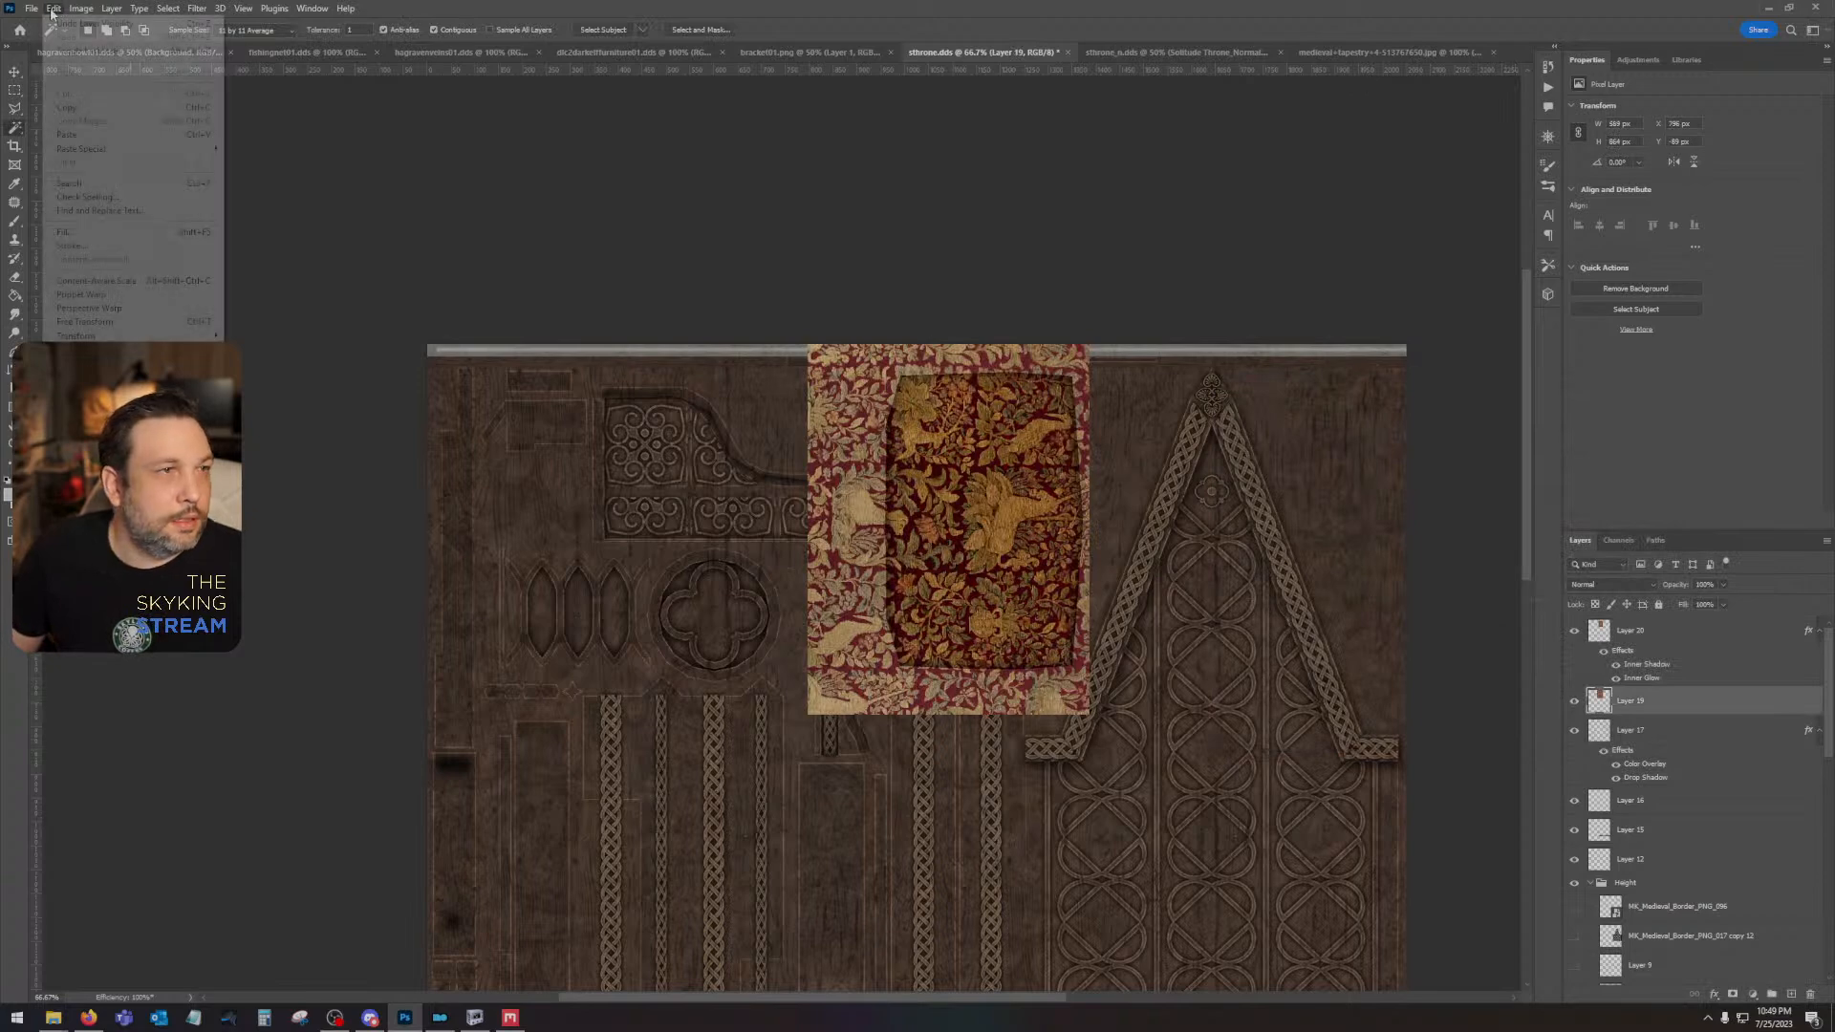
mouse_move(115, 335)
left_click(316, 579)
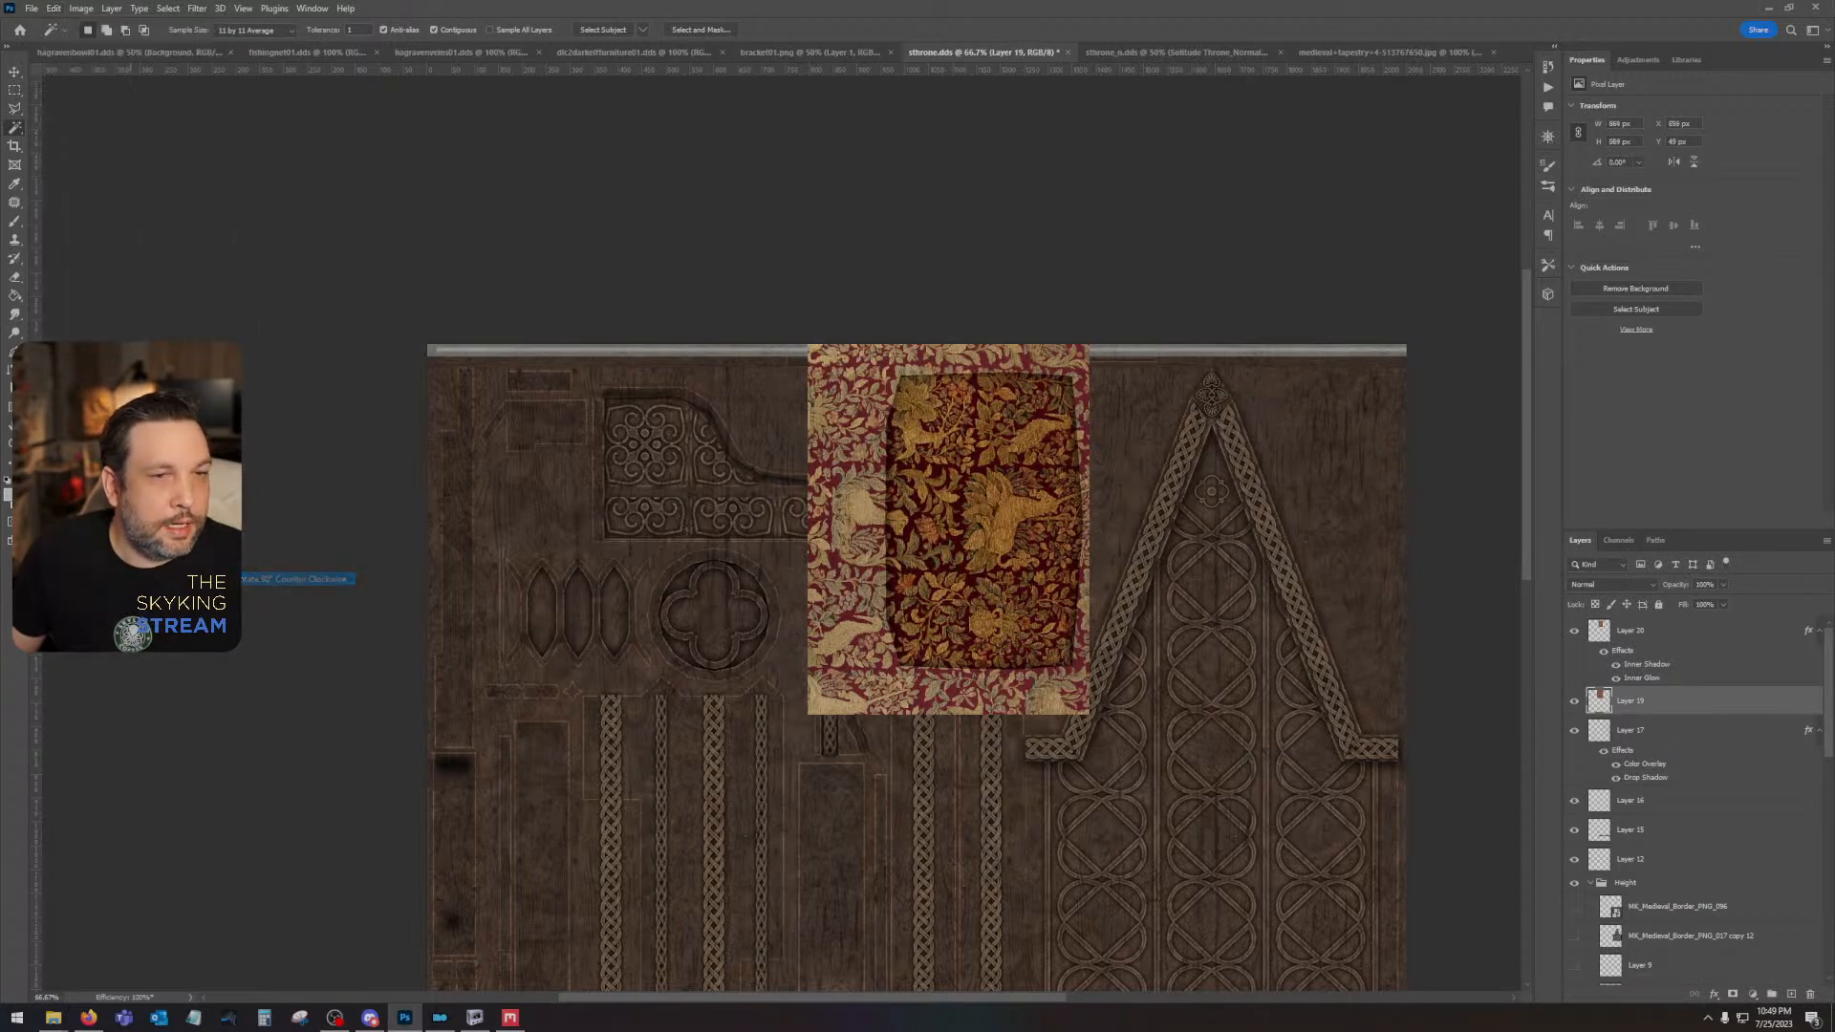
left_click(15, 72)
left_click_drag(796, 470, 483, 409)
- Duplicate the rotated tapestry layer and align the copy edge to edge with the first piece's right side
left_click_drag(1630, 700, 1789, 994)
left_click_drag(581, 412, 808, 493)
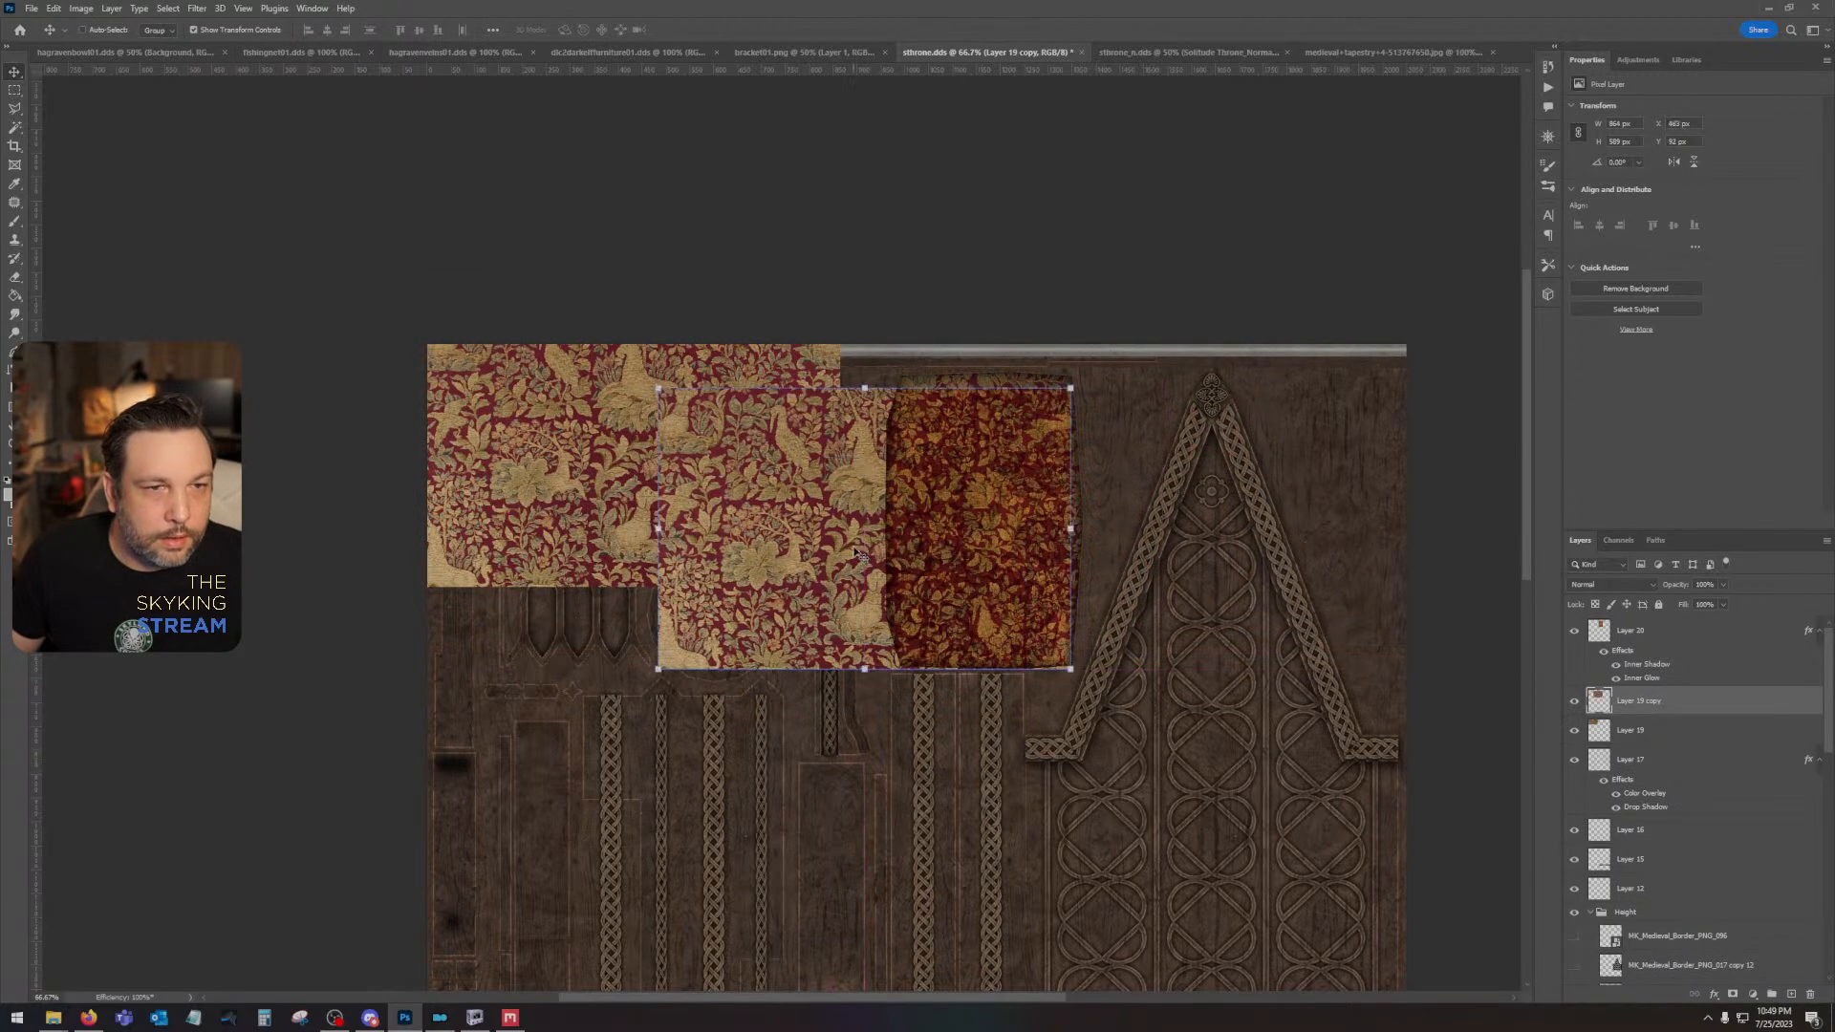
left_click_drag(845, 552, 1028, 471)
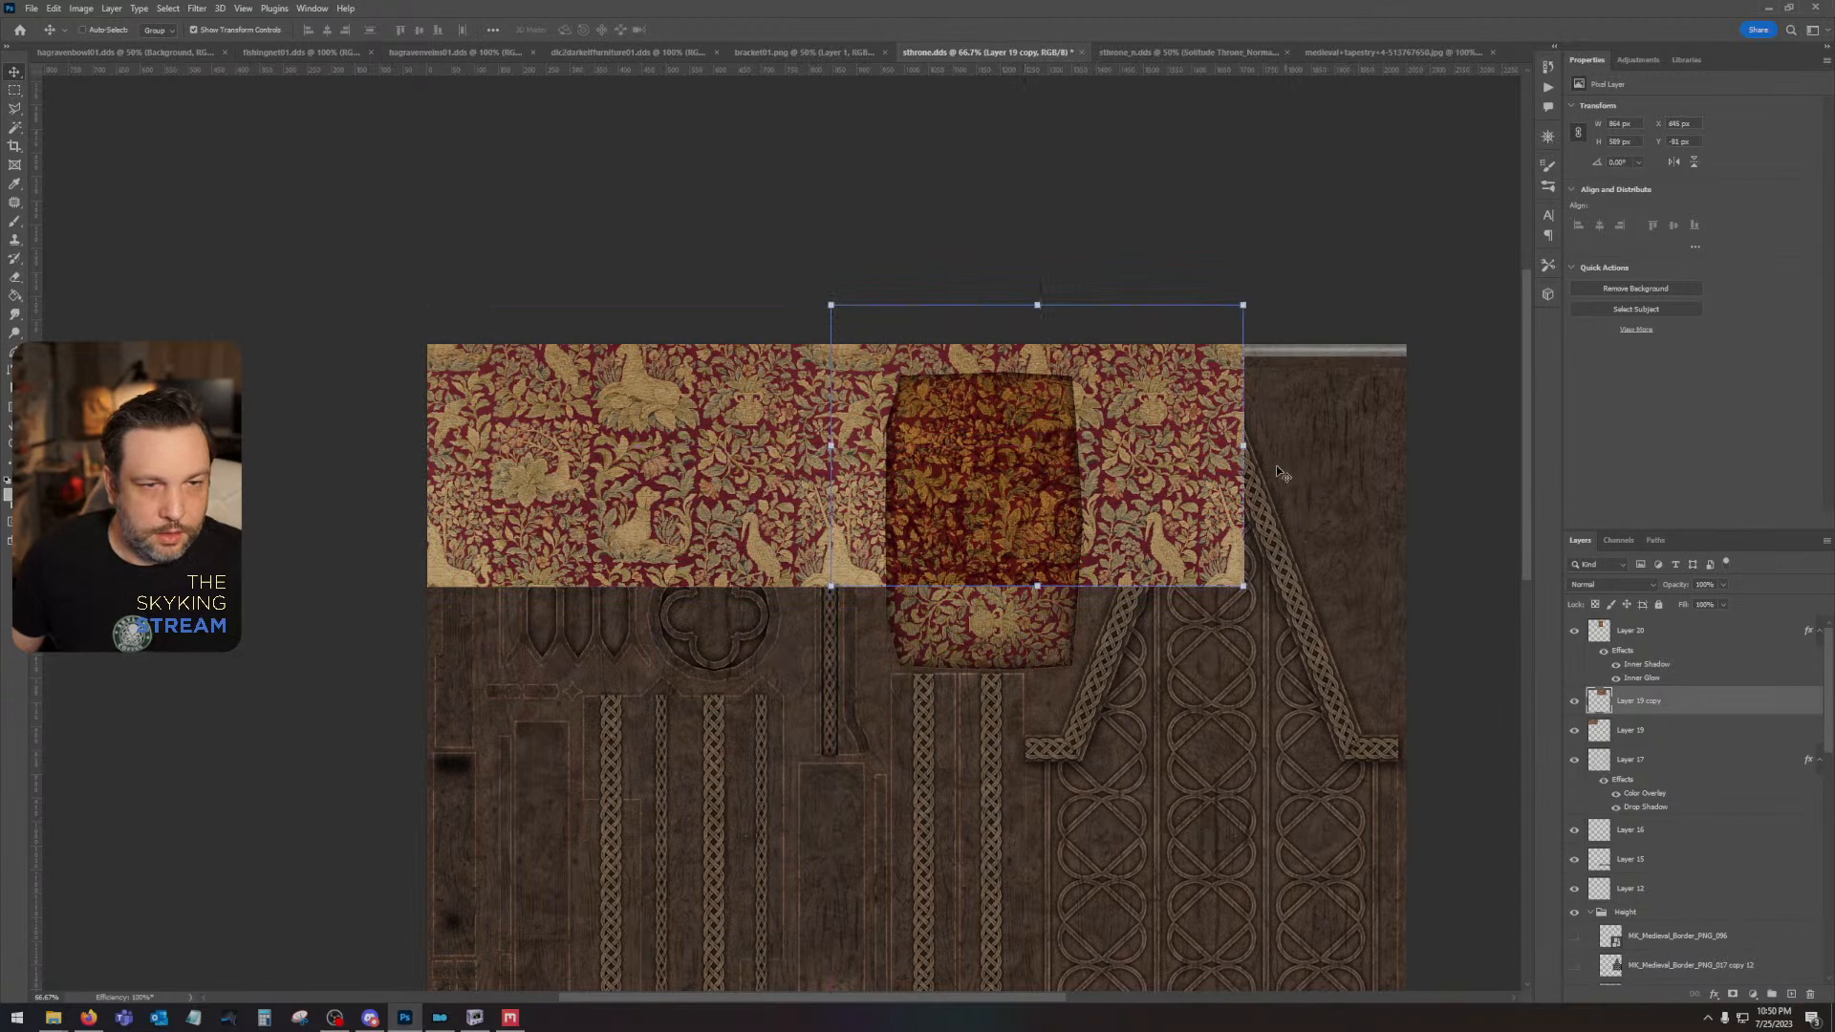
key("Left")
key("Left")
key("Left")
key("Left")
key("Left")
key("Left")
key("Left")
key("Left")
key("Left")
key("Left")
key("Left")
key("Left")
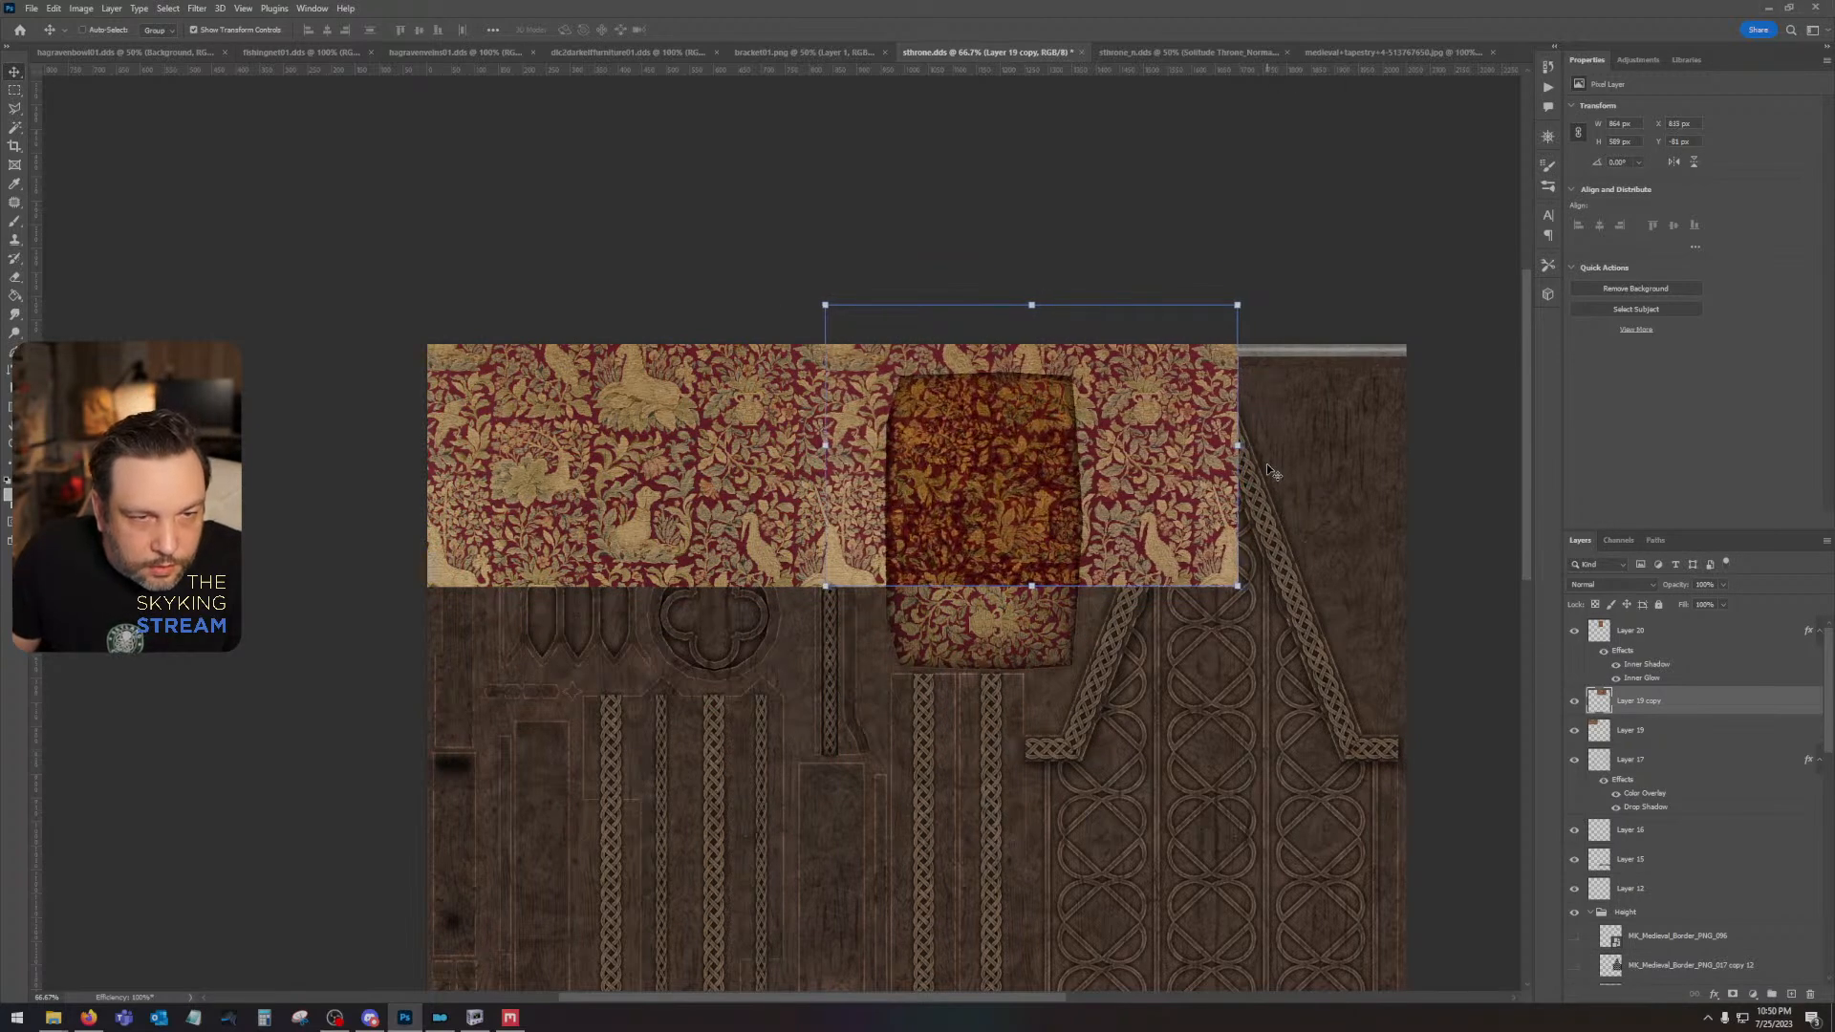
left_click_drag(1682, 683, 1790, 996)
left_click_drag(839, 470, 1069, 544)
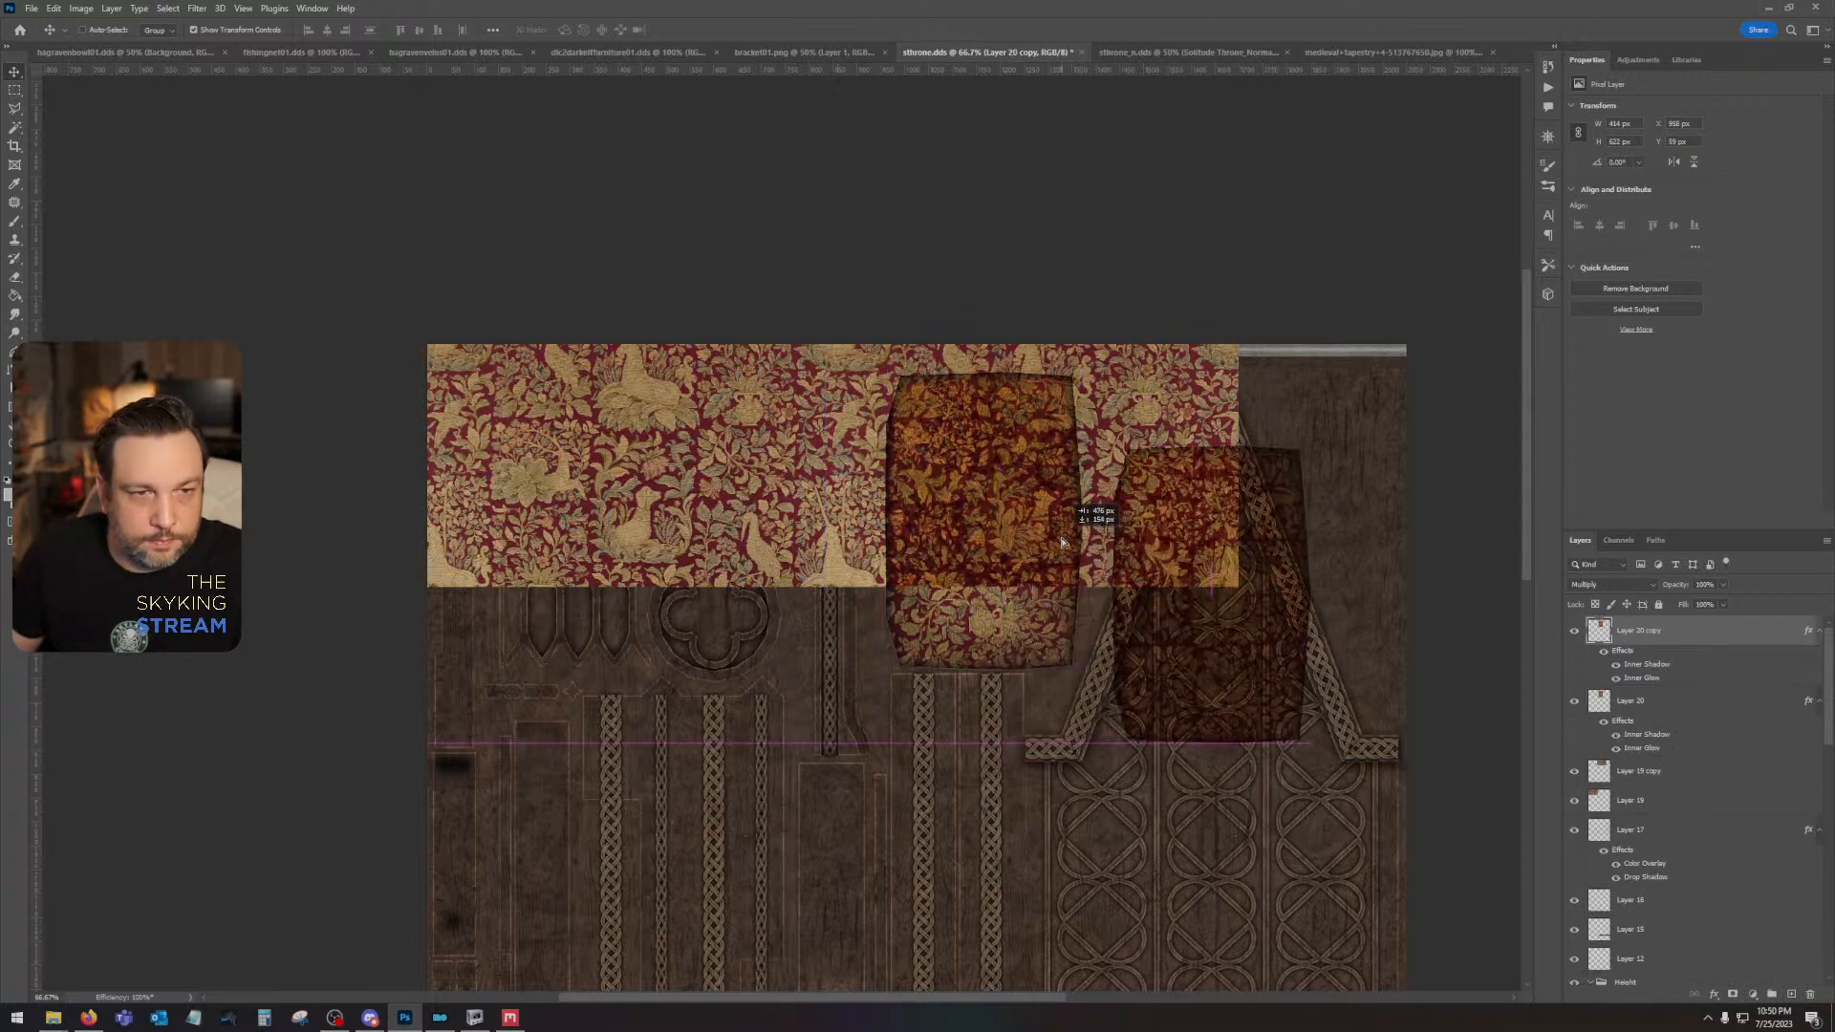
key("ctrl+z")
key("ctrl+z")
key("ctrl+z")
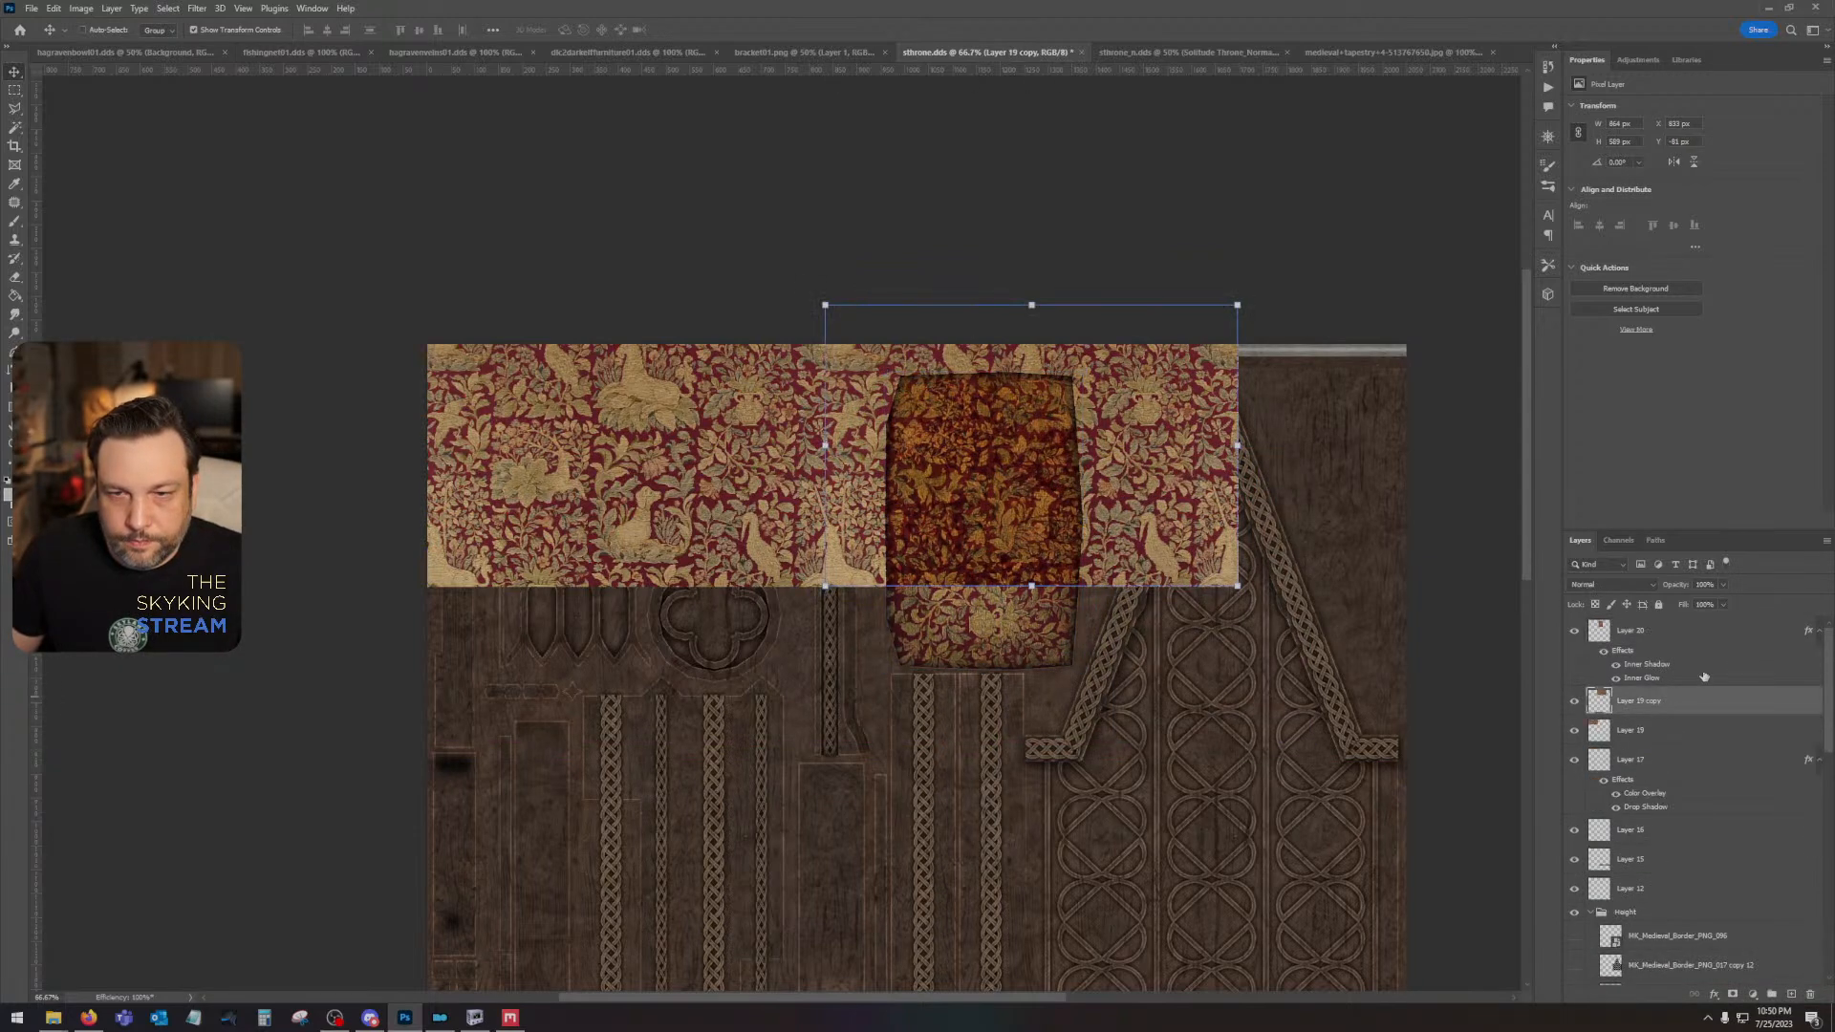
- Duplicate the second tapestry piece and align the copy to its right, so the tapestry spans the full texture width
left_click_drag(1739, 714, 1794, 991)
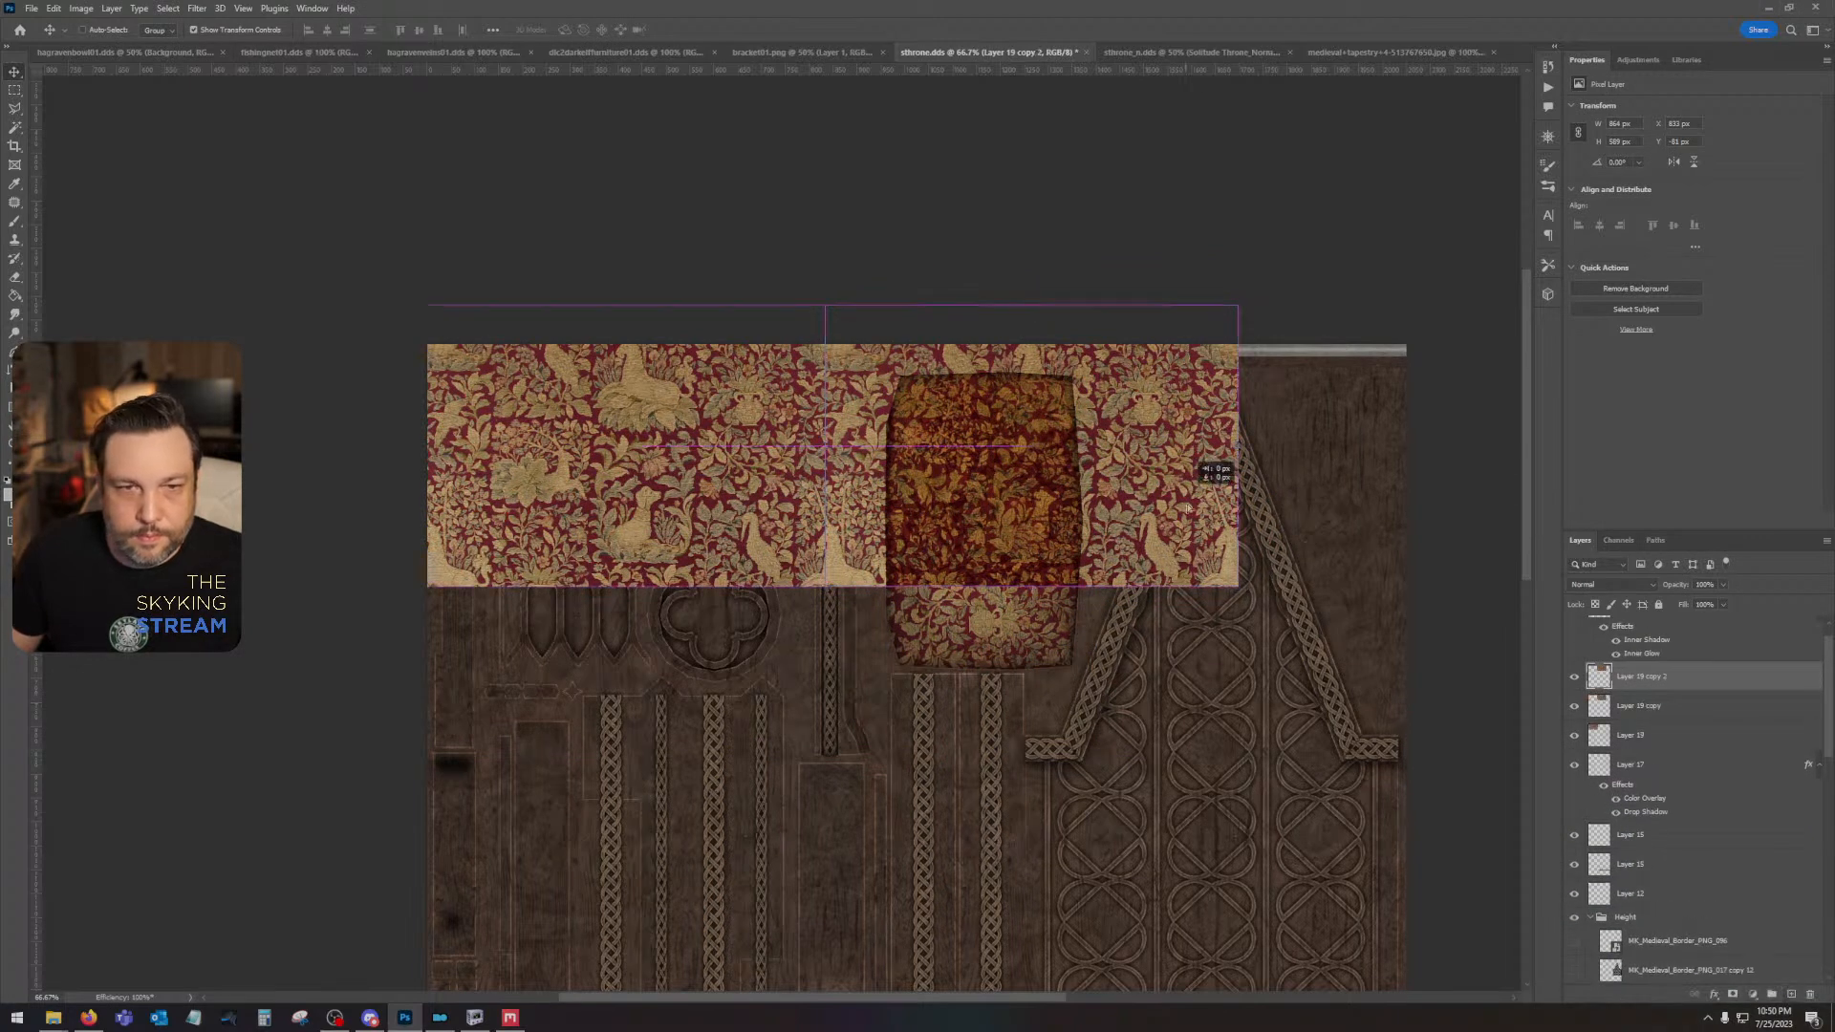
left_click_drag(1212, 475, 1438, 514)
left_click_drag(1129, 517, 1244, 496)
key("shift+Left")
key("shift+Left")
key("shift+Left")
key("Left")
key("Left")
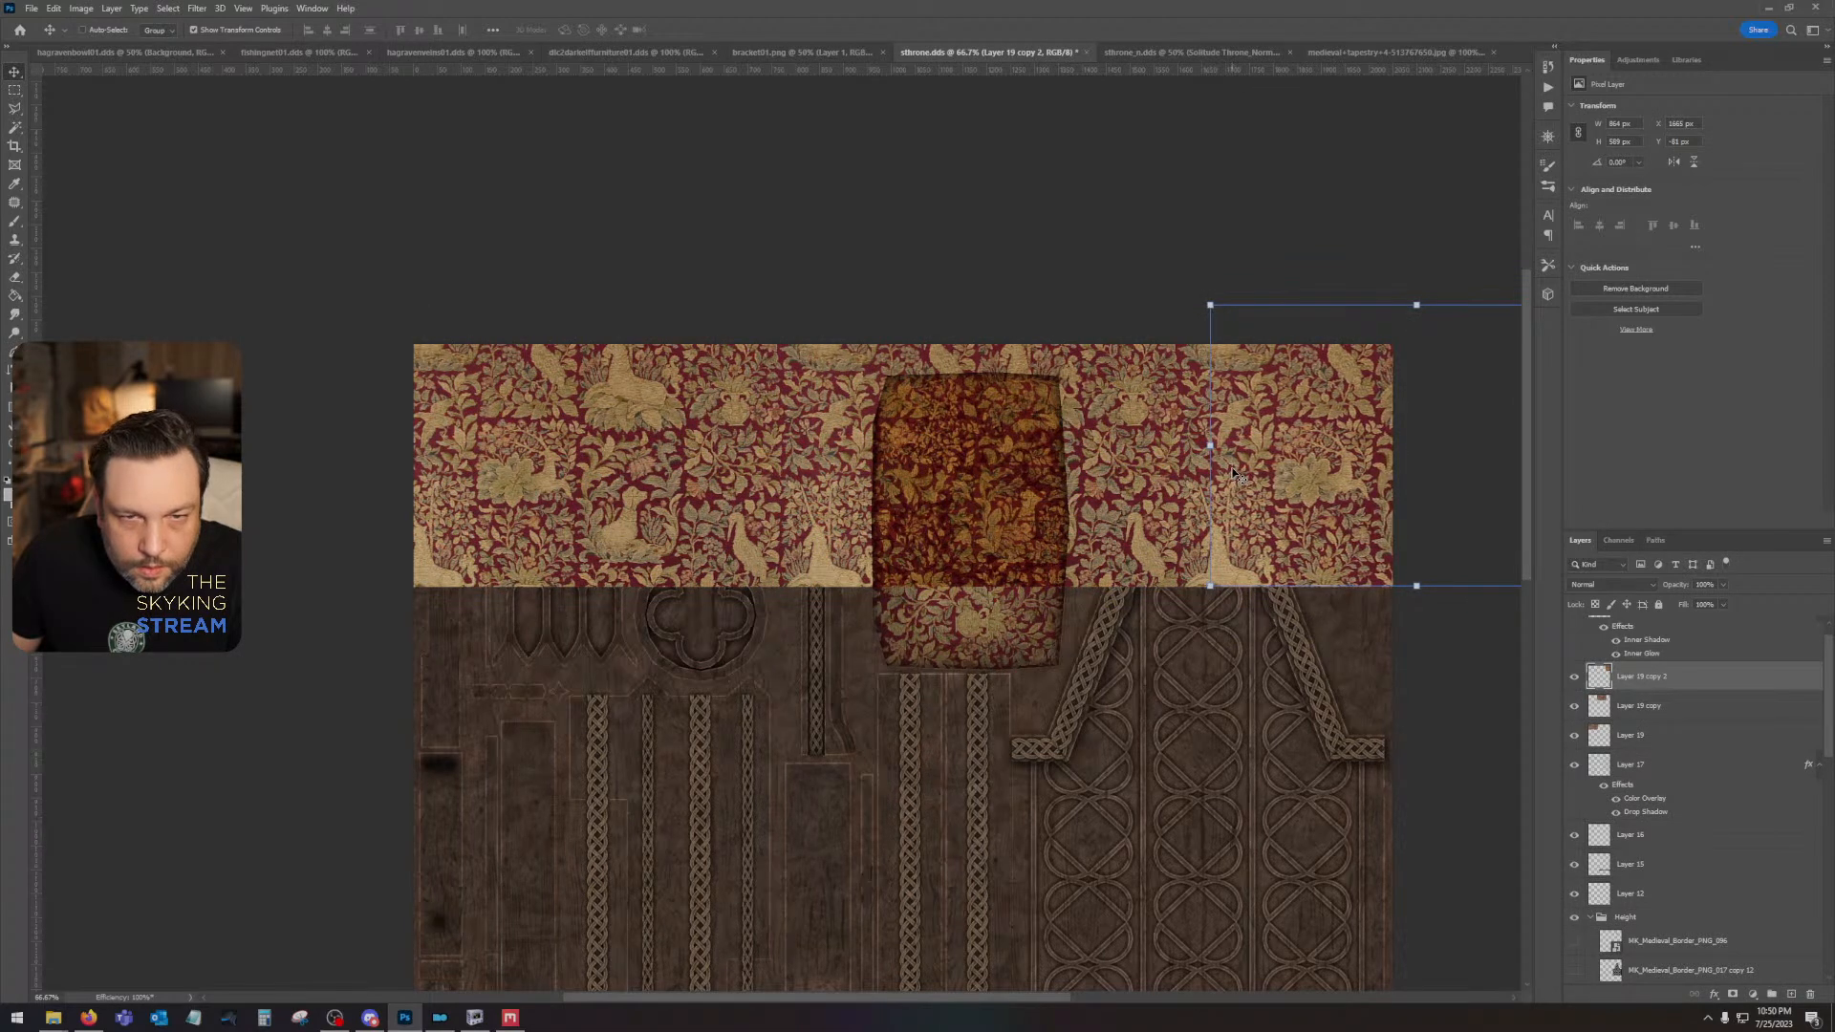
- Combine the three tapestry pieces into one smart object and rasterize it
left_click(1681, 731, "shift")
right_click(1680, 731)
left_click(1735, 361)
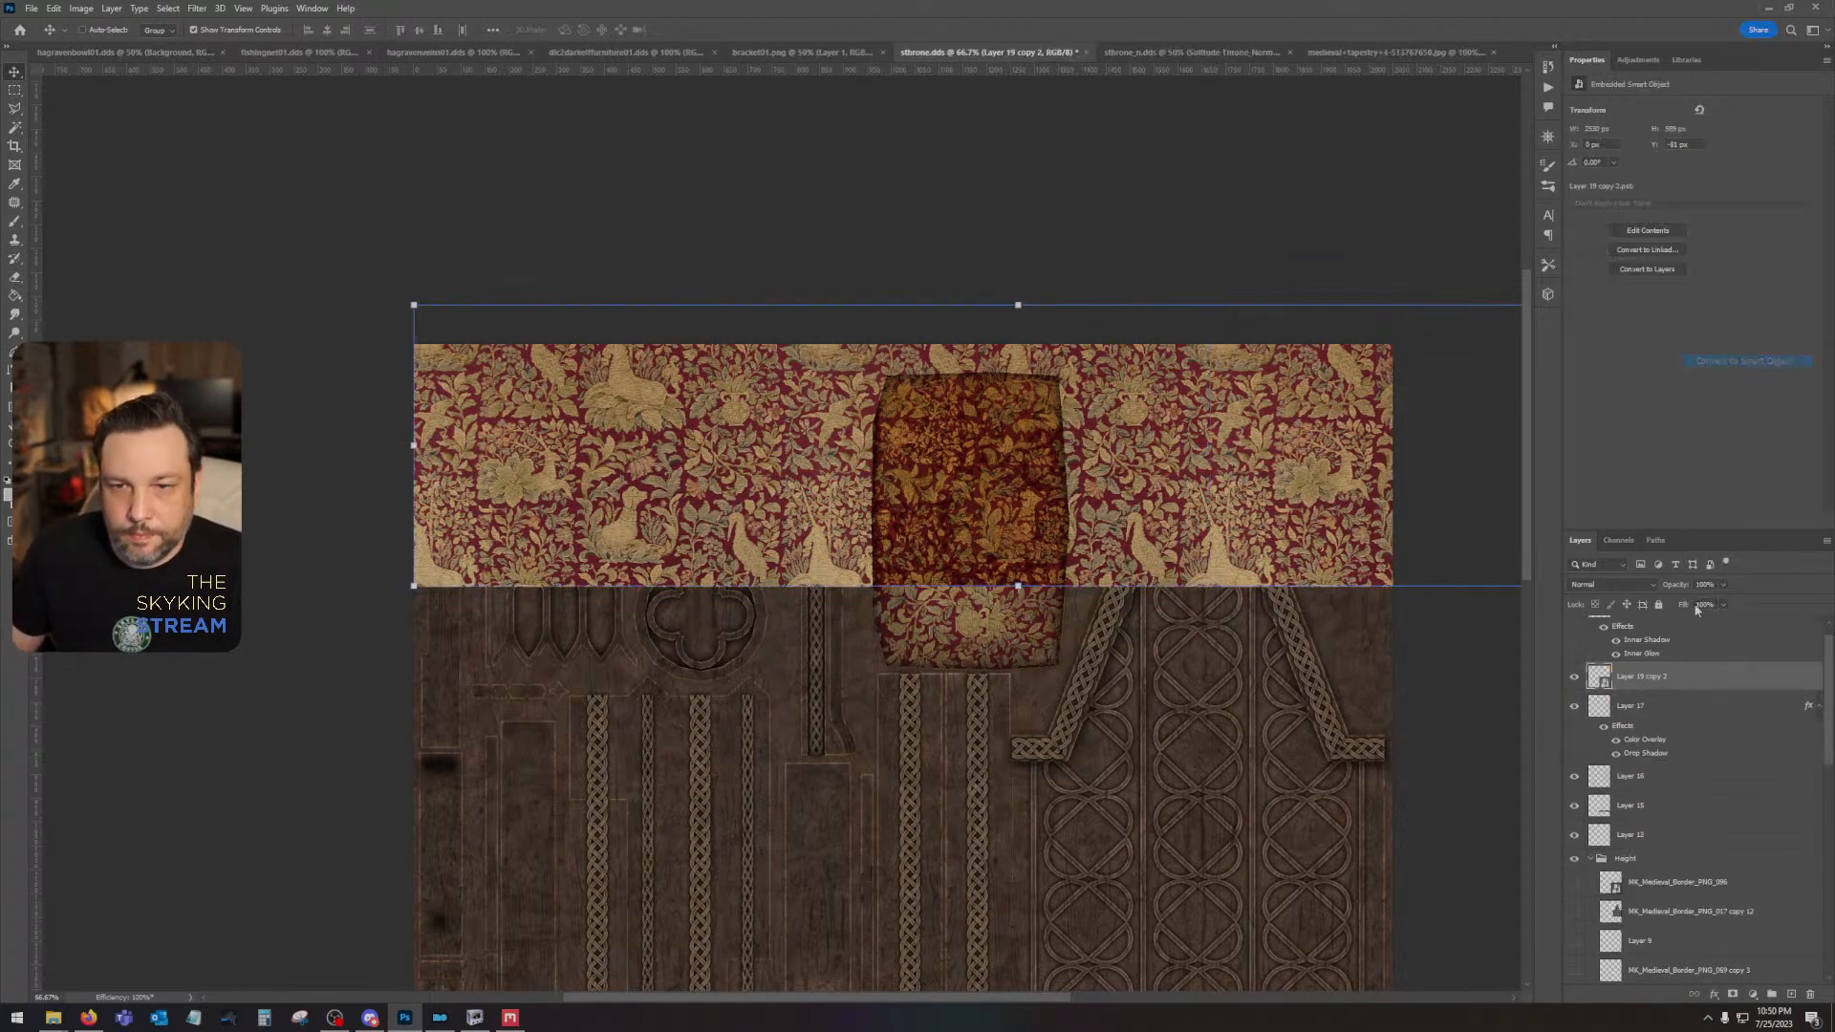
right_click(1684, 677)
left_click(1711, 356)
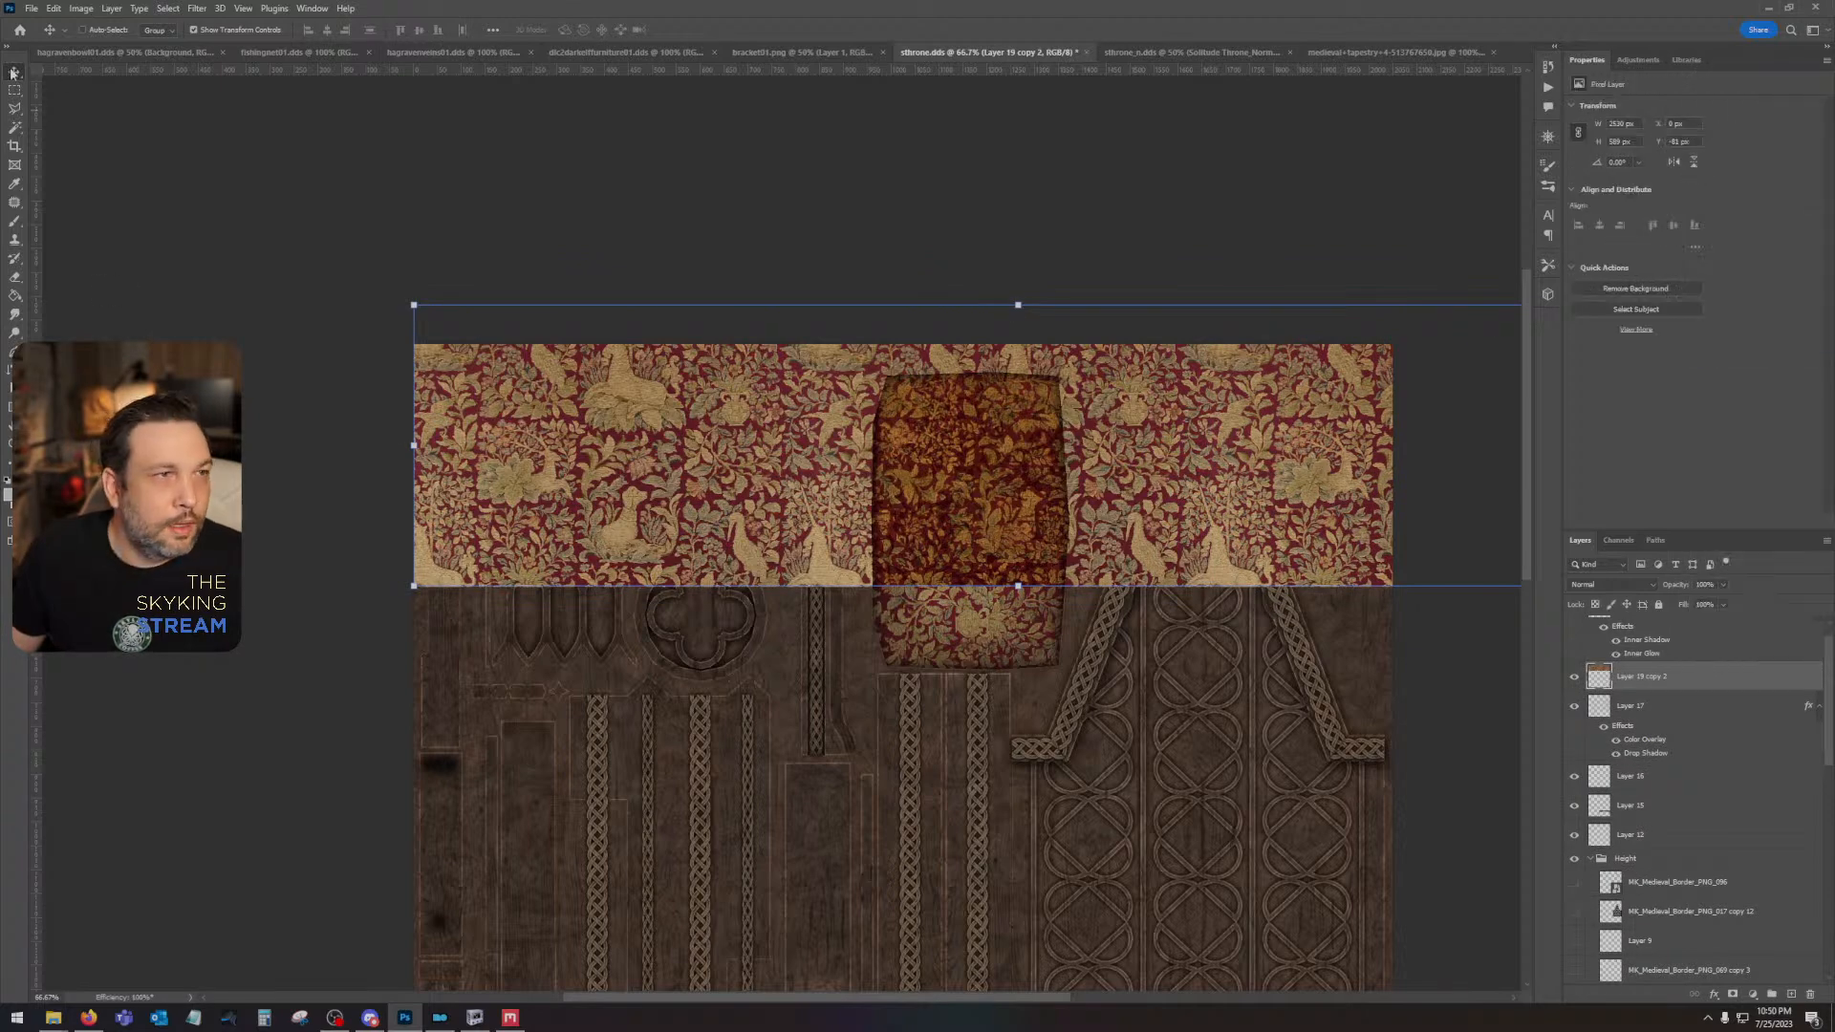
- Select the thin upper strip using the green Layer 6, copy that area of the tapestry to a new layer, and hide the full tapestry
scroll(1662, 826, "down", 5)
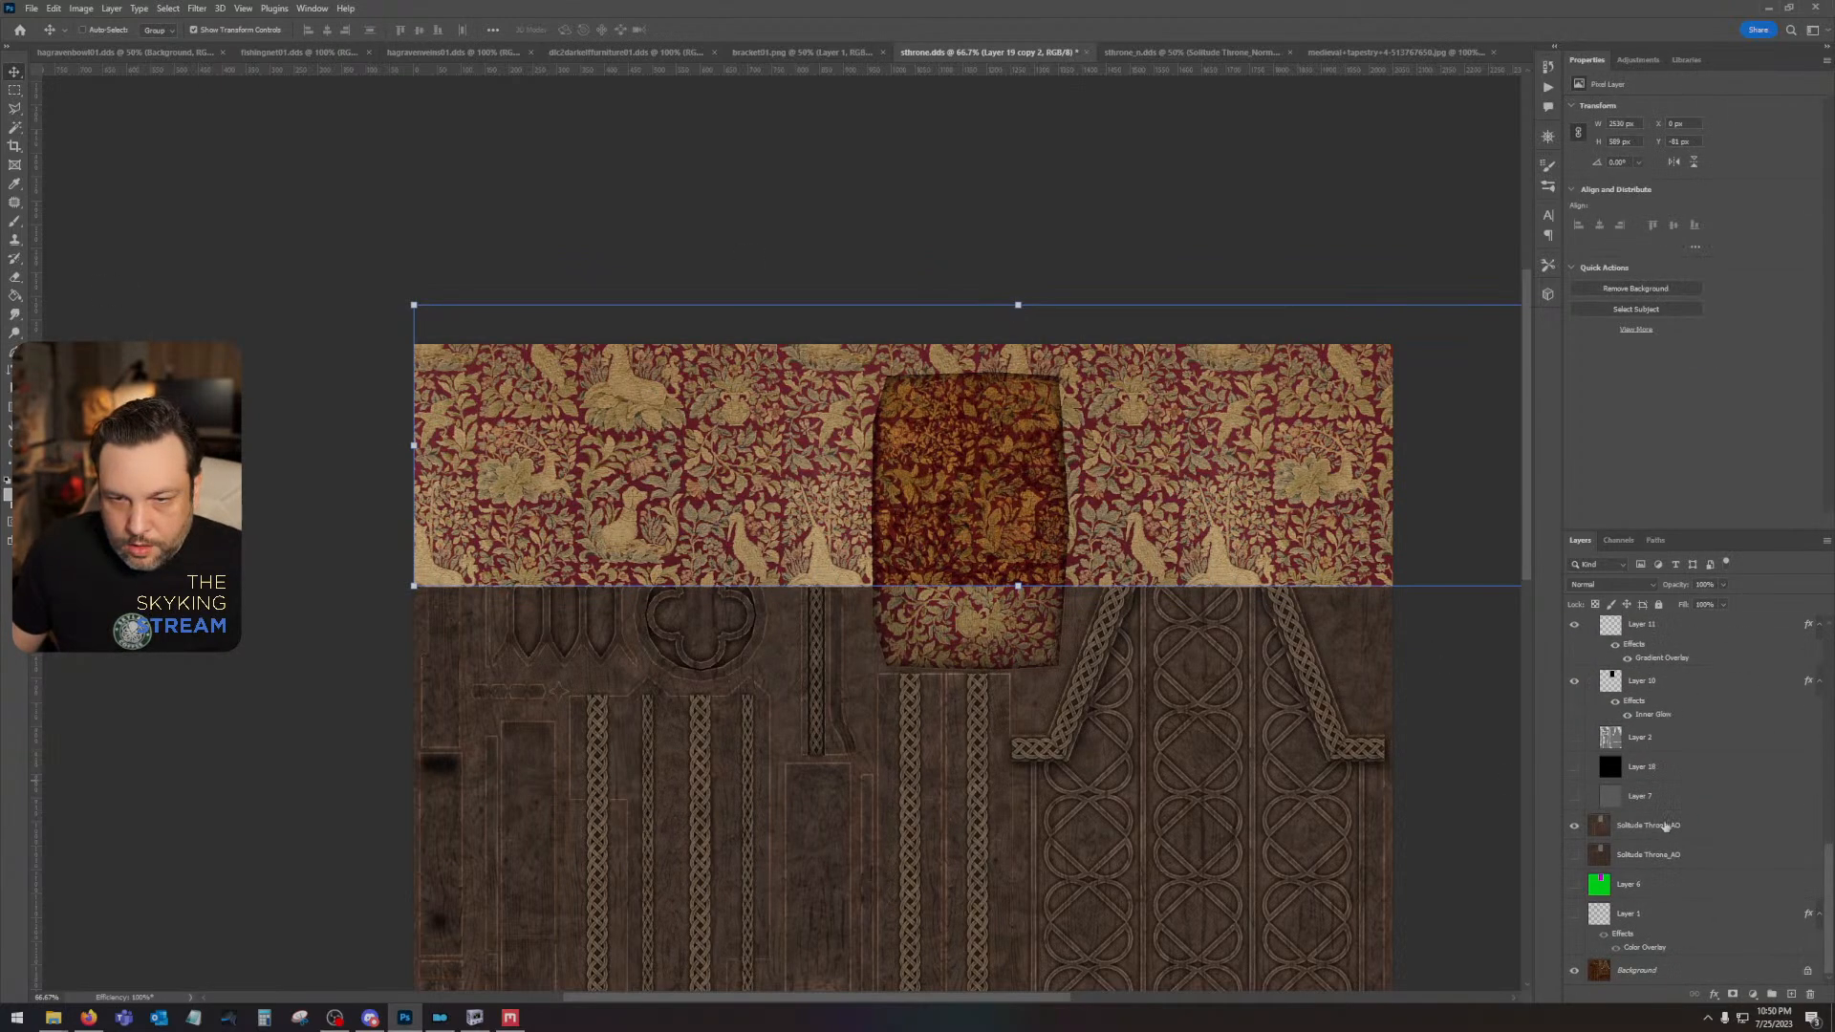
left_click(1663, 889)
left_click(16, 130)
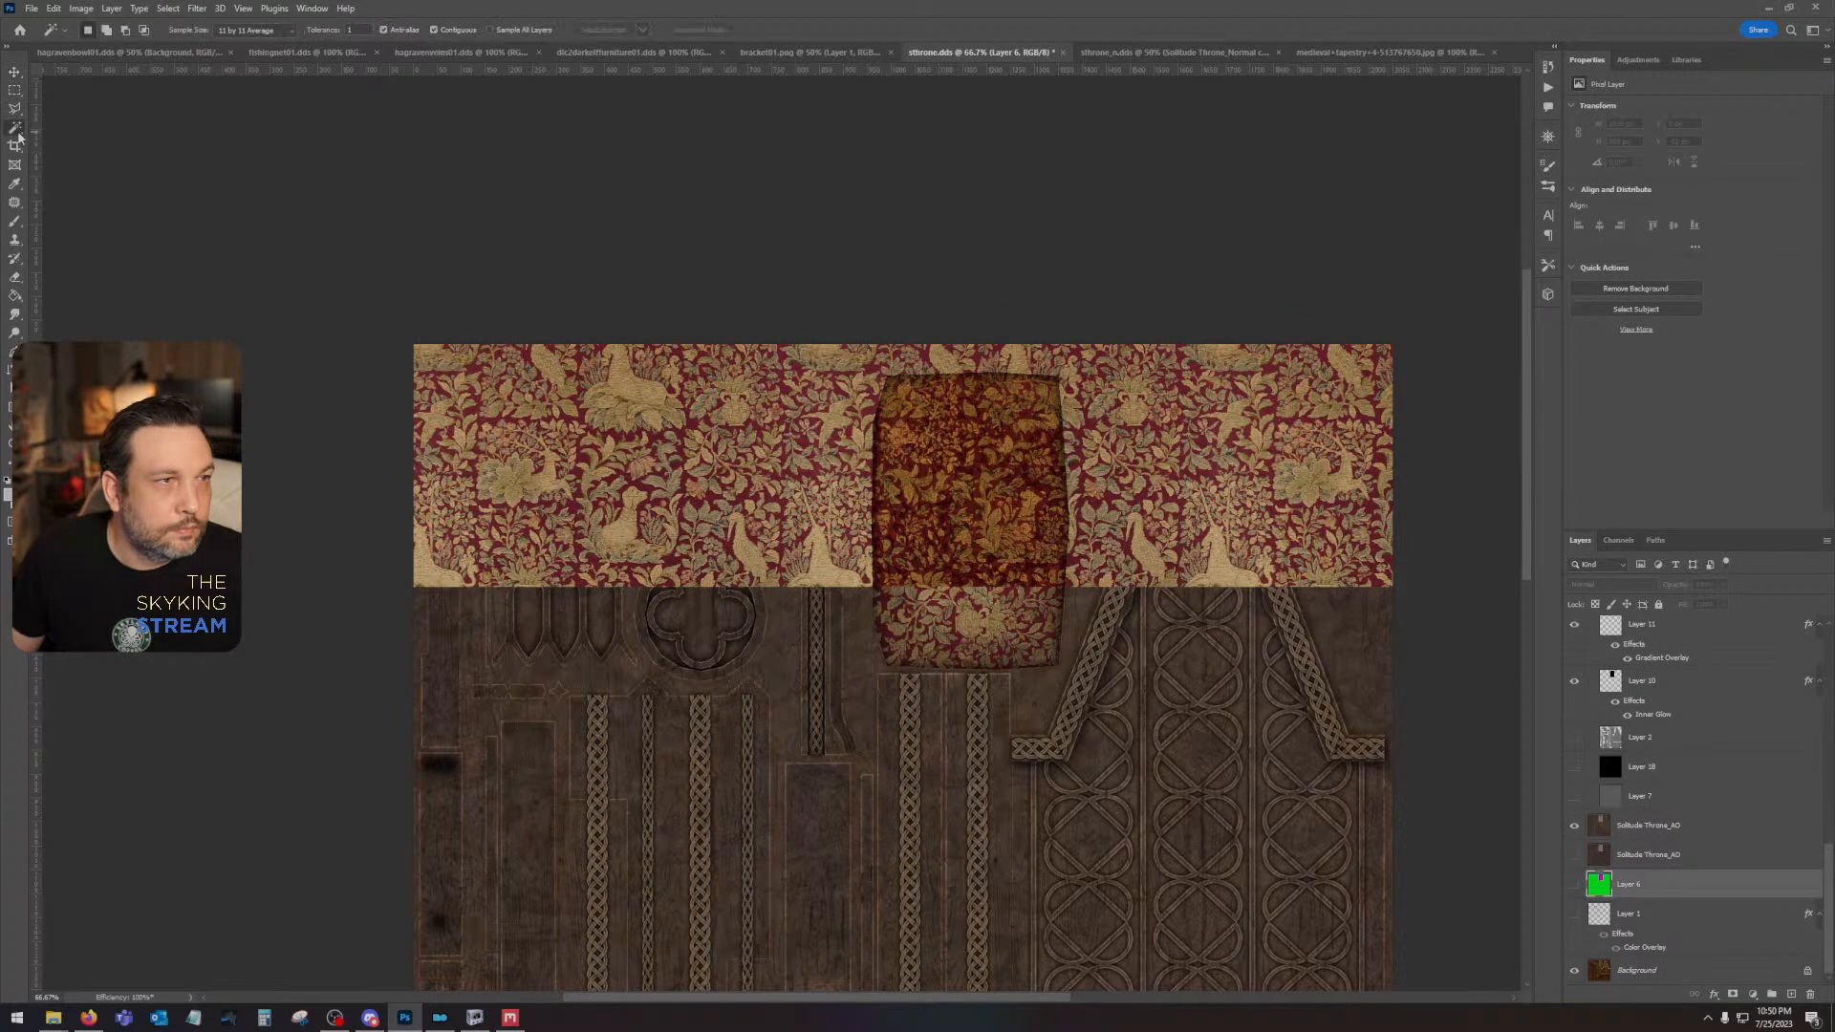
left_click(556, 351)
scroll(1816, 867, "up", 10)
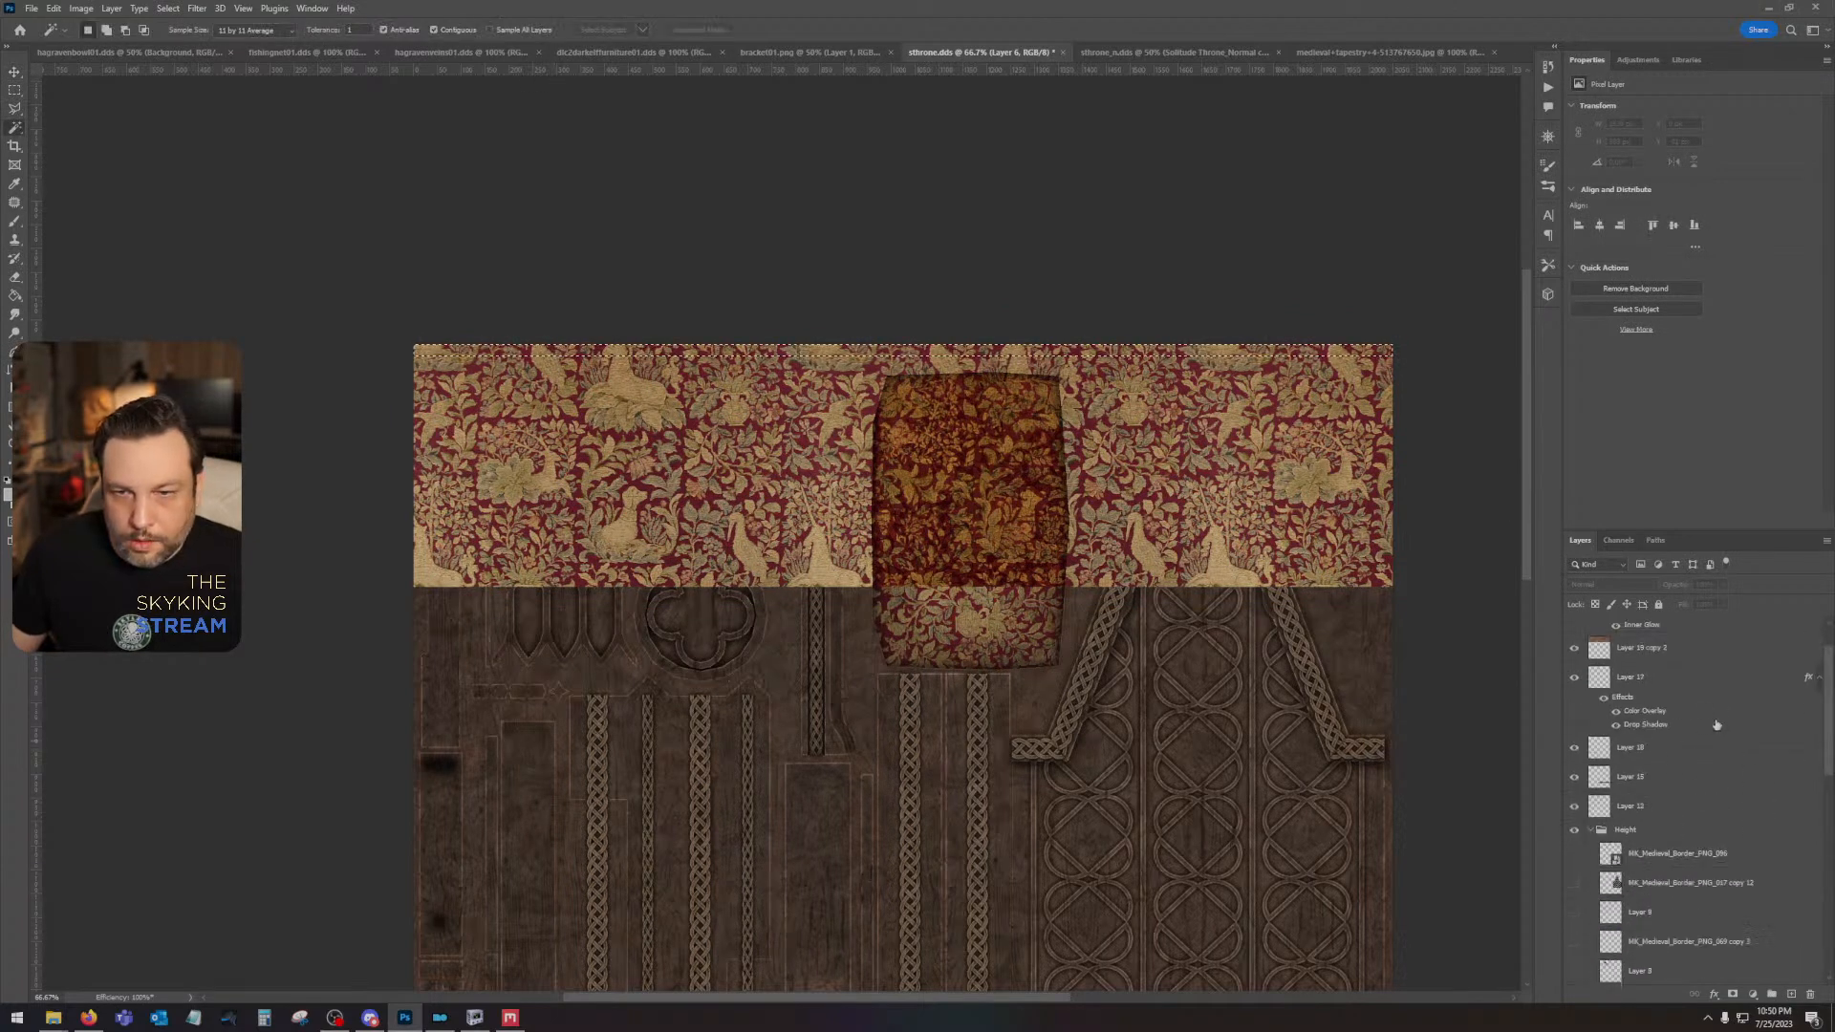
left_click(1693, 705)
key("ctrl+j")
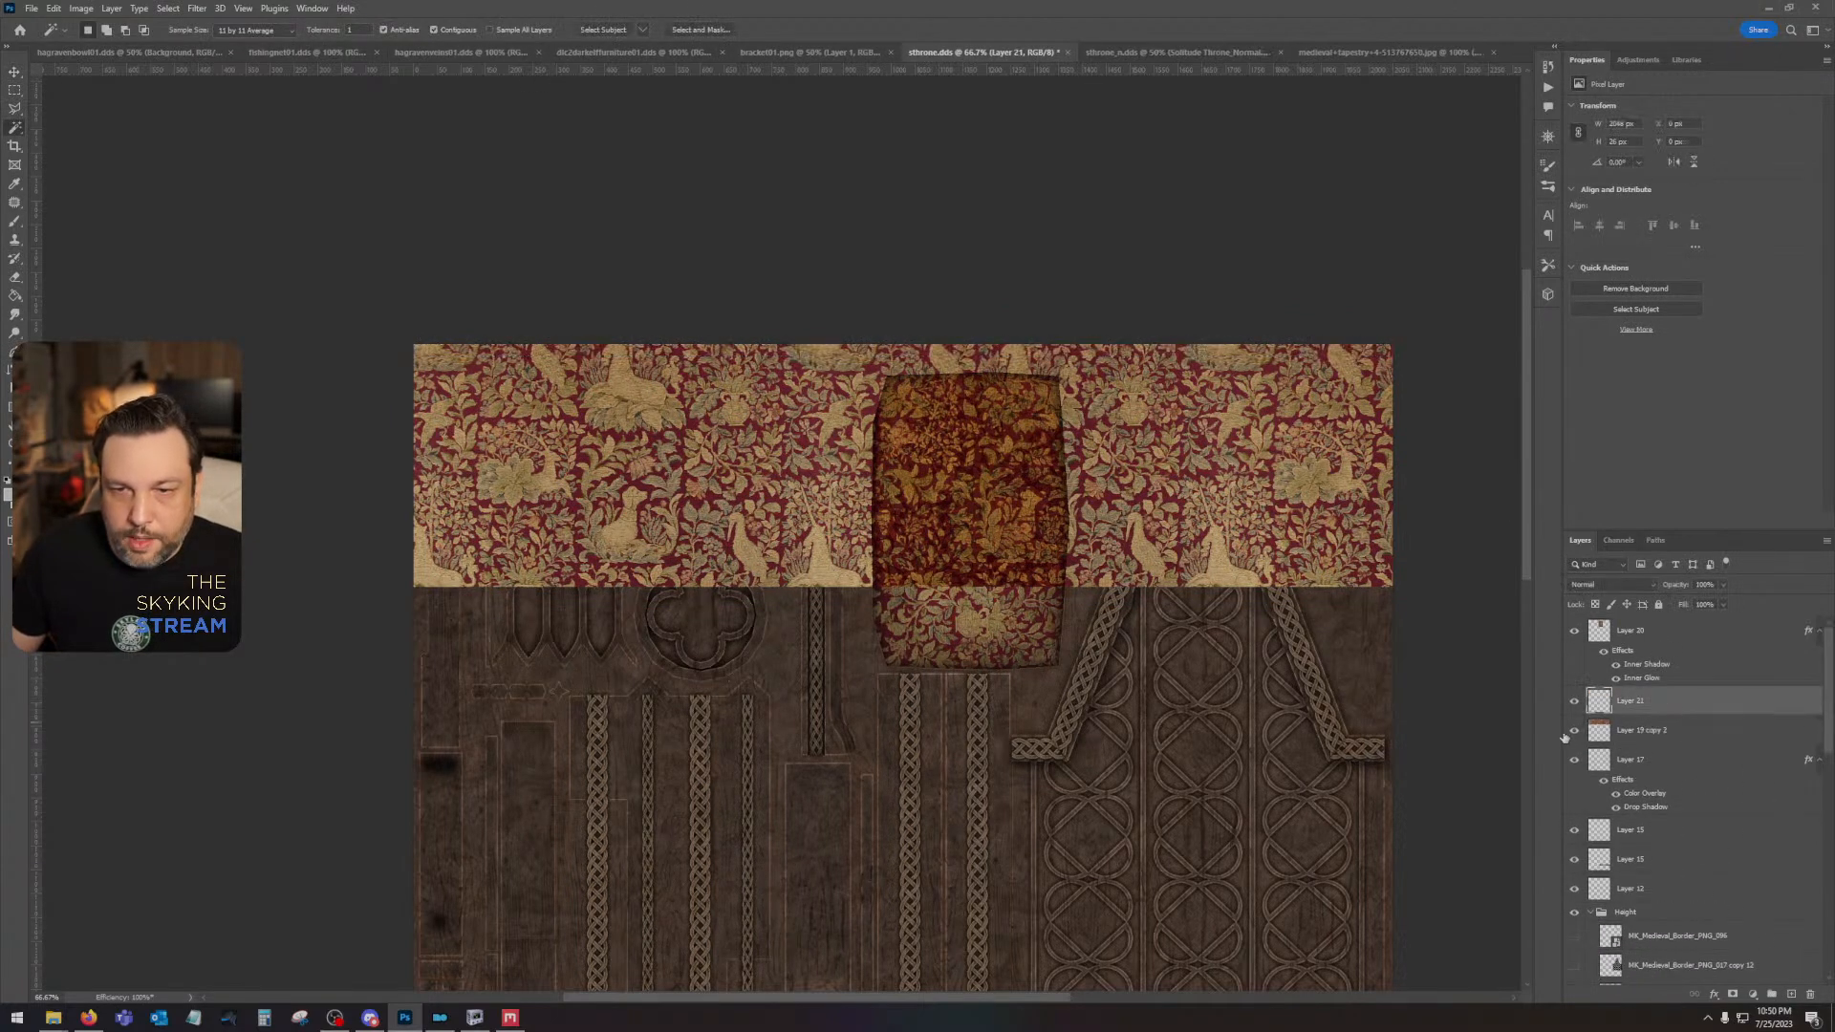
left_click(1575, 732)
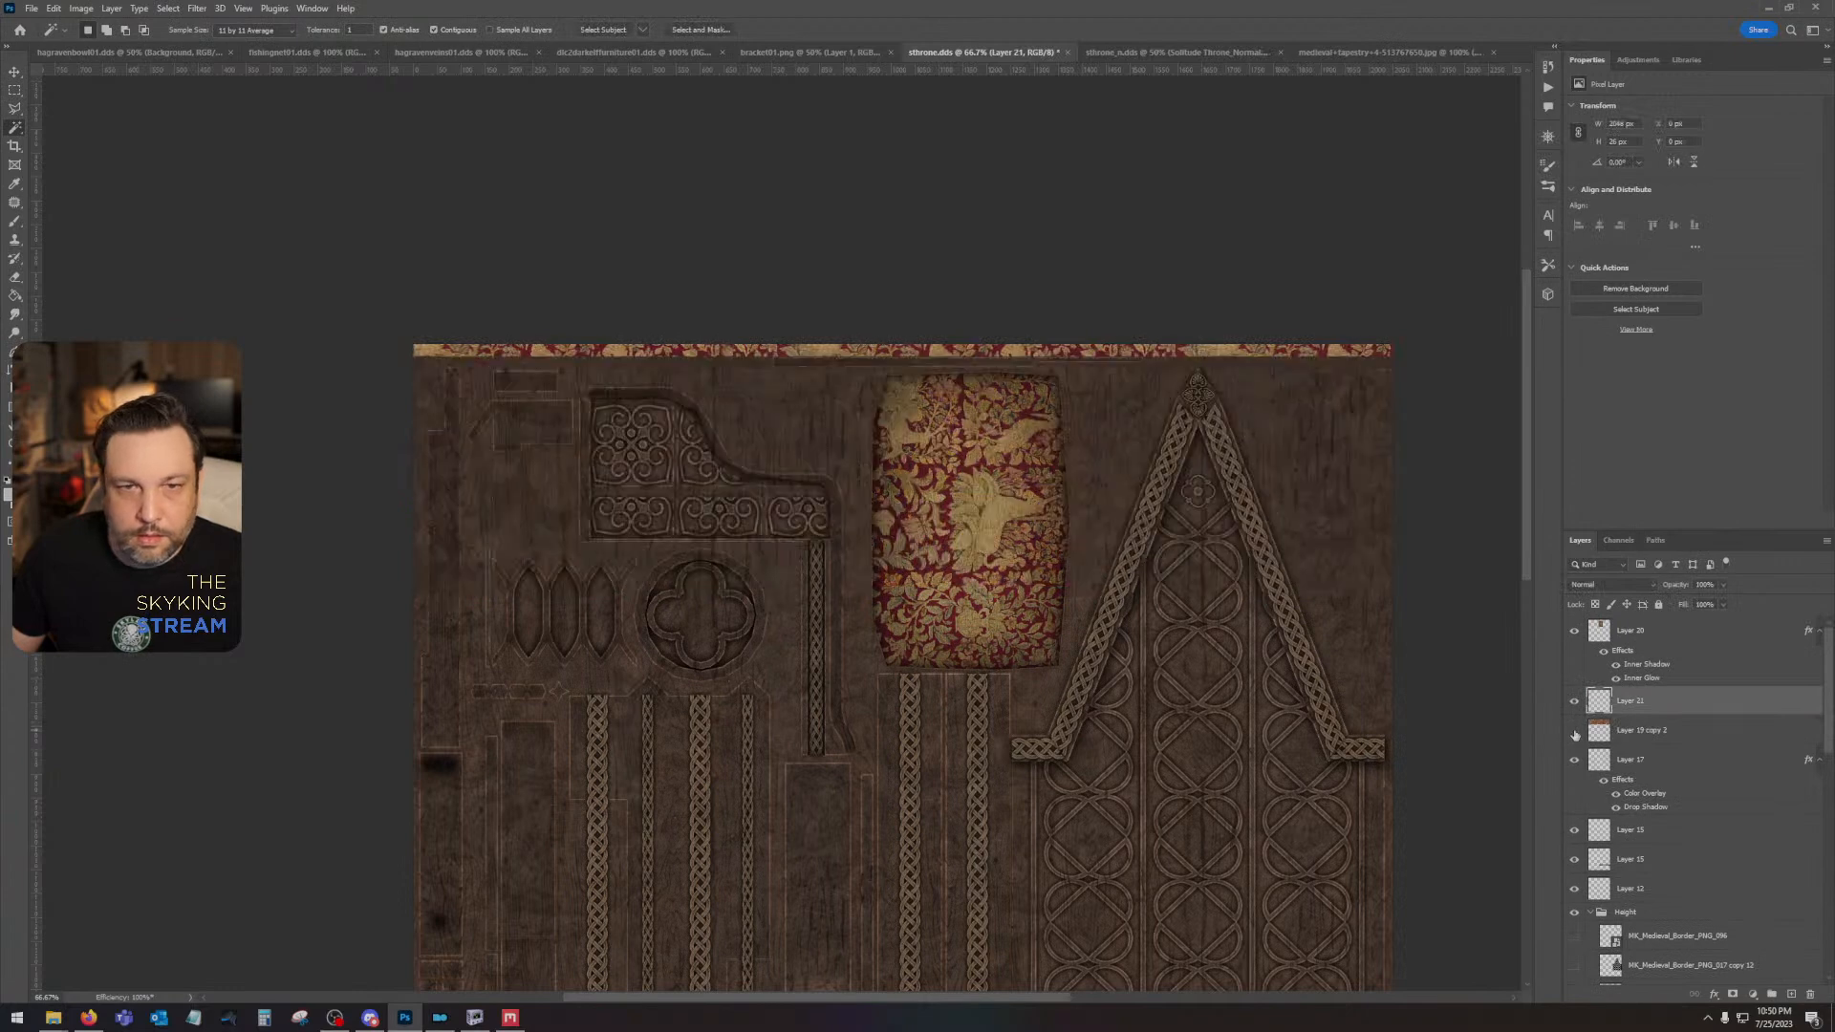
- Set the tapestry strip layer to Multiply and brighten it with Curves by moving the white point to input 184
left_click(1584, 586)
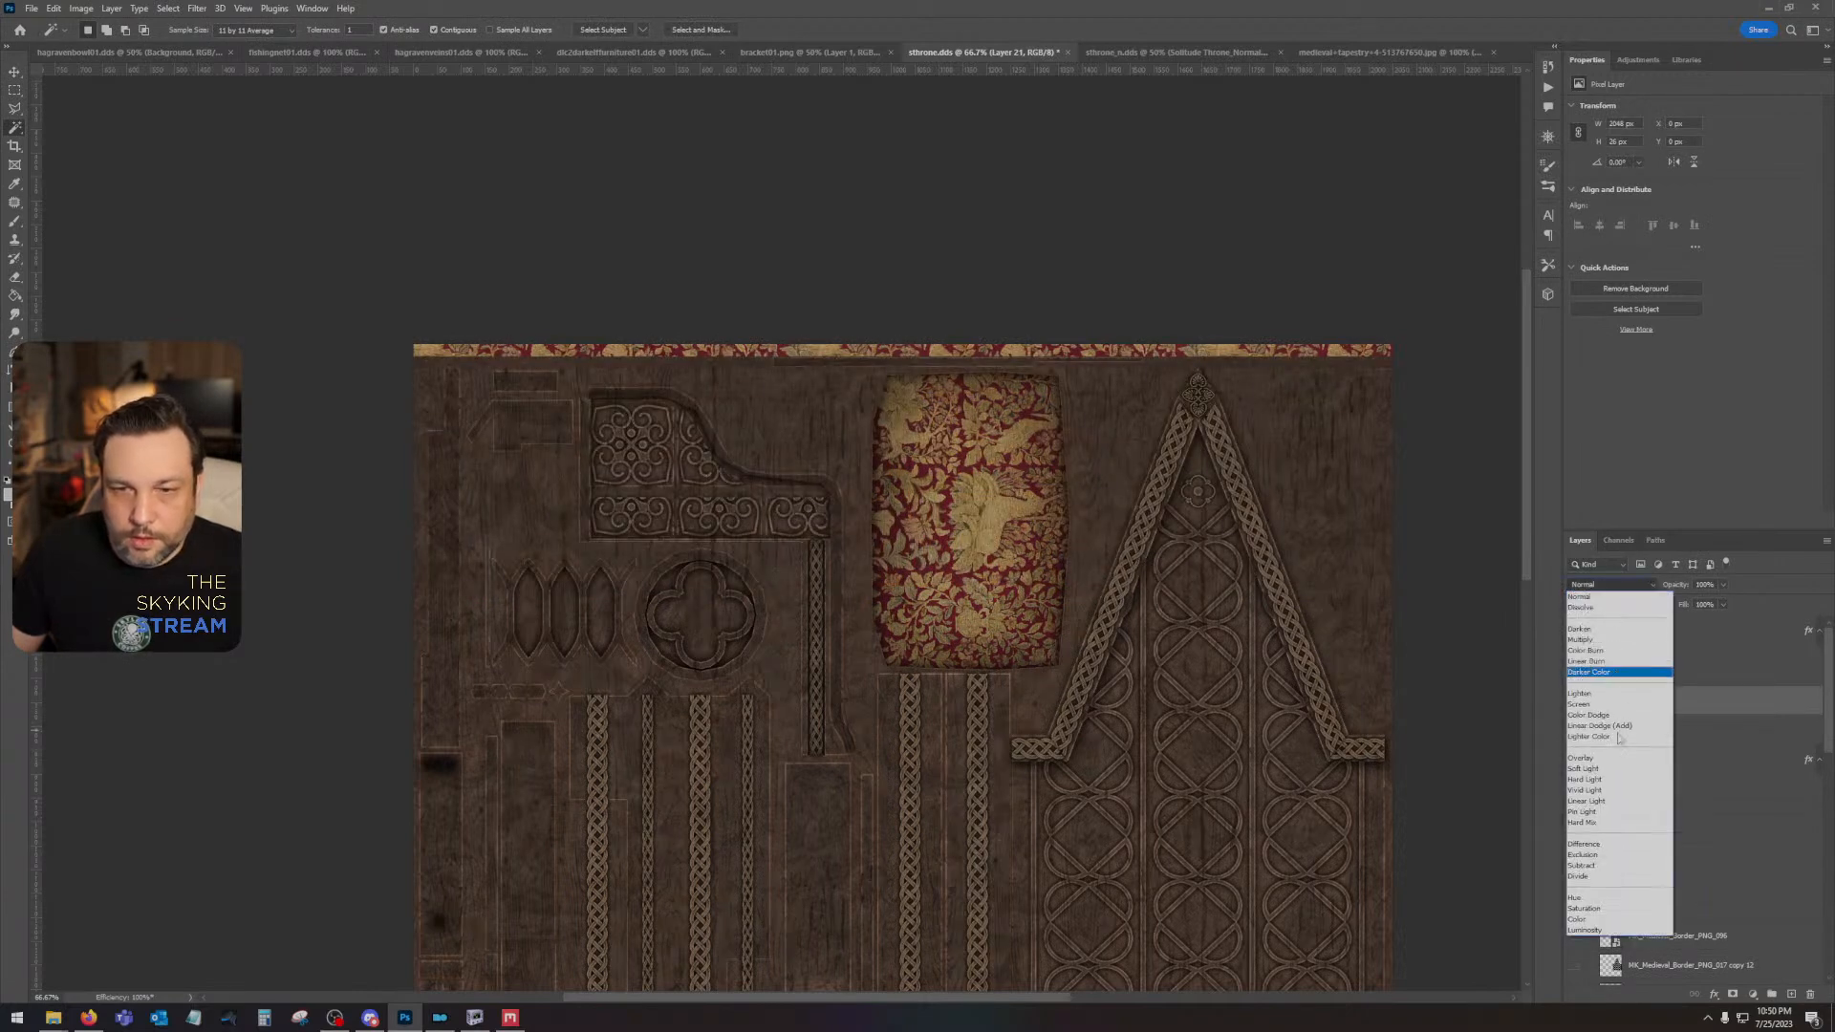
left_click(1602, 640)
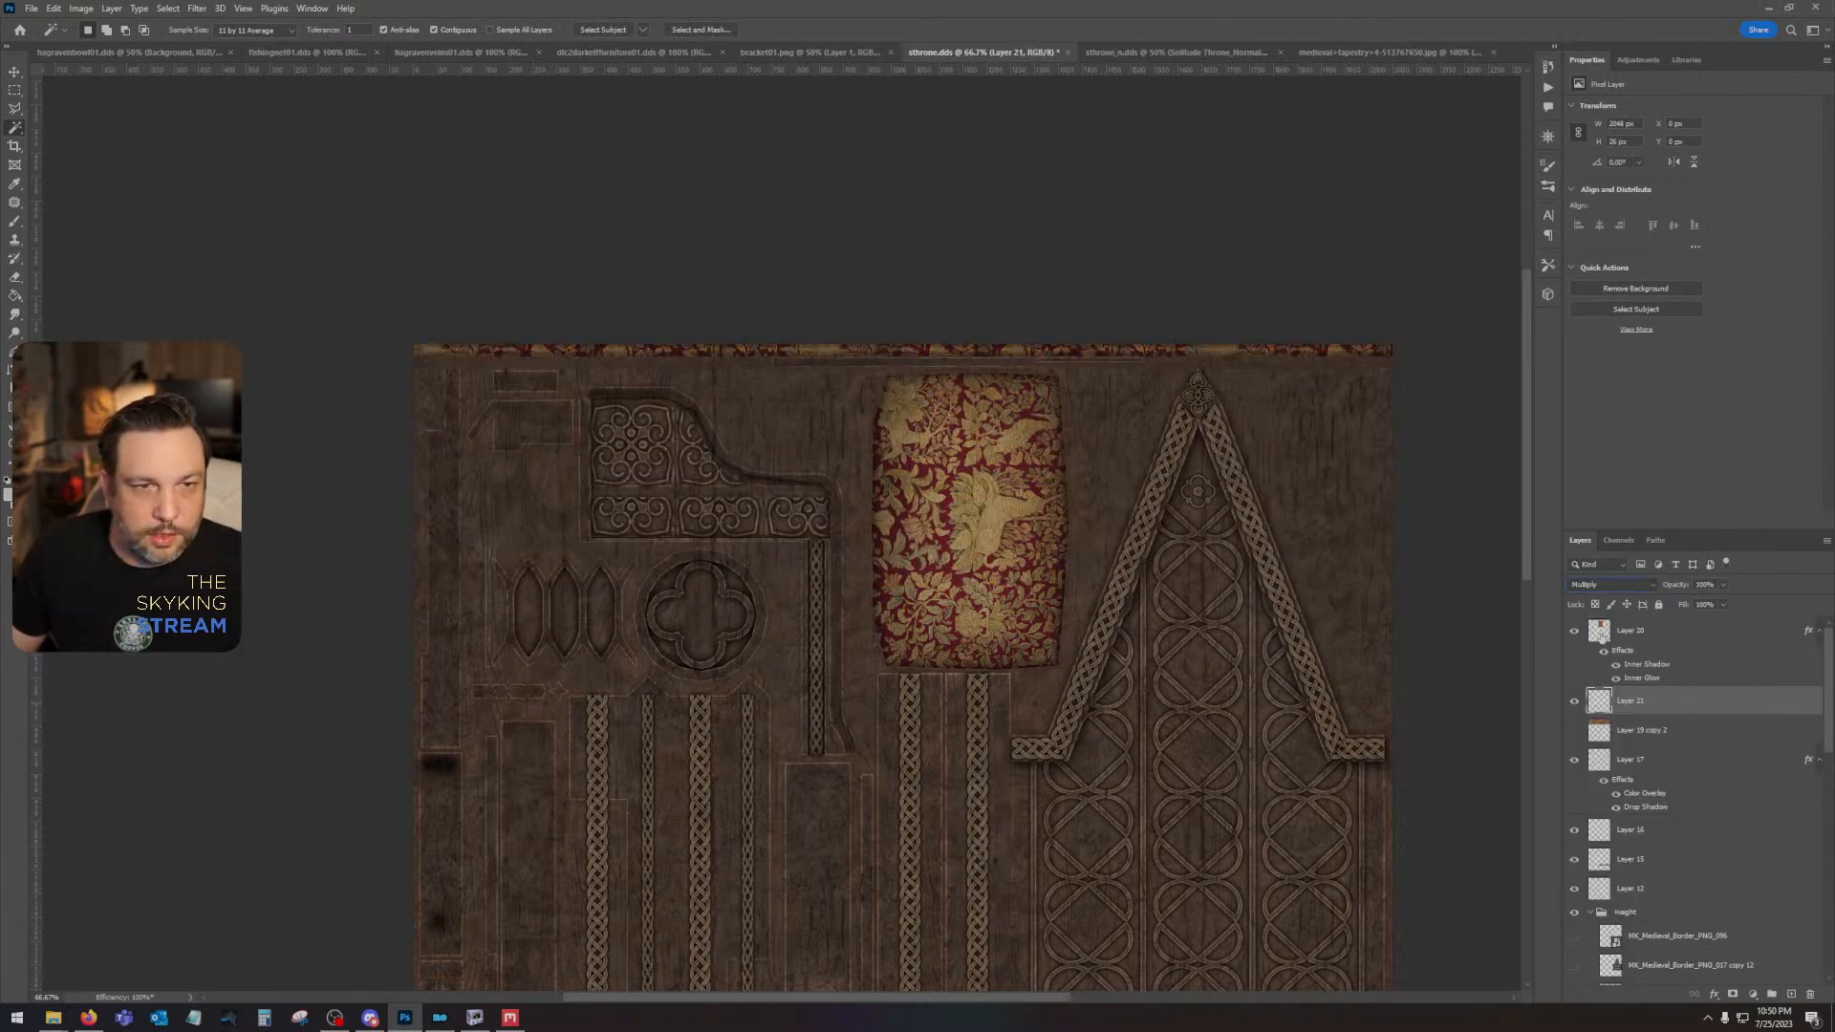
left_click(1619, 583)
left_click(1656, 630)
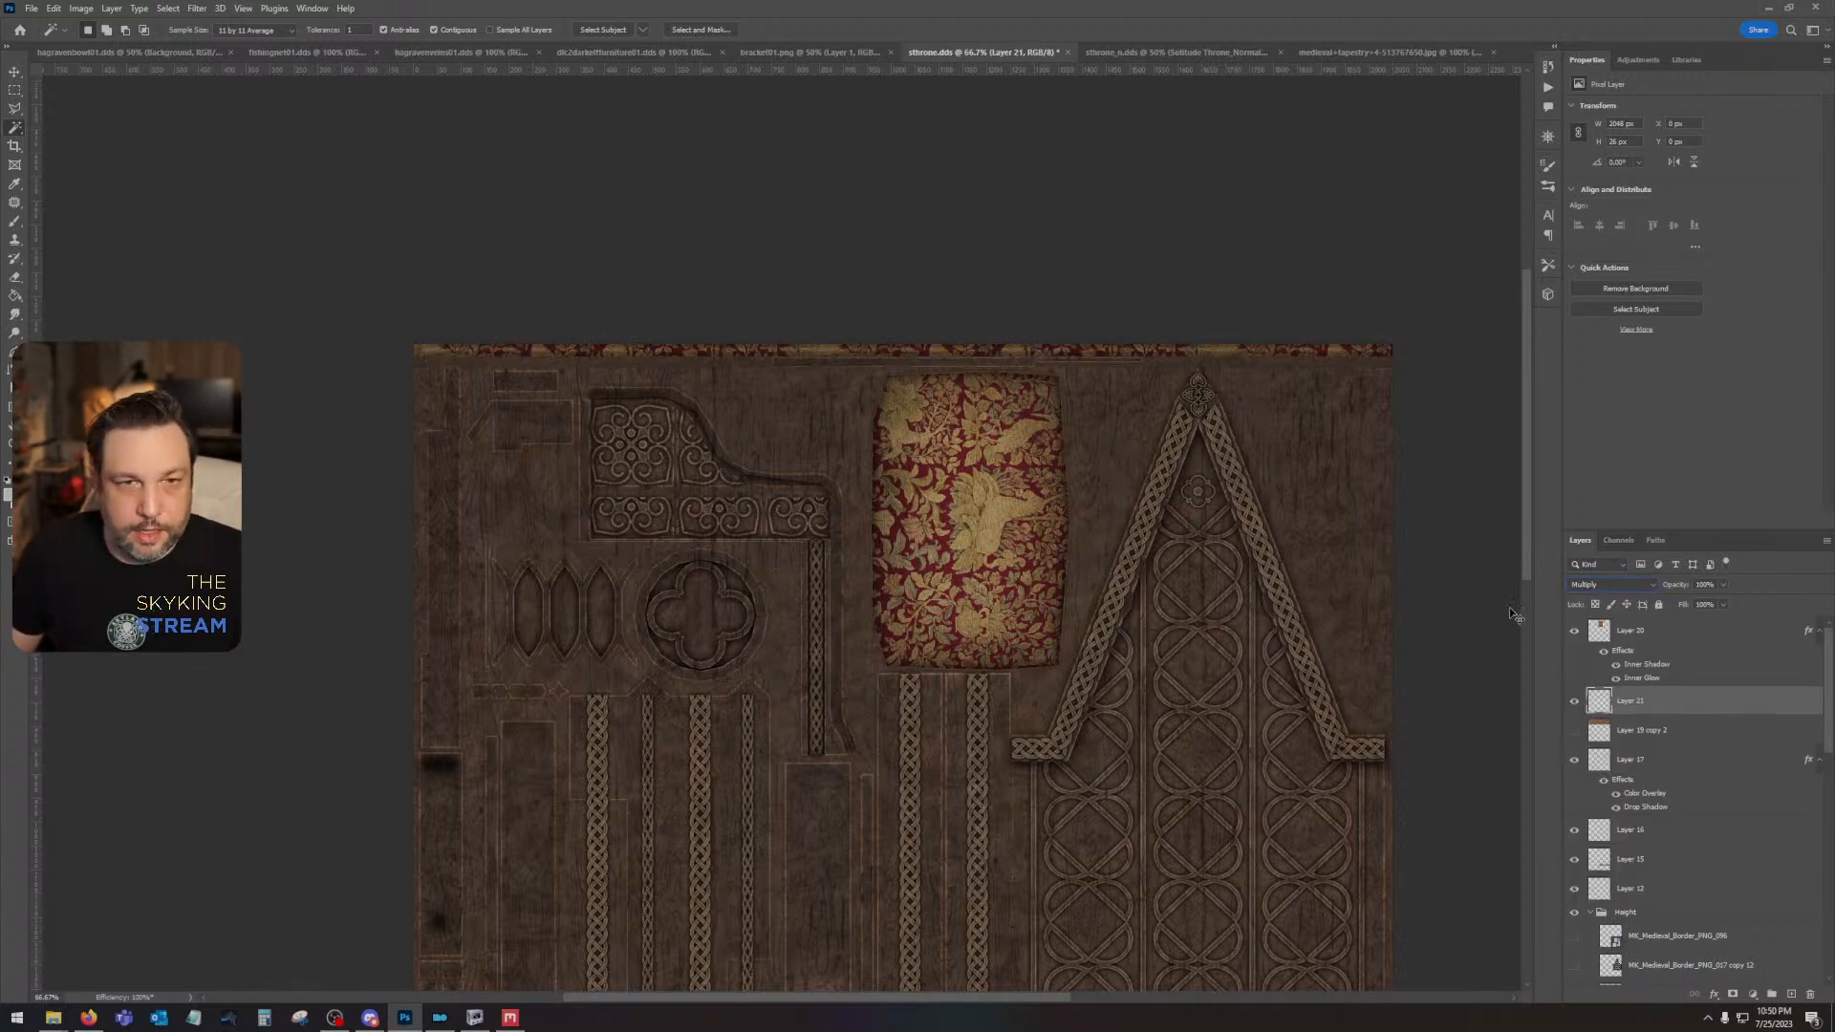
key("ctrl+m")
left_click_drag(1383, 434, 1334, 421)
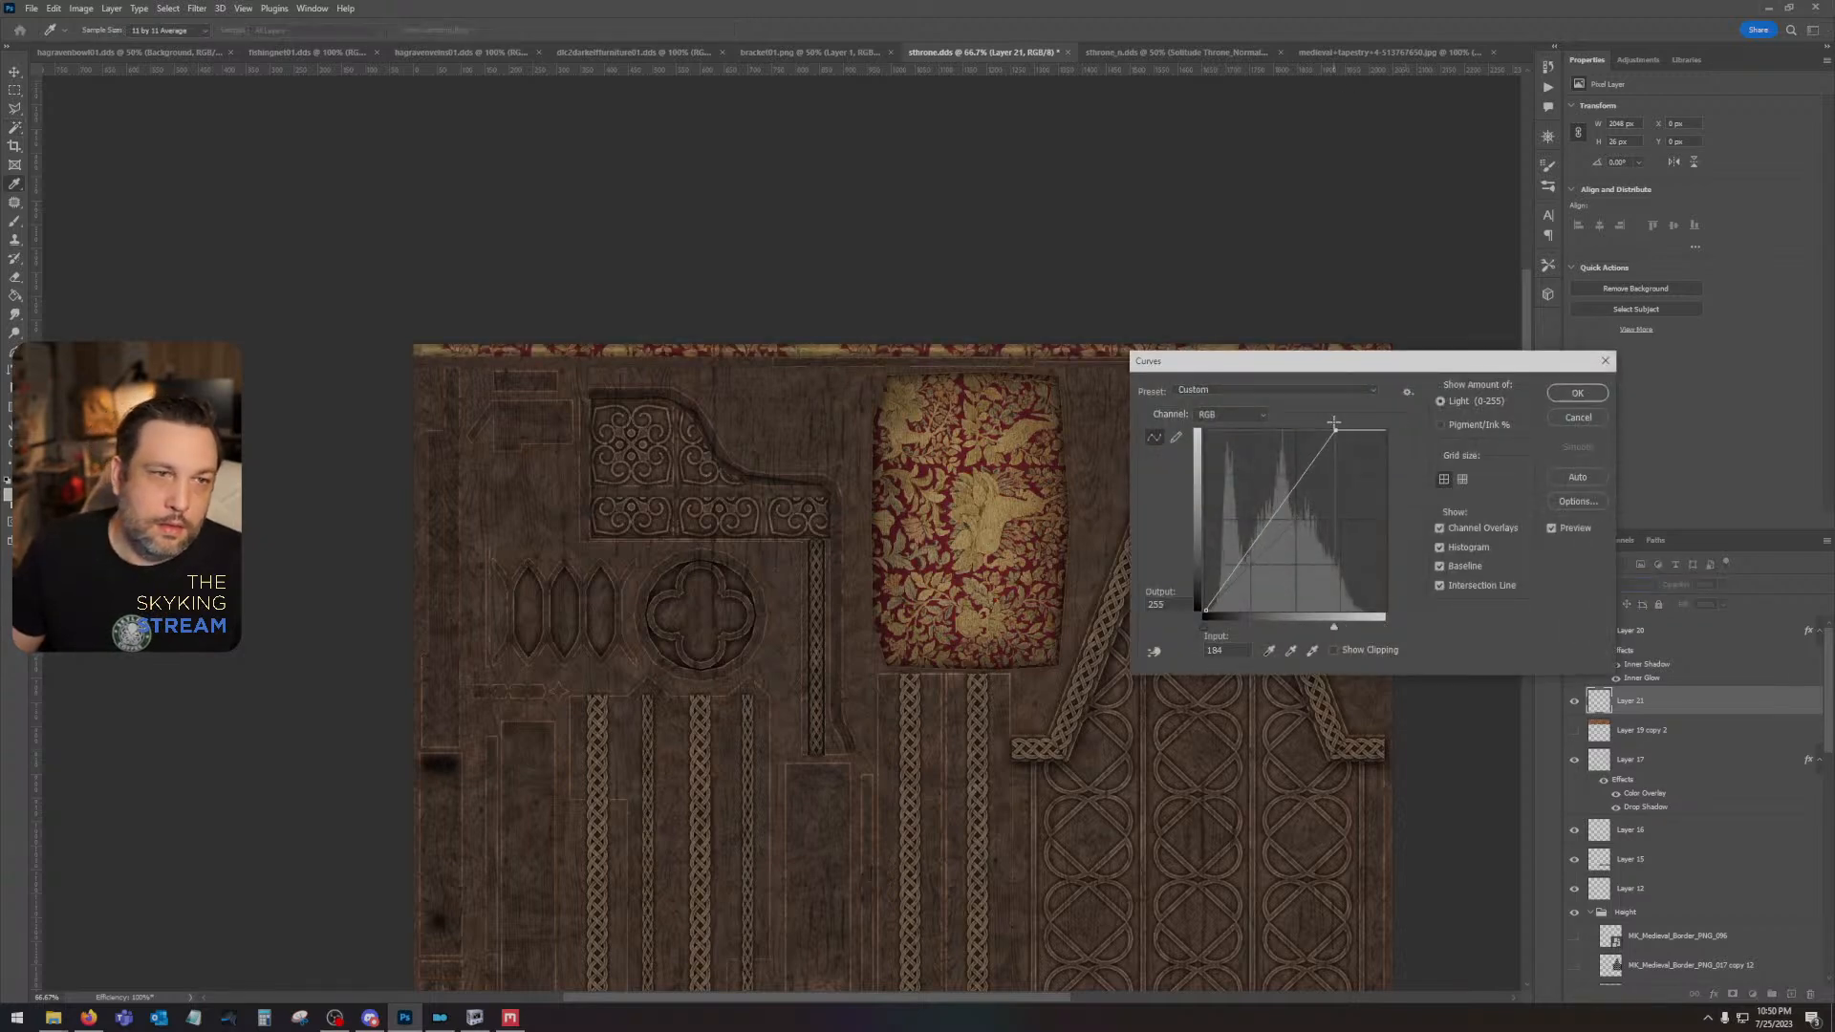
left_click(1604, 394)
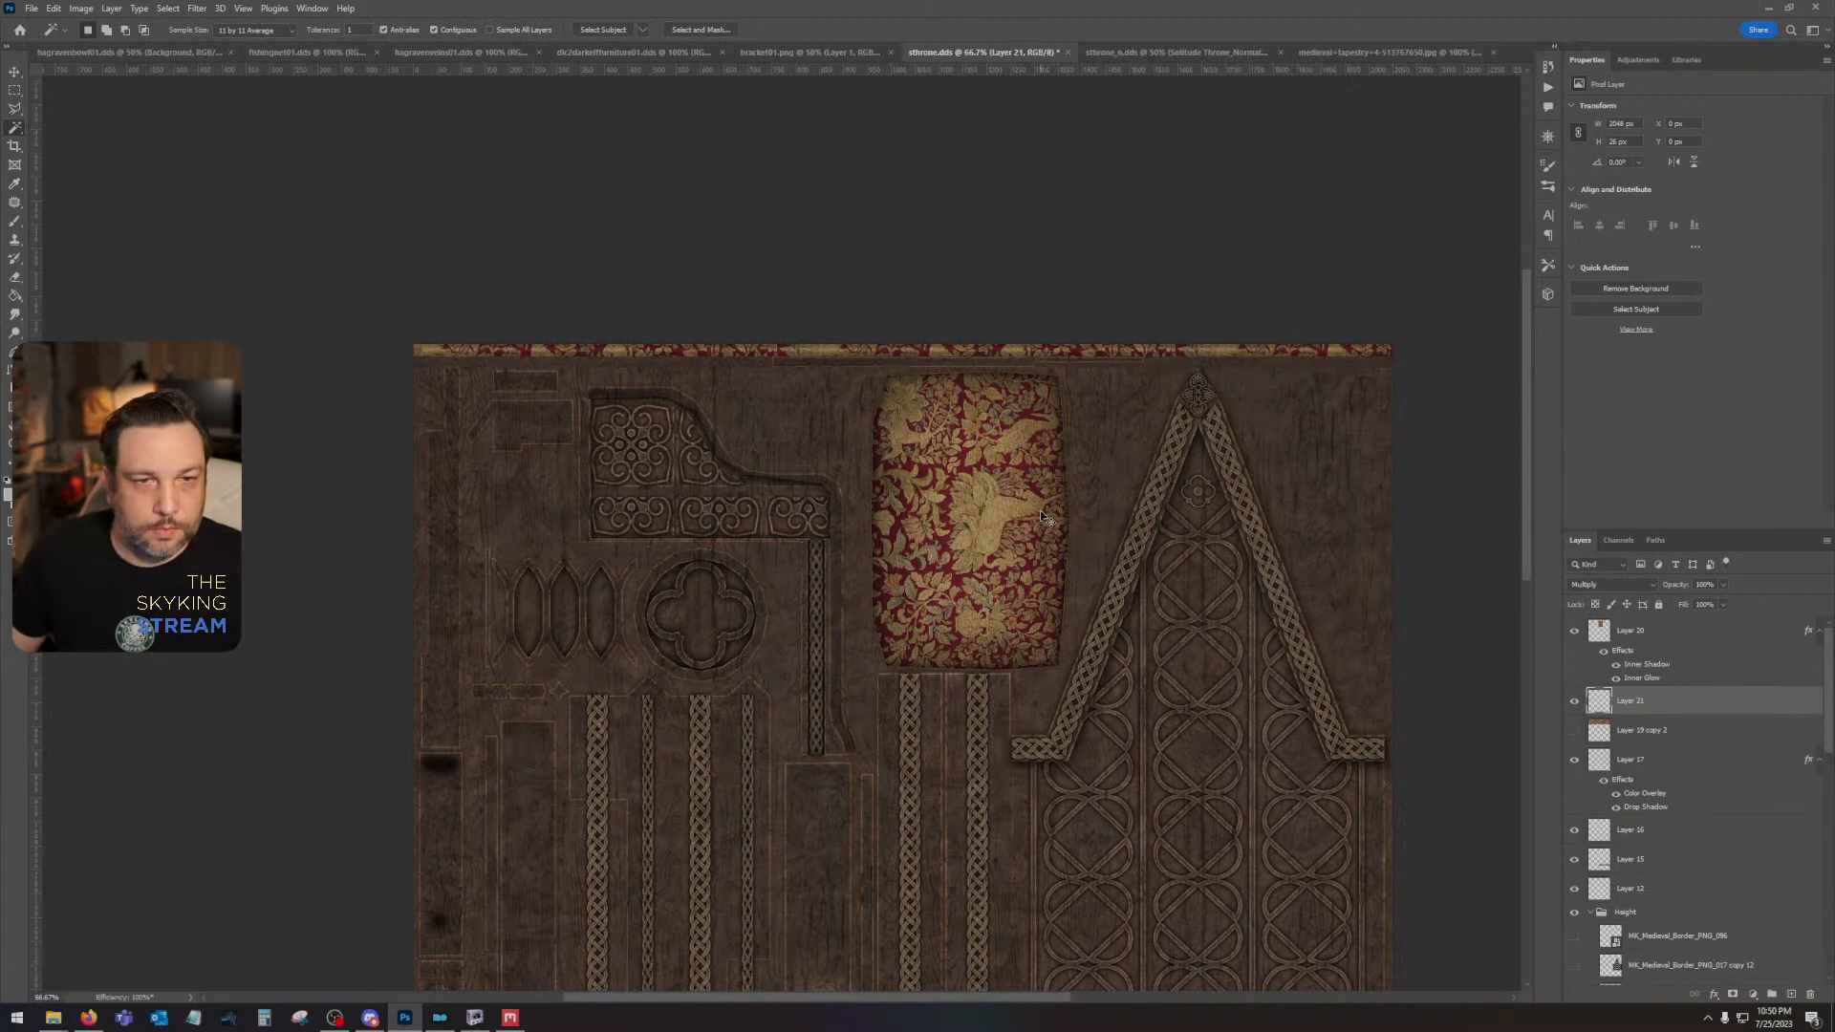
- Save sthrone.dds and inspect the updated throne model in NifSkope
key("ctrl+s")
left_click(948, 533)
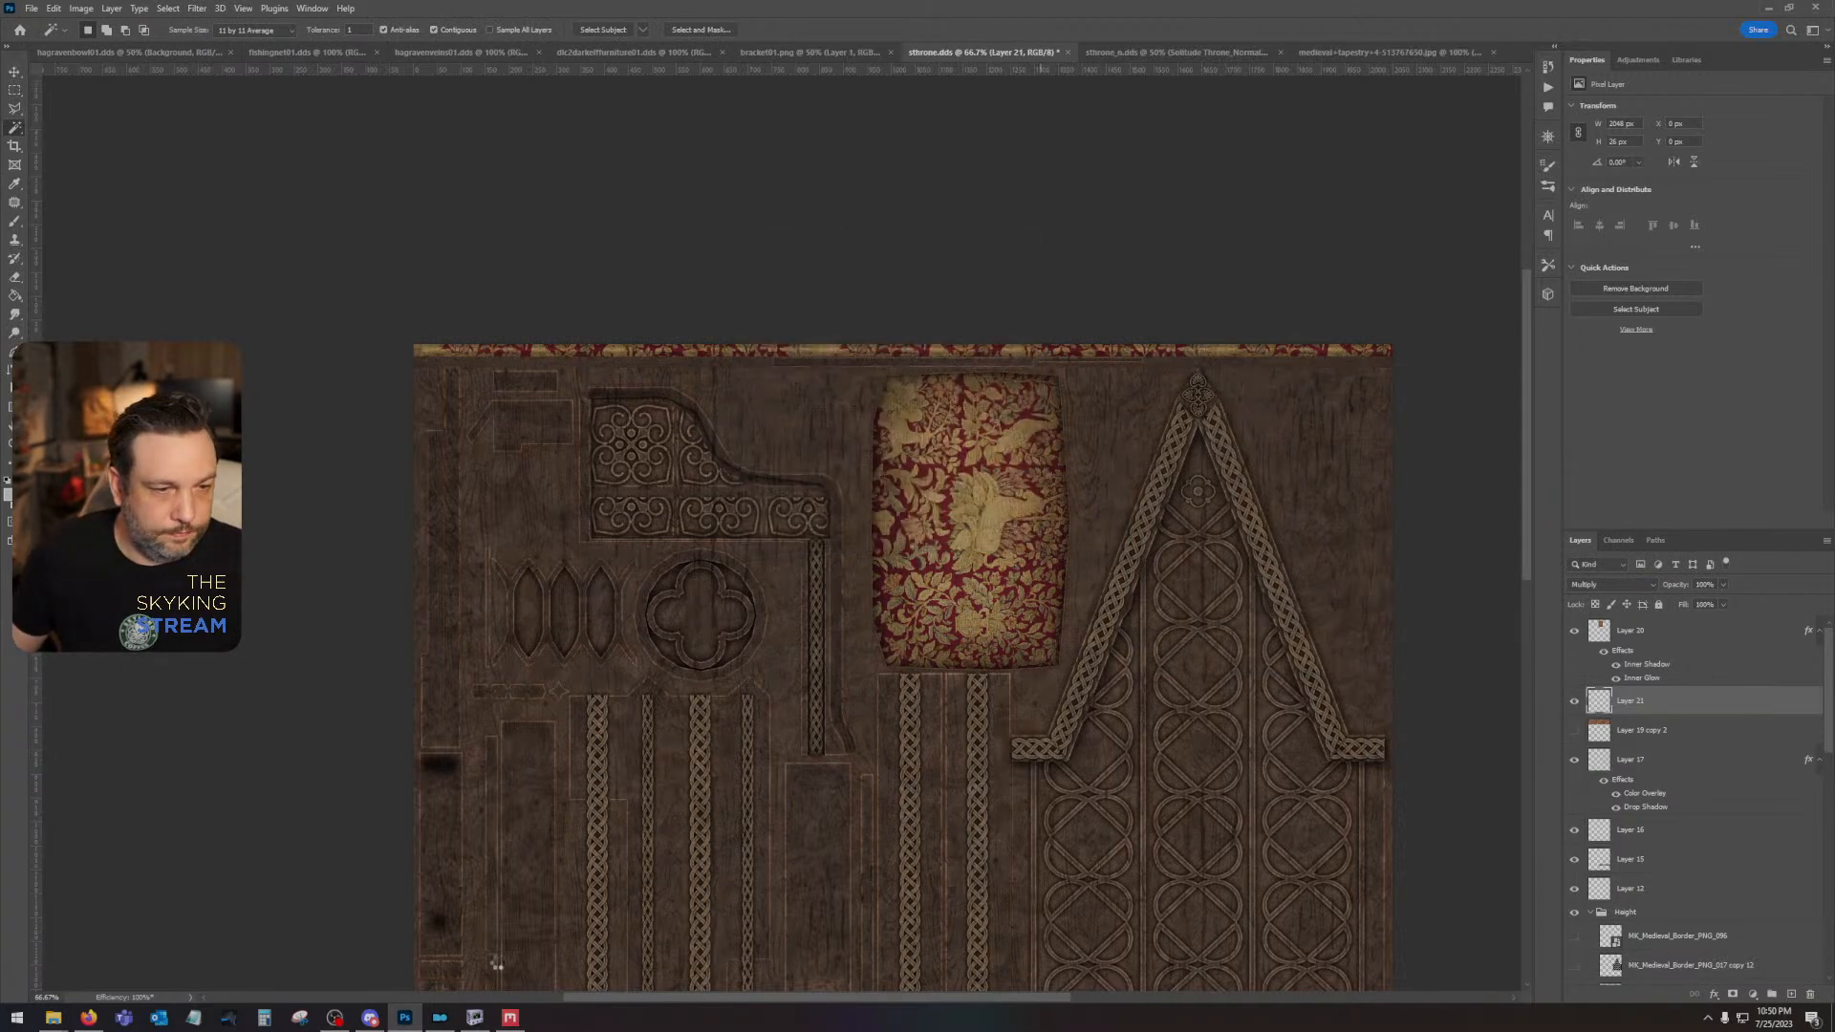
left_click(475, 1018)
left_click_drag(889, 593, 1000, 669)
scroll(979, 650, "up", 3)
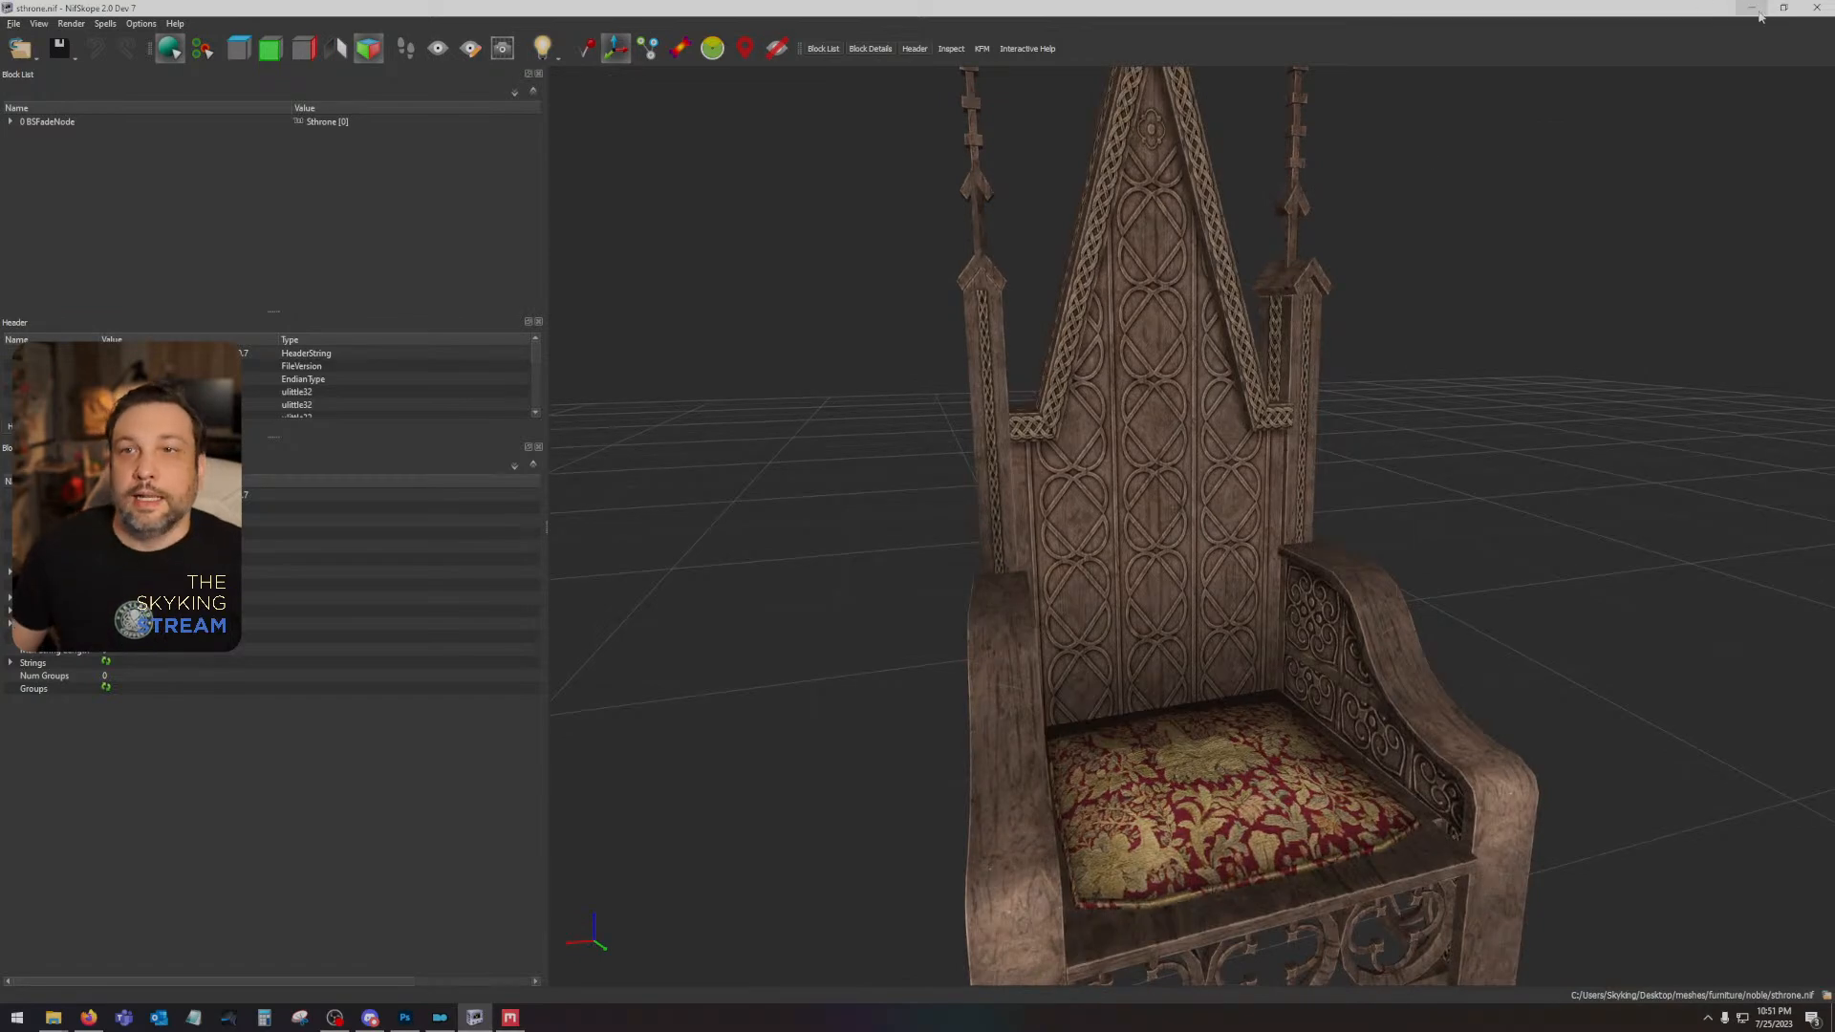
key("alt+Tab")
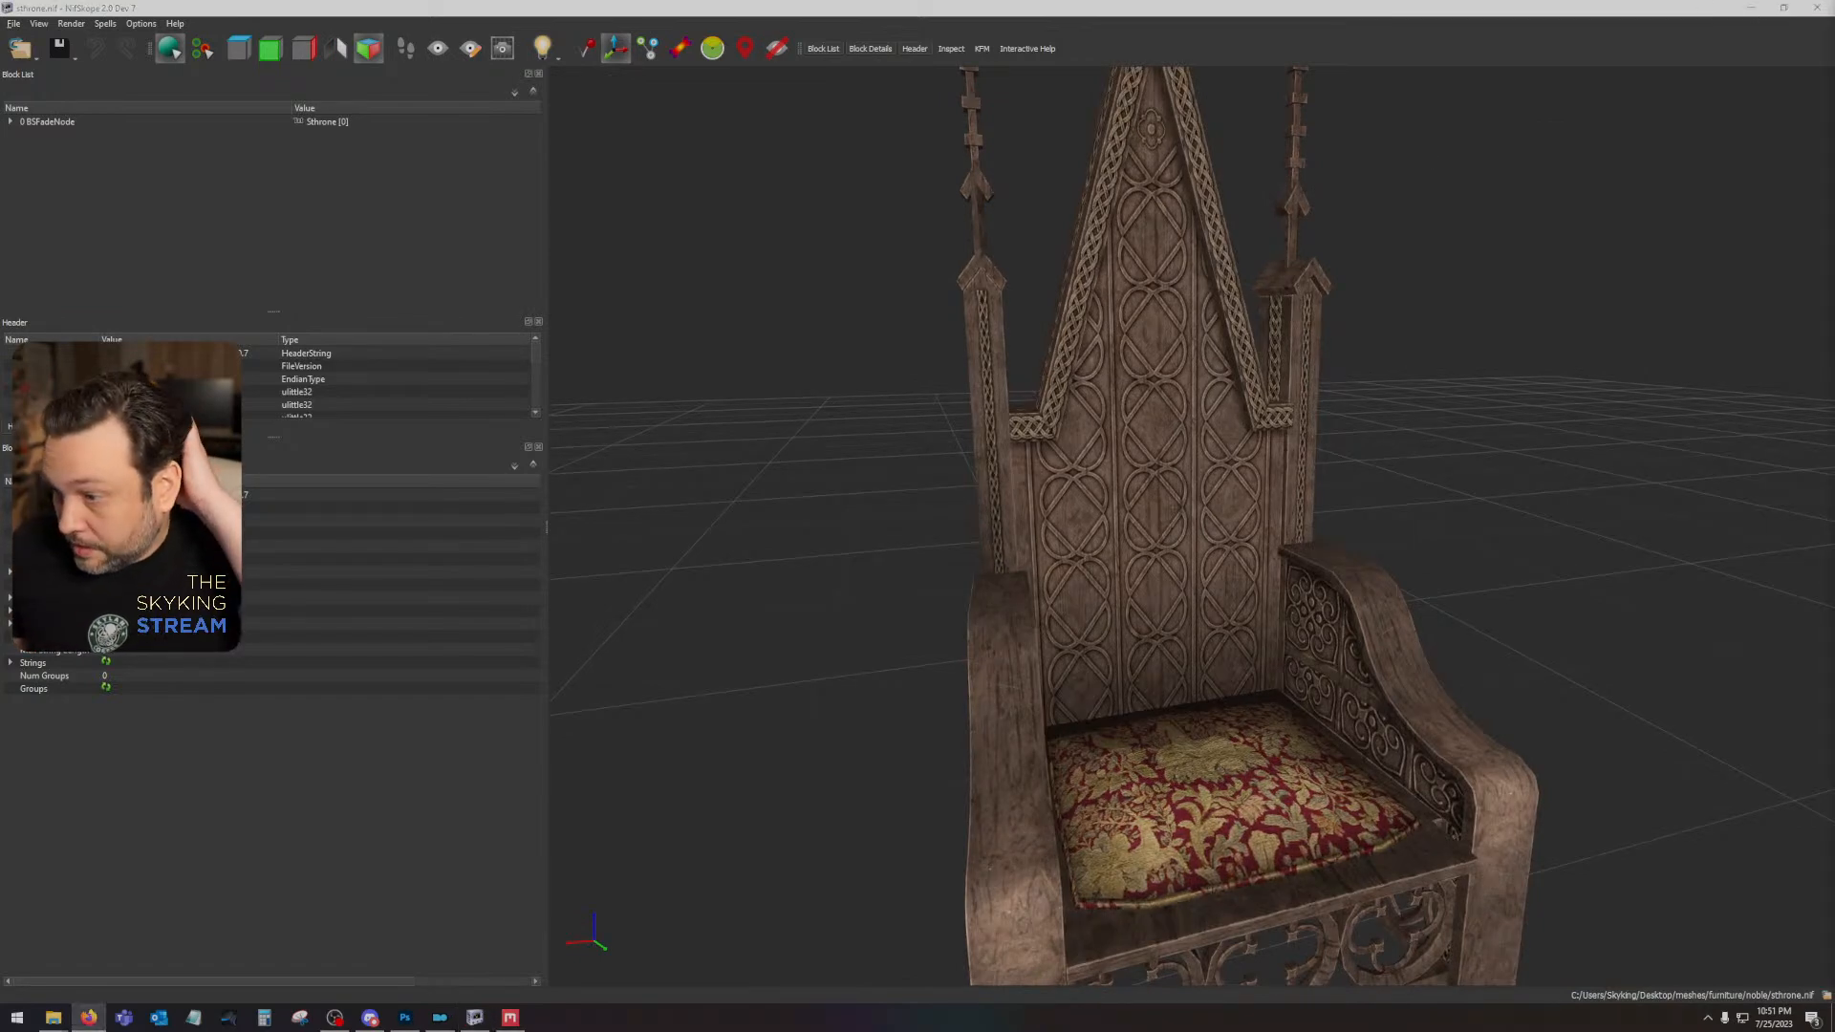
mouse_move(1204, 411)
left_mouse_down()
mouse_move(1111, 478)
mouse_move(1175, 430)
left_mouse_up()
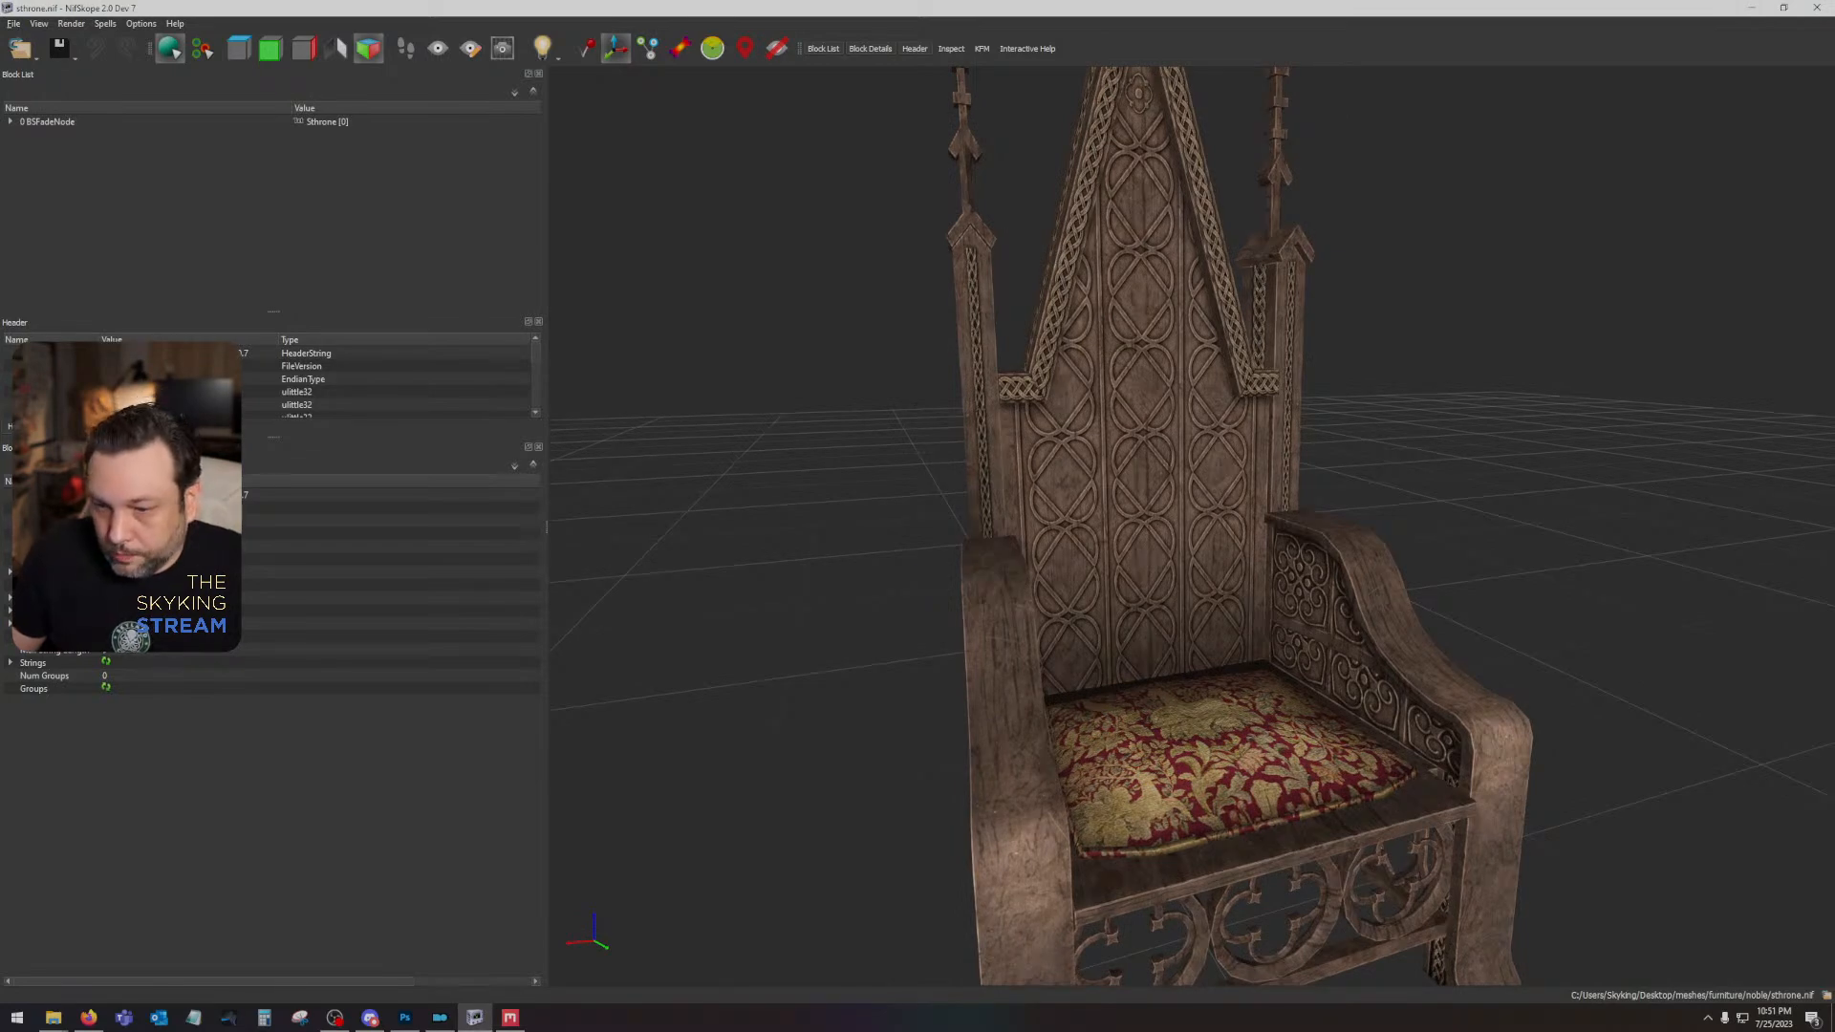
- Copy the sthrone and sthrone_n textures into the textures/architecture/solitude folder of the Skyland Bits and Bobs mod, opened from Mod Organizer
key("alt+Tab")
key("alt+Tab")
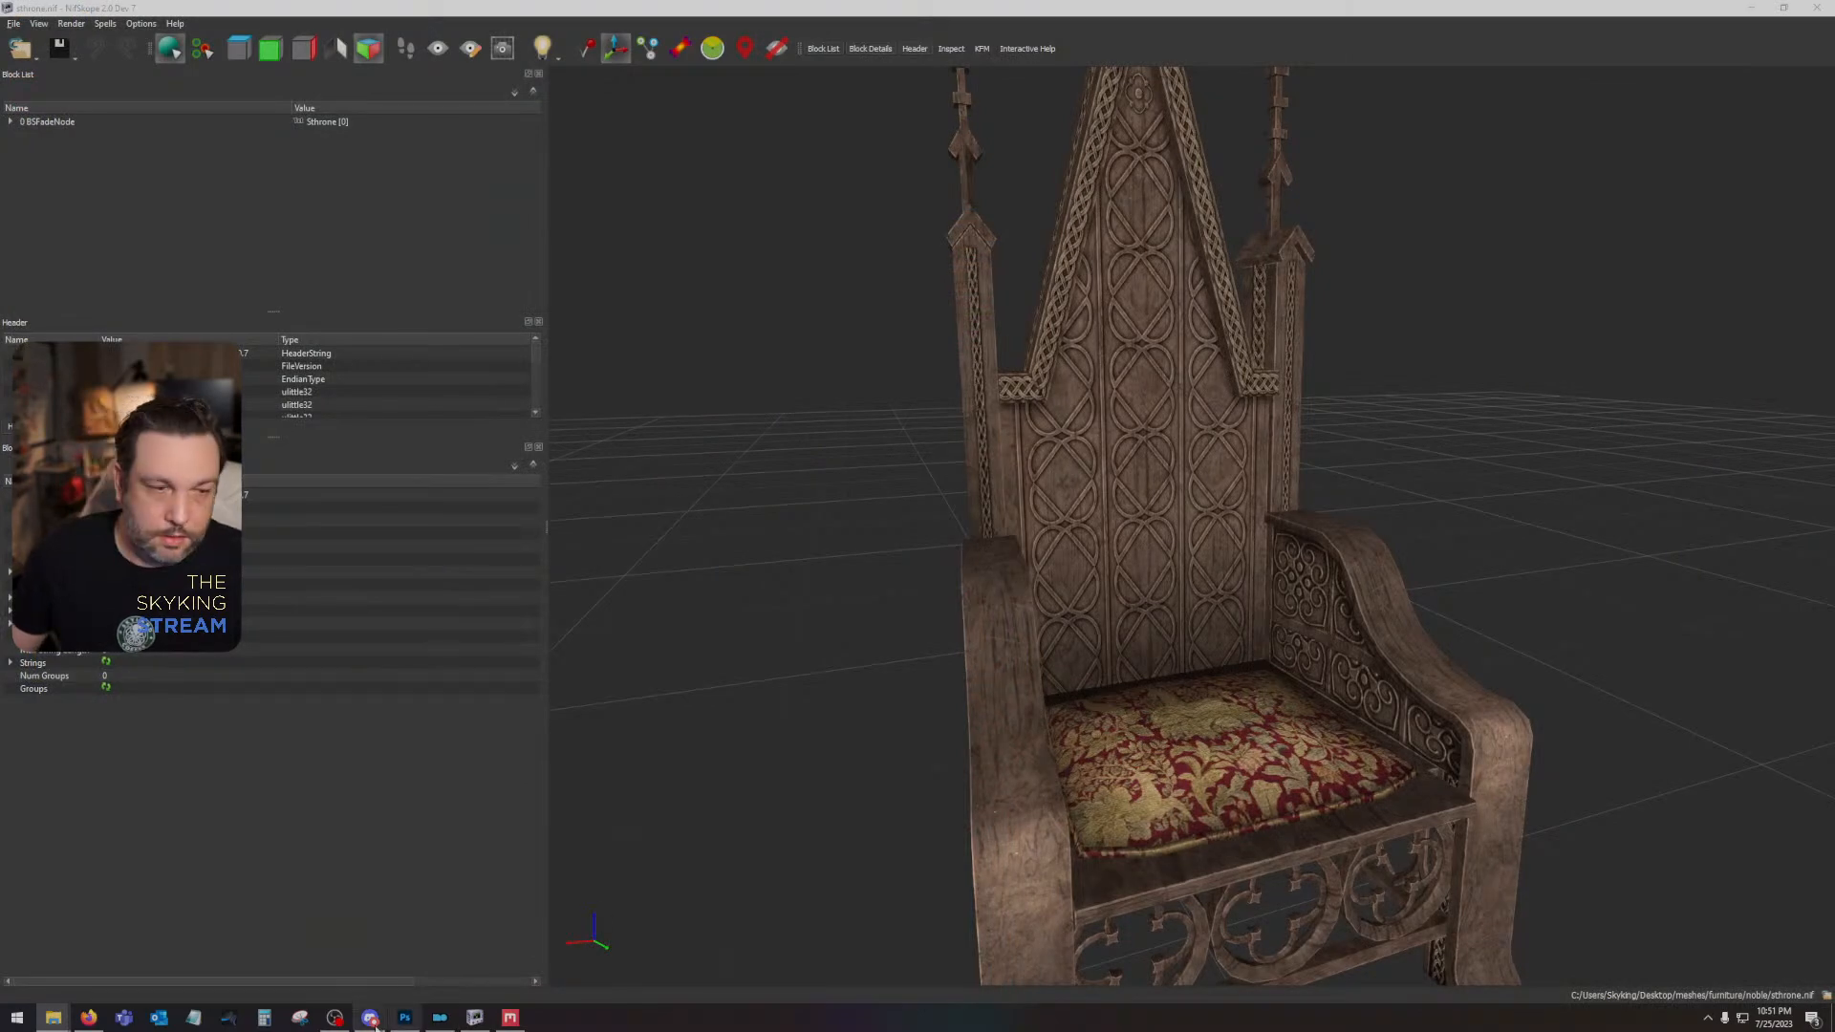
left_click(440, 1017)
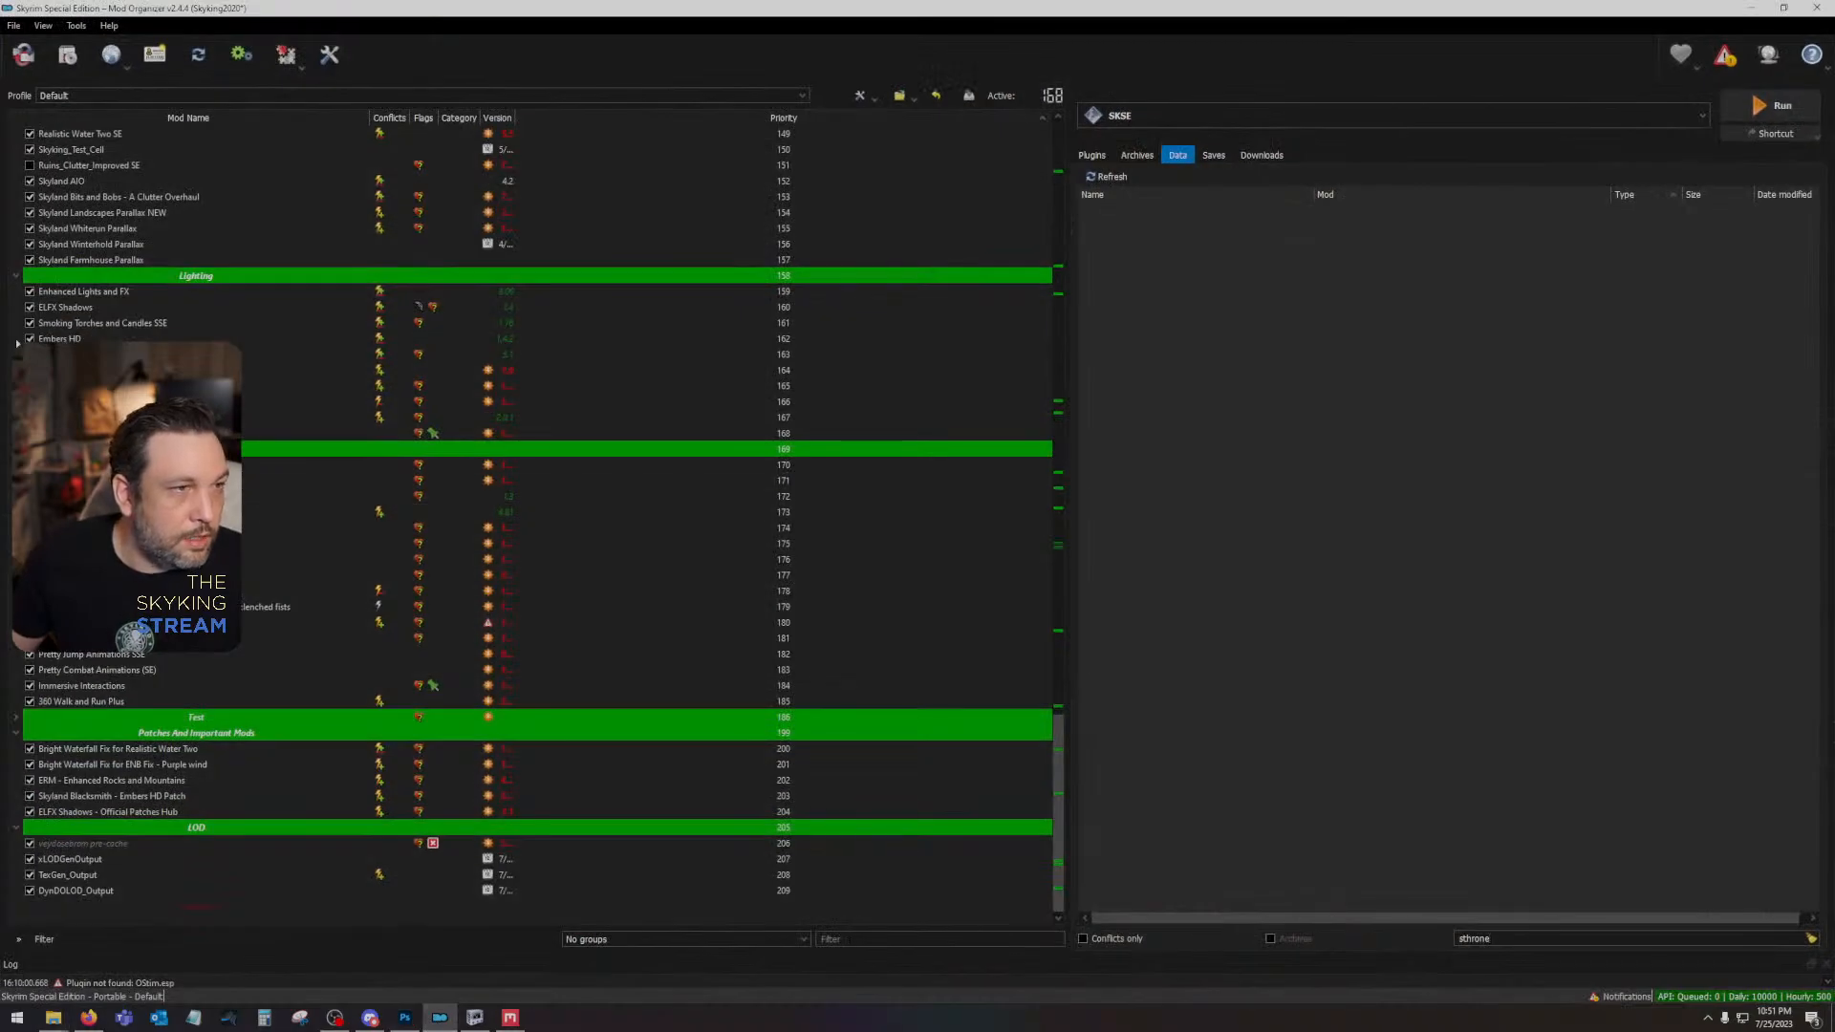
left_click(193, 197)
right_click(198, 201)
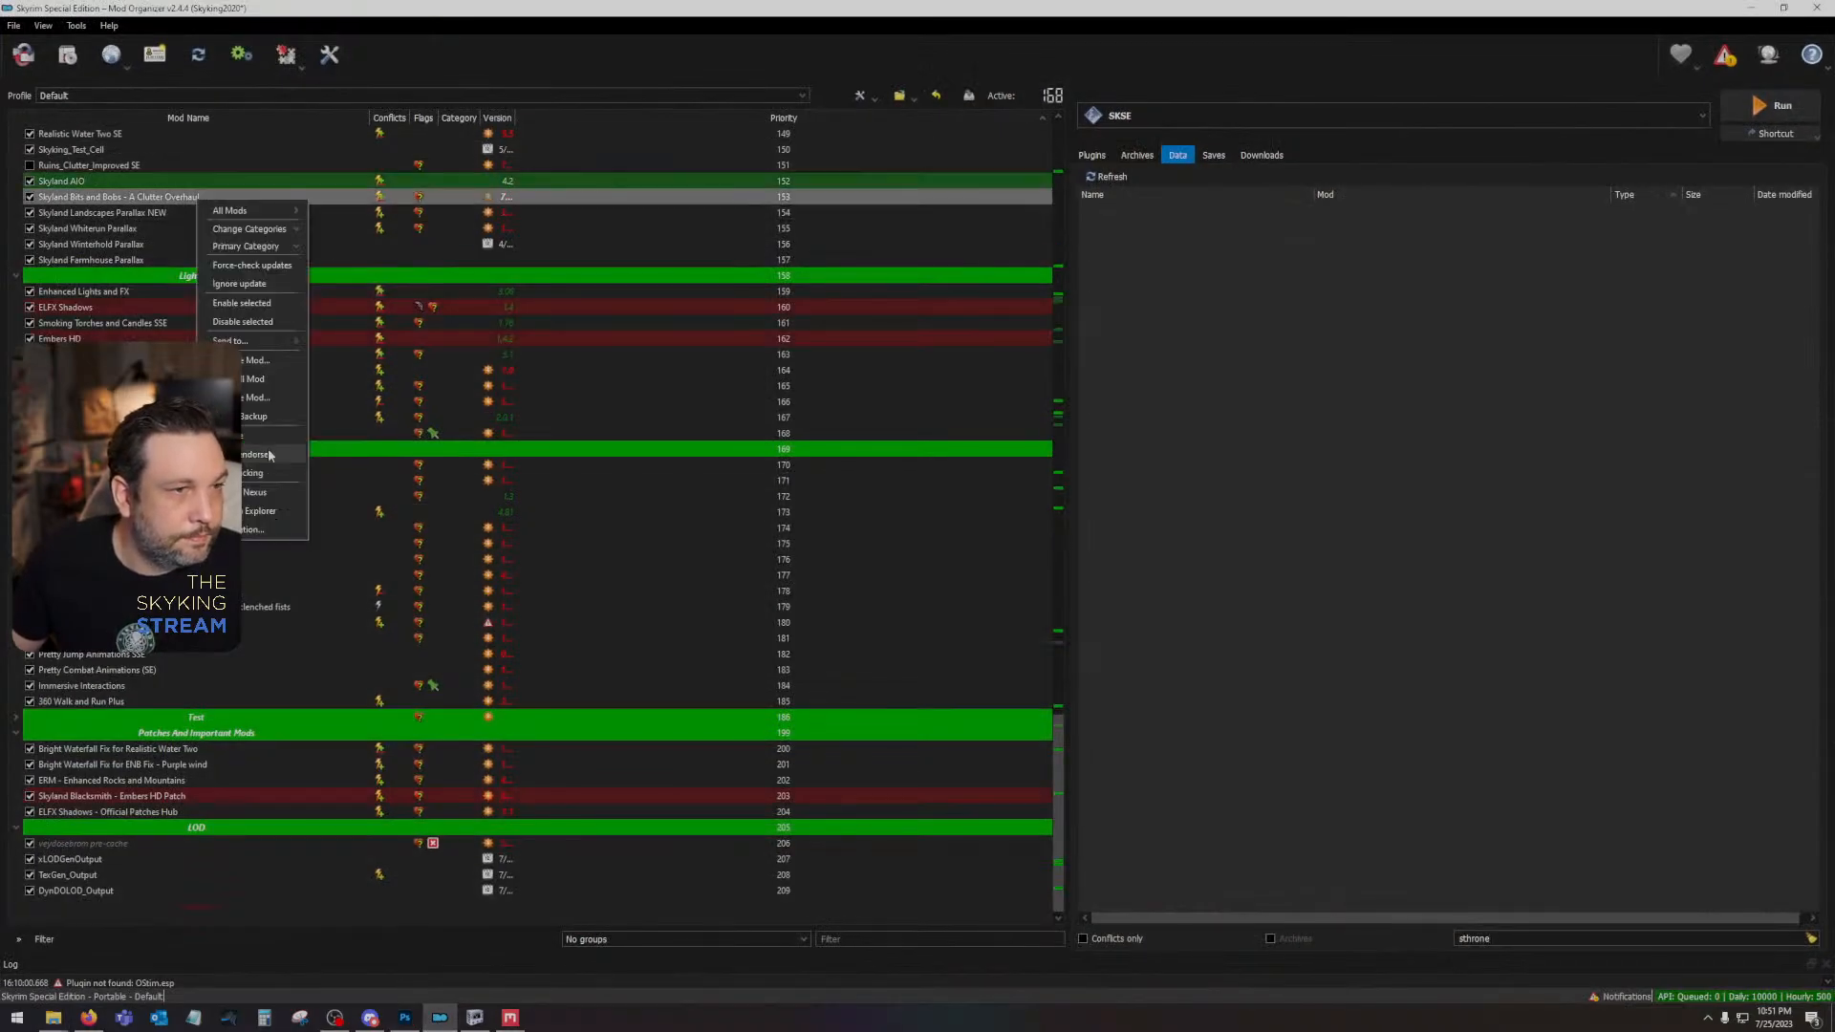
left_click(272, 510)
double_click(441, 383)
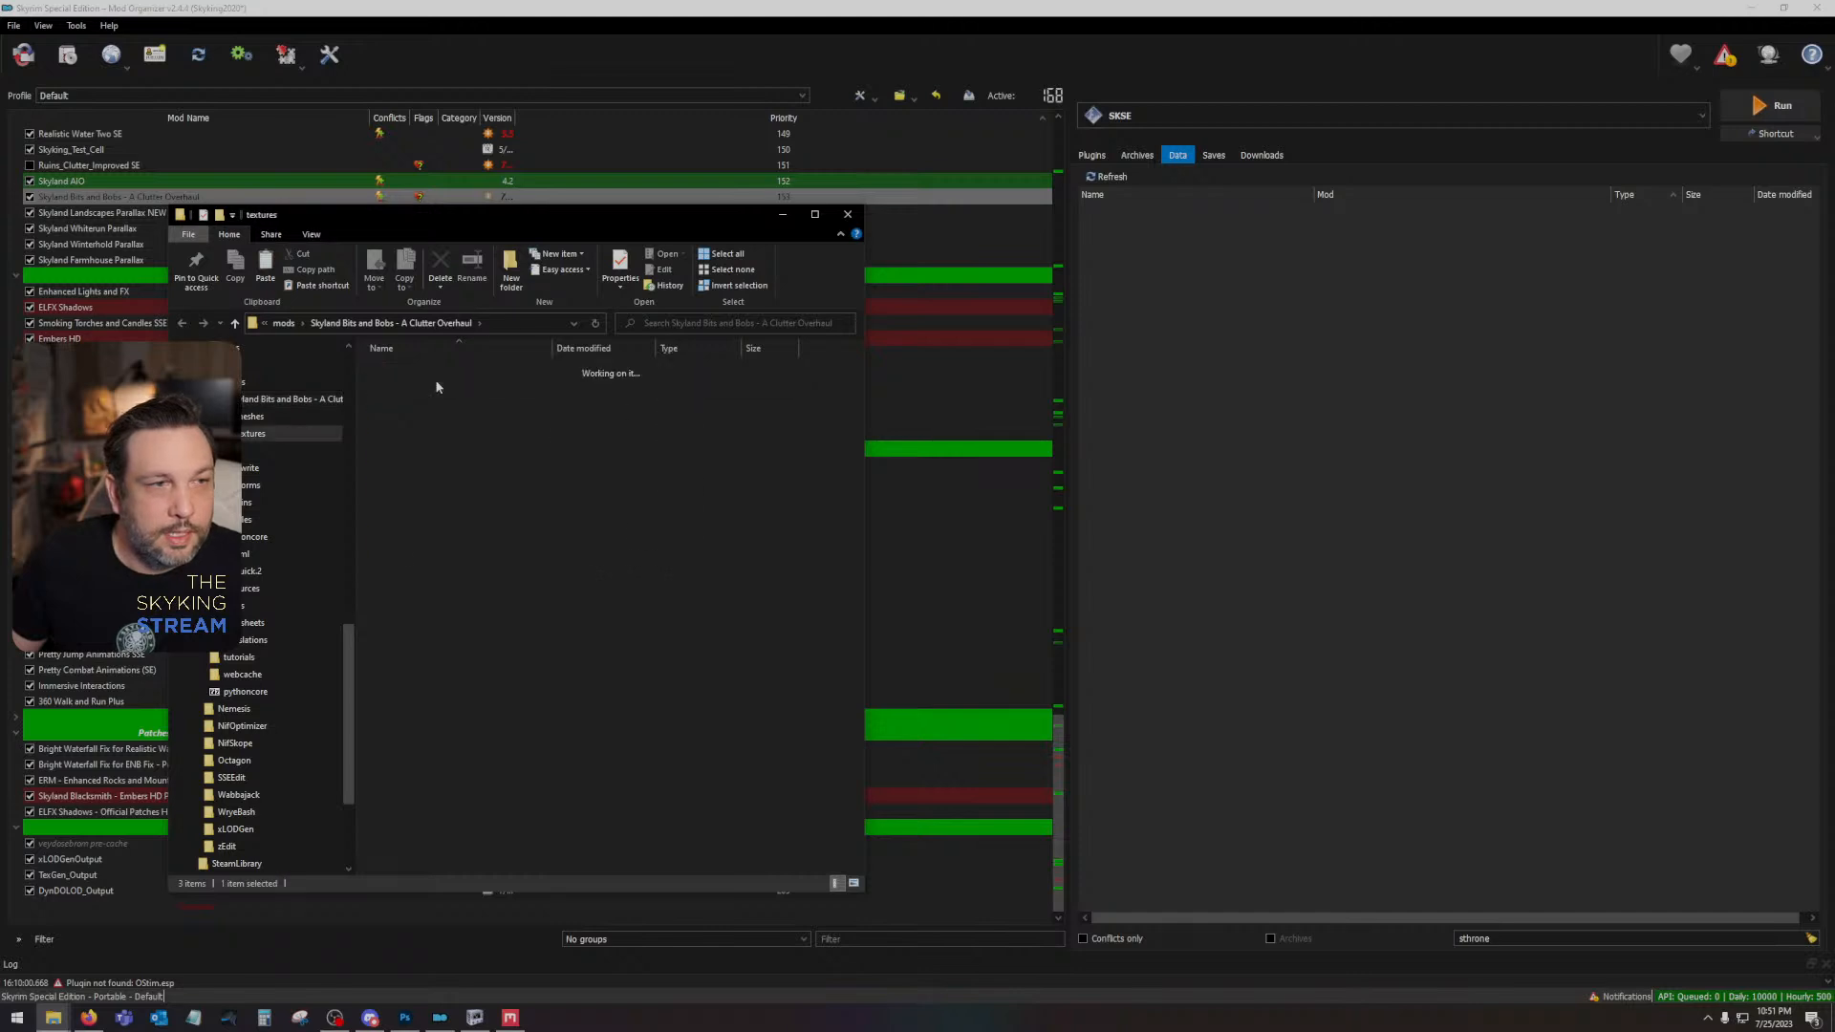
double_click(439, 397)
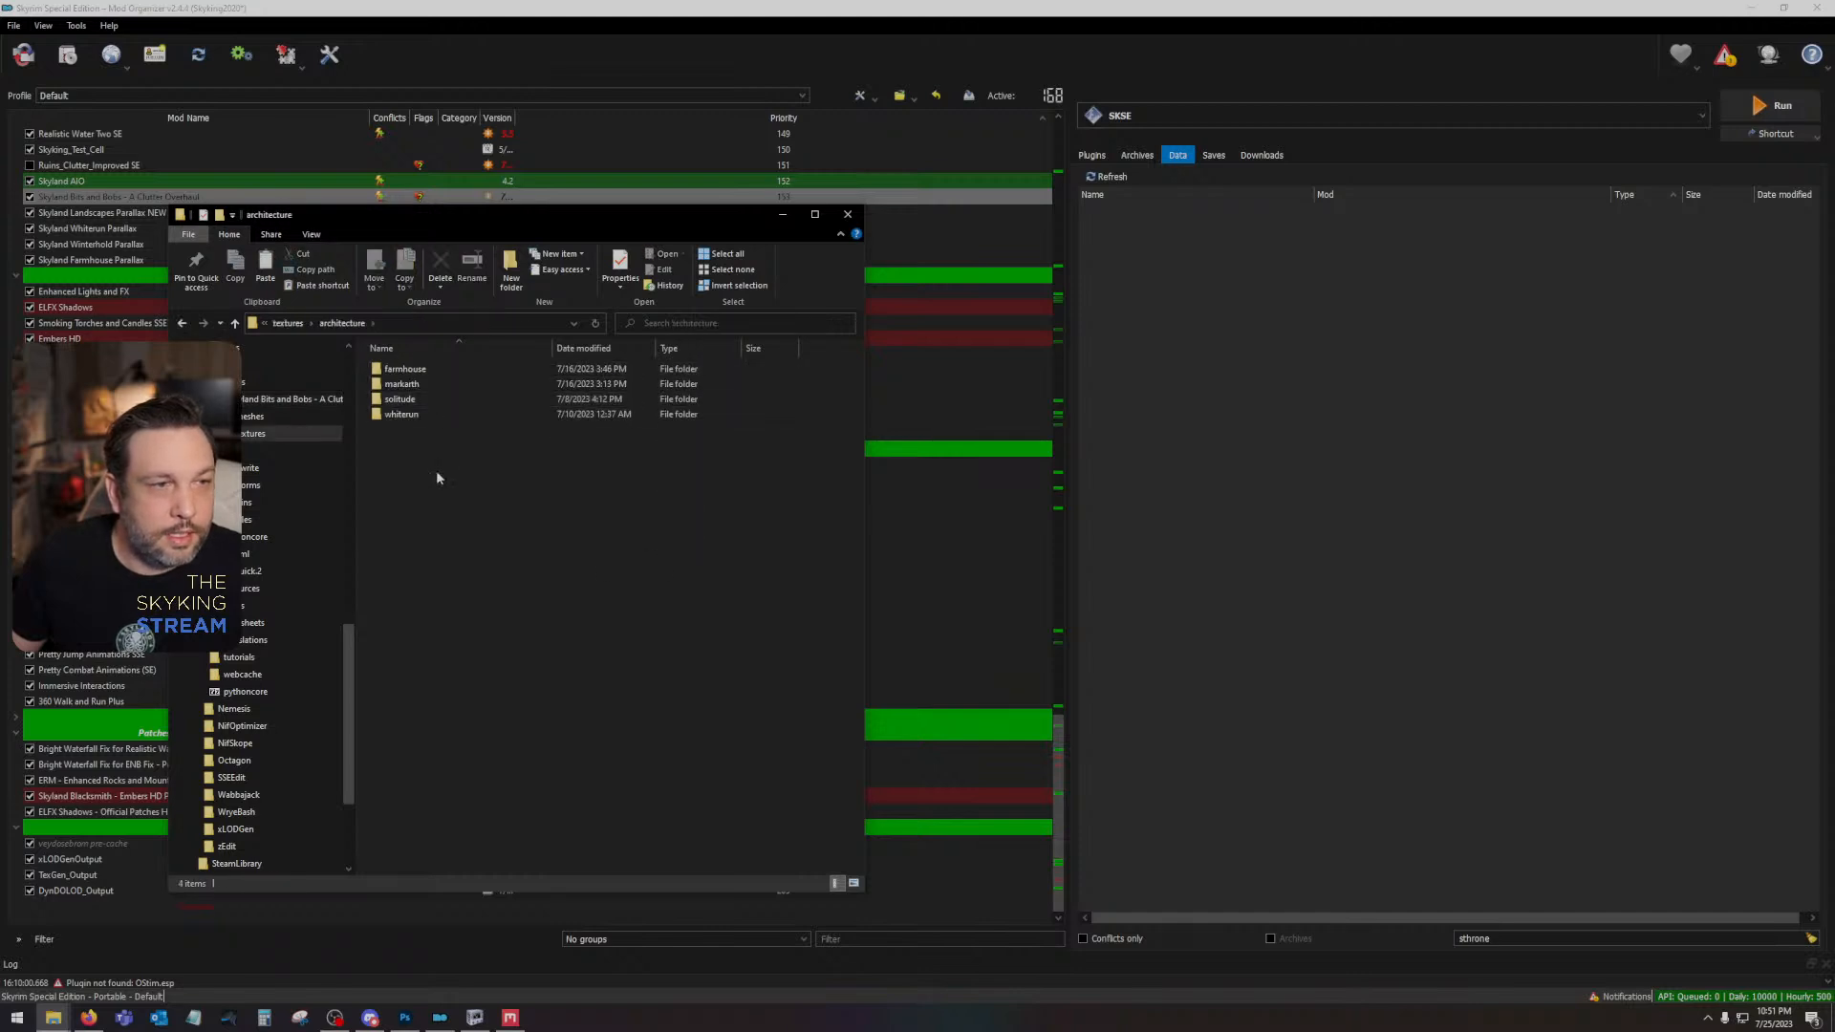
double_click(427, 394)
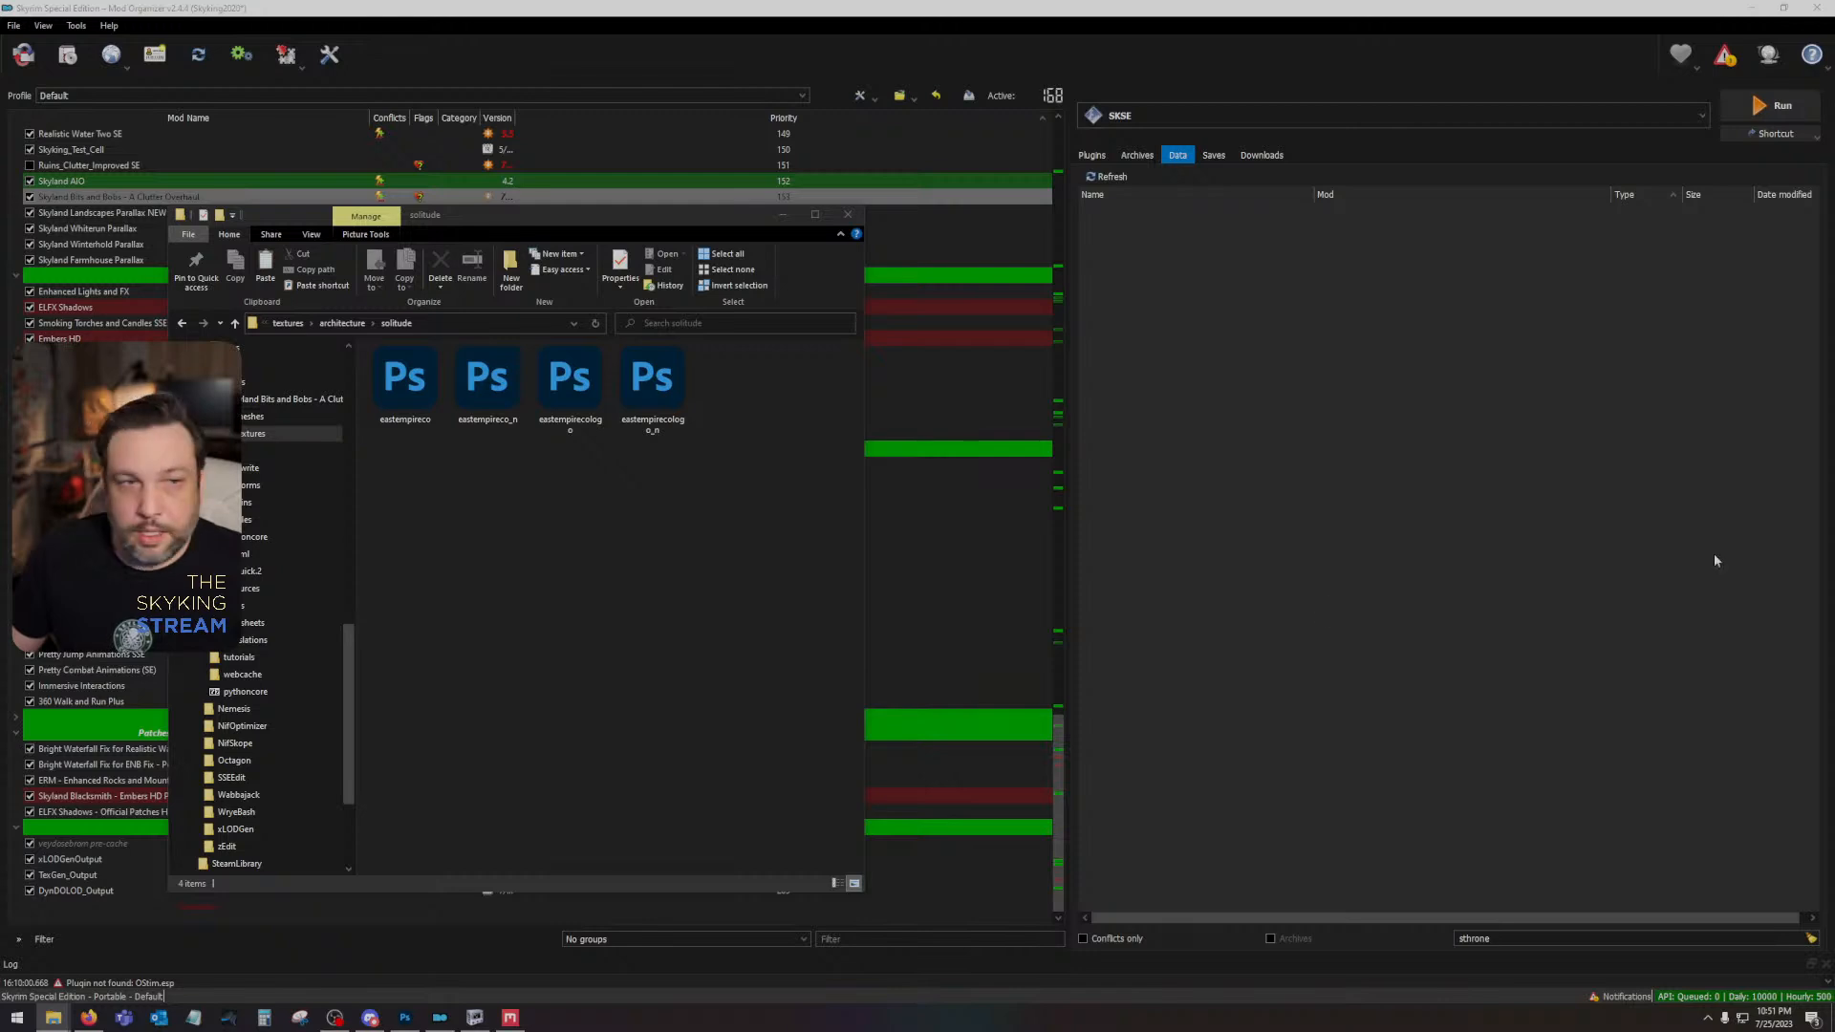
key("ctrl+v")
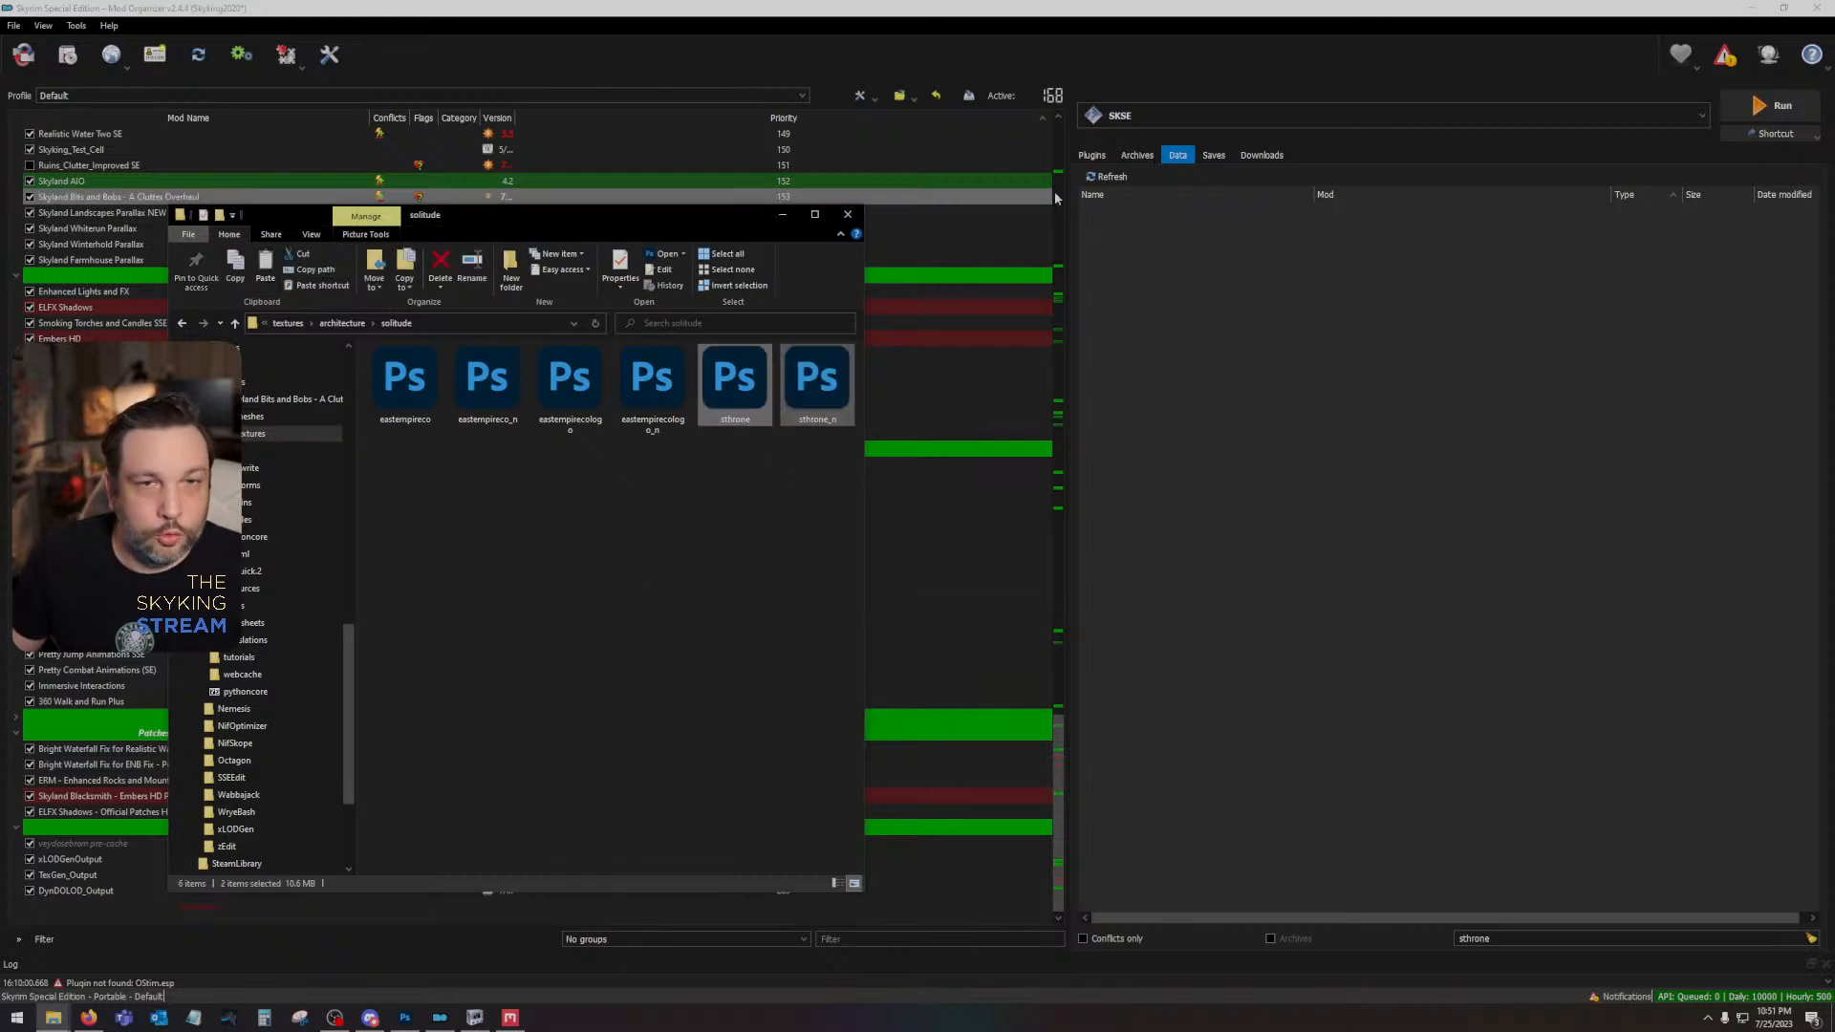
- Run Skyrim through SKSE from Mod Organizer, continue the last saved game, inspect the throne in game and open the system page
left_click(1761, 100)
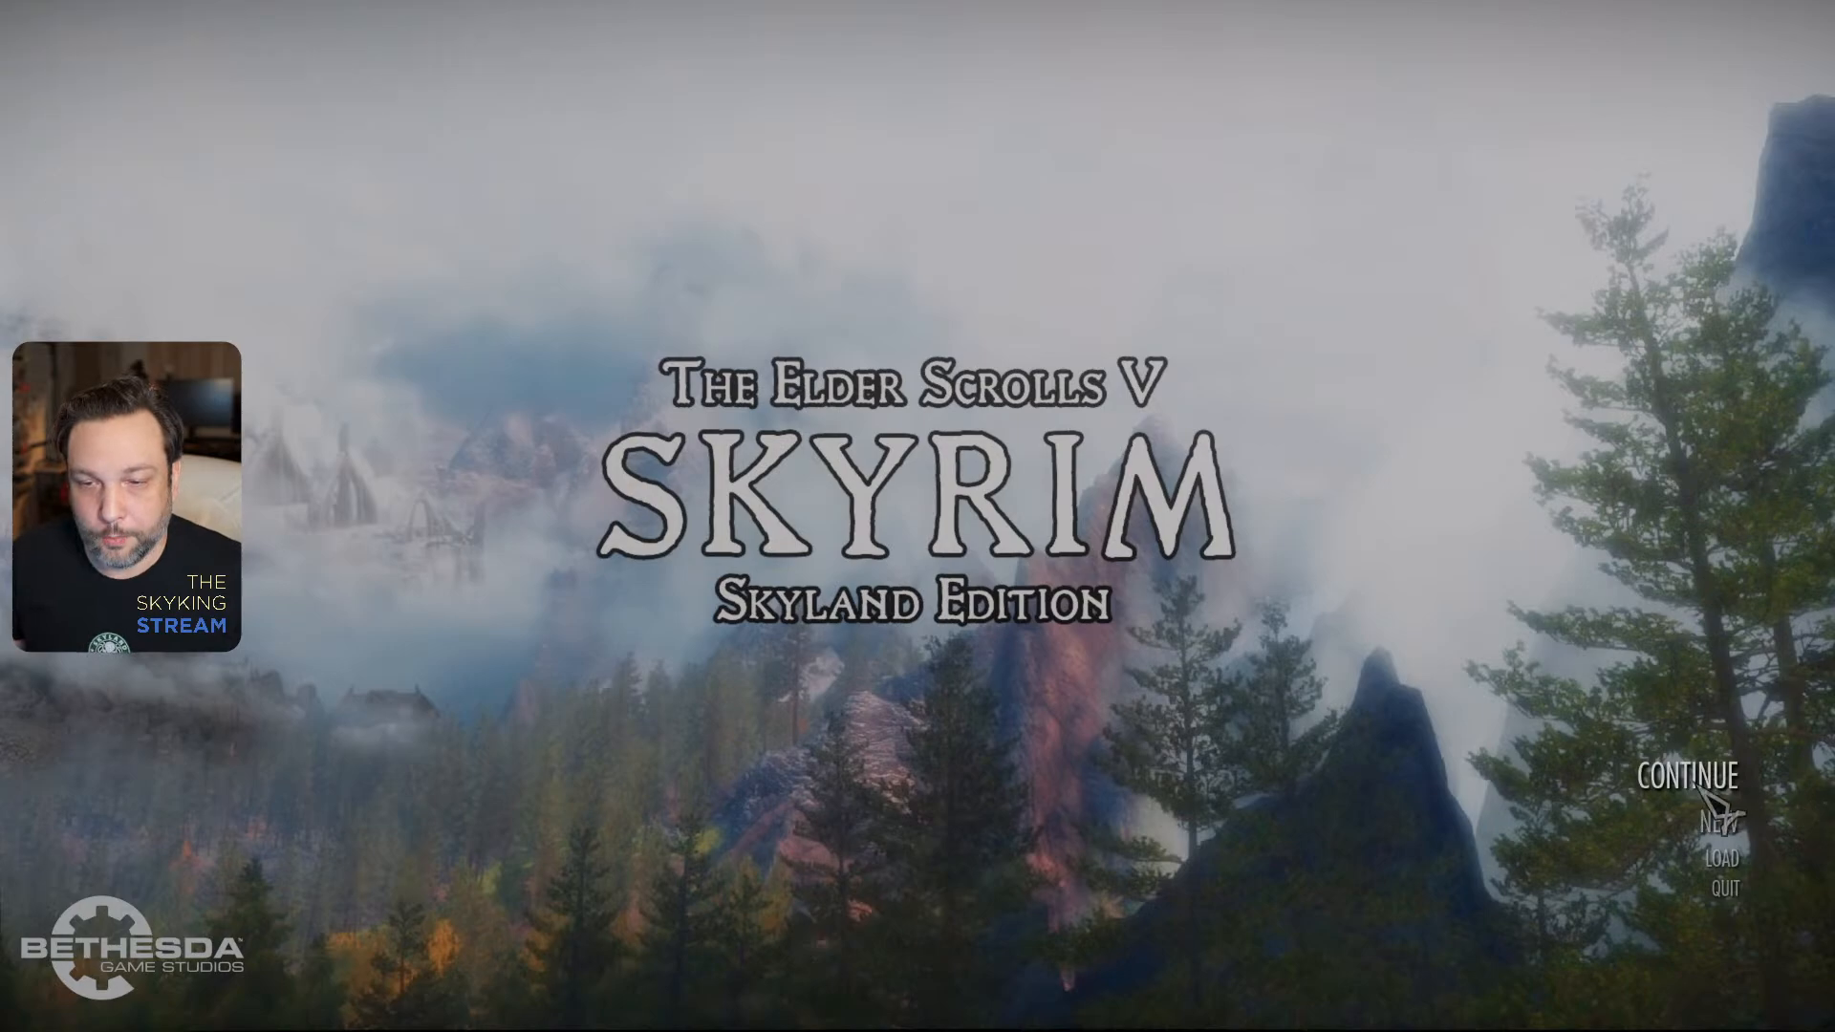
left_click(1698, 785)
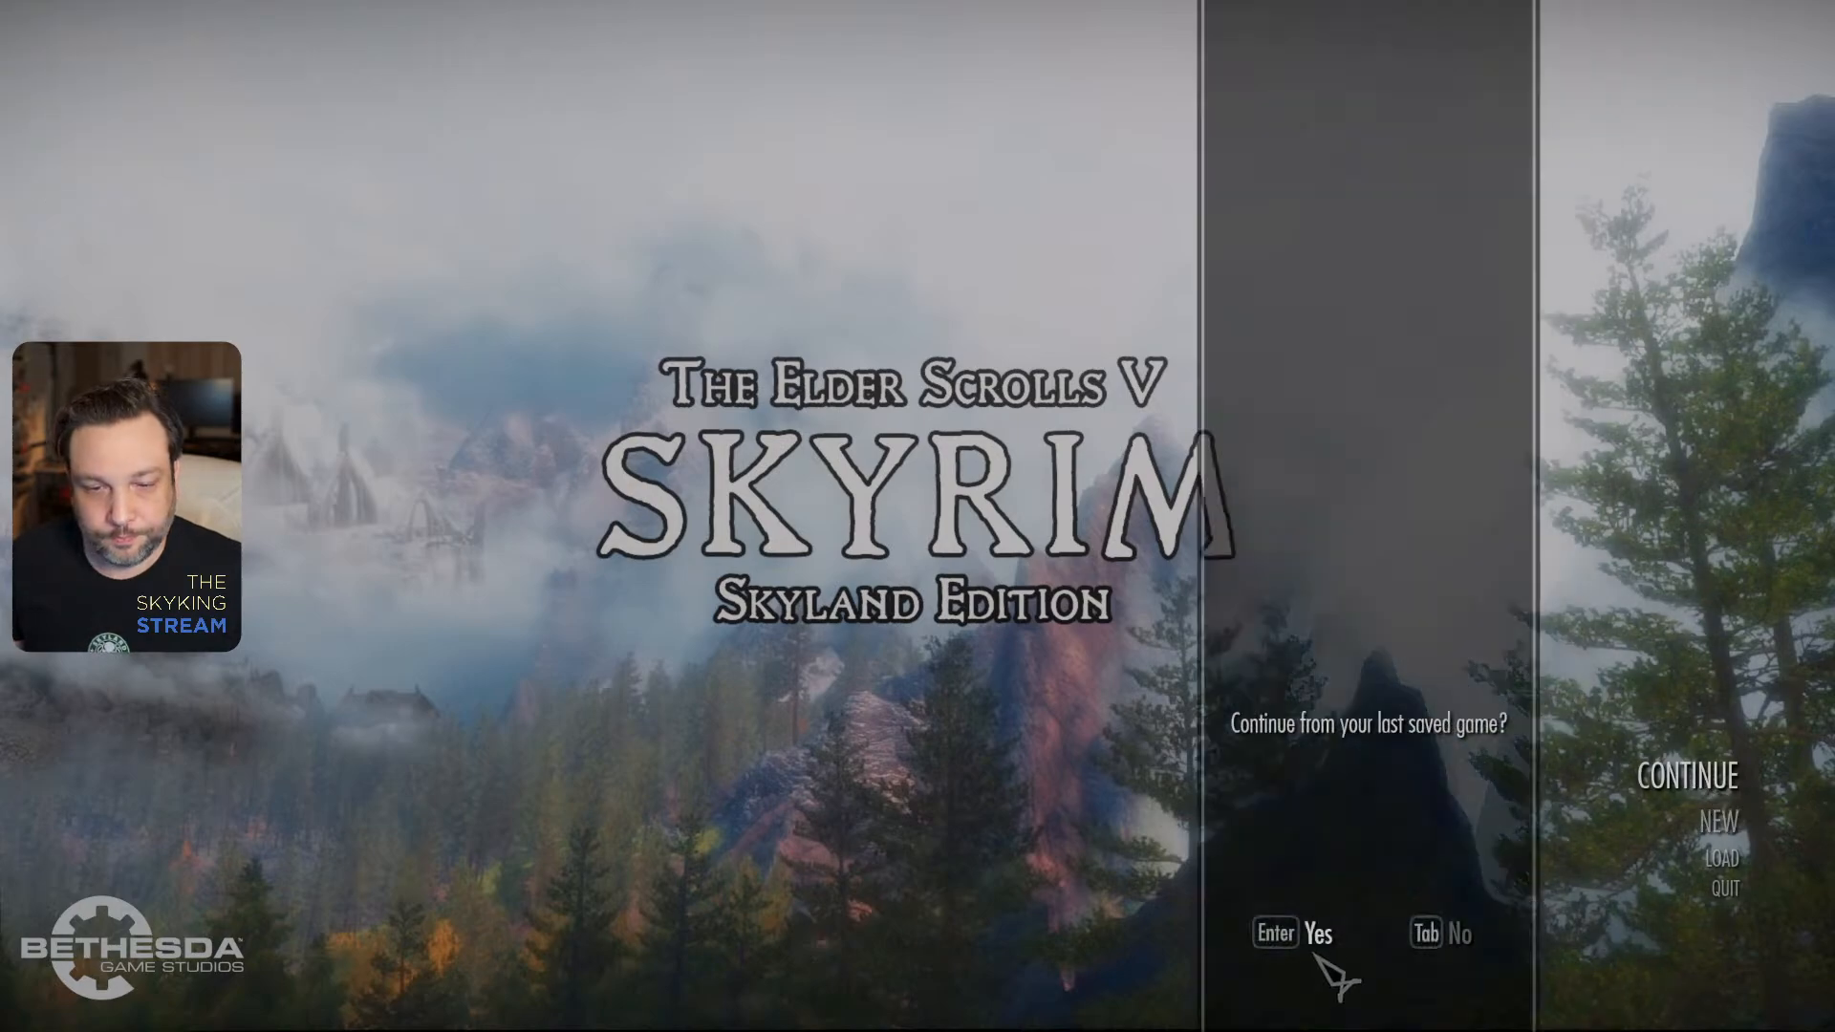
left_click(1307, 946)
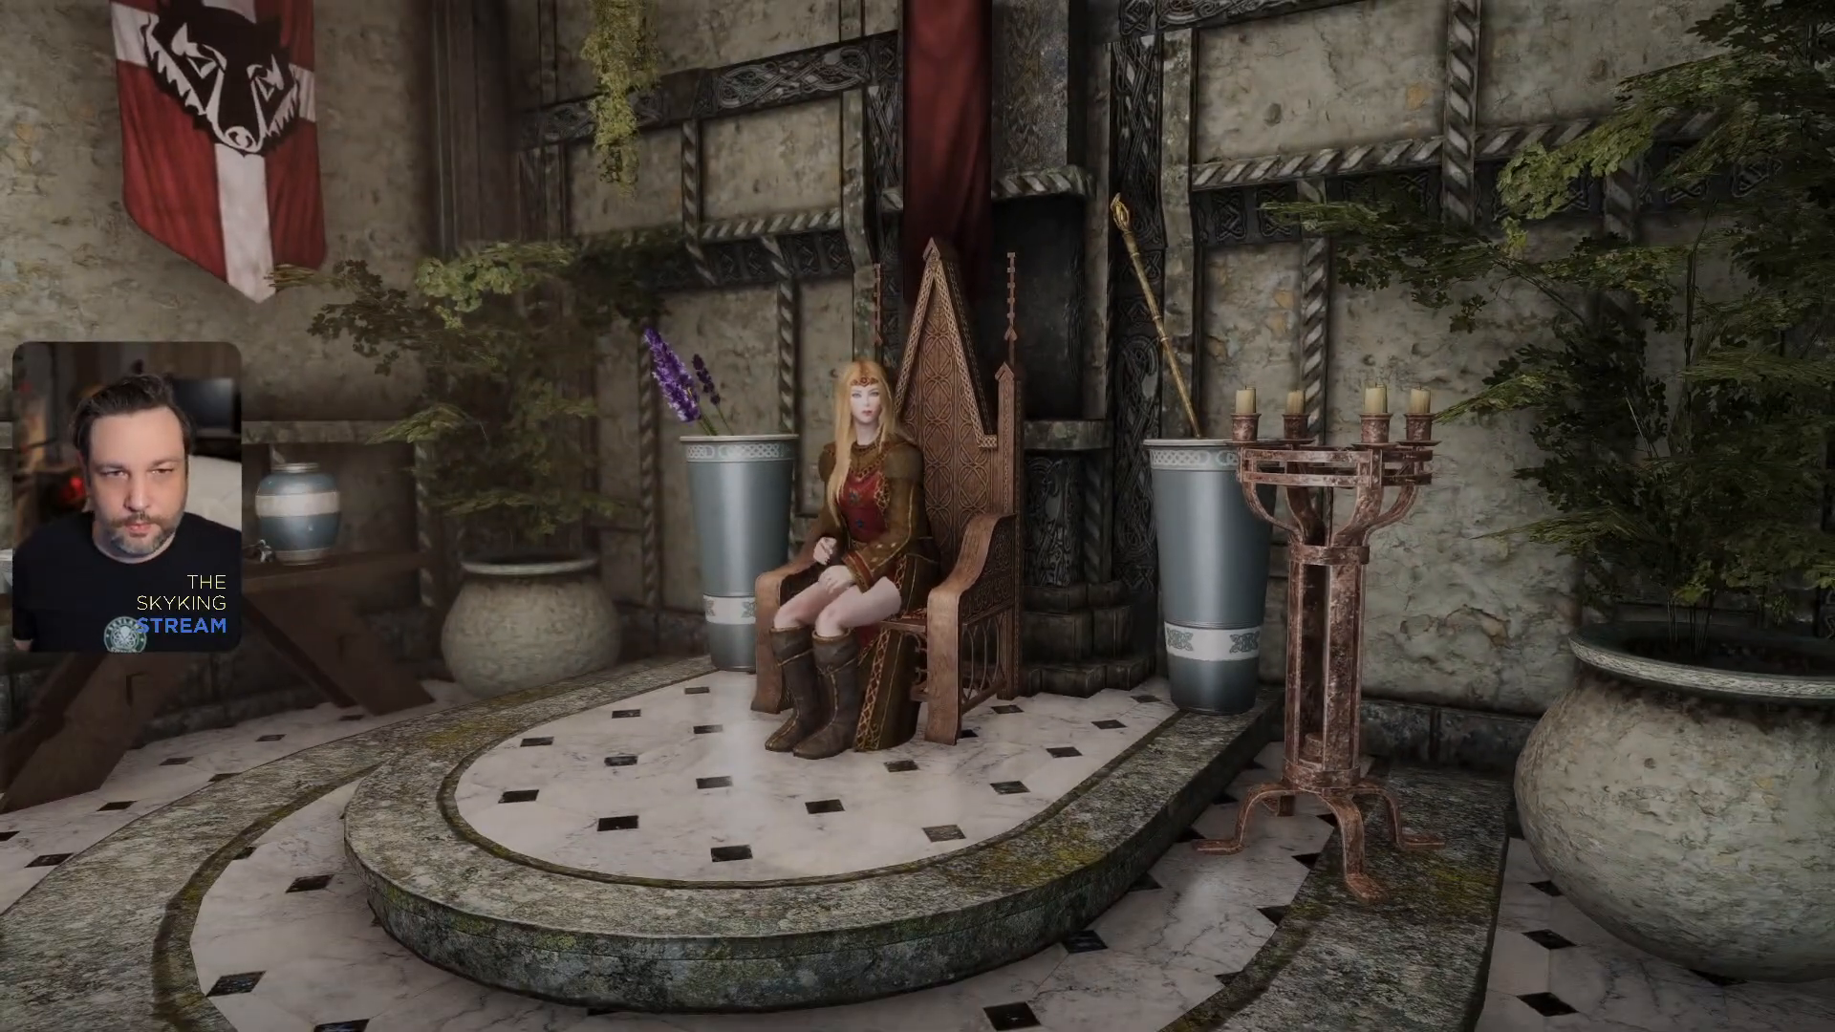
key("j")
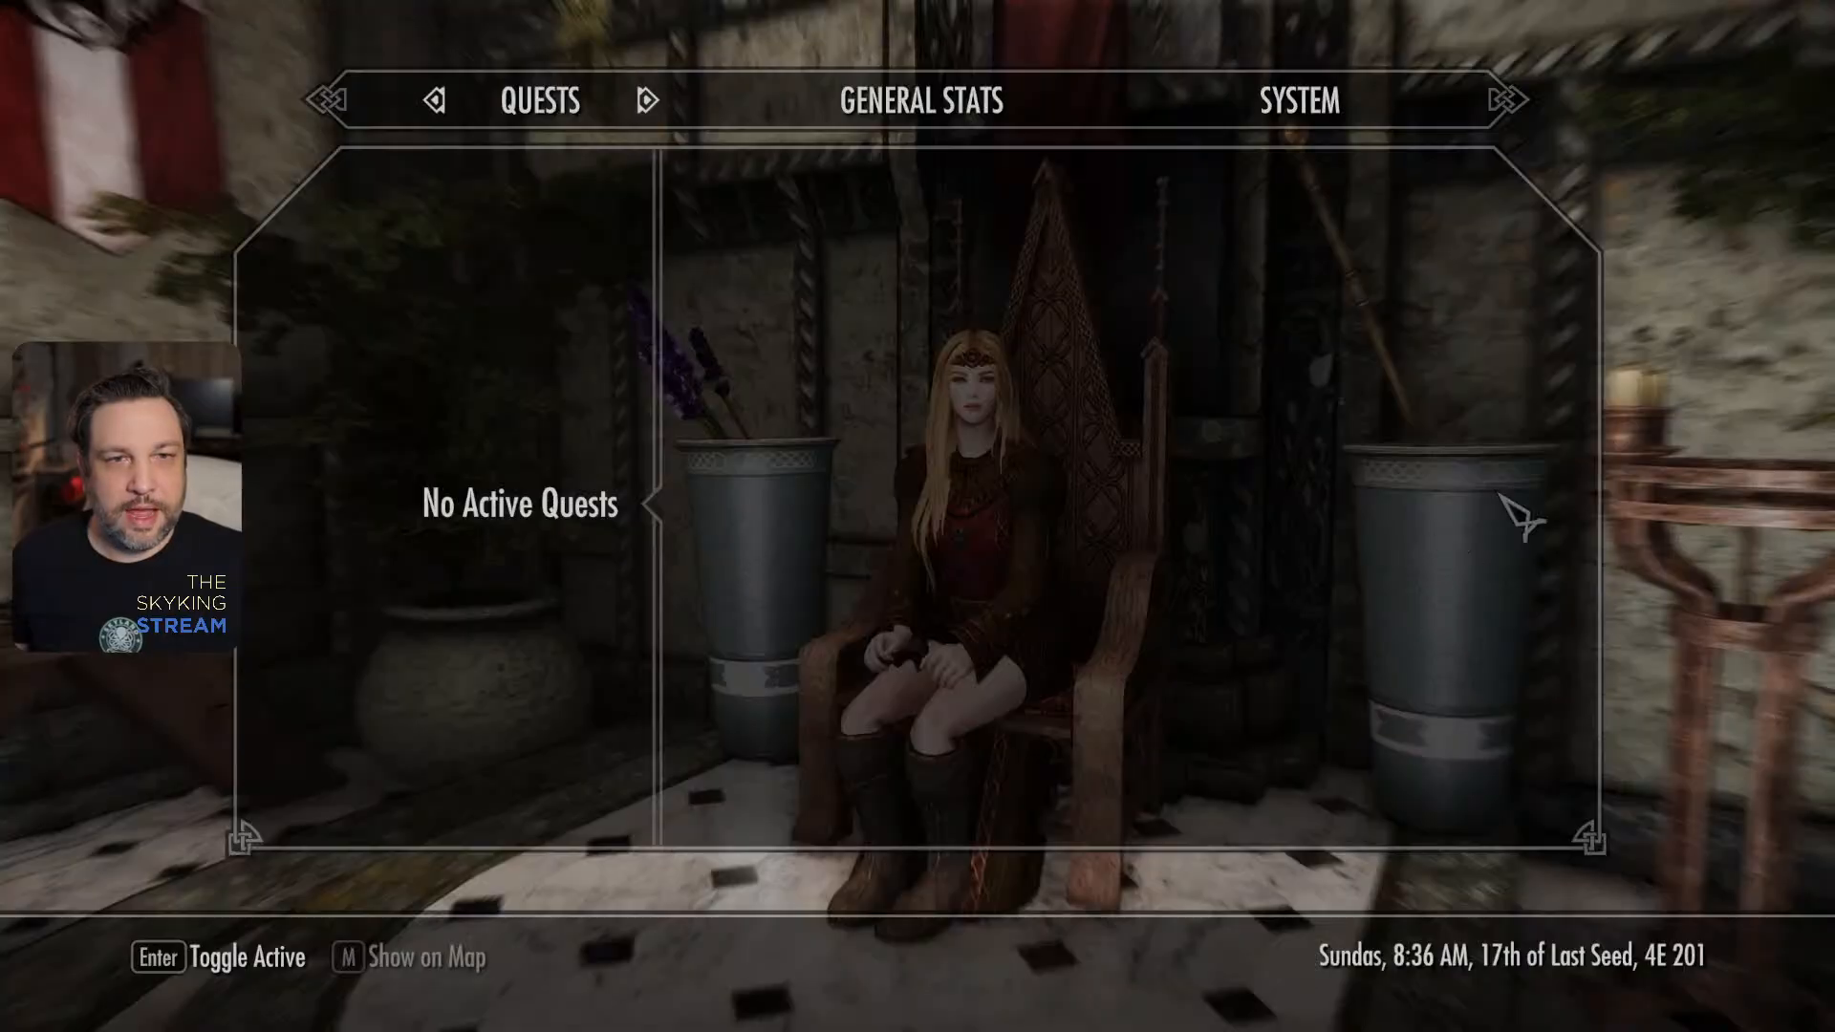
left_click(1343, 105)
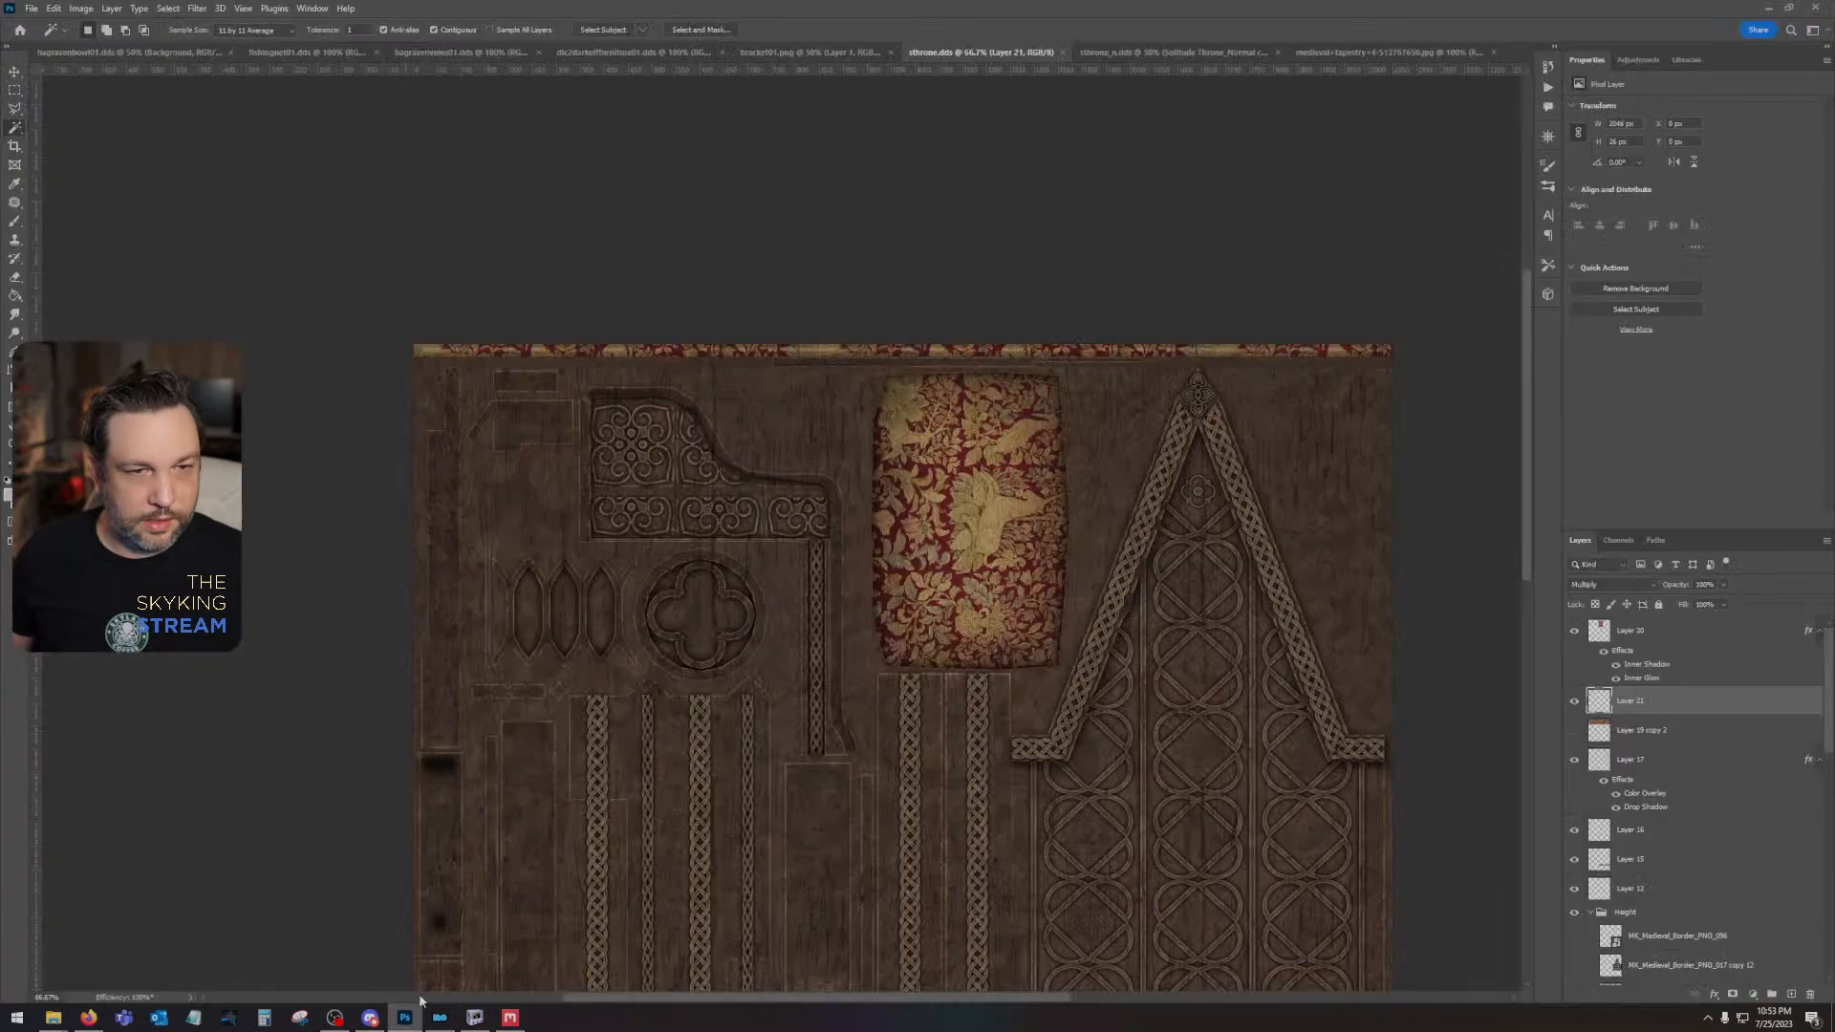
- In Photoshop, find the ornament's Layer 17 in sthrone.dds by toggling its visibility and make it the active layer
left_click(1692, 634)
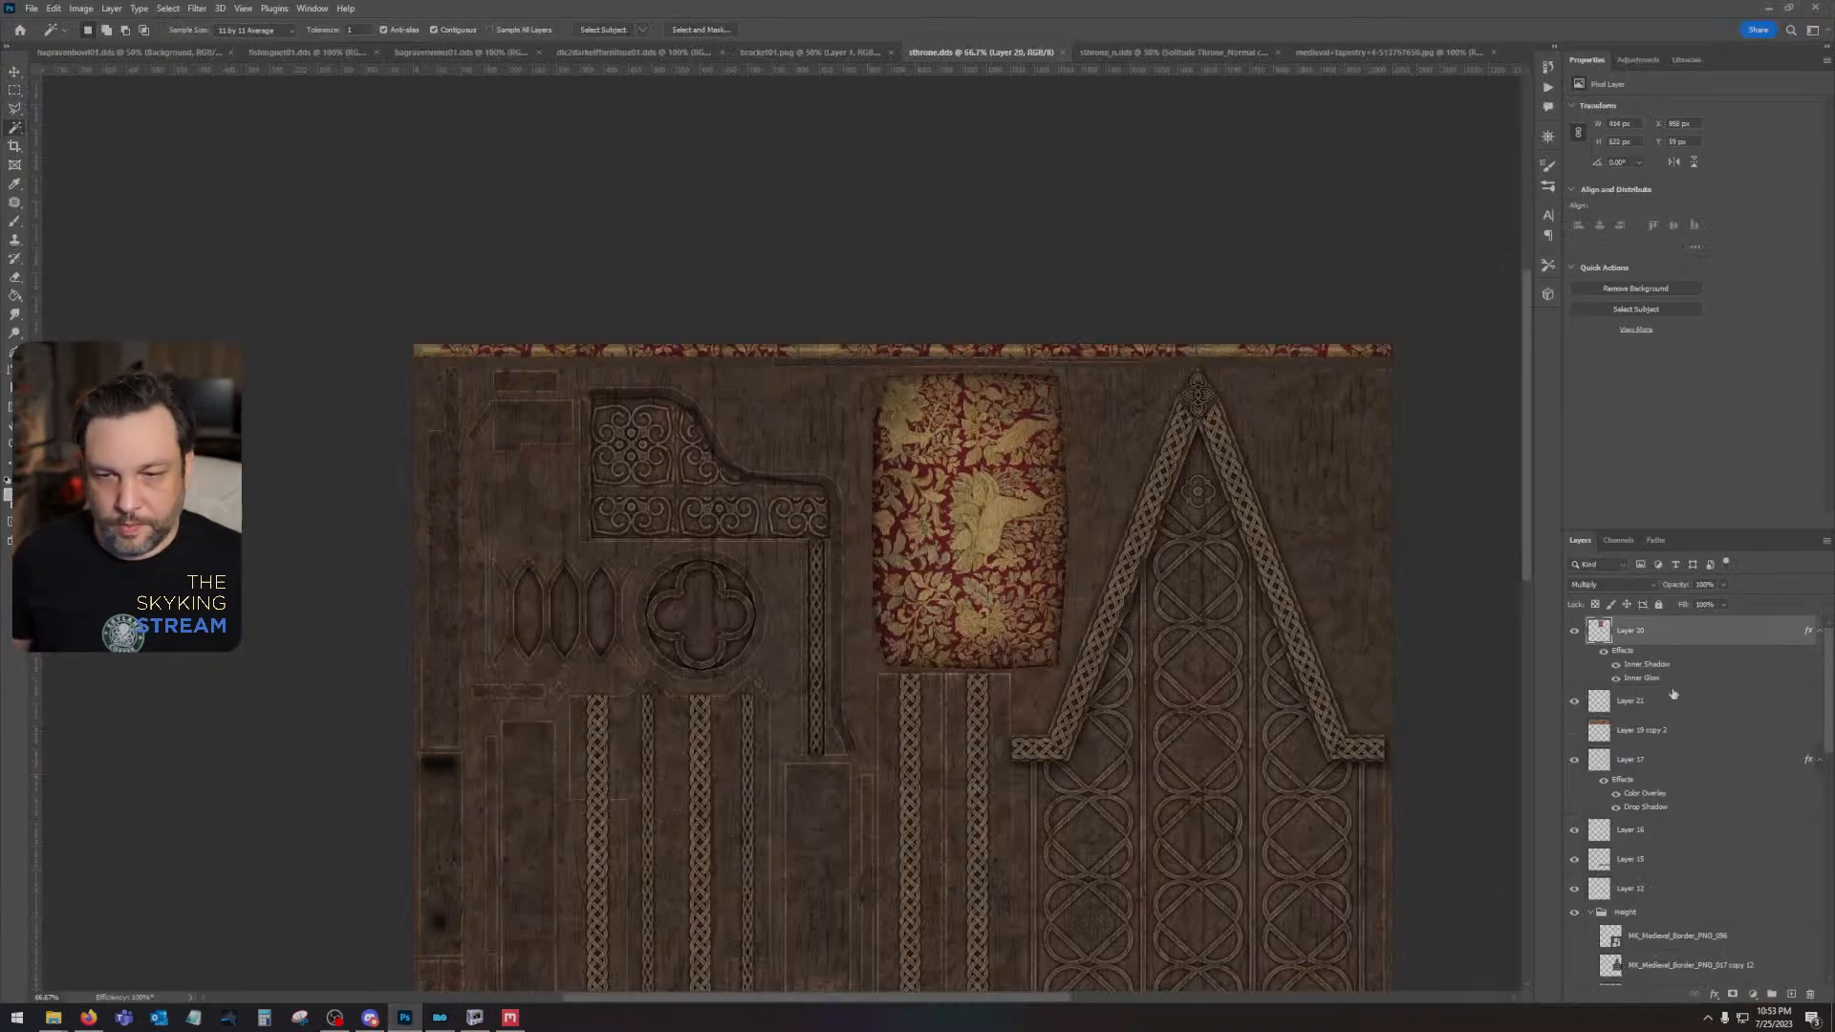
left_click(1671, 764)
left_click(1681, 836)
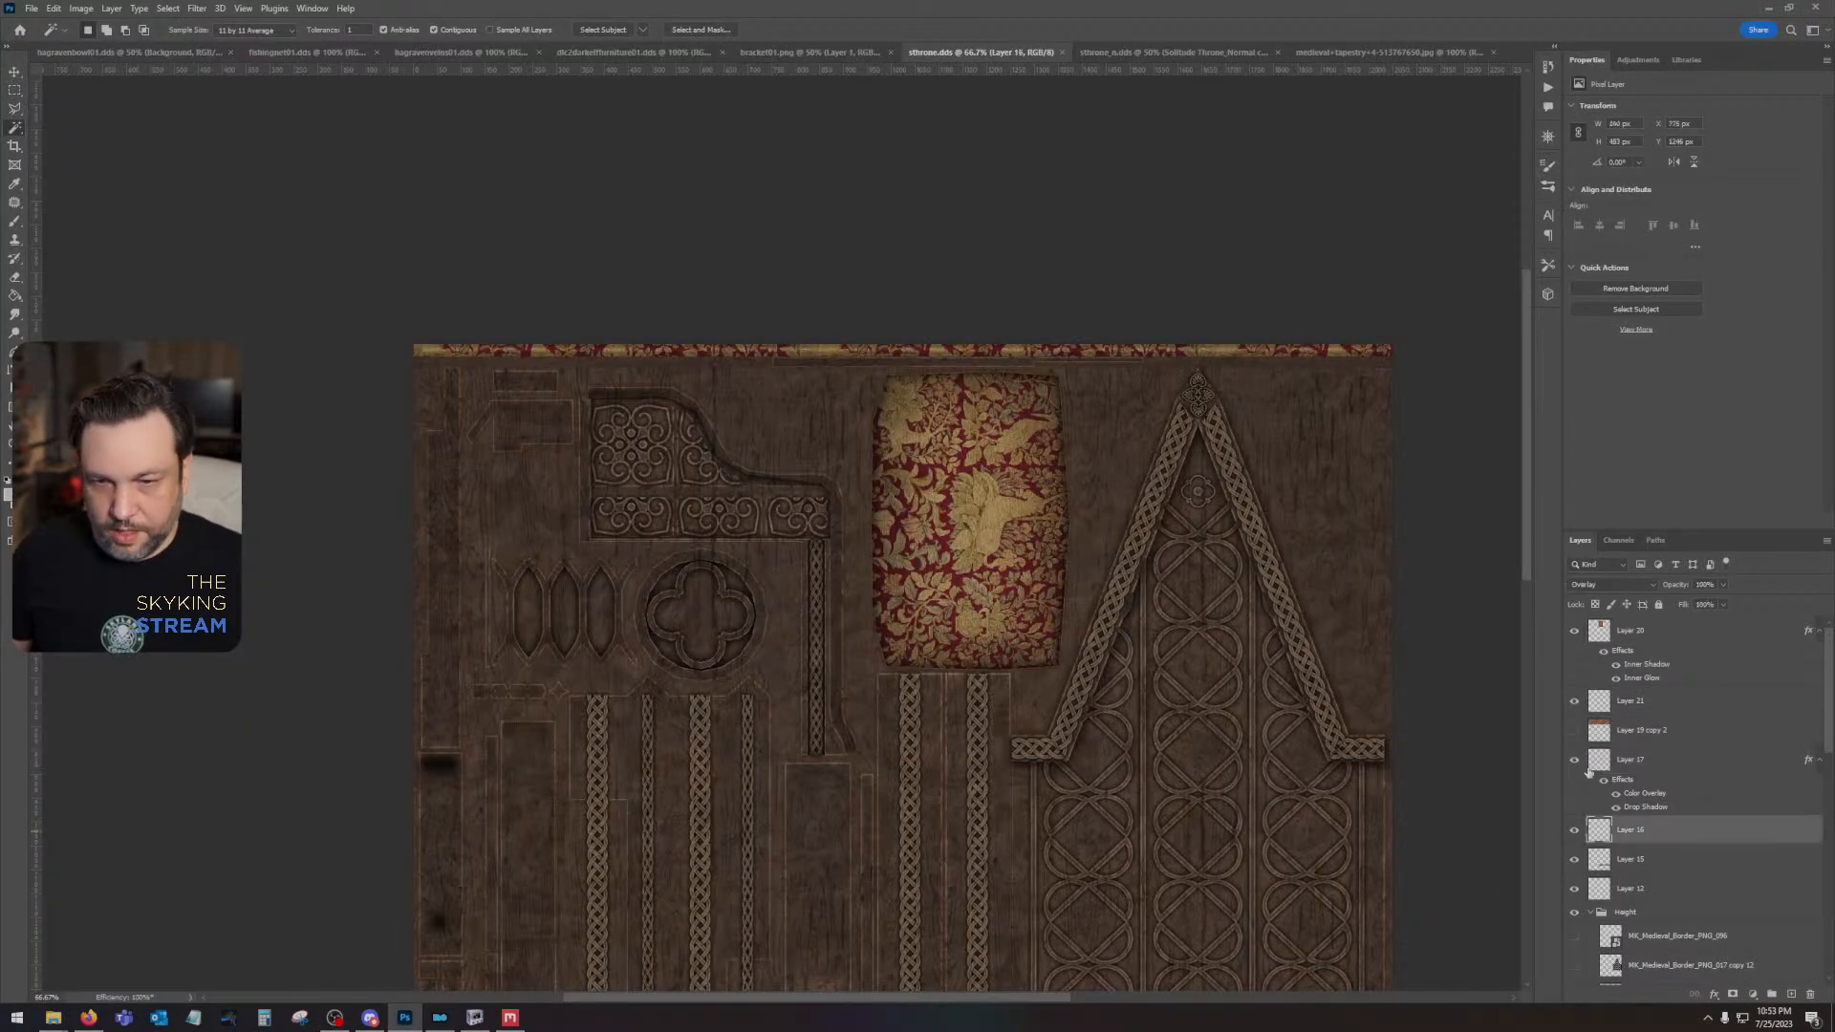
left_click(1574, 762)
left_click(1574, 762)
left_click(1704, 767)
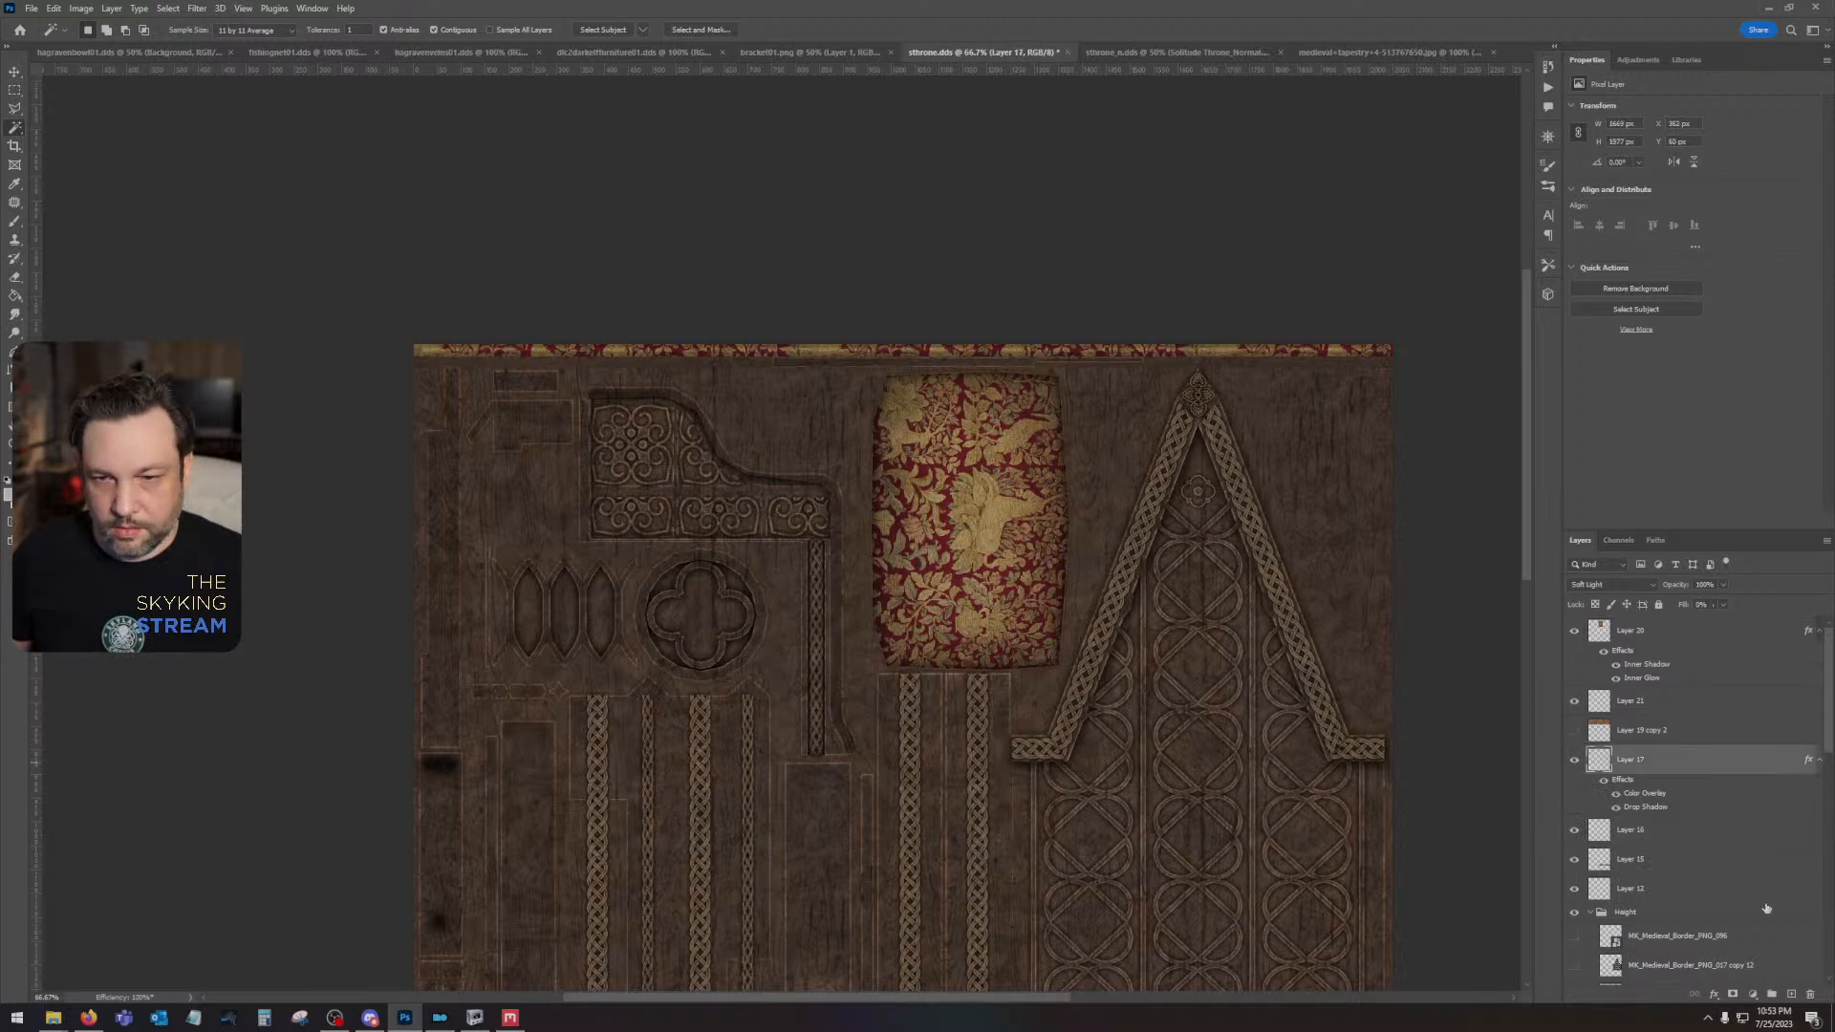
left_click(1790, 995)
left_click_drag(1694, 767, 1809, 999)
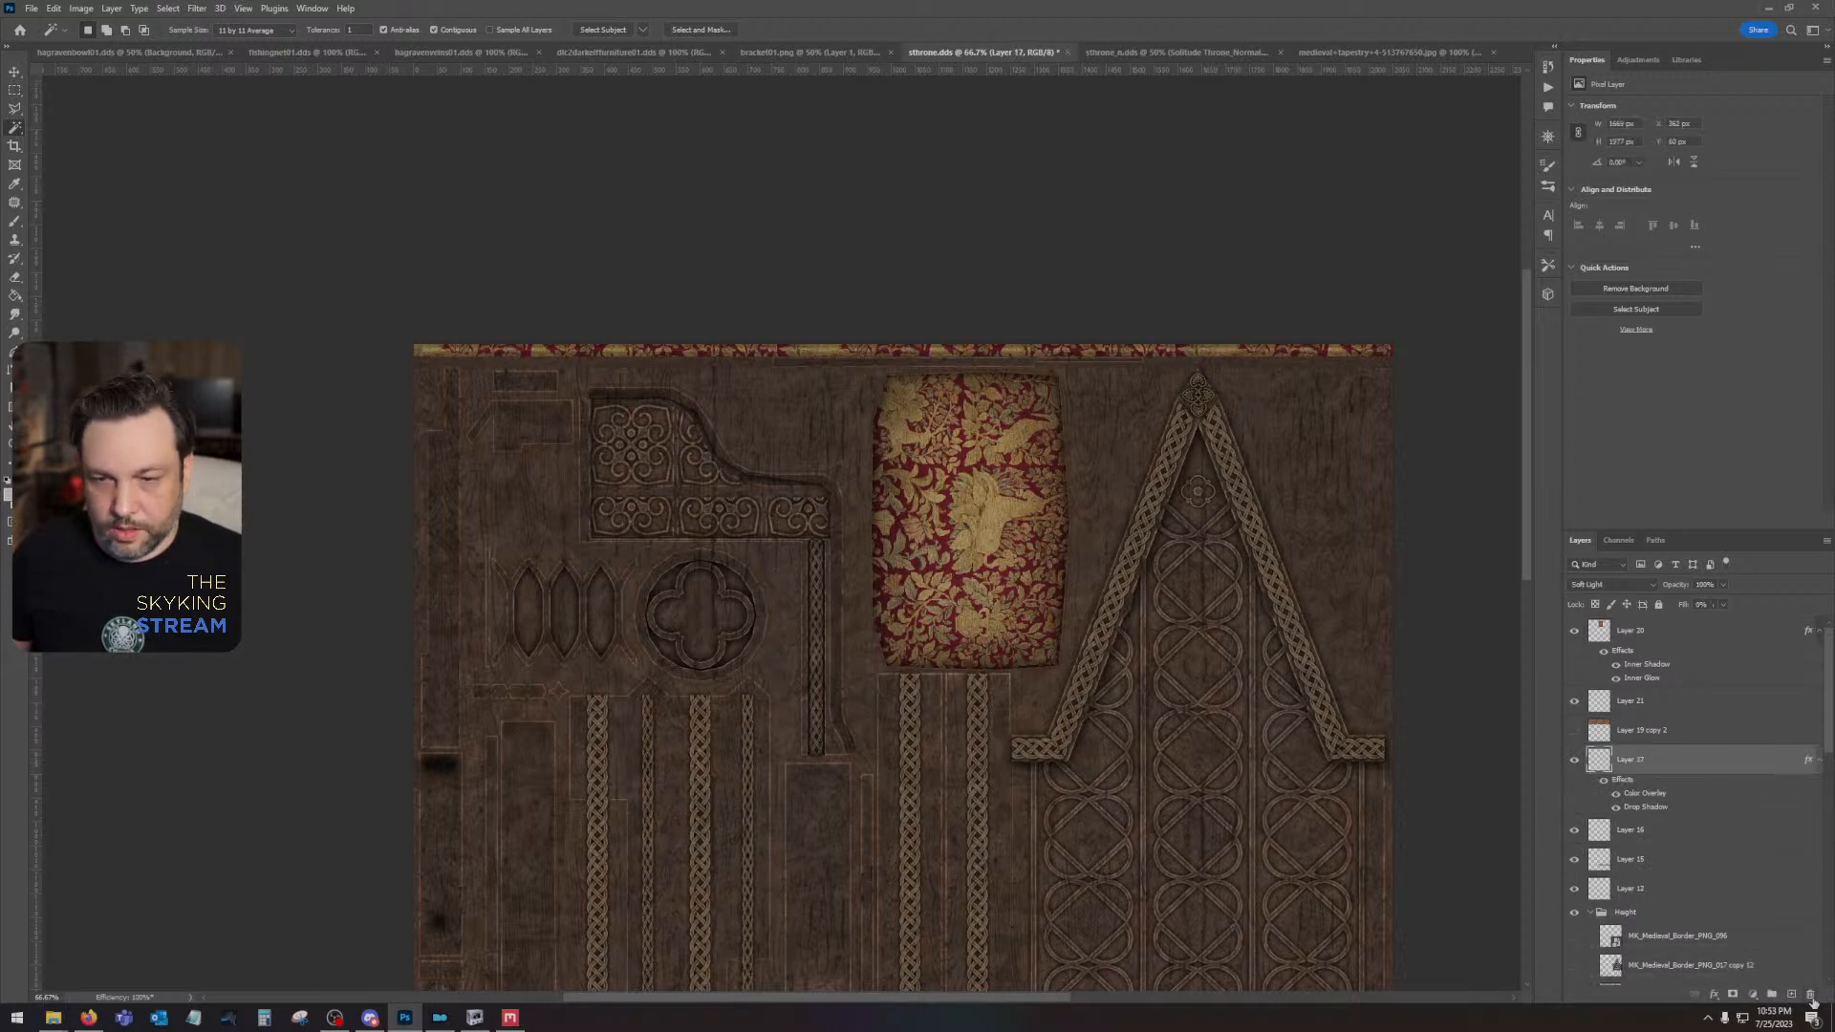
- Add a Hue/Saturation adjustment layer above Layer 17 and reduce its saturation to about -33, leaving hue and lightness at 0
left_click(1754, 998)
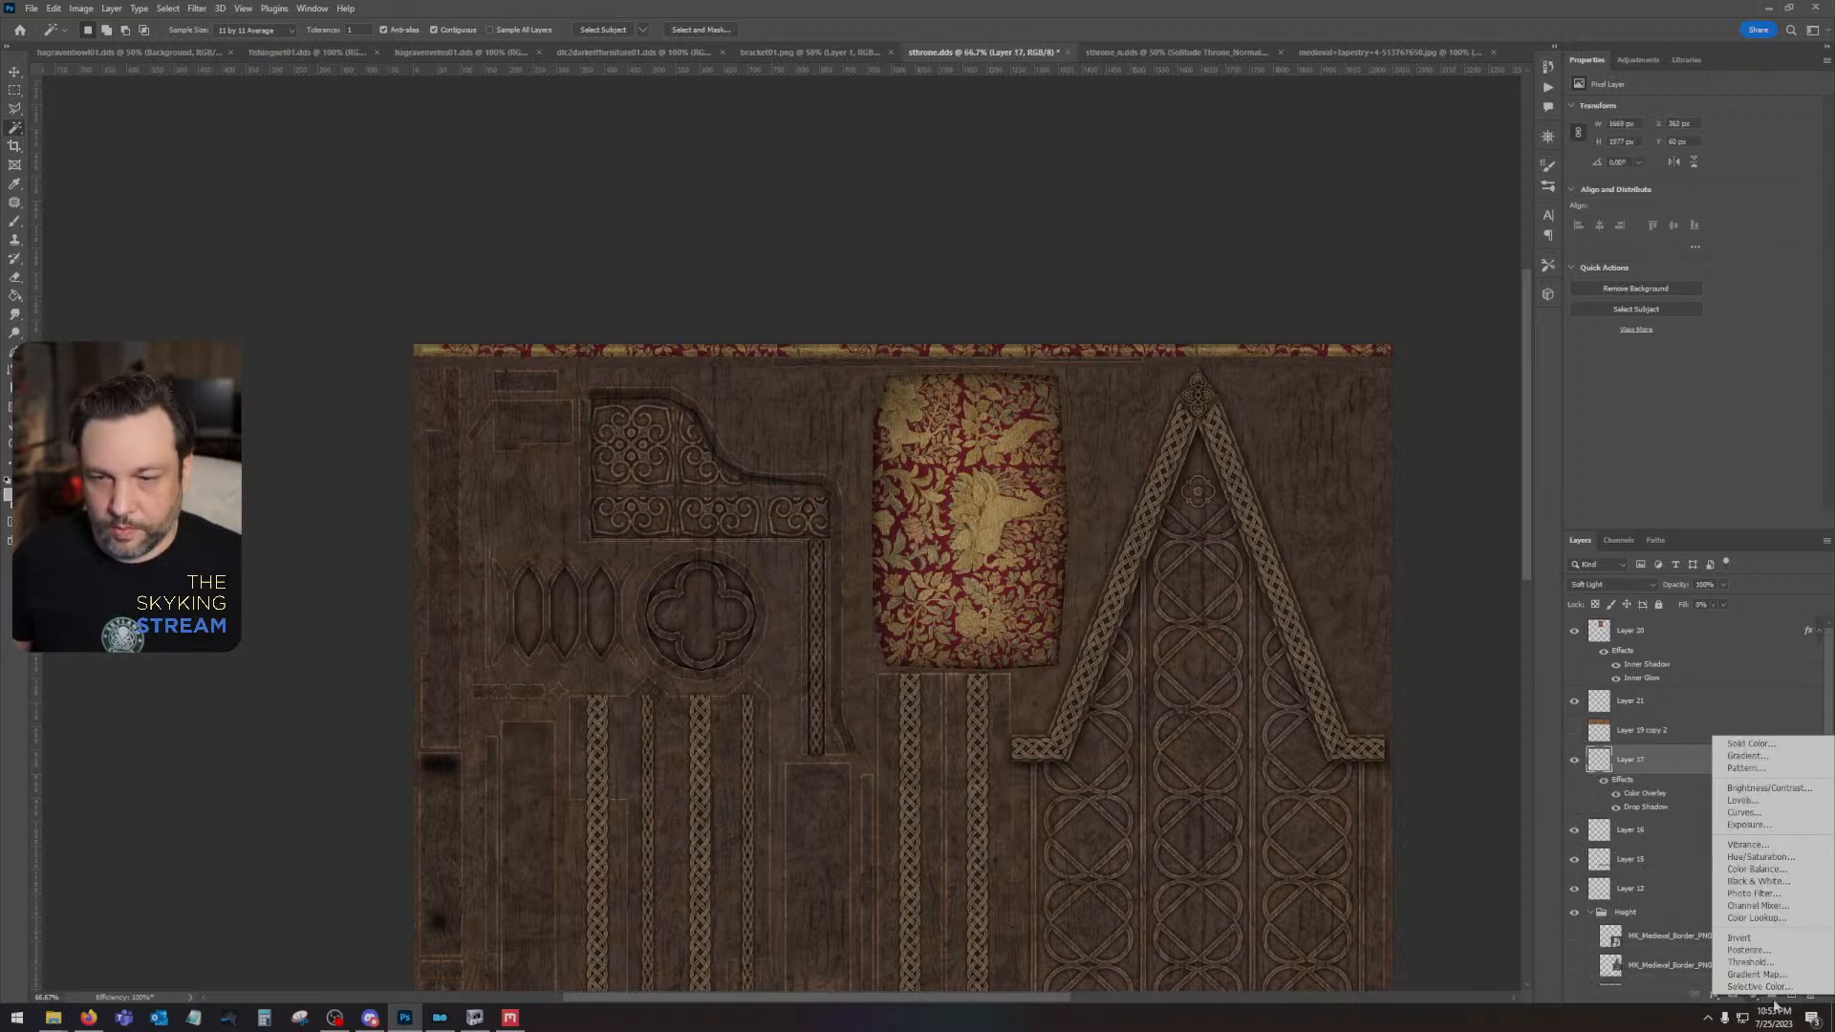
left_click(1776, 857)
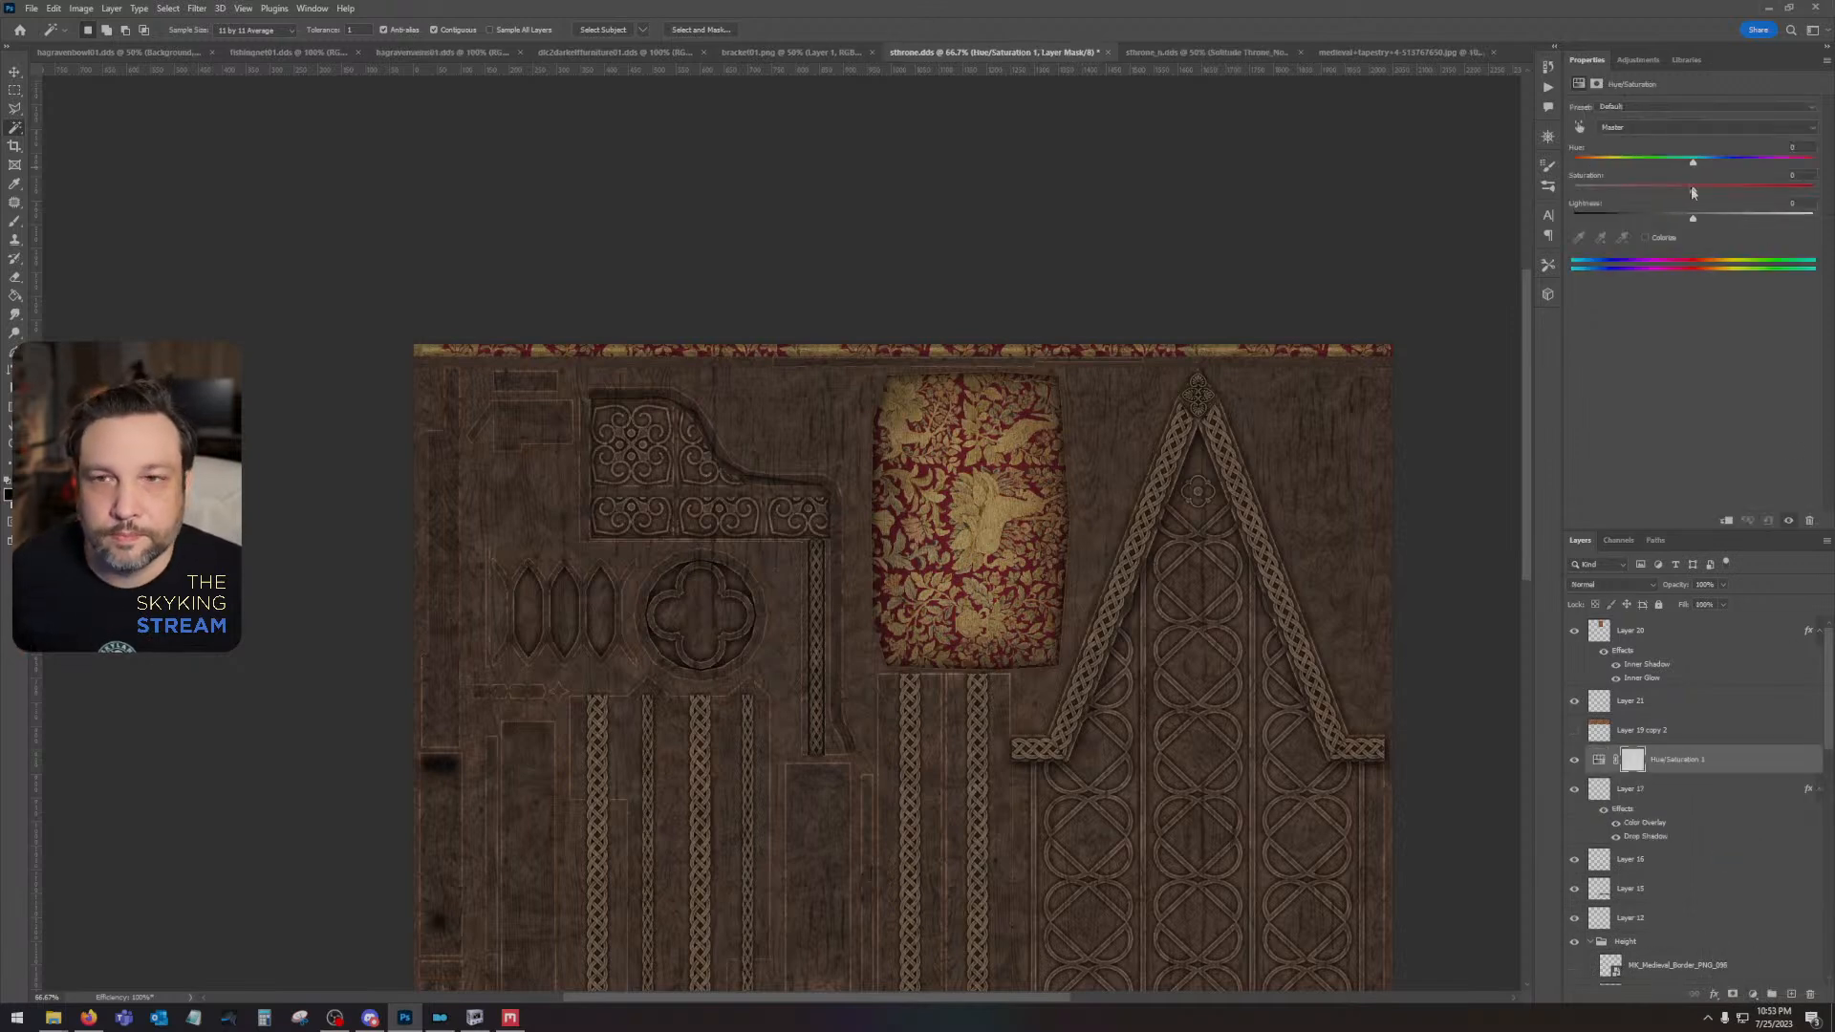
left_click_drag(1693, 193, 1669, 226)
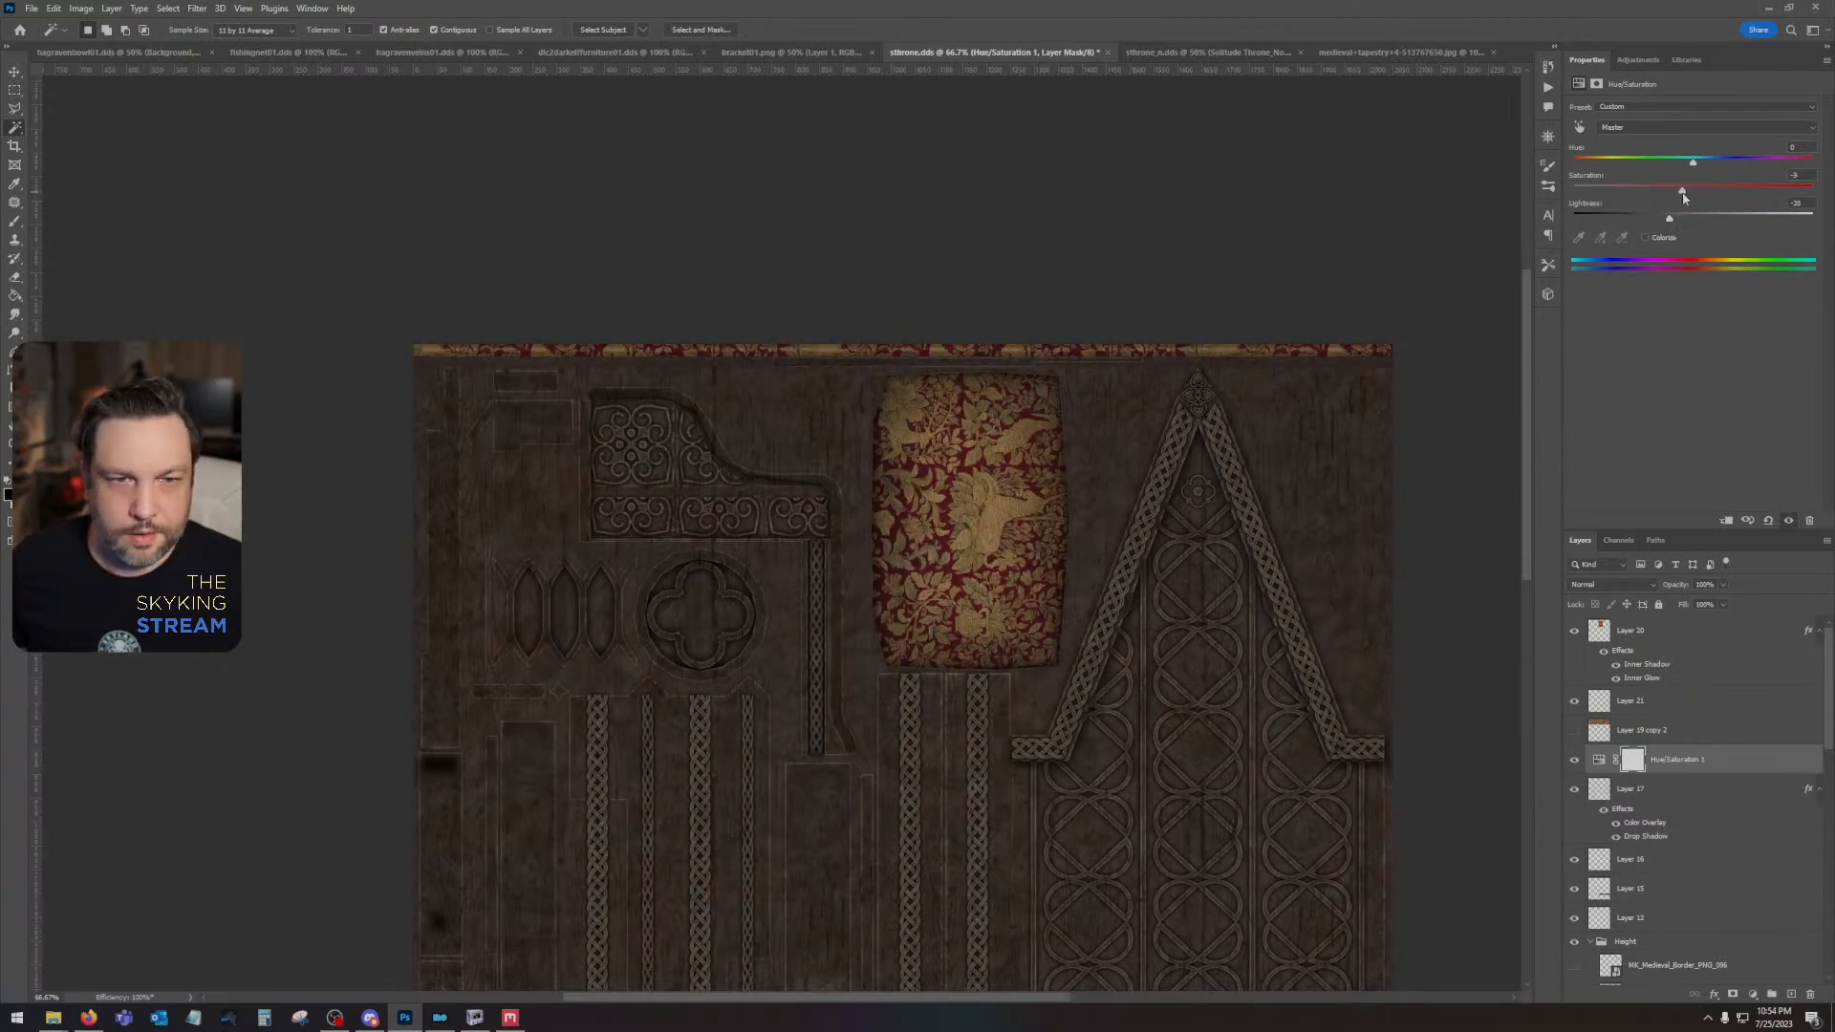
left_click(1664, 191)
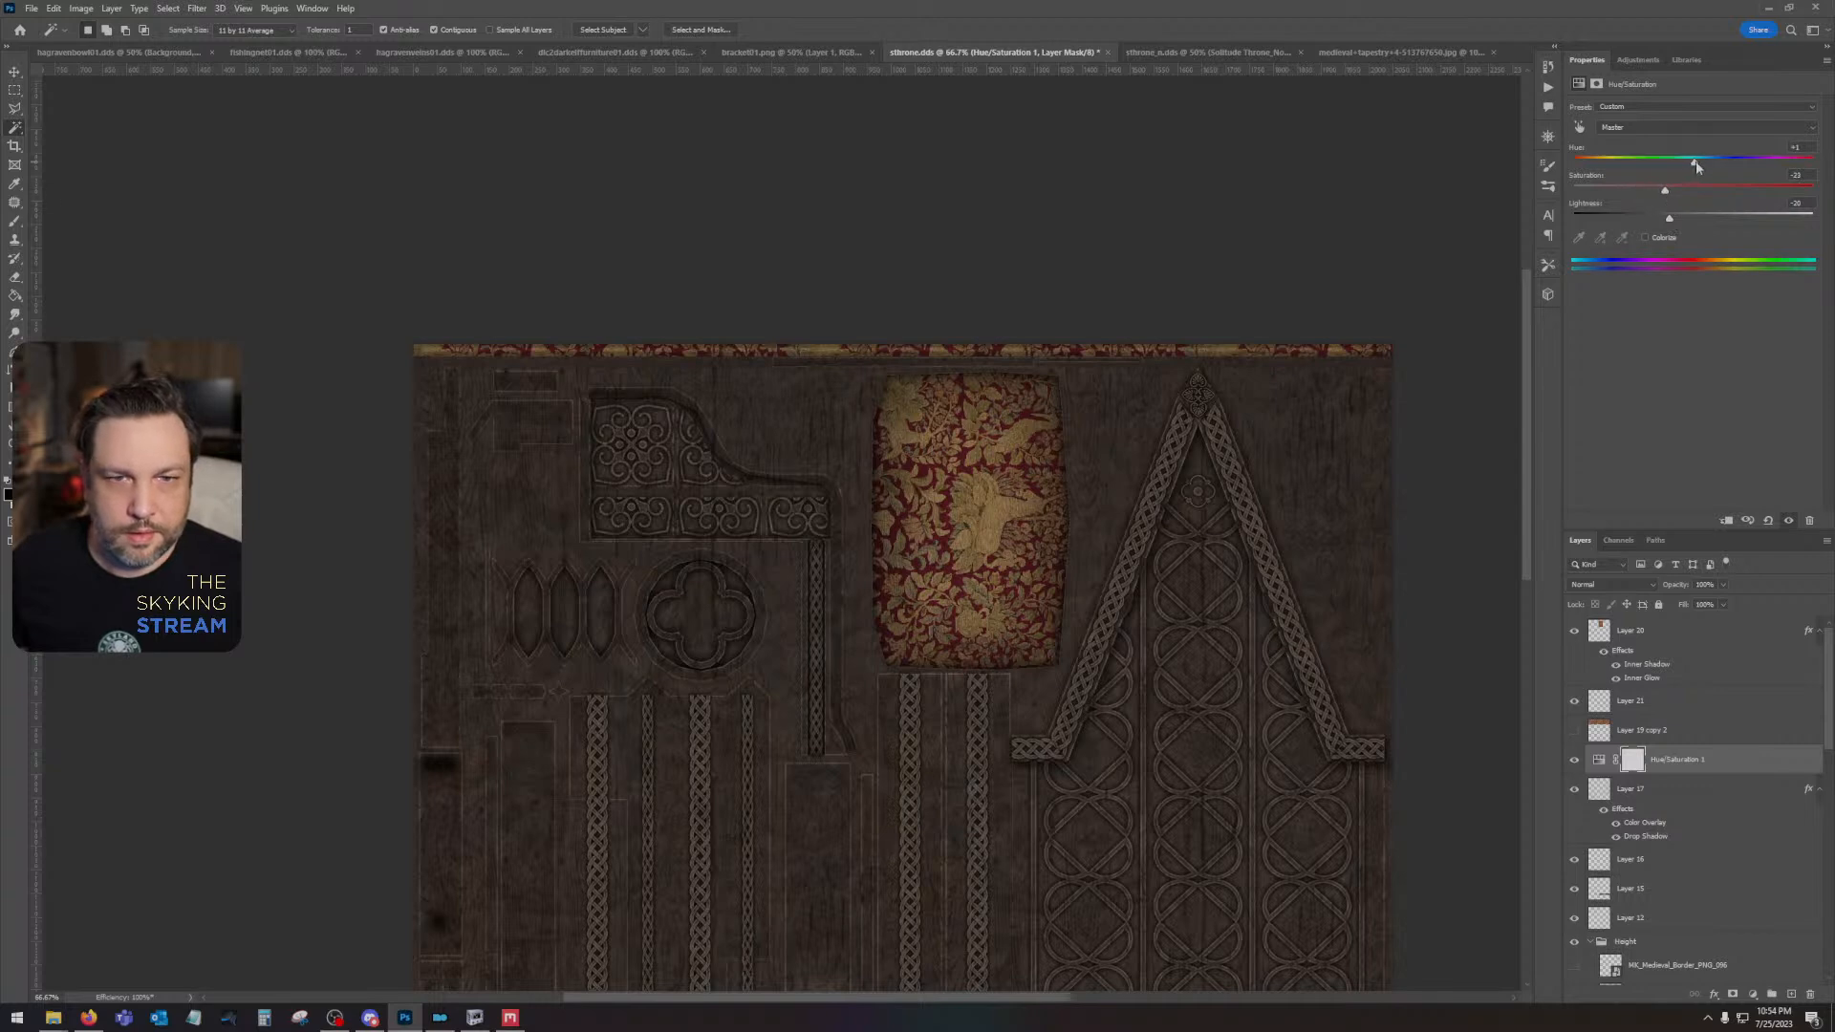
left_click_drag(1695, 162, 1654, 190)
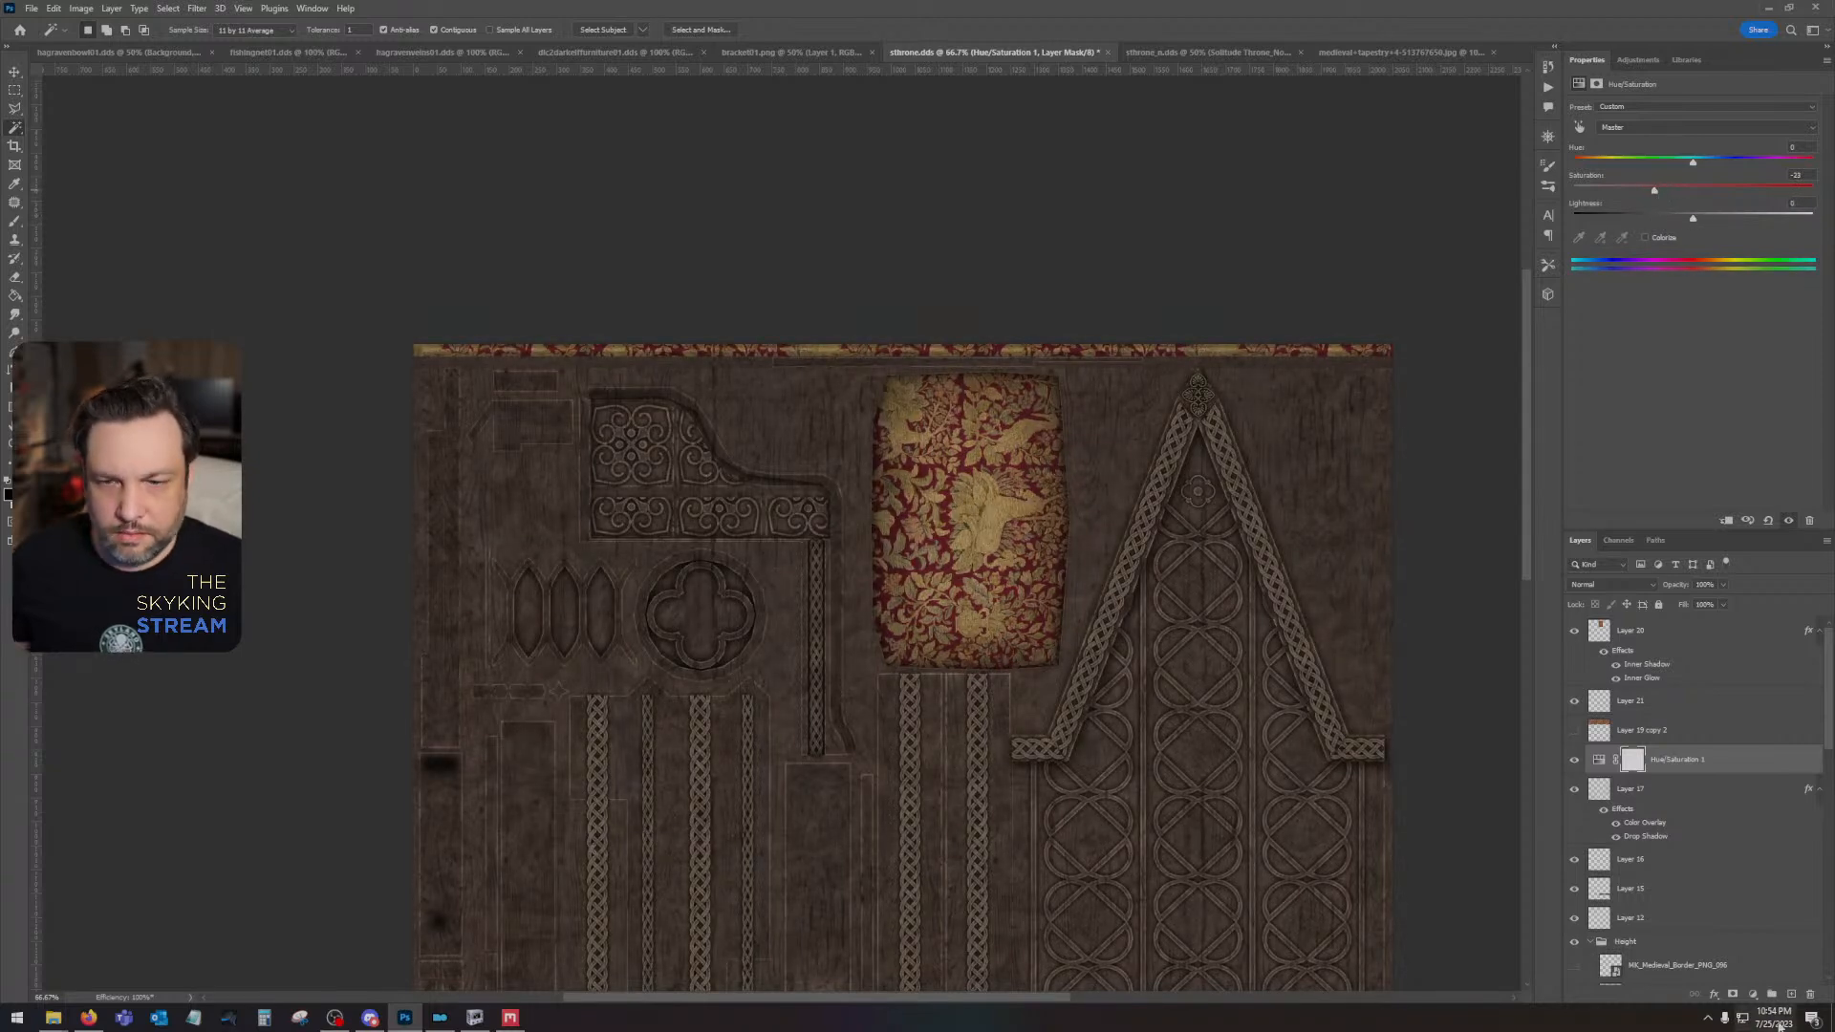
- Add a Brightness/Contrast adjustment with raised contrast and lowered brightness, and set the Hue/Saturation layer's saturation to -44
left_click(1752, 995)
left_click(1749, 790)
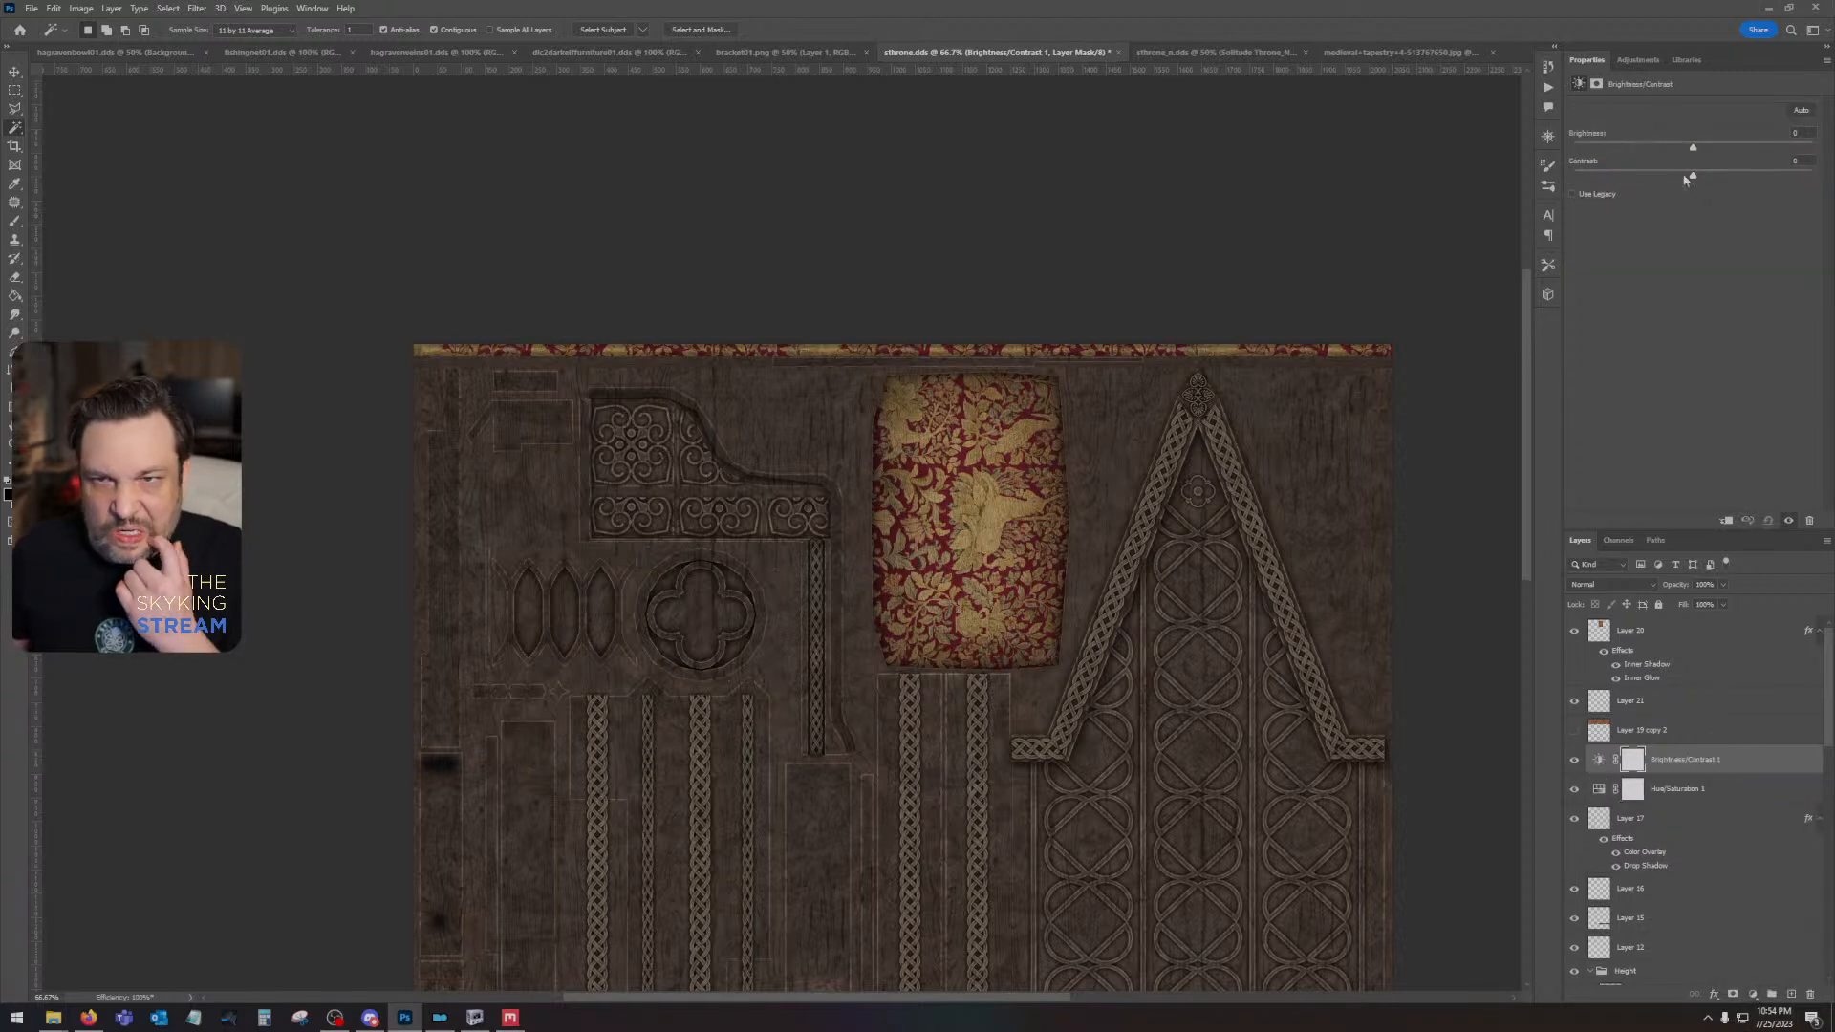
left_click_drag(1689, 176, 1801, 177)
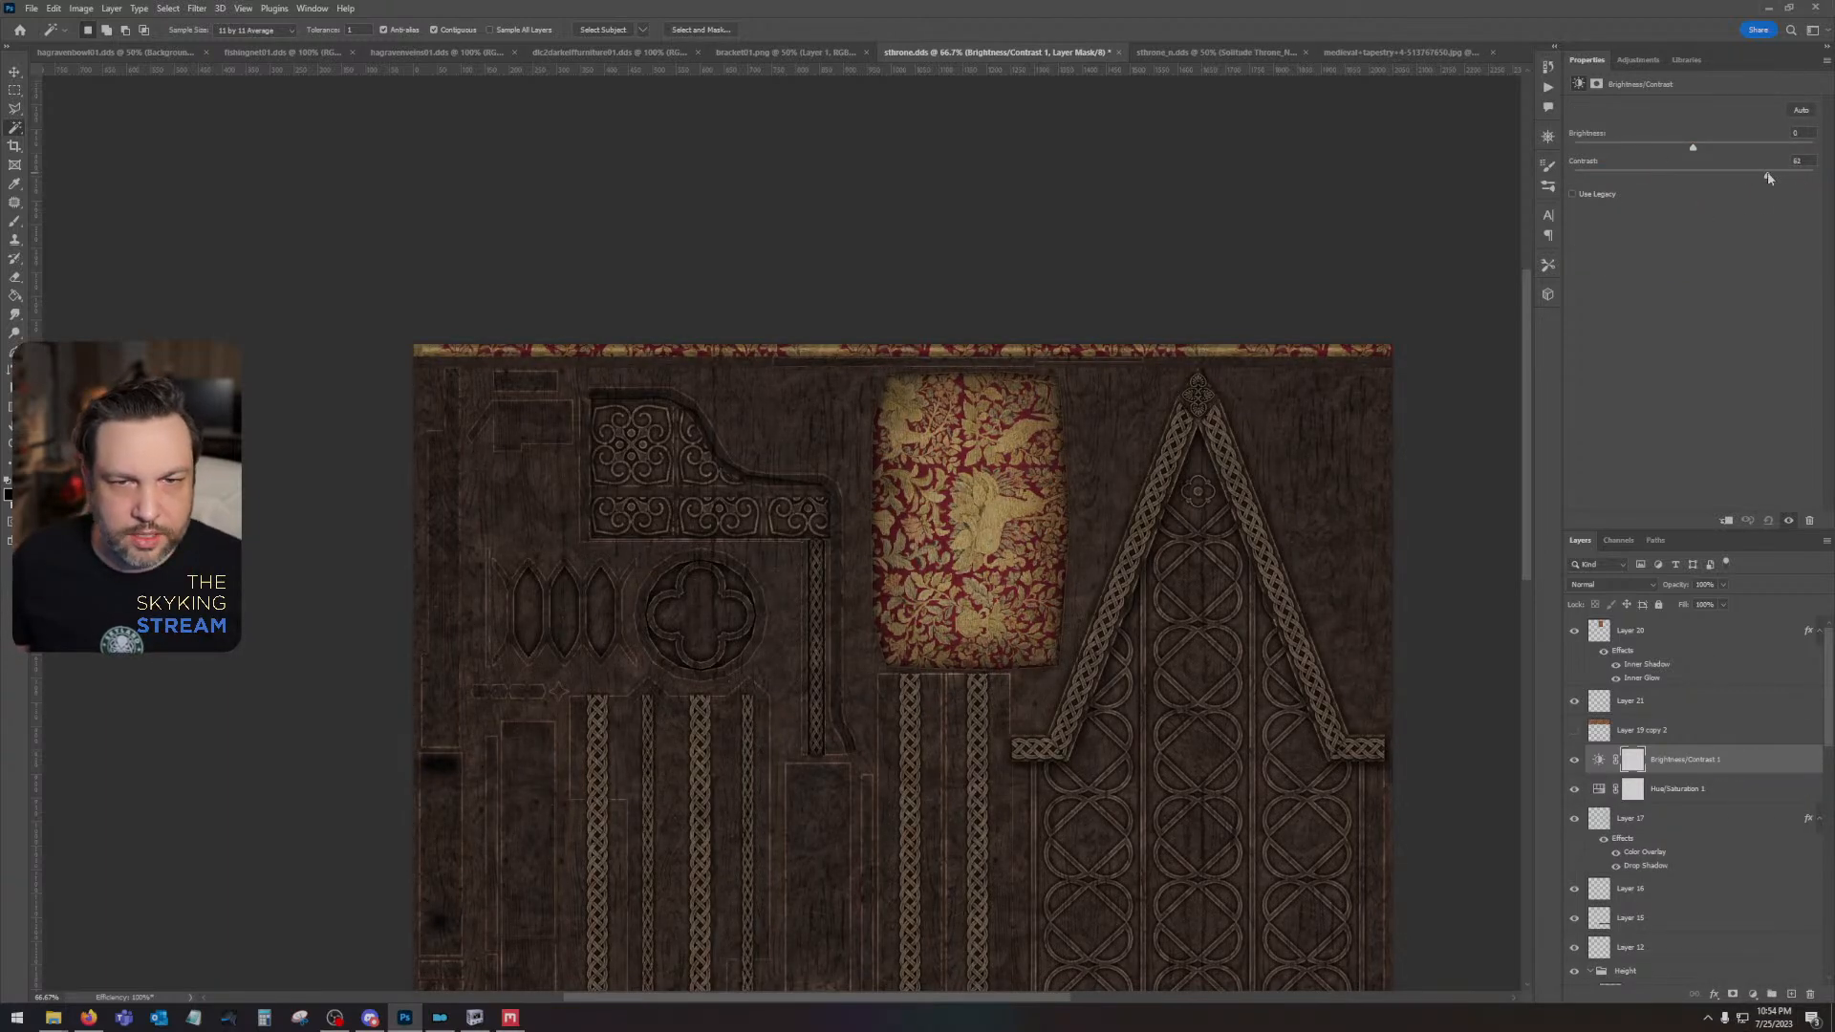
left_click_drag(1693, 148, 1642, 191)
left_click(1735, 791)
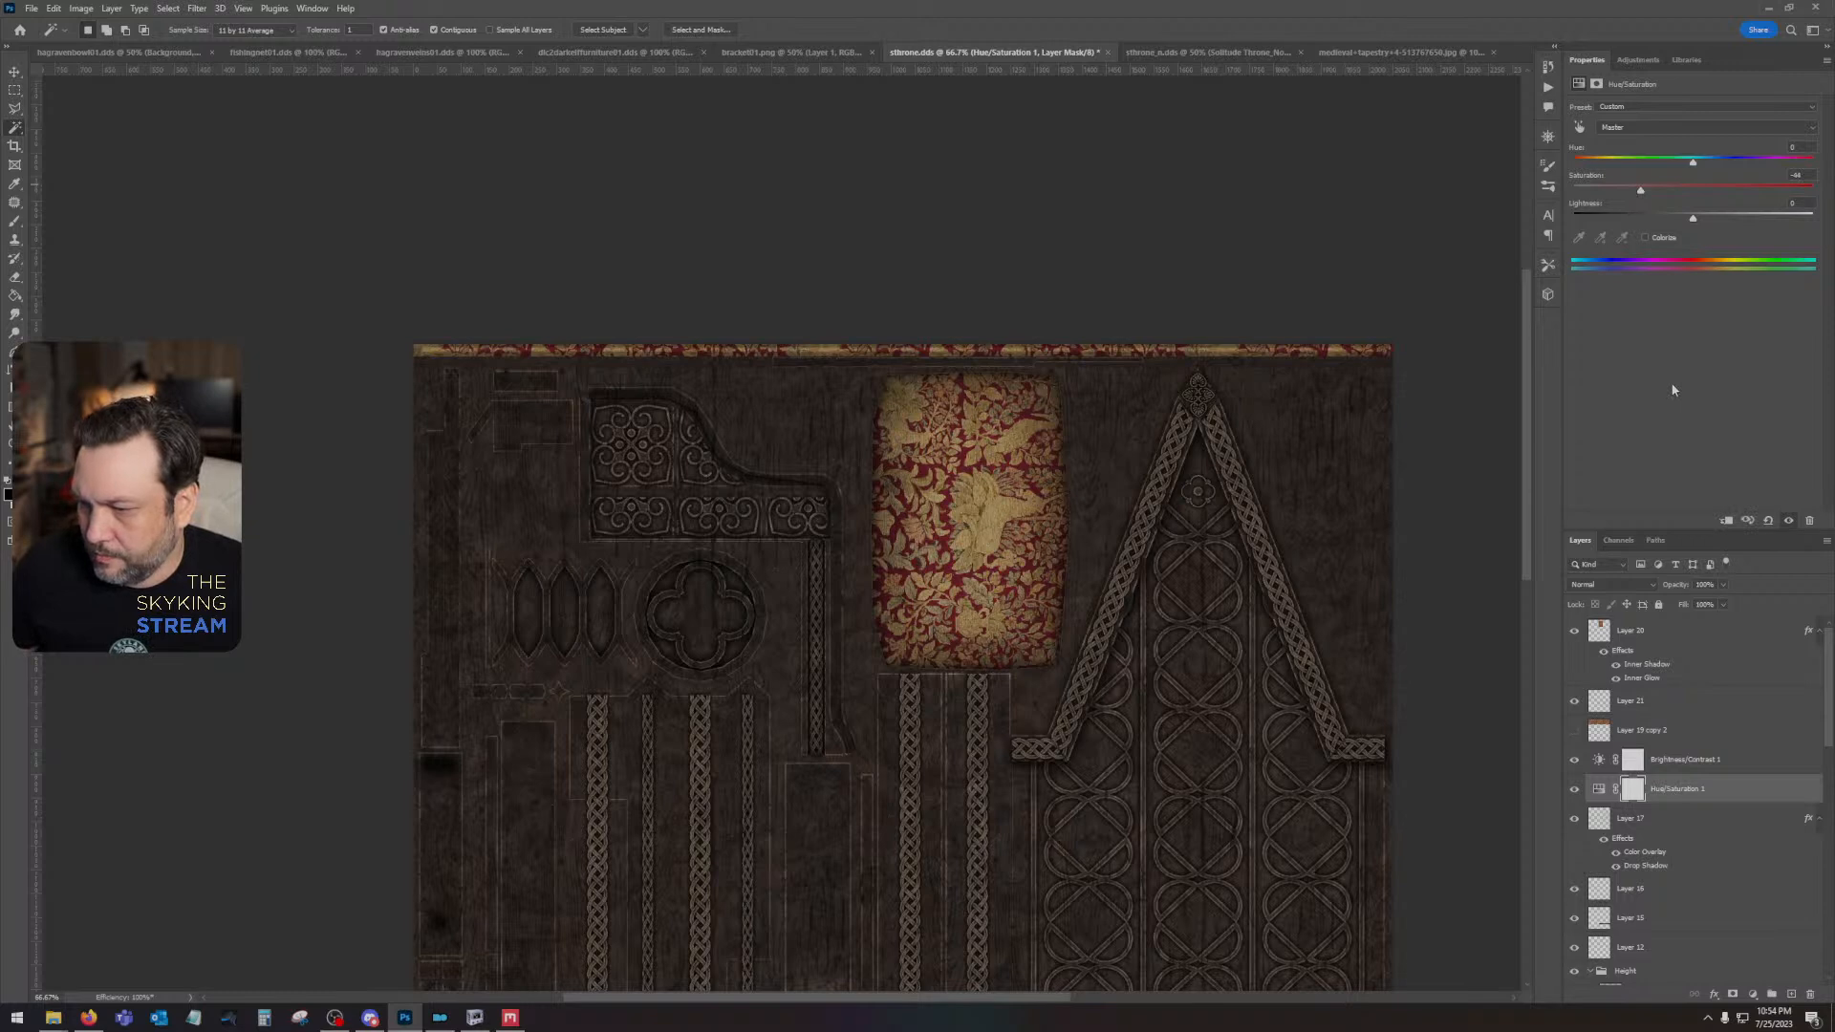
- Turn off the Inner Glow effect in the layer style of the cushion's Layer 20
scroll(1242, 643, "down", 3)
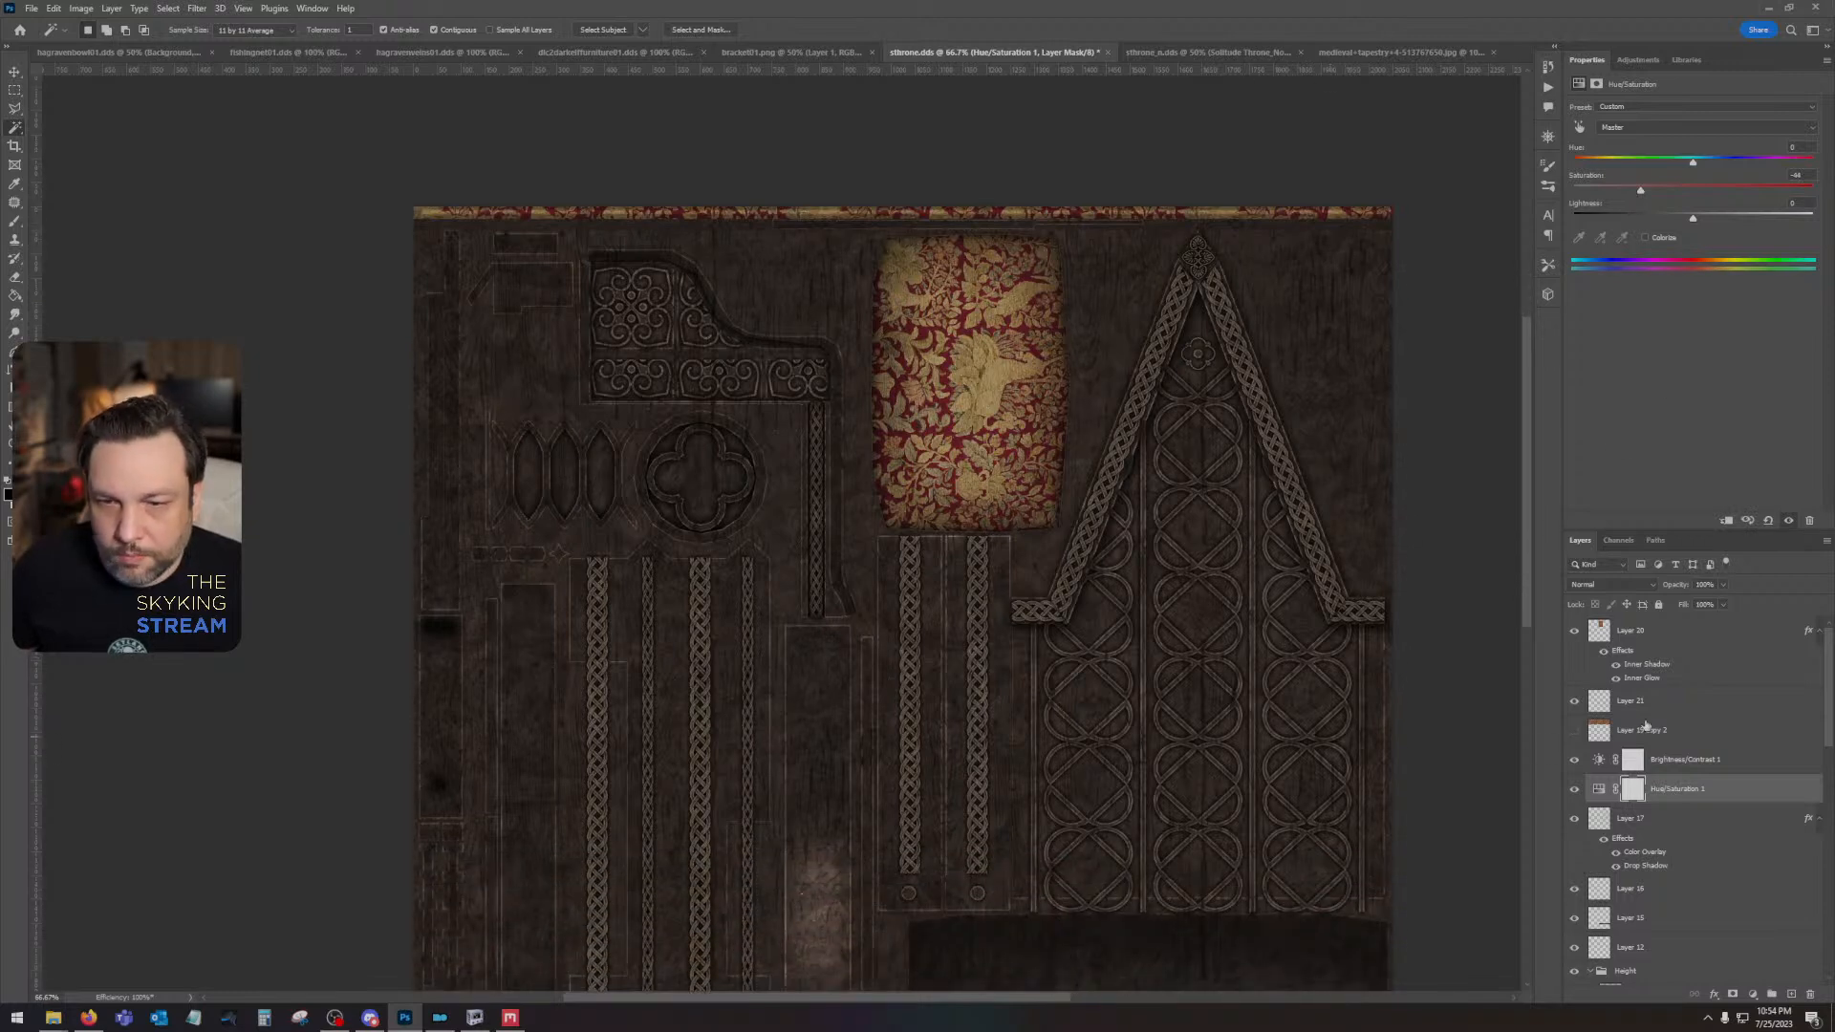
left_click(1689, 640)
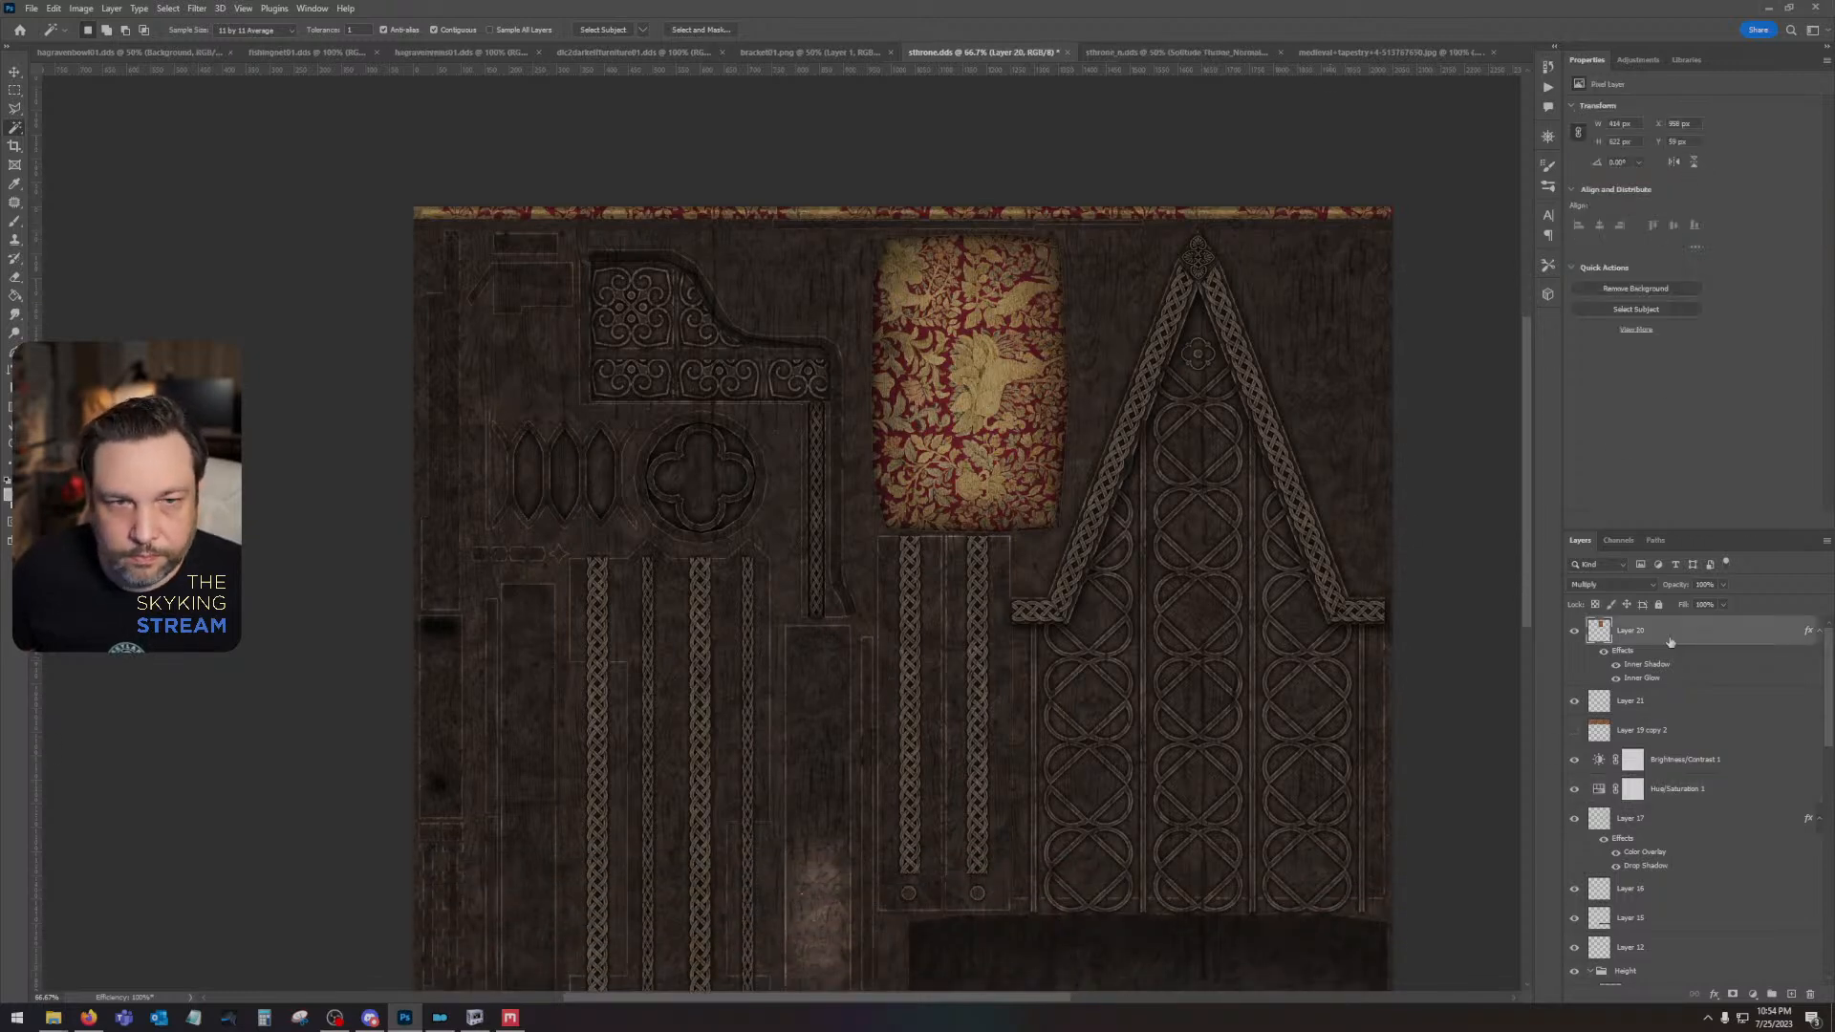
double_click(1671, 642)
left_click(1234, 566)
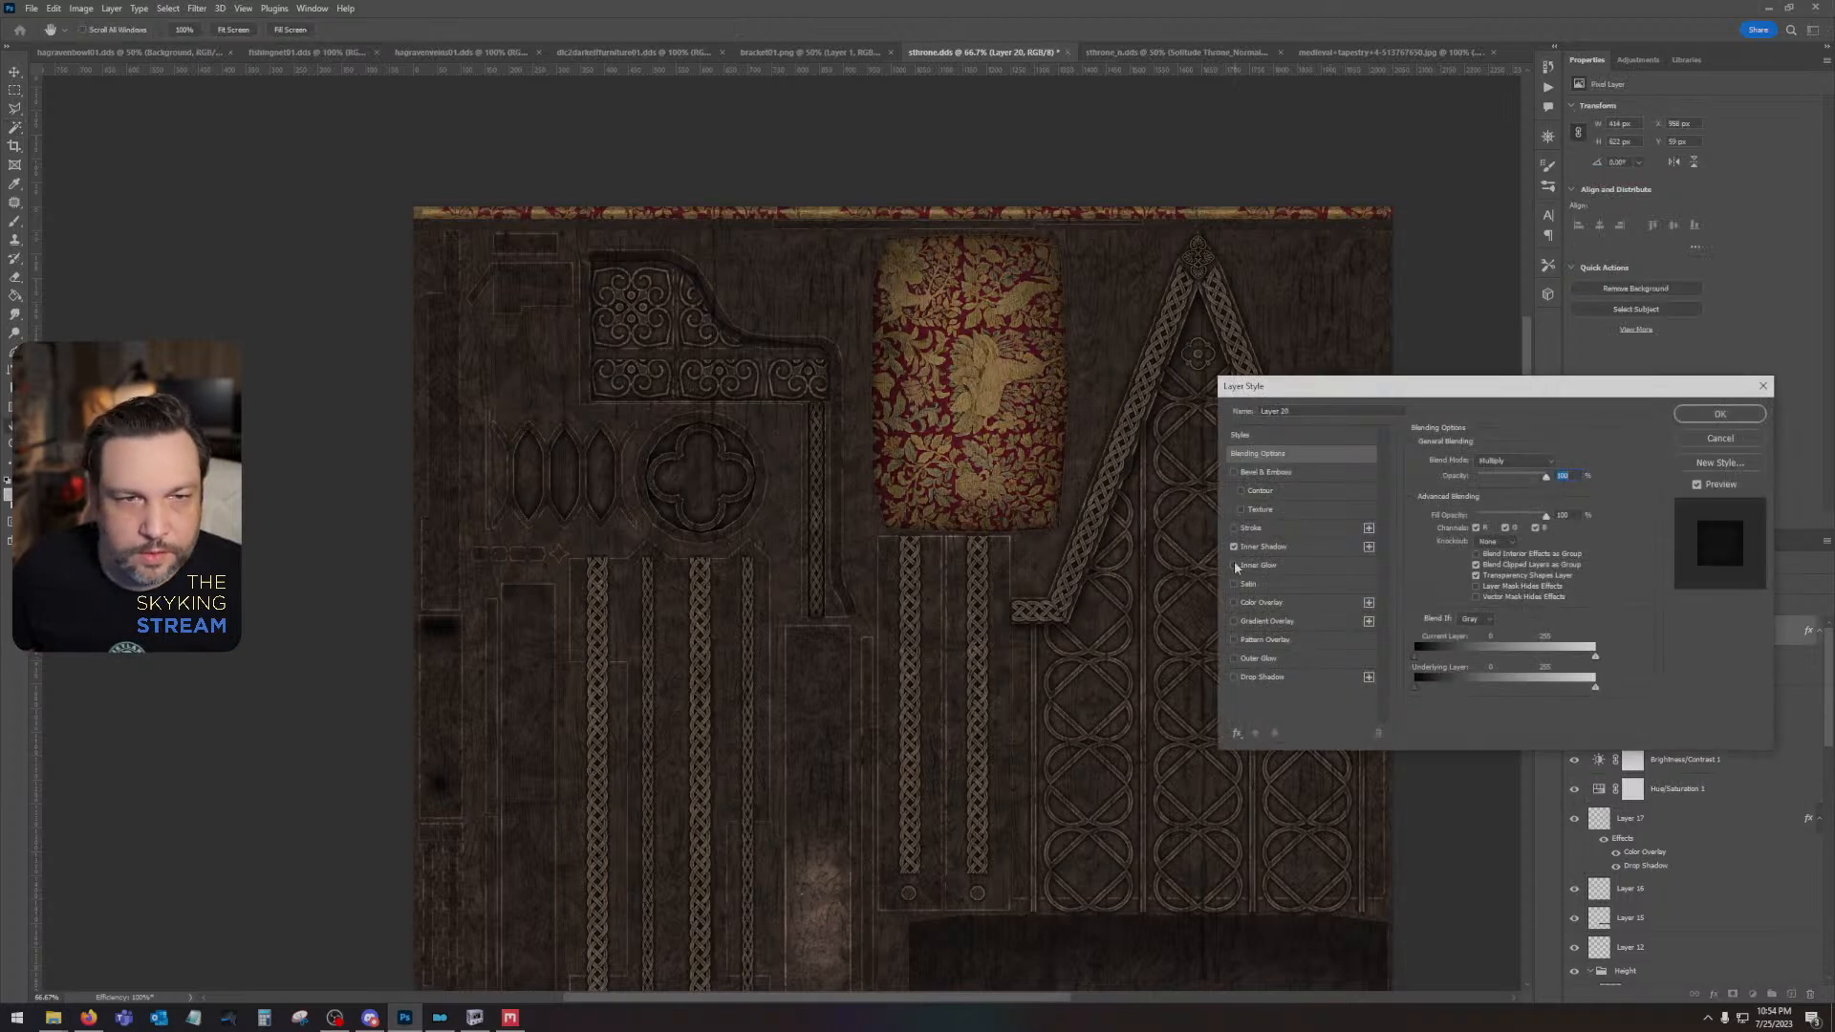
left_click(1719, 413)
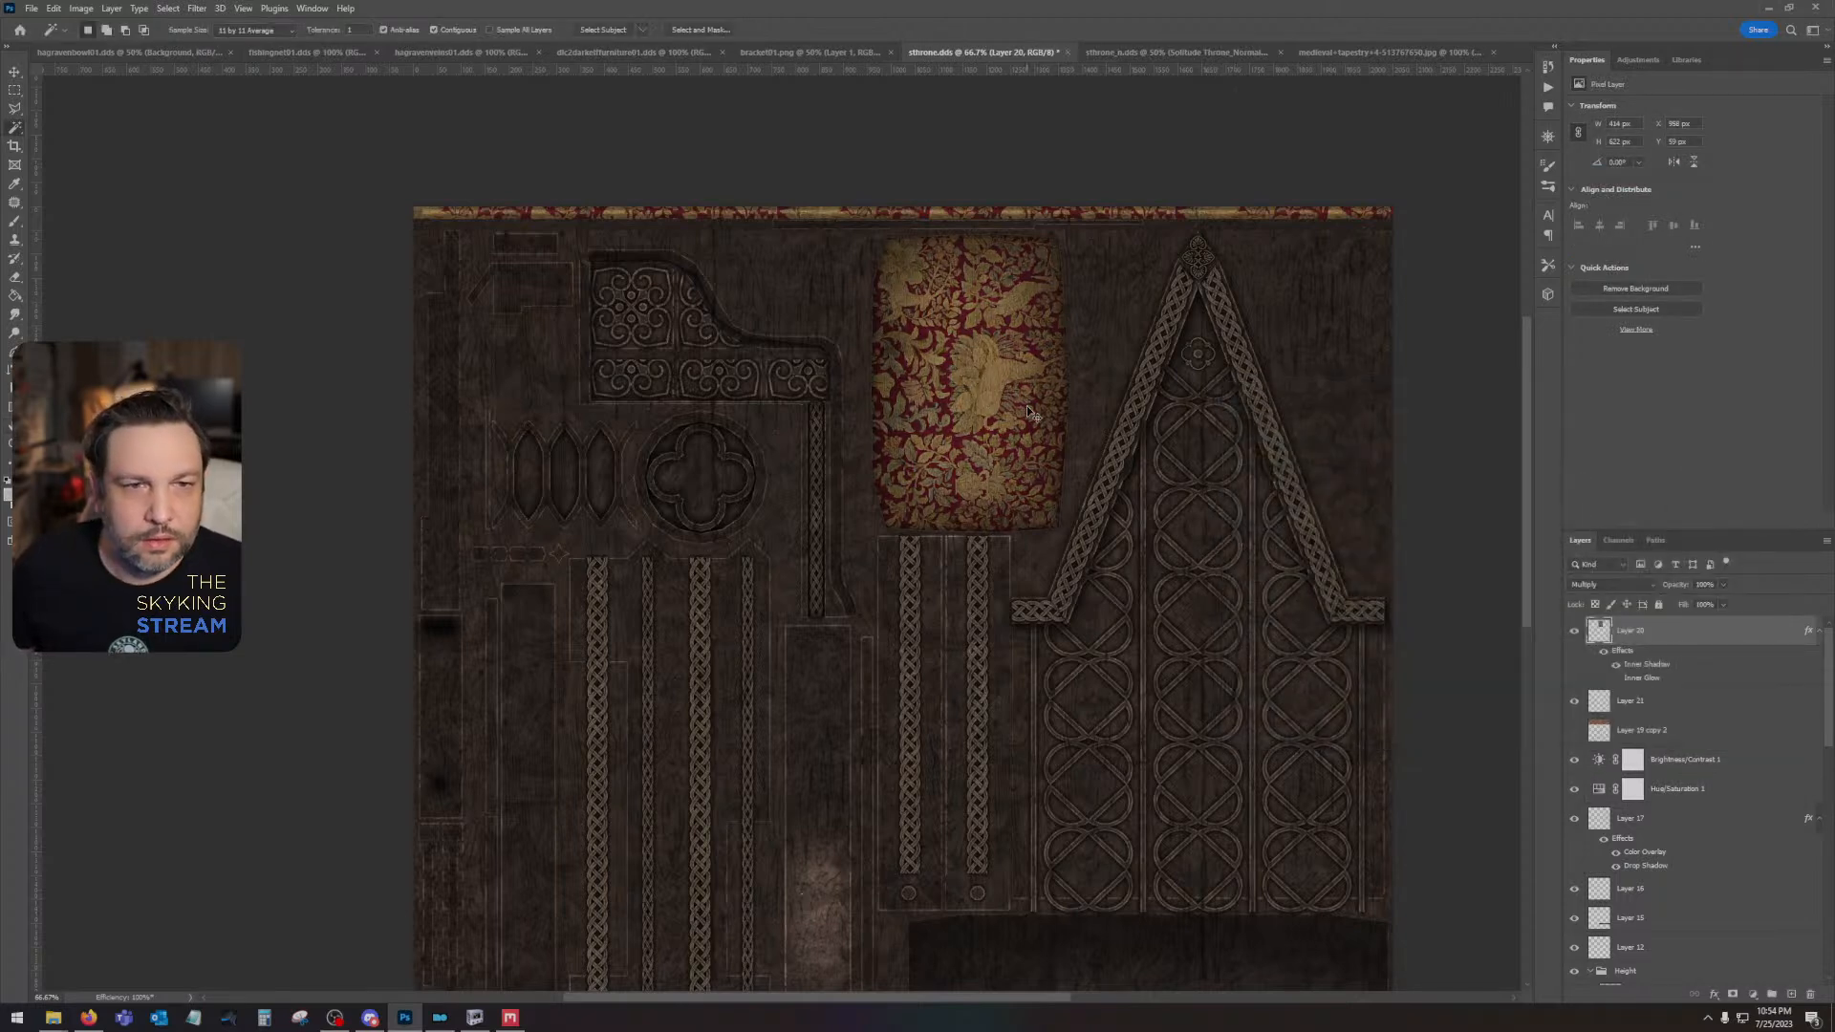
- Save sthrone.dds as Color, BC7 8bpp Fine with auto-generated mip maps, and overwrite the sthrone copy in the mod's architecture/solitude folder
key("ctrl+s")
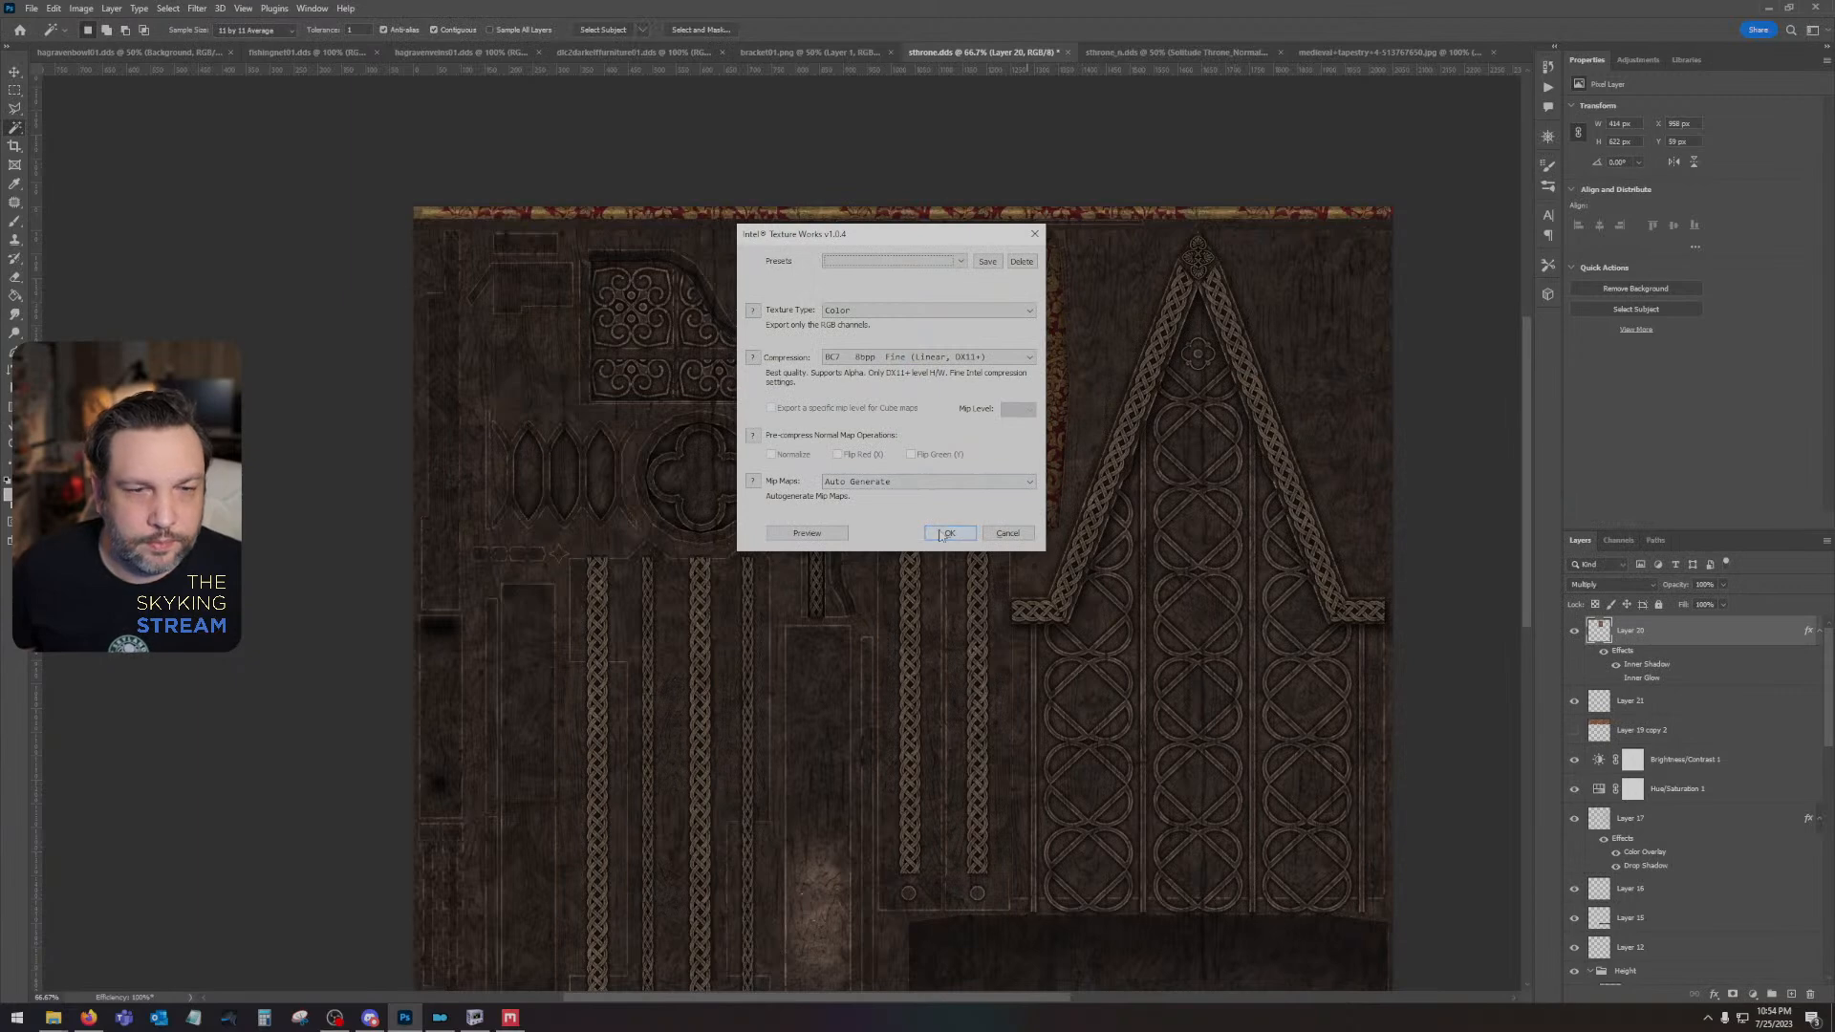
left_click(940, 534)
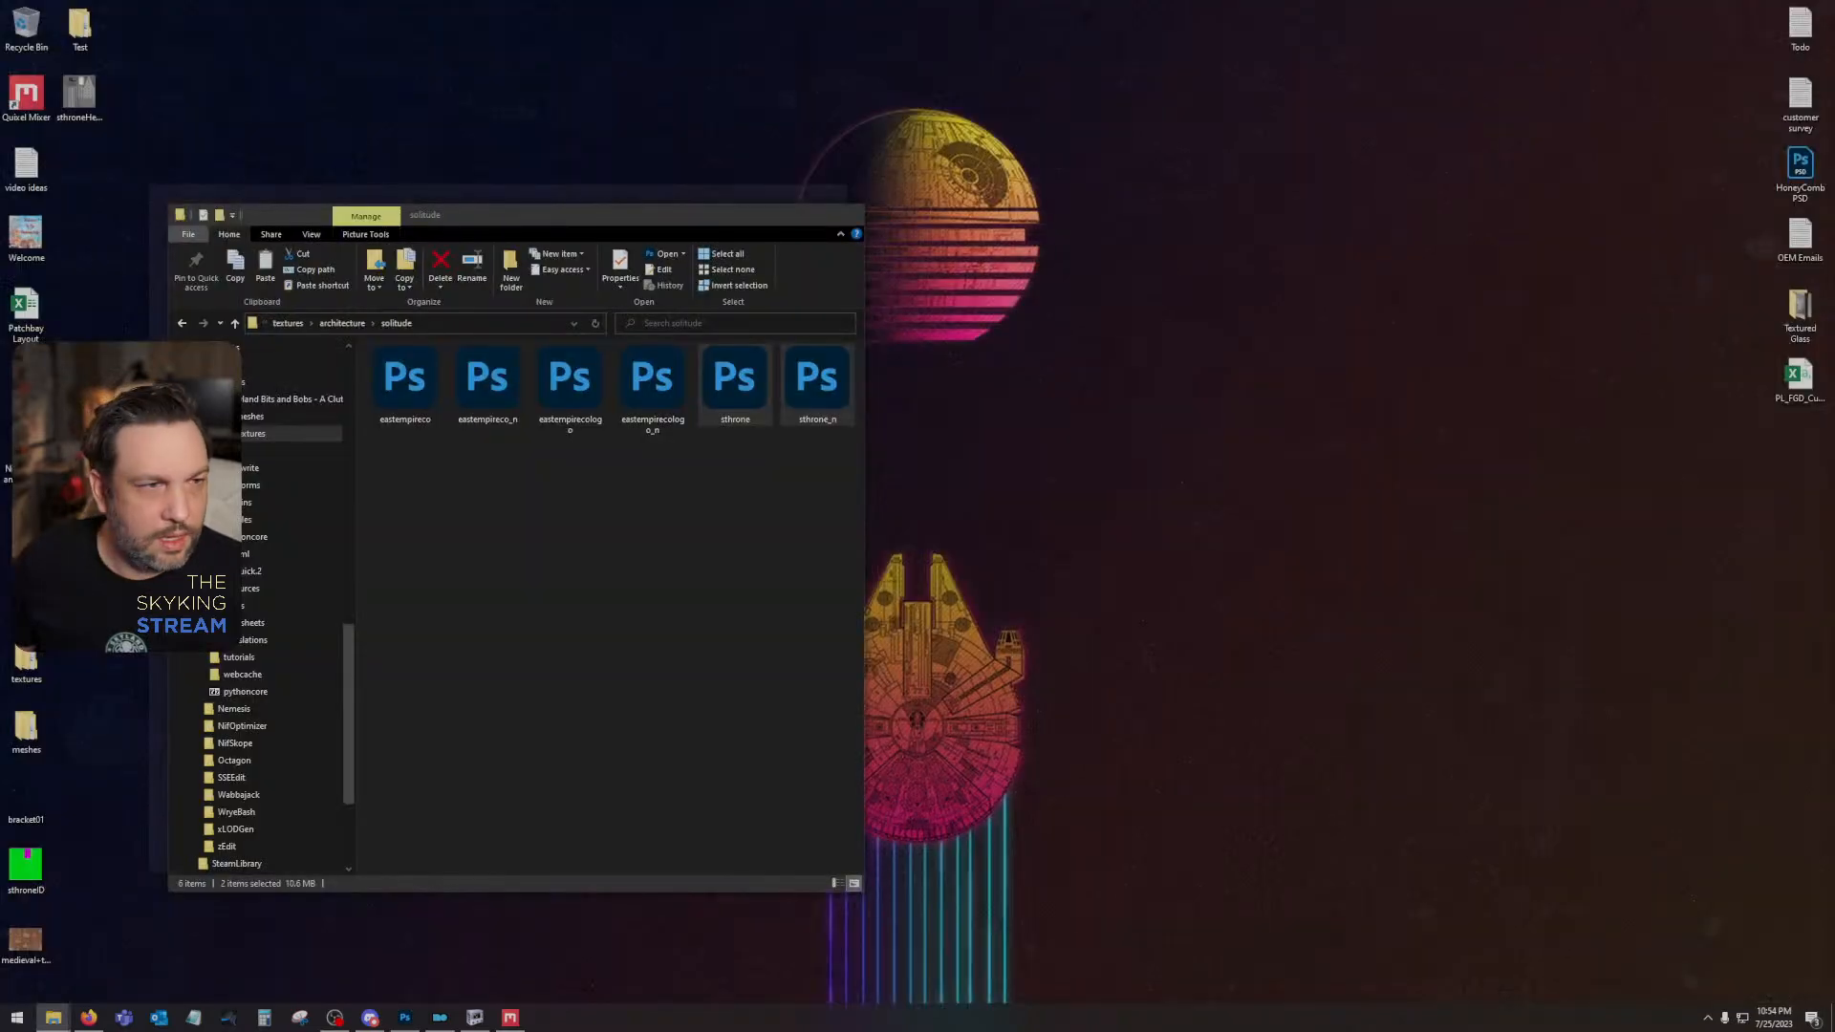
key("alt+Tab")
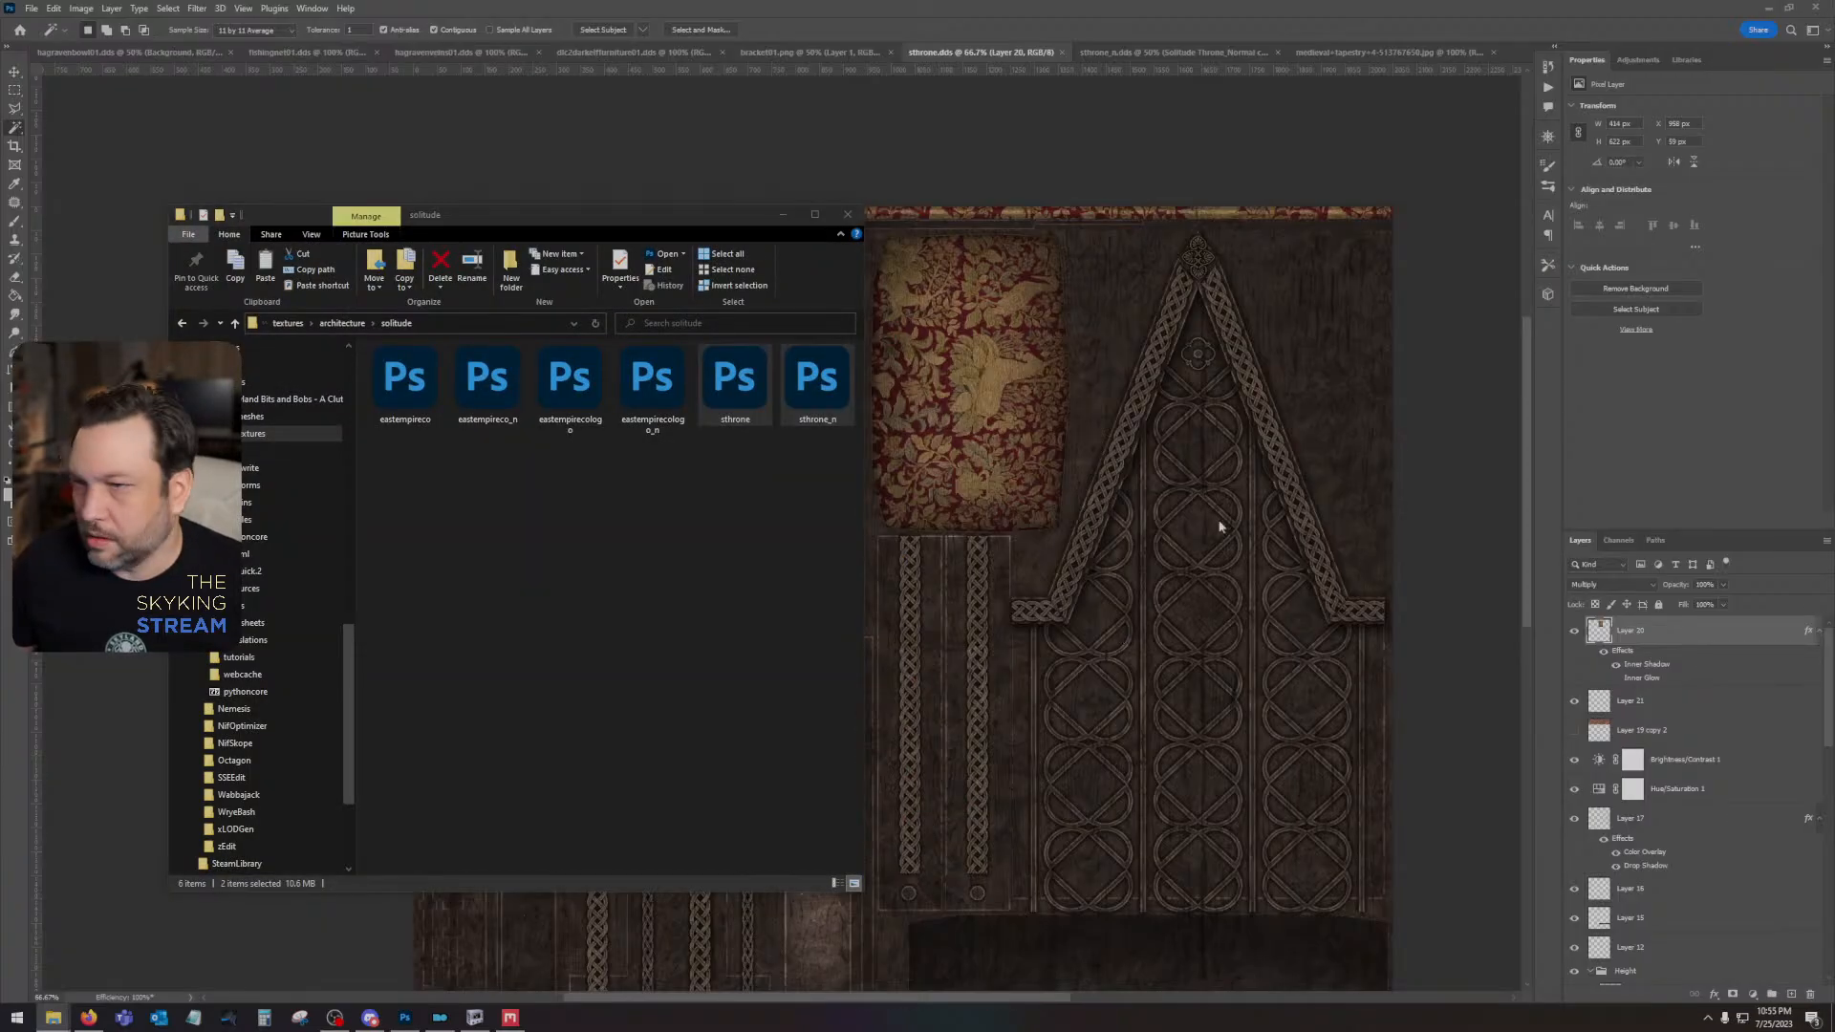
left_click(747, 544)
key("ctrl+v")
left_click(908, 411)
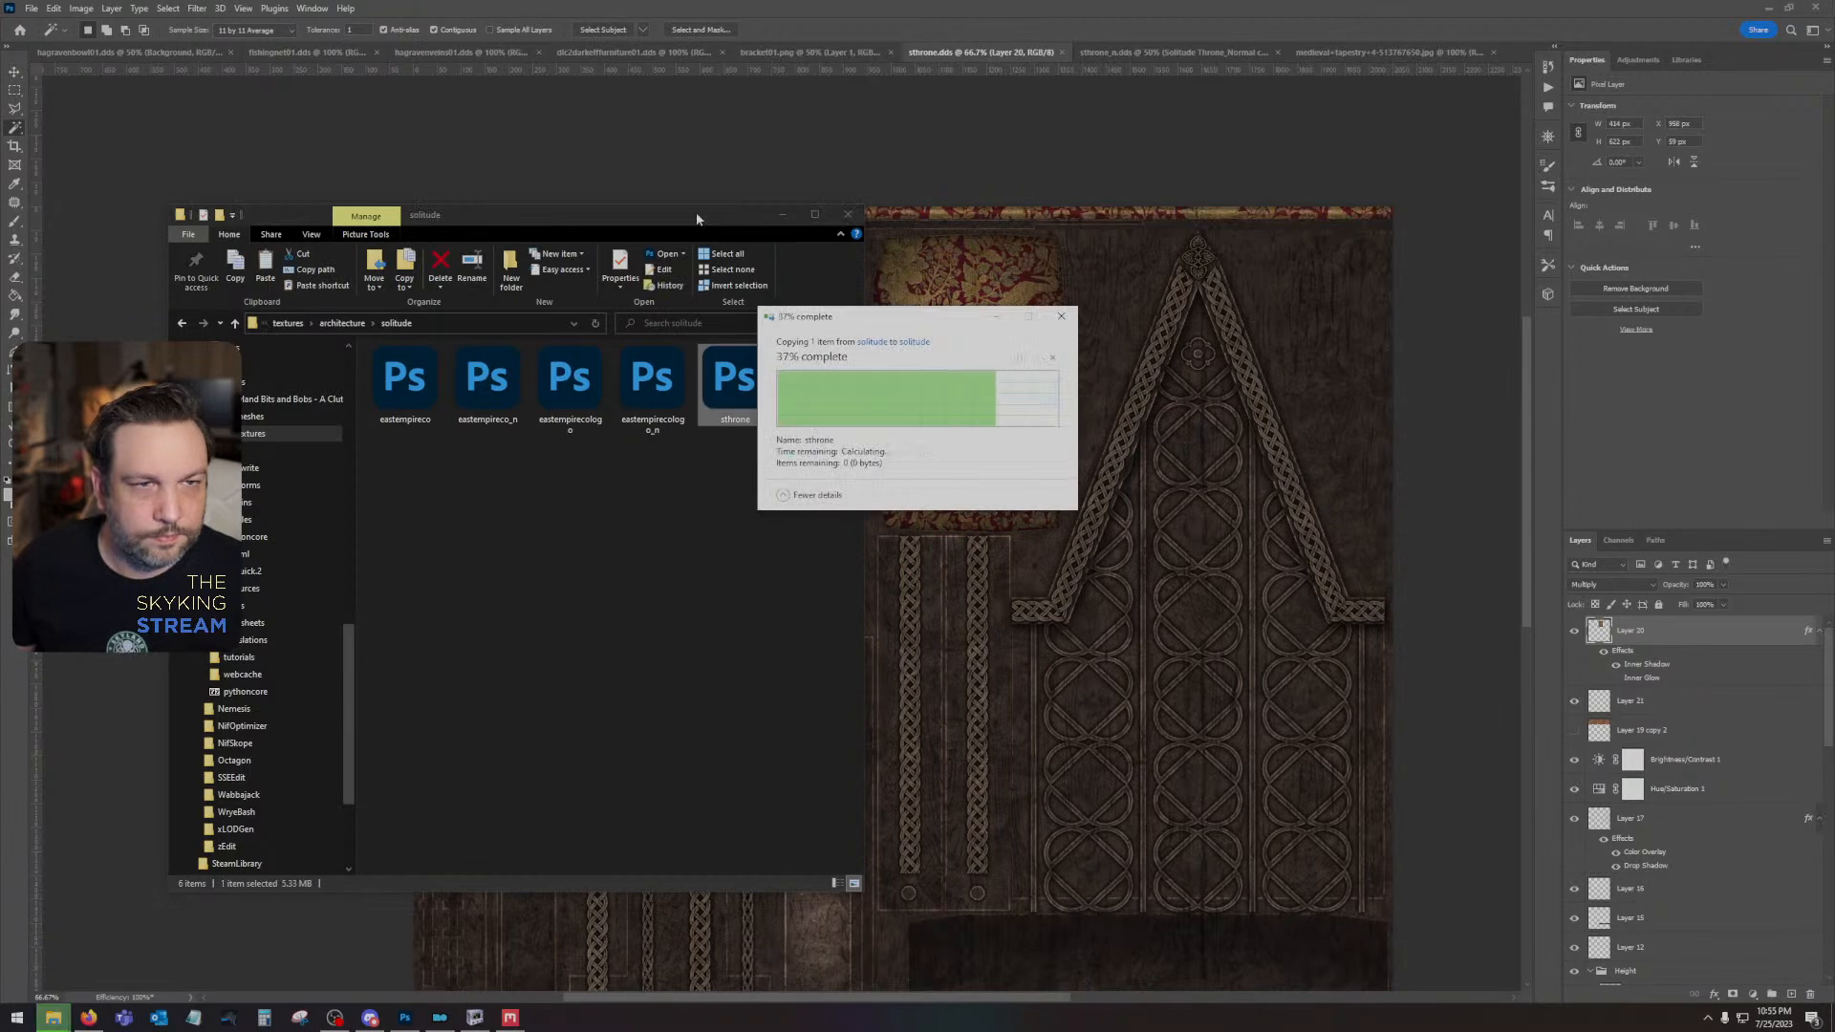
left_click_drag(697, 214, 1833, 516)
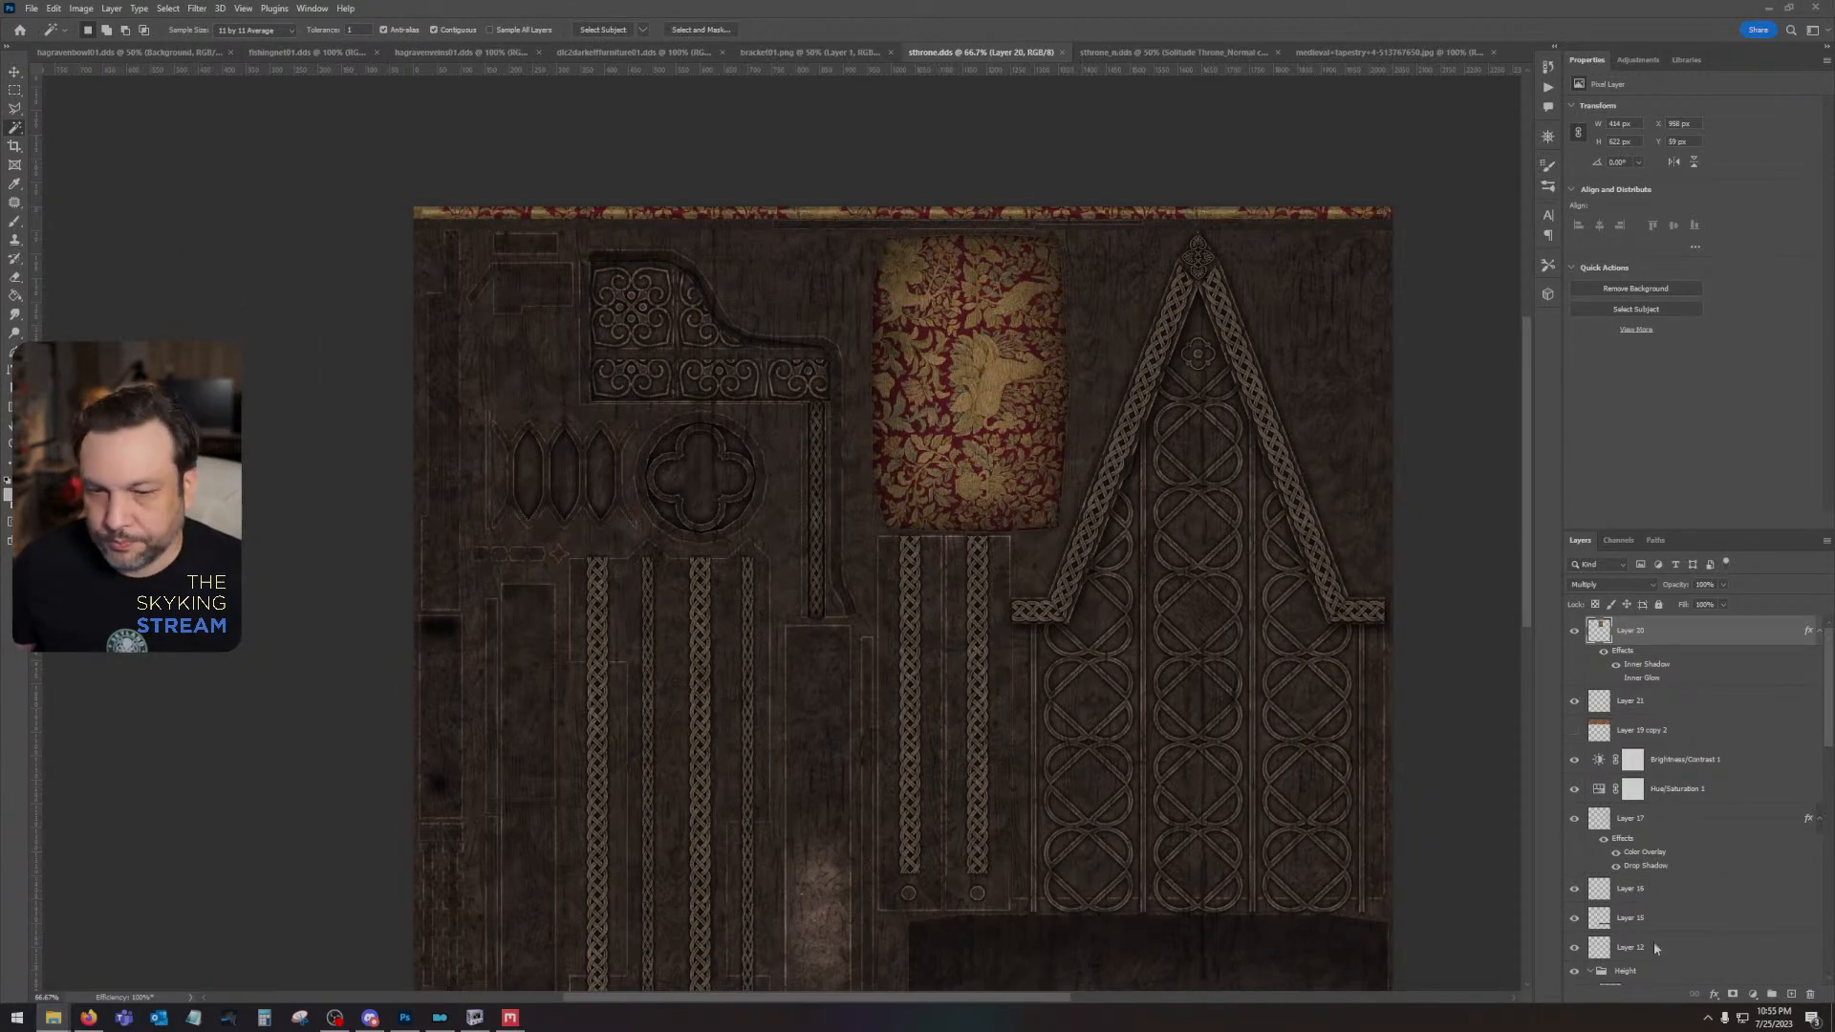
- Switch to Mod Organizer and launch Skyrim through SKSE again with the updated throne texture
left_click(475, 1018)
left_click(439, 1017)
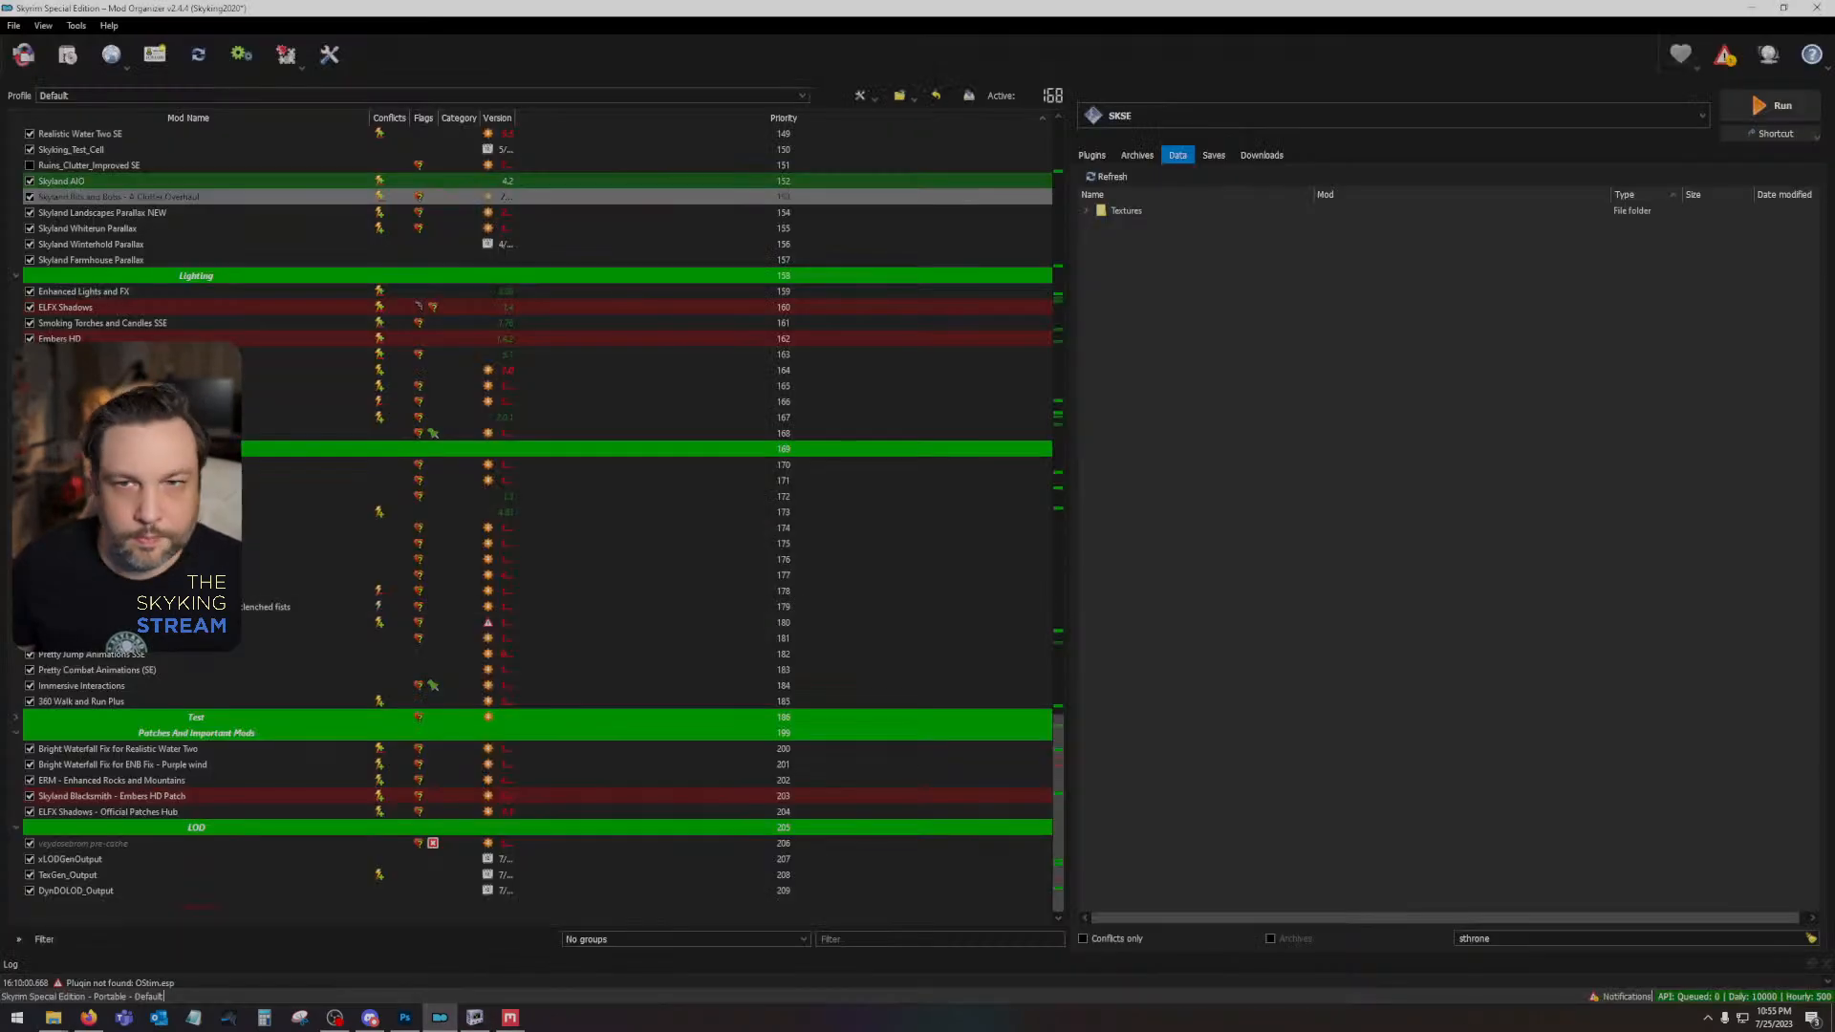
left_click(475, 1018)
left_click_drag(845, 717, 688, 765)
left_click(405, 1018)
left_click(439, 1018)
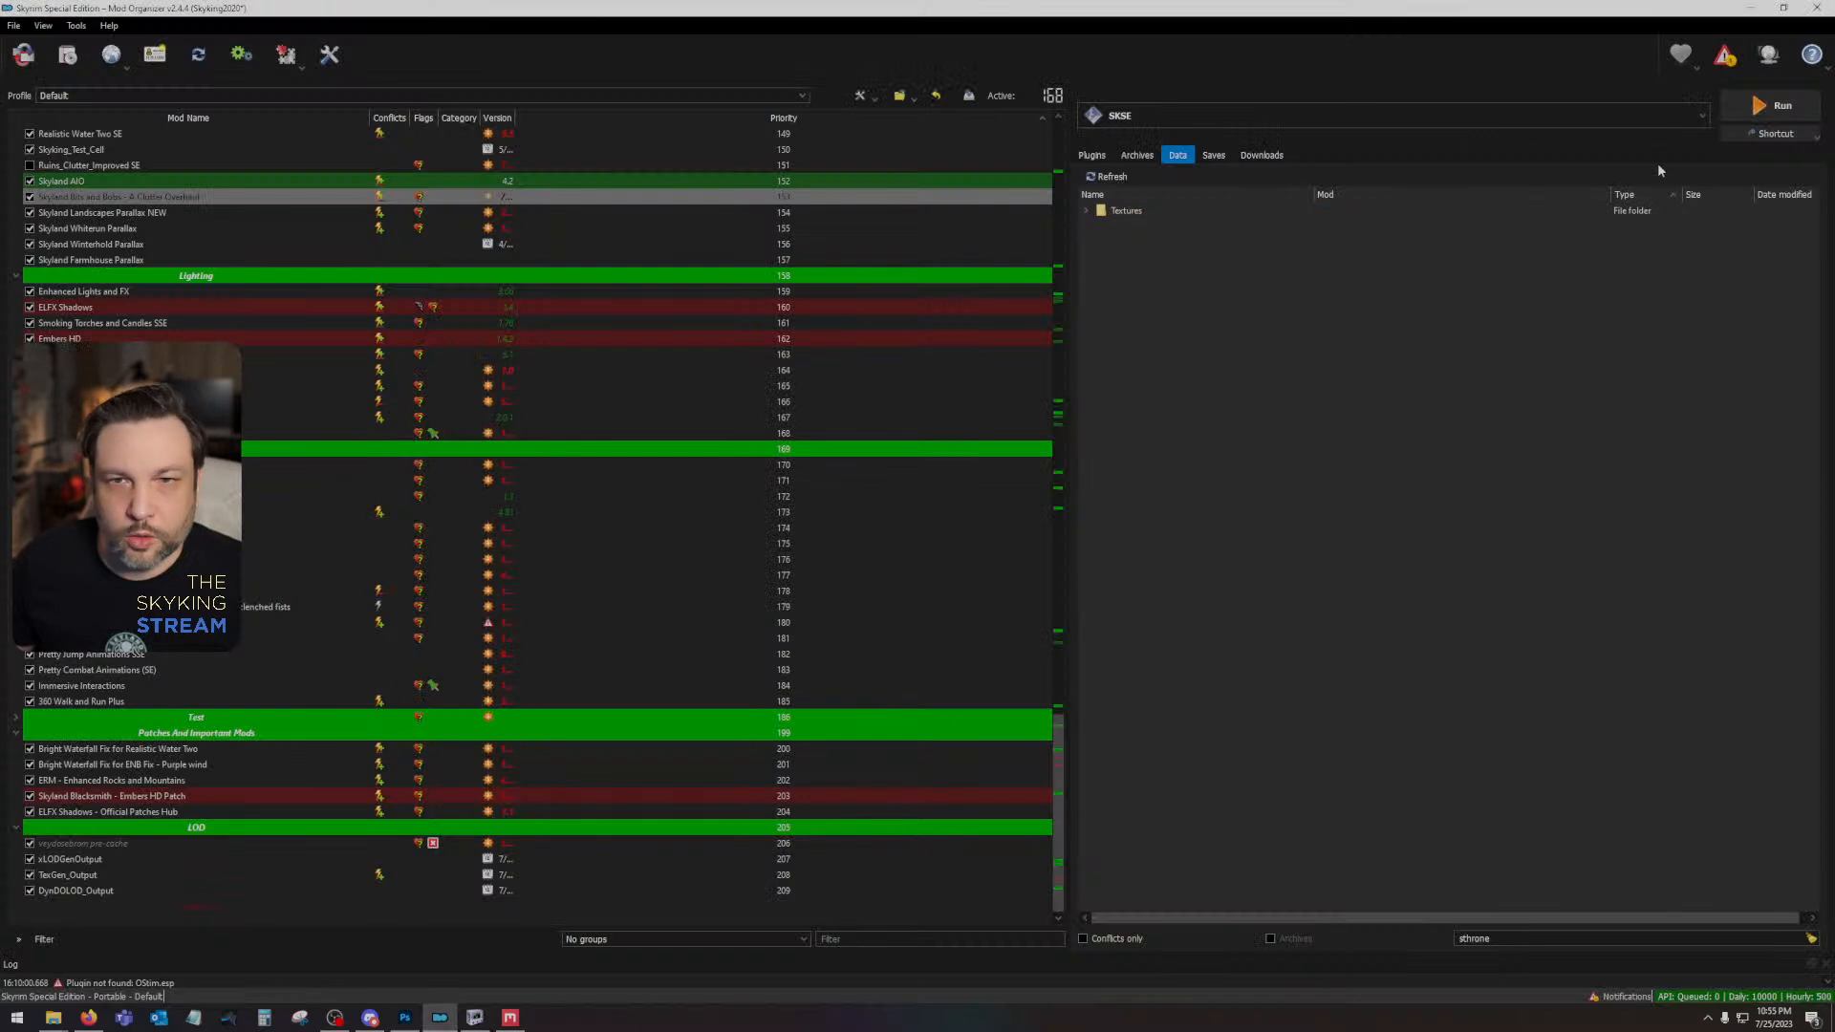
left_click(1757, 110)
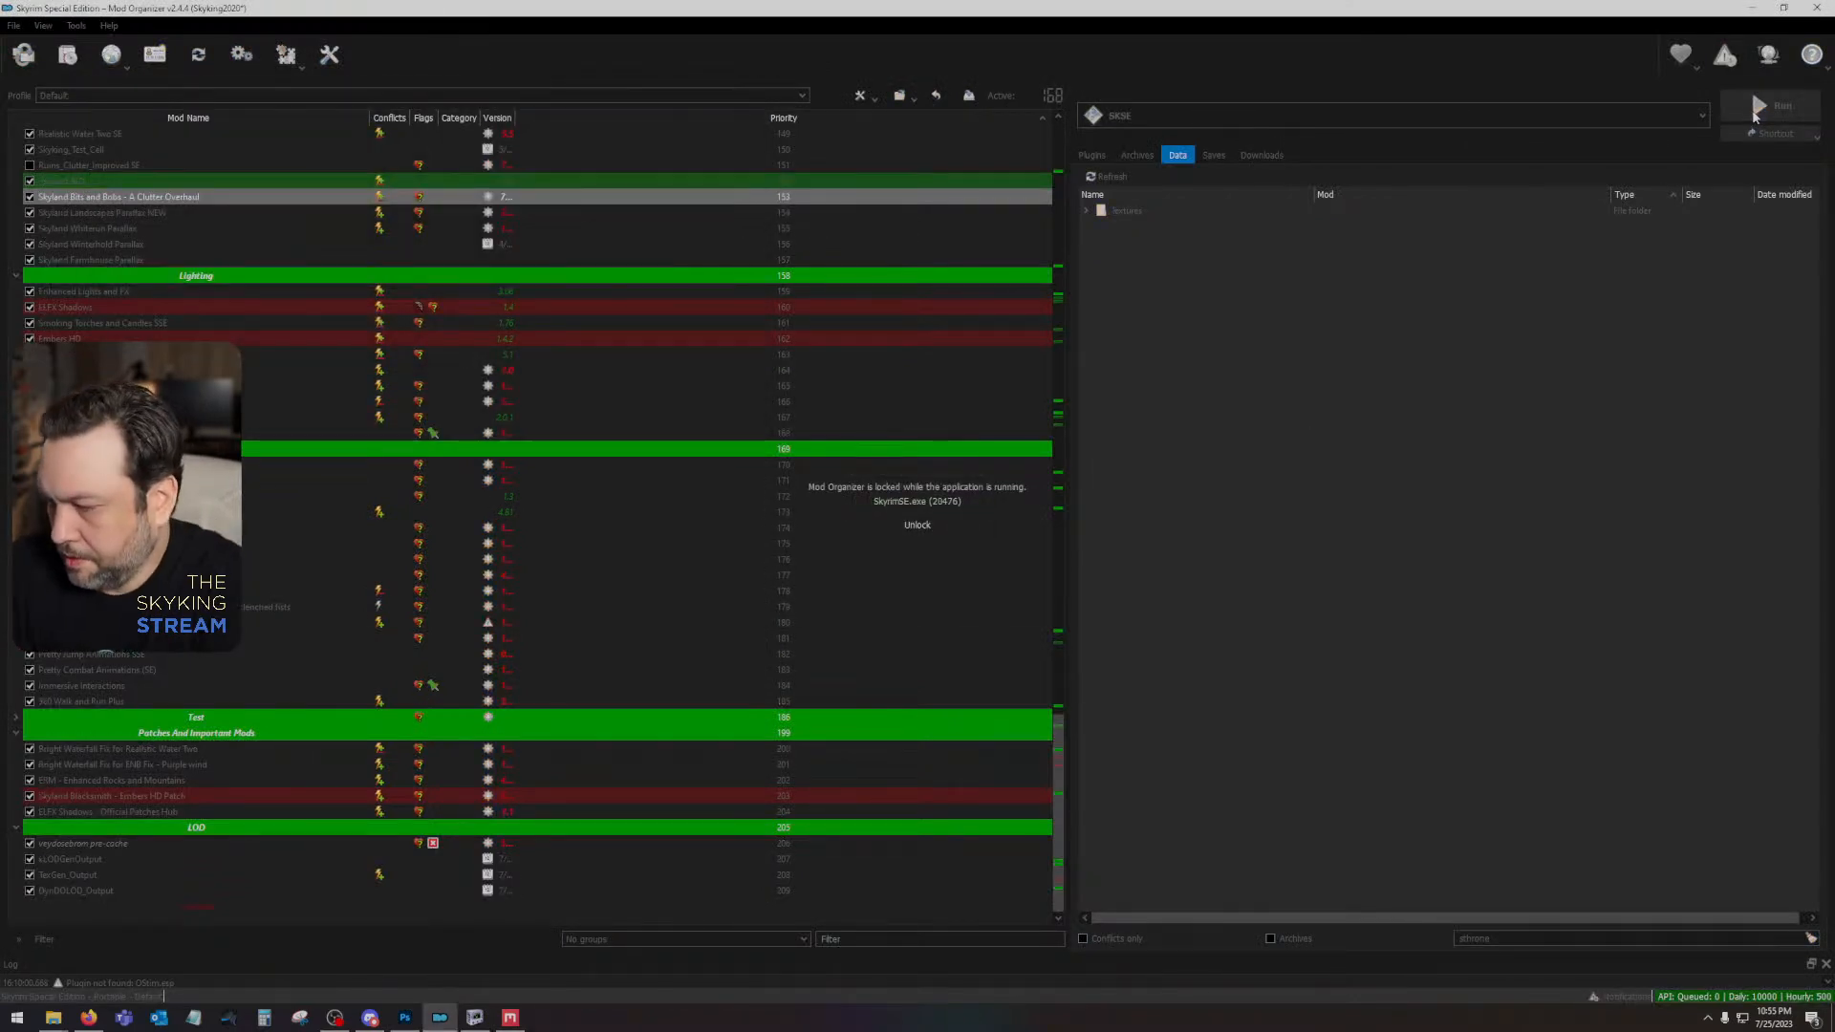
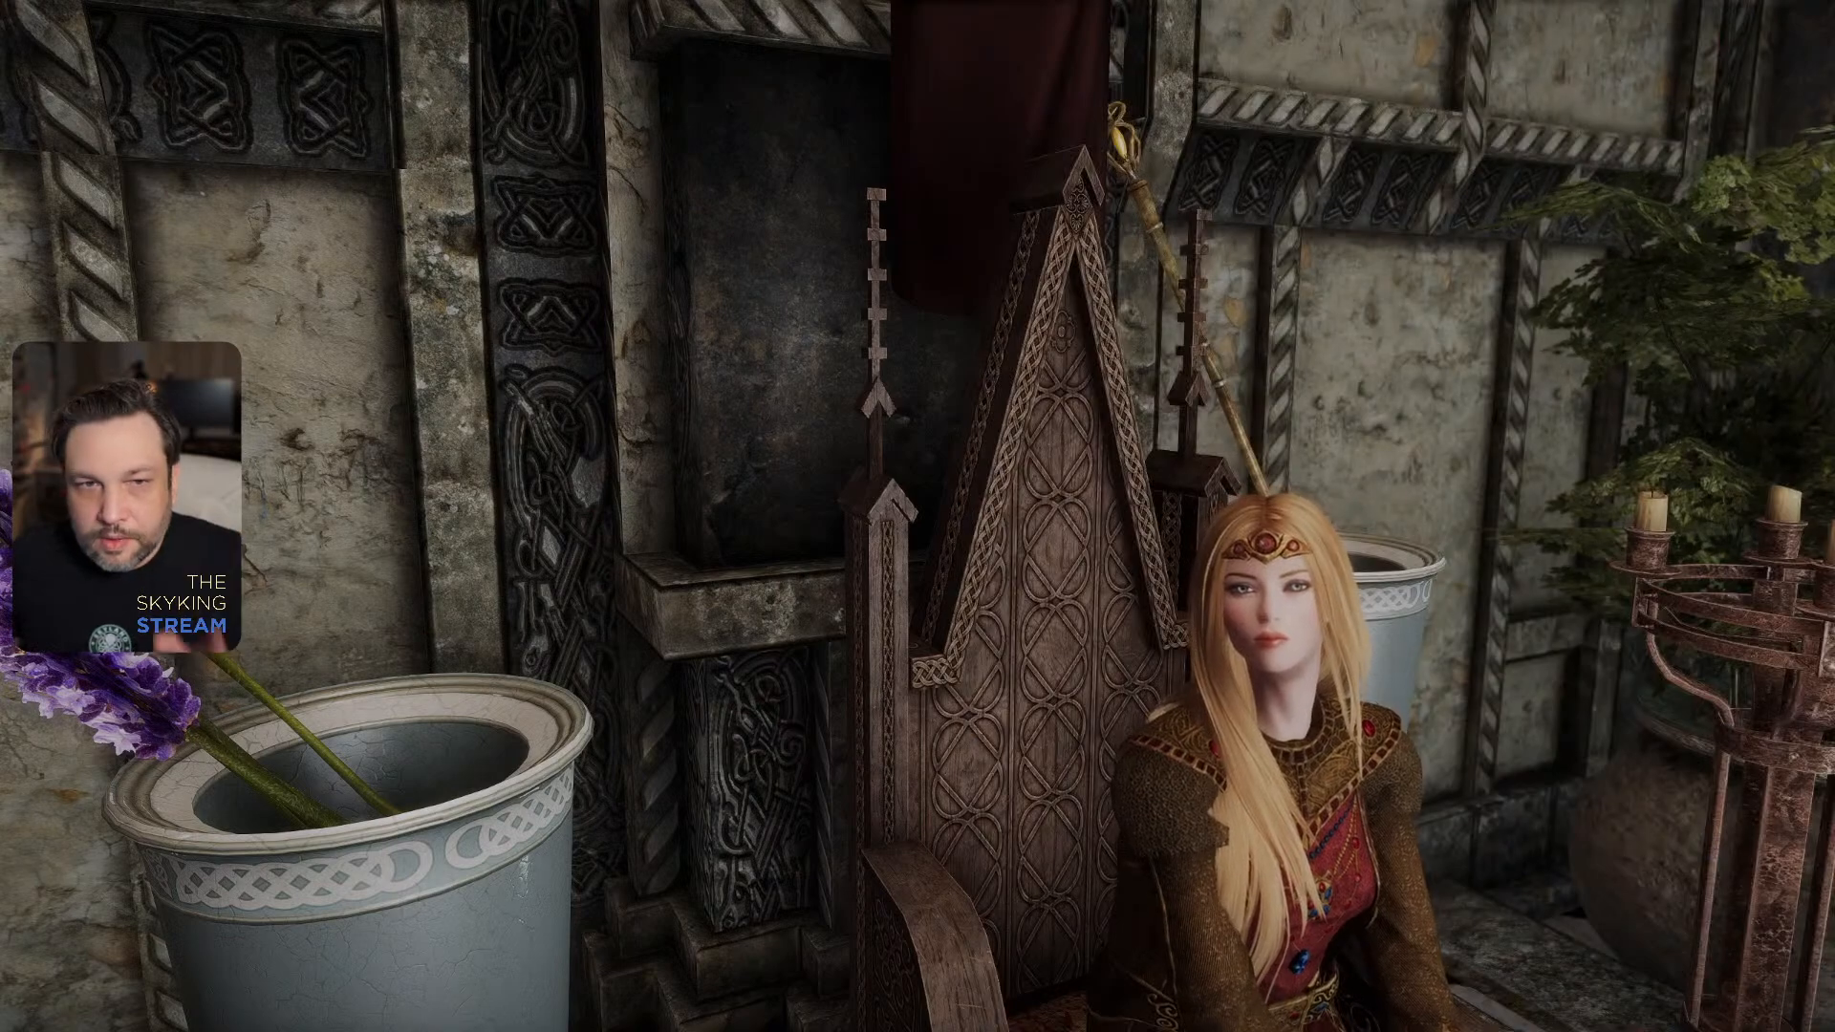
- Inspect the darkened throne's wood and ornament relief in the game from several sides
key("w")
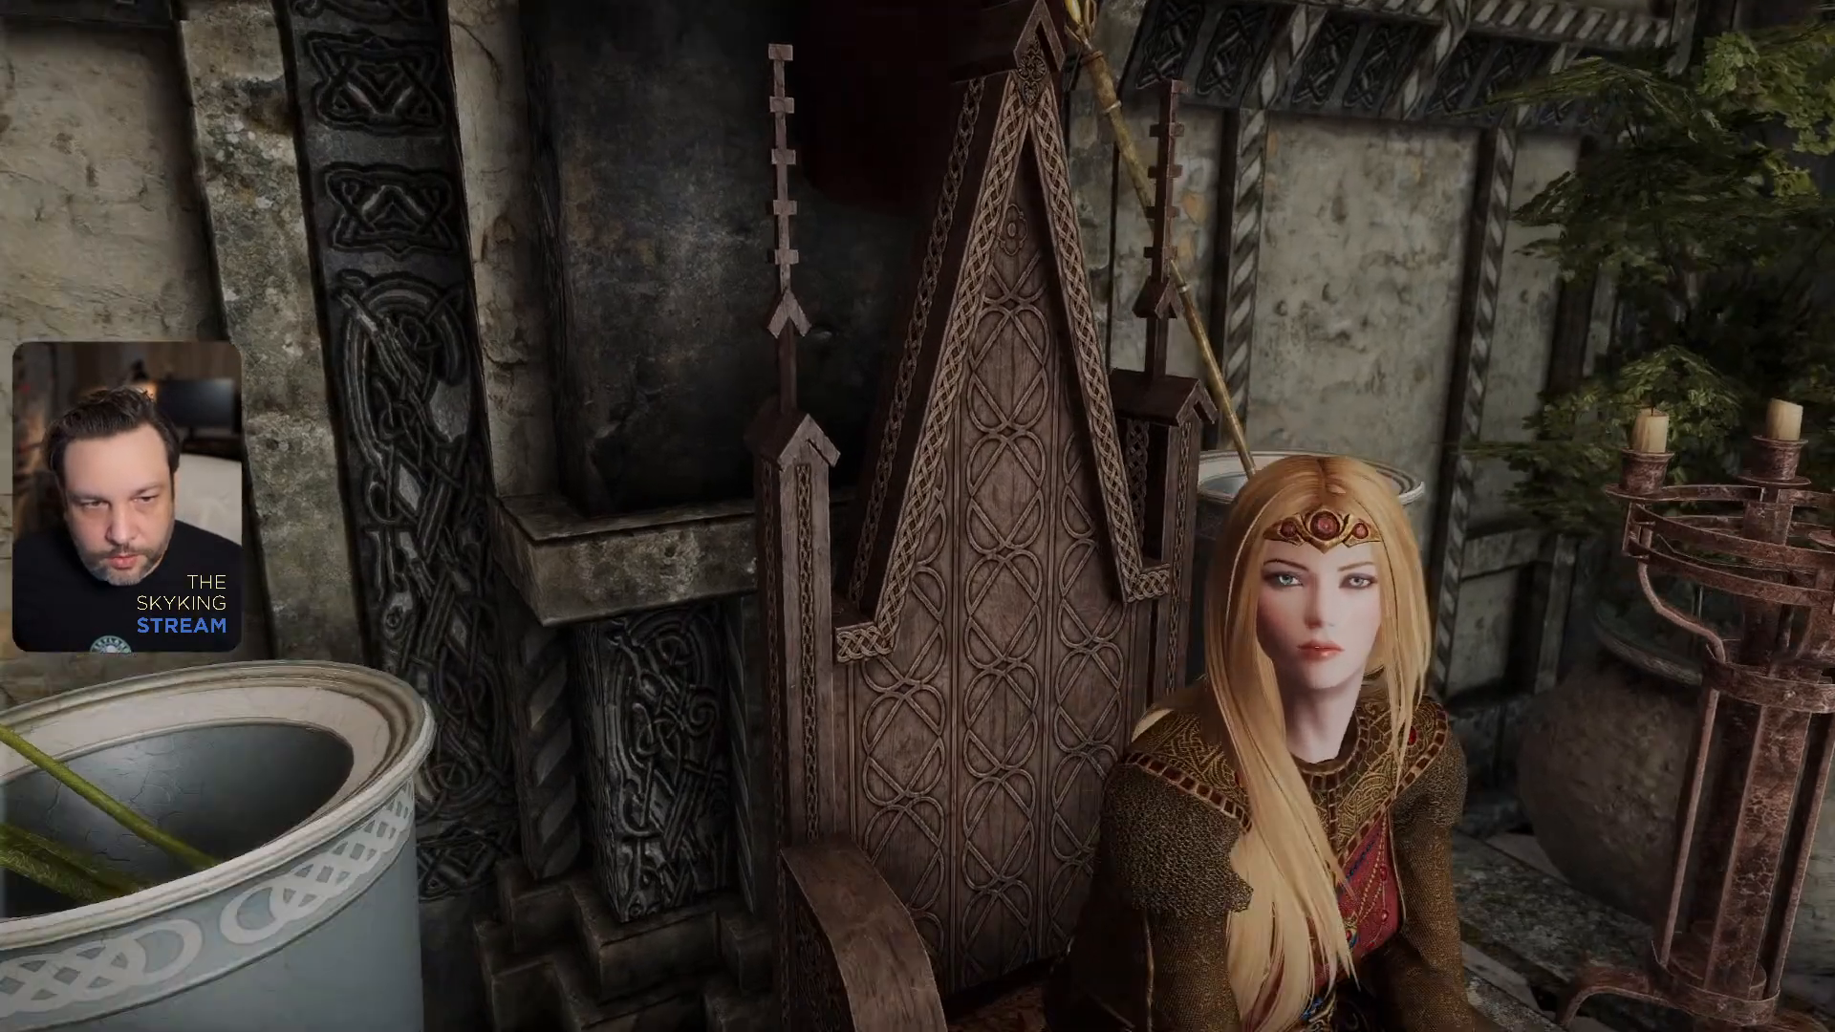
key("d")
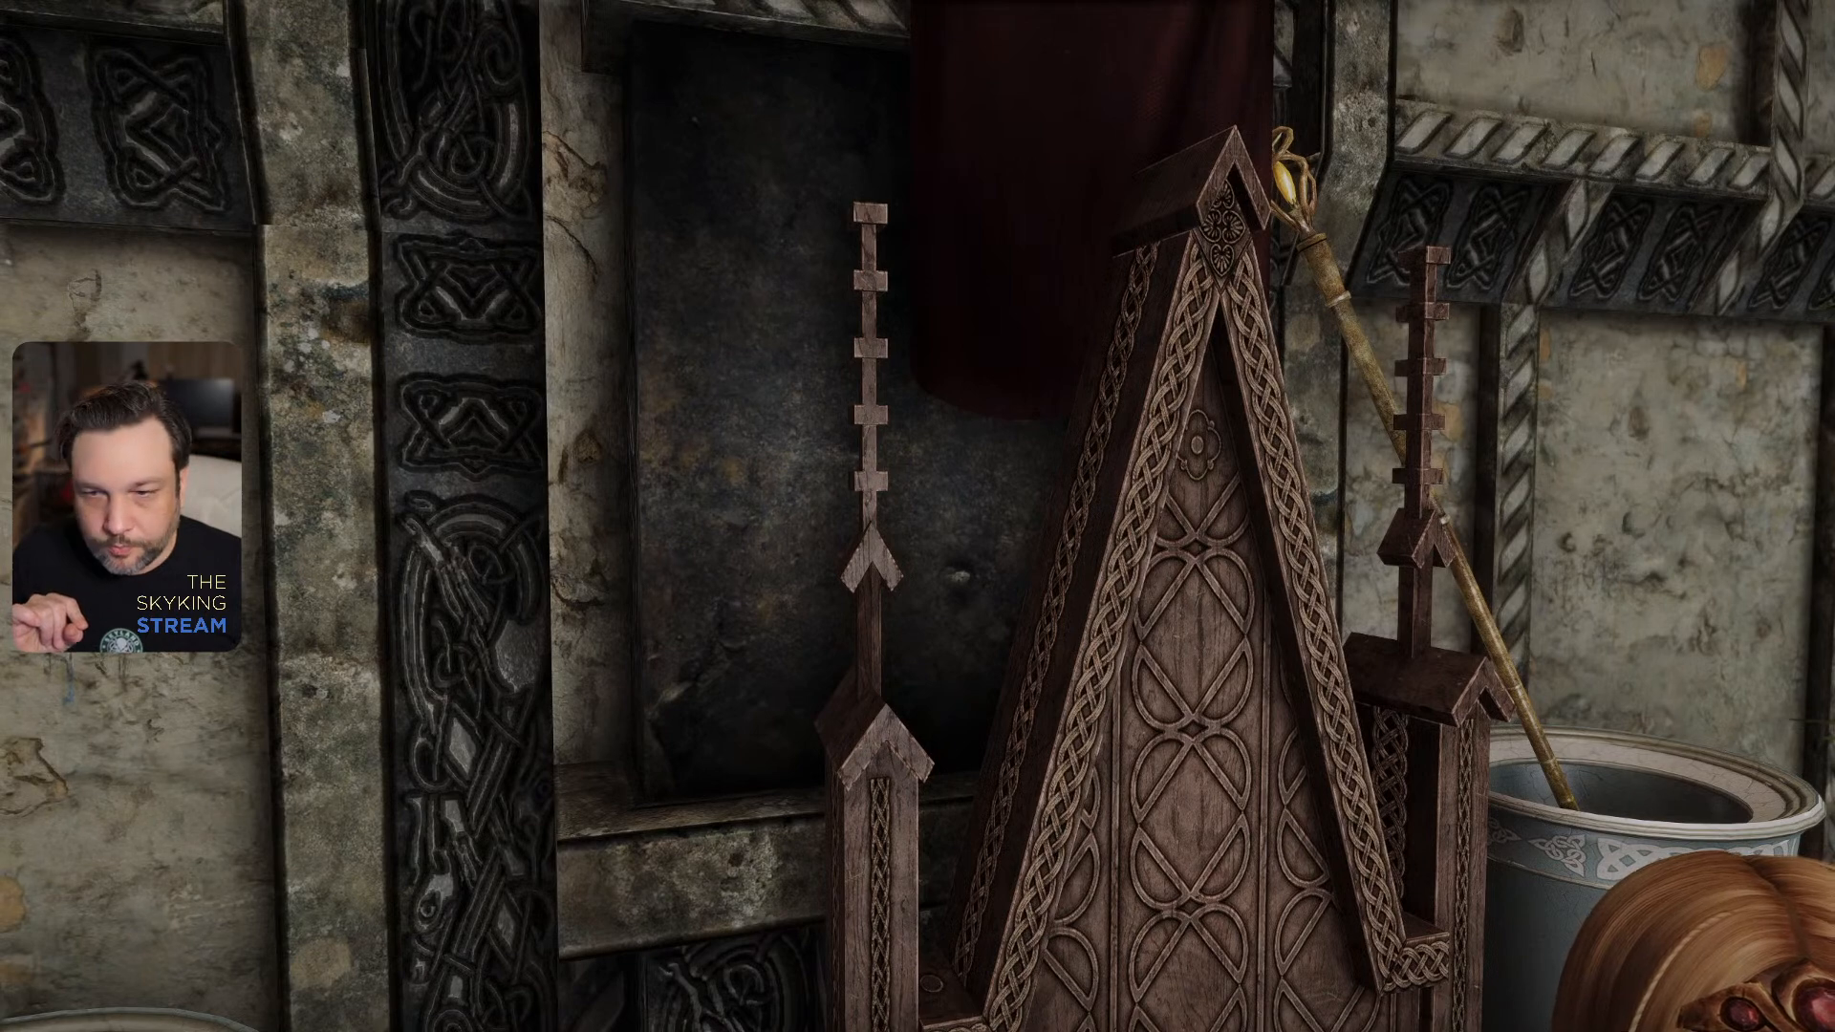
key("s")
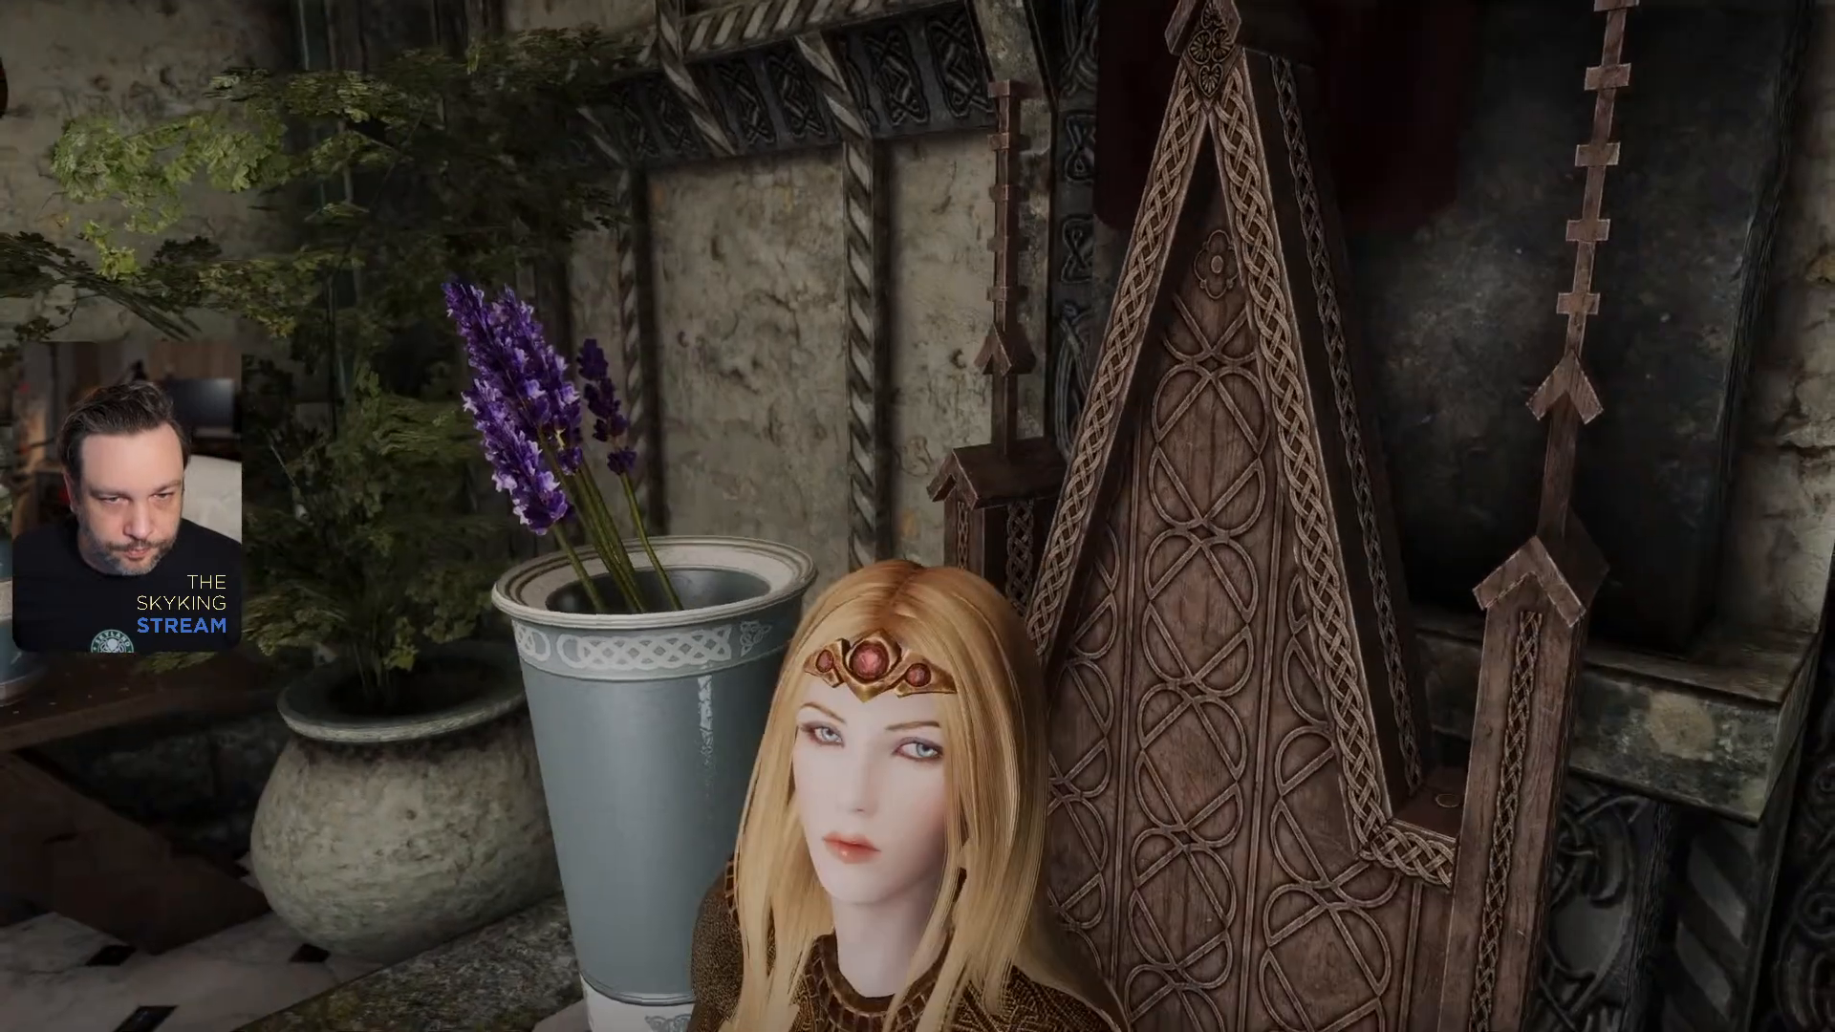
key("w")
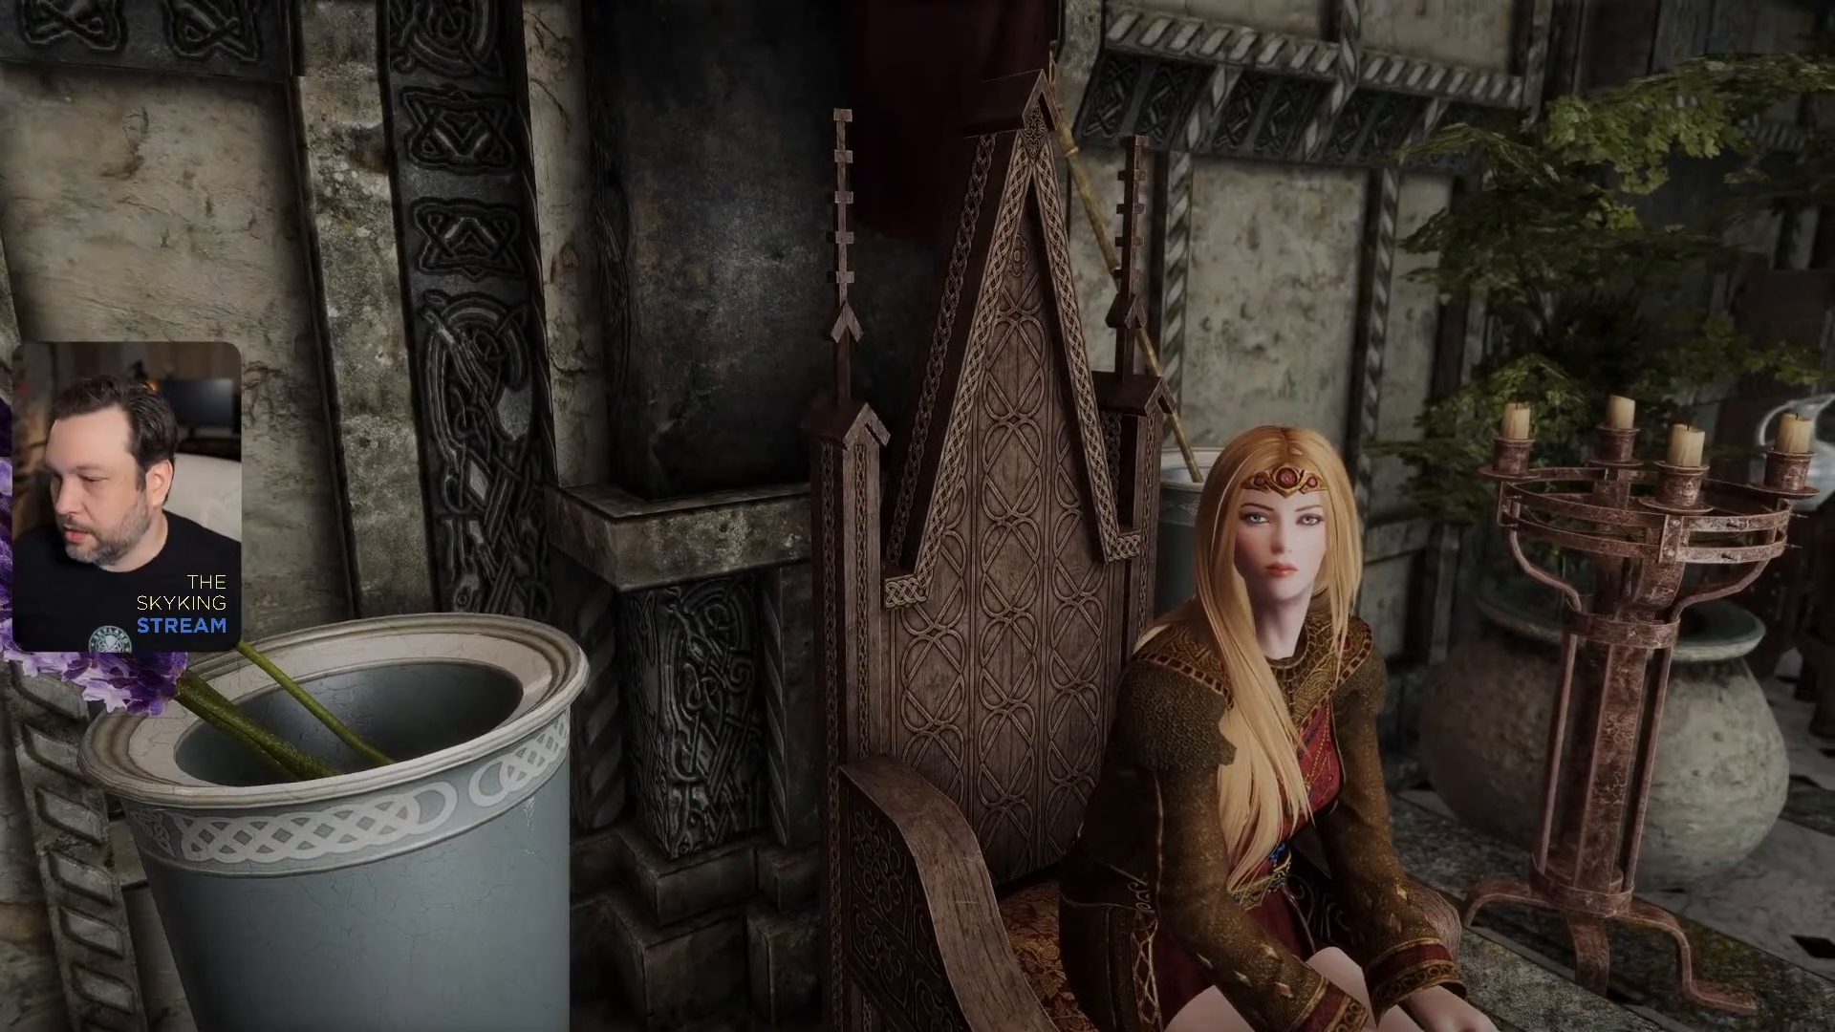
- Quit Skyrim with the console command qqq and return to the throne texture in Photoshop
key("j")
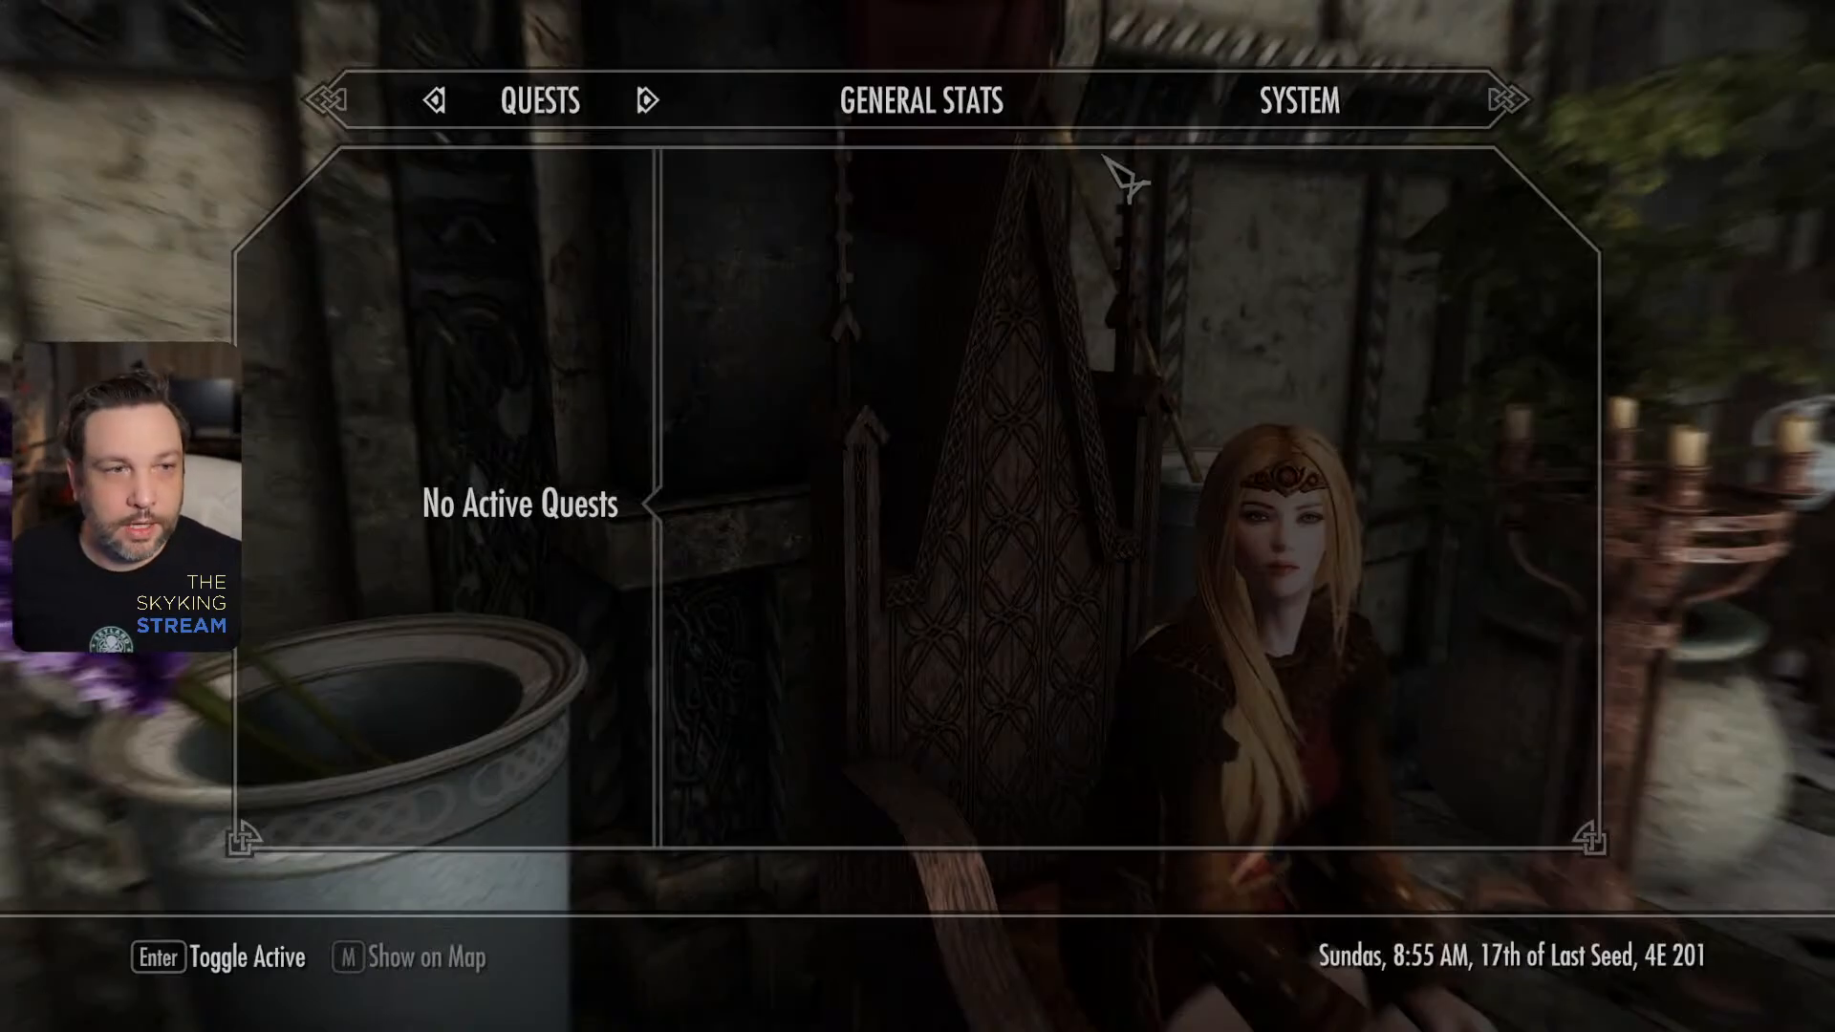
left_click(1322, 101)
left_click(524, 522)
key("grave")
type("qq")
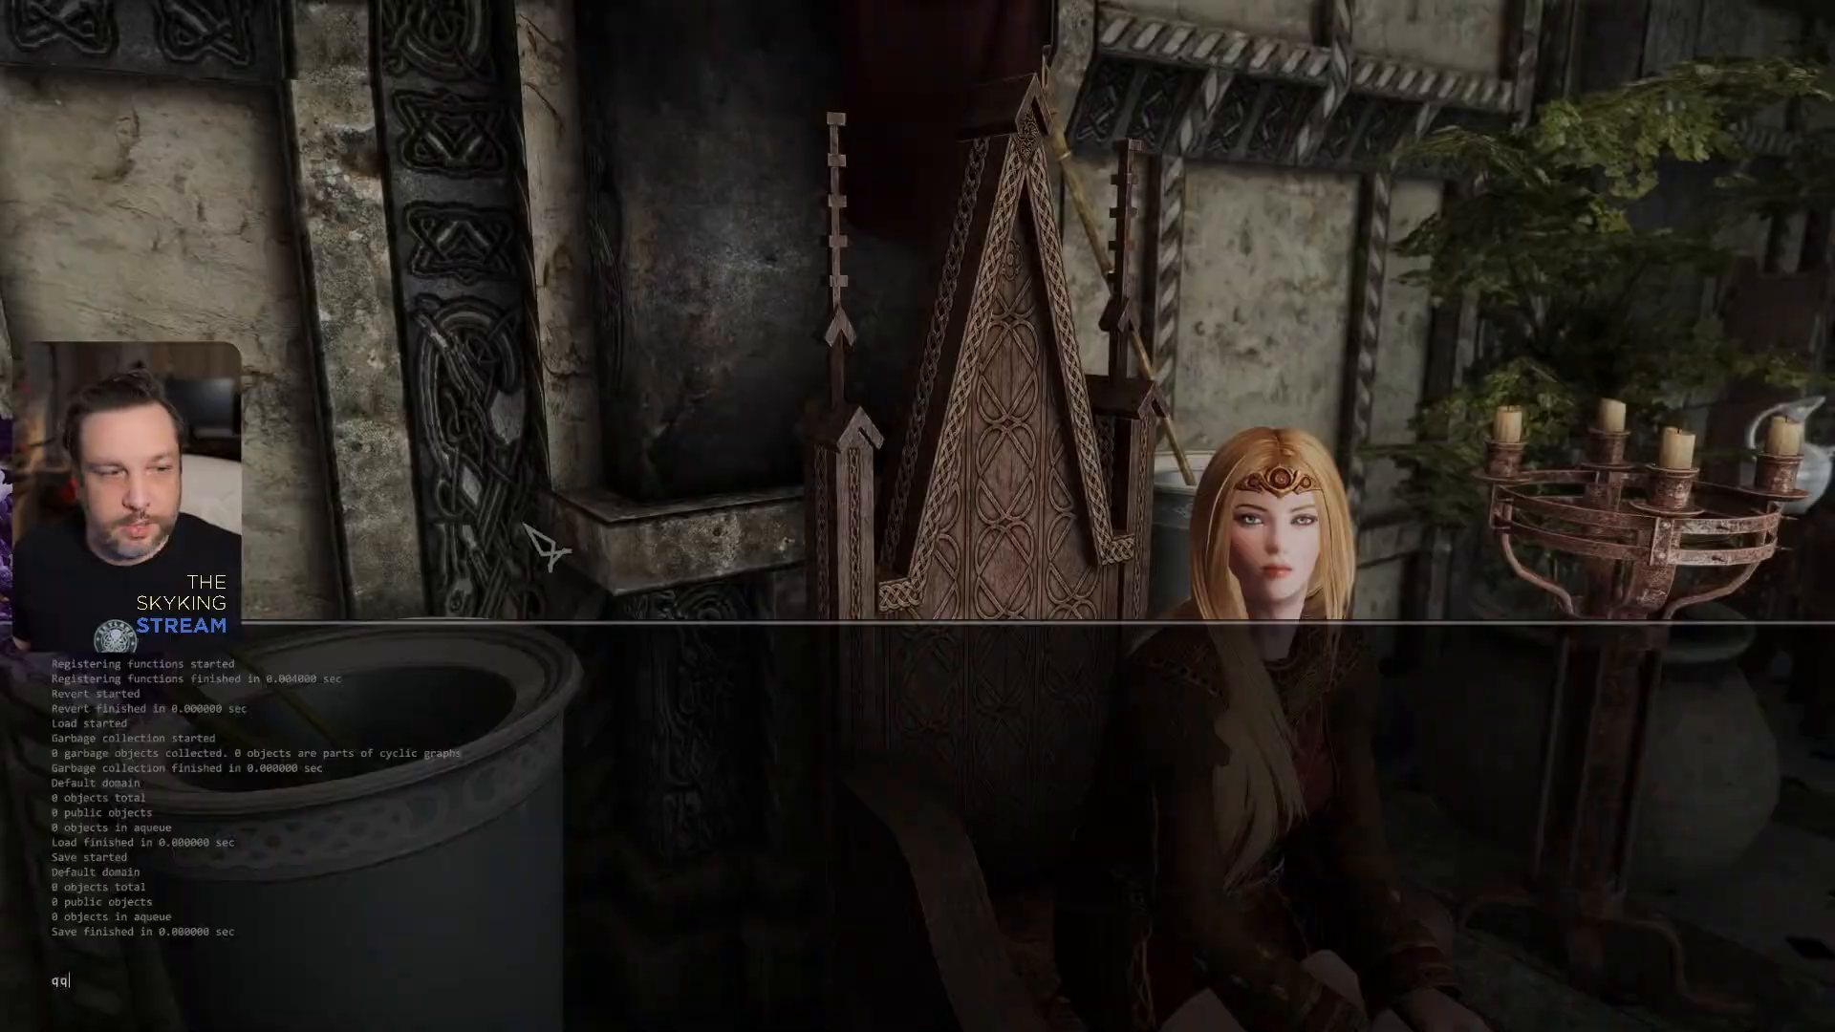
type("q")
key("Return")
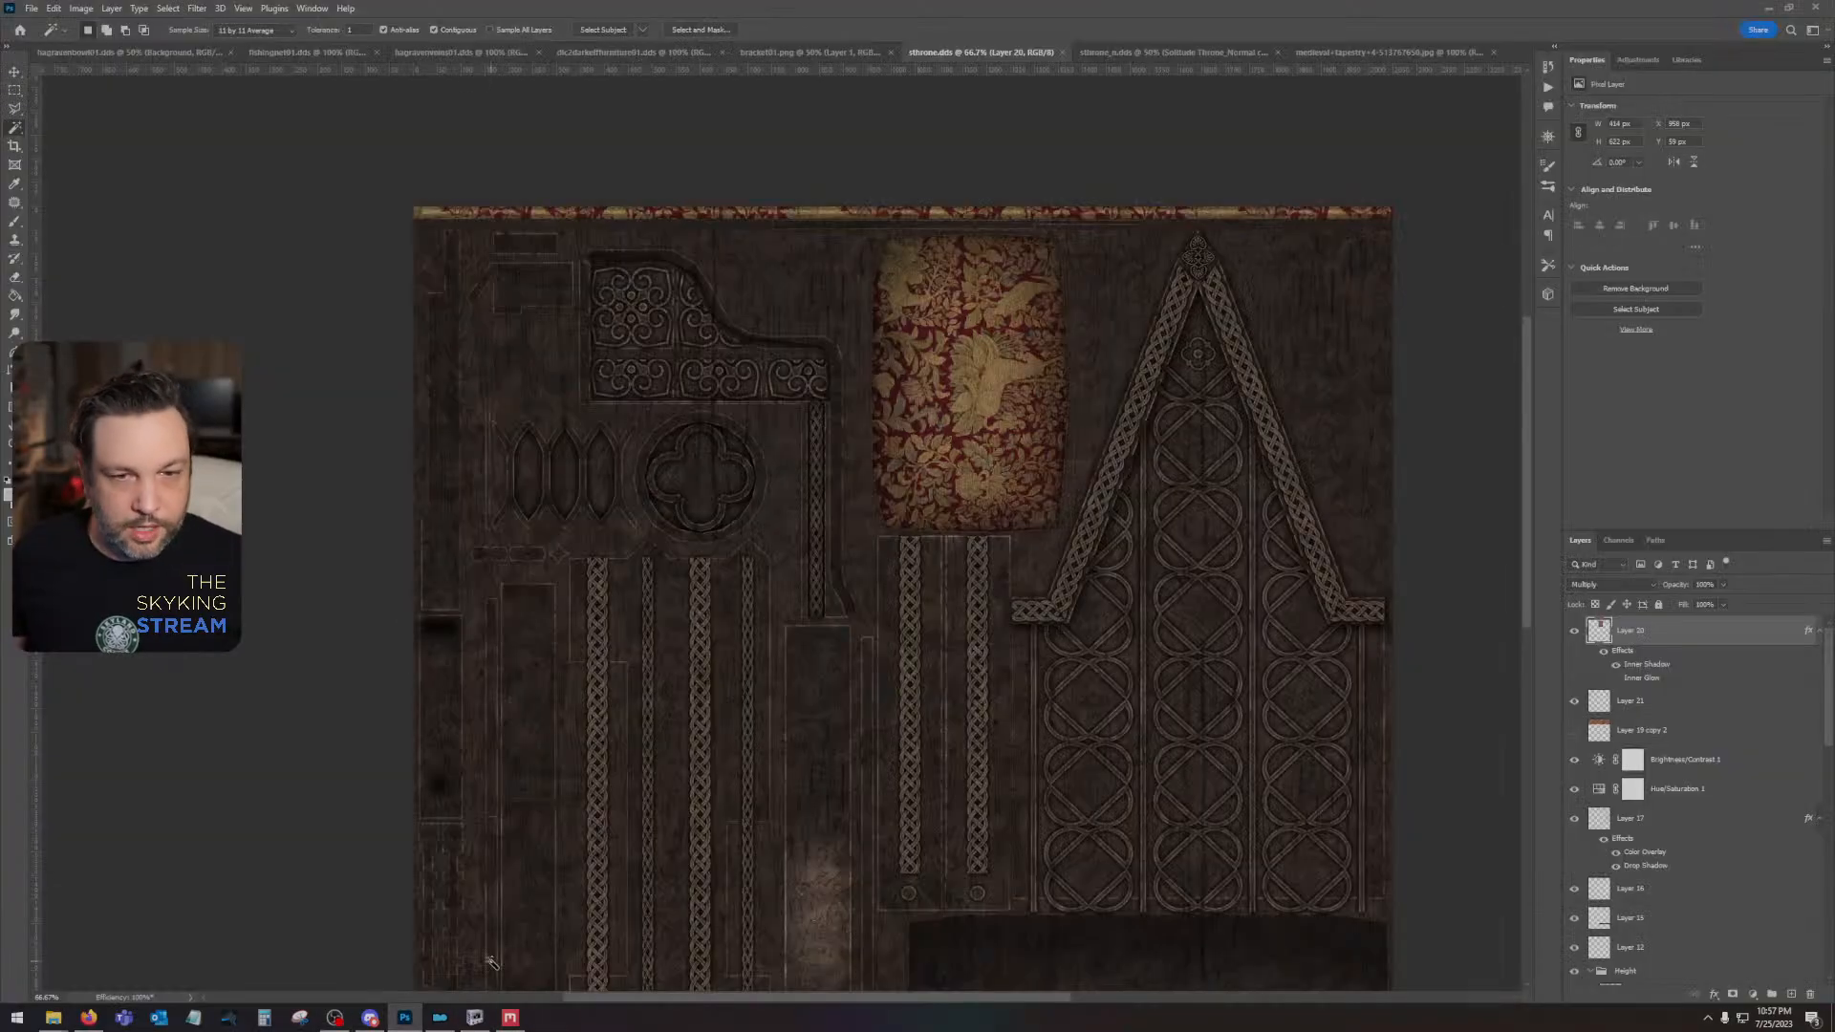
- Set the Hue/Saturation 1 adjustment layer's saturation to +16 and save sthrone.dds
left_click(1698, 704)
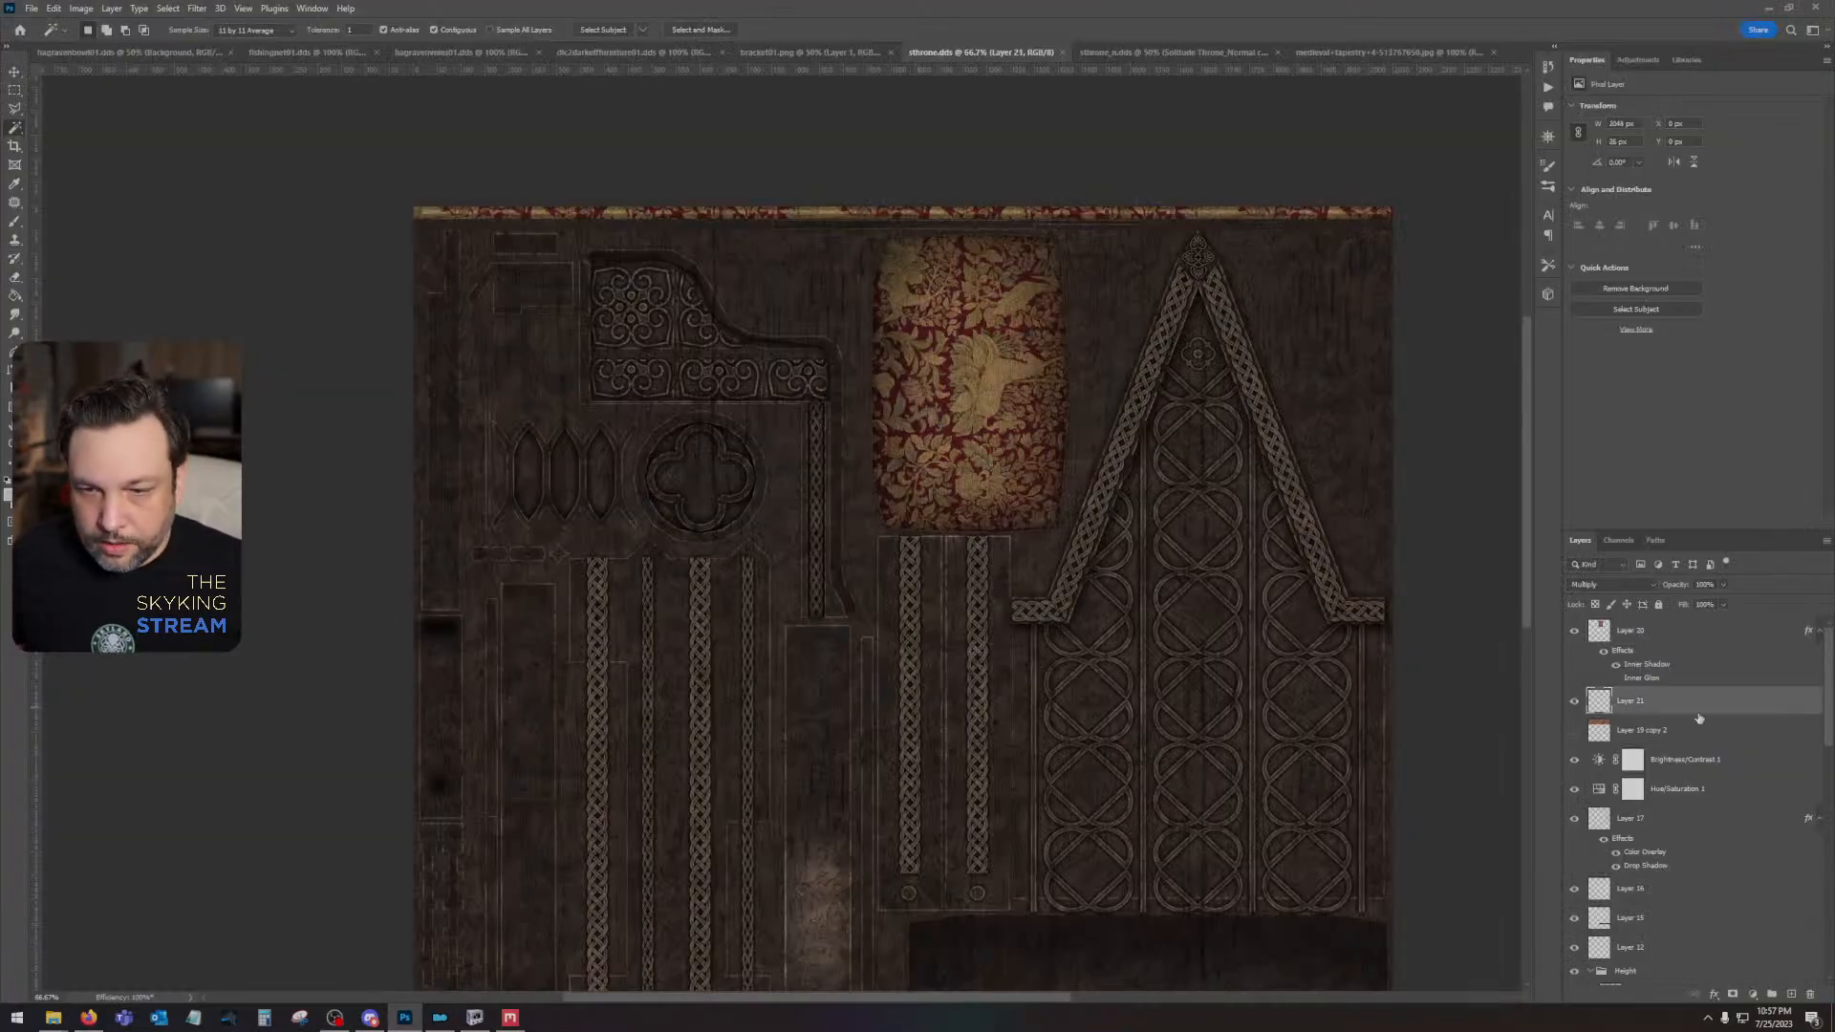
left_click(1694, 834)
left_click(1682, 789)
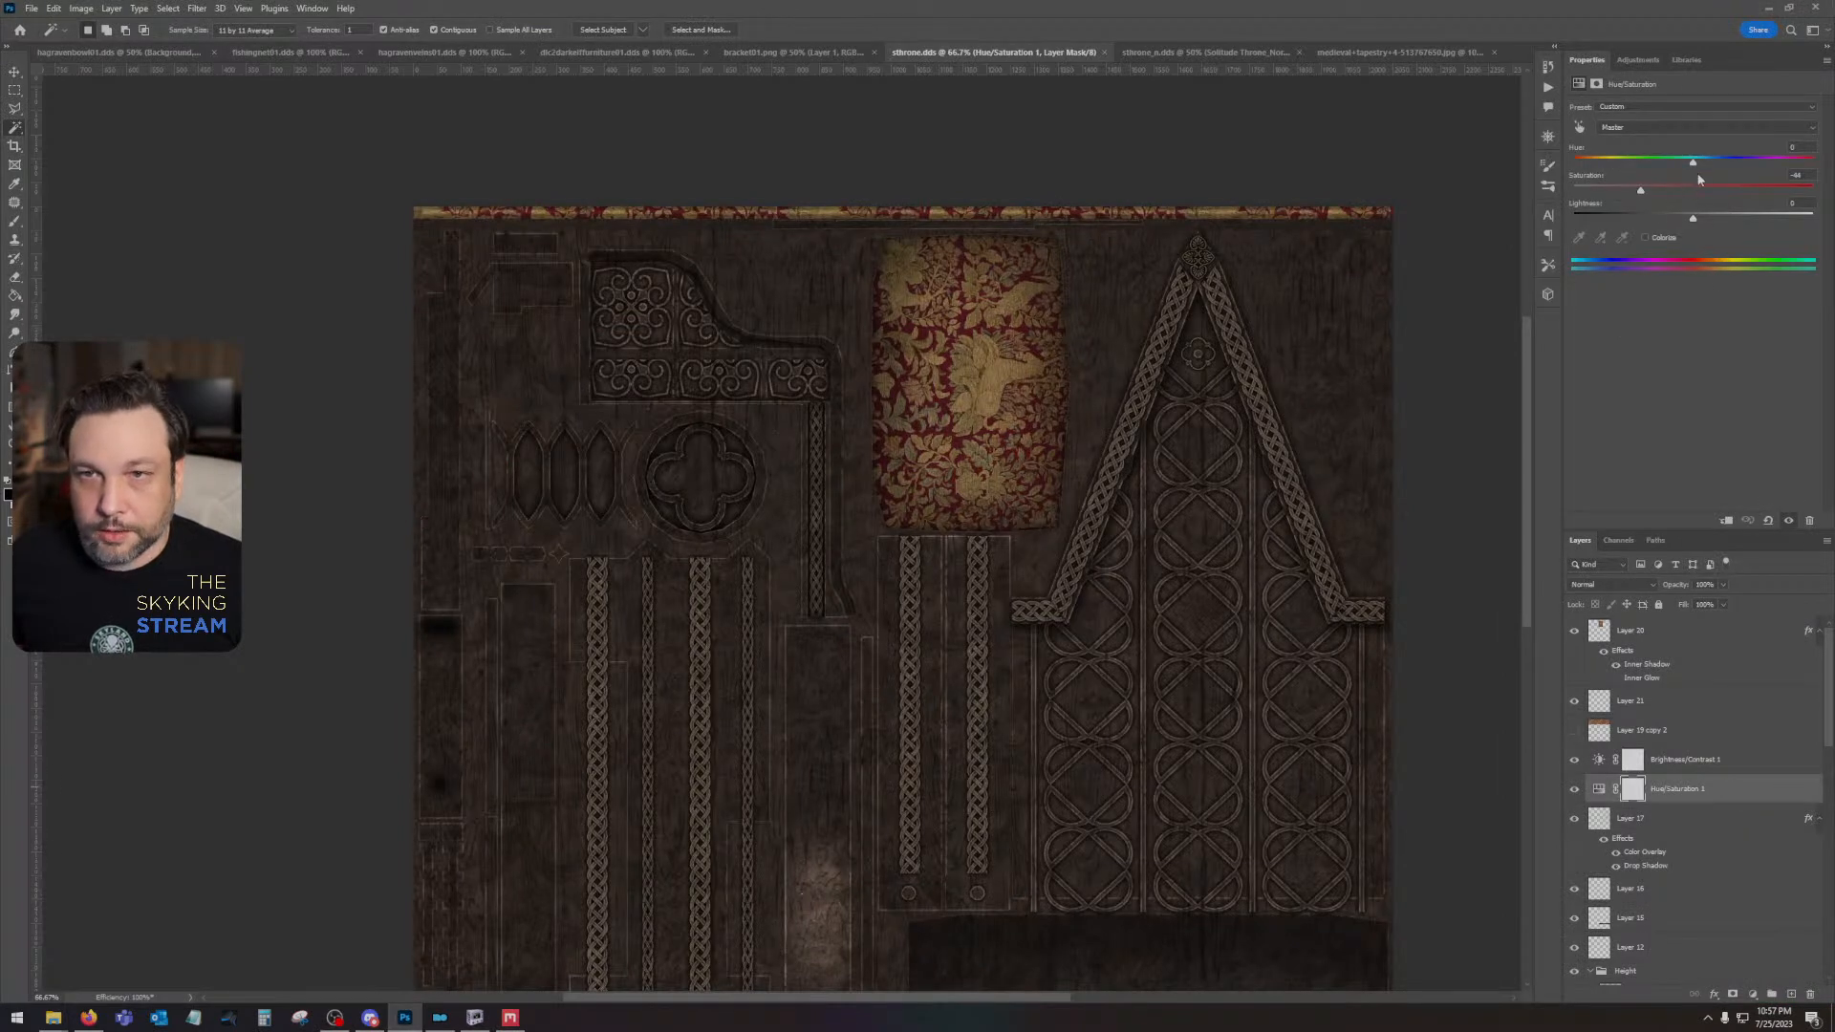
left_click_drag(1642, 190, 1683, 191)
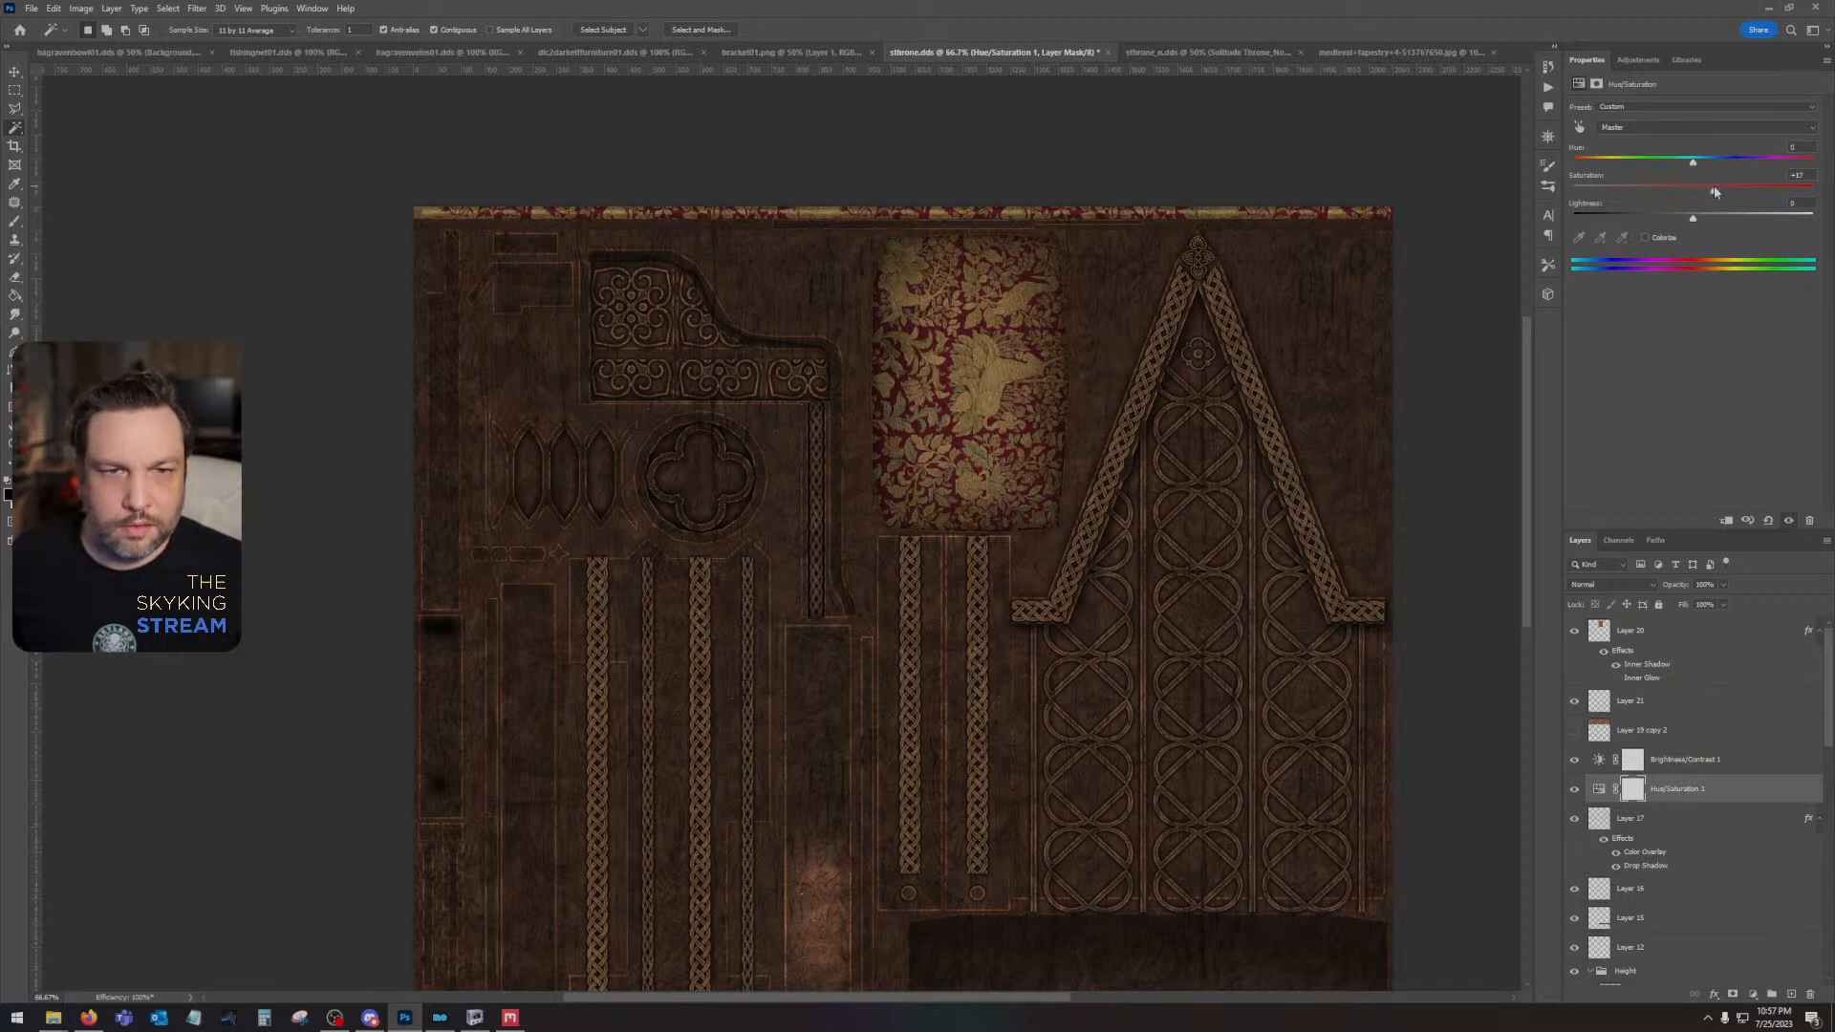
left_click(950, 535)
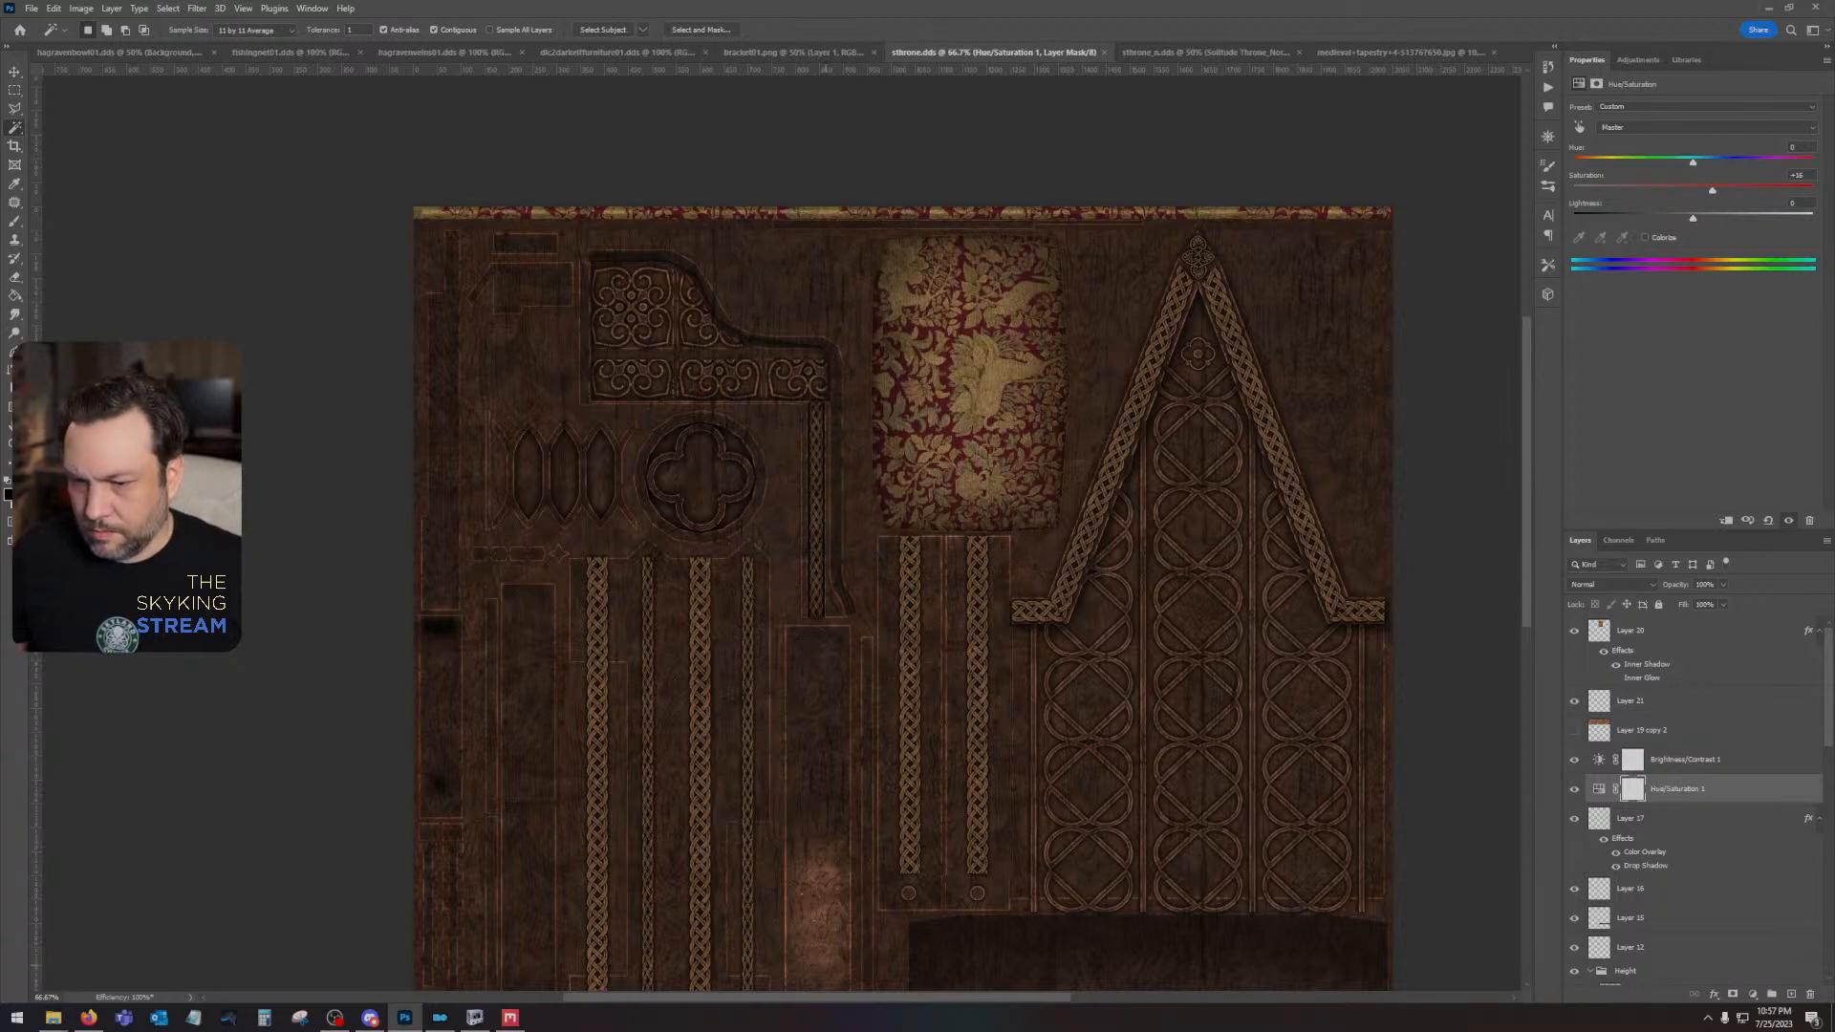
- Switch to Mod Organizer, launch Skyrim through SKSE, and continue the most recent save
key("alt+Tab")
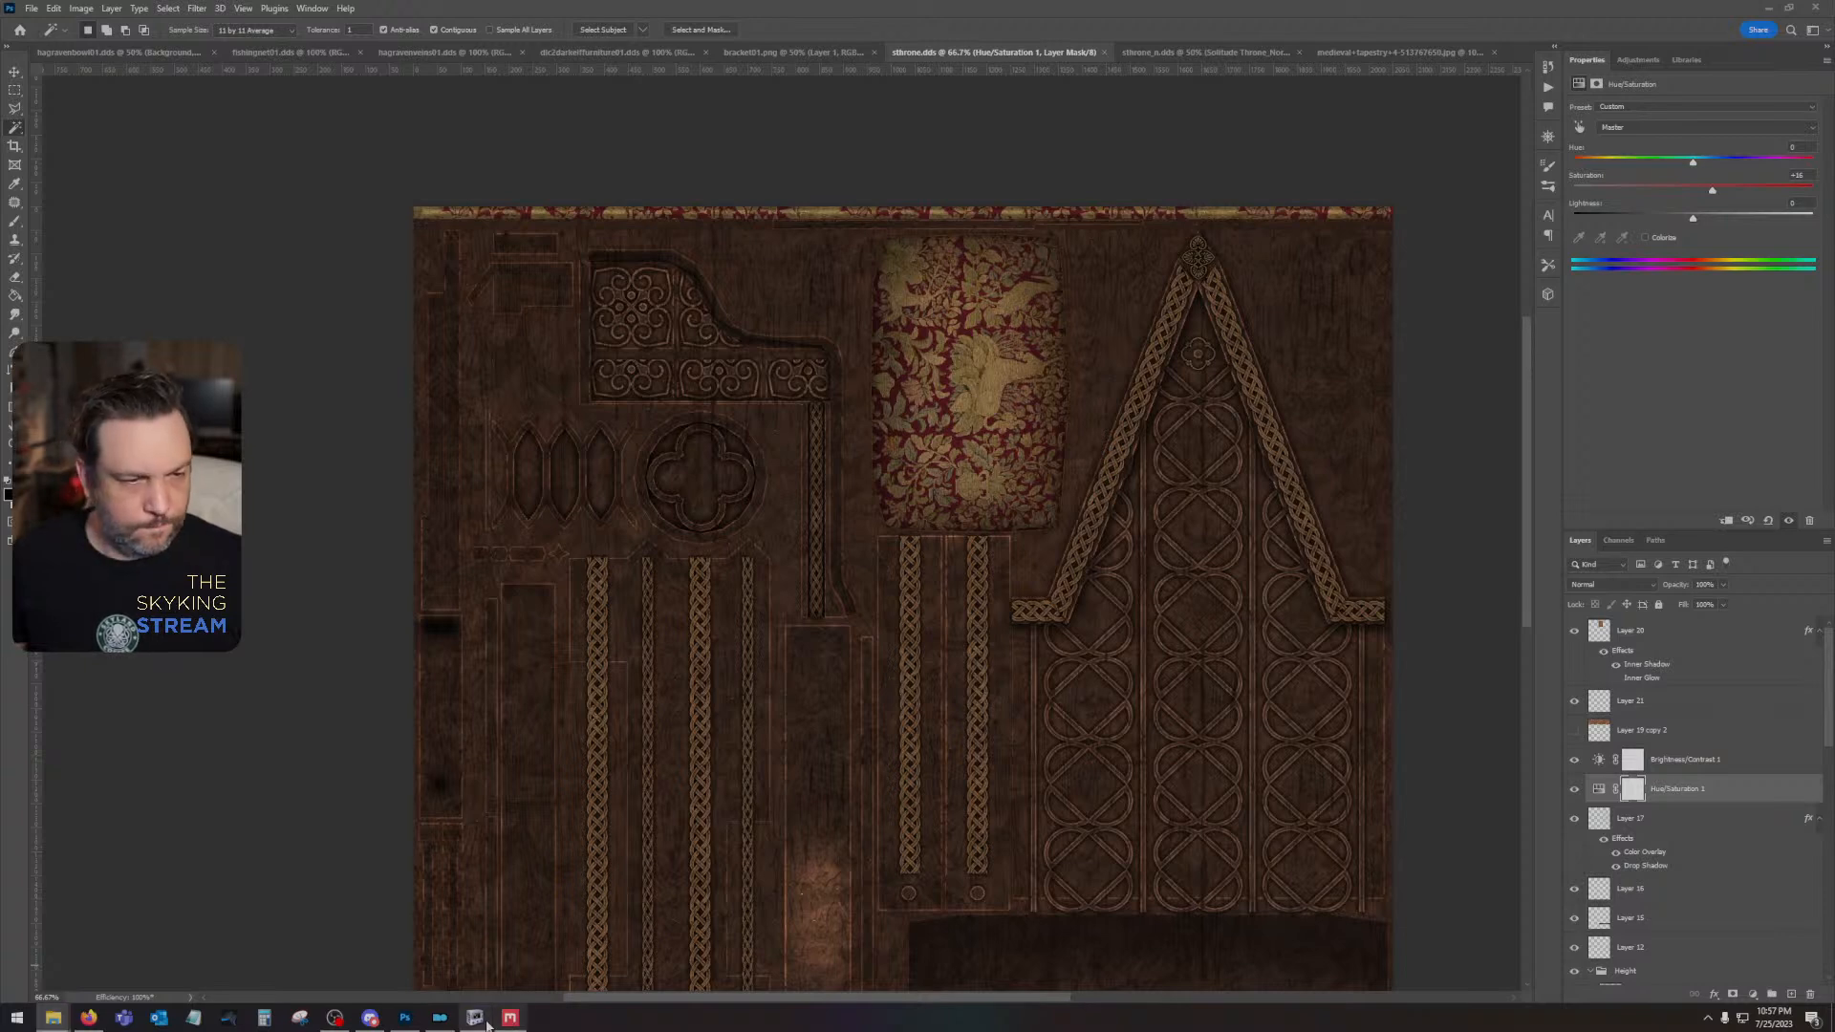
left_click(440, 1018)
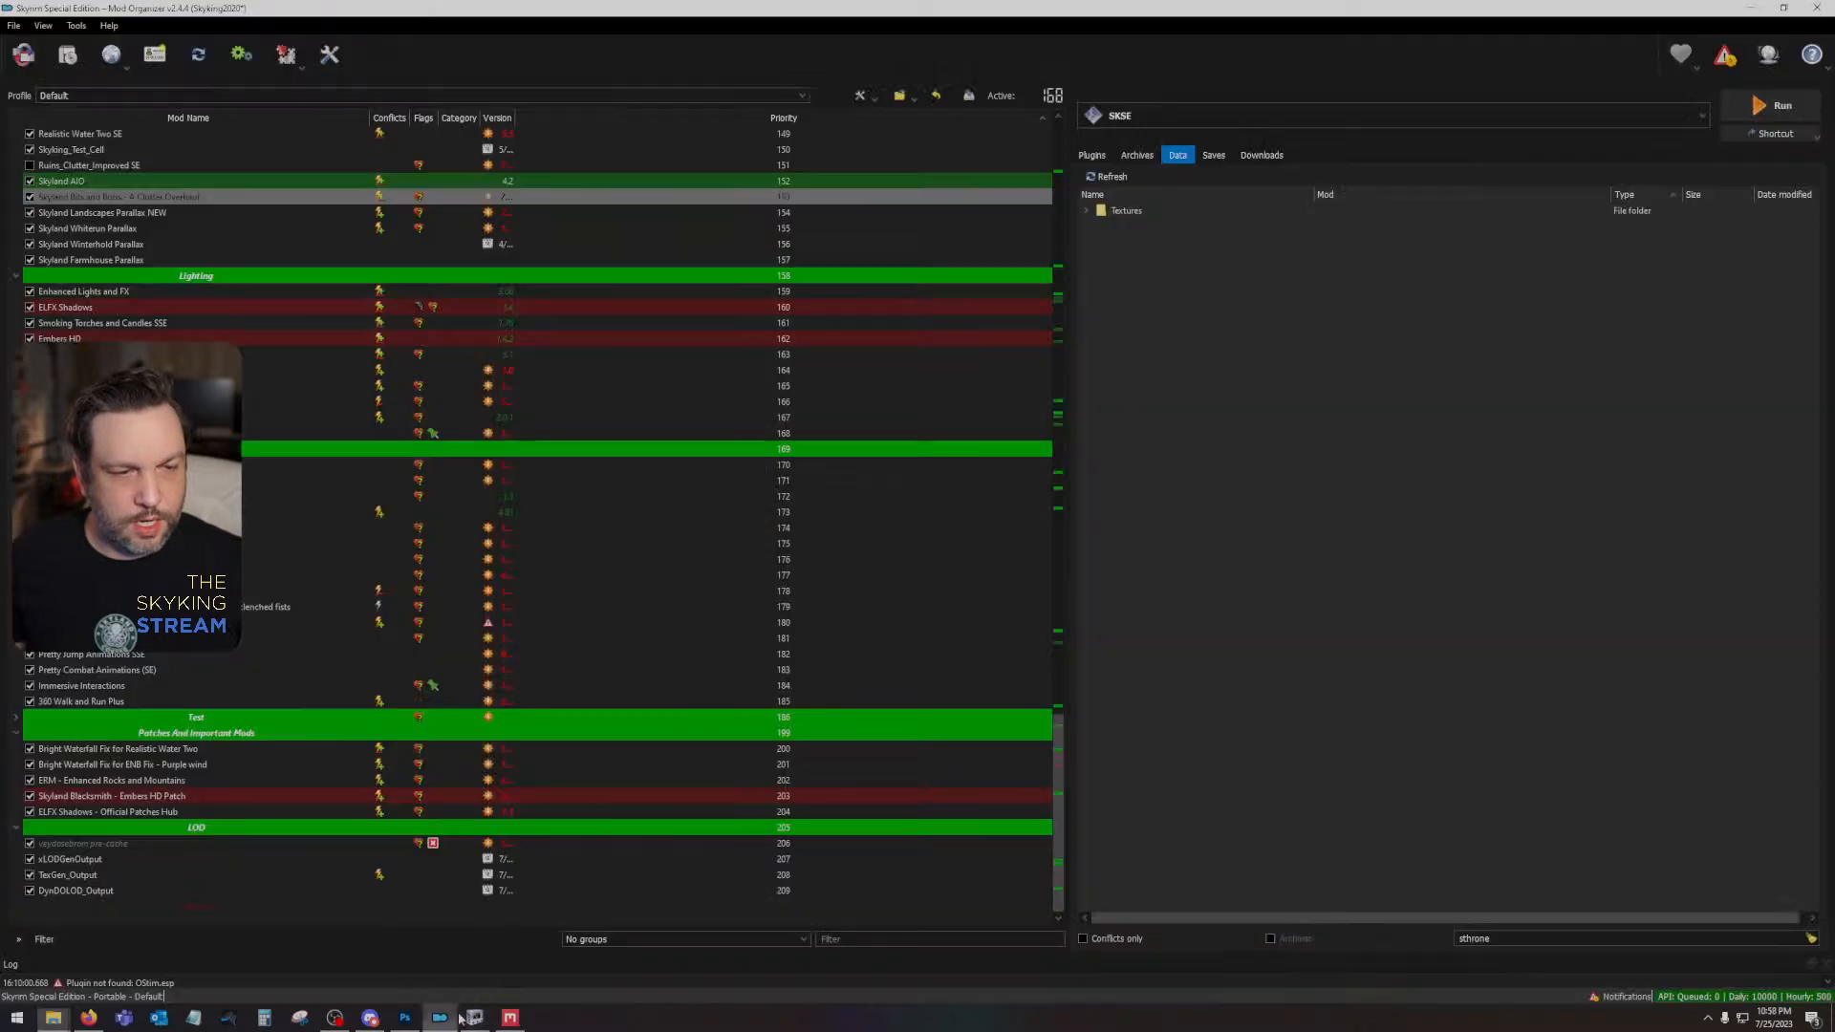
left_click(1762, 109)
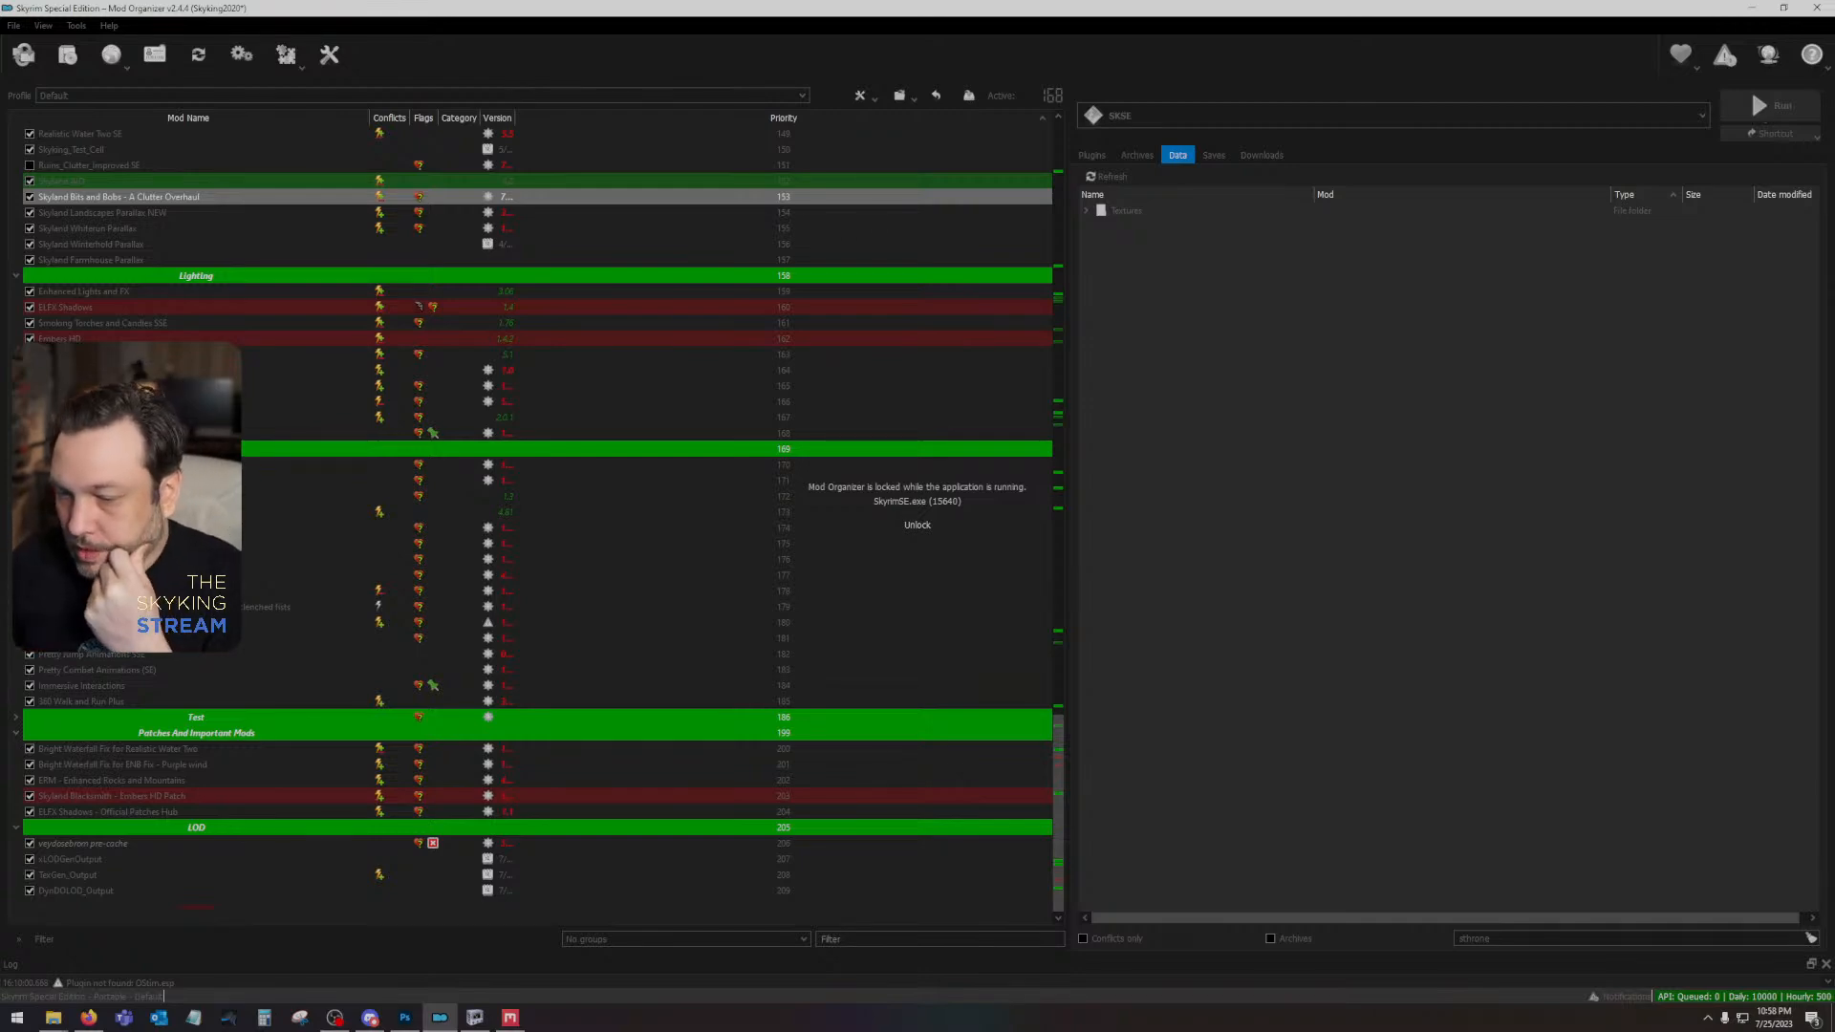
key("alt+Tab")
left_click_drag(1039, 501, 1580, 547)
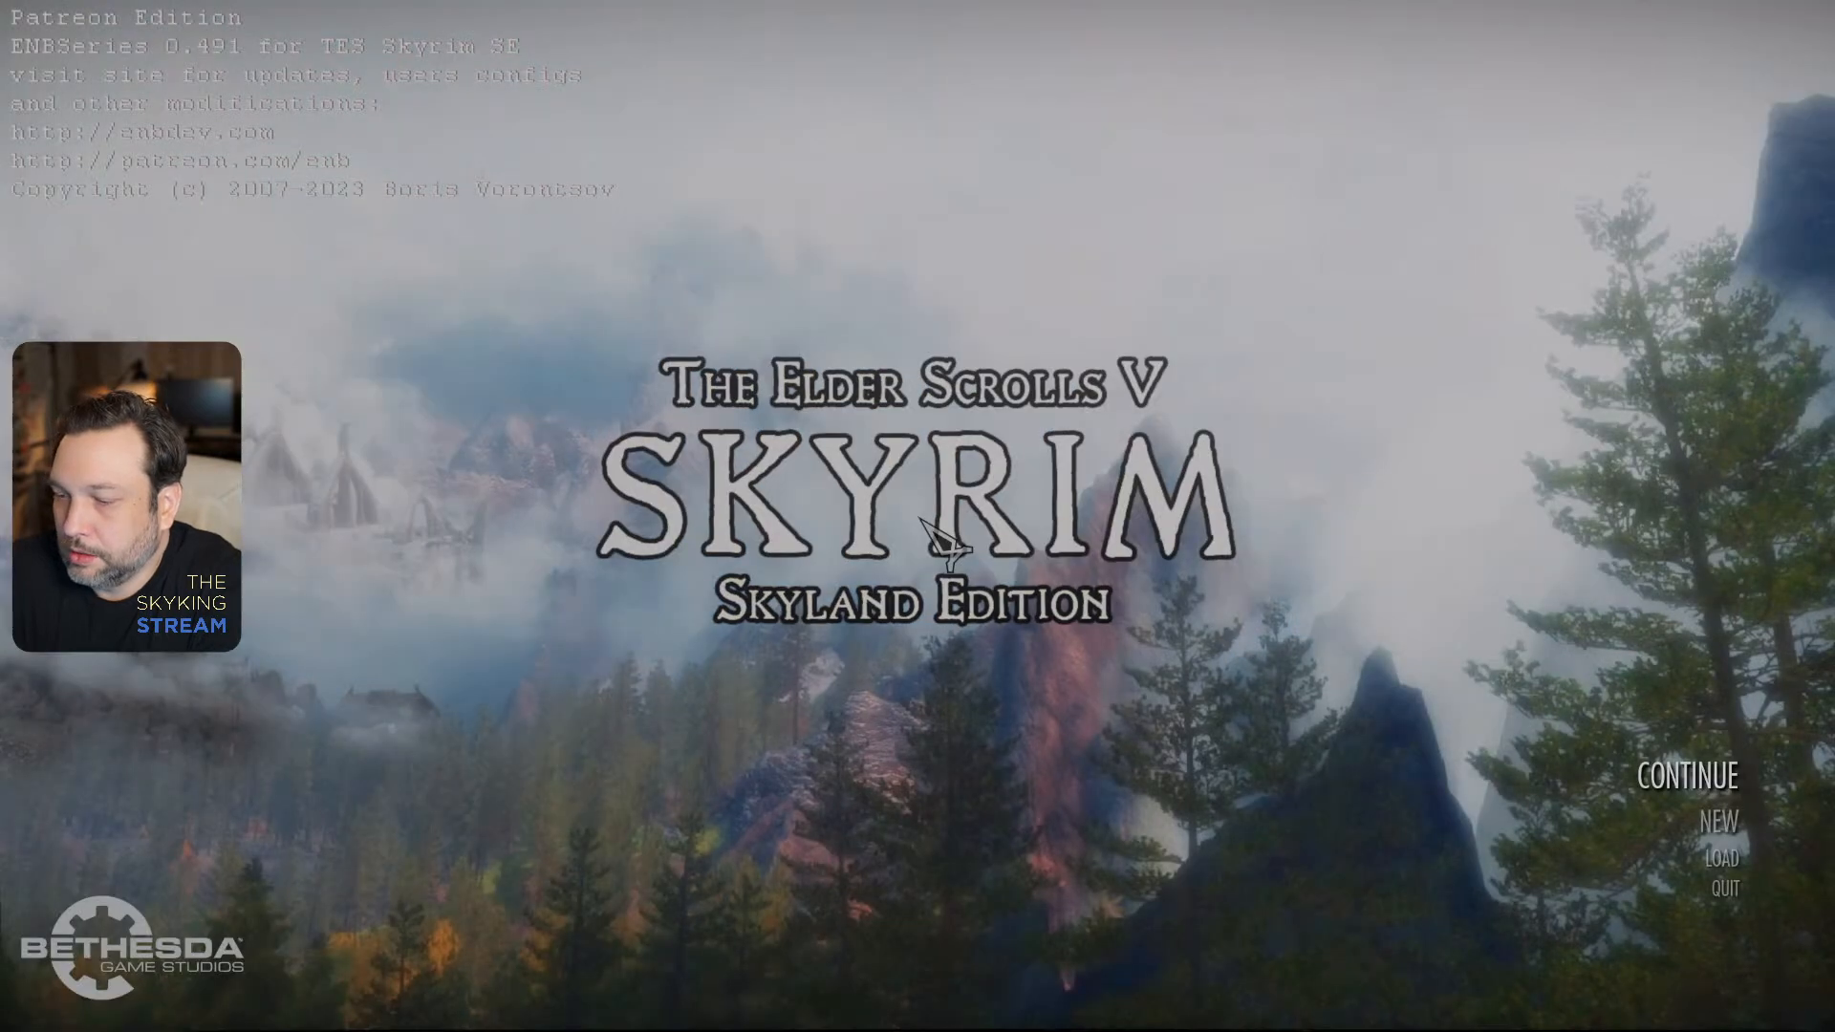
left_click(1653, 788)
left_click(1317, 935)
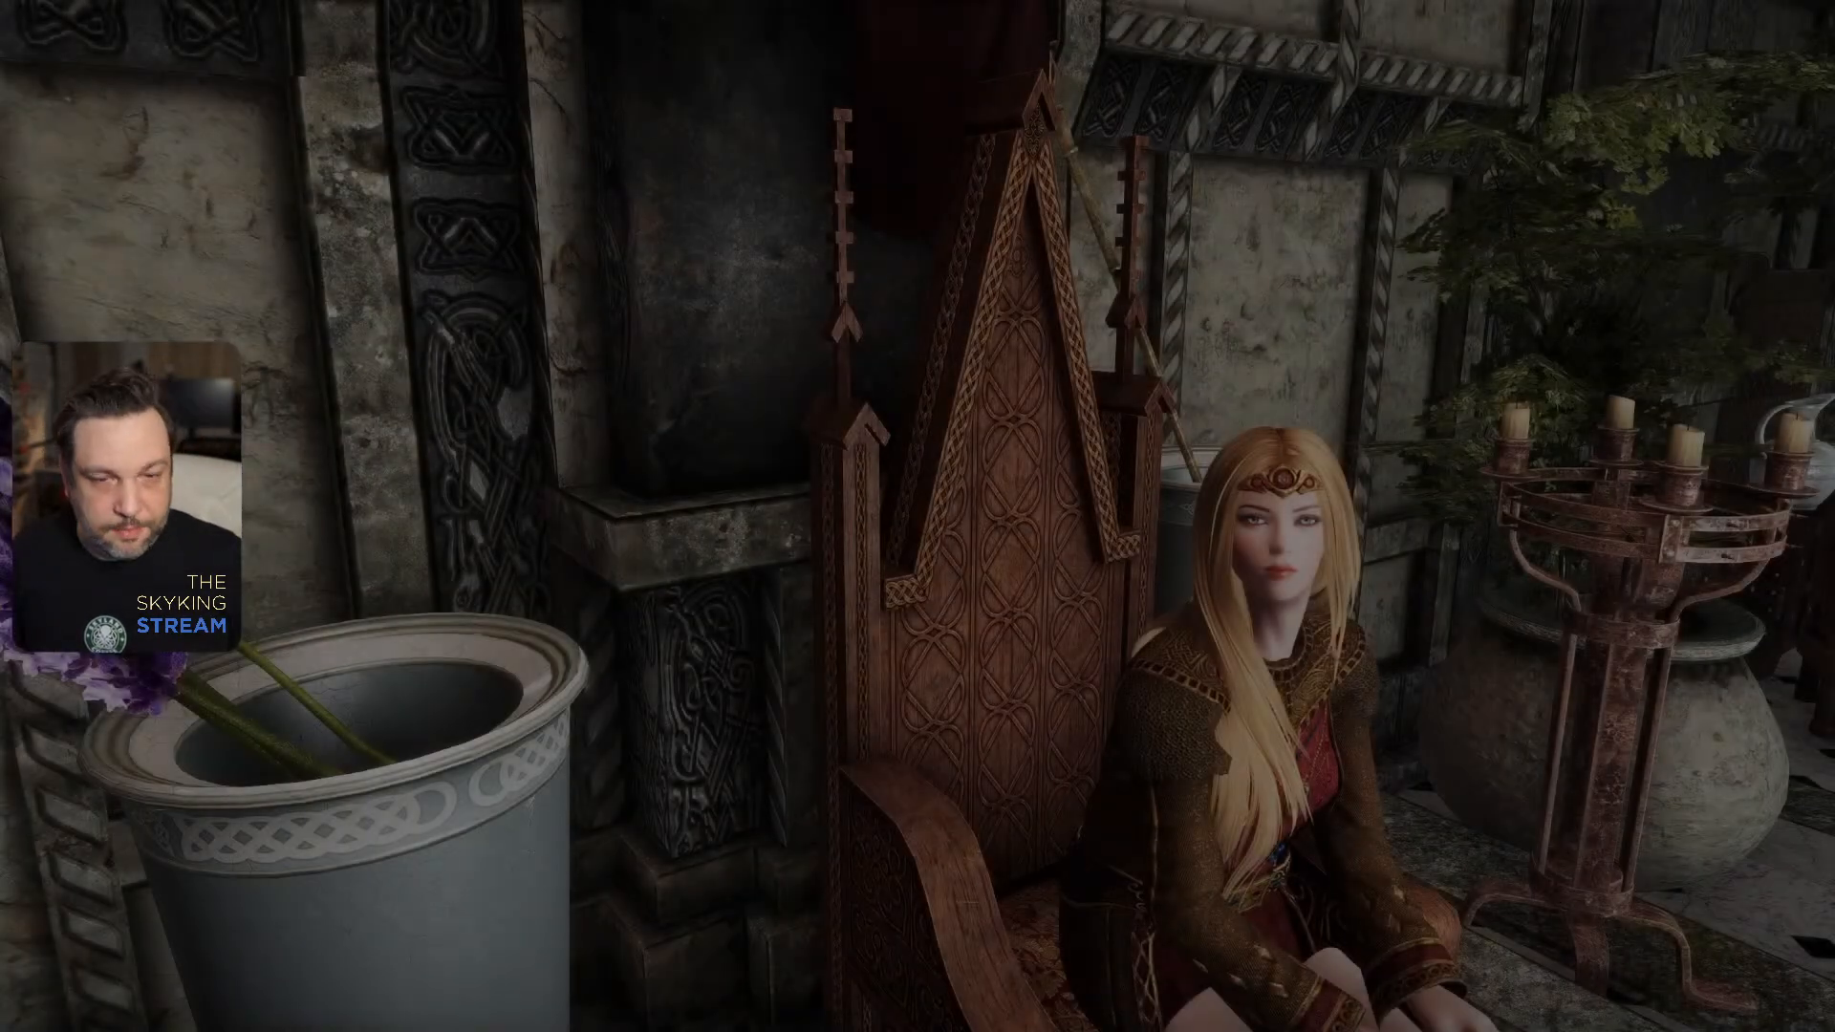
- Examine the more saturated throne wood in the game, both from a distance and close up on the backrest and spires
scroll(917, 516, "down", 5)
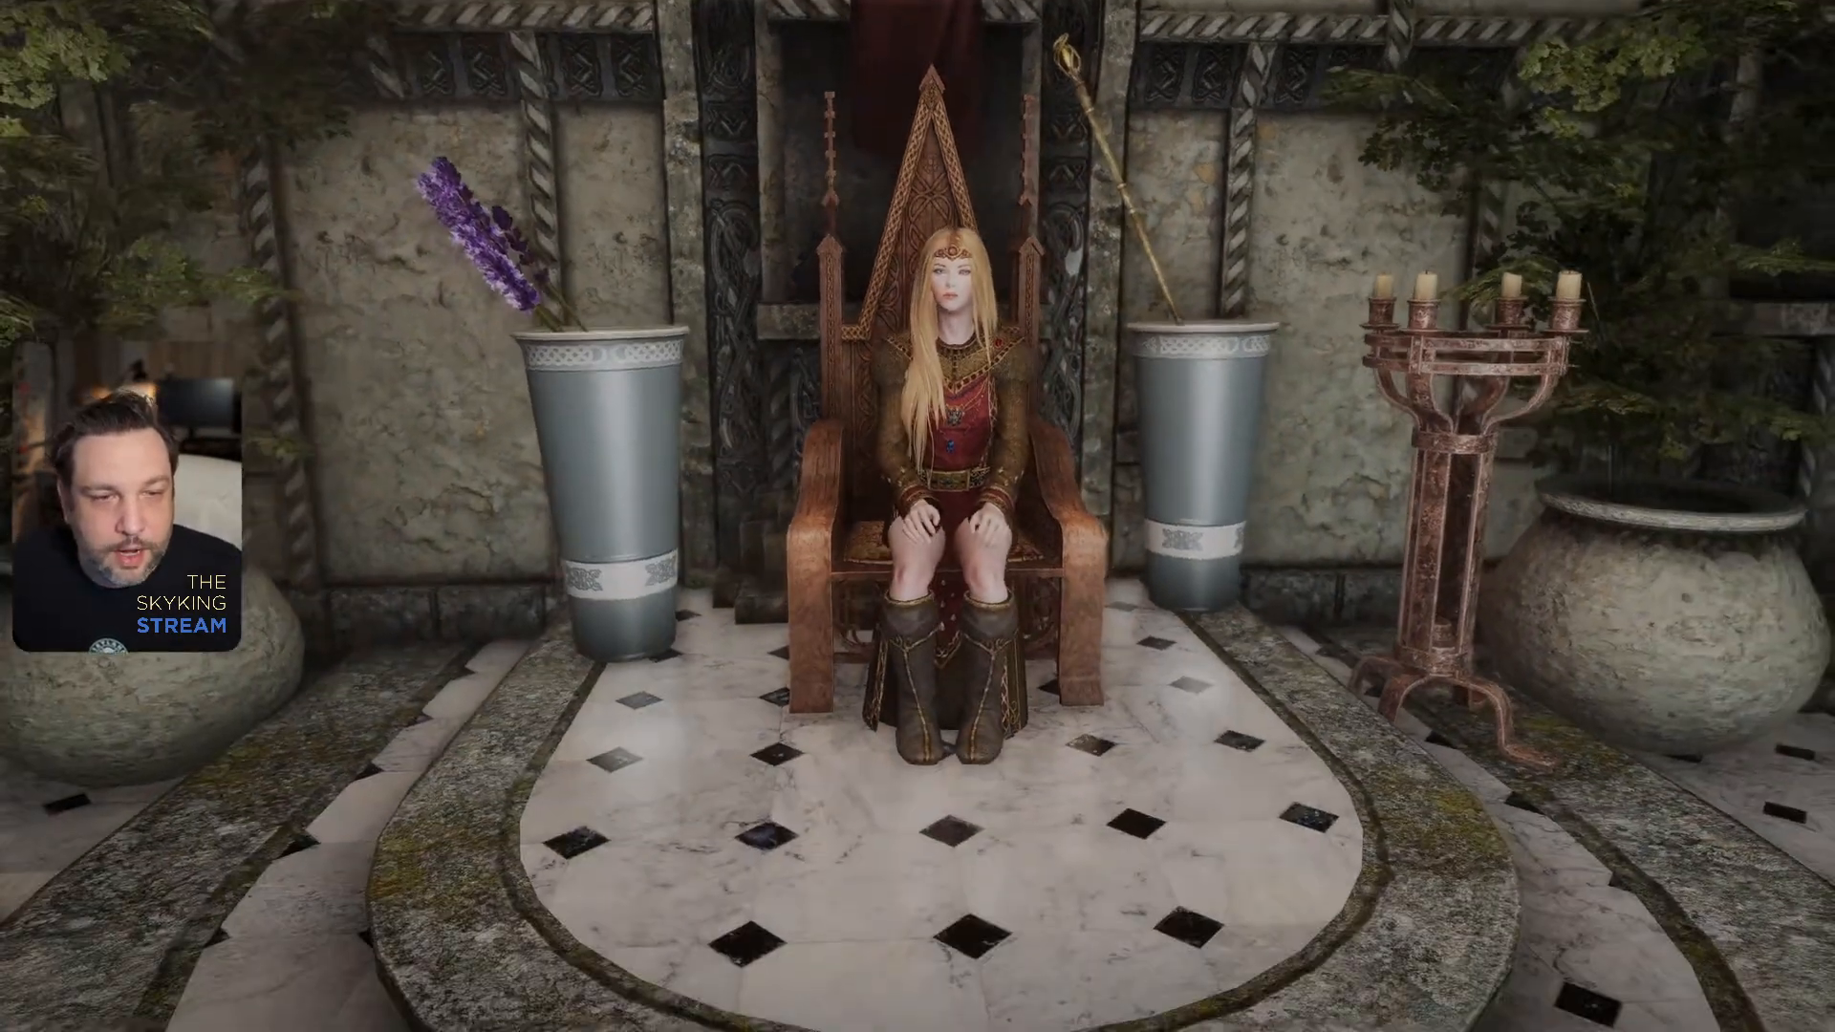
scroll(917, 516, "up", 5)
scroll(917, 516, "down", 5)
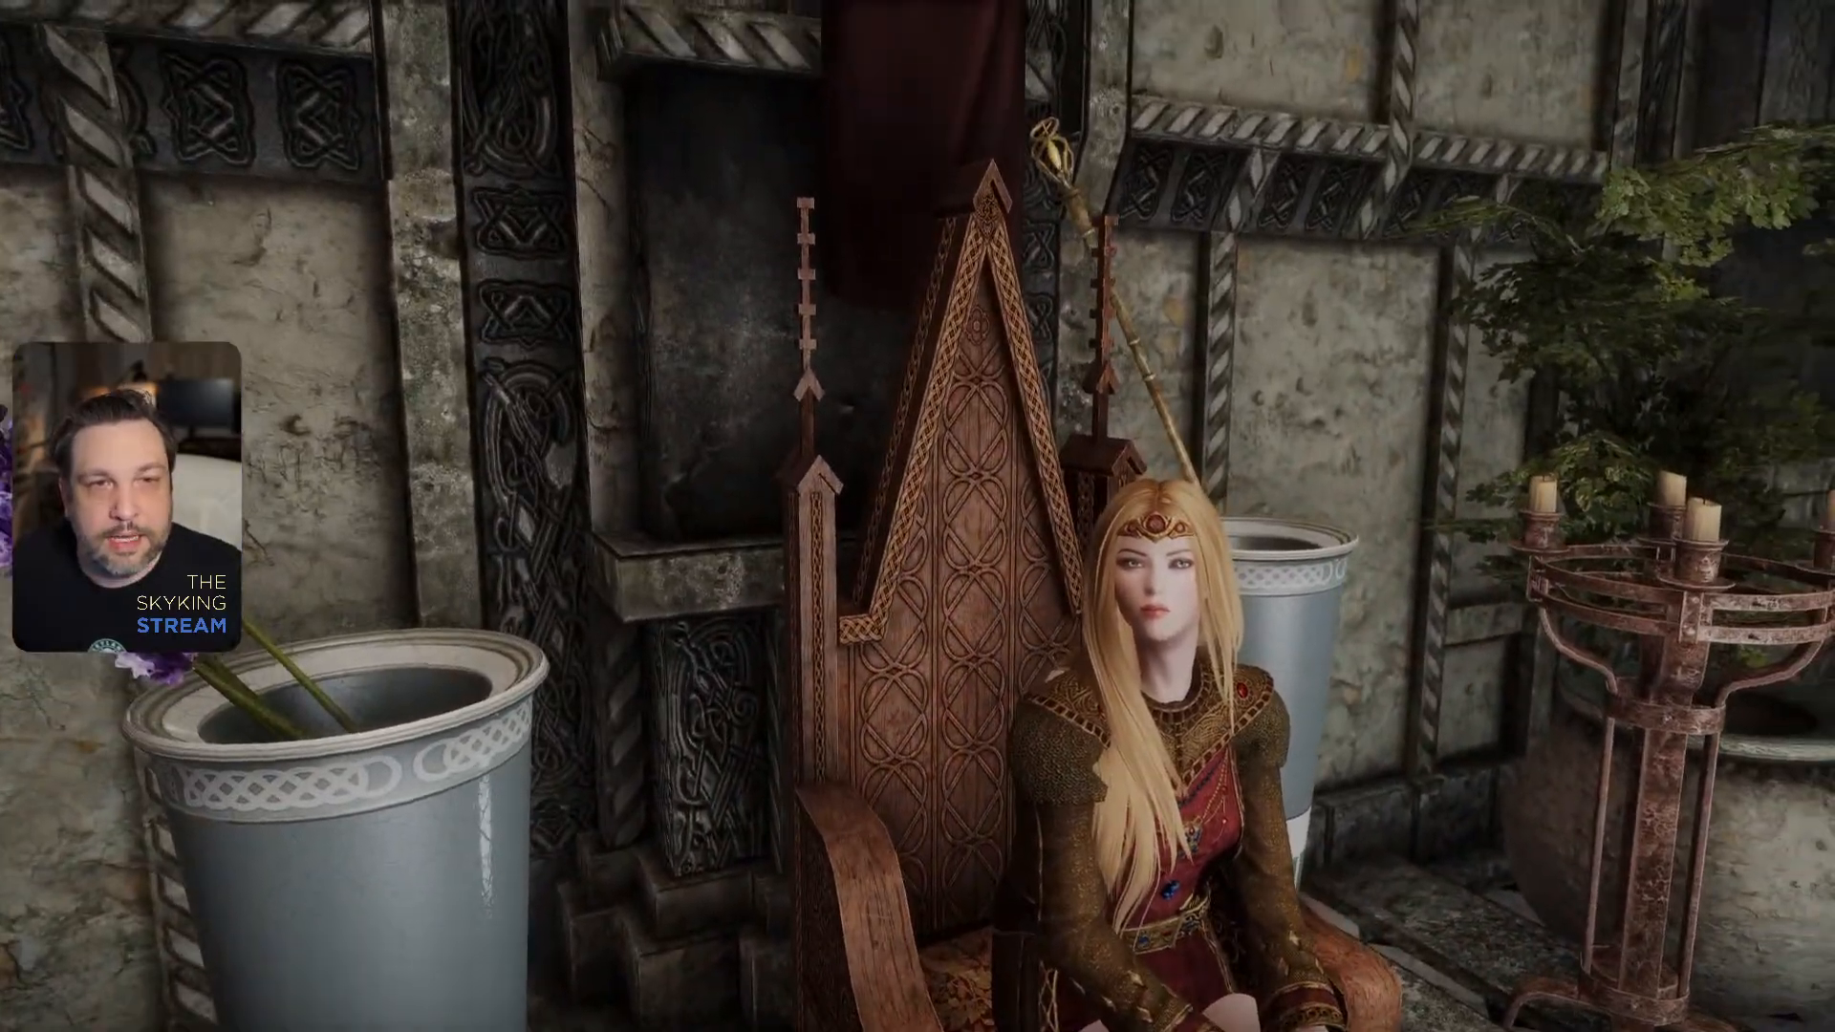
scroll(917, 516, "up", 5)
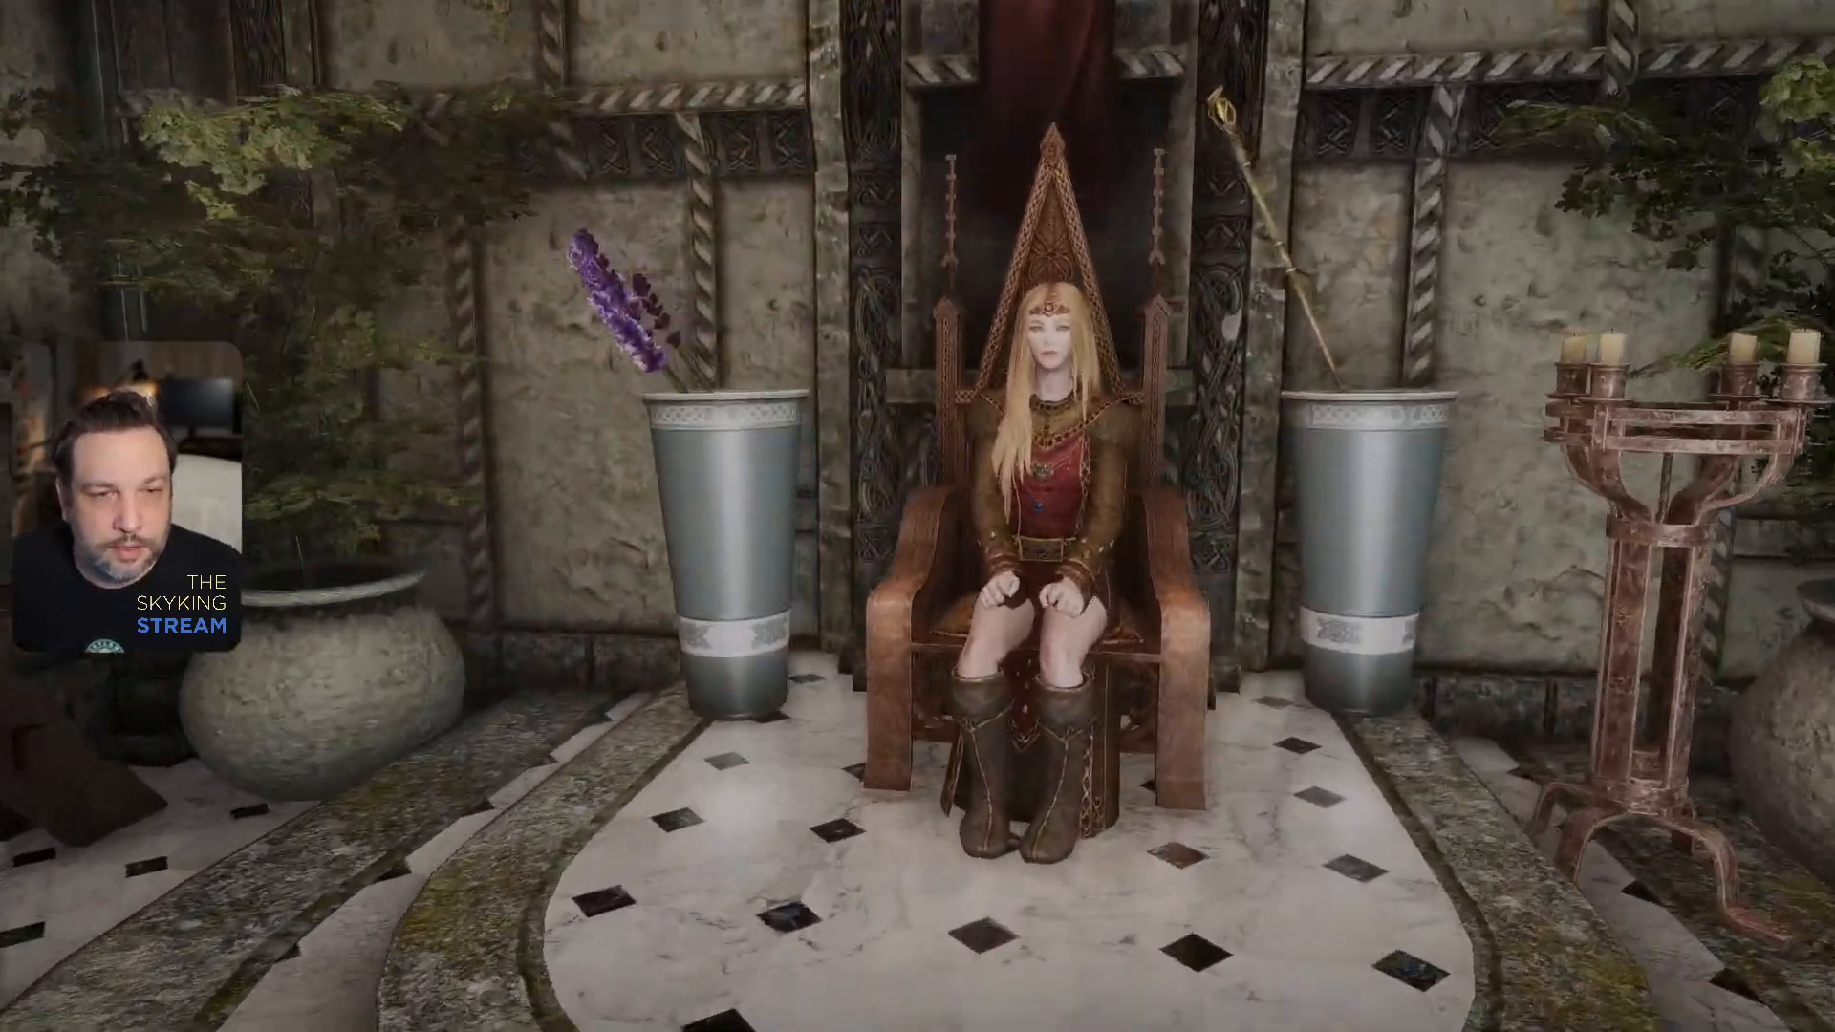
scroll(918, 516, "up", 3)
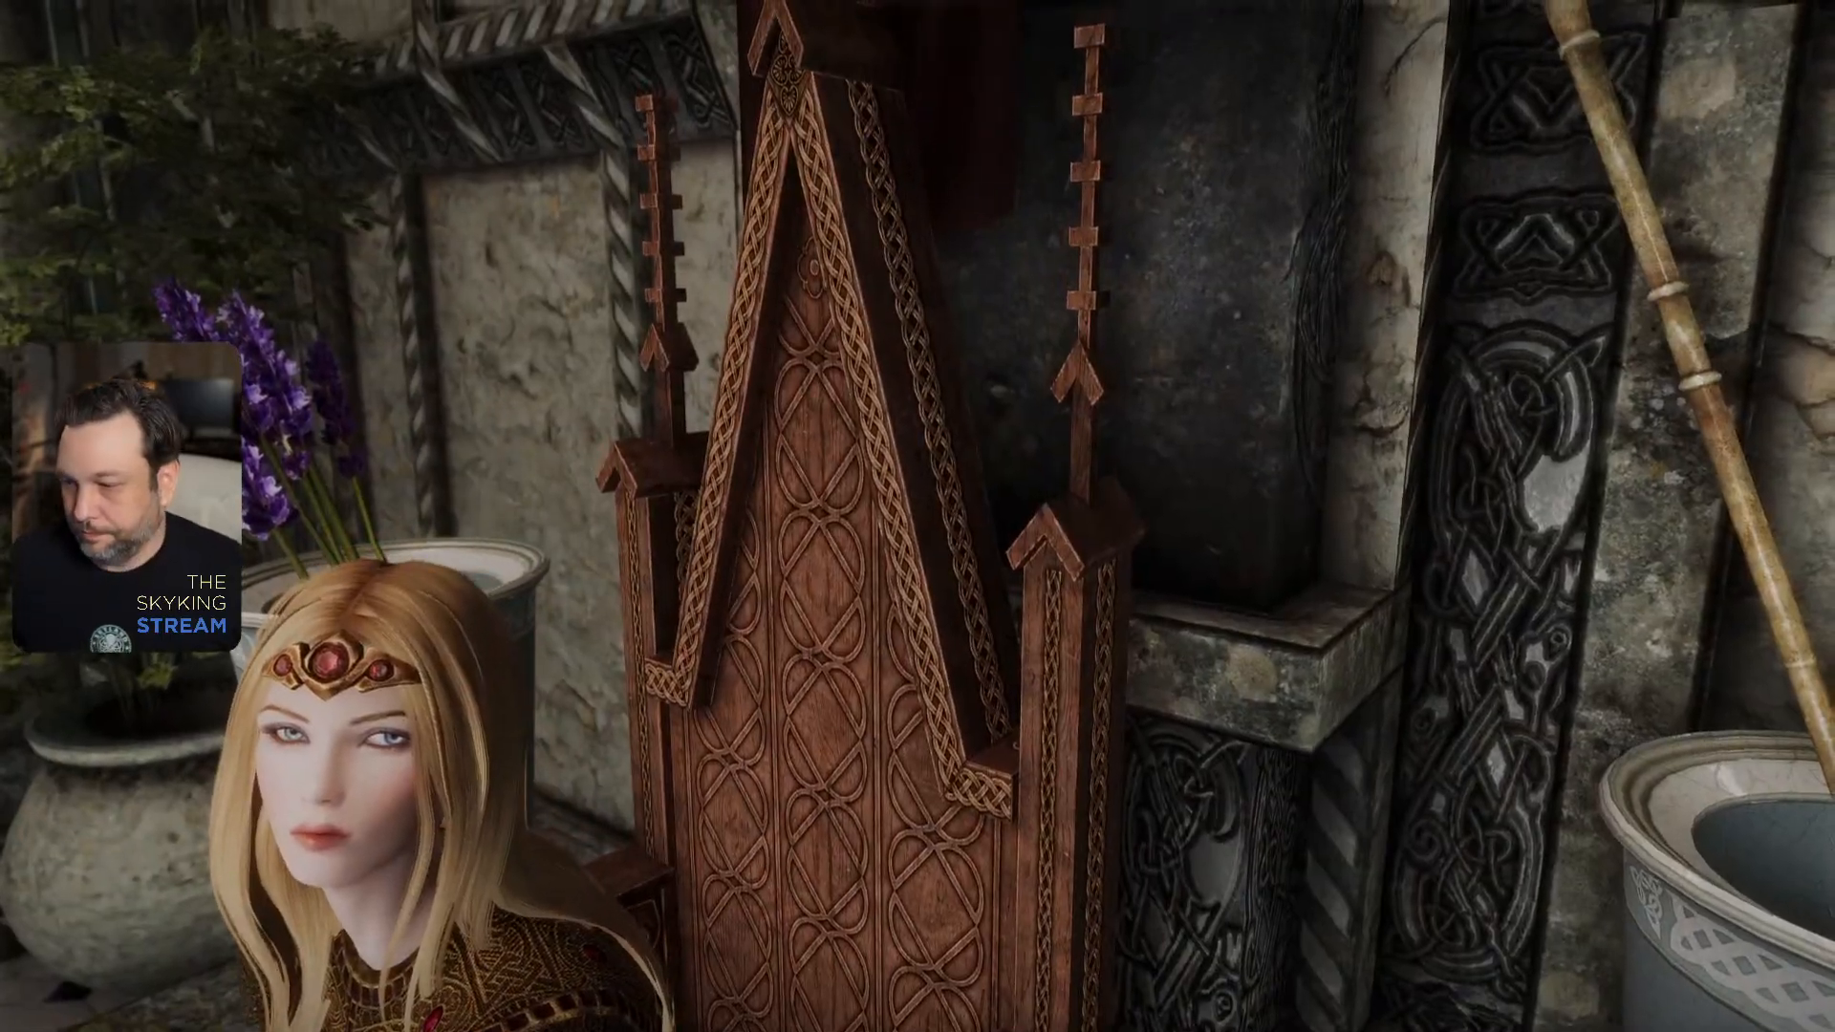
key("s")
key("a")
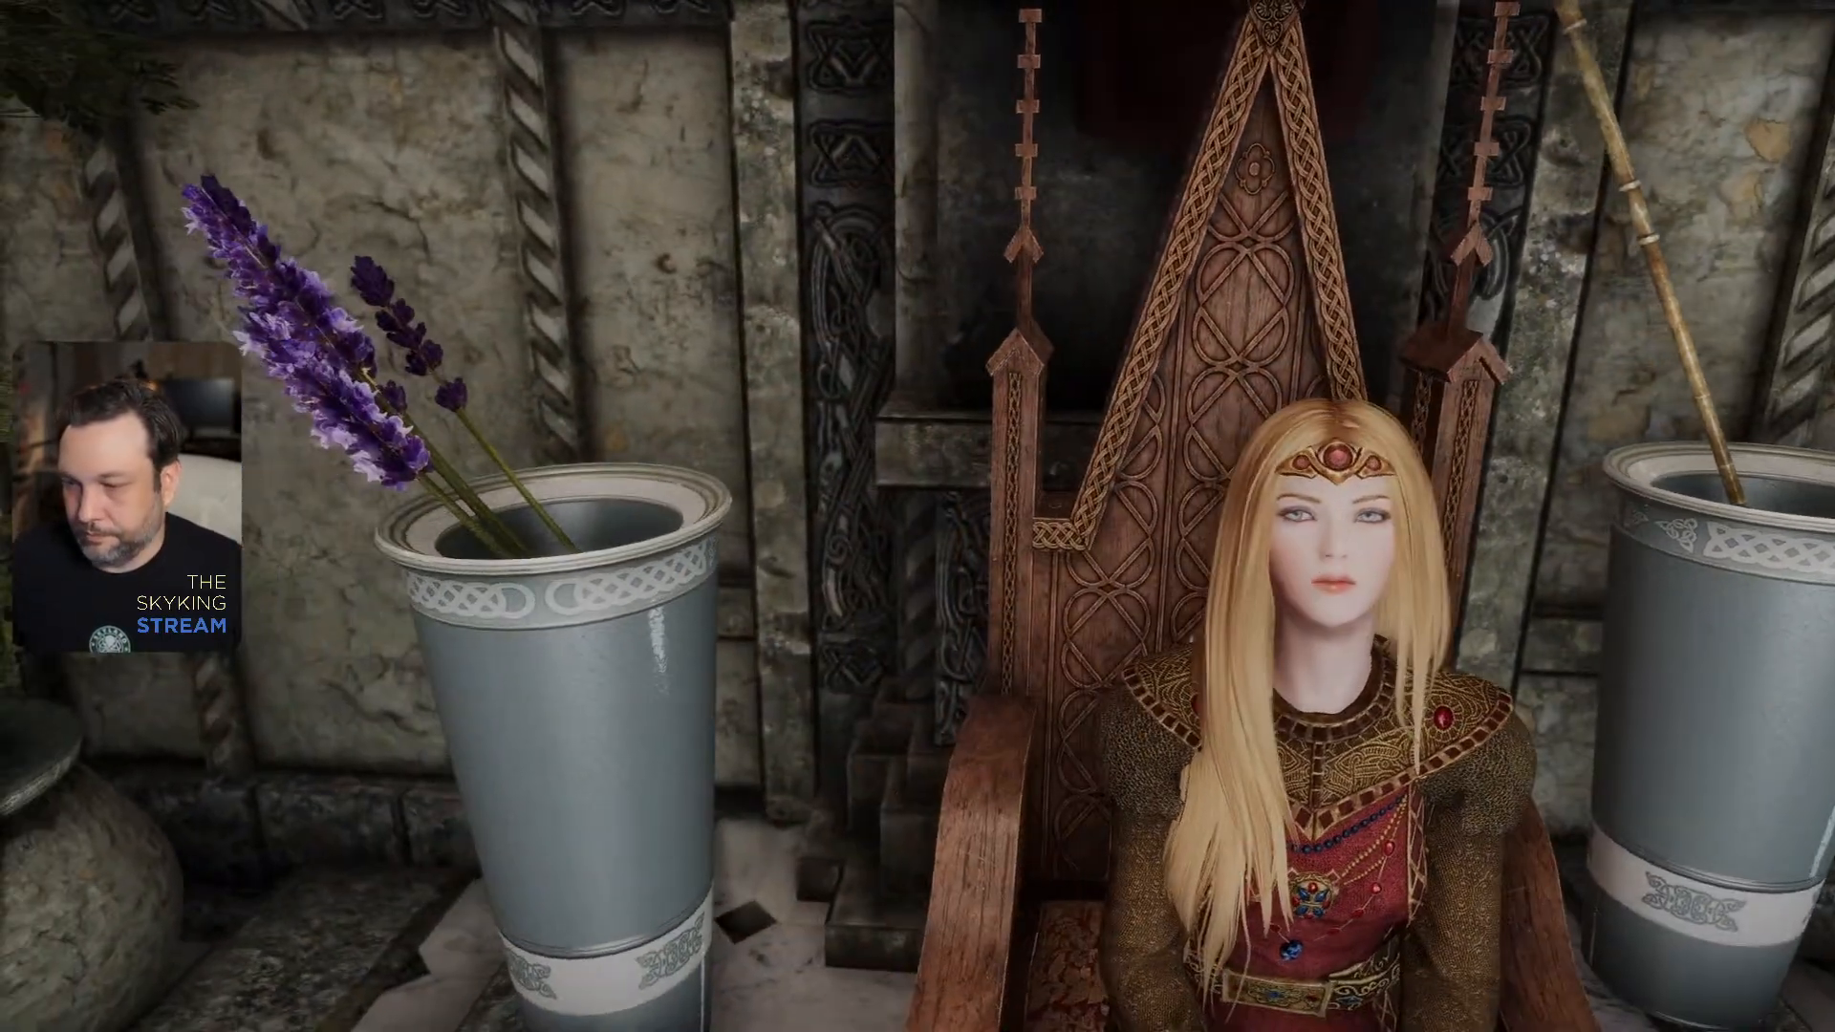
key("a")
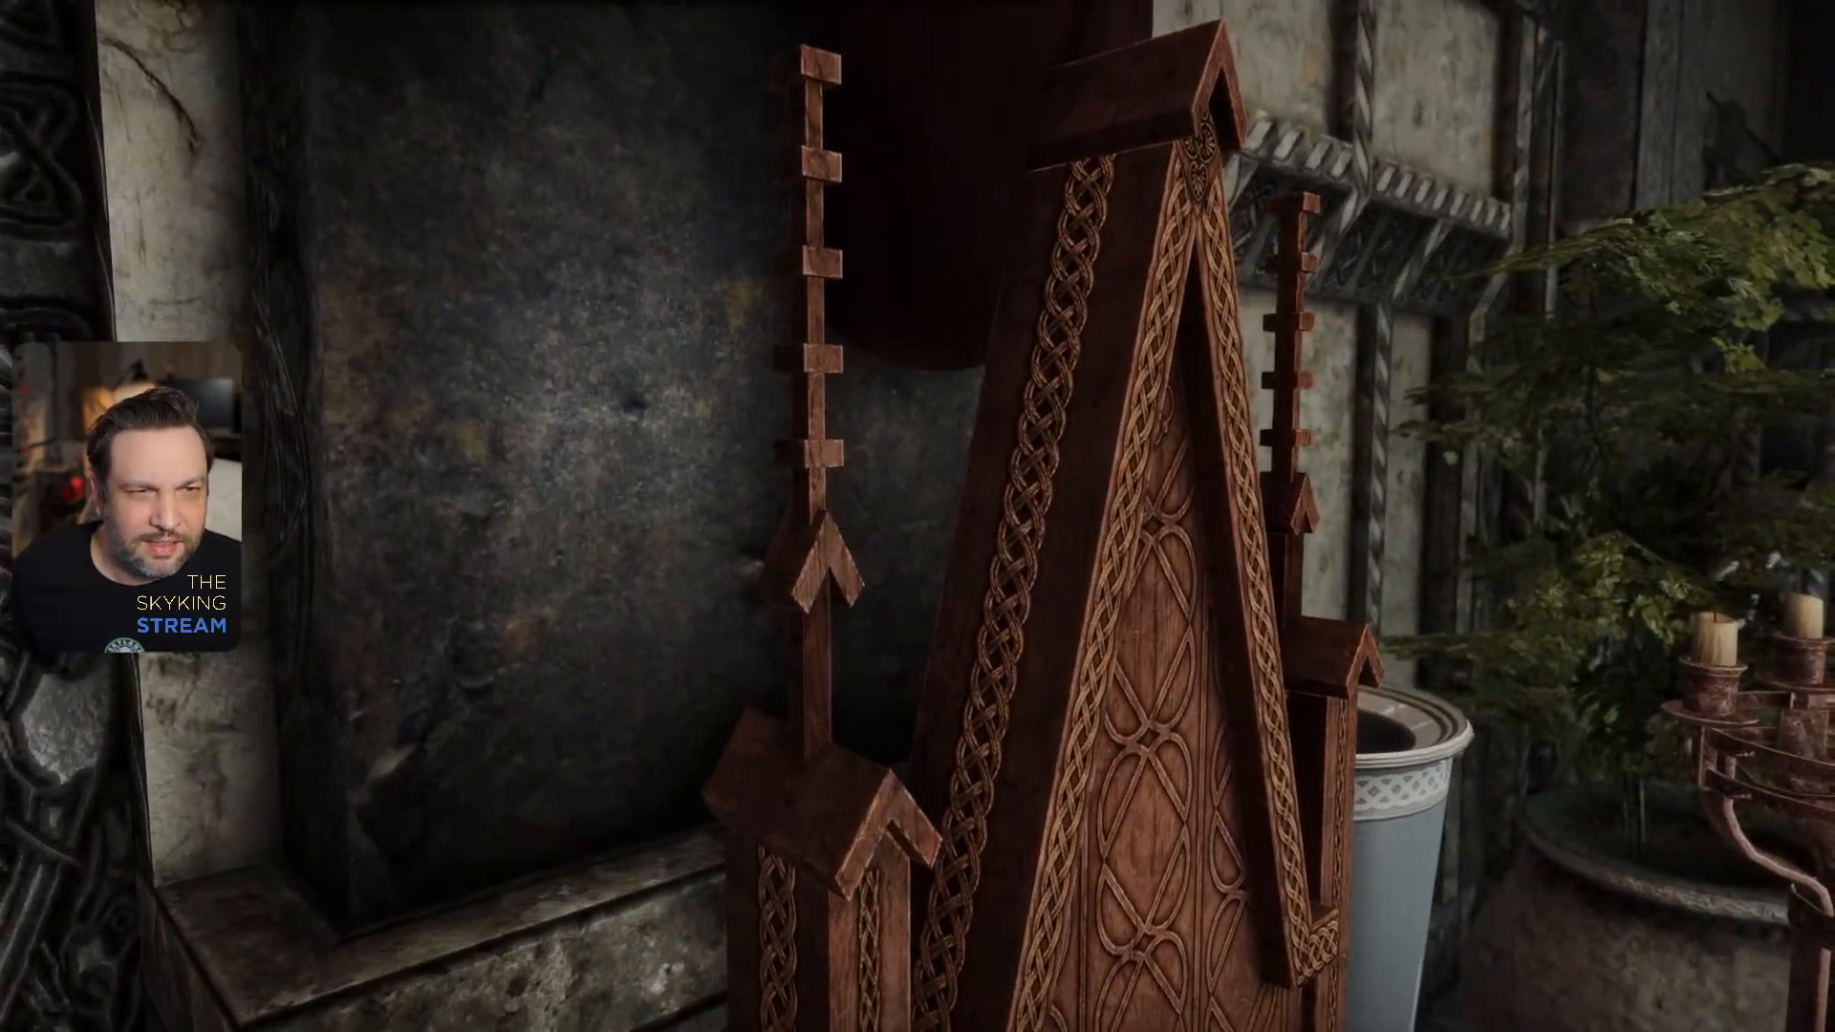
- Close the game with the console command QQQ and switch back to Photoshop
key("j")
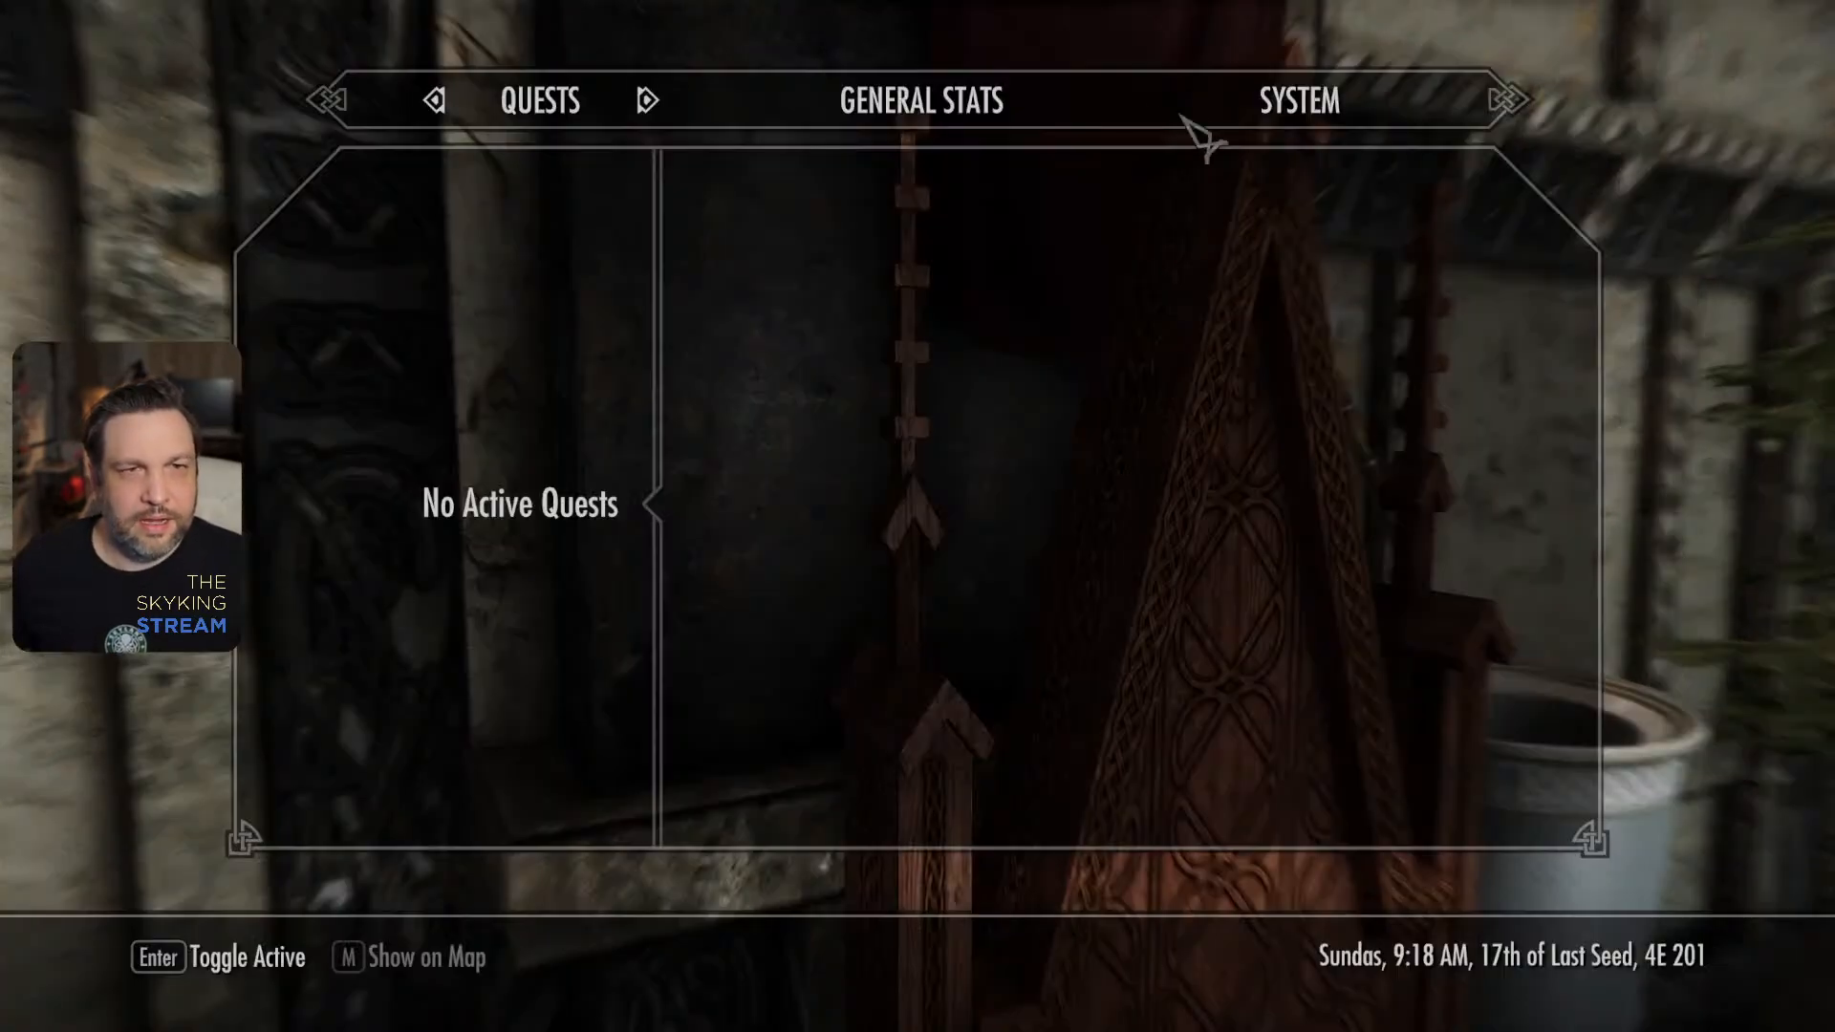
left_click(1300, 105)
left_click(501, 520)
key("grave")
type("Q")
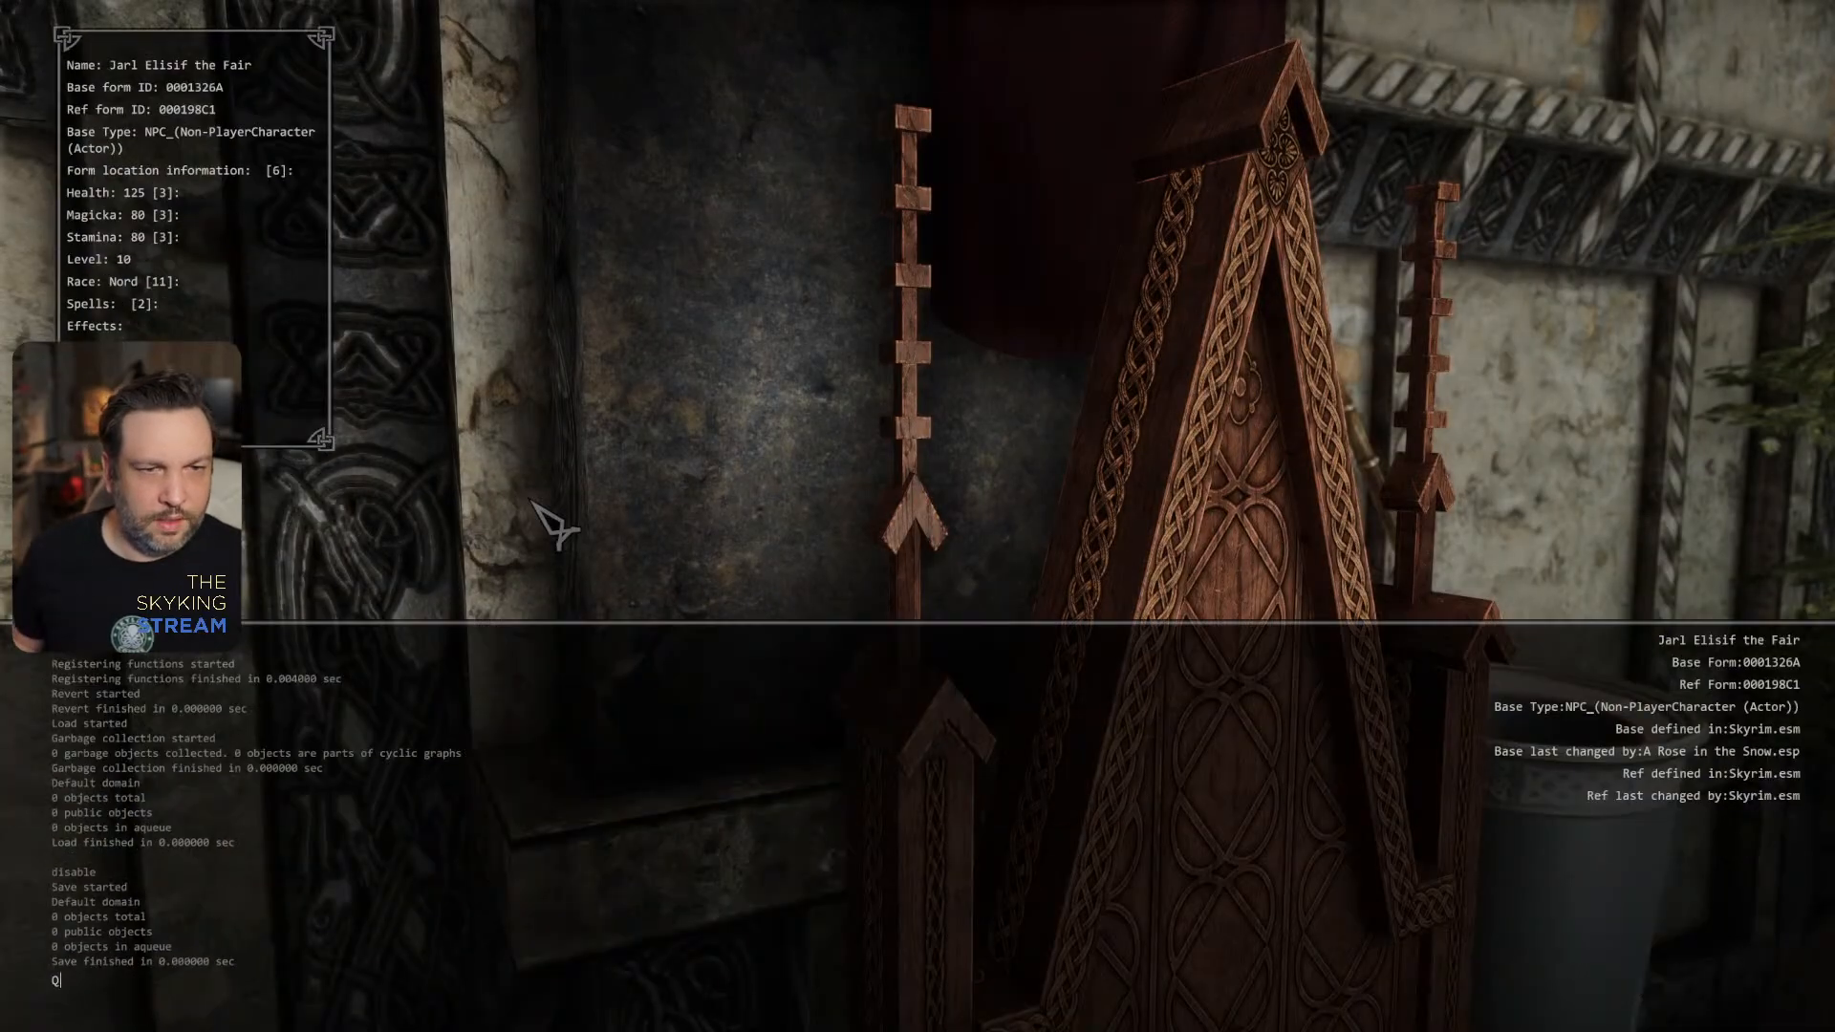
type("QQ")
key("Return")
left_click(404, 1017)
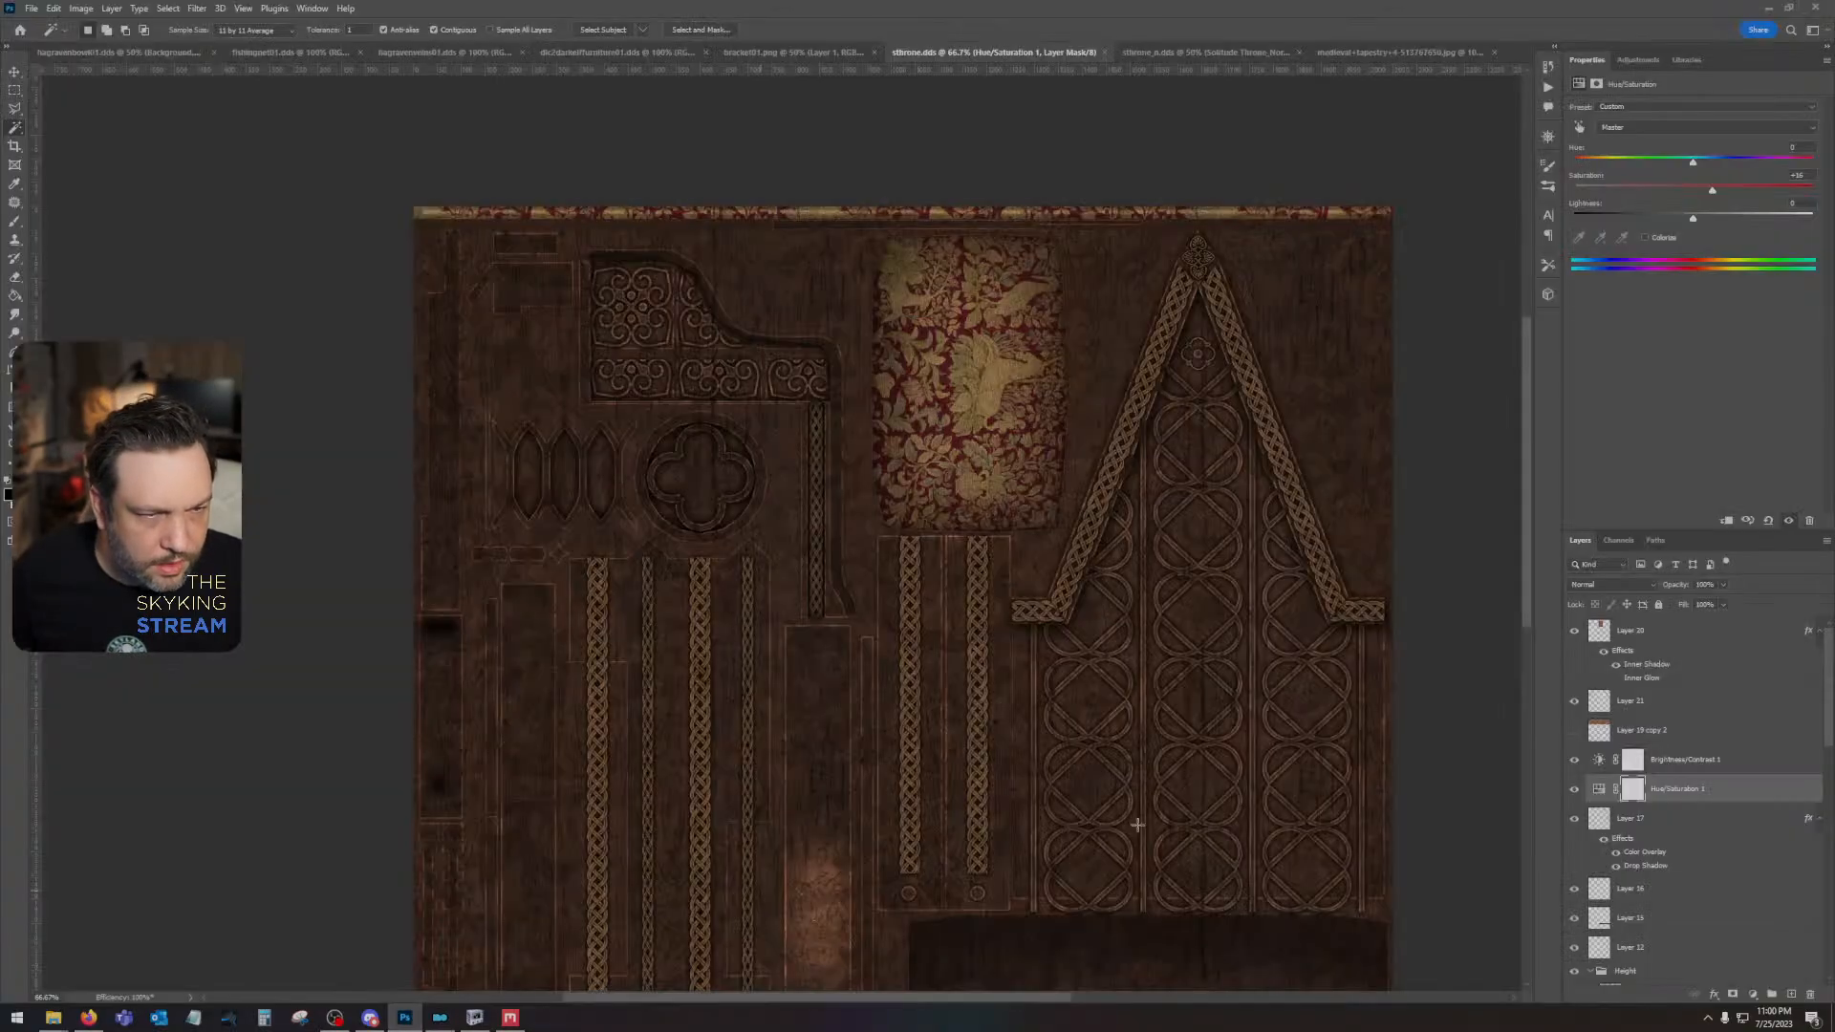
- Toggle the visibility of the upper Solitude Throne_AO layer to compare its effect on the spire pieces in the texture's lower-left area
left_click_drag(656, 762, 983, 362)
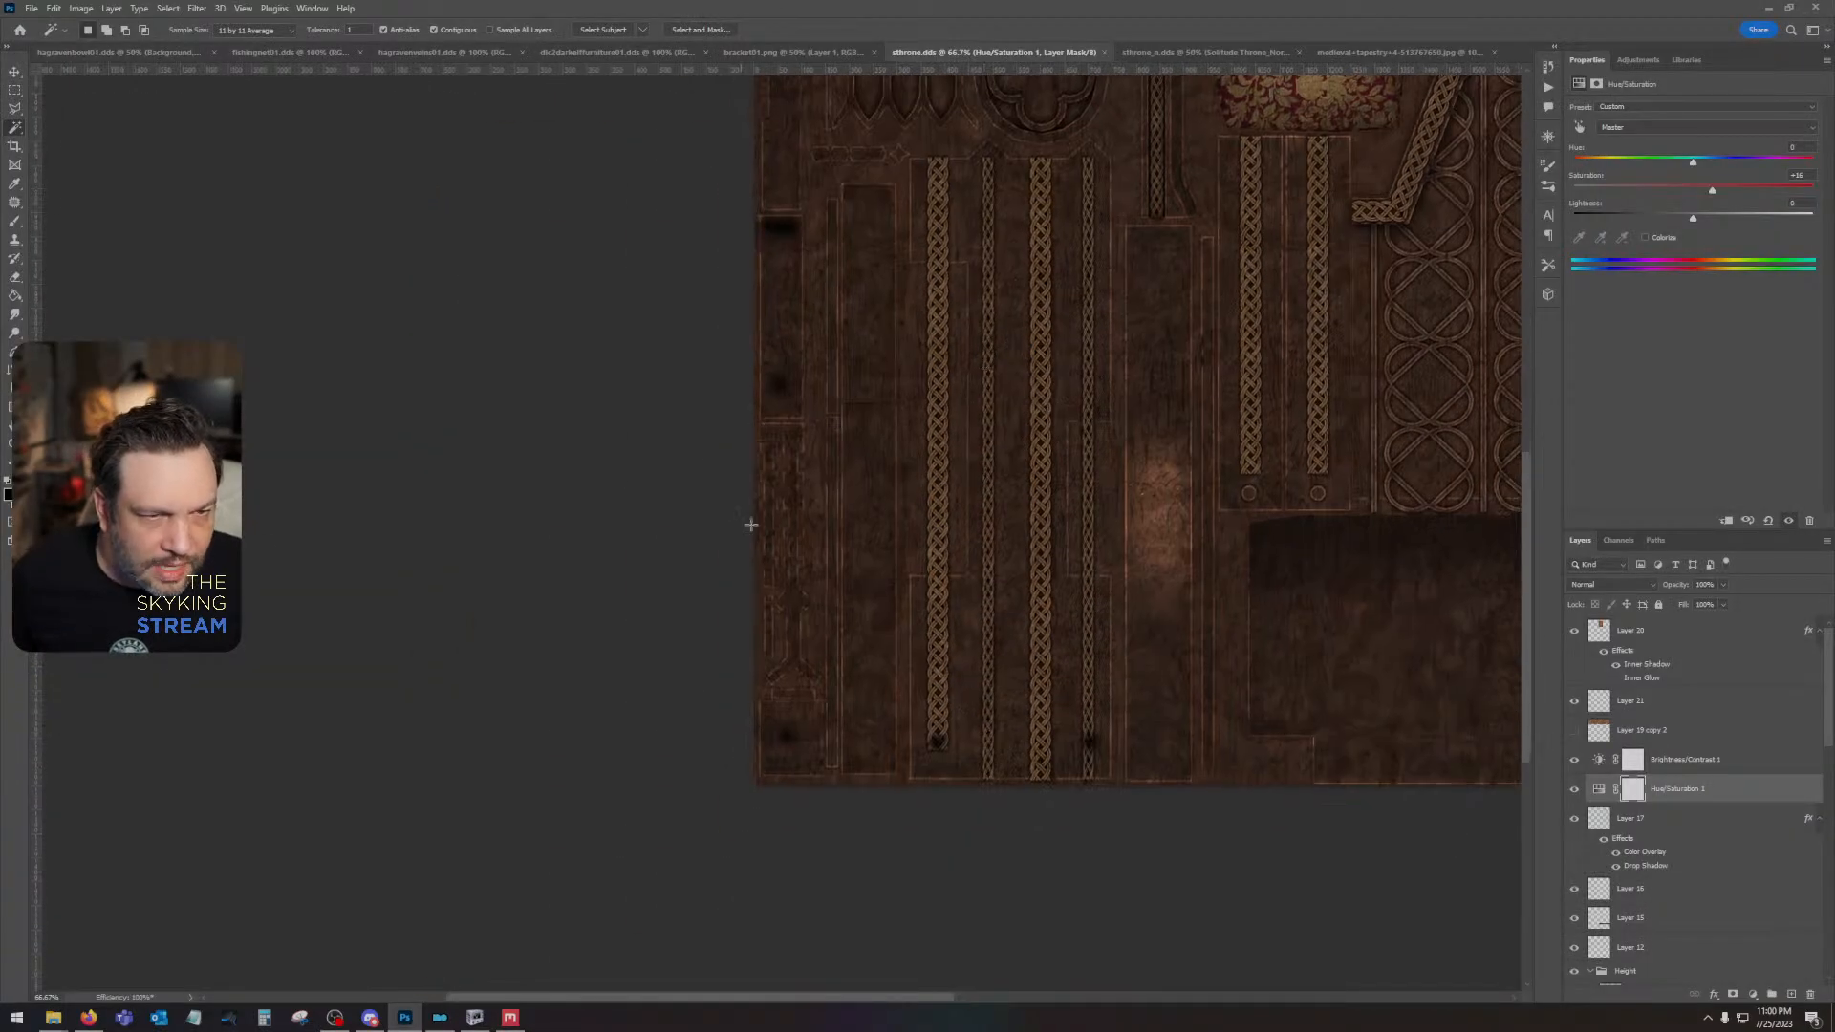
scroll(803, 532, "up", 2)
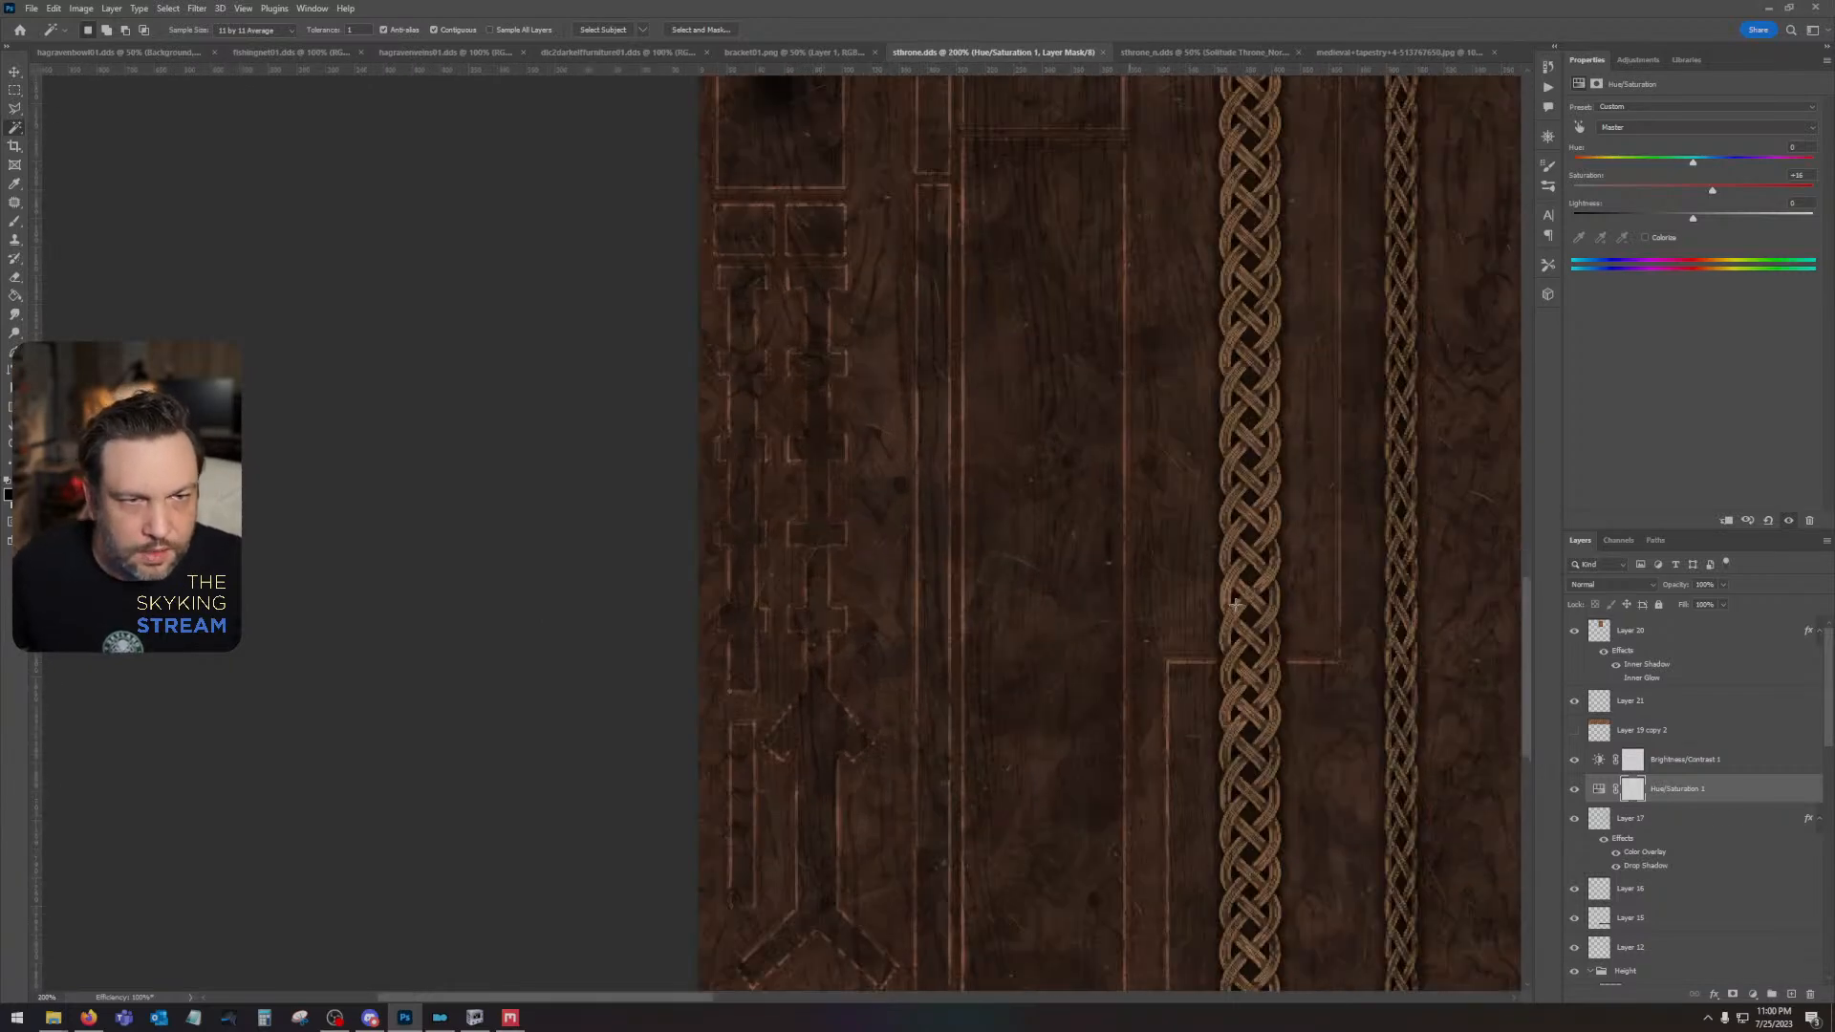
scroll(1673, 789, "down", 5)
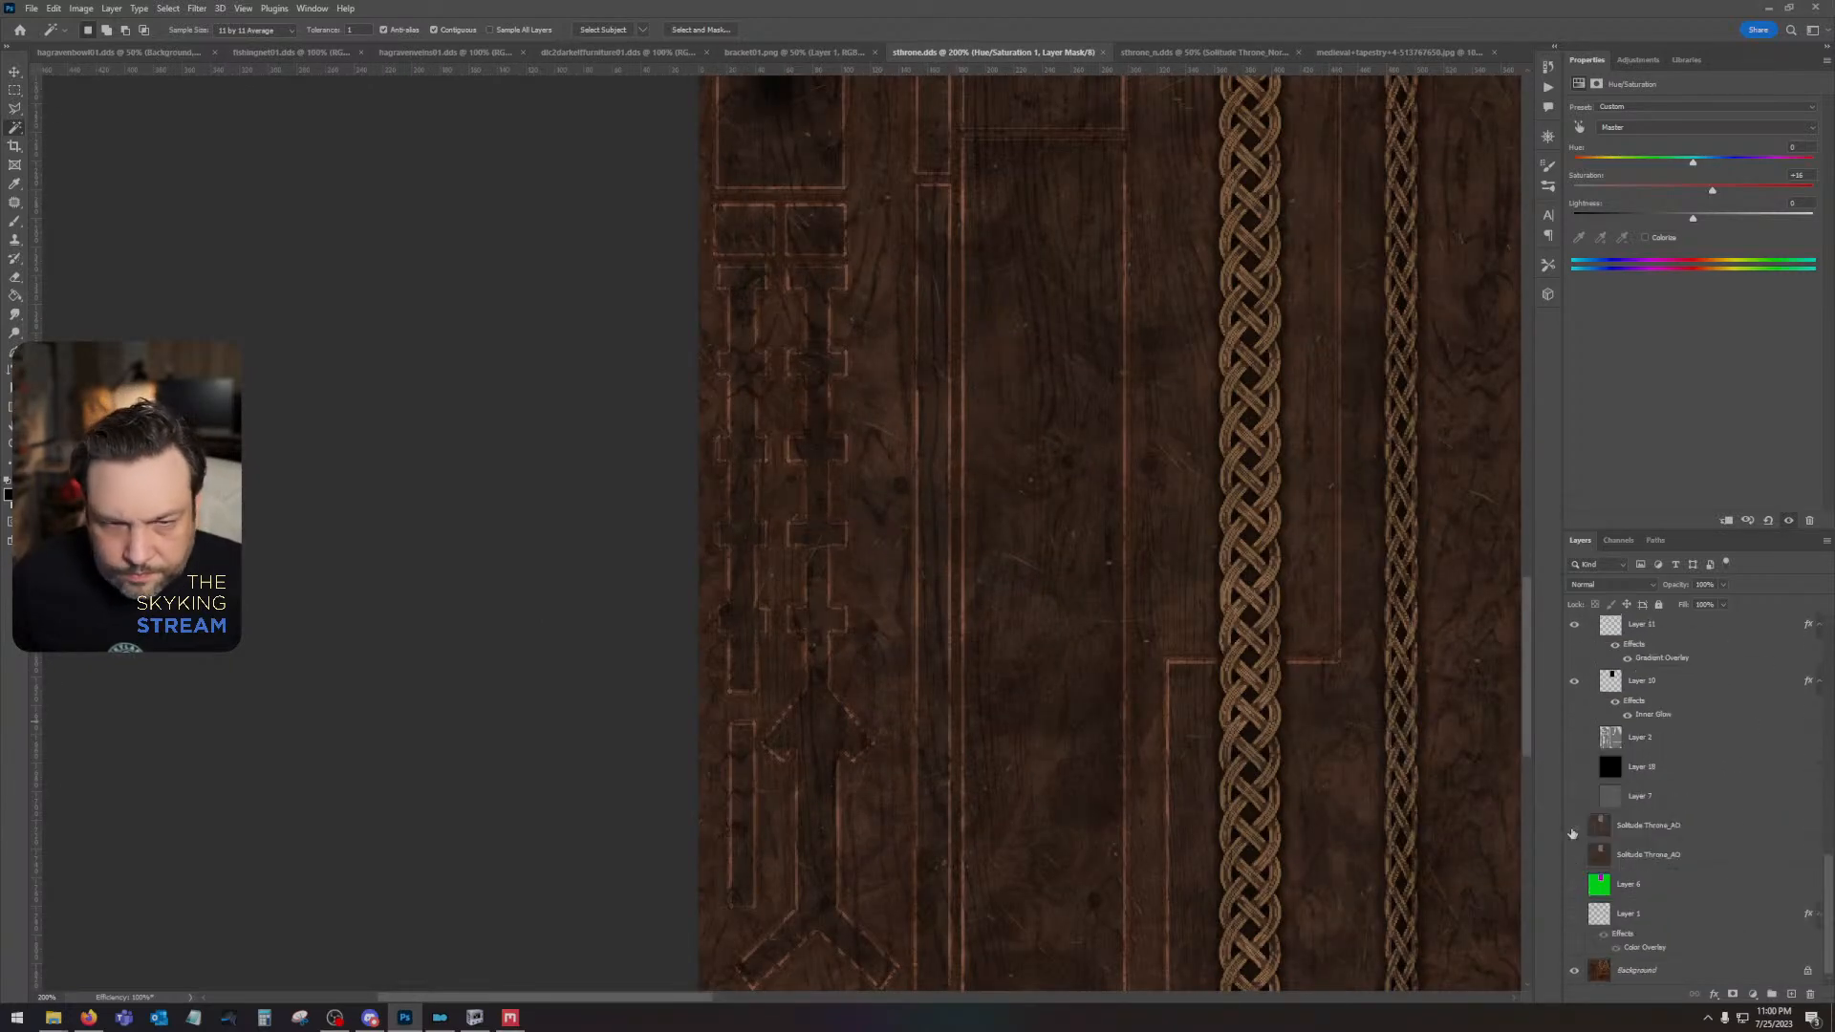
left_click(1573, 831)
left_click(1575, 830)
left_click(1575, 830)
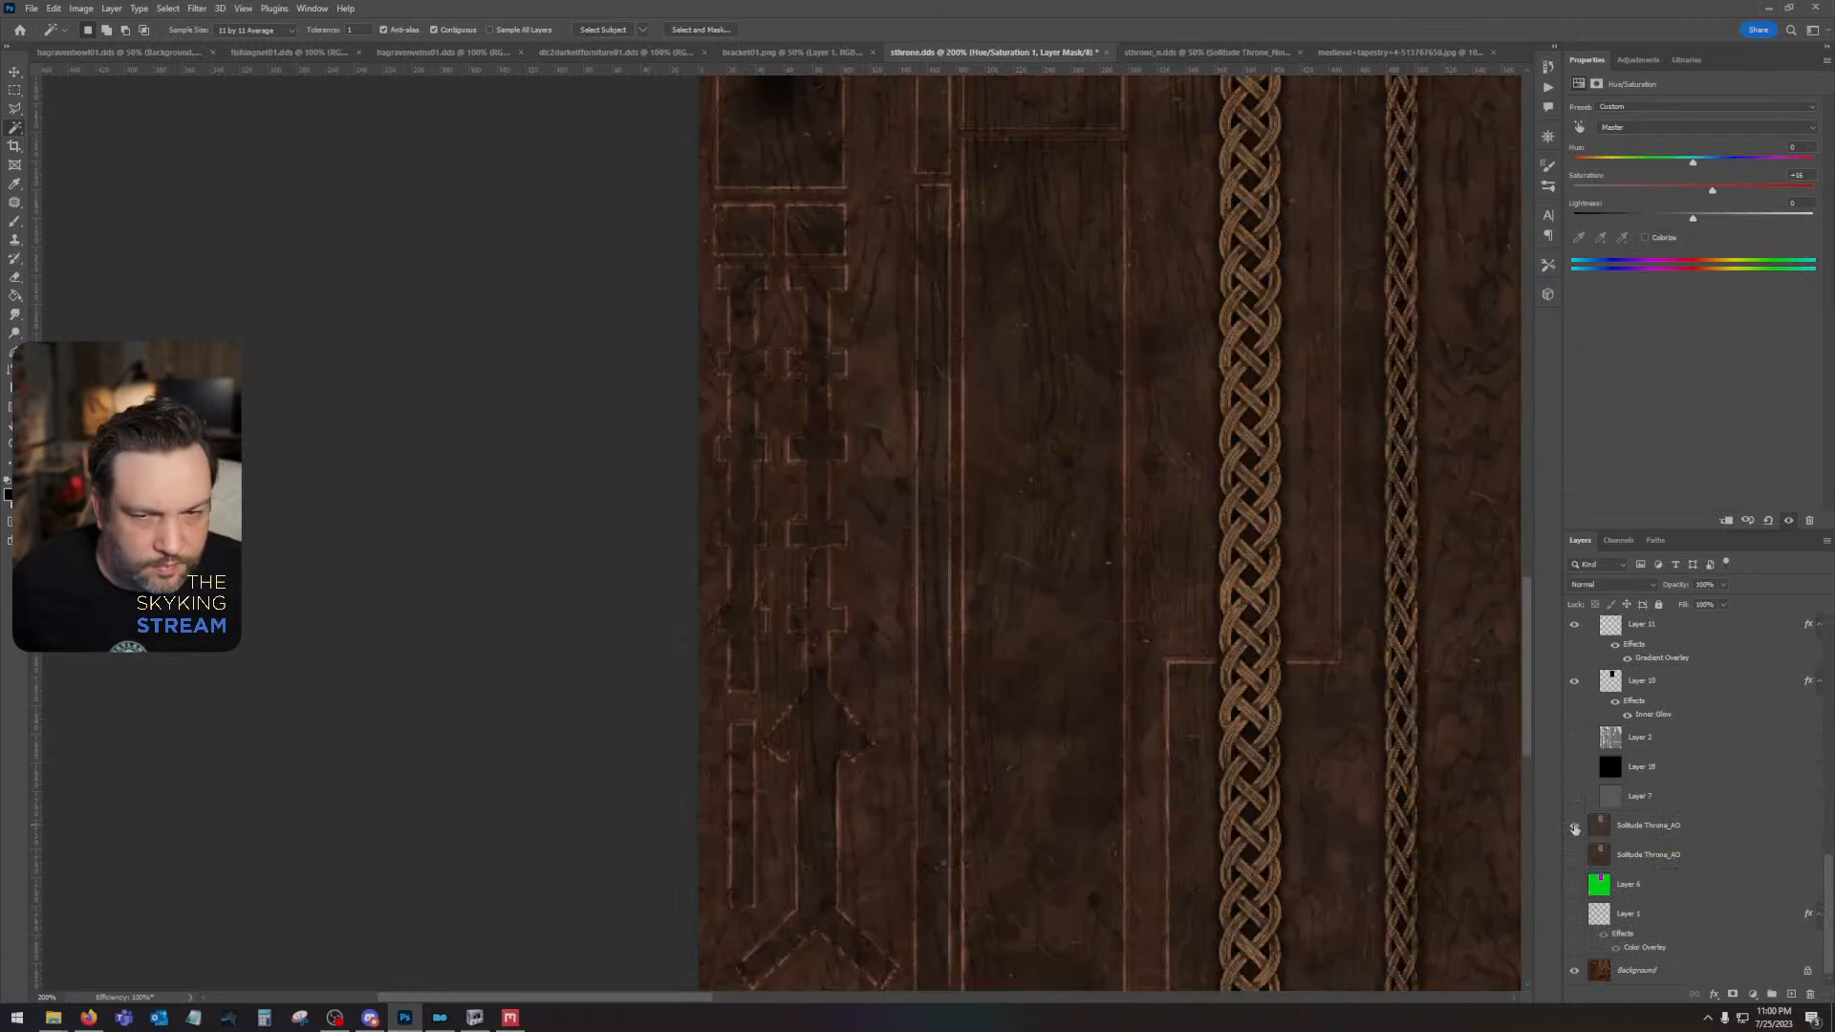
- Add a new layer above Layer 20 and set the soft round Brush tool's size to 5 px
scroll(1615, 783, "up", 8)
left_click(1634, 631)
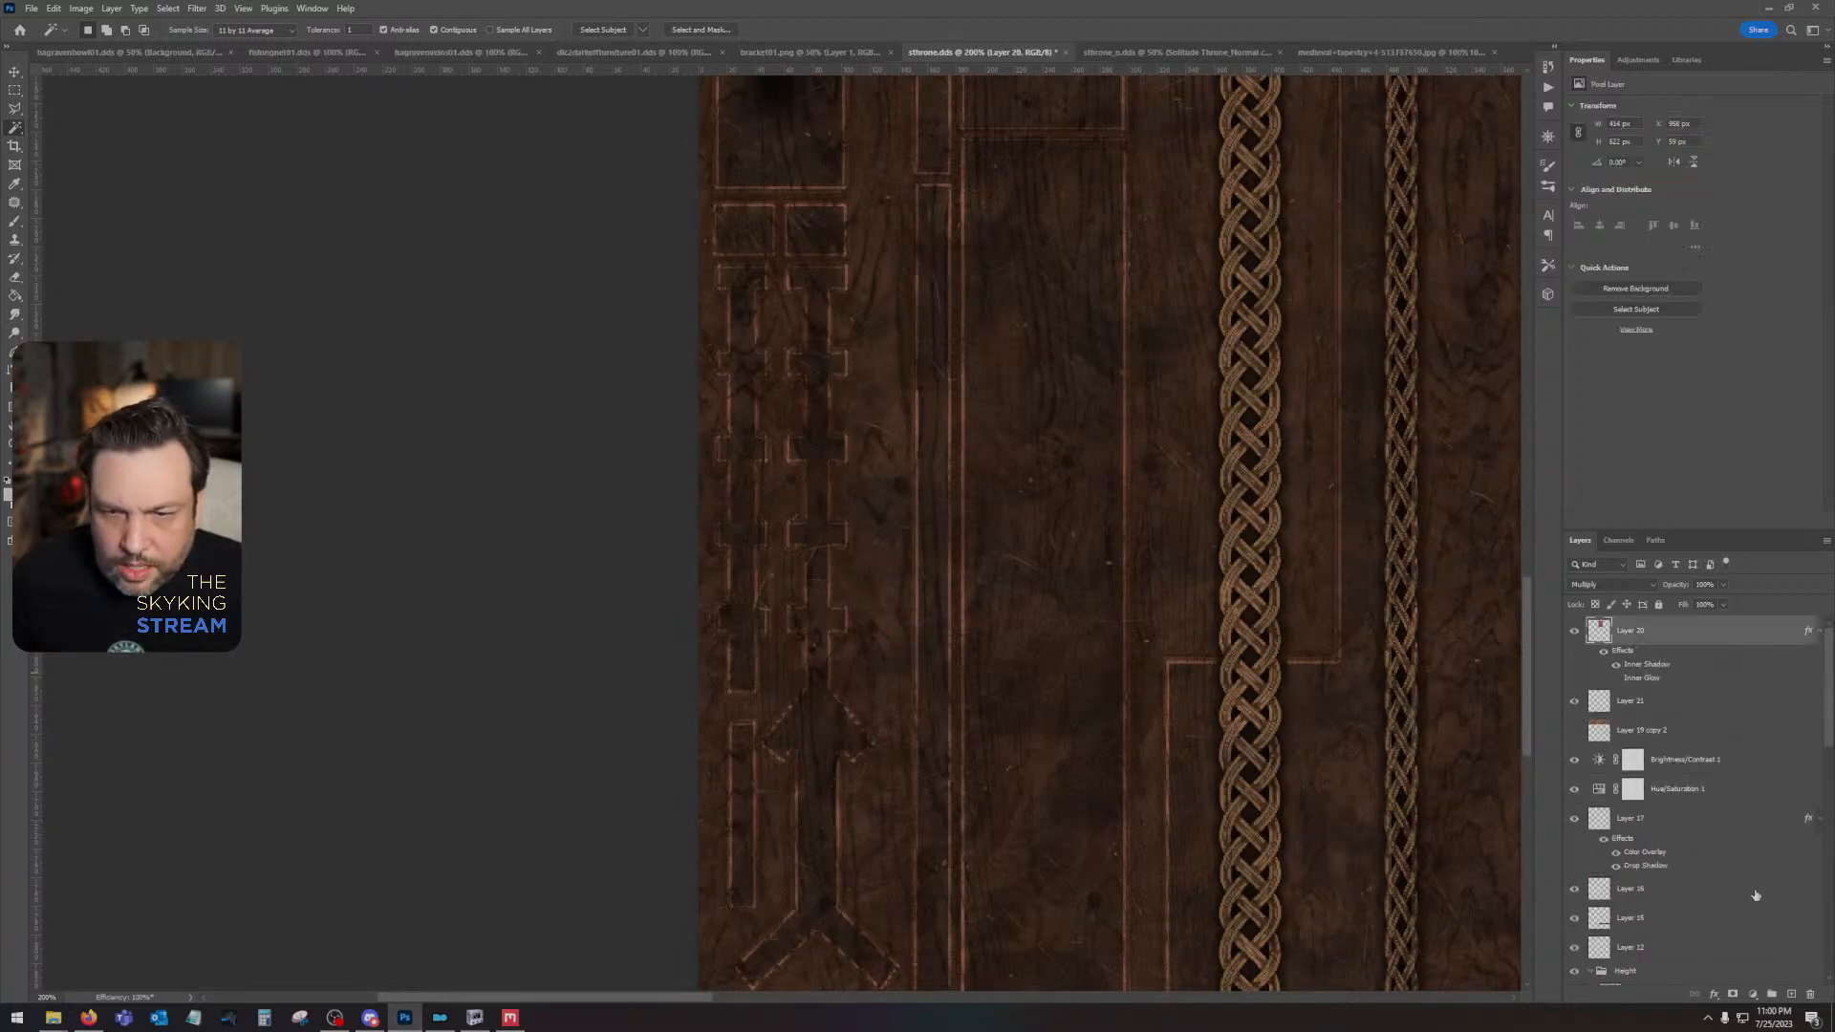
left_click(1791, 996)
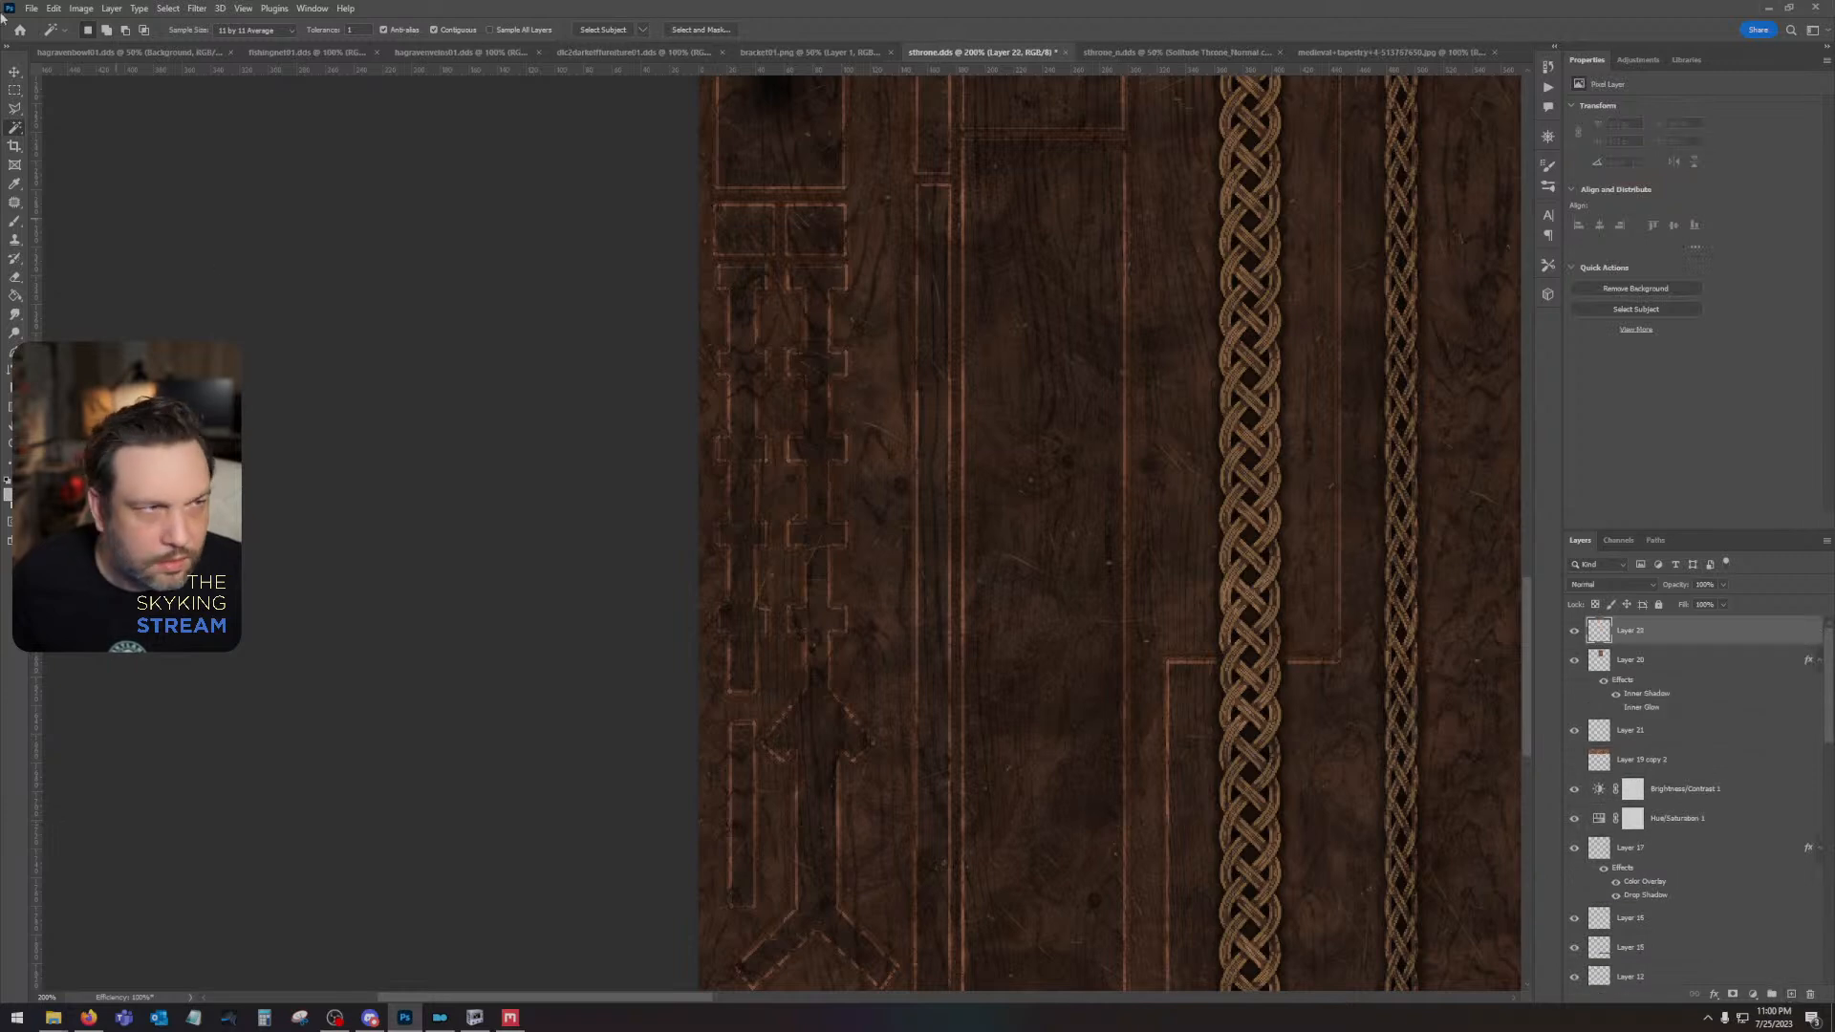
left_click(14, 223)
left_click(92, 29)
left_click_drag(164, 57, 119, 55)
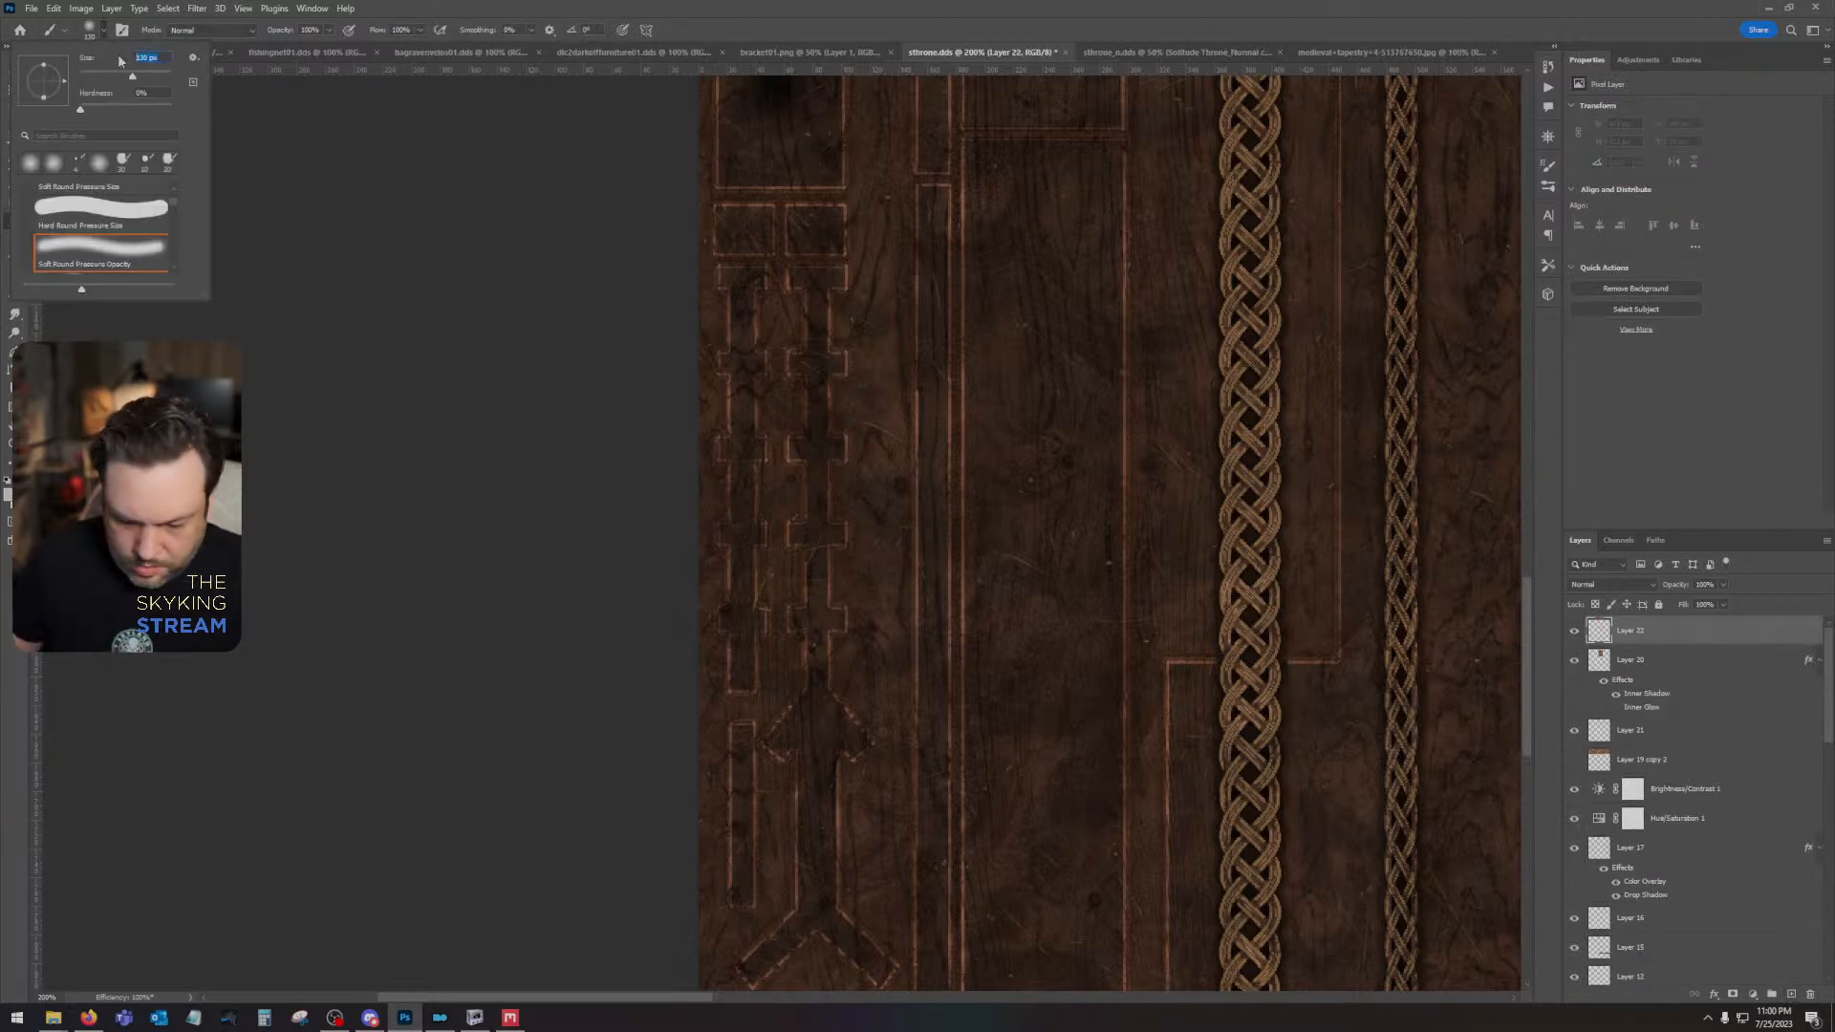
type("5")
key("Return")
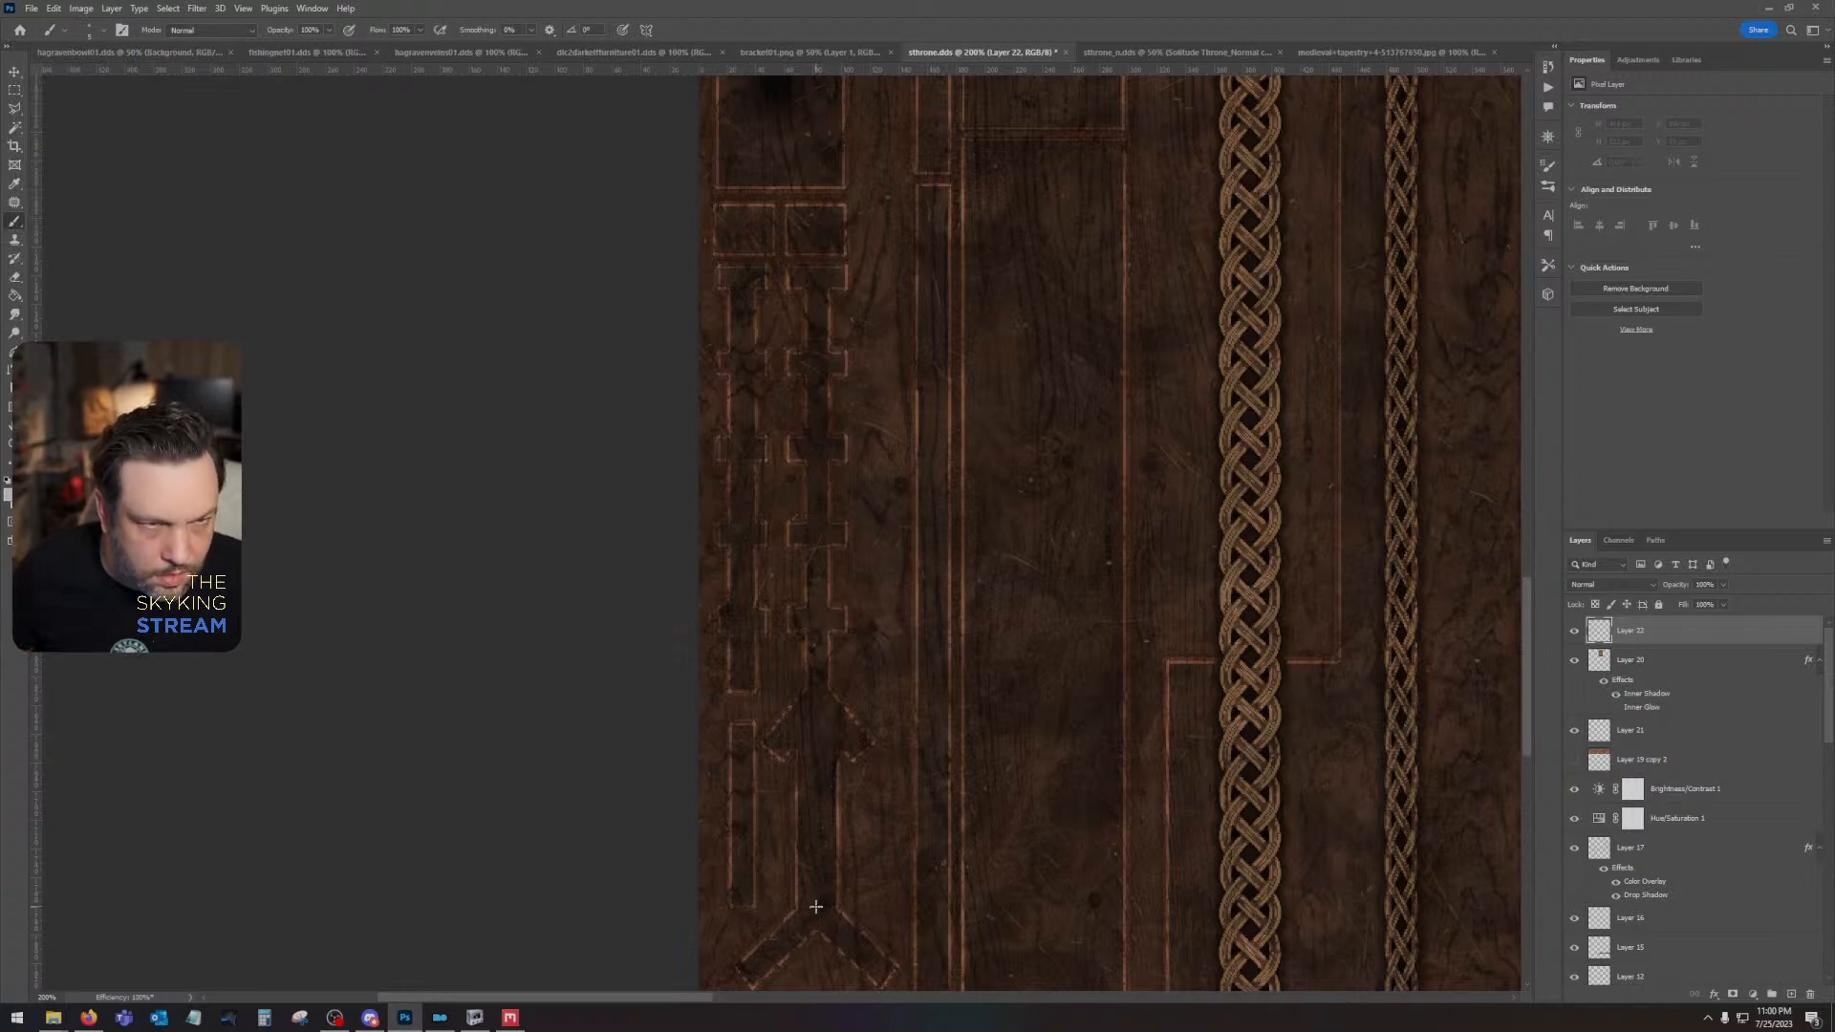
- Hide the upper Solitude Throne_AO layer and paint a straight white highlight along the arrow-shaped spire's shaft on Layer 22
scroll(1590, 772, "down", 10)
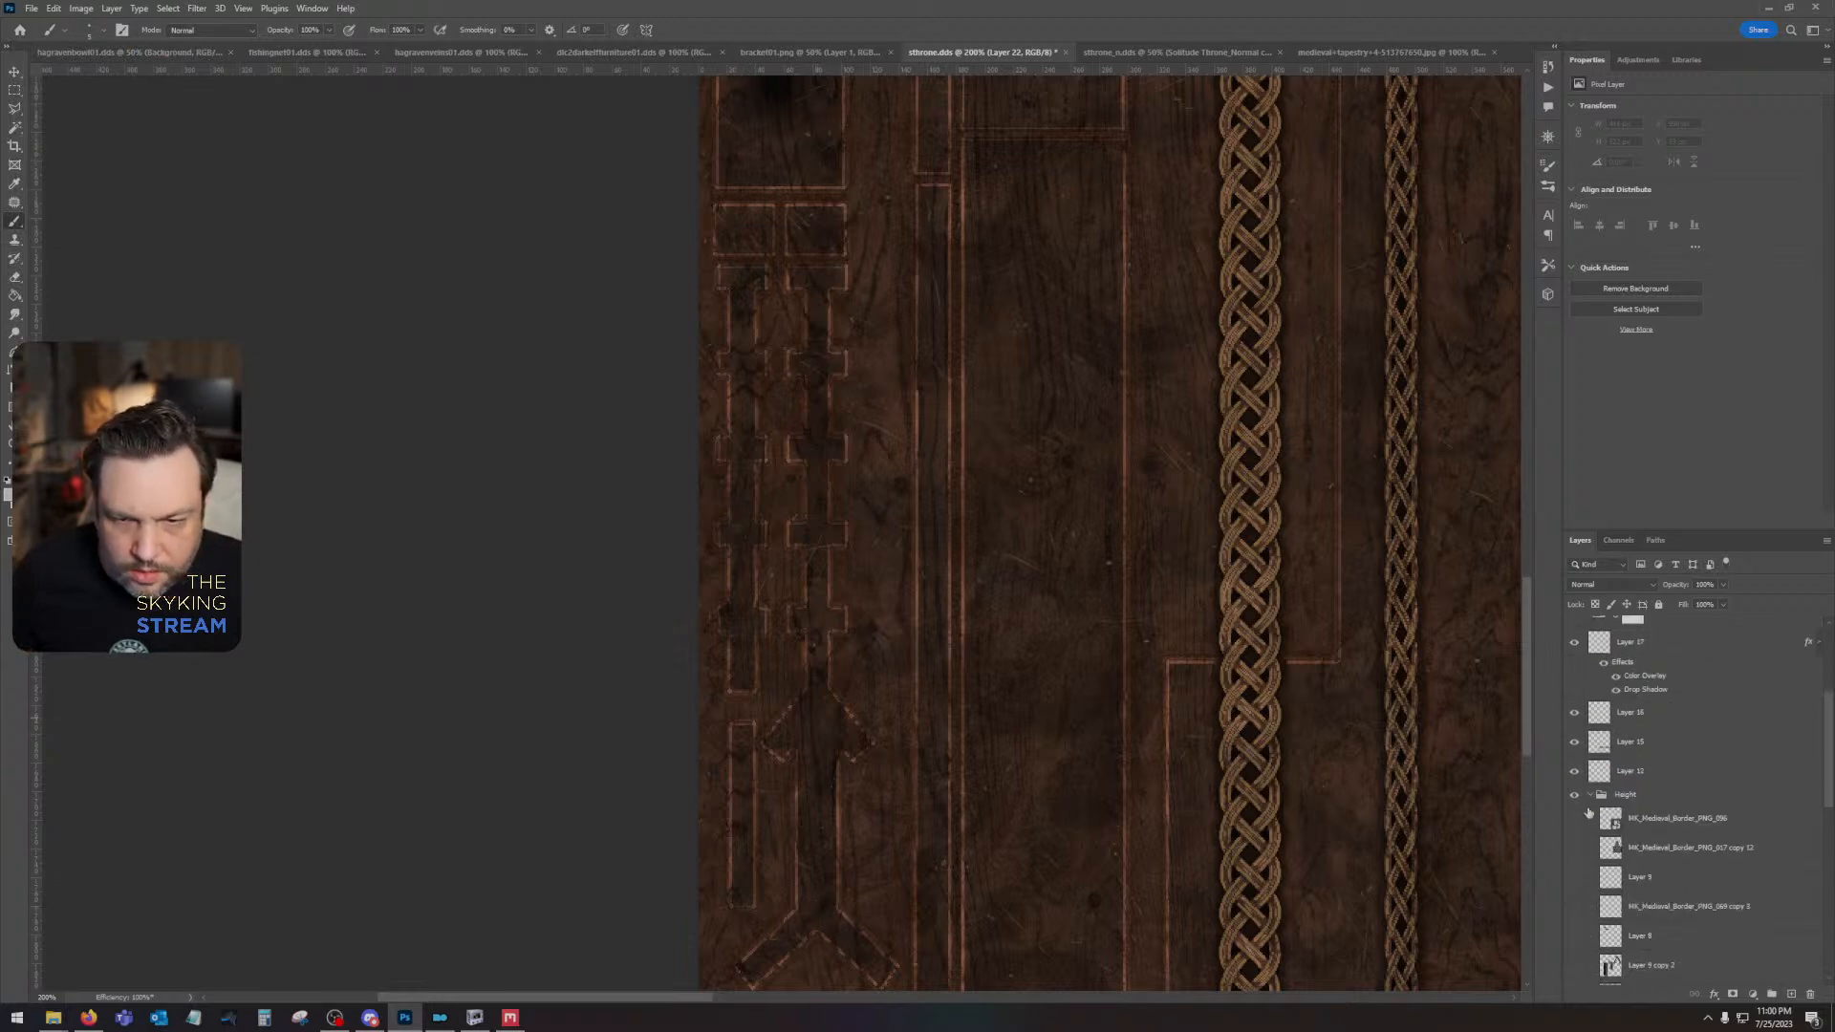
scroll(1572, 855, "down", 3)
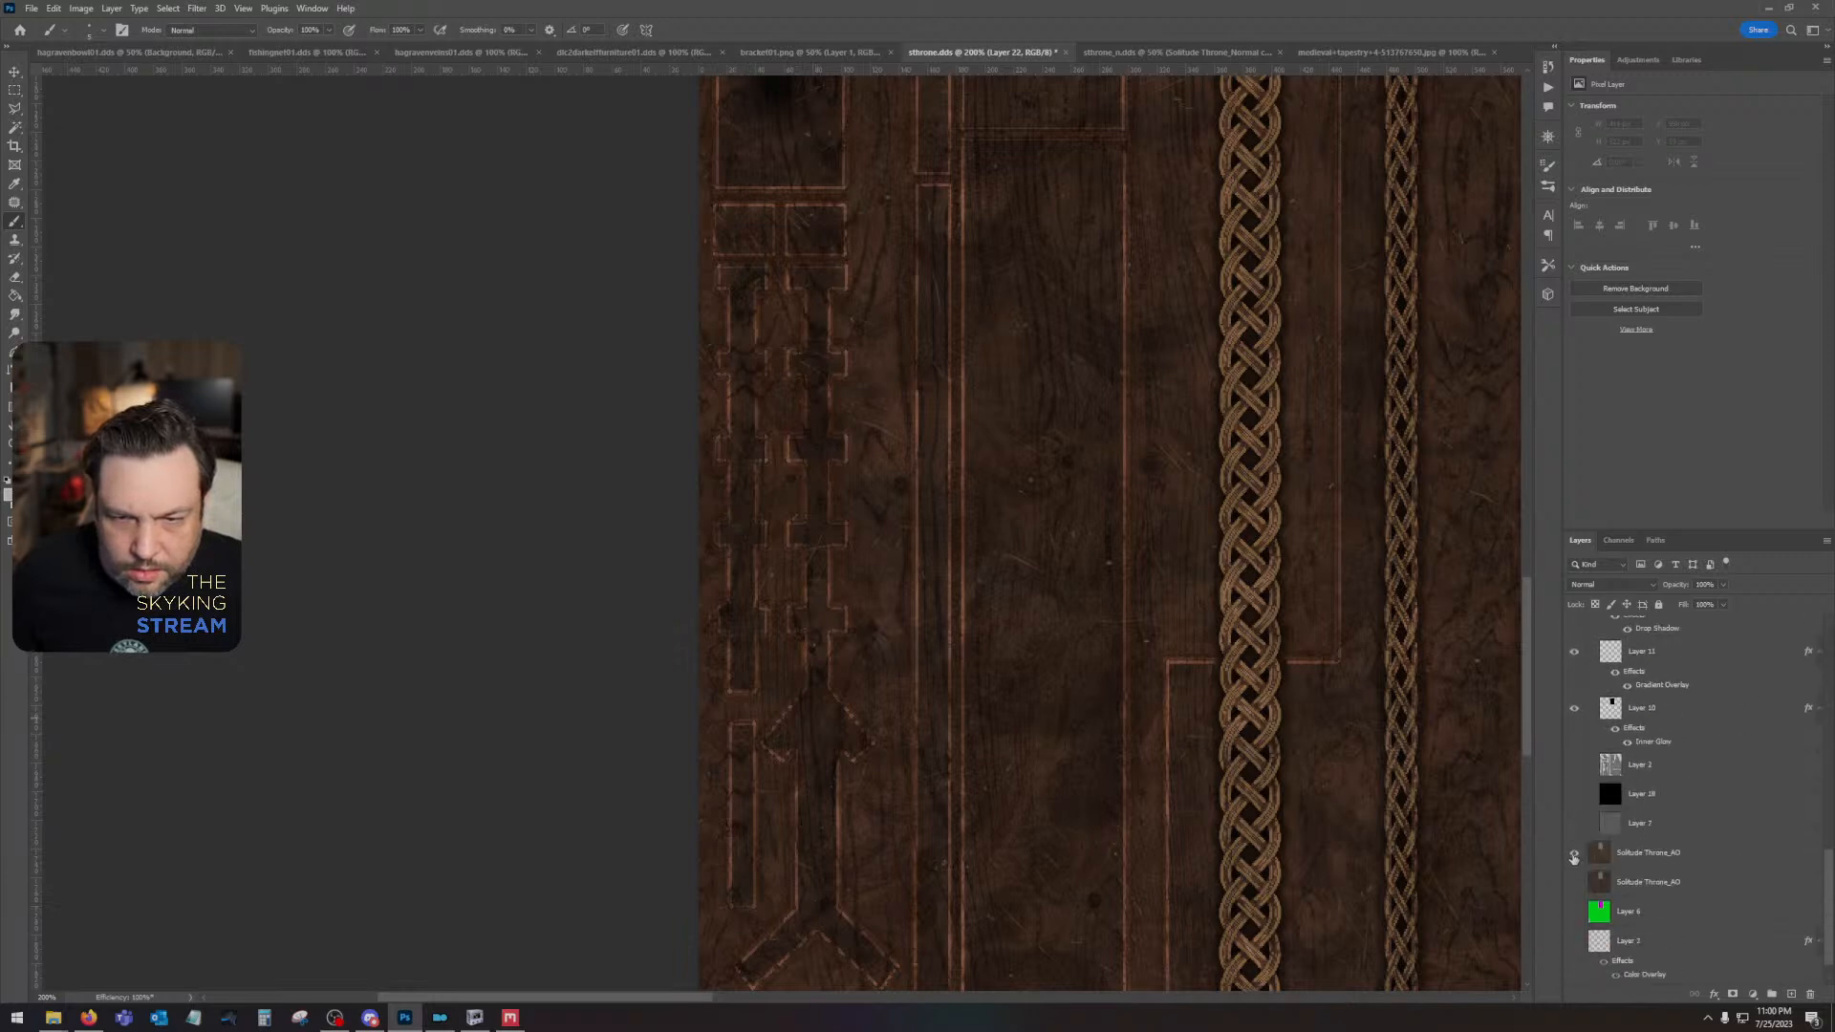
left_click(1572, 853)
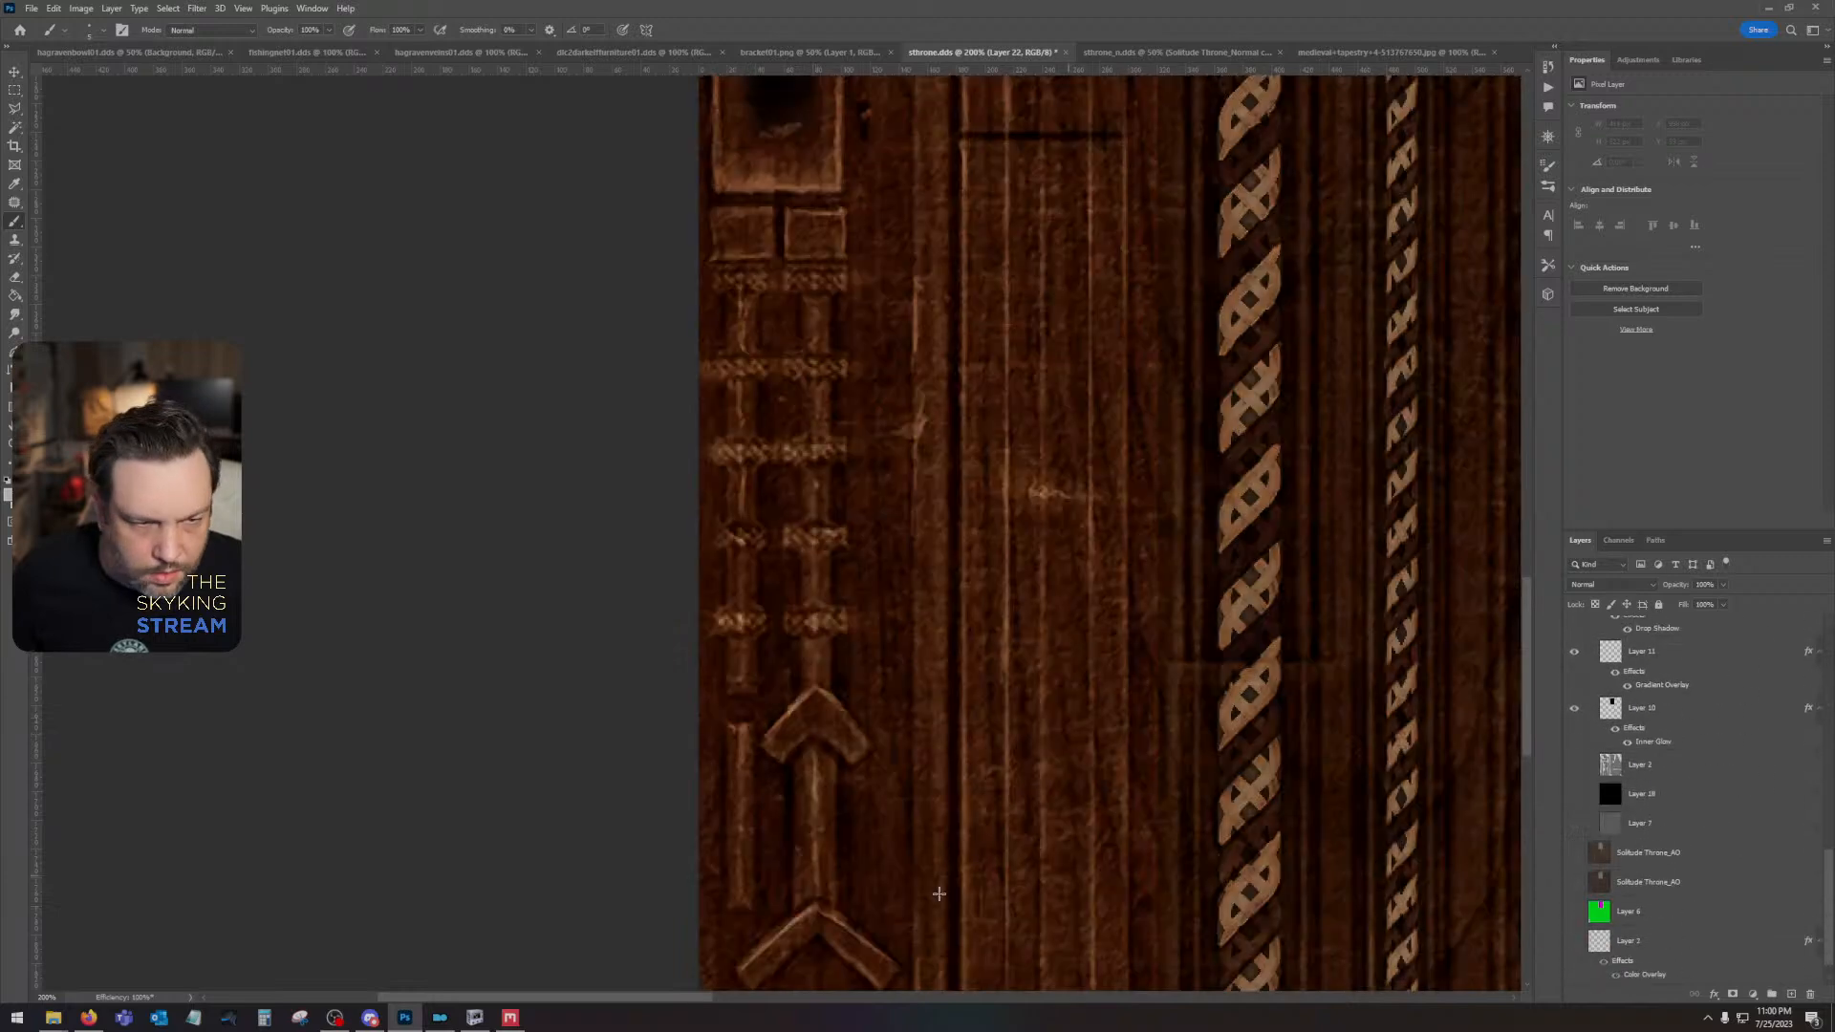
left_click(816, 891)
left_click(814, 753, "shift")
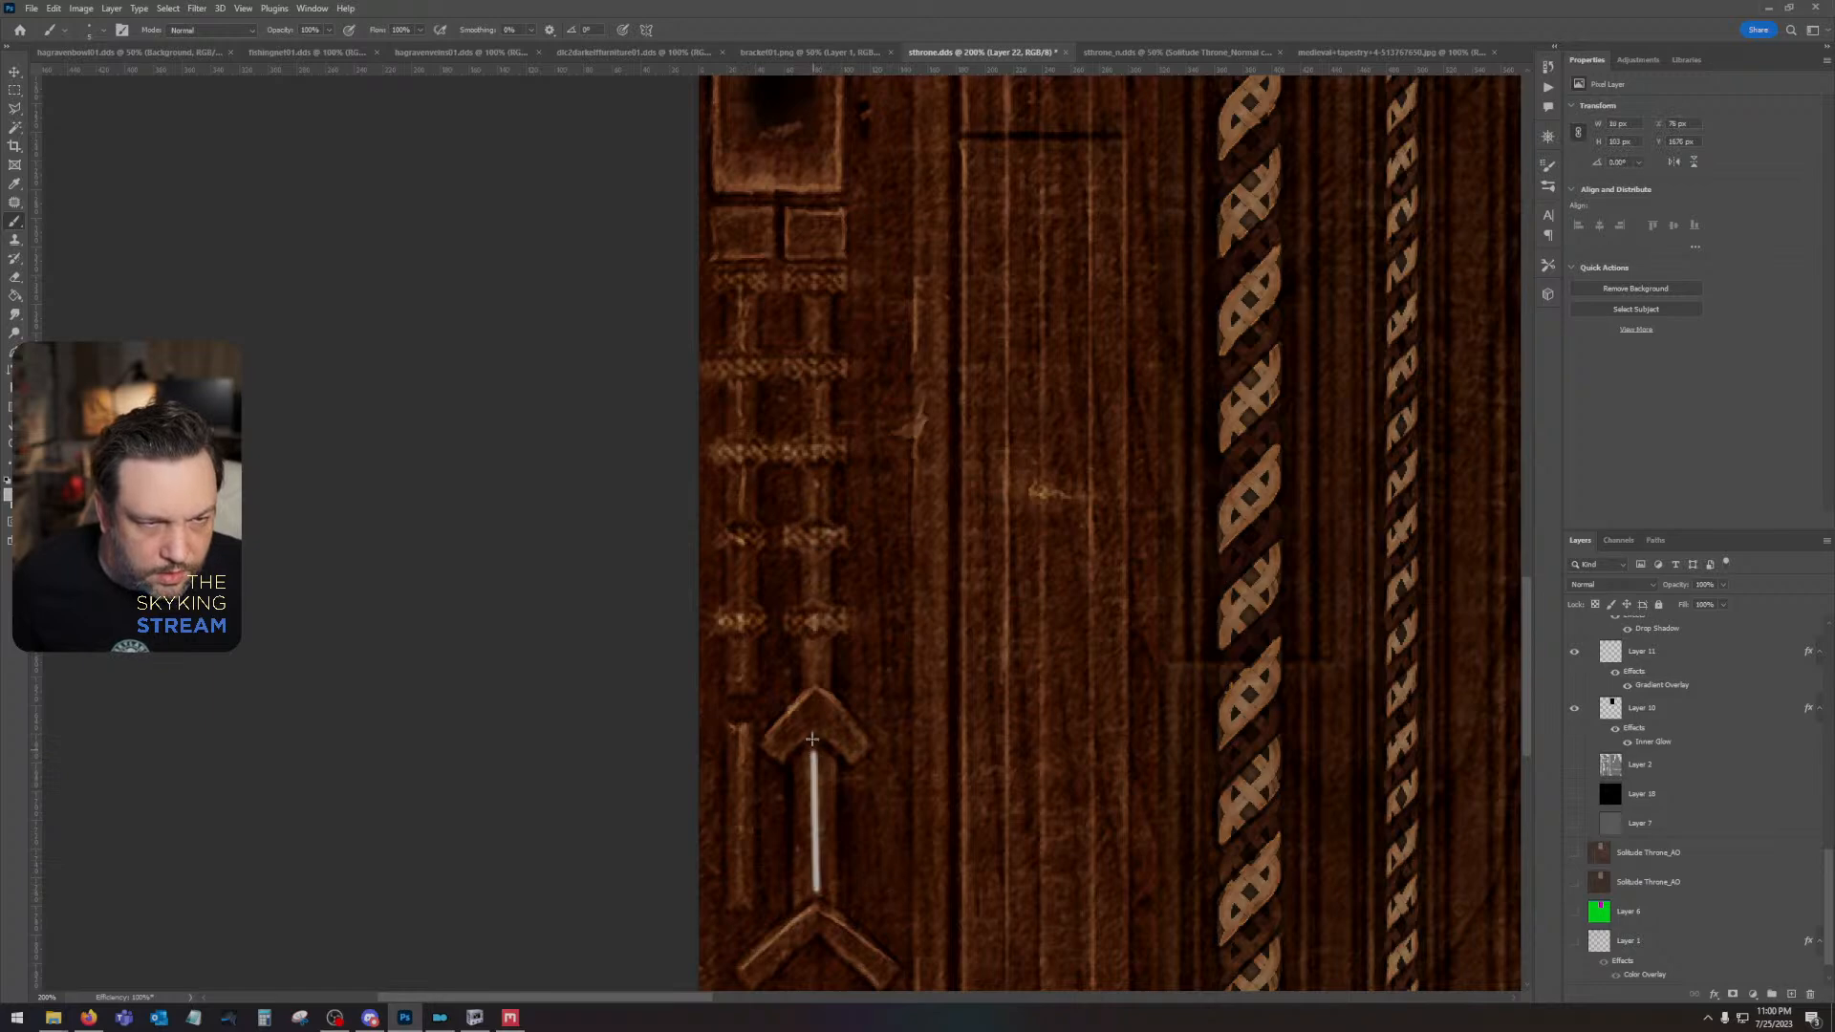
key("ctrl+z")
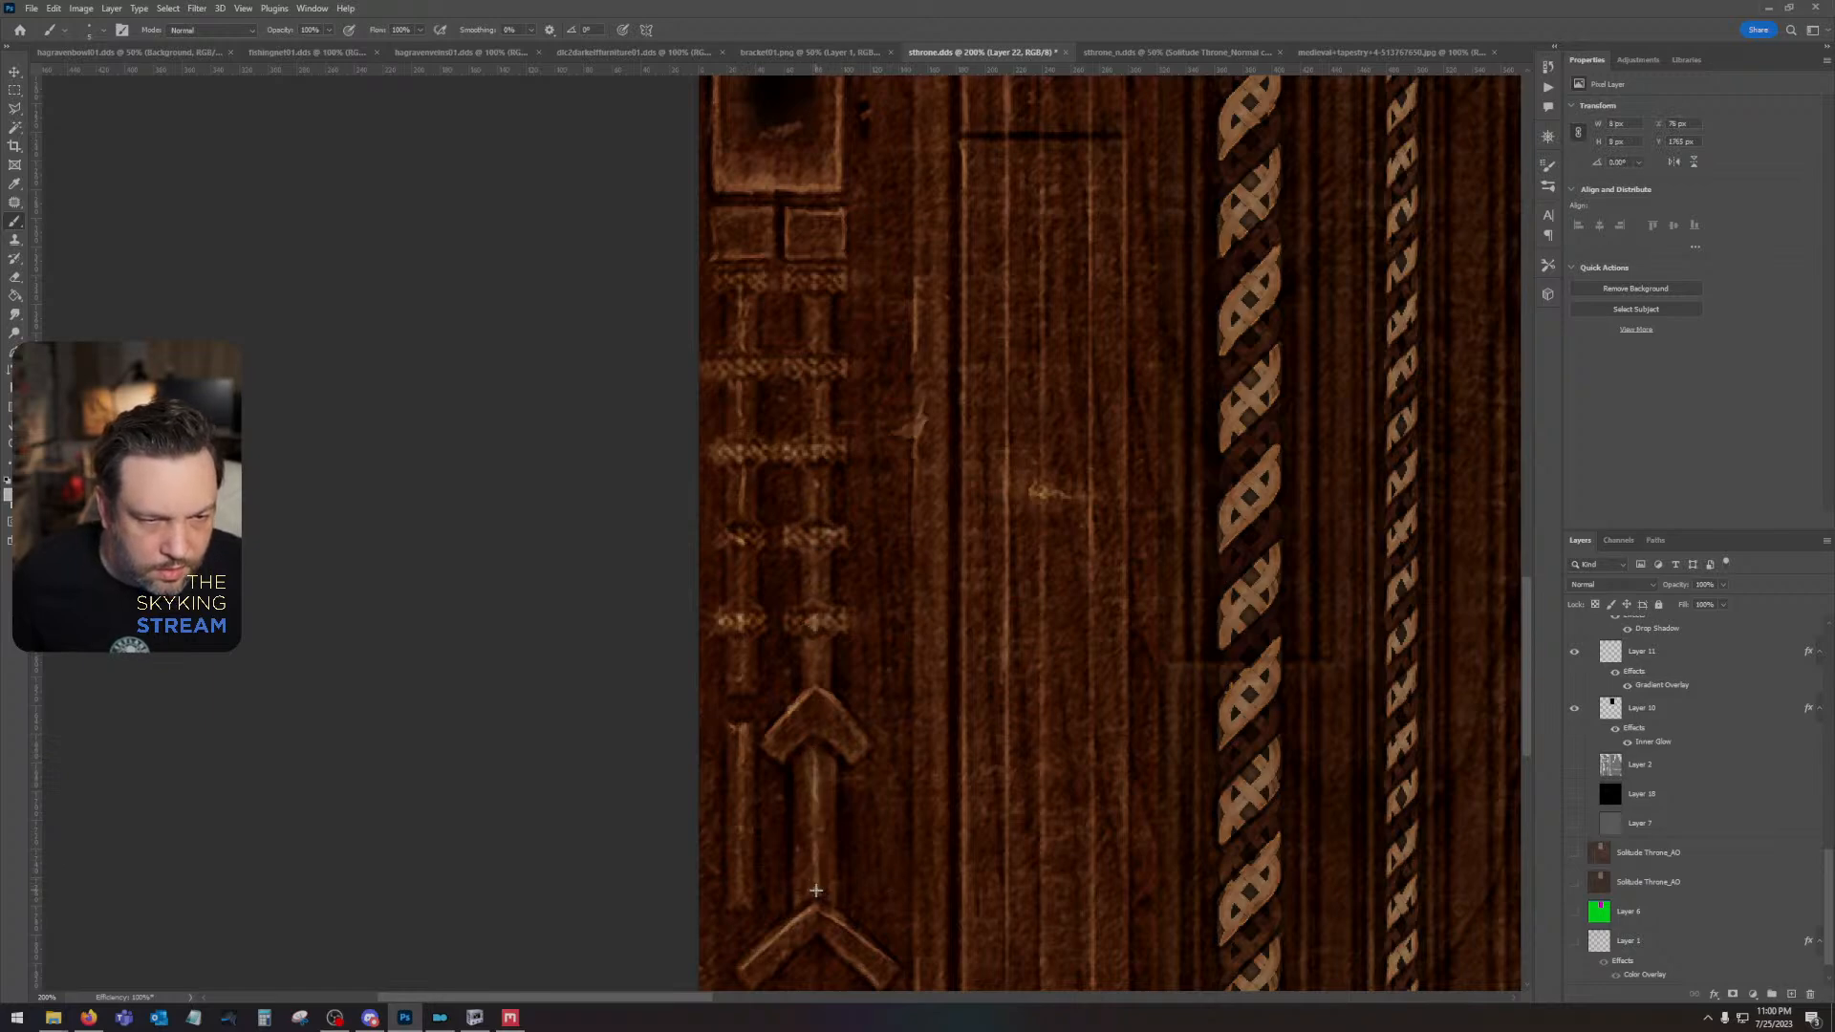
left_click(814, 758, "shift")
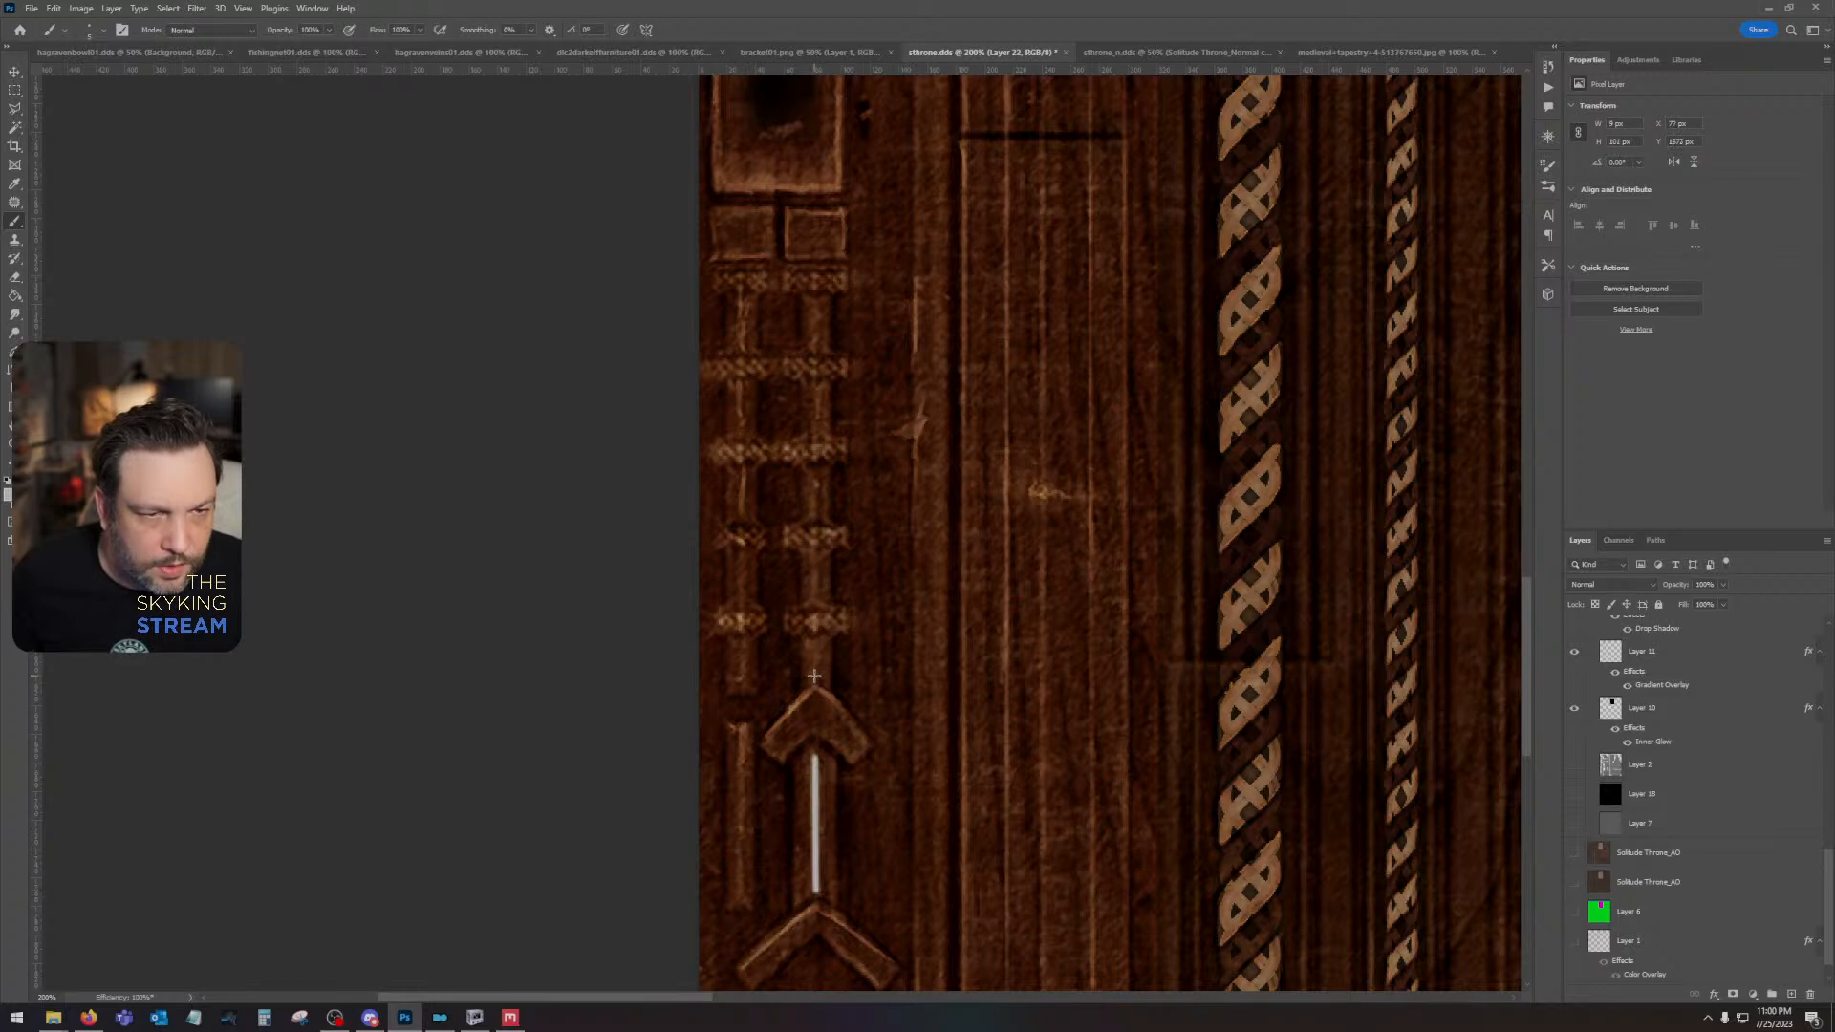
- Paint white highlight lines on the shaft segments between the braided bands above the arrowhead, working upward to the top band
left_click(814, 645, "shift")
left_click(814, 559, "shift")
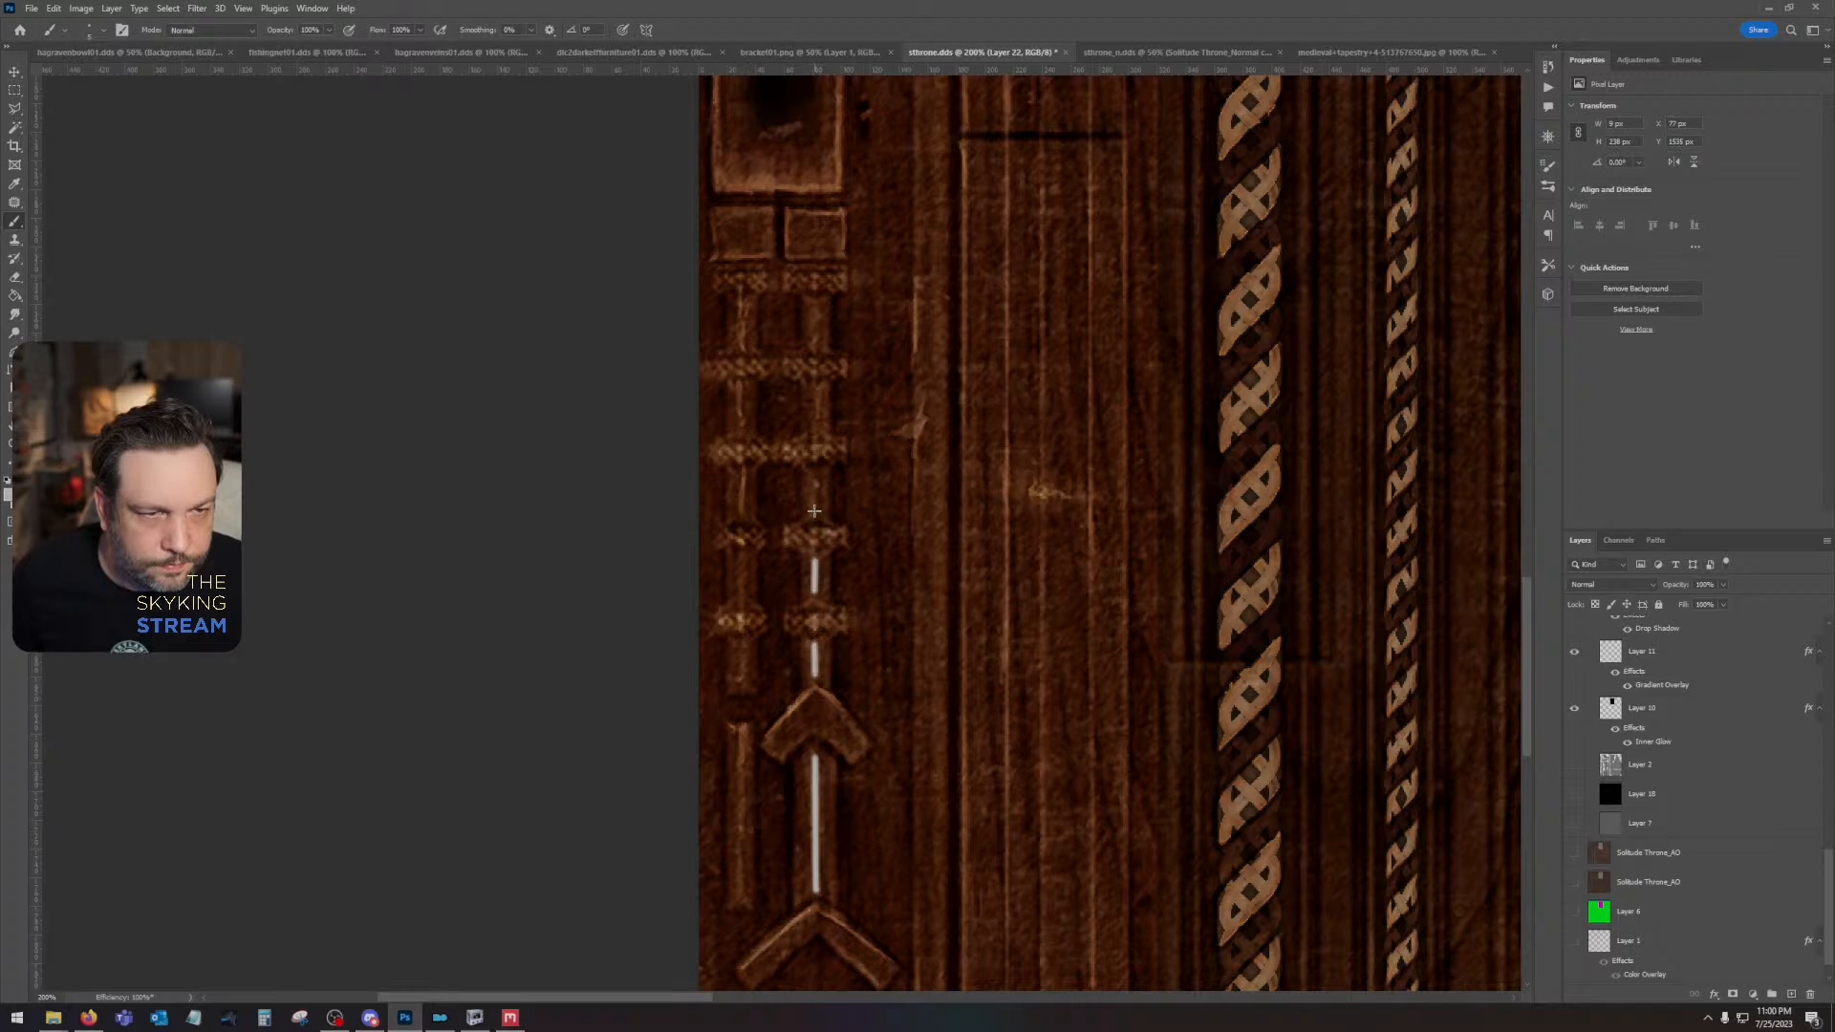
left_click(814, 470, "shift")
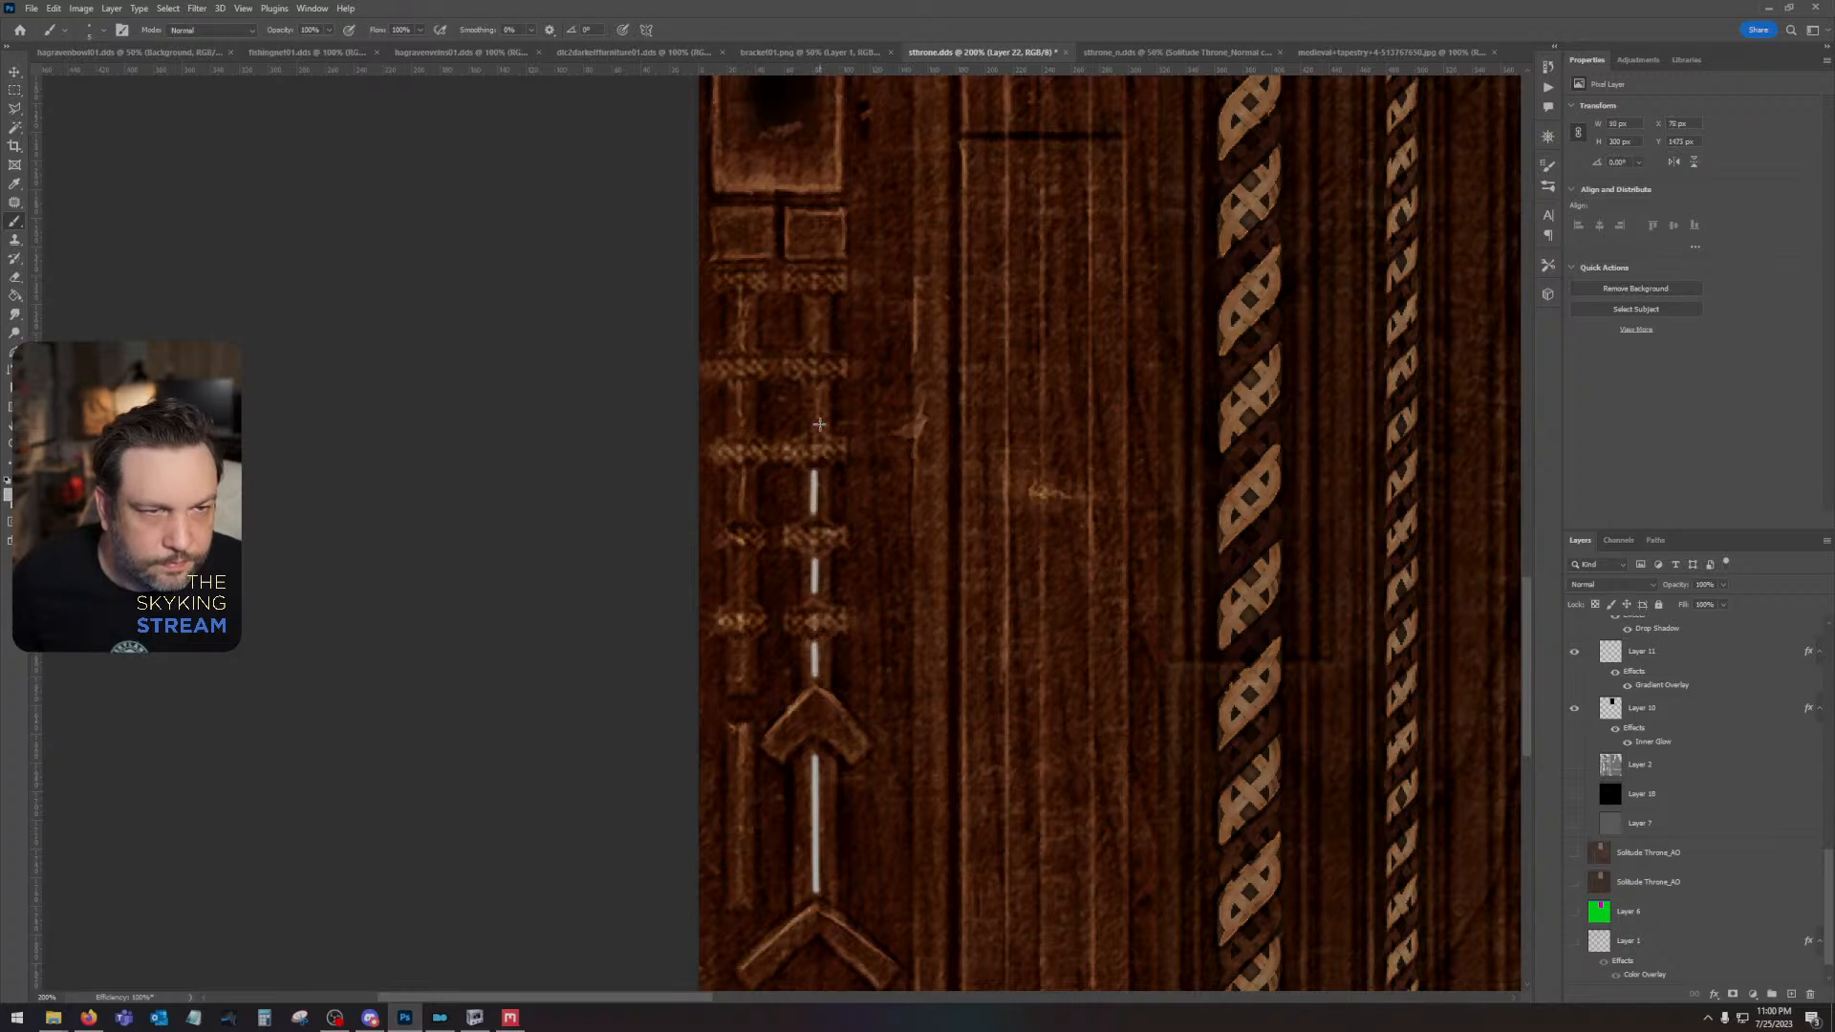
left_click(812, 388, "shift")
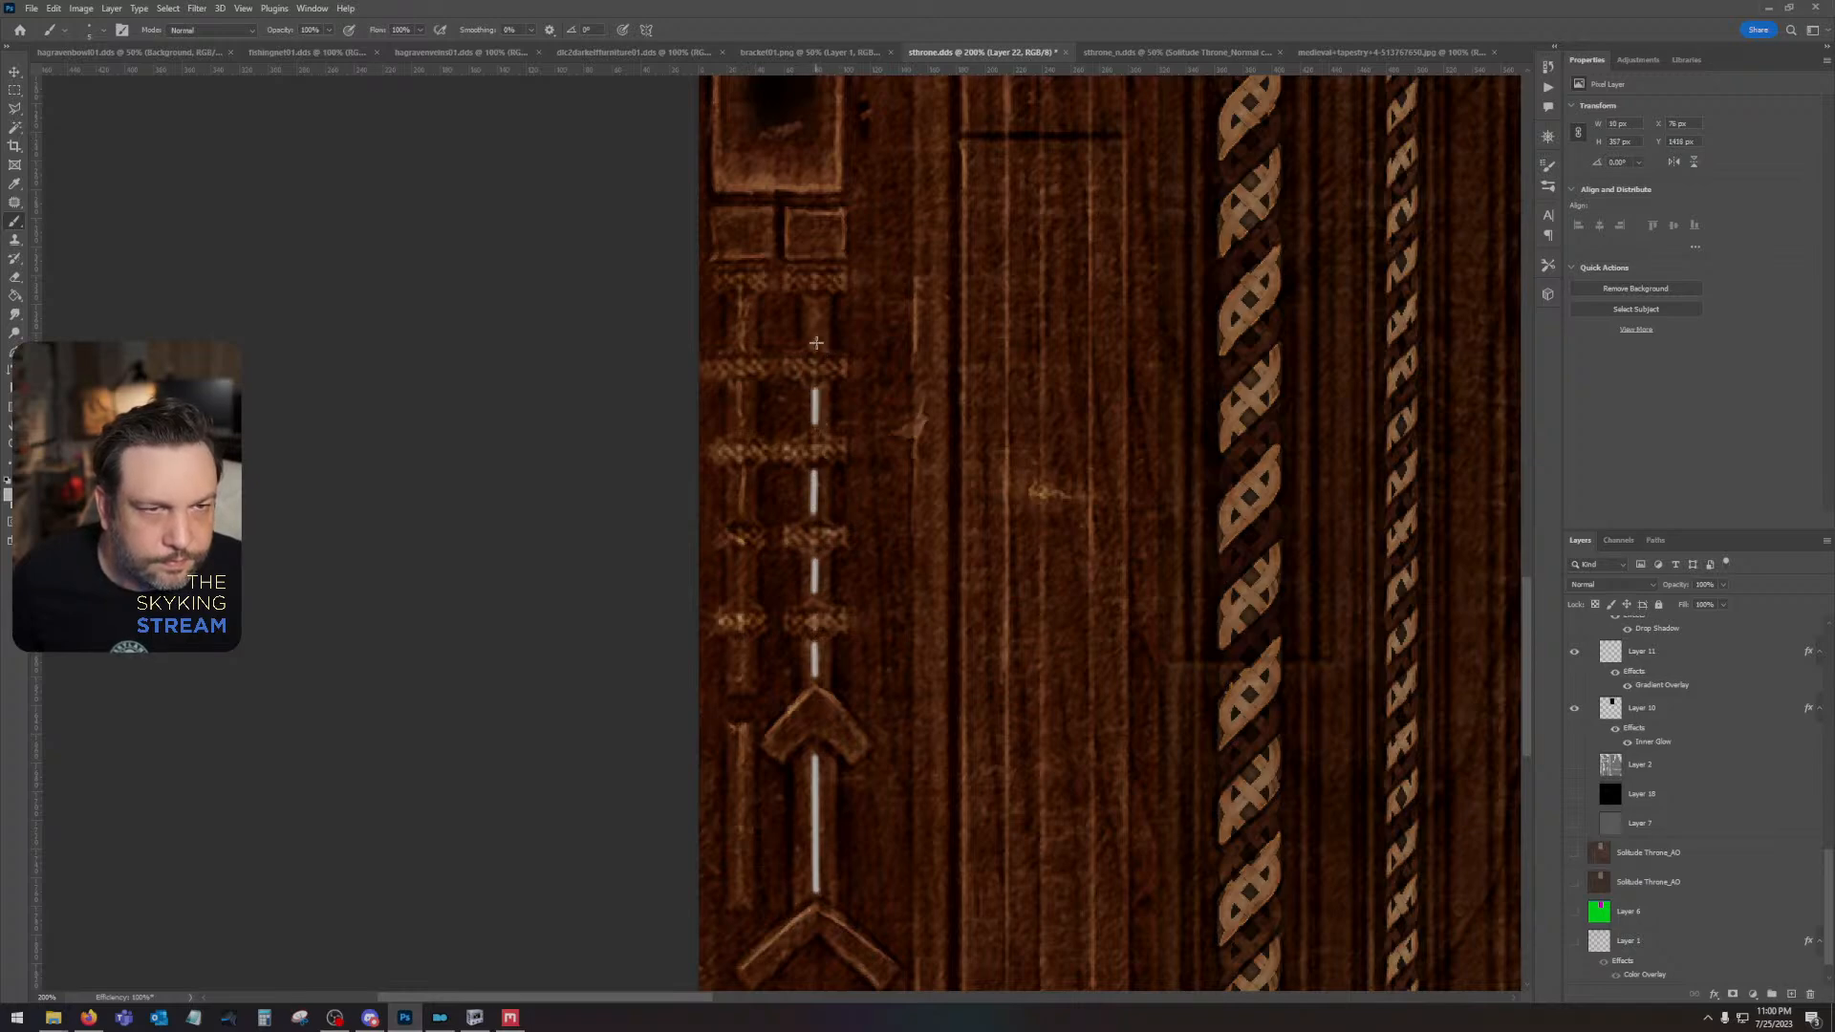
left_click(816, 346)
left_click(814, 308, "shift")
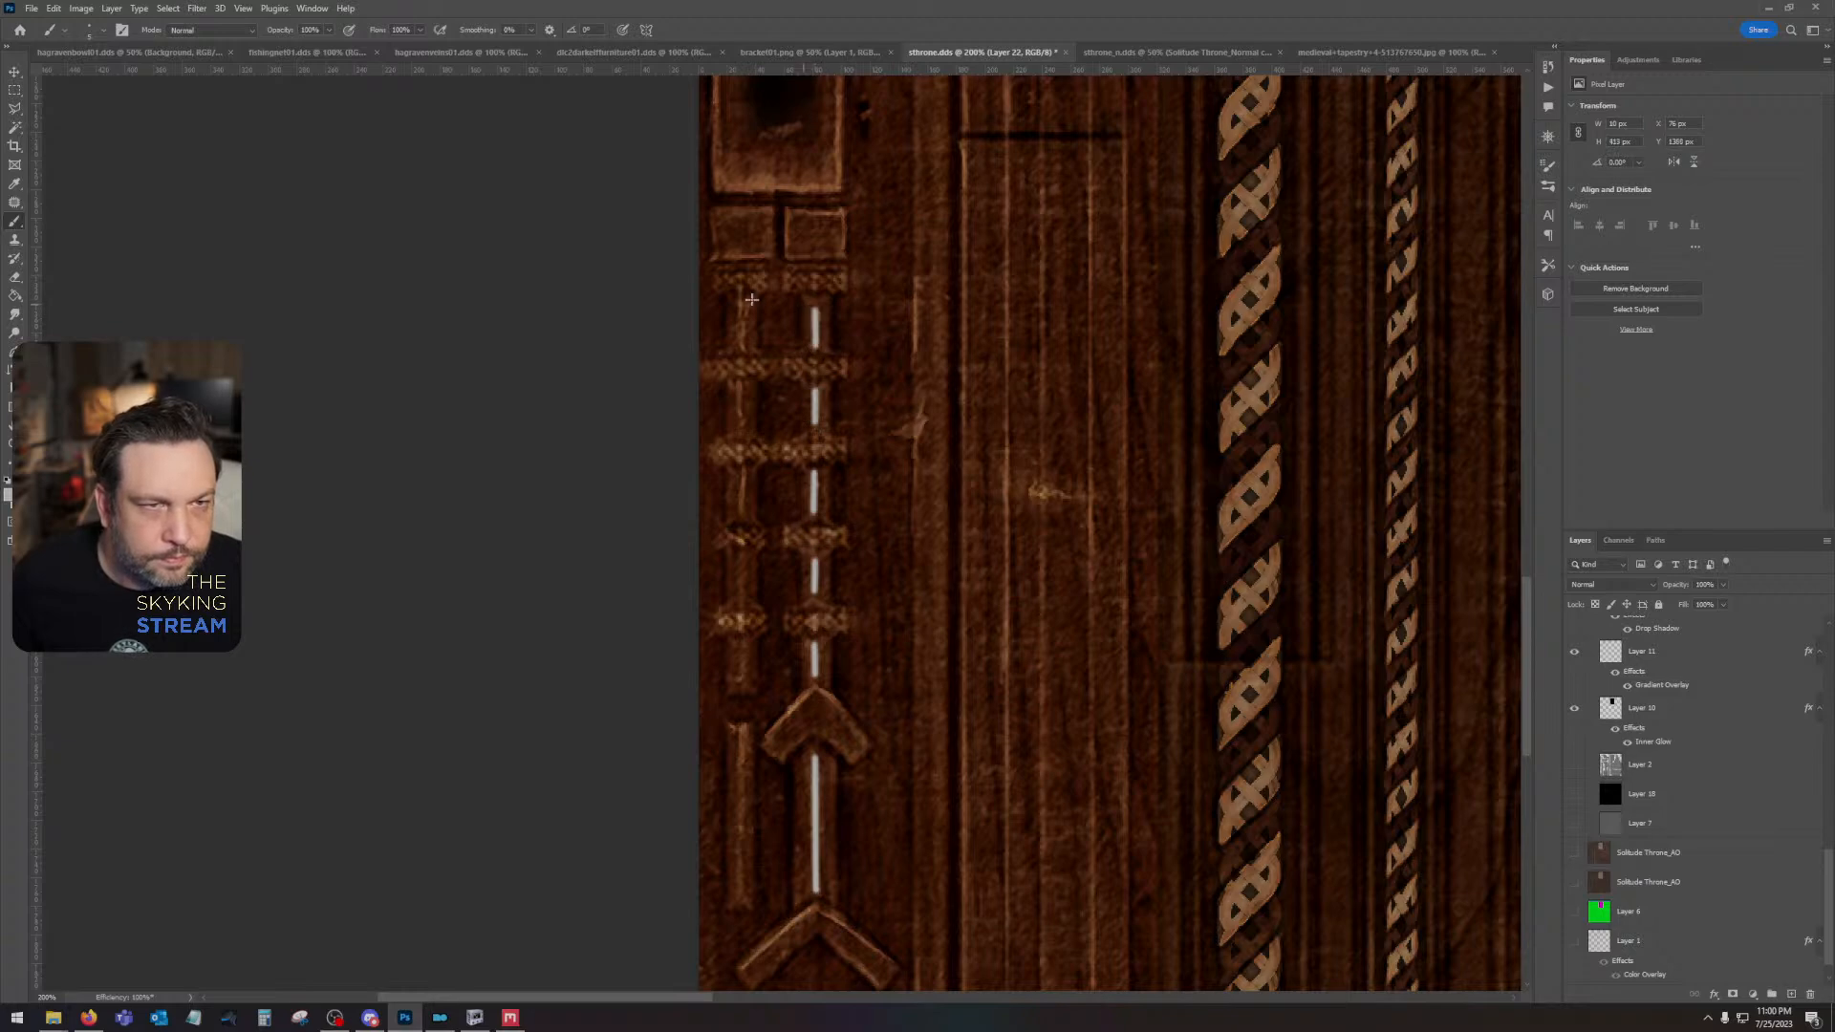
- Paint matching white highlight lines down the neighbouring spire's shaft segments and along the separate bar below them
left_click(741, 348, "shift")
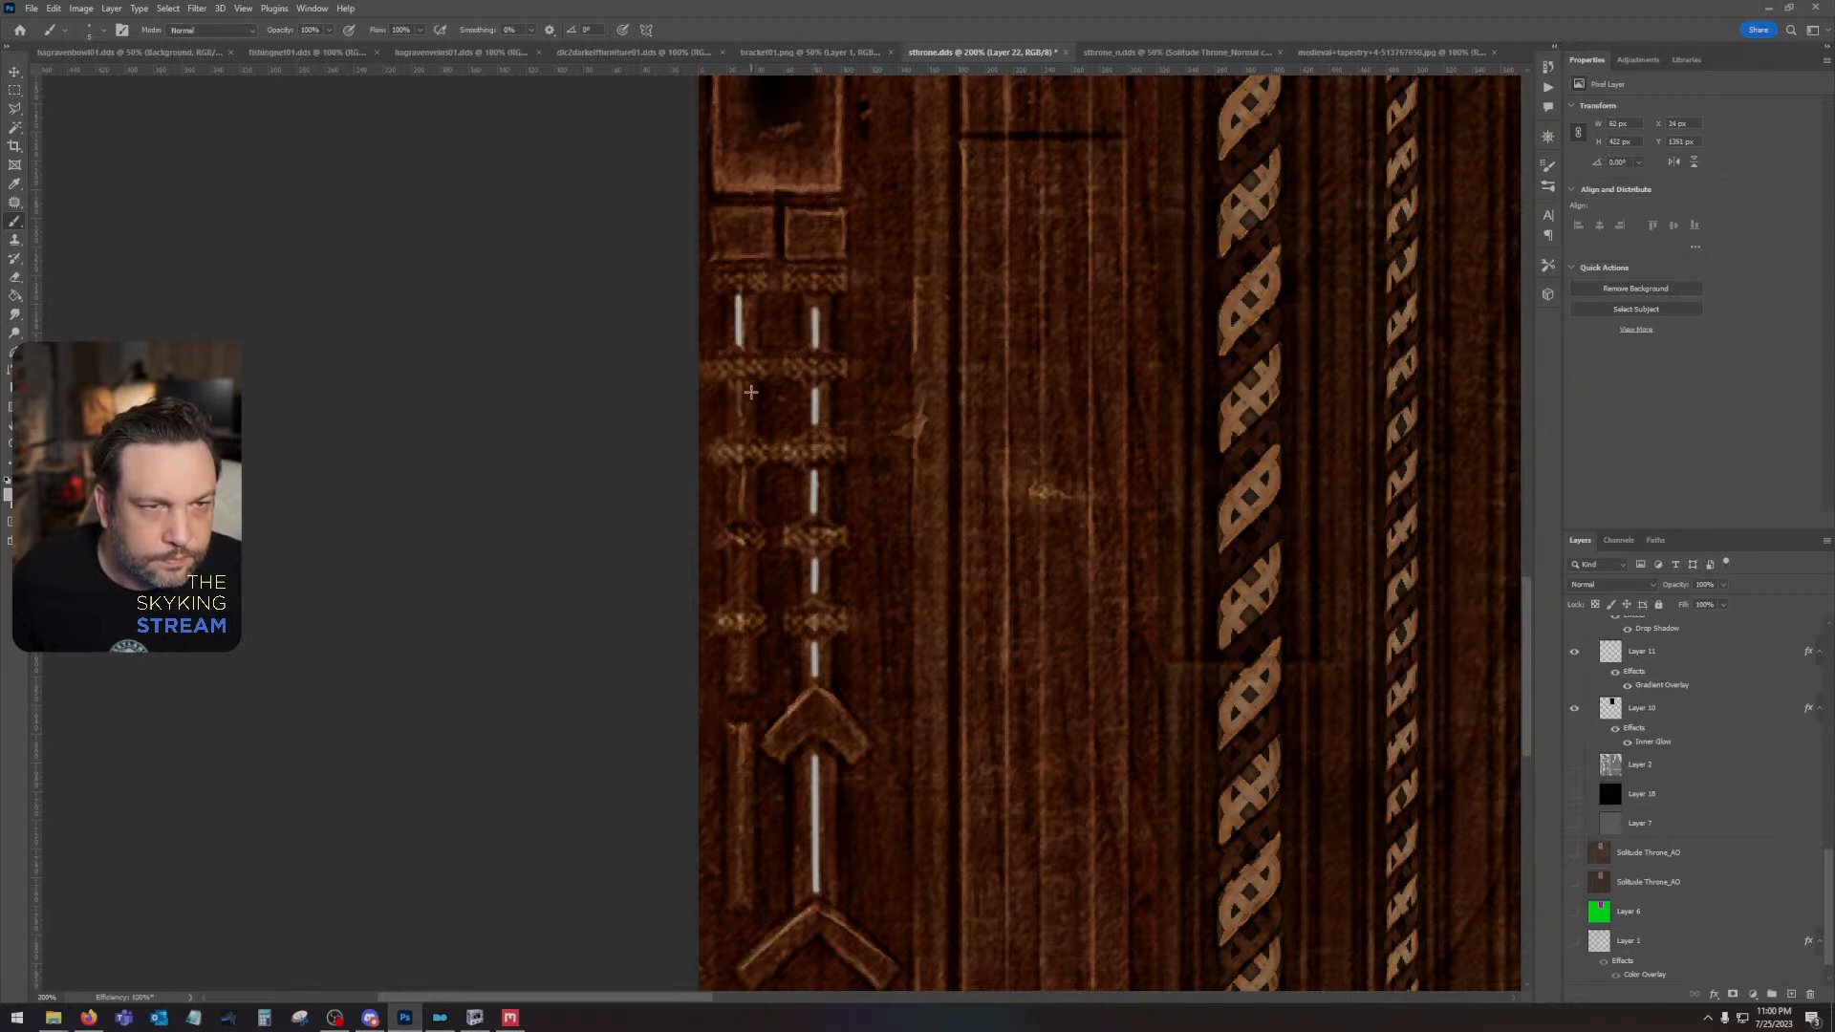
left_click(740, 431, "shift")
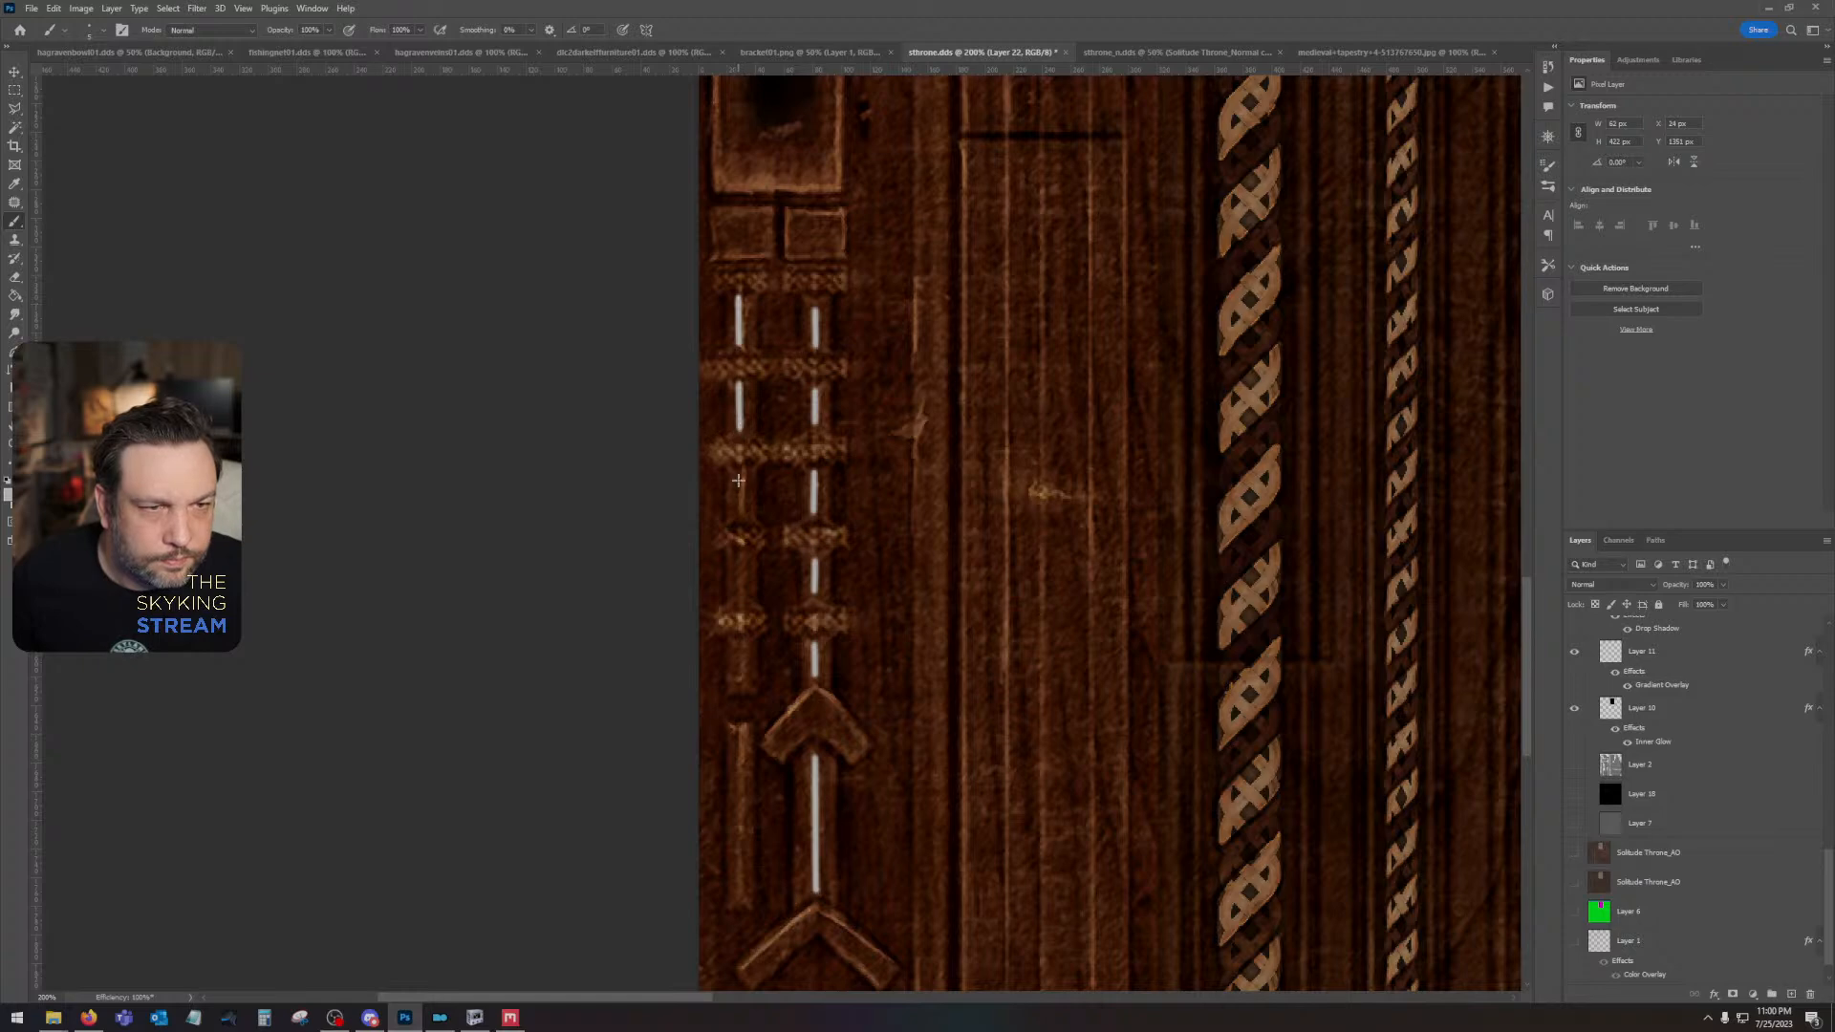
left_click(742, 517, "shift")
left_click(738, 597, "shift")
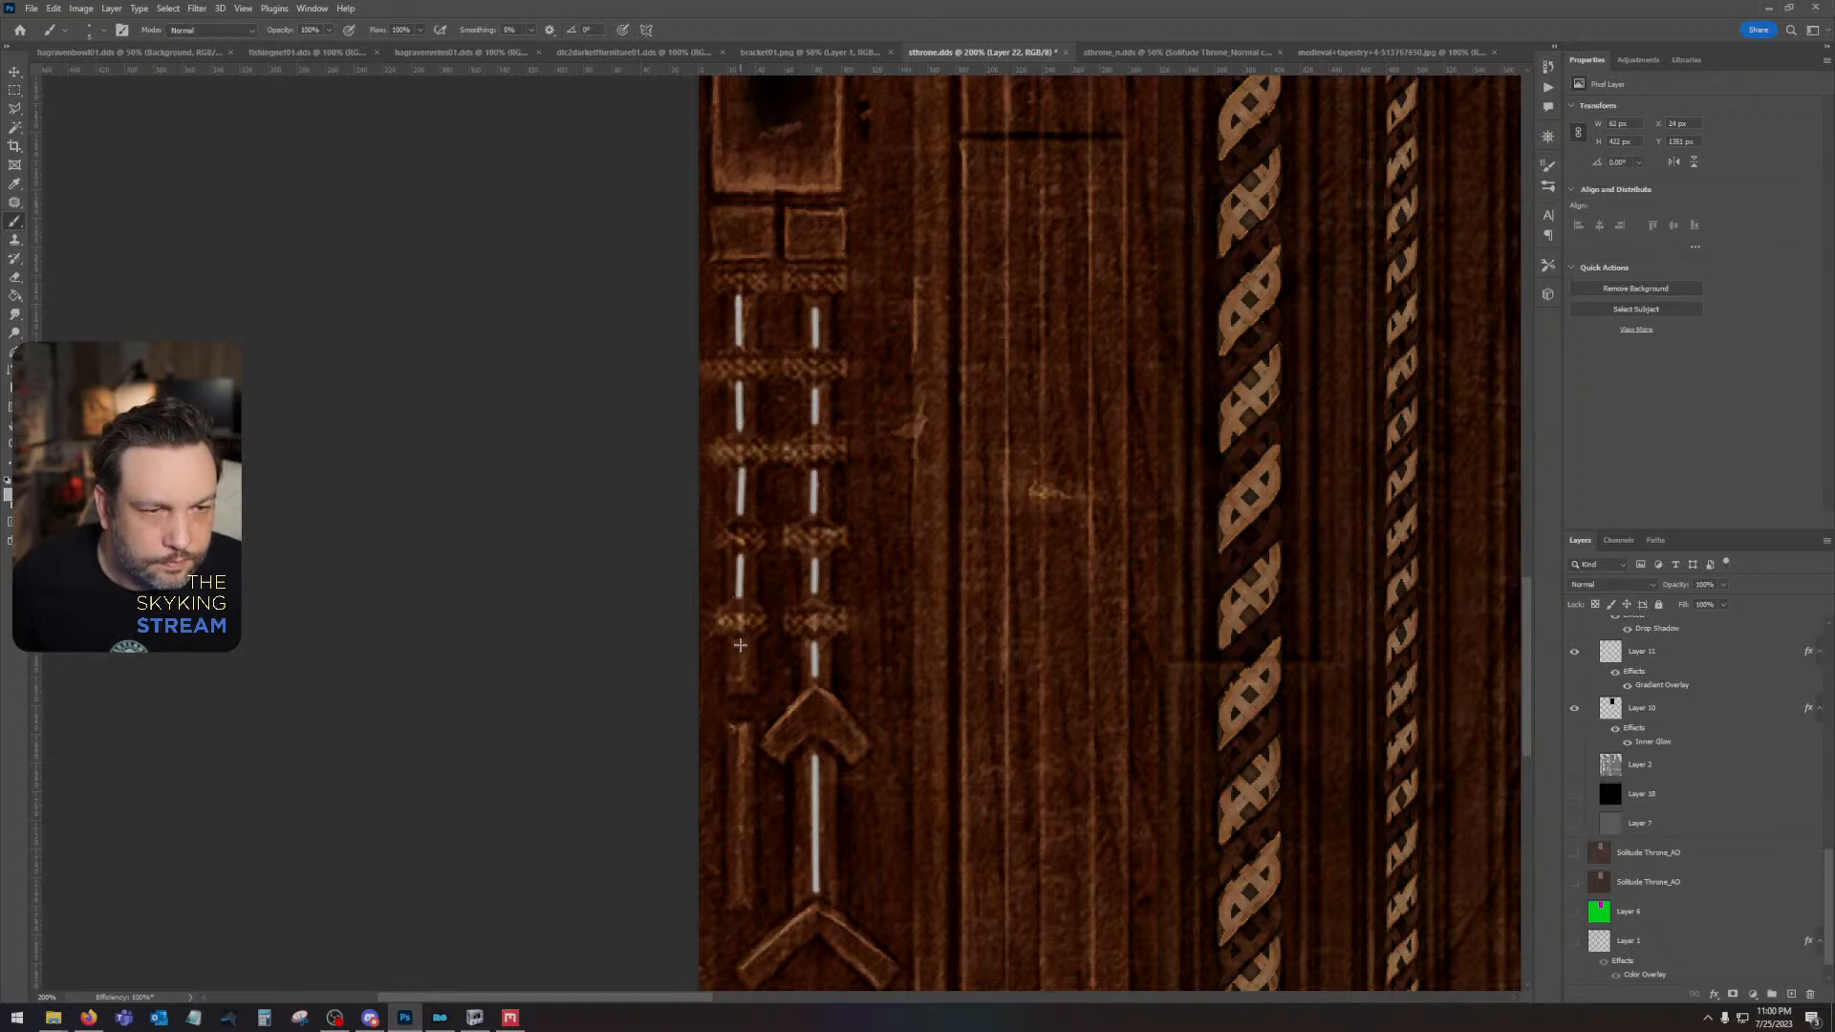
left_click(739, 681, "shift")
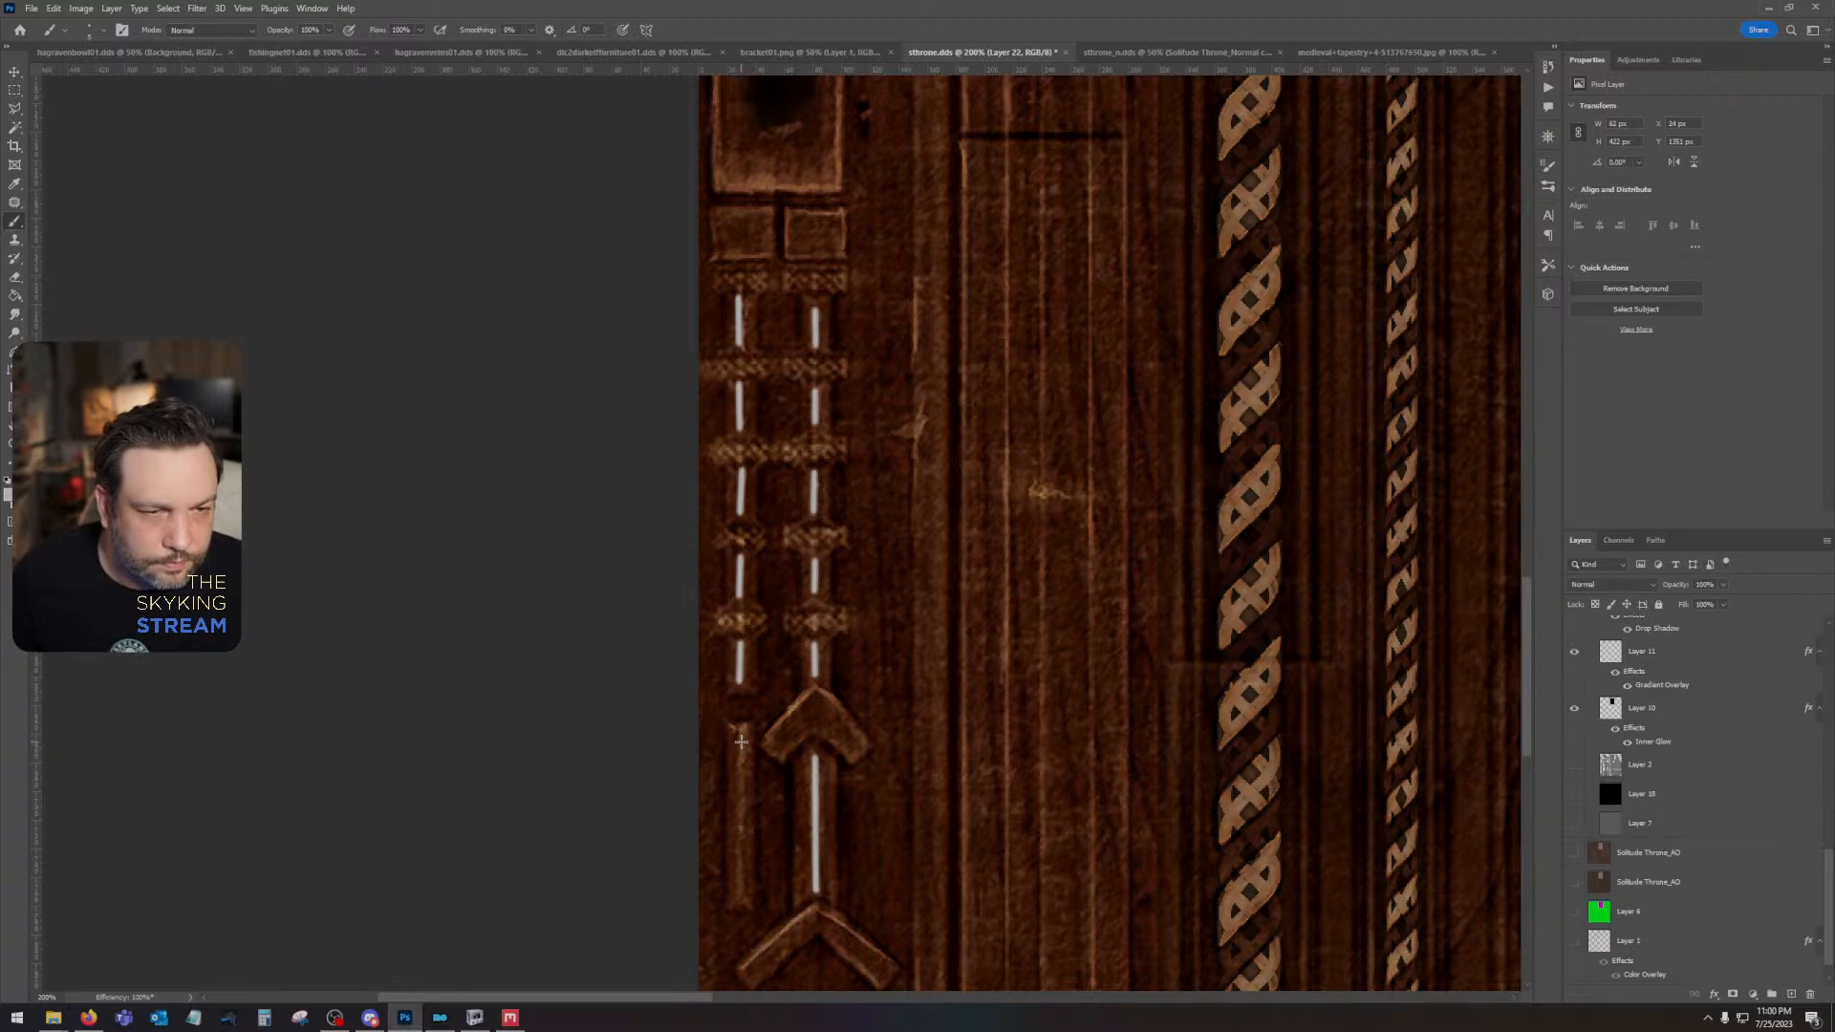
left_click(737, 900, "shift")
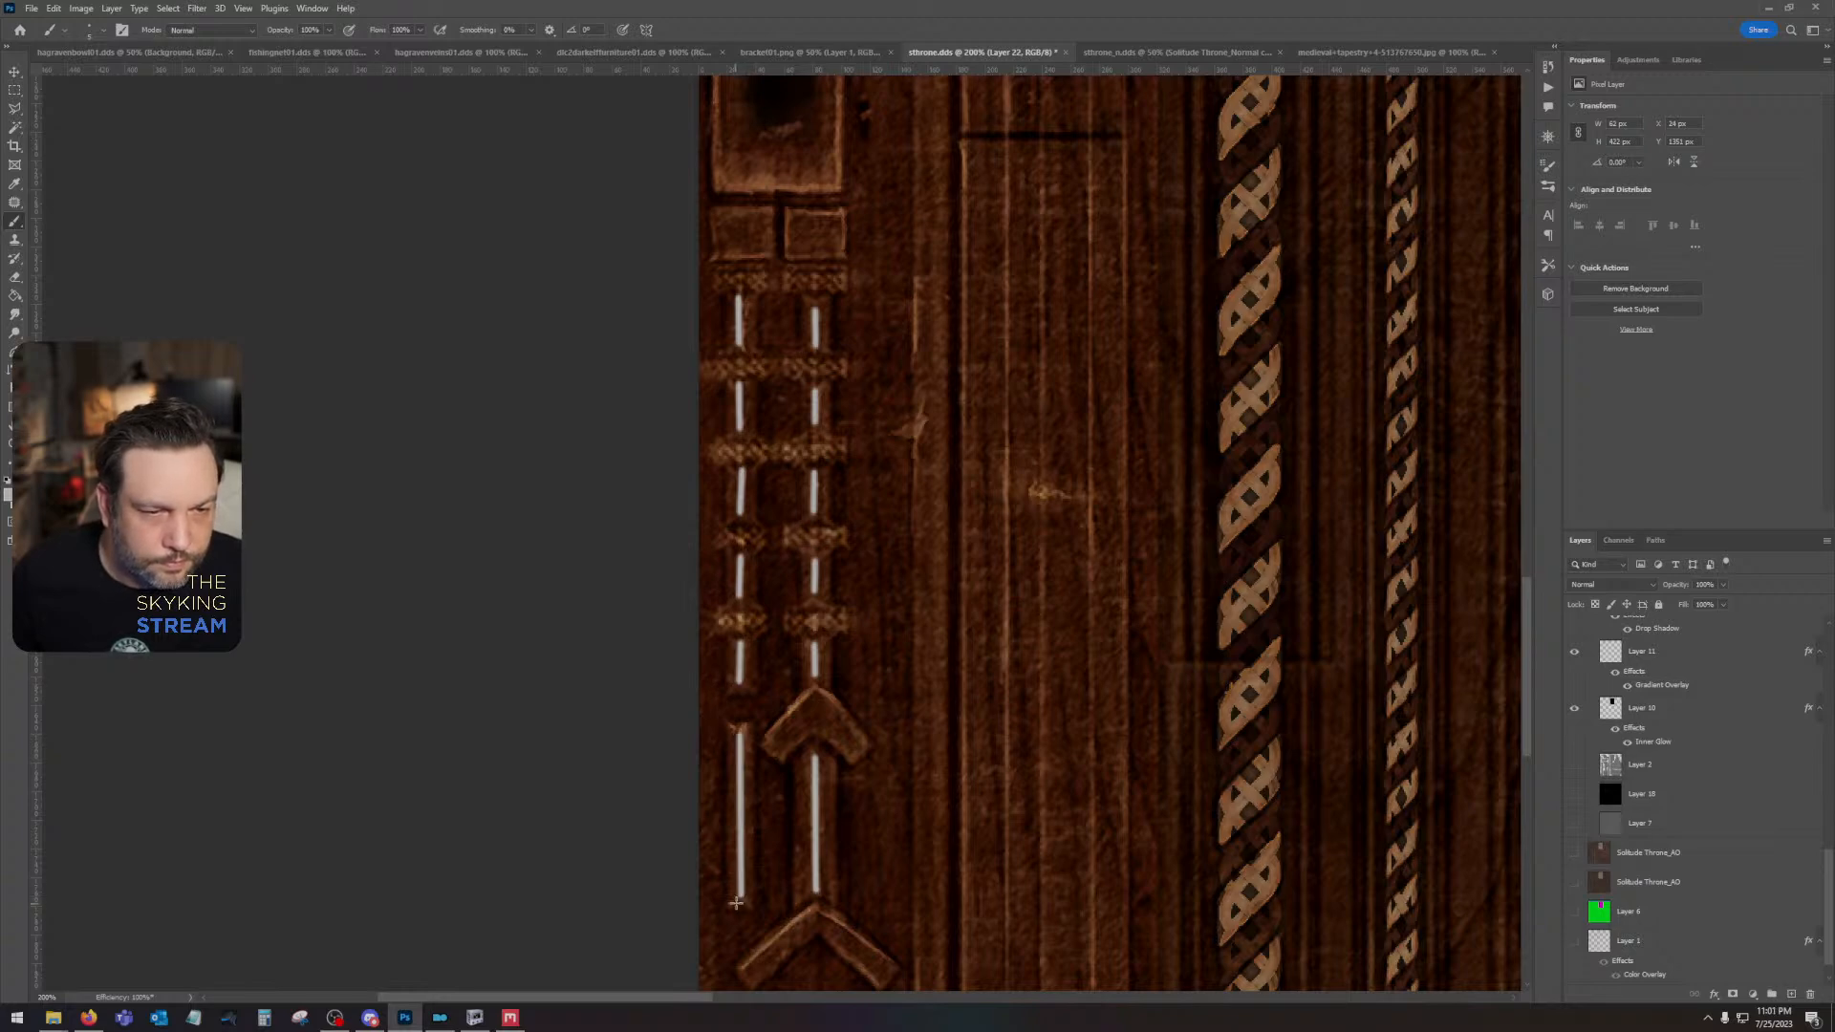
- Set the blend mode of Layer 22, which holds the white highlight lines, to Overlay
scroll(817, 927, "down", 2)
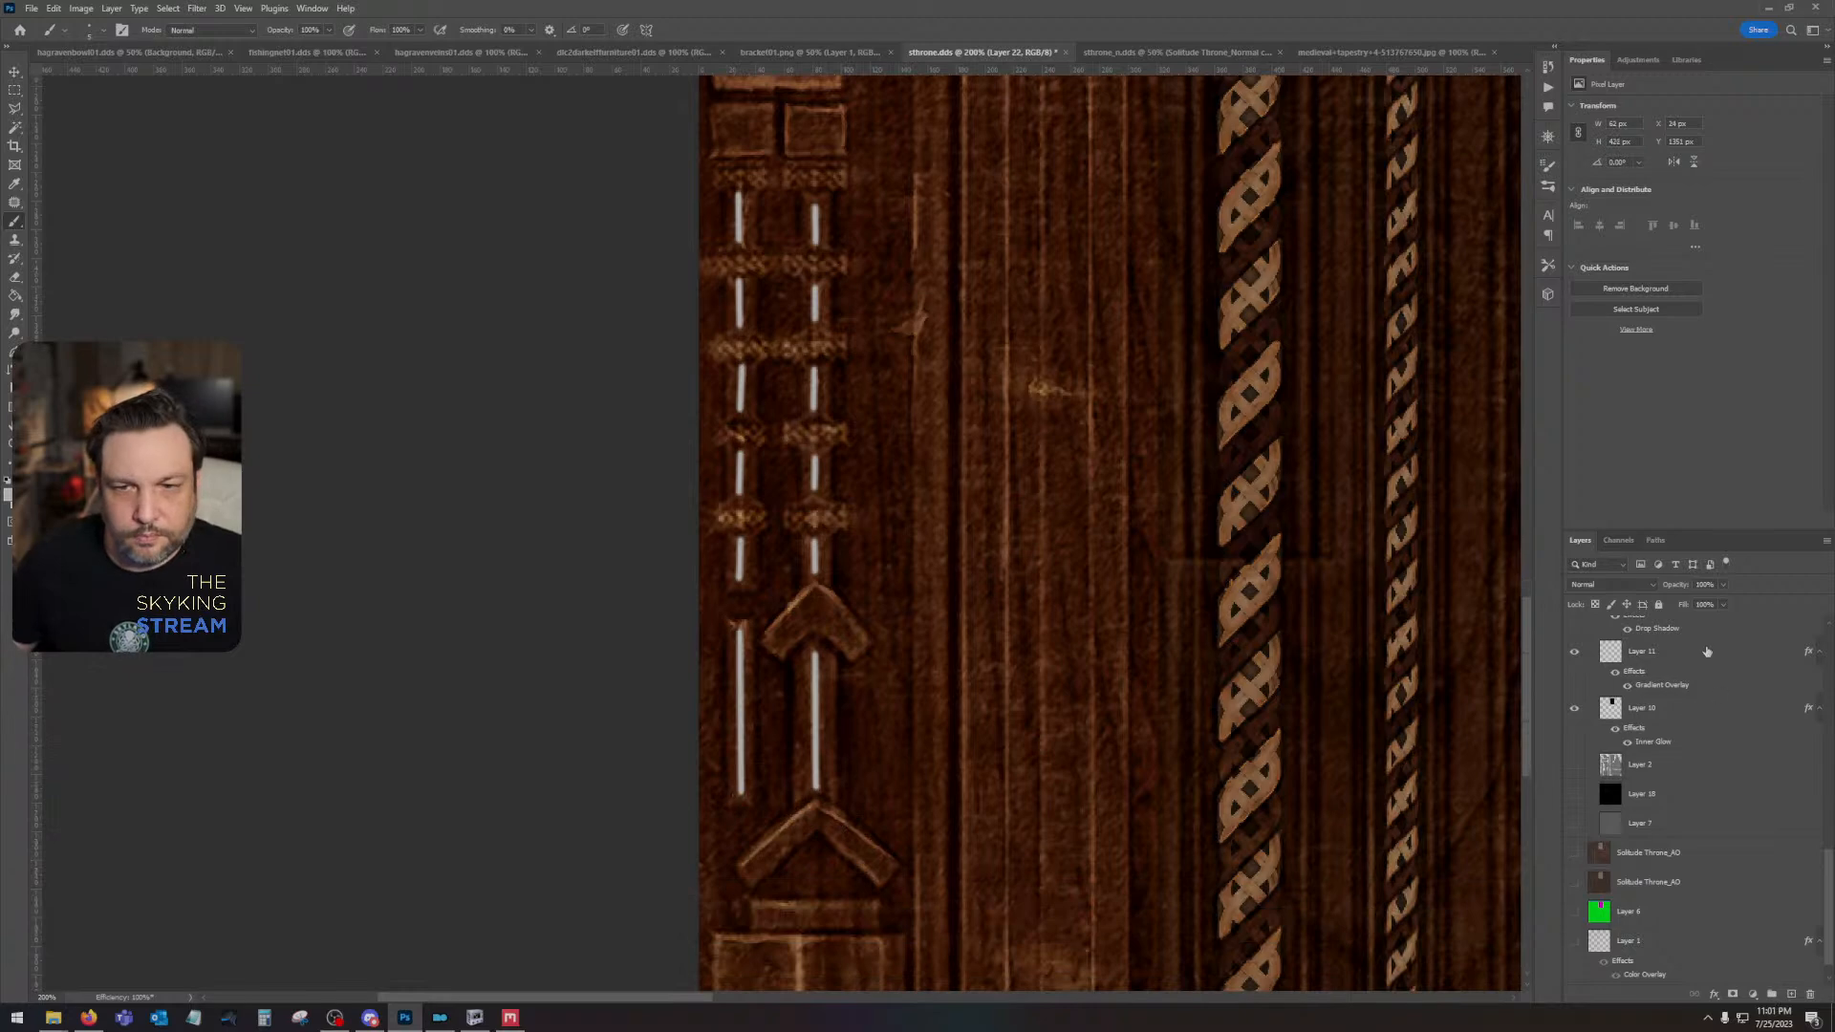
scroll(1742, 741, "up", 5)
scroll(1744, 726, "up", 5)
left_click(1613, 584)
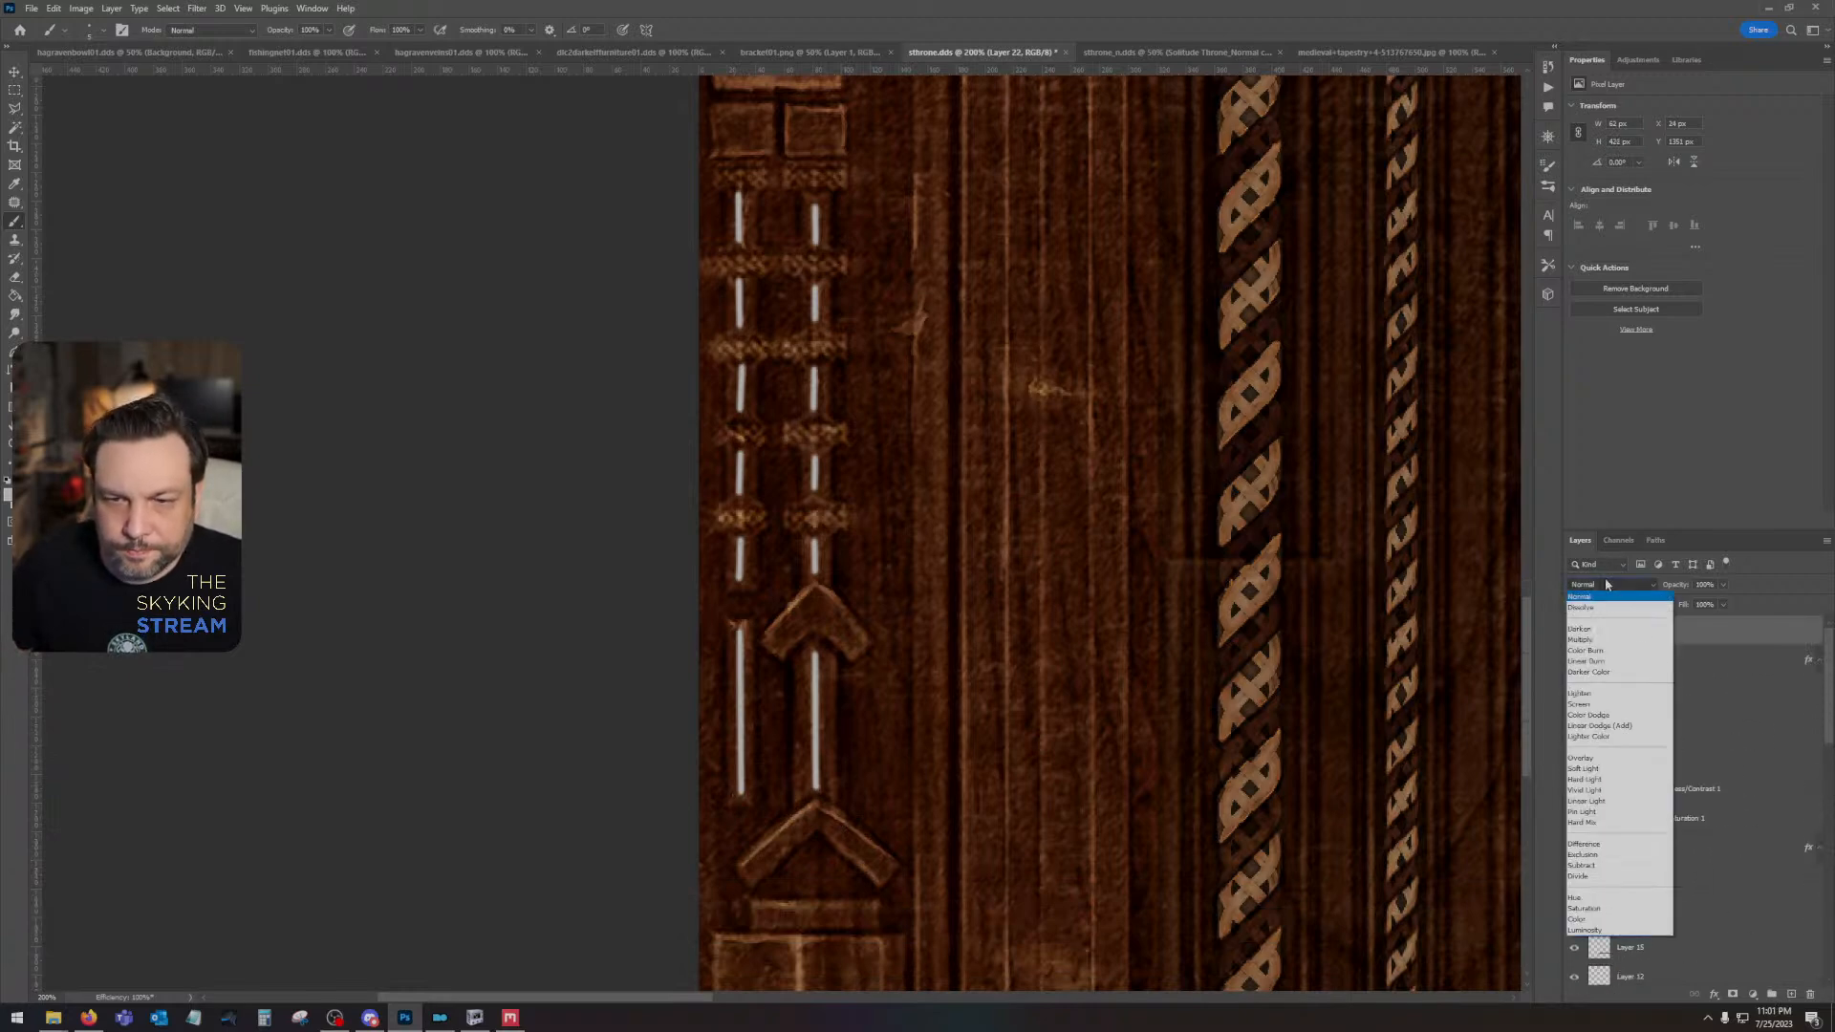
left_click(1615, 760)
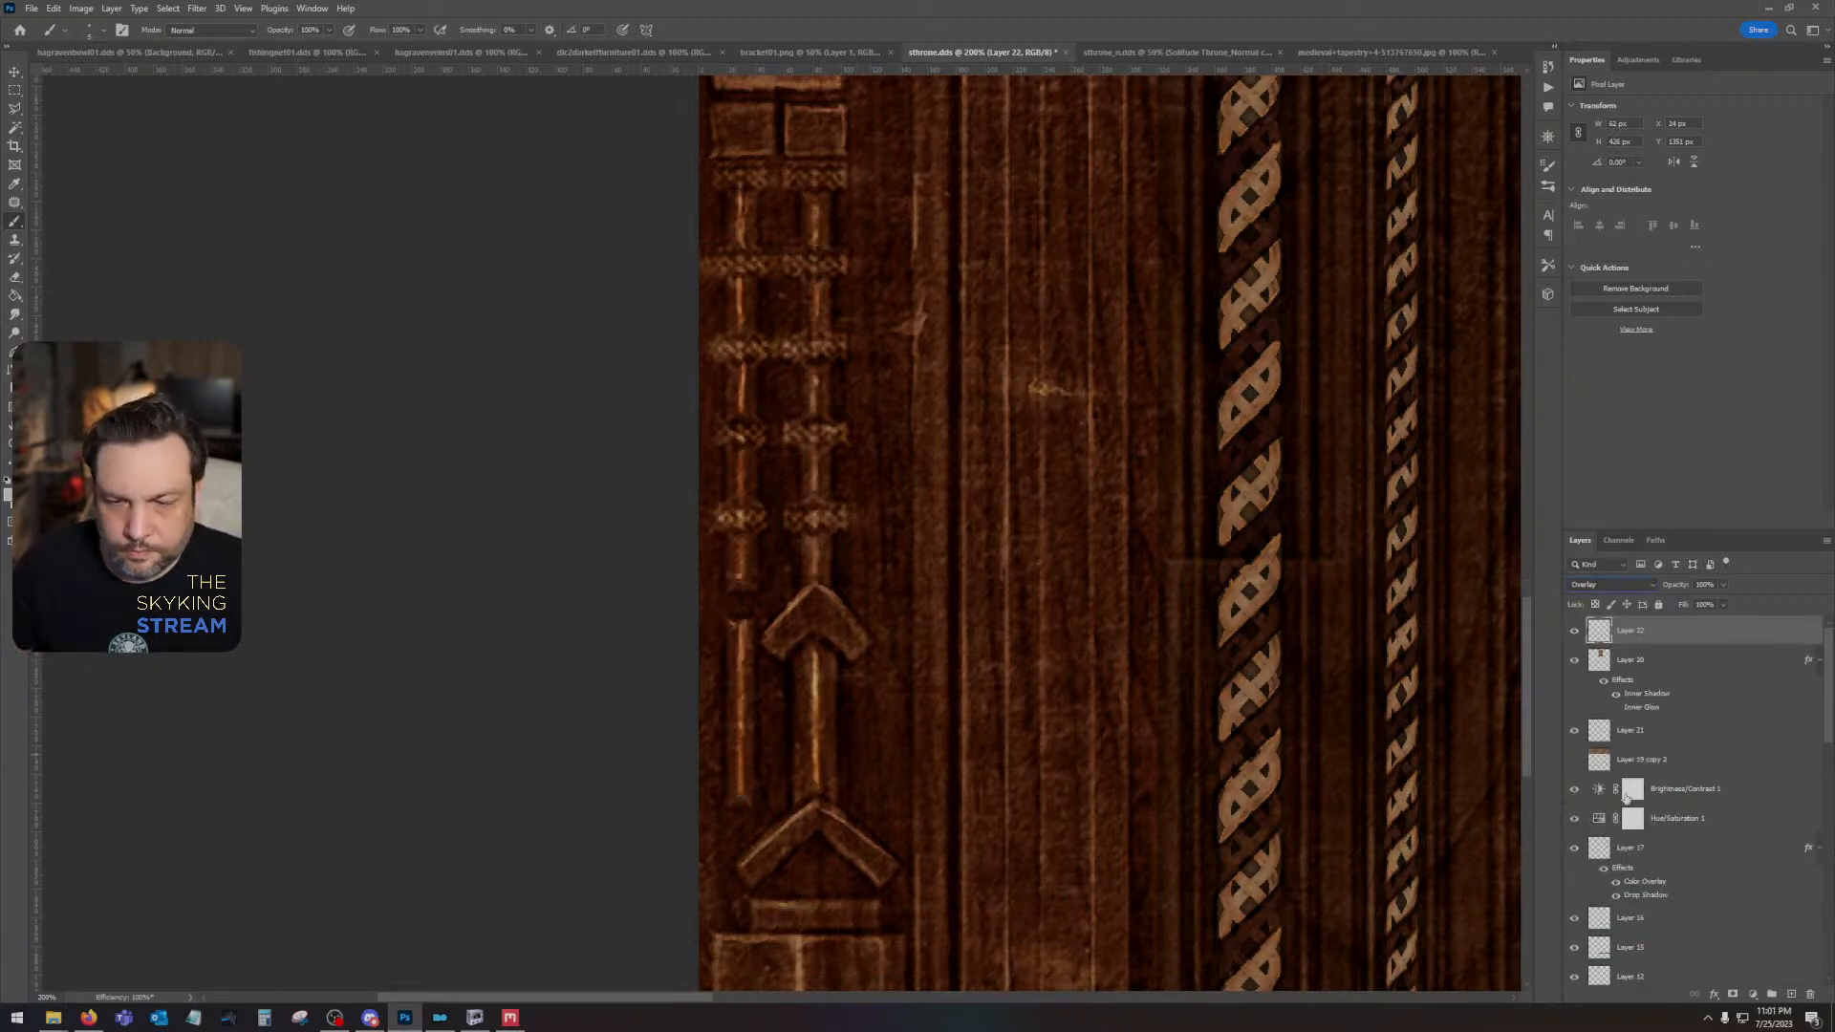
- Show the upper Solitude Throne_AO layer and try Soft Light and Lighter Color on Layer 22 before returning it to Overlay
scroll(1624, 797, "down", 10)
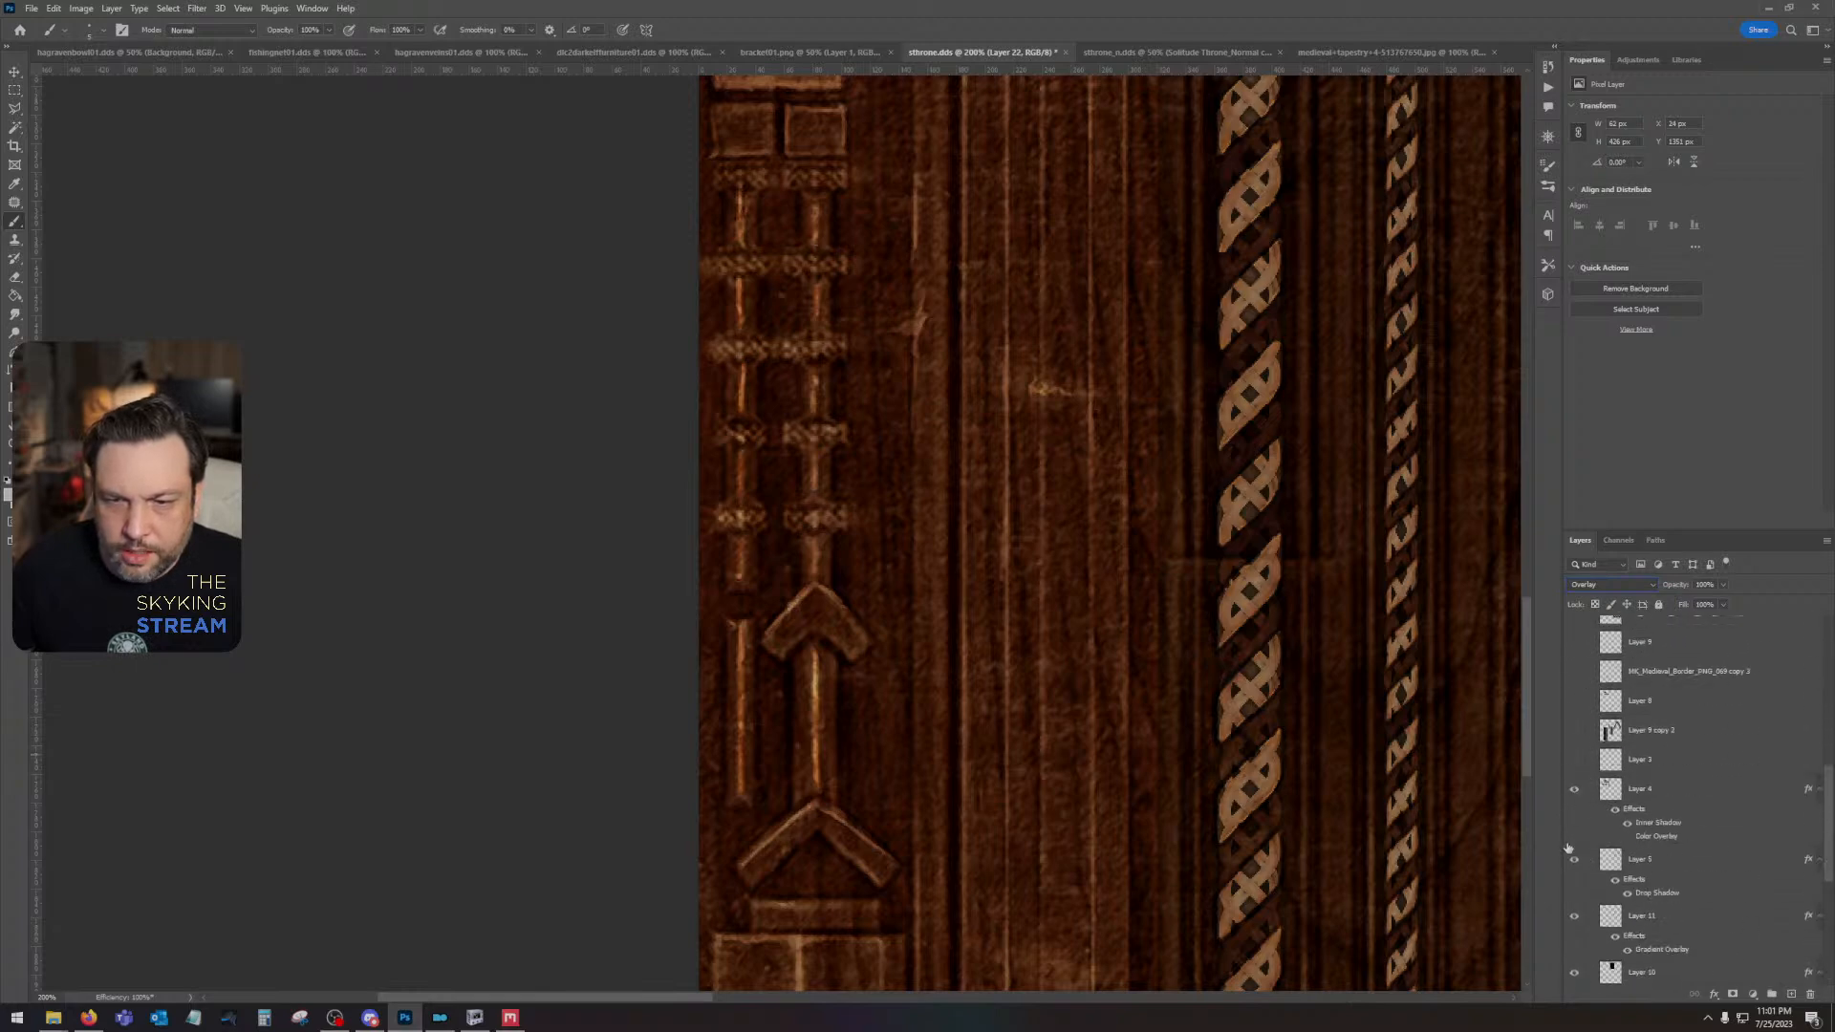
scroll(1567, 848, "down", 5)
left_click(1575, 911)
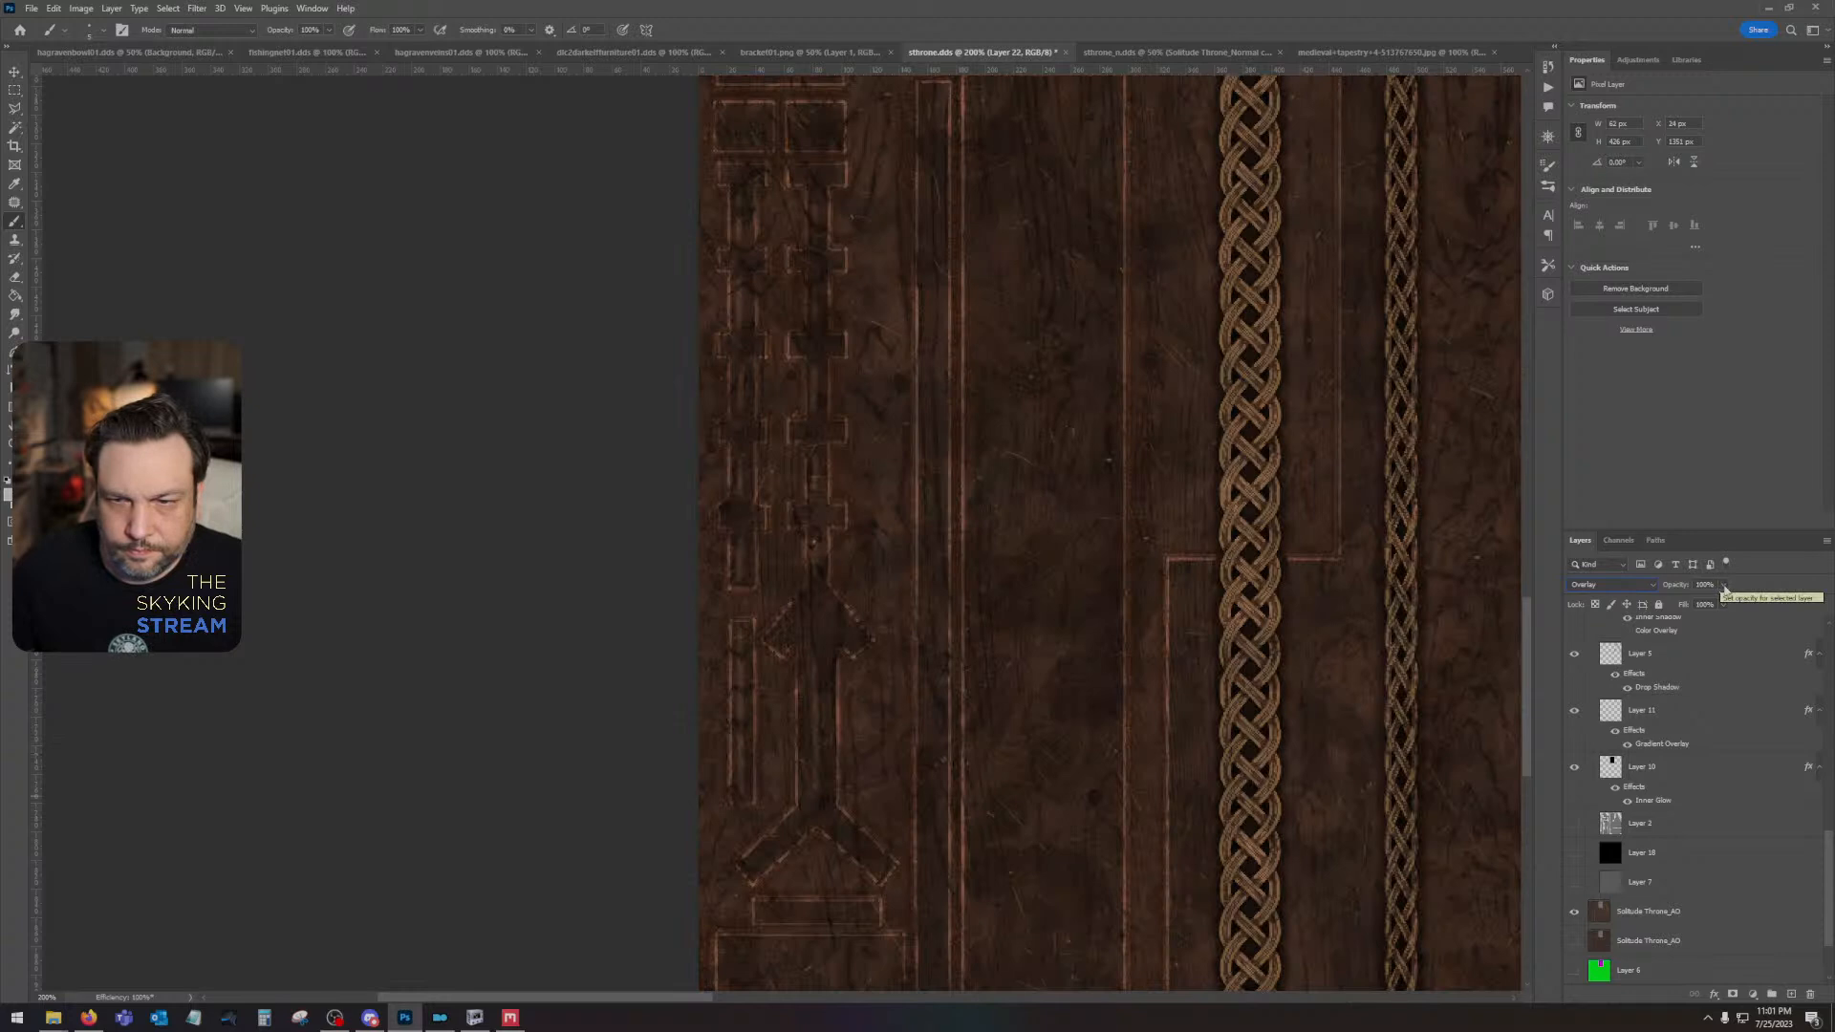
left_click(1611, 584)
left_click(1588, 771)
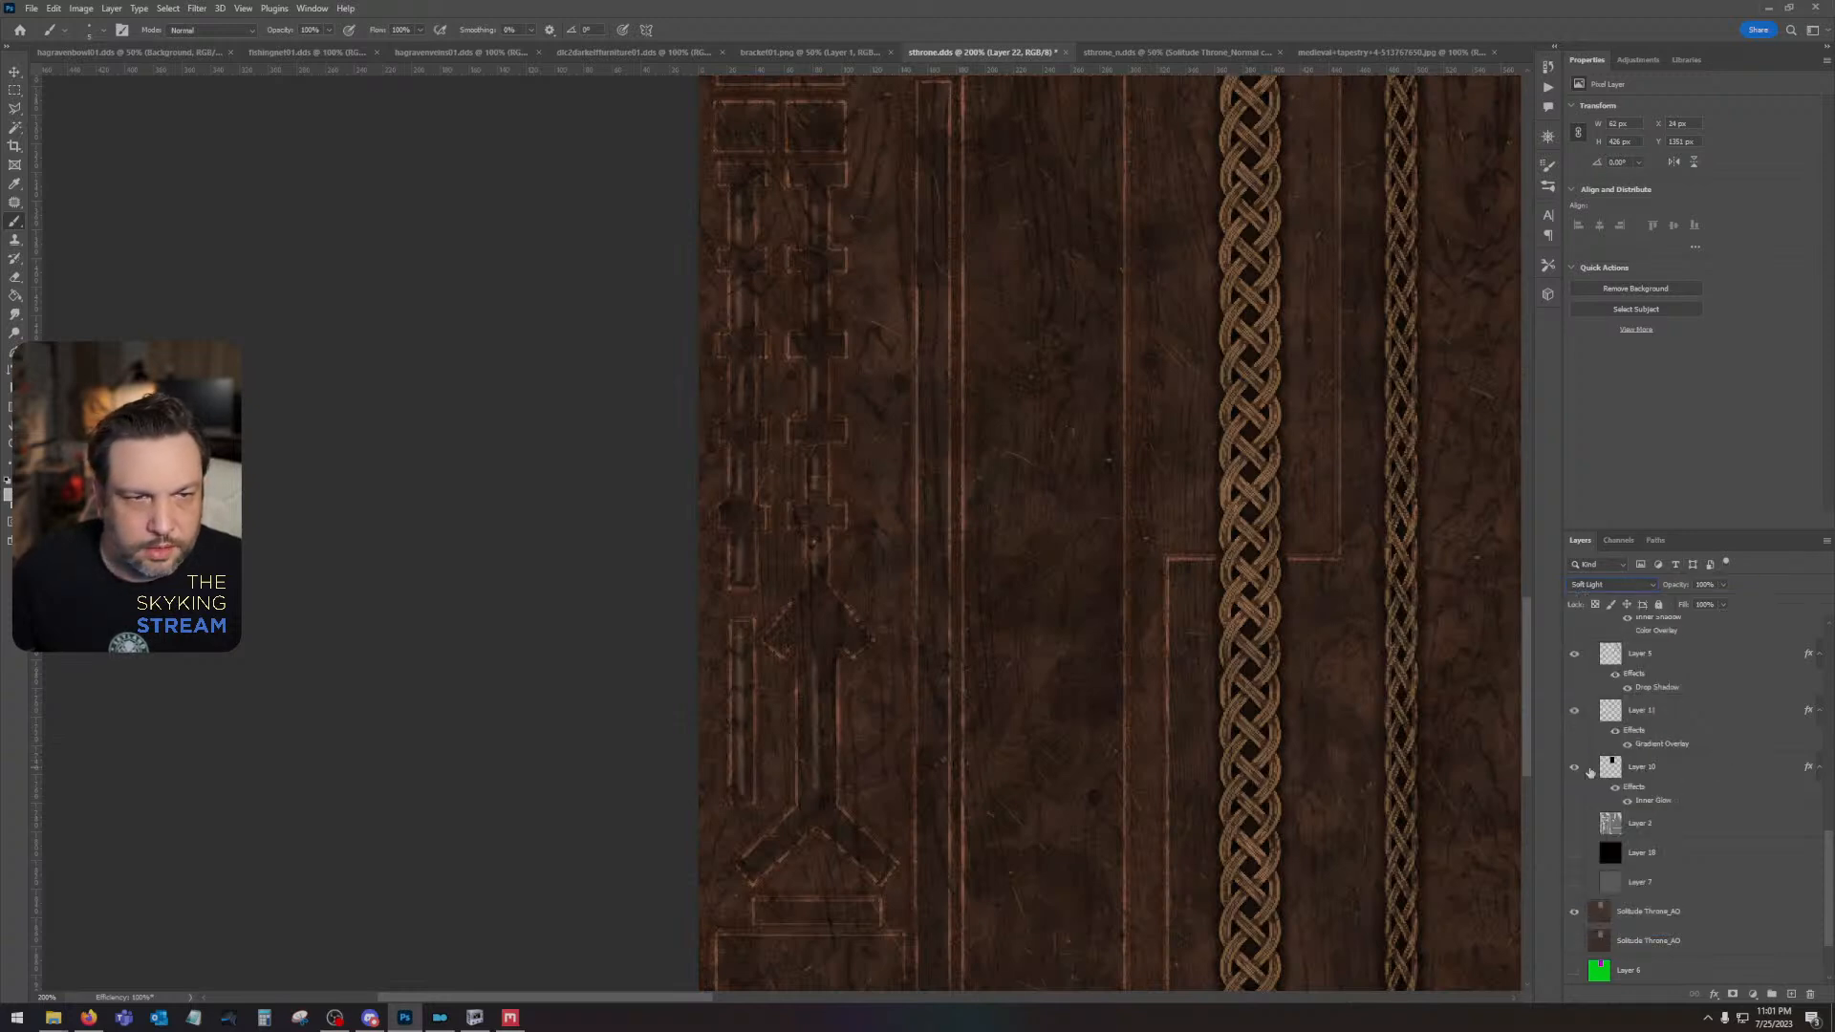
left_click(1610, 584)
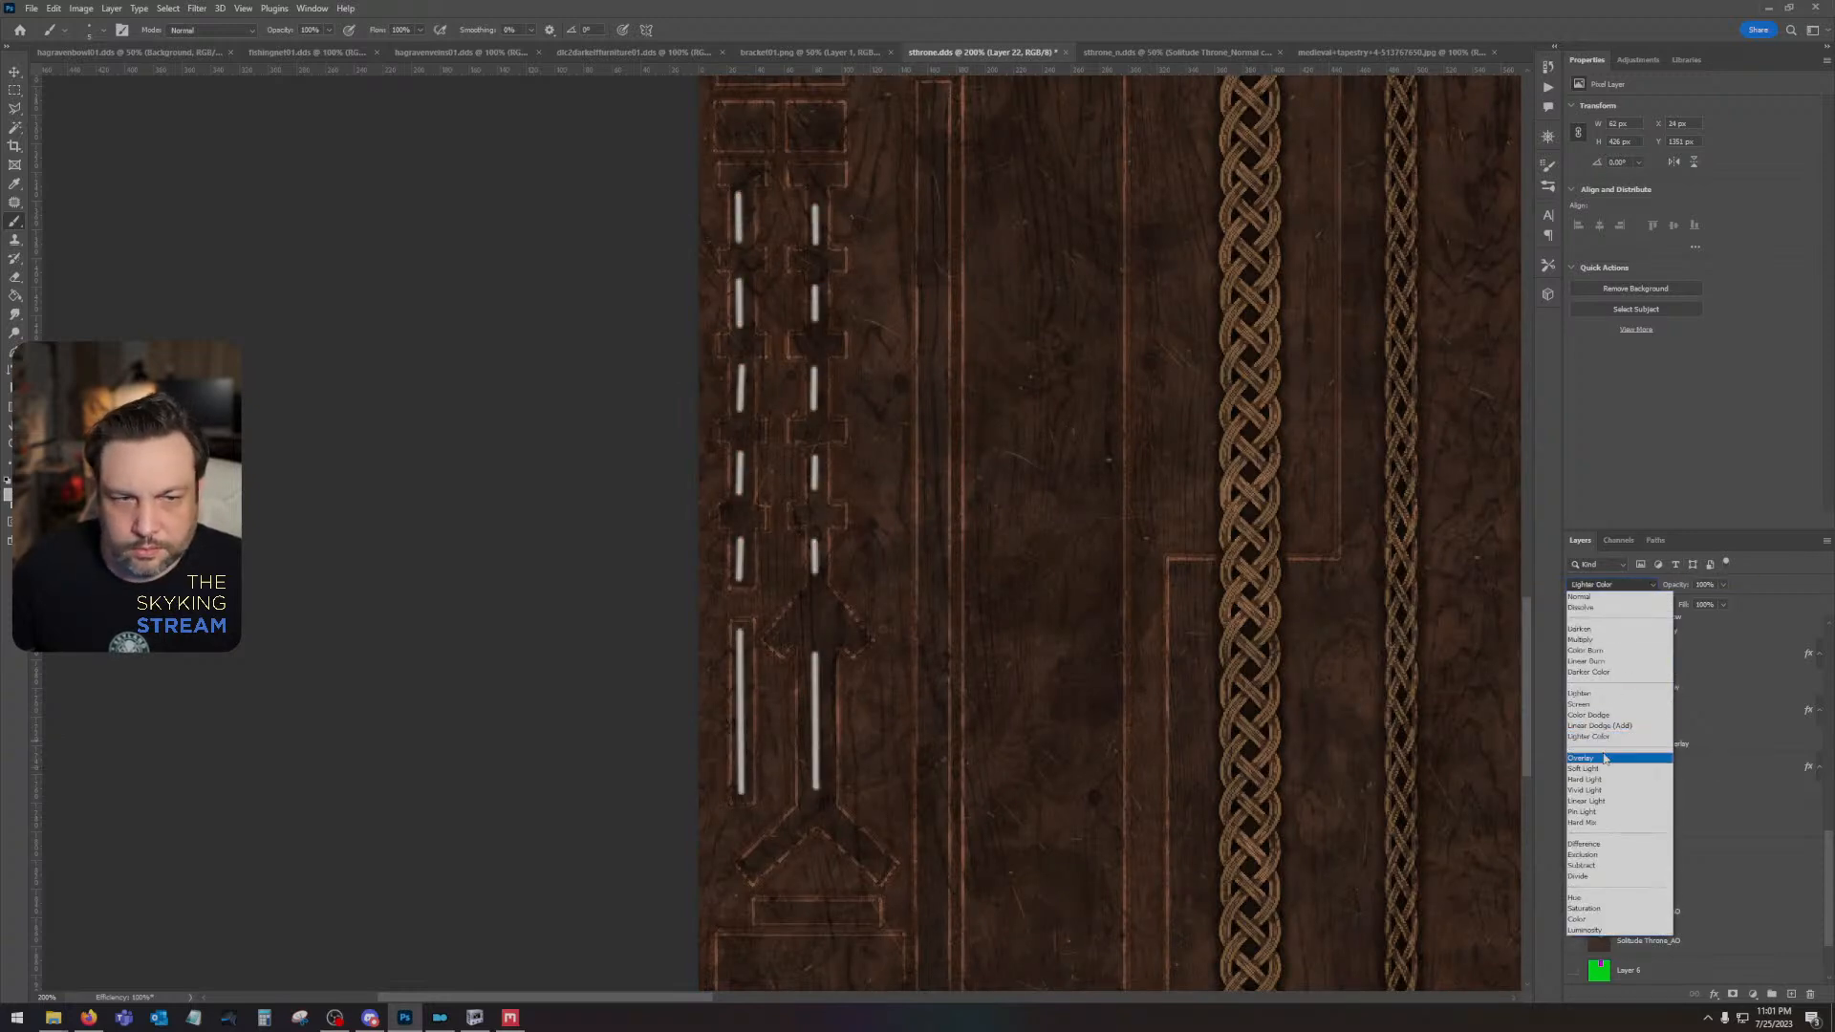
left_click(1605, 757)
- Return to the soft round Brush tool with black as the paint color and set its size to 10 px
left_click(19, 75)
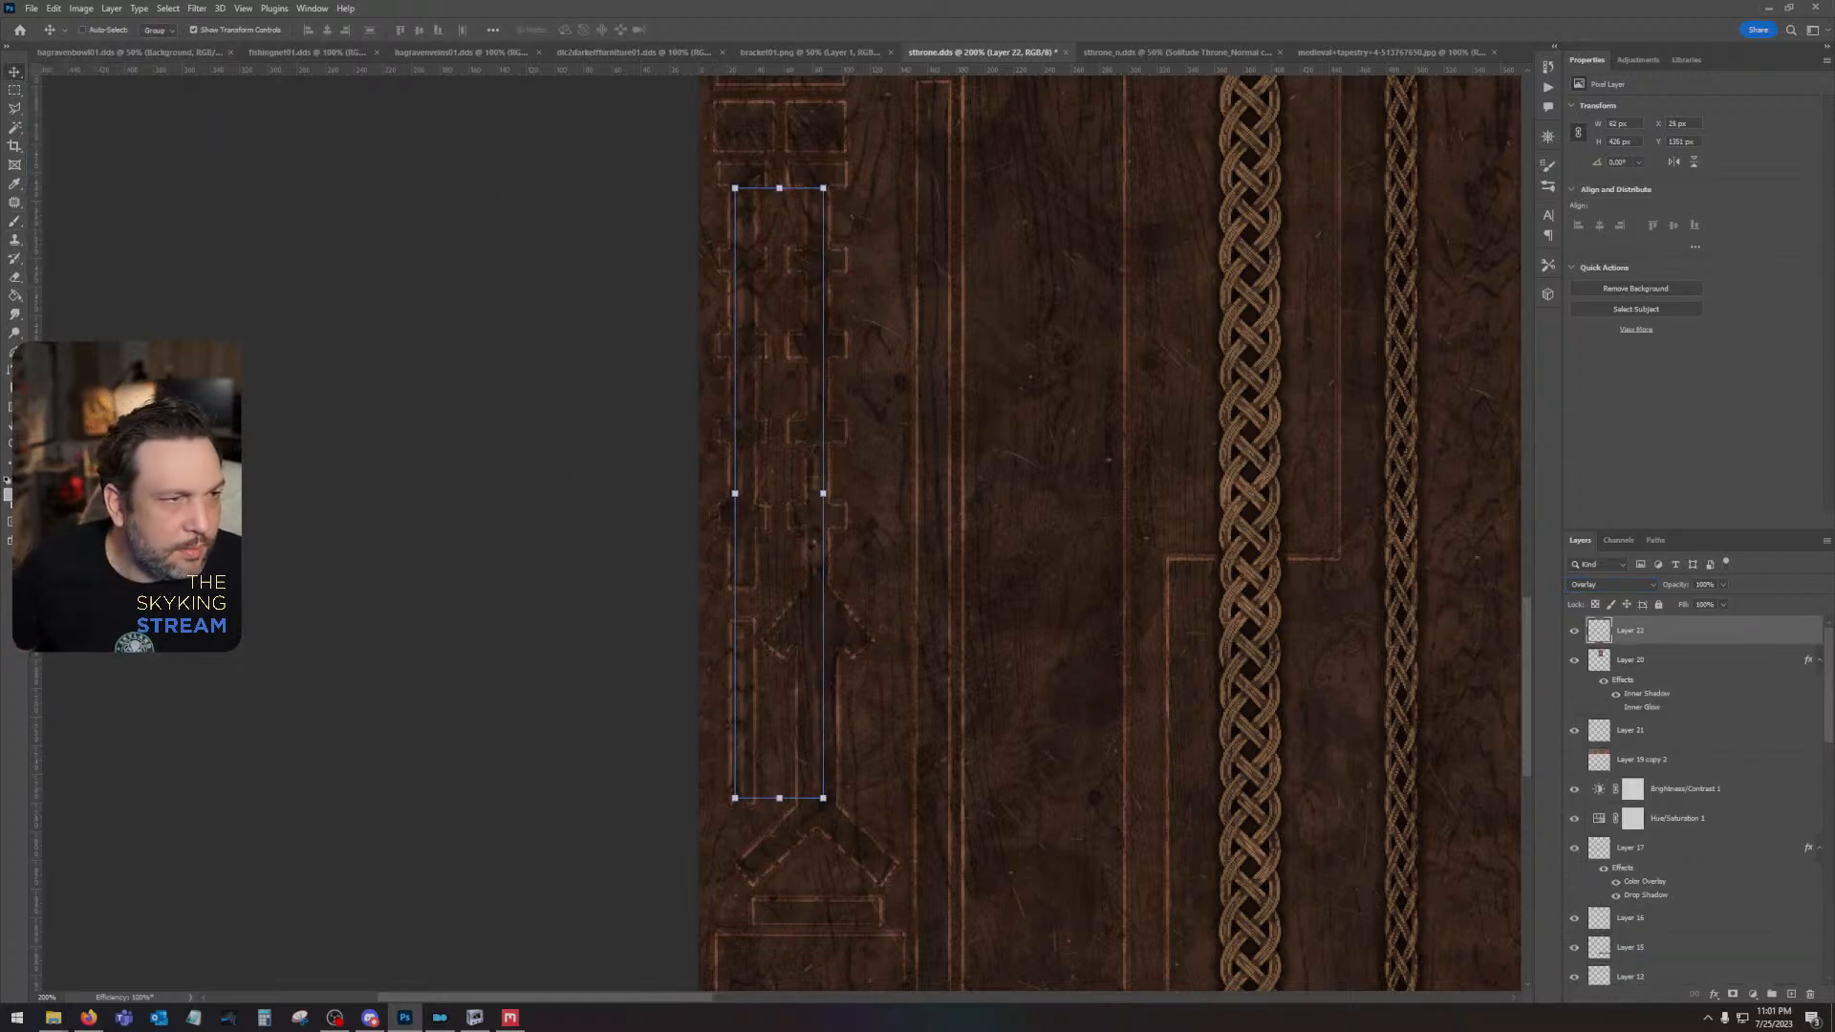
left_click(14, 220)
left_click(89, 30)
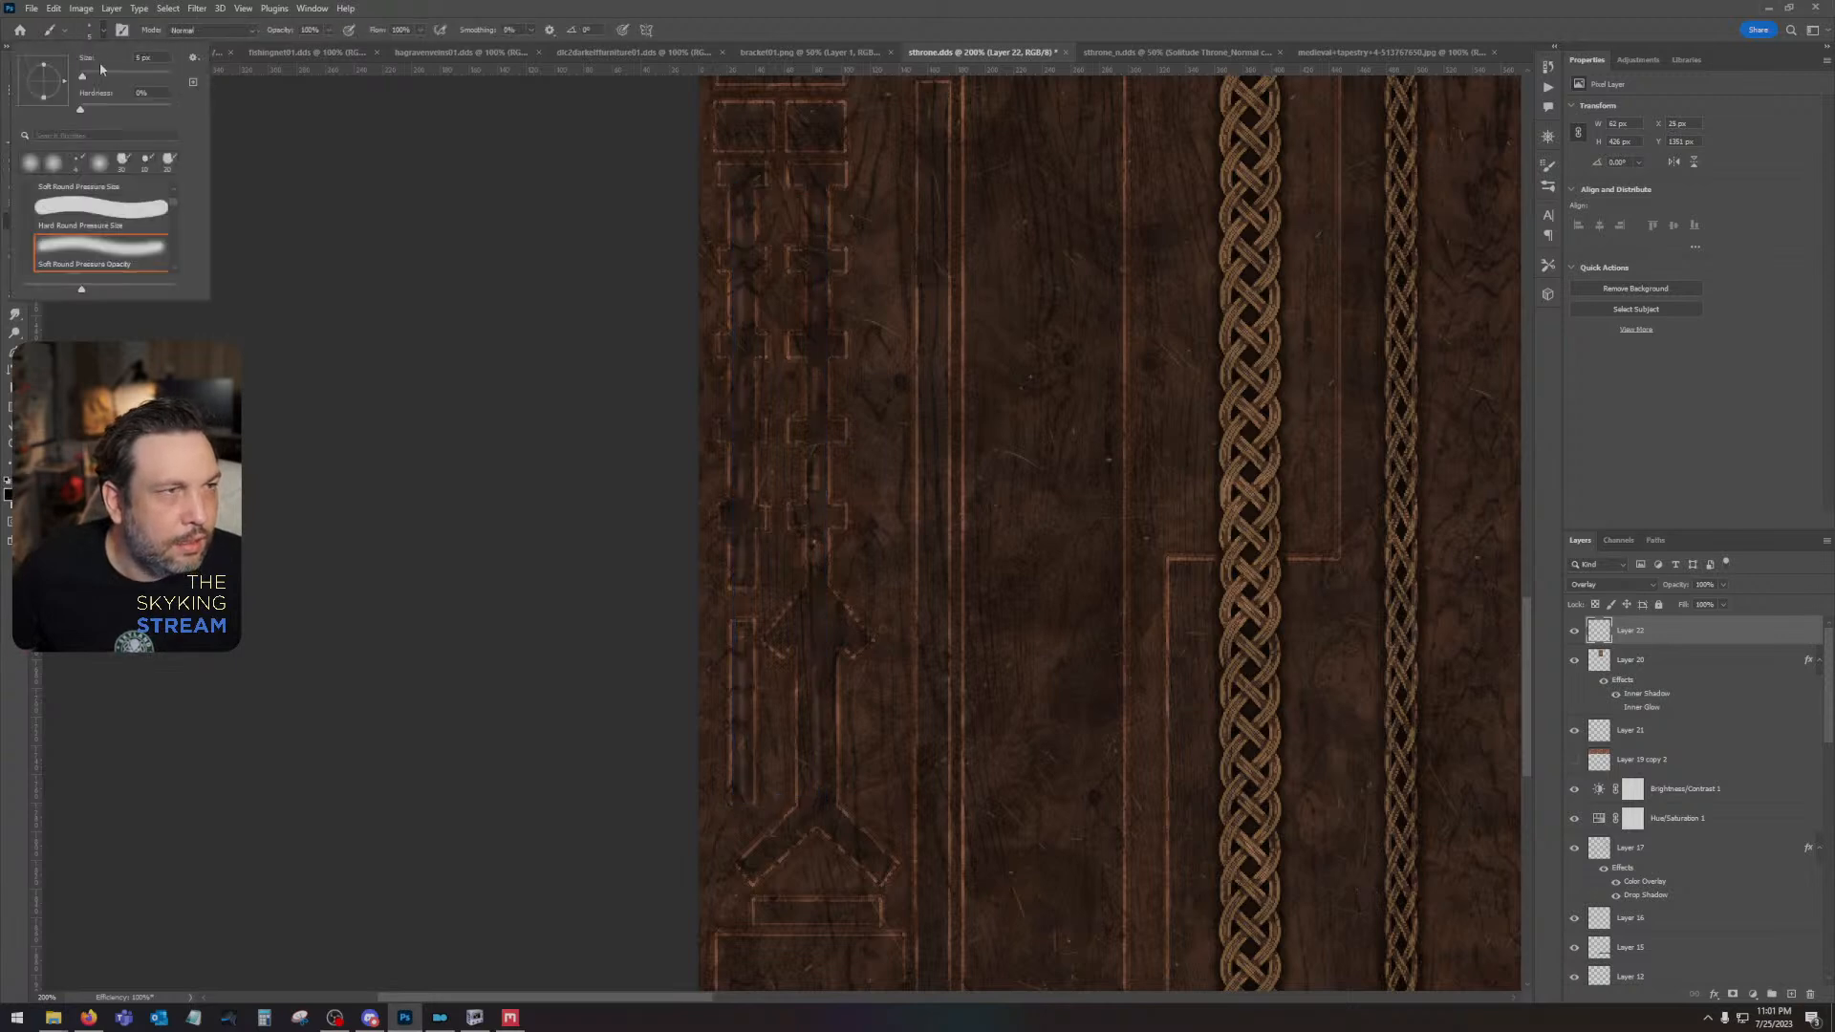
left_click_drag(85, 78, 87, 78)
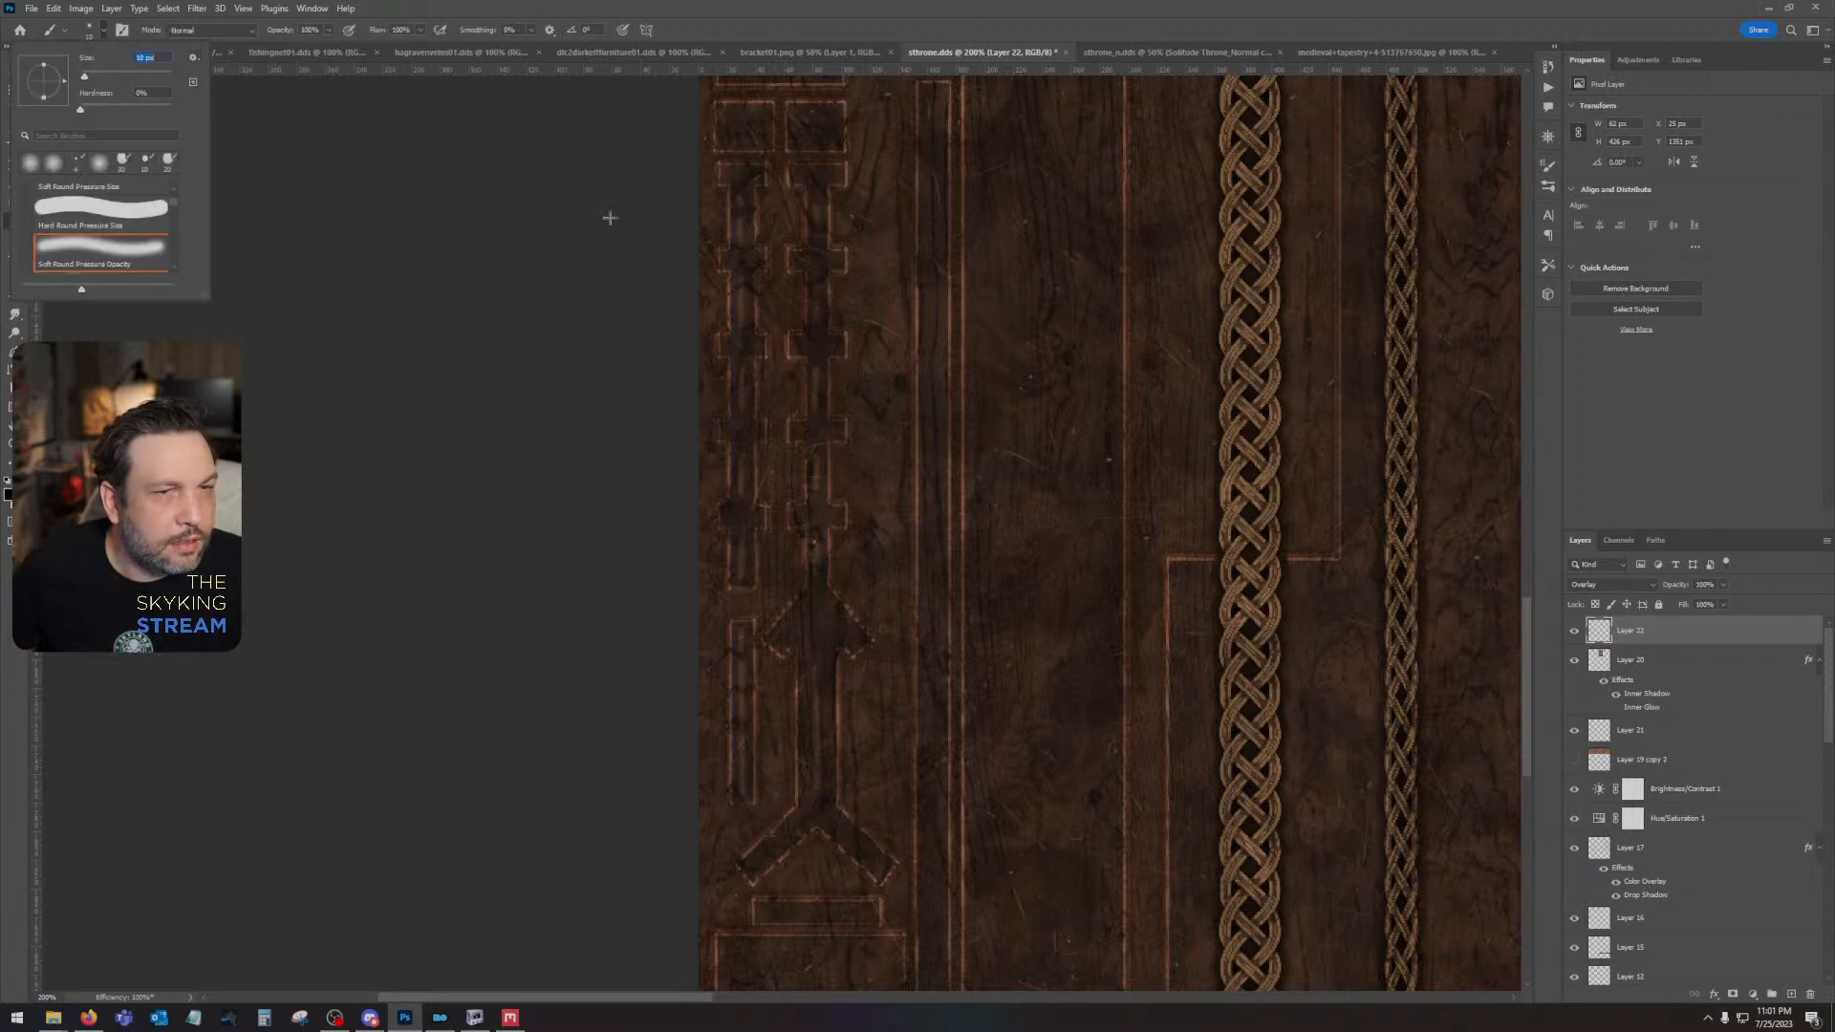
left_click(922, 5)
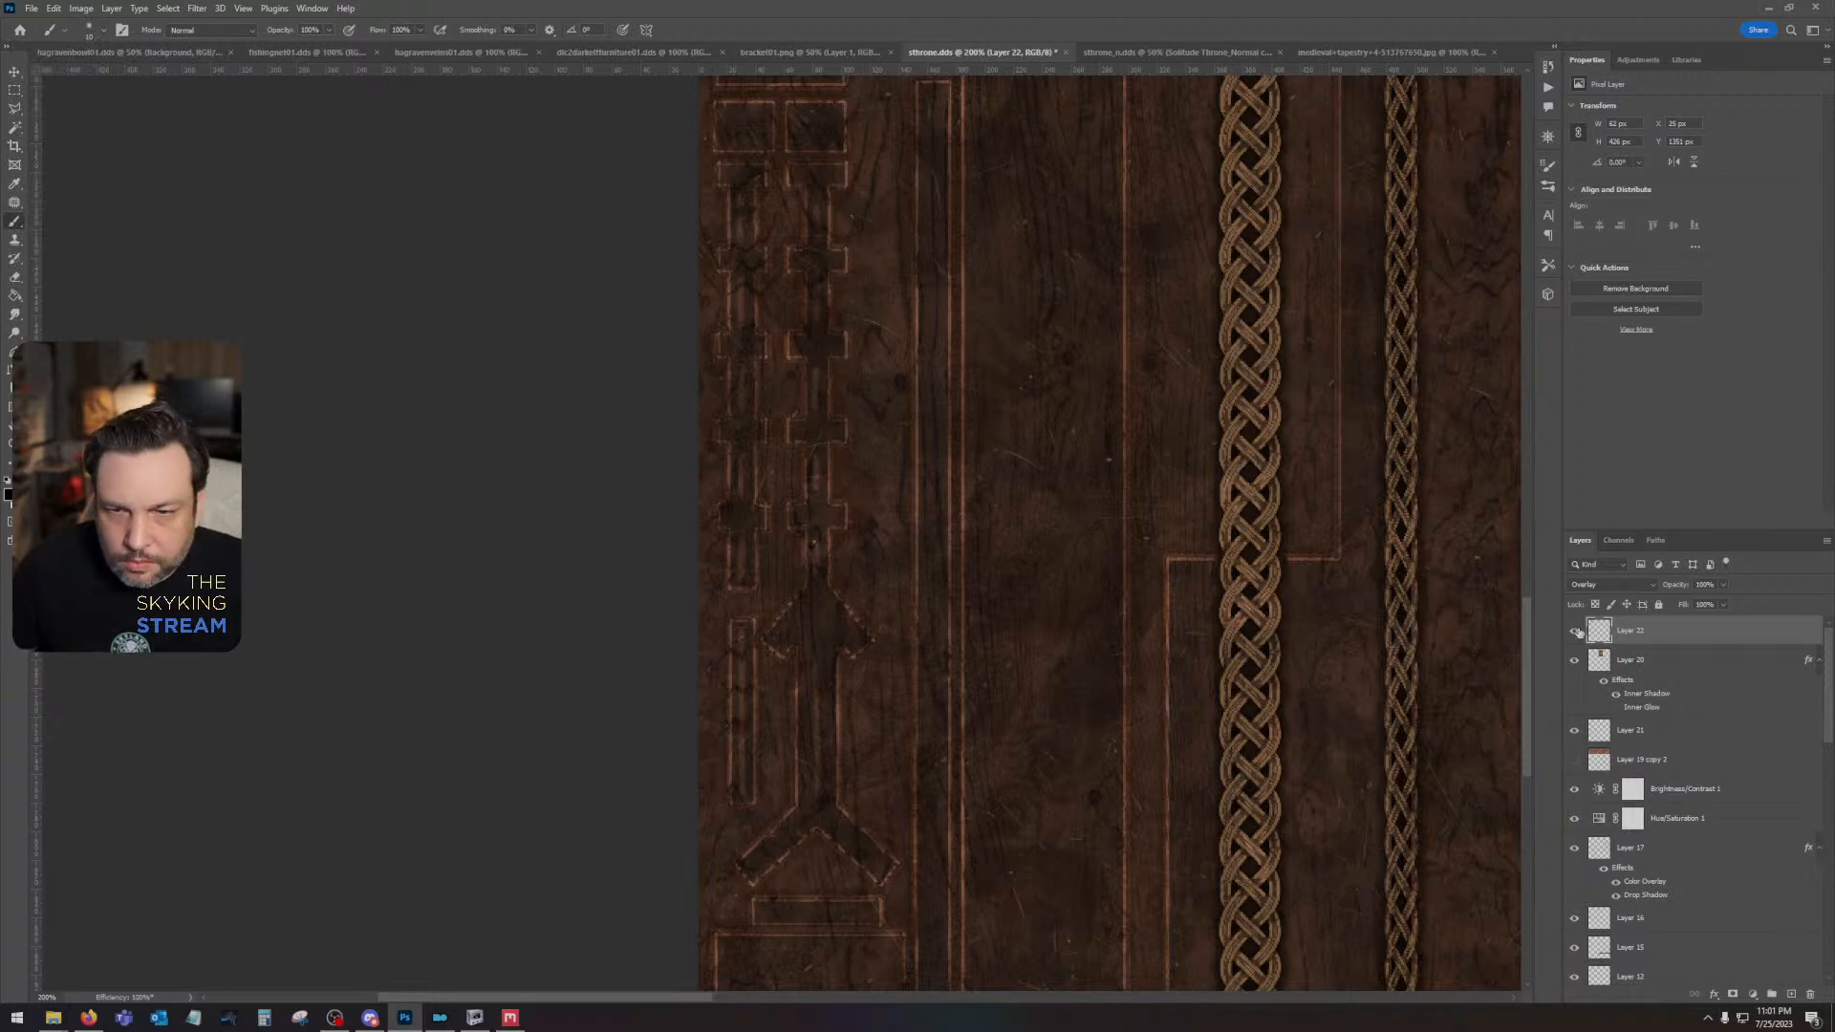
- Add a new layer above Layer 22 and hide the upper Solitude Throne_AO layer
left_click(1791, 994)
scroll(1596, 889, "down", 5)
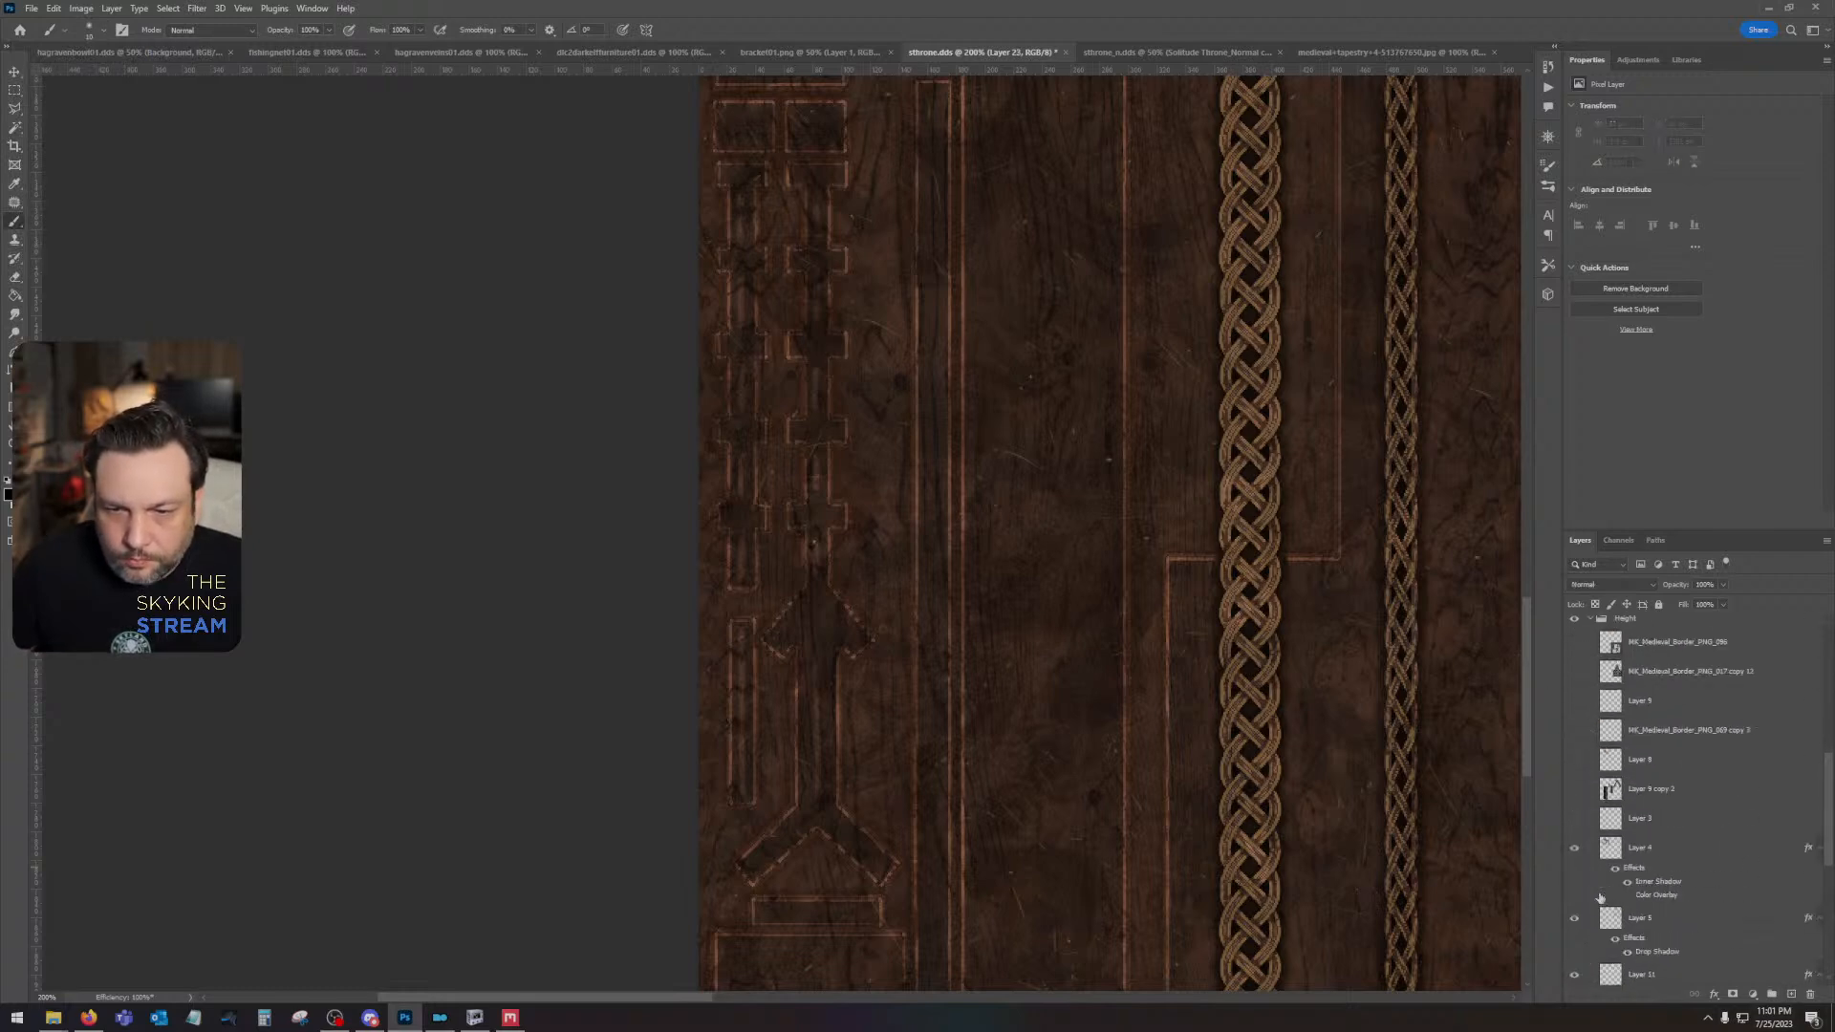
scroll(1590, 890, "down", 3)
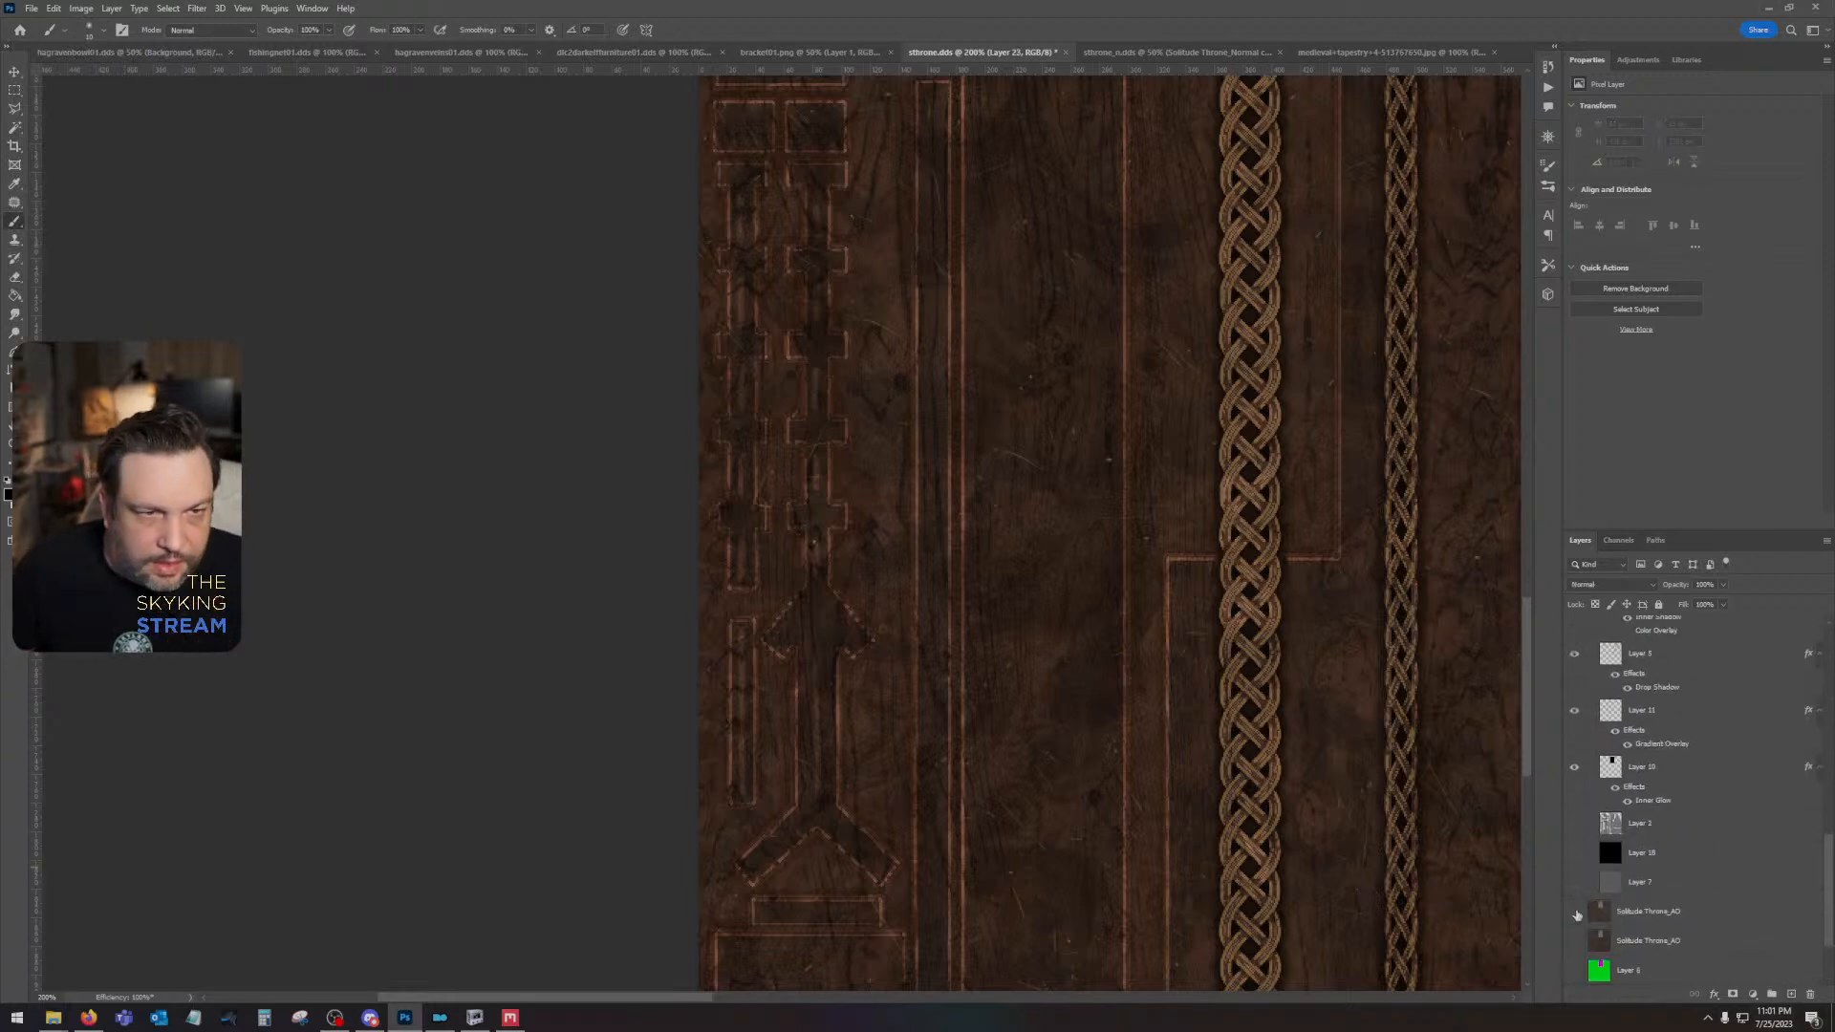
left_click(1574, 912)
- Paint black horizontal shadow strokes just beneath each braided band across both spire shafts
left_click_drag(715, 533, 761, 532)
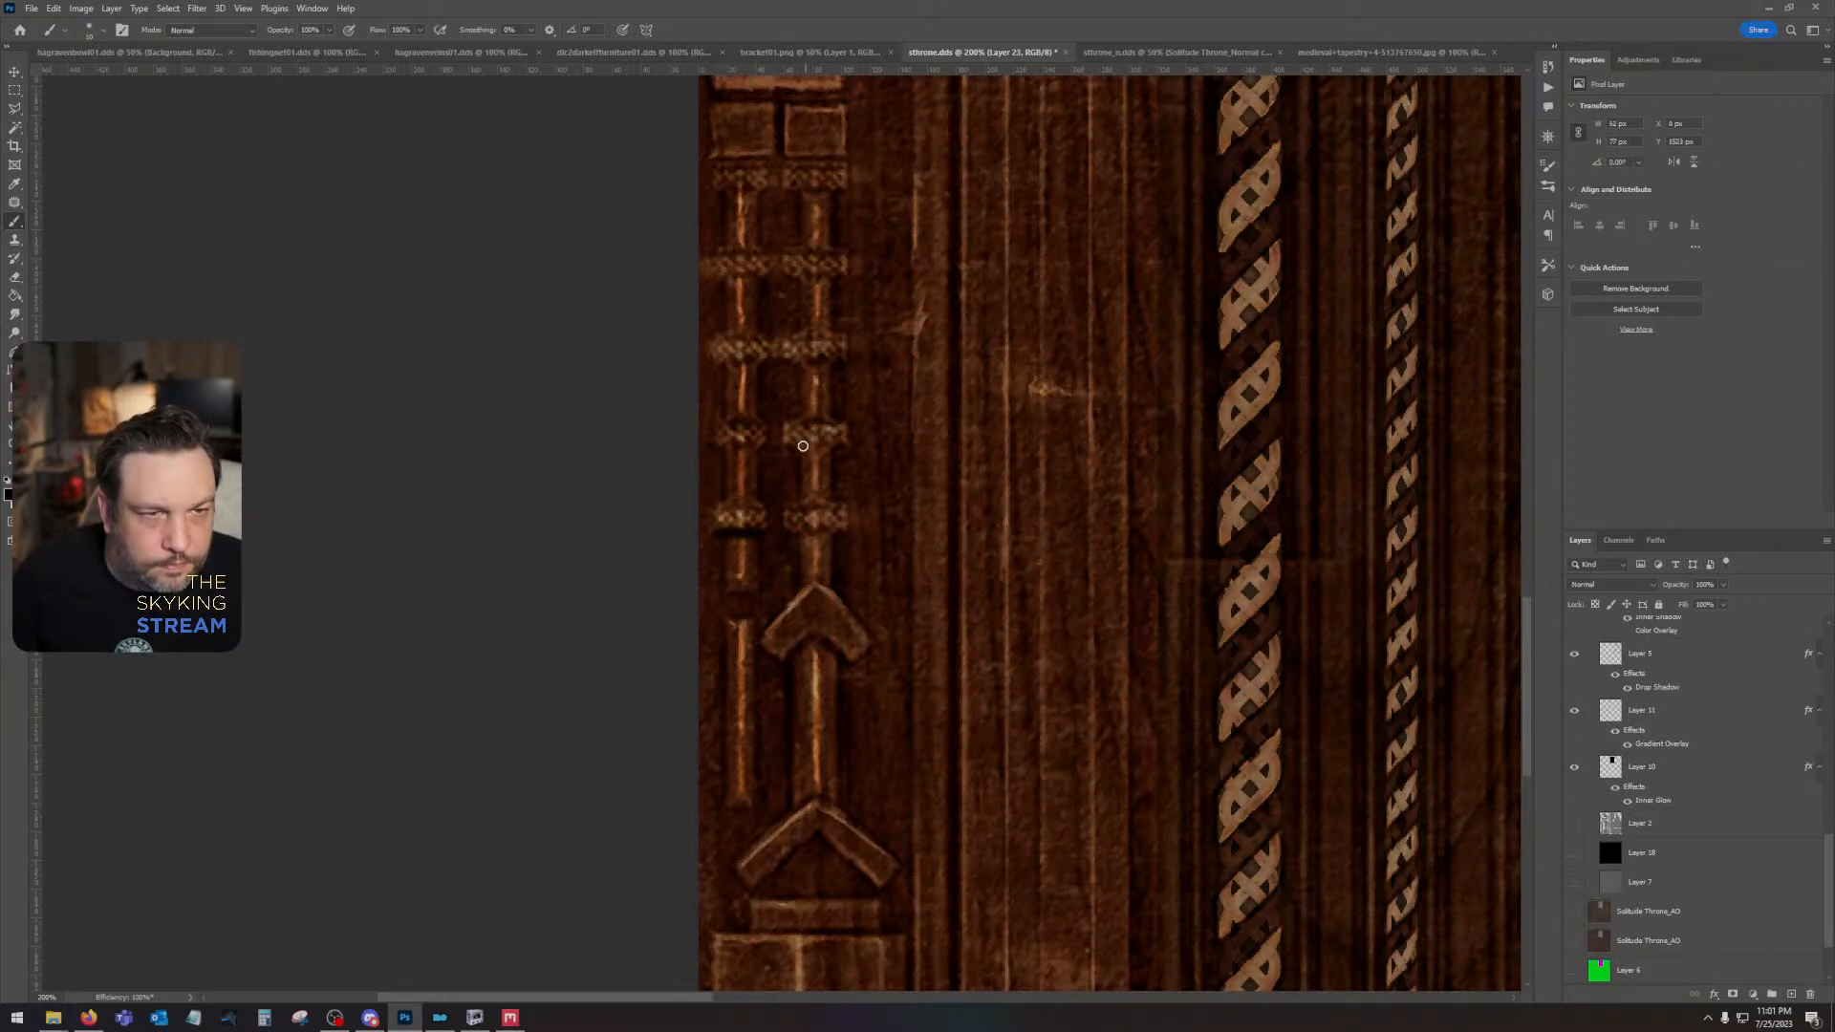
left_click_drag(714, 446, 853, 448)
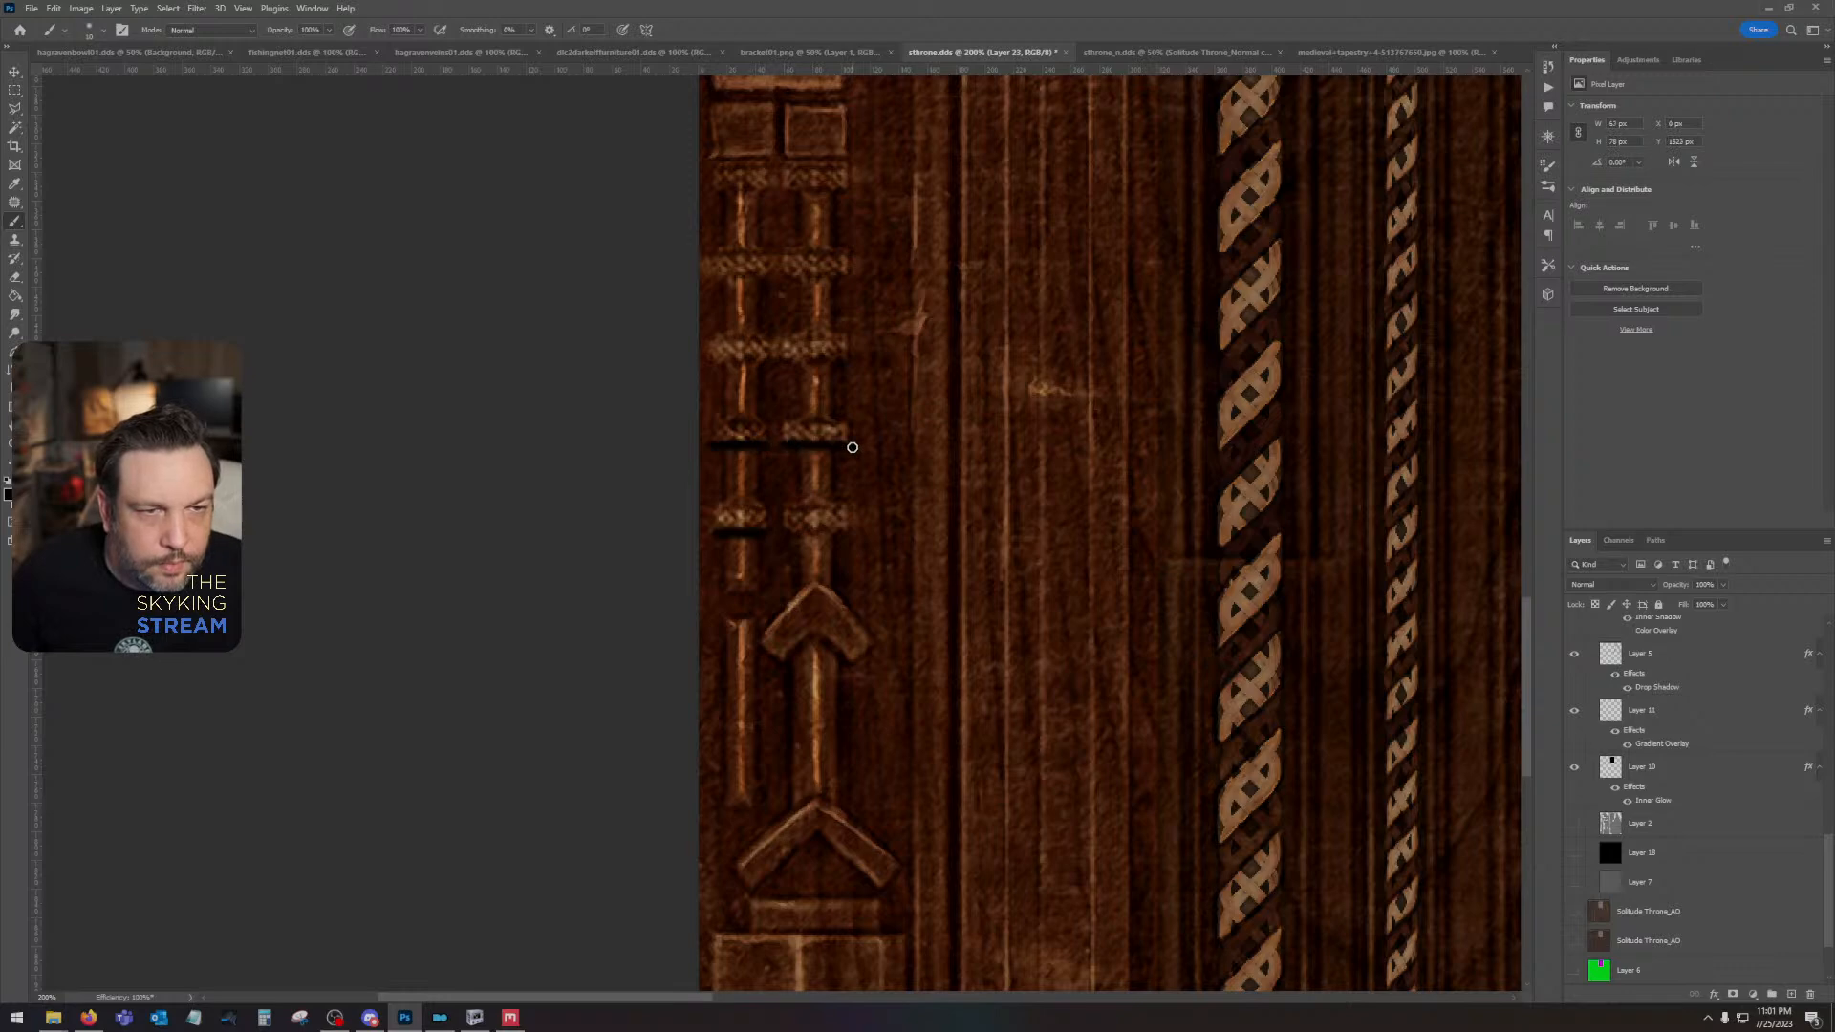
left_click_drag(848, 361, 708, 362)
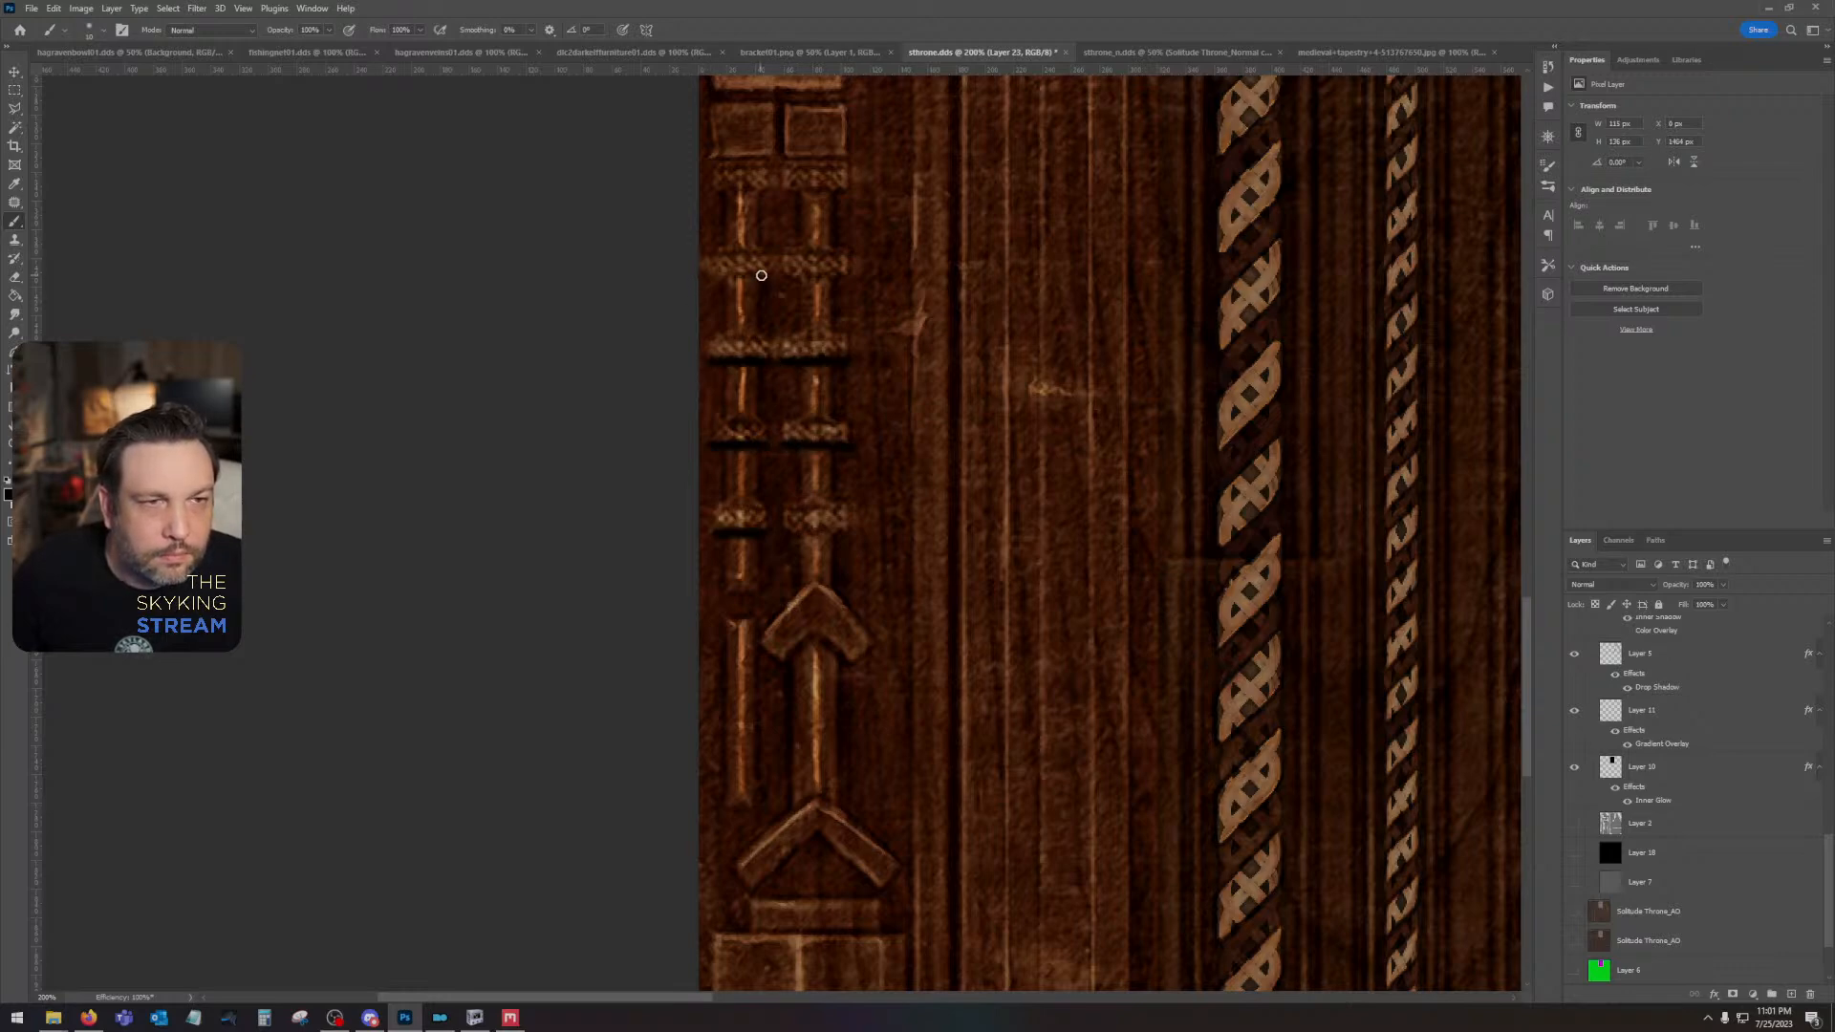
left_click_drag(707, 276, 854, 276)
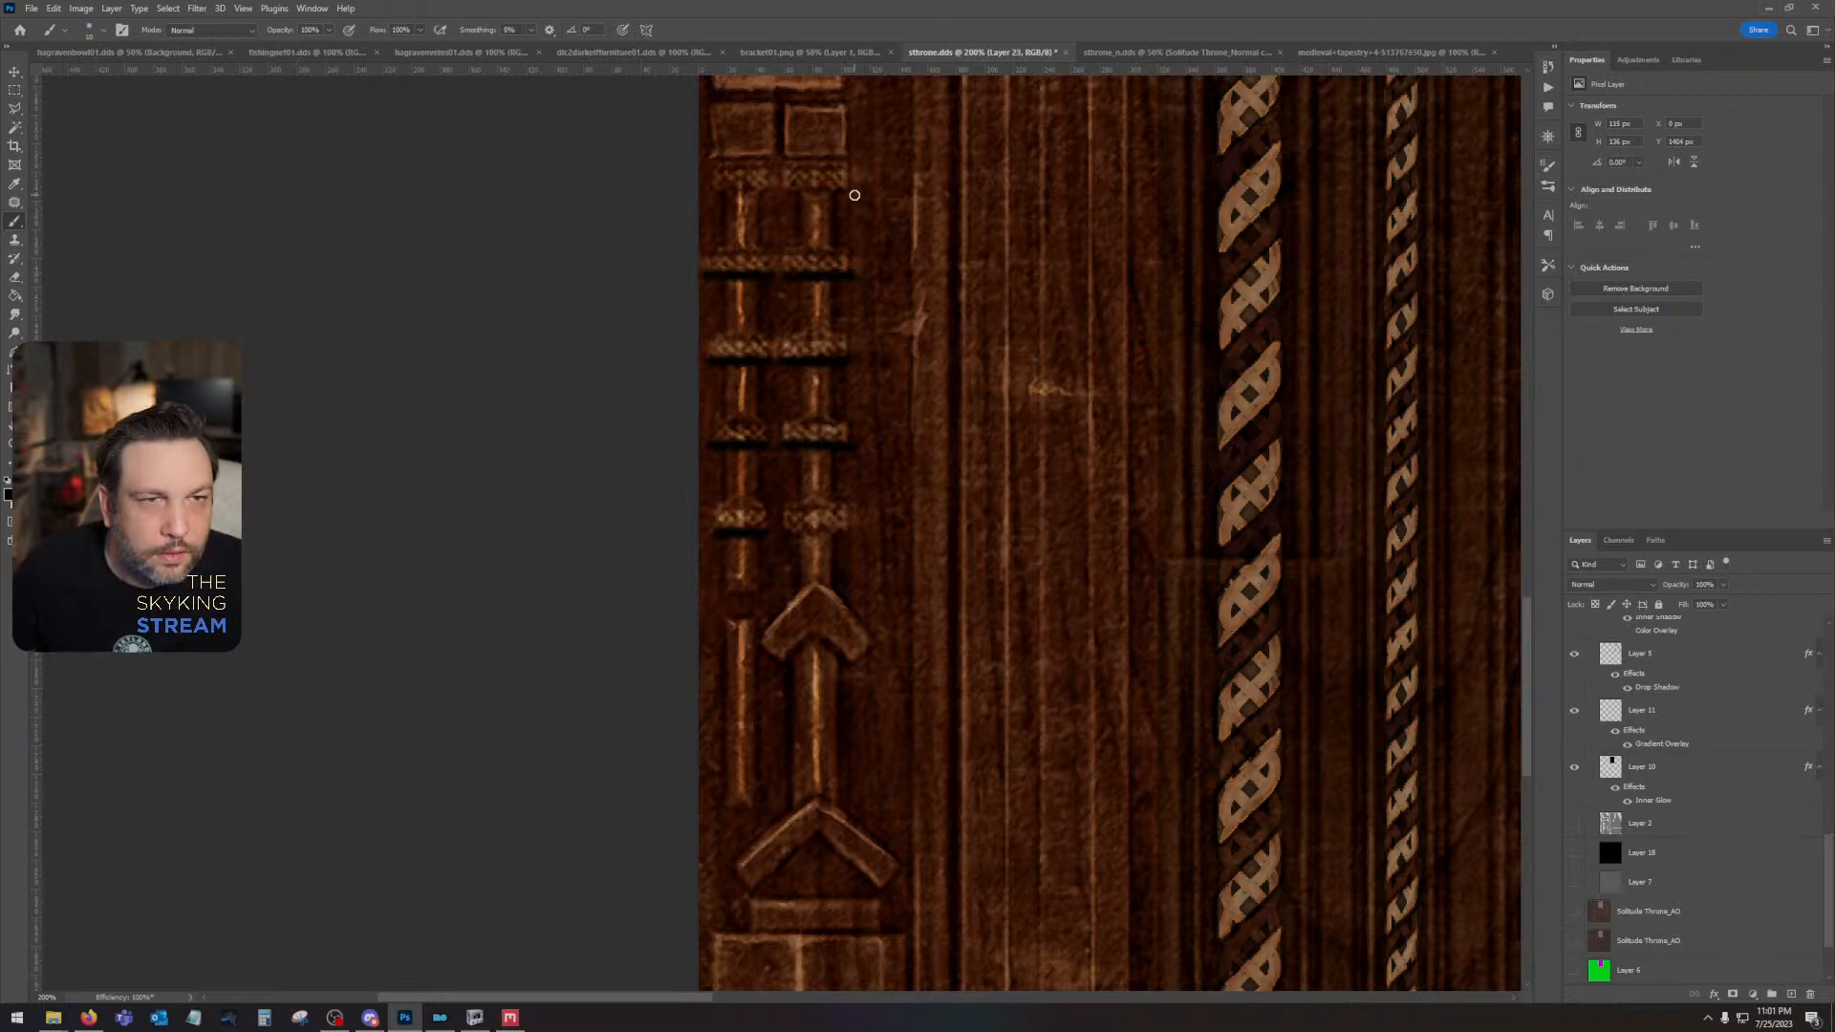
left_click_drag(843, 190, 768, 190)
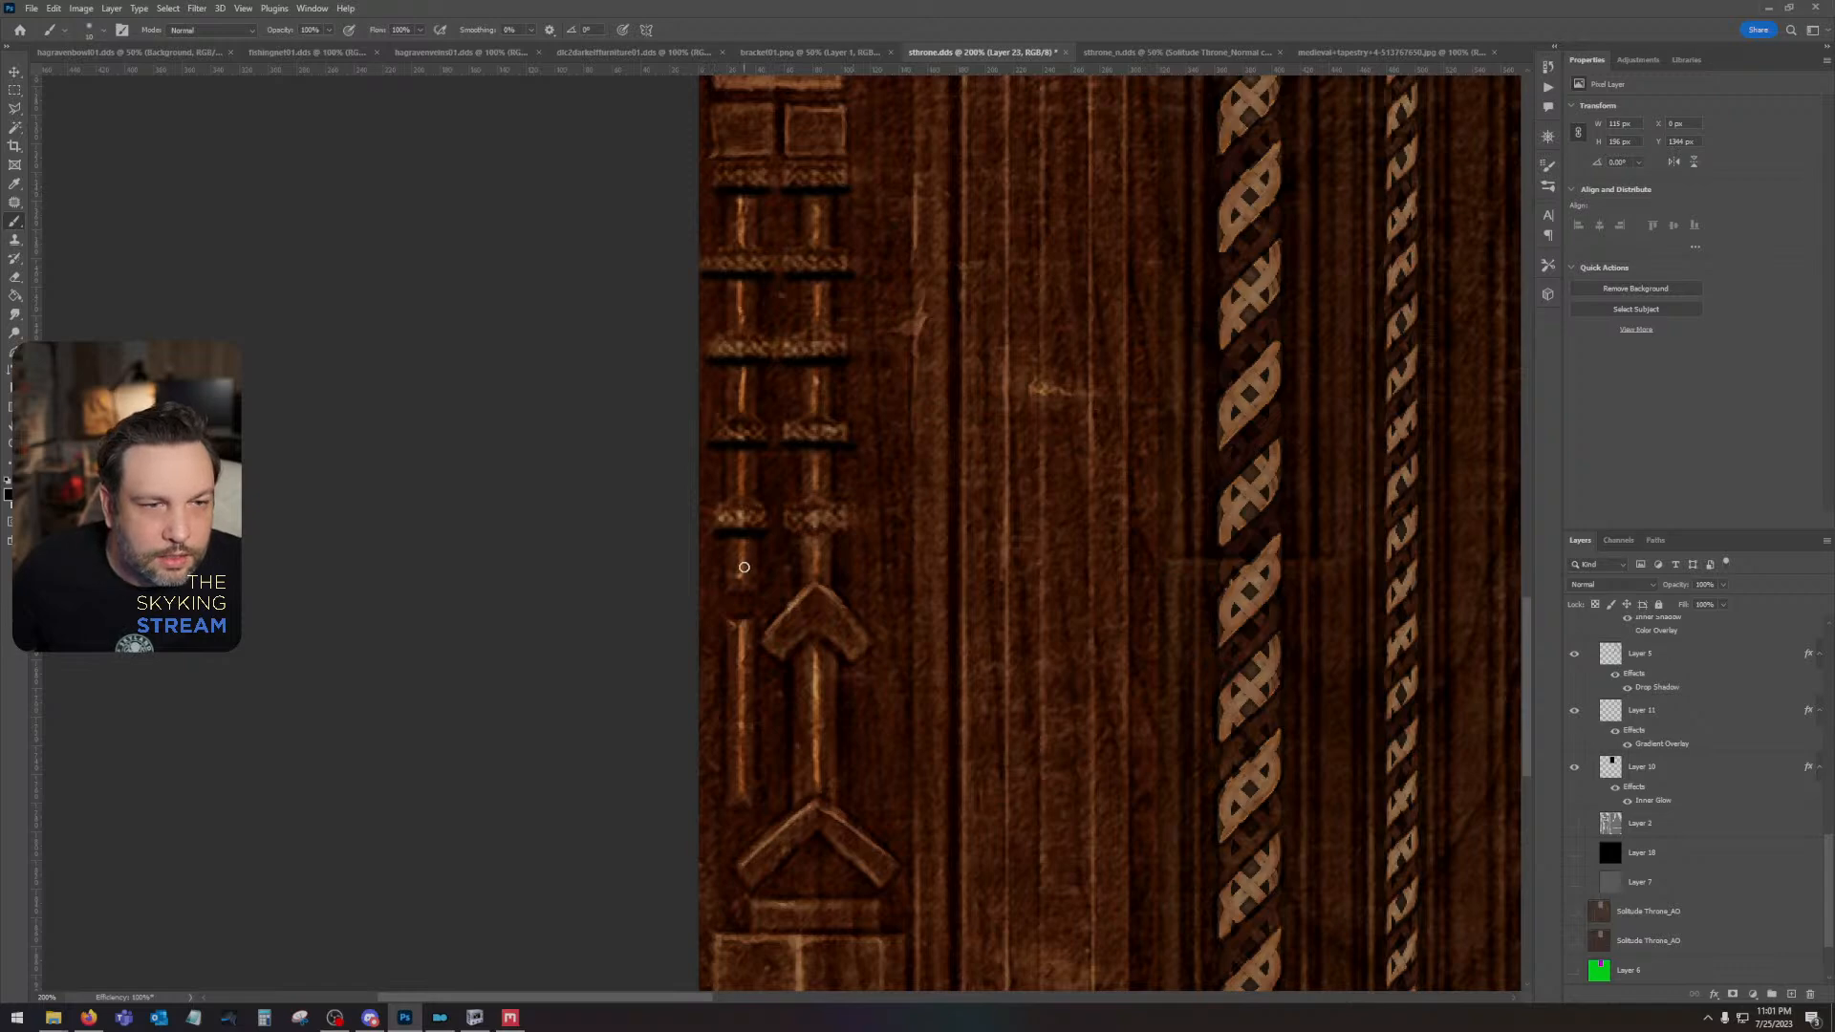
left_click_drag(846, 533, 791, 533)
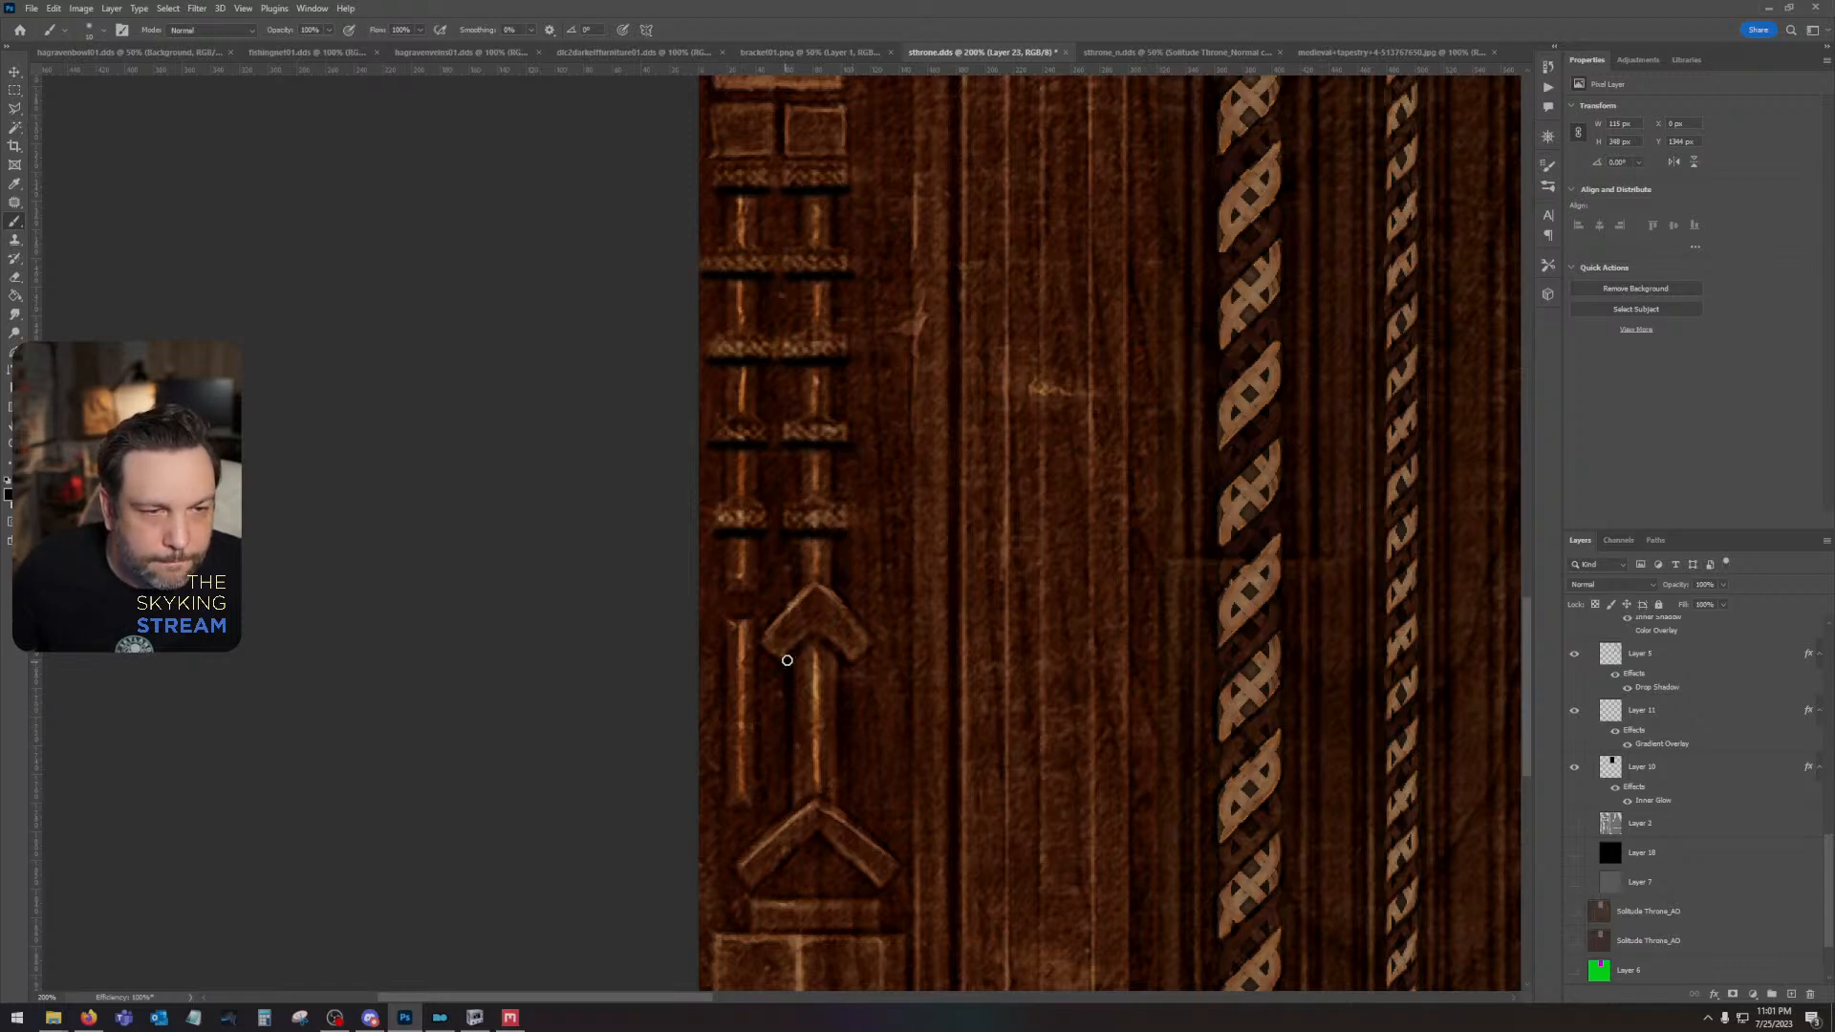
- Paint black shadow strokes beneath the lowest chevron and beneath the short bar under it on Layer 23
left_click(755, 891)
left_click(818, 835, "shift")
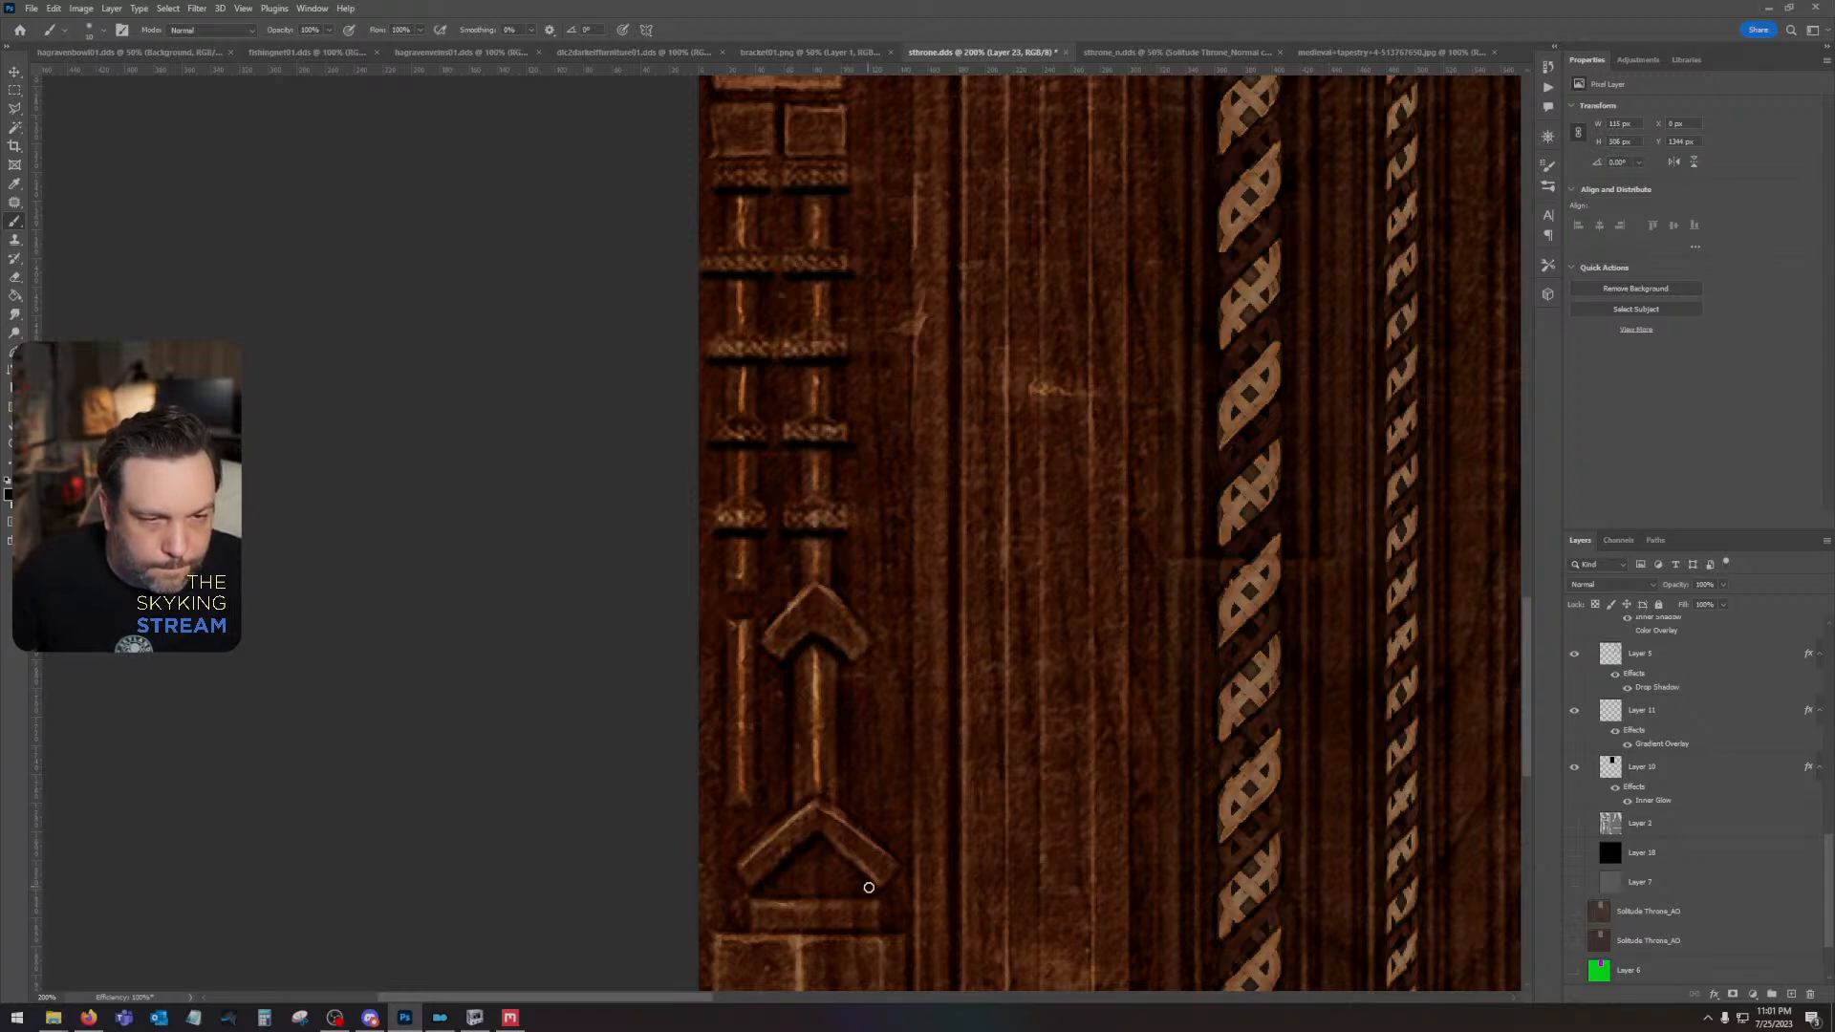
left_click(881, 889, "shift")
left_click(745, 932)
left_click(896, 932, "shift")
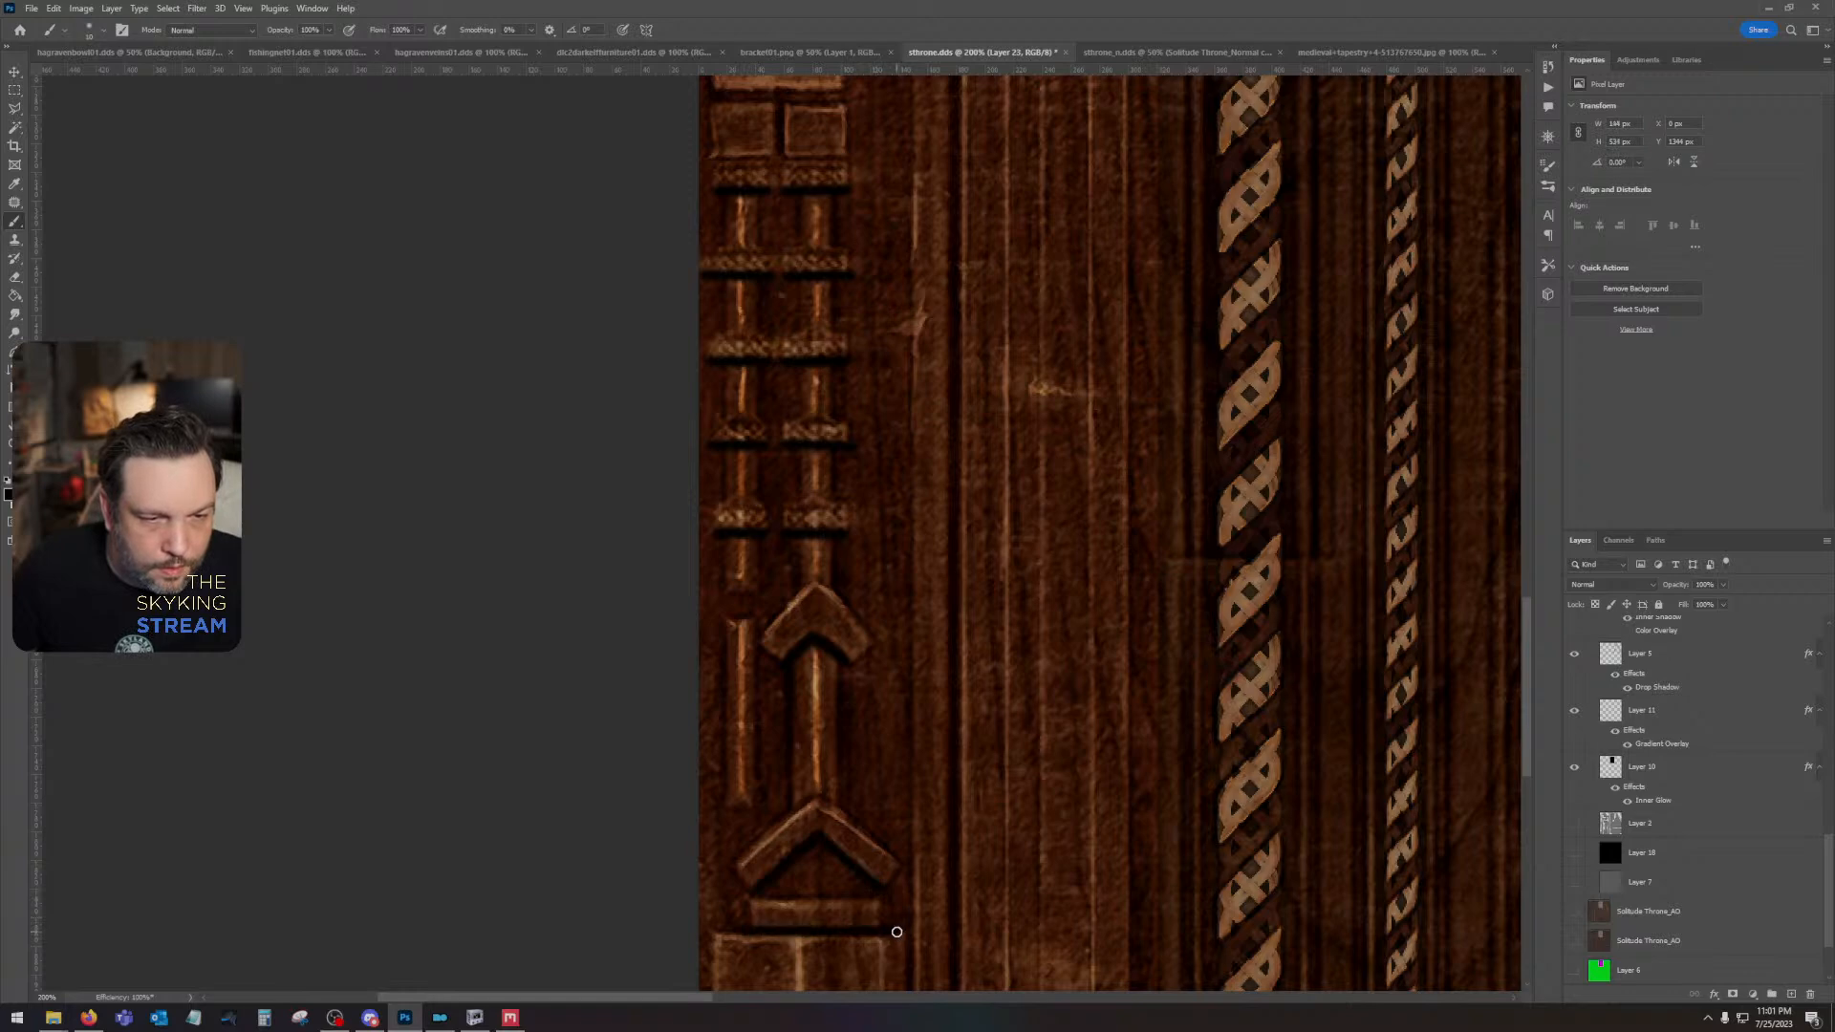
- Paint white vertical highlight strokes on the bottom square panel, above and below its dark round hole
left_click_drag(858, 899, 938, 516)
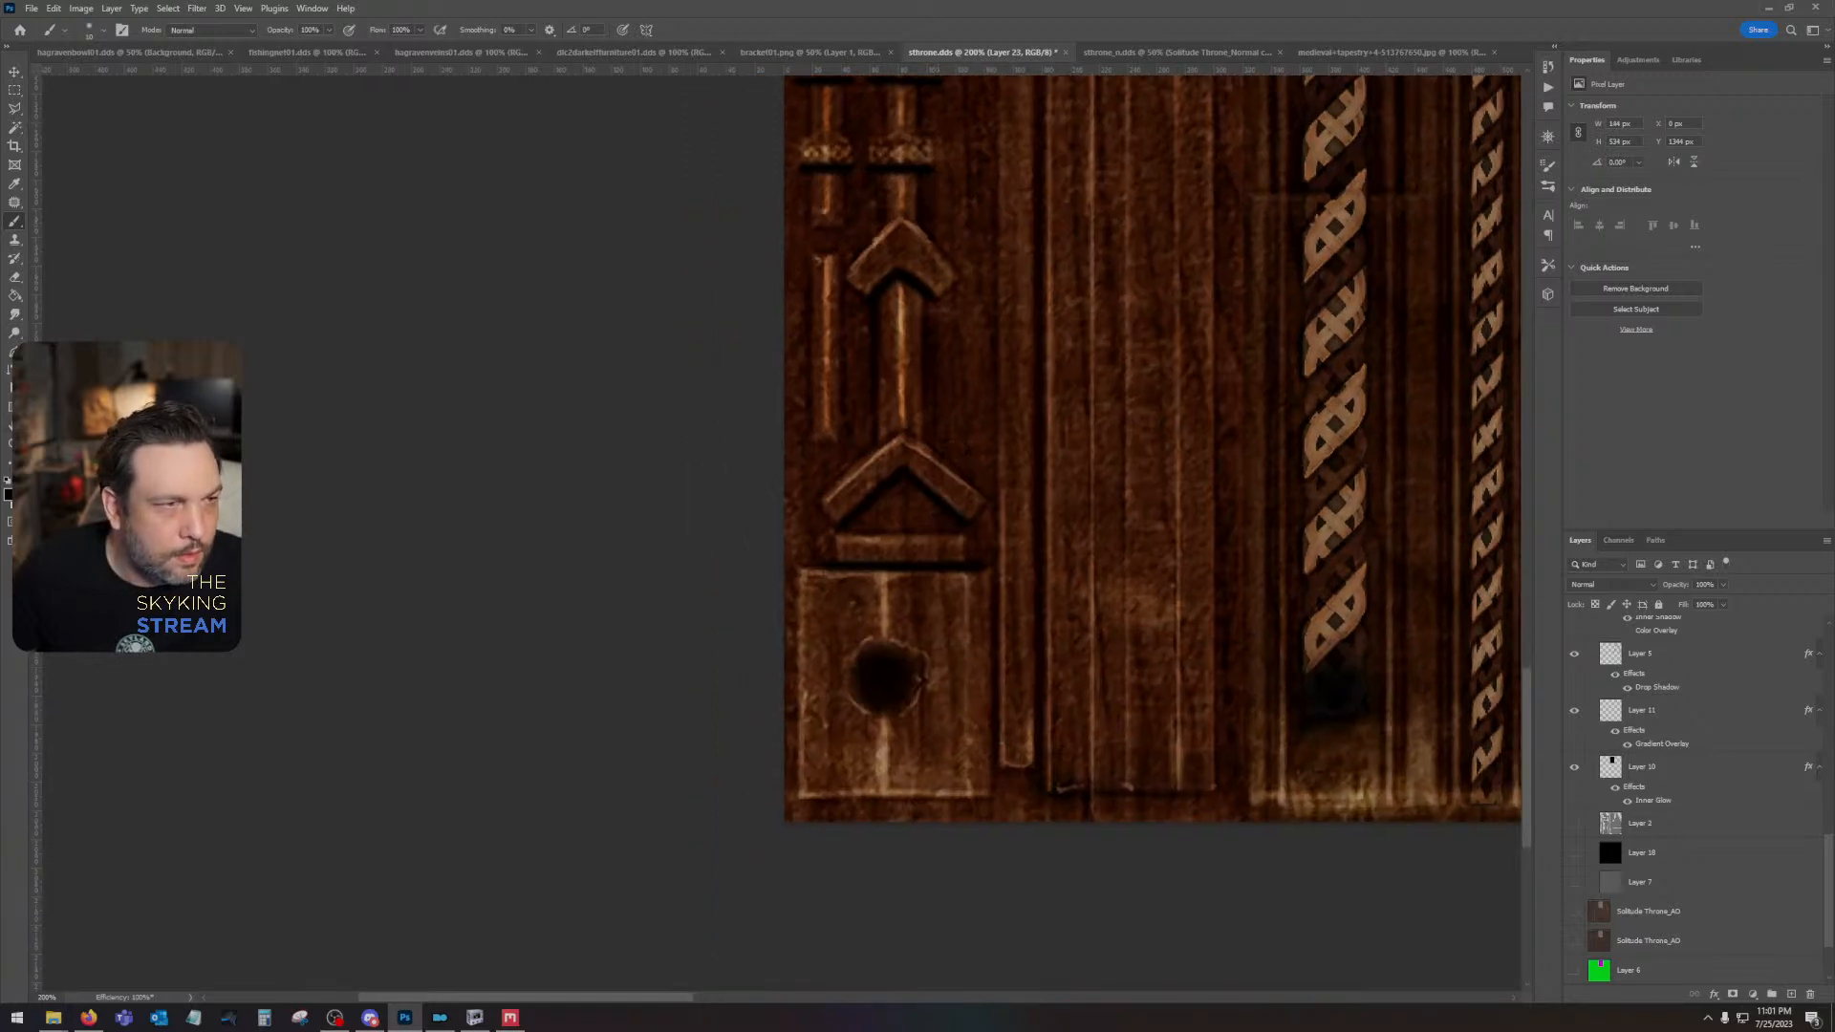
left_click(885, 647, "shift")
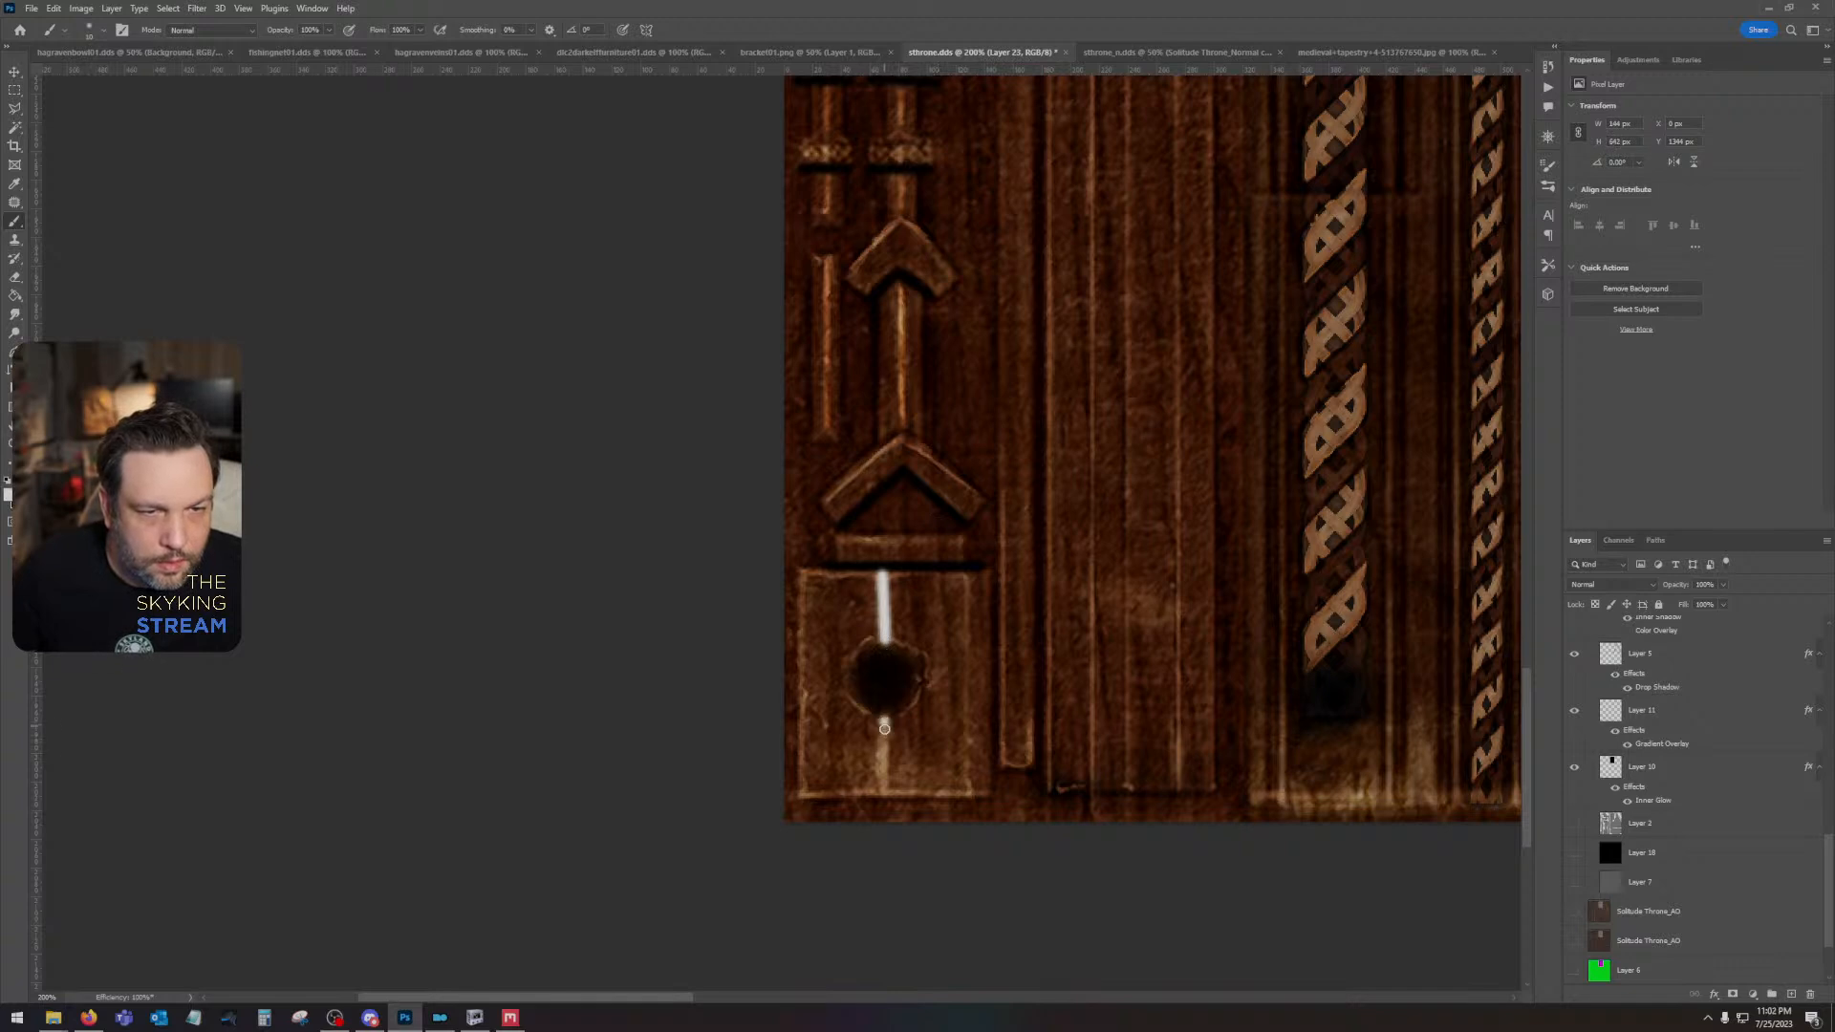
left_click(885, 792, "shift")
- Set Layer 23's blend mode to Overlay and show the upper Solitude Throne_AO layer
scroll(1631, 731, "up", 3)
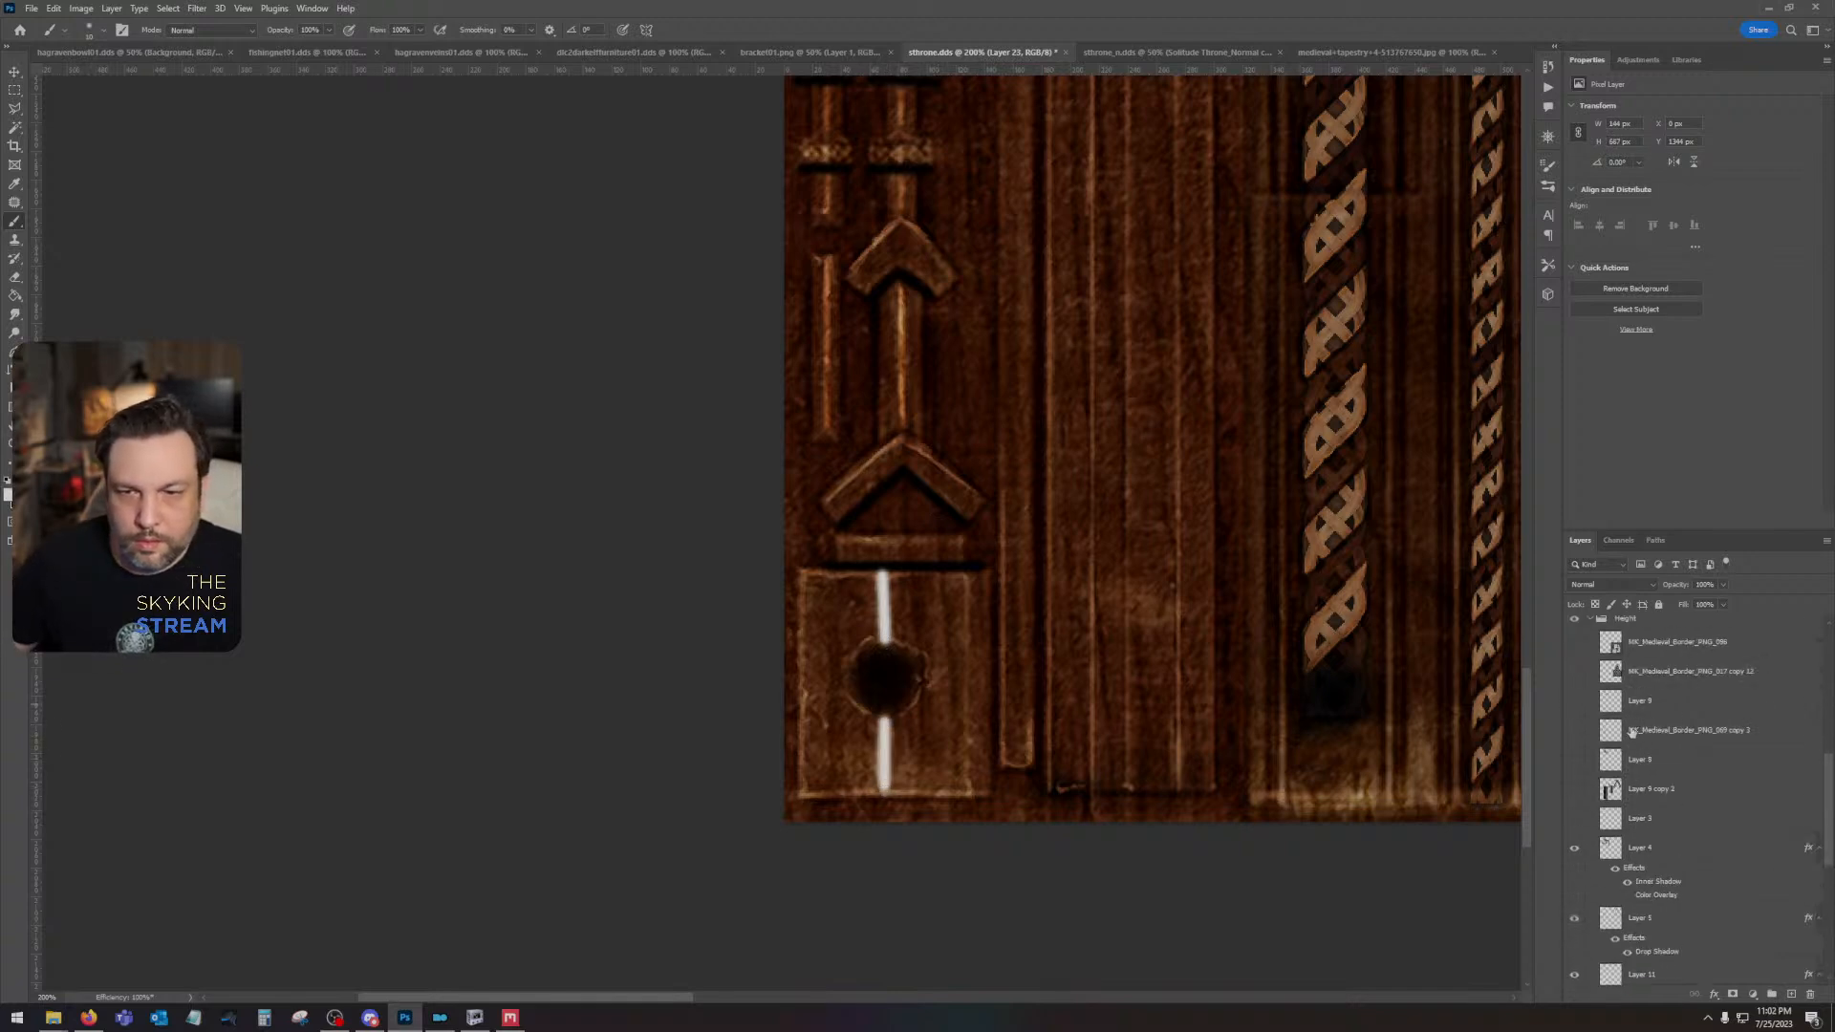
scroll(1632, 732, "up", 5)
left_click(1611, 584)
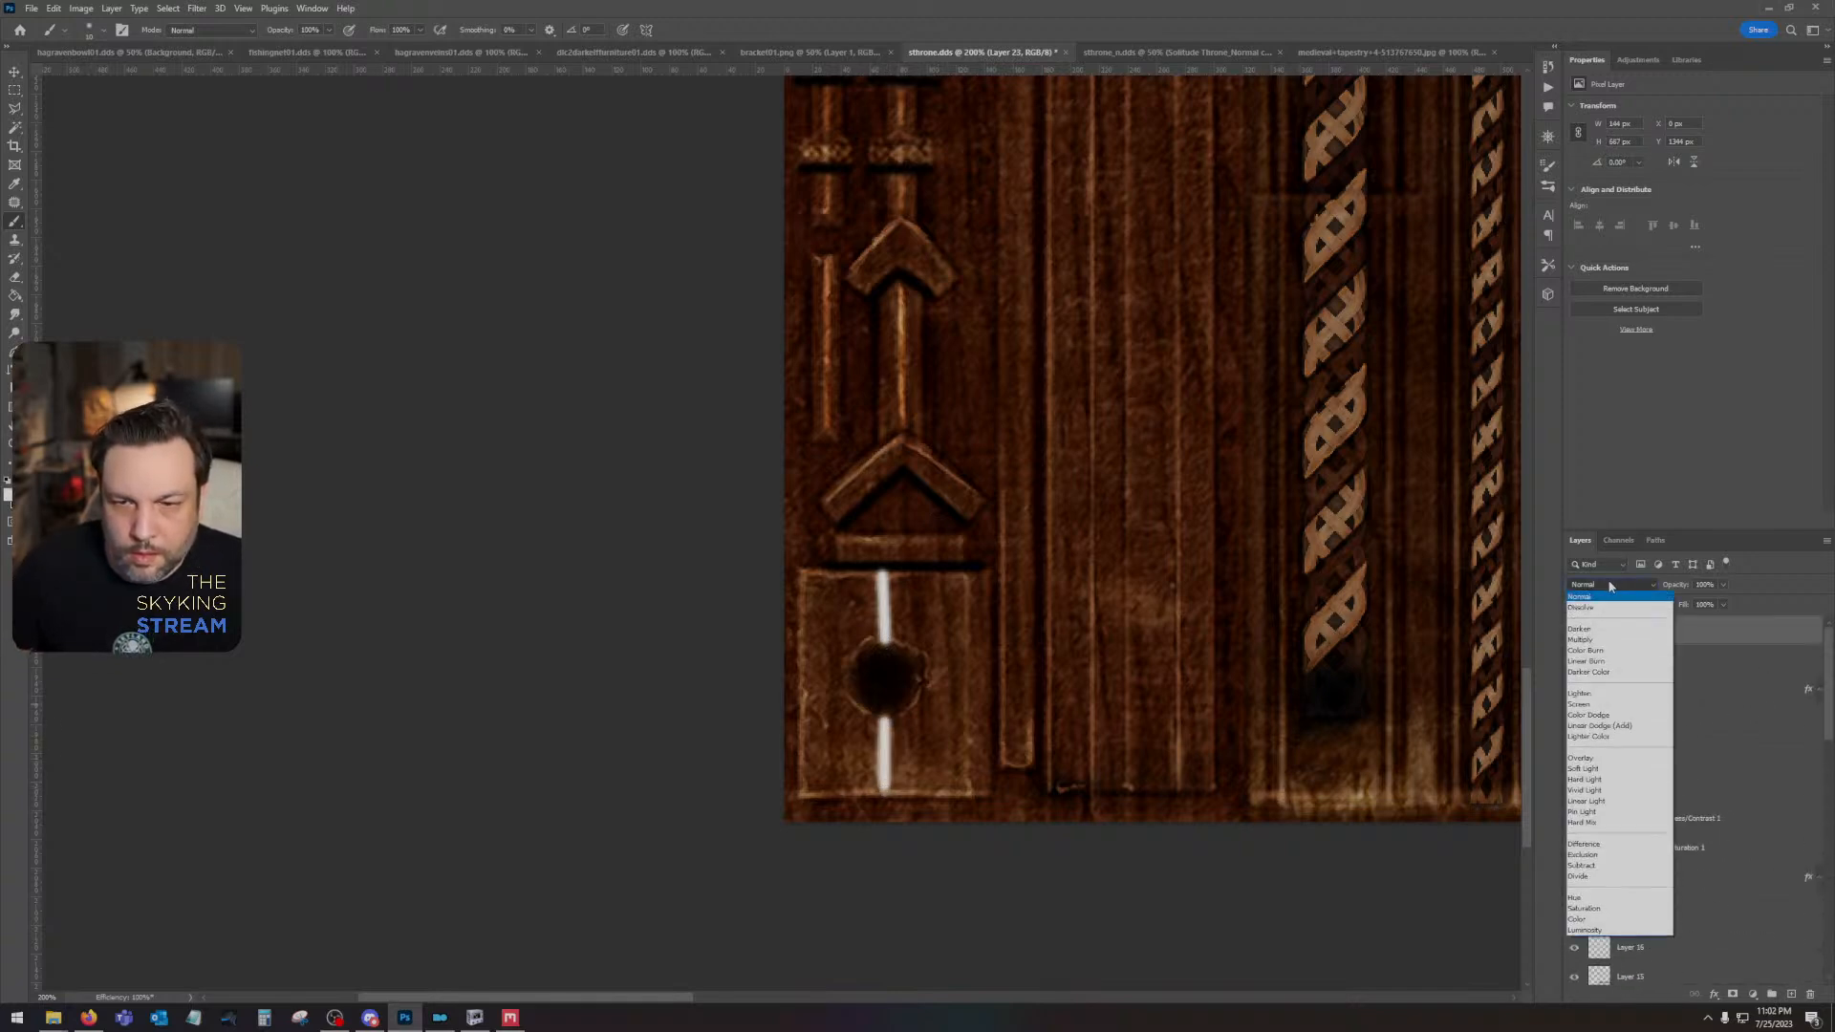
left_click(1609, 760)
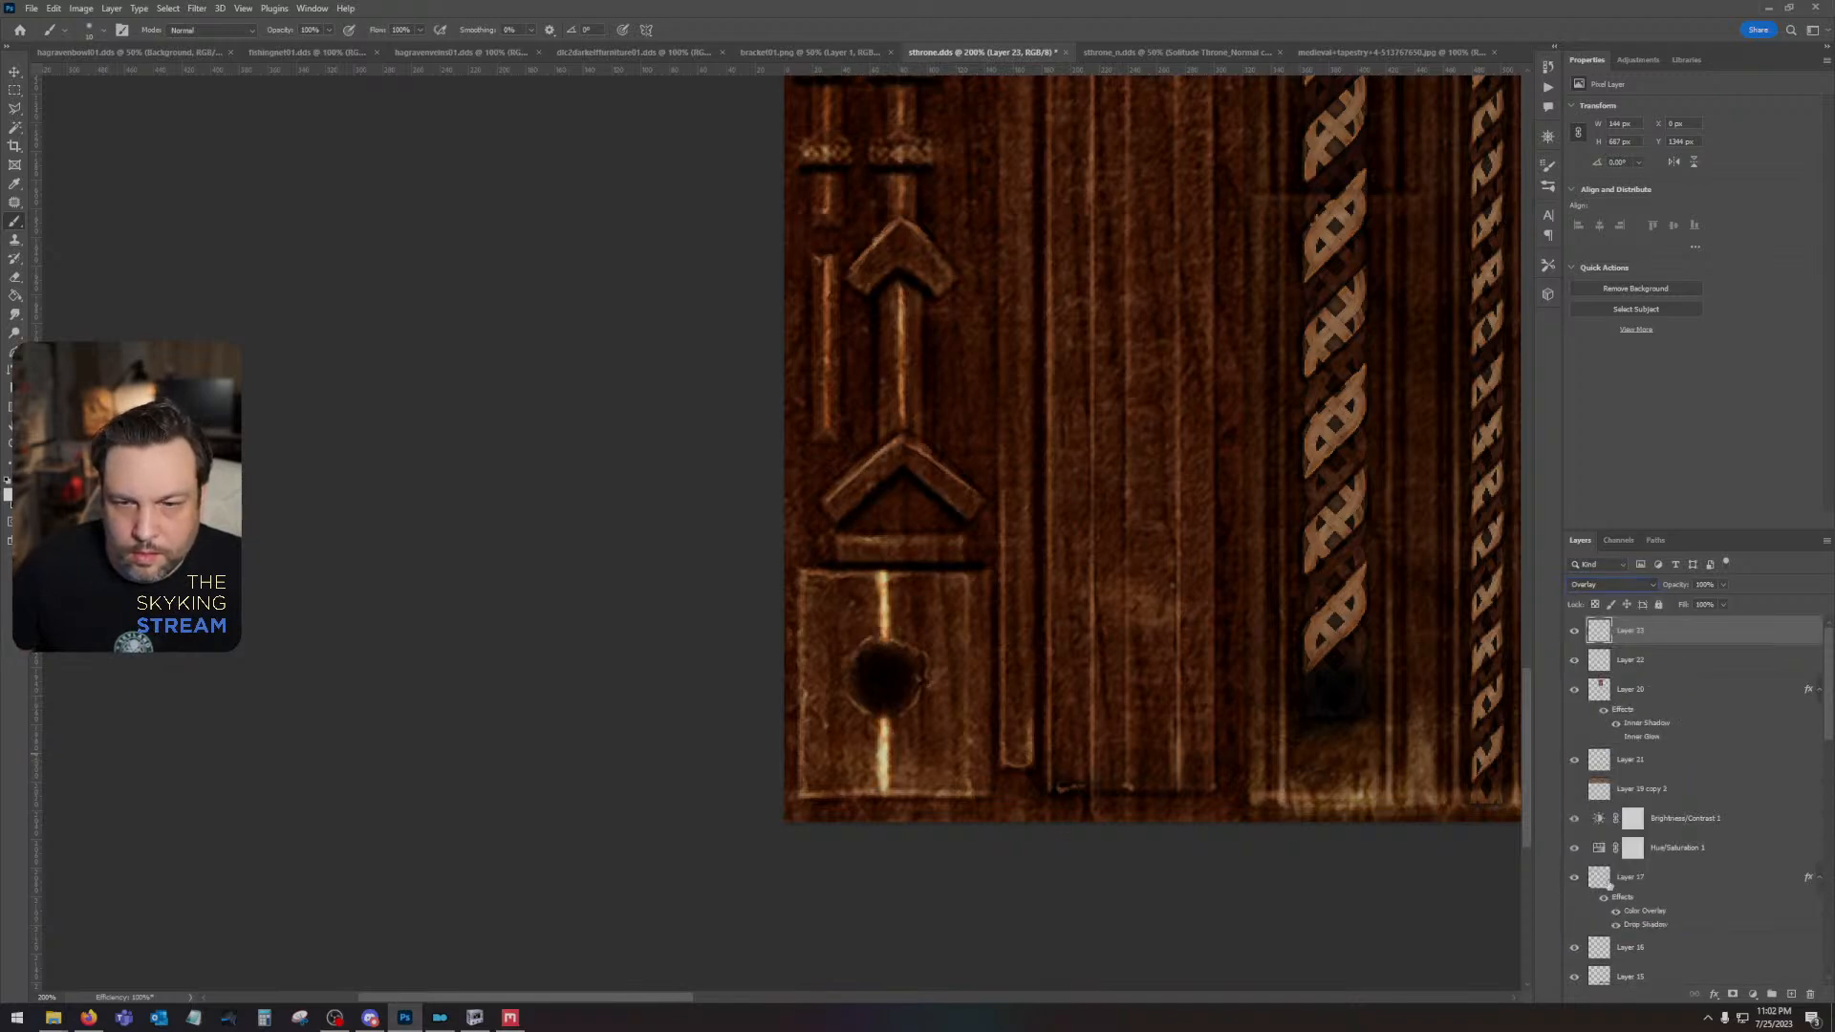
scroll(1608, 884, "down", 8)
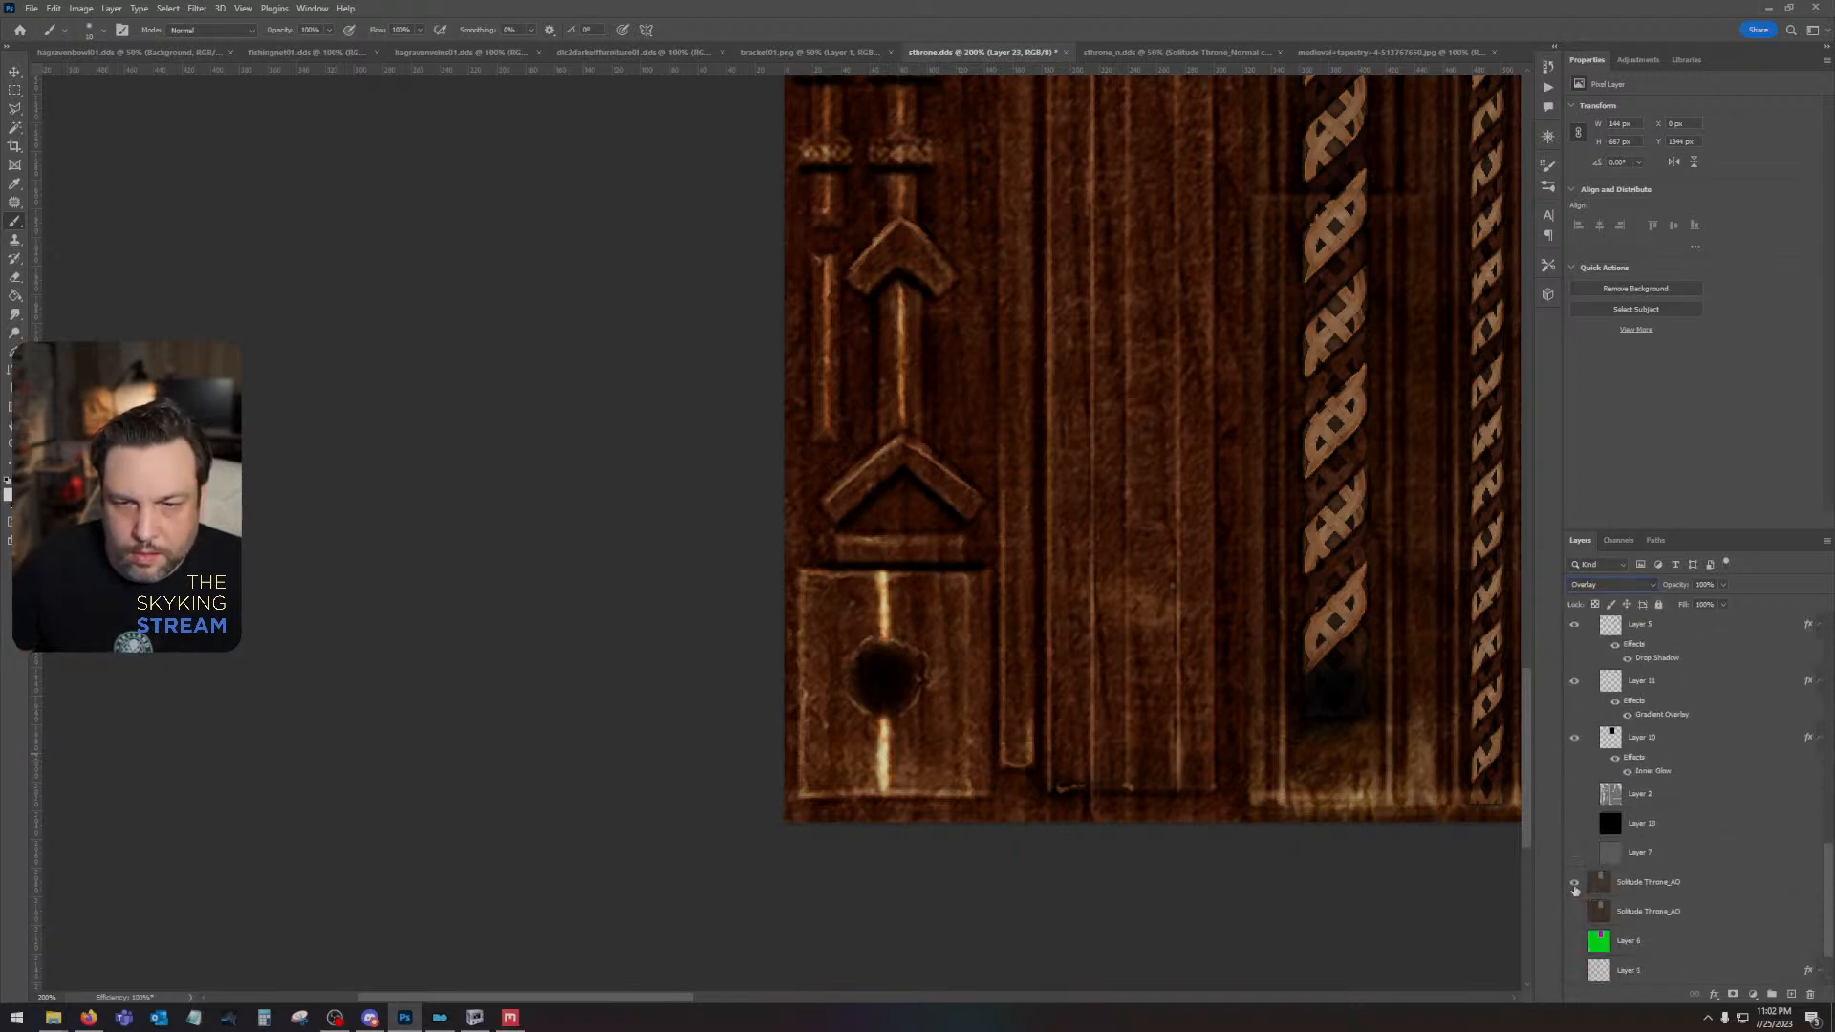
left_click(1574, 884)
- Try a Gaussian Blur with a 5-pixel radius on the strokes of Layer 23
left_click_drag(964, 394, 982, 681)
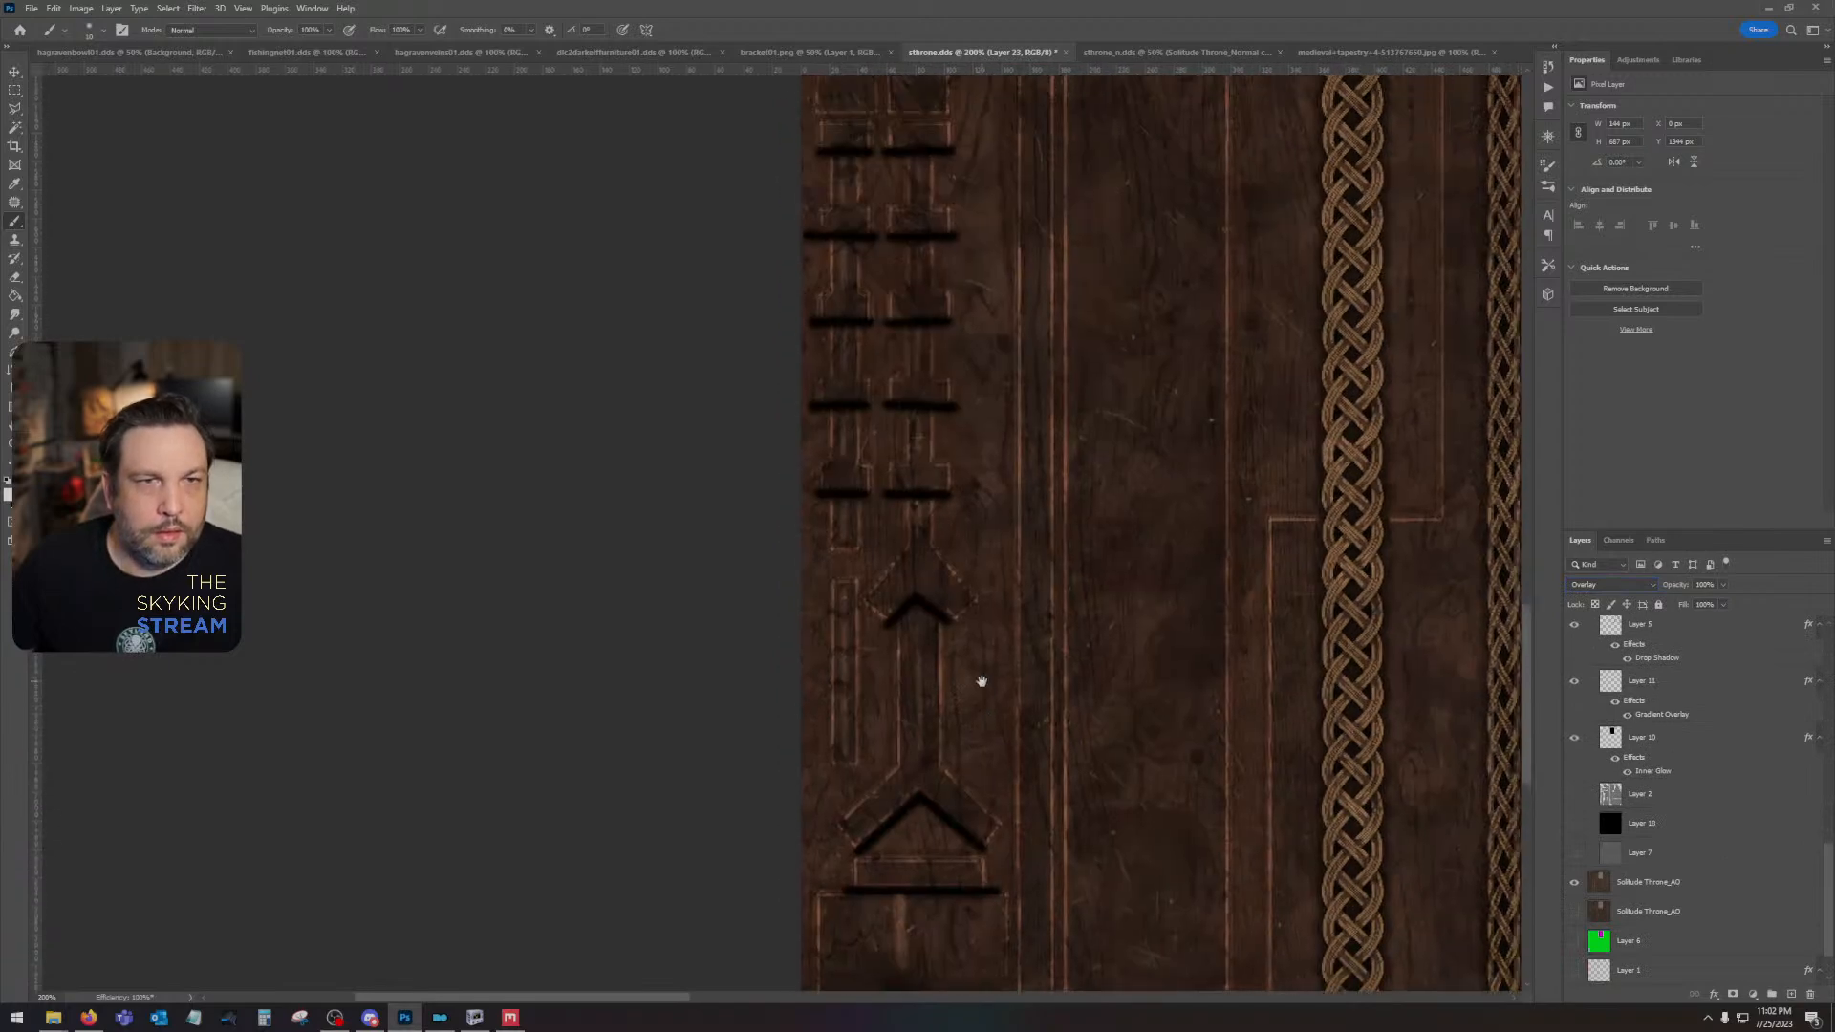
left_click(195, 10)
left_click(204, 20)
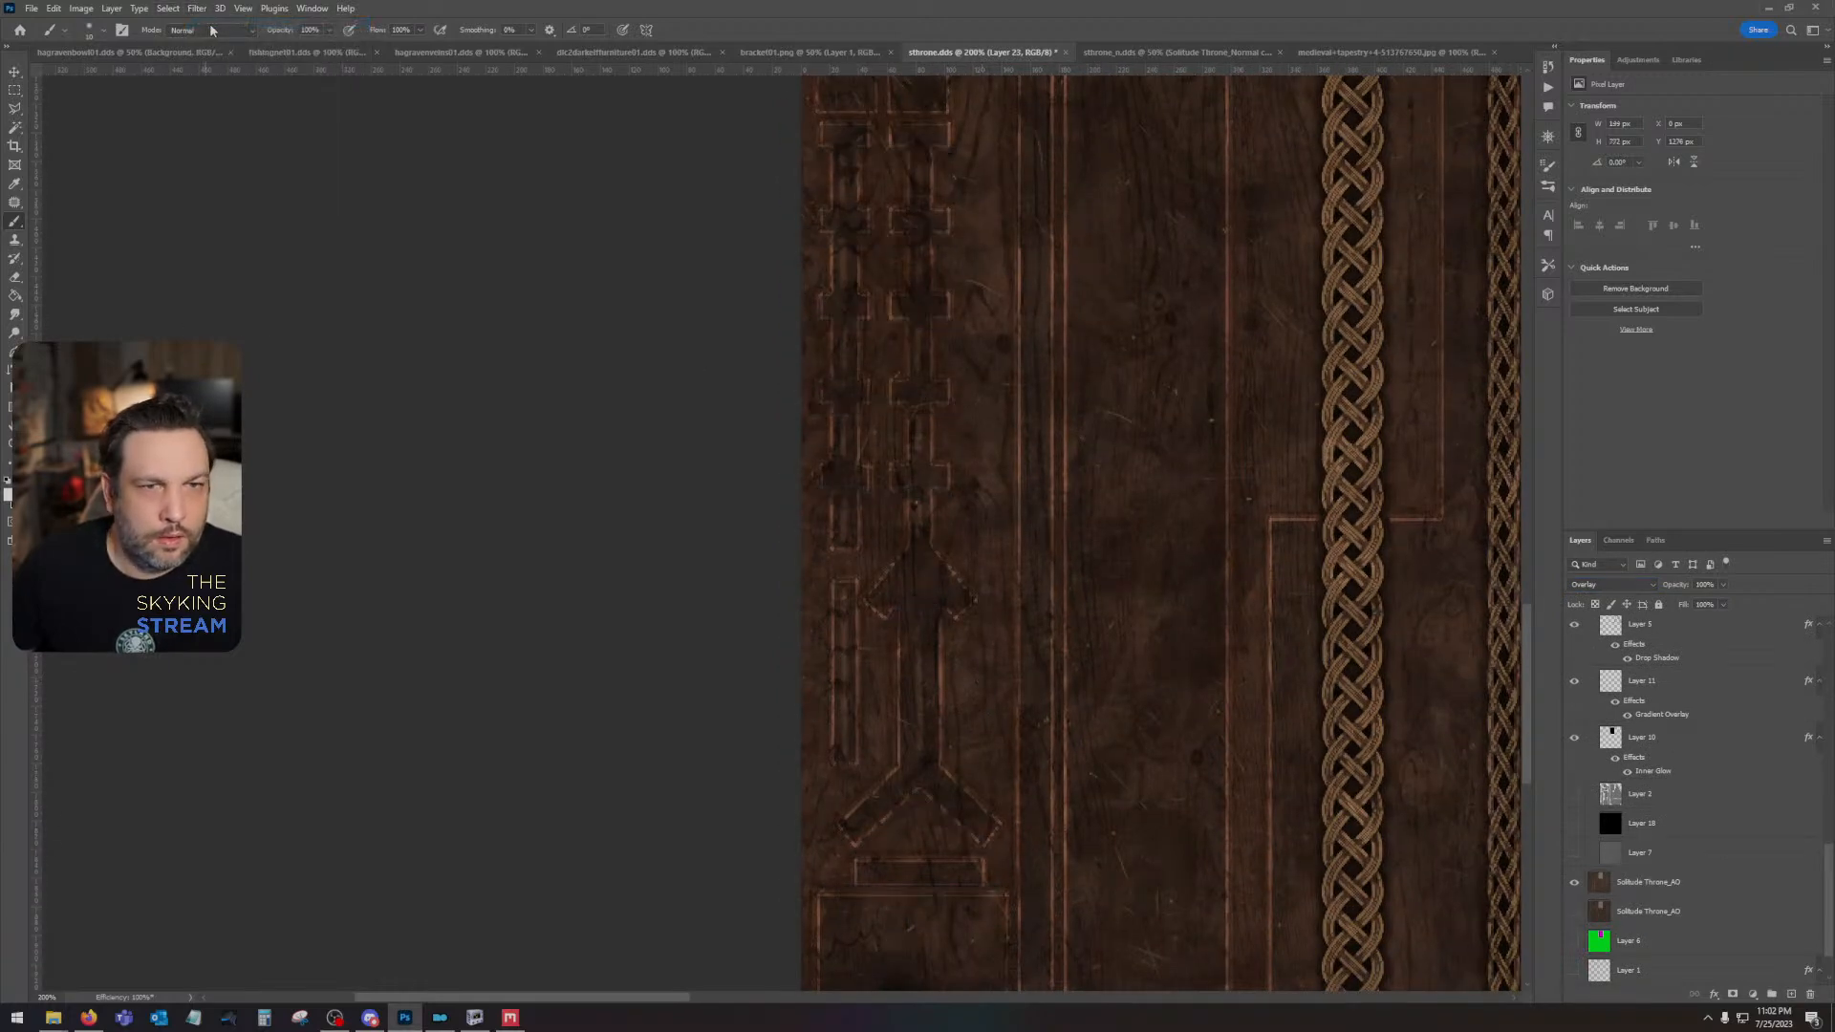
left_click(197, 9)
mouse_move(232, 194)
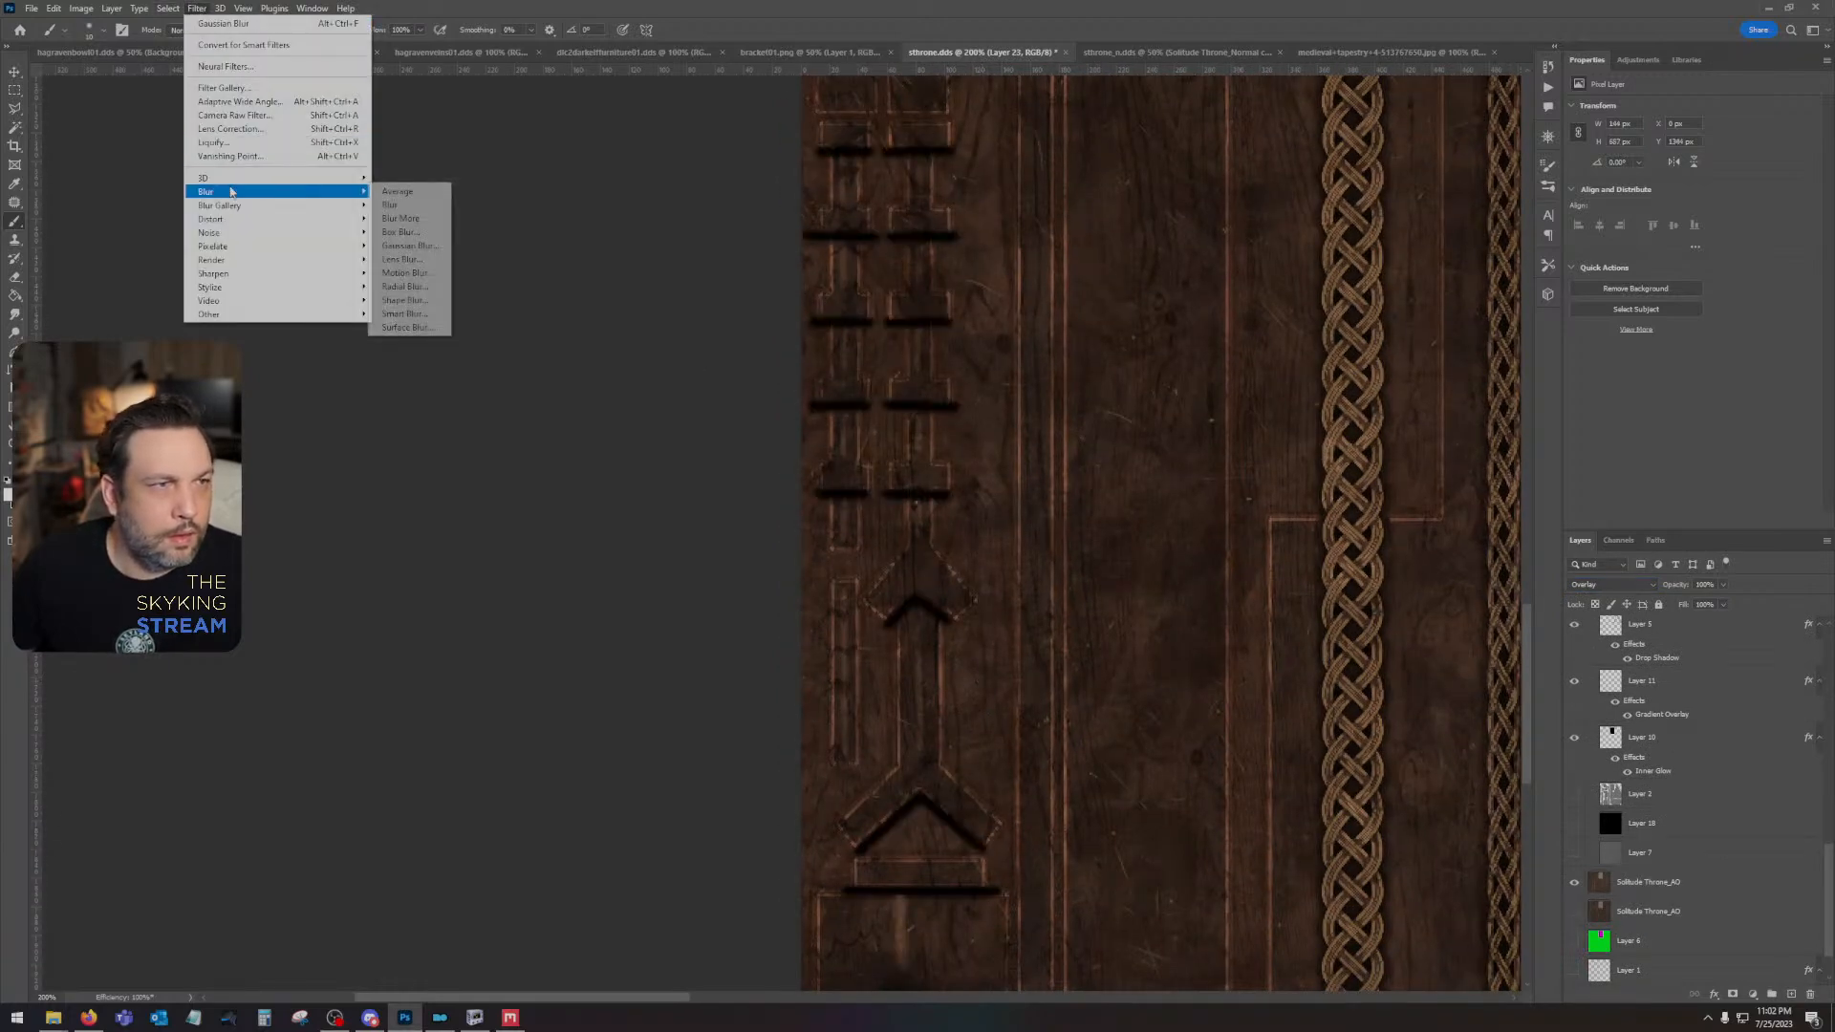
left_click(396, 221)
type("5")
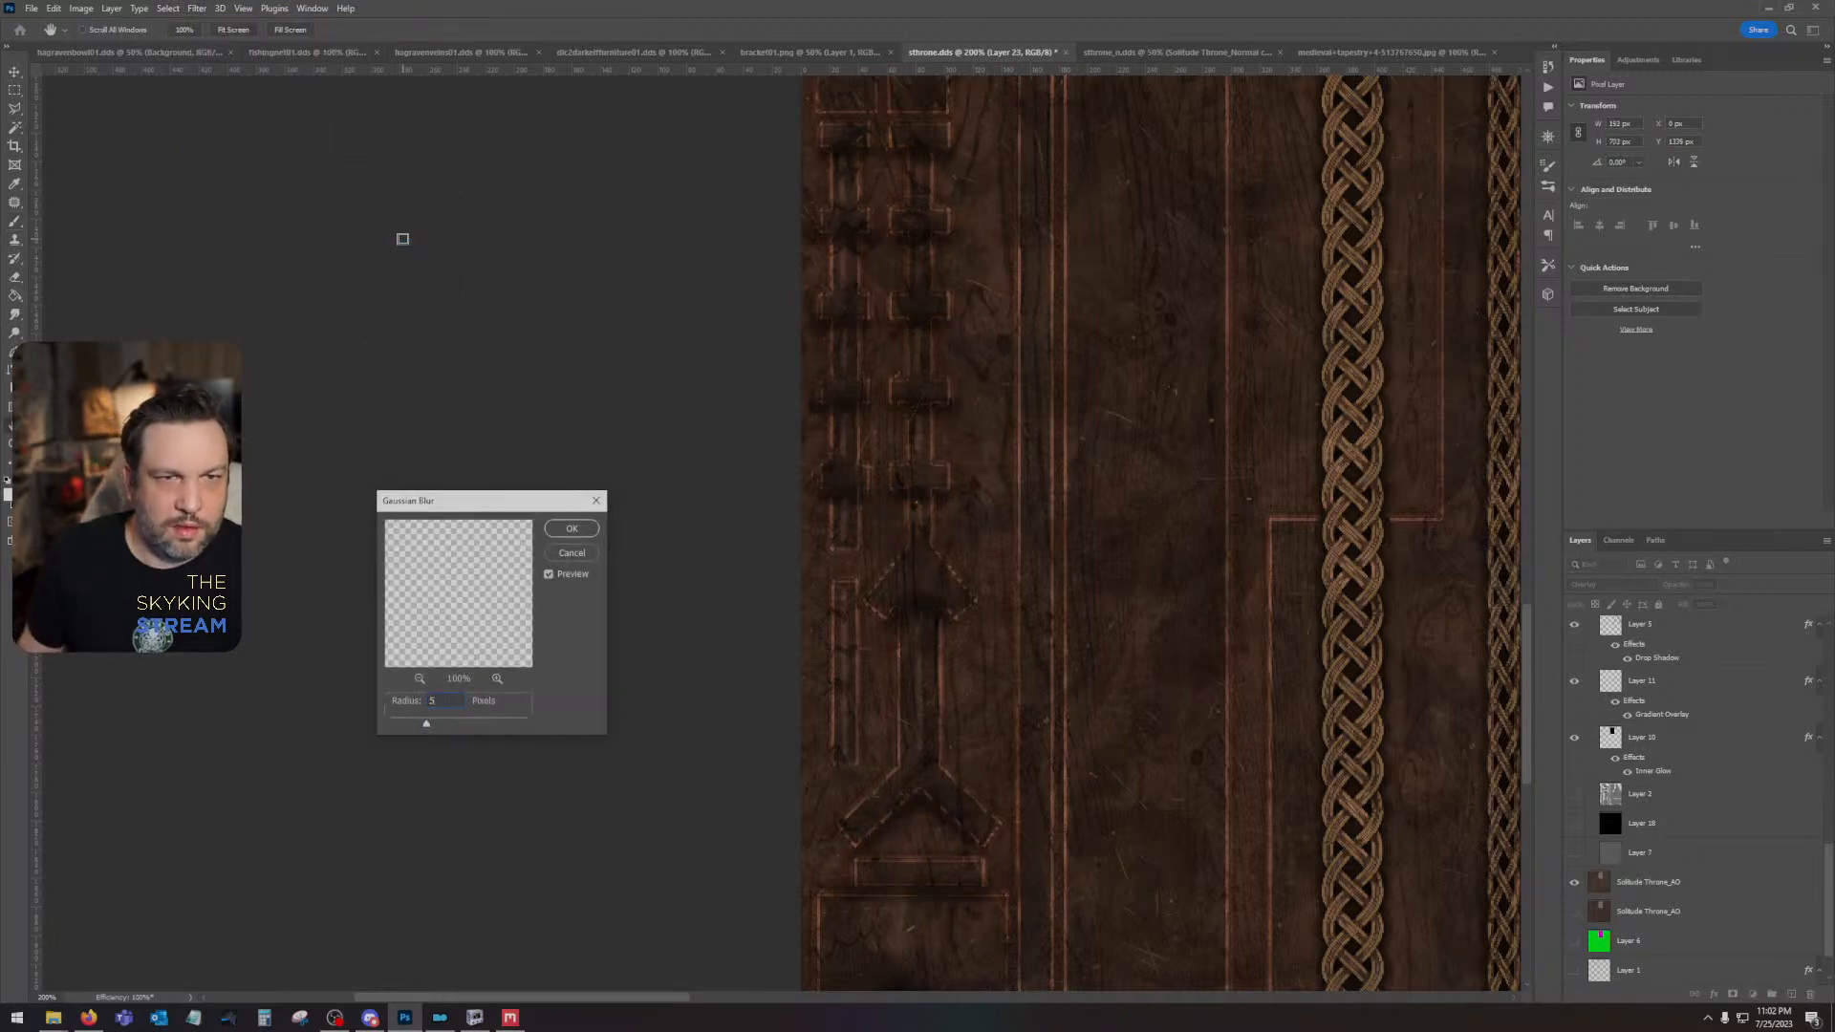
key("Return")
left_click_drag(1036, 721, 1057, 496)
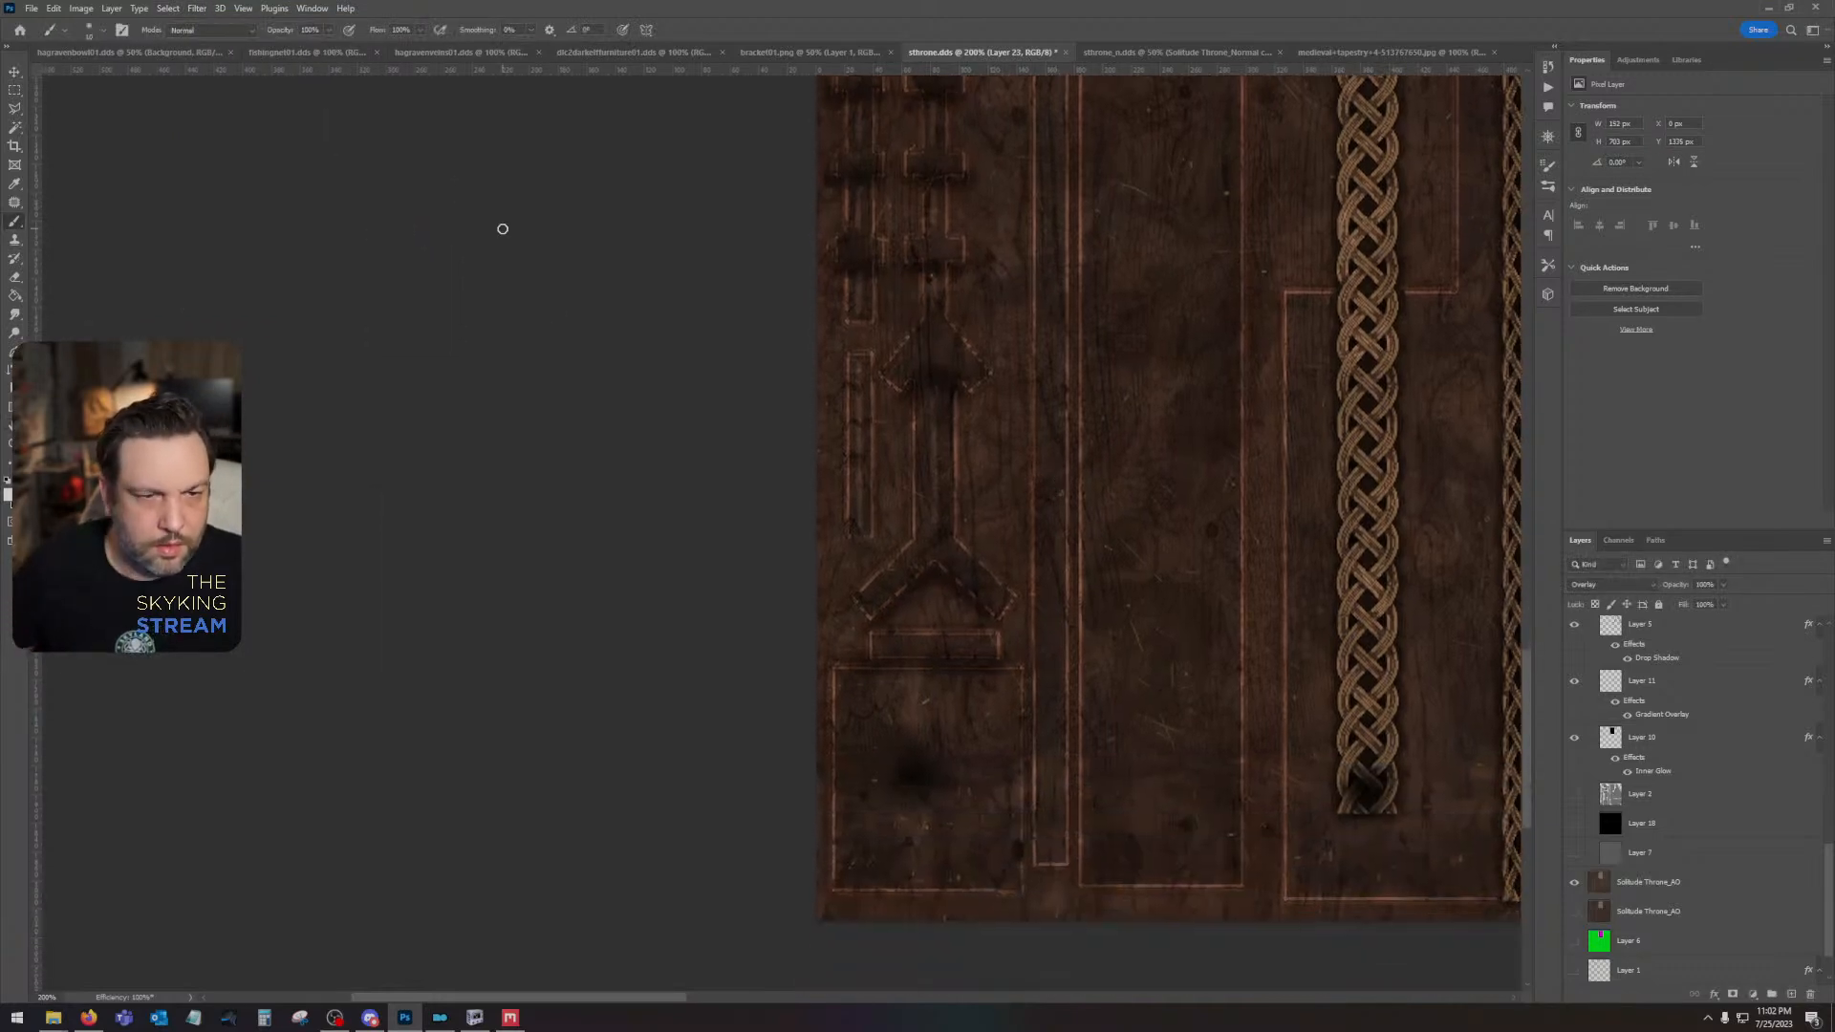
- Soften Layer 23's strokes with a lighter Gaussian Blur and lower the layer's opacity to 68%
left_click(192, 12)
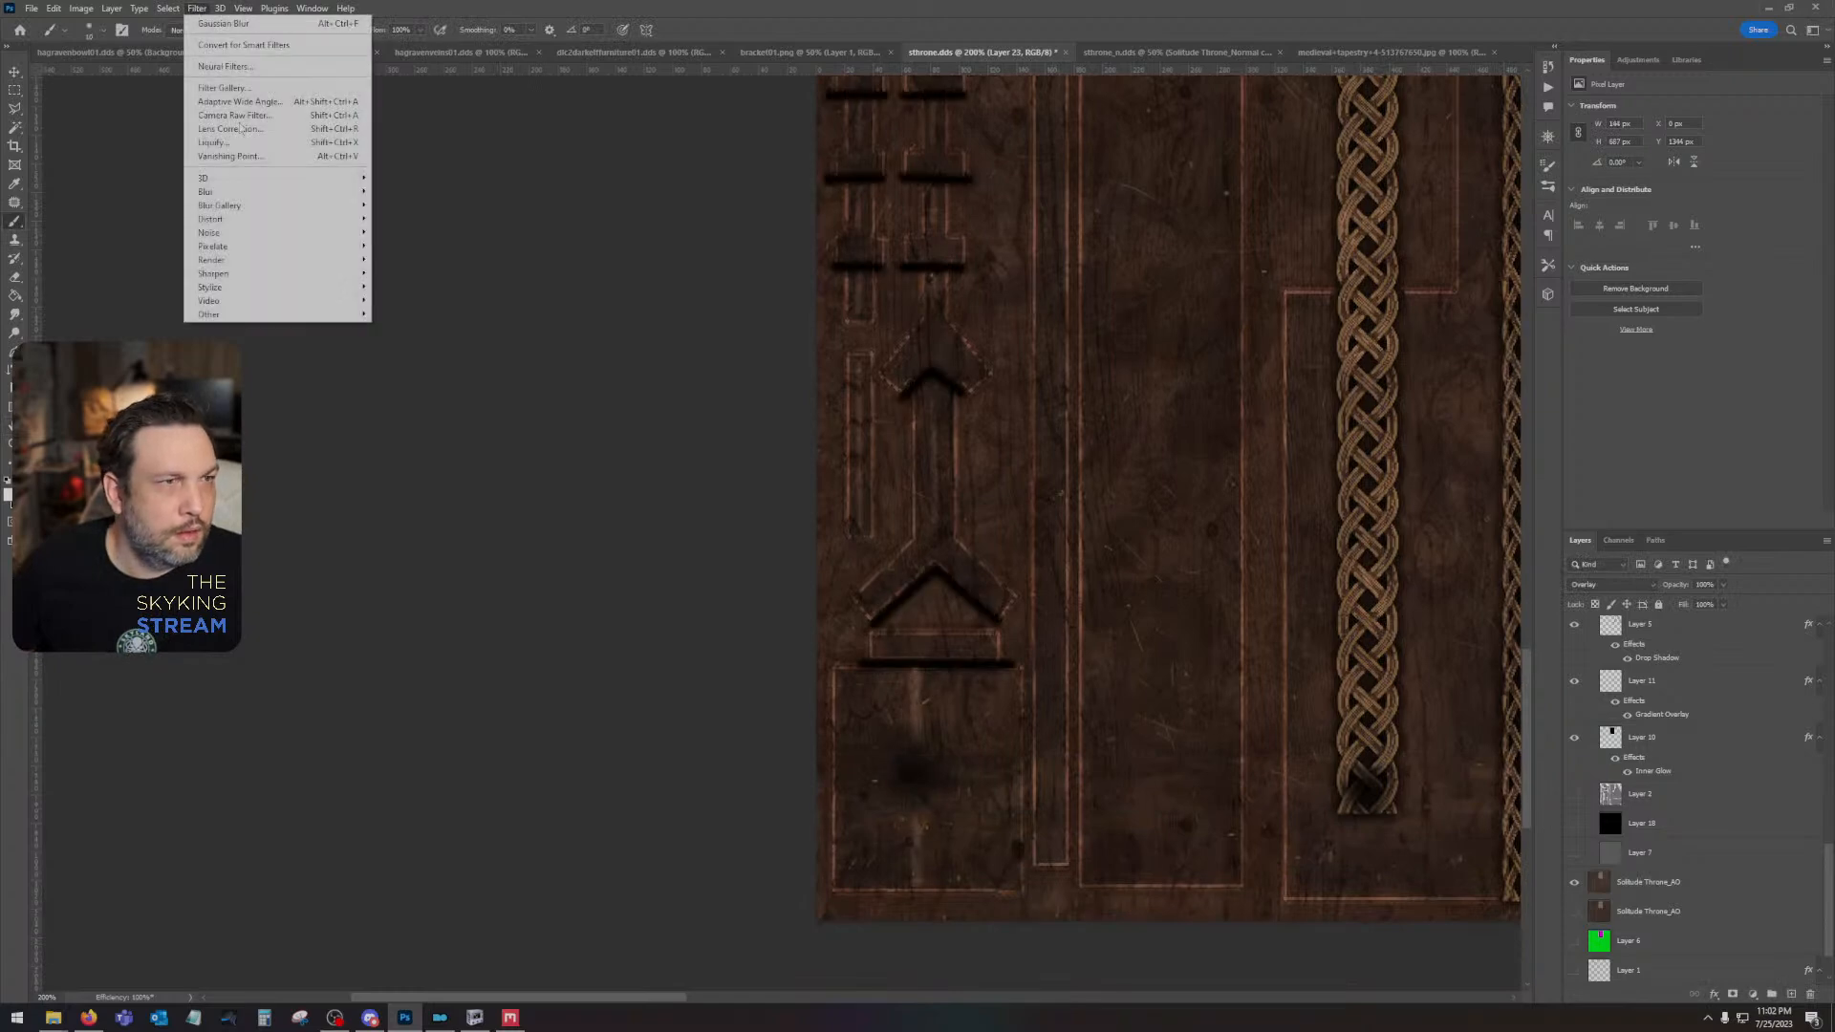
mouse_move(361, 198)
left_click(409, 245)
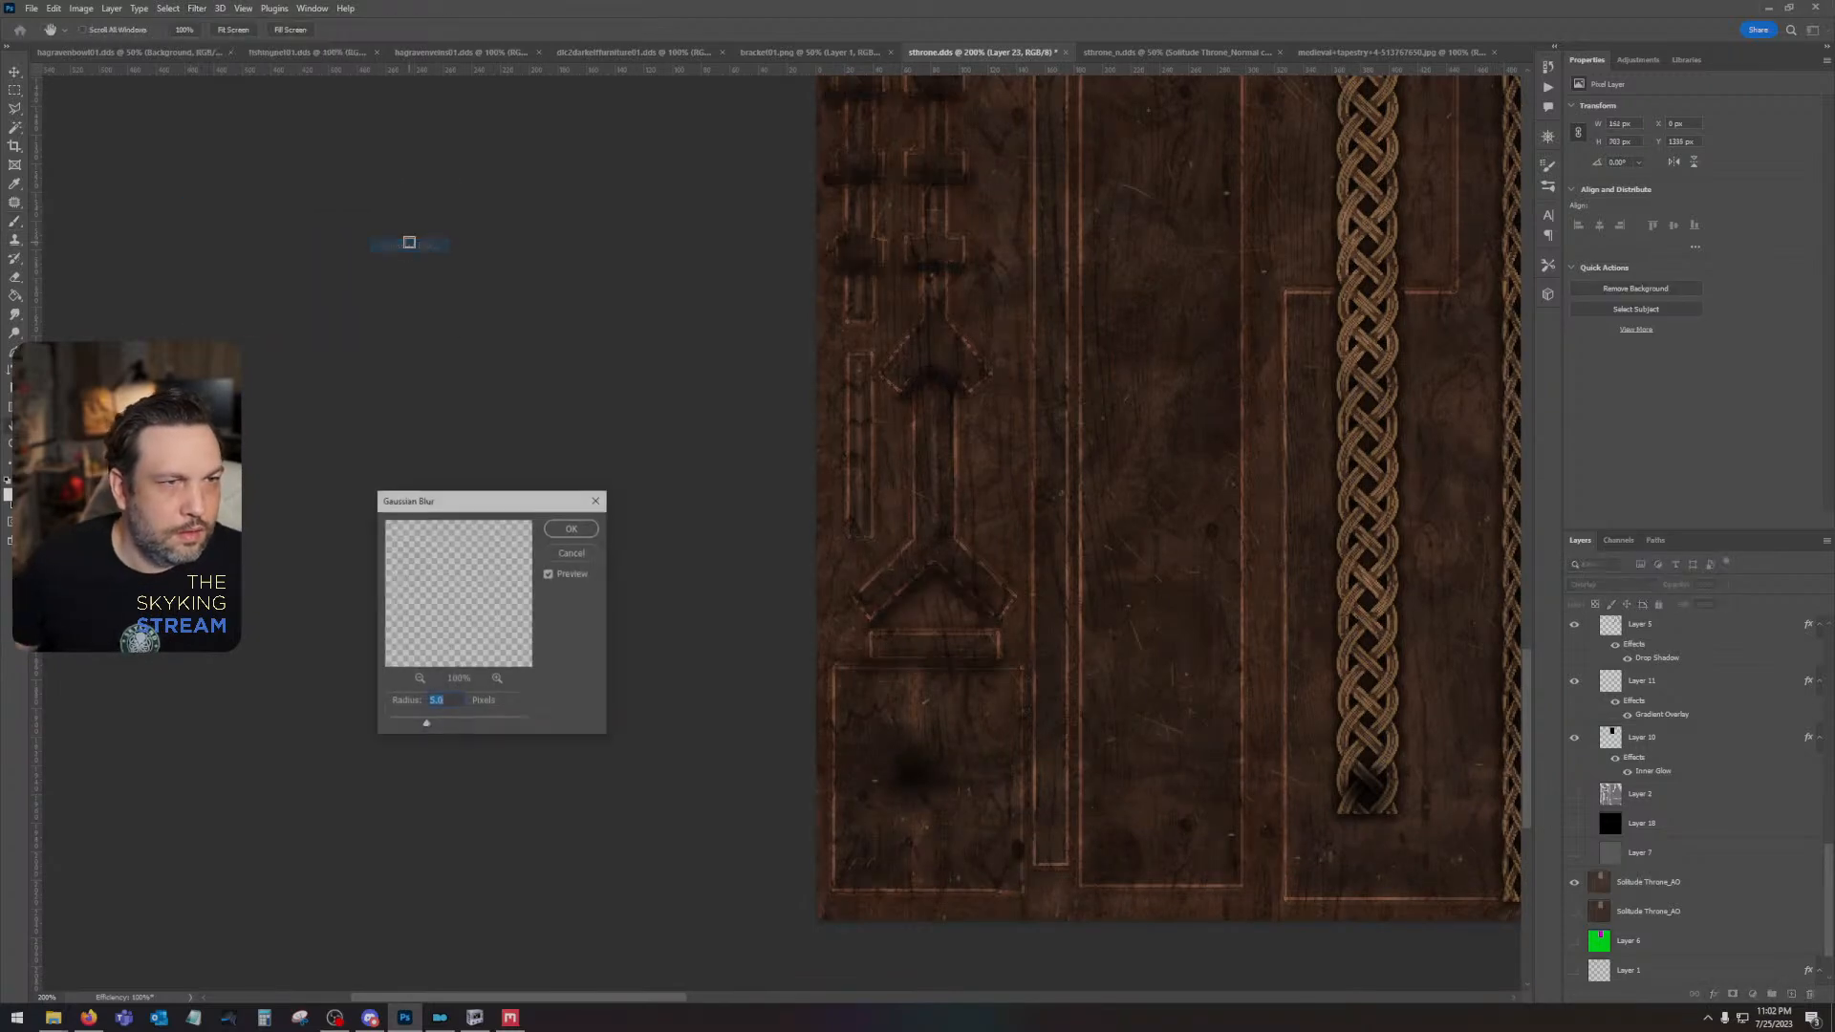
key("Return")
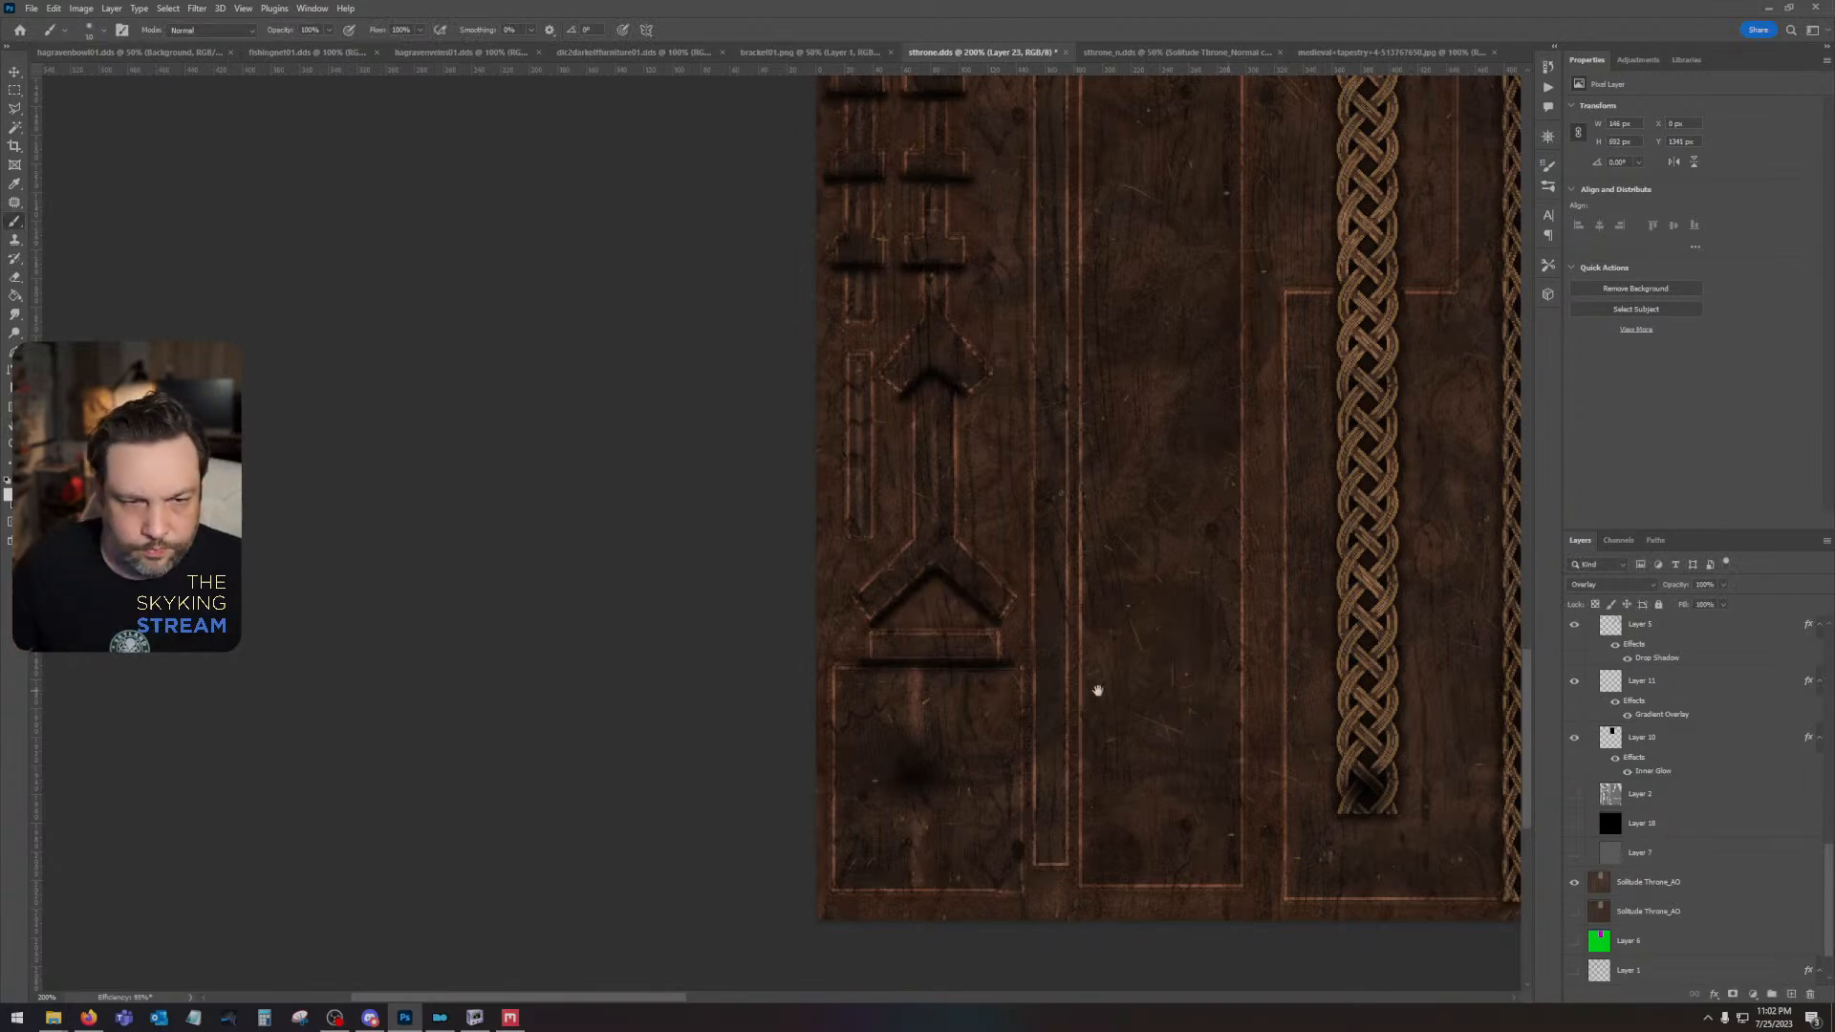
left_click_drag(1097, 690, 1118, 962)
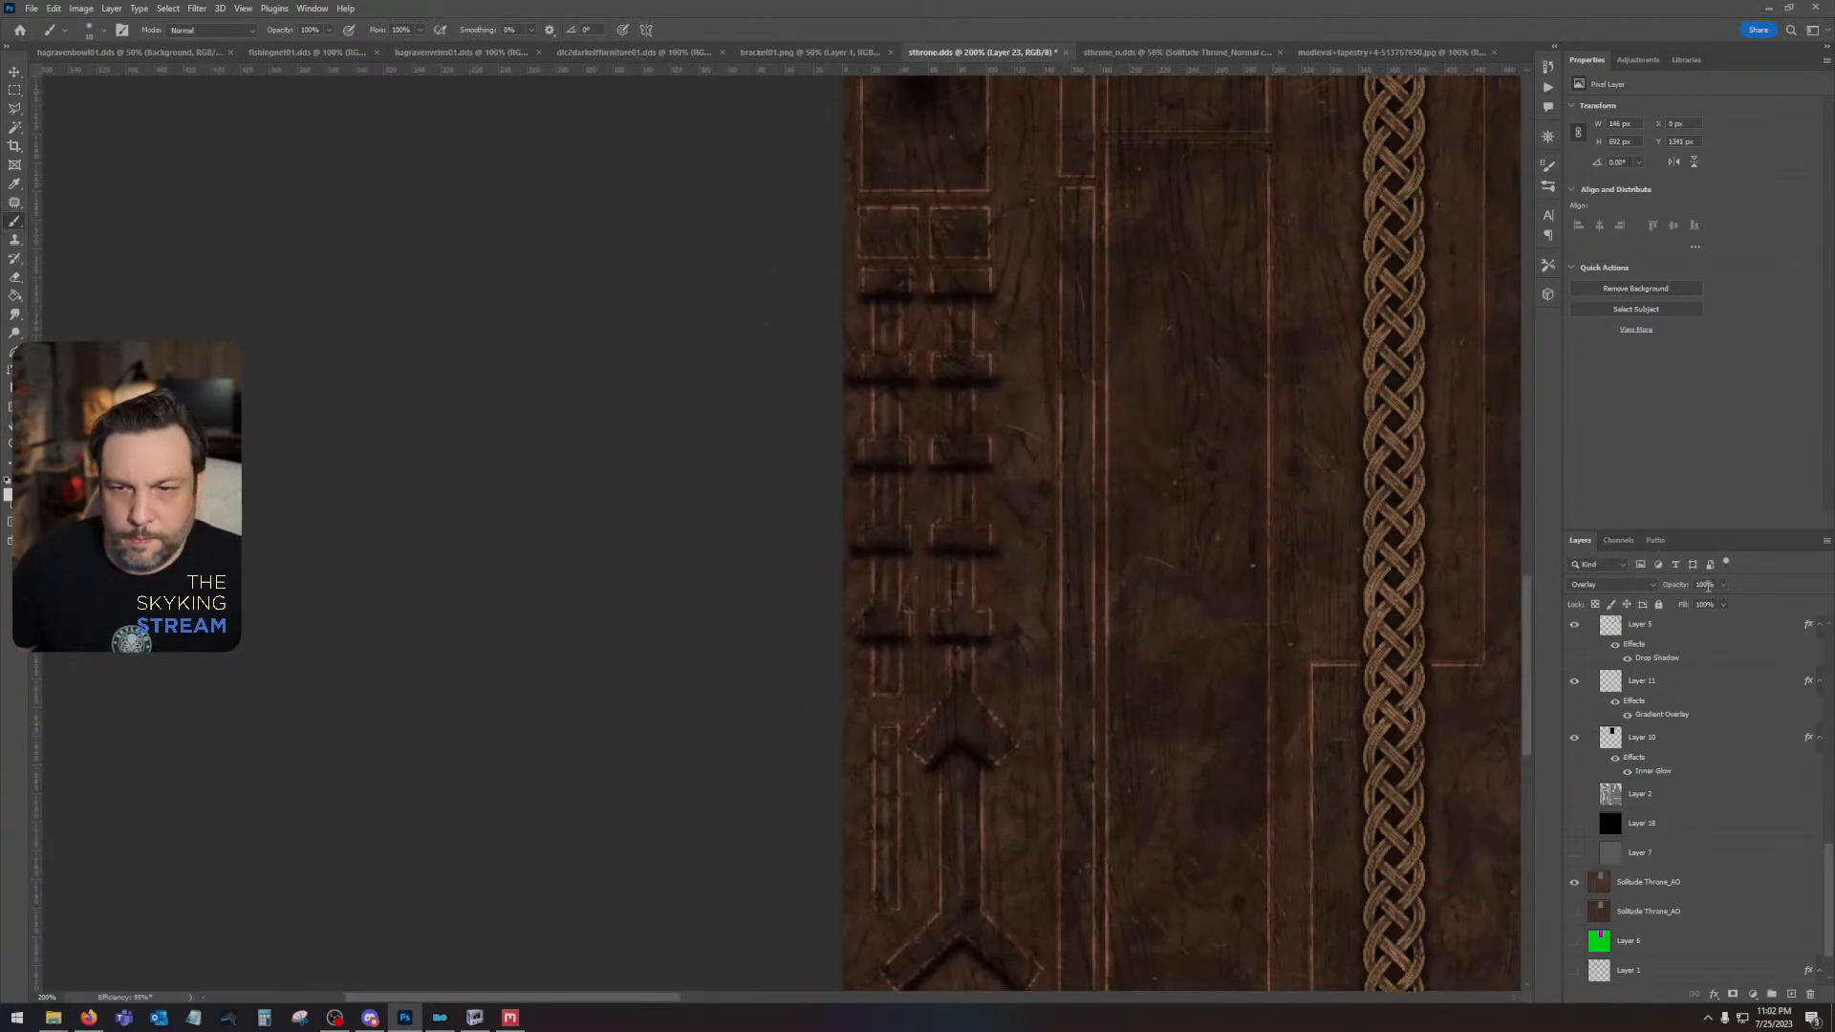
left_click(1724, 584)
left_click_drag(1723, 603, 1698, 605)
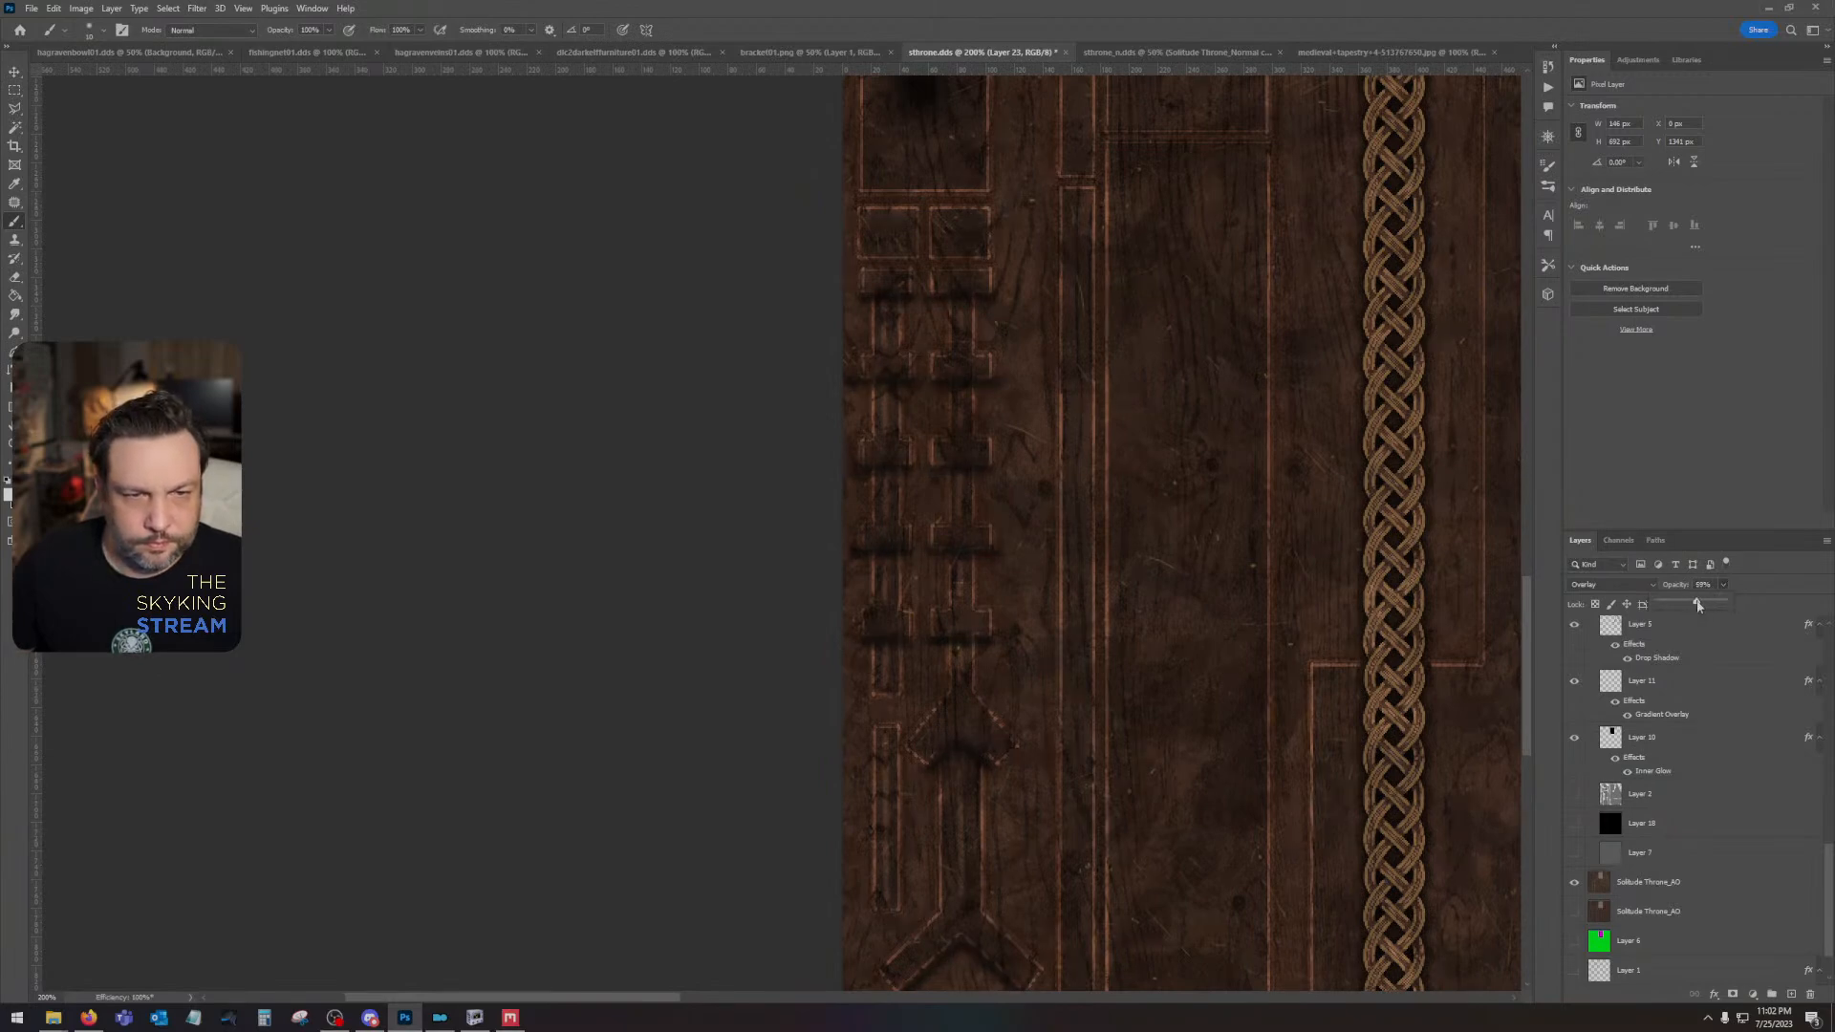
- Add a new layer above Layer 11 and paint a white vertical line down the middle of the bottom square panel
left_click(1662, 680)
scroll(951, 296, "down", 5)
scroll(951, 295, "left", 1)
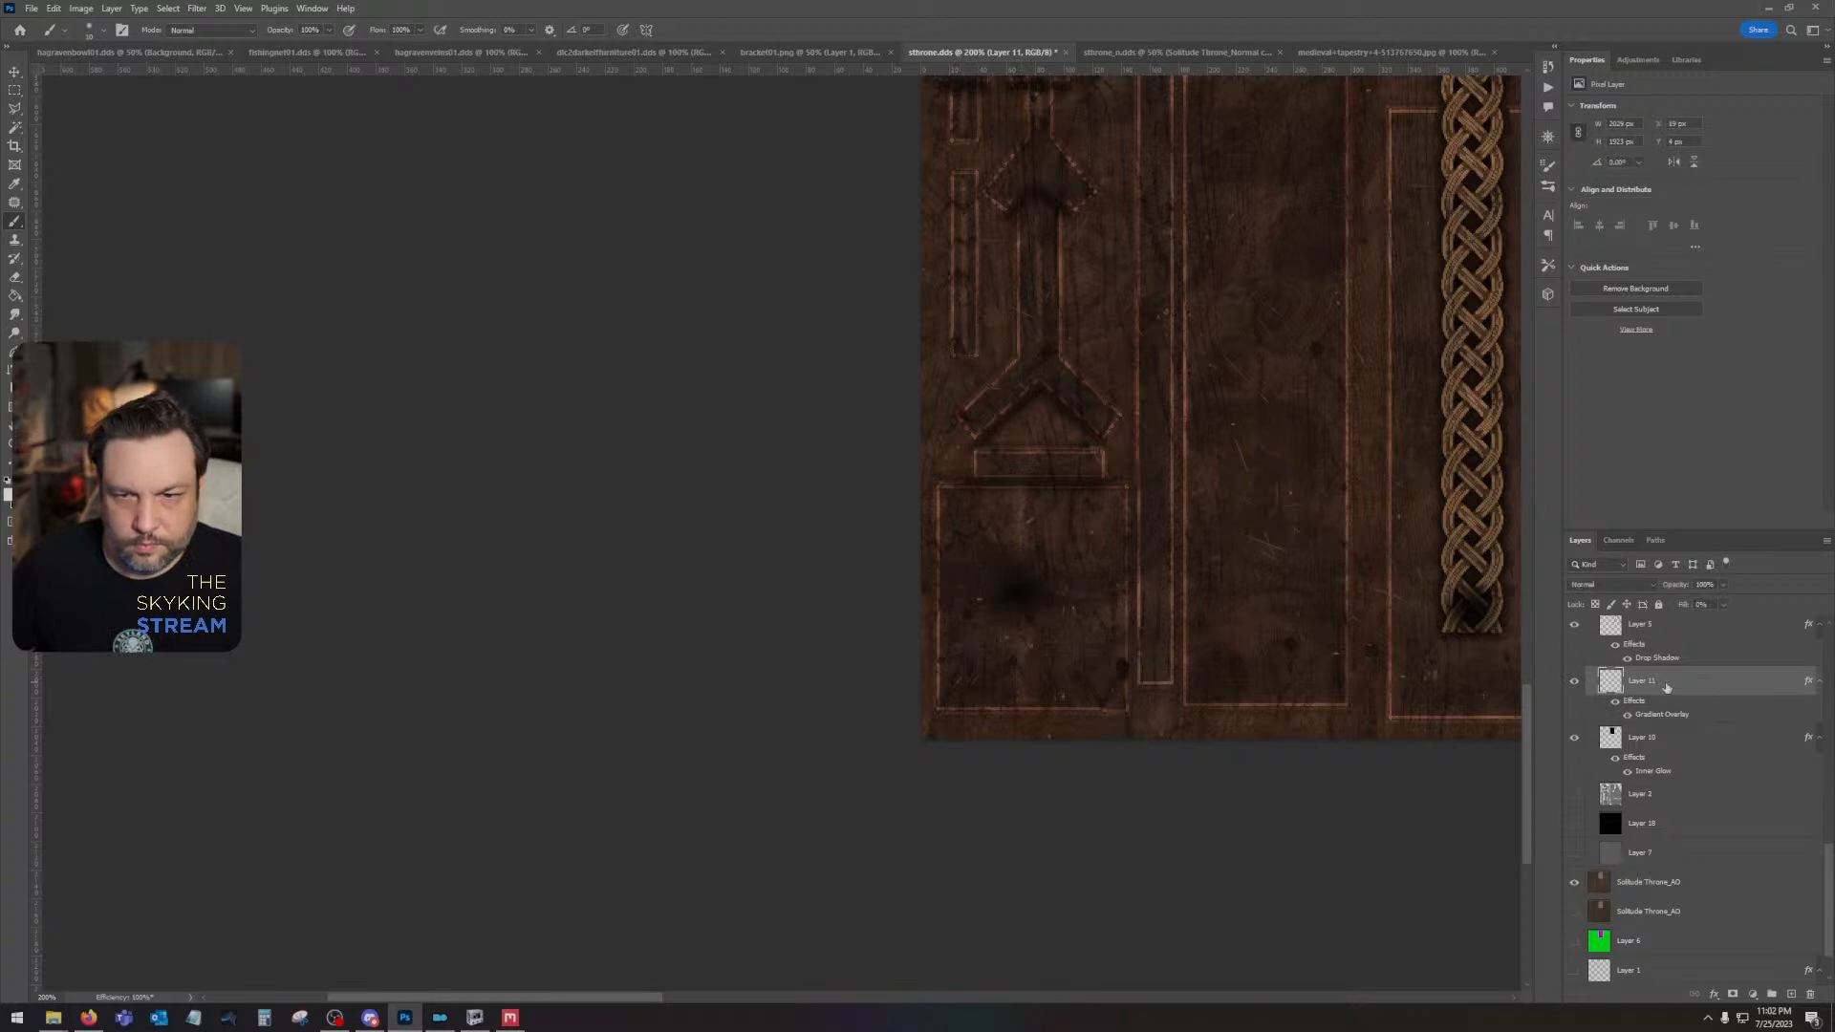
left_click(1789, 995)
left_click(1019, 493)
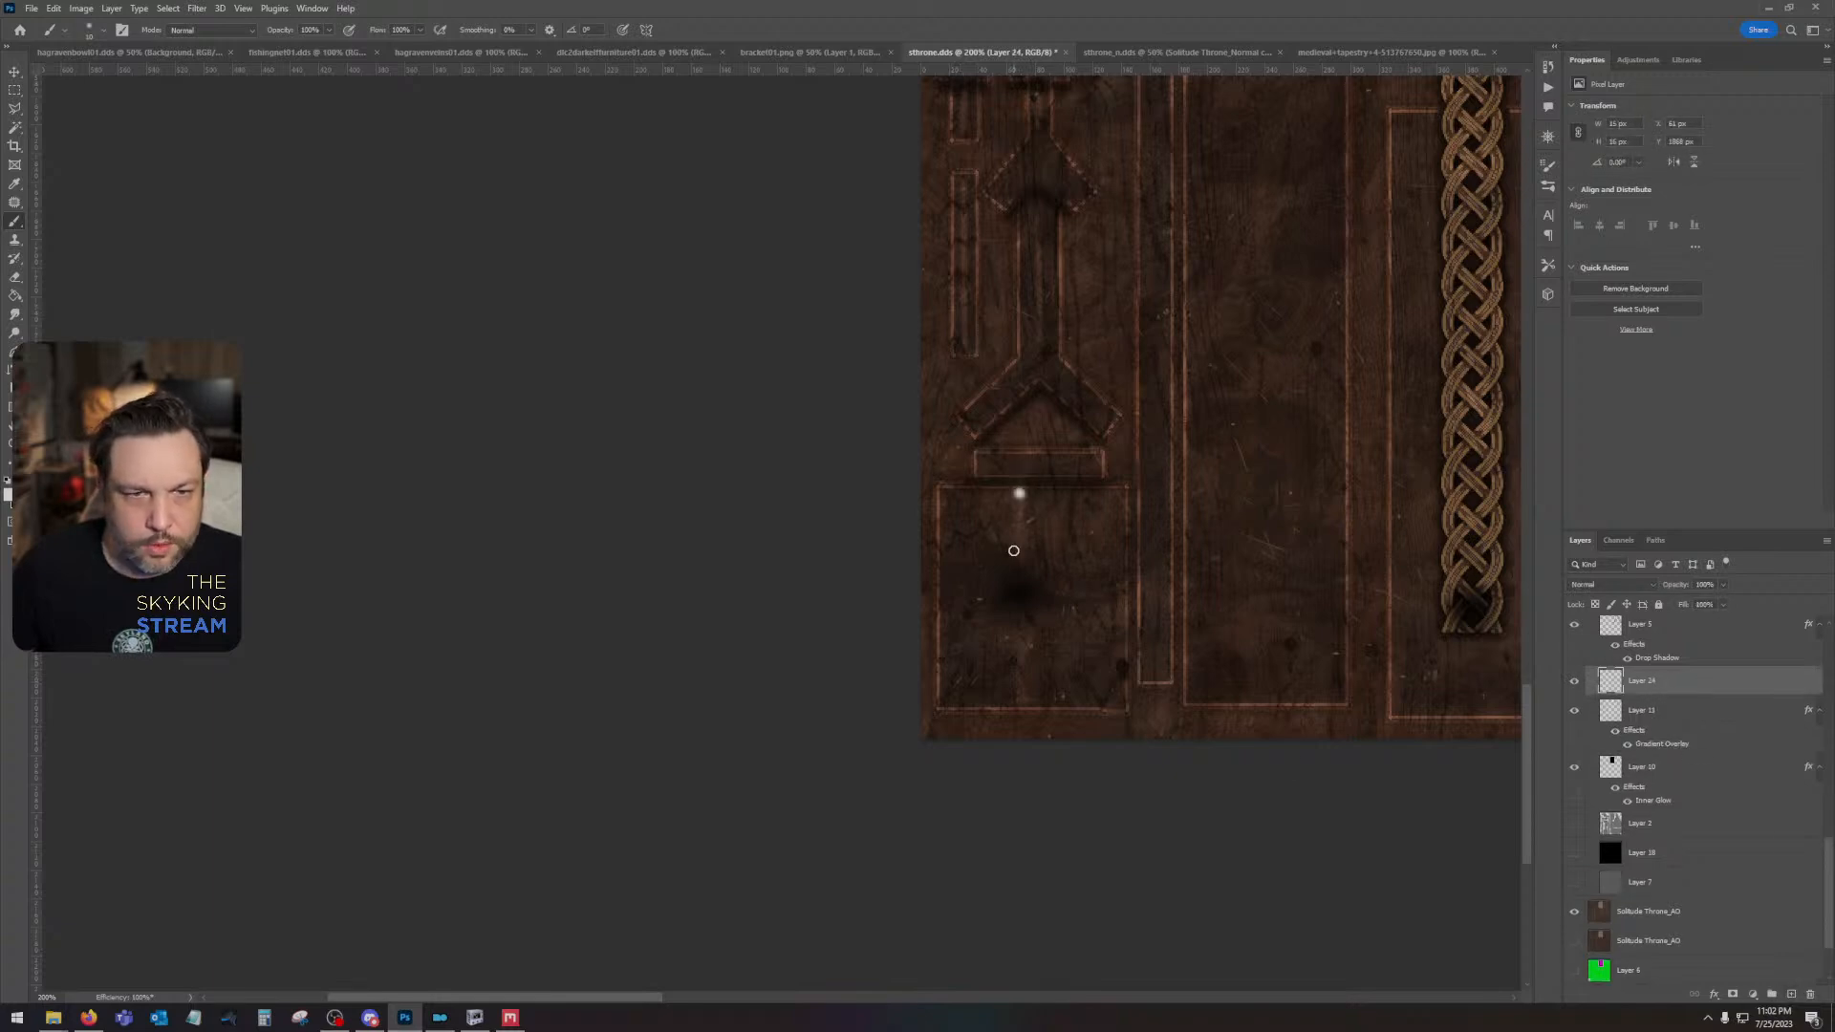
left_click(1020, 558, "shift")
left_click(1021, 627, "shift")
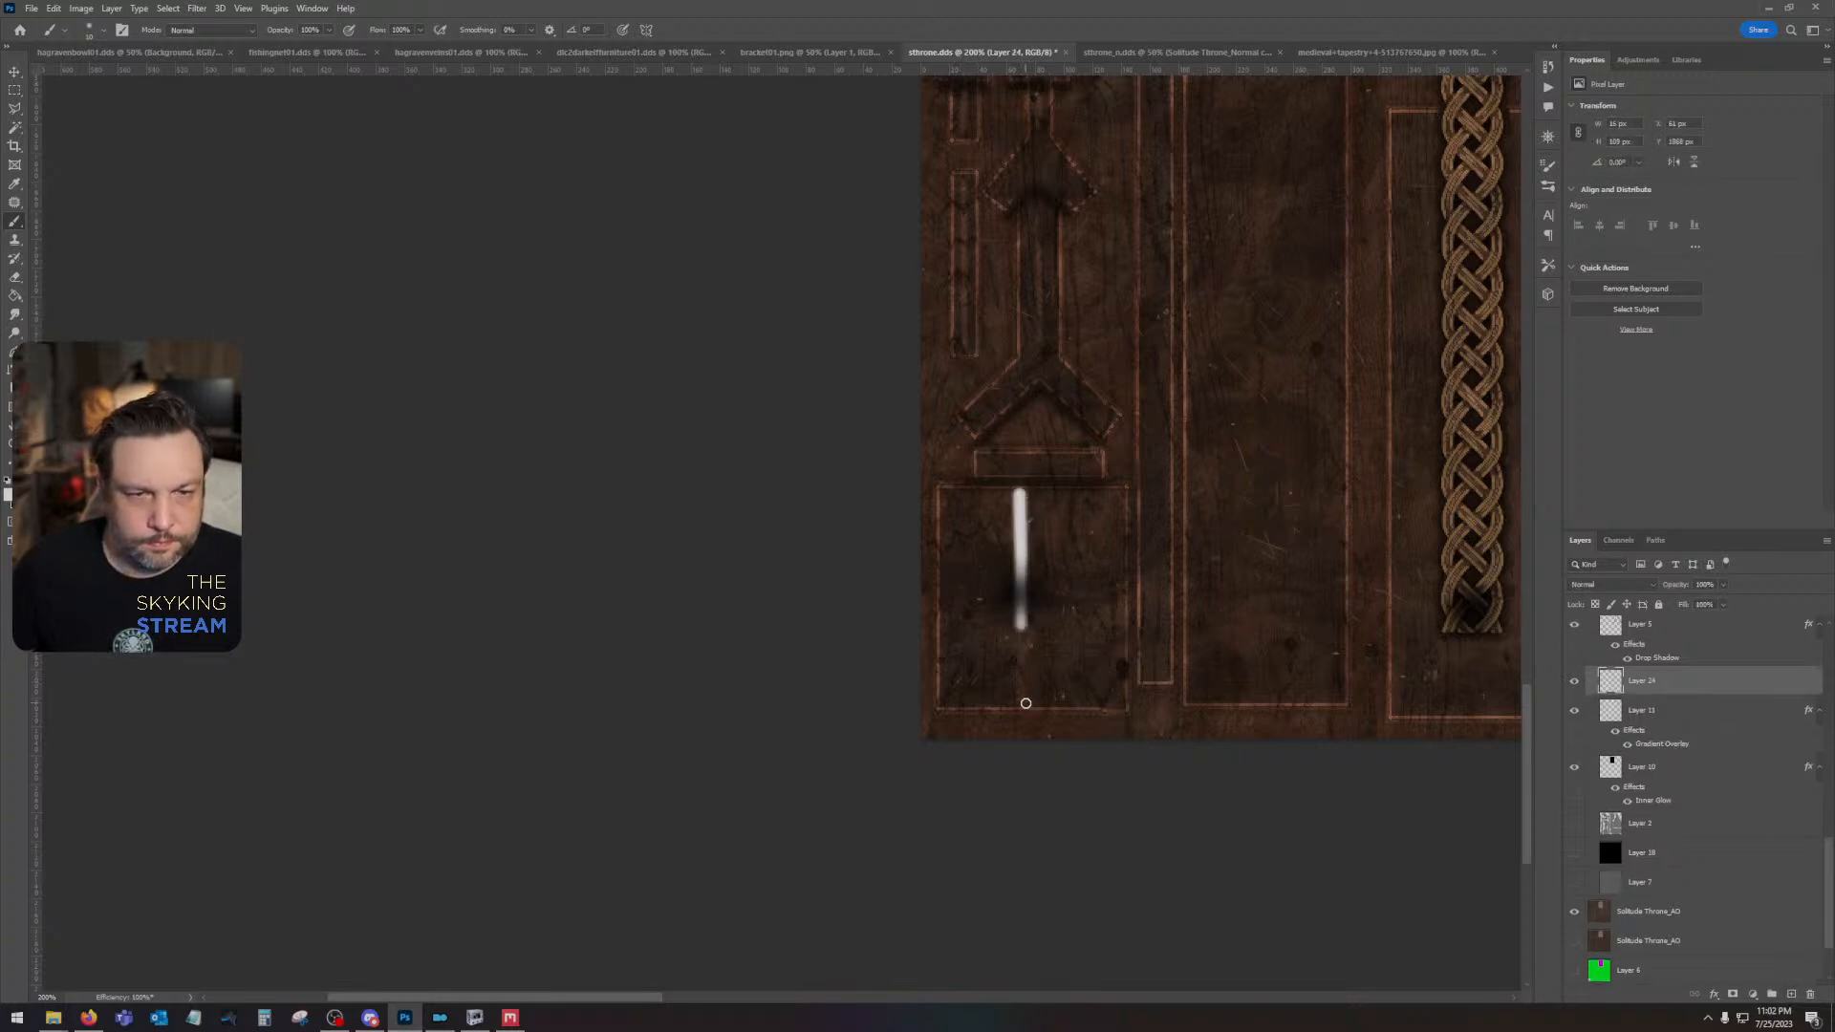
left_click(1022, 702, "shift")
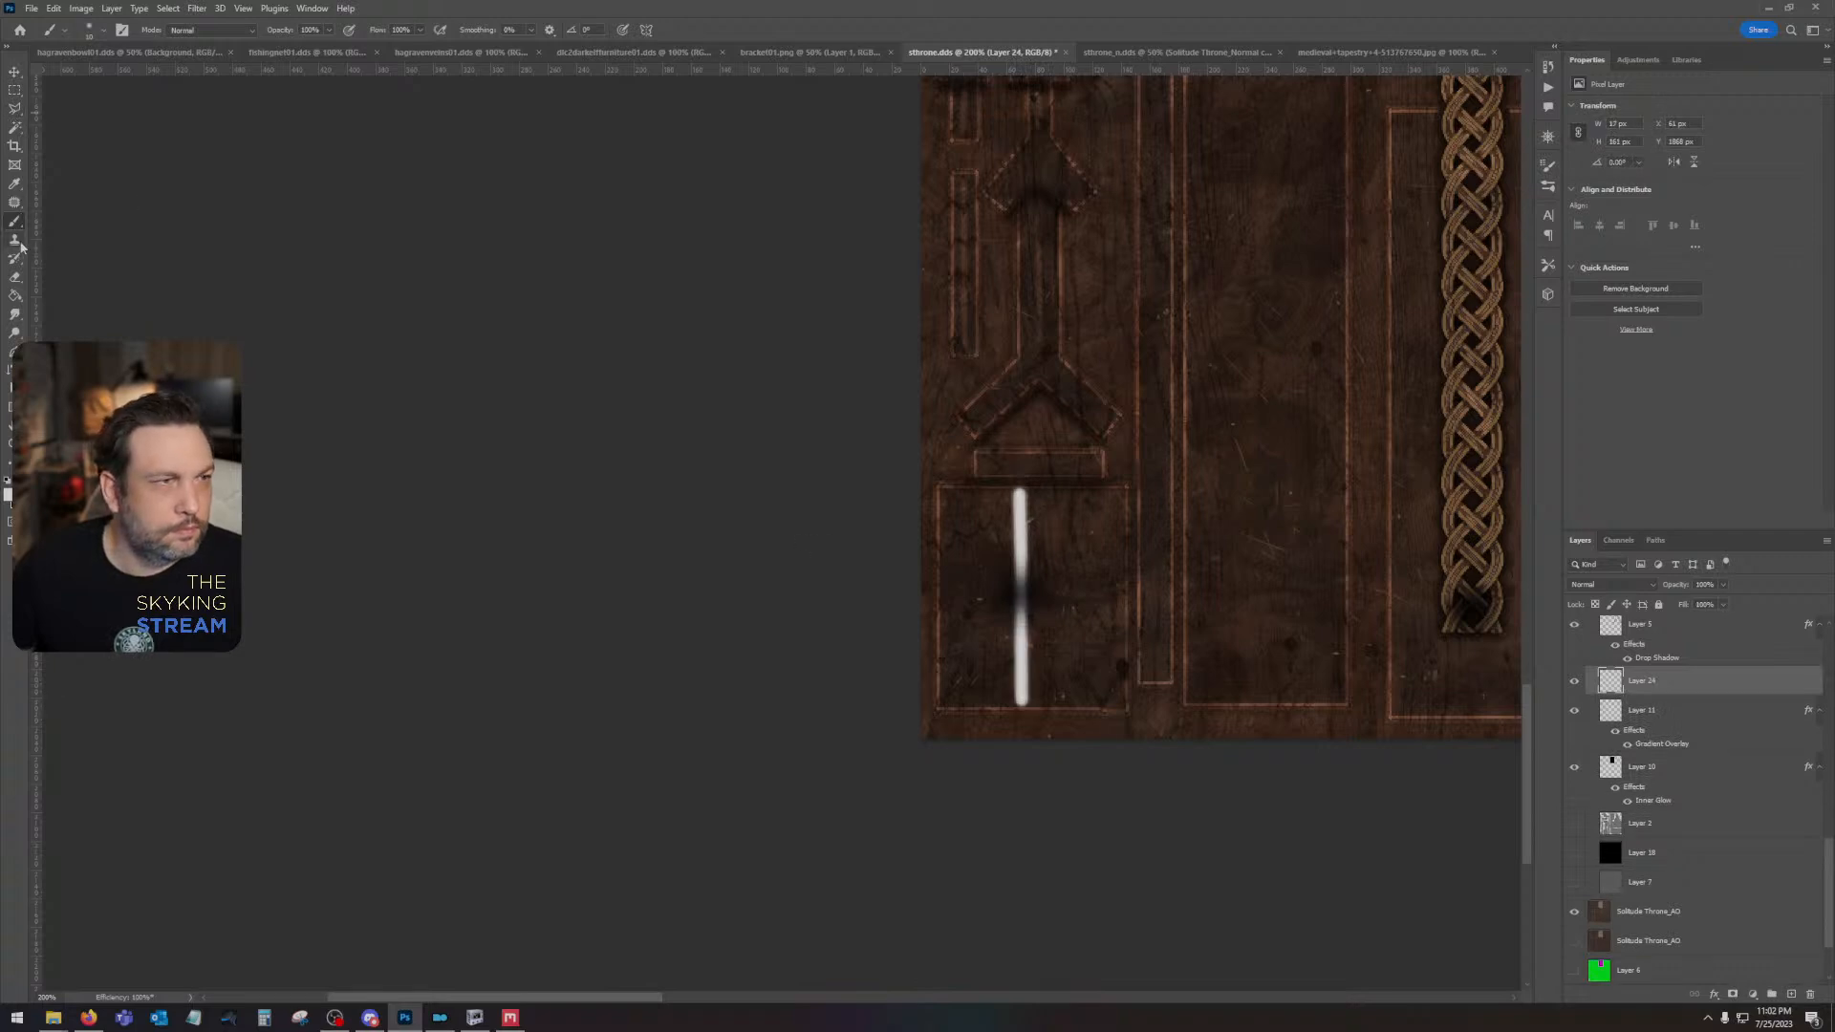
- Erase the white line where it crosses the dark hole and reapply the last Gaussian Blur to Layer 24
left_click(15, 276)
left_click_drag(1040, 586, 807, 577)
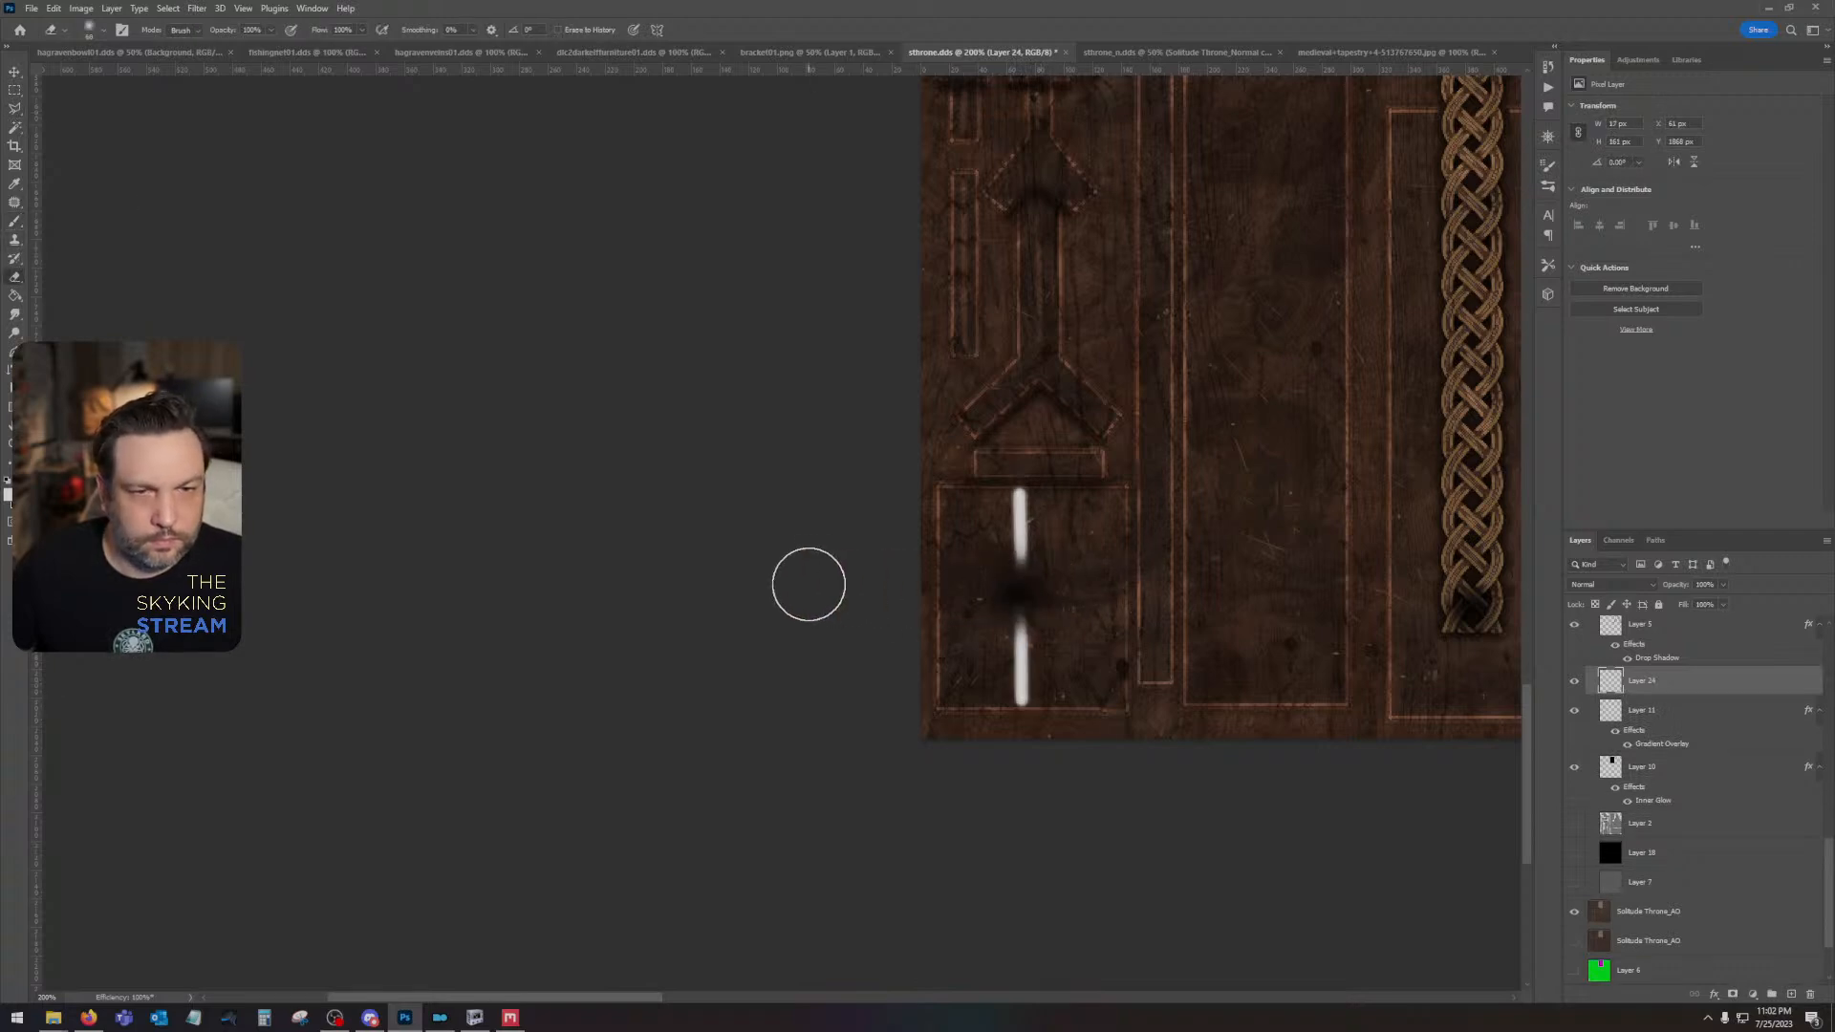
left_click(197, 8)
left_click(229, 26)
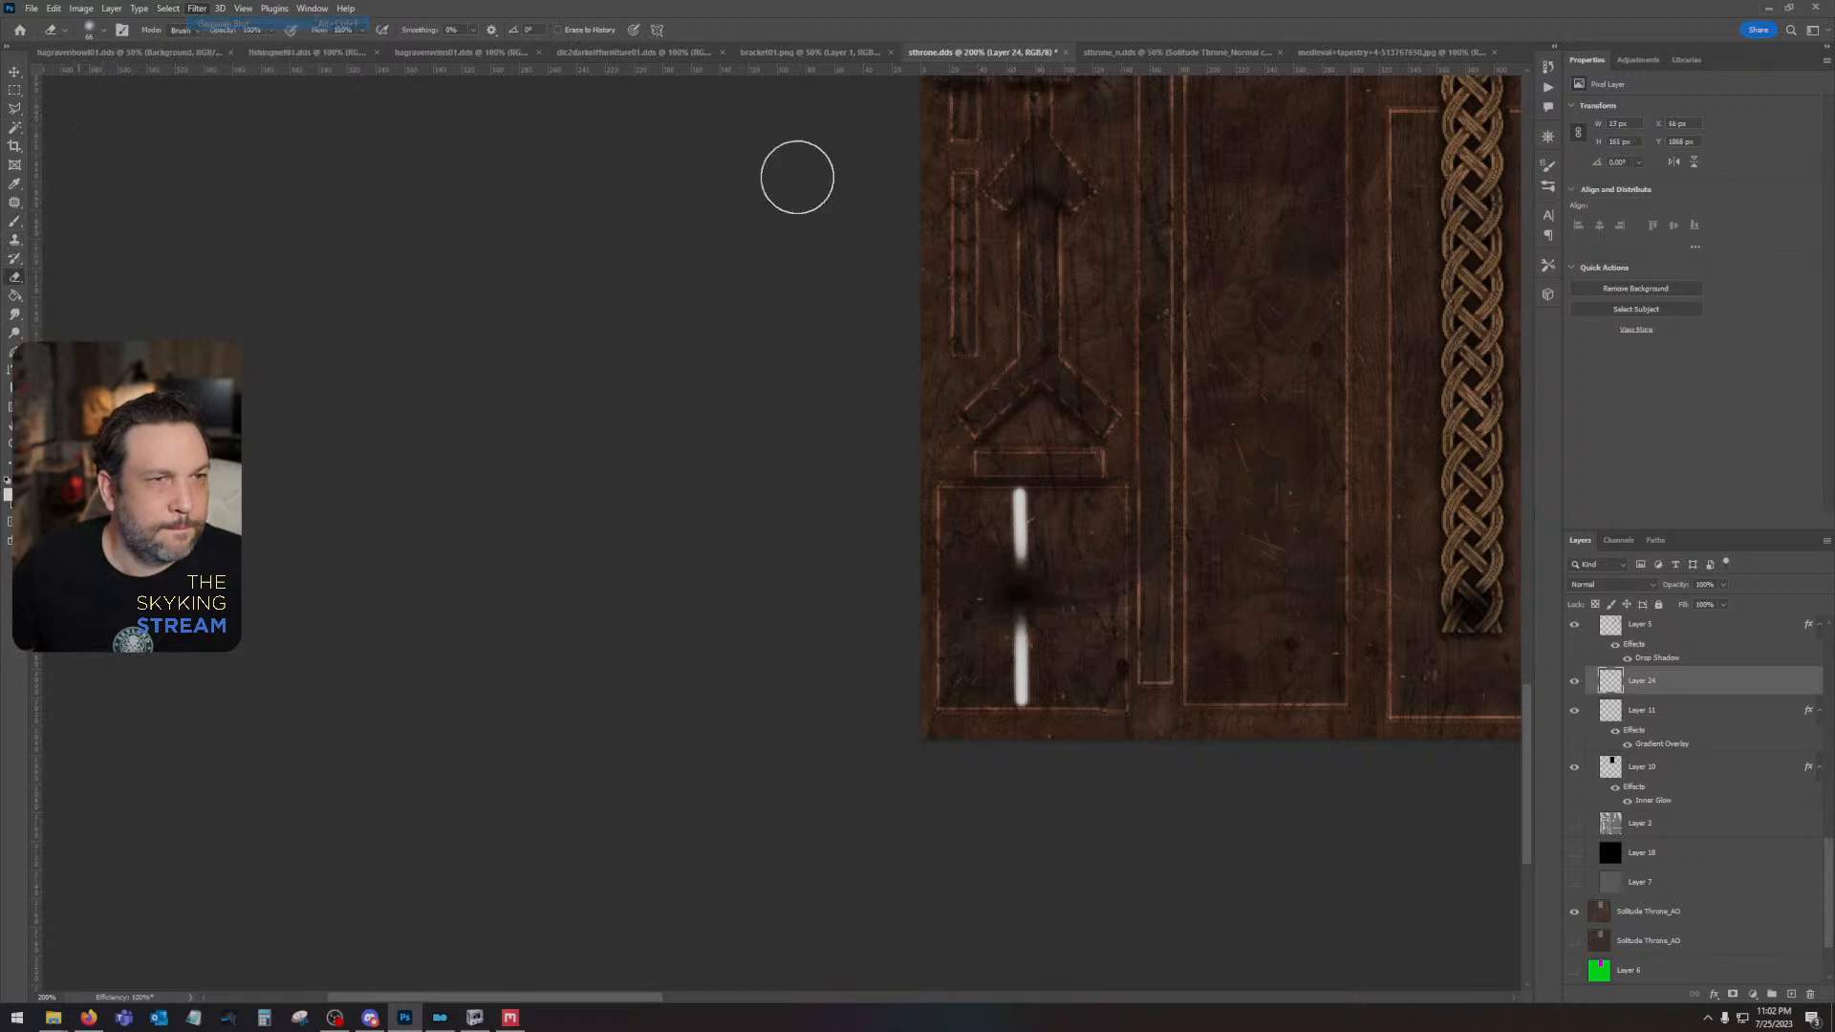
- Set Layer 24 to the Overlay blend mode at 38% opacity
left_click(1611, 583)
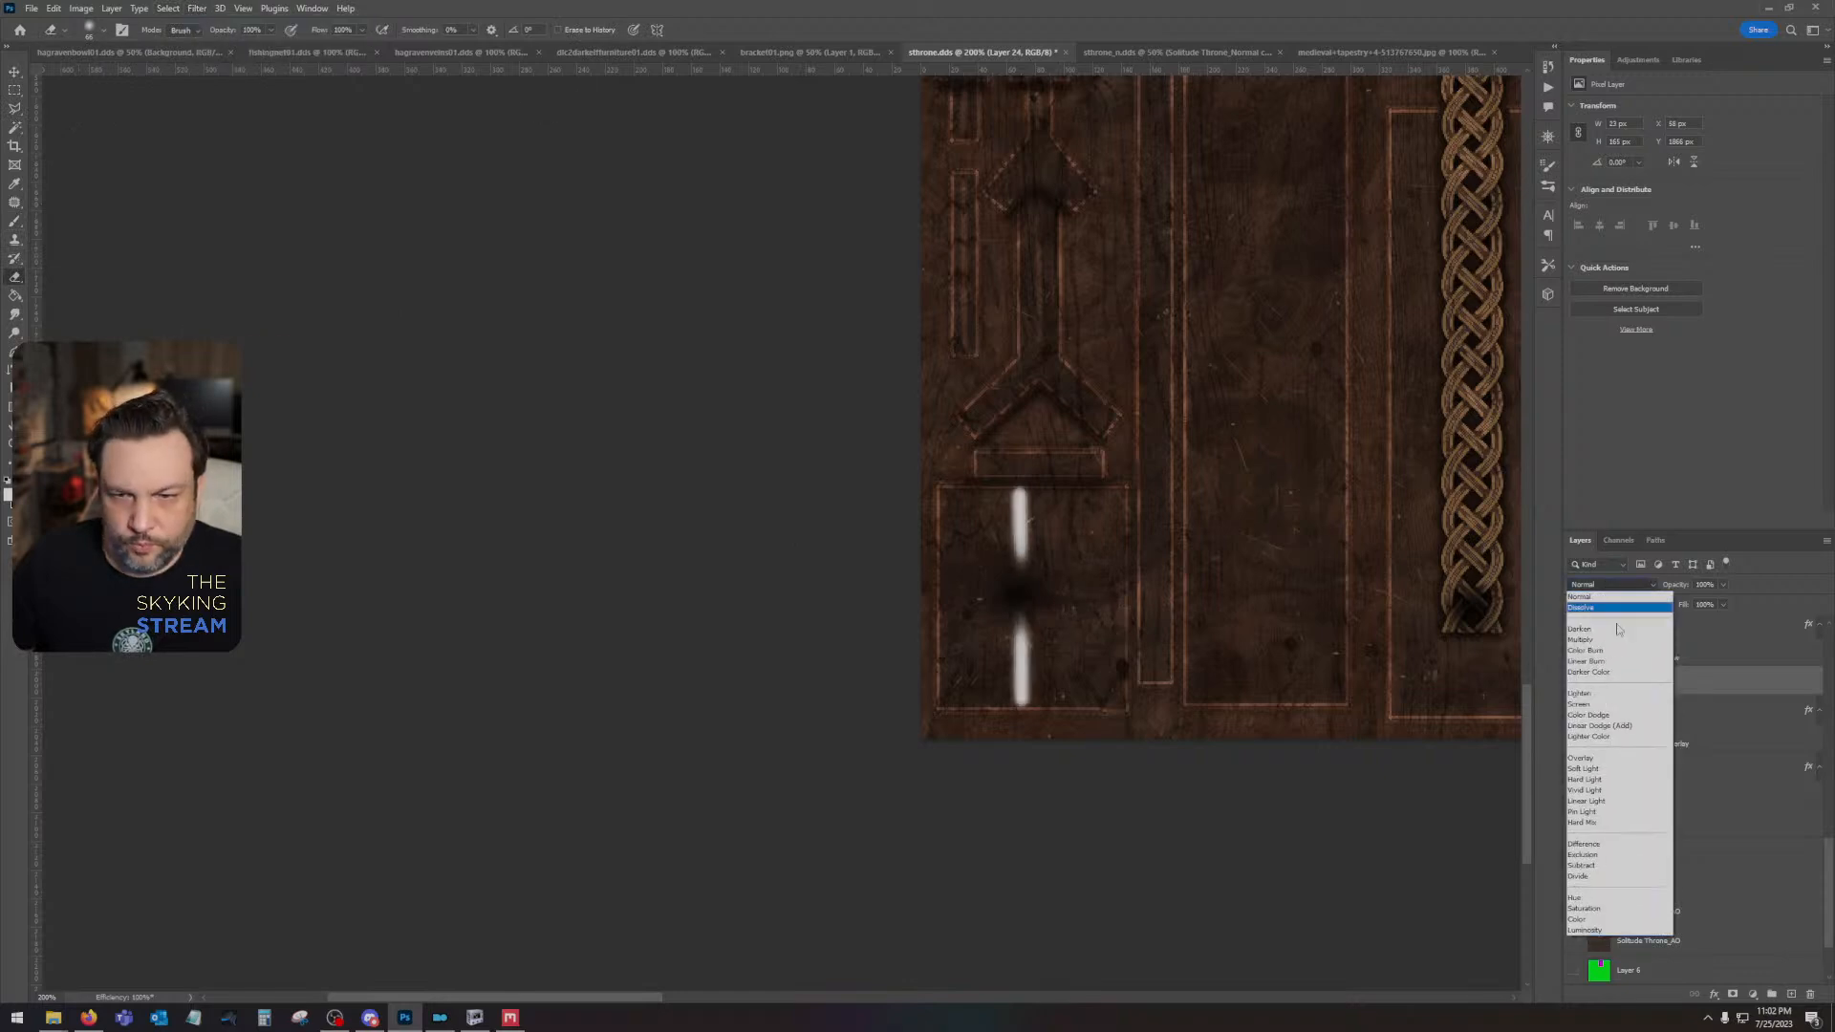
left_click(1605, 760)
left_click(1722, 584)
left_click_drag(1725, 602, 1675, 606)
left_click(1042, 270)
- Save the sthrone.dds texture with the softened spire shadows and panel highlight
left_click_drag(1227, 275, 1126, 727)
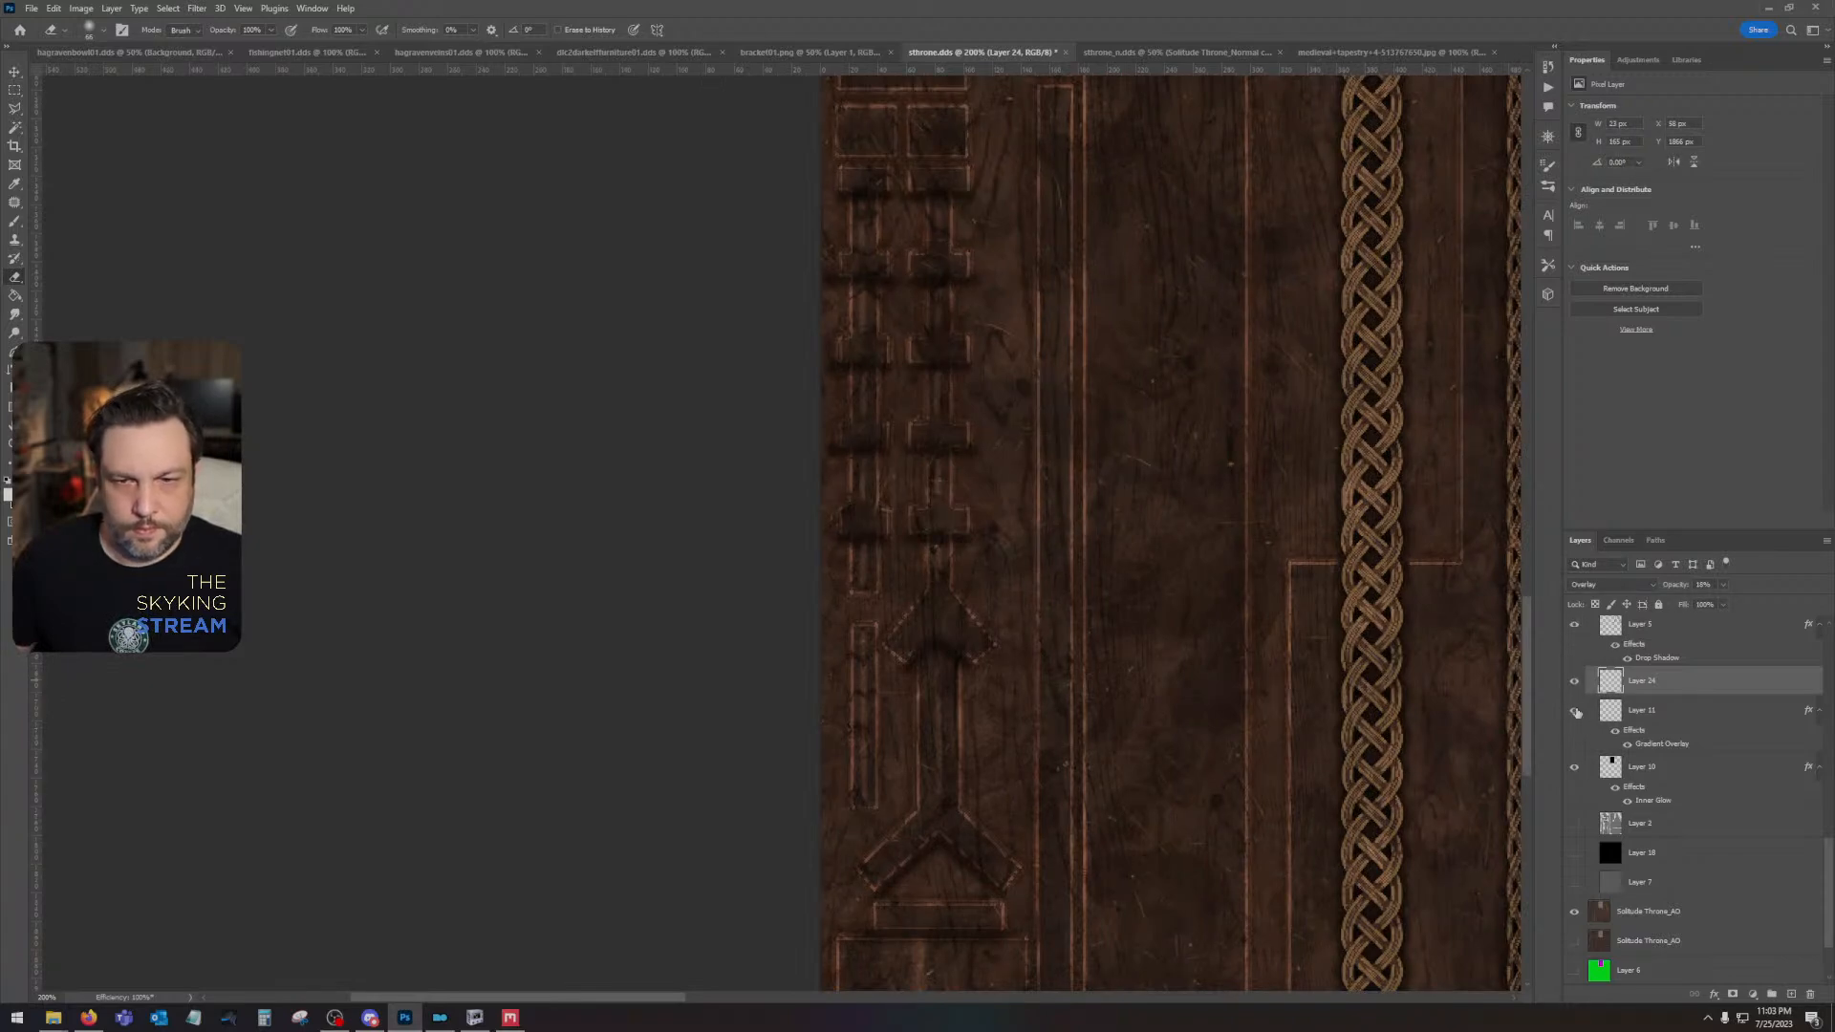
left_click_drag(1243, 539, 1122, 721)
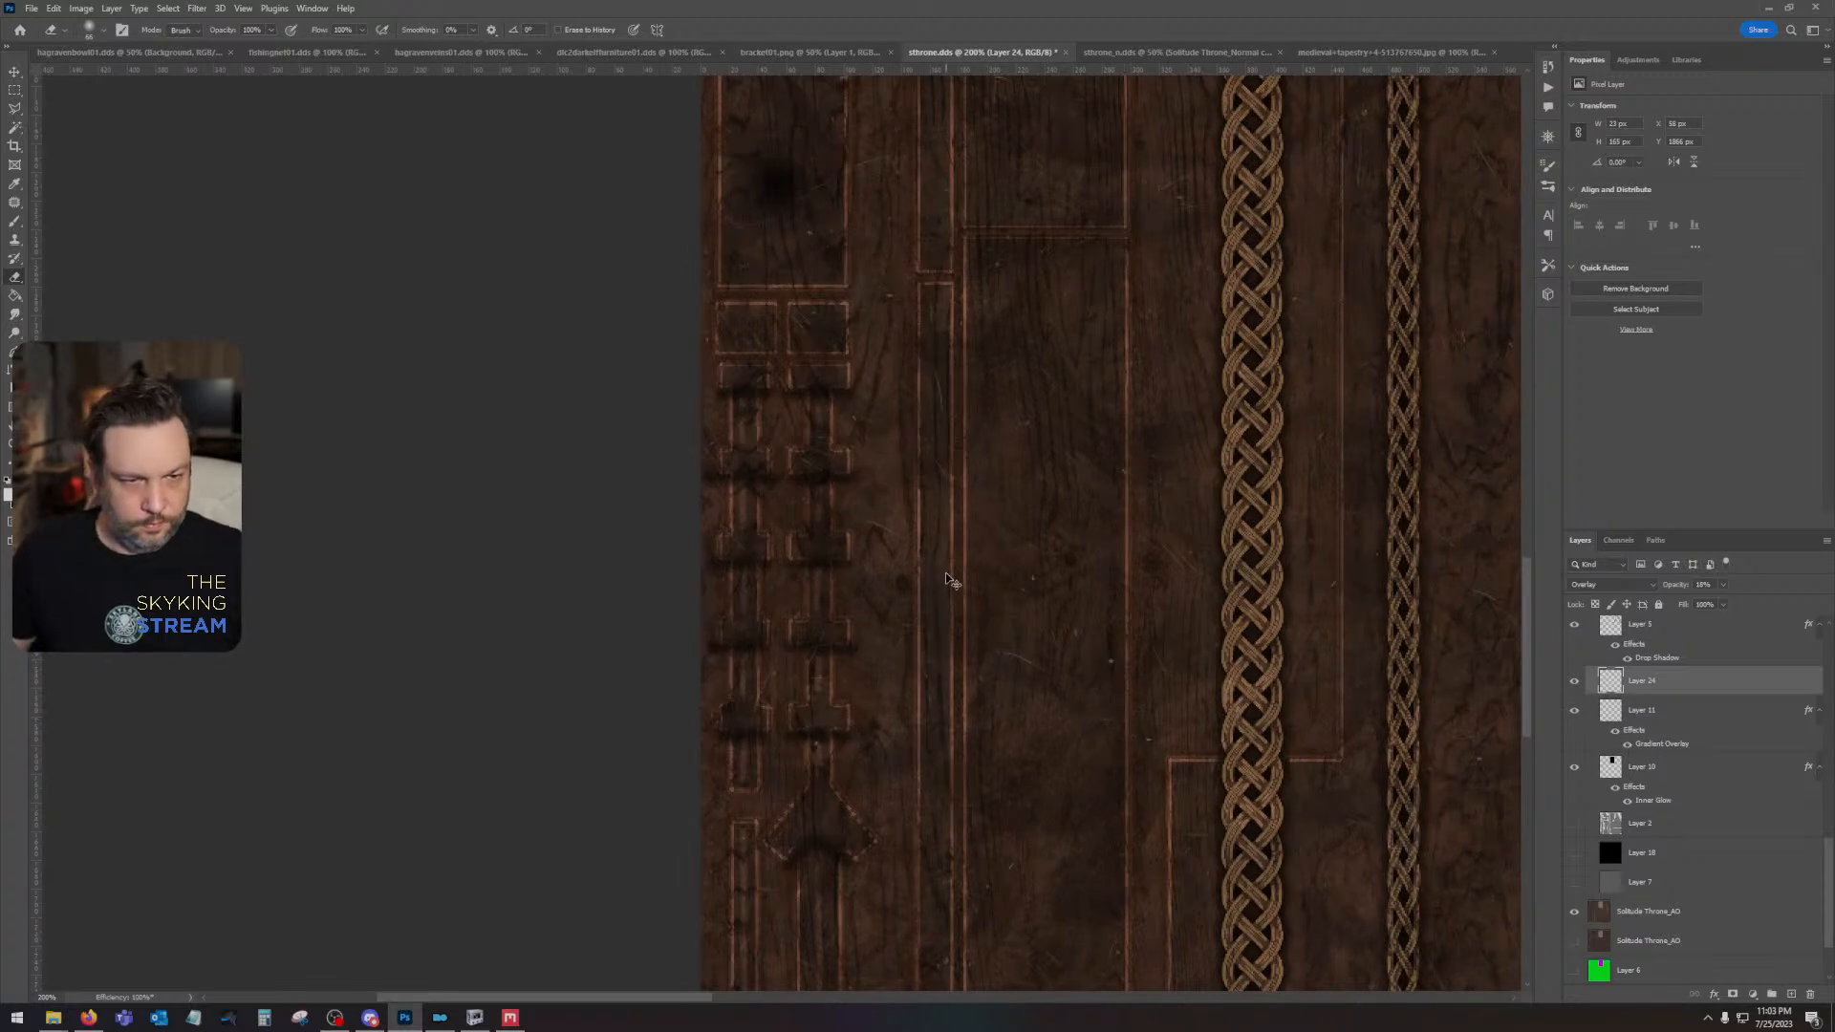
key("ctrl+s")
left_click(941, 533)
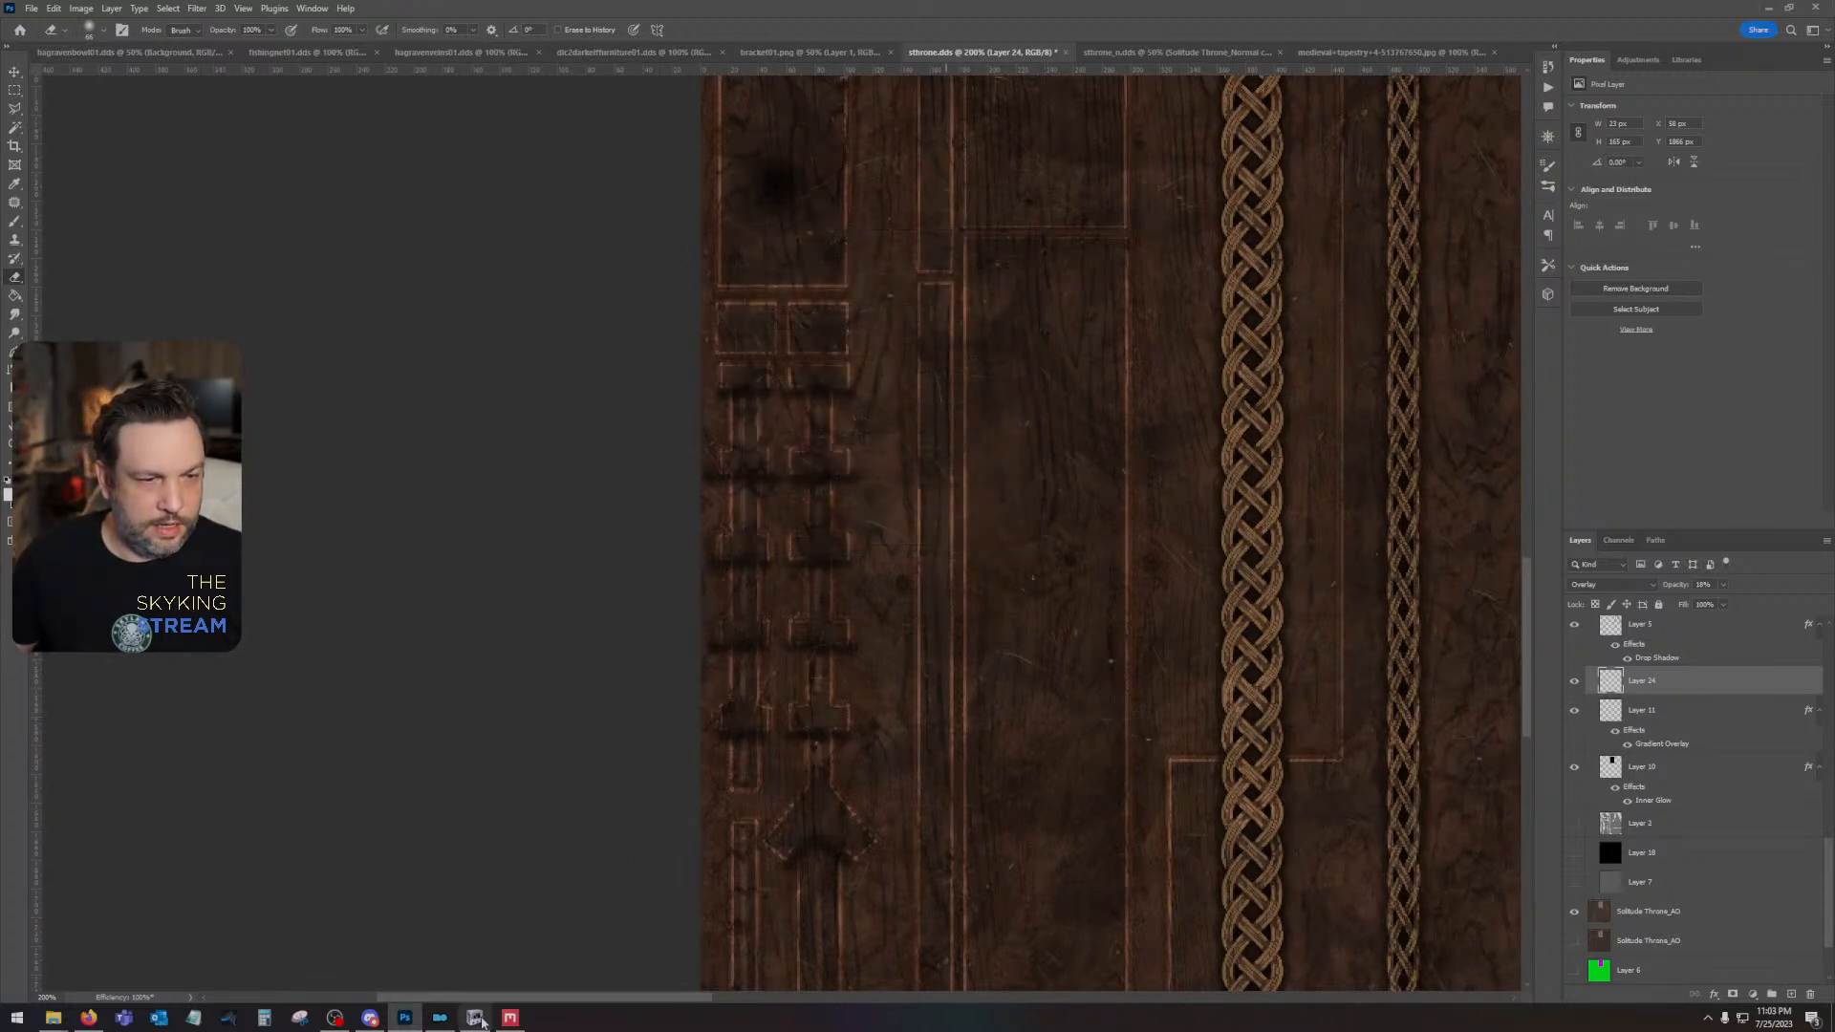
- Switch to NifSkope and examine the spires and backrest of the throne model with the saved texture
left_click(475, 1018)
left_click_drag(939, 558, 1127, 580)
scroll(1060, 371, "up", 5)
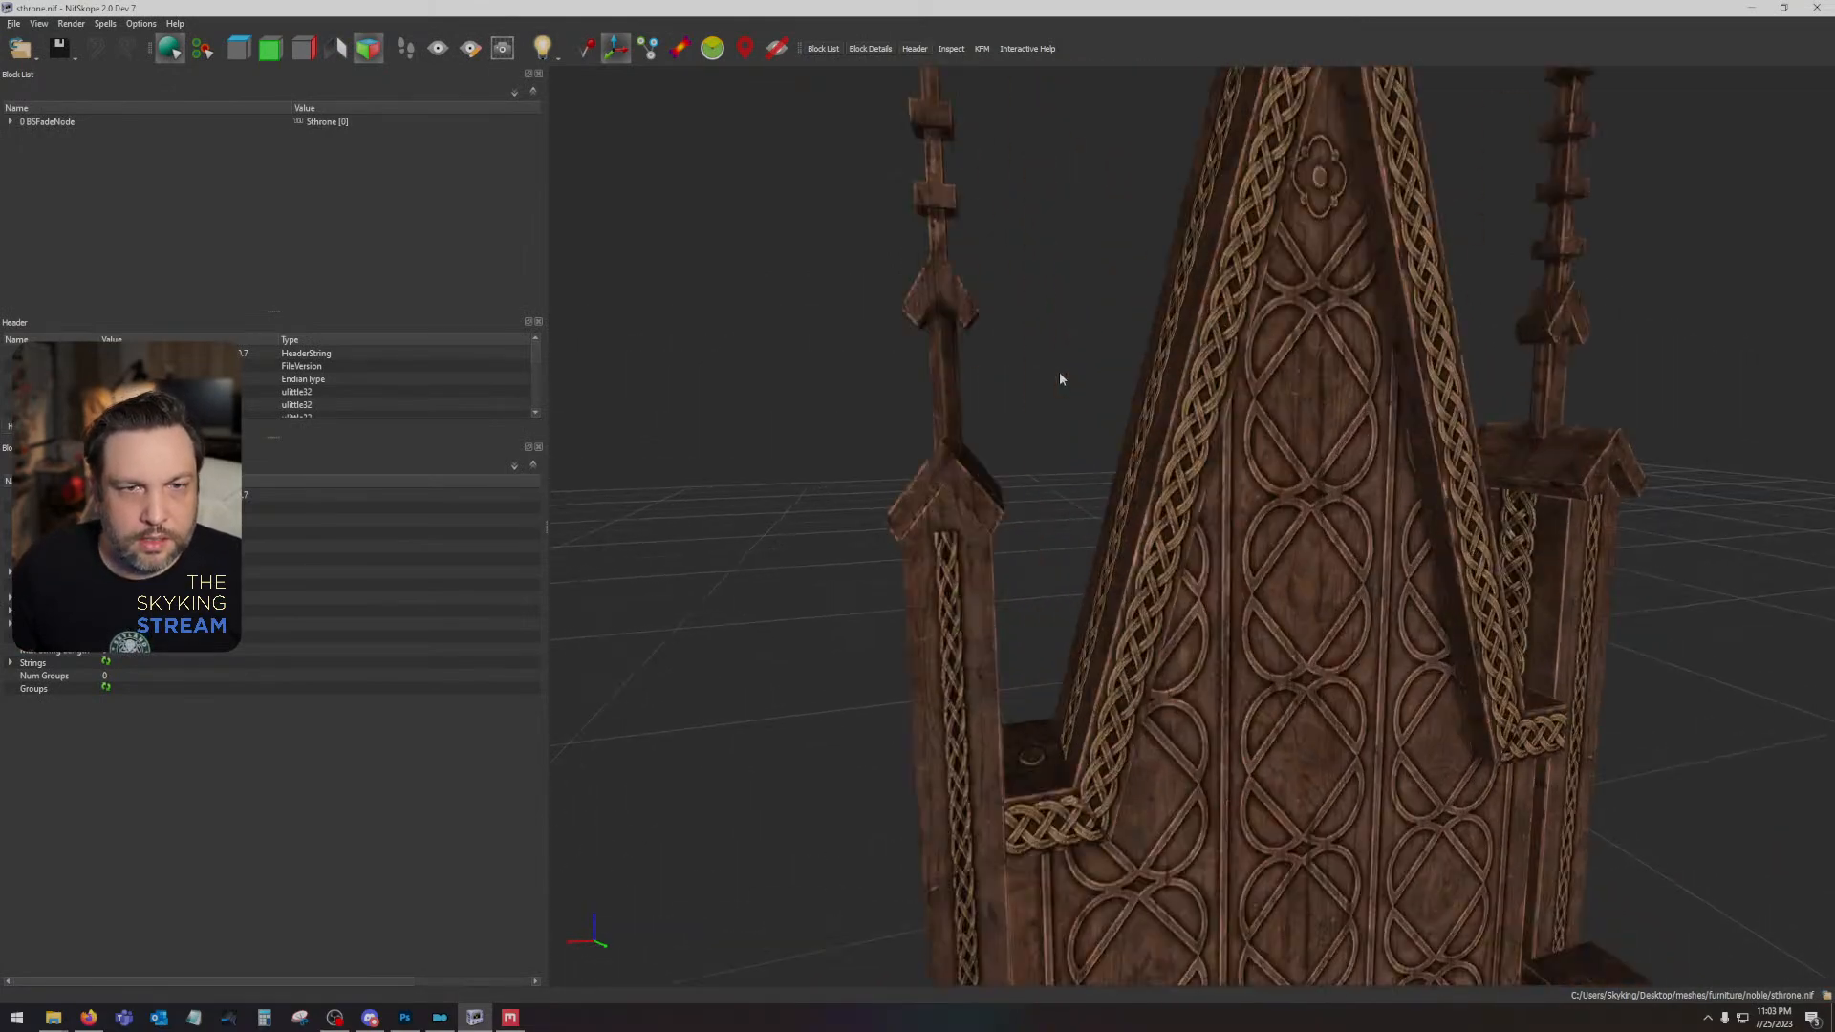
left_click_drag(1060, 371, 1181, 646)
left_click_drag(1167, 561, 1242, 538)
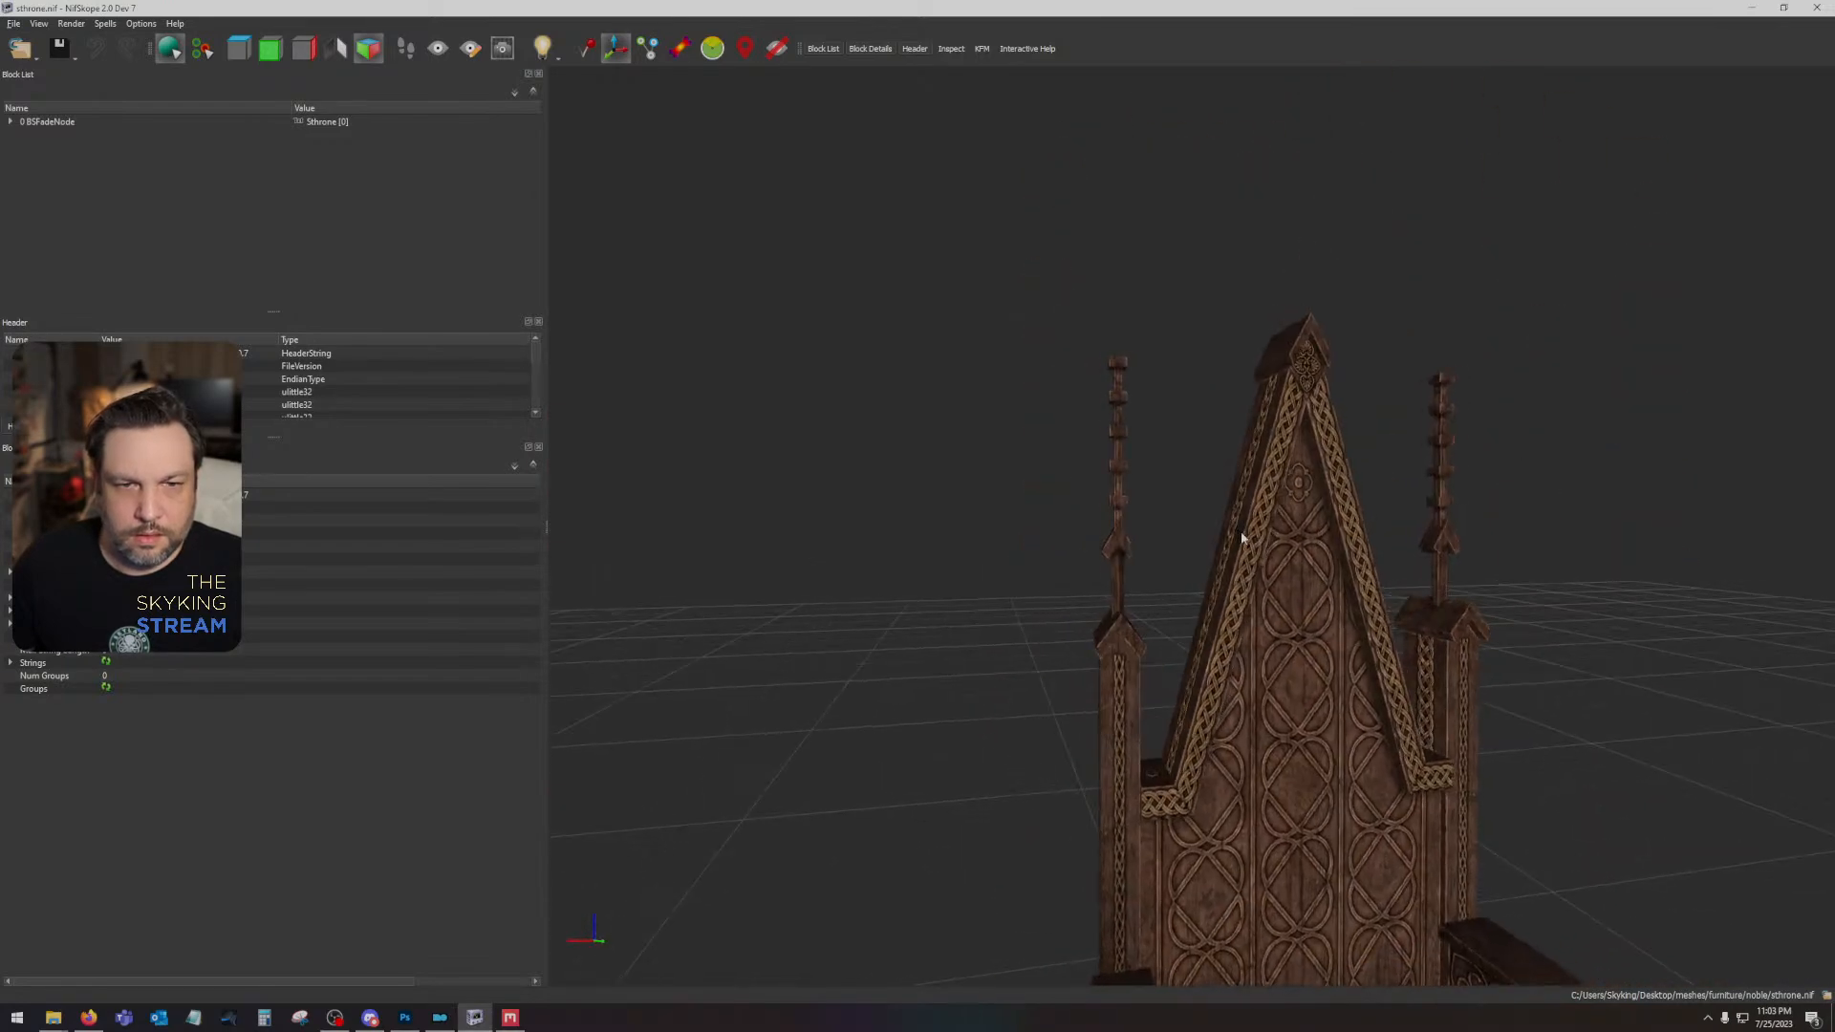
left_click_drag(1365, 637, 1334, 524)
- Return to Photoshop and close the sthrone.dds, sthrone_n.dds, medieval tapestry and bracket01.png documents
key("alt+Tab")
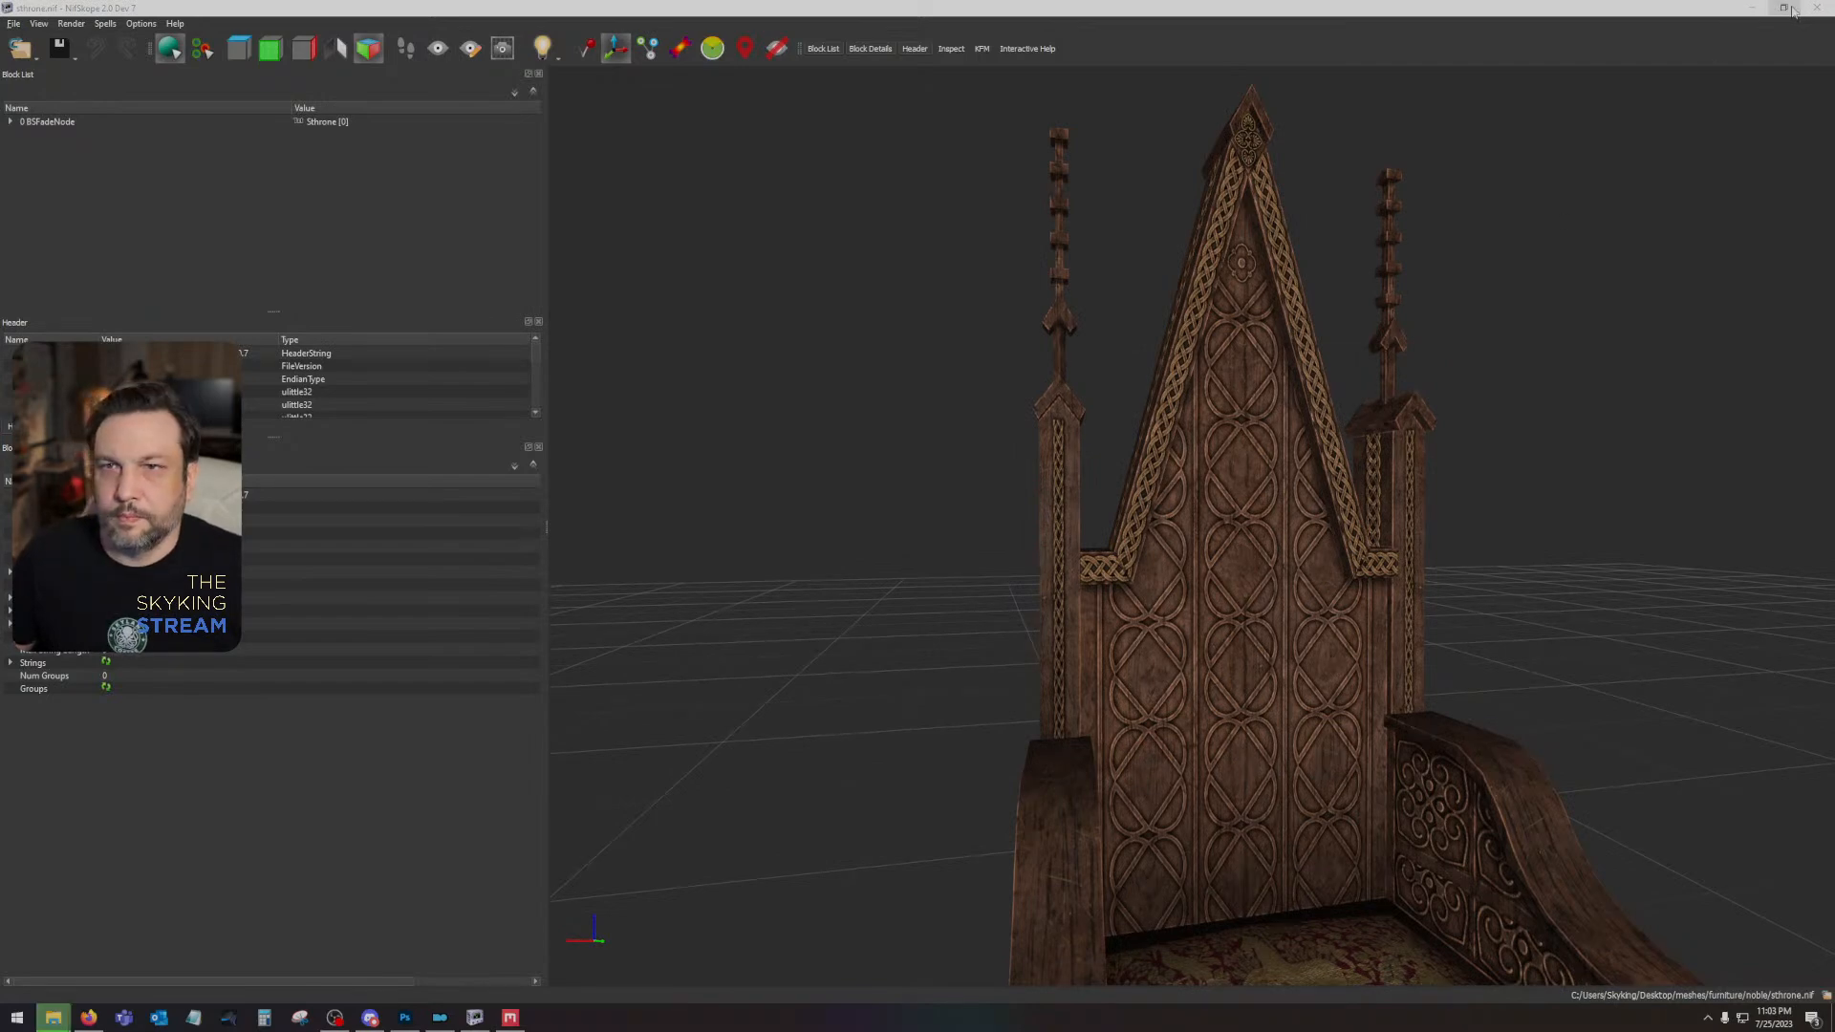
key("alt+Tab")
left_click(1060, 52)
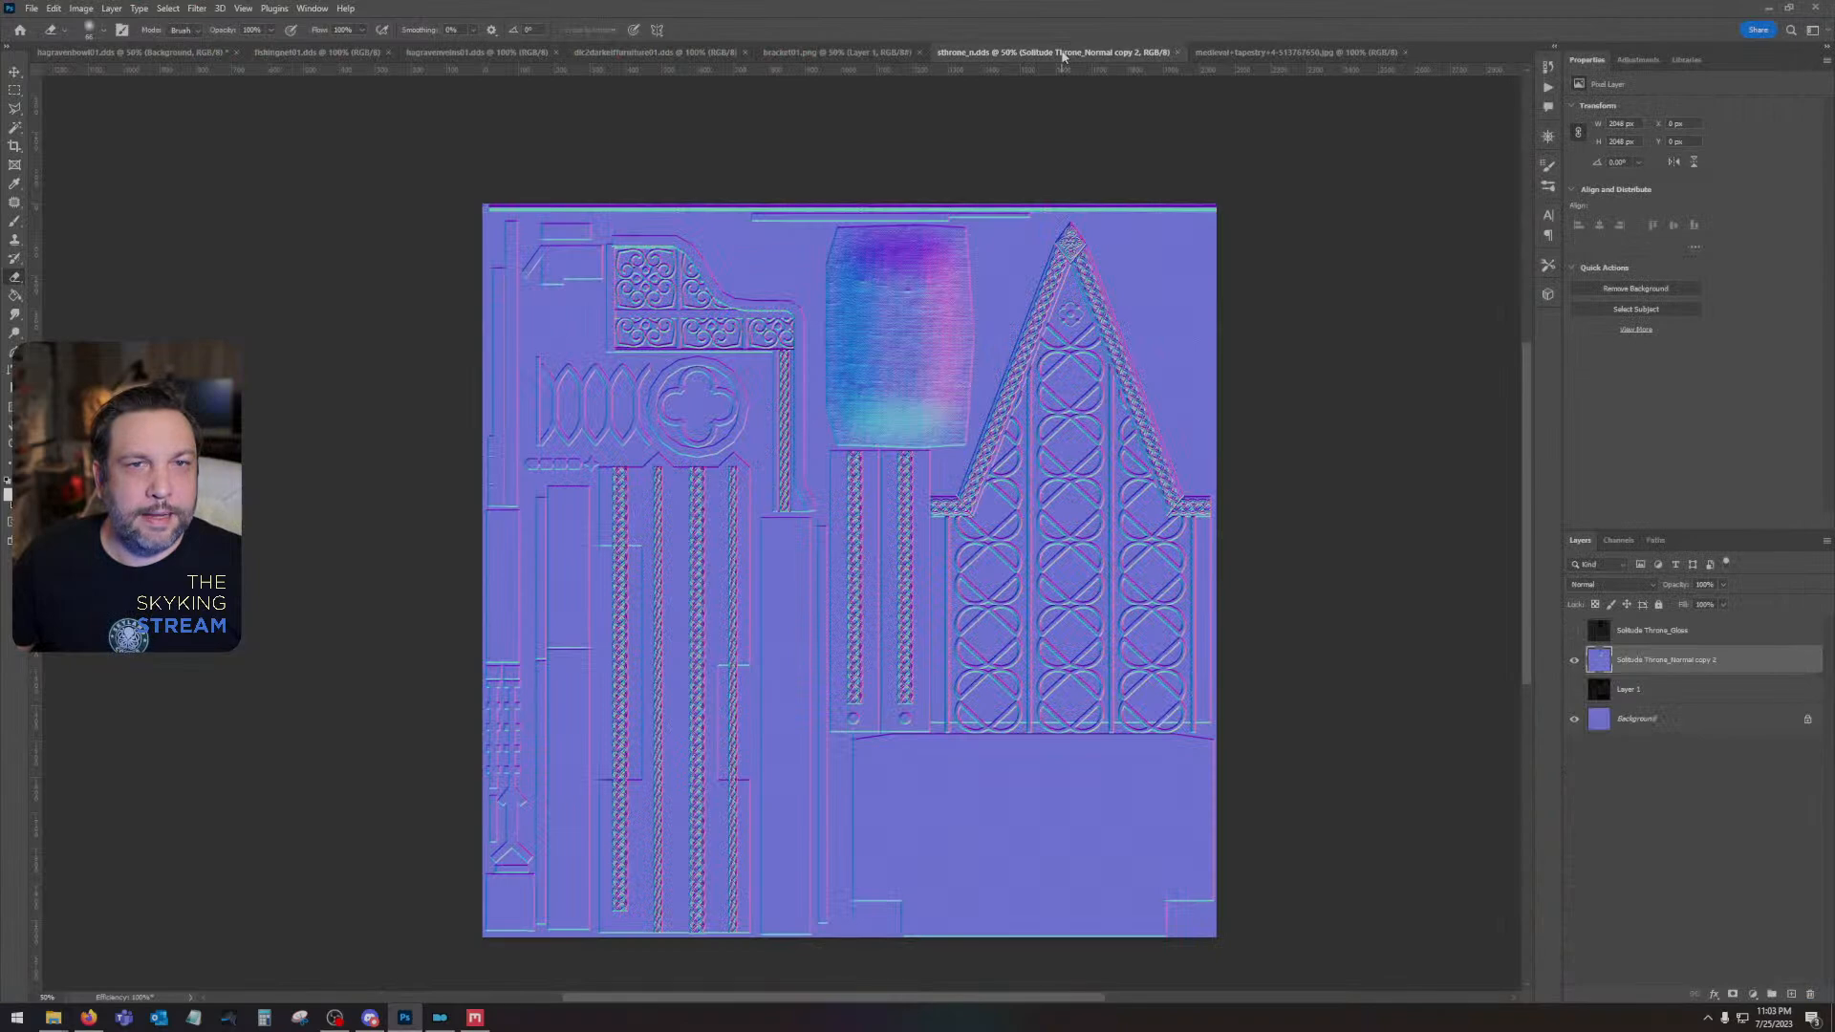
left_click(1177, 56)
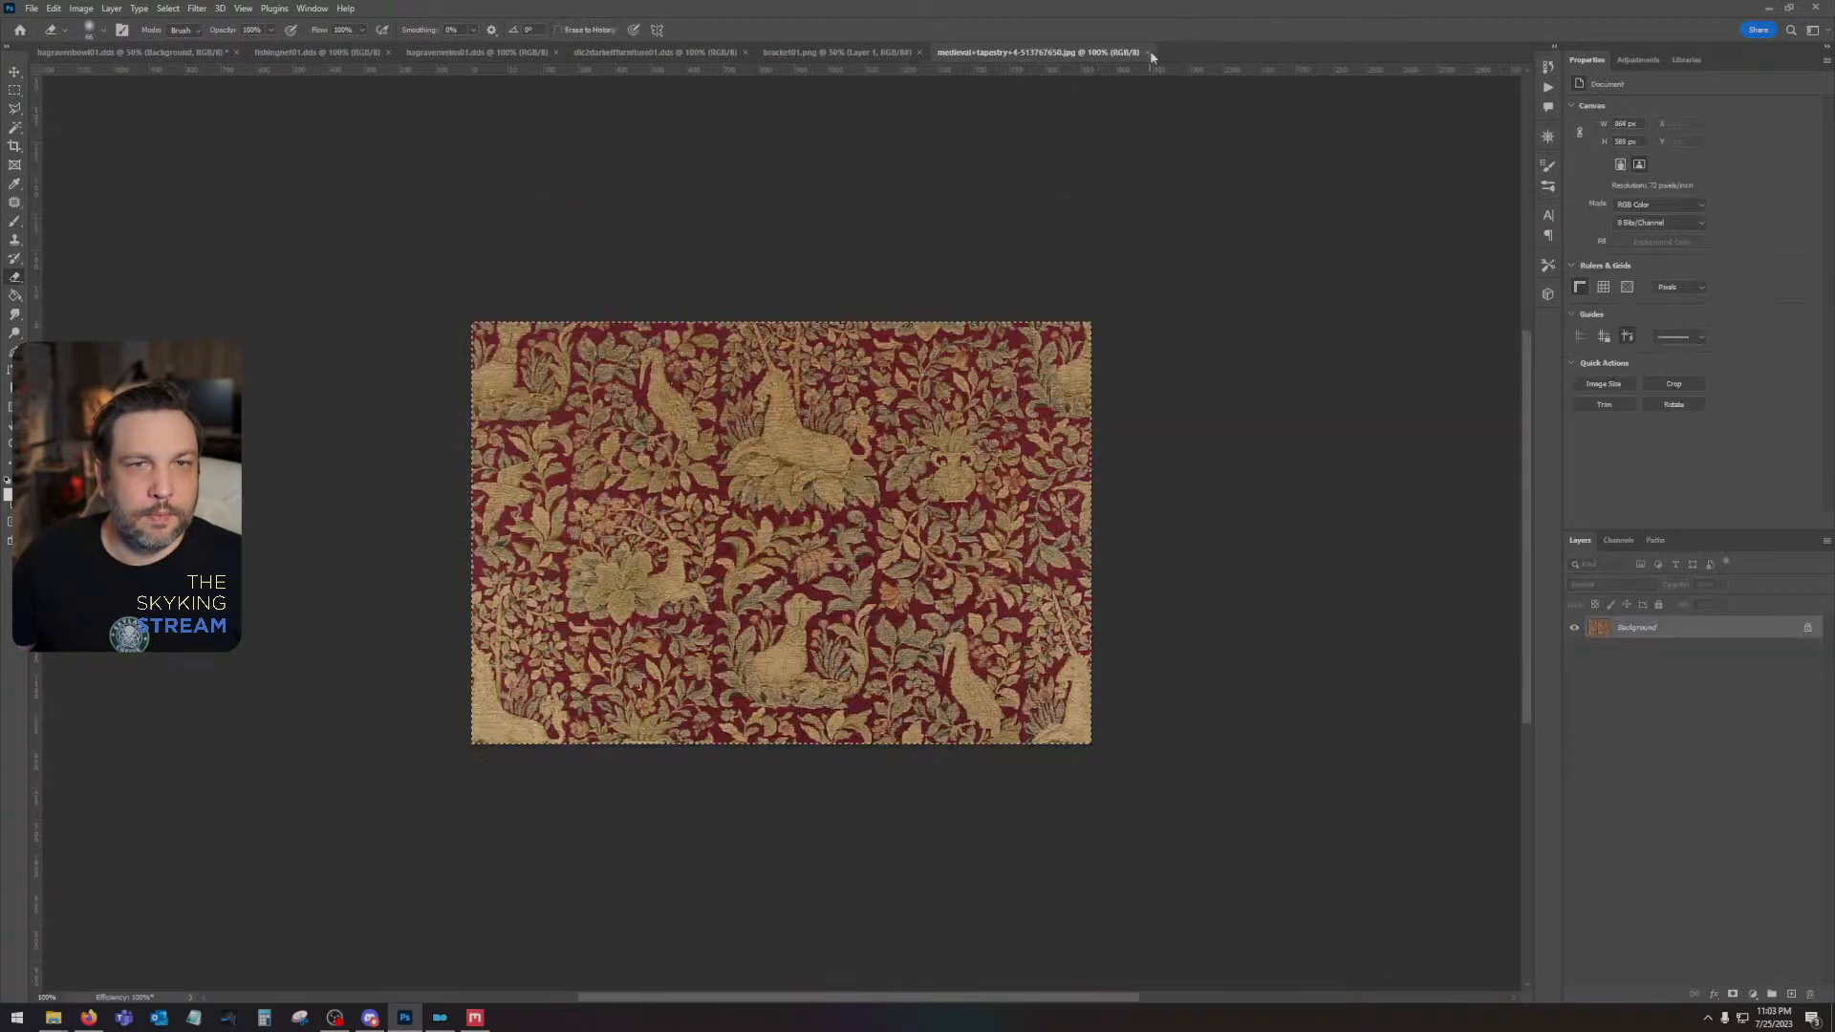
left_click(1148, 51)
left_click(922, 53)
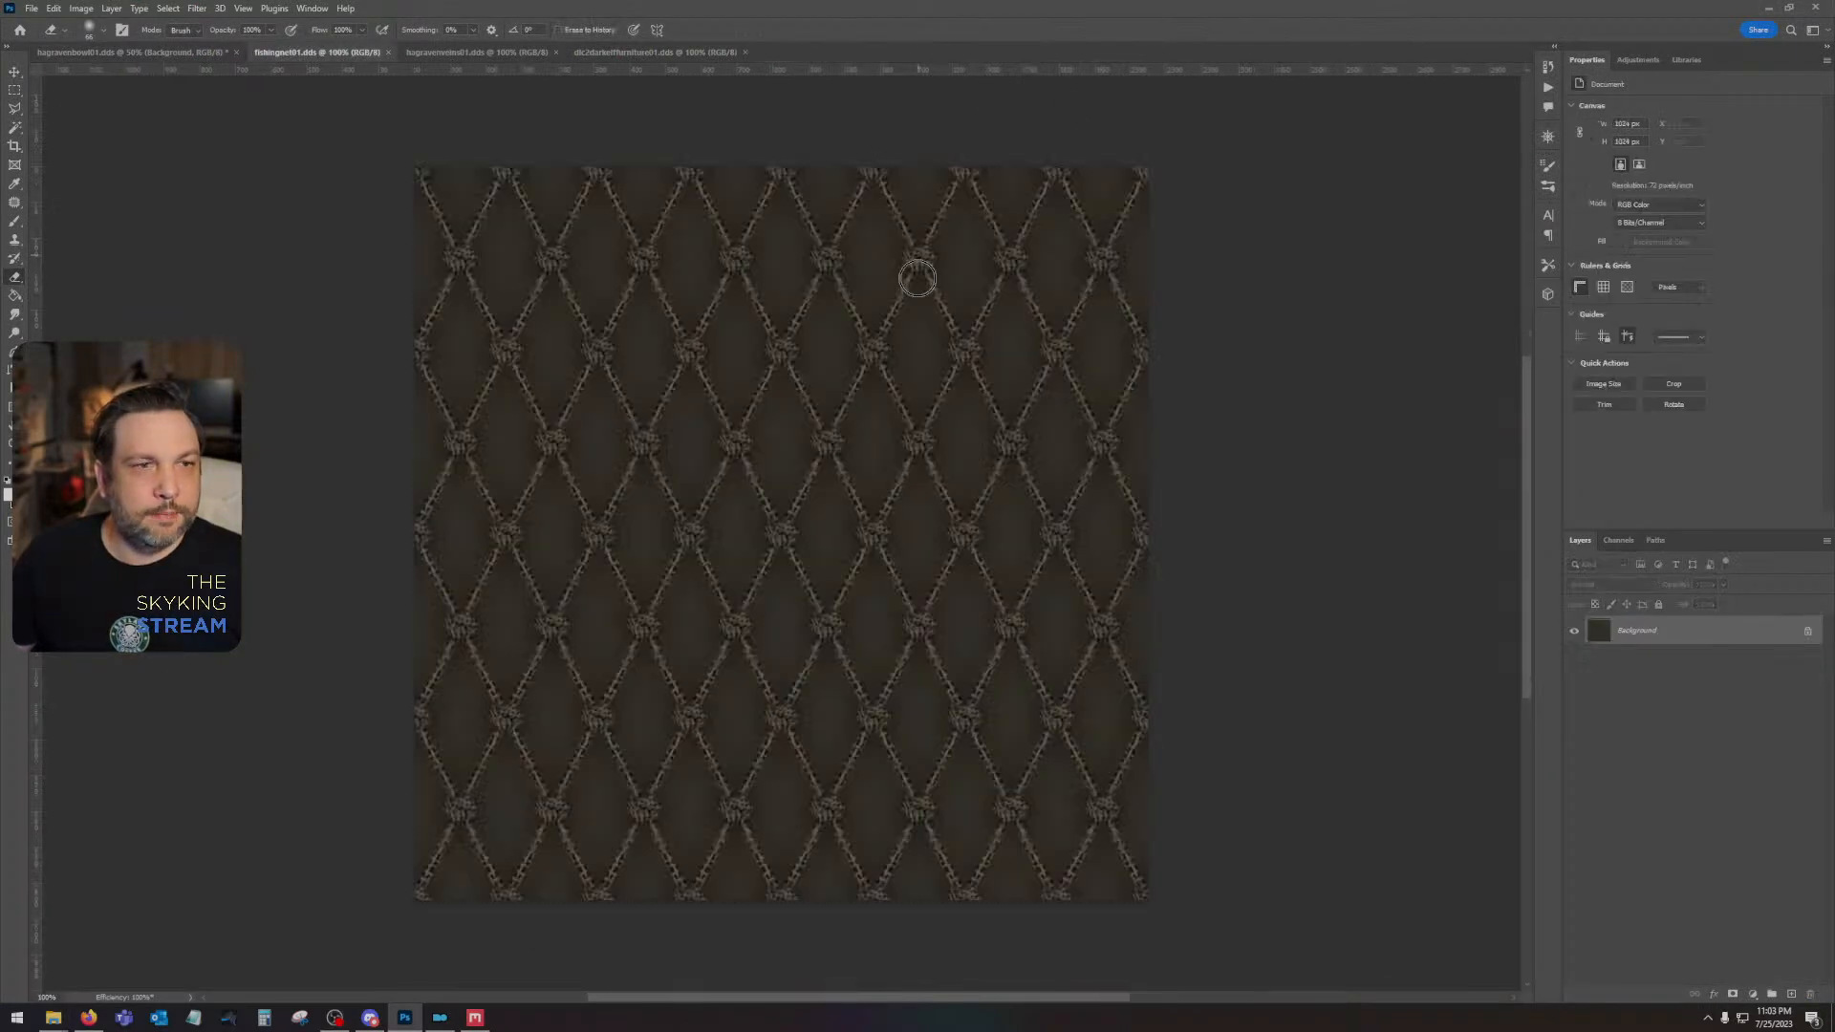
- Bring up the hagraven bowl texture and minimize Photoshop to return to Mod Organizer
left_click(134, 52)
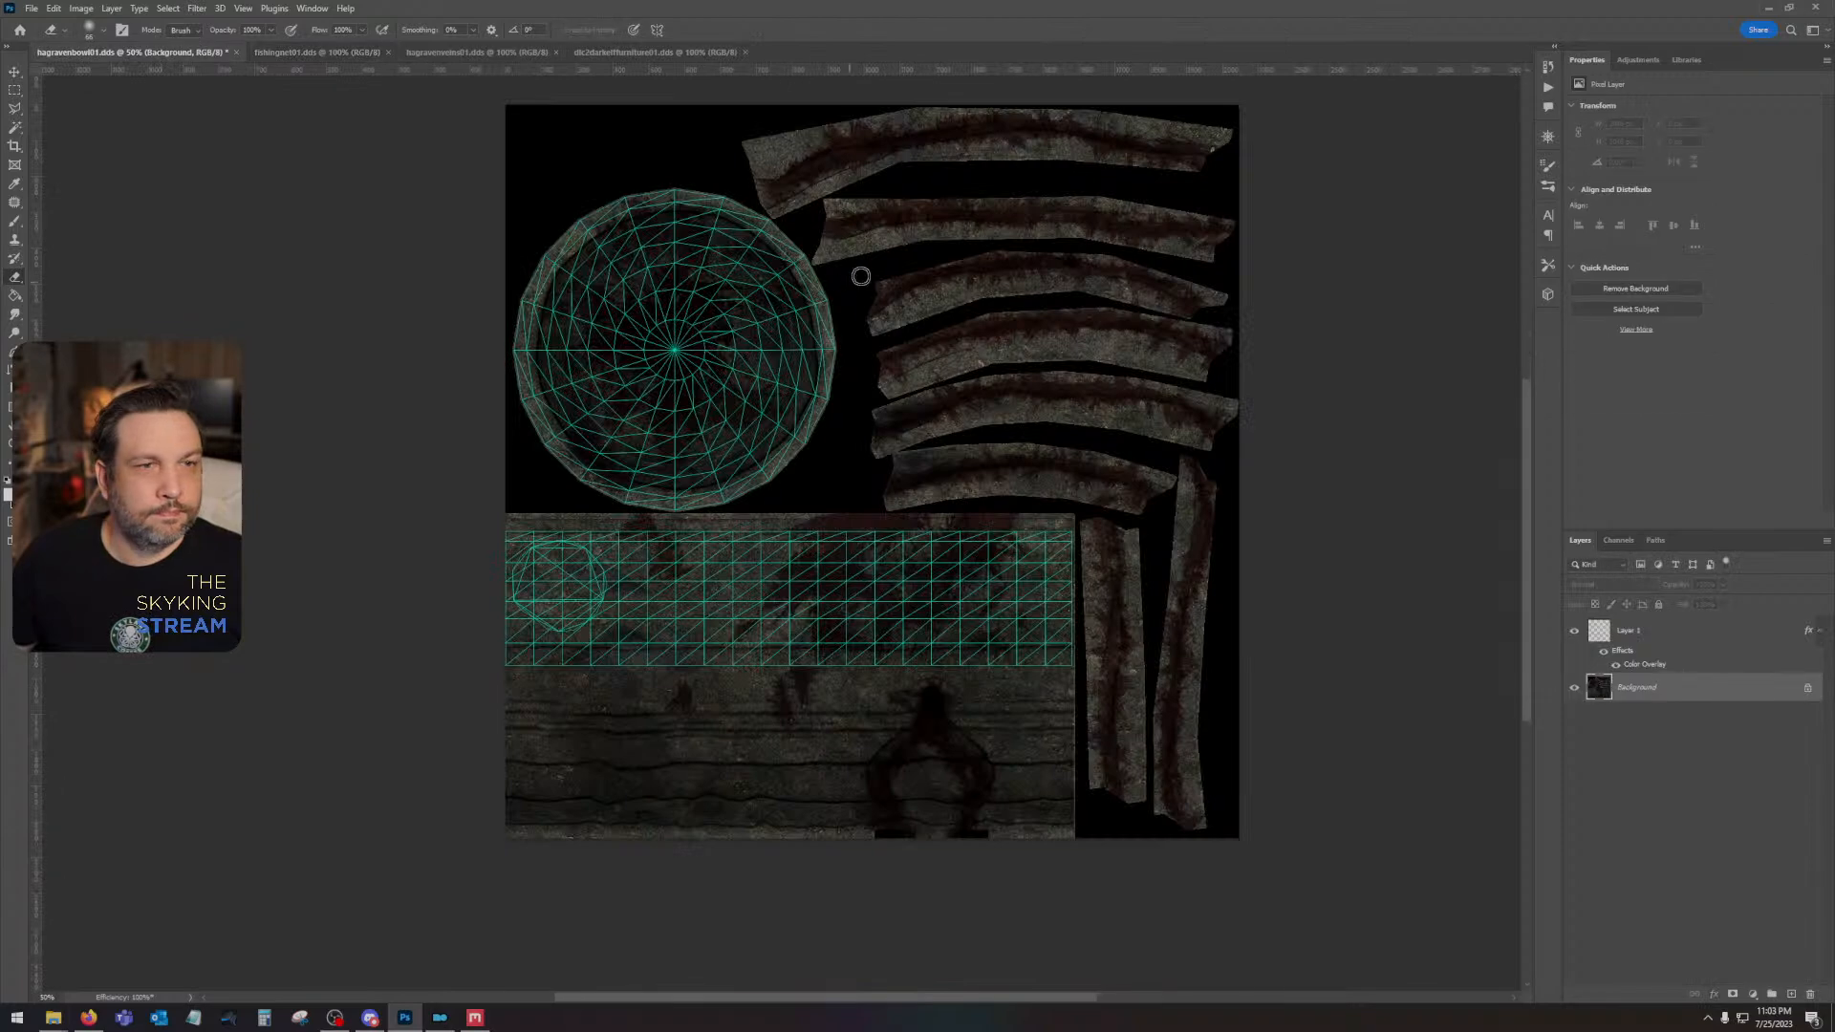
left_click(1768, 7)
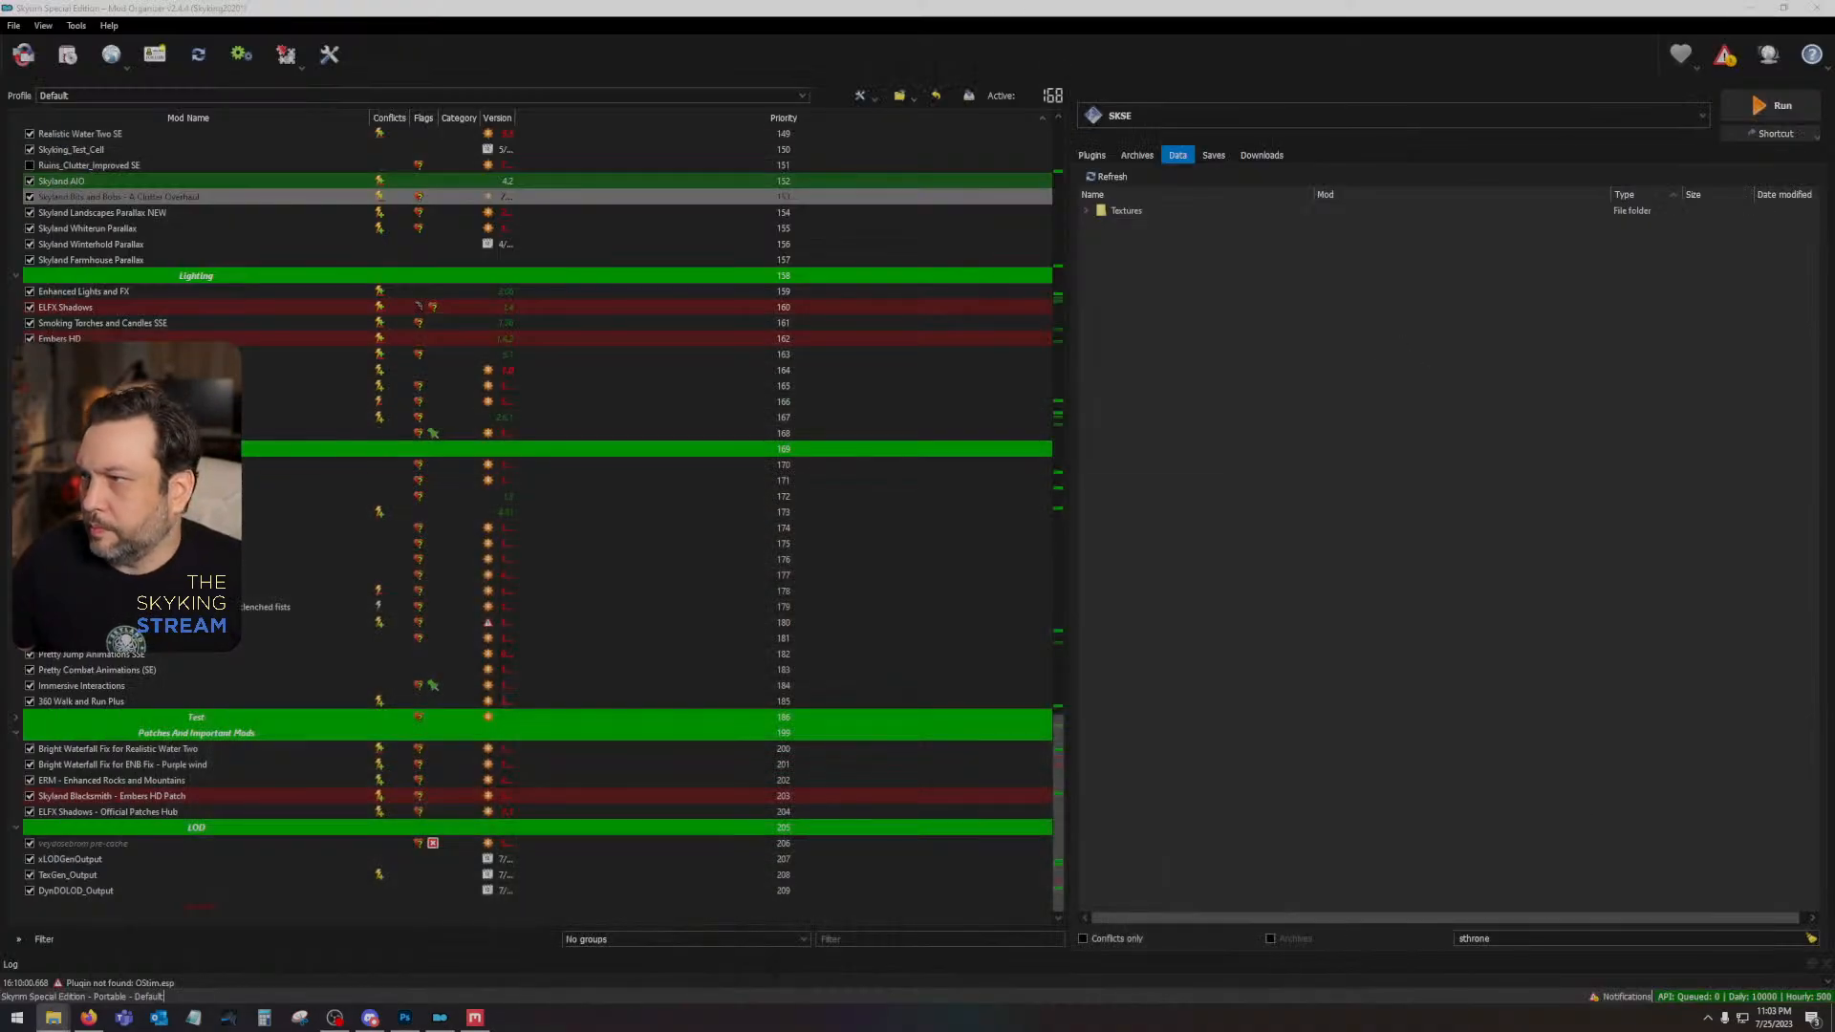
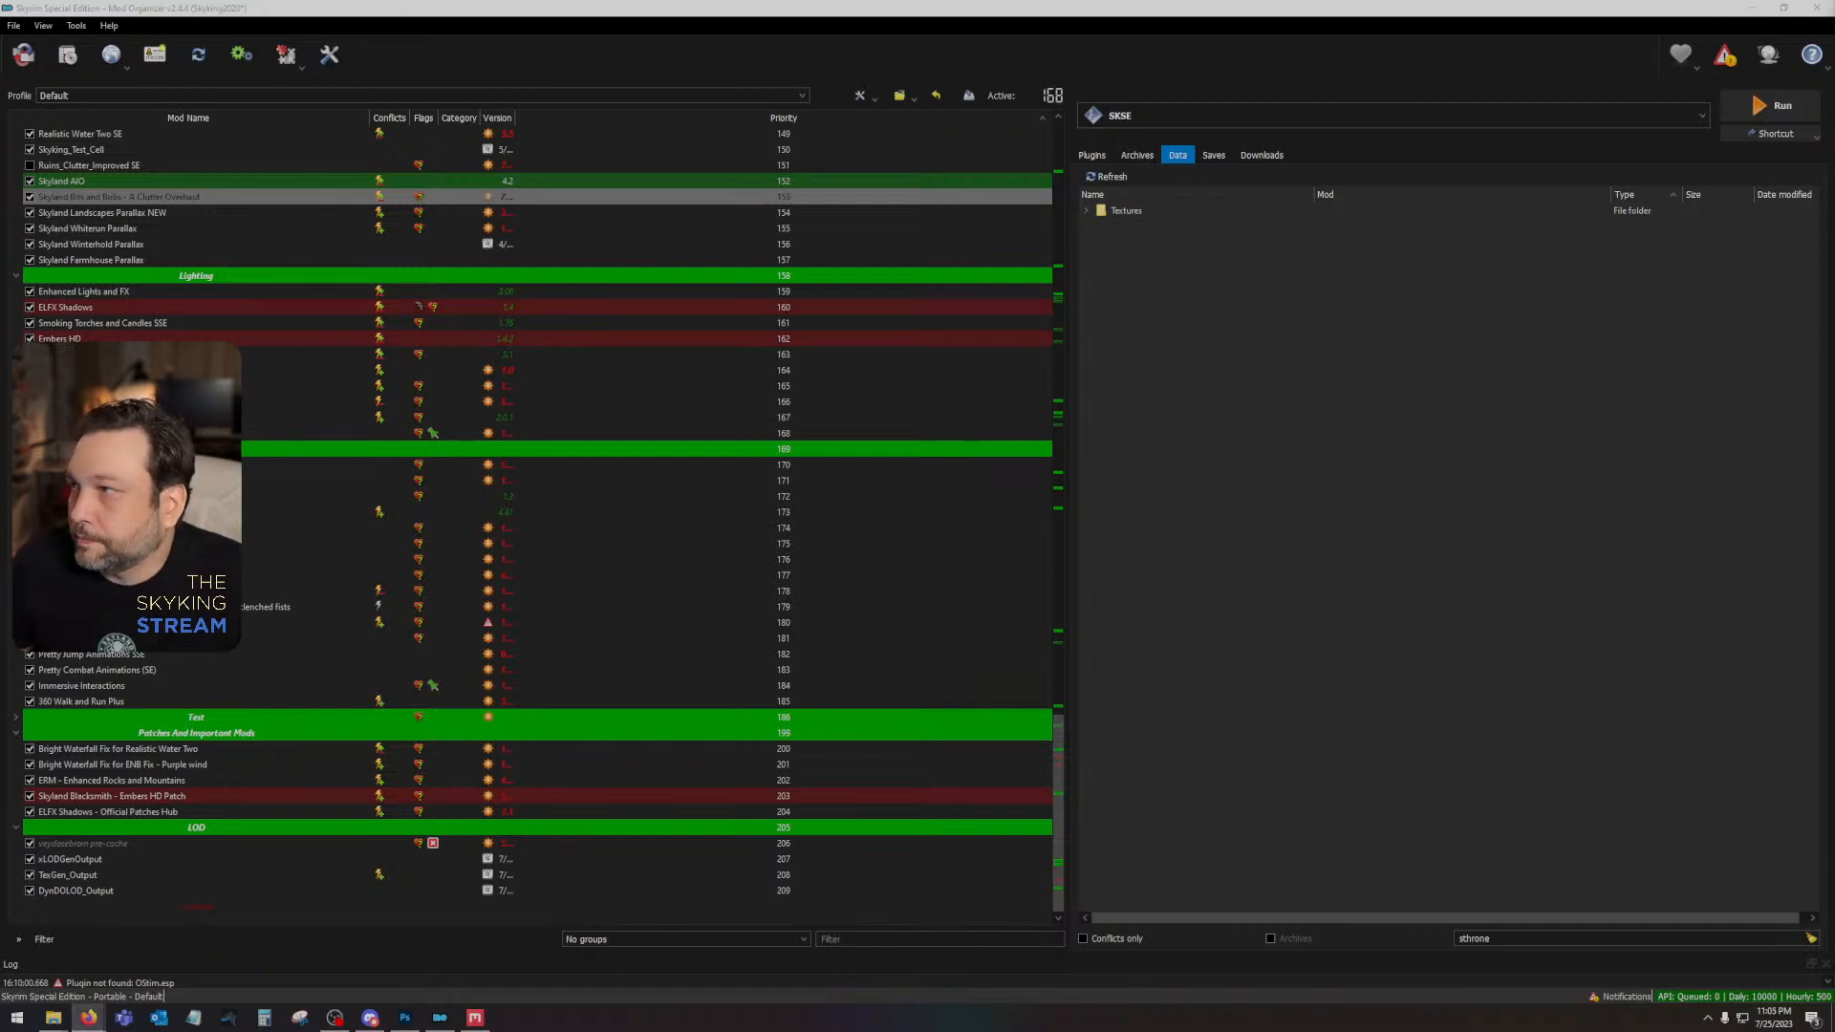
- Switch to Firefox, maximize it on the main display, close the notifications and look through the mods on the Skyrim Special Edition page
left_click_drag(1834, 124, 1529, 60)
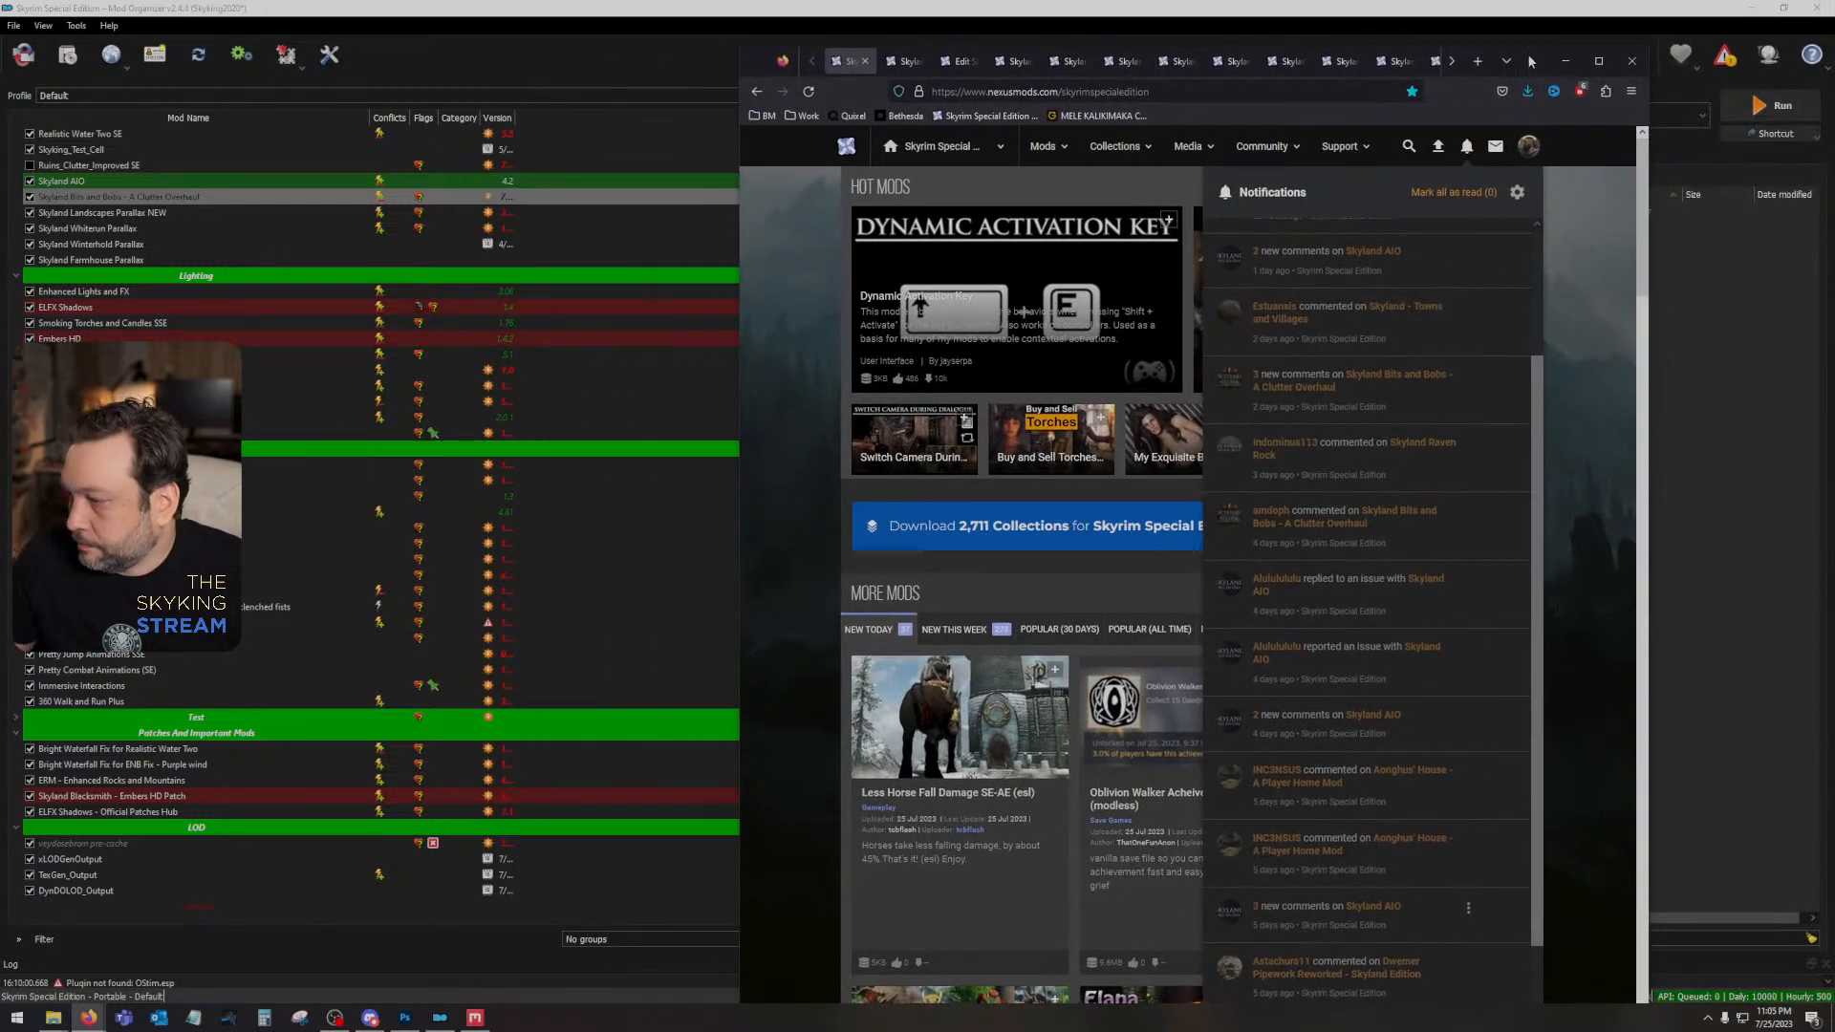
left_click(1597, 60)
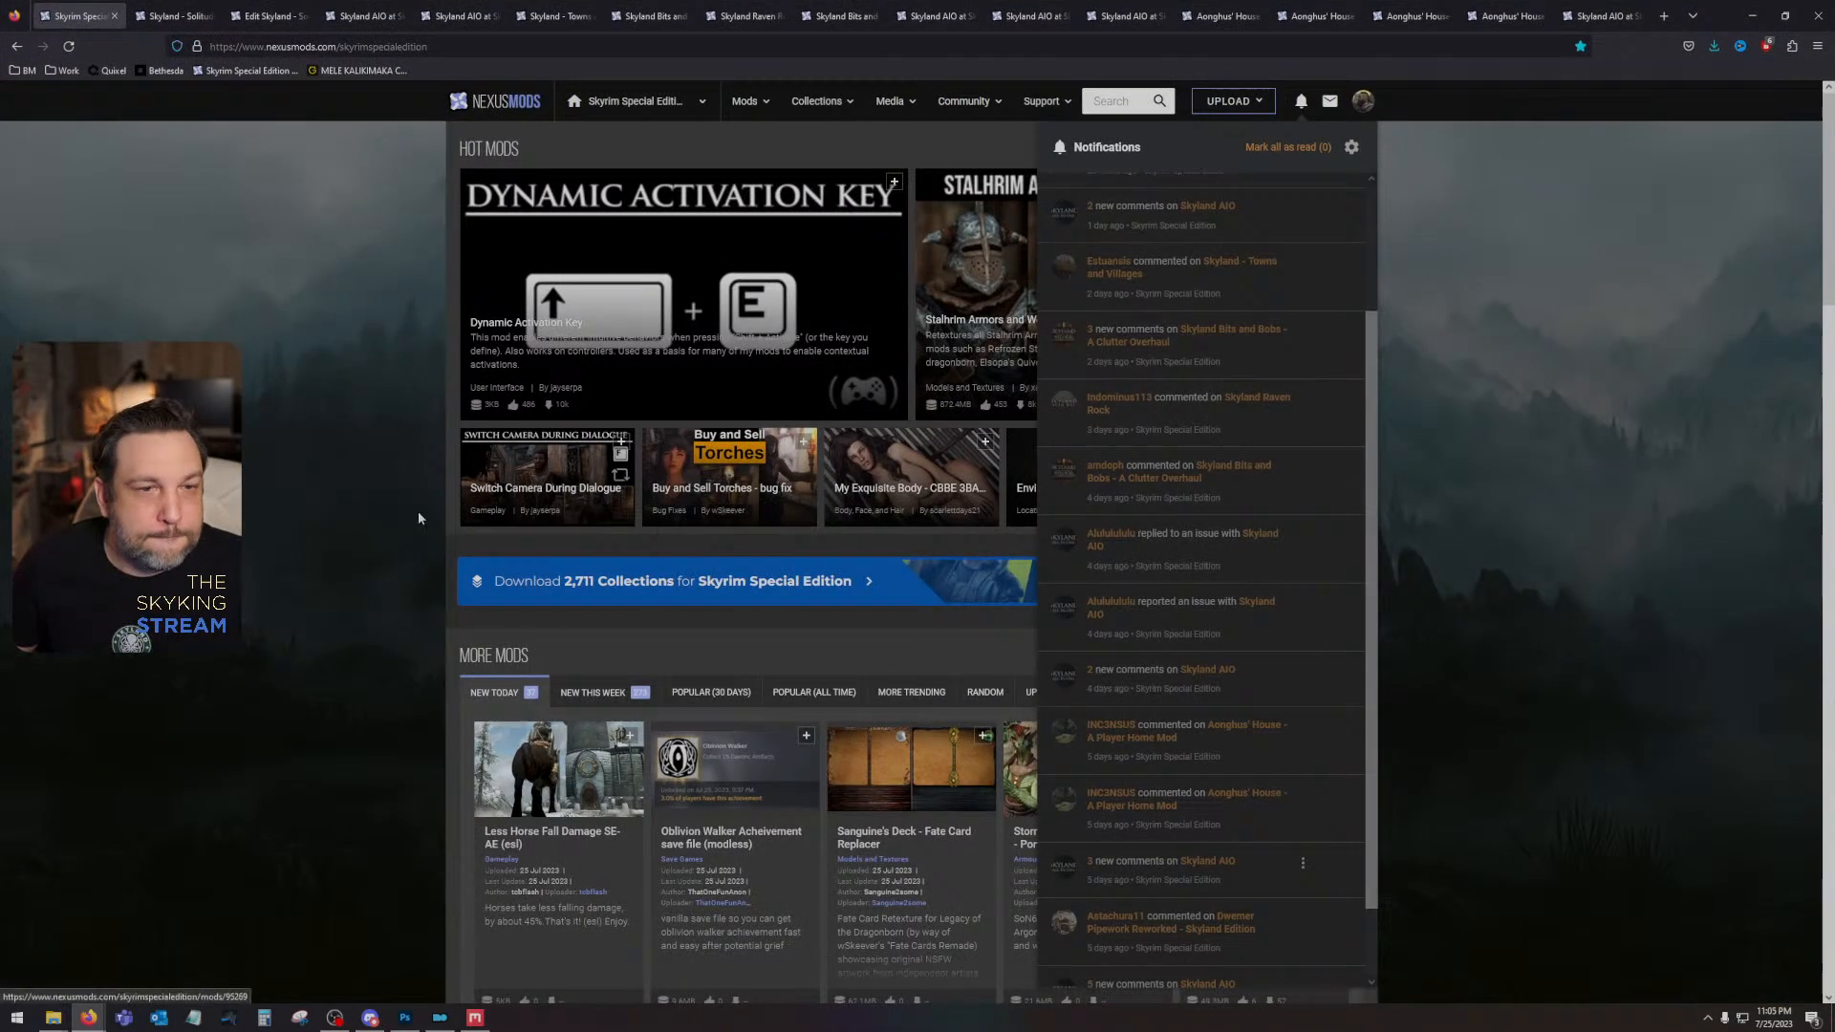
left_click(418, 518)
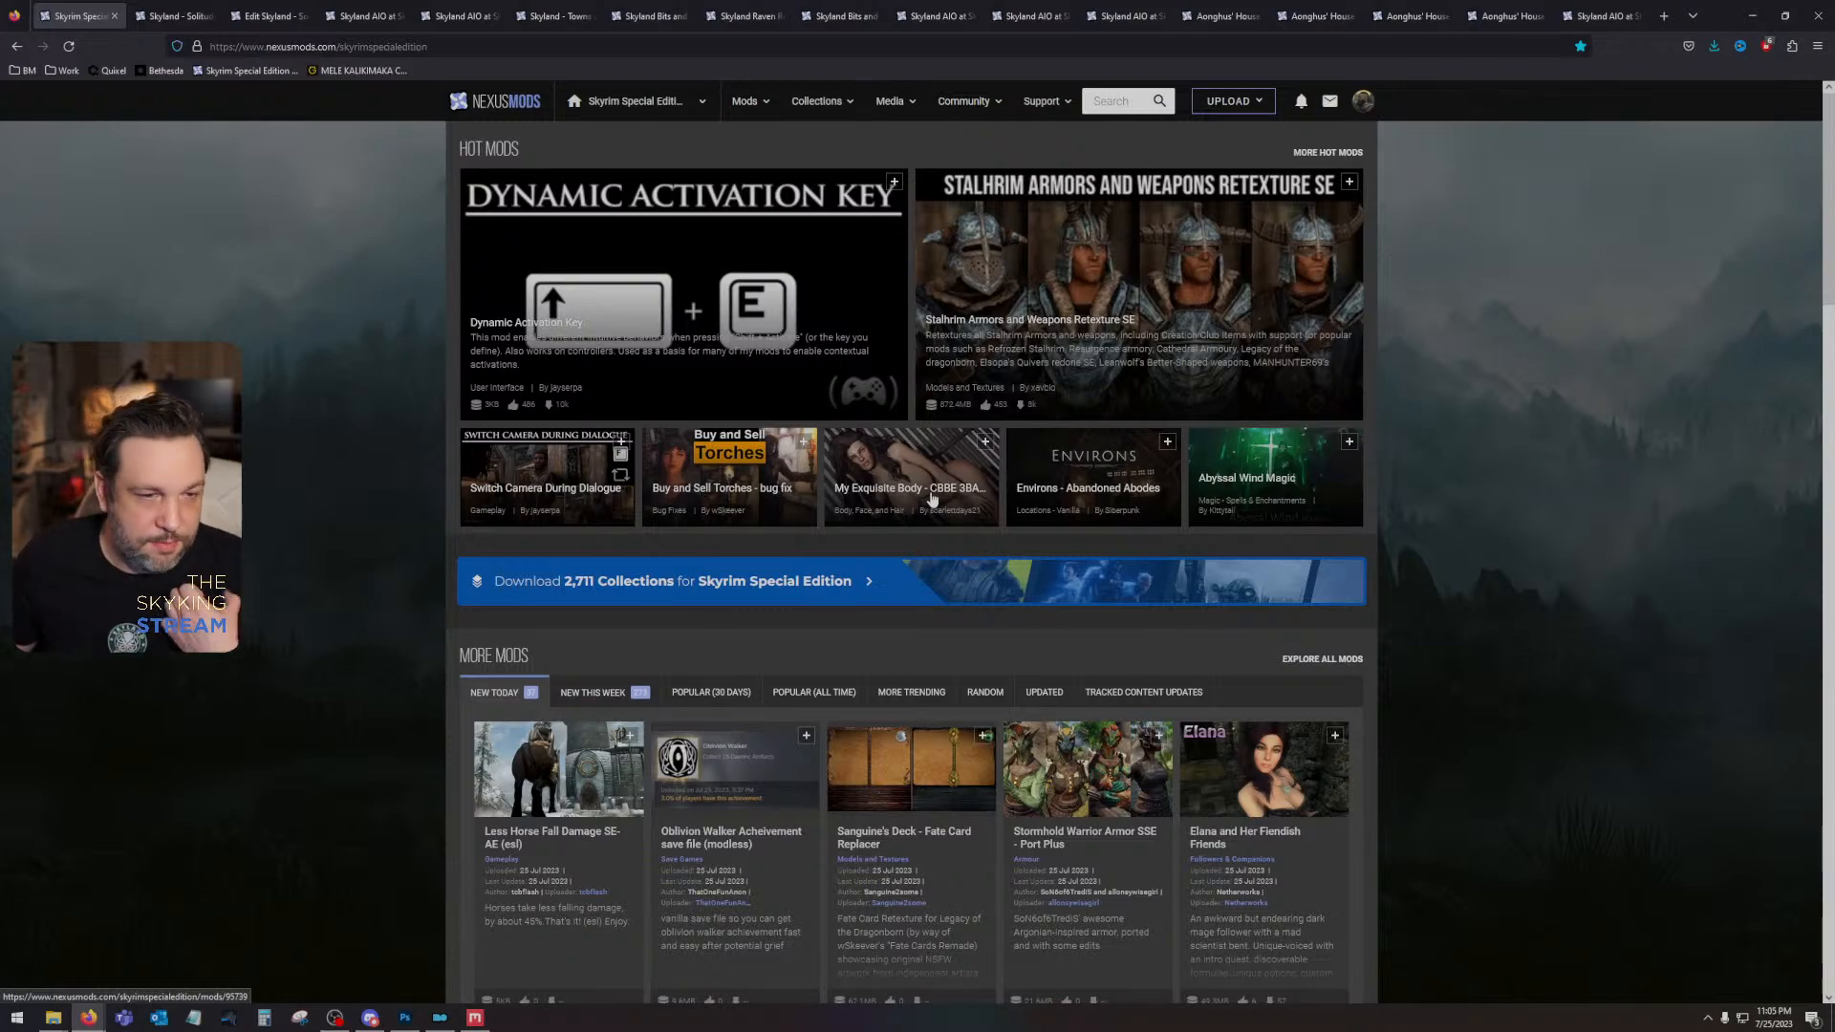
scroll(931, 497, "down", 7)
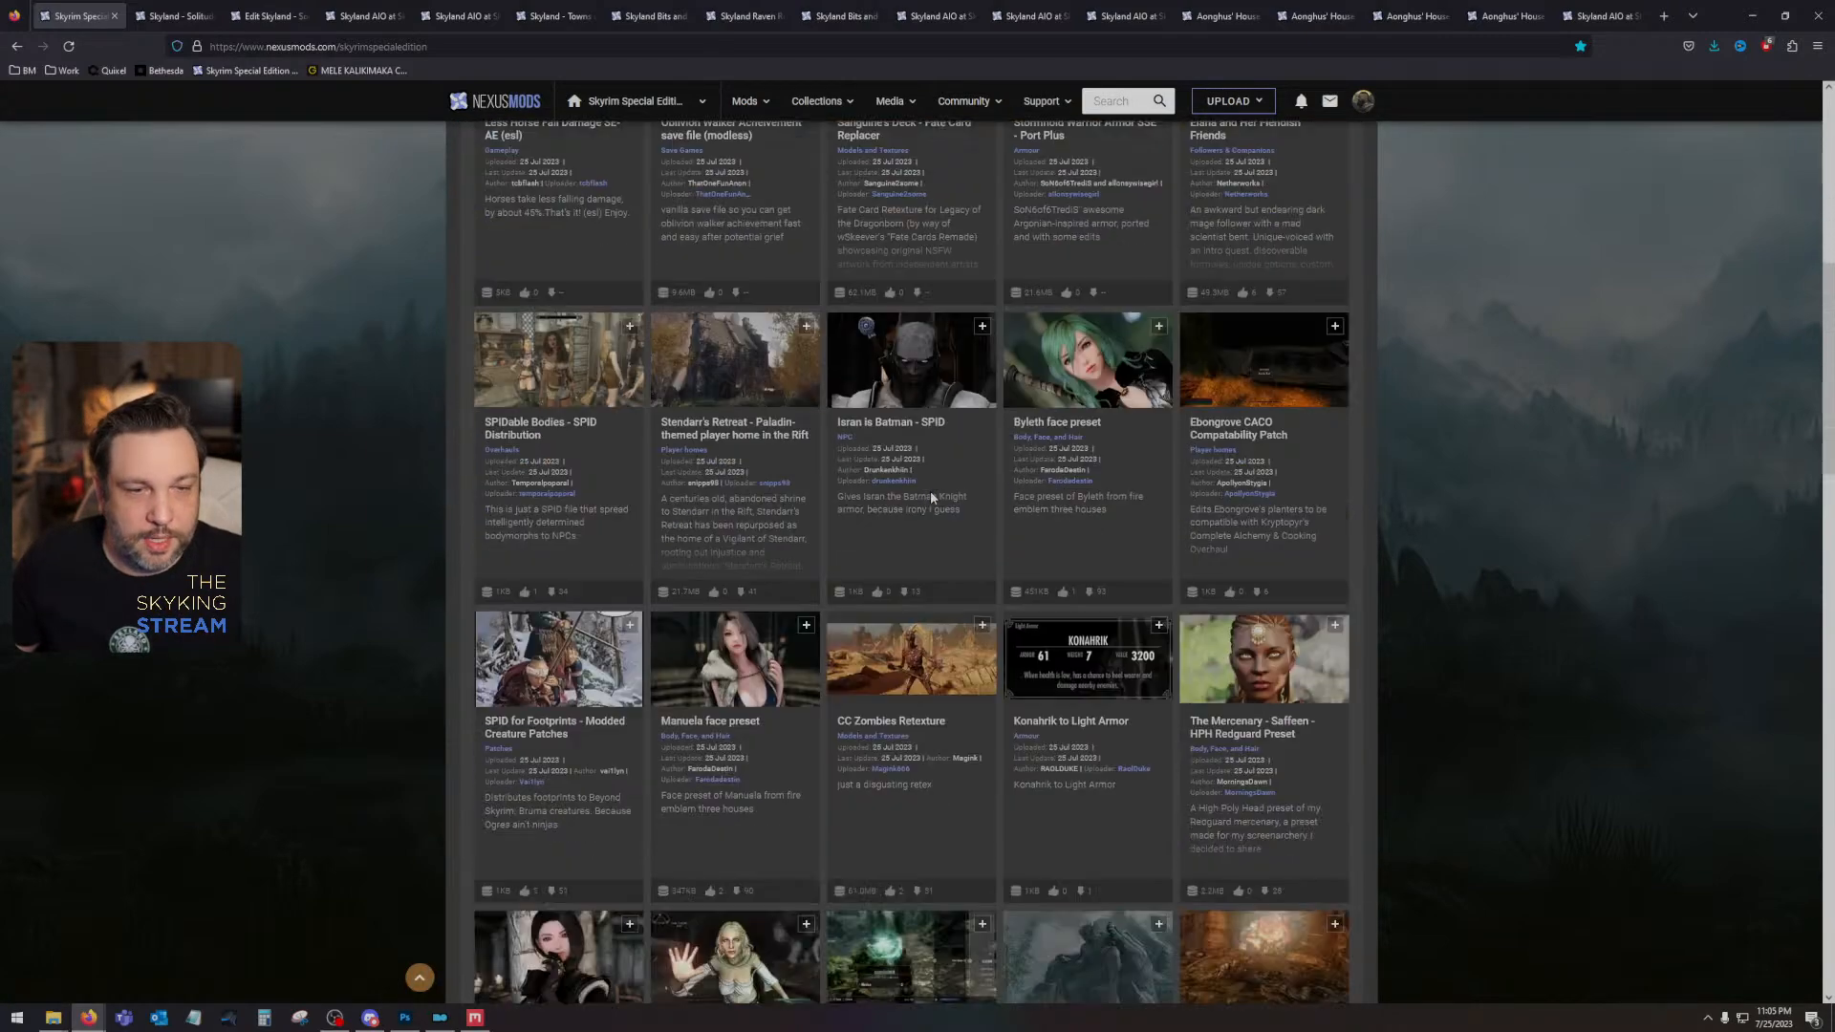
scroll(813, 555, "down", 4)
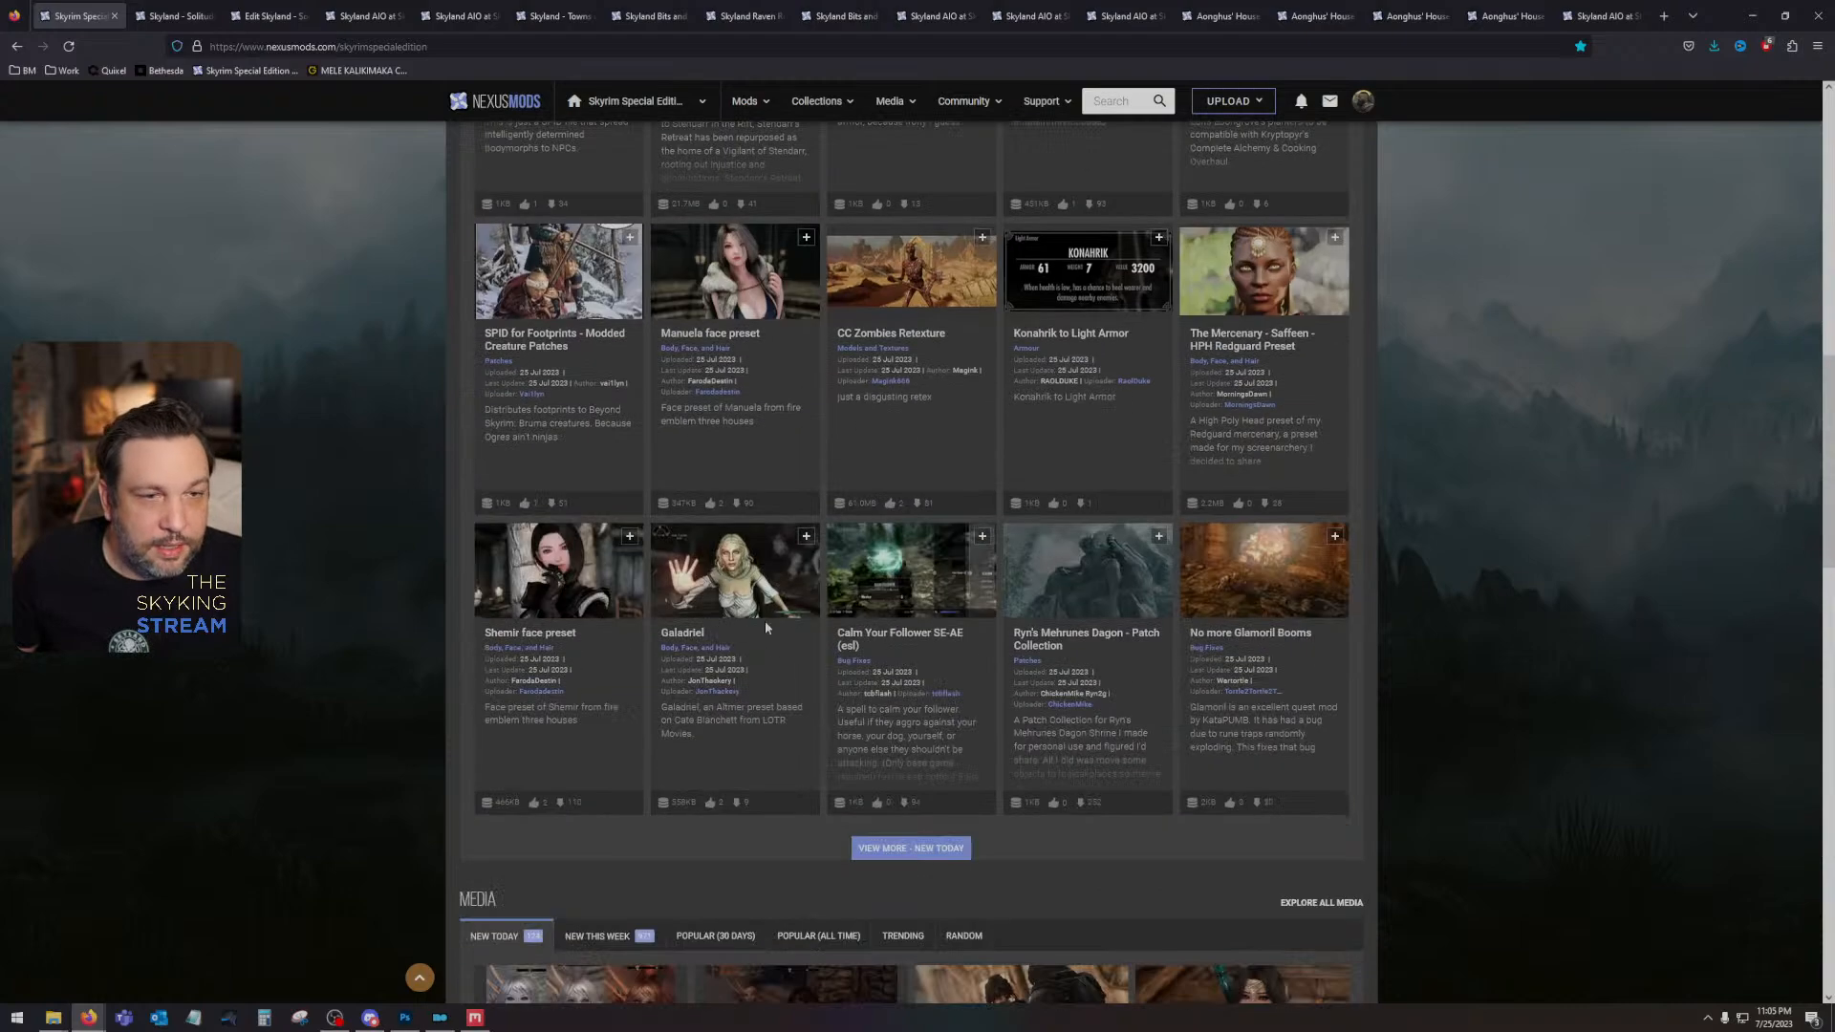
scroll(764, 628, "up", 11)
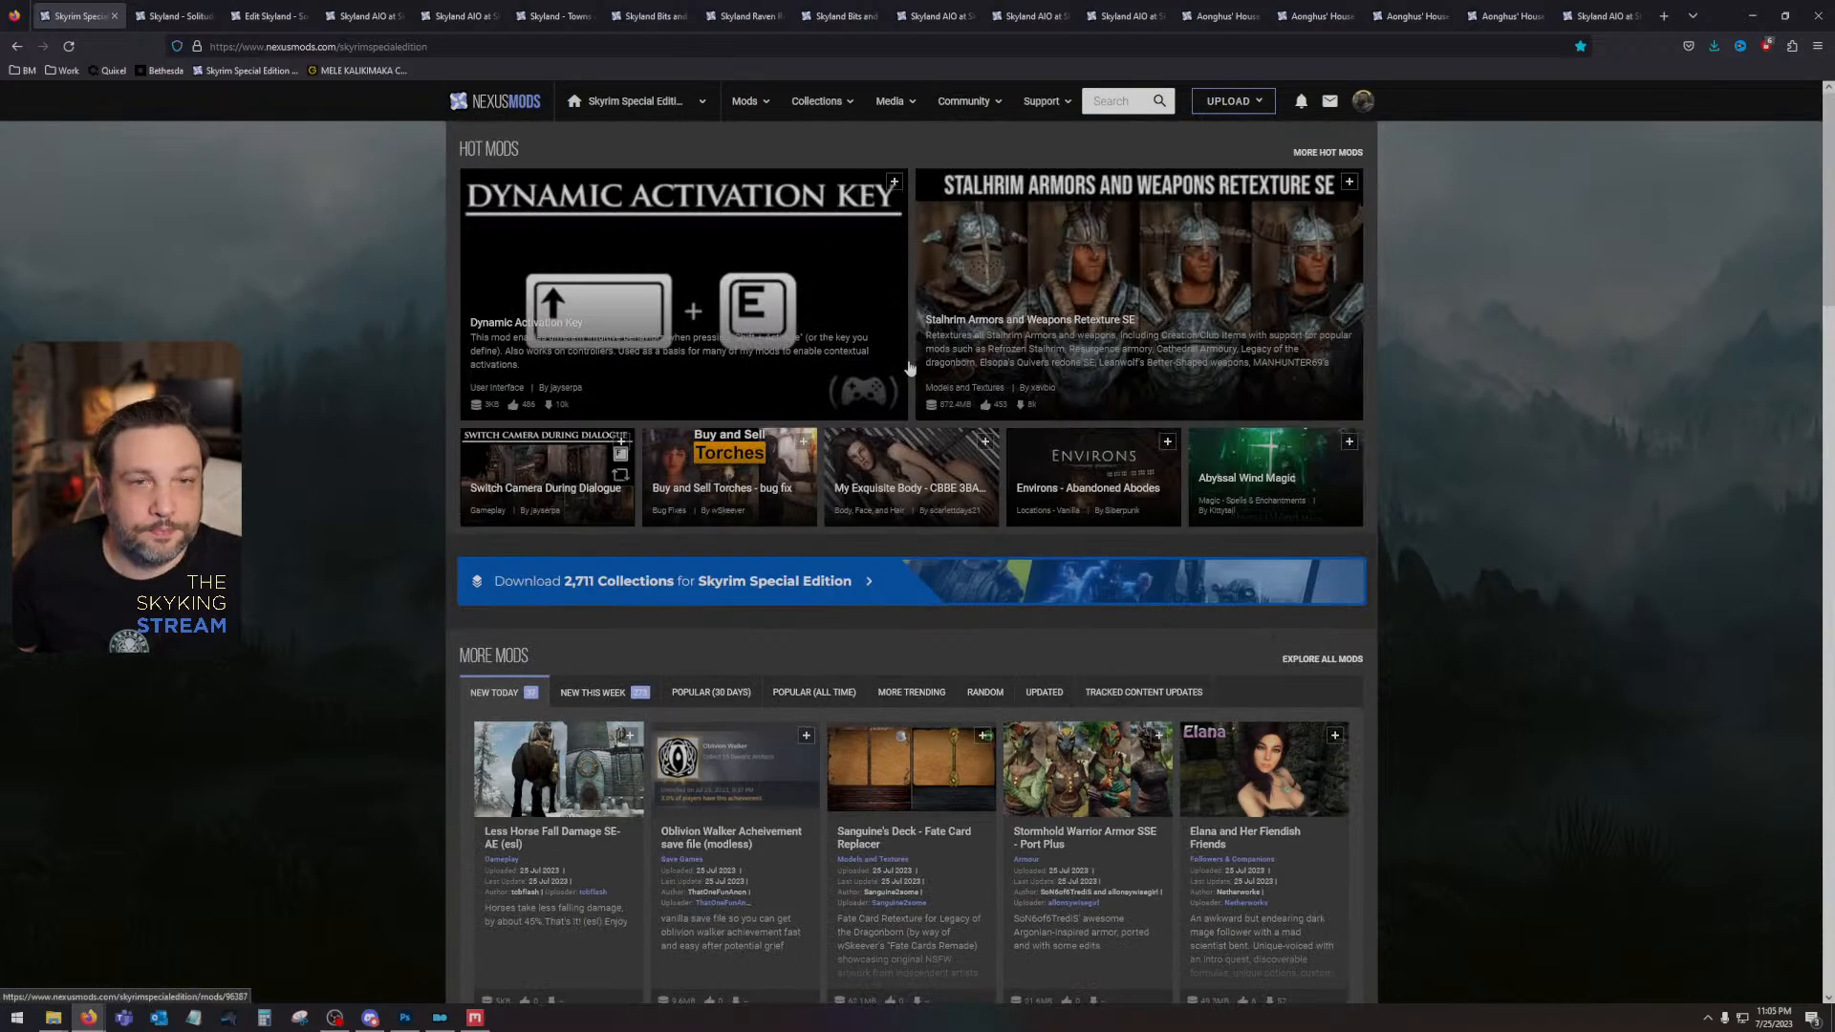
- Open the Skyland - Solitude posts page and read the newest comment about the texture set
left_click(172, 16)
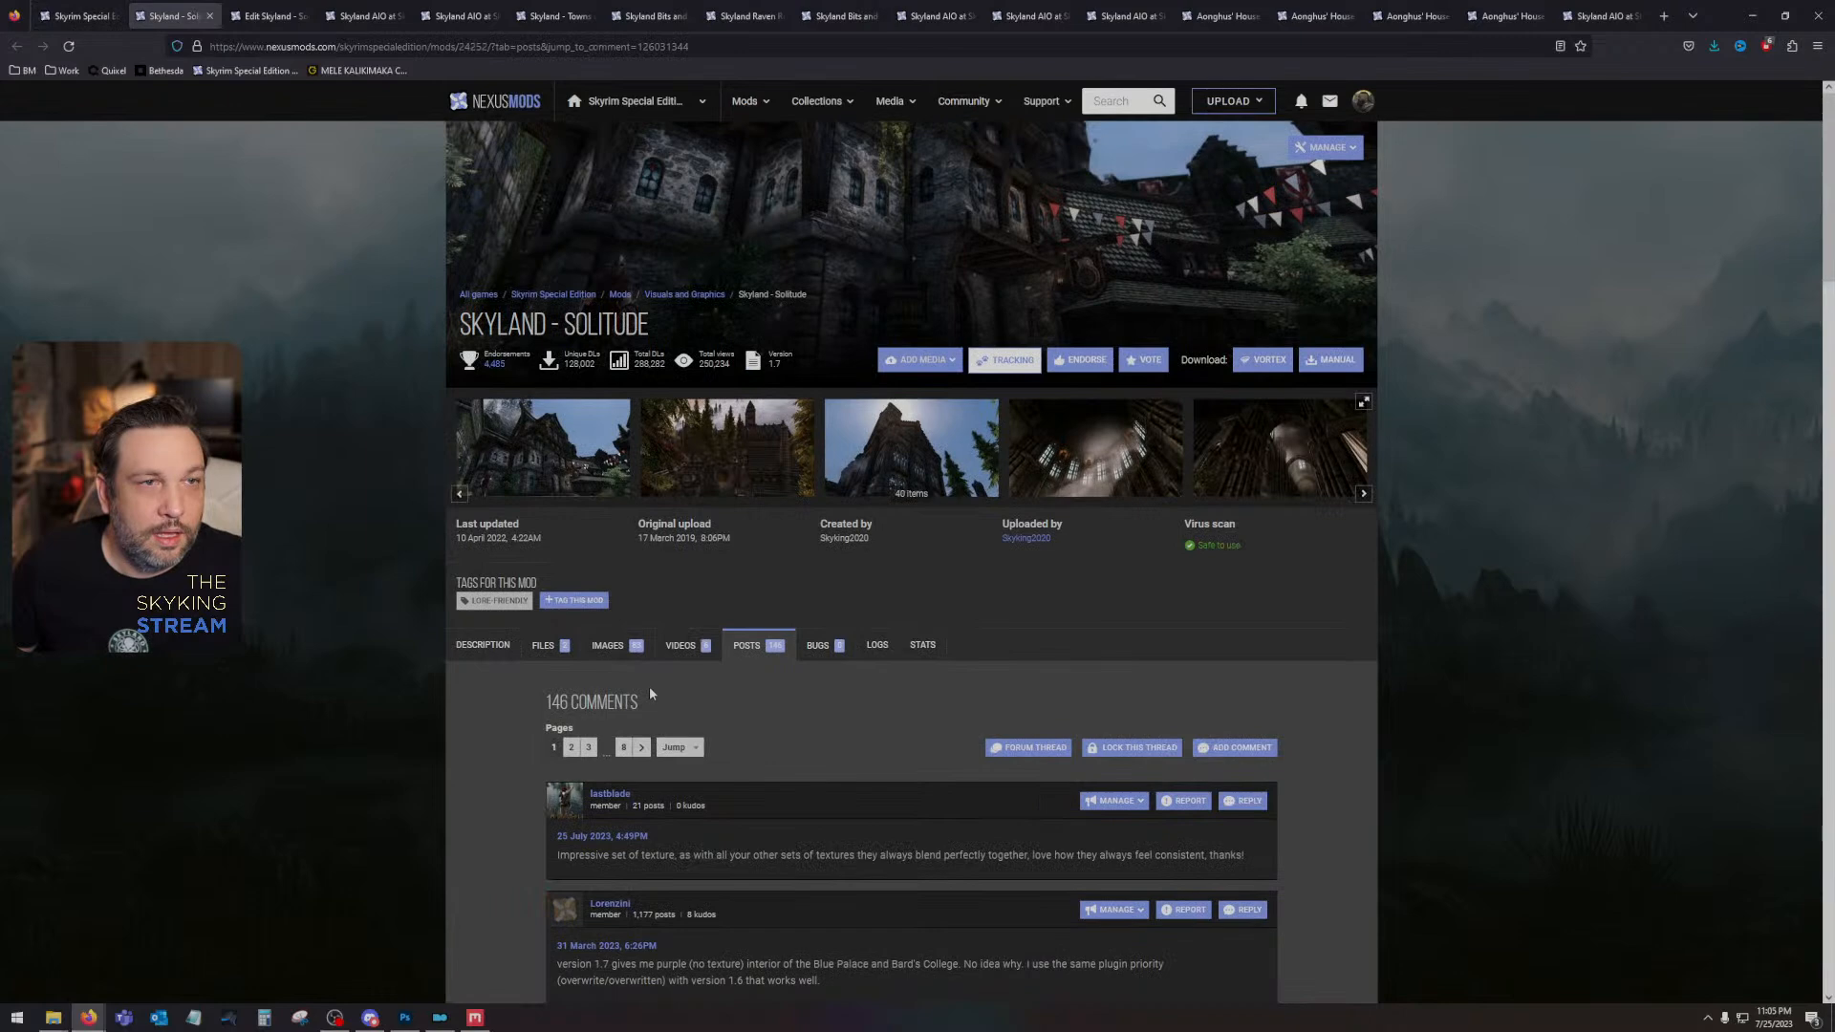
scroll(583, 522, "down", 3)
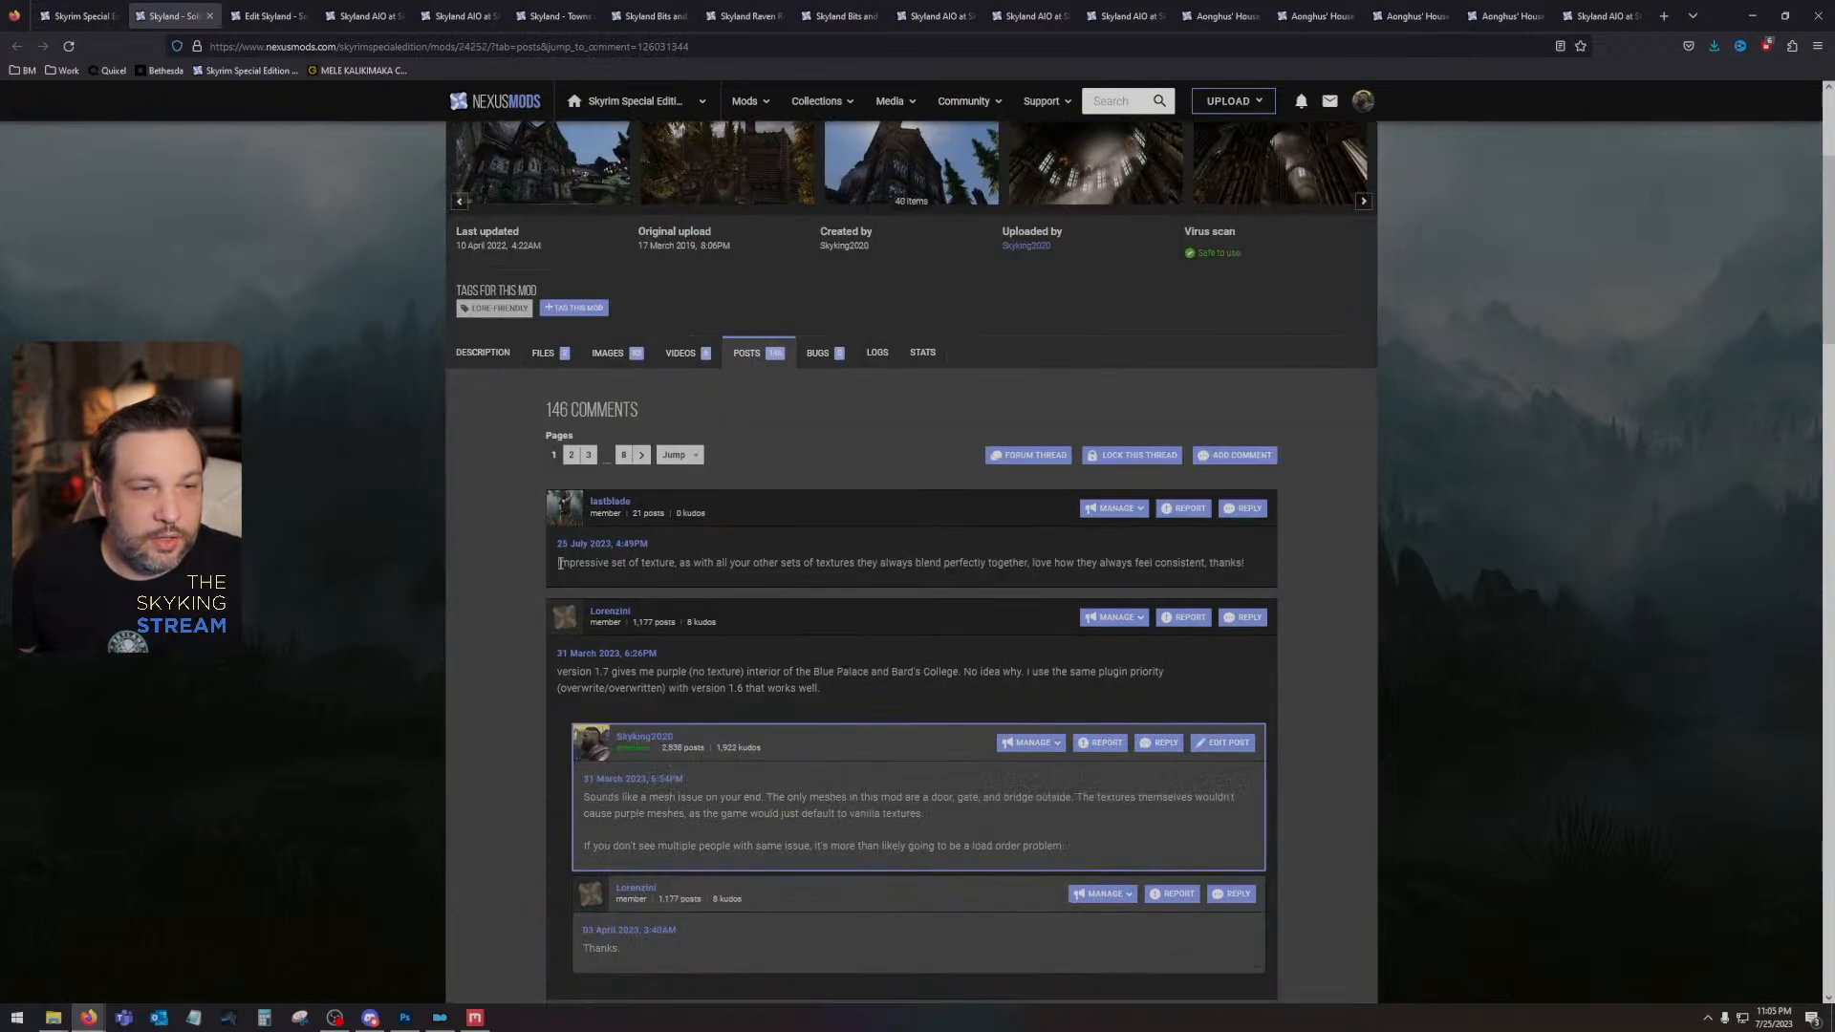
left_click_drag(559, 565, 908, 576)
left_click(908, 578)
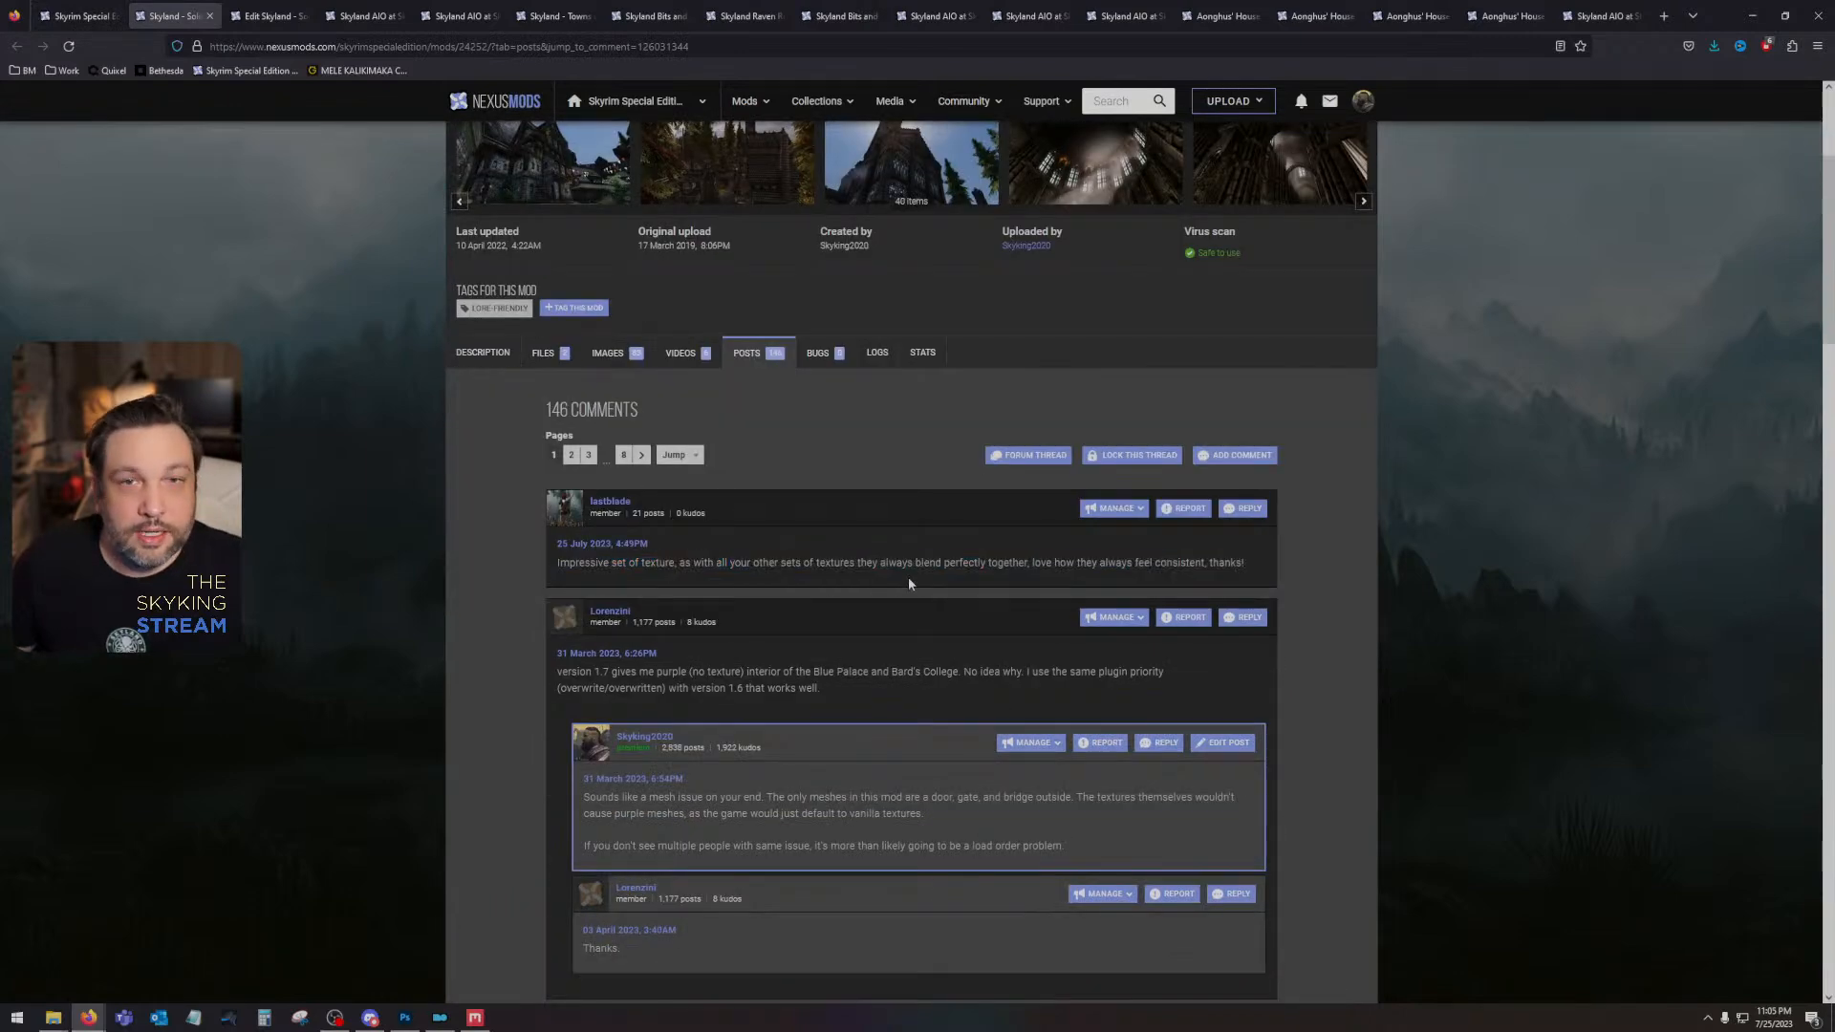
scroll(908, 576, "up", 3)
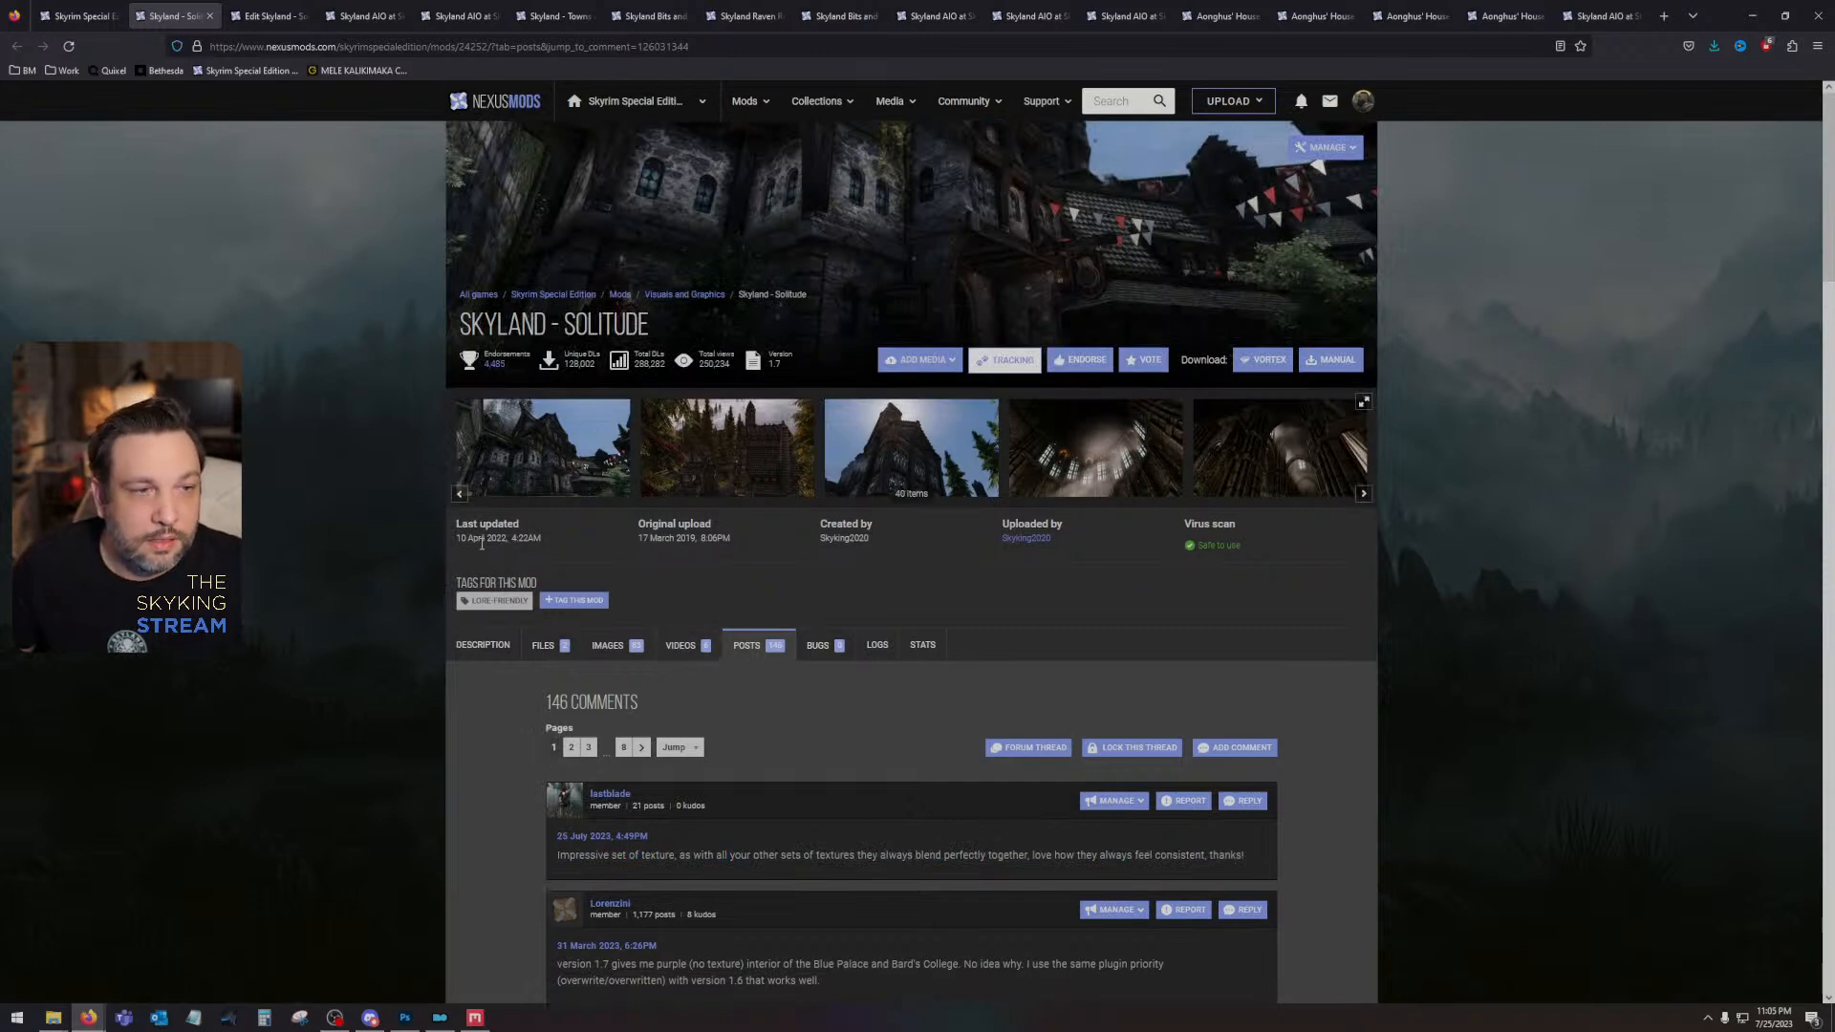
- Close the Skyland - Solitude posts page and its media editing page after looking over the mod images
left_click(268, 16)
left_click(172, 16)
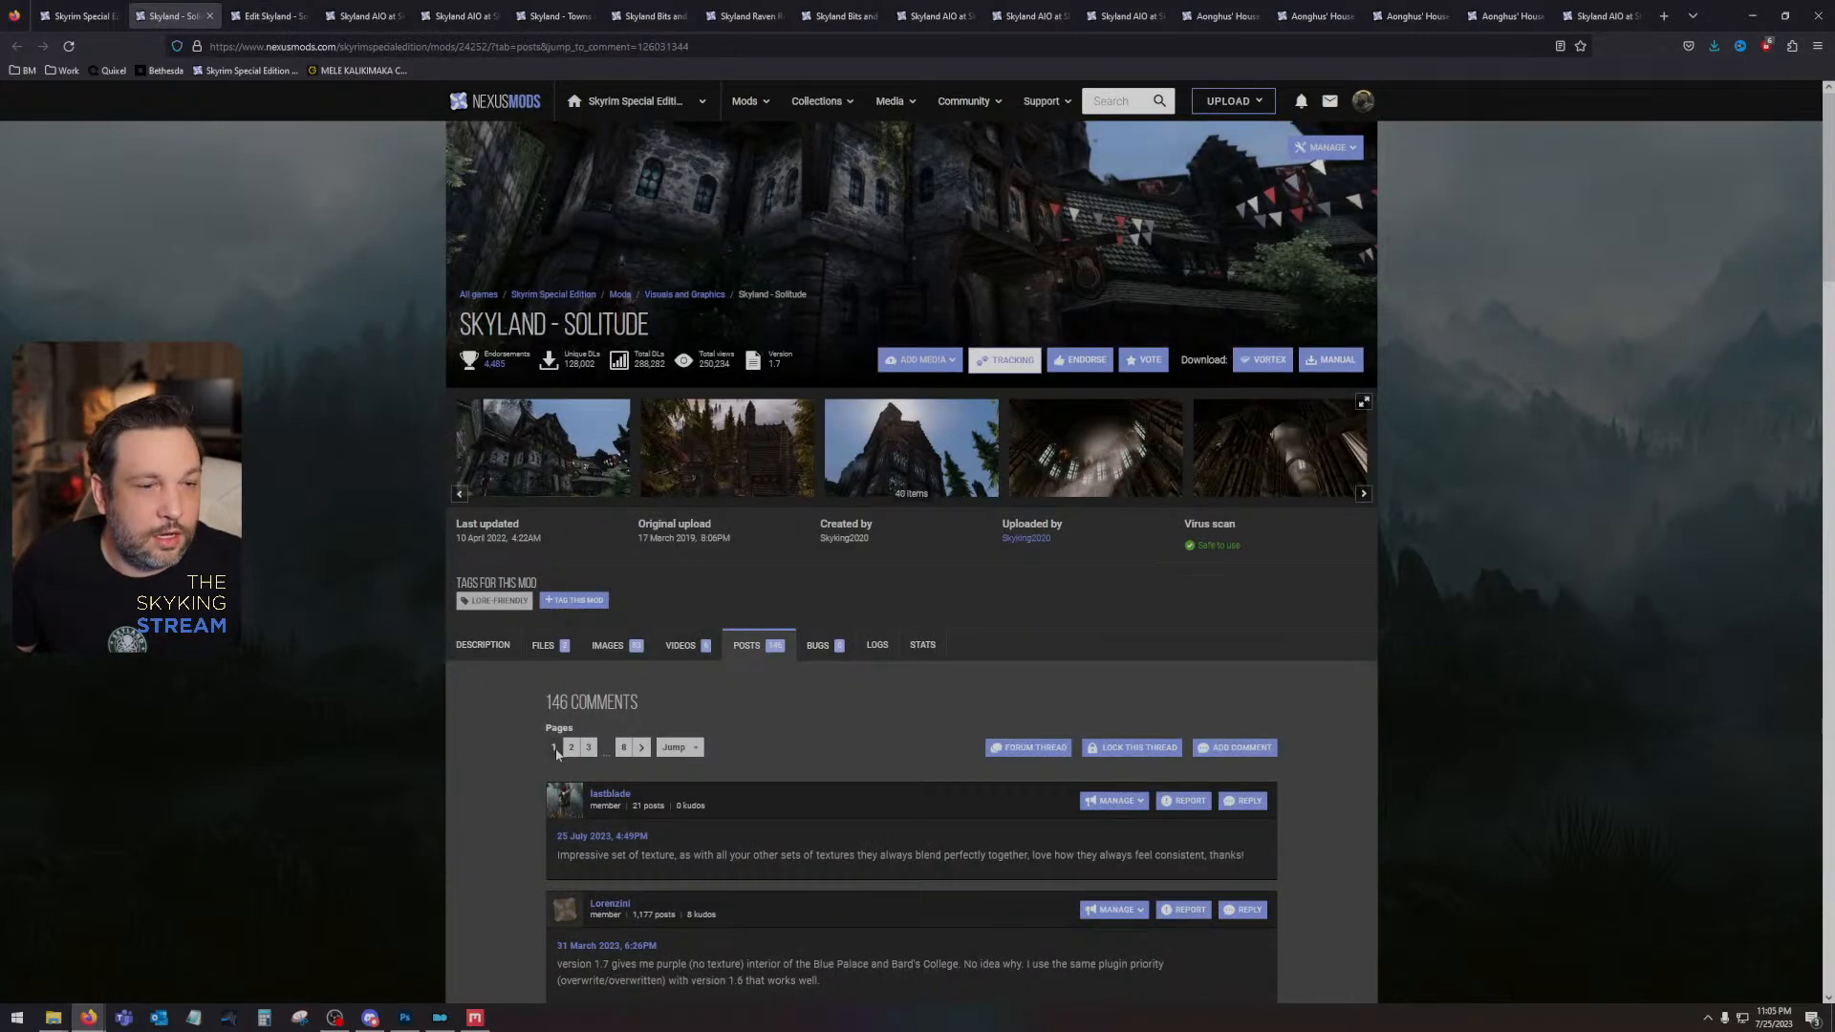
left_click(209, 16)
scroll(594, 301, "down", 15)
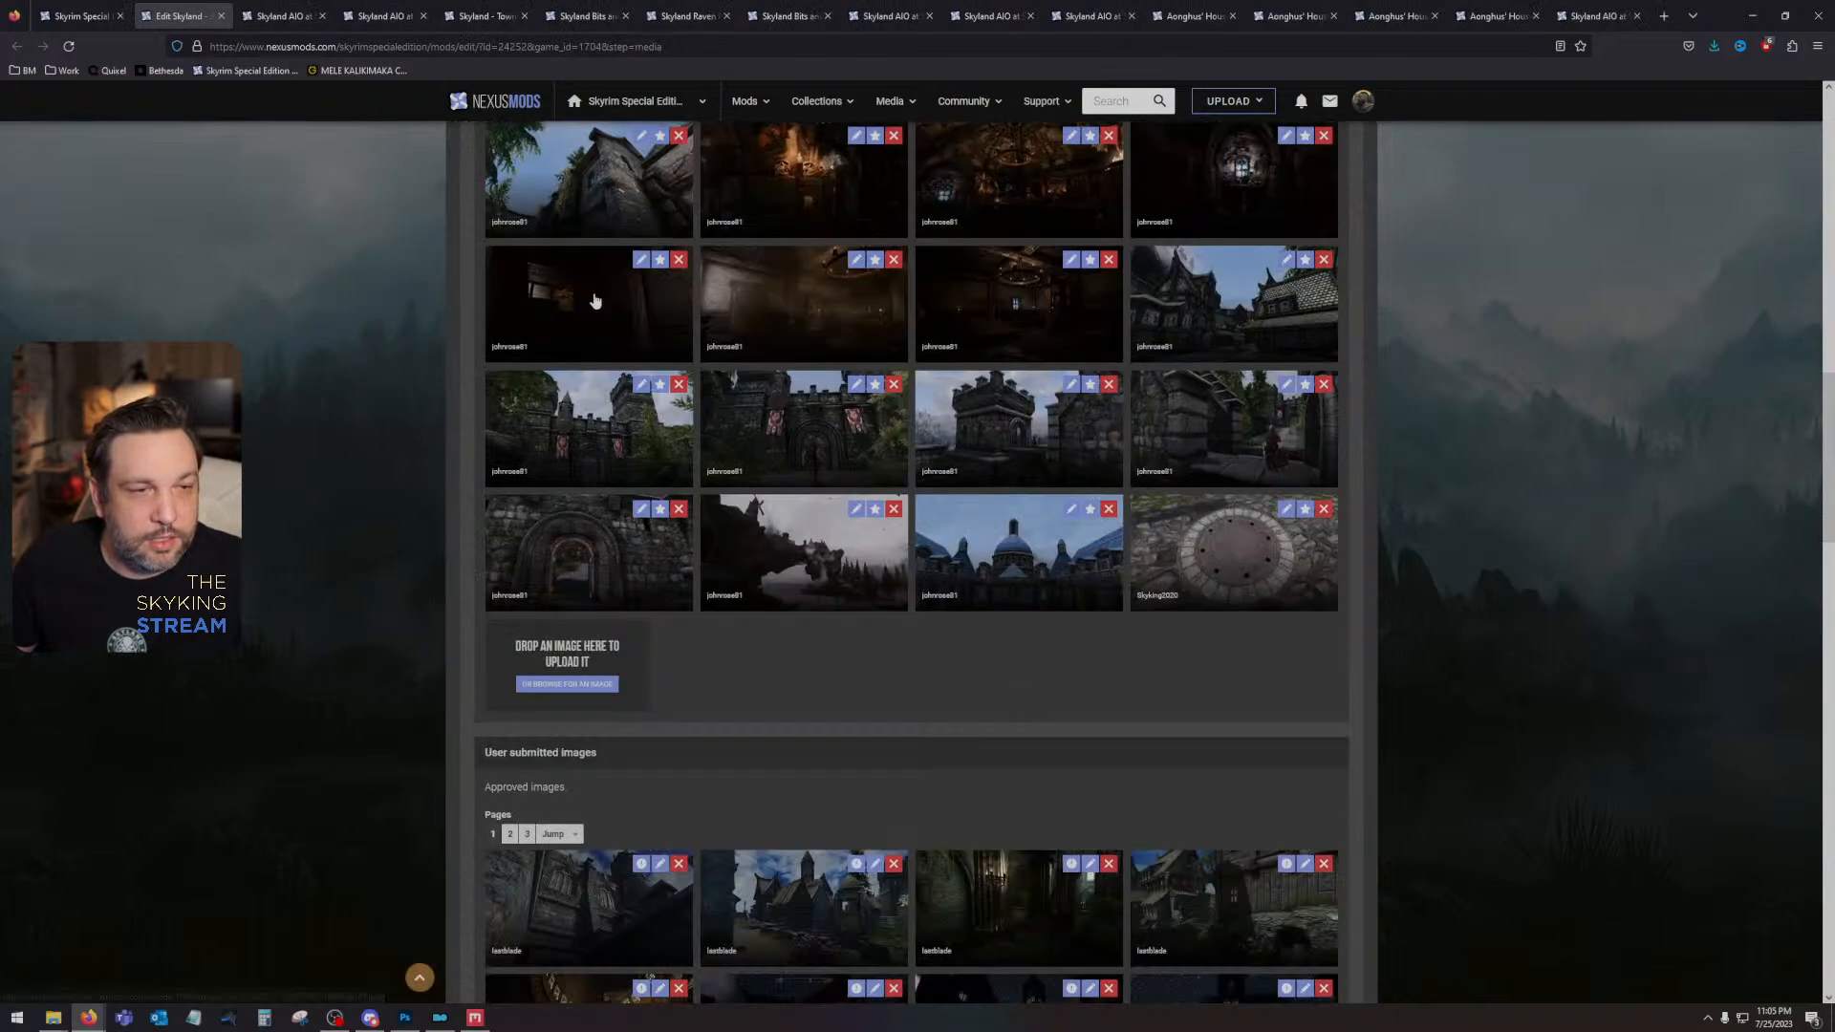
left_click(220, 17)
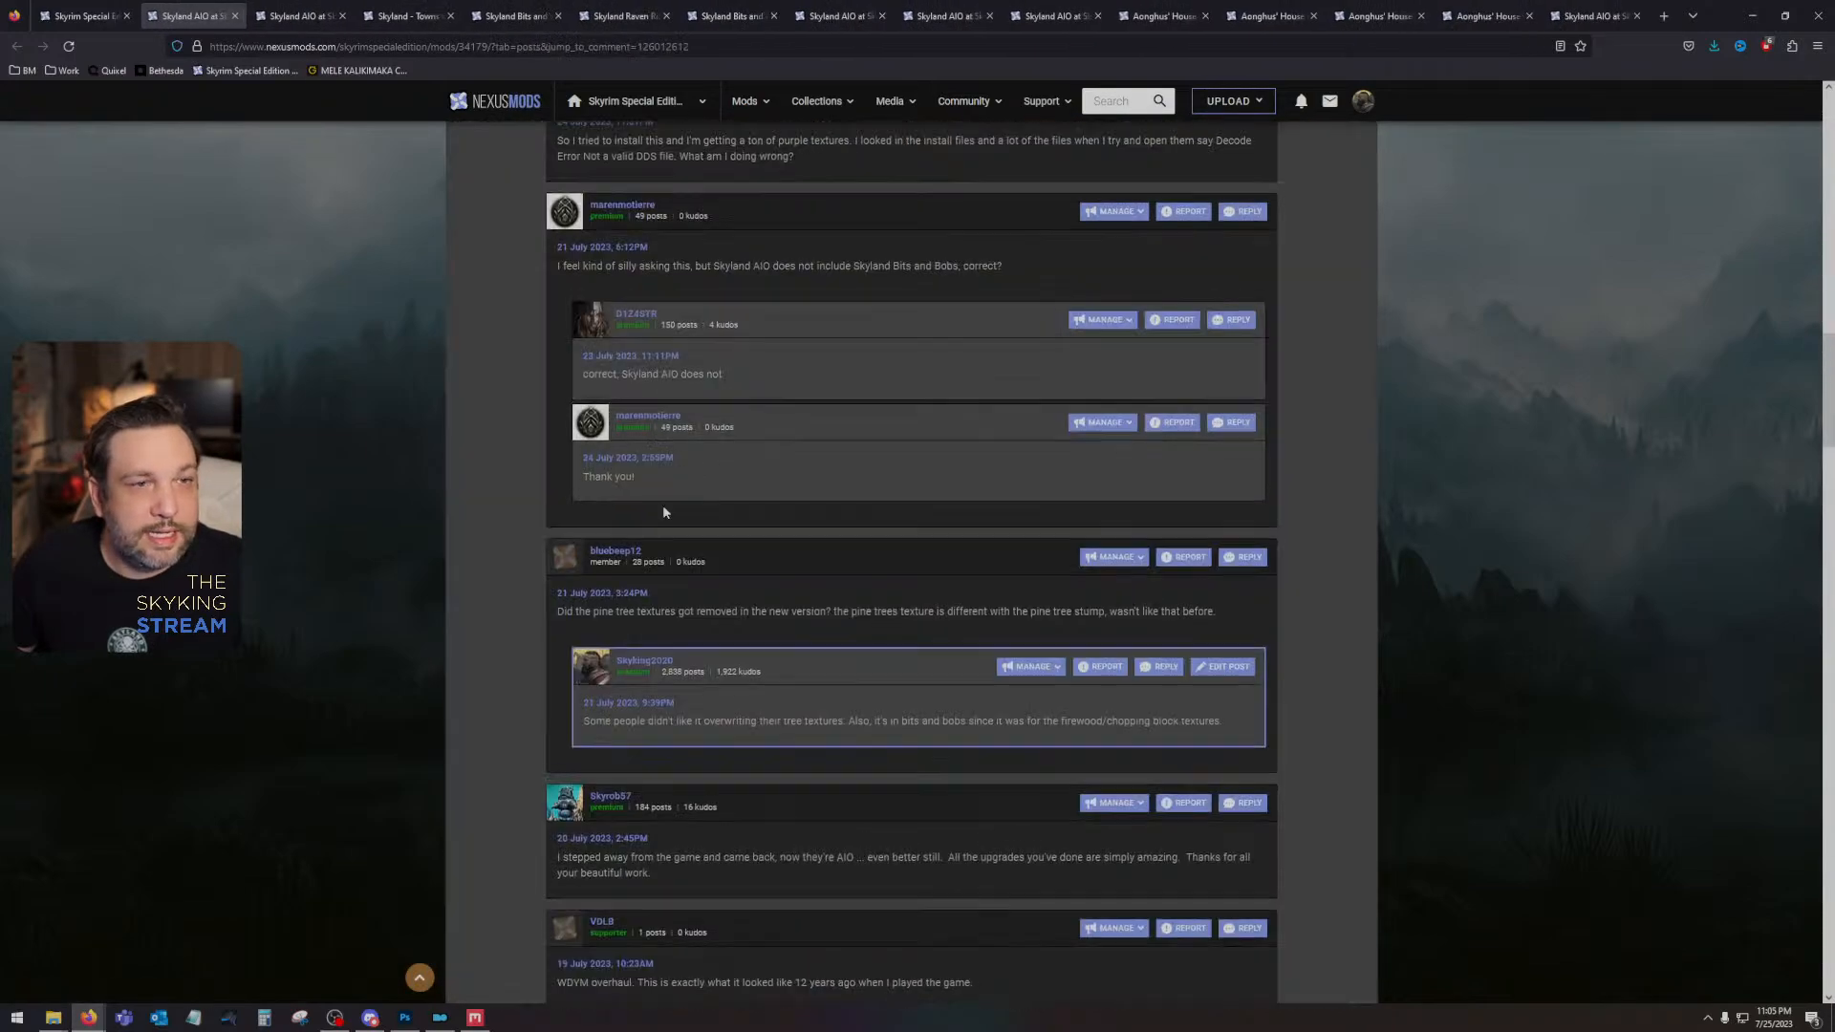
- Read the newest comment below the pinned FAQ on the Skyland AIO posts page
scroll(753, 748, "up", 12)
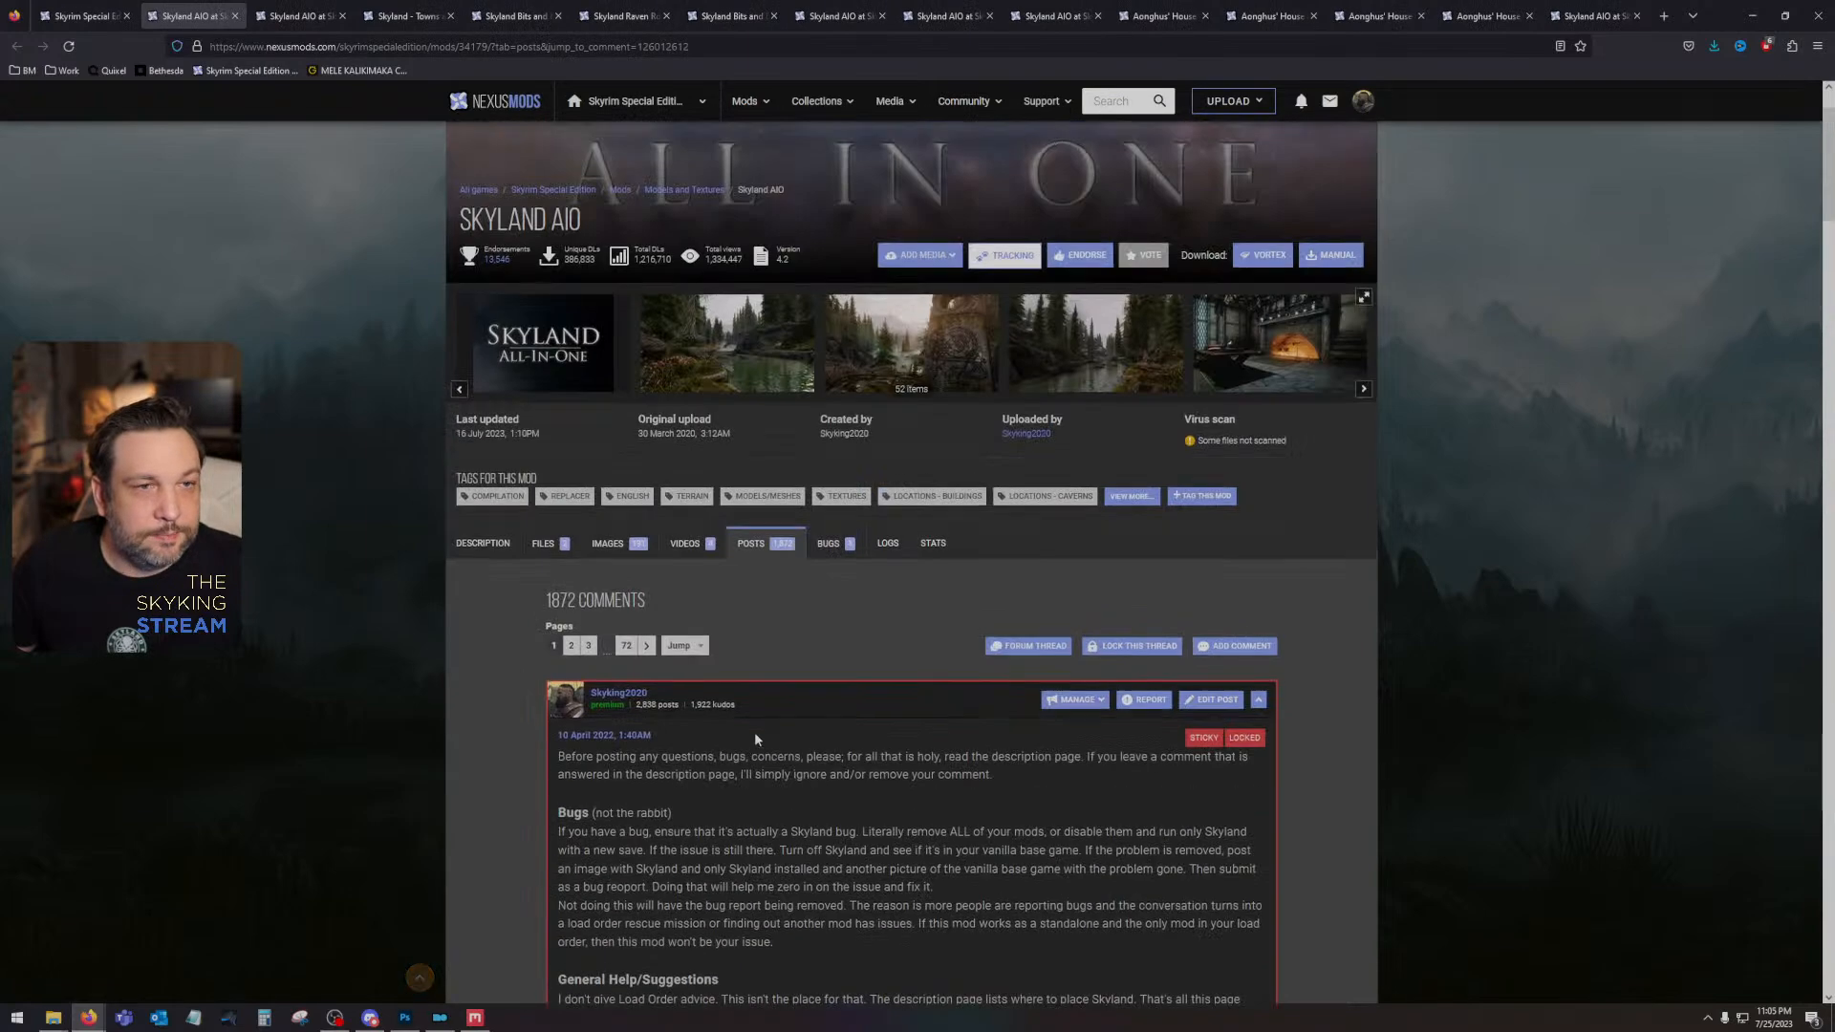
scroll(792, 542, "down", 7)
scroll(792, 542, "down", 6)
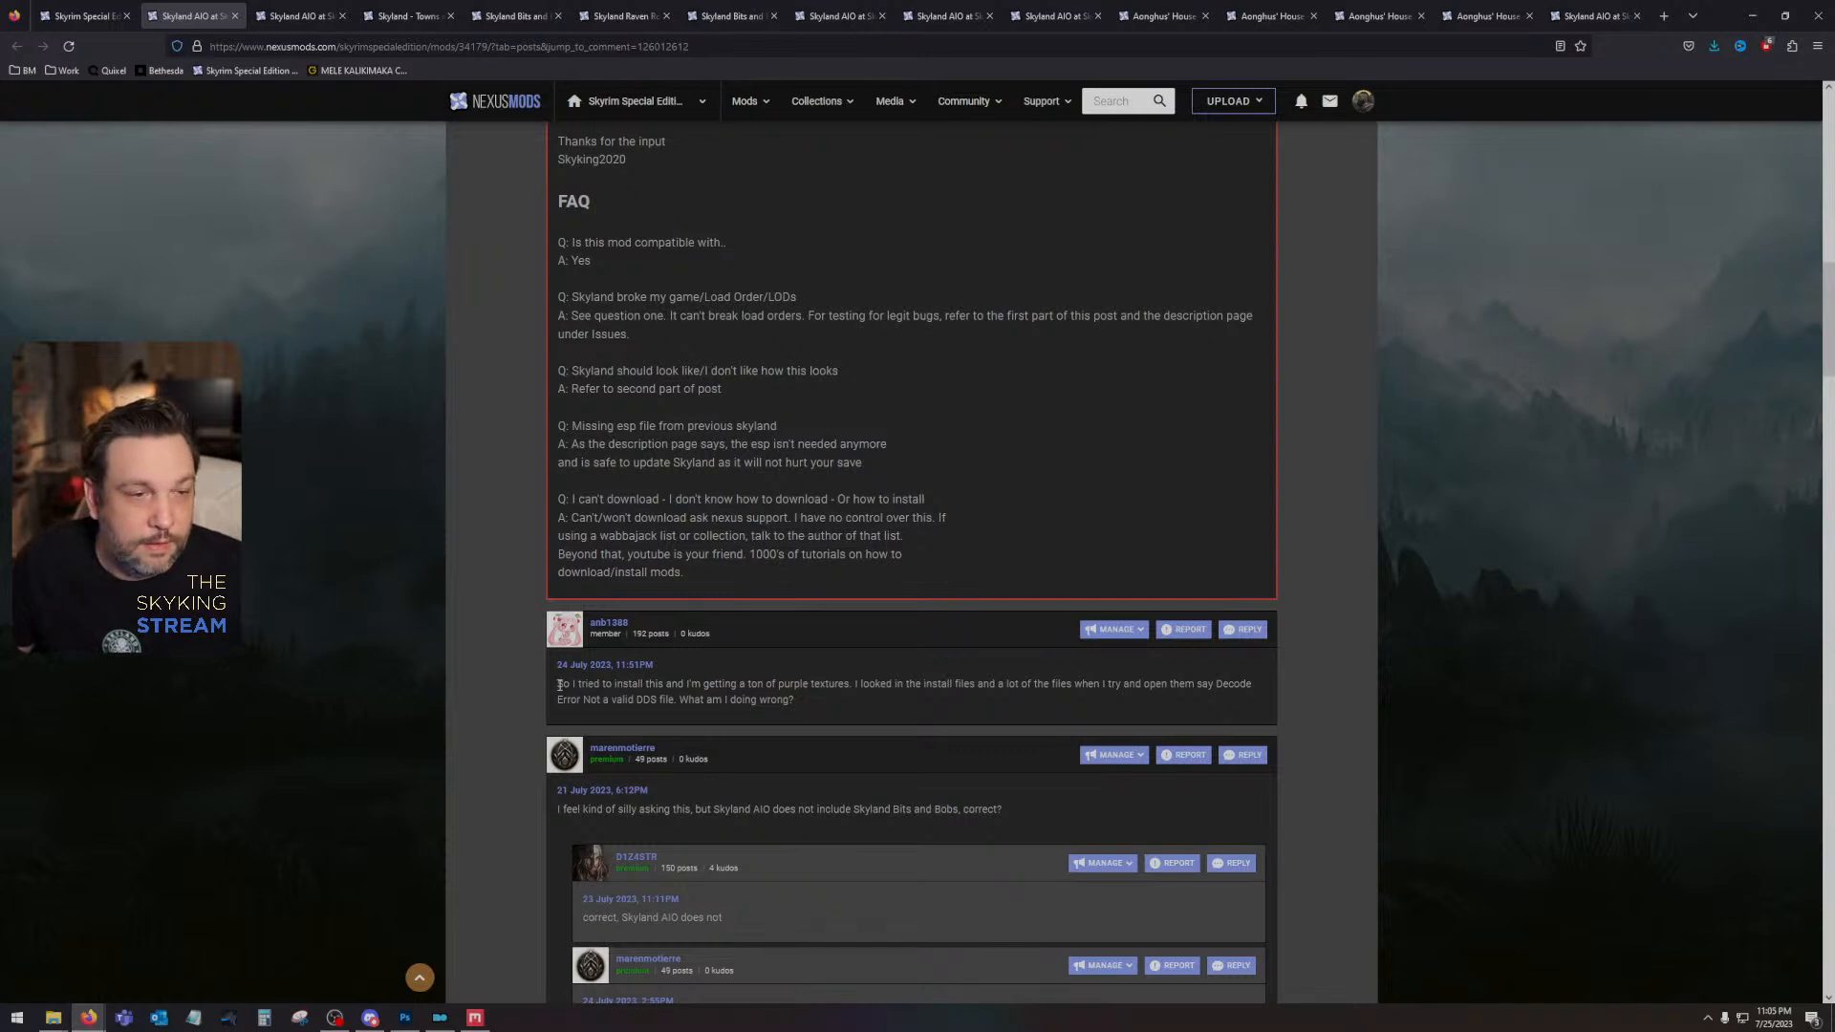
left_click_drag(559, 685, 1038, 694)
left_click(1039, 696)
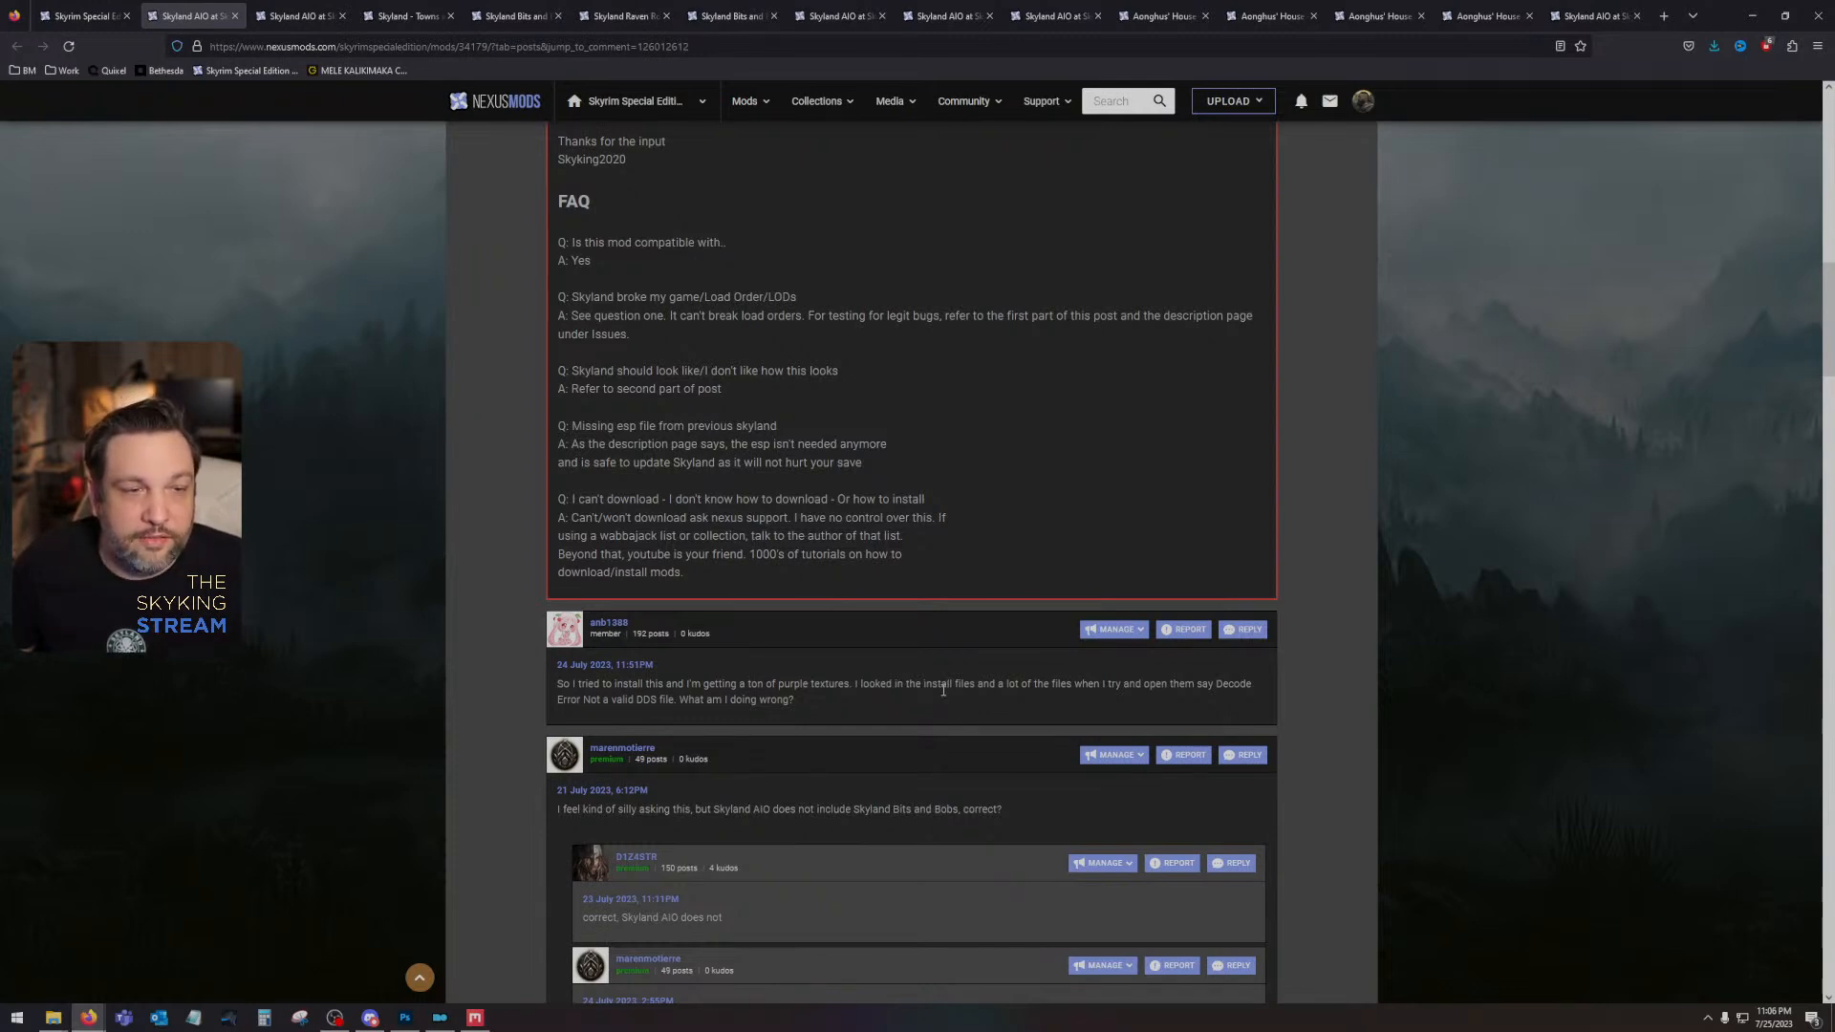
- Start a reply to the purple-textures comment with "I have no clue what you're doing wrong, but I'd say something is wrong"
left_click(1242, 629)
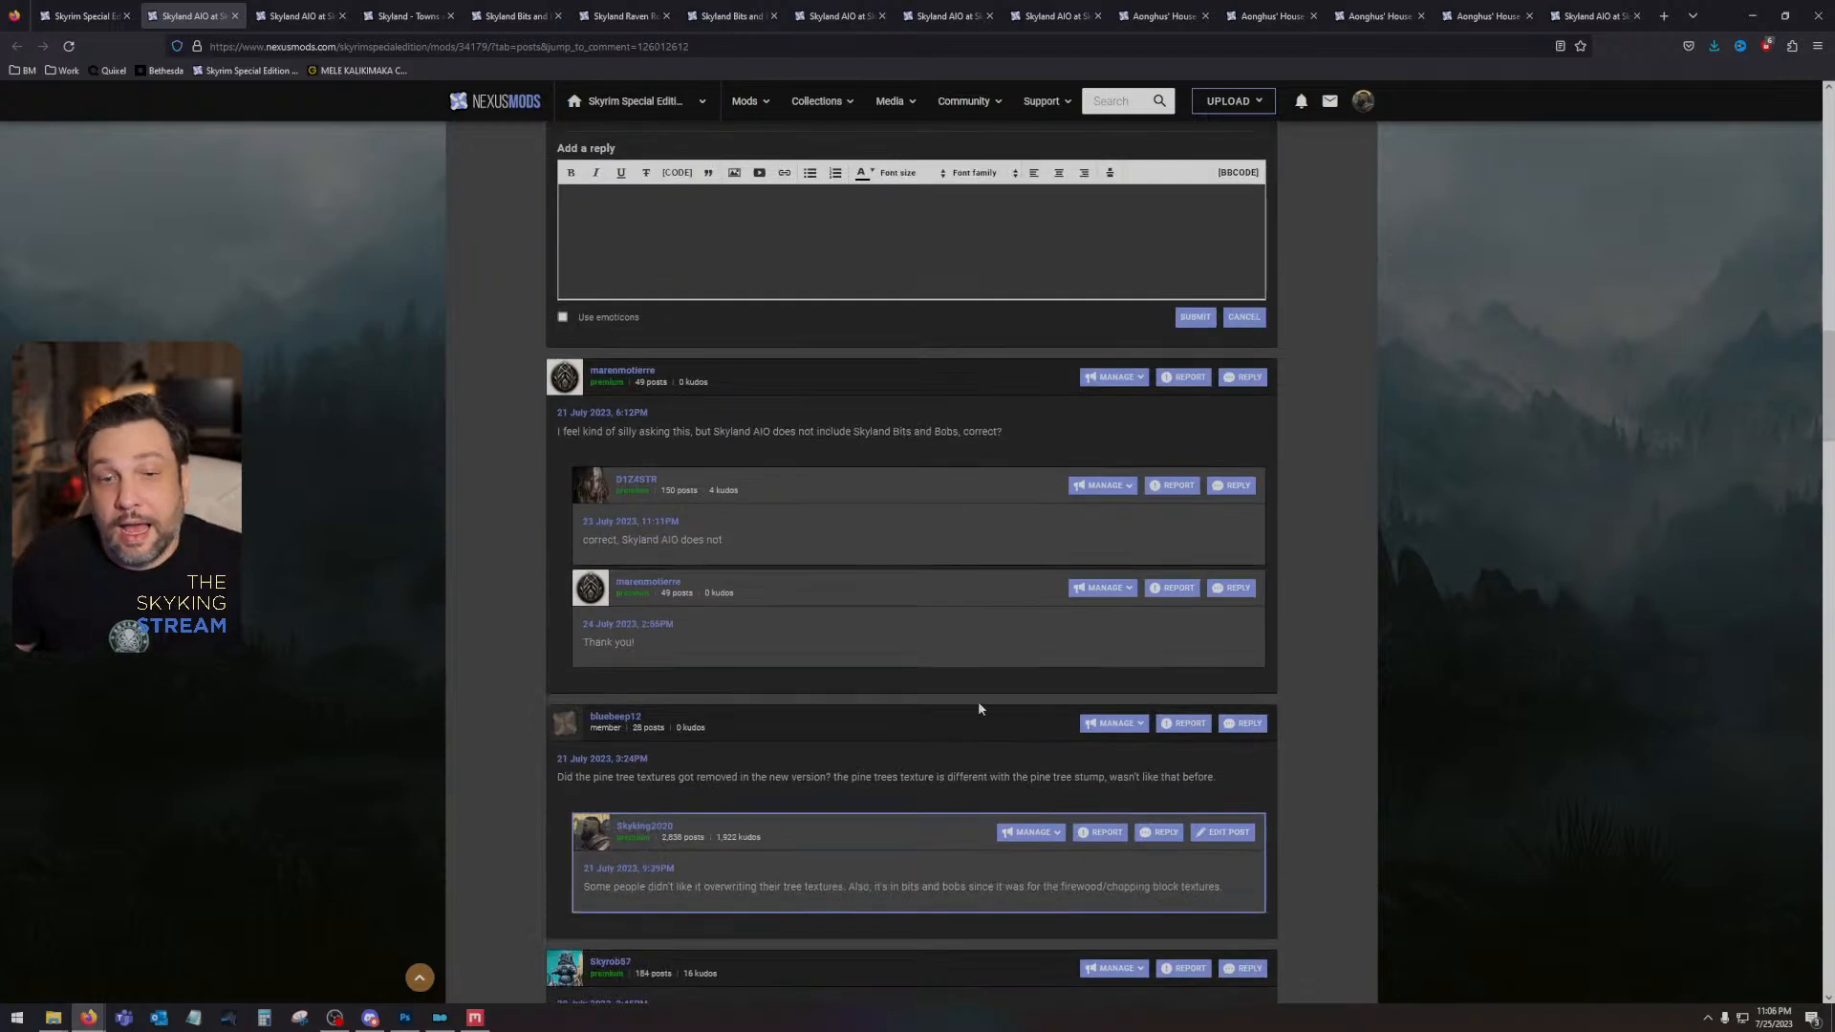
scroll(897, 559, "up", 3)
type("I have no")
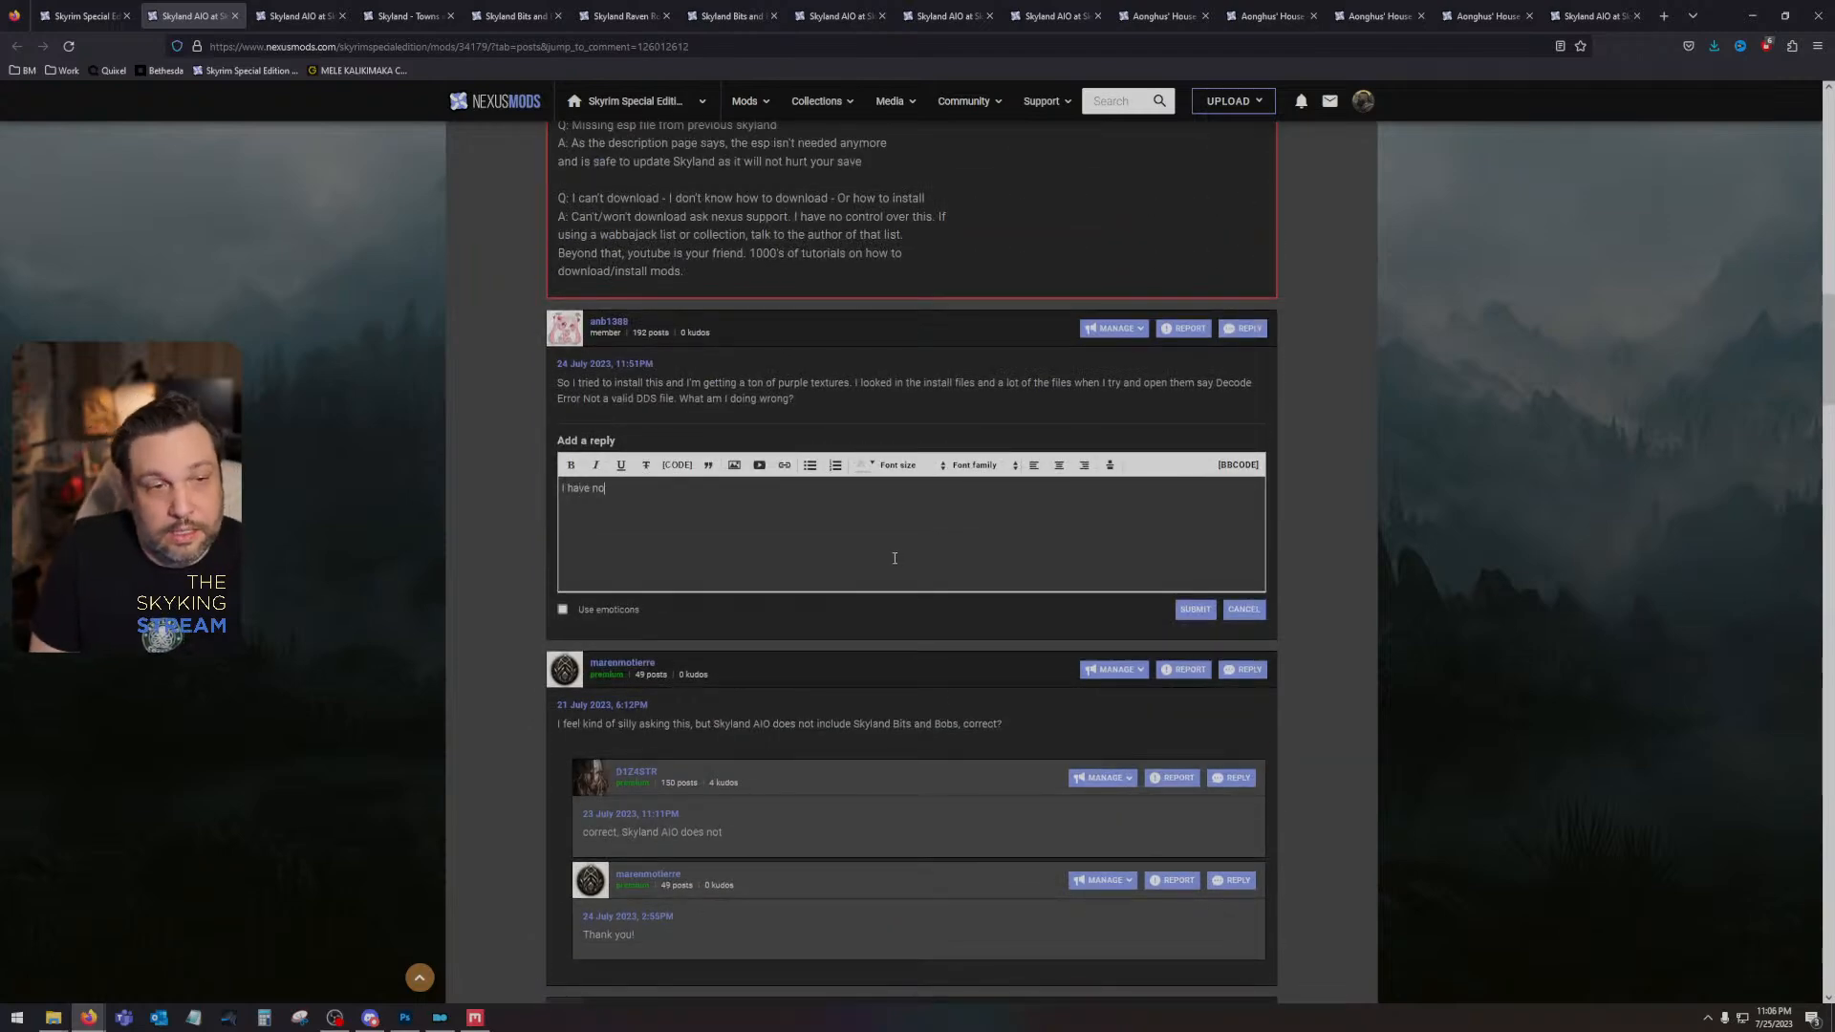
type(" clue what you're doi")
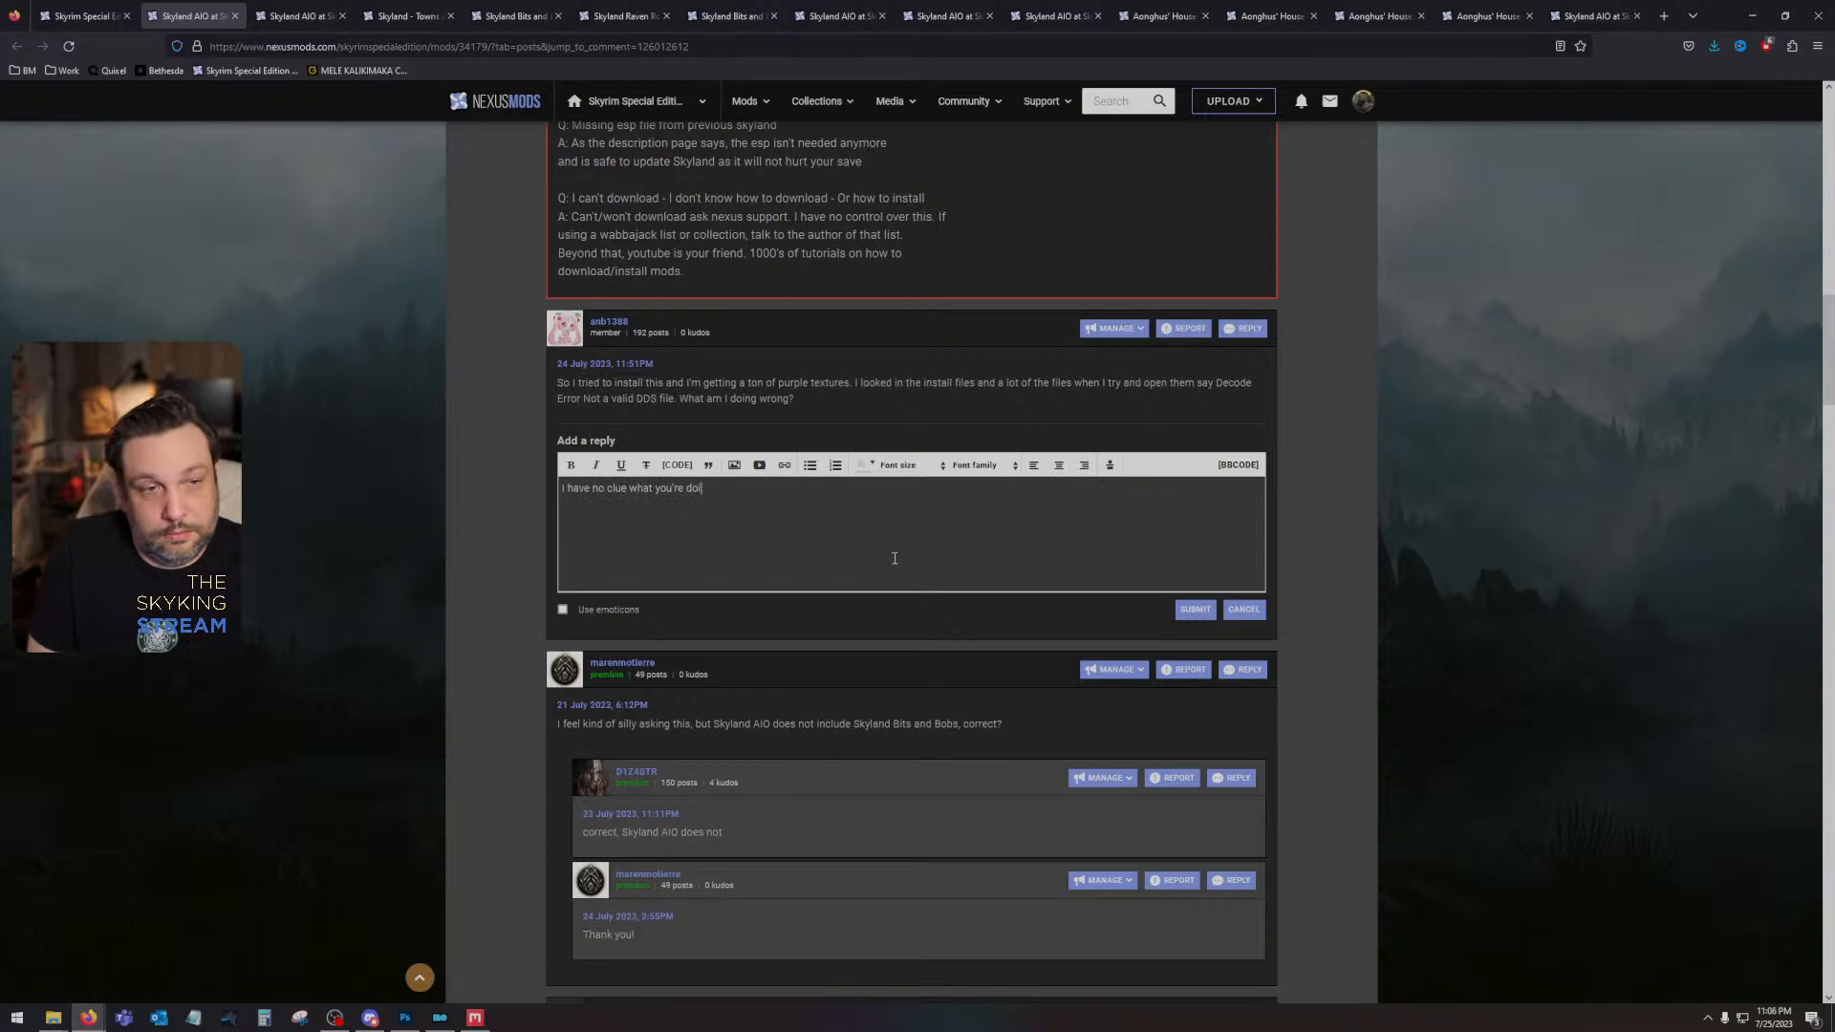
type("ng wrong, but I'd")
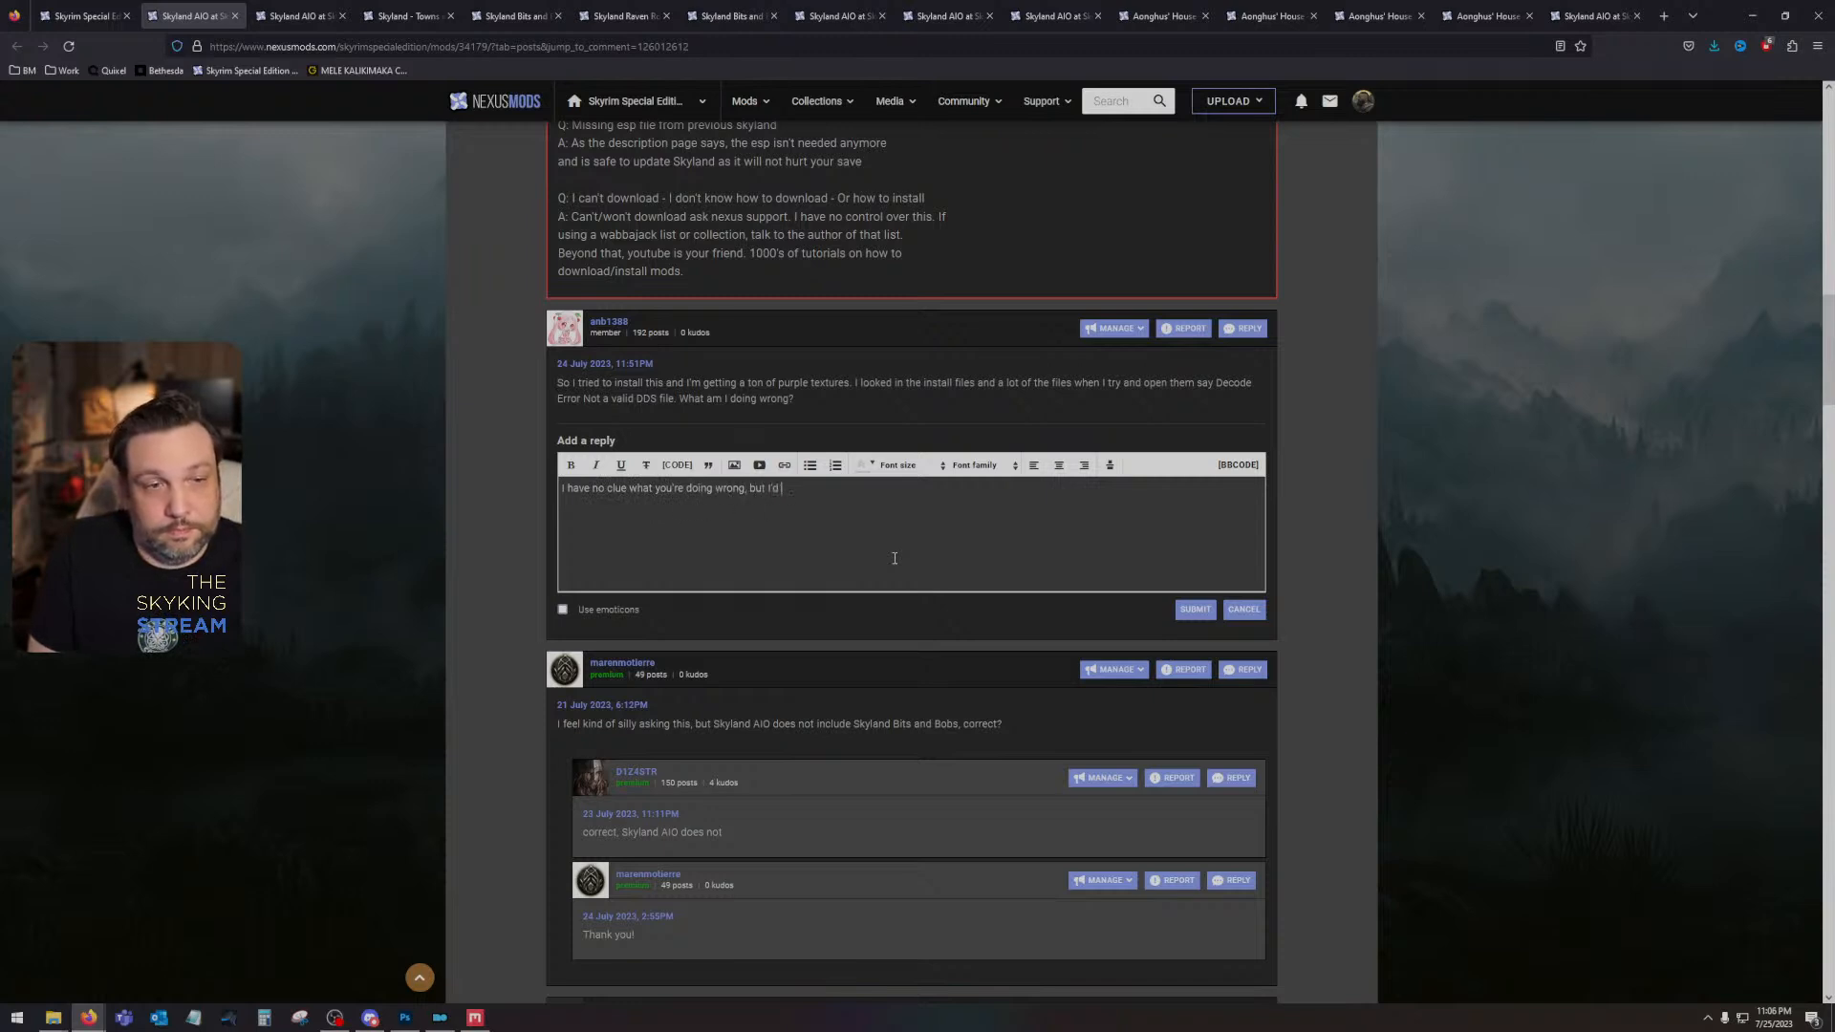
type(" say something is")
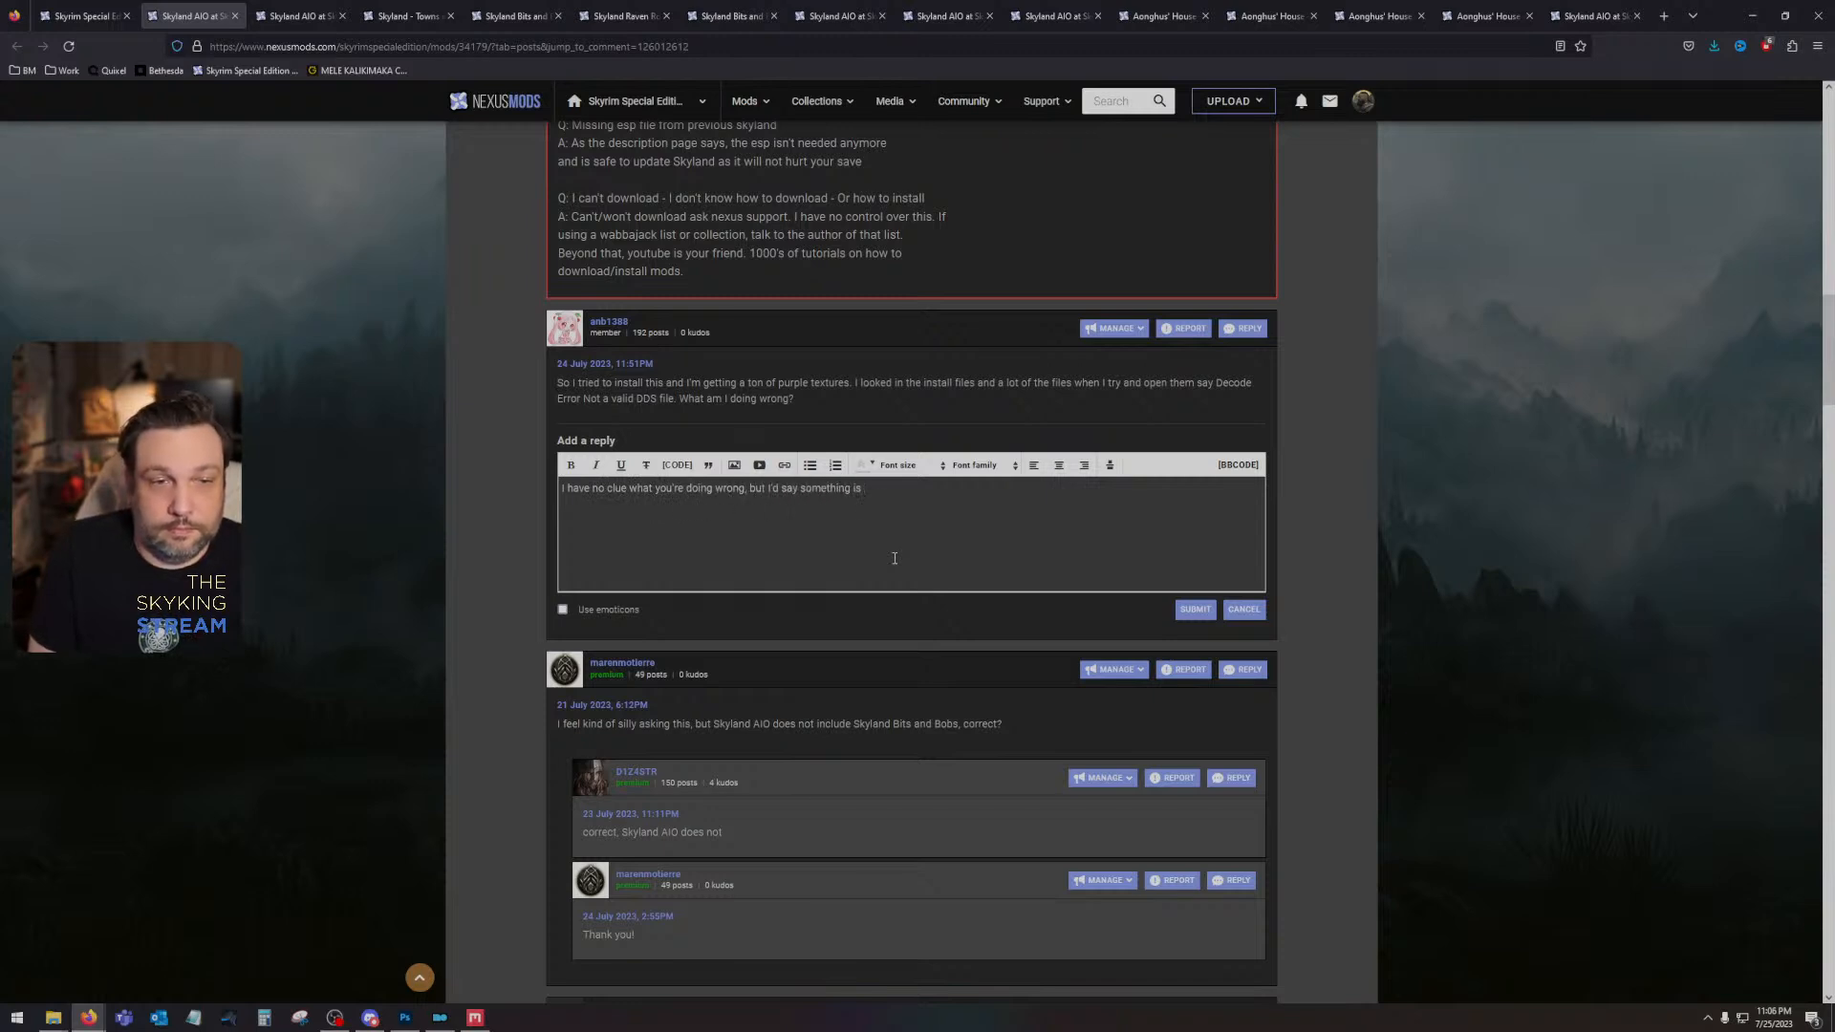
type(" wrong. Try manua")
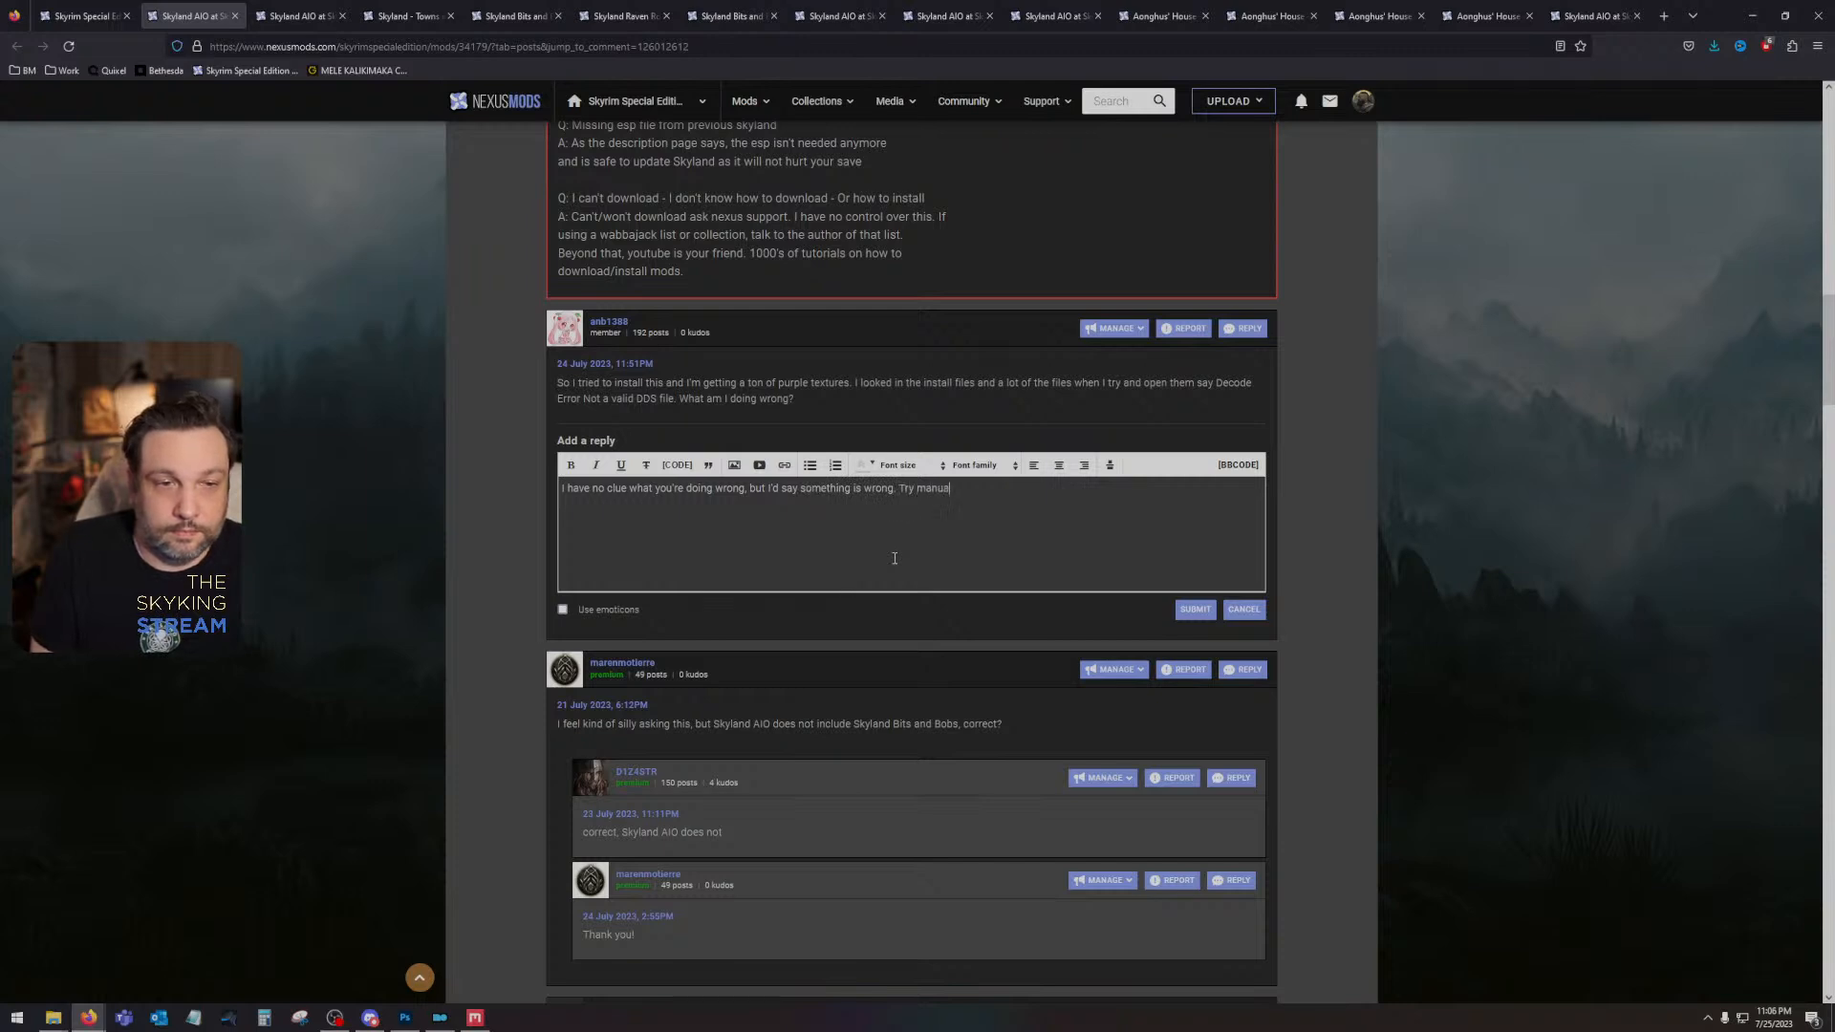
type("lly downloading")
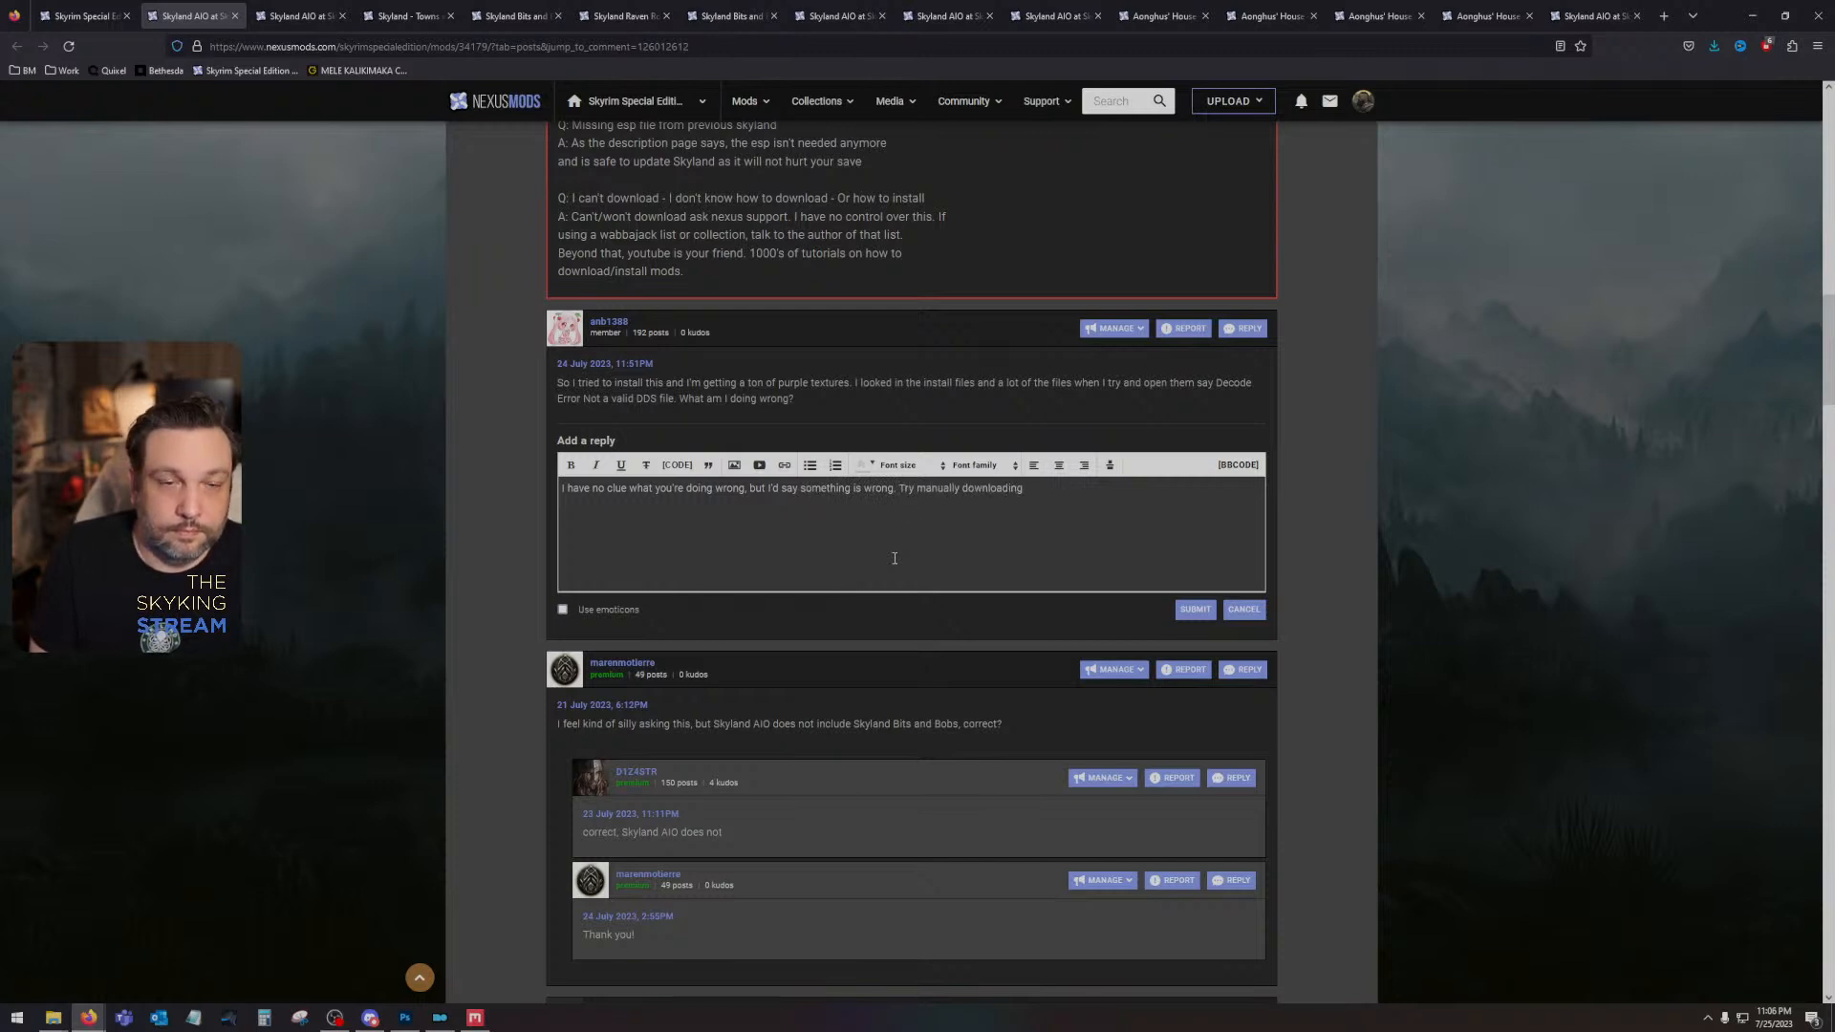
type(". Could be a")
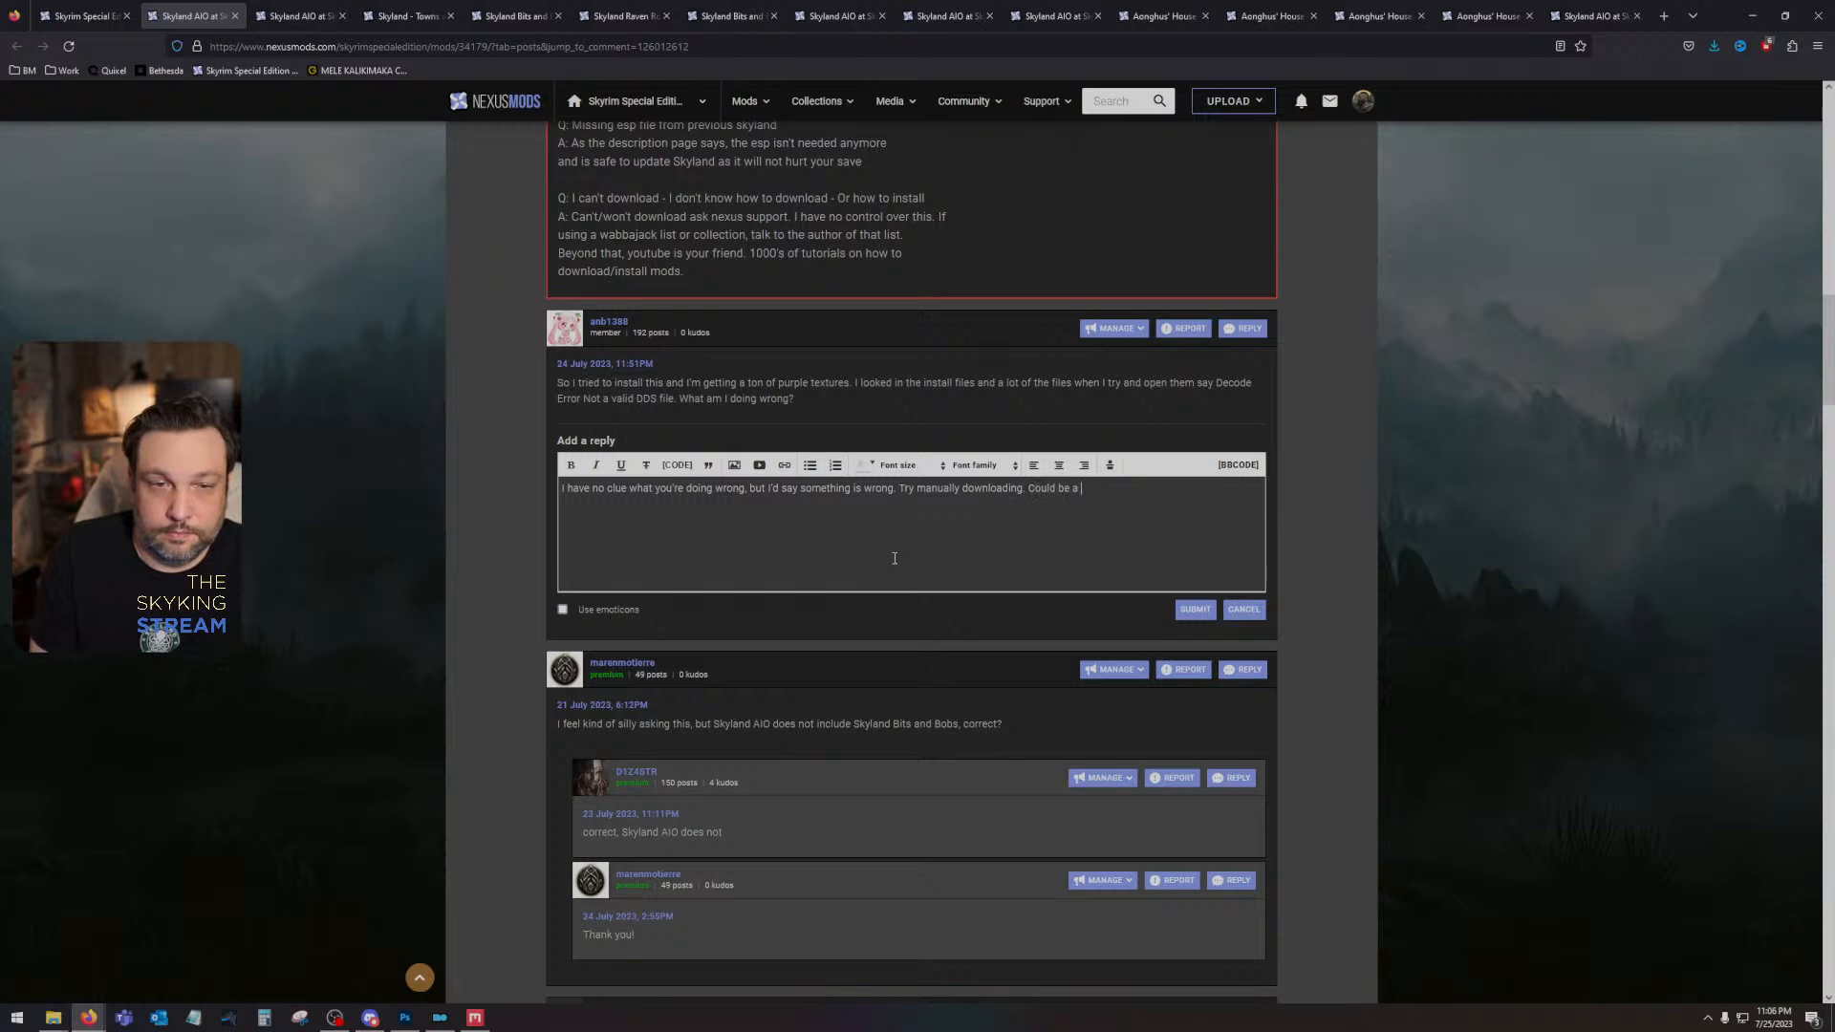
type(" corrupt")
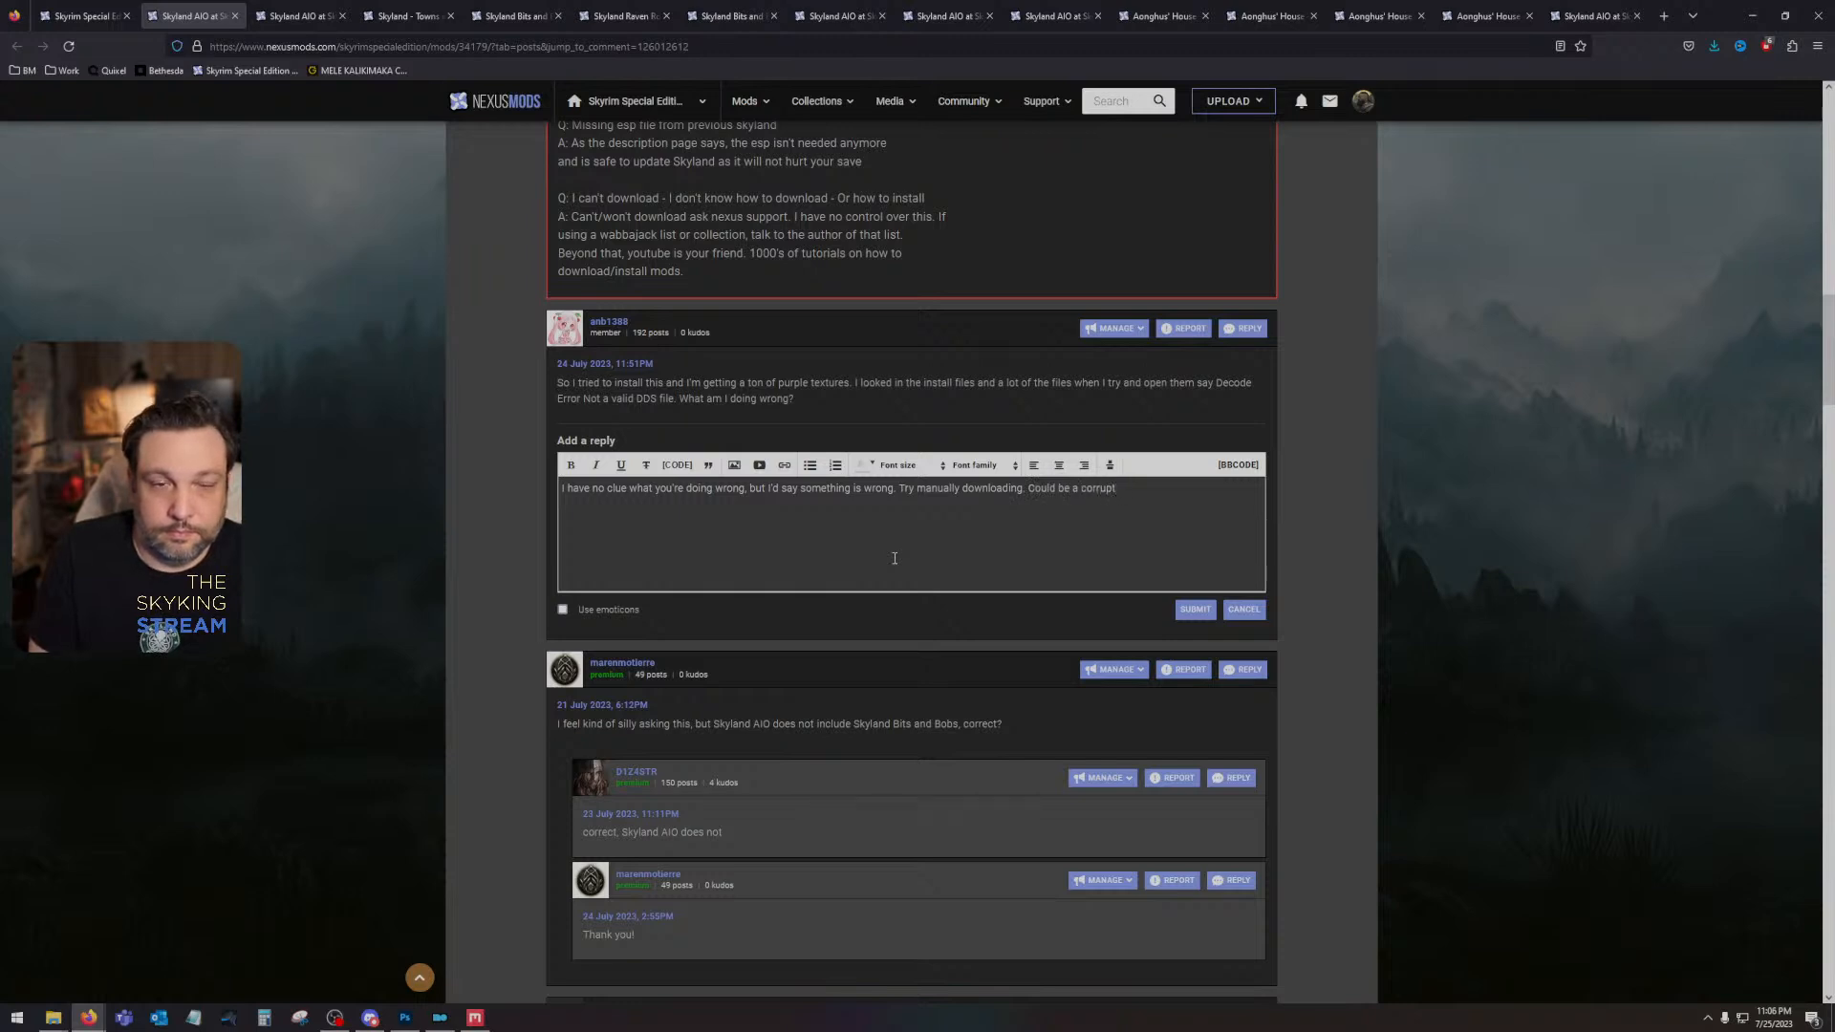
type(" zip thanks to ne")
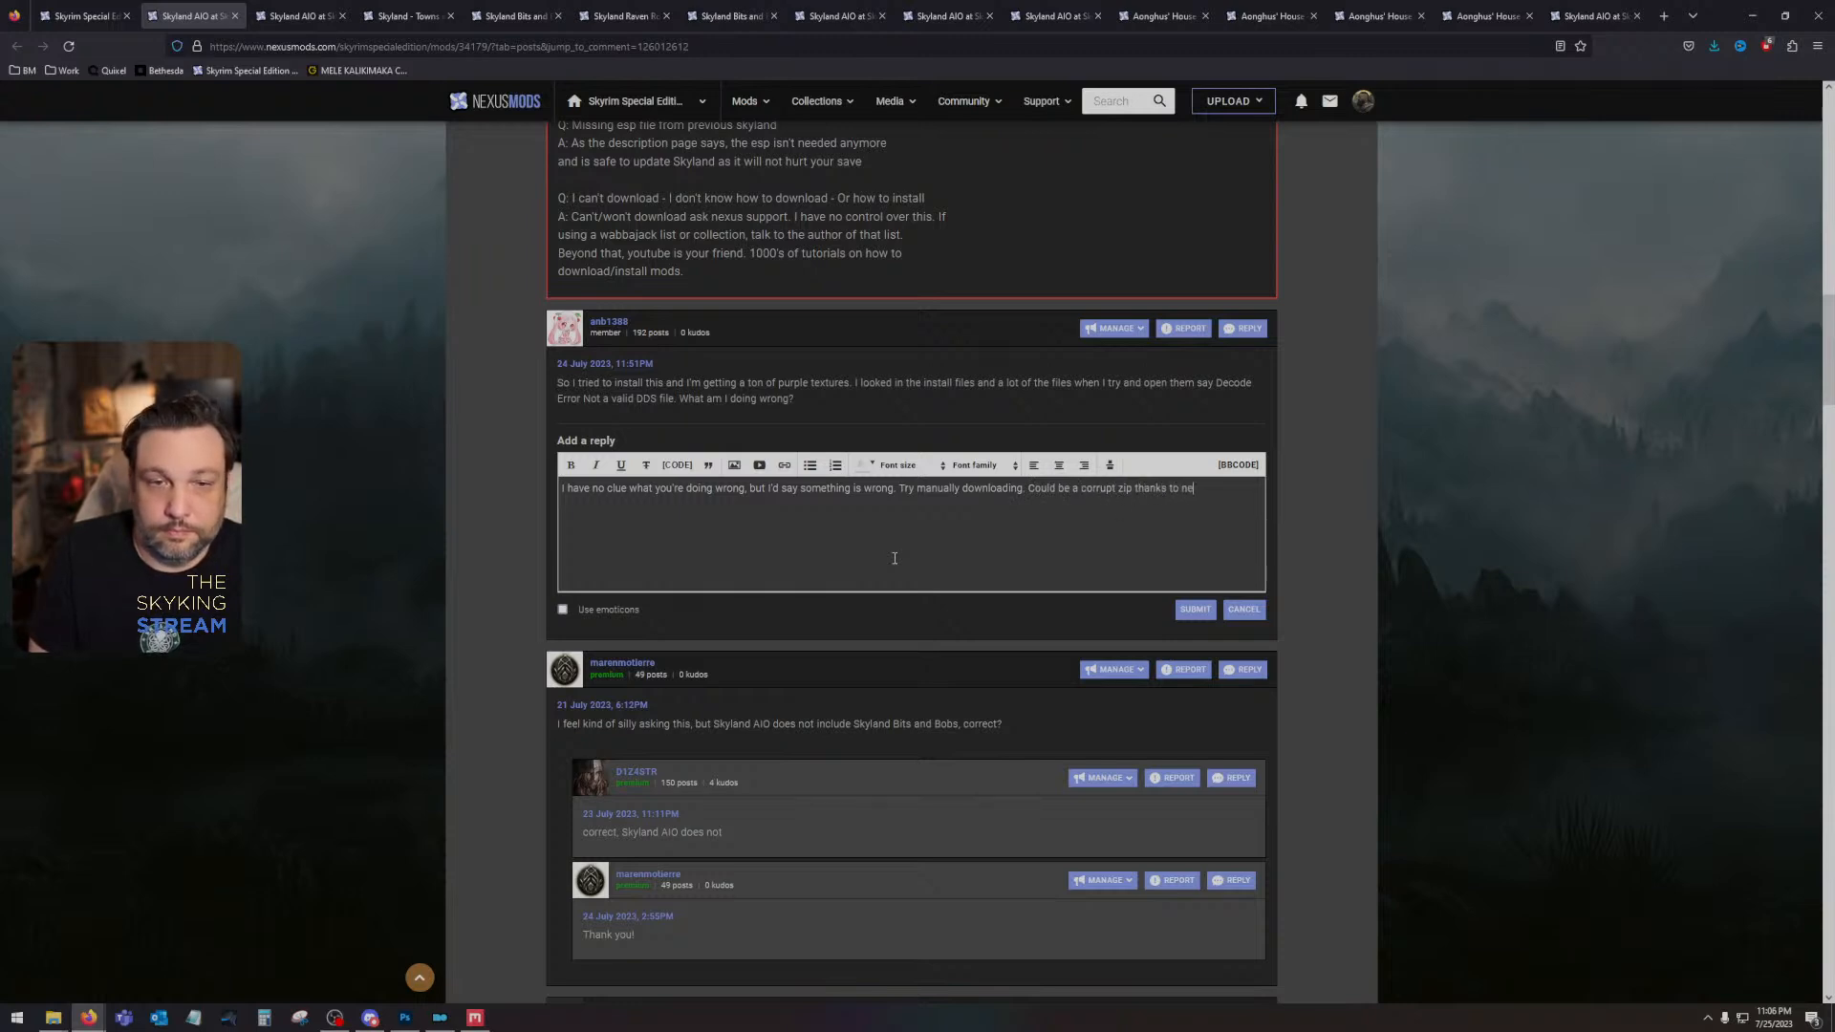
type("xus?")
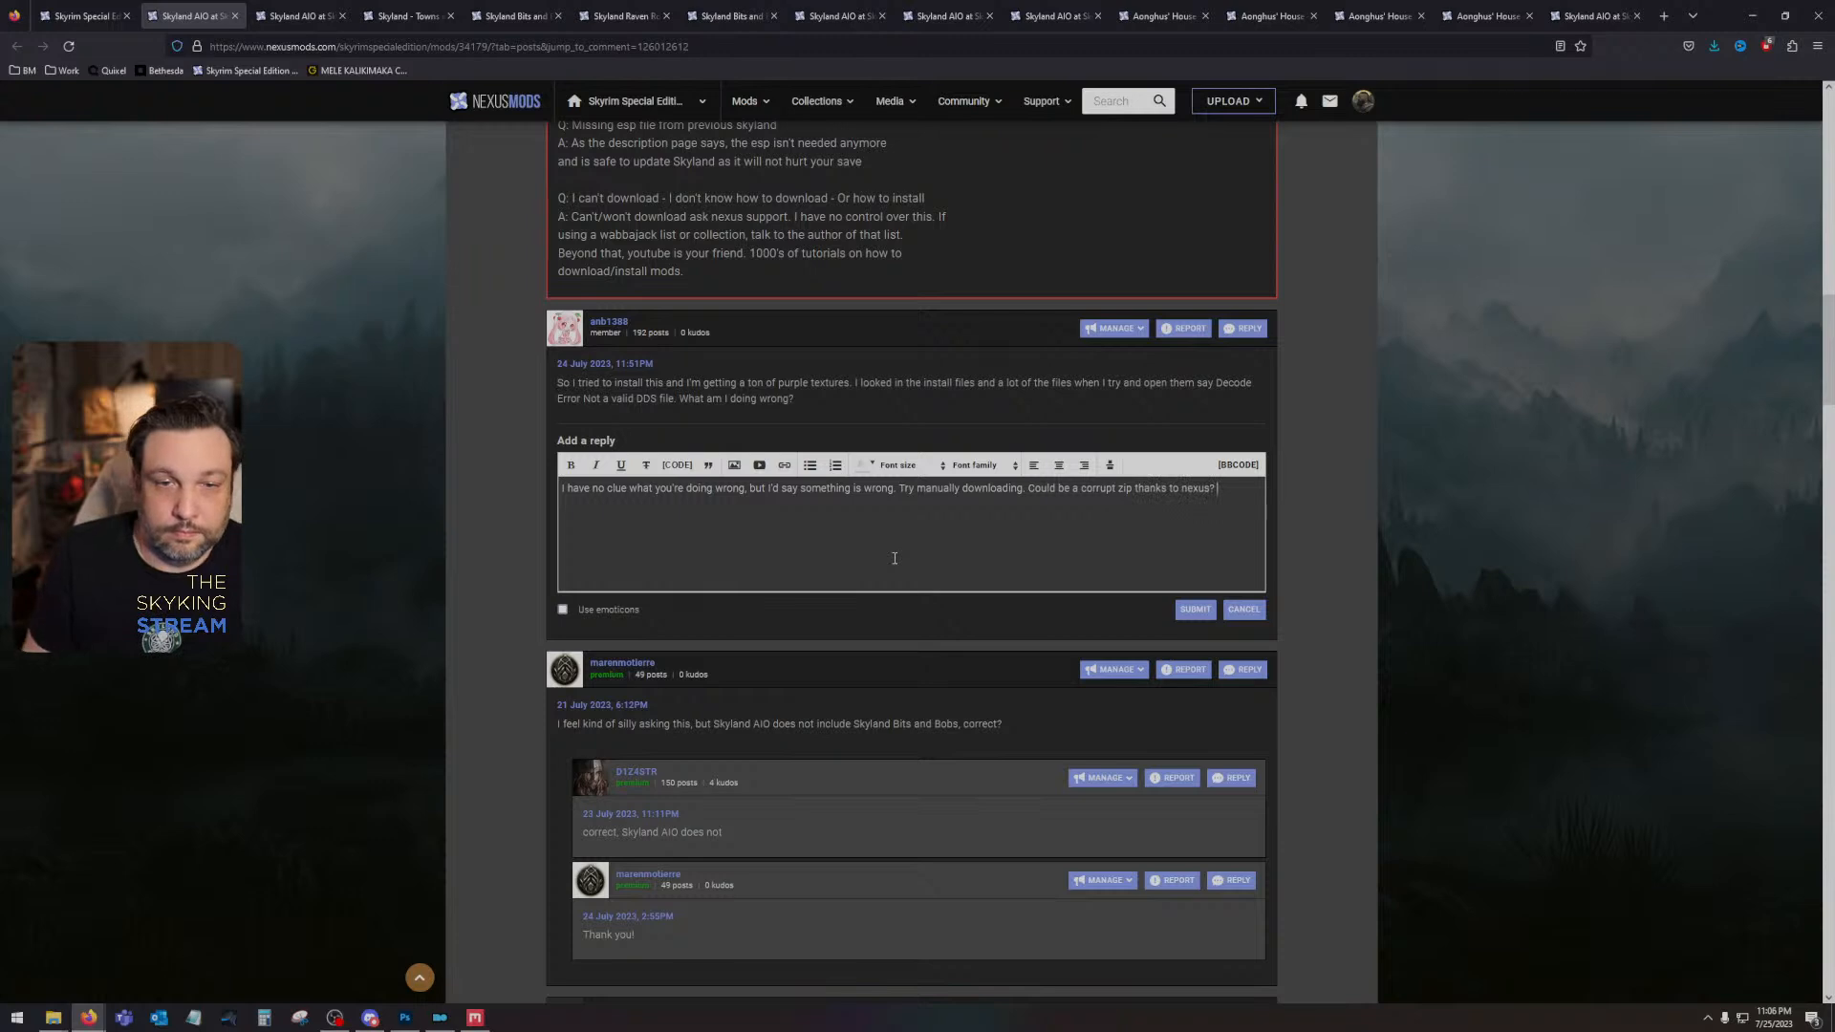
- Add "Try manually downloading. Could be a corrupt zip thanks to nexus?" to the reply and submit it
left_click(1194, 610)
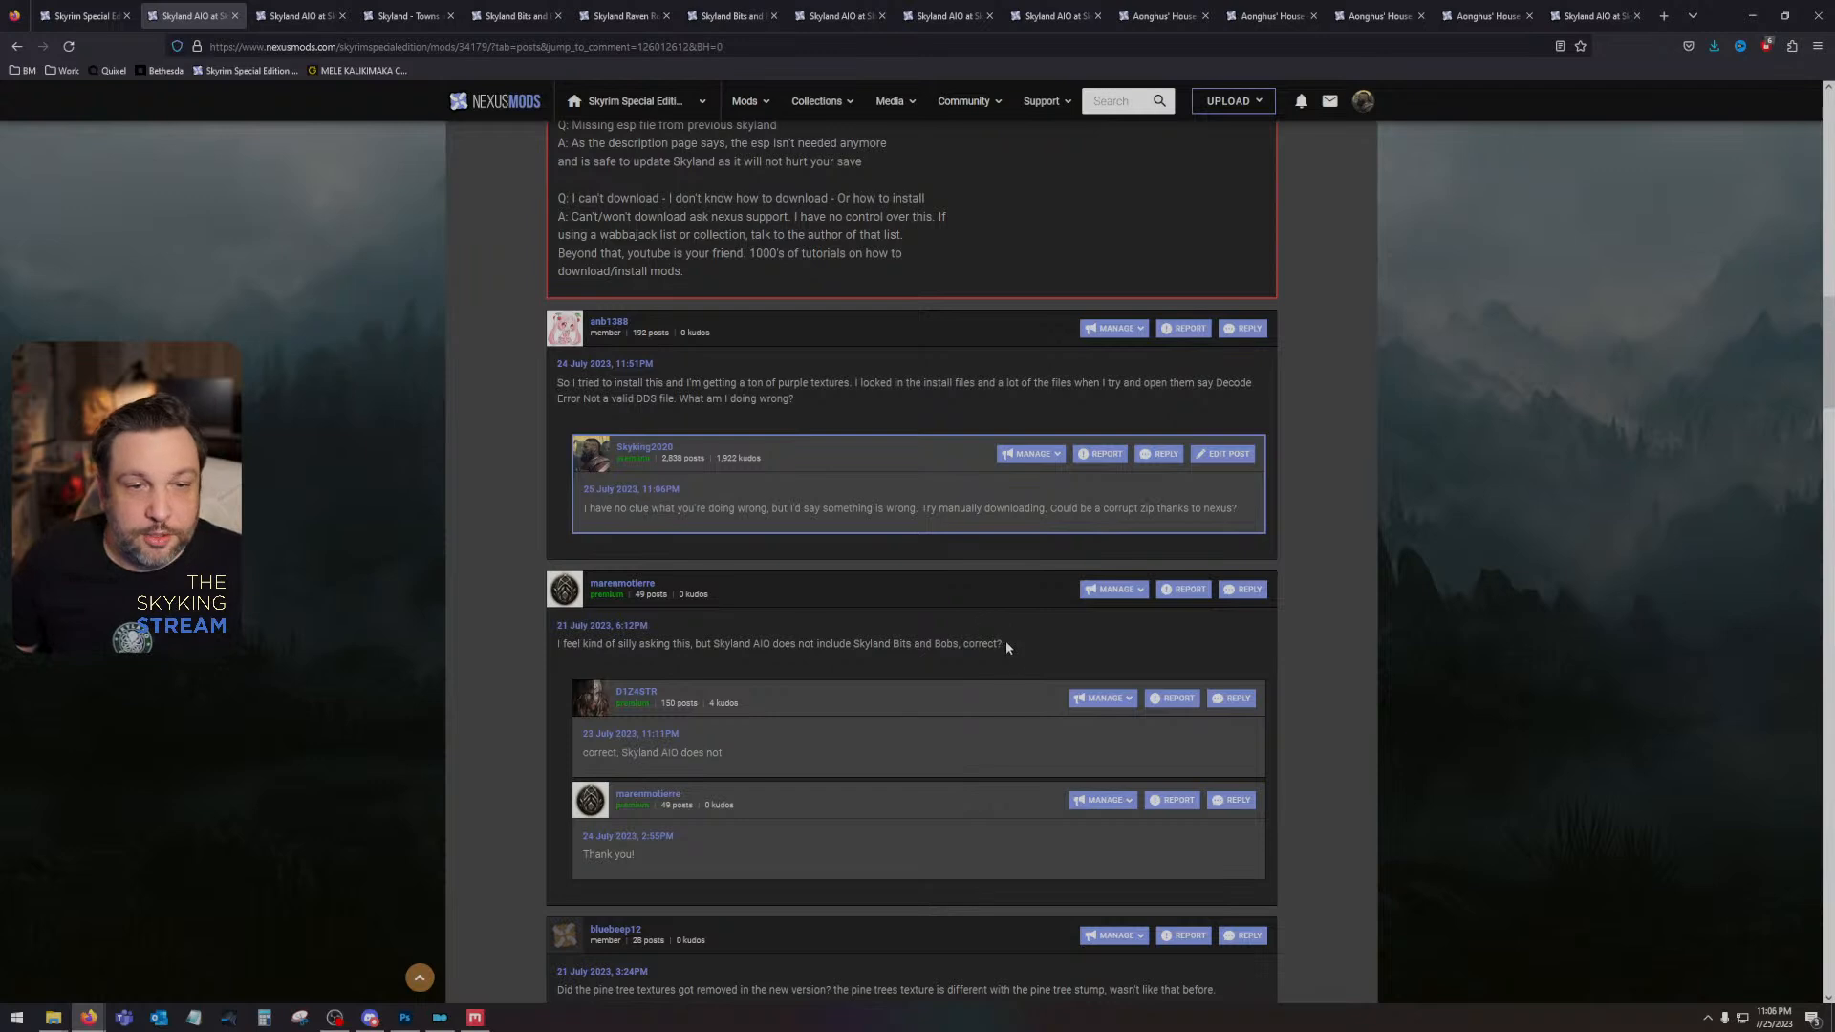
- Read the comment asking whether Skyland AIO includes Skyland Bits and Bobs
left_click_drag(1005, 641, 605, 644)
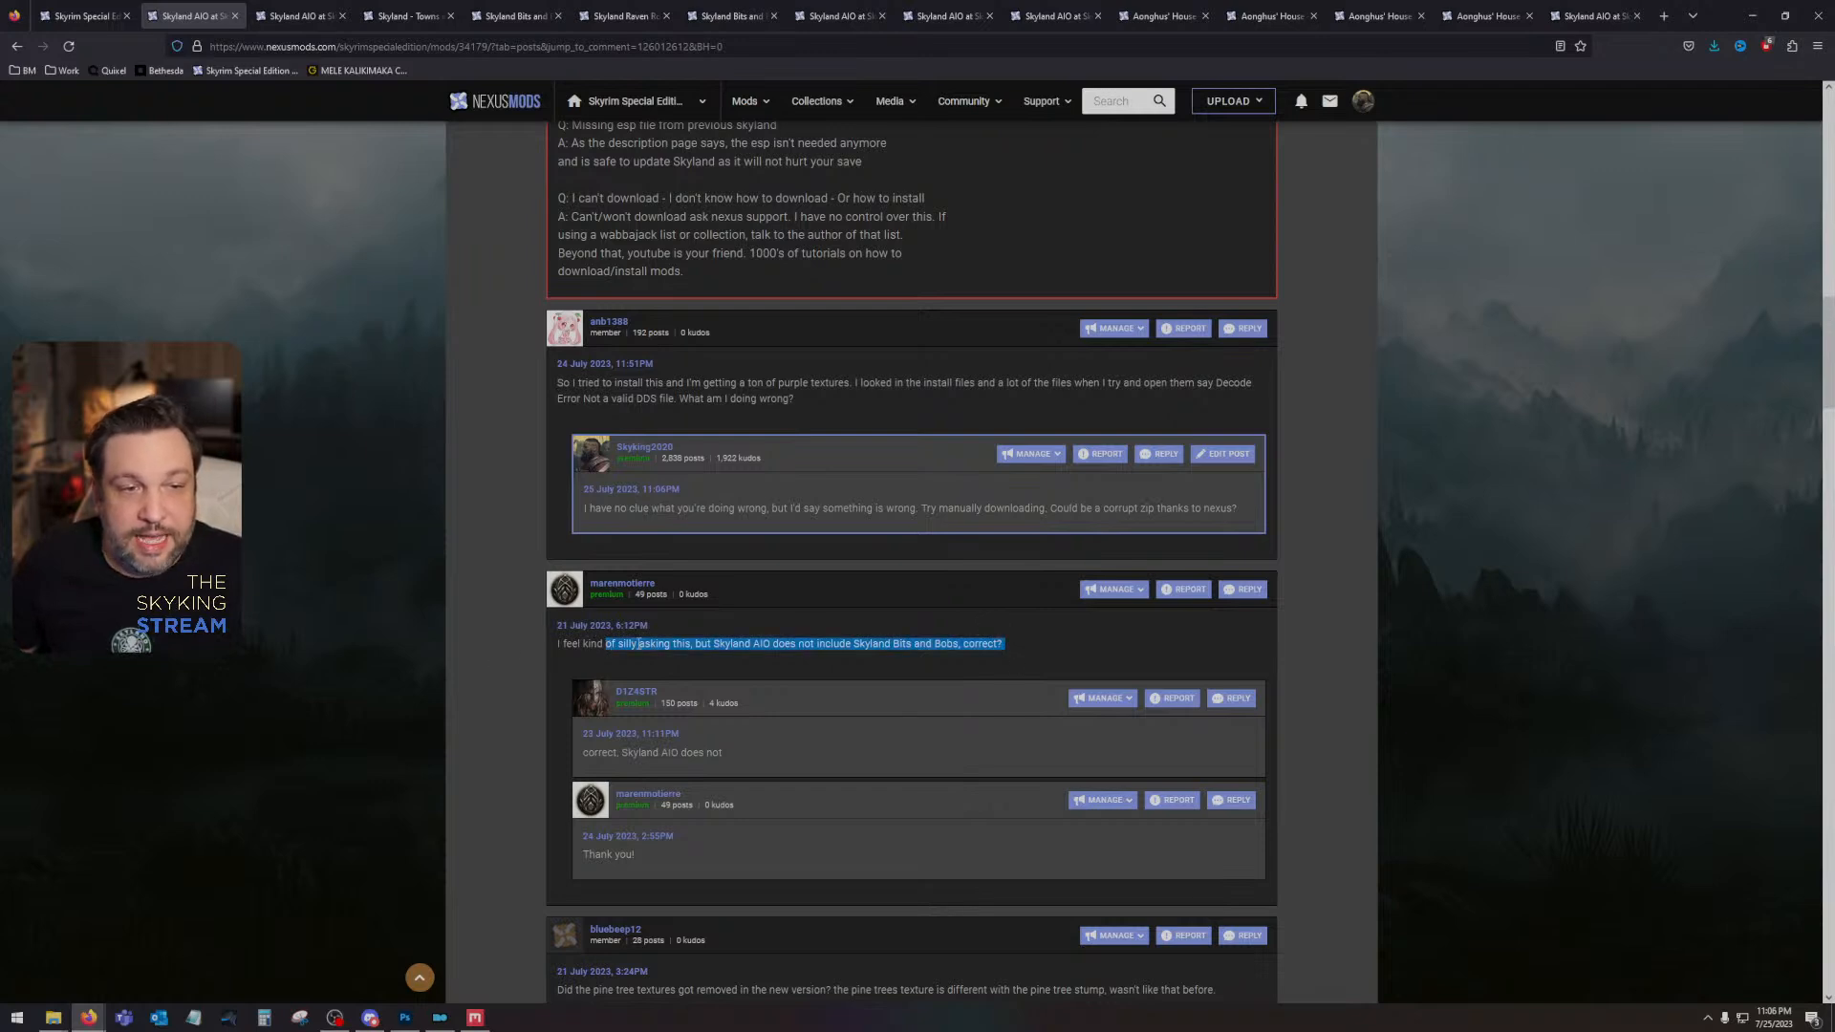
left_click(723, 640)
left_click_drag(694, 643, 844, 645)
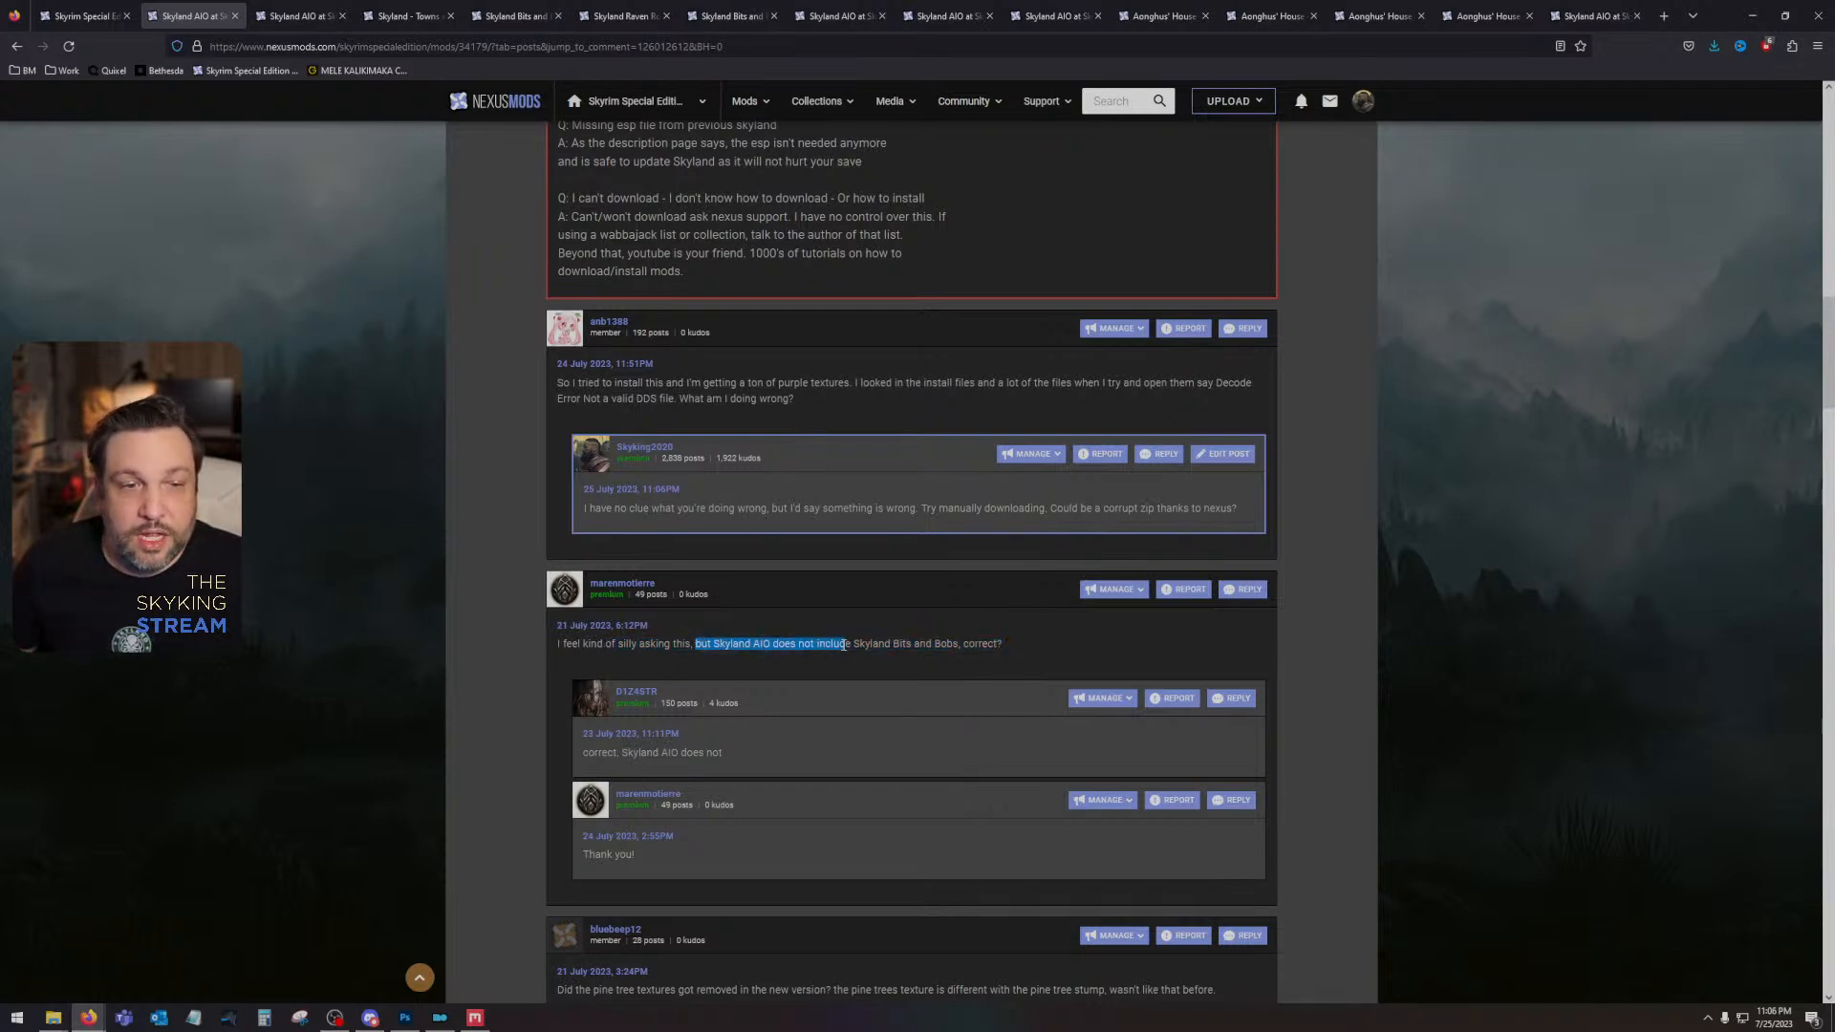
left_click(863, 646)
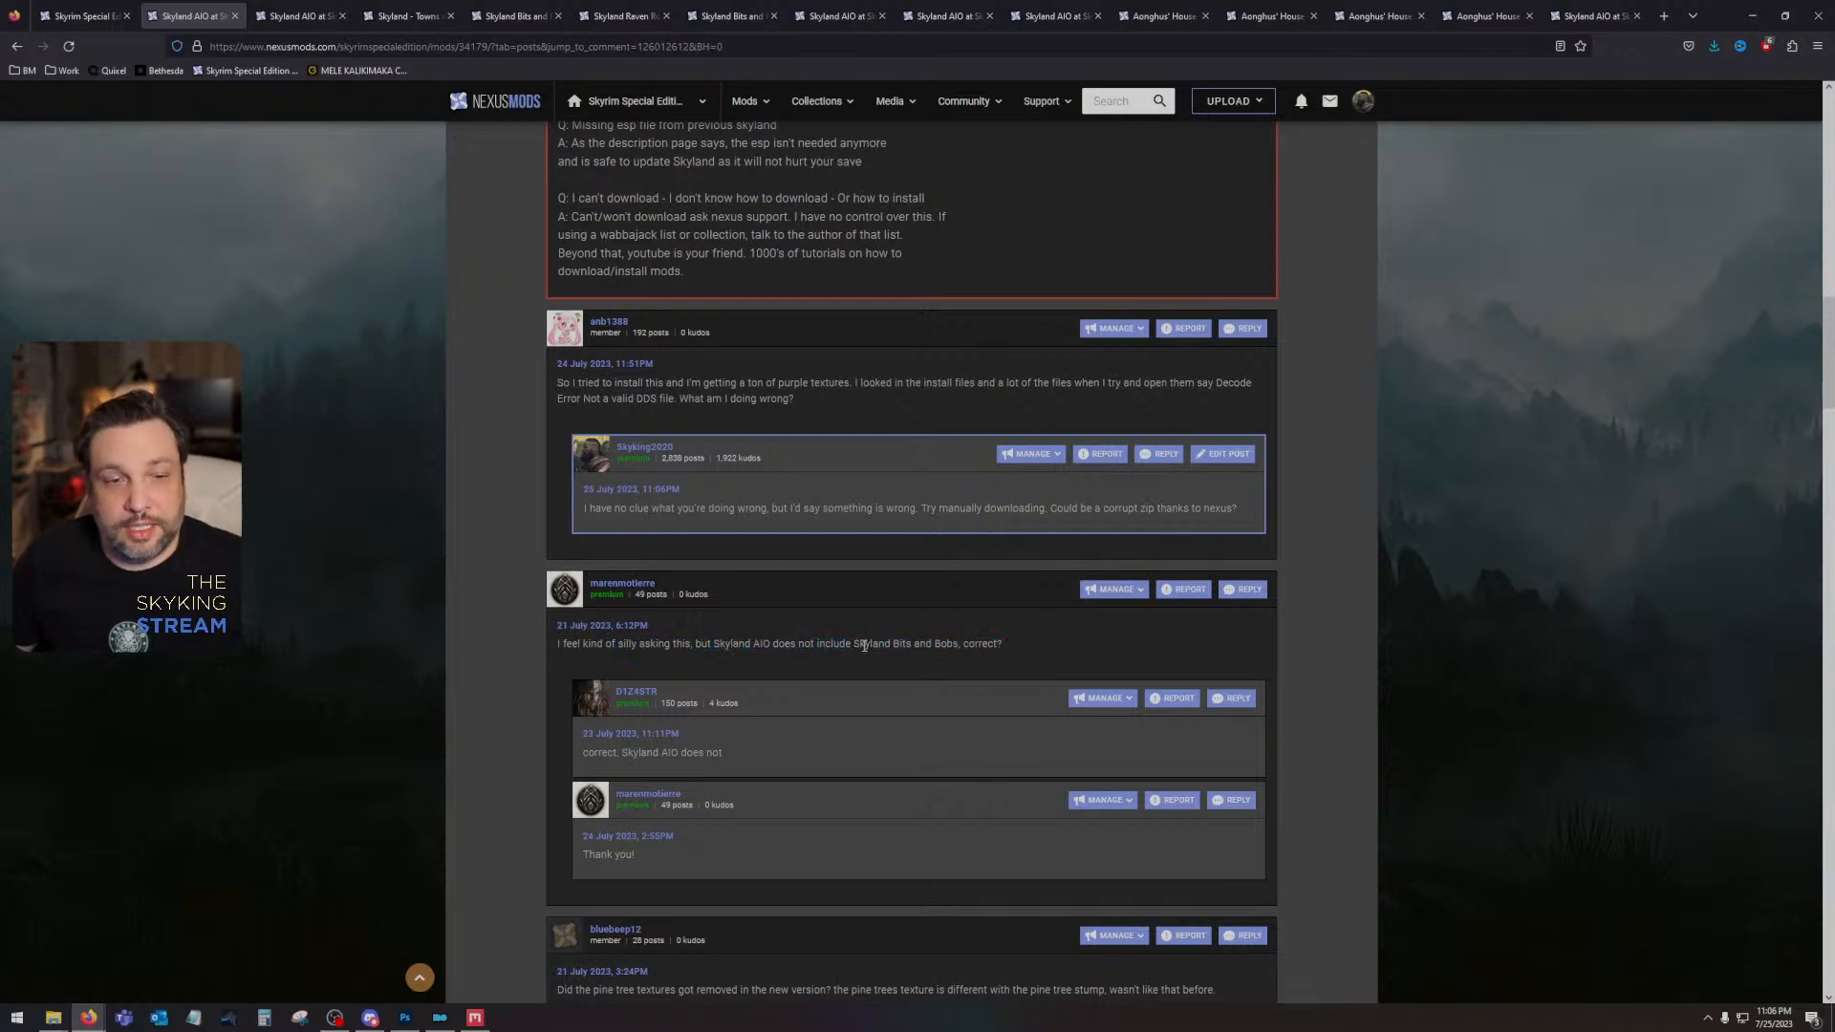
- Open the Skyland AIO description, highlight the passage about combining it with Skyland Bits and Bobs, and review the included retextures list
scroll(684, 650, "up", 15)
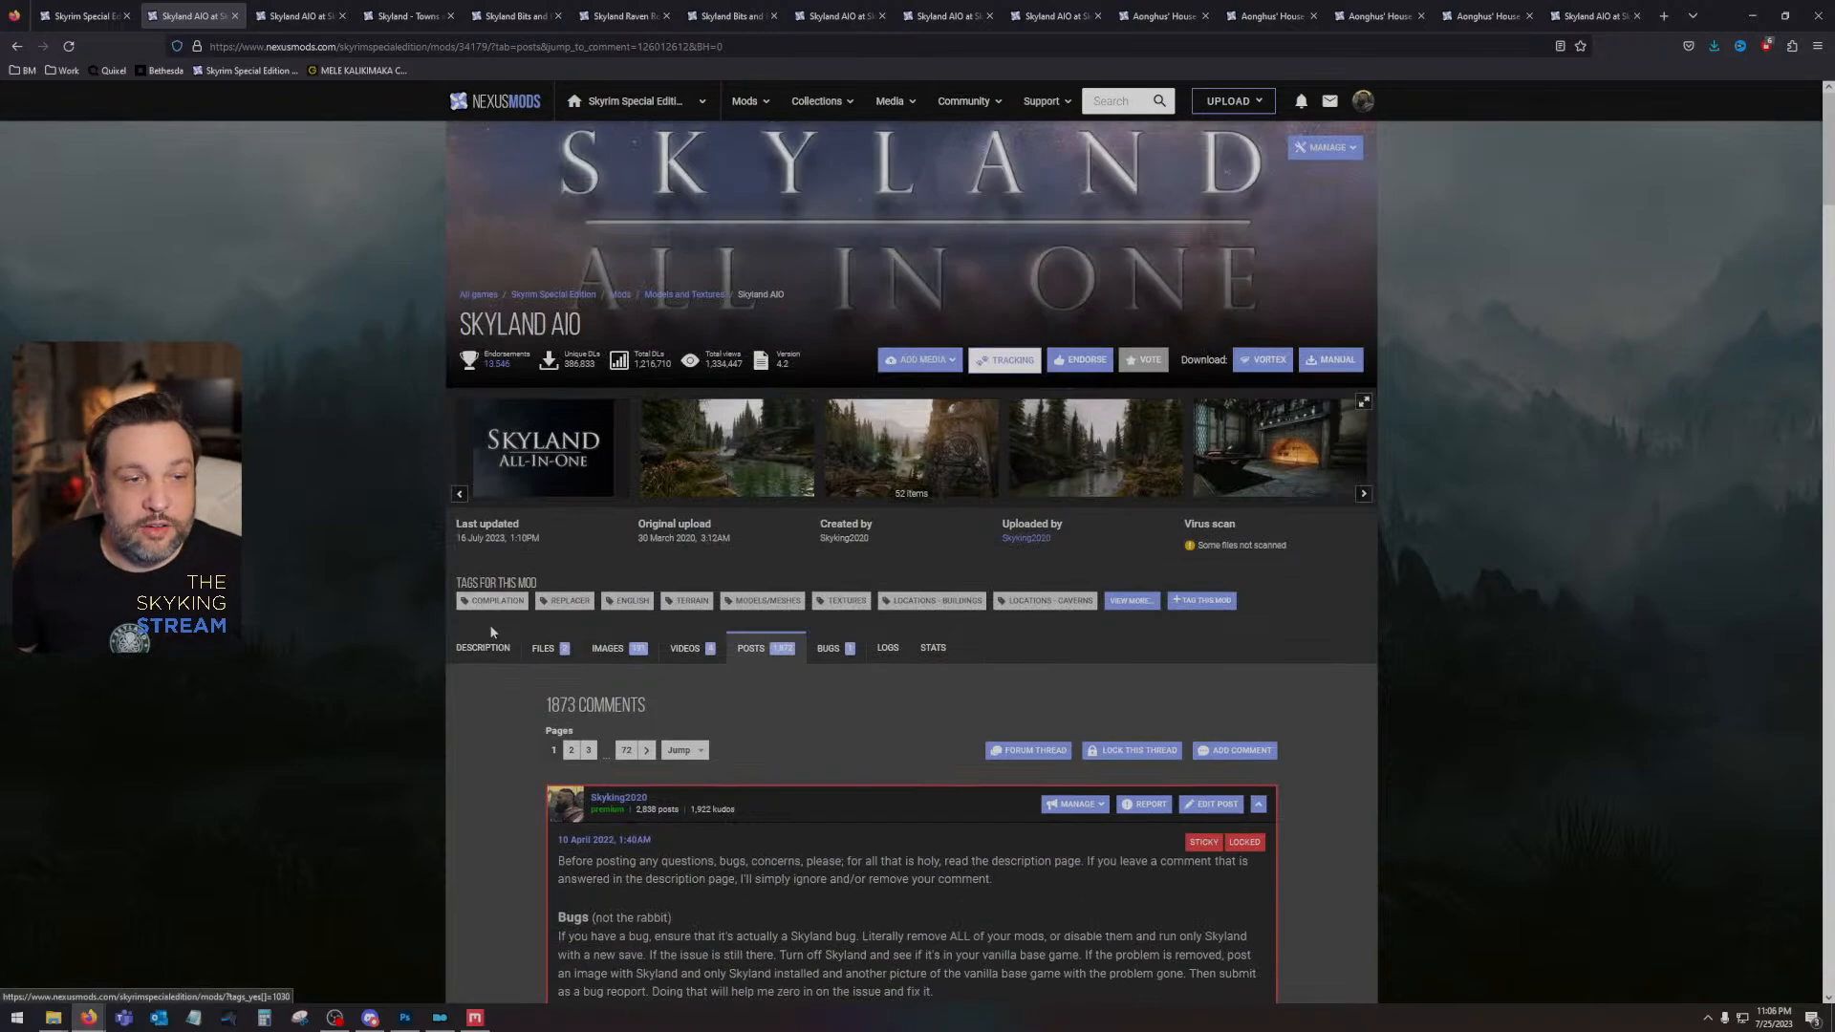
left_click(485, 646)
scroll(675, 608, "down", 10)
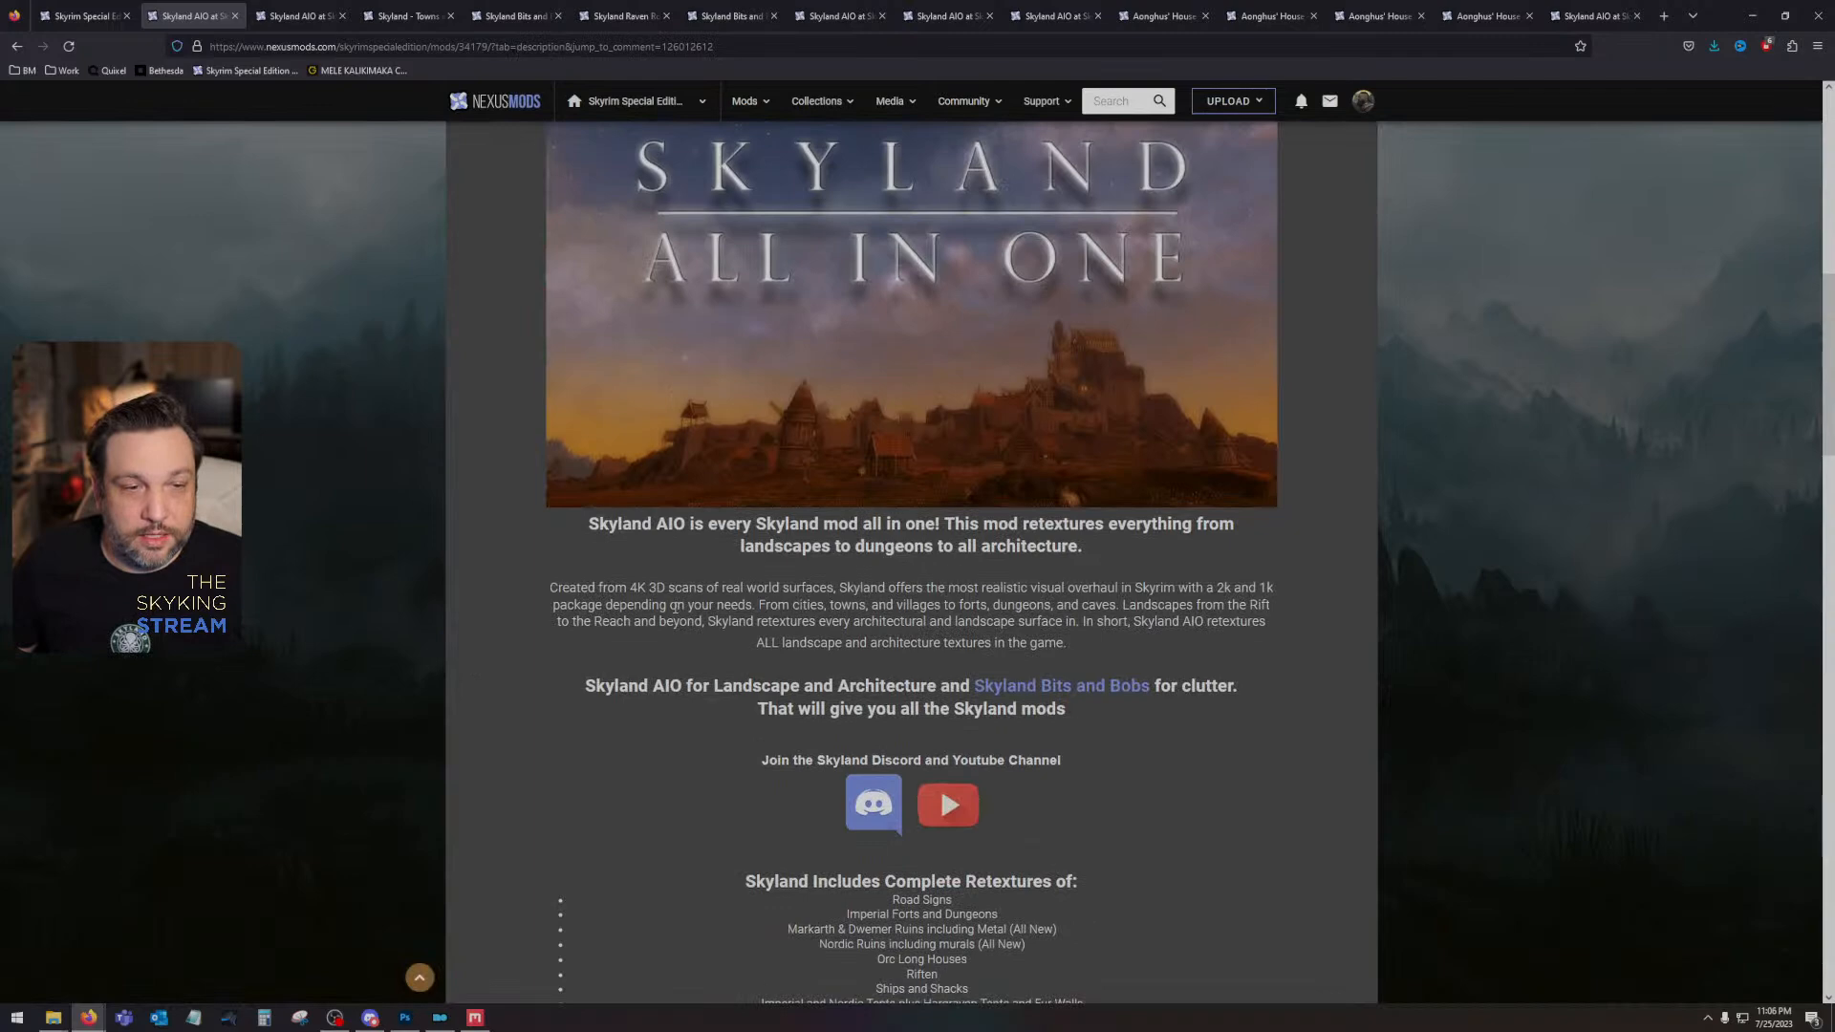
left_click_drag(576, 688, 1248, 701)
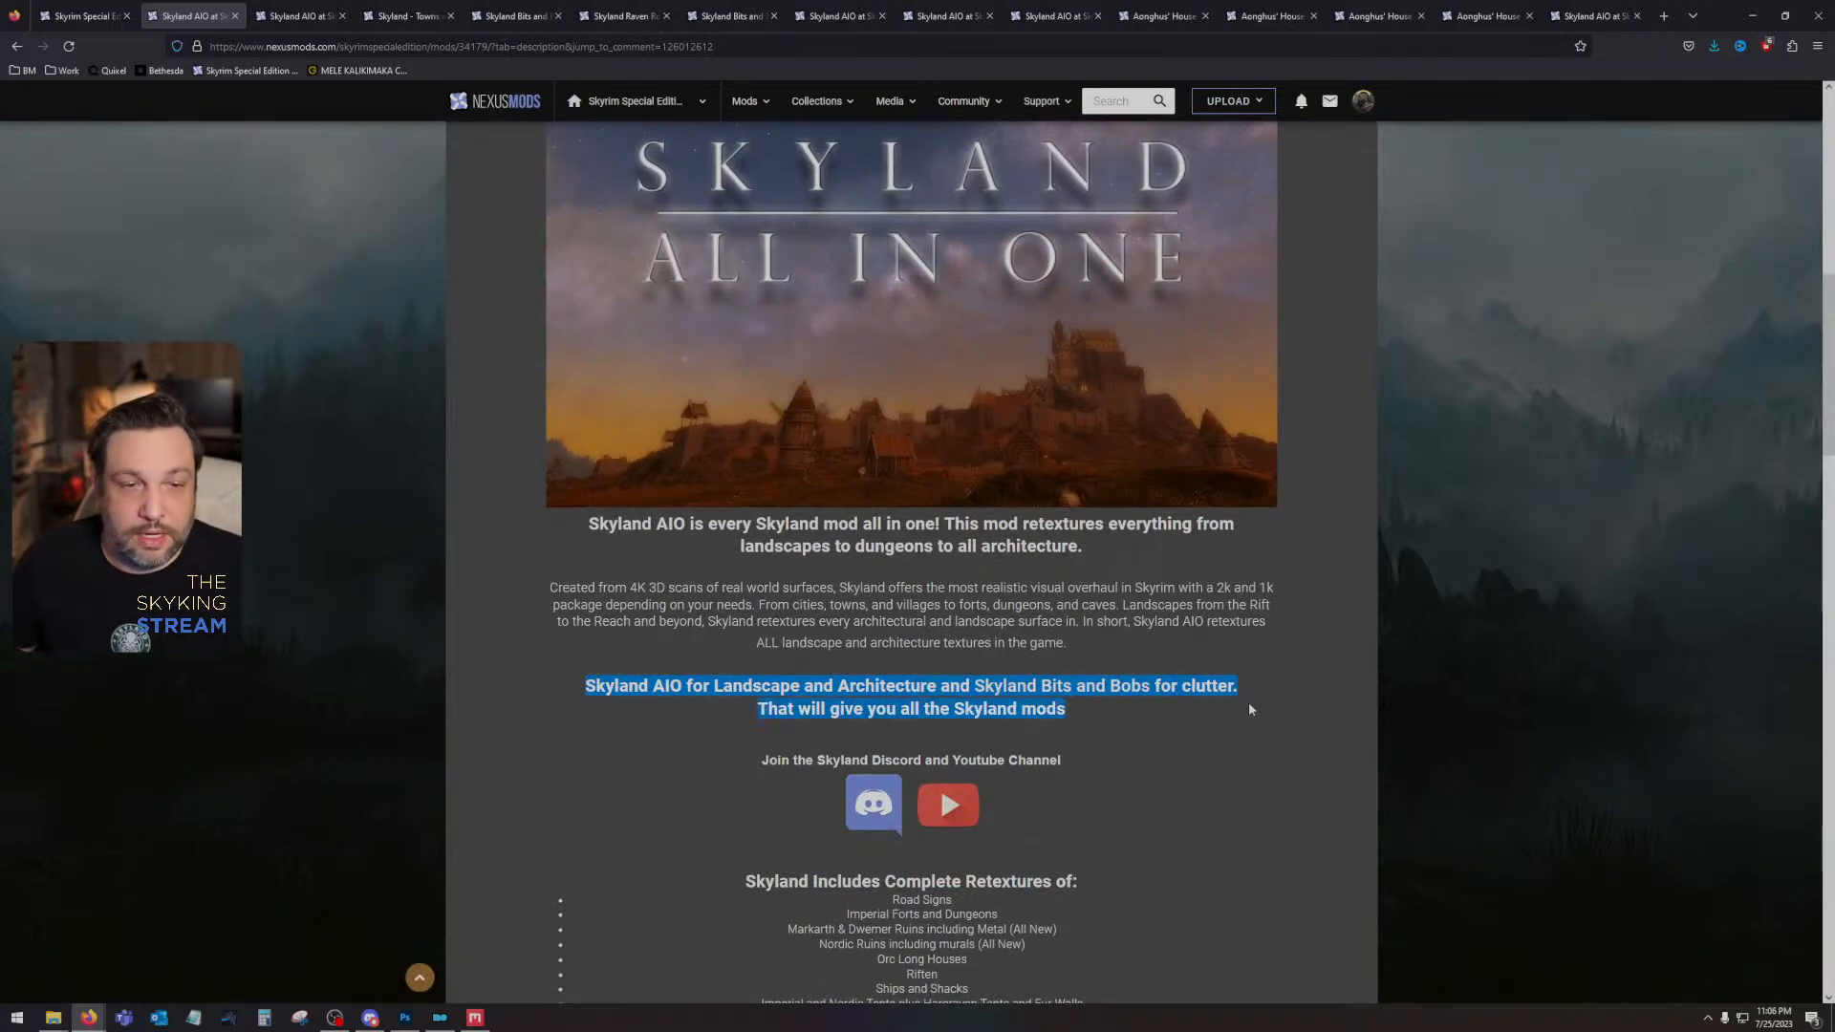
scroll(1248, 707, "down", 1)
scroll(1185, 692, "down", 8)
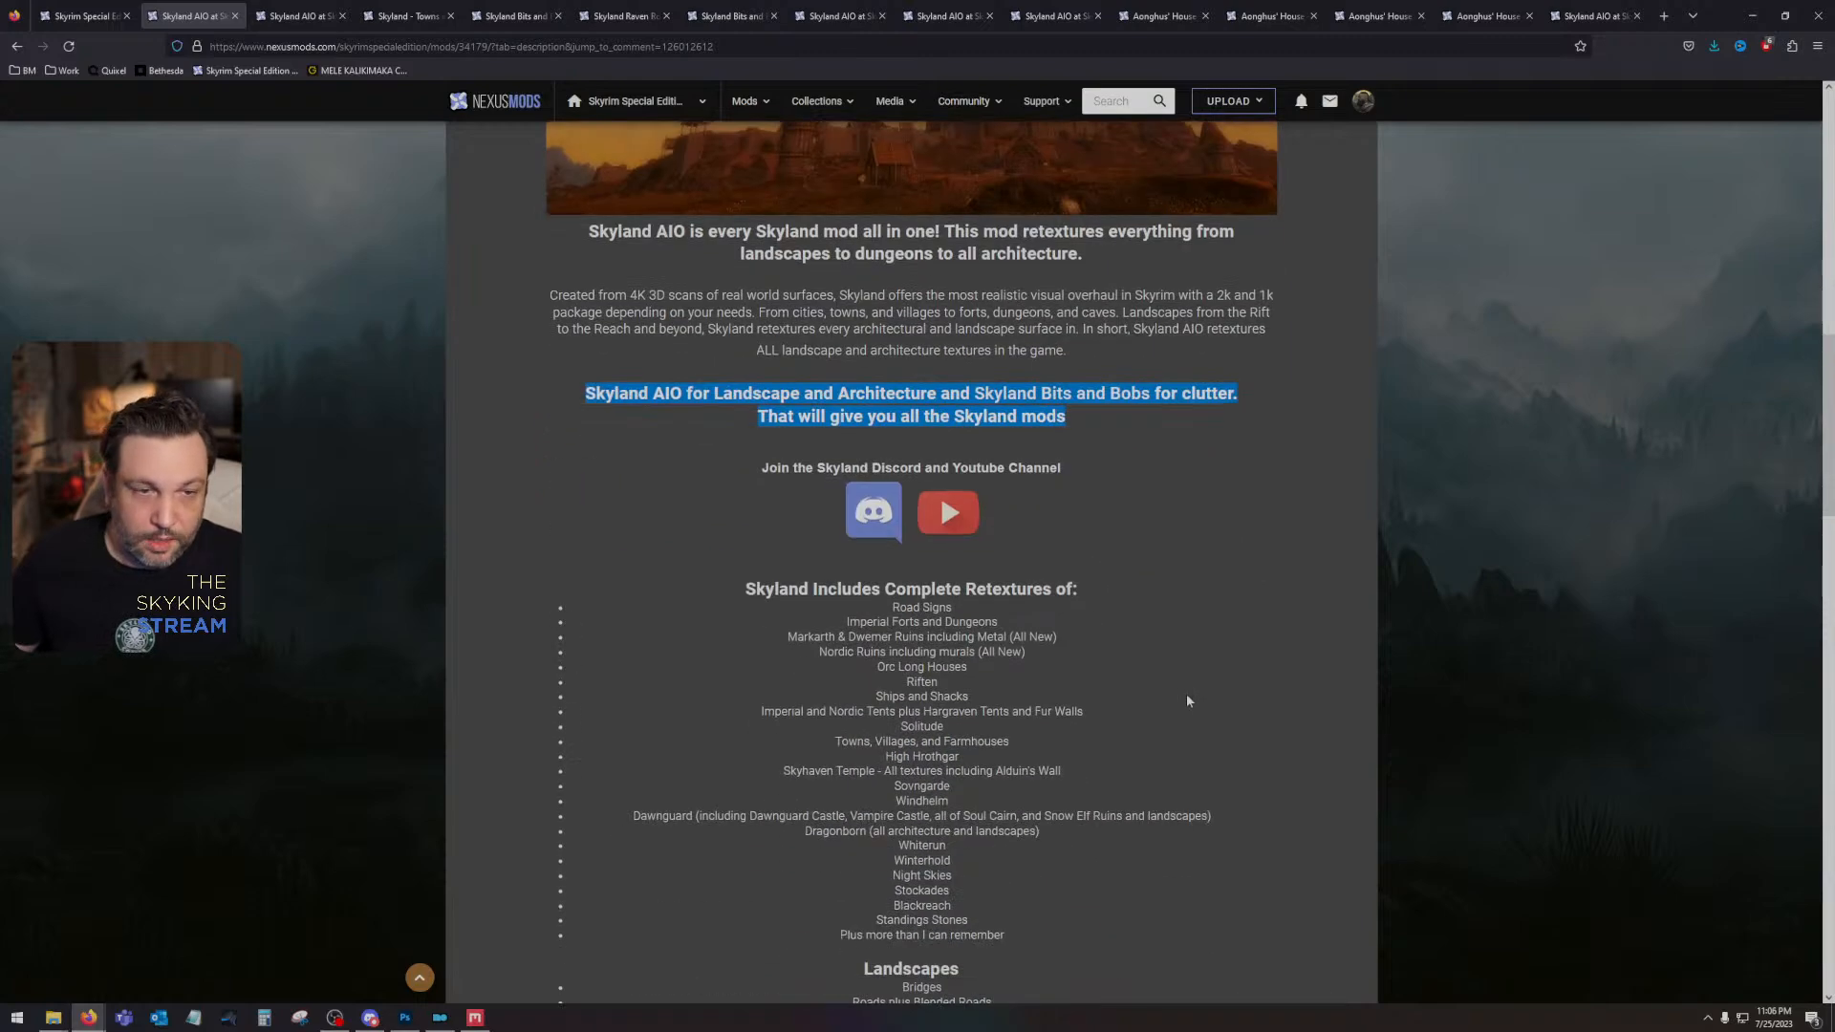
- Review the Skyland AIO description from the highlighted retextures and Landscapes lists through the Change Log, and close the page
scroll(1175, 680, "up", 2)
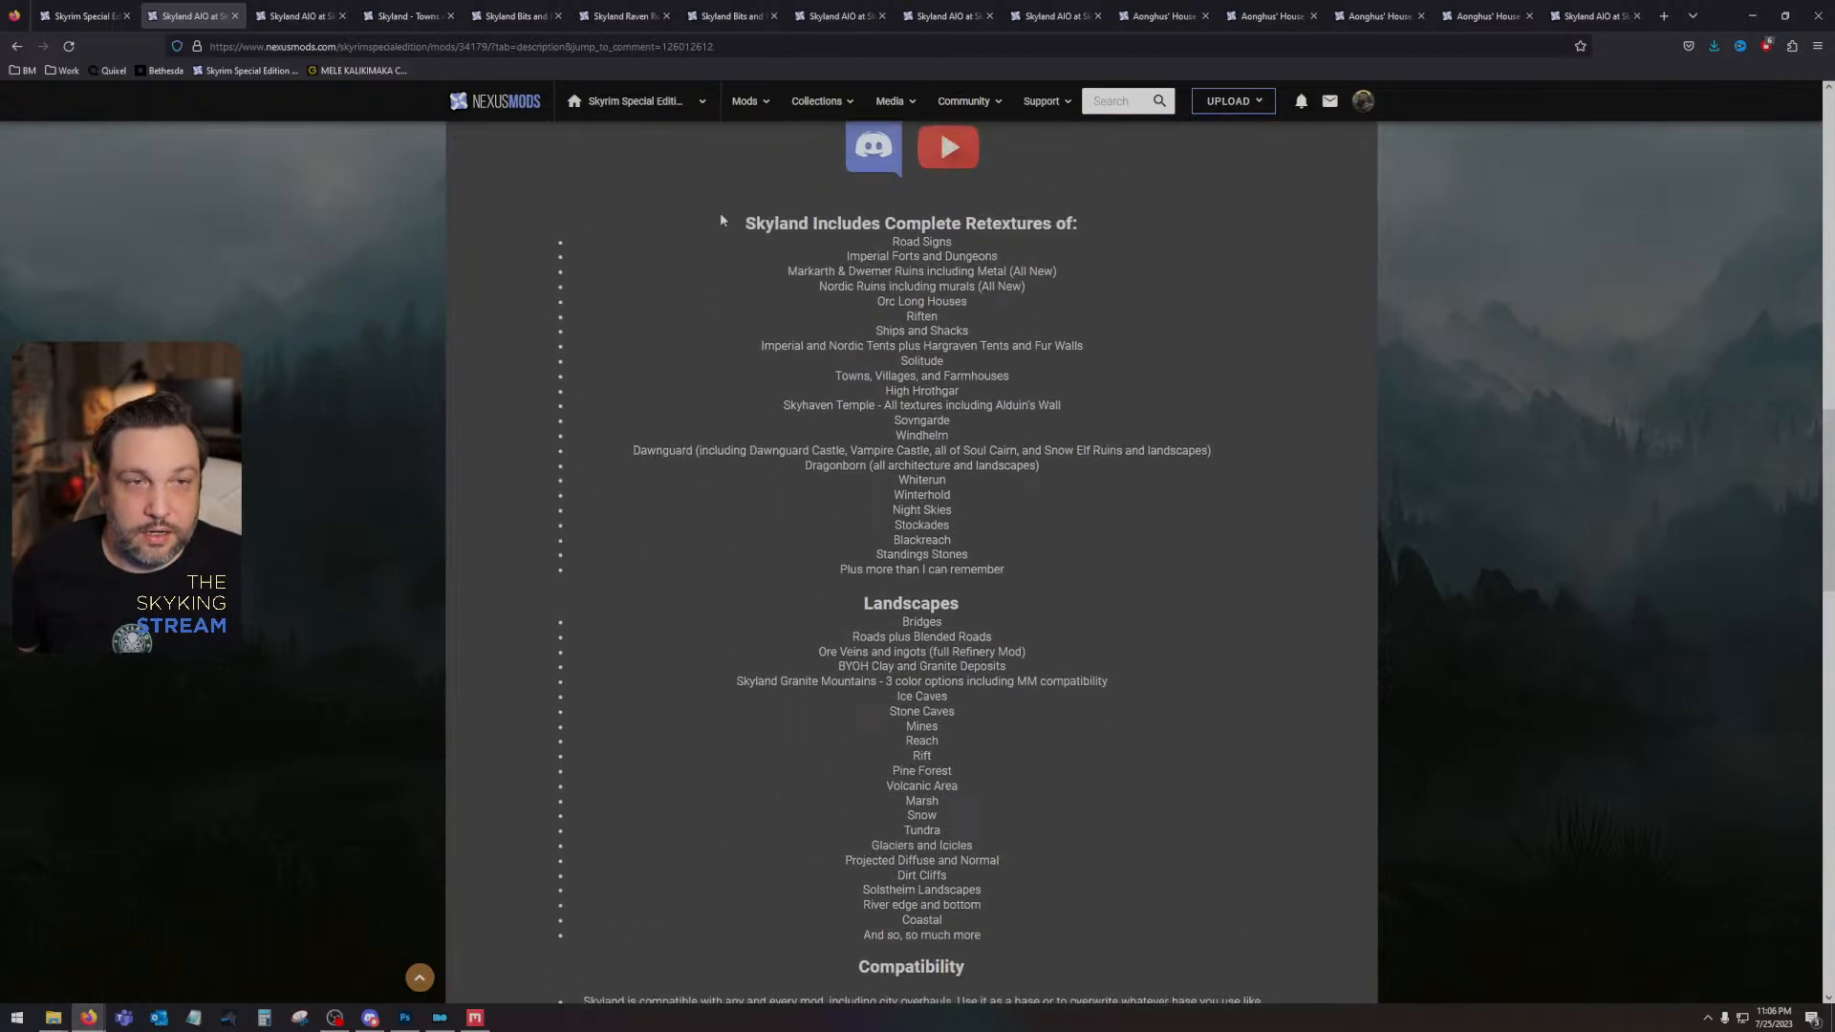
left_click_drag(721, 218, 1036, 965)
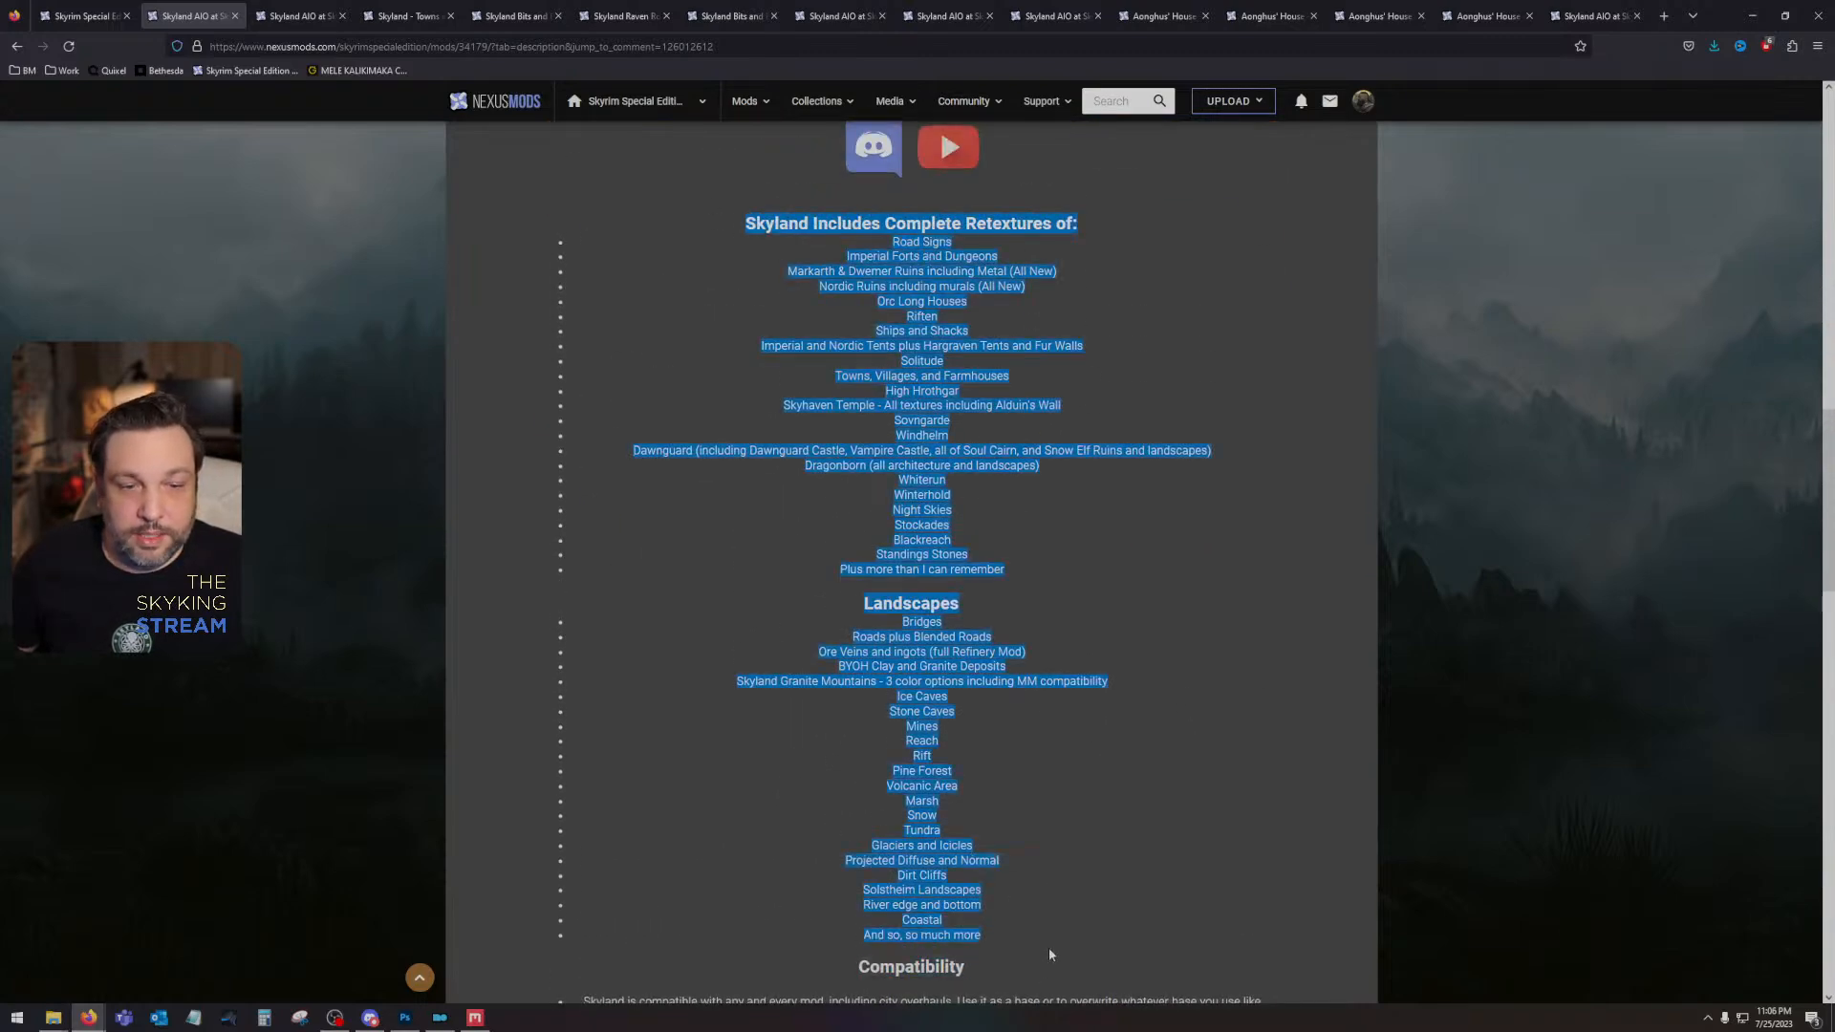
scroll(1035, 810, "down", 7)
scroll(1063, 778, "down", 5)
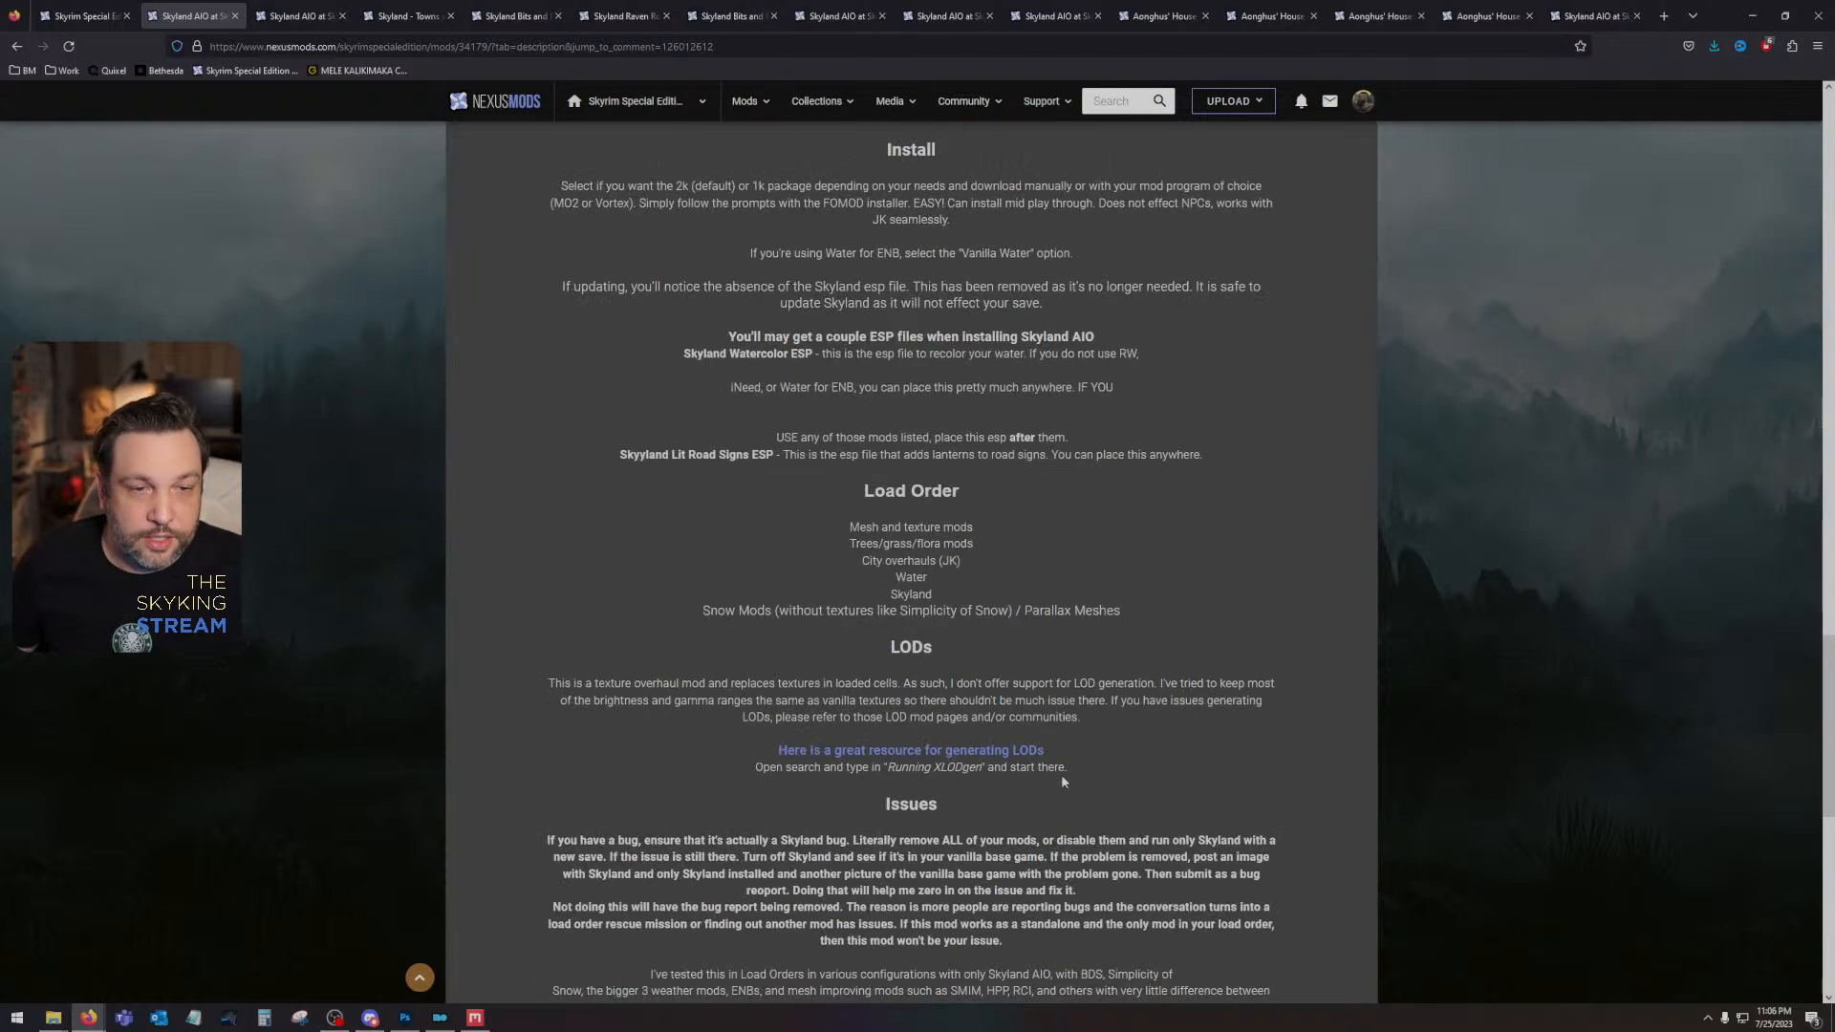
scroll(1063, 782, "down", 6)
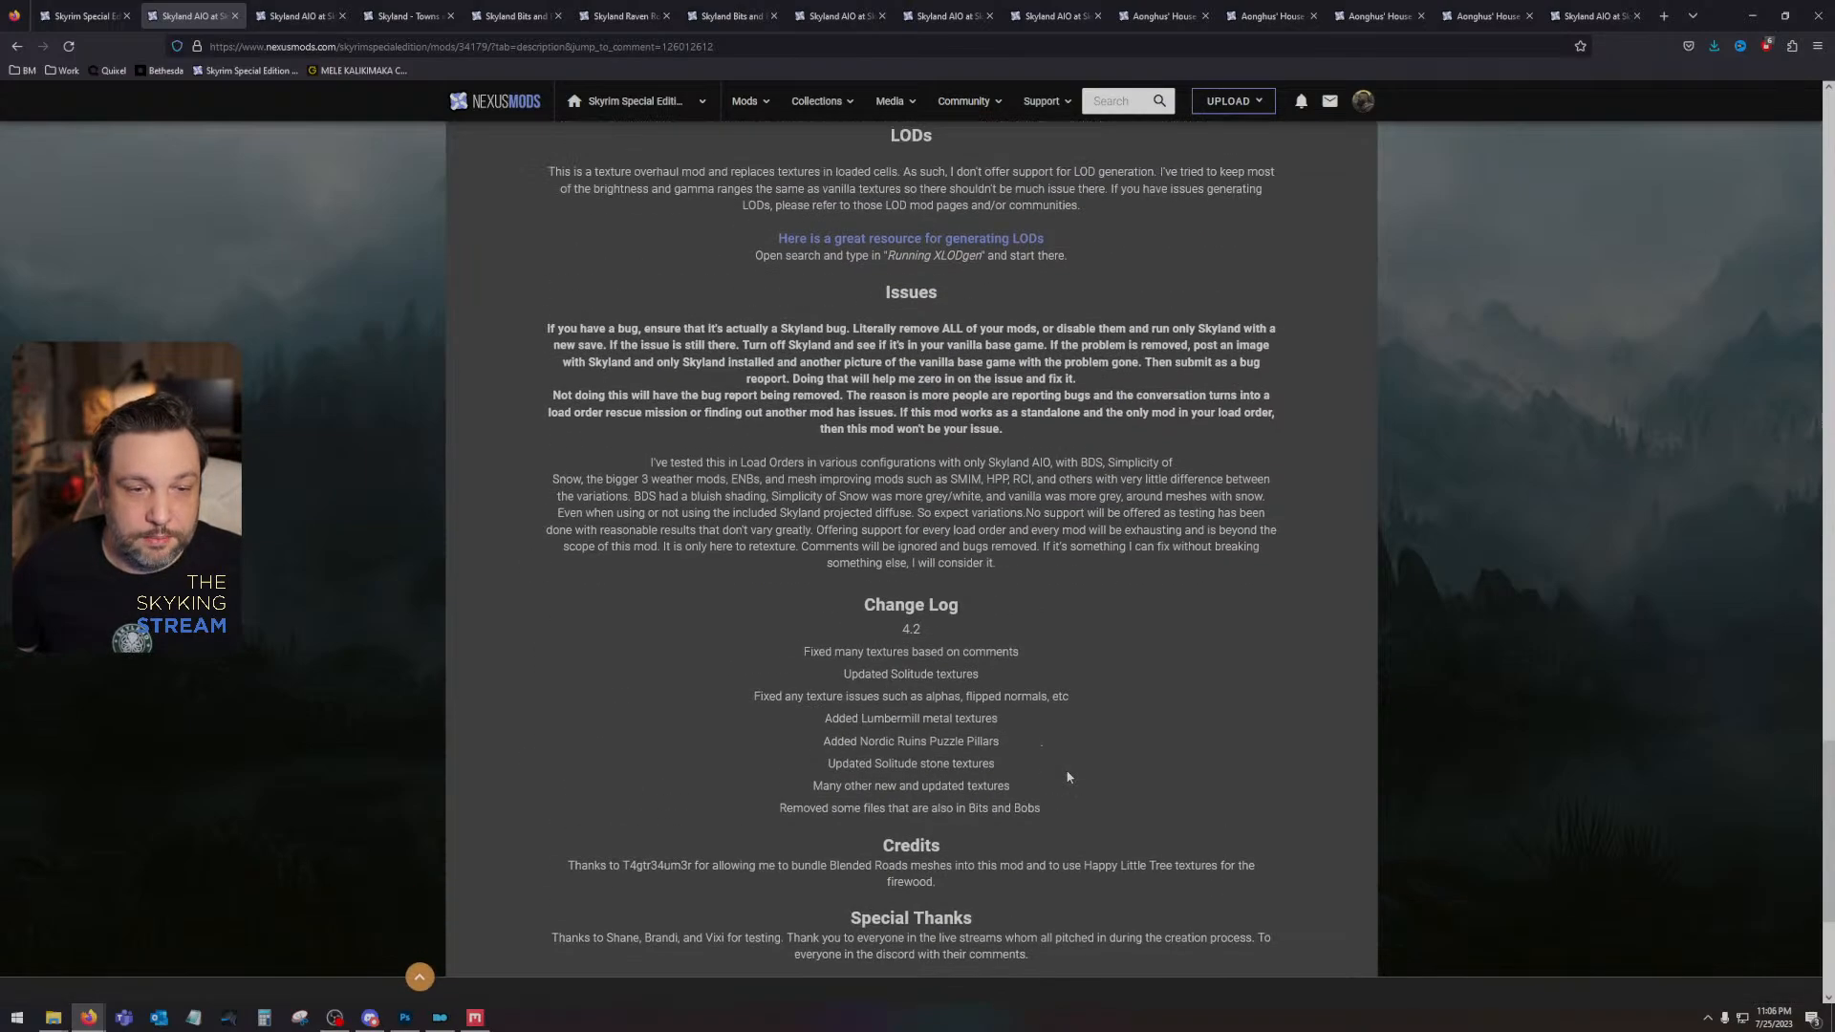
scroll(1065, 779, "up", 20)
scroll(1131, 816, "down", 5)
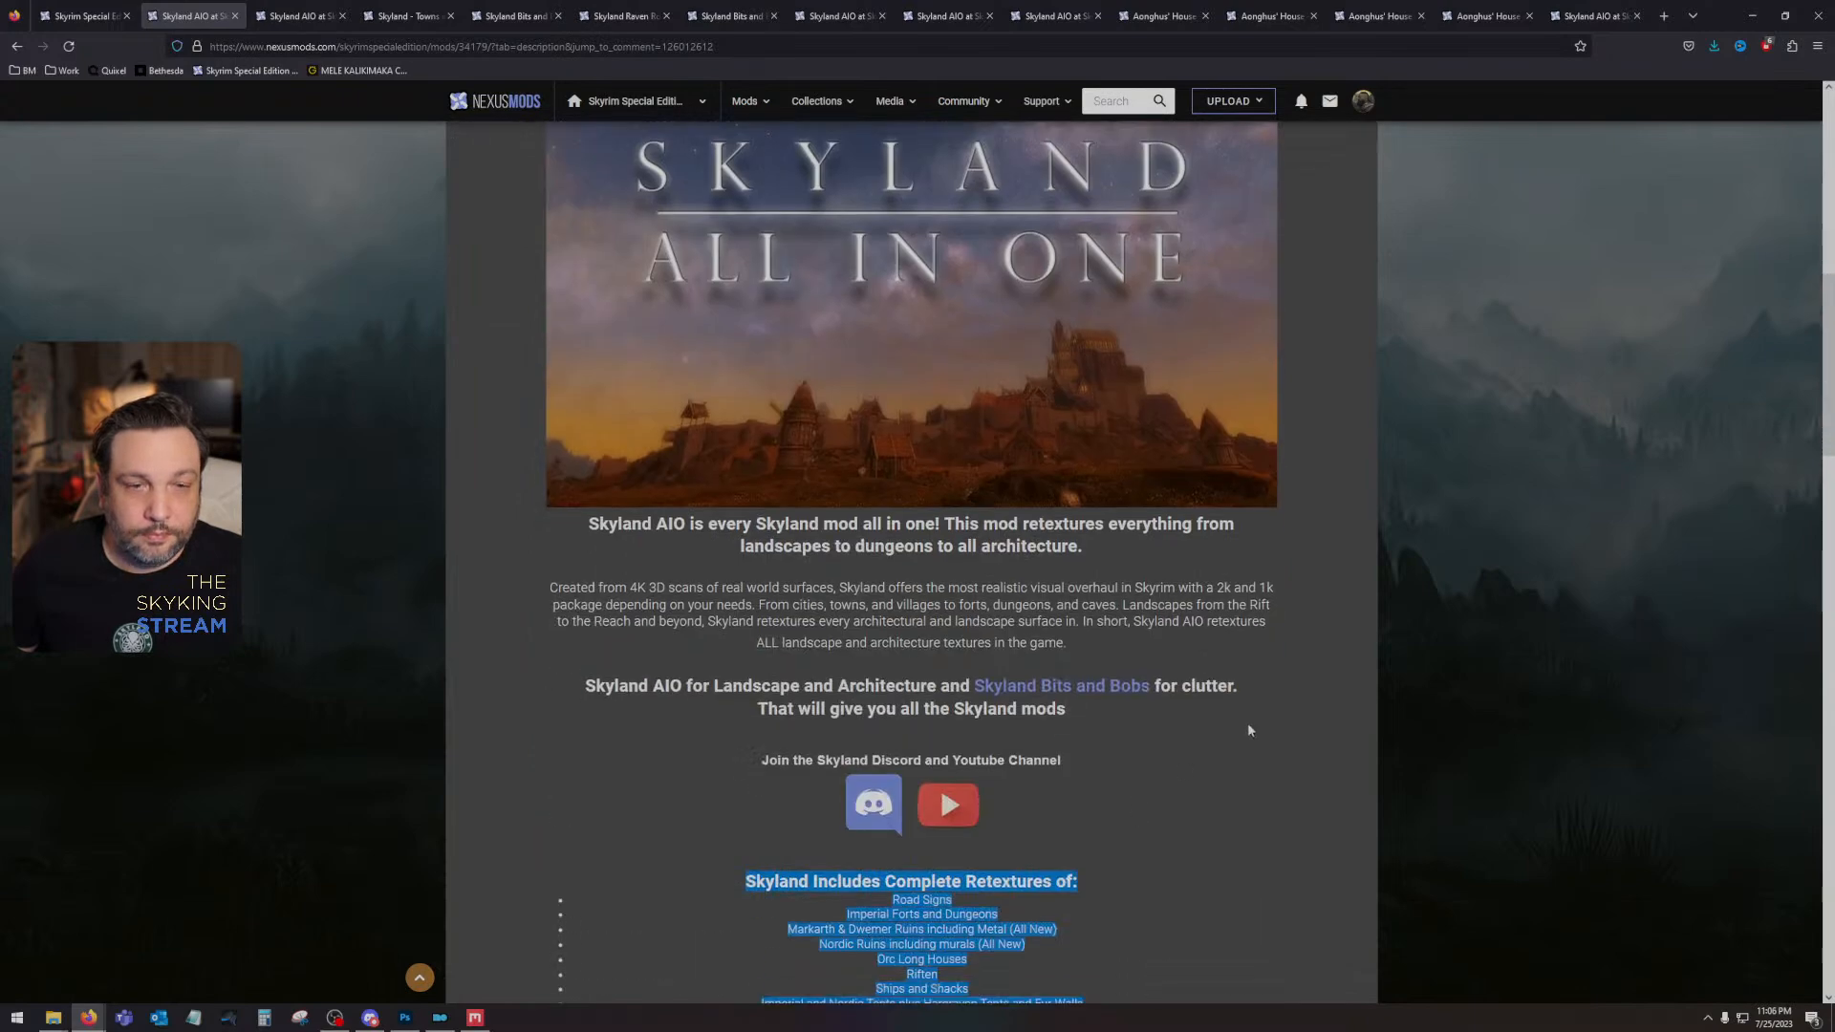
left_click(1248, 730)
scroll(1037, 688, "up", 6)
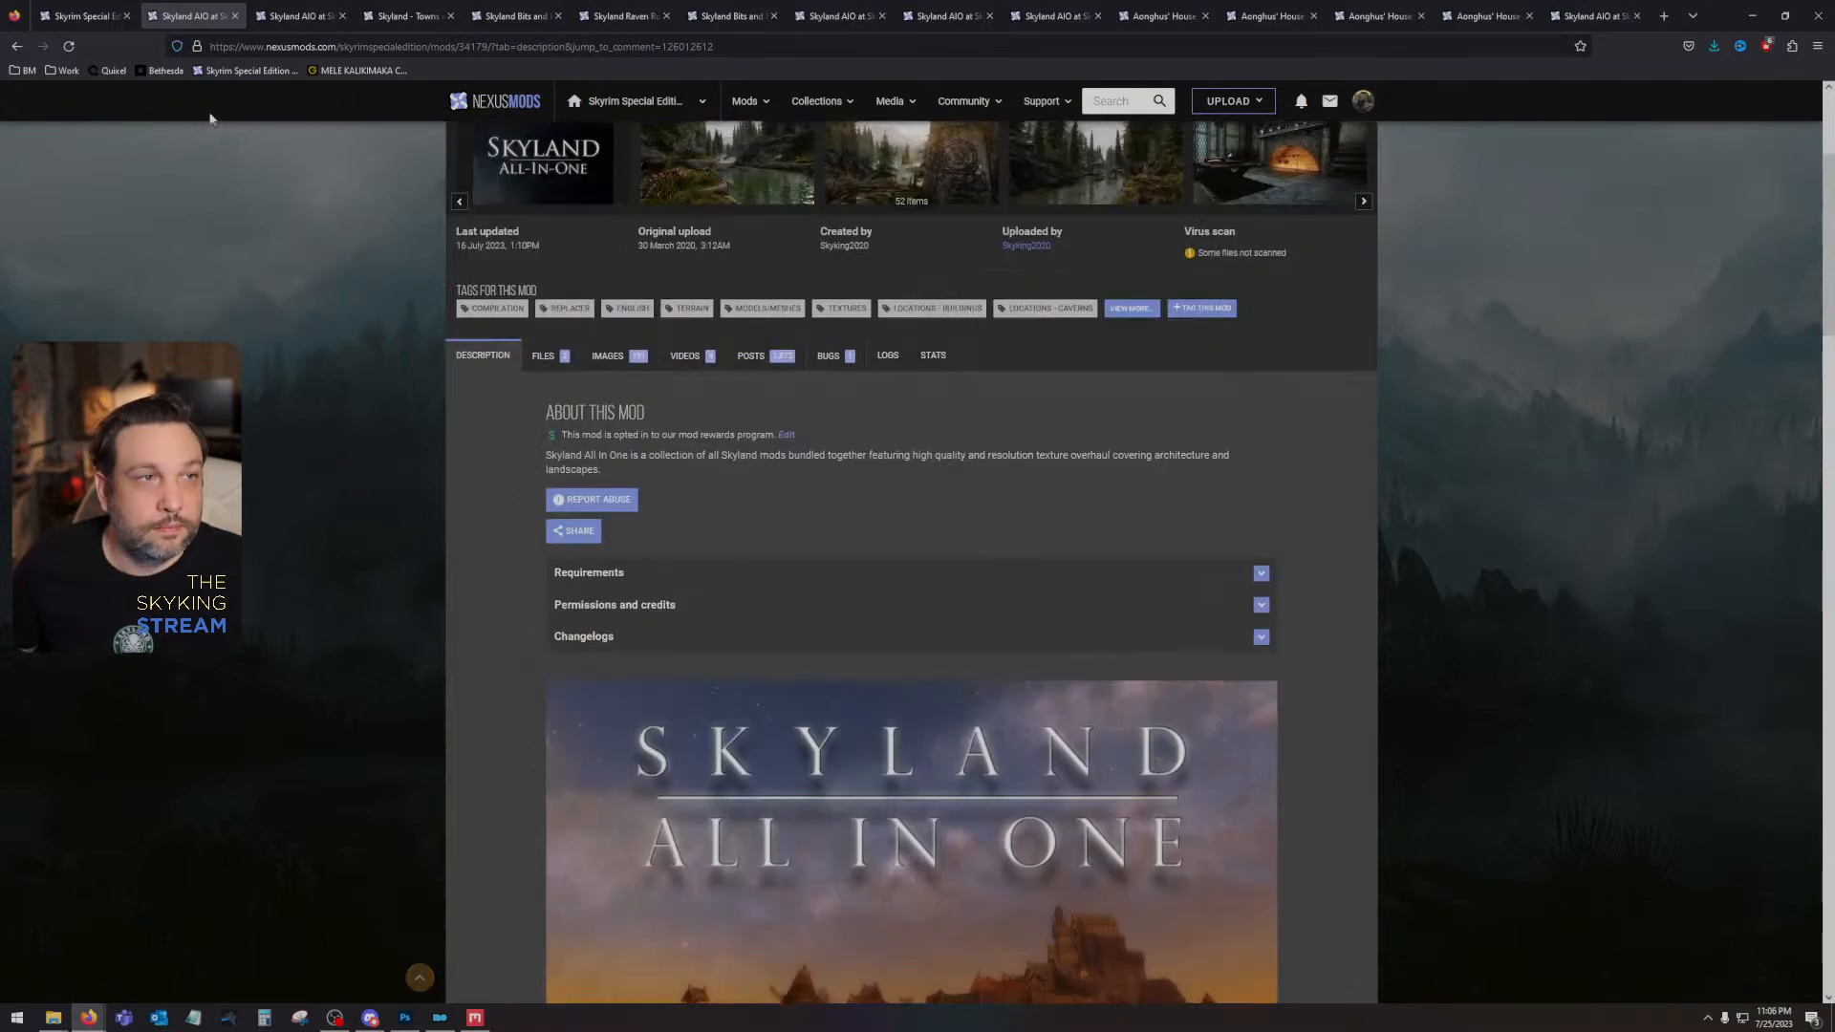
left_click(237, 16)
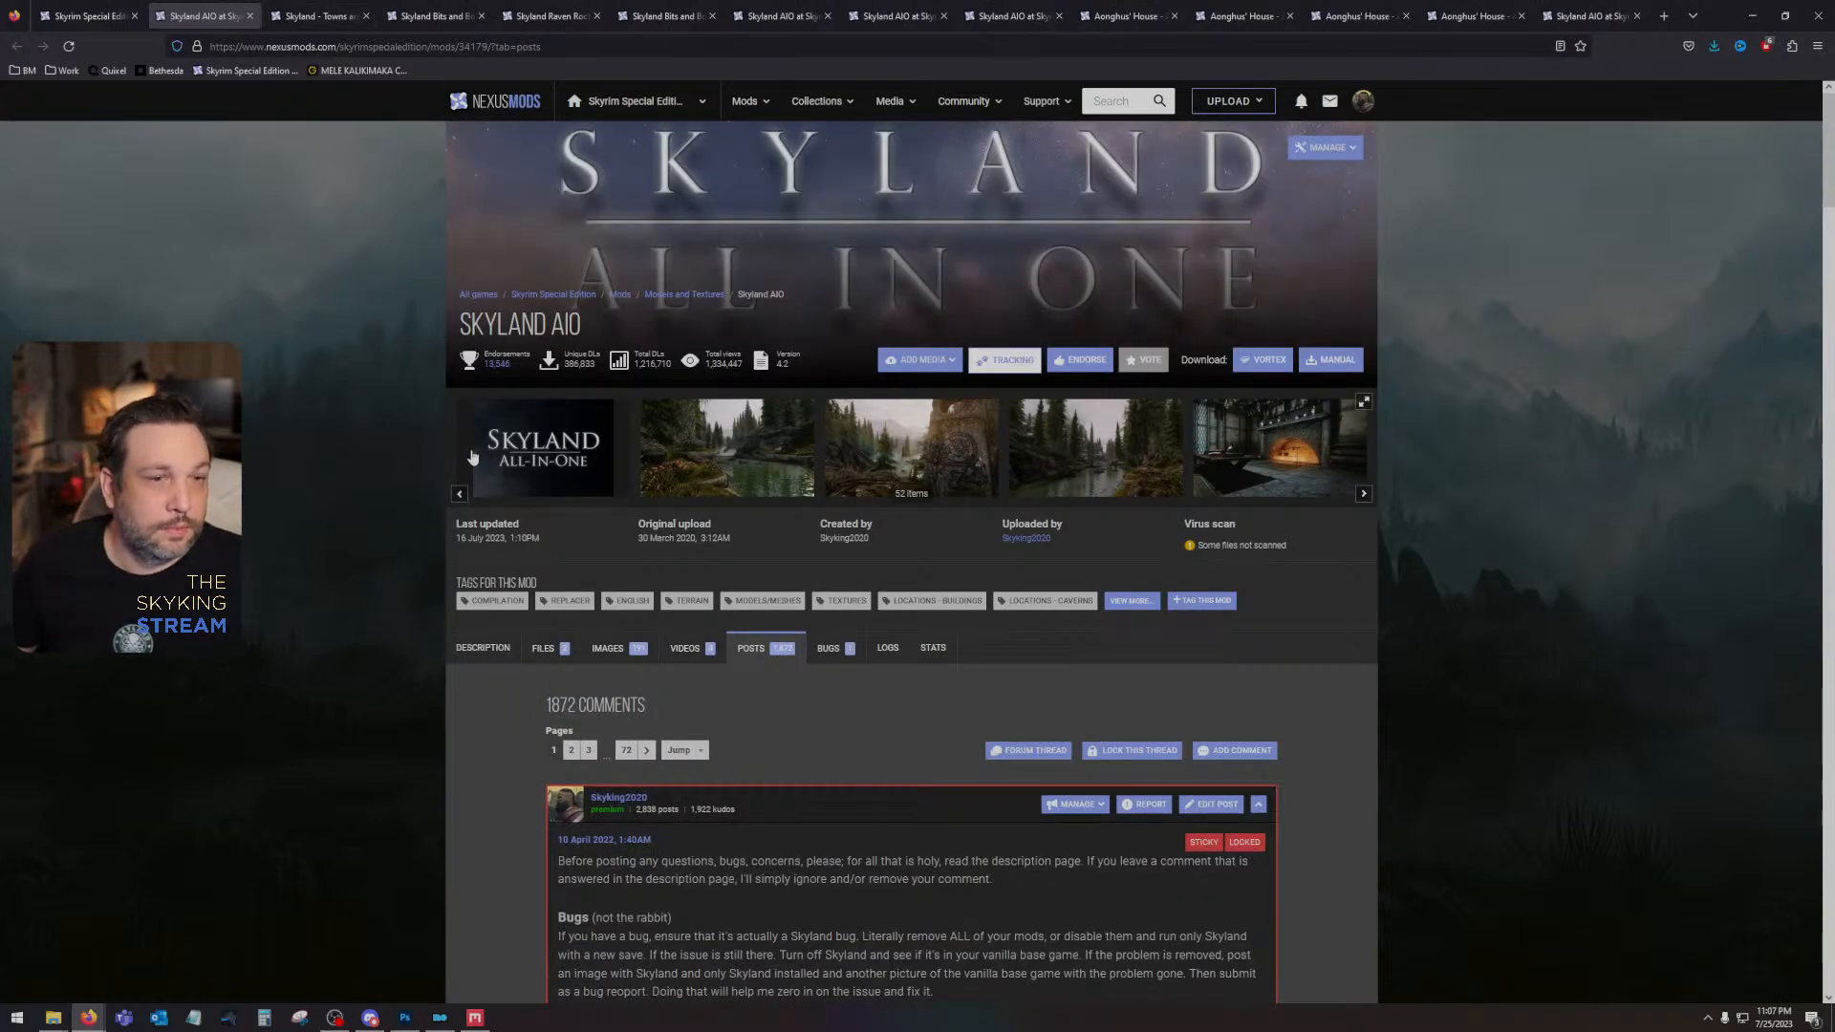
- Read the Skyland AIO comment asking whether the pine tree textures were removed, and close that posts page
scroll(460, 472, "down", 15)
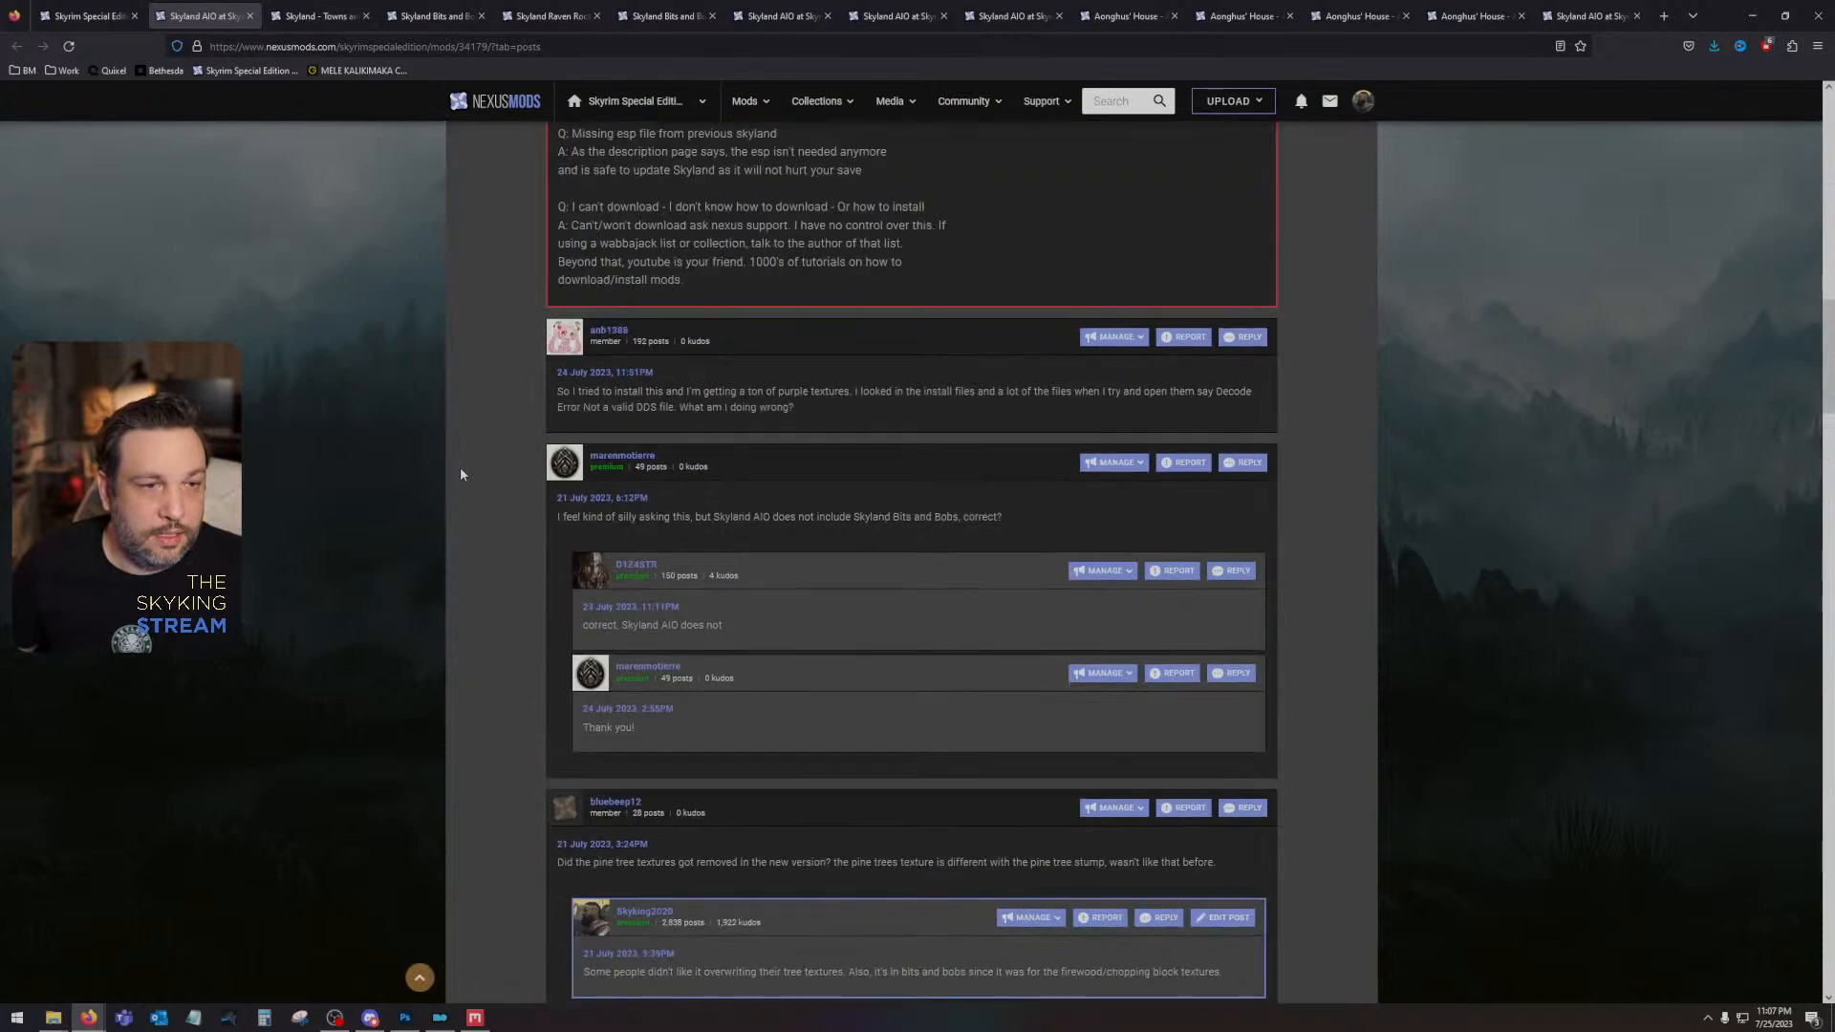
scroll(461, 473, "down", 4)
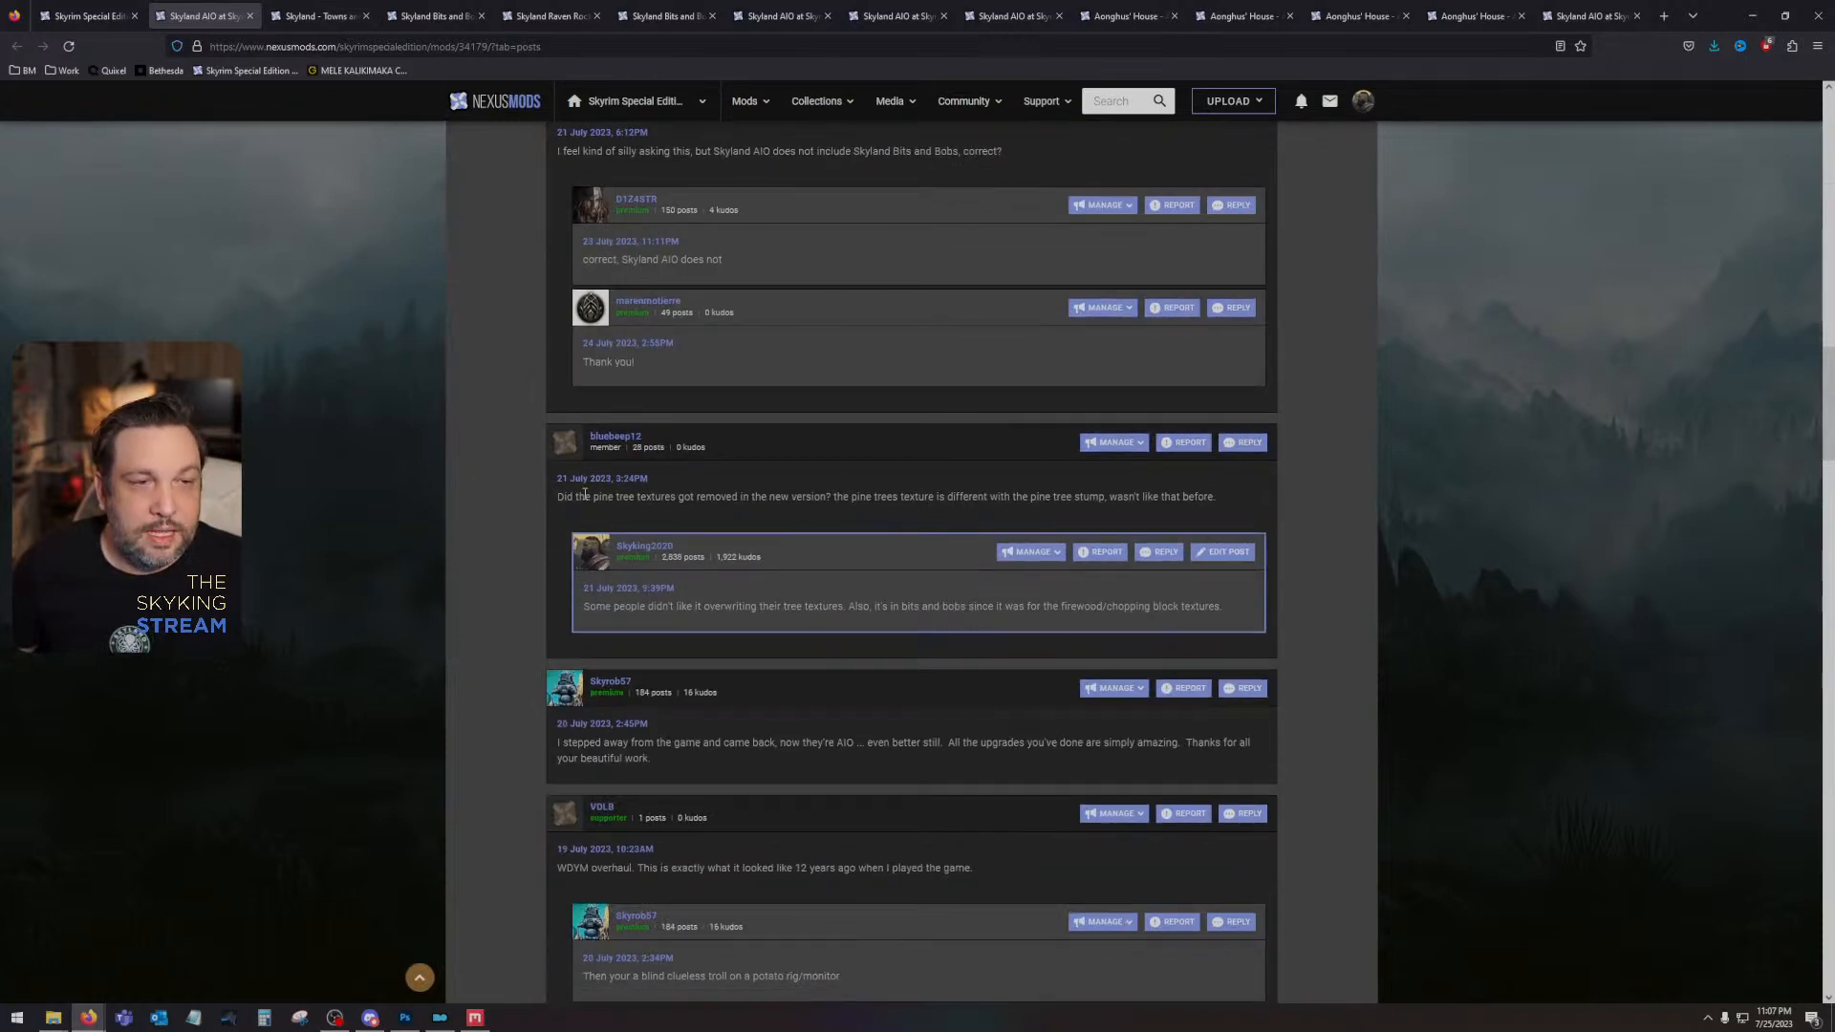
left_click_drag(614, 495, 1216, 497)
left_click(954, 512)
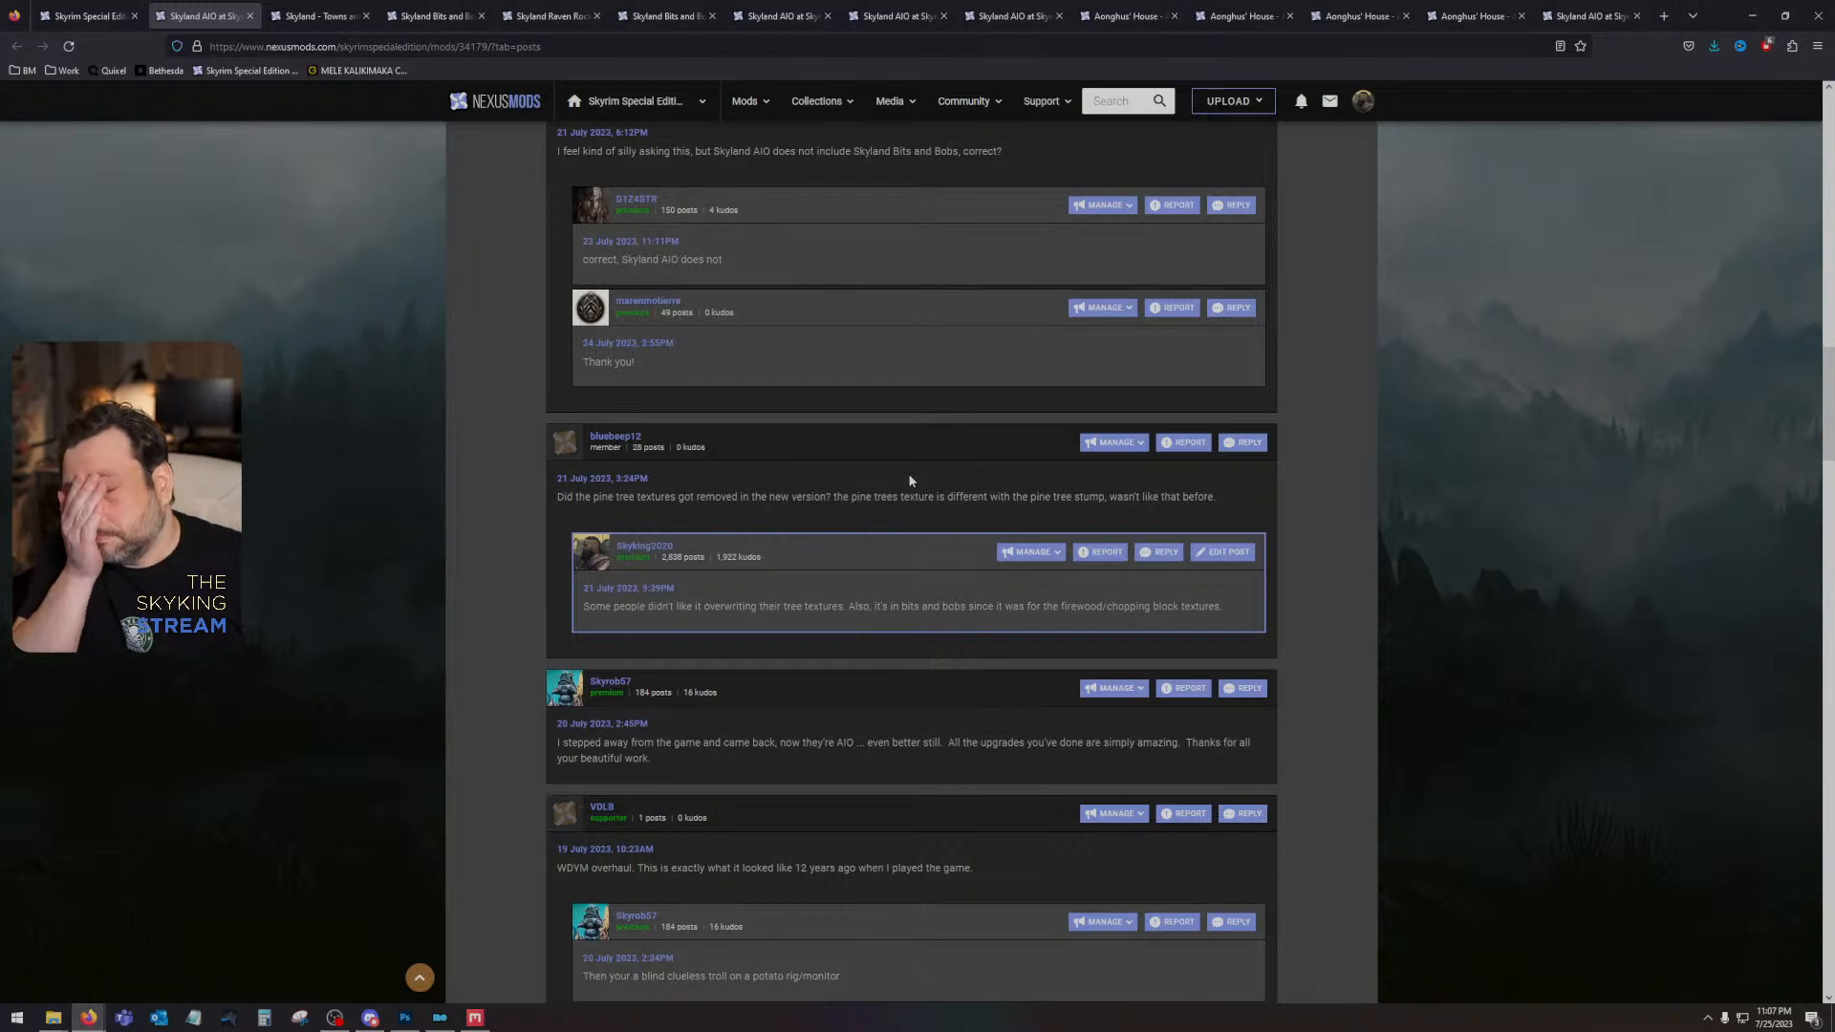
left_click(253, 19)
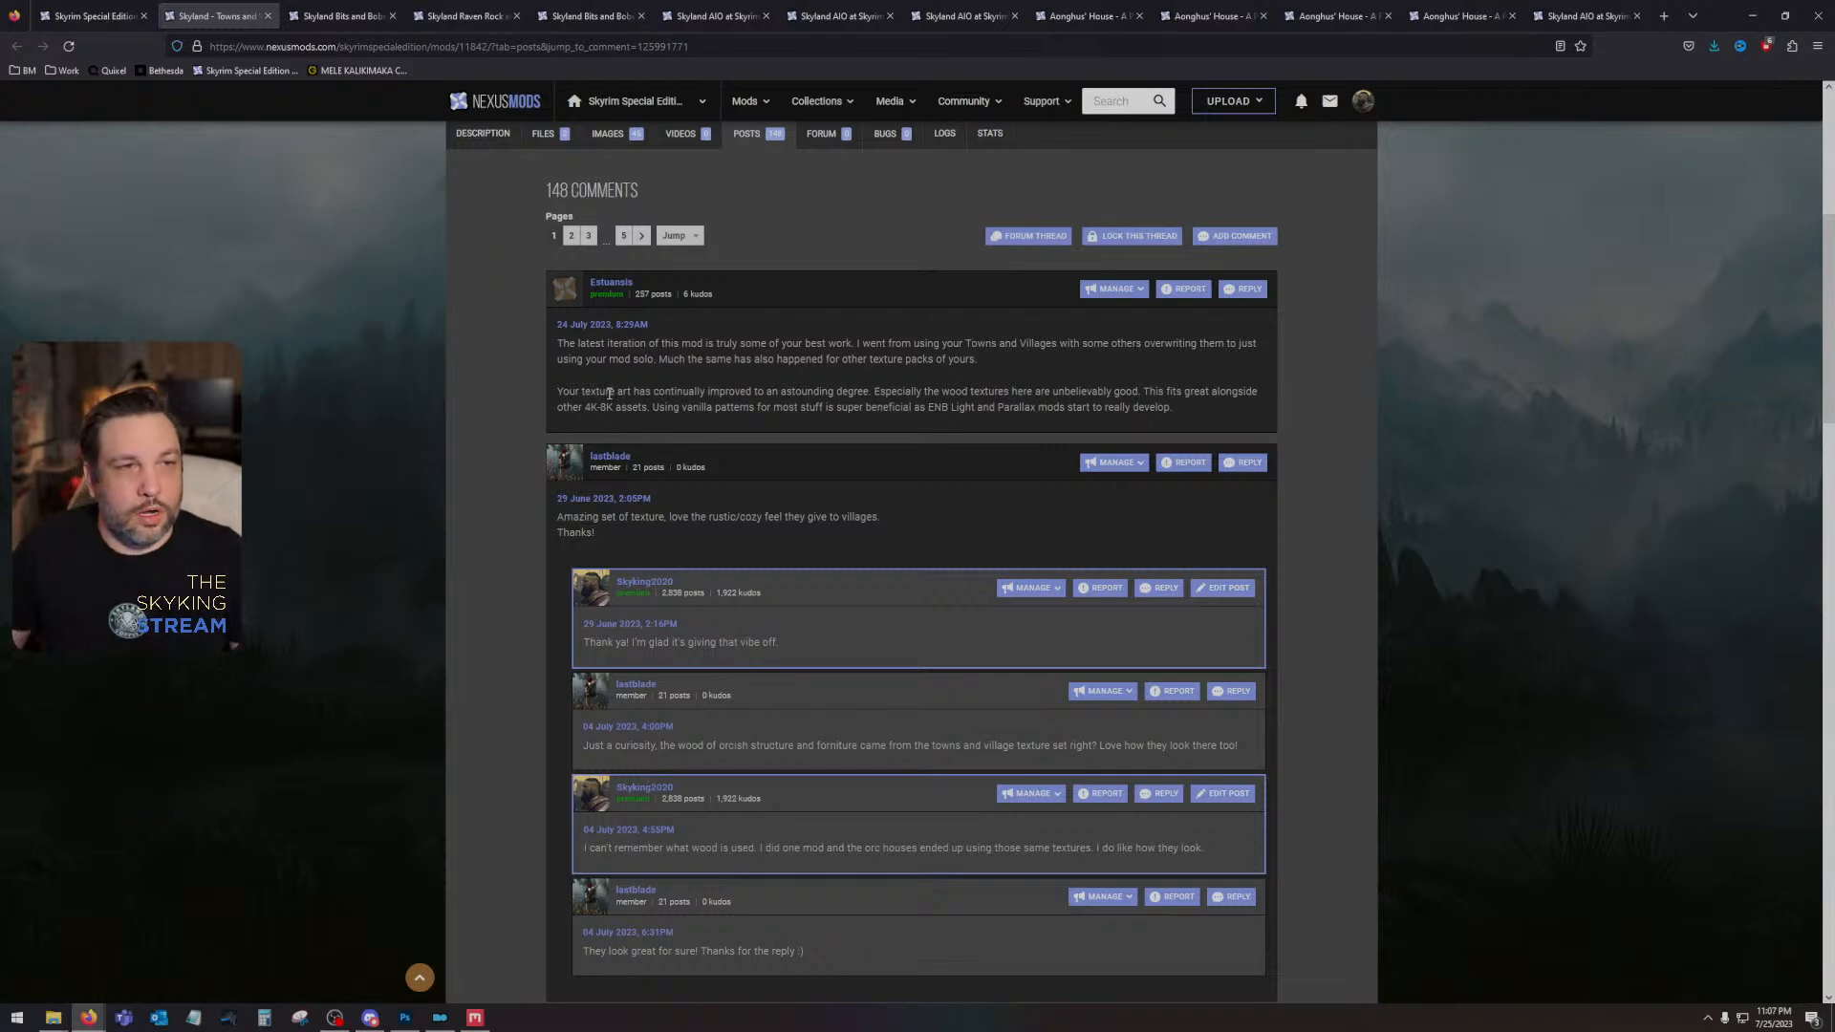
- Read the latest Skyland Towns and Villages comment, highlight its sentence about using vanilla patterns, and close the page
scroll(609, 392, "up", 5)
scroll(497, 548, "down", 4)
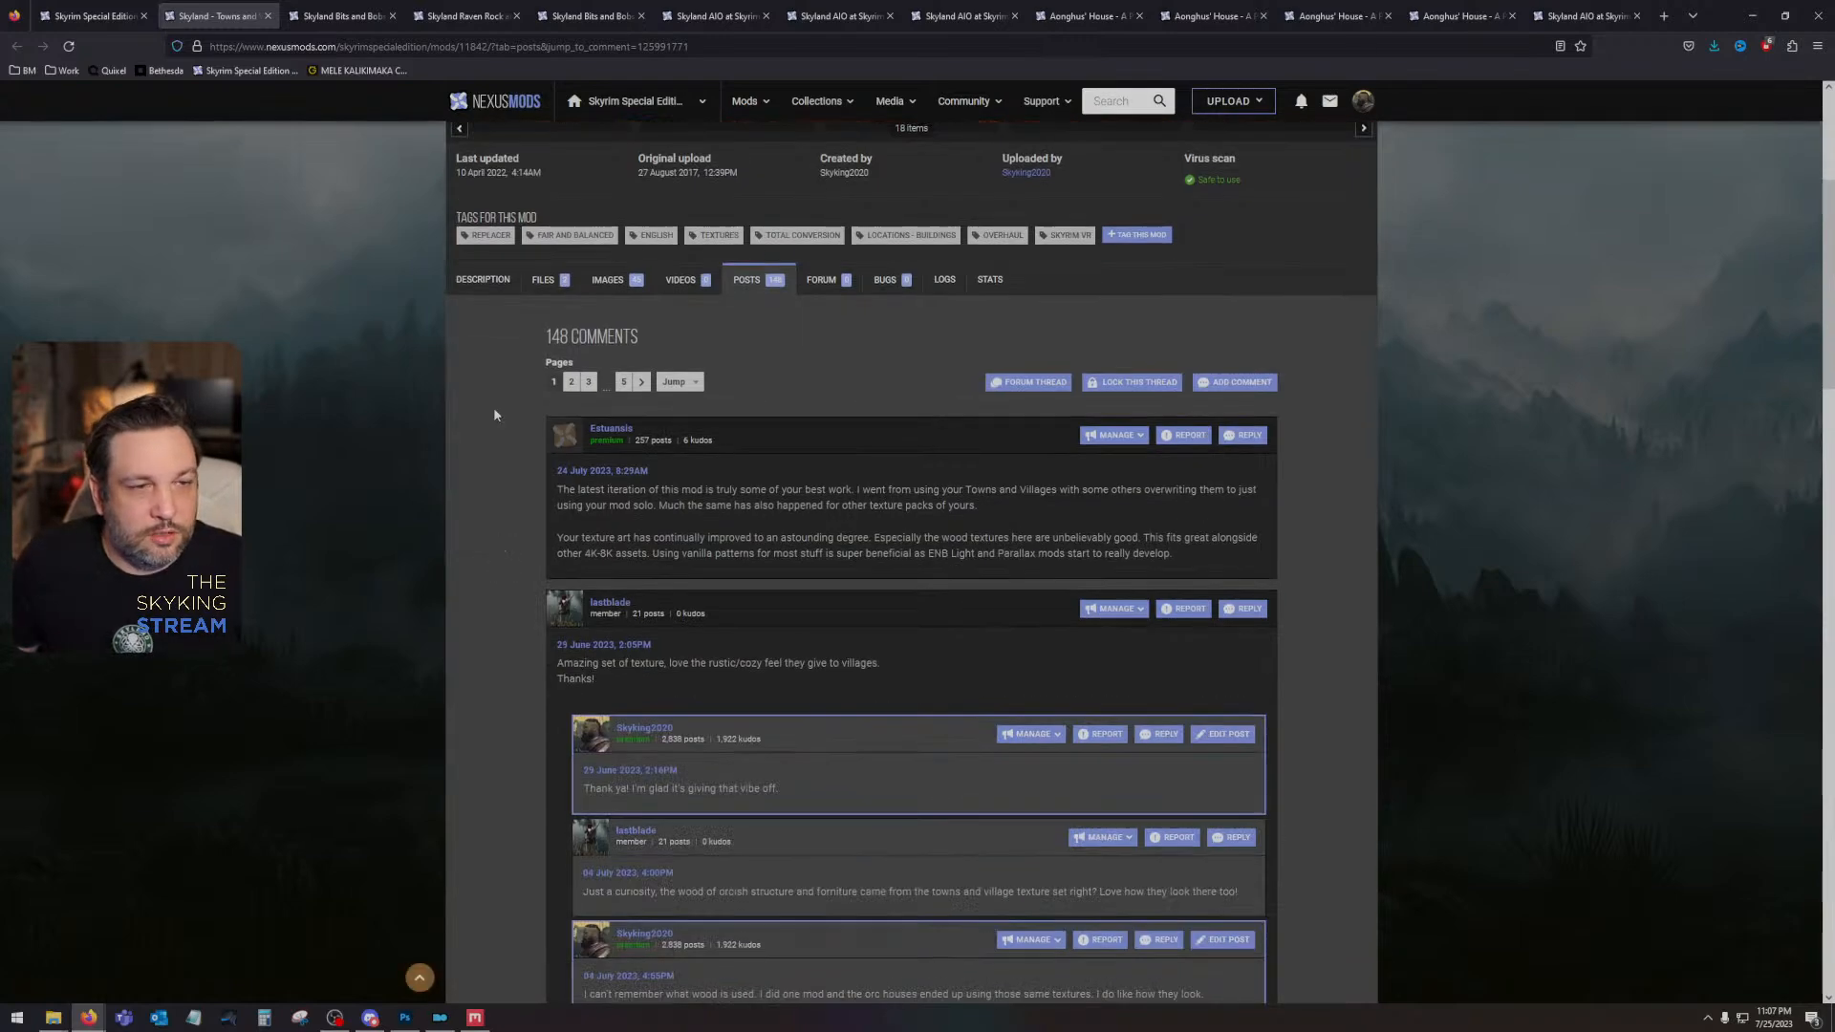
scroll(493, 413, "up", 4)
scroll(1069, 468, "down", 4)
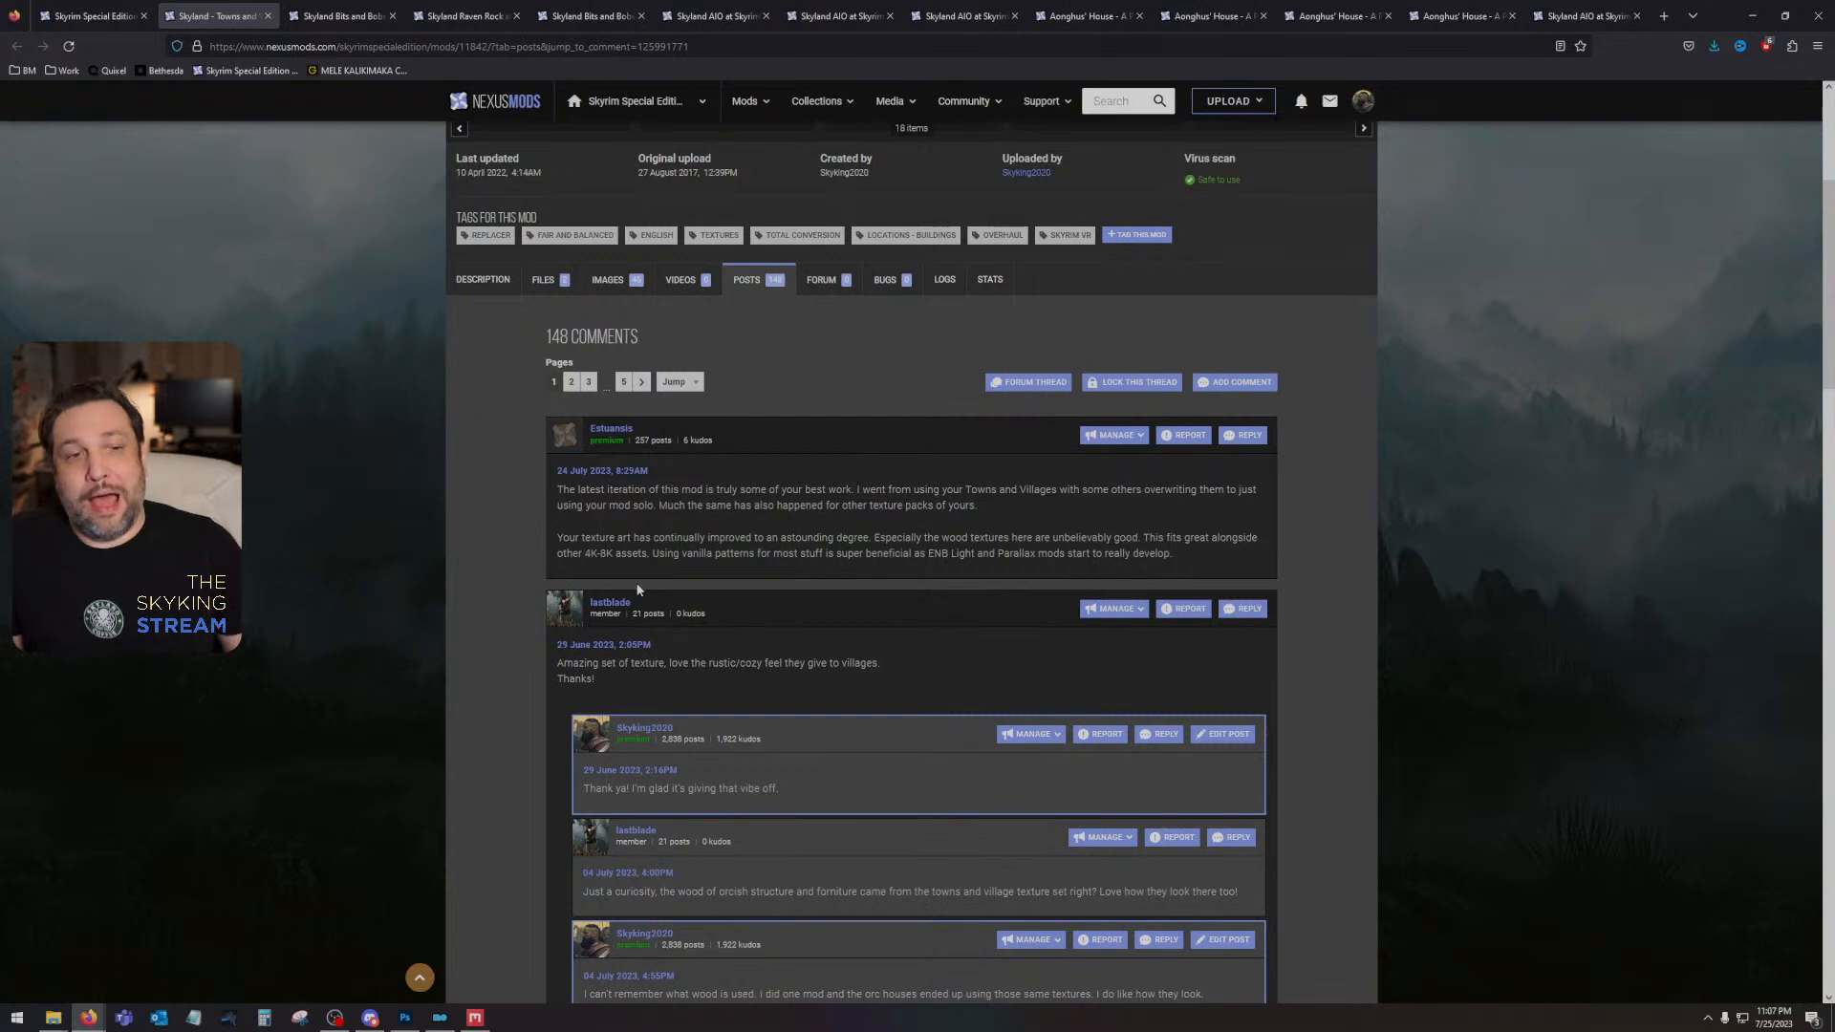
left_click_drag(652, 556, 1163, 572)
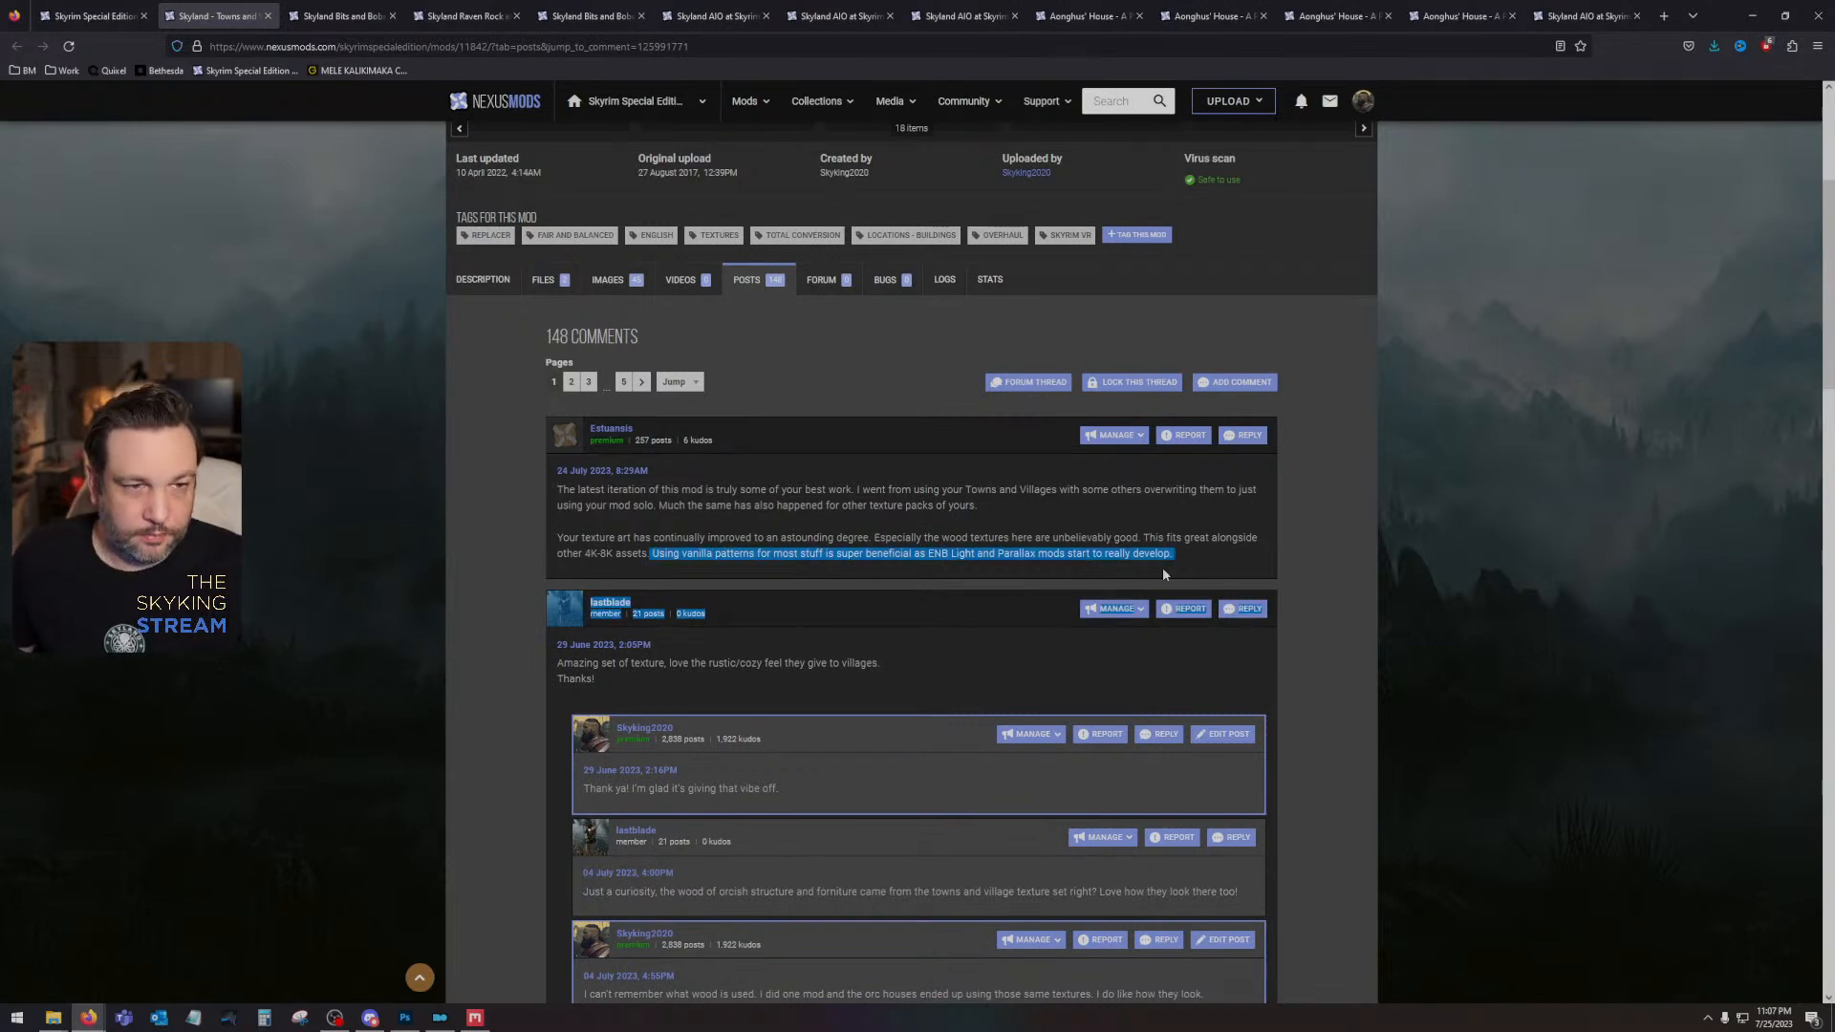
left_click(1053, 559)
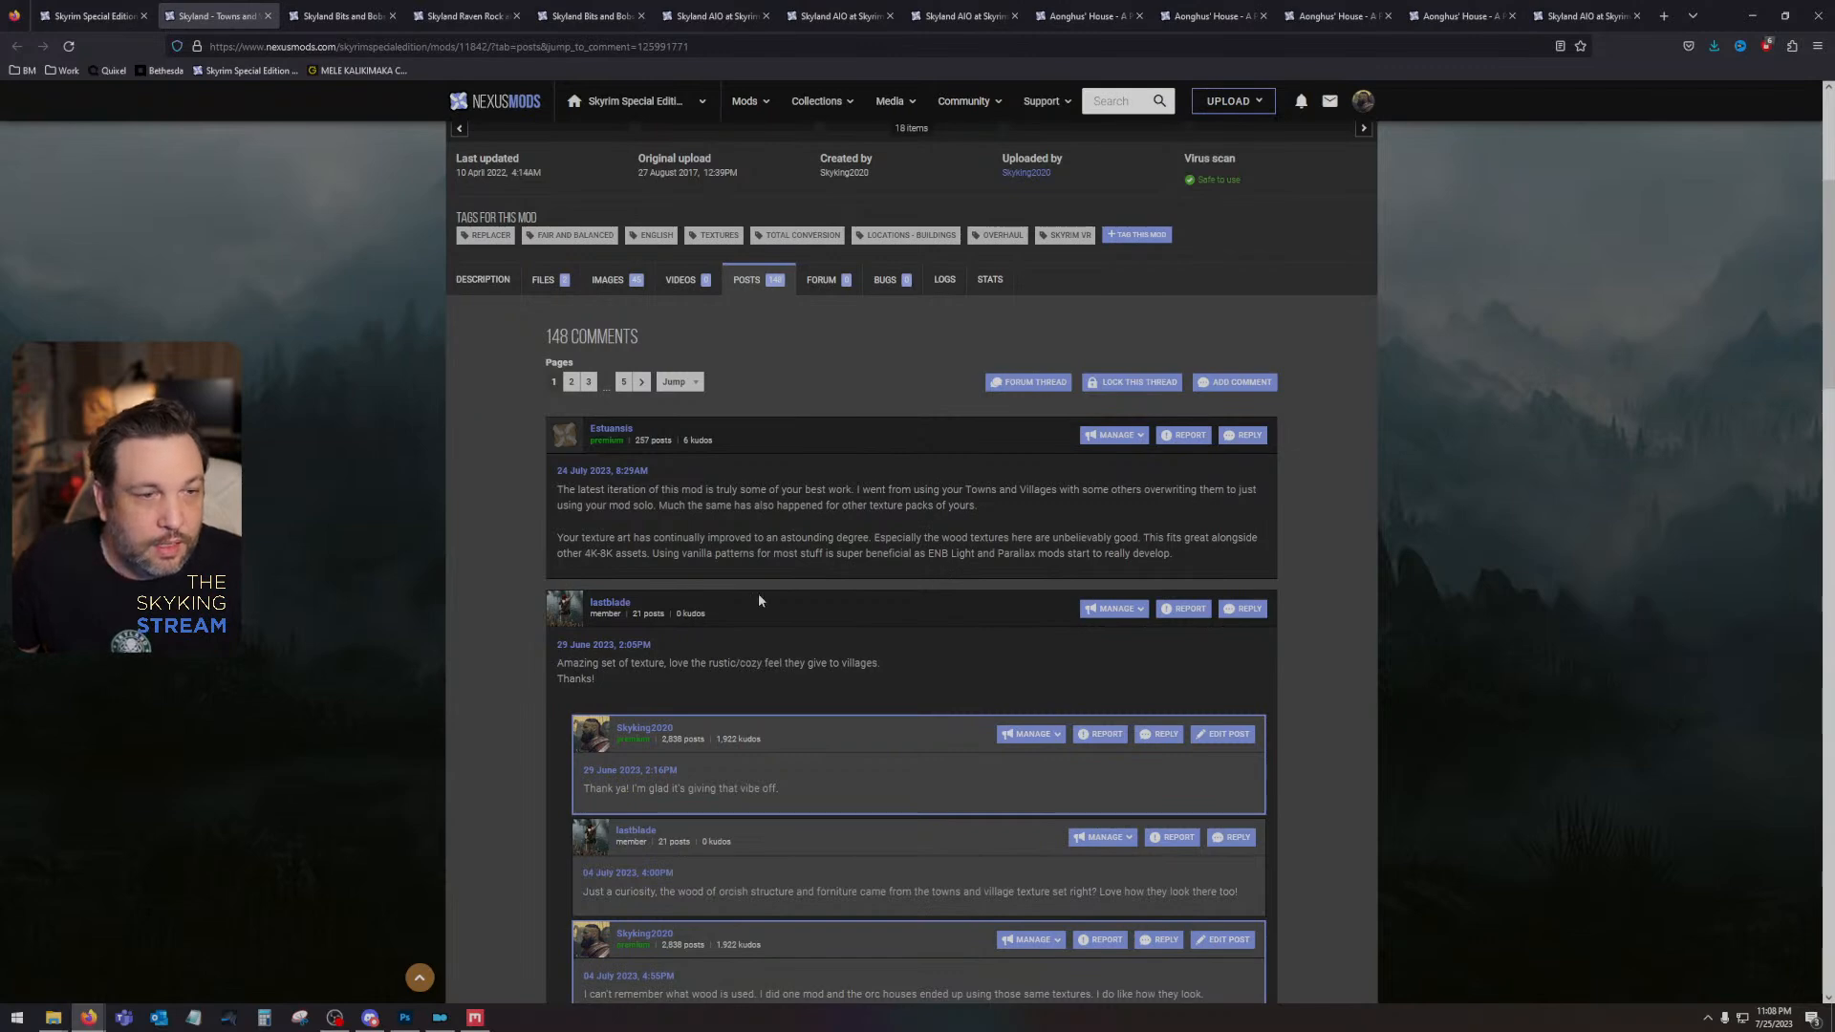
scroll(758, 600, "up", 1)
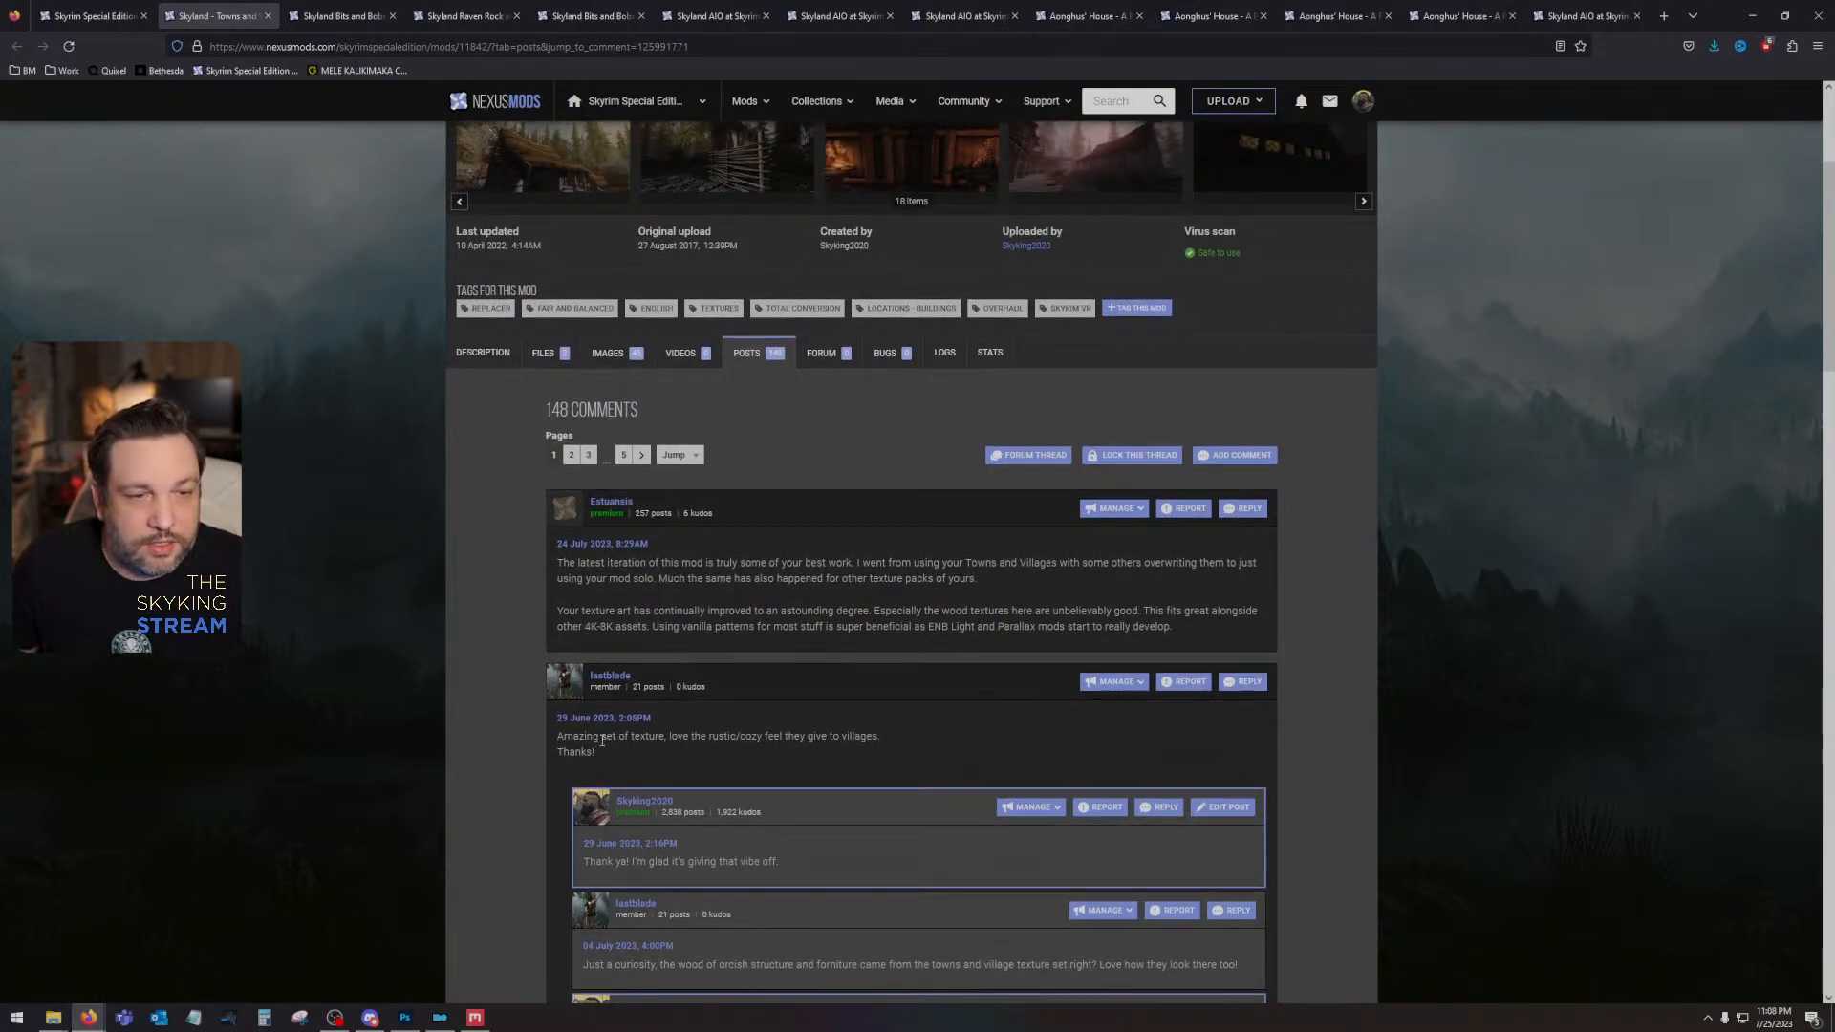
scroll(643, 733, "up", 4)
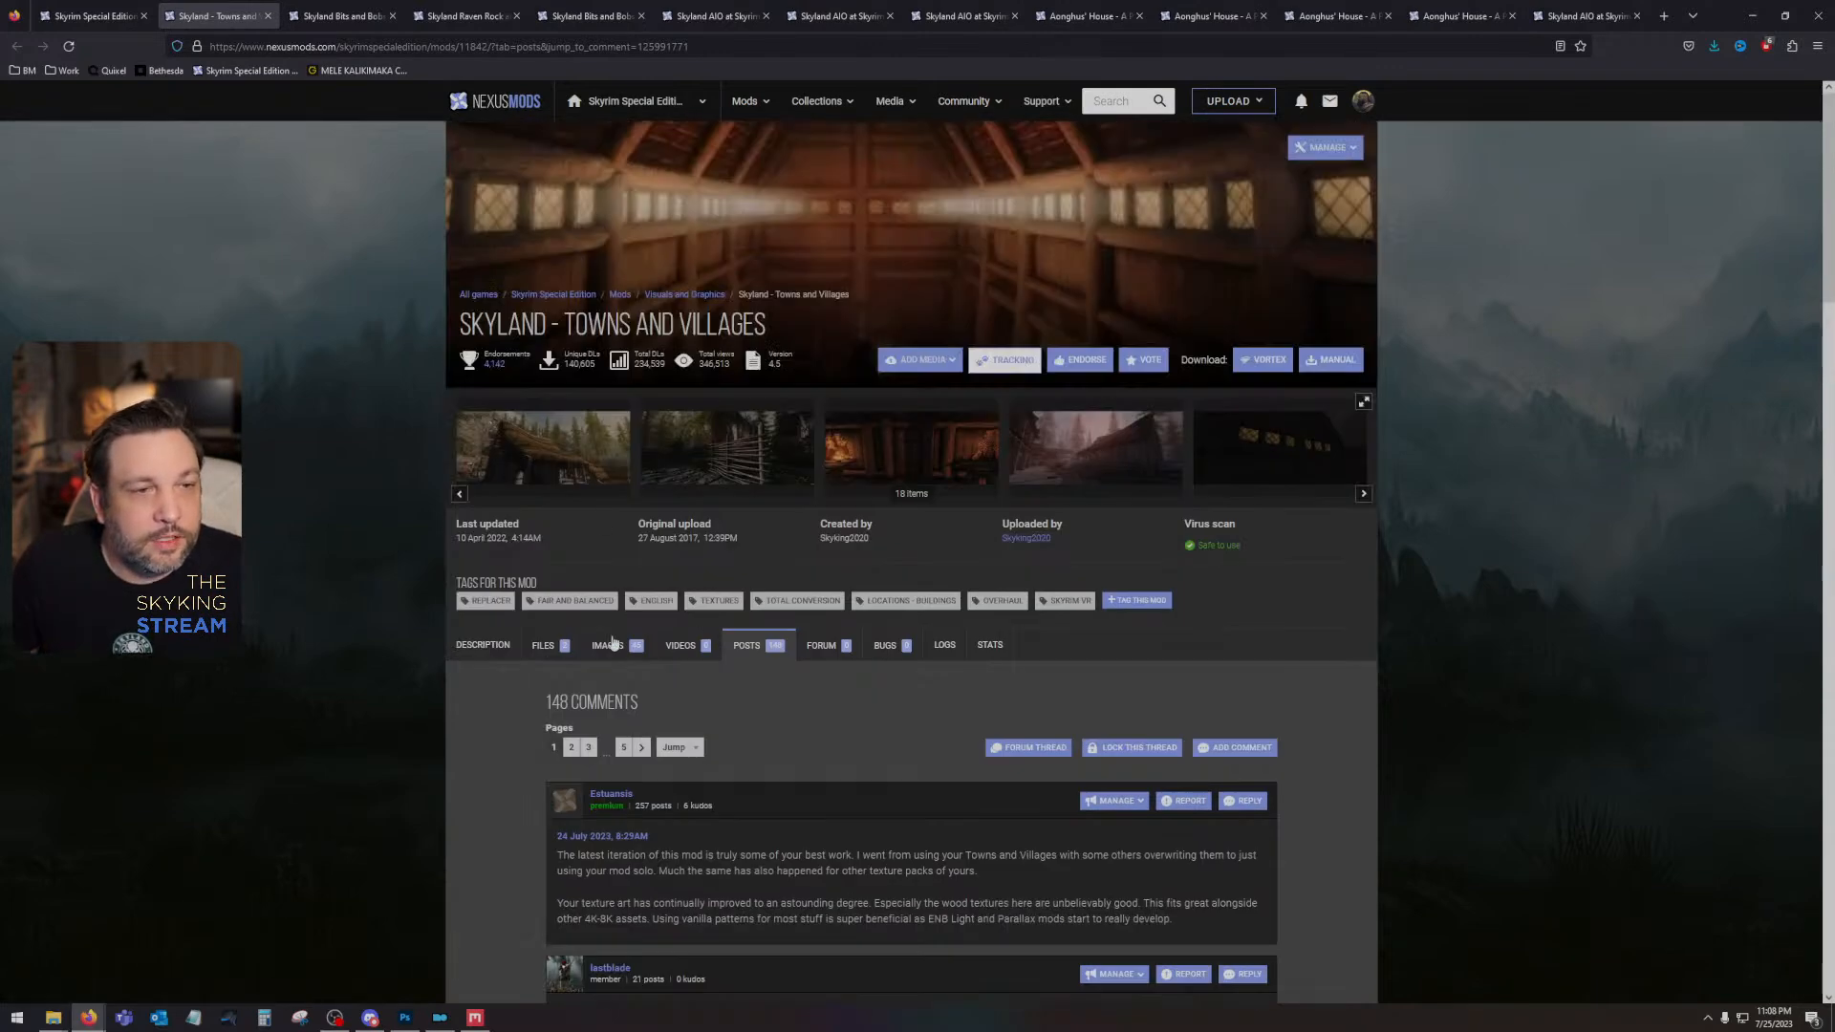
left_click(268, 15)
- Examine the Skyland Bits and Bobs comment thread and screenshot about hinges, fittings and nails, and close the page
scroll(648, 621, "down", 10)
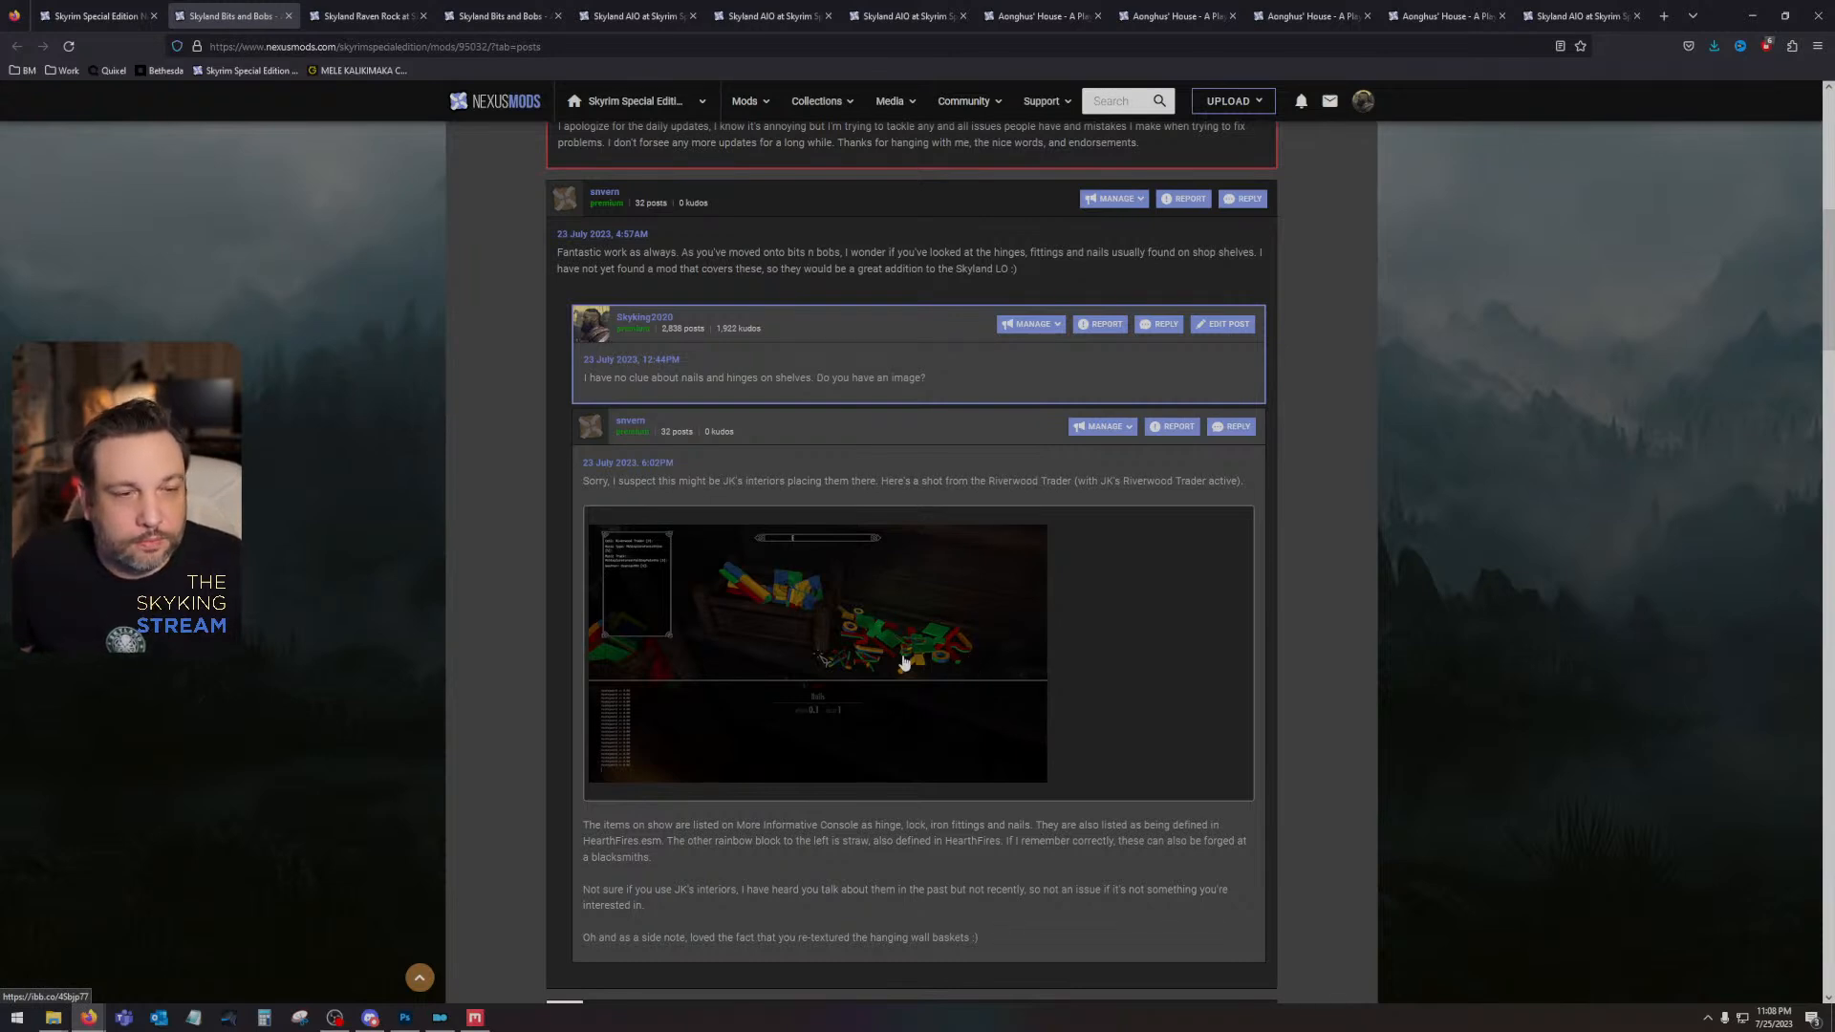
scroll(906, 664, "down", 2)
scroll(904, 660, "up", 1)
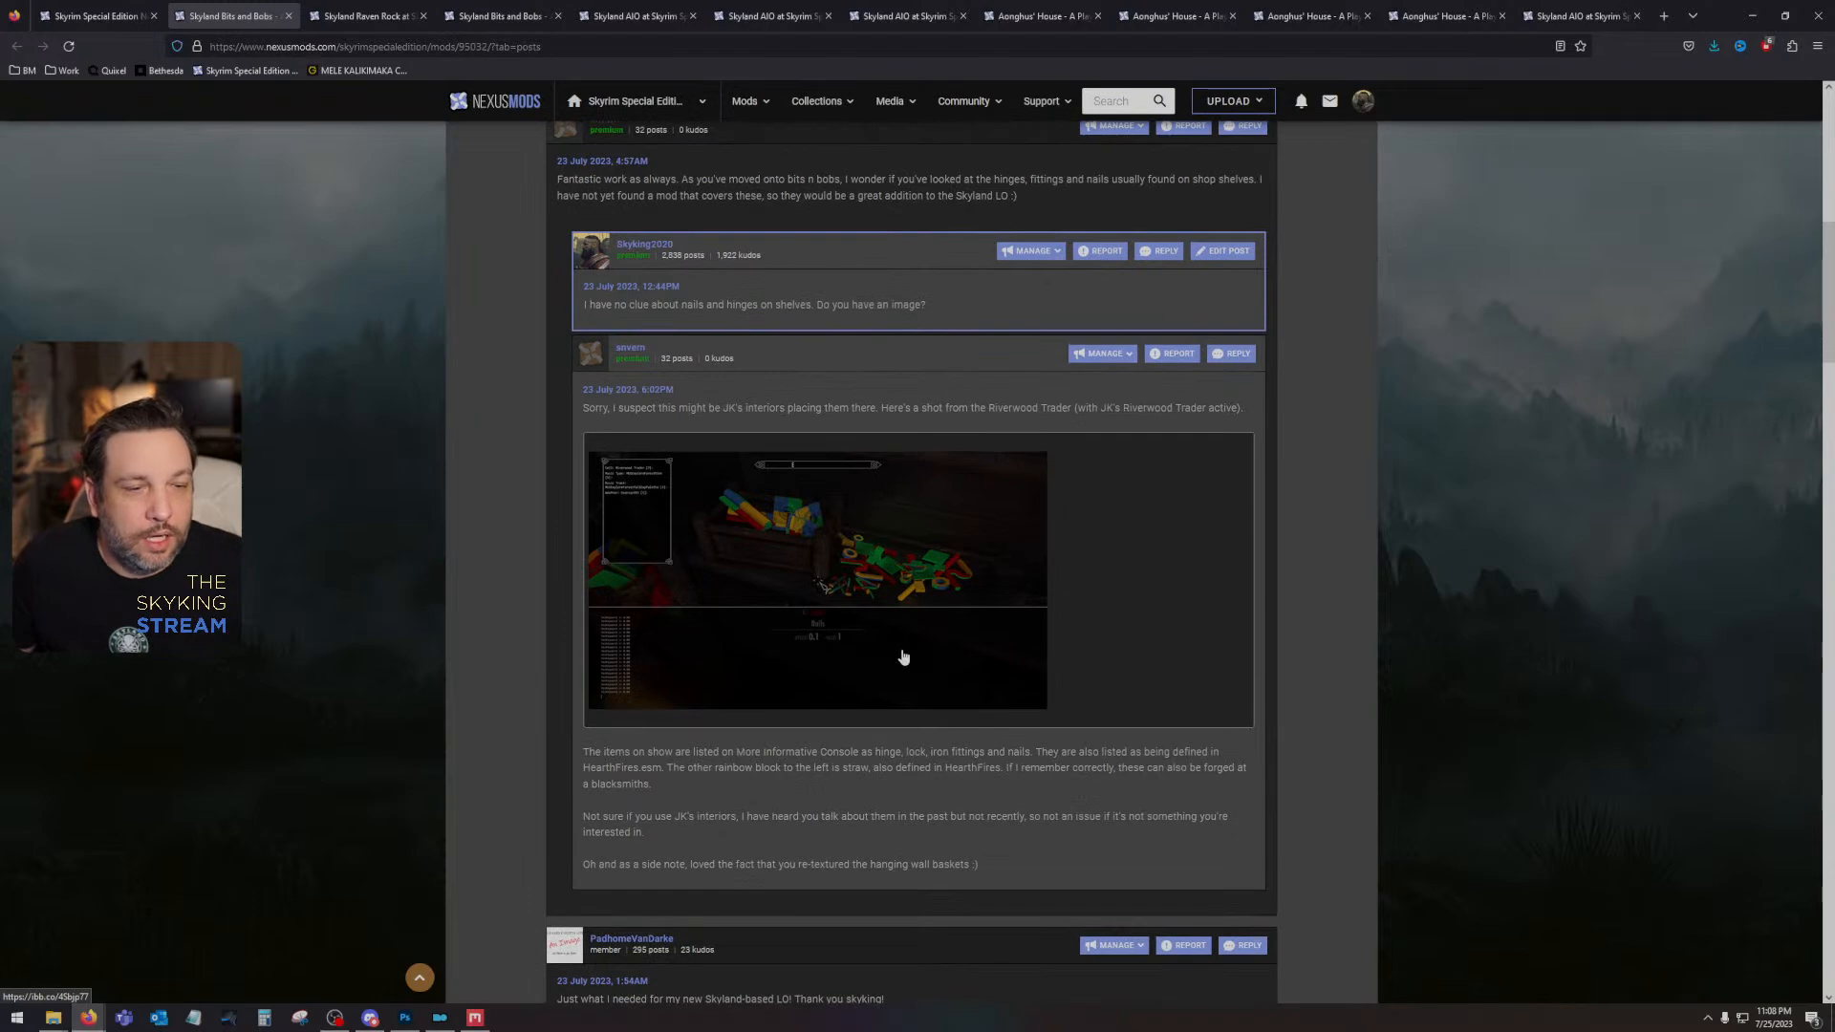
scroll(818, 572, "up", 11)
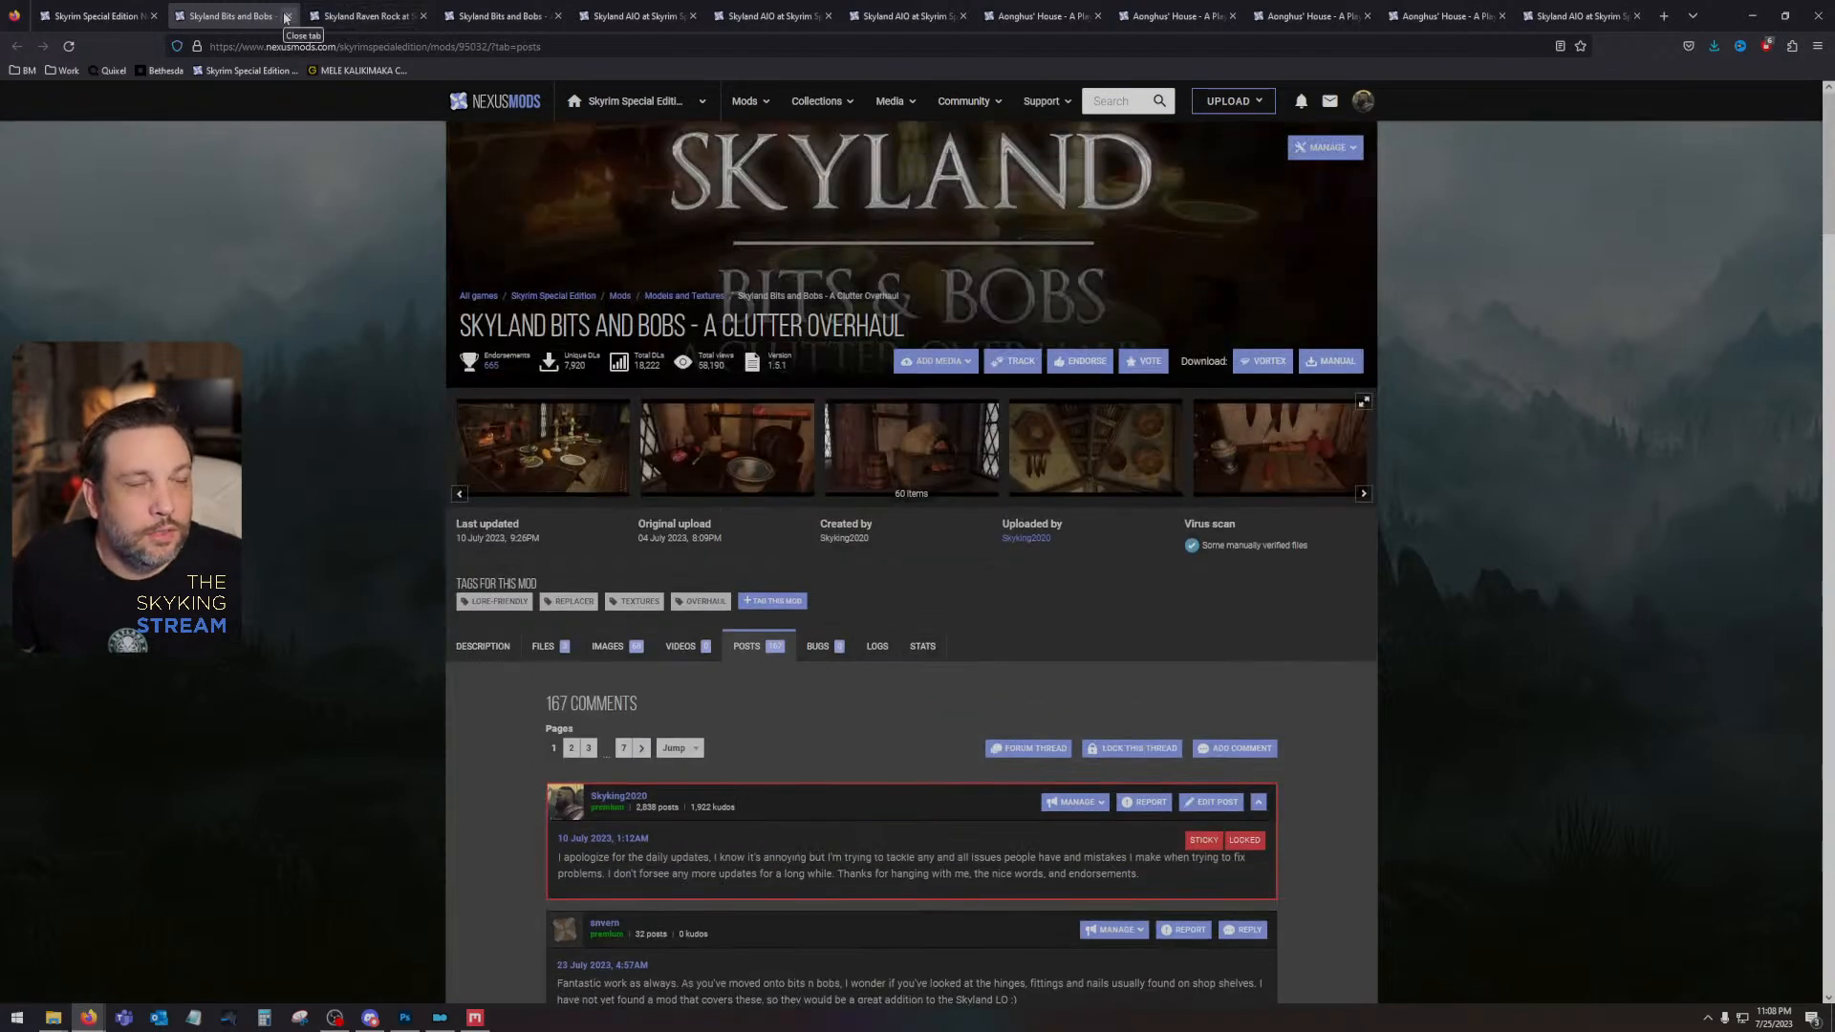
left_click(286, 17)
- Read the Skyland Raven Rock comment about already using Skyland Dragonborn, highlight the reply beneath it, and close the page
scroll(537, 529, "up", 10)
scroll(604, 478, "down", 1)
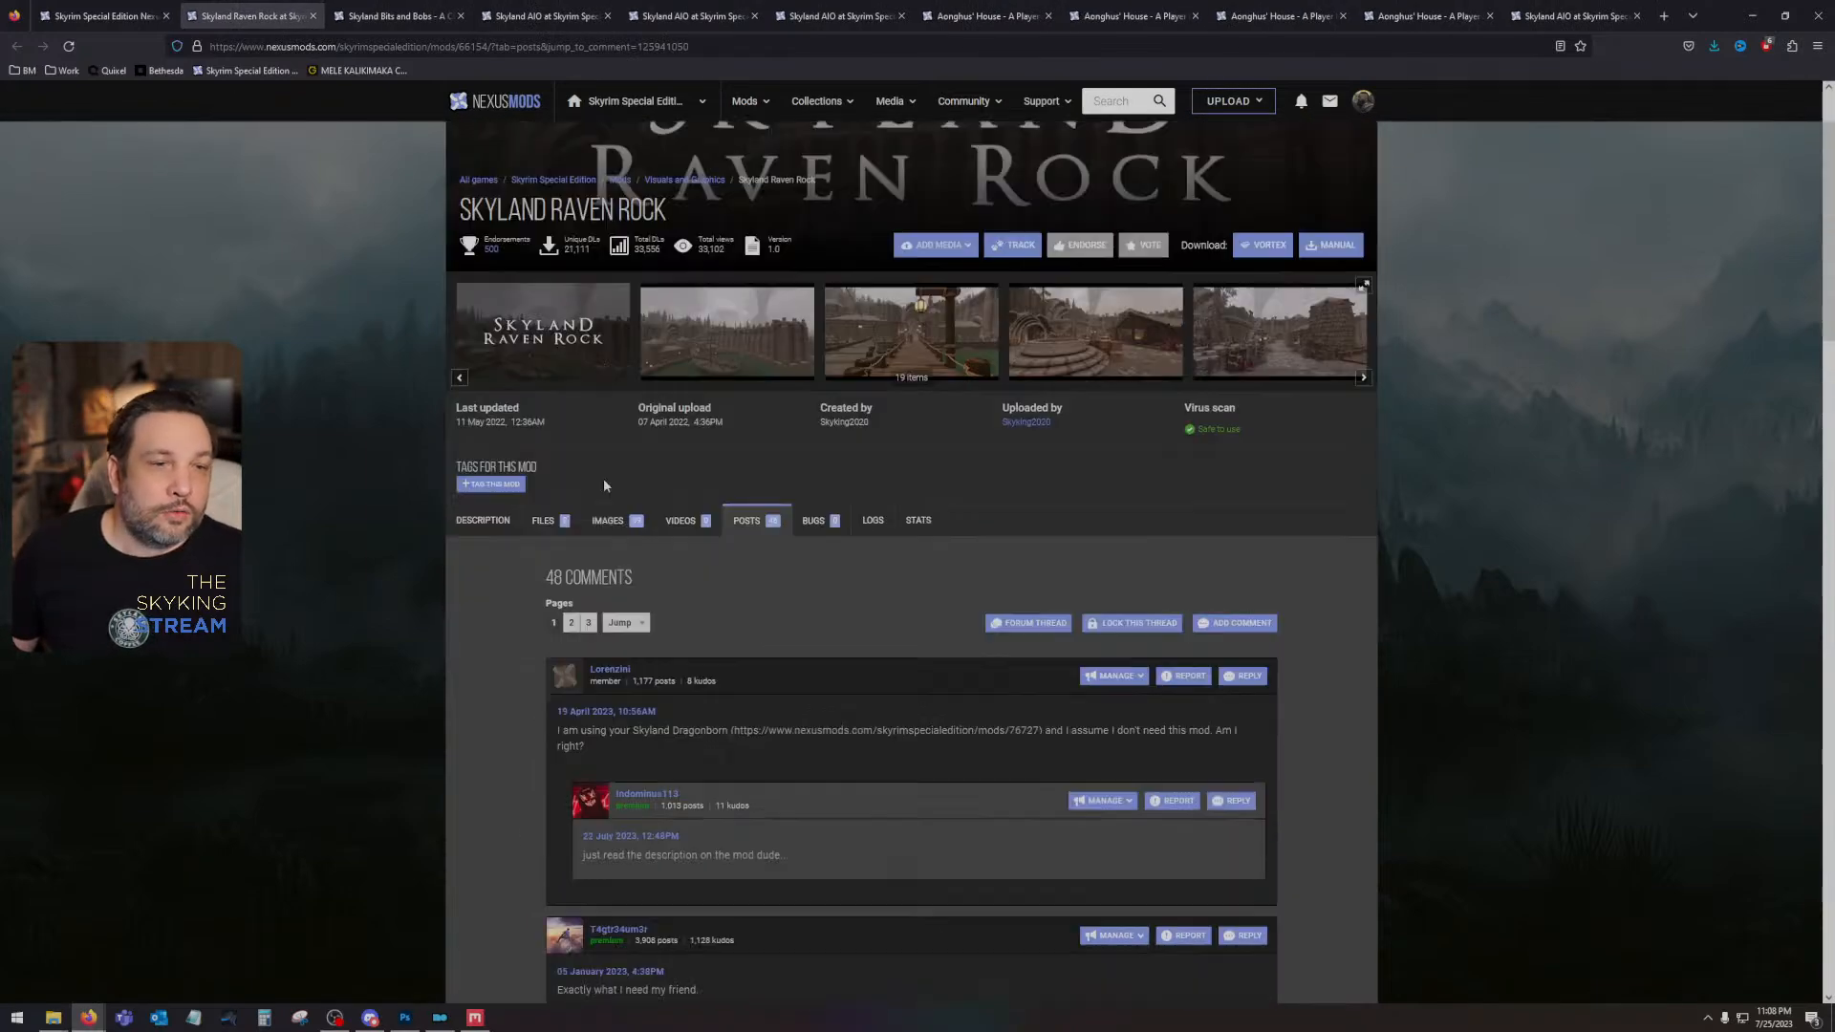
scroll(604, 485, "down", 3)
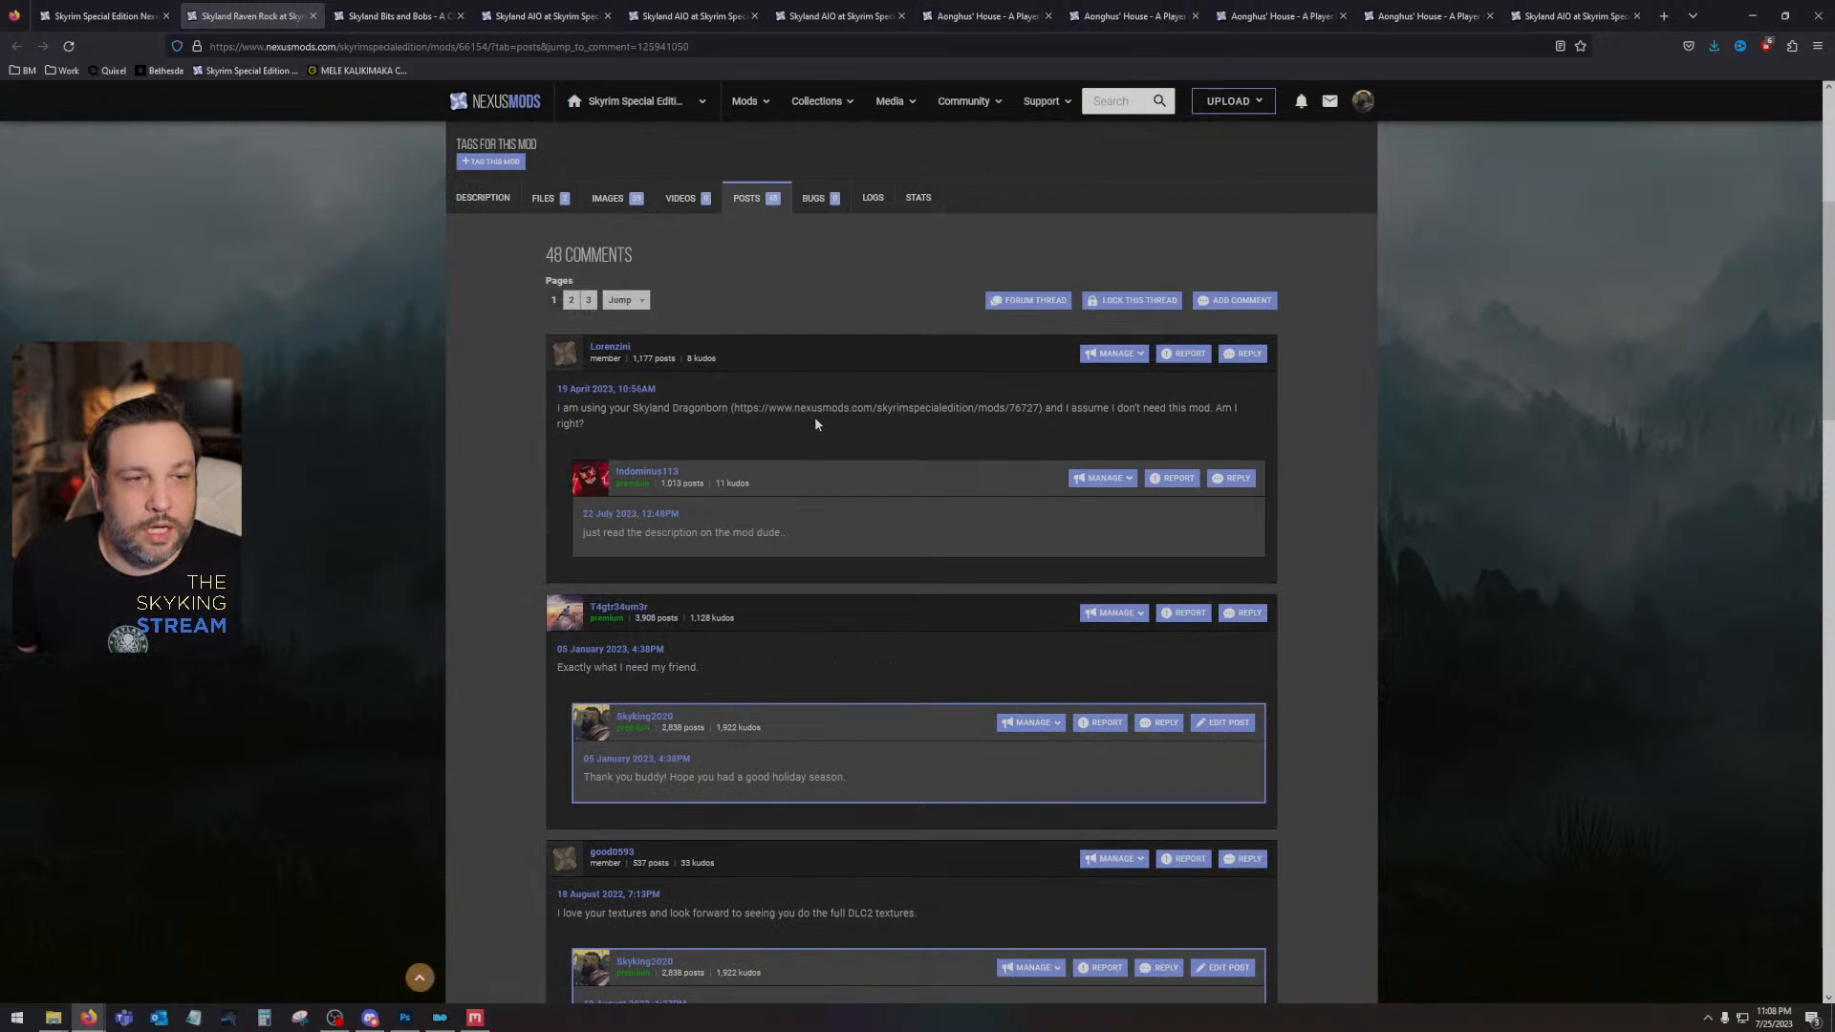
scroll(834, 416, "up", 4)
scroll(782, 635, "down", 1)
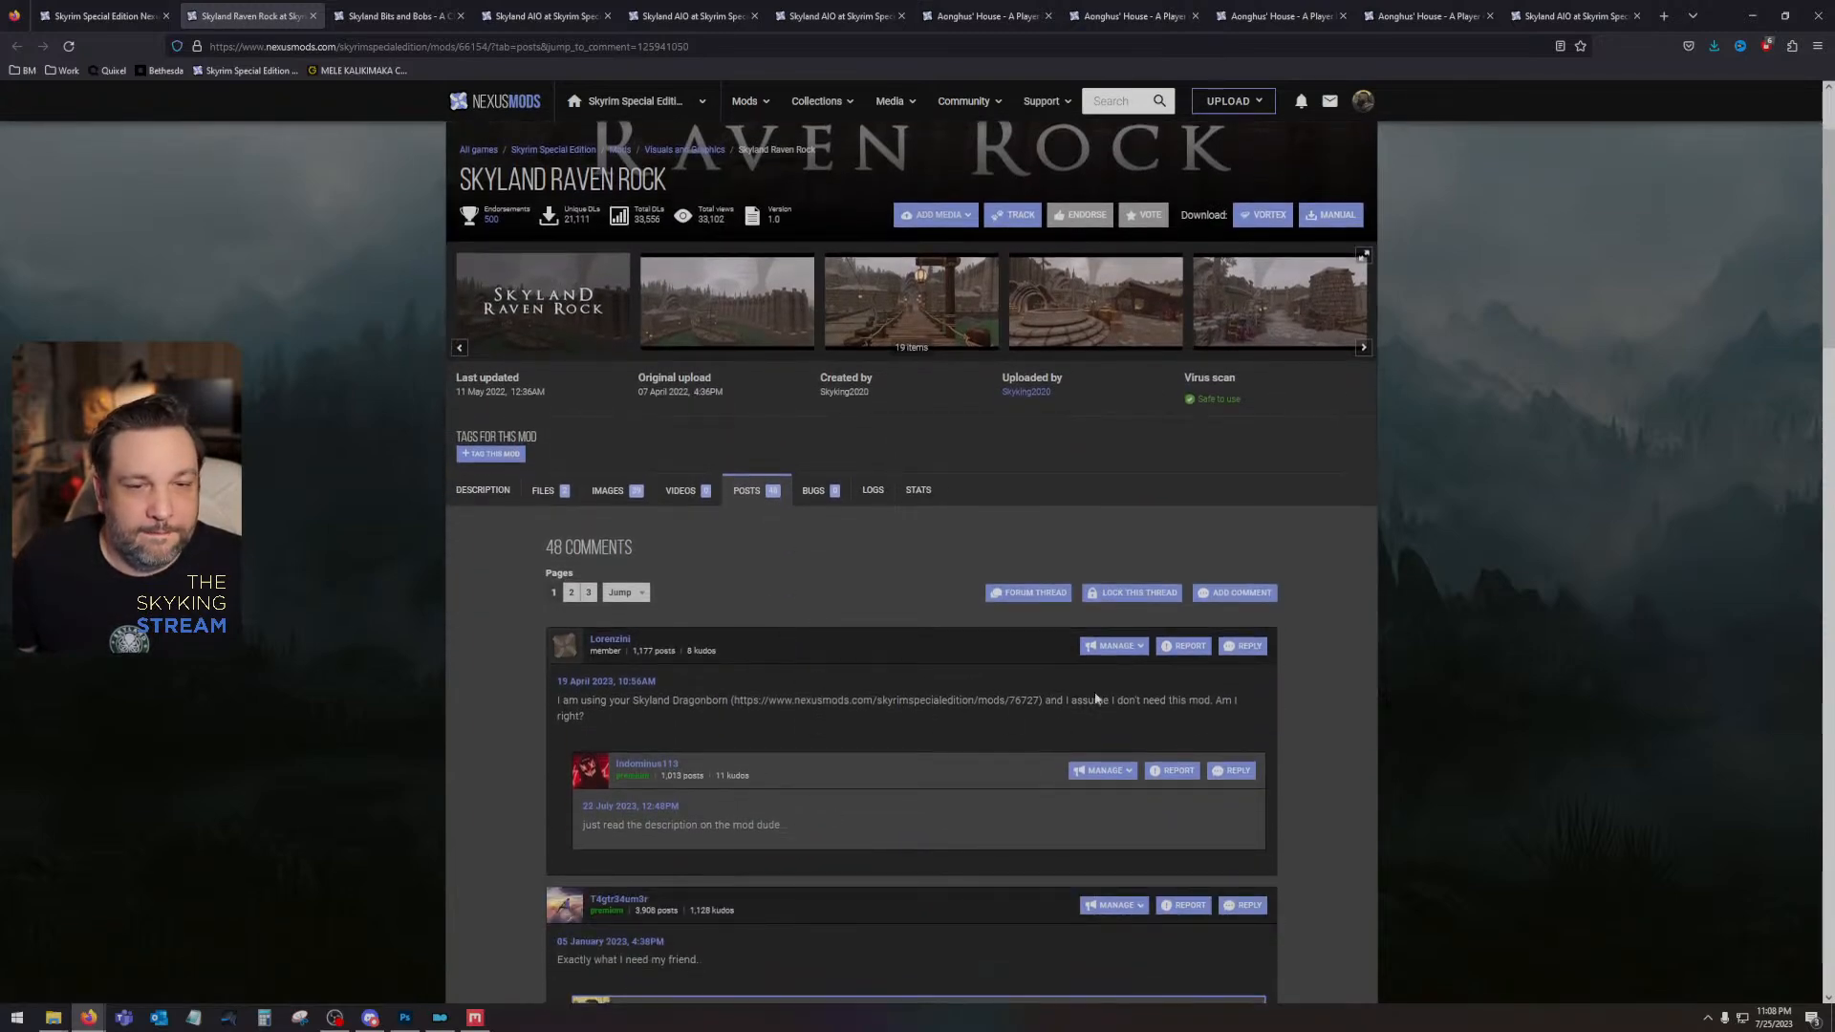
left_click_drag(1050, 700, 1181, 701)
left_click(1181, 702)
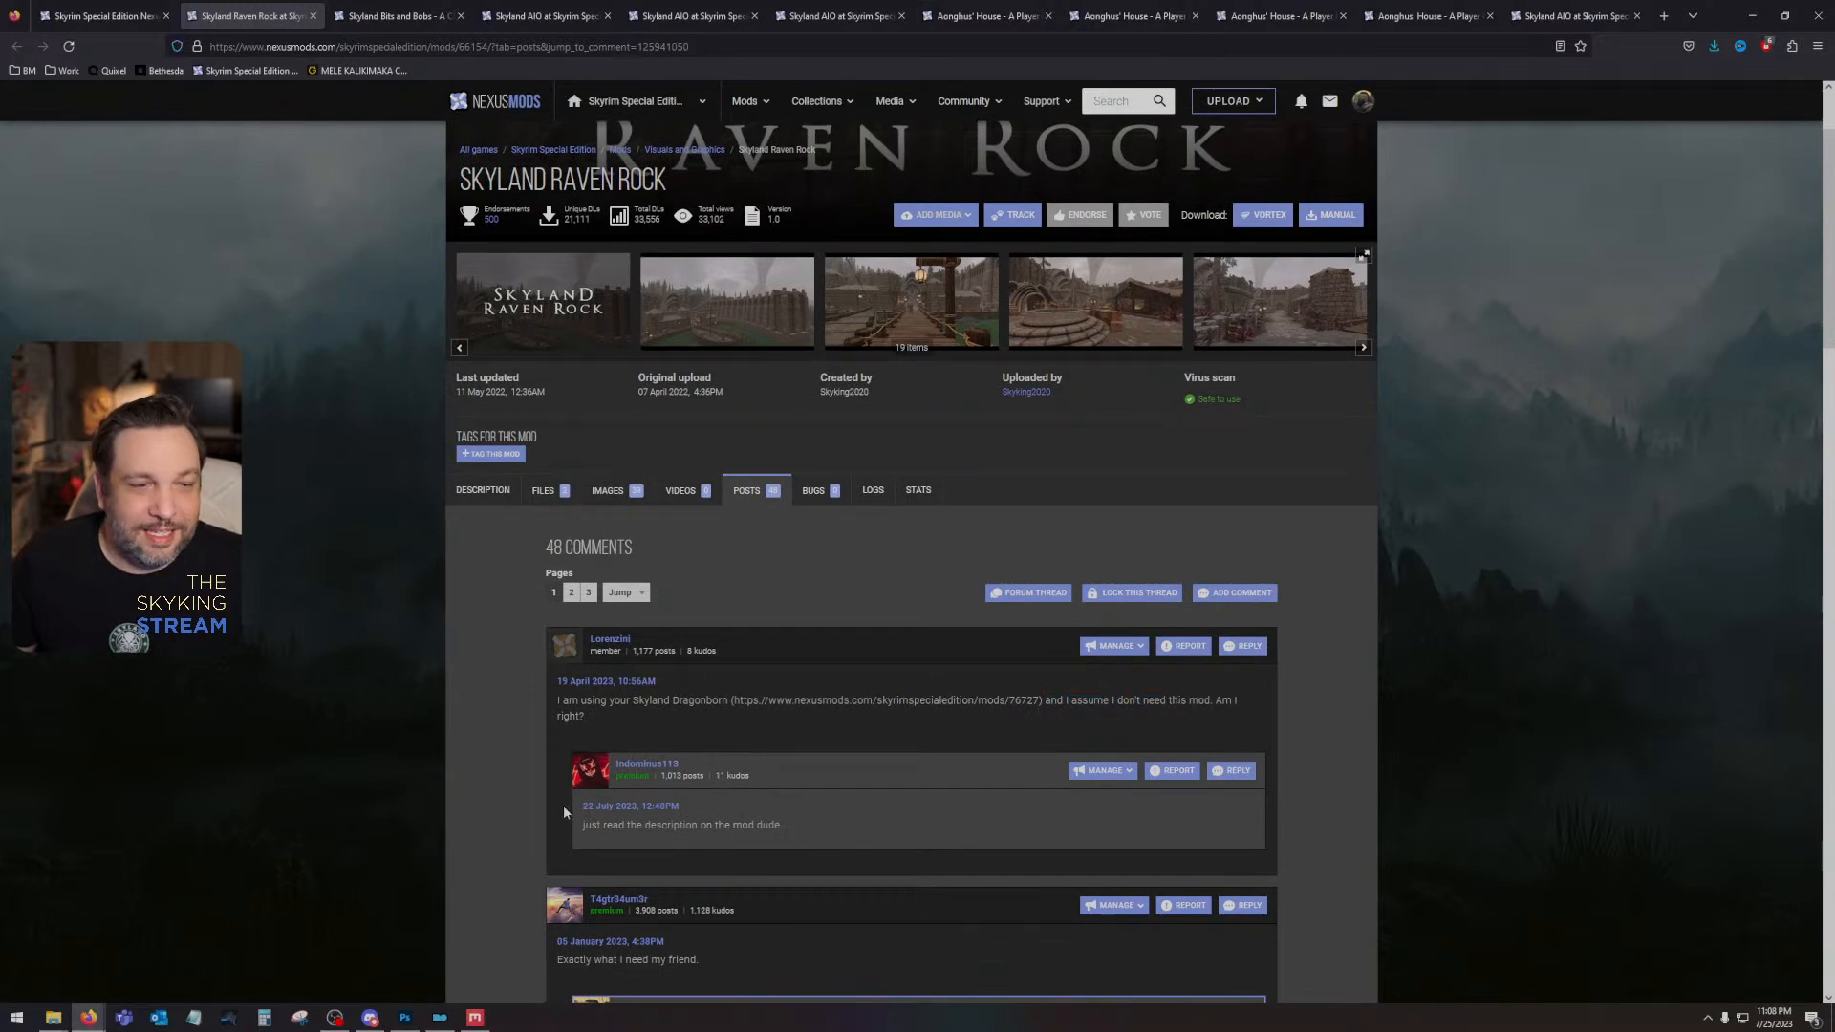
left_click_drag(585, 826, 829, 824)
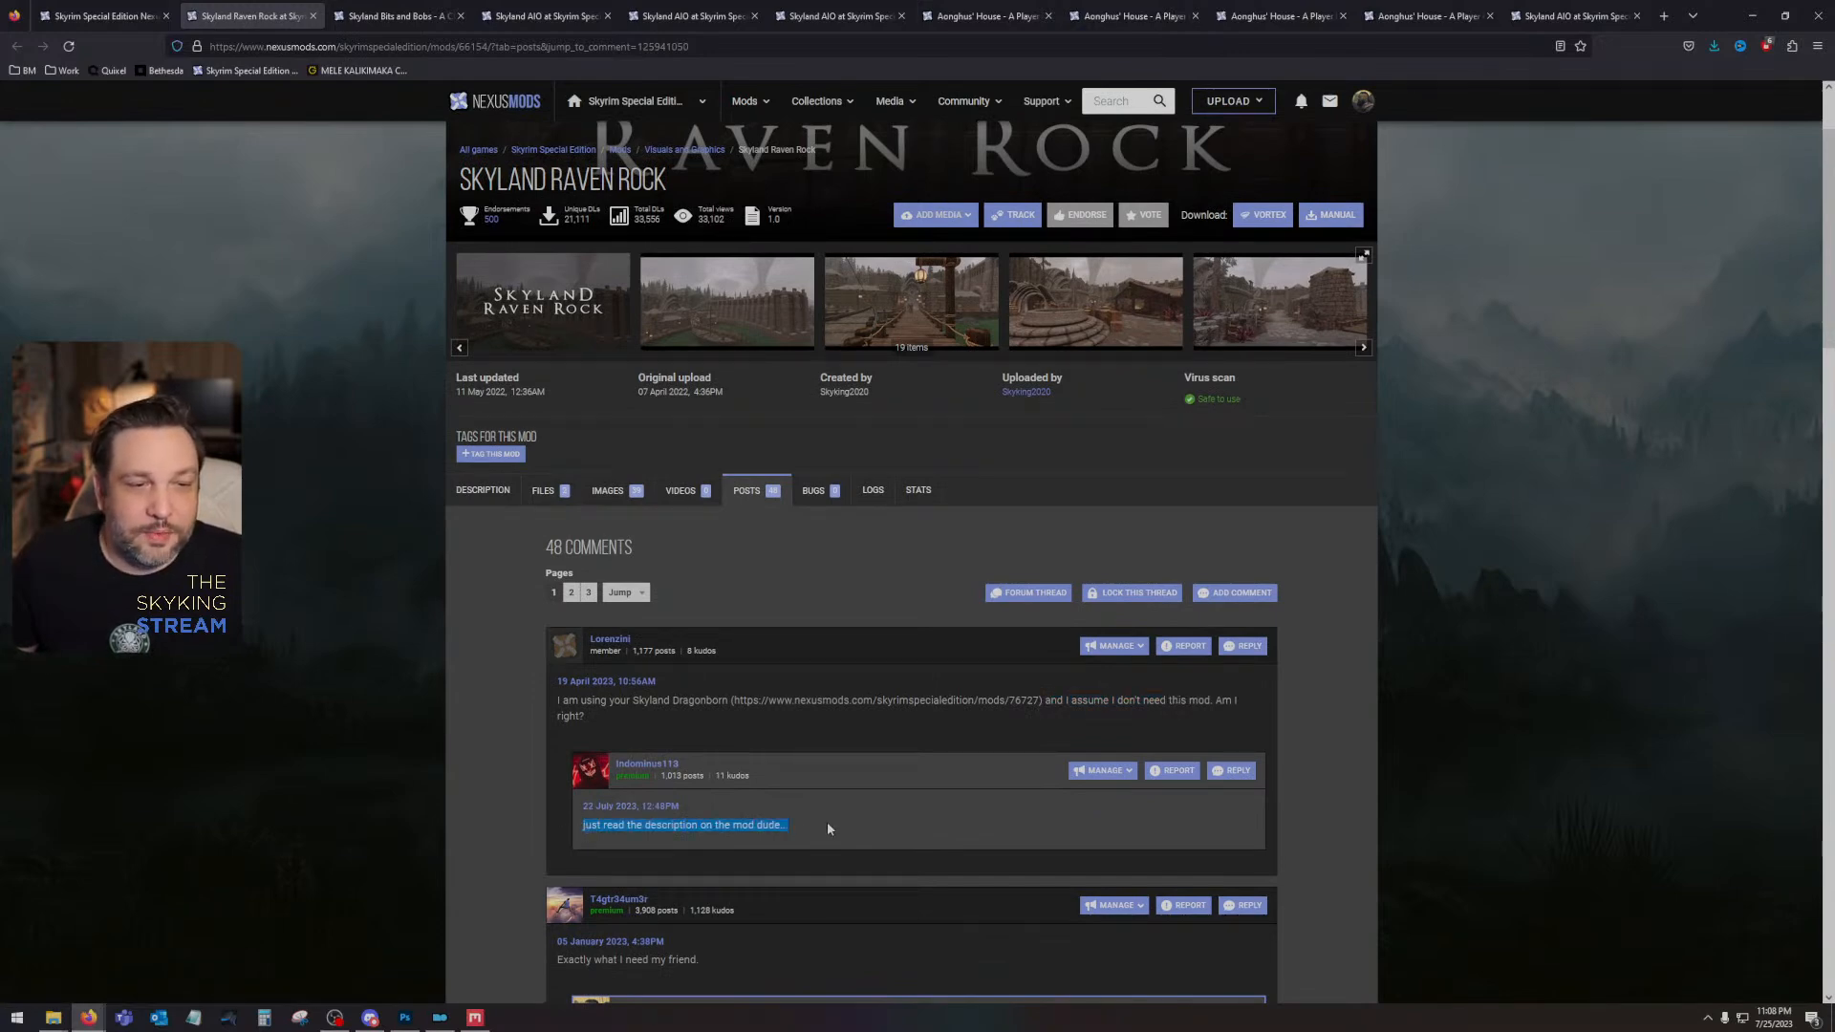
scroll(827, 822, "up", 2)
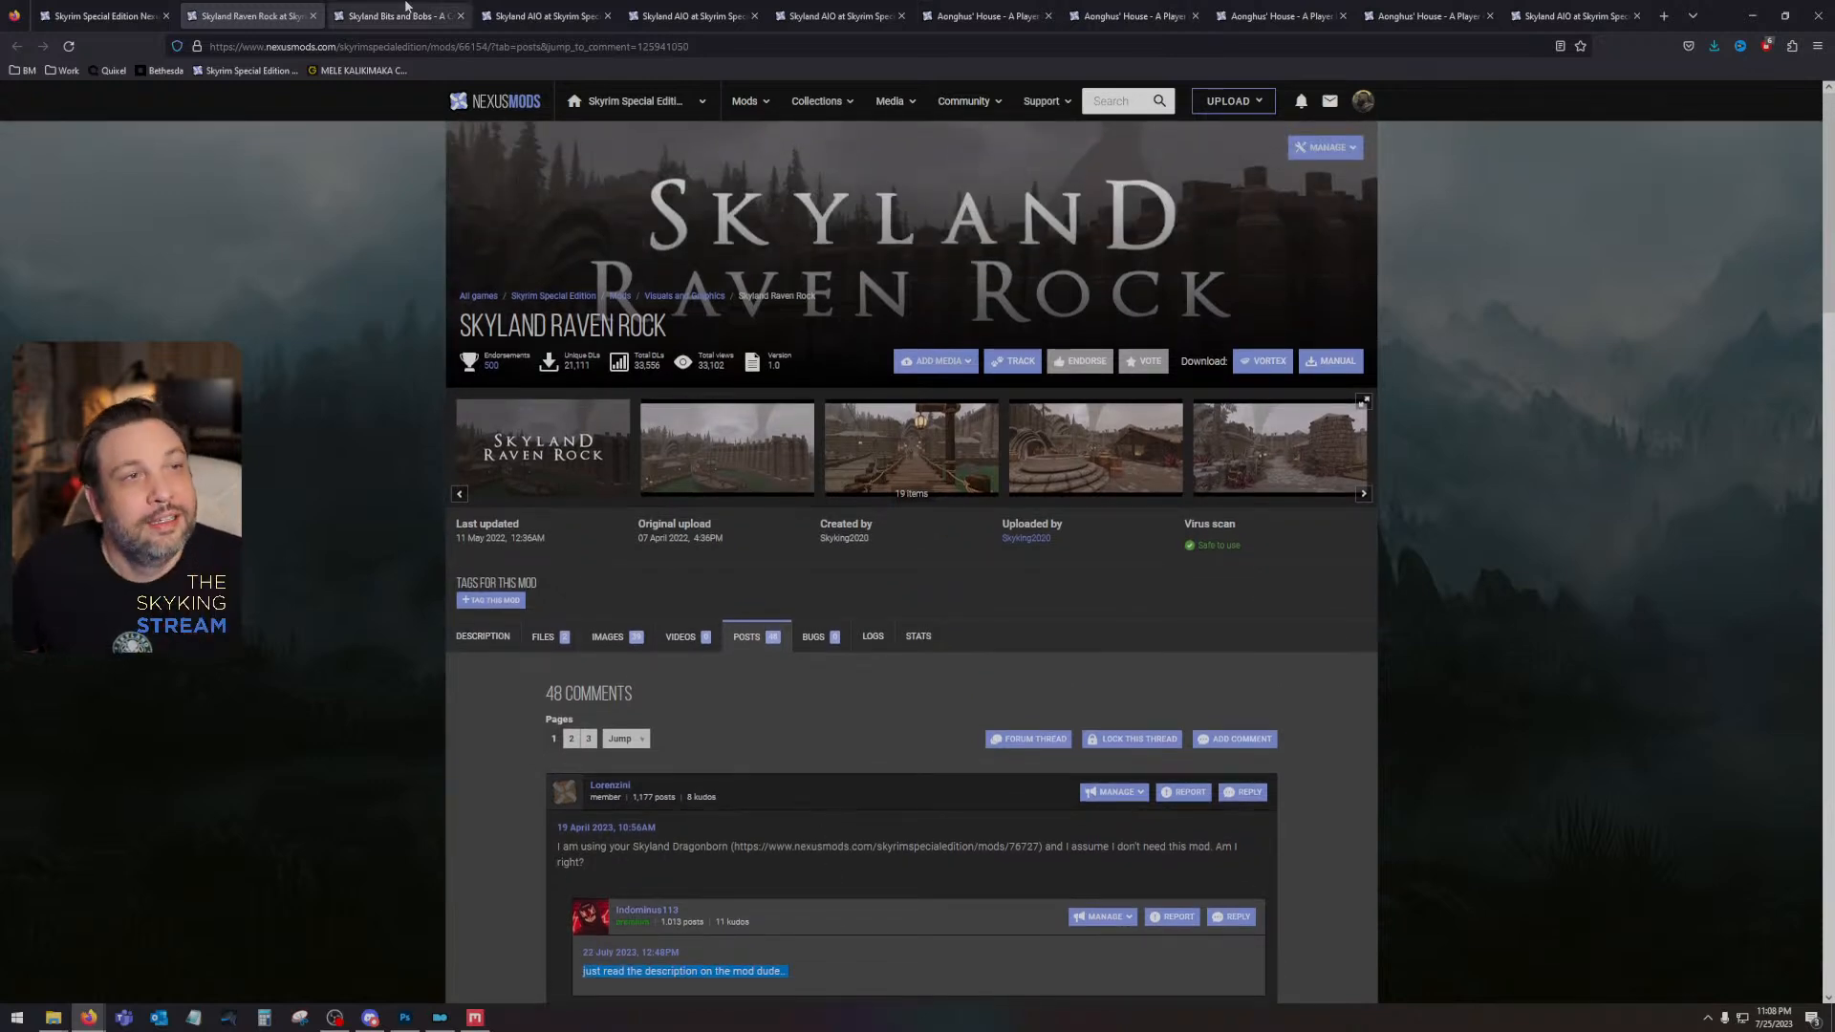
left_click(314, 16)
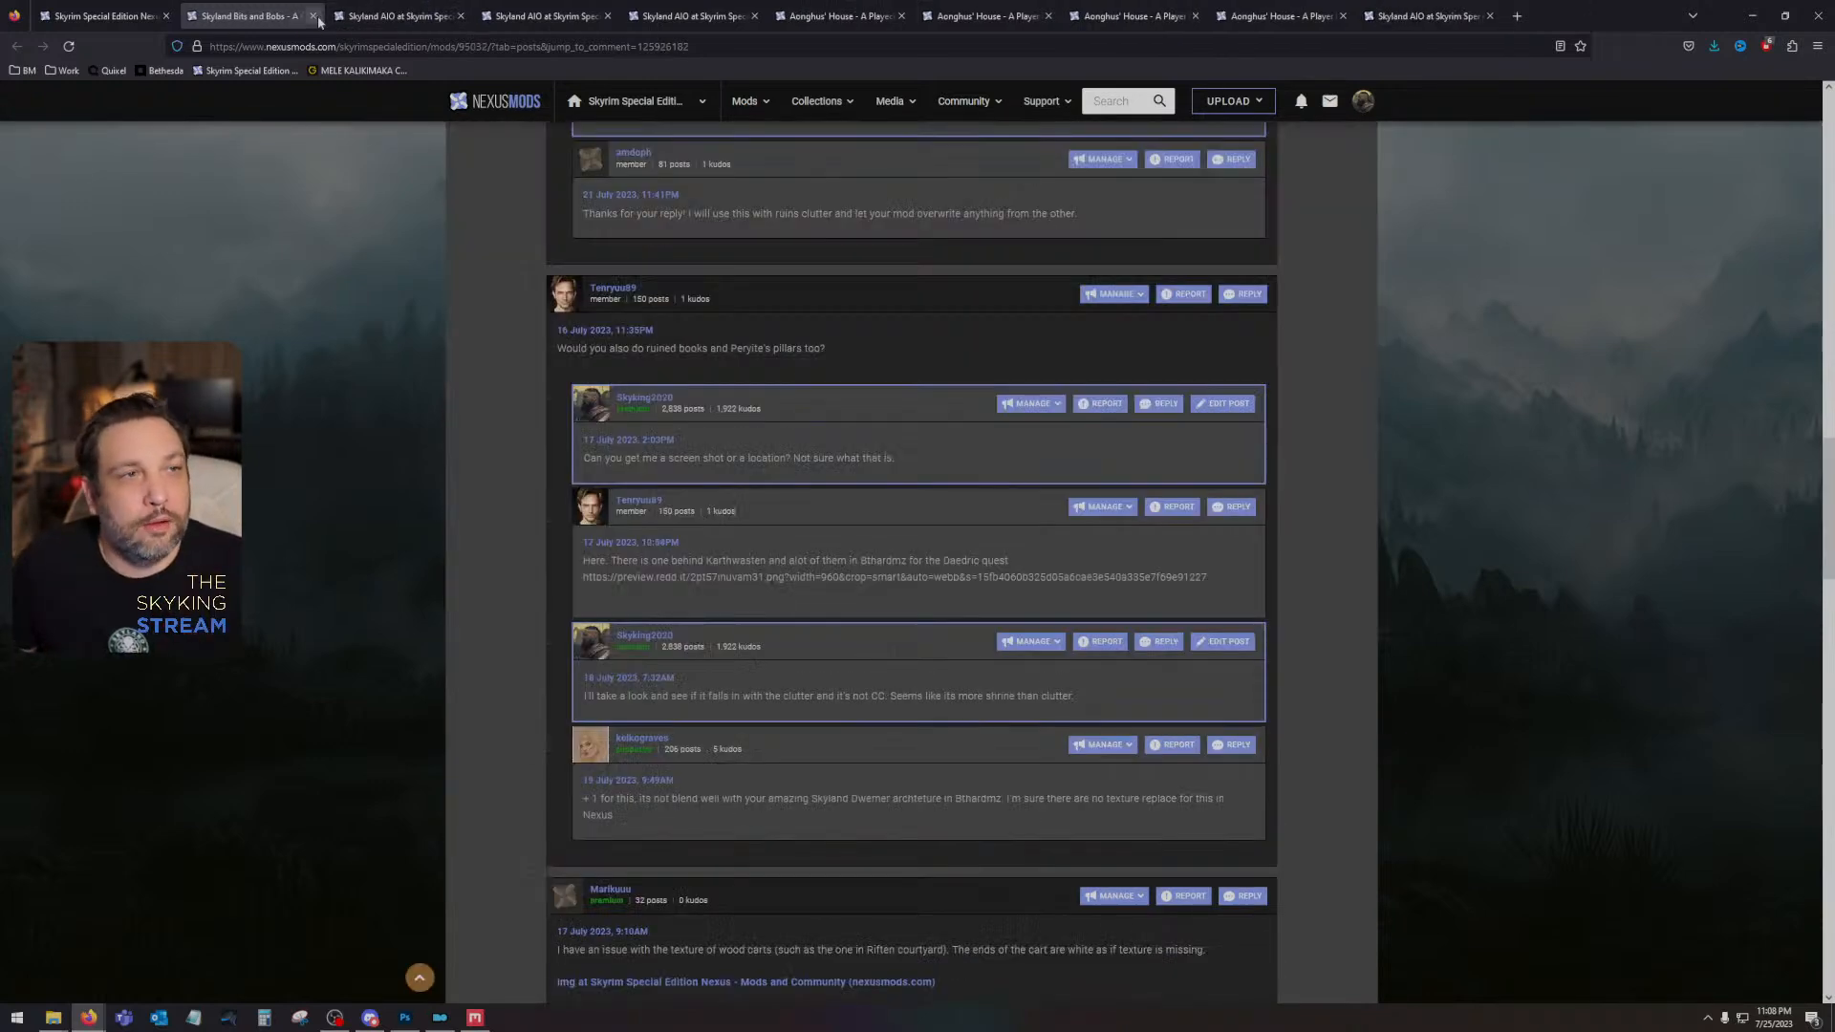
- Look over the Skyland Bits and Bobs thread about ruined books and Peryite's pillars, and close the page
scroll(571, 736, "up", 5)
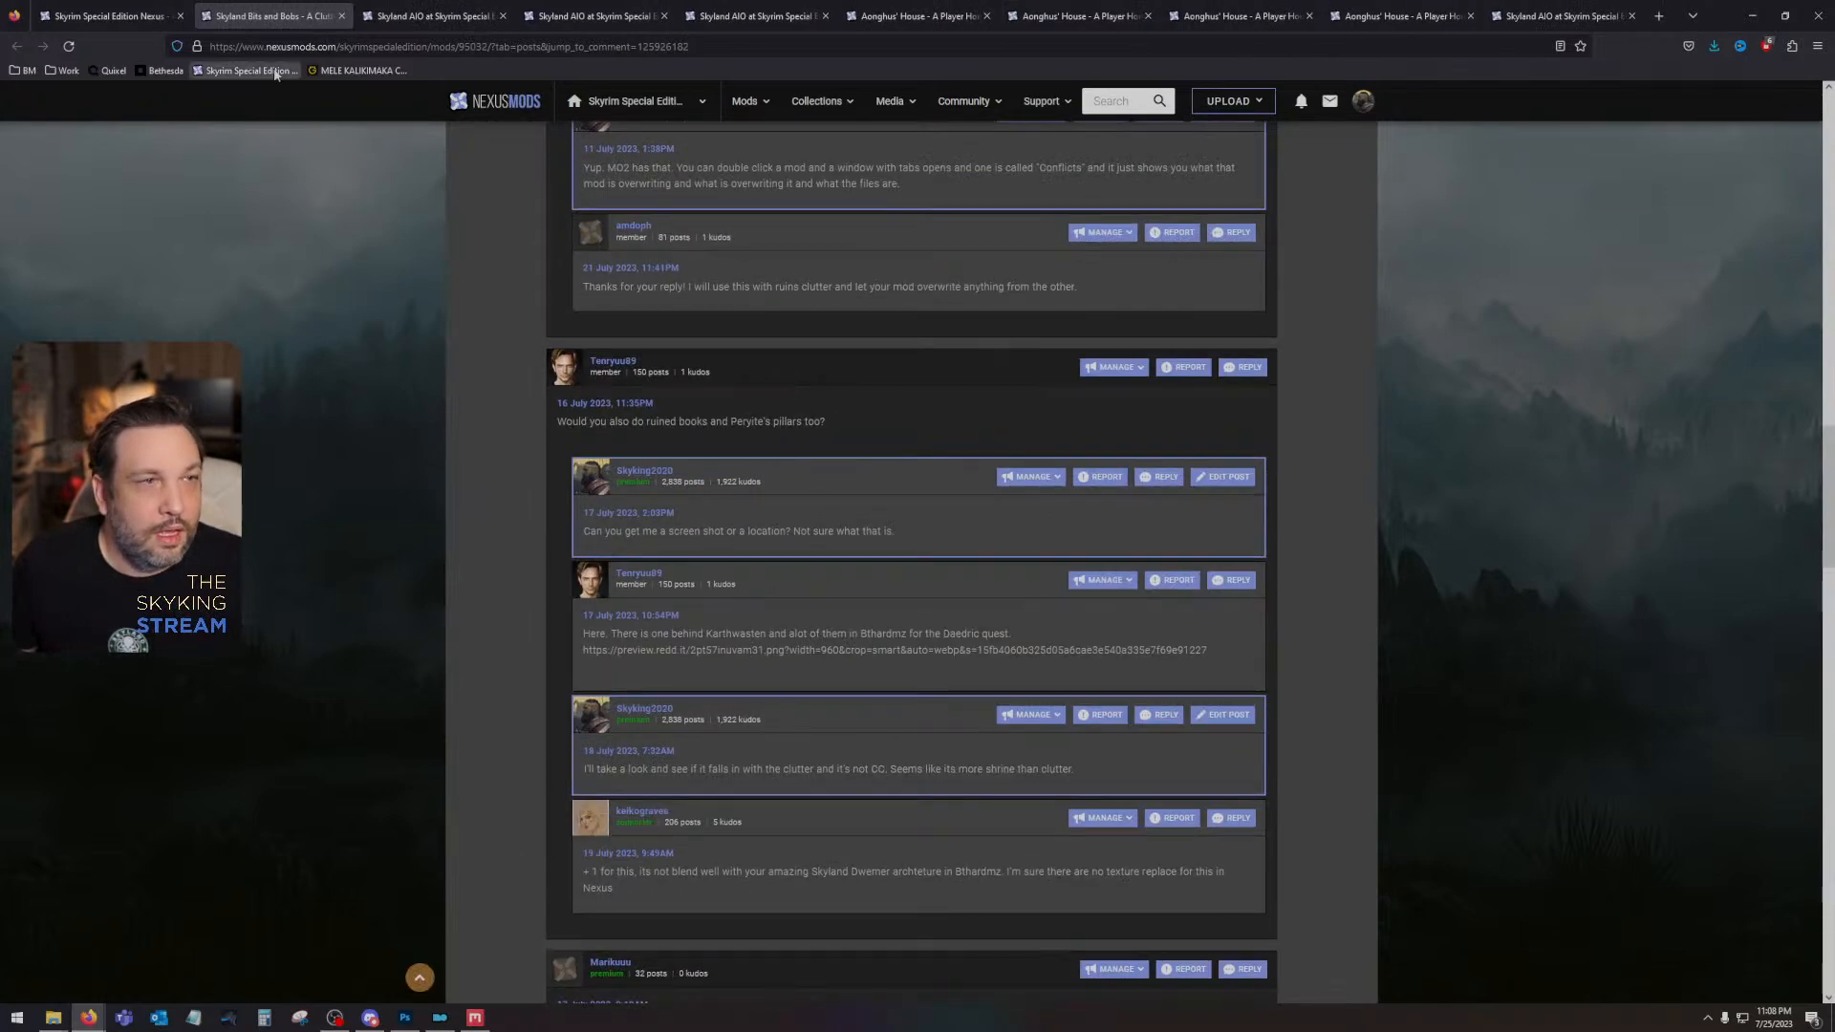
left_click(342, 16)
- Set the status of the Skyland AIO bug report "Missing texture on nordic ruin door" to "Not a bug" and close the page
scroll(532, 754, "down", 5)
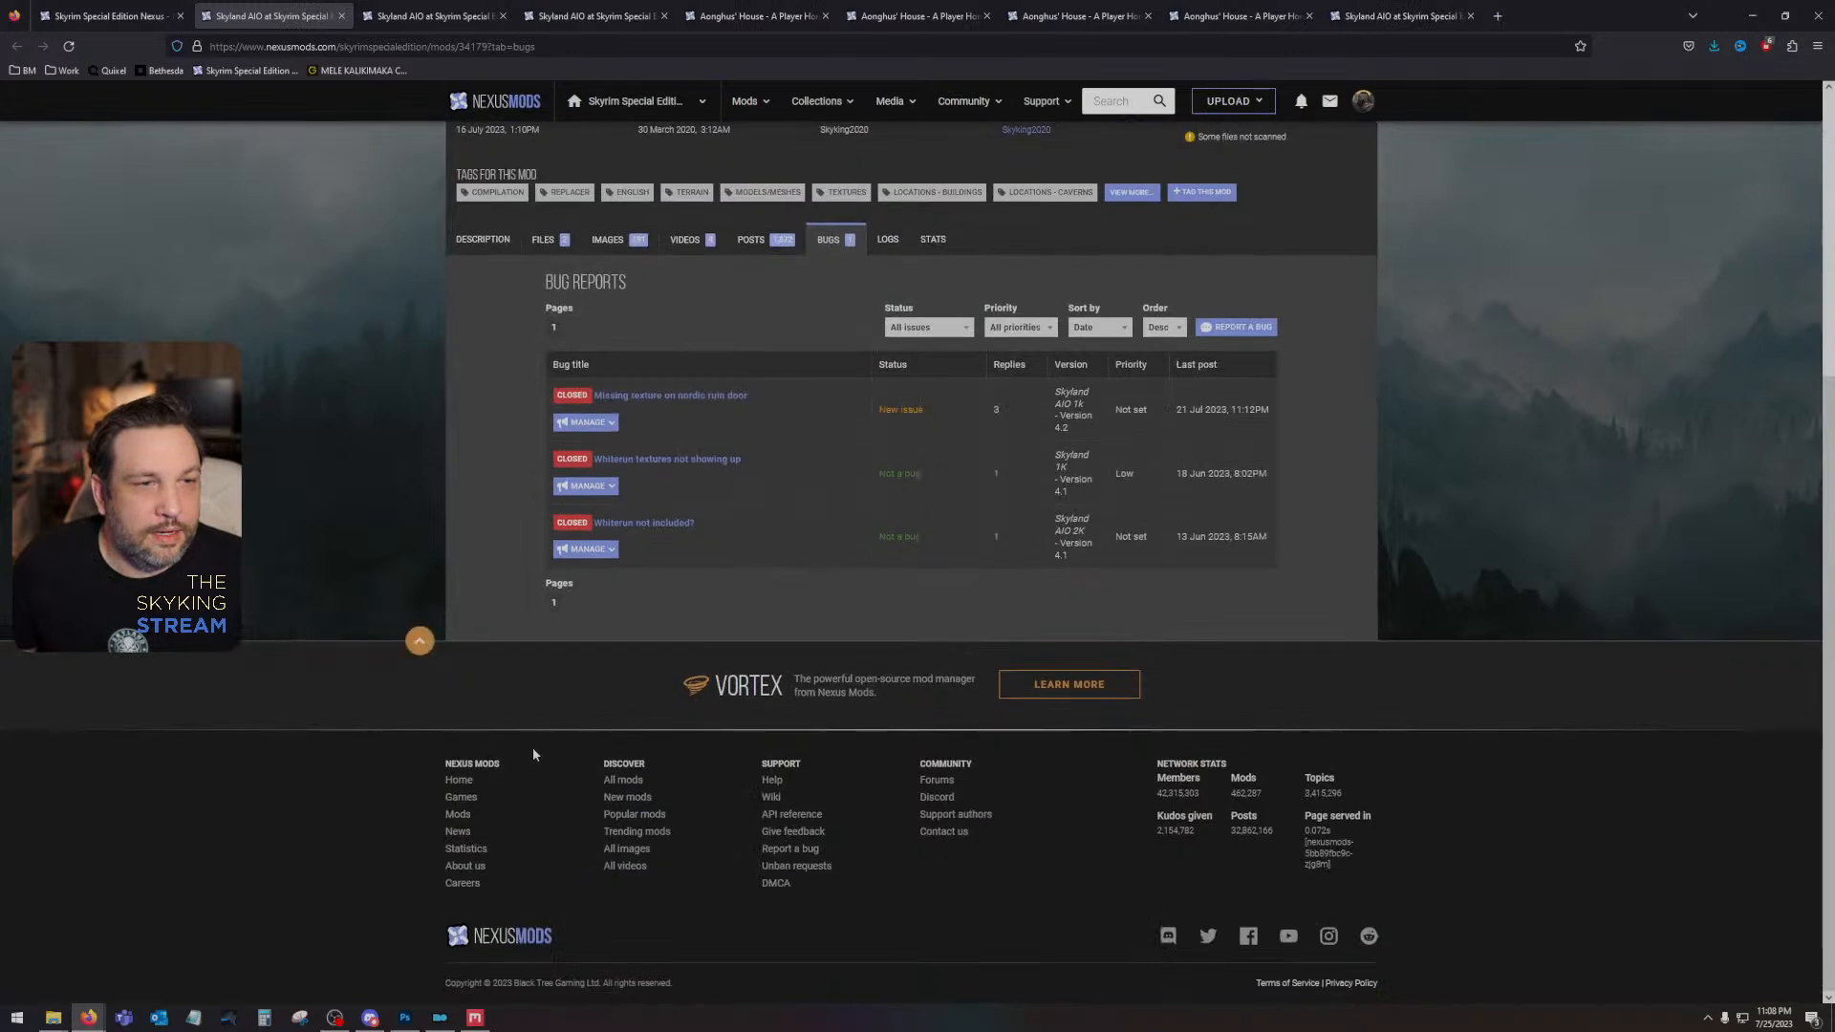
scroll(519, 732, "up", 5)
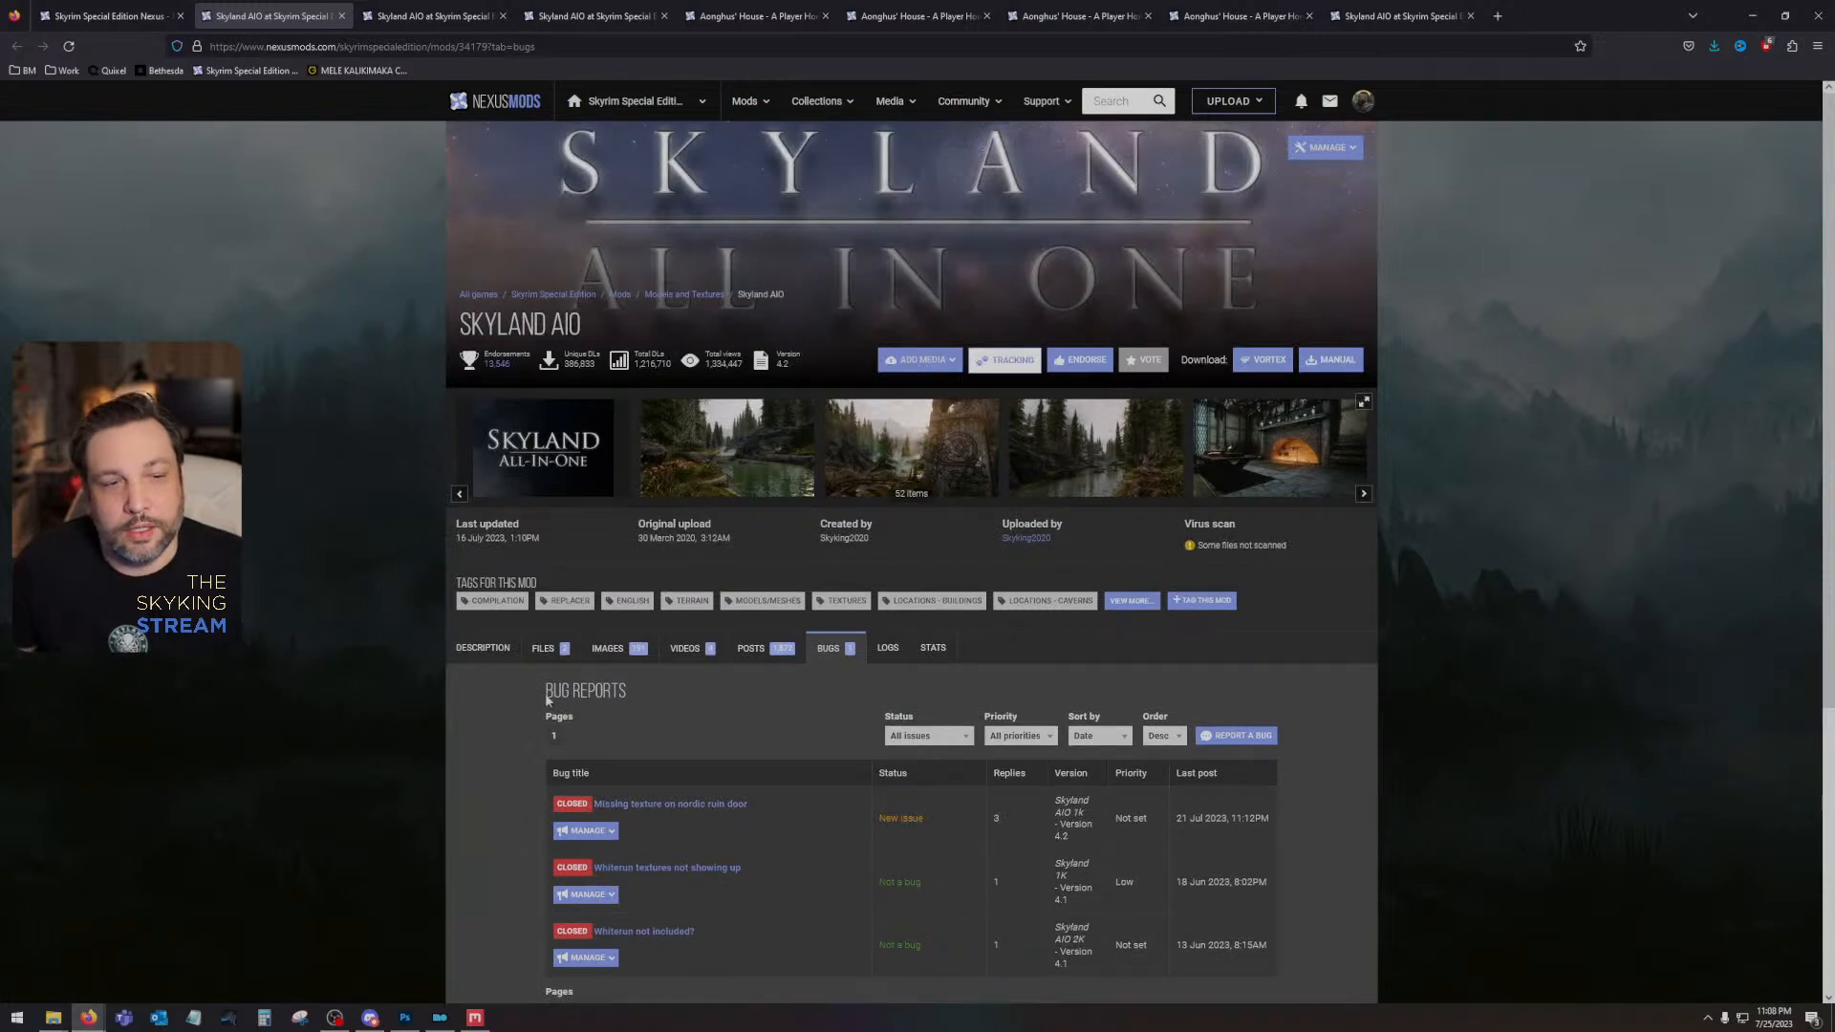
left_click(609, 832)
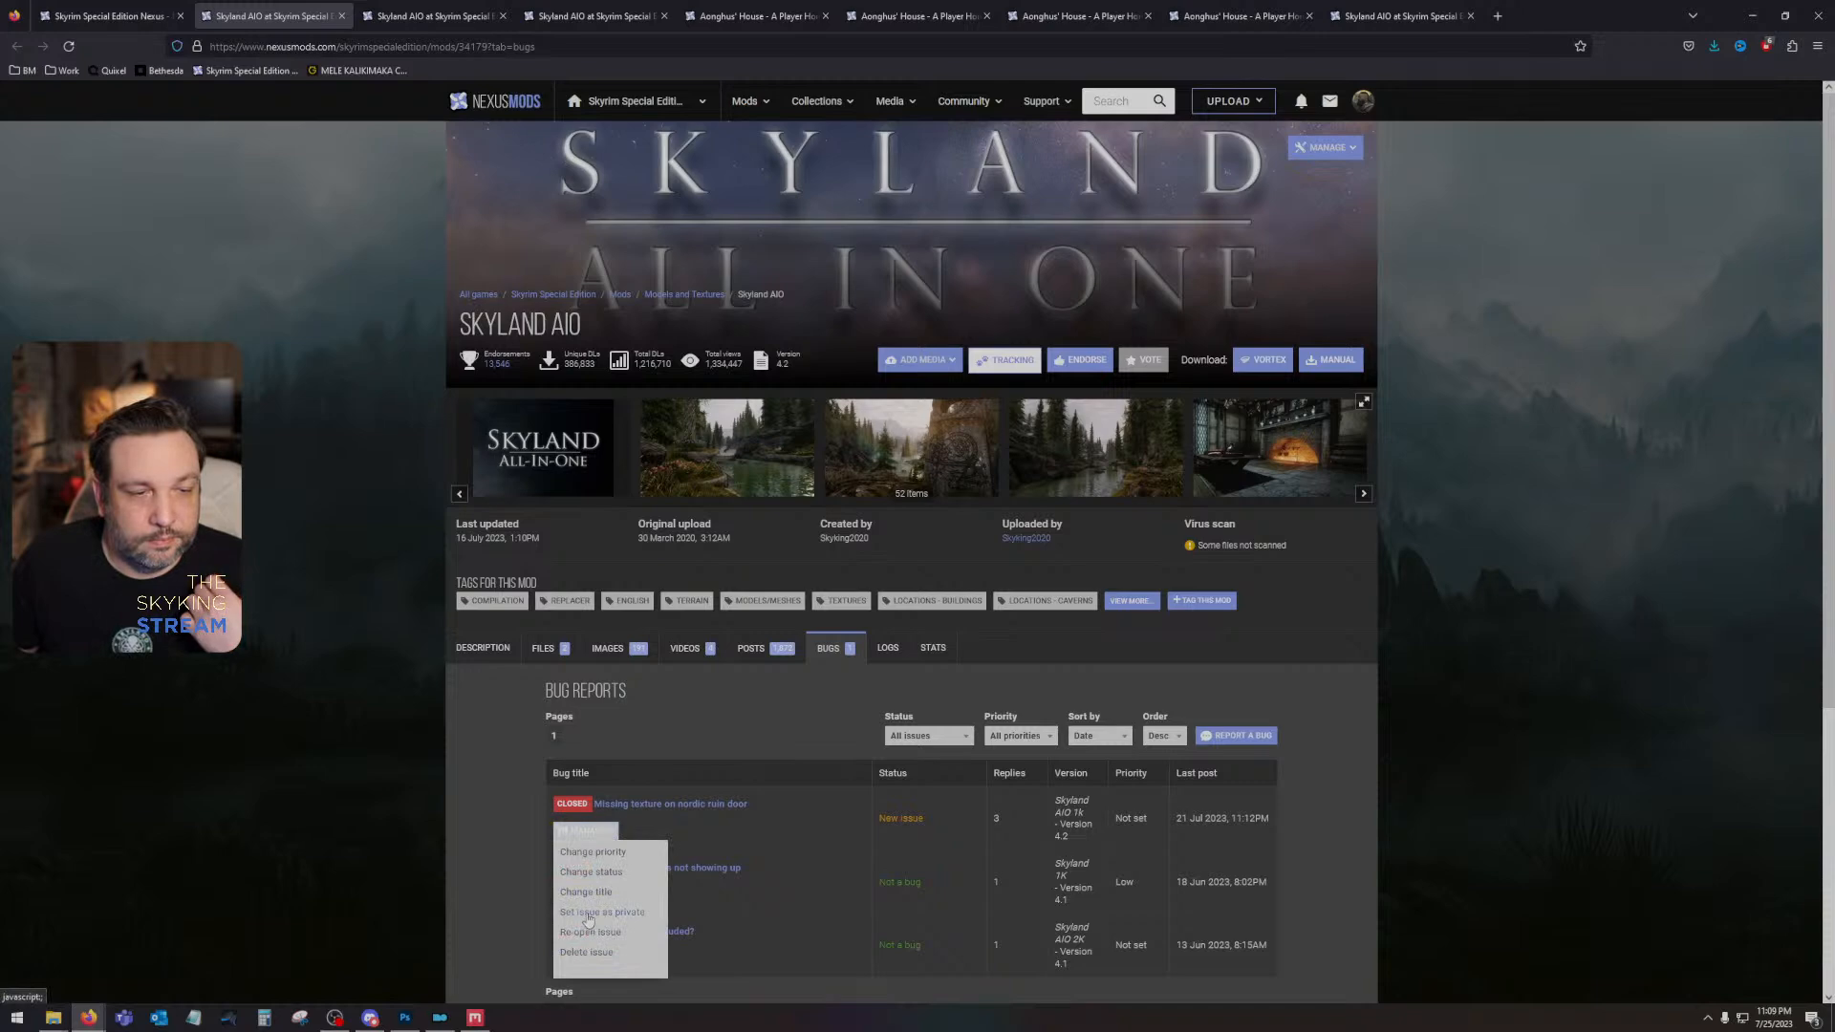
left_click(597, 872)
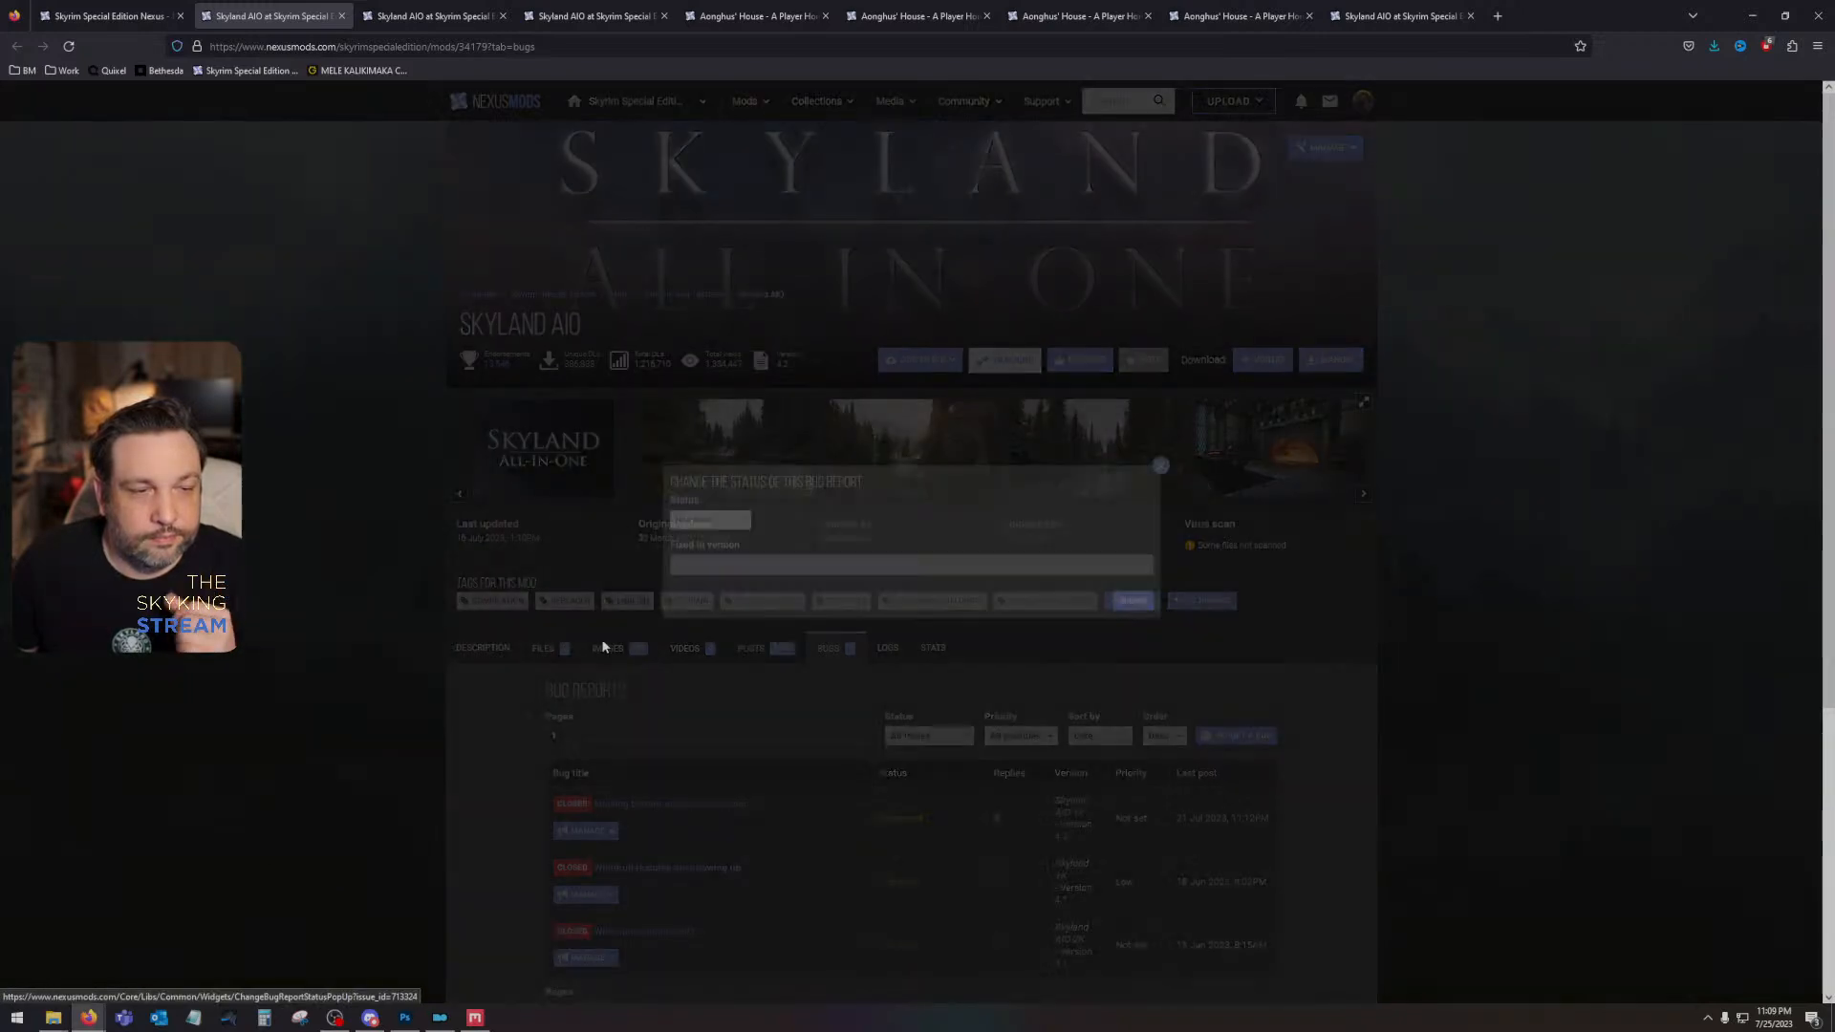
left_click(695, 518)
left_click(669, 629)
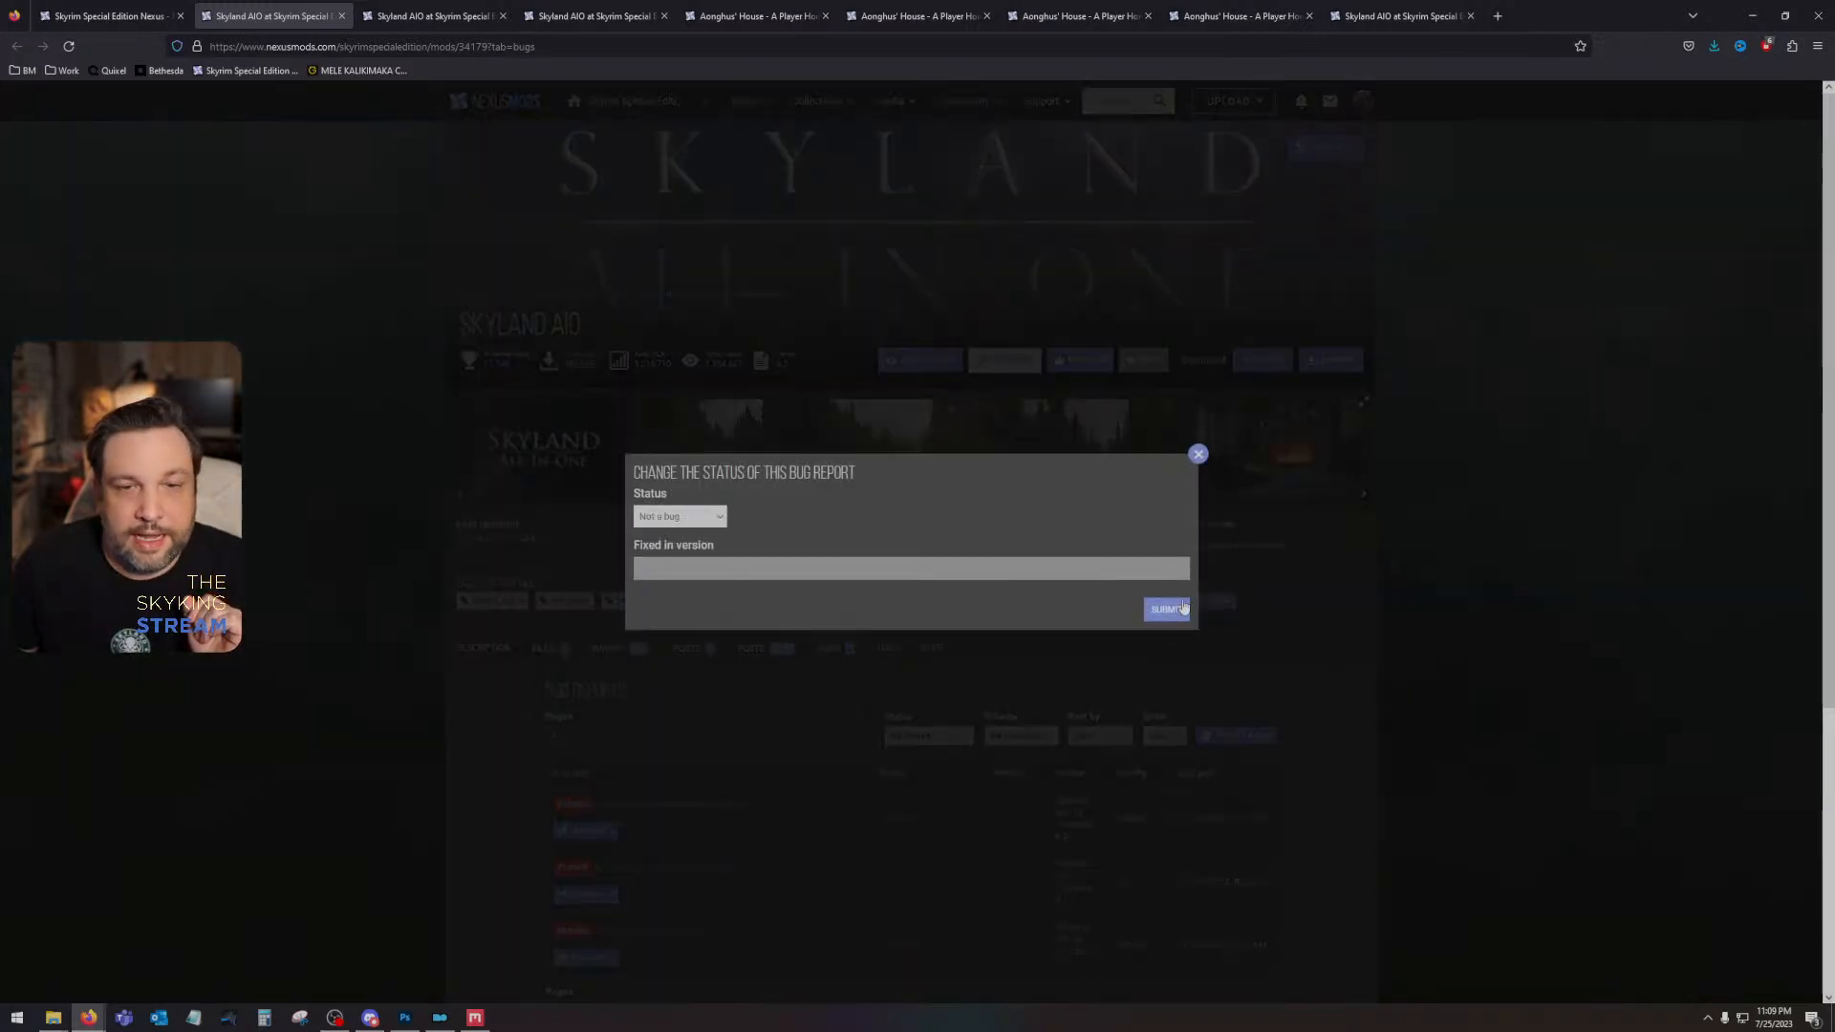
left_click(1167, 610)
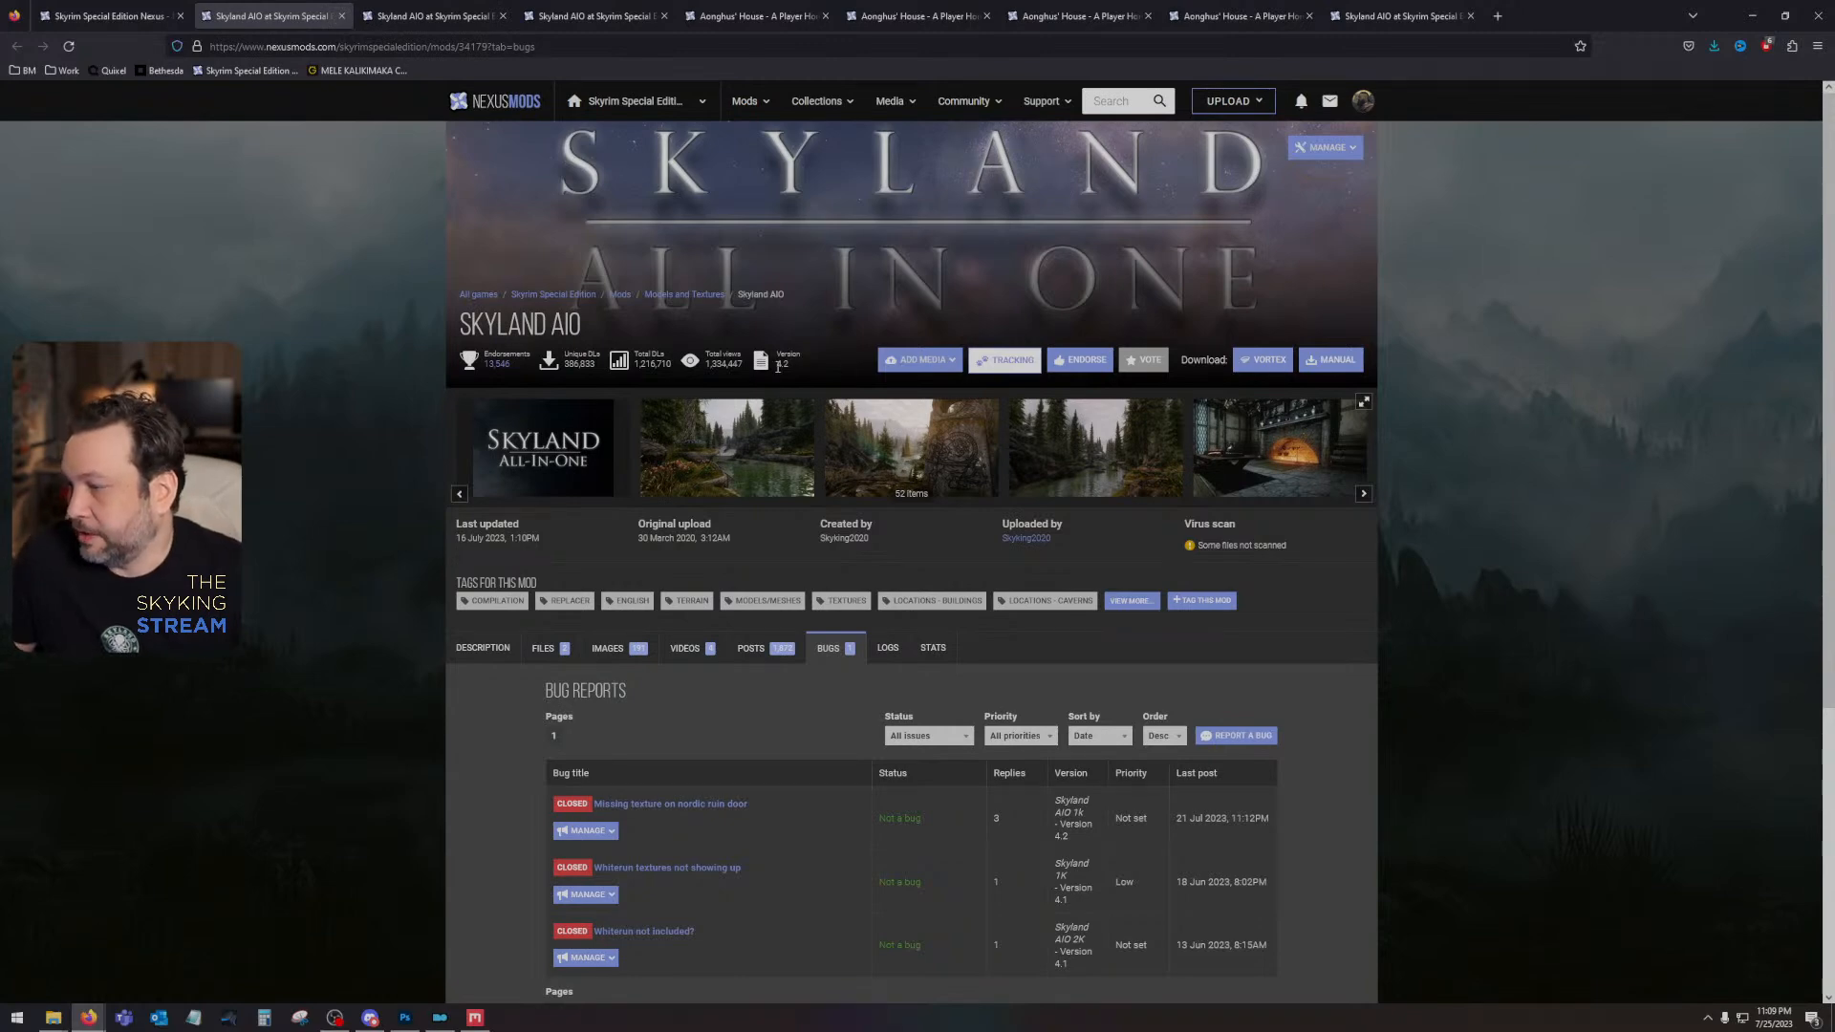
left_click(341, 17)
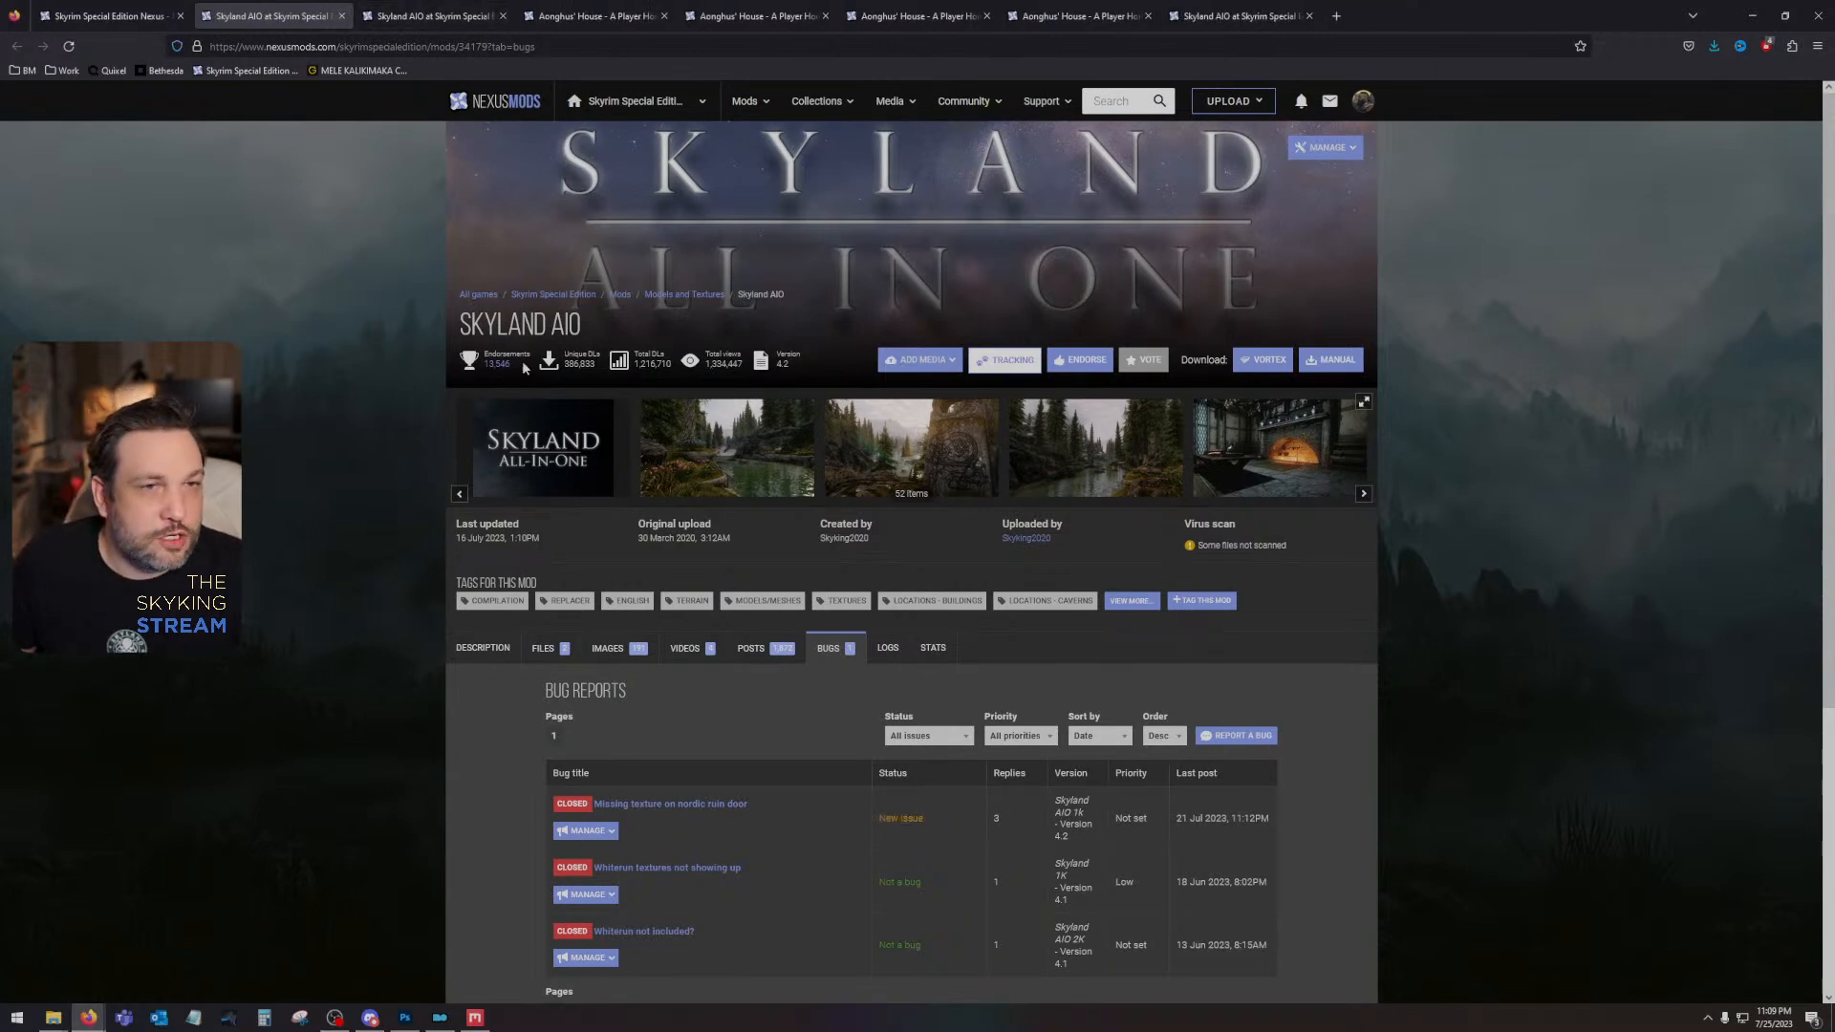
- Close the Skyland AIO bug reports page and the Skyland AIO comments page beside it
scroll(491, 447, "down", 3)
left_click(342, 17)
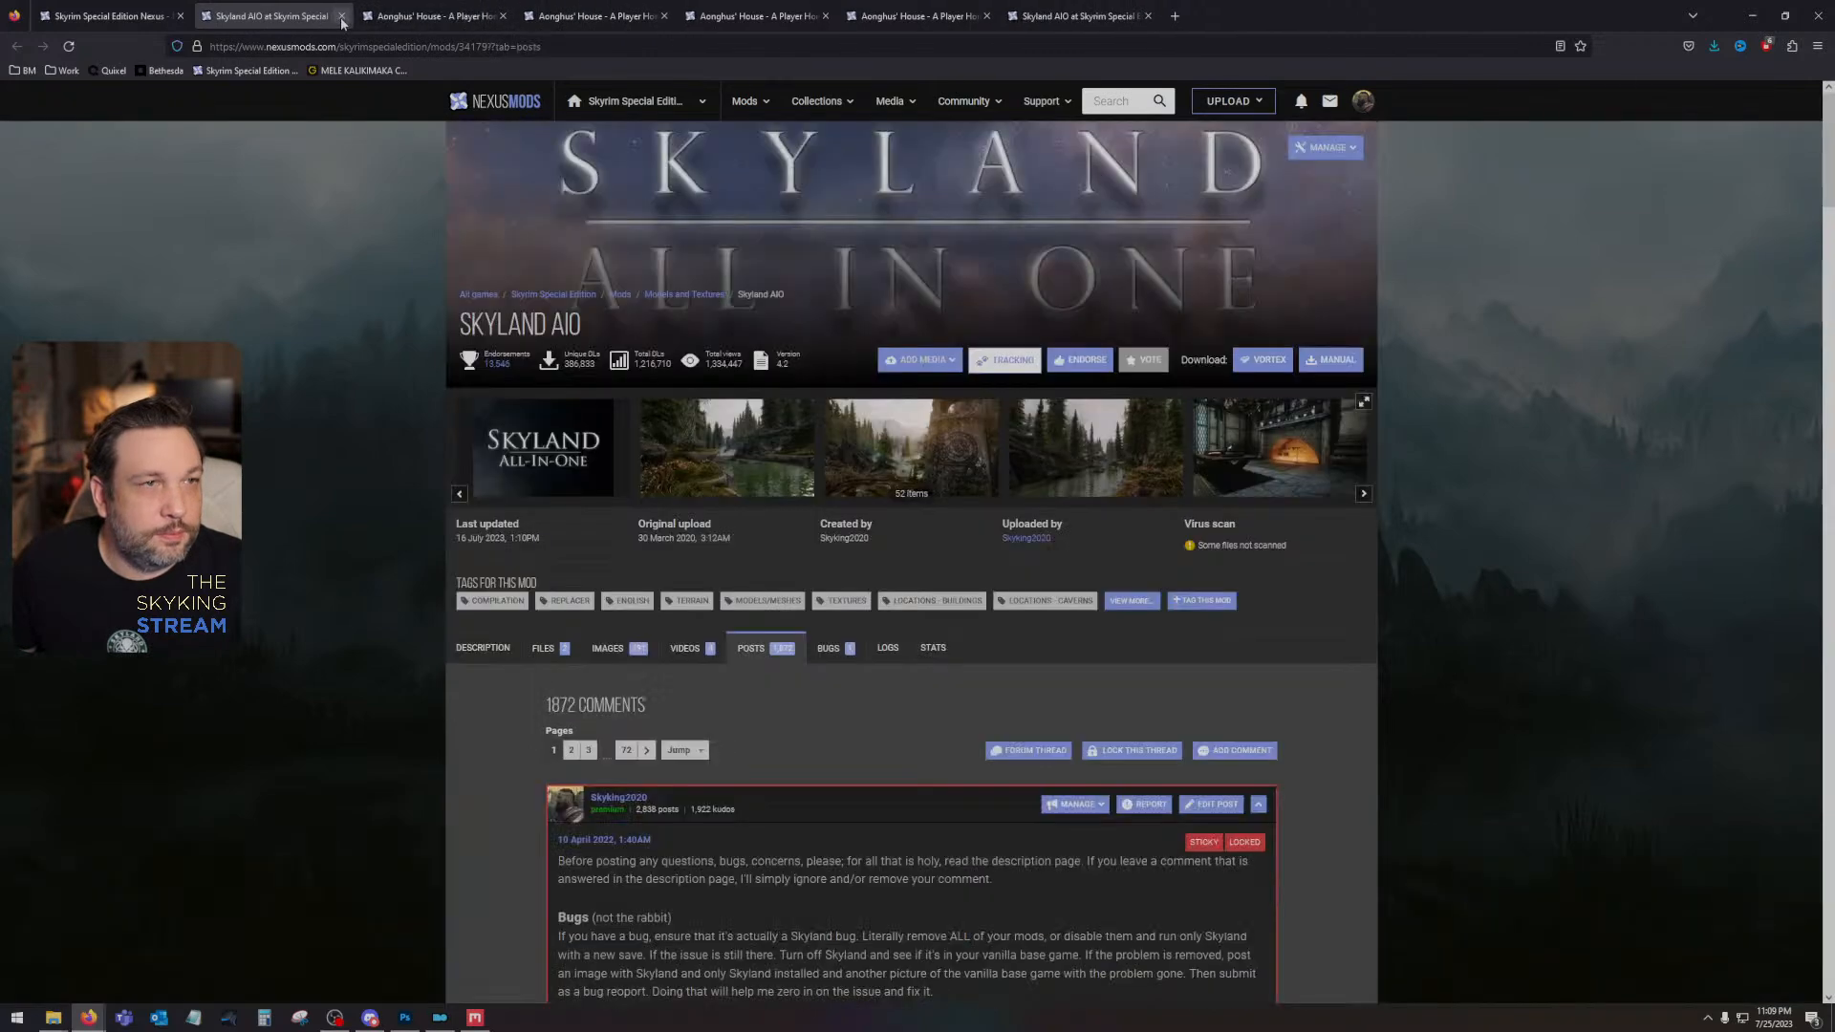
left_click(341, 16)
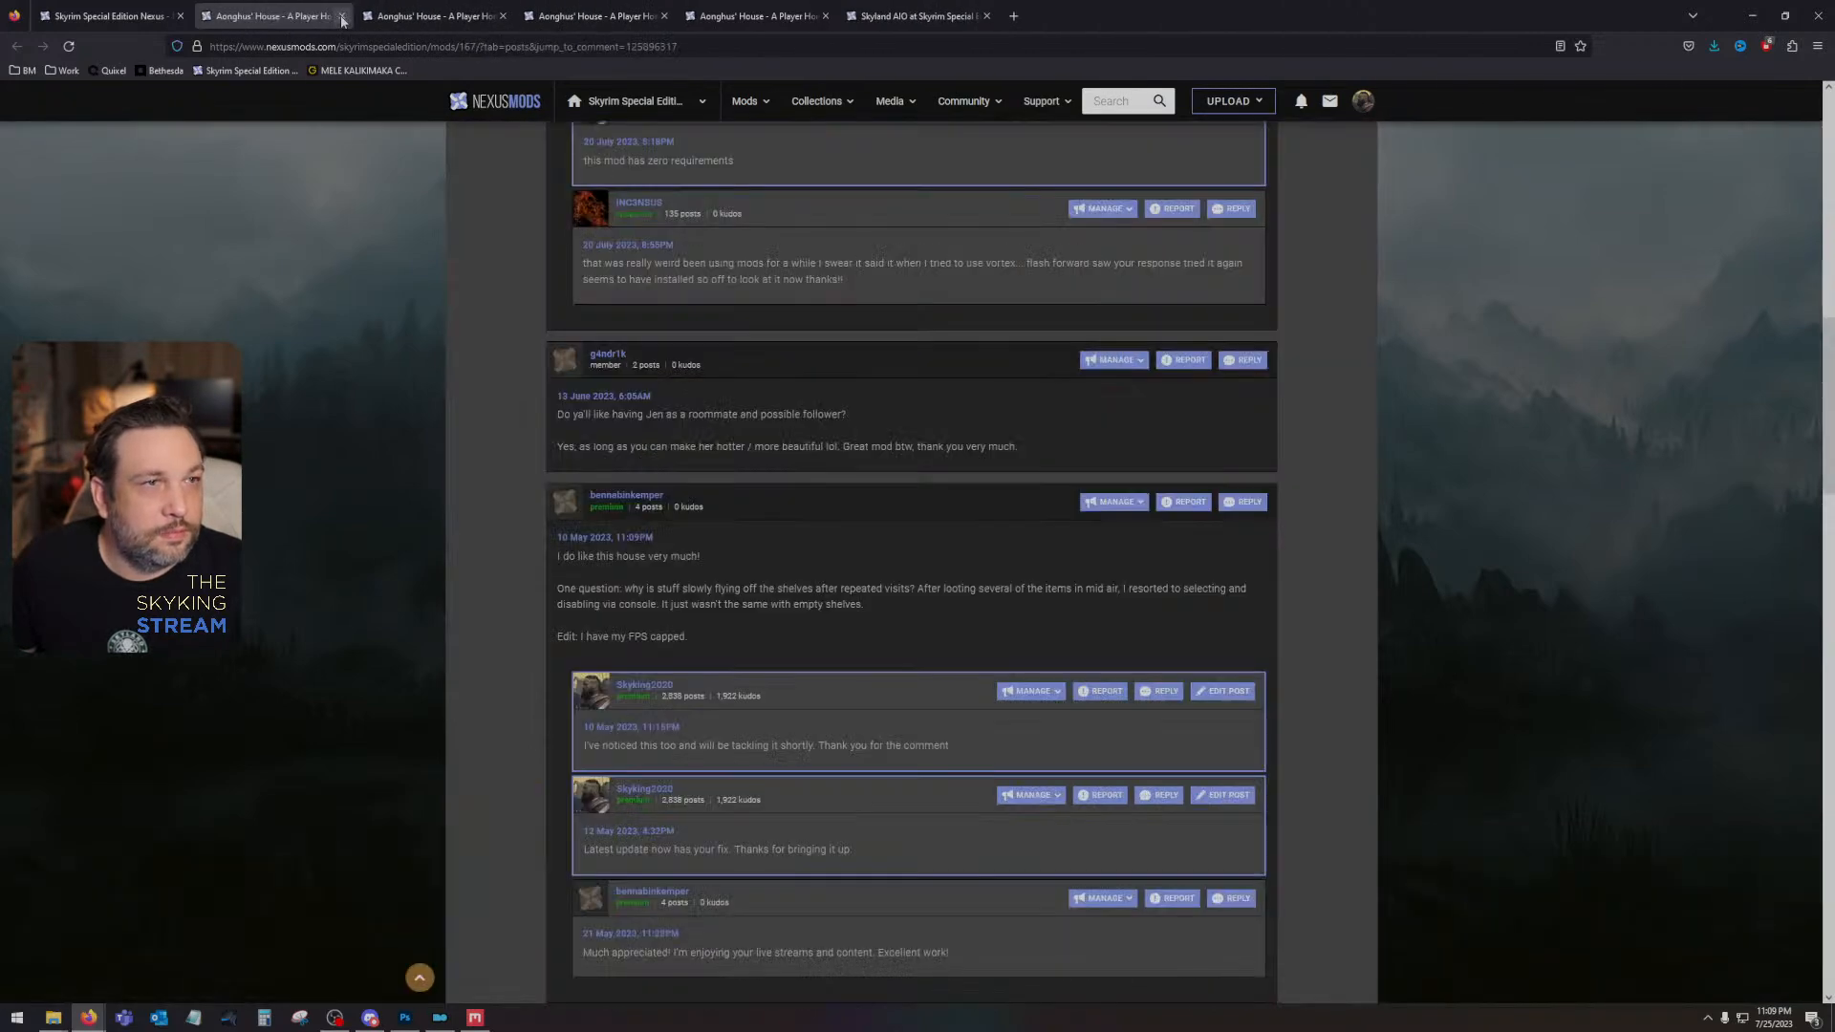
- Read the Aonghus' House comment thread about the Legacy of the Dragonborn requirement, highlighting the commenter's text, and look over the pinned posts
scroll(546, 411, "up", 10)
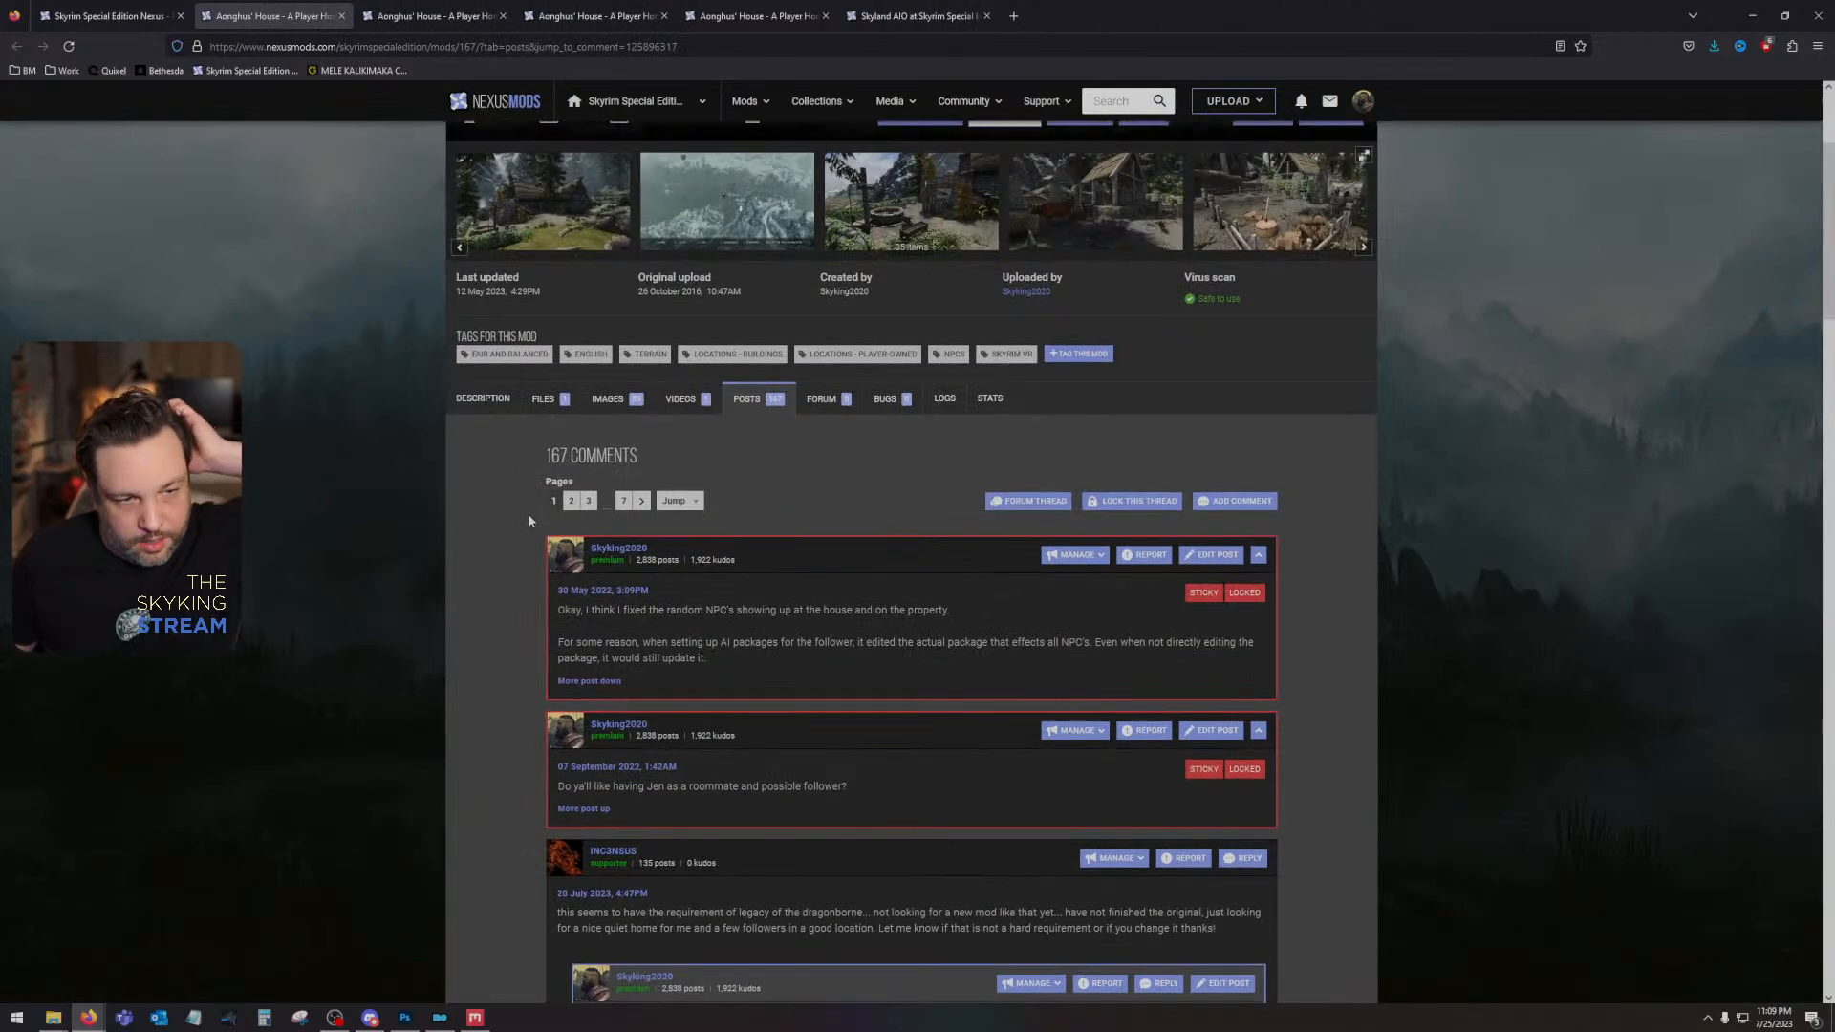
scroll(528, 513, "down", 2)
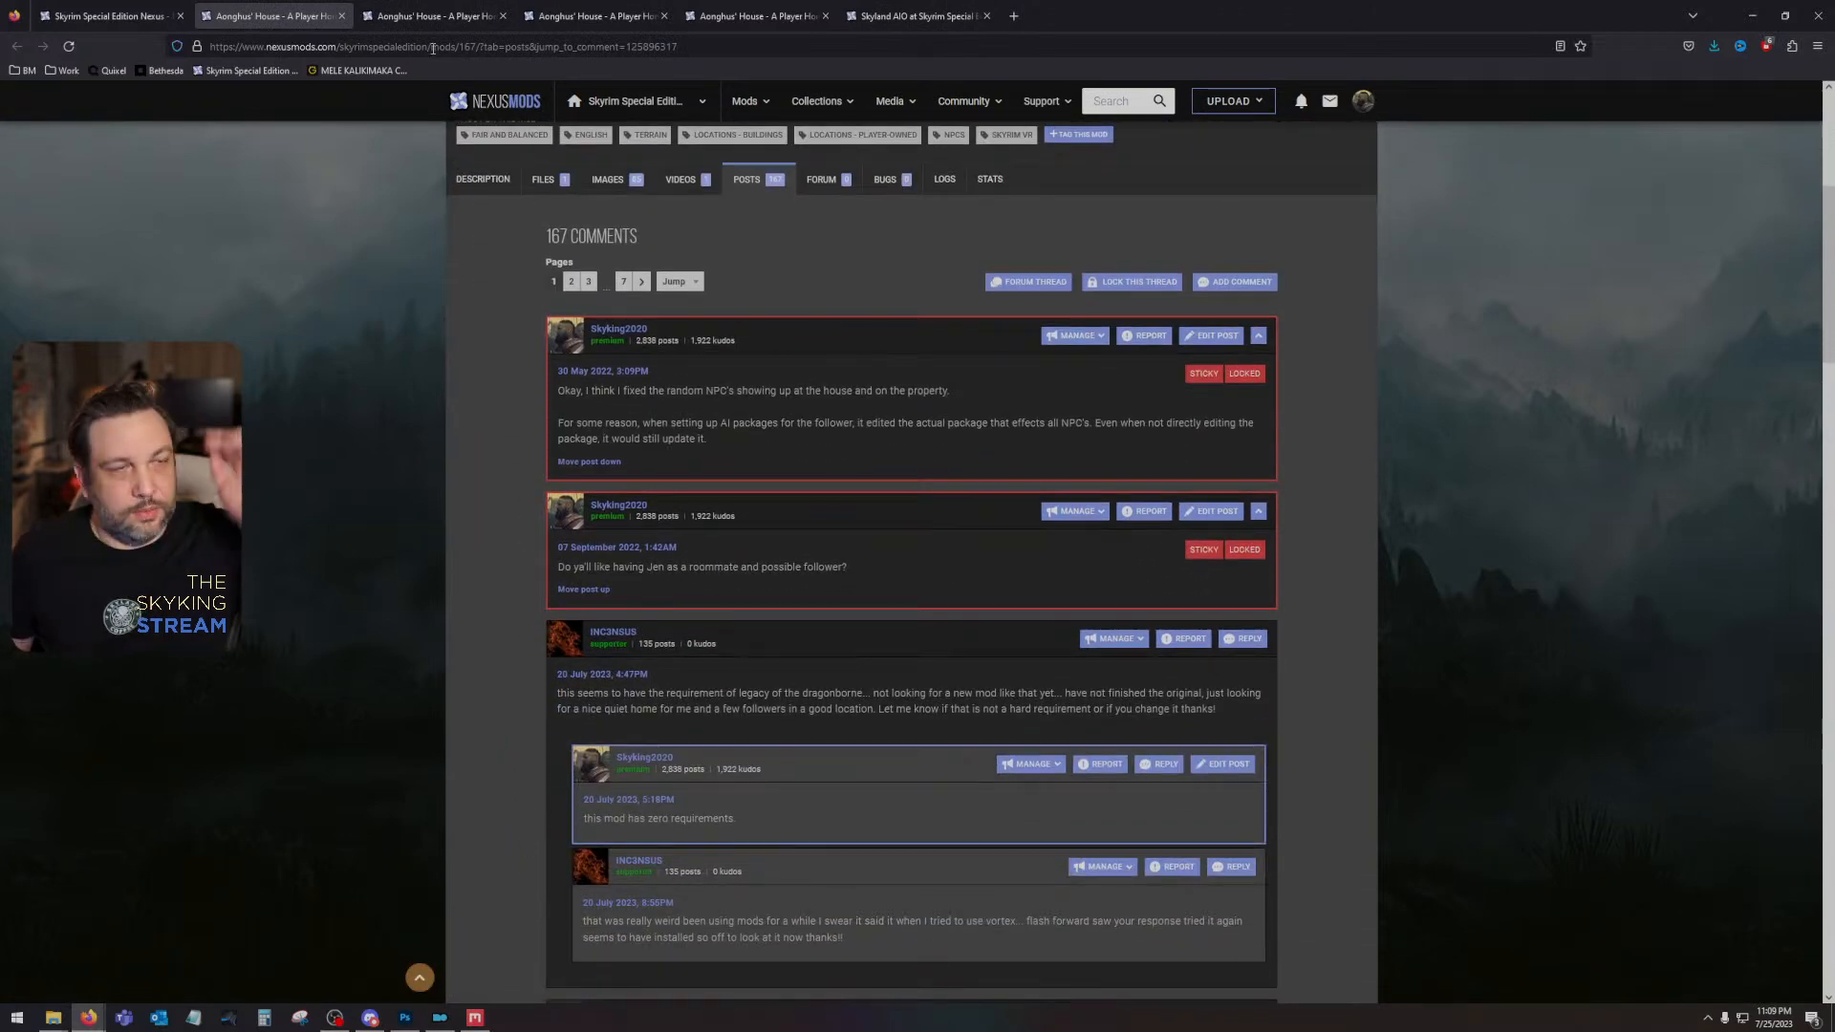
left_click_drag(582, 693, 1286, 703)
left_click(1280, 703)
scroll(831, 668, "up", 2)
scroll(802, 671, "up", 2)
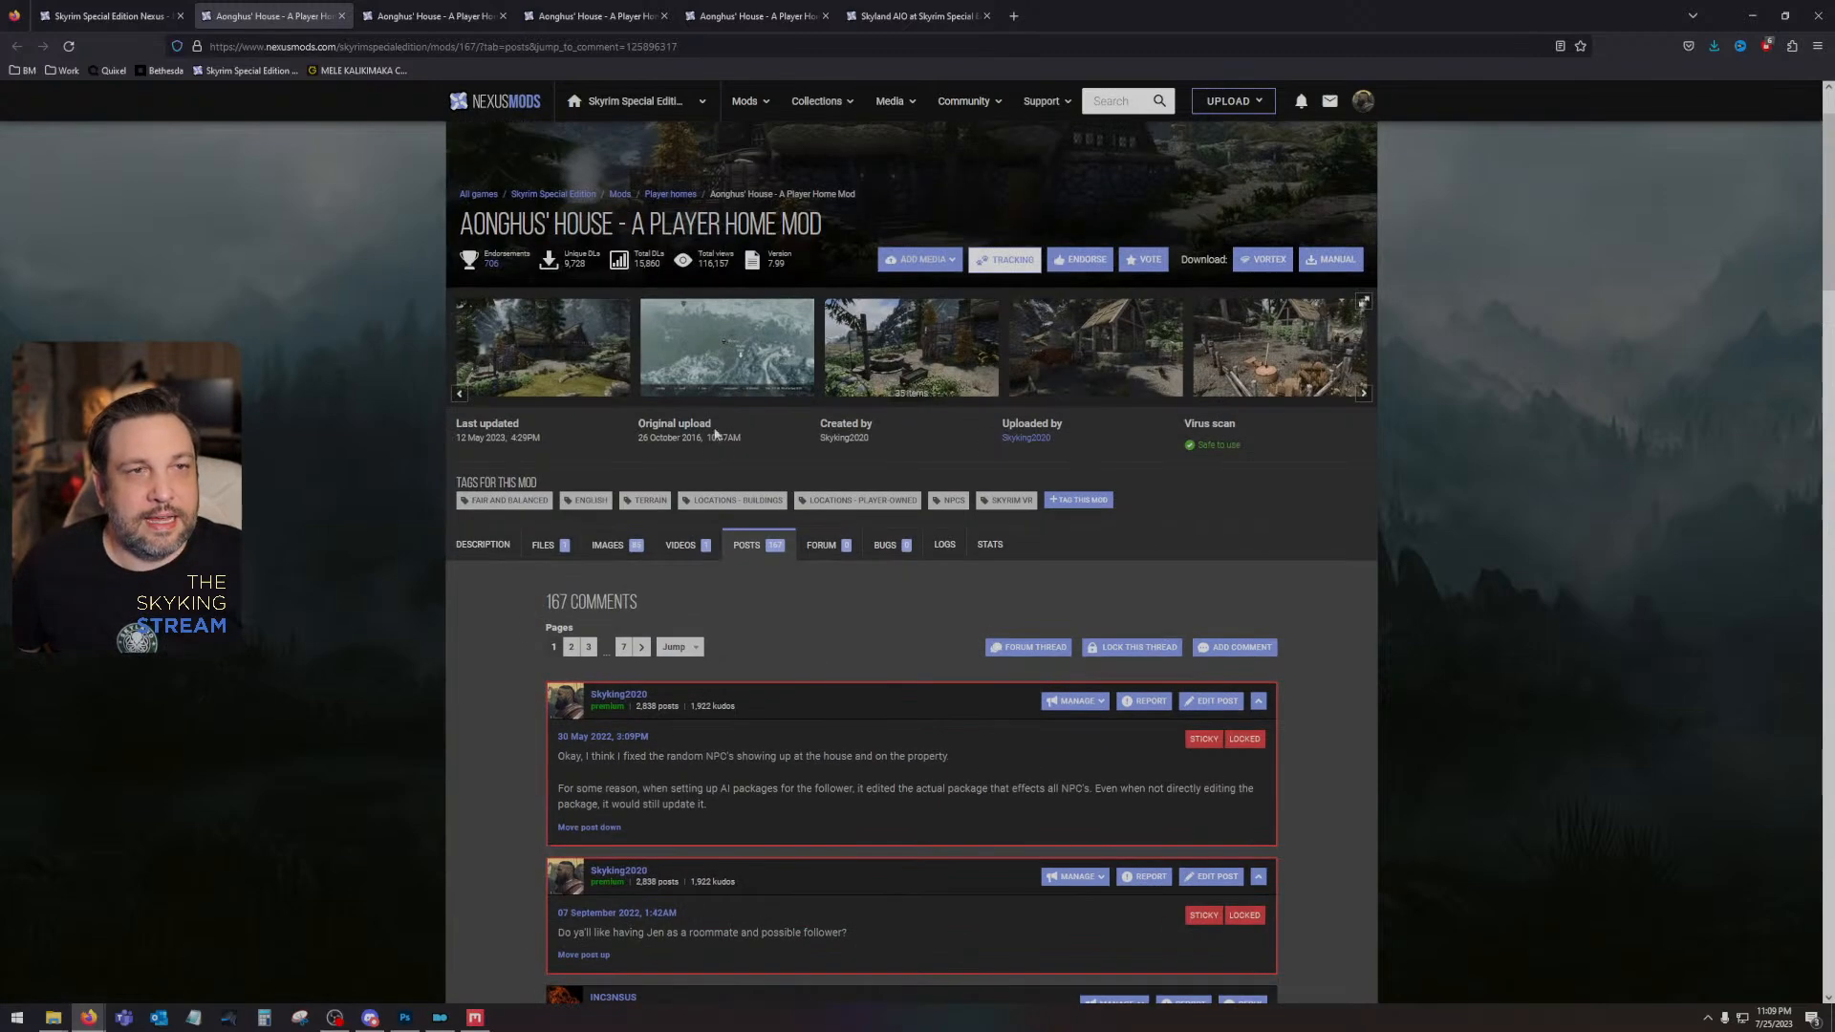
scroll(944, 597, "down", 4)
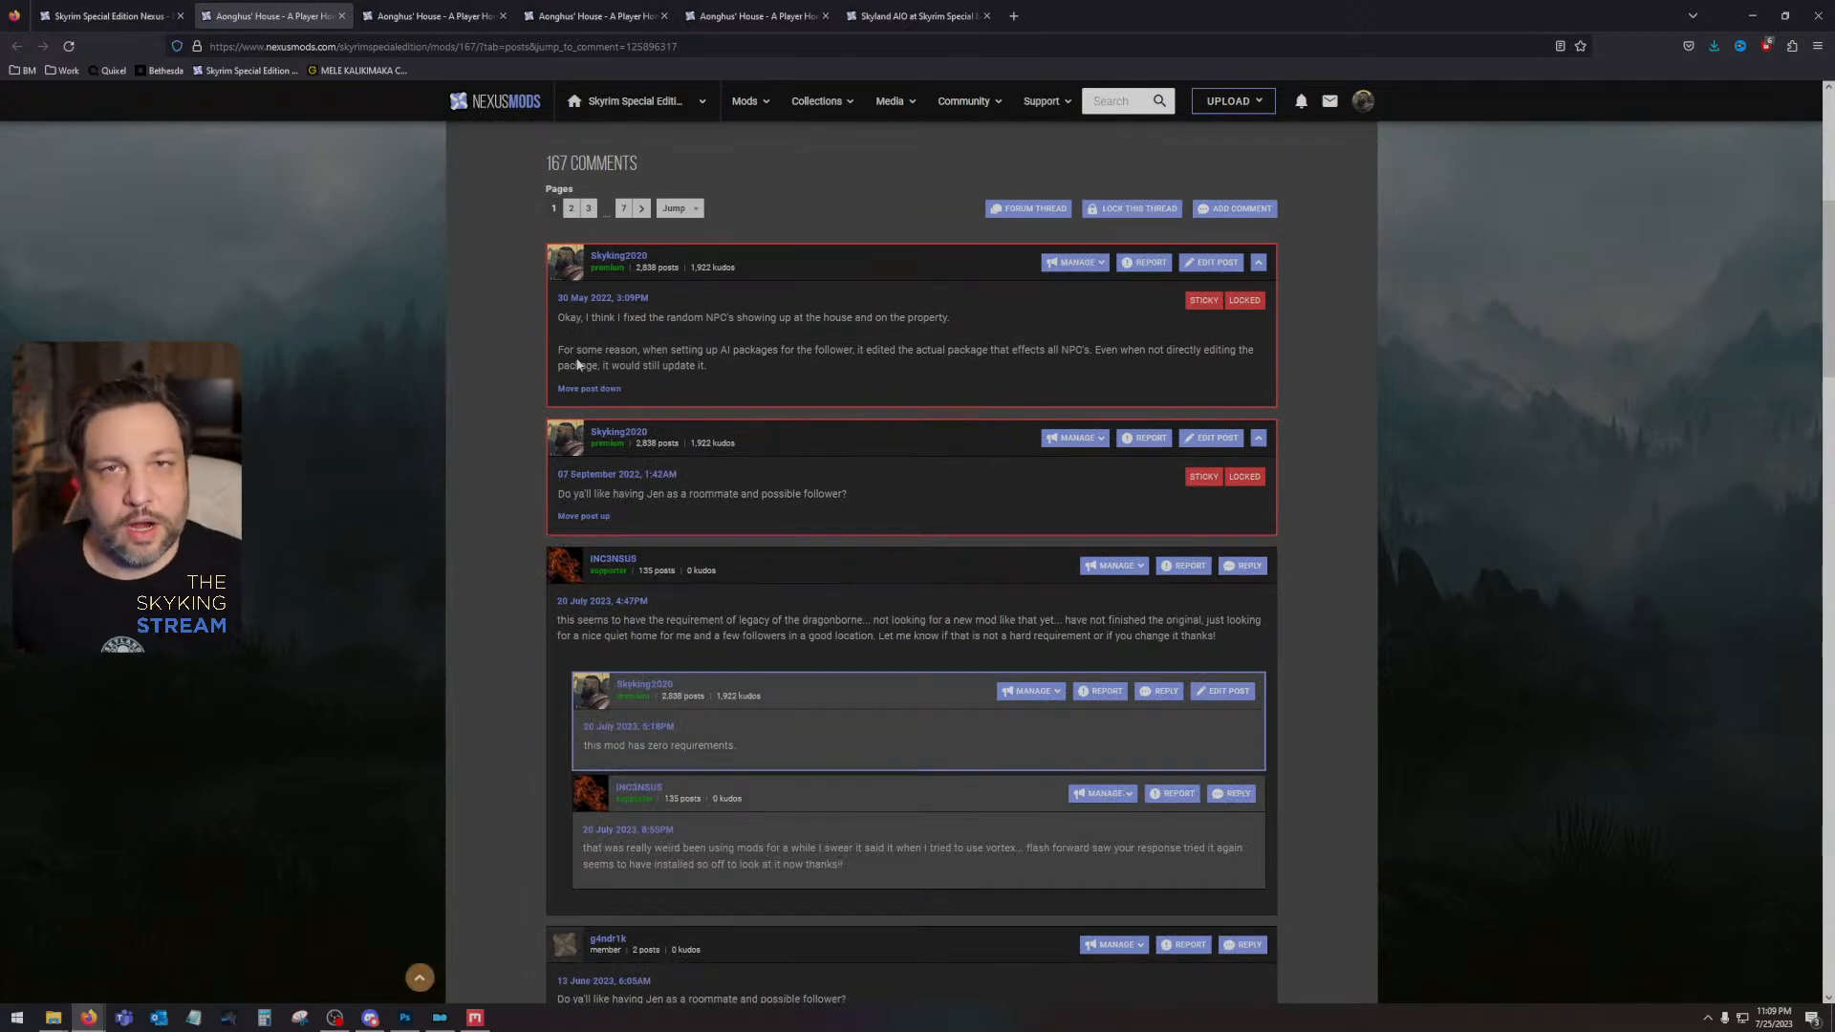
- Close the four Aonghus' House pages and the last Skyland AIO comments page, keeping the Skyrim Special Edition home page
left_click(342, 16)
left_click(342, 17)
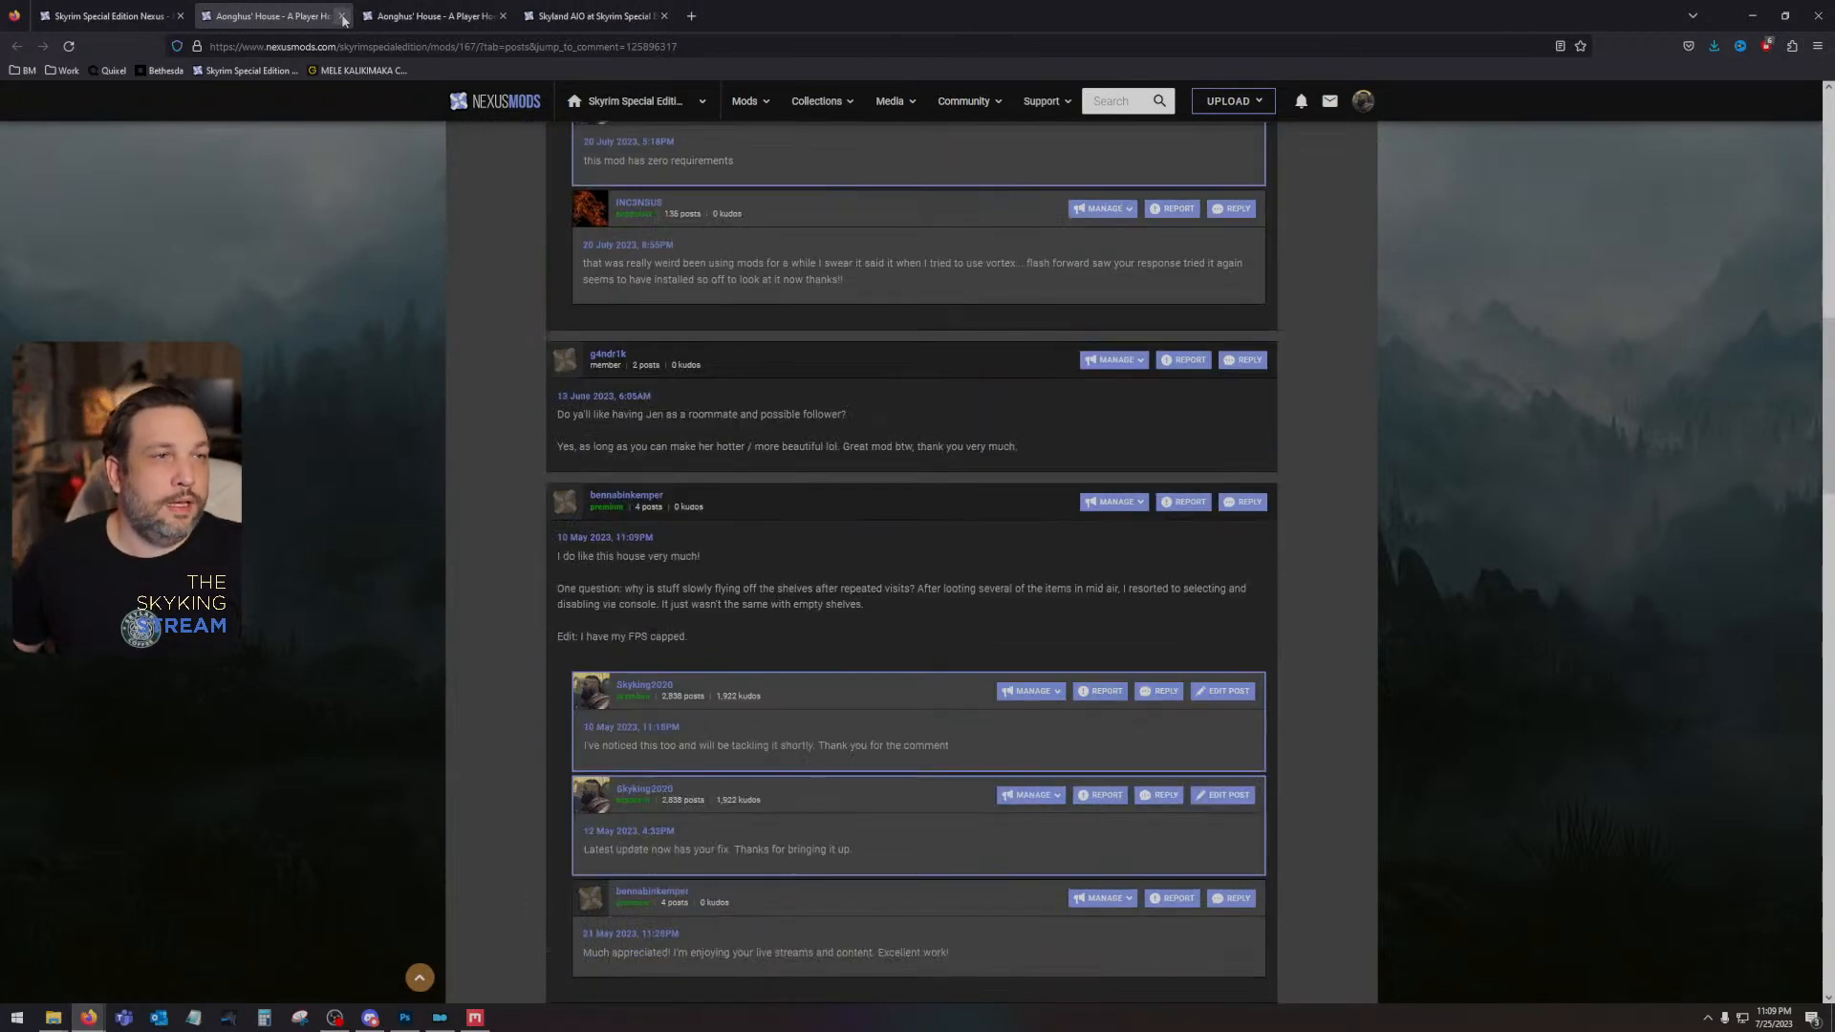
left_click(342, 16)
left_click(343, 16)
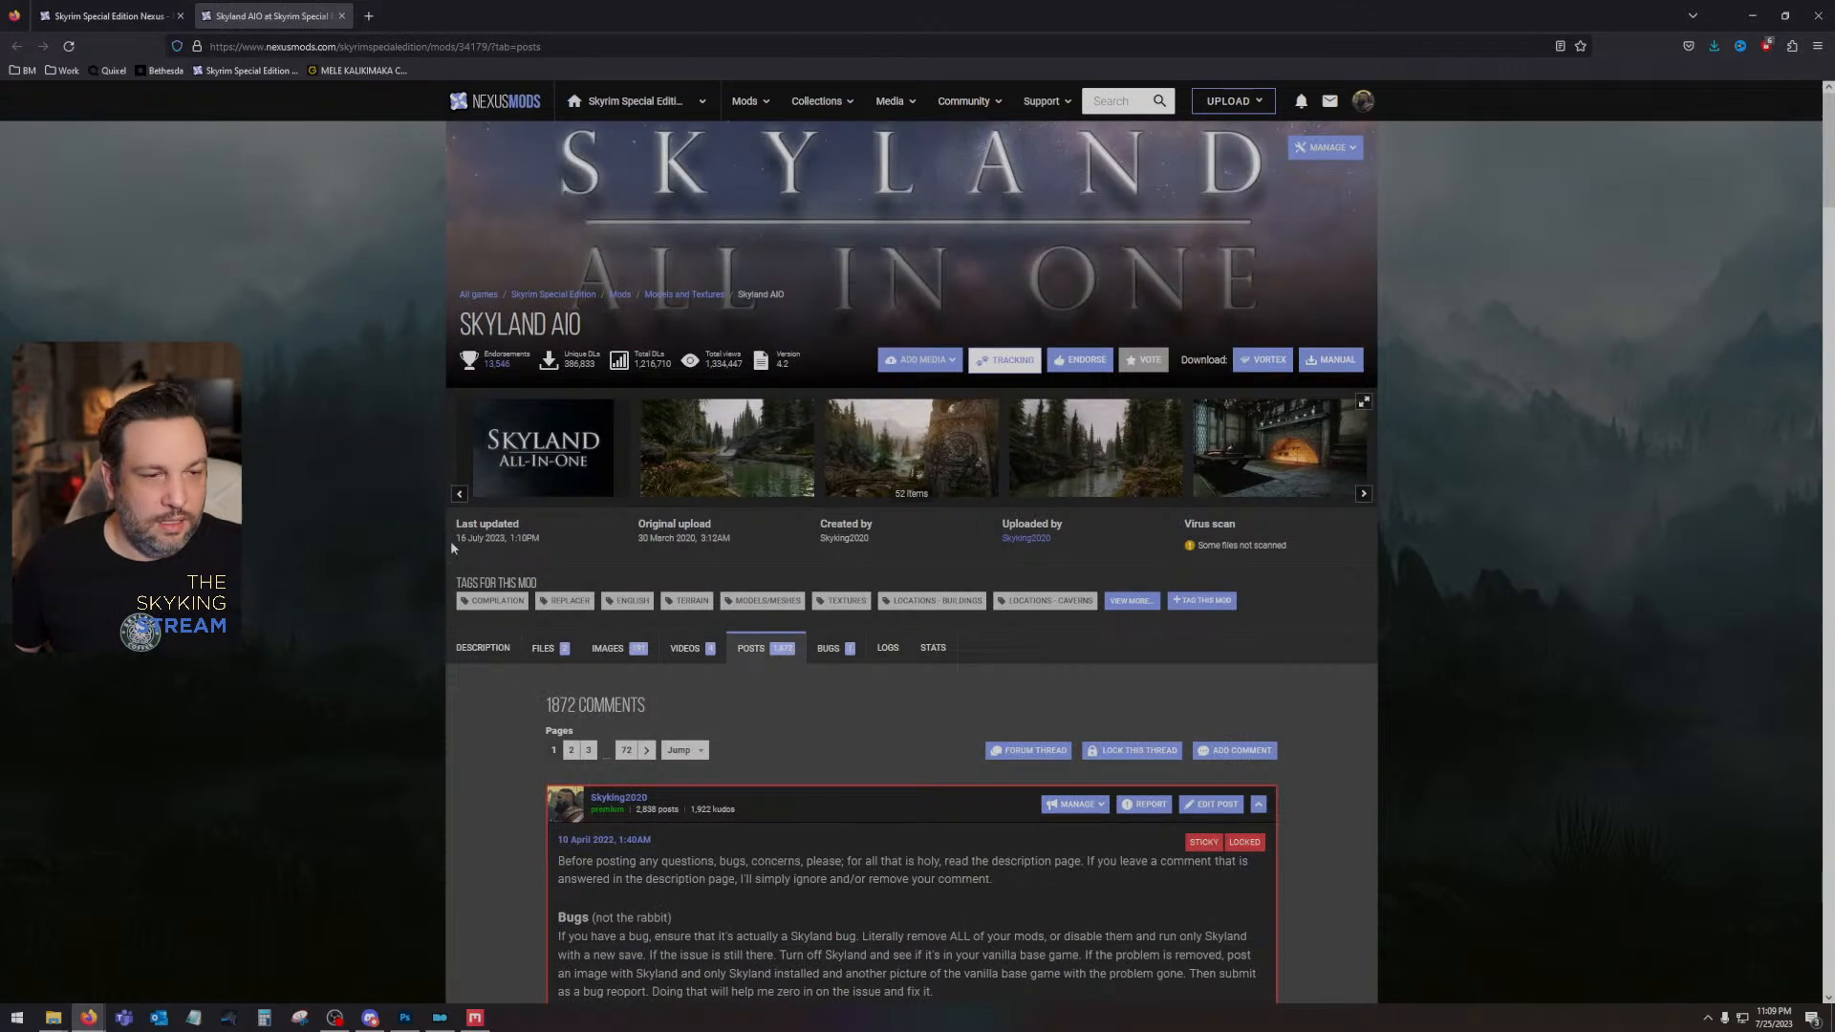
left_click(341, 16)
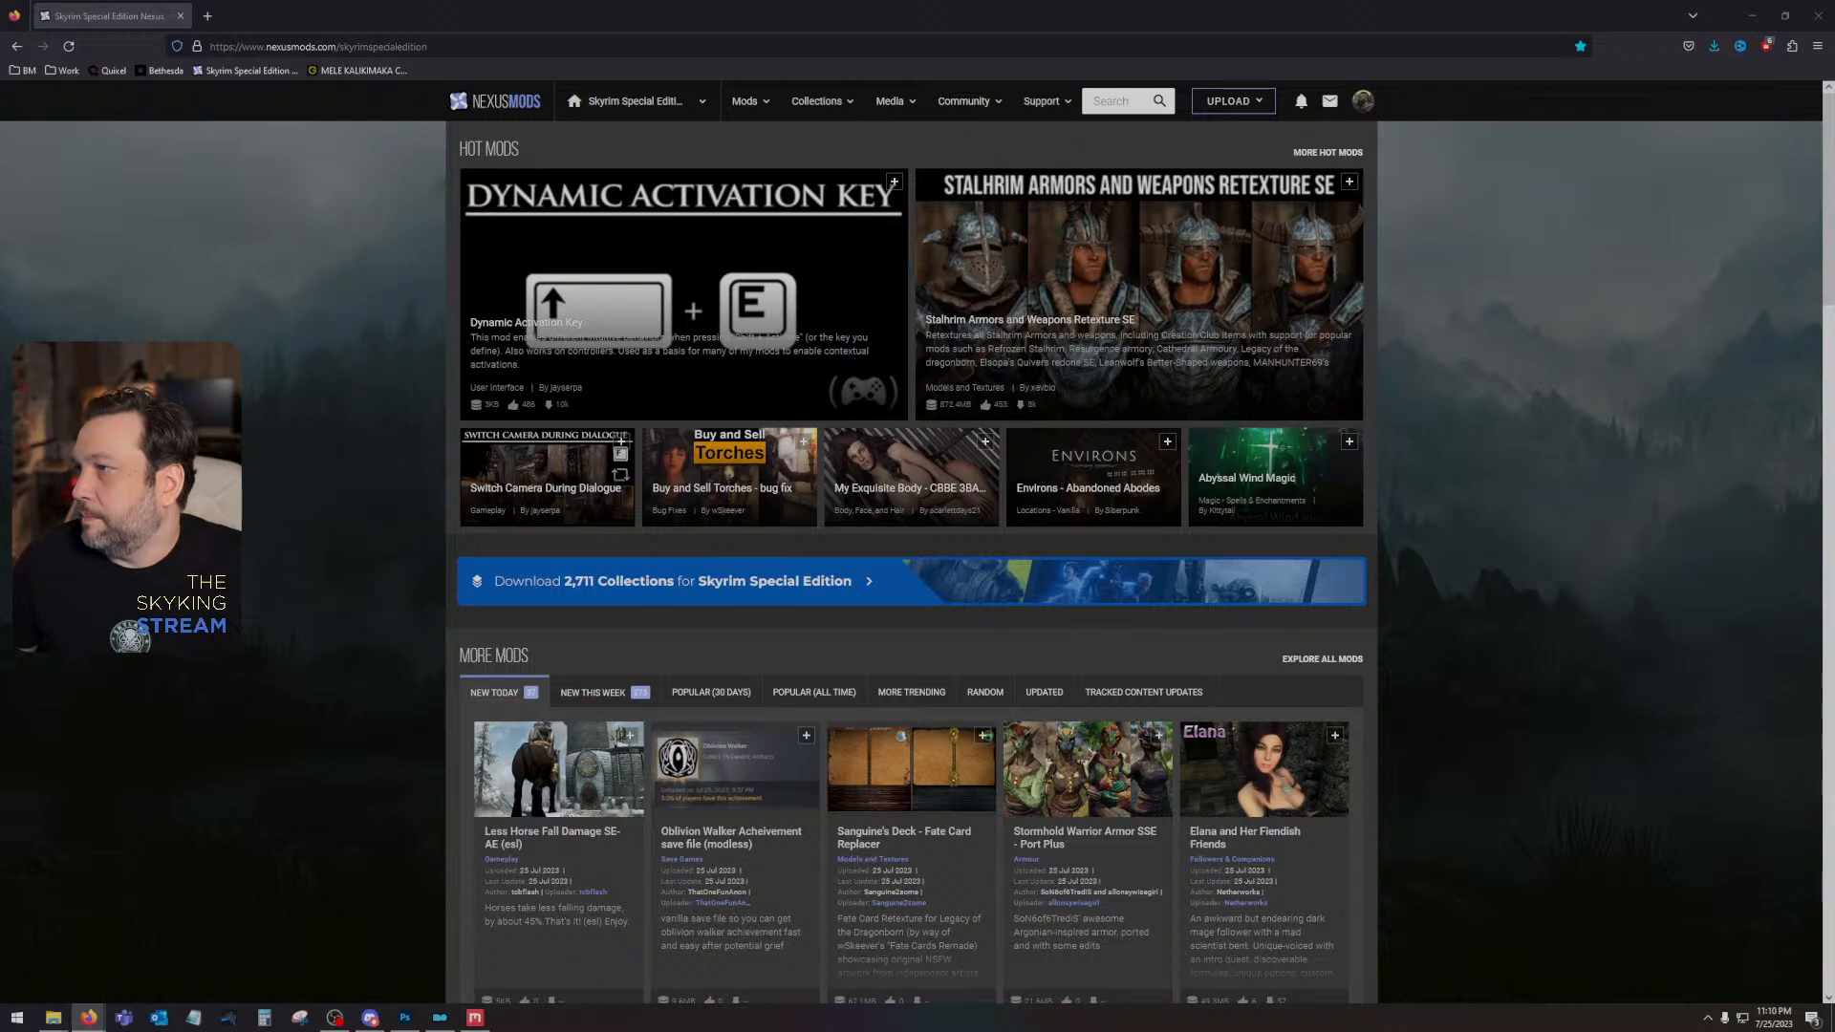
- Bring over and maximize the YouTube page "Which Skyland AIO Should You Use On Xbox for Skyrim?" and read its highlighted comment
left_click_drag(1833, 143, 1027, 106)
double_click(1027, 106)
scroll(660, 547, "down", 7)
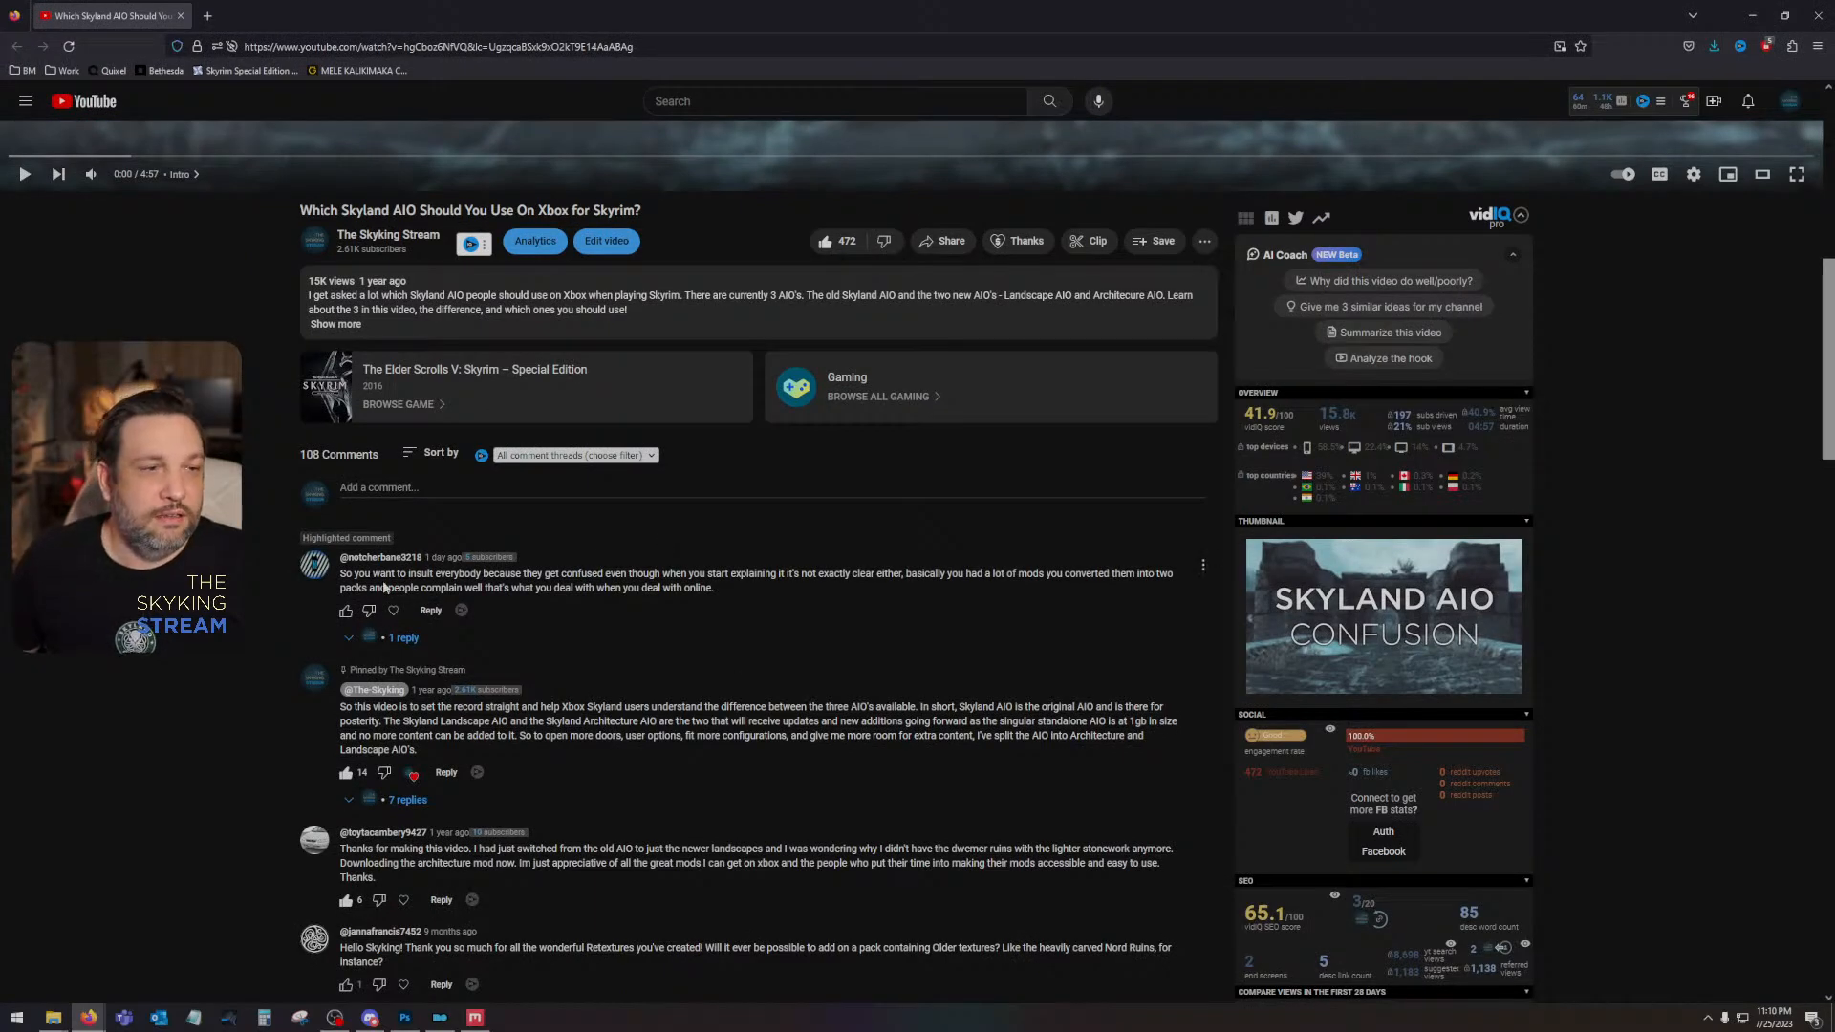
scroll(433, 584, "up", 6)
scroll(1286, 484, "down", 5)
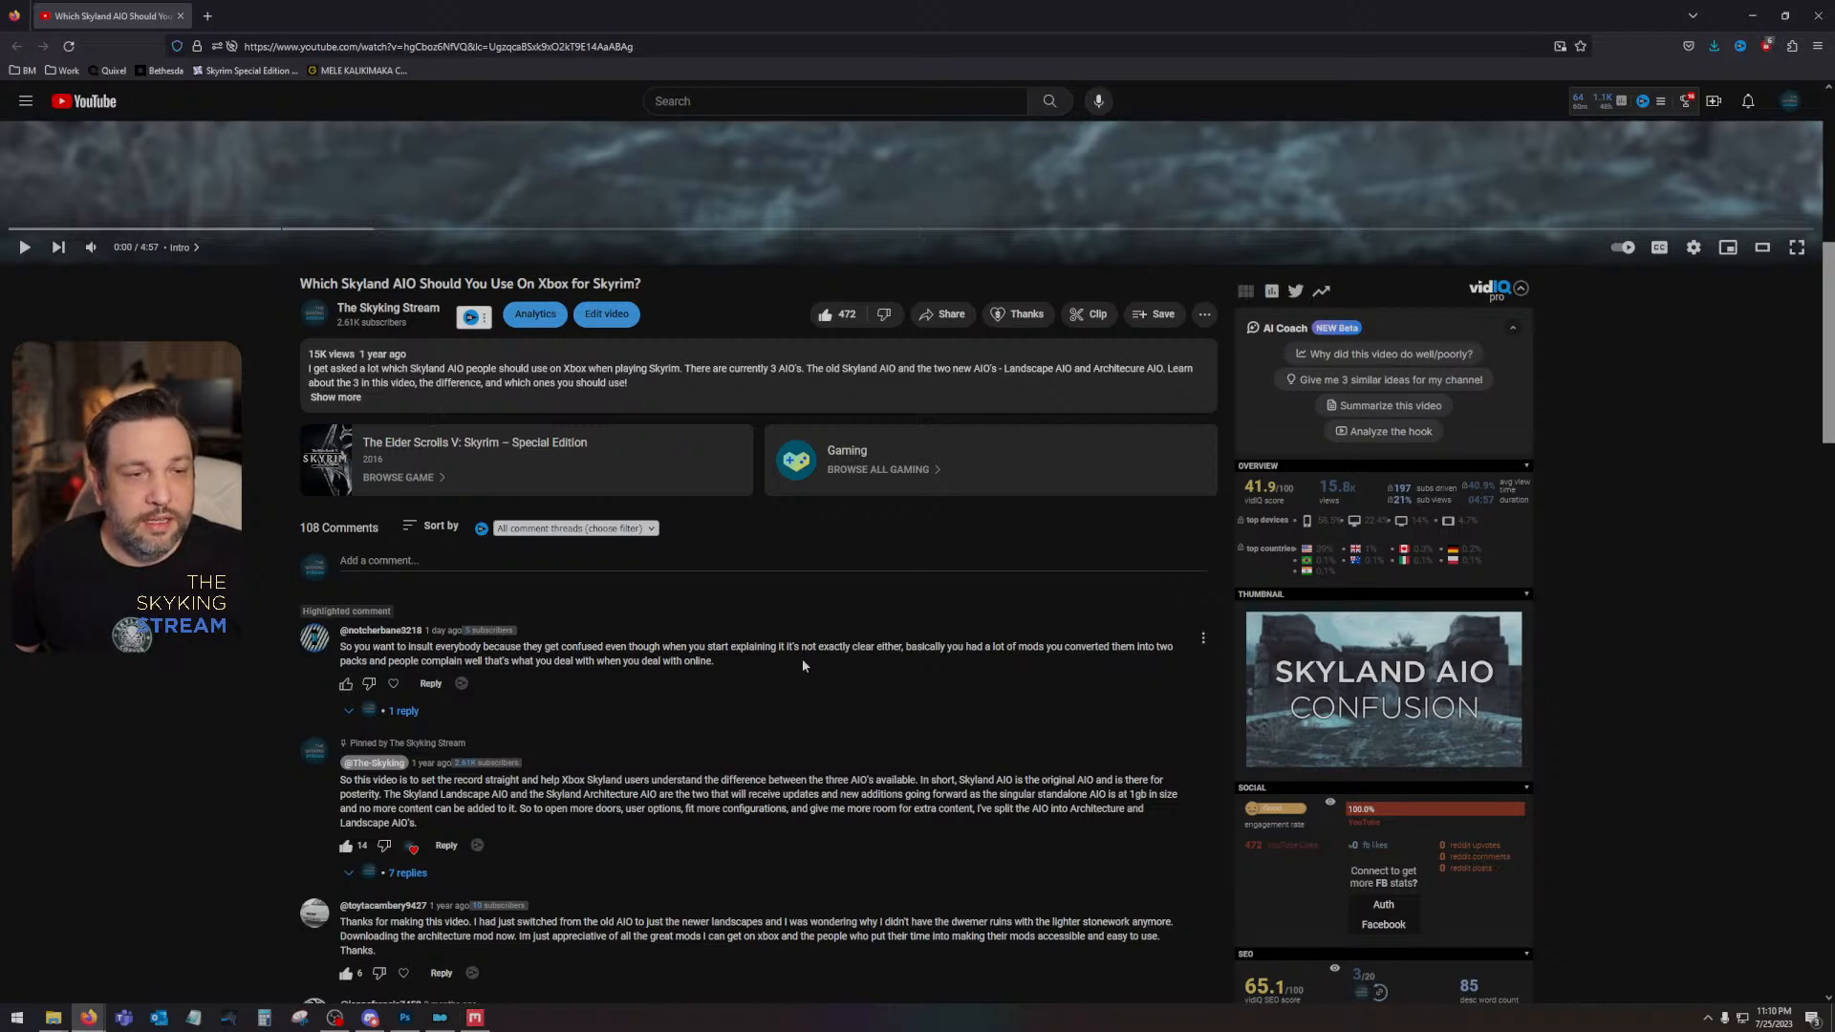
- Expand the reply under the highlighted YouTube comment, read it, and close the browser window
left_click(357, 710)
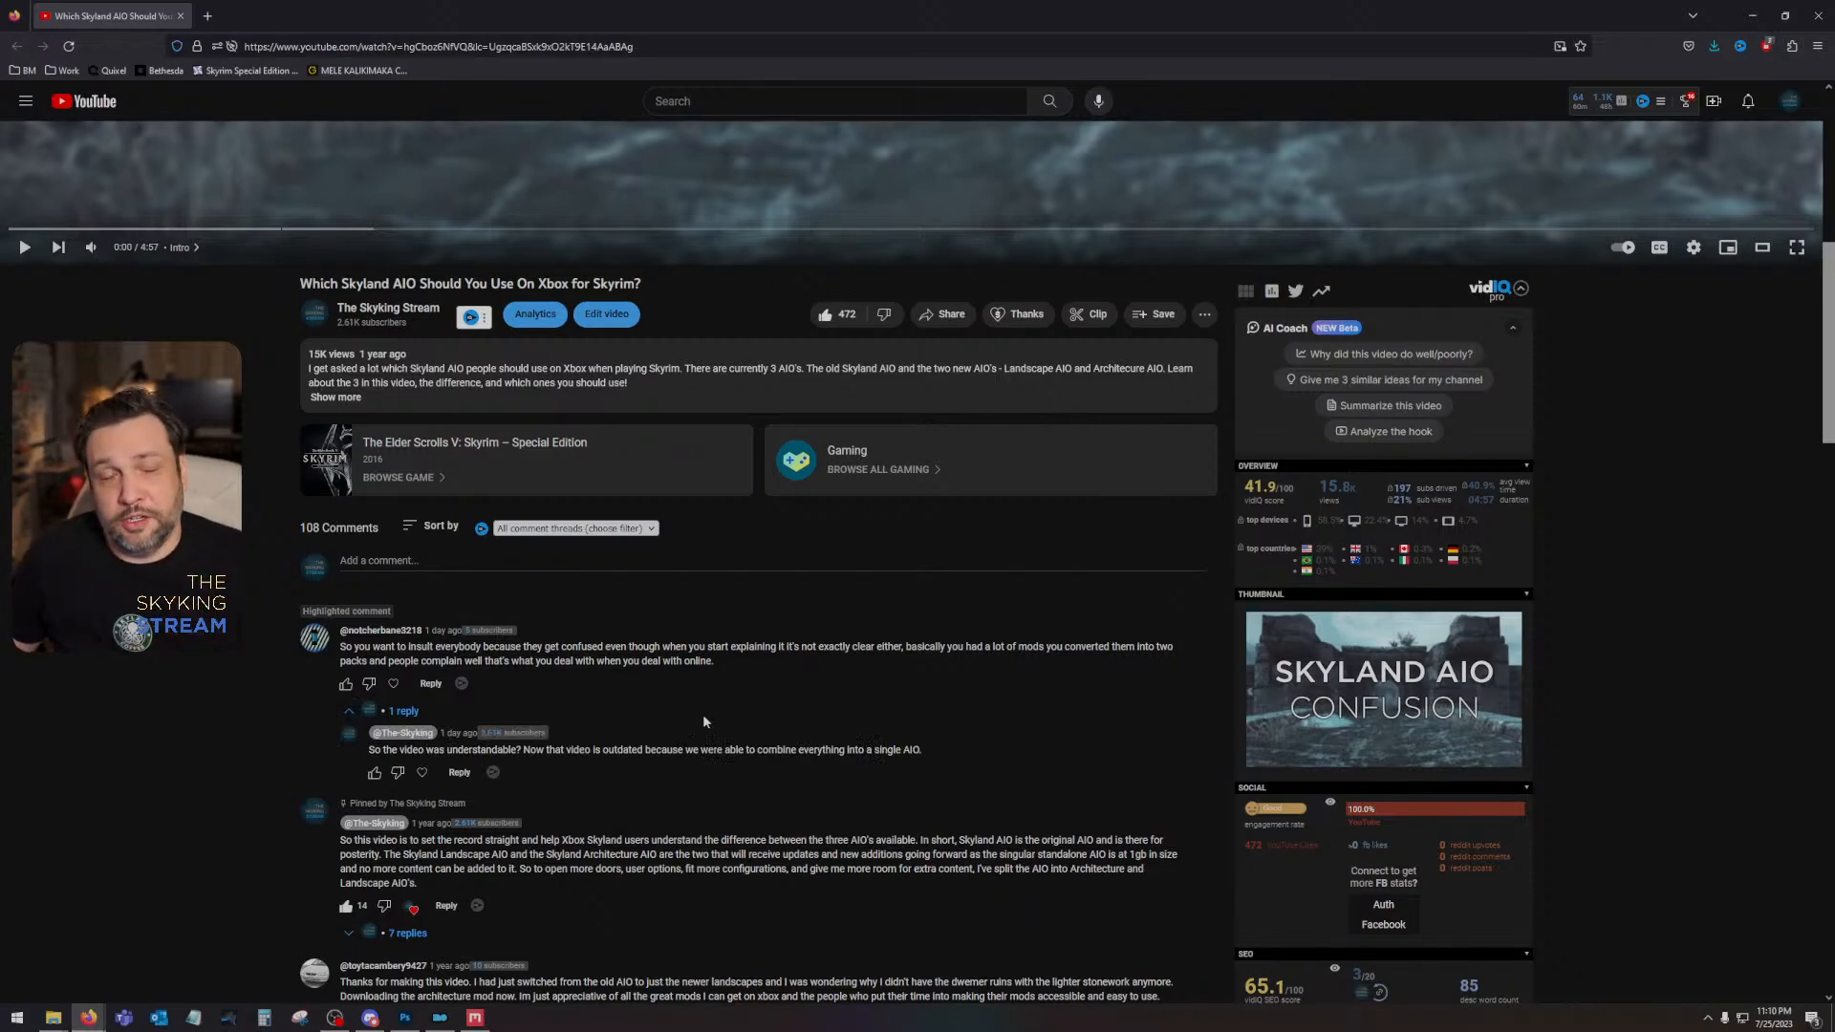
scroll(789, 680, "up", 6)
scroll(799, 672, "down", 6)
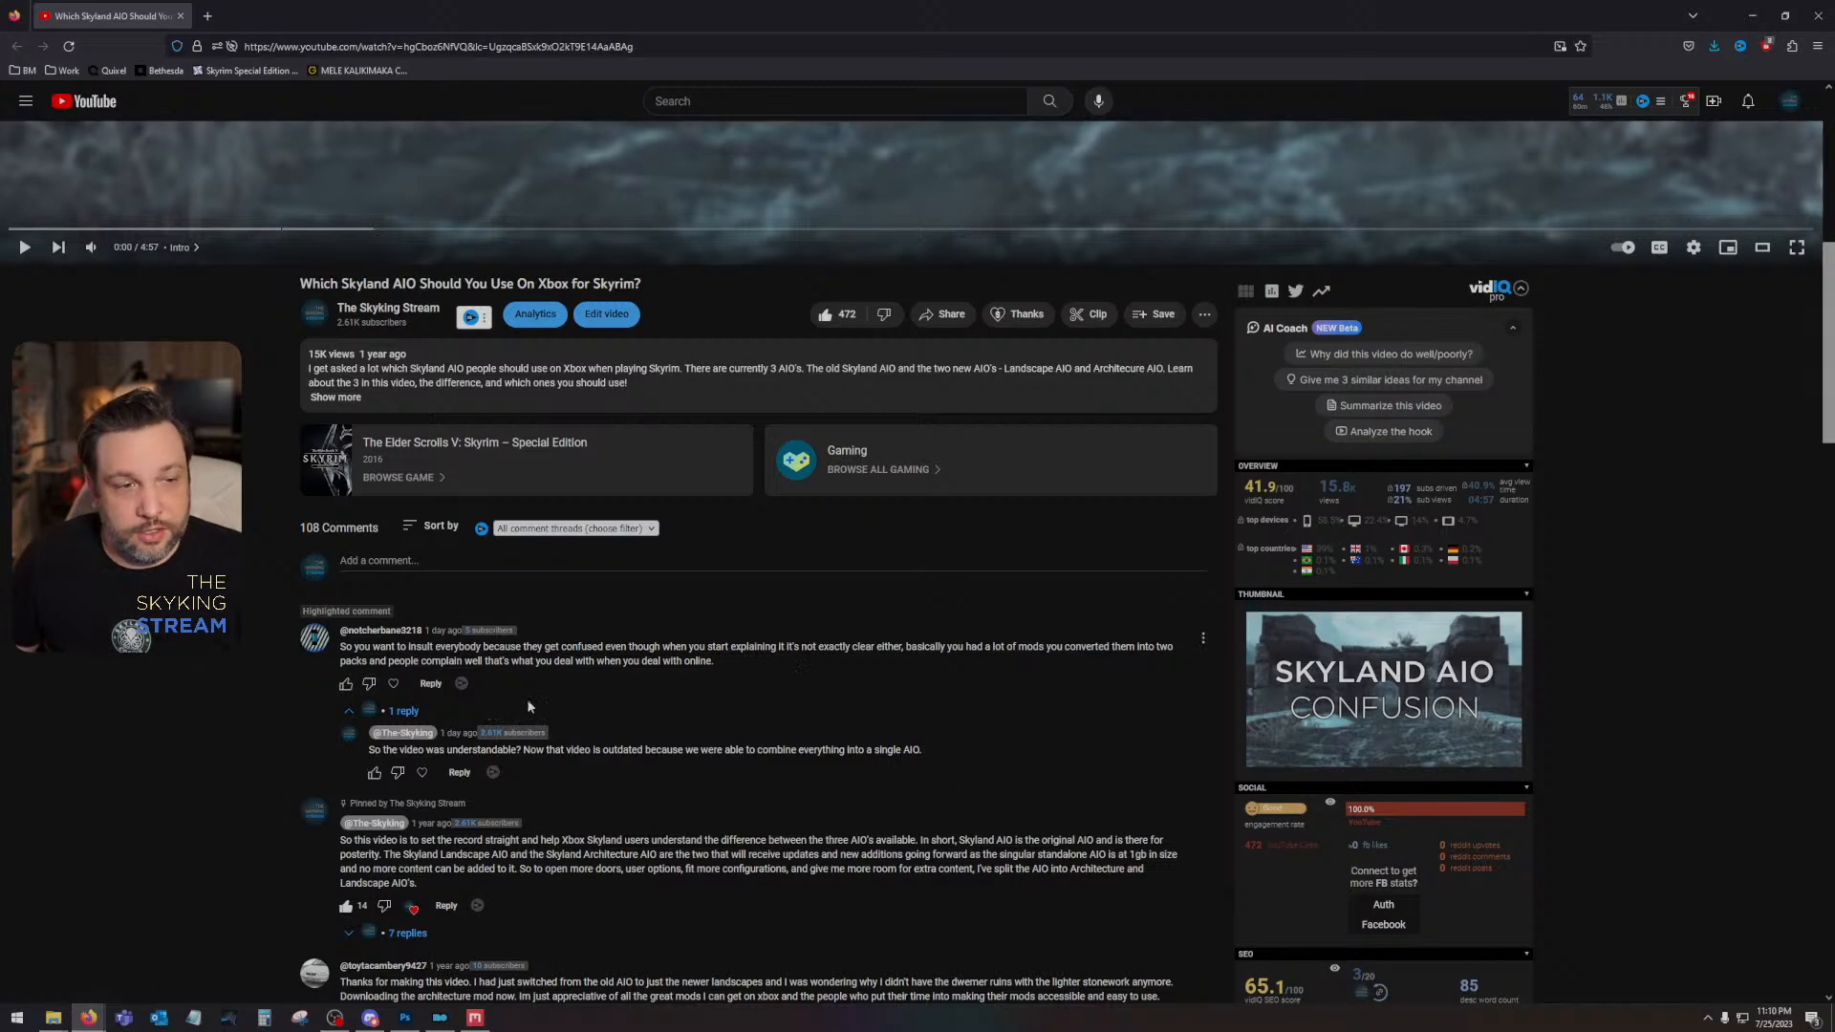
scroll(523, 755, "up", 7)
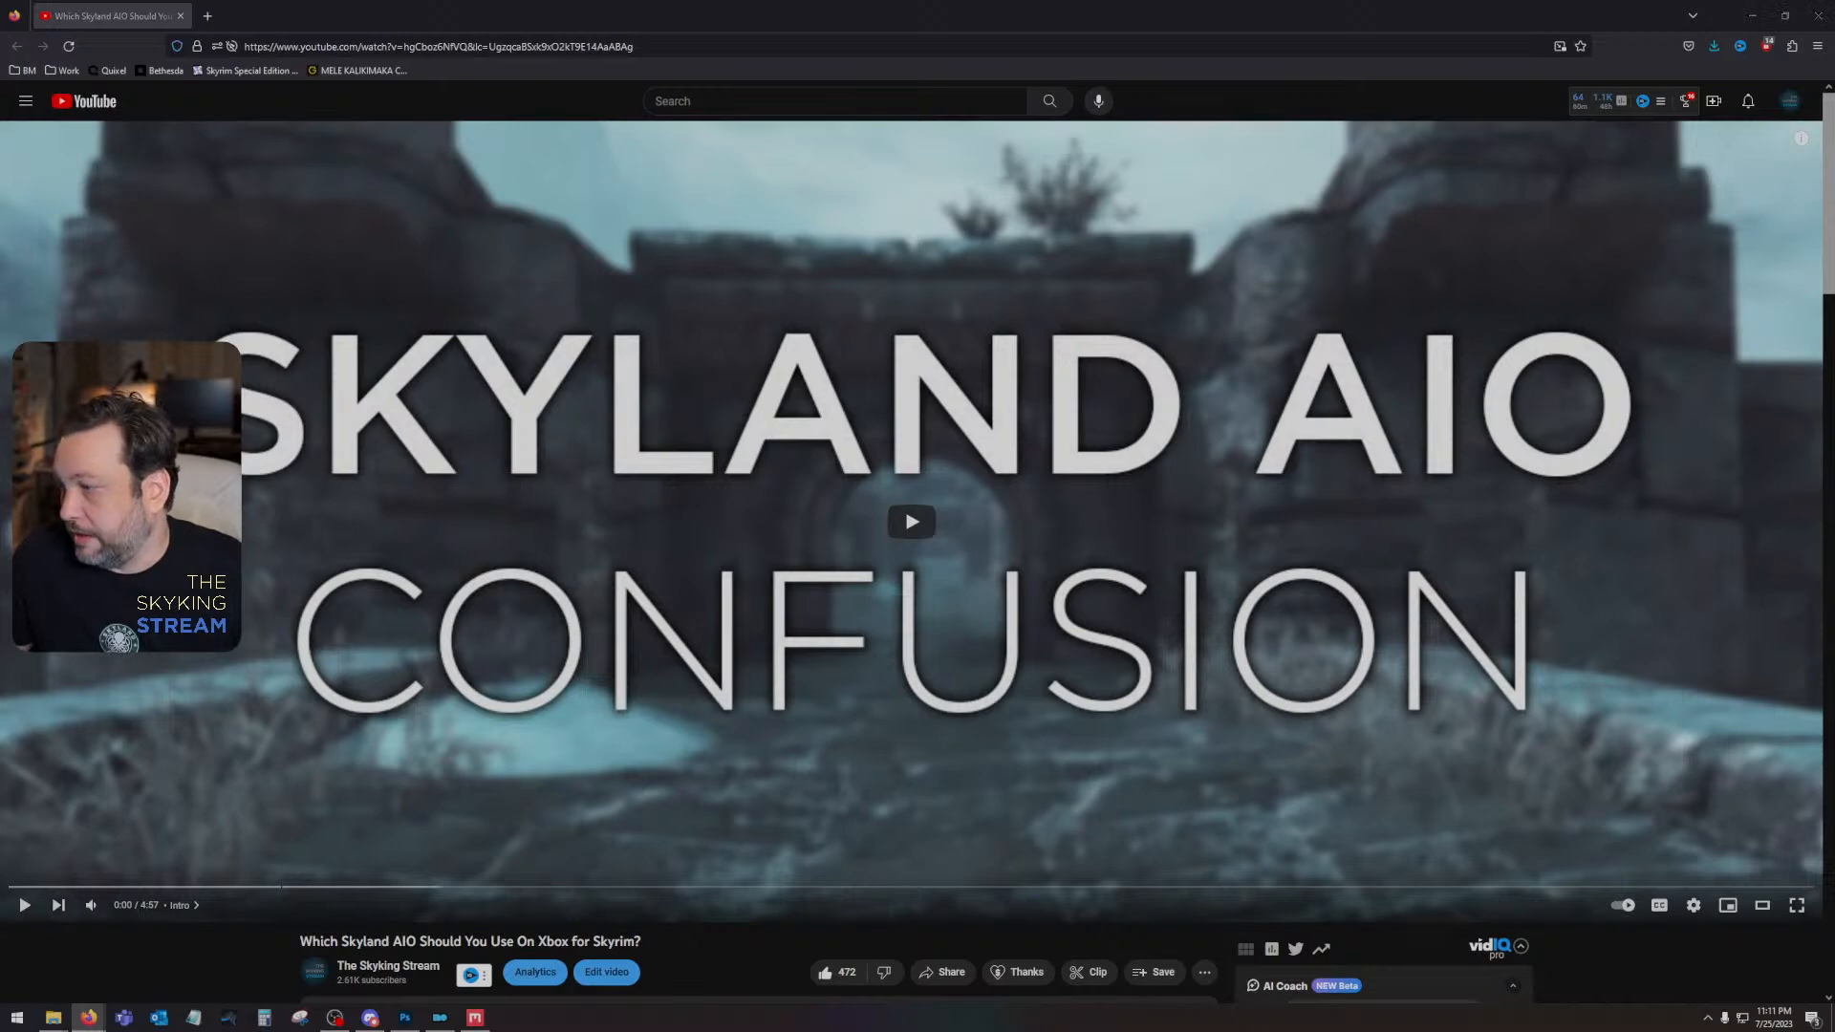
left_click(1814, 11)
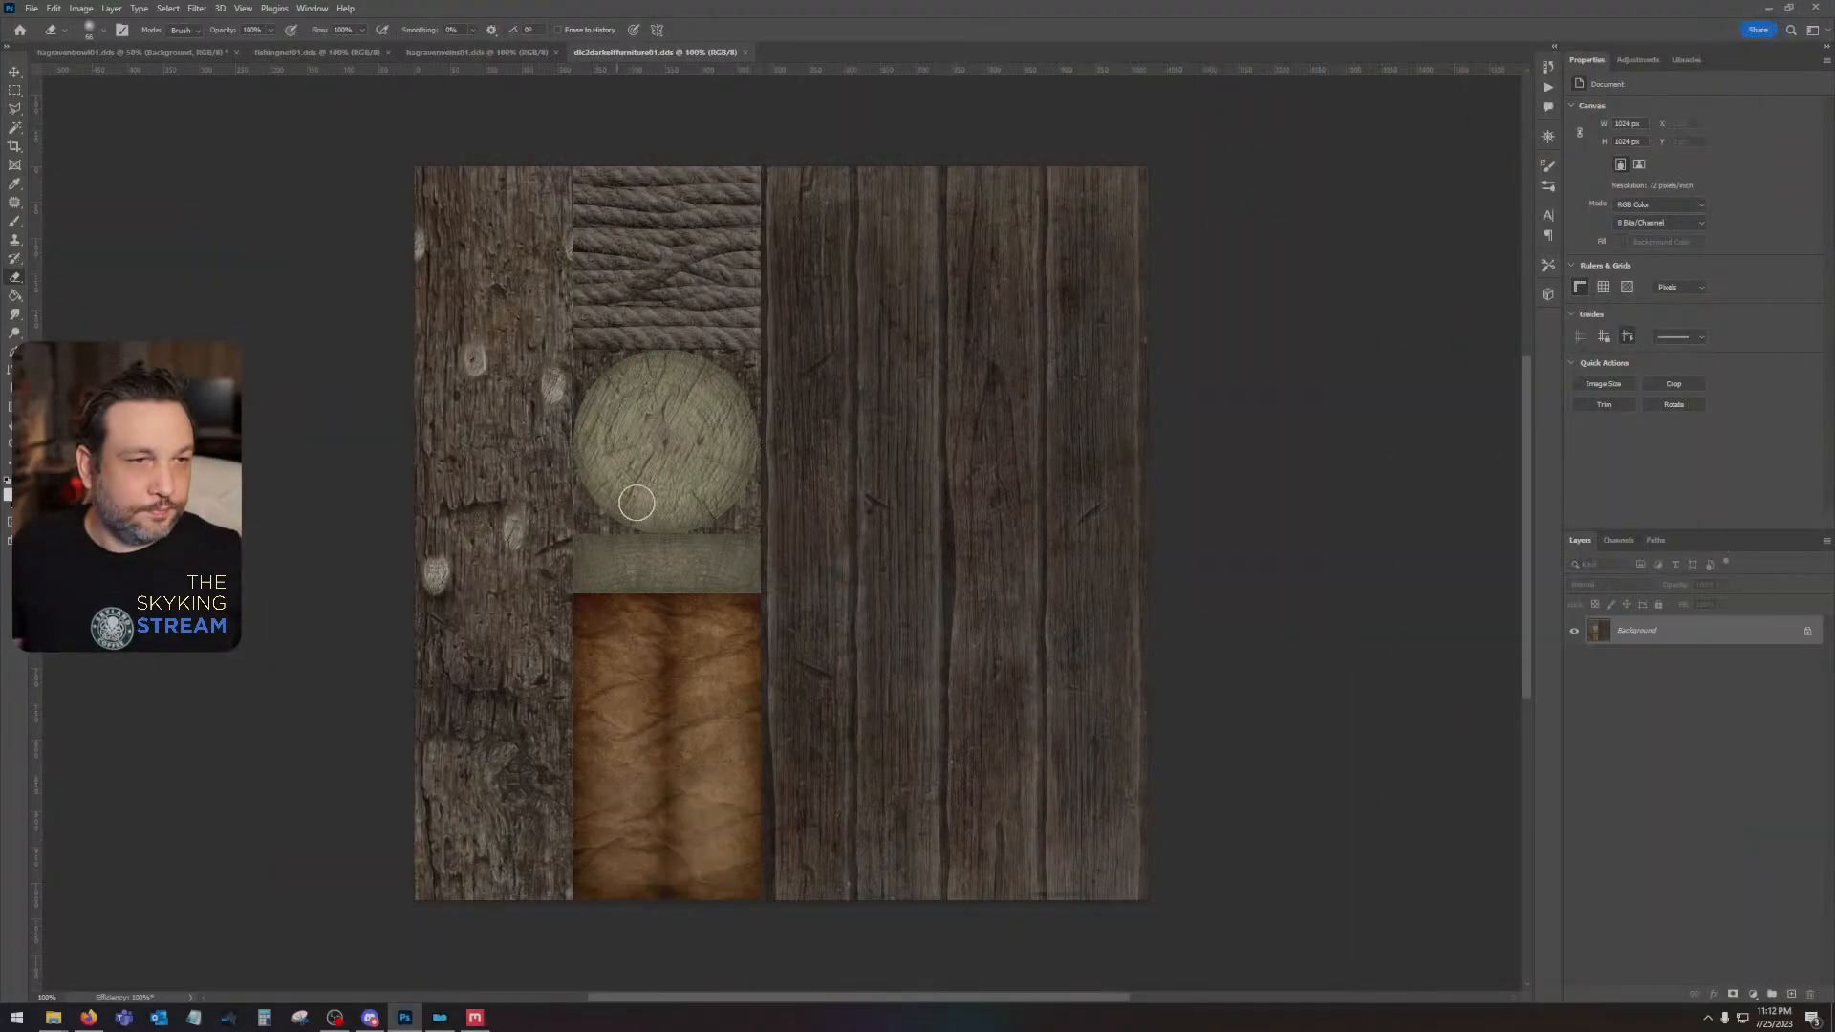
- Dismiss the Folder In Use dialog and close the leftover architecture and solitude folder windows
left_click_drag(960, 519, 1055, 531)
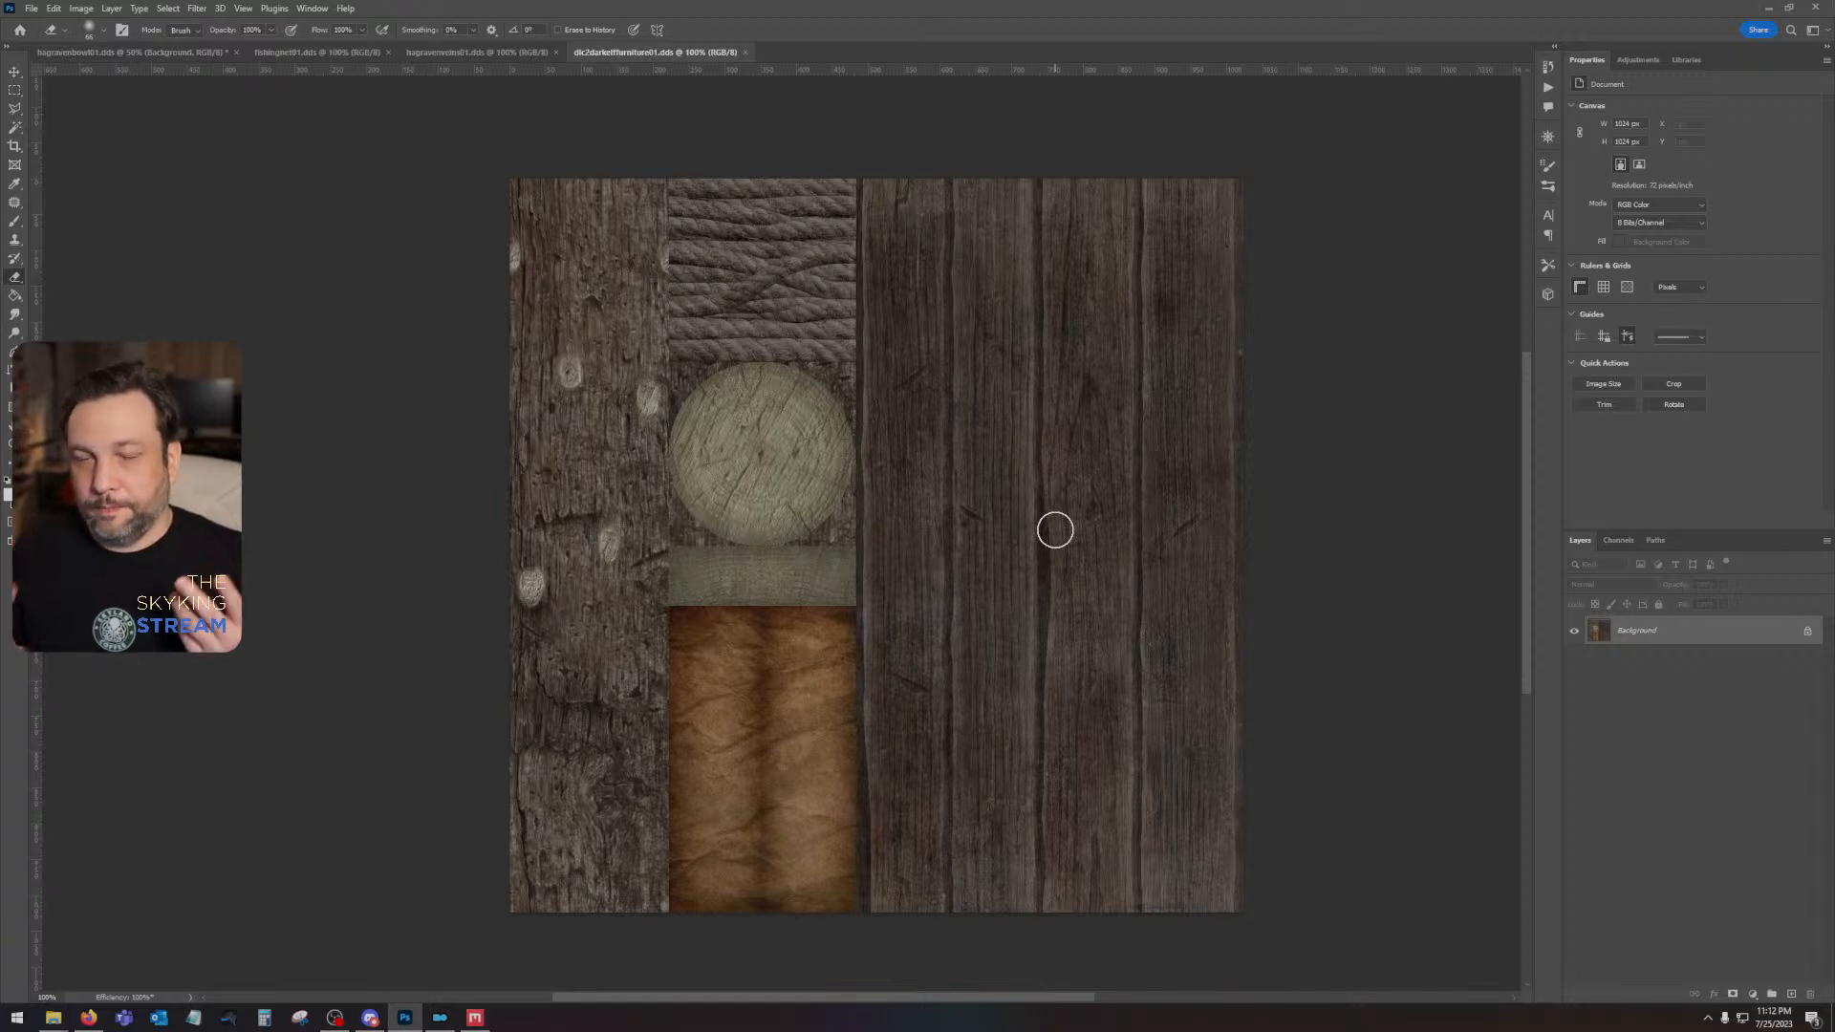
mouse_move(53, 1023)
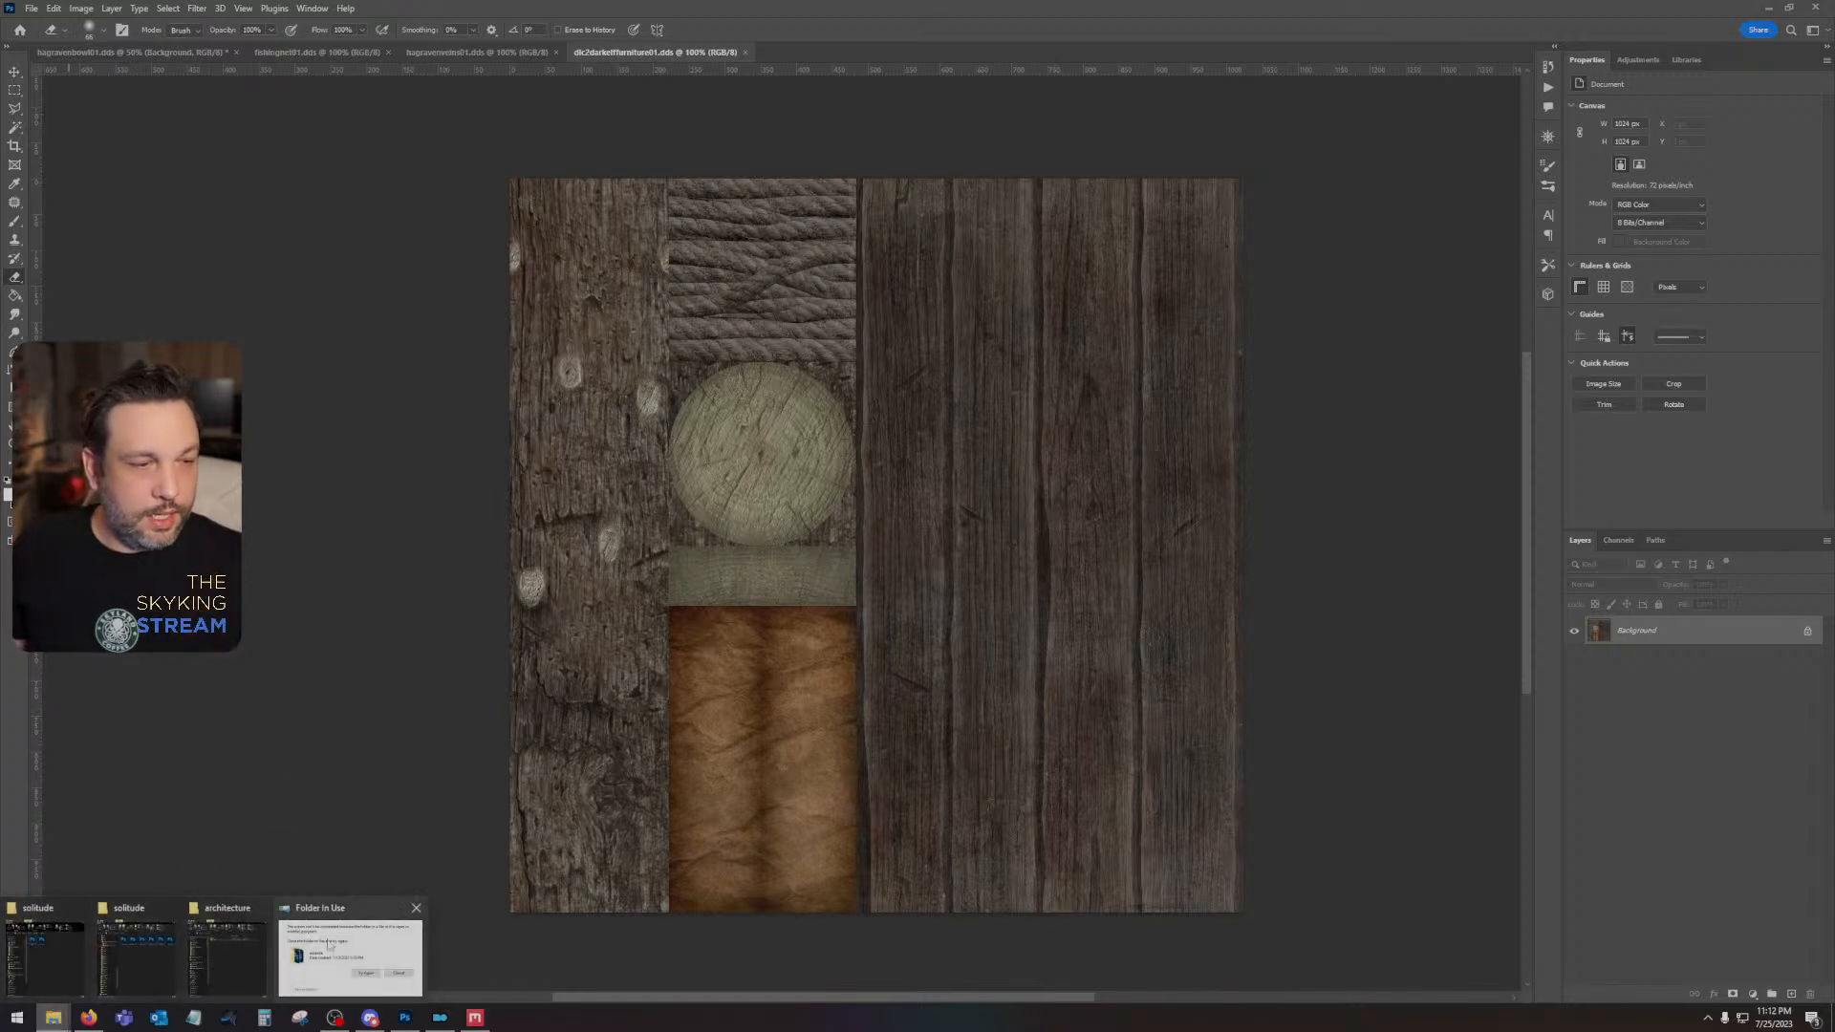
left_click(369, 949)
left_click(1018, 460)
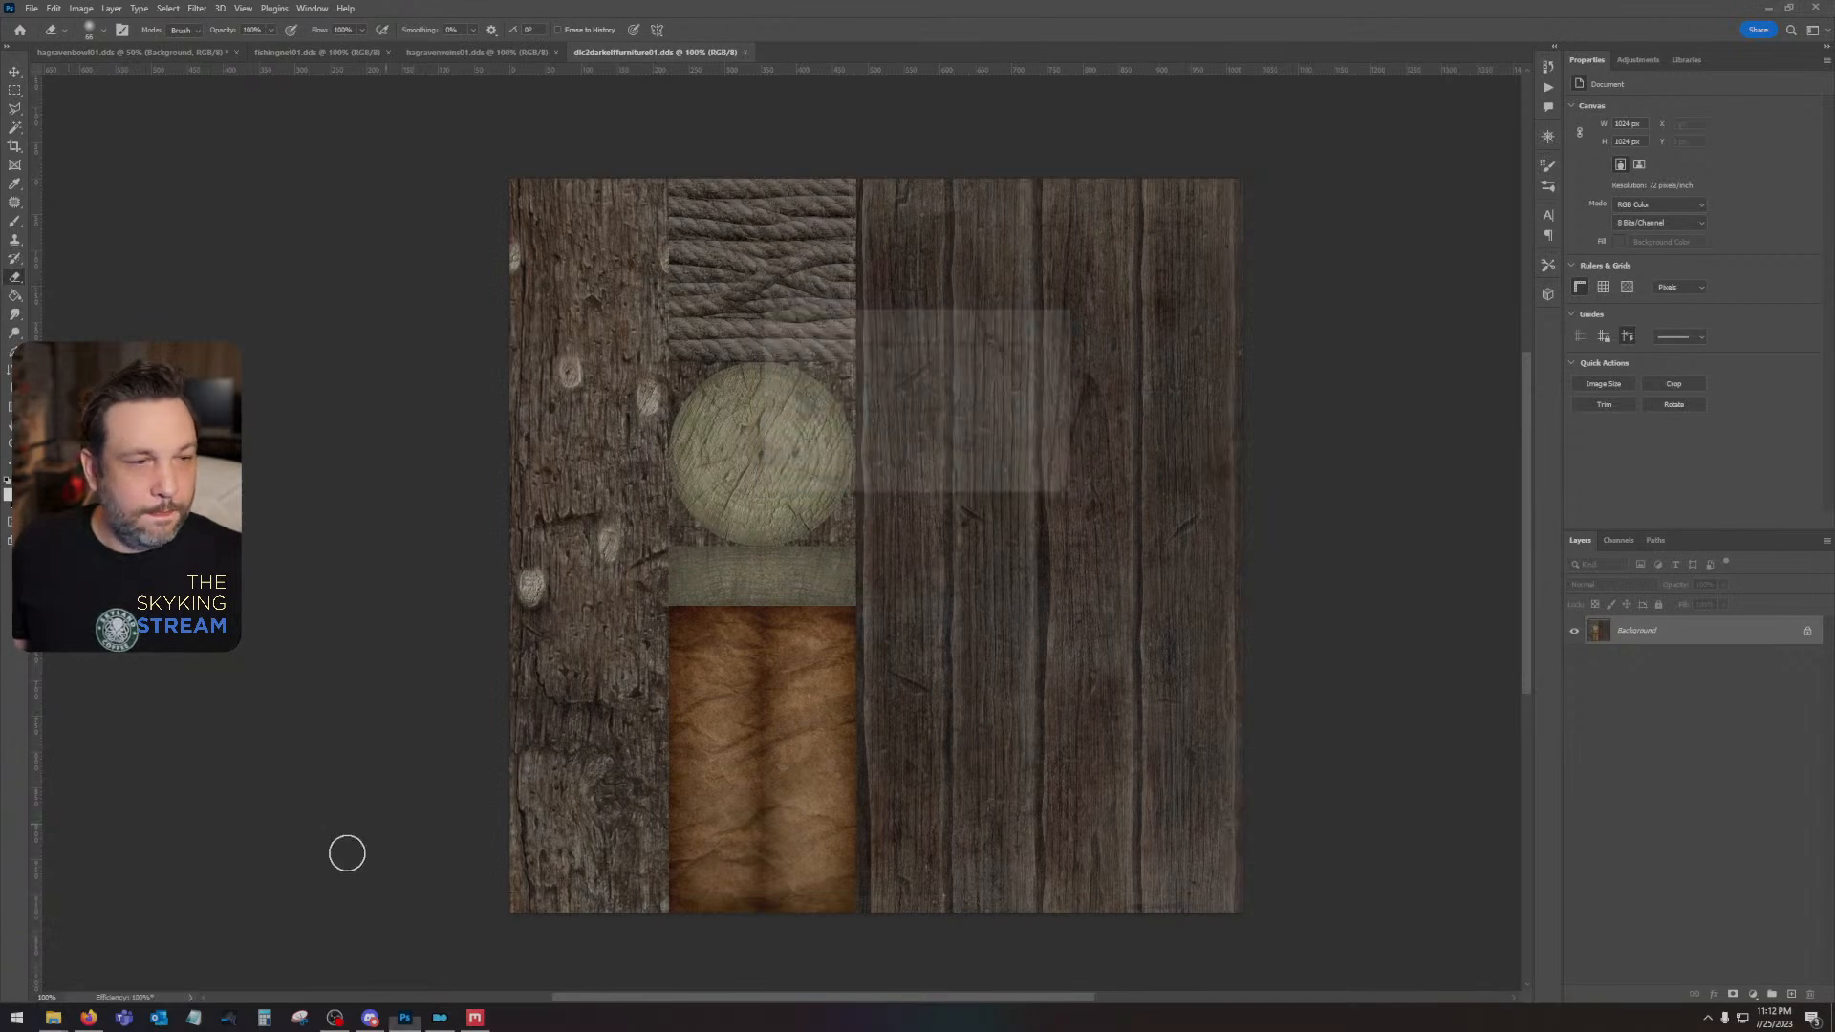
mouse_move(52, 1017)
mouse_move(194, 953)
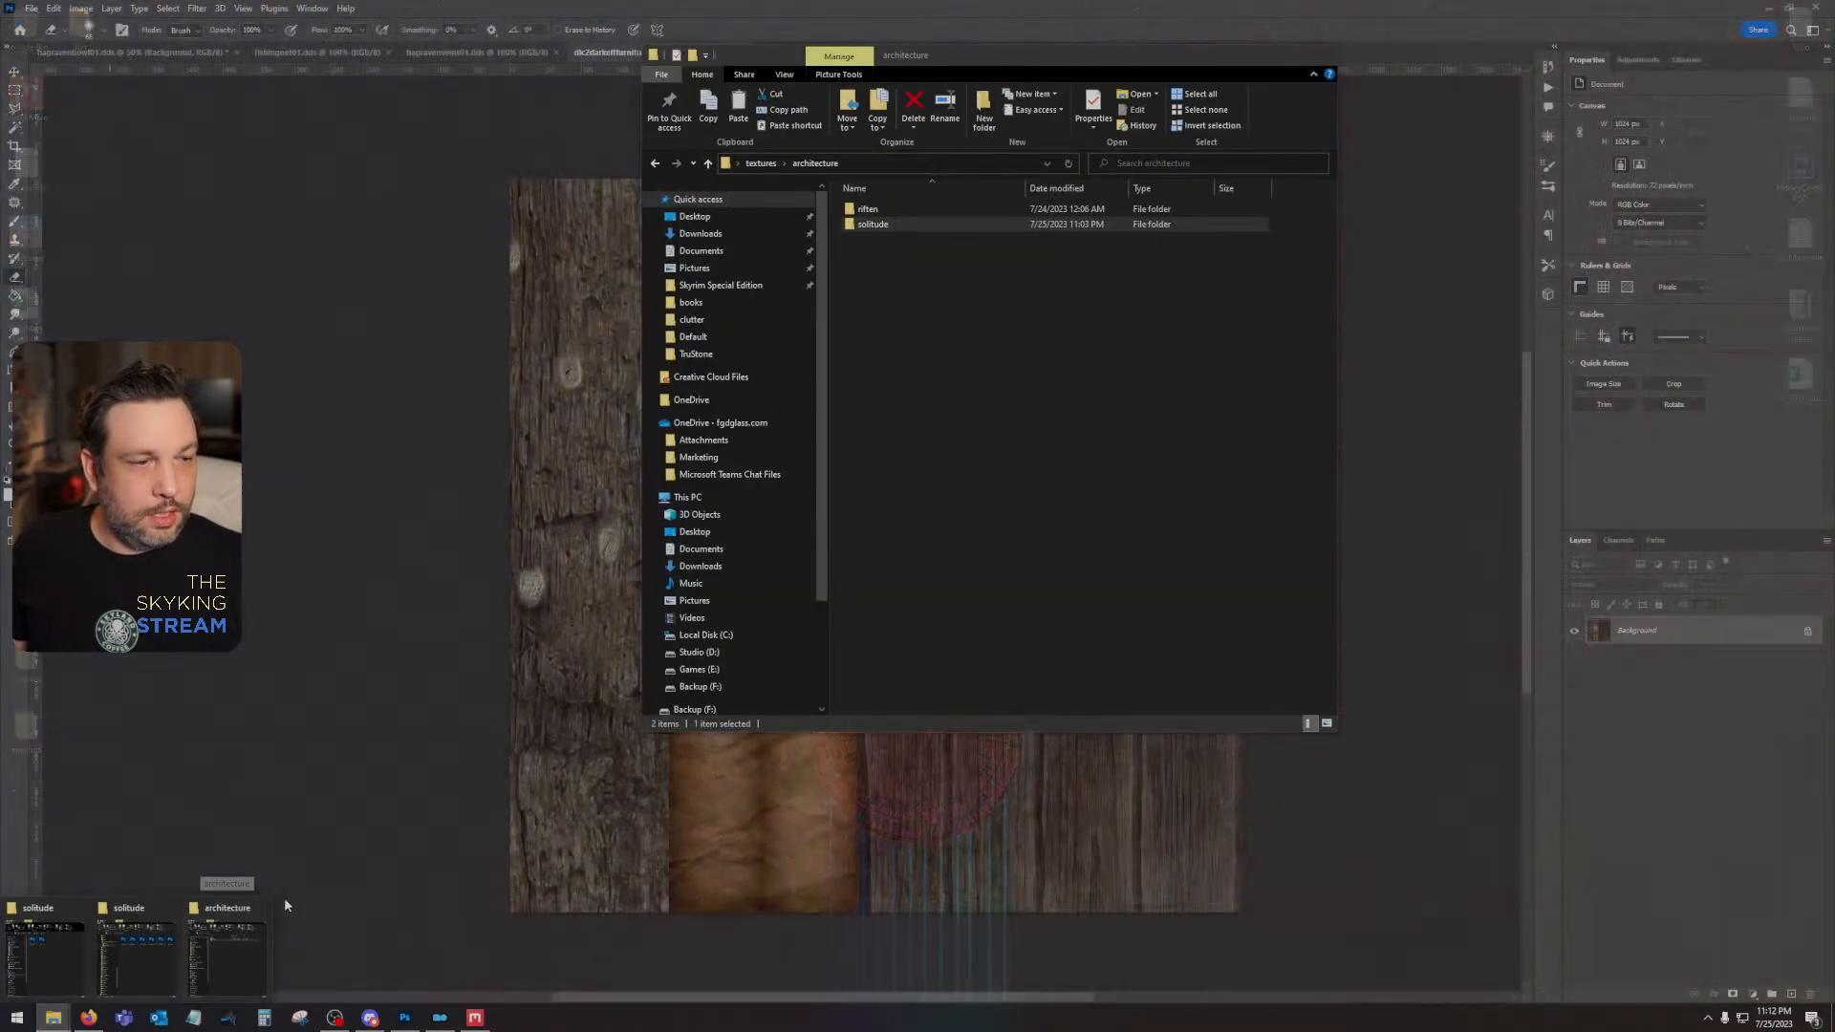
left_click(260, 908)
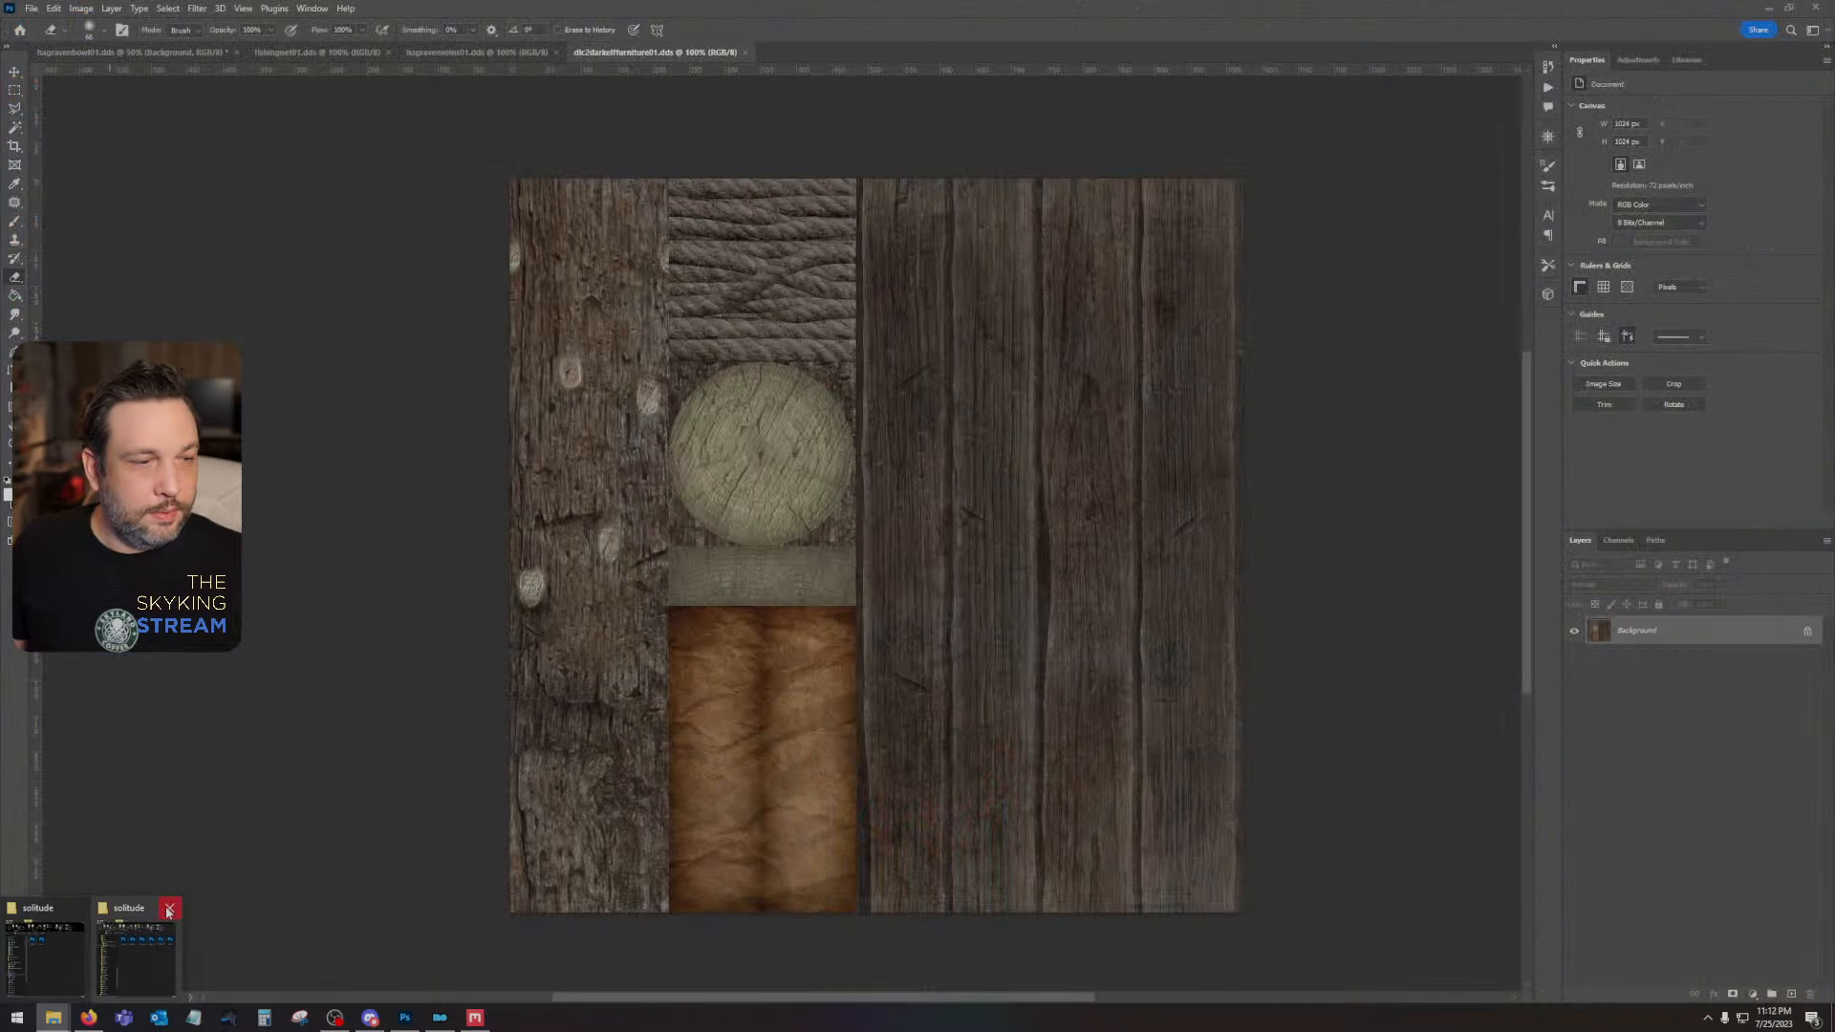
left_click(173, 913)
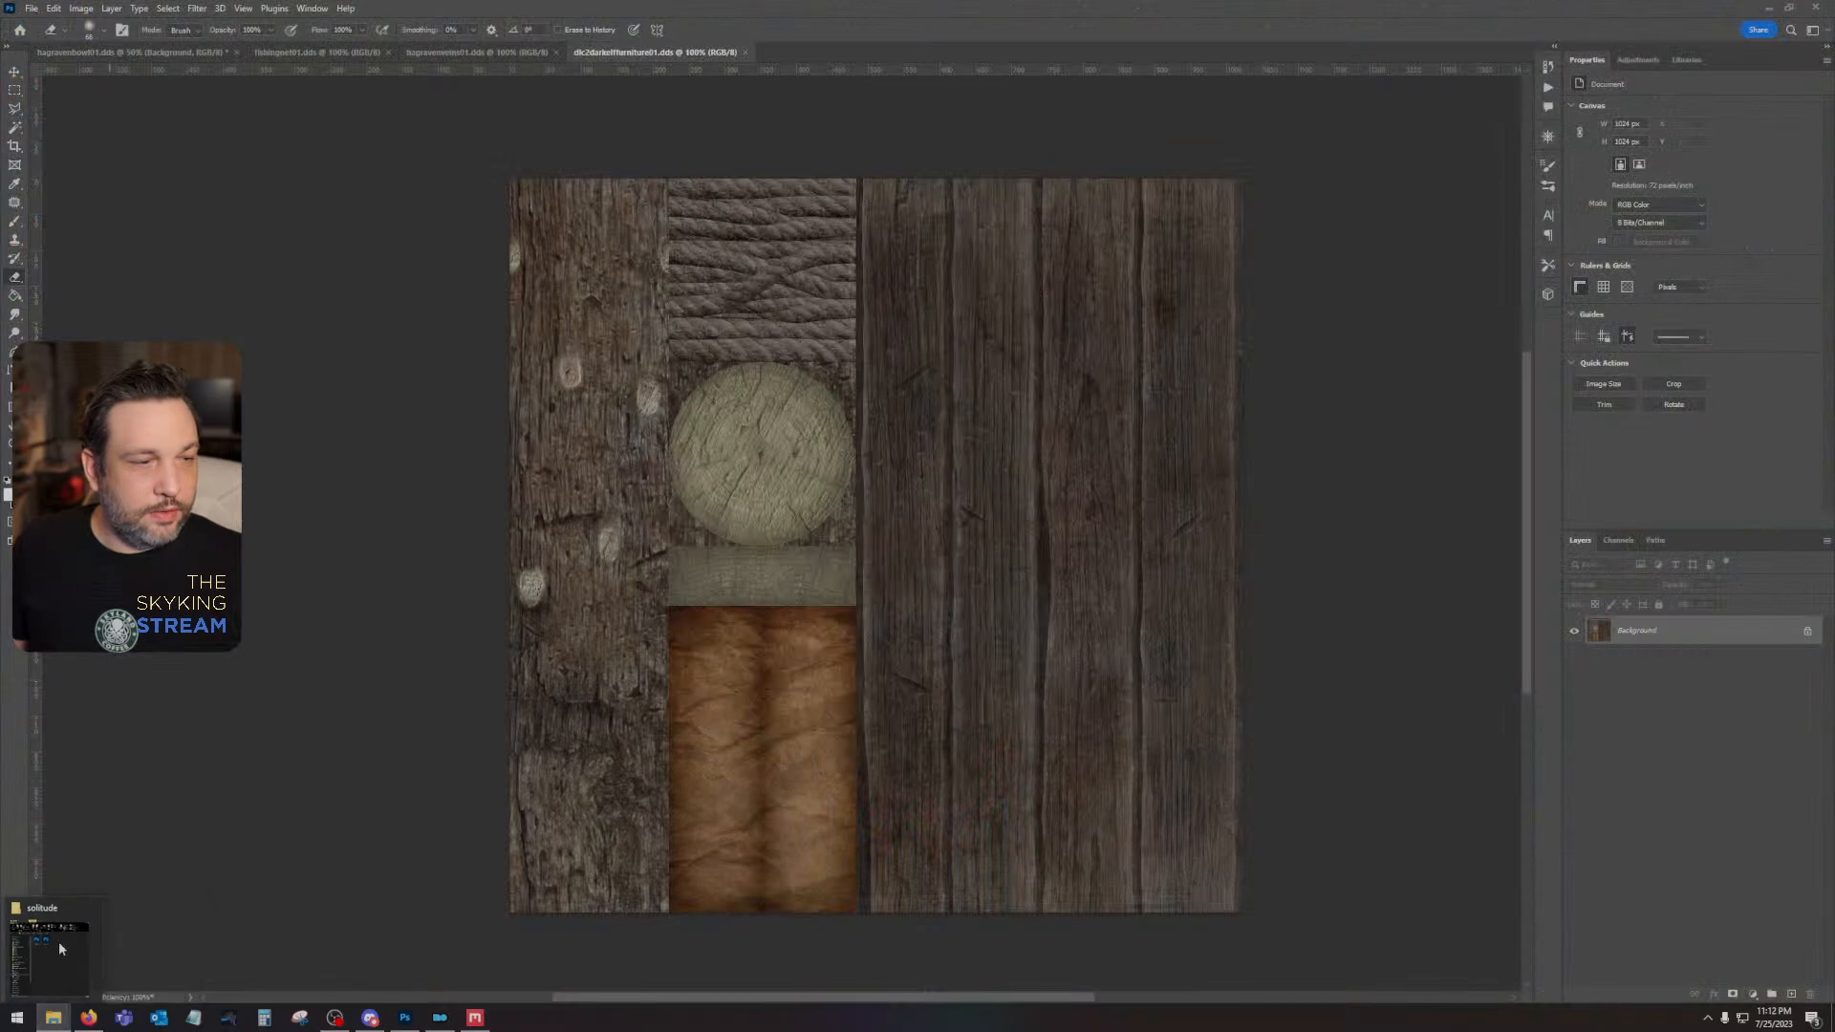
right_click(55, 1021)
left_click(66, 990)
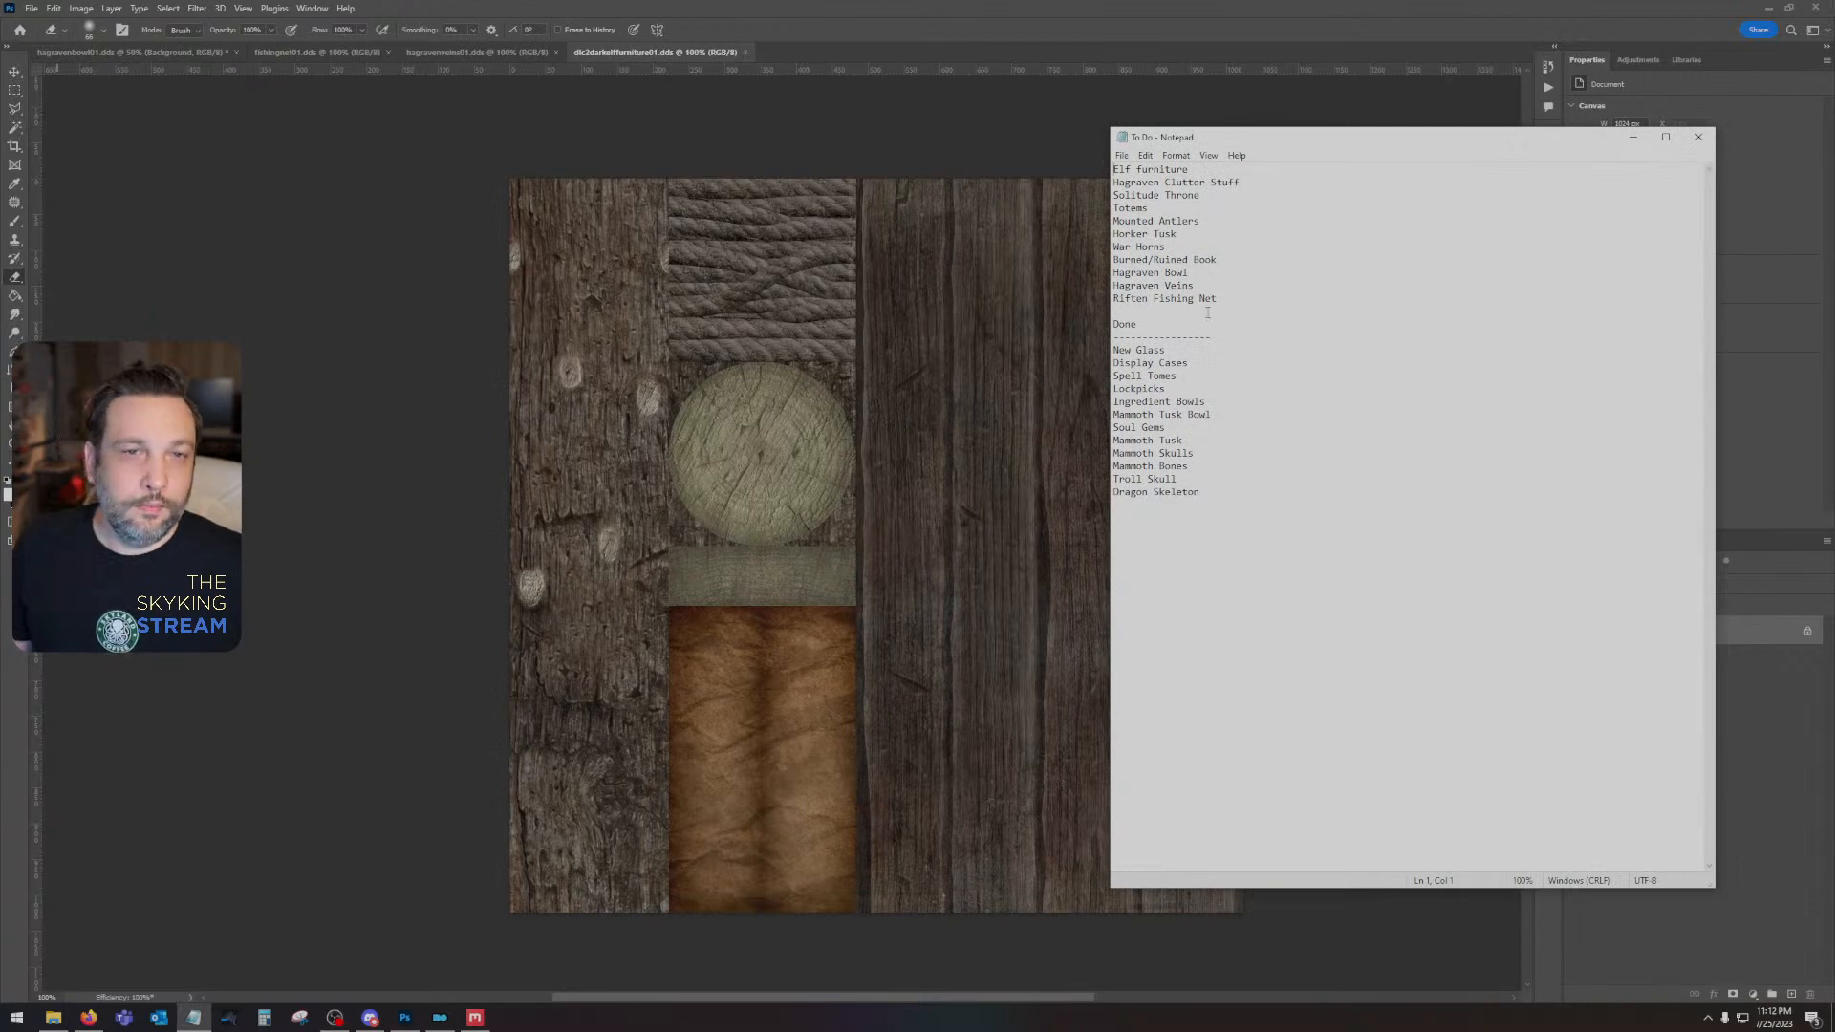
- In the To Do note, move "Solitude Throne" from the open items to the end of the Done list
left_click_drag(1200, 195, 1112, 195)
left_click(1225, 498)
key("Return")
type("Solitude Throne")
key("Delete")
key("Delete")
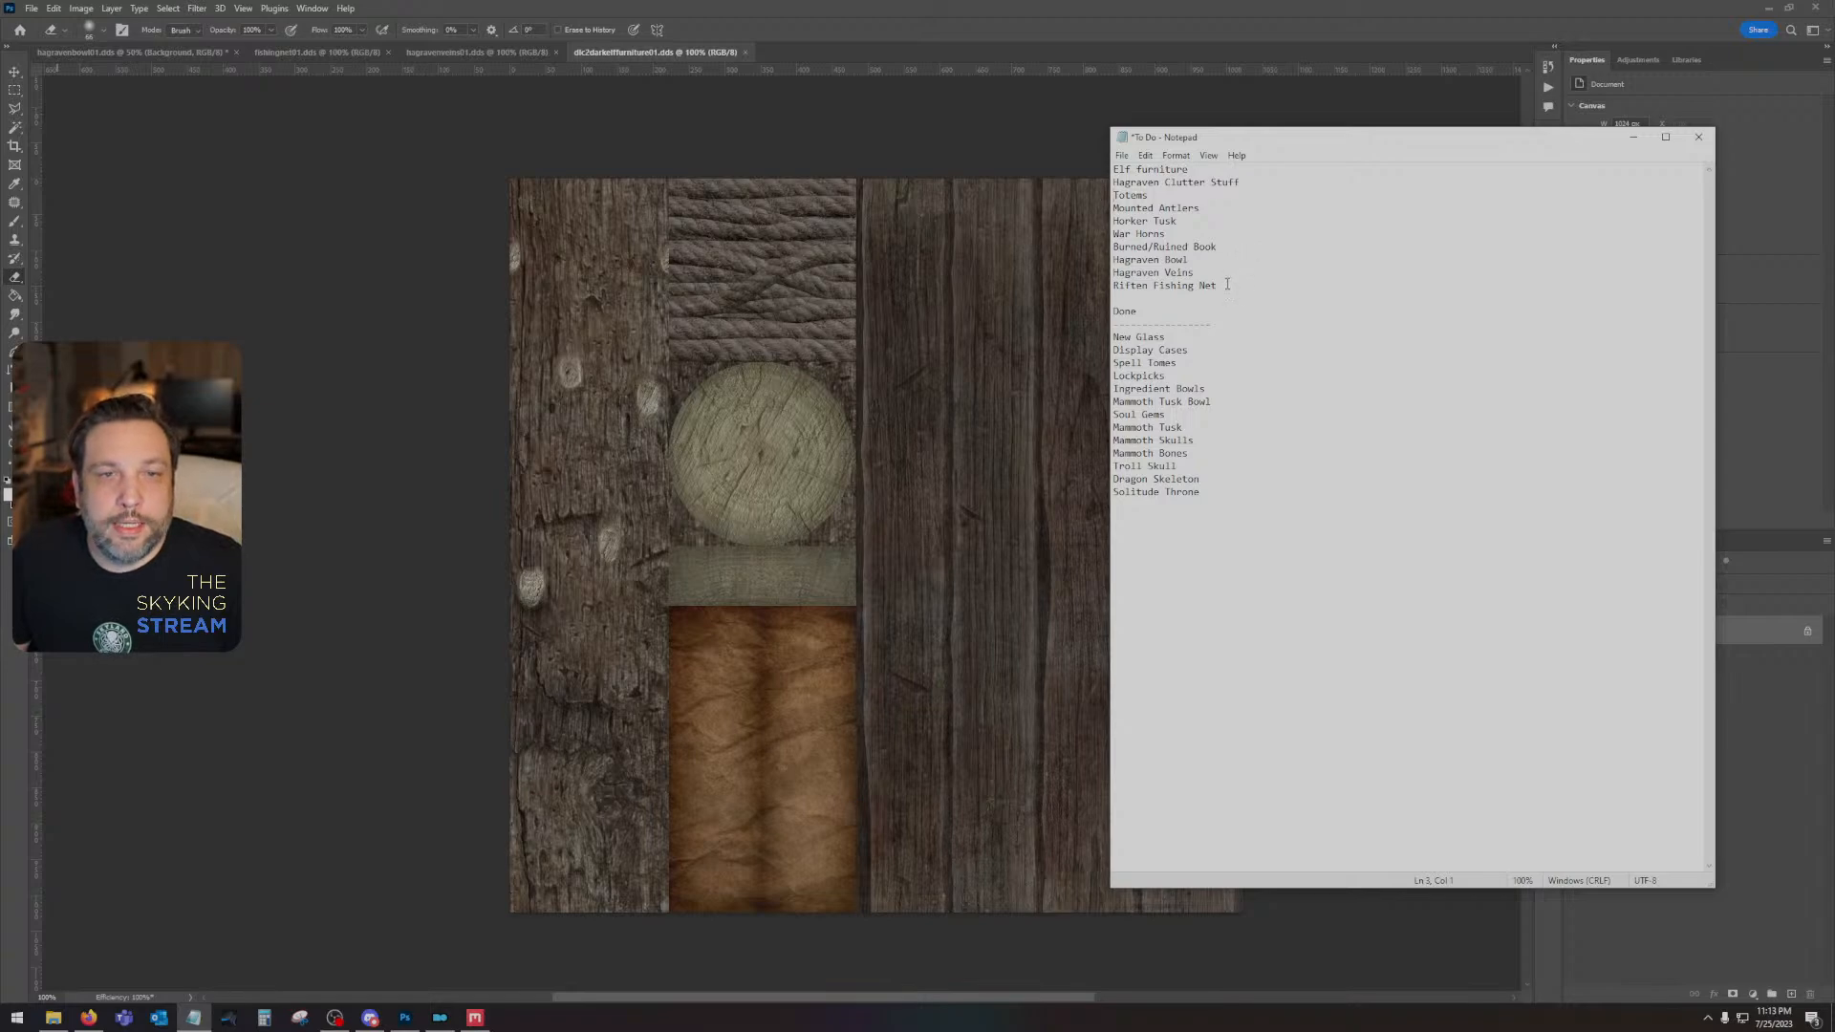
- Copy "Hagraven Bowl", "Hagraven Veins" and "Riften Fishing Net" to directly below "Elf furniture"
left_click_drag(1230, 283, 1108, 287)
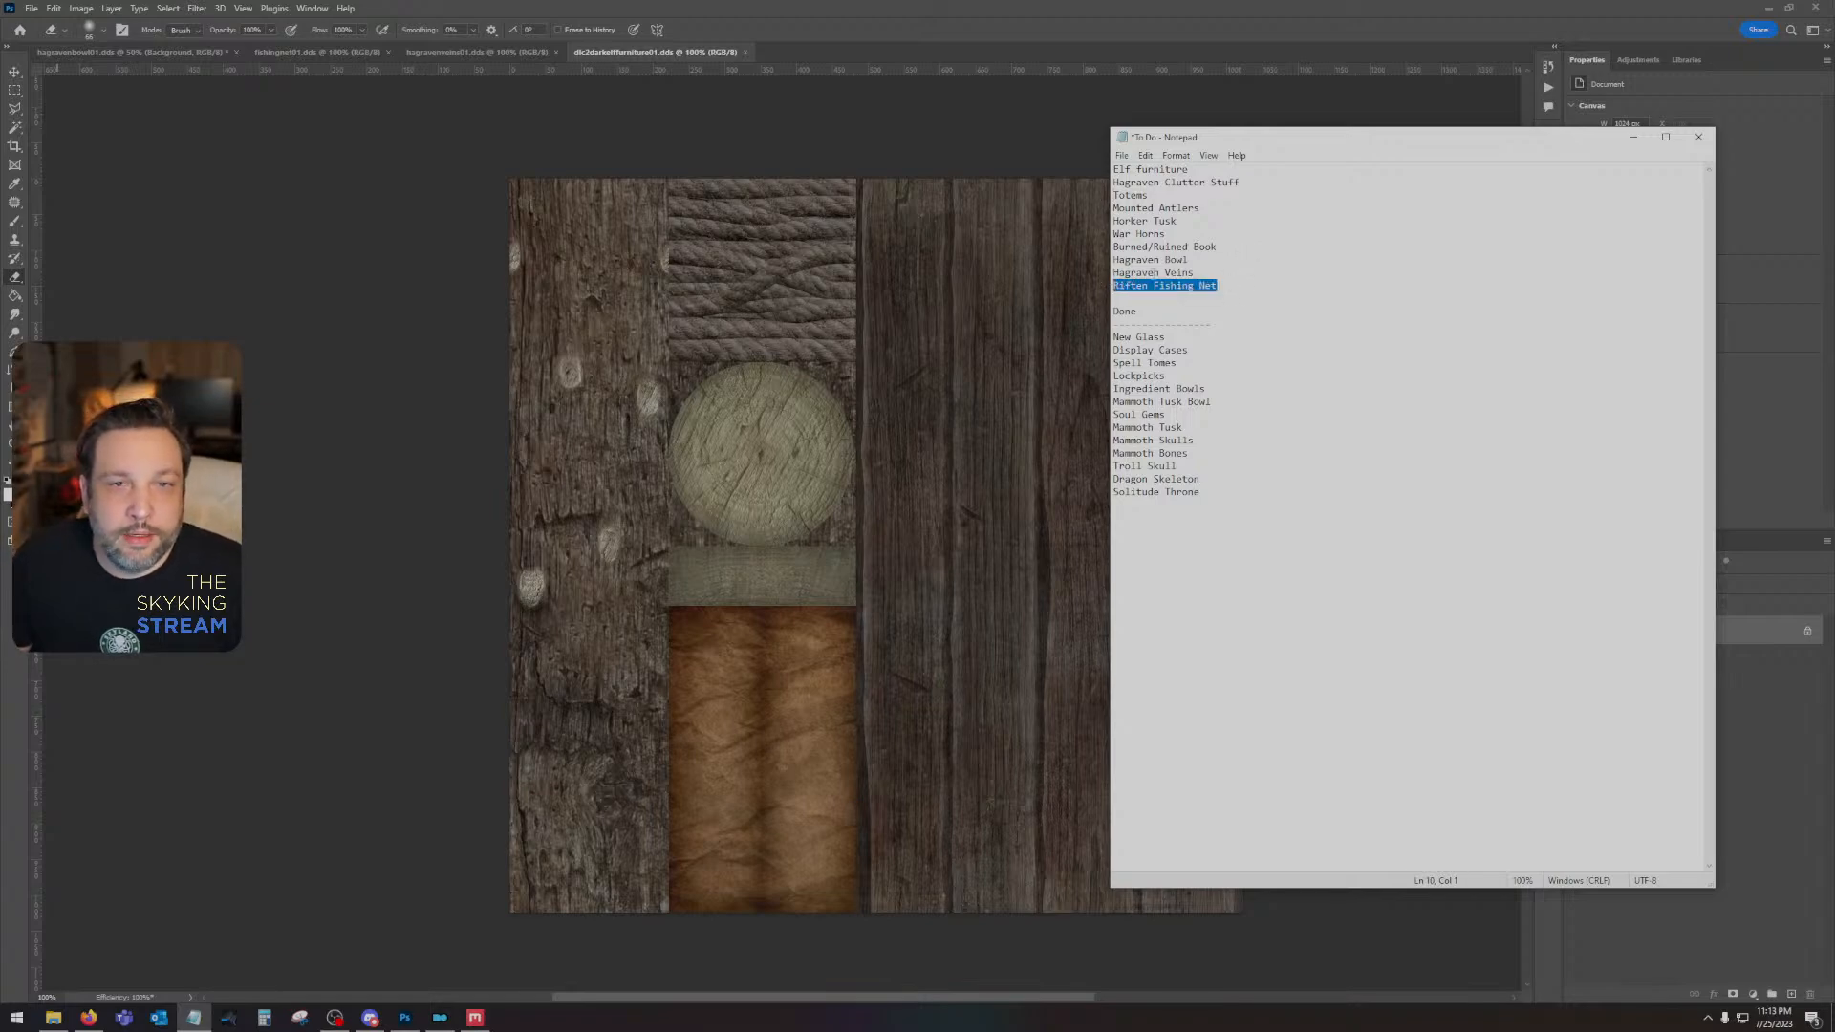
left_click_drag(1221, 285, 1109, 262)
key("ctrl+c")
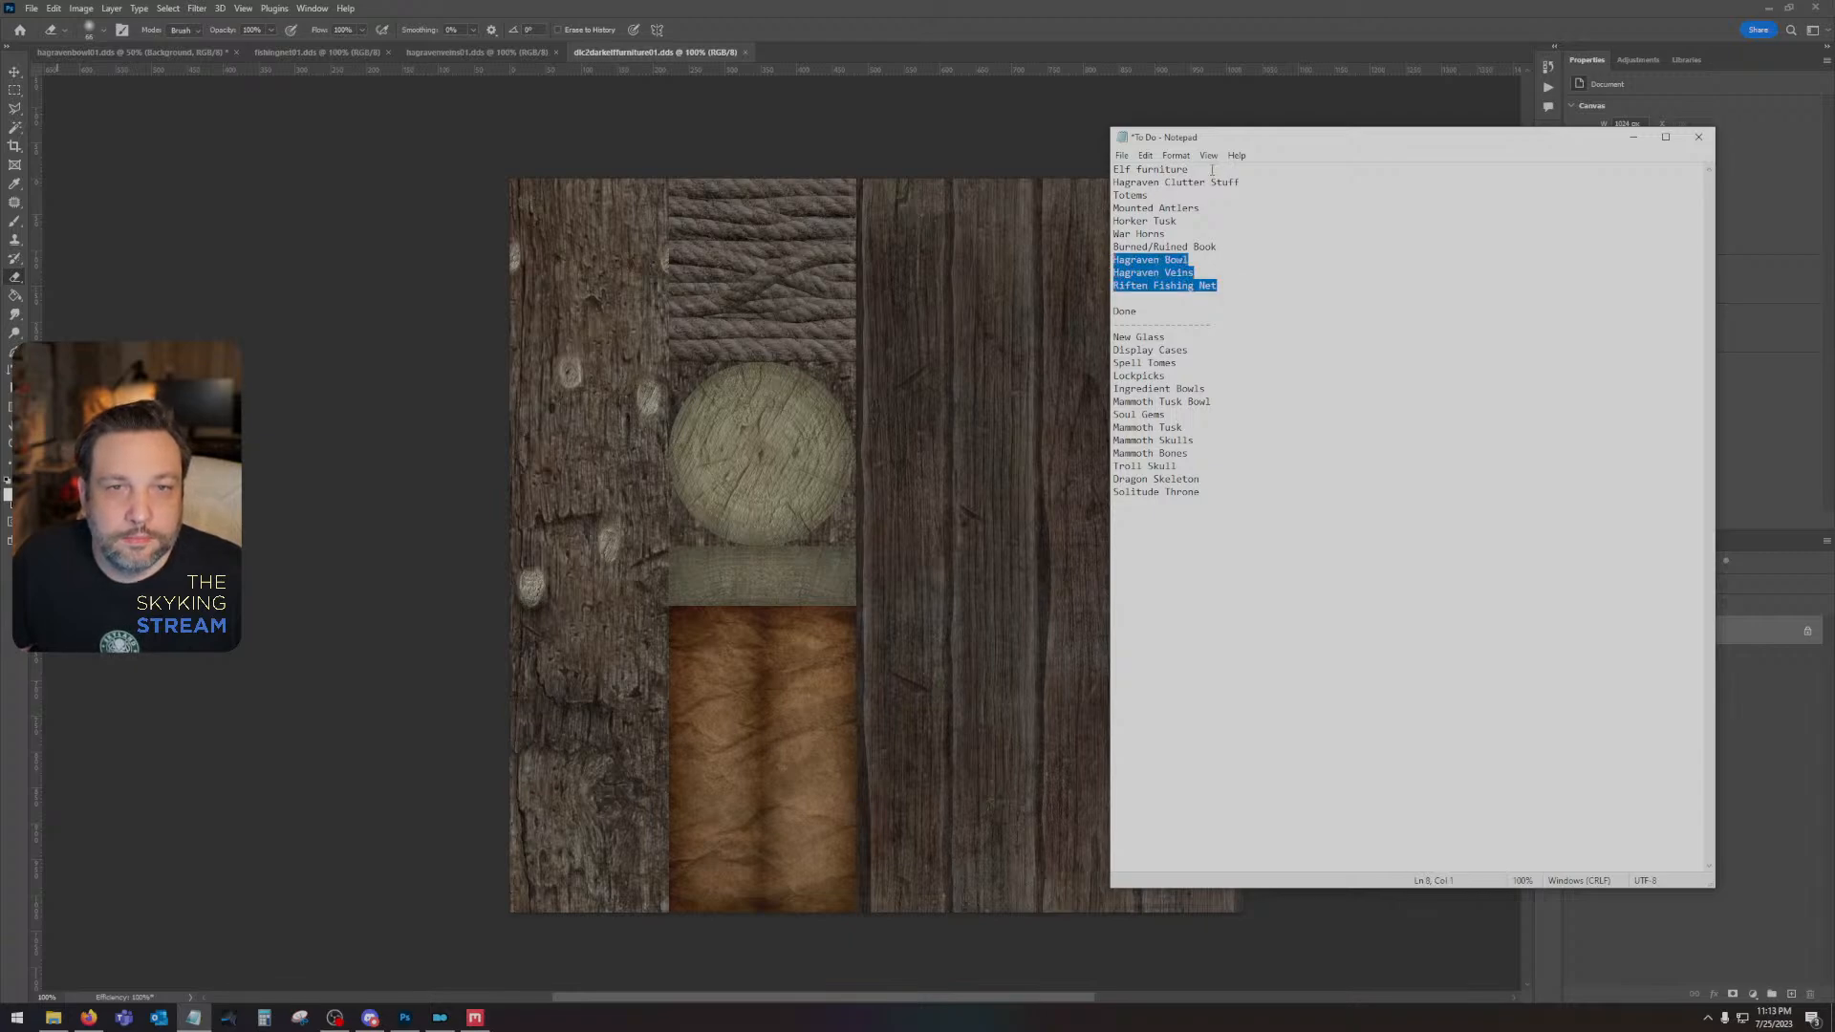
left_click(1211, 169)
key("Return")
key("ctrl+v")
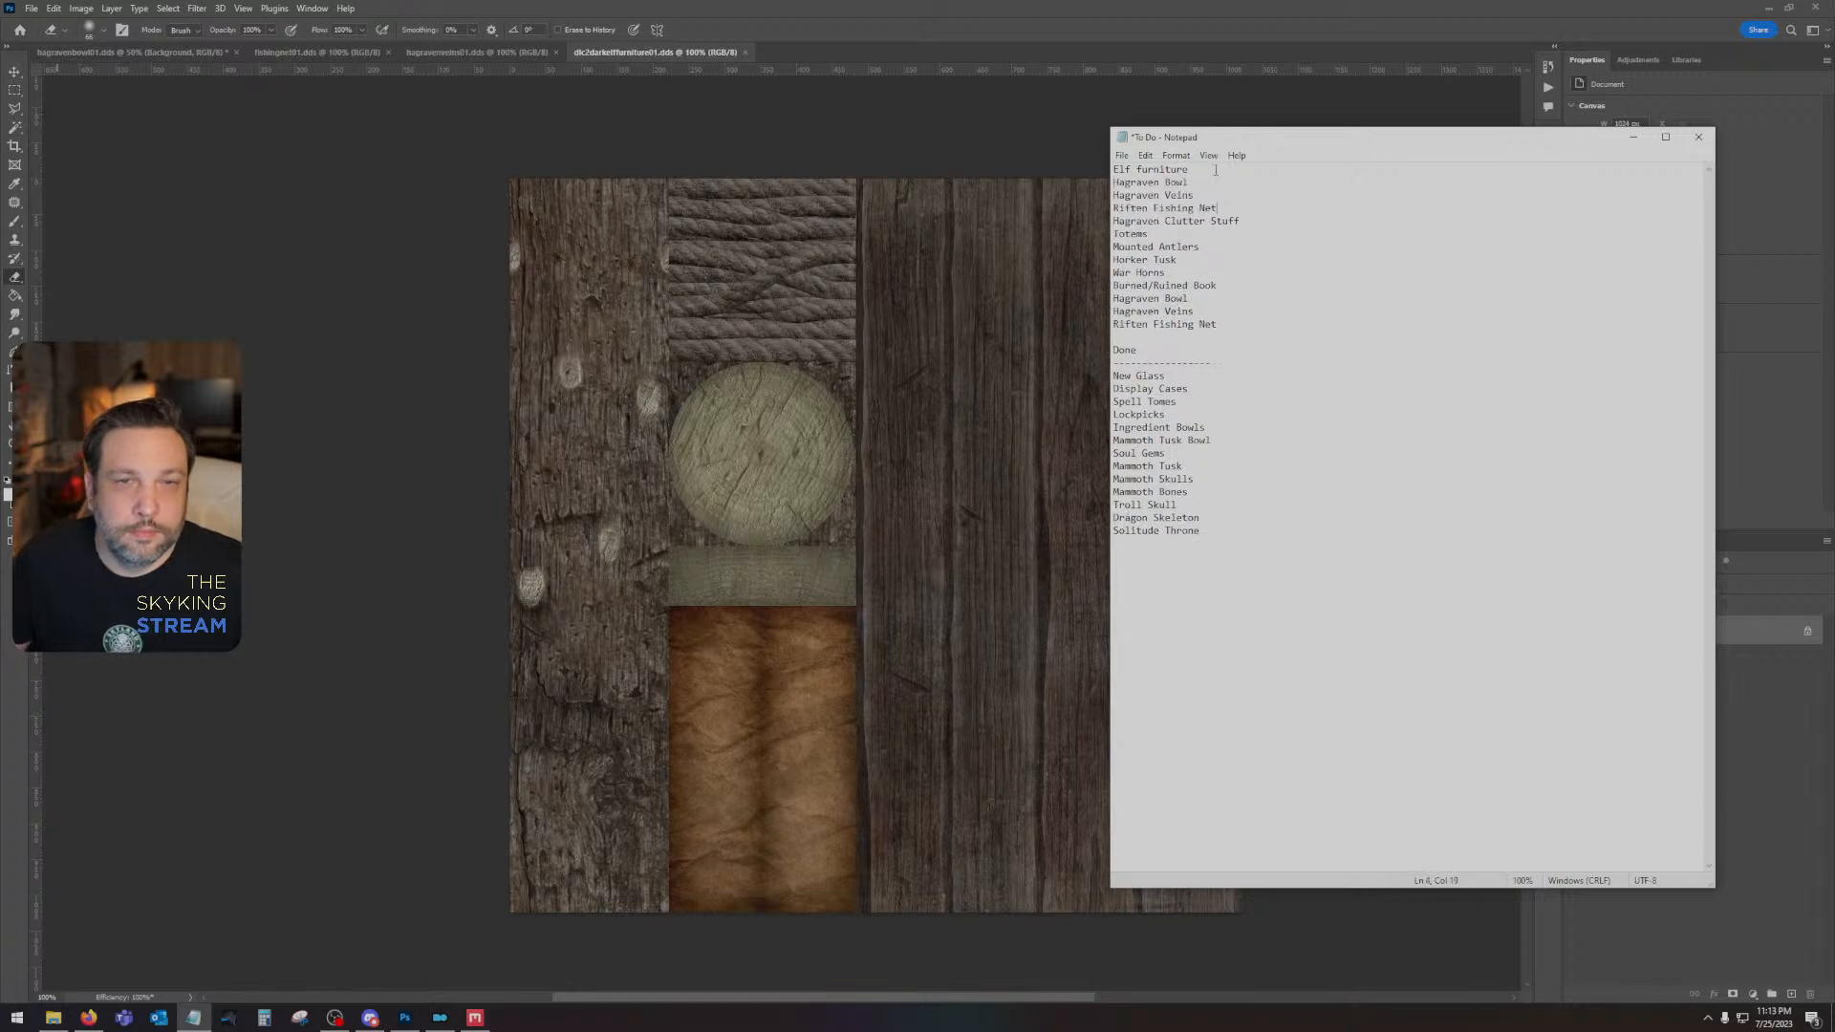
- Delete the "Hagraven Clutter Stuff" line and the duplicate Hagraven Bowl, Hagraven Veins and Riften Fishing Net lines below "Burned/Ruined Book"
left_click_drag(1249, 225, 1087, 218)
key("BackSpace")
key("BackSpace")
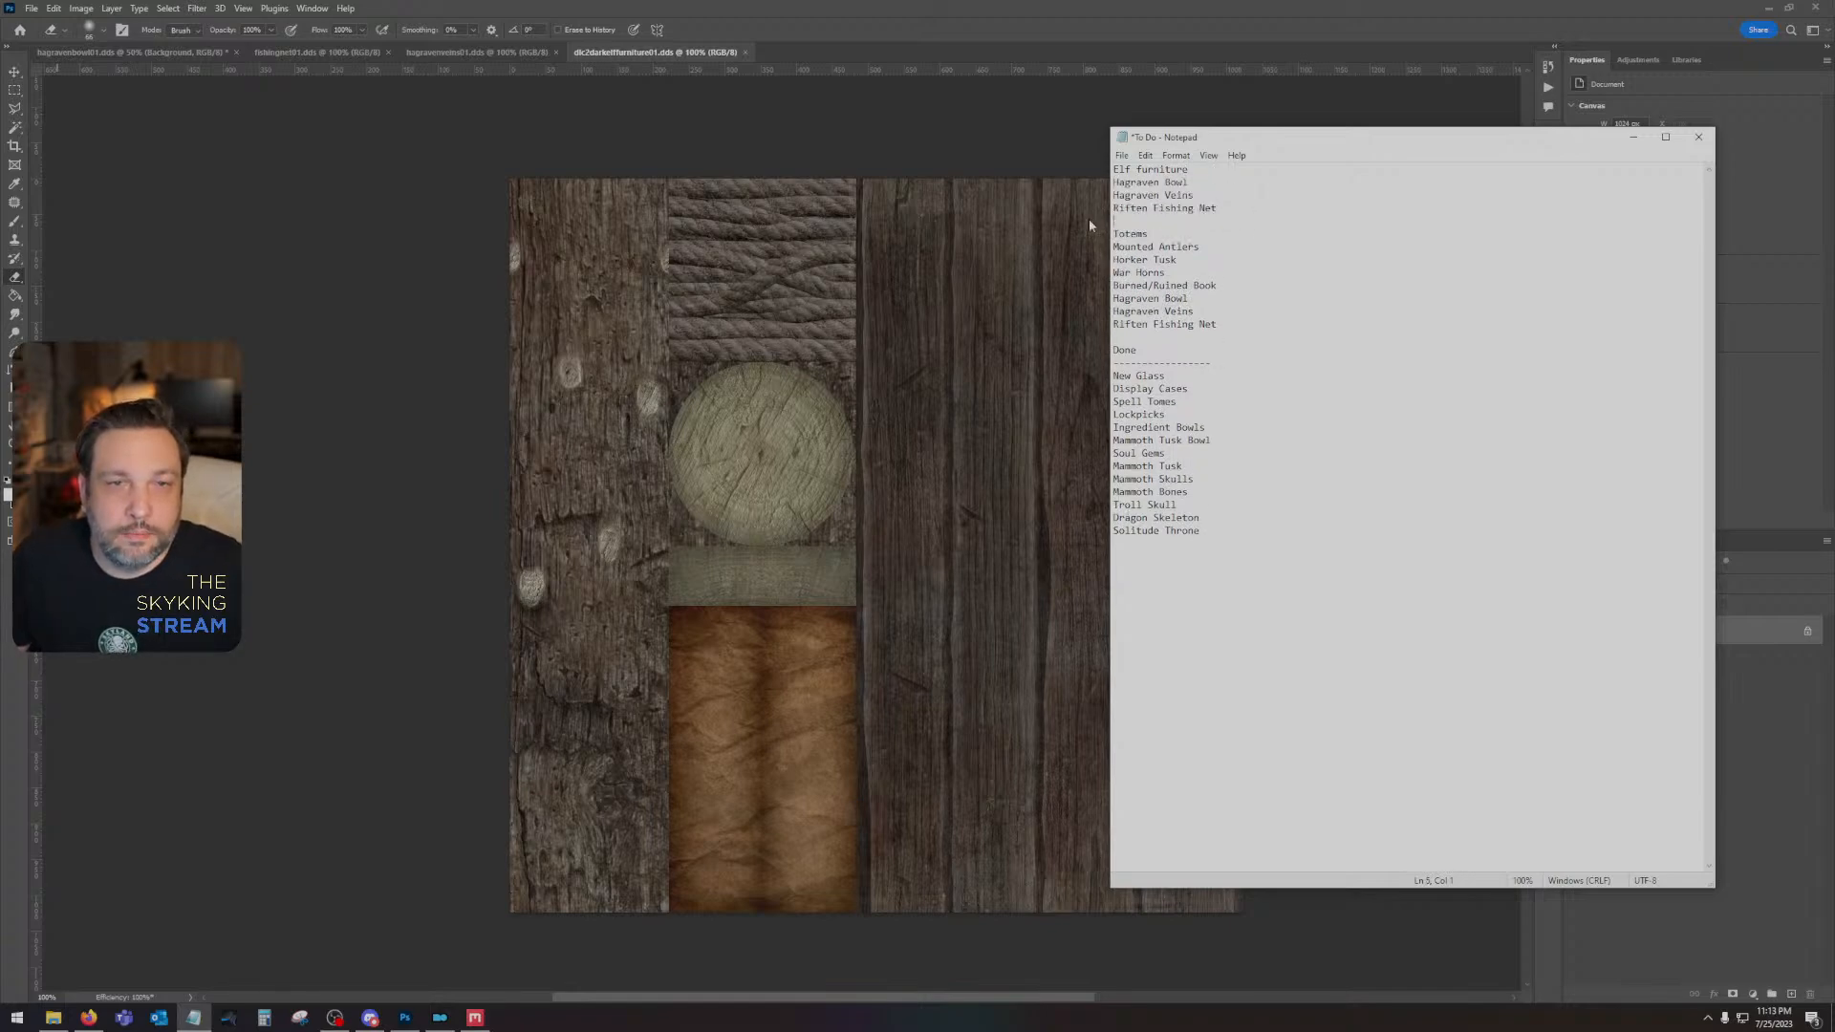
left_click_drag(1242, 310, 1076, 286)
key("BackSpace")
key("BackSpace")
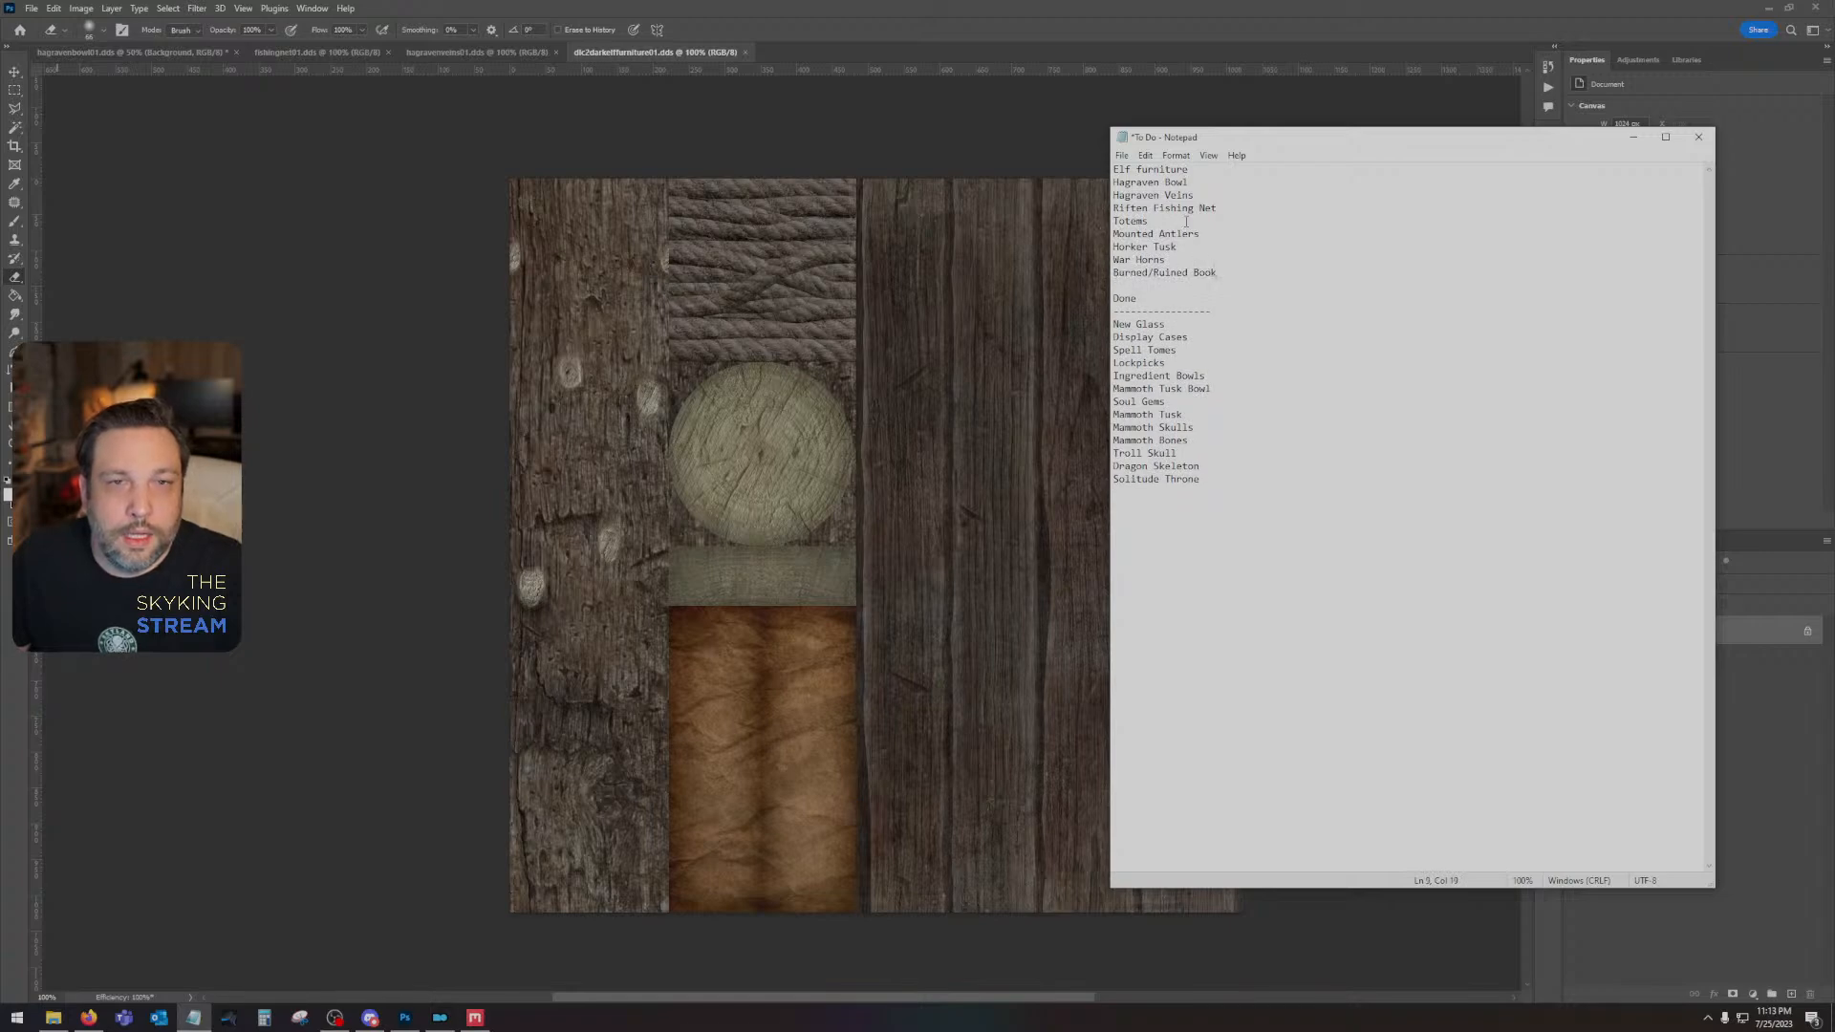
- Move "Mounted Antlers" and "Horker Tusk" above "Totems", deleting their original lines
left_click_drag(1199, 245, 1106, 239)
key("ctrl+c")
left_click(1115, 217)
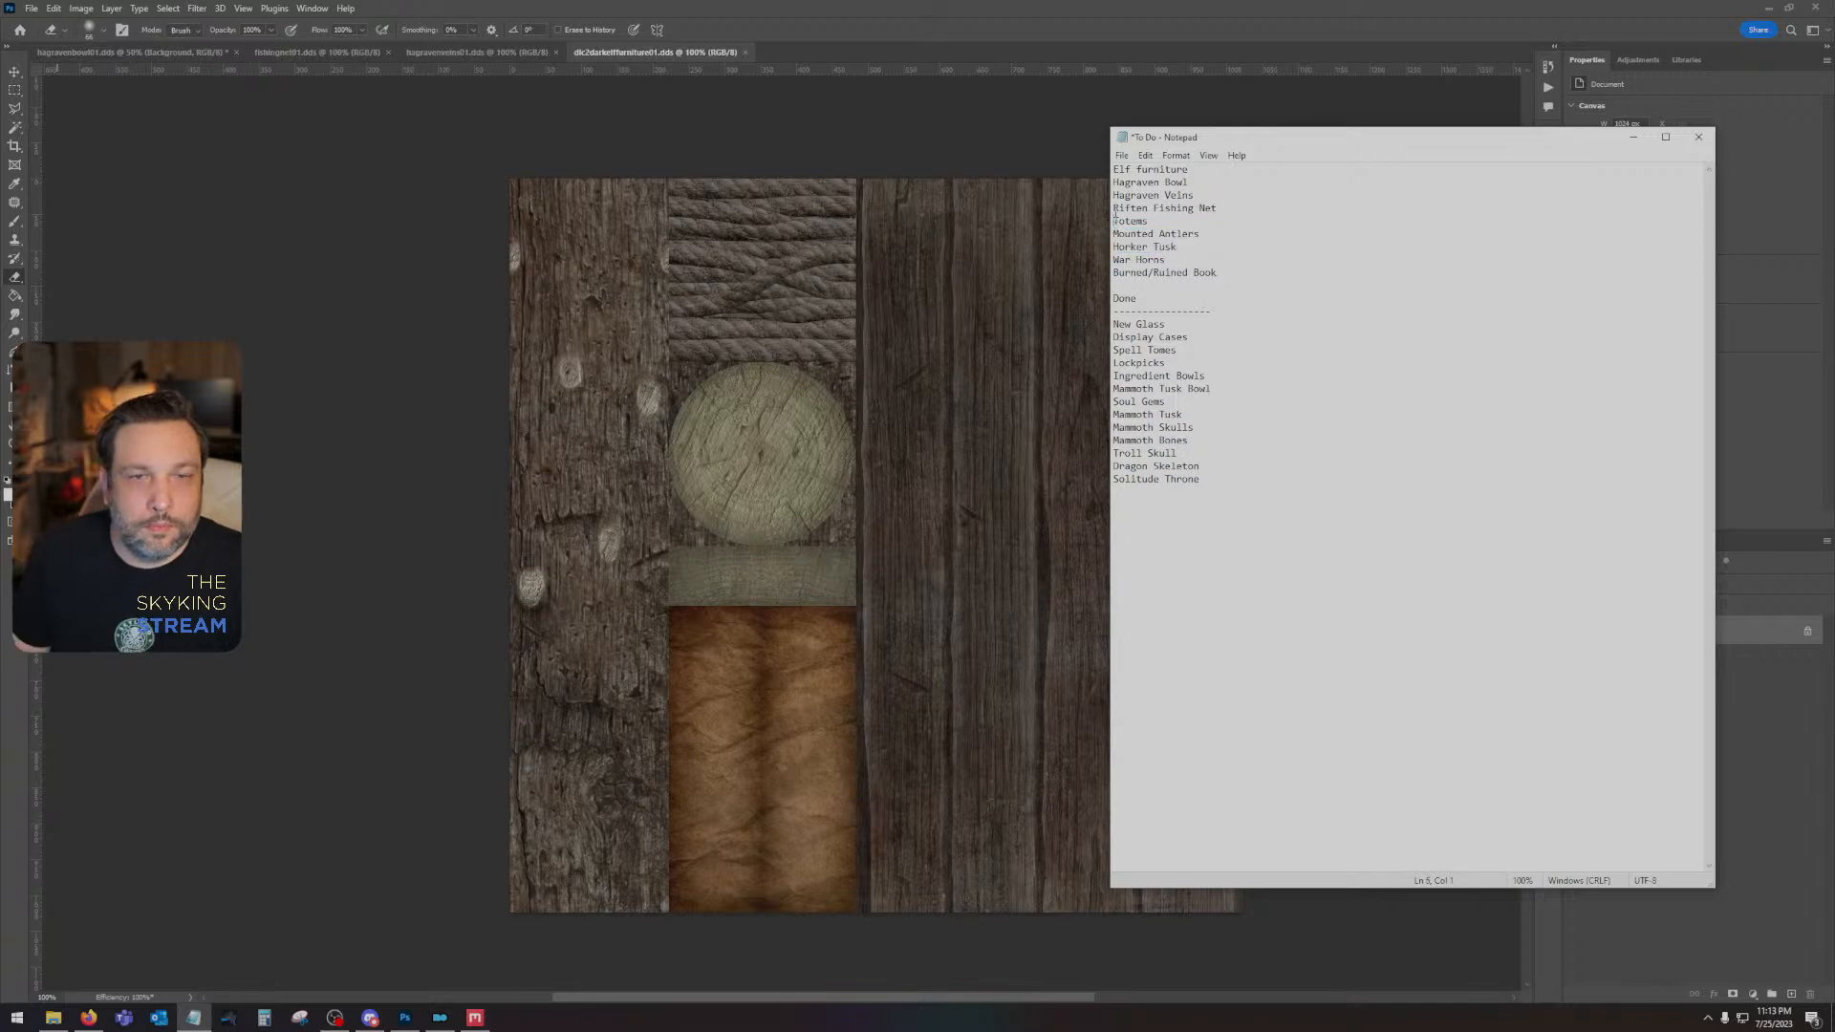
key("ctrl+v")
key("Return")
left_click_drag(1199, 270, 1080, 261)
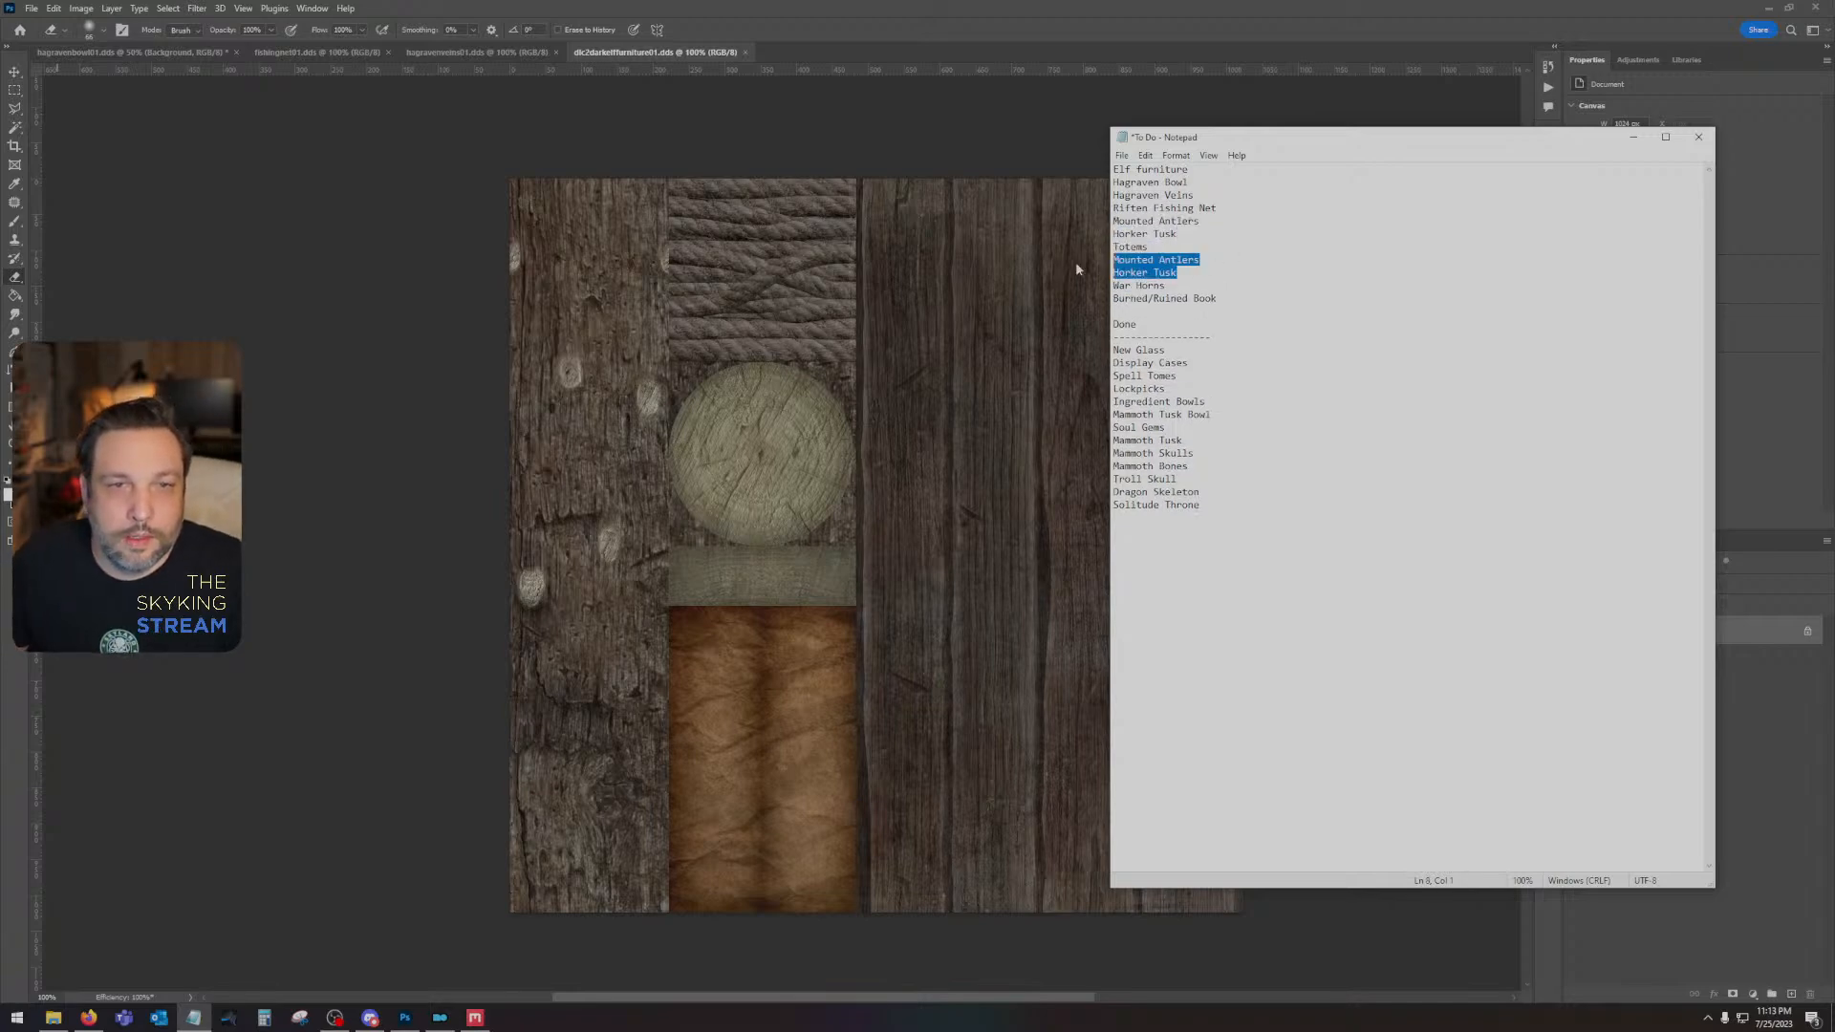
key("BackSpace")
key("BackSpace")
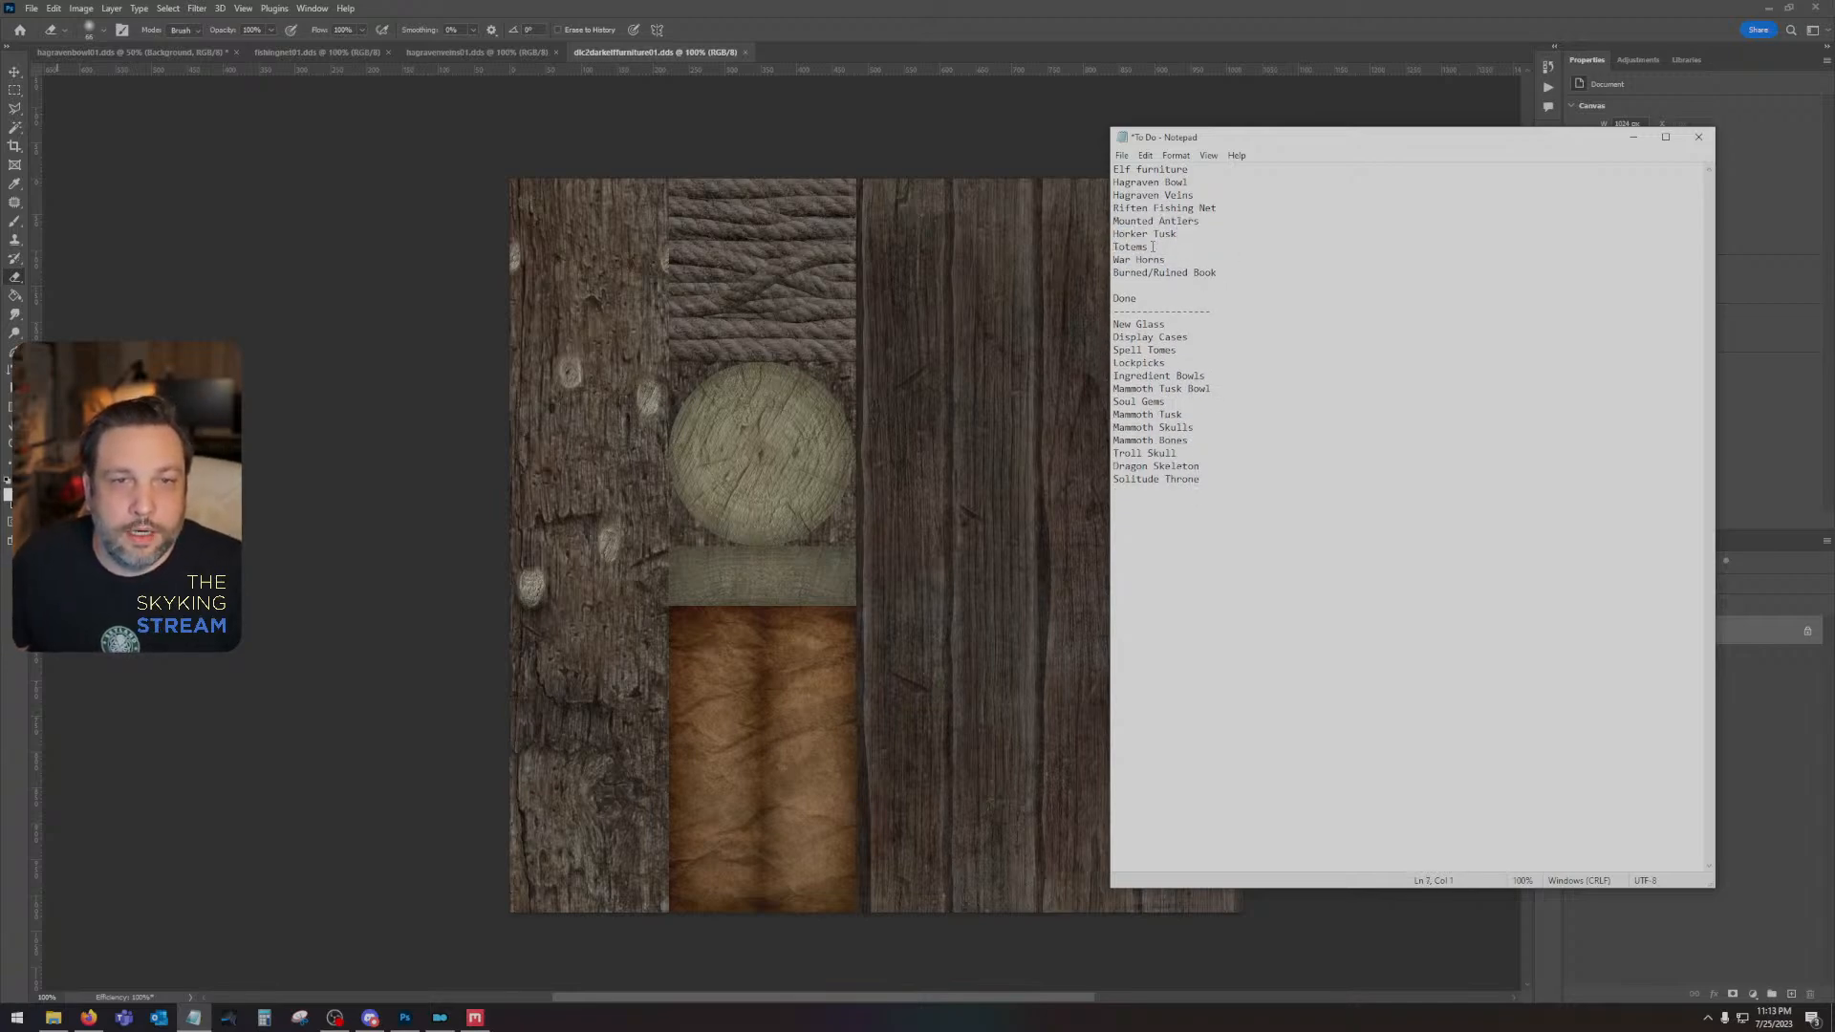
- Insert a blank line above "Totems" to split the open items into two groups, and highlight each group in turn
key("Return")
left_click_drag(1113, 170, 1229, 202)
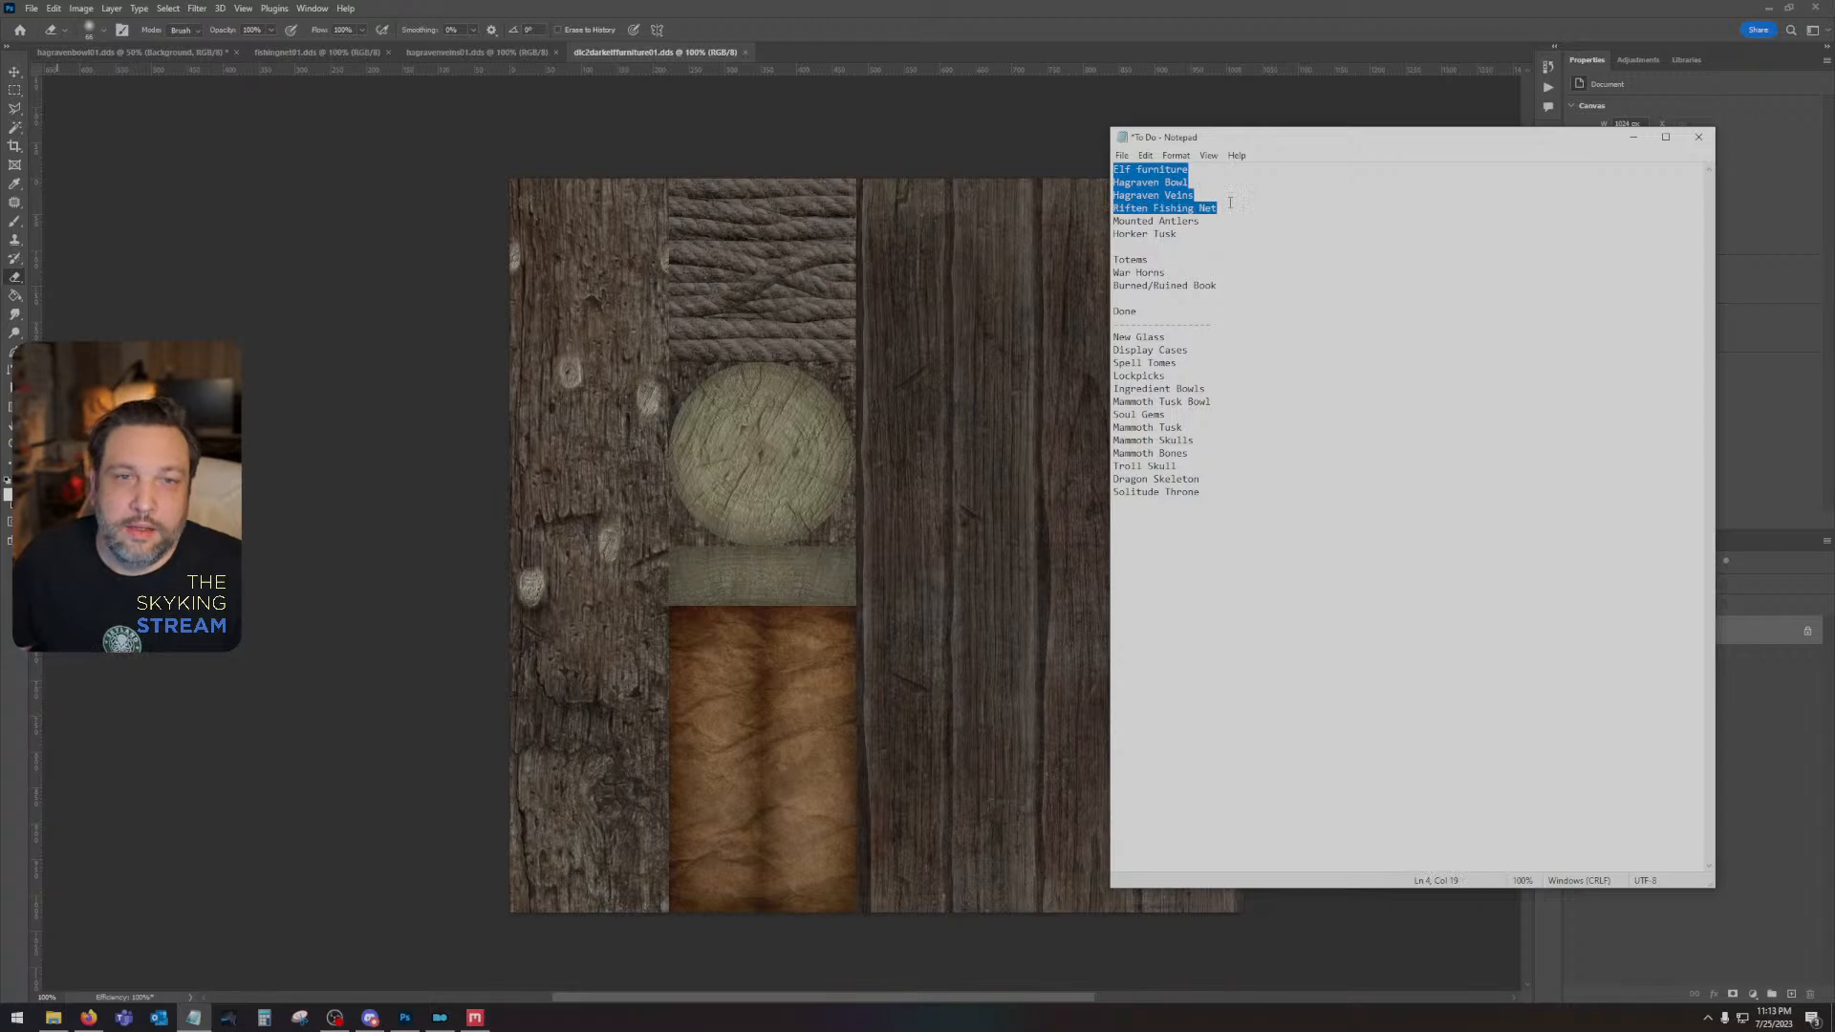
left_click_drag(1230, 208, 1227, 229)
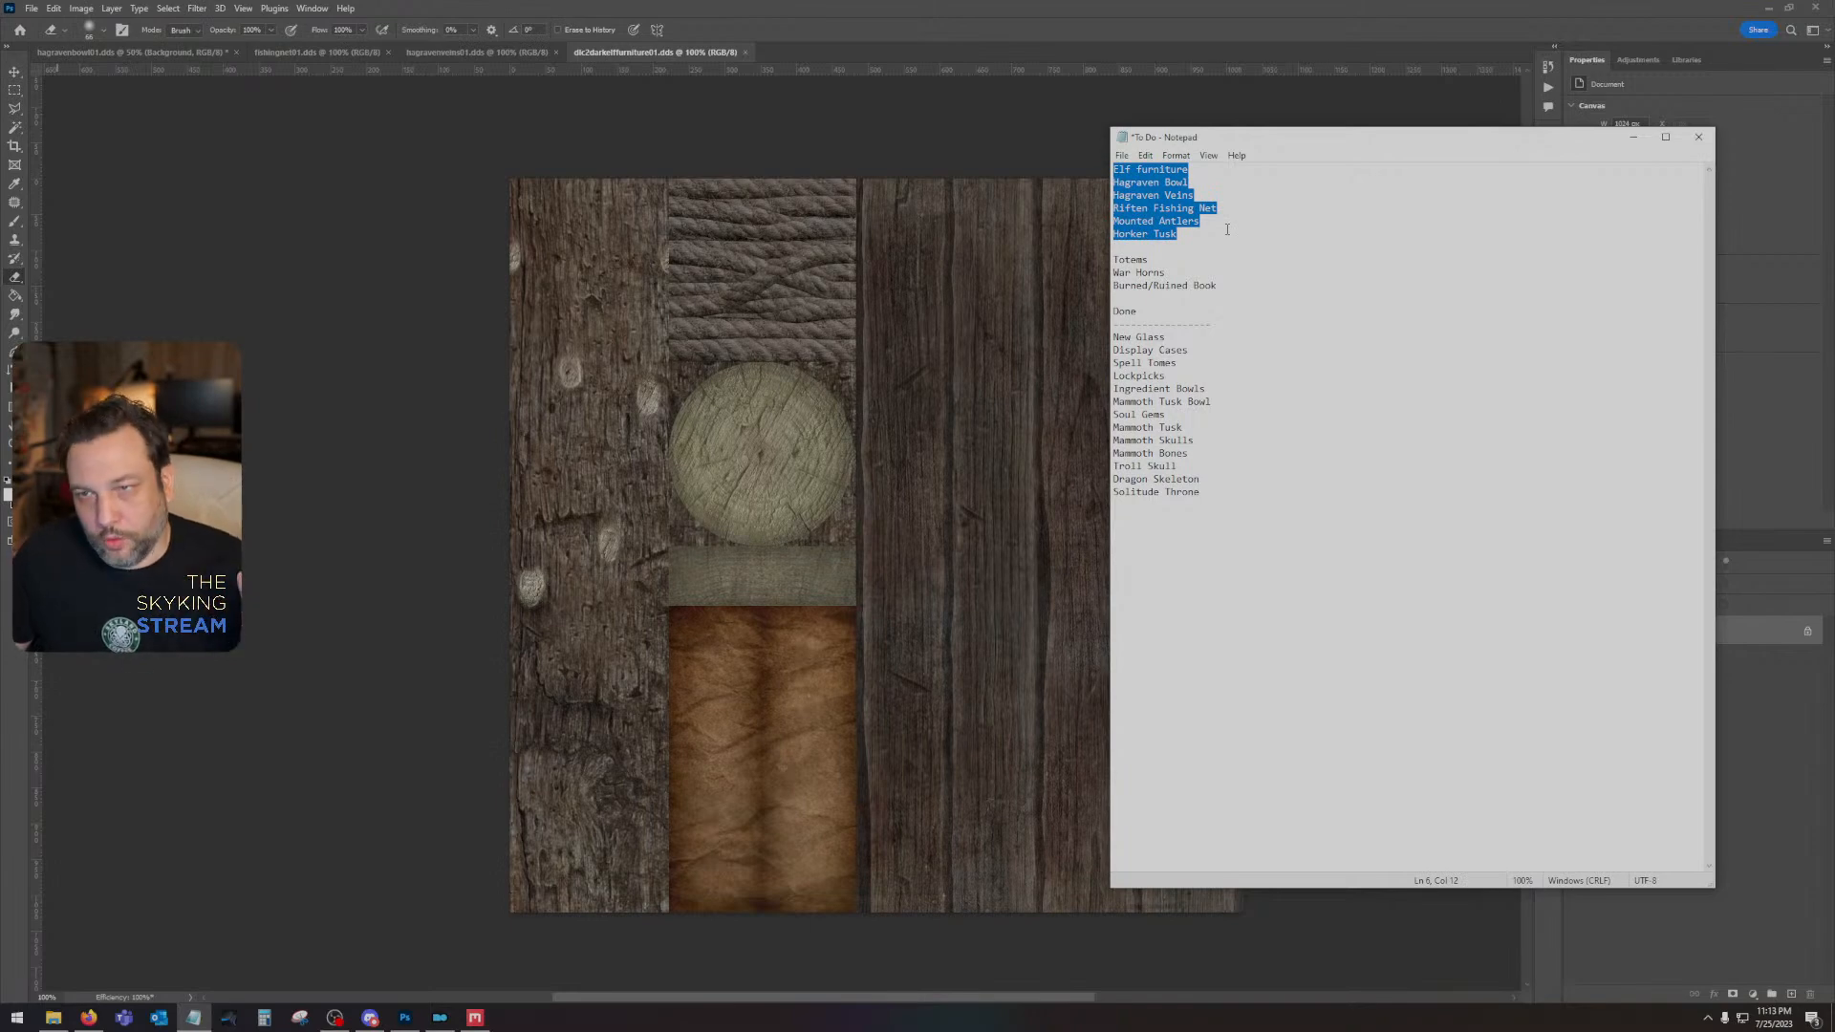
mouse_move(1110, 260)
left_mouse_down()
mouse_move(1137, 262)
mouse_move(1089, 265)
mouse_move(1147, 286)
mouse_move(1092, 259)
left_mouse_up()
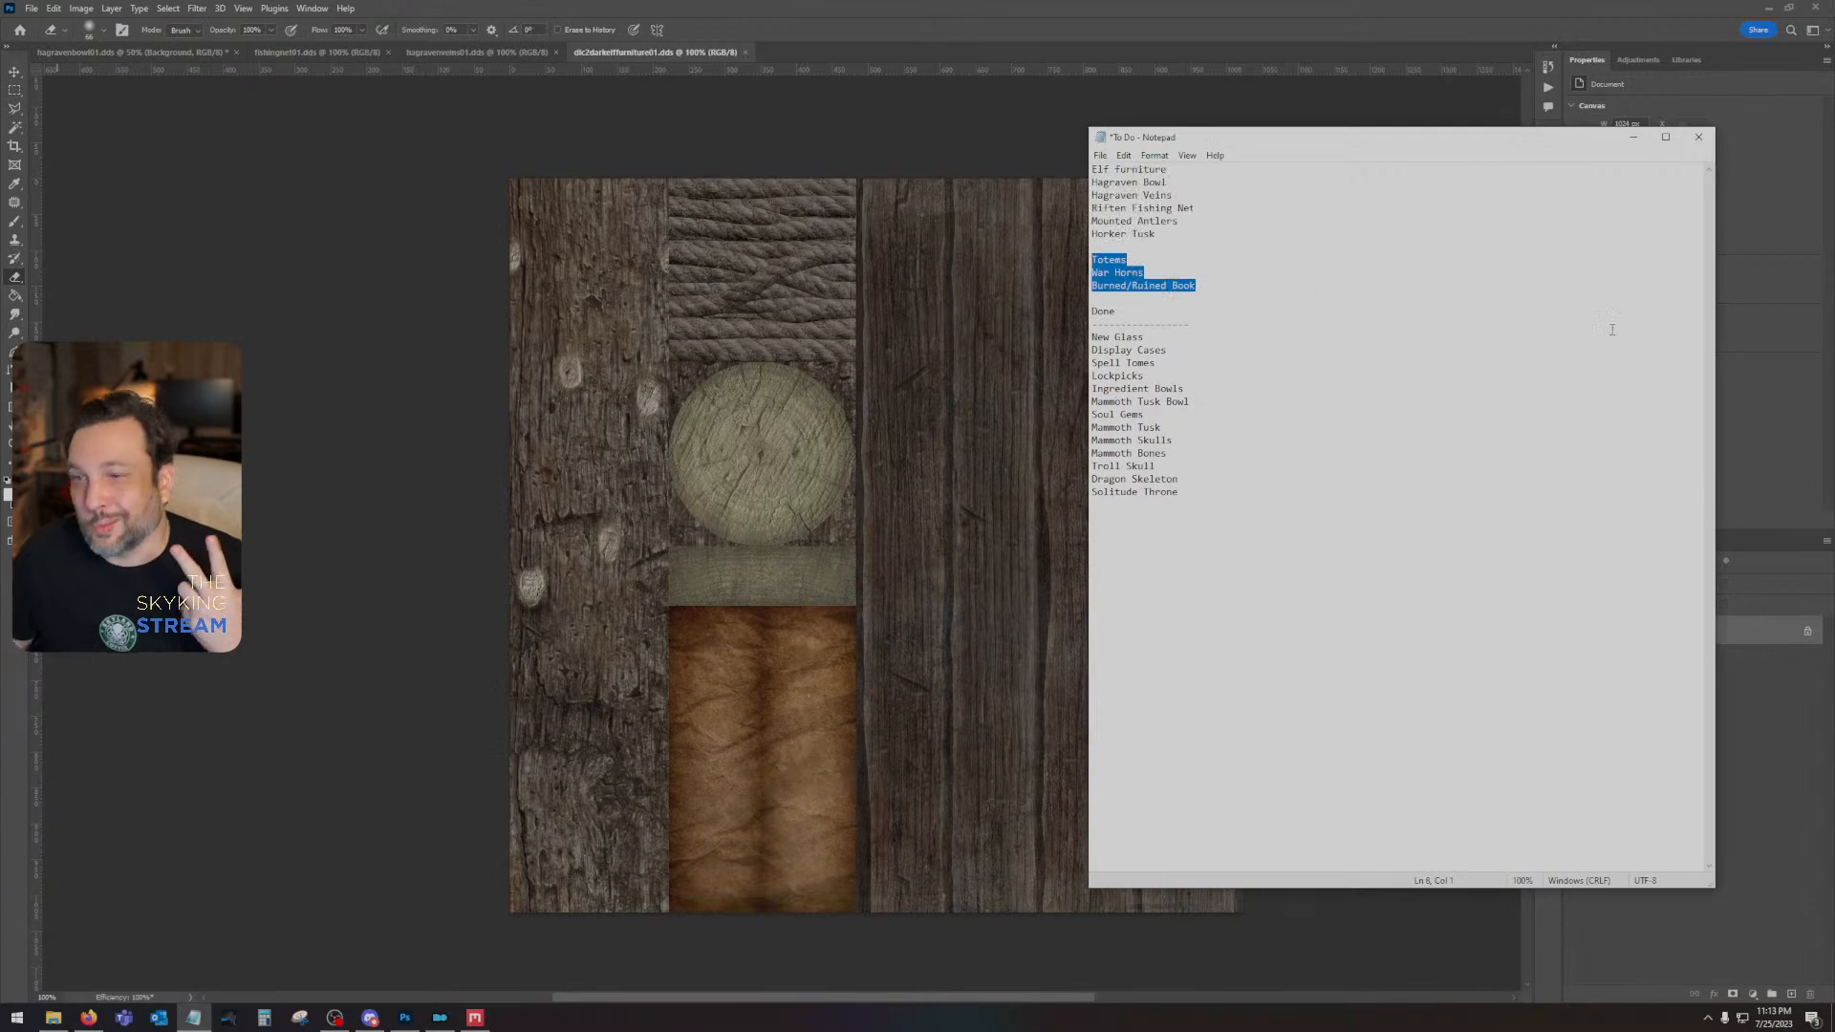
left_click(1222, 288)
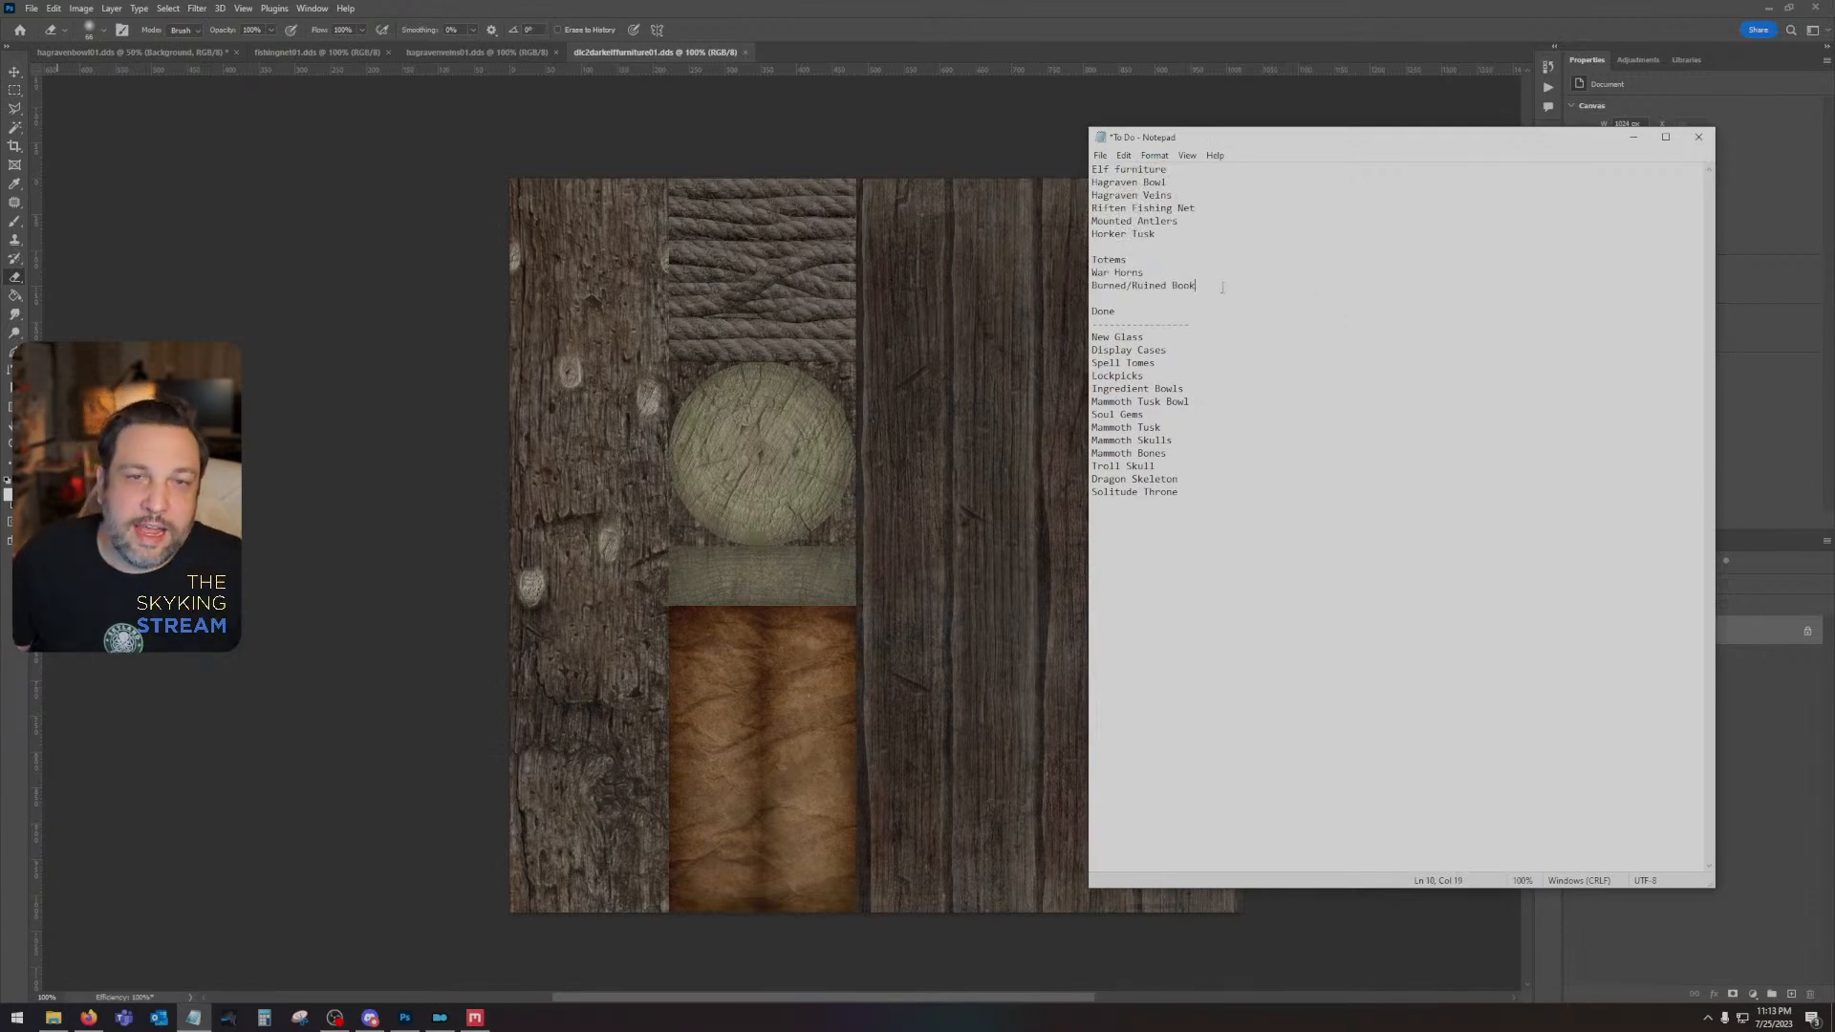
- Move the "Burned/Ruined Book" line to directly above "Totems", deleting its original line below "War Horns"
key("shift+Up")
key("ctrl+c")
key("Up")
key("Up")
key("Up")
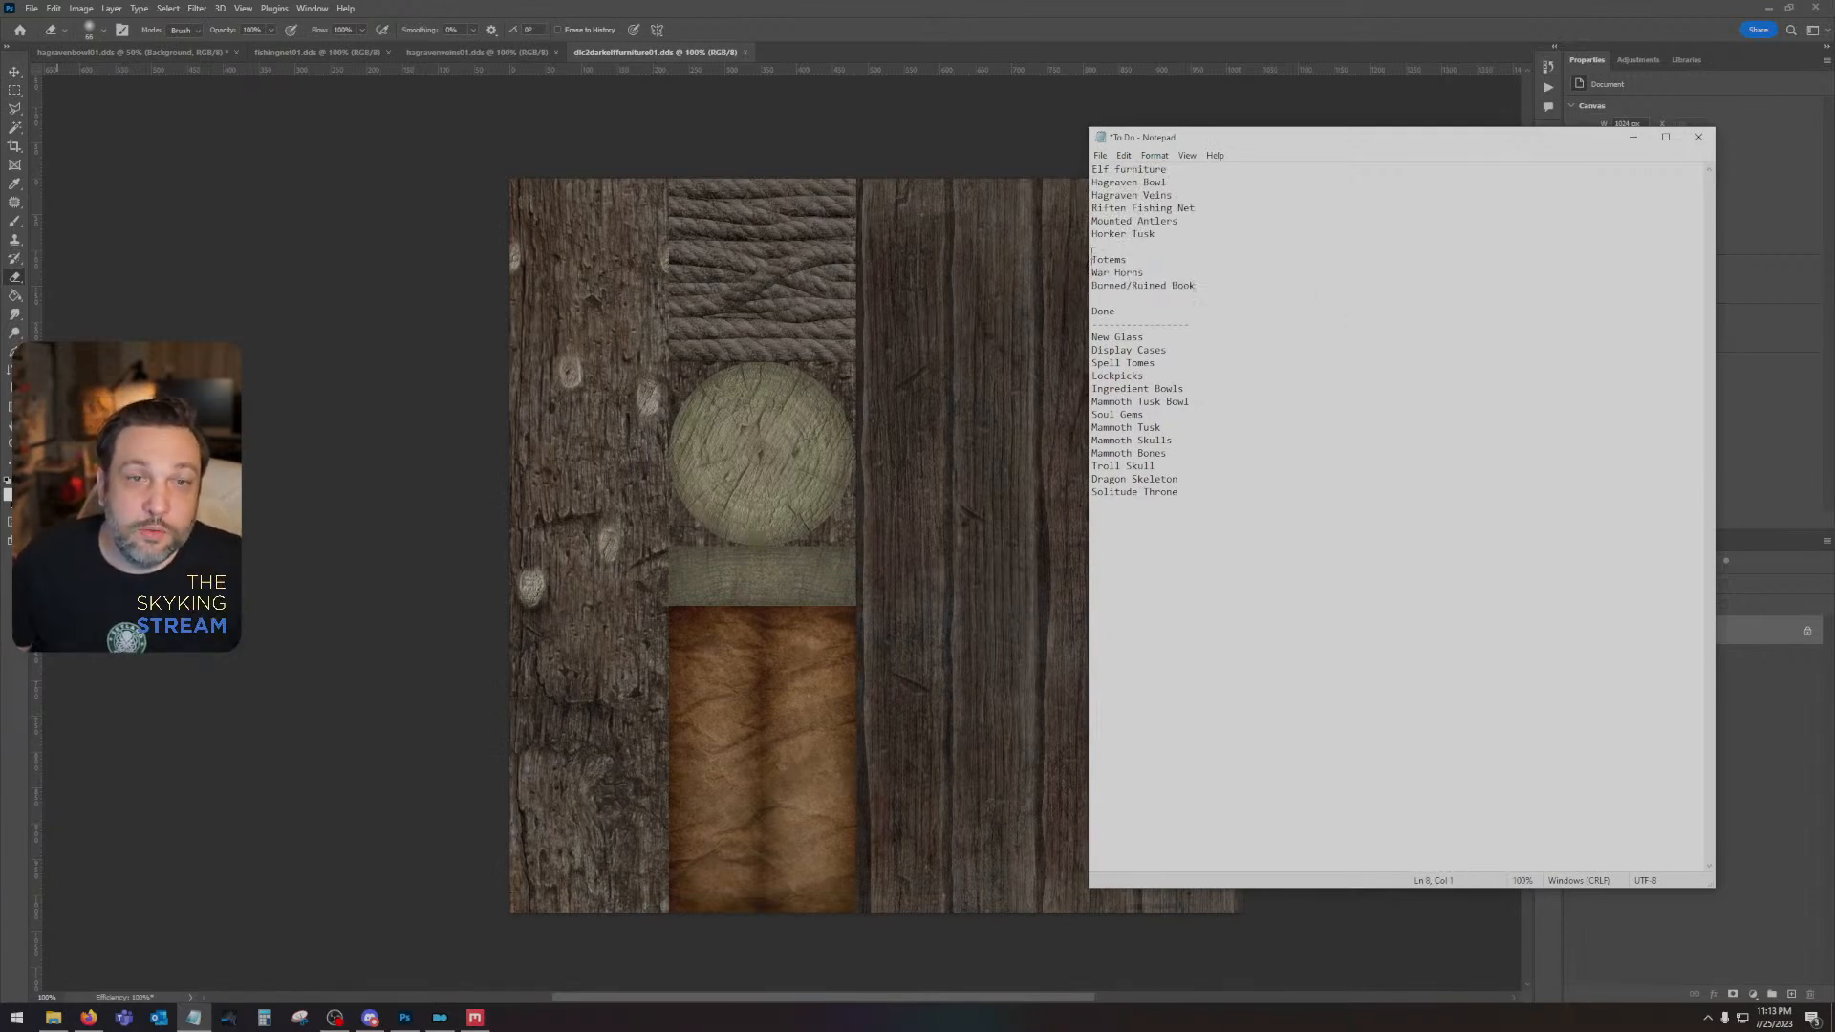
key("Return")
key("ctrl+v")
mouse_move(1234, 299)
left_mouse_down()
mouse_move(1074, 287)
mouse_move(1075, 302)
left_mouse_up()
key("BackSpace")
key("BackSpace")
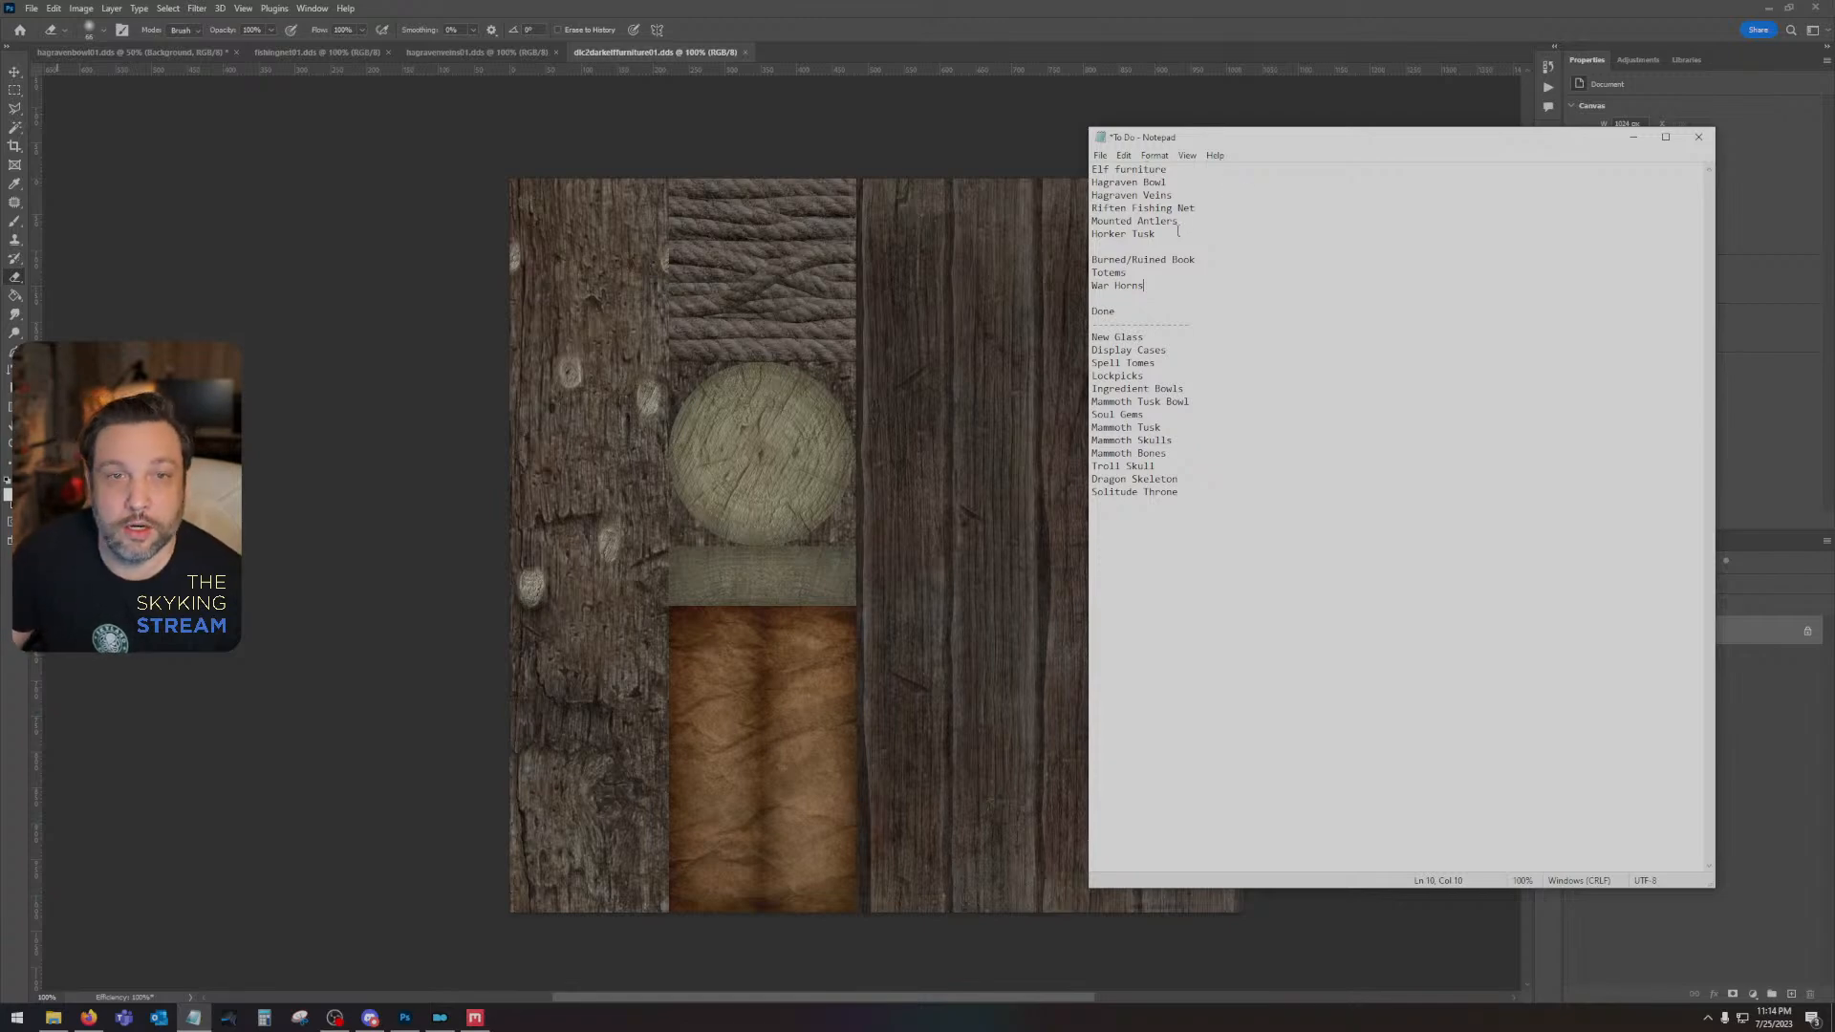
- Move "Burned/Ruined Book" directly below "Horker Tusk", delete its duplicate above "Totems", and save the To Do list
left_click_drag(1179, 233, 1072, 155)
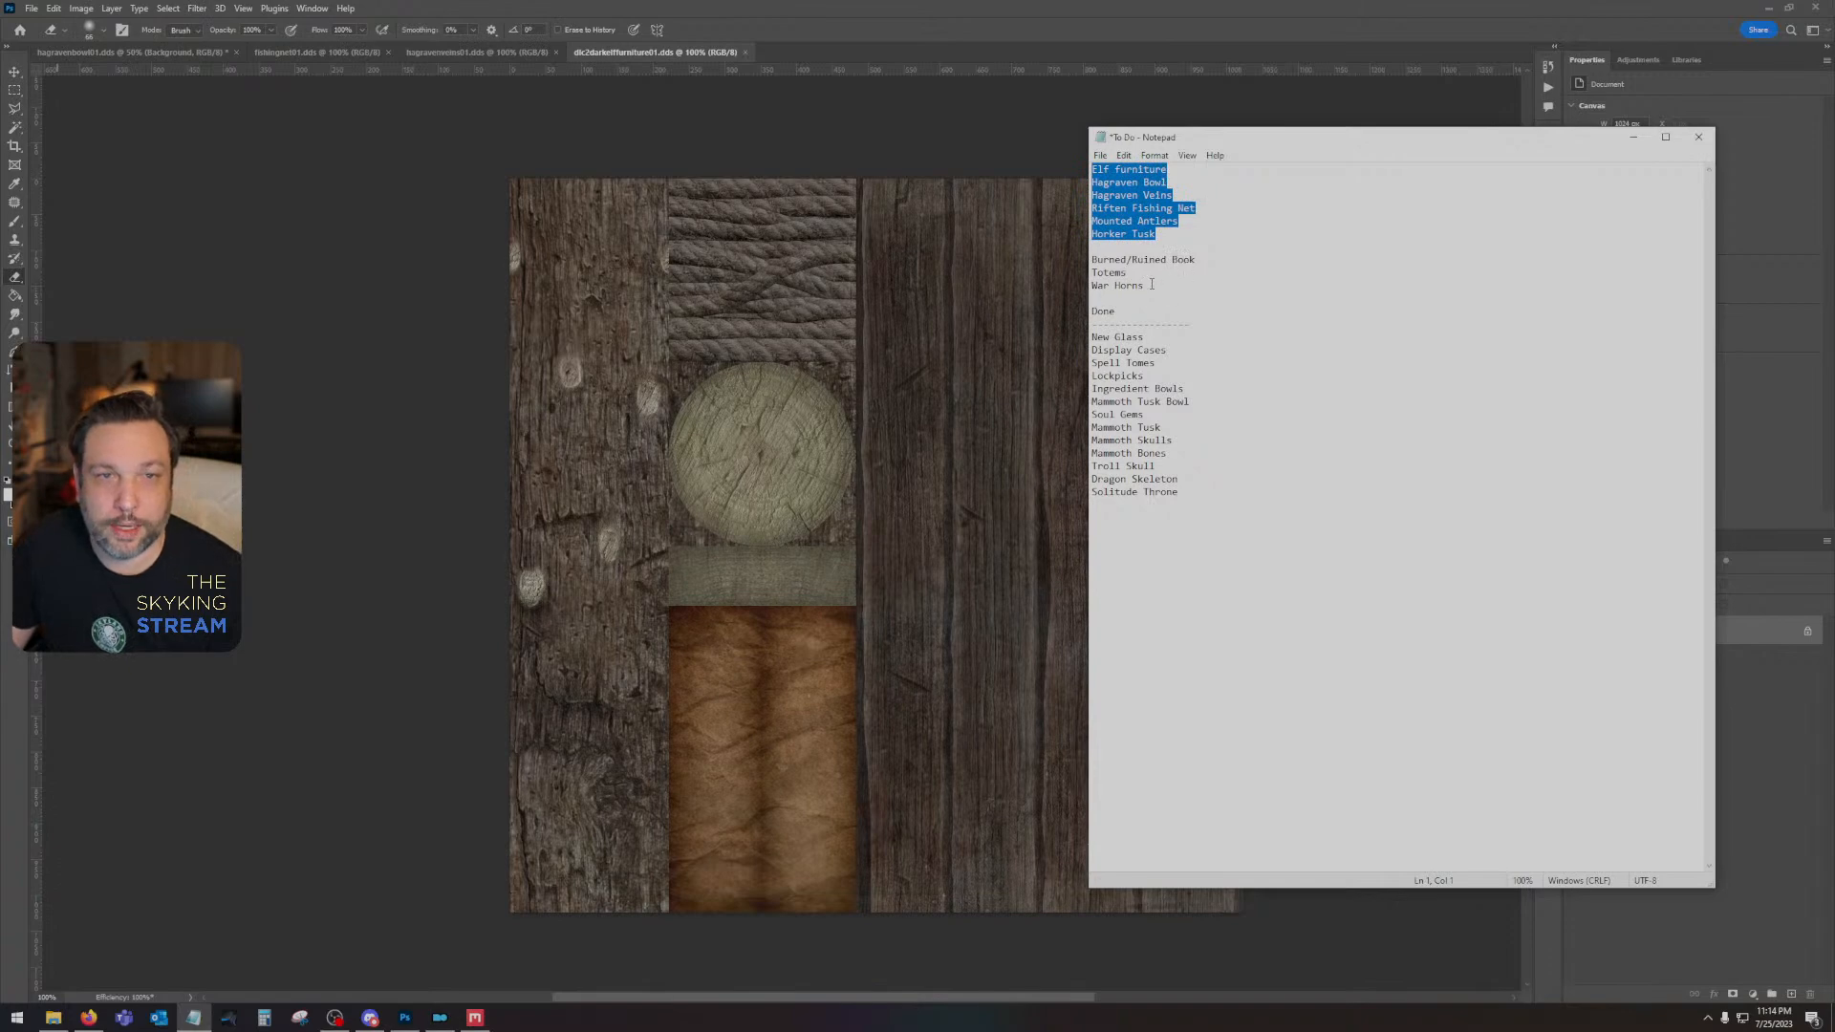
left_click_drag(1206, 254, 1086, 259)
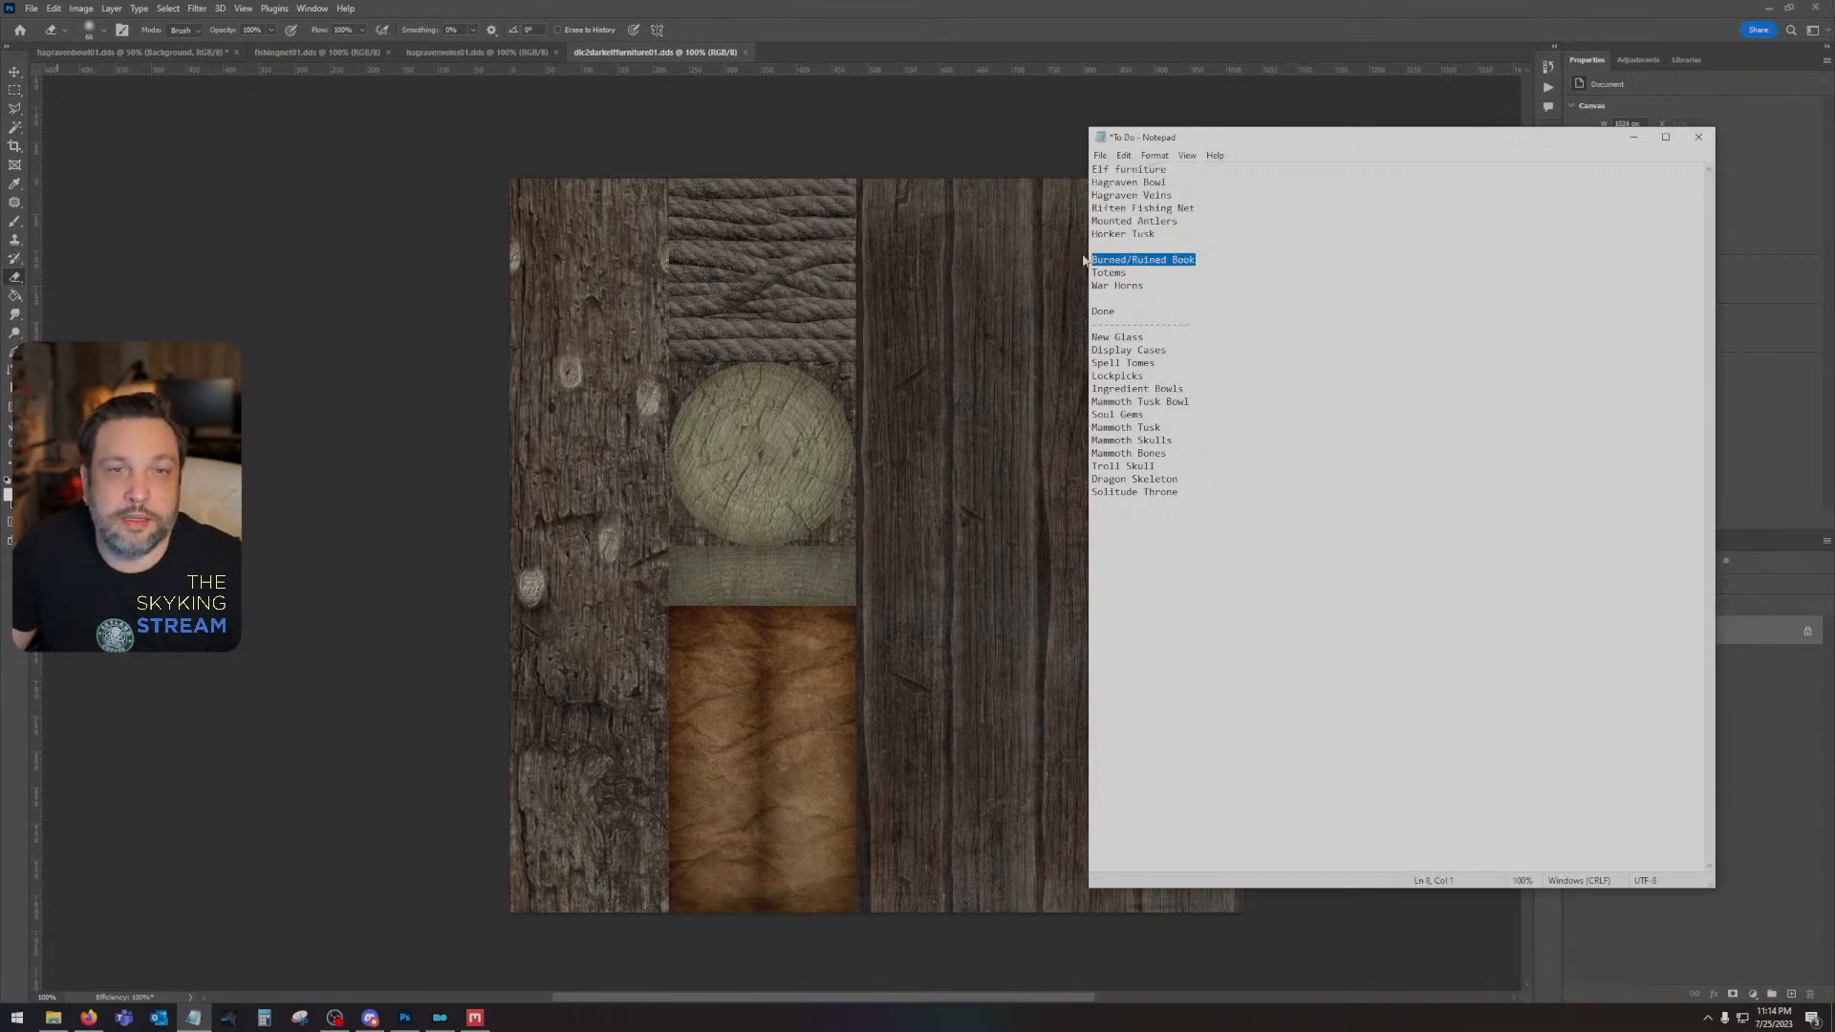
key("ctrl+c")
left_click(1123, 245)
key("ctrl+v")
key("Return")
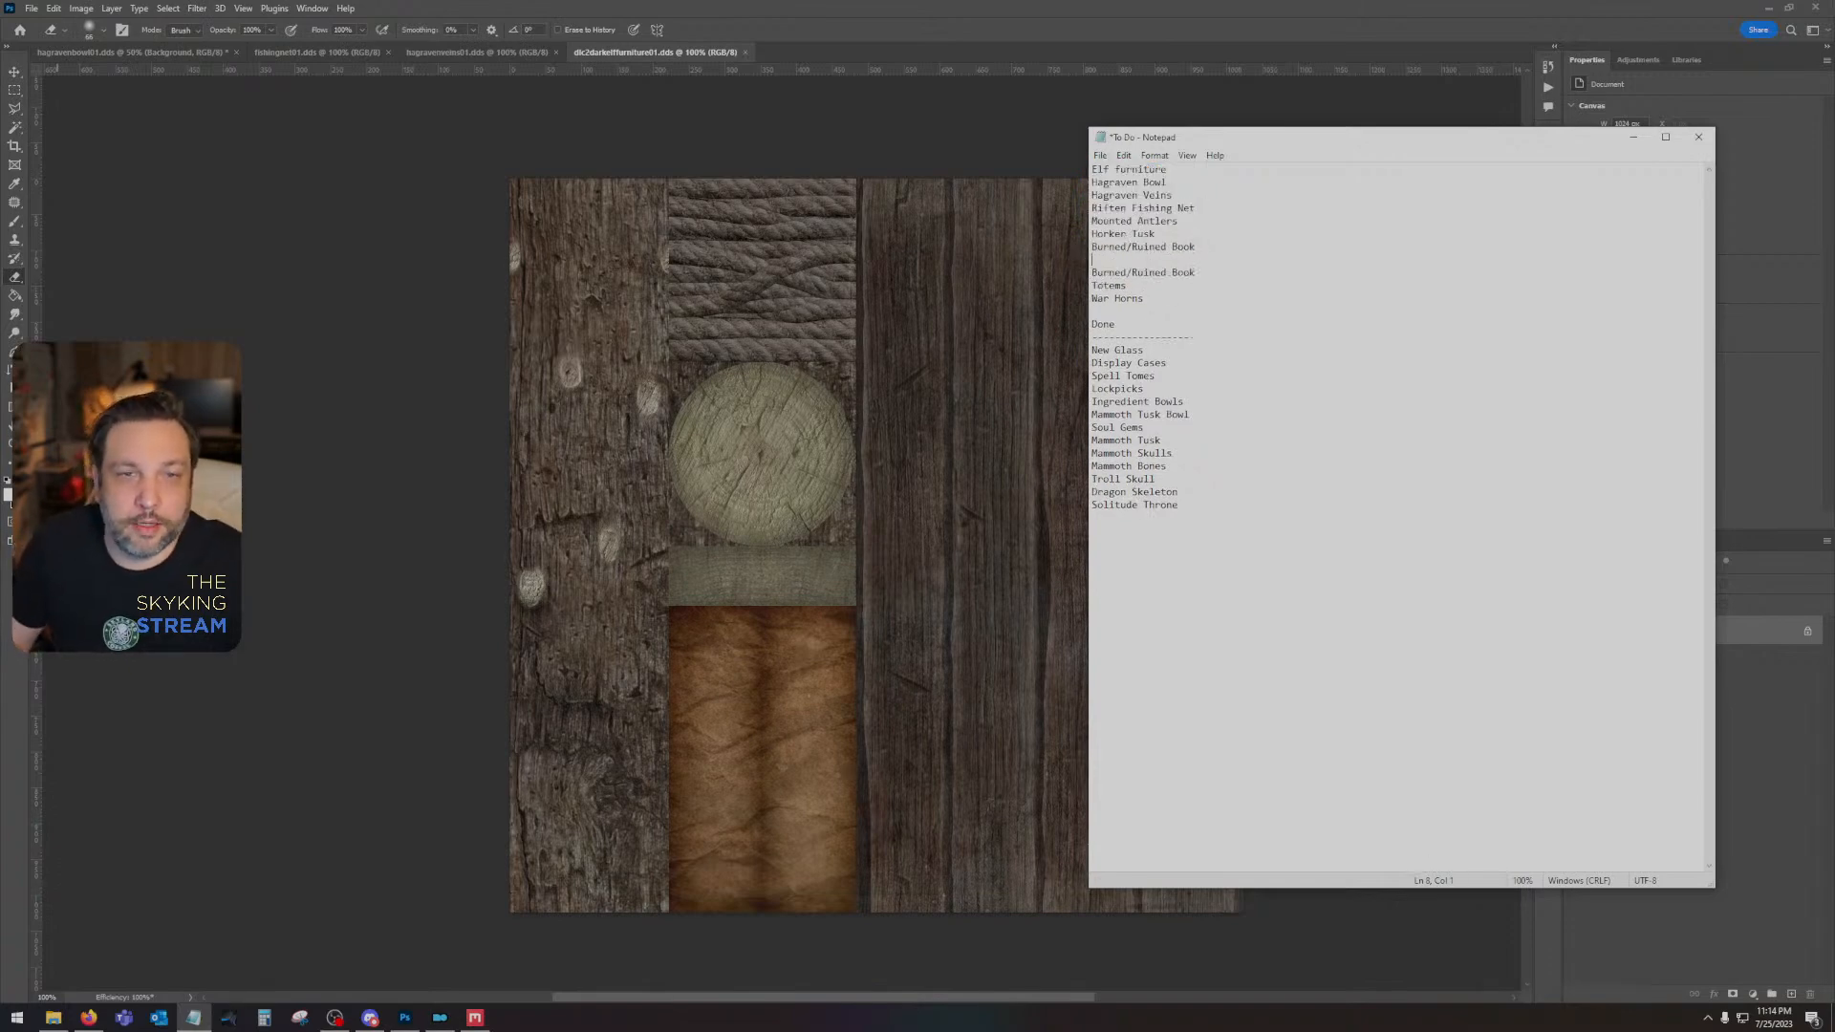
left_click_drag(1207, 272, 1090, 273)
key("Delete")
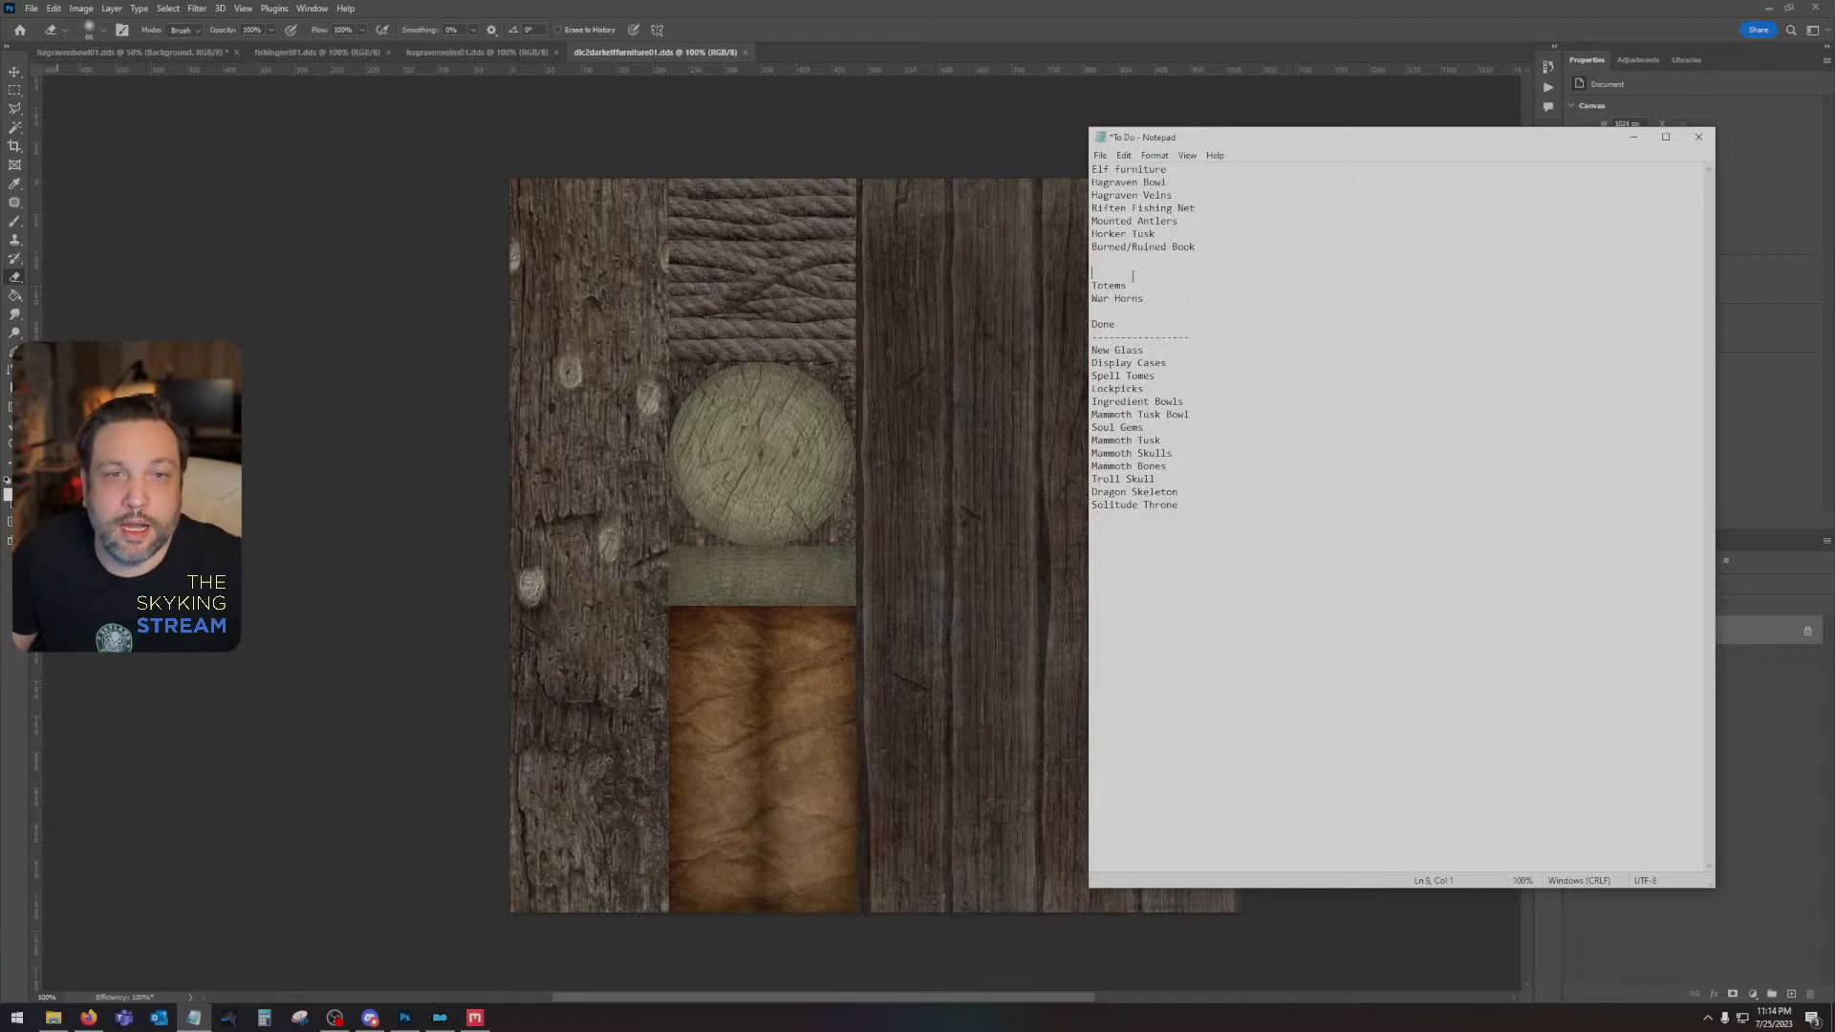
key("Delete")
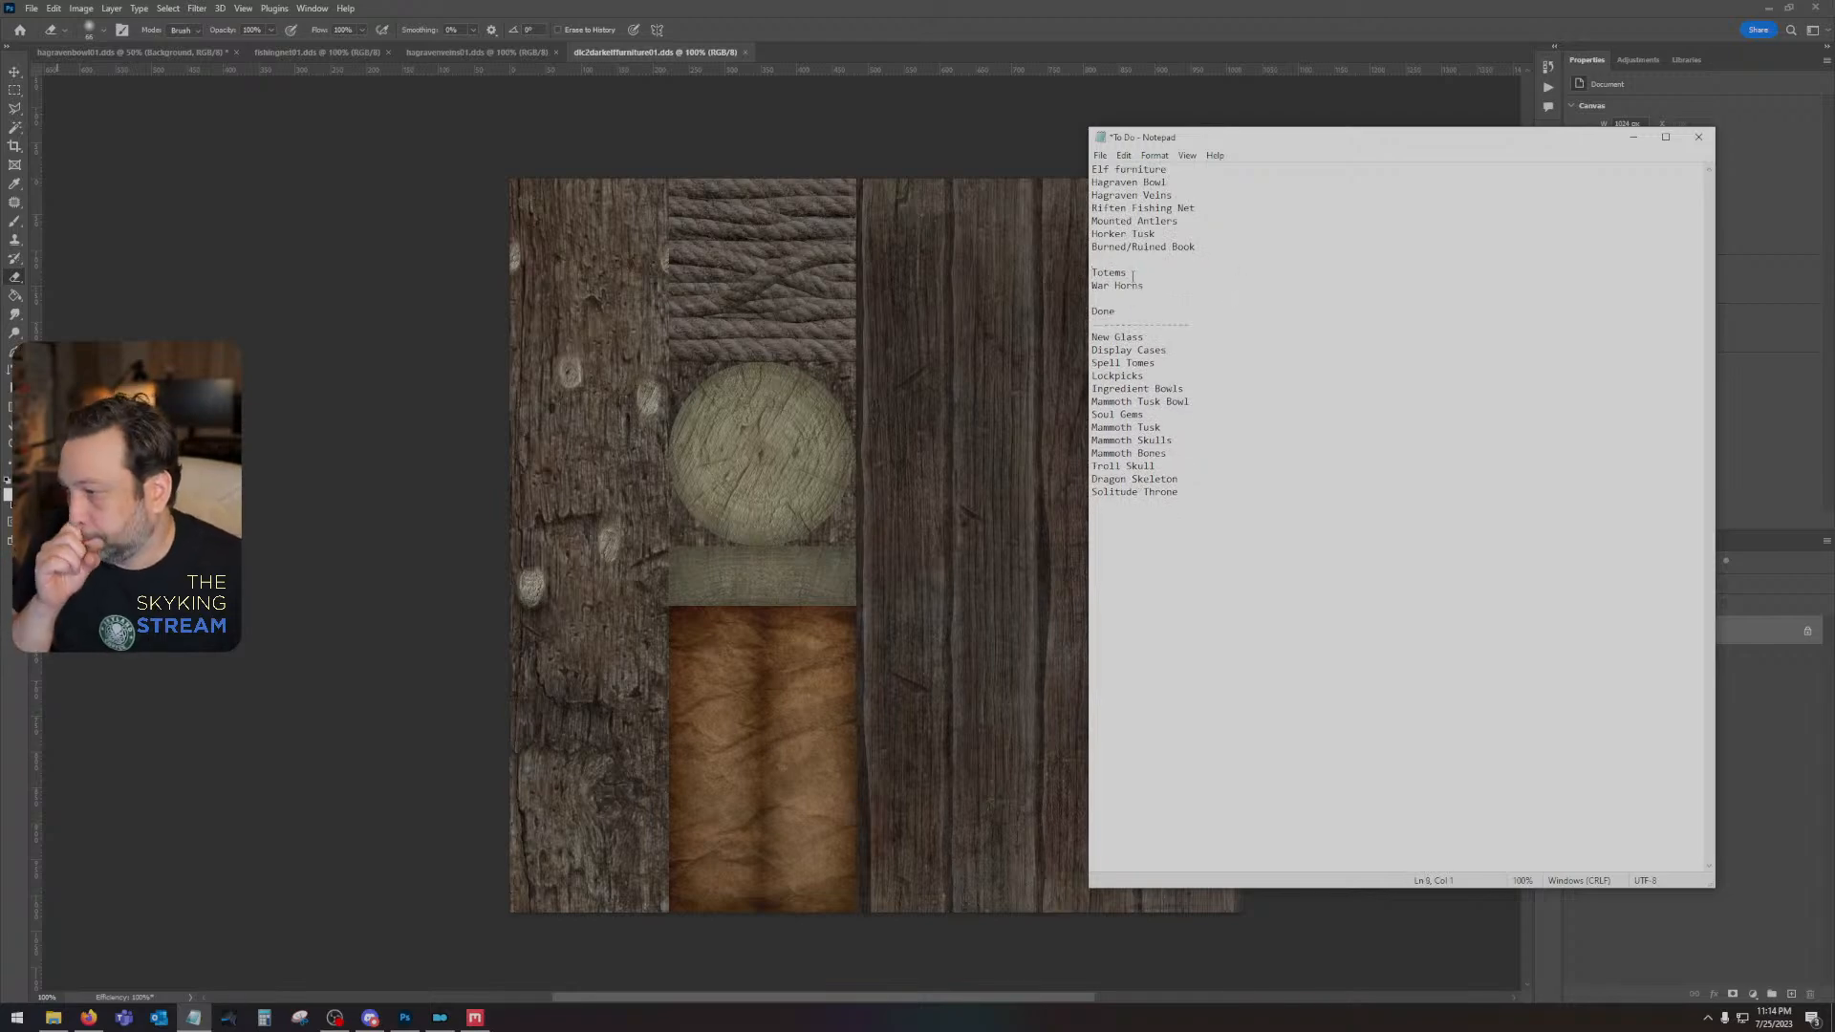
left_click(1100, 155)
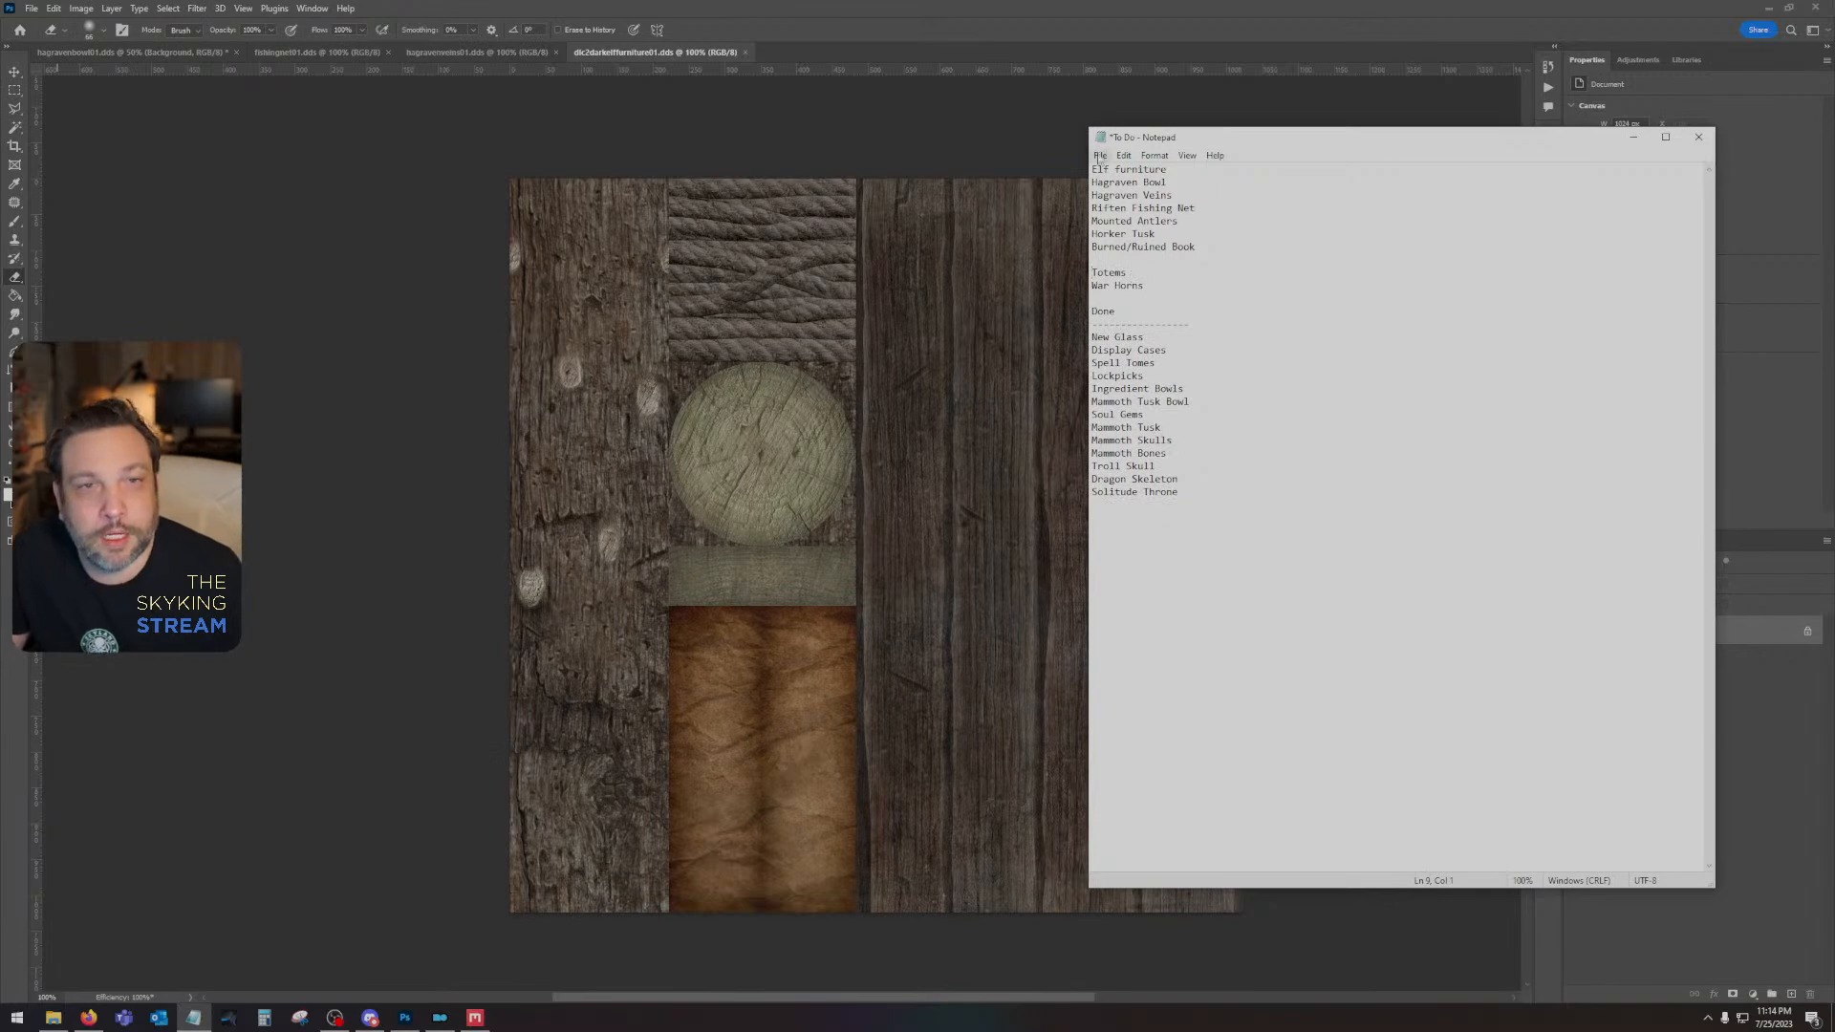
left_click(1132, 220)
- Switch to Mod Organizer and run SKSE to launch Skyrim, and highlight the whole To Do list while the game loads
left_click(442, 1015)
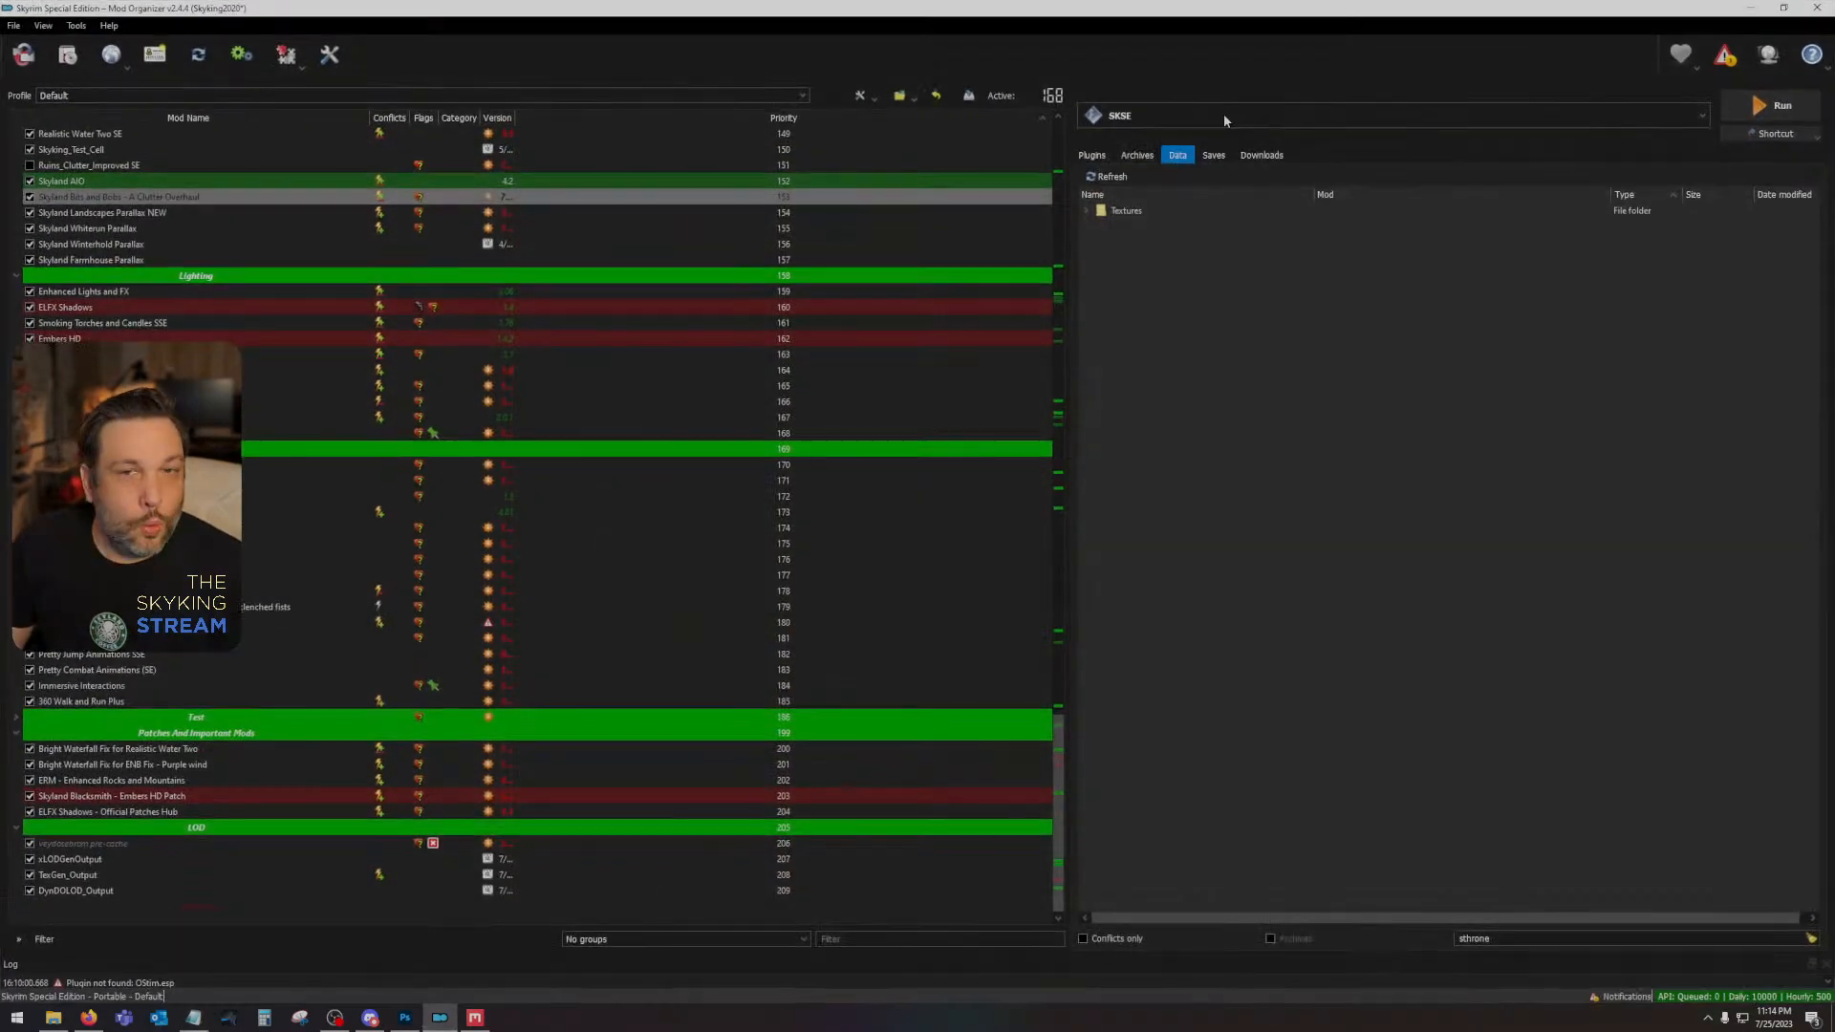
left_click(1768, 107)
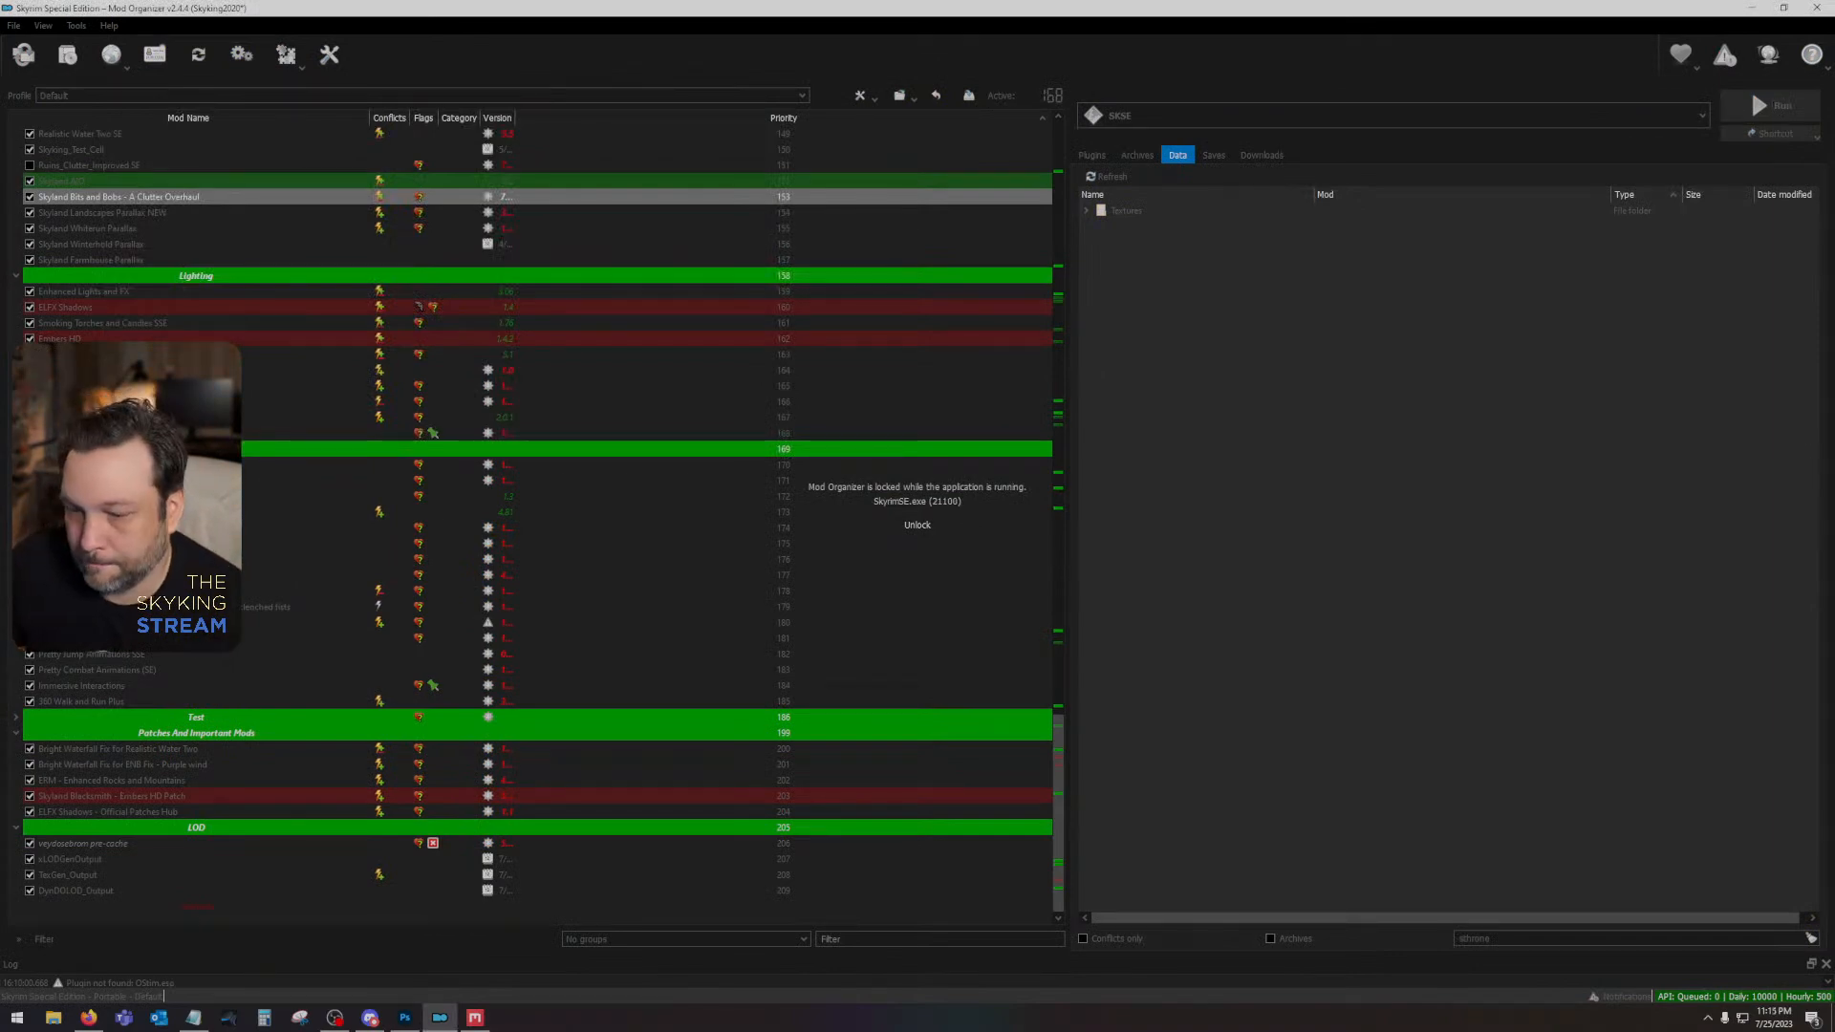
left_click(193, 1018)
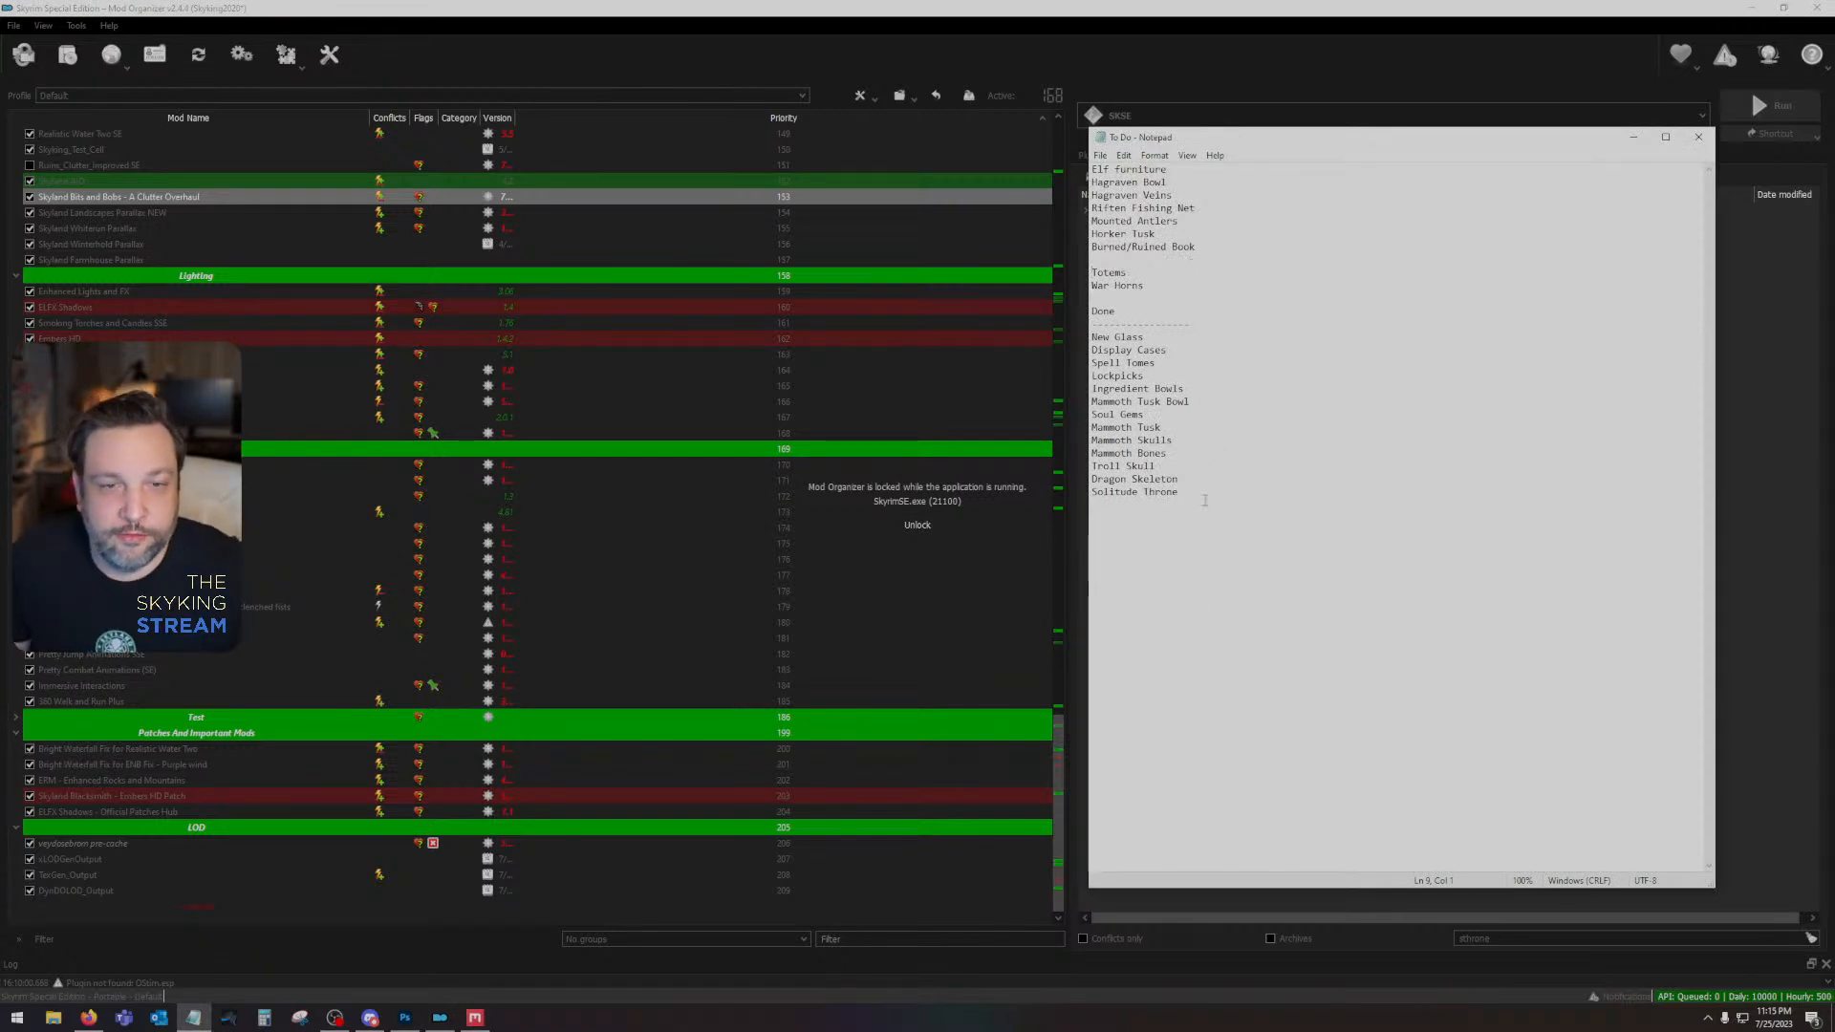
left_click_drag(1204, 500, 1037, 164)
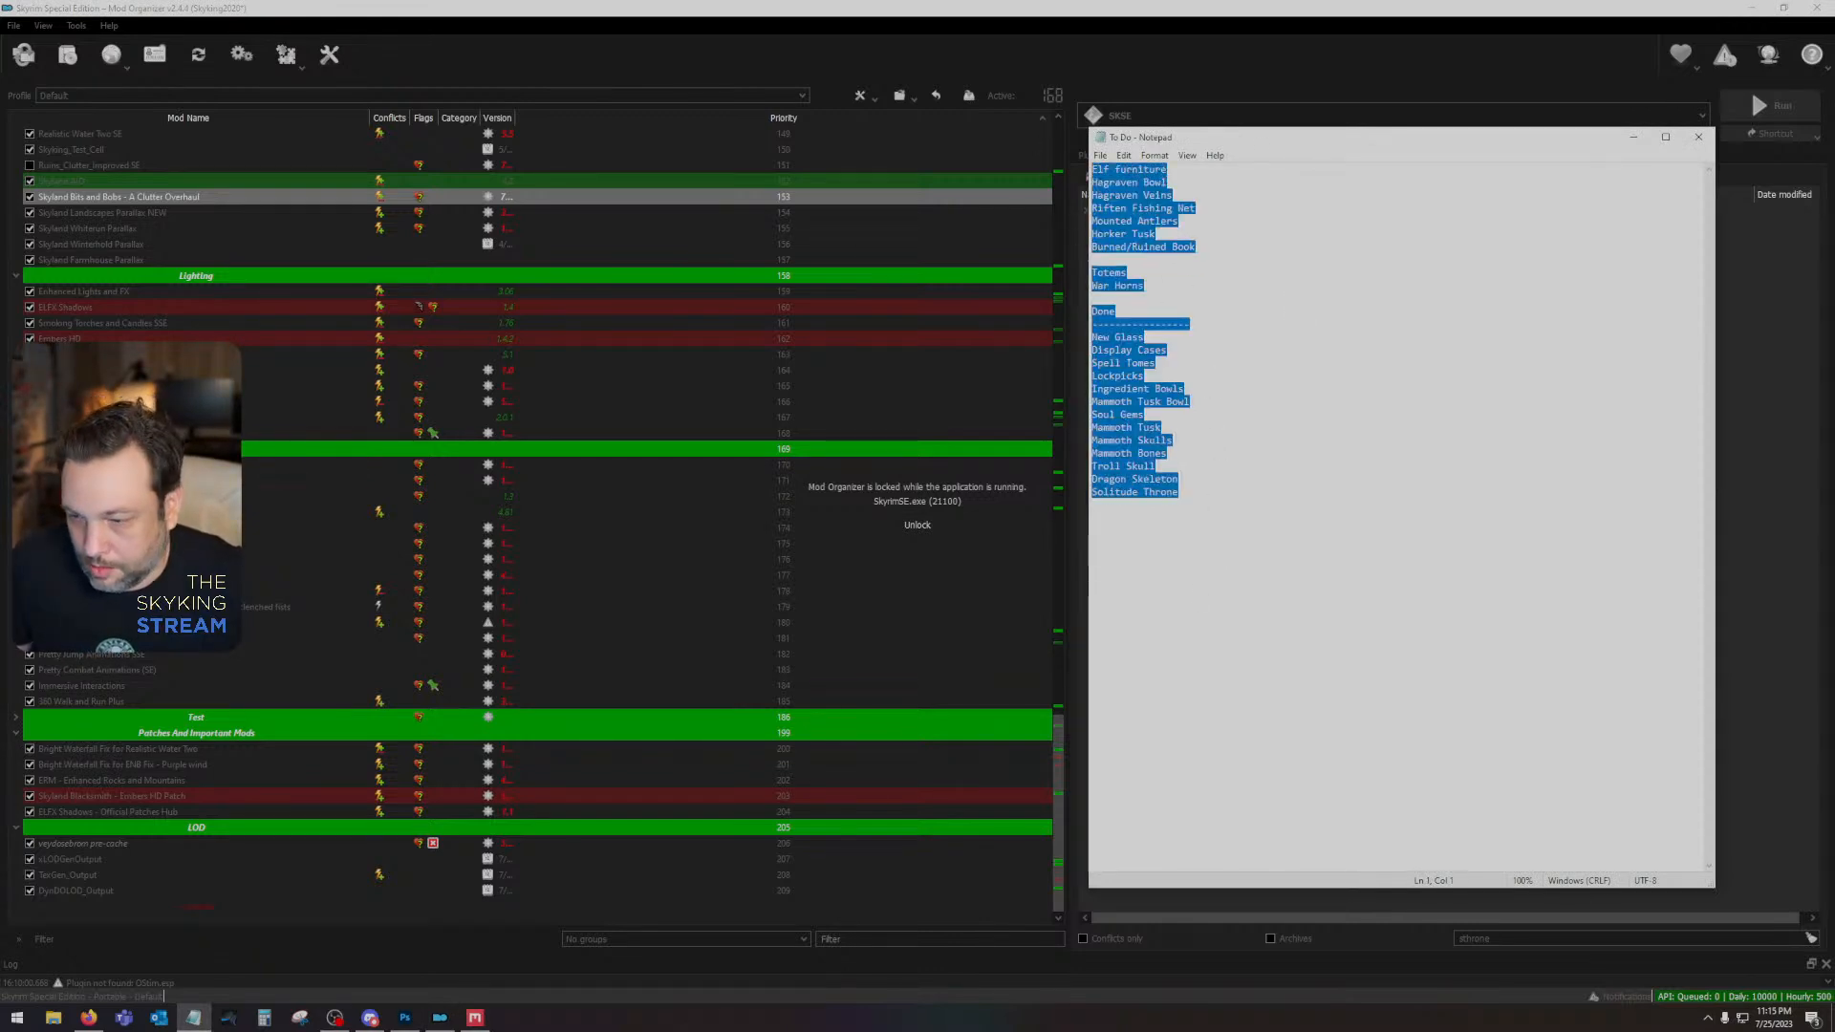
- Switch to Skyrim and continue from the last saved game
key("alt+Tab")
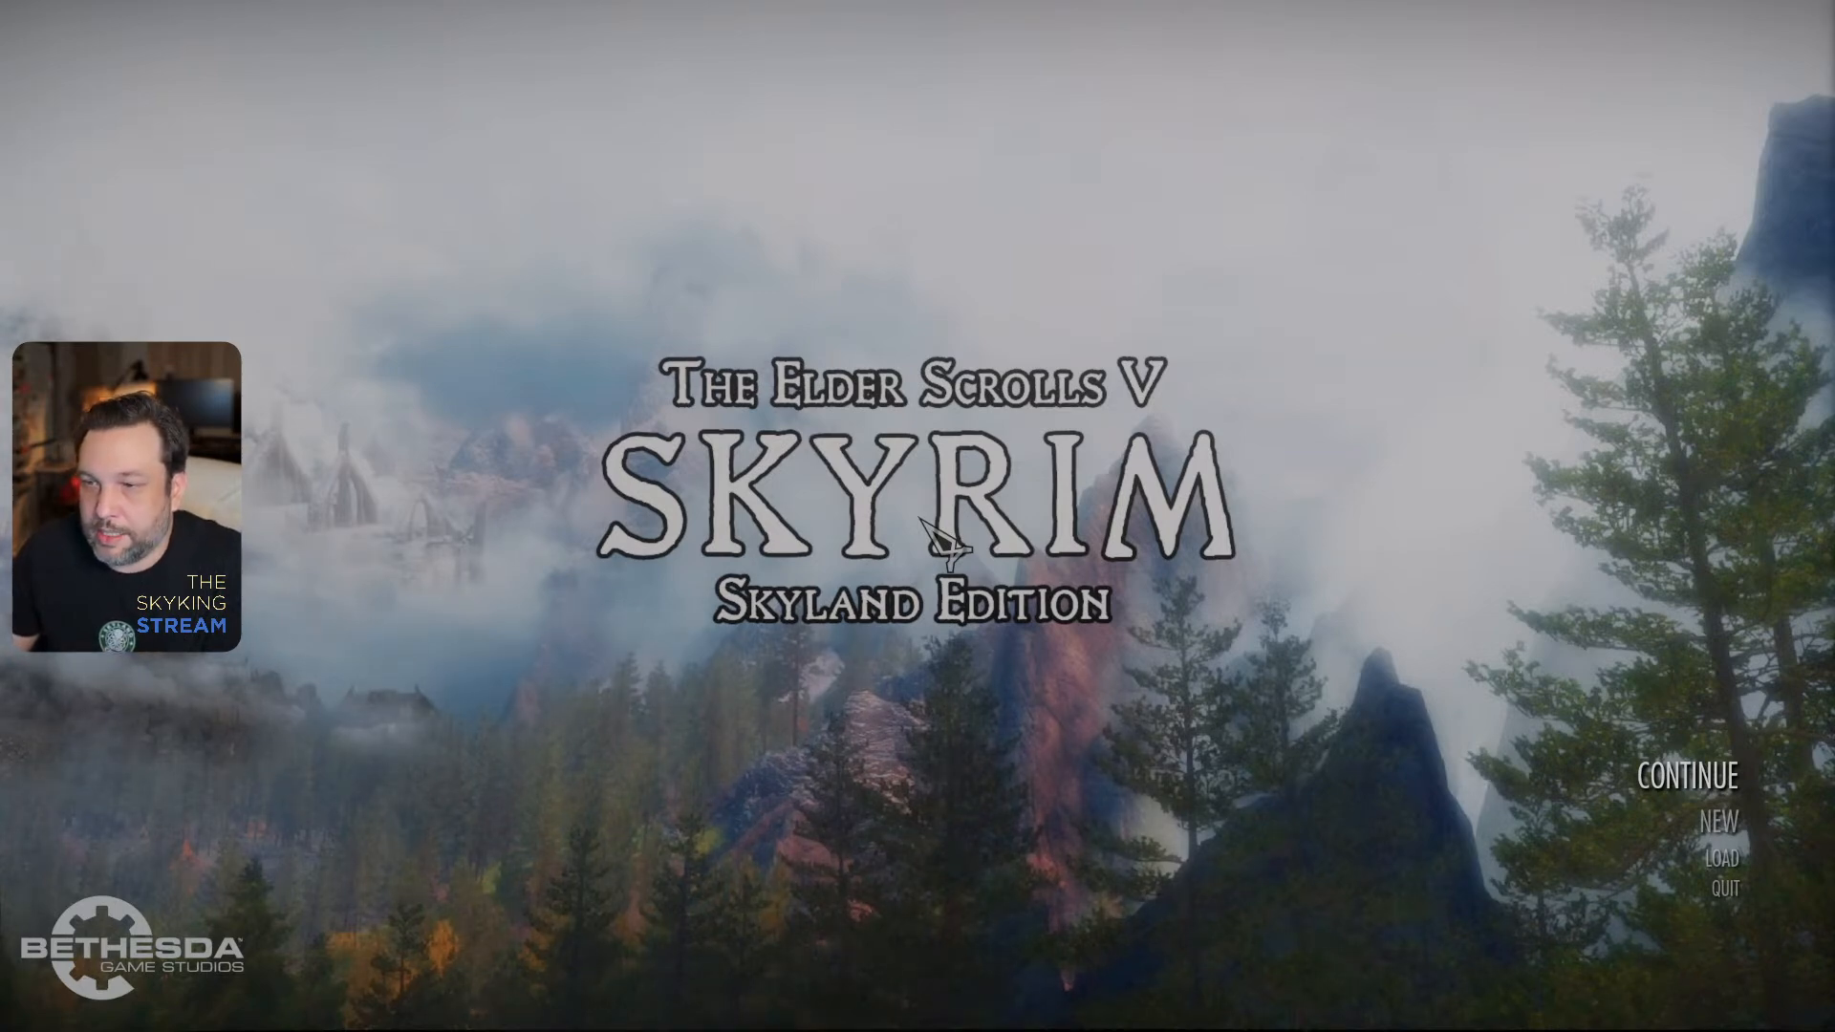
left_click(1711, 792)
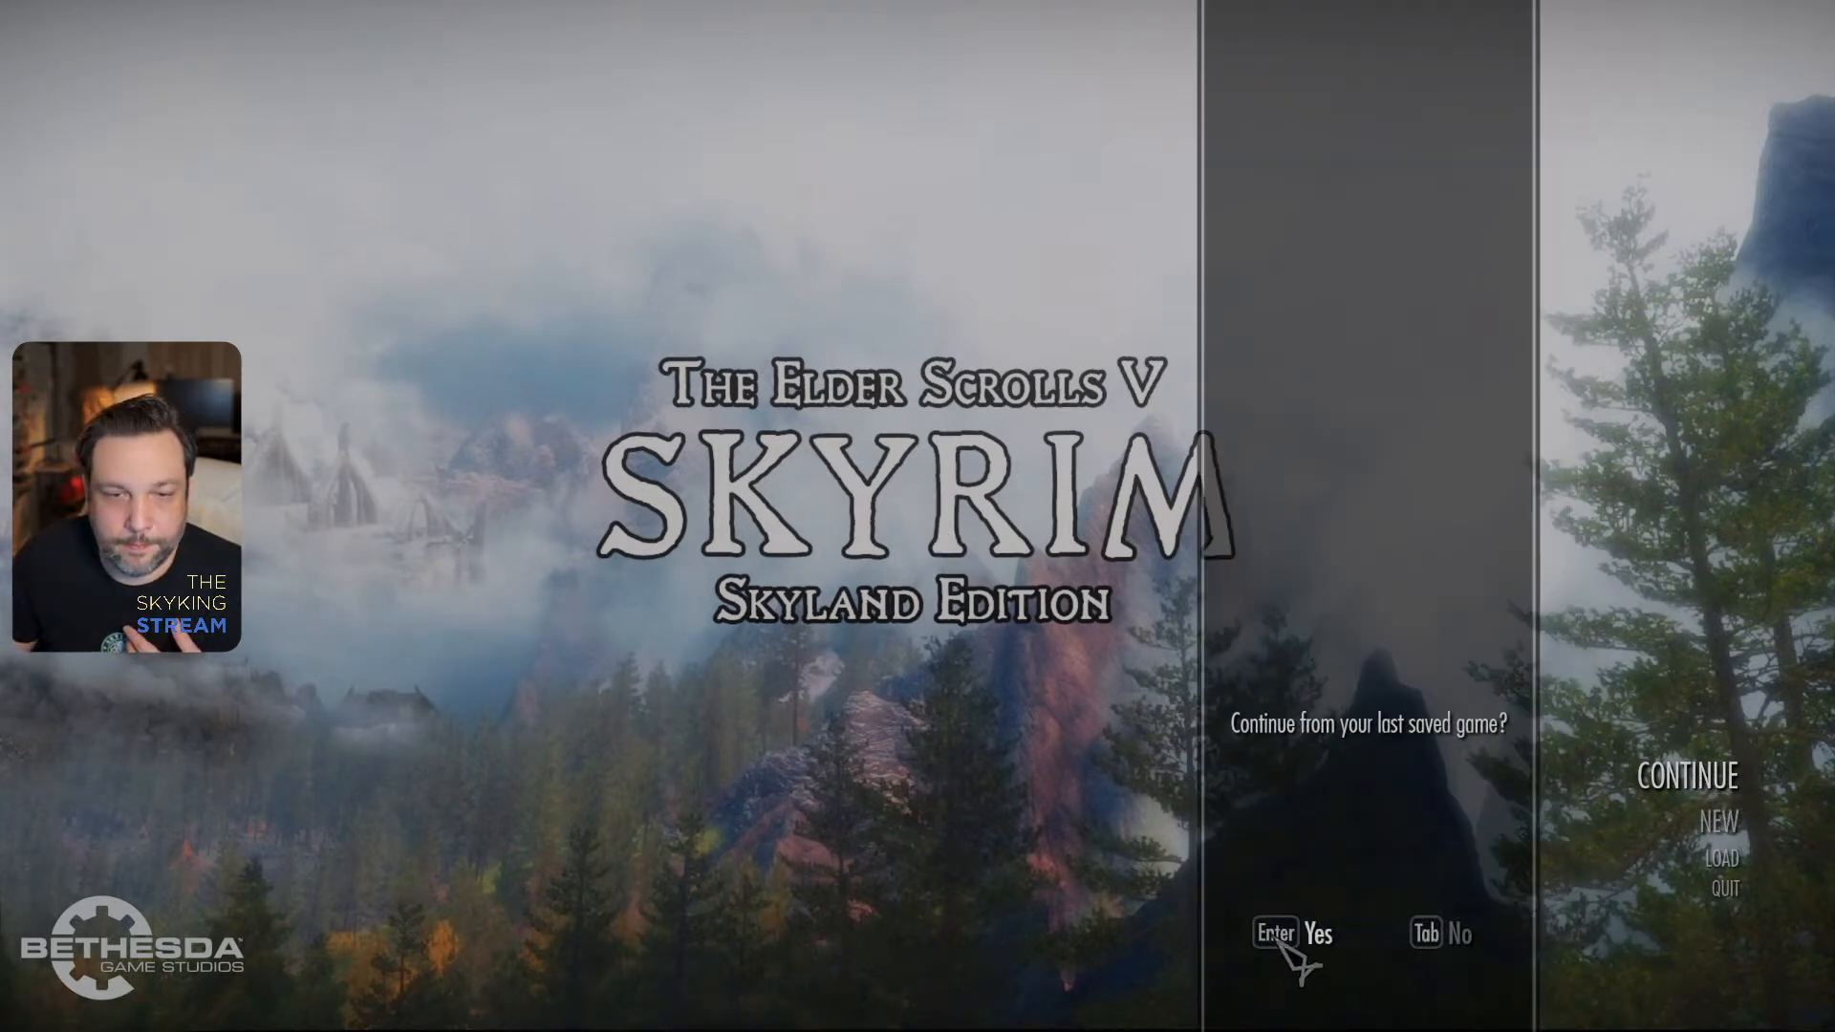
left_click(1283, 941)
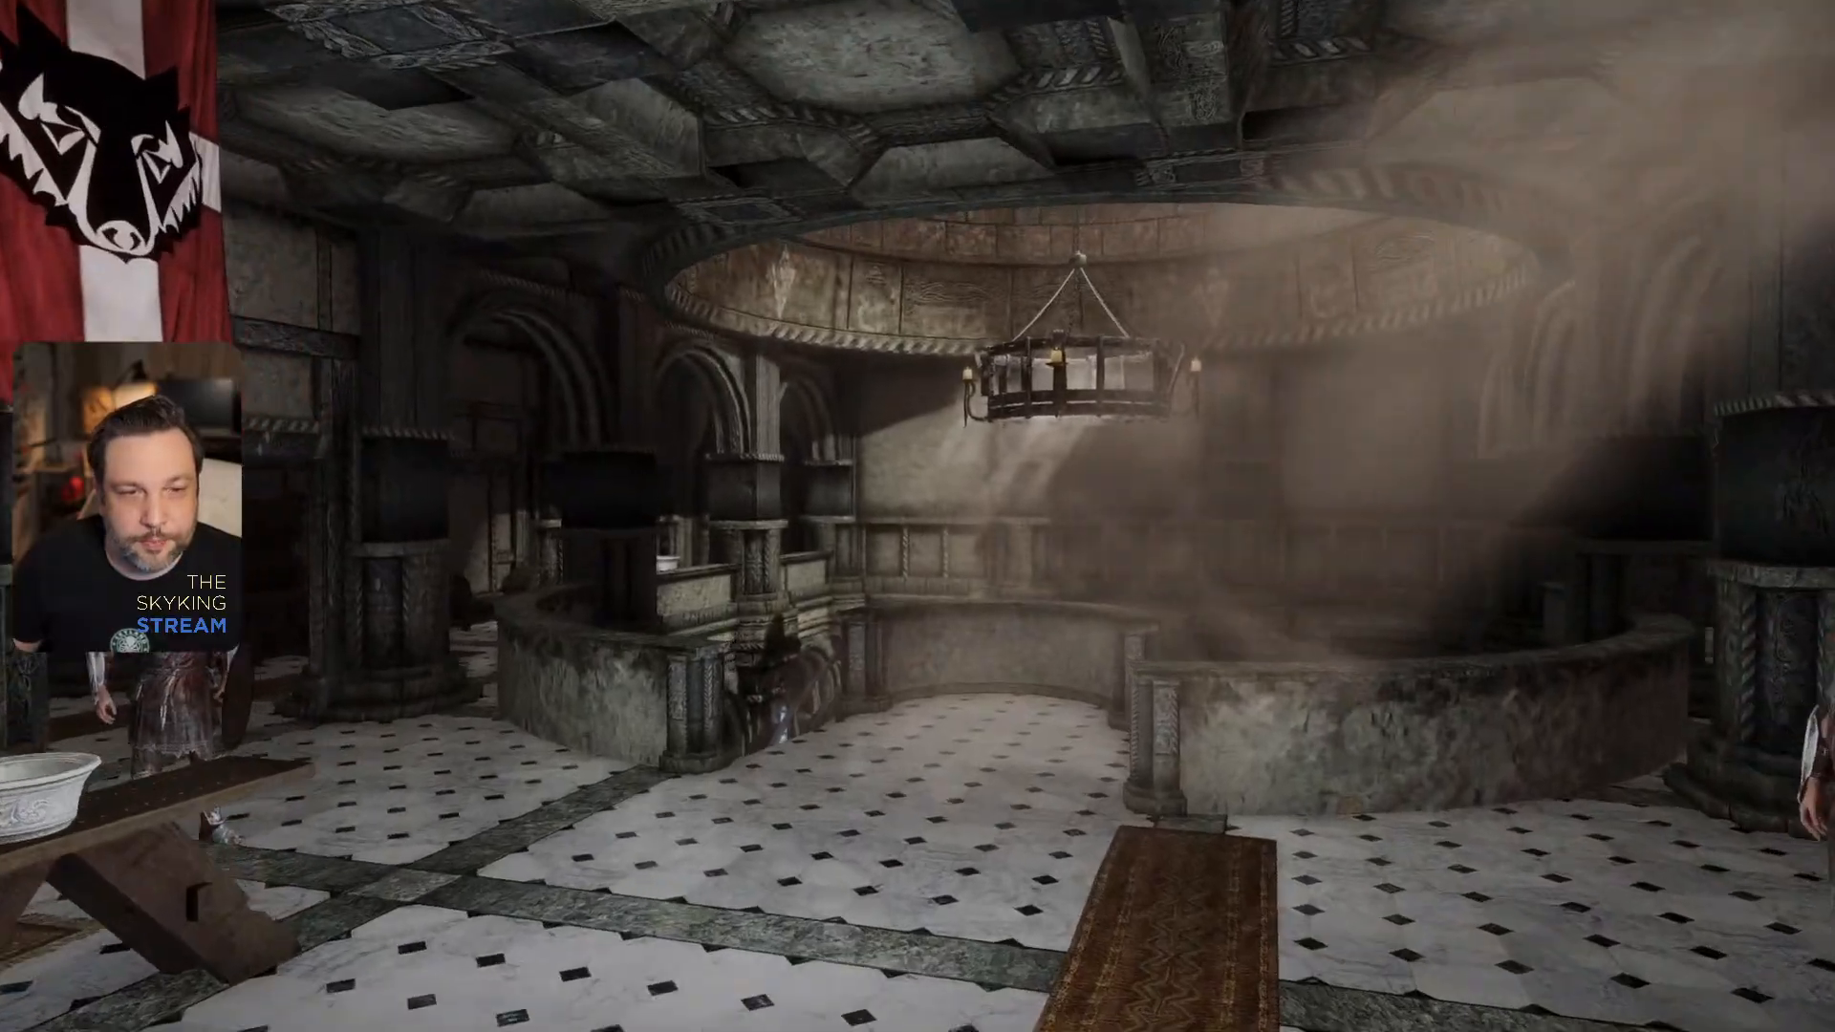
- Teleport to the custom test cell with the console command "coc aaaskykingtestcell"
key("grave")
type("co")
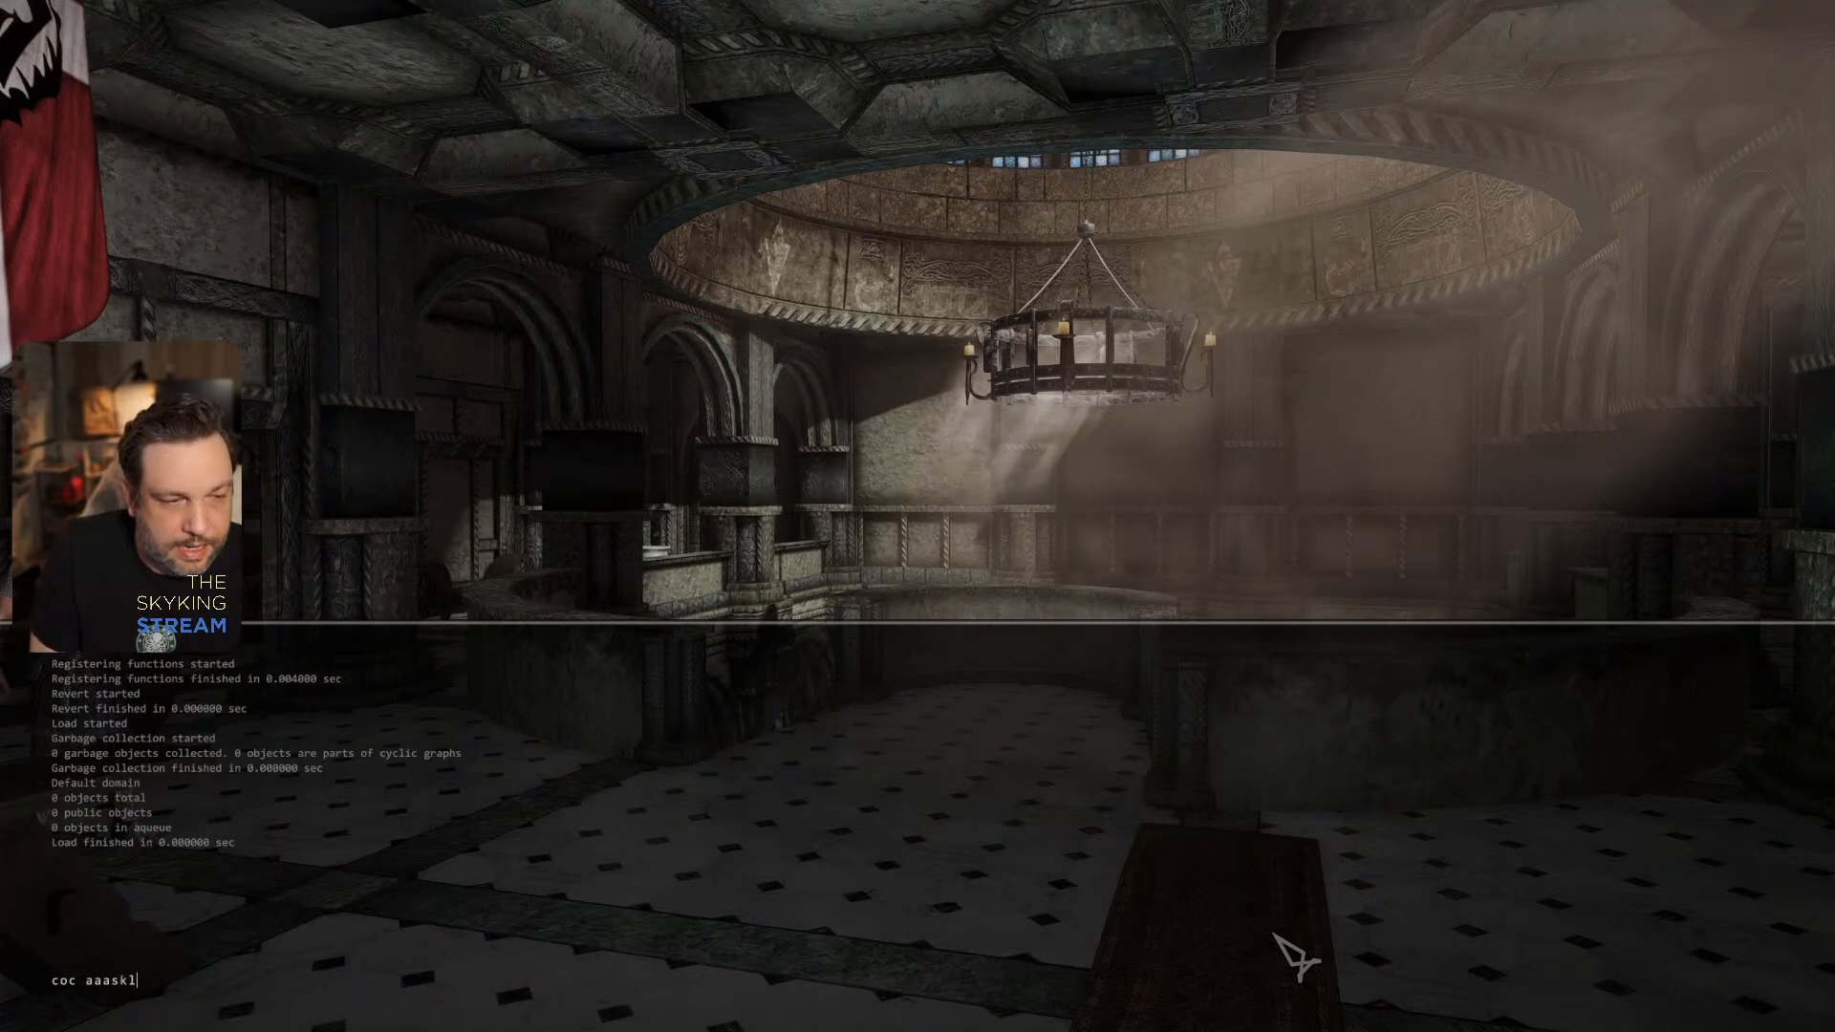
type("c aaaskykingtestcell")
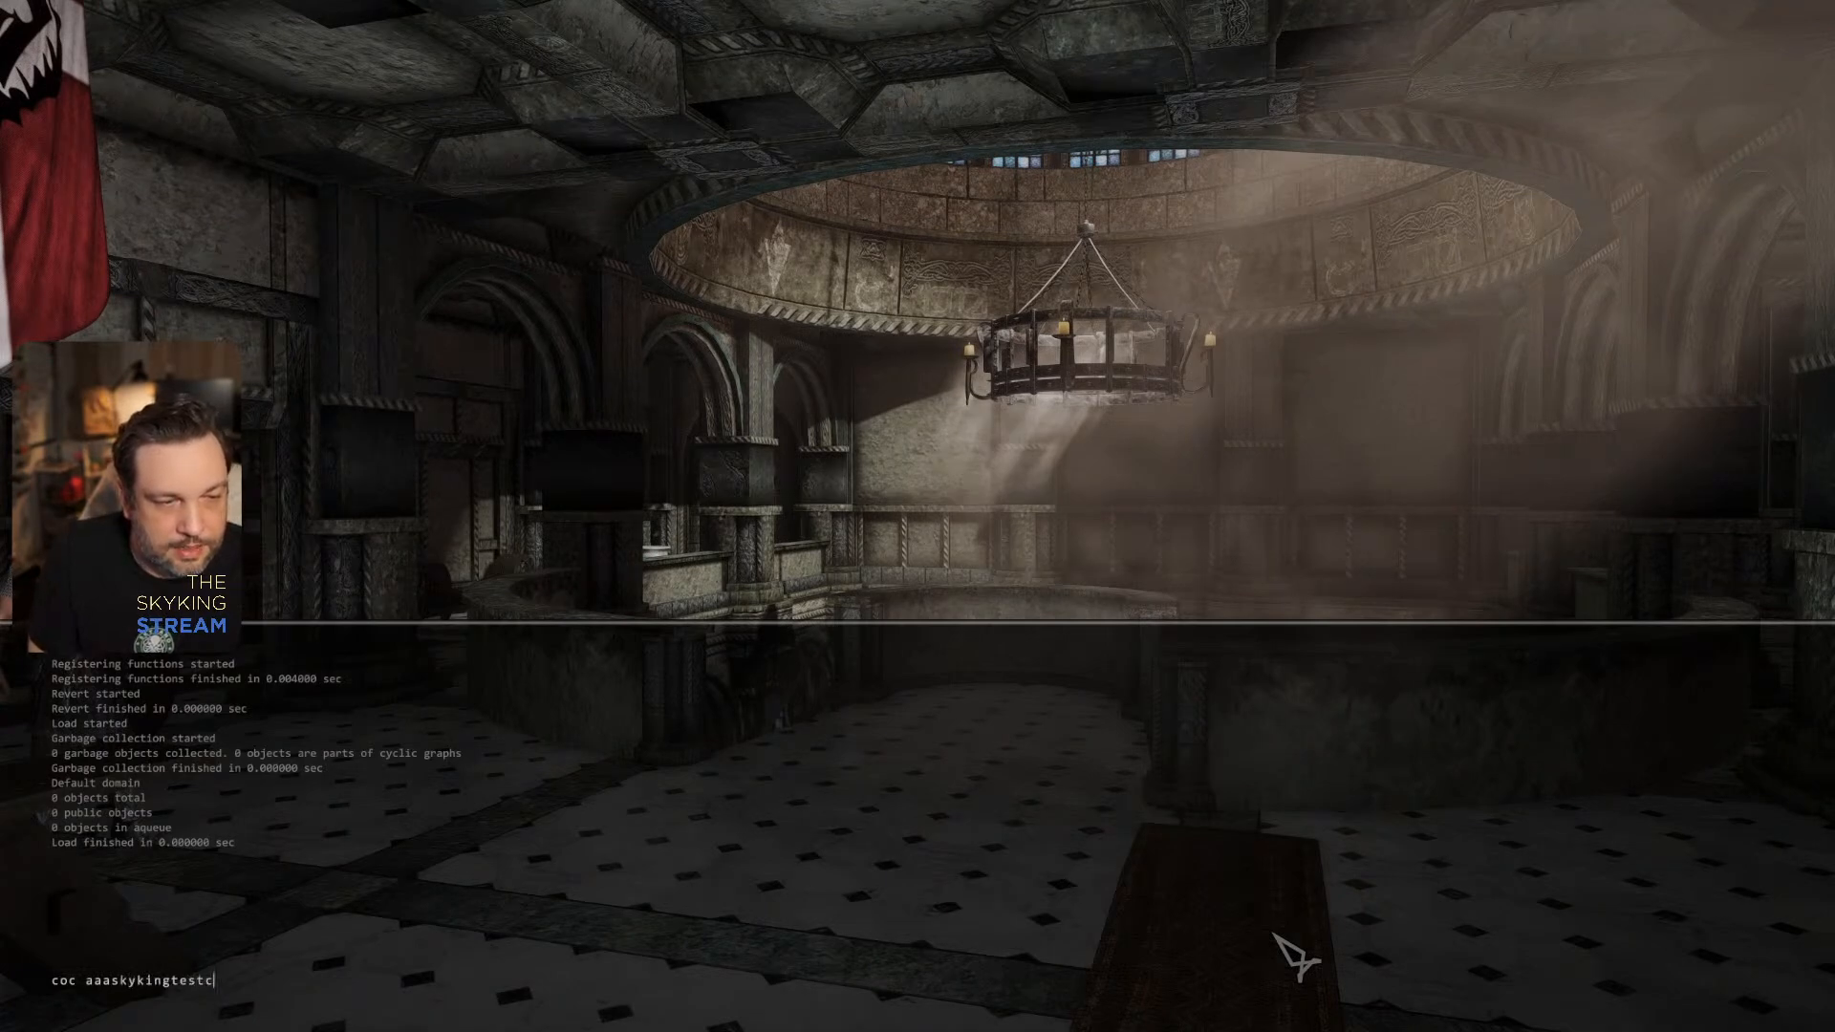
key("Return")
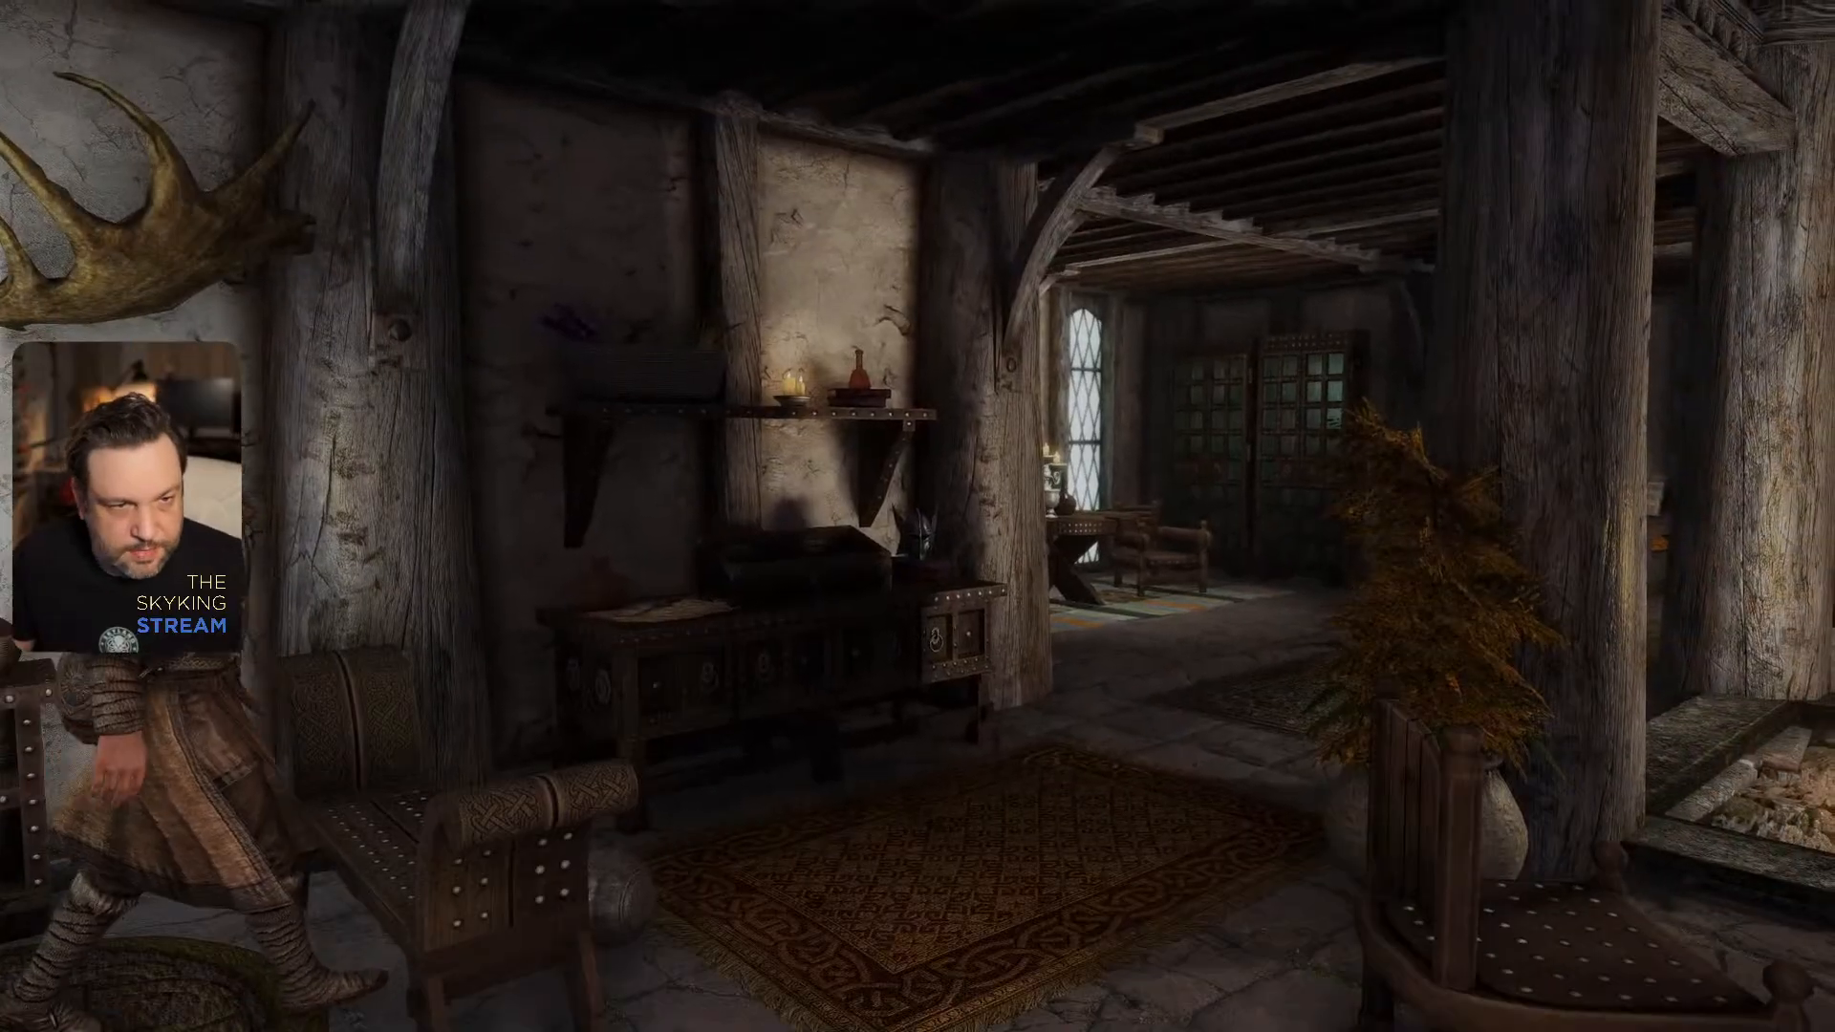
- Look through the test cell's house interior, using the "tfc" console command for the free camera
key("w")
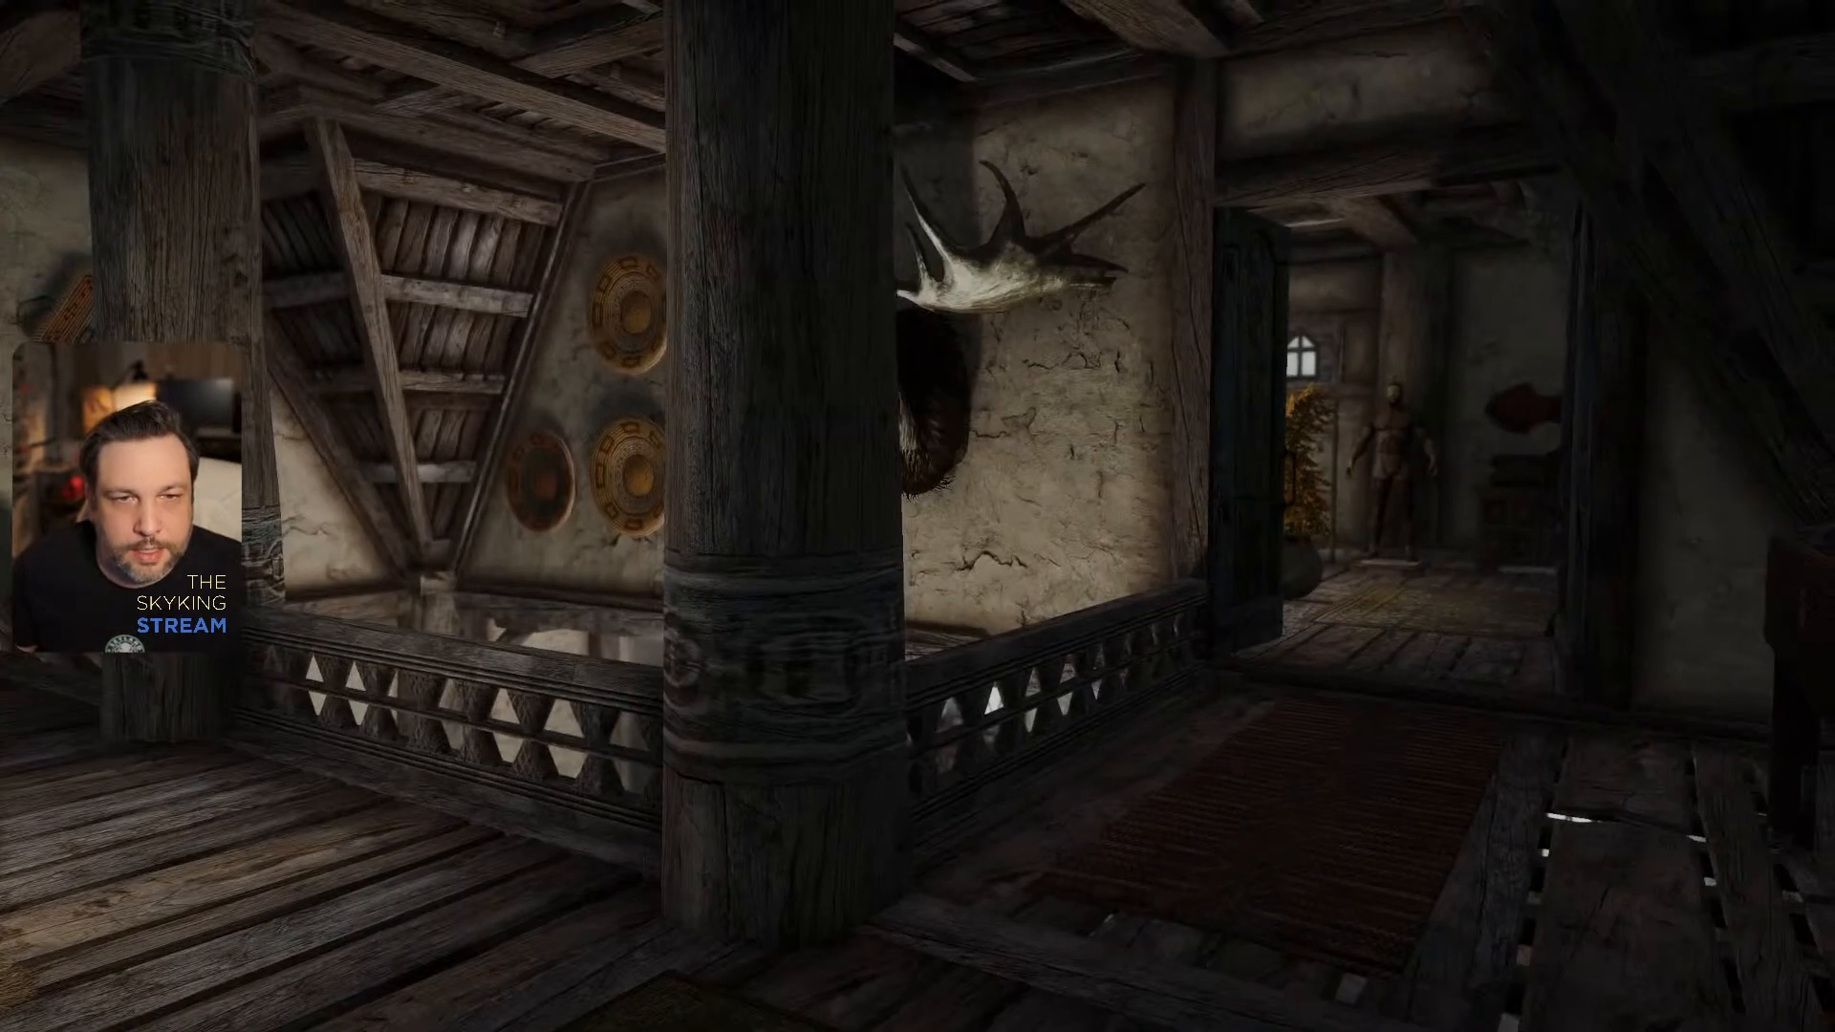
key("grave")
type("tfc")
key("Return")
key("grave")
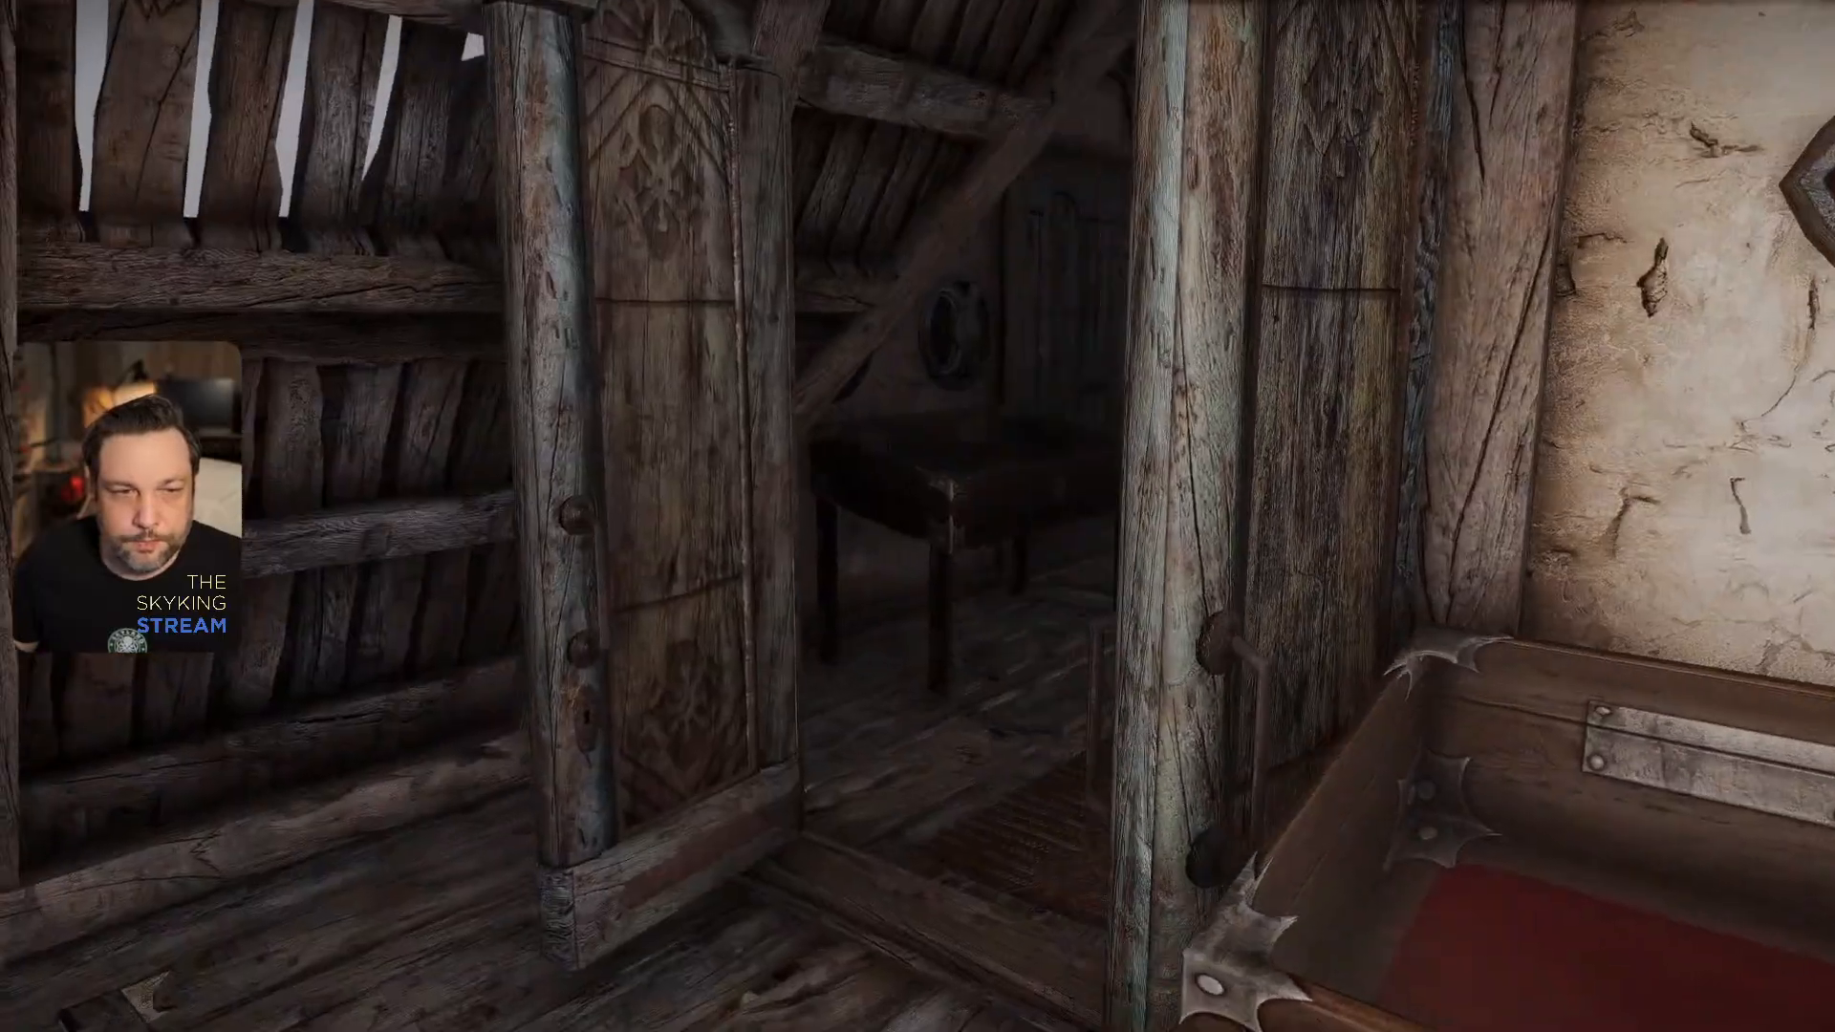
- Teleport to the Whiterun inn interior with the "coc" console command and leave through its double doors to the market
key("grave")
type("coc whiter")
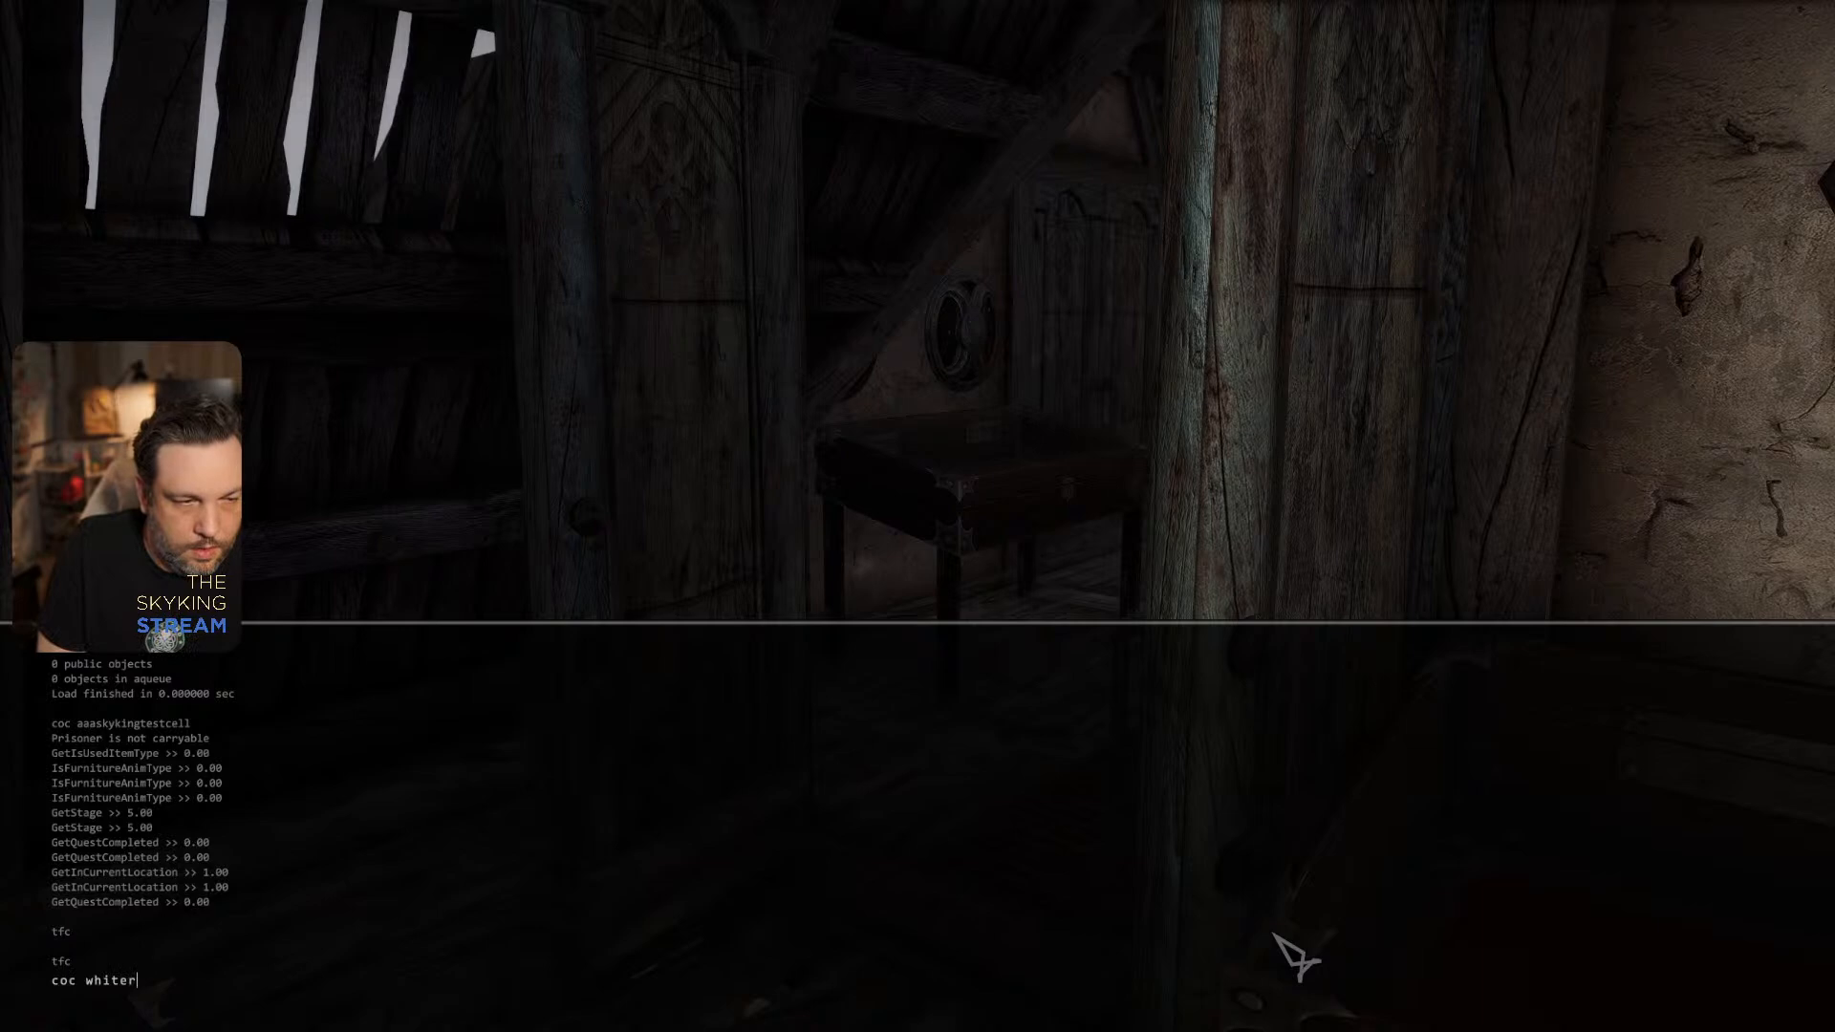
type("unbreezehome")
key("Return")
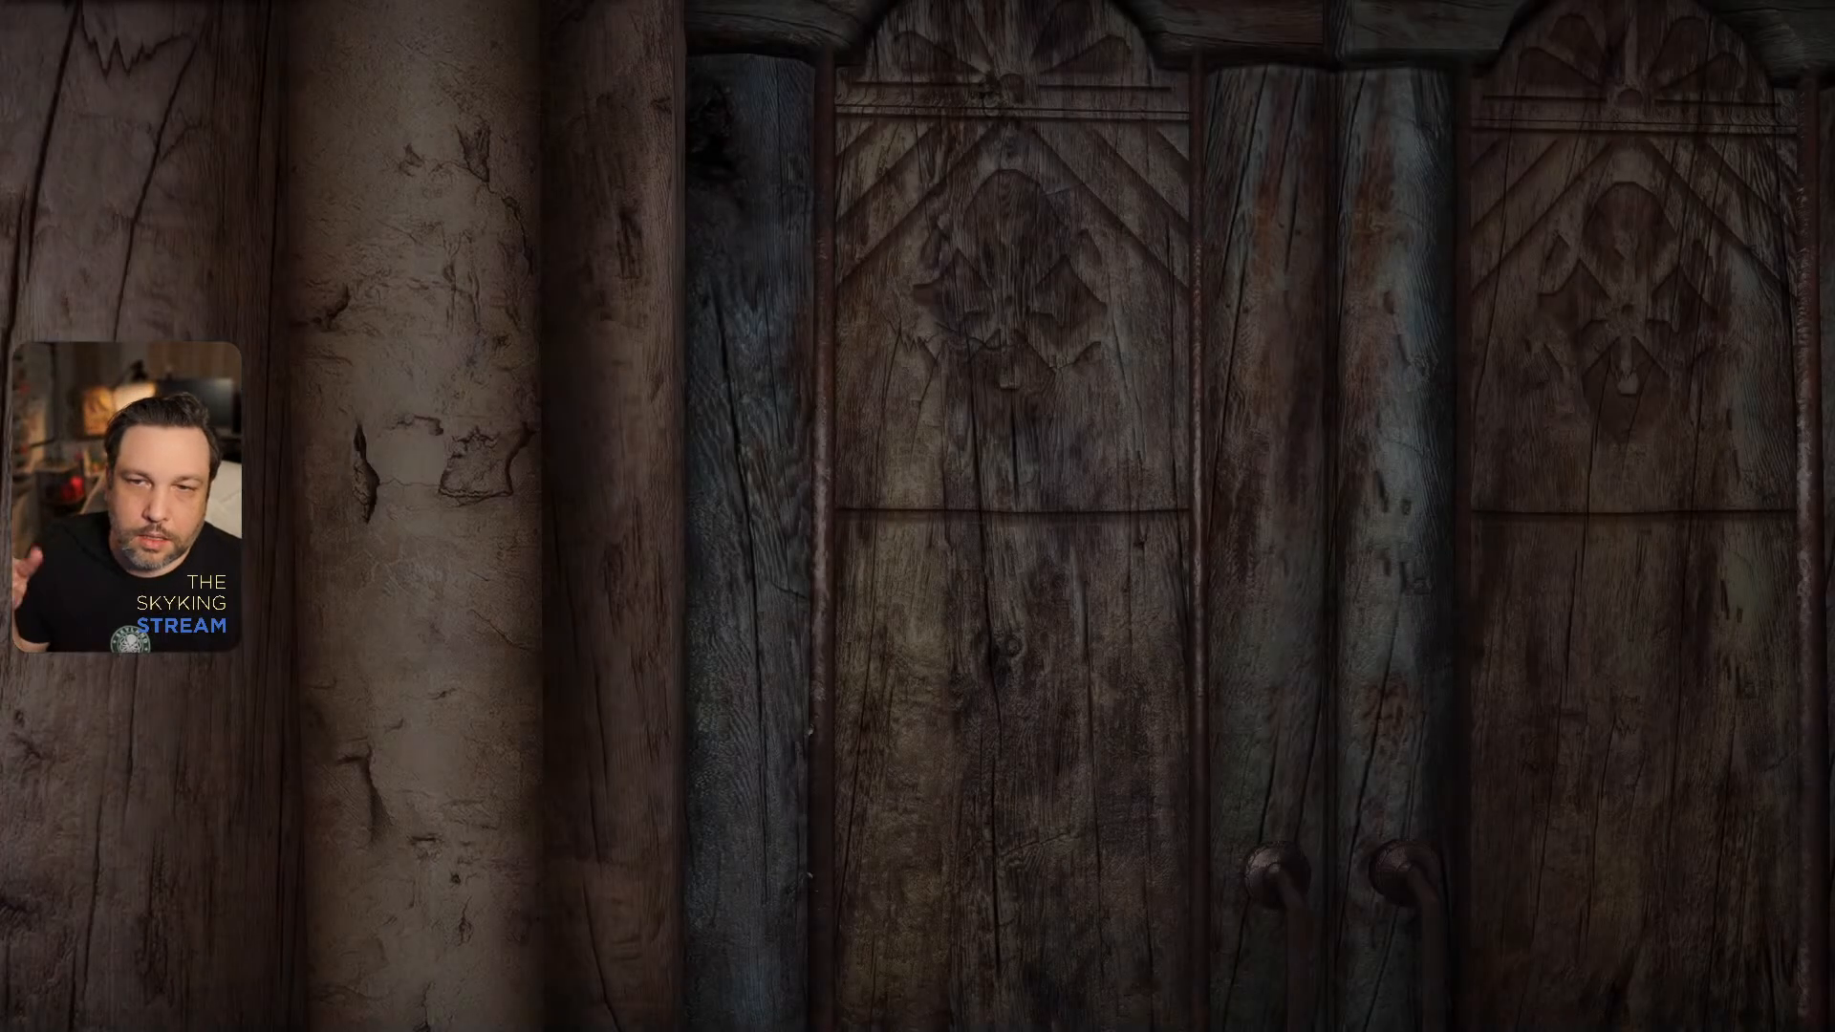
key("w")
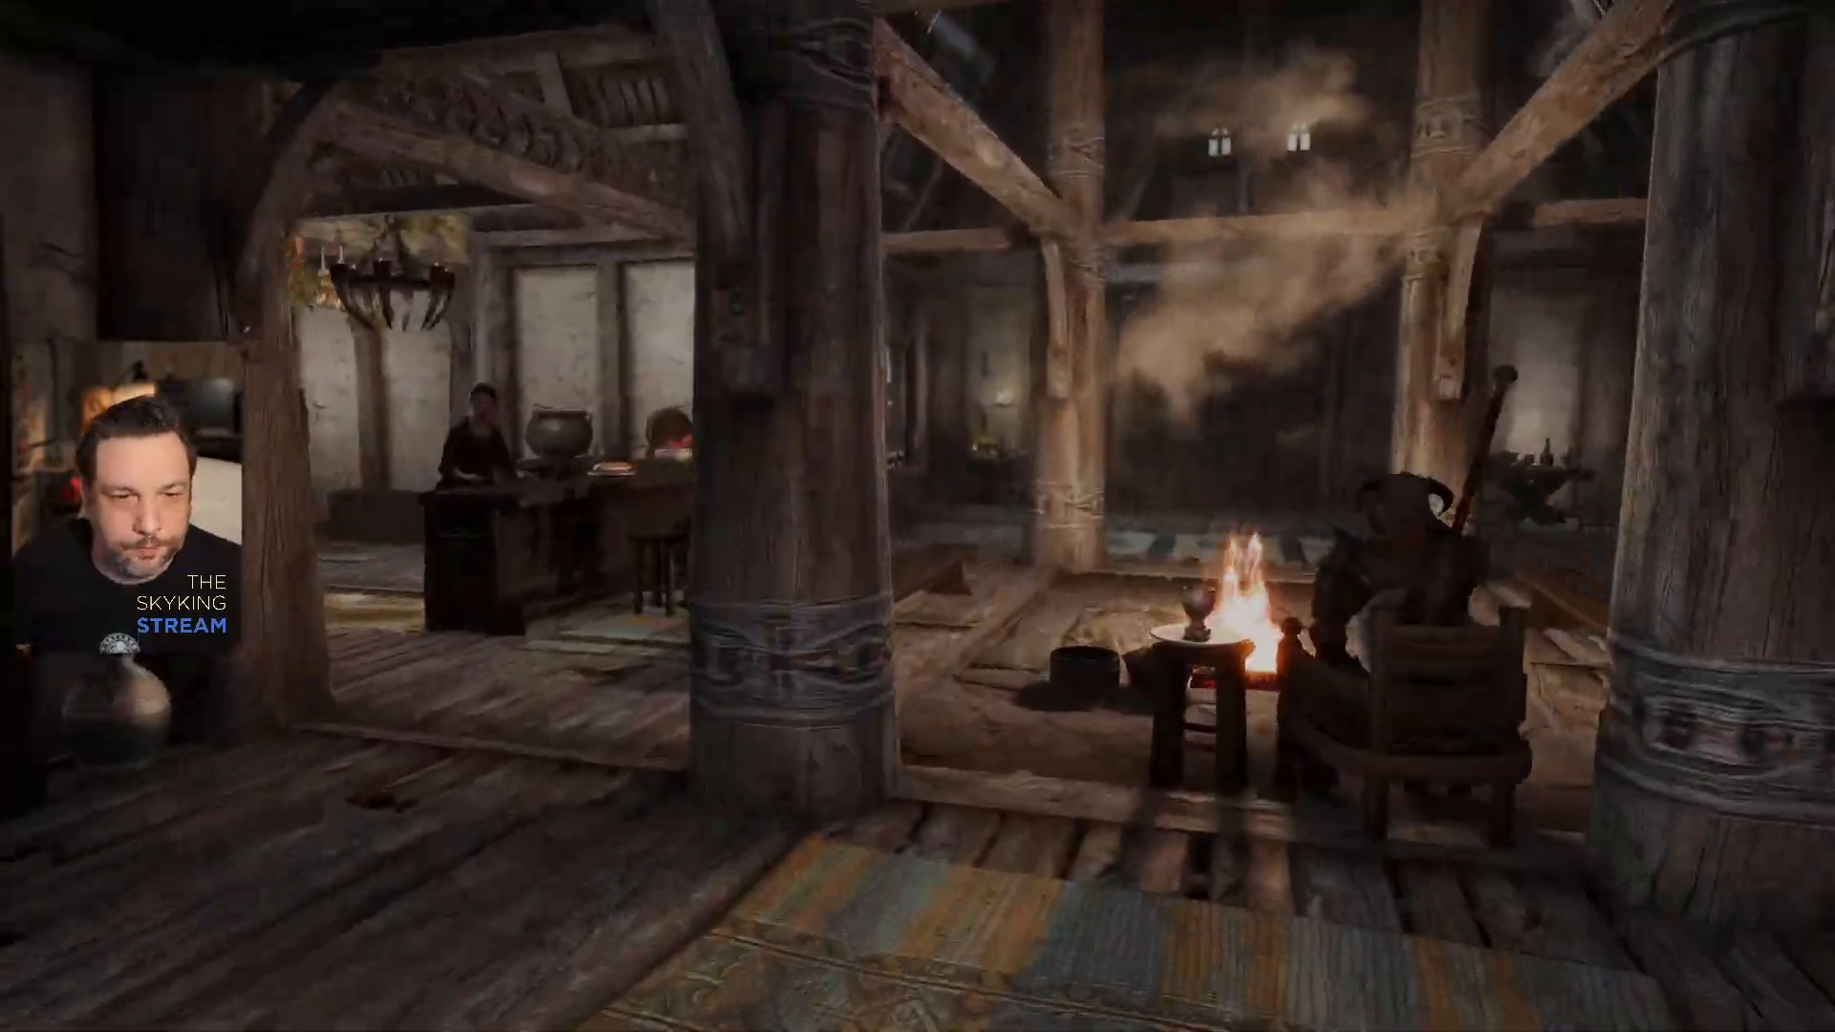
key("w")
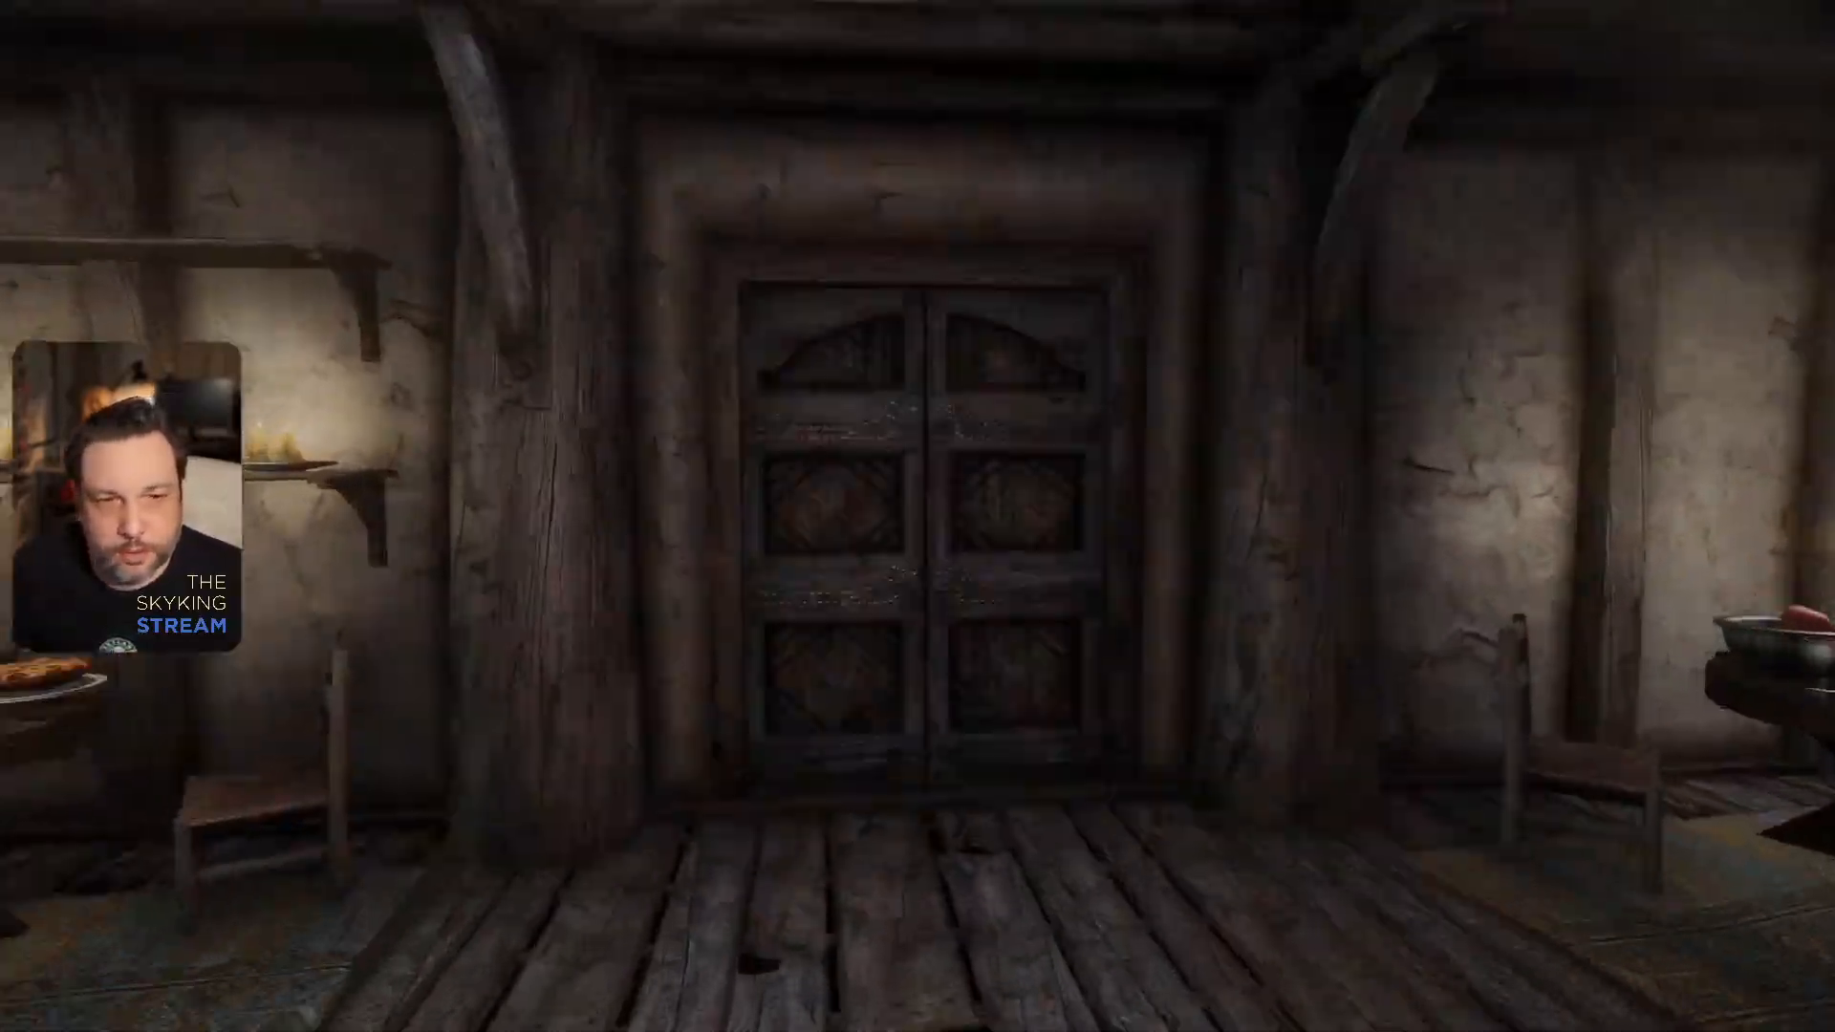
key("e")
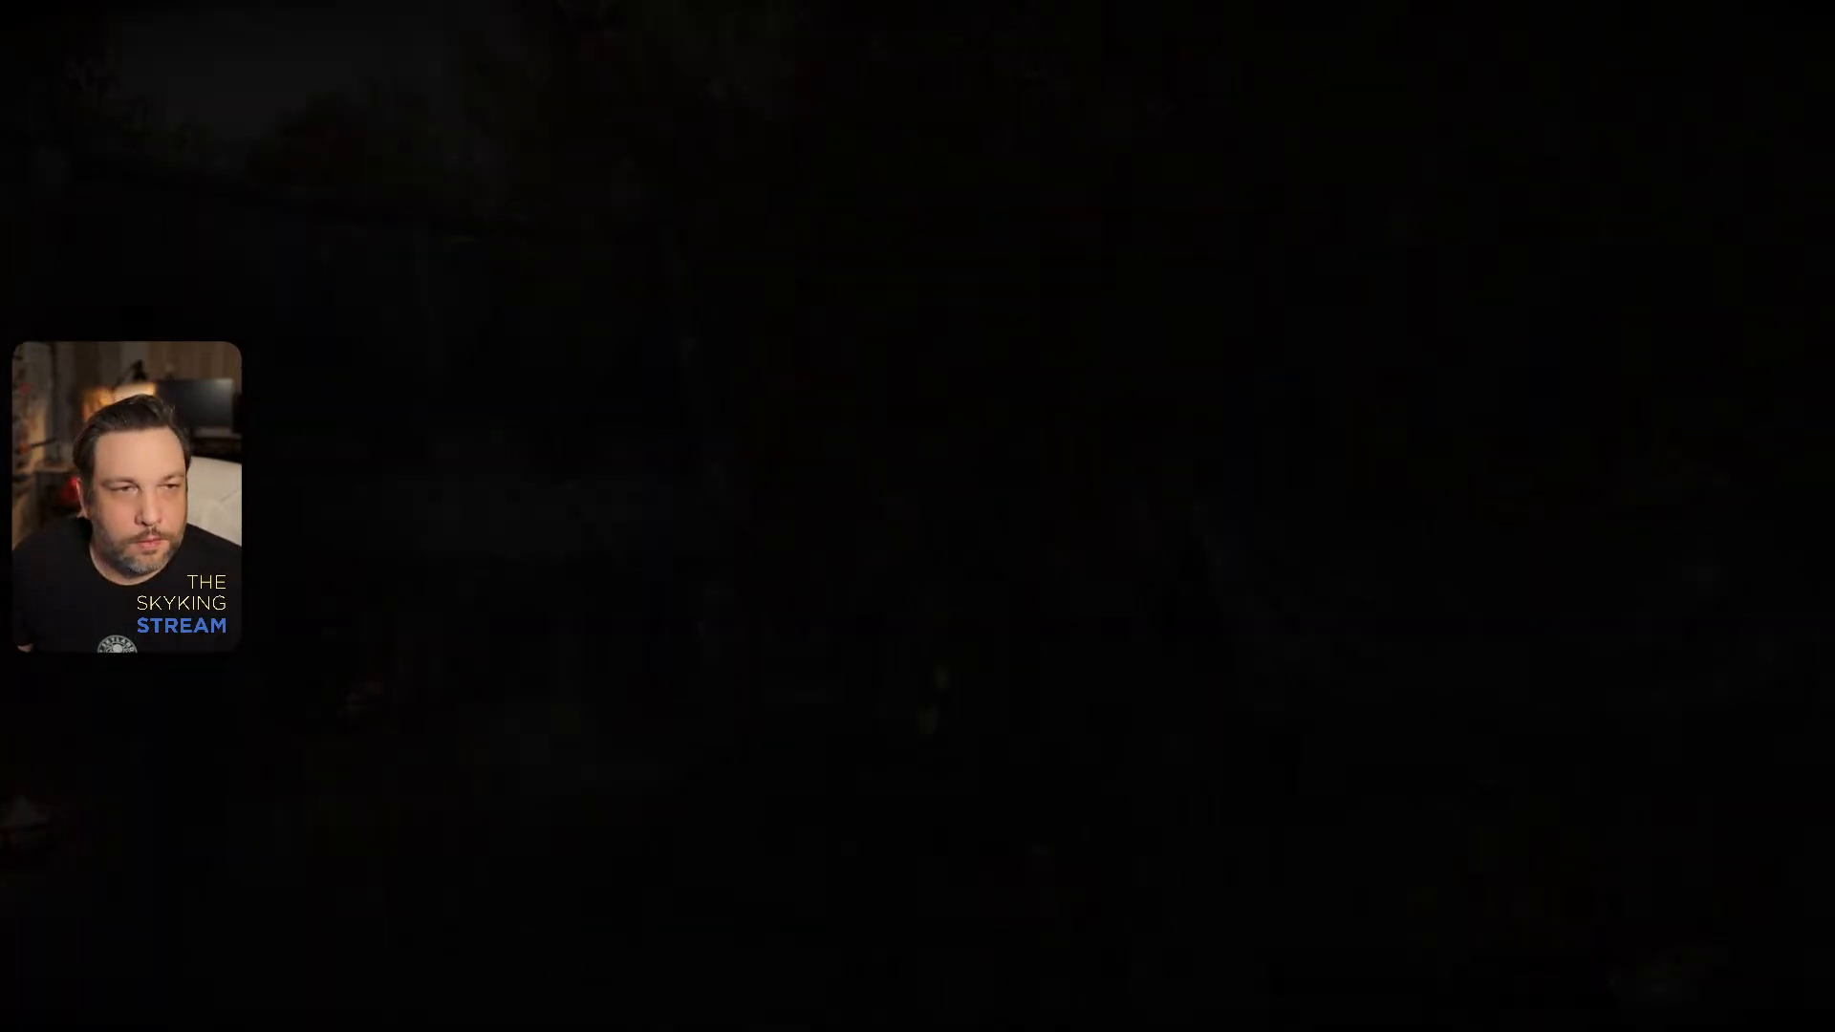
- Force clearer weather over the Whiterun market with the "fw" console command
key("grave")
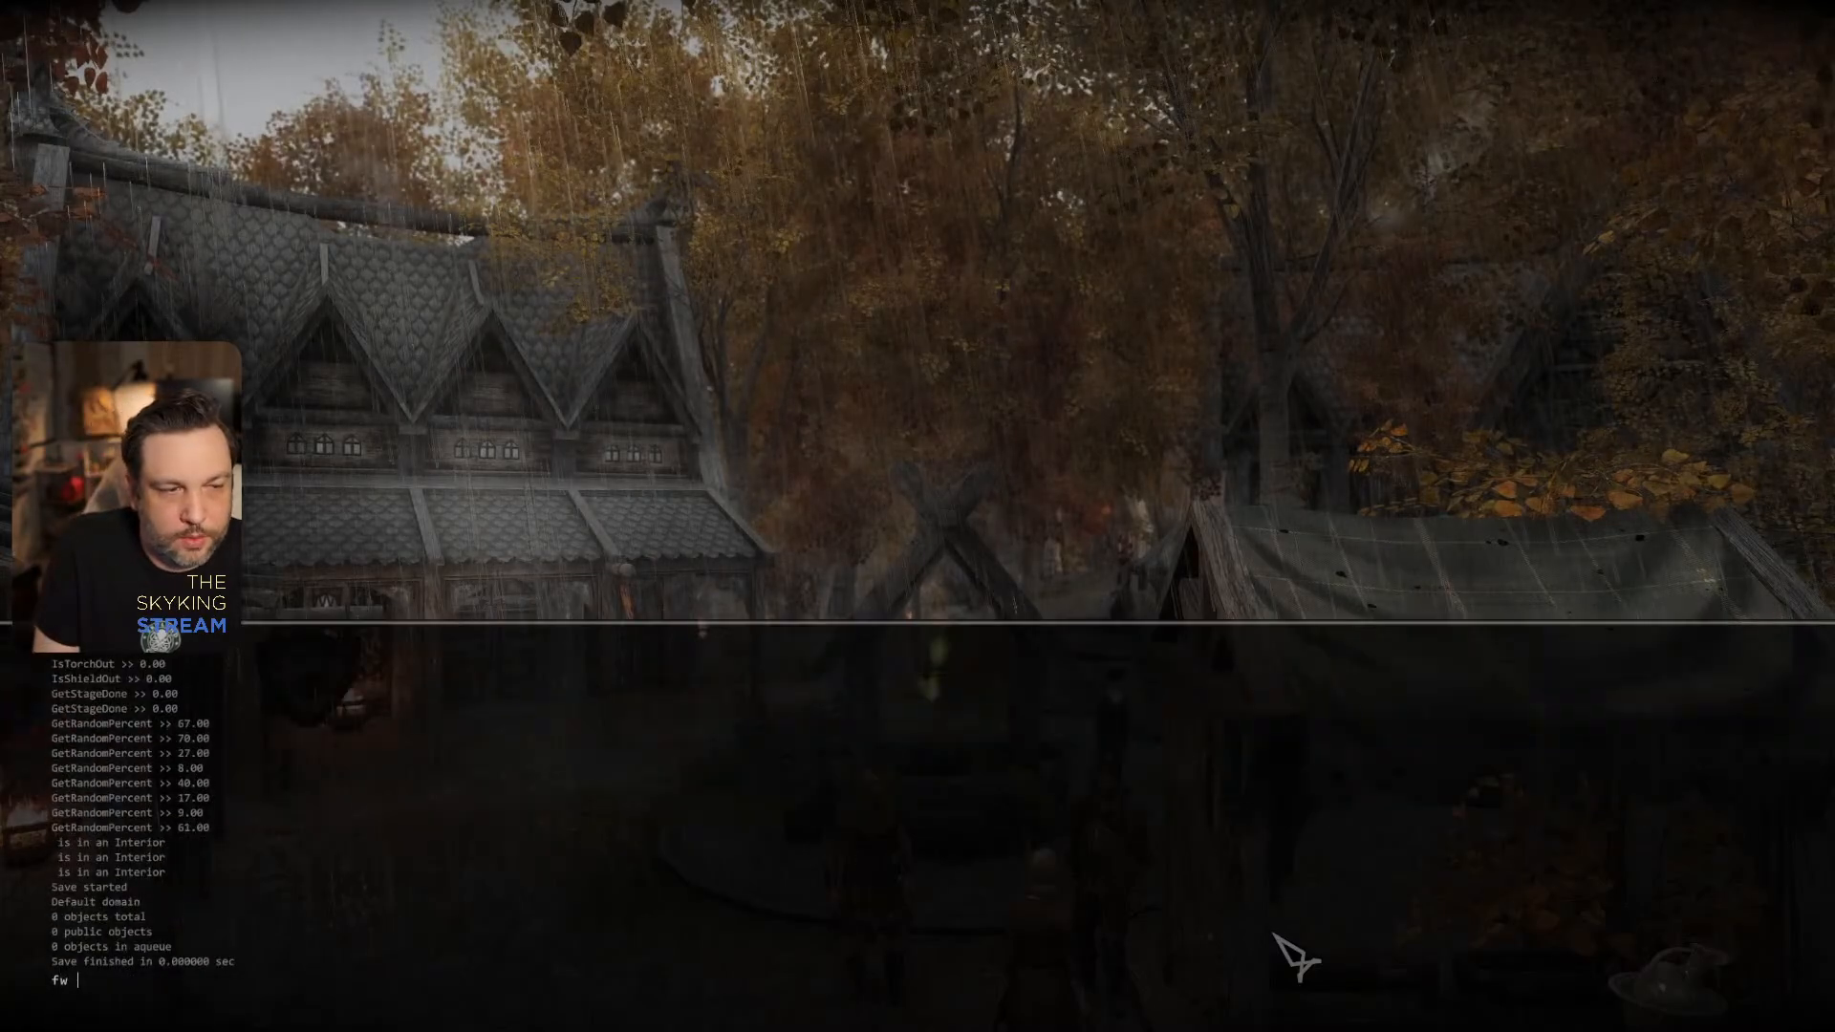
key("Return")
key("grave")
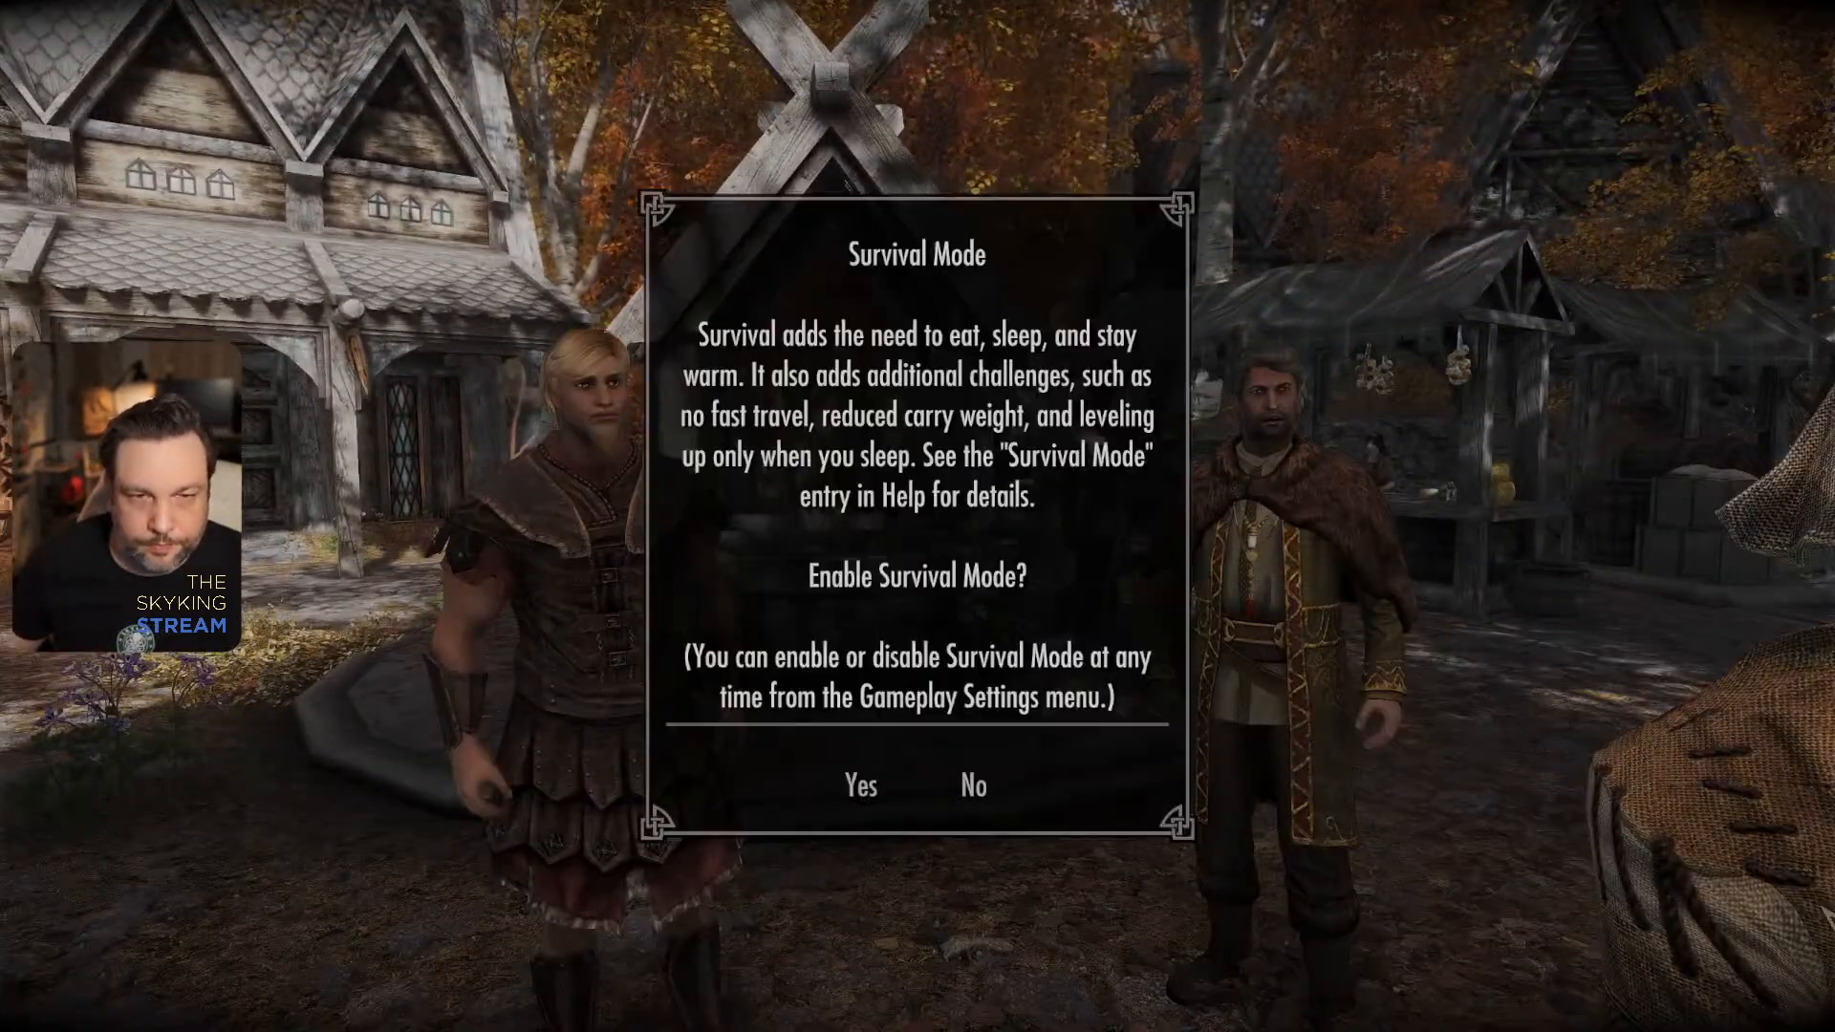
left_click(976, 793)
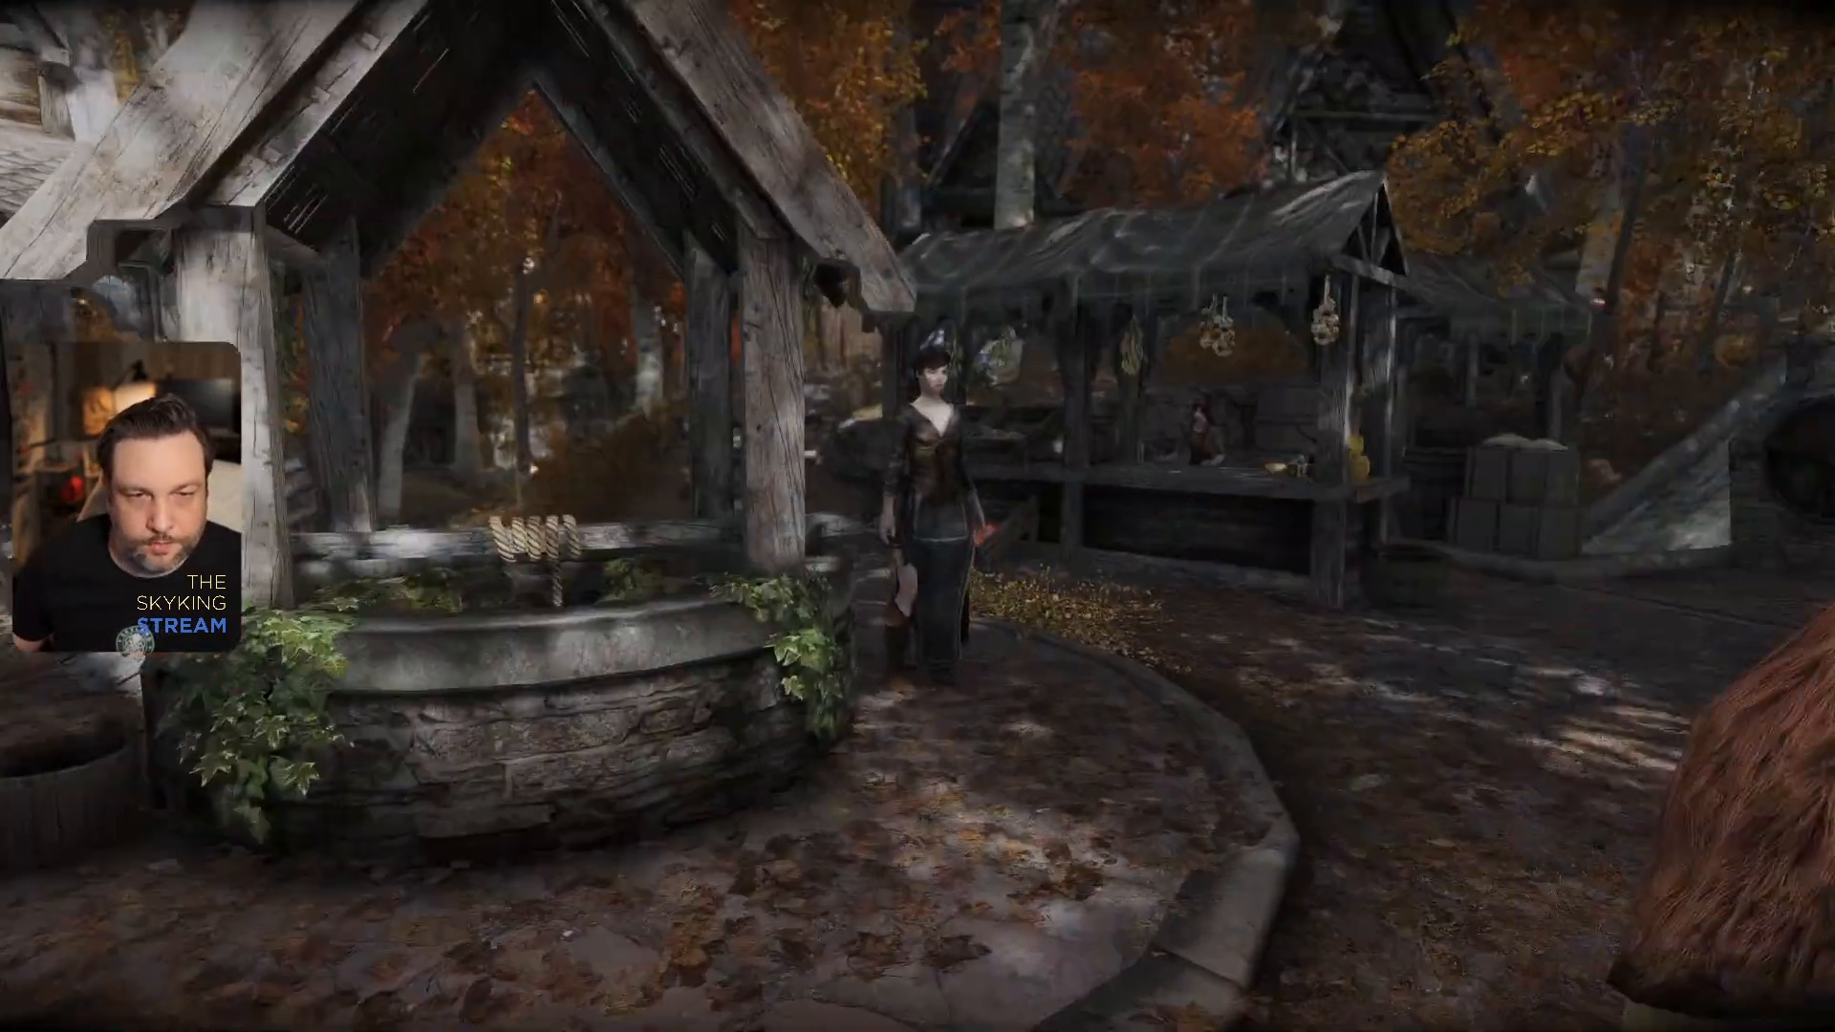
key("w")
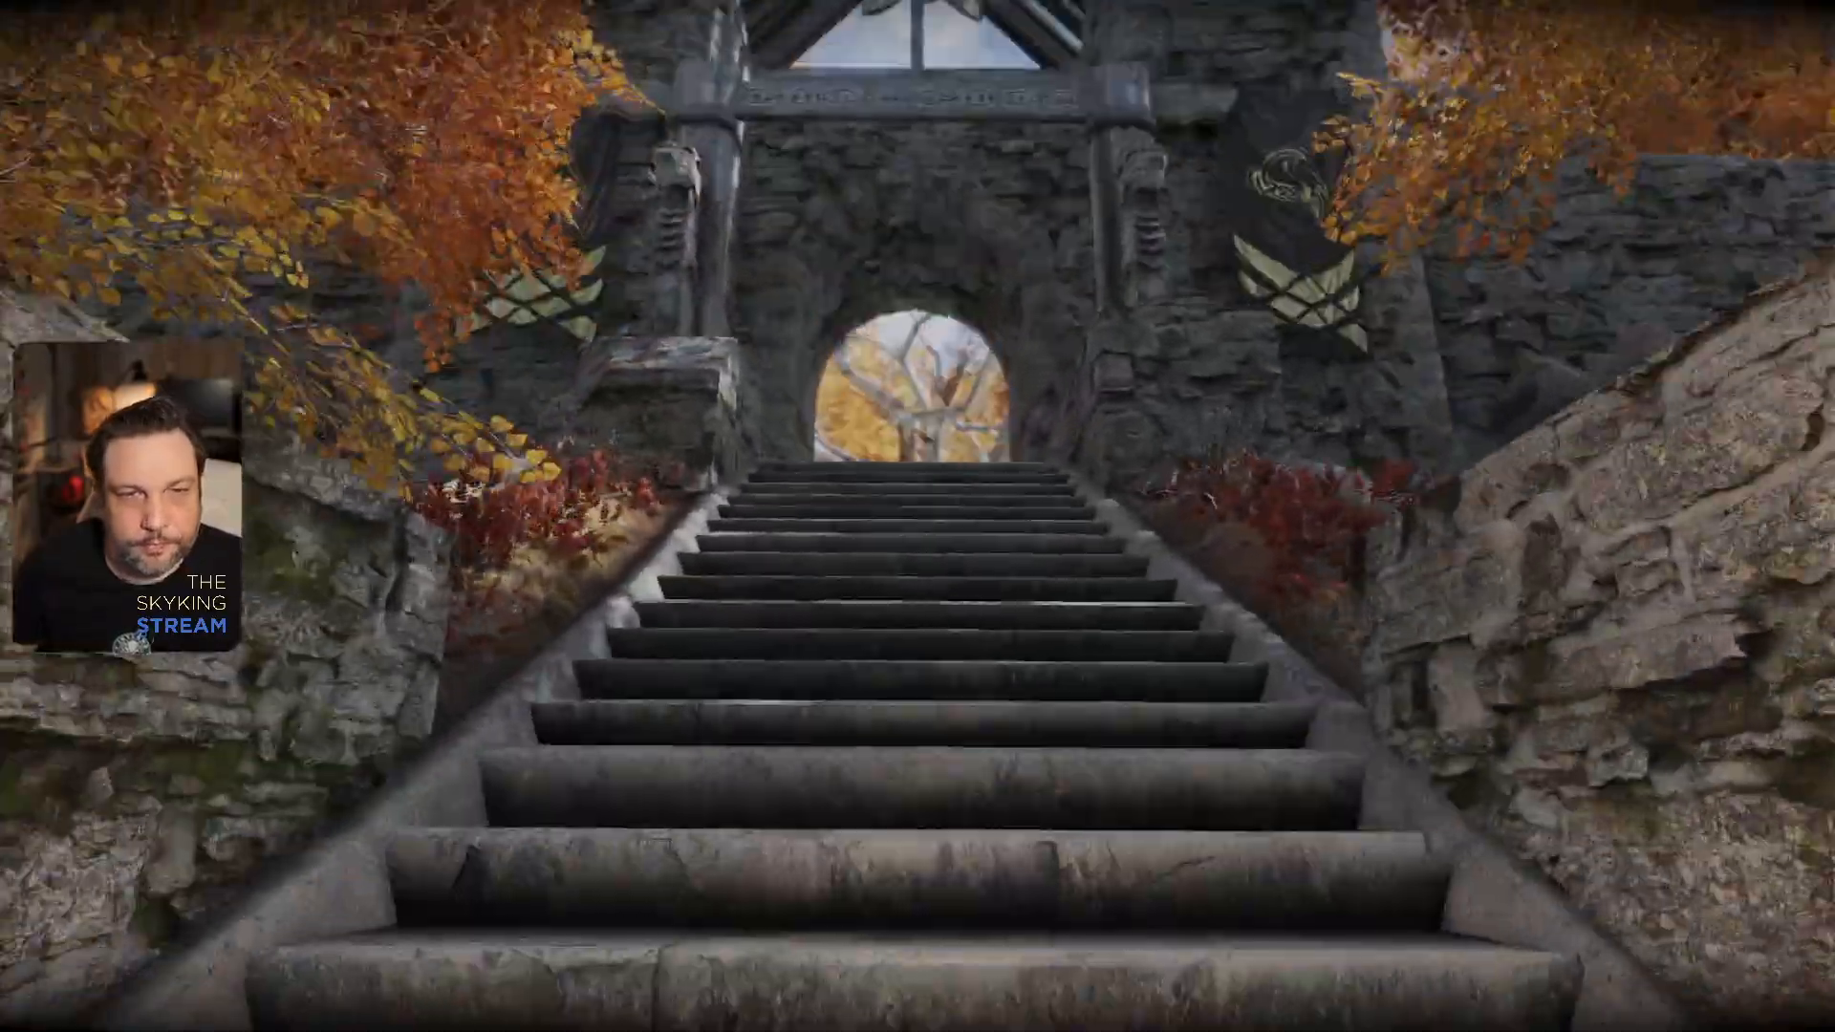
key("w")
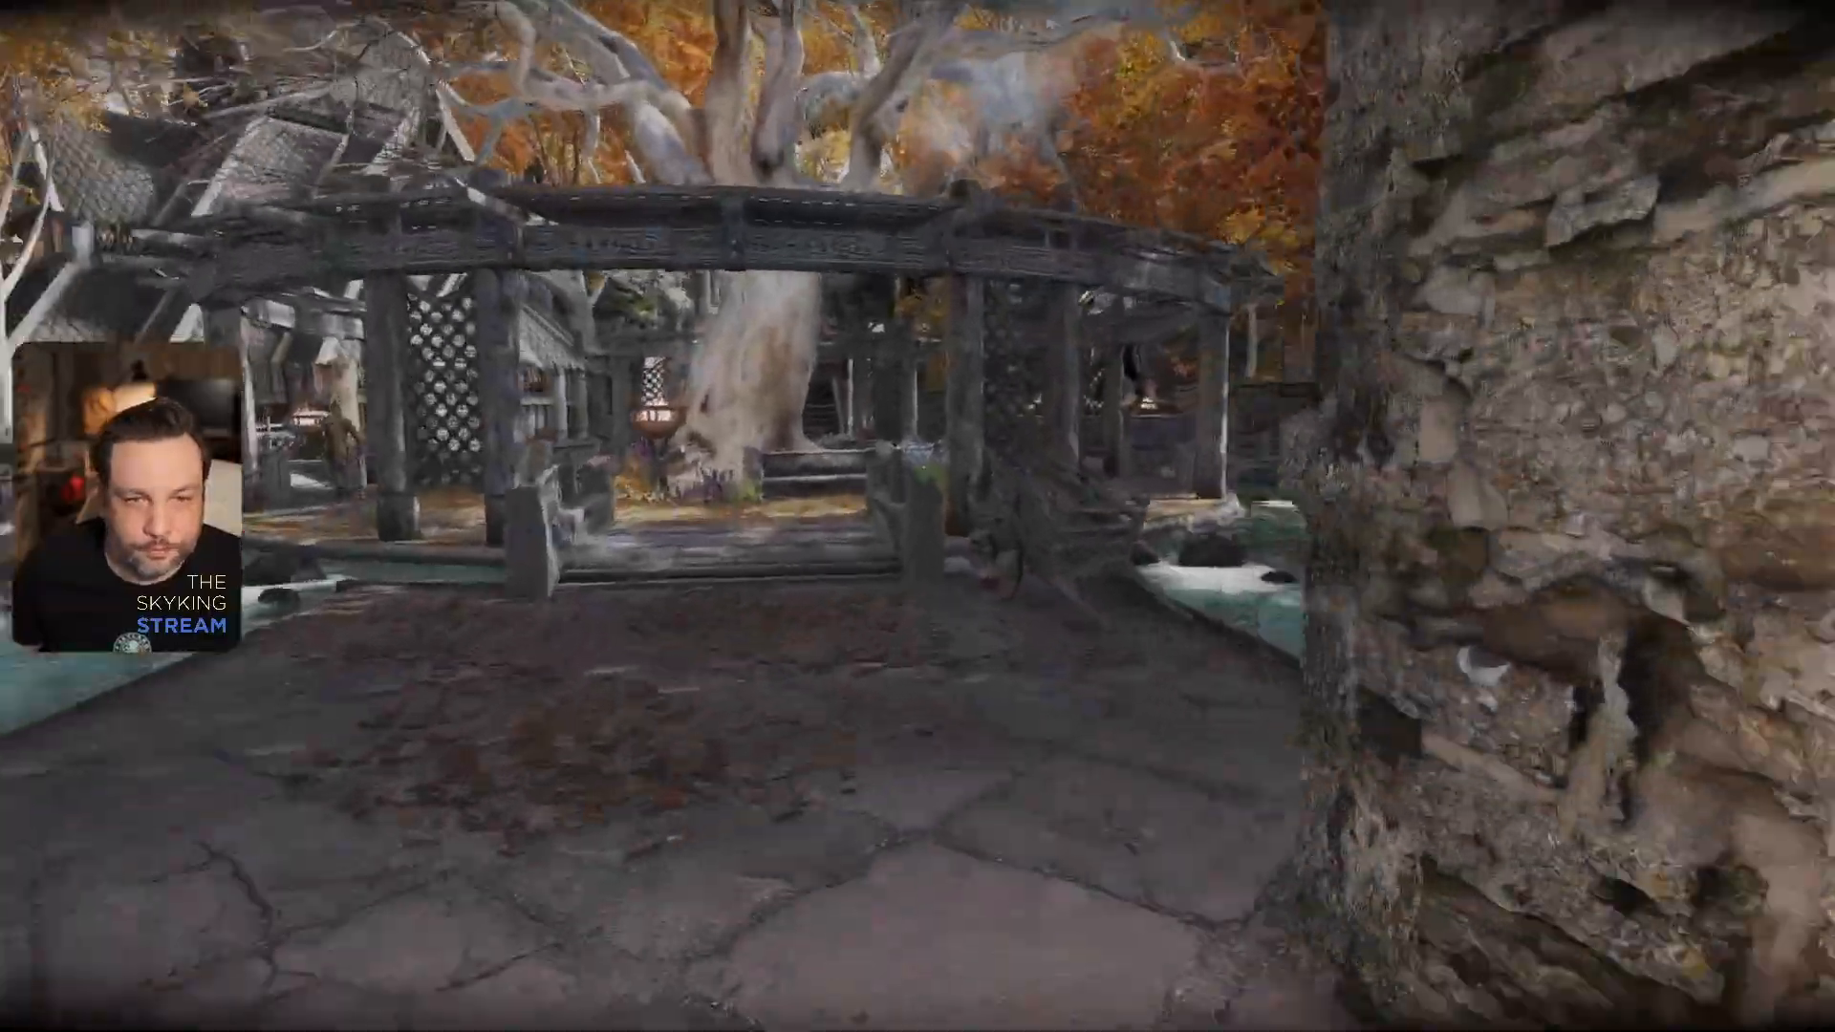
key("w")
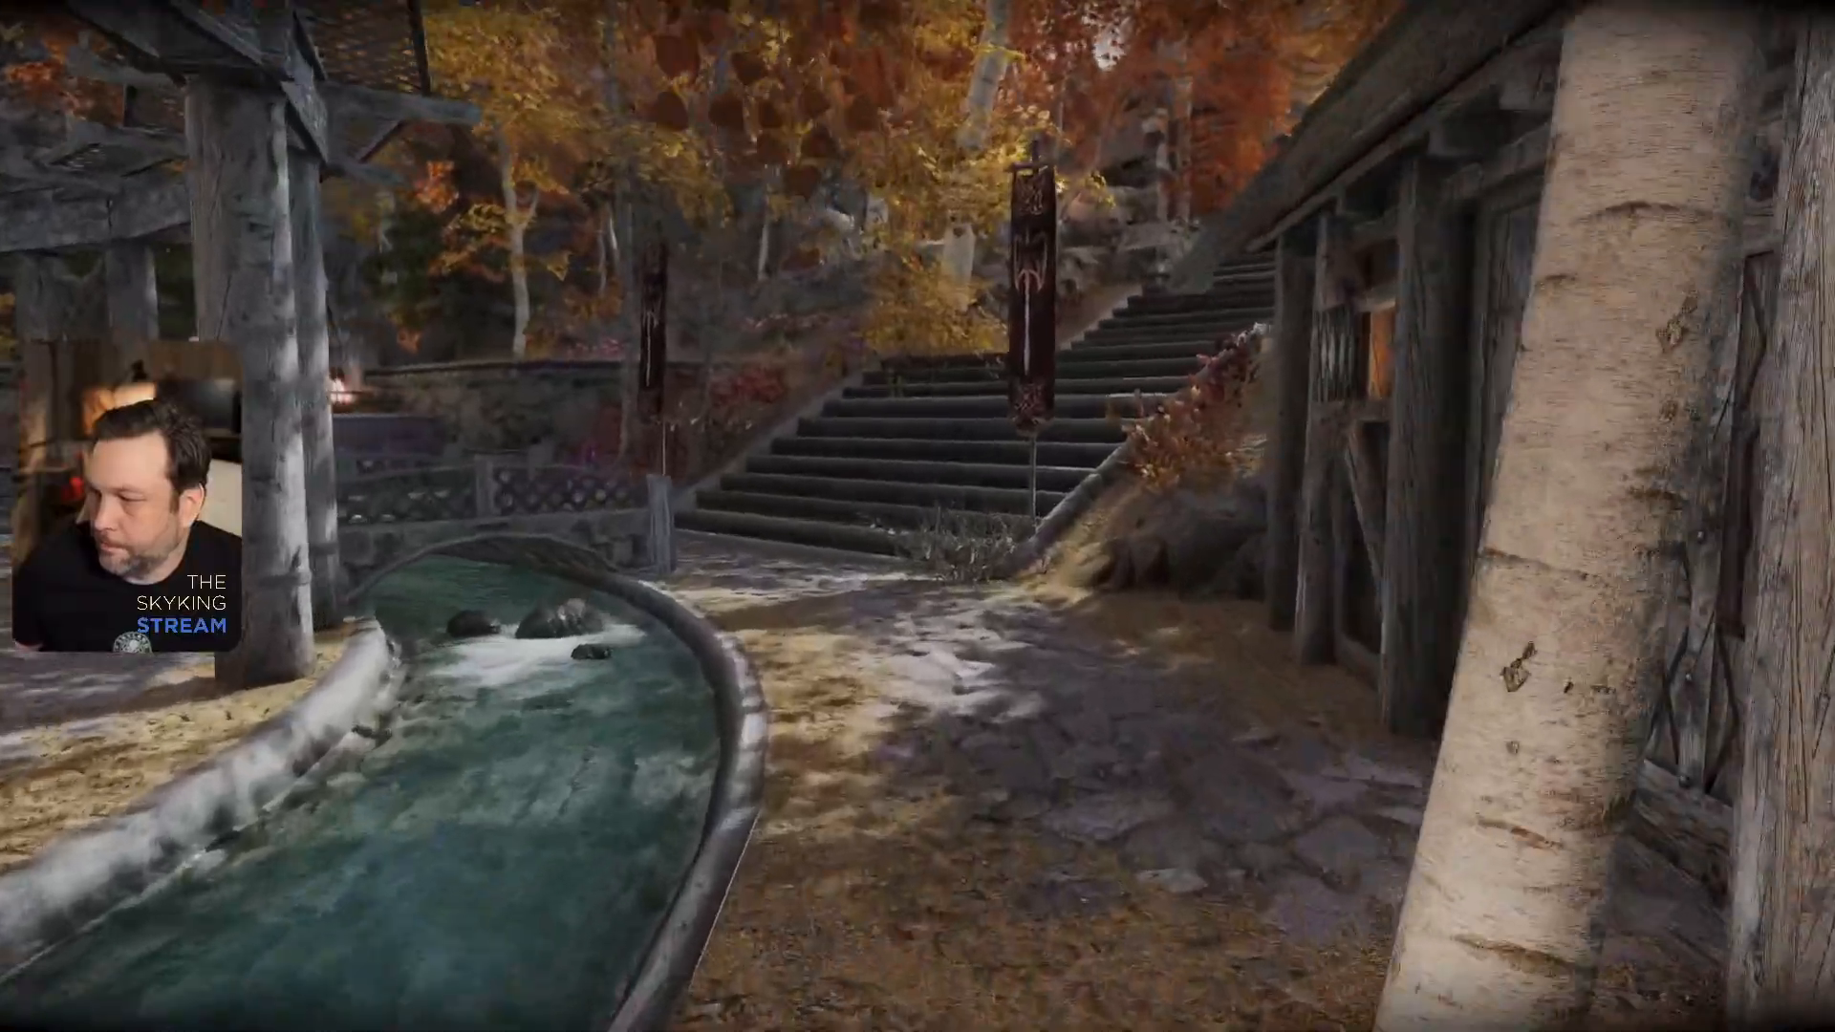
key("w")
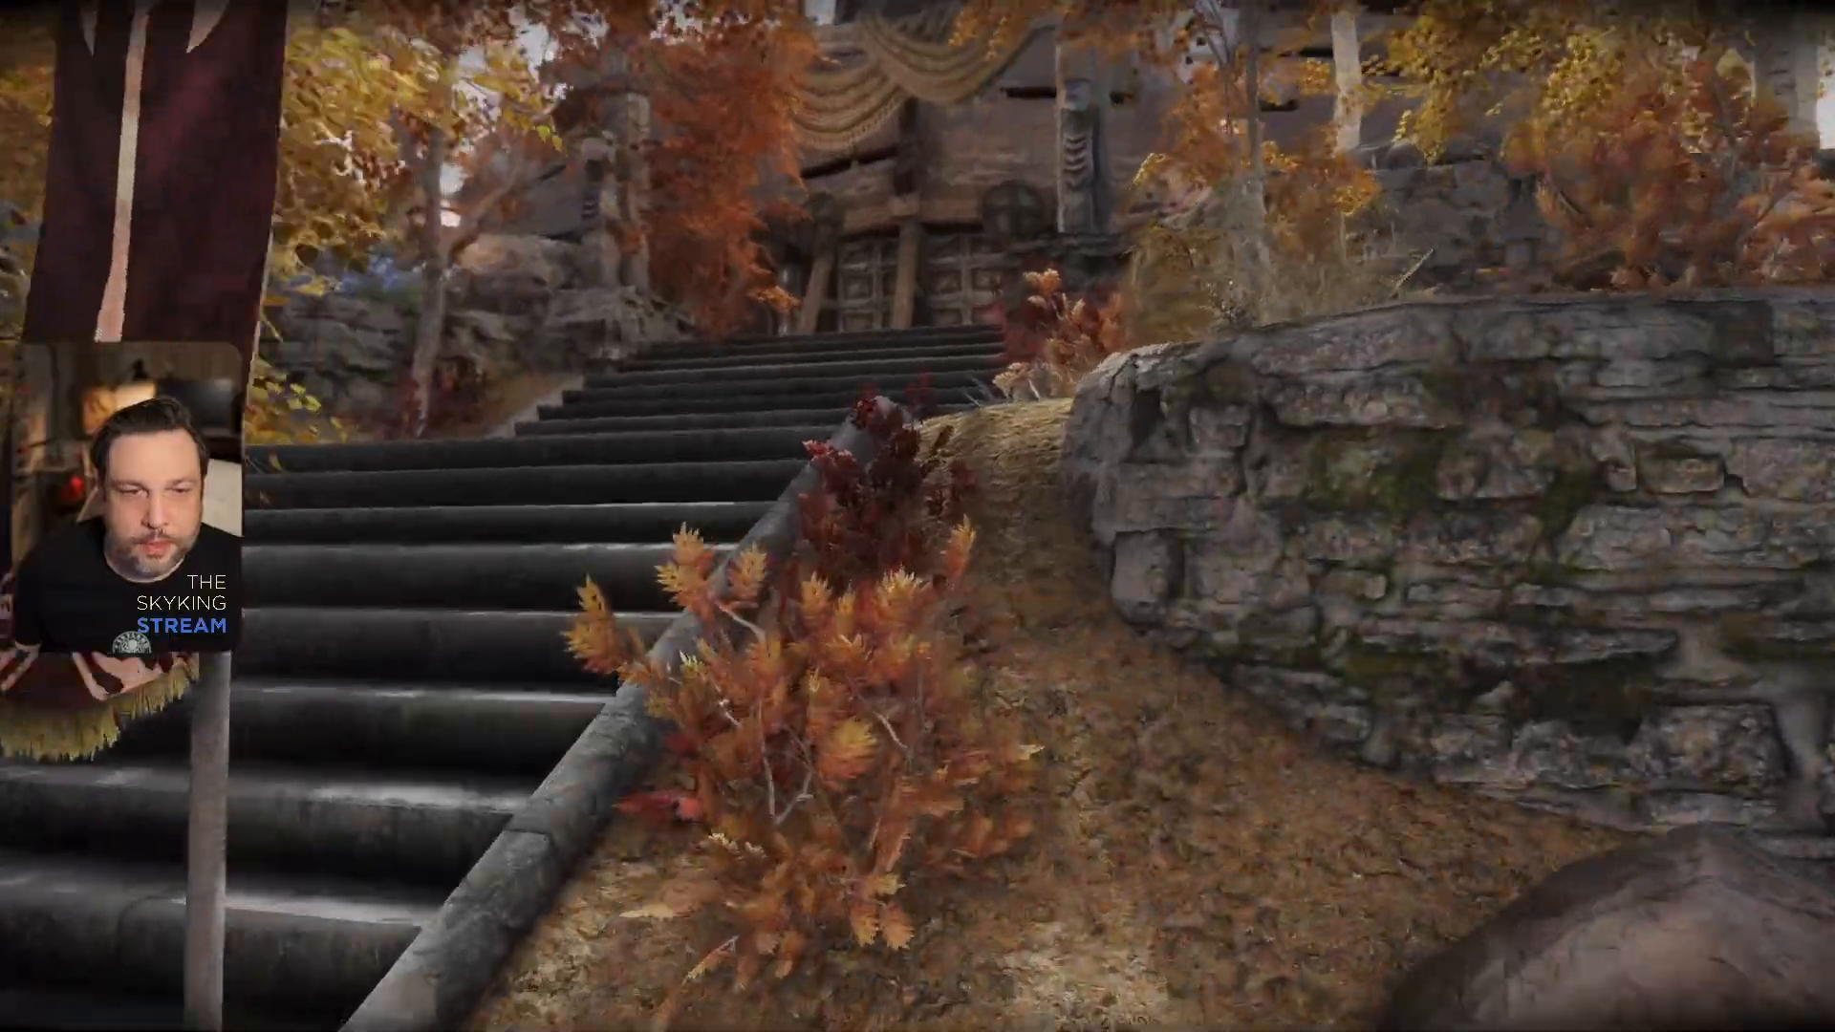
key("w")
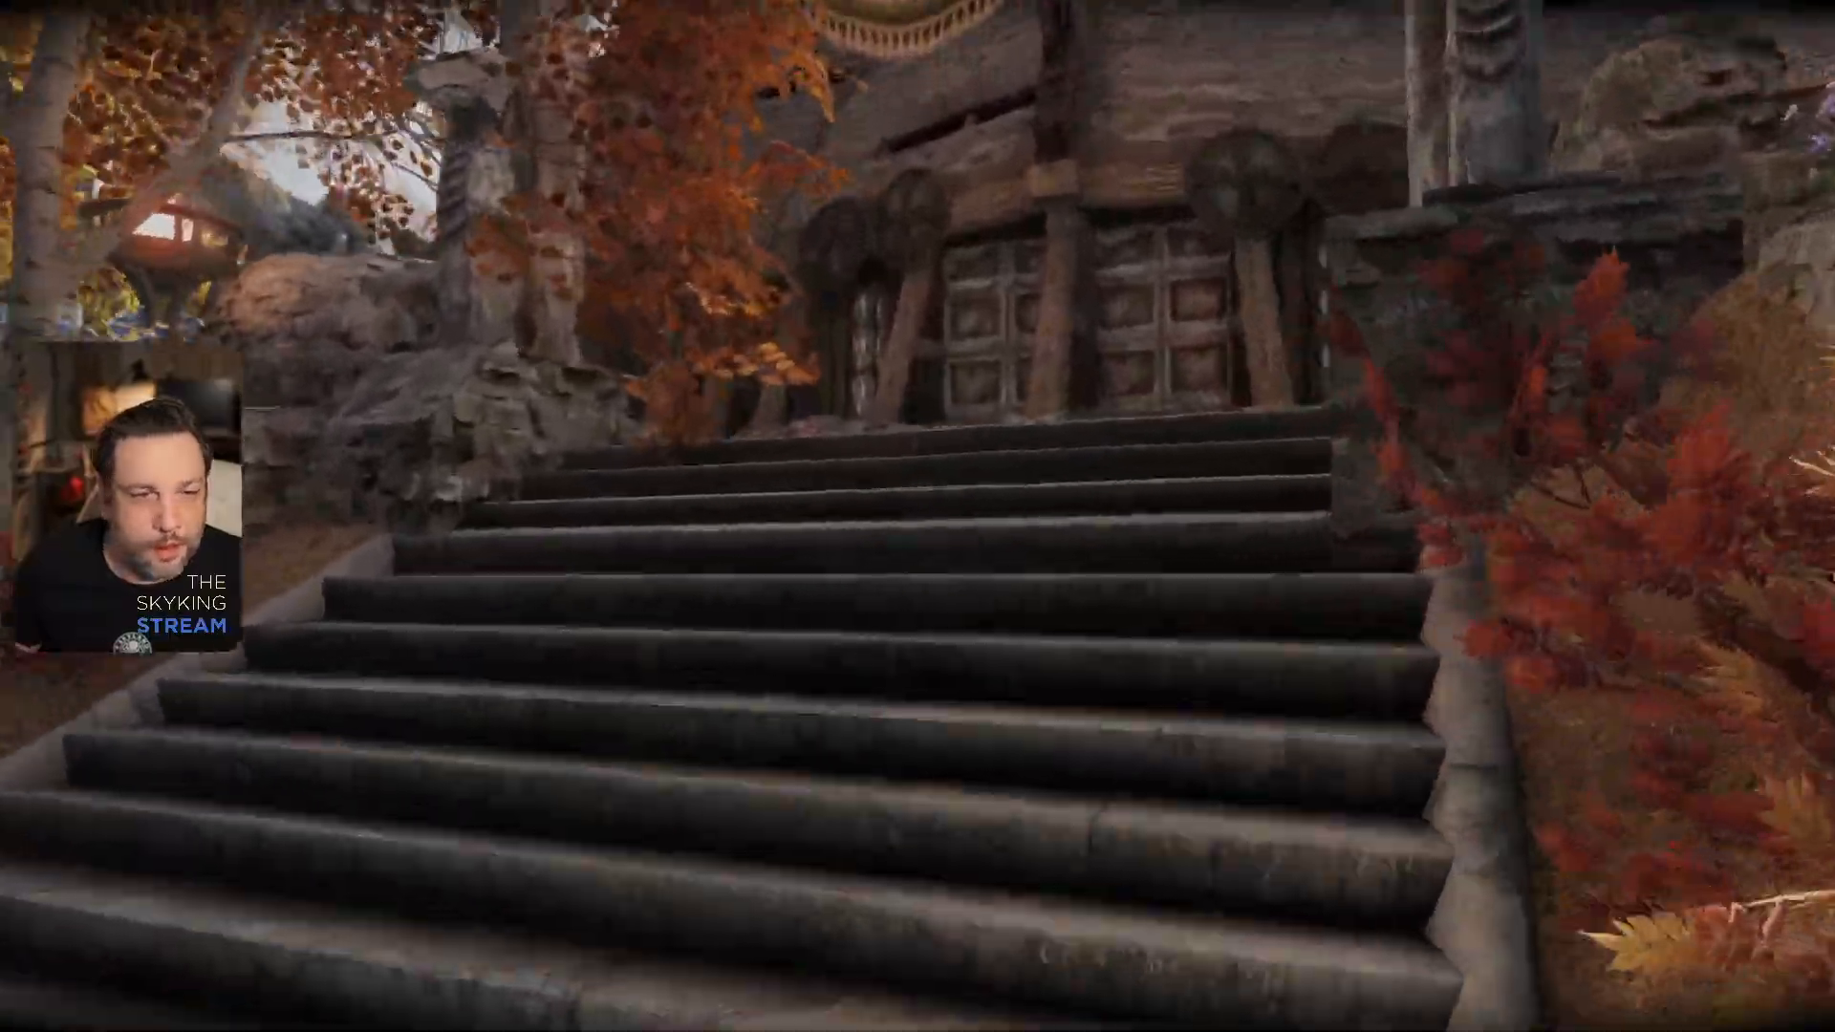
key("w")
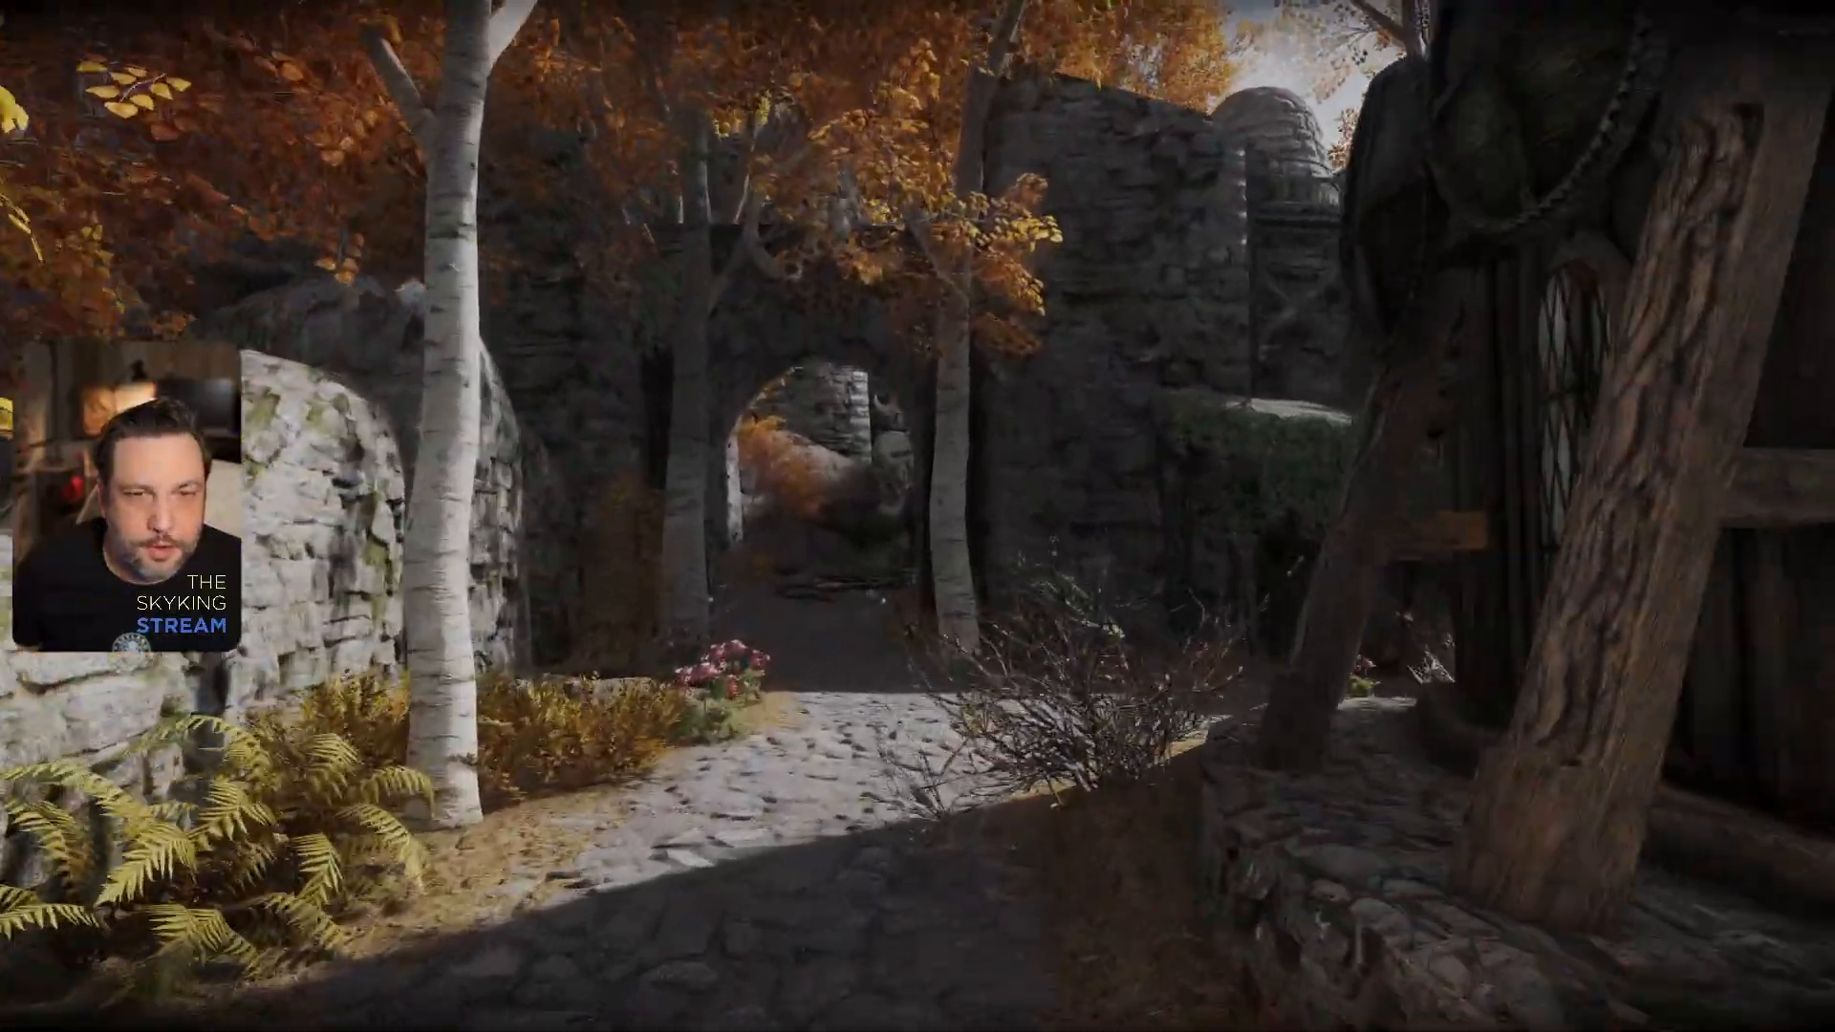
key("w")
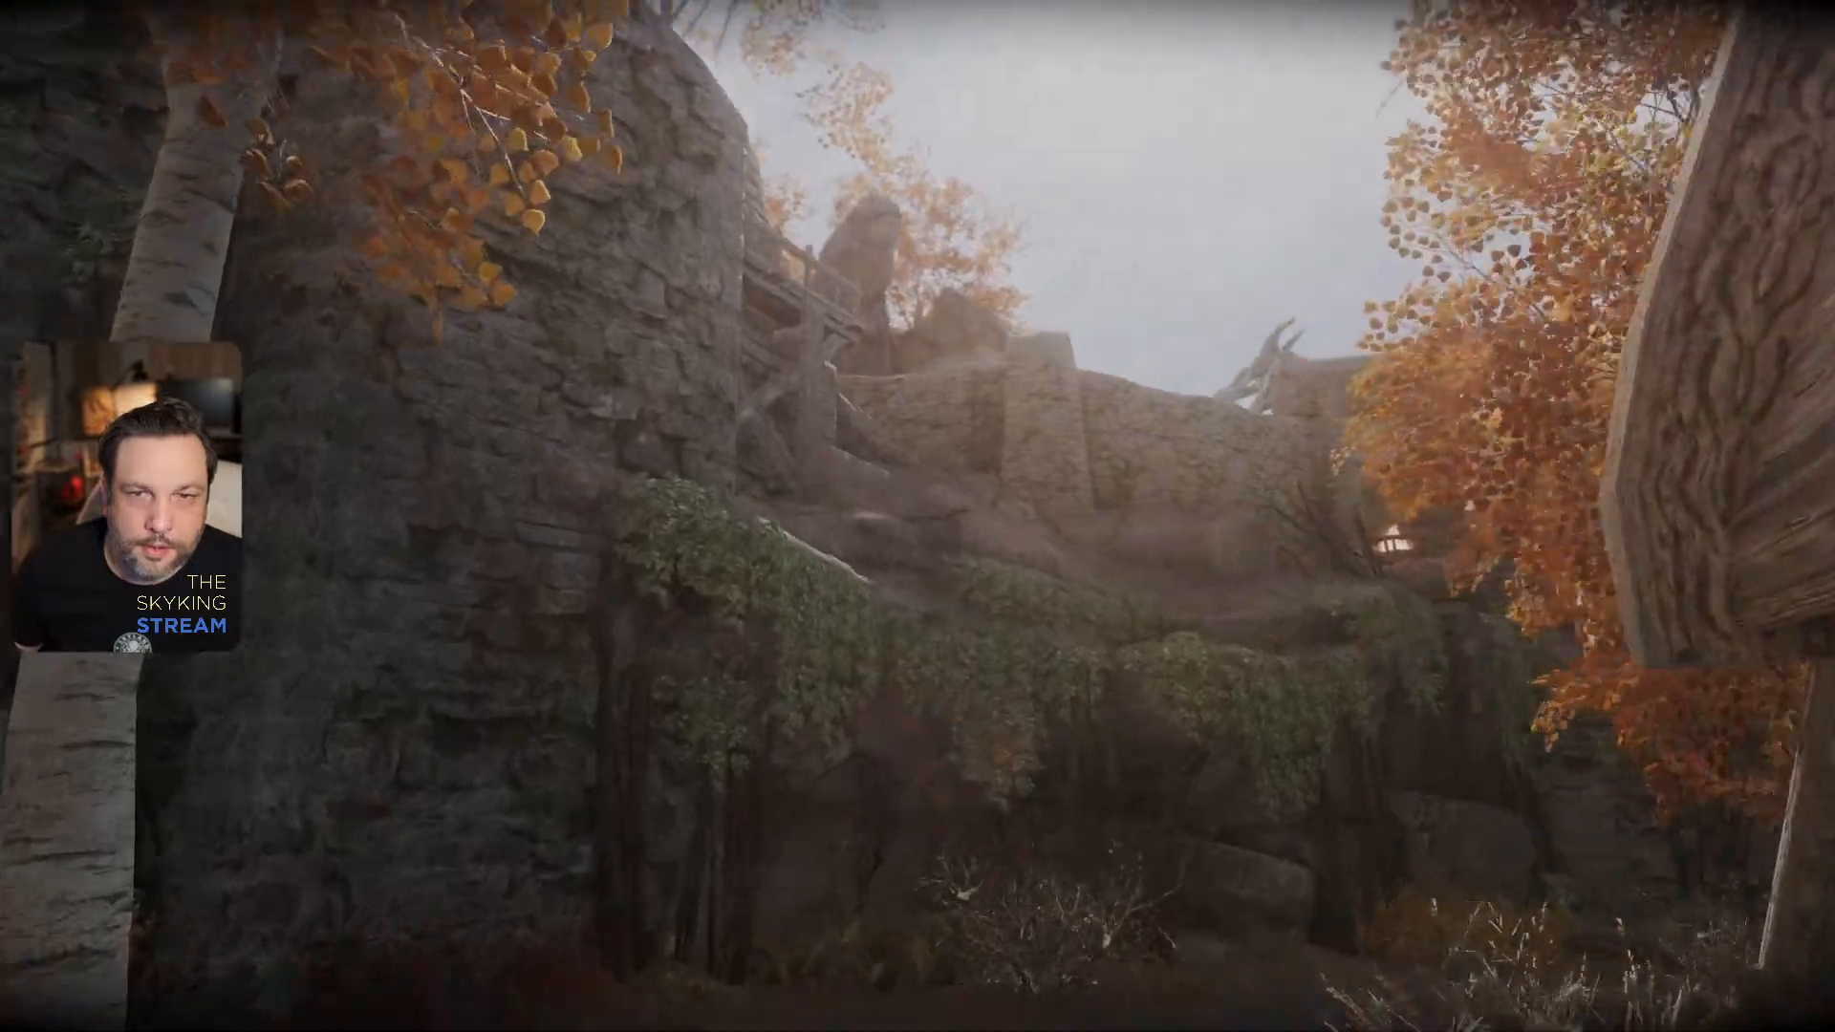
- Walk to the bones hanging on the stone pillar by the mammoth-skeleton stairs and identify their model in the console
key("w")
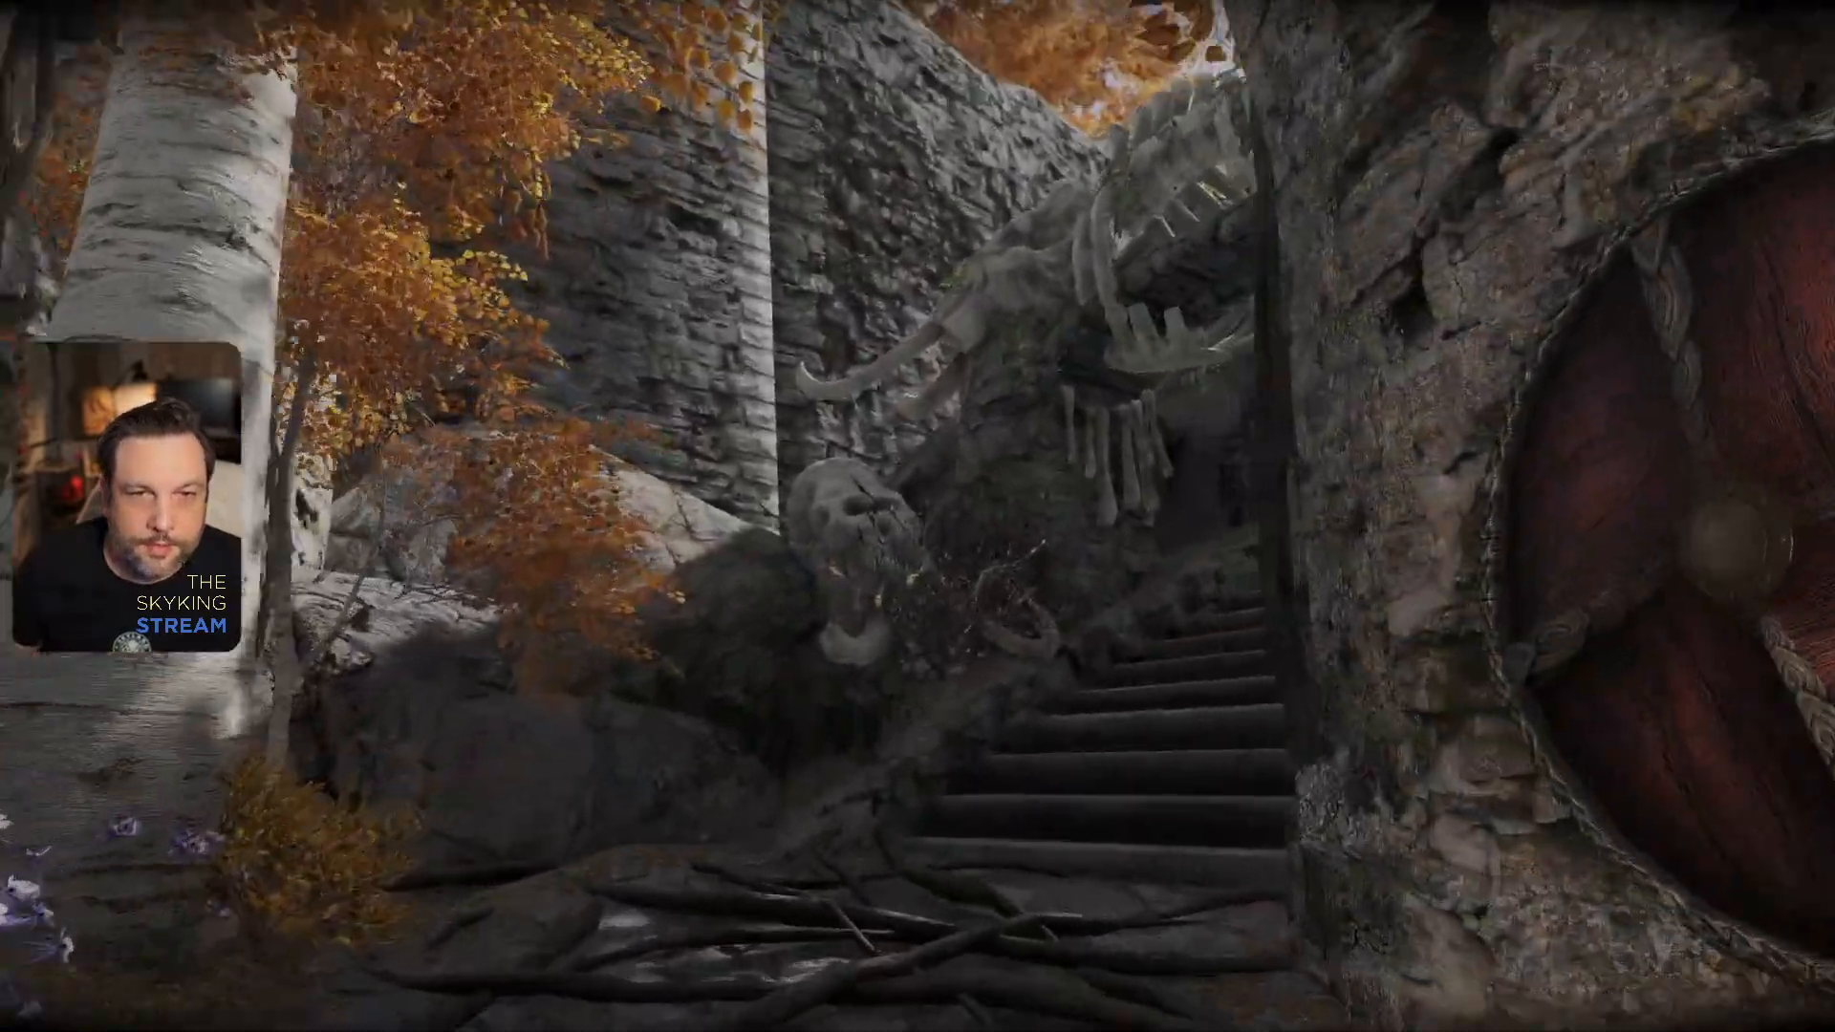
key("w")
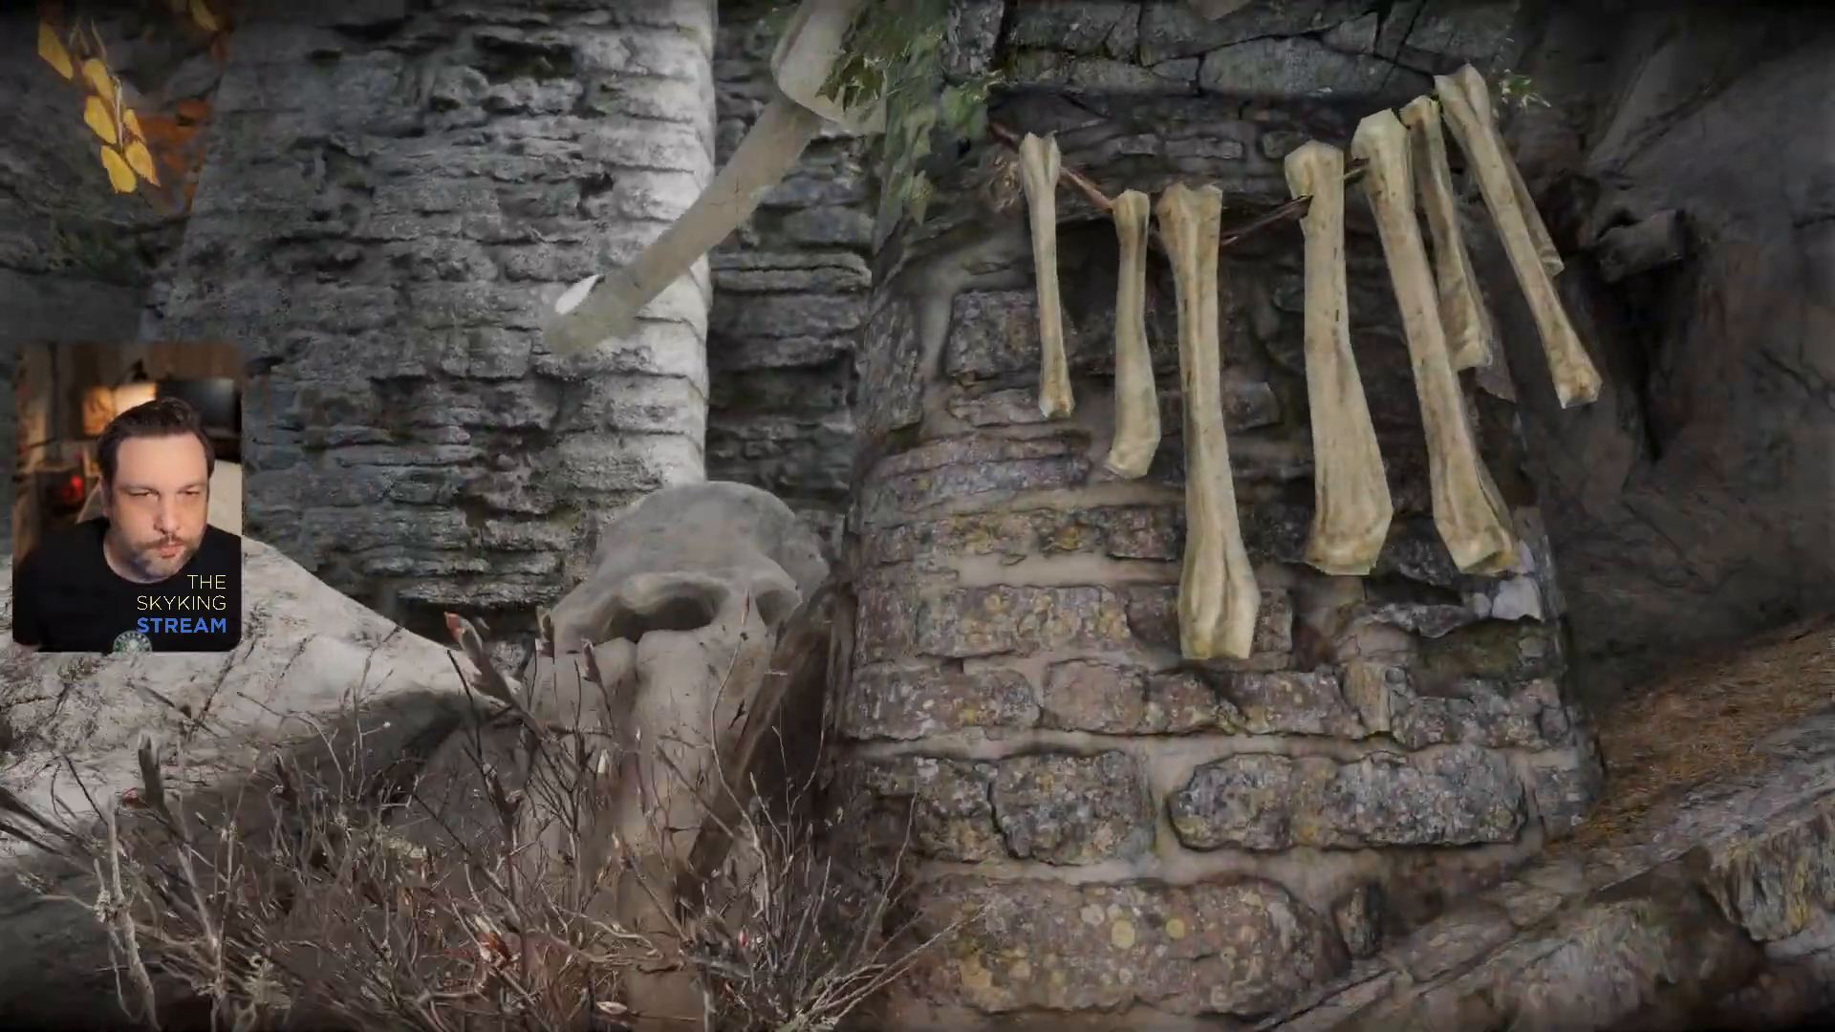
key("w")
key("grave")
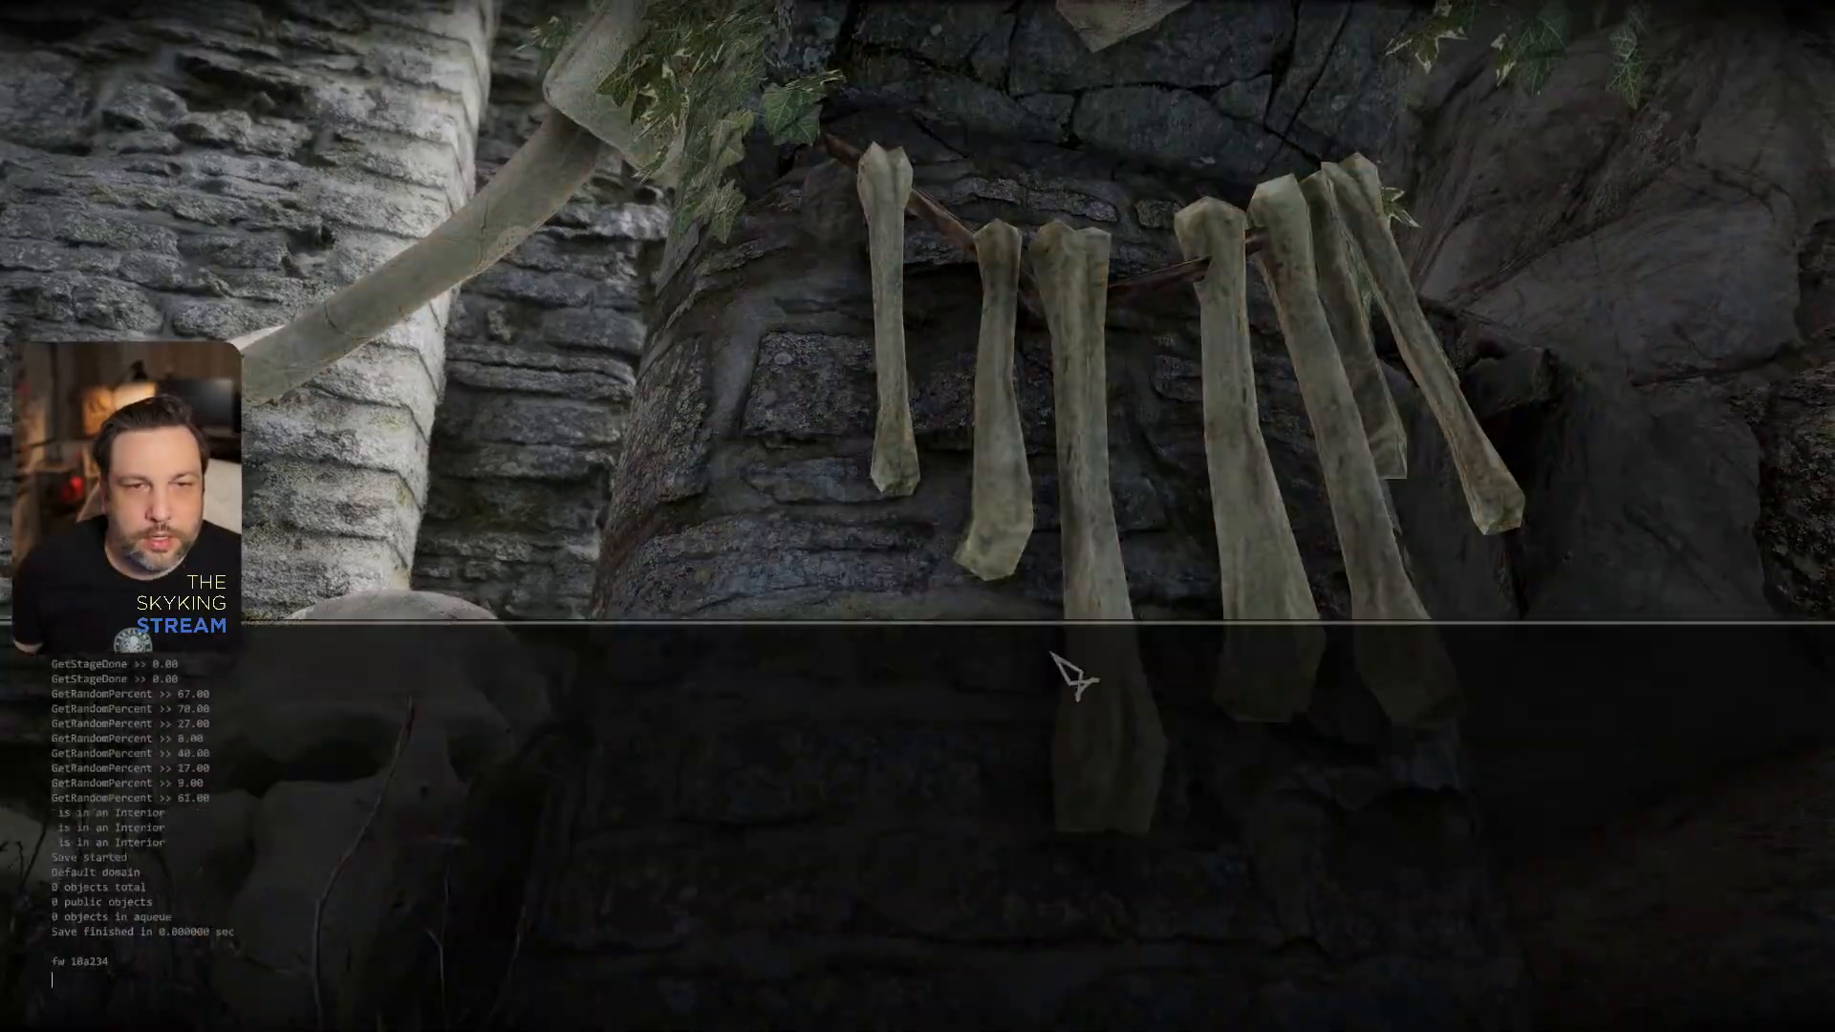
left_click(1090, 492)
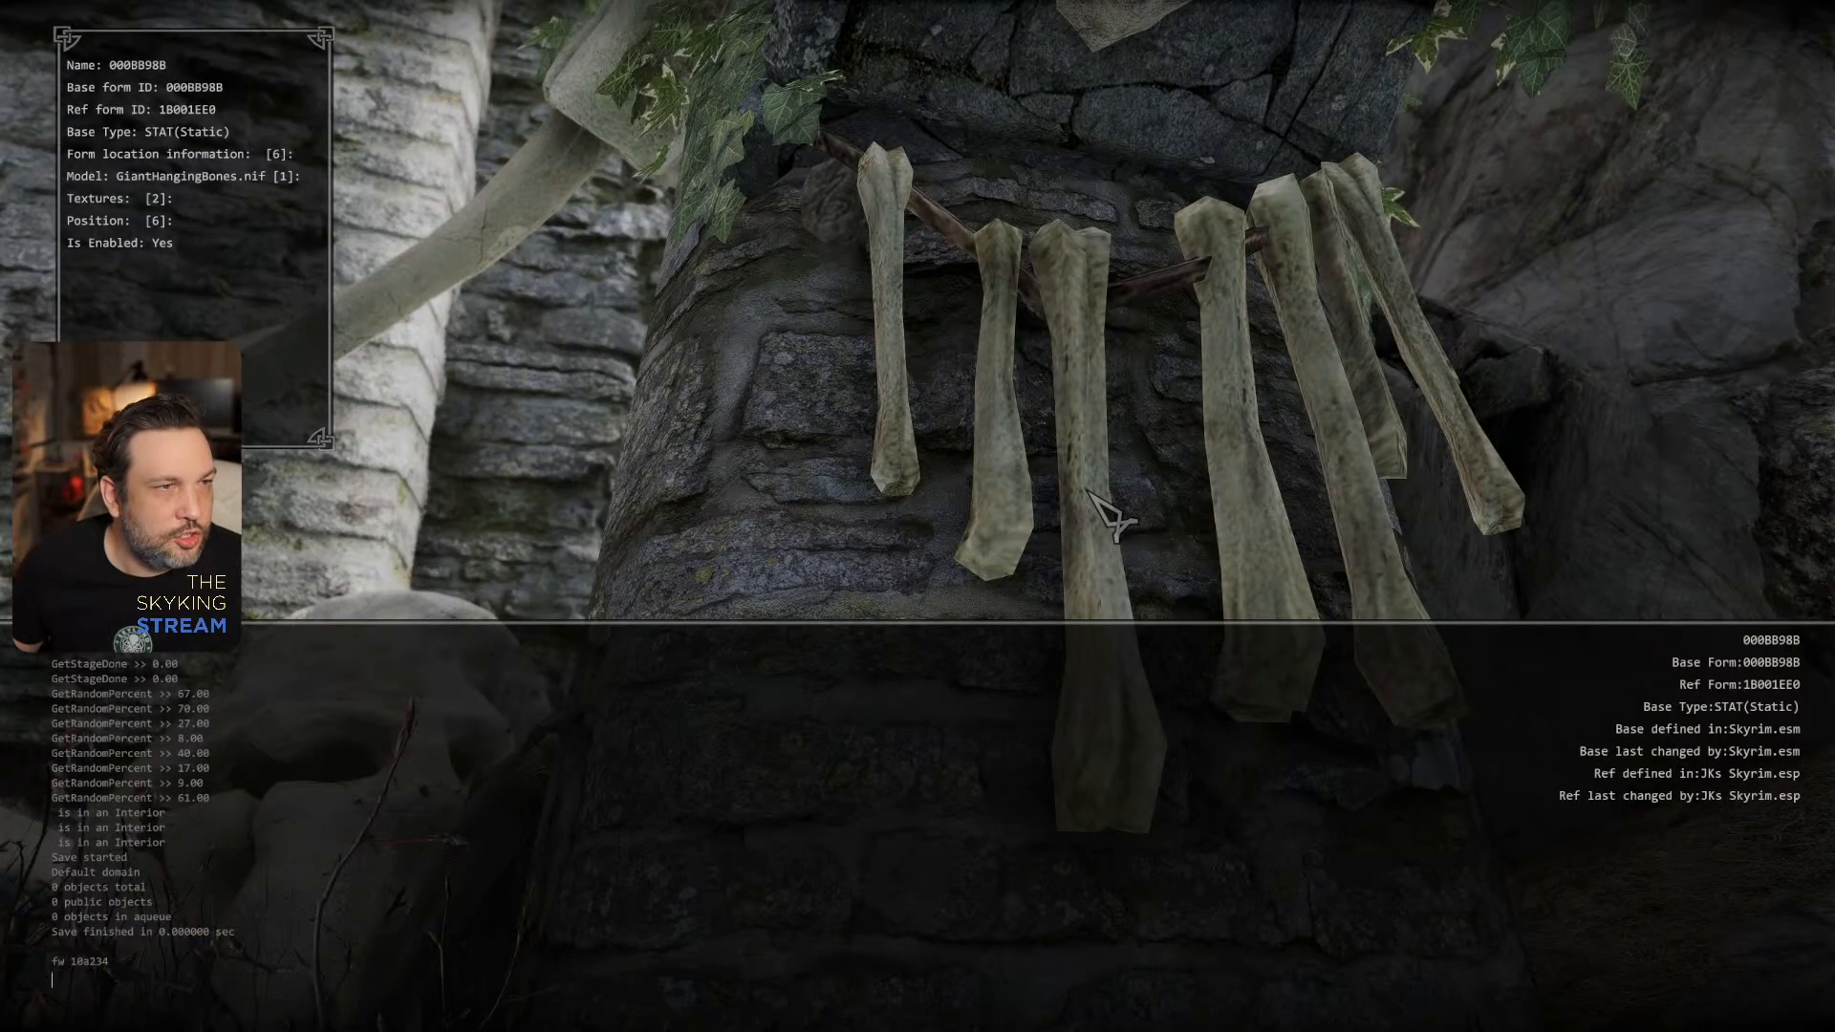
- Switch to the To Do list in Notepad, add "Giant Hanging Bones" below "Burned/Ruined Book", and return to the game
key("alt+Tab")
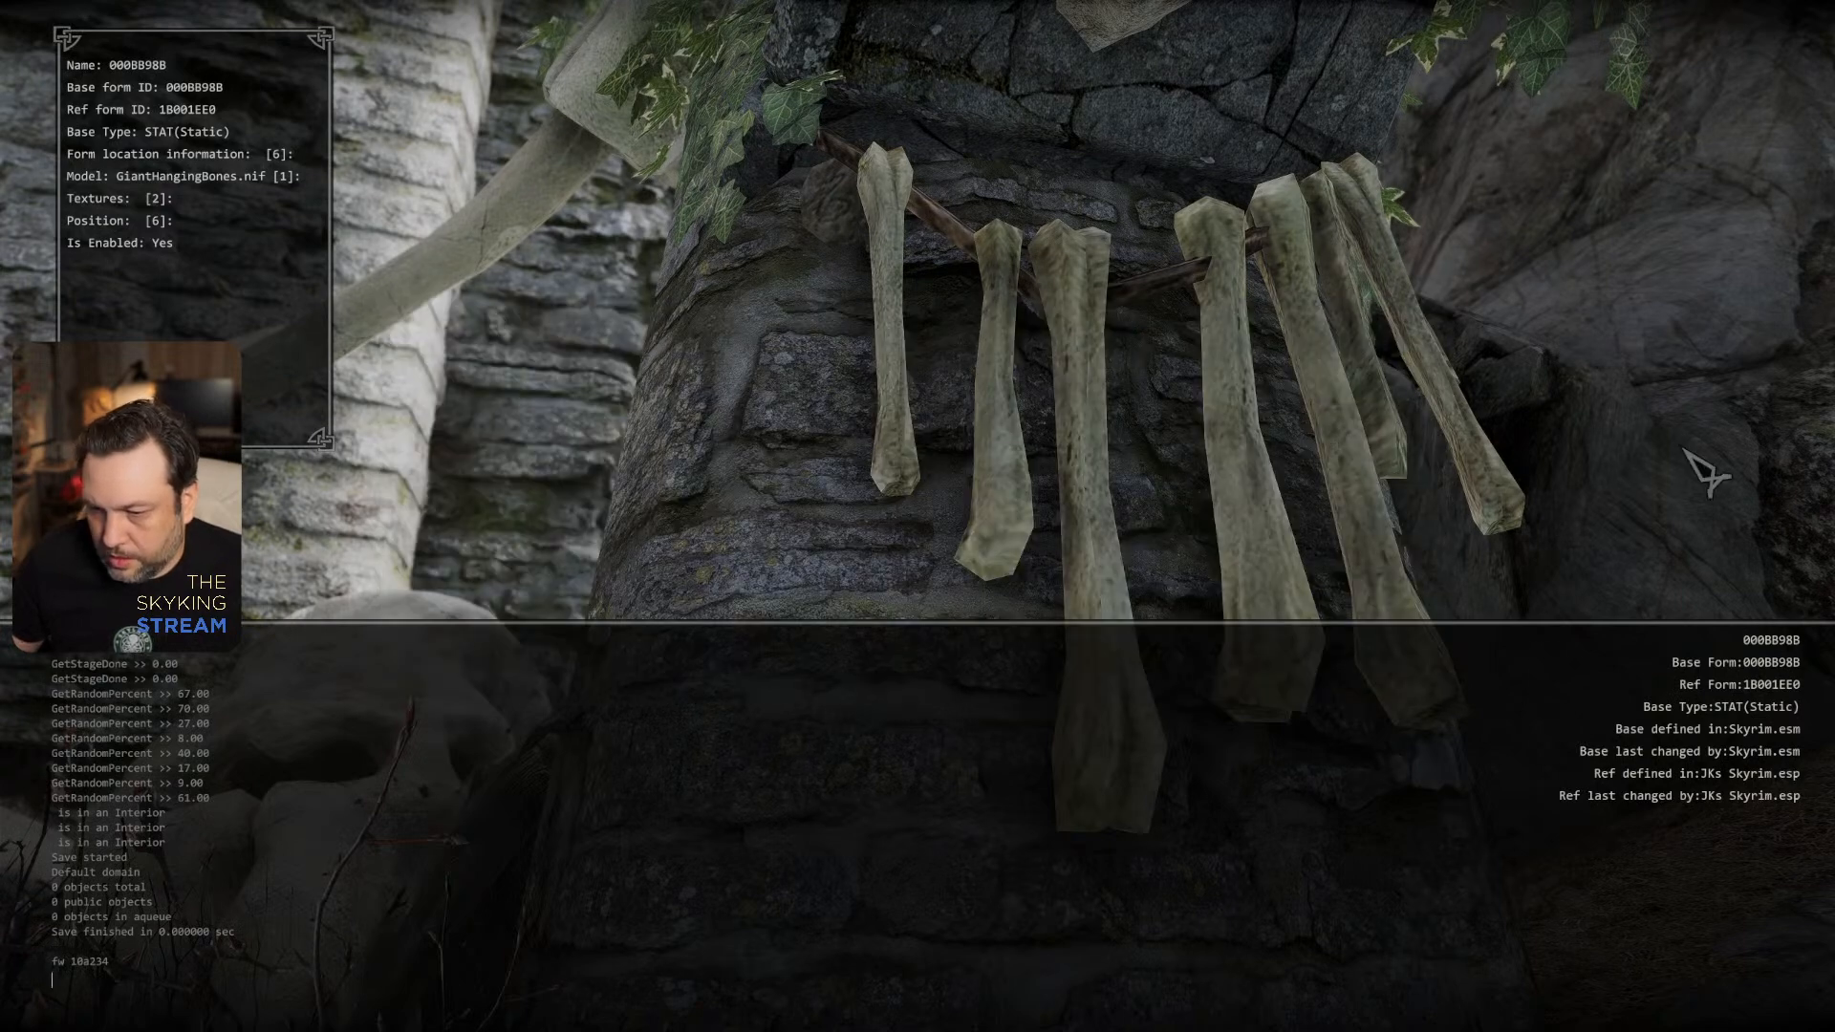
key("alt+Tab")
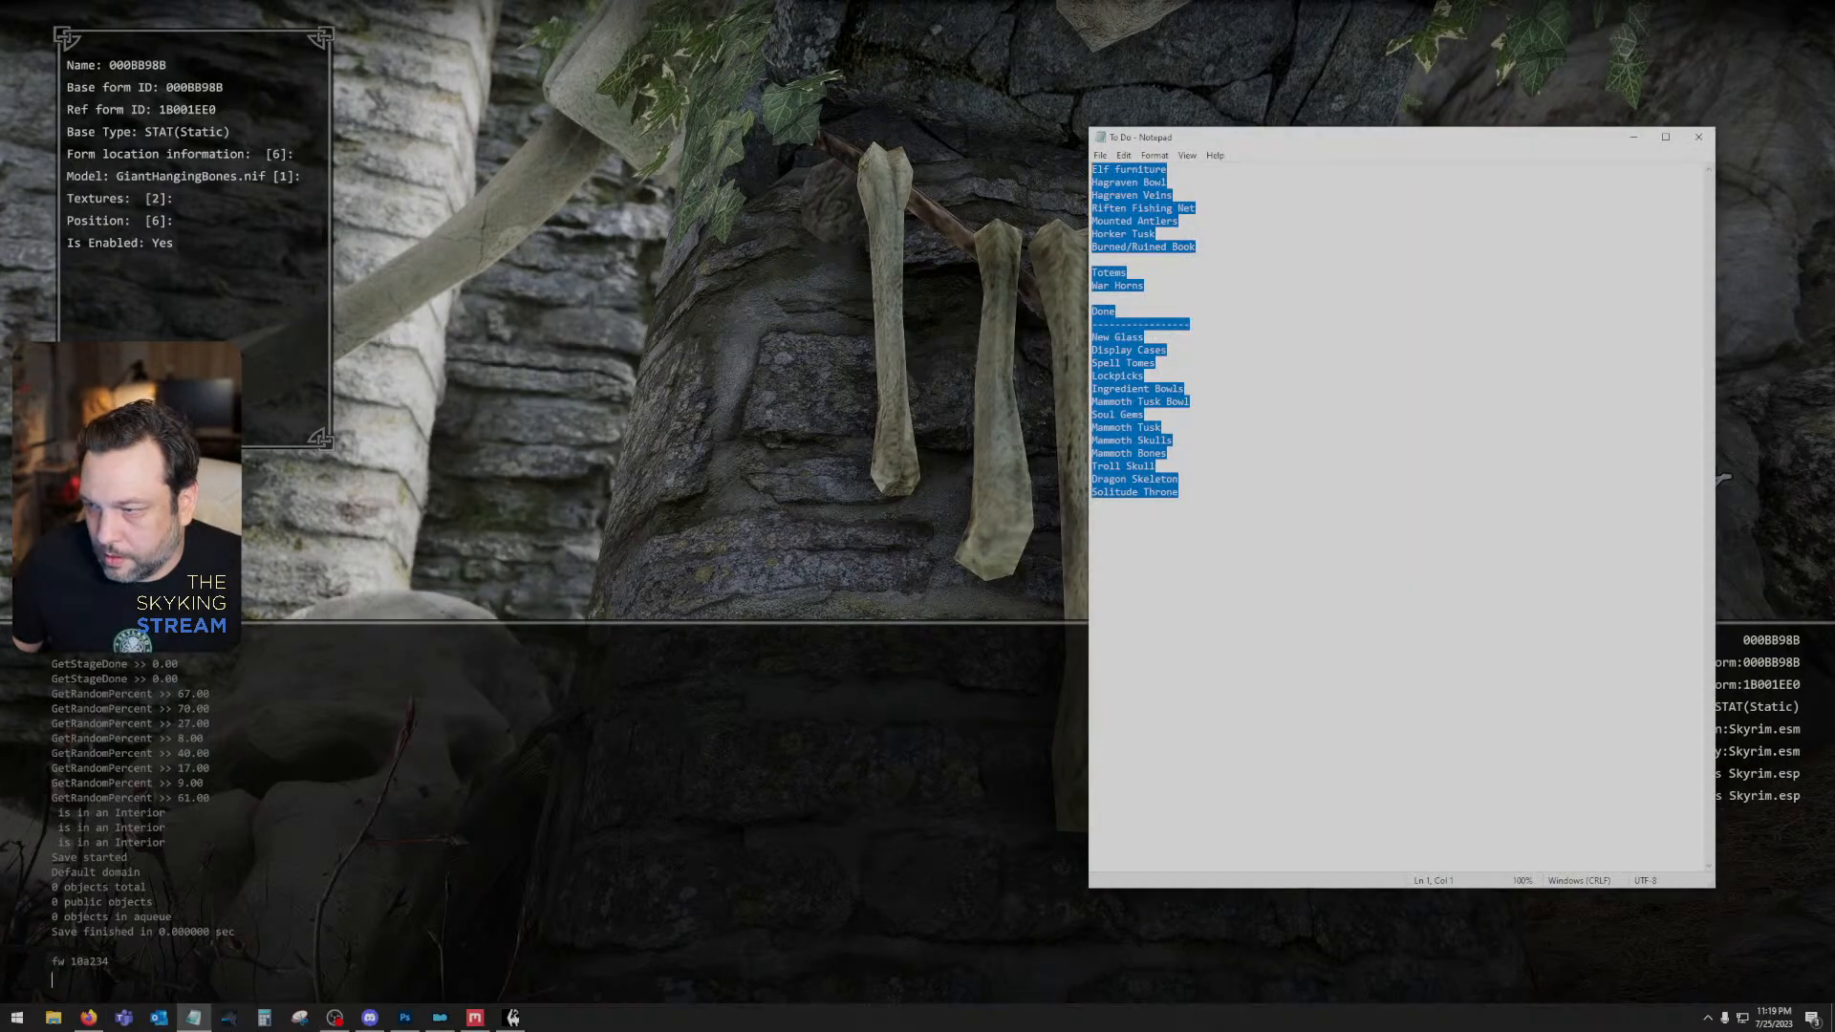
left_click(1540, 440)
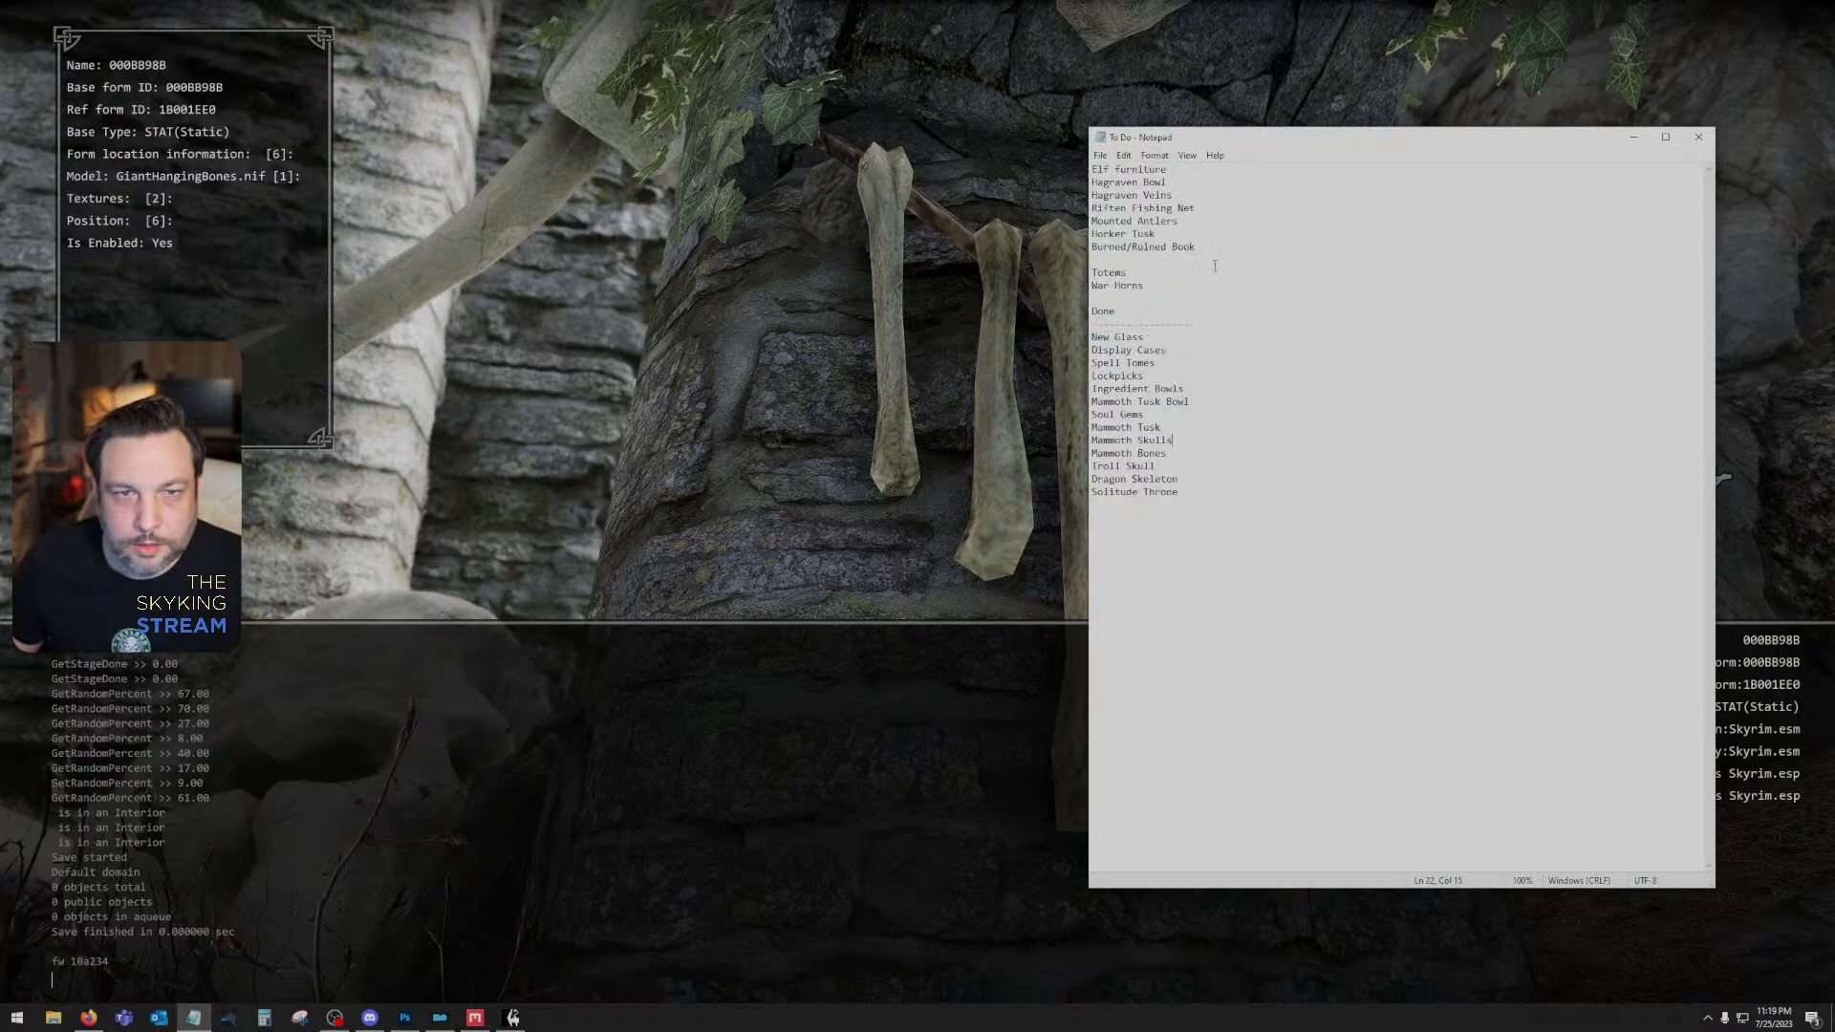
key("Return")
type("Giant Hanging Bones")
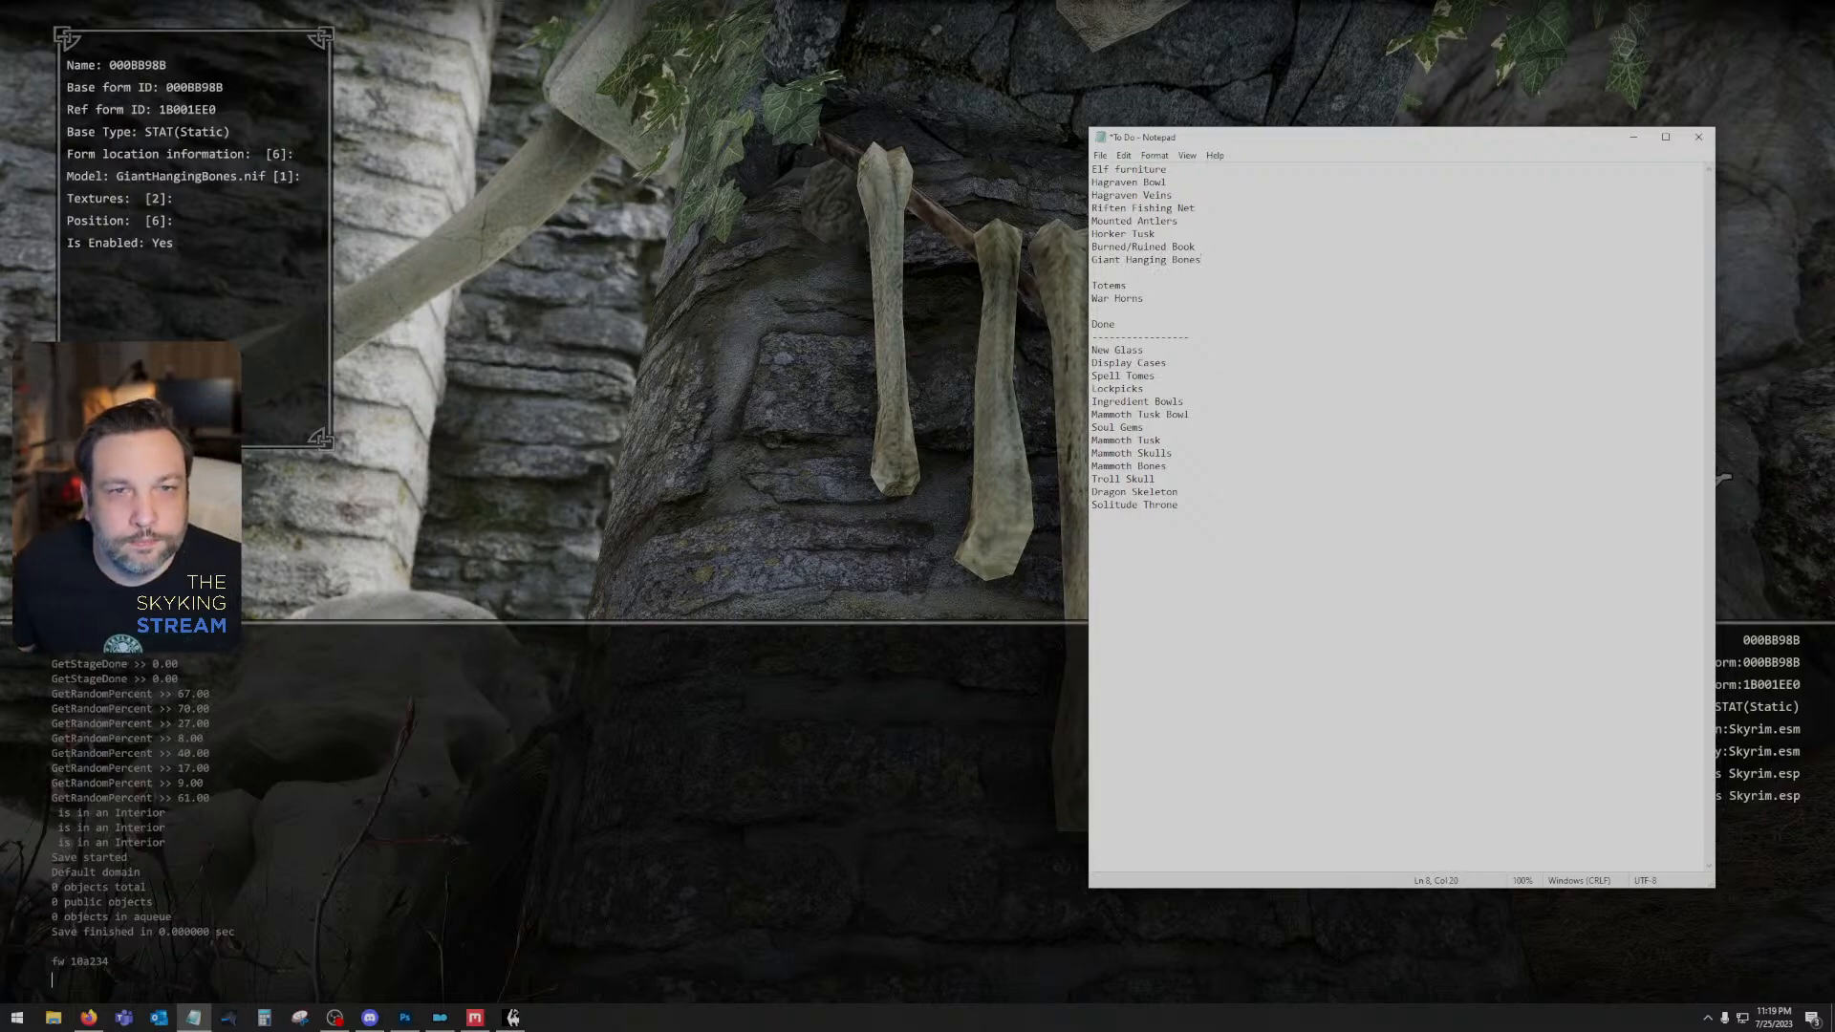
left_click(1723, 477)
key("grave")
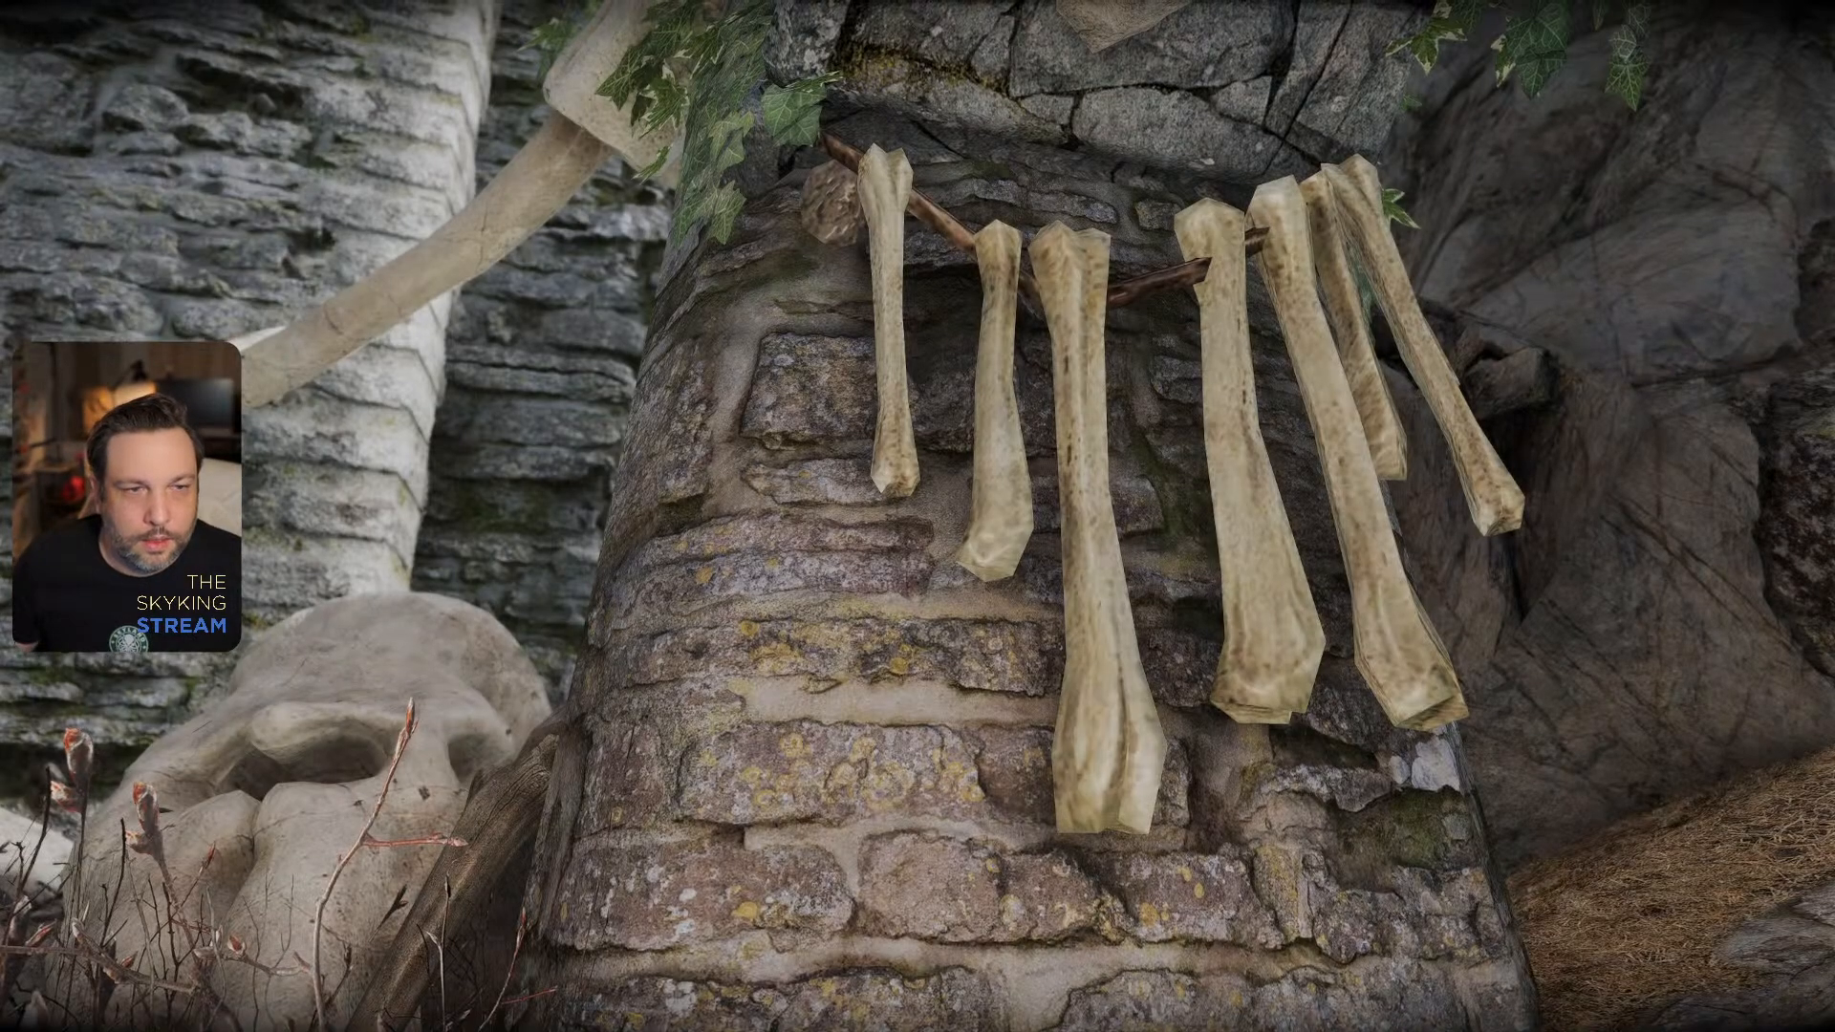
- Inspect the mammoth skeleton and surrounding bones with the free camera, toggling it on and off with the "tfc" console command
key("grave")
left_click(735, 230)
type("t")
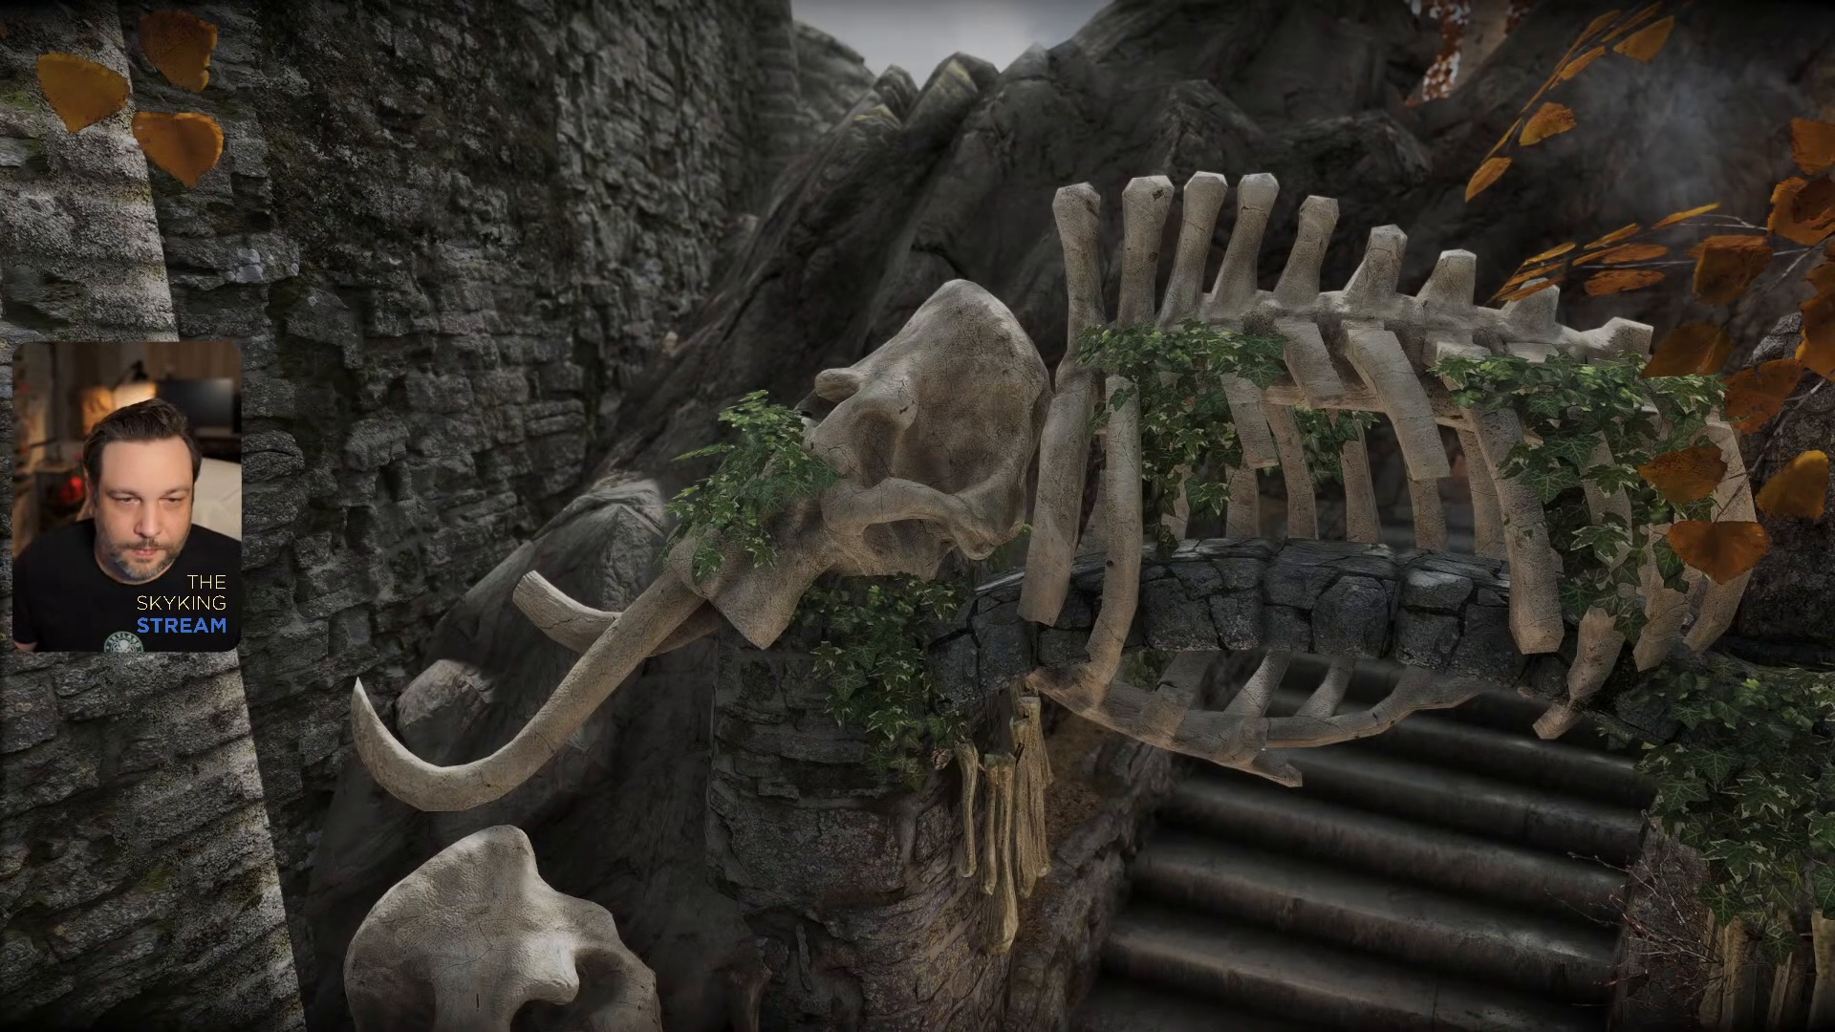
key("grave")
type("t")
key("grave")
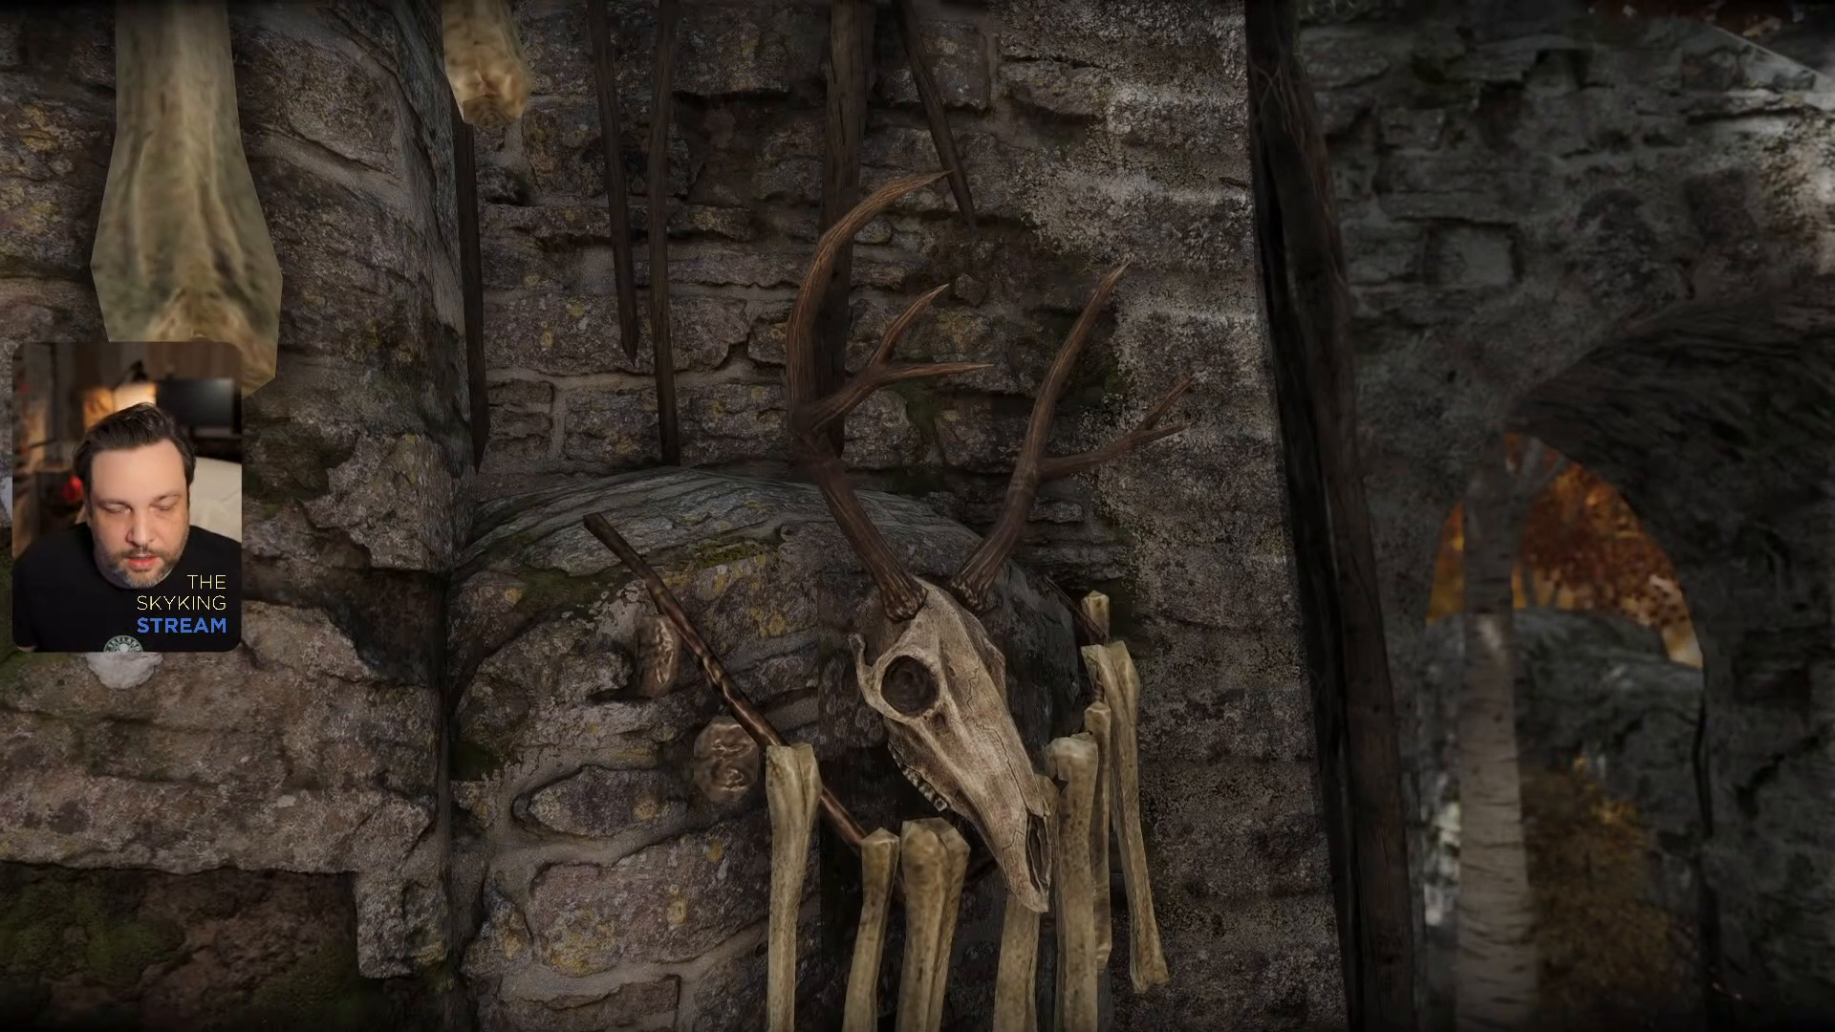
- Walk through Whiterun, climb the long stairways to Dragonsreach, and enter through its double doors
key("w")
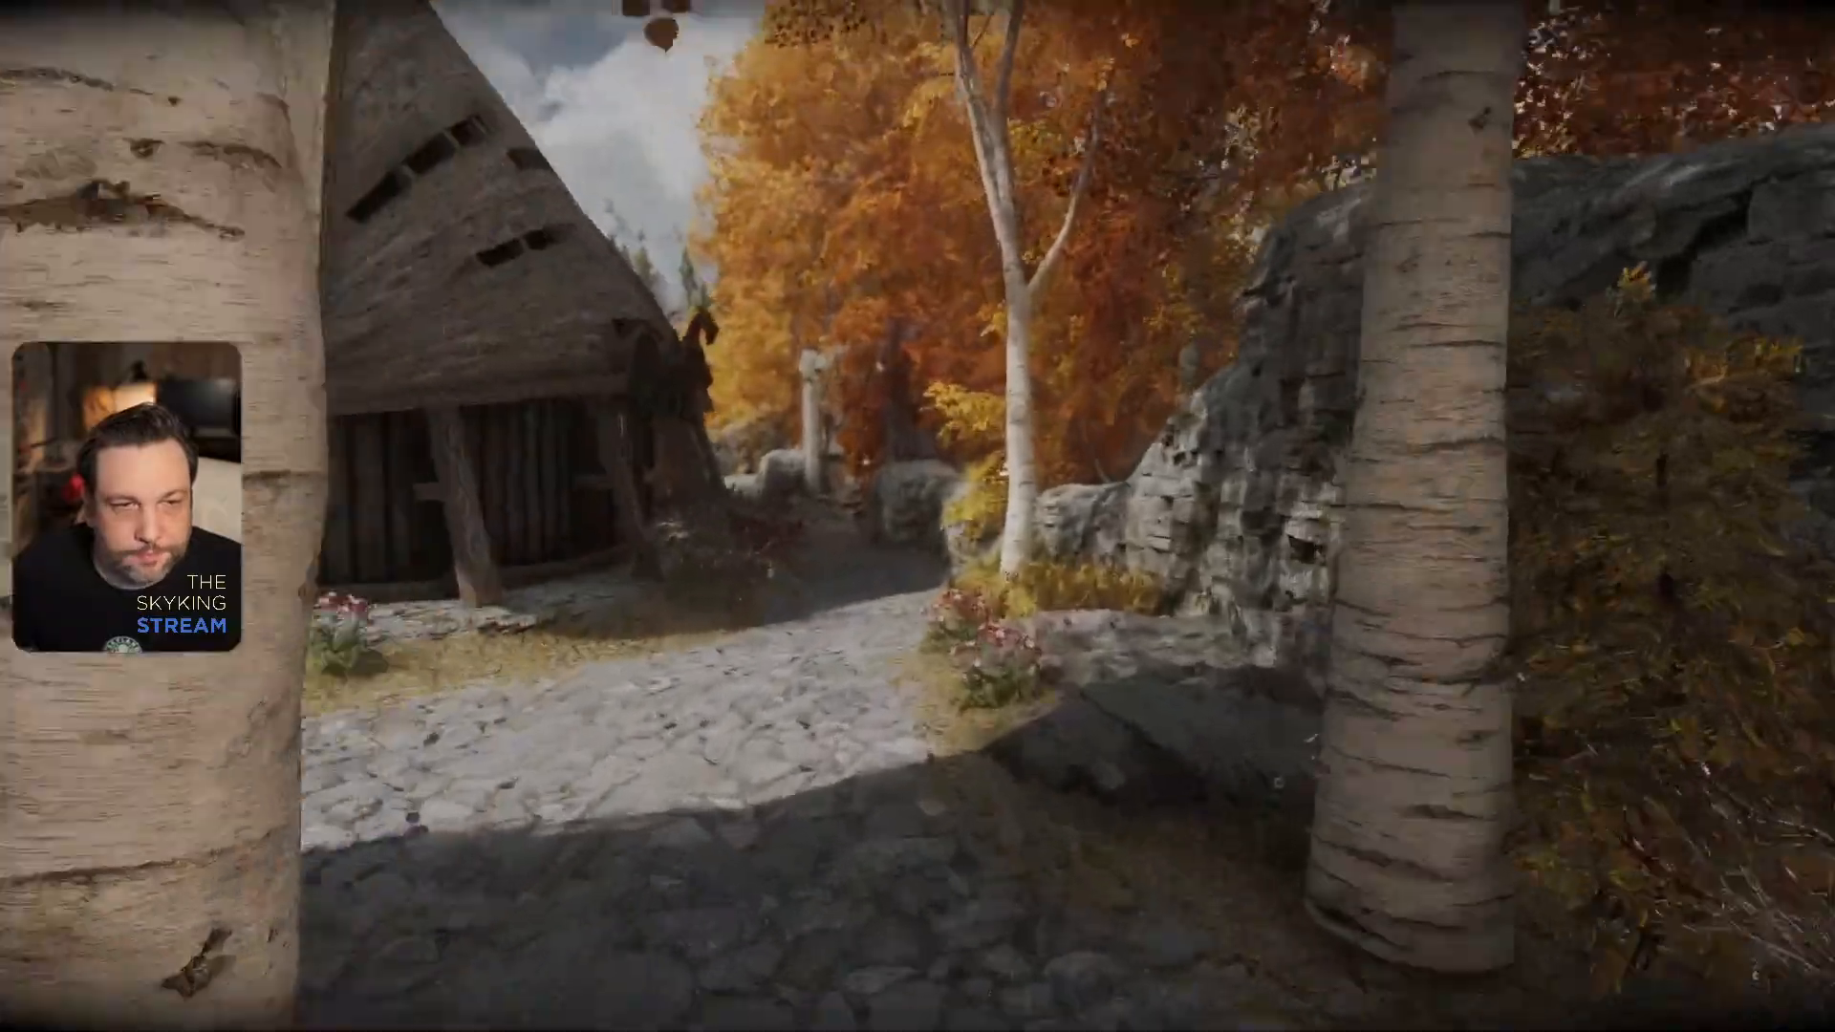
key("w")
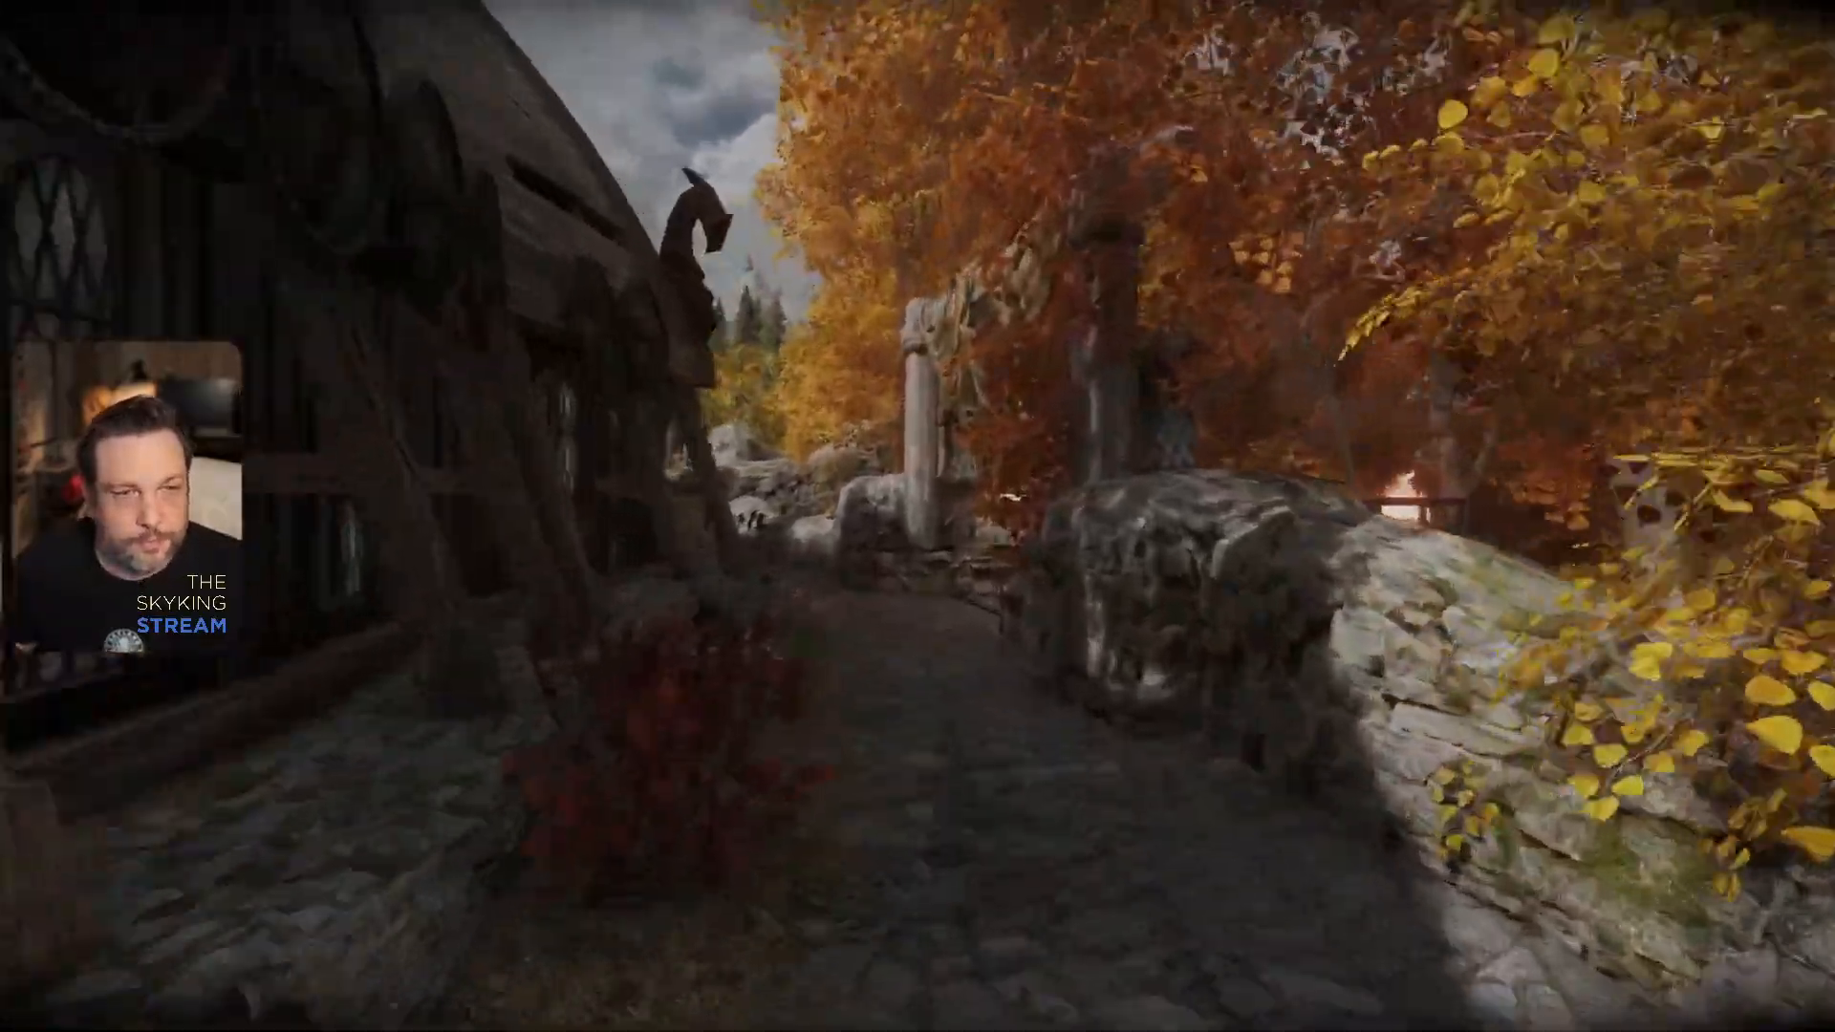
key("w")
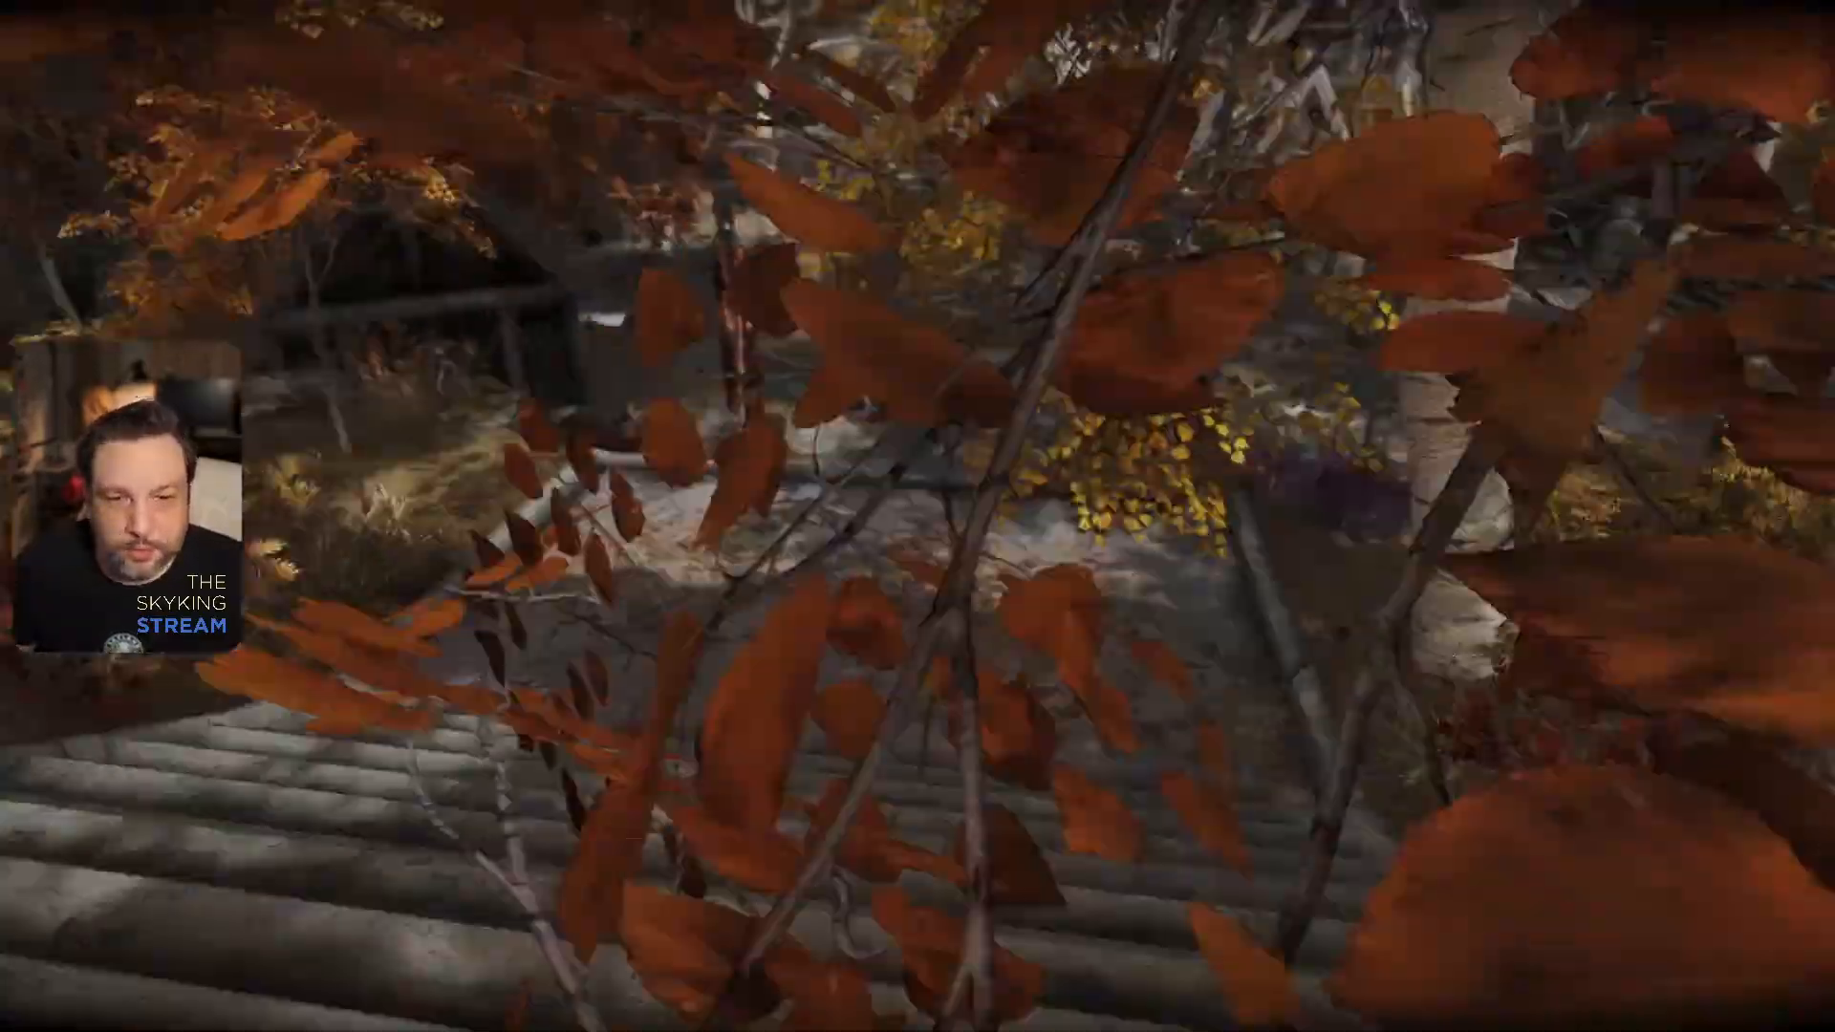
key("w")
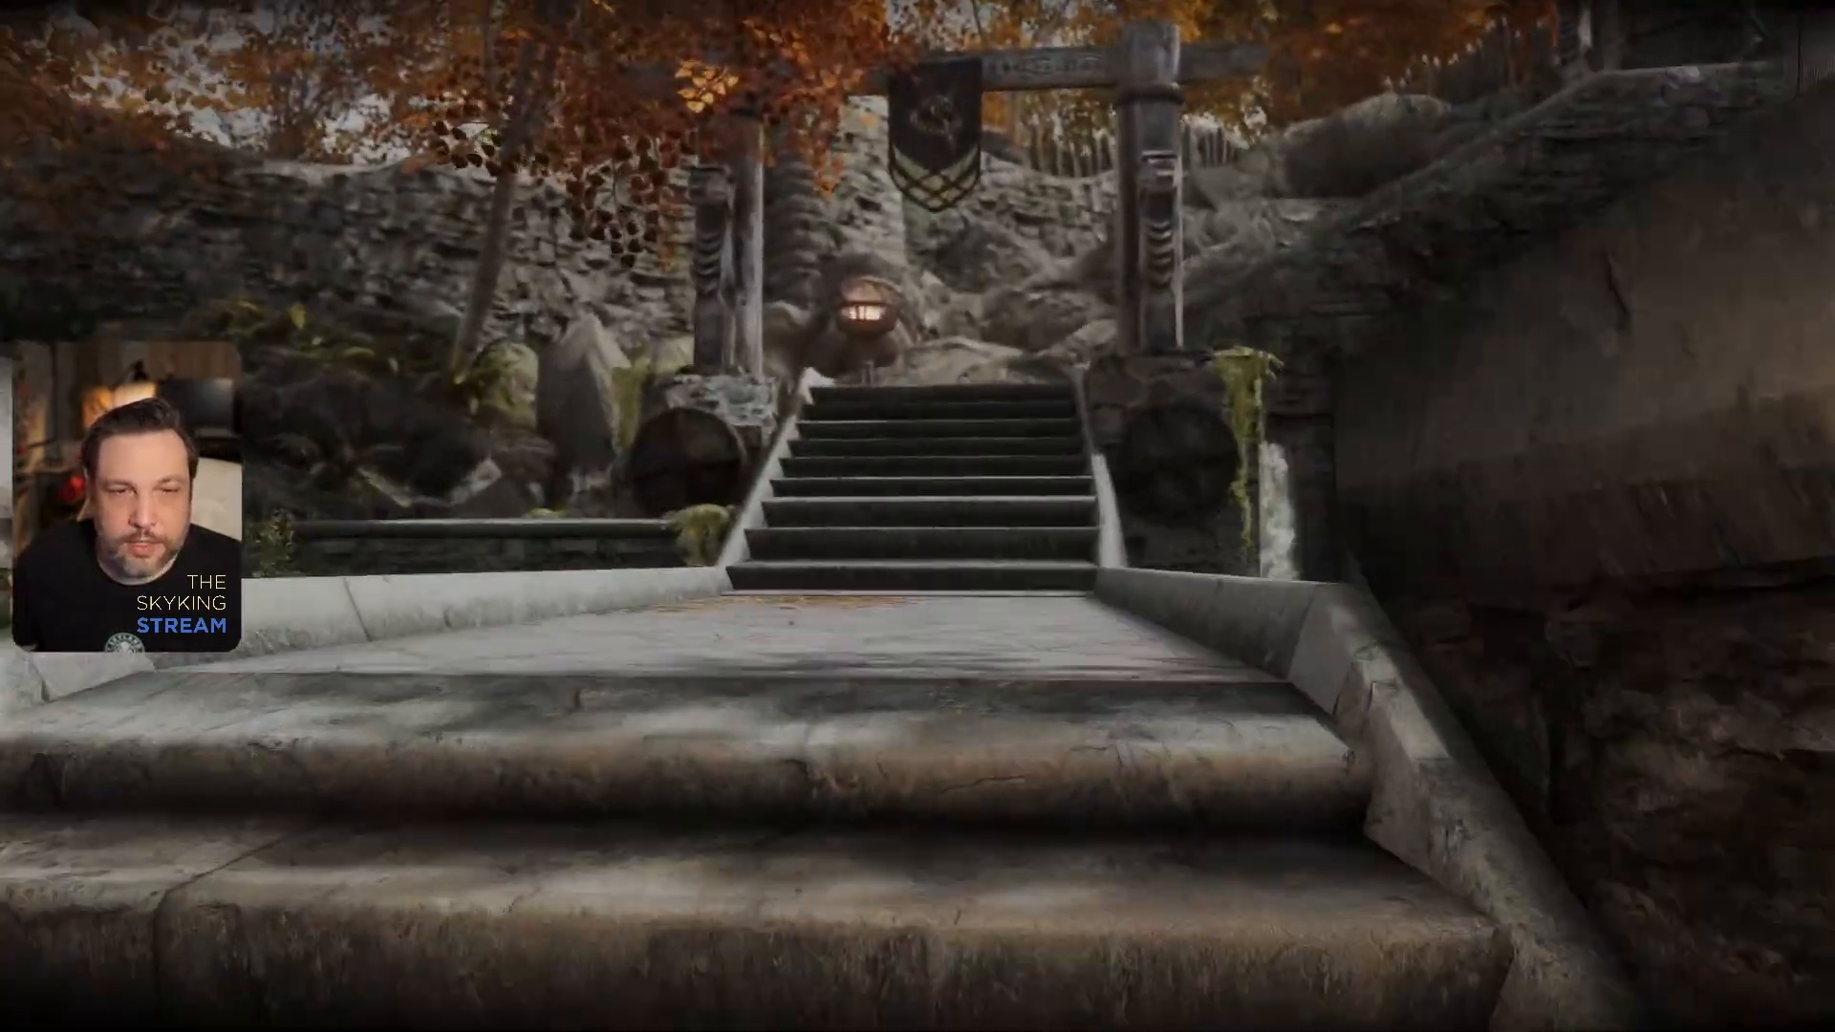
key("w")
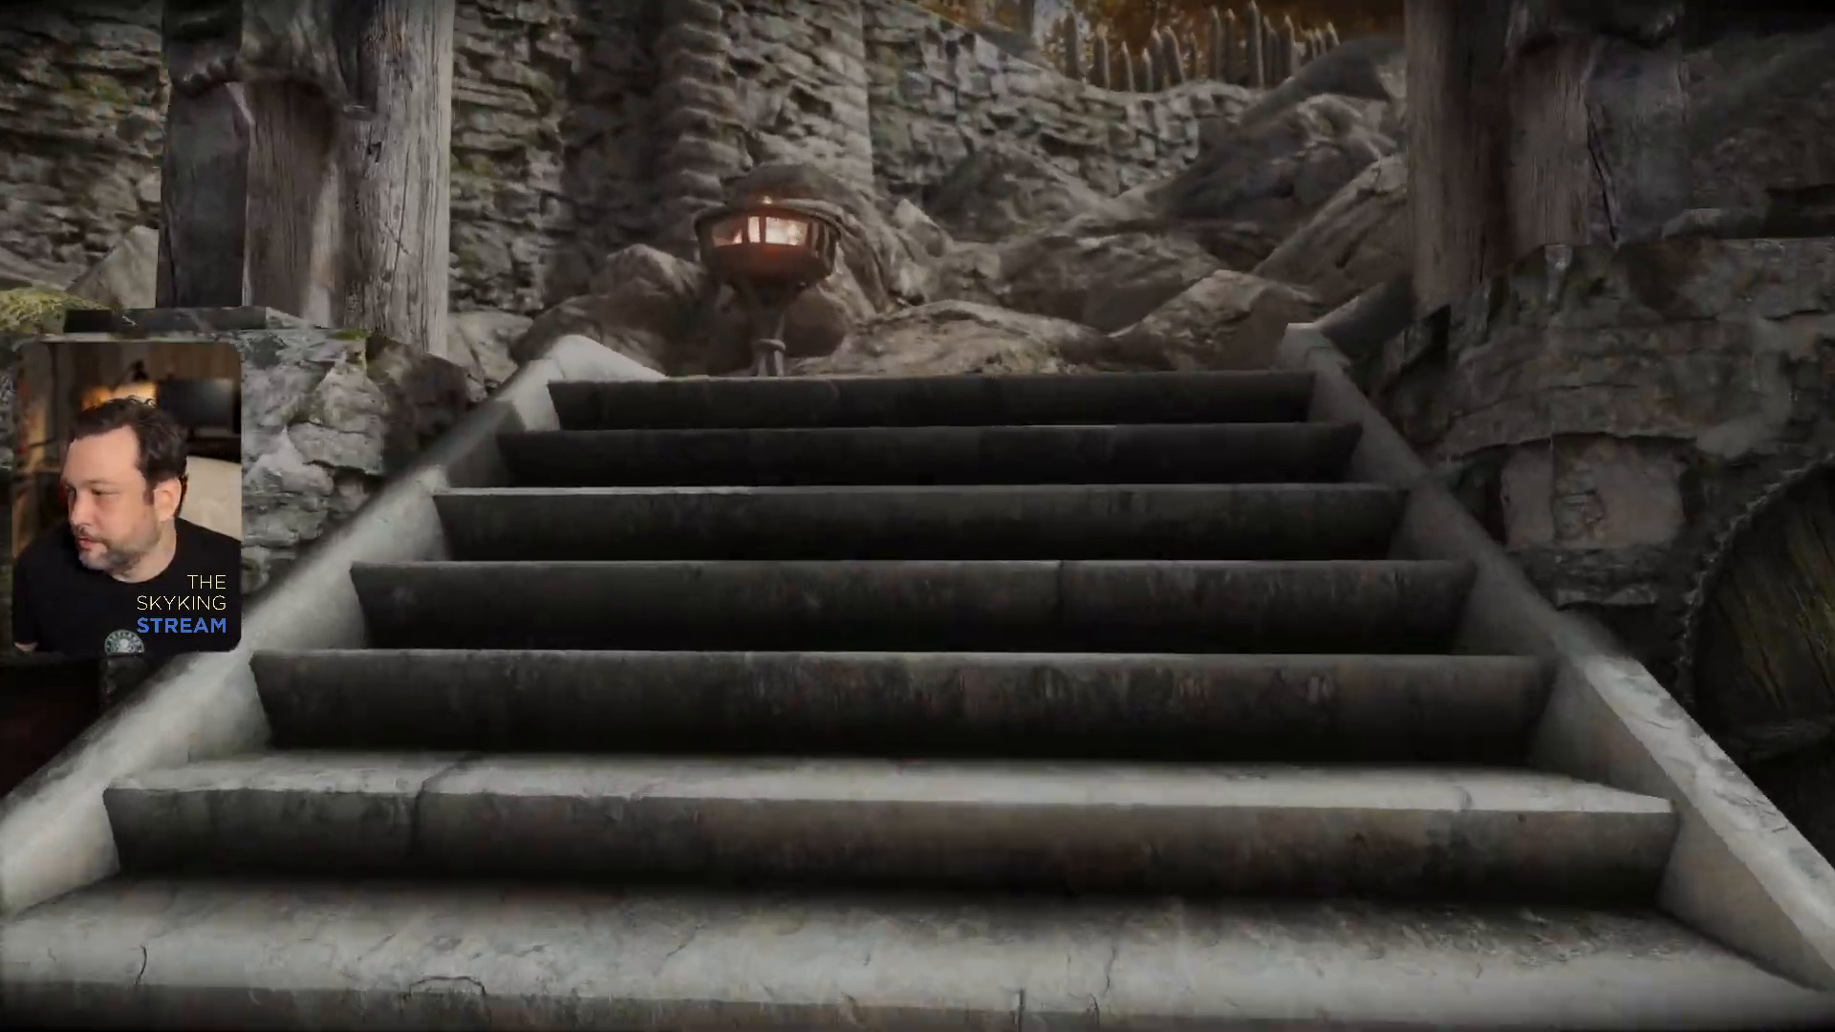
key("w")
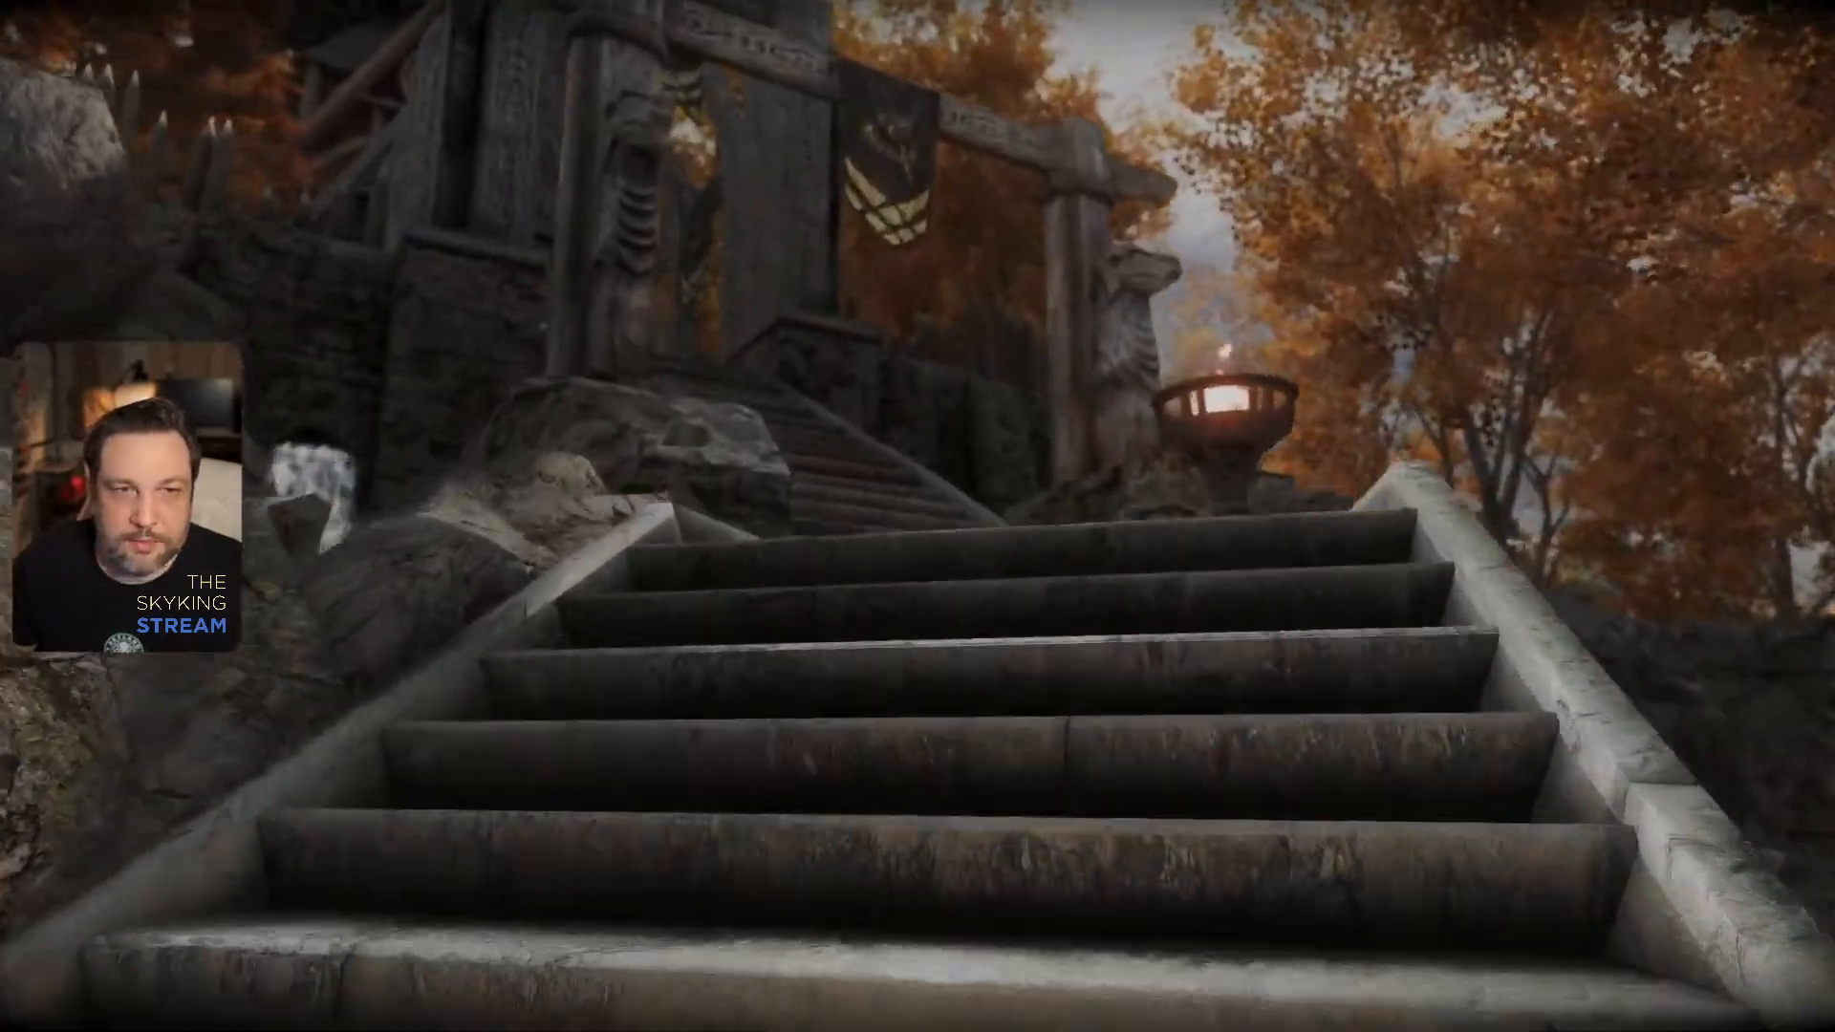
key("w")
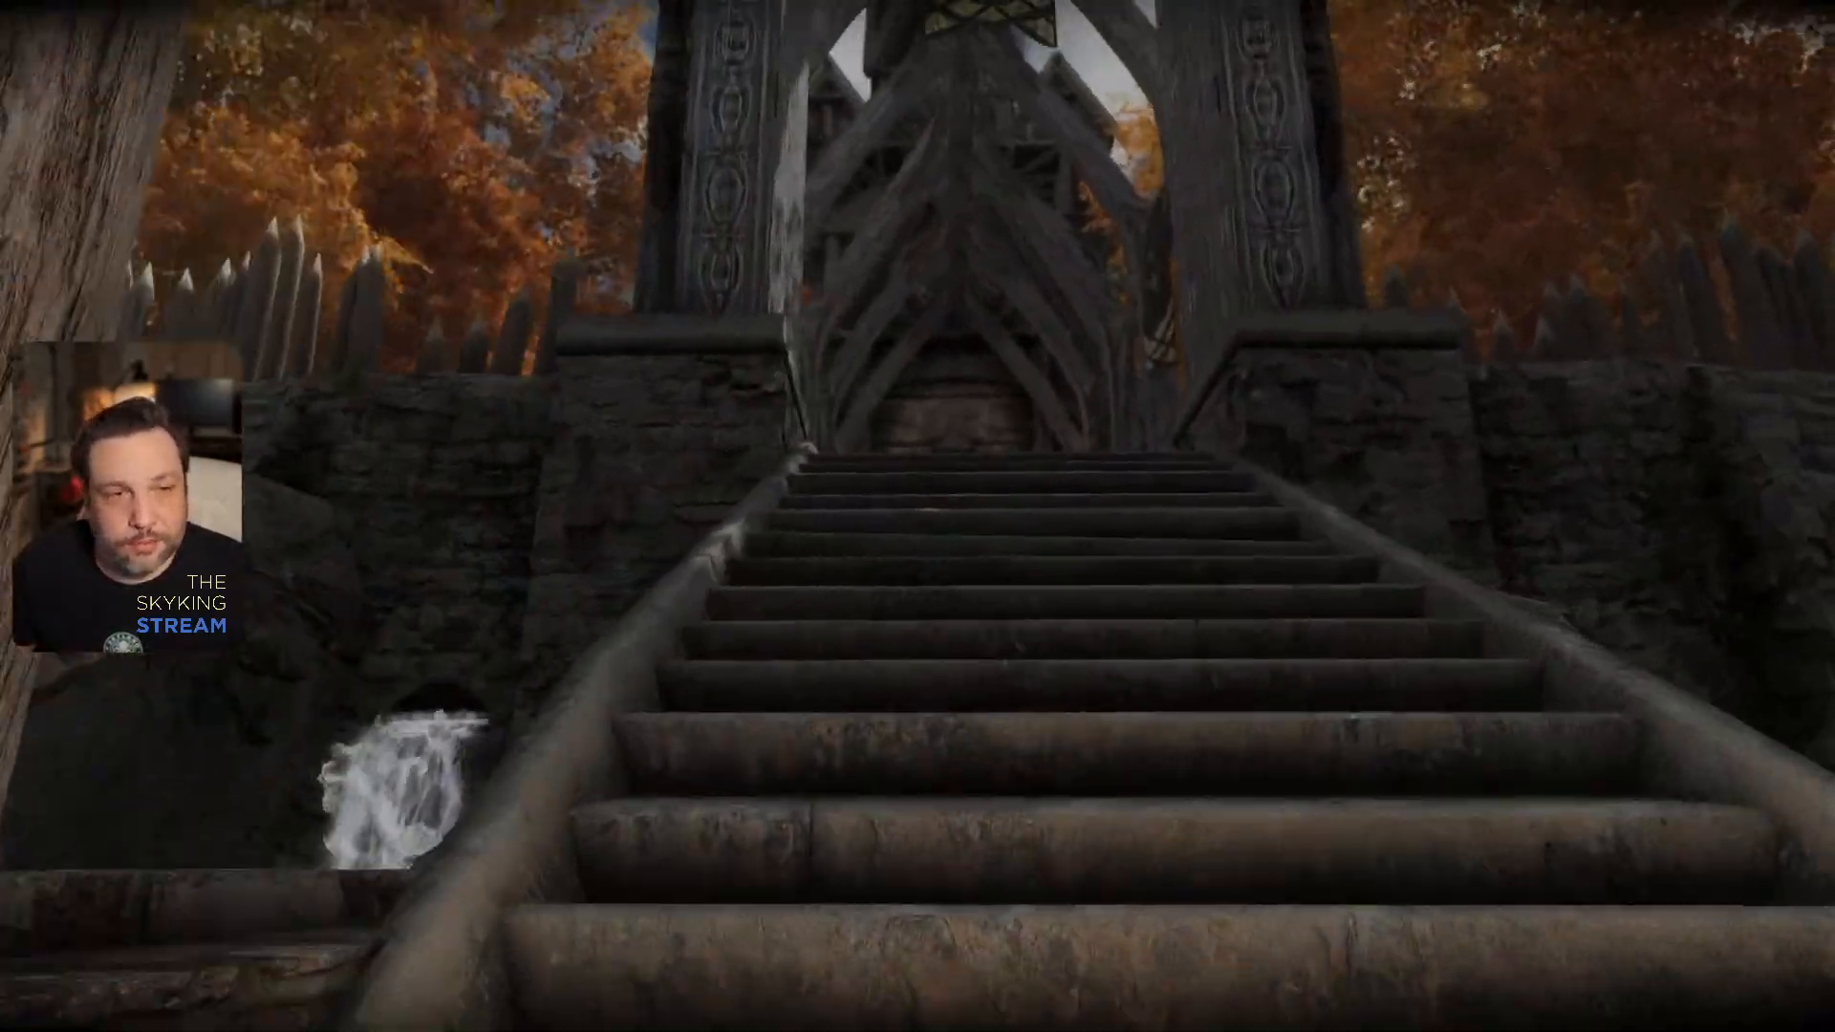
key("w")
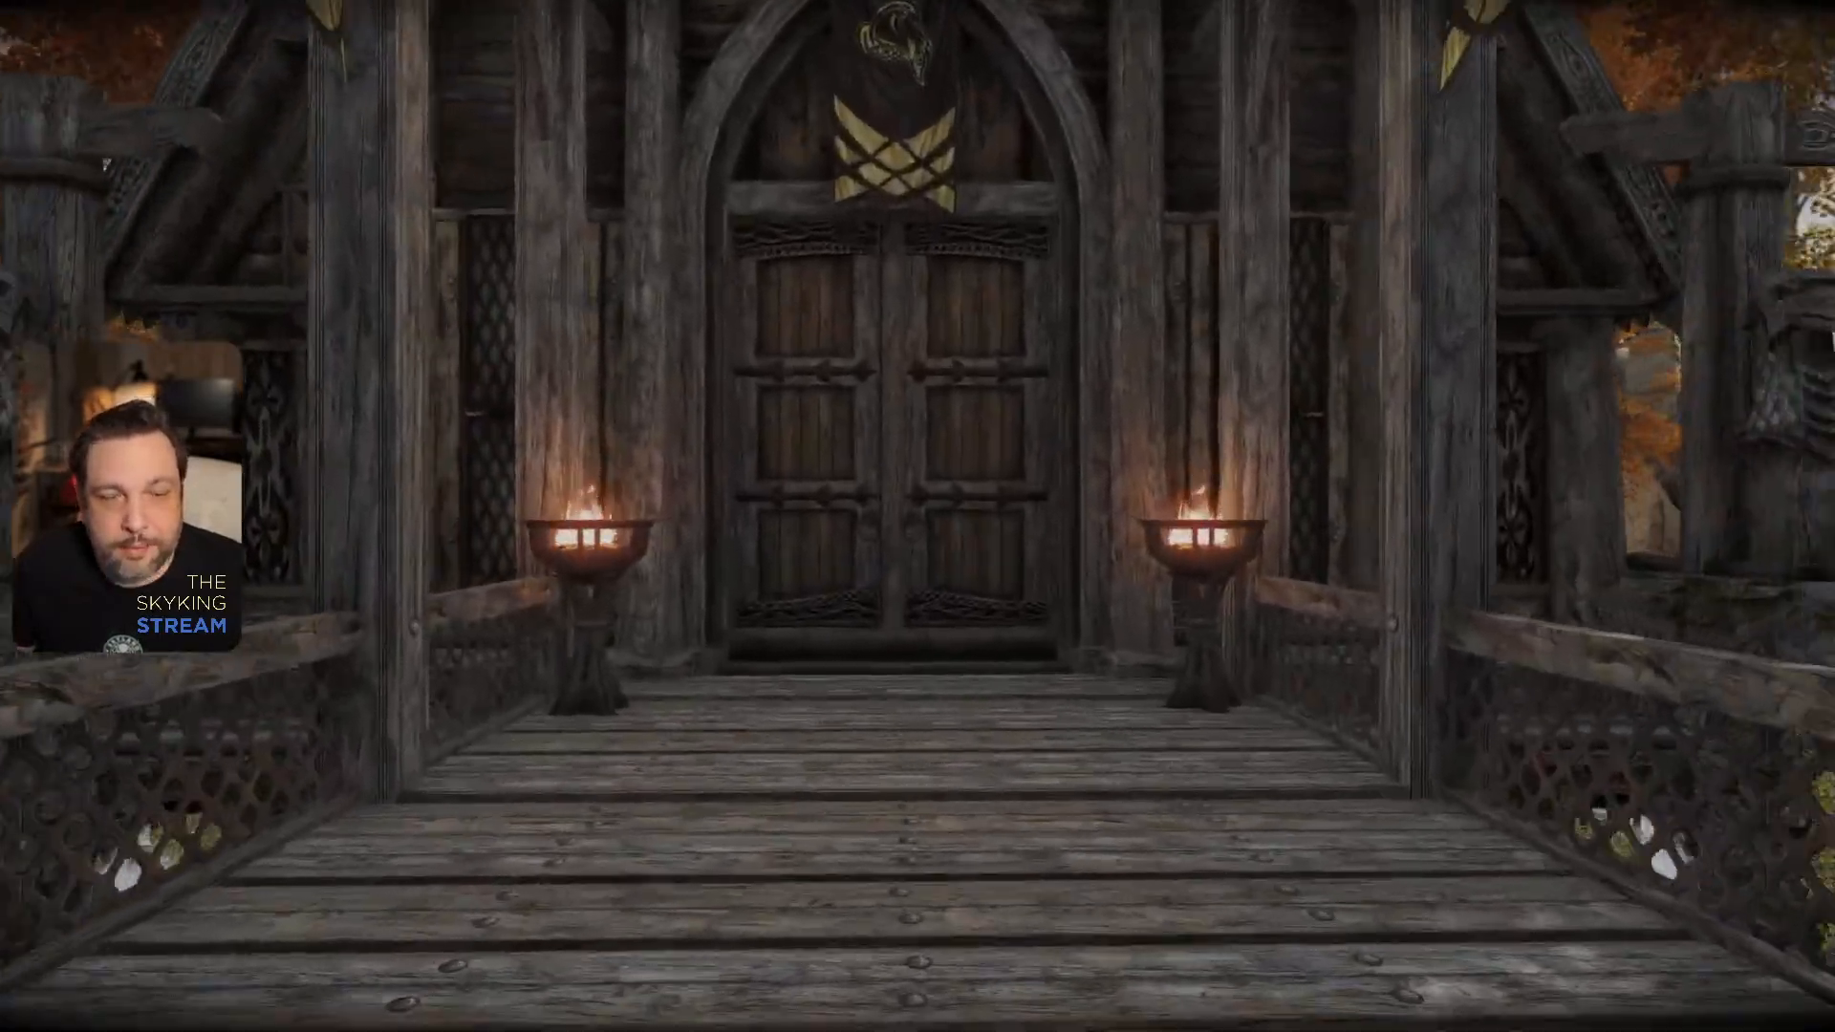
key("w")
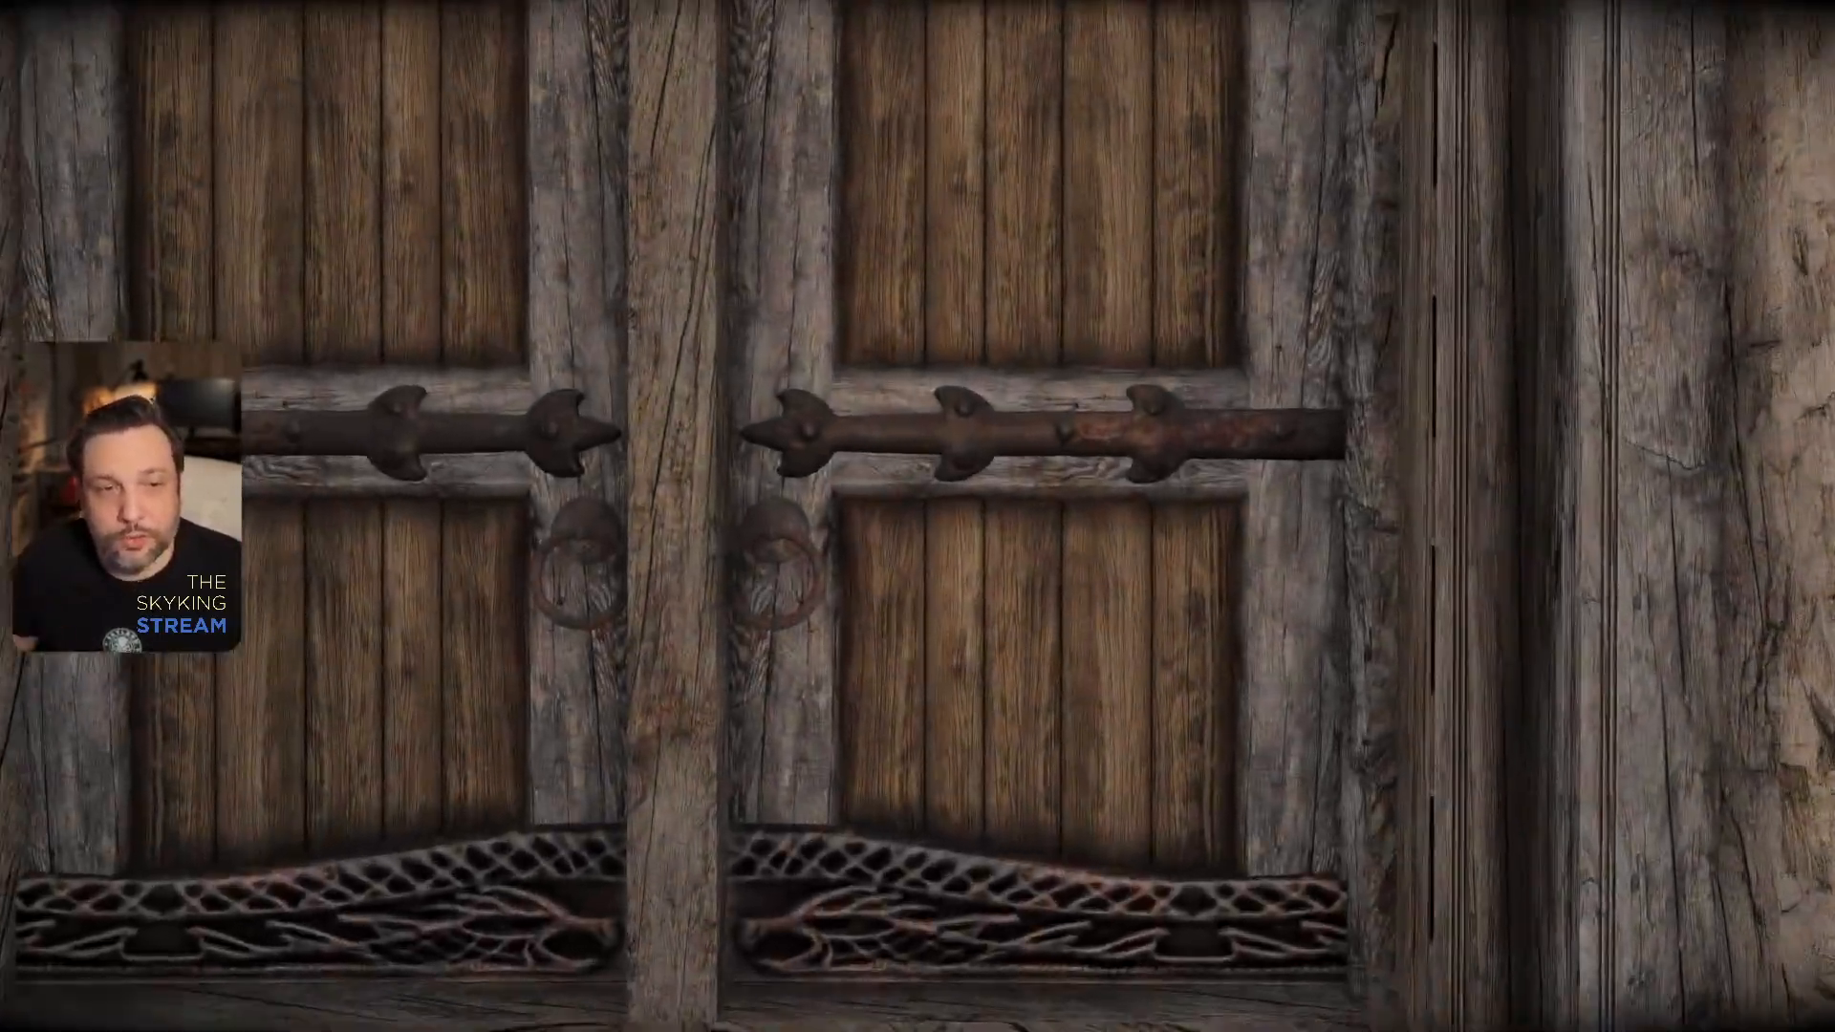
key("e")
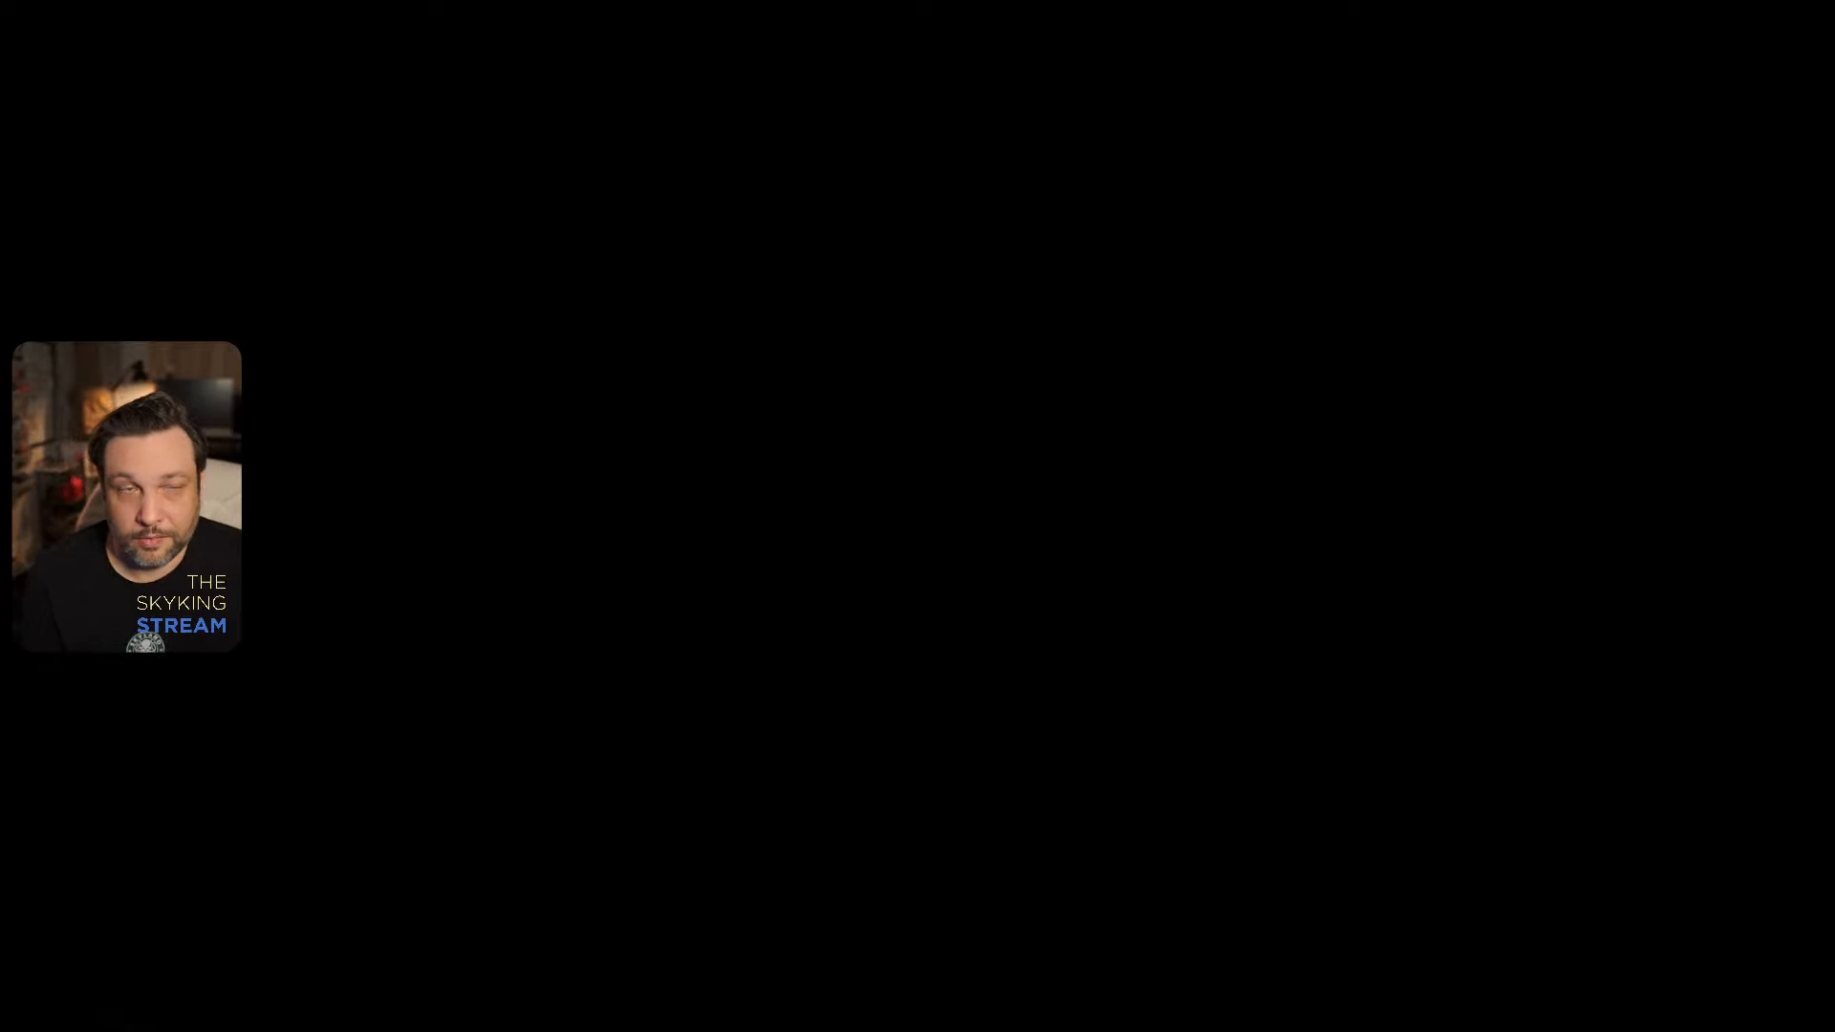
- Walk through the Dragonsreach great hall, past the fire pit, to the throne platform
key("w")
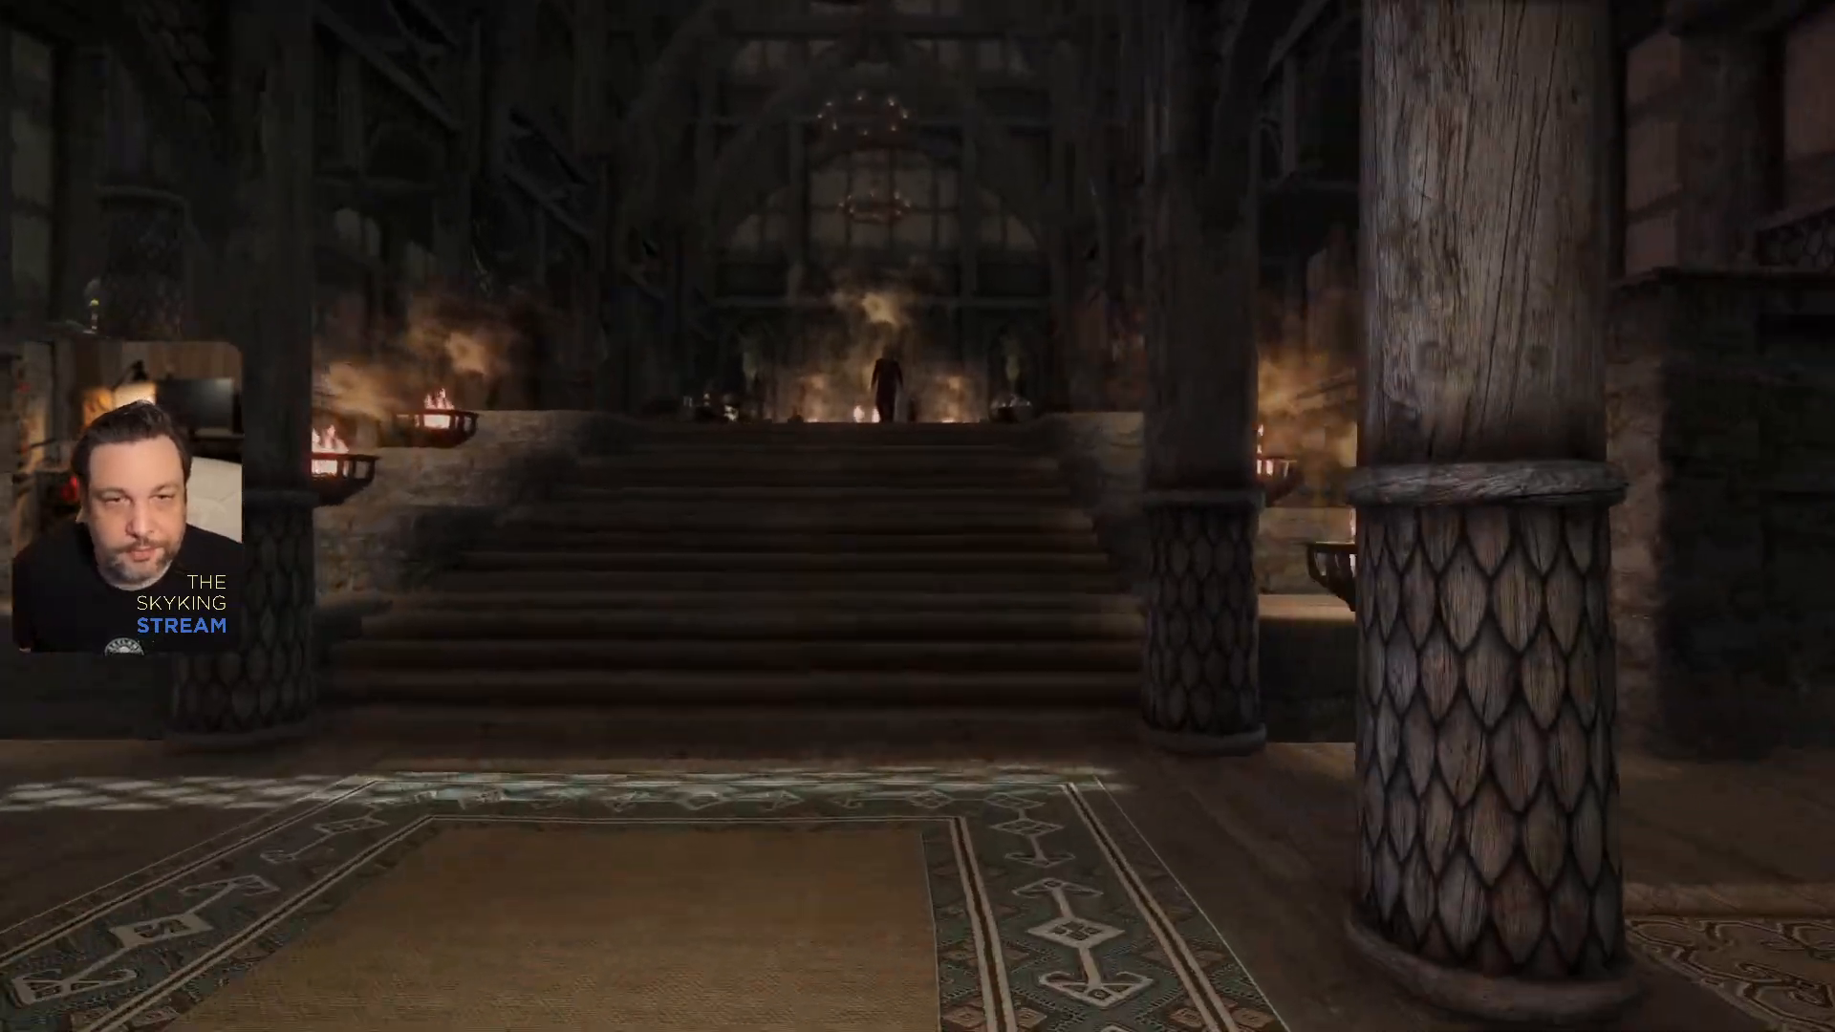
key("w")
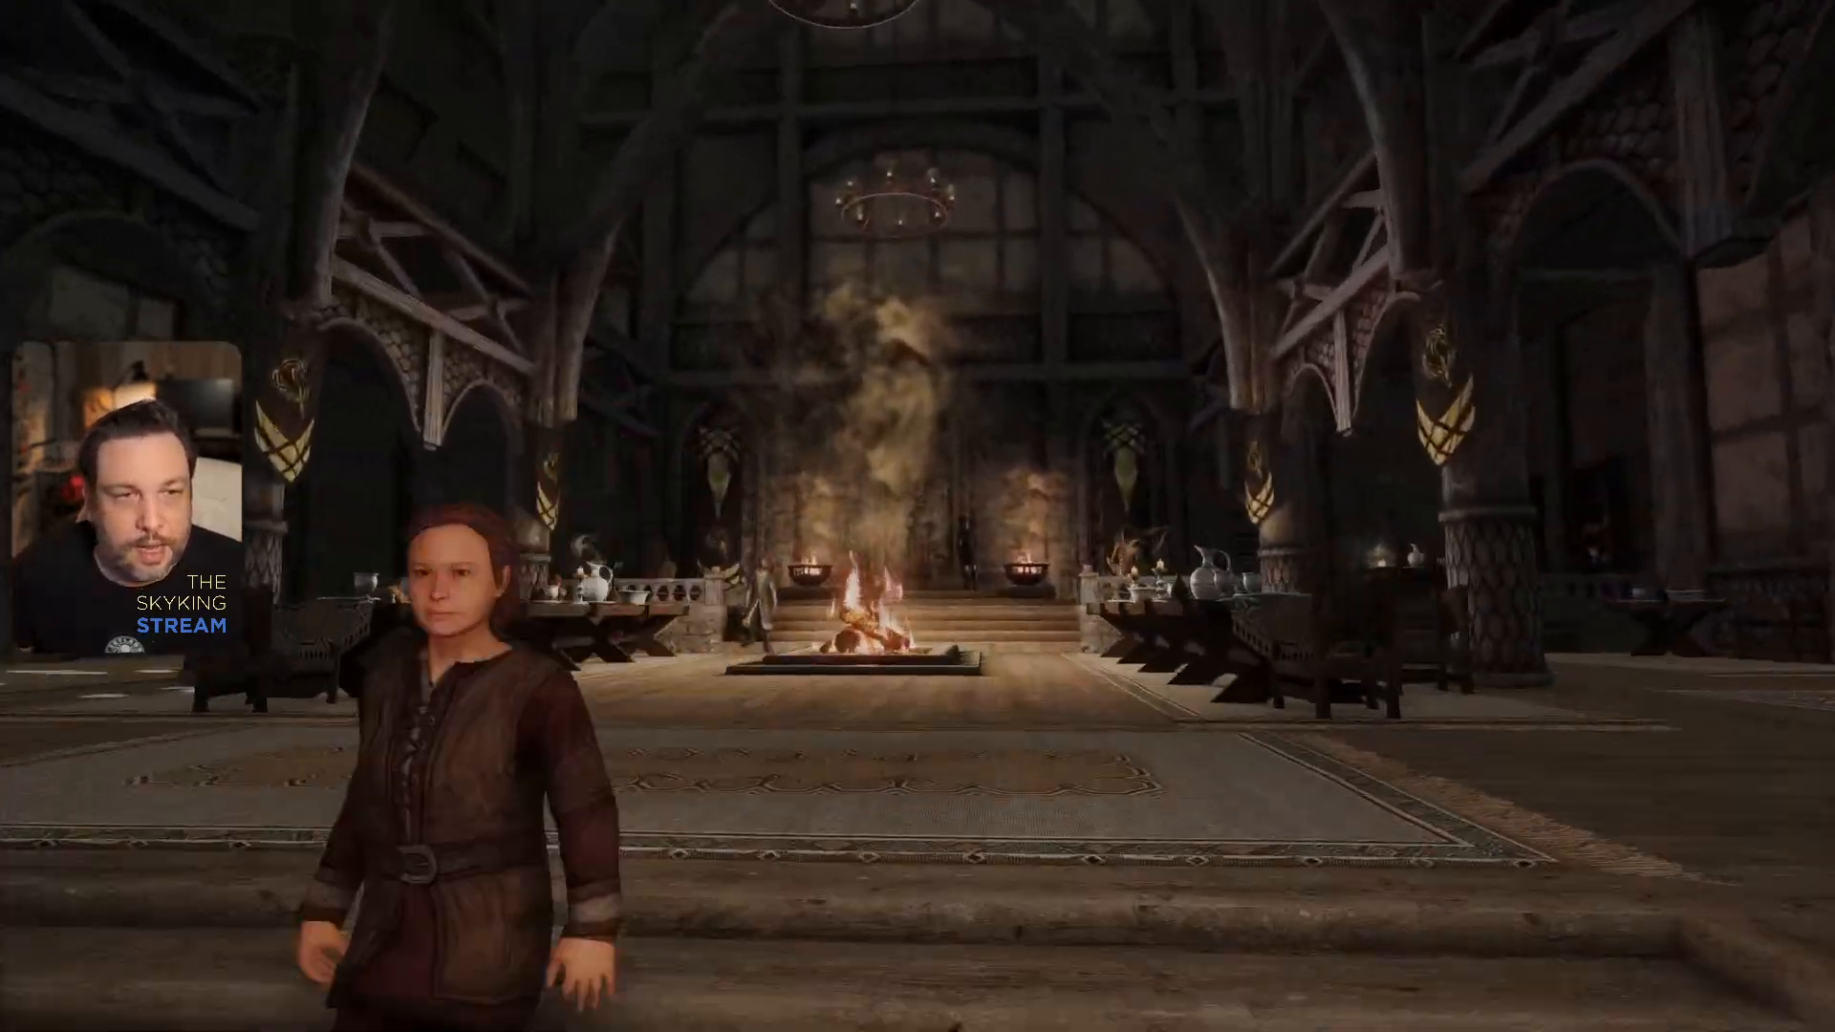
key("w")
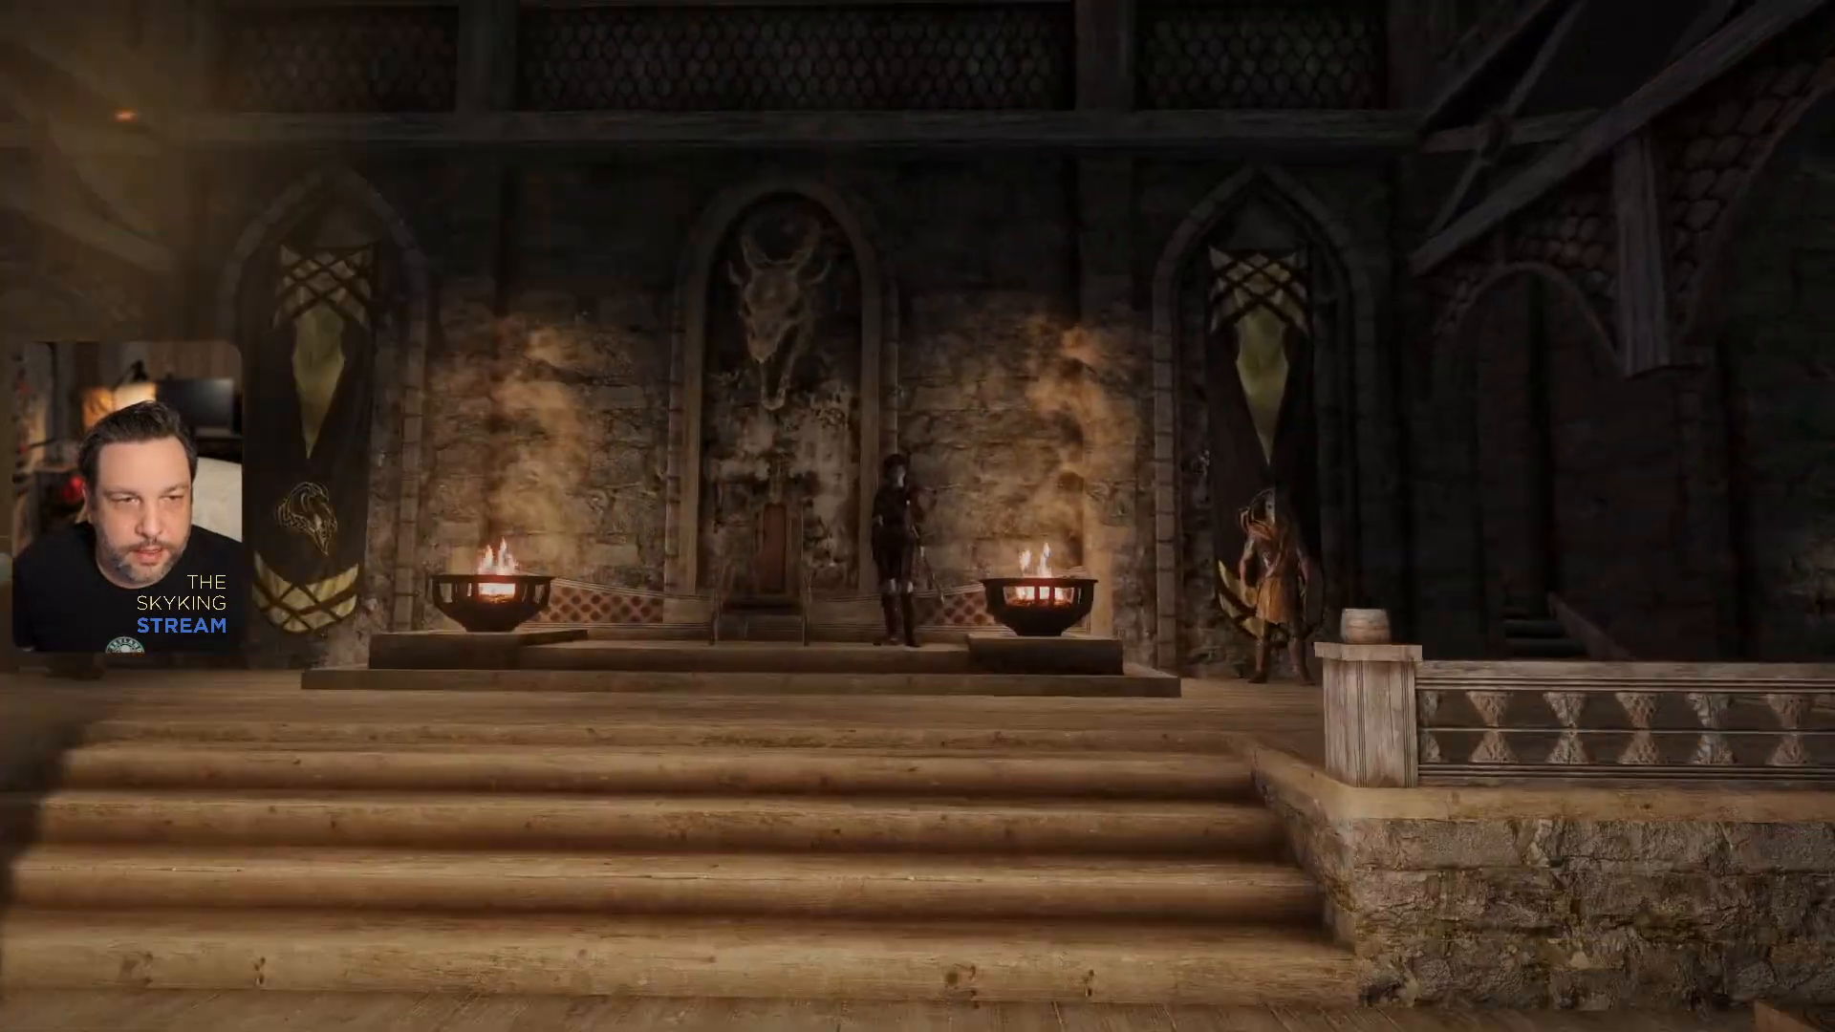
key("w")
- Examine the dragon skull mounted above the throne from several sides, toggling the free camera with the "tfc" console command
key("grave")
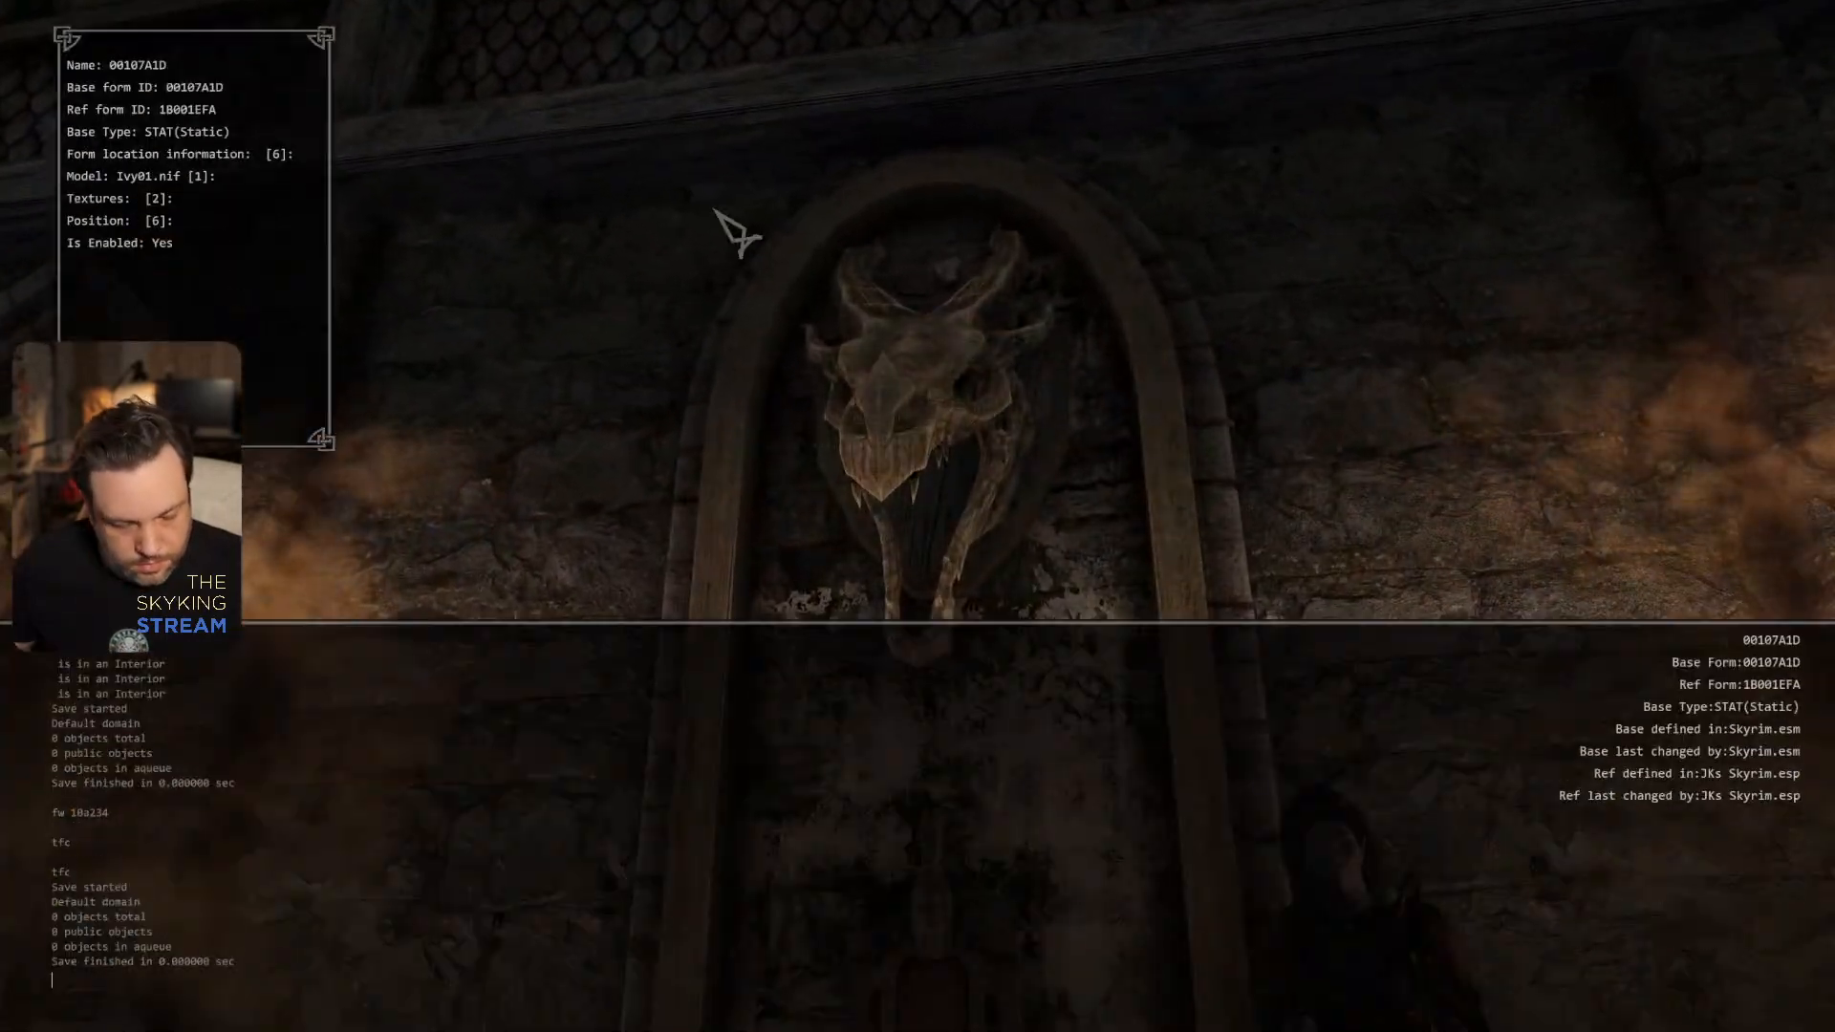
key("Return")
key("grave")
key("w")
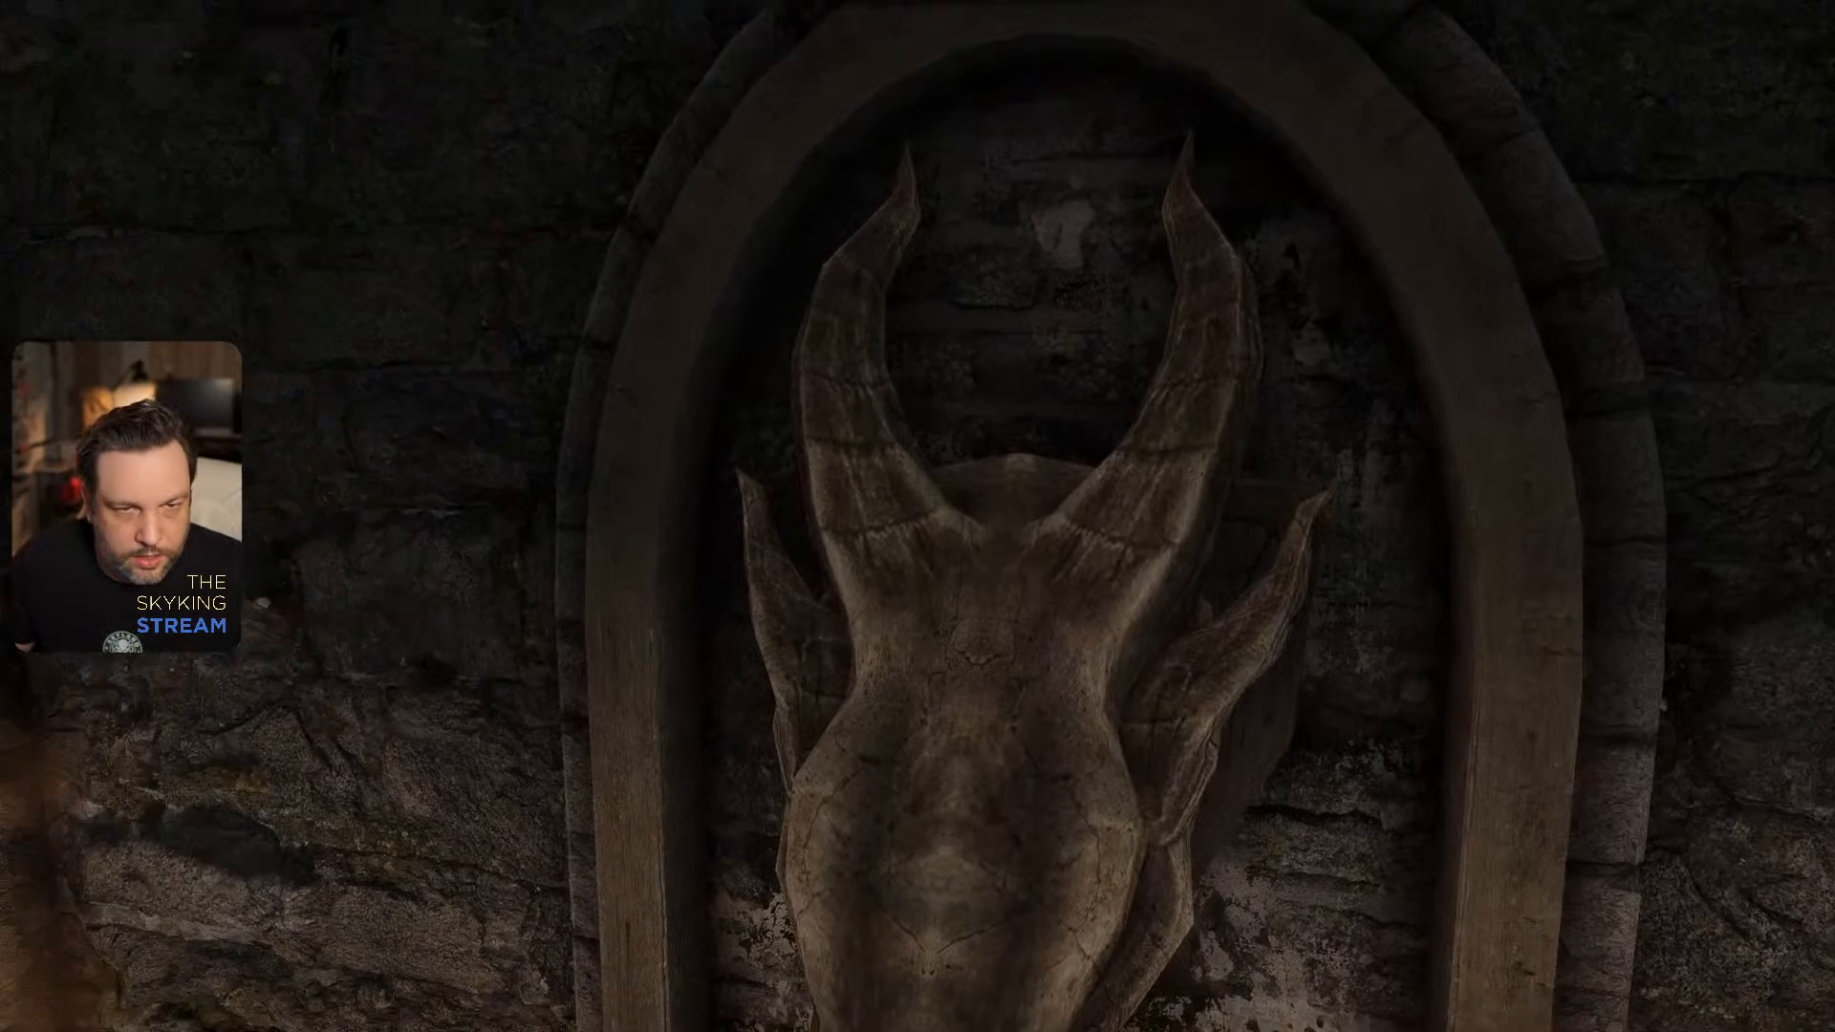
key("w")
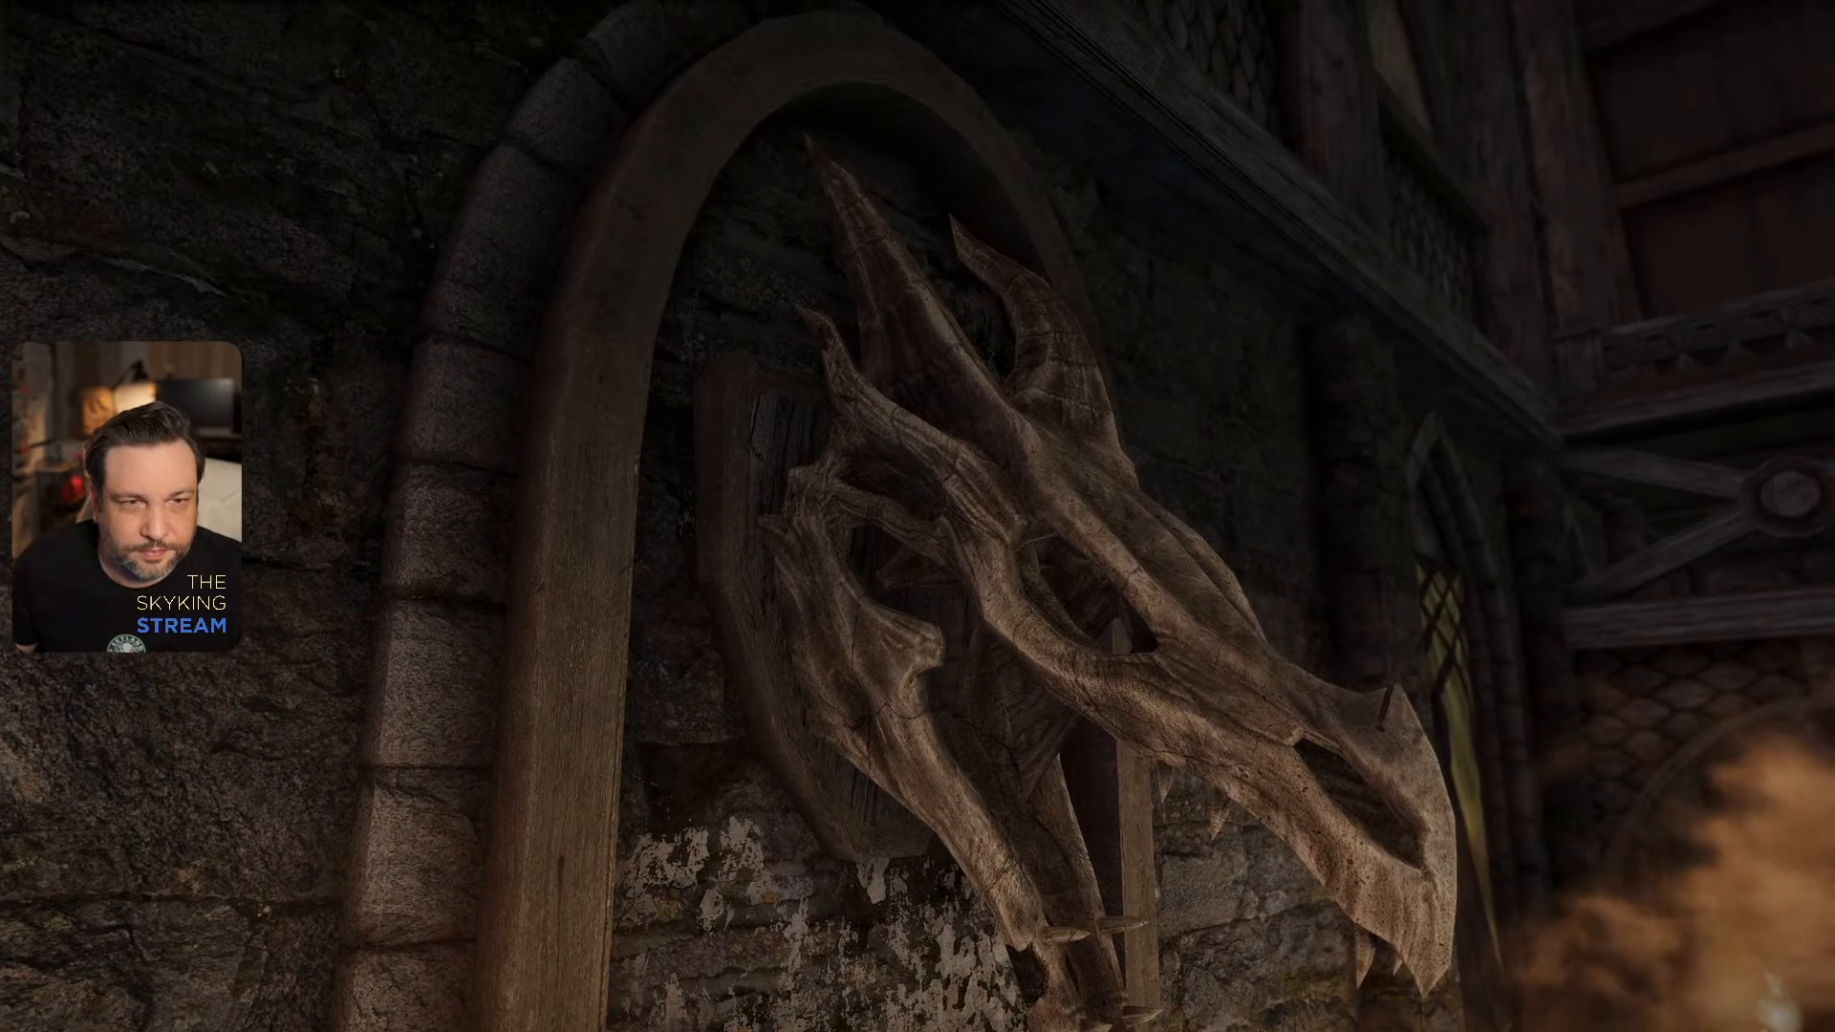
key("grave")
type("tff")
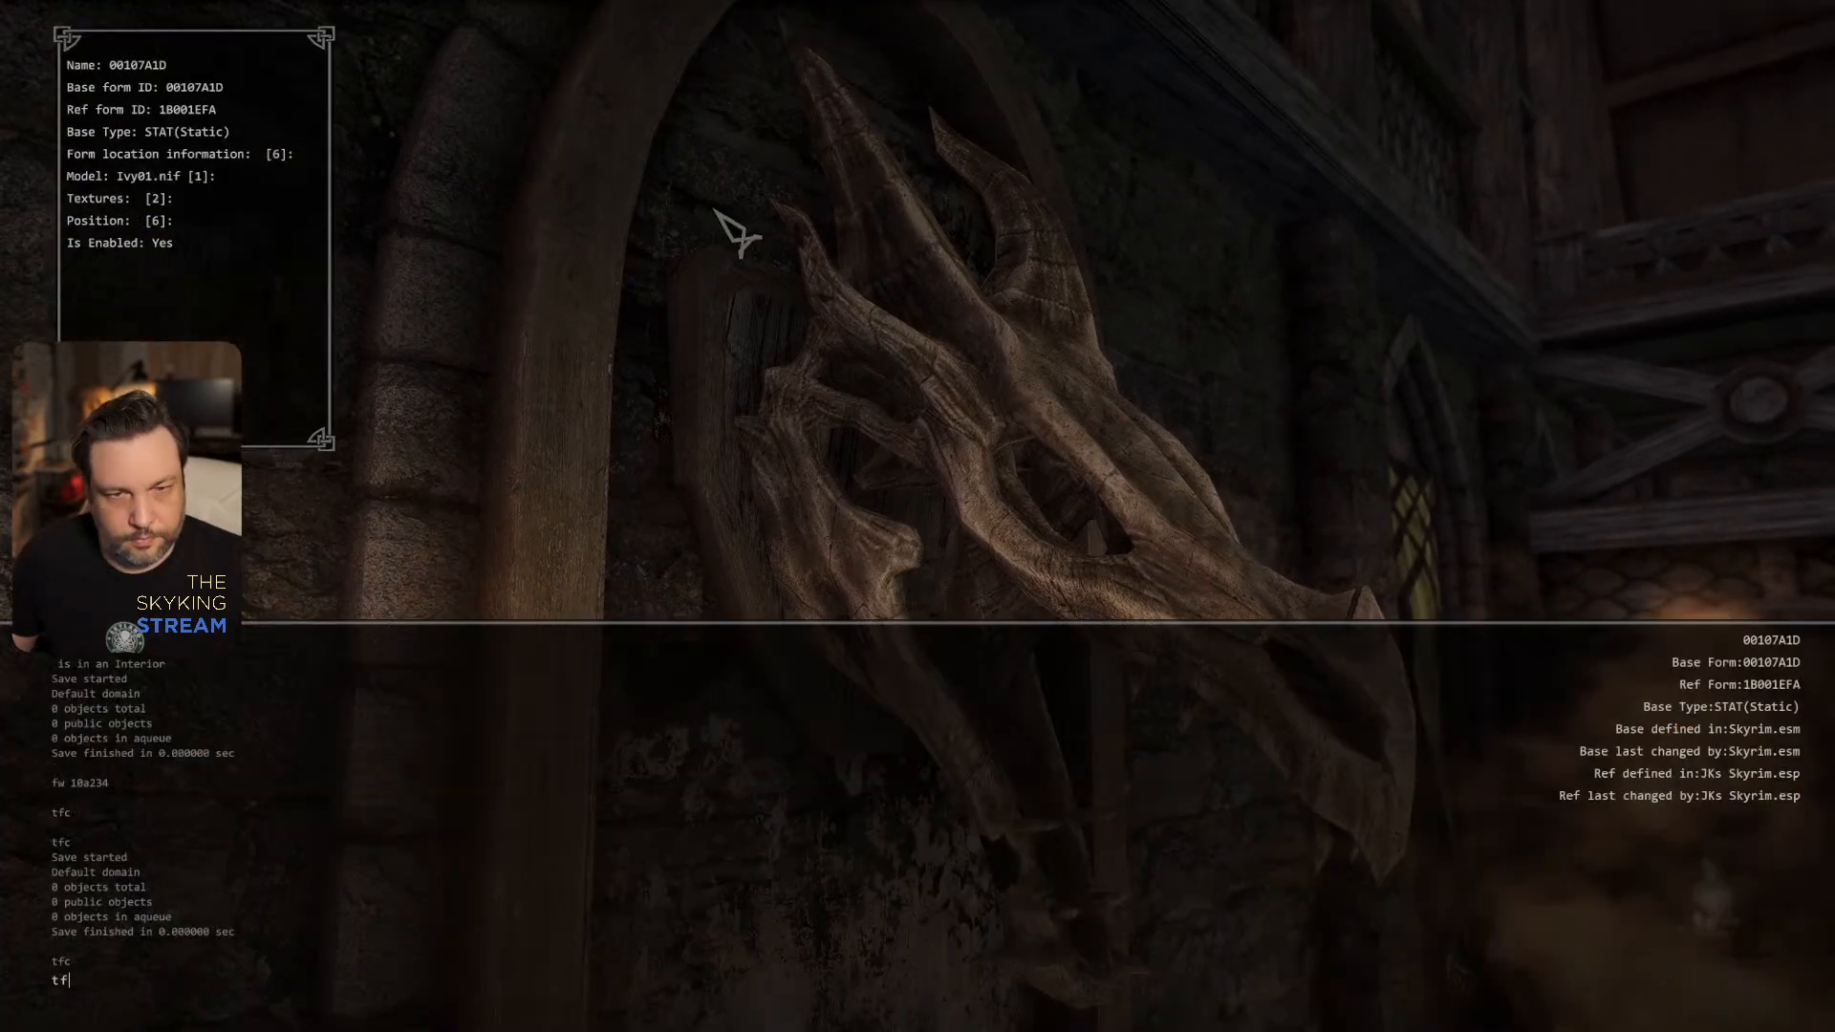
key("Return")
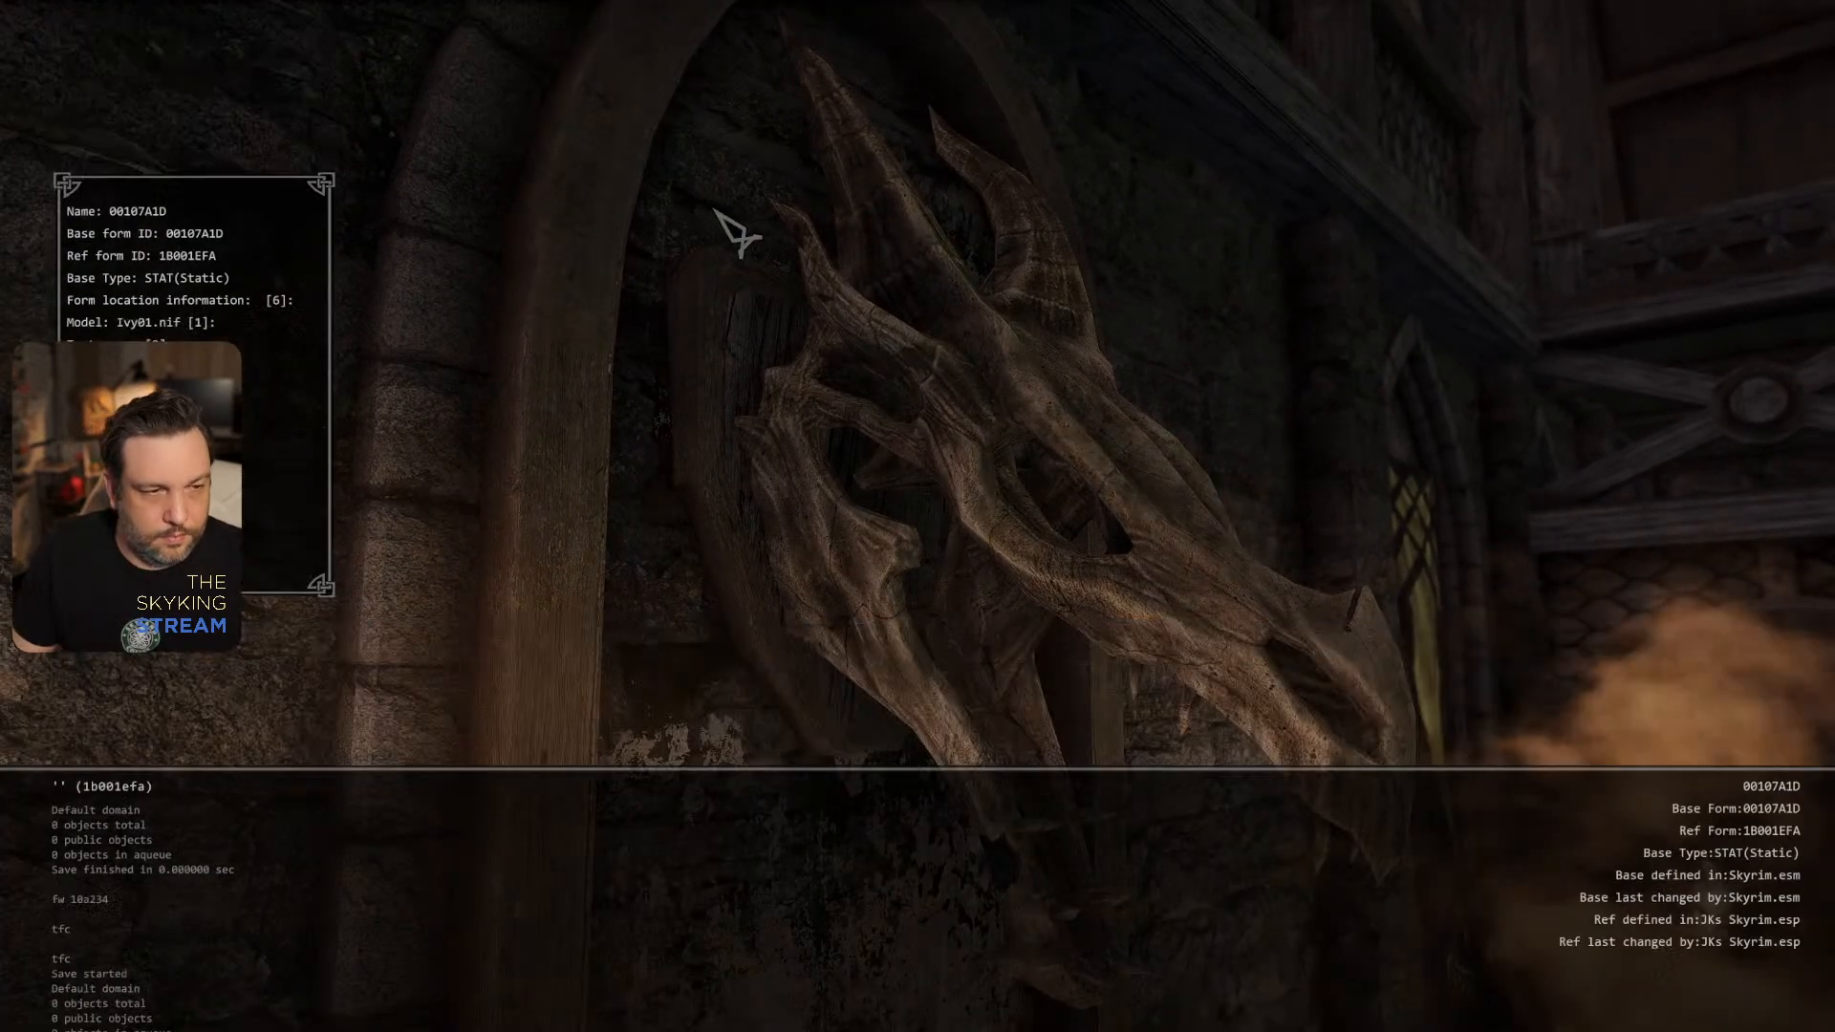
key("grave")
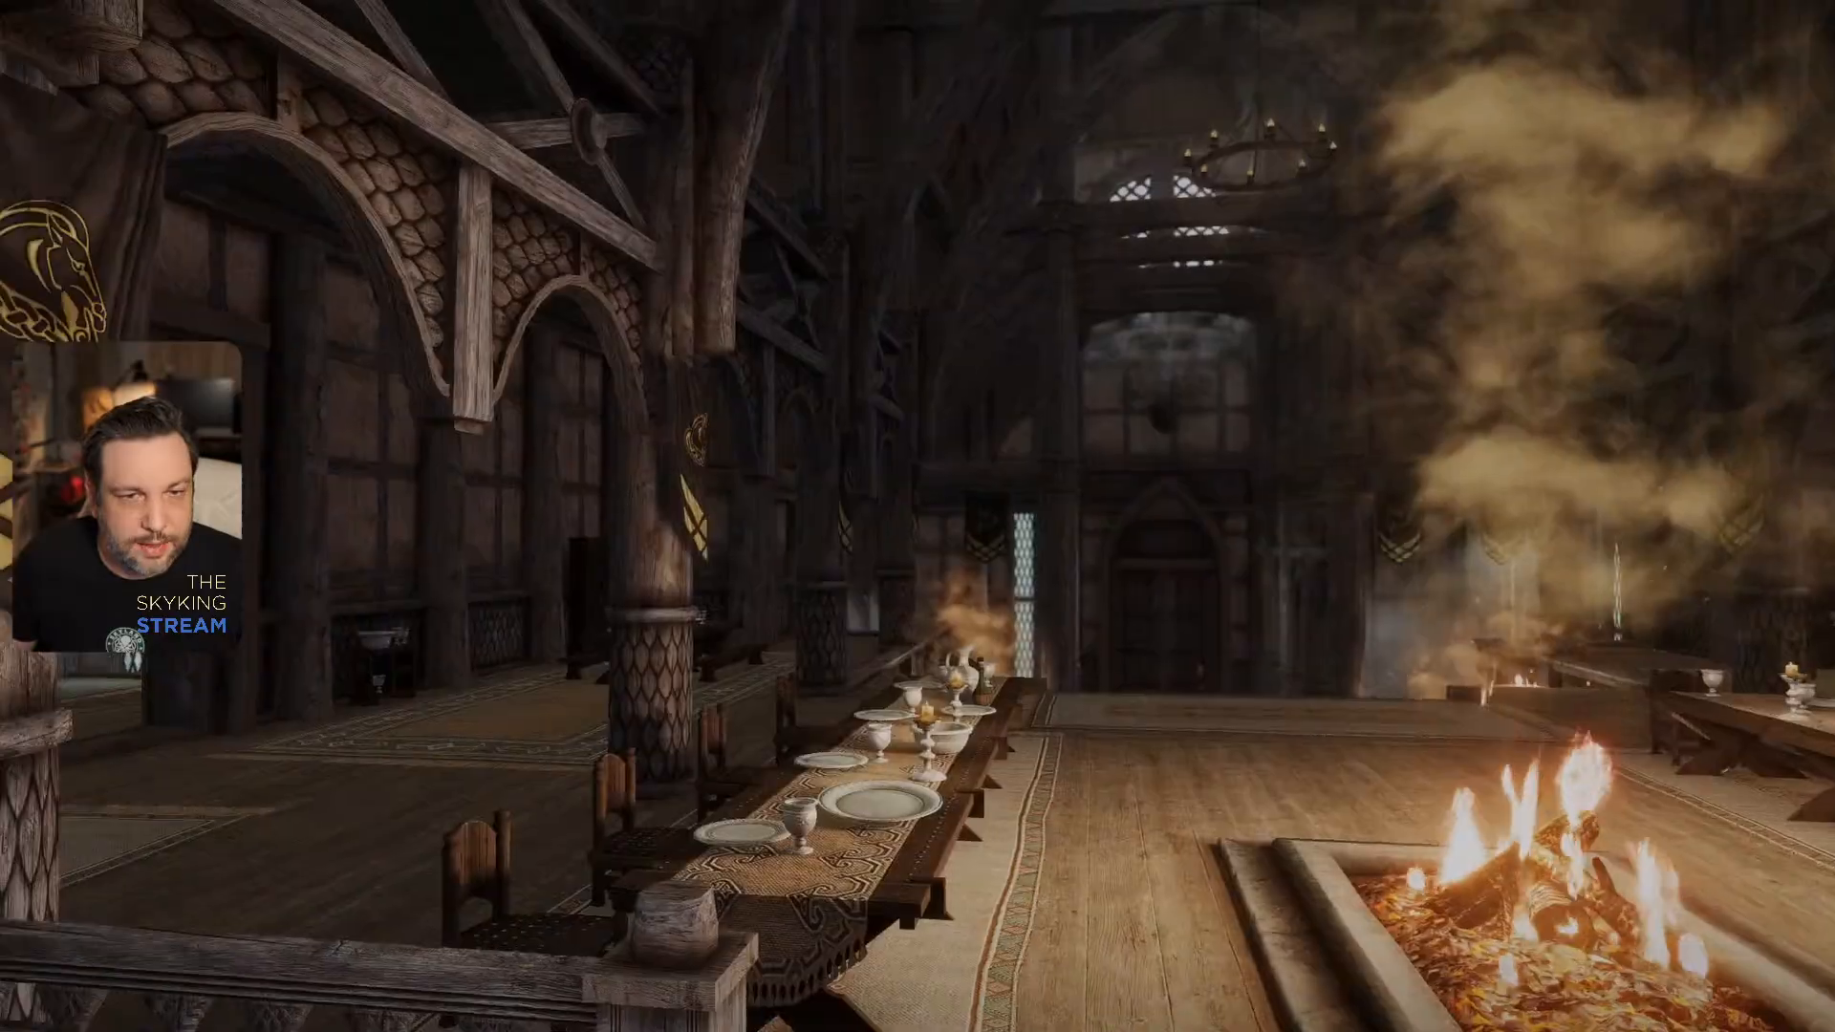
- Walk from the throne through the hall into the side room with the enchanting table and examine the purple soul gem
key("w")
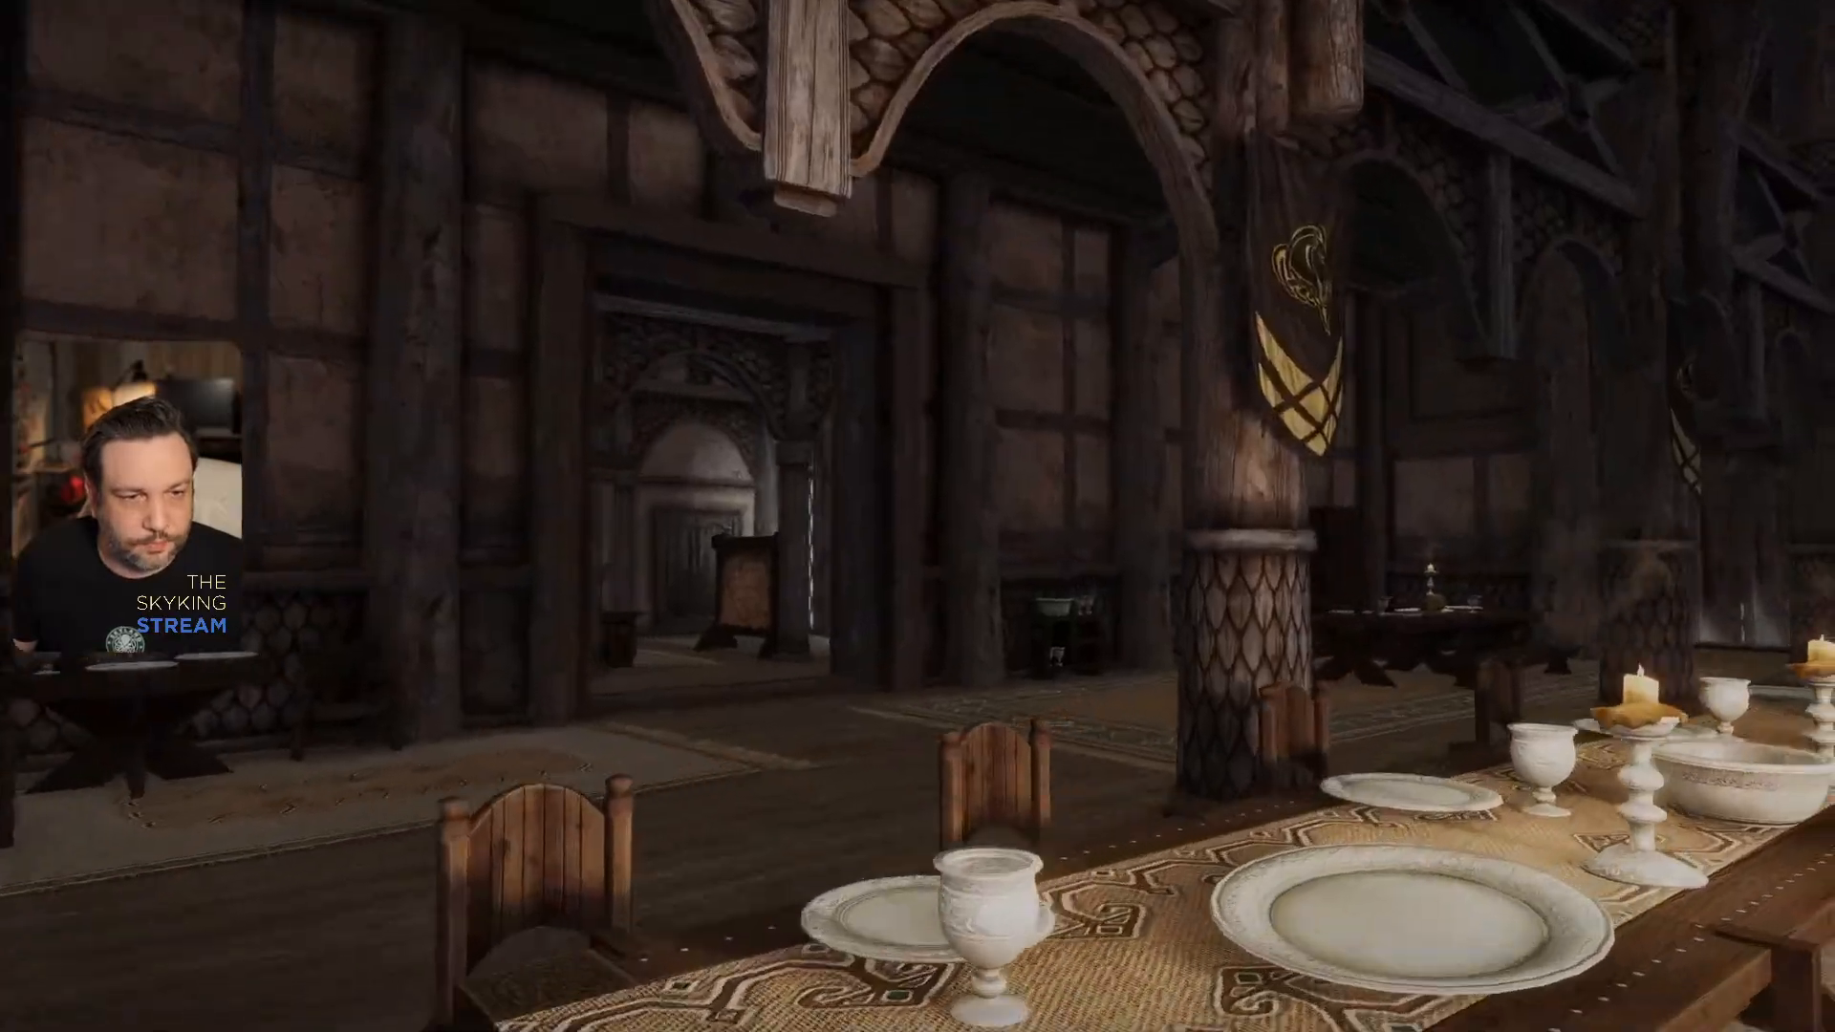
key("w")
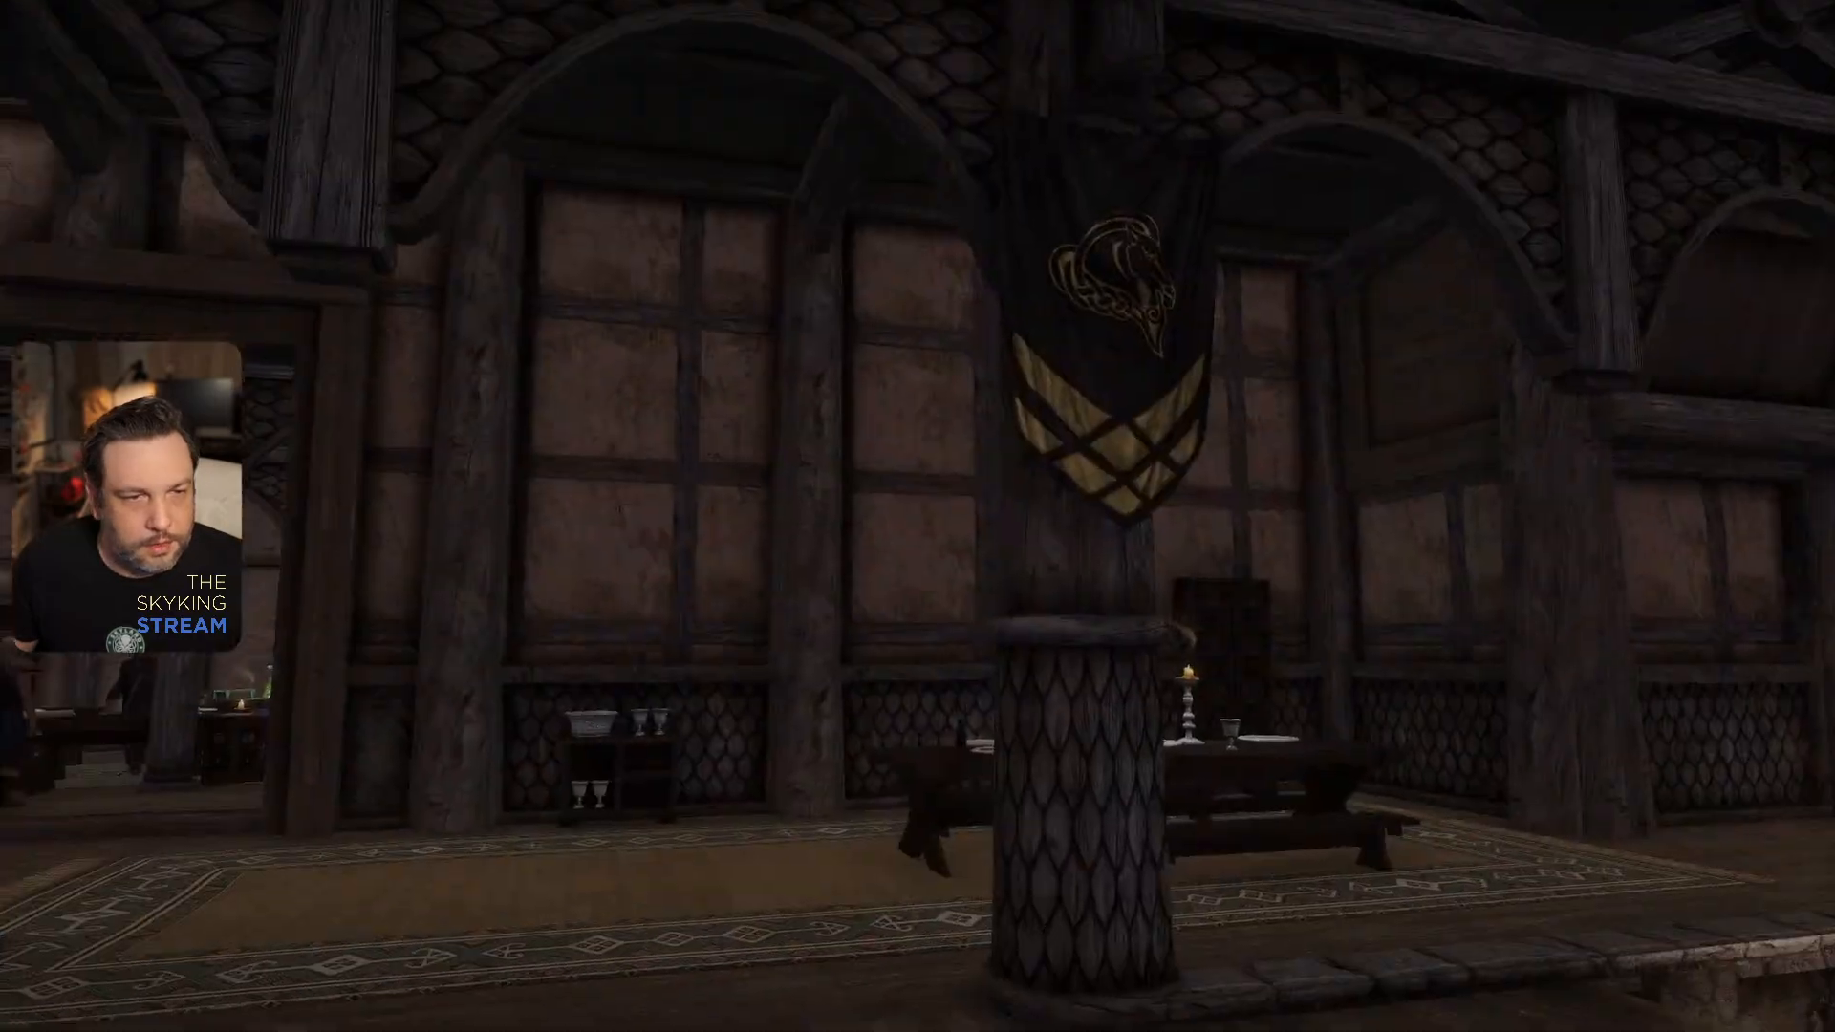
key("w")
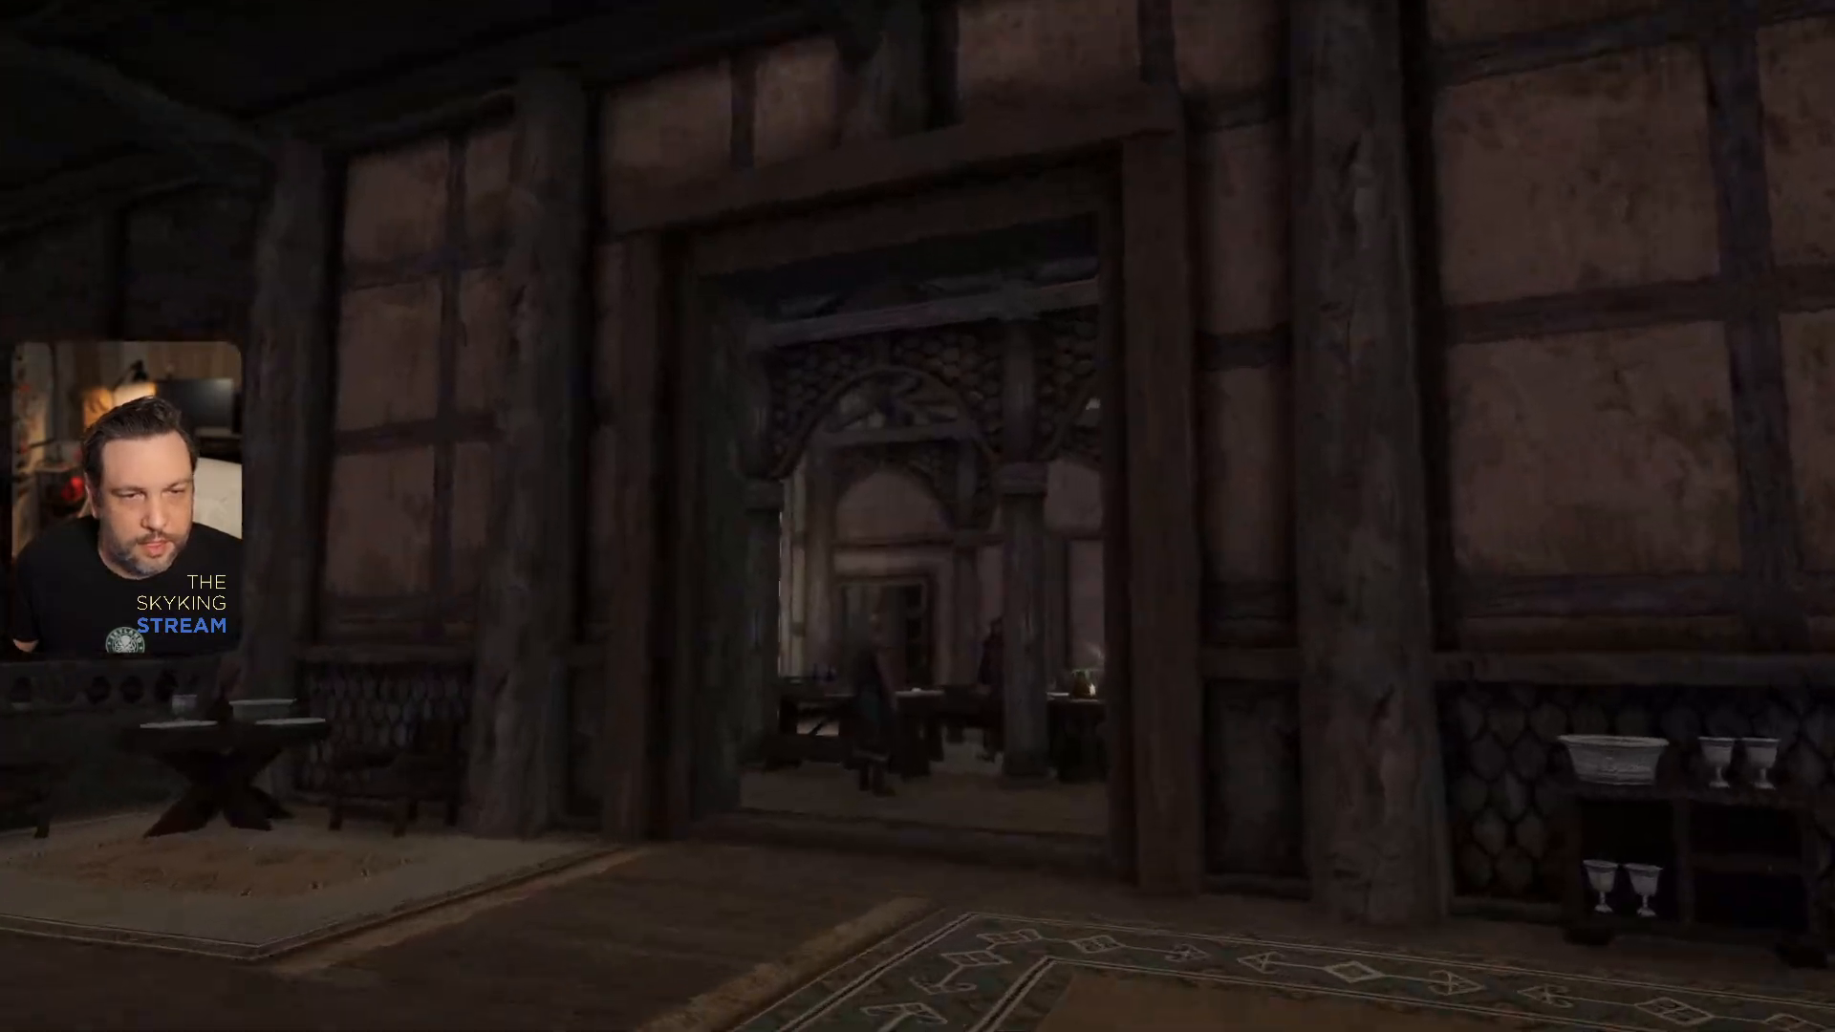
key("w")
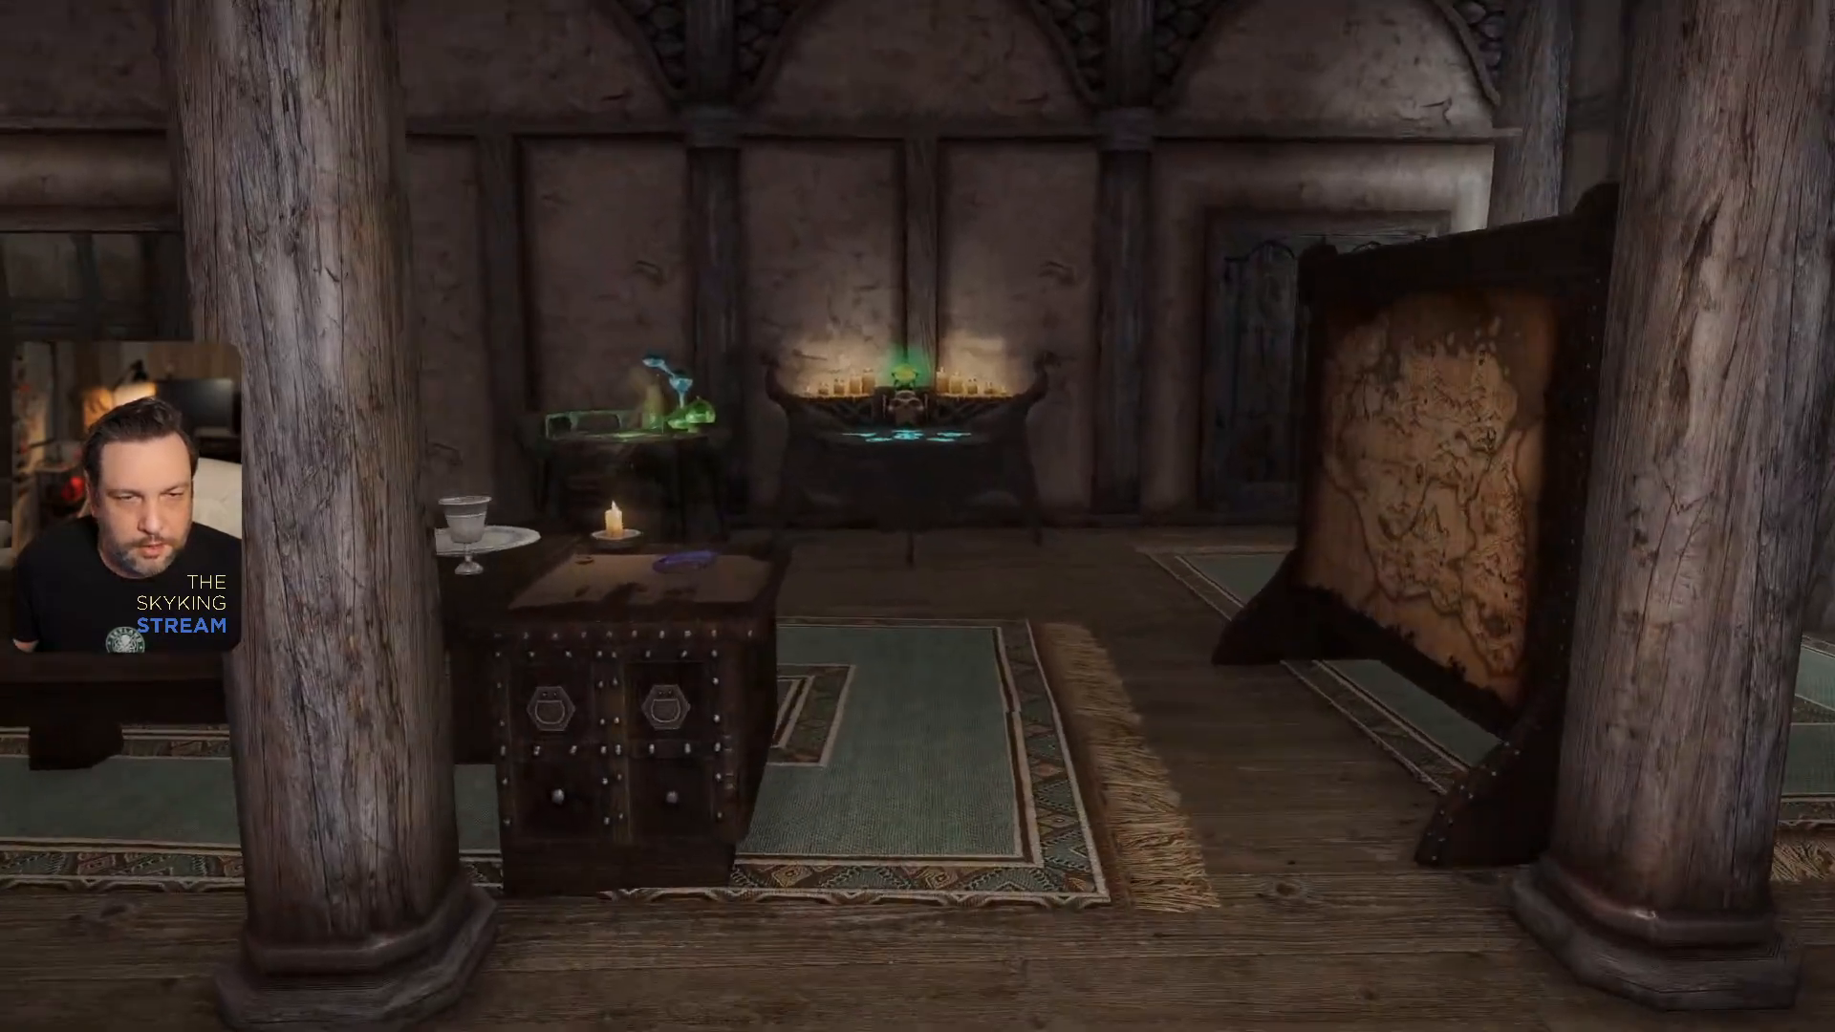
key("w")
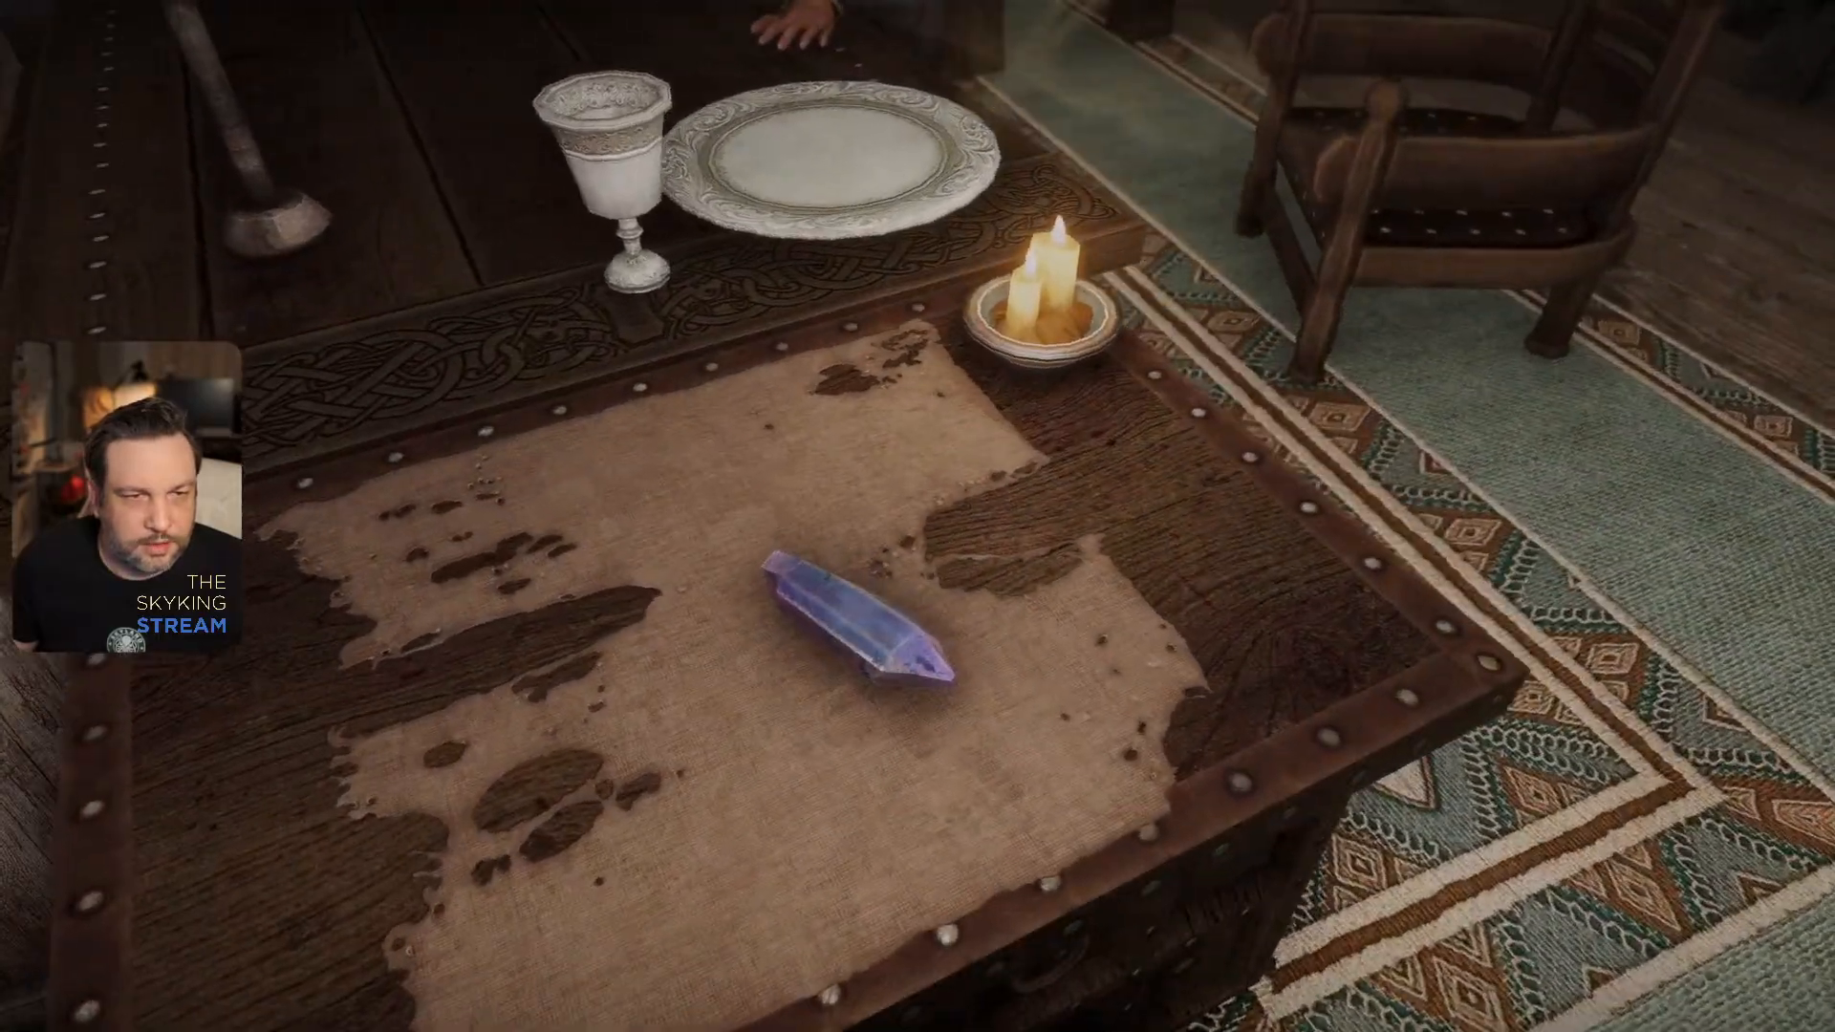
- Examine the pink soul gem on the wooden shelf, and walk back into the Dragonsreach great hall
key("w")
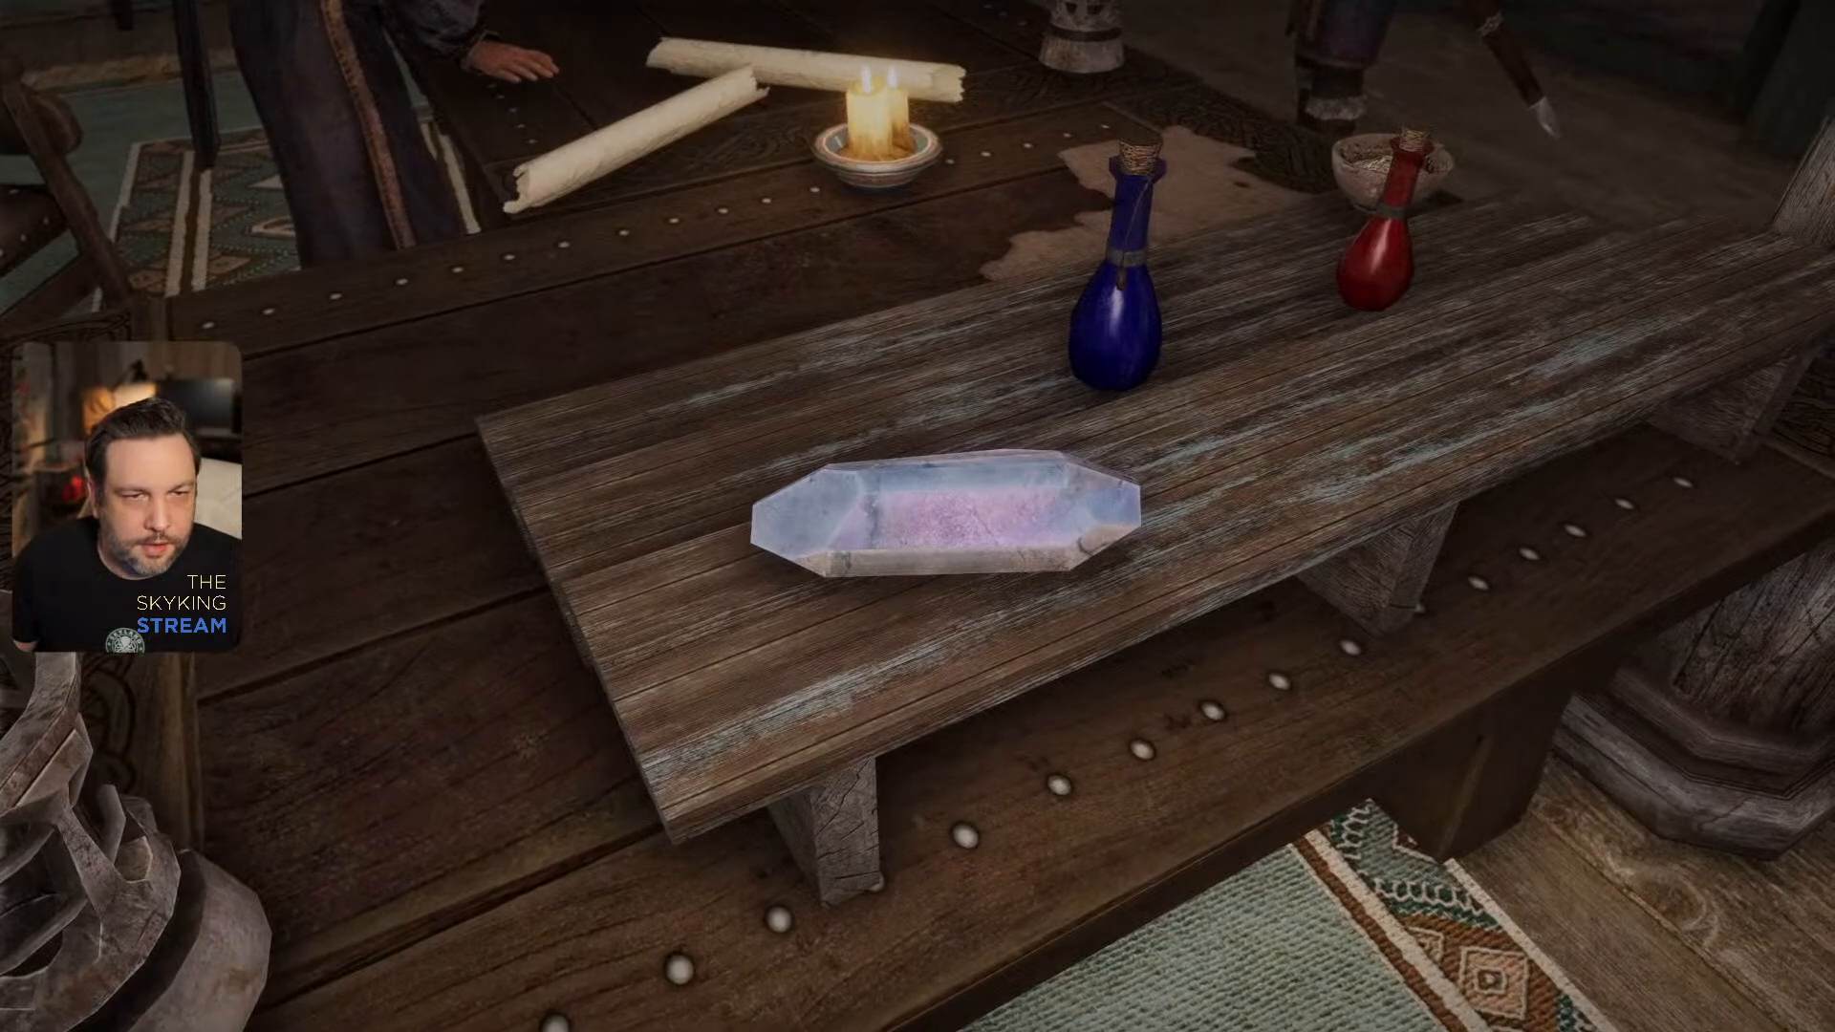
key("d")
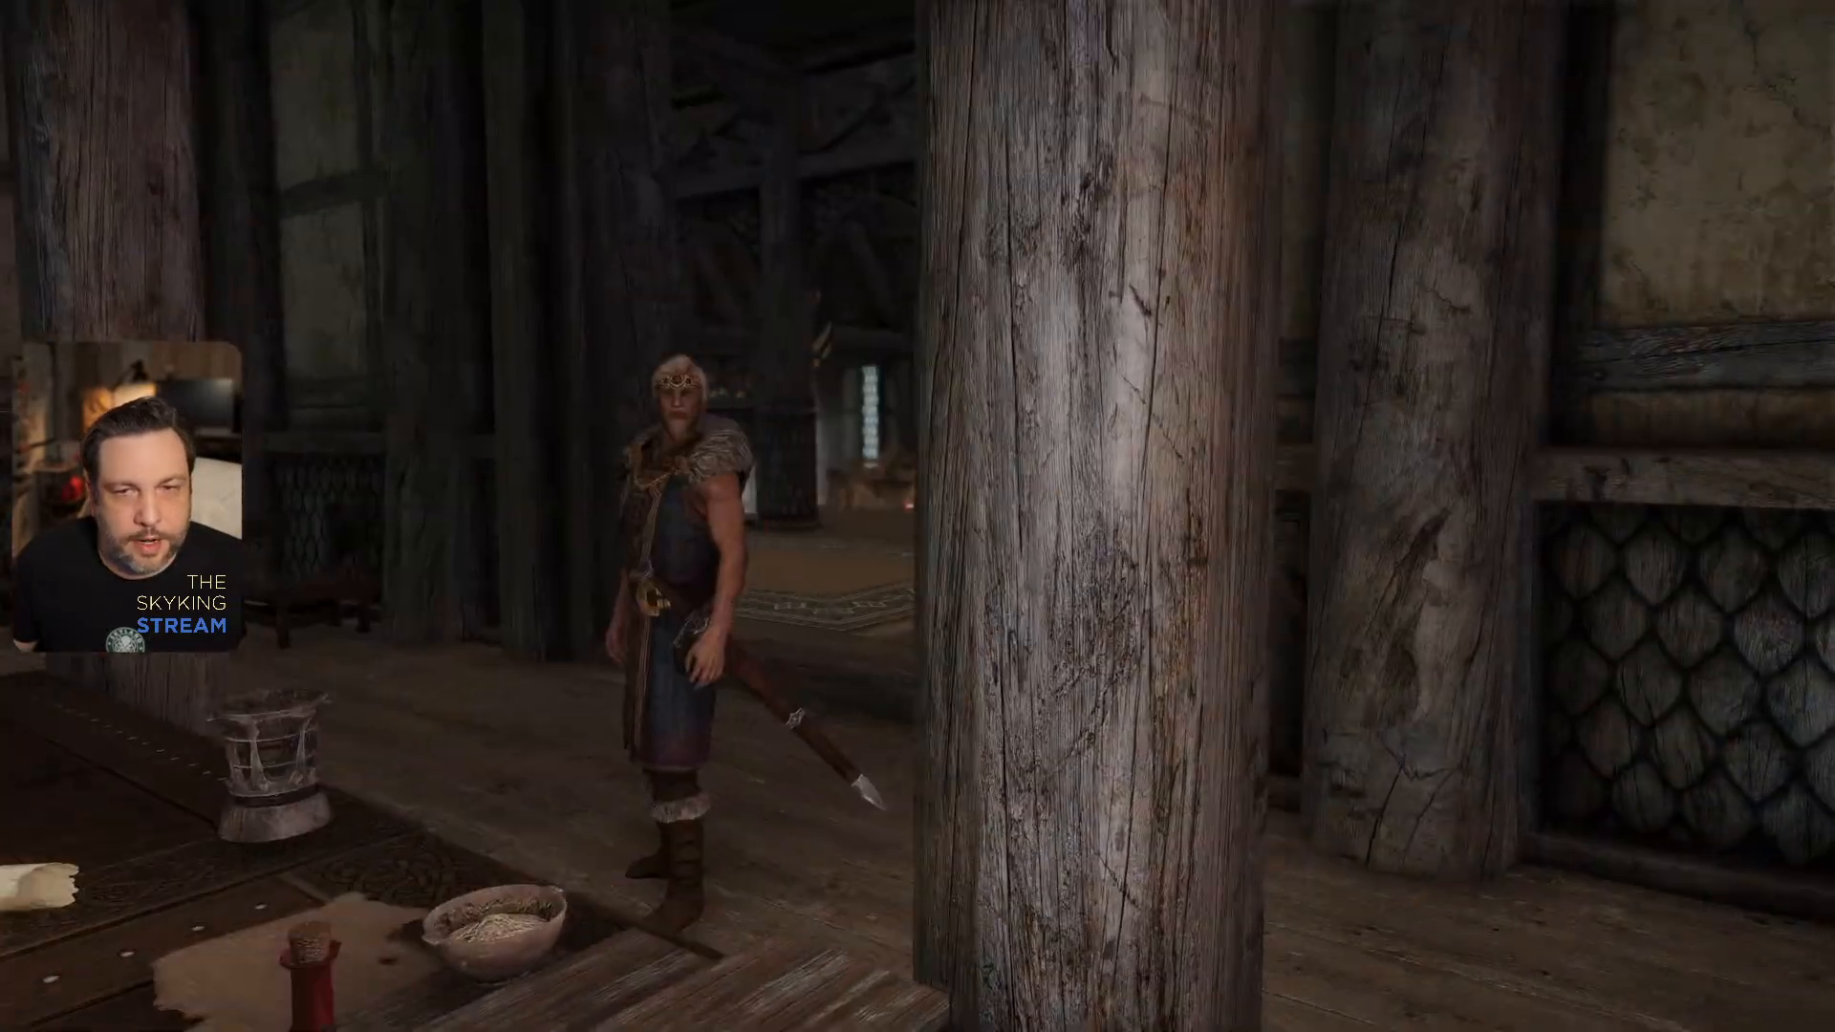
key("w")
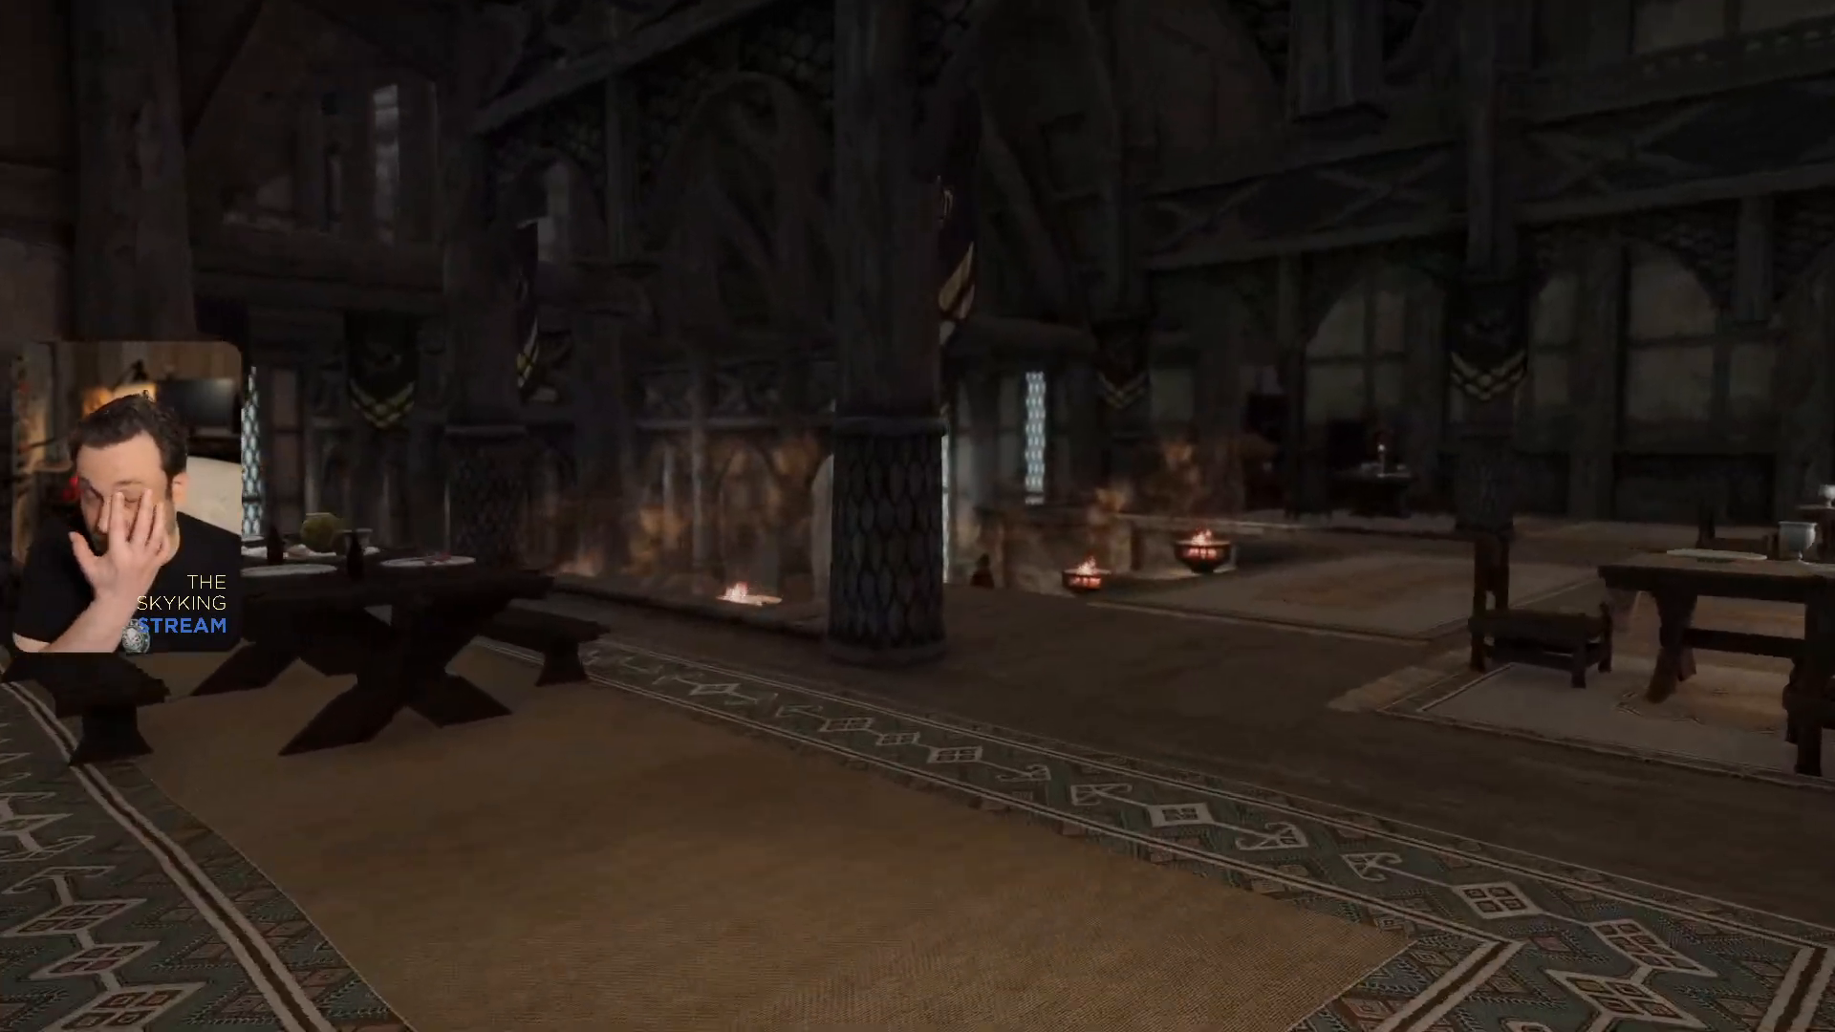
key("w")
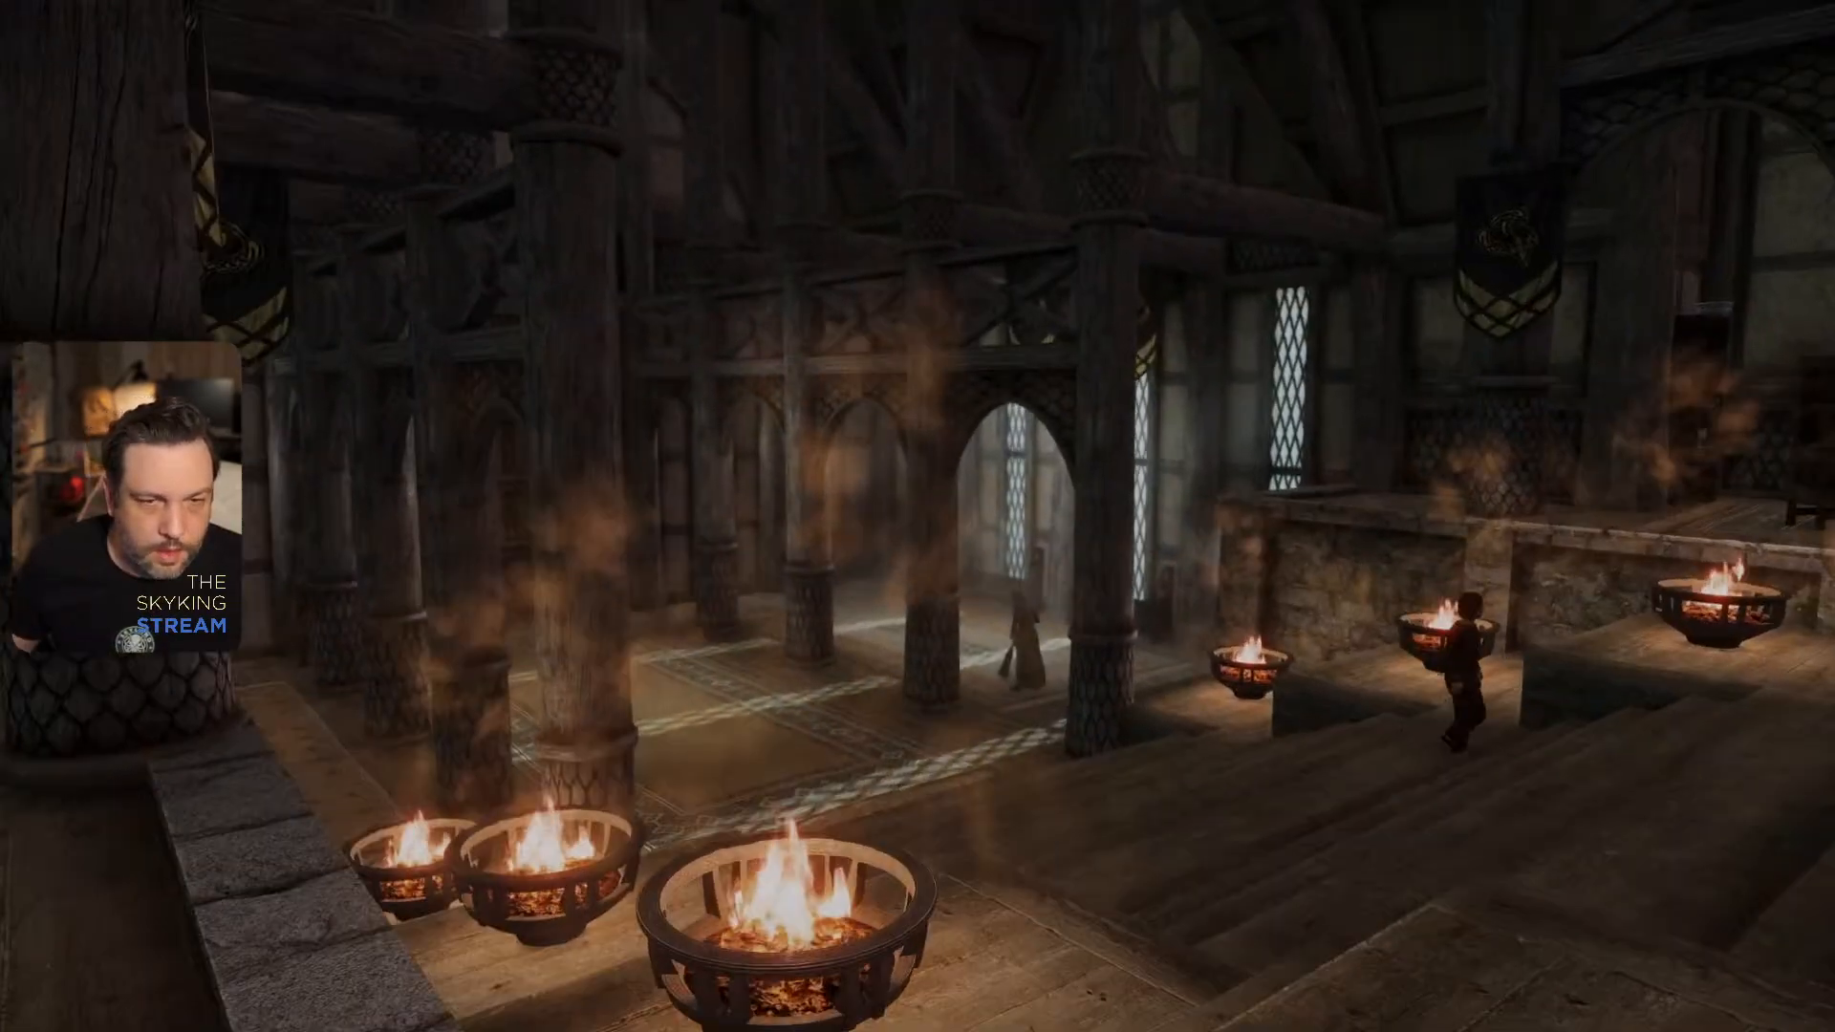
- Switch out of the game to the To Do note, save it, and minimize Notepad
key("grave")
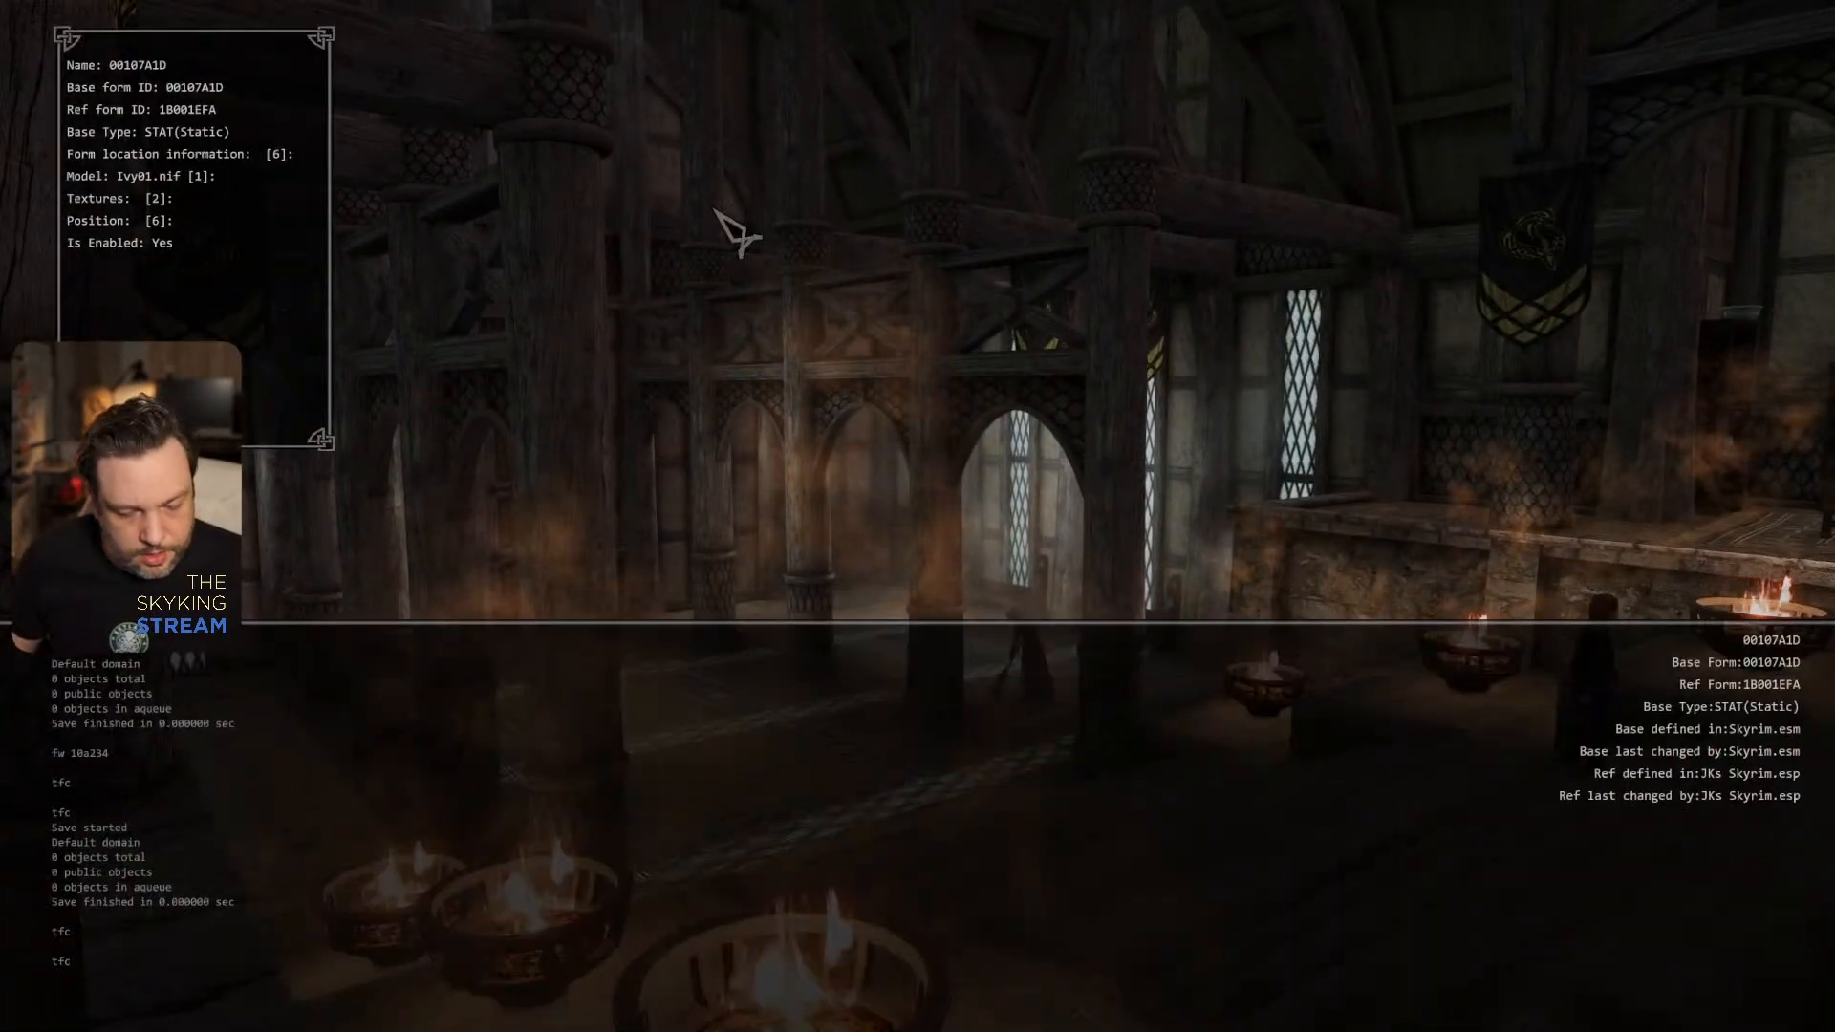
key("alt+Tab")
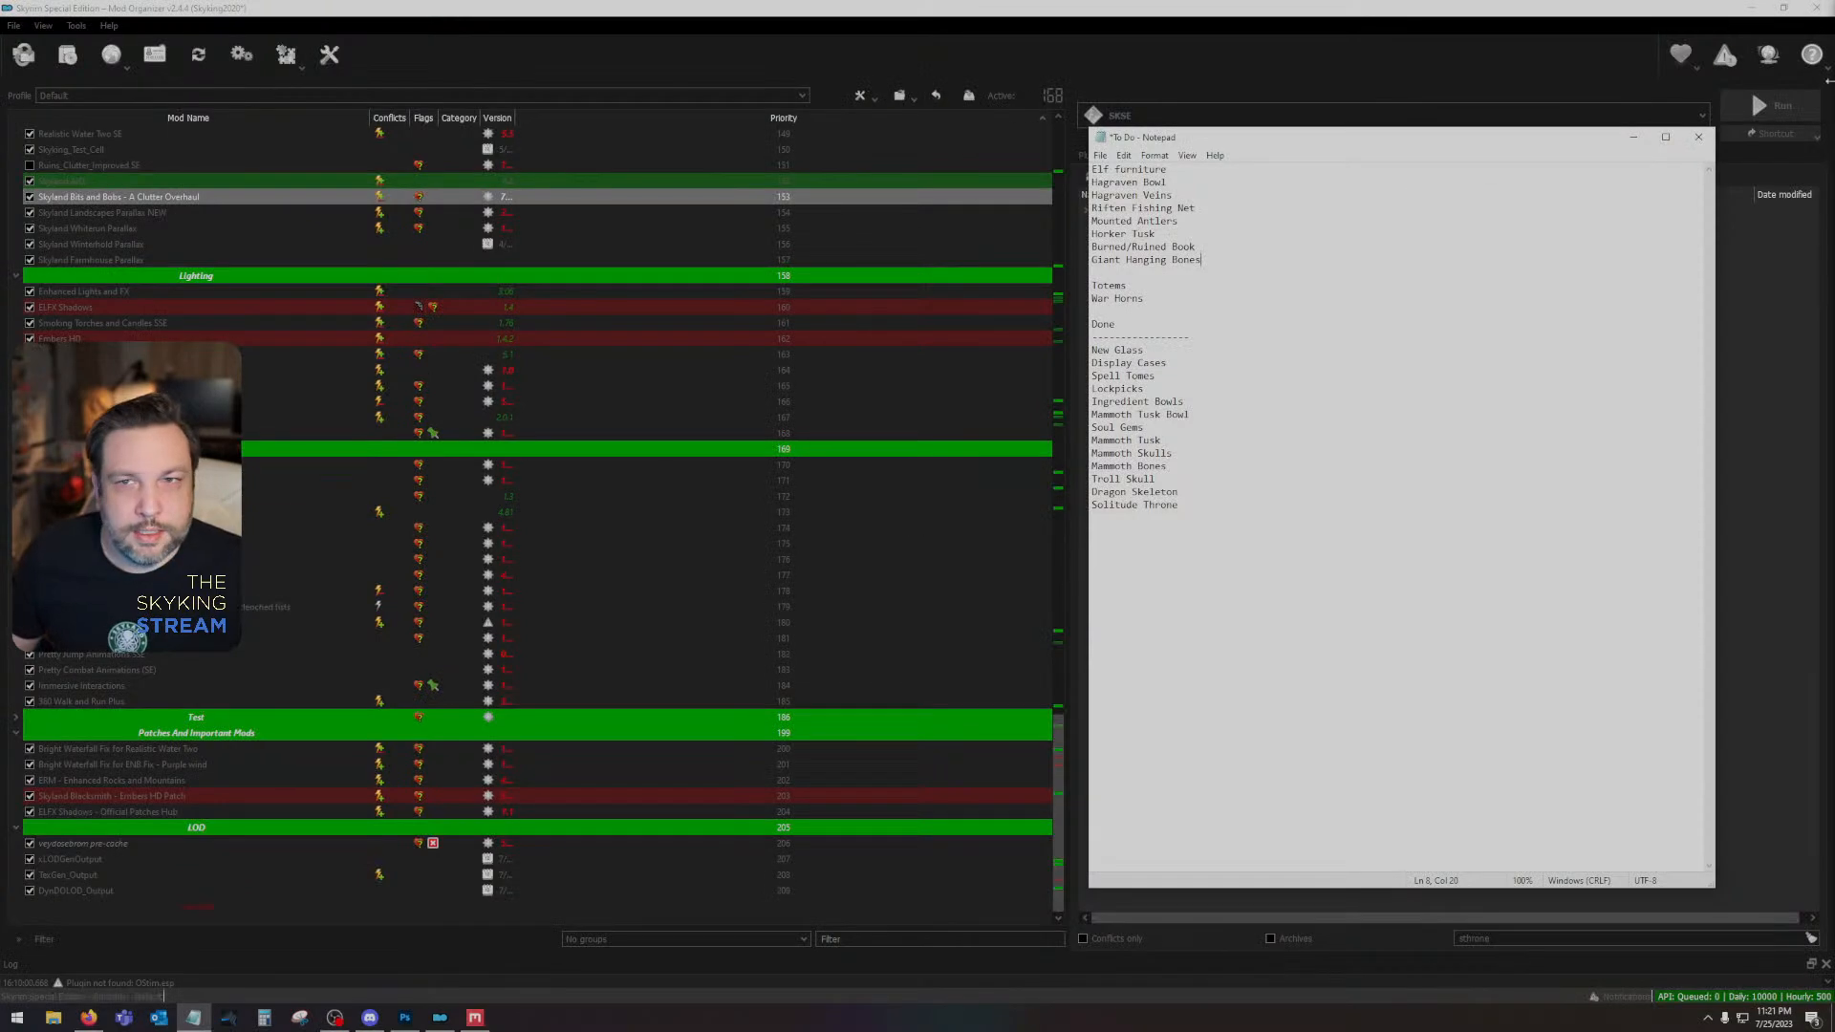
left_click(1100, 157)
left_click(1130, 221)
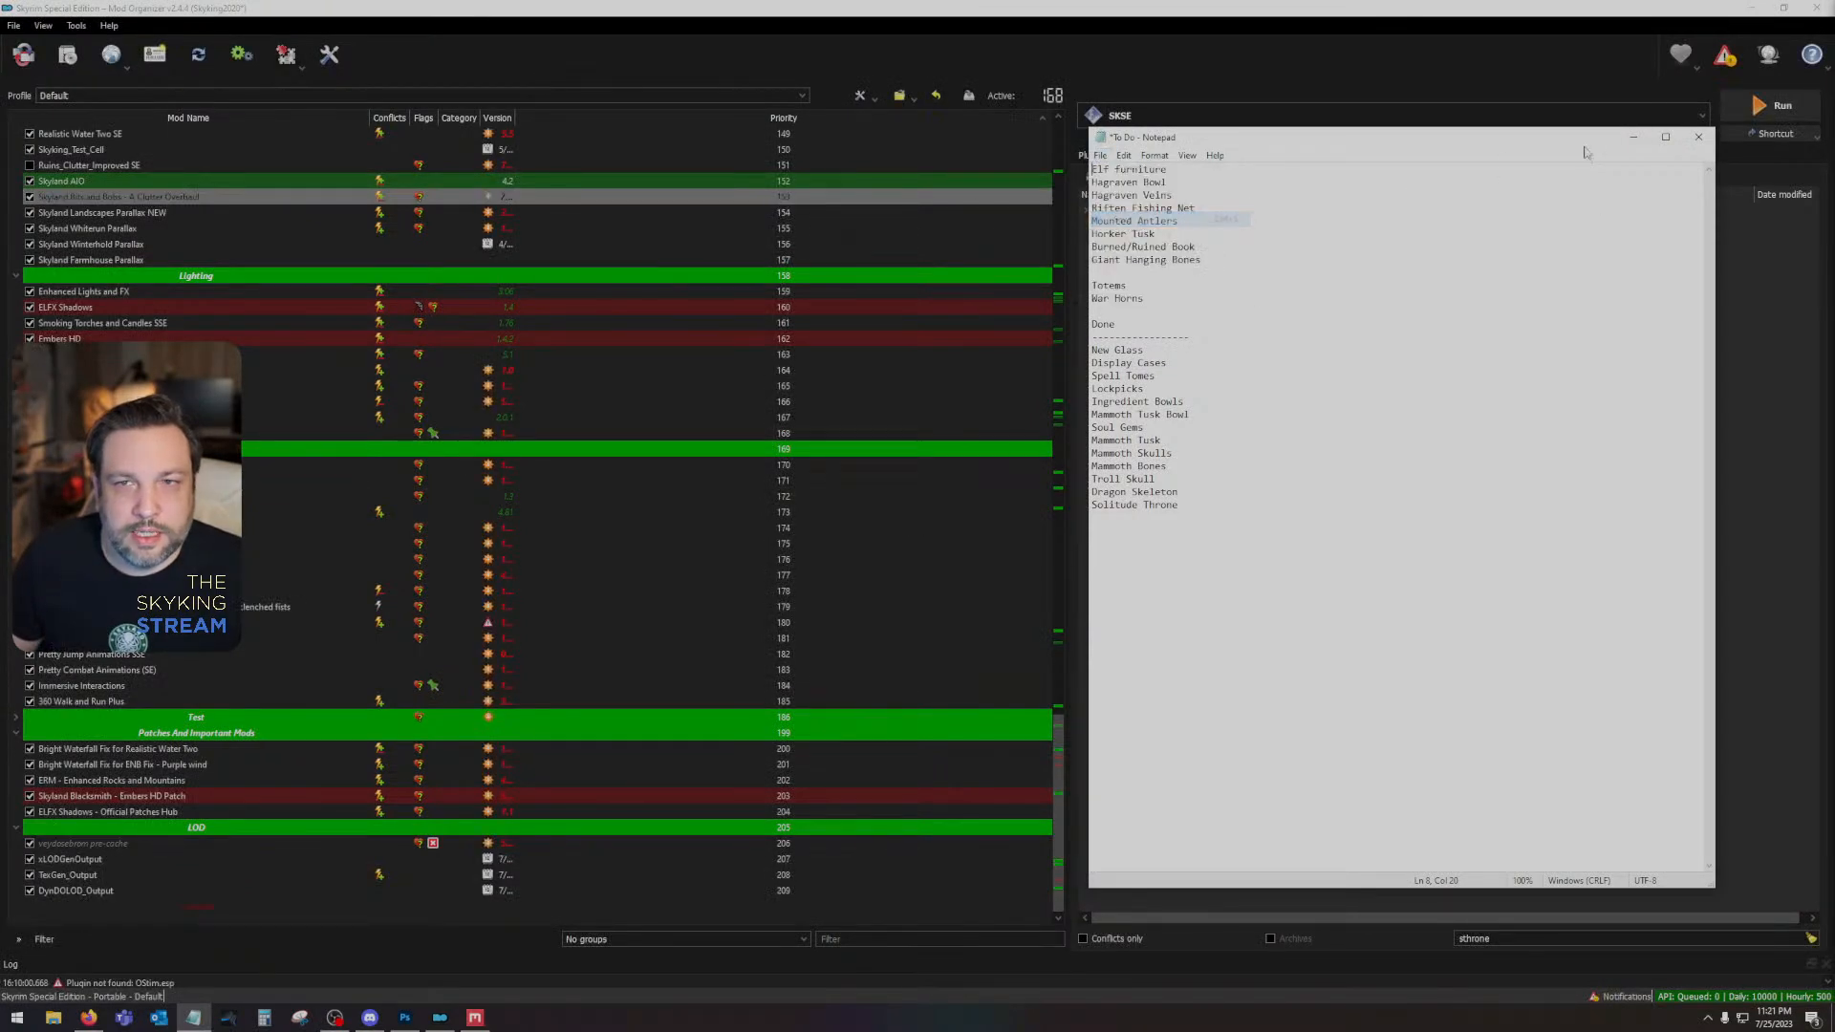
left_click(1635, 138)
key("alt+Tab")
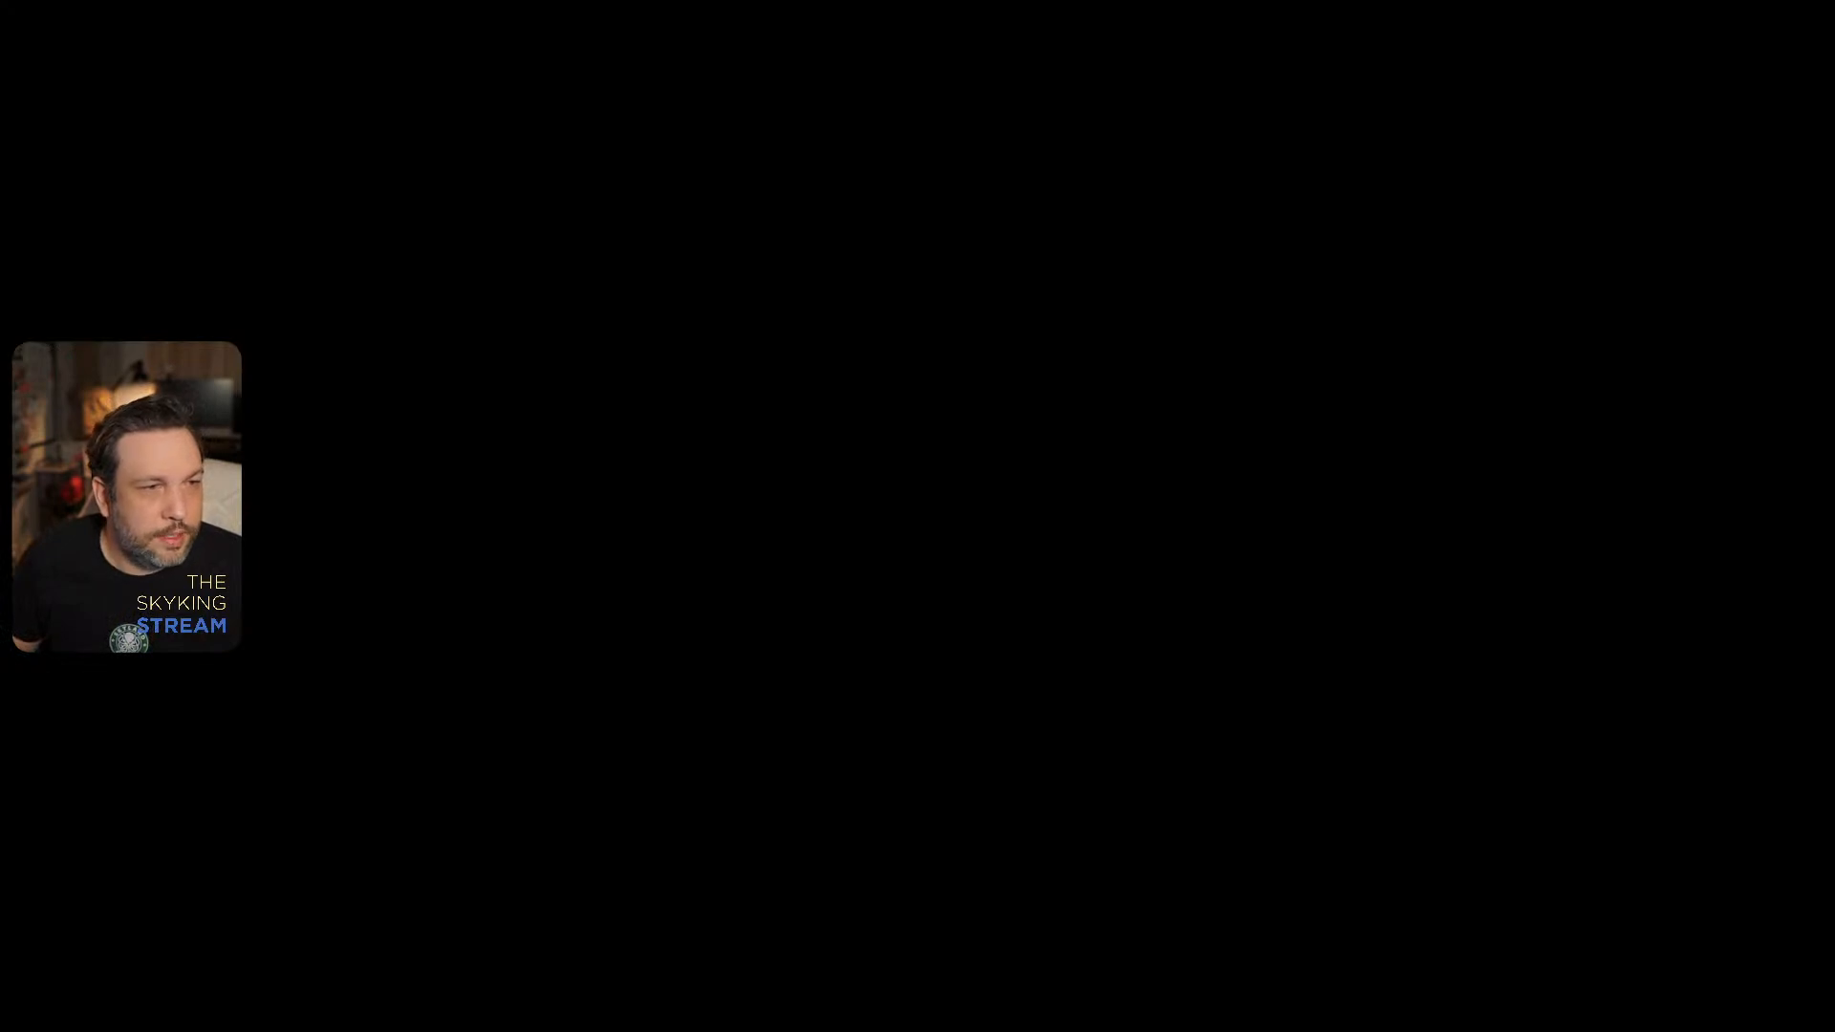
- Inspect the cubemap folder inside the Skyland Bits and Bobs textures folder, and return to the textures folder
key("alt+Tab")
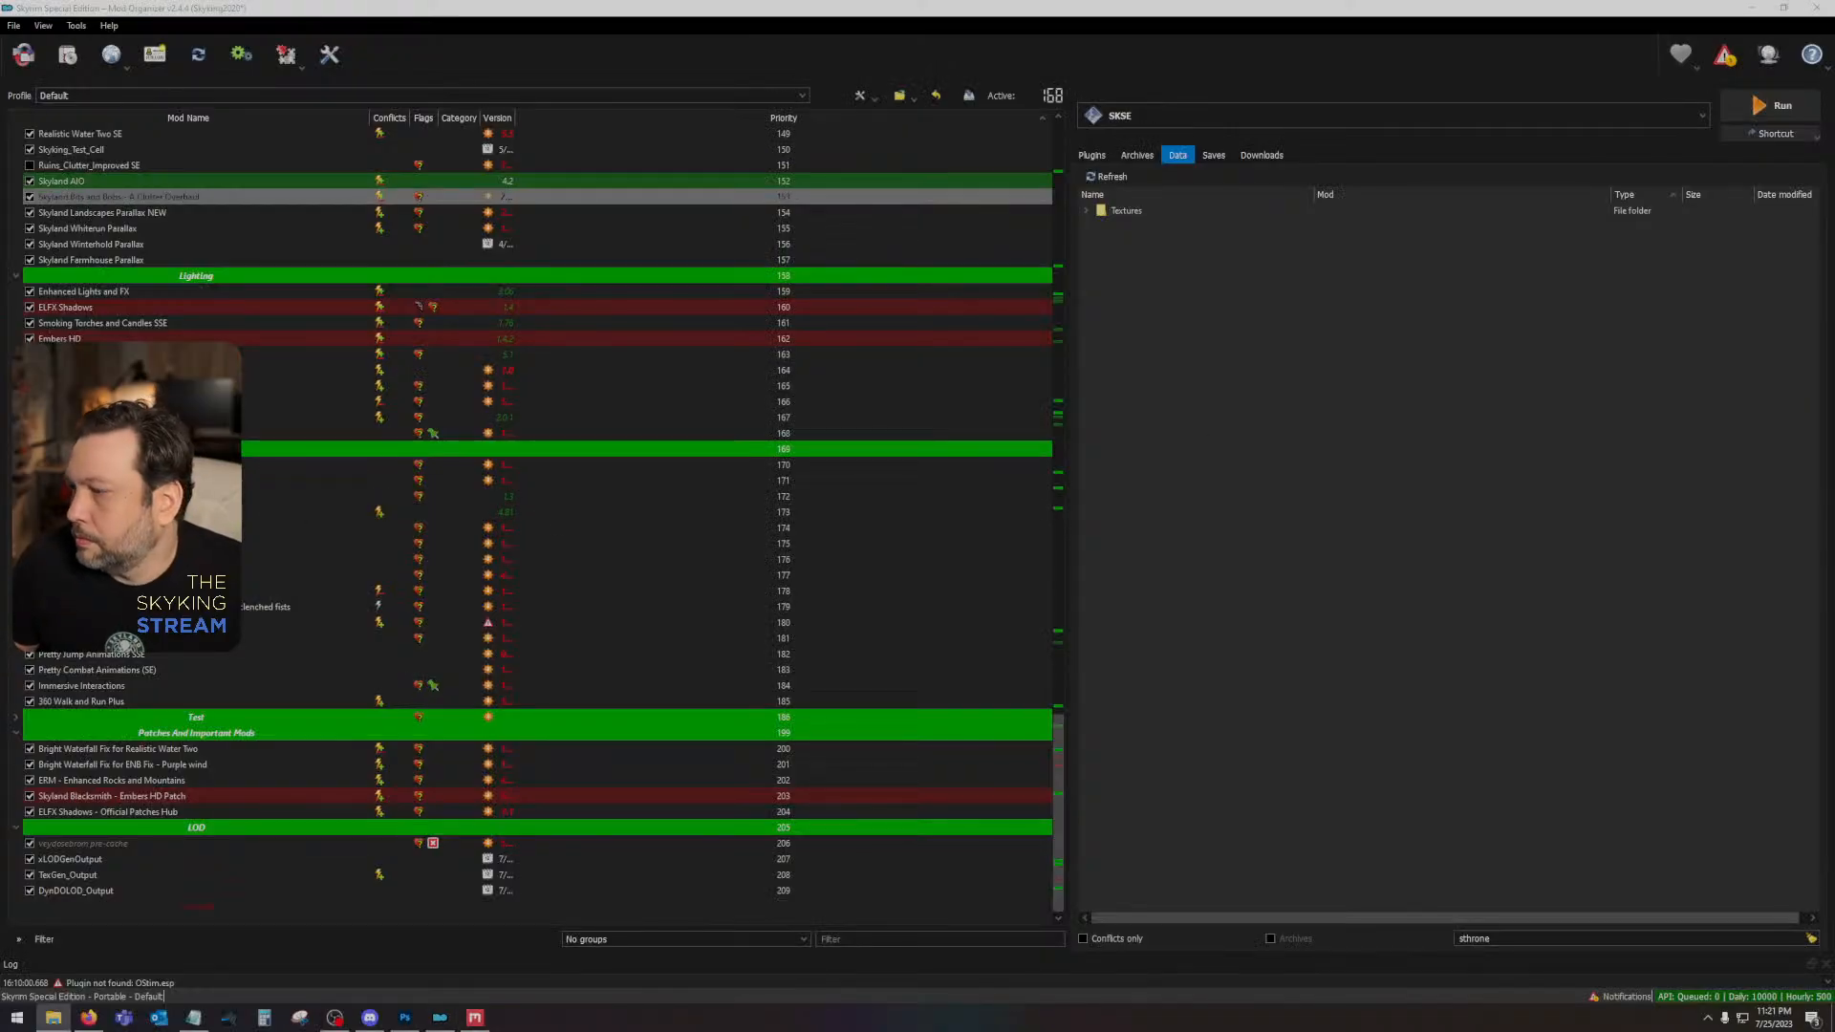
left_click_drag(1834, 162, 1128, 163)
double_click(1130, 333)
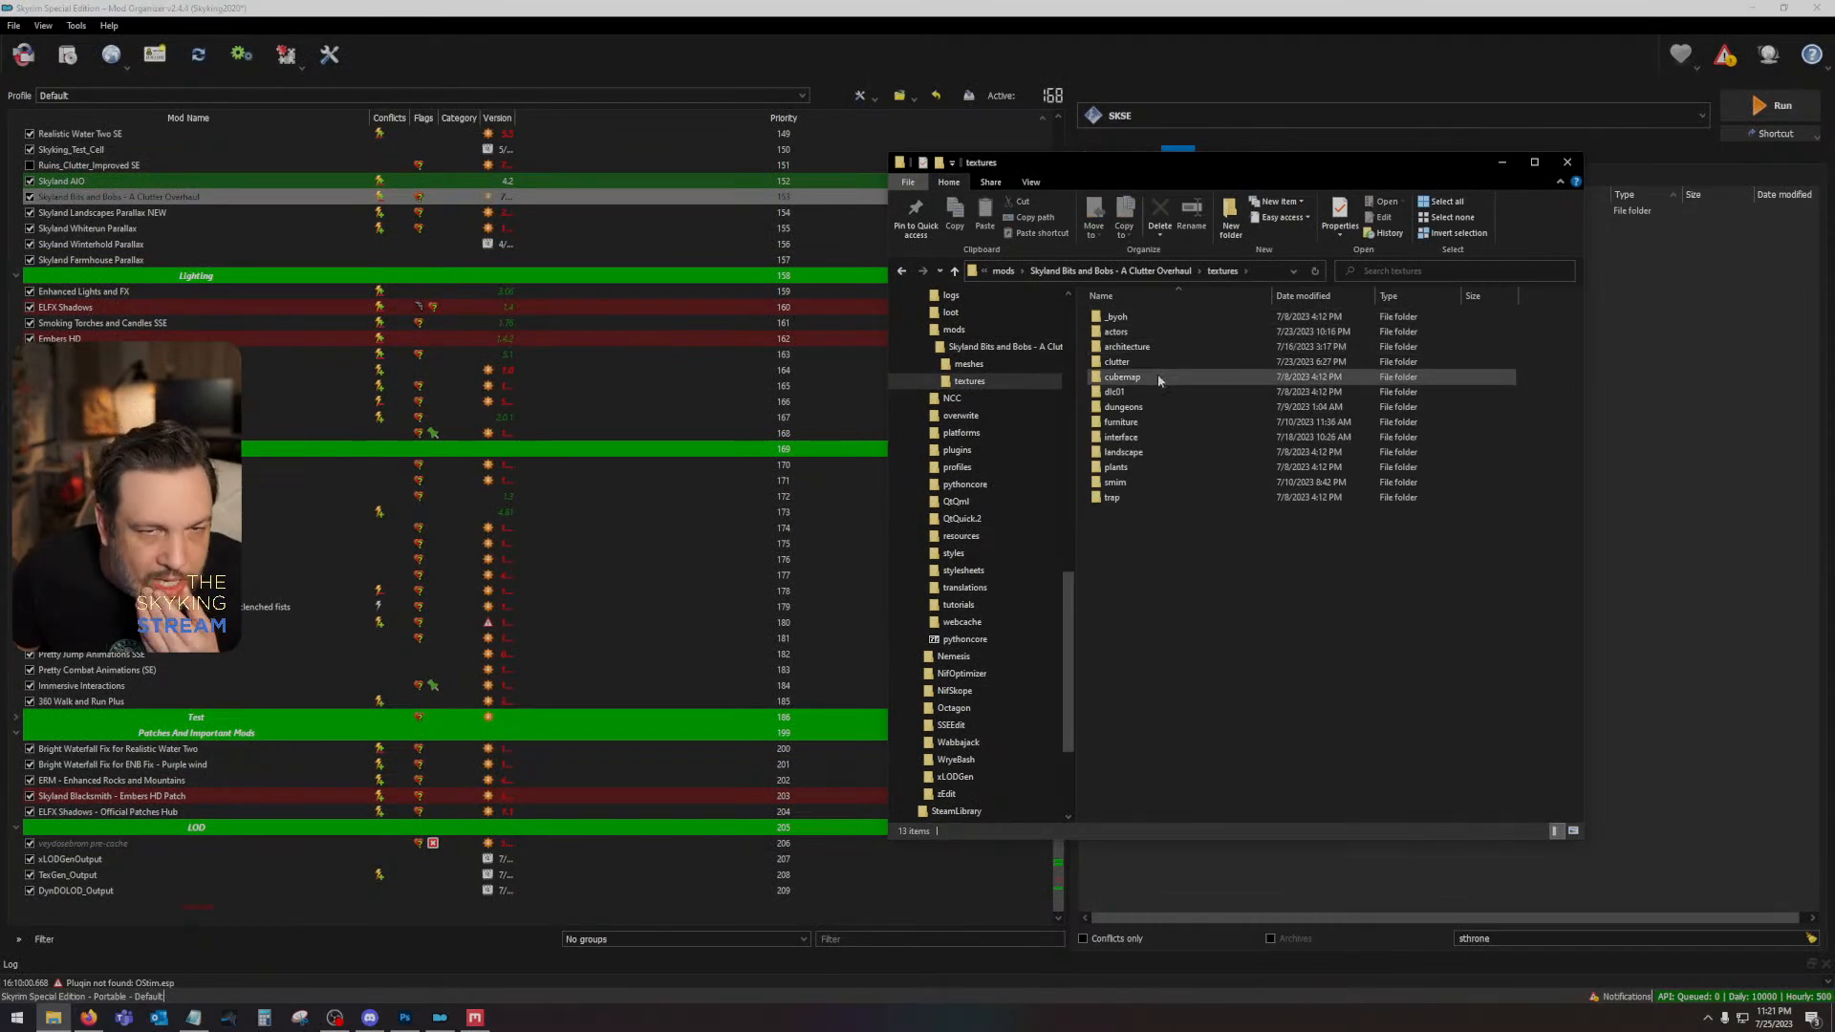
double_click(1156, 375)
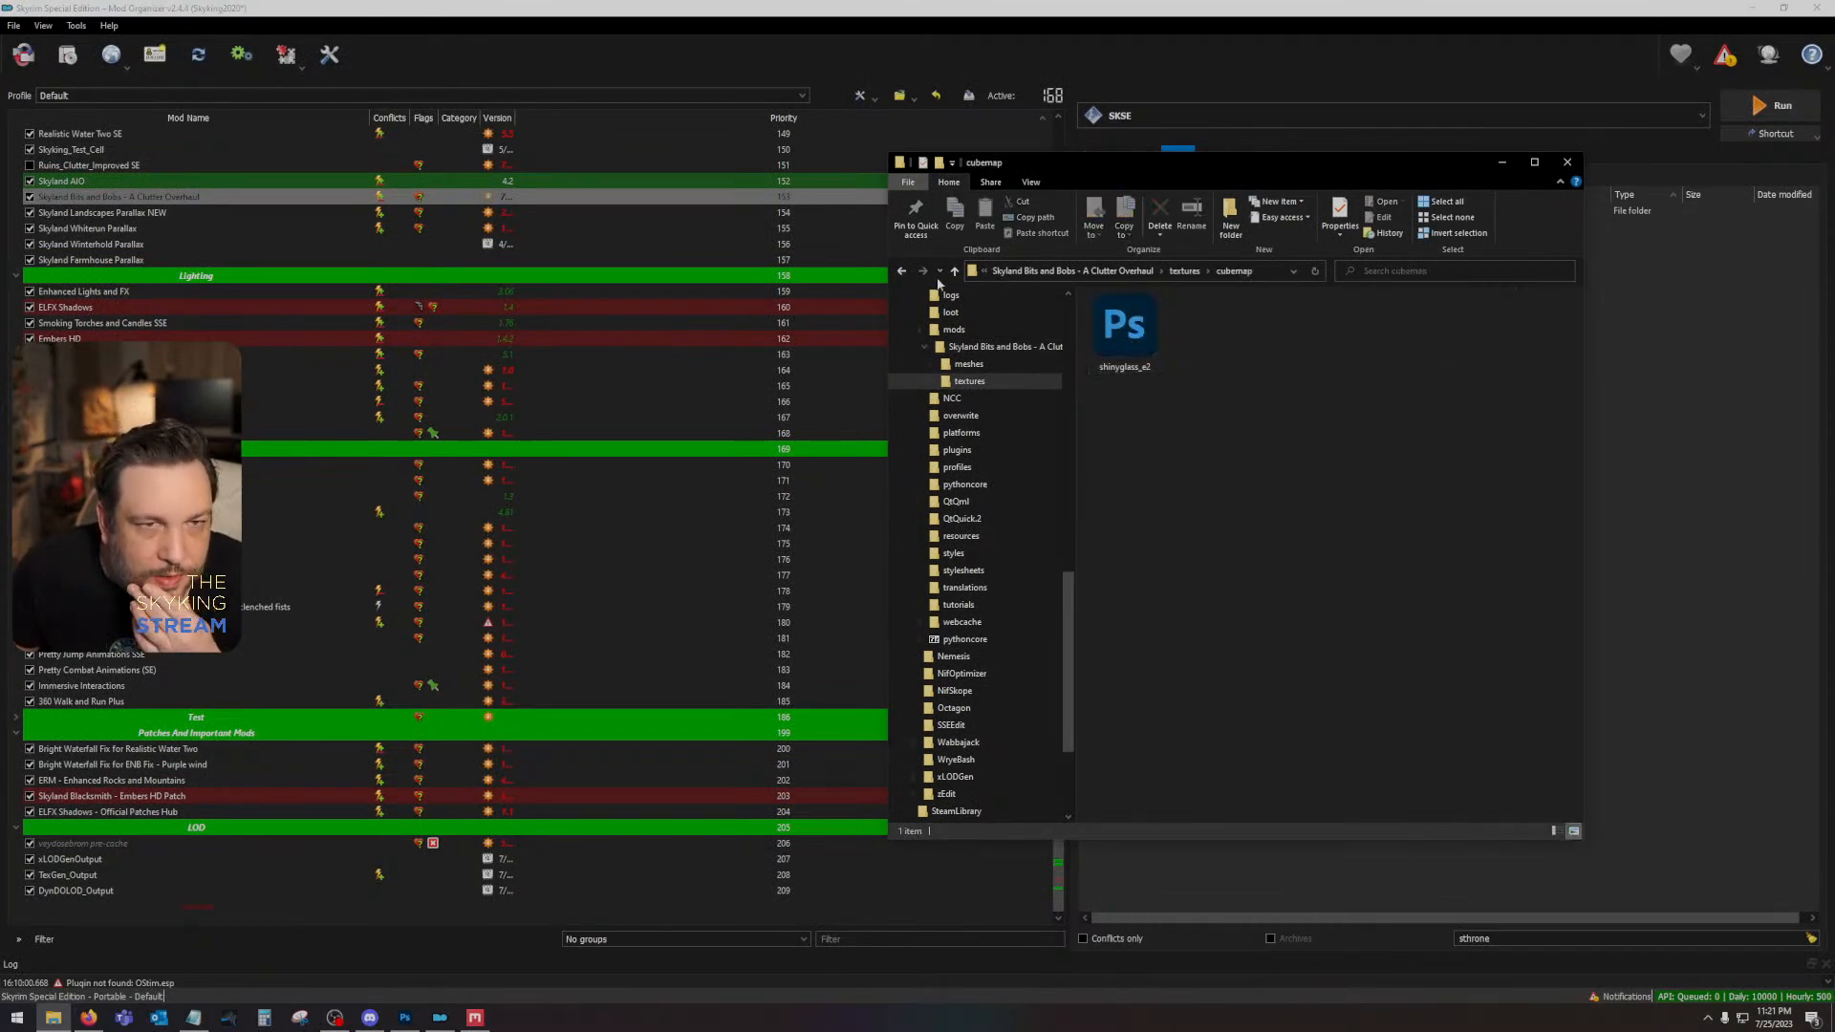
left_click(901, 270)
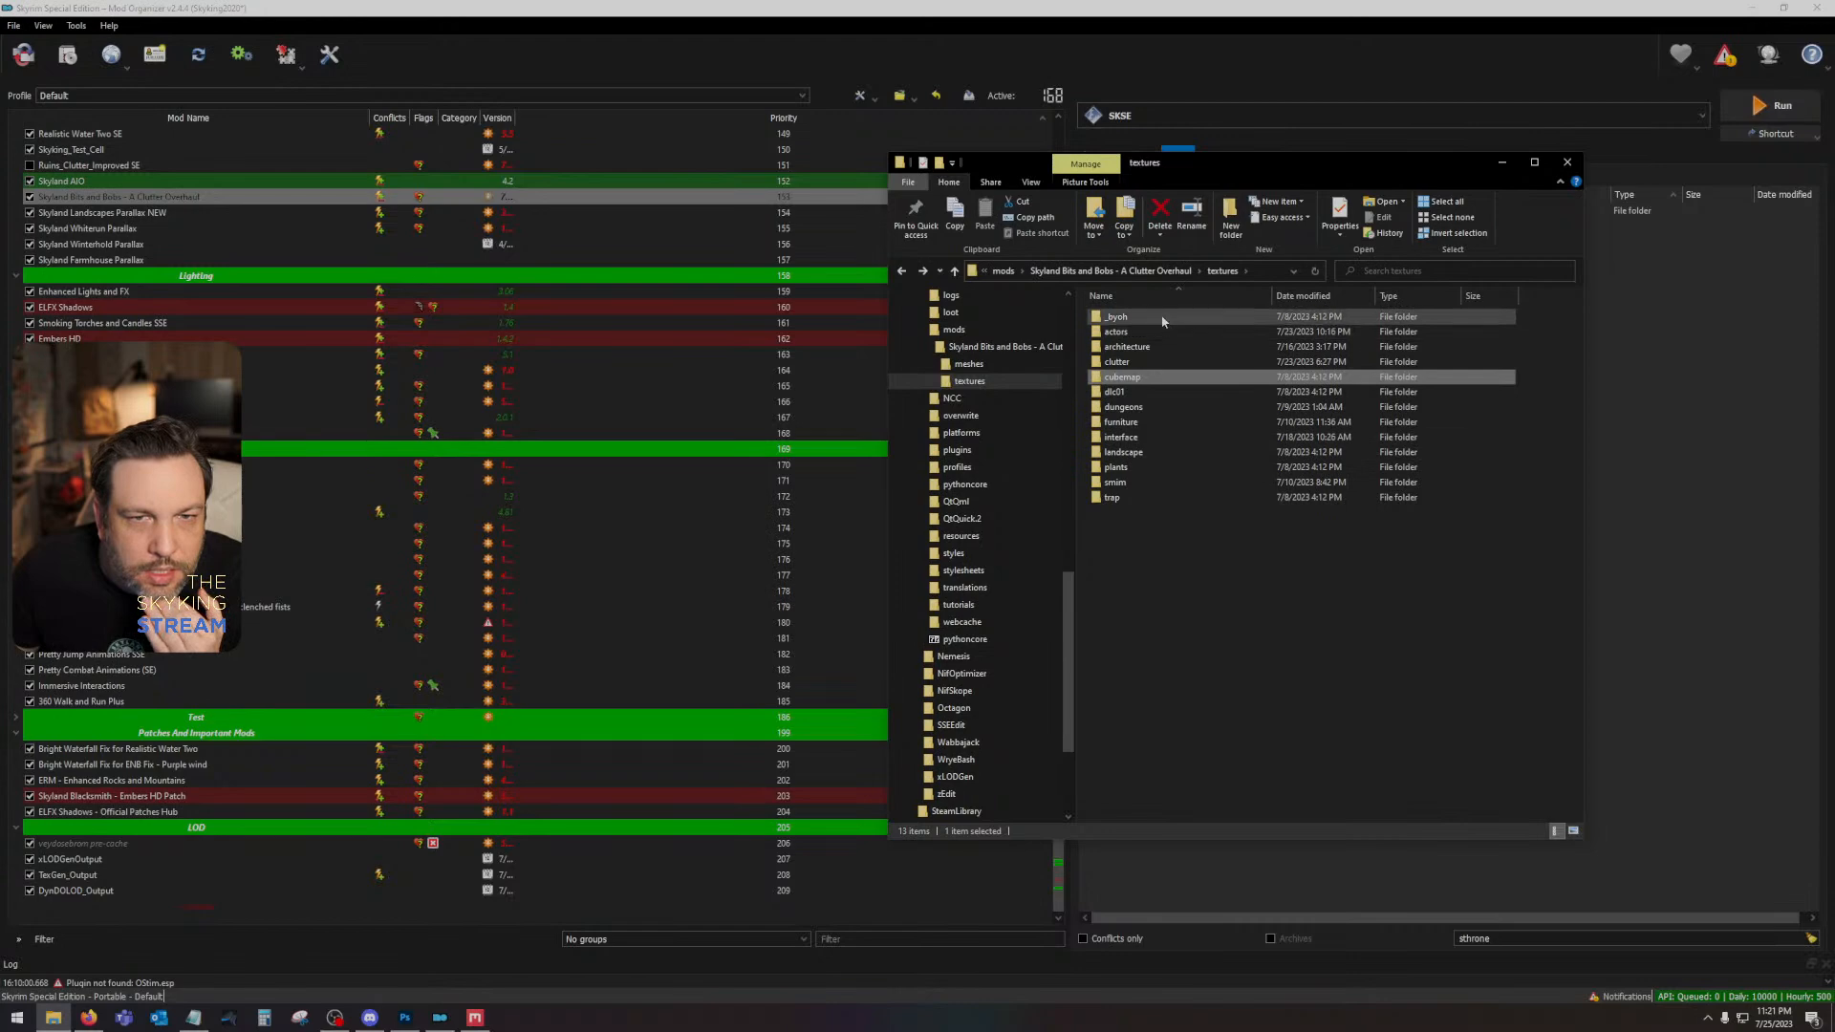
left_click_drag(1242, 163, 1833, 160)
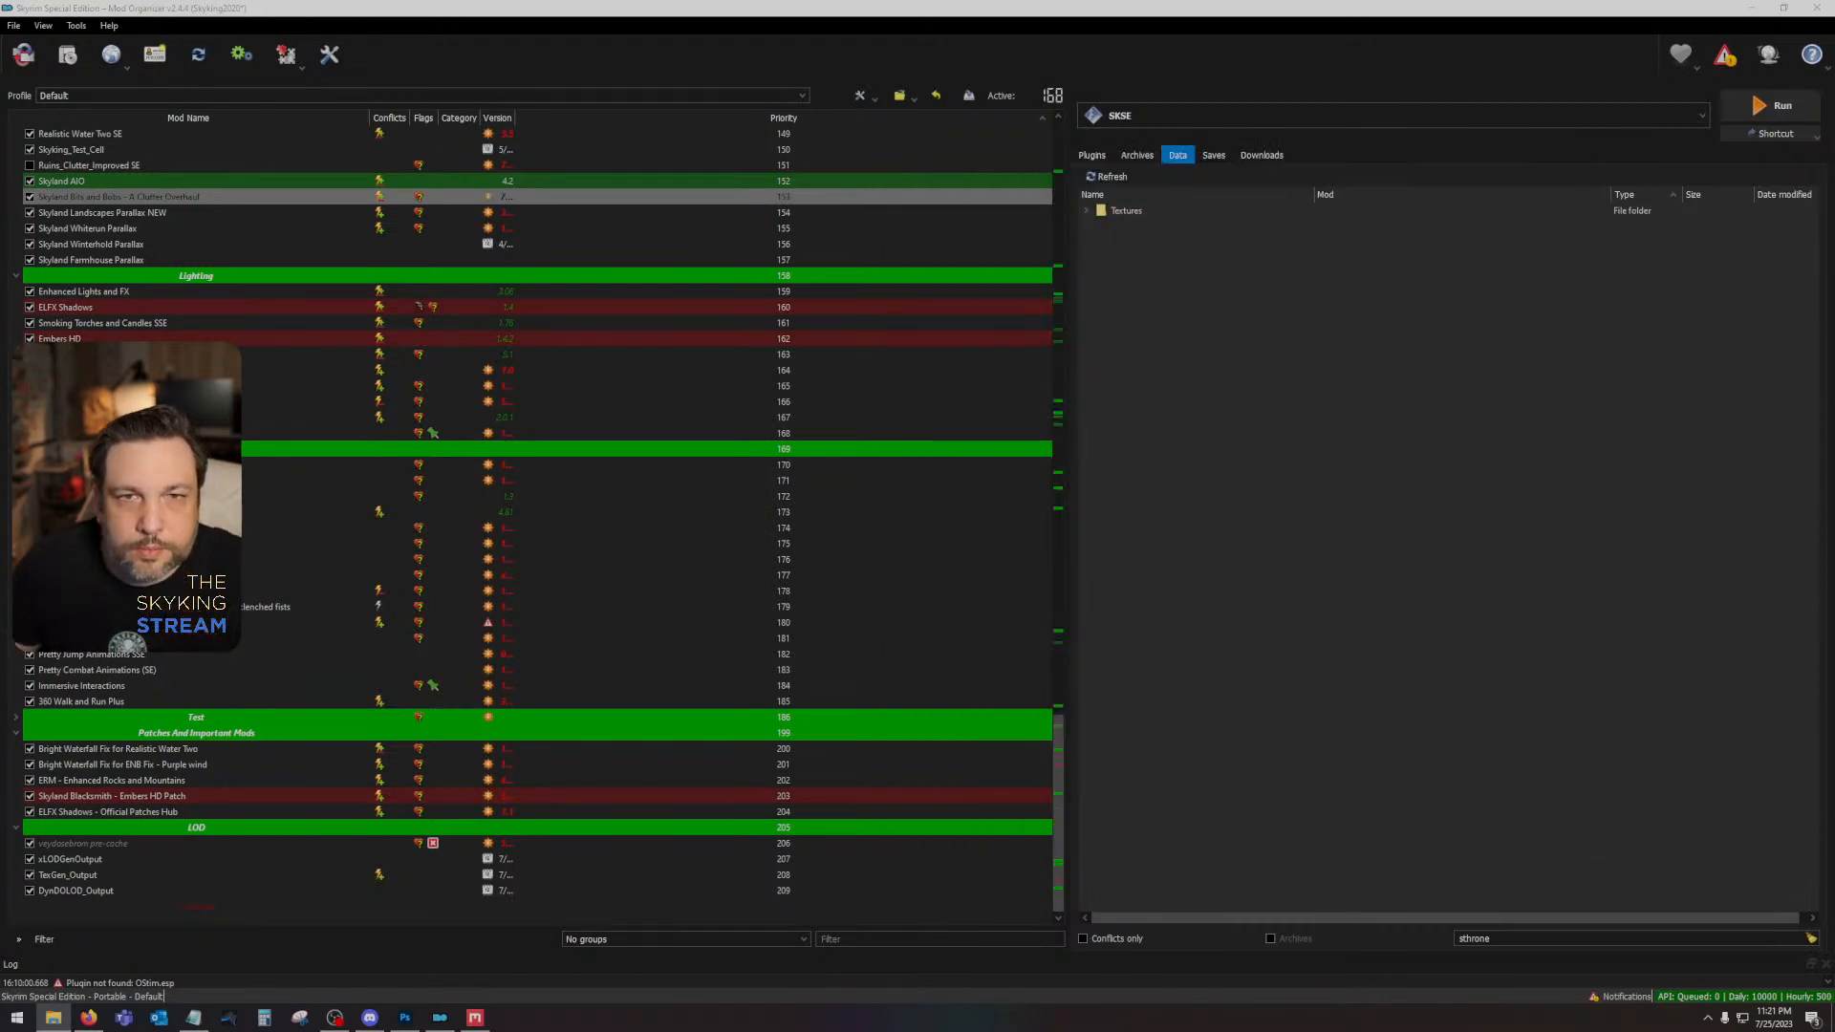
- Filter the Mod Organizer data files by "gem", and load soulgemblack.dds and soulgemgrand.dds into Photoshop without separate mip-map layers
left_click_drag(1522, 939, 1307, 924)
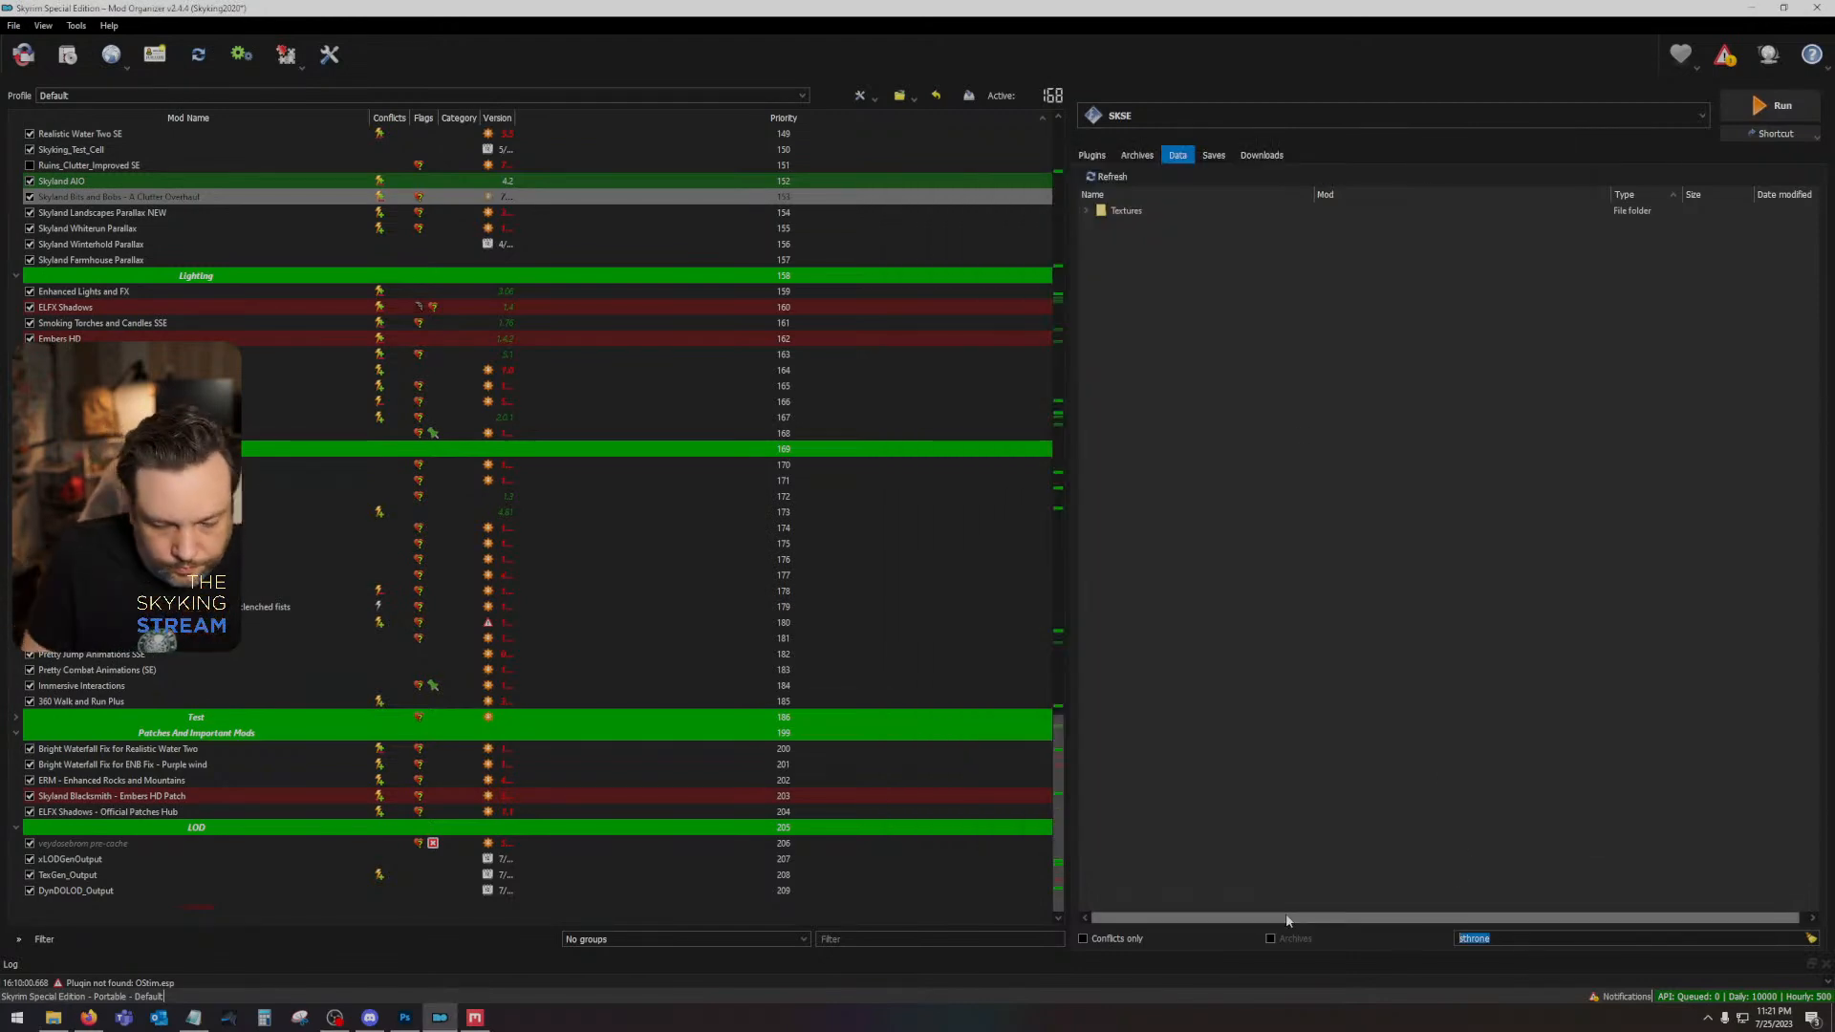
type("gem")
left_click(1086, 274)
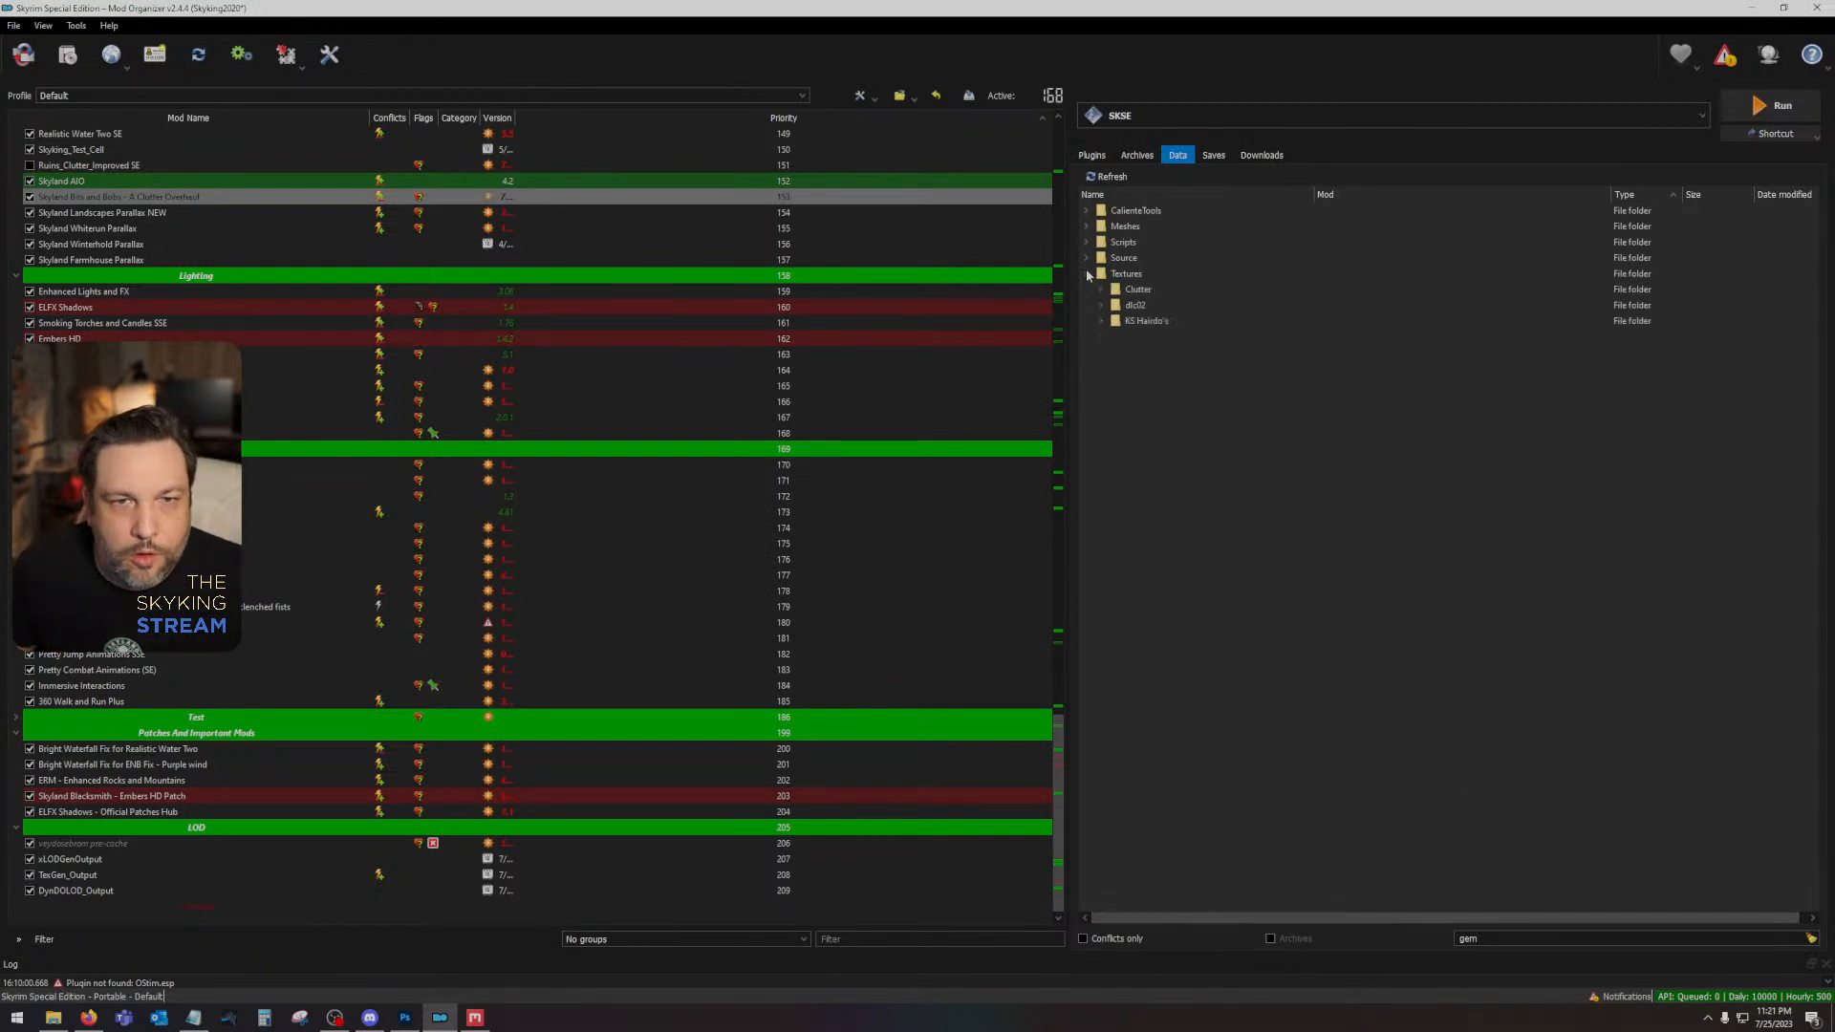
left_click(1101, 290)
left_click(1115, 321)
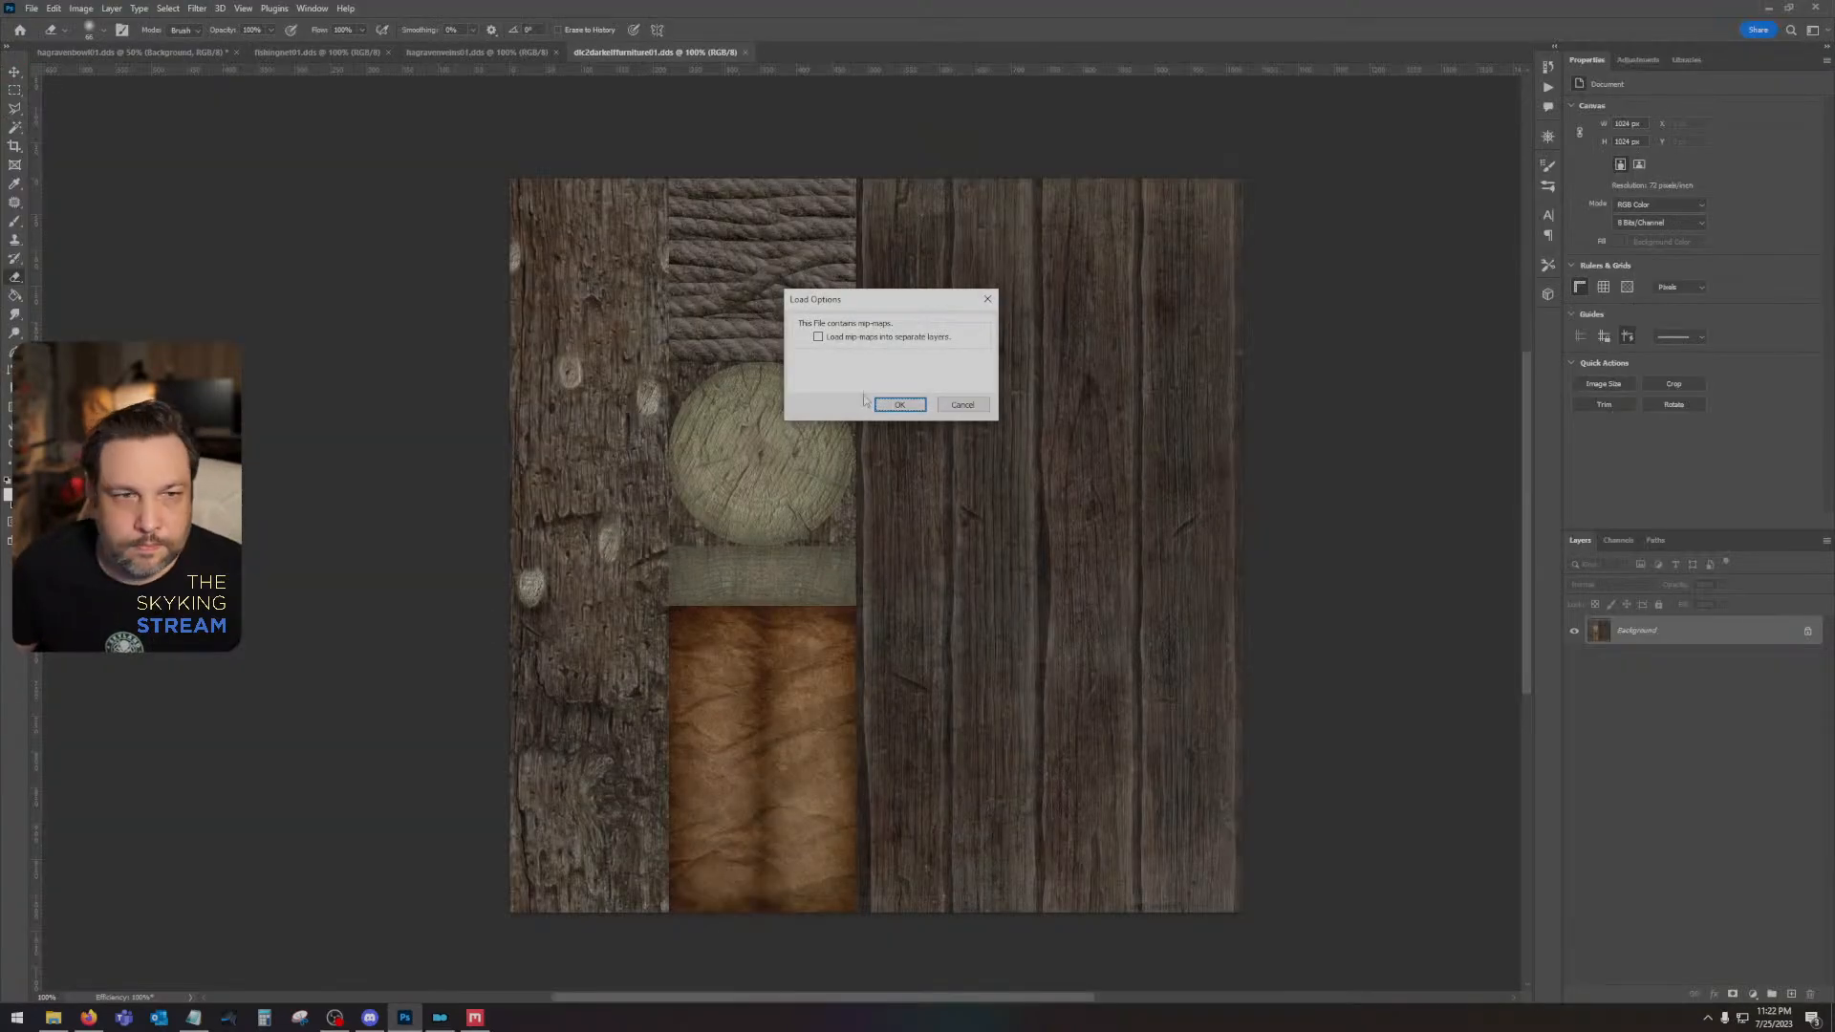
left_click(899, 403)
left_click(898, 402)
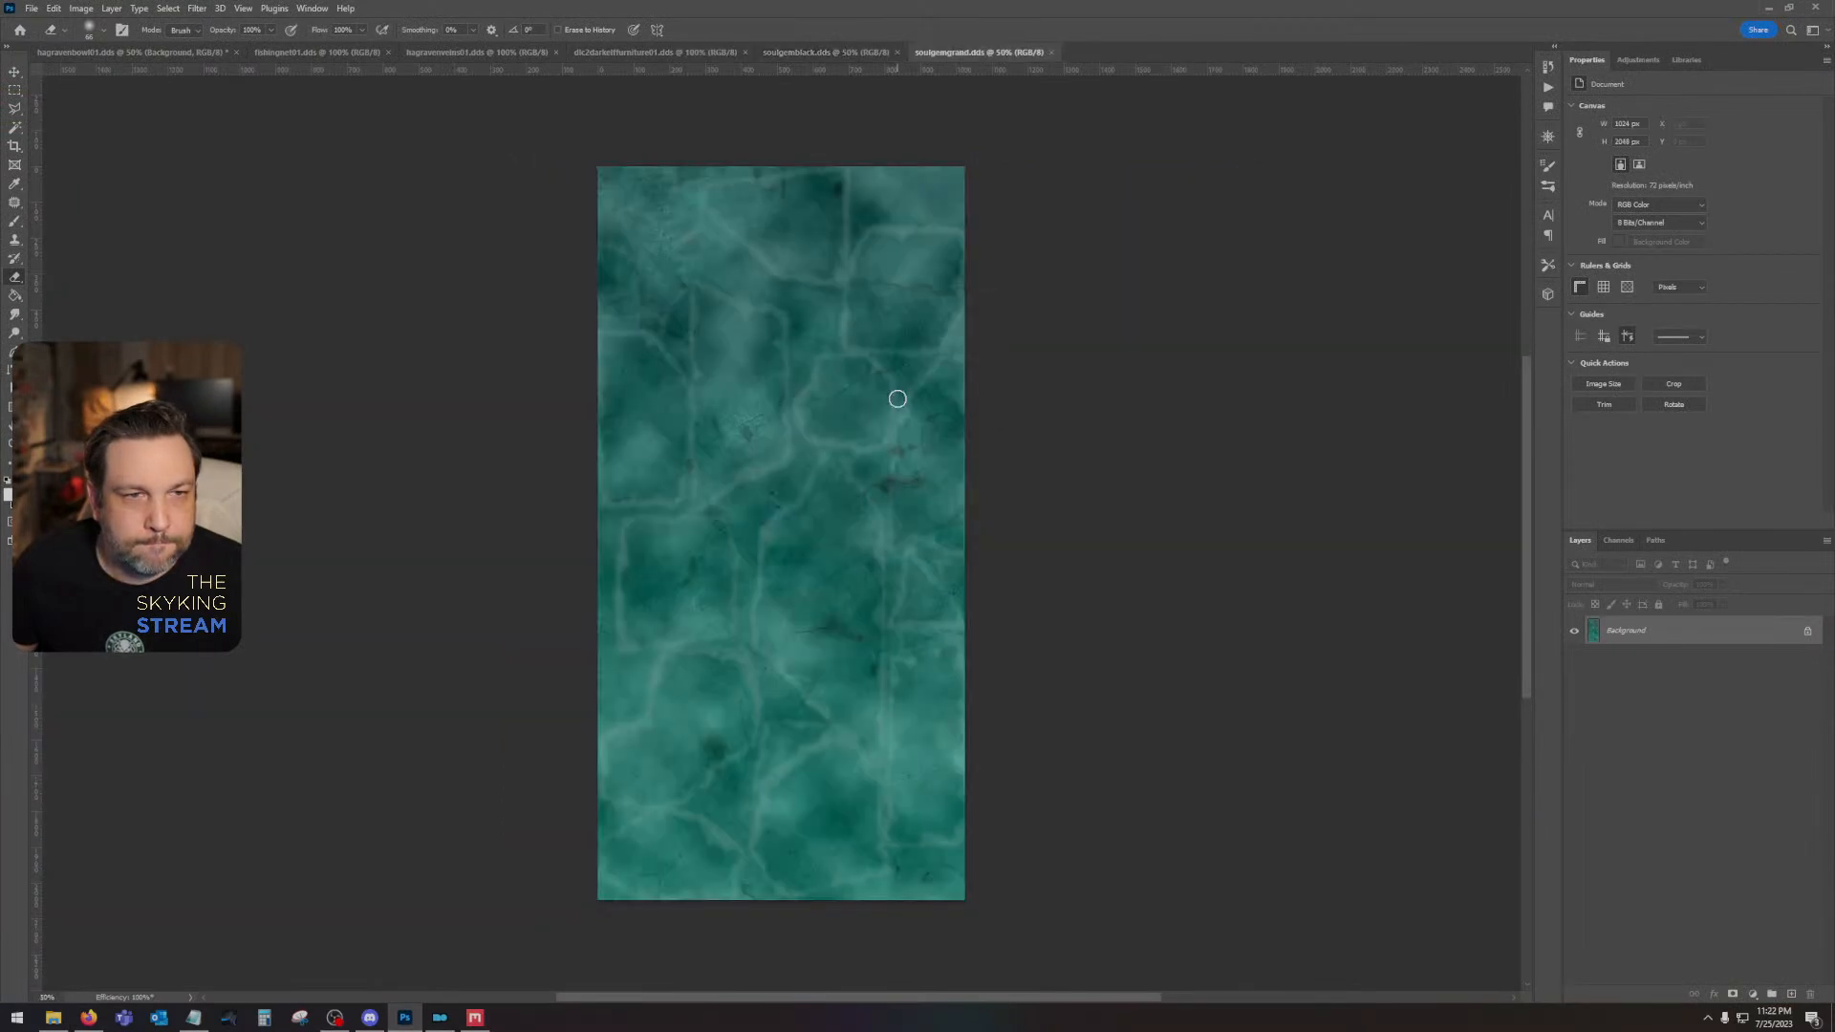
- Open the normal map soulgemcommon_n.dds with default load options, inspect it, and close it
key("alt+Tab")
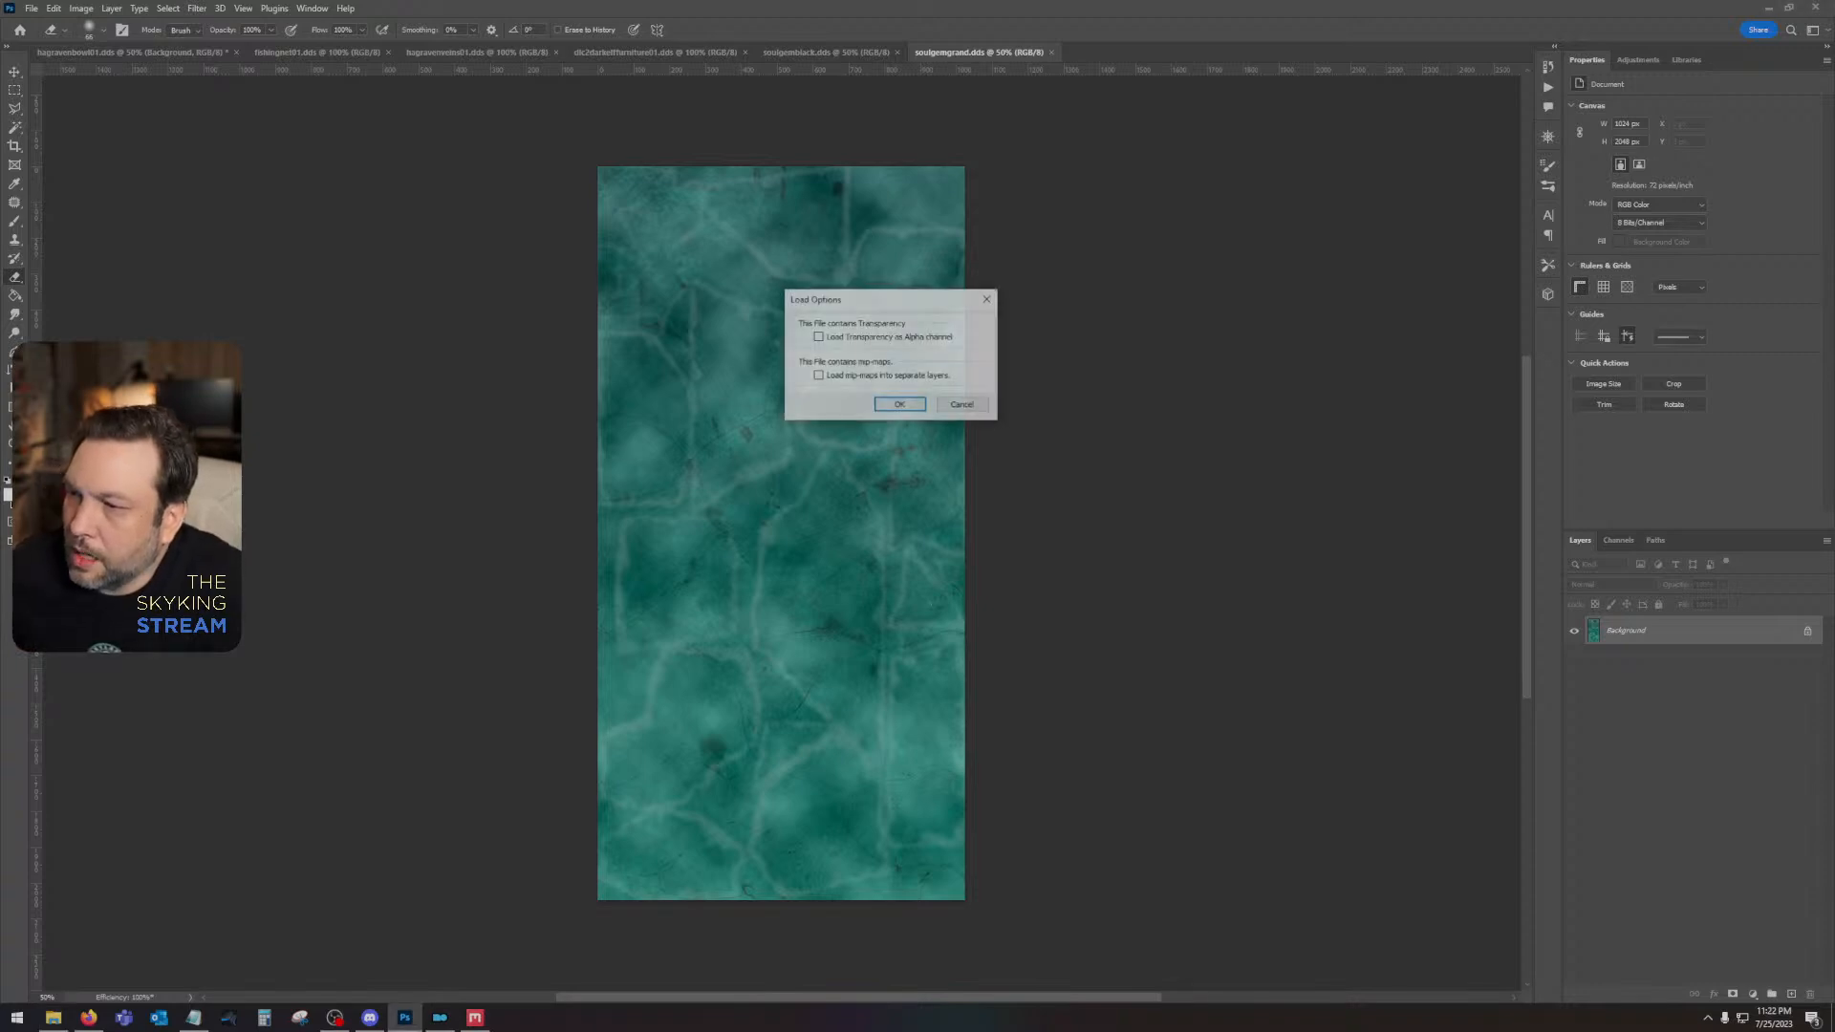
left_click(900, 405)
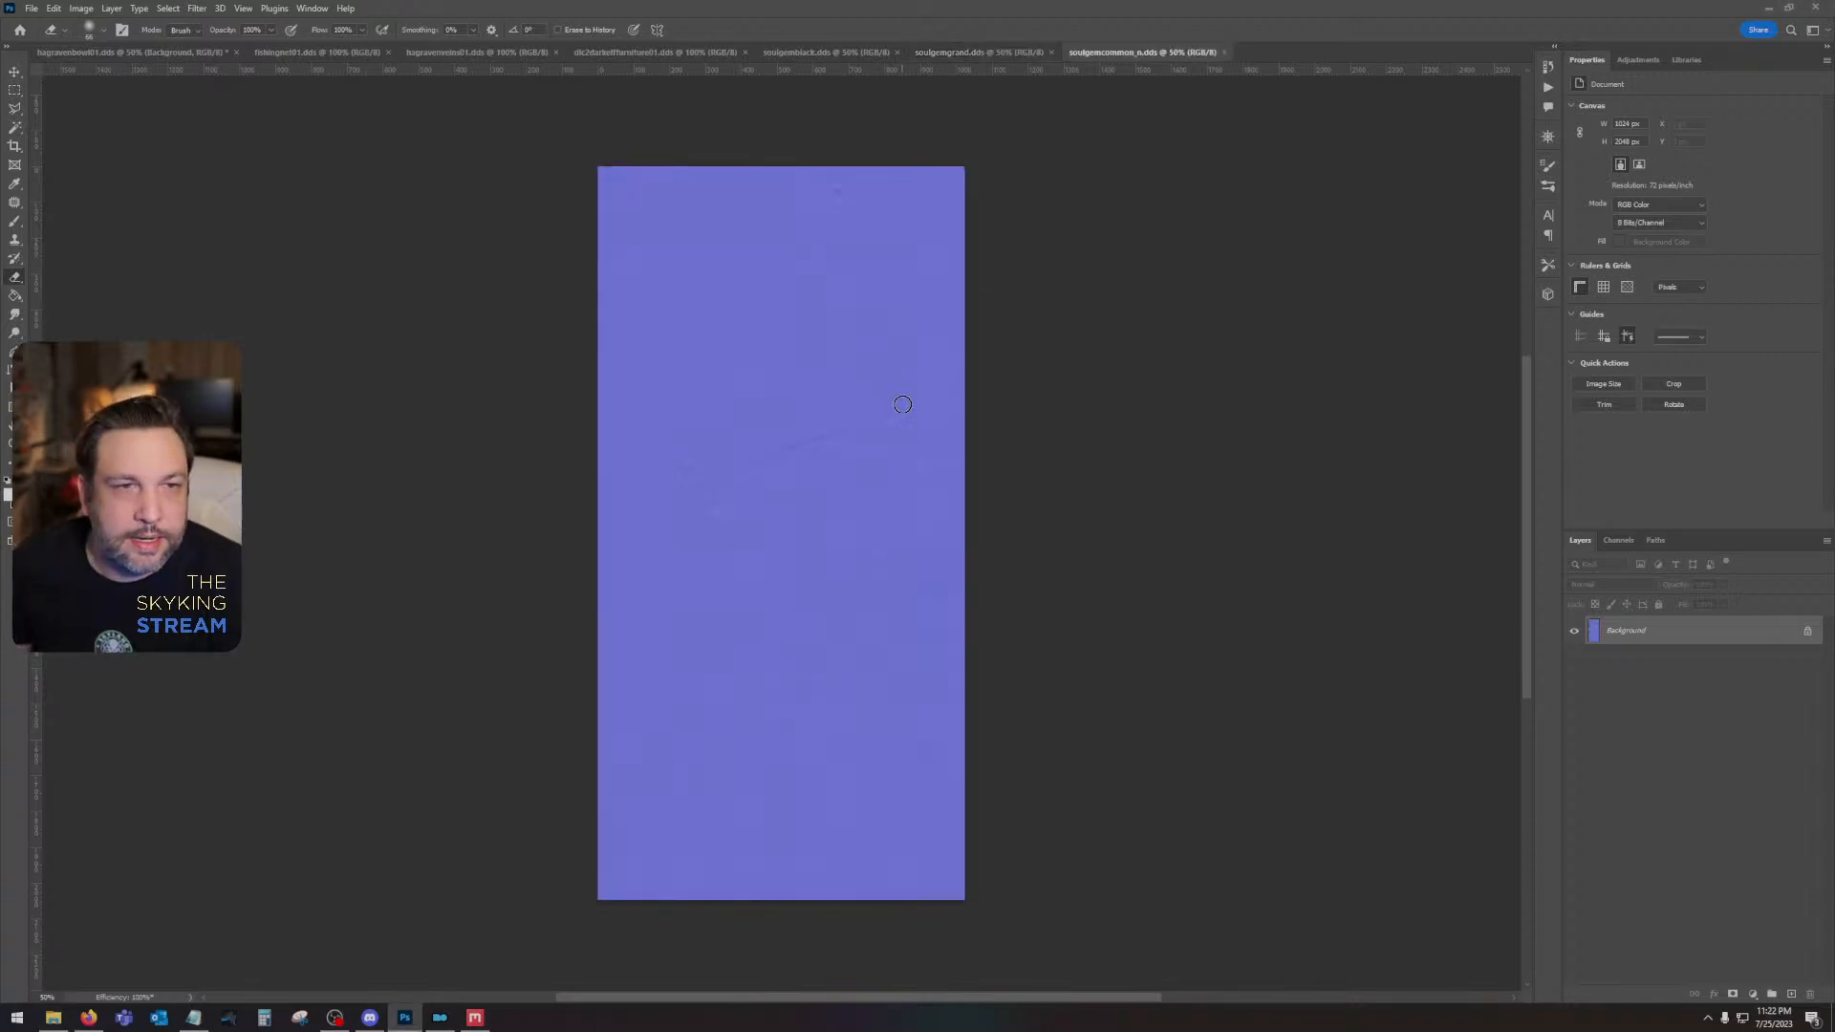
left_click(1223, 50)
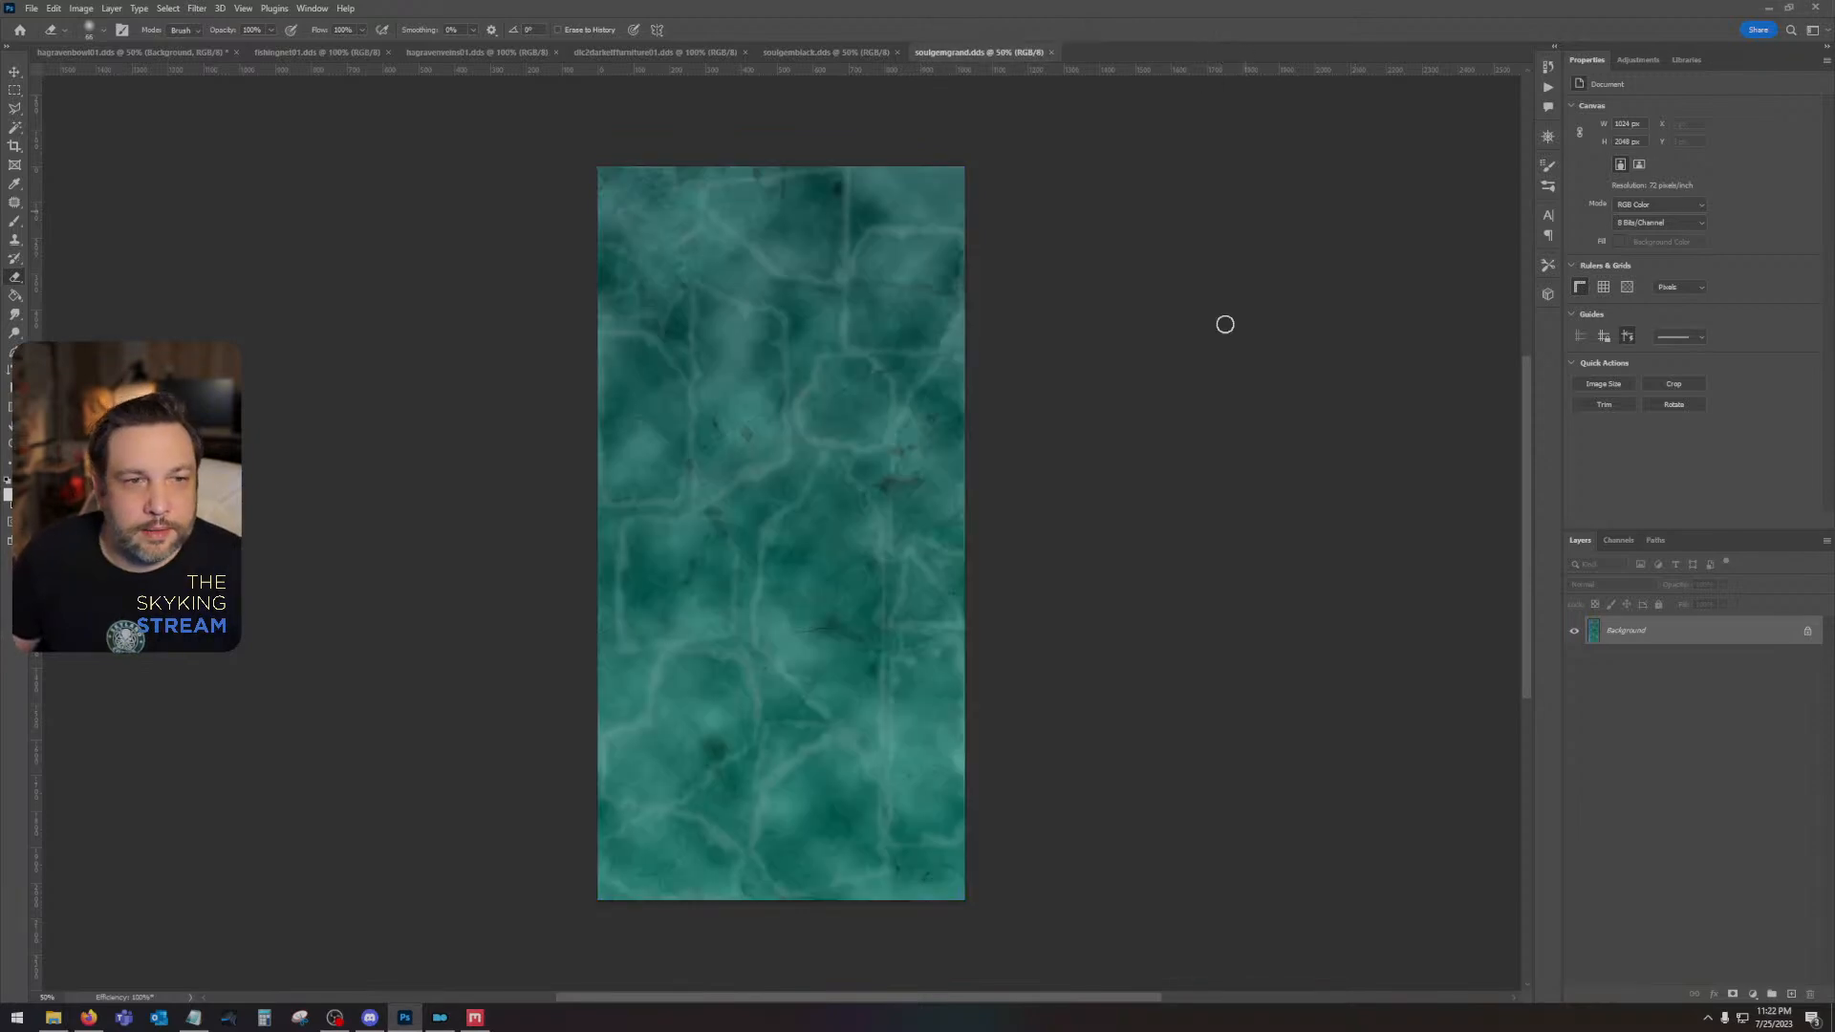
- Retouch the teal soulgemgrand.dds texture with a soft round Clone Stamp, covering marks near its upper edge and a dark spot in the lower half
left_click(14, 241)
left_click(88, 31)
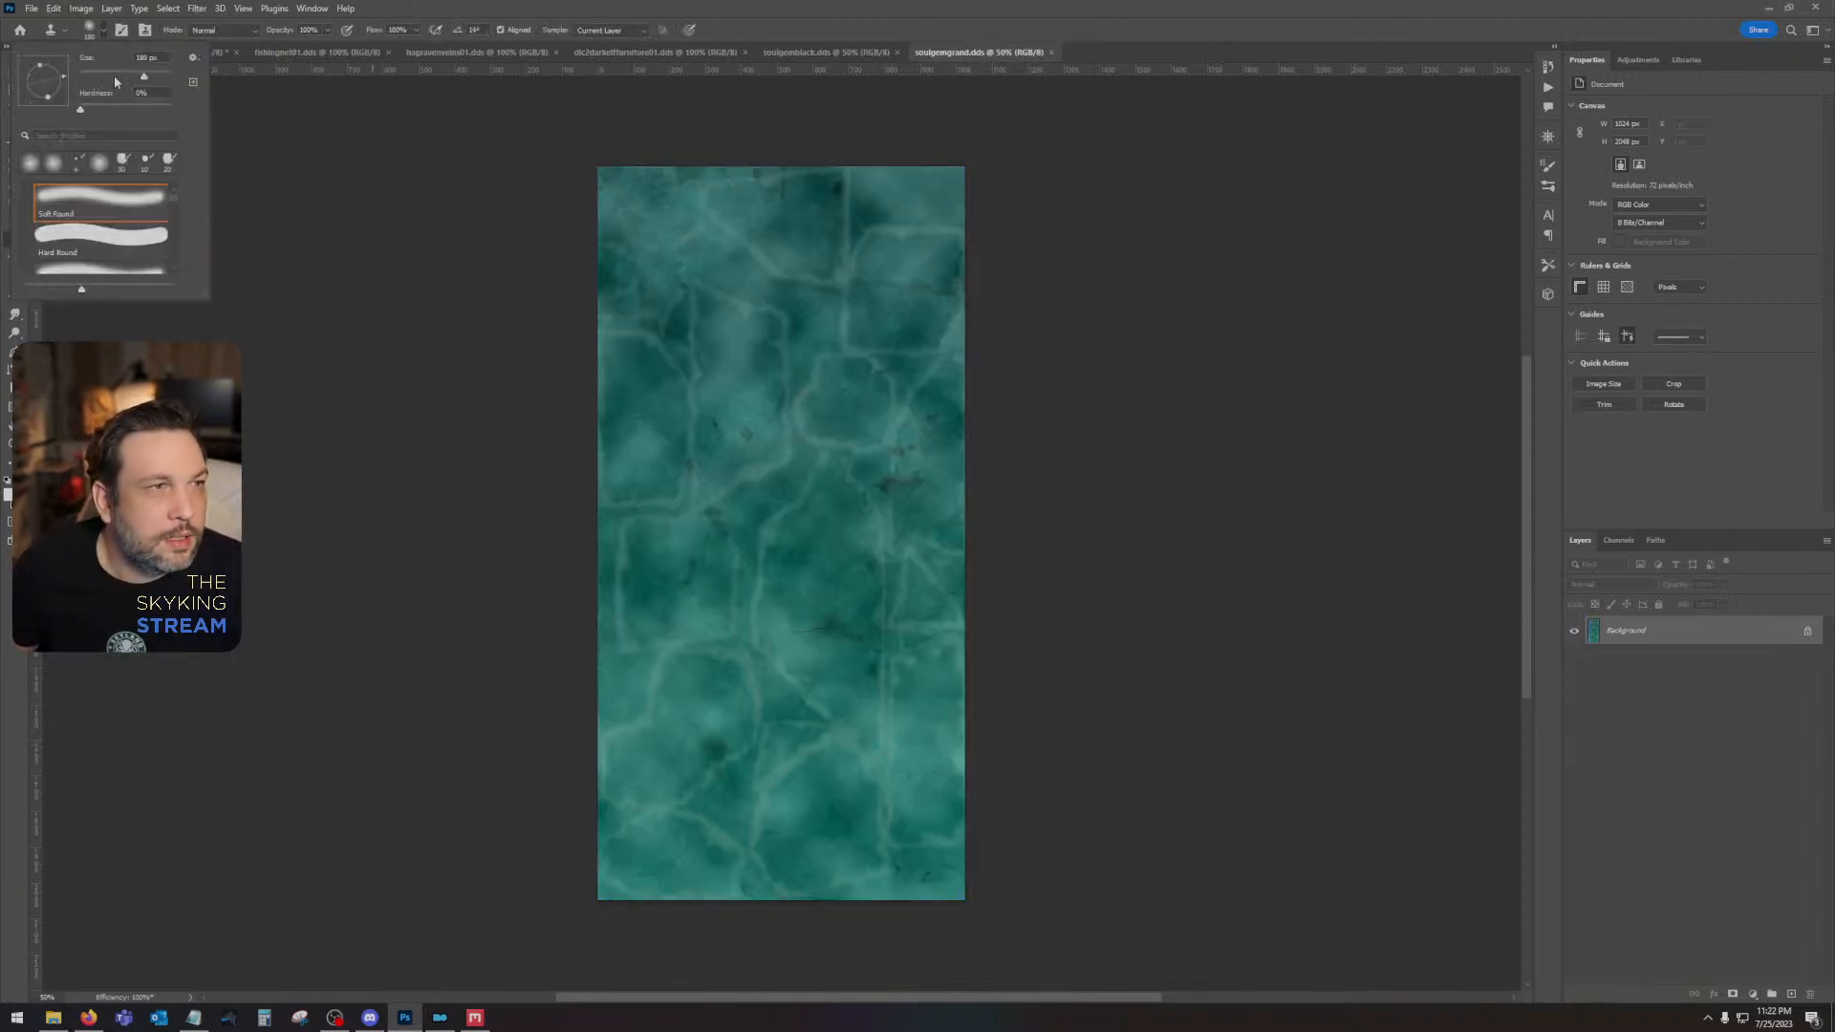
left_click(819, 217, "alt")
mouse_move(836, 189)
left_mouse_down()
mouse_move(810, 216)
mouse_move(848, 188)
left_mouse_up()
left_click(846, 221, "alt")
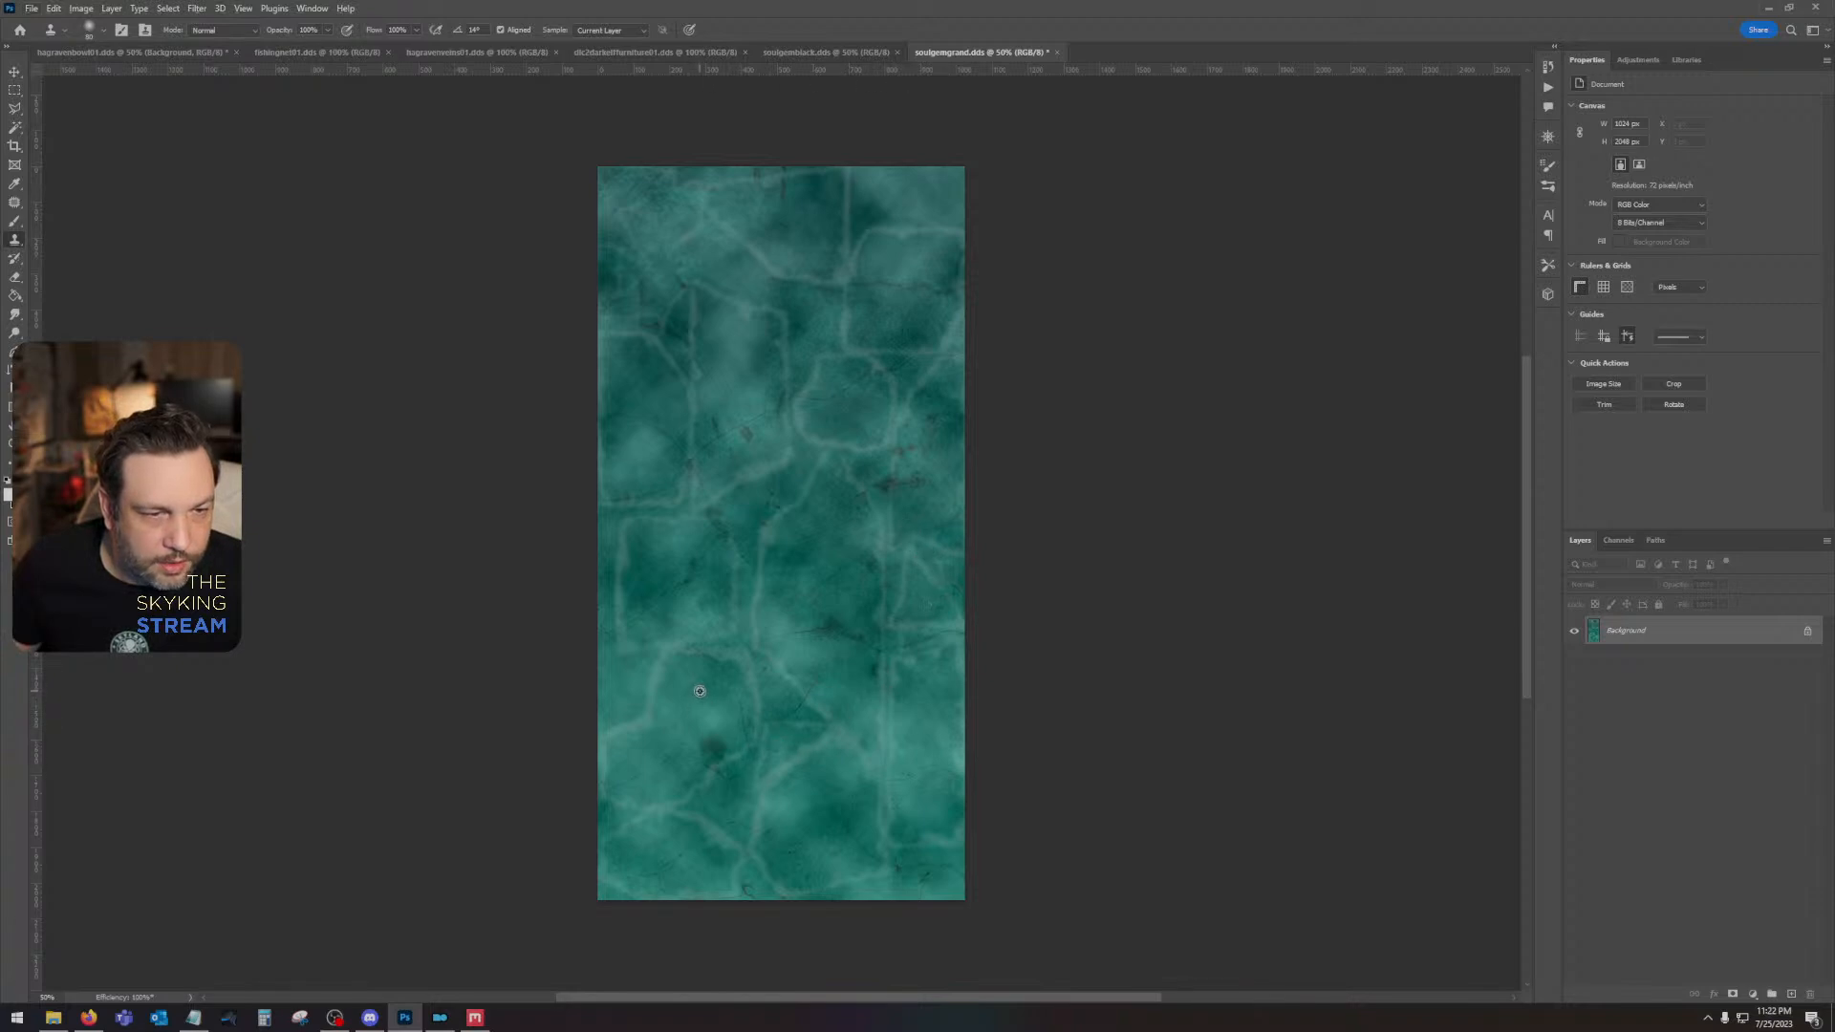
left_click_drag(709, 741, 704, 739)
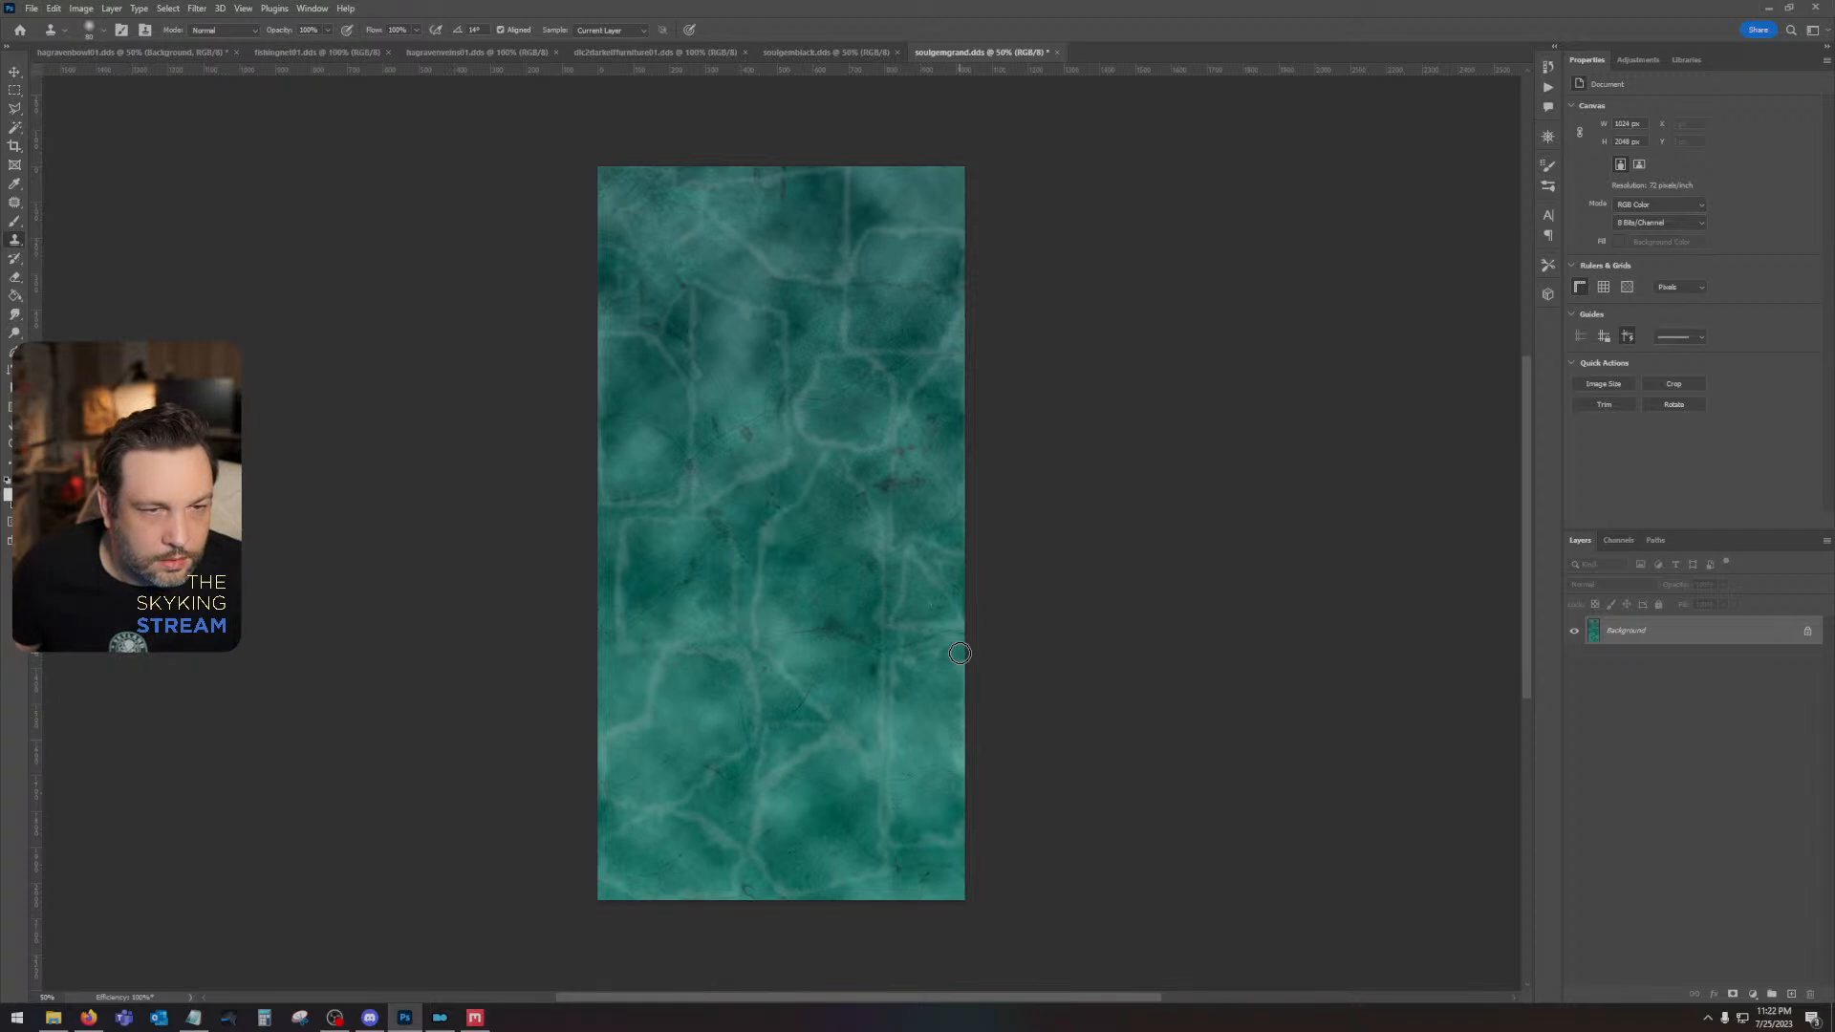
- Save soulgemgrand.dds as a color texture with BC7 Fine compression and auto-generated mip maps, check its channels, and close it
key("ctrl+s")
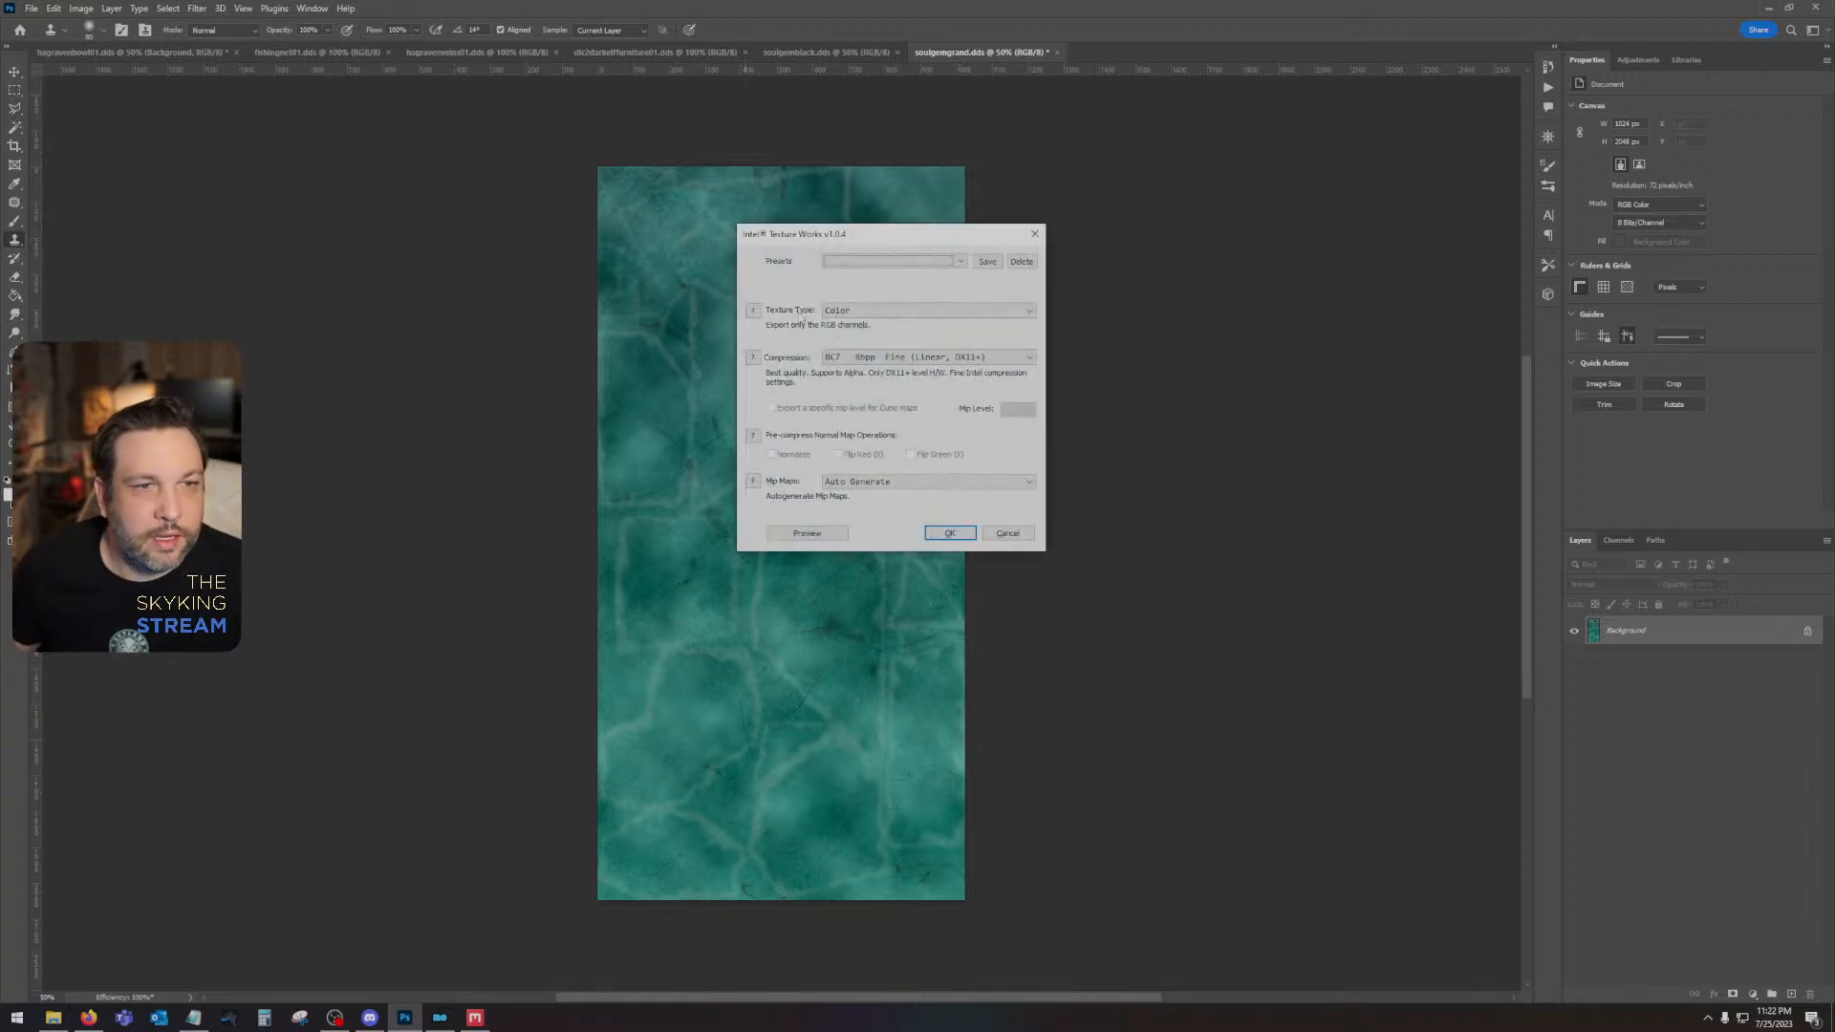
left_click(947, 531)
left_click(1618, 541)
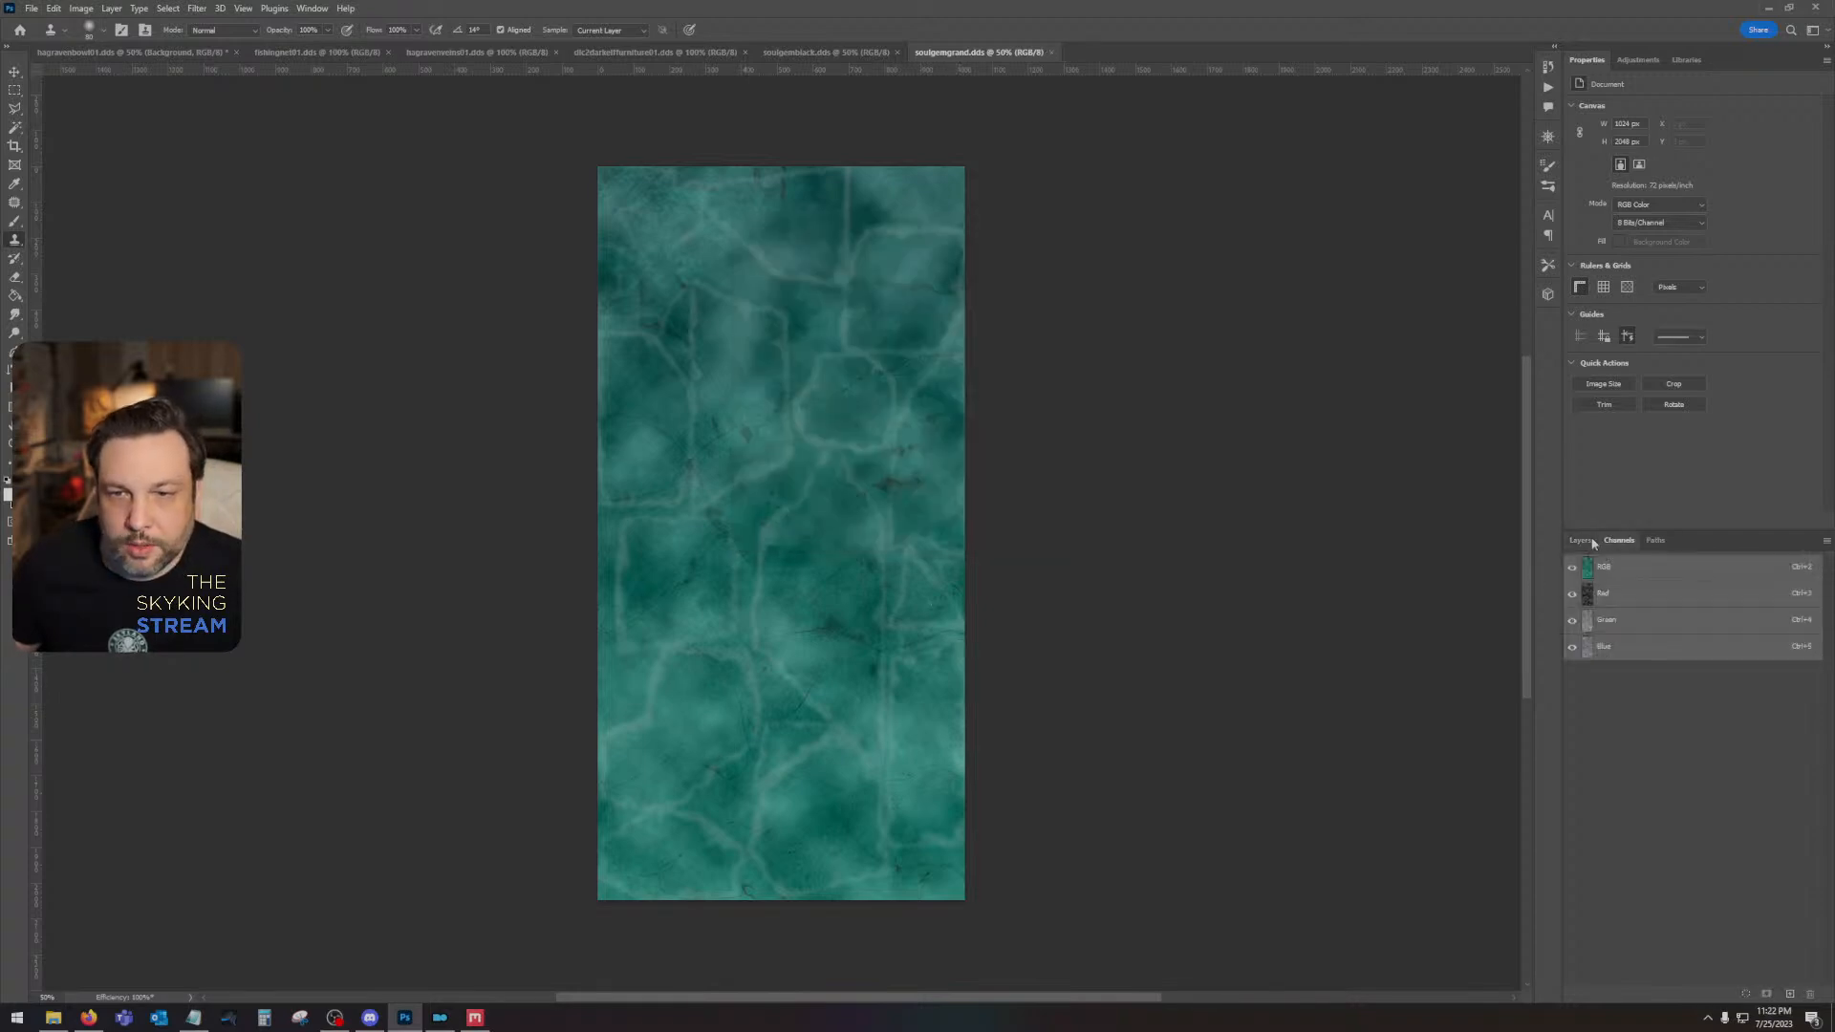
left_click(1579, 540)
left_click(1050, 52)
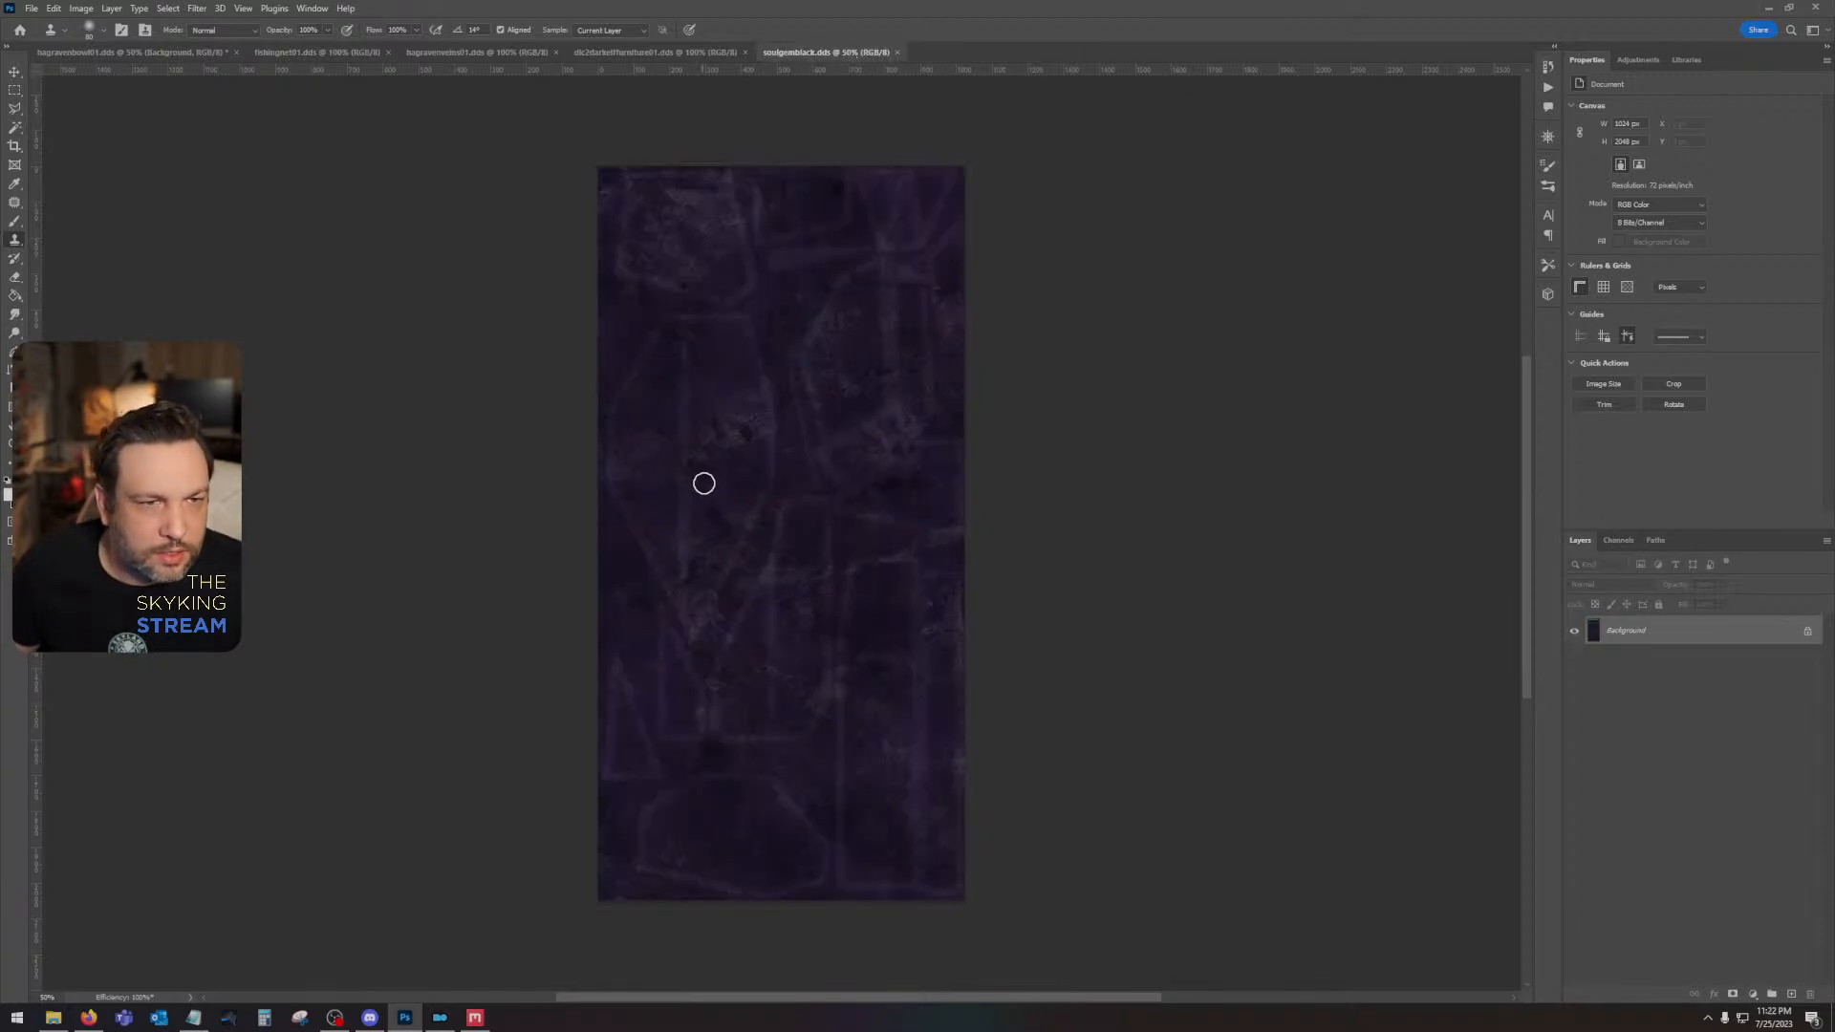
- Retouch the dark purple soulgemblack.dds texture with the Clone Stamp, working close-up over its upper part and the dark patch further down
left_click(747, 423)
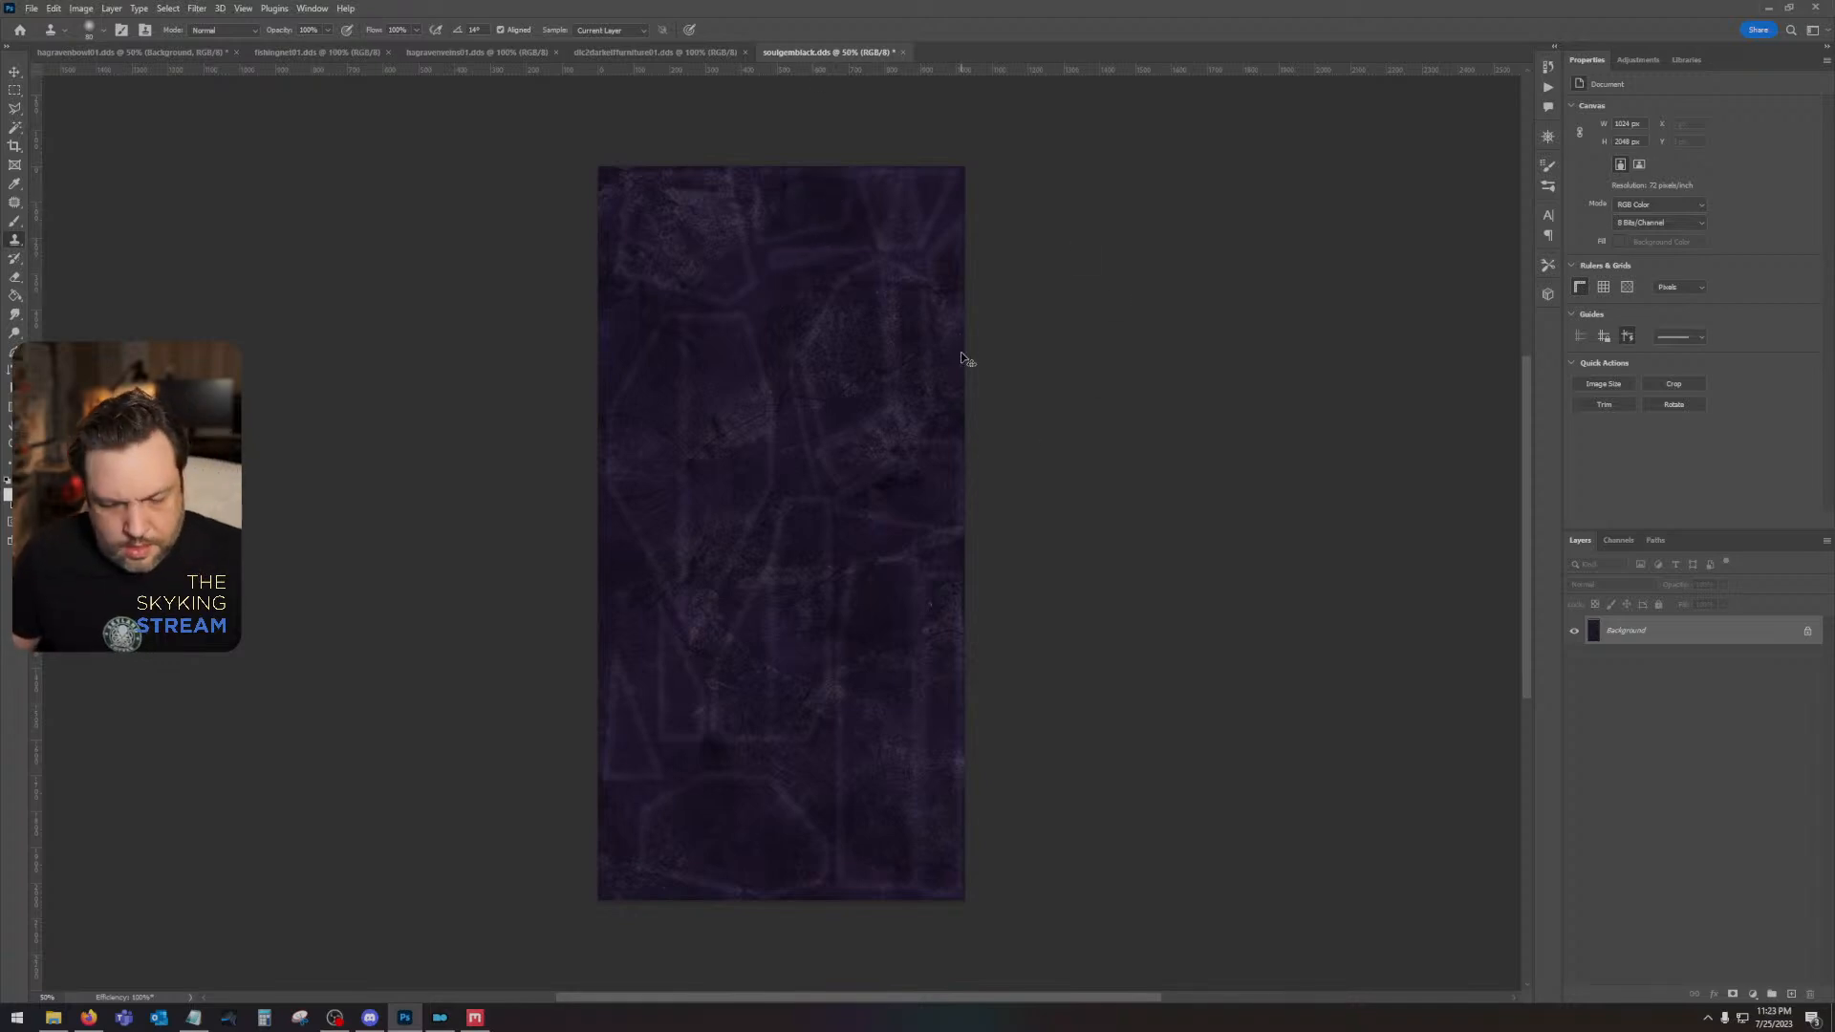
key("ctrl+plus")
key("ctrl+plus")
key("ctrl+plus")
left_click_drag(1025, 193, 961, 841)
left_click_drag(910, 355, 937, 893)
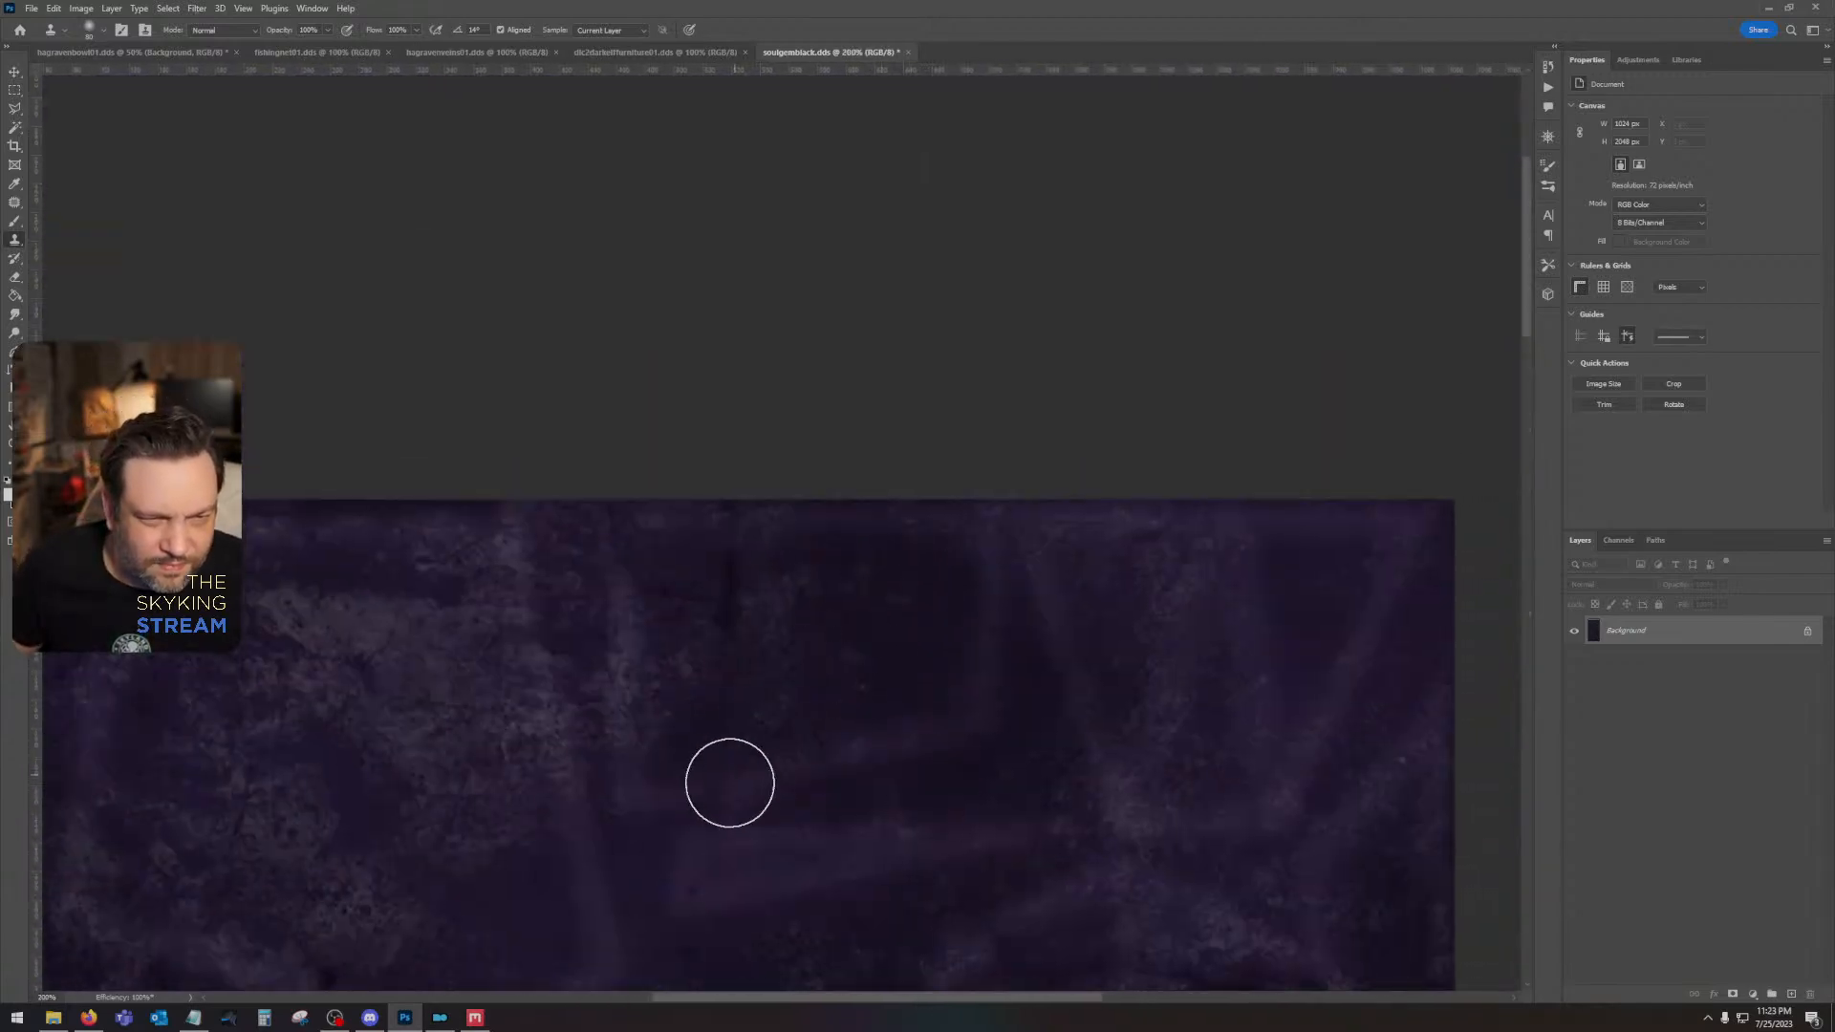
mouse_move(975, 794)
left_mouse_down()
mouse_move(1295, 589)
mouse_move(1181, 886)
mouse_move(925, 500)
left_mouse_up()
mouse_move(1016, 770)
left_mouse_down()
mouse_move(966, 697)
mouse_move(952, 434)
mouse_move(1134, 503)
mouse_move(1192, 397)
left_mouse_up()
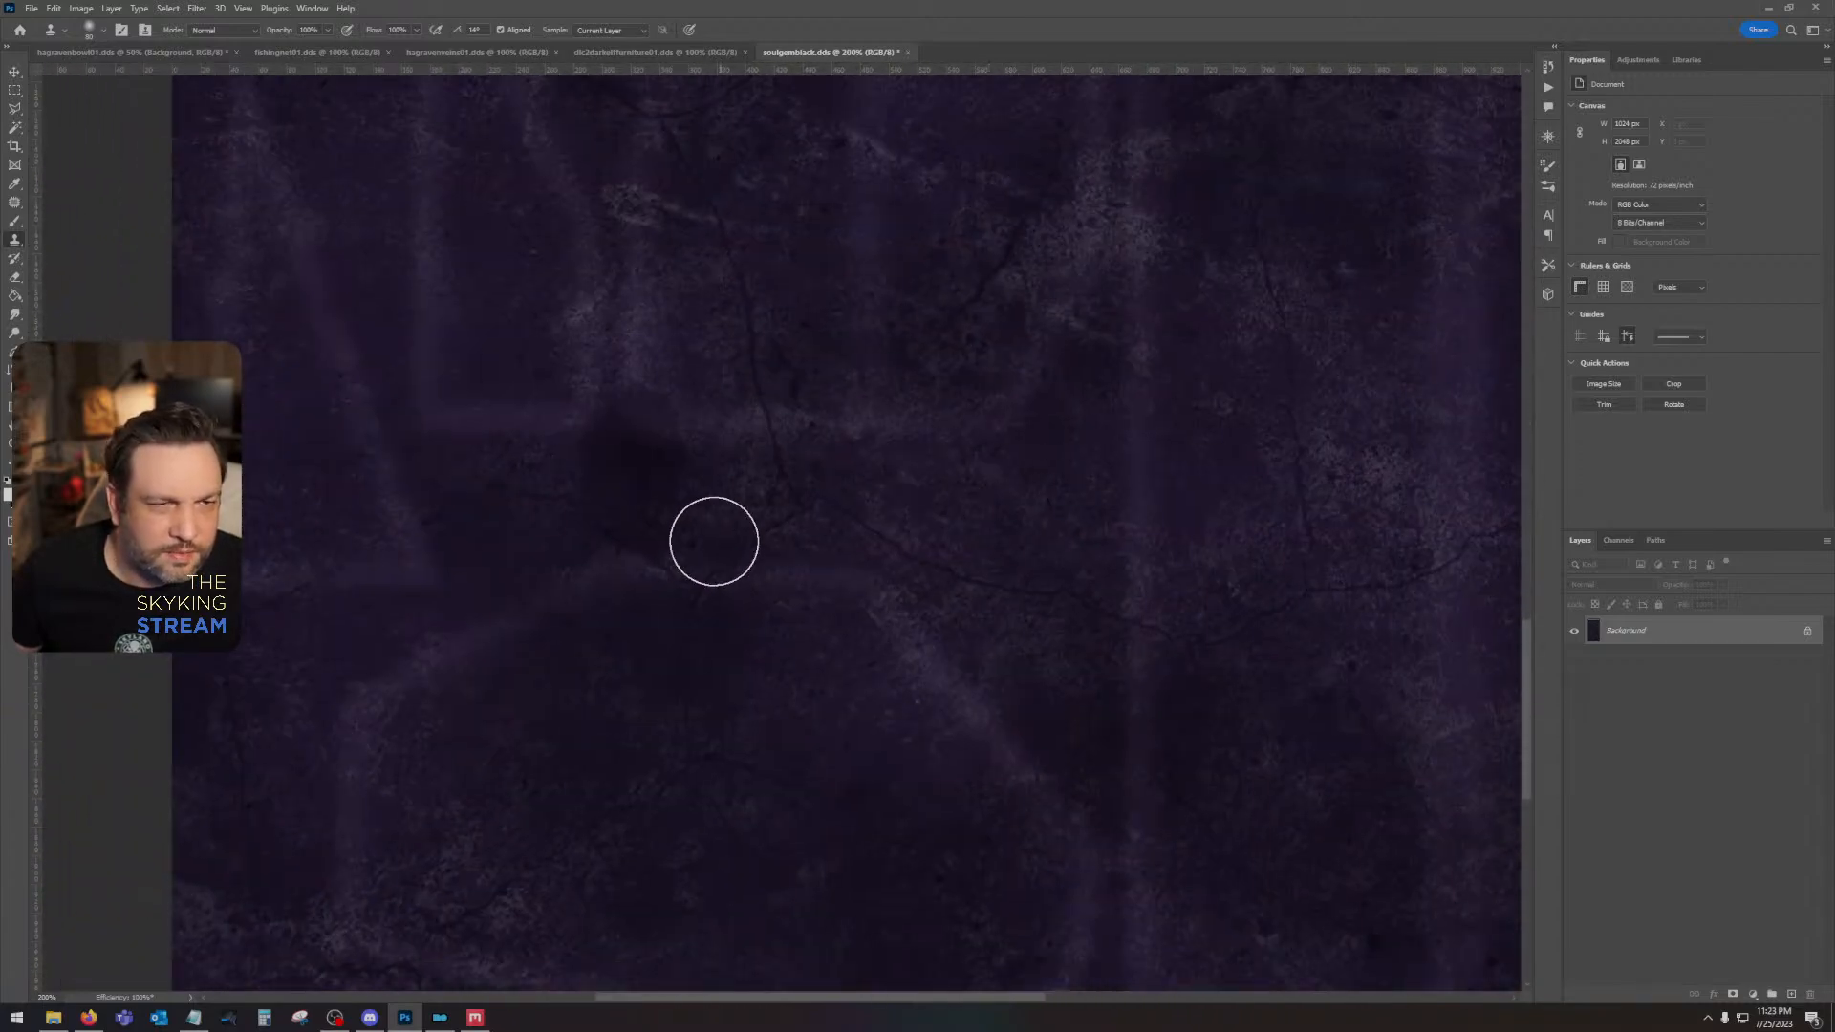
left_click(534, 435, "alt")
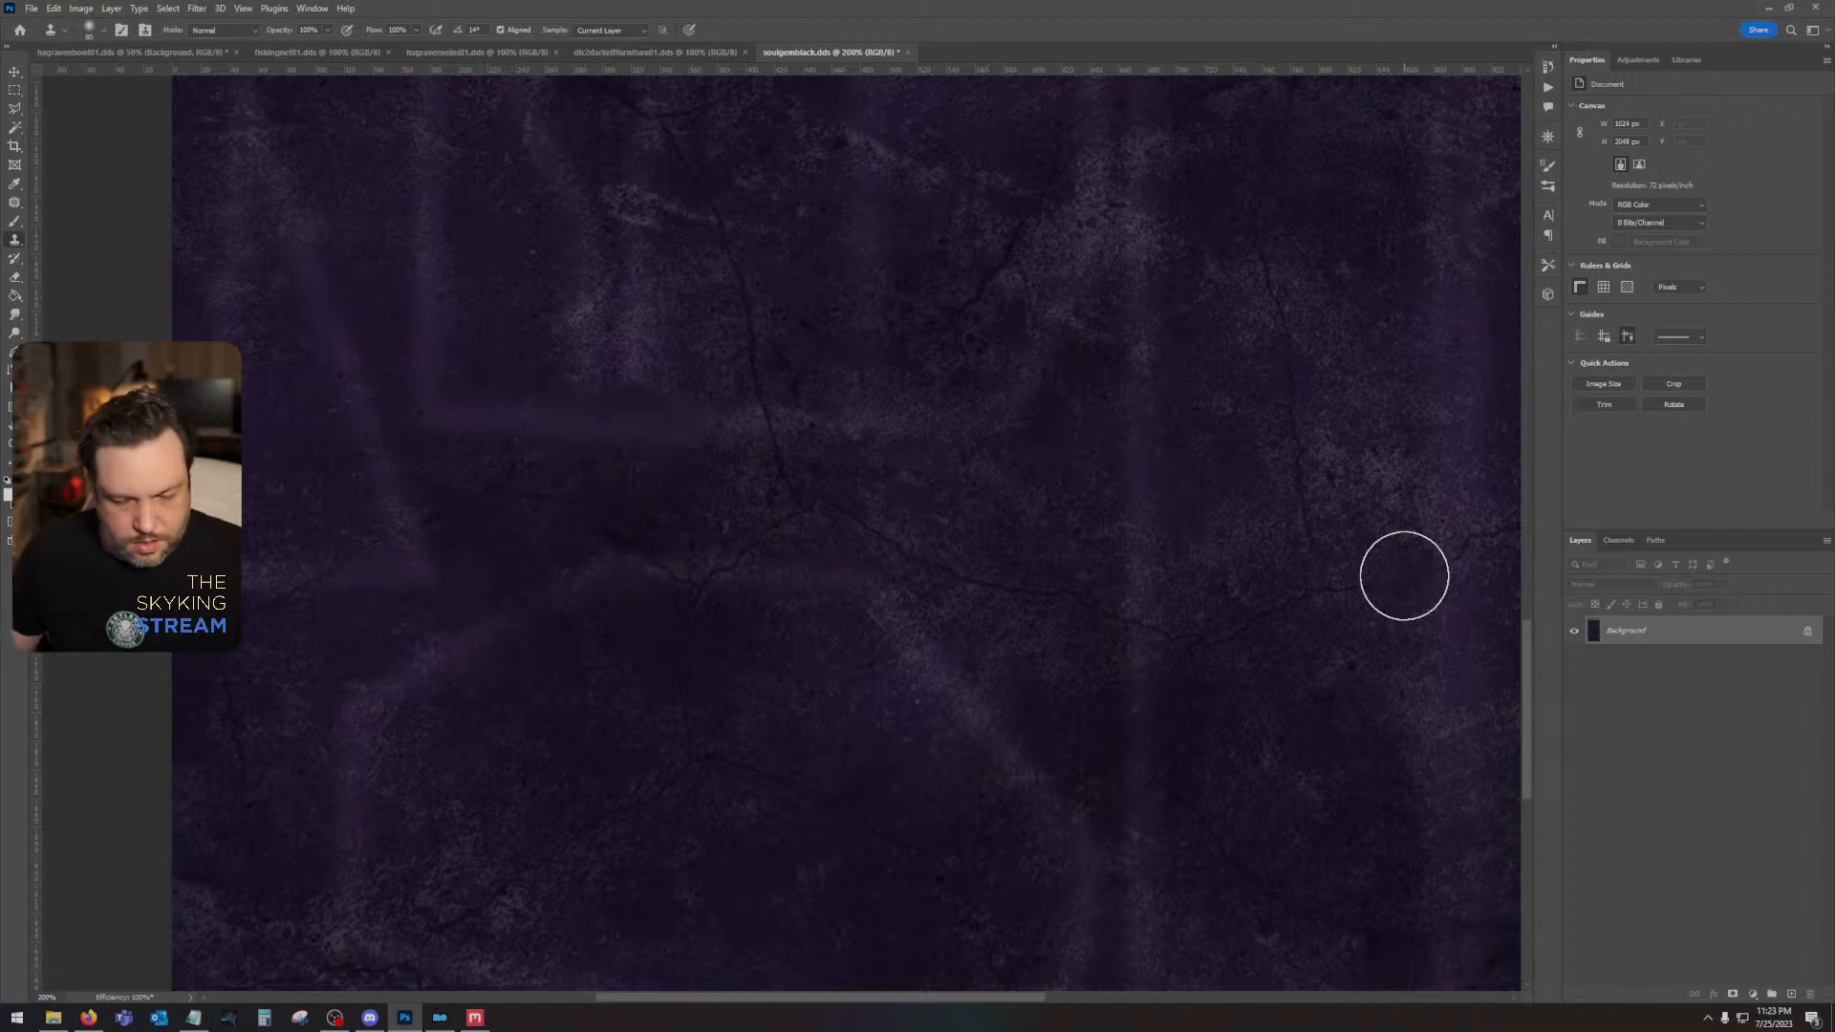
- Save the retouched soulgemblack.dds with the offered texture export settings and close it
key("ctrl+minus")
key("ctrl+minus")
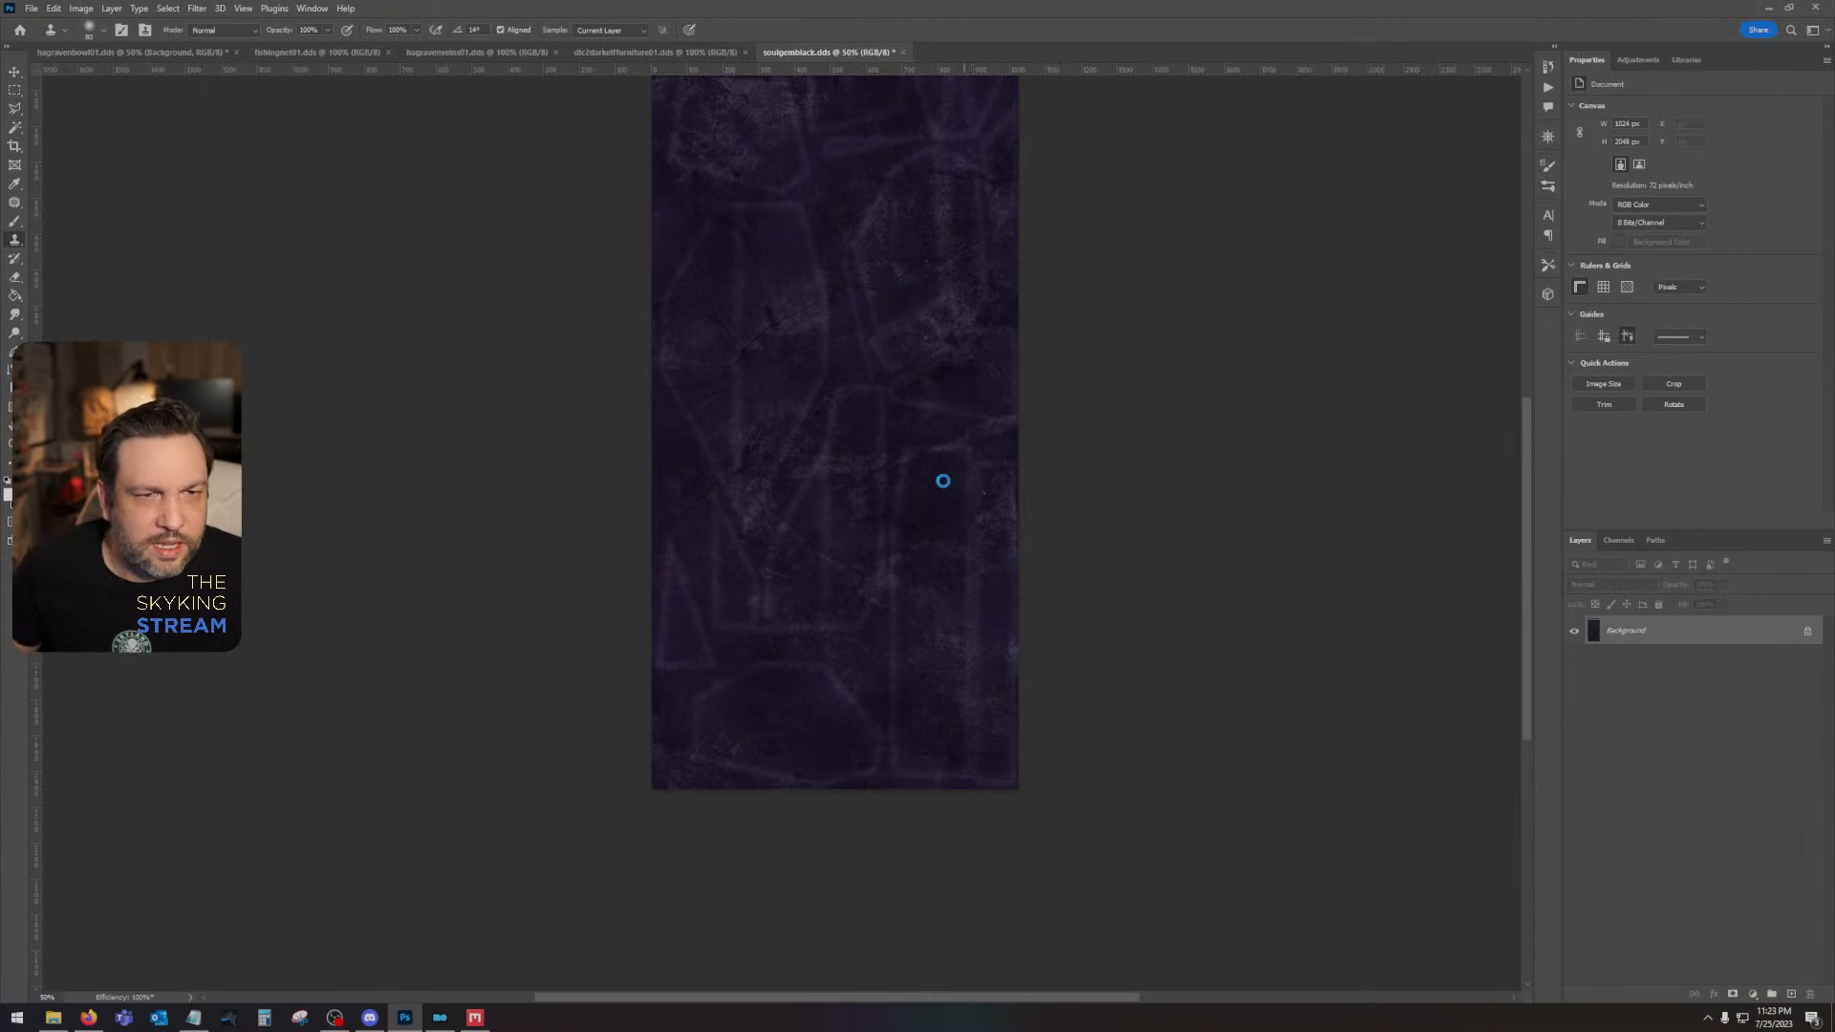
key("ctrl+s")
left_click(949, 532)
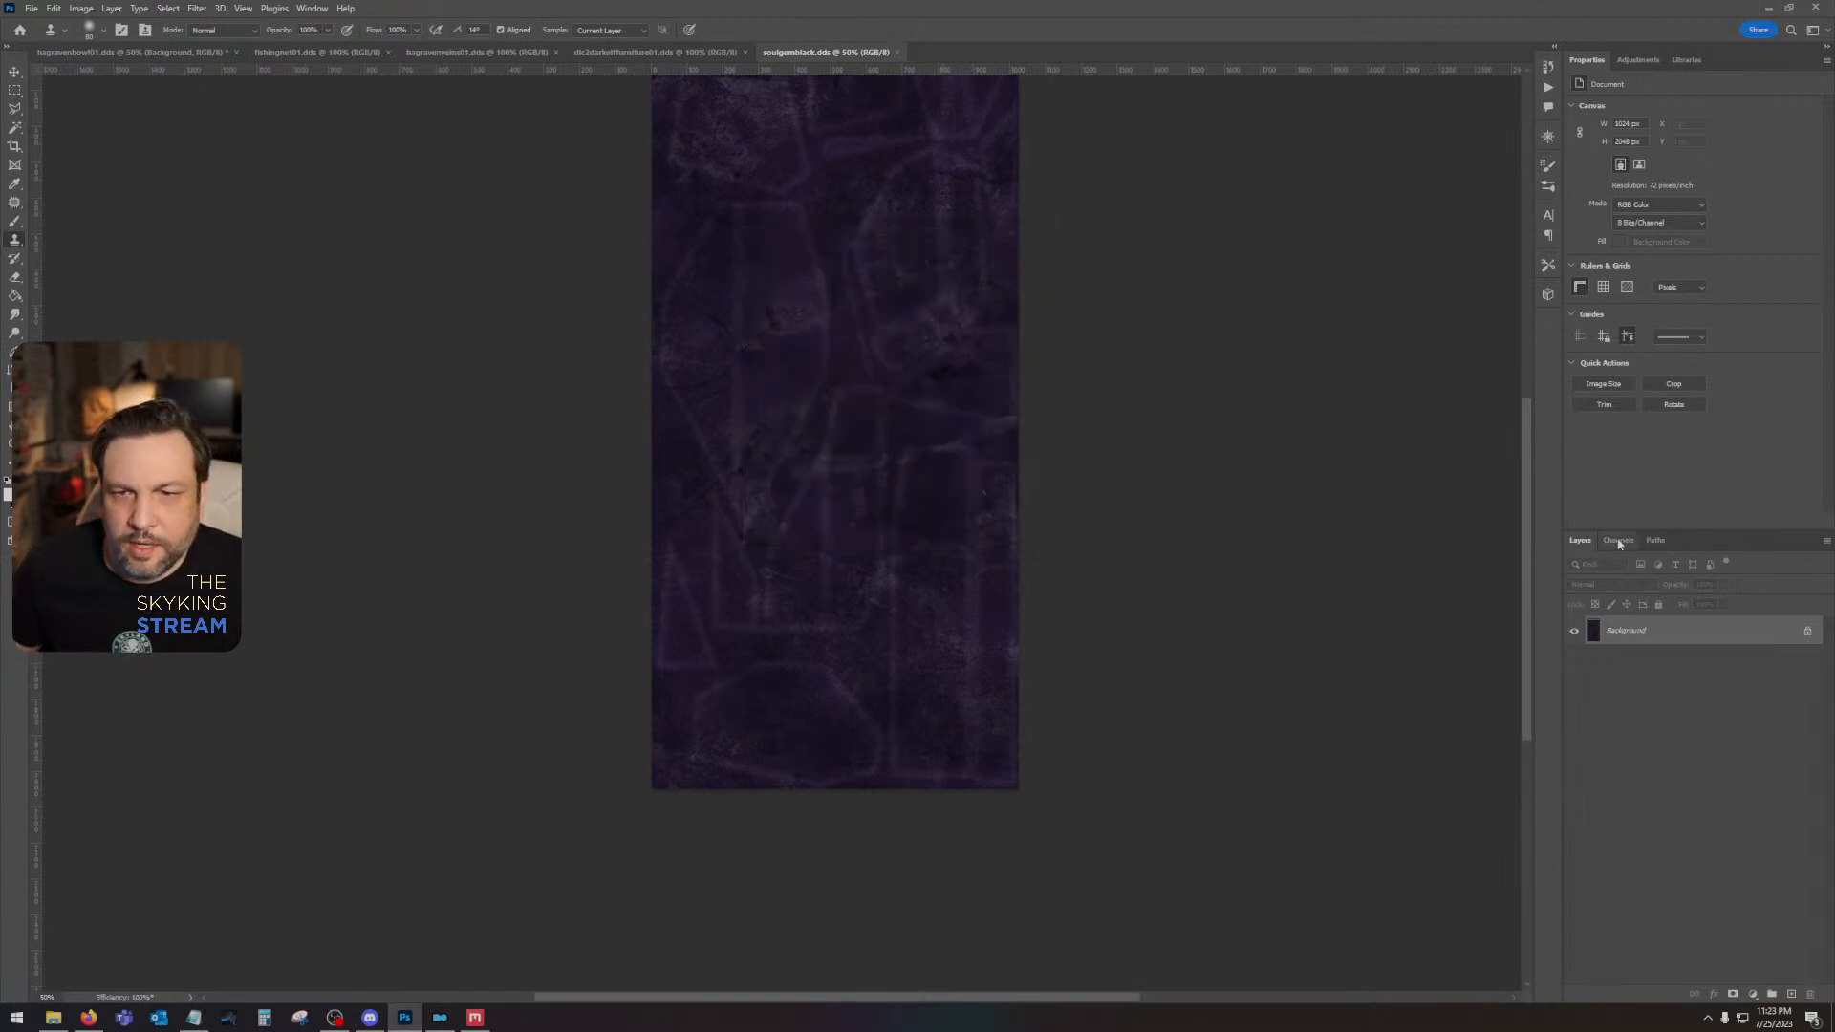
left_click(898, 54)
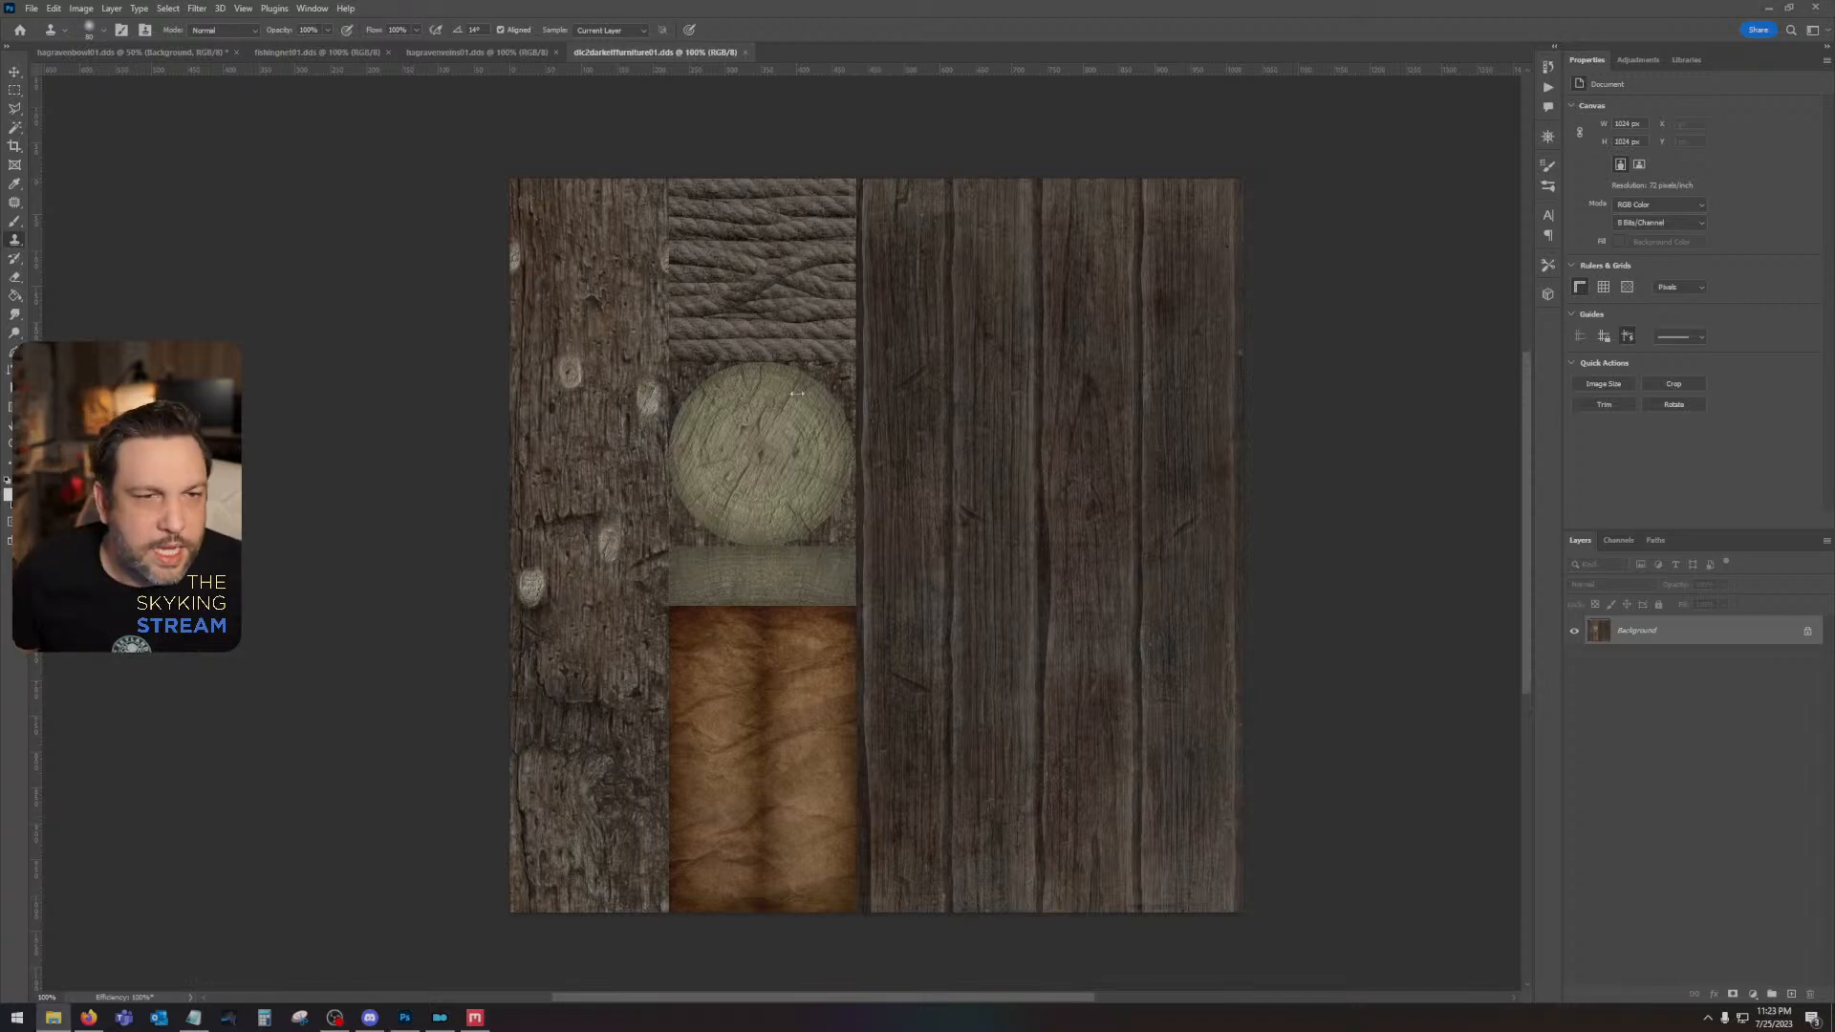
- Open soulgemgrand.dds without separate mip map layers and cover the dark marks around its middle with the Clone Stamp
left_click(906, 407)
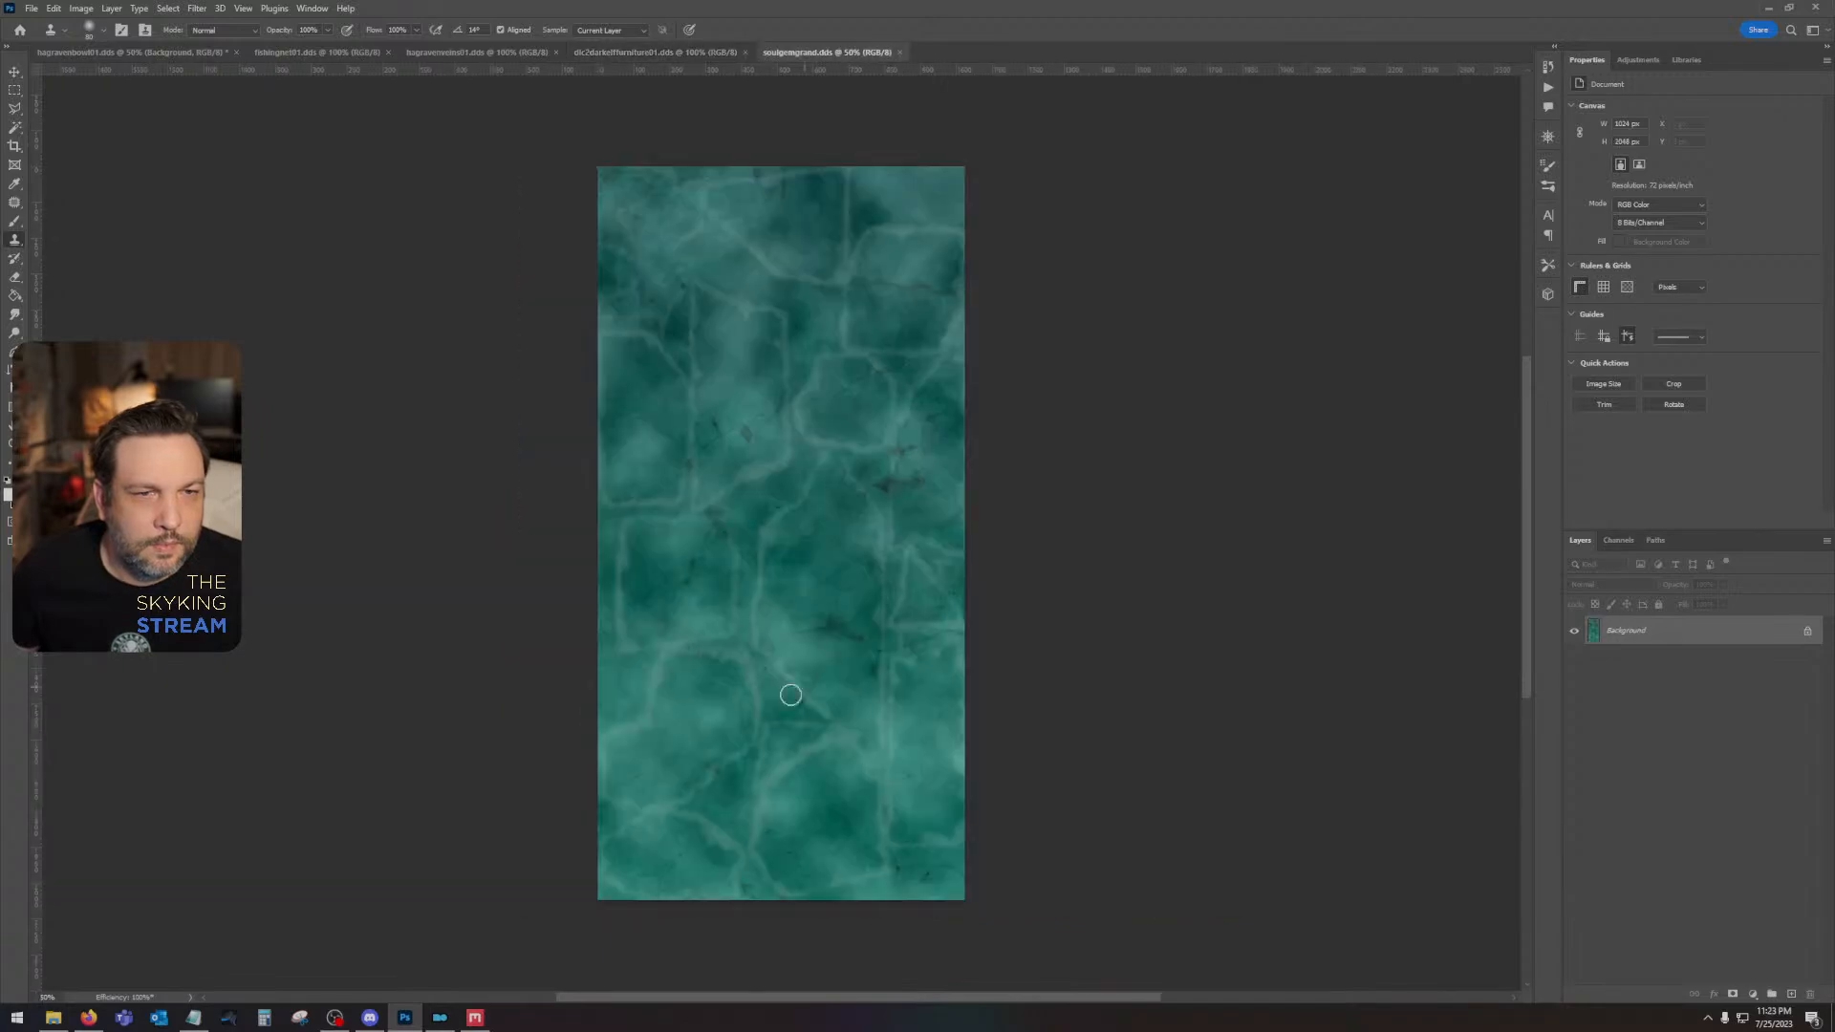
left_click(894, 458)
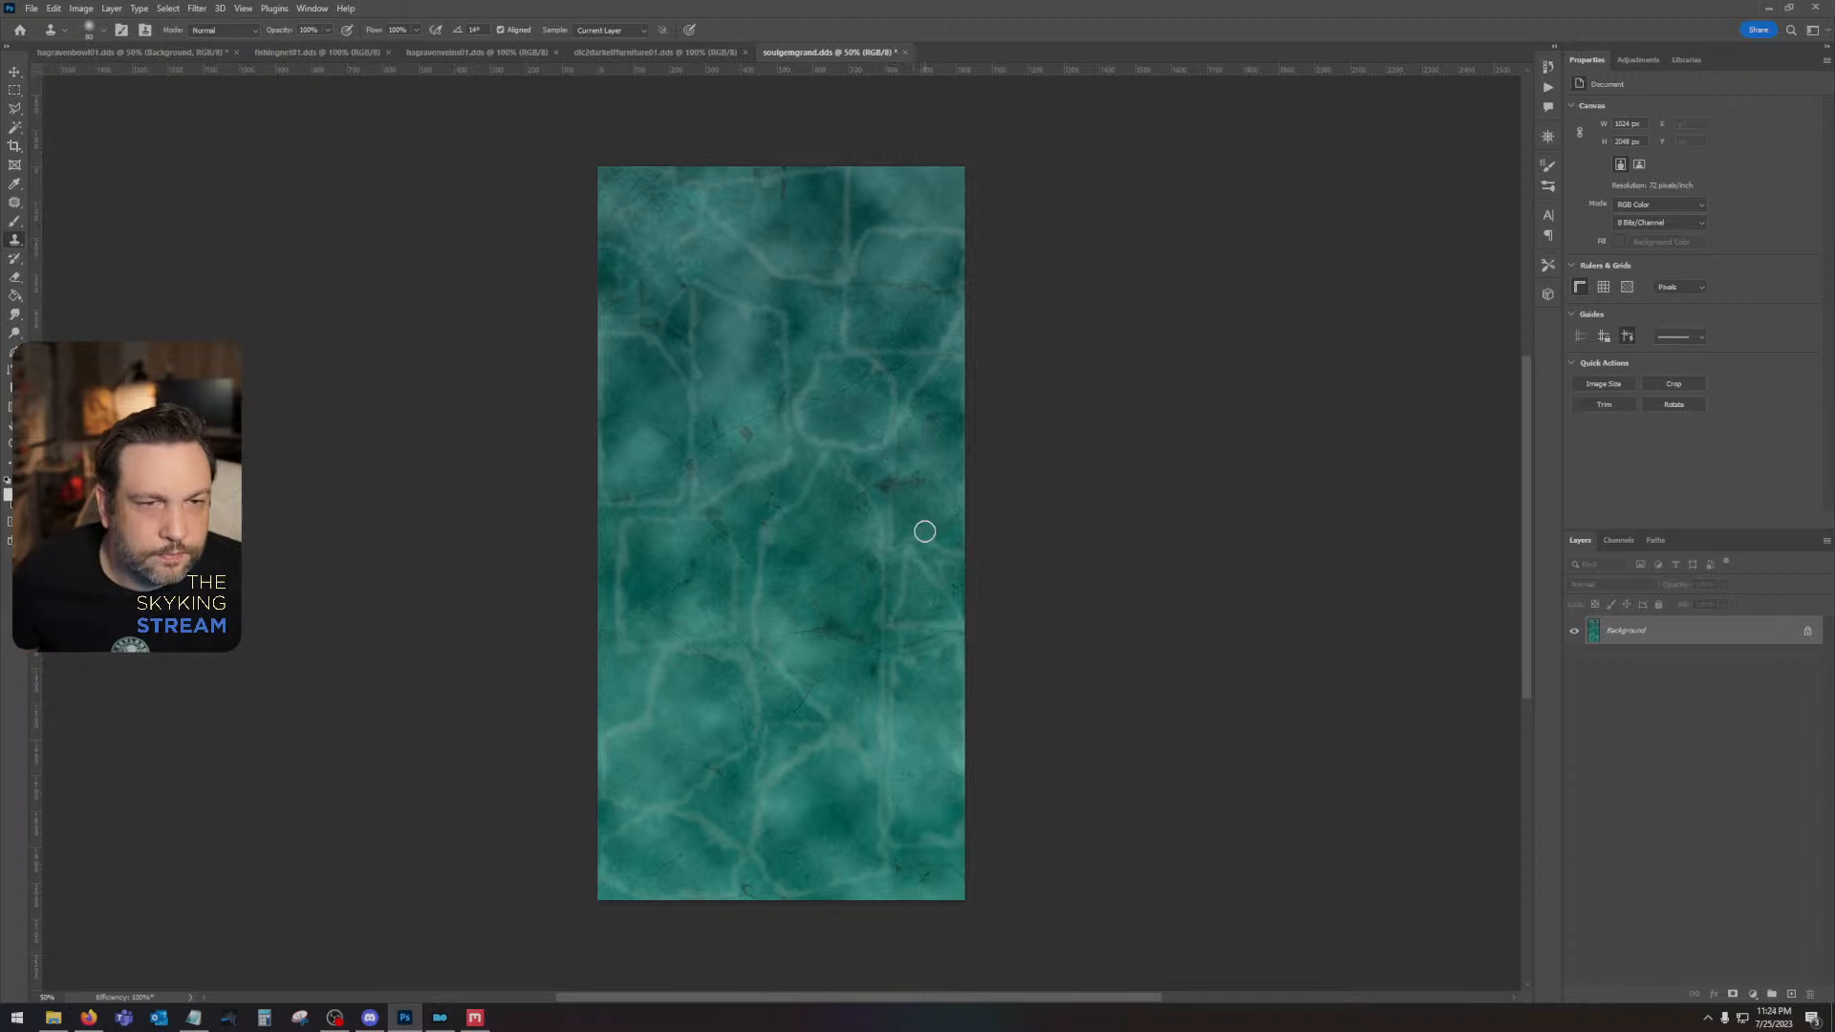
left_click(750, 436)
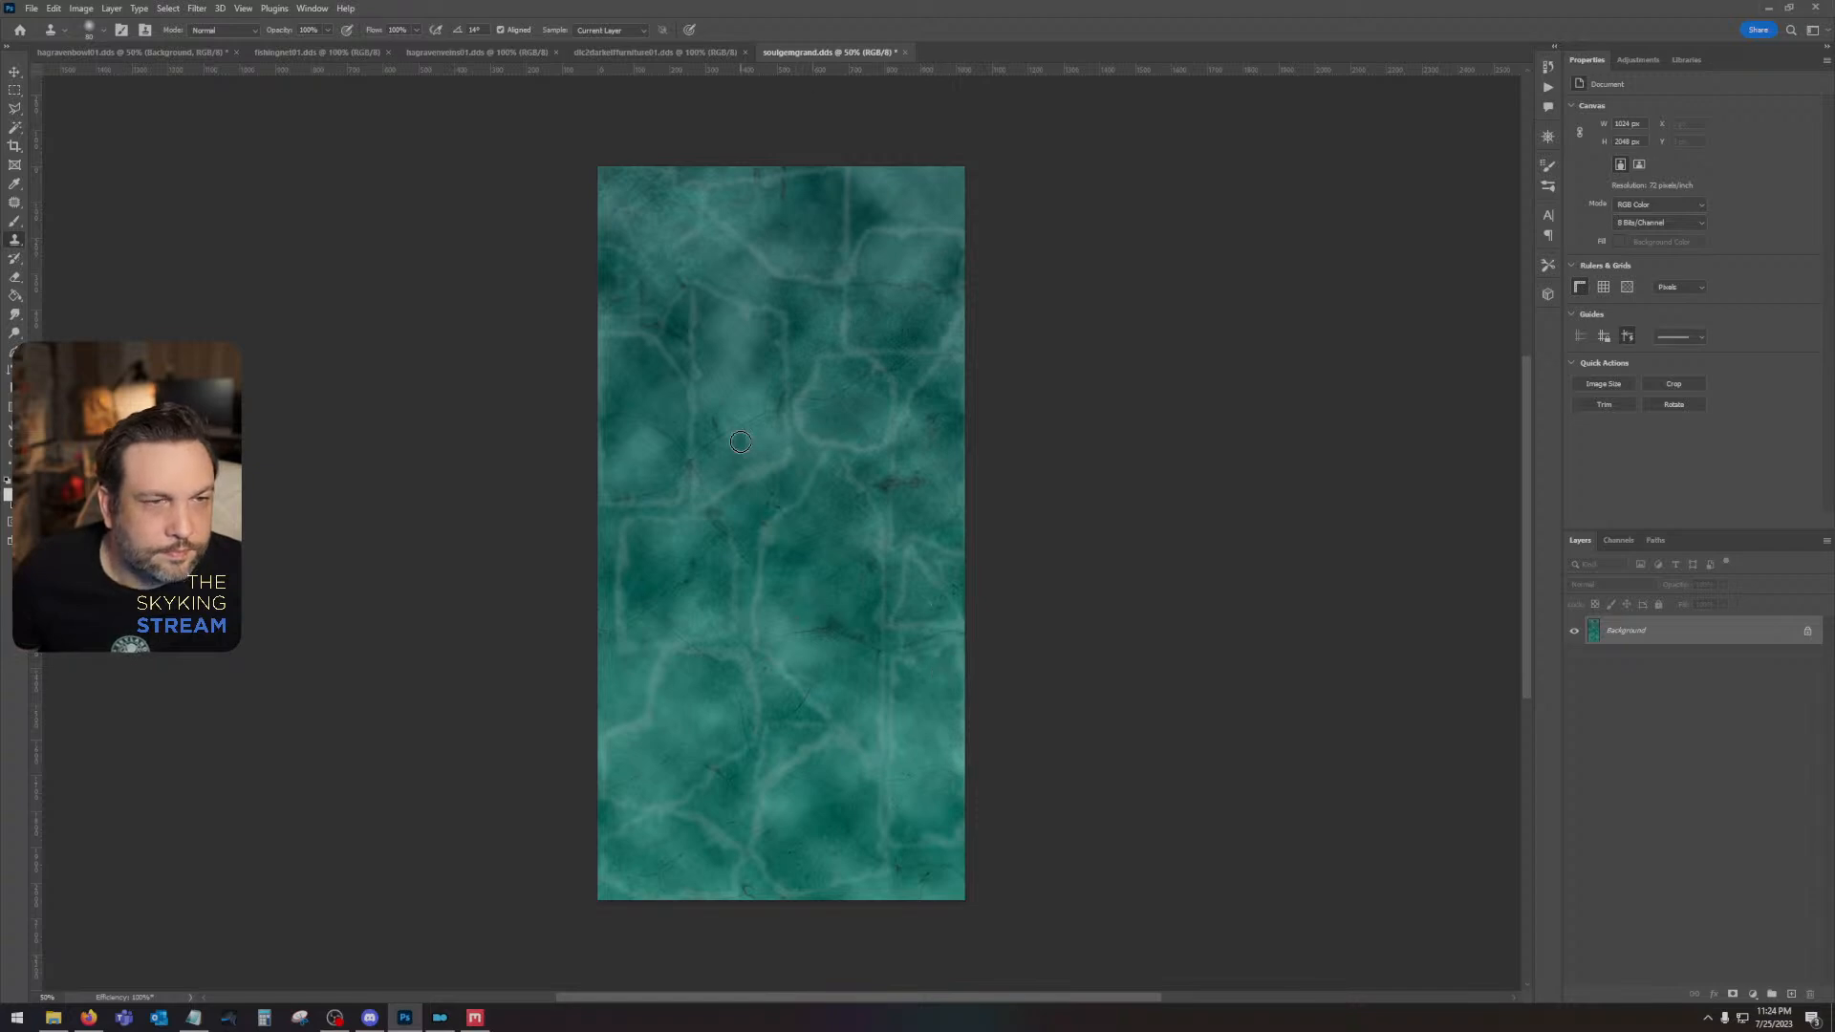
left_click(752, 381, "alt")
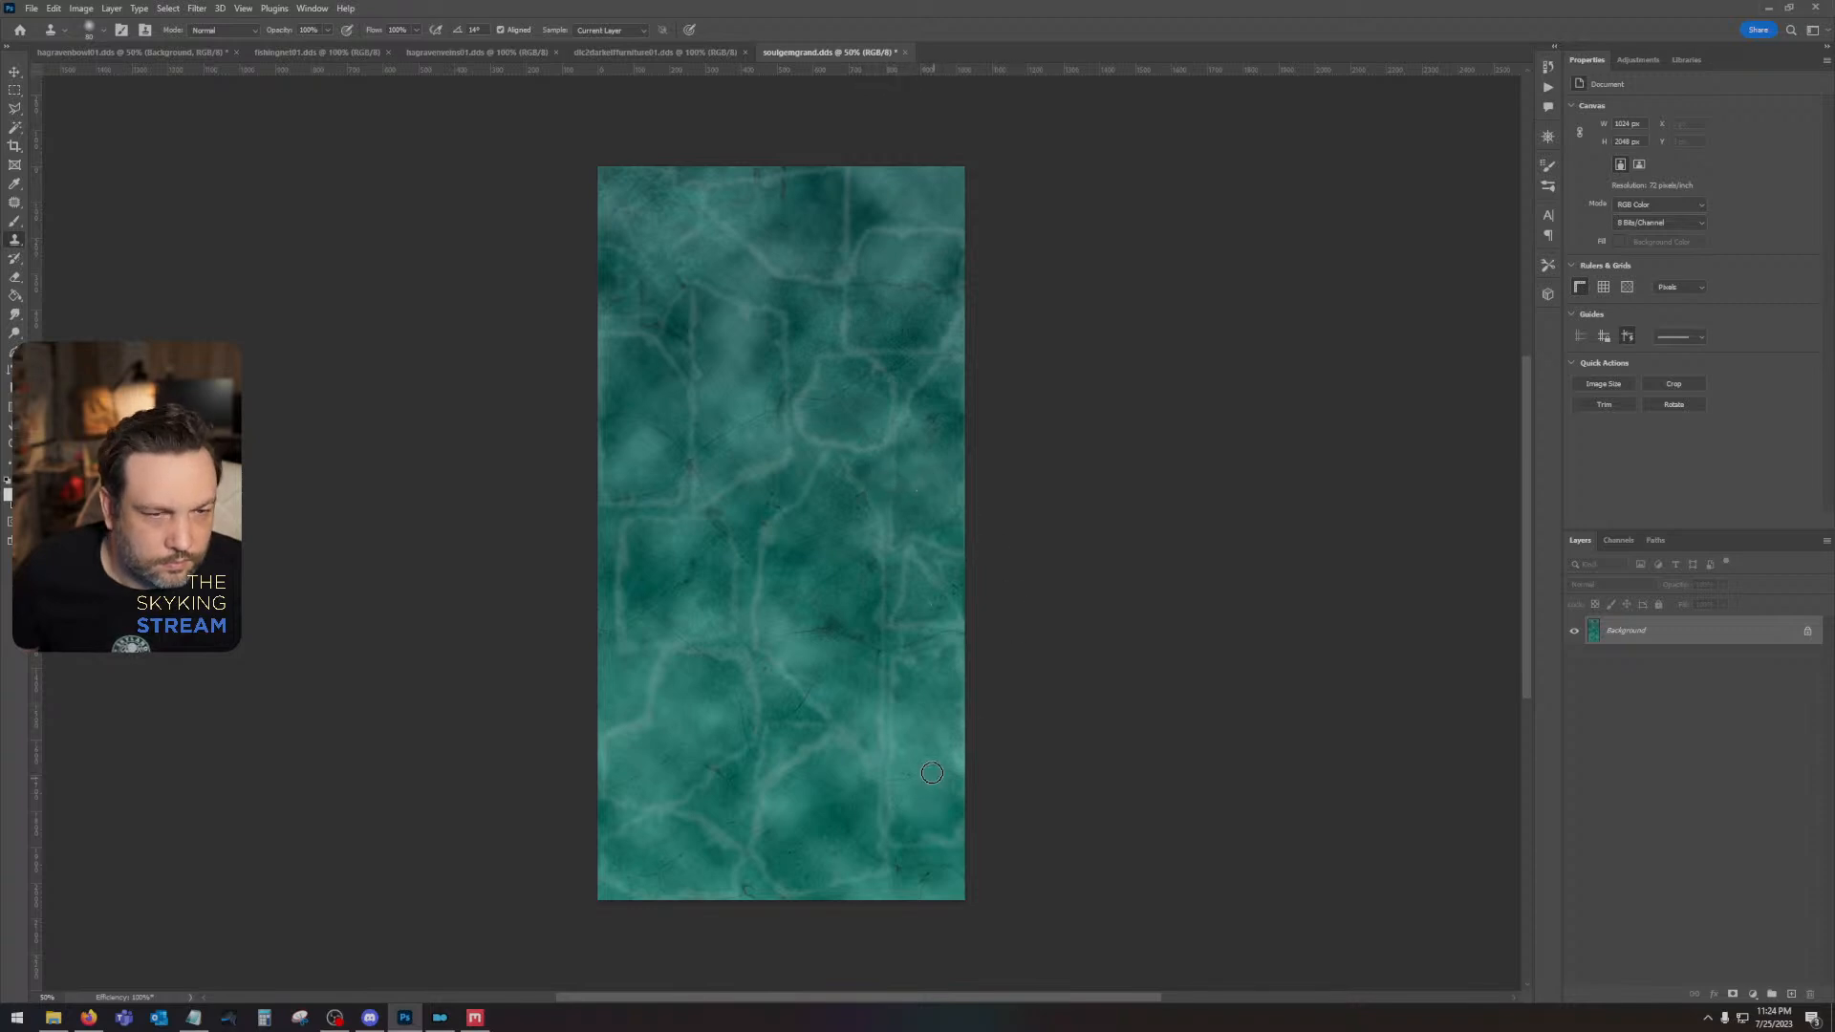
- Save the retouched soulgemgrand.dds with the offered texture export settings and close it
key("ctrl+s")
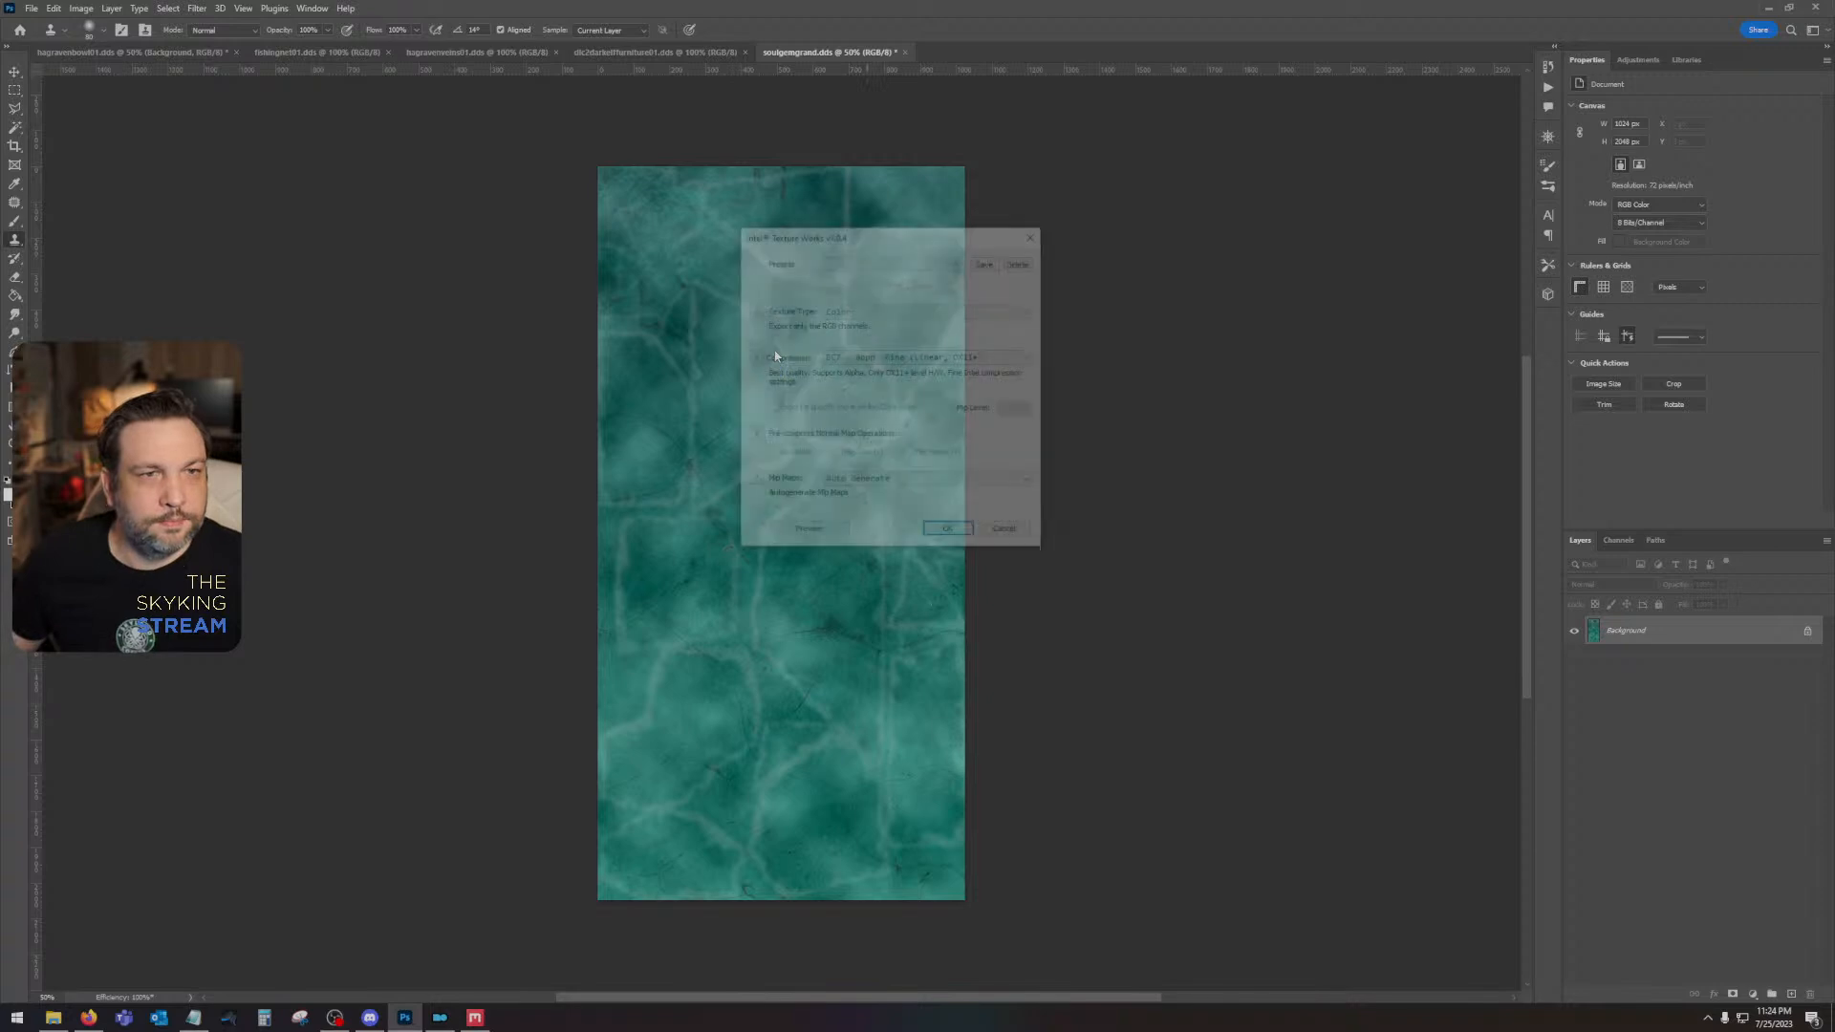
left_click(948, 533)
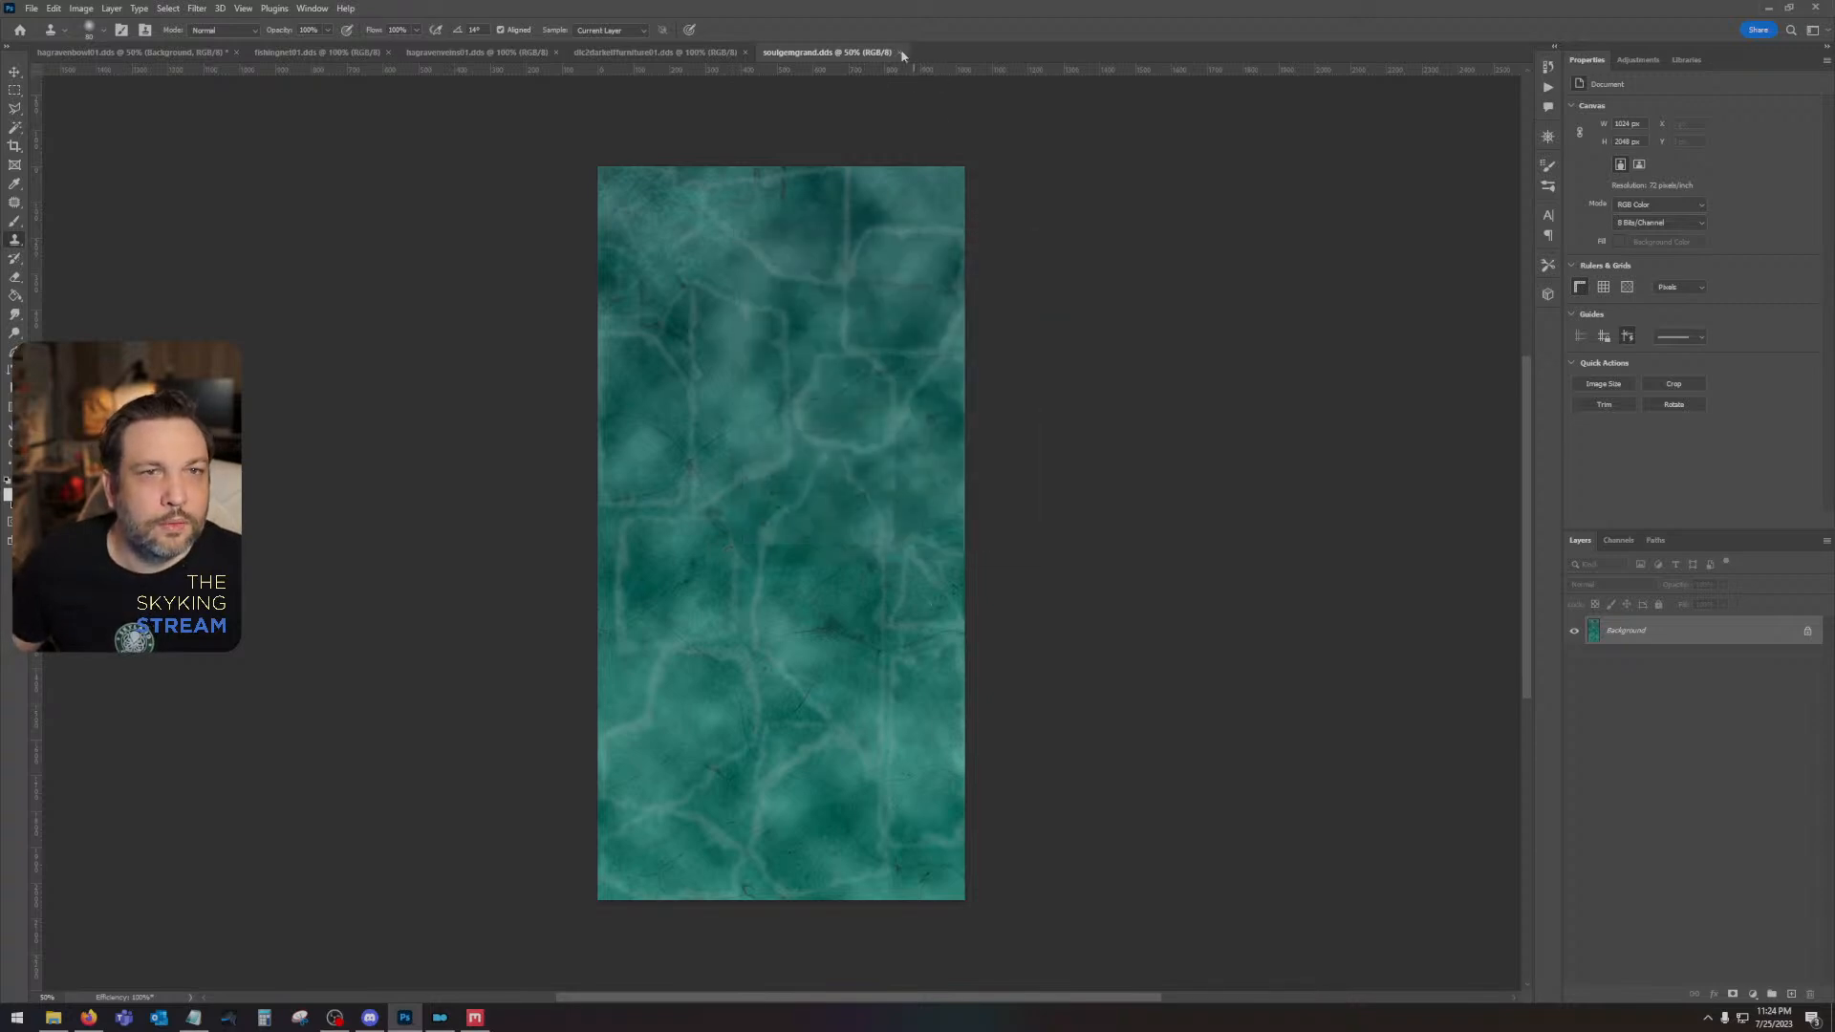
left_click(902, 52)
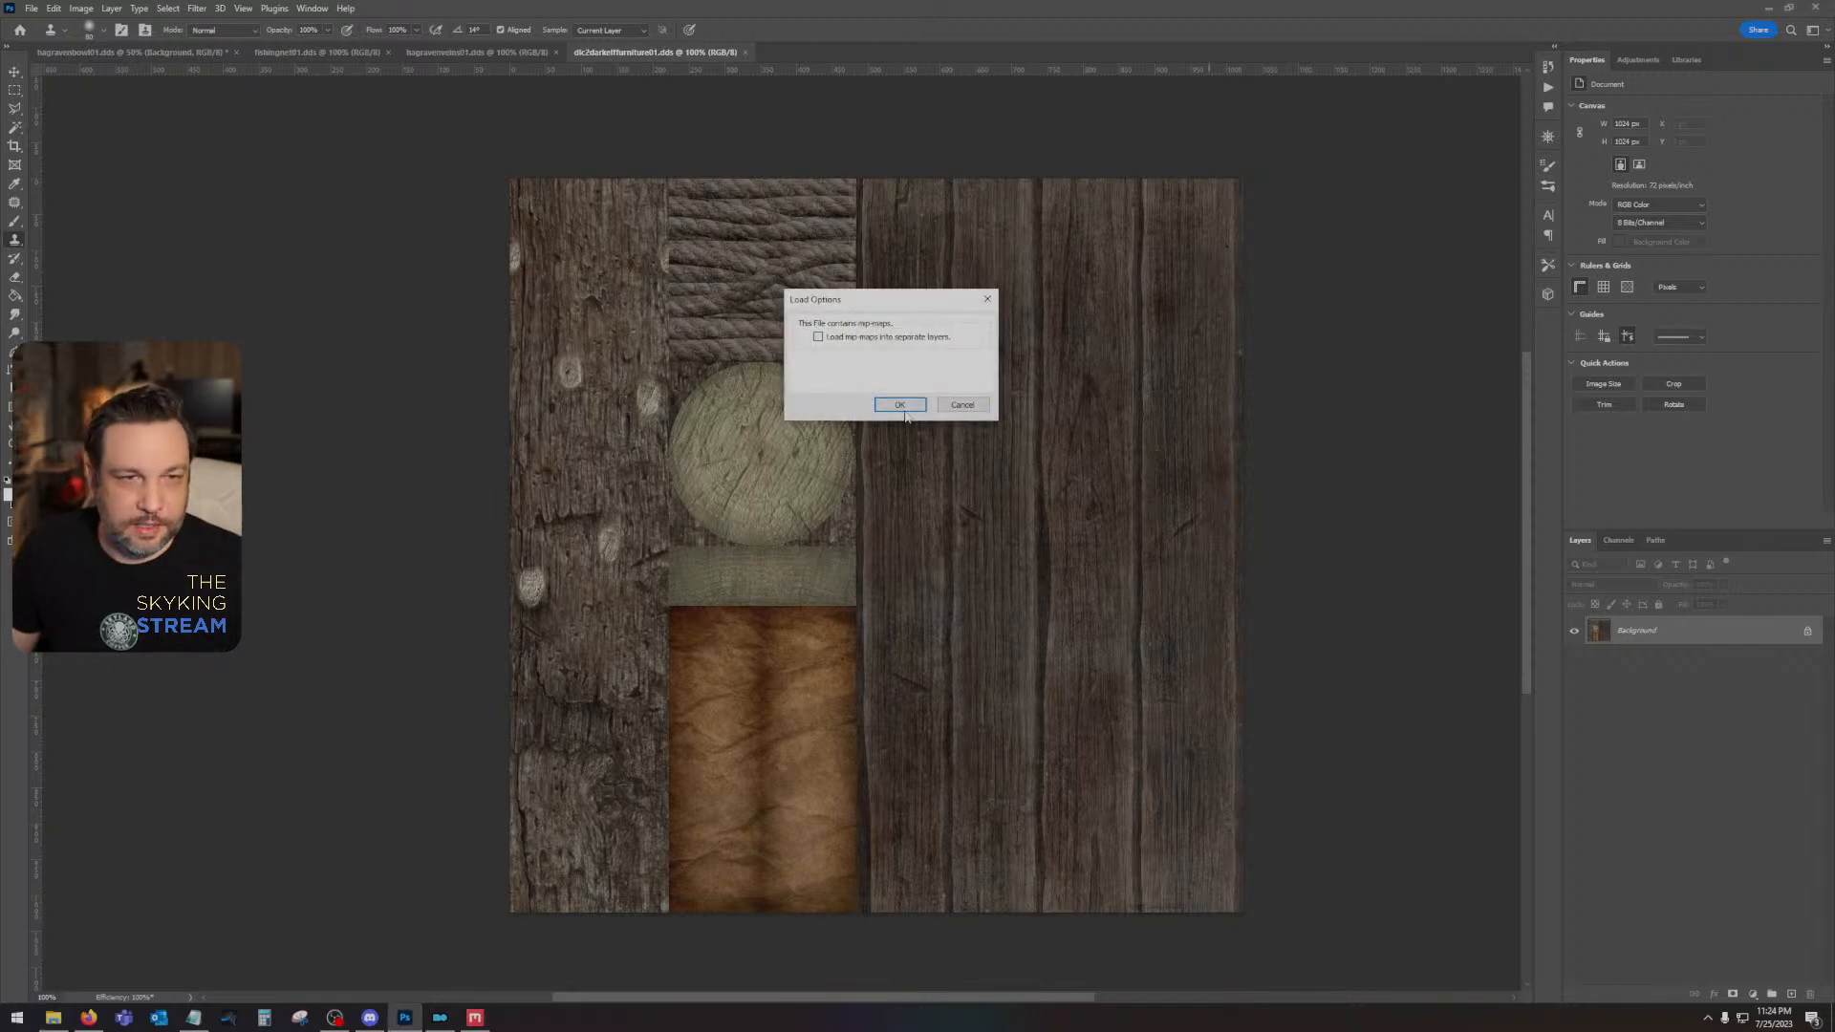
- Open soulgemblack.dds without separate mip map layers, and open the galaxy image 656086.jpg
left_click(904, 411)
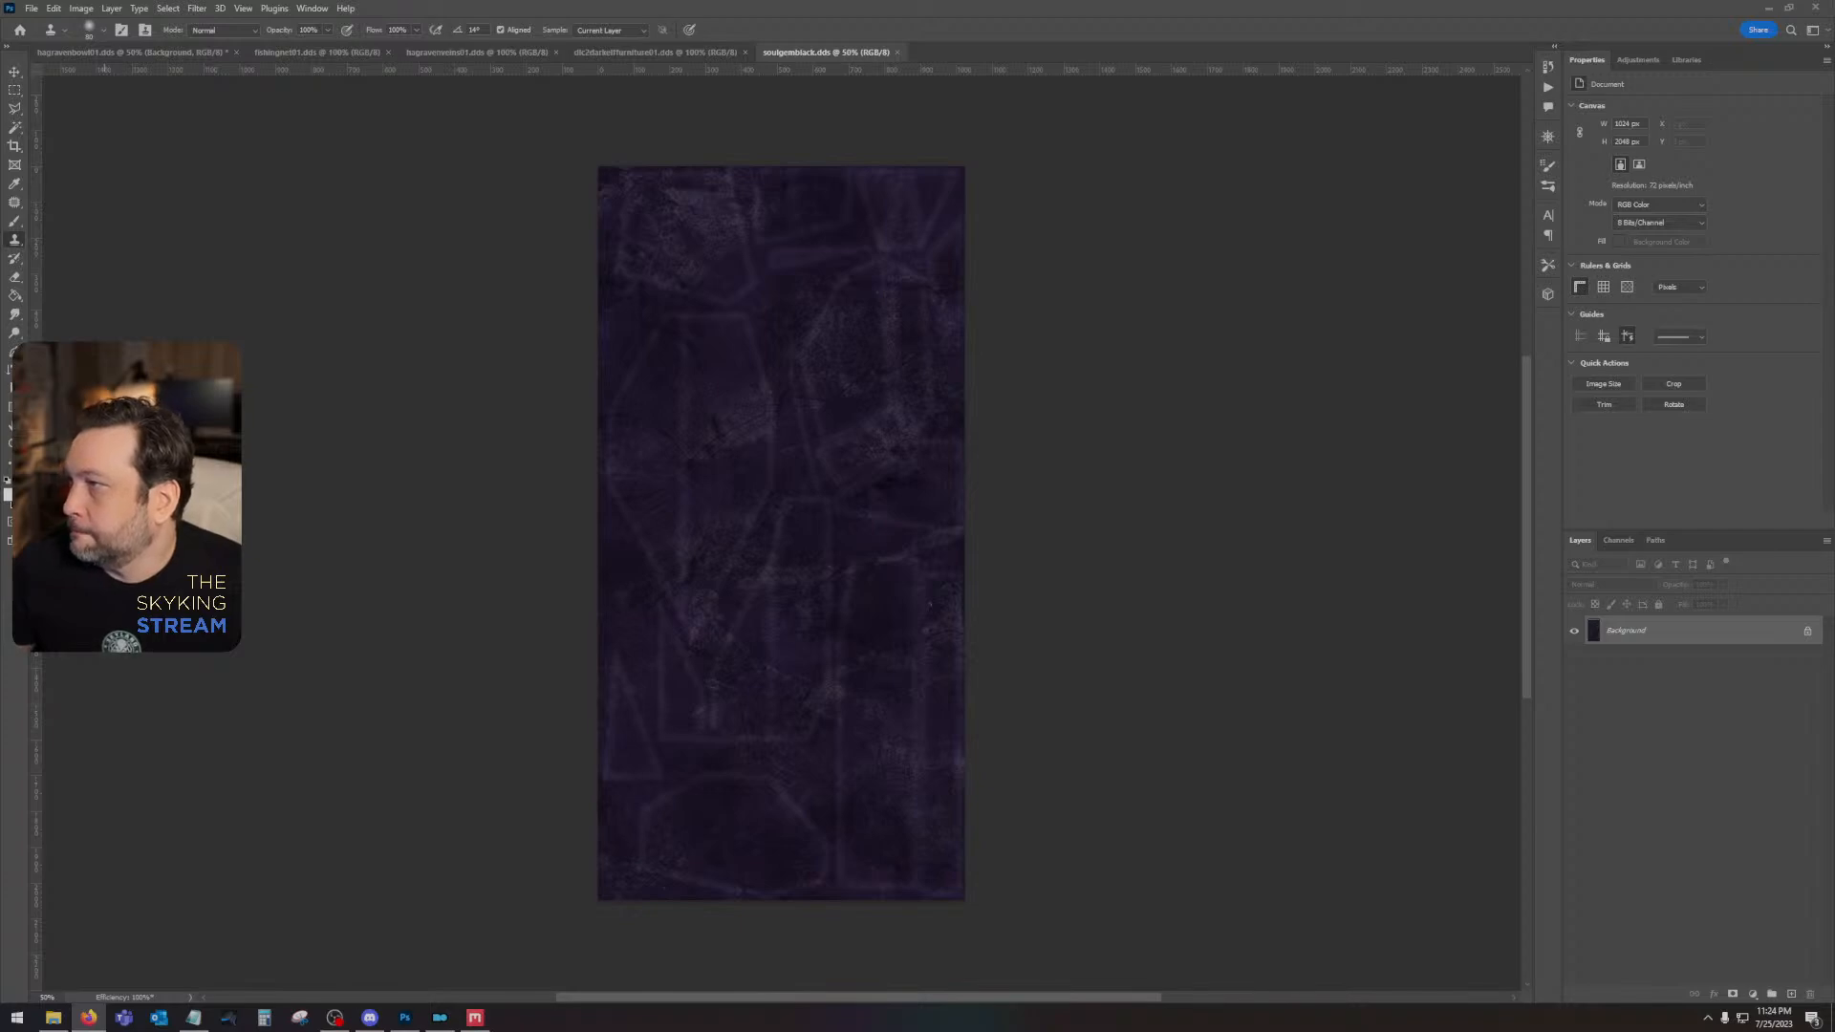
left_click(43, 8)
left_click(58, 43)
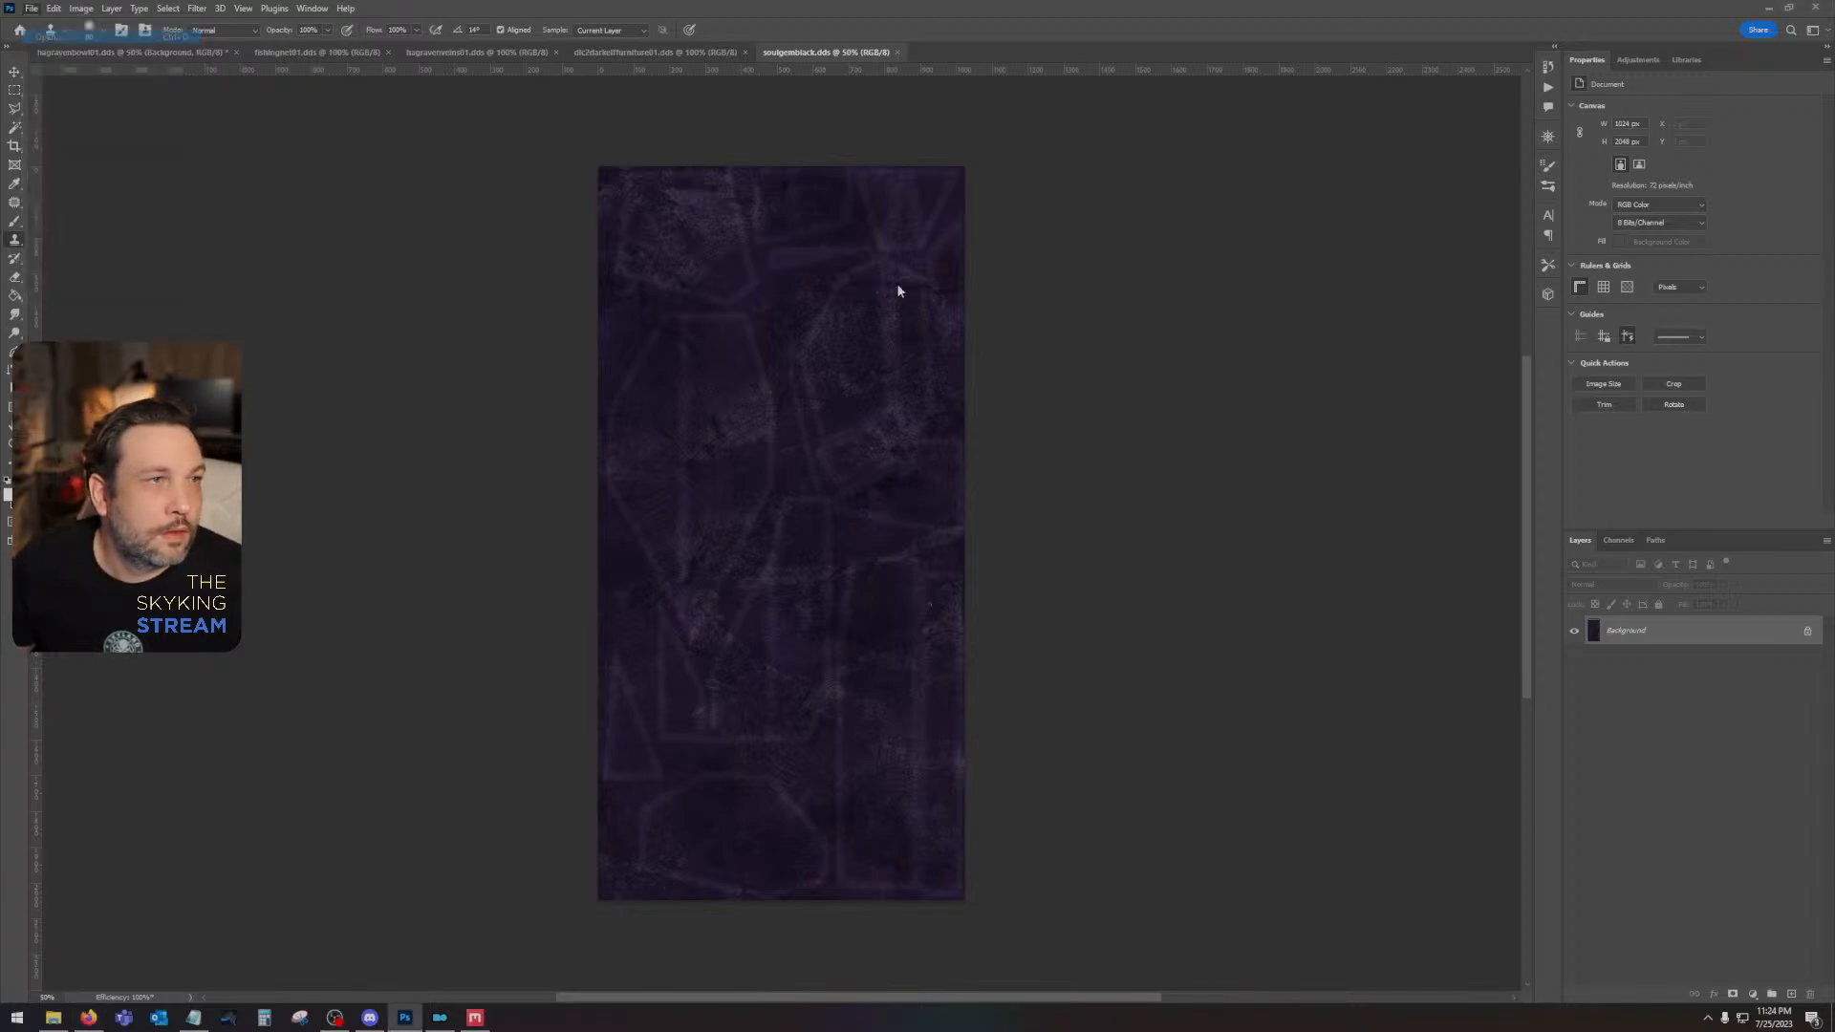
left_click(542, 136)
double_click(542, 136)
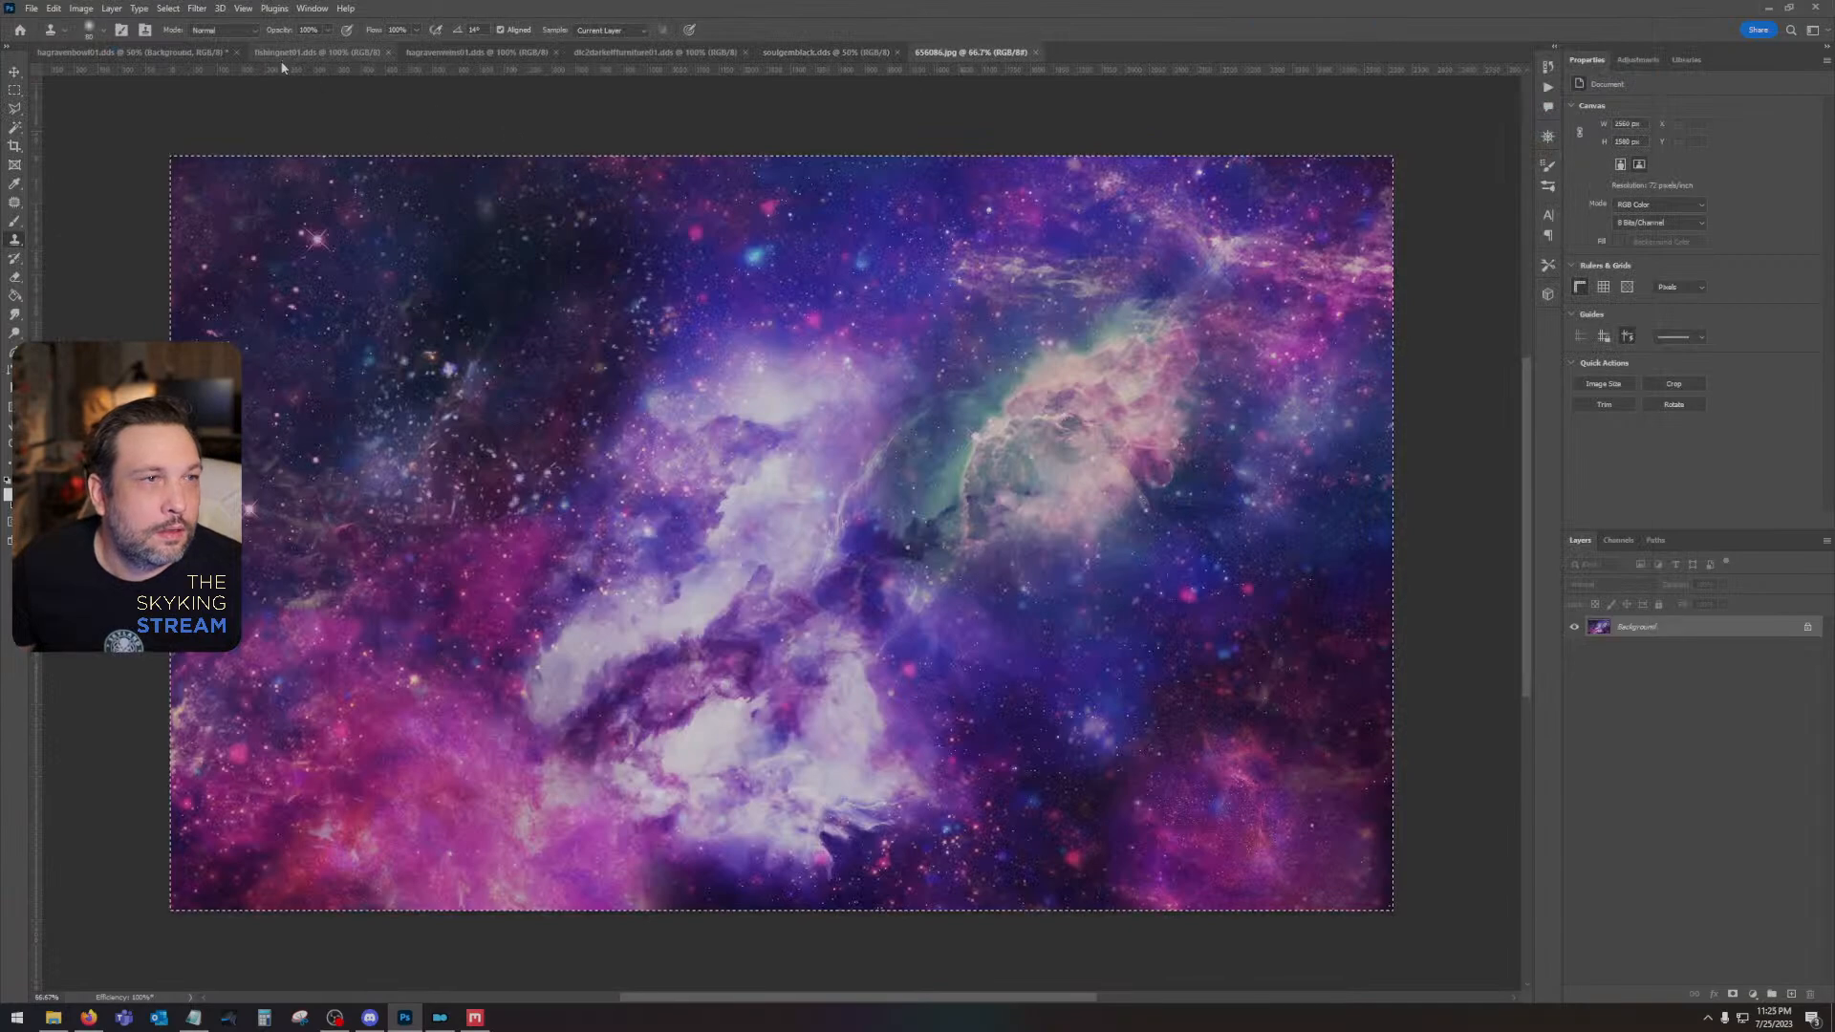
- Paste the galaxy image as a new layer over soulgemblack.dds and rotate it 90 degrees clockwise
left_click(783, 52)
key("ctrl+v")
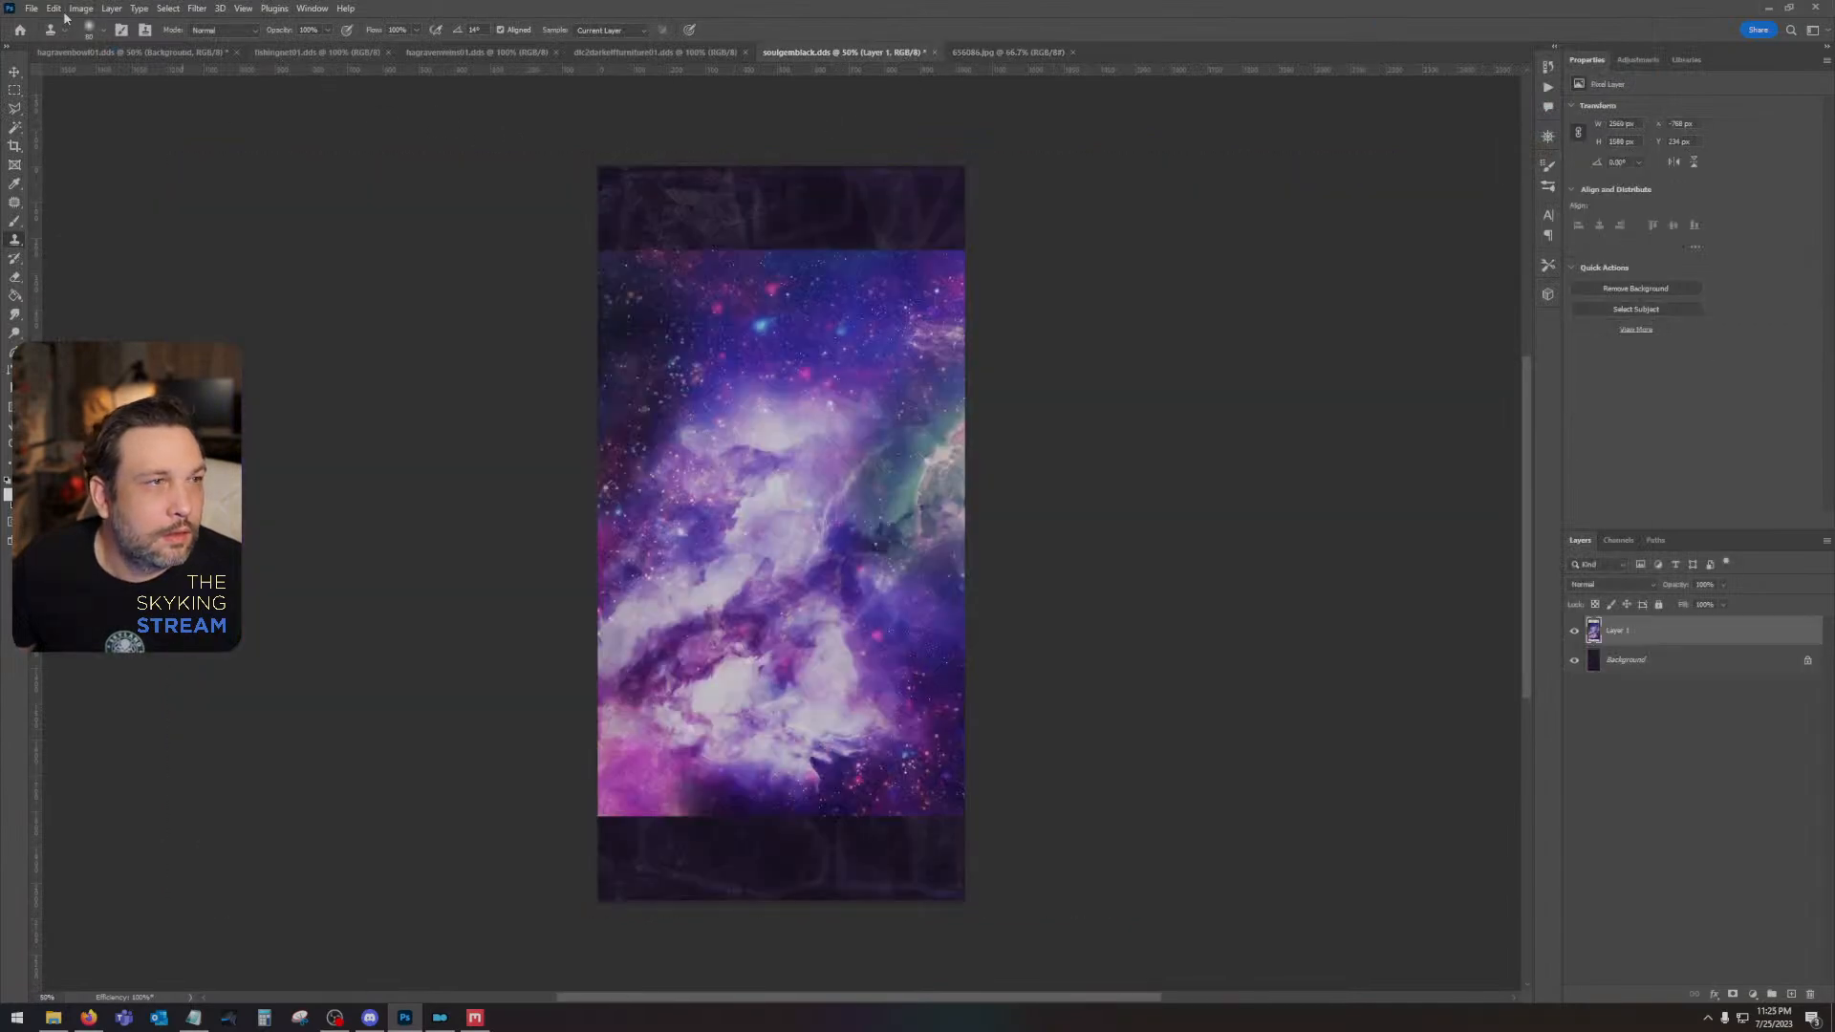
left_click(53, 8)
mouse_move(143, 328)
left_click(305, 565)
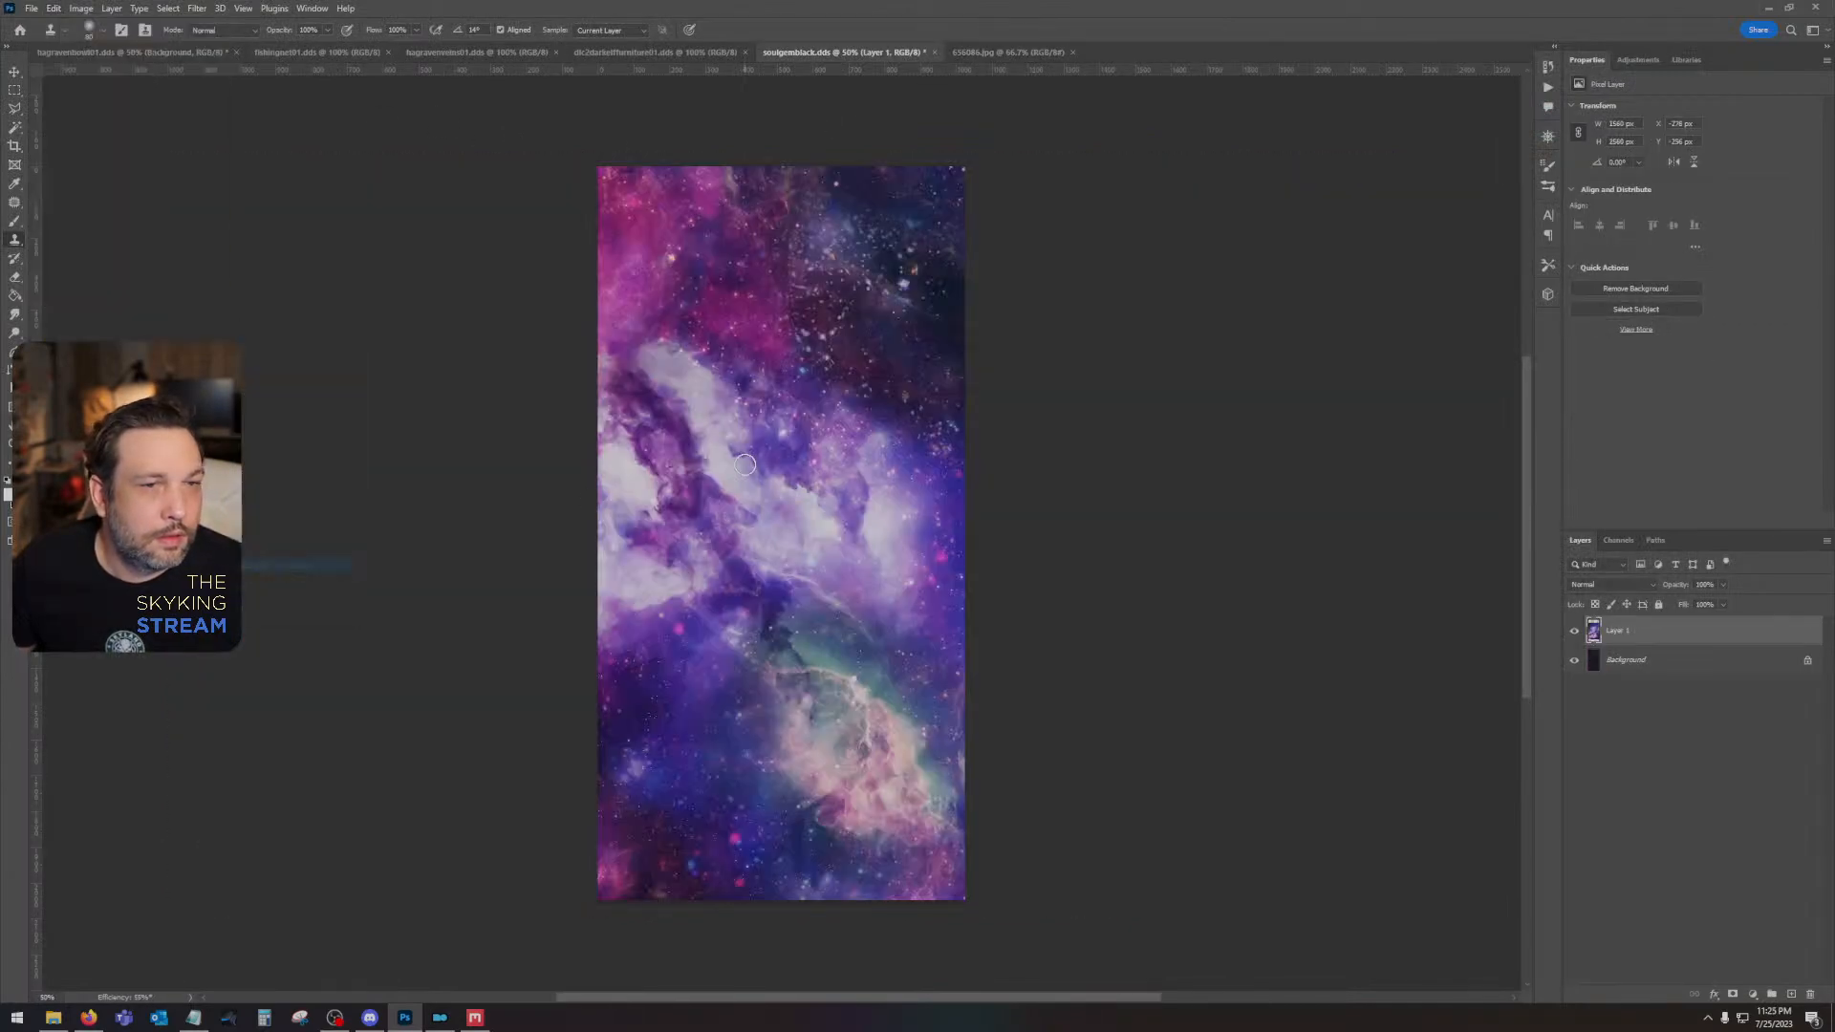
- Try the Linear Dodge (Add) blend mode on the galaxy layer, and set its blend mode to Overlay
left_click(1611, 584)
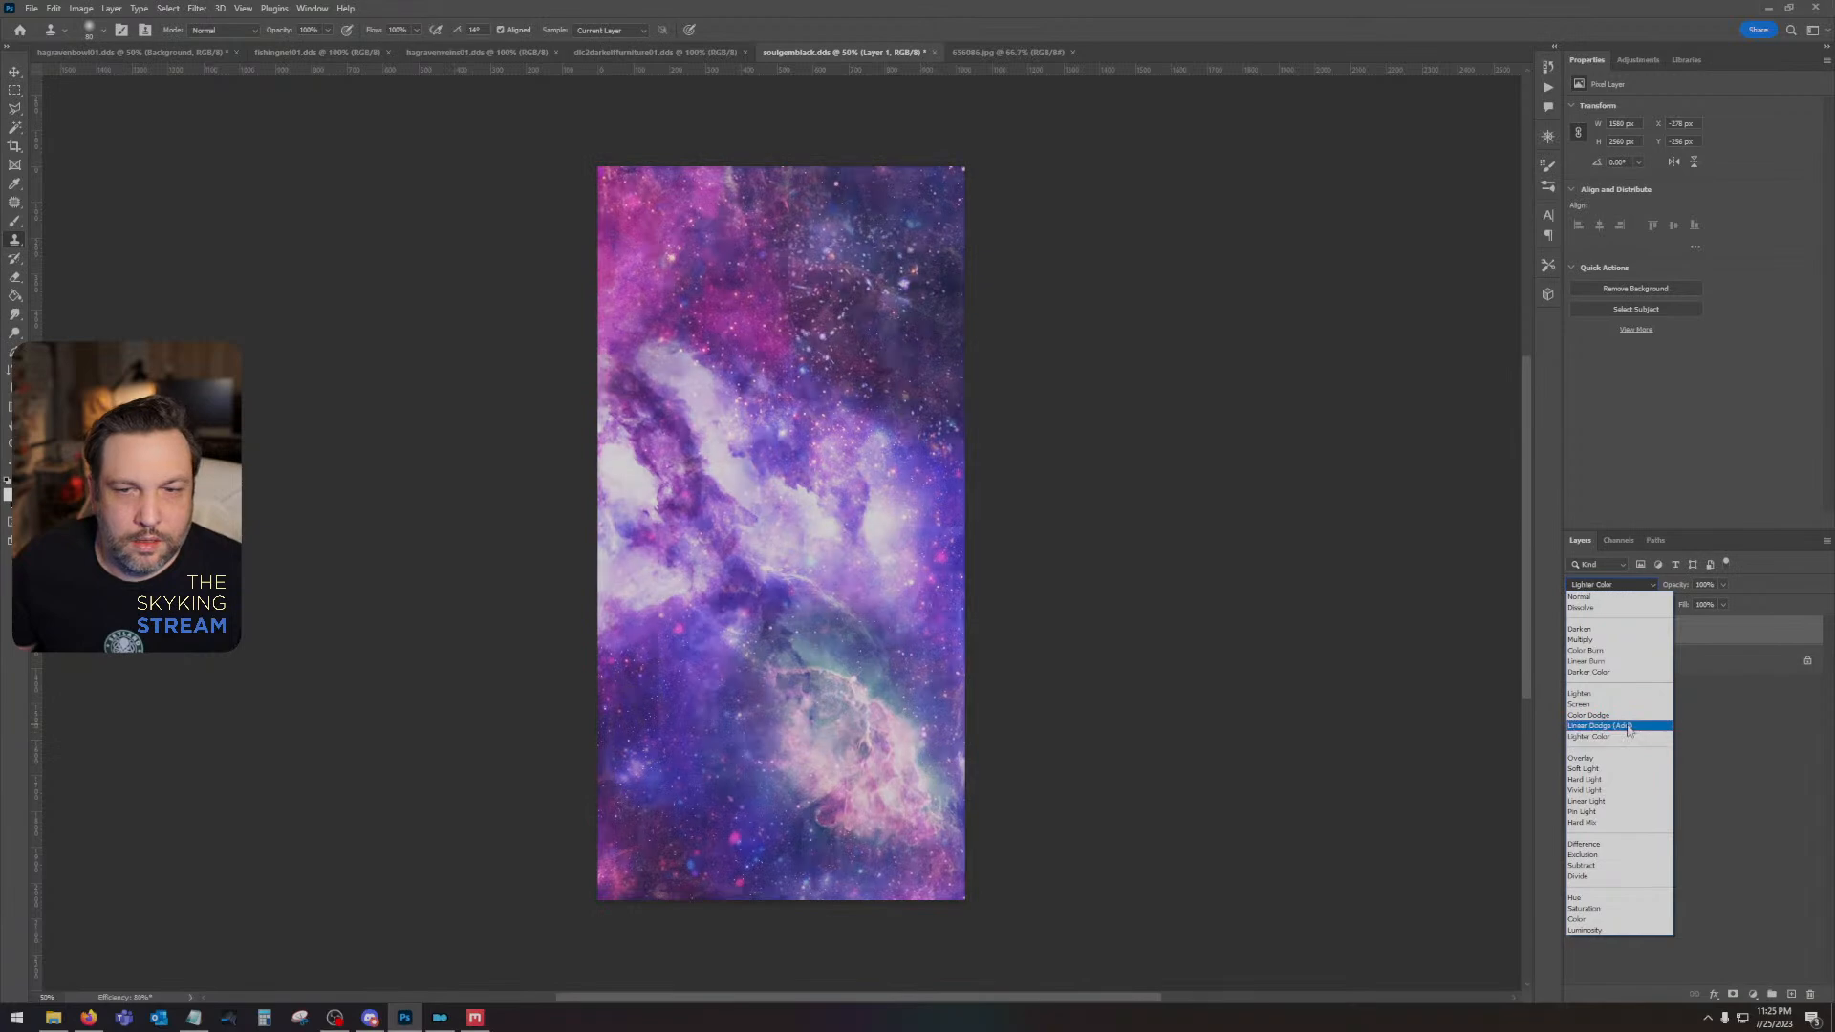
left_click(1628, 726)
left_click(1723, 603)
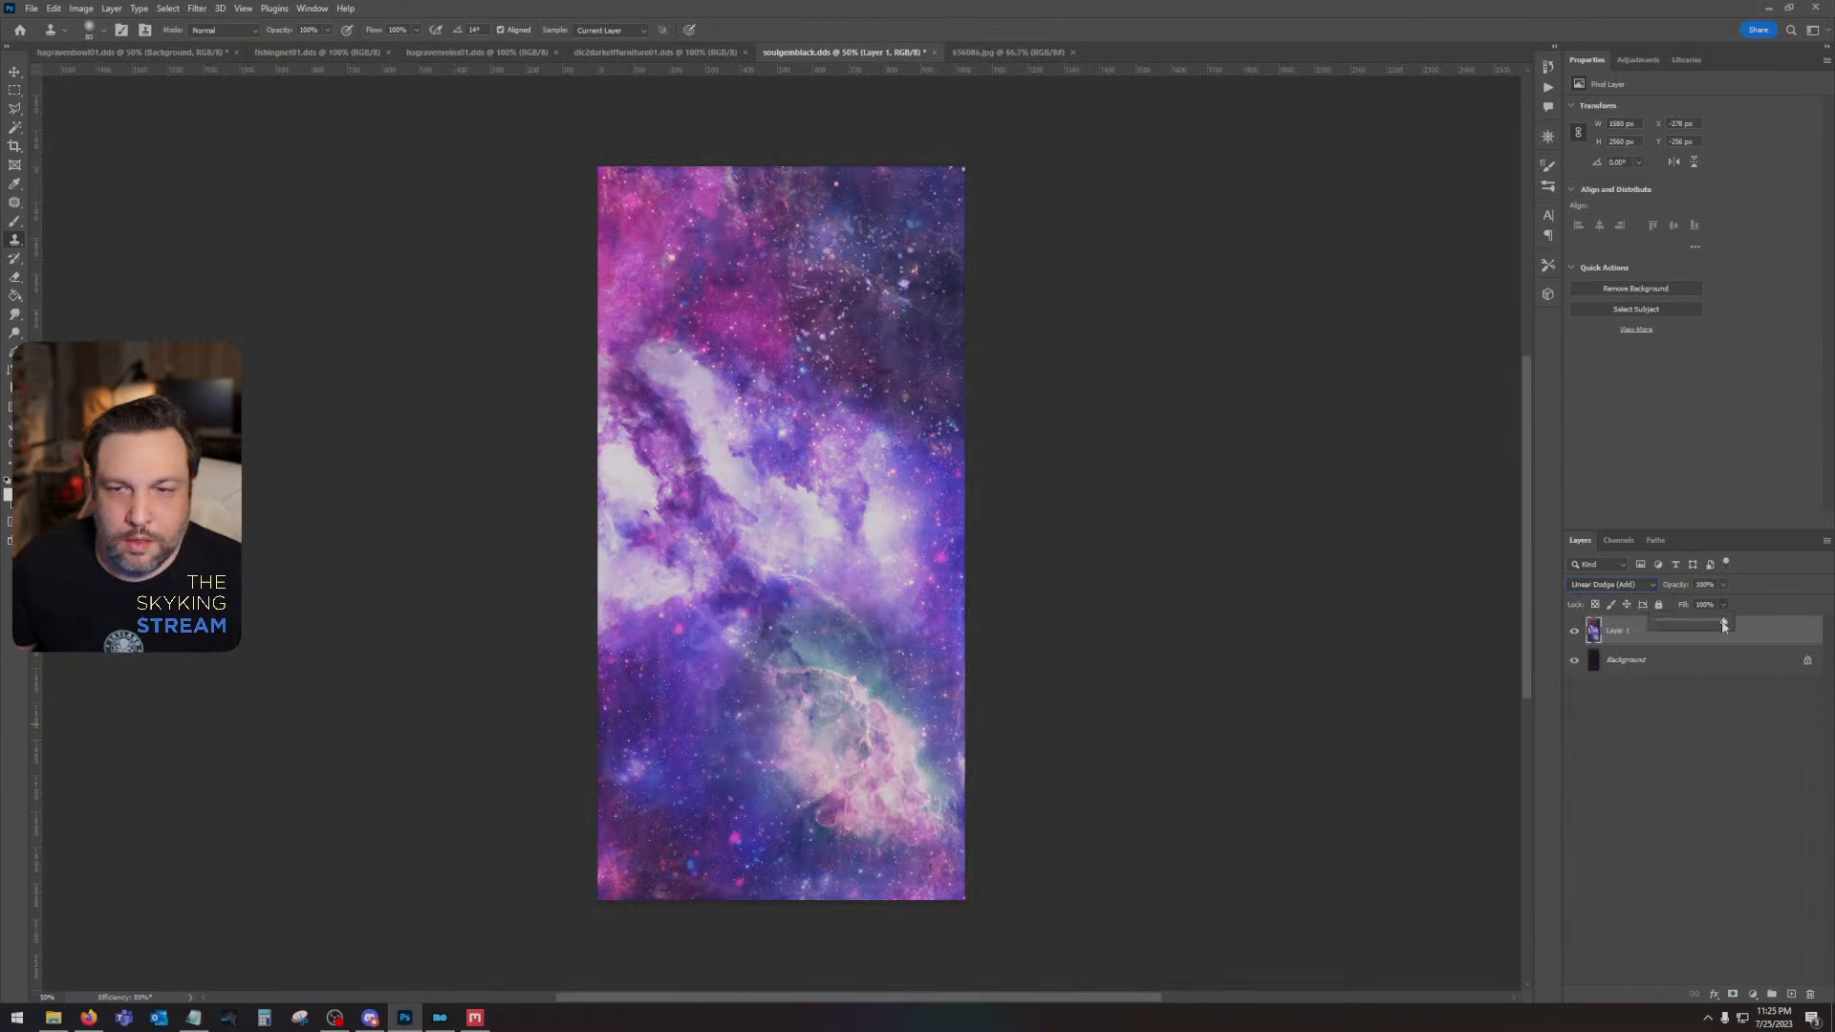
left_click_drag(1714, 625, 1674, 648)
left_click(1612, 585)
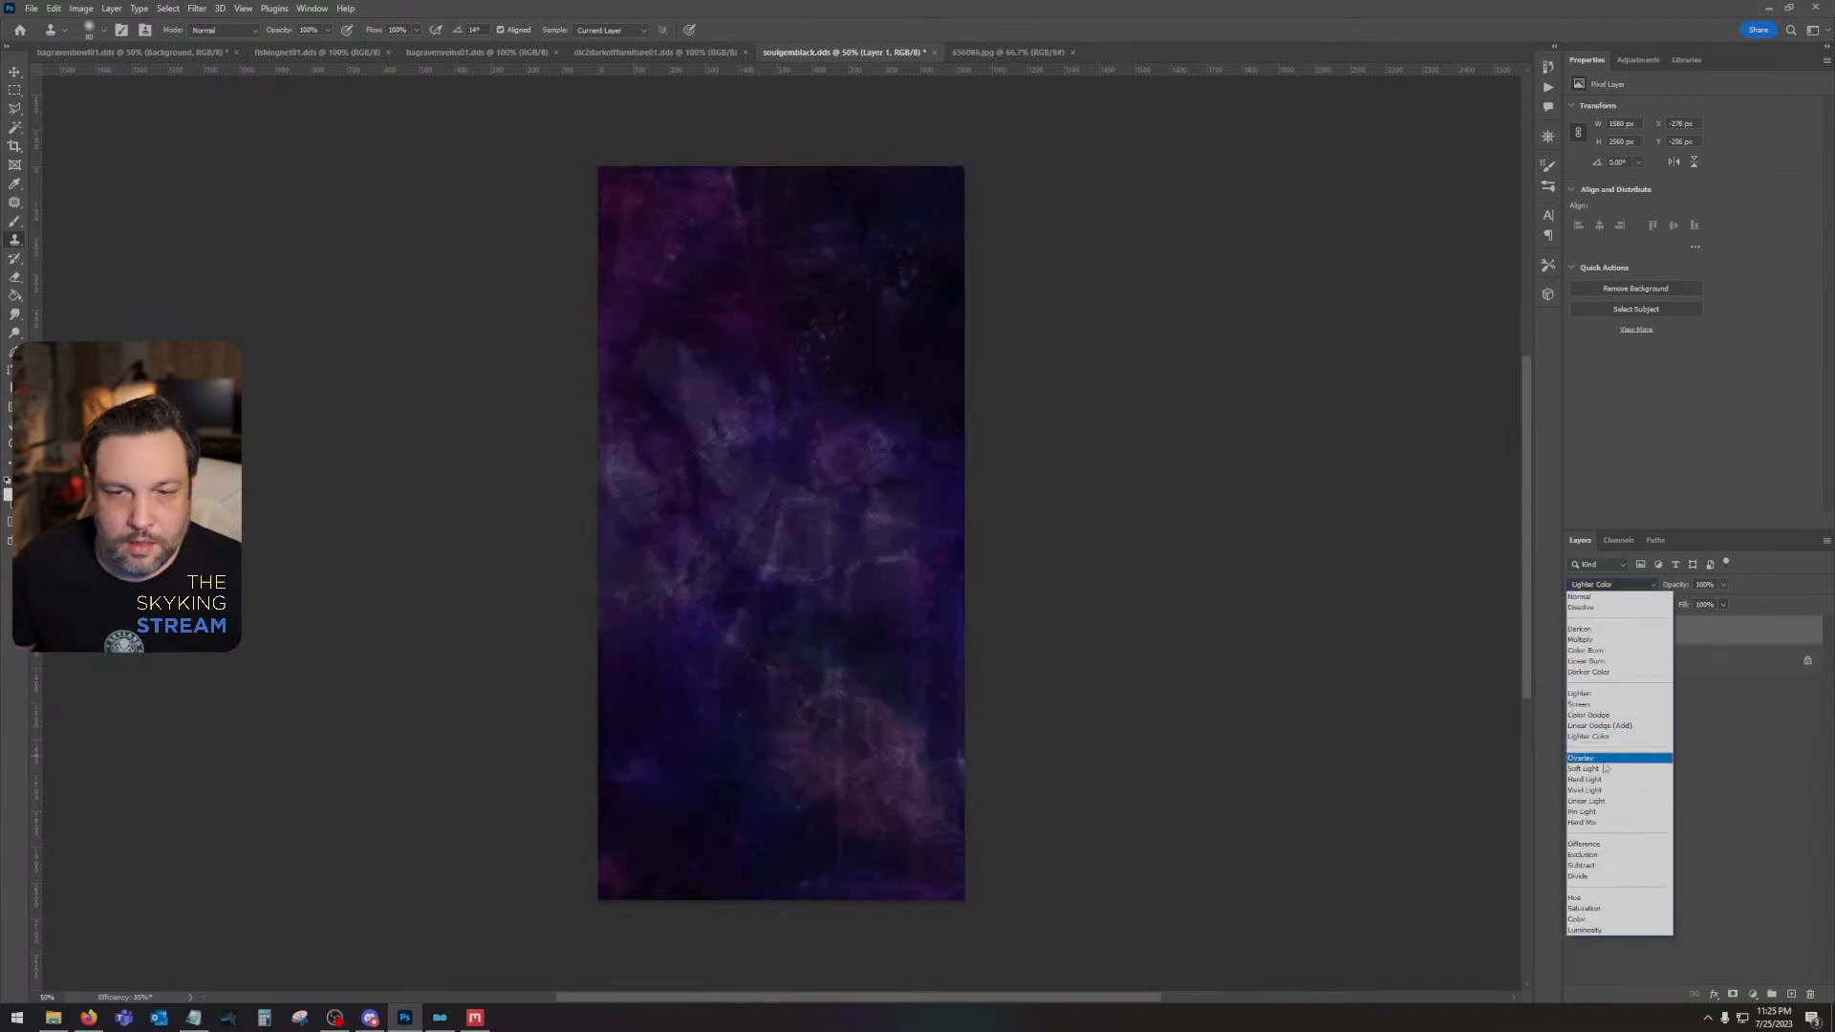
left_click(1601, 760)
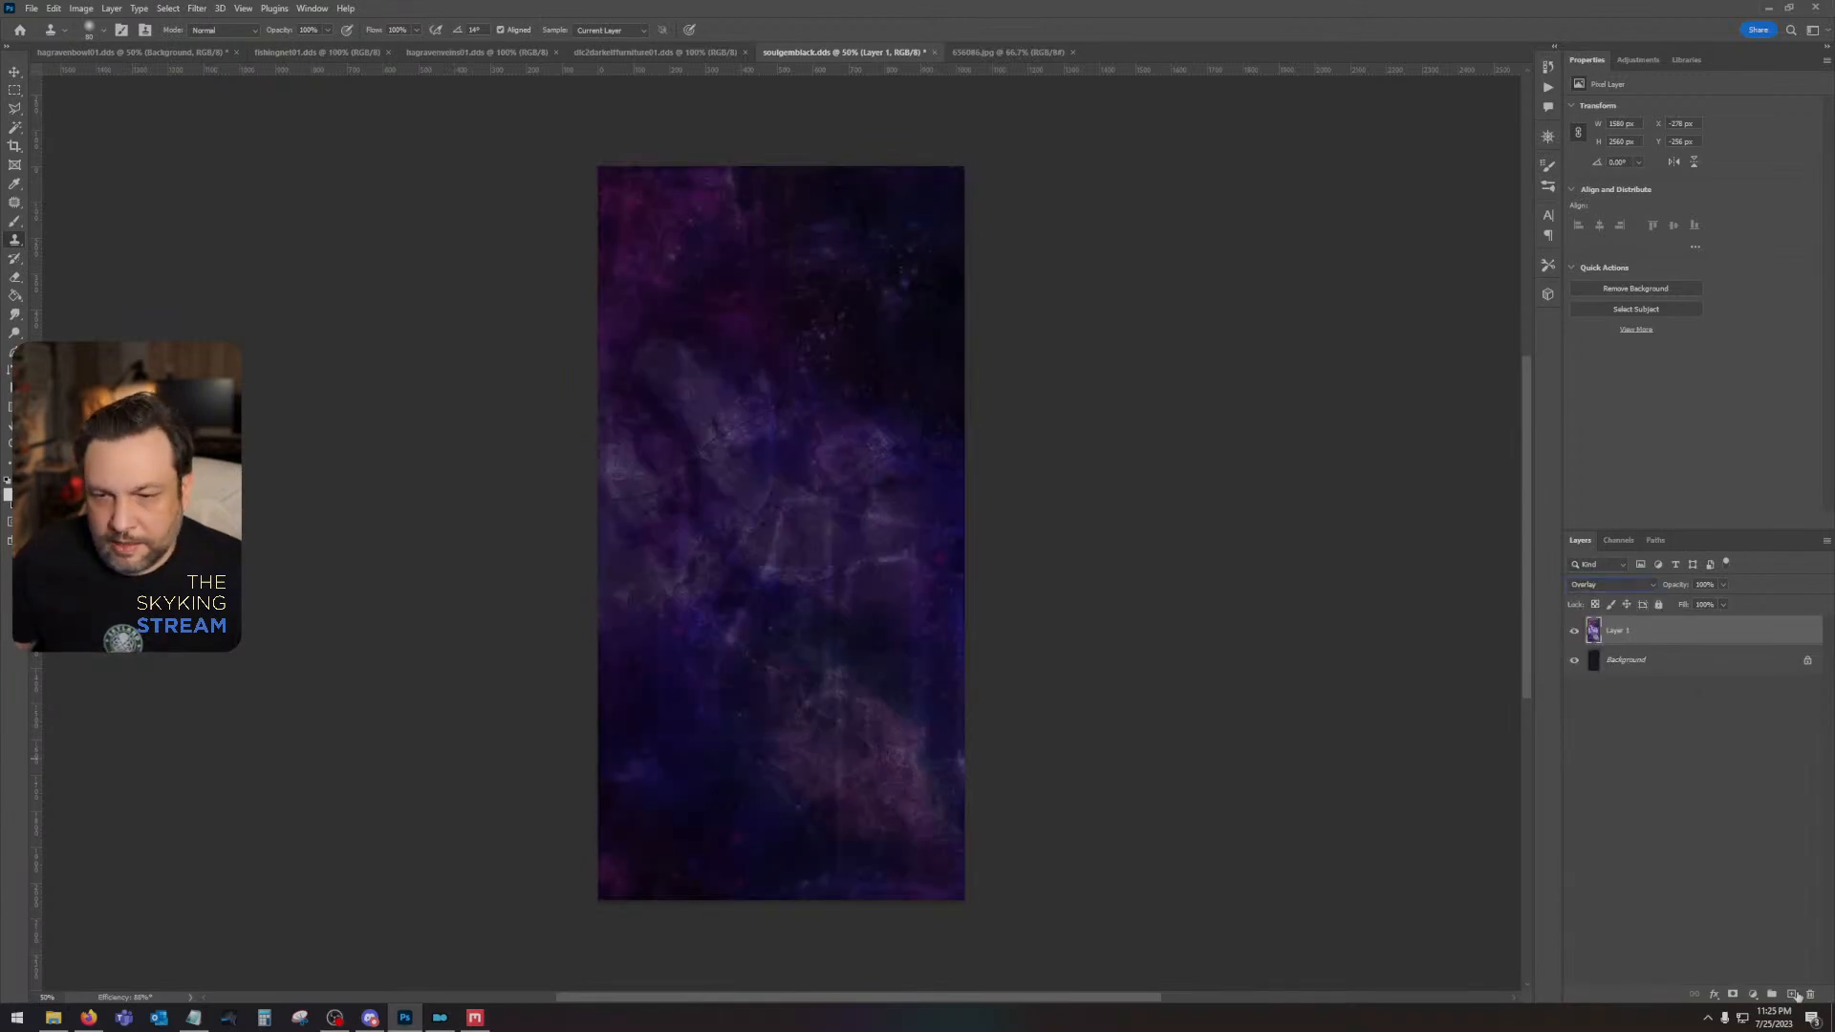
- Add a Brightness/Contrast adjustment layer above the galaxy layer with brightness about 120 and contrast -26
left_click(1752, 994)
left_click(1749, 781)
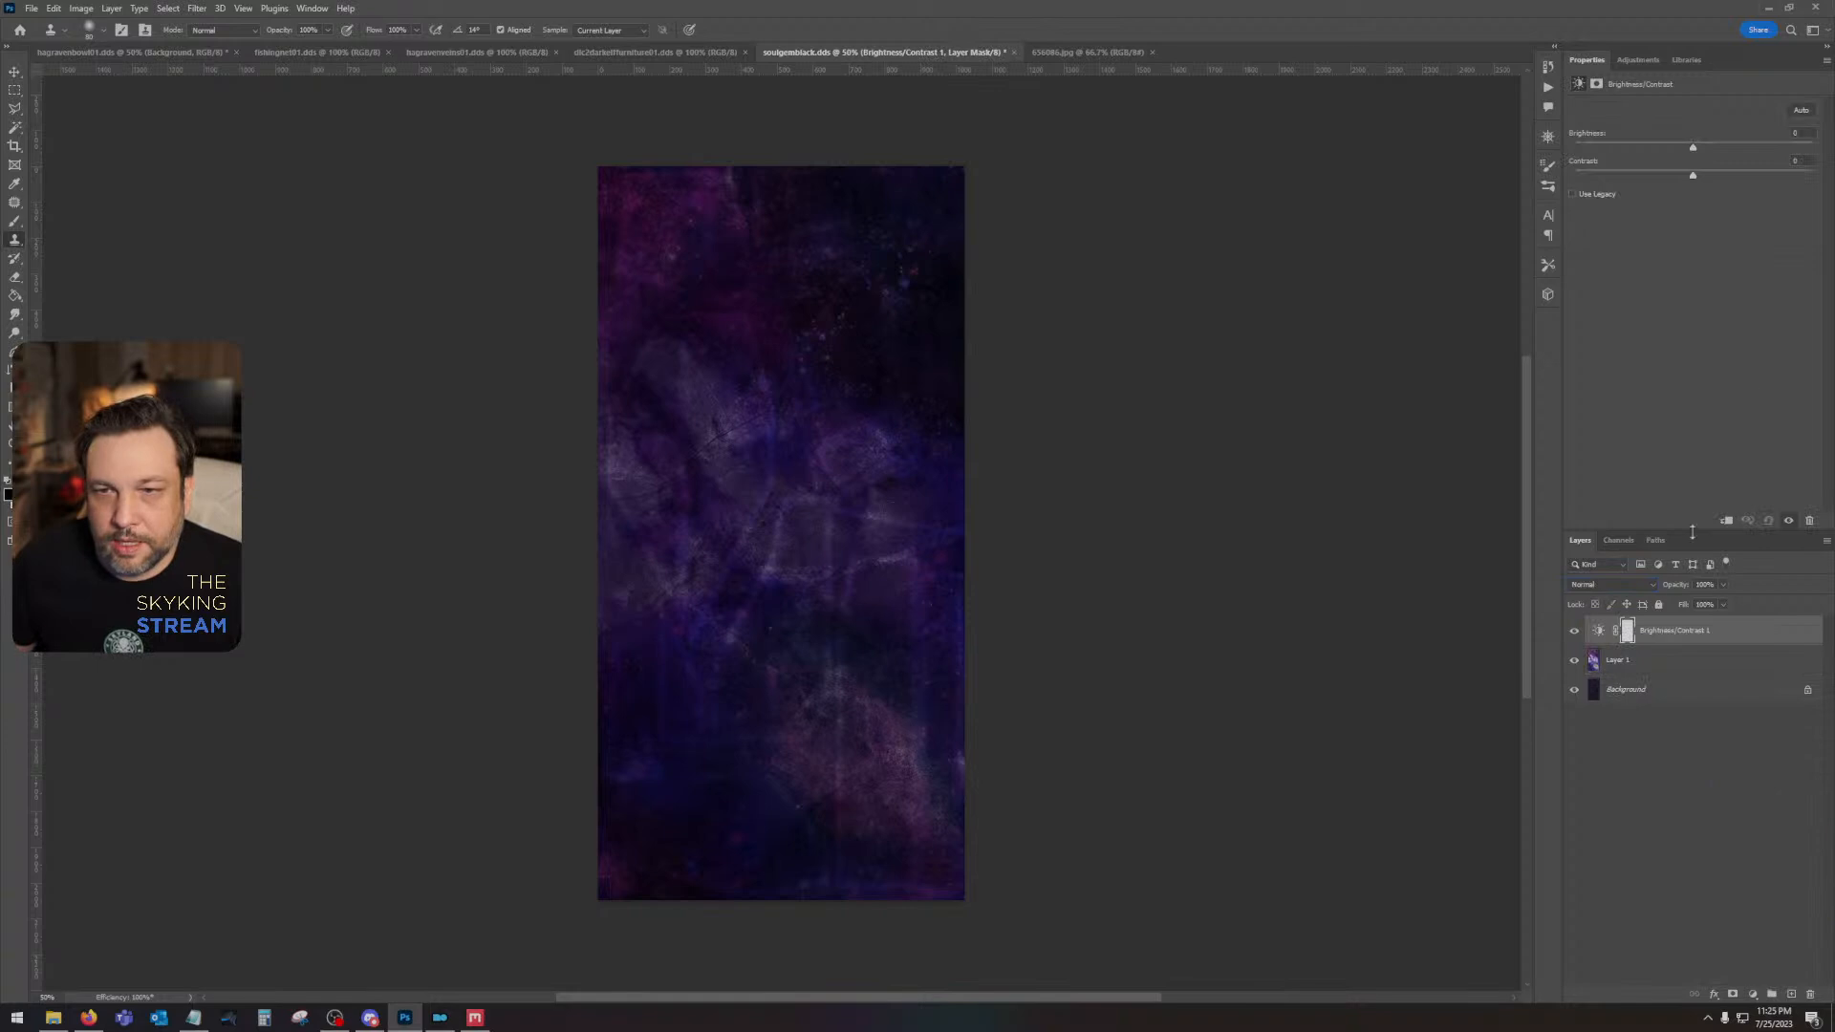
left_click_drag(1696, 149, 1789, 153)
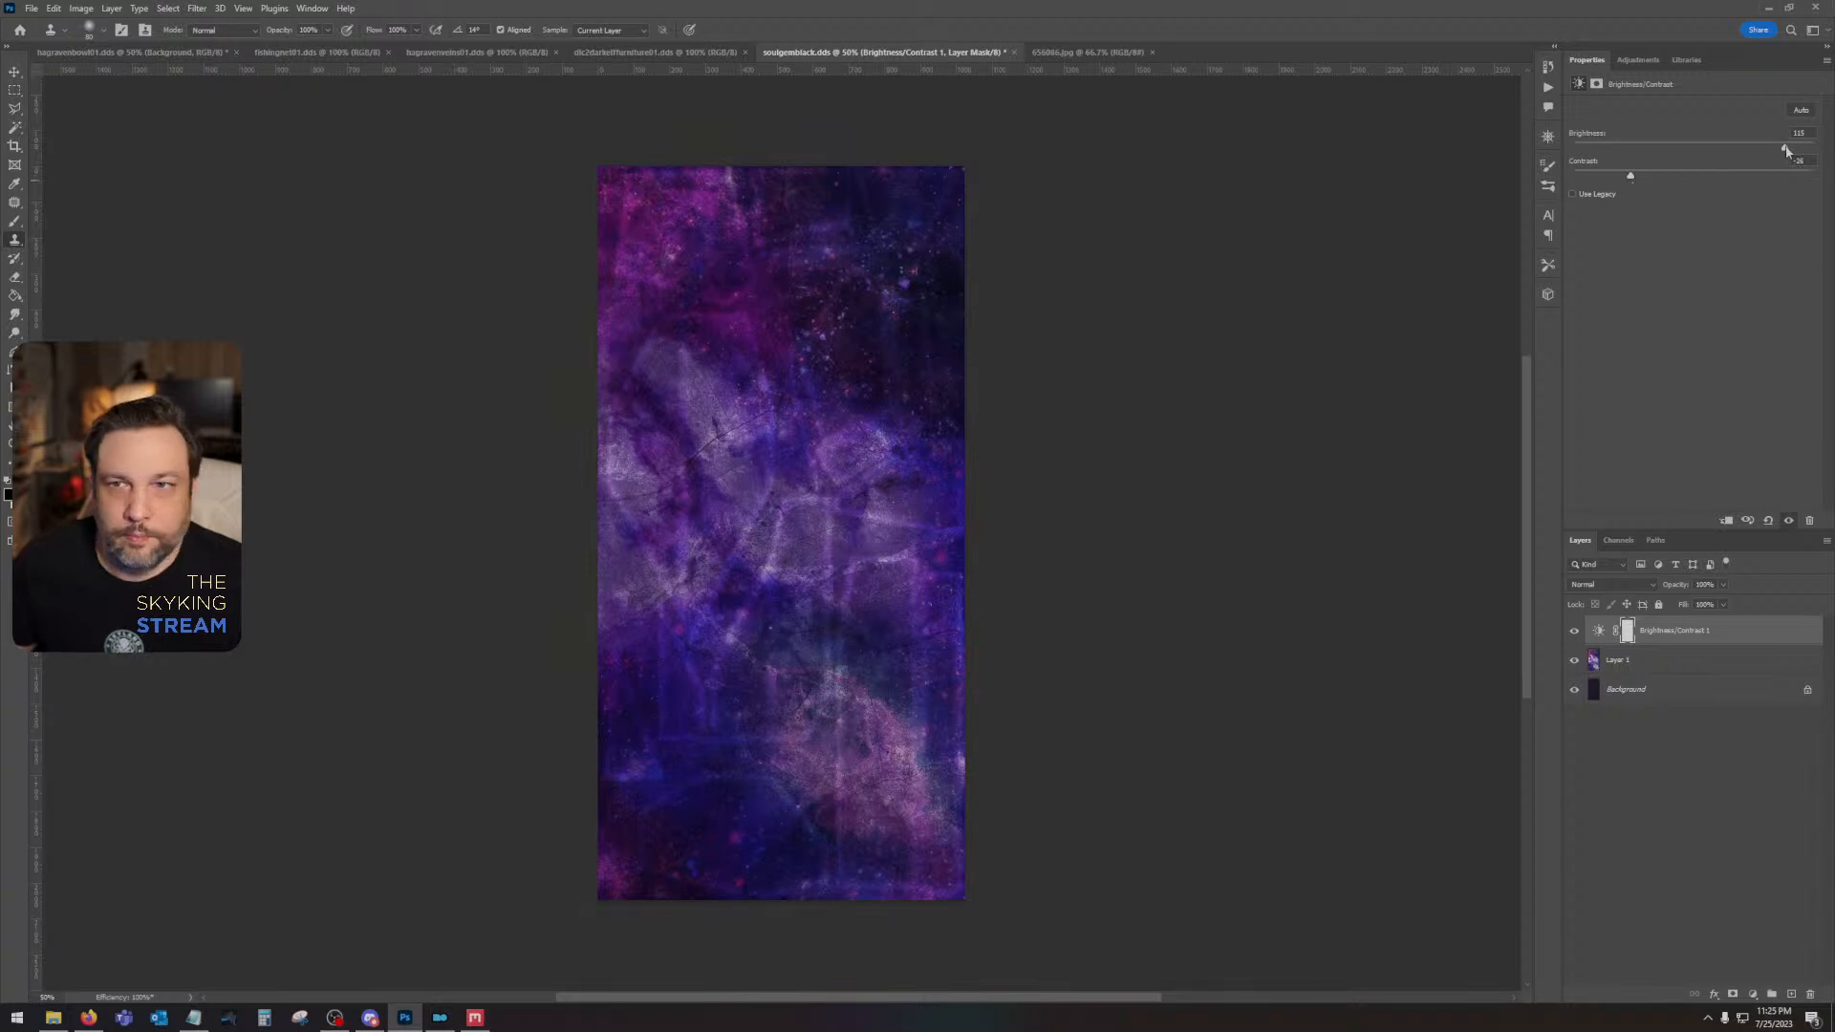
mouse_move(1785, 151)
left_mouse_down()
mouse_move(1739, 141)
mouse_move(1789, 147)
left_mouse_up()
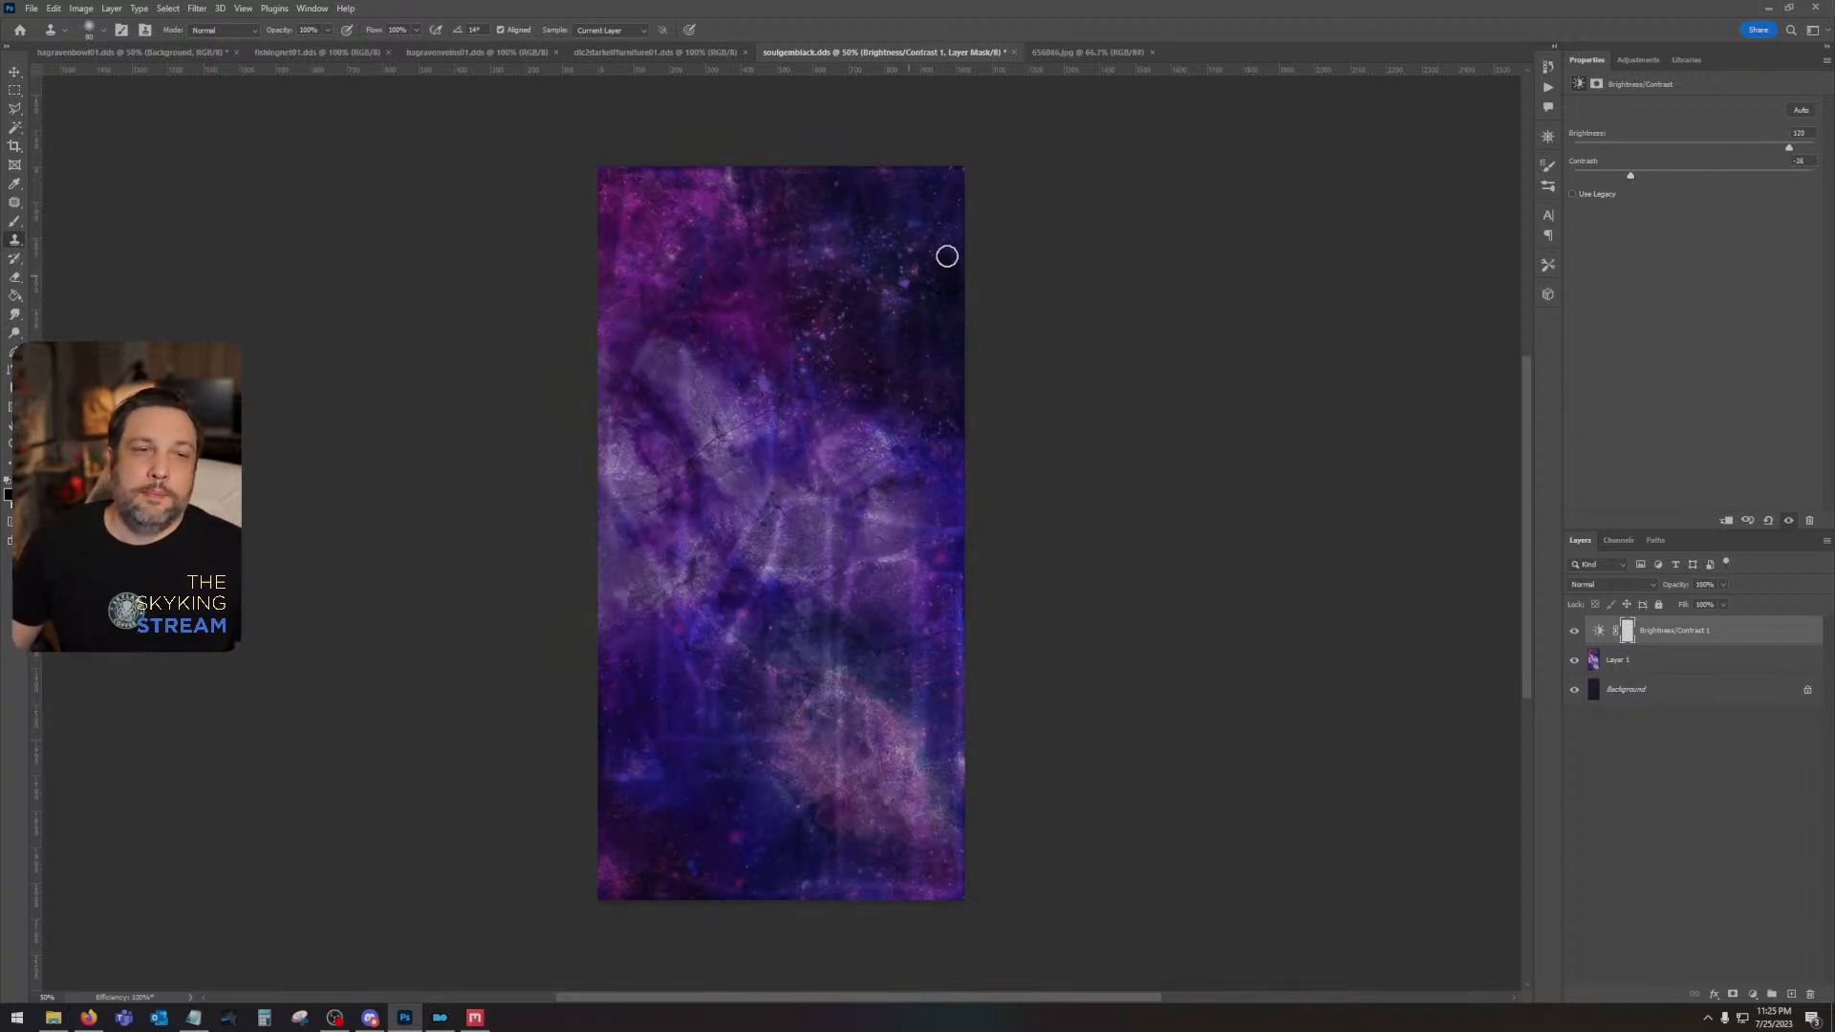
- Close soulgemblack.dds without saving its changes and close the galaxy image 656086.jpg
left_click(14, 72)
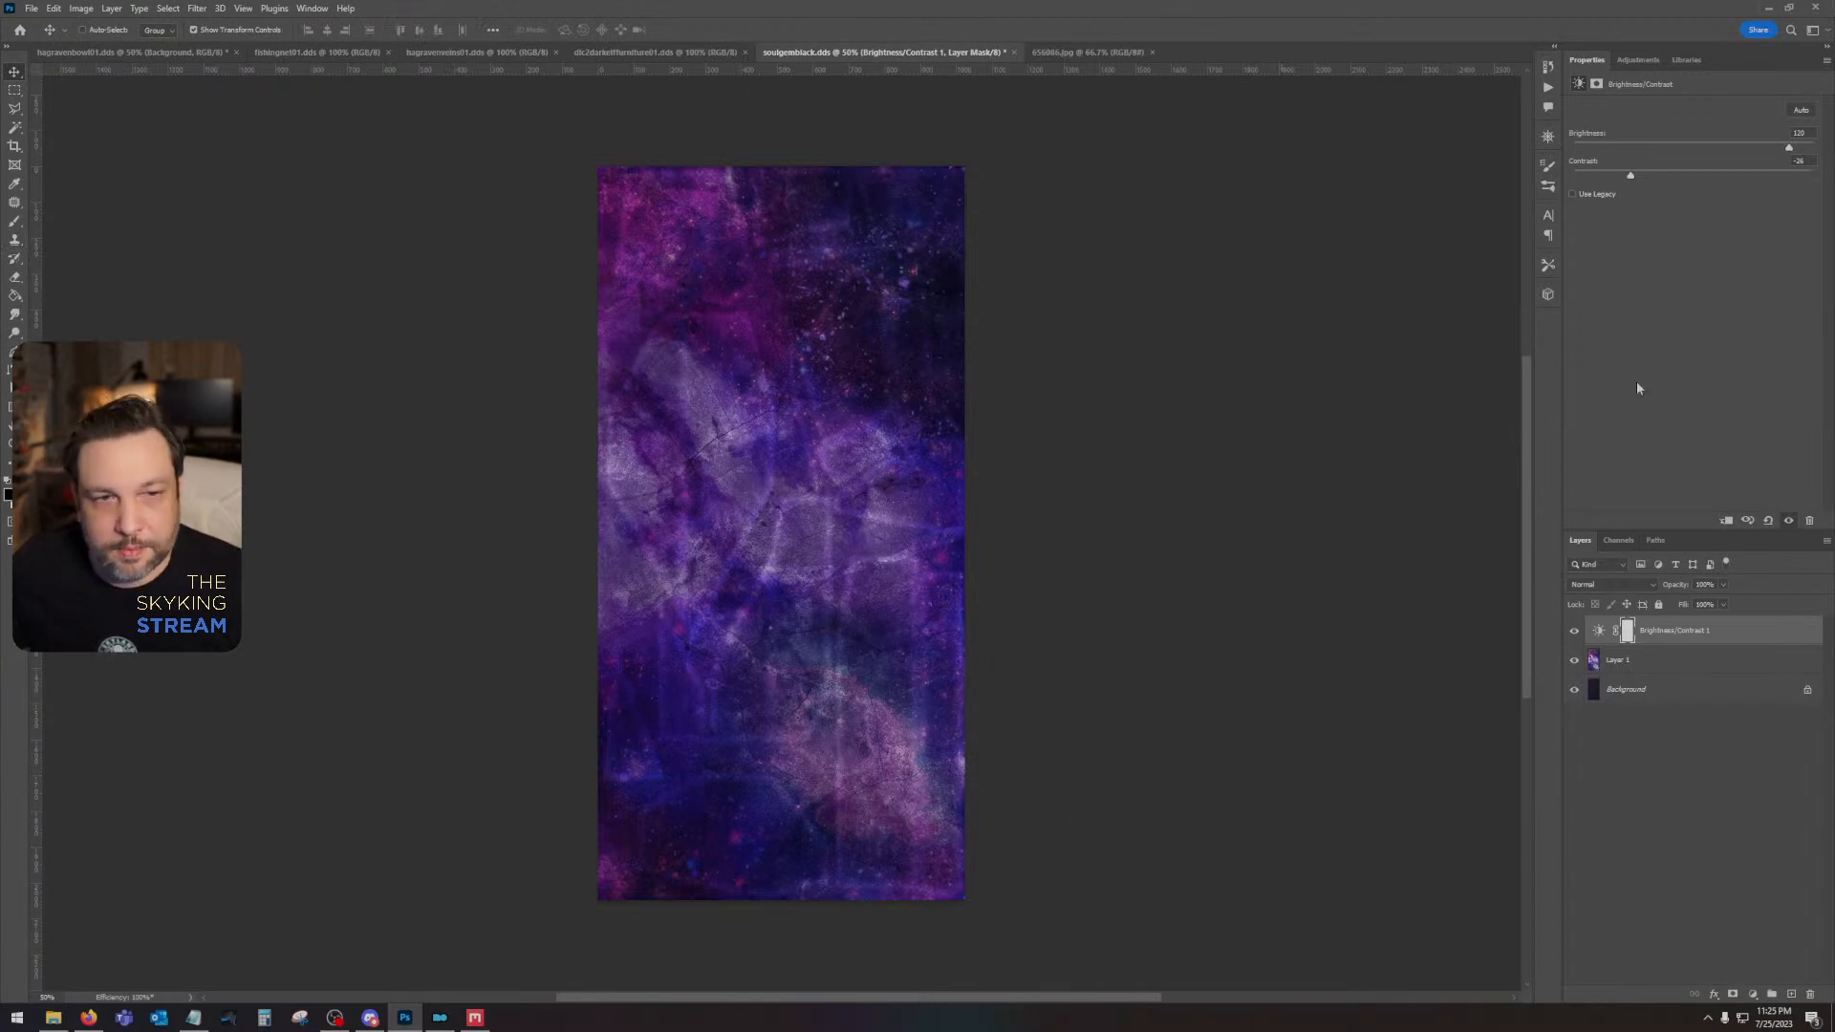
left_click(1012, 52)
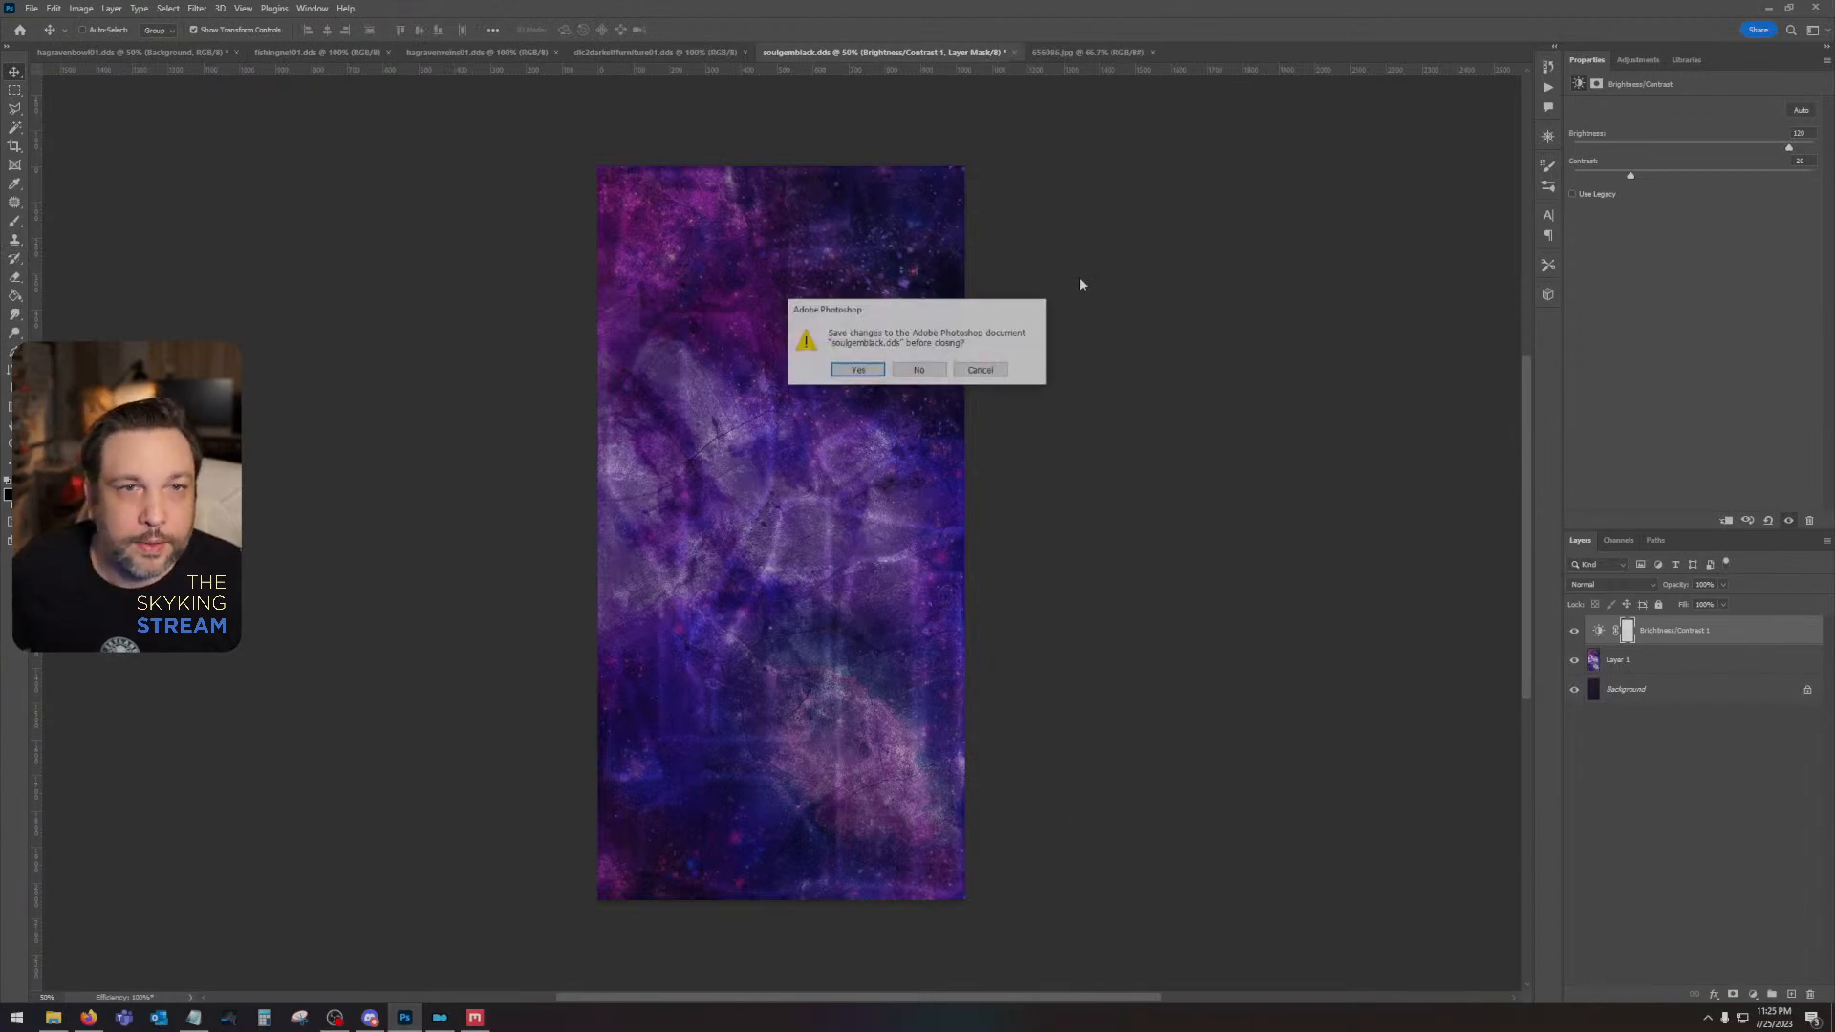
left_click(928, 372)
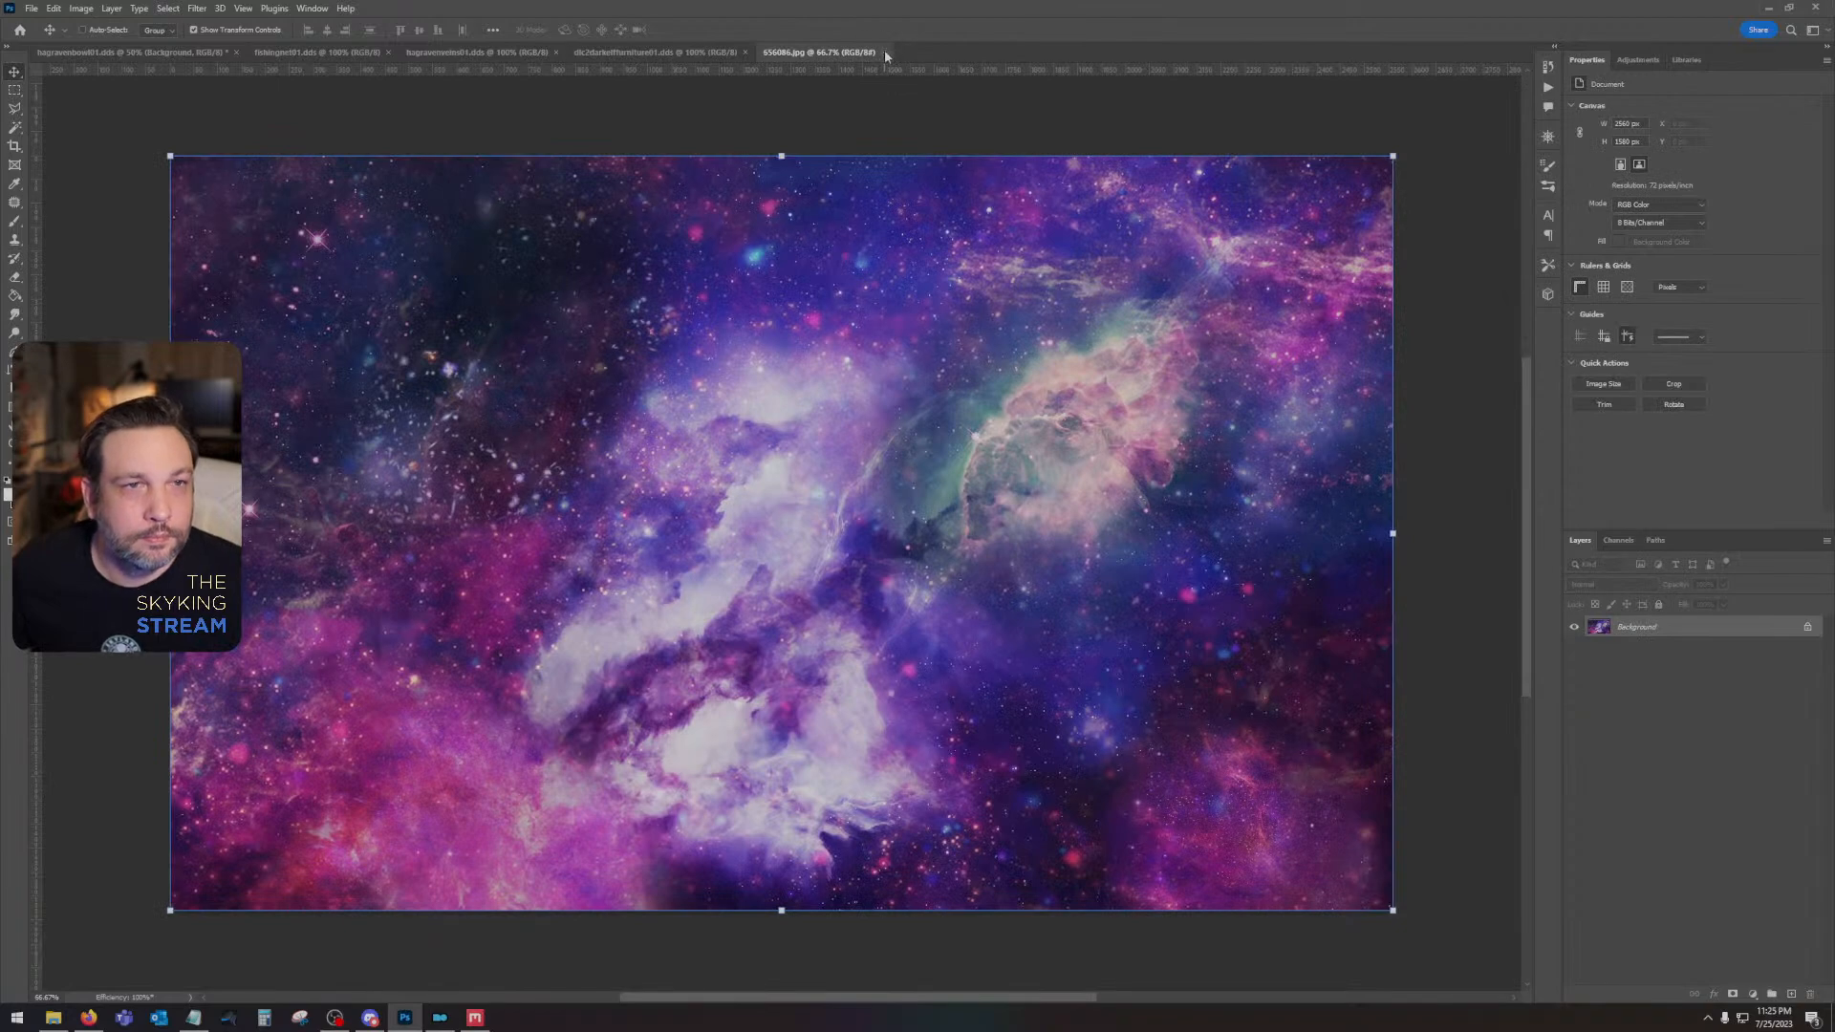
left_click(883, 51)
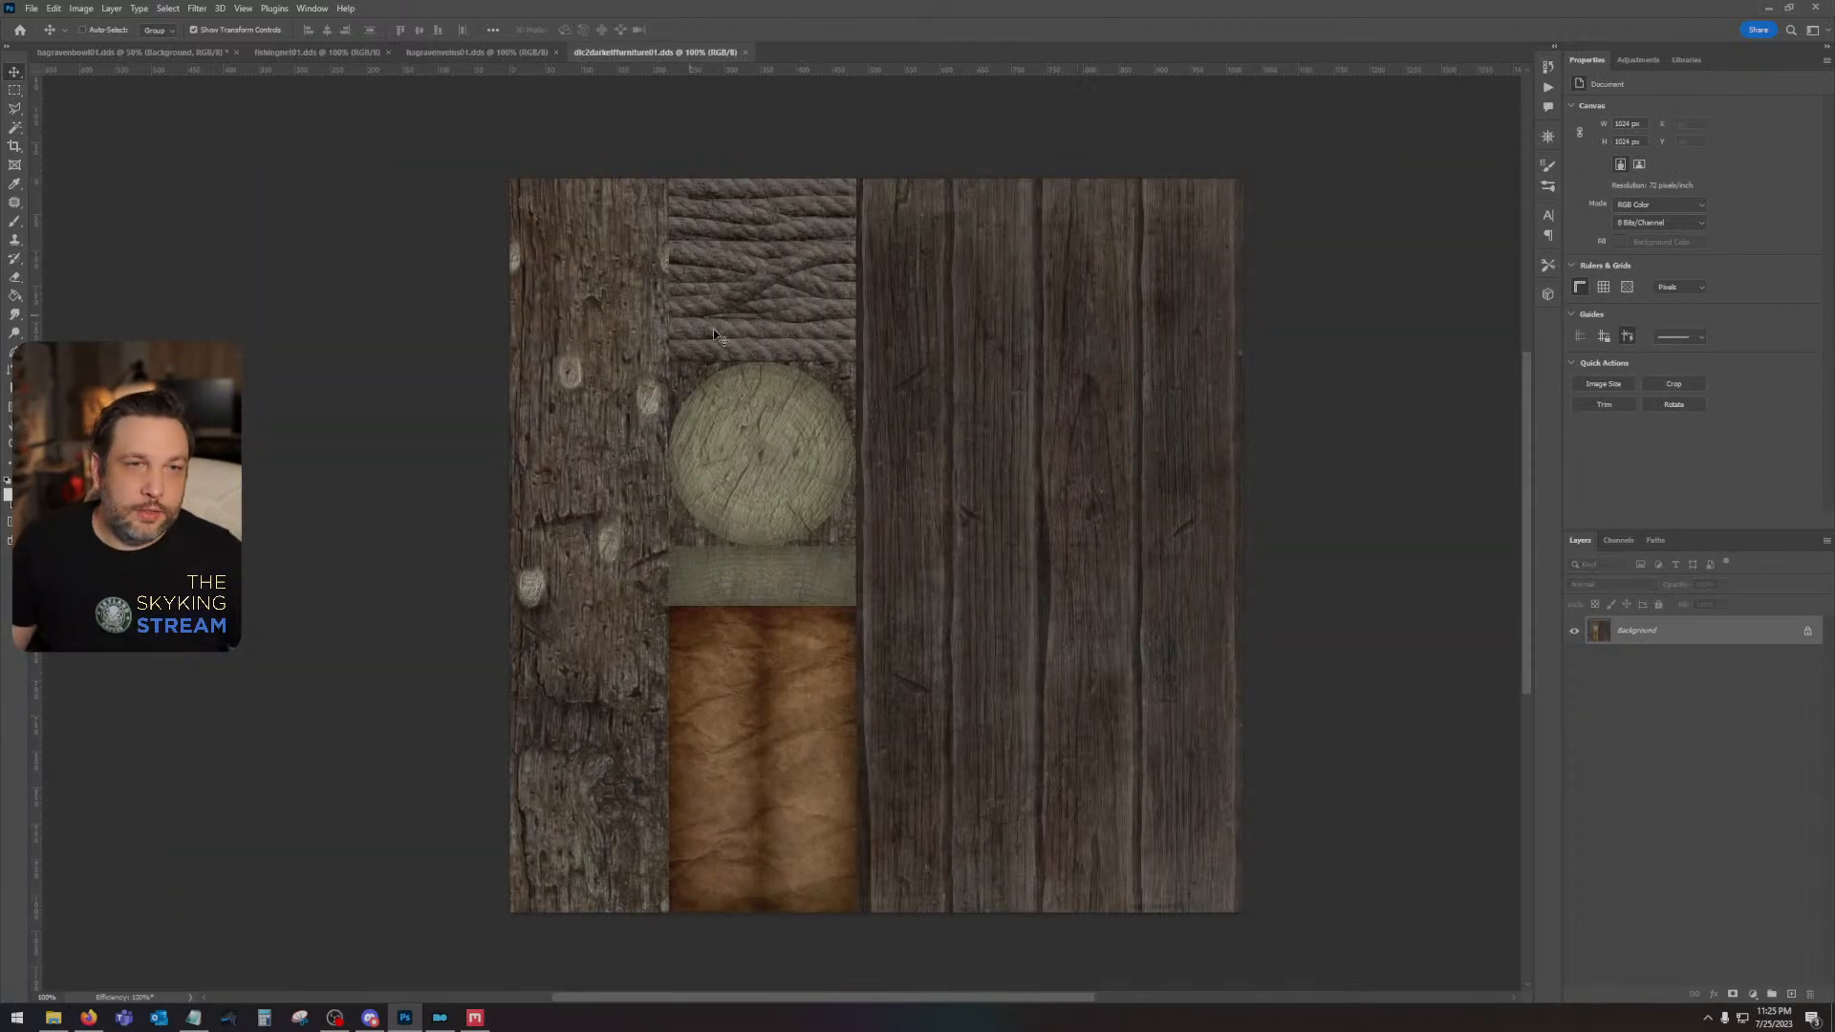
- Select the log, rope and leather columns of dlc2darkelffurniture01.dds with a rectangular marquee up to the plank section
mouse_move(35, 239)
left_mouse_down()
mouse_move(894, 275)
mouse_move(4, 223)
left_mouse_up()
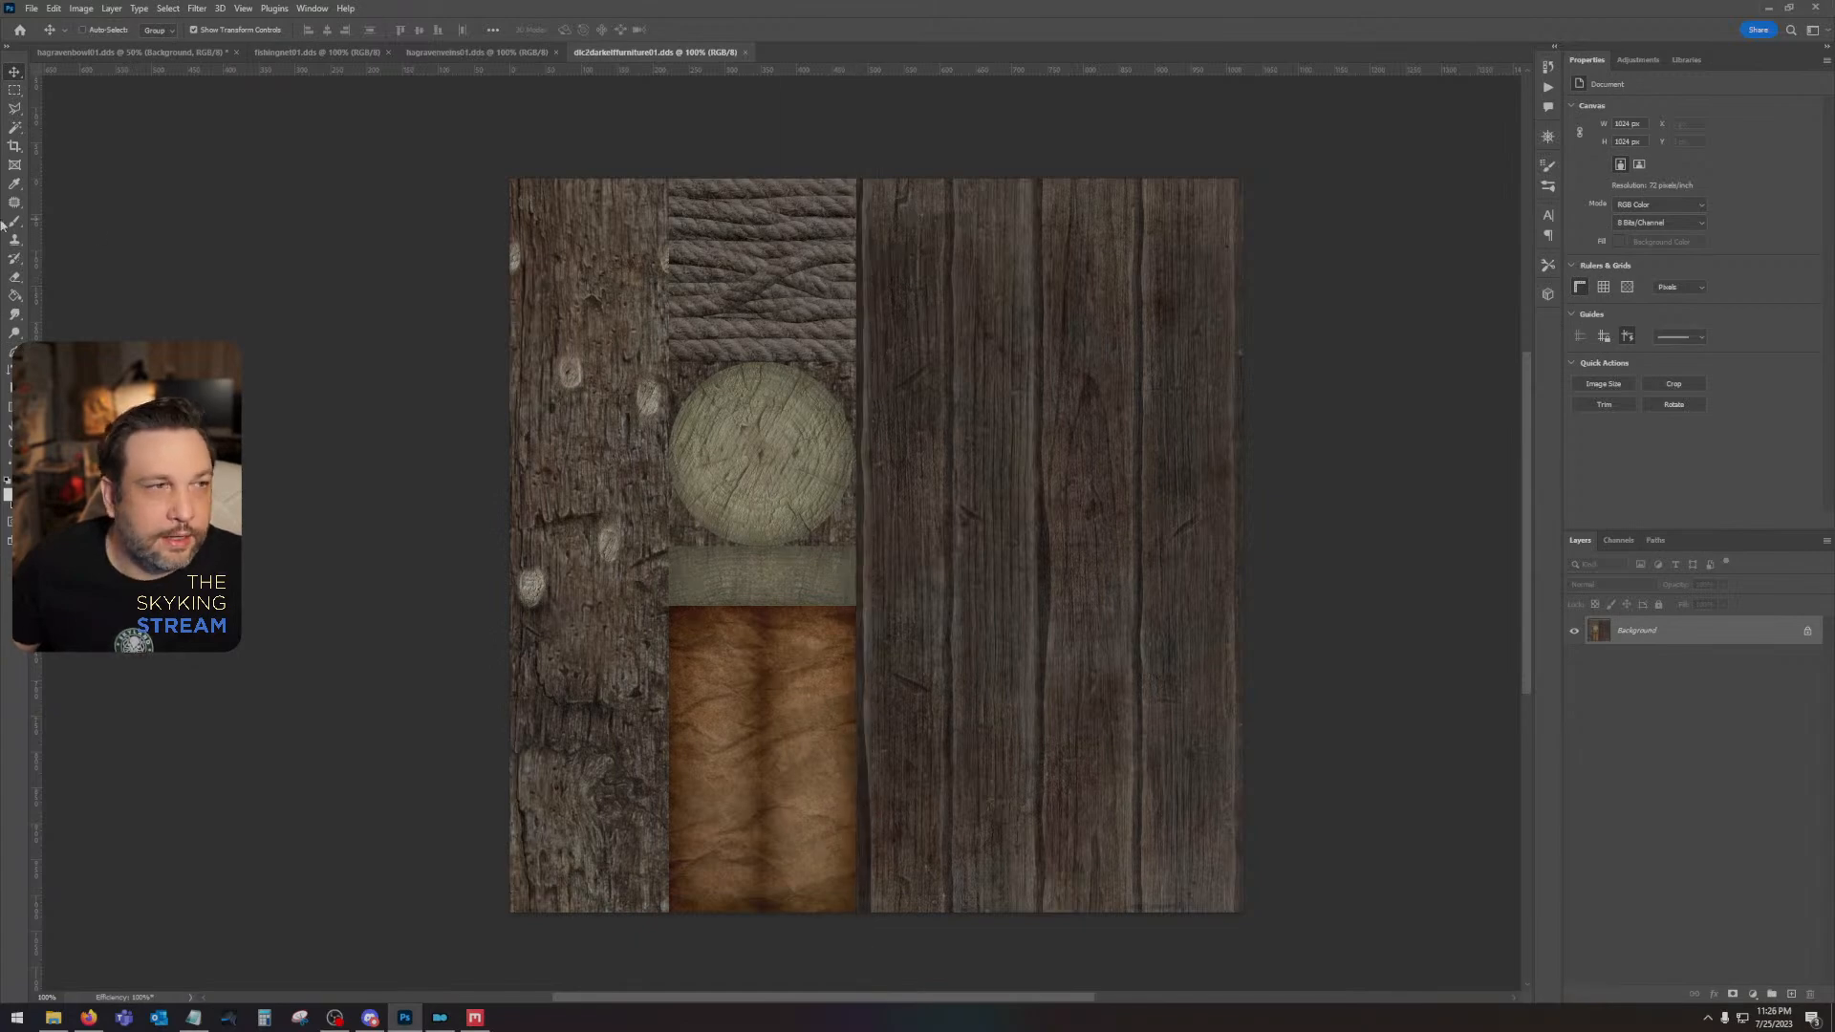
left_click(16, 90)
left_click_drag(509, 177, 856, 888)
- Place a vertical guide along the boundary between the leather and rope column and the planks
left_click_drag(901, 366, 1035, 902)
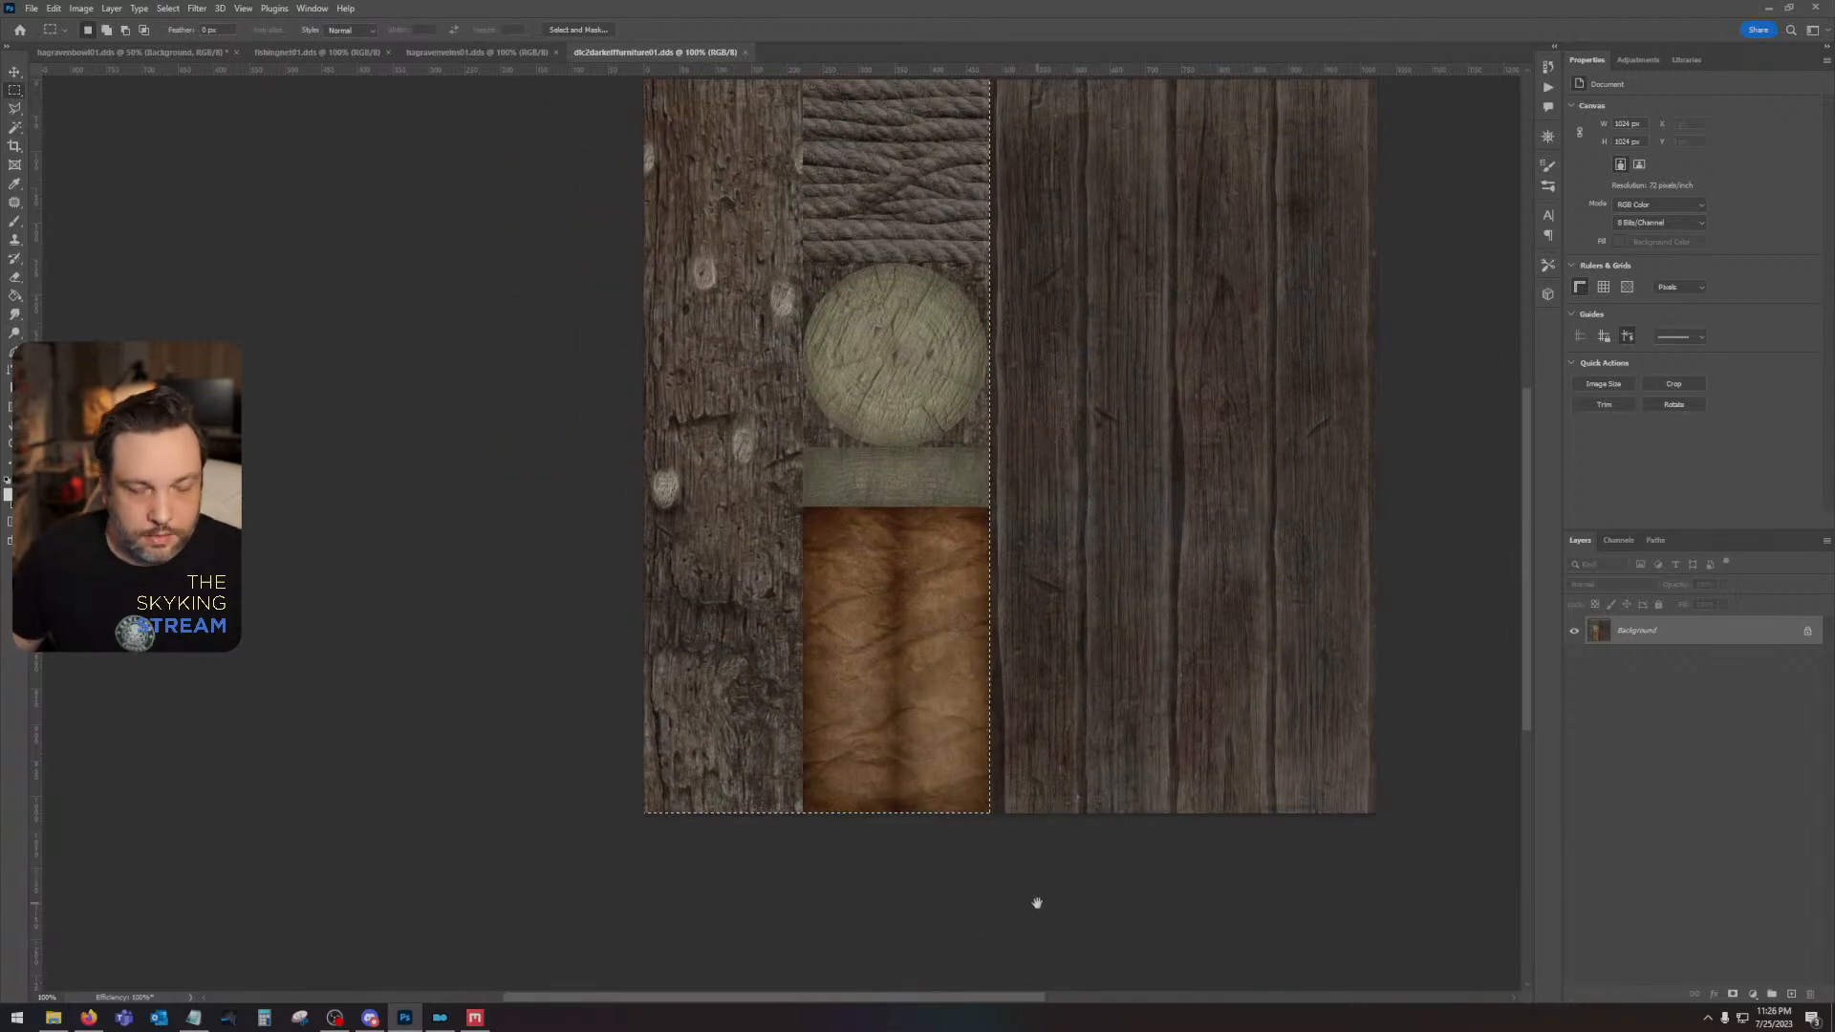
key("ctrl+plus")
key("ctrl+plus")
key("ctrl+plus")
left_click_drag(1207, 641, 448, 298)
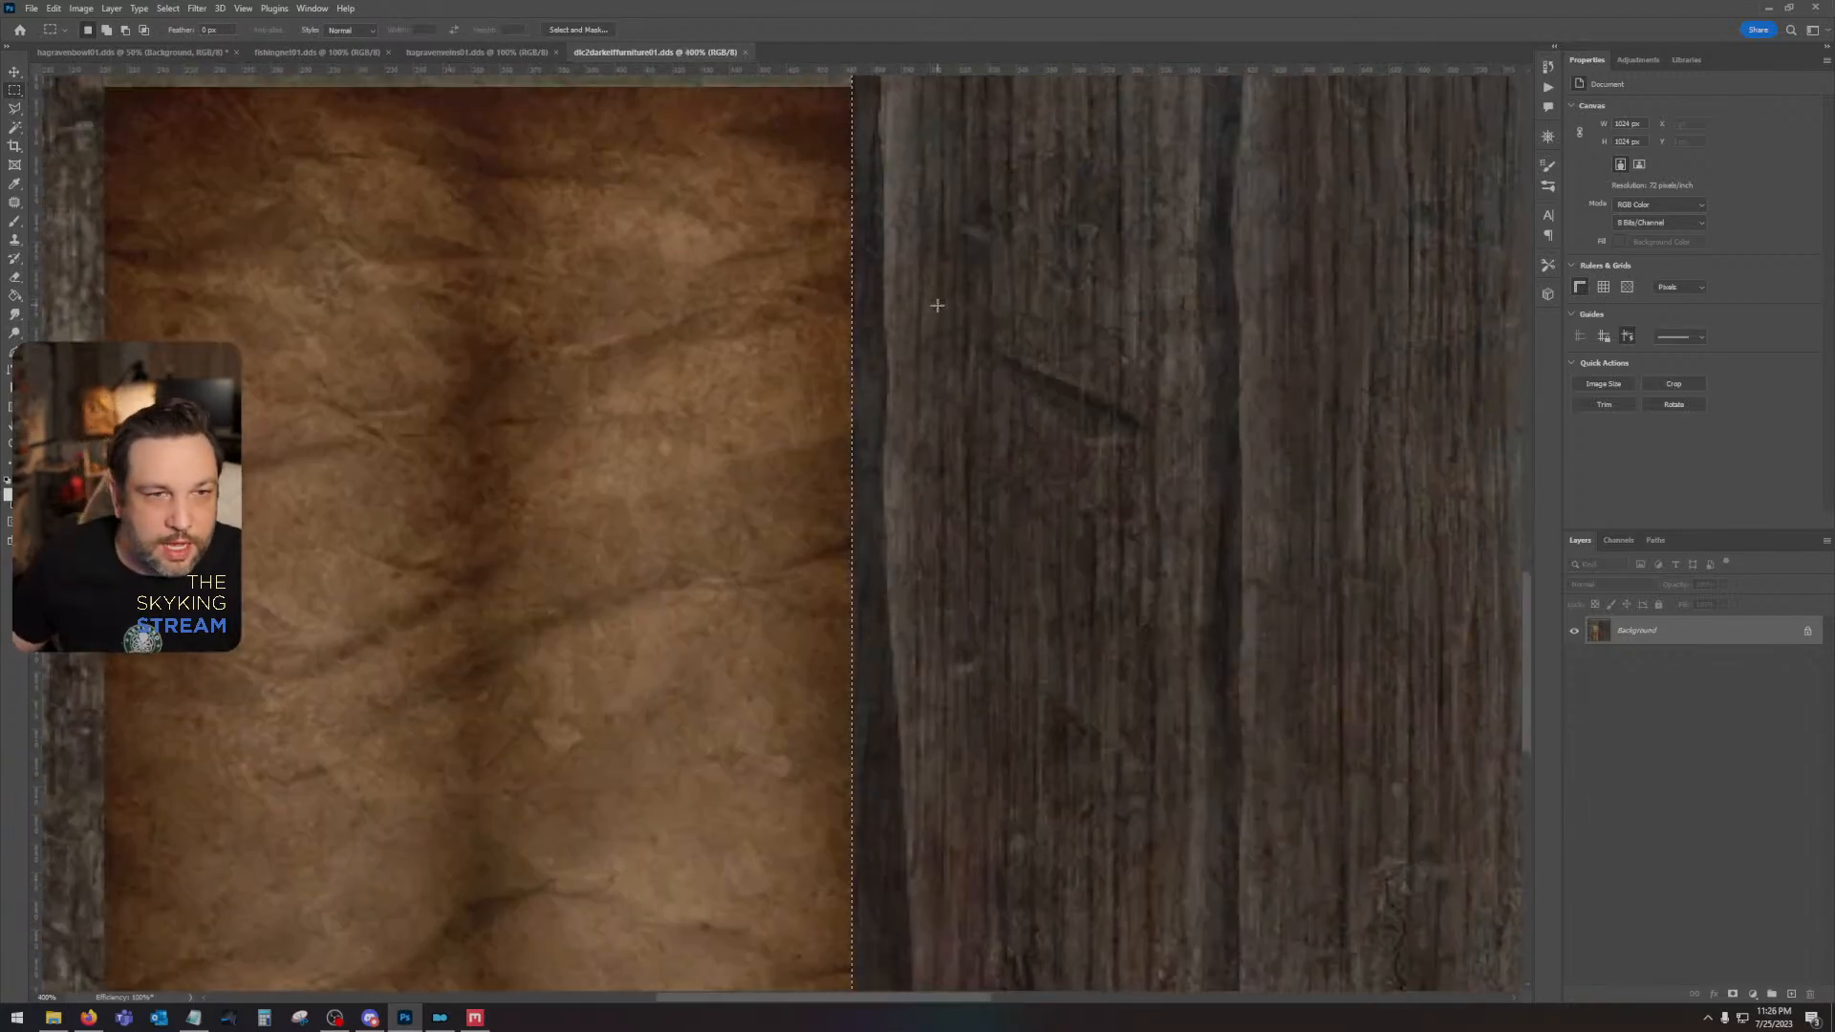
left_click_drag(906, 214, 895, 822)
left_click_drag(909, 445, 903, 956)
left_click_drag(935, 277, 958, 101)
left_click_drag(34, 144, 852, 251)
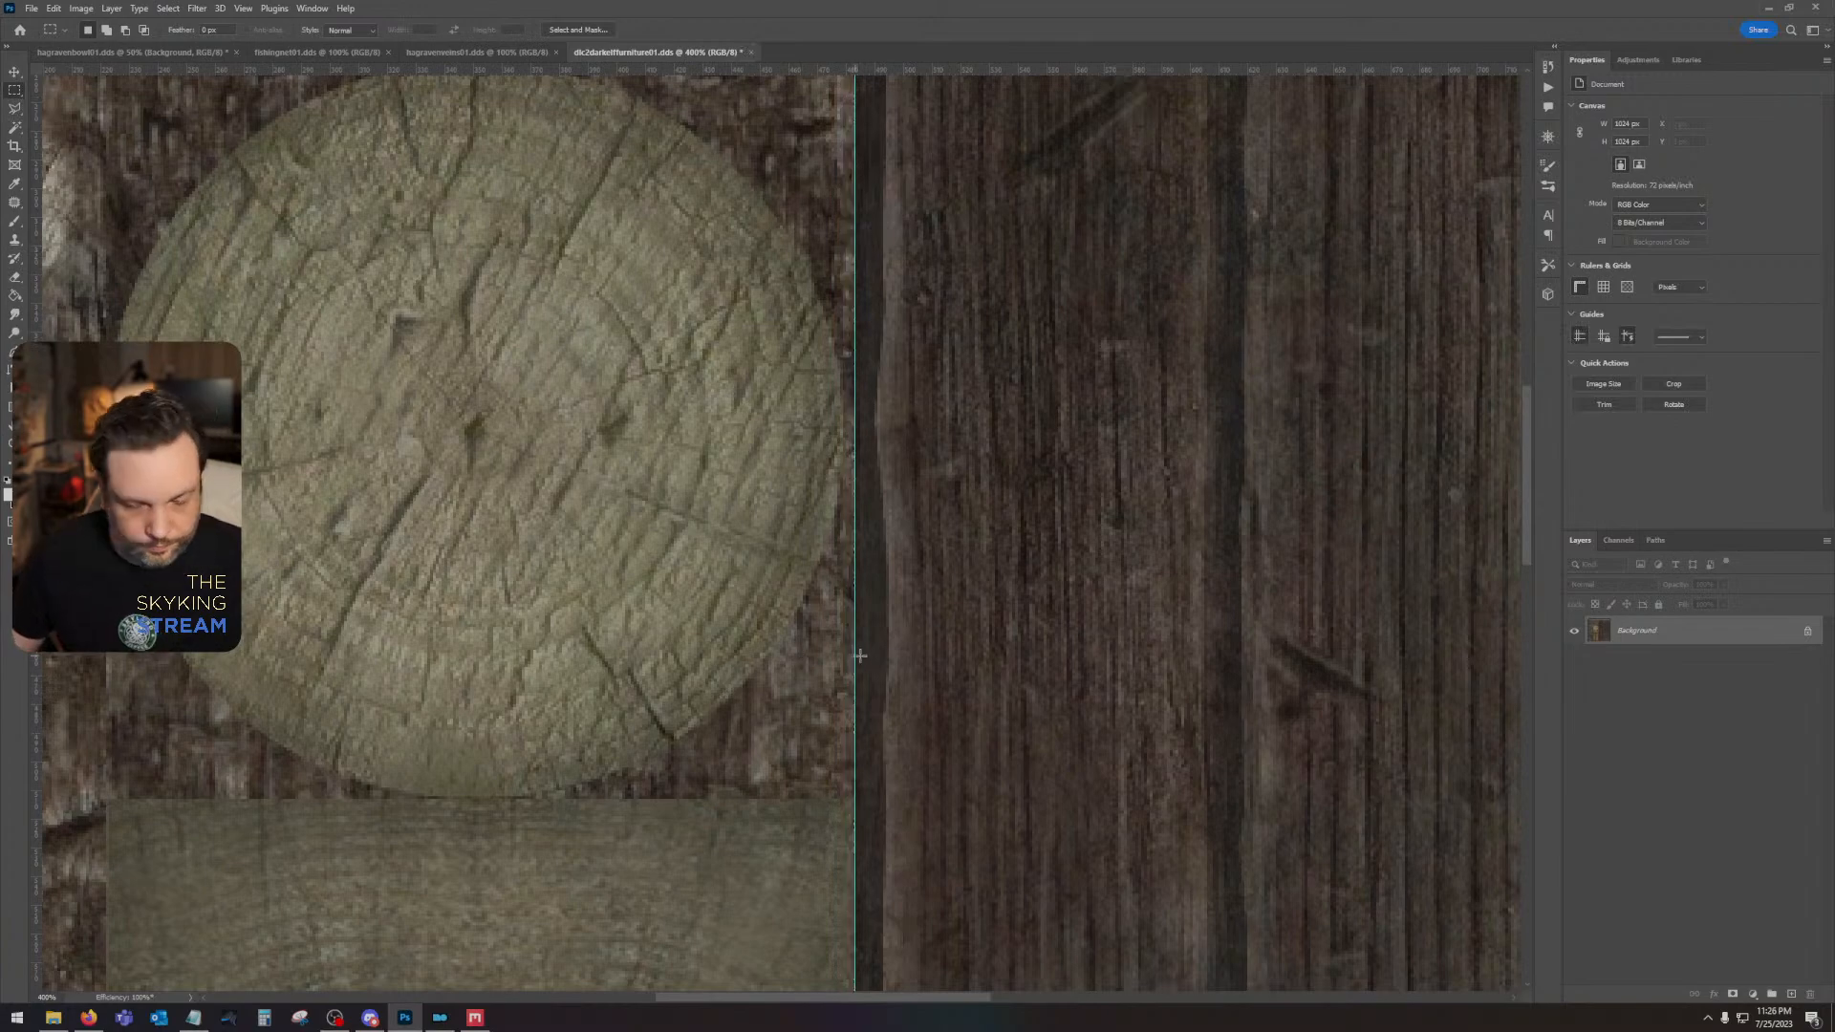
- Select the whole plank section beside the vertical guide and add a new layer for it
key("ctrl+minus")
key("ctrl+minus")
key("ctrl+minus")
key("ctrl+minus")
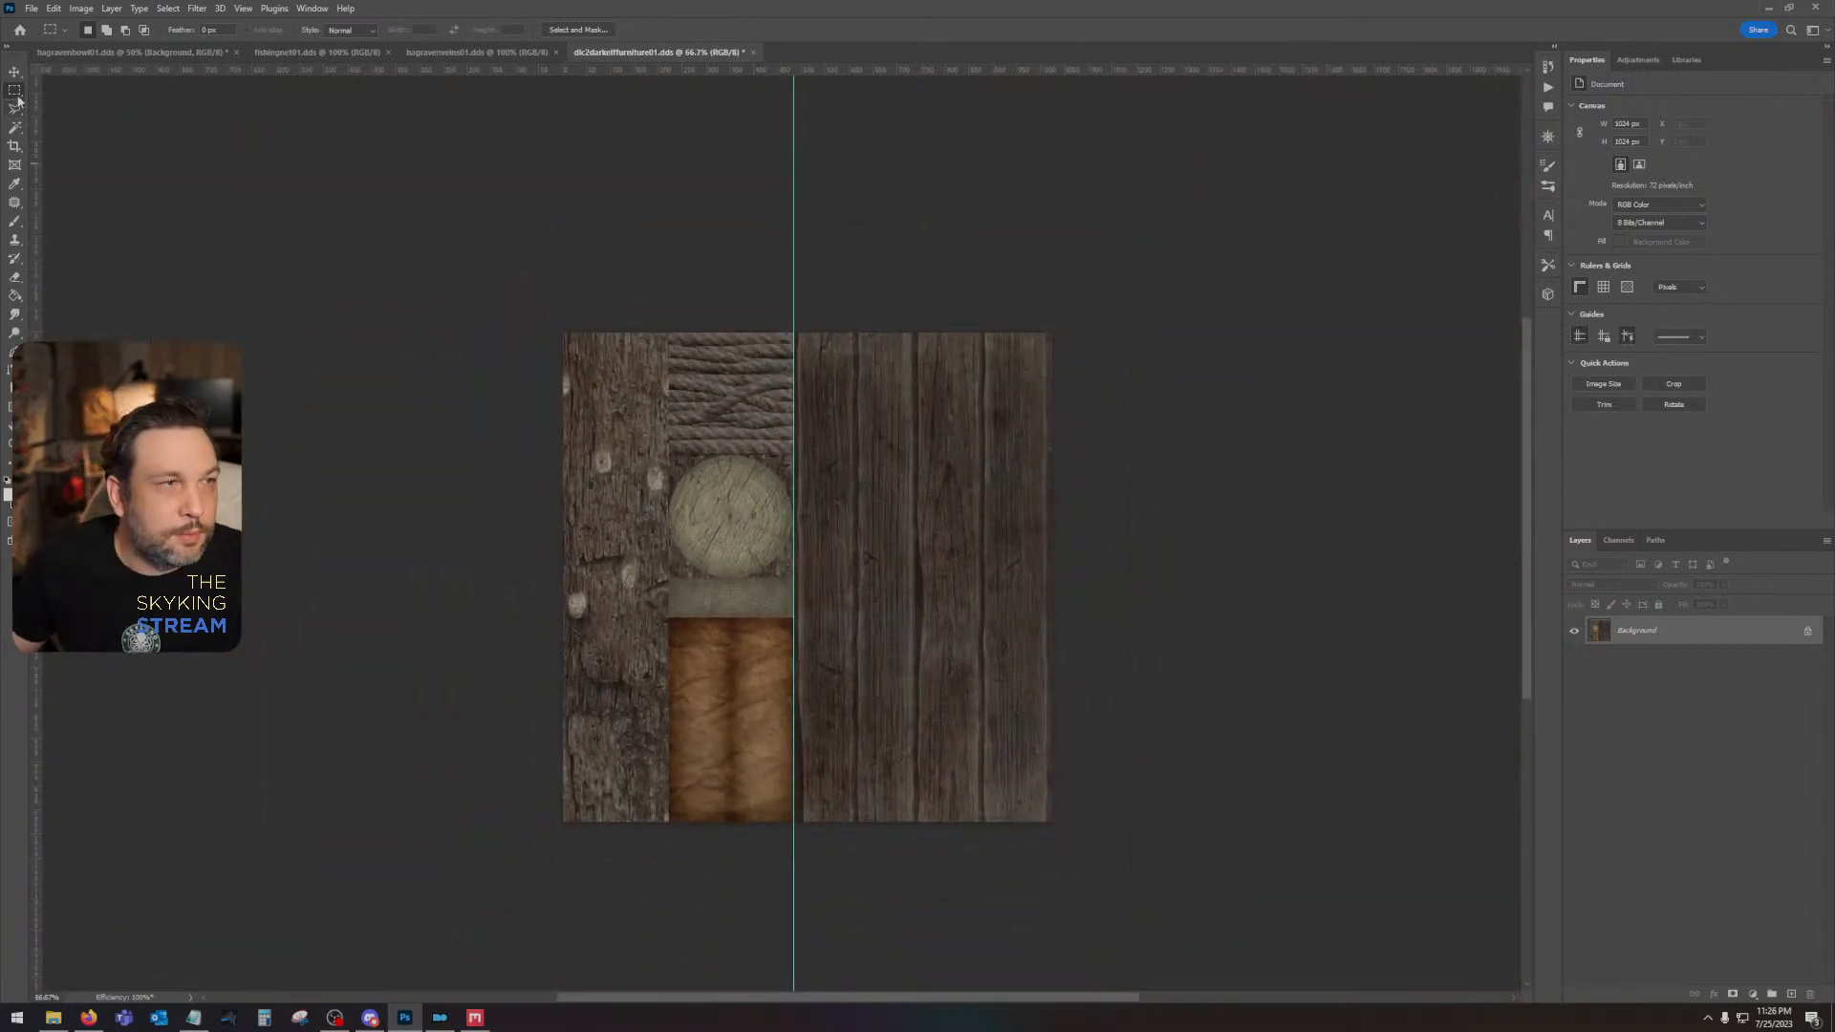
left_click_drag(796, 304, 610, 513)
left_click_drag(346, 317, 1239, 837)
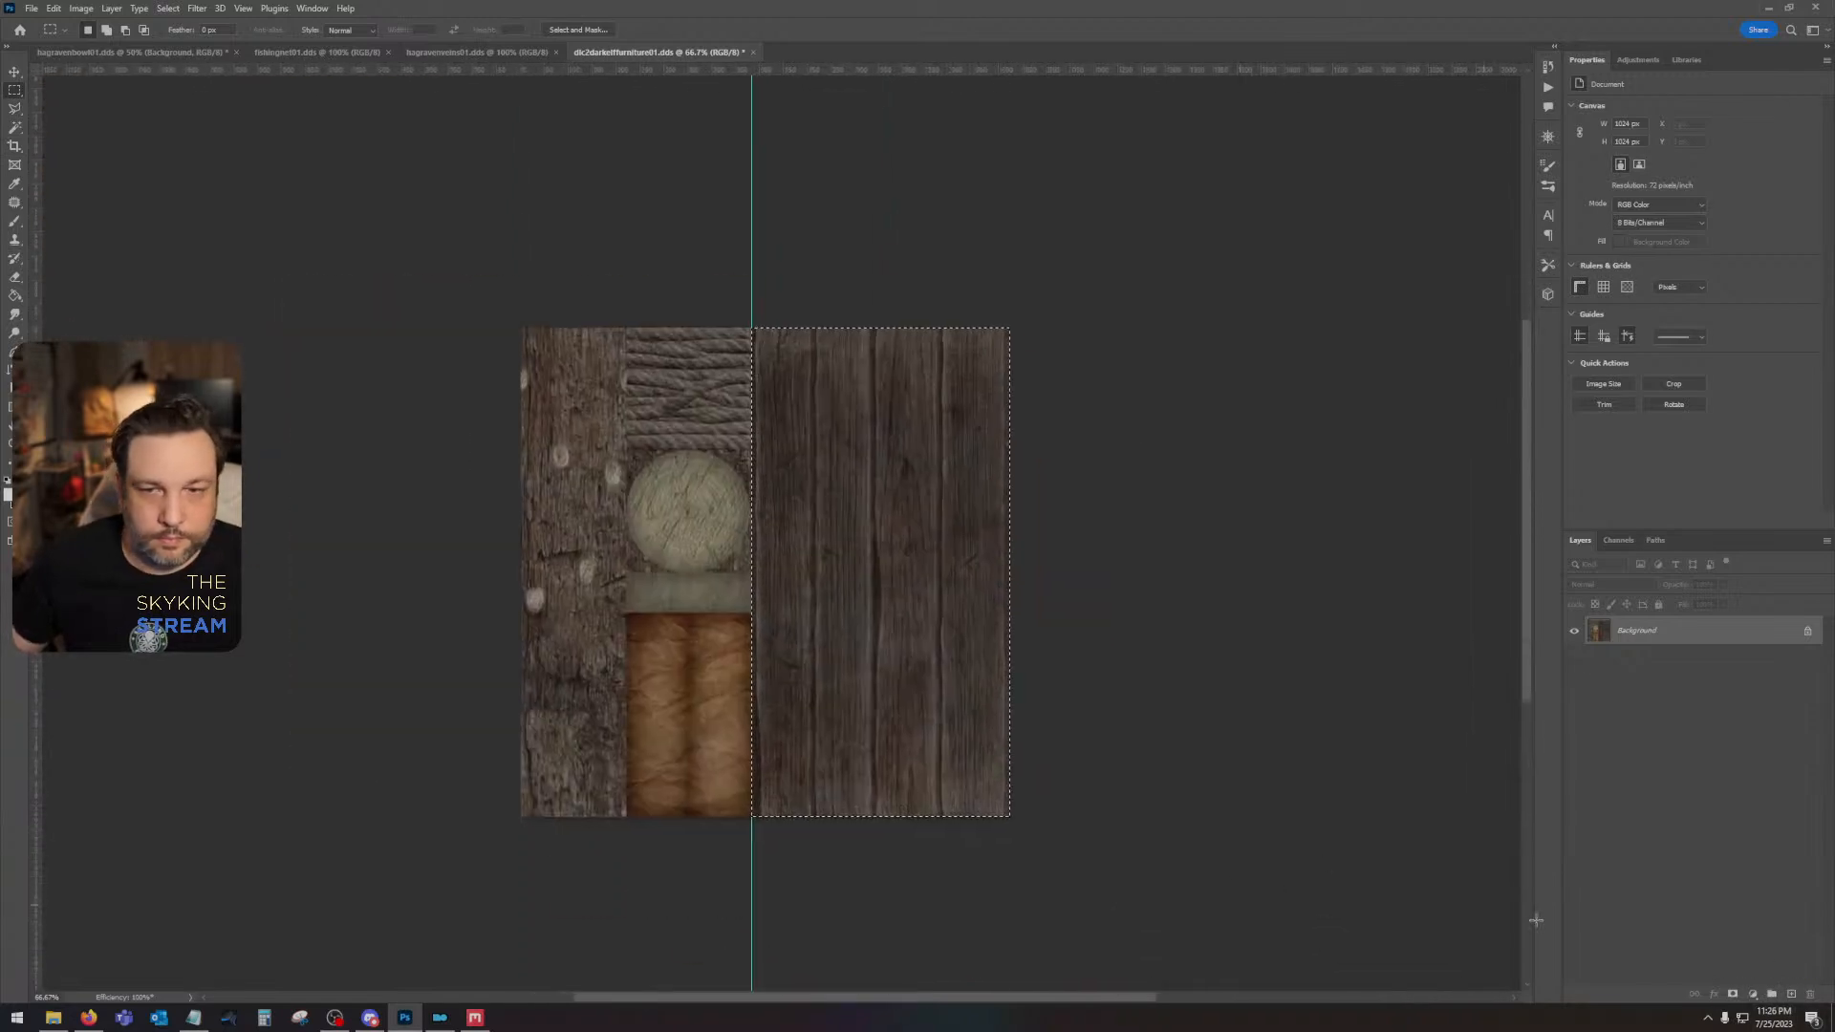
key("ctrl+j")
- Set the foreground color to orange, fill the selected plank section with it on the new layer, and deselect
left_click(12, 495)
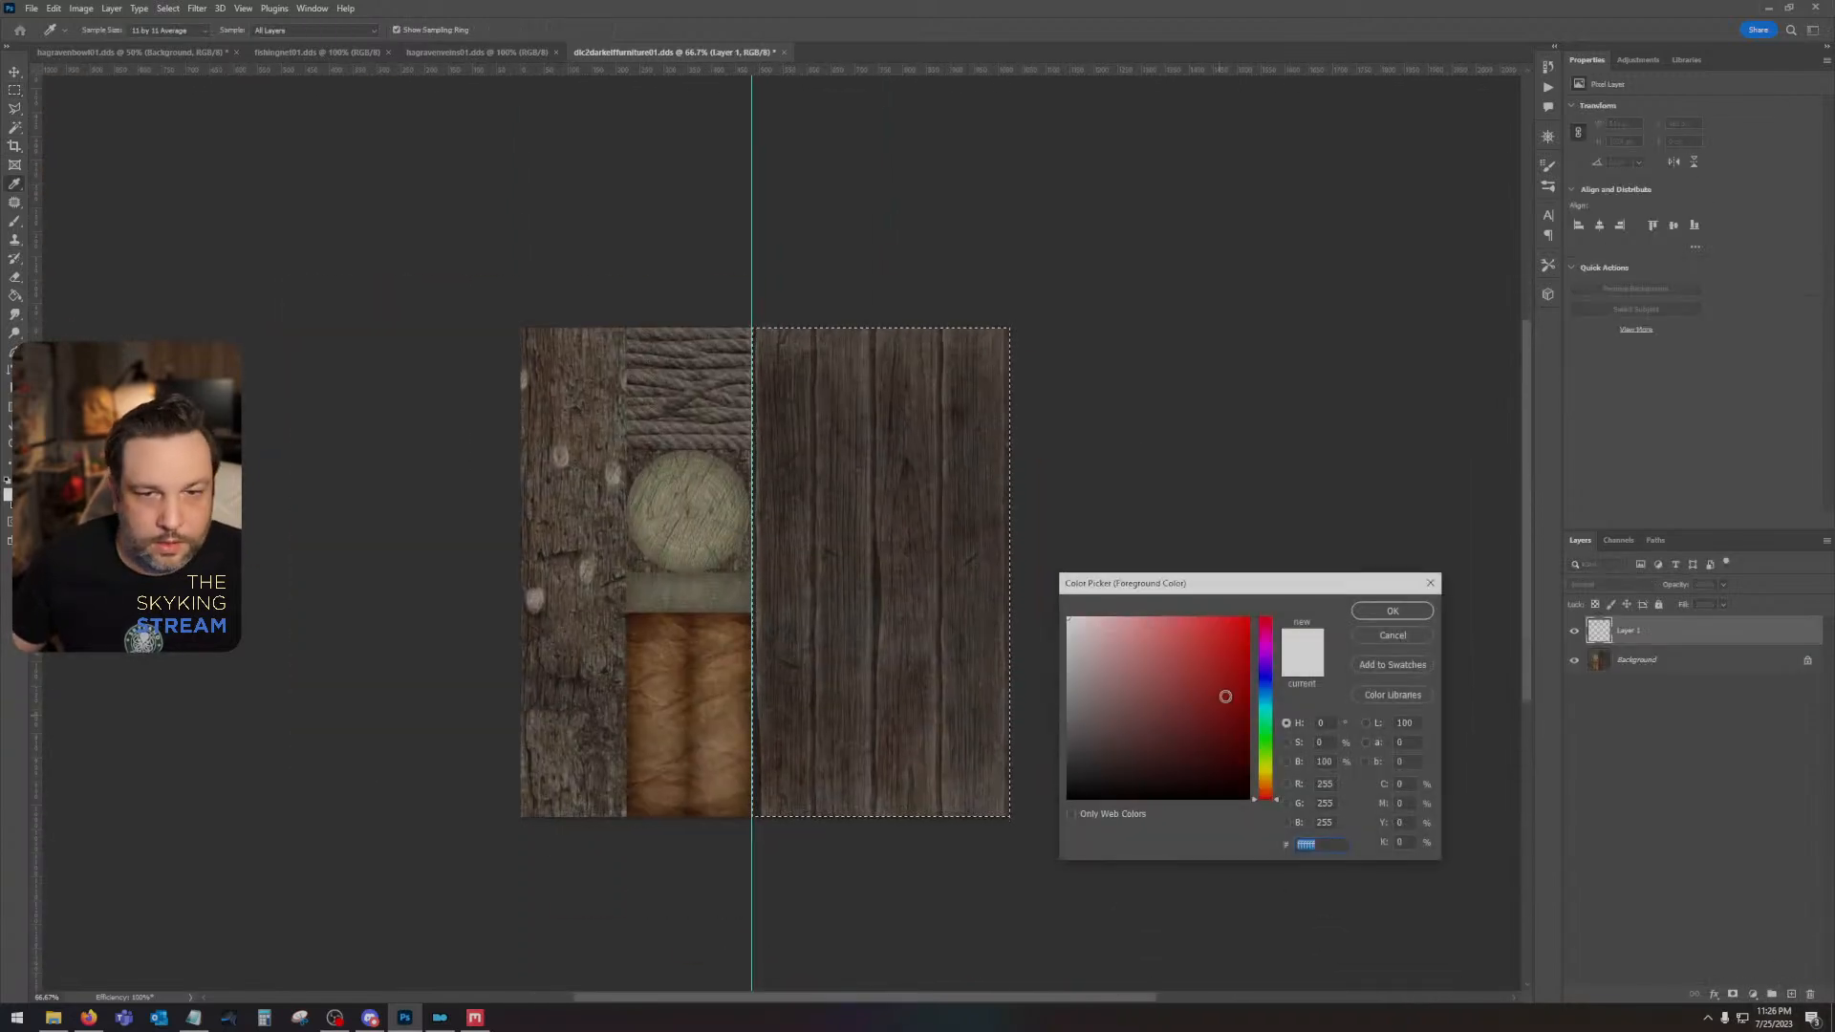
left_click(1265, 780)
left_click_drag(1214, 693, 1445, 570)
left_click(1393, 611)
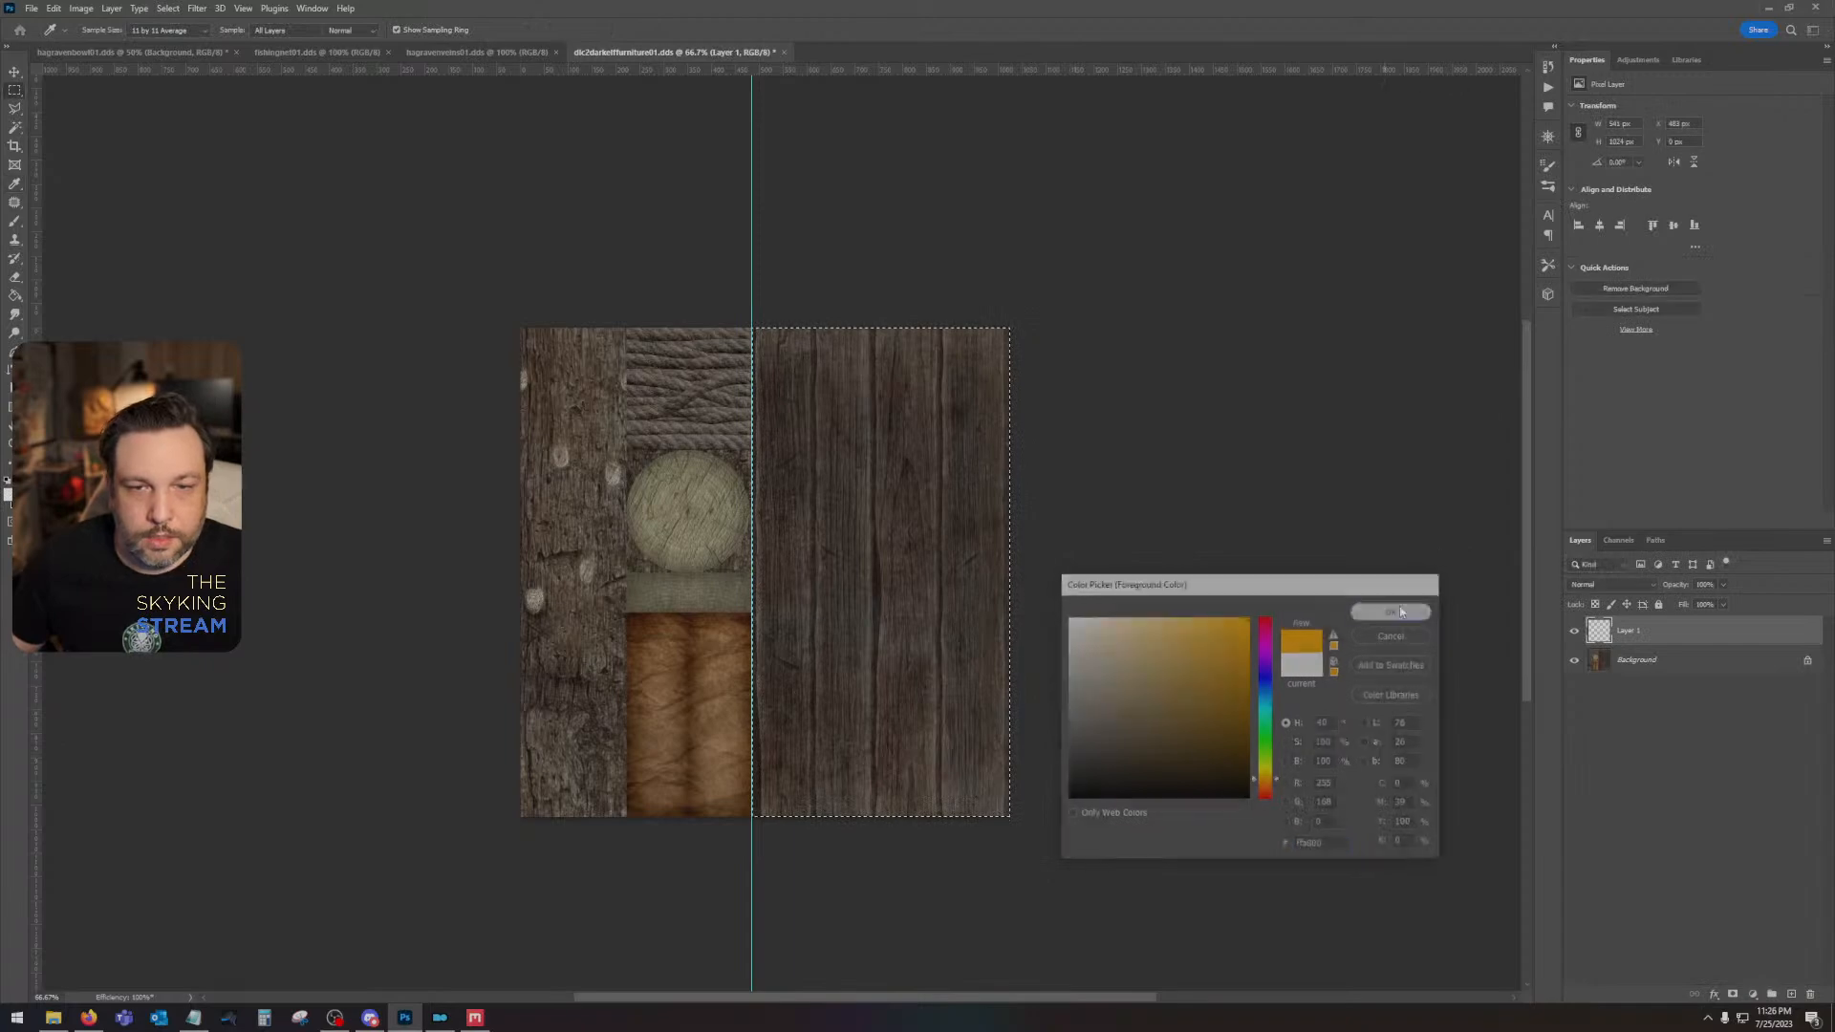
key("shift+F5")
key("Return")
key("ctrl+d")
- Select the rope section with a rectangular marquee, trimmed to its edge, and place a vertical guide along its boundary with the log column
left_click_drag(851, 474, 1063, 580)
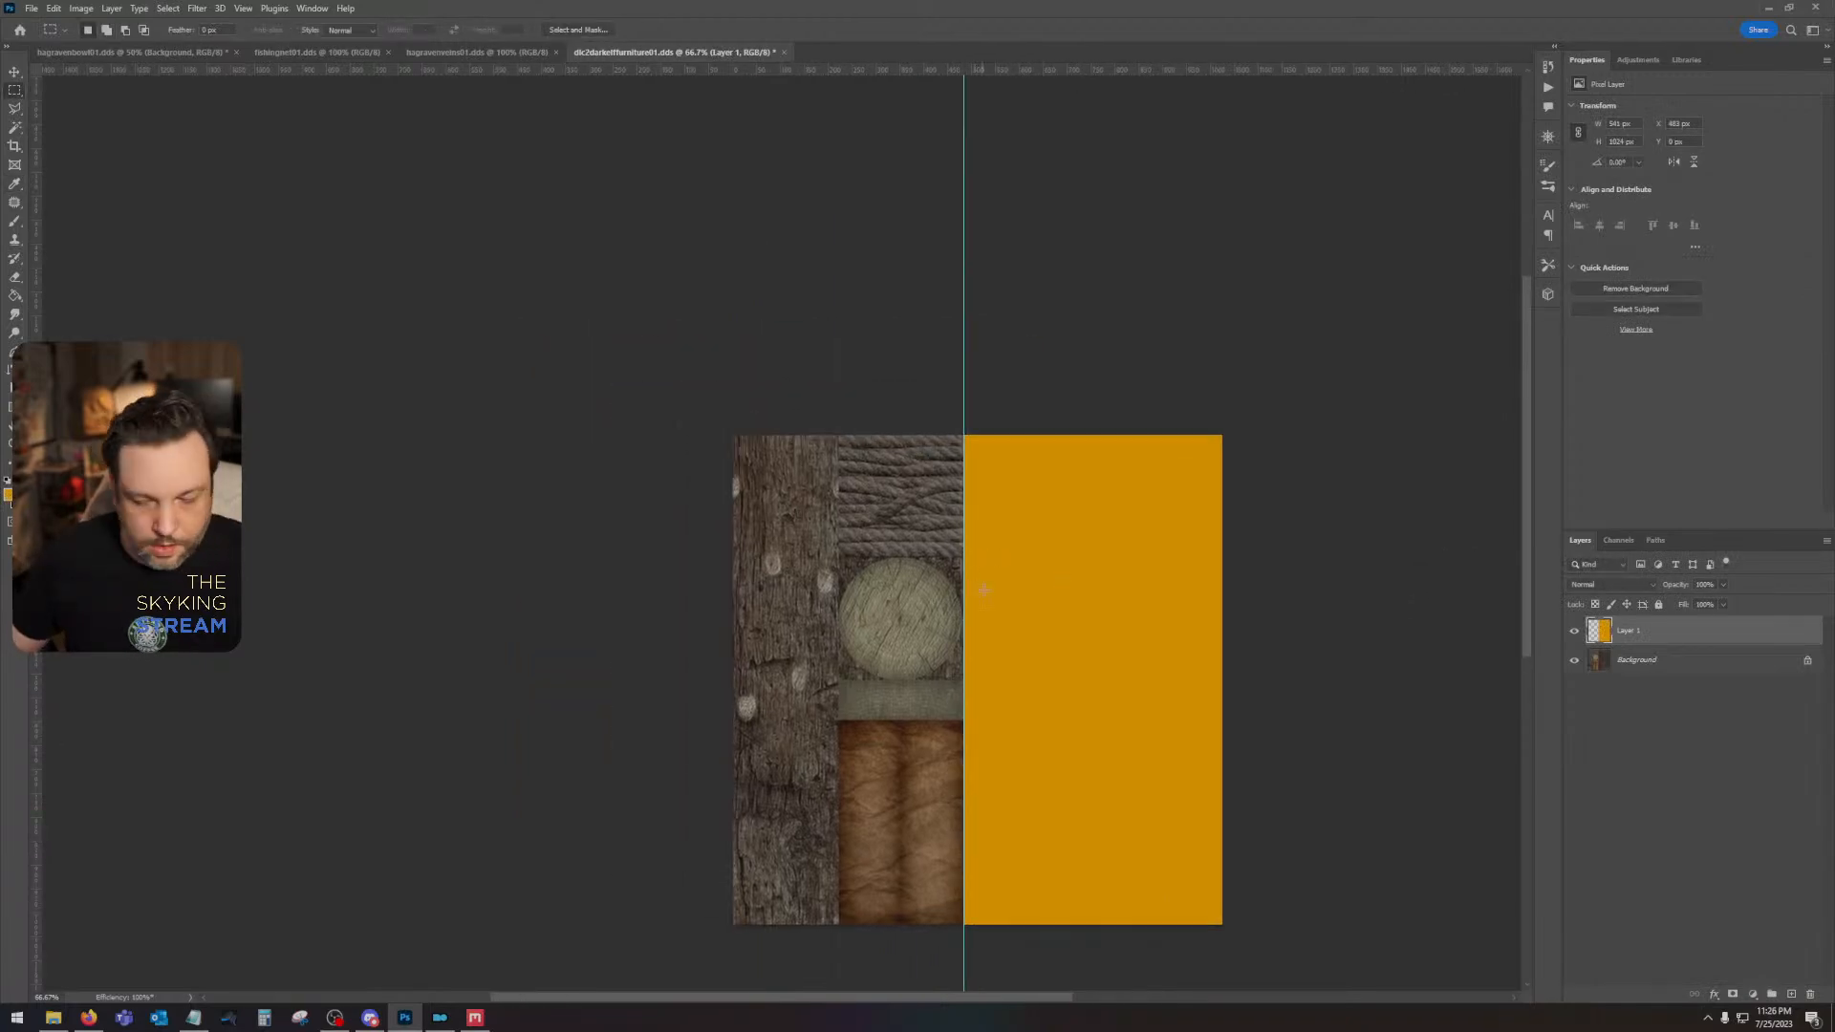
key("ctrl+plus")
key("ctrl+plus")
key("ctrl+plus")
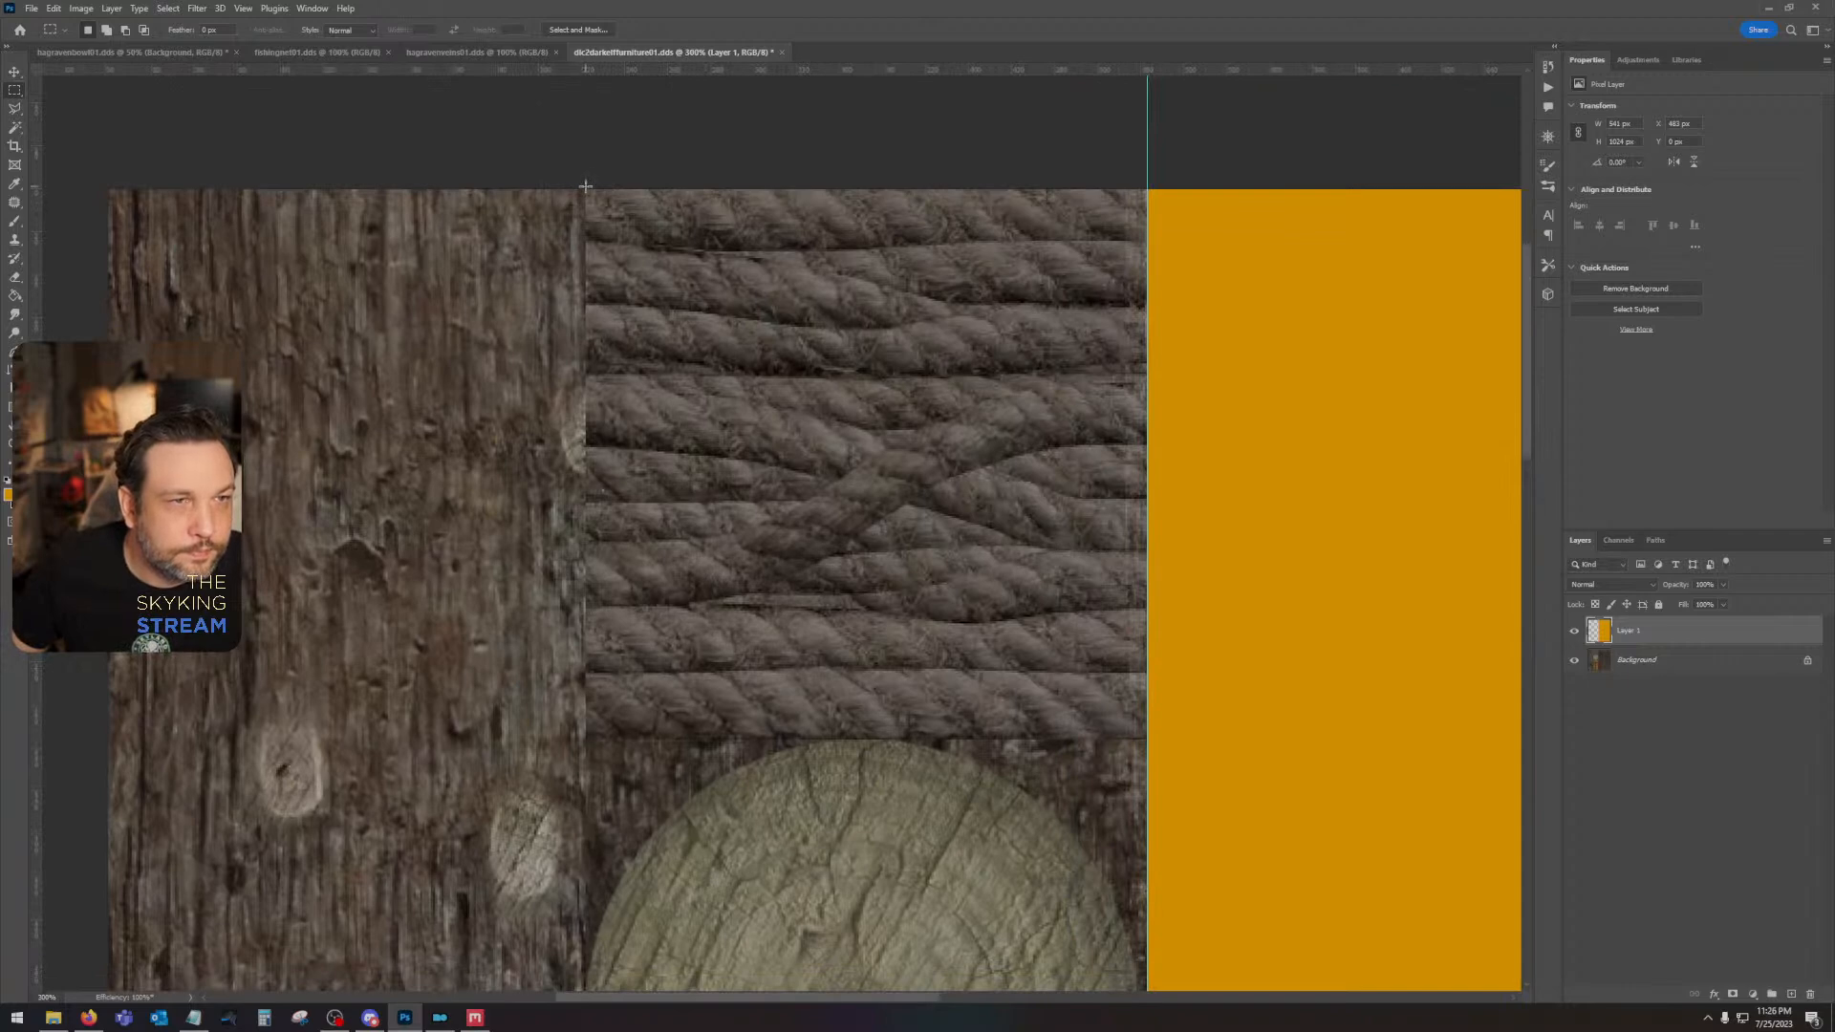
left_click_drag(629, 267, 1141, 737)
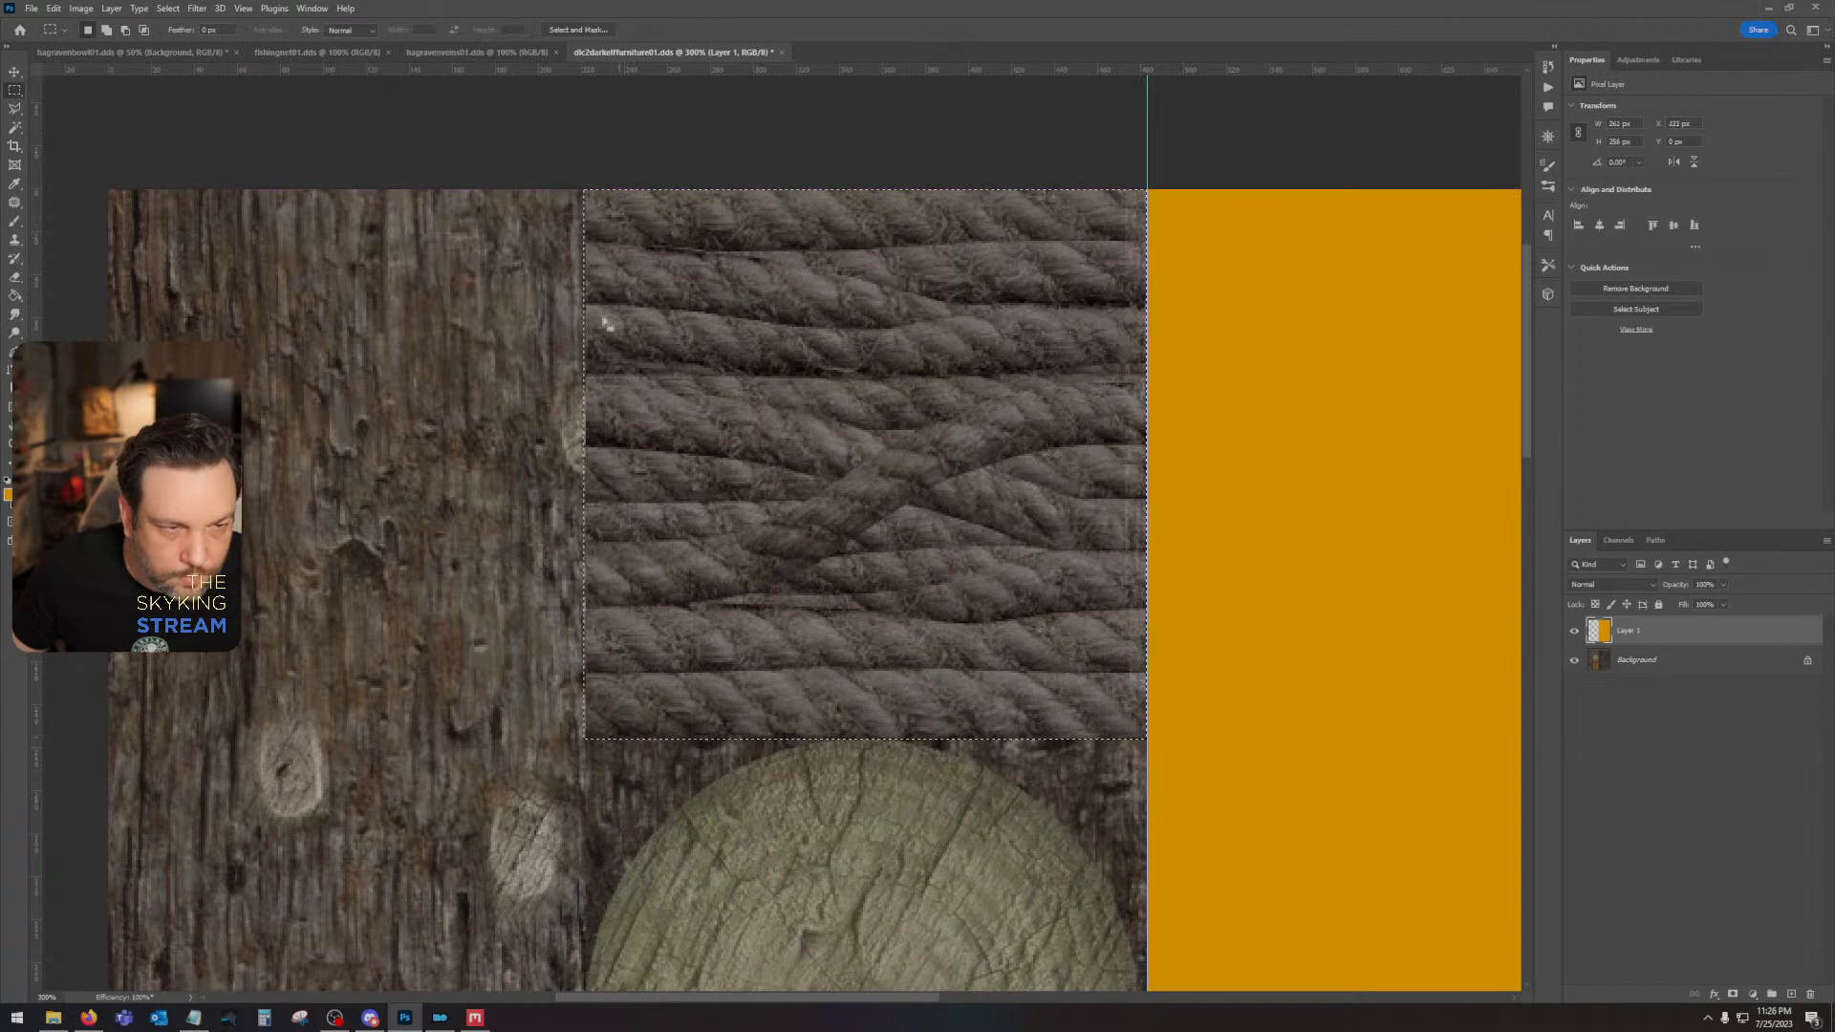
left_click_drag(521, 313, 582, 811)
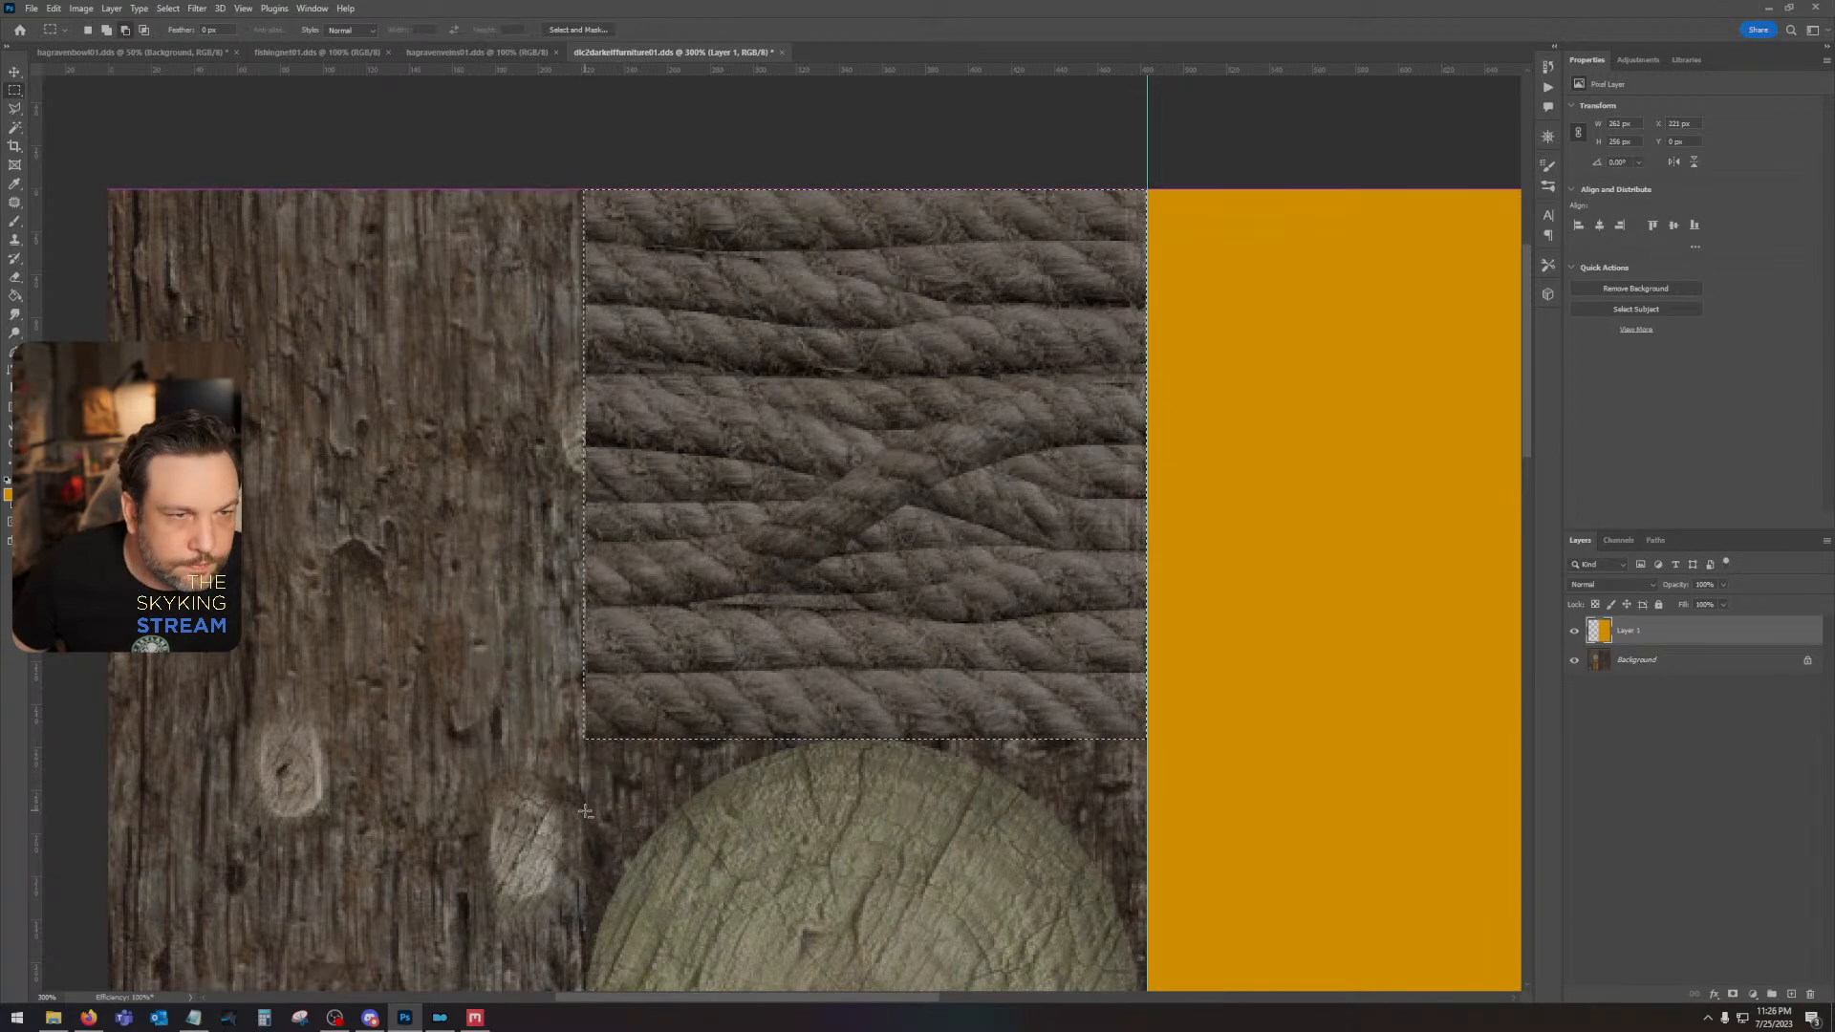
left_click_drag(58, 612, 586, 614)
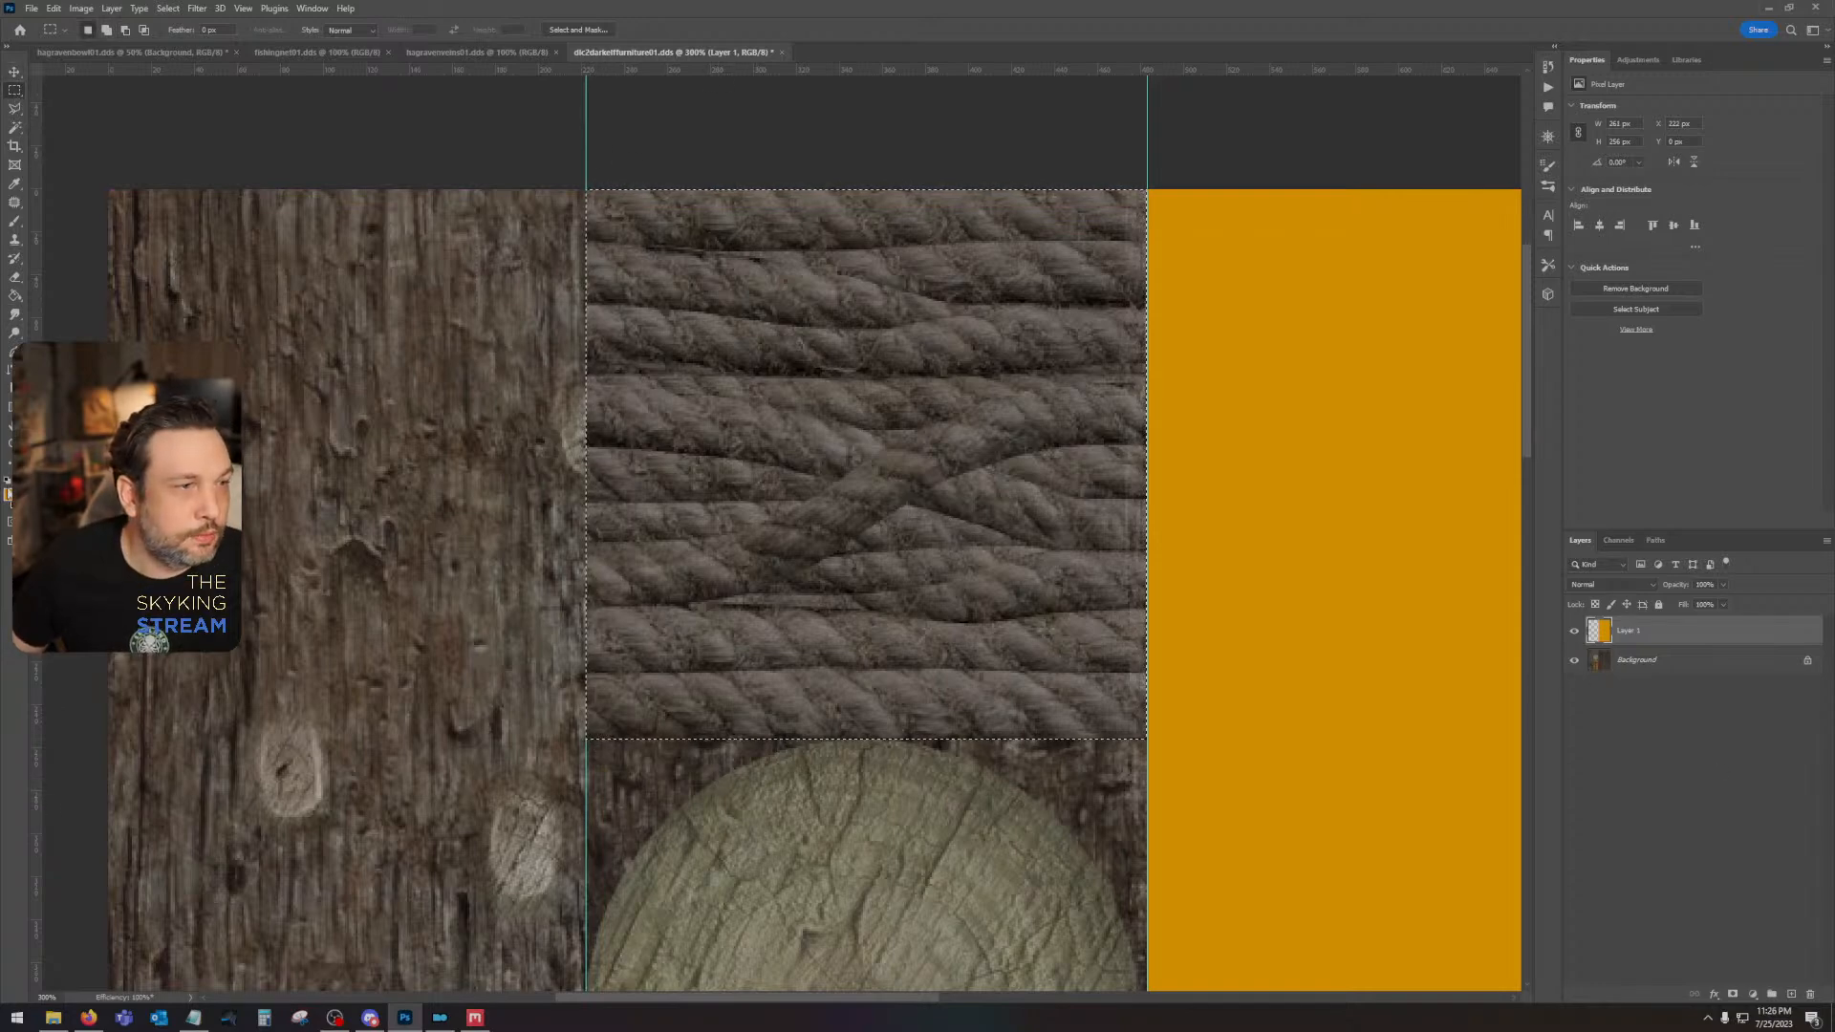
- Set the foreground color to magenta, fill the selected rope section with it on Layer 1, and deselect
left_click(8, 495)
left_click(1265, 641)
left_click(1368, 619)
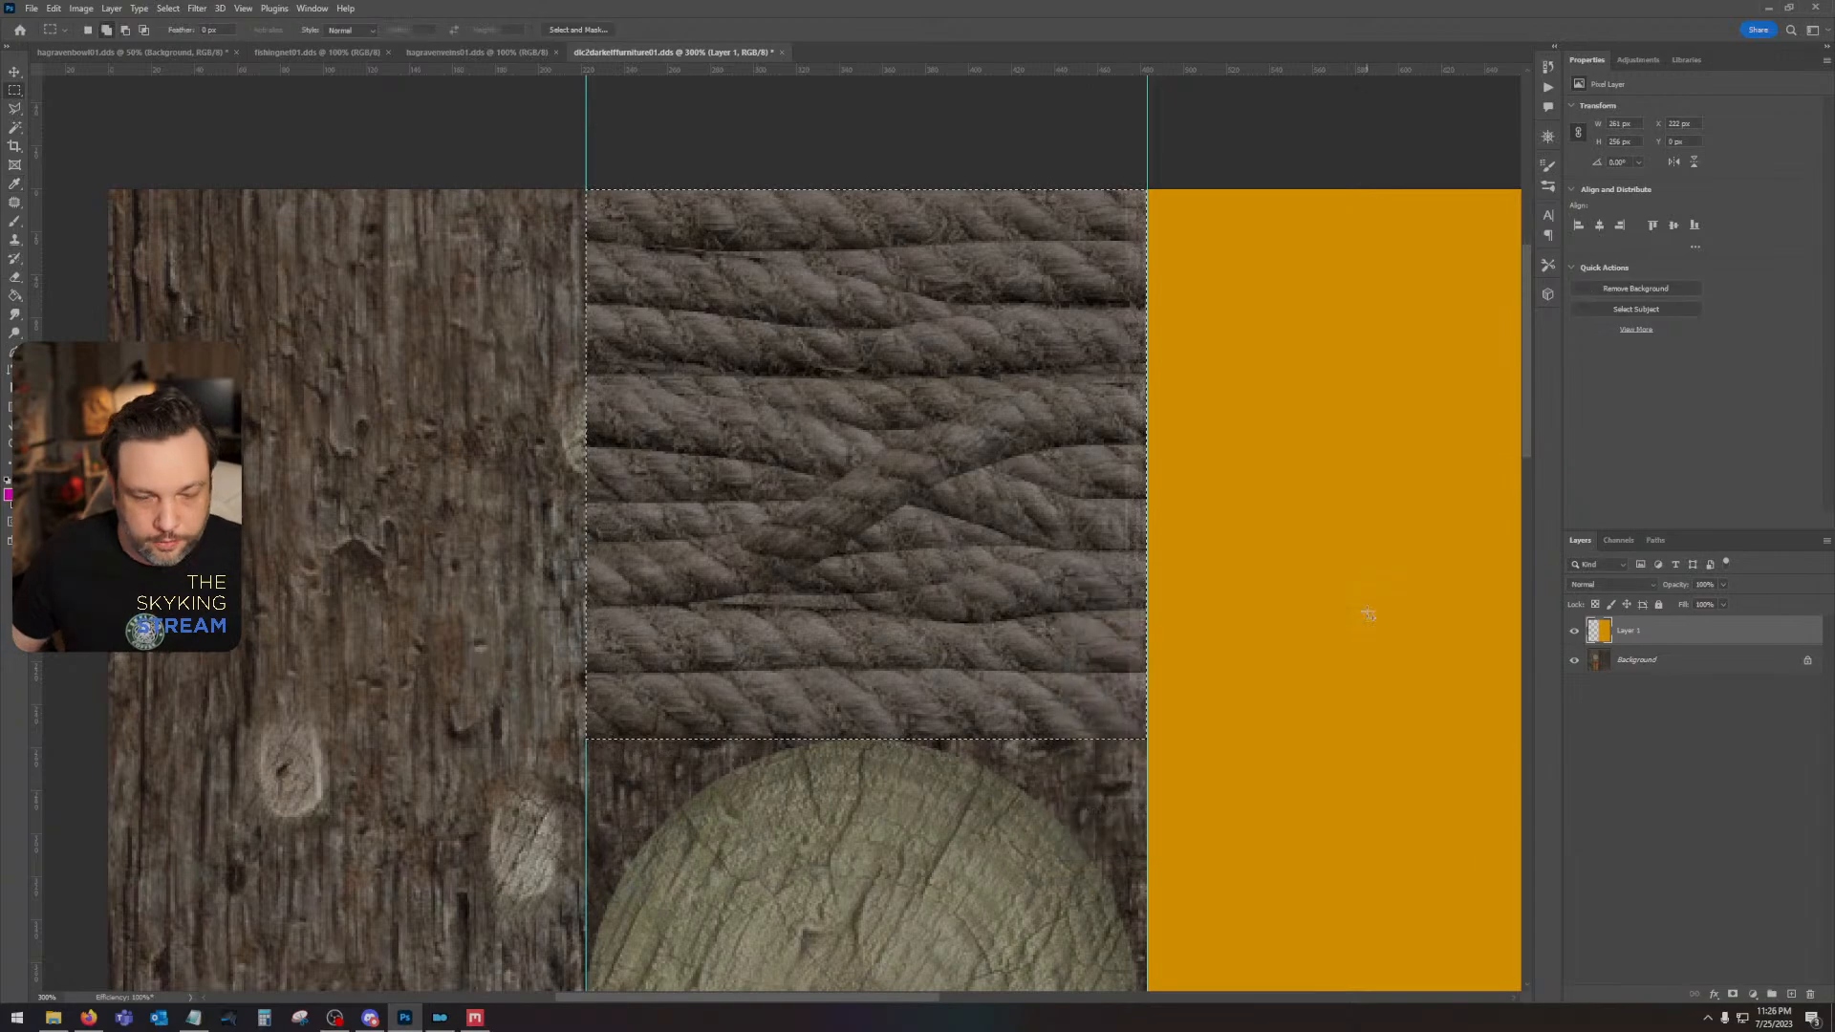
key("m")
key("alt+BackSpace")
key("ctrl+d")
- Select the full-height log column up to the vertical guide, fill it with blue on Layer 1, and deselect
left_click_drag(436, 417, 765, 376)
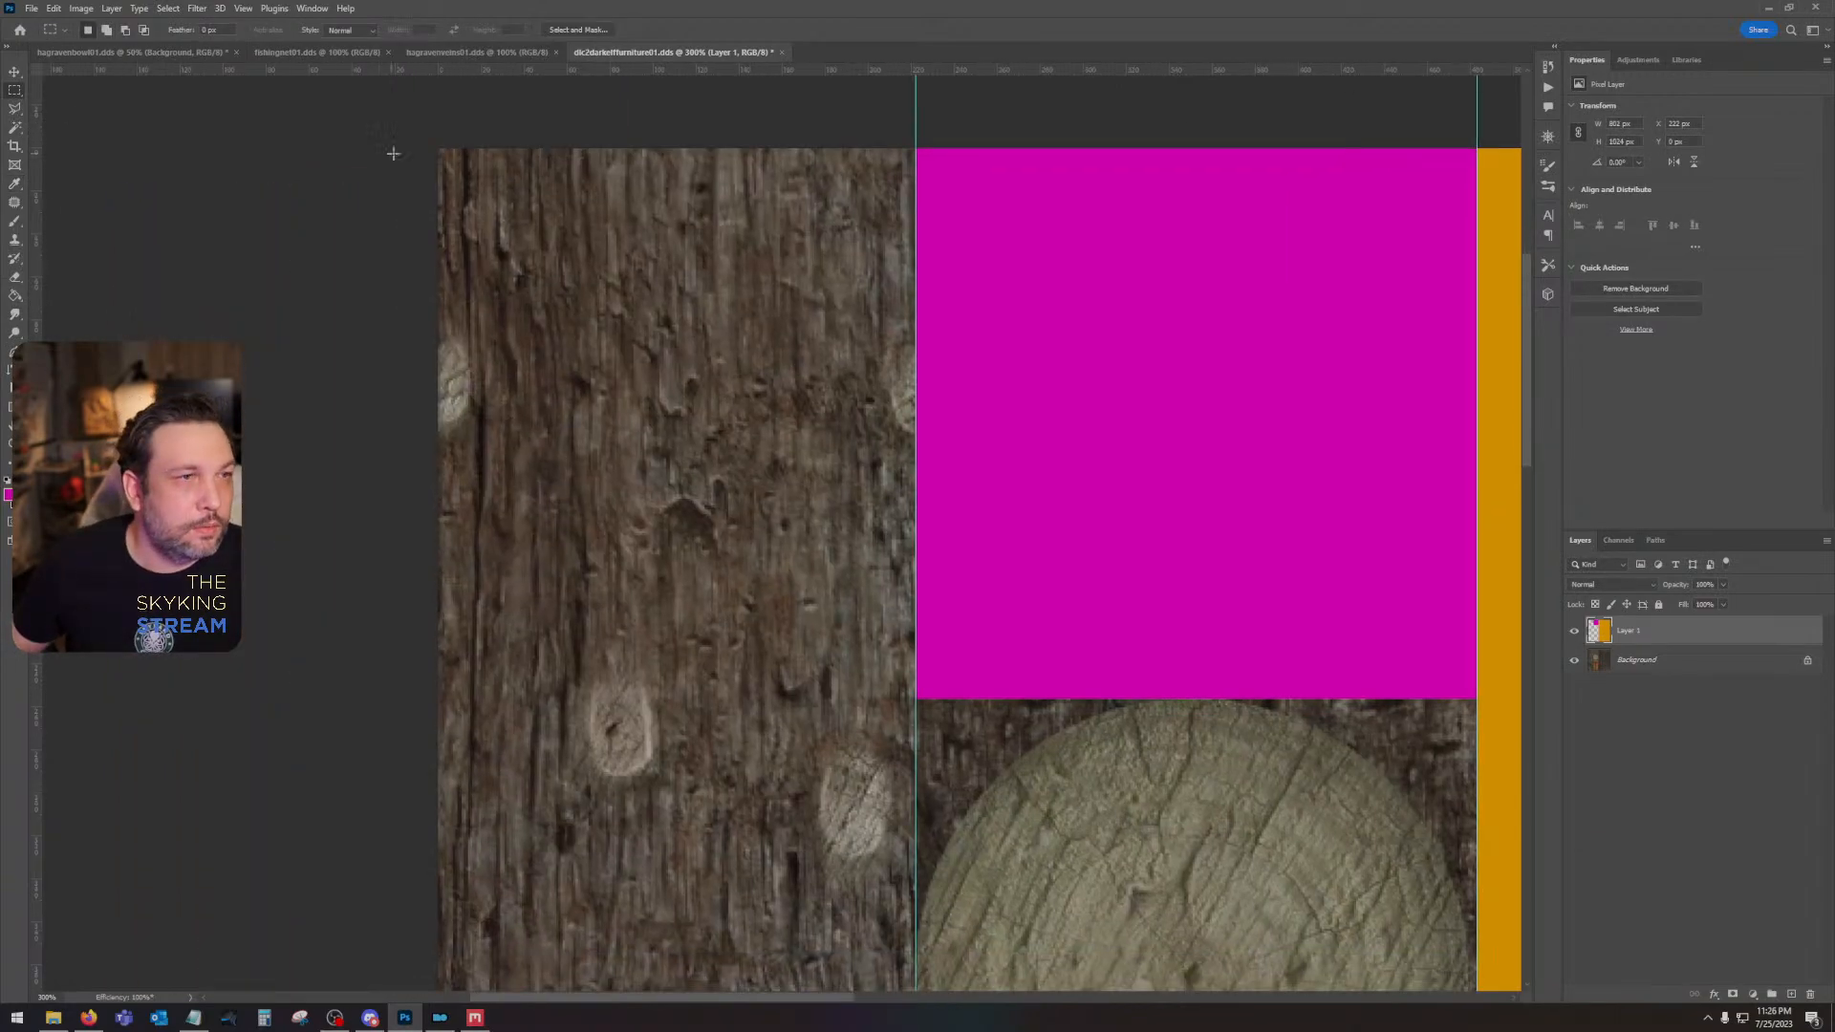
left_click_drag(393, 153, 903, 930)
left_click(9, 495)
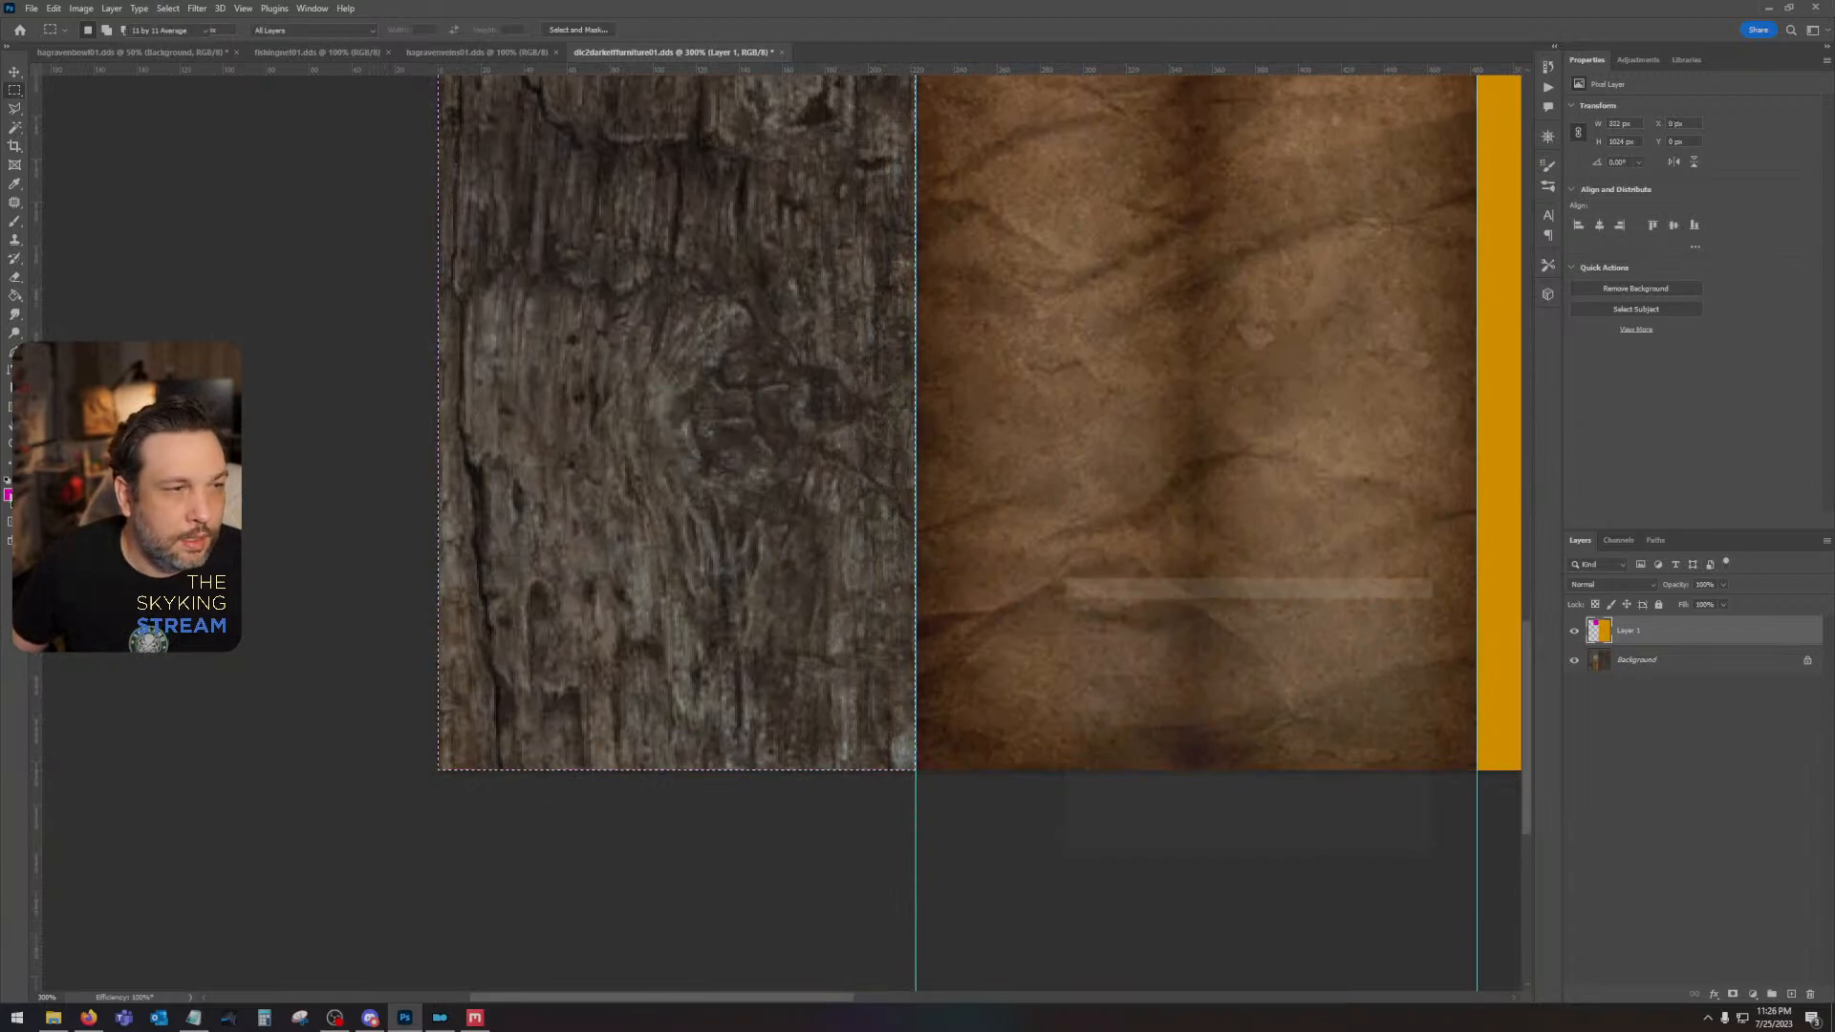
left_click(1265, 676)
left_click(1392, 610)
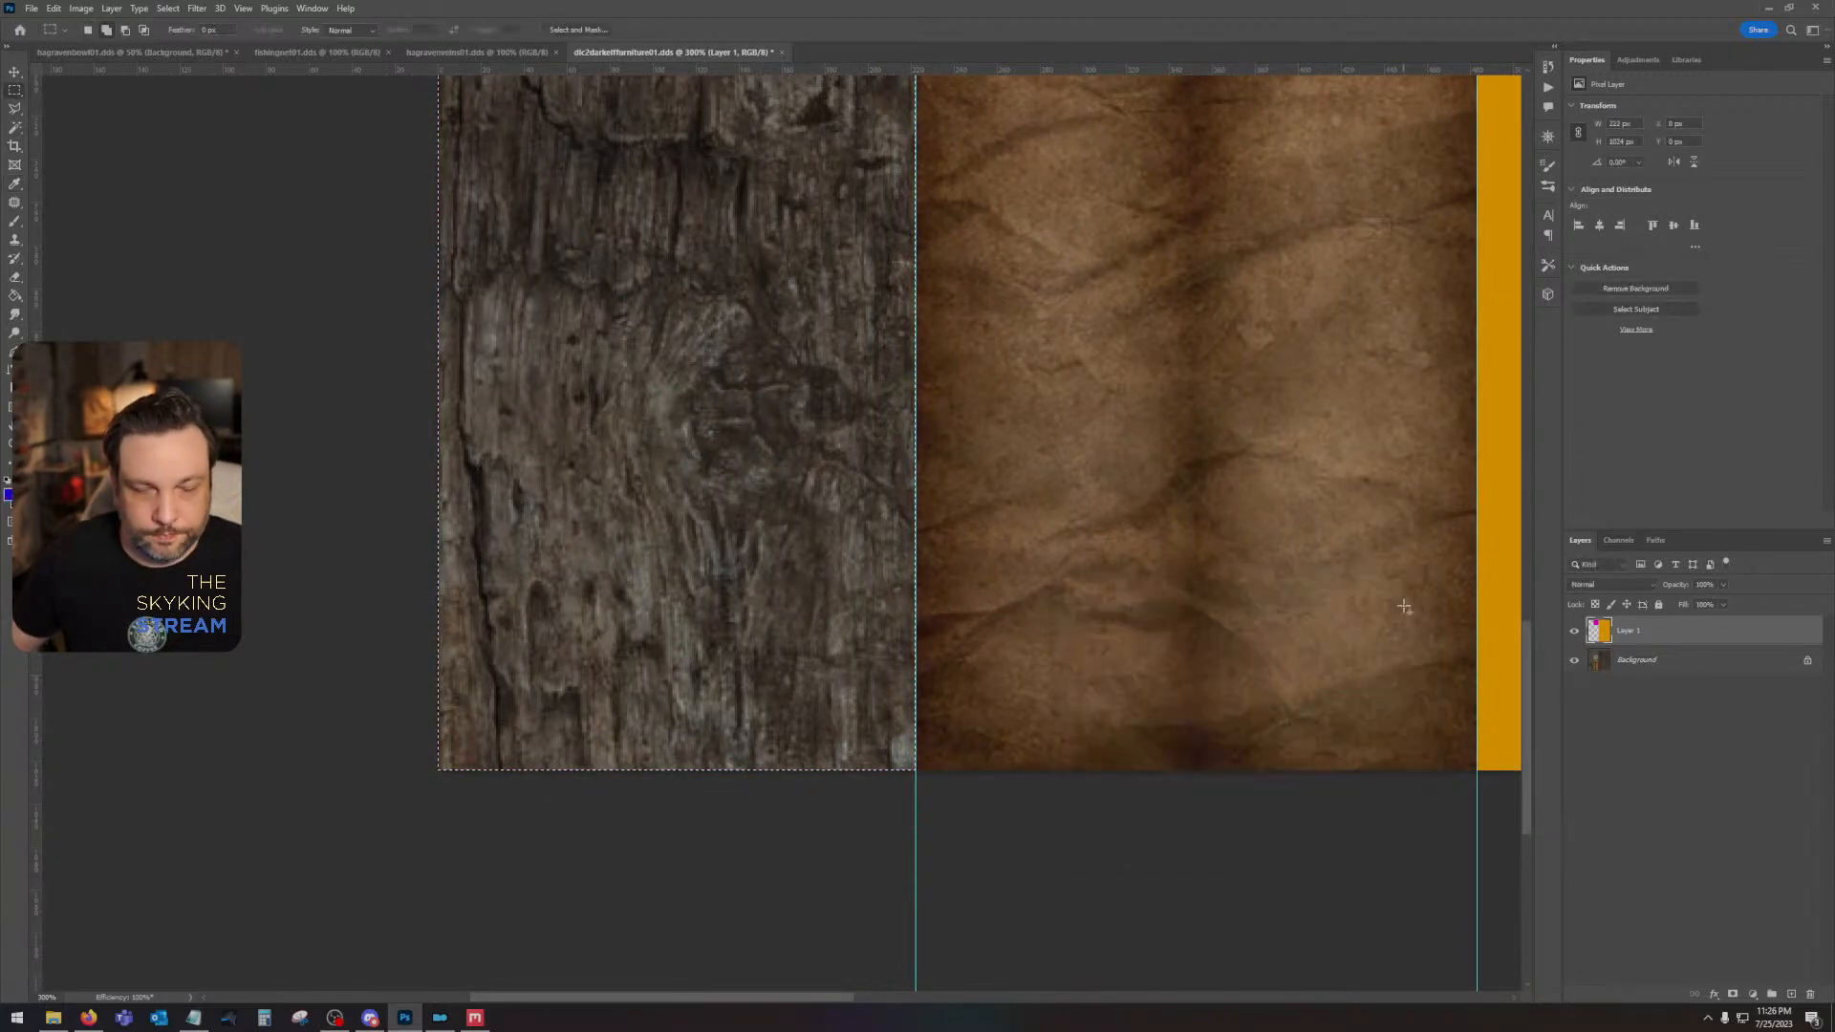
key("alt+BackSpace")
key("m")
- Select the whole leather section between the two guides and fill it with turquoise on Layer 1
left_click_drag(1246, 418, 936, 562)
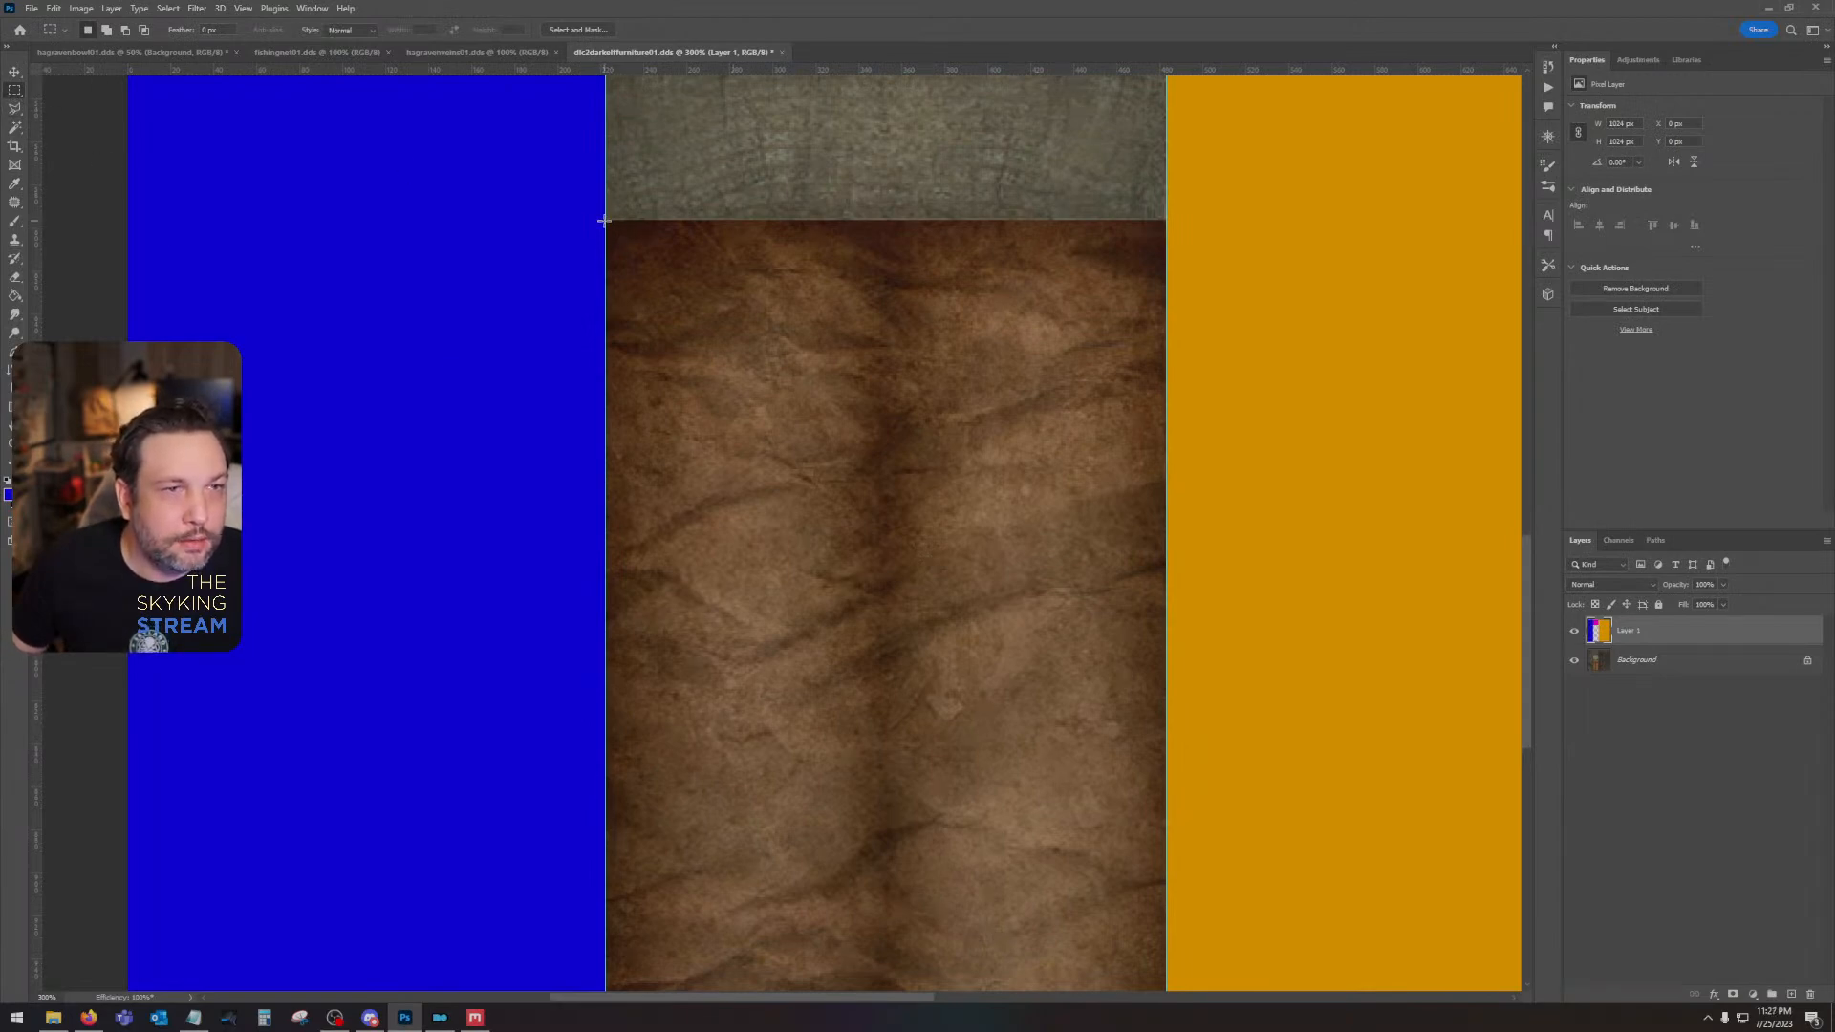
left_click_drag(721, 312, 1188, 807)
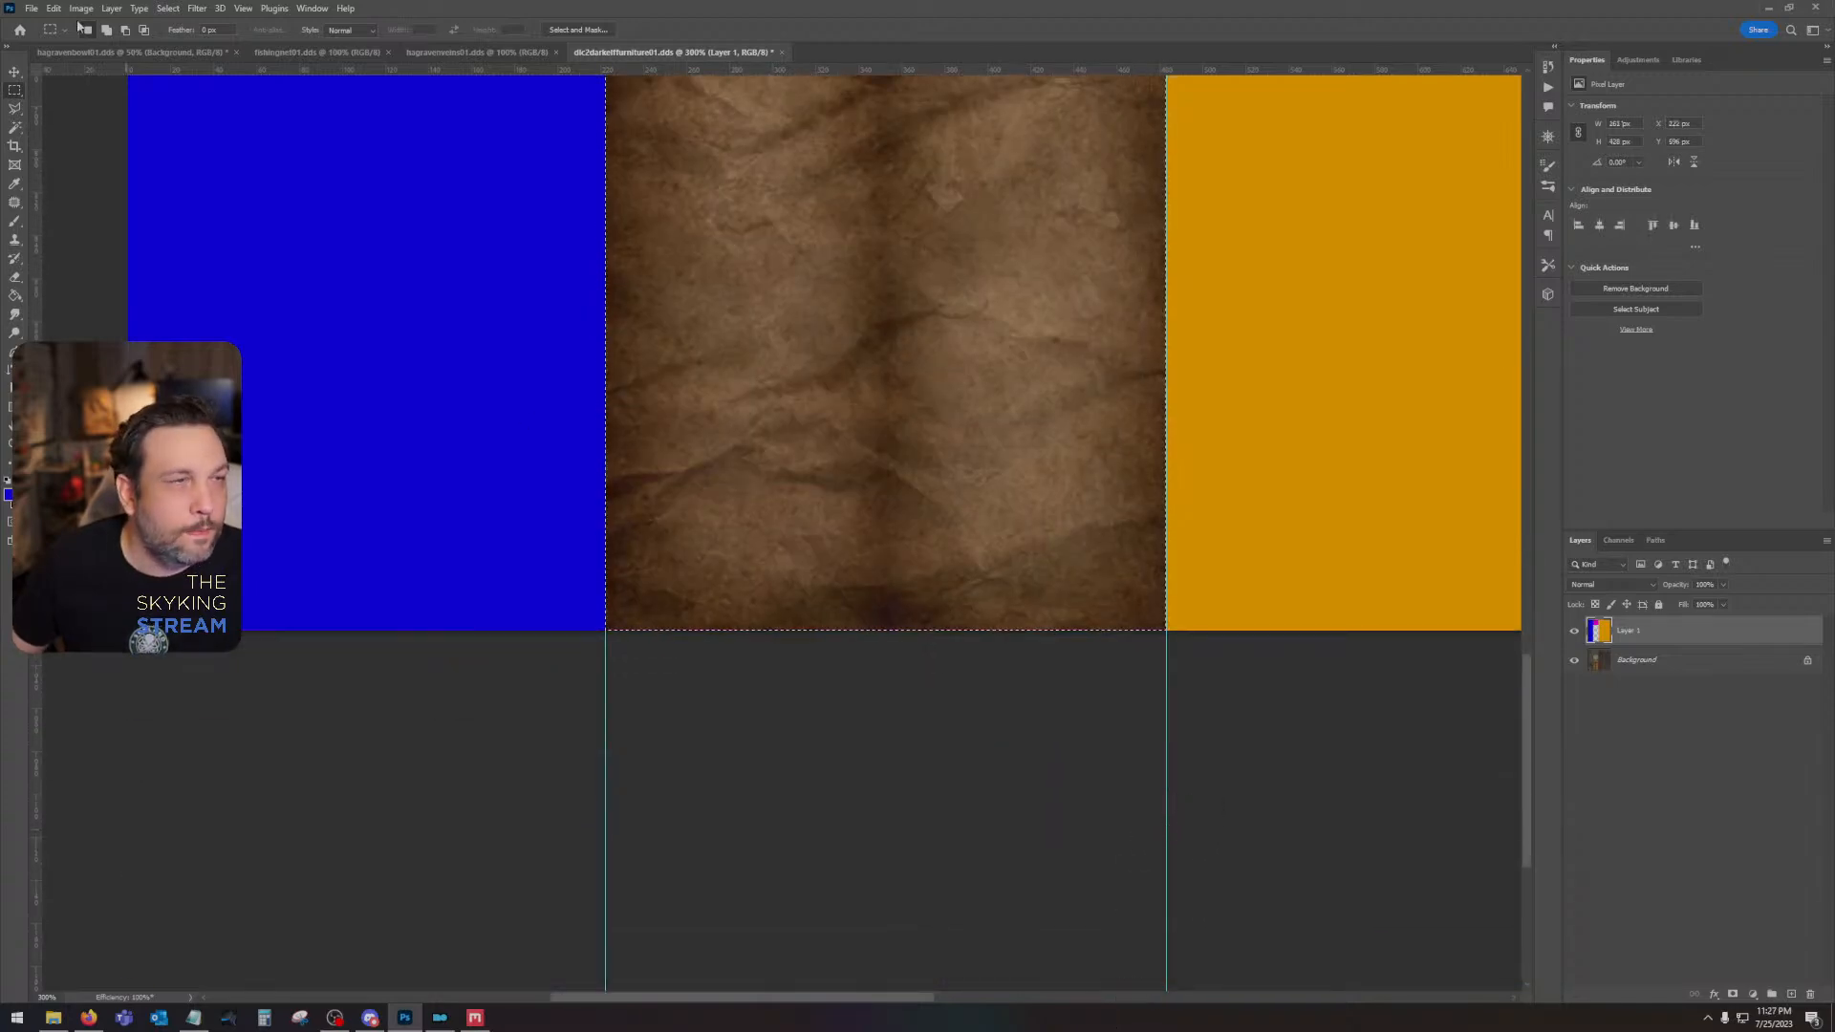
key("n")
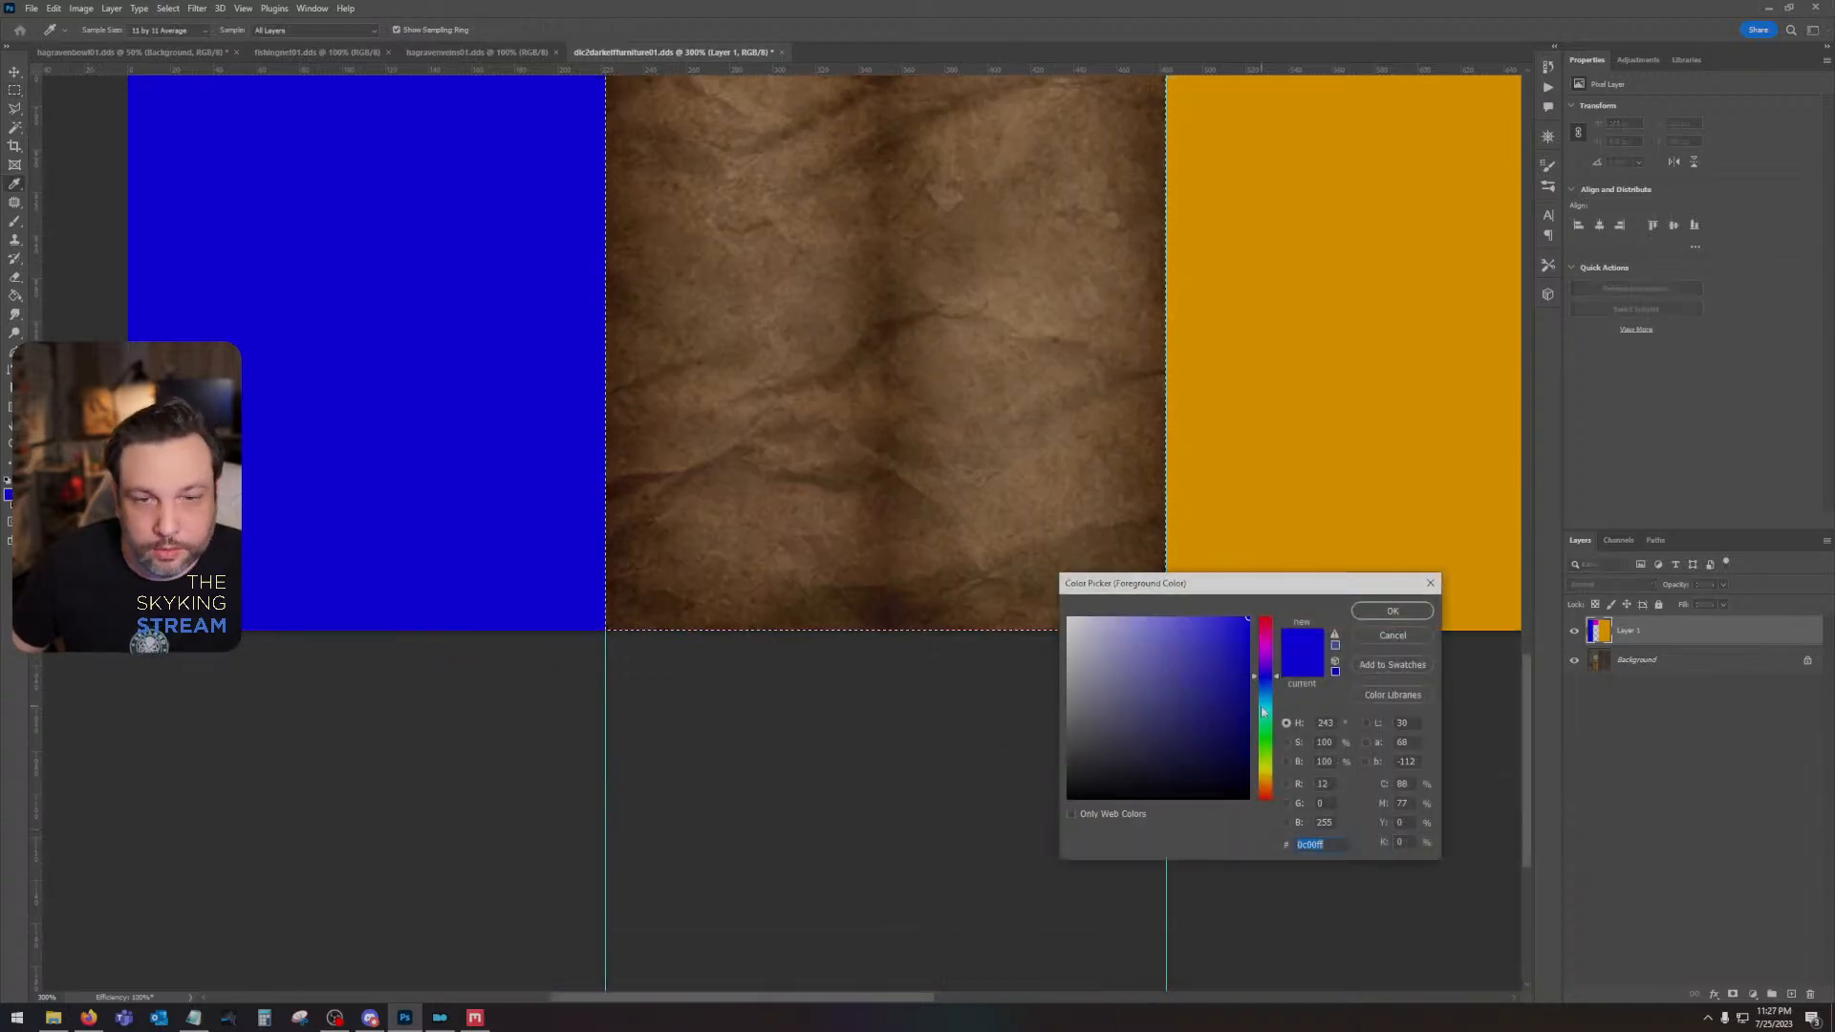
left_click(1263, 712)
left_click(1393, 610)
key("alt+BackSpace")
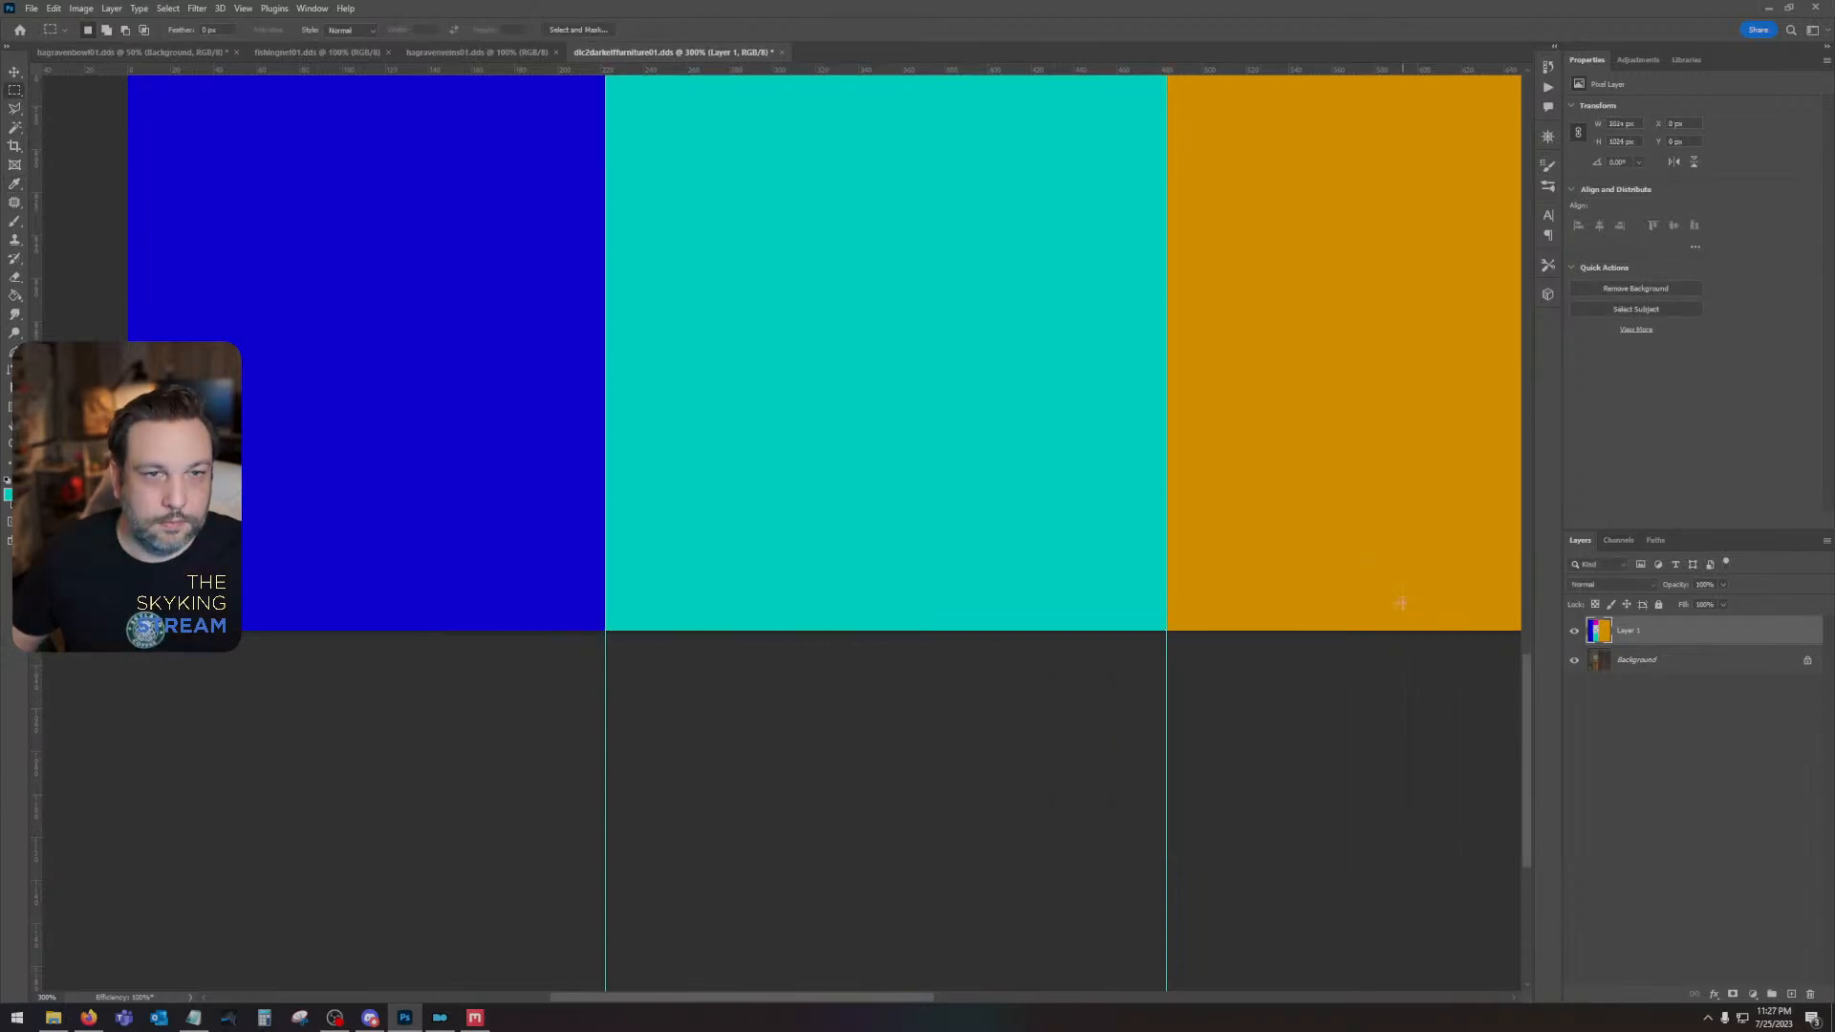
- Select the round log end together with the wood strip below it, fill the area with green on Layer 1, and deselect
left_click_drag(1106, 263, 1115, 946)
left_click_drag(971, 242, 937, 565)
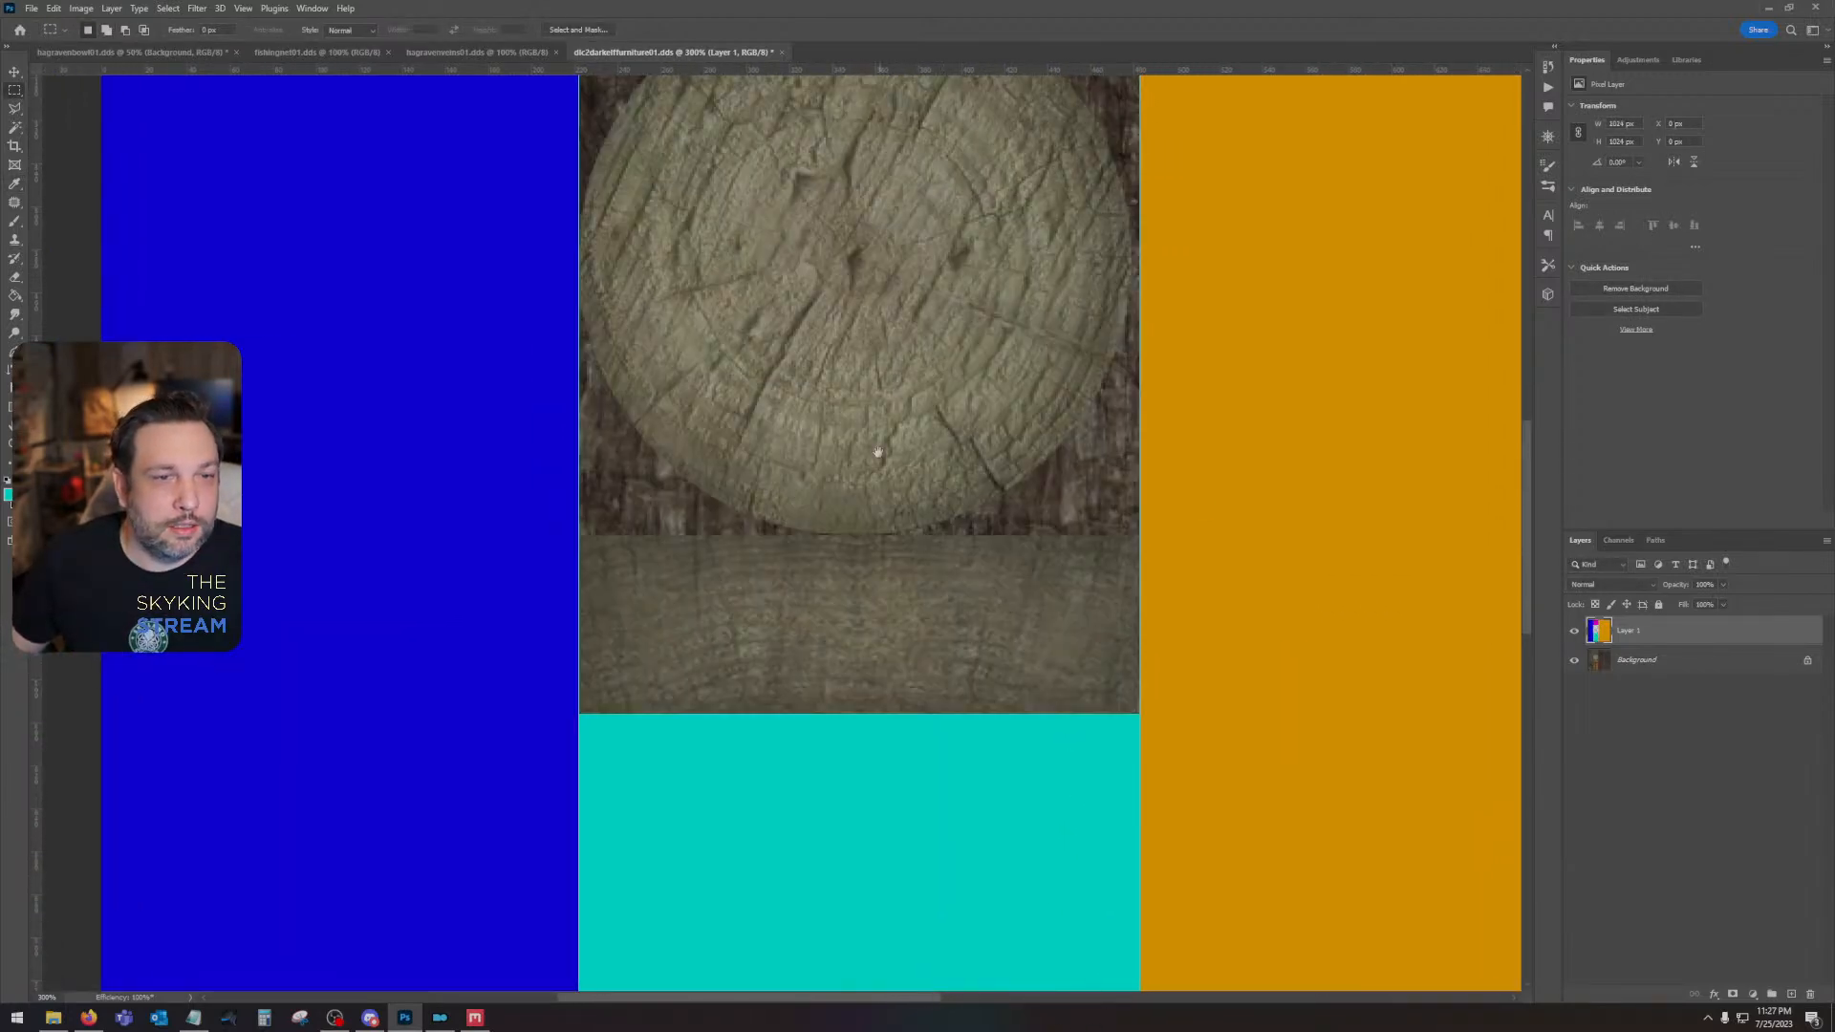
left_click_drag(877, 452, 877, 584)
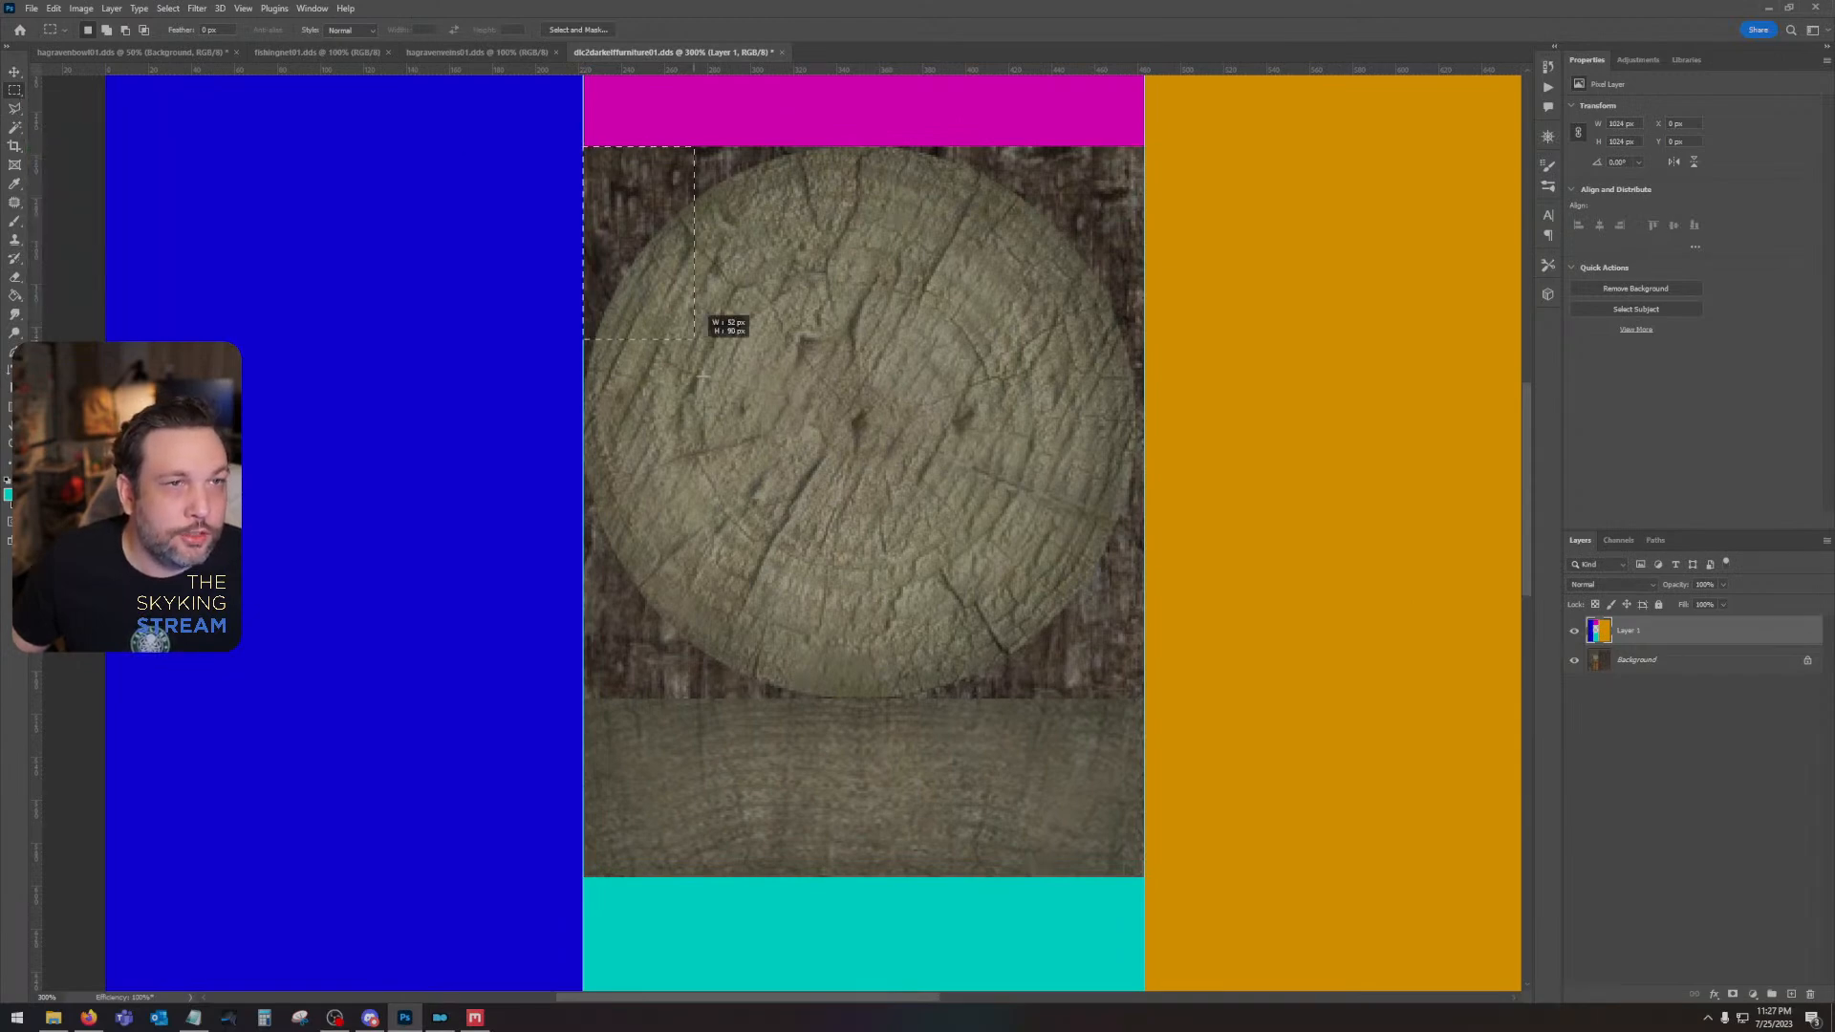
left_click_drag(695, 338, 1143, 877)
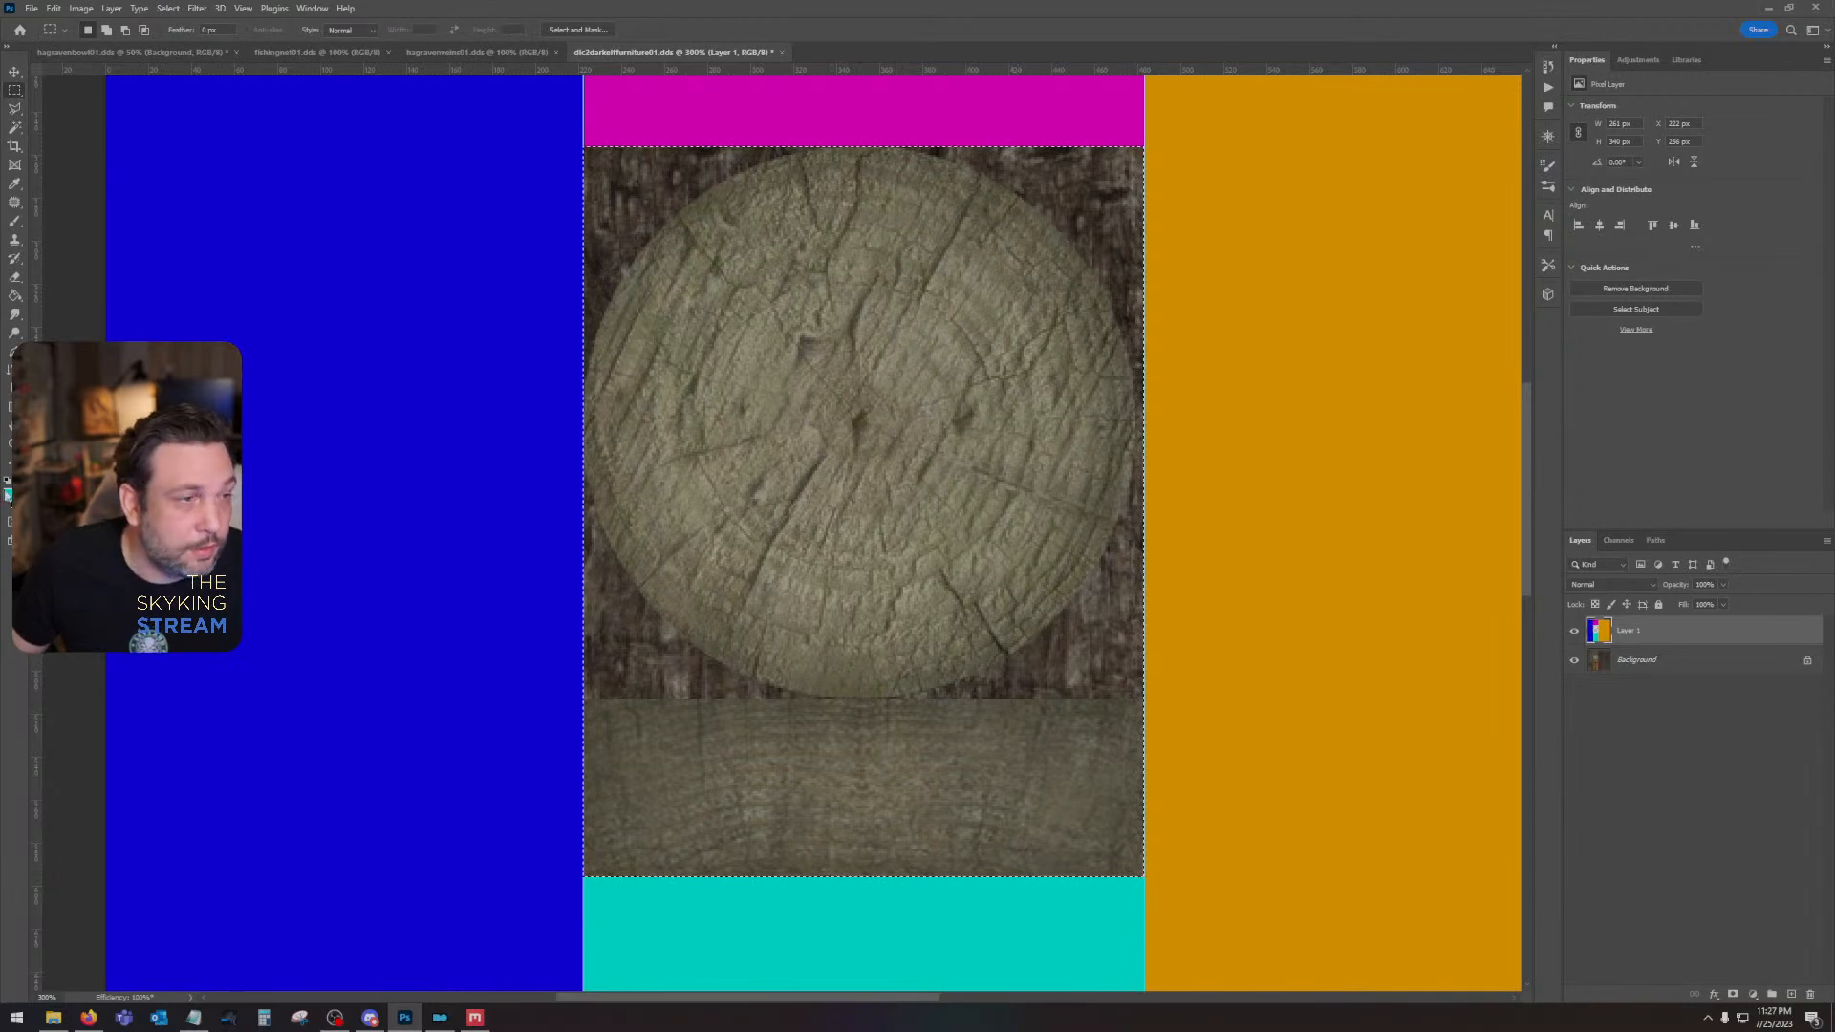
left_click(8, 496)
left_click(1263, 737)
left_click(1394, 614)
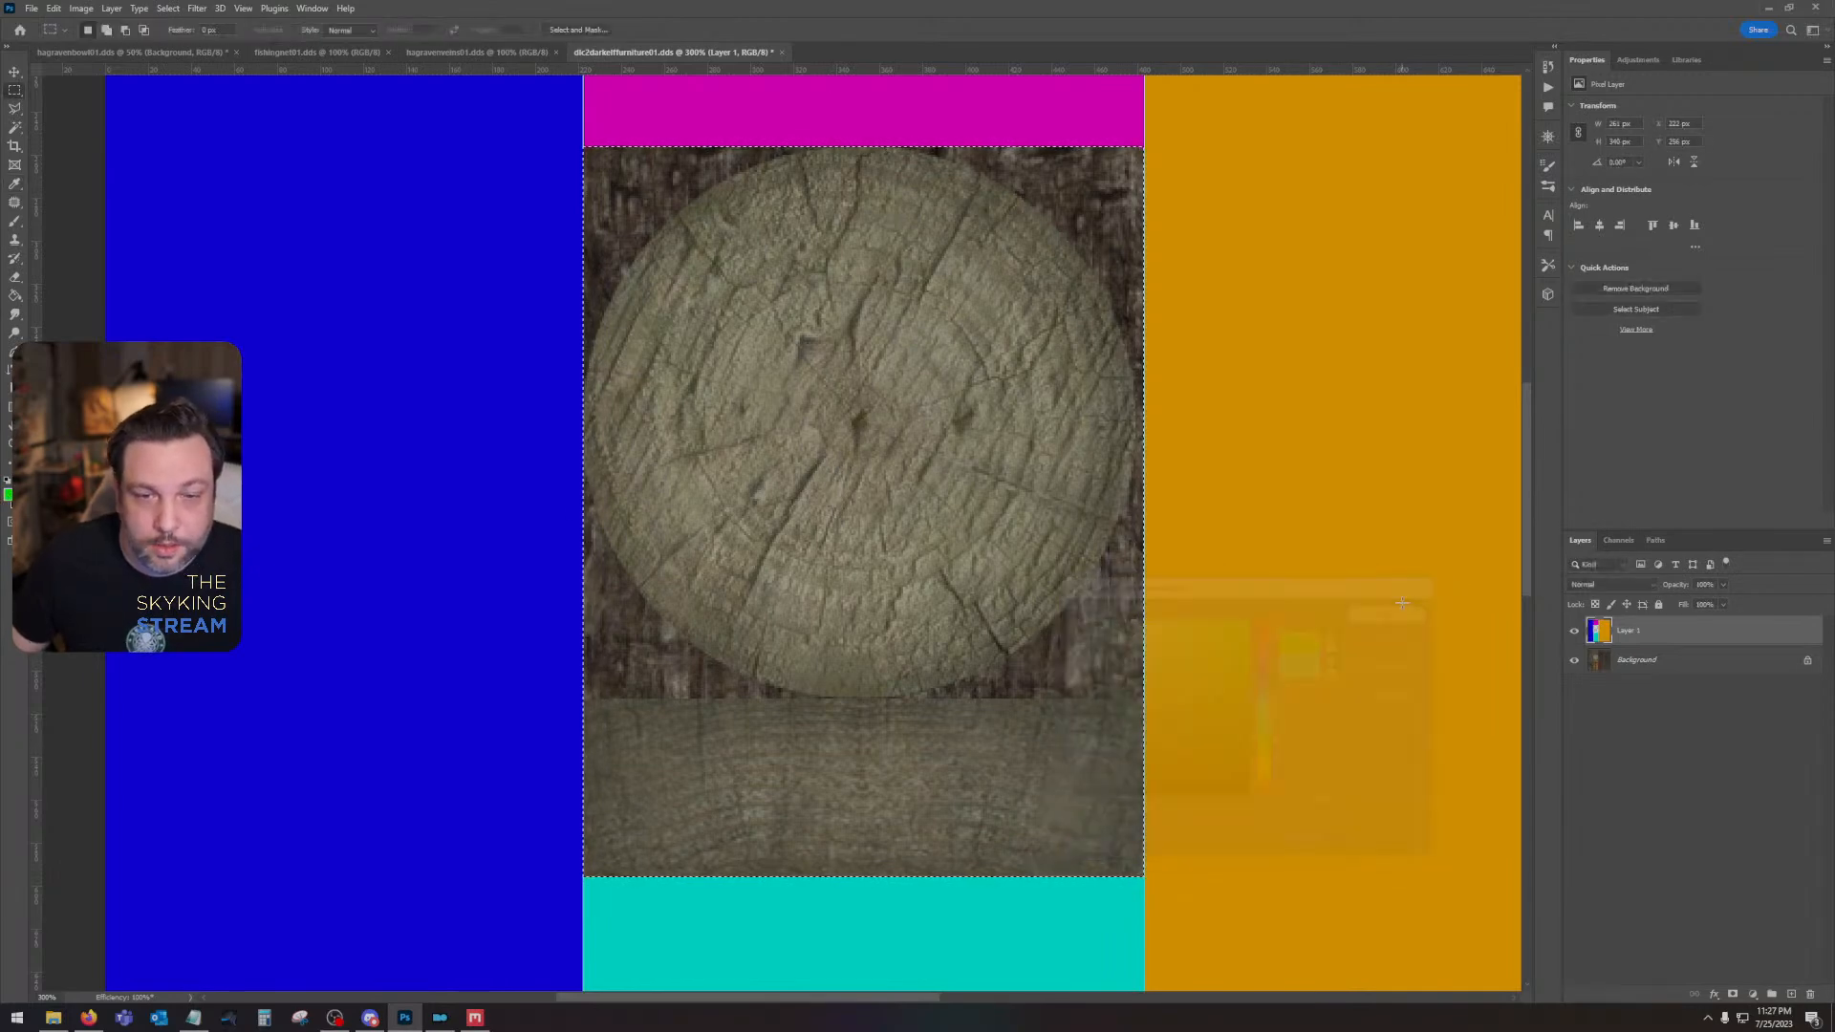
key("alt+BackSpace")
key("ctrl+d")
- Set up saving a copy of the color-blocked texture to the Desktop as a PNG named dlc2darkelffurniture01
scroll(995, 442, "right", 5)
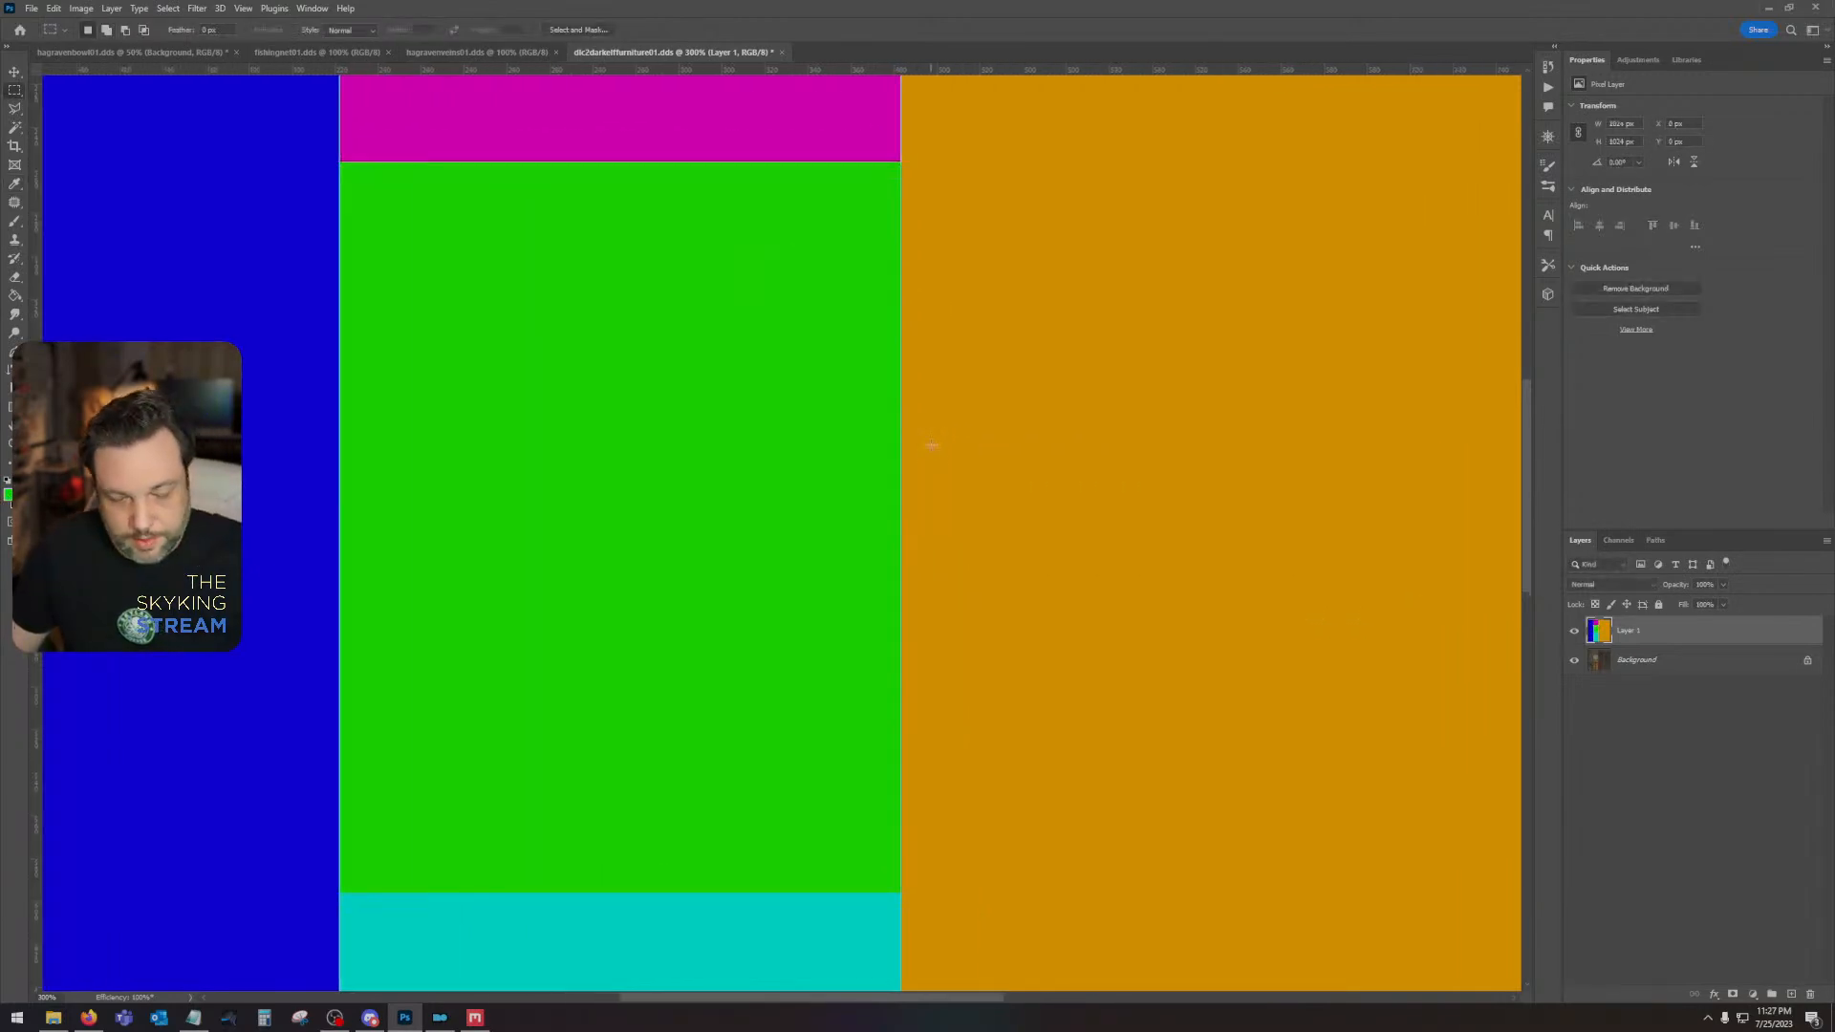
key("ctrl+minus")
key("ctrl+minus")
key("ctrl+minus")
left_click(31, 8)
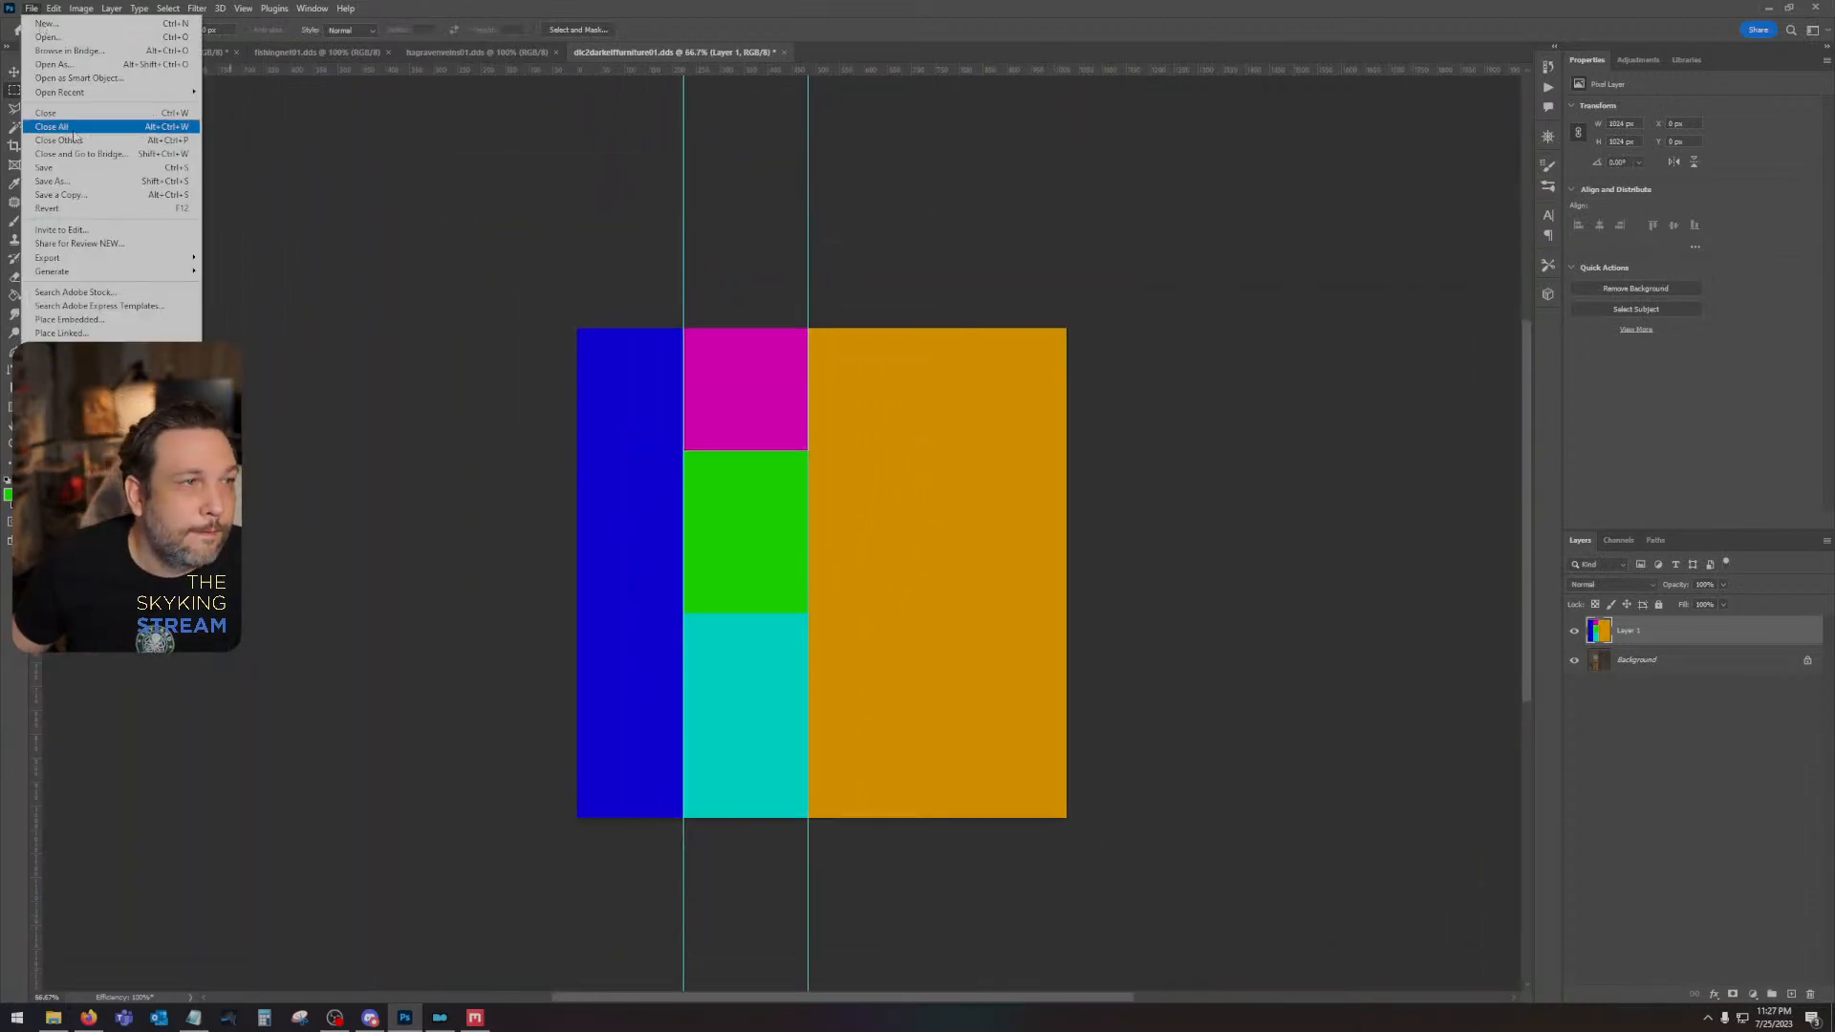
left_click(59, 195)
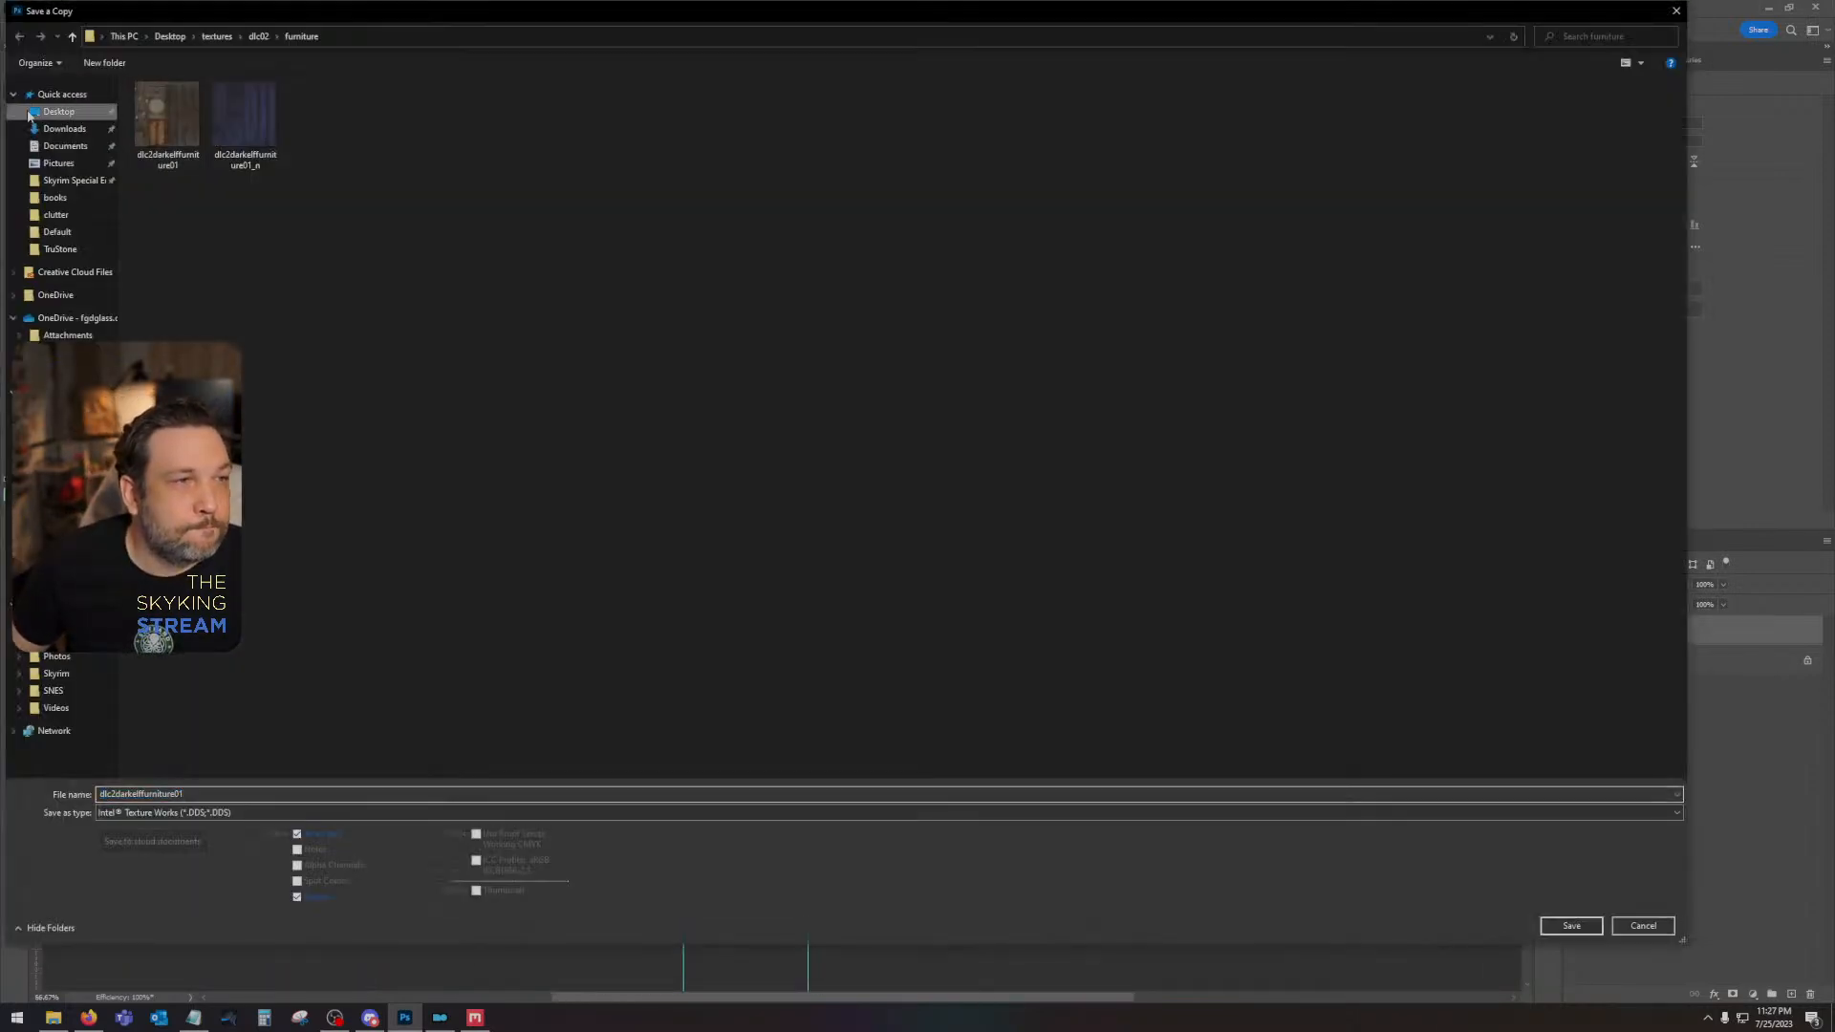
left_click(55, 111)
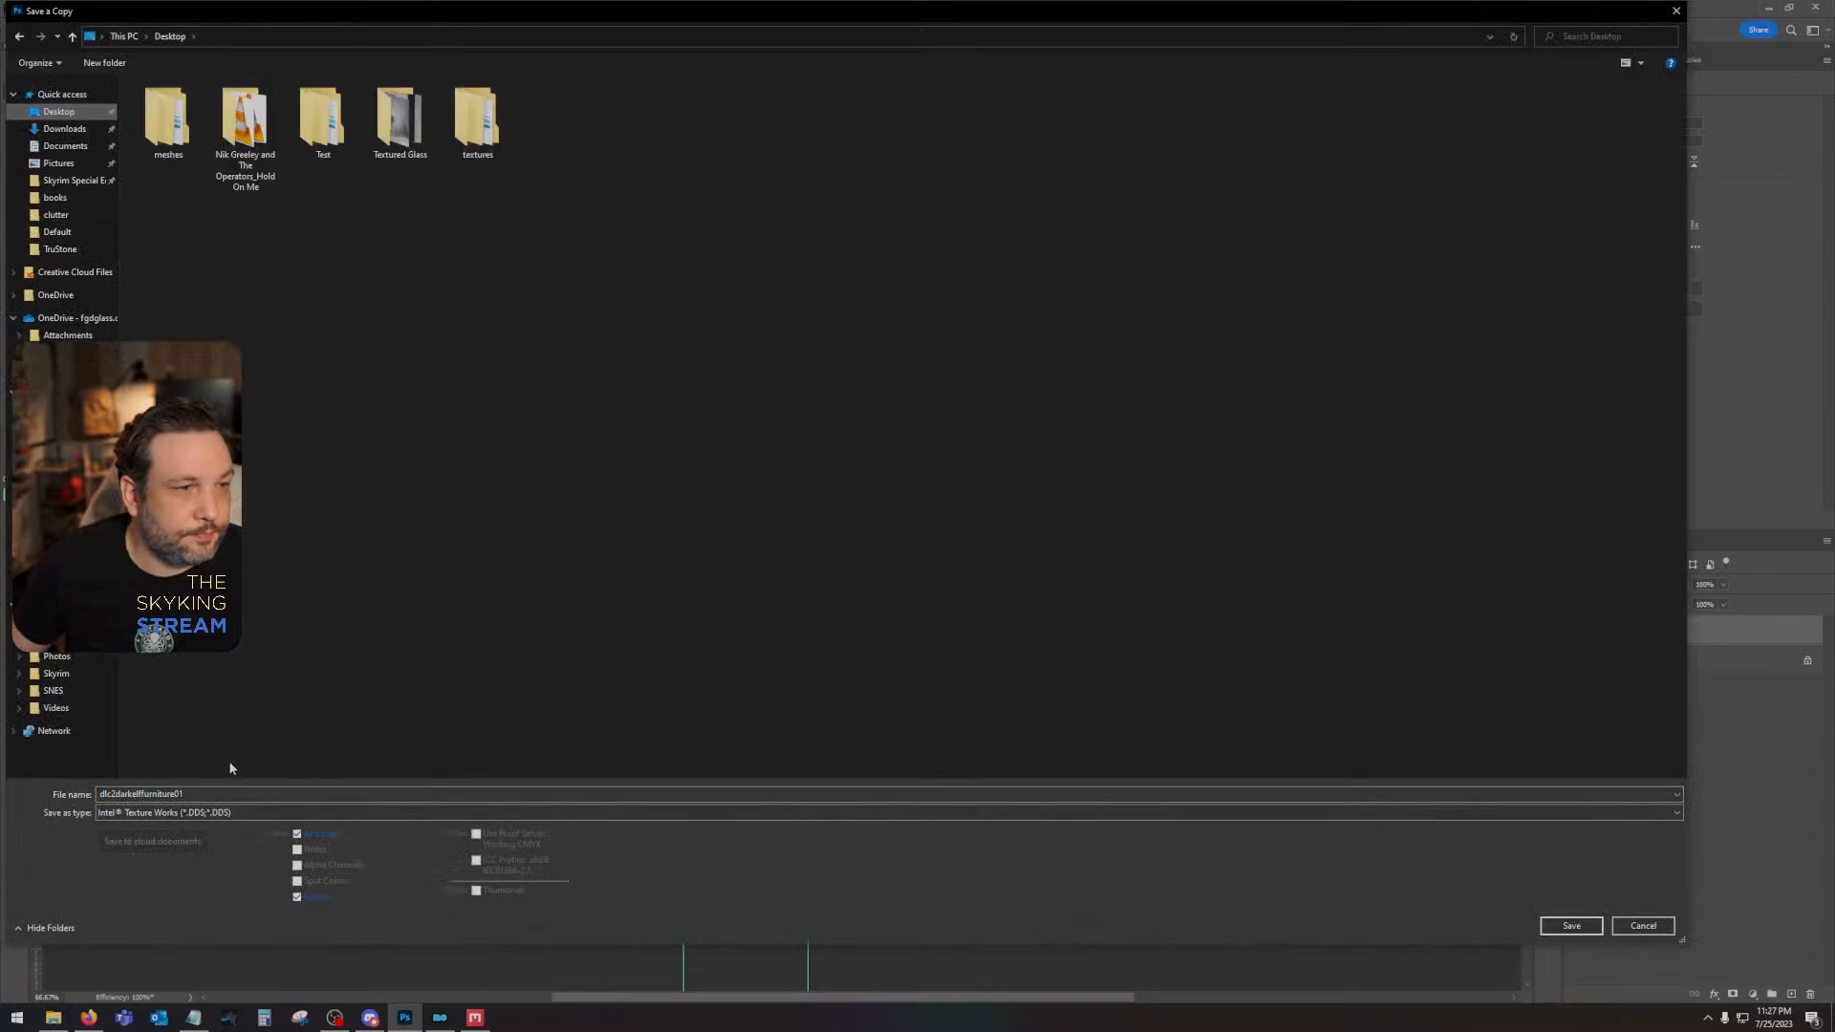
left_click(200, 812)
left_click(258, 743)
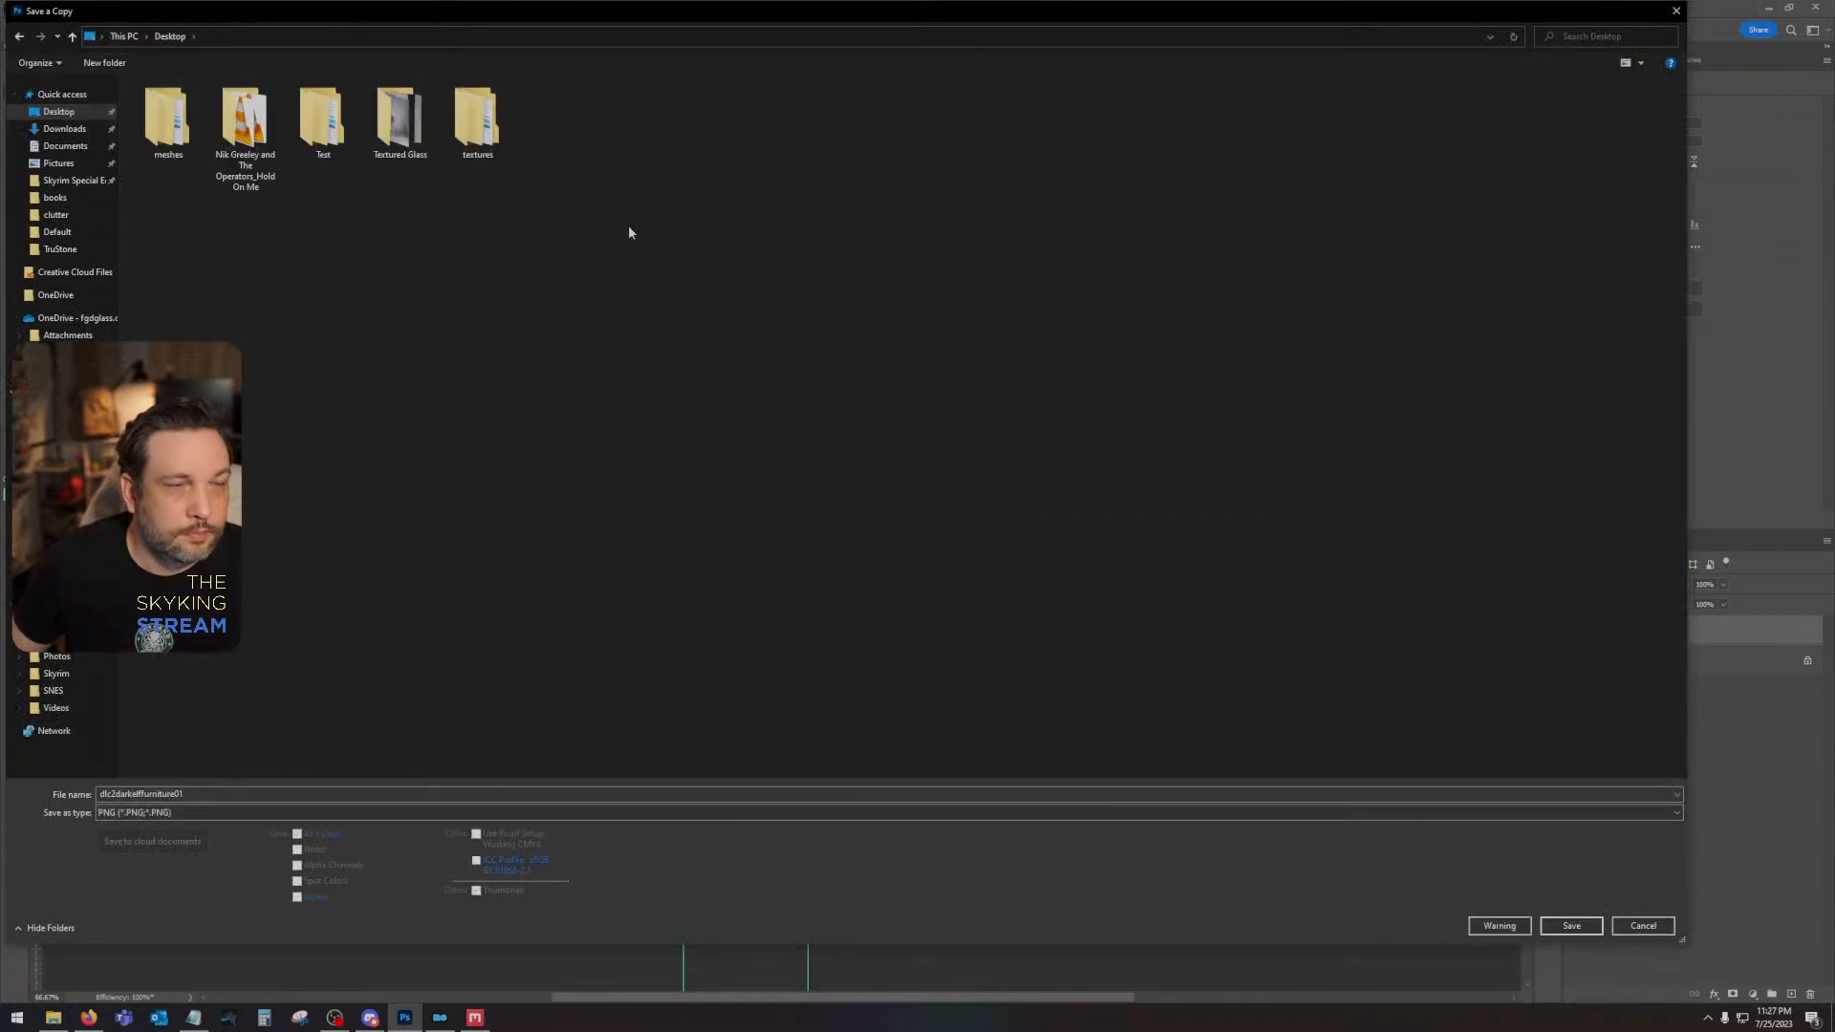
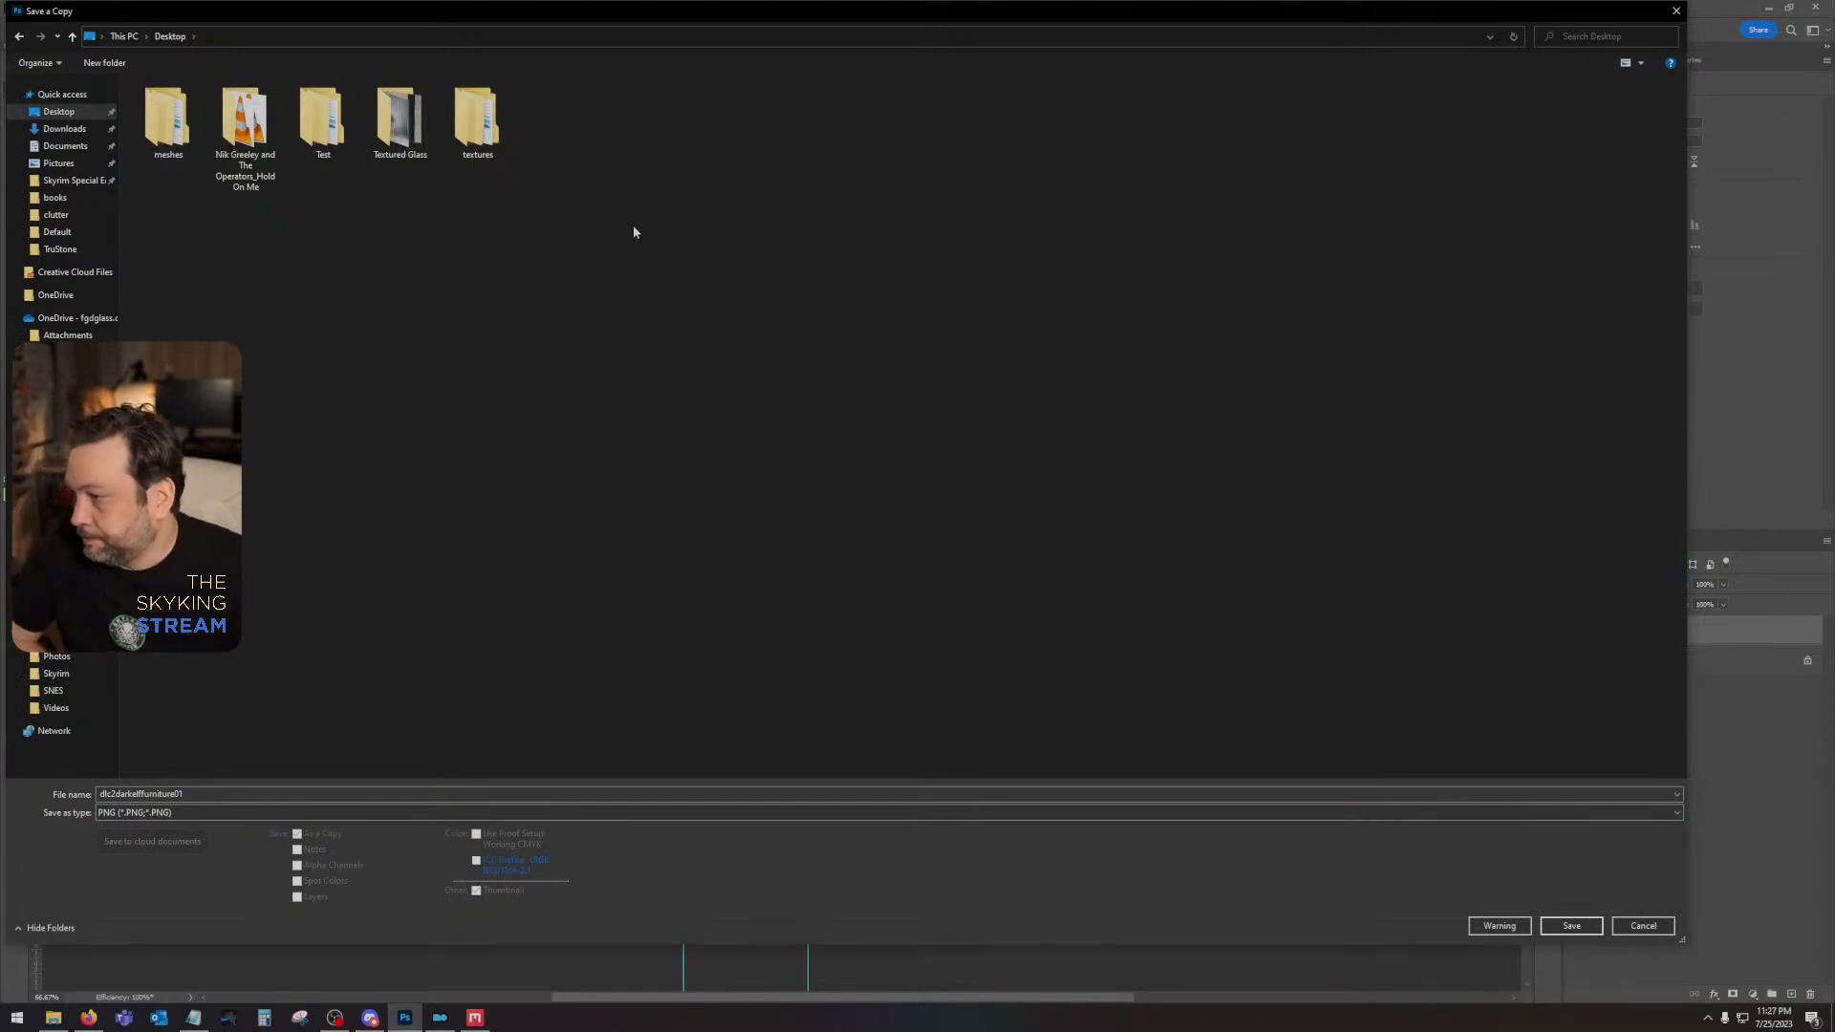
- Rename the PNG copy dlc2darkelffurniture01D and save it to the Desktop
left_click(233, 795)
key("Return")
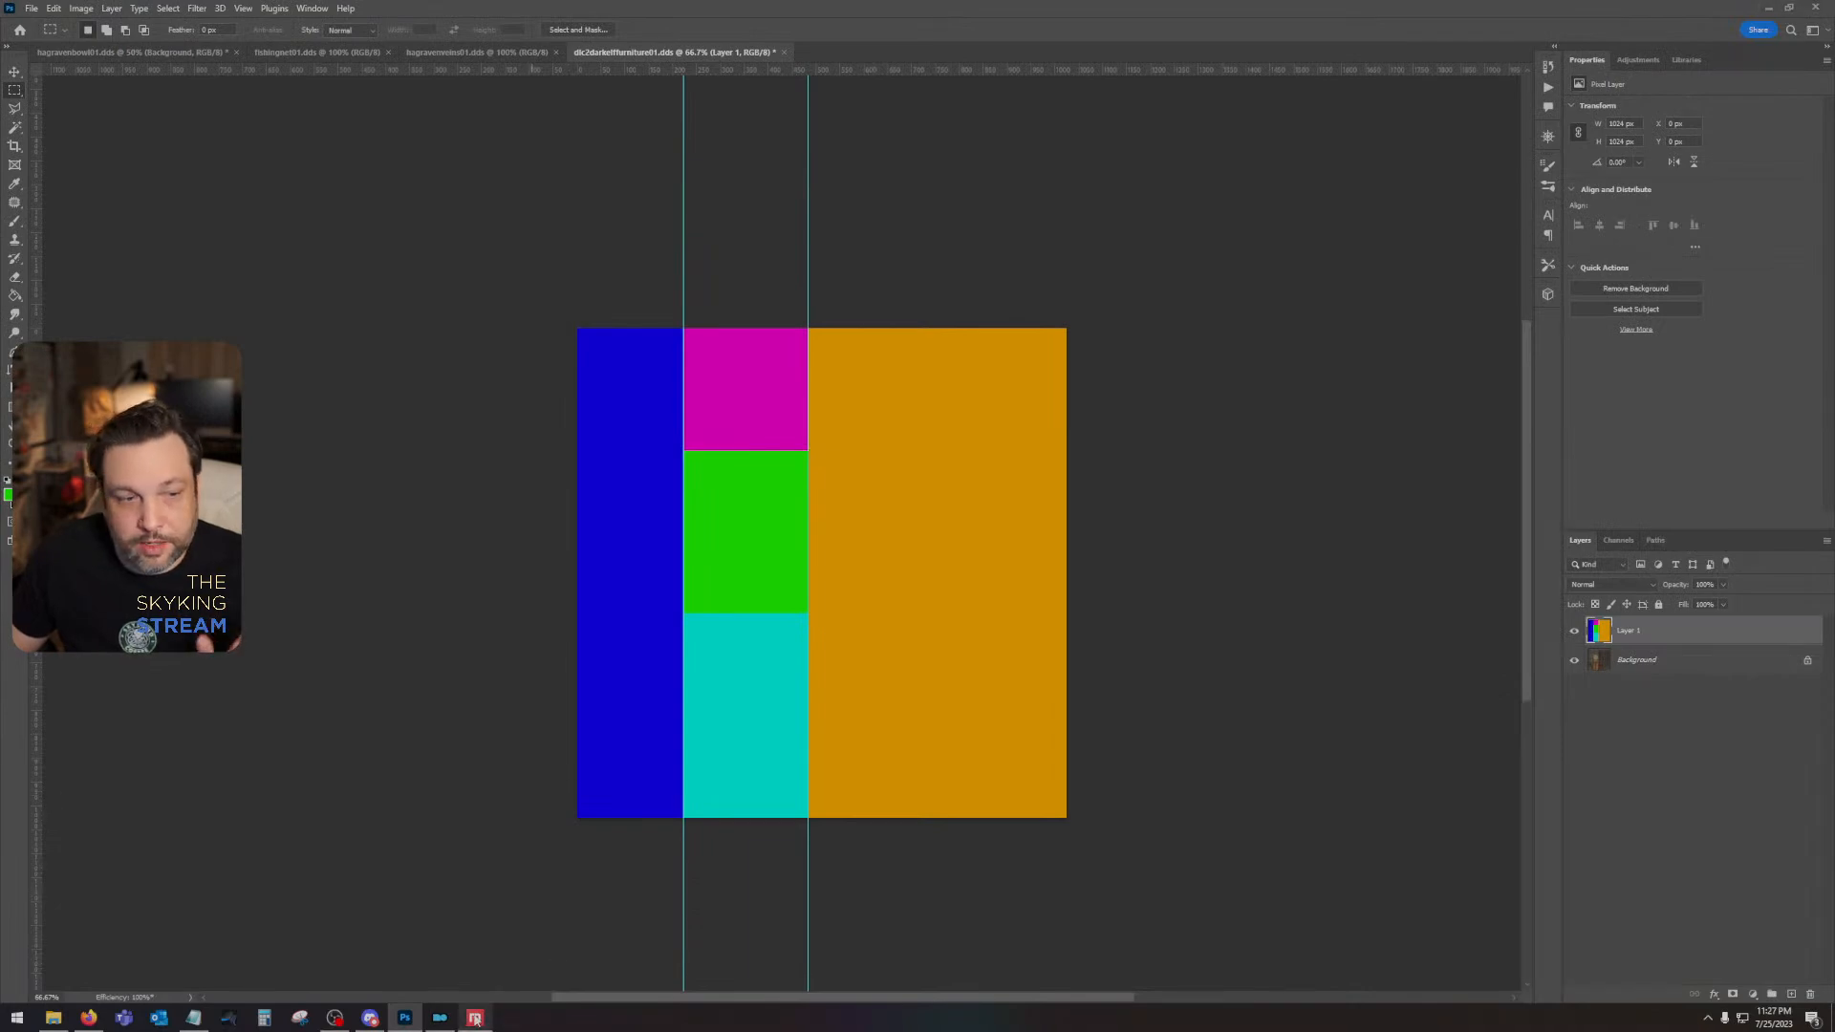
- Switch to Quixel Mixer and create a new mix named Elf Furniture
key("alt+Tab")
left_click(1443, 48)
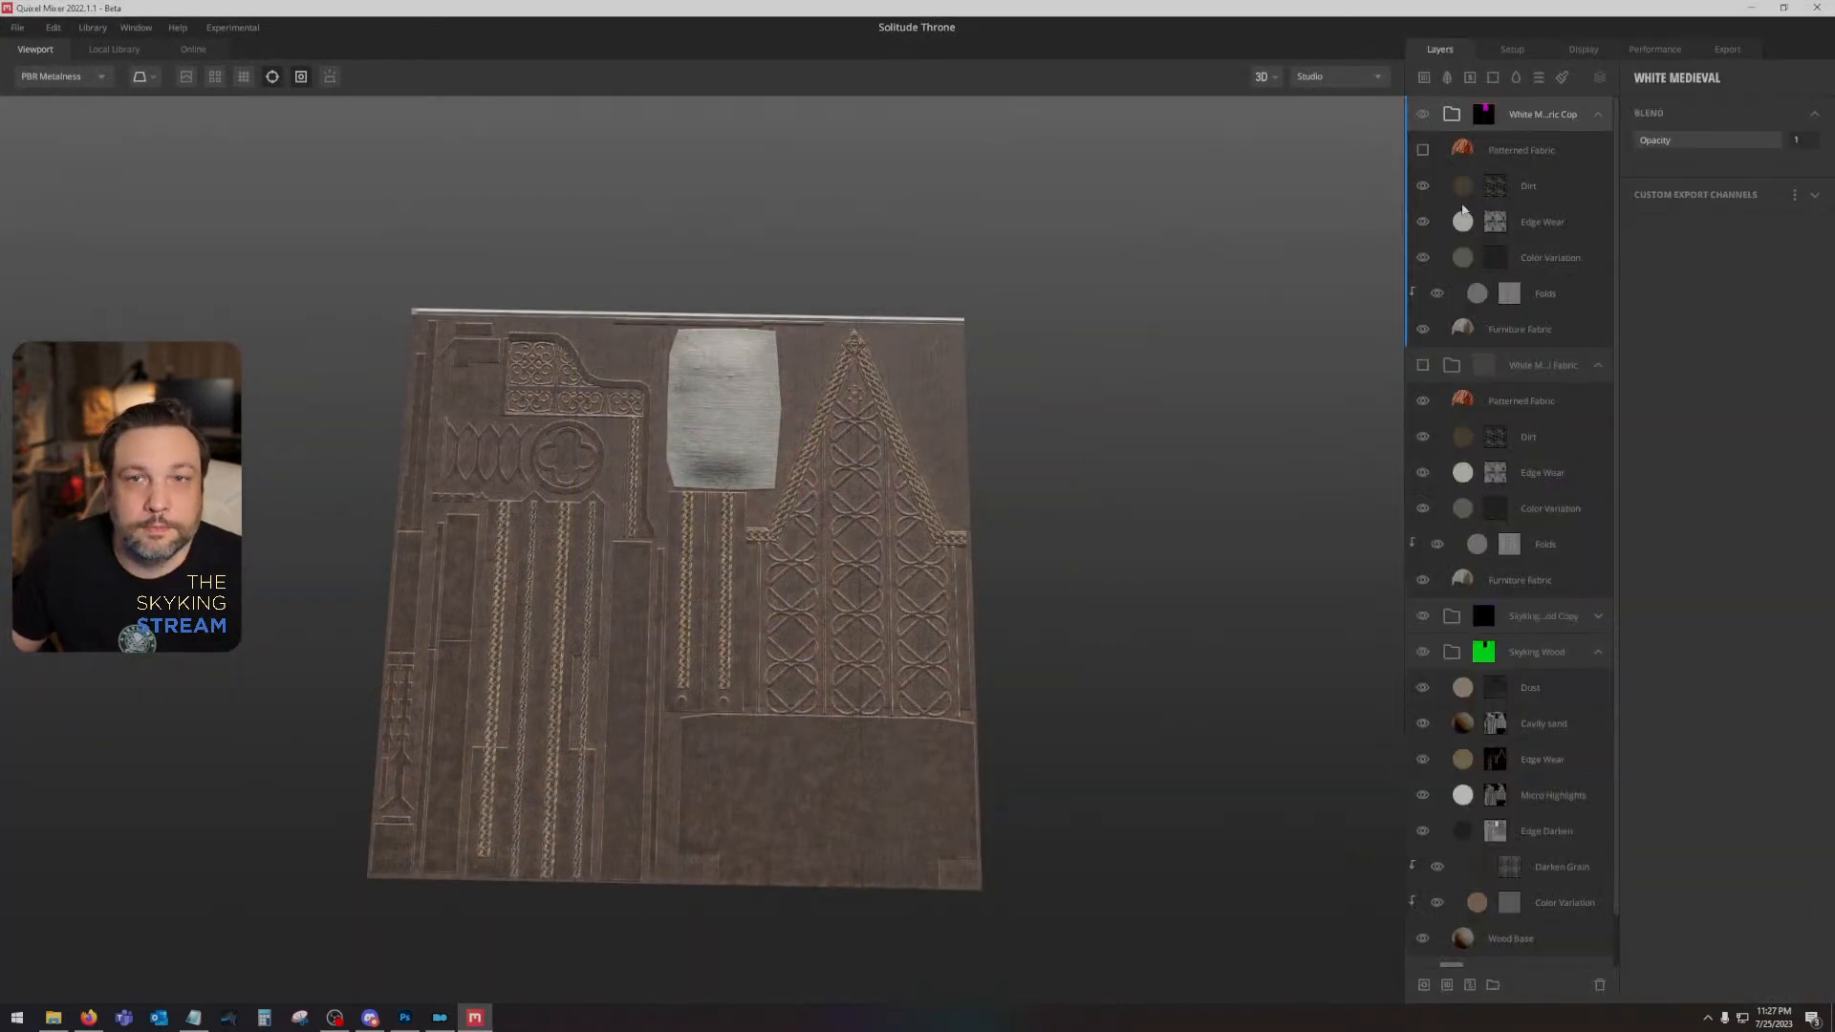
left_click(17, 27)
left_click(48, 53)
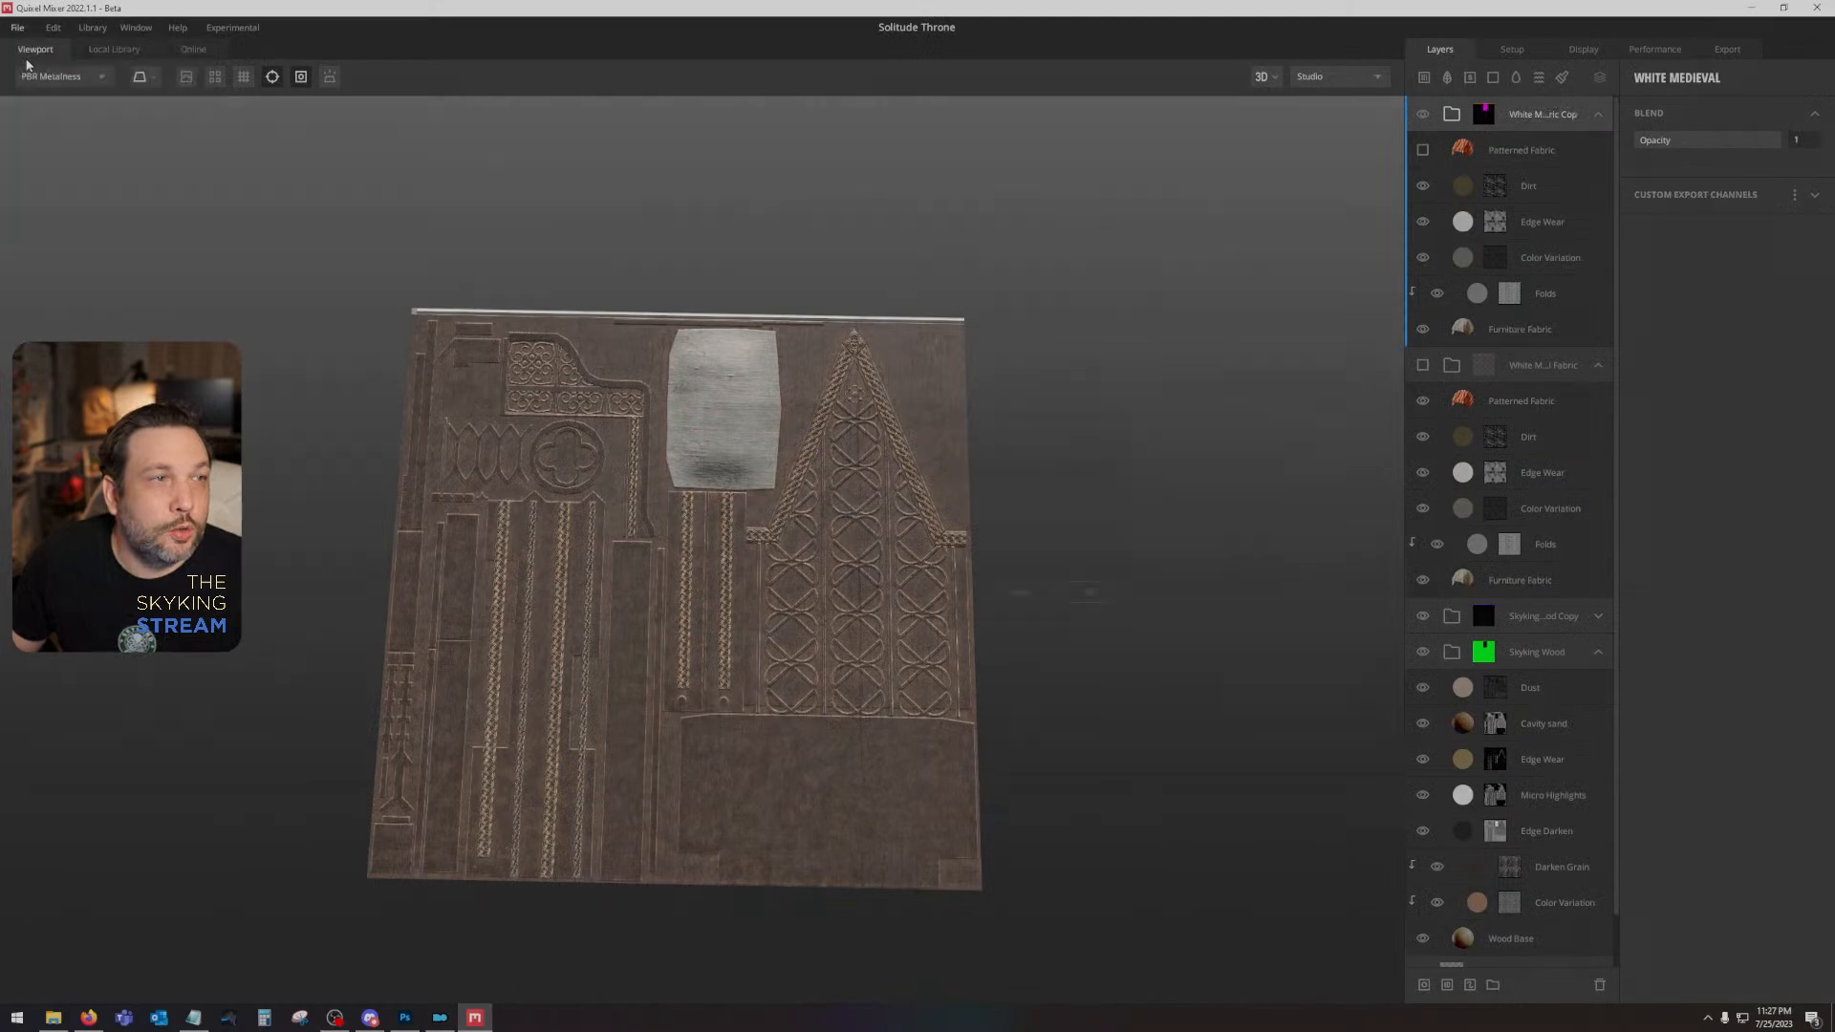
left_click(896, 473)
type("Elf Fu")
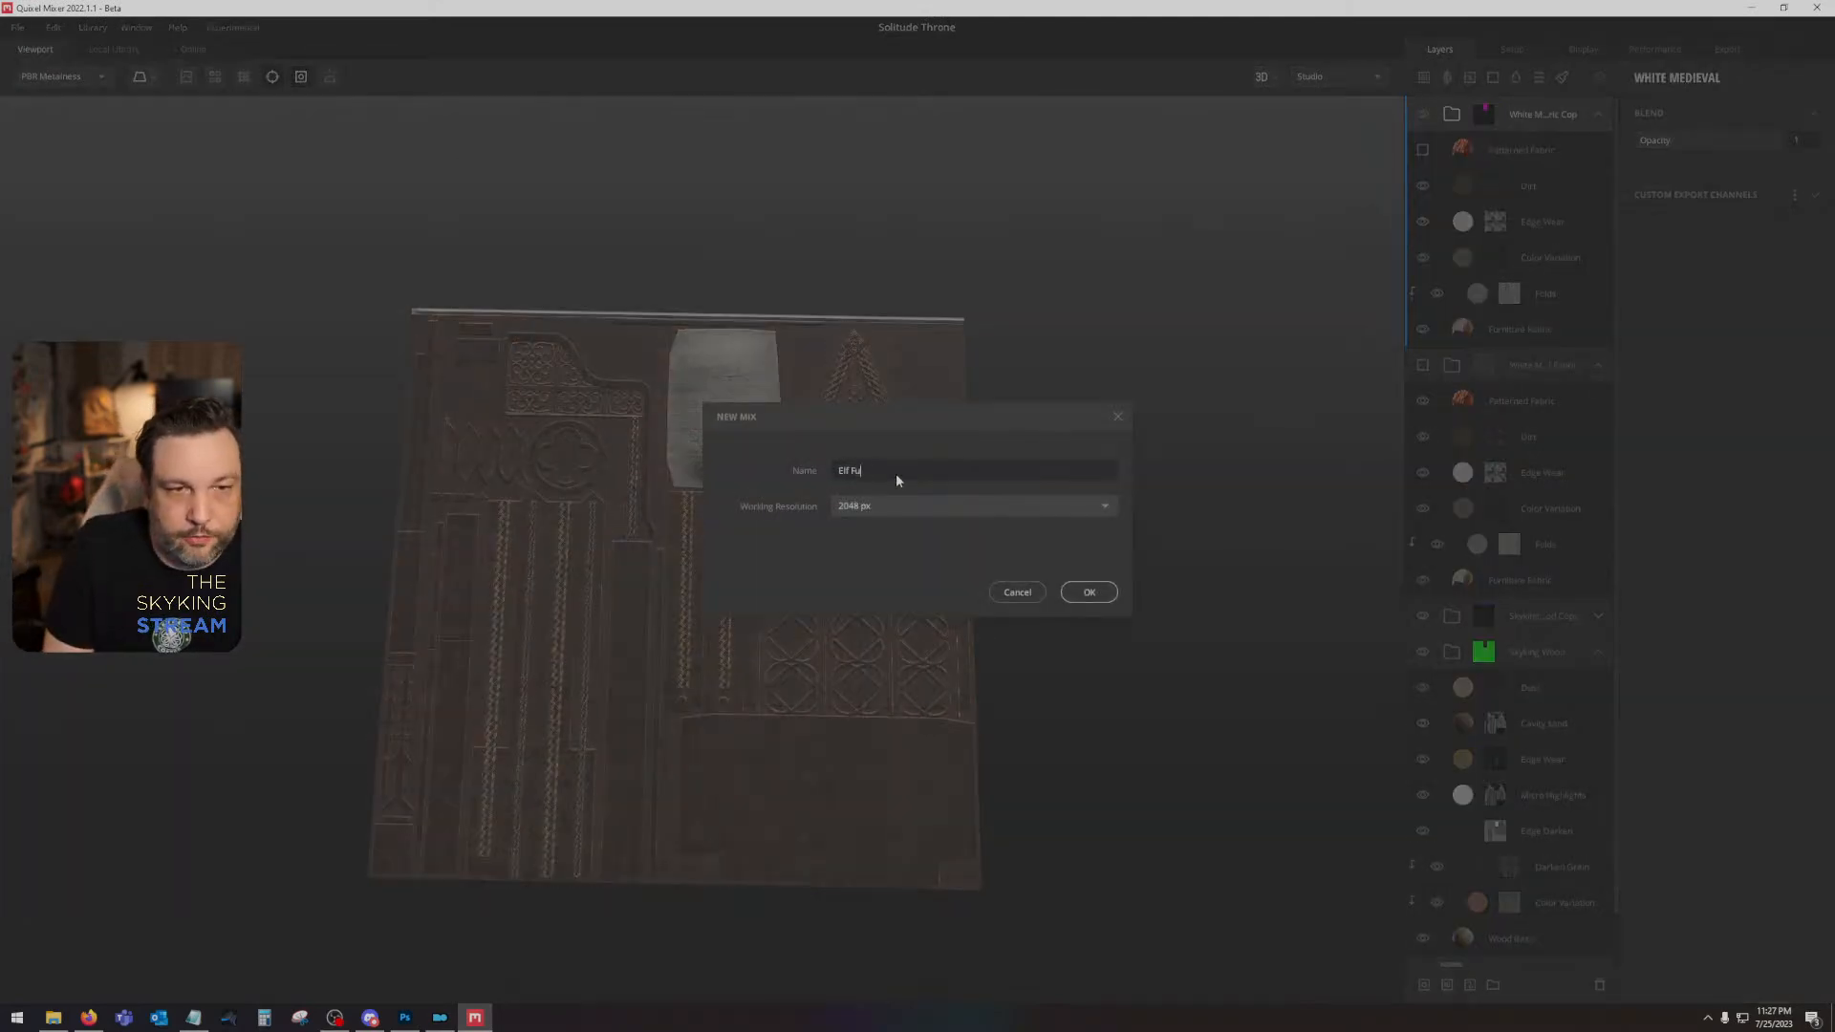
type("rniture")
key("Return")
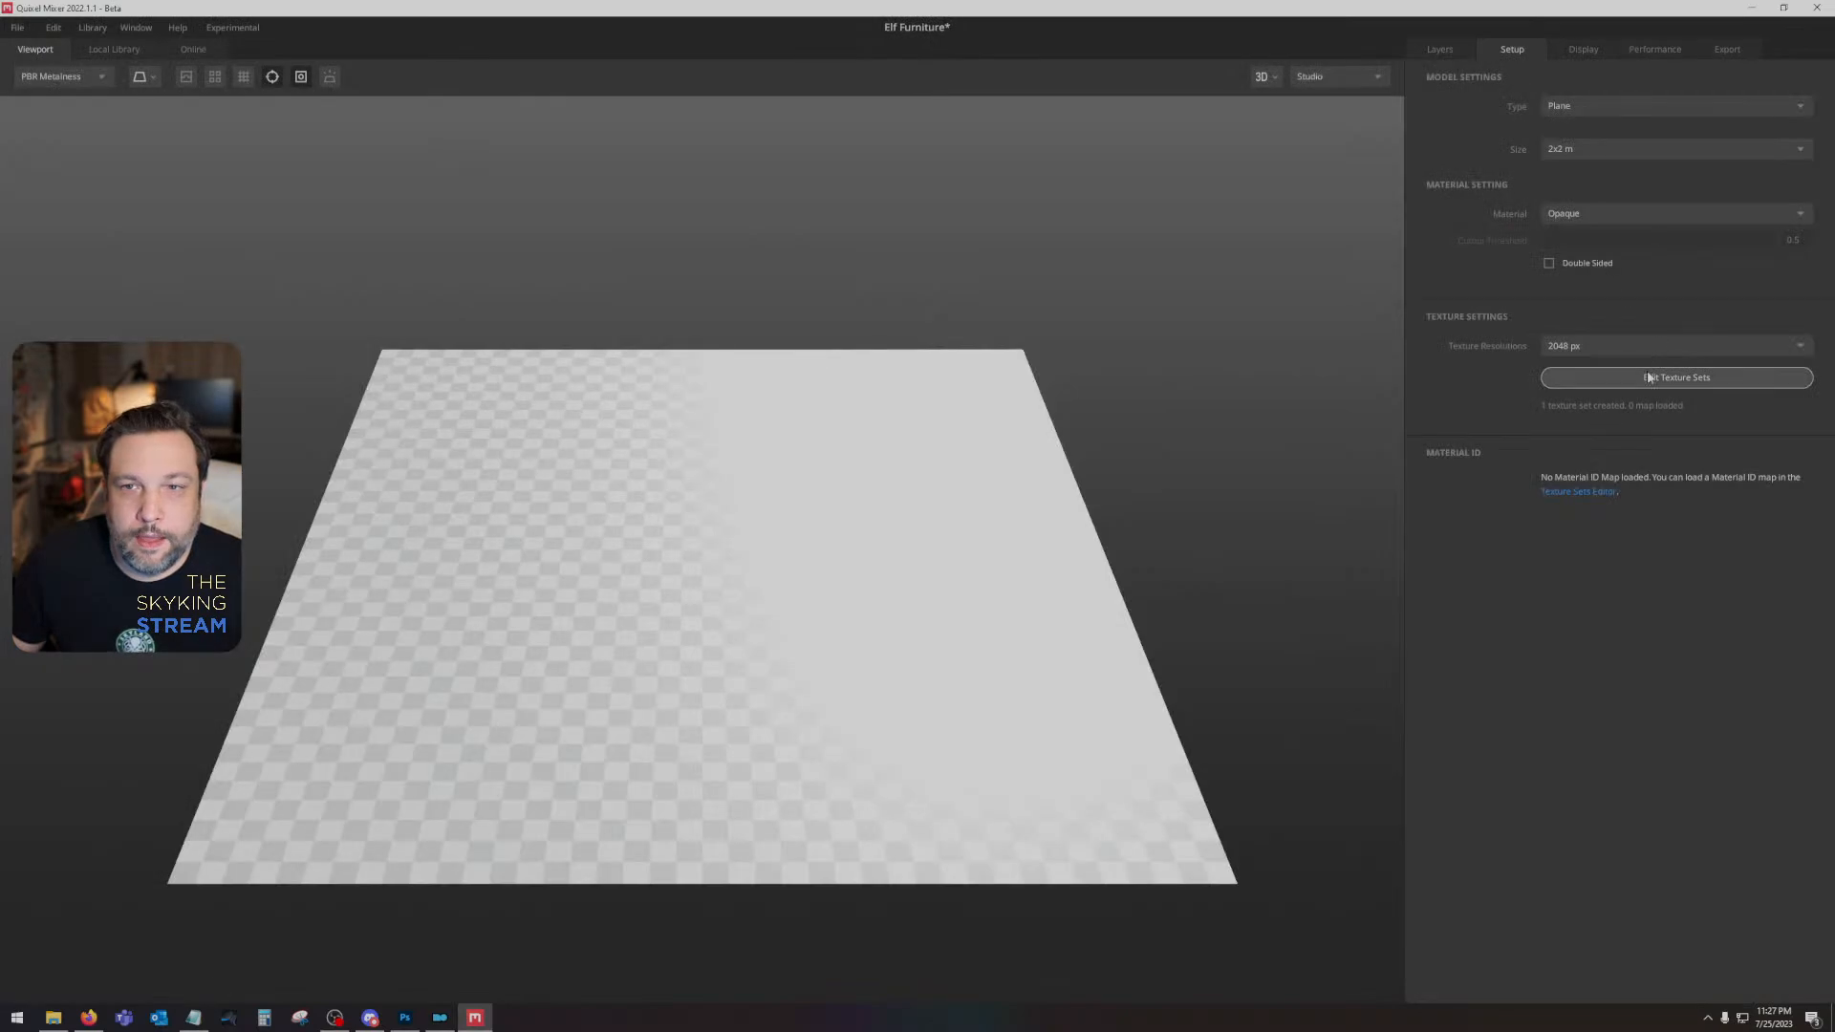
- Load the dlc2darkelffurniture01D image from the Desktop as the Material ID map of Texture Set 1
left_click(1676, 378)
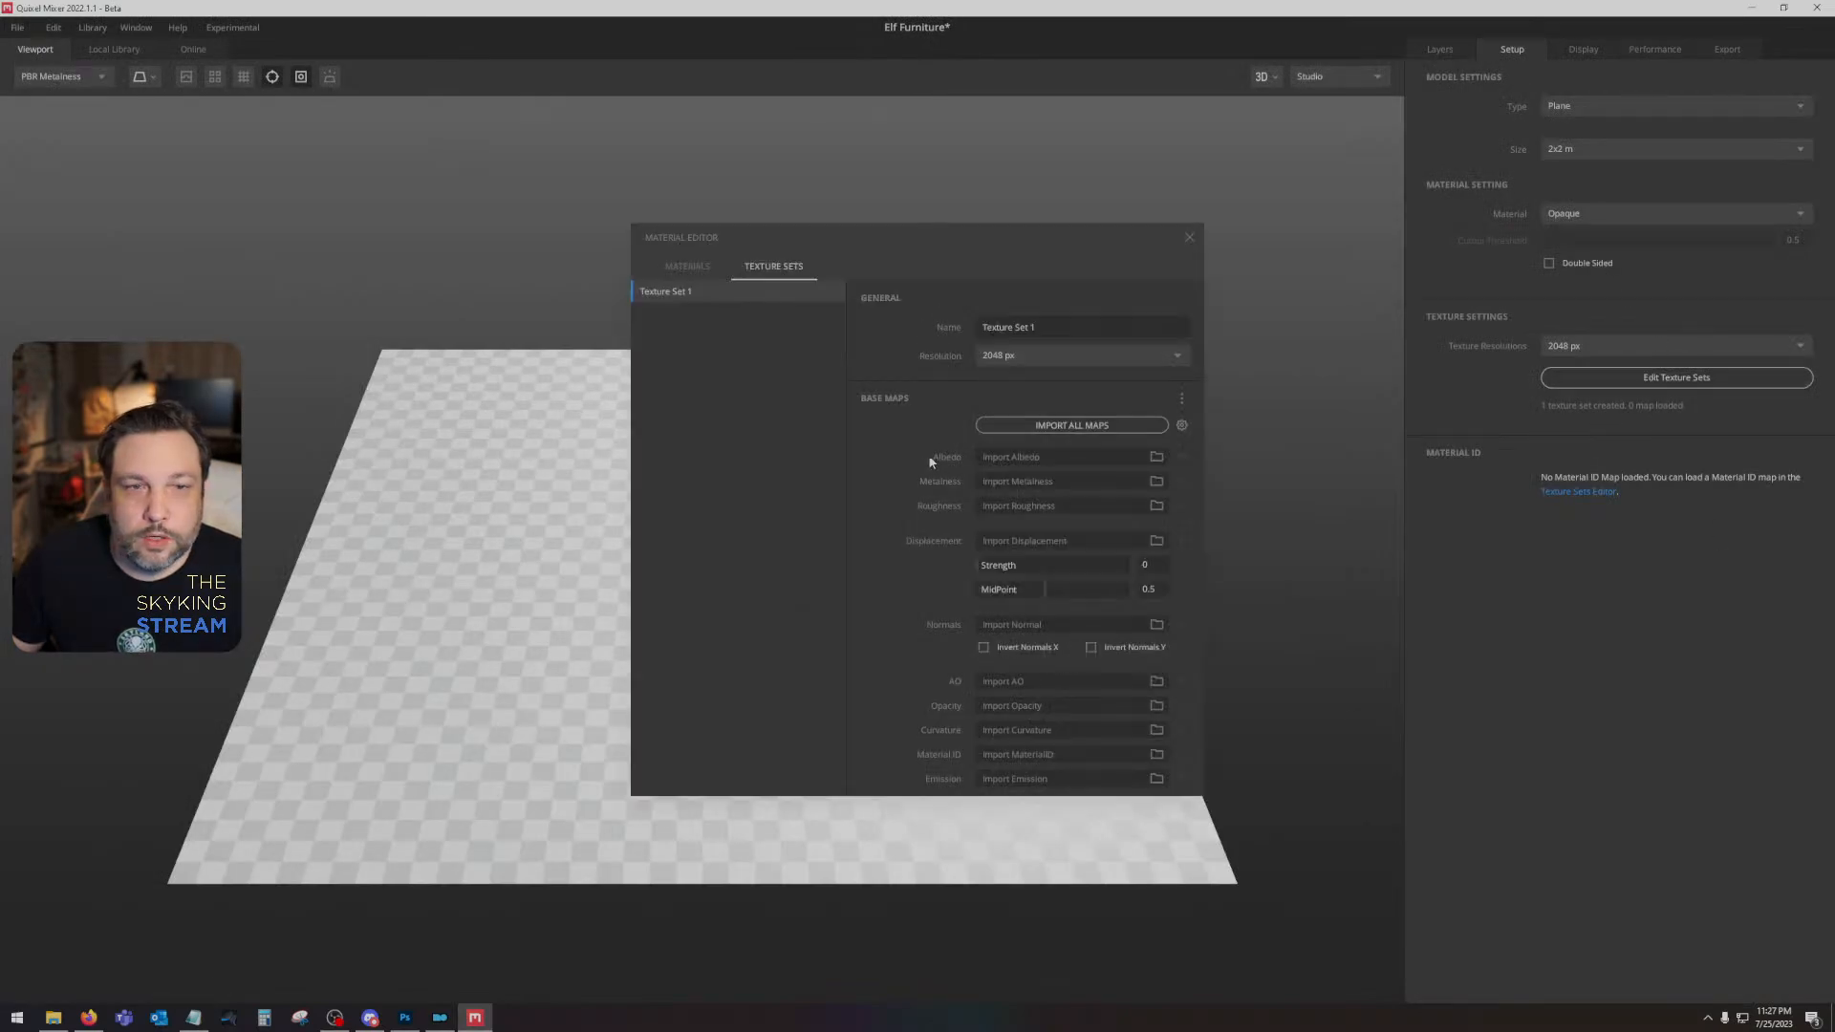
left_click(1153, 754)
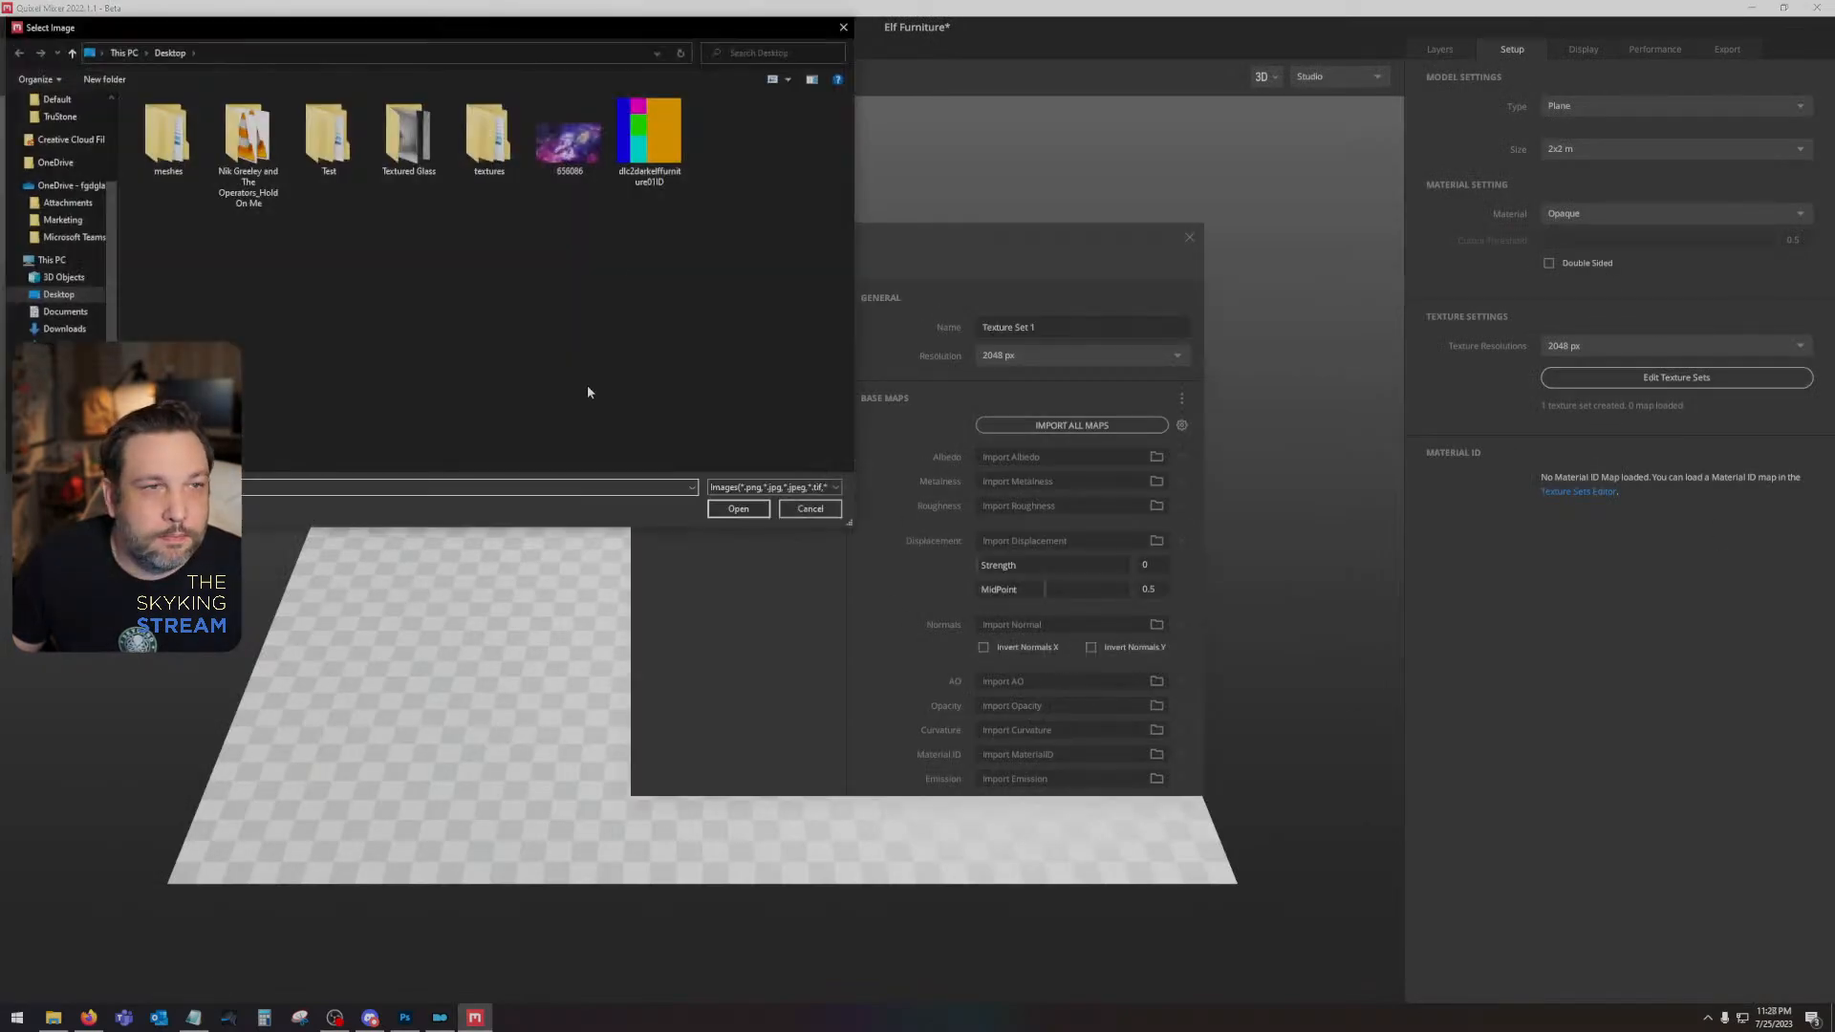
double_click(646, 138)
left_click(1189, 236)
key("Tab")
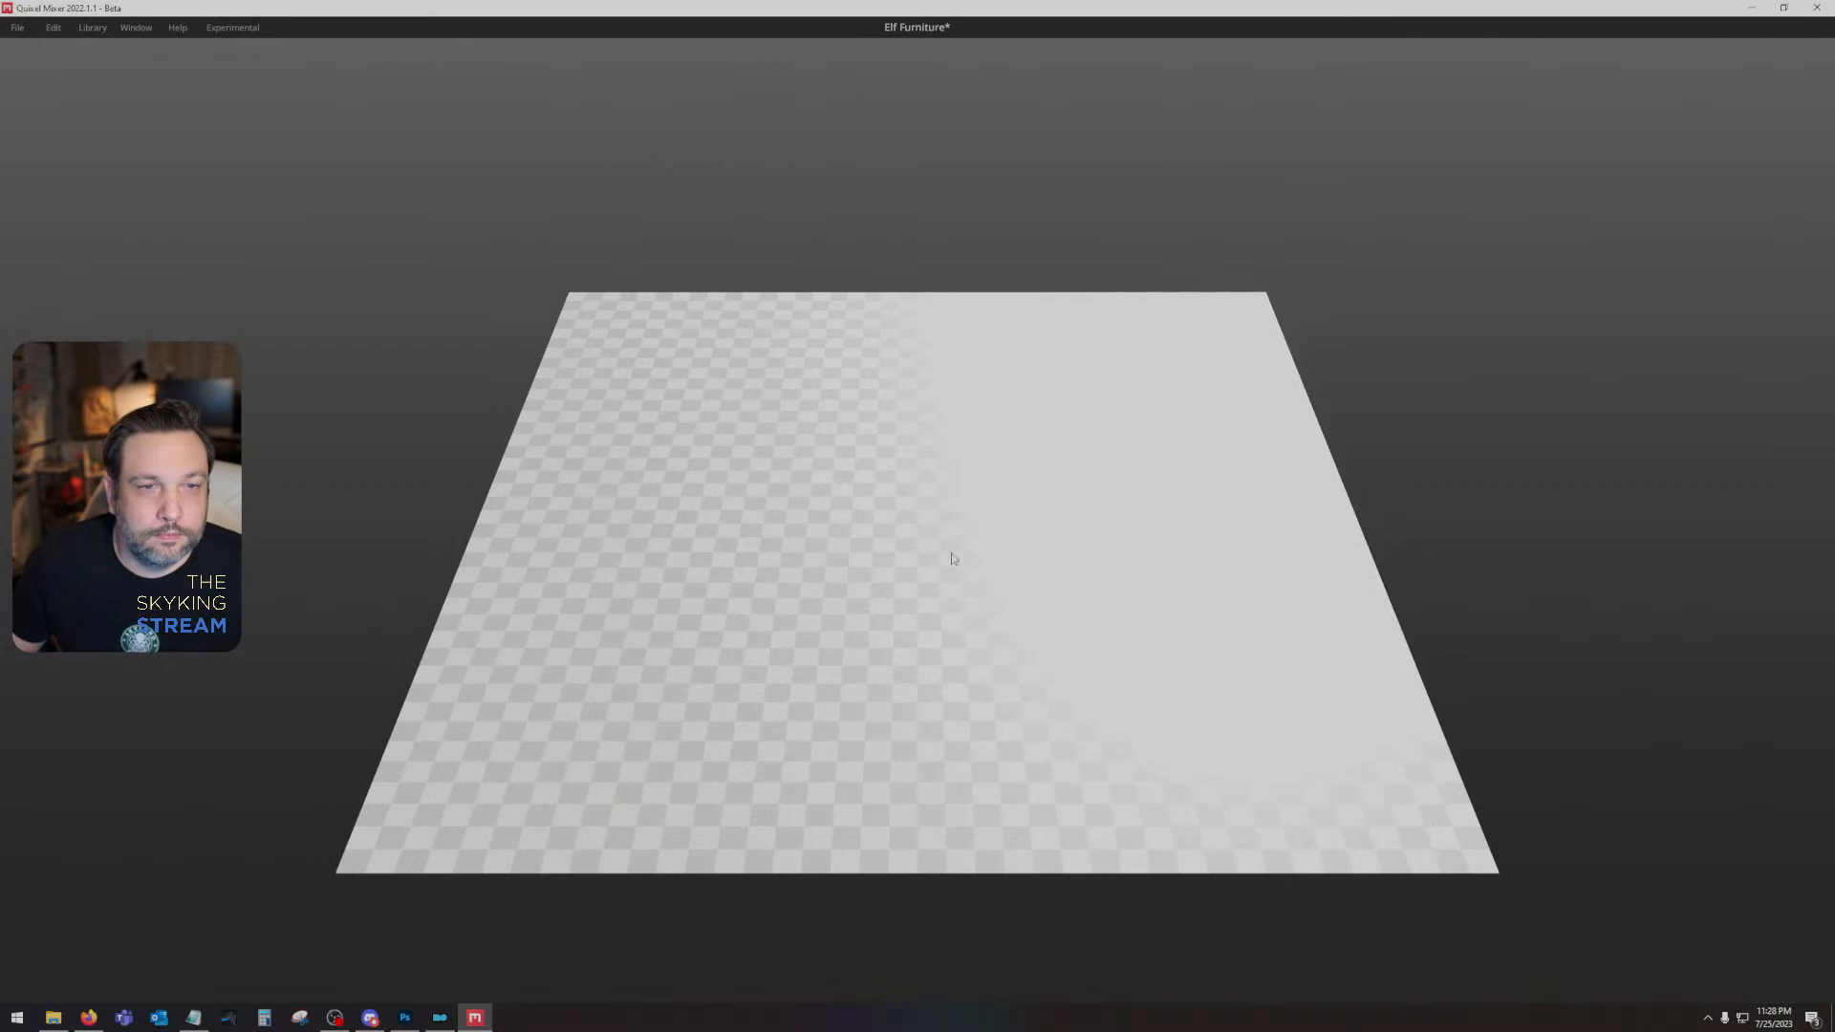
key("Tab")
left_click_drag(944, 531, 965, 497)
- Filter the local surface library to Wood and add Worn Grey Planks 2x2 M as a layer
left_click(1424, 48)
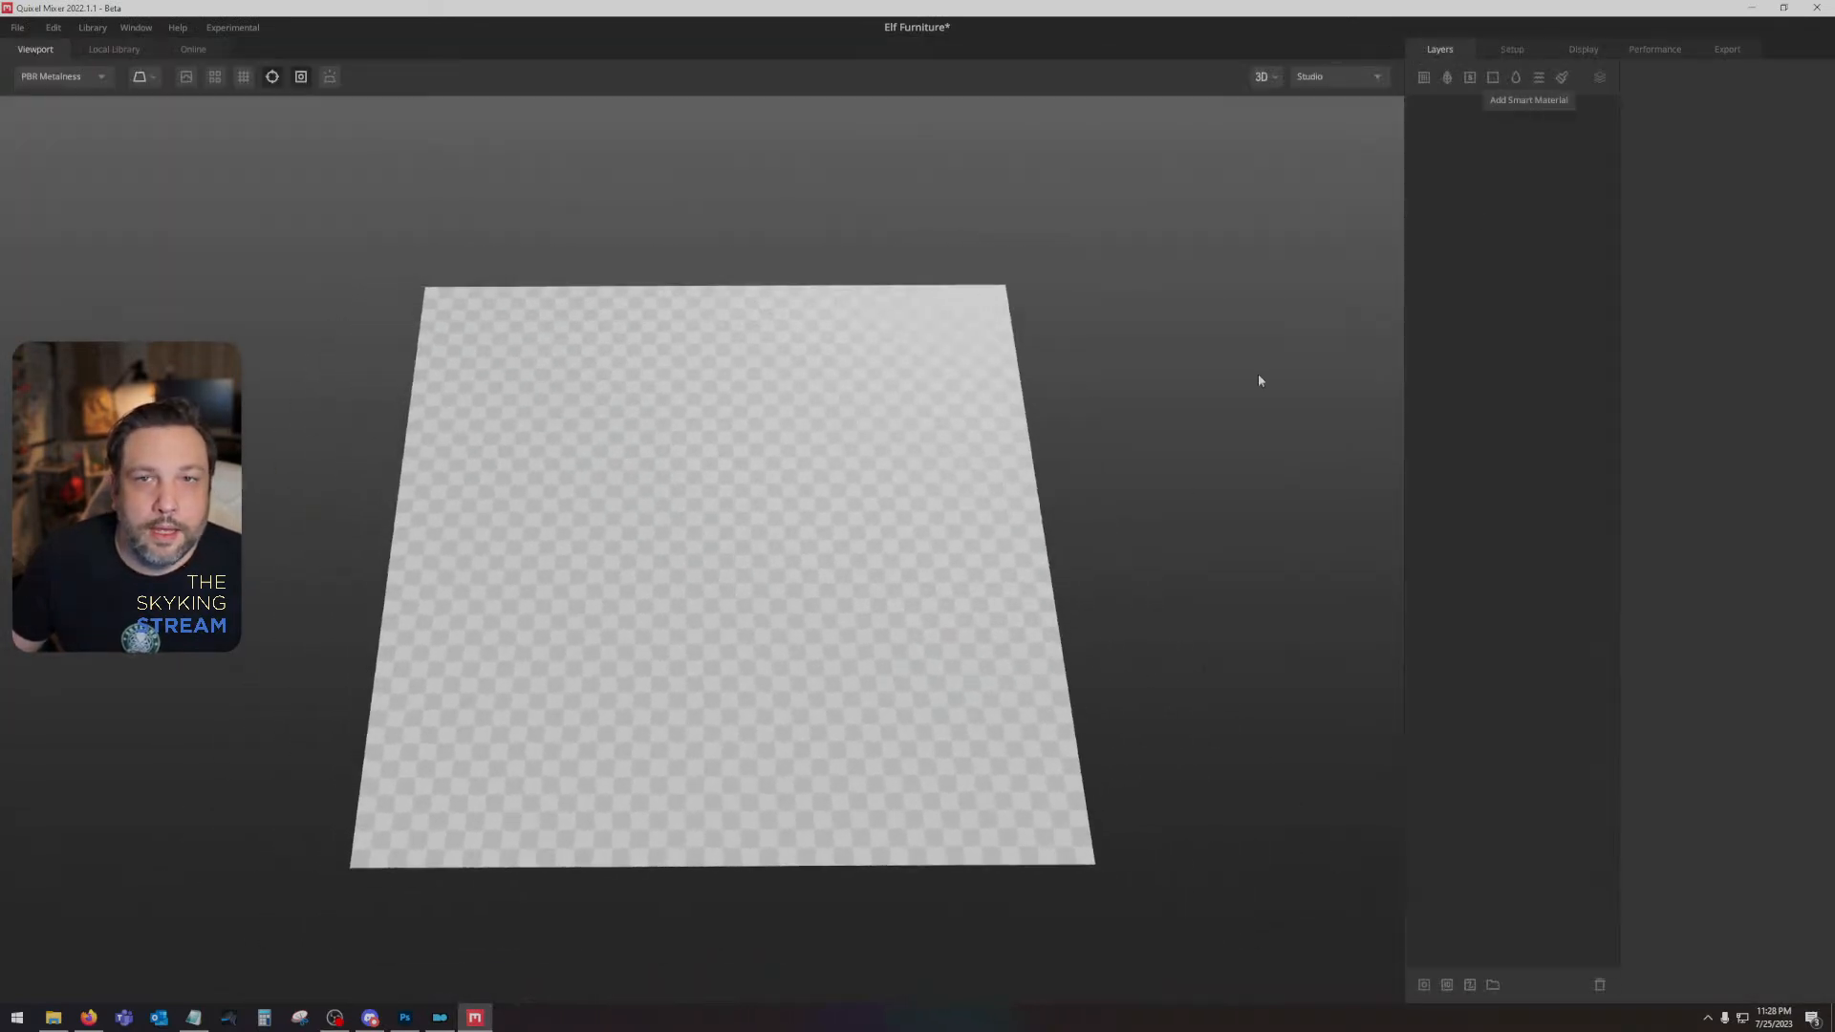
left_click(108, 53)
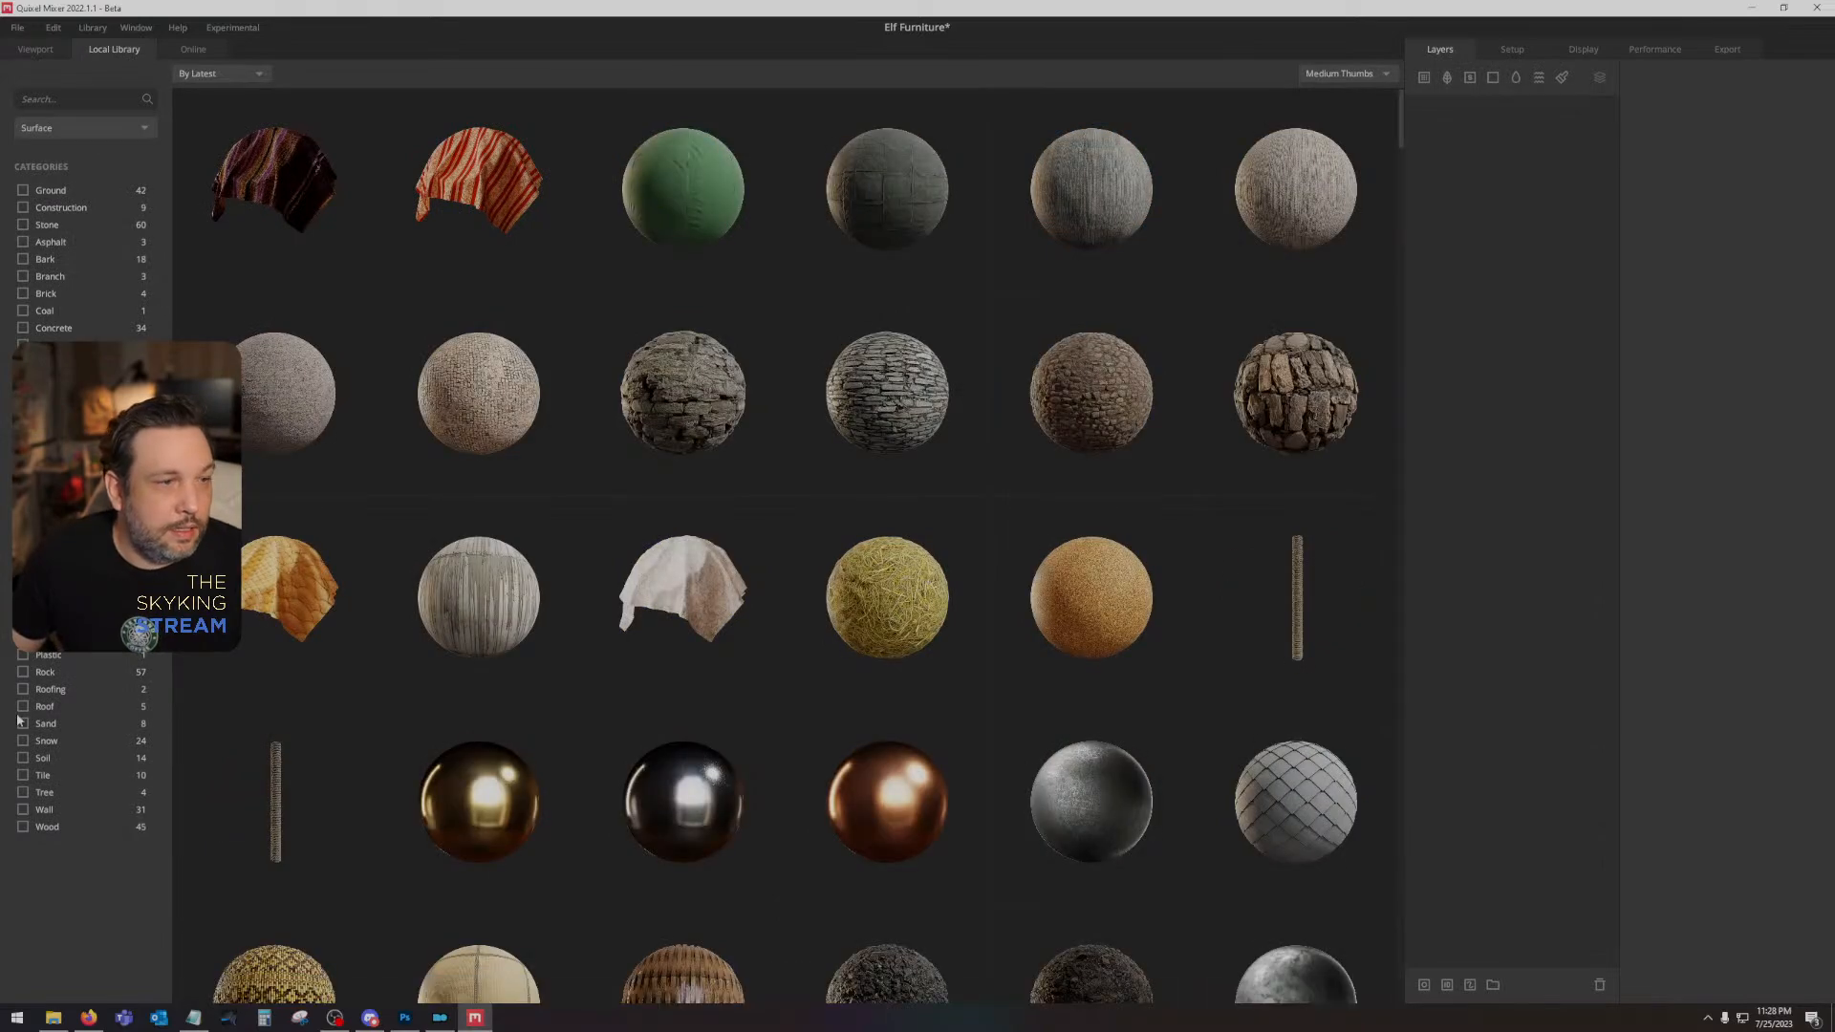
left_click(22, 828)
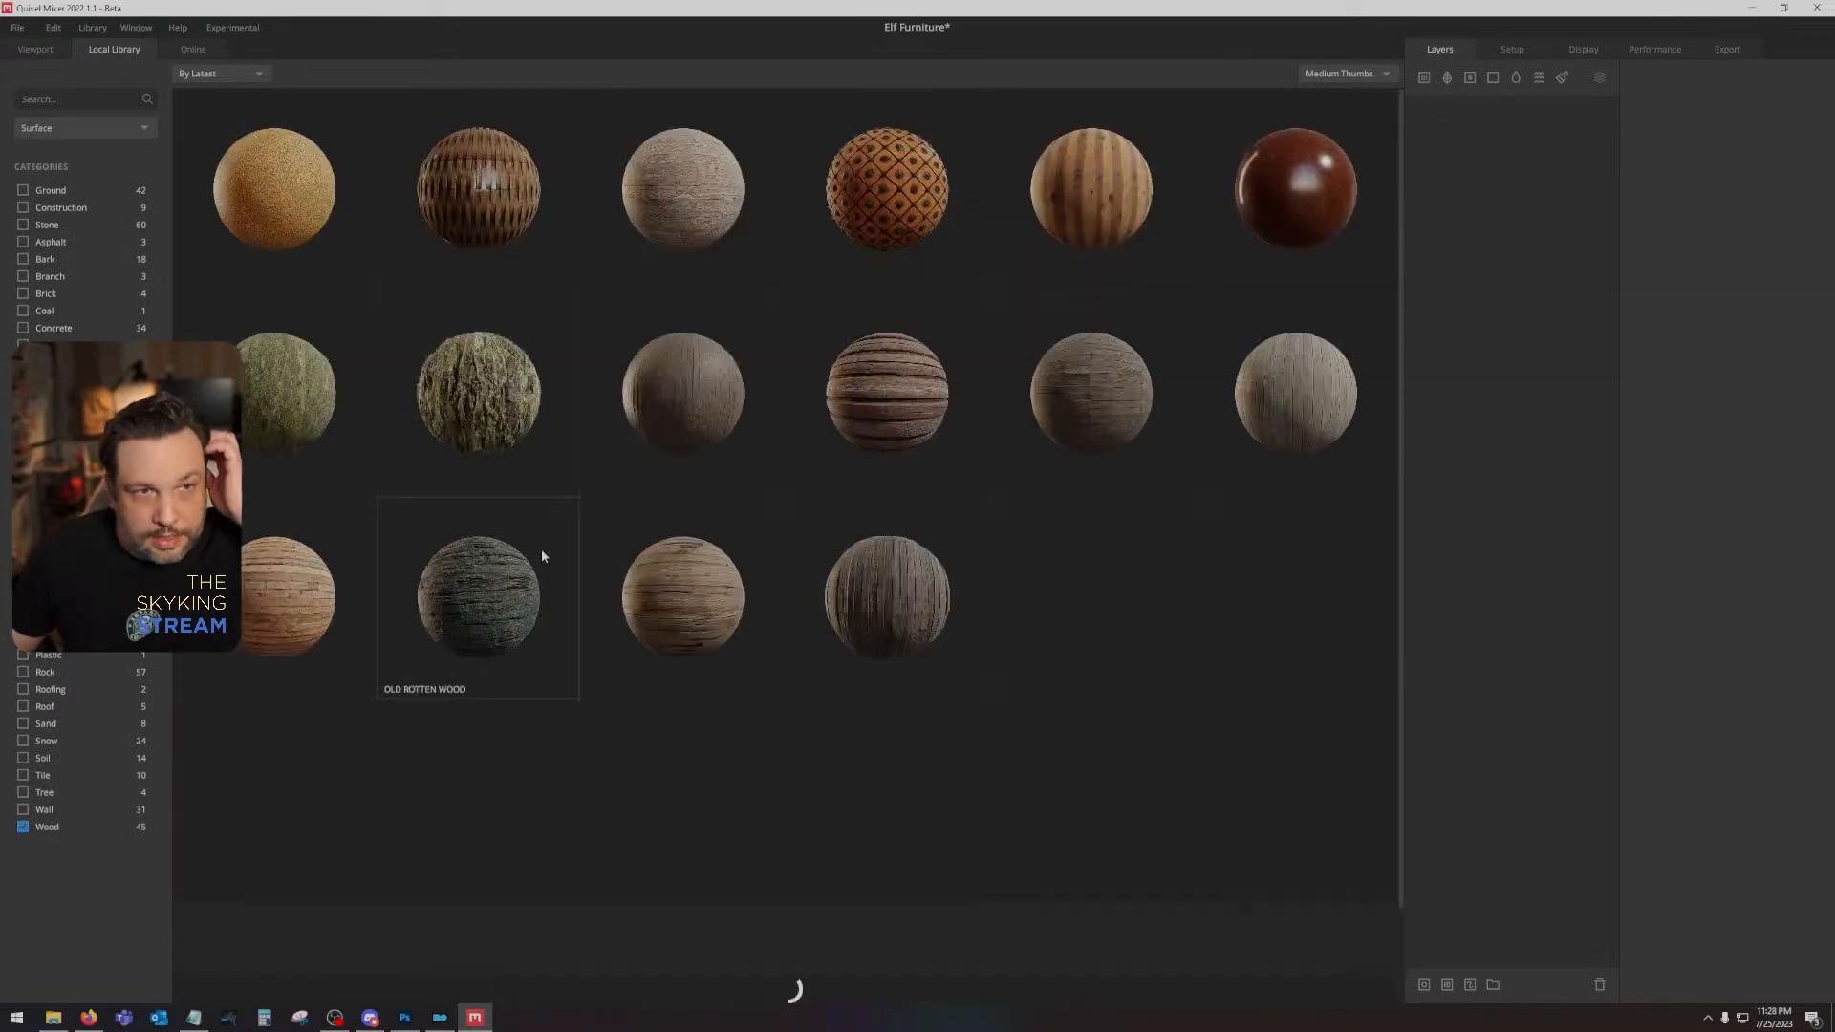
scroll(516, 621, "down", 5)
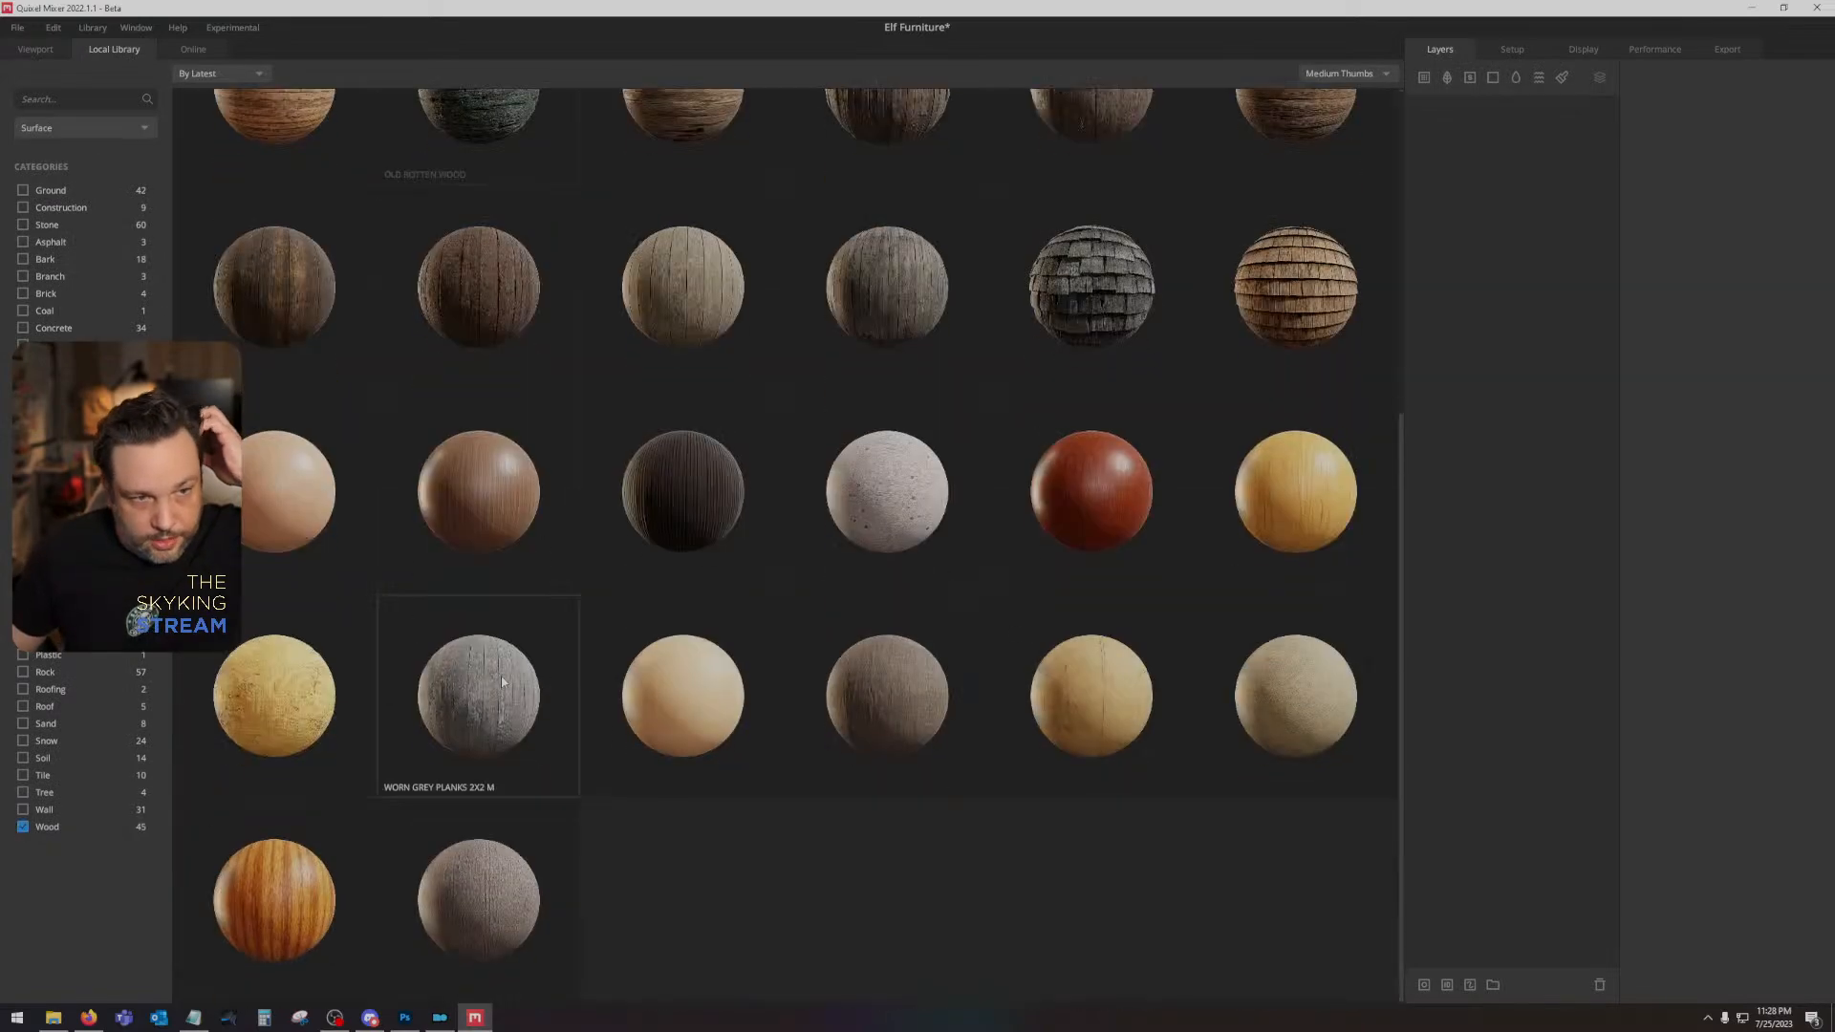
left_click(488, 732)
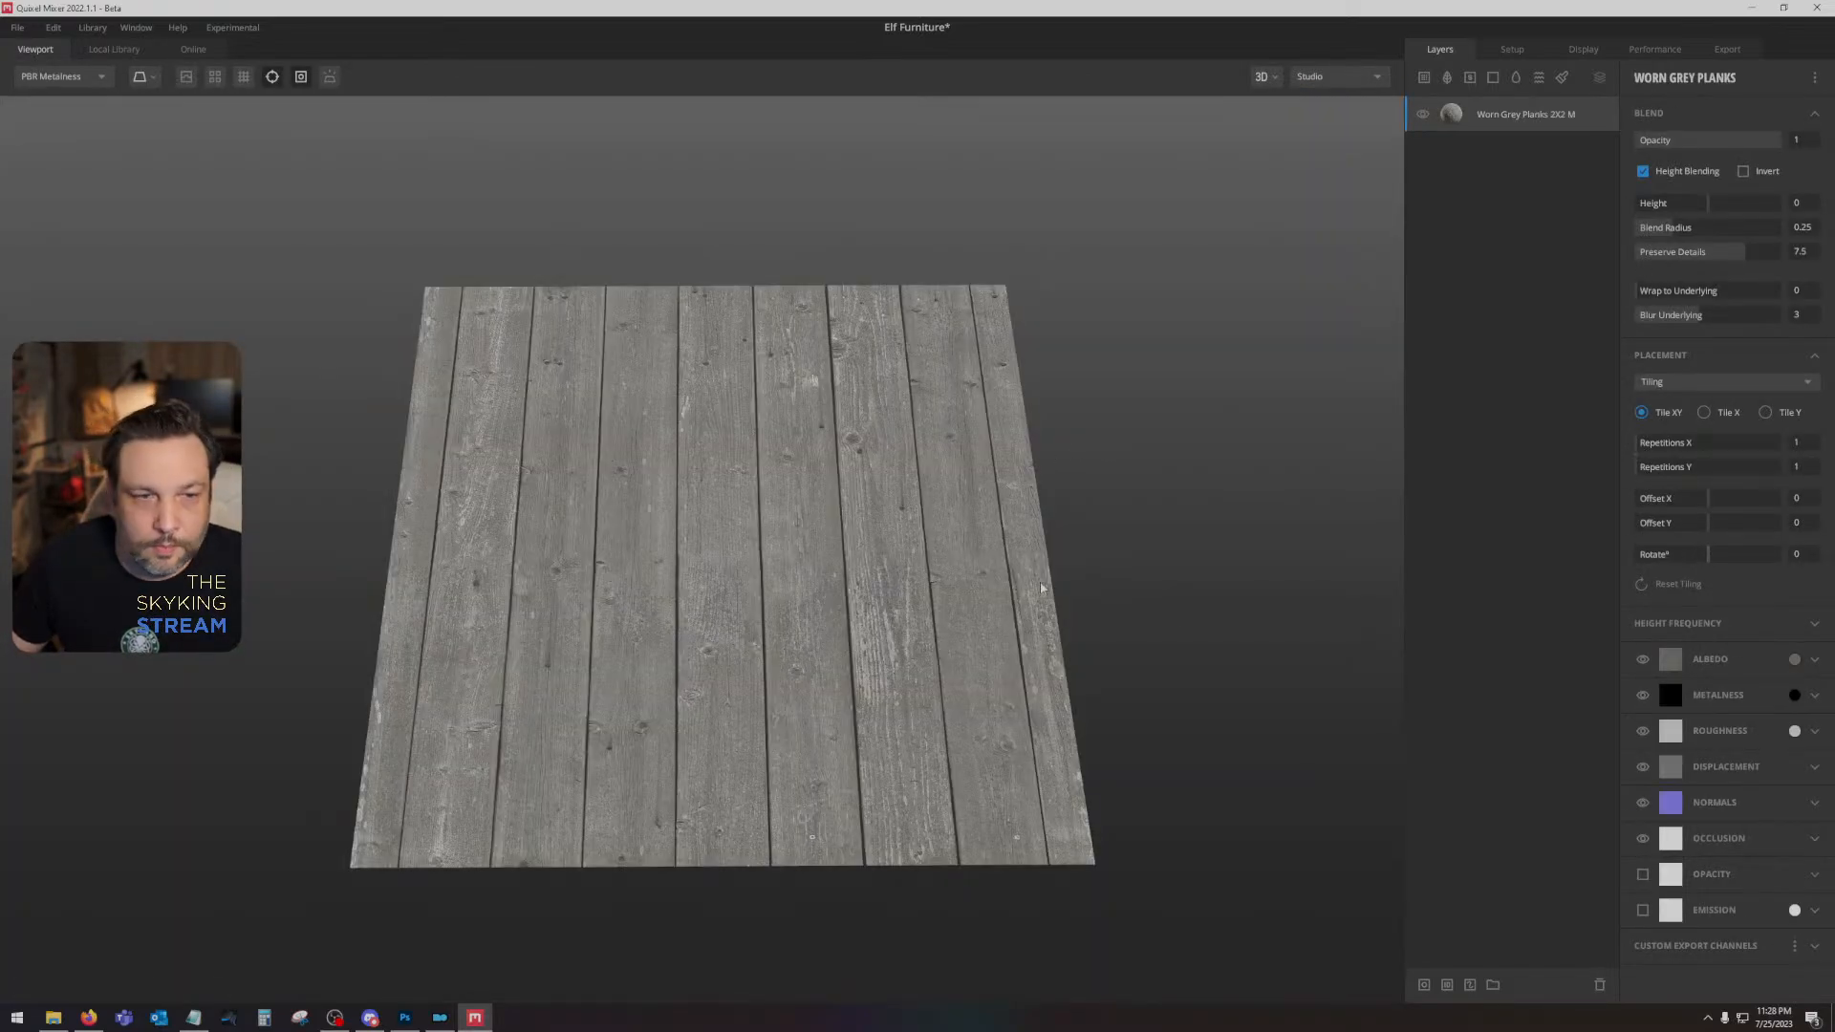
- Add an ID mask to the Worn Grey Planks layer and limit it to Bright Yellow
left_click_drag(850, 484, 876, 511)
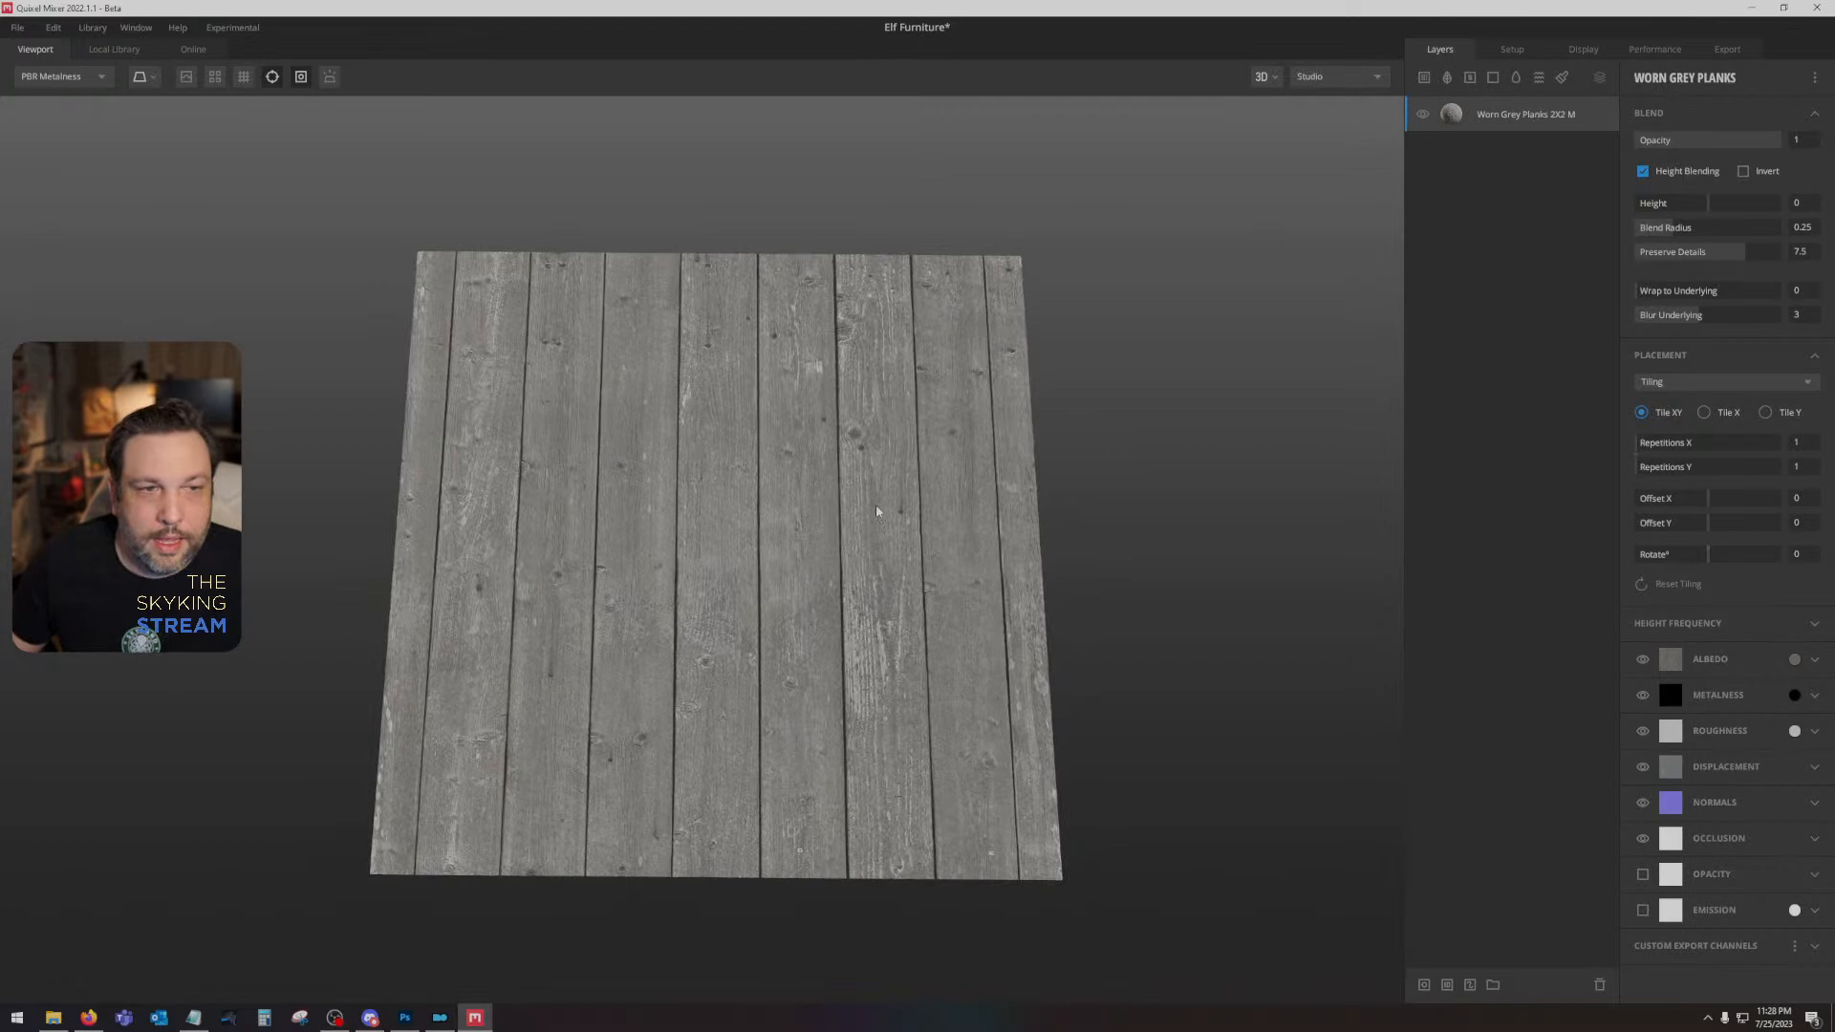
right_click(1519, 117)
left_click(1561, 371)
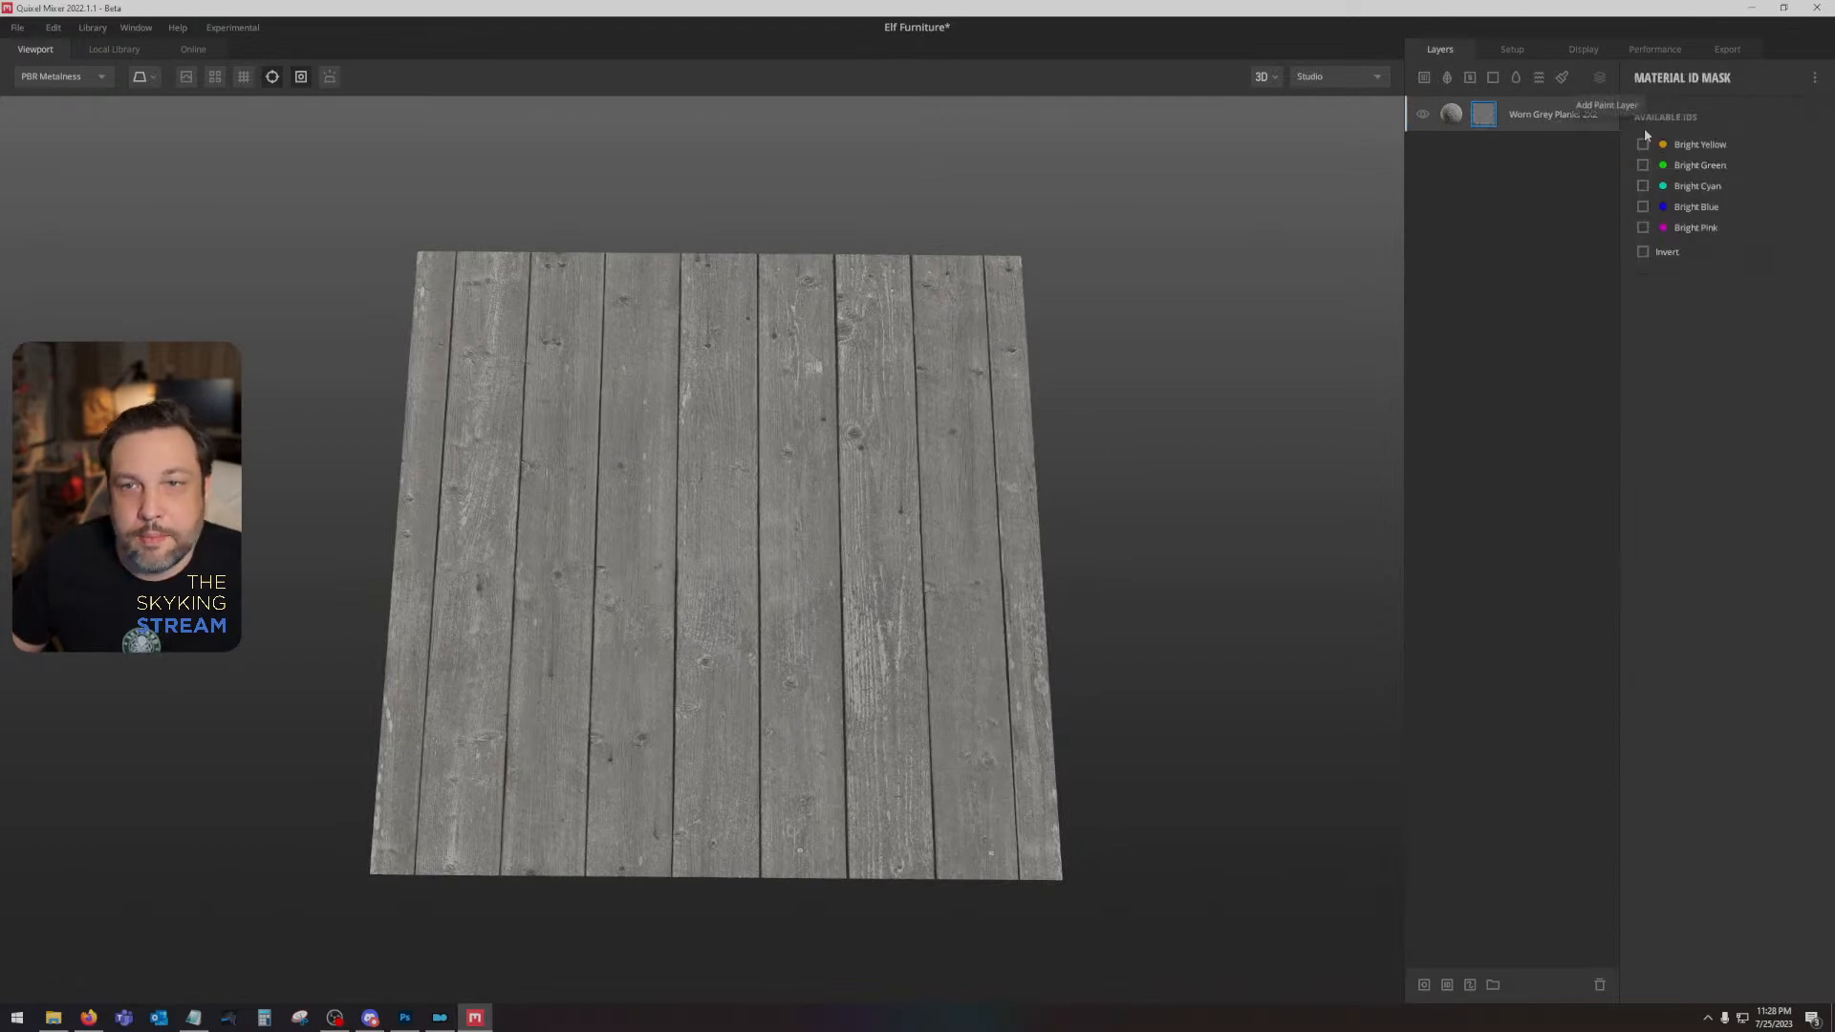
left_click(1643, 143)
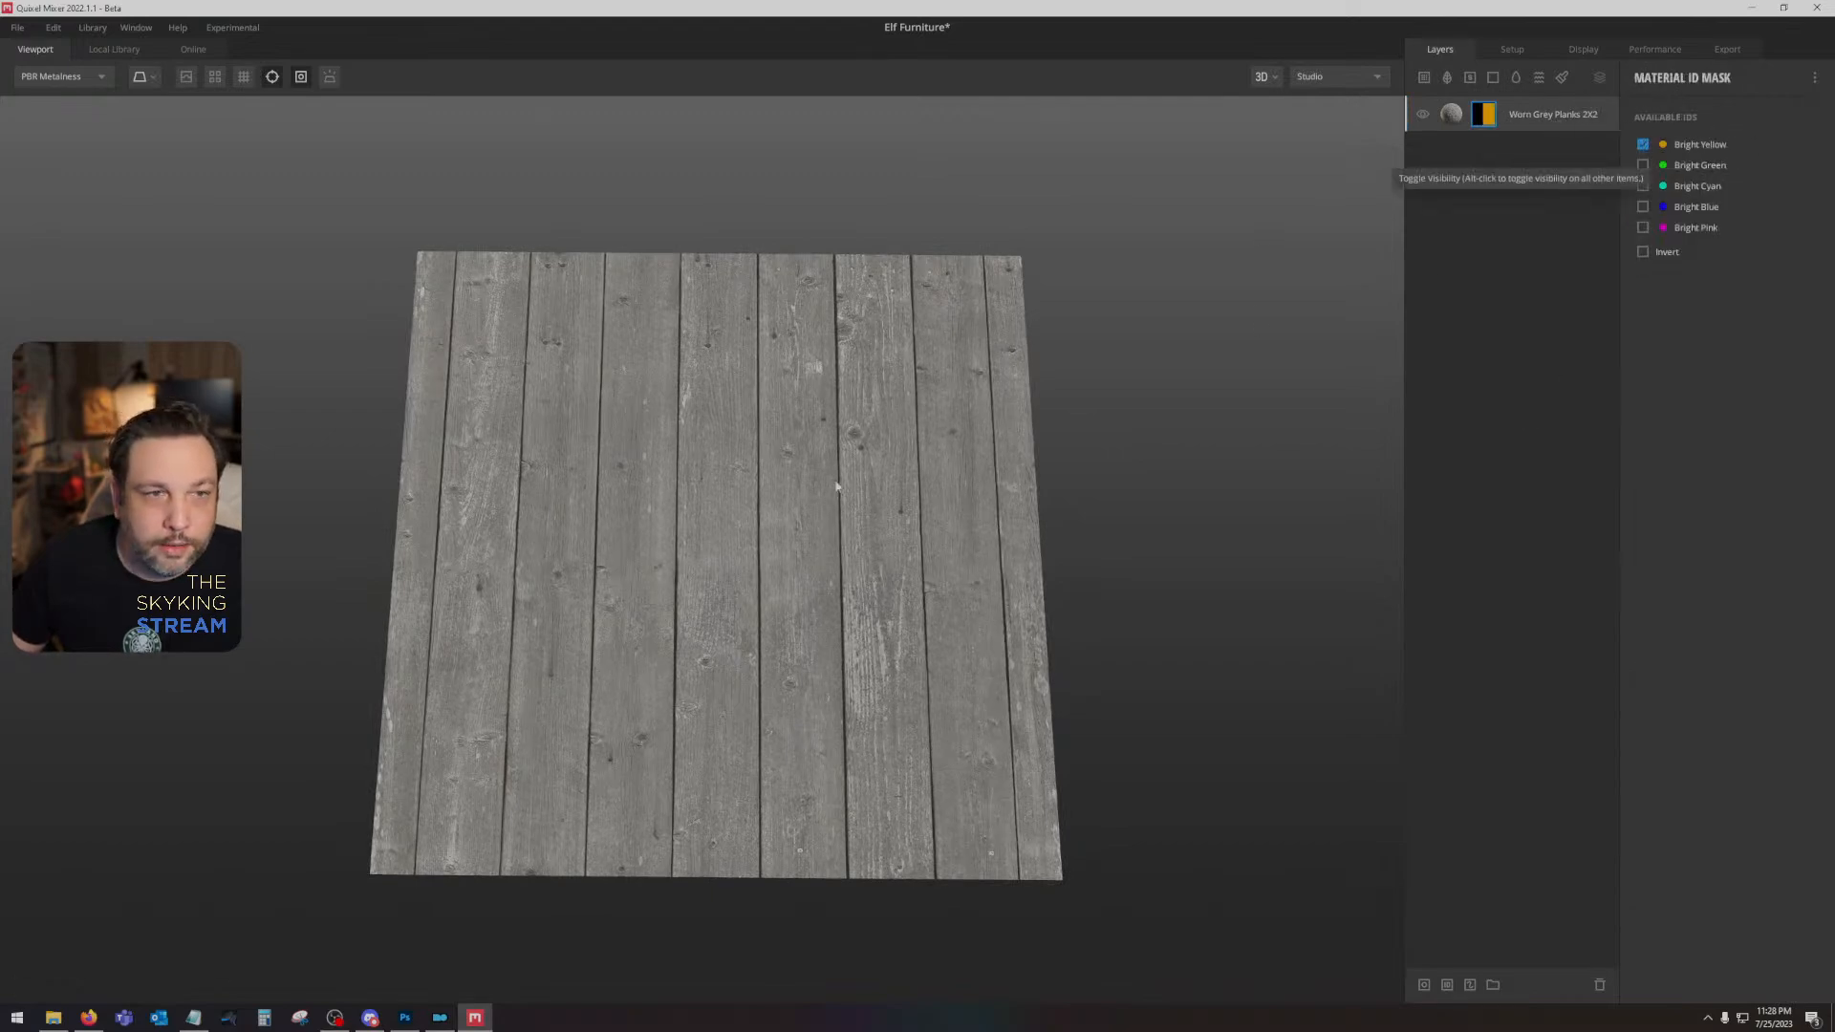
- Check the effect of the Worn Grey Planks mask by toggling the layer's visibility and height blending off and on
left_click_drag(836, 486, 860, 449)
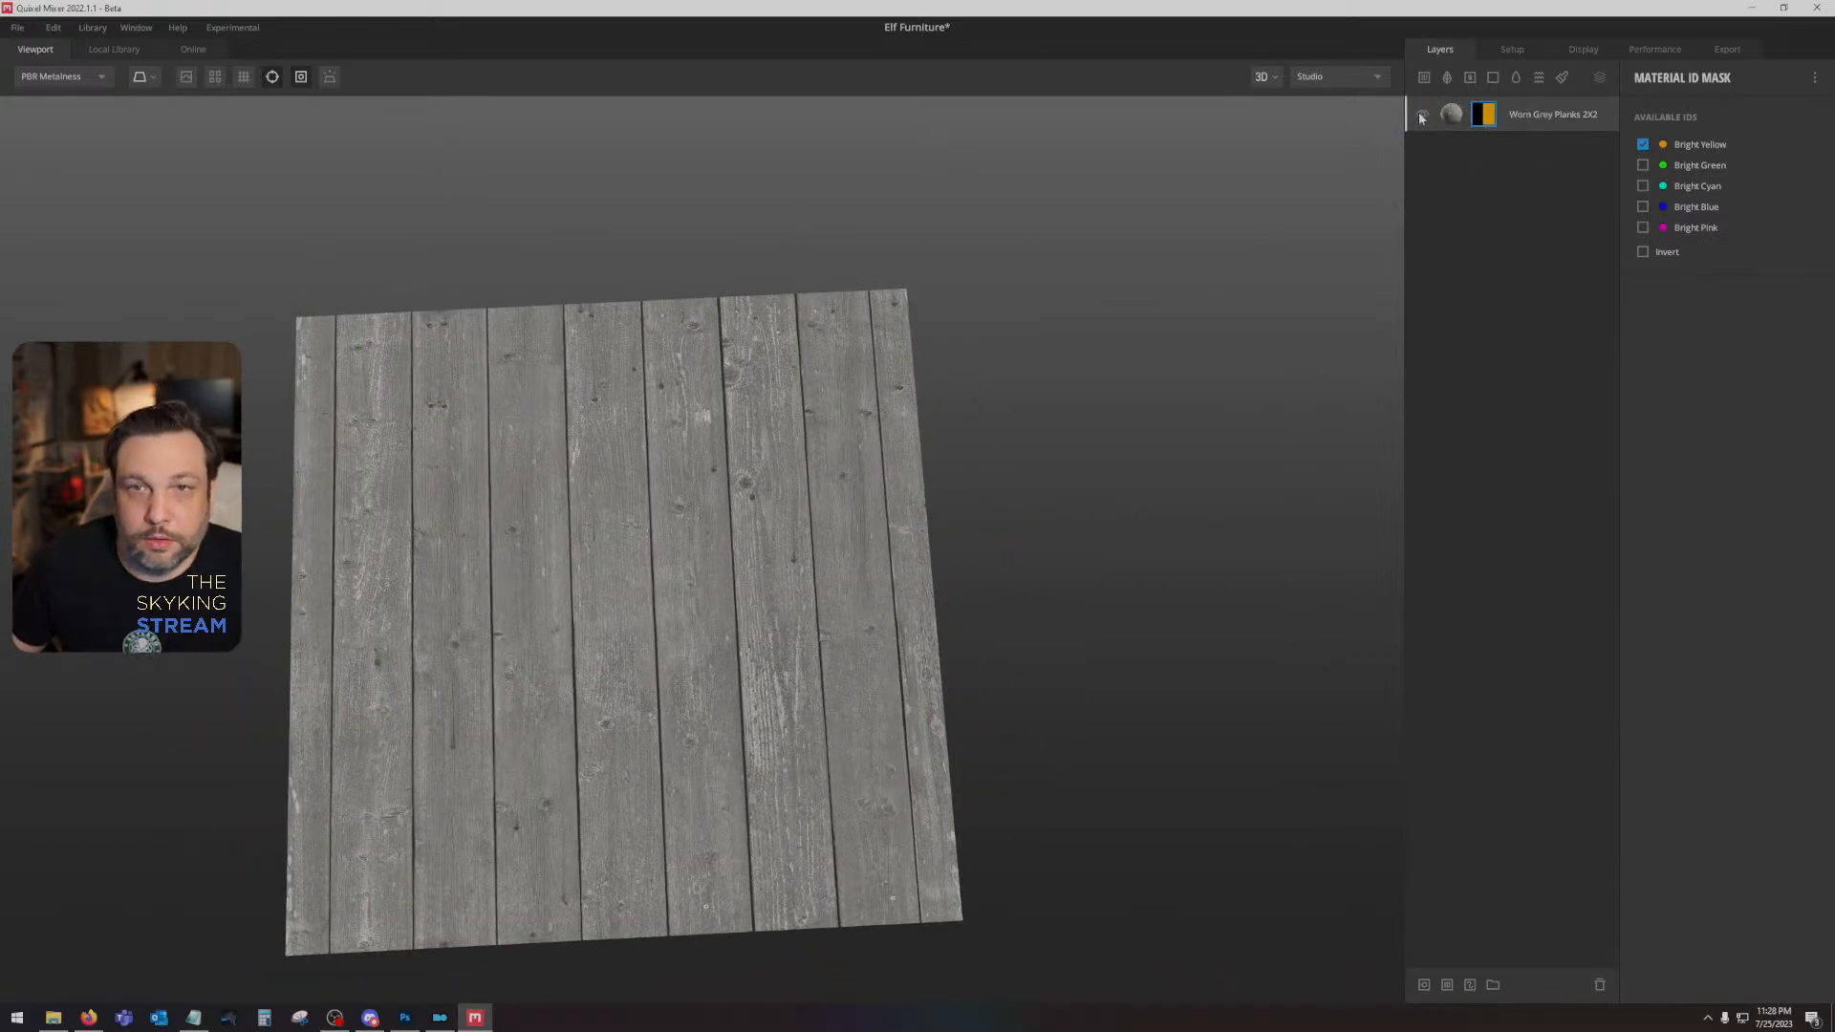
left_click(1421, 116)
left_click(1421, 115)
left_click_drag(816, 470, 921, 283)
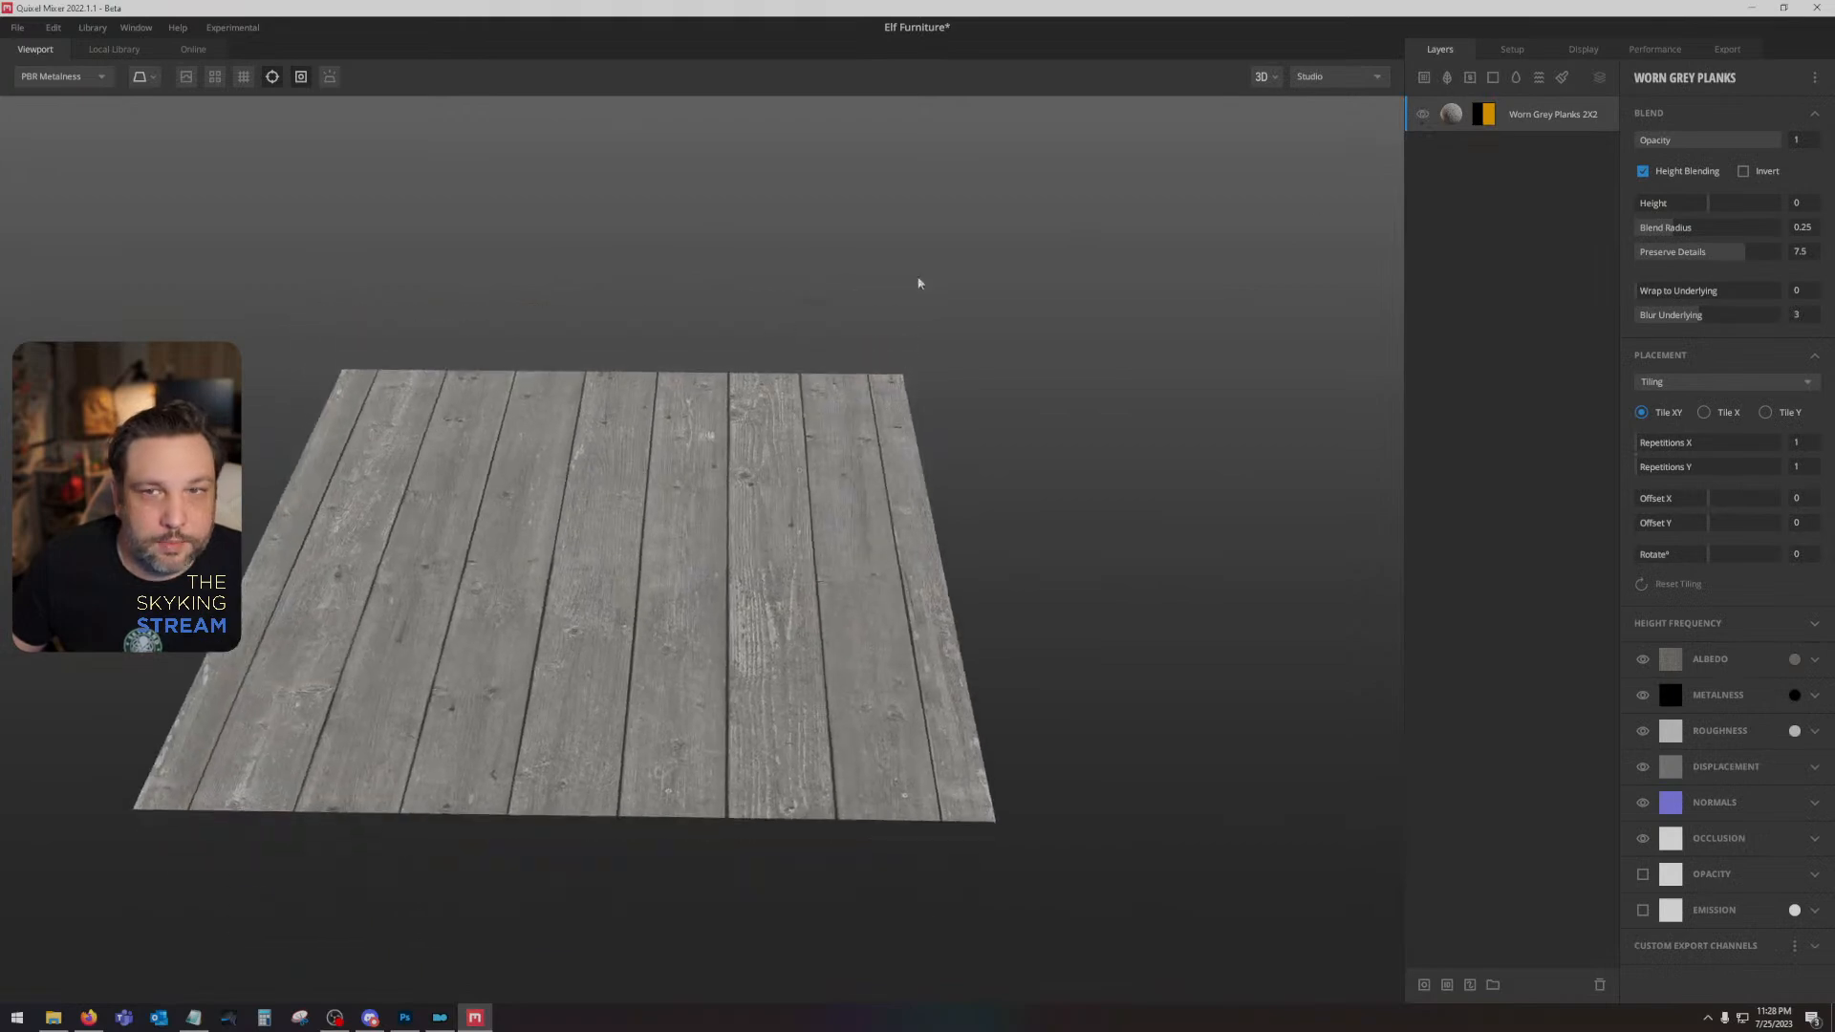
left_click(1645, 174)
left_click(1642, 173)
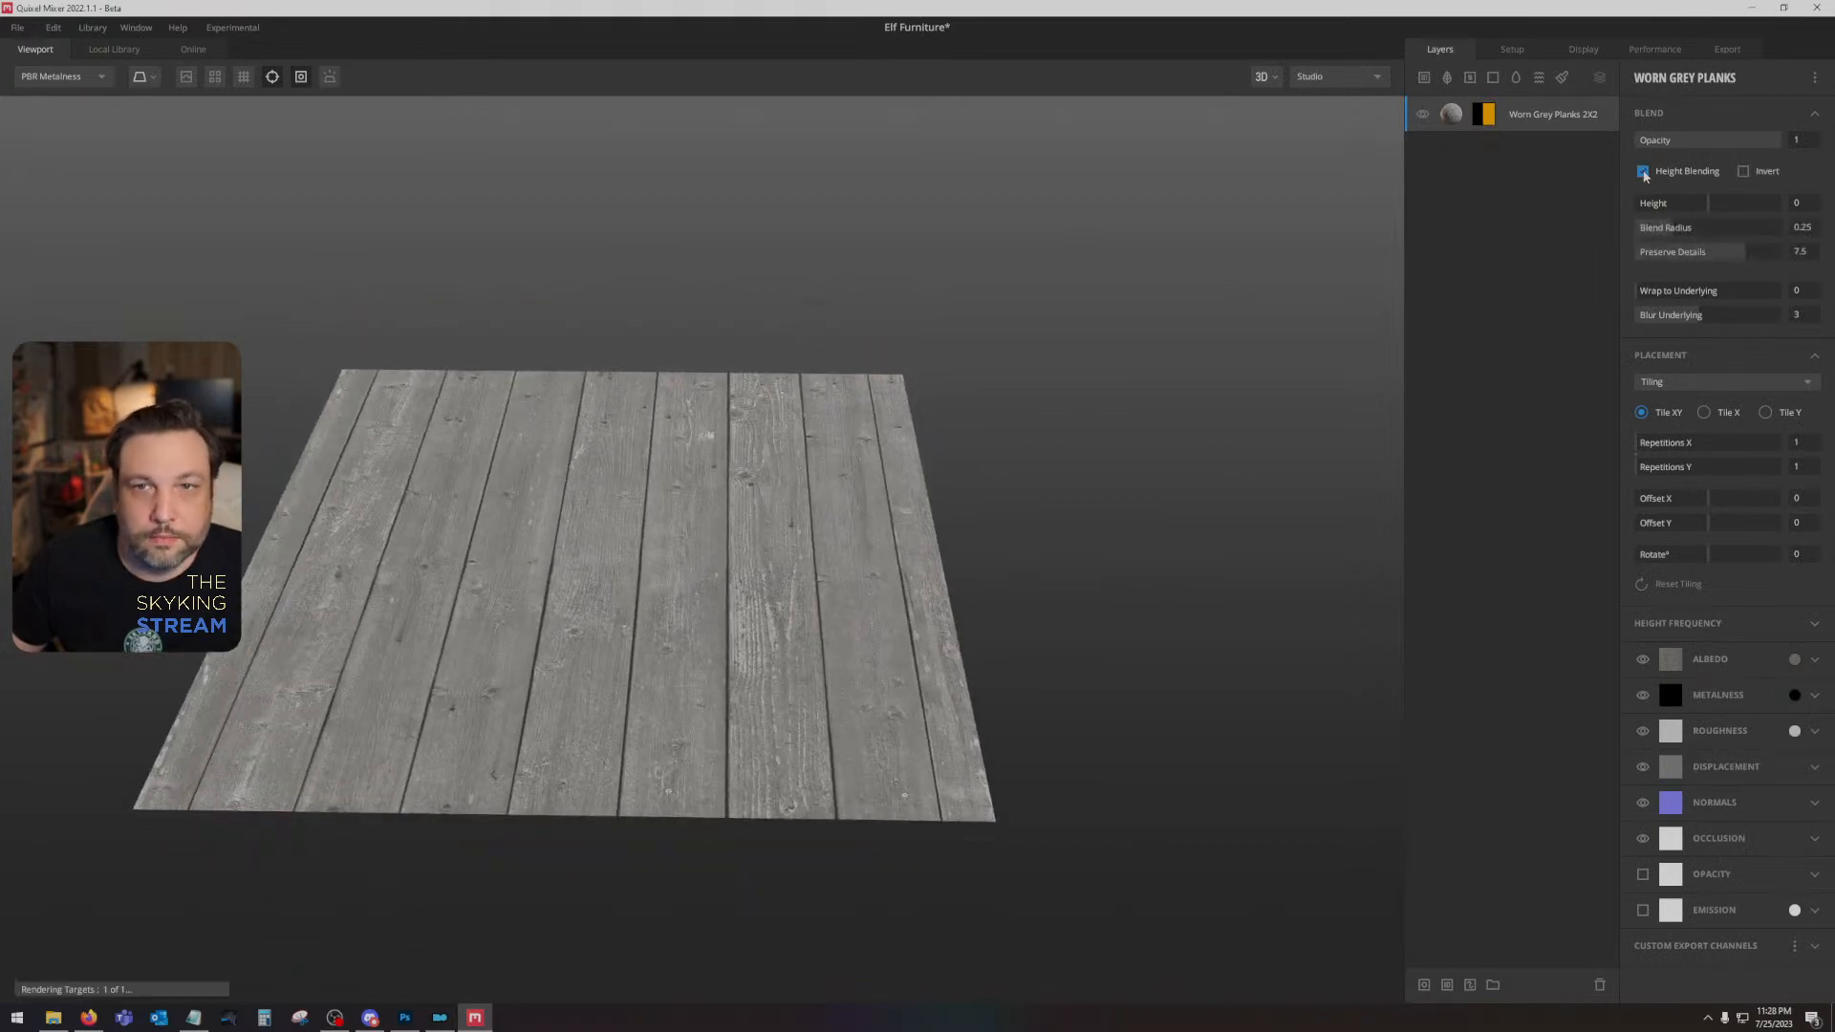
- Add the Boat Deck Planks wood surface from the local library as a layer above Worn Grey Planks
left_click(112, 48)
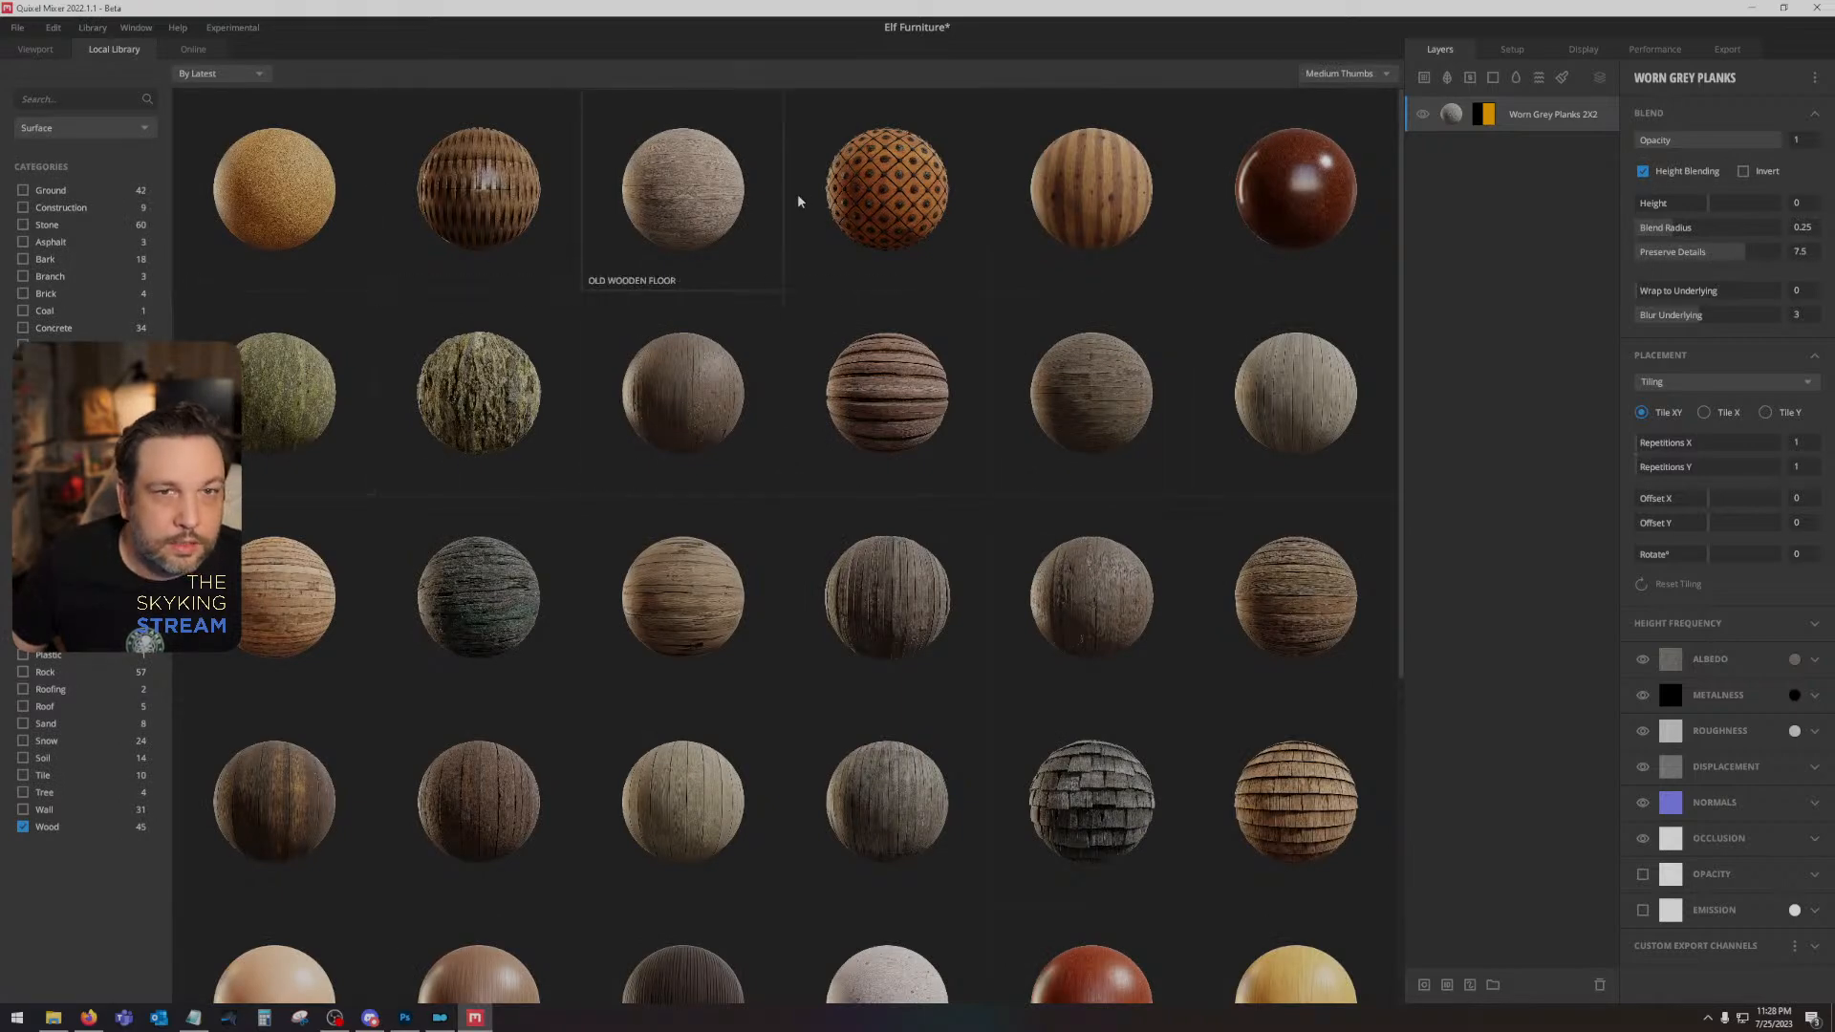
scroll(910, 581, "down", 2)
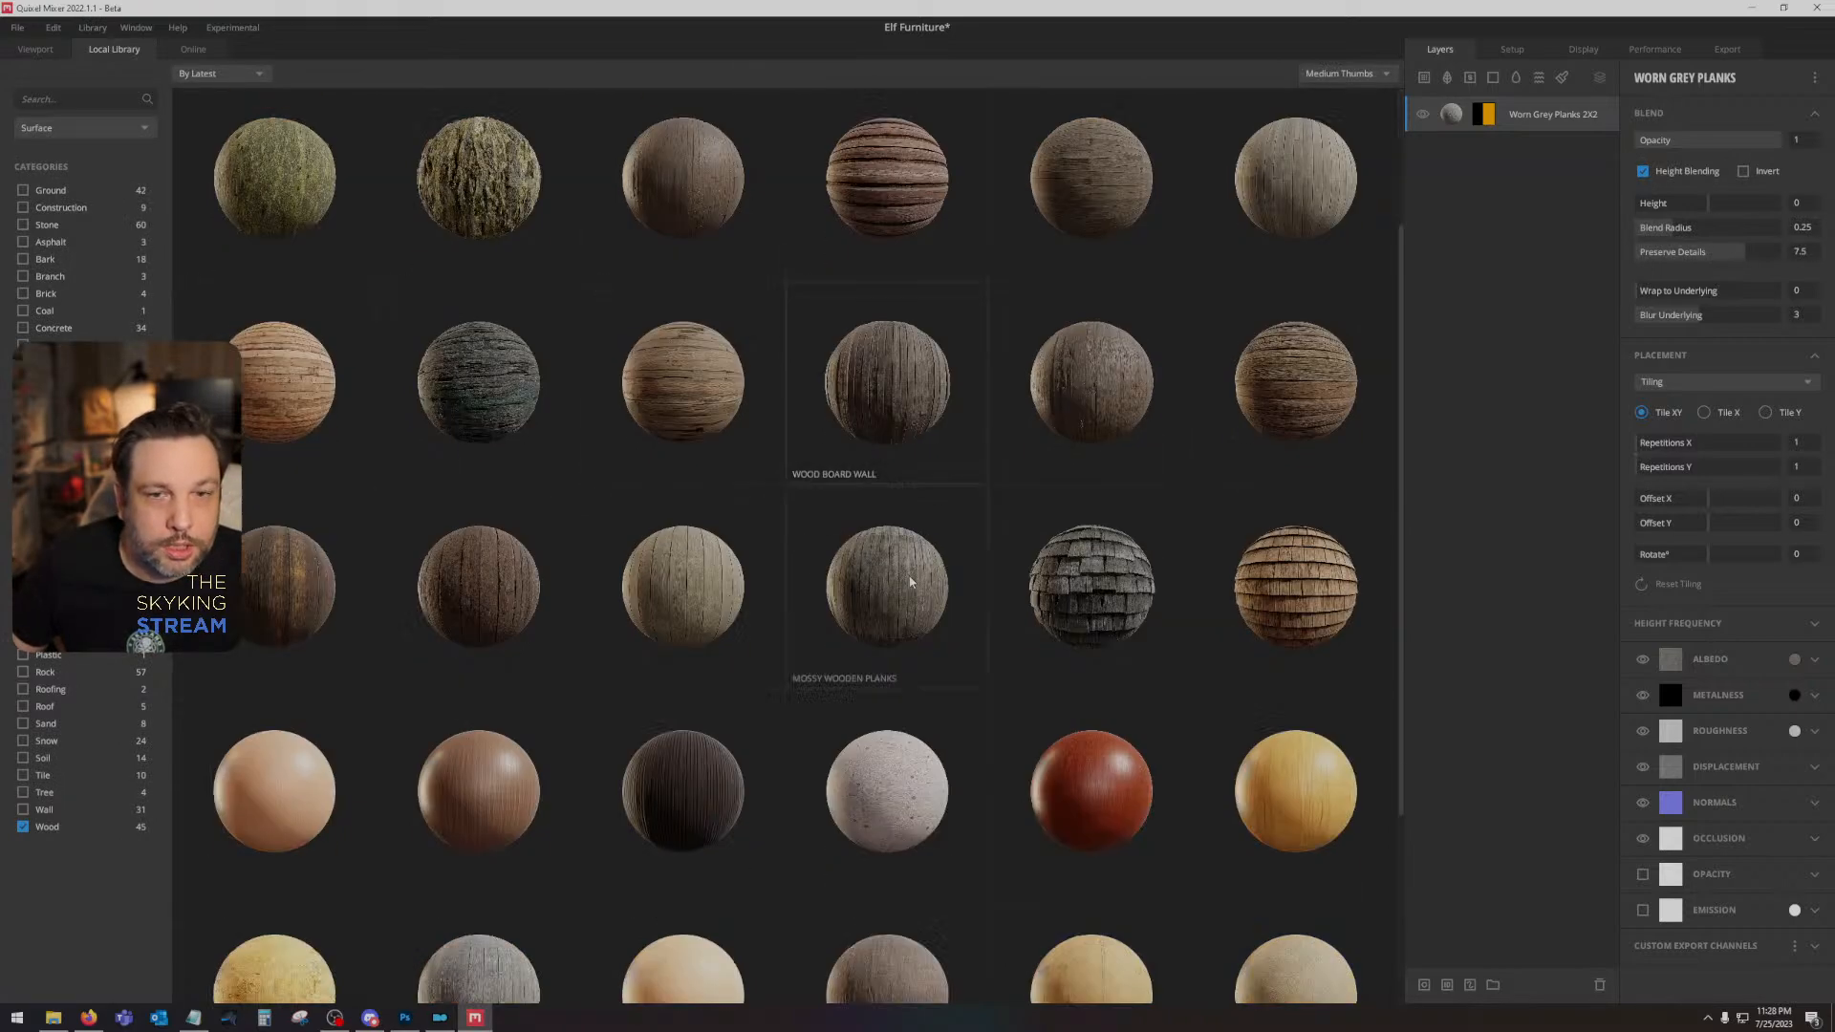
scroll(911, 581, "down", 1)
left_click(1094, 342)
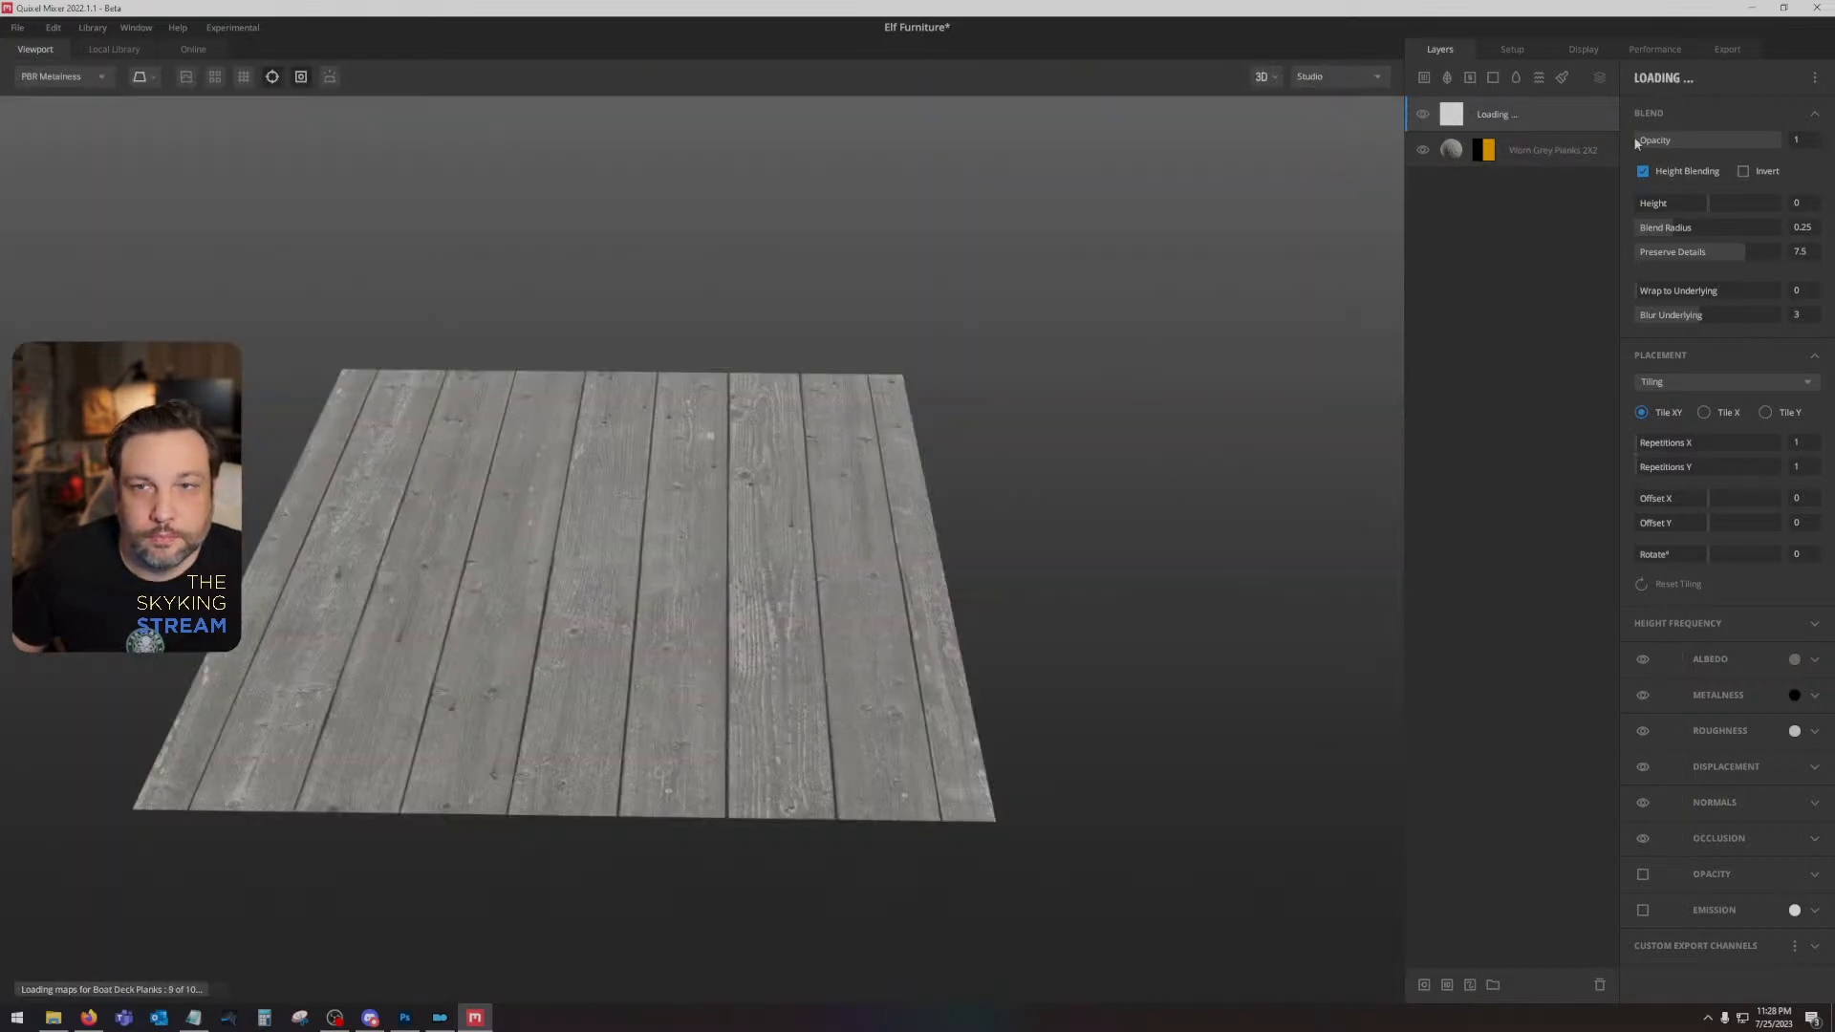
- Add an ID mask to the Boat Deck Planks layer and limit it to Bright Blue
right_click(1538, 116)
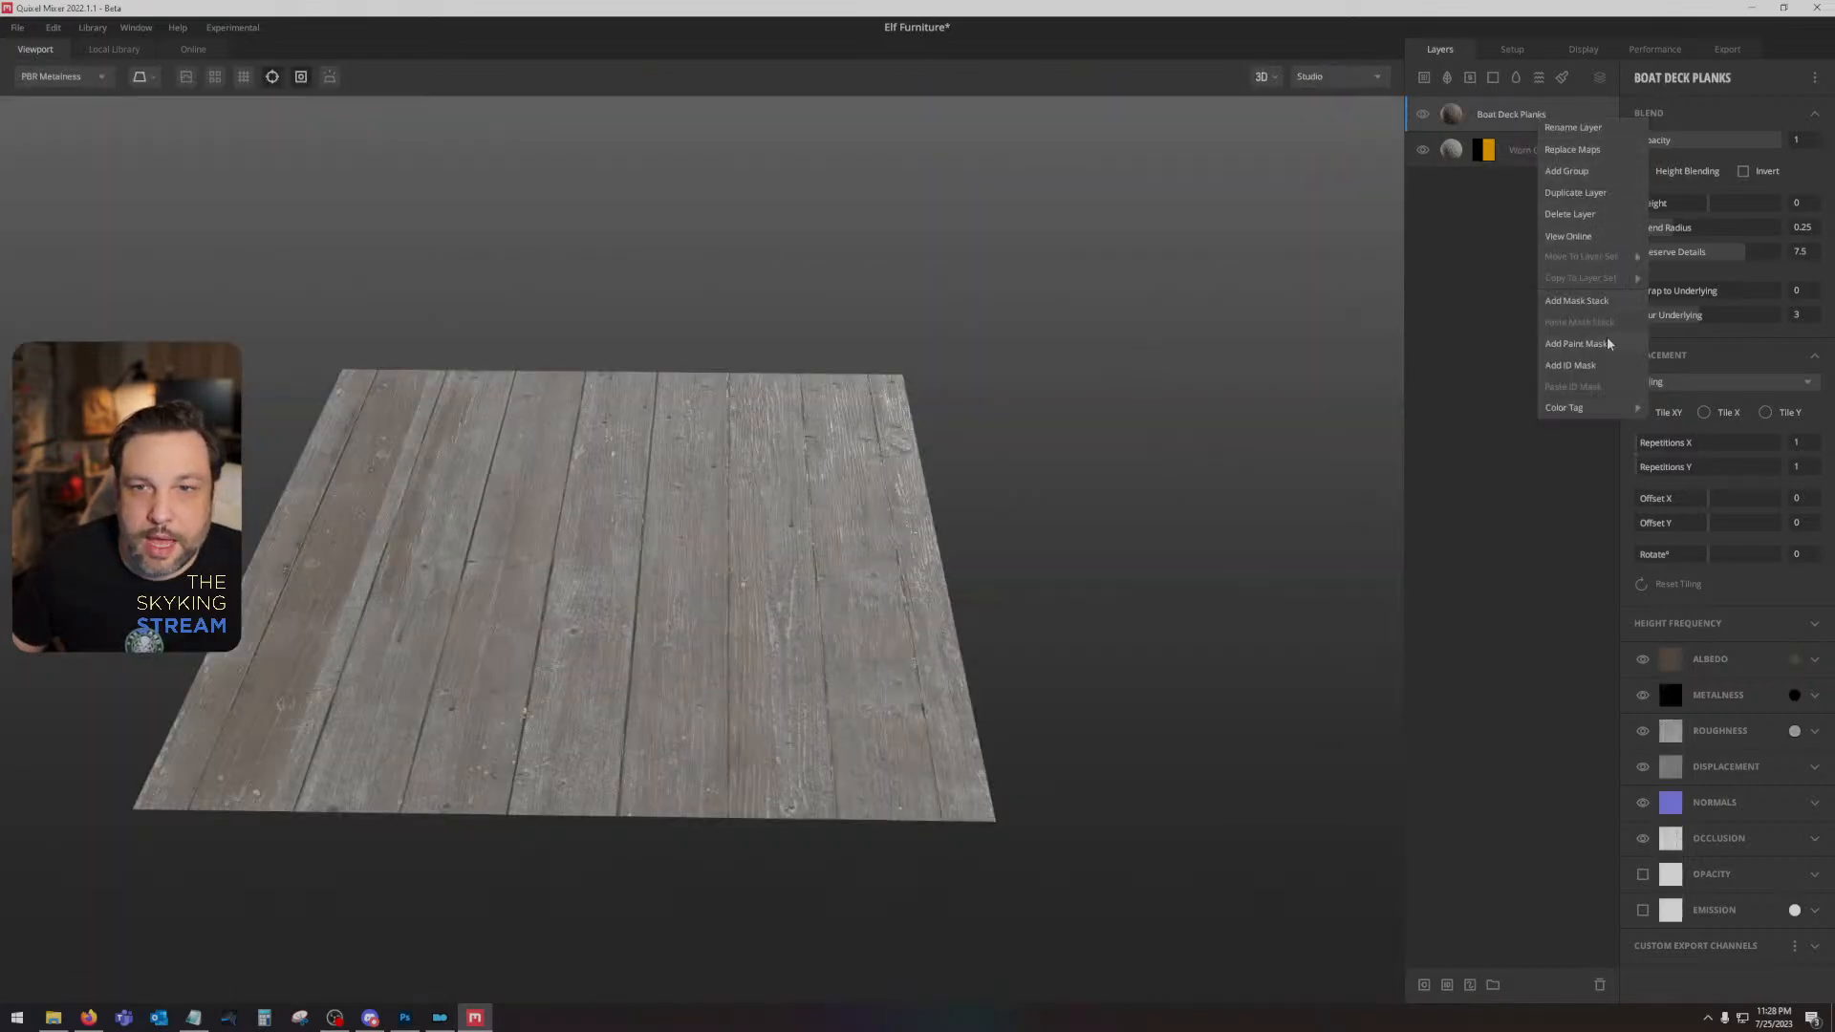
left_click(1601, 364)
left_click(1643, 207)
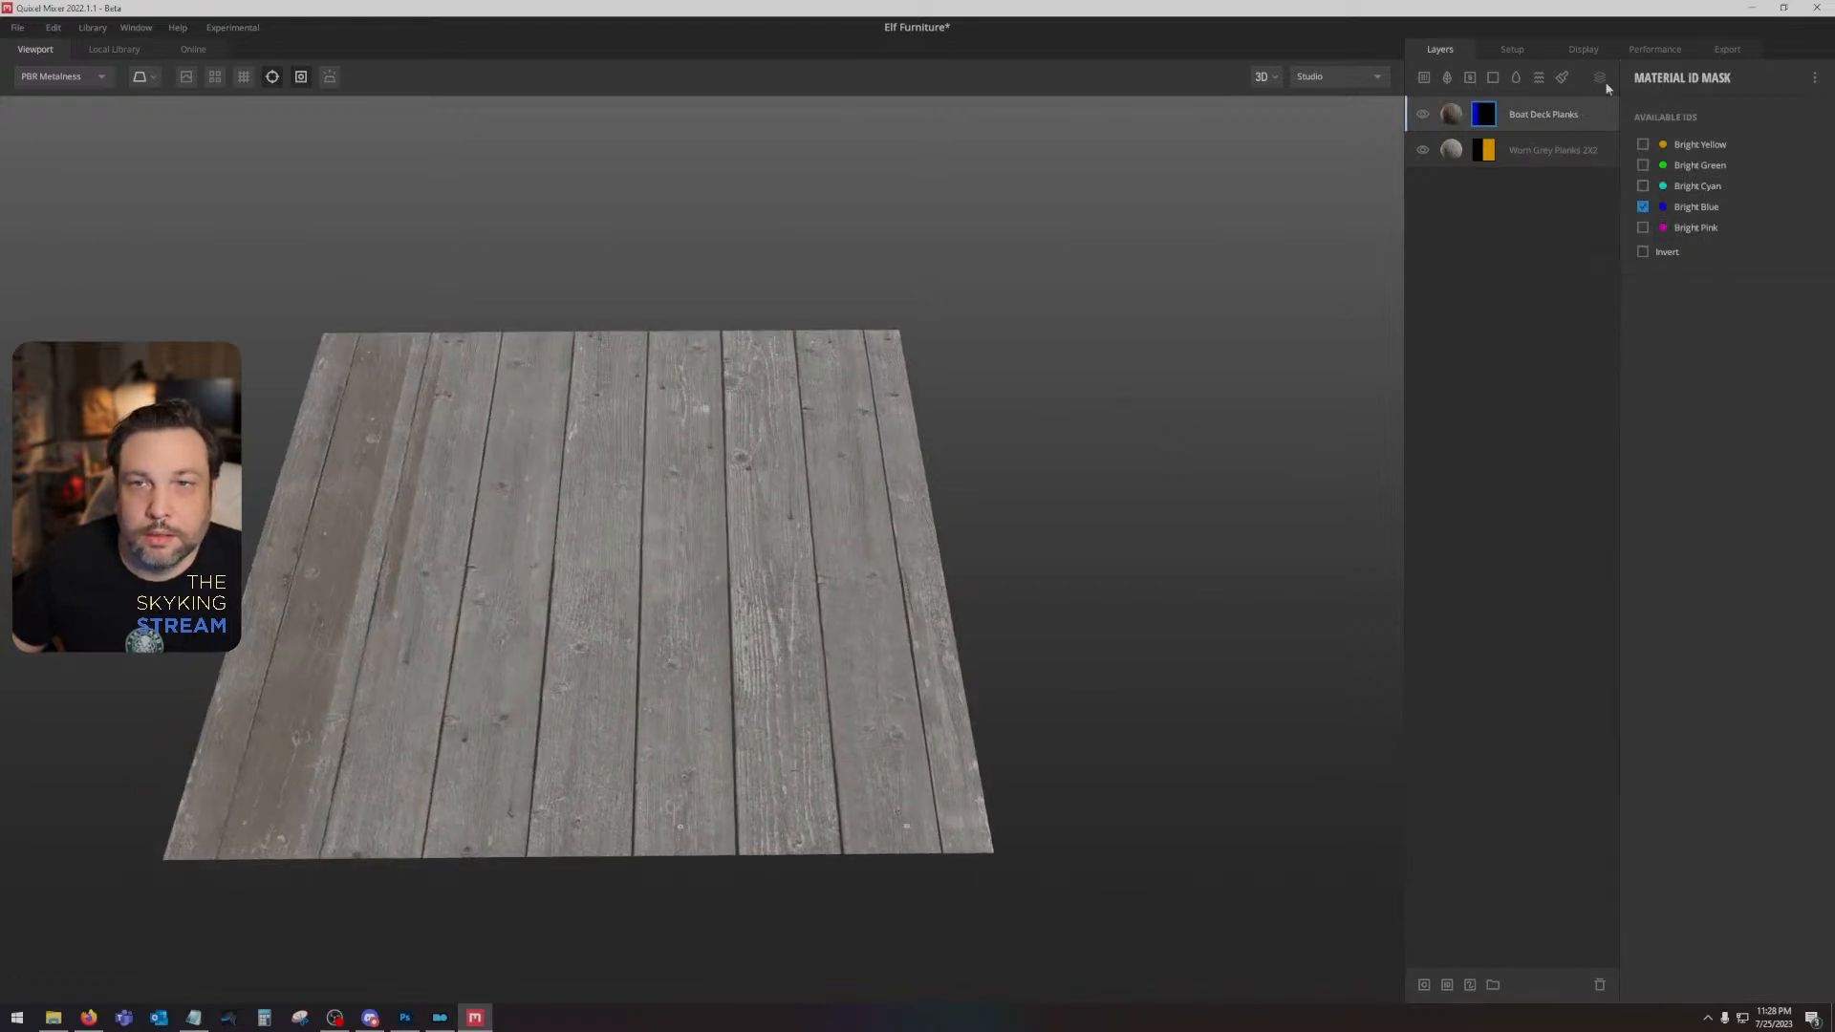
- Disable height blending on both the Worn Grey Planks and Boat Deck Planks layers
left_click(1567, 151)
left_click(1646, 170)
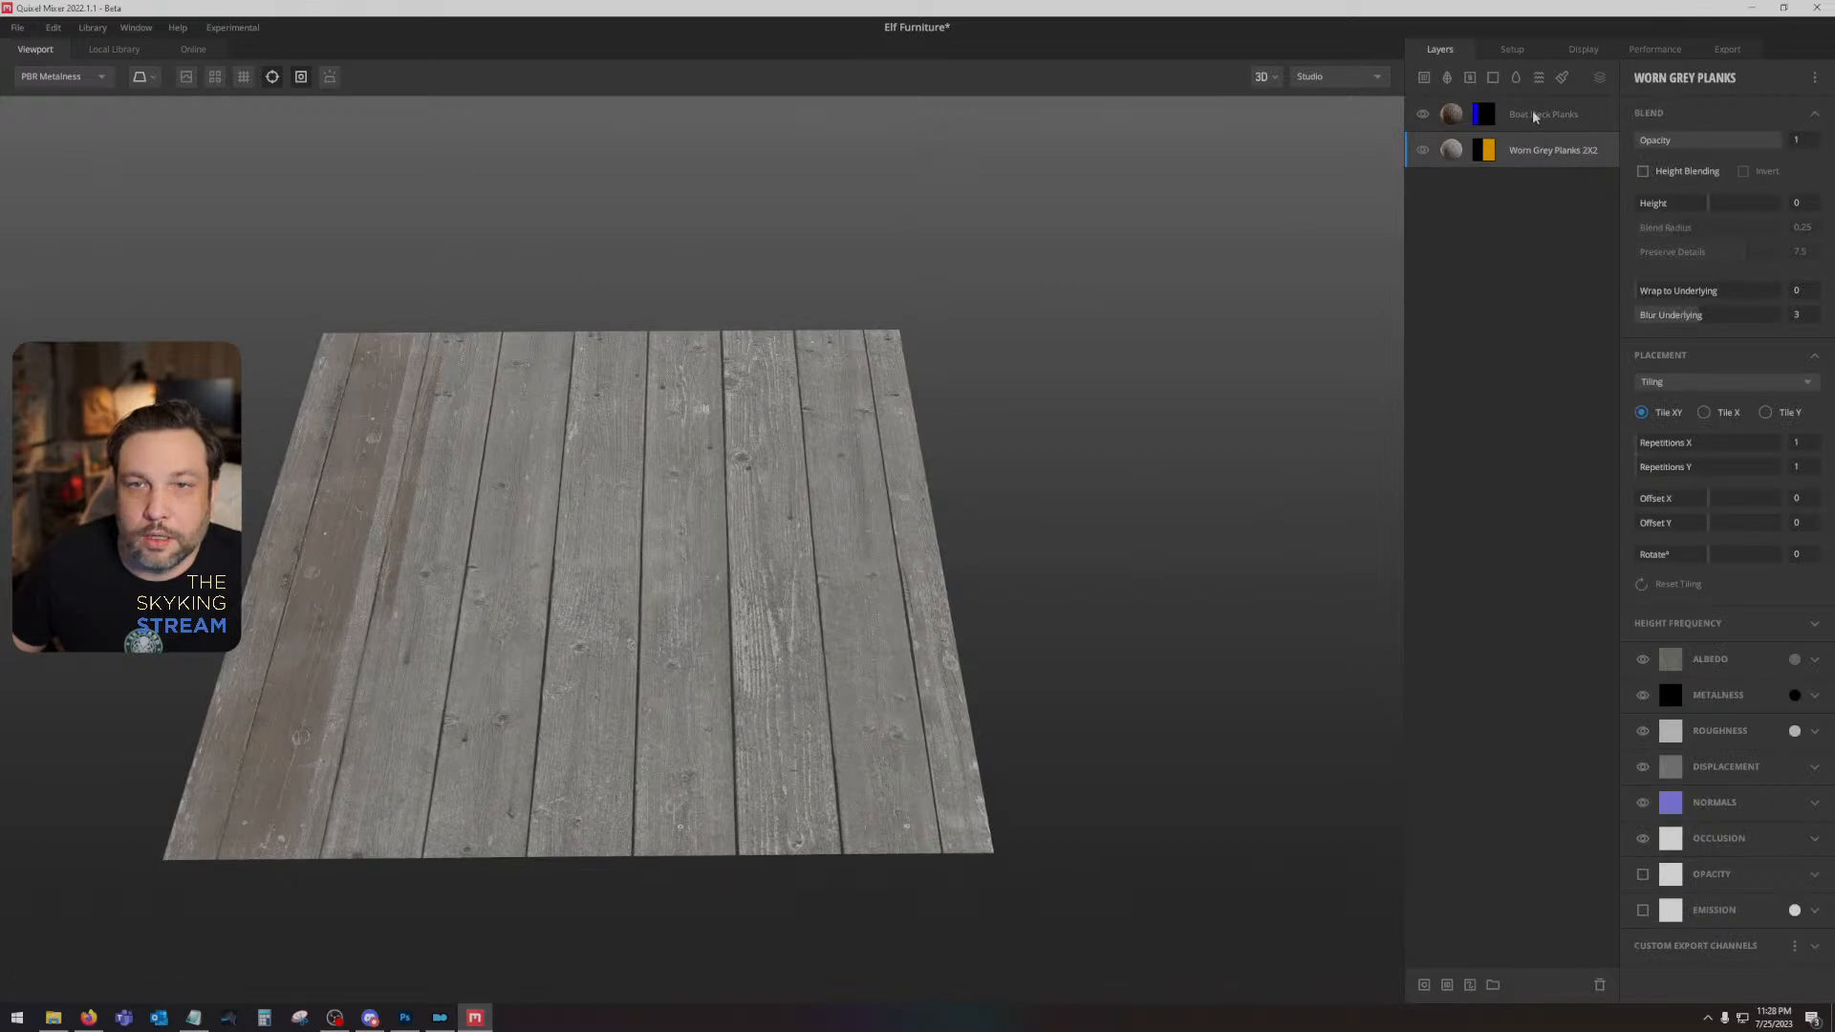
left_click(1533, 112)
left_click(1642, 171)
- Inspect the boundary between the two wood areas up close, toggling each plank layer's visibility off and on
left_click_drag(1155, 342, 984, 512)
left_click_drag(642, 436, 815, 422)
scroll(589, 439, "up", 5)
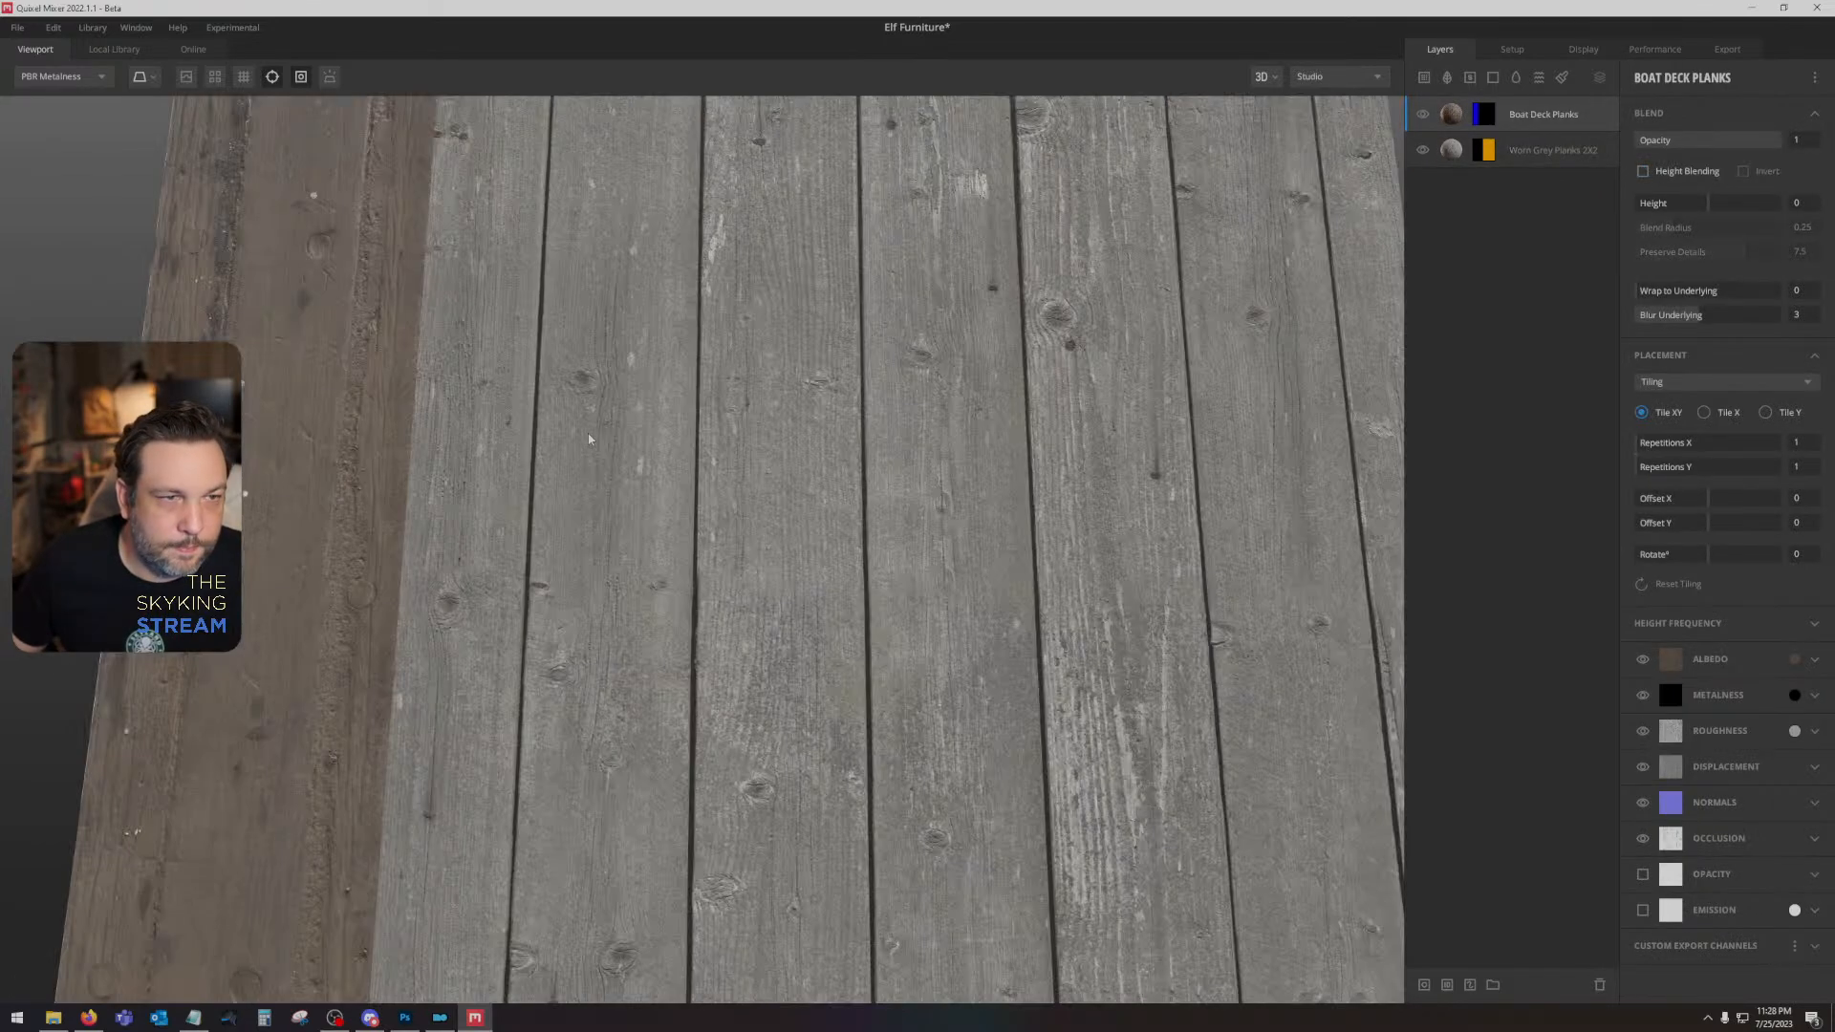
scroll(589, 439, "down", 3)
left_click_drag(378, 435, 607, 423)
left_click(1423, 115)
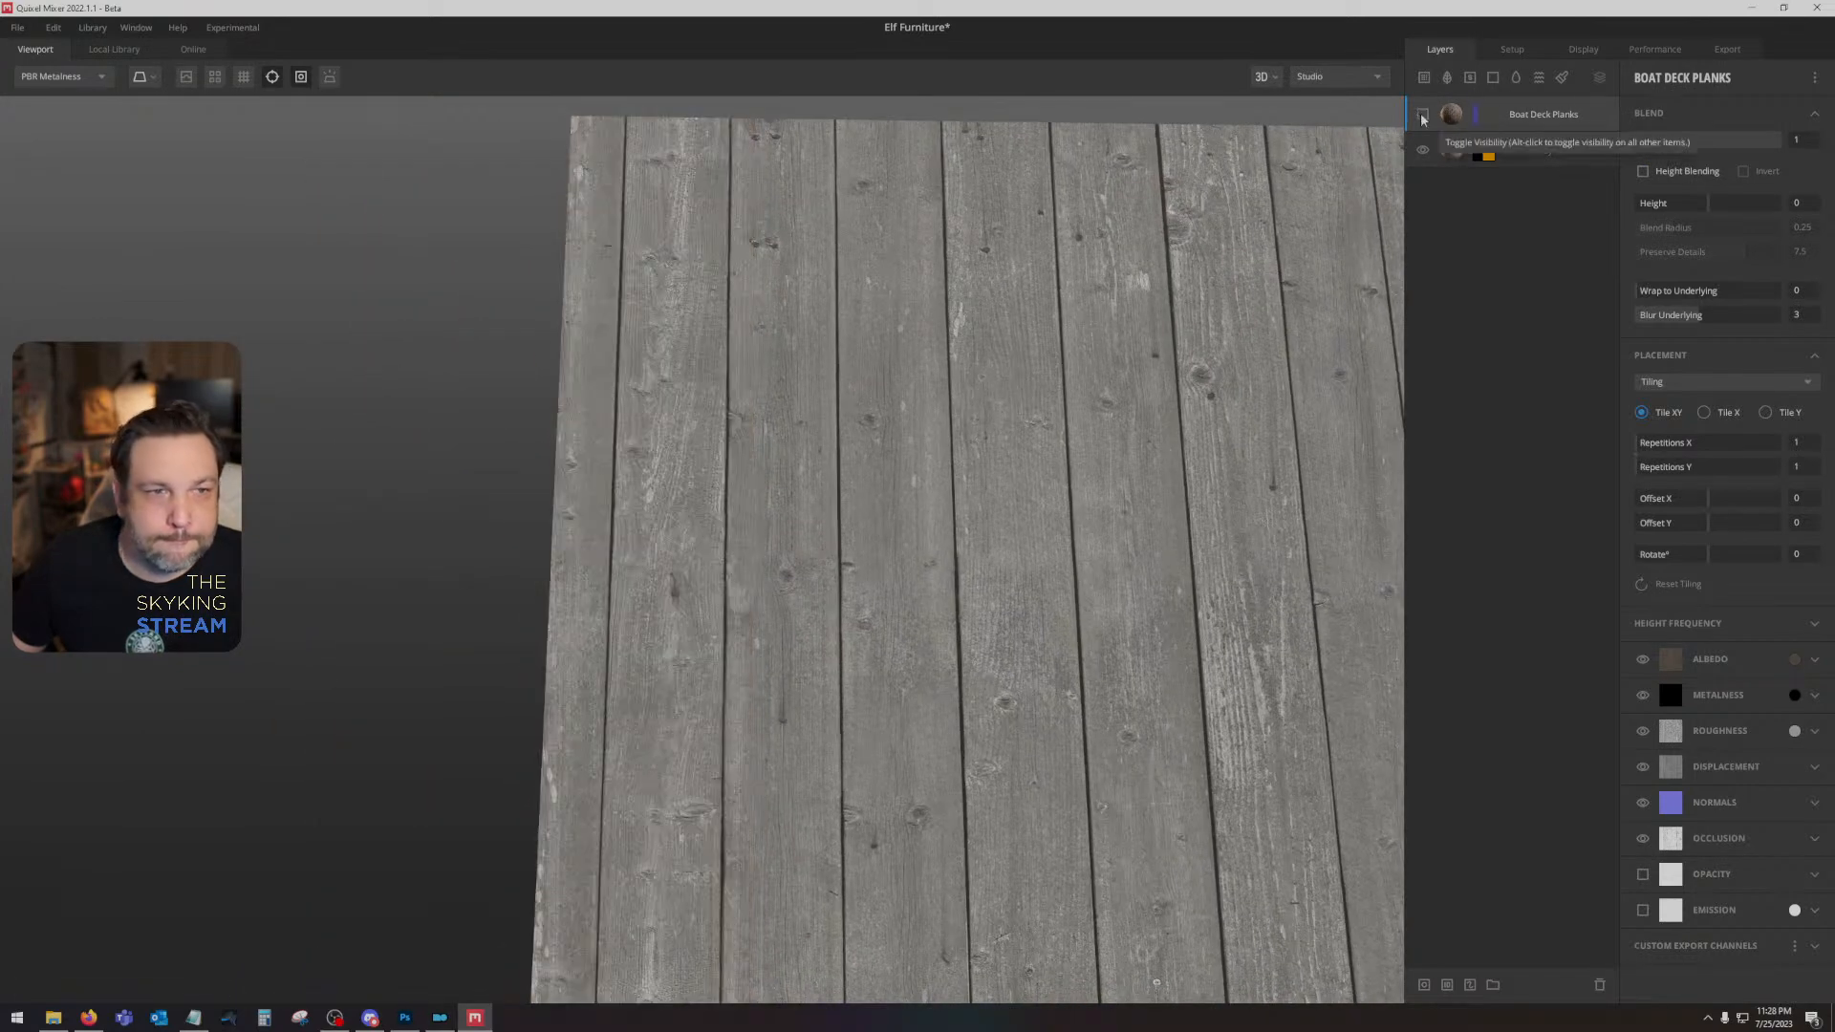
left_click(1423, 116)
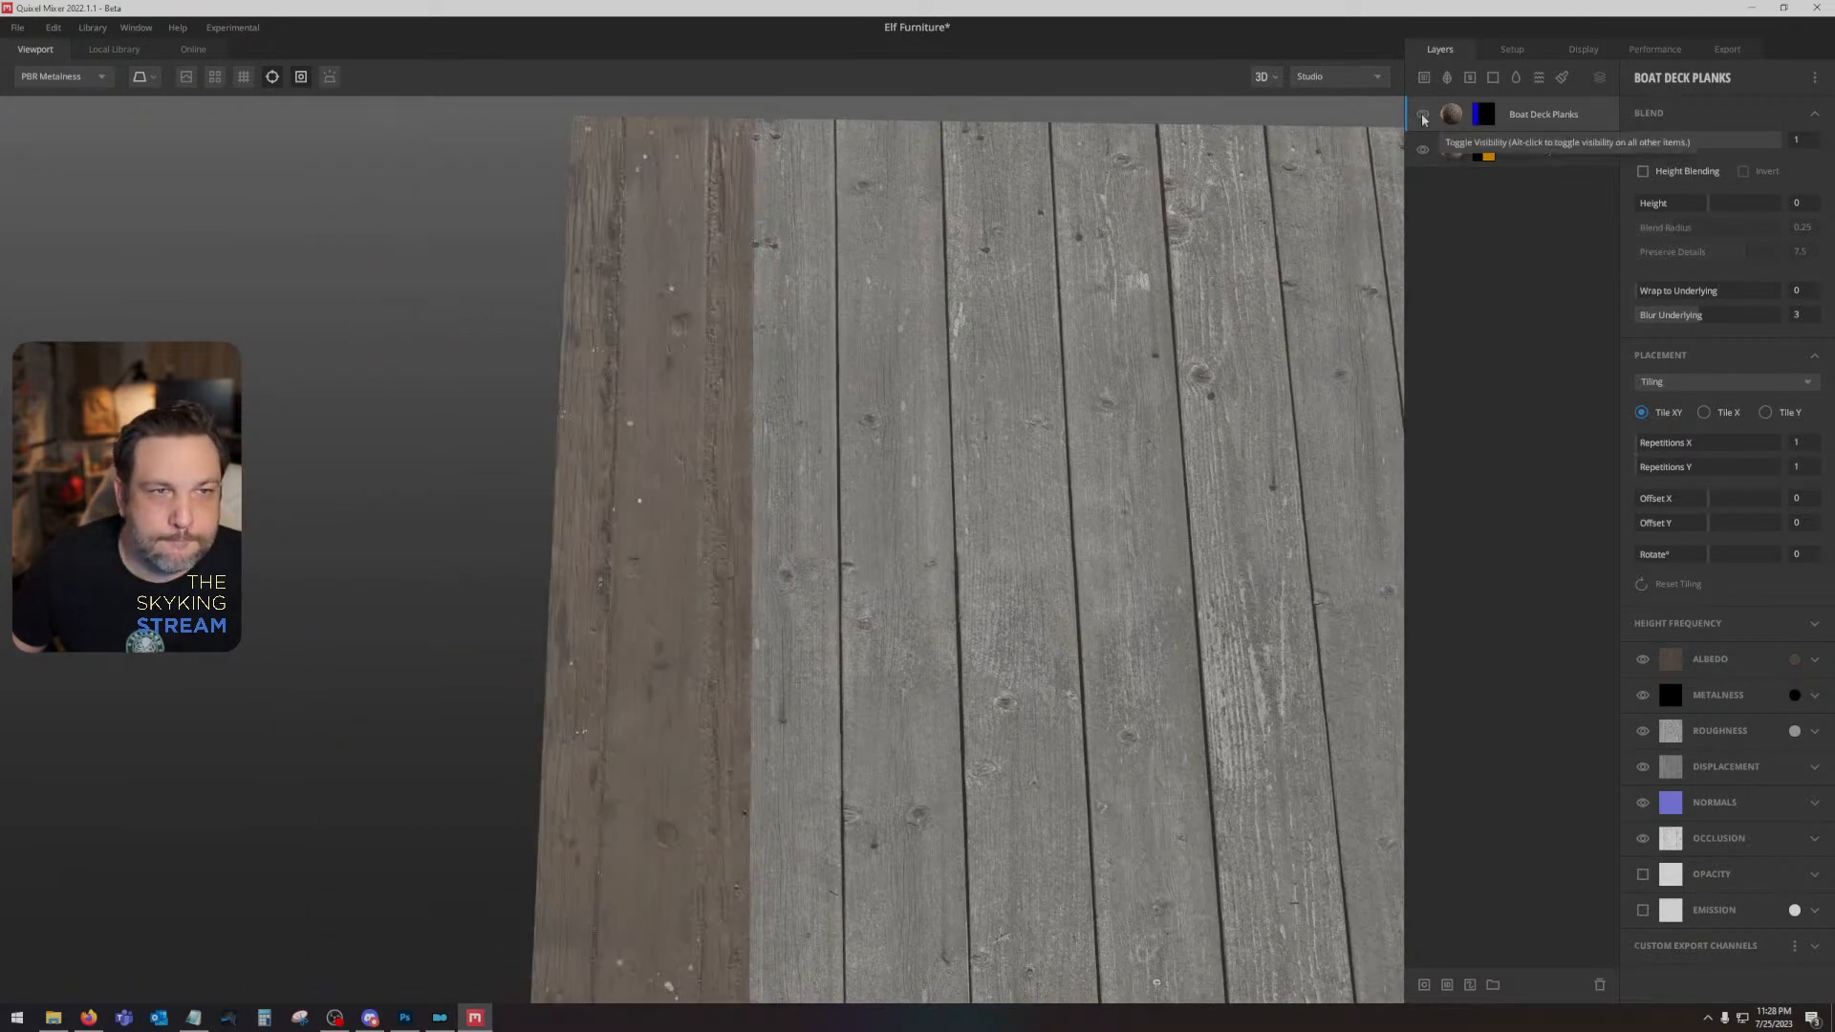
left_click(1423, 149)
left_click(1423, 150)
left_click_drag(1113, 329, 1056, 368)
- Add a solid layer and move it to the bottom of the stack, beneath both plank layers
left_click(1503, 155)
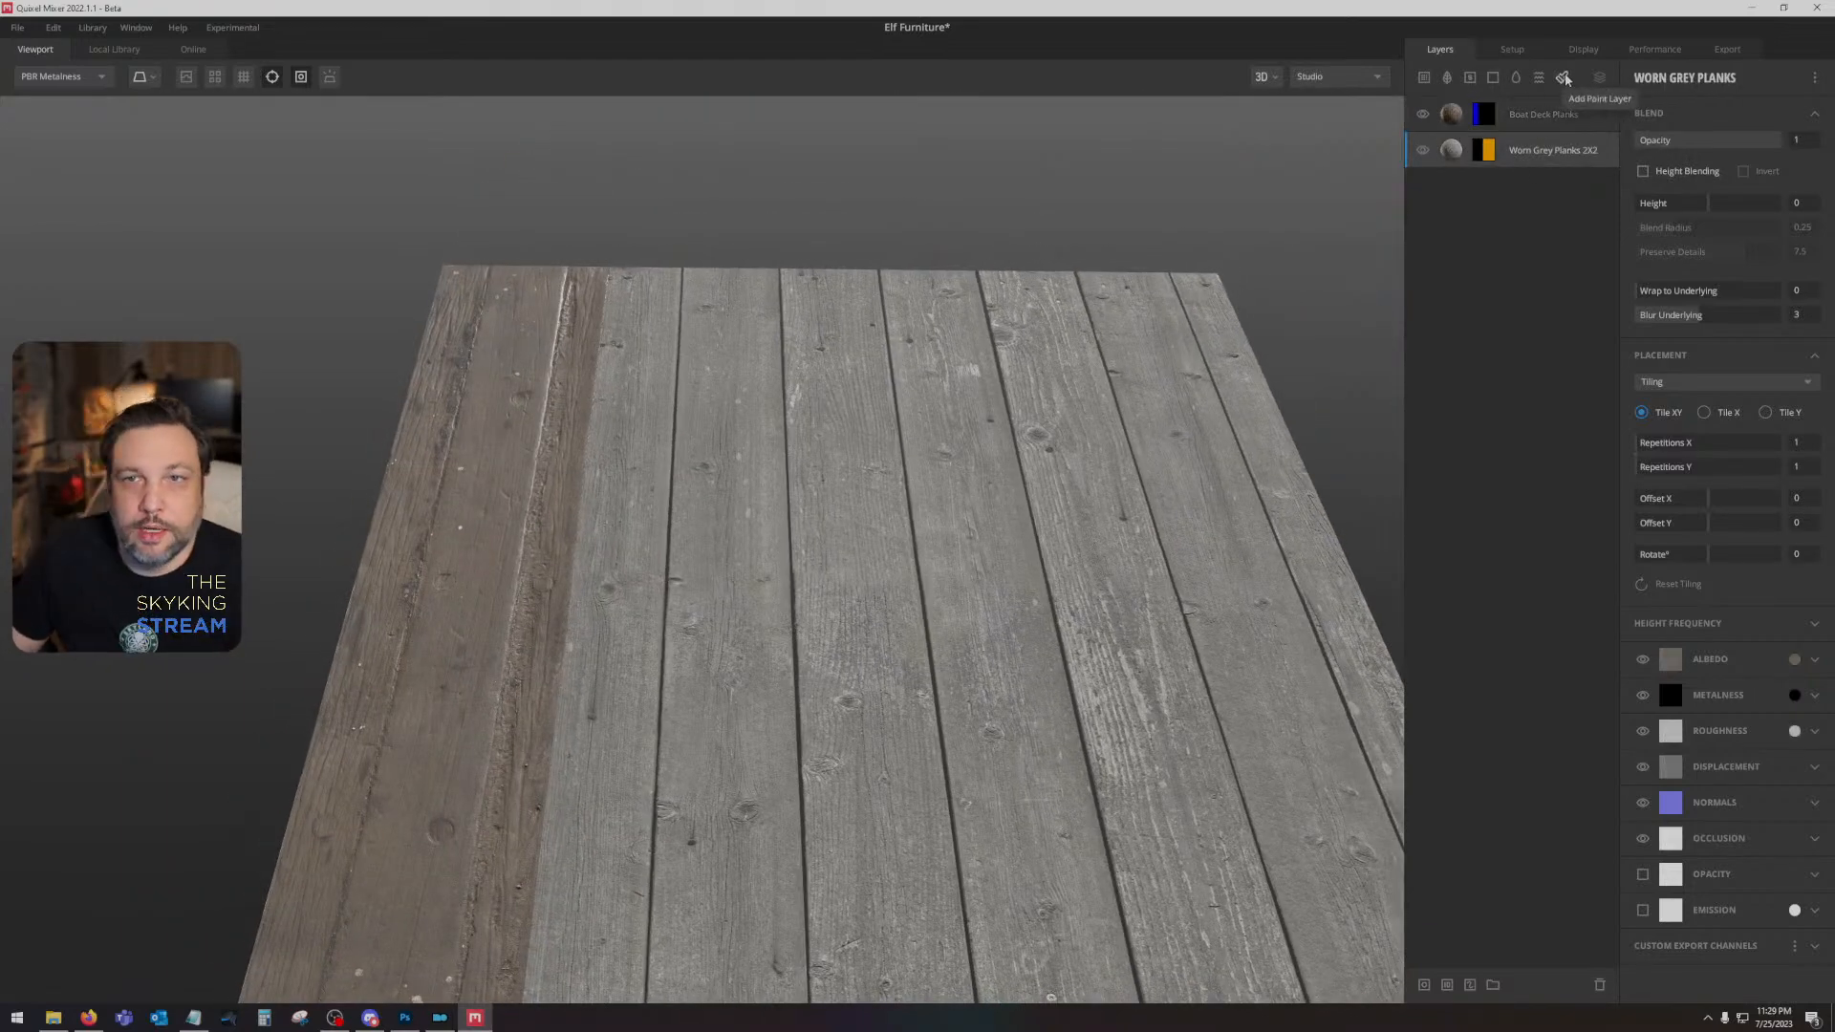
left_click(1515, 77)
left_click_drag(1529, 150, 1532, 270)
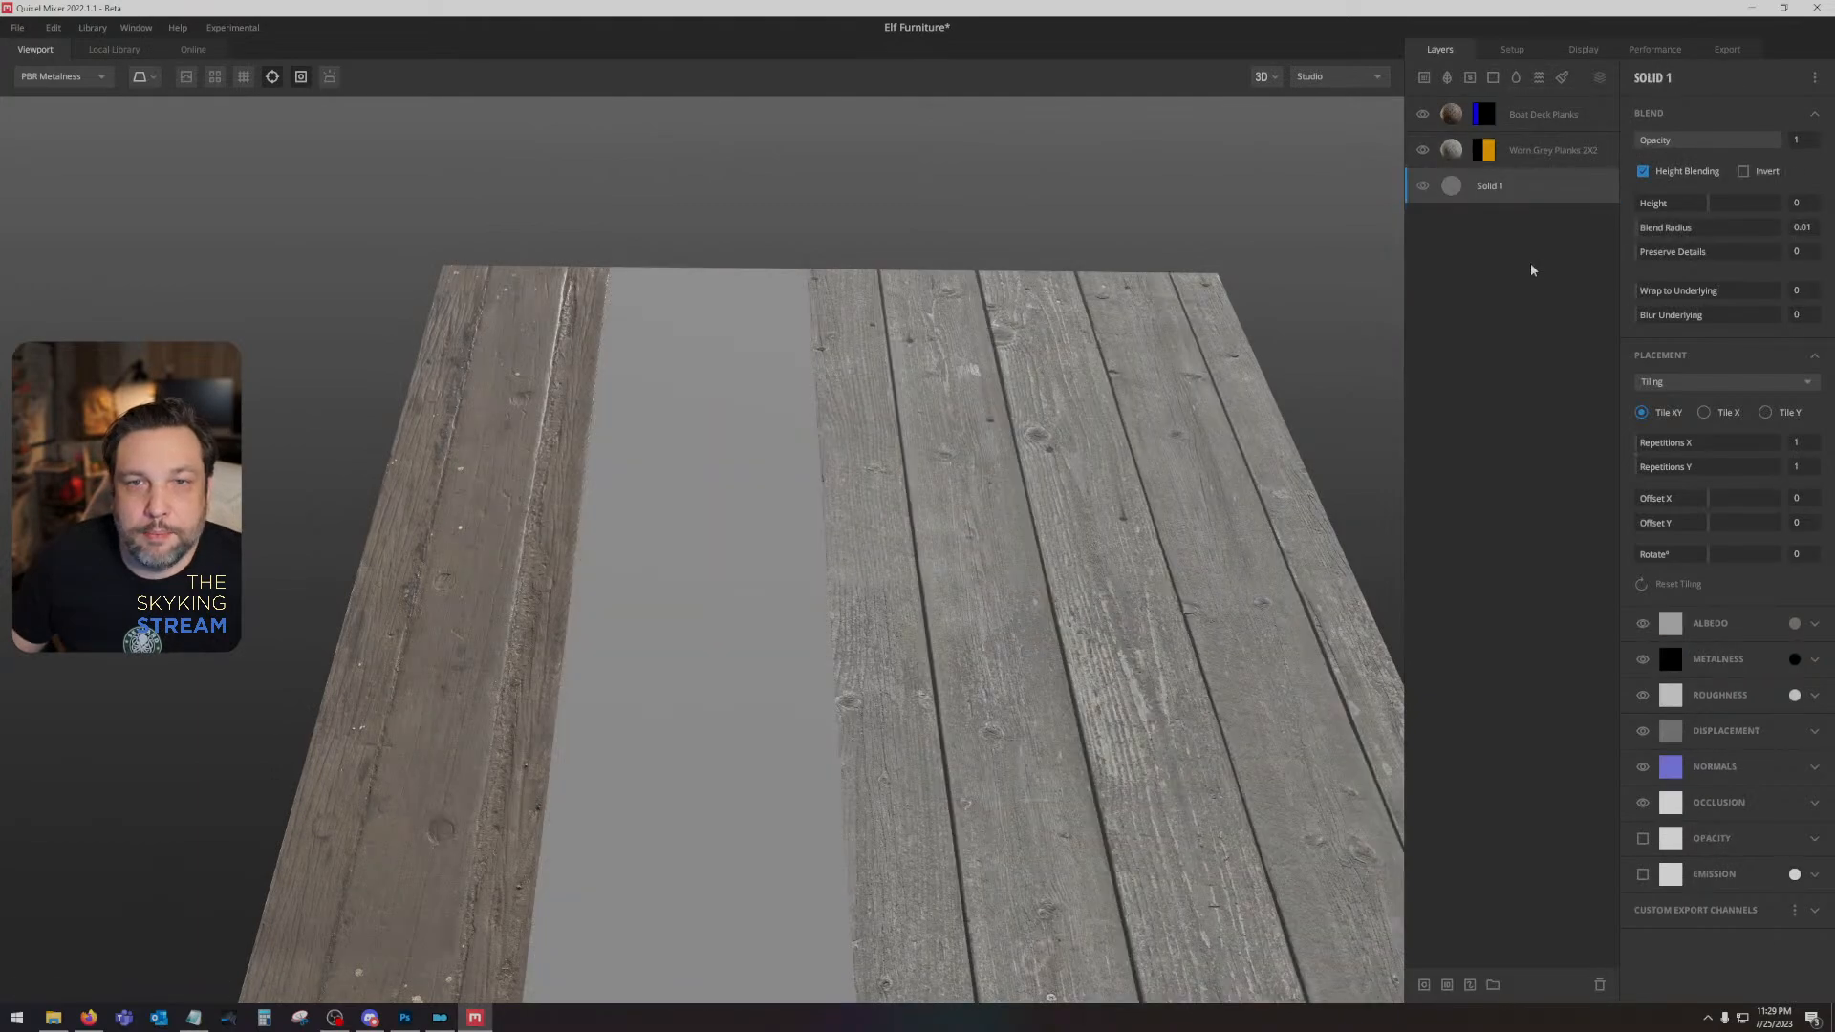
- Shift the Worn Grey Planks placement to an Offset X of 0.037 to align a plank seam with the mask edge
left_click_drag(938, 508, 961, 411)
left_click(1550, 150)
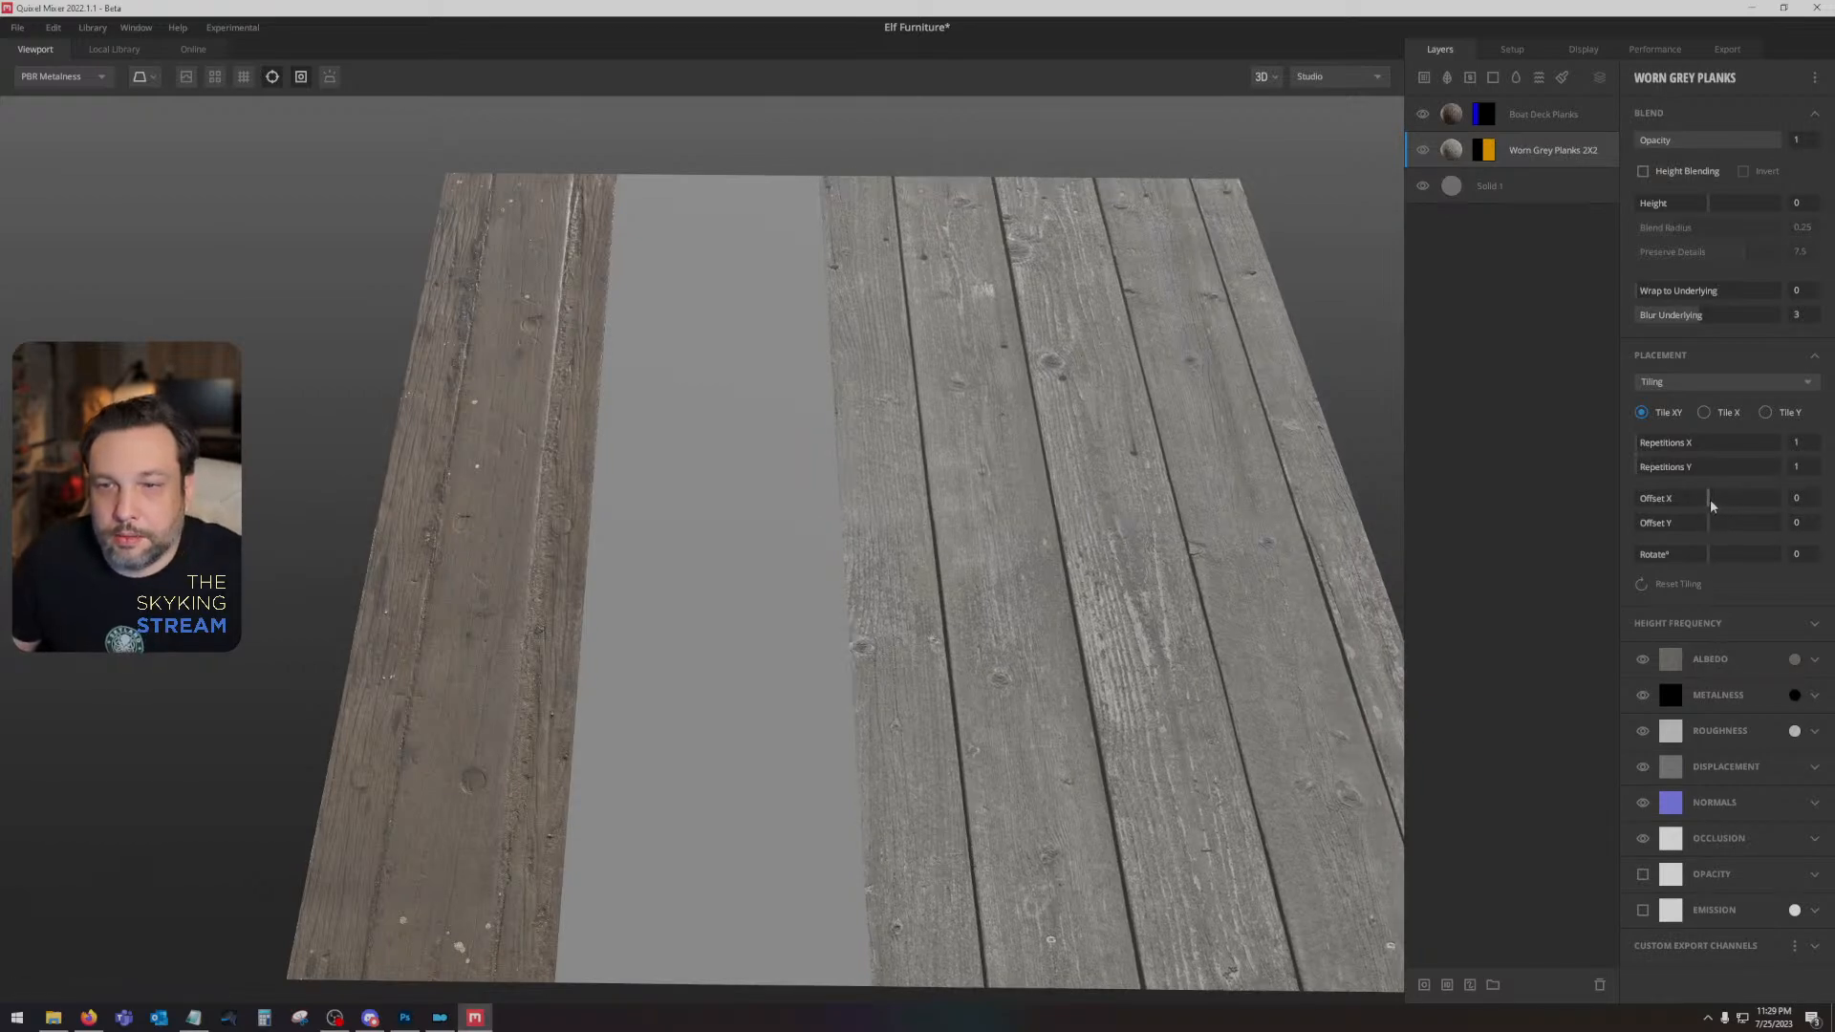
left_click_drag(1708, 498, 1712, 506)
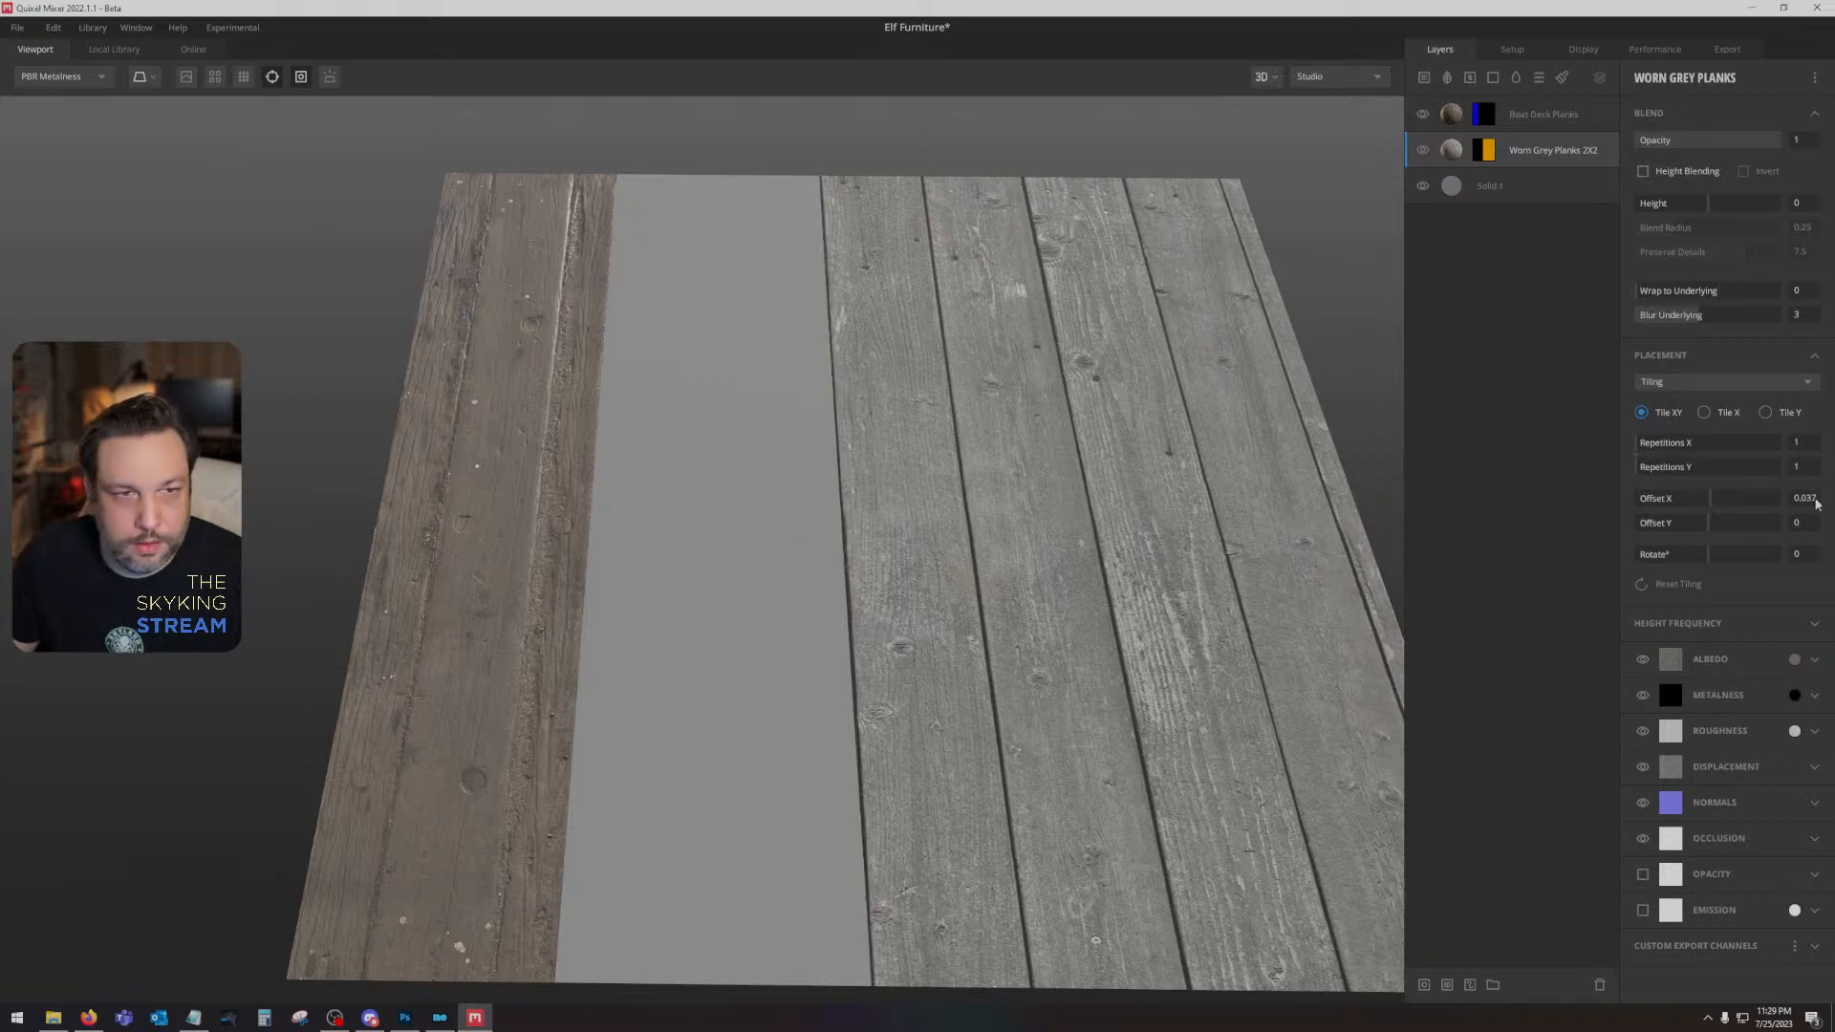
left_click_drag(1185, 451, 1015, 387)
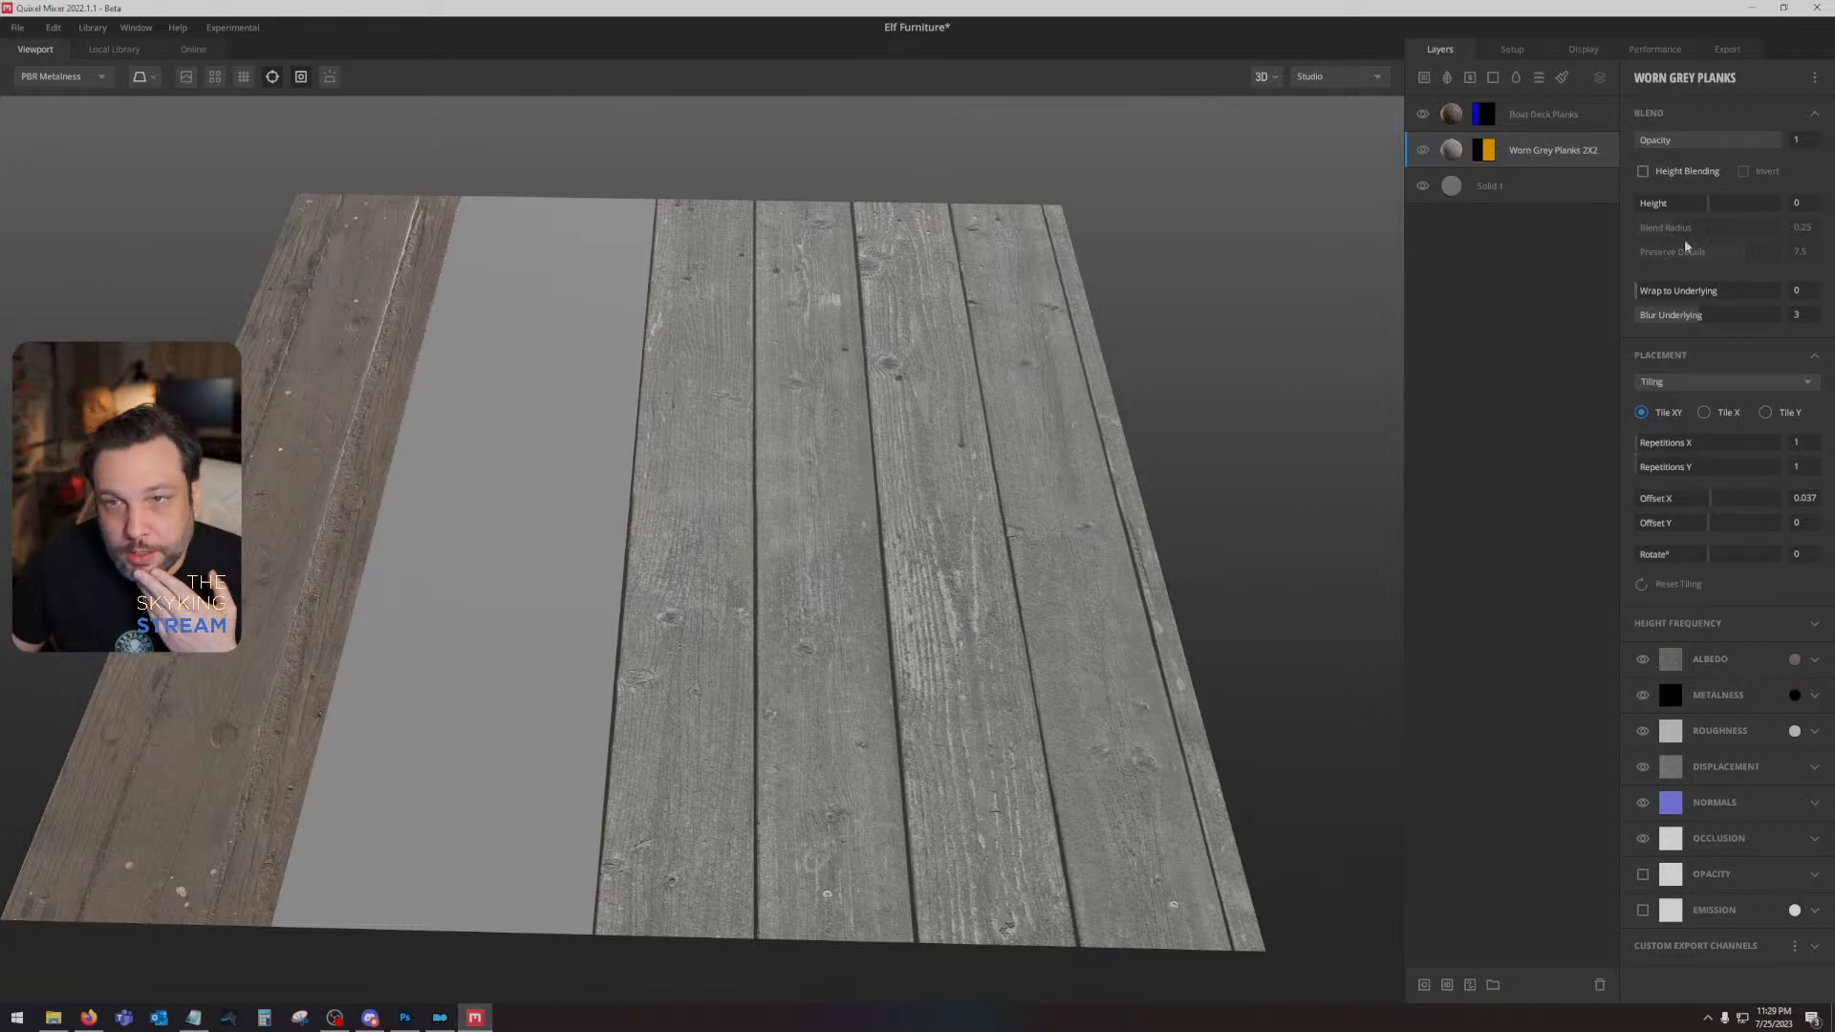
left_click(1711, 502)
- Try to replace the Boat Deck Planks material with Old Rotten Wood, and delete the layer that gets added
left_click_drag(938, 483, 1118, 545)
right_click(1530, 116)
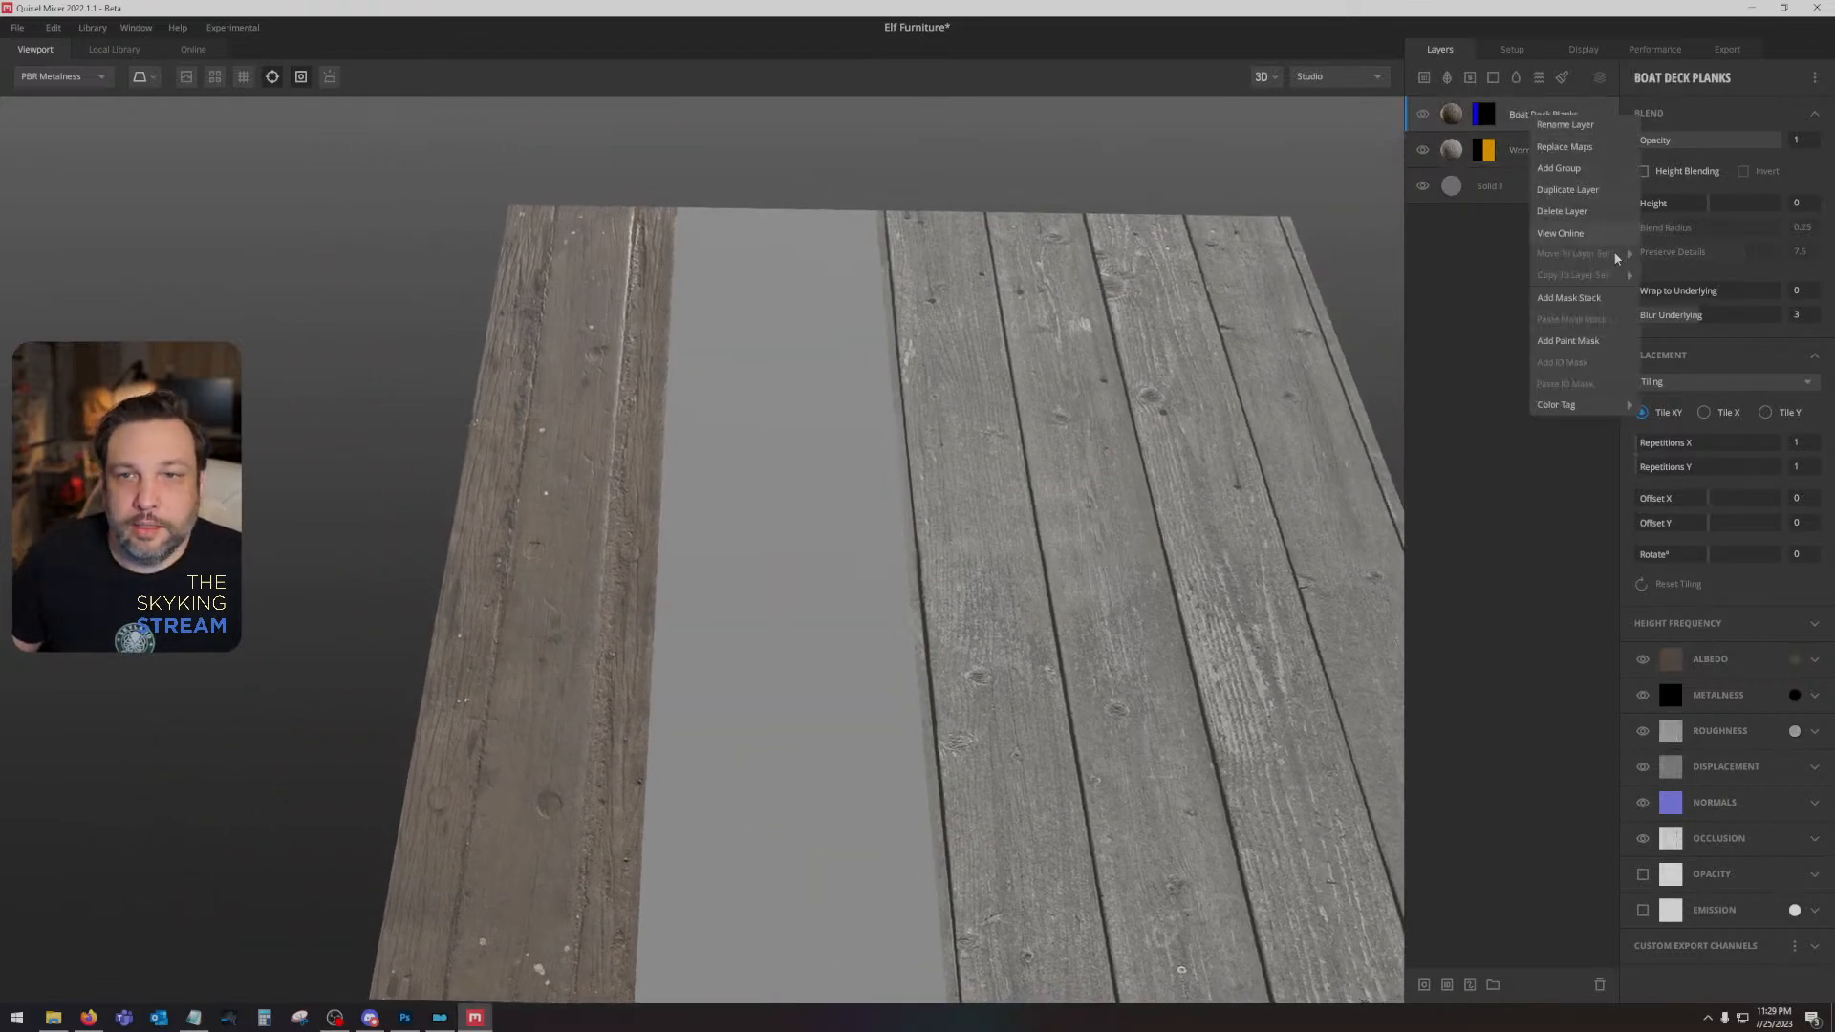
left_click(1589, 150)
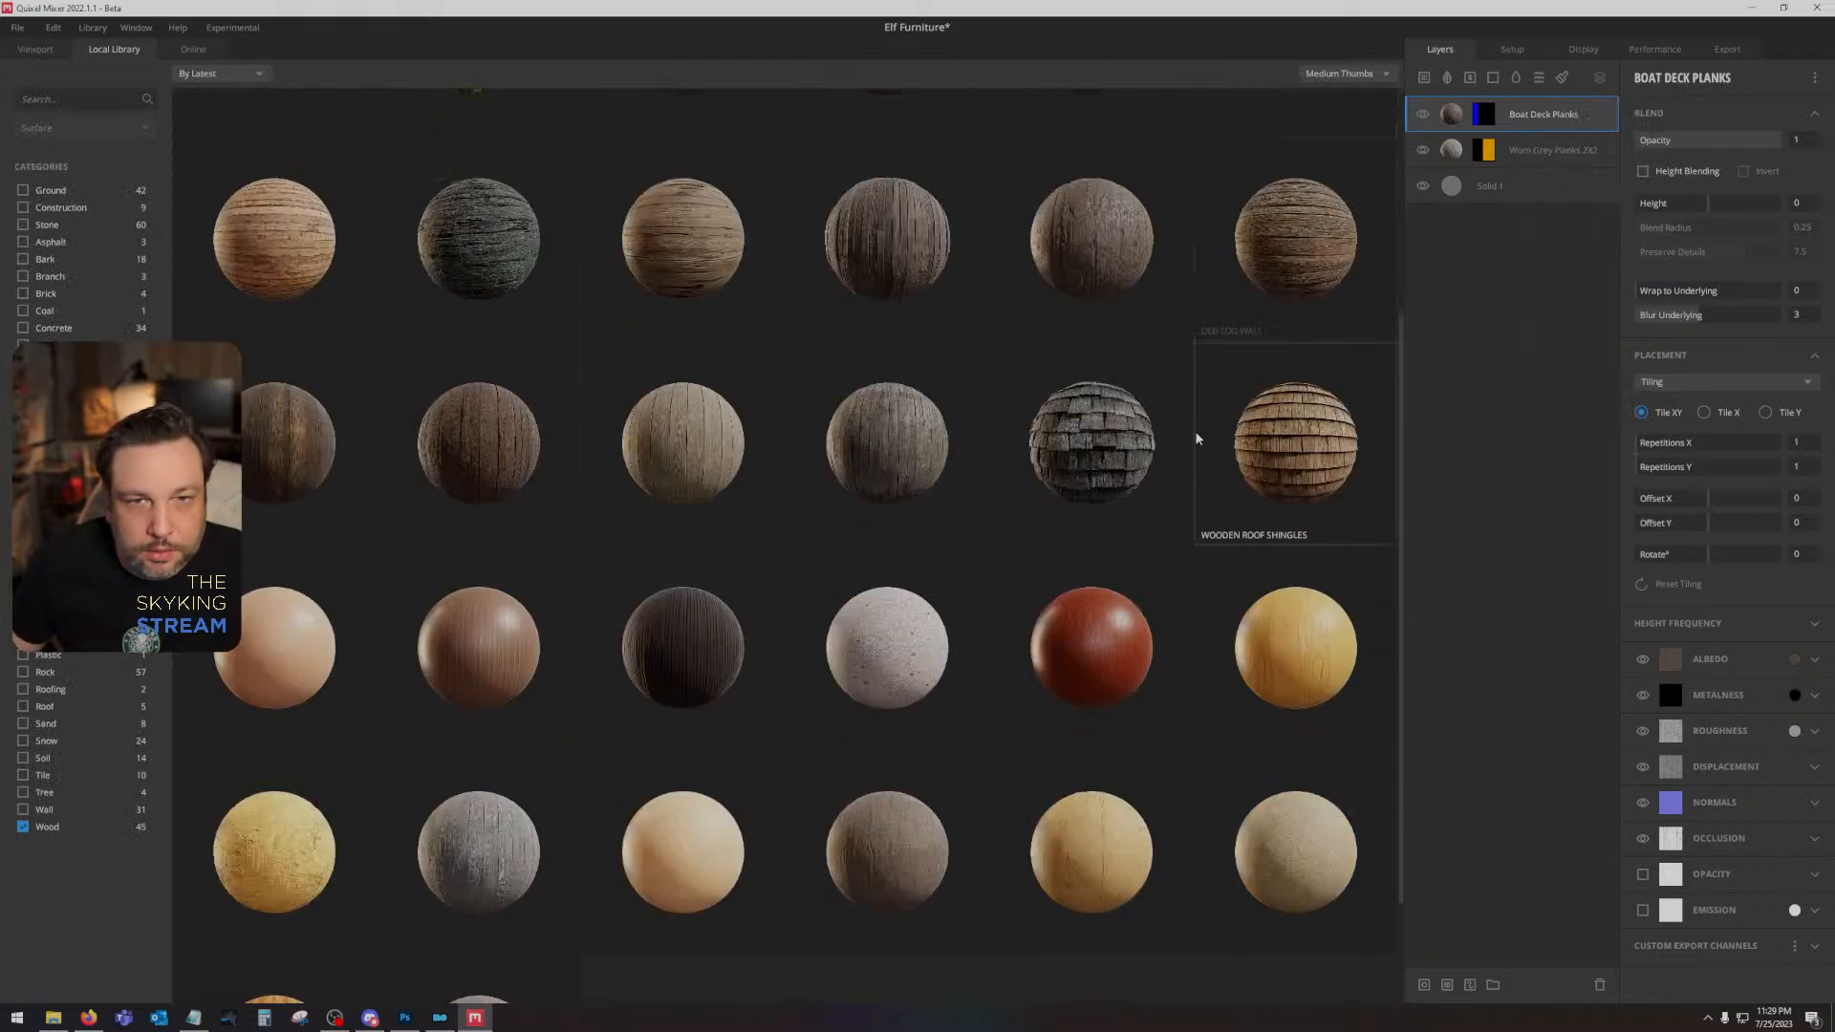
scroll(892, 422, "down", 2)
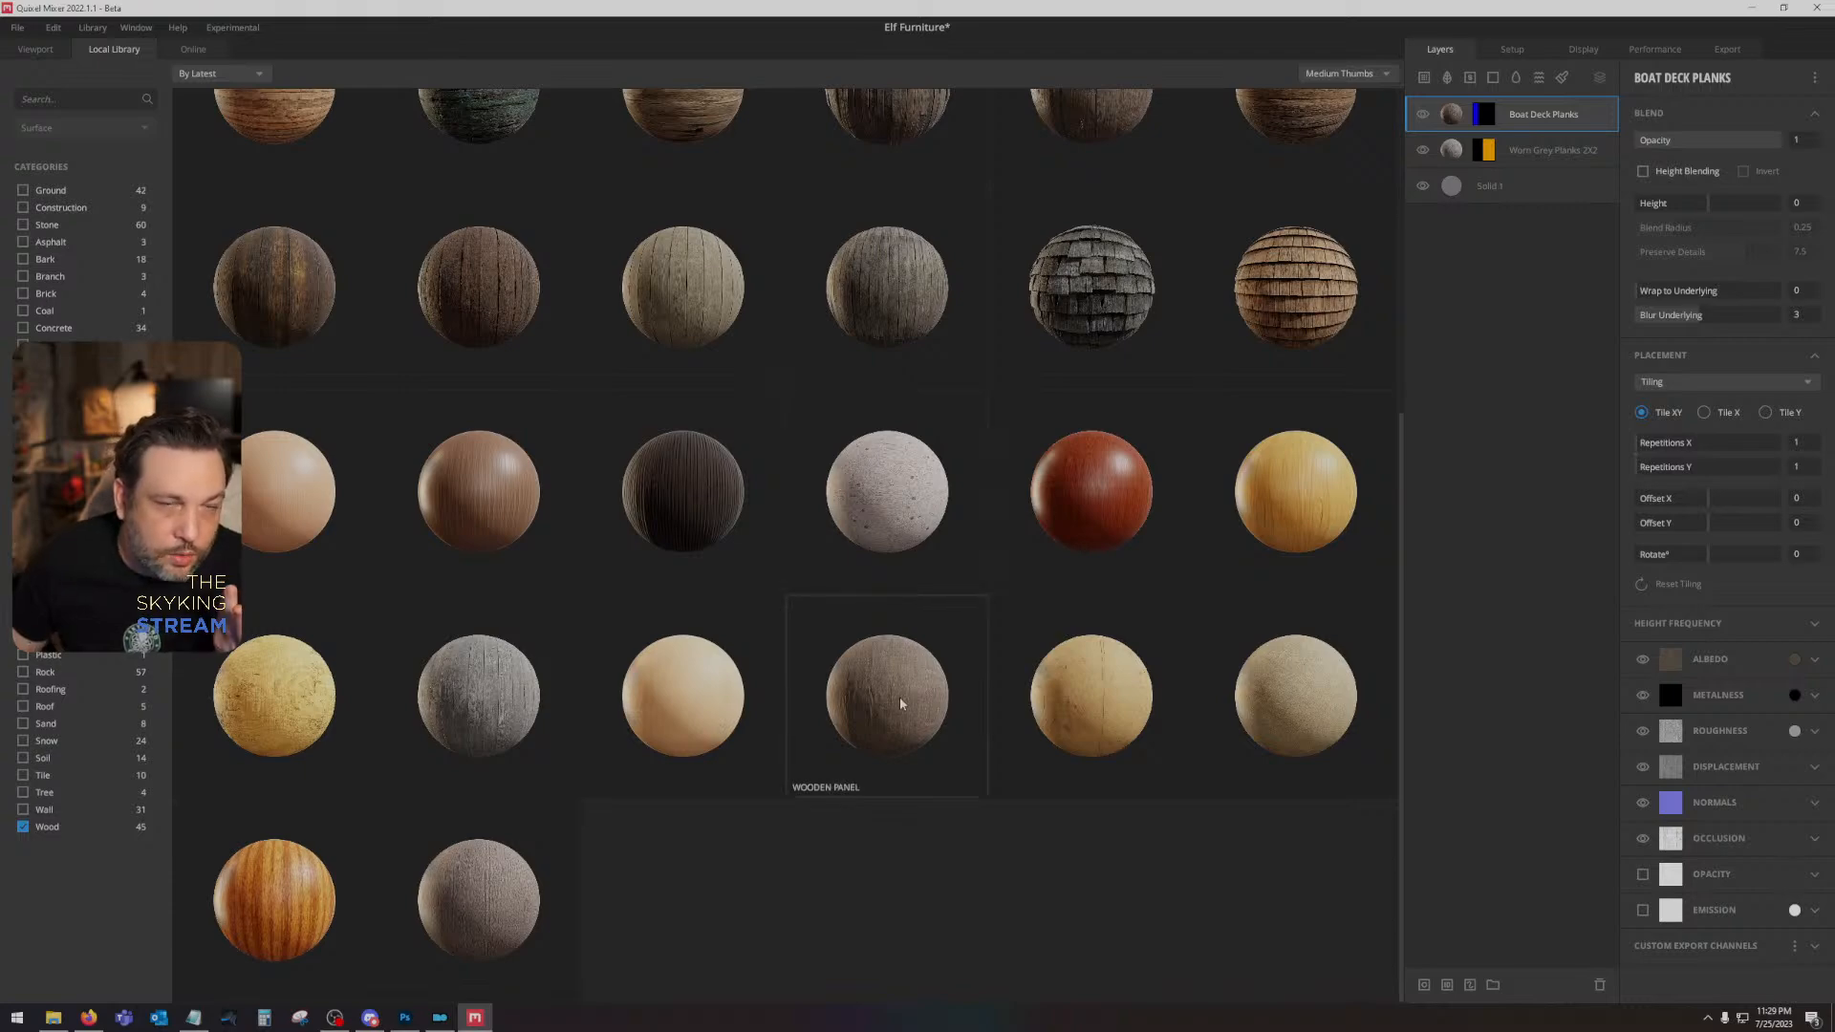
scroll(900, 703, "up", 4)
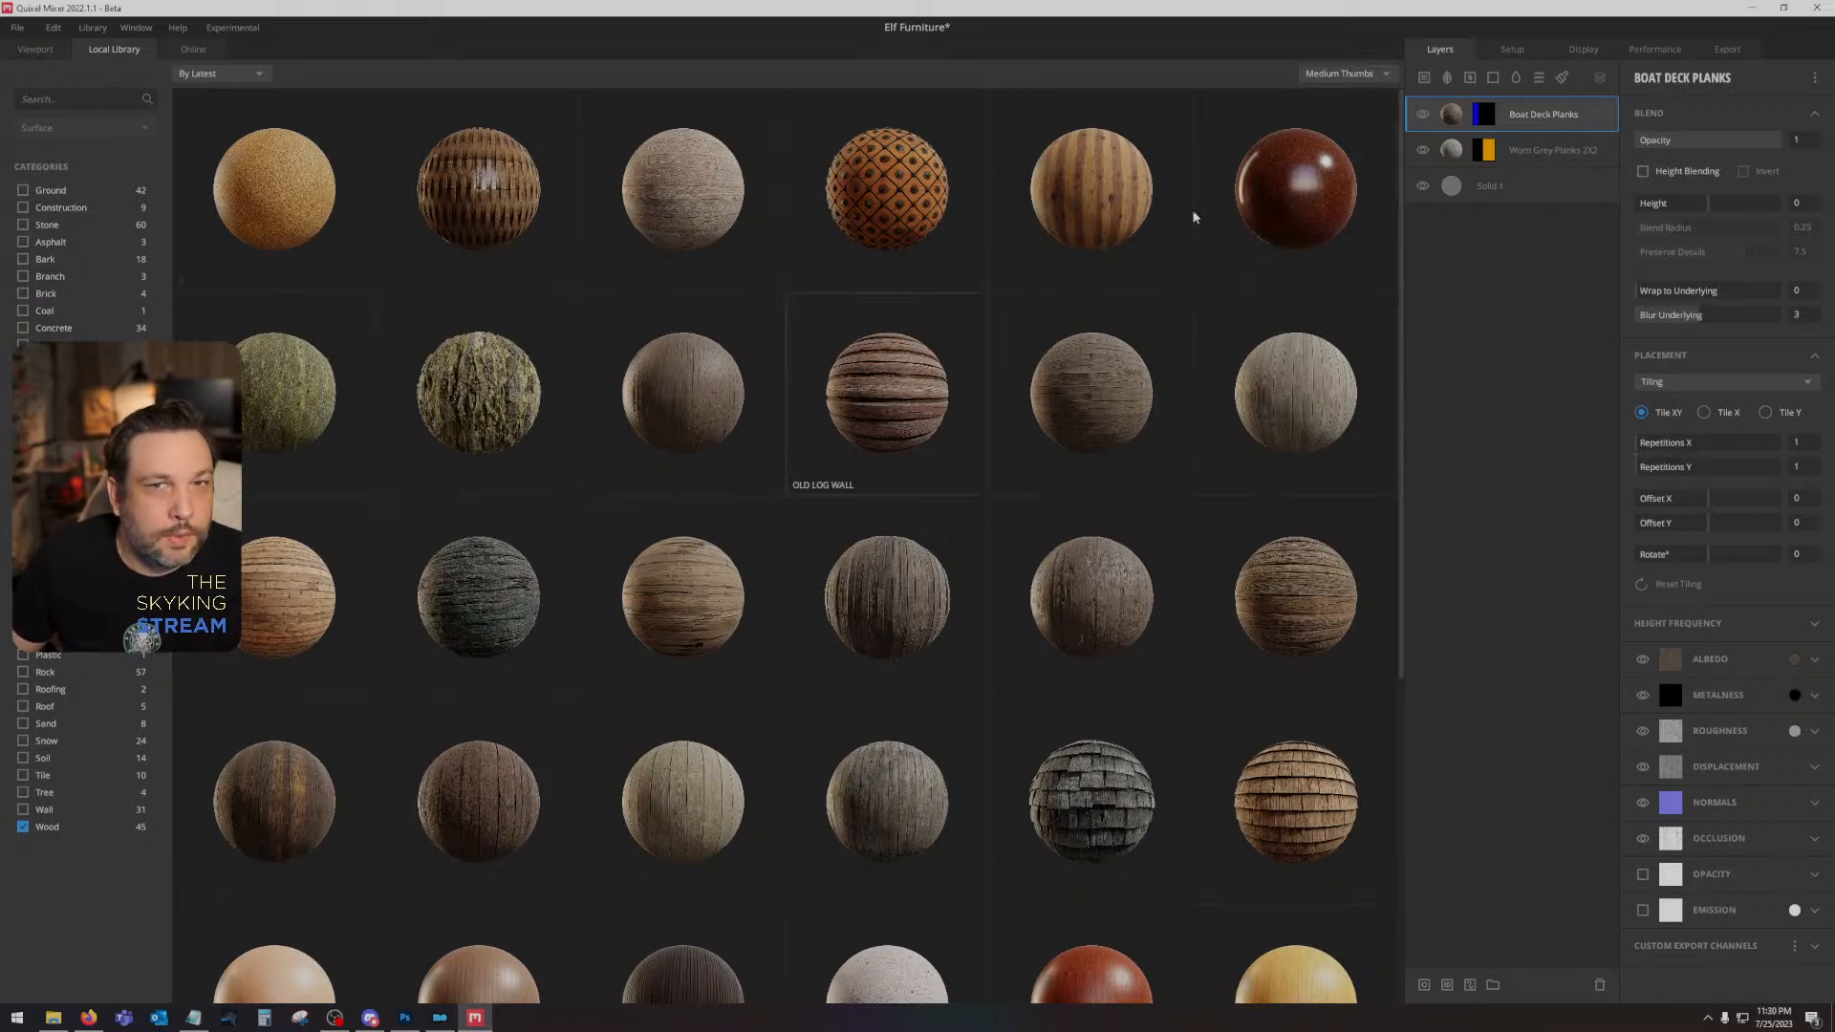
left_click(695, 449)
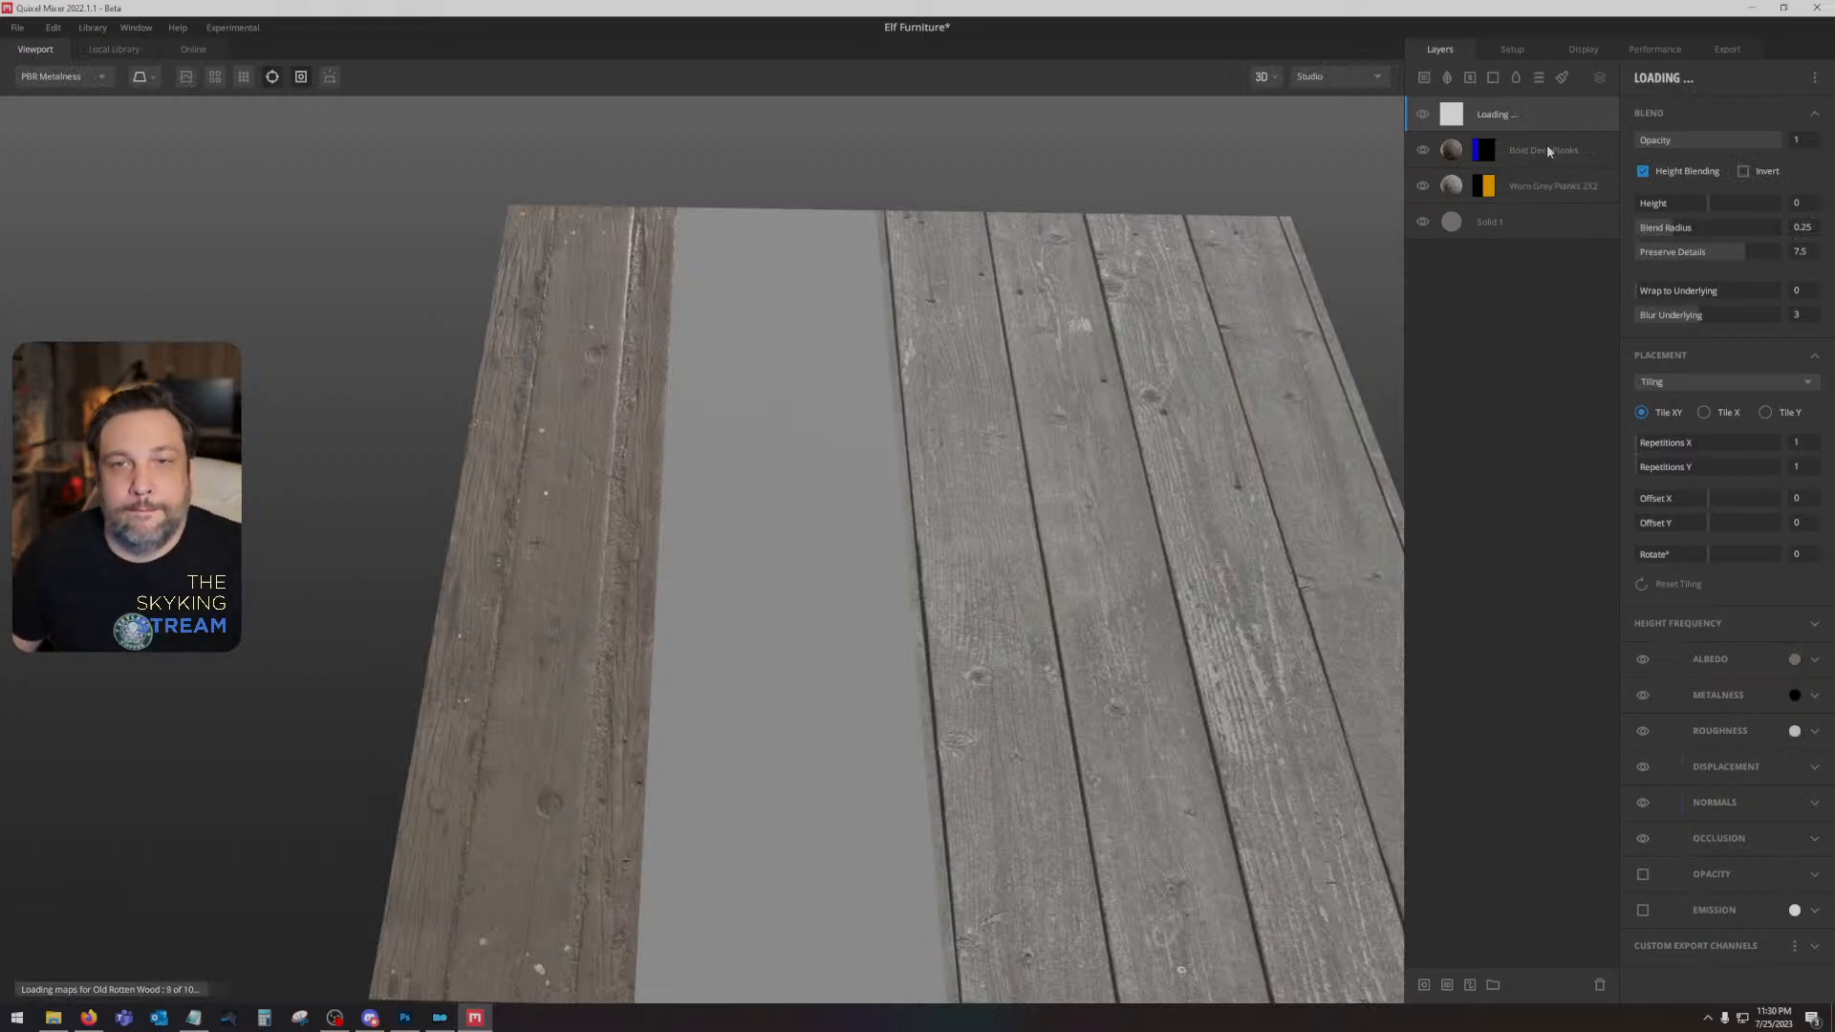
key("Delete")
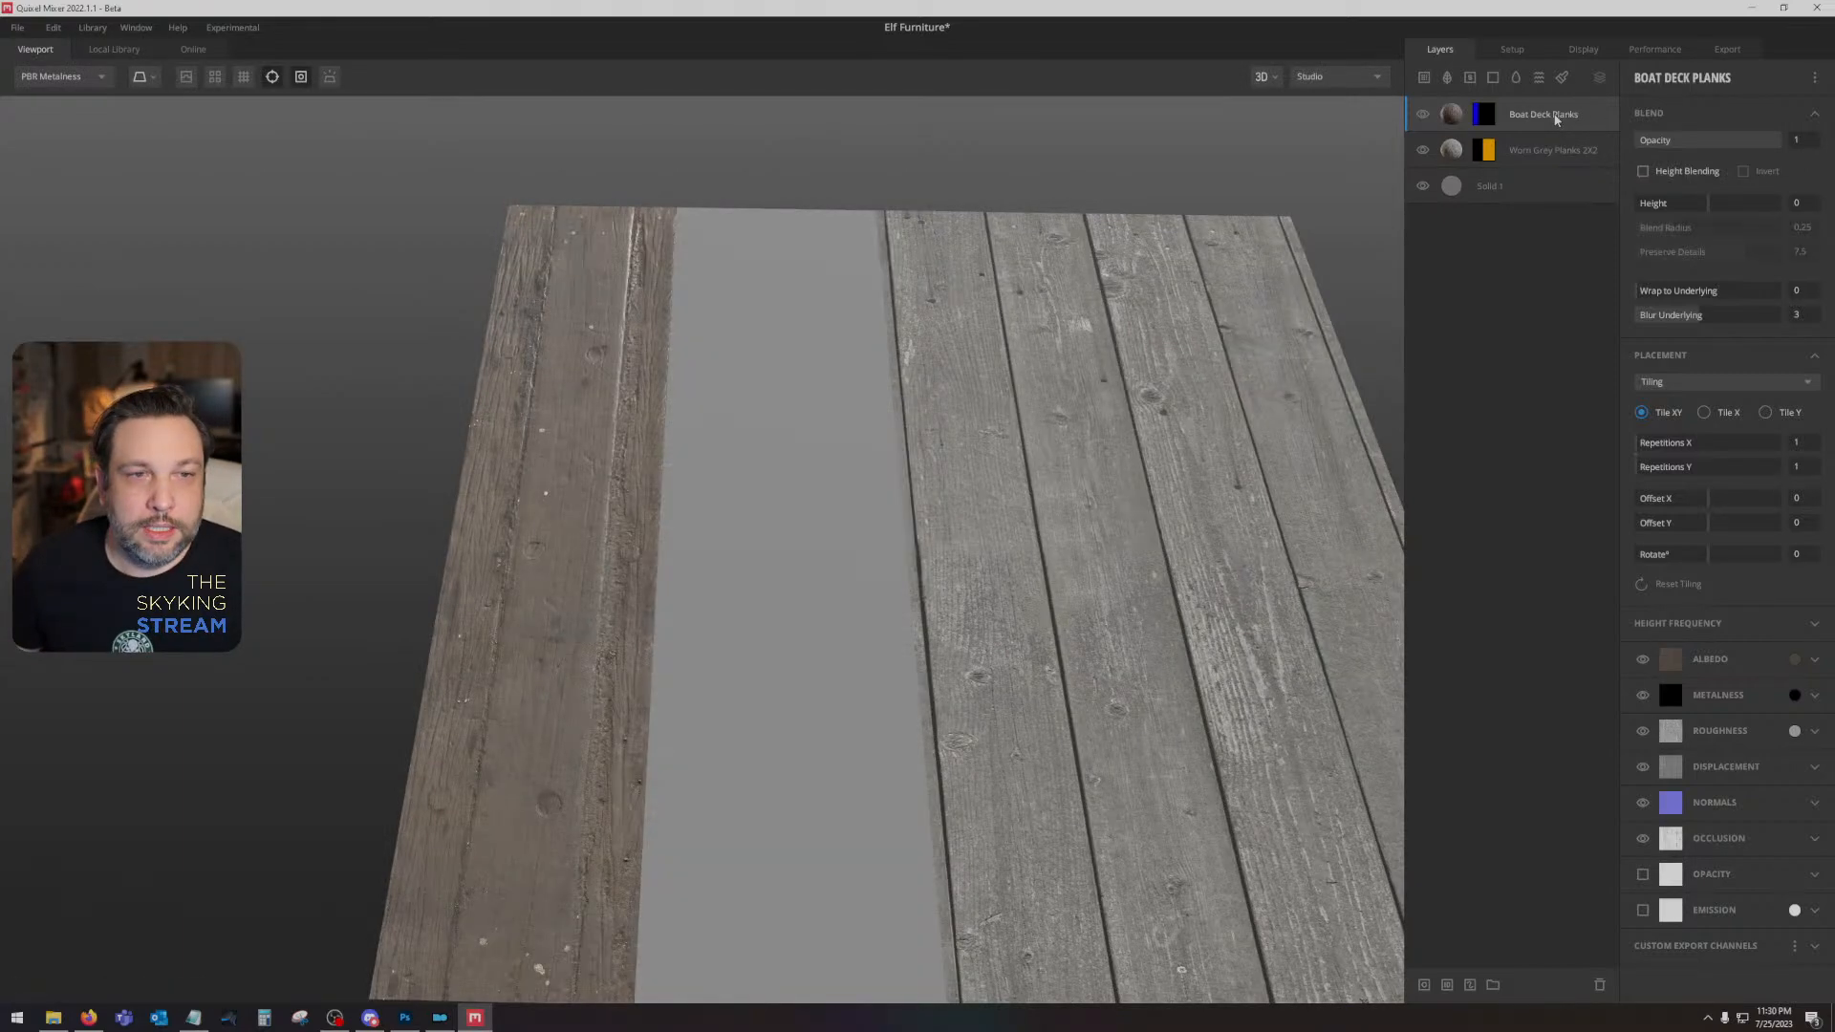
- Add the Skyking Wood smart material from the local library to the top of the layer stack
left_click(105, 48)
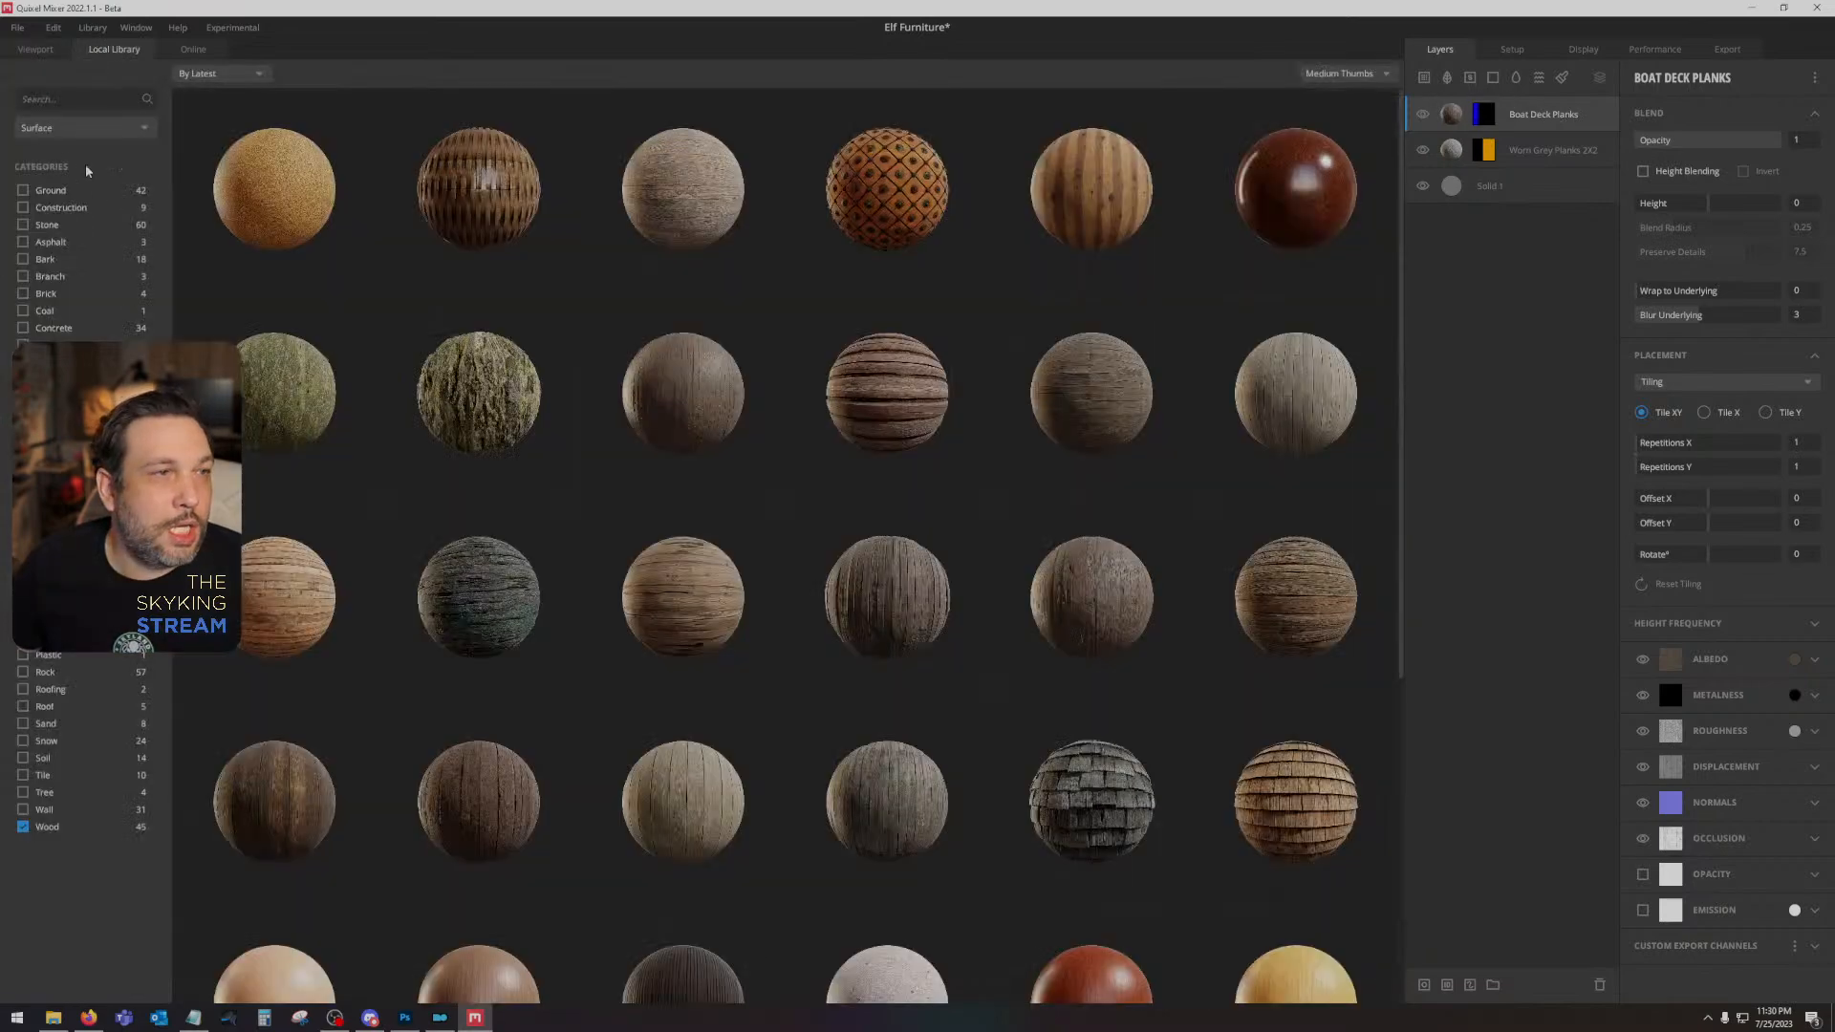
left_click(73, 130)
left_click(77, 274)
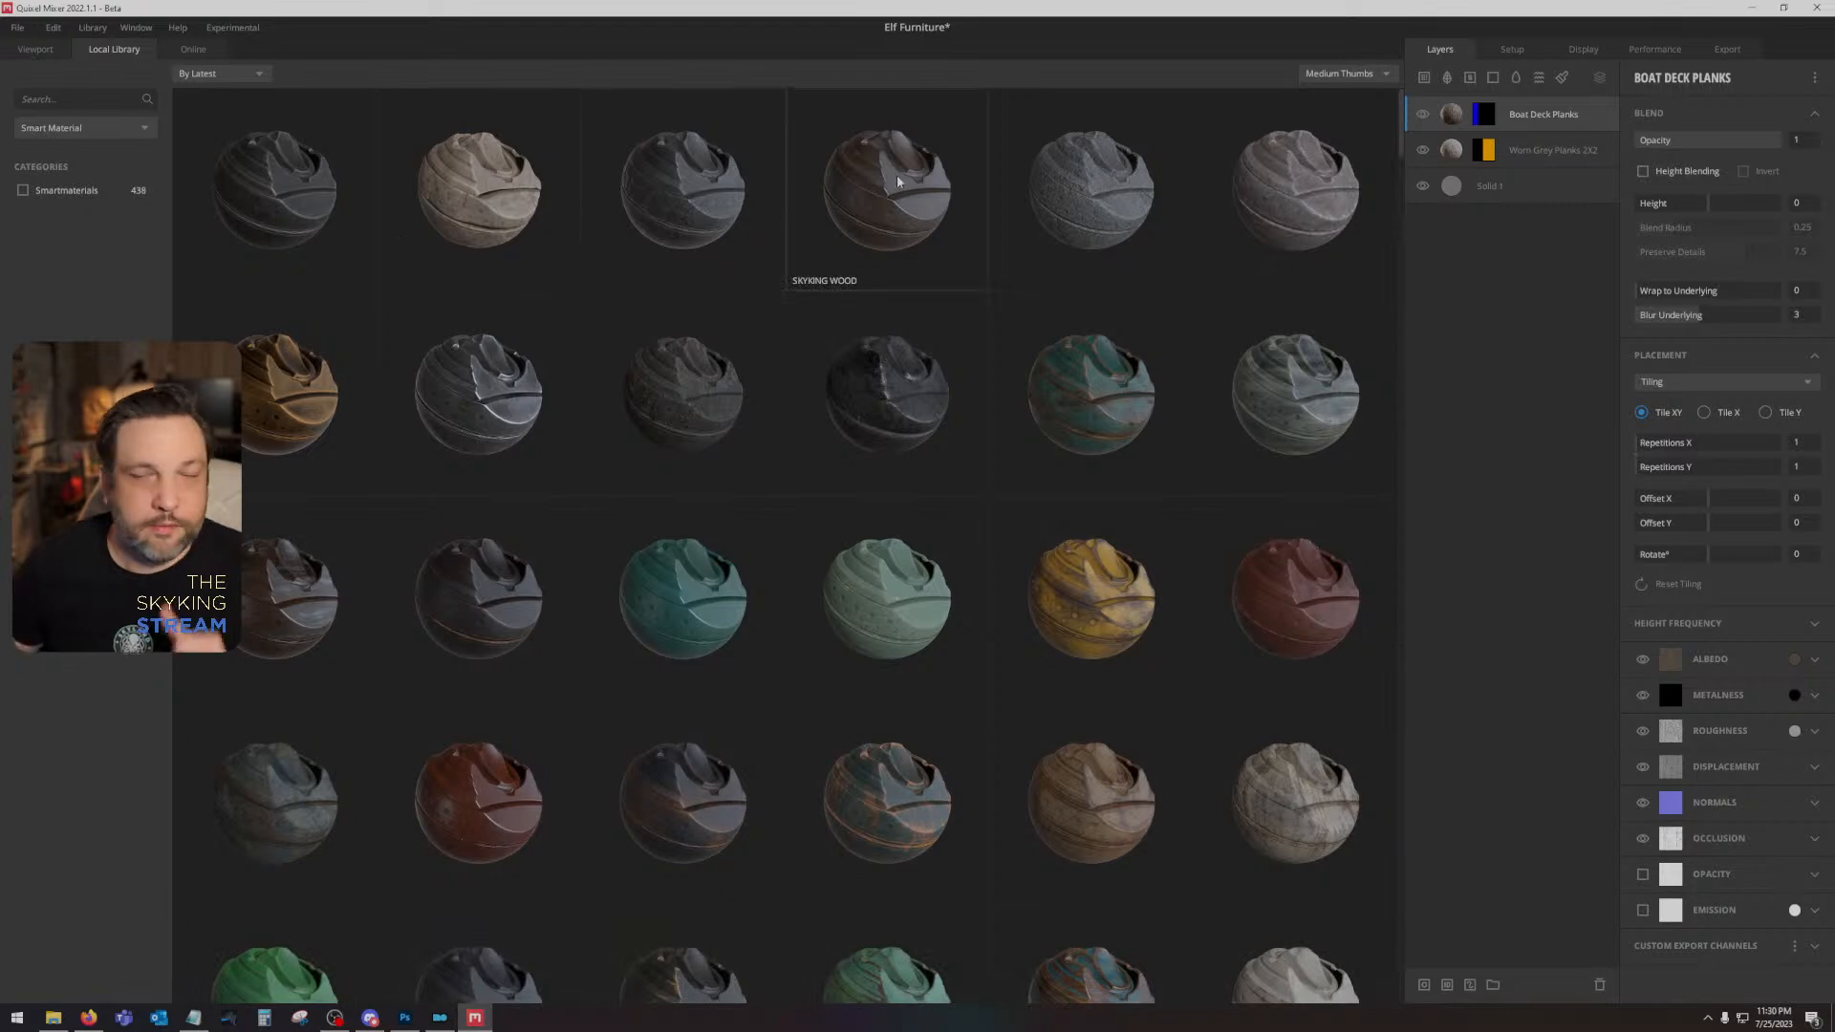
double_click(896, 175)
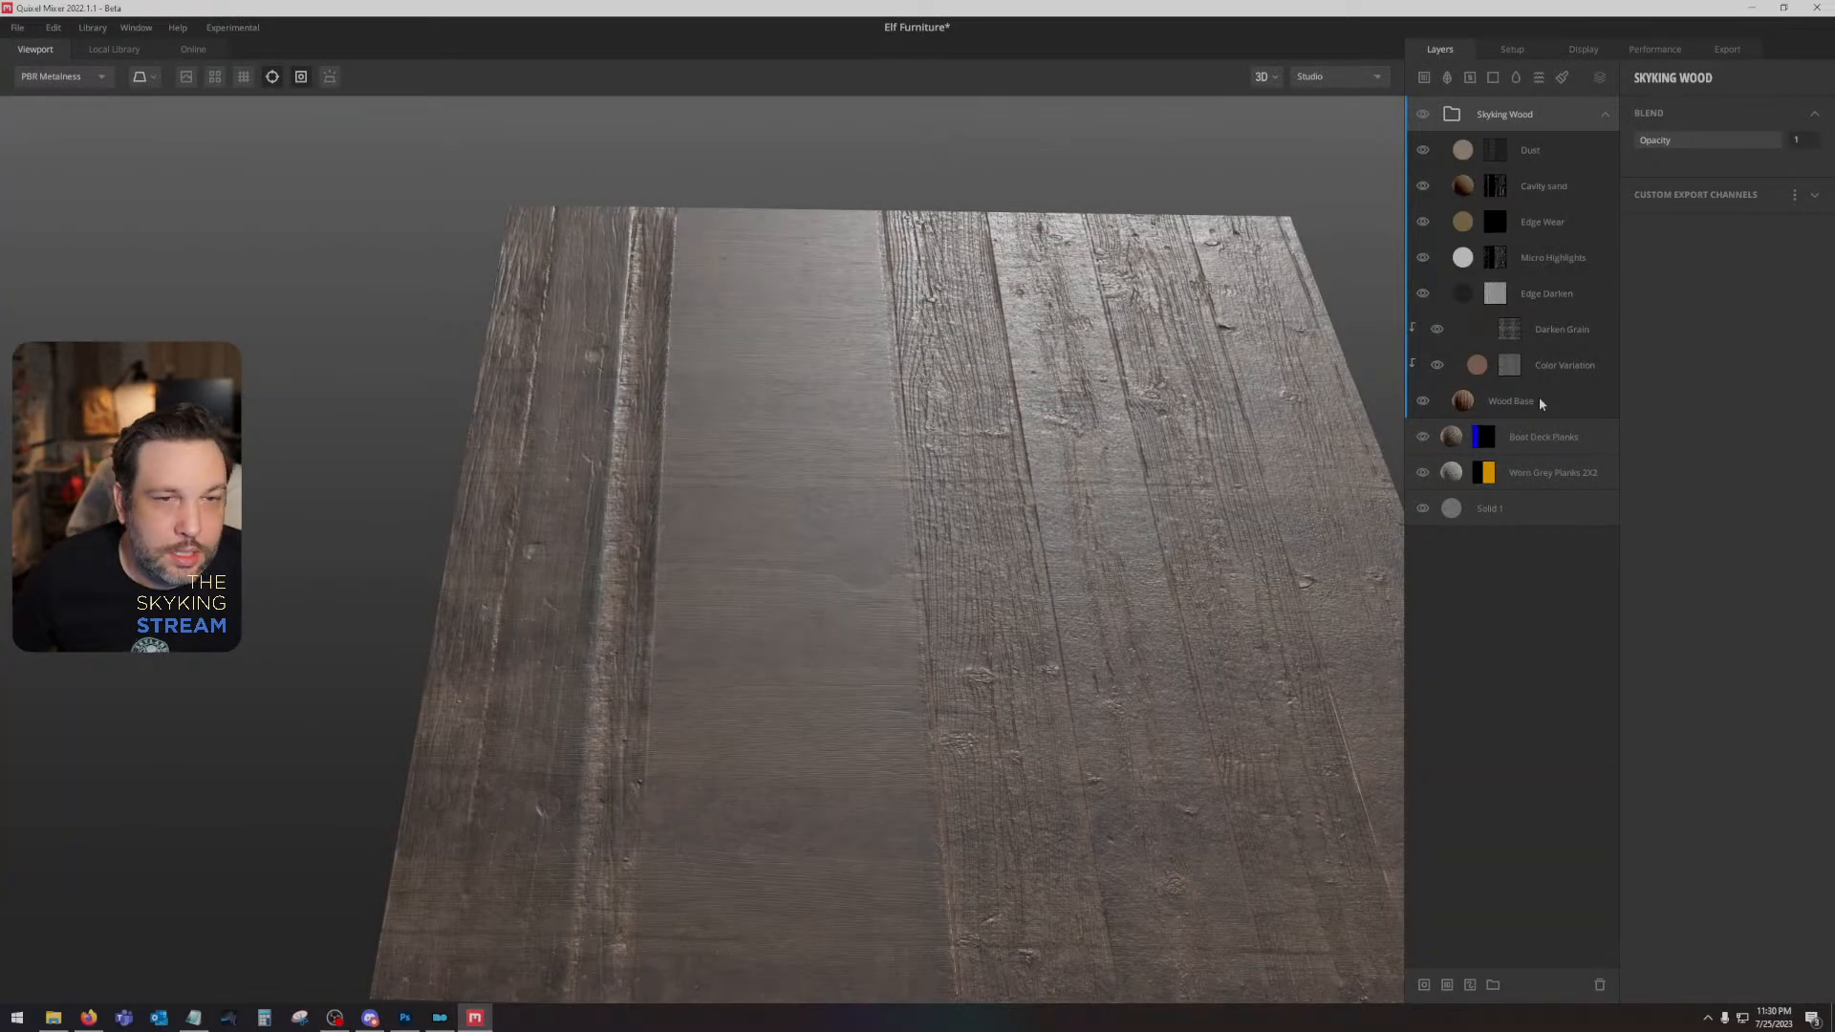
- Hide the Boat Deck Planks layer and limit the Skyking Wood group to the Bright Blue area with an ID mask
left_click(1540, 403)
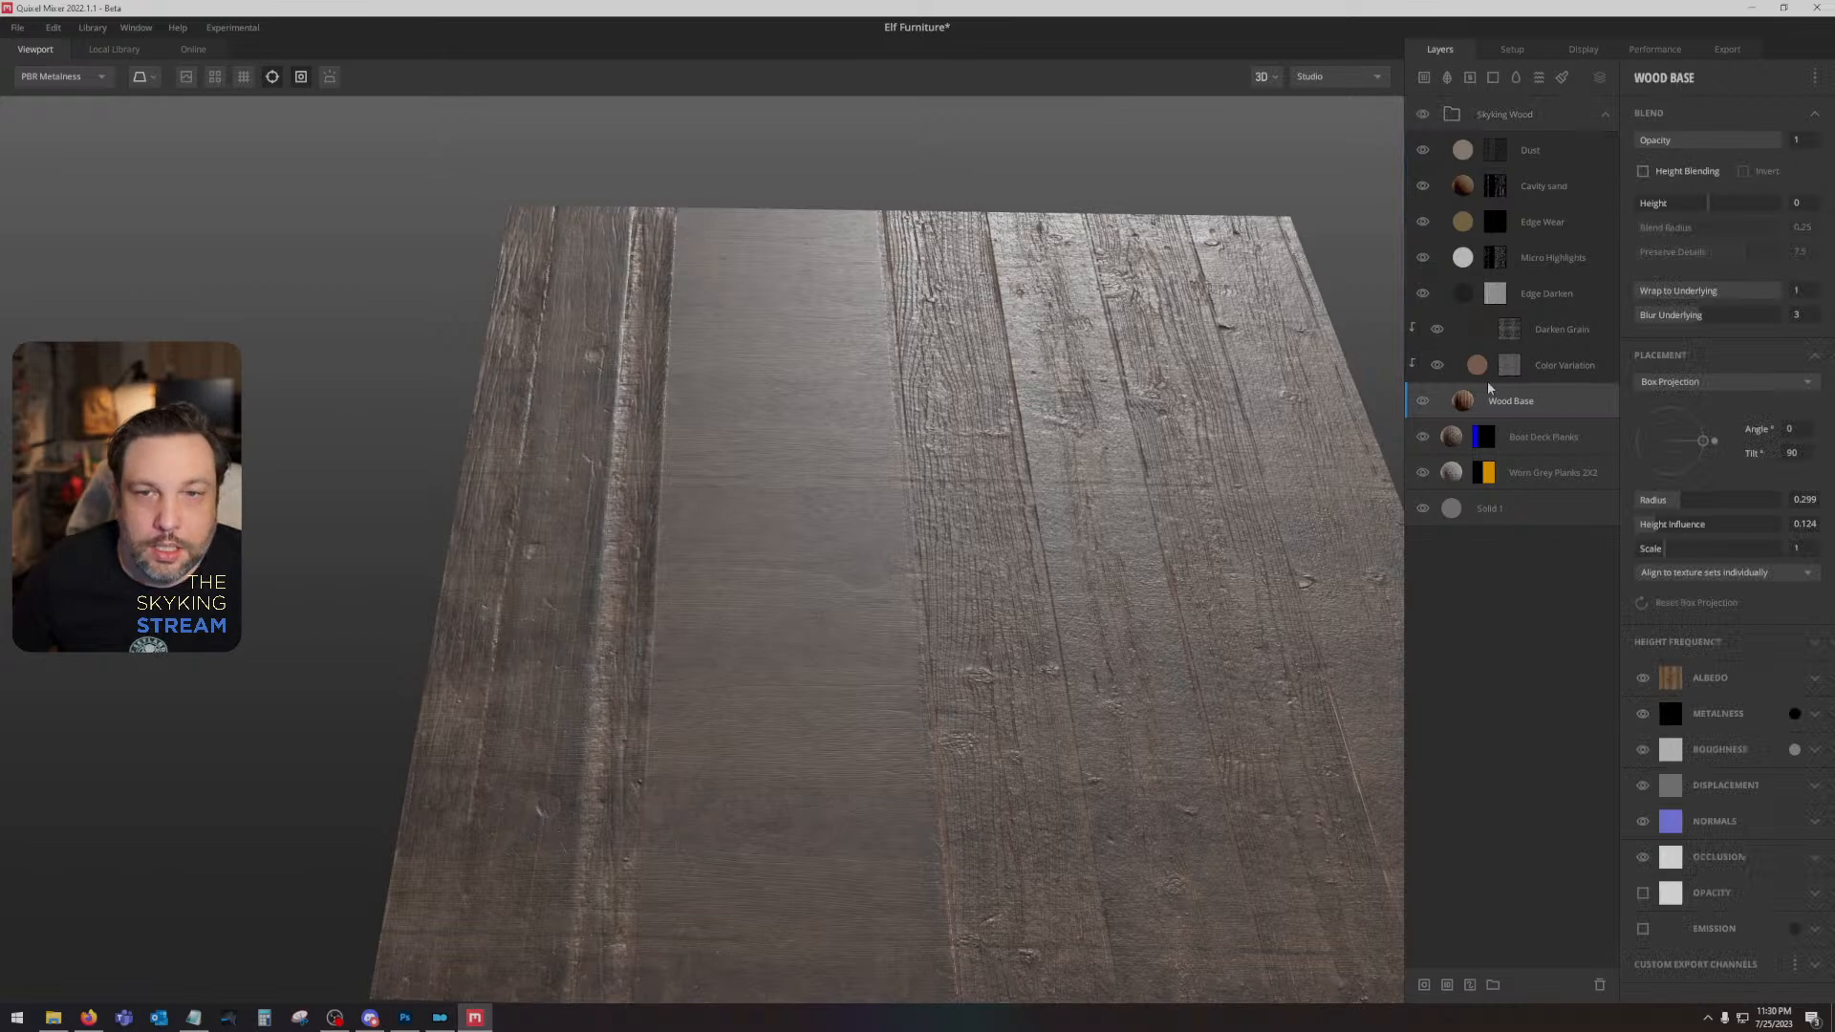
left_click(1422, 437)
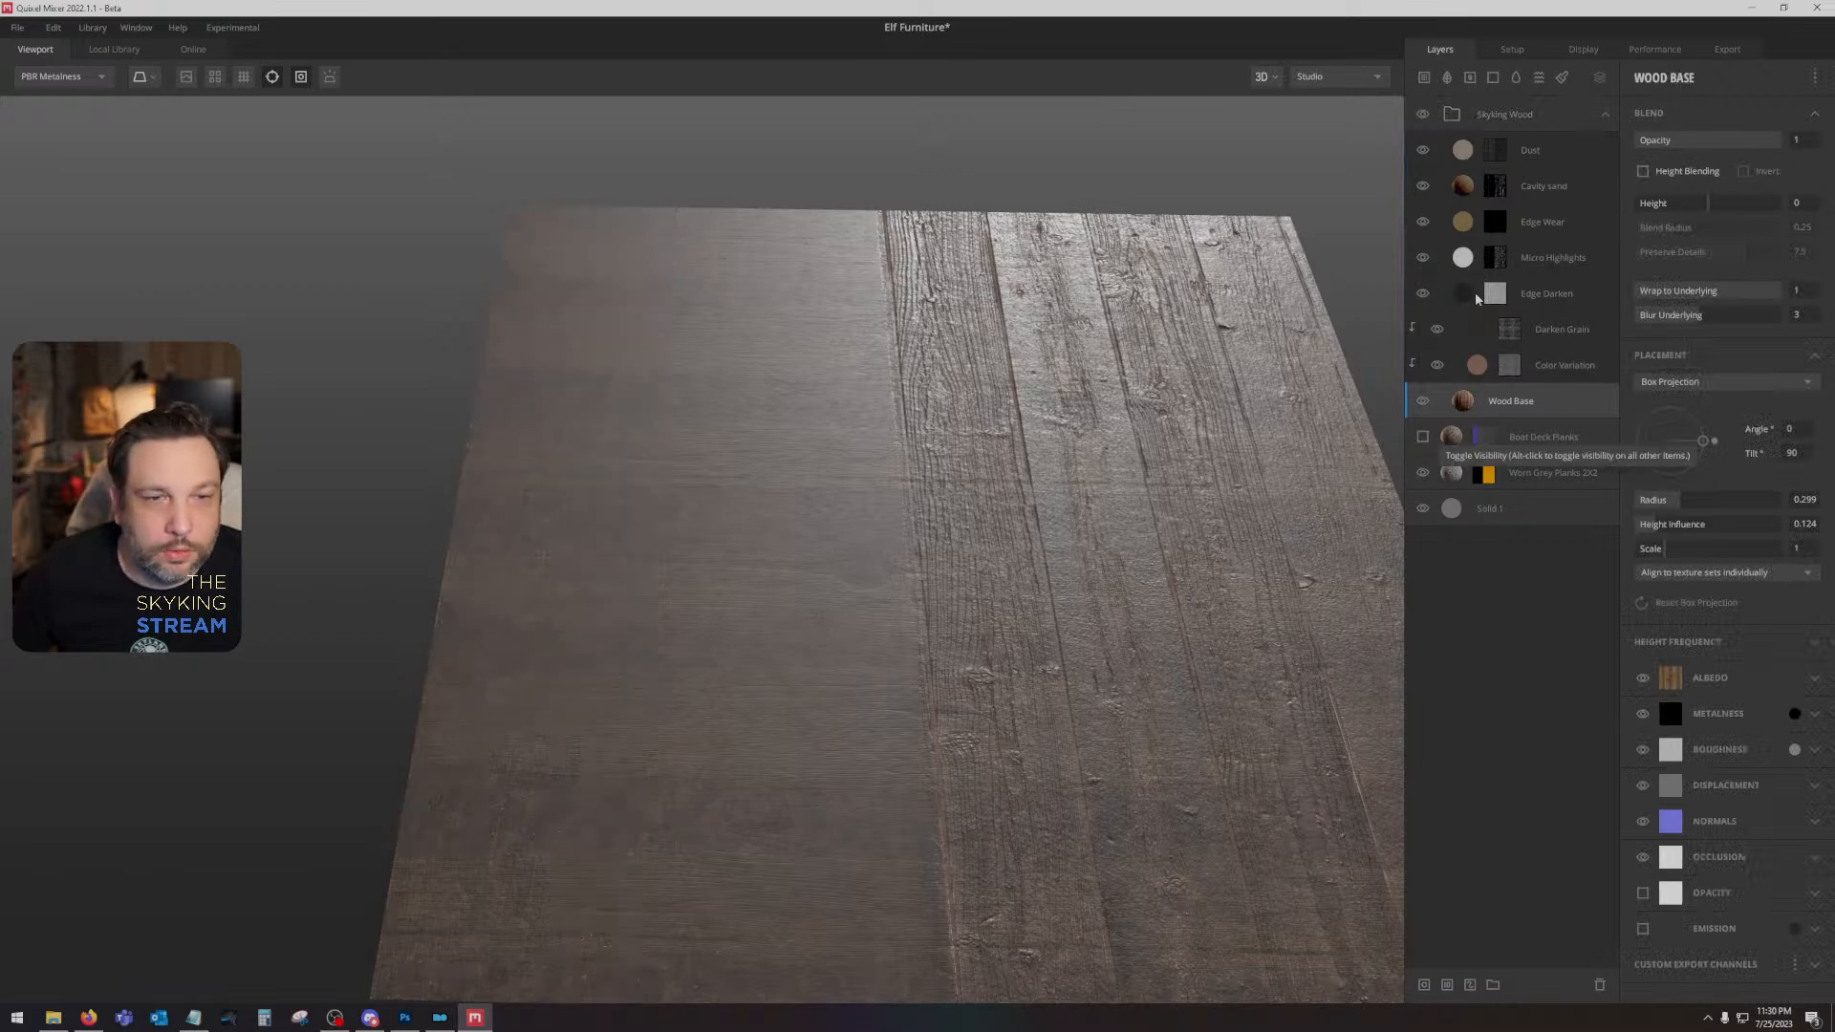
right_click(1547, 116)
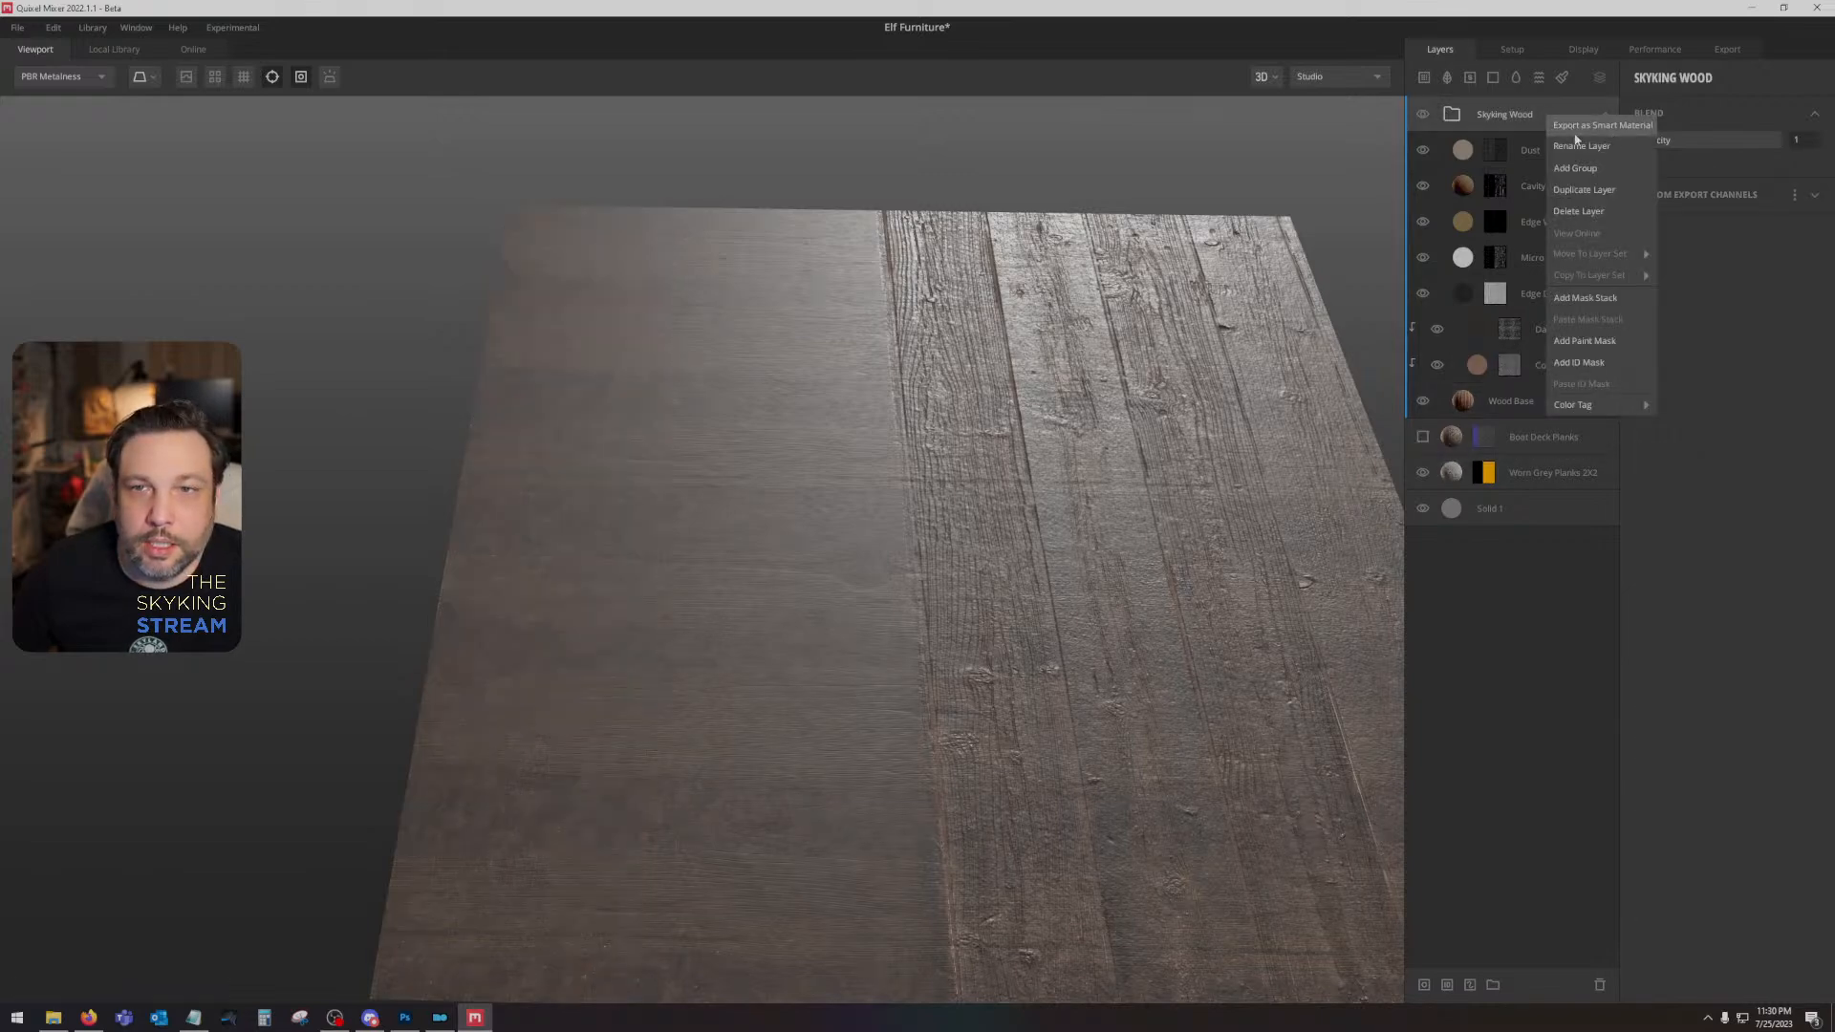
left_click(1590, 367)
left_click(1642, 209)
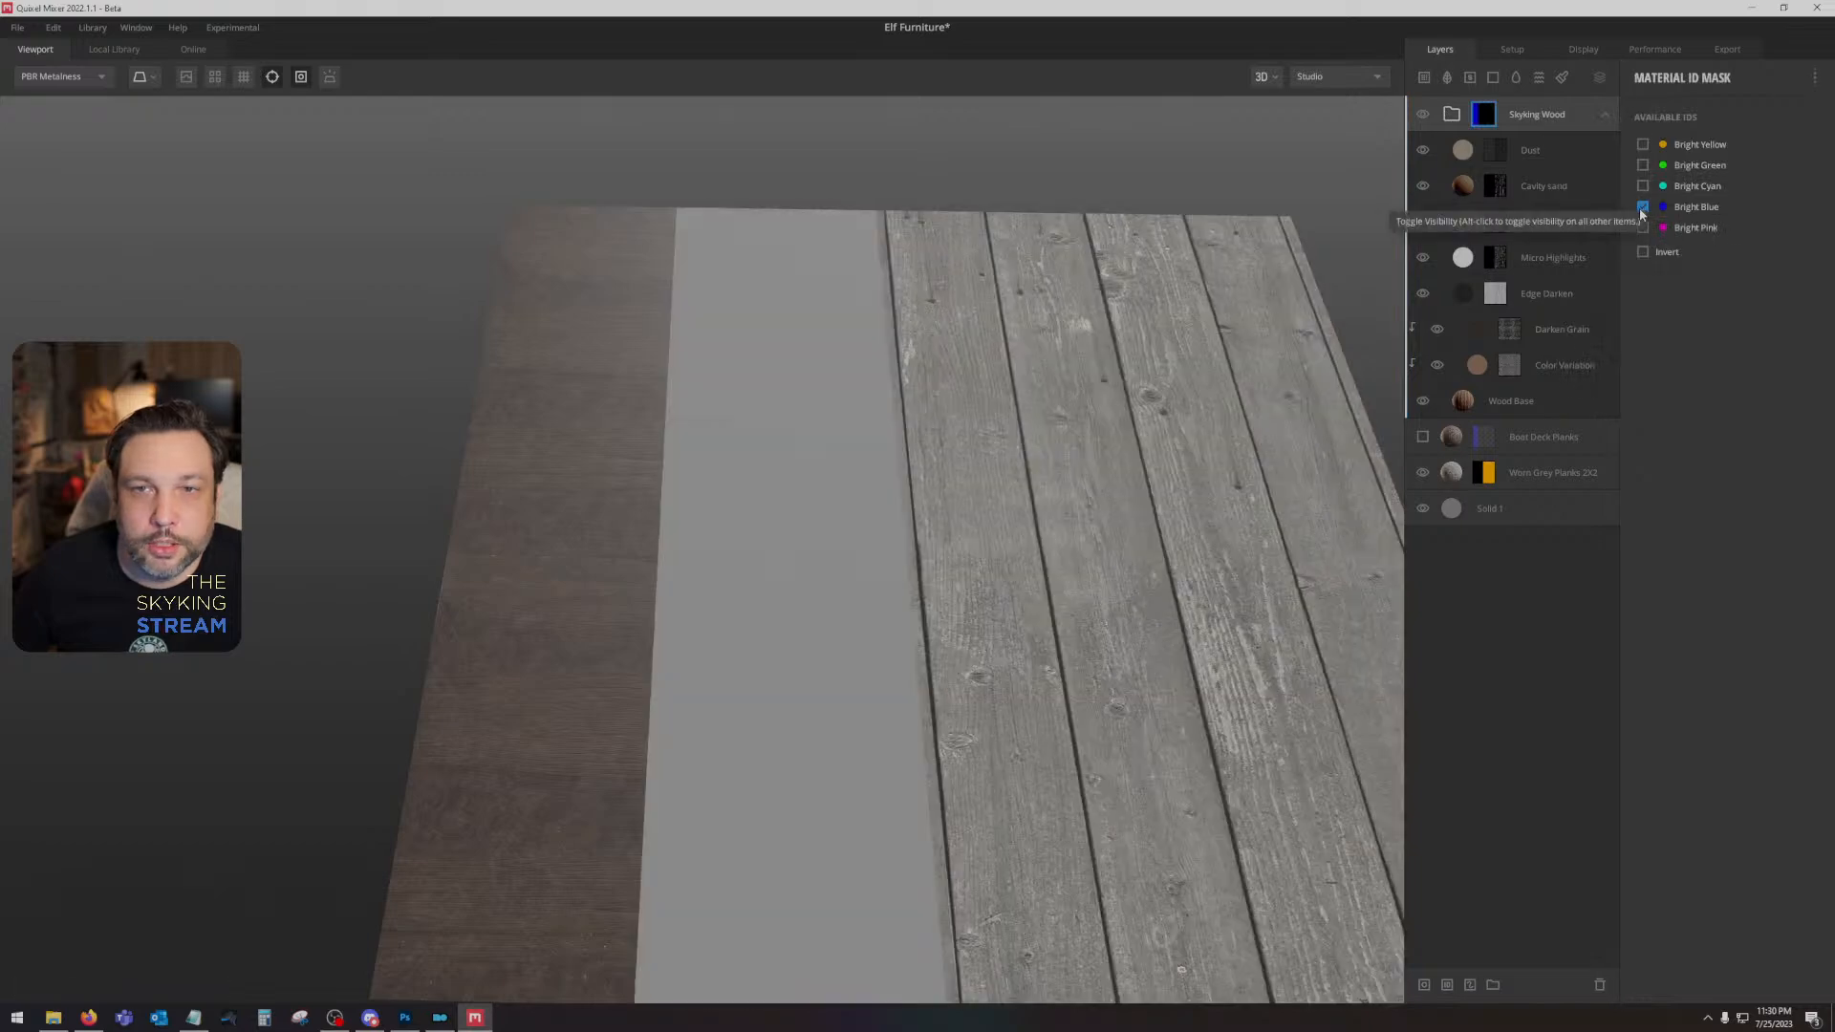
- Set the box projection tilt to 0 for both the Wood Base layer and the Darken Grain mask
left_click(1591, 397)
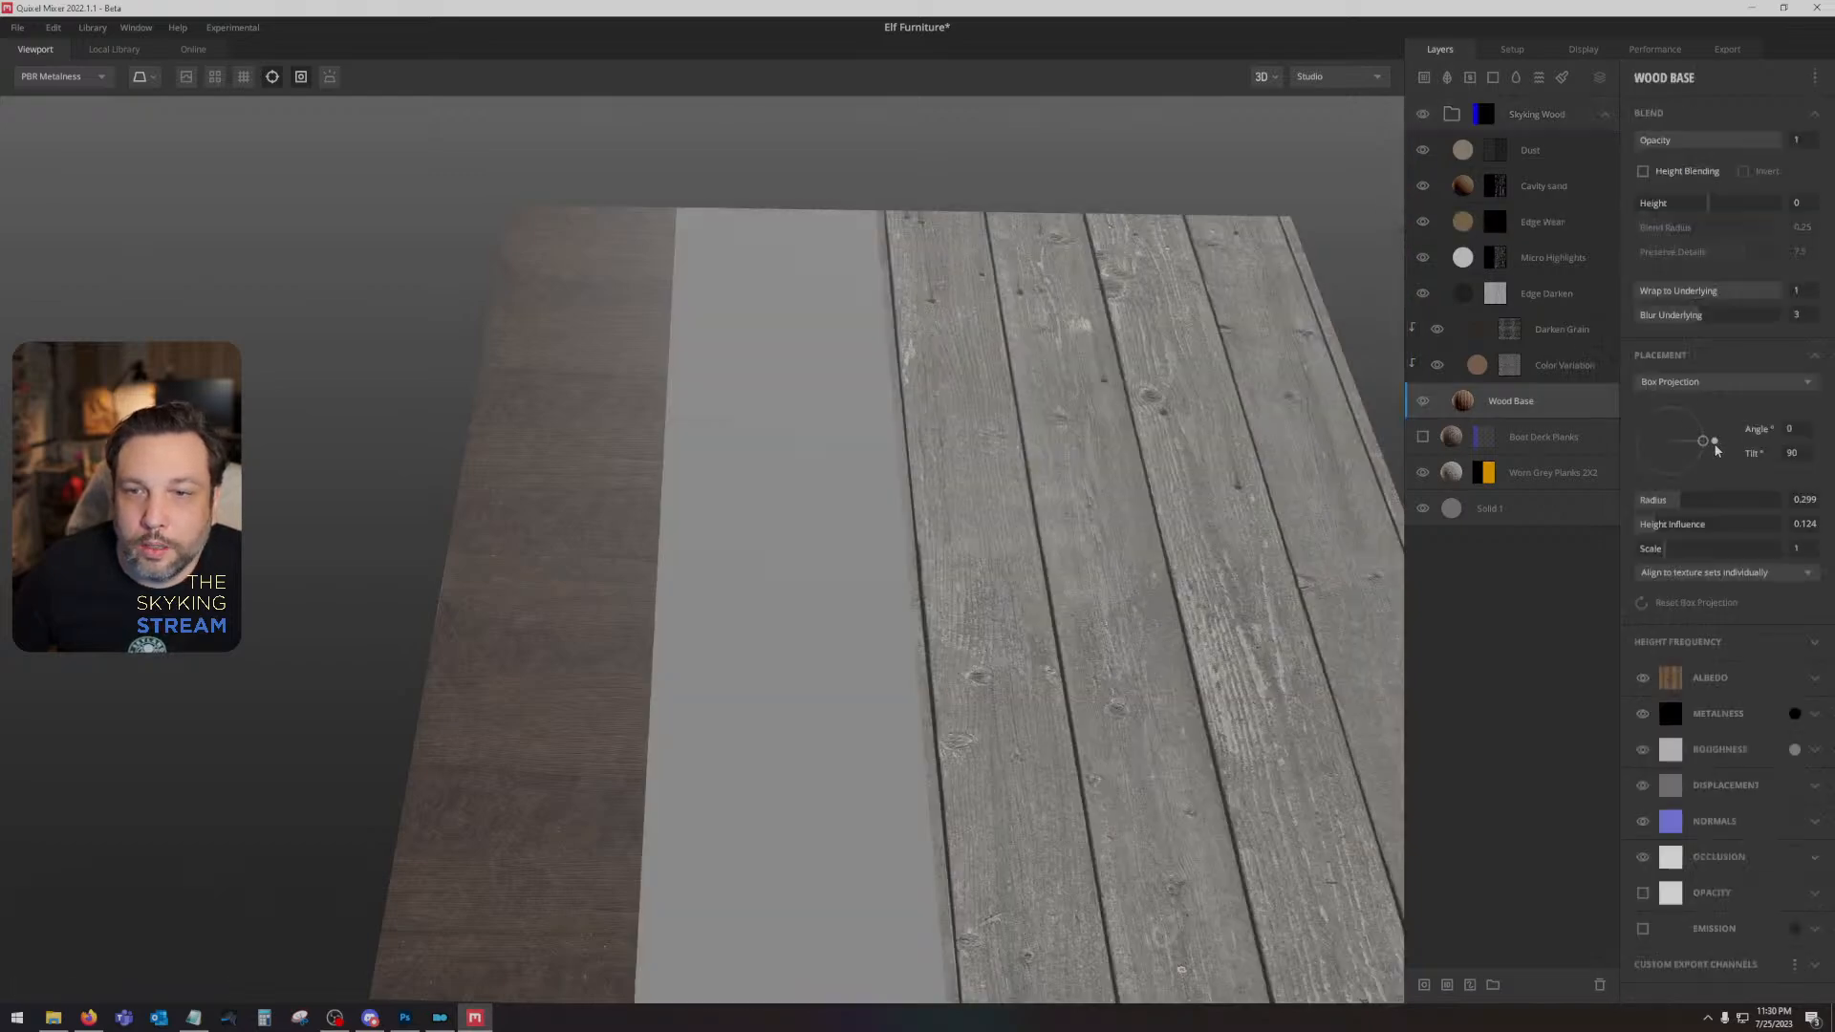
left_click_drag(1703, 445, 1667, 446)
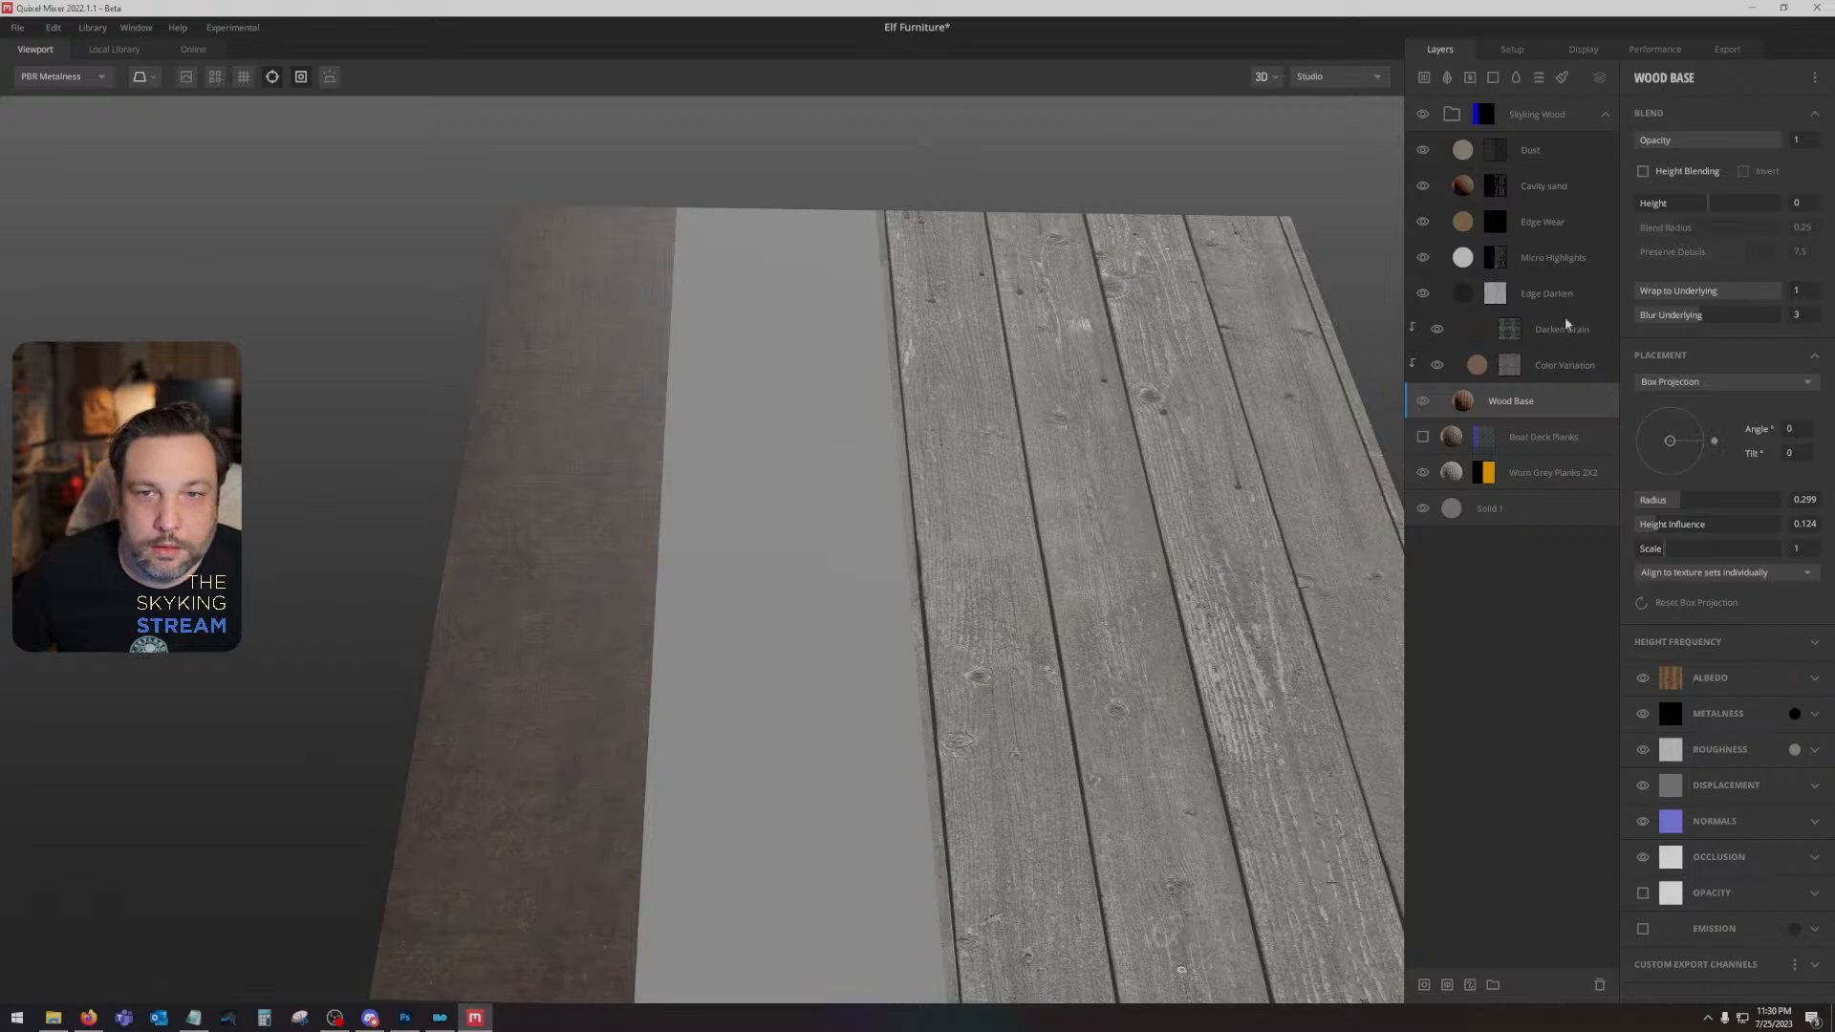
left_click(1517, 331)
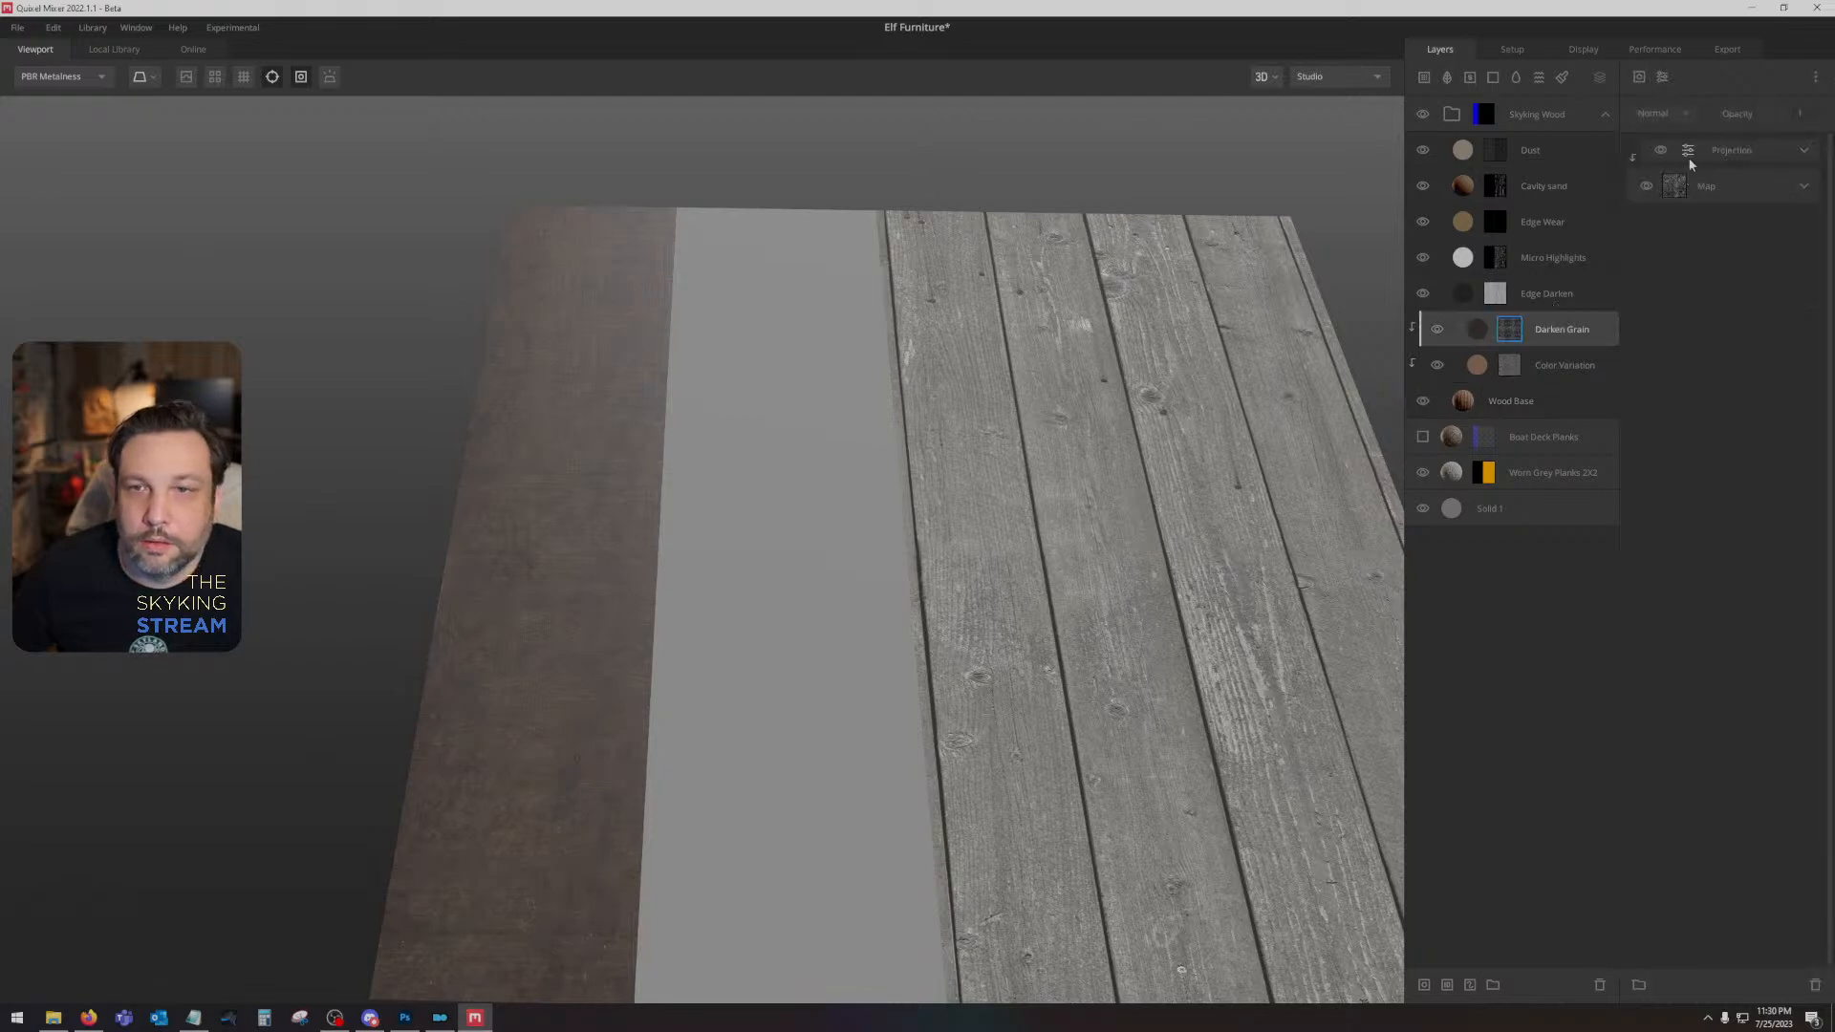
left_click(1803, 153)
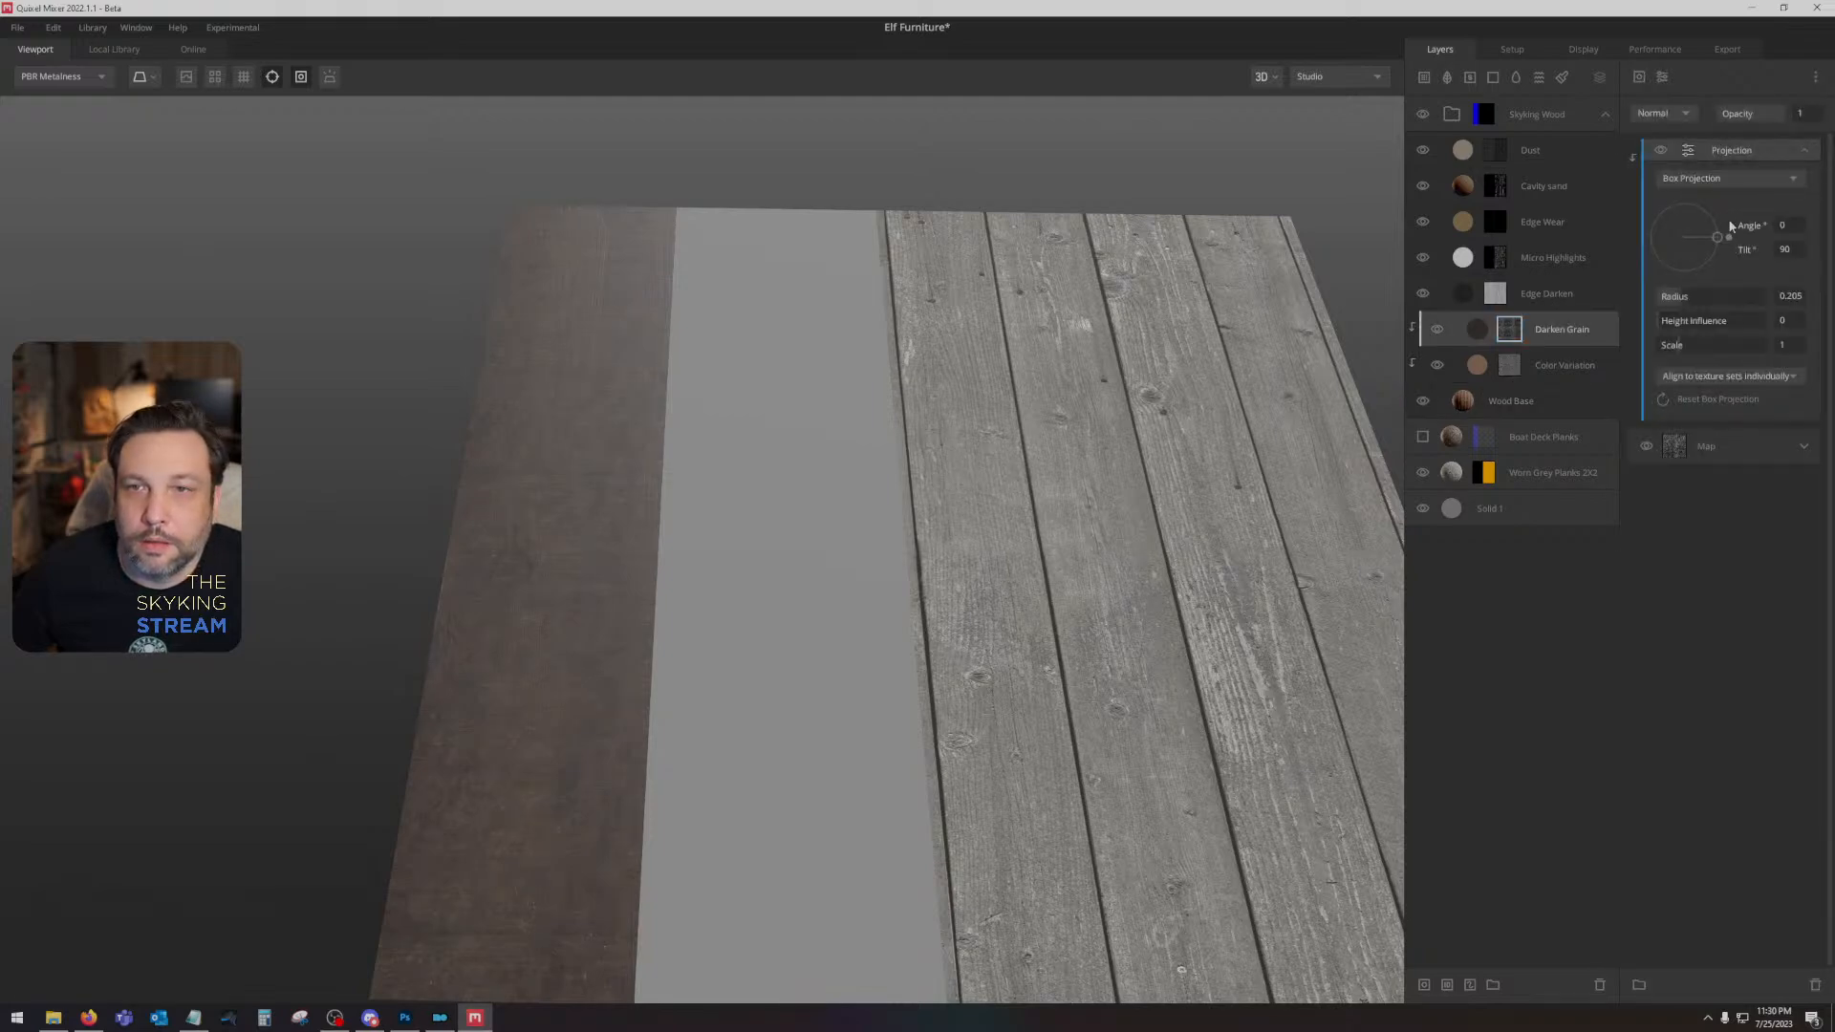
left_click_drag(1720, 236, 1665, 237)
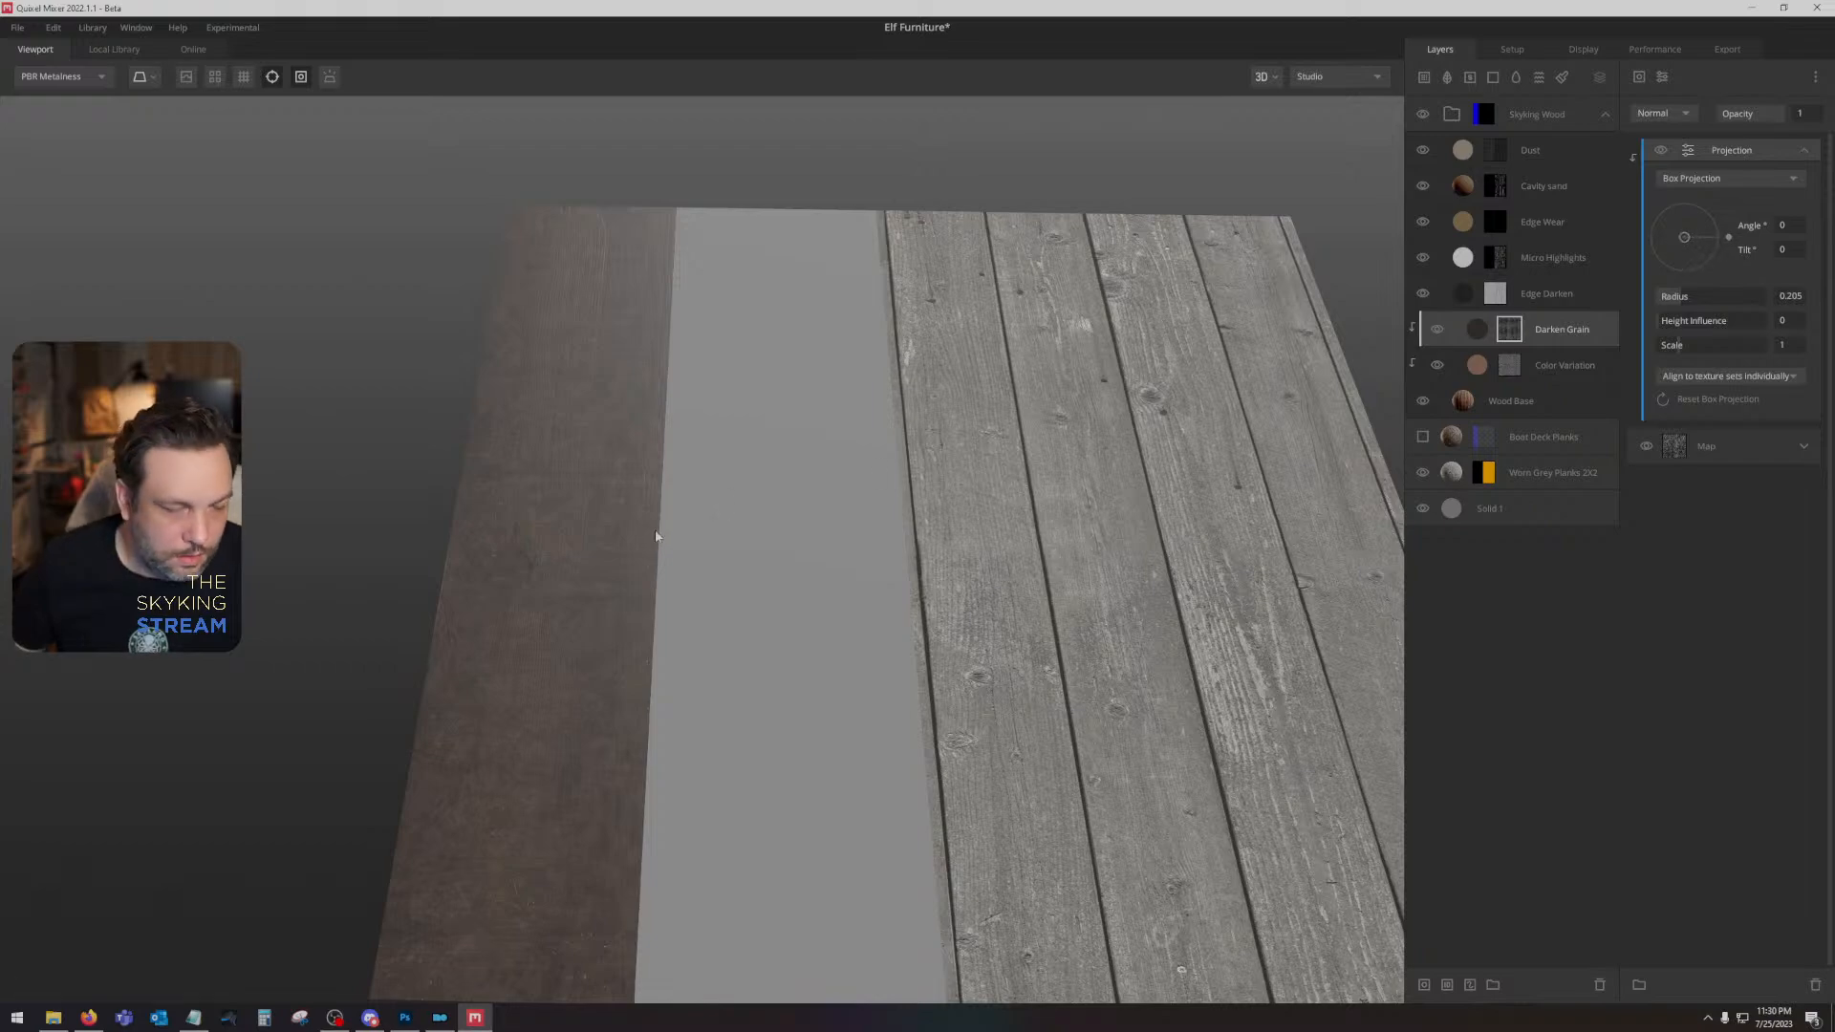
key("c")
left_click_drag(735, 498, 954, 443)
key("m")
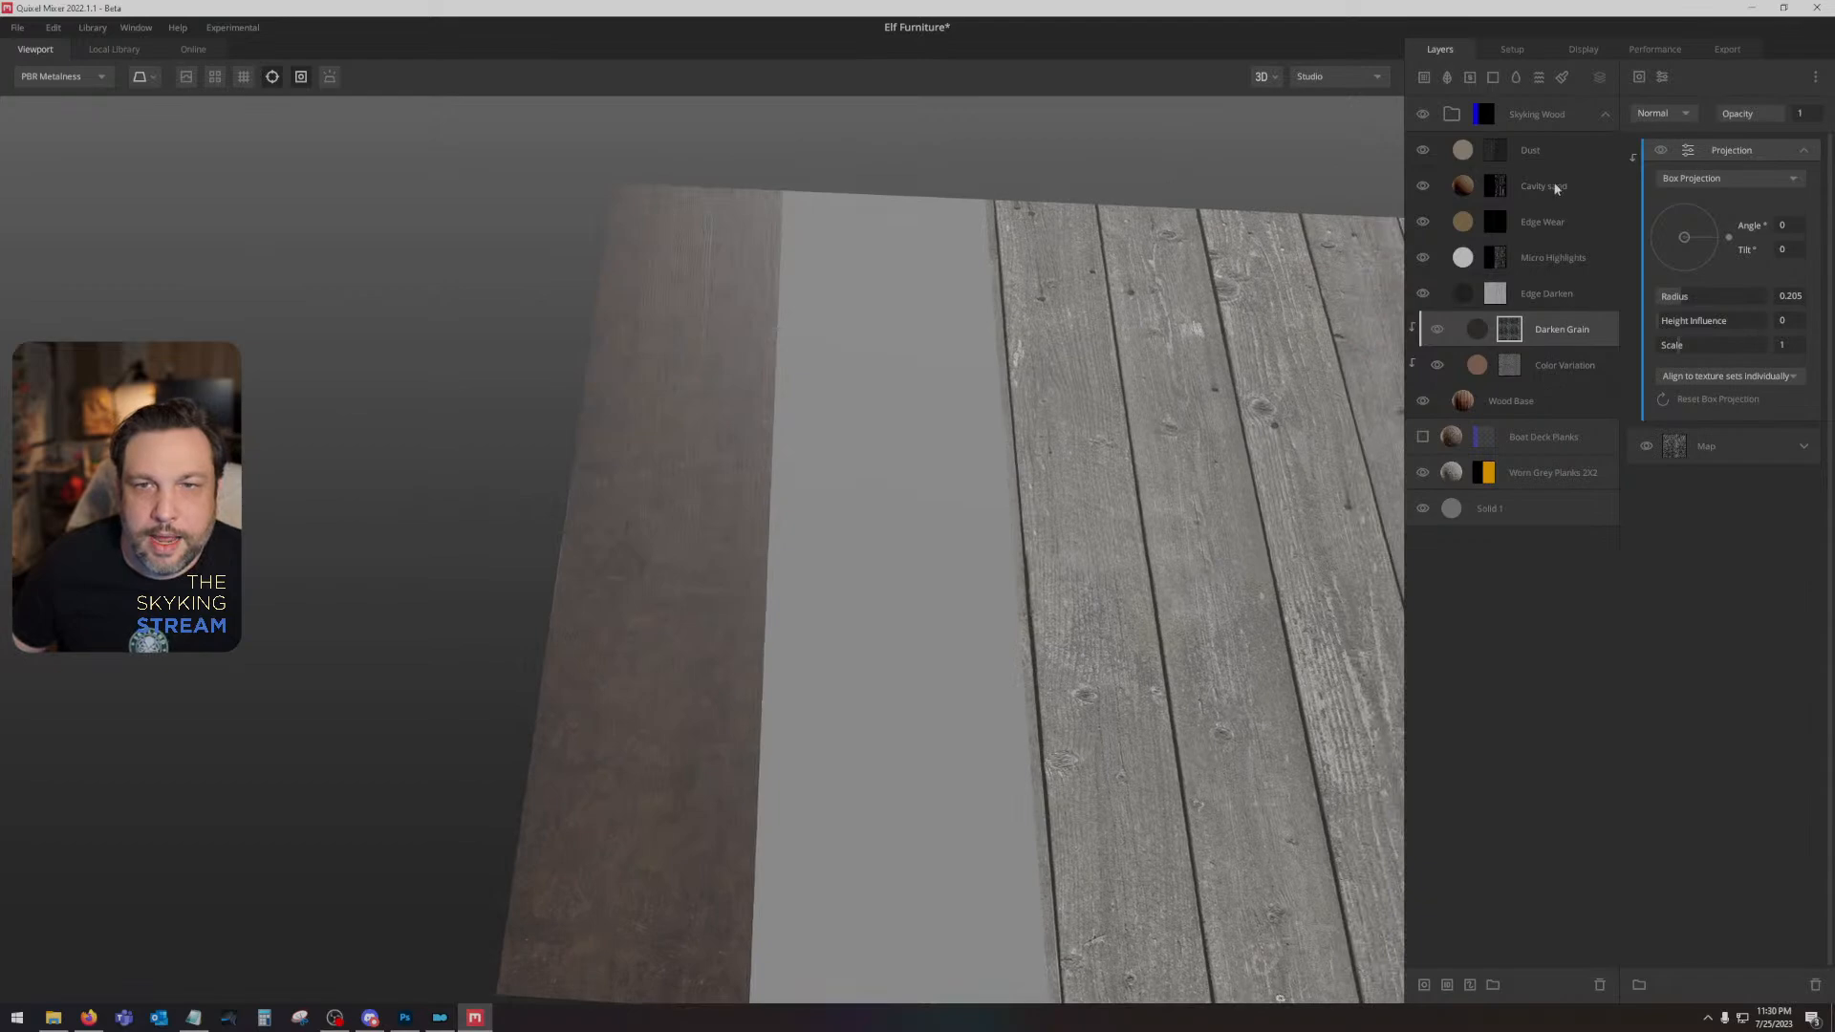
- Add the Rotten Tree Log surface from the local wood library above the Dust layer in the Skyking Wood group
left_click(1555, 148)
left_click(117, 53)
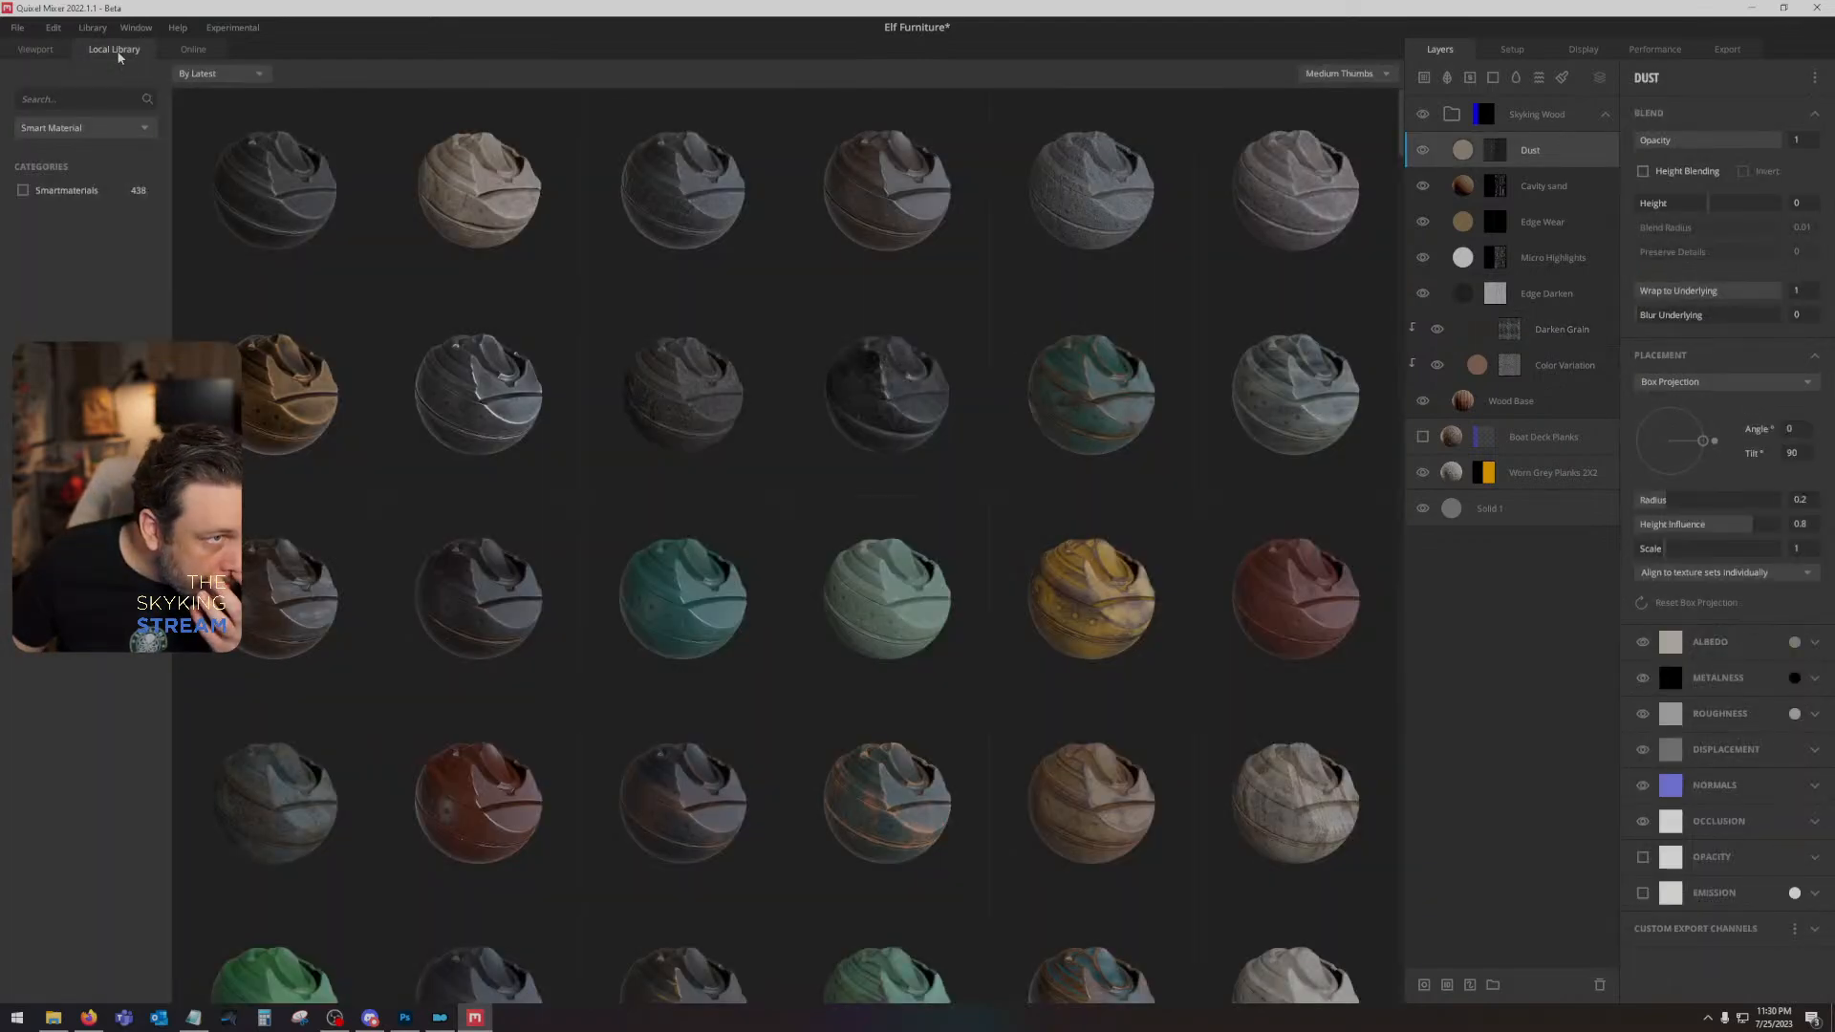
left_click(85, 127)
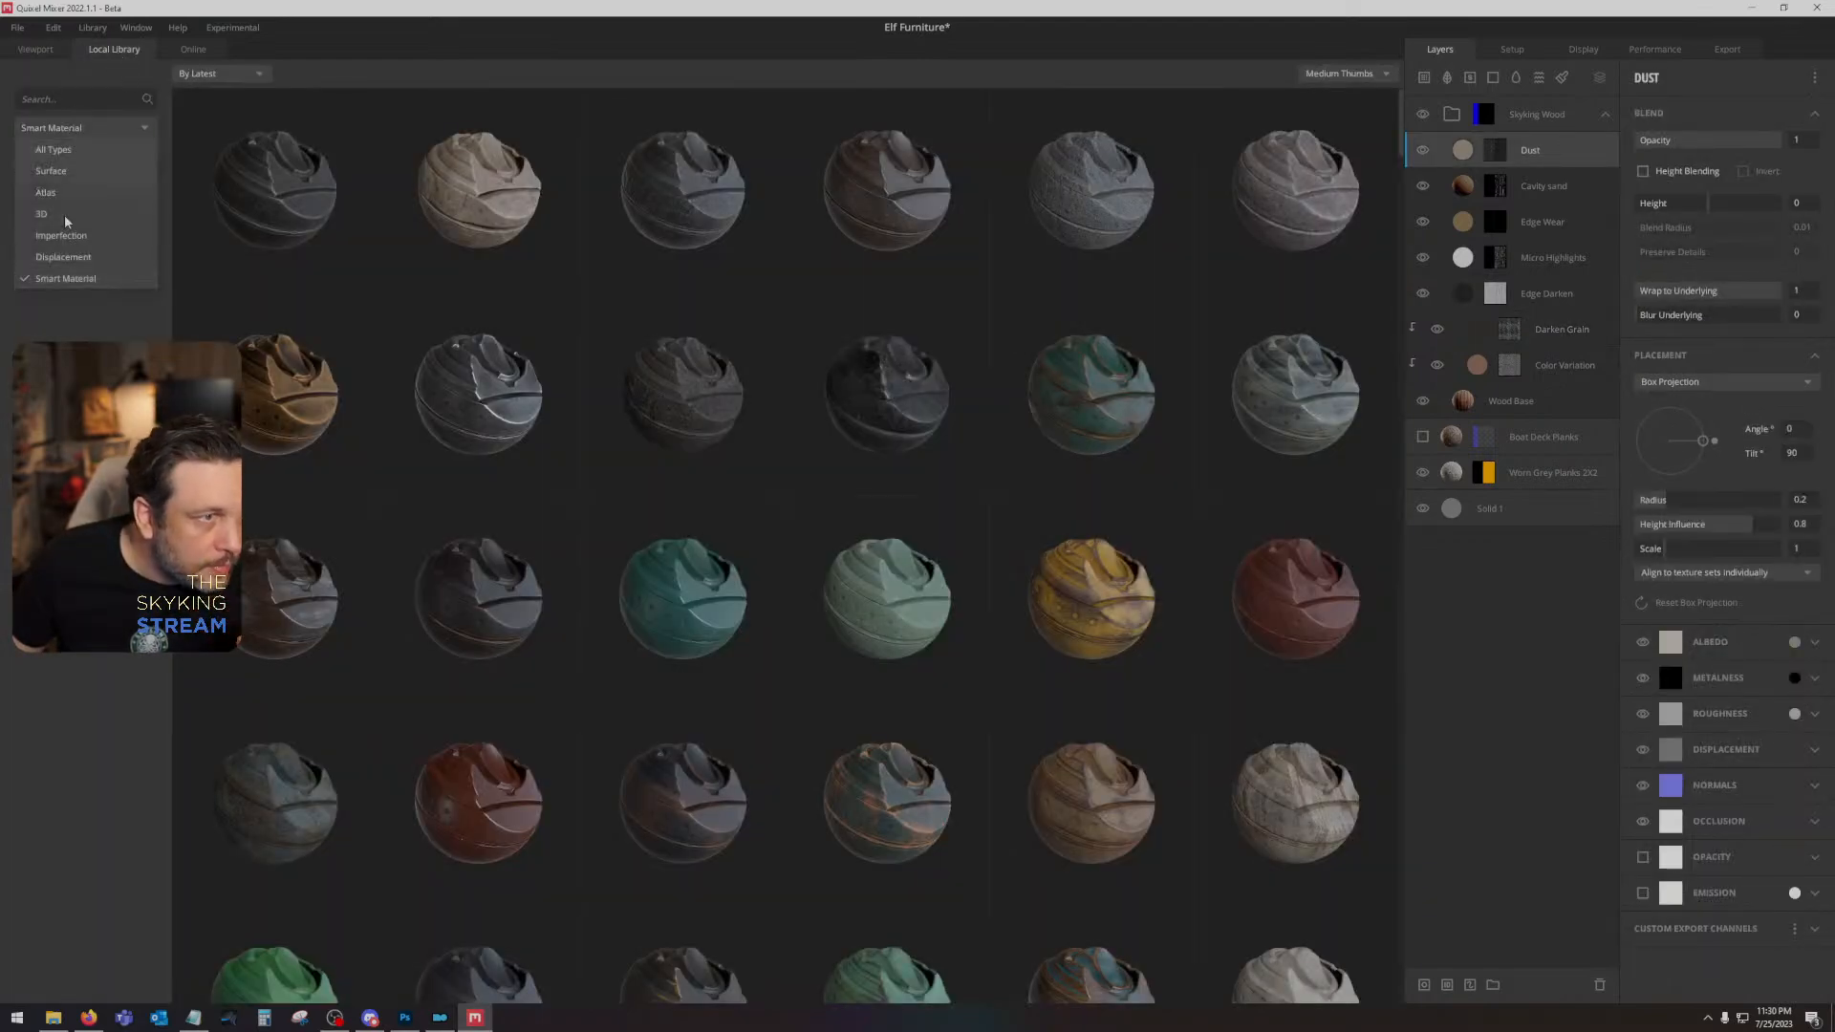
left_click(78, 147)
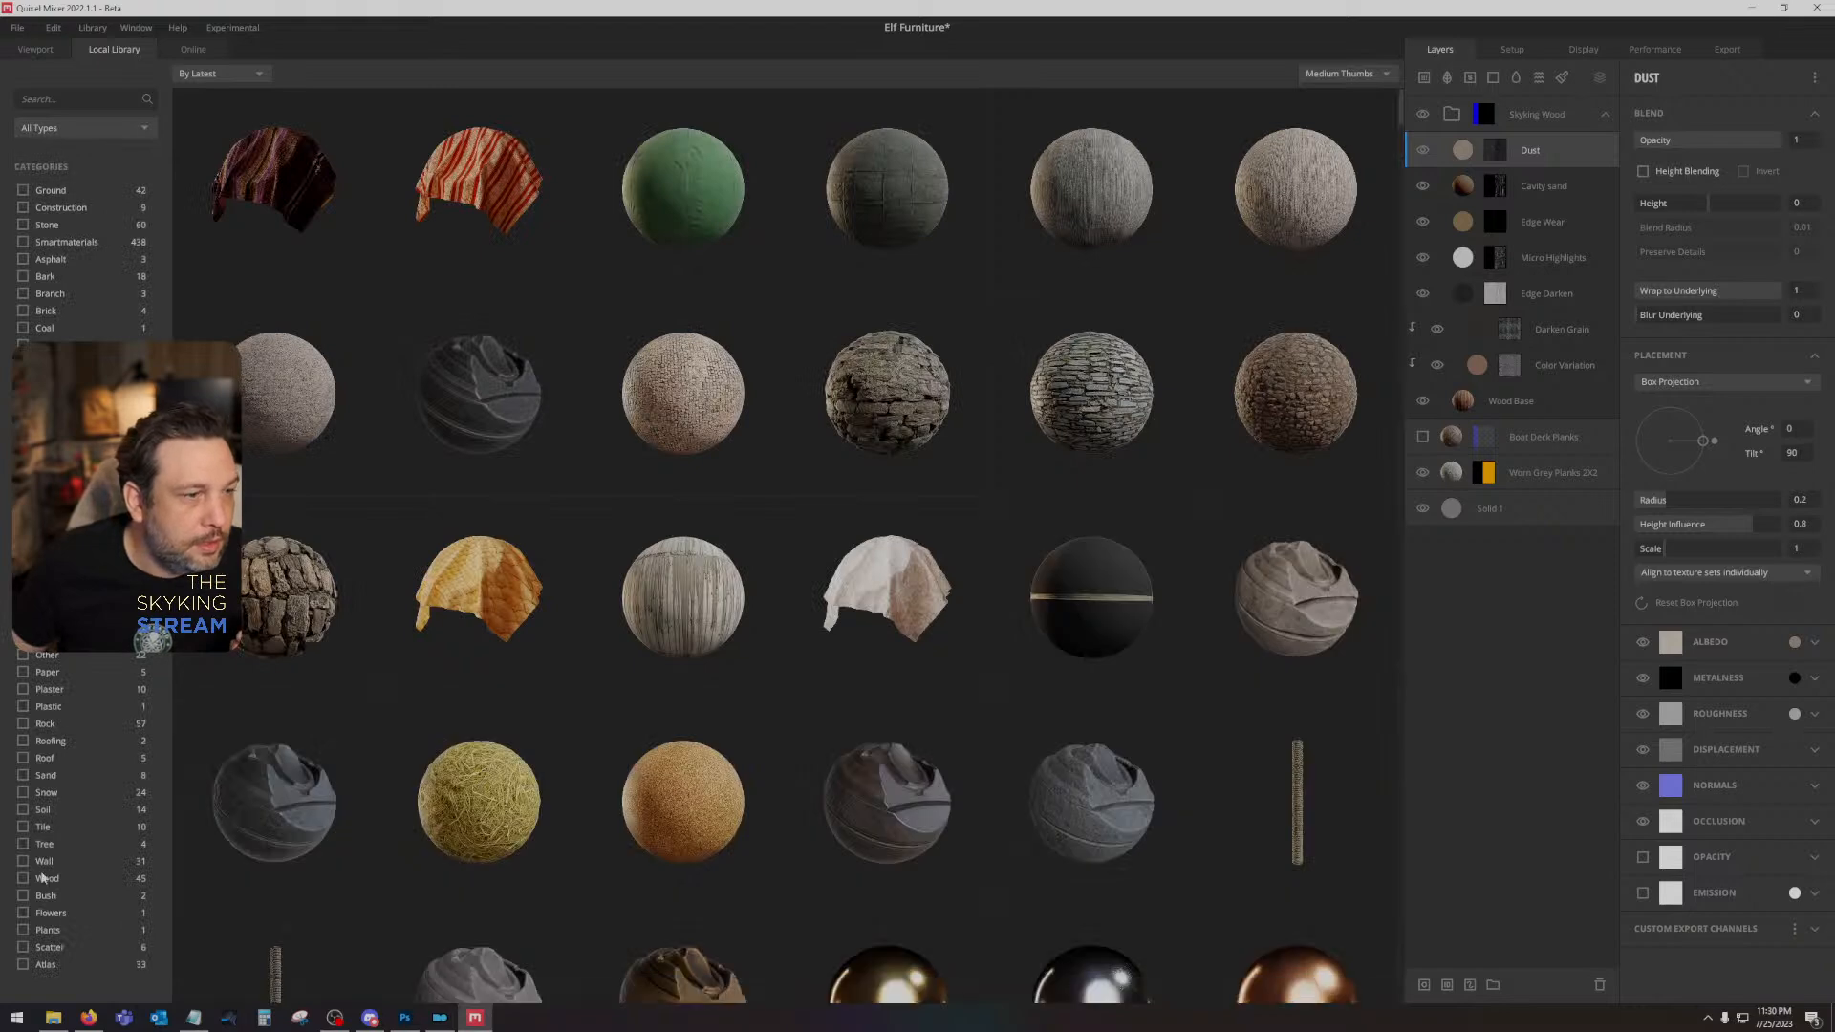
left_click(23, 878)
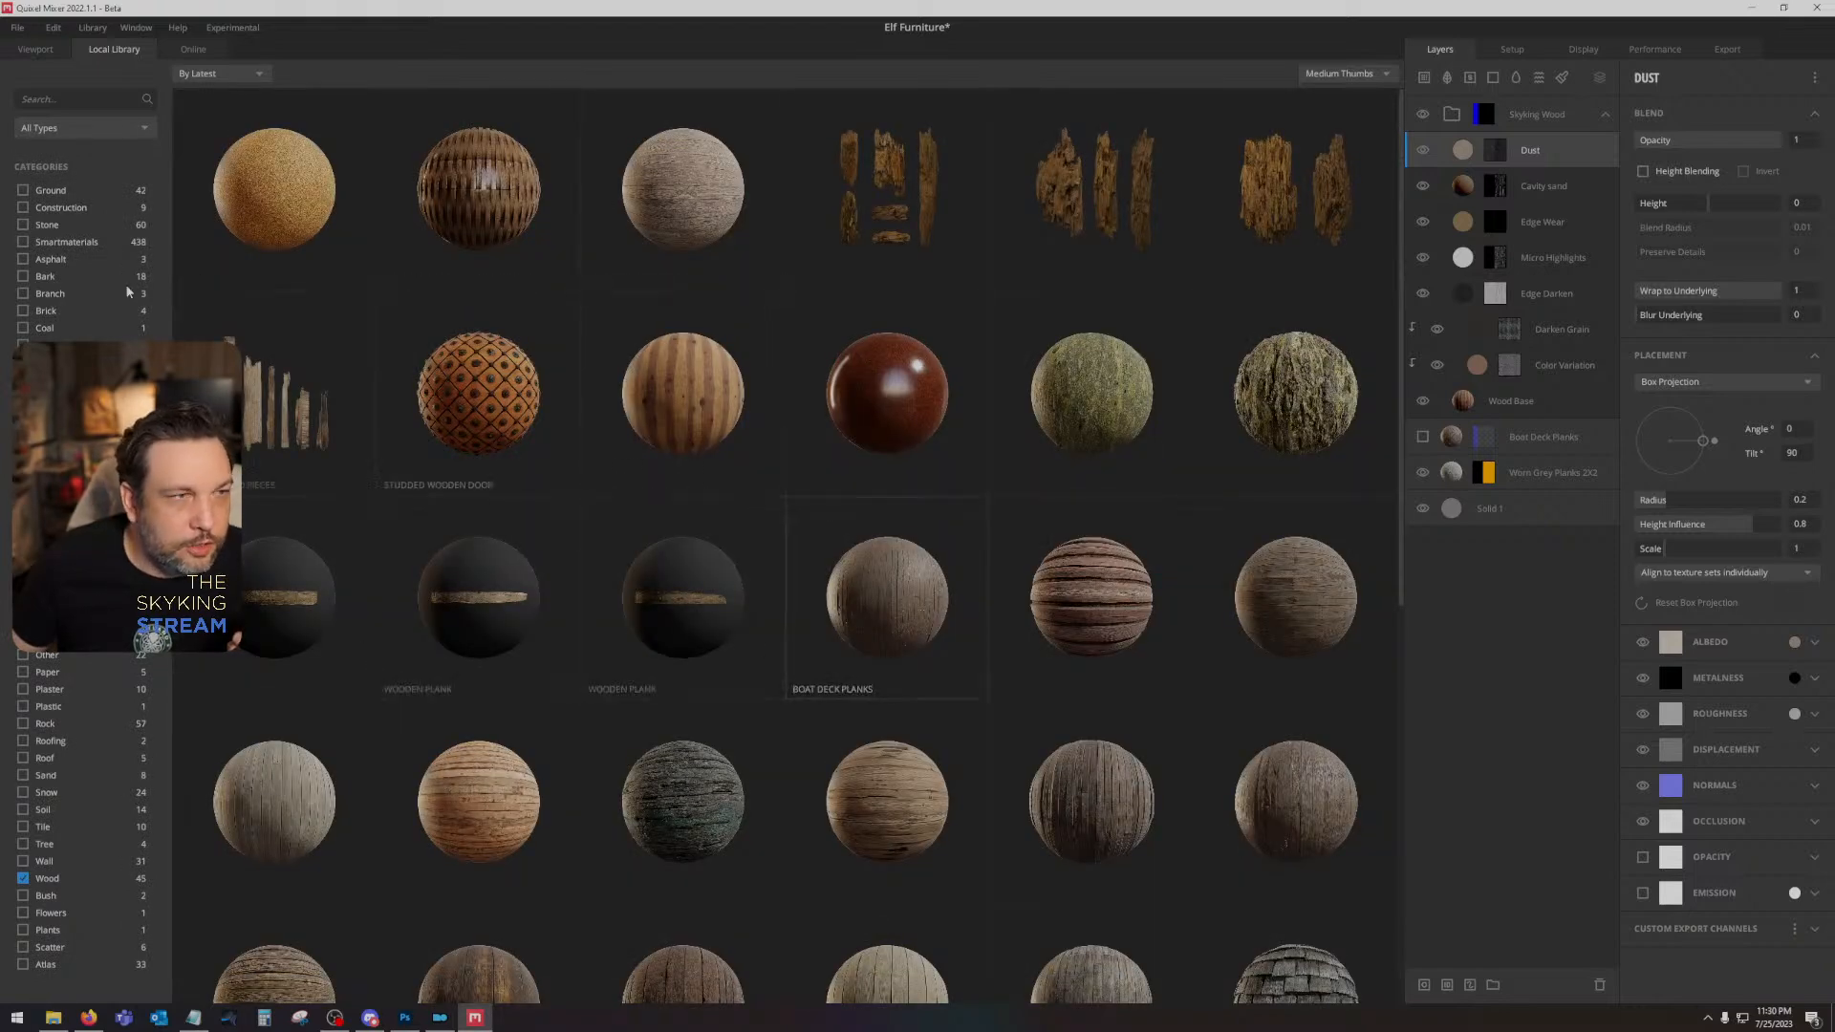
left_click(84, 127)
left_click(83, 165)
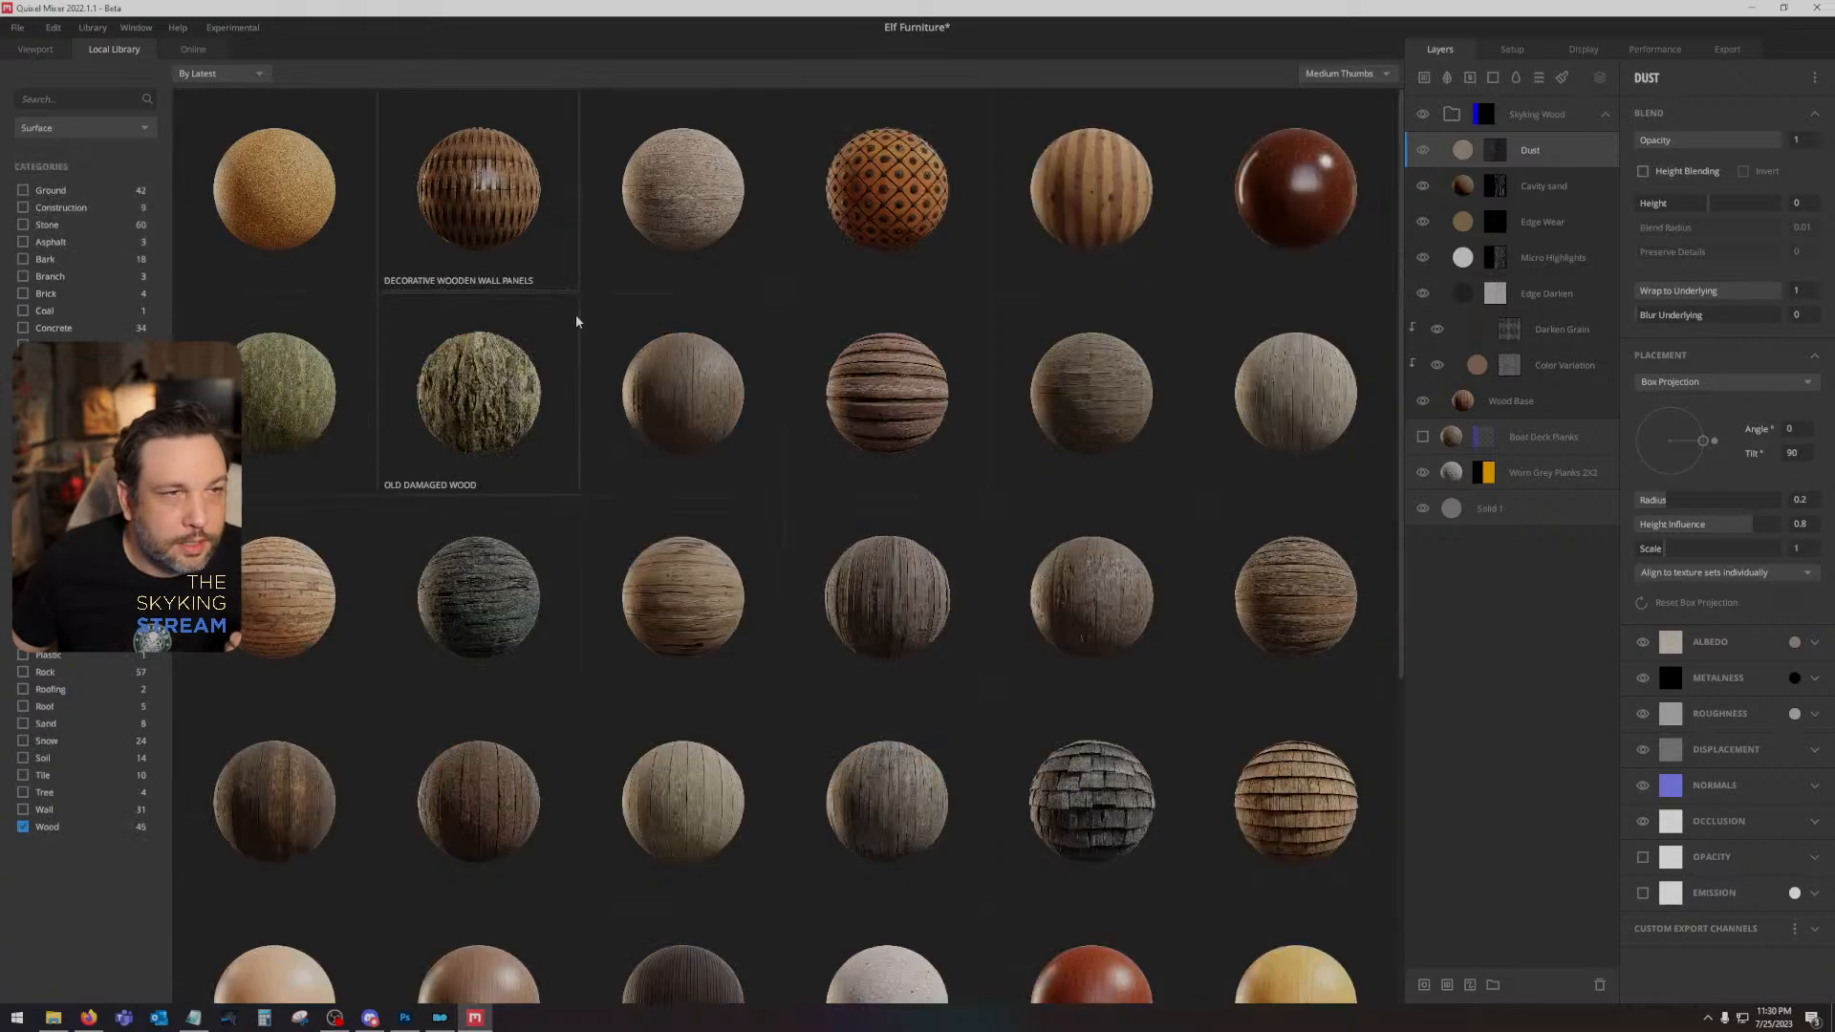
left_click(270, 388)
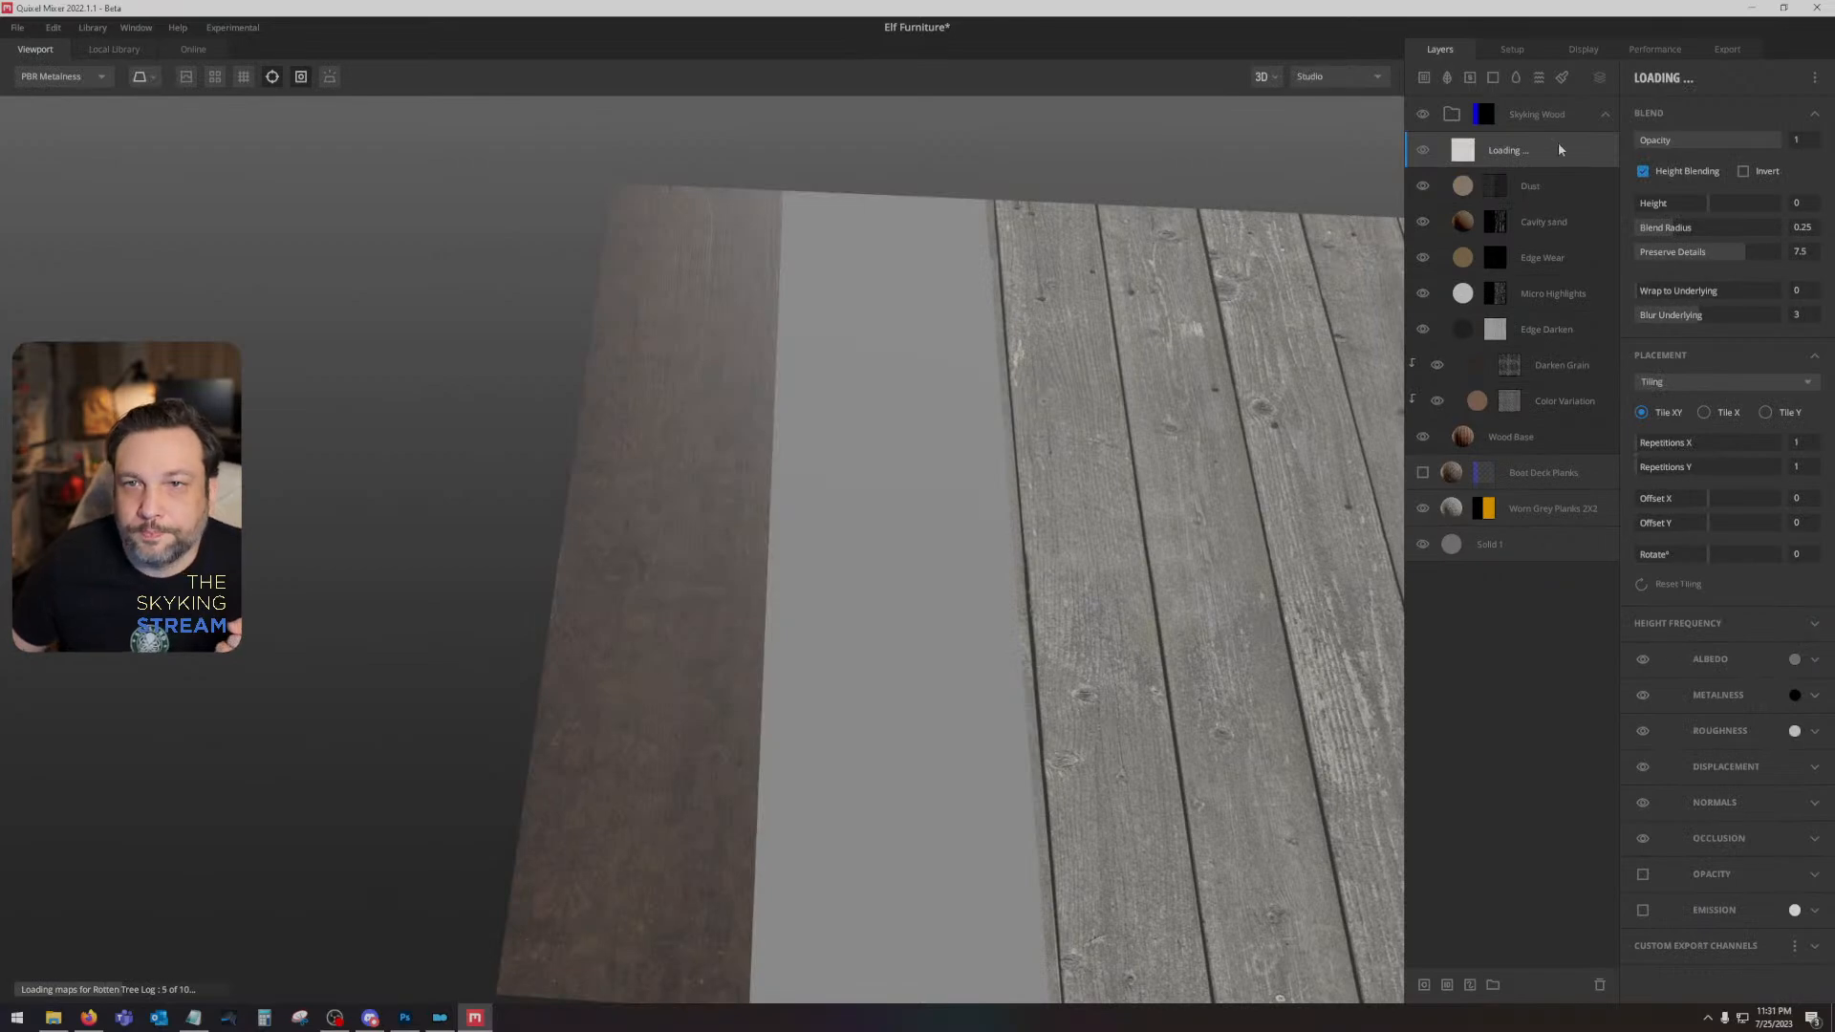
- On the Rotten Tree Log layer, turn off albedo and height blending, and set Wrap to Underlying to 1
left_click(1643, 660)
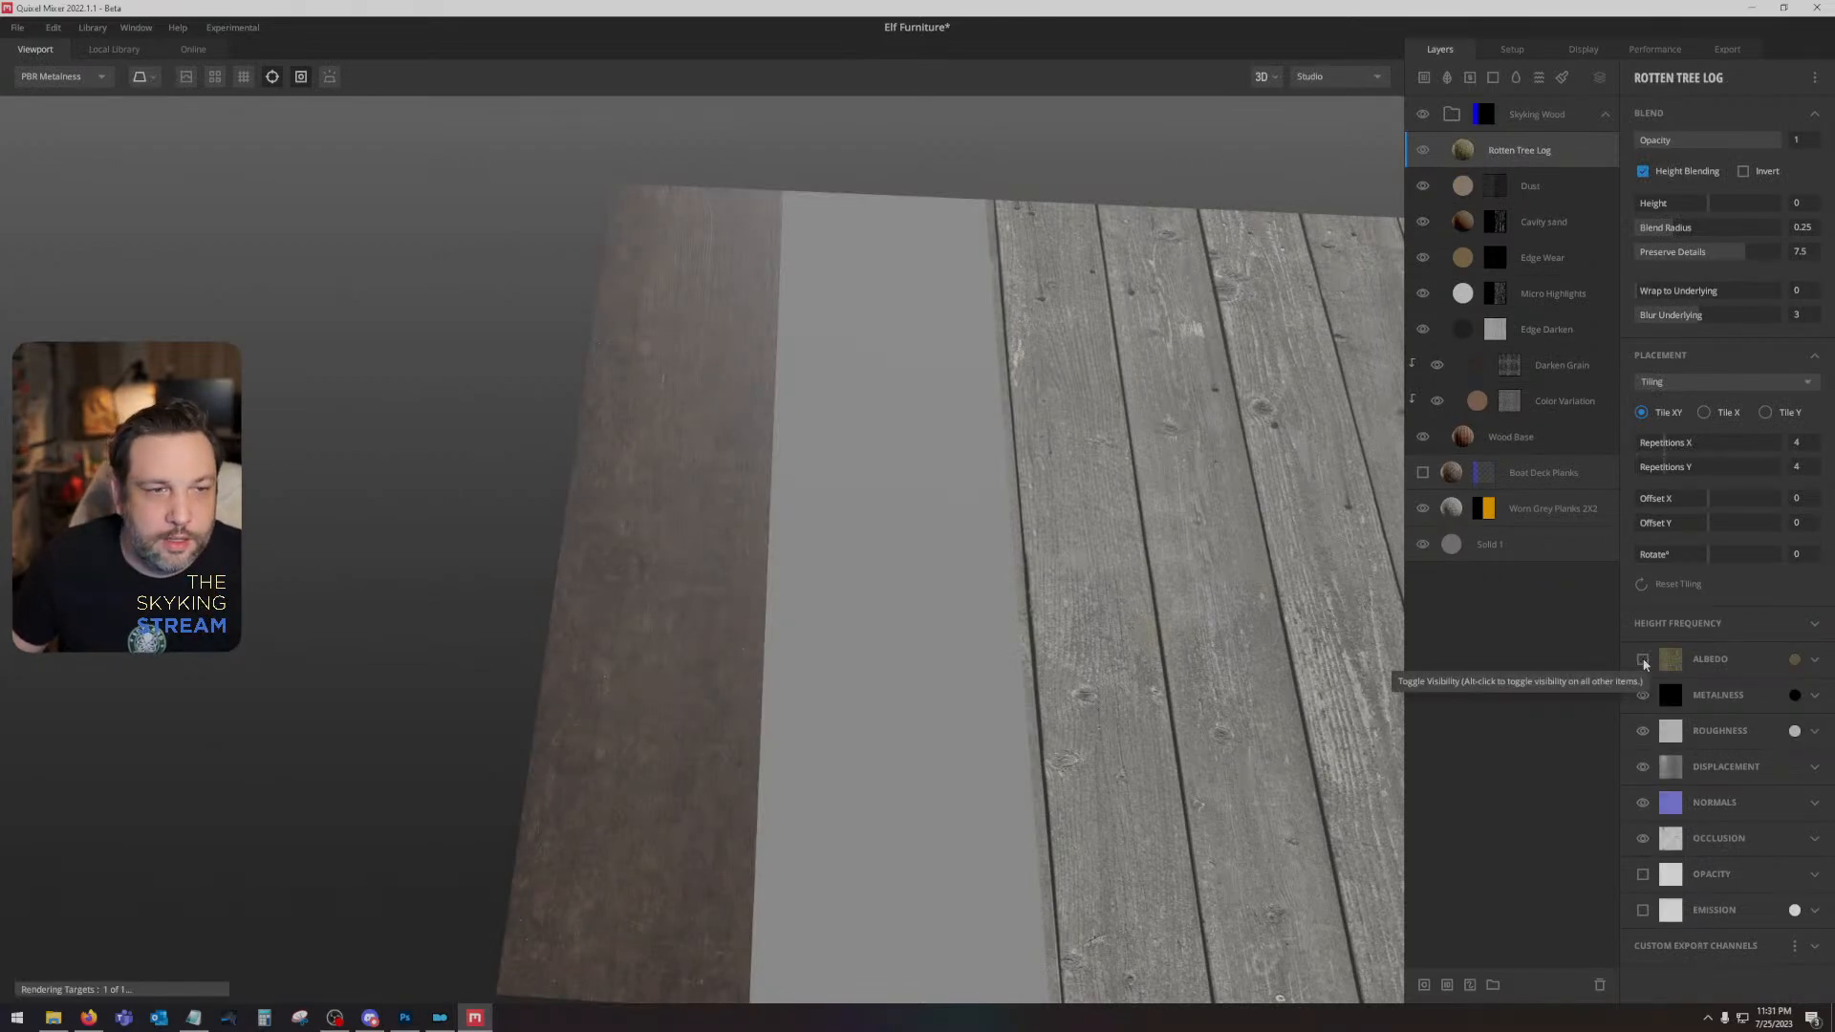
left_click(1644, 172)
left_click_drag(1675, 291, 1783, 292)
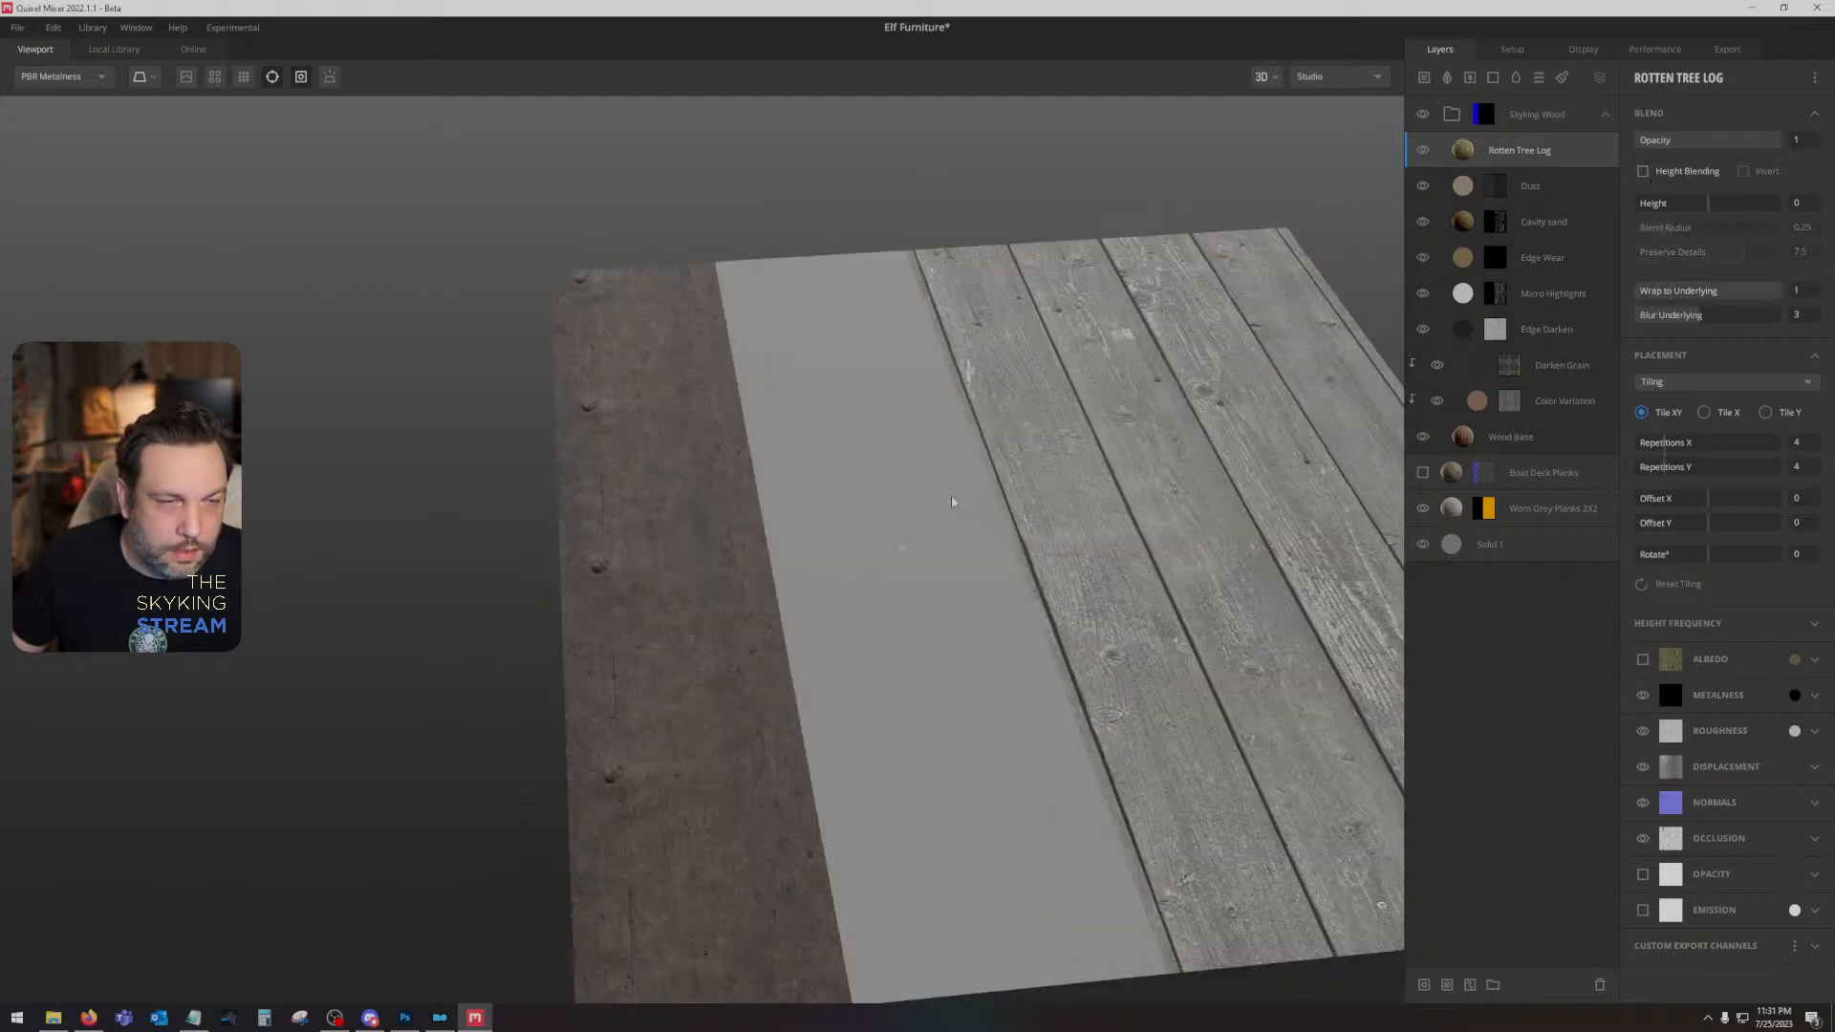
- Set the Rotten Tree Log tiling to 1 repetition in both X and Y
left_click(1661, 444)
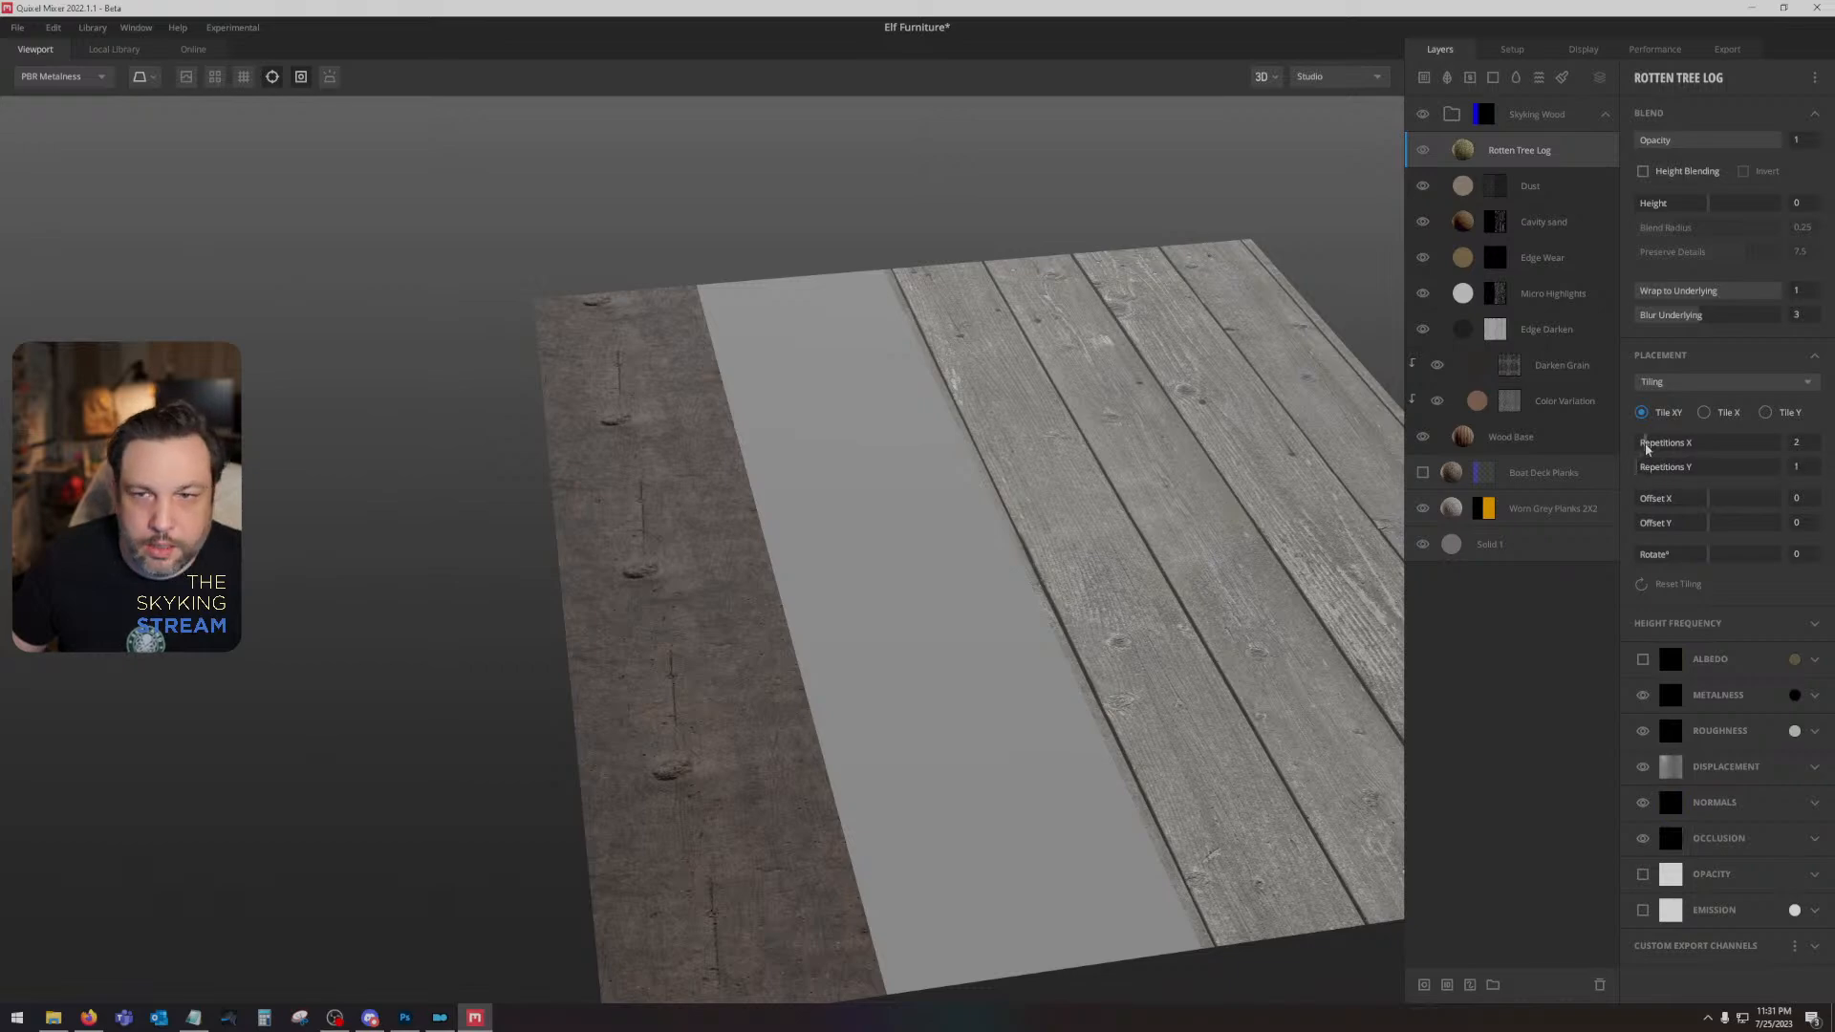
left_click_drag(863, 524, 807, 656)
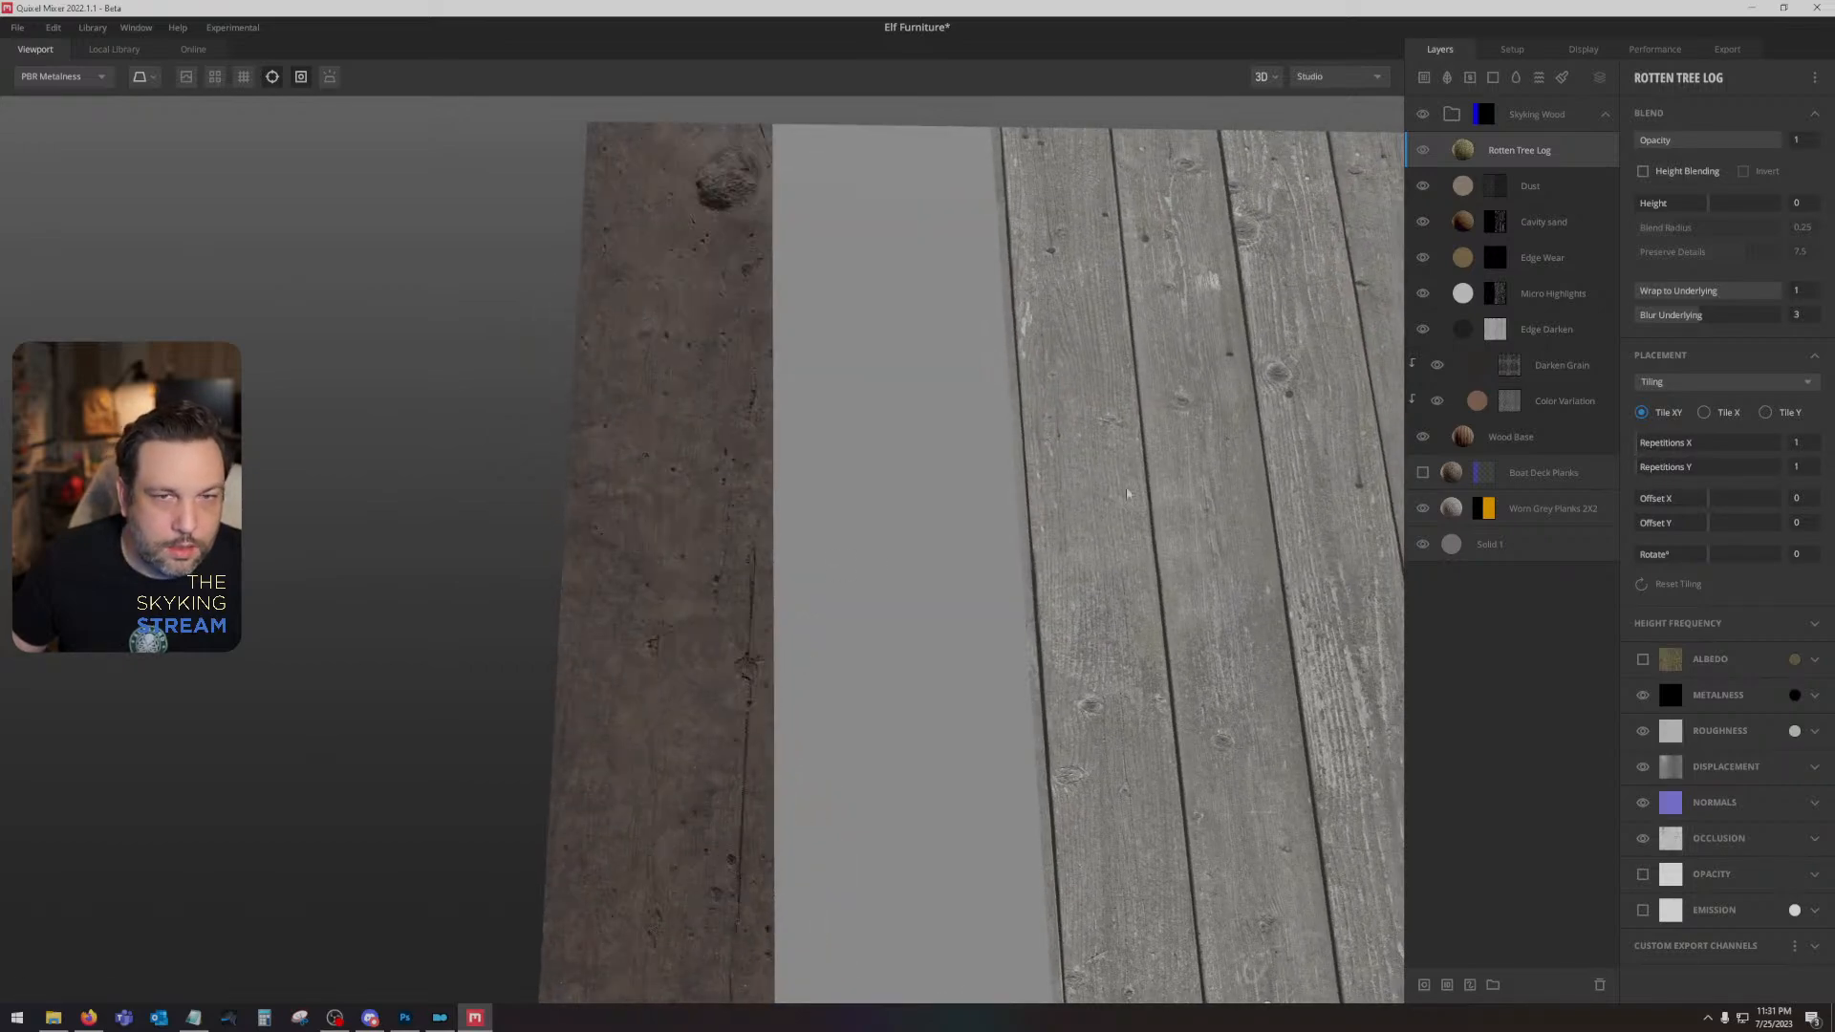
left_click_drag(997, 554, 668, 442)
- Move the Rotten Tree Log layer beneath Wood Base at the bottom of the Skyking Wood group and check the result
scroll(914, 446, "down", 3)
scroll(805, 575, "up", 3)
left_click_drag(1559, 151, 1550, 418)
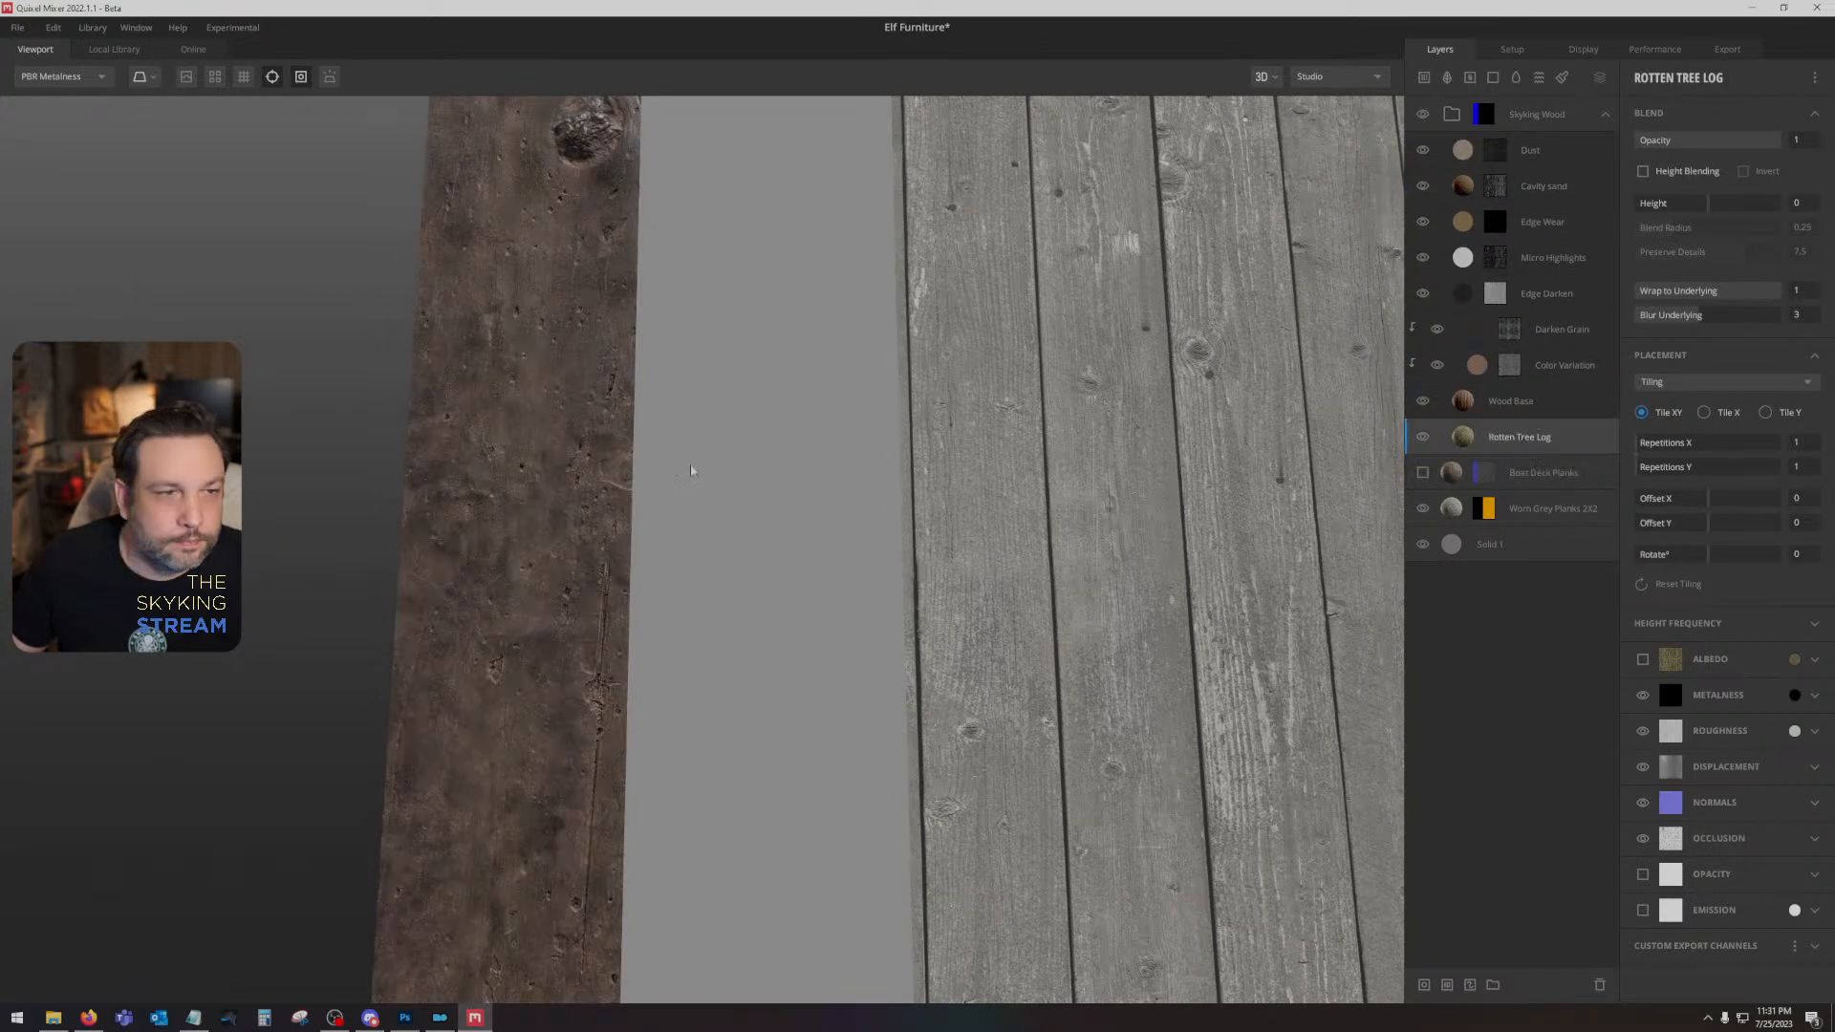
left_click_drag(691, 470, 963, 467)
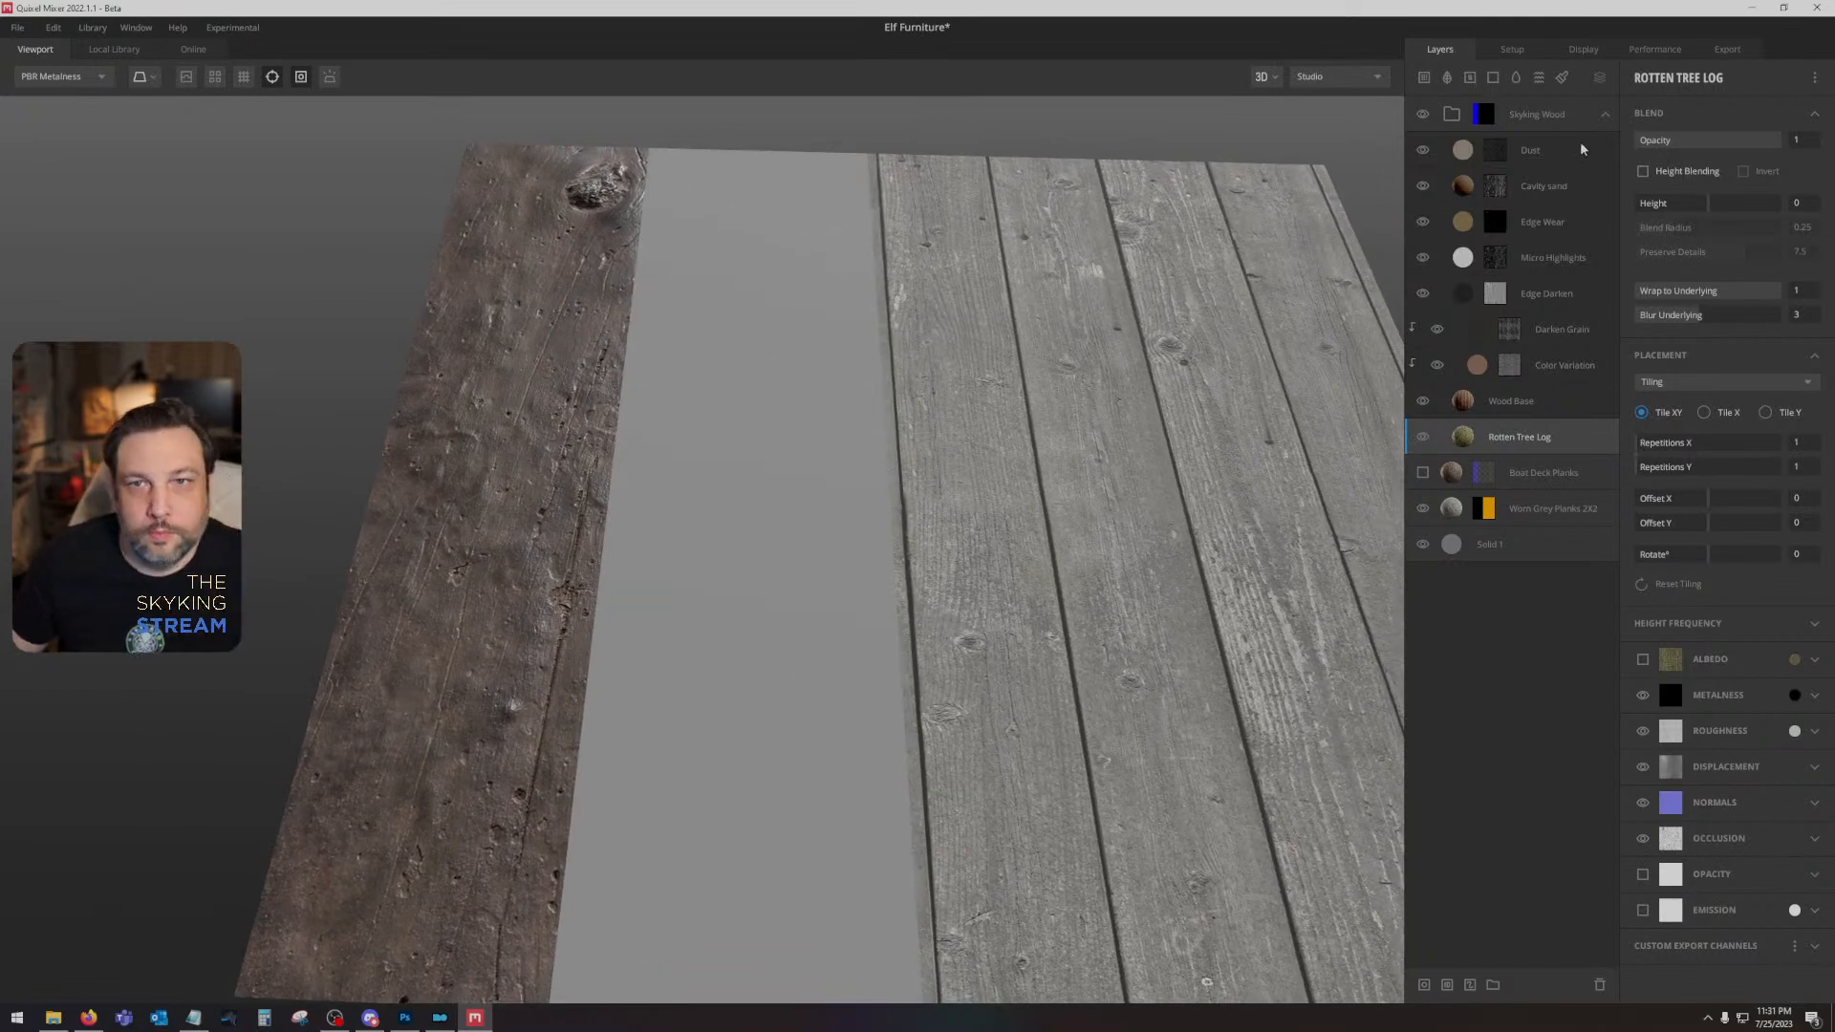
- Collapse the Skyking Wood group, search the smart materials for "leather", and add Old Couch Leather above the group
left_click(1606, 116)
left_click(114, 49)
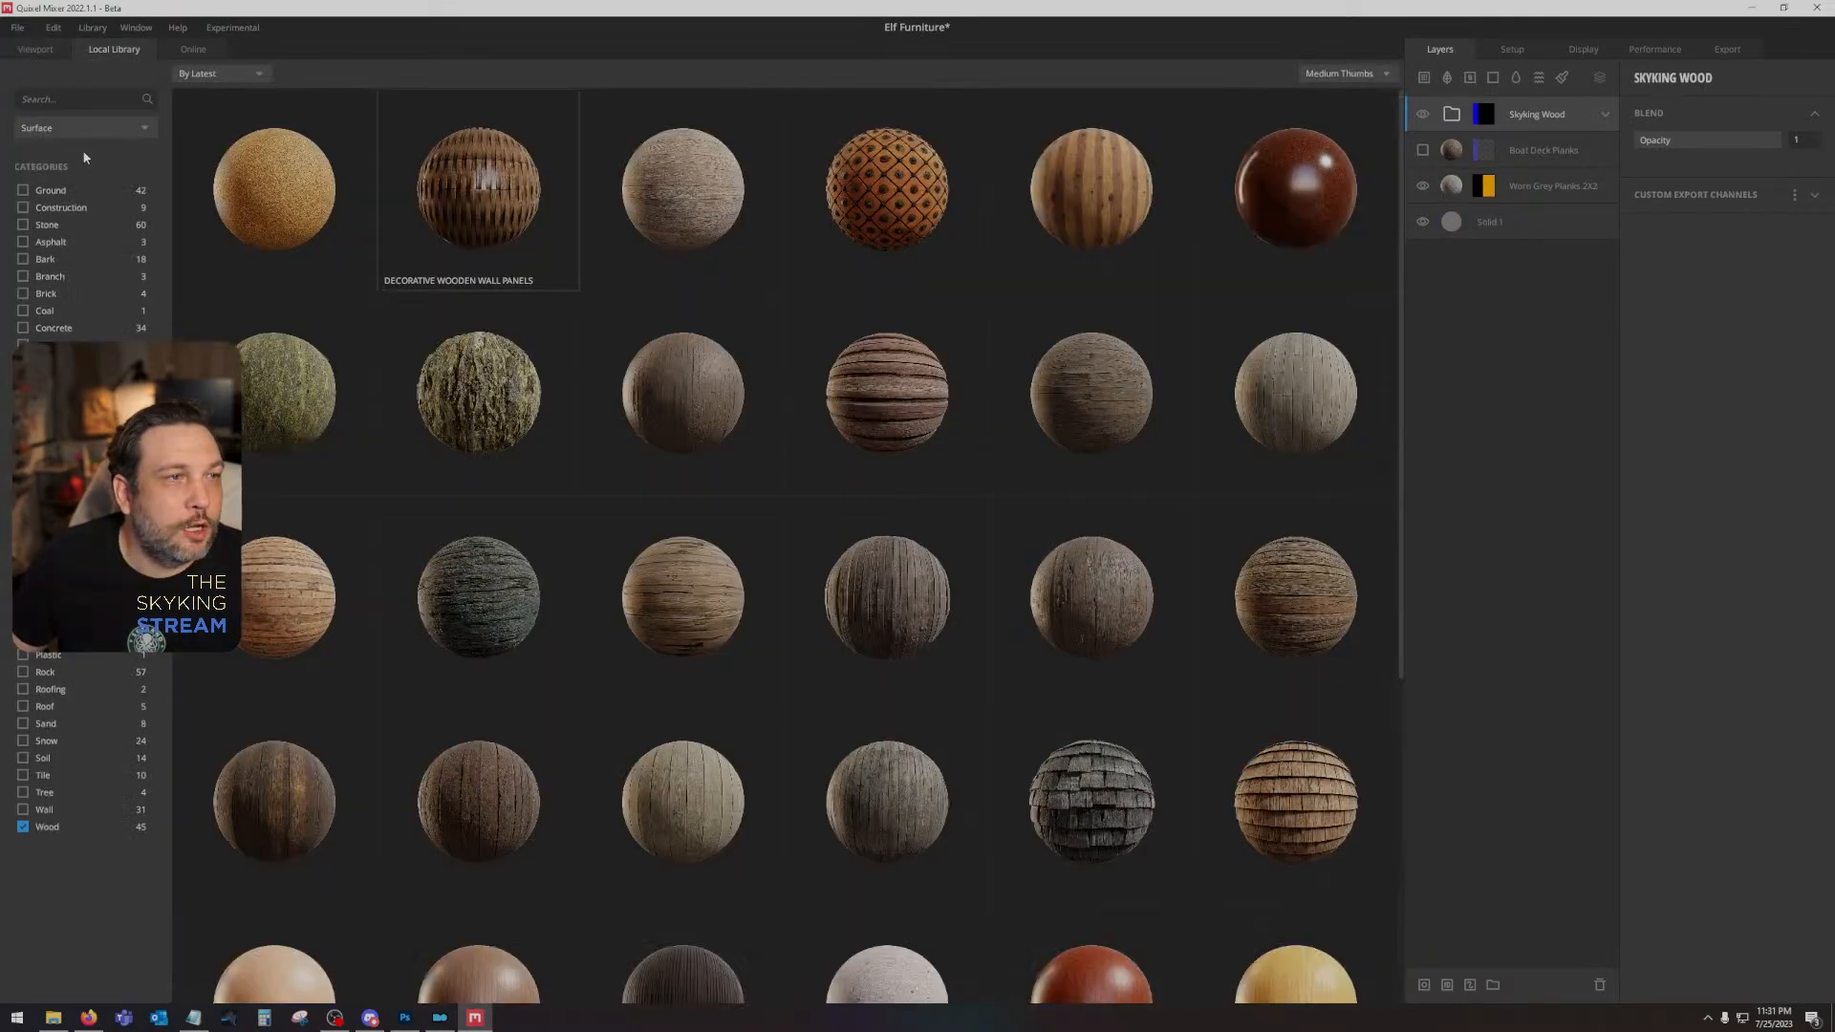
left_click(84, 127)
left_click(38, 277)
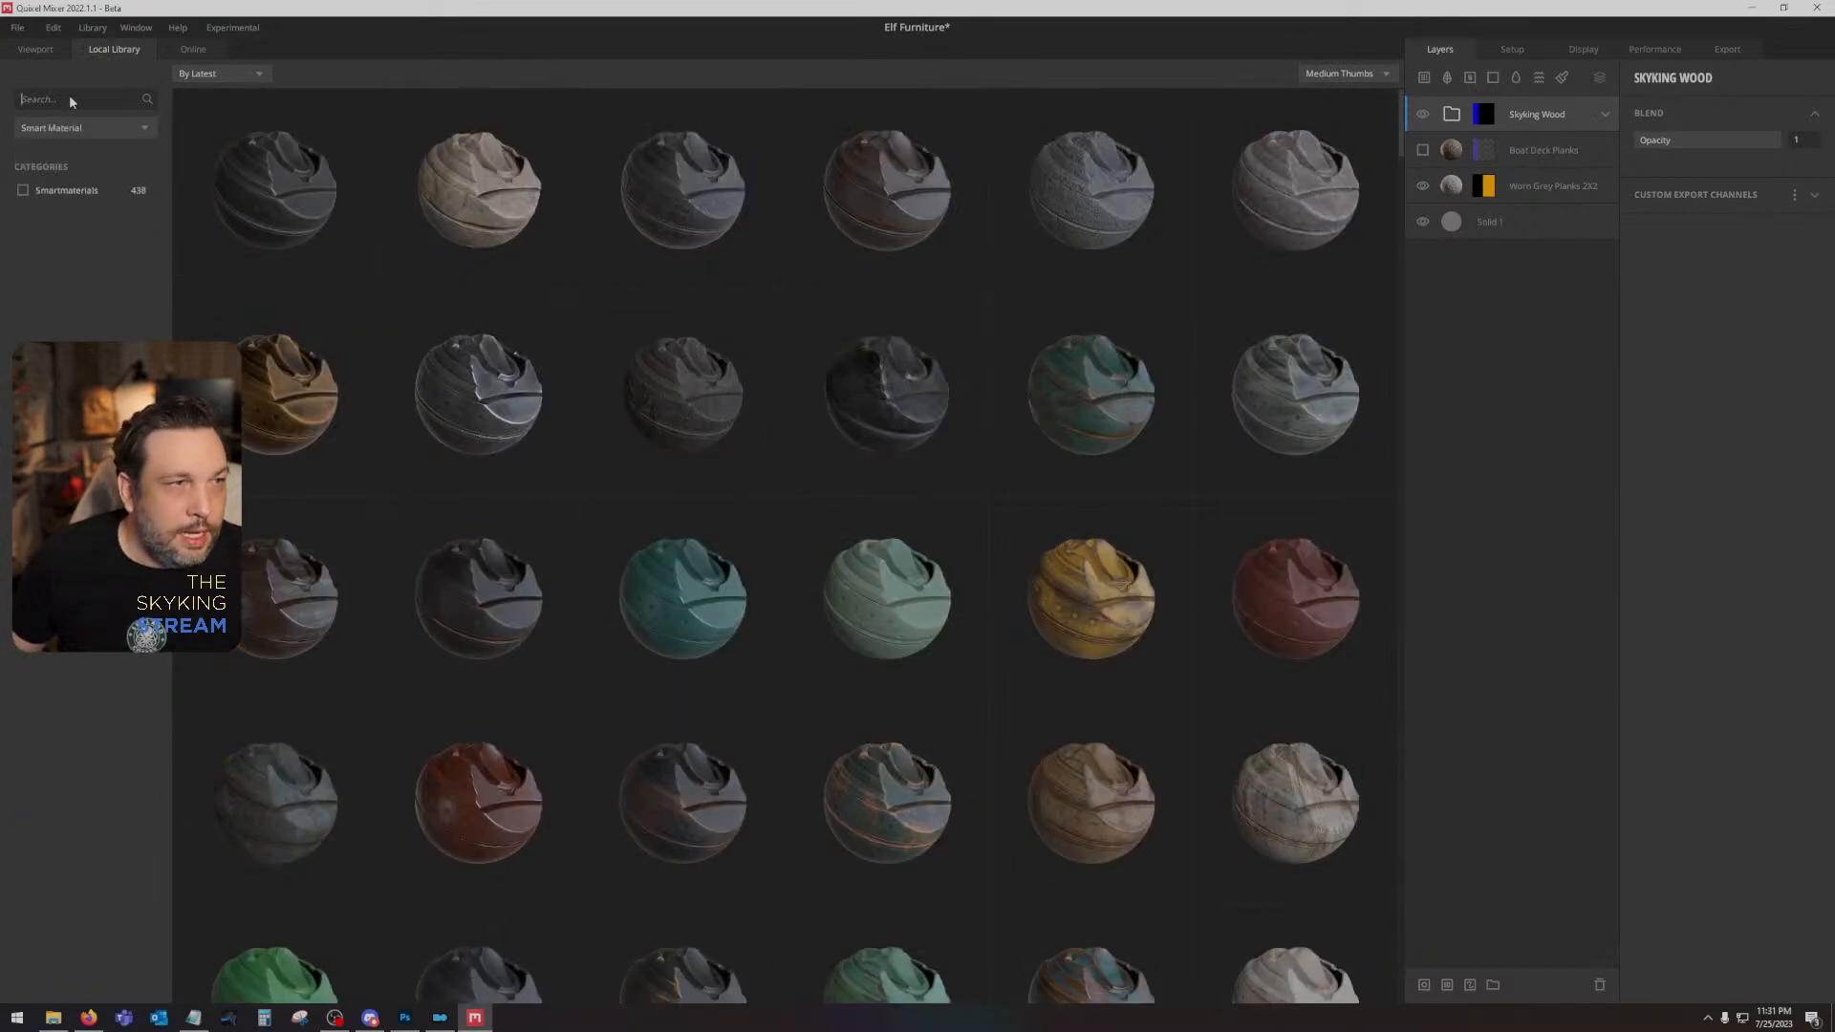
type("leather")
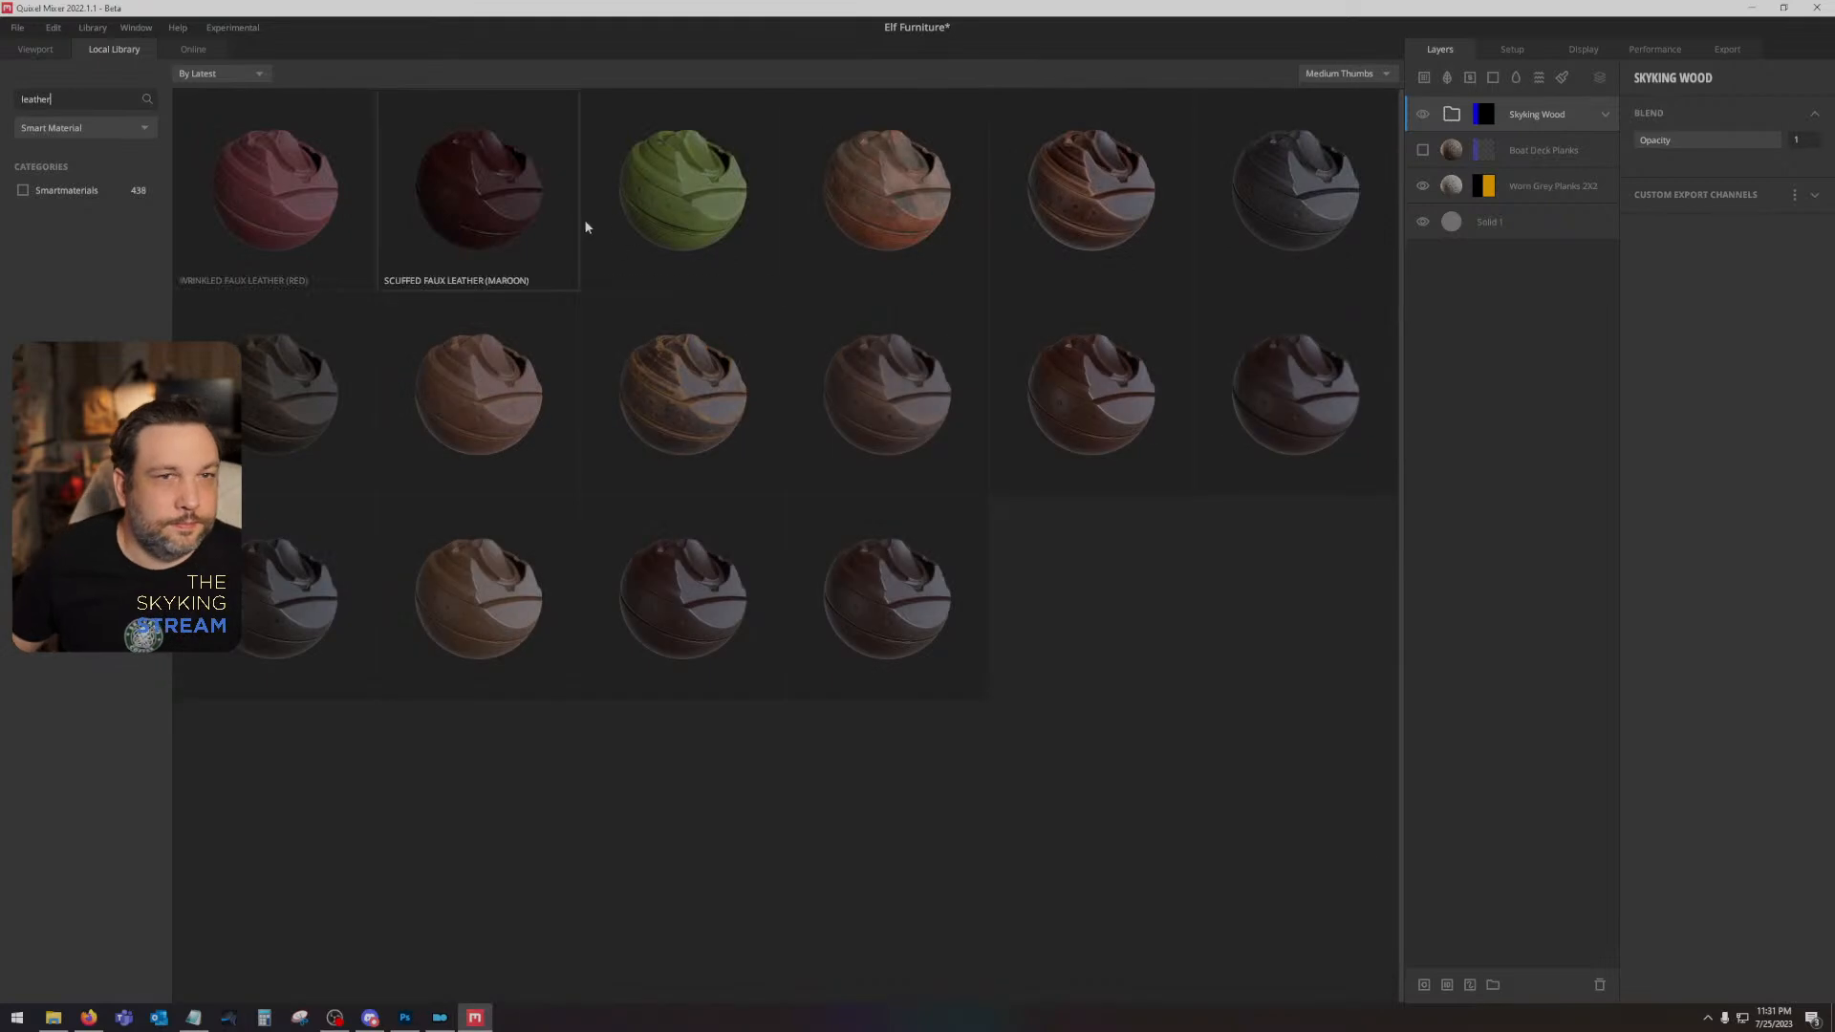
double_click(696, 401)
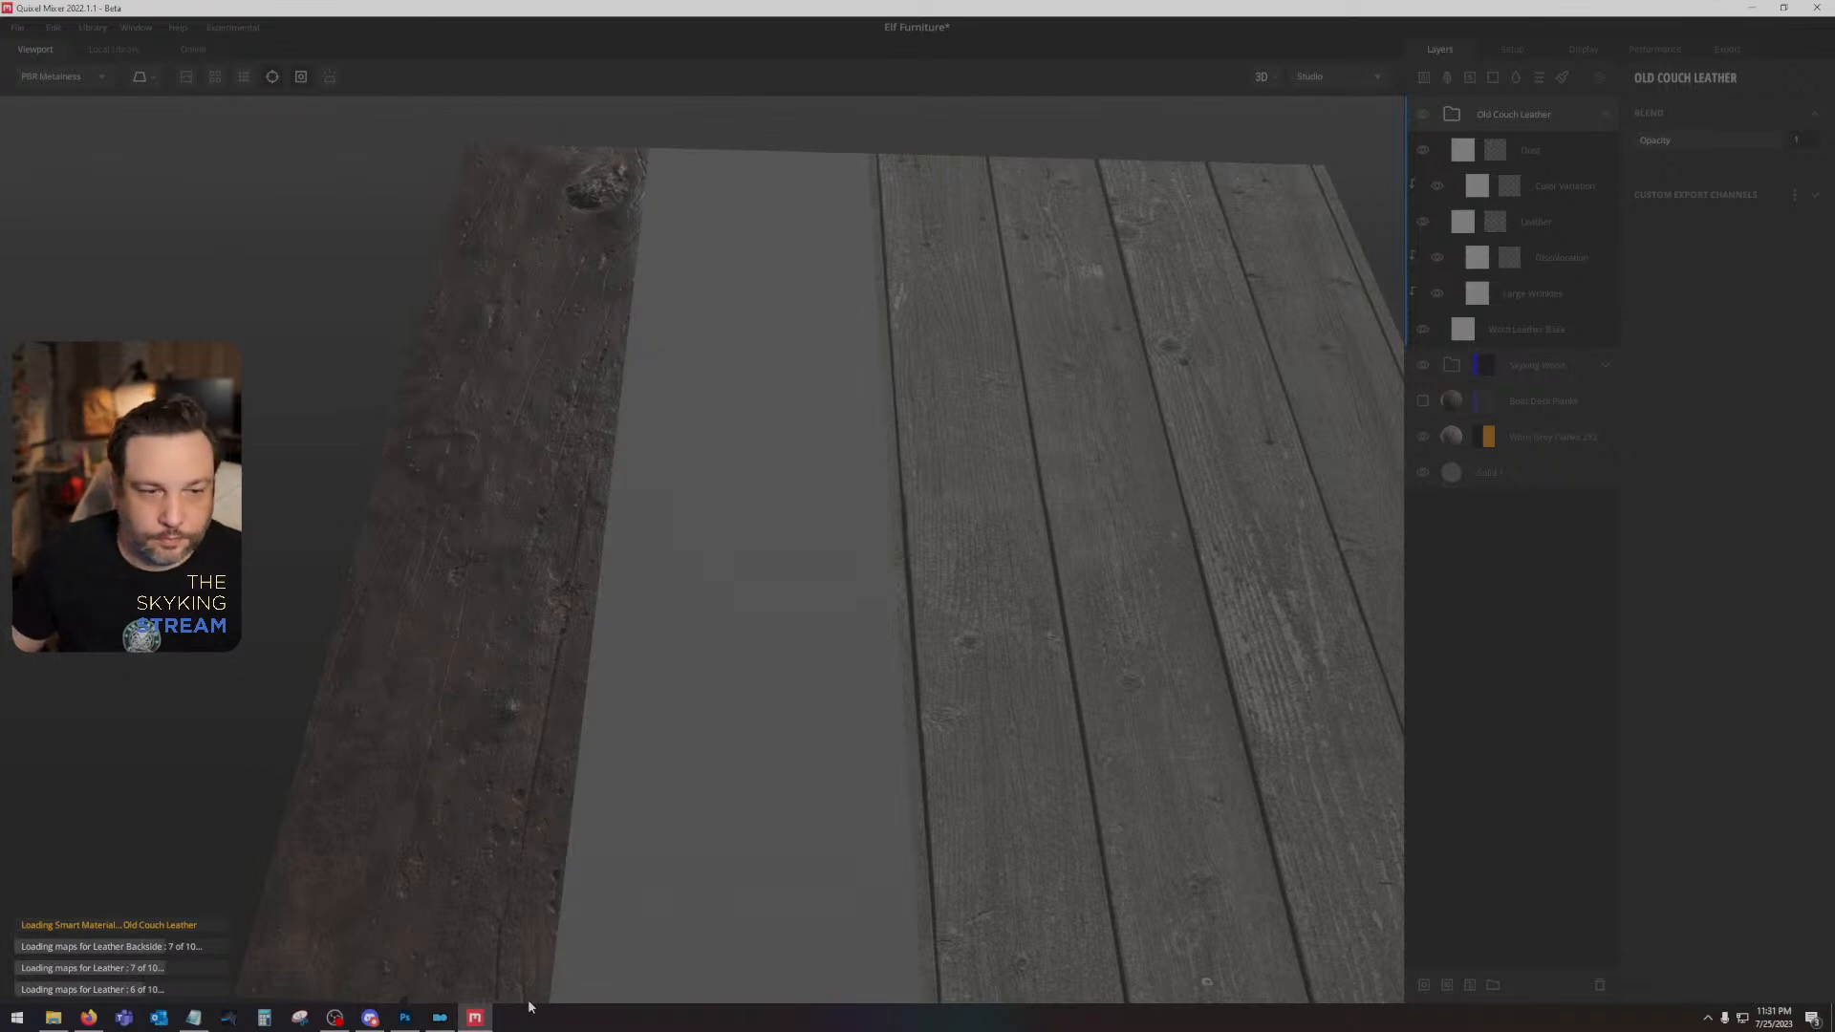
- Check the ID map's colors in Photoshop, return to Mixer, and mask the Old Couch Leather group with the Bright Cyan material ID
left_click(405, 1016)
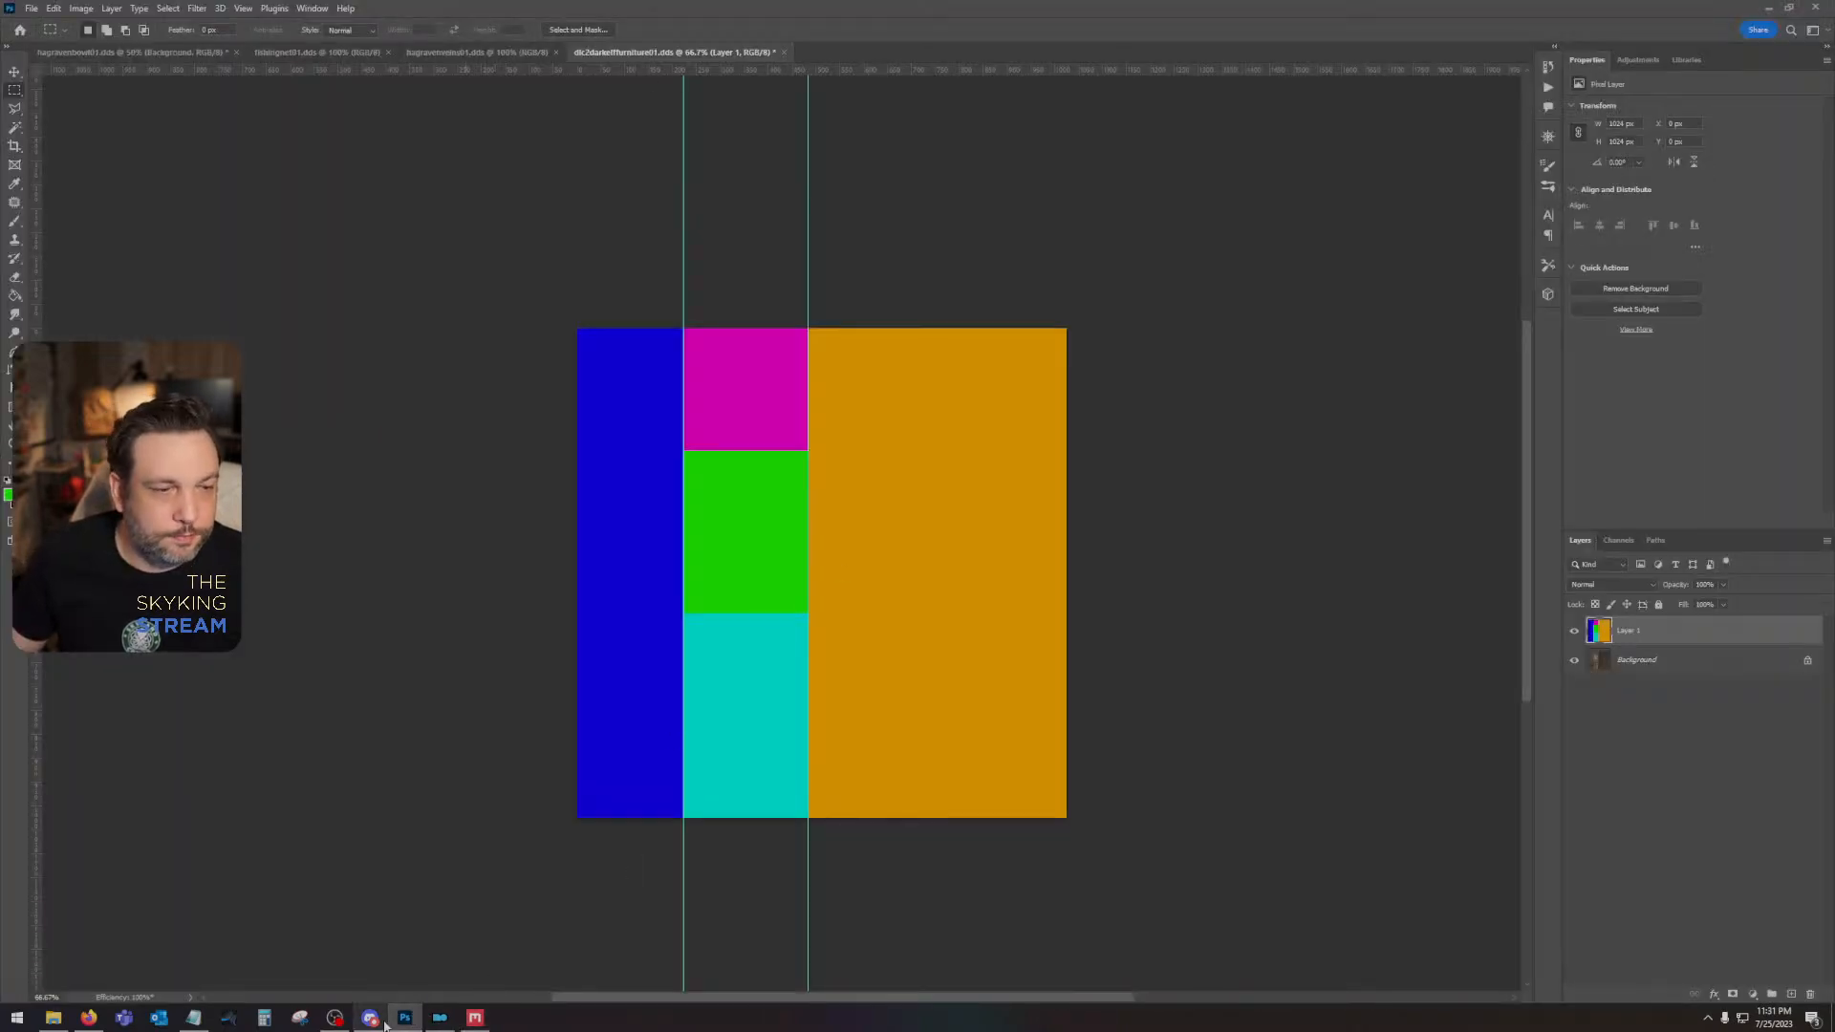
left_click(475, 1017)
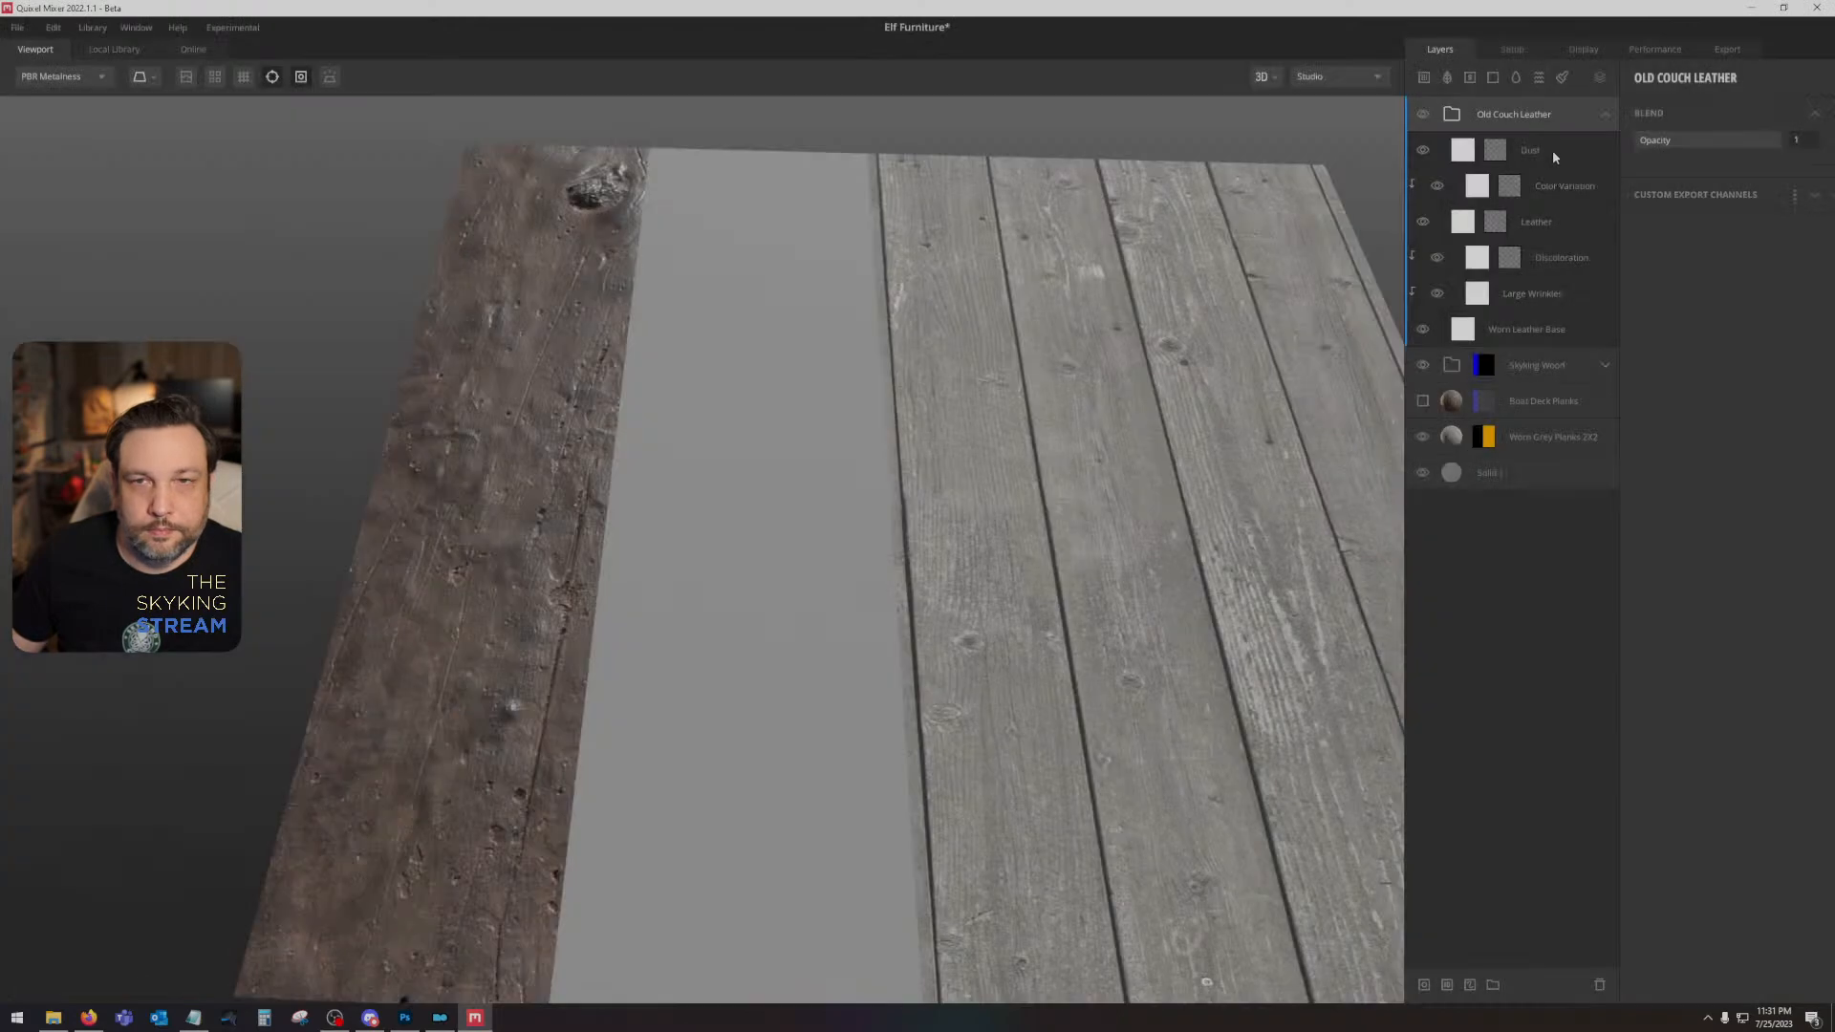
right_click(1561, 111)
left_click(1606, 360)
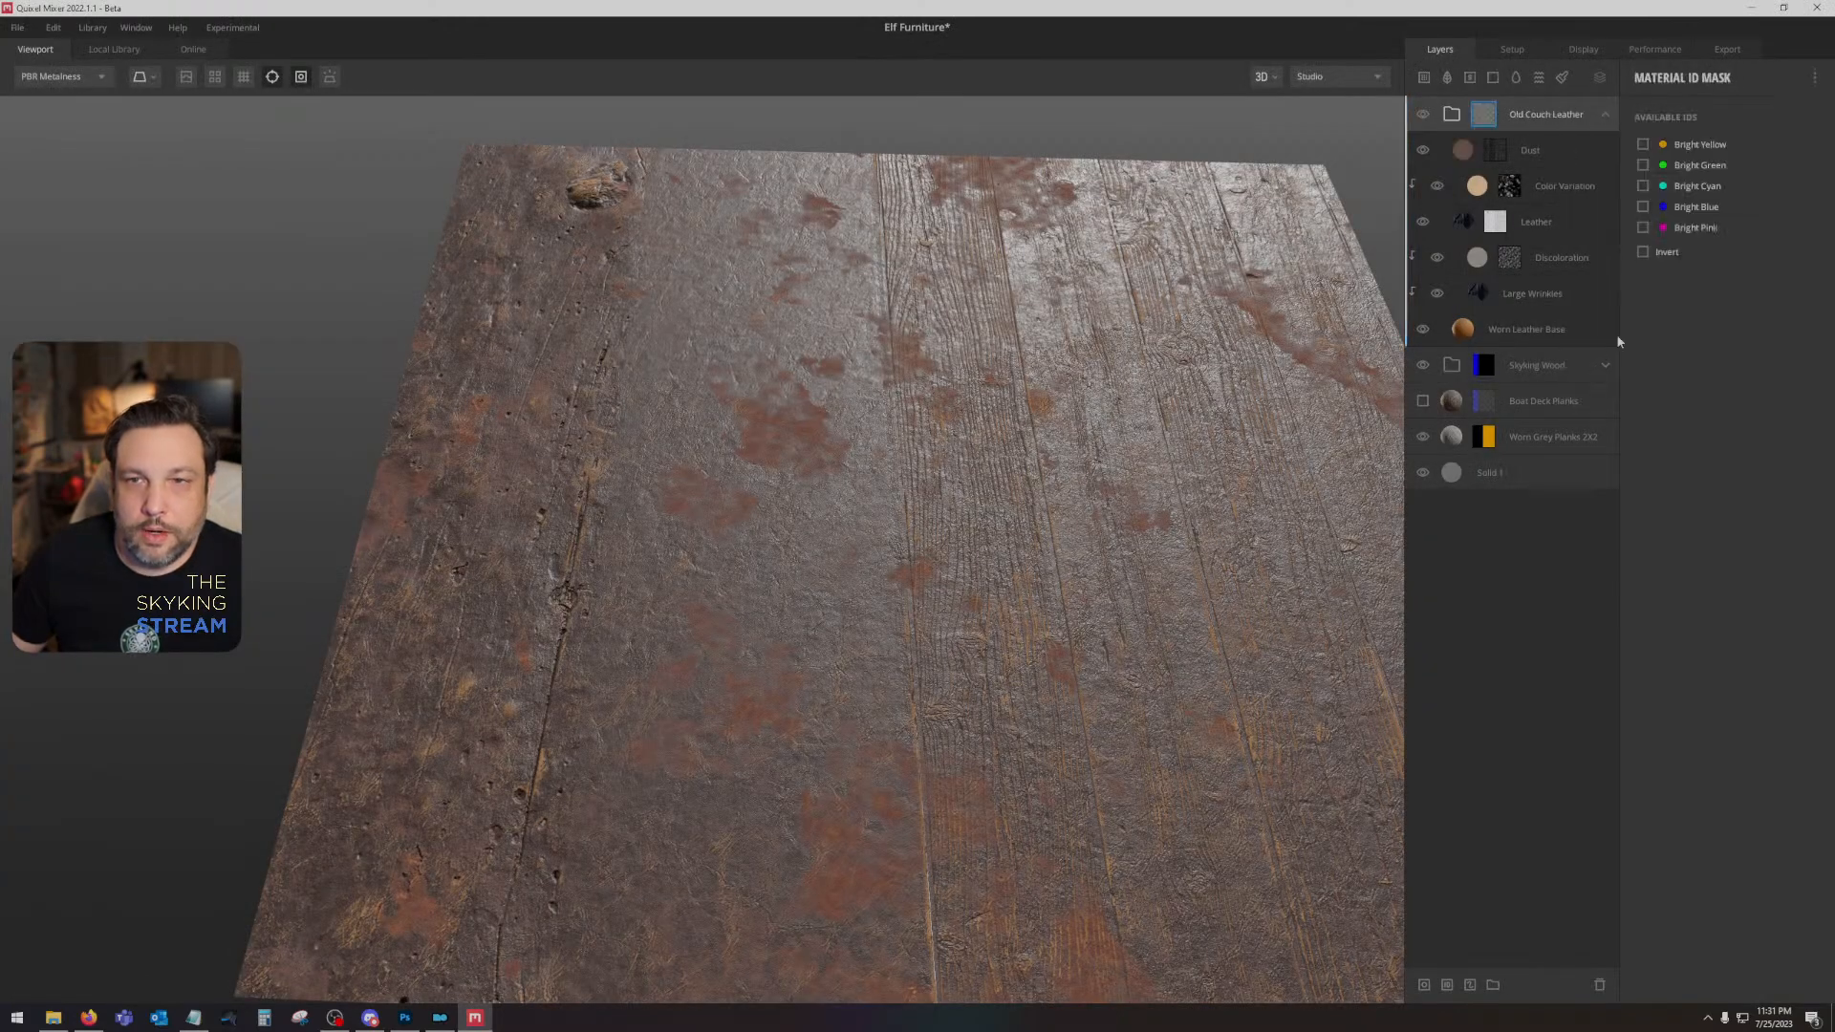
left_click(1643, 185)
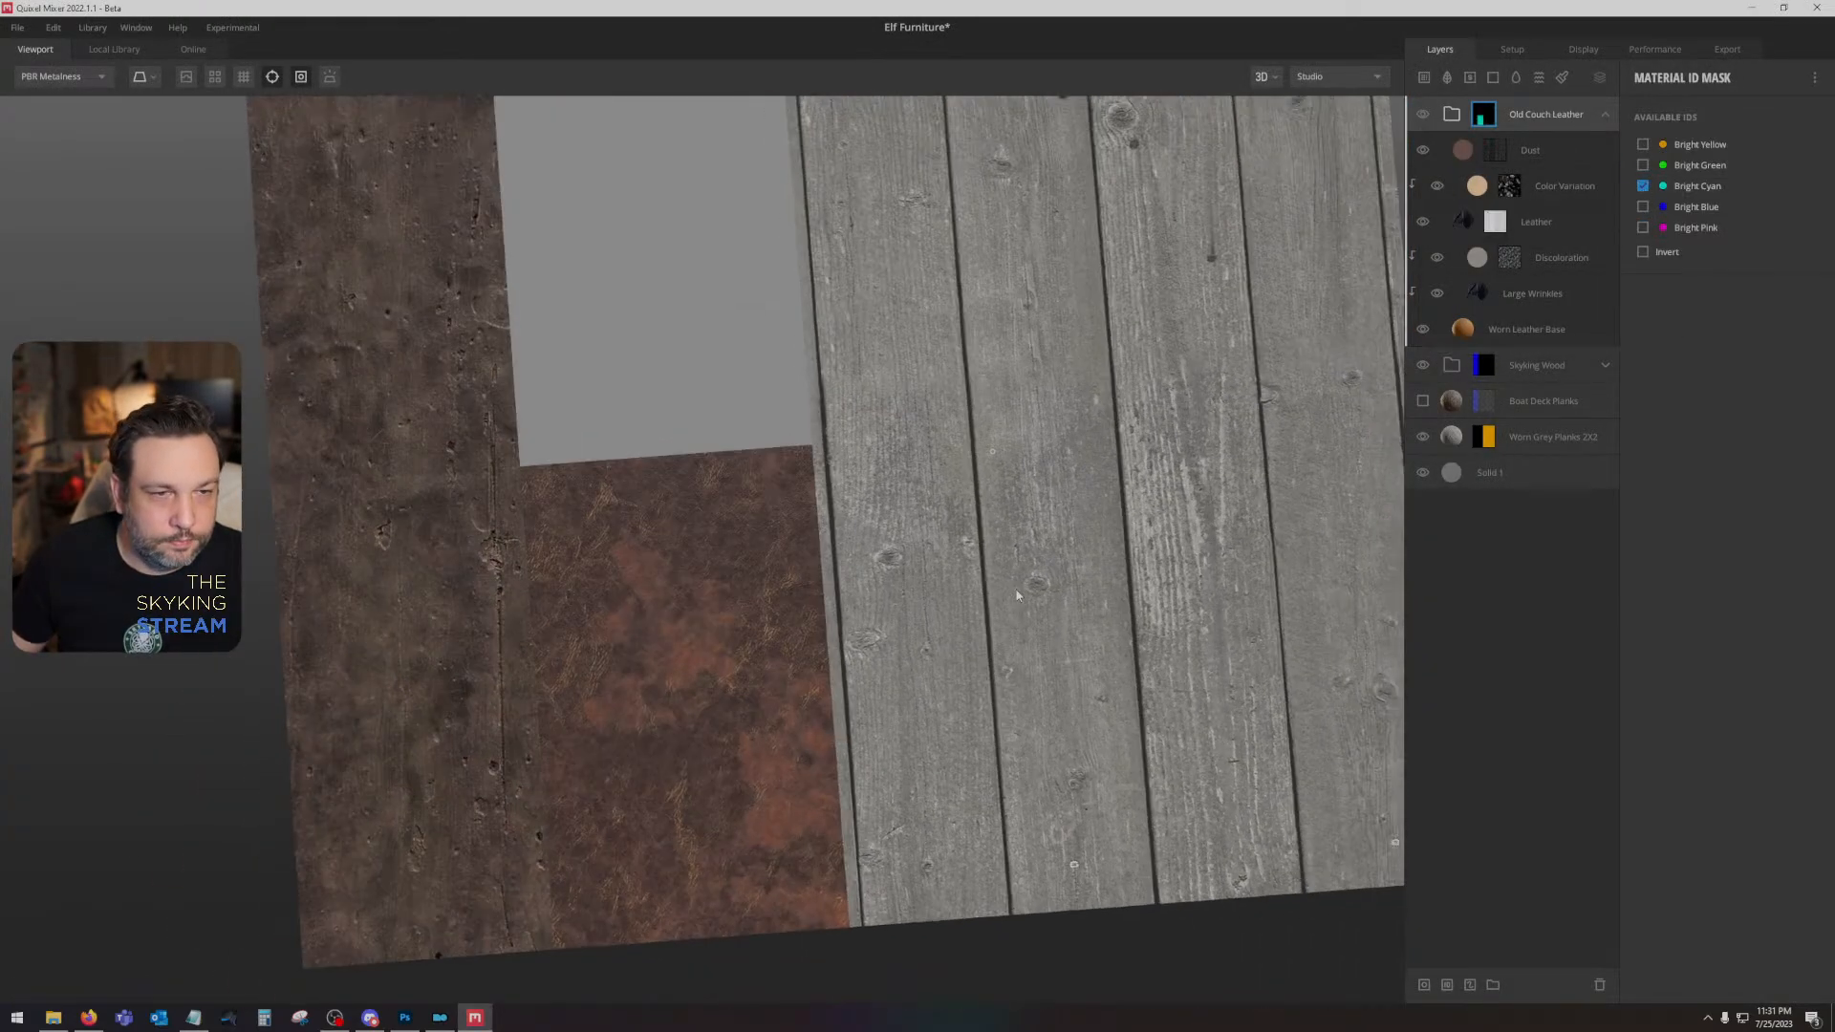
left_click_drag(995, 502, 995, 579)
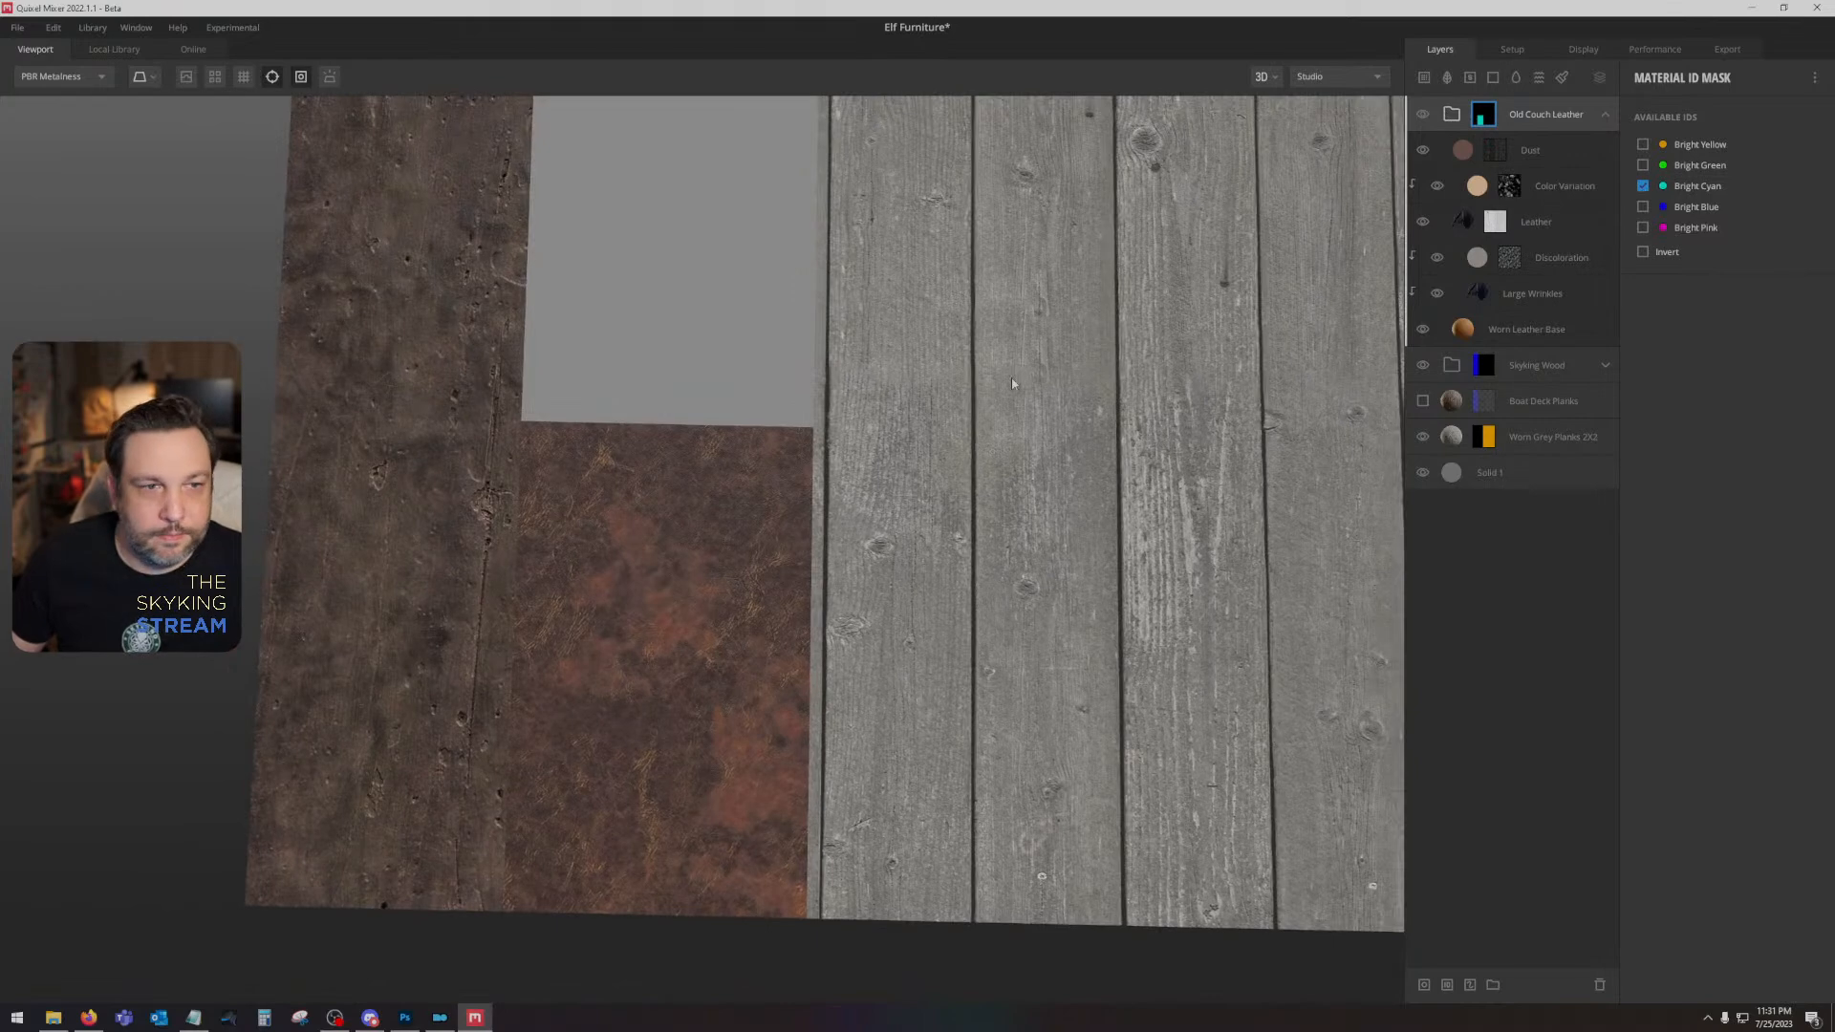
left_click_drag(1013, 383, 868, 432)
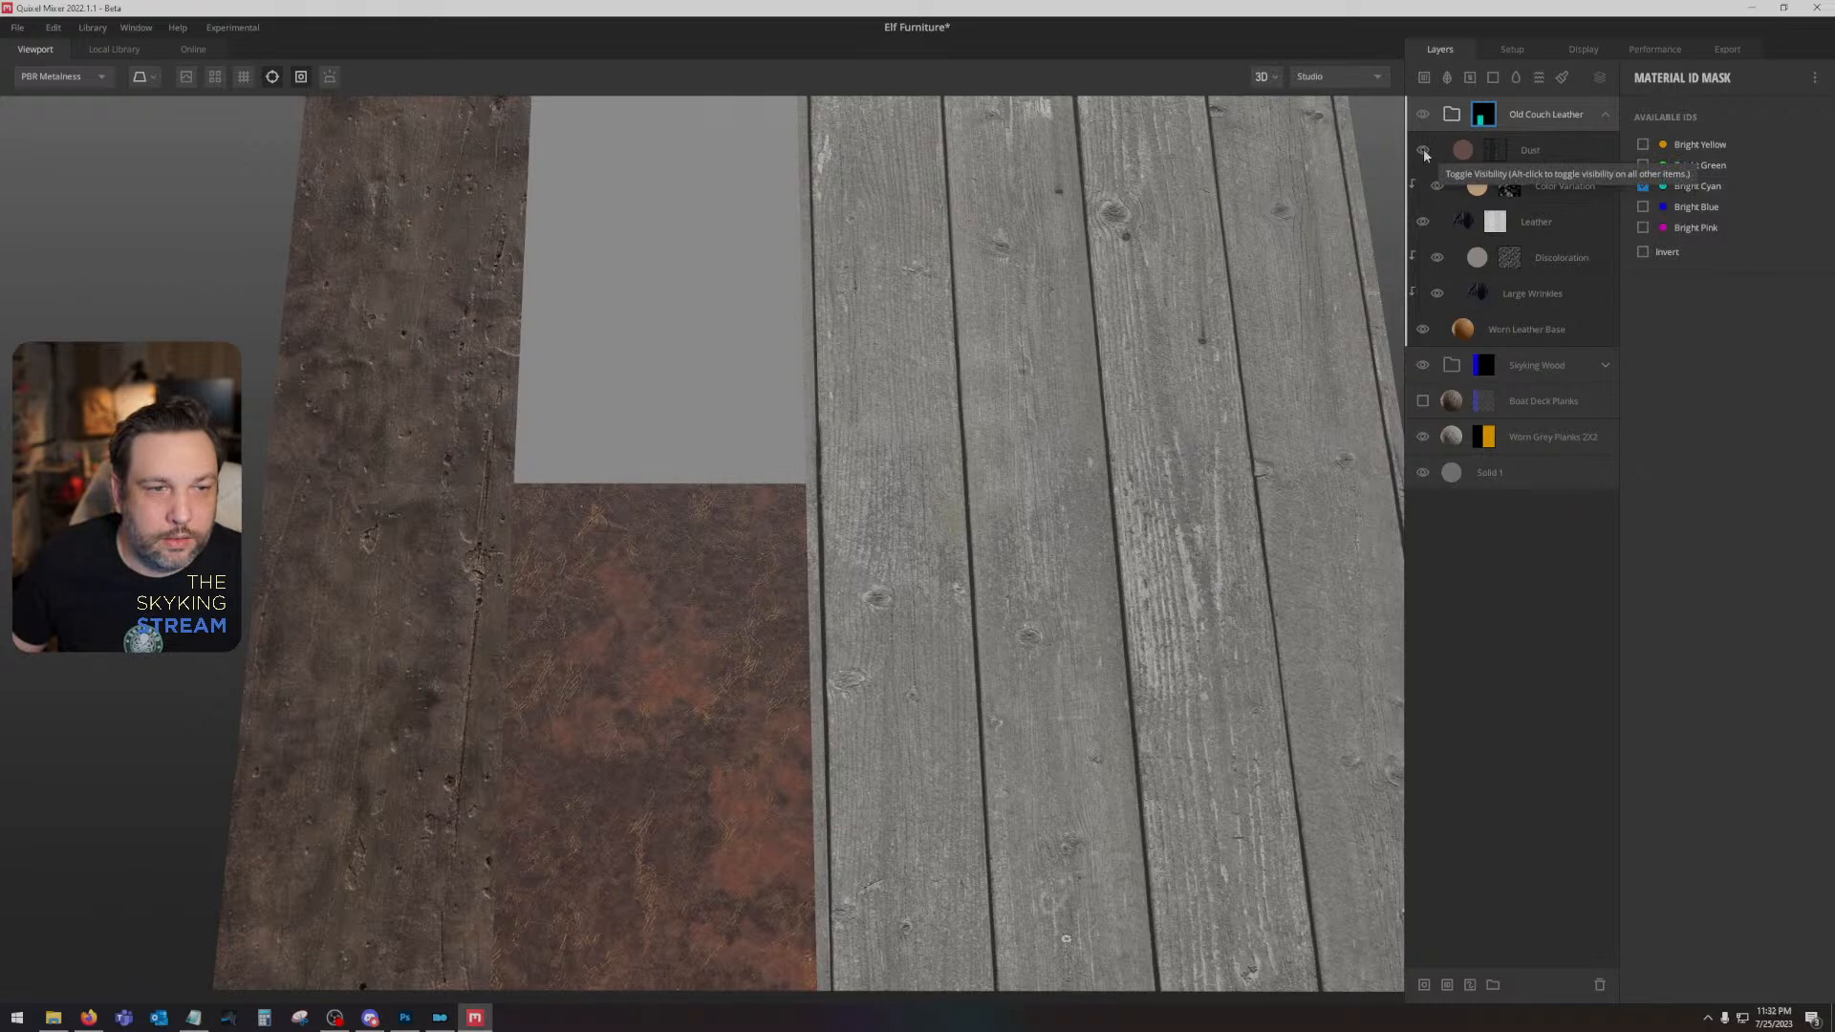
- Toggle the leather's Color Variation layer to compare its effect, and lower its opacity to 0.388
left_click(1437, 188)
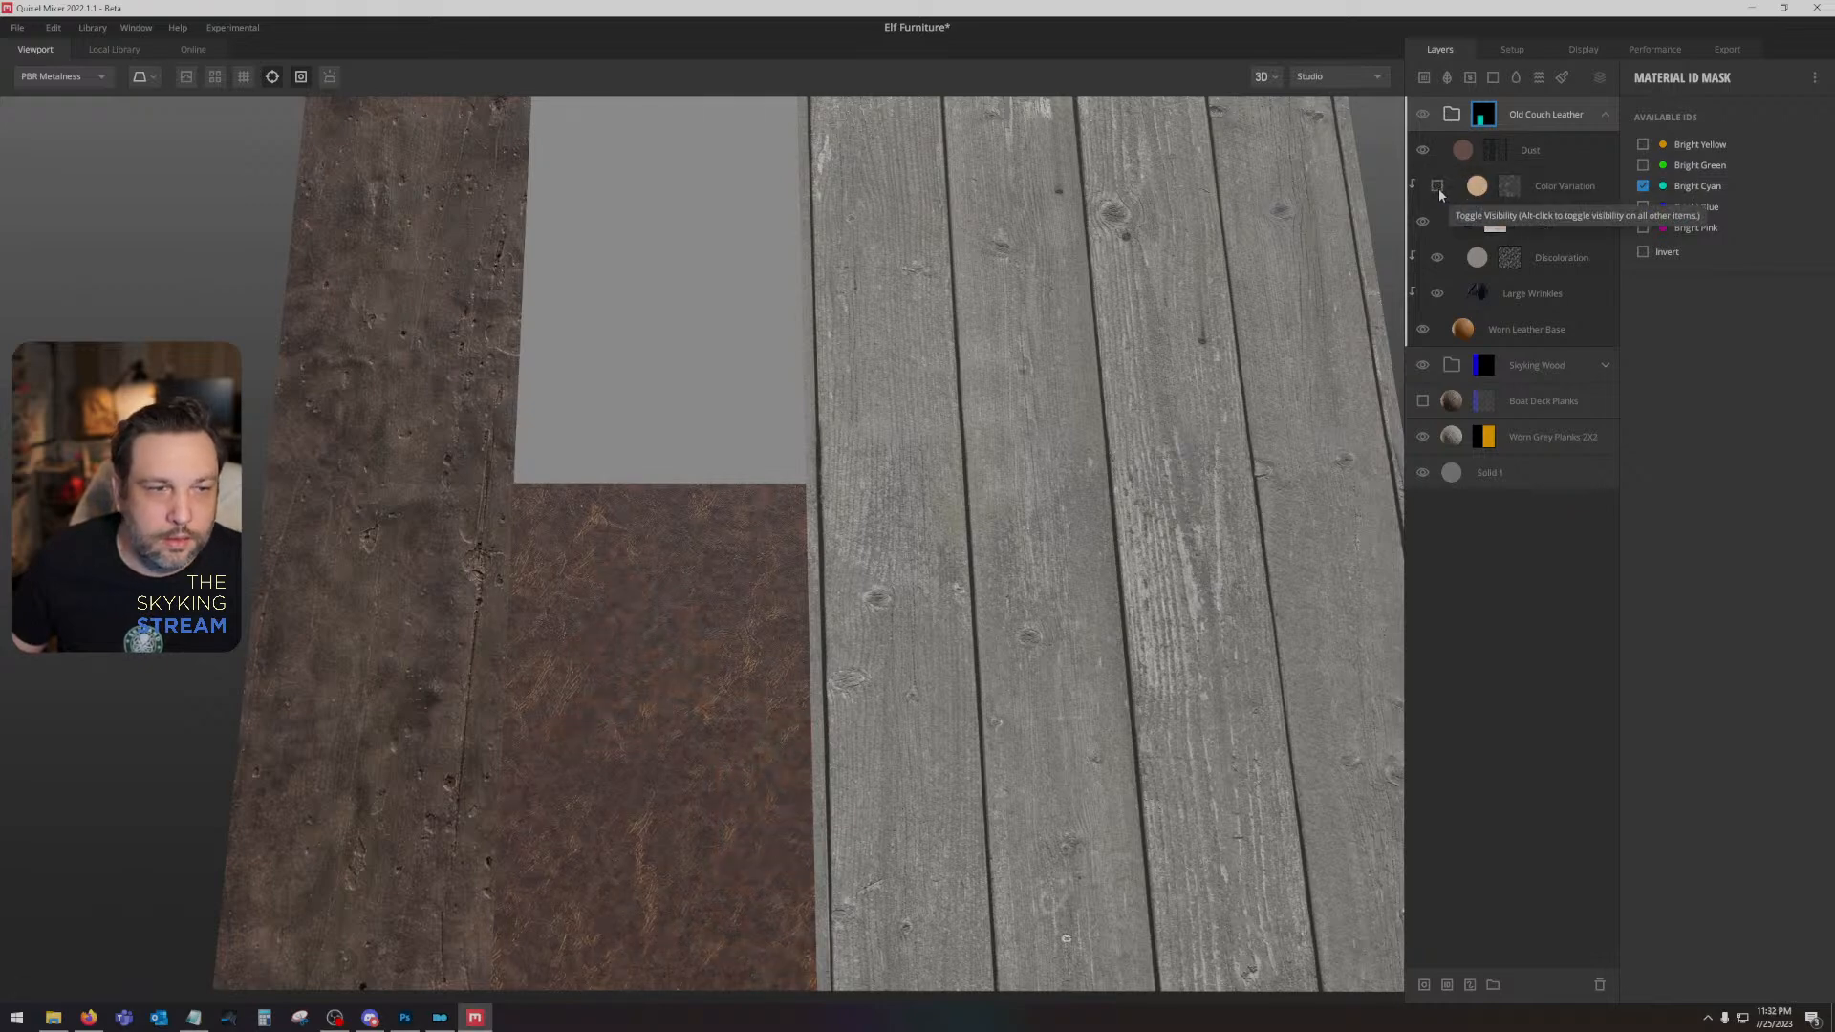
left_click(1437, 187)
left_click(1568, 181)
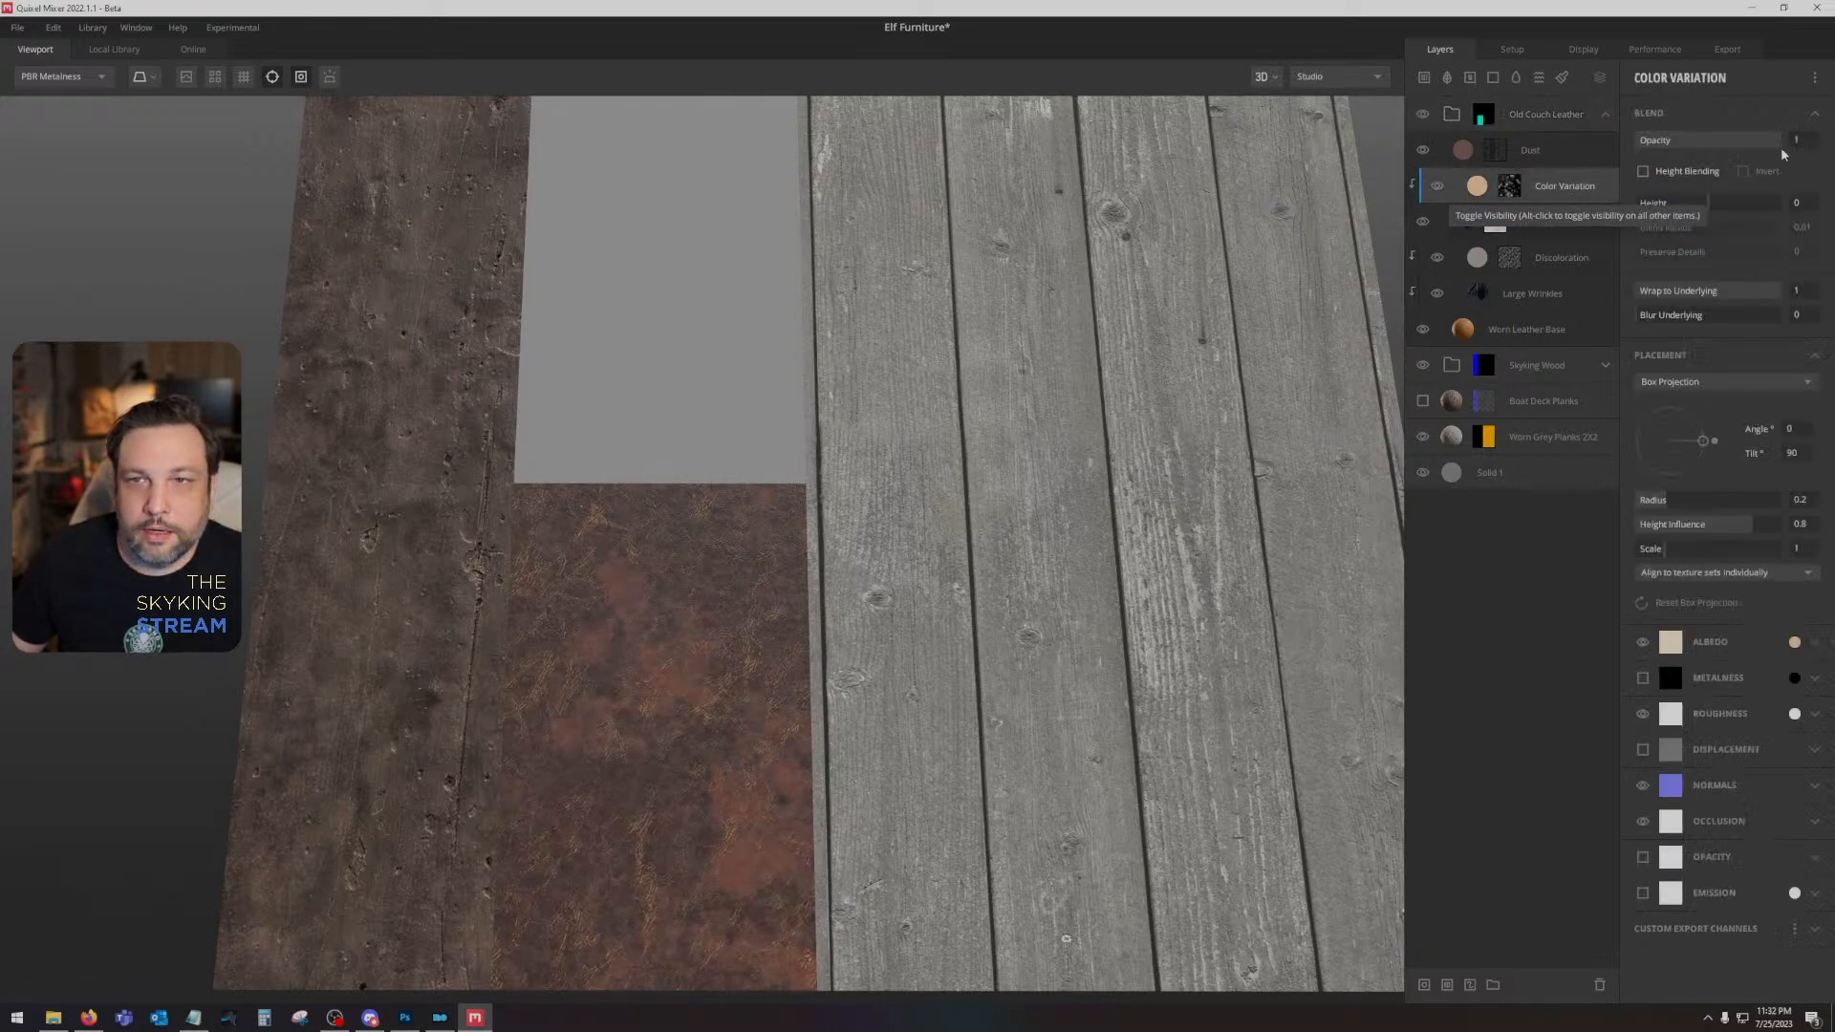
left_click_drag(1703, 145, 1694, 143)
left_click_drag(925, 398, 973, 497)
- Search the local surface library for "rope", add Wound Rope, and move it above the Old Couch Leather group
left_click(114, 48)
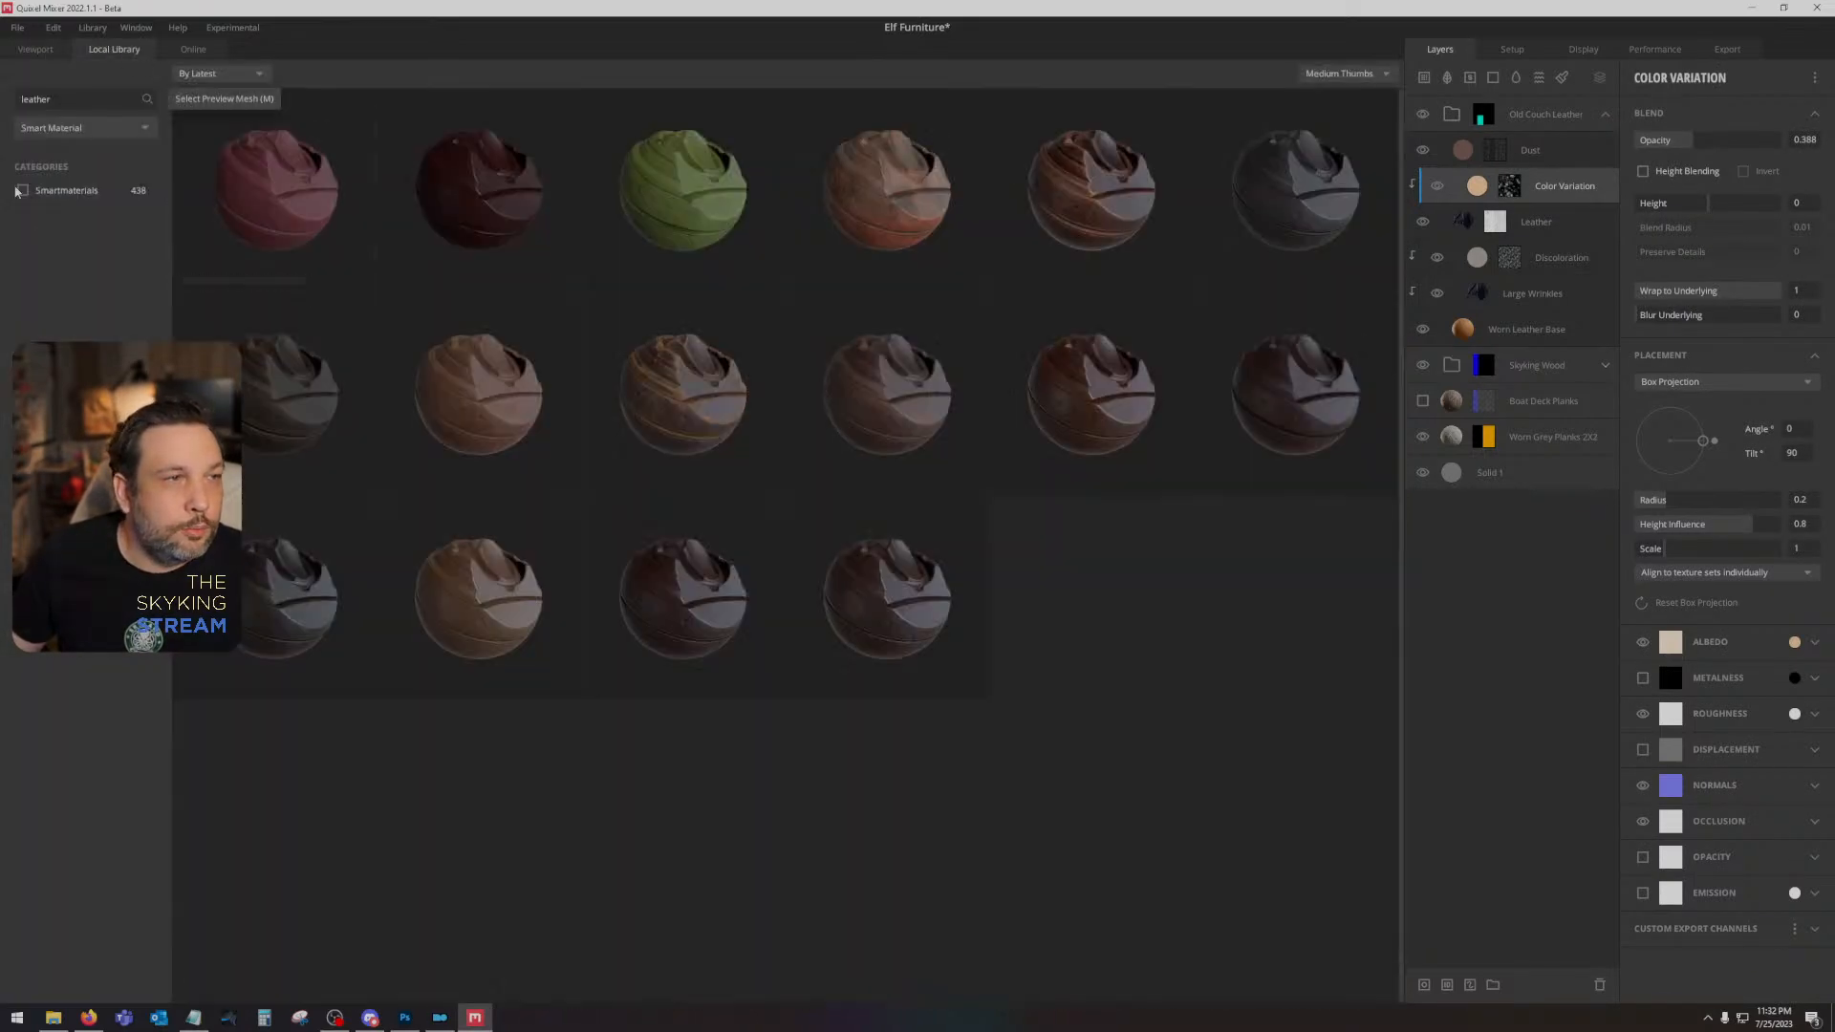
left_click(59, 128)
left_click(76, 171)
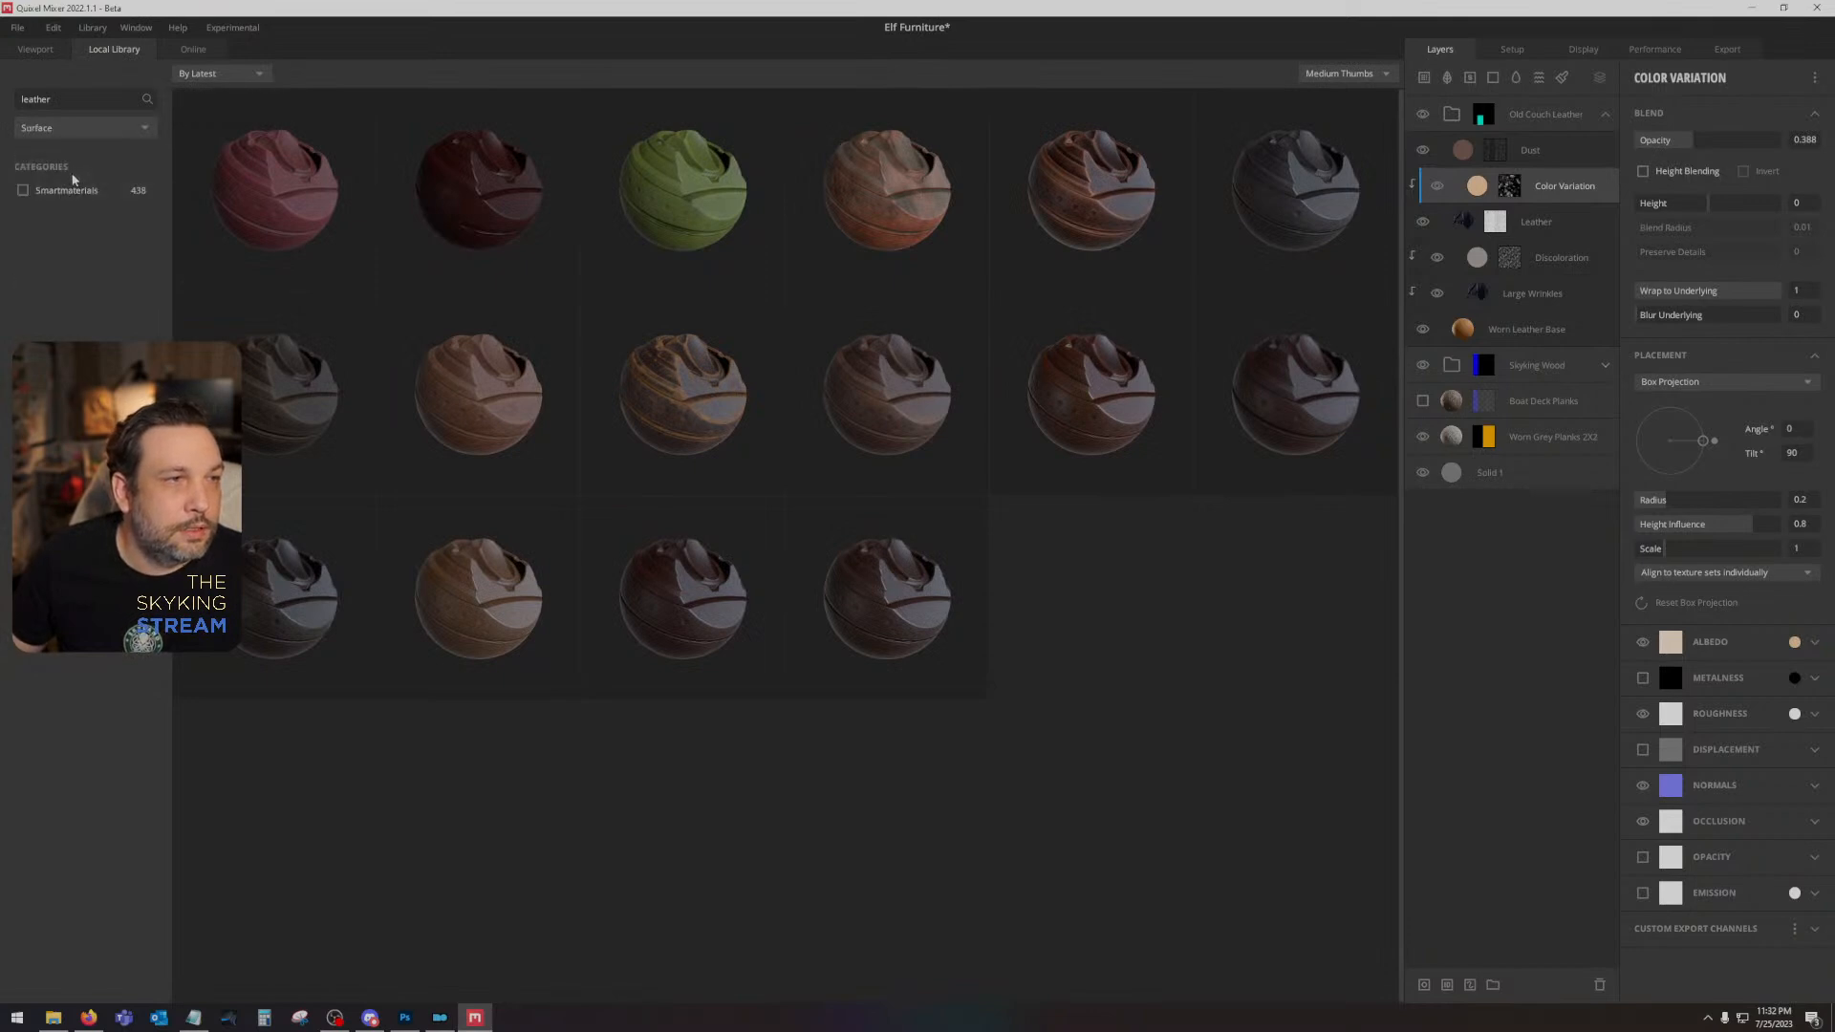
type("rope")
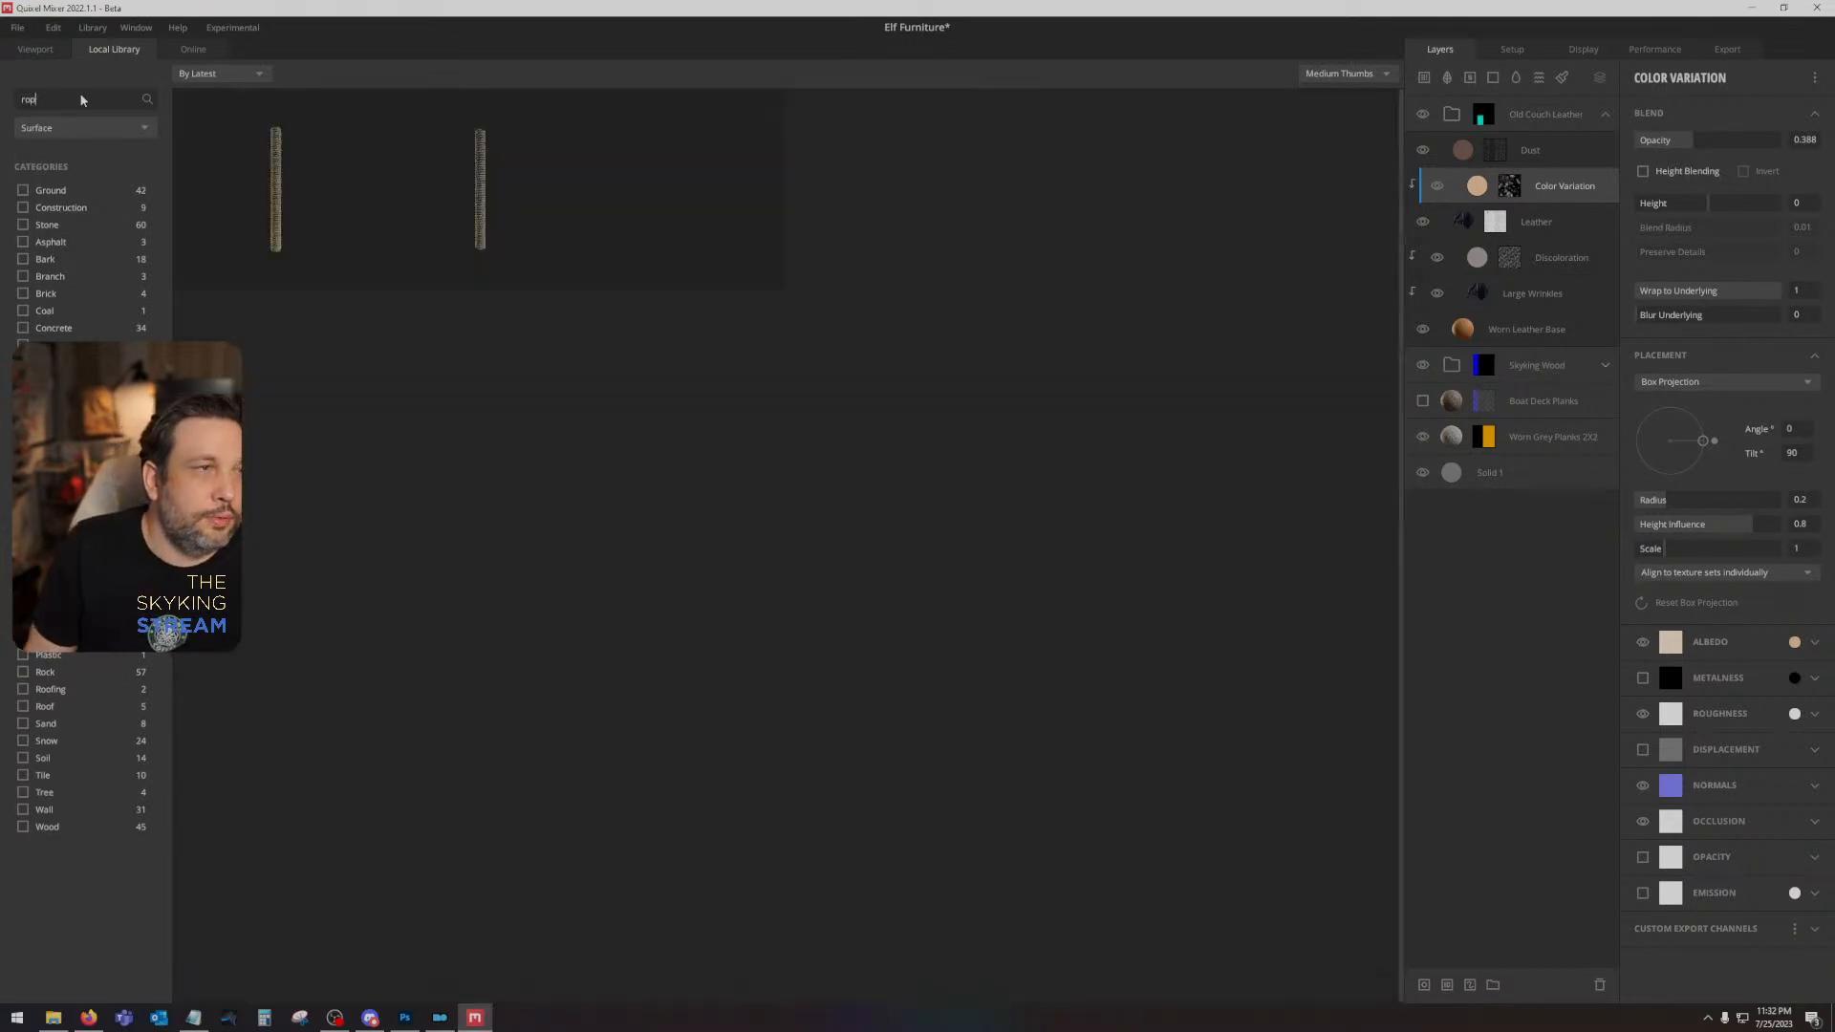
left_click(453, 183)
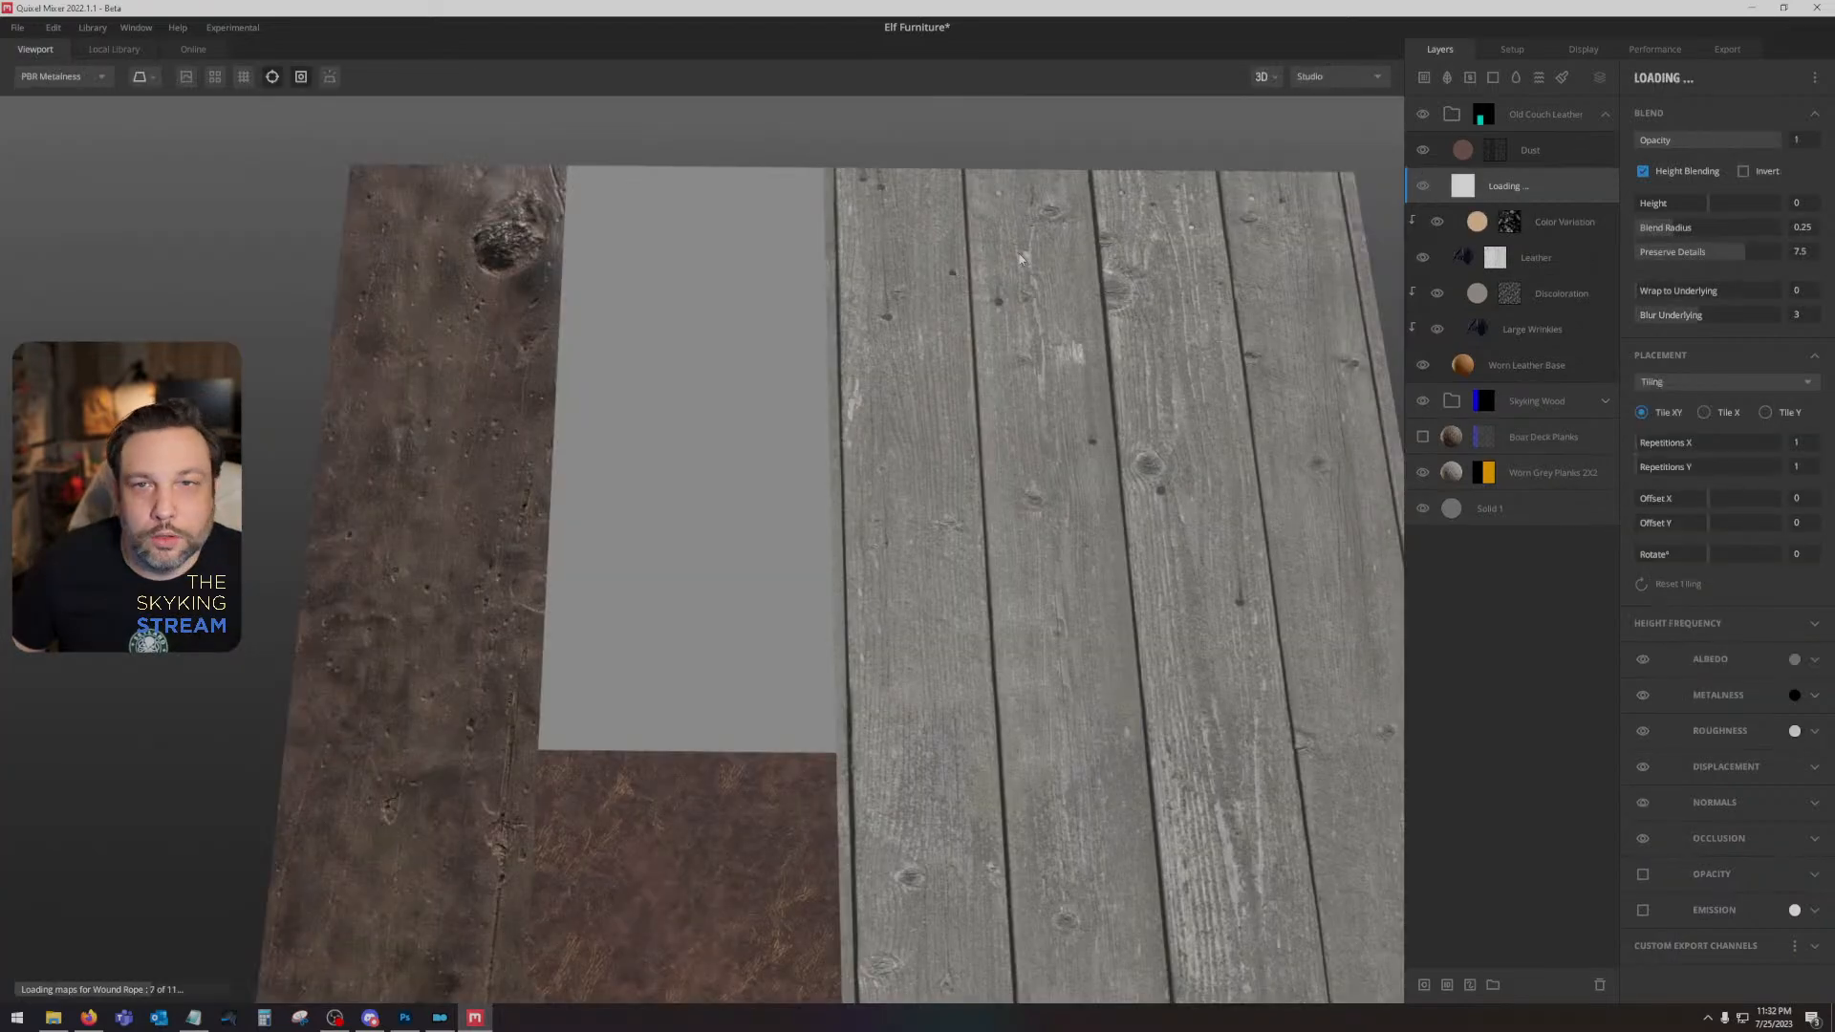
left_click_drag(1560, 181, 1550, 94)
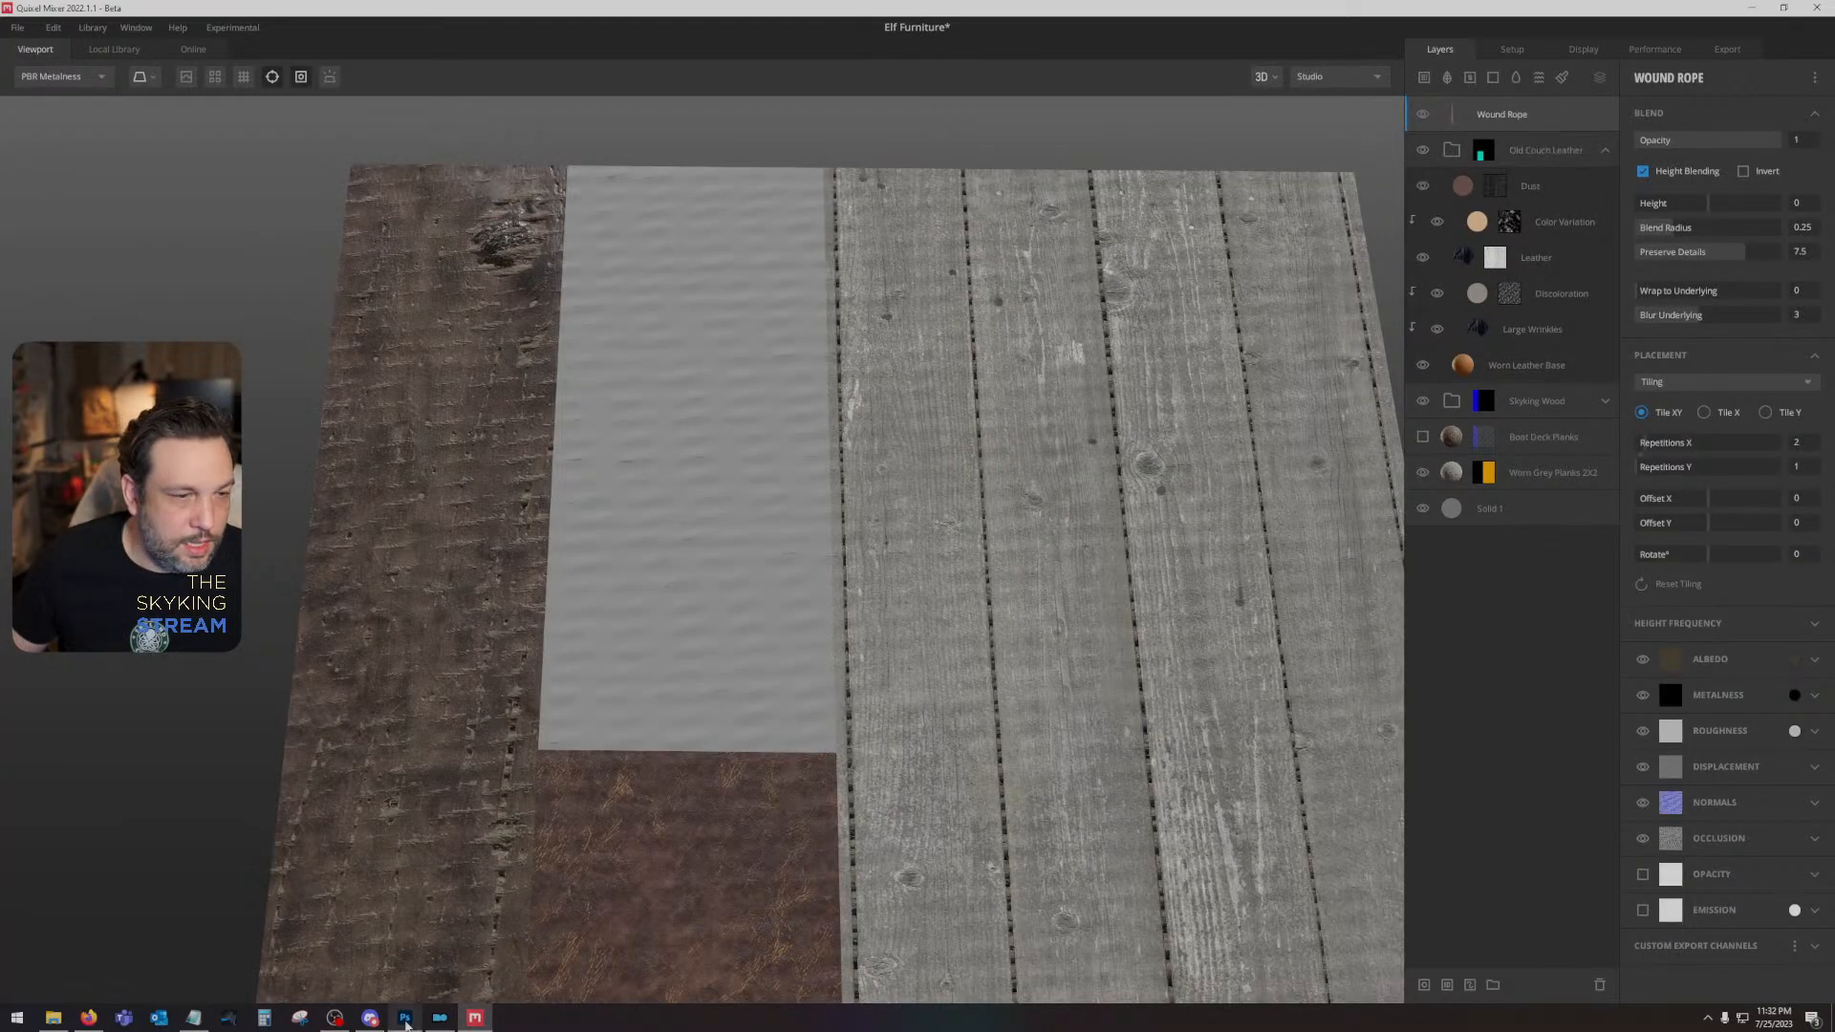
- Check the ID map in Photoshop, return to Mixer, and mask the Wound Rope layer with the Bright Pink material ID
left_click(405, 1018)
left_click(475, 1018)
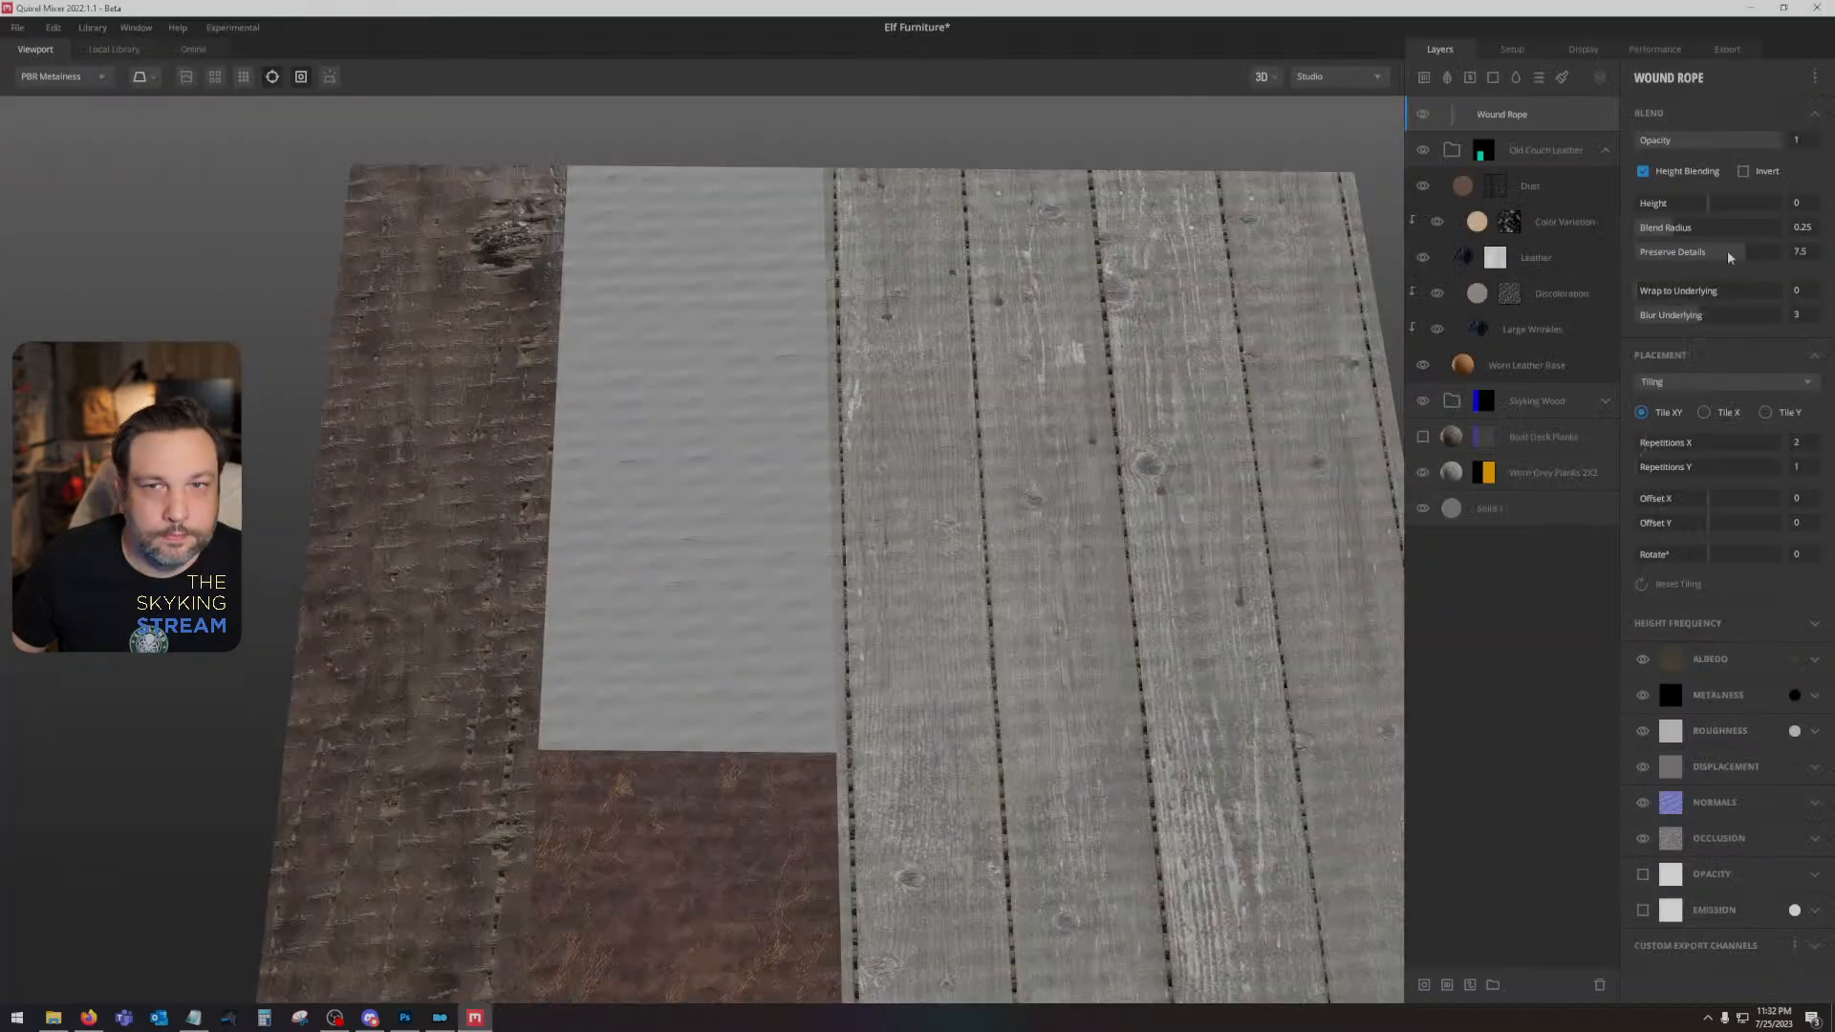
right_click(1494, 111)
left_click(1547, 365)
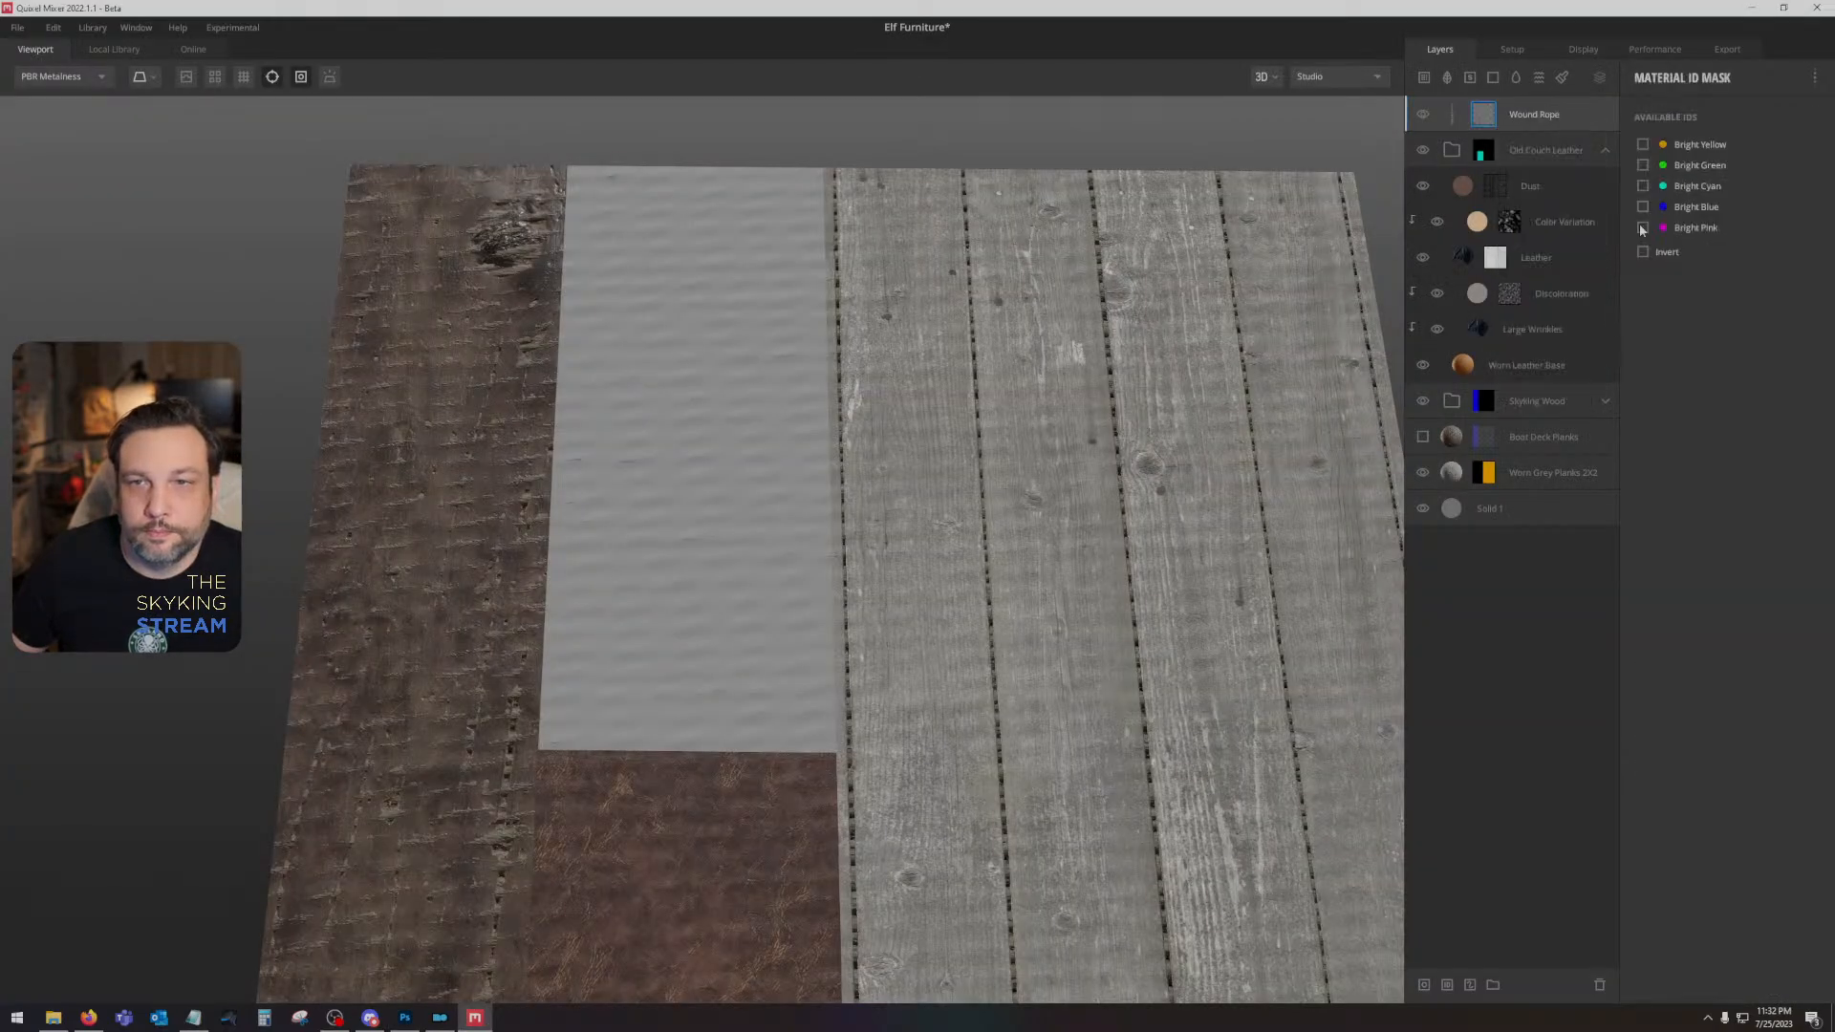
left_click(1642, 228)
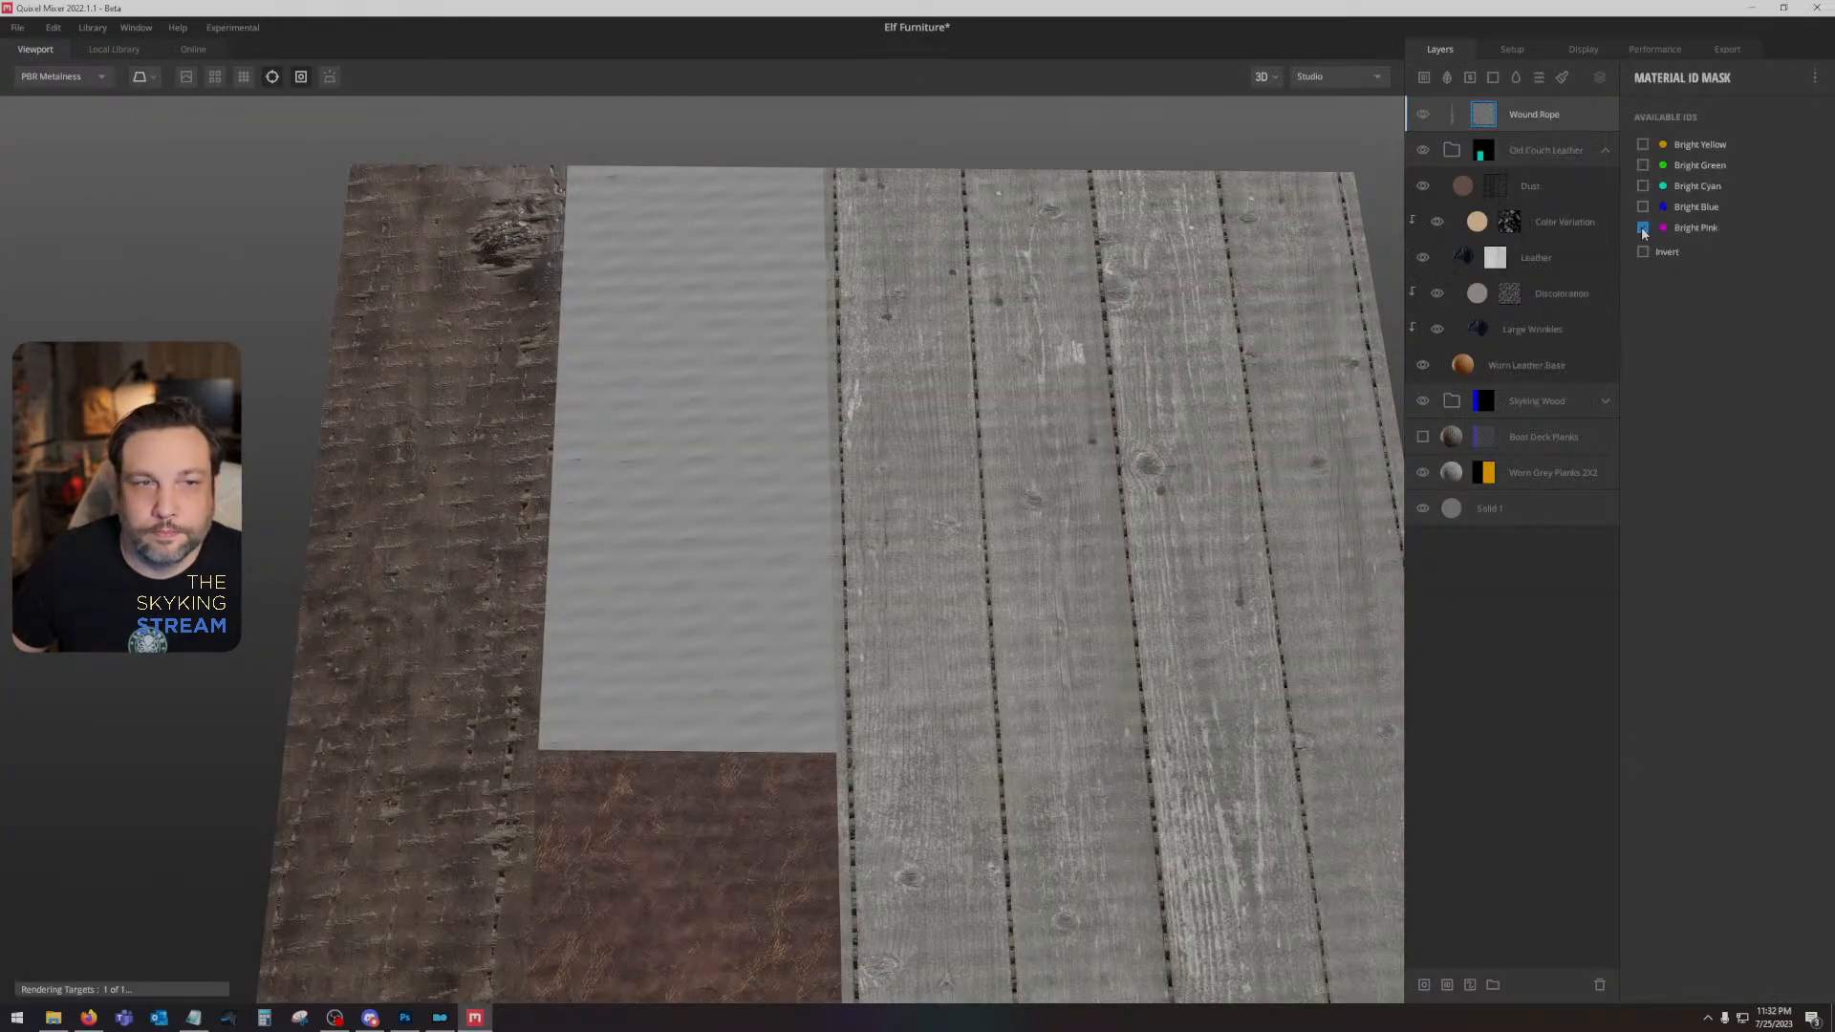
- On the Wound Rope layer, turn off height blending and set Wrap to Underlying to 1
left_click(1567, 114)
left_click(1643, 172)
left_click_drag(1656, 291, 1794, 293)
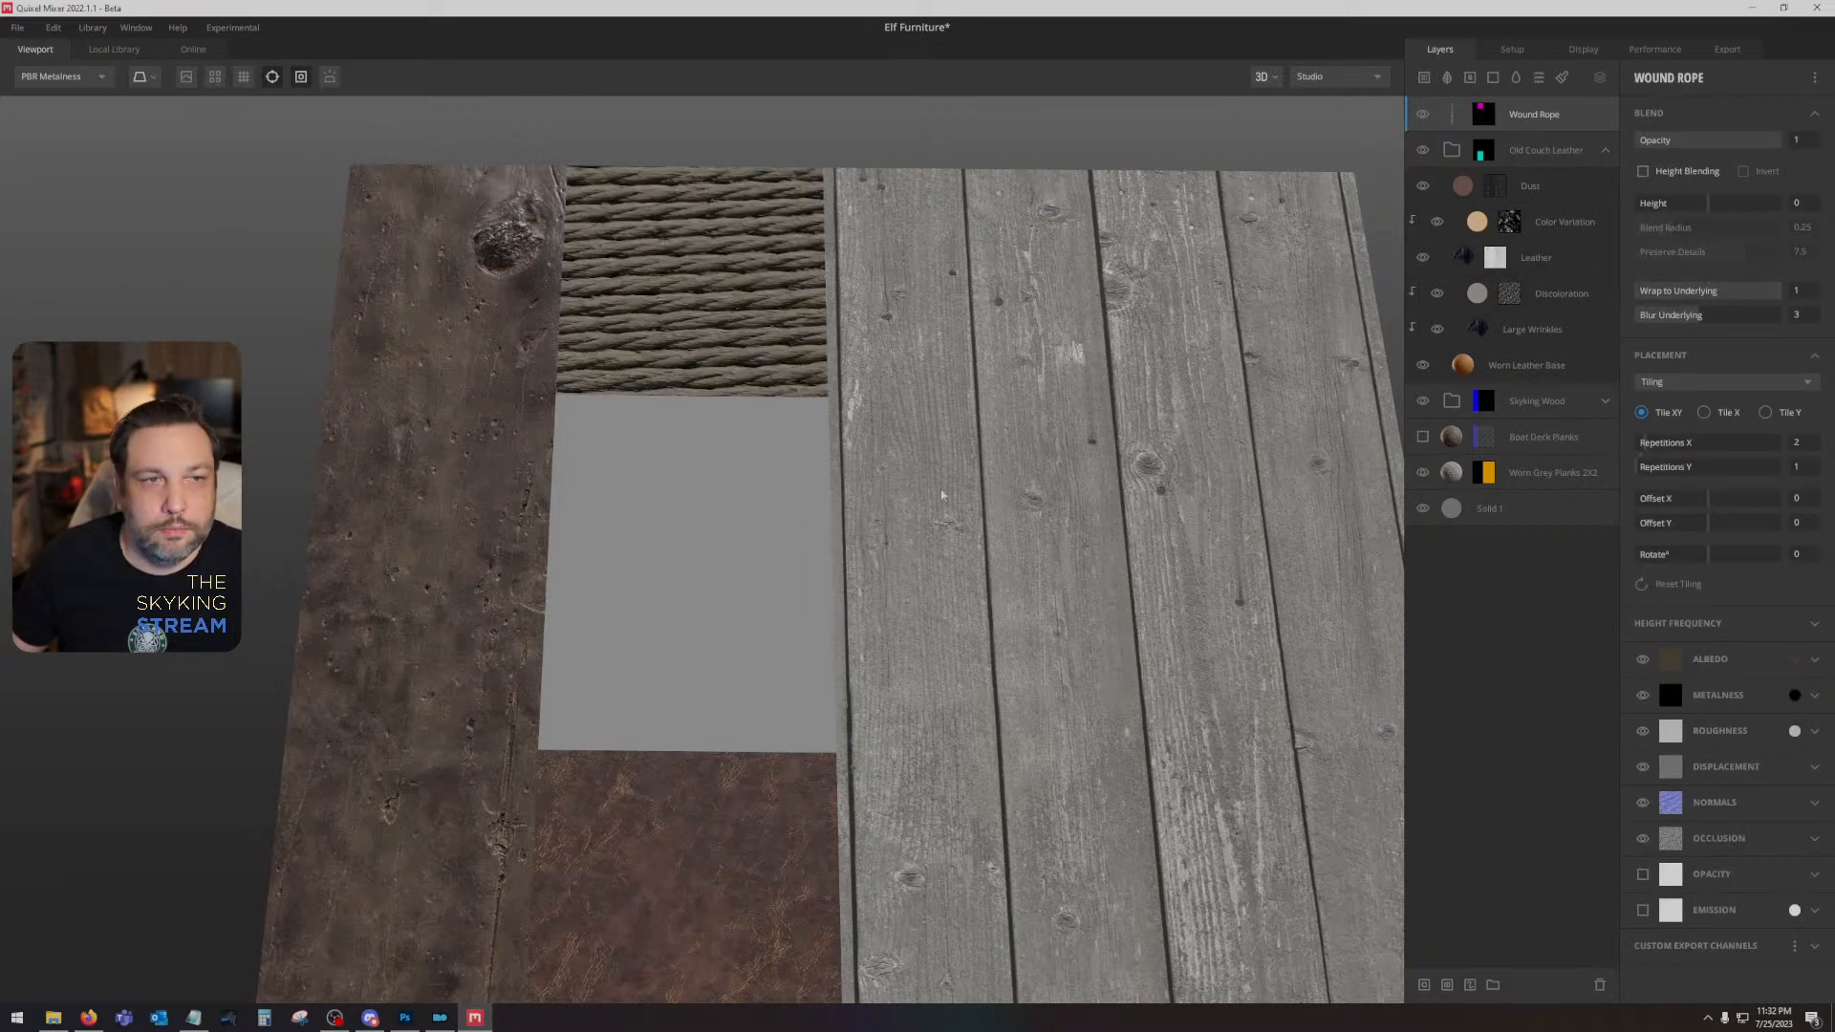
left_click_drag(841, 435, 830, 486)
key("c")
key("c")
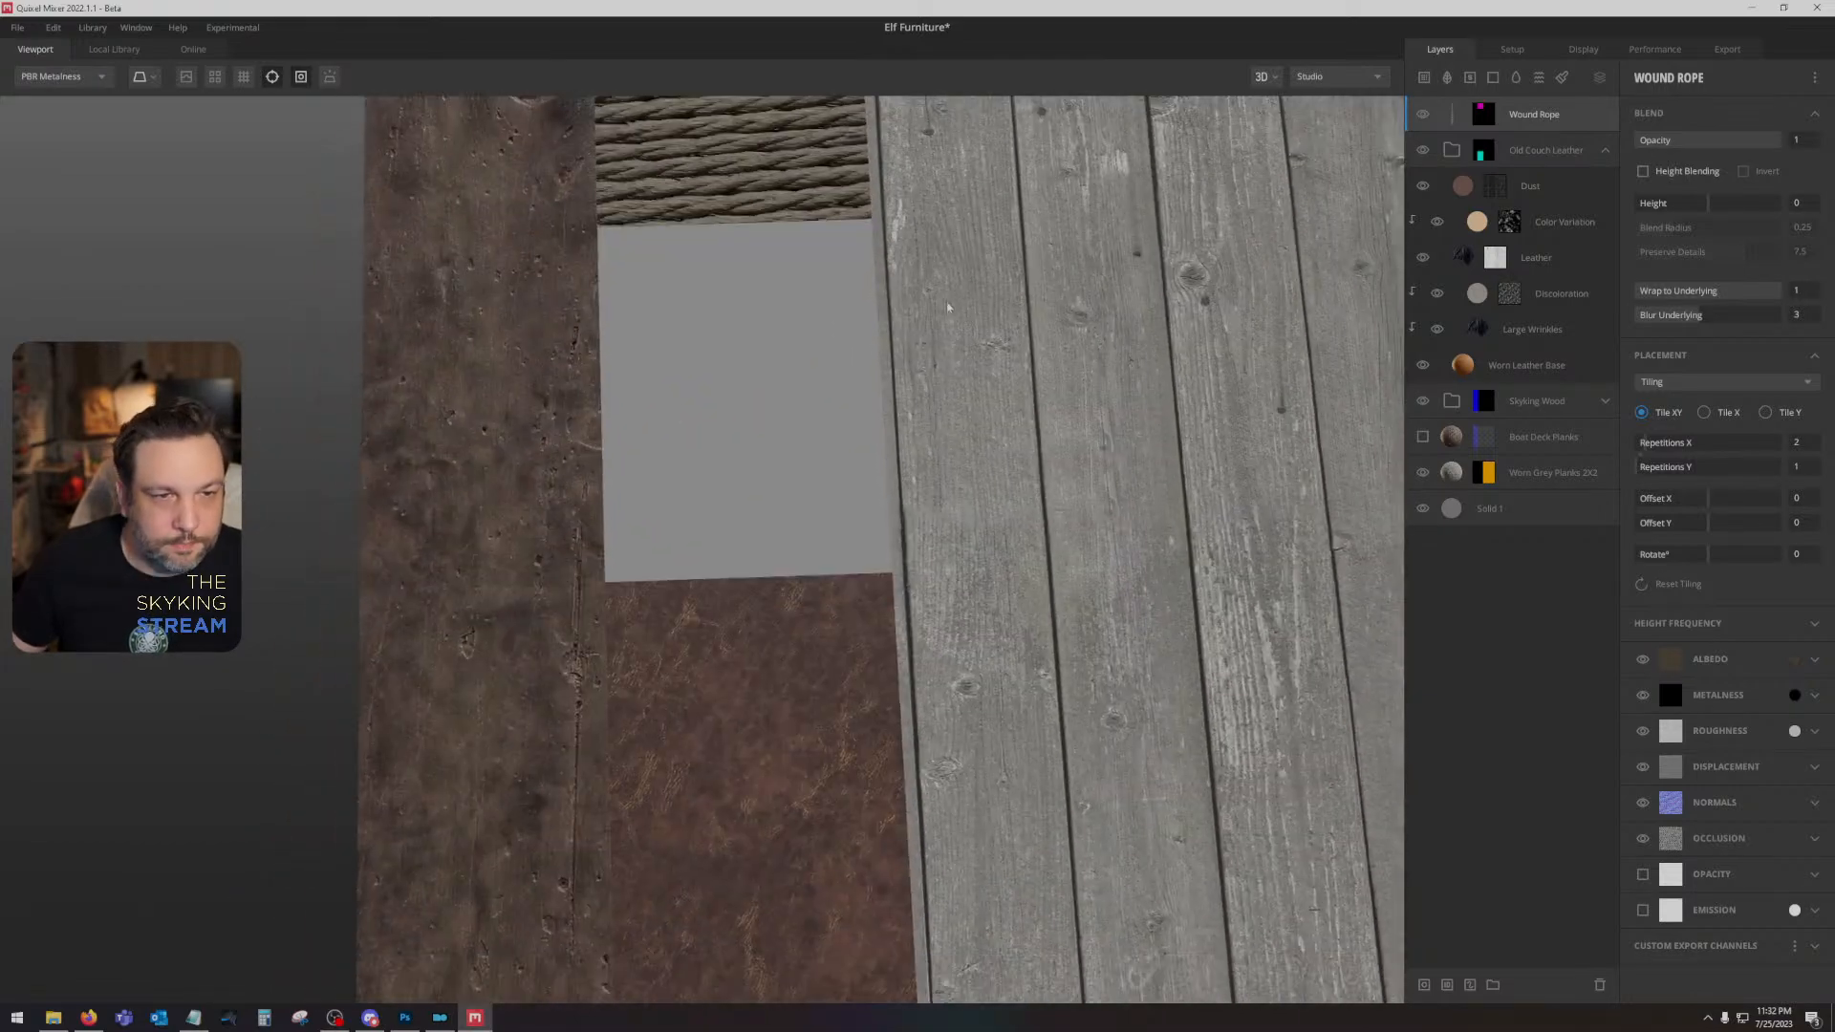
- Check the original texture beneath the ID map in Photoshop, return to Mixer, and set the Wound Rope's Y offset to 0.025
left_click(439, 1017)
left_click(407, 1018)
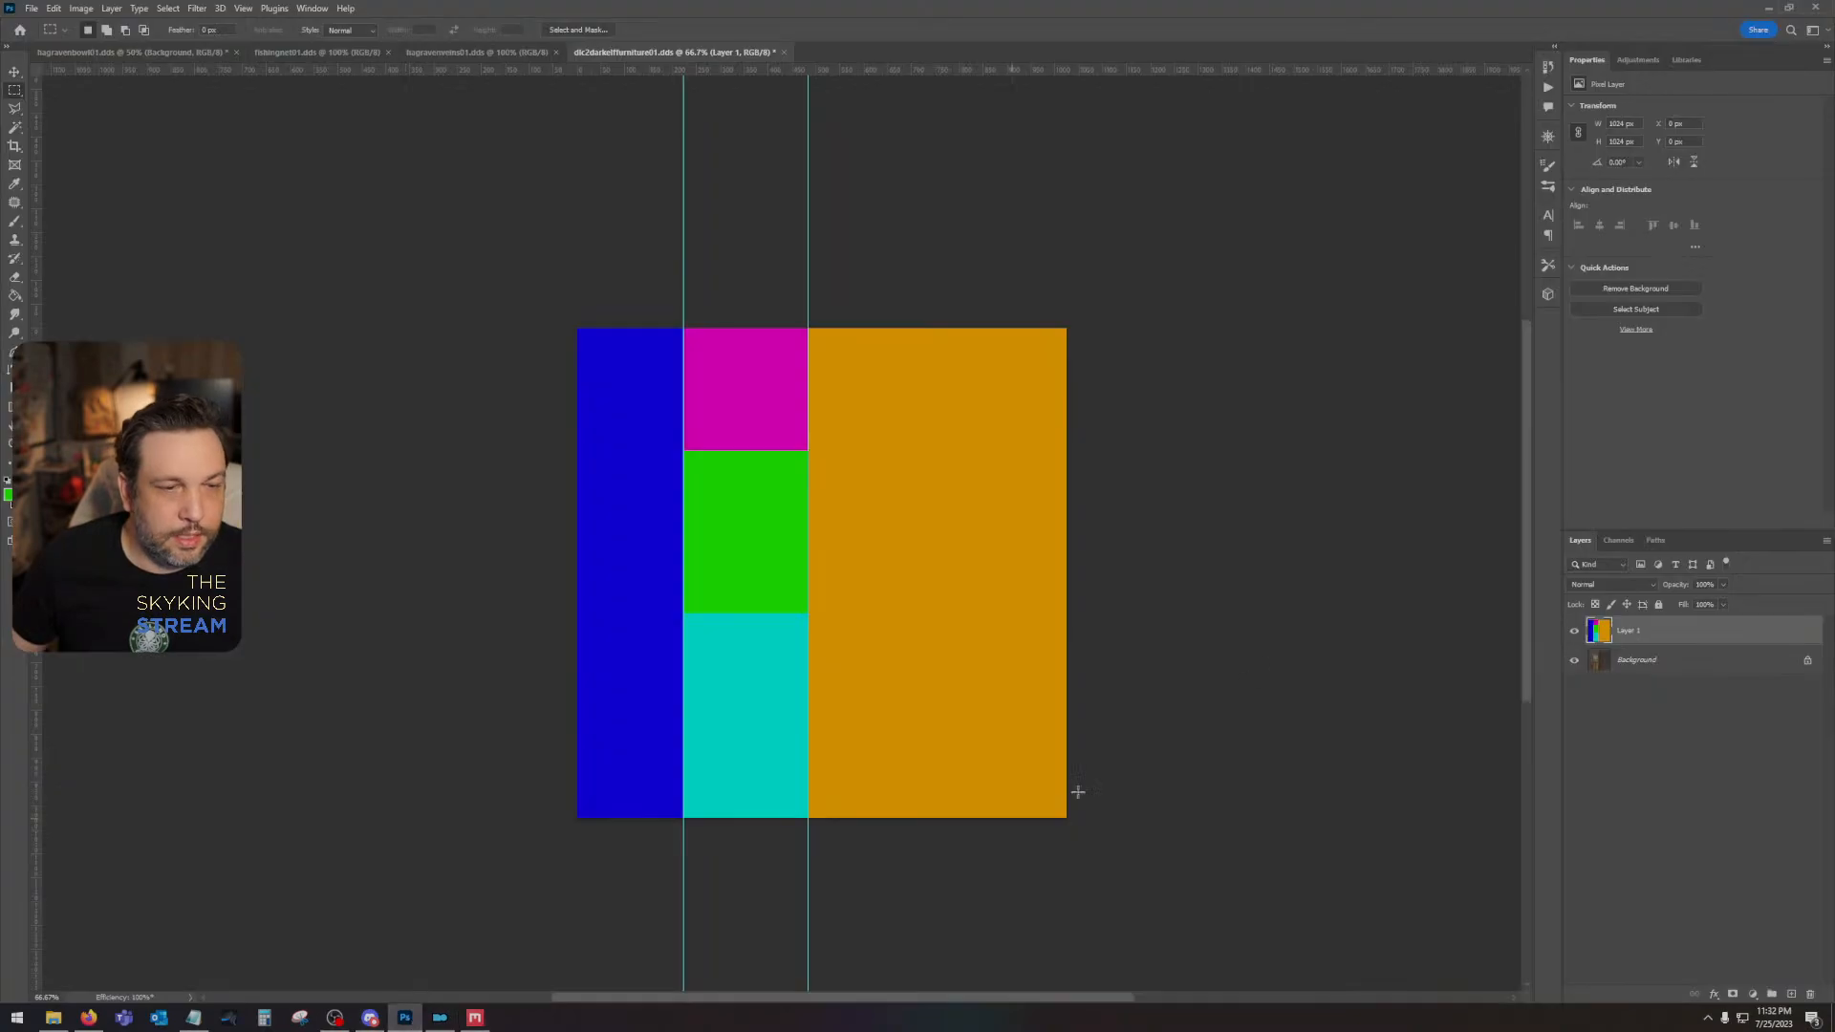
left_click(1574, 631)
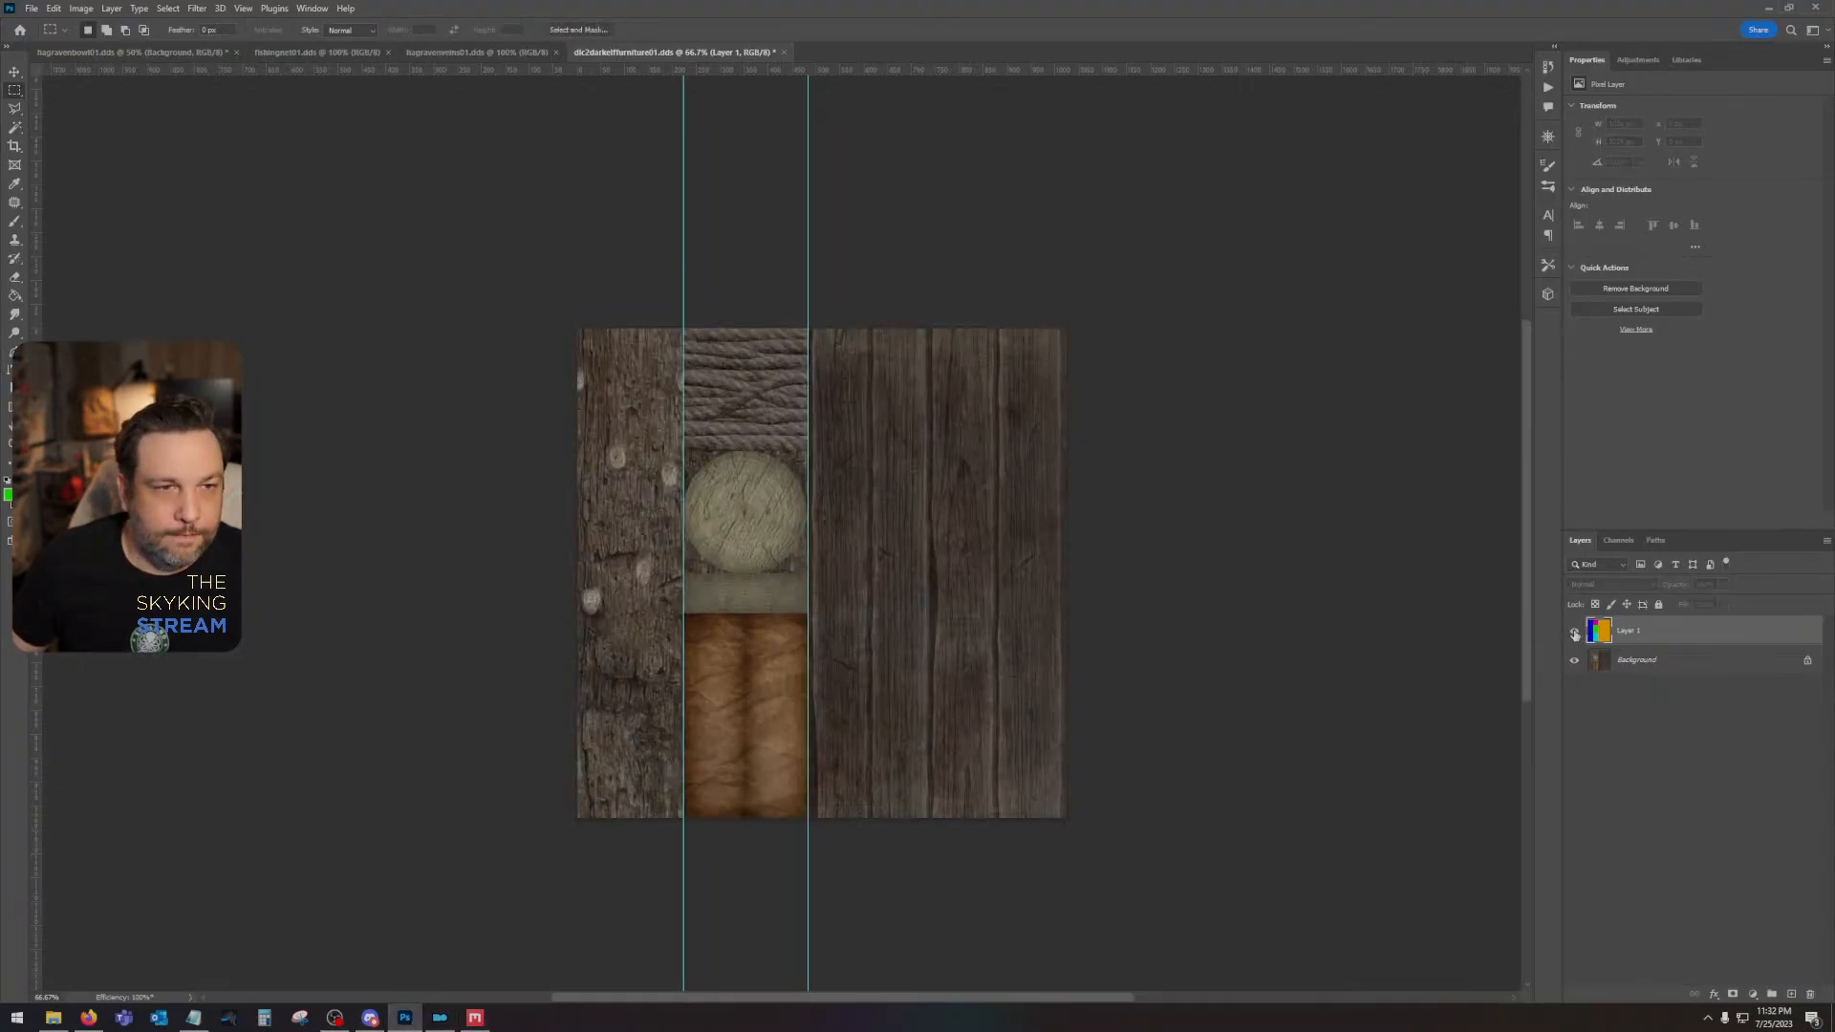
left_click(1574, 631)
left_click(475, 1017)
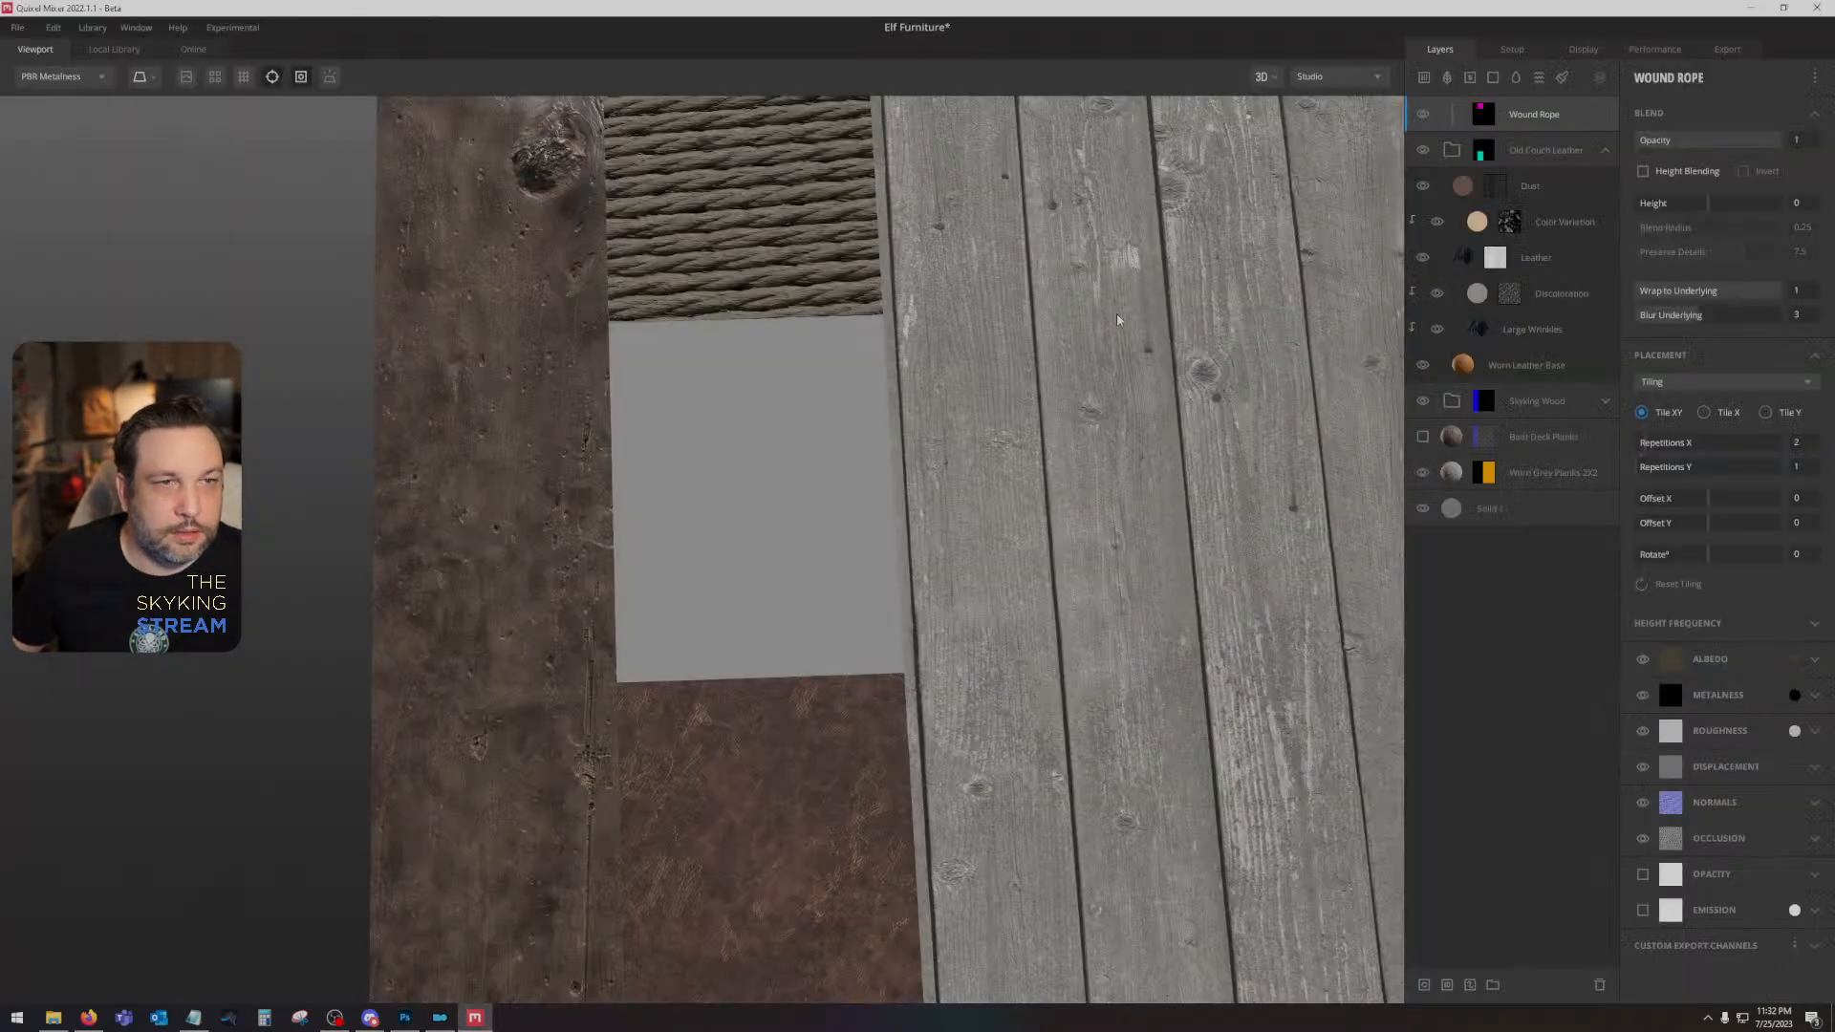
left_click_drag(1118, 320, 1042, 430)
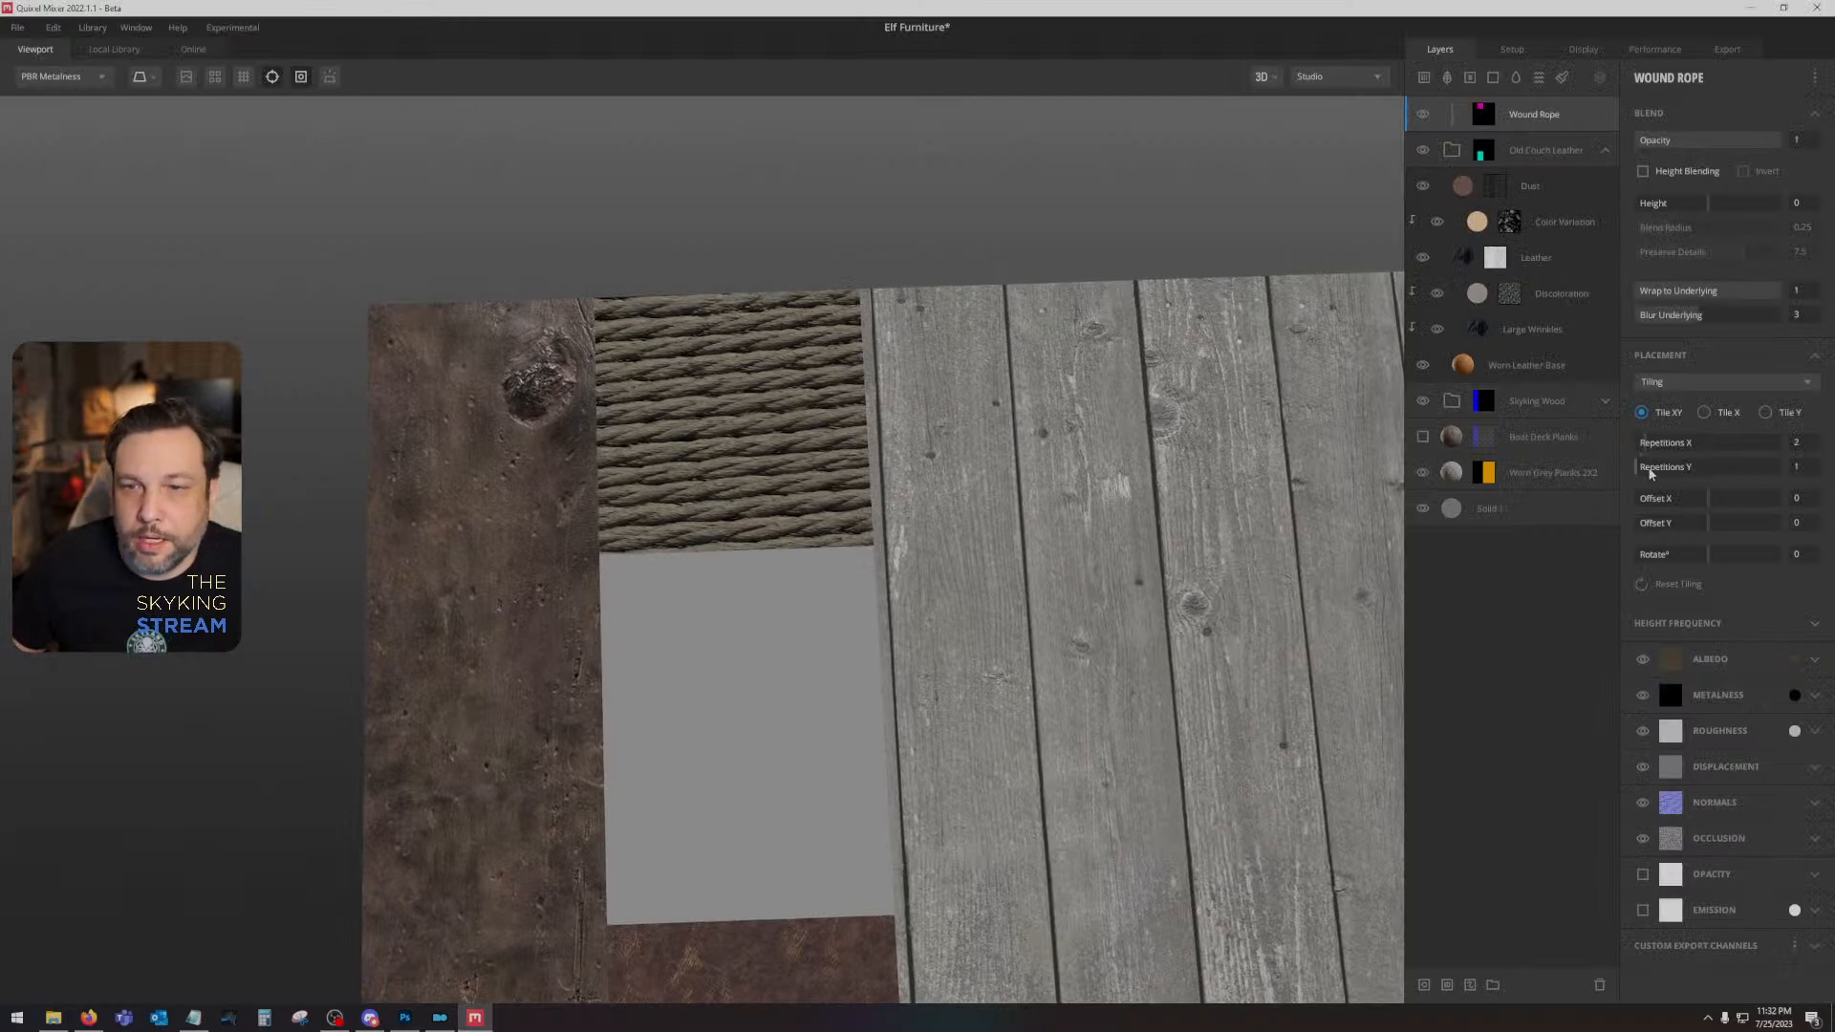
left_click(1711, 525)
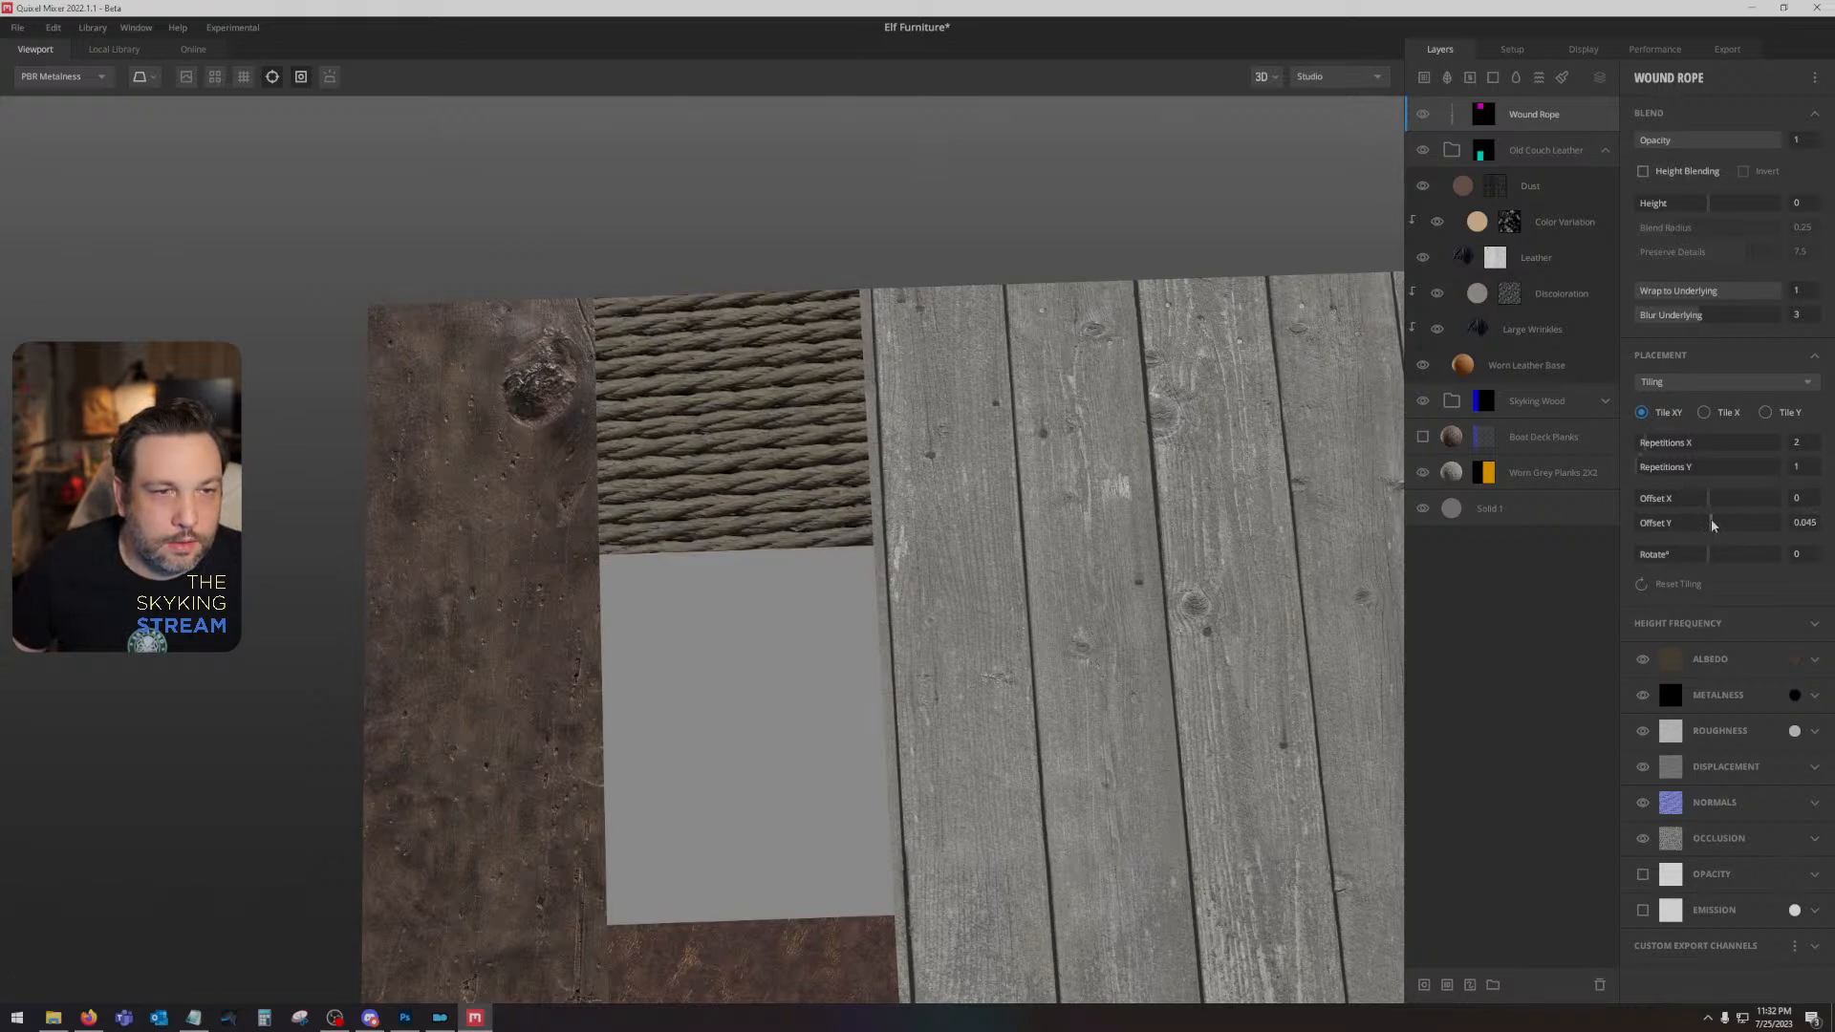
left_click(1711, 525)
left_click(1711, 525)
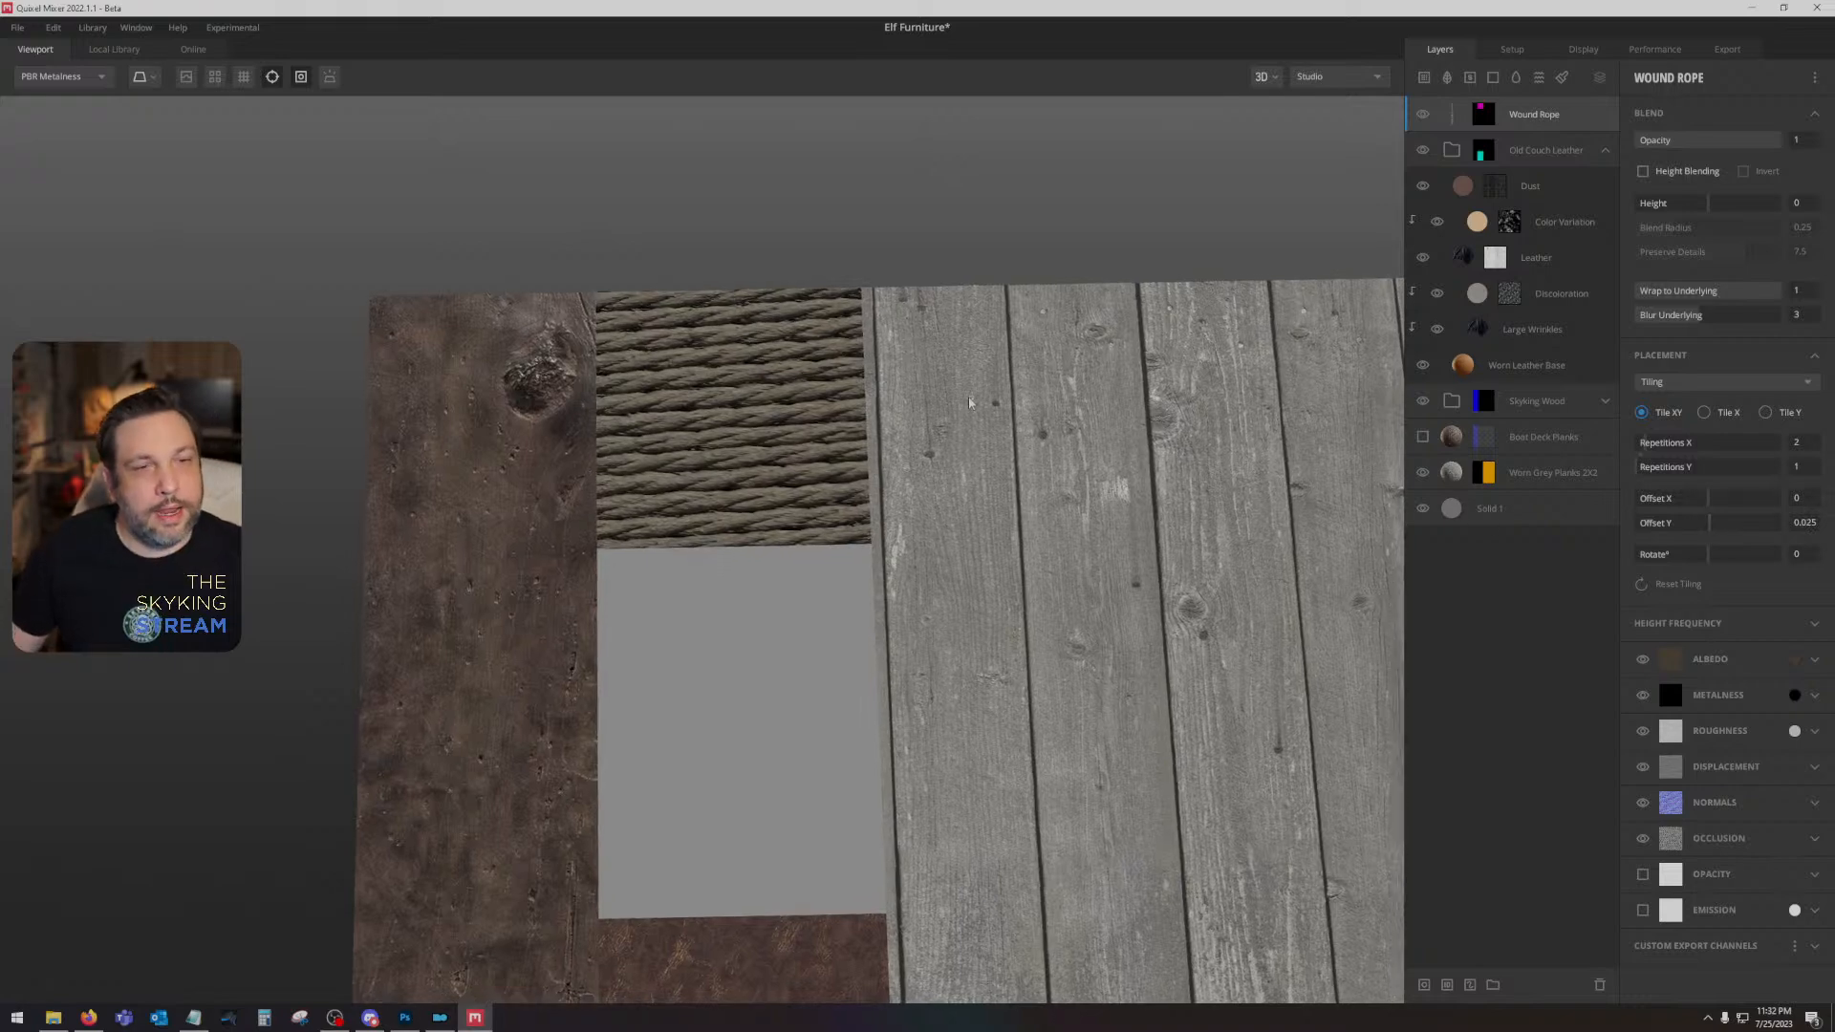
mouse_move(974, 412)
left_mouse_down()
mouse_move(1017, 354)
mouse_move(1008, 309)
mouse_move(1001, 334)
left_mouse_up()
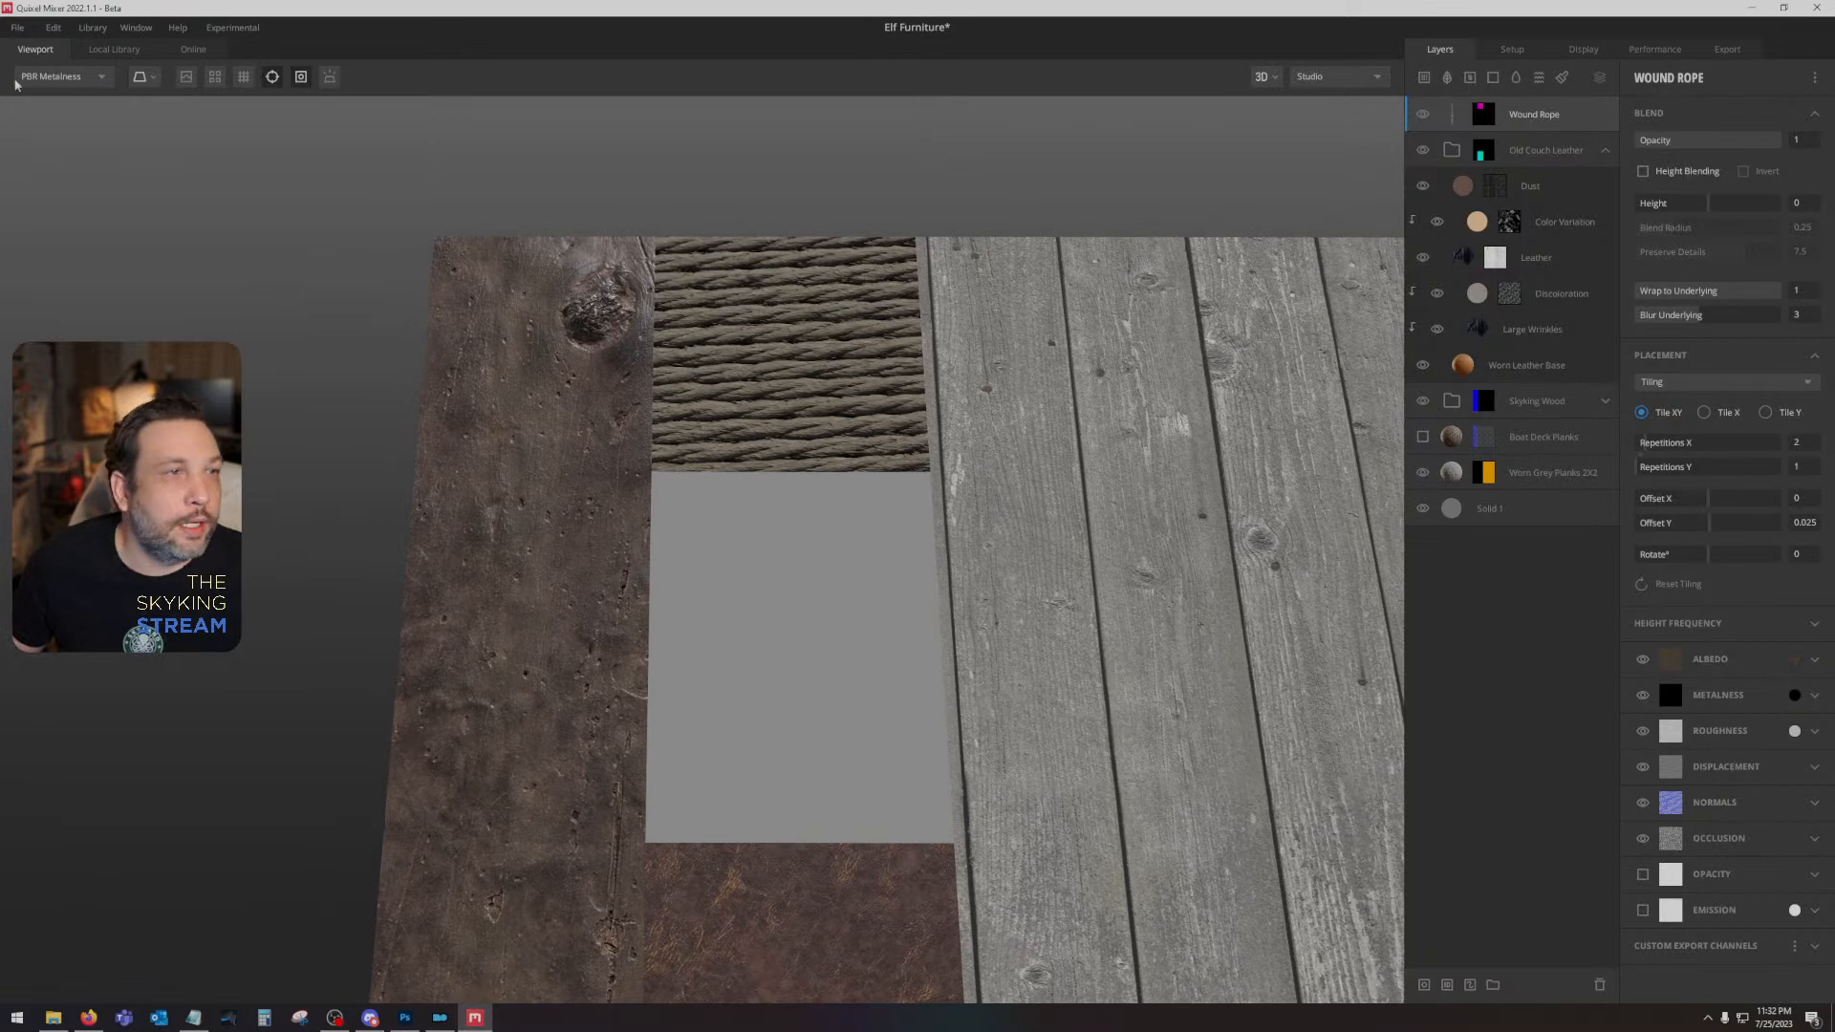
- Search the local atlas library for "wood", add Tree Trunk, and place it in the blank area with offsets X -0.154 and Y 0.149
left_click(144, 52)
left_click(77, 136)
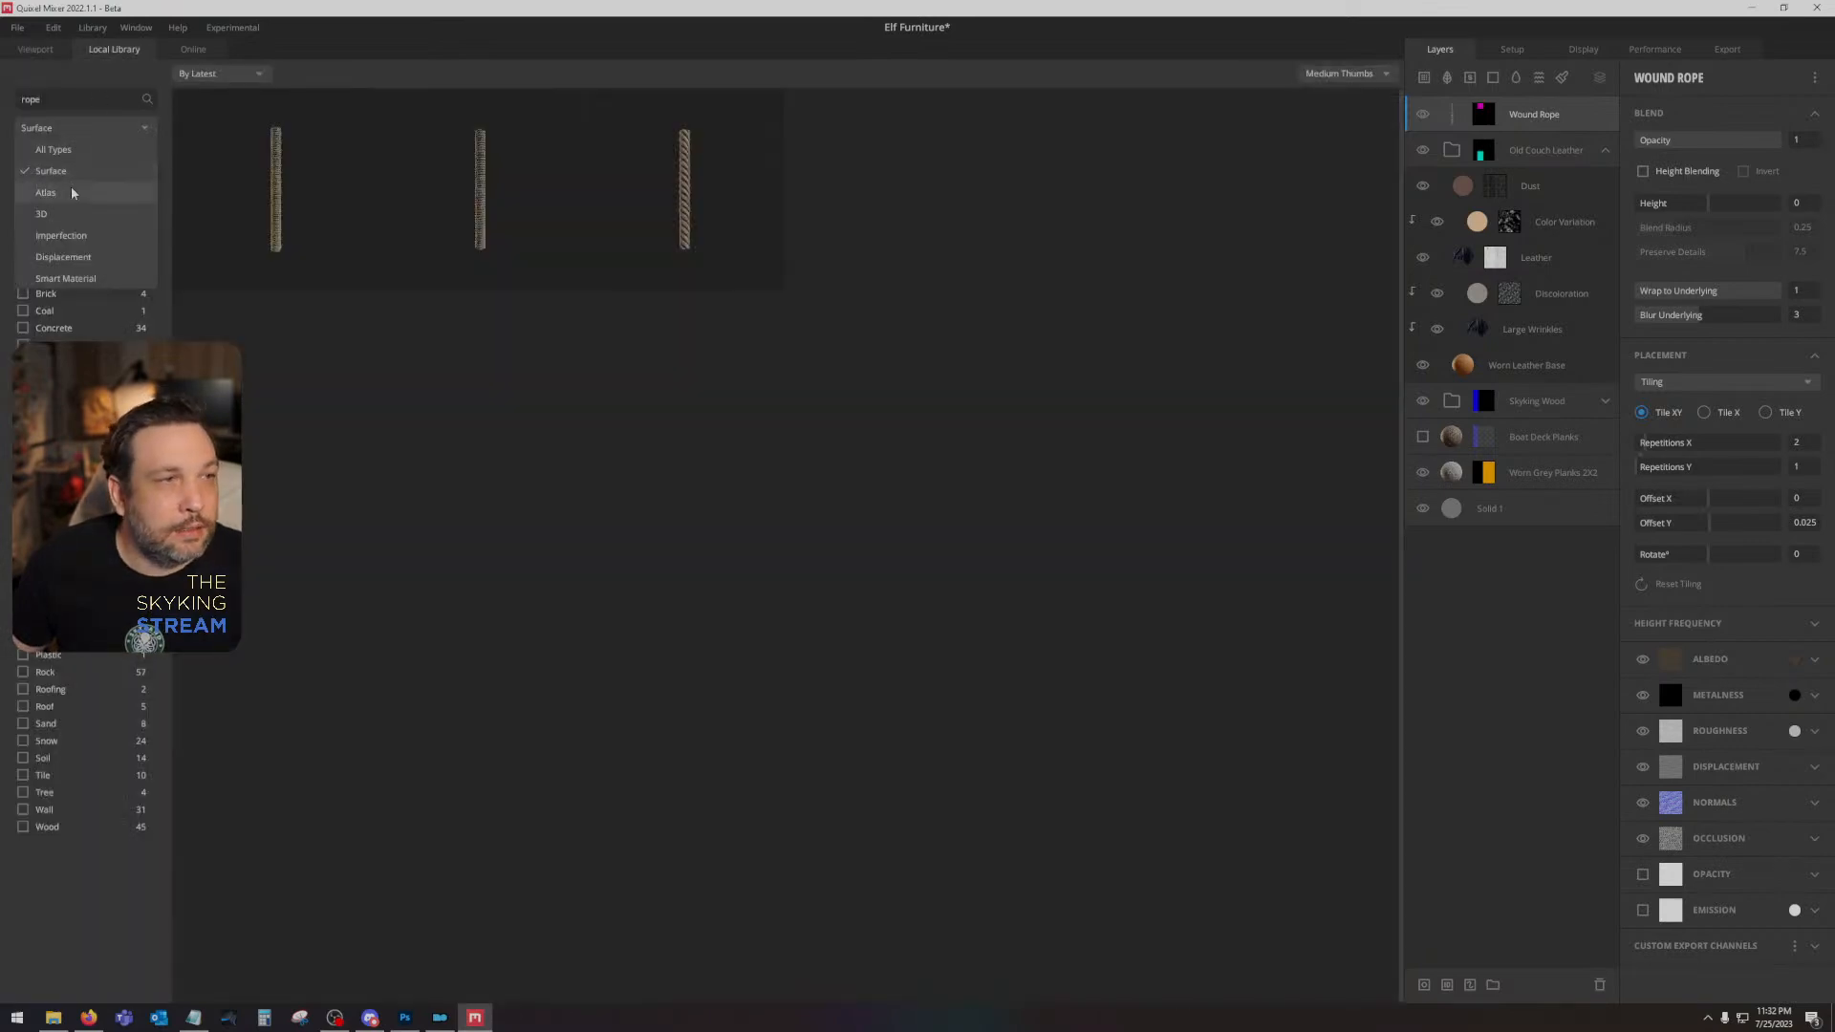
left_click(71, 191)
double_click(76, 99)
key("BackSpace")
type("wood")
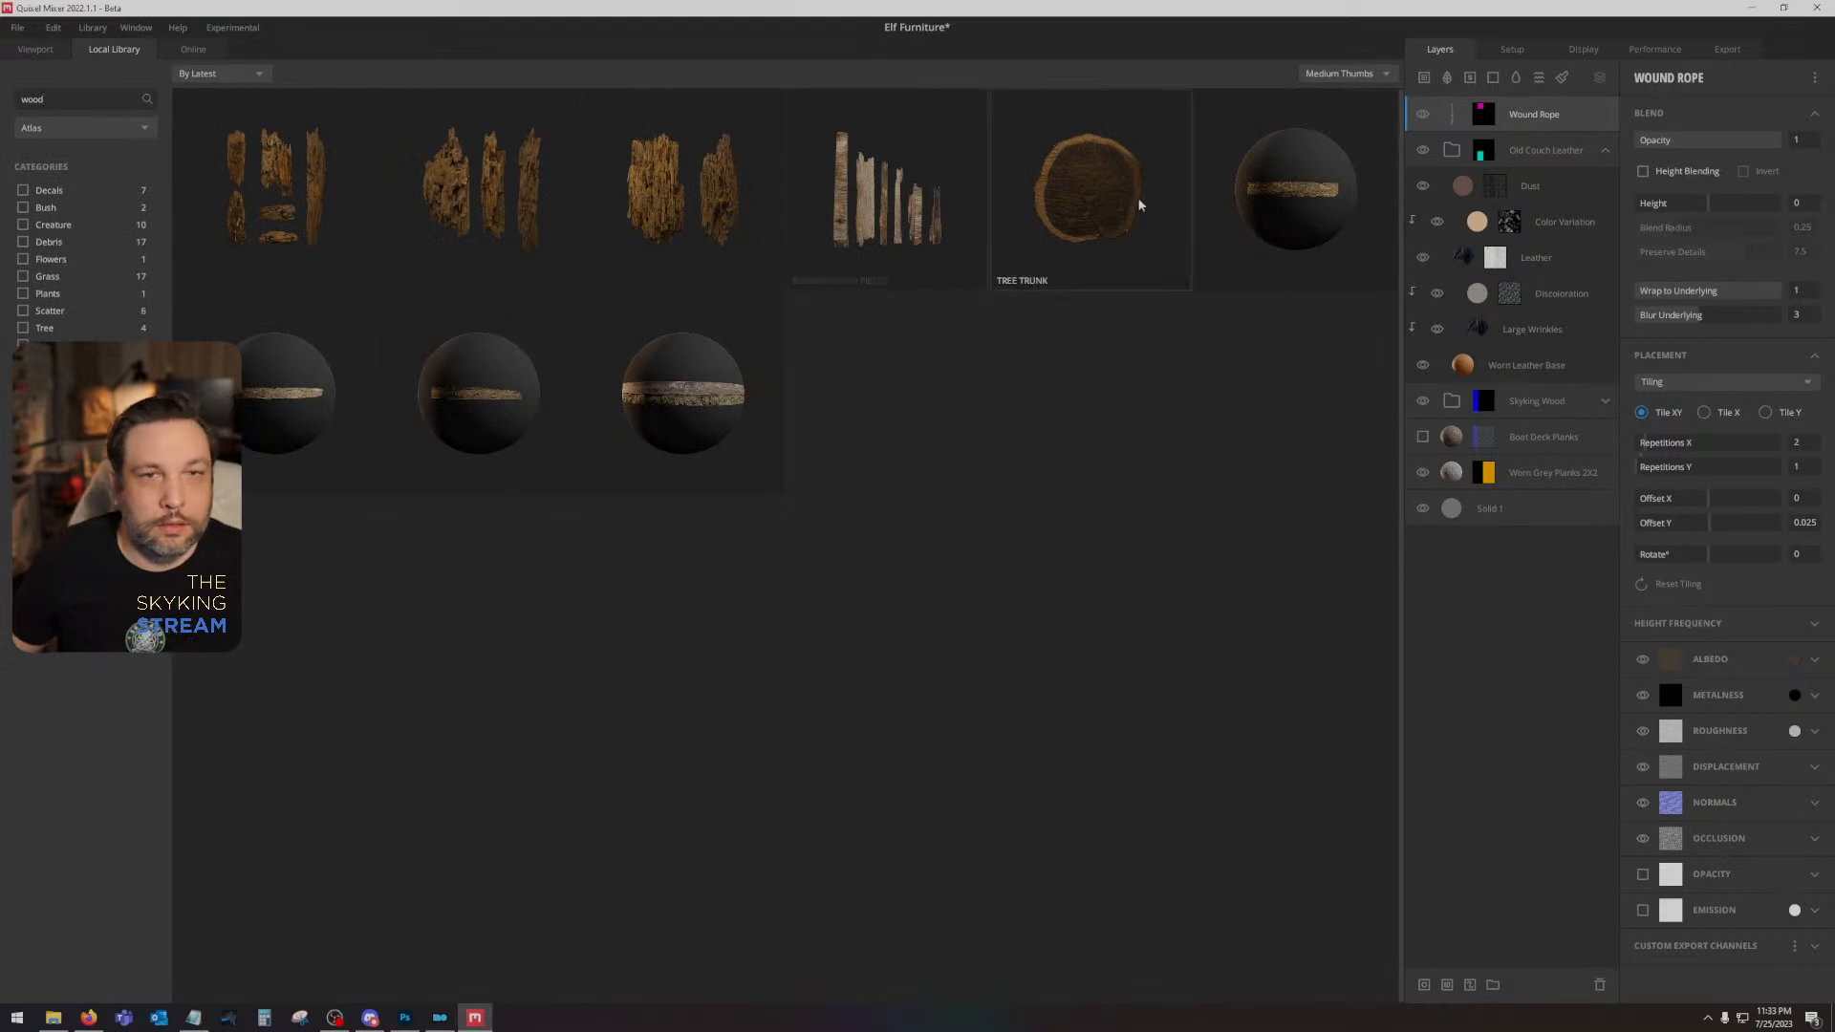
double_click(1138, 205)
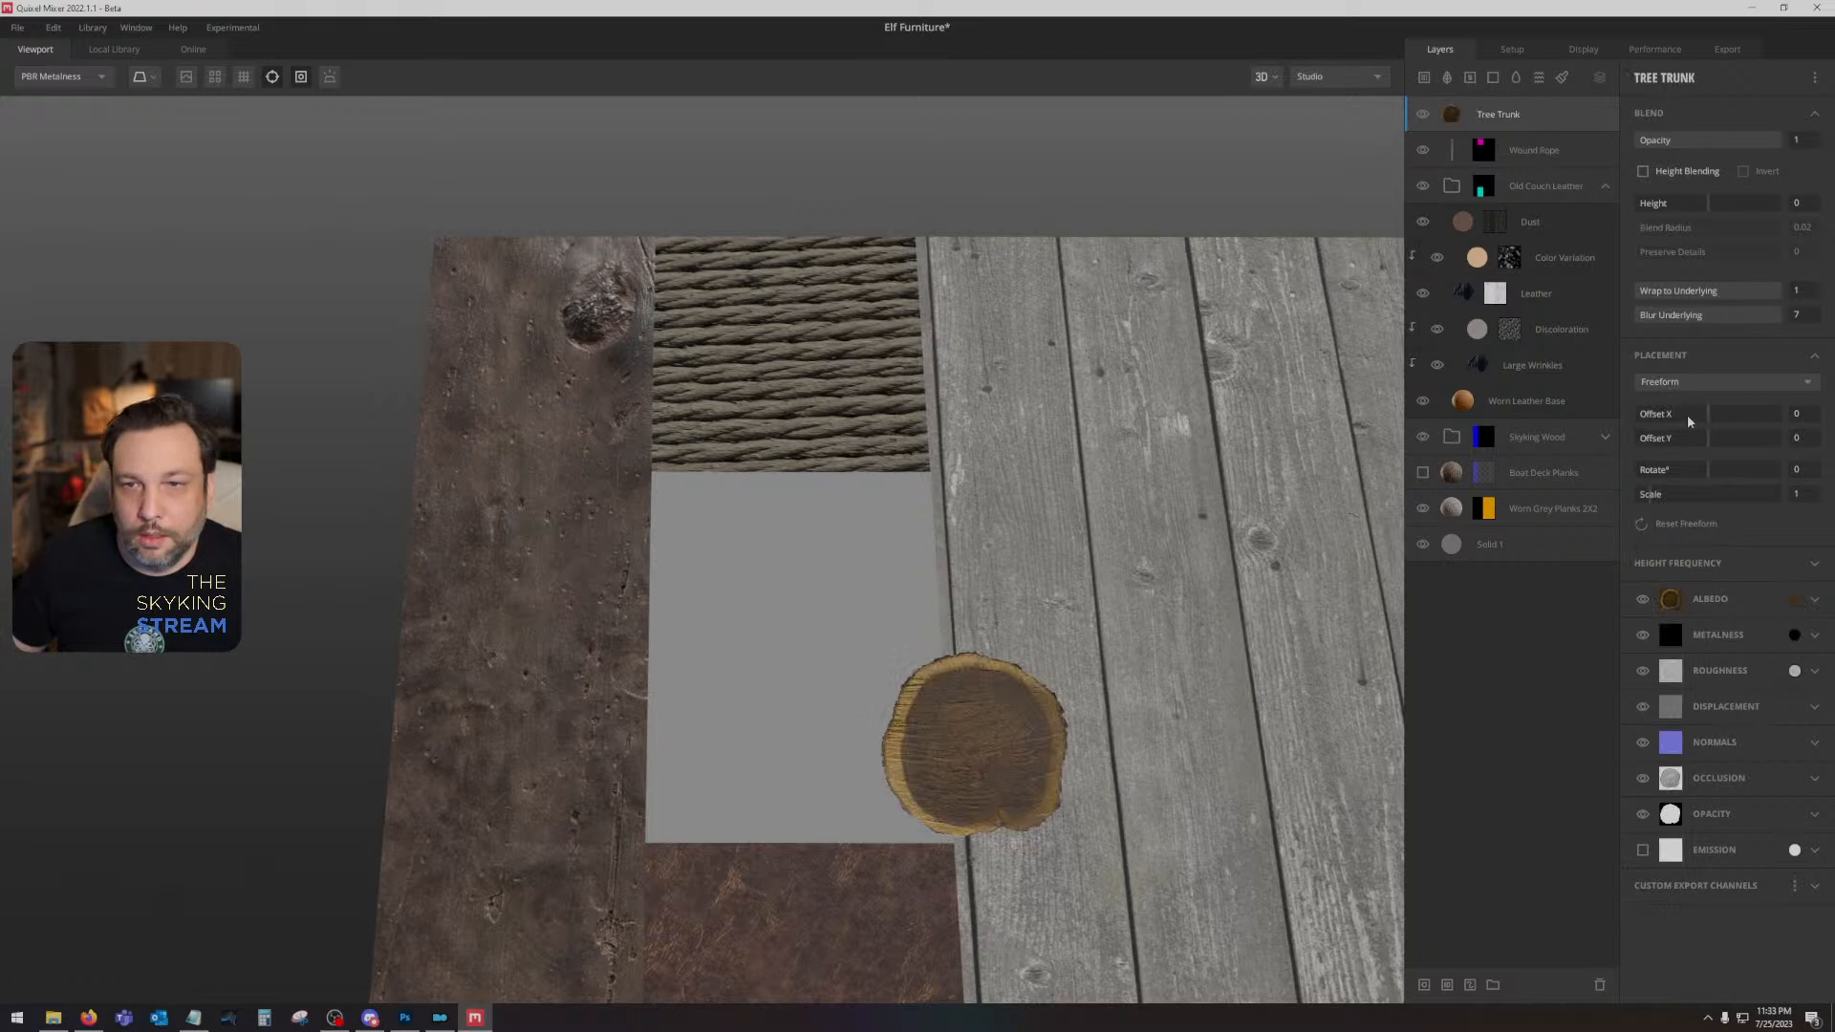
left_click_drag(1702, 413, 1719, 439)
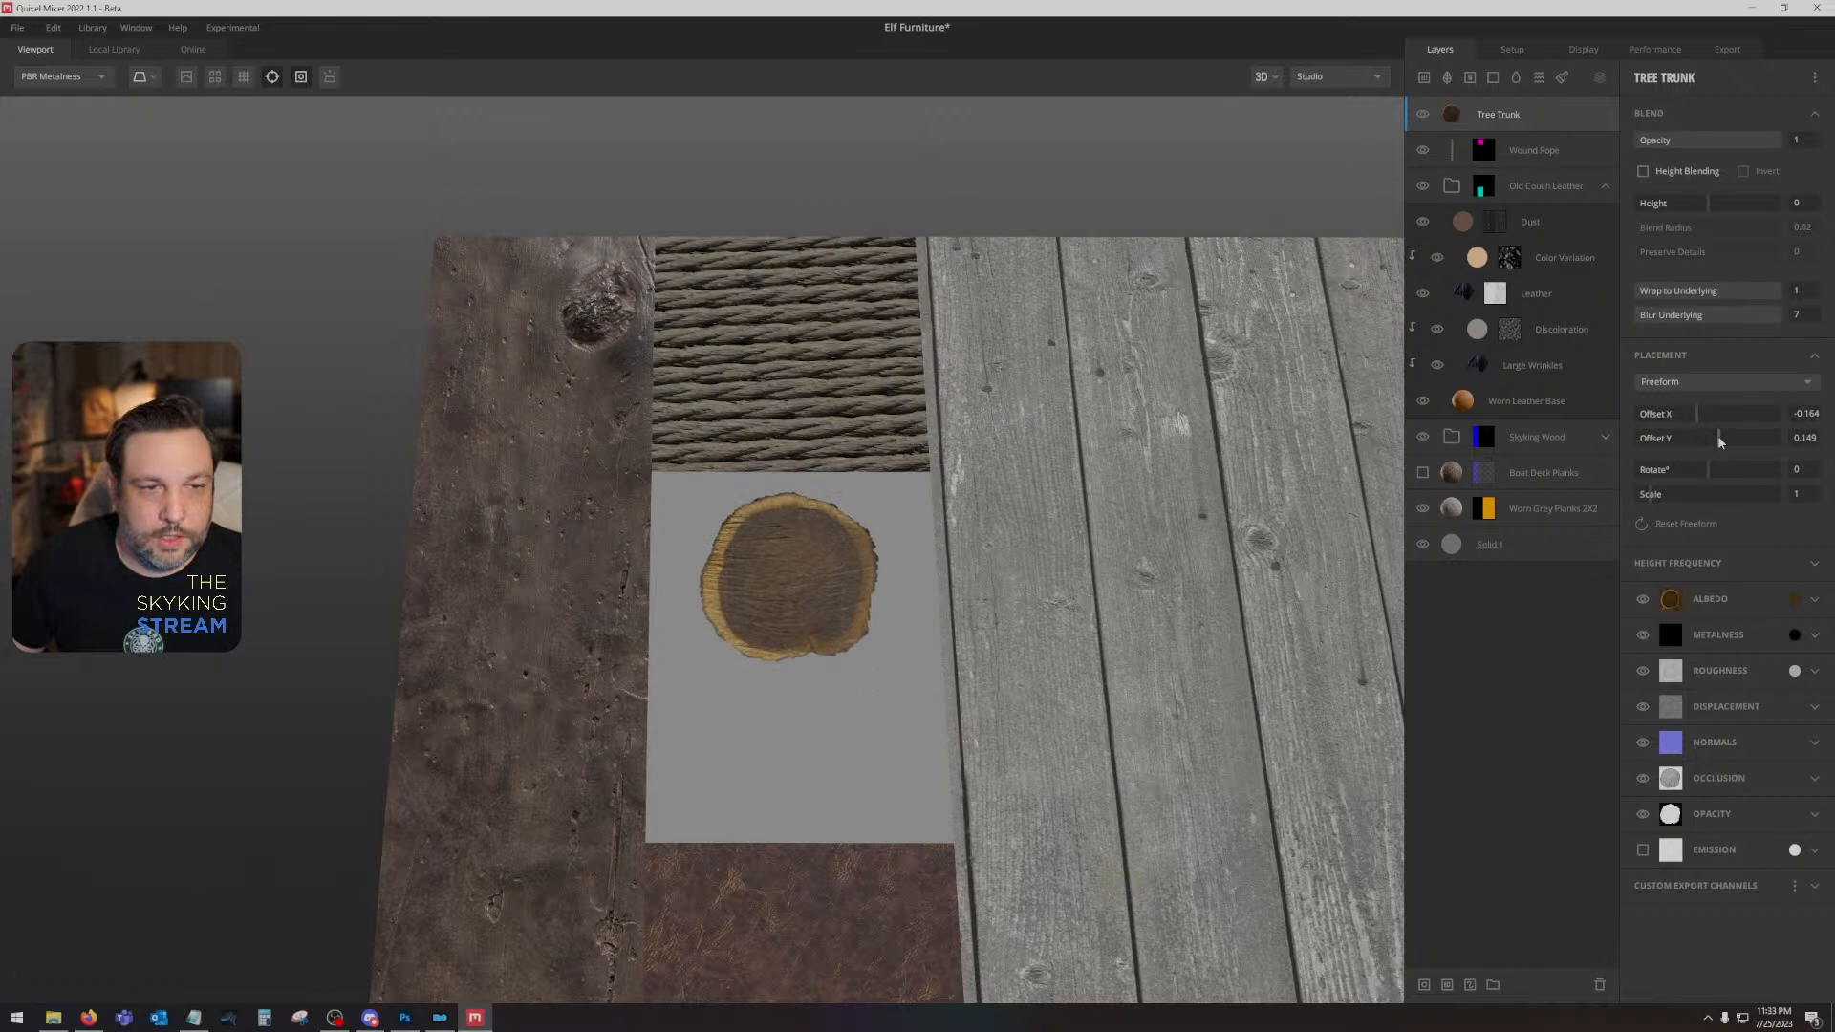
- Check the ID map in Photoshop, return to Mixer, and mask the Tree Trunk layer with the Bright Green material ID
left_click(405, 1018)
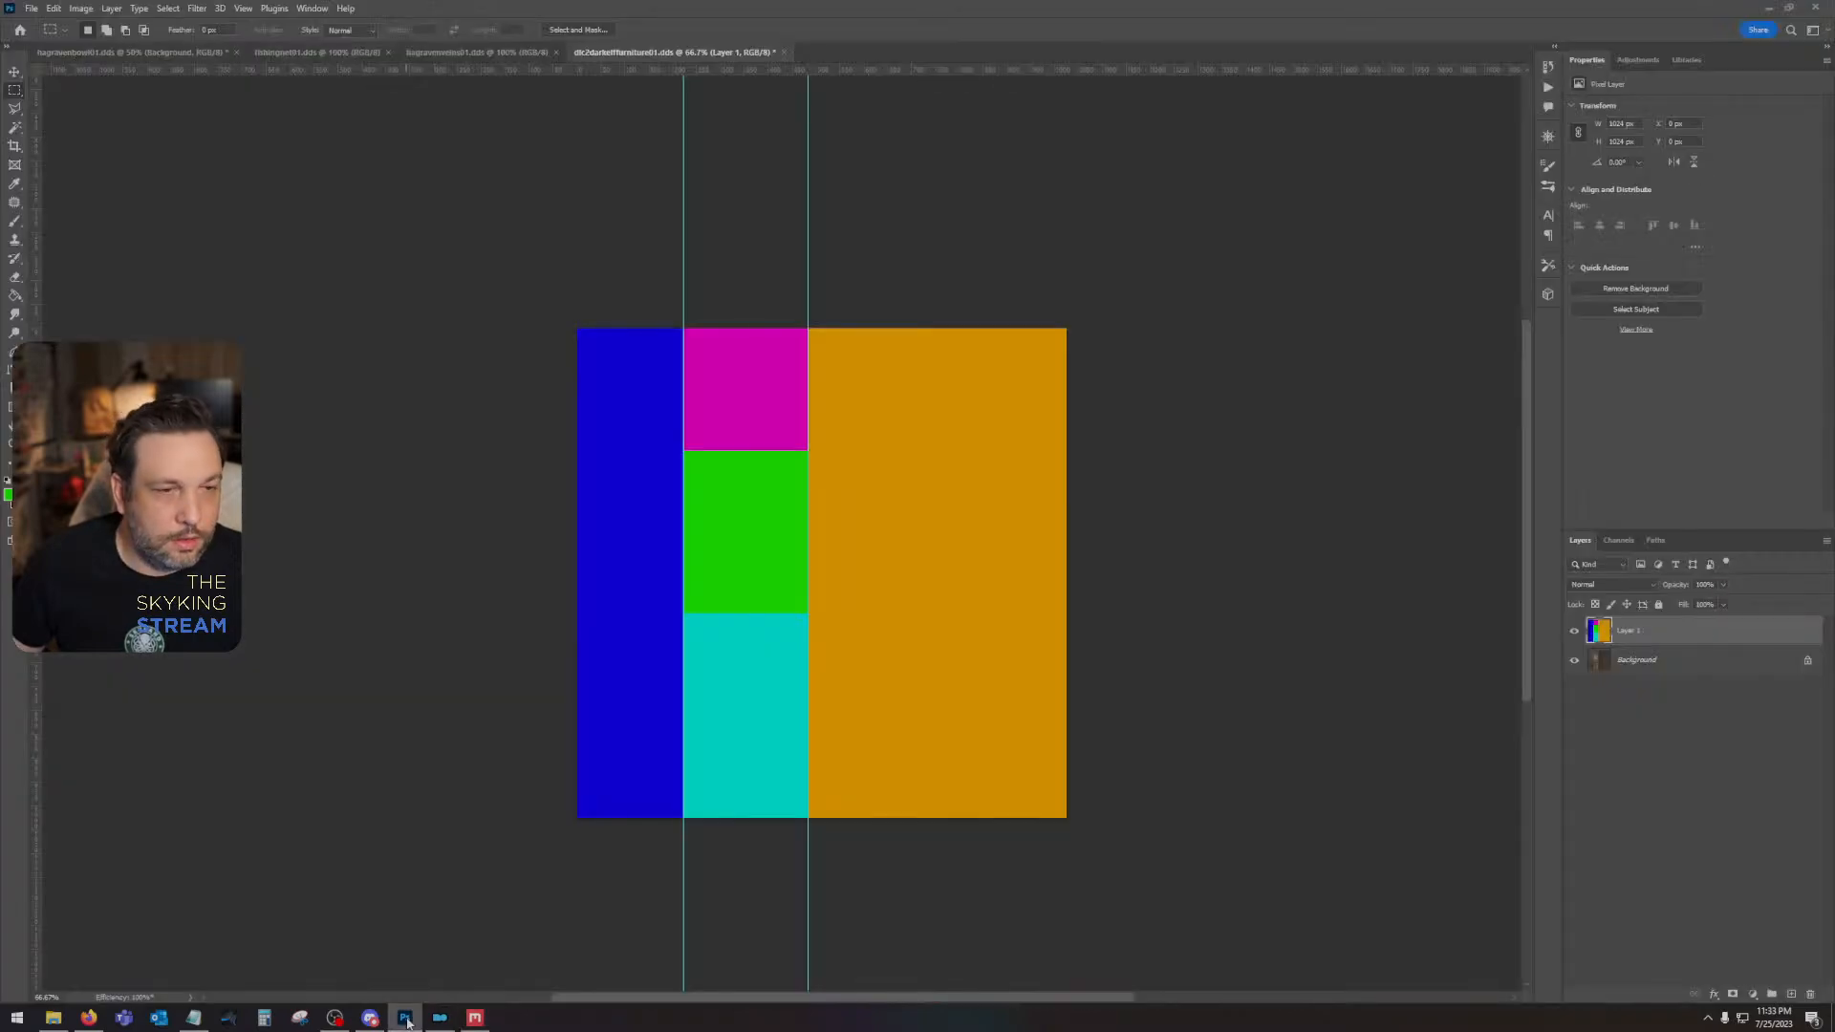
left_click(475, 1019)
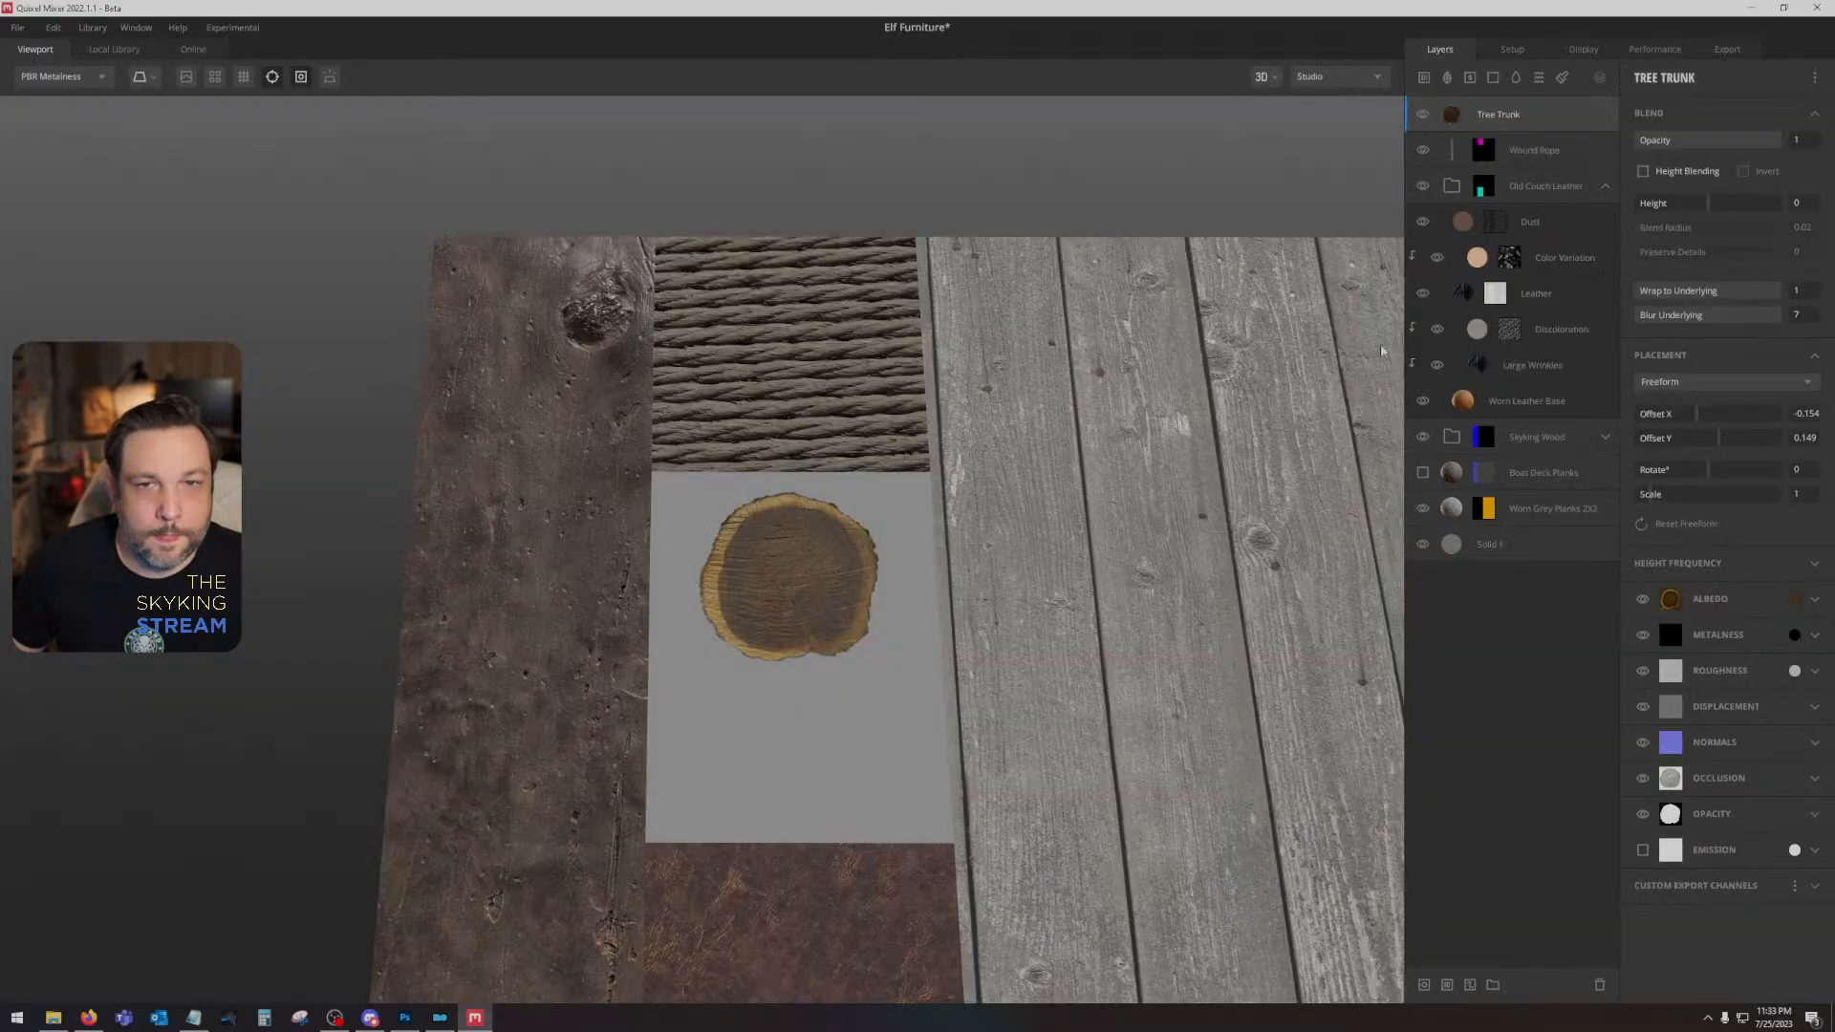
right_click(1559, 113)
left_click(1606, 356)
left_click(1641, 167)
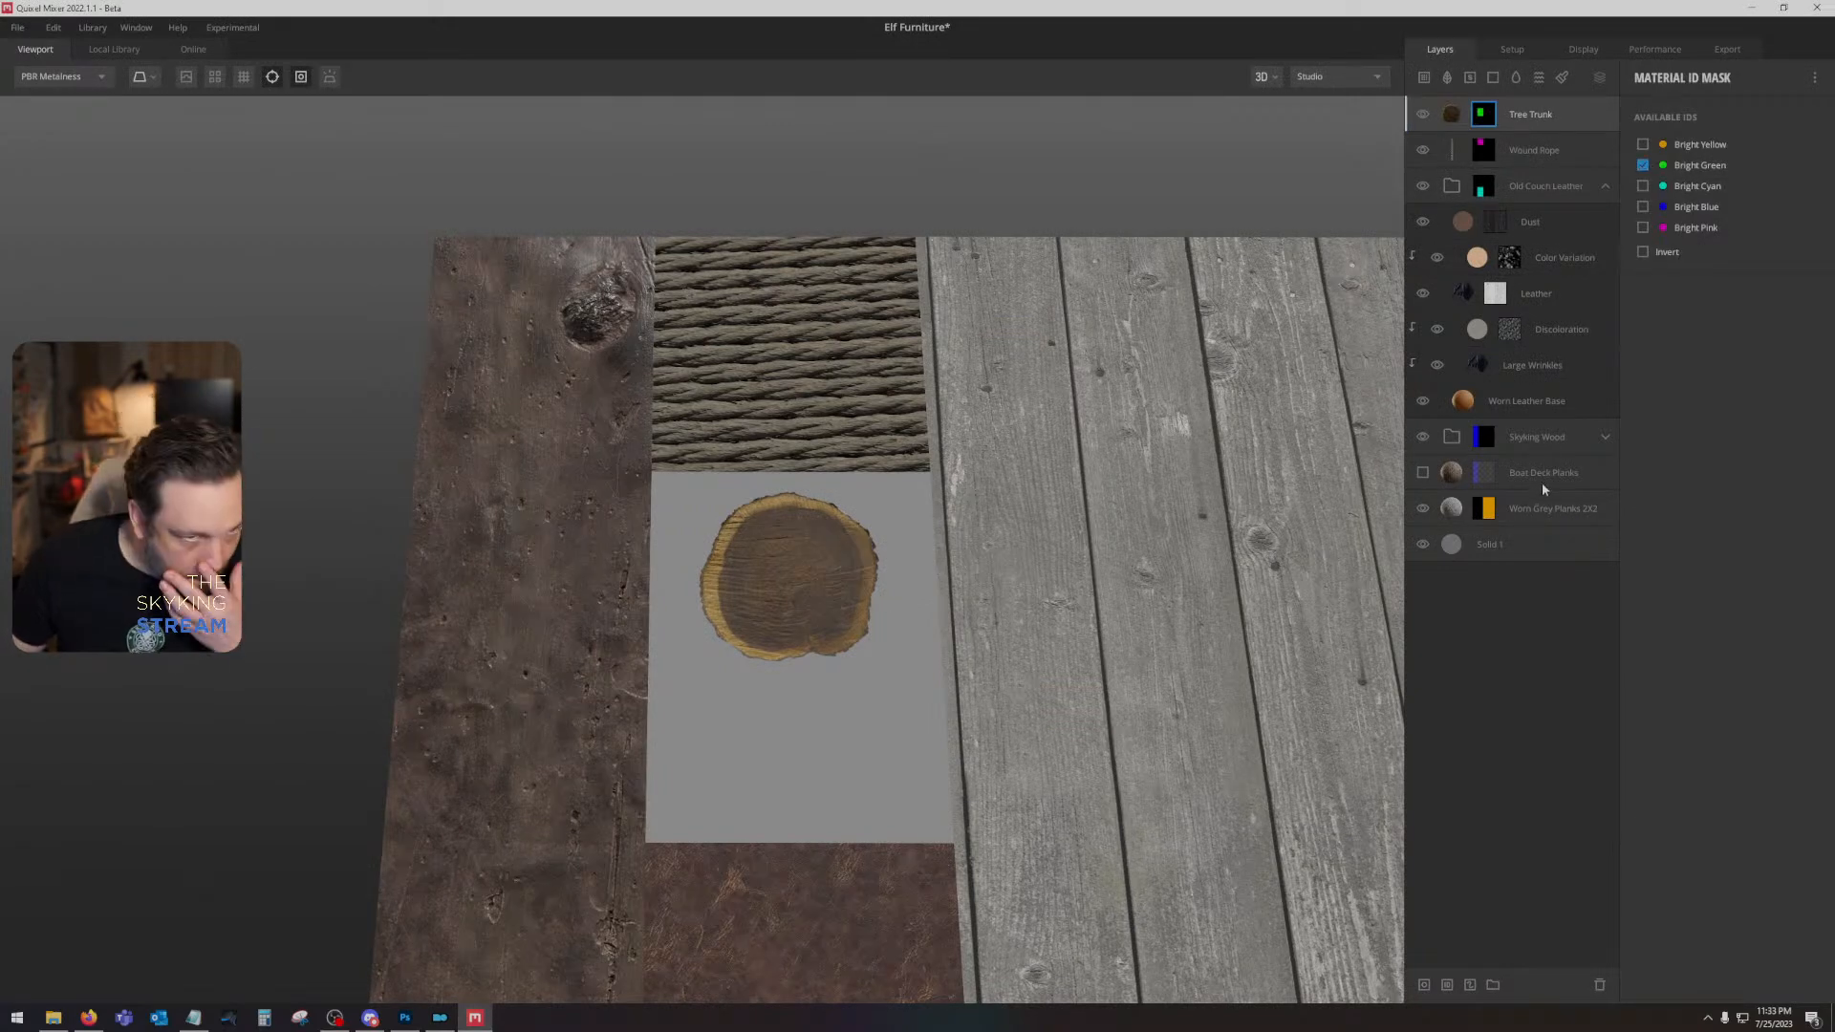
- Scale the Tree Trunk layer to 2 and set its offsets to X -0.144 and Y 0.209
left_click(1571, 128)
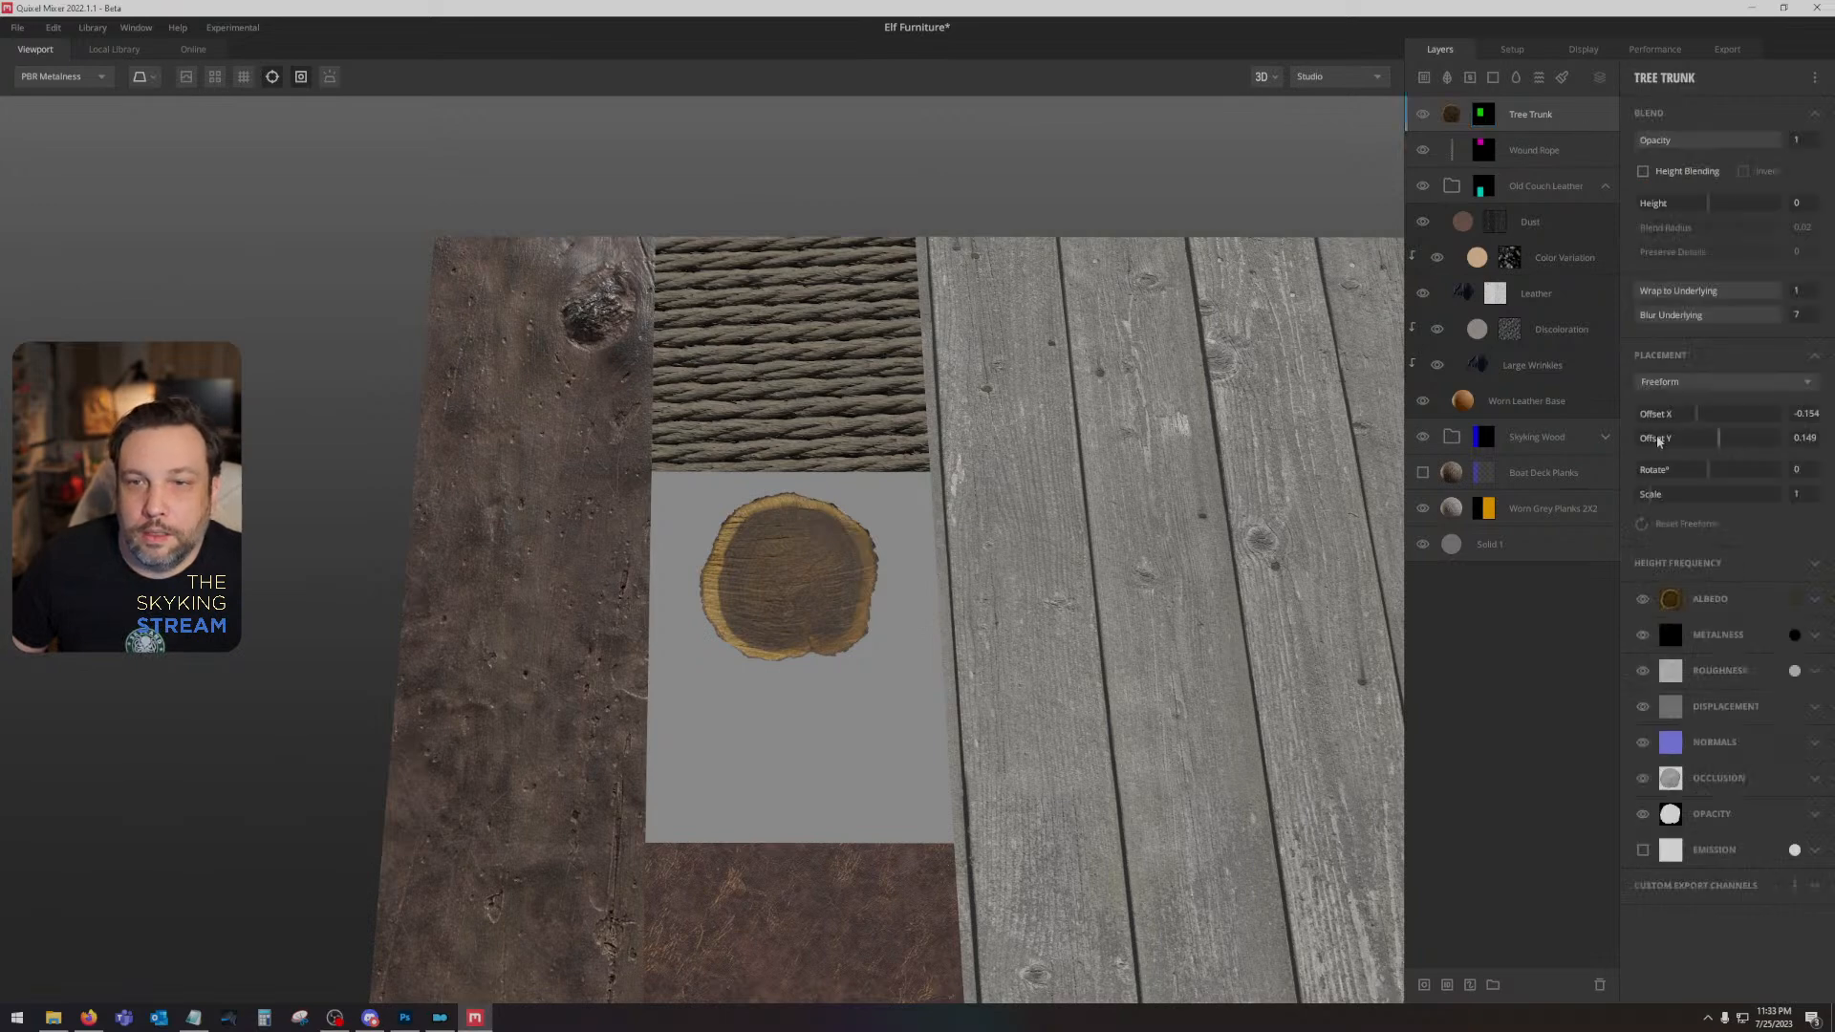
left_click(1802, 498)
type("2")
key("Return")
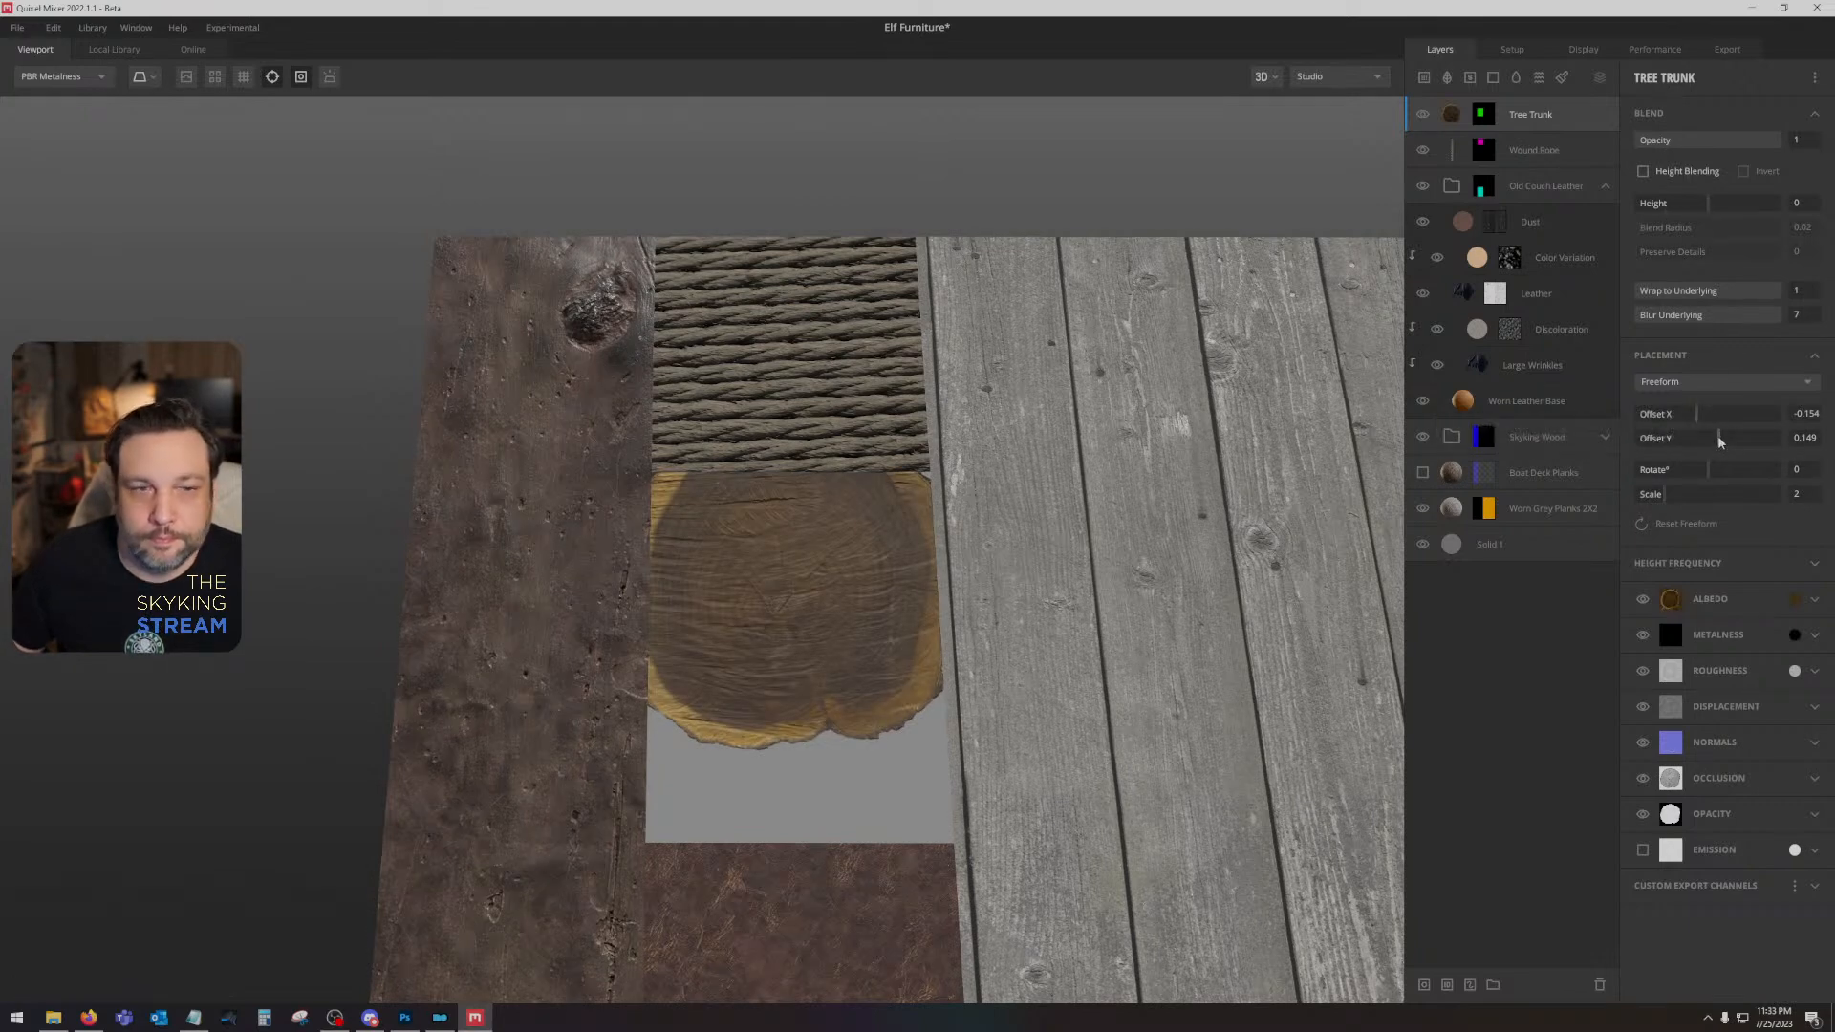
left_click_drag(1718, 439, 1697, 413)
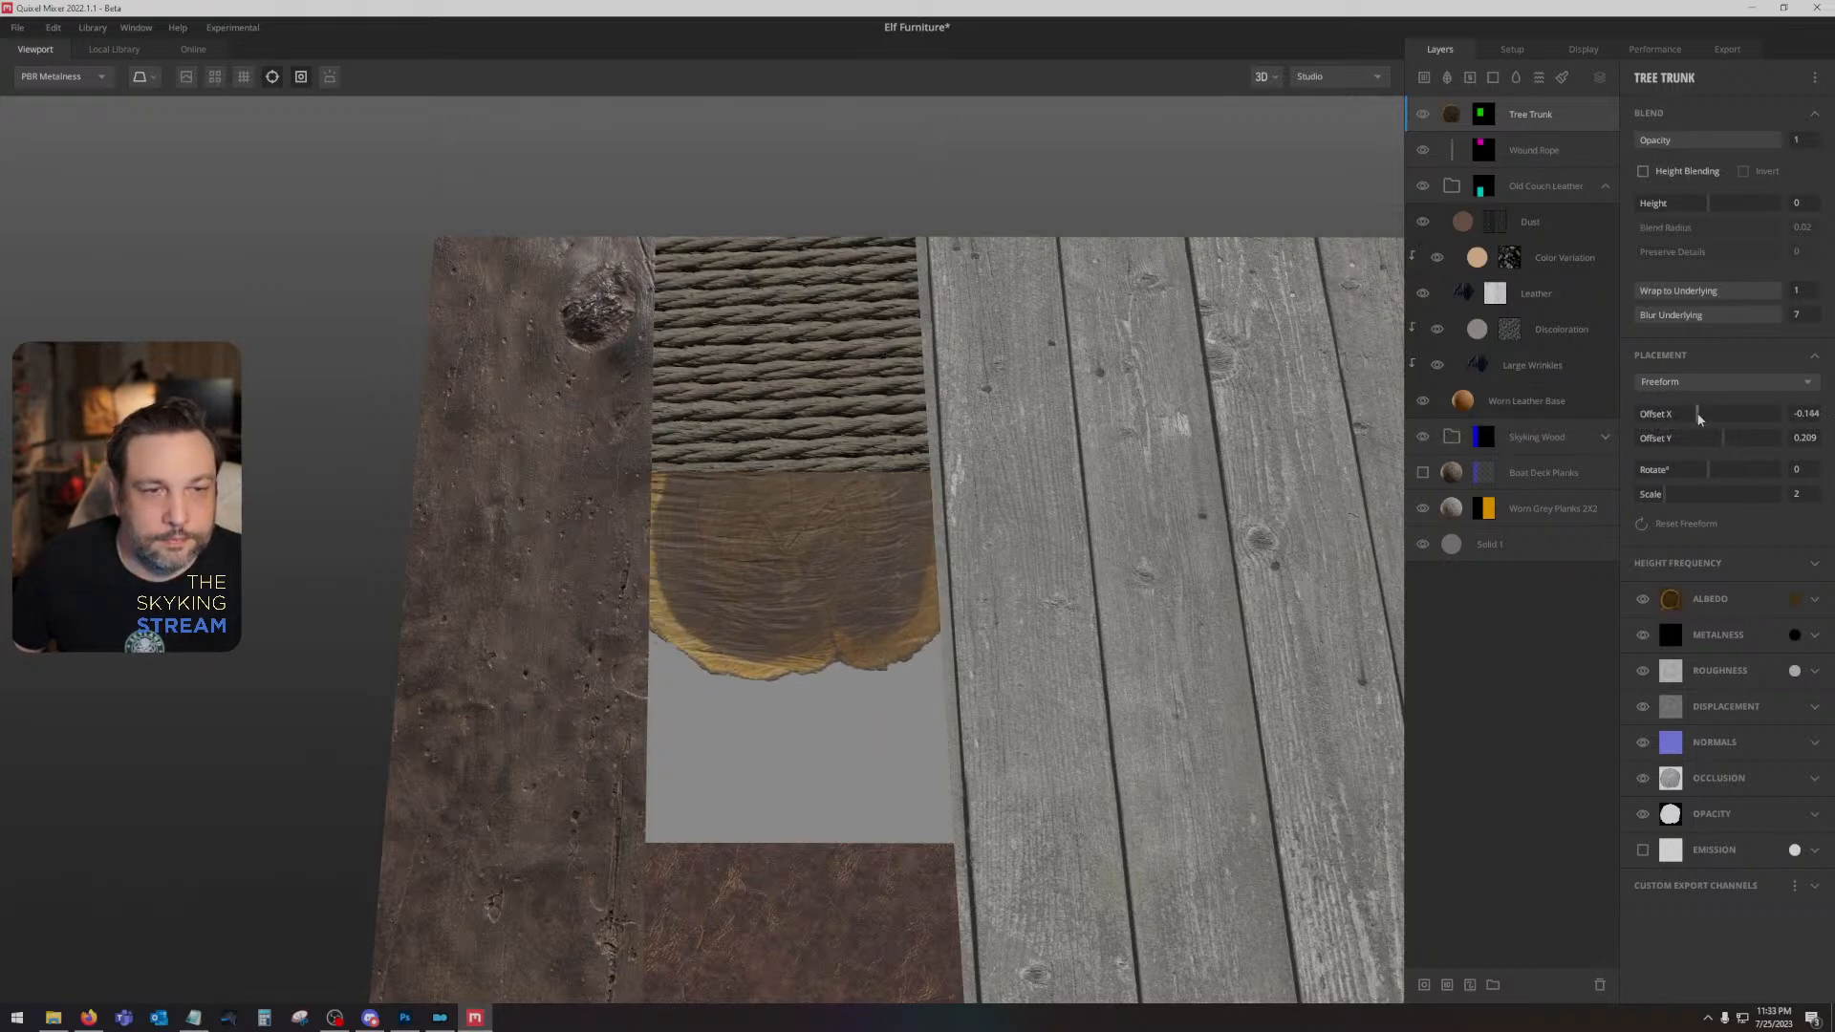
- Duplicate the Tree Trunk layer, then fill the lower part of the area with the original using rotation 94.92, X offset -0.154 and Y offset -0.005
right_click(1599, 127)
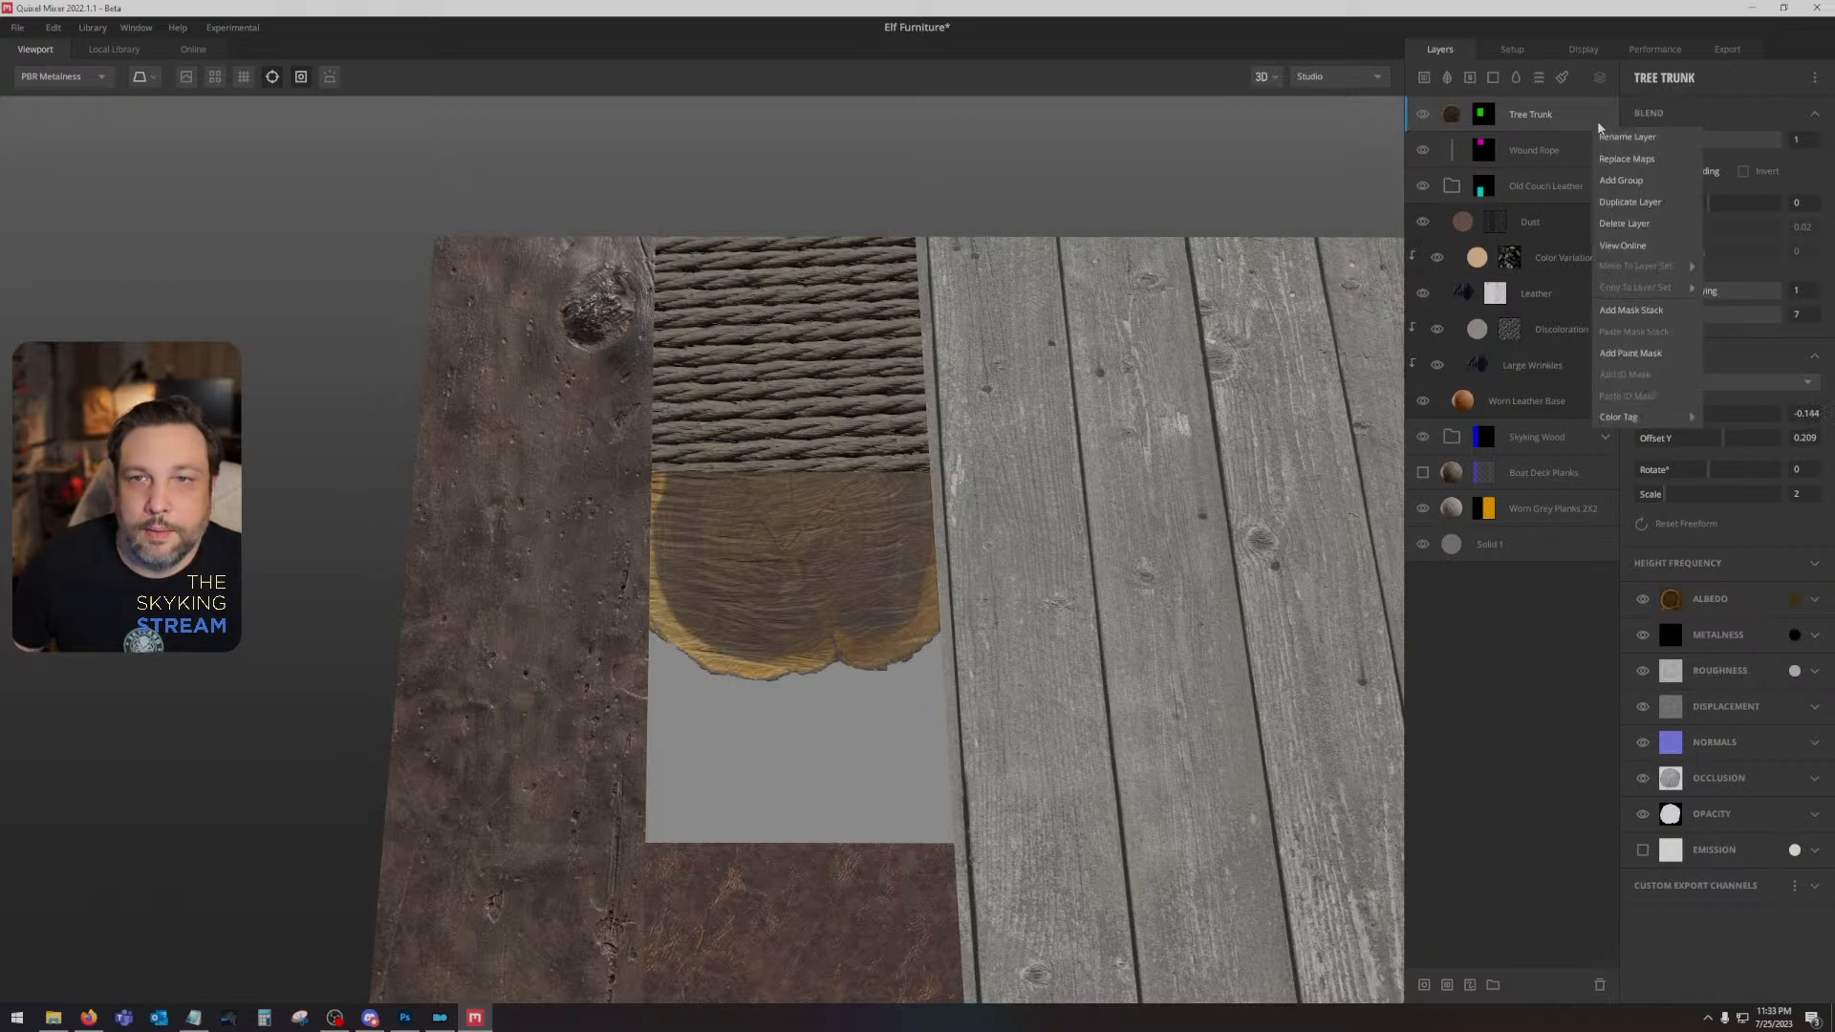
left_click(1651, 201)
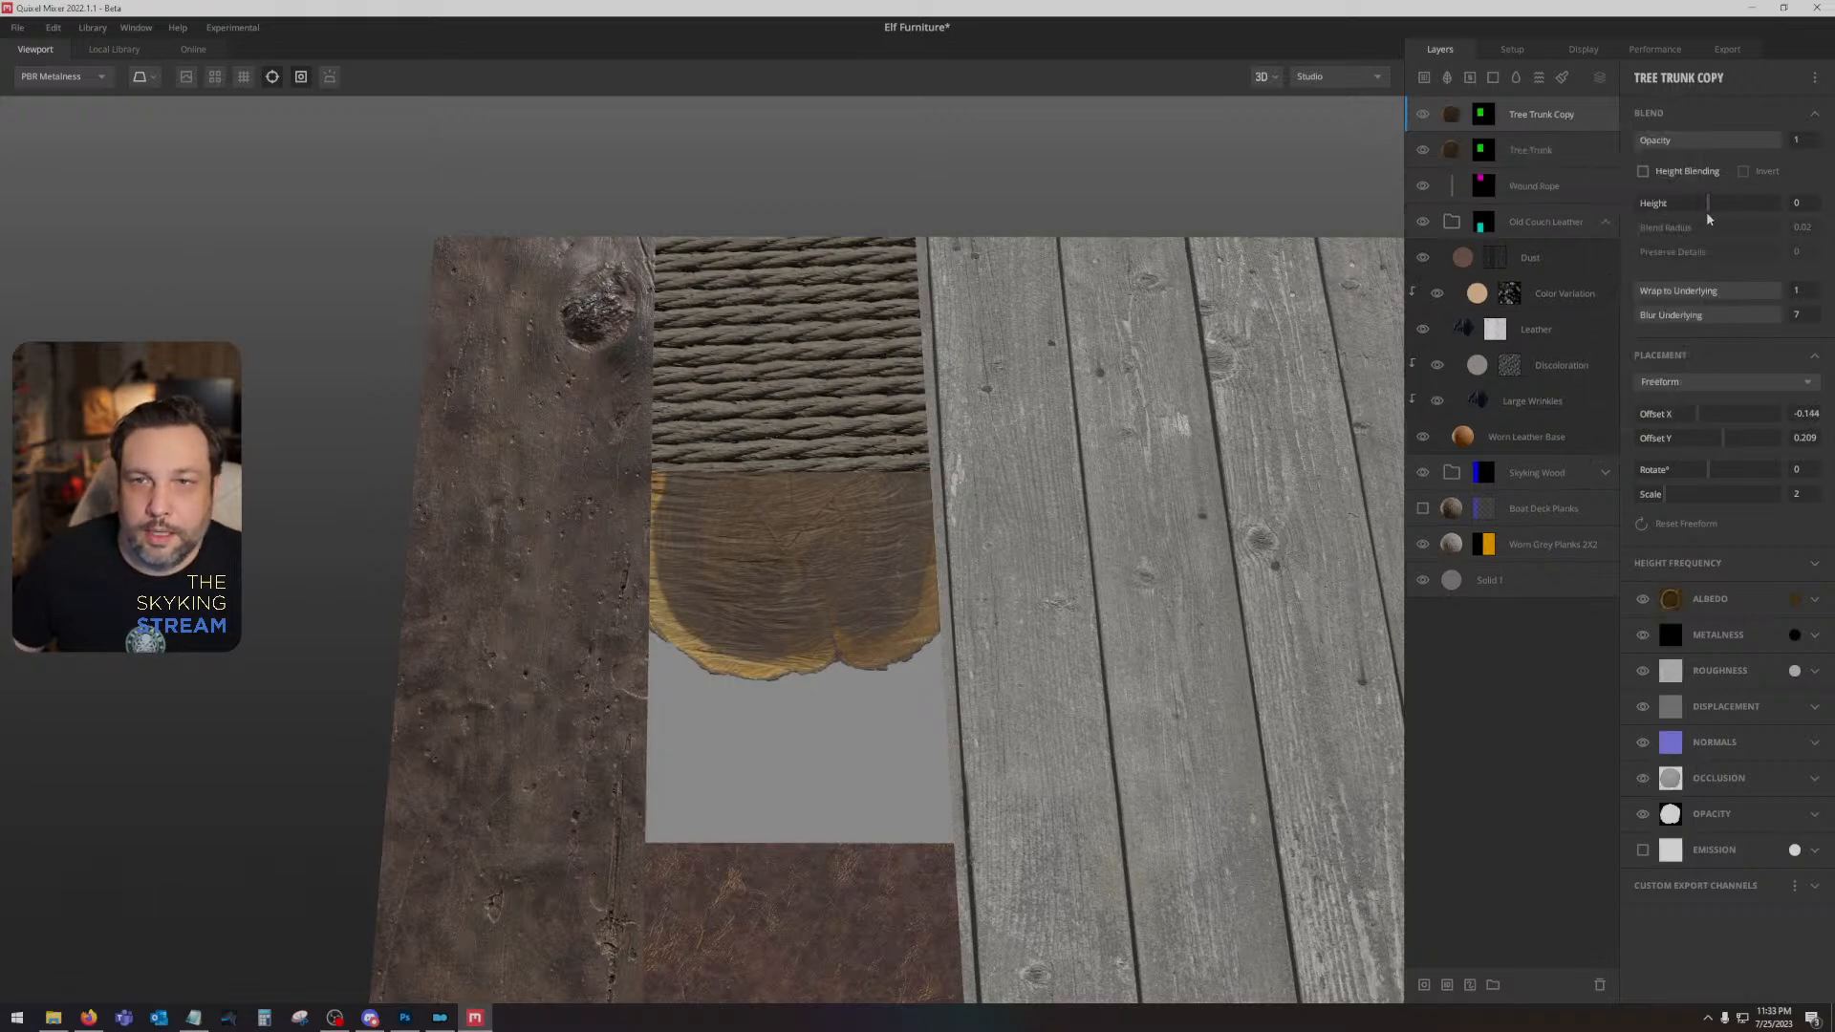
left_click(1564, 159)
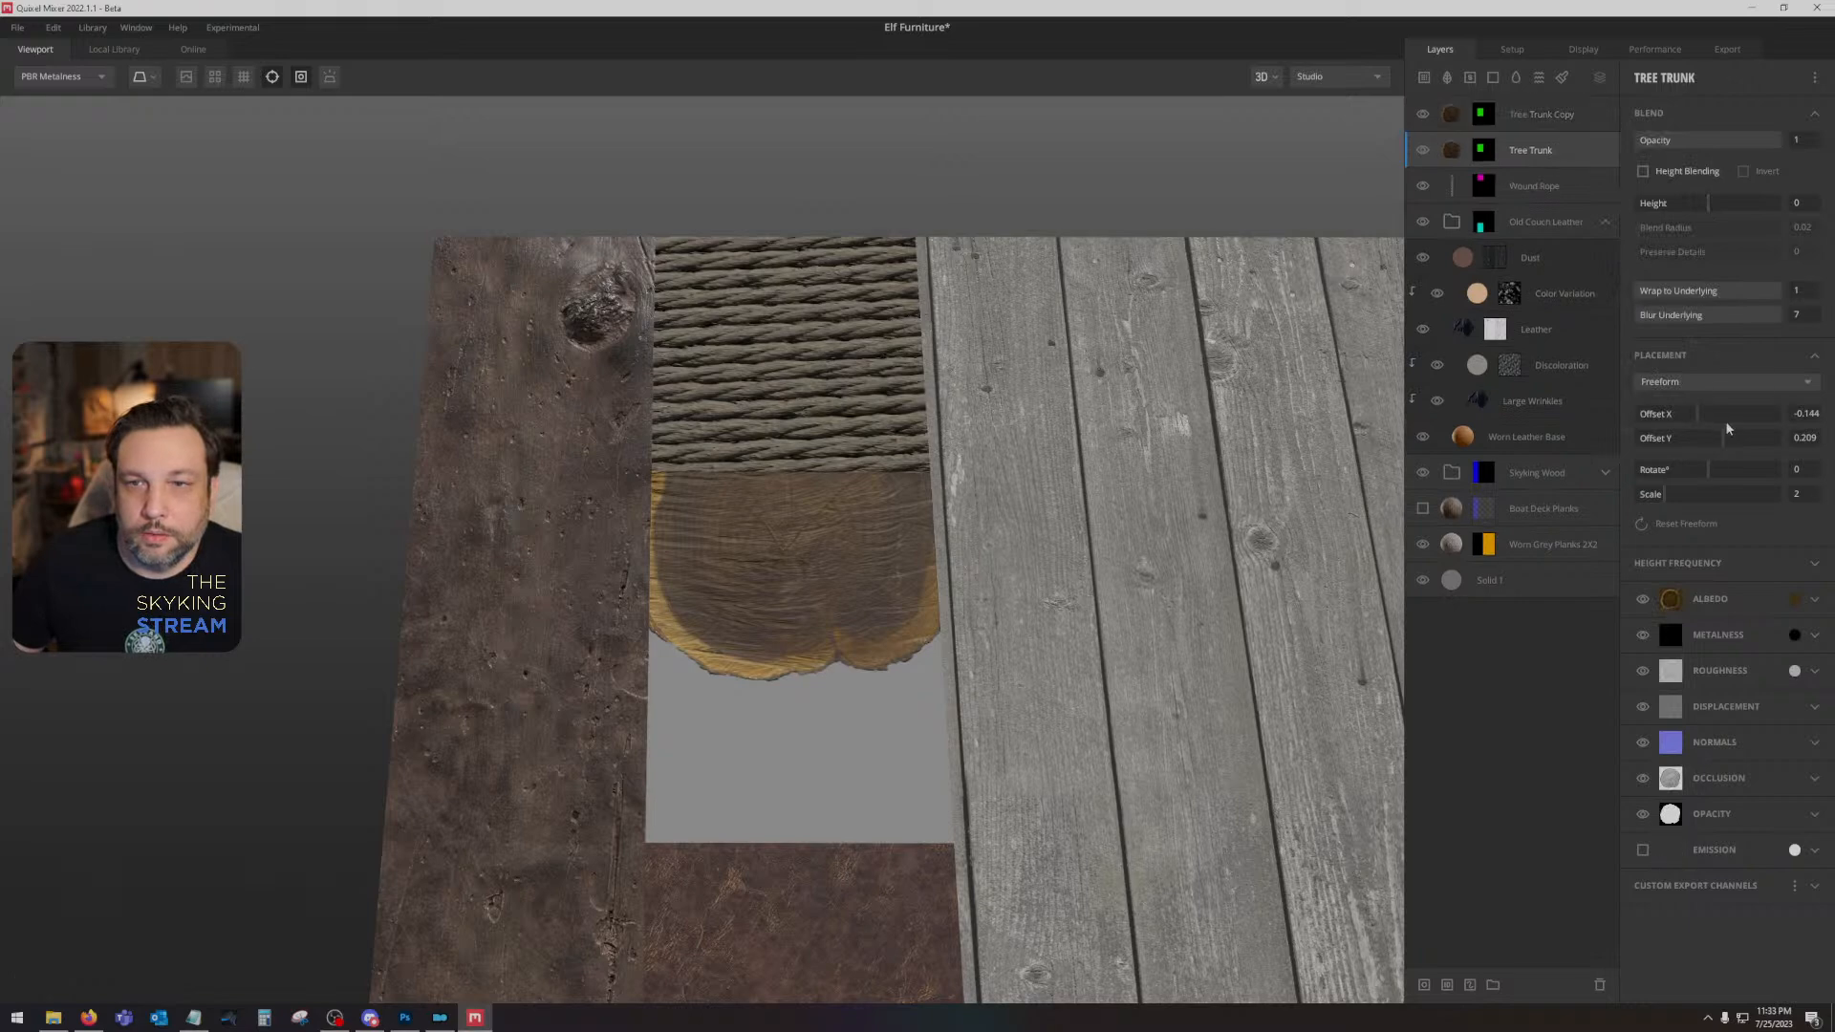
left_click_drag(1720, 436, 1708, 437)
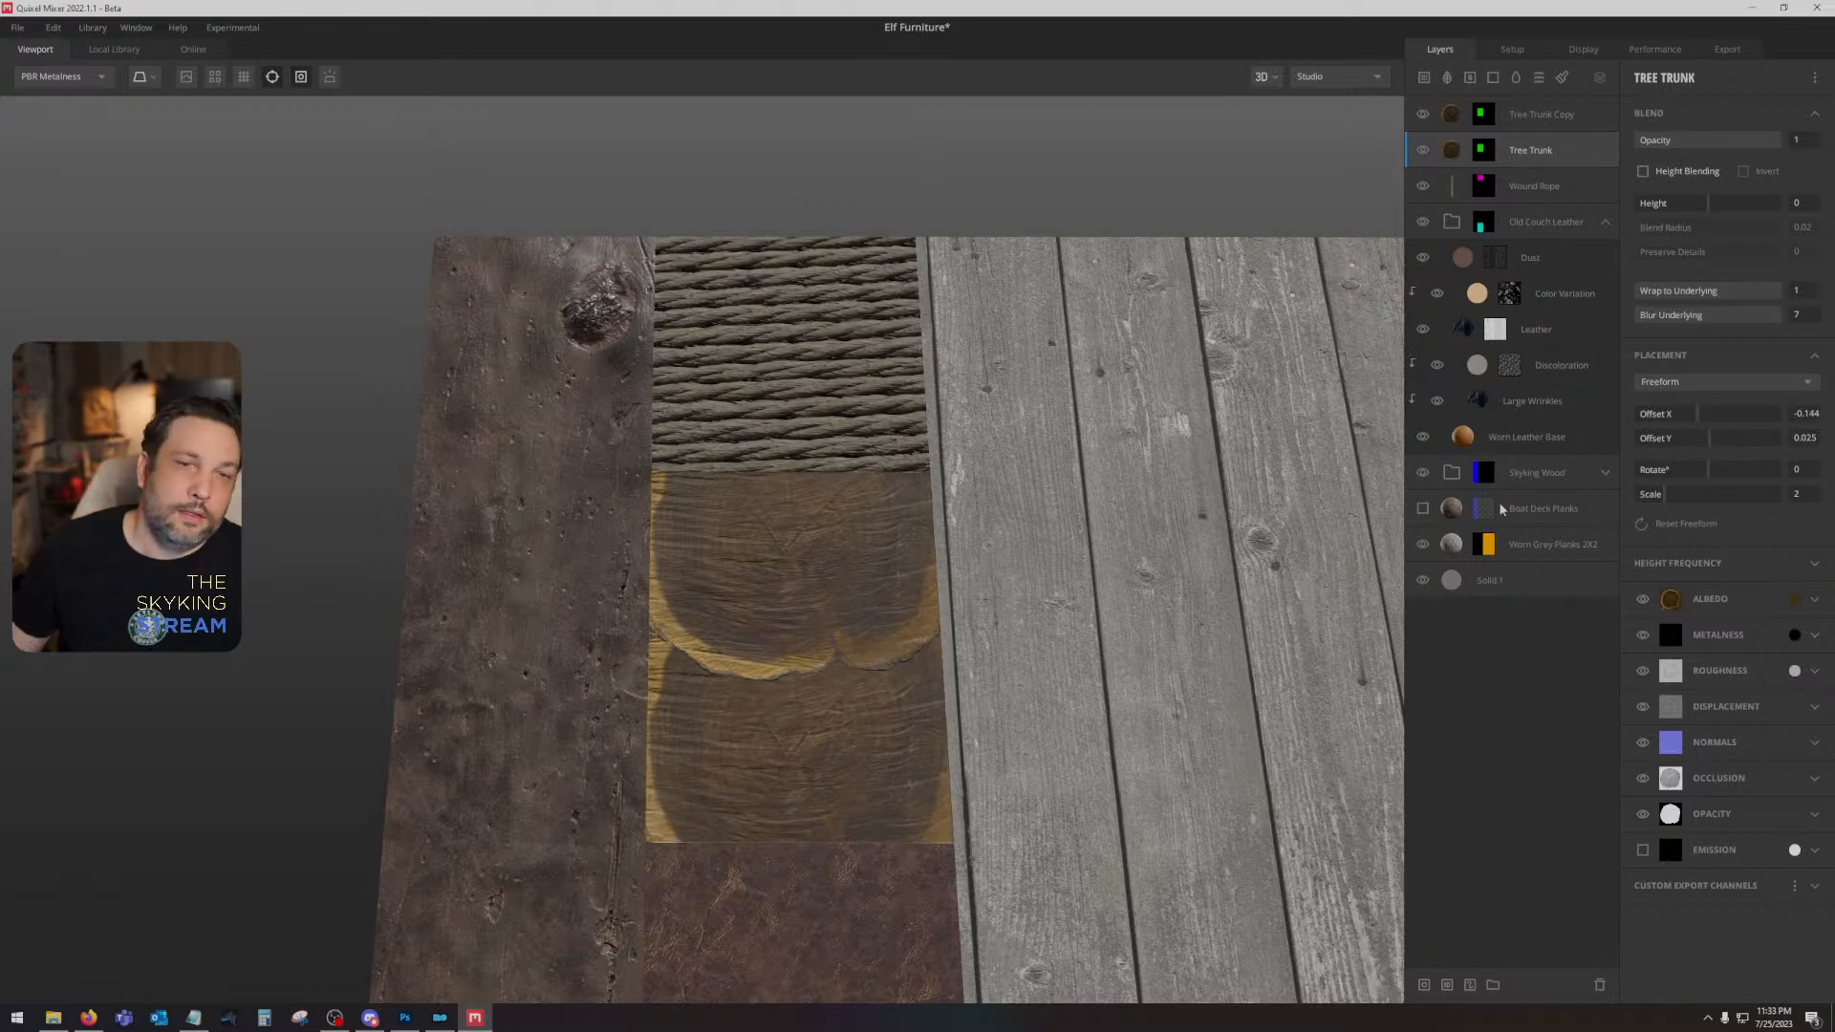
left_click_drag(1710, 474, 1744, 477)
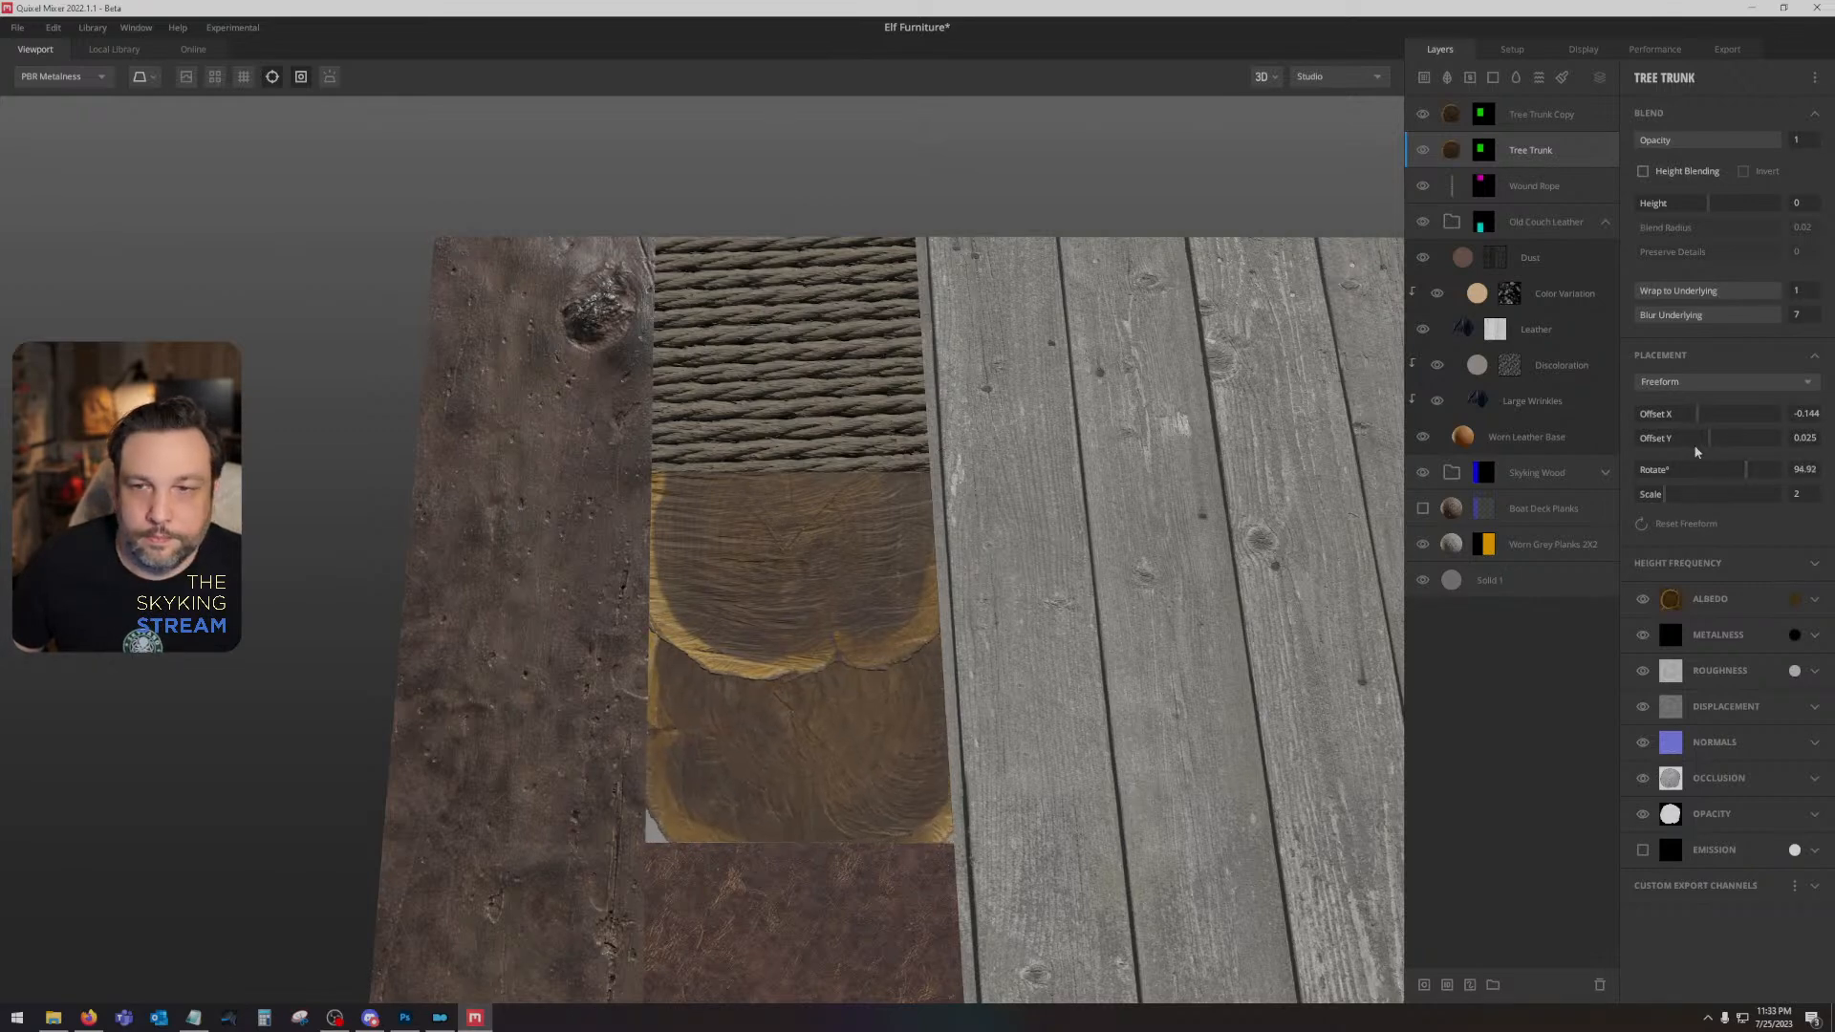
left_click_drag(1697, 417, 1695, 415)
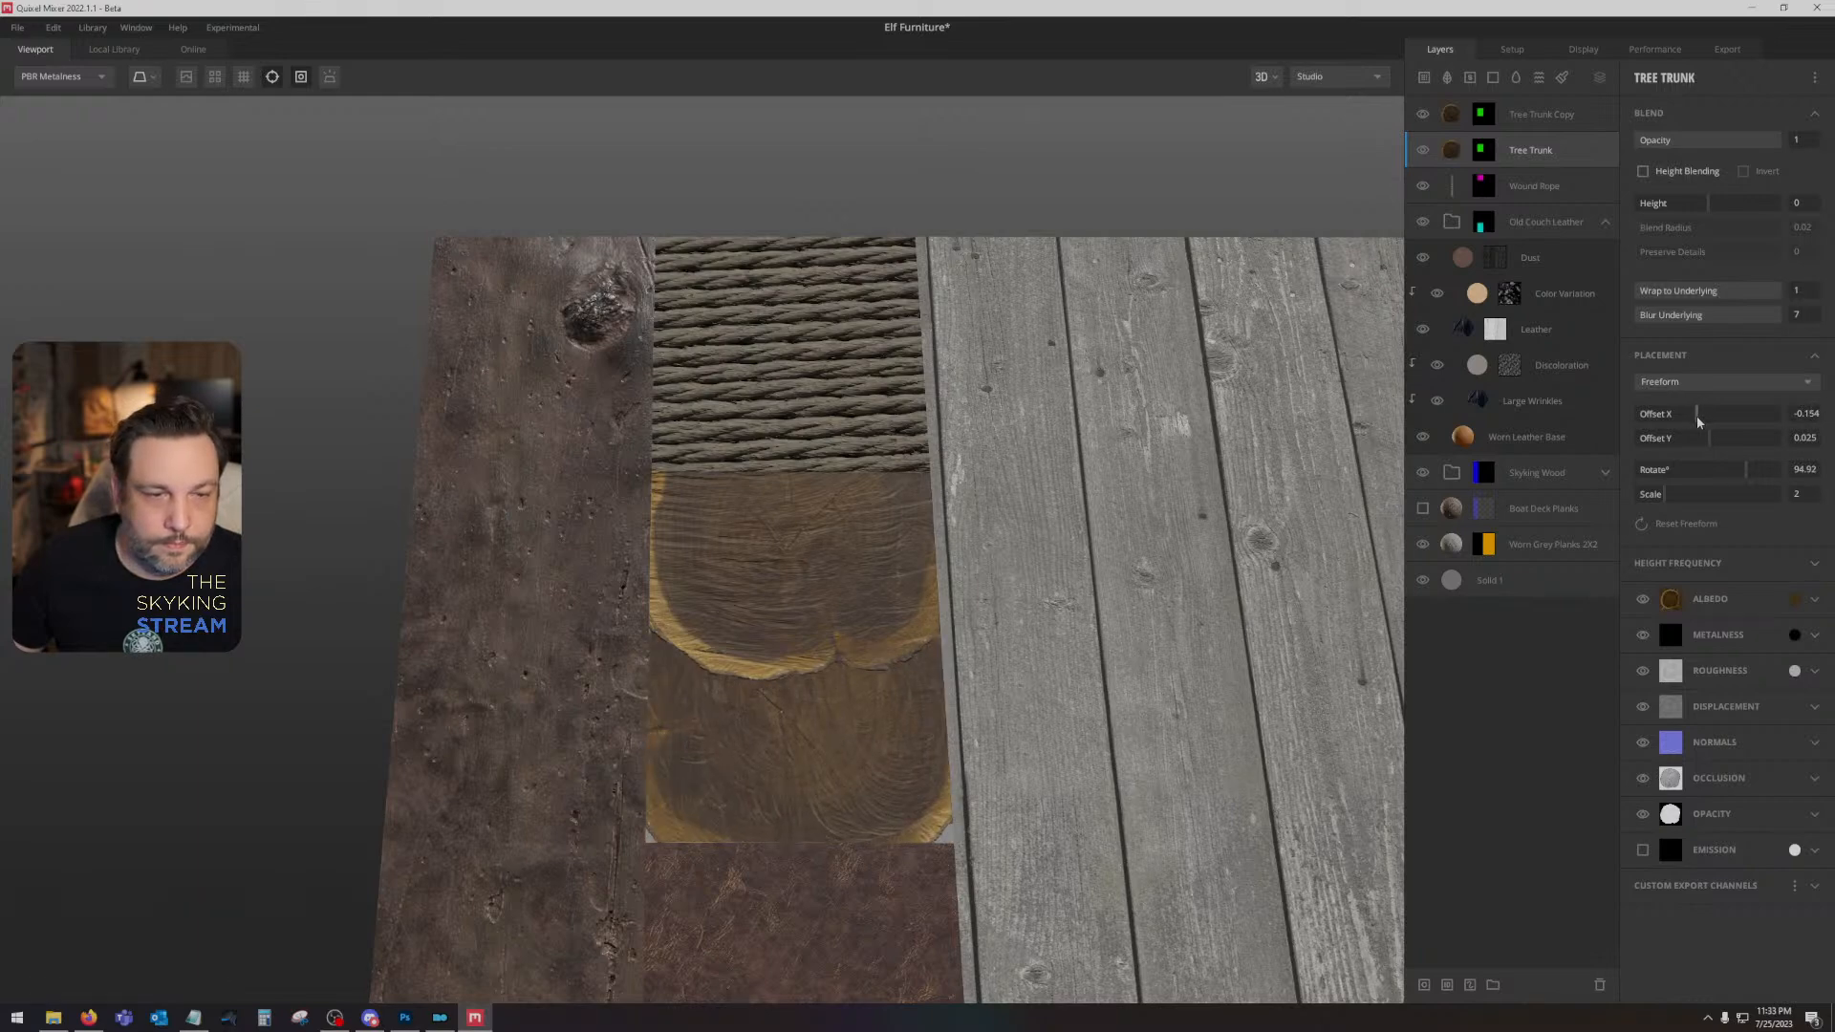
left_click(1706, 439)
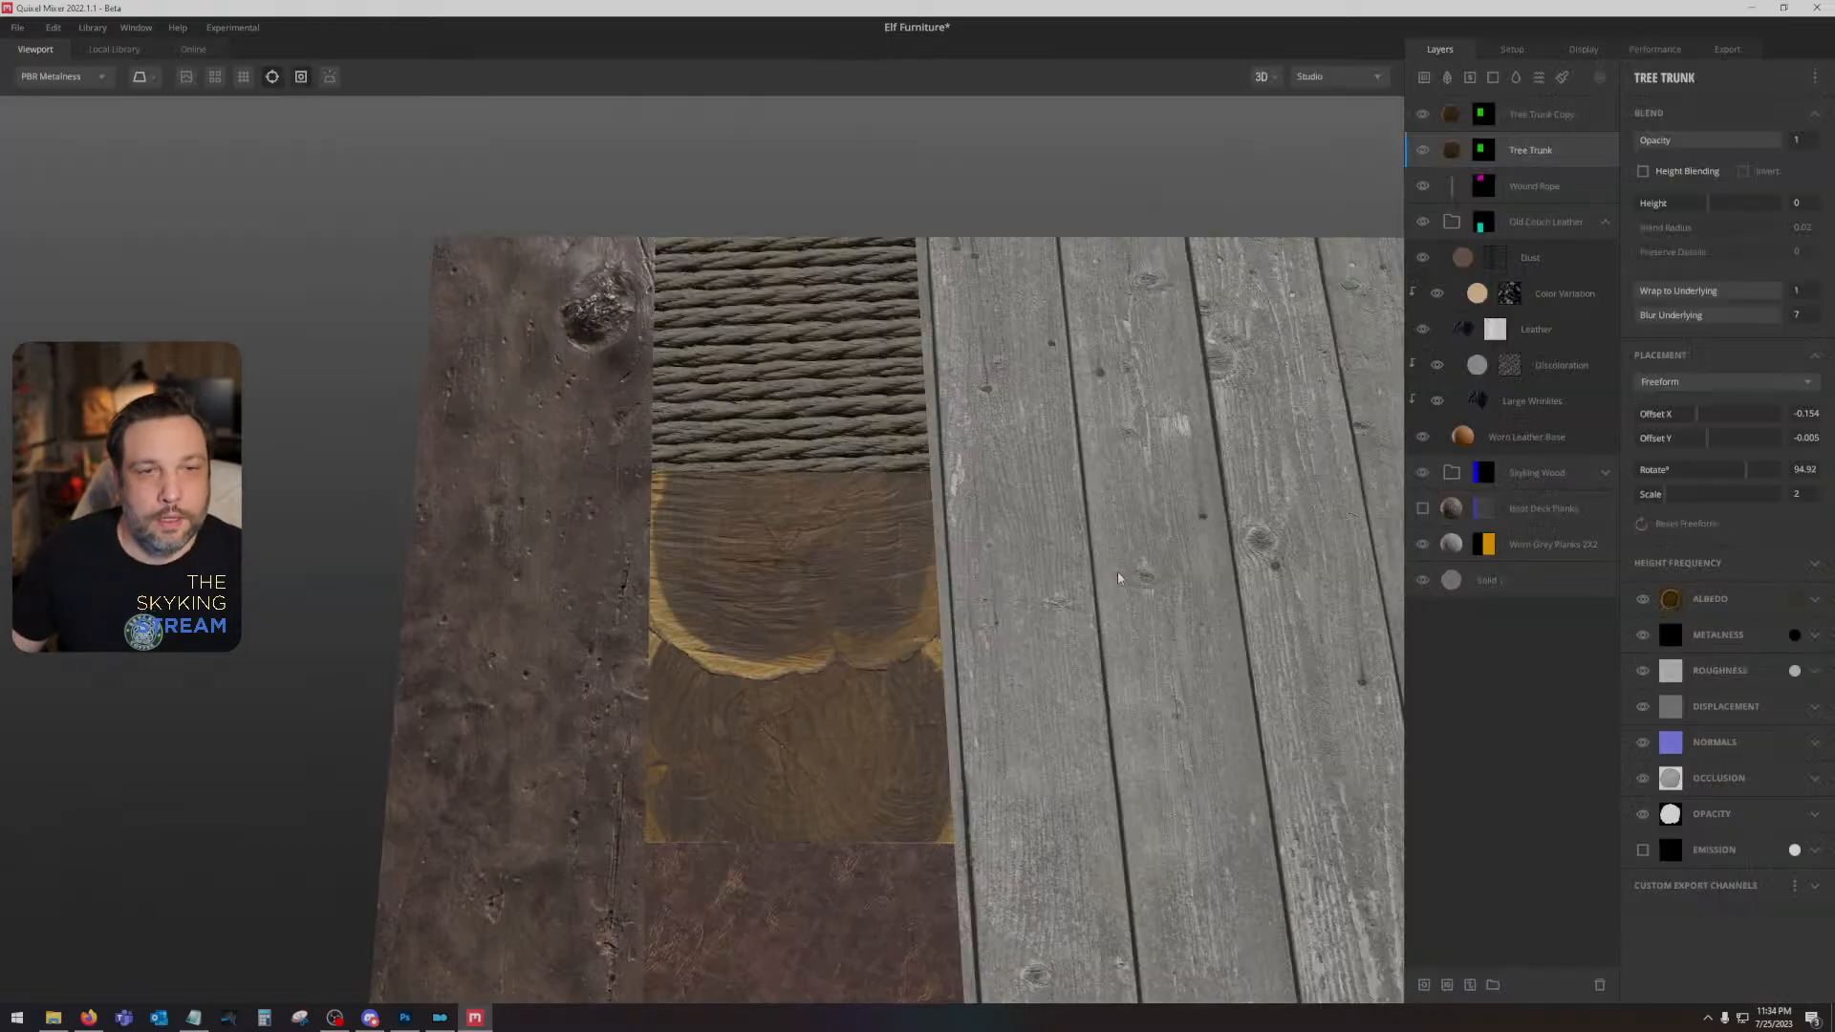
- Expand the Skyking Wood group and toggle the visibility of Cavity Sand, Rotten Tree Log and Wood Base to examine each layer's contribution
left_click_drag(1118, 577, 1077, 323)
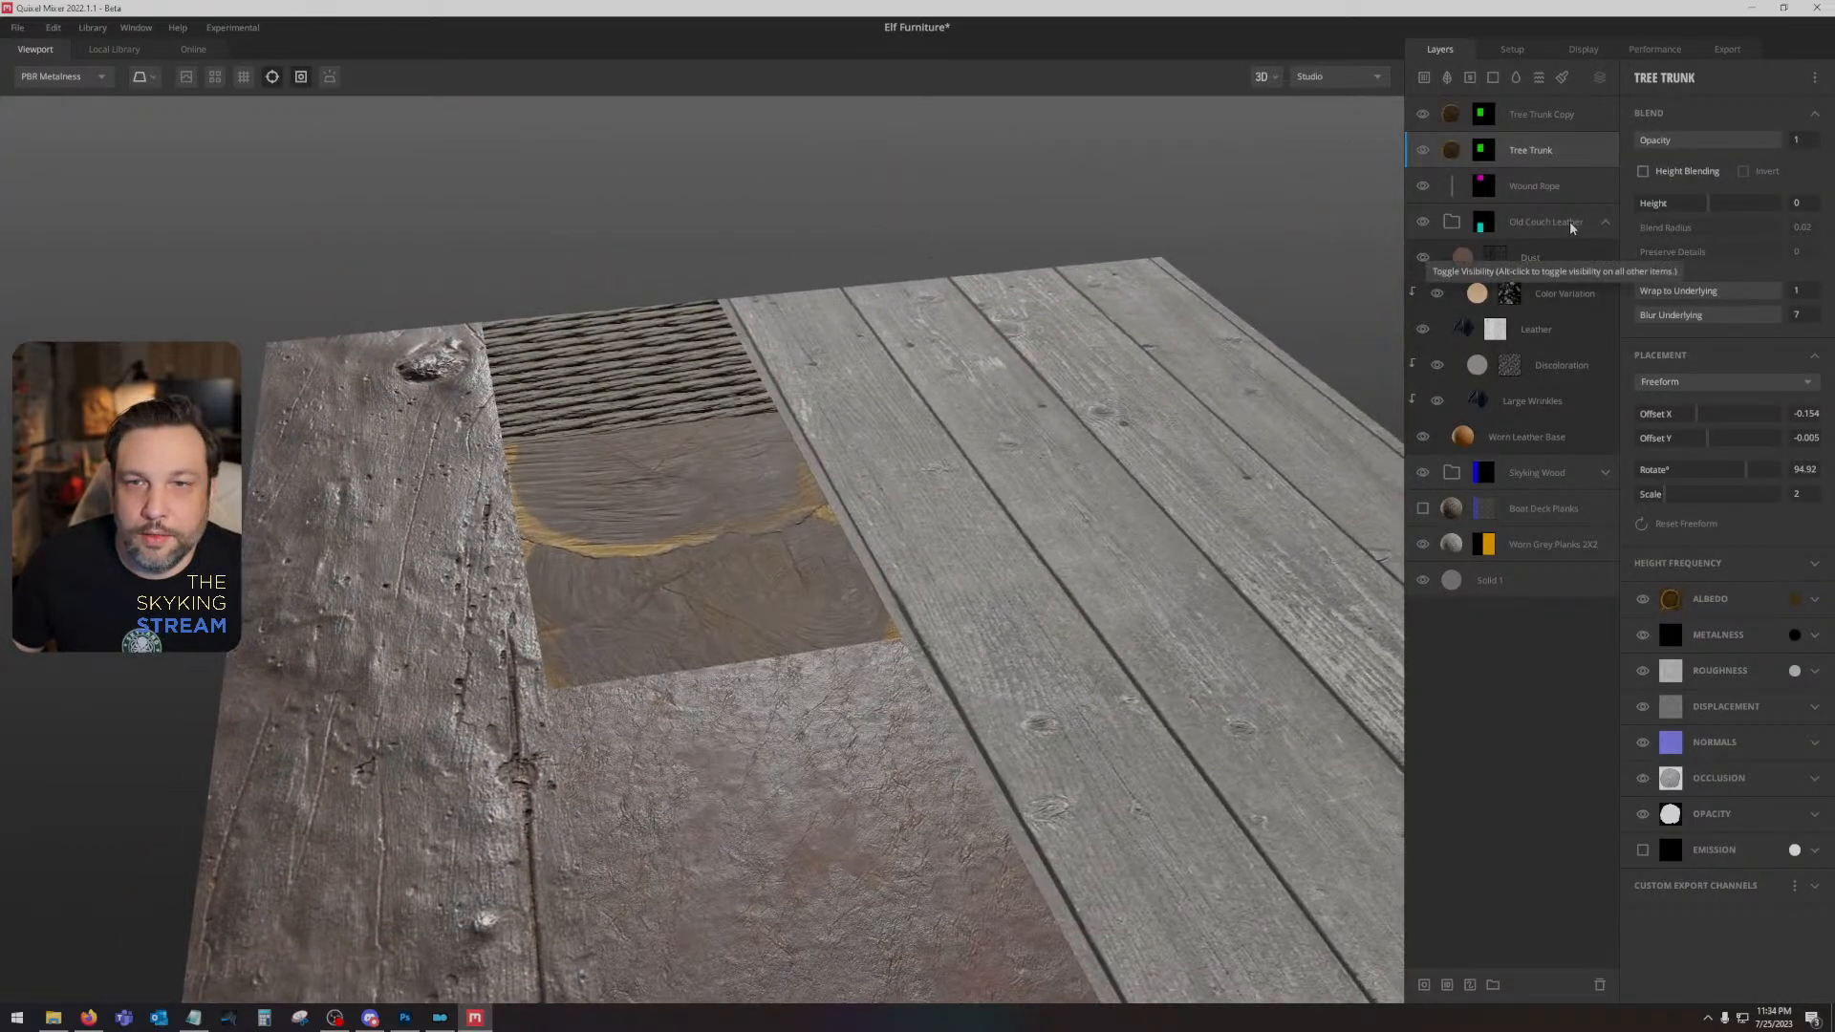
left_click(1605, 222)
left_click(1605, 258)
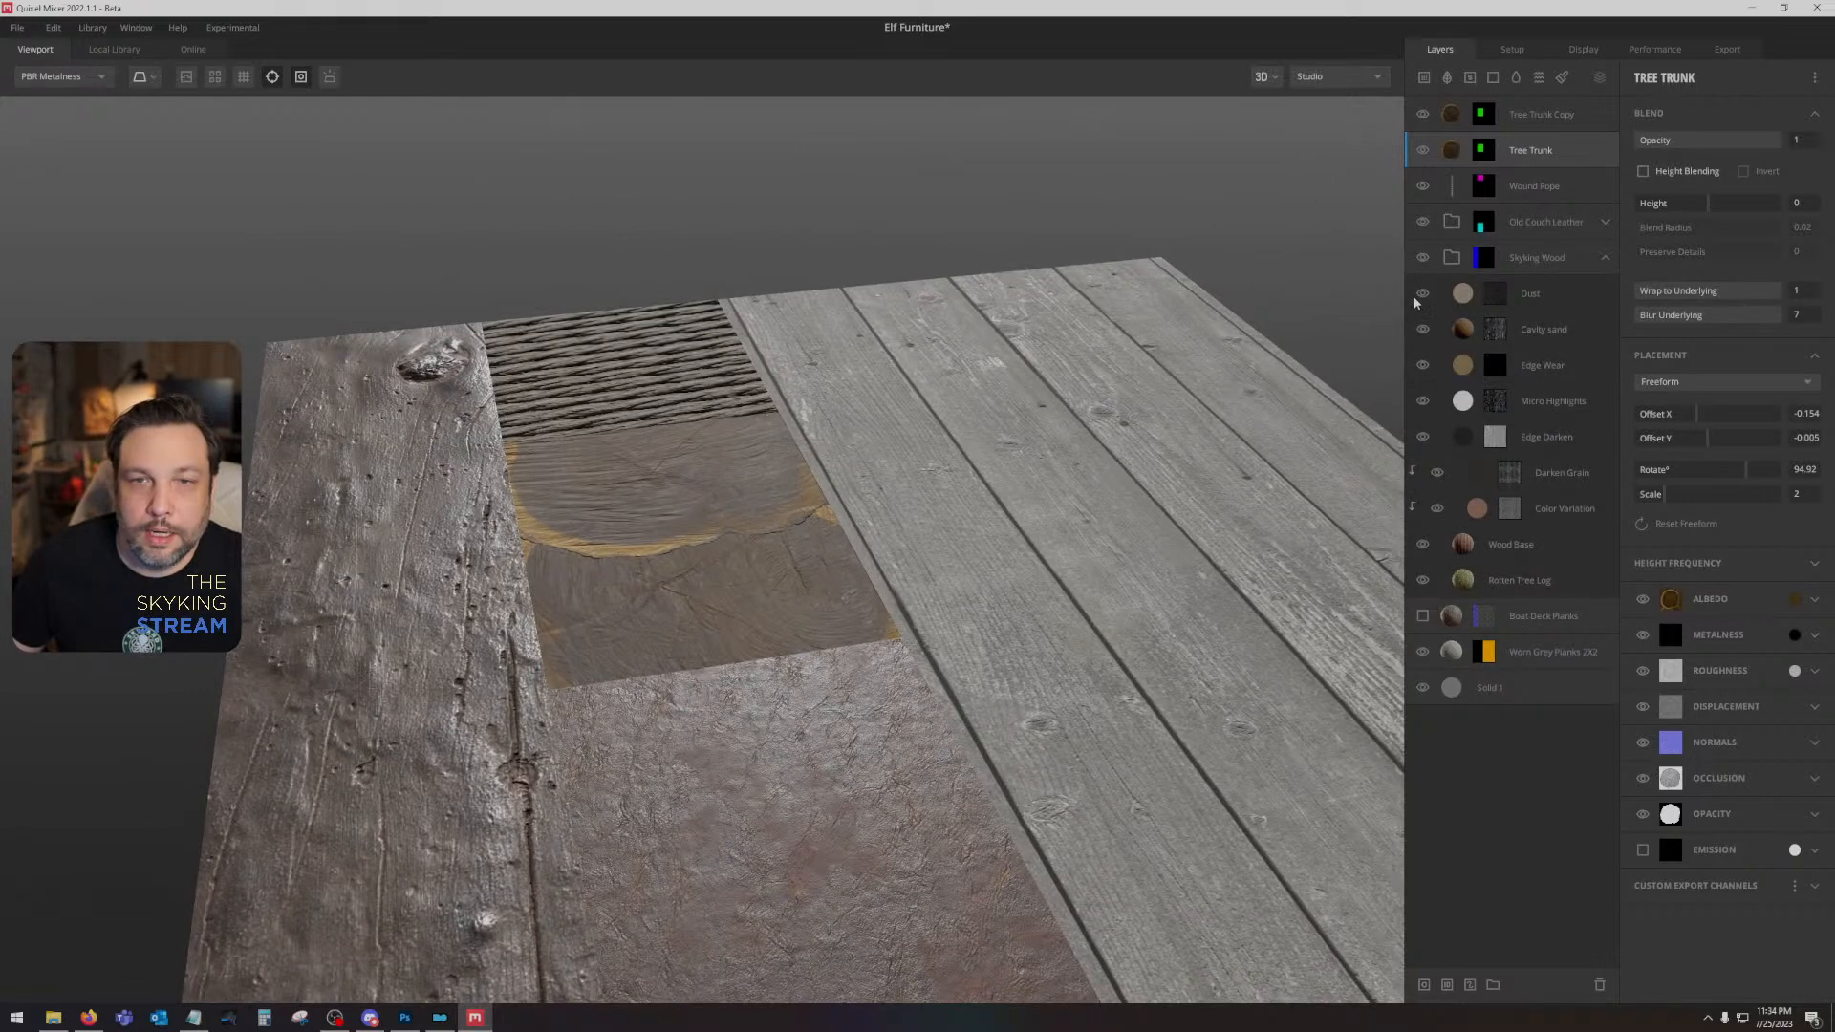
left_click(1423, 330)
left_click(1423, 330)
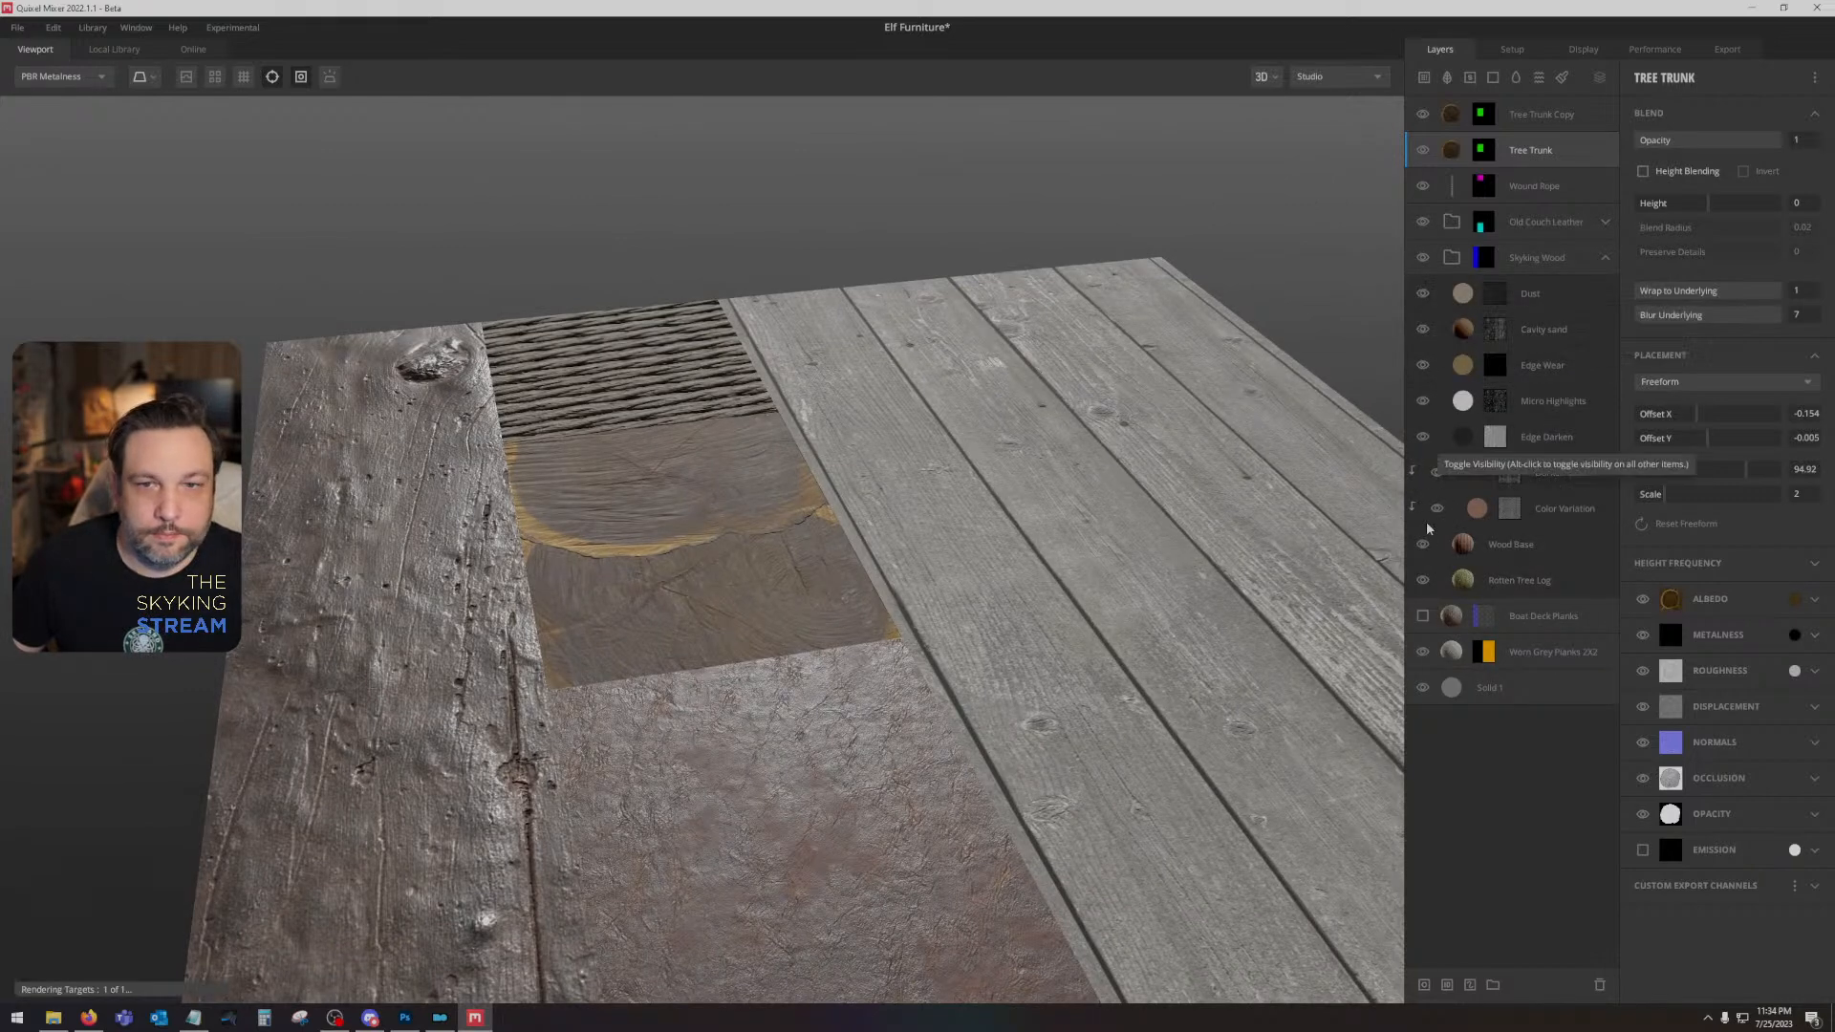
left_click(1422, 581)
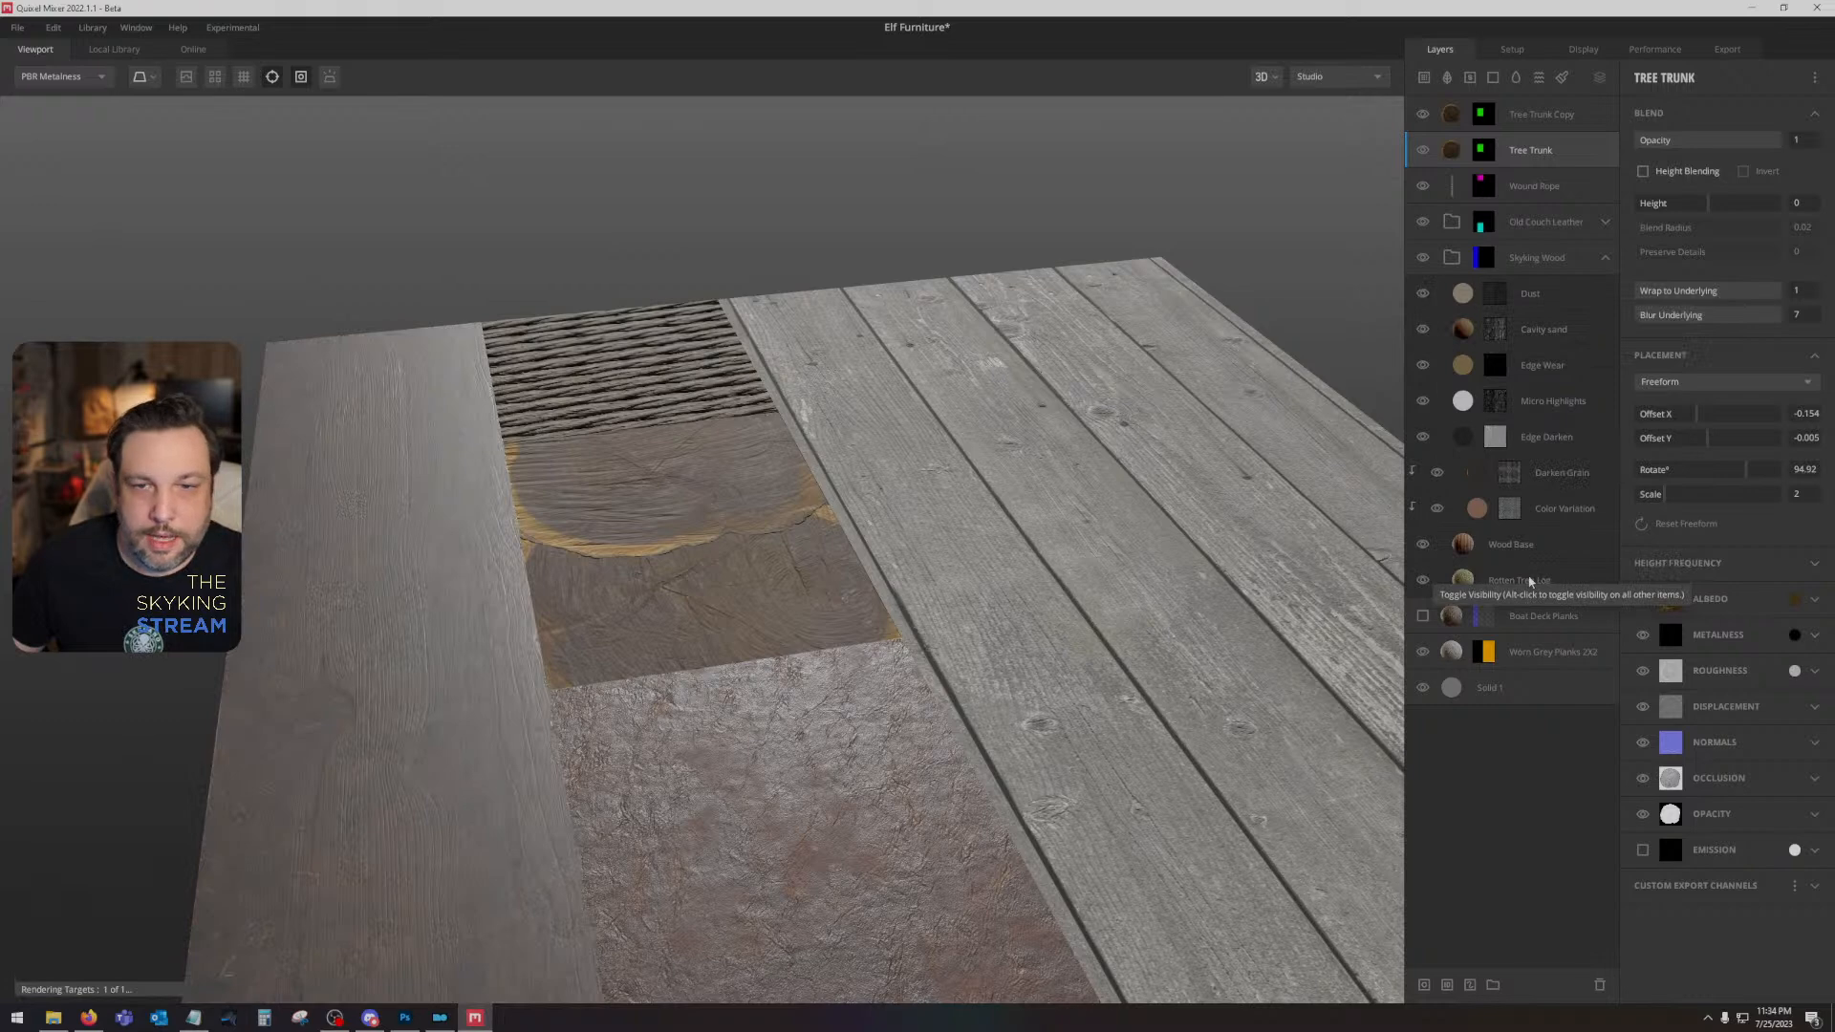
left_click(1423, 581)
left_click(1432, 573)
left_click(1423, 545)
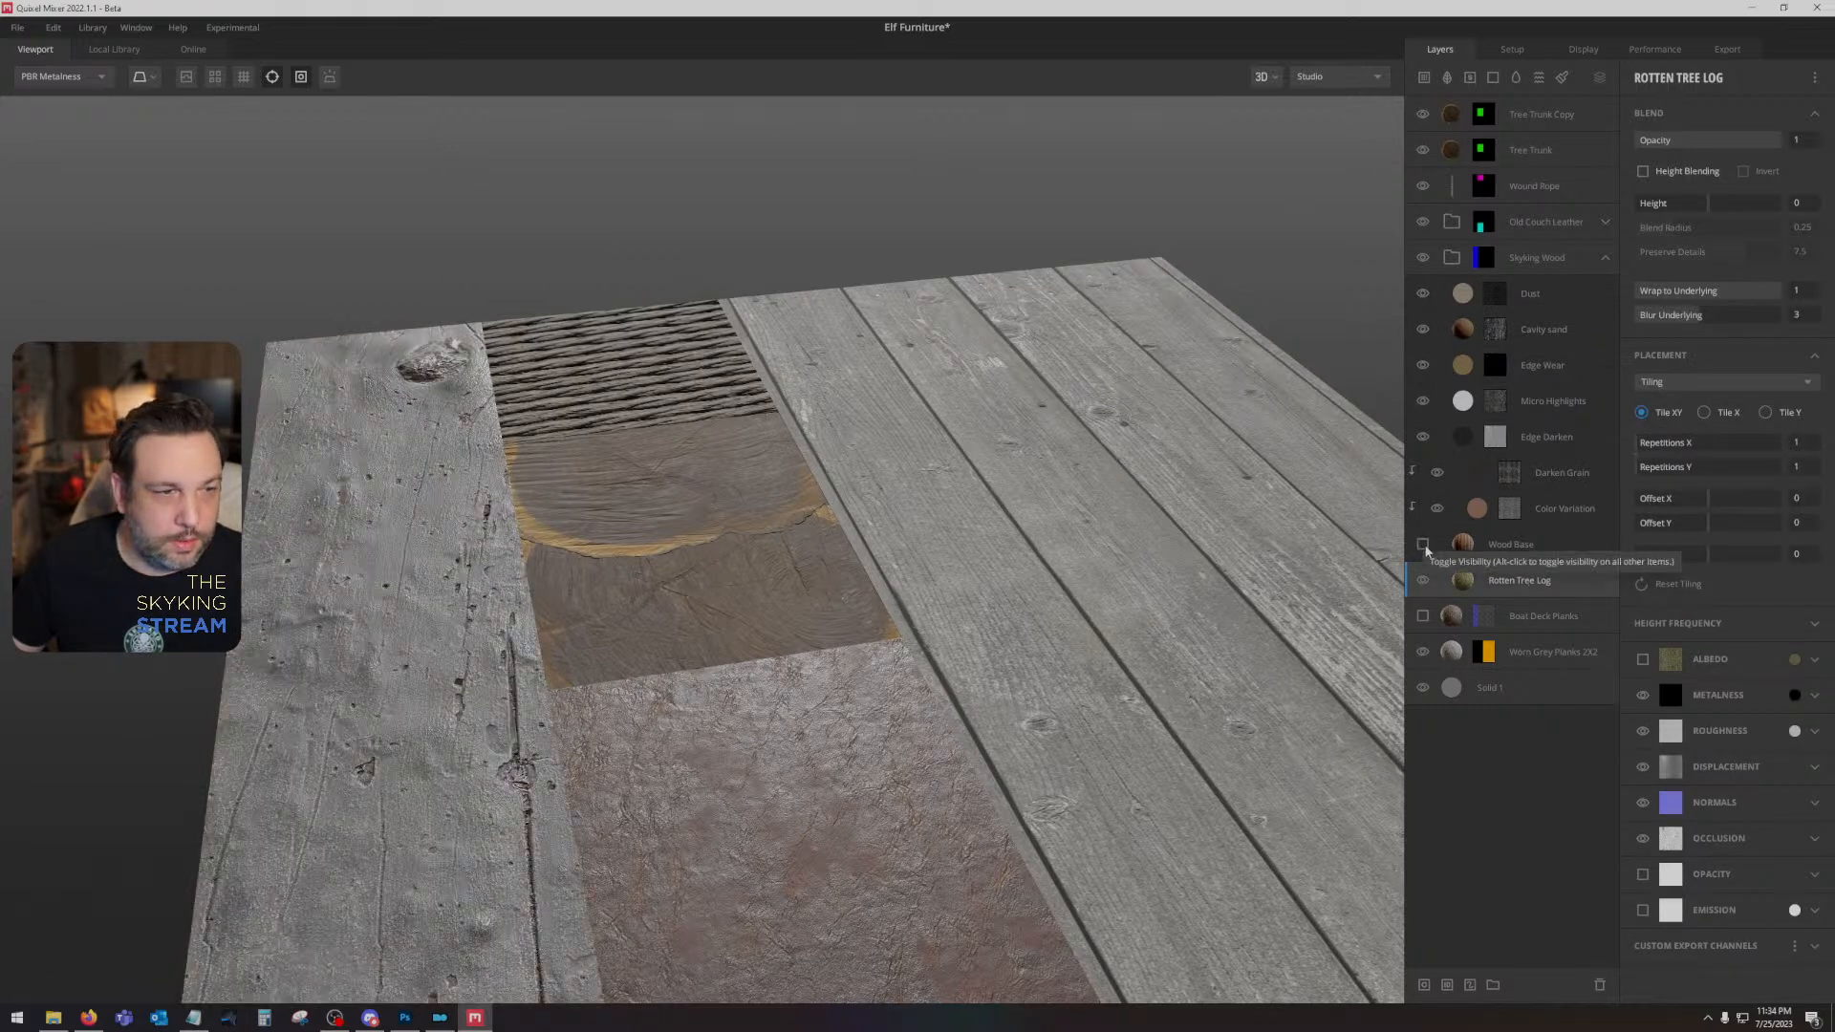
left_click(1422, 545)
- Set the Wood Base layer's roughness color to BFBFBF
left_click(1438, 544)
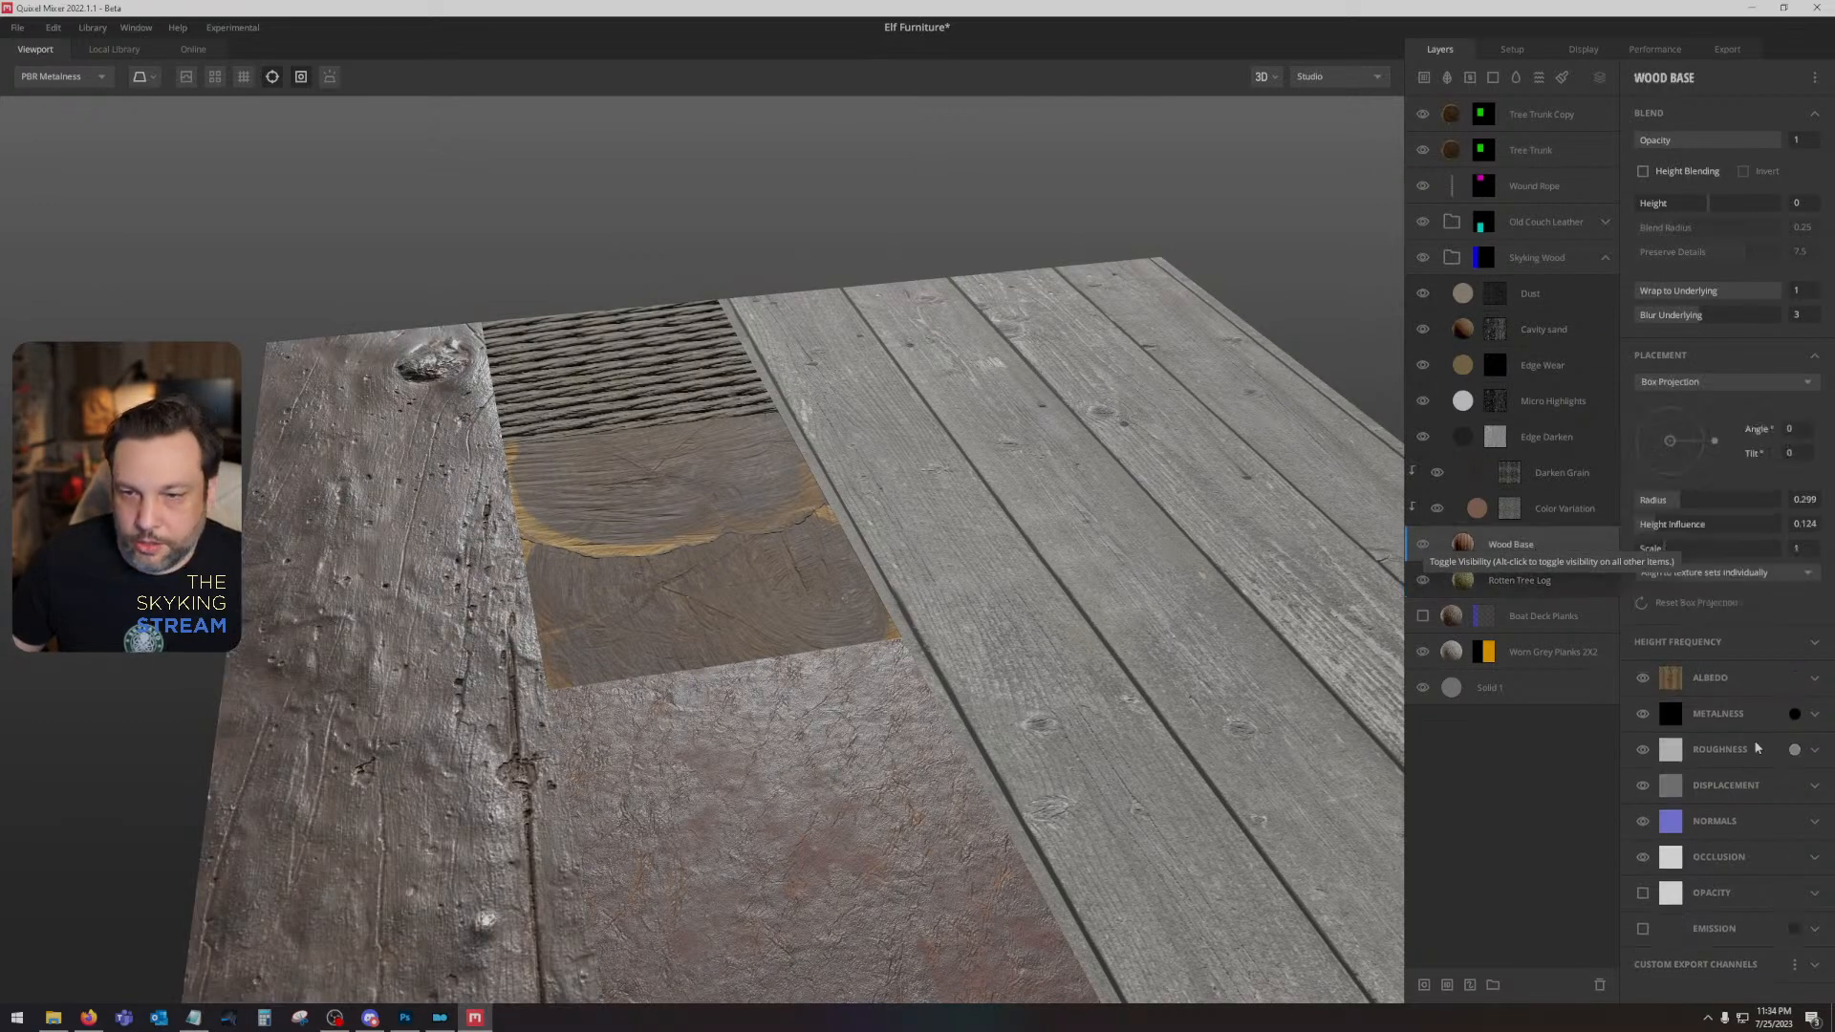
left_click(1796, 751)
mouse_move(726, 509)
left_mouse_down()
mouse_move(720, 626)
mouse_move(718, 449)
mouse_move(715, 485)
left_mouse_up()
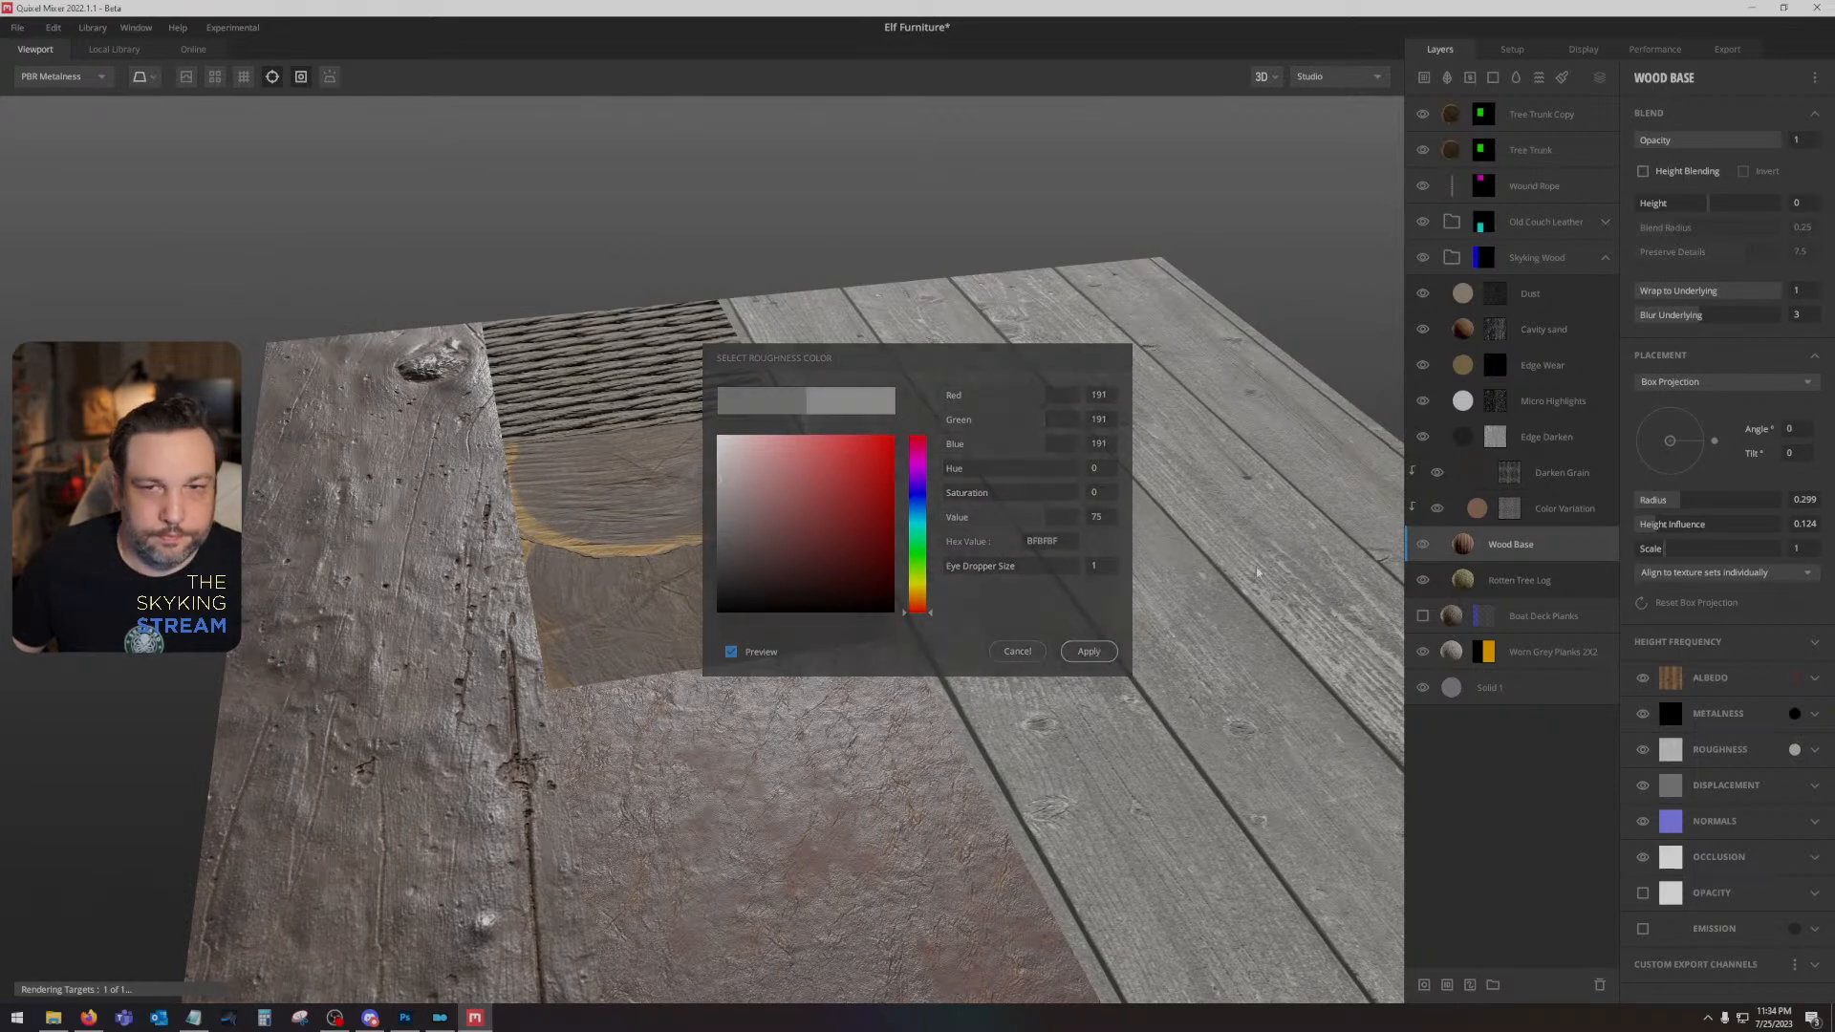
left_click(1089, 651)
- Inspect the roughness settings of the Rotten Tree Log, Wood Base, Color Variation and Darken Grain layers
left_click(1519, 580)
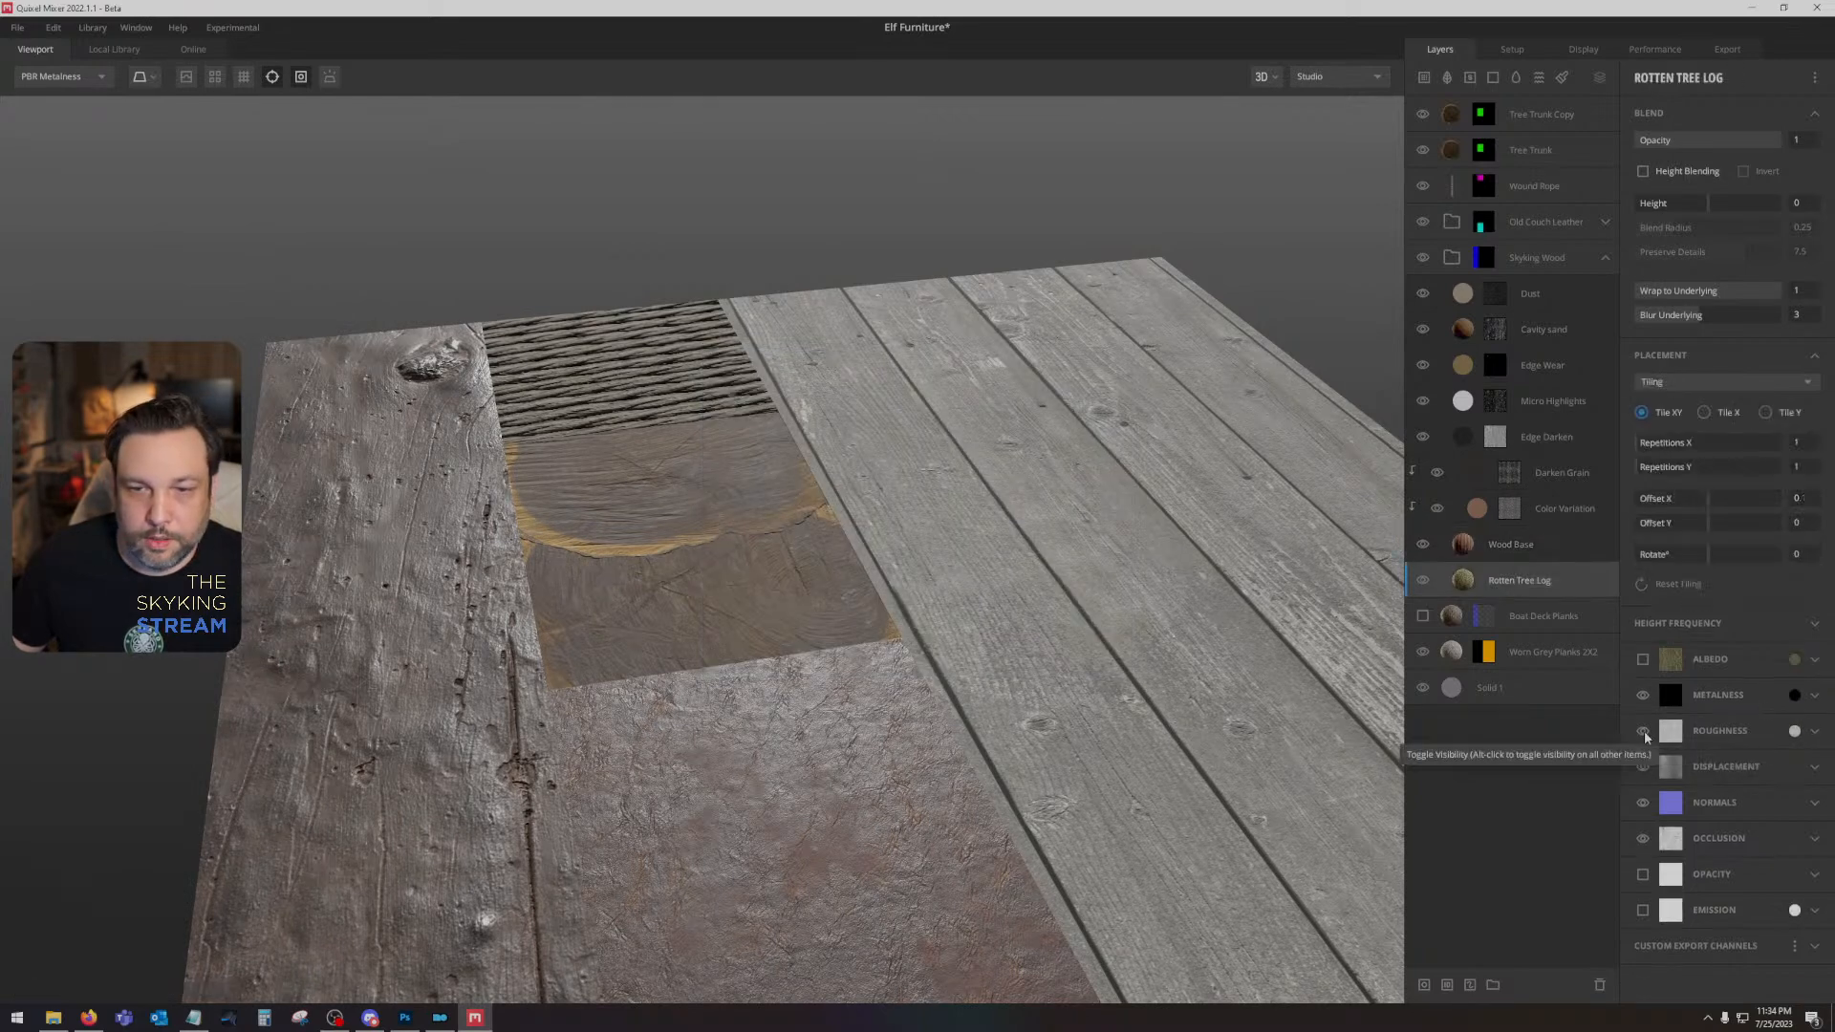
left_click(1794, 731)
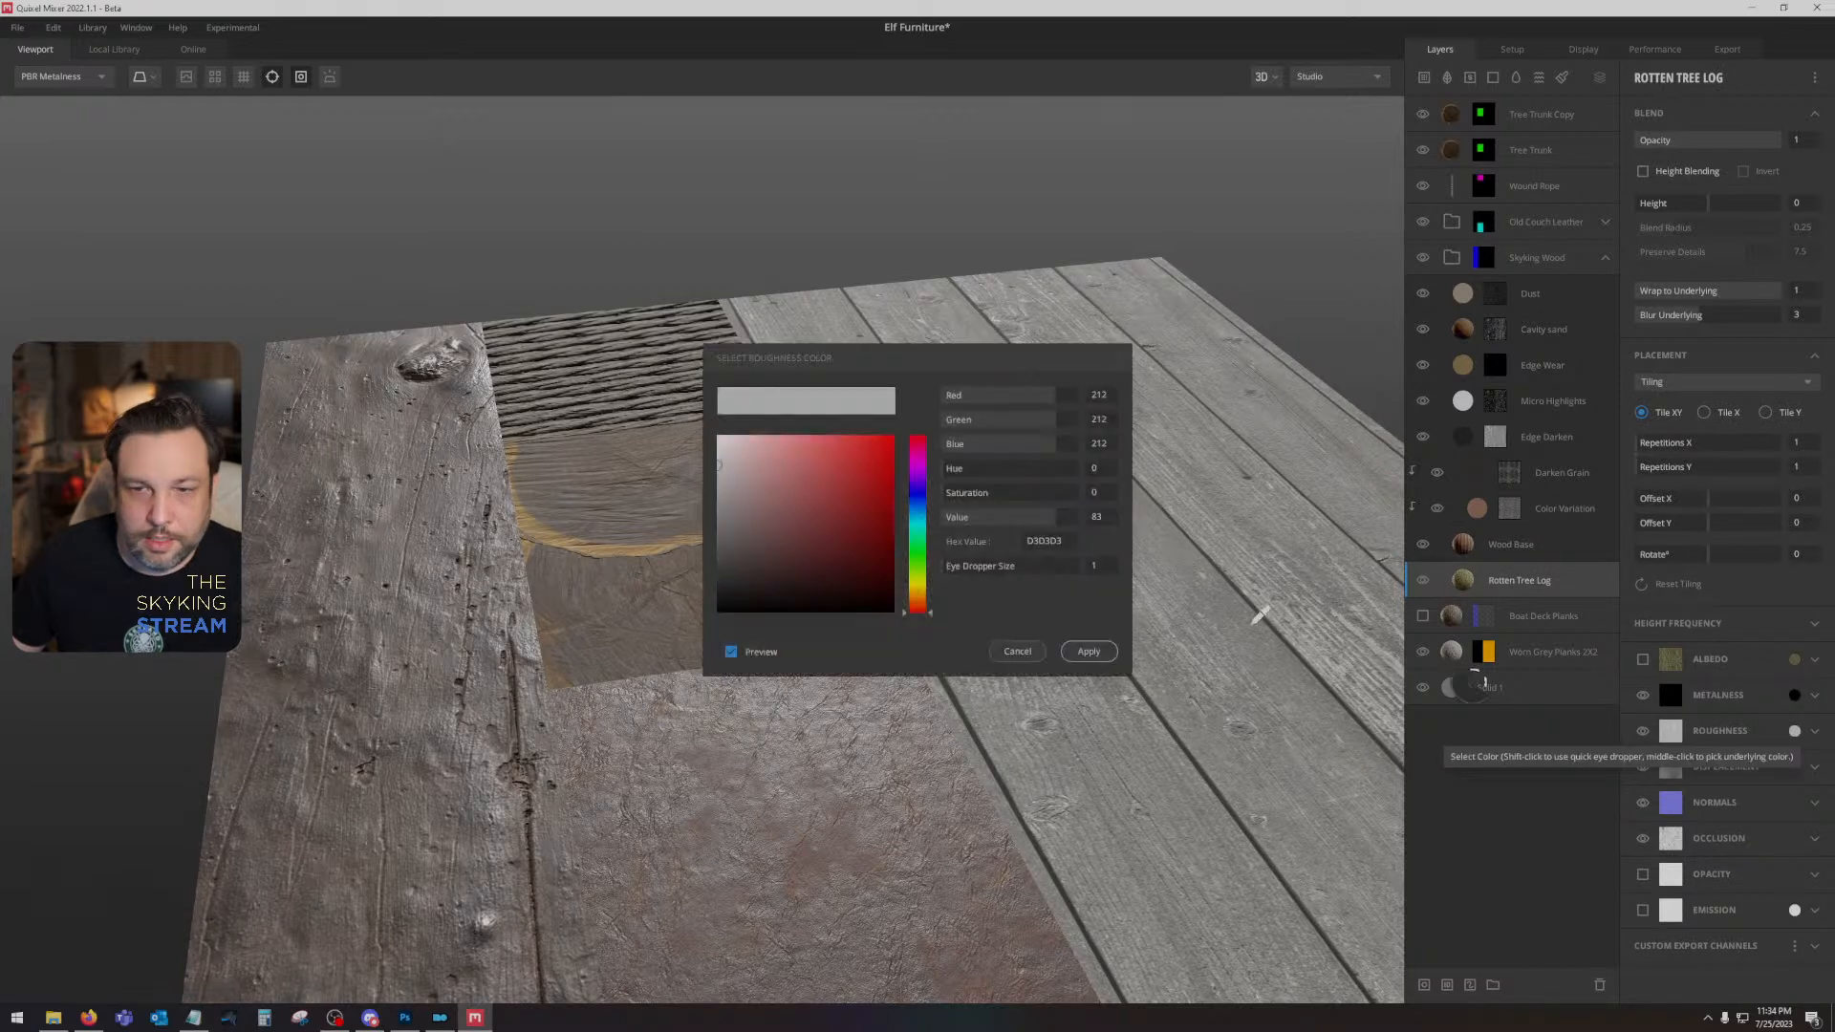
left_click(1088, 651)
left_click(1572, 547)
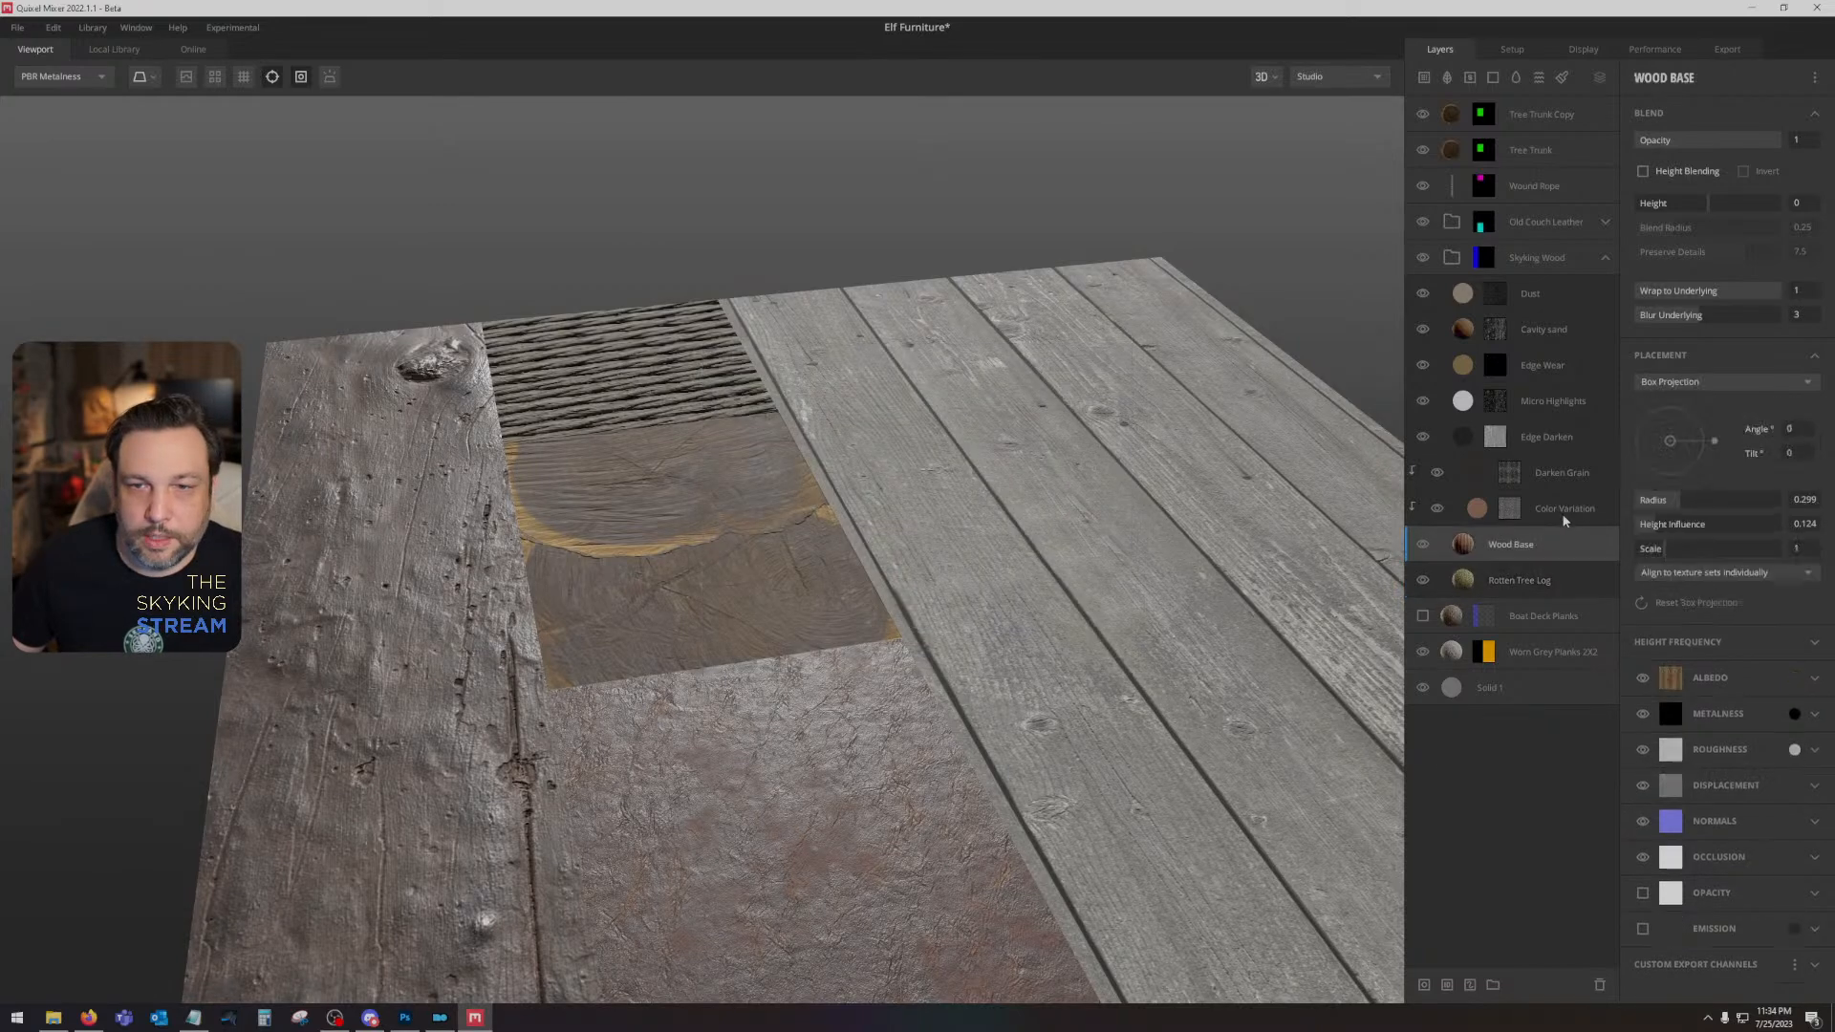
left_click(1565, 516)
left_click(1552, 474)
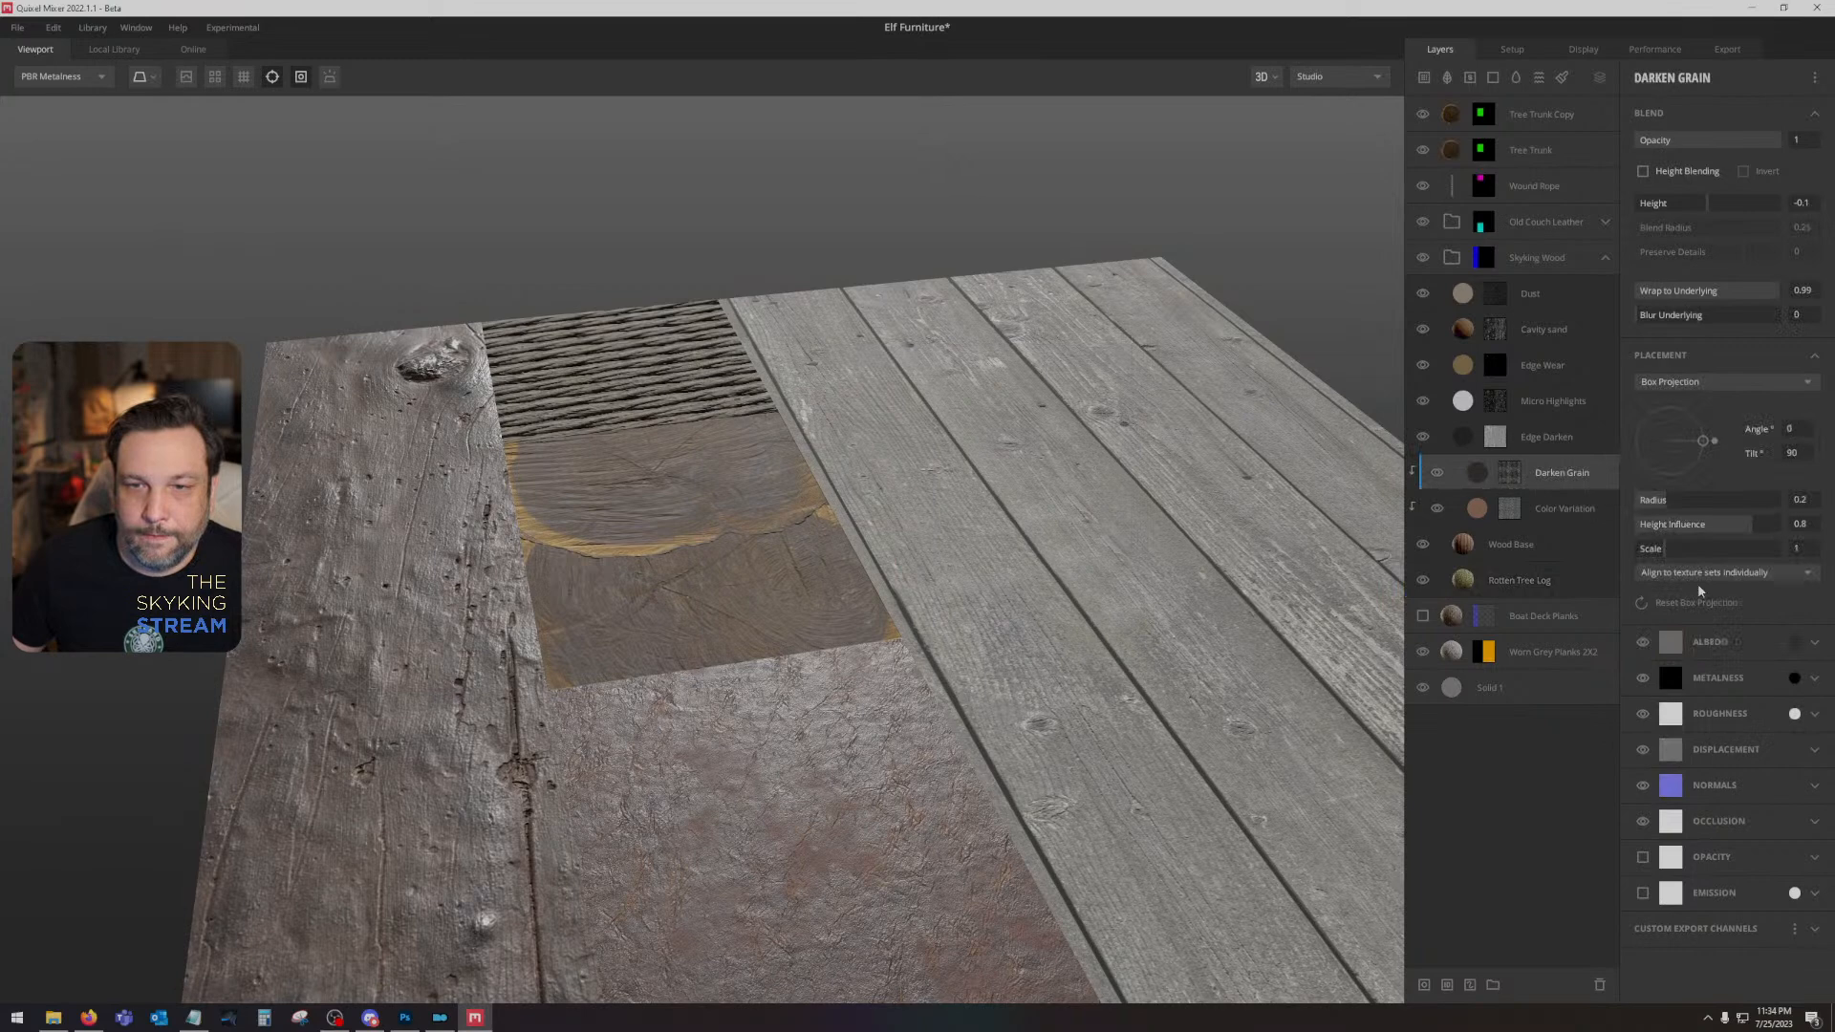
left_click(1794, 713)
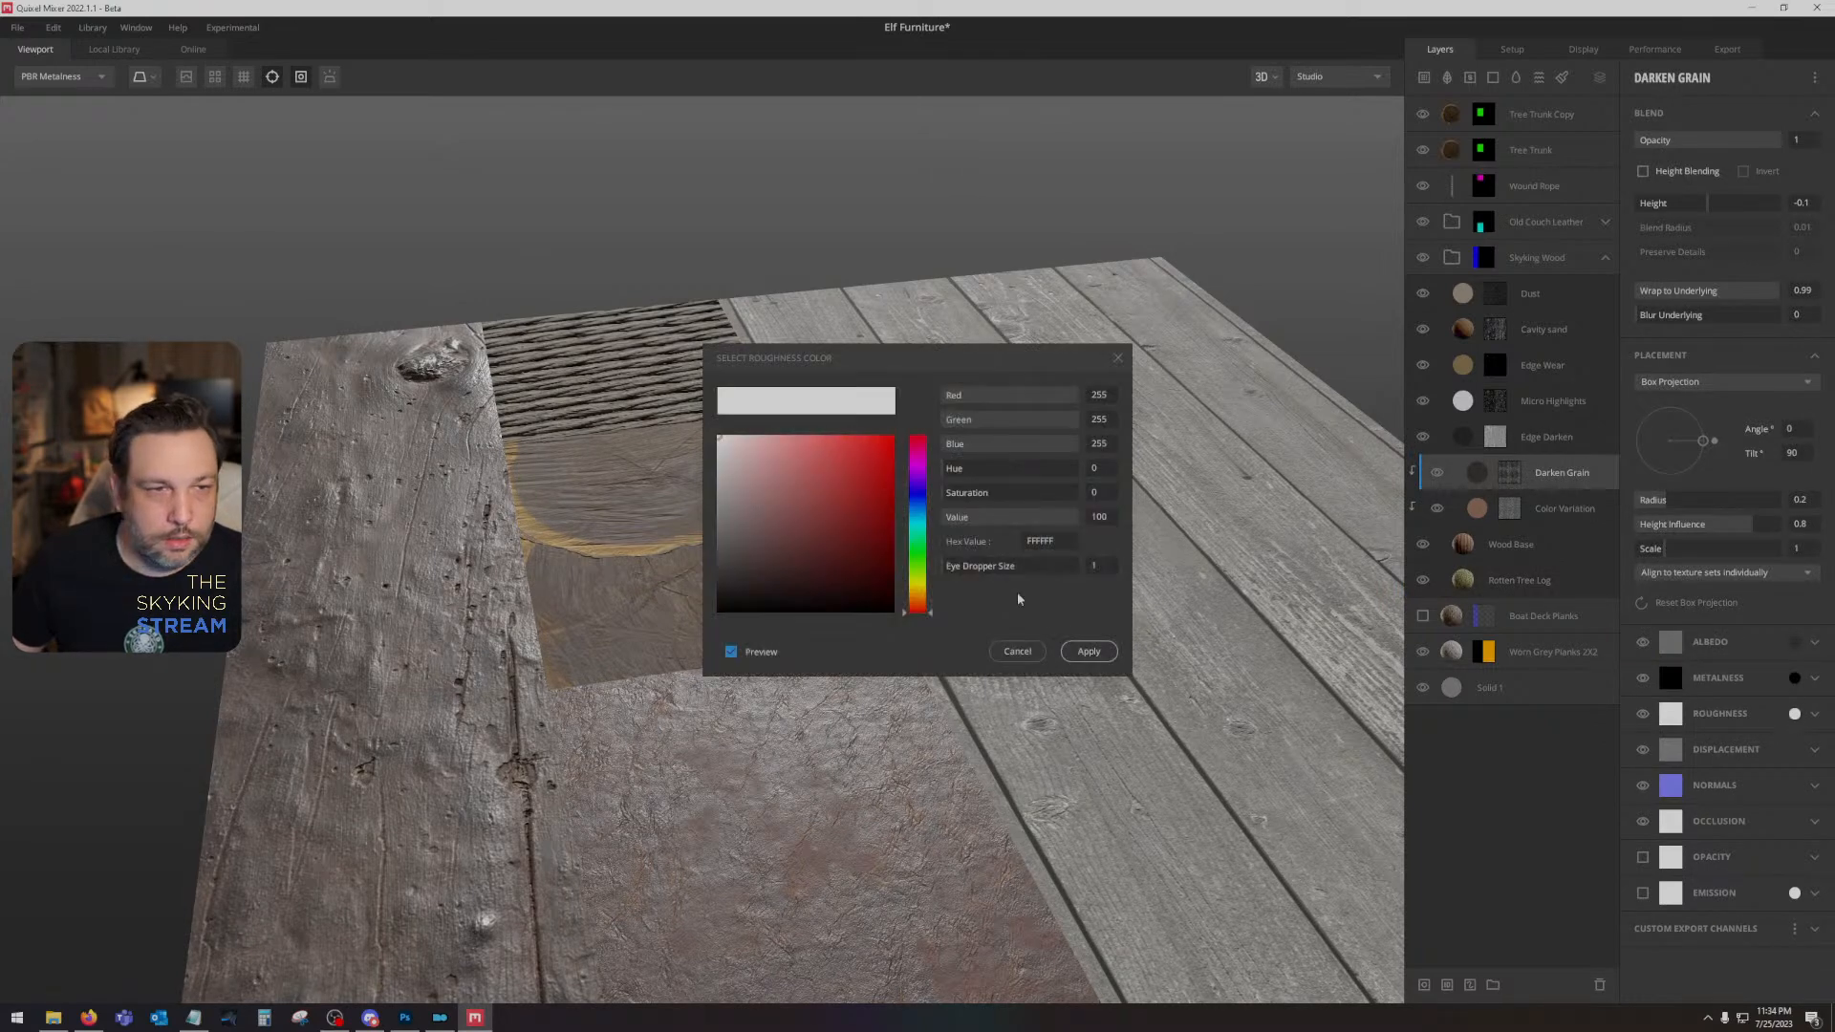
left_click(1086, 652)
- Set the Color Variation layer's roughness color in the Skyking Wood group to 949494
left_click(1545, 503)
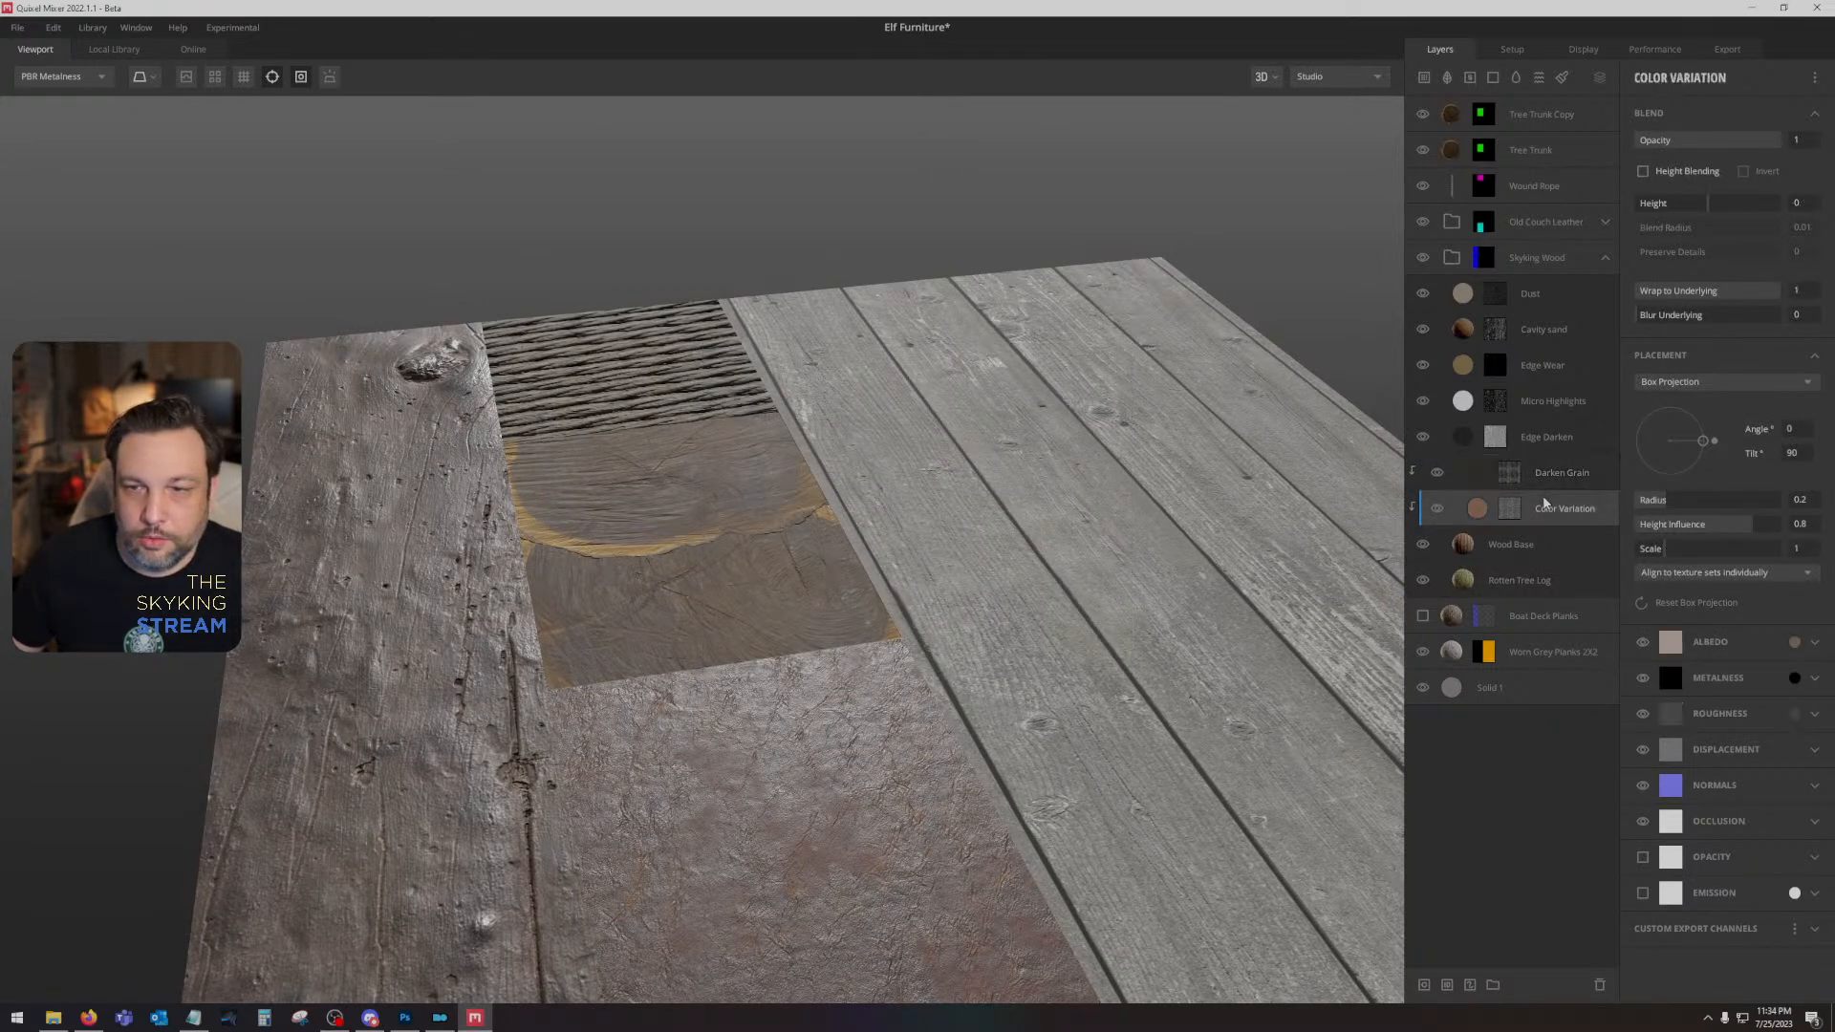
left_click(1794, 713)
left_click(720, 557)
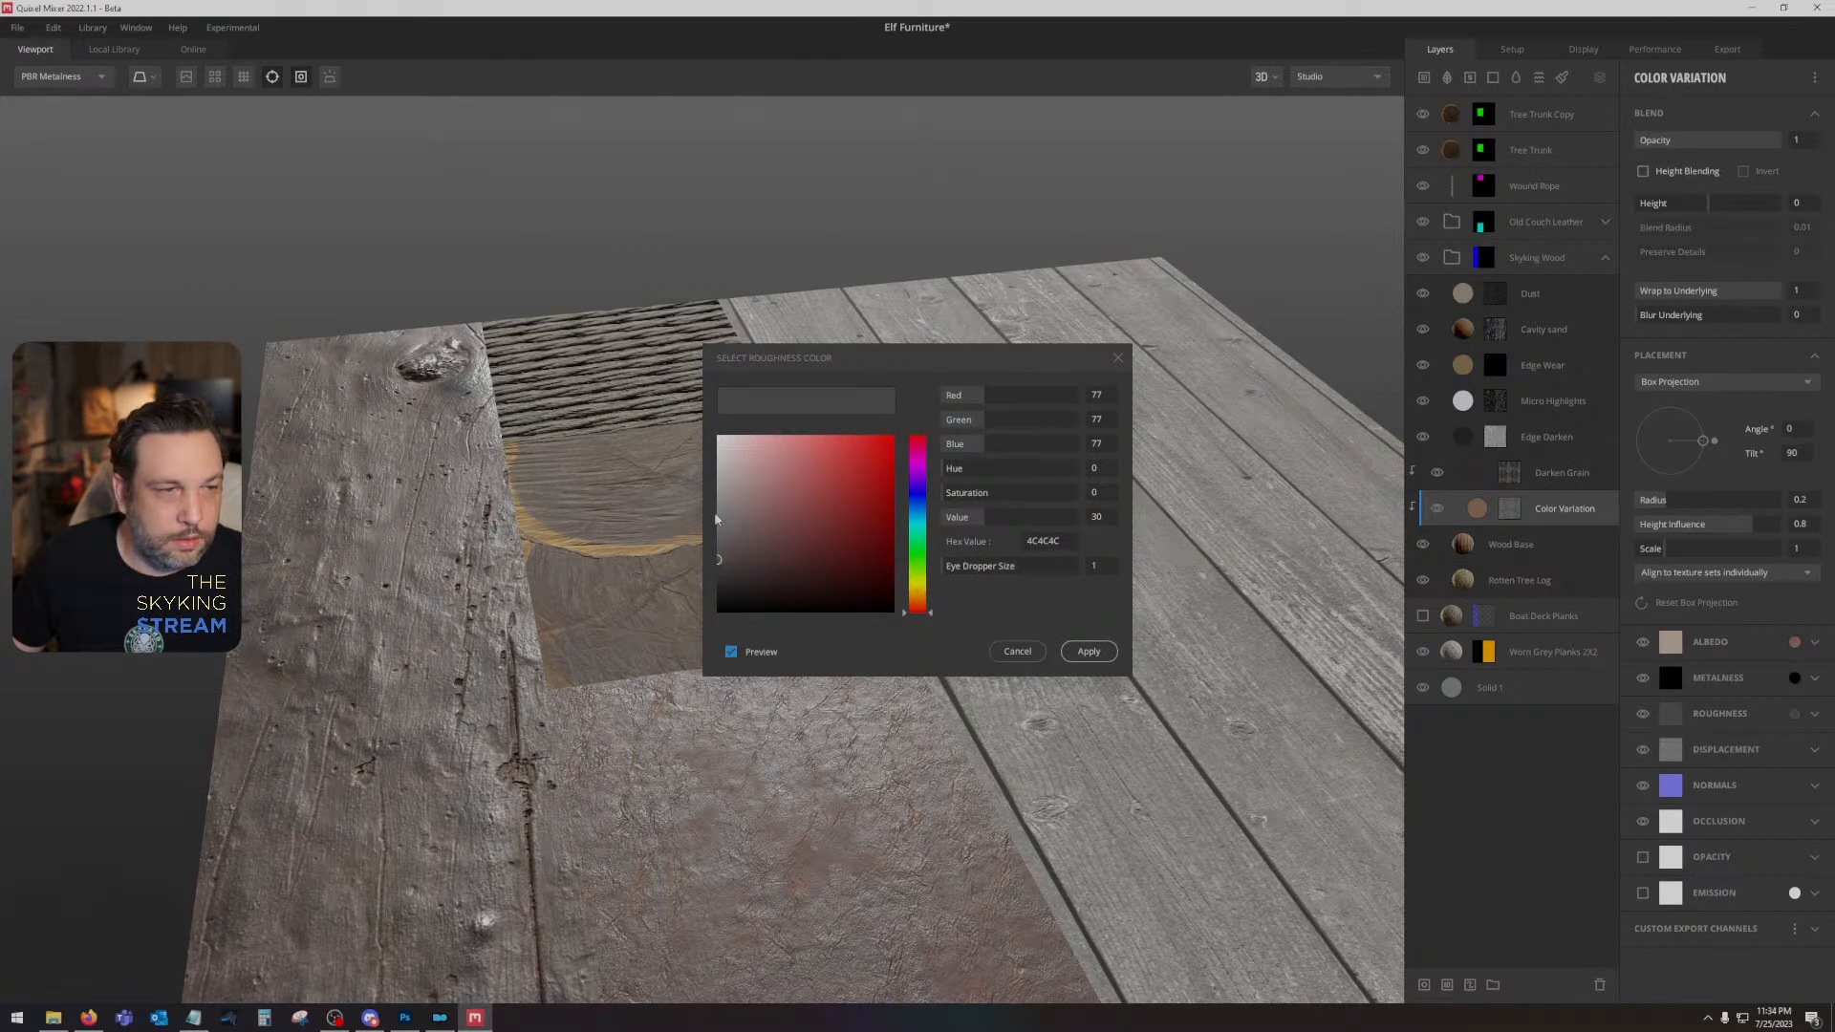
left_click(718, 509)
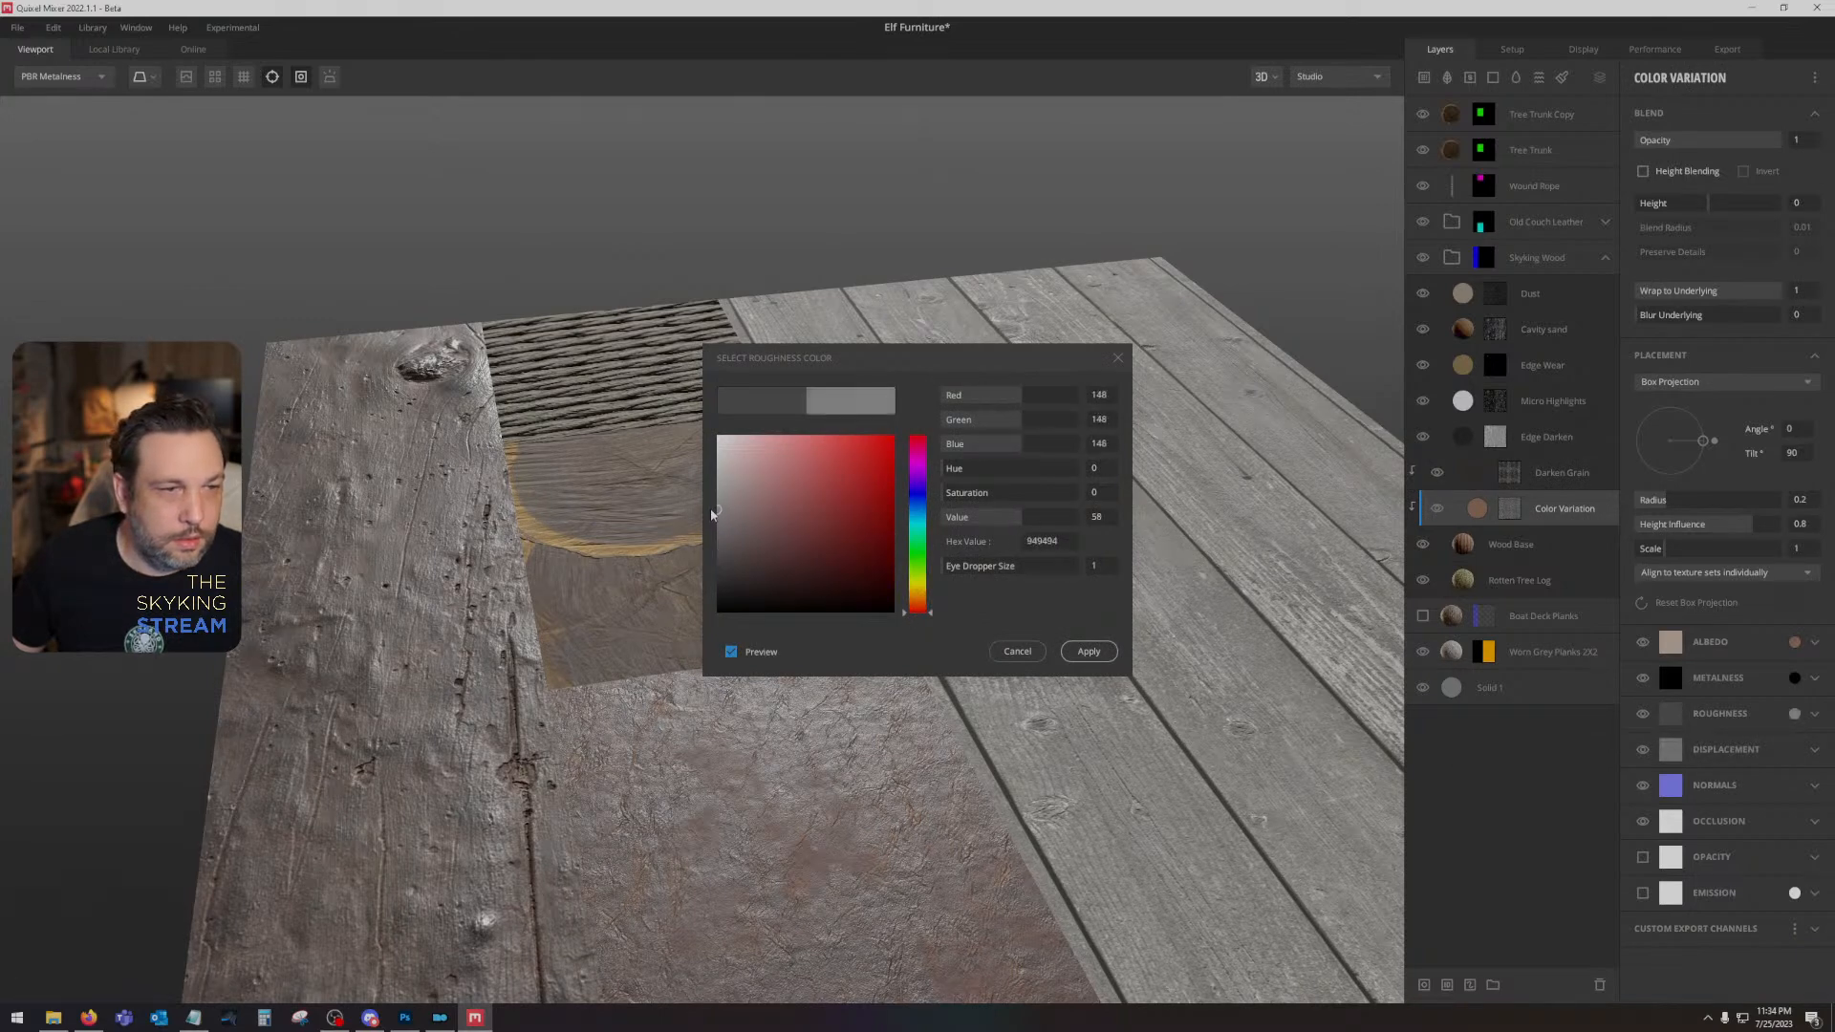
left_click(1089, 652)
- Review the channel settings of the Micro Highlights, Edge Wear, Cavity Sand and Dust layers
left_click(1539, 398)
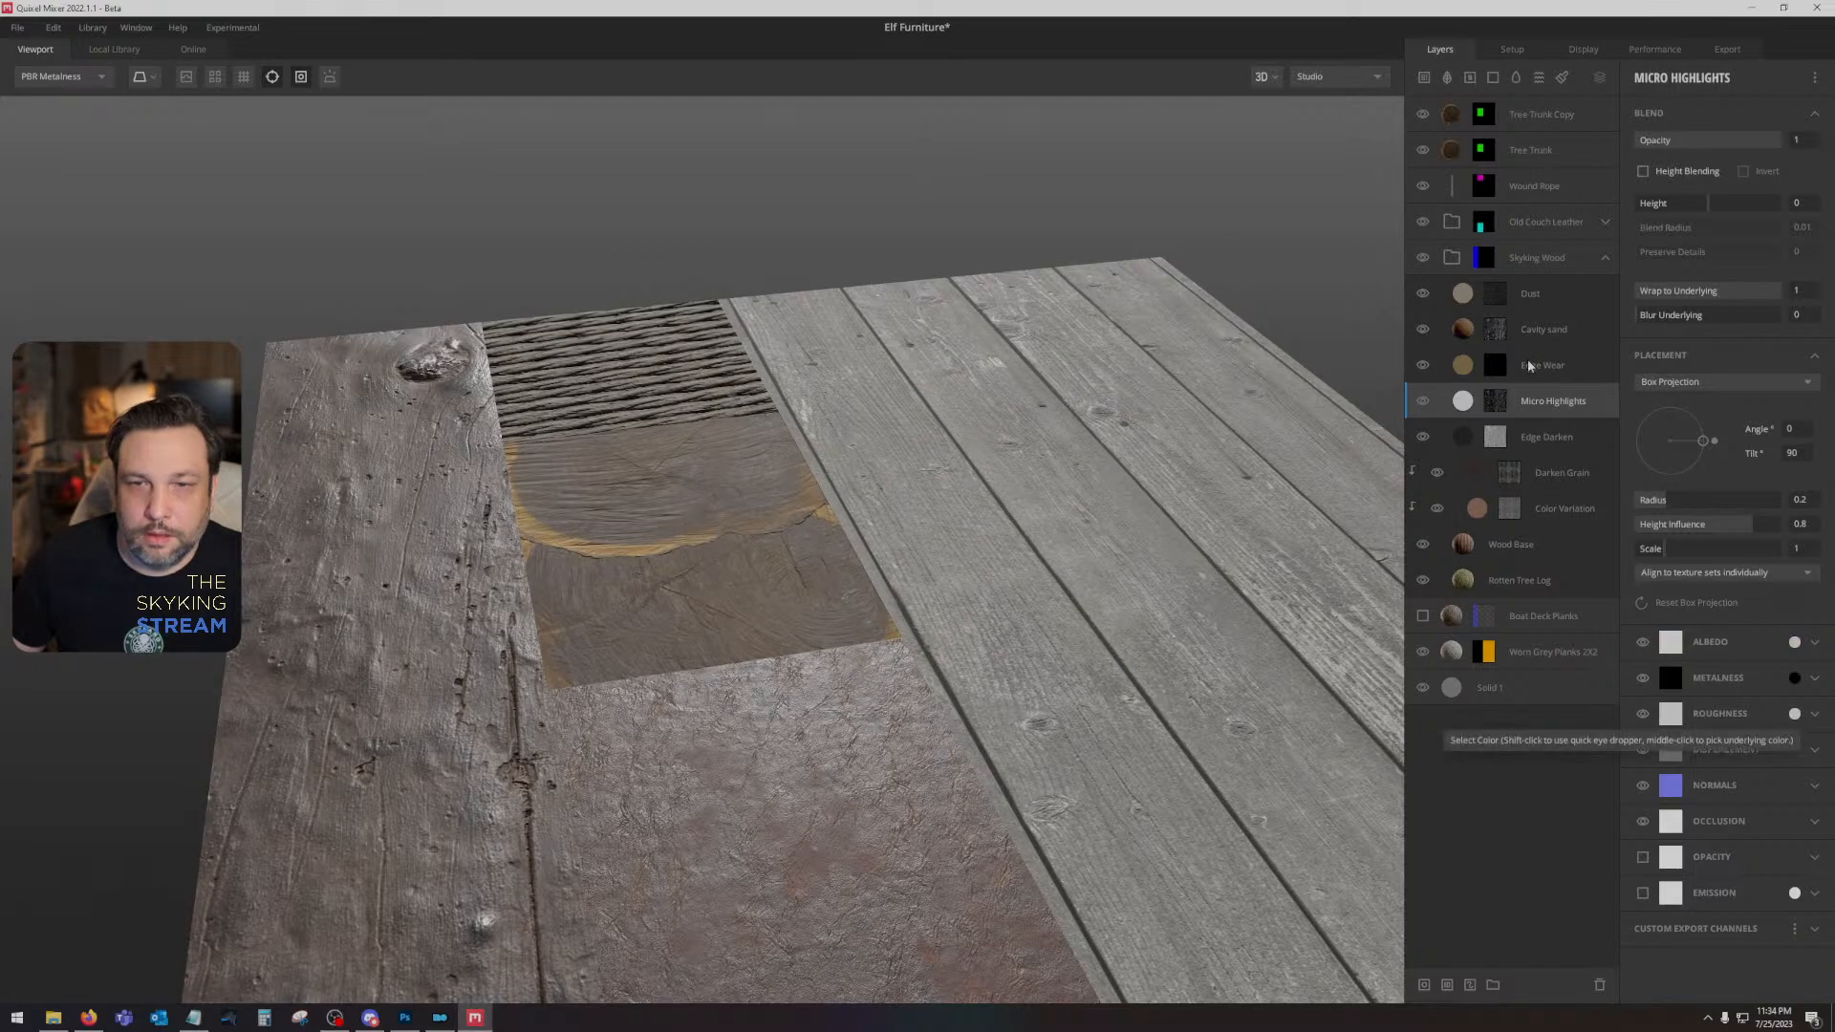
left_click(1529, 366)
left_click(1530, 333)
left_click(1536, 301)
- Export all Elf Furniture texture maps to disk at 2048 px with the Metalness Maps preset
left_click_drag(946, 550, 872, 590)
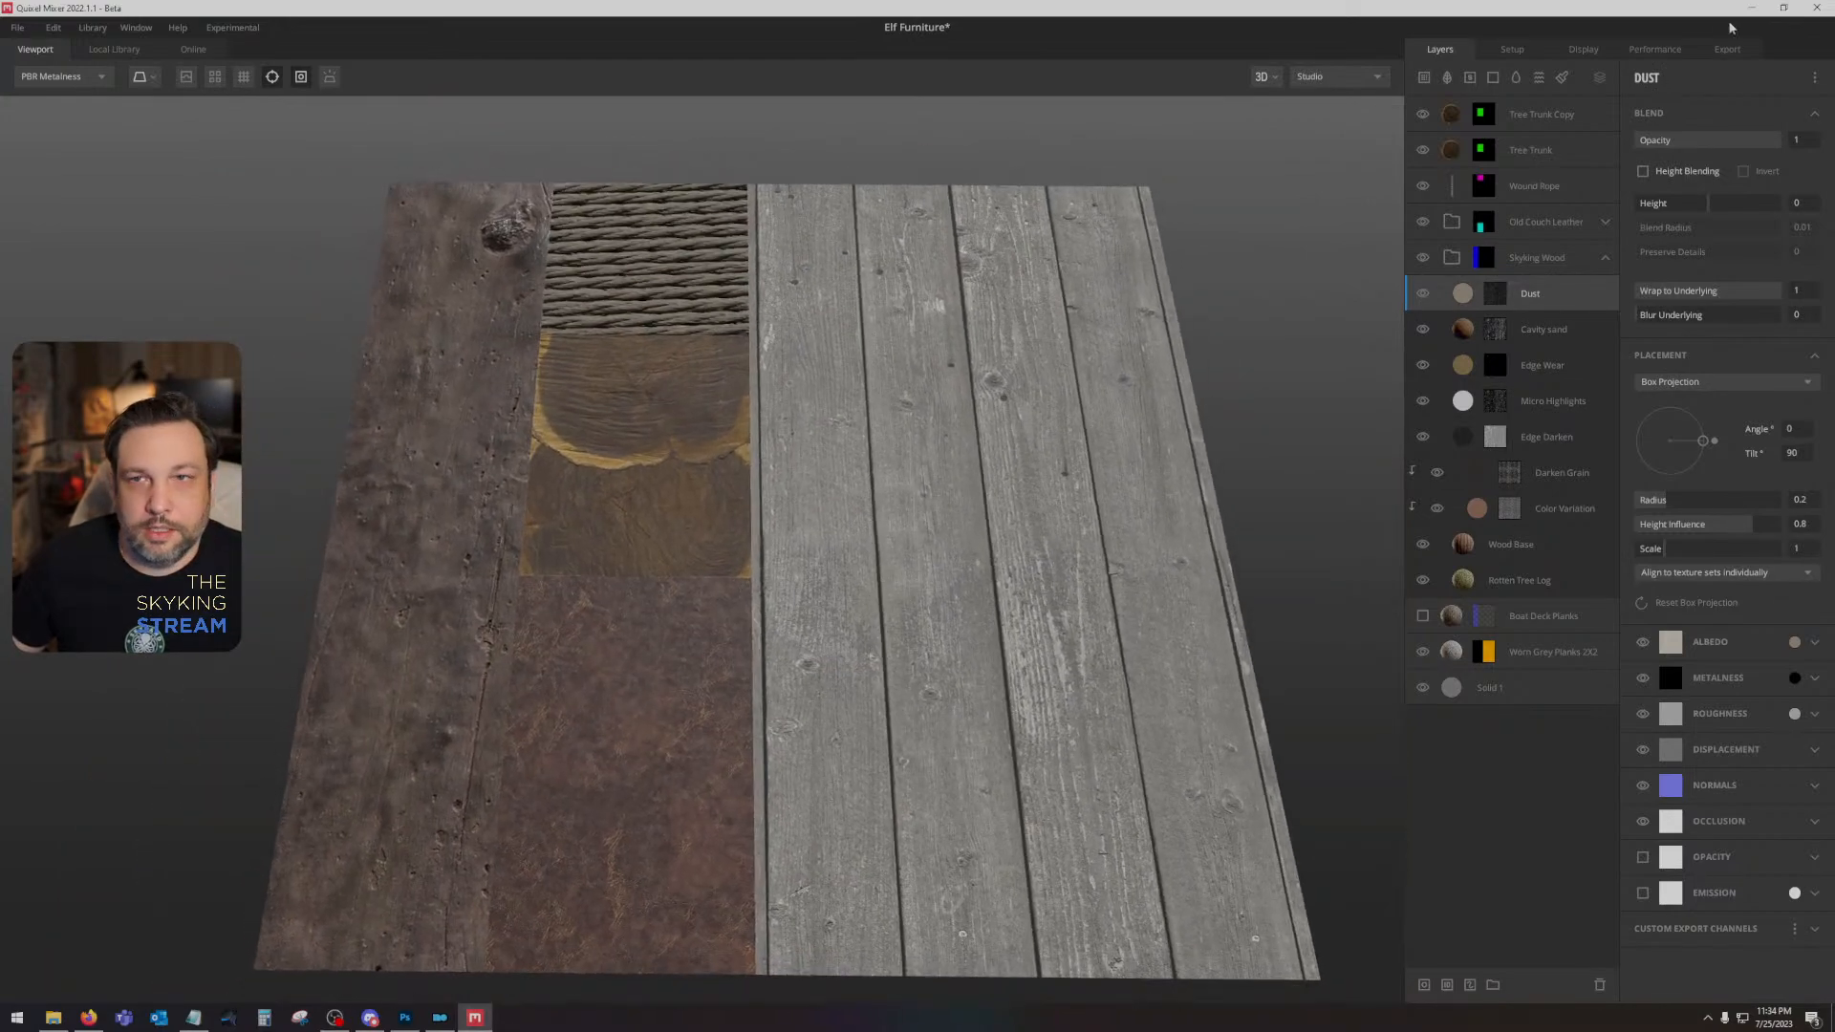
left_click(1726, 48)
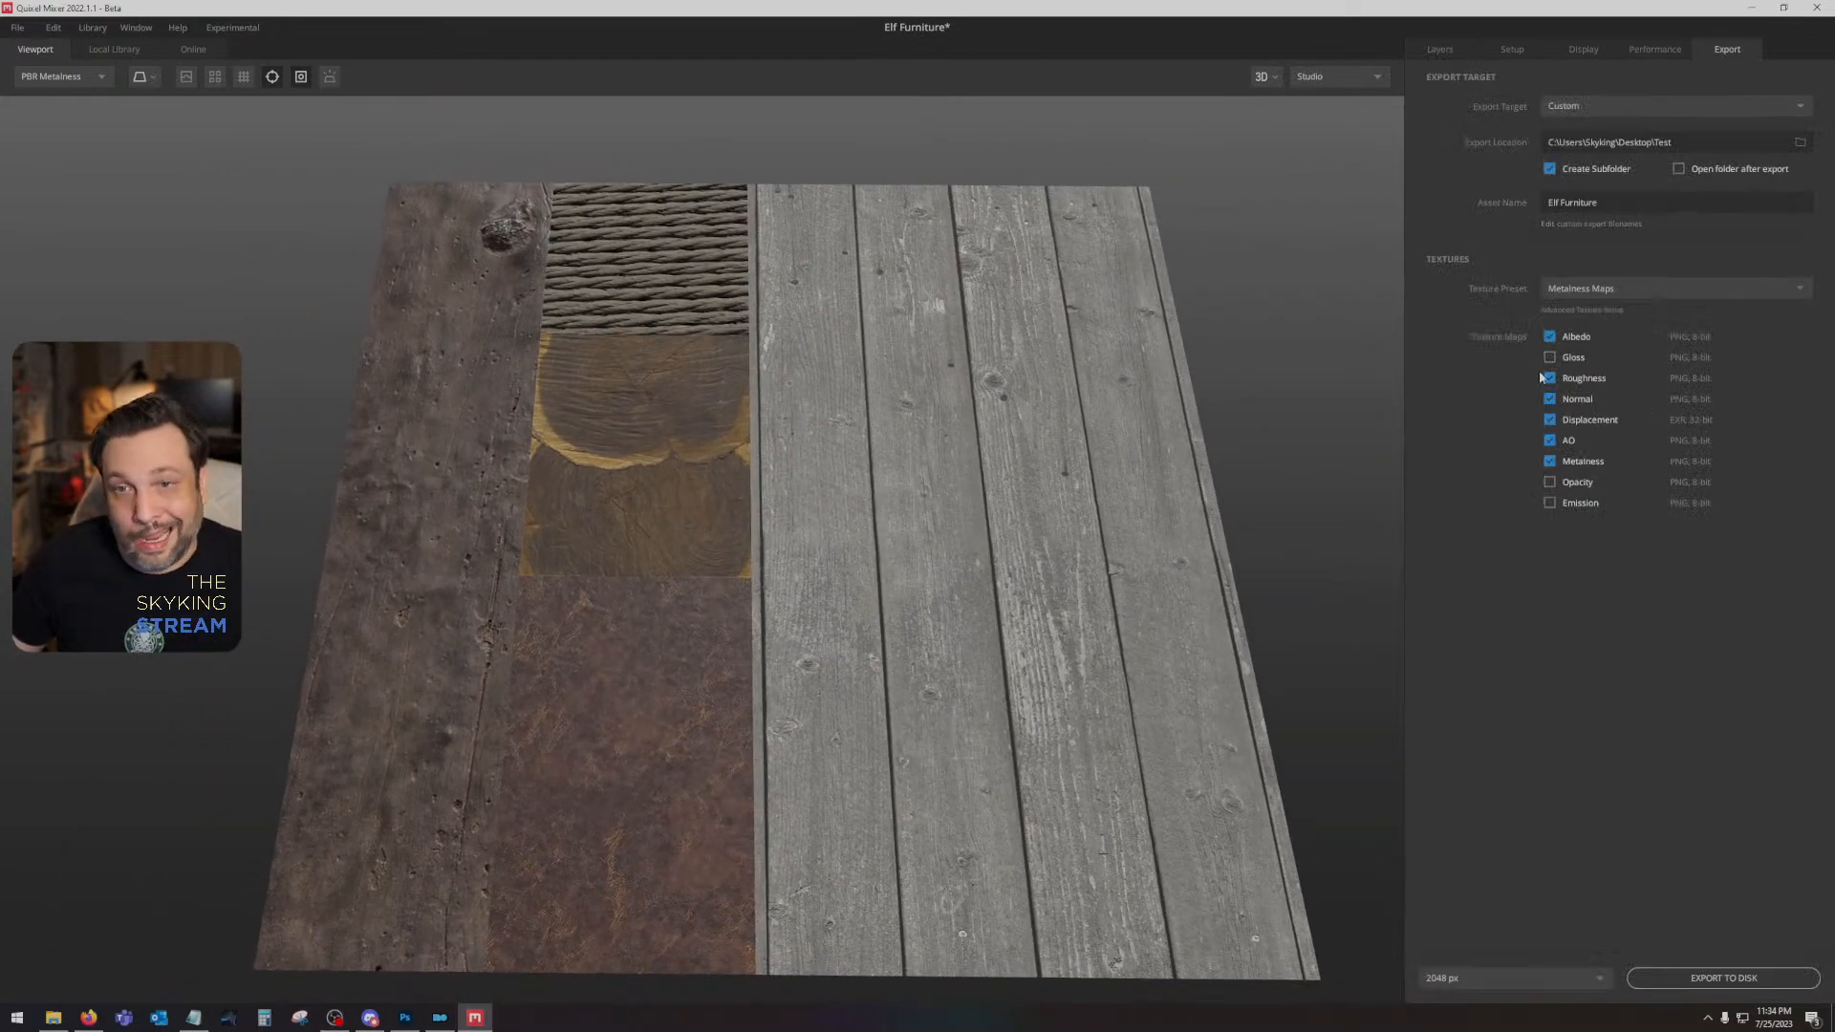
left_click(1790, 972)
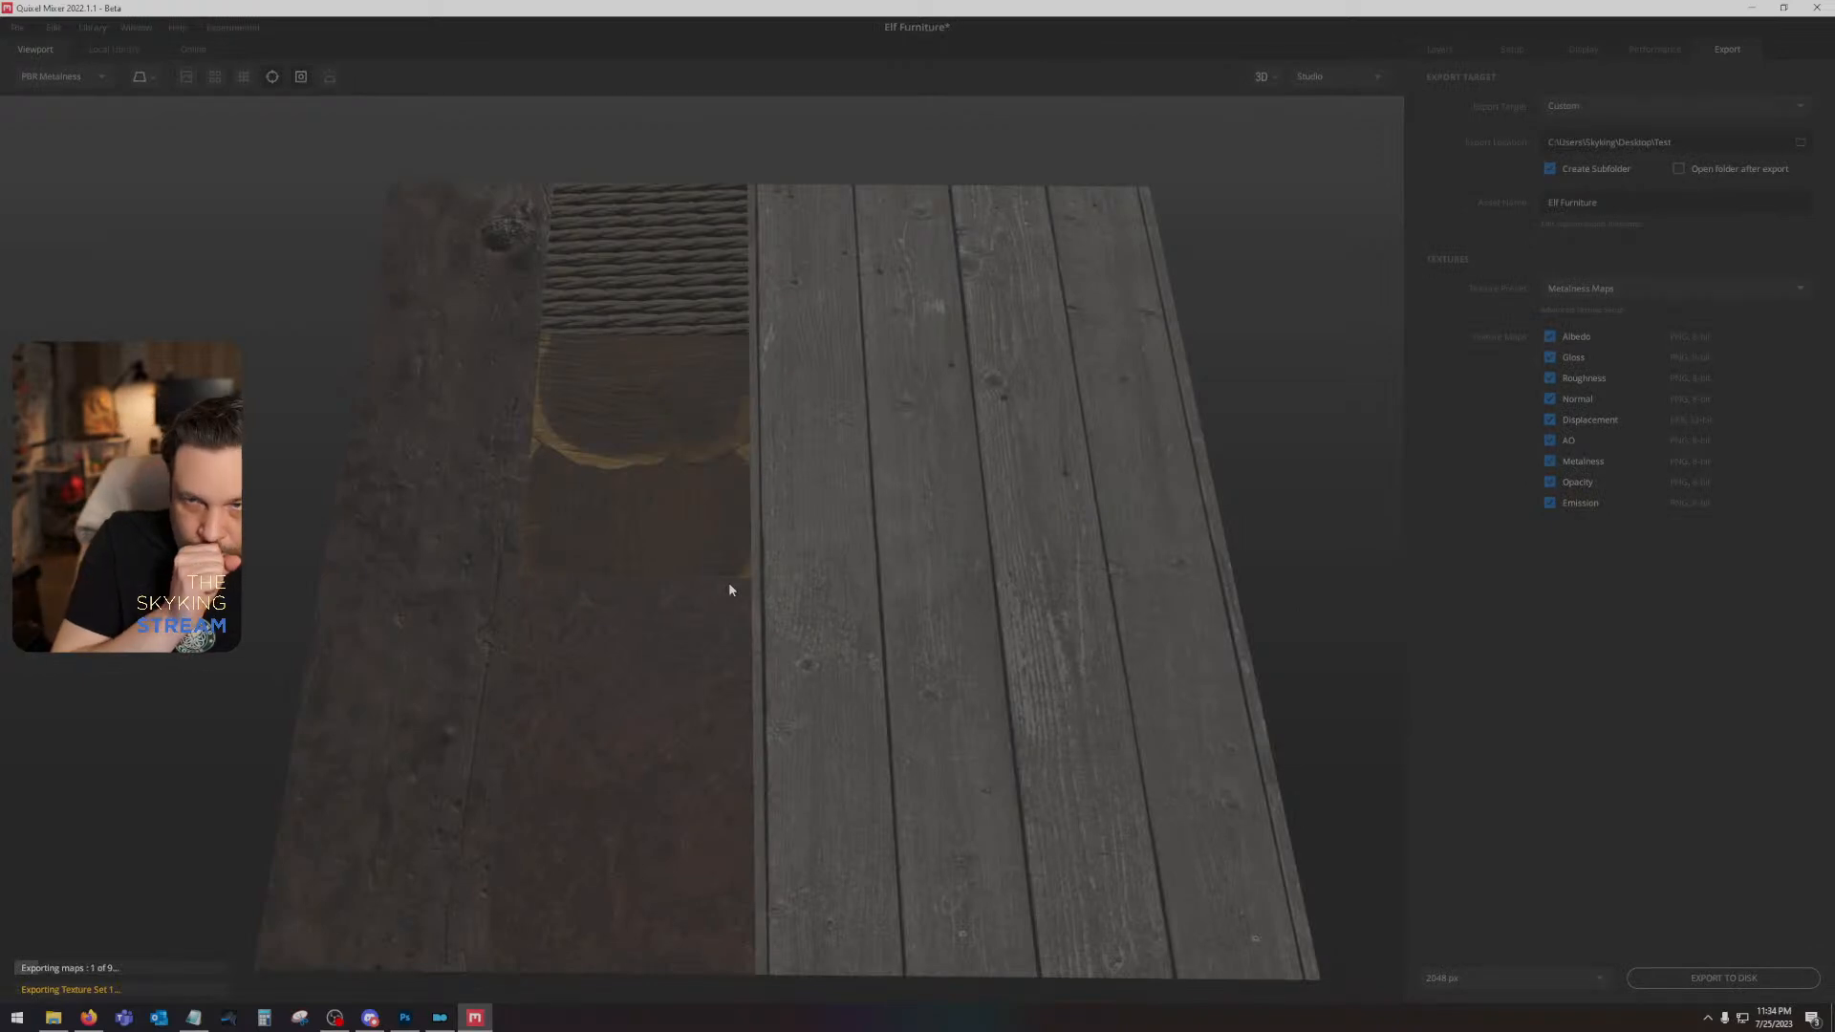
- Switch to Photoshop and place the exported Elf Furniture_Albedo and Elf Furniture_AO maps above the ID map in dlc2darkelffurniture01.dds
left_click(408, 1020)
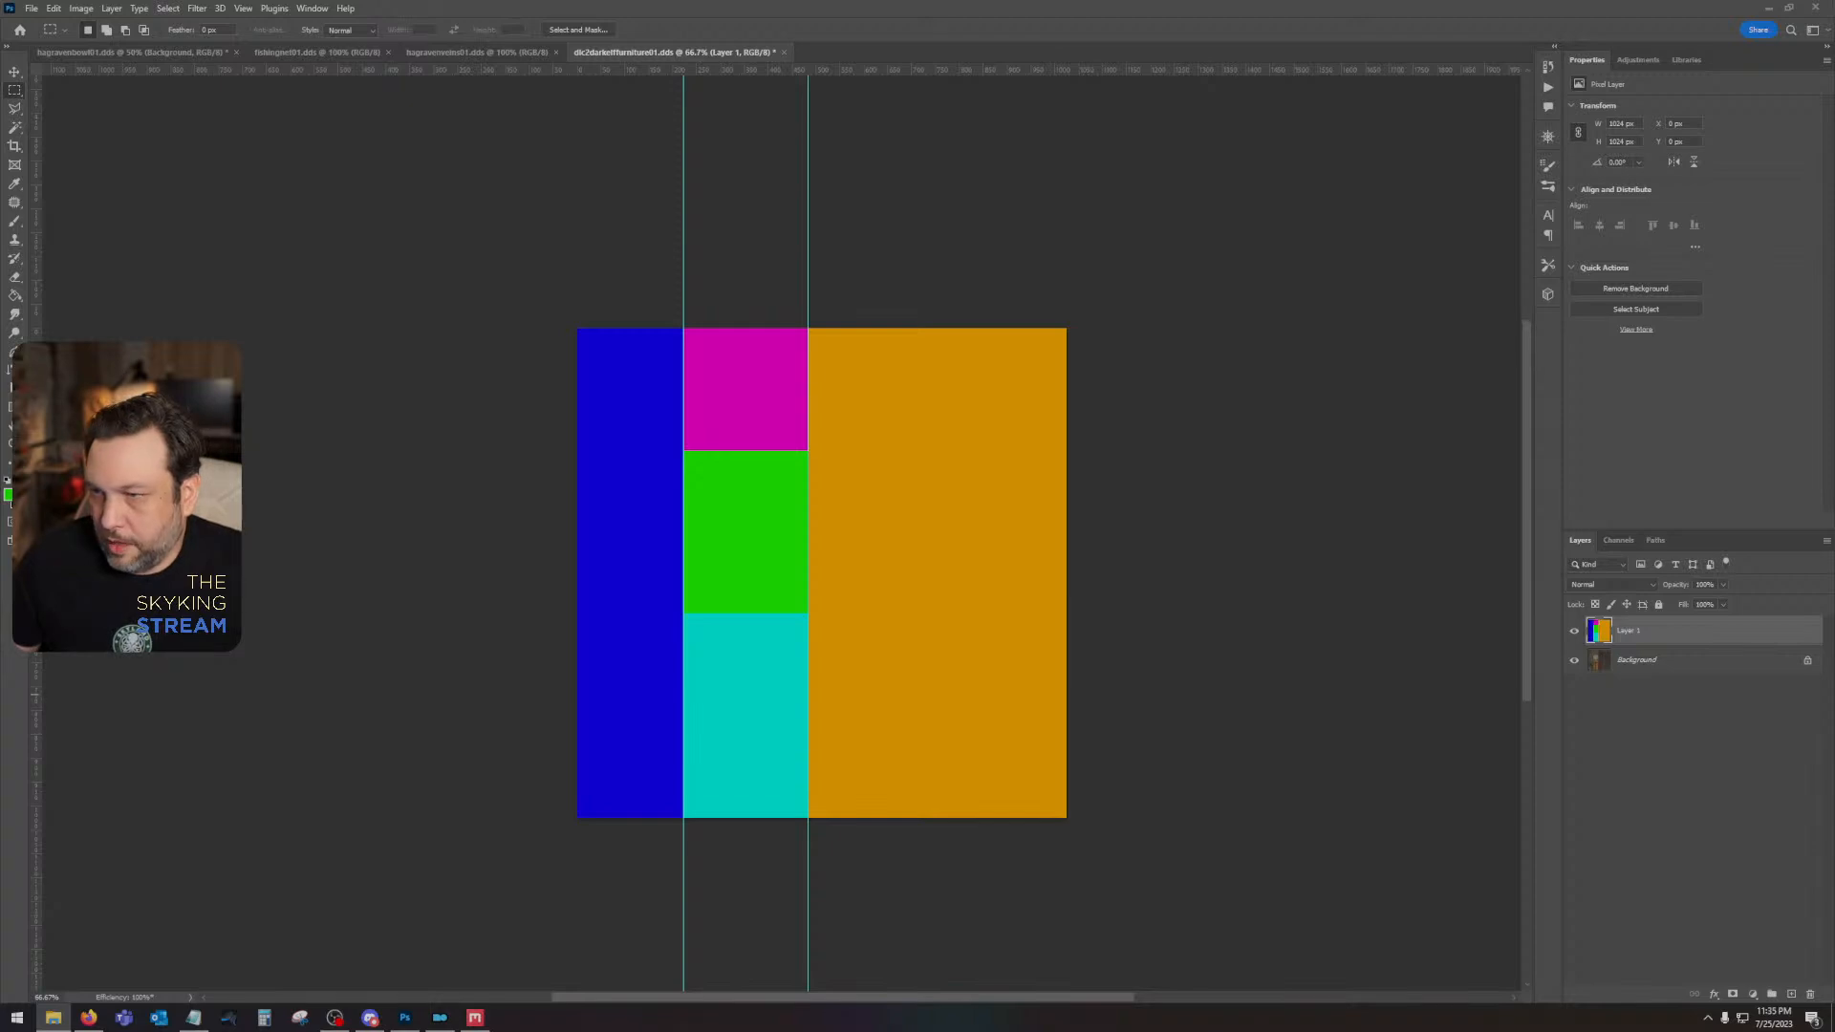
left_click_drag(0, 478, 928, 547)
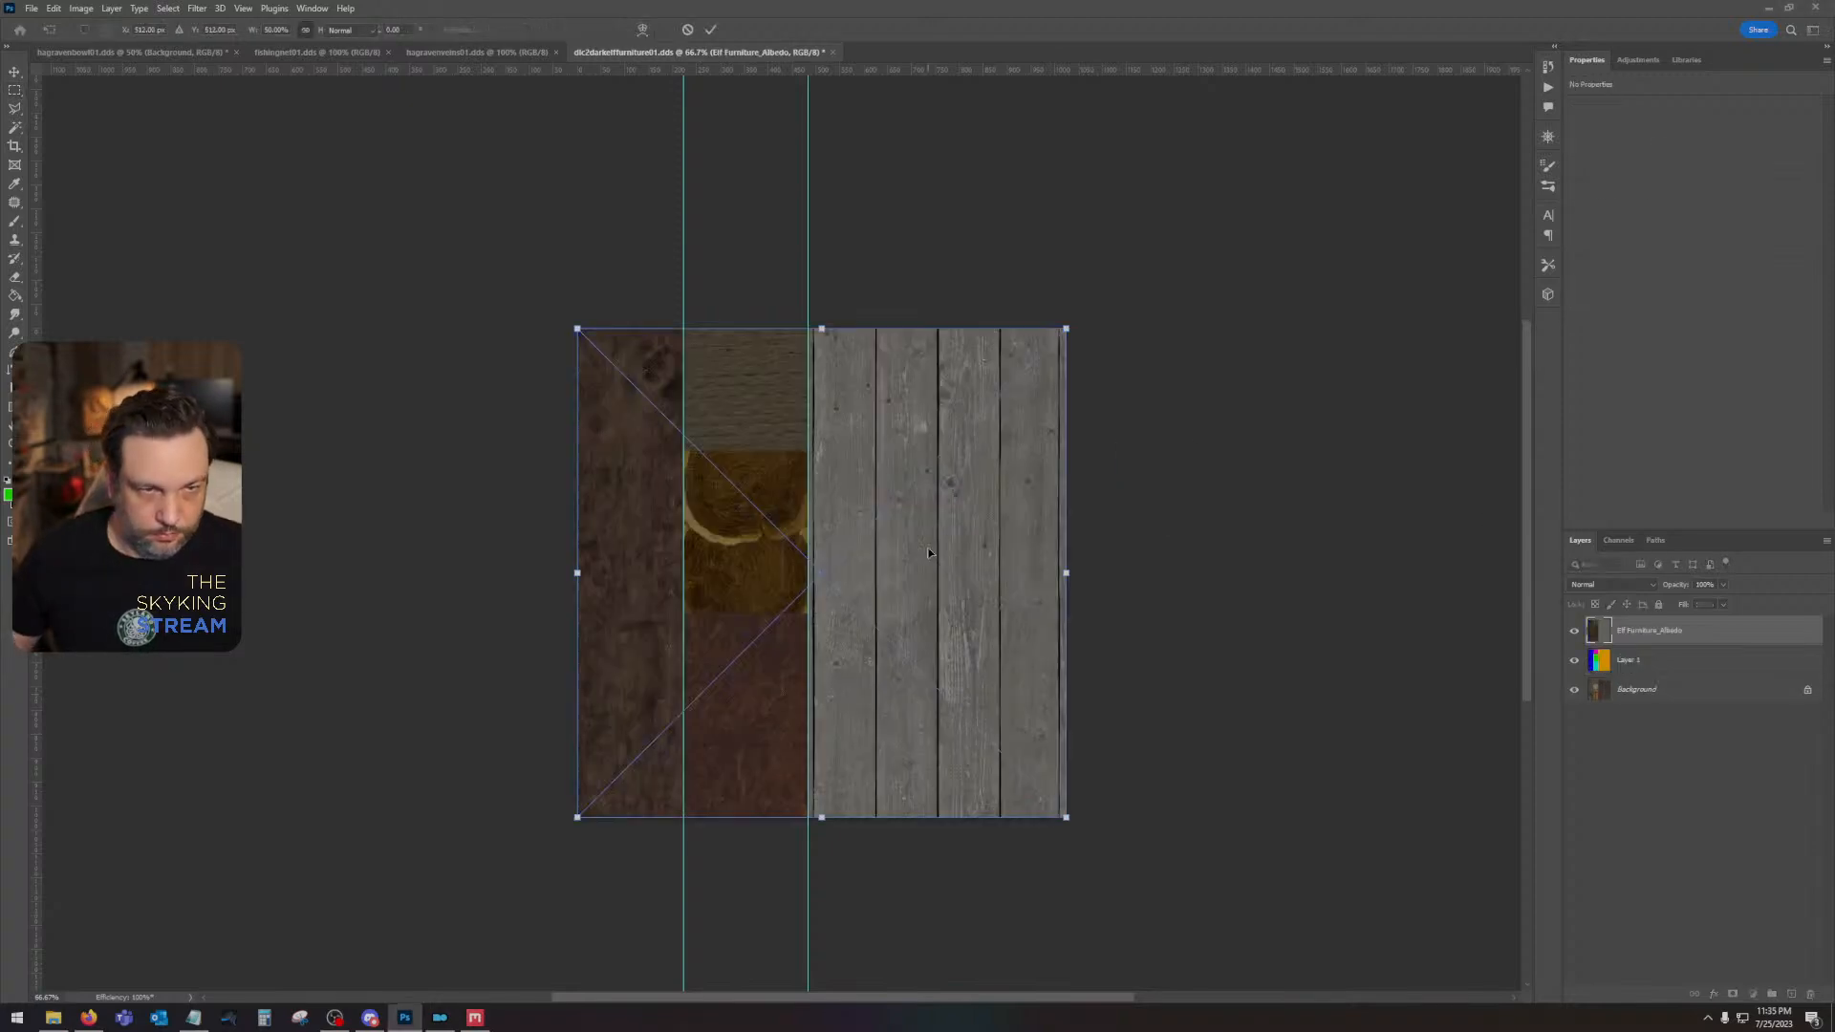
key("Return")
key("Return")
- Resize the dlc2darkelffurniture01 image to 2048 × 2048 pixels
left_click(82, 7)
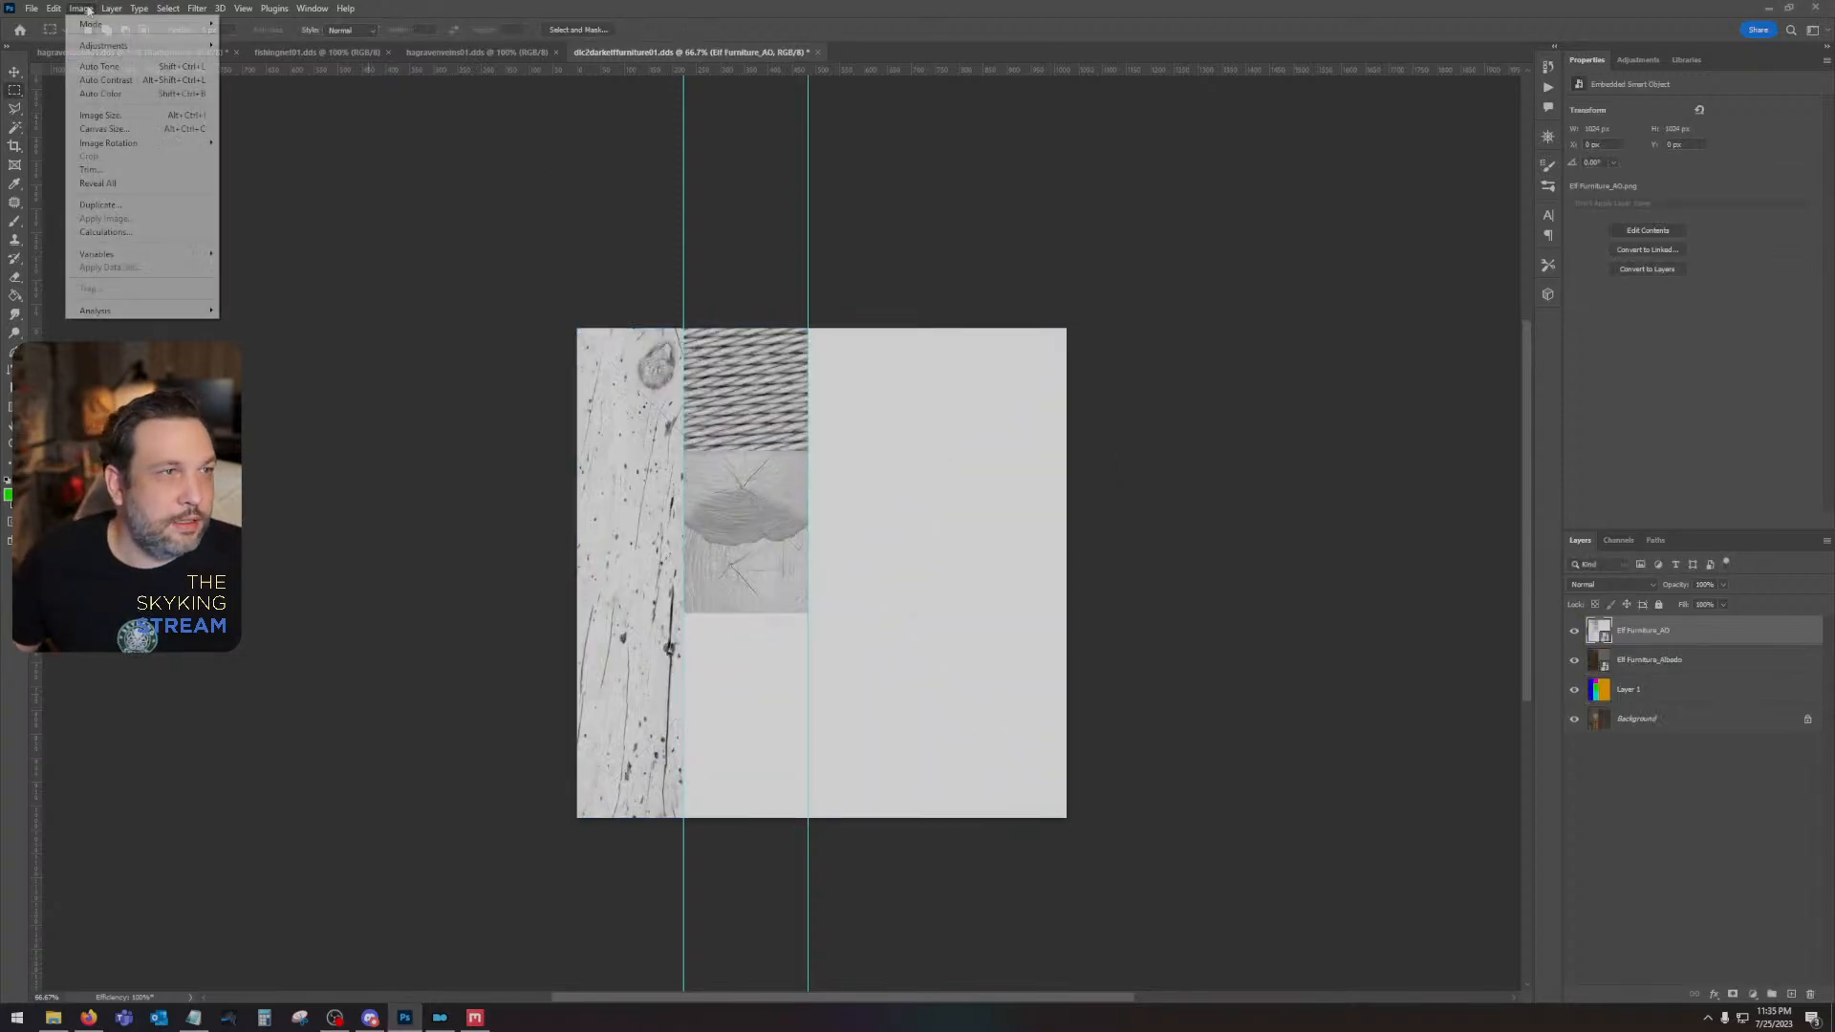
left_click(105, 118)
type("2048")
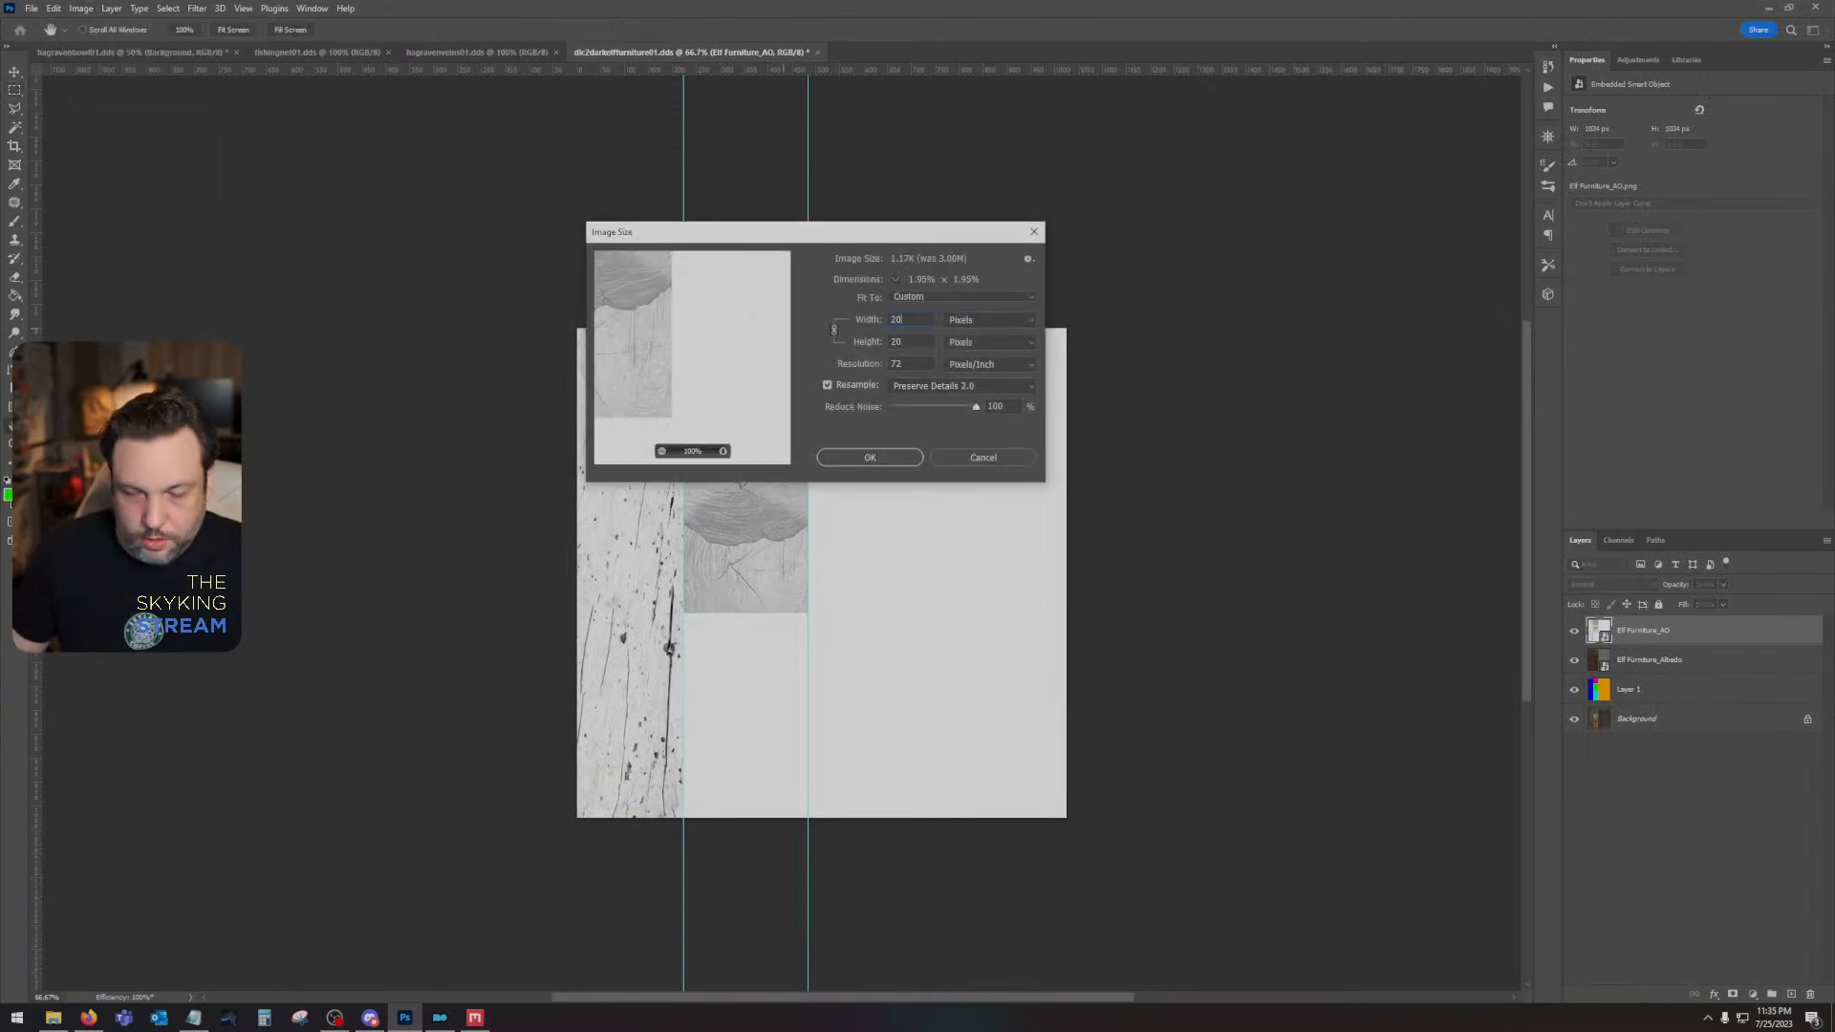
key("Return")
- Rasterize the Elf Furniture_AO and Elf Furniture_Albedo layers and set the blend mode of Elf Furniture_AO to Multiply
left_click_drag(960, 641, 617, 352)
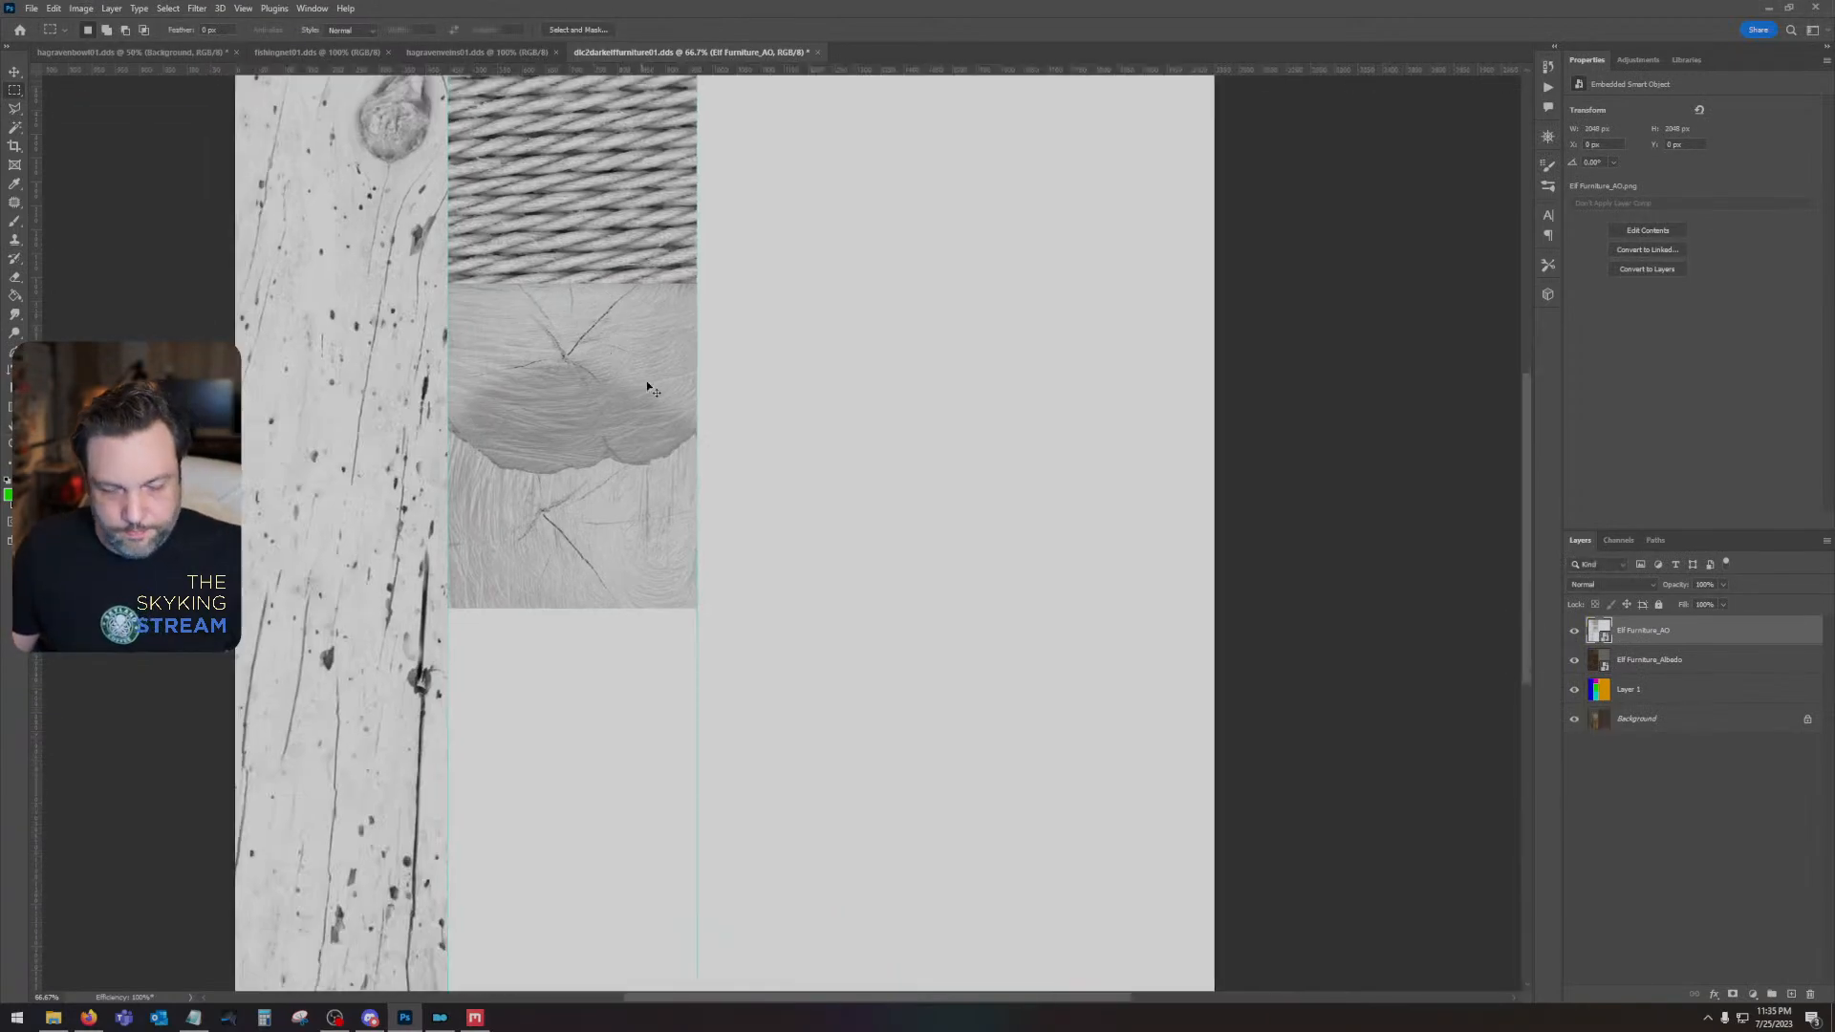
key("ctrl+minus")
key("ctrl+minus")
left_click(1748, 663, "shift")
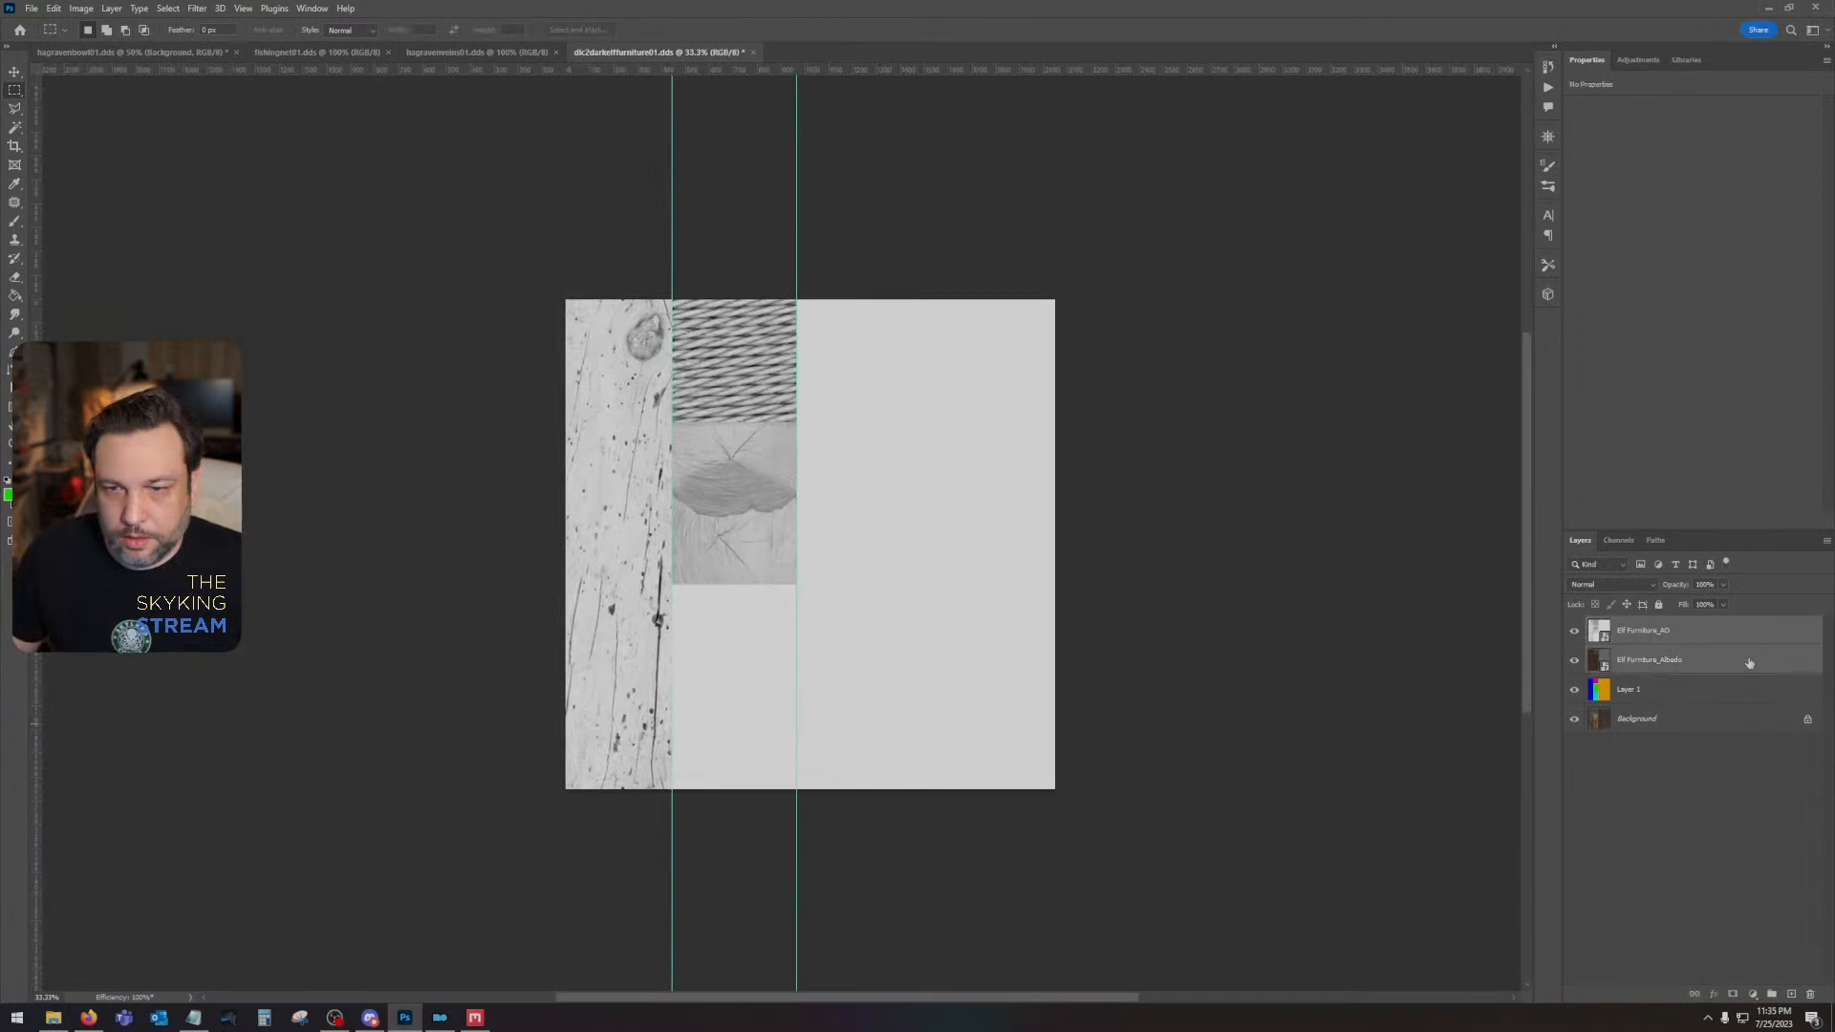
left_click(1809, 994)
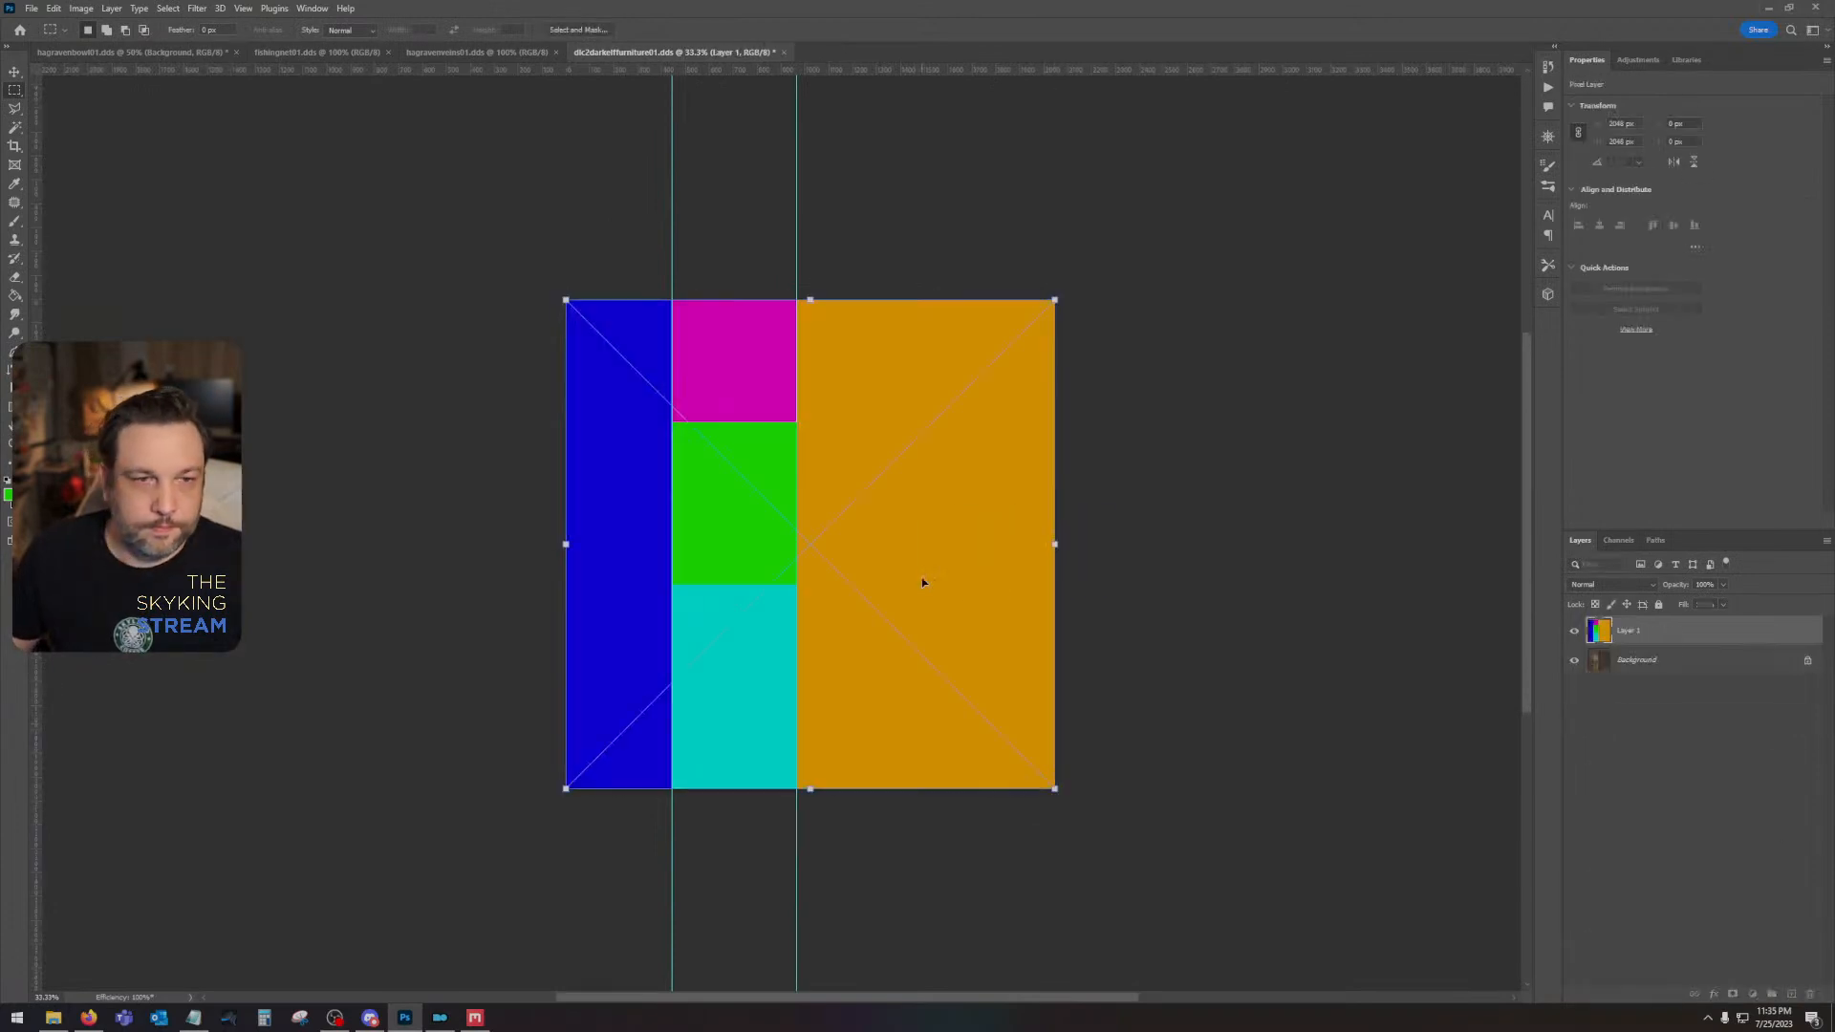
key("ctrl+z")
right_click(1689, 645)
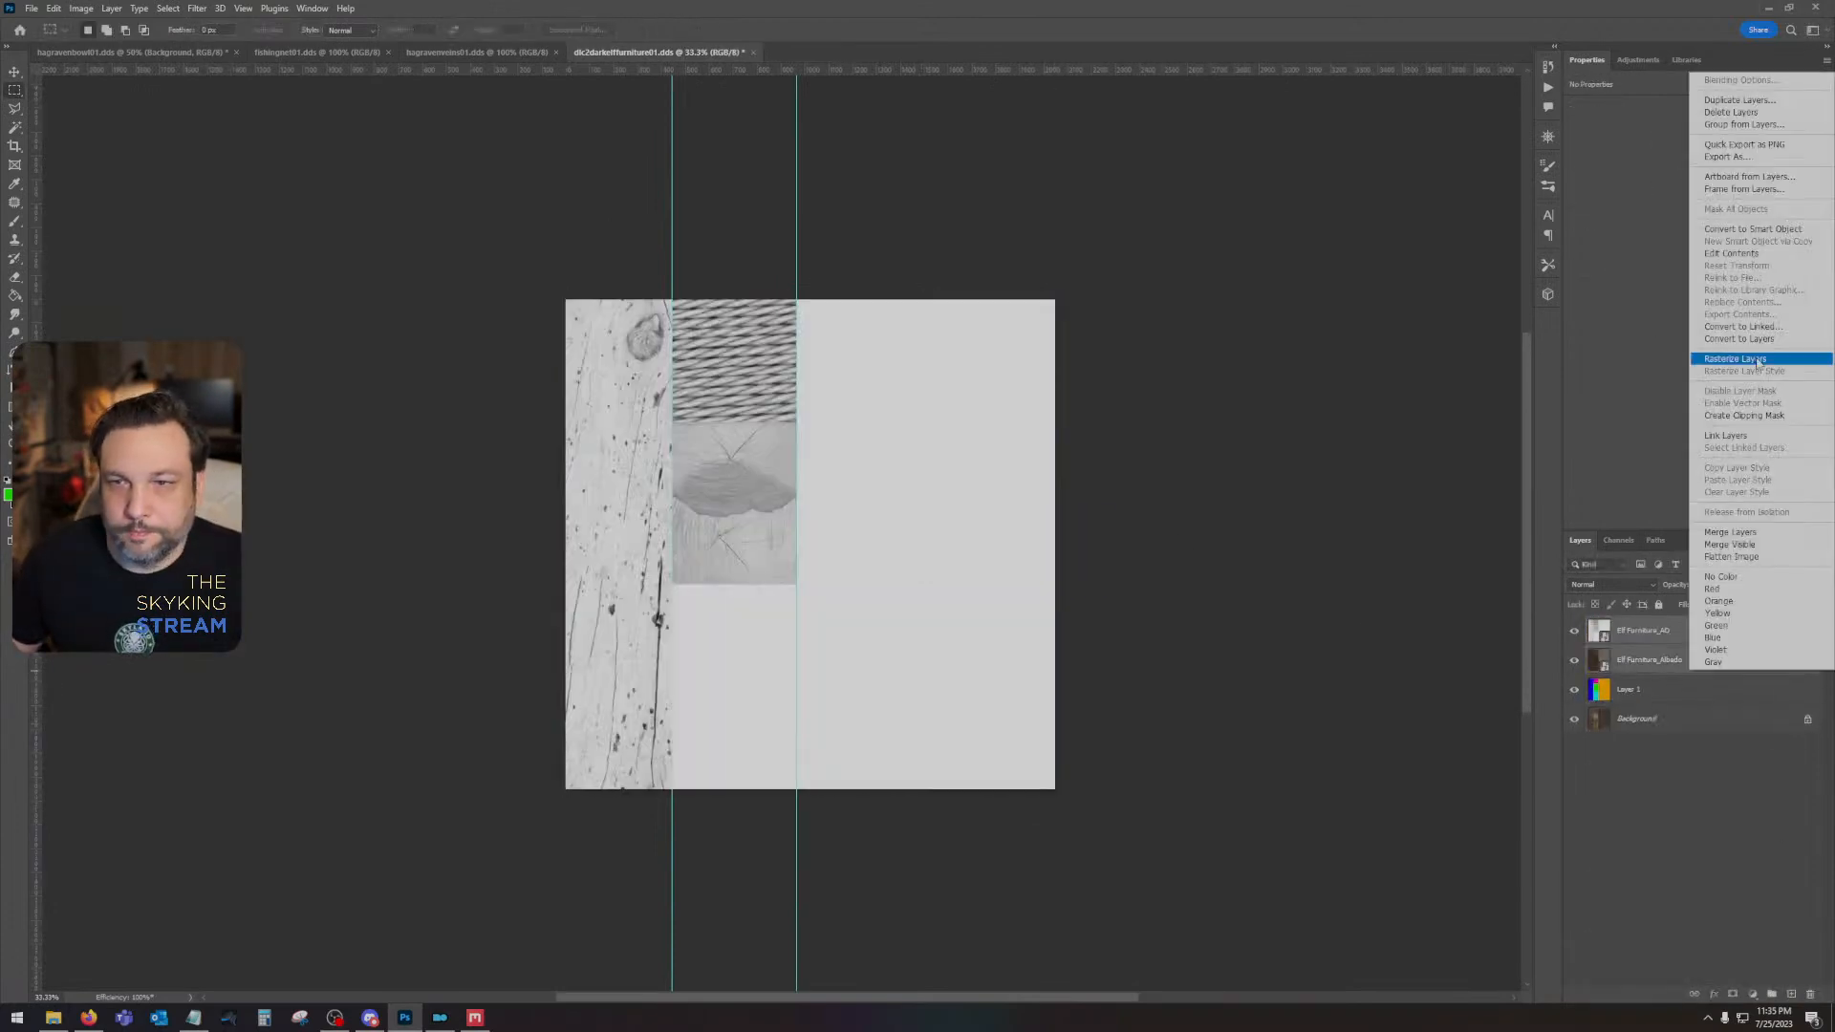
left_click(1751, 365)
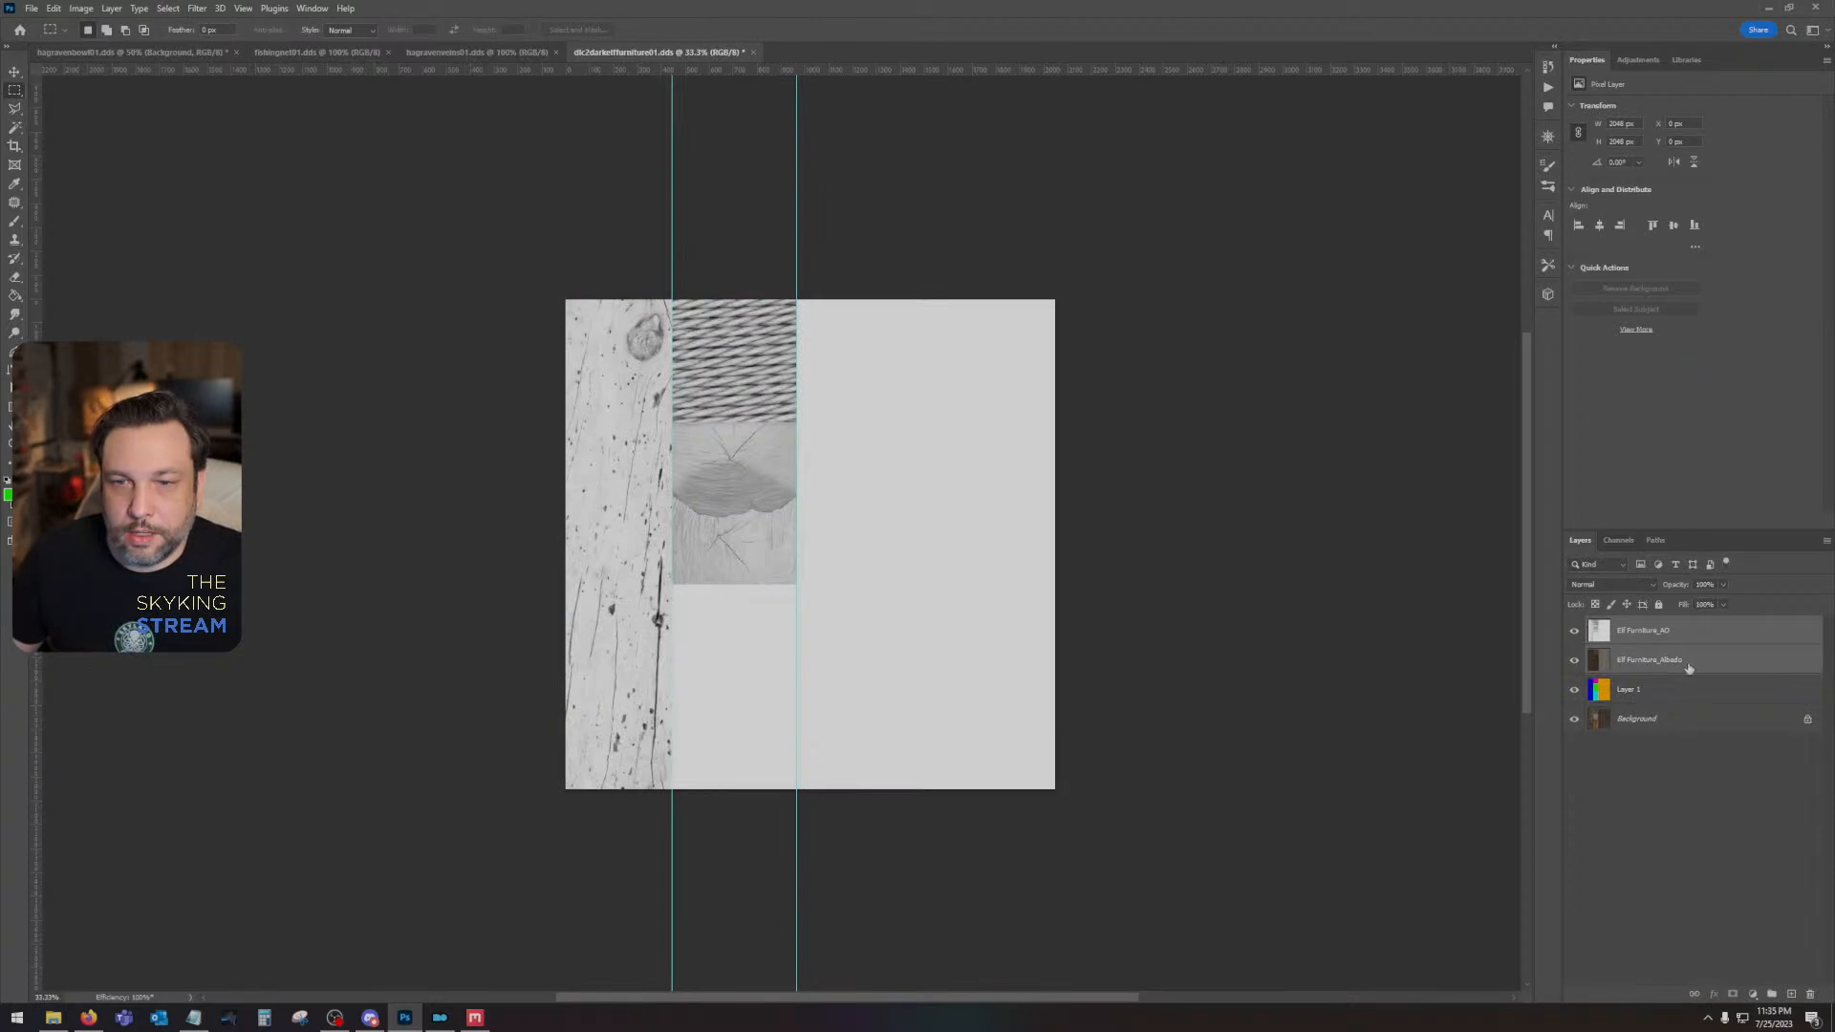
left_click(1587, 585)
left_click(1601, 634)
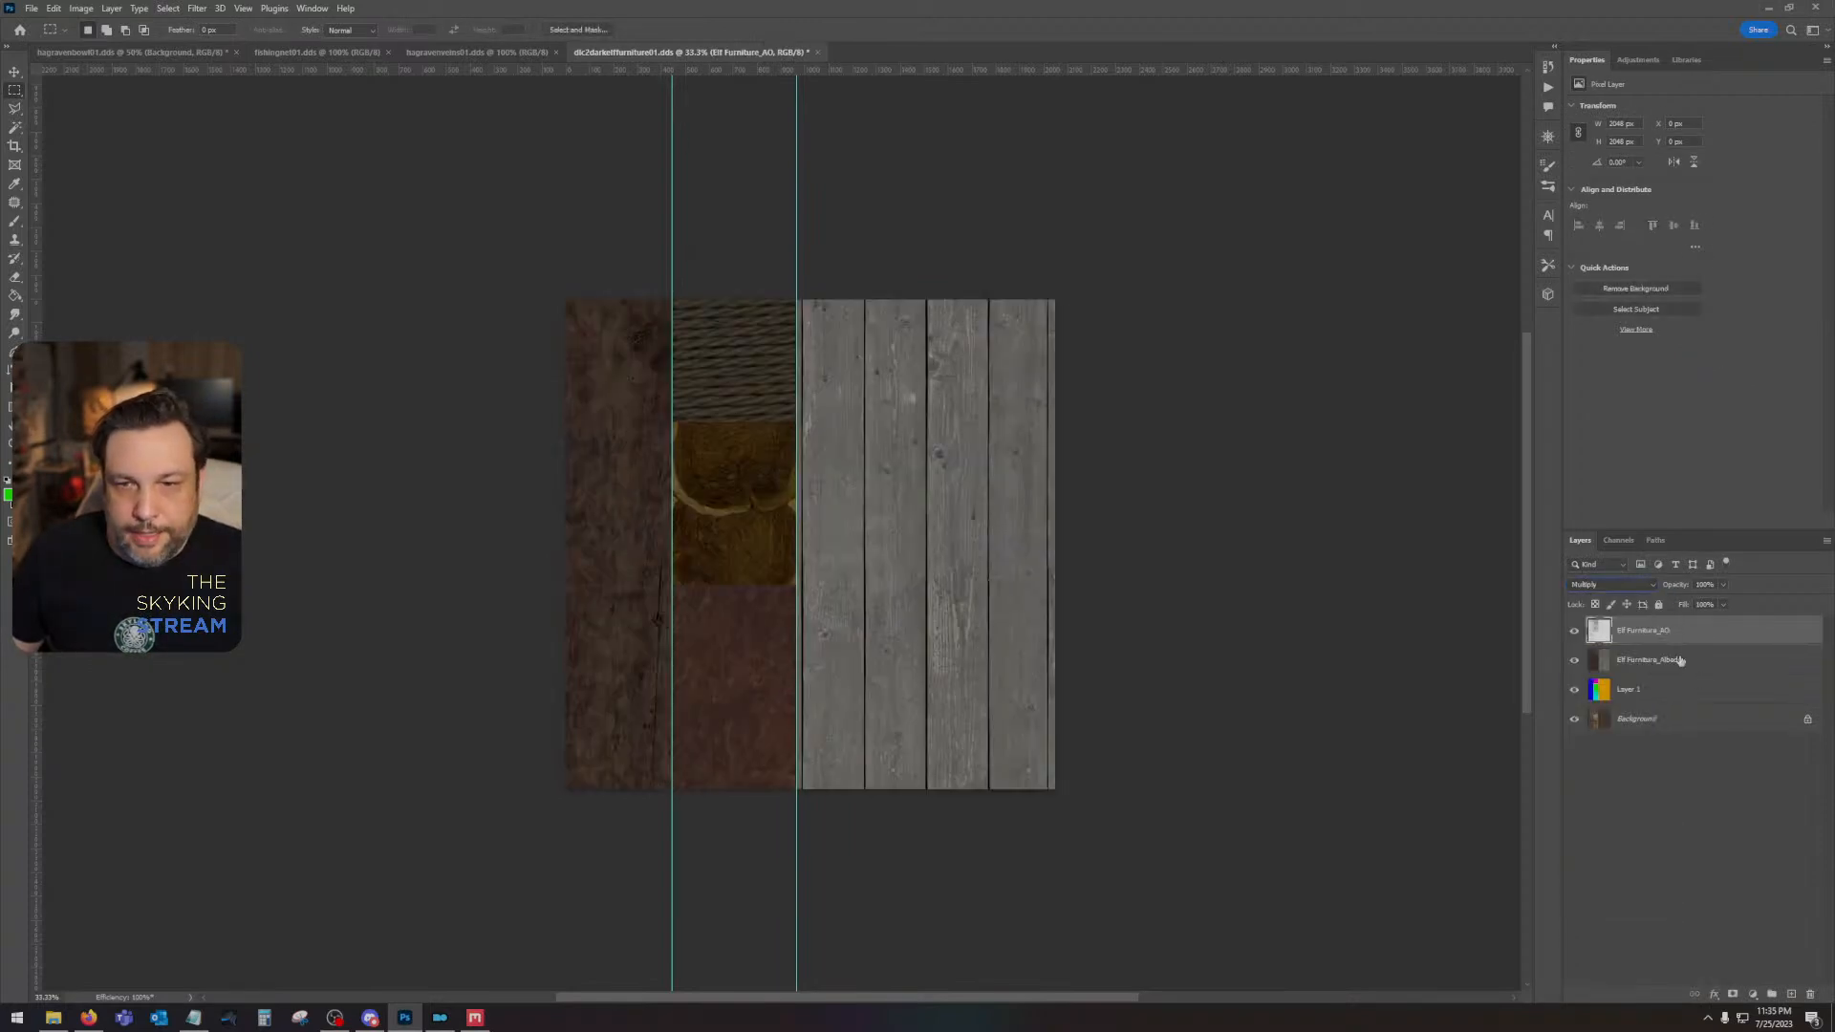
- Combine the Elf Furniture_AO and Elf Furniture_Albedo layers into one smart object and rasterize it into a single layer
left_click(1680, 660, "shift")
right_click(1678, 658)
left_click(1714, 290)
right_click(1664, 632)
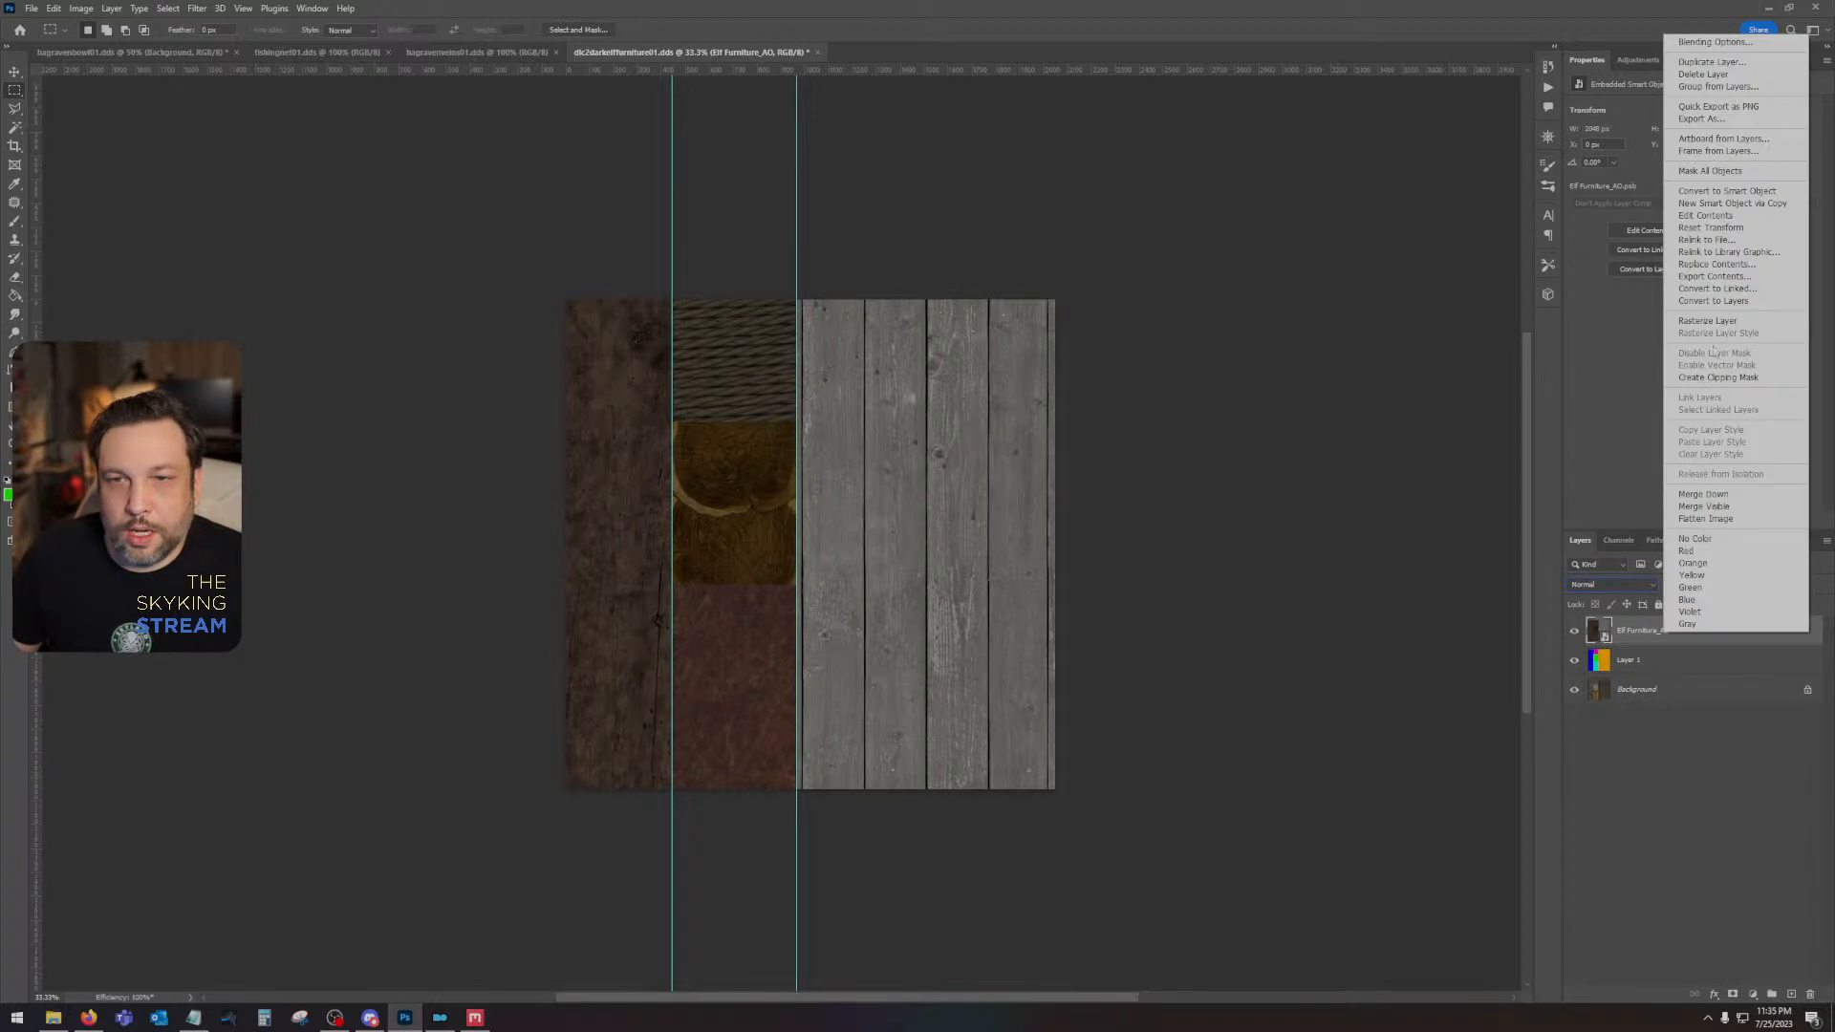
left_click(1707, 321)
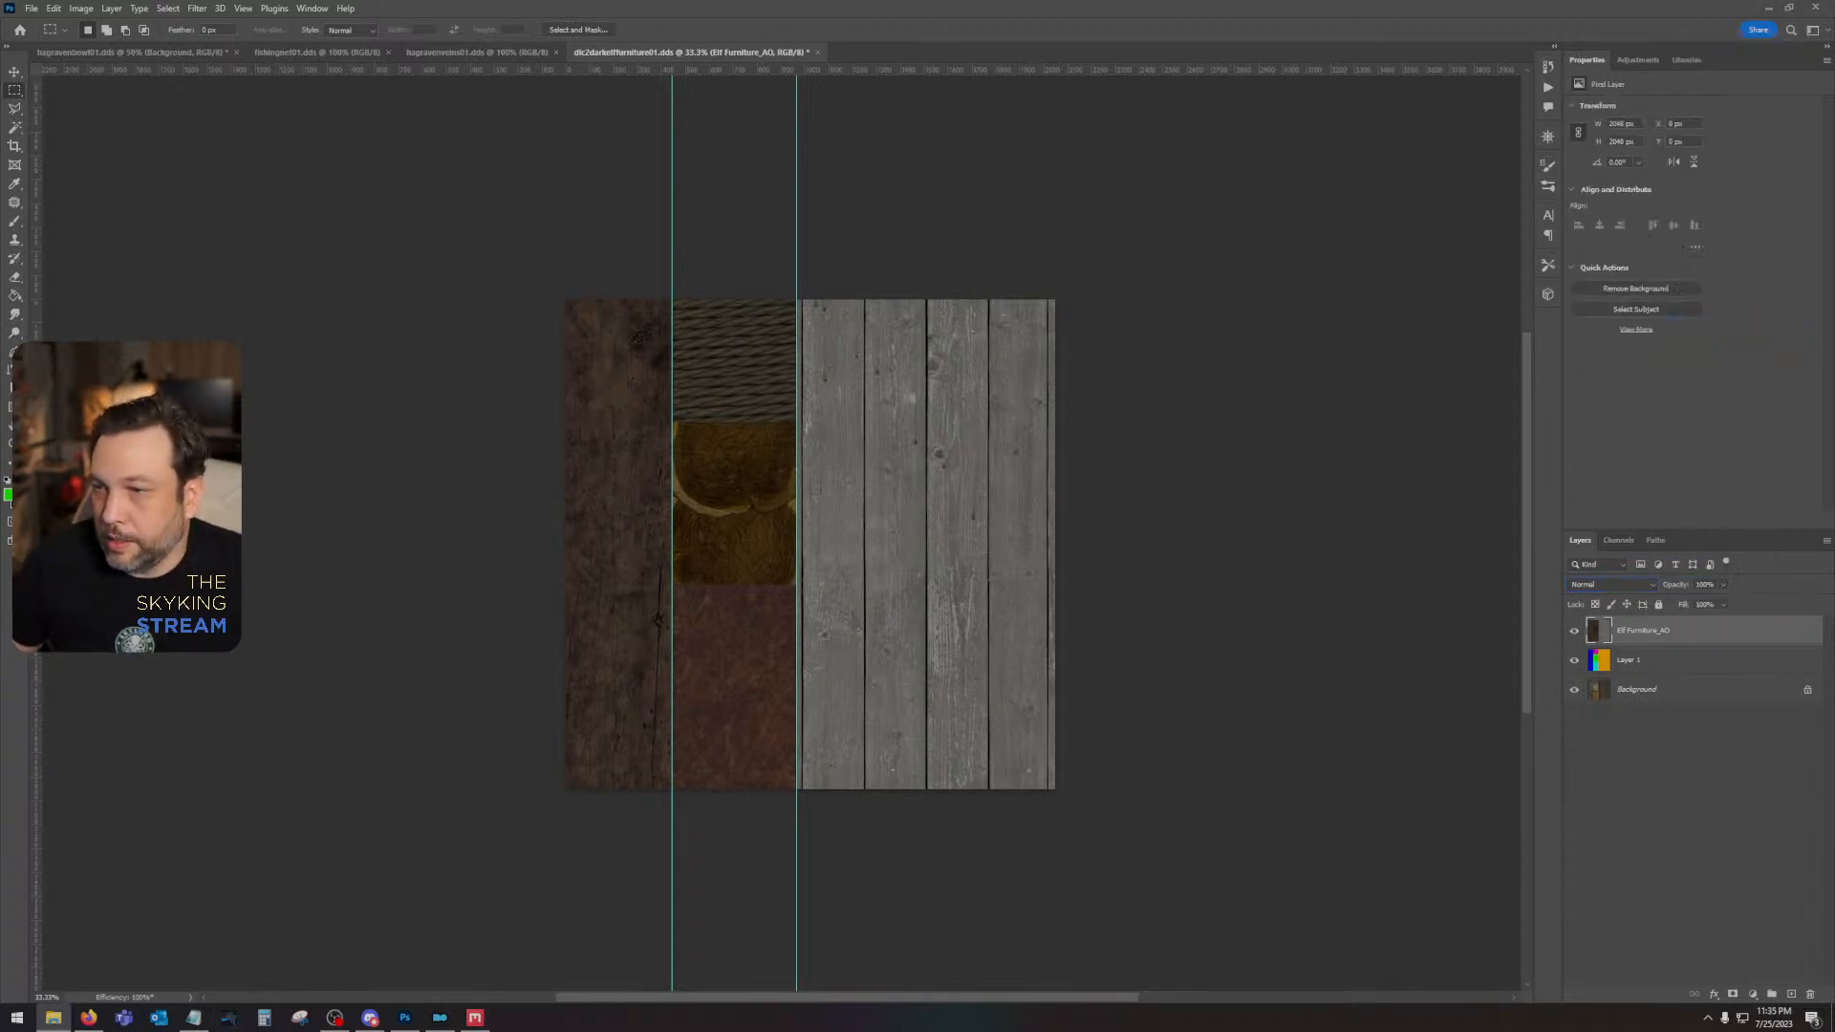
- Open the Skyrim - Meshes0 BSA archive from Skyrim Special Edition's Data folder in B.A.E. and filter its files by "elf"
left_click(52, 1018)
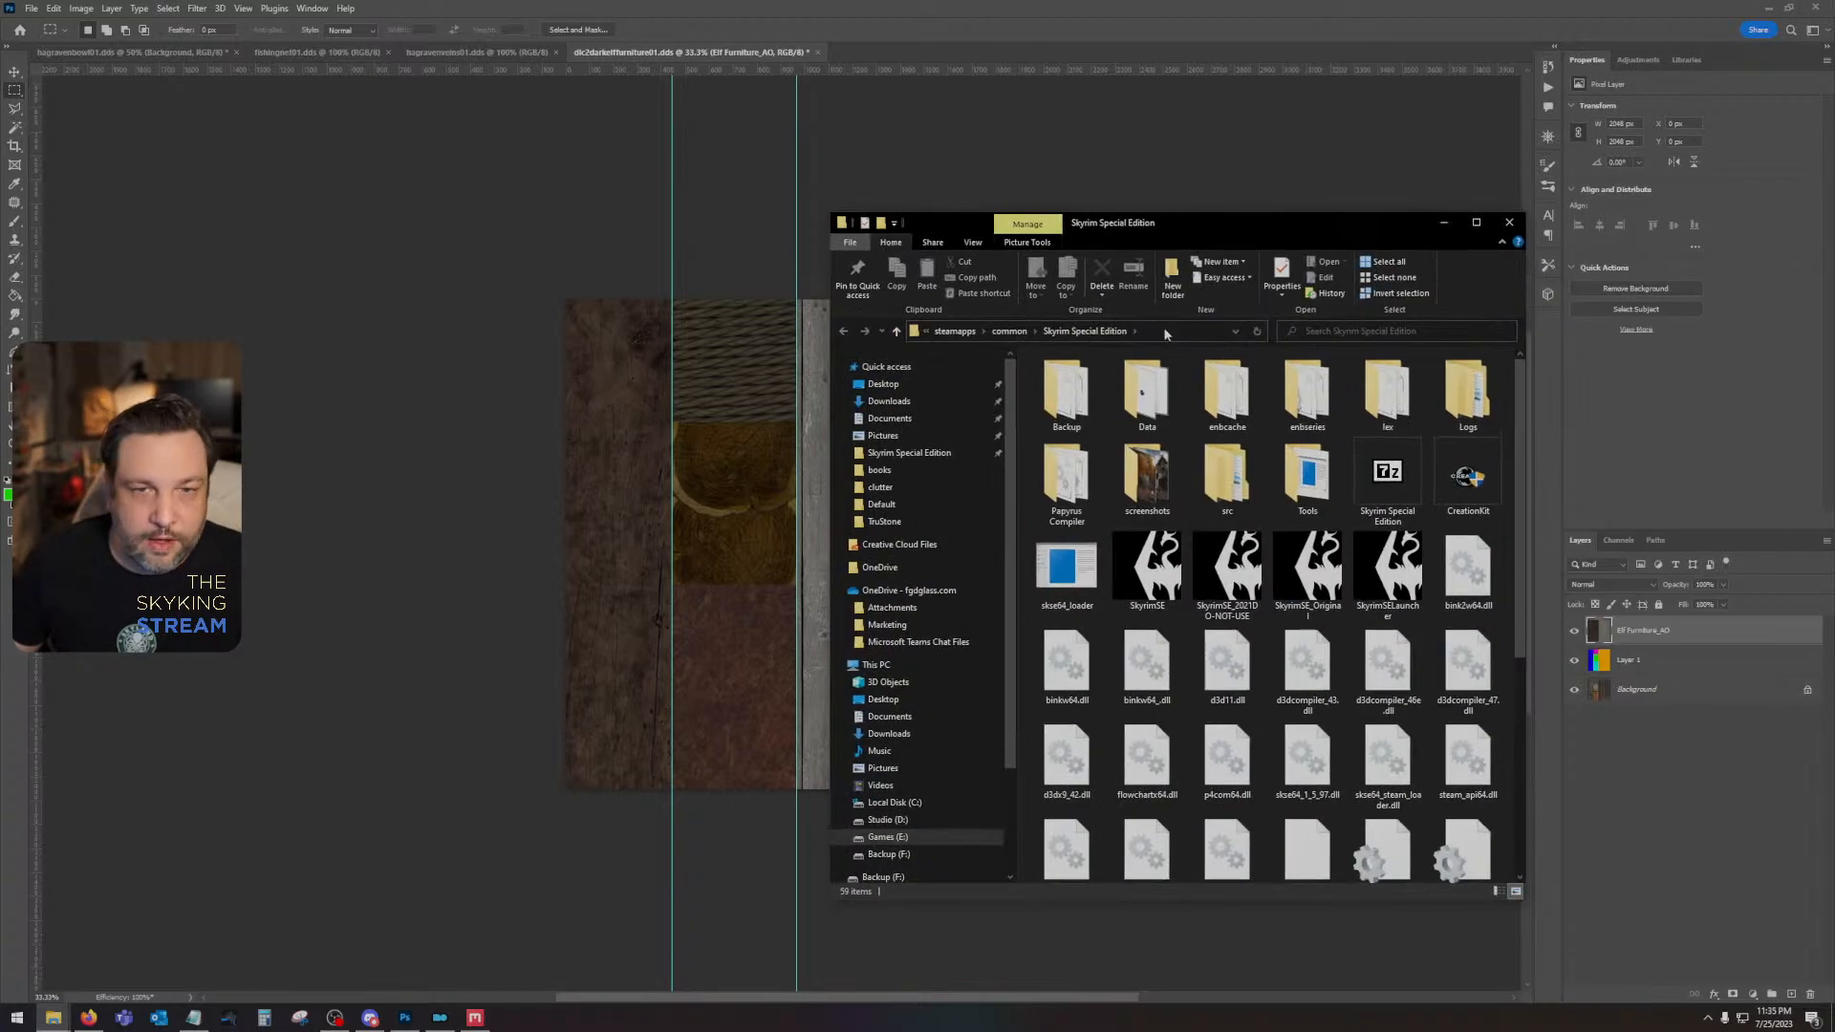
scroll(1176, 632, "down", 2)
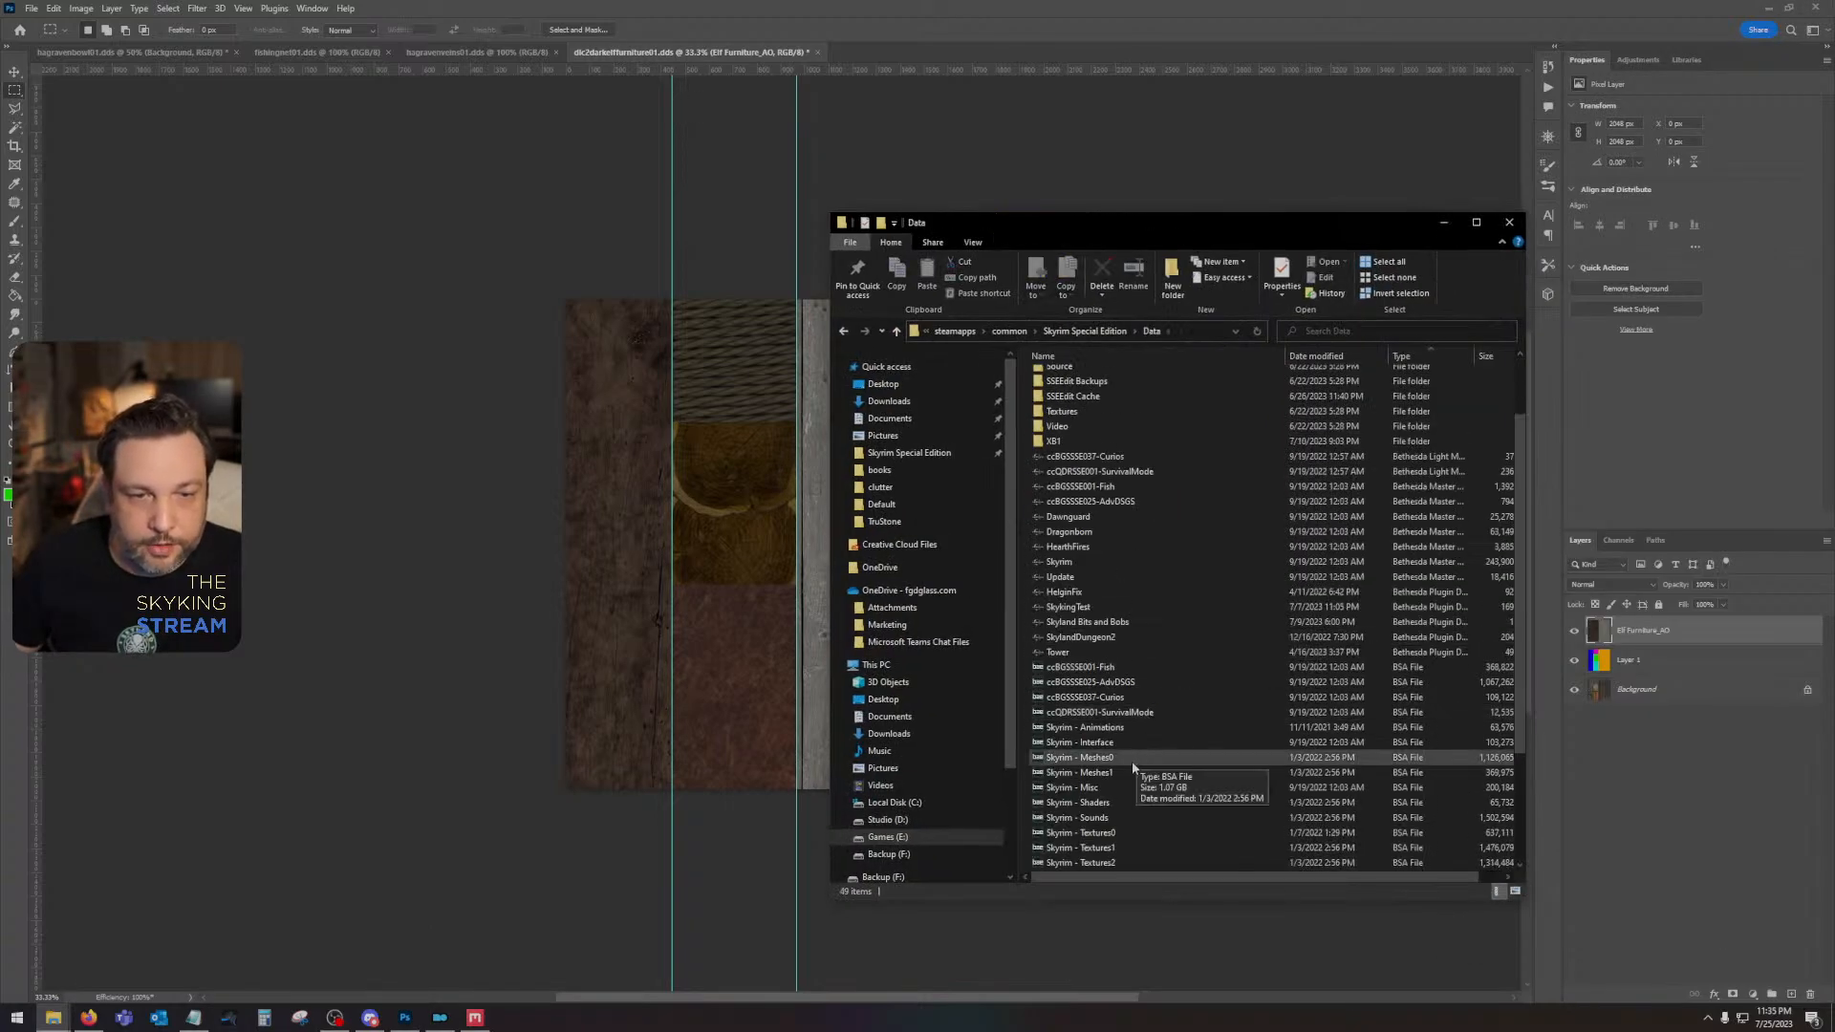
double_click(1131, 761)
type("elf")
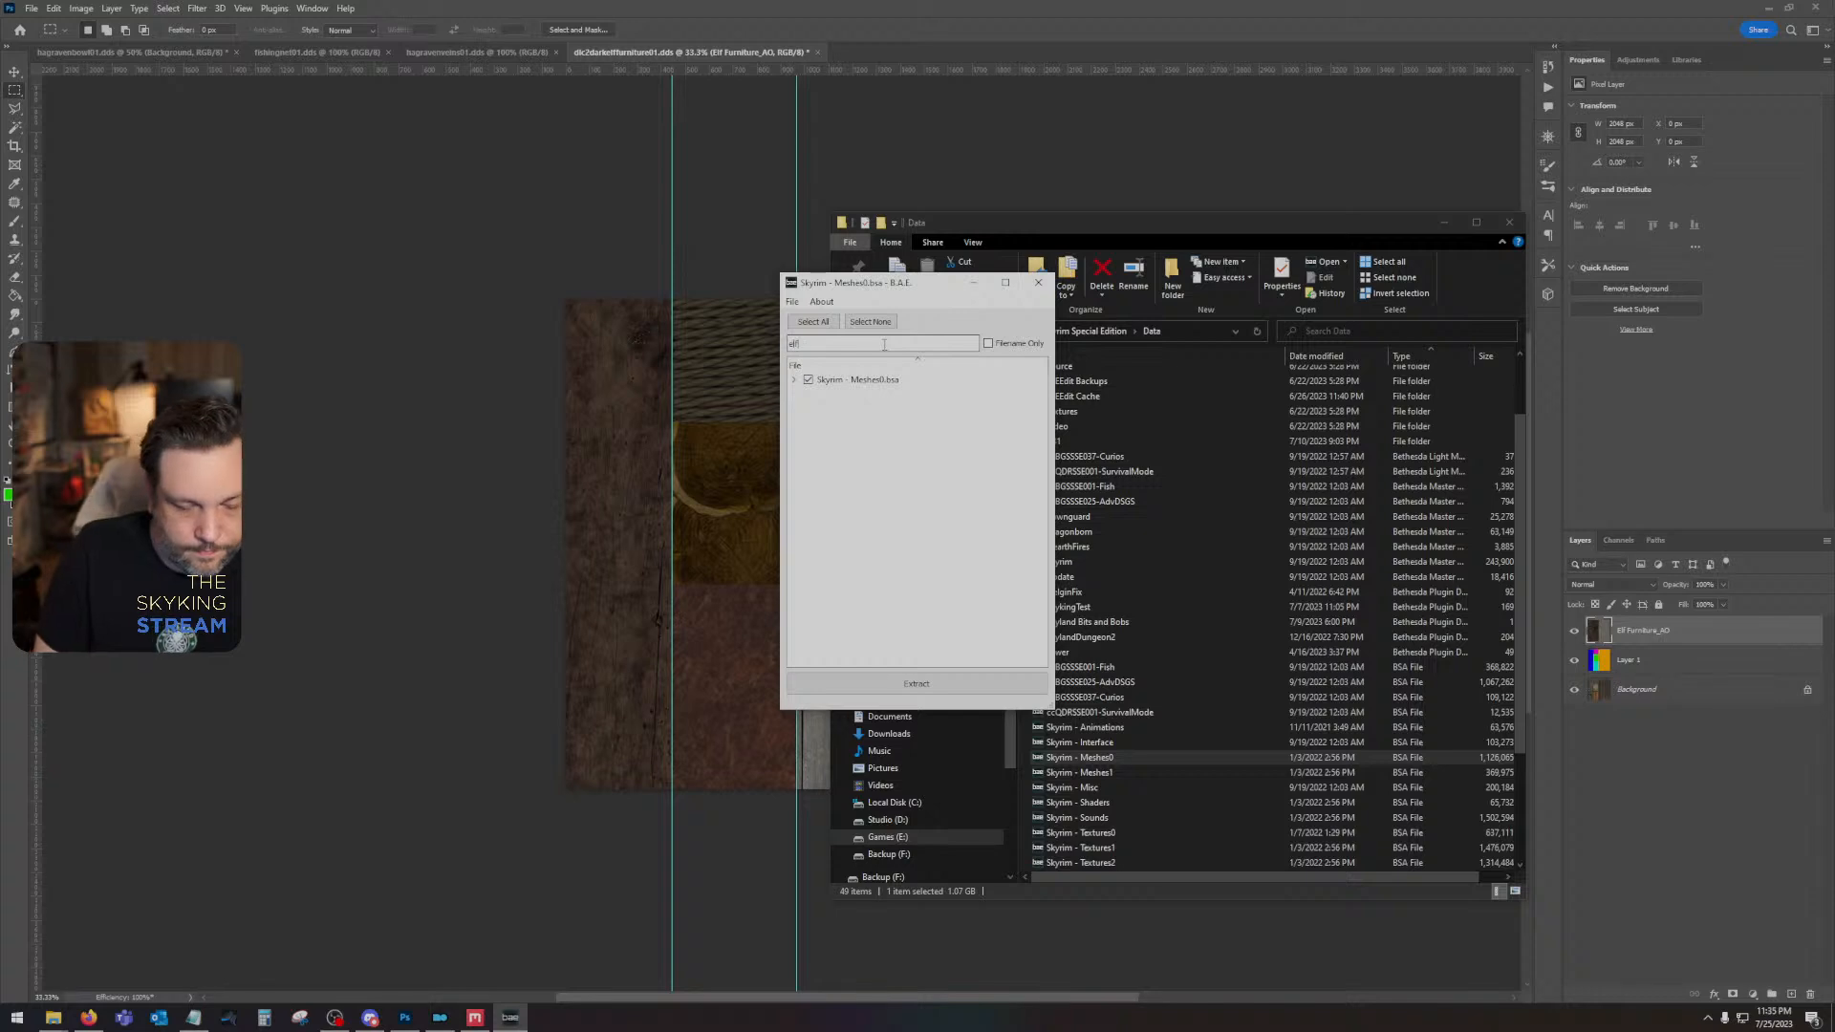
type("fur")
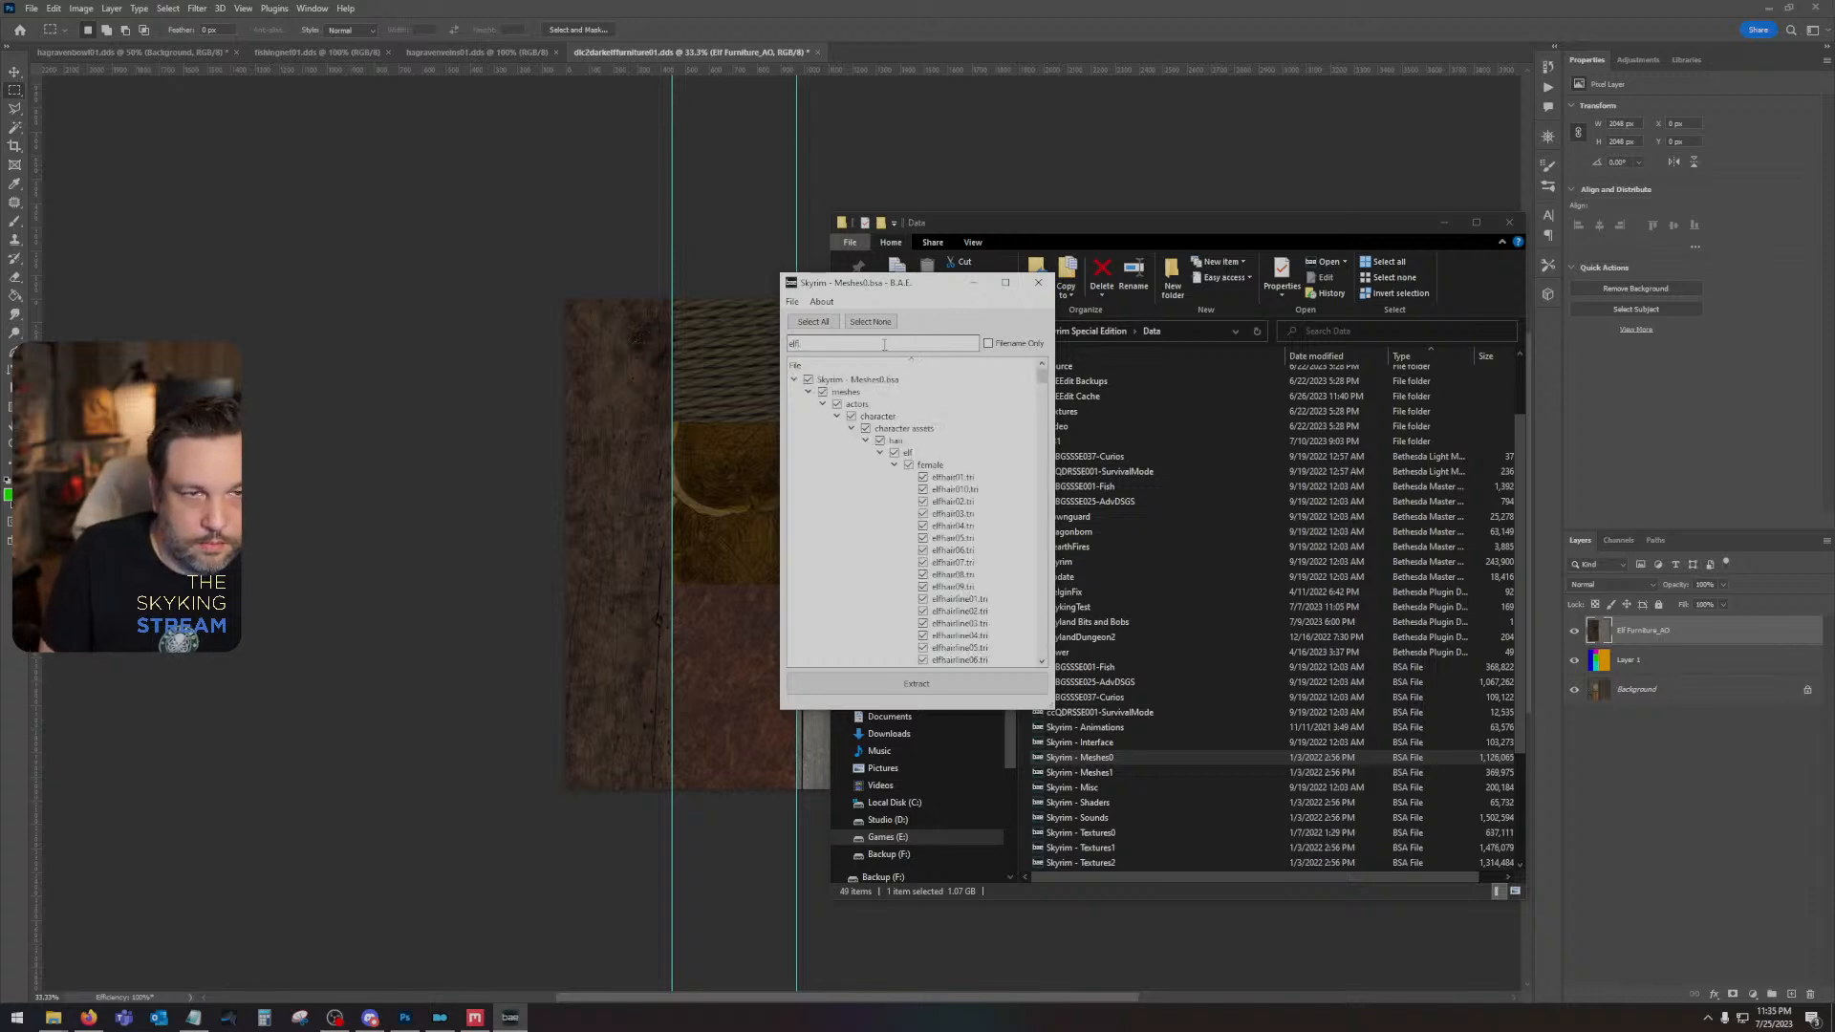
- Look through the filtered archive tree for the dark elf furniture meshes in the dlc02 folder
left_click(821, 405)
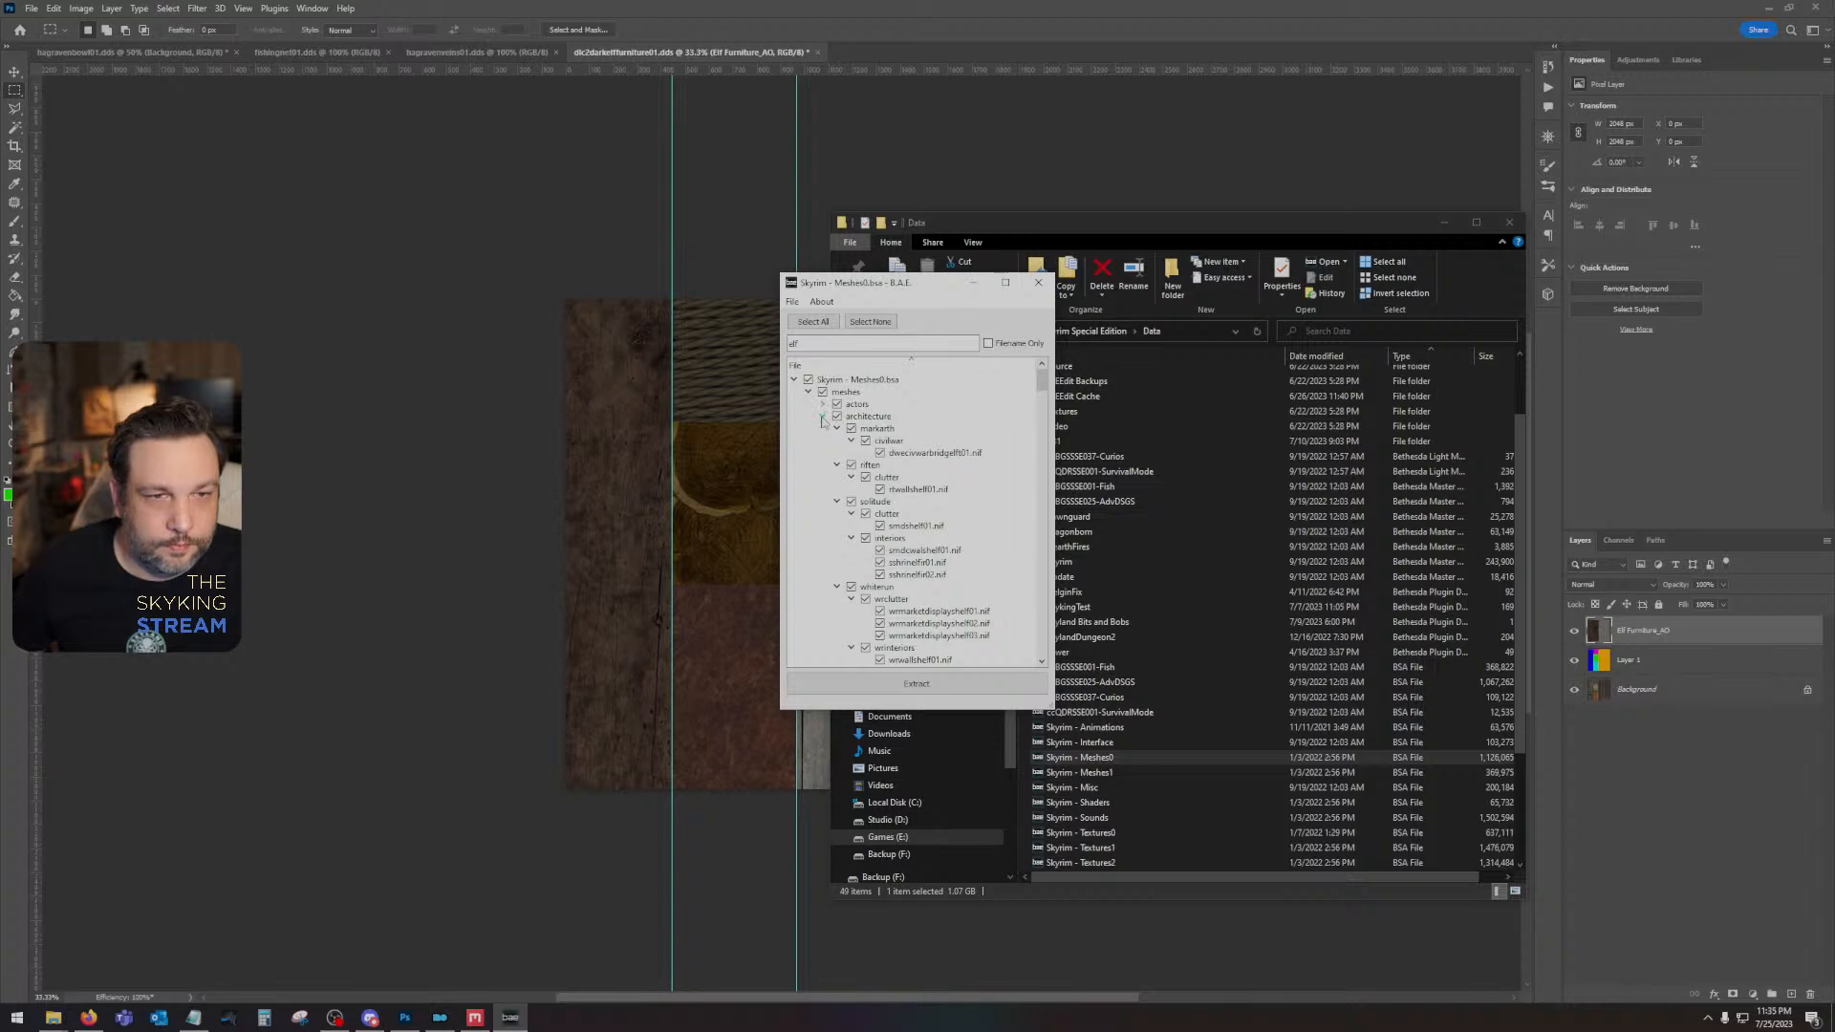
scroll(817, 492, "down", 5)
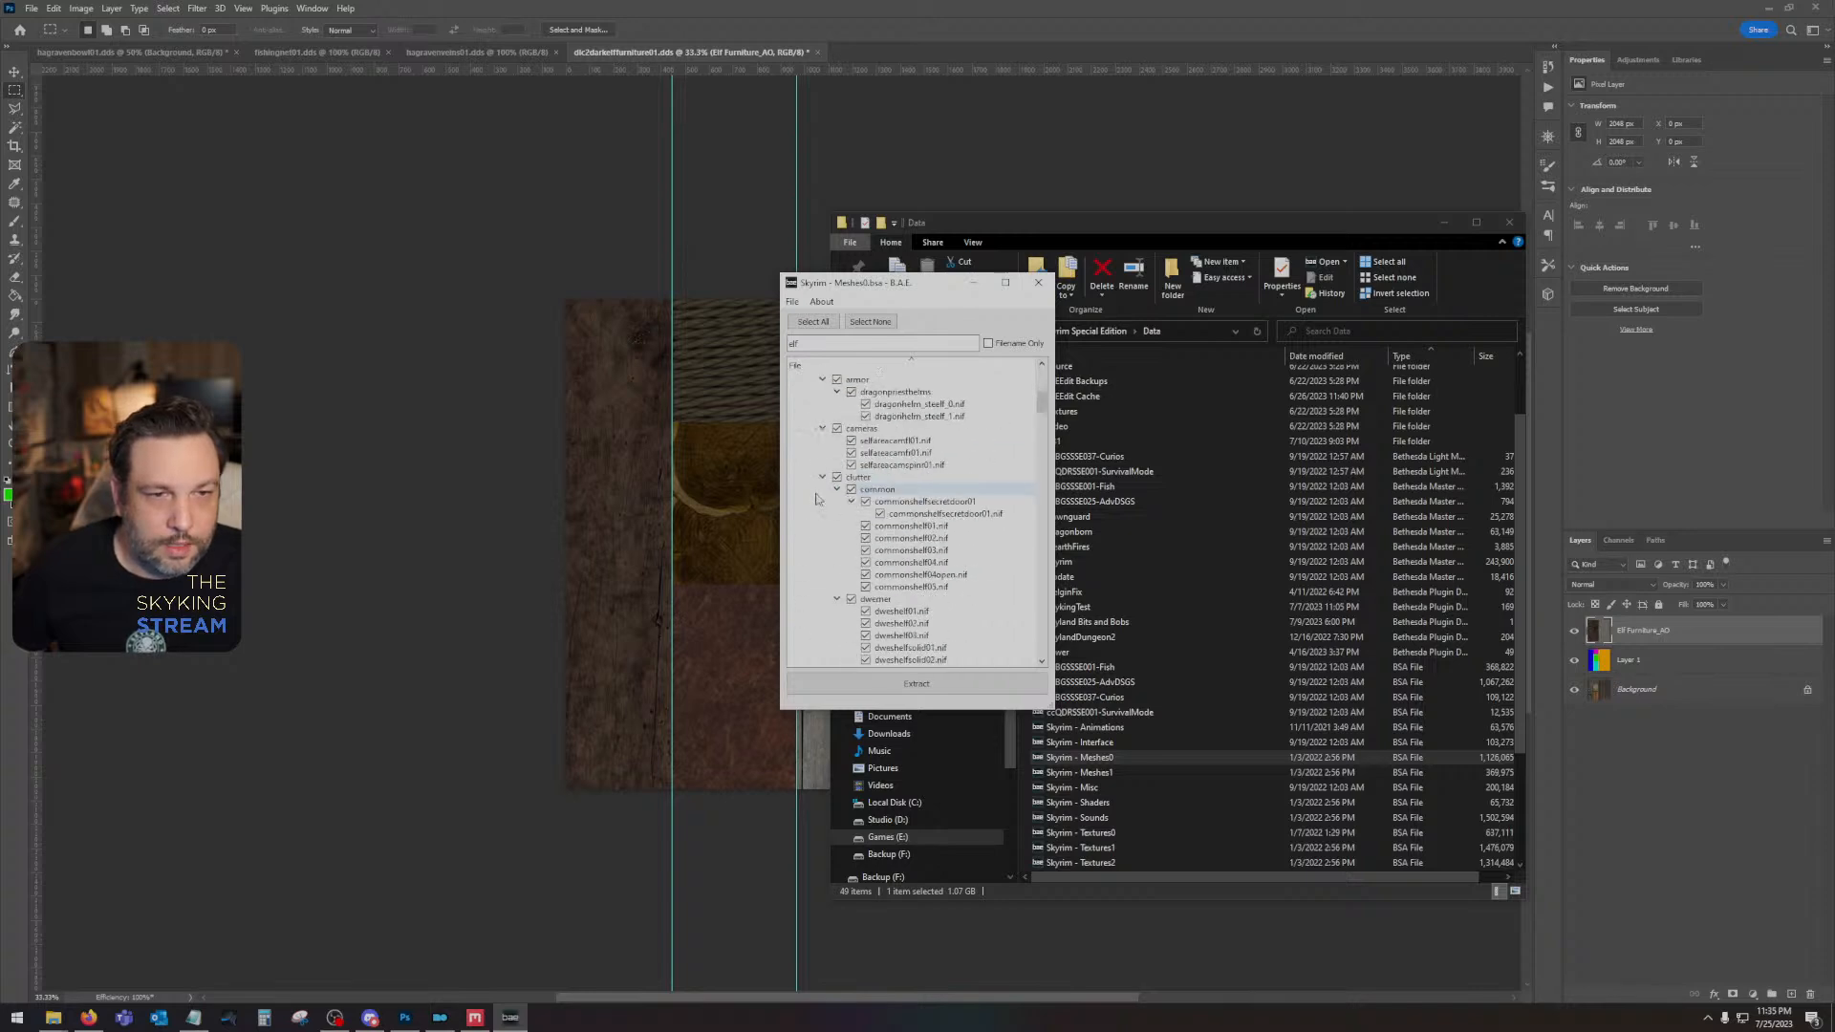
scroll(817, 498, "down", 1)
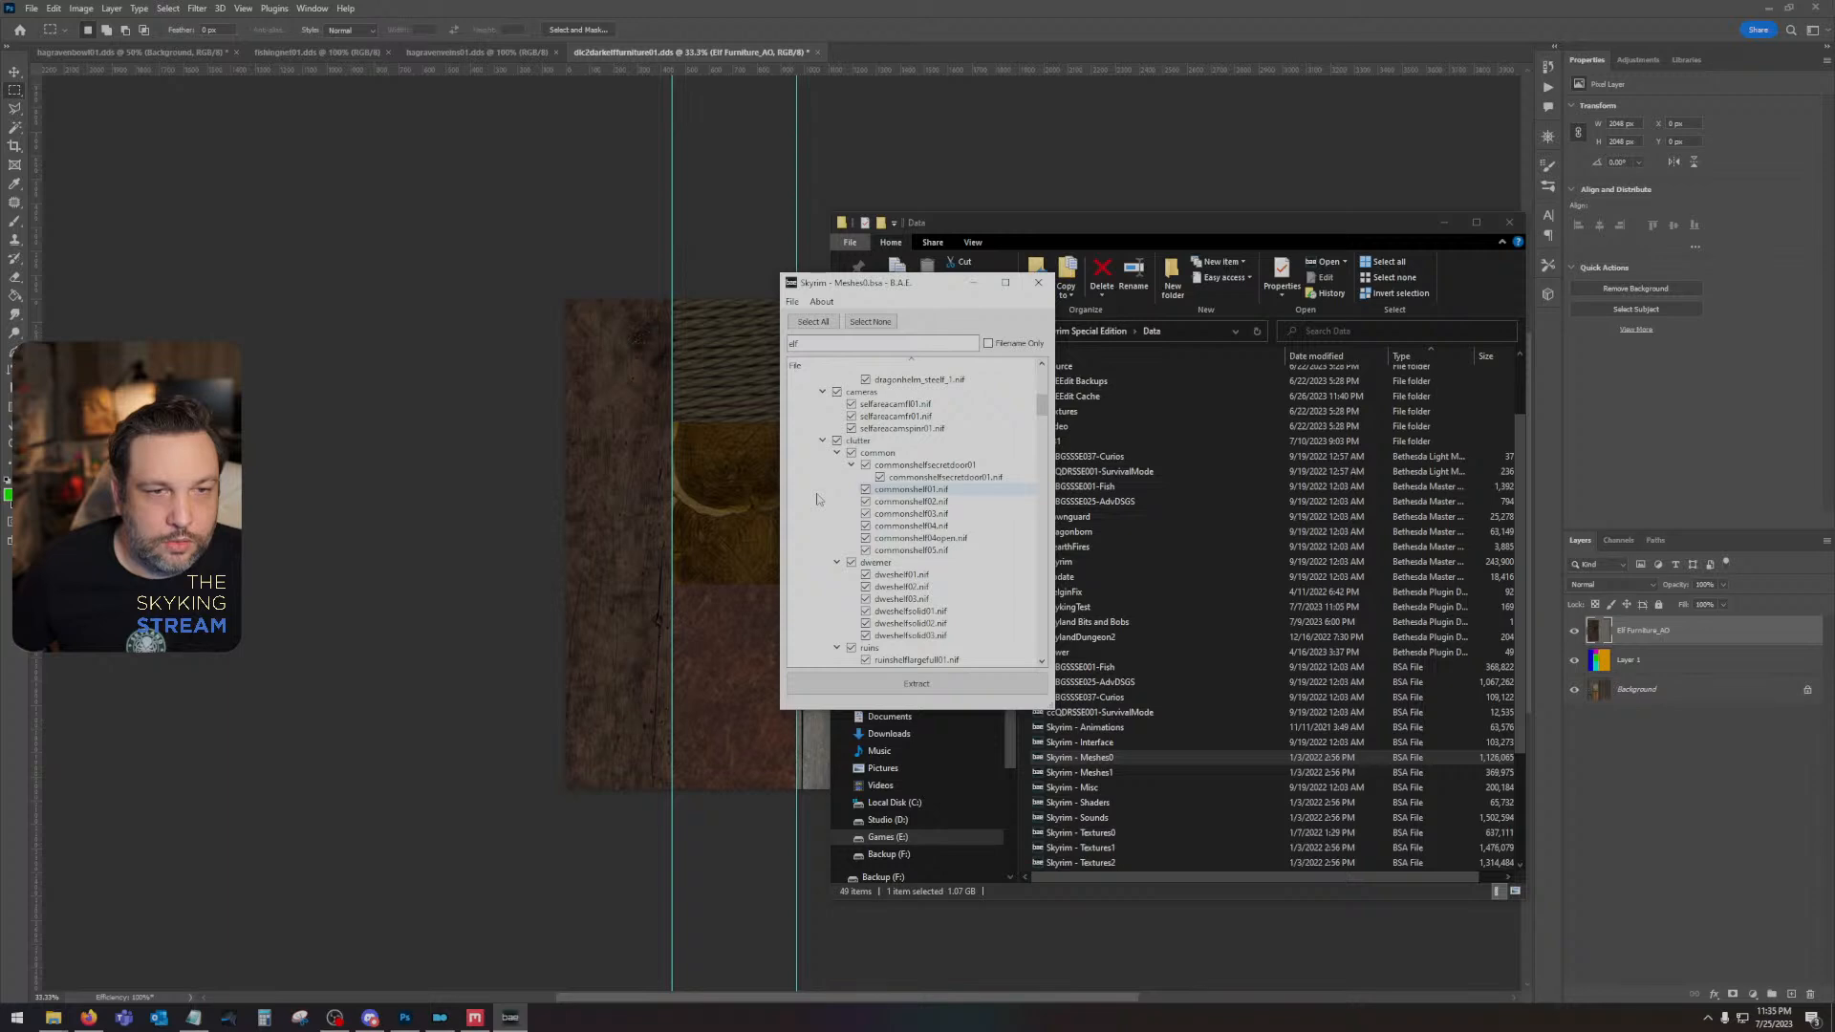
scroll(817, 498, "down", 6)
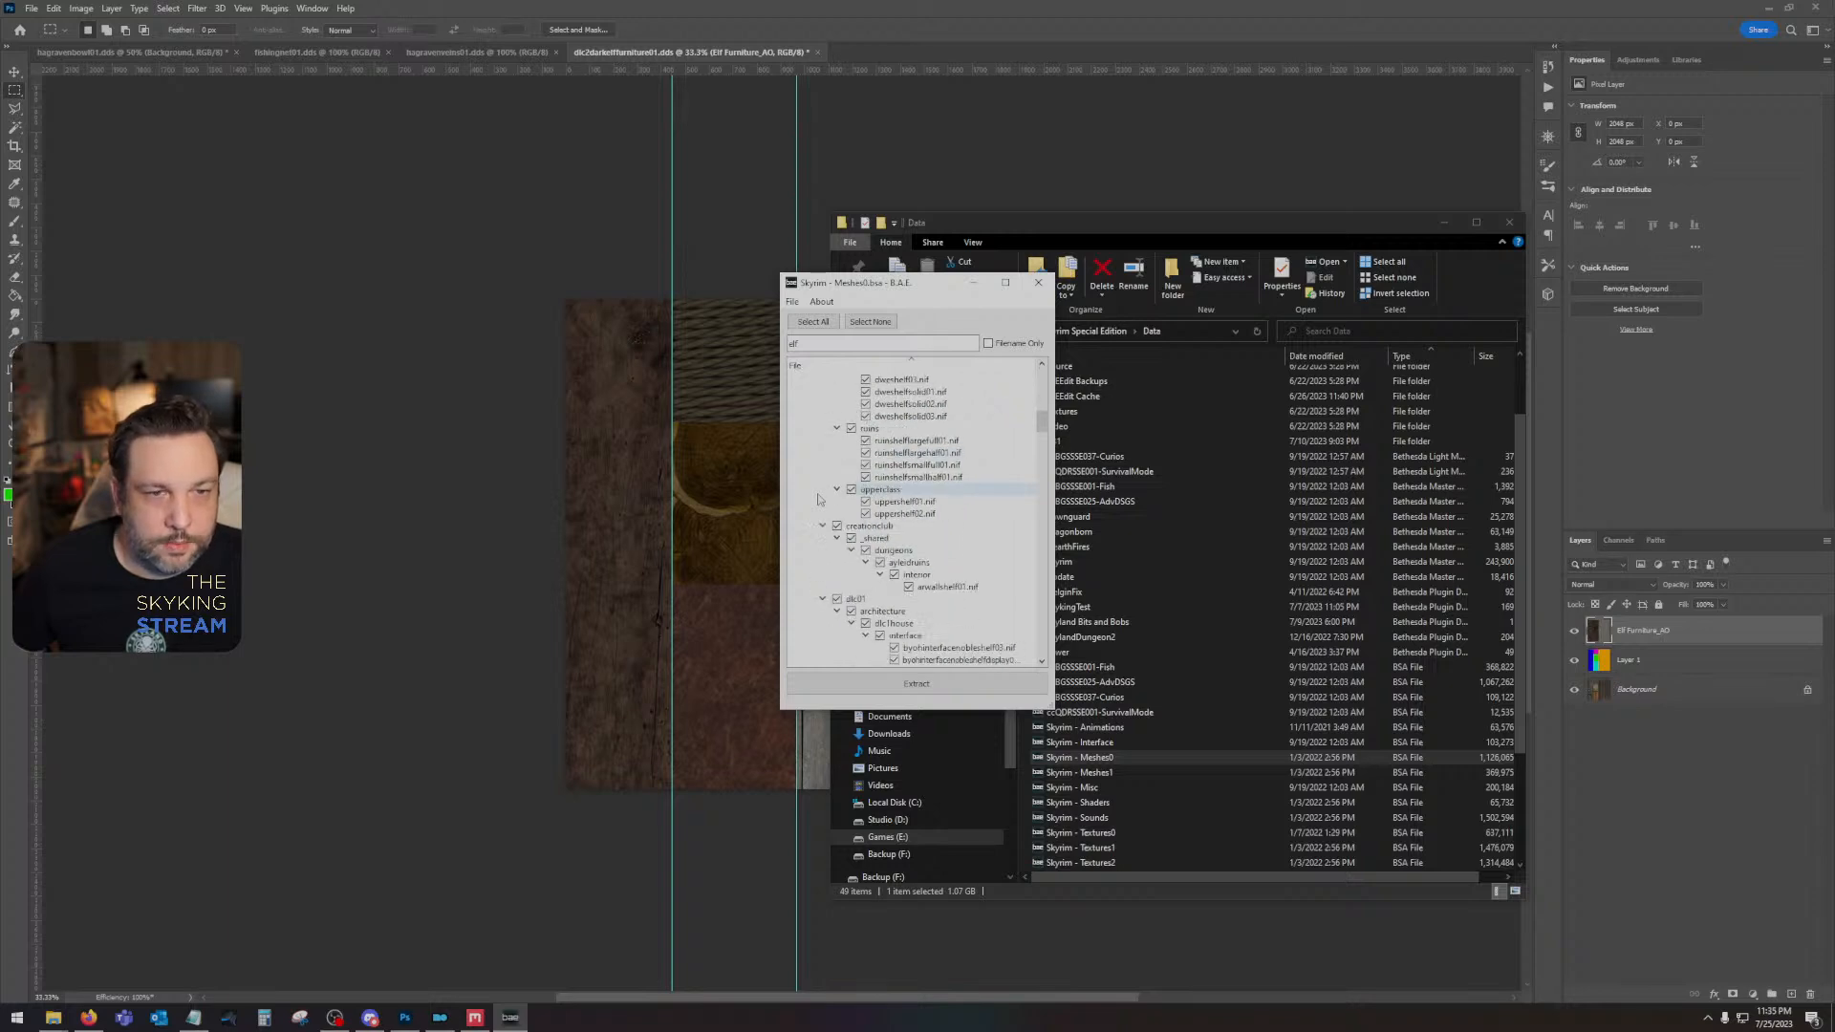
scroll(817, 498, "down", 4)
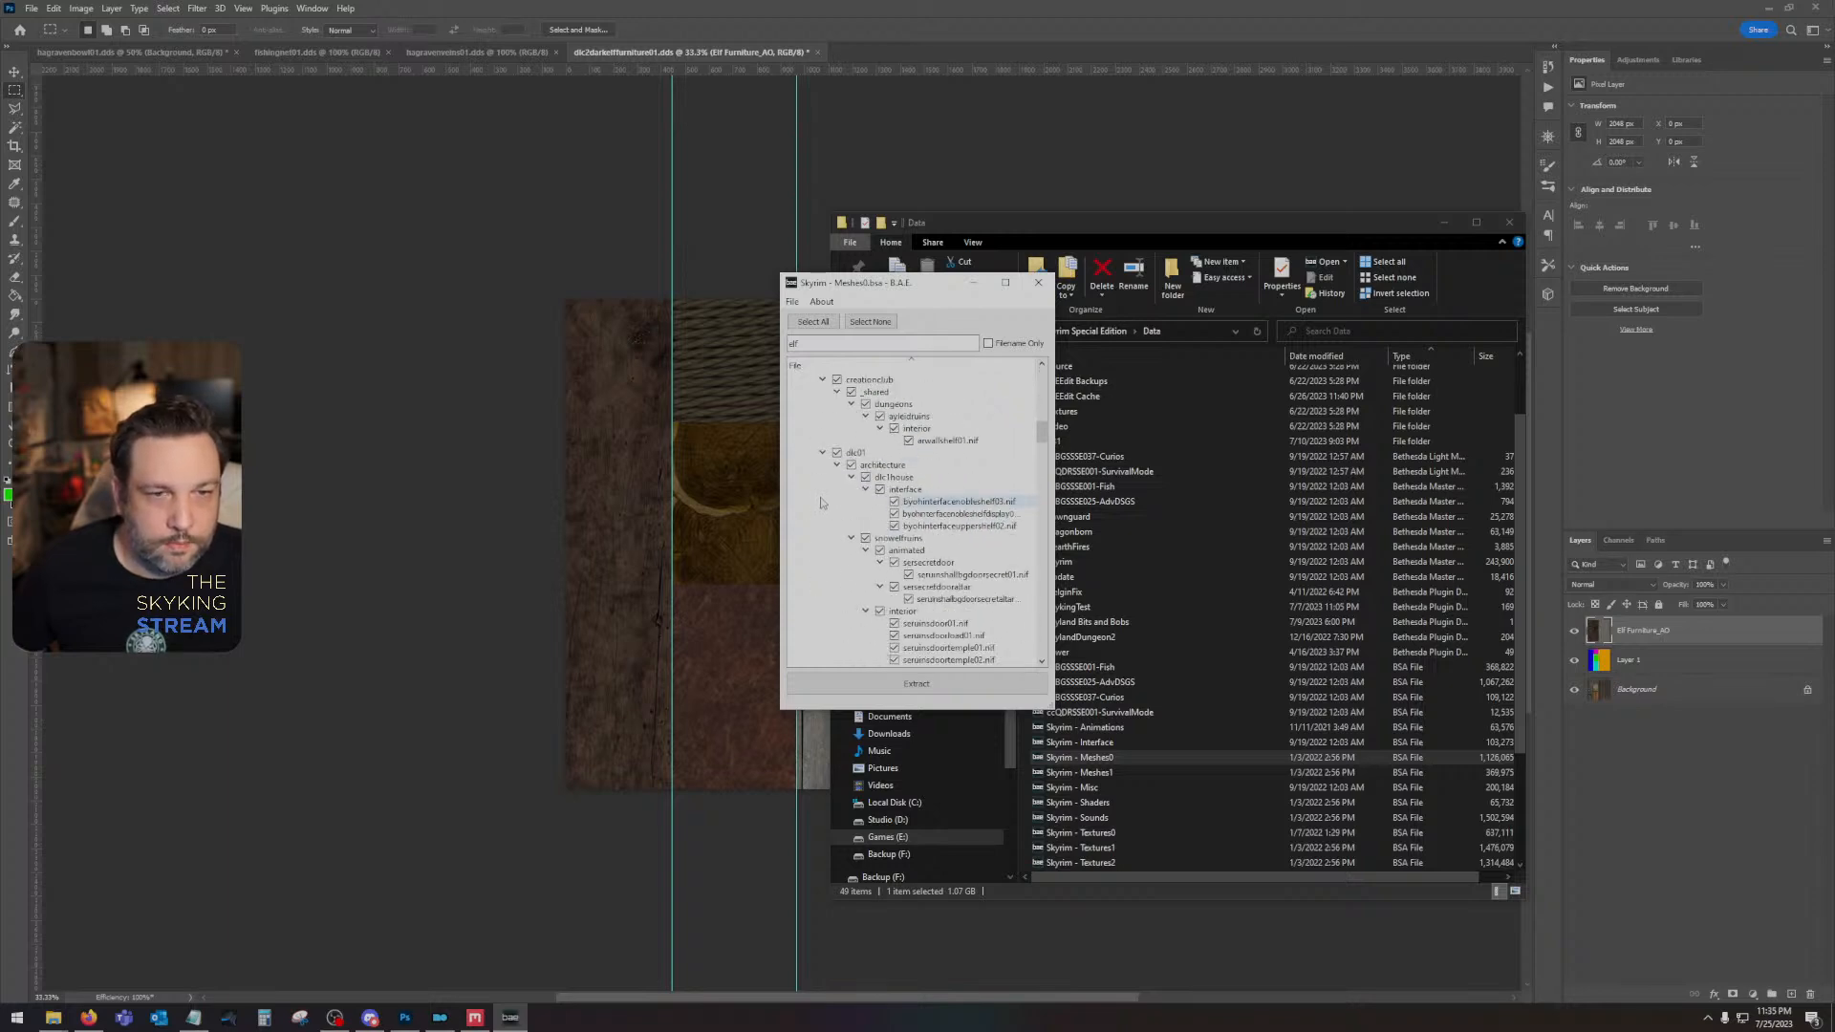
left_click(806, 514)
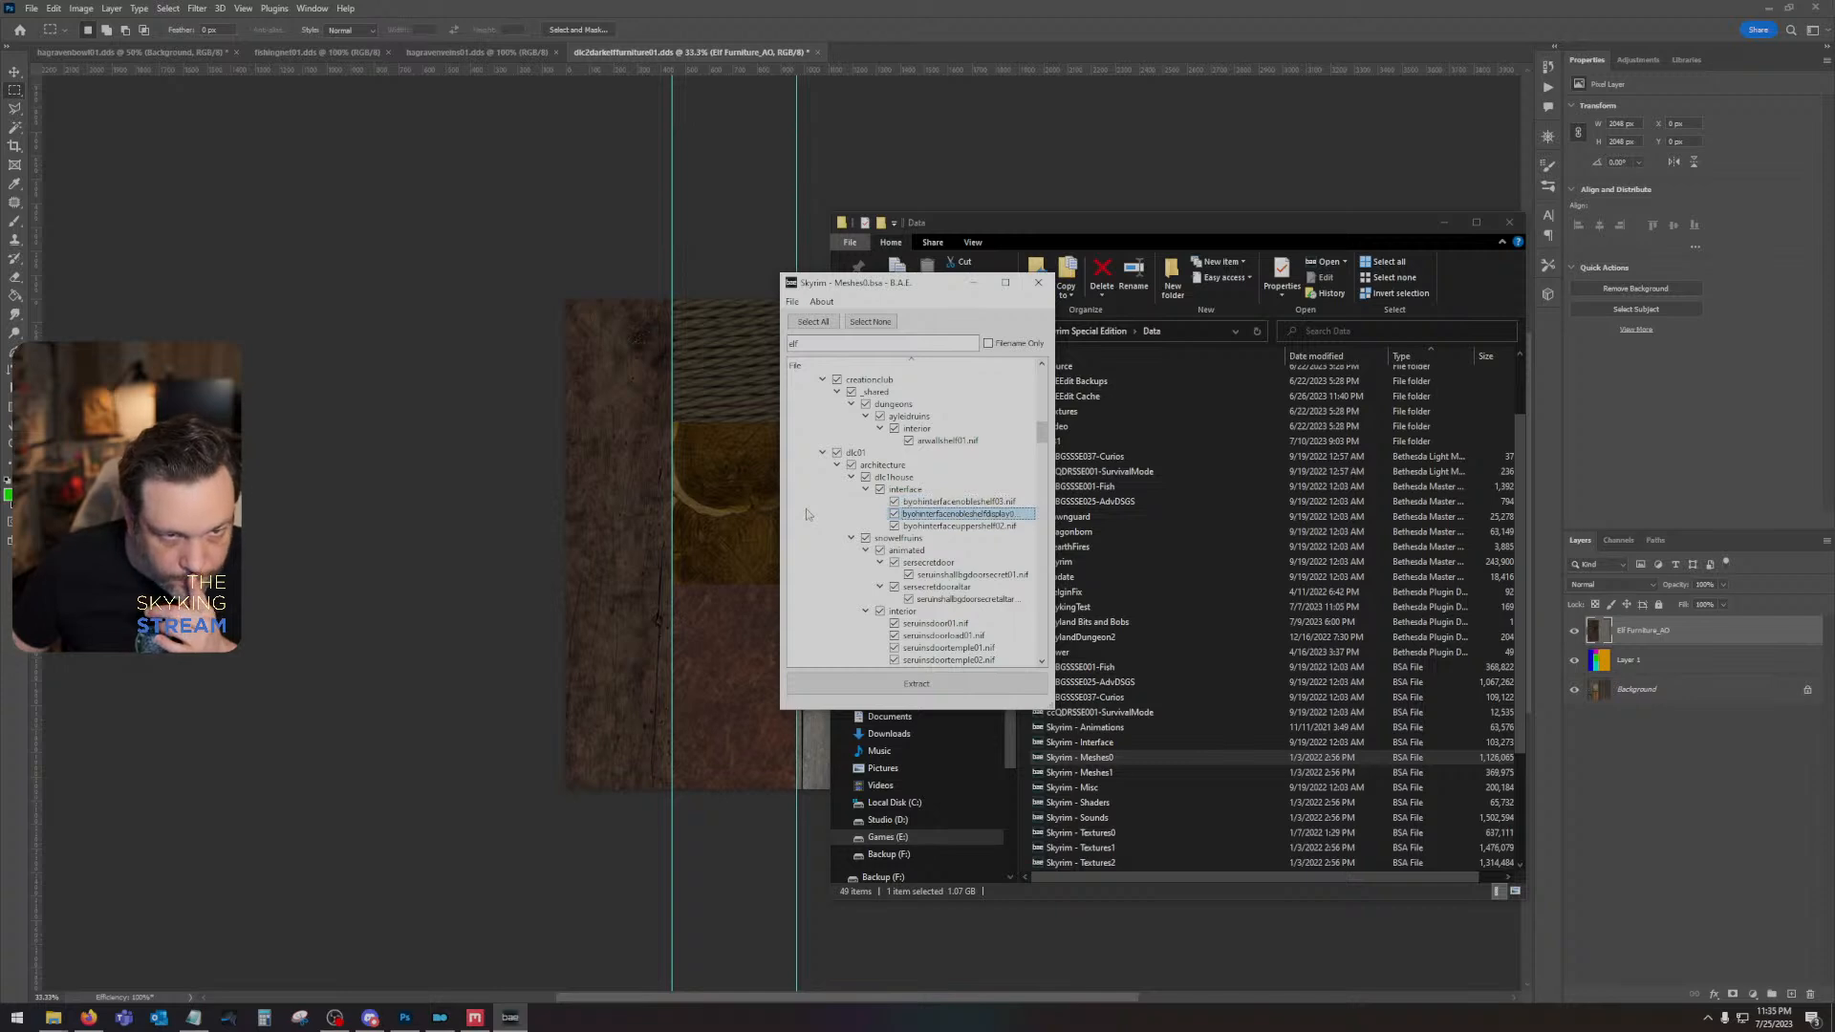
scroll(806, 514, "down", 2)
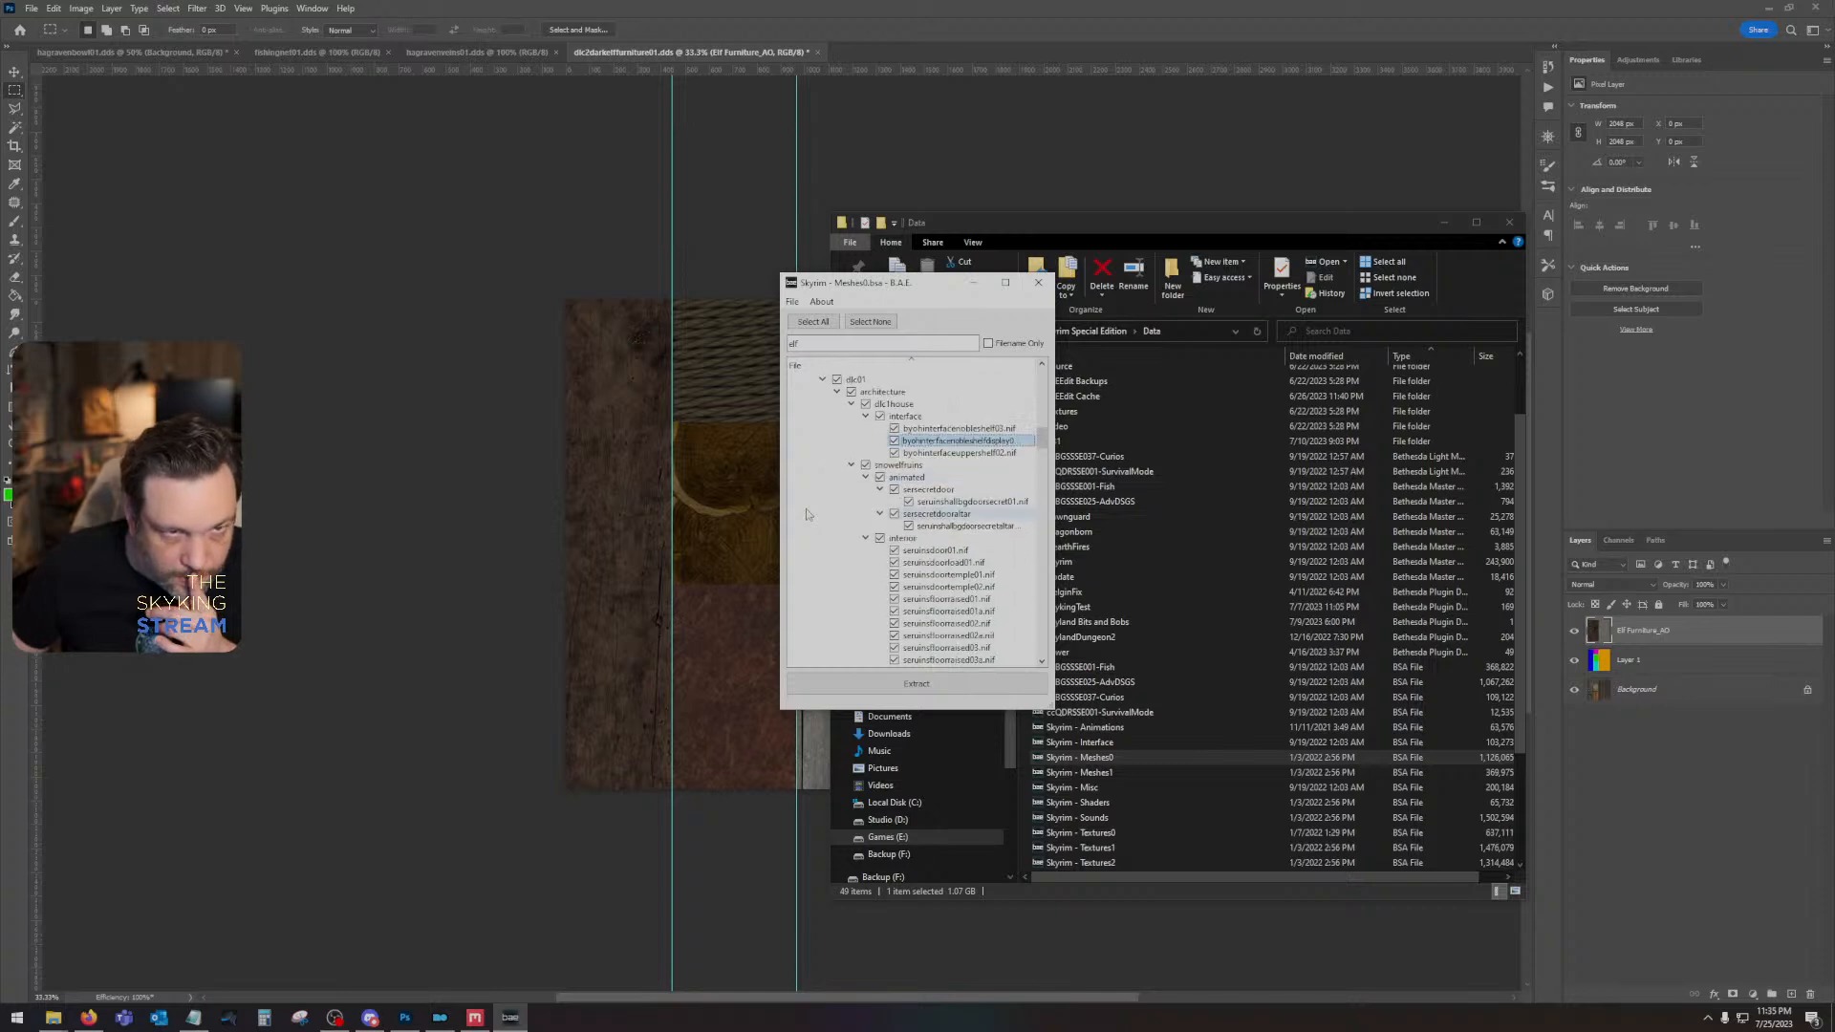
left_click(838, 578)
scroll(838, 578, "down", 13)
scroll(838, 581, "down", 2)
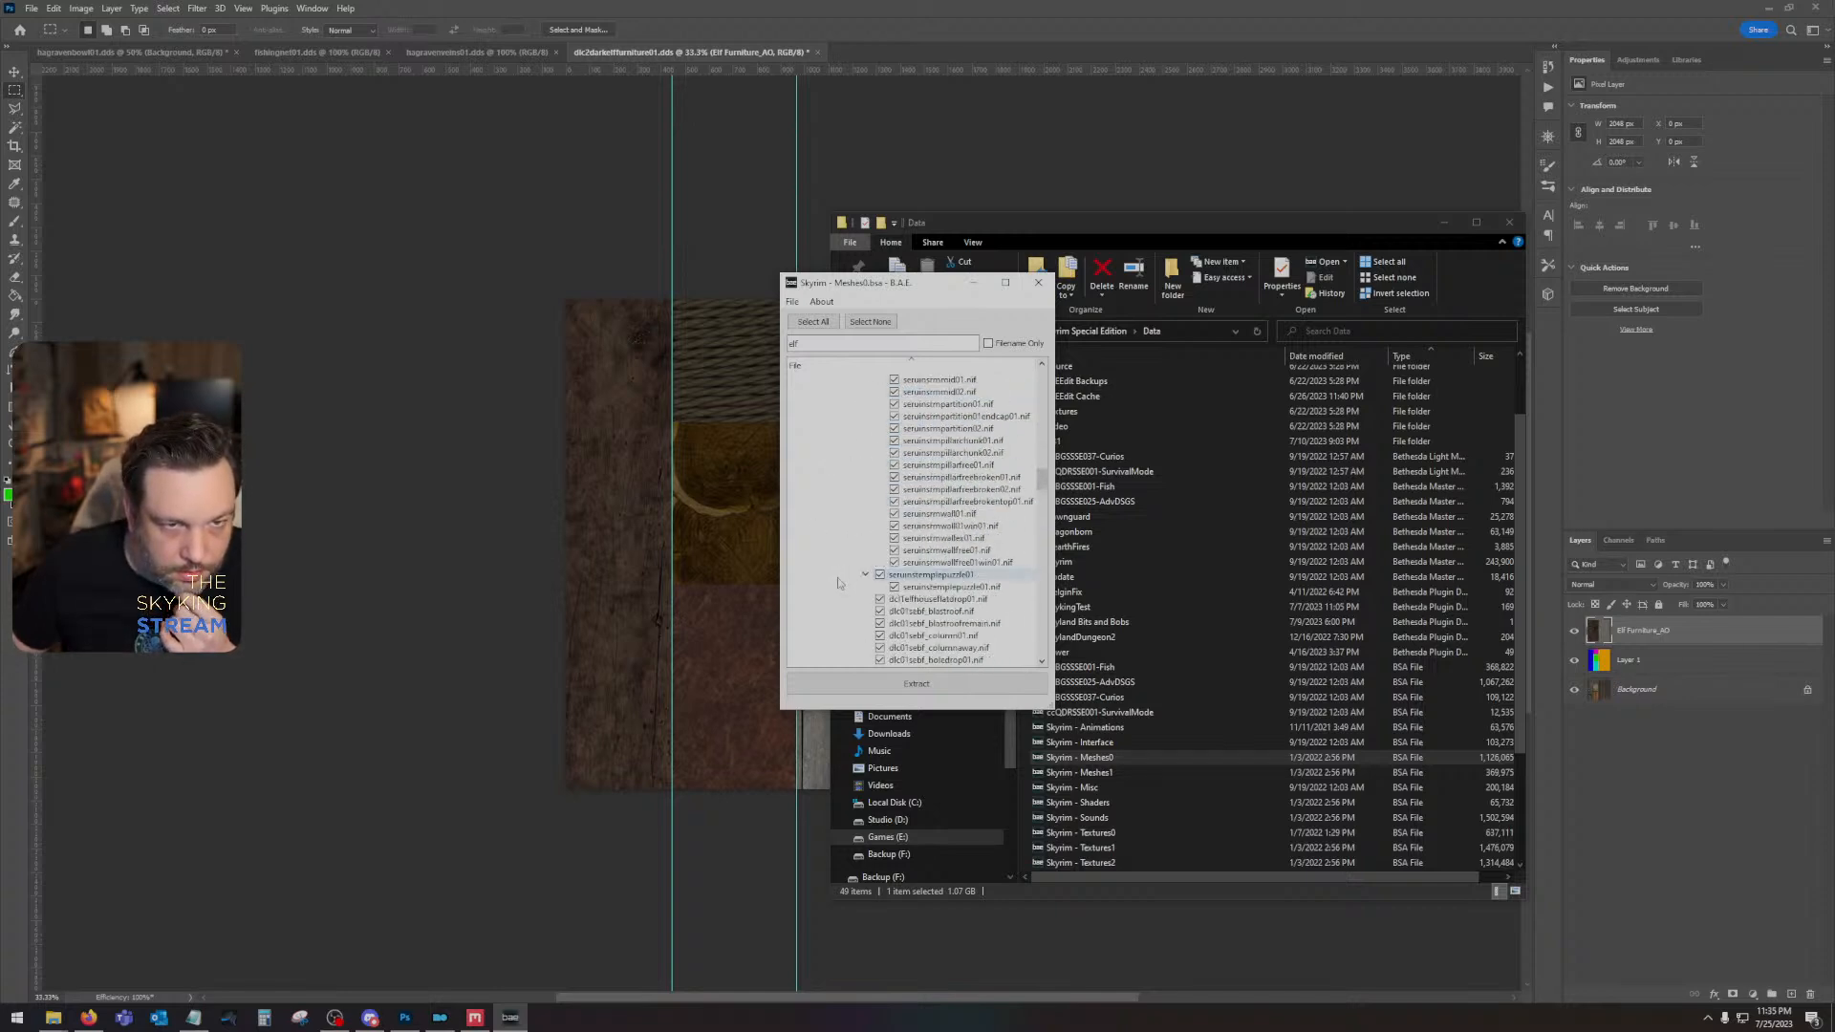
scroll(838, 581, "down", 8)
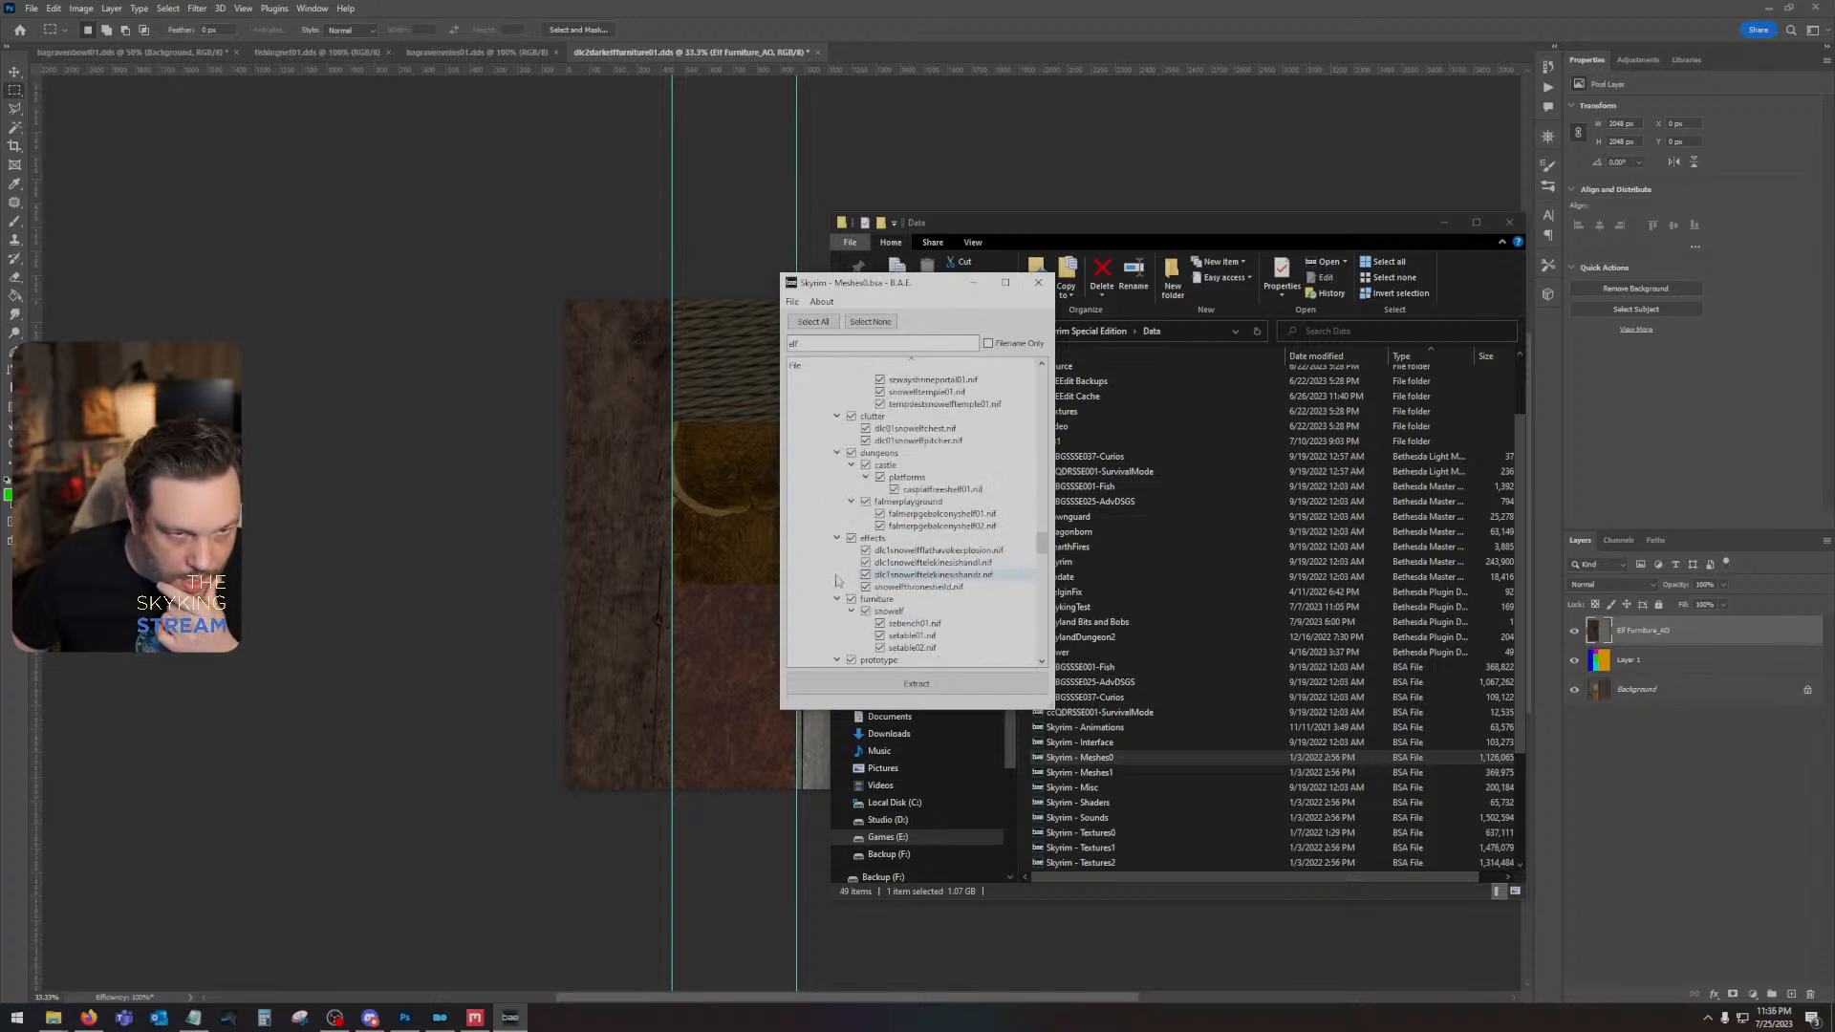
scroll(836, 580, "down", 3)
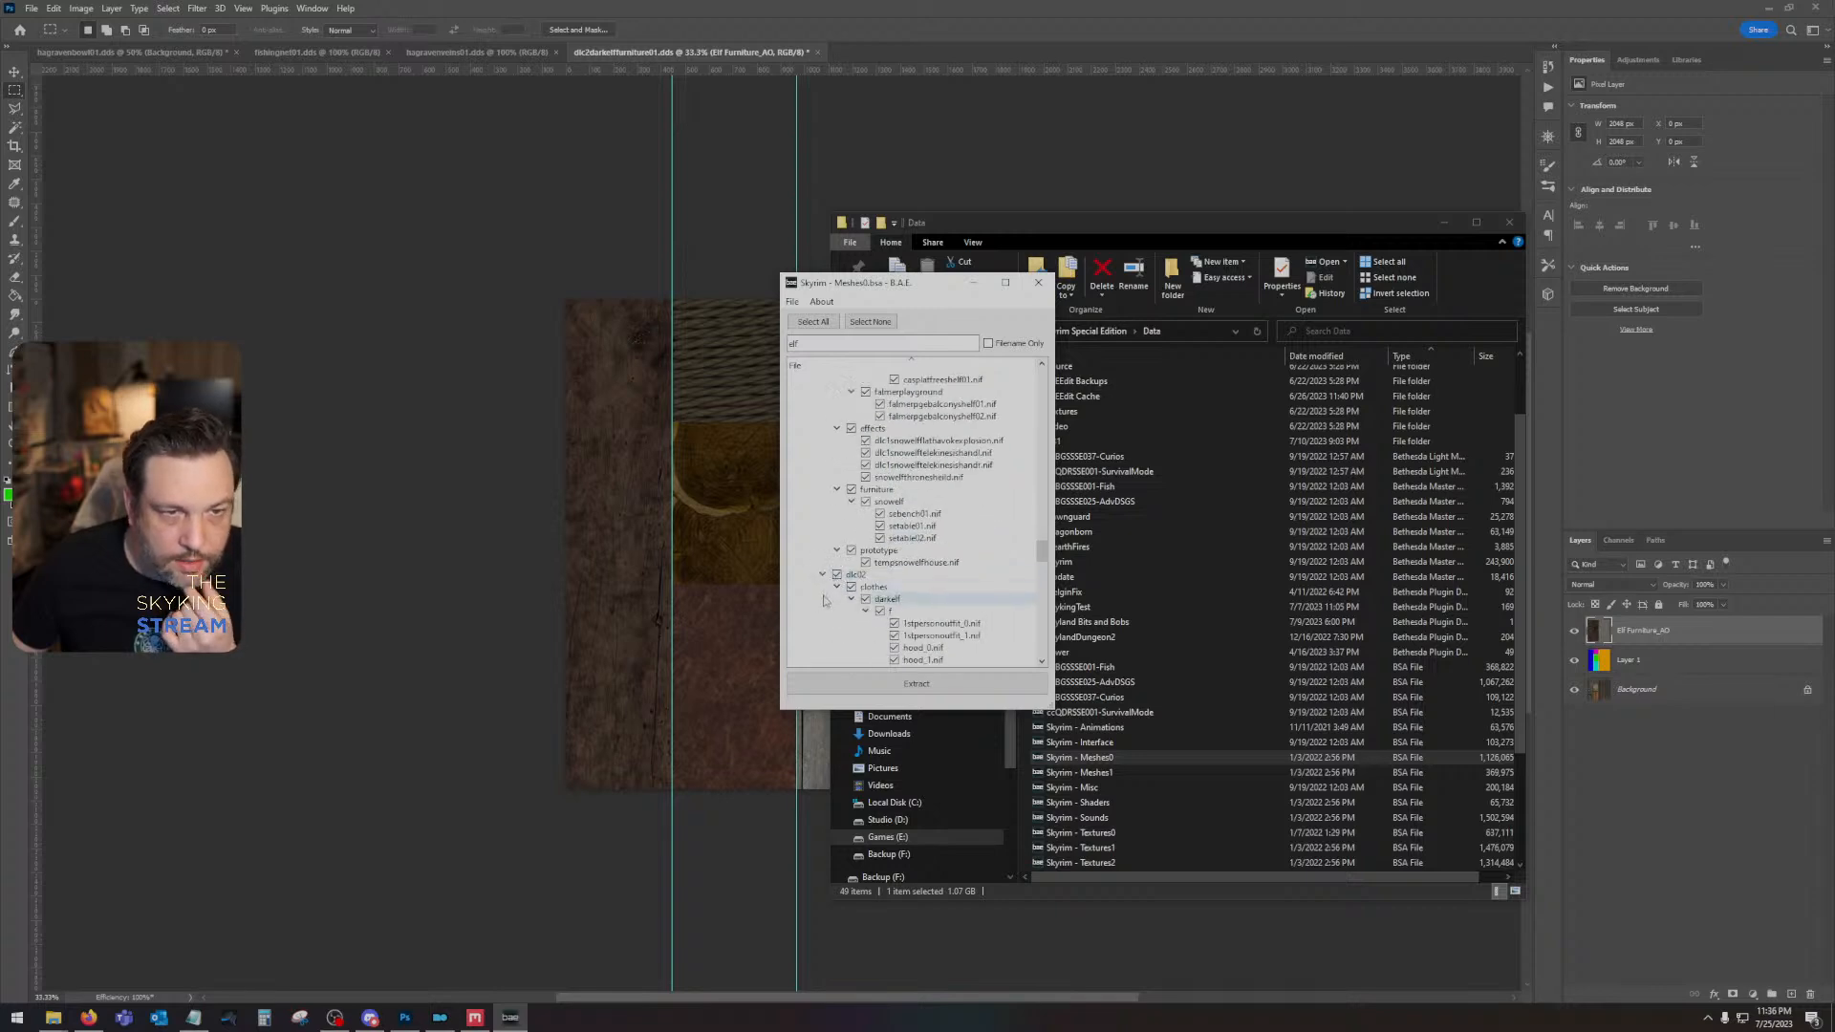
scroll(824, 602, "down", 2)
scroll(824, 602, "down", 1)
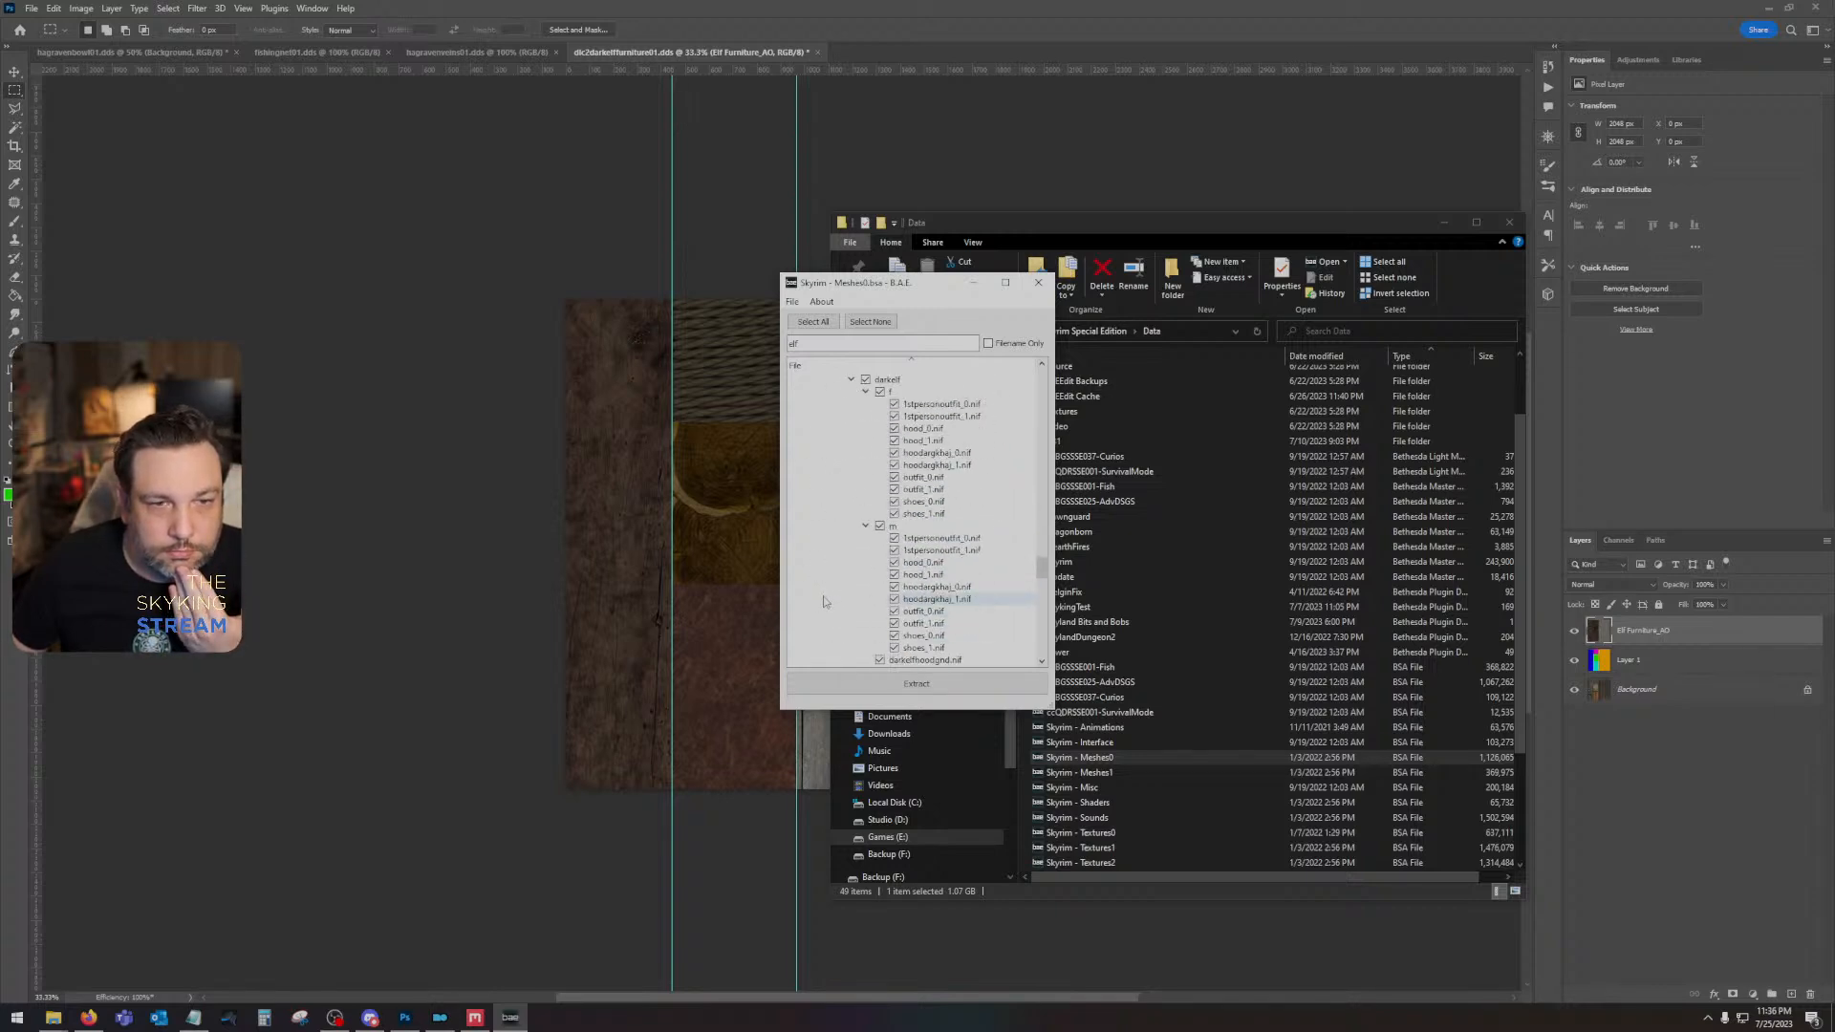
left_click(838, 481)
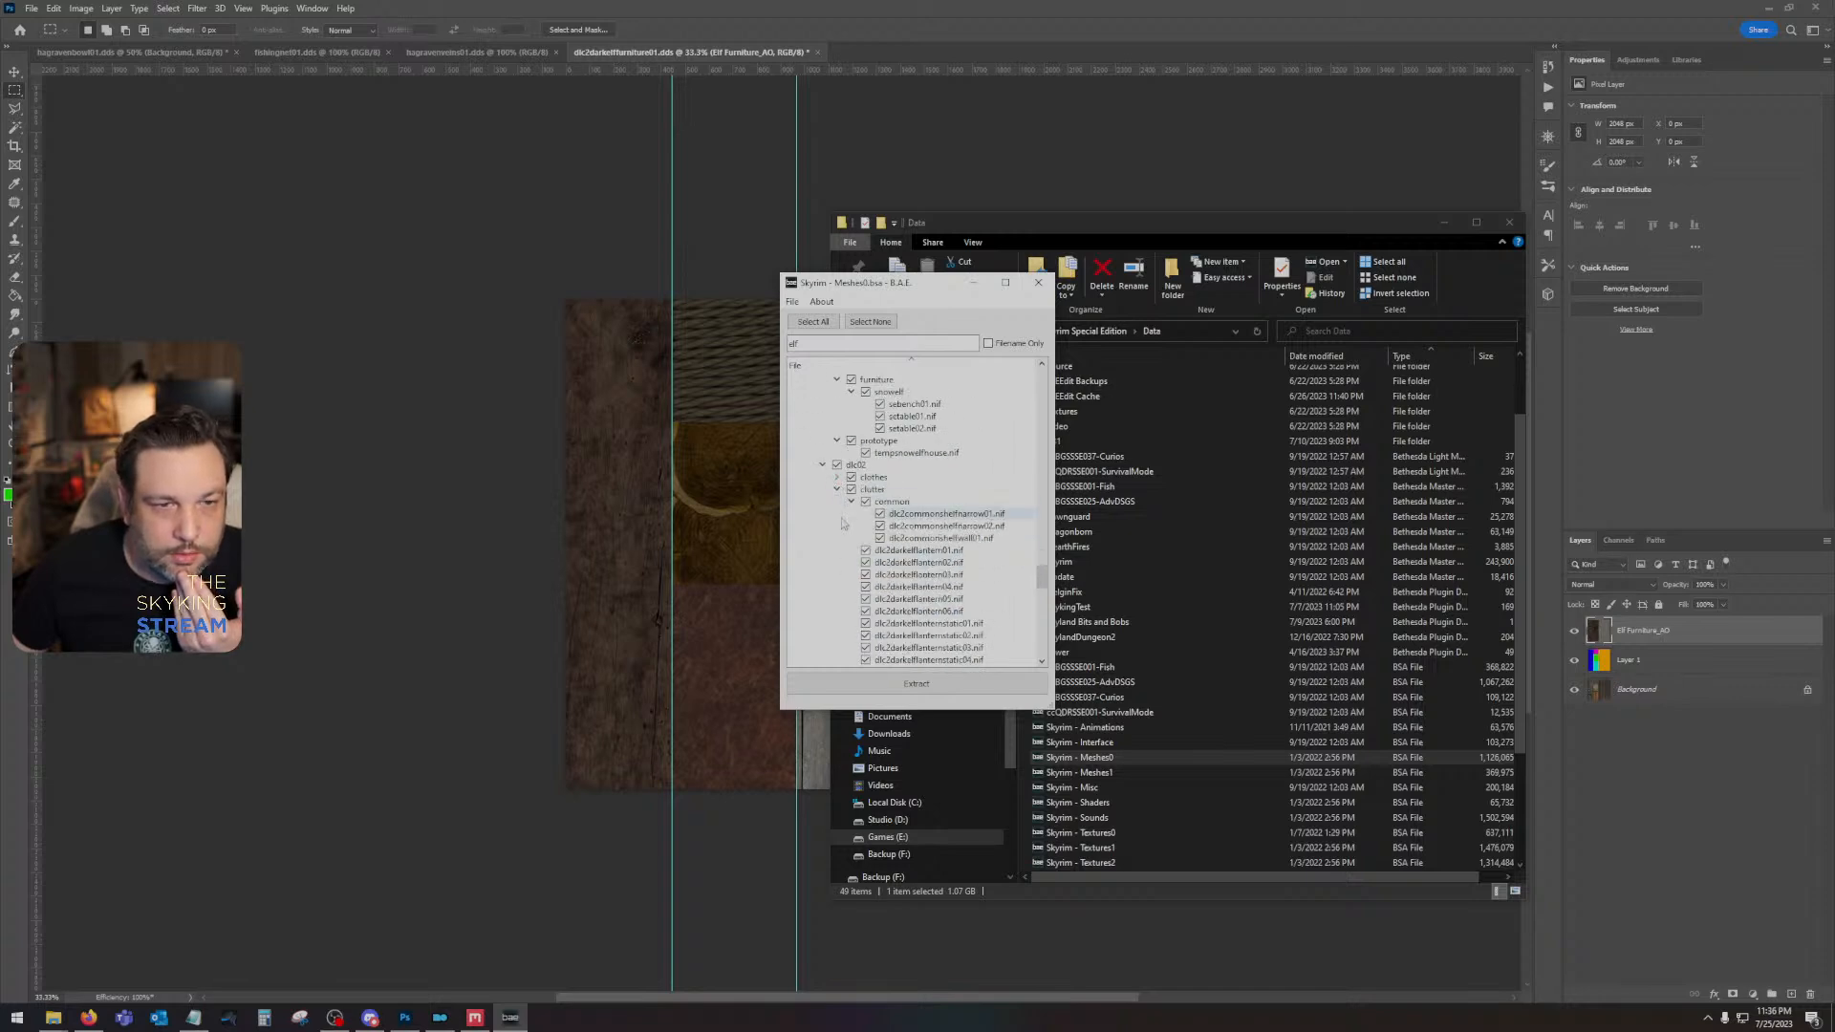
scroll(843, 520, "down", 4)
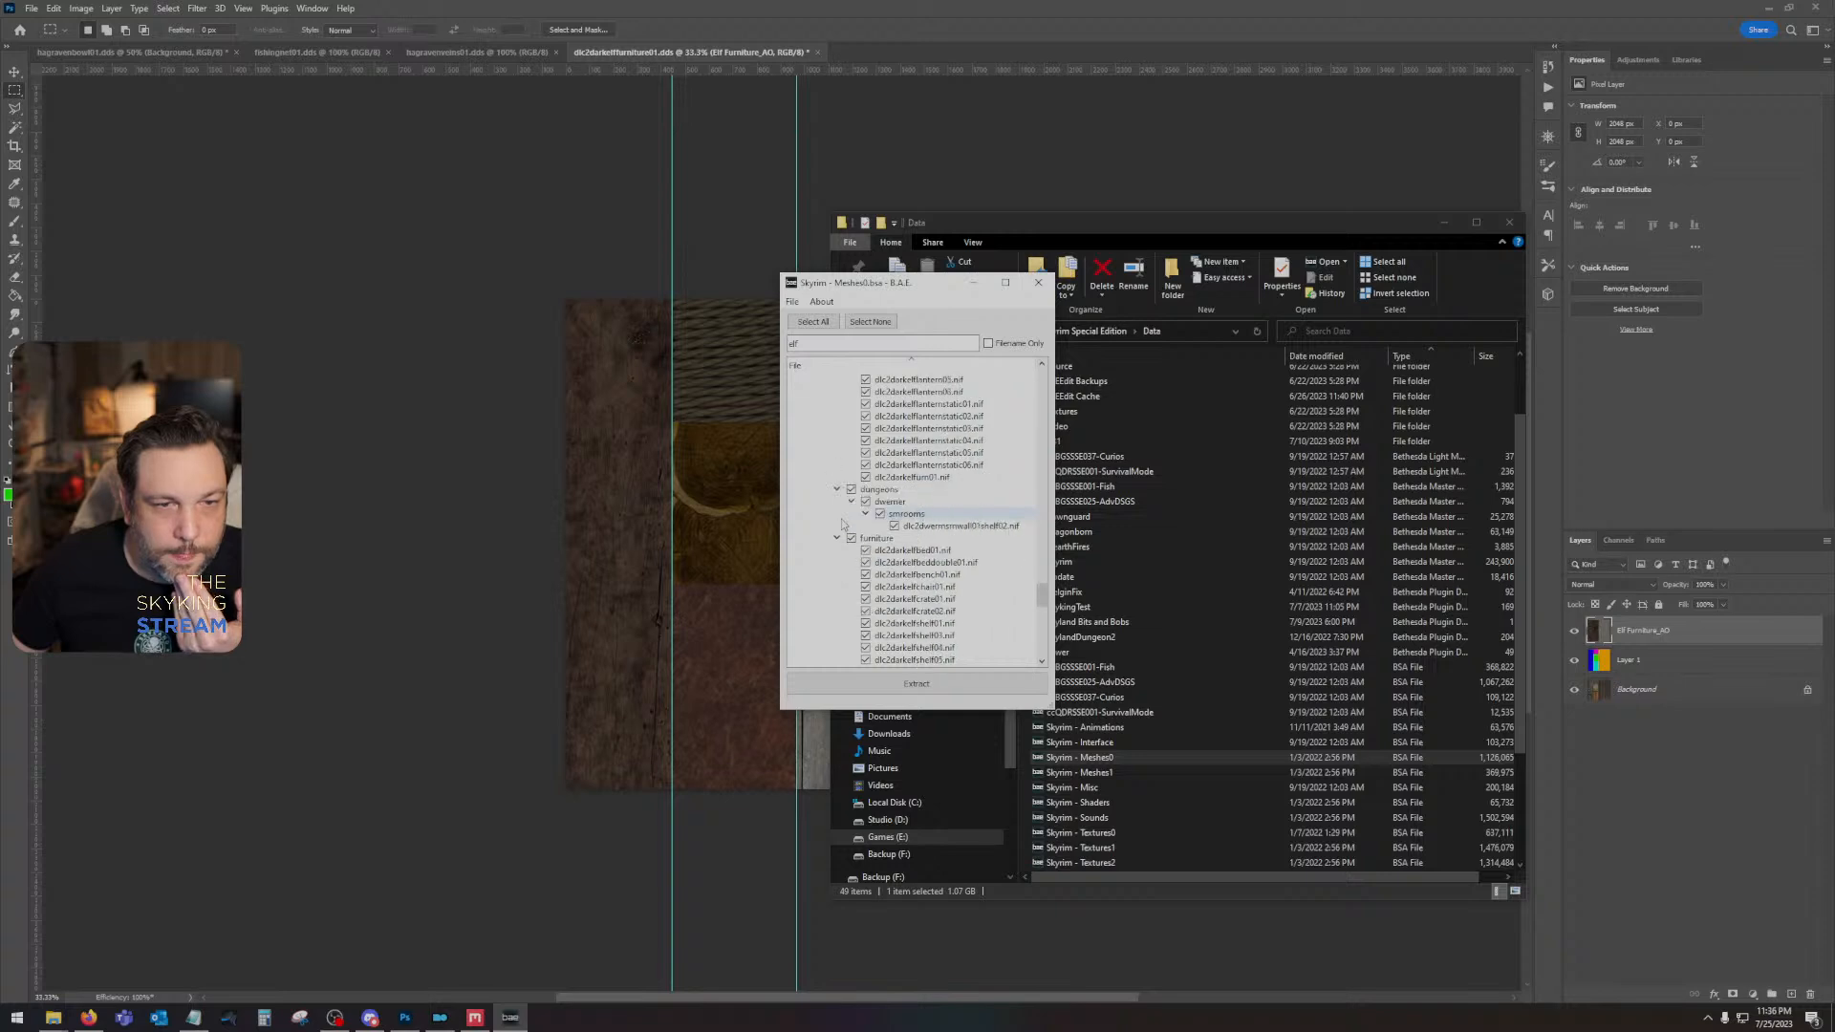
scroll(842, 528, "down", 2)
left_click(838, 537)
left_click(838, 537)
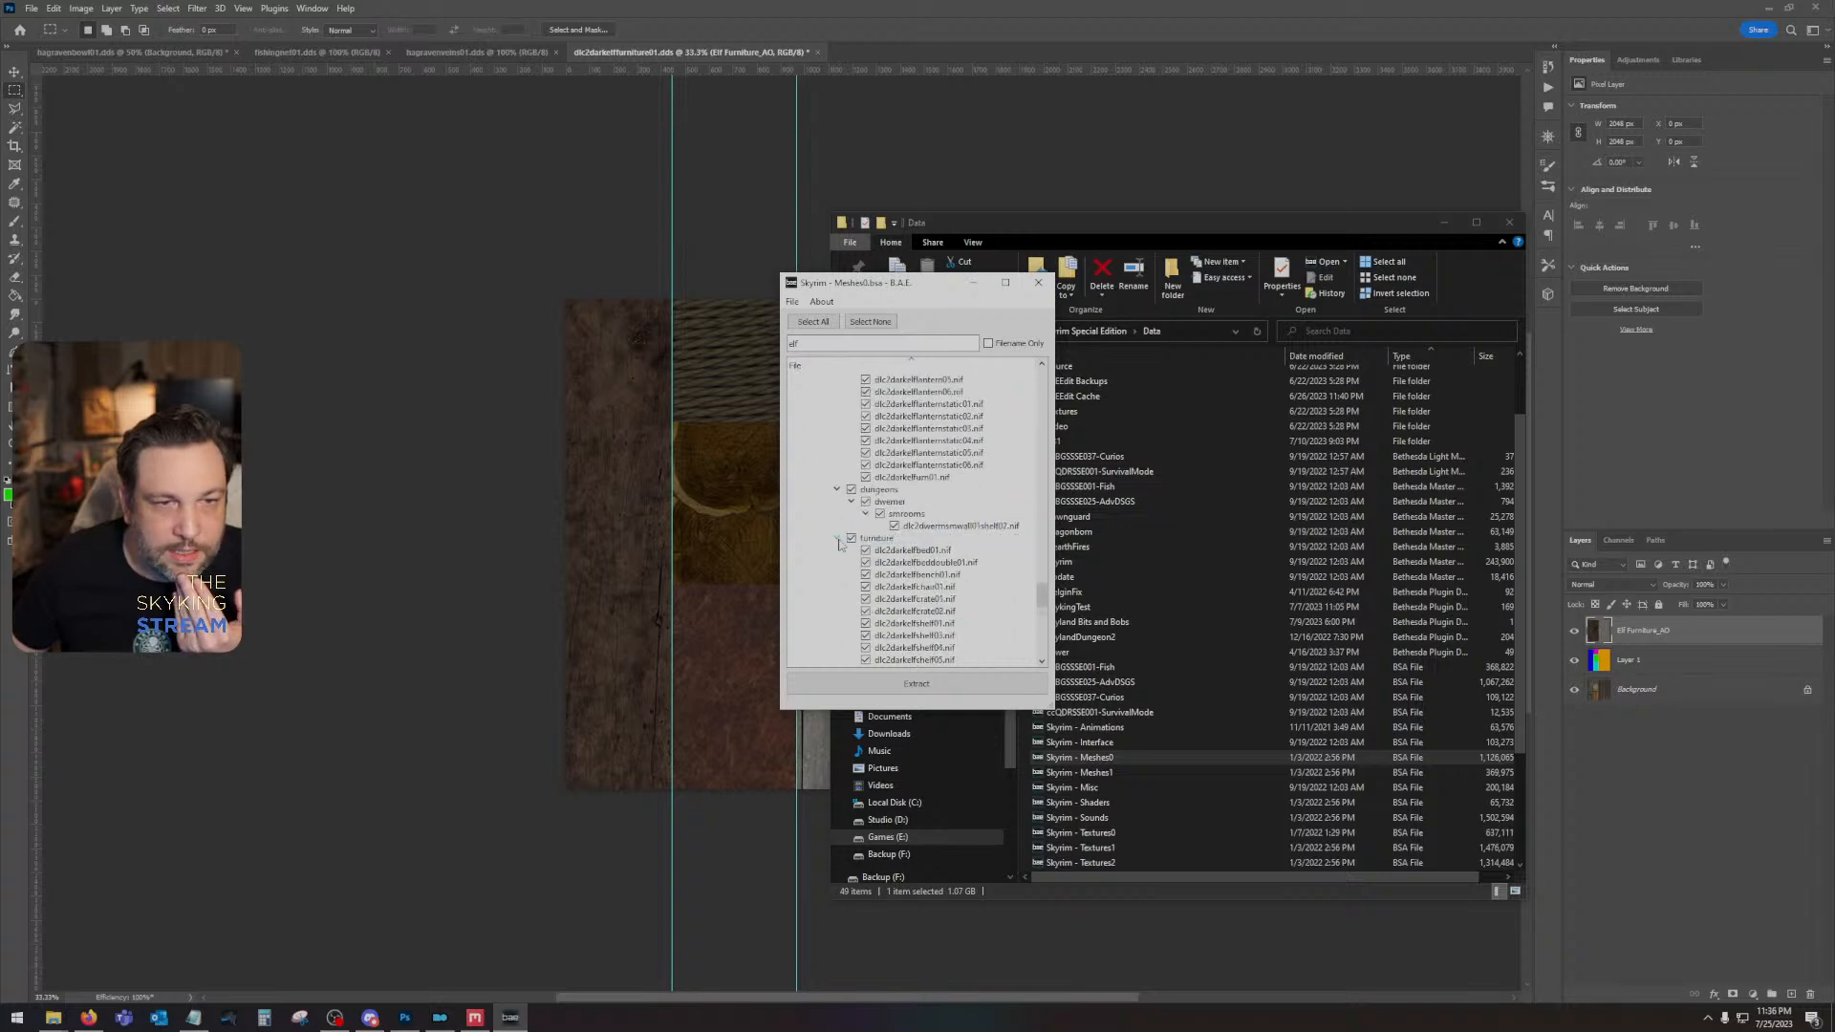
- Extract only the meshes in the archive's dlc02 furniture folder to the Desktop and close B.A.E
left_click(851, 538)
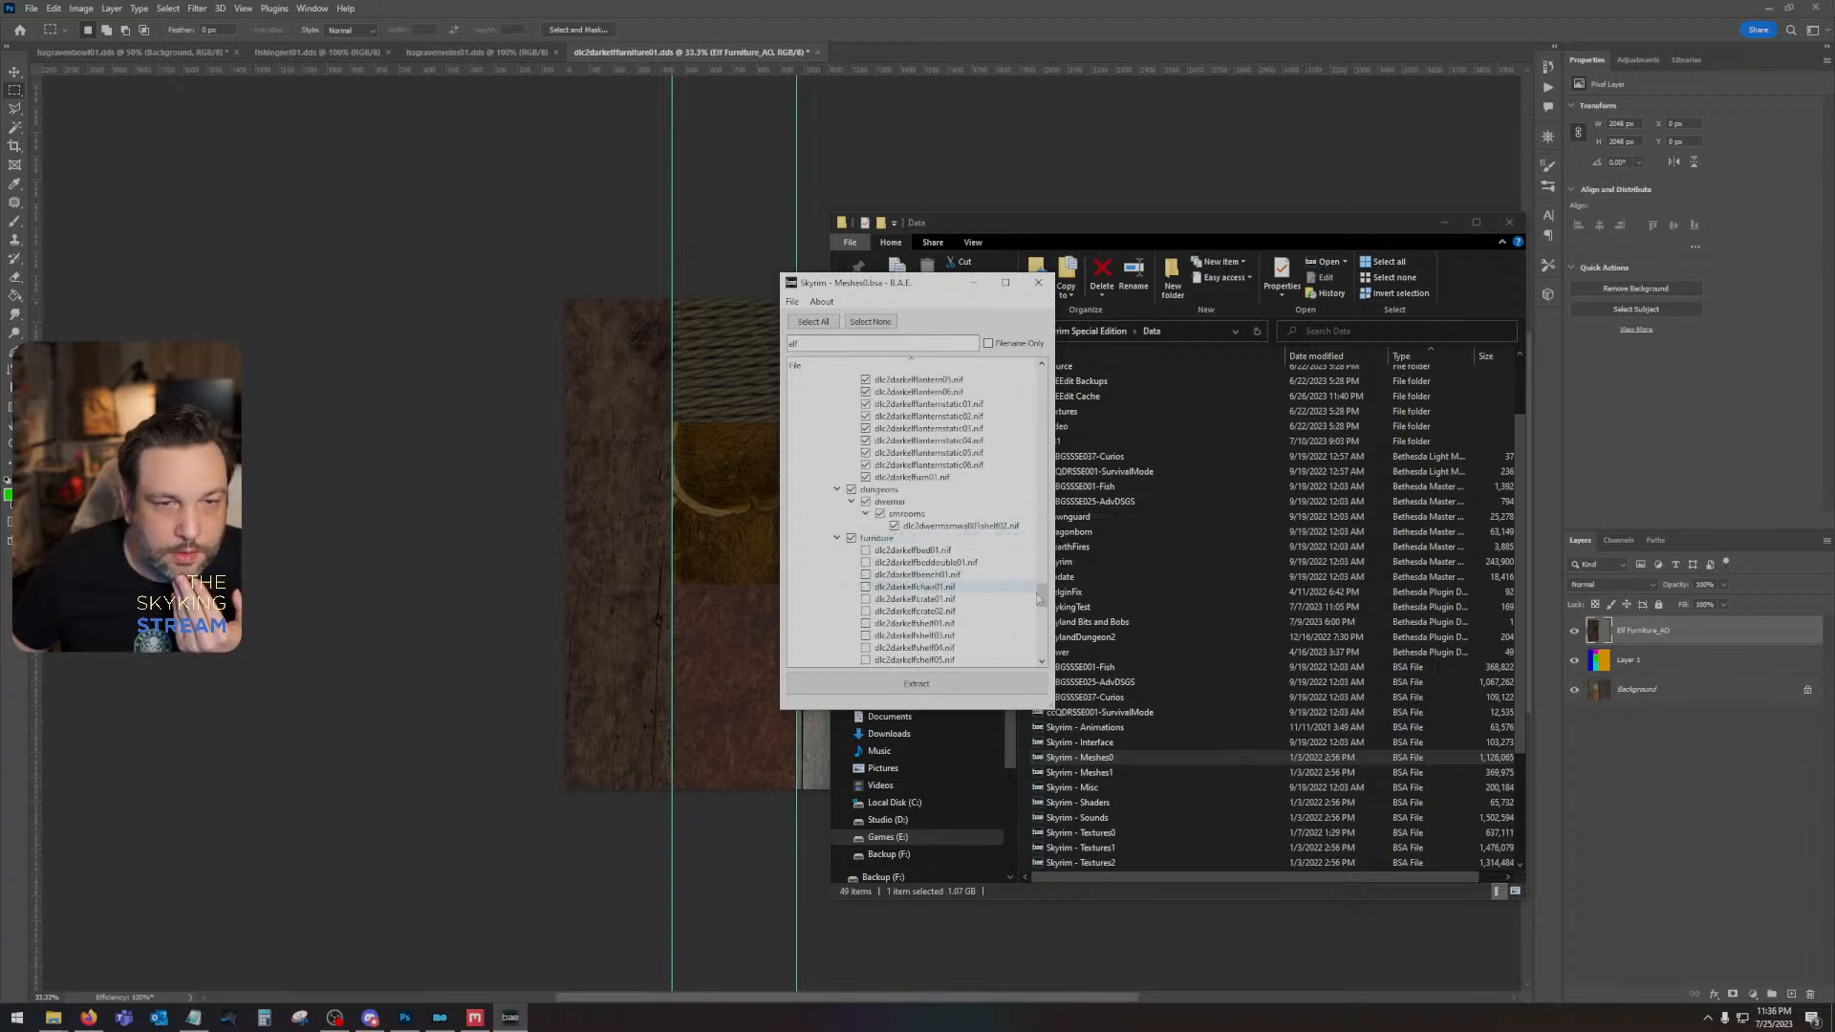
scroll(821, 439, "up", 10)
left_click_drag(1042, 380, 1040, 610)
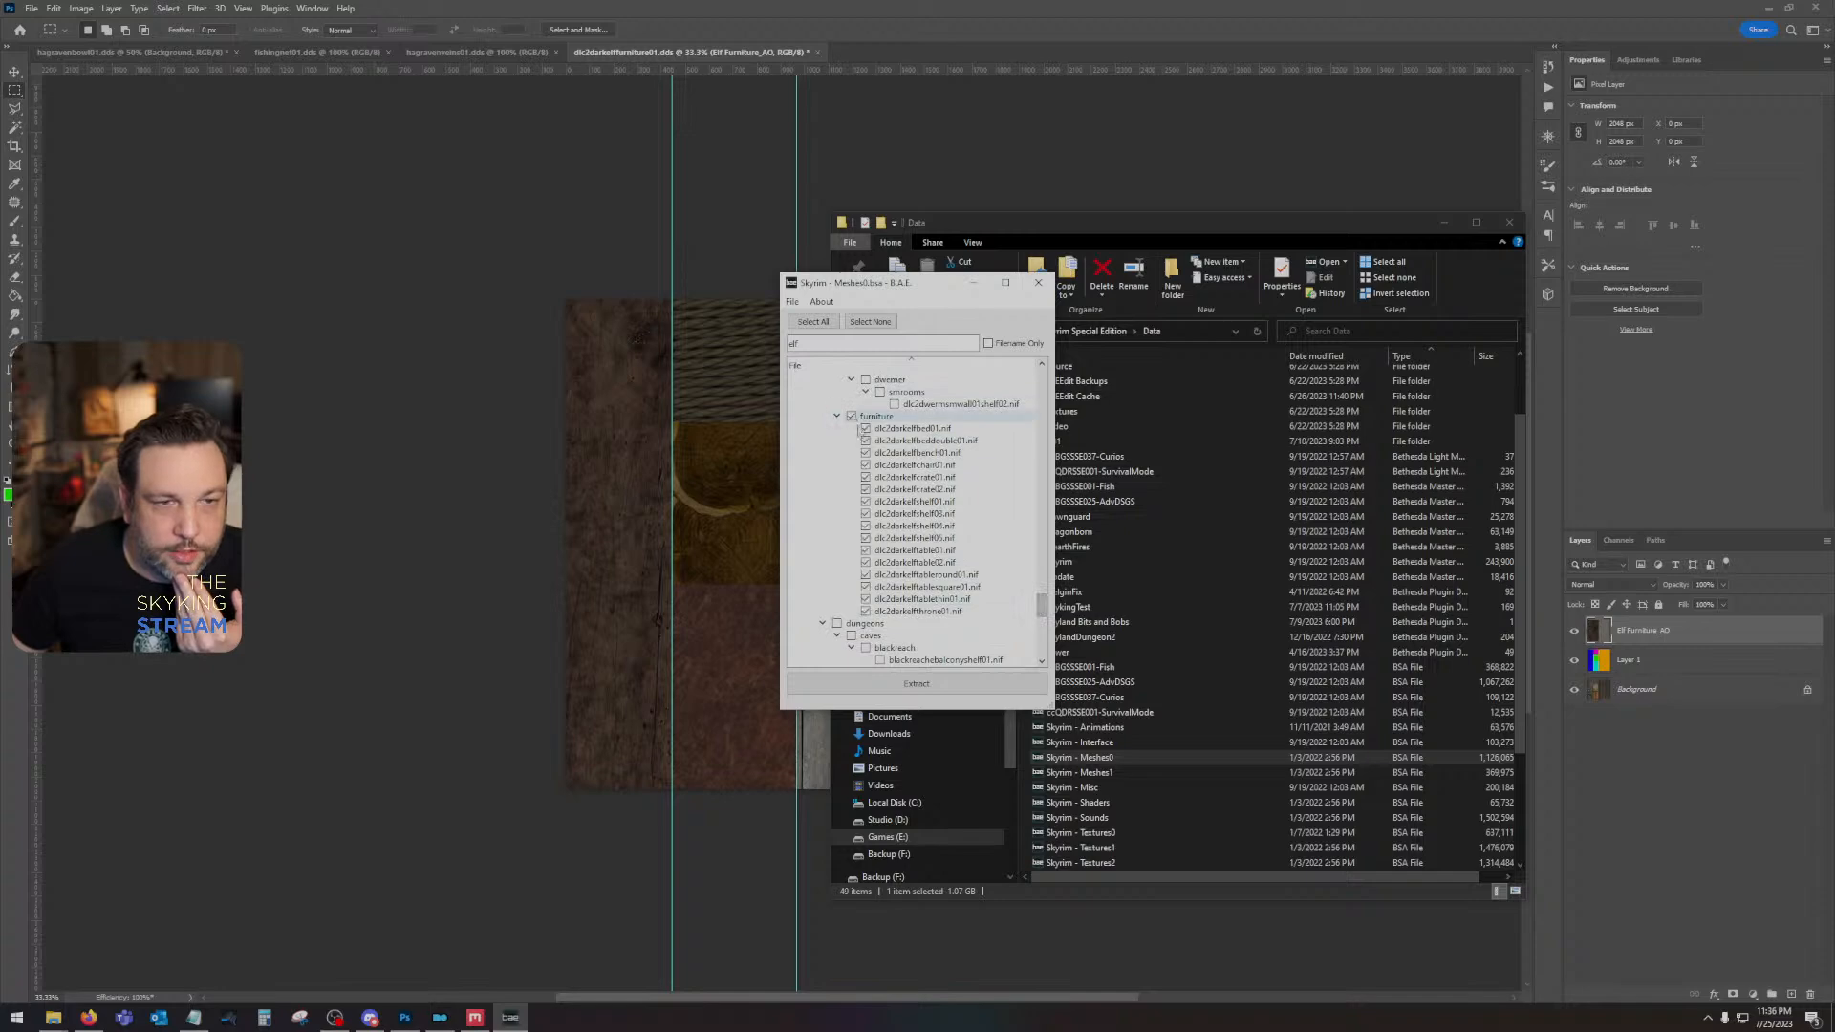
left_click(860, 684)
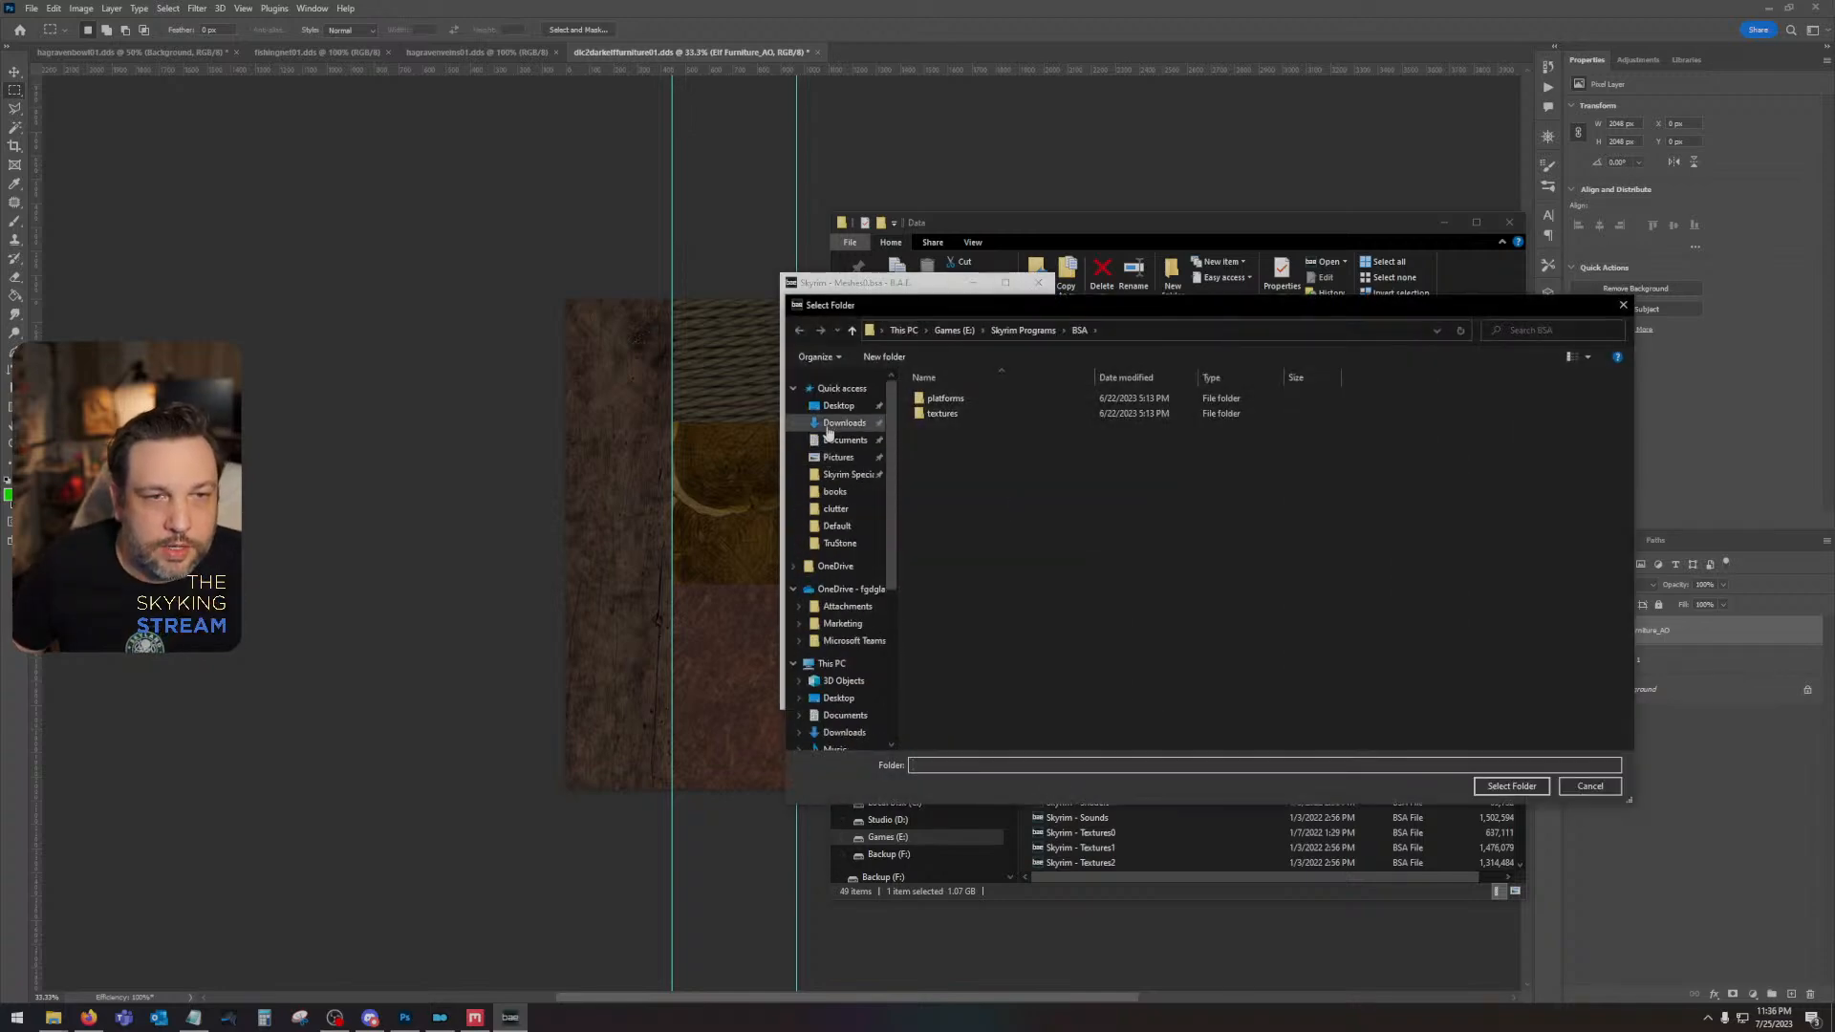
left_click(828, 423)
left_click(1510, 786)
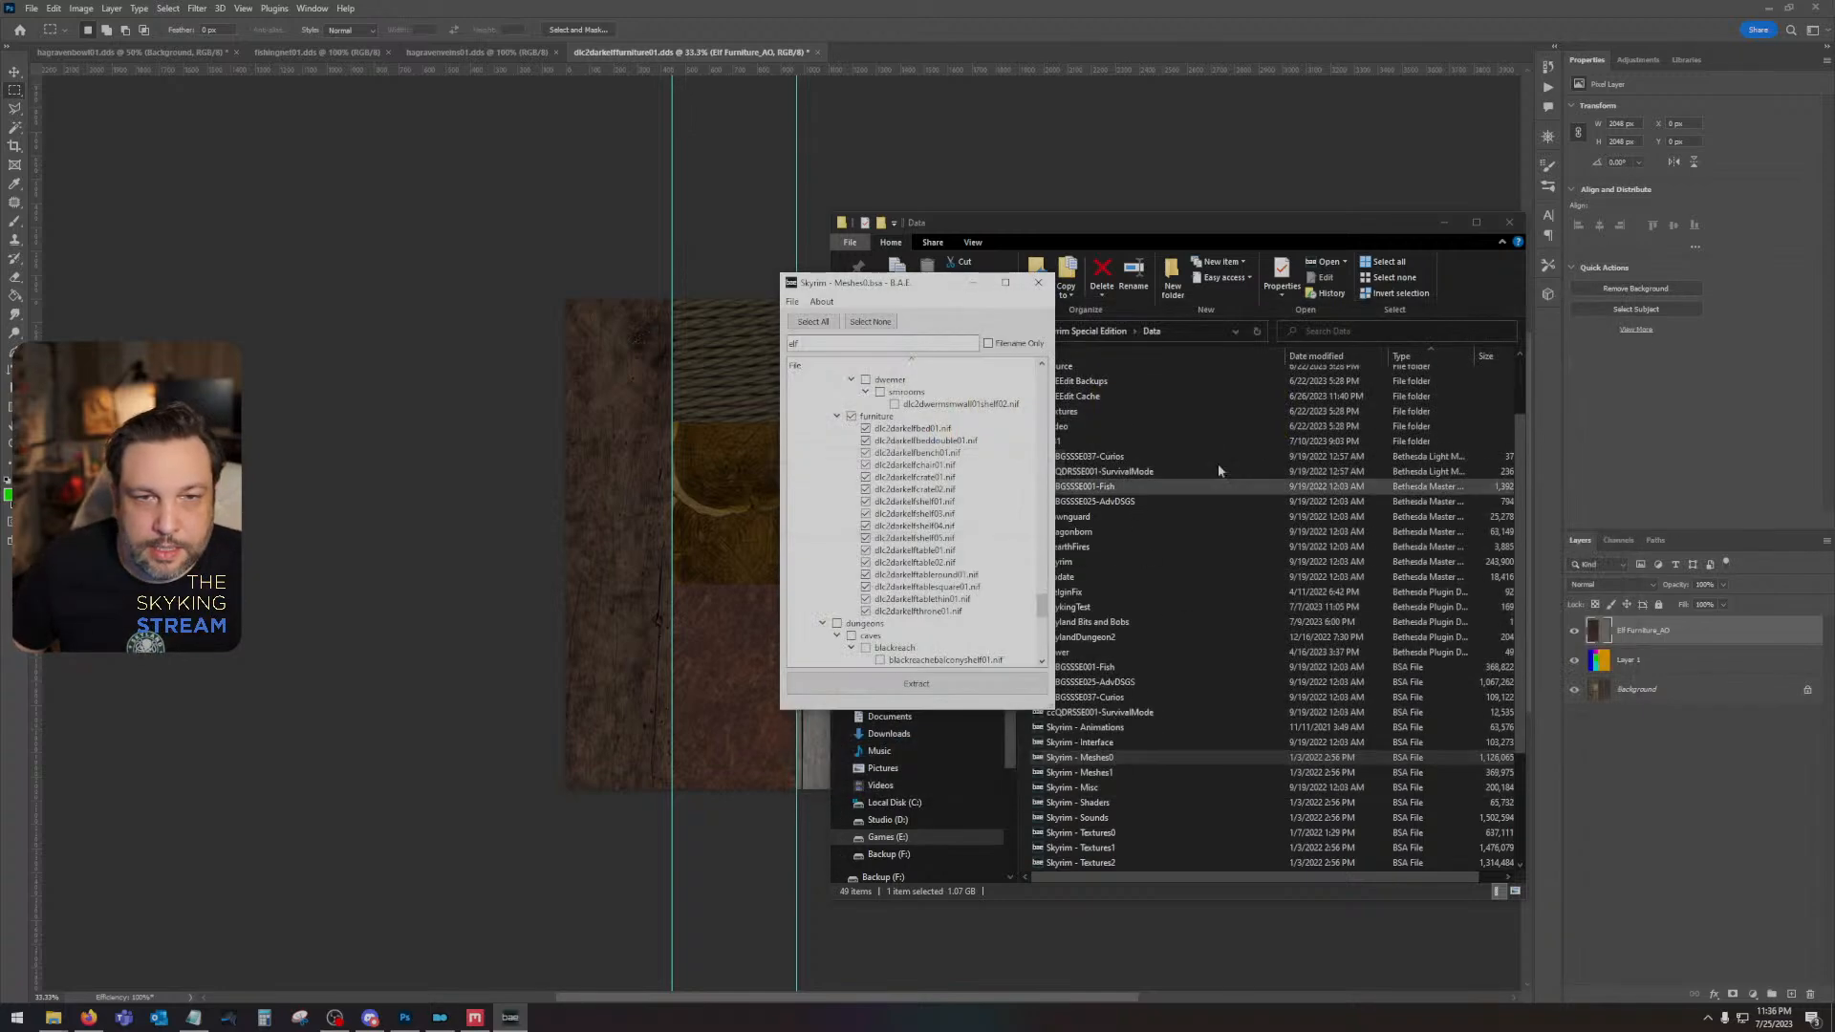
left_click(1037, 284)
- Open the extracted dlc2darkelfbed01 mesh from the Desktop's meshes\dlc02\furniture folder in NifSkope
left_click(883, 383)
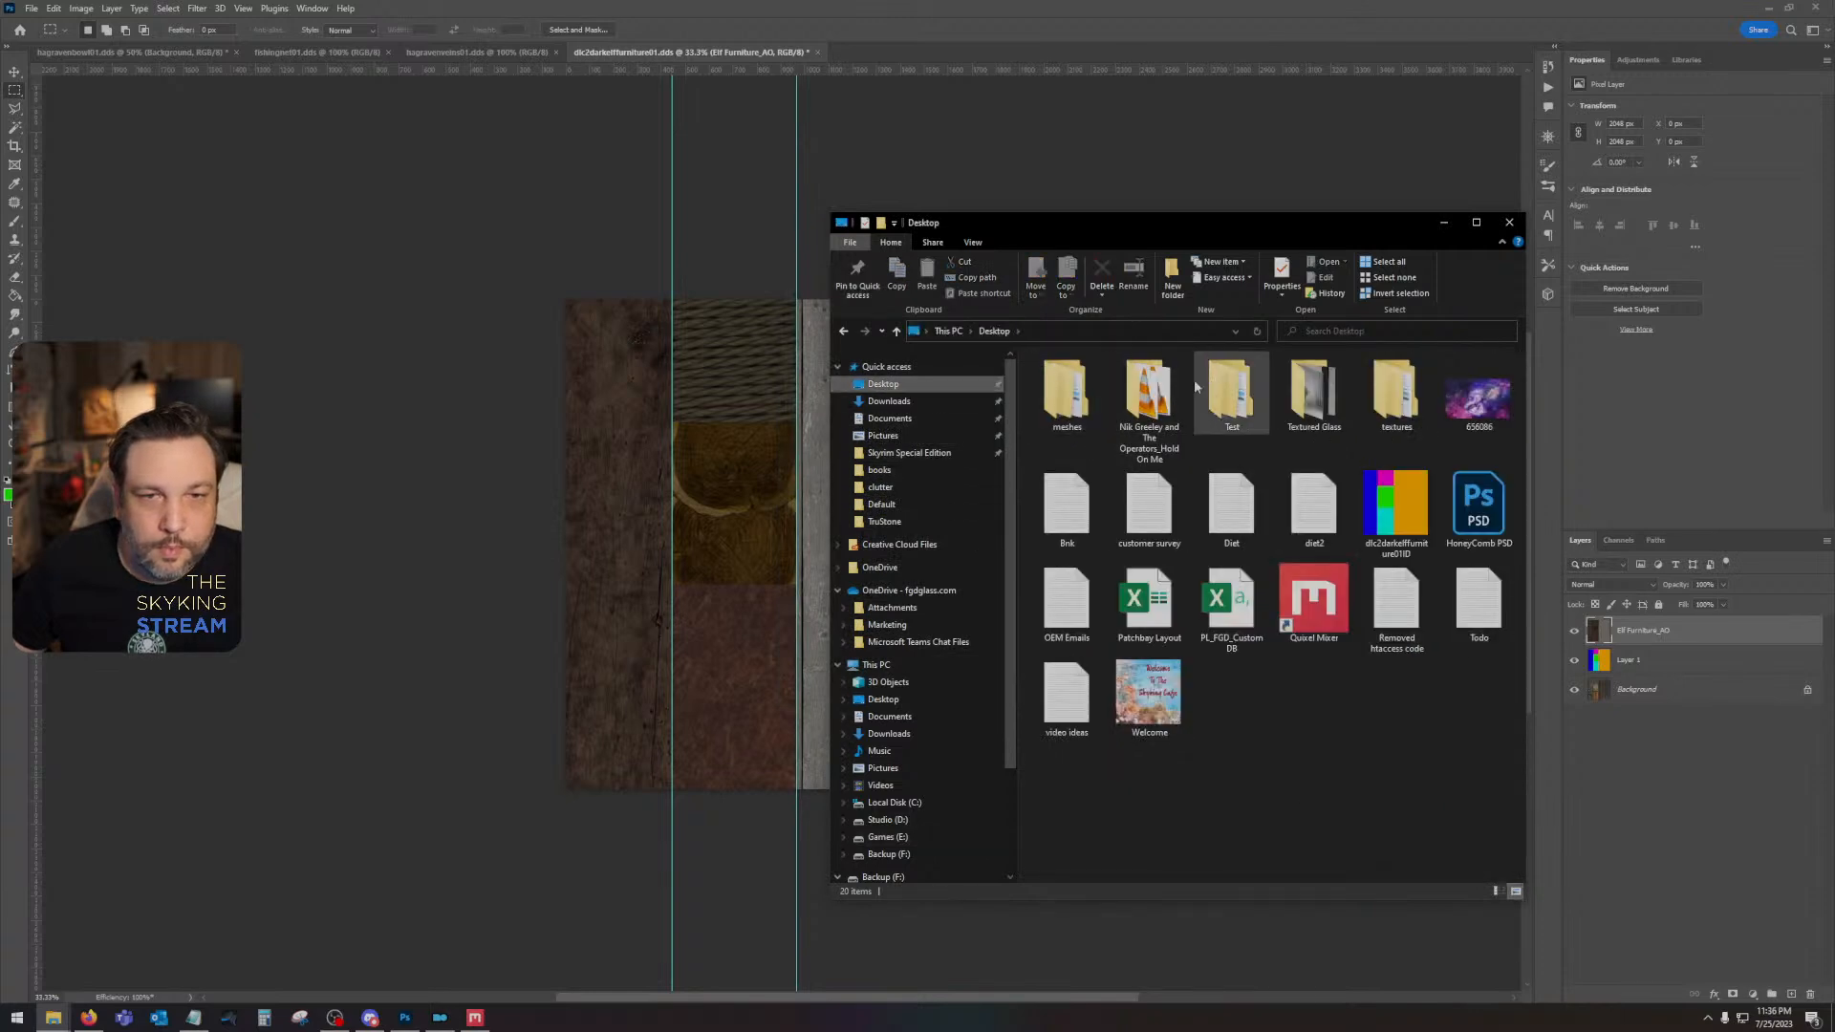
double_click(1066, 387)
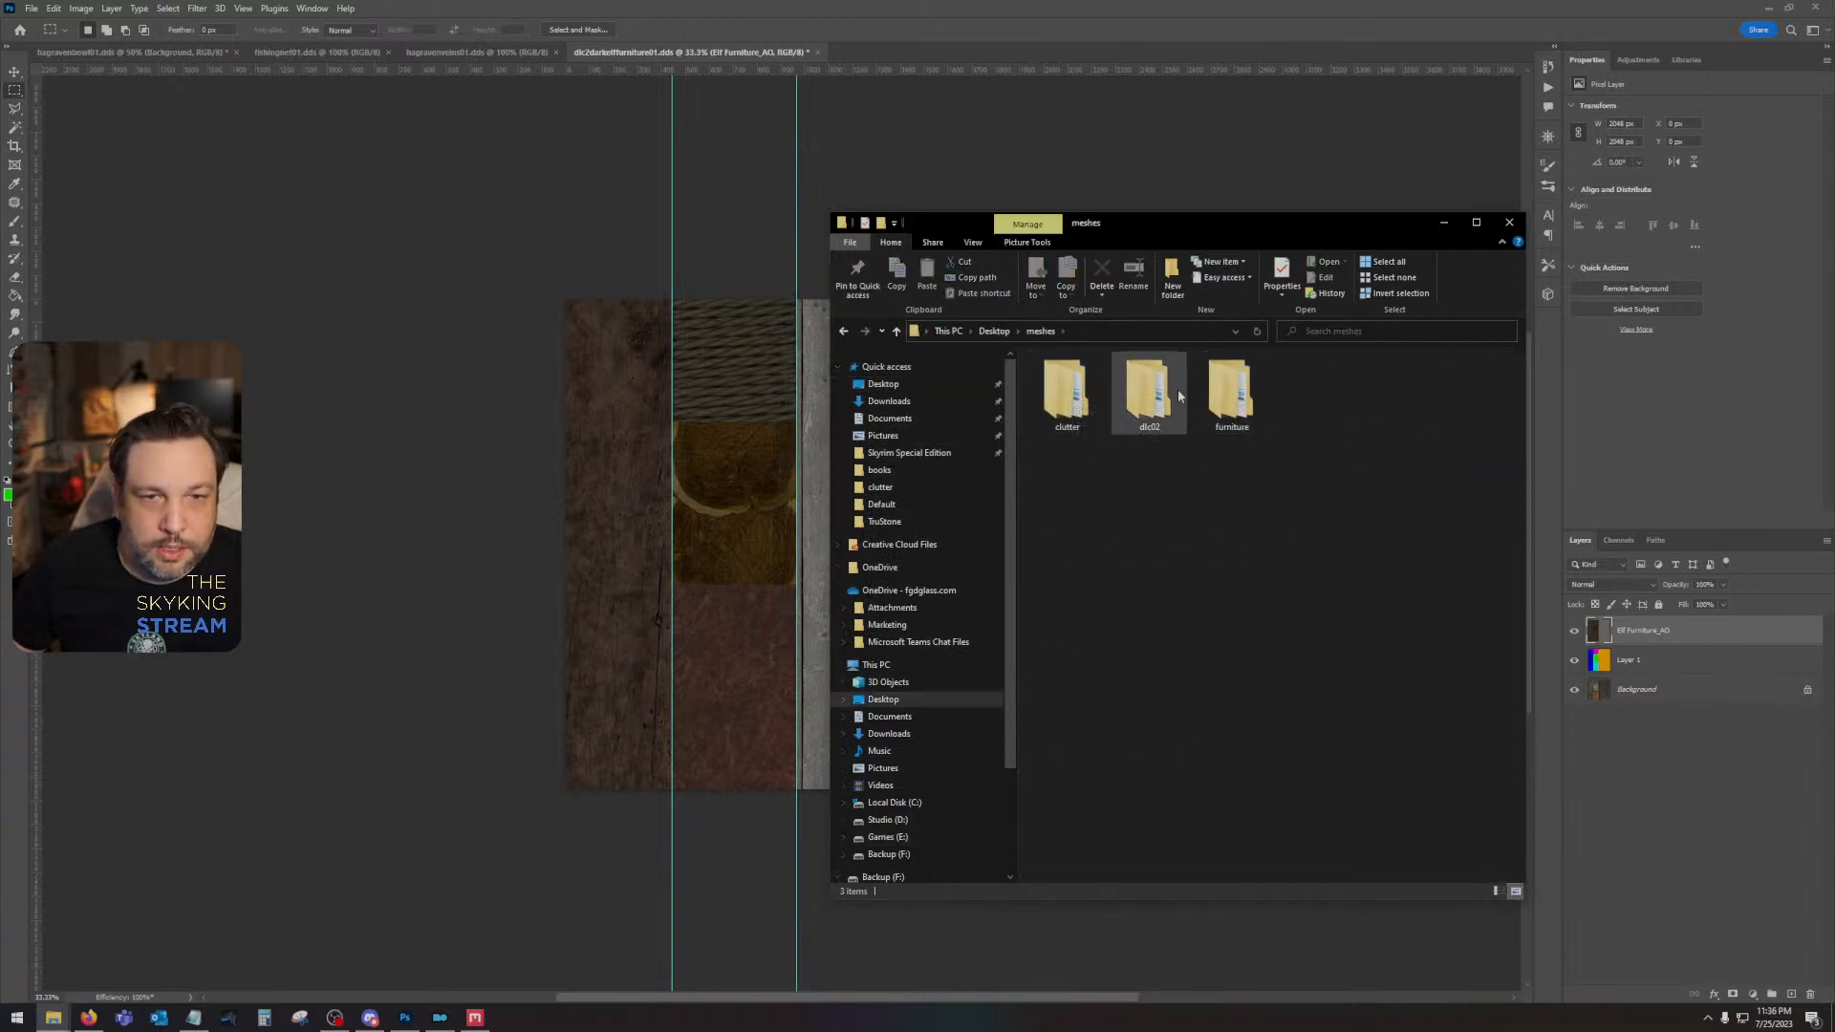
double_click(1149, 392)
double_click(1040, 378)
double_click(1127, 381)
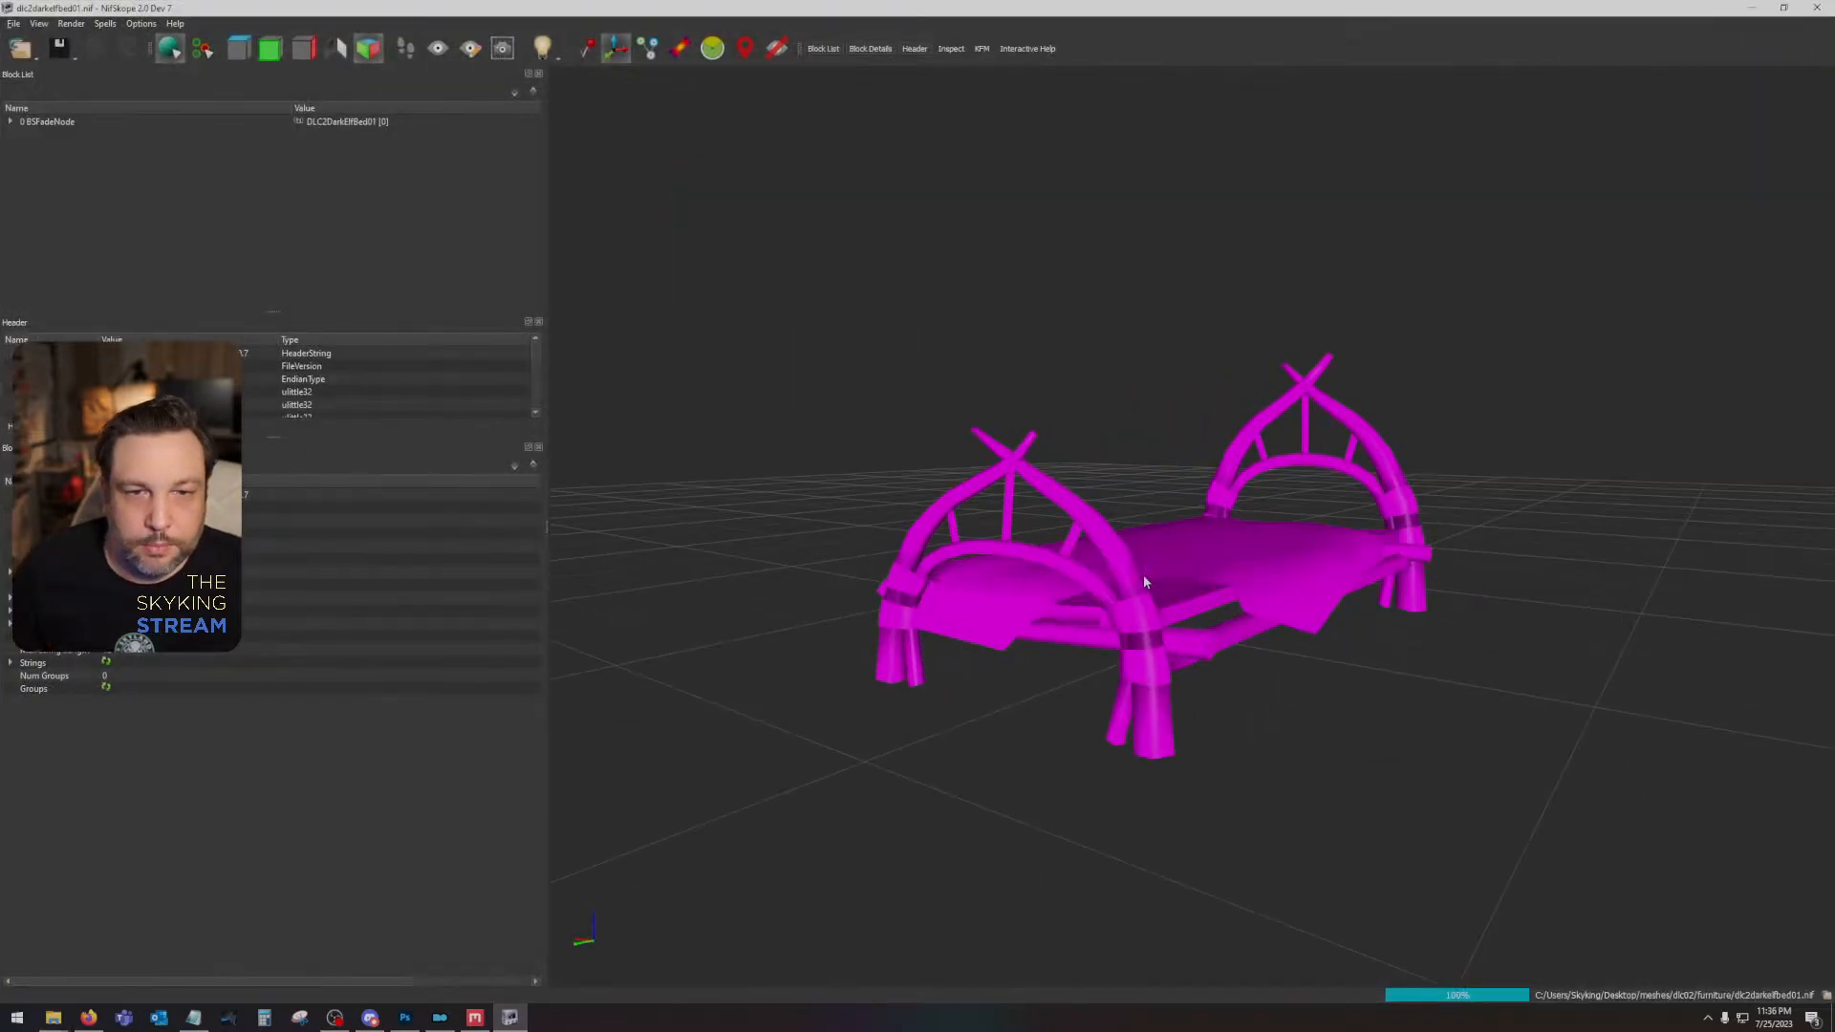
- Assign dlc2darkelffurniture01 and its dlc2darkelffurniture01_n normal map from the Desktop's textures\dlc02\furniture folder to the bed frame's texture set
left_click(1103, 559)
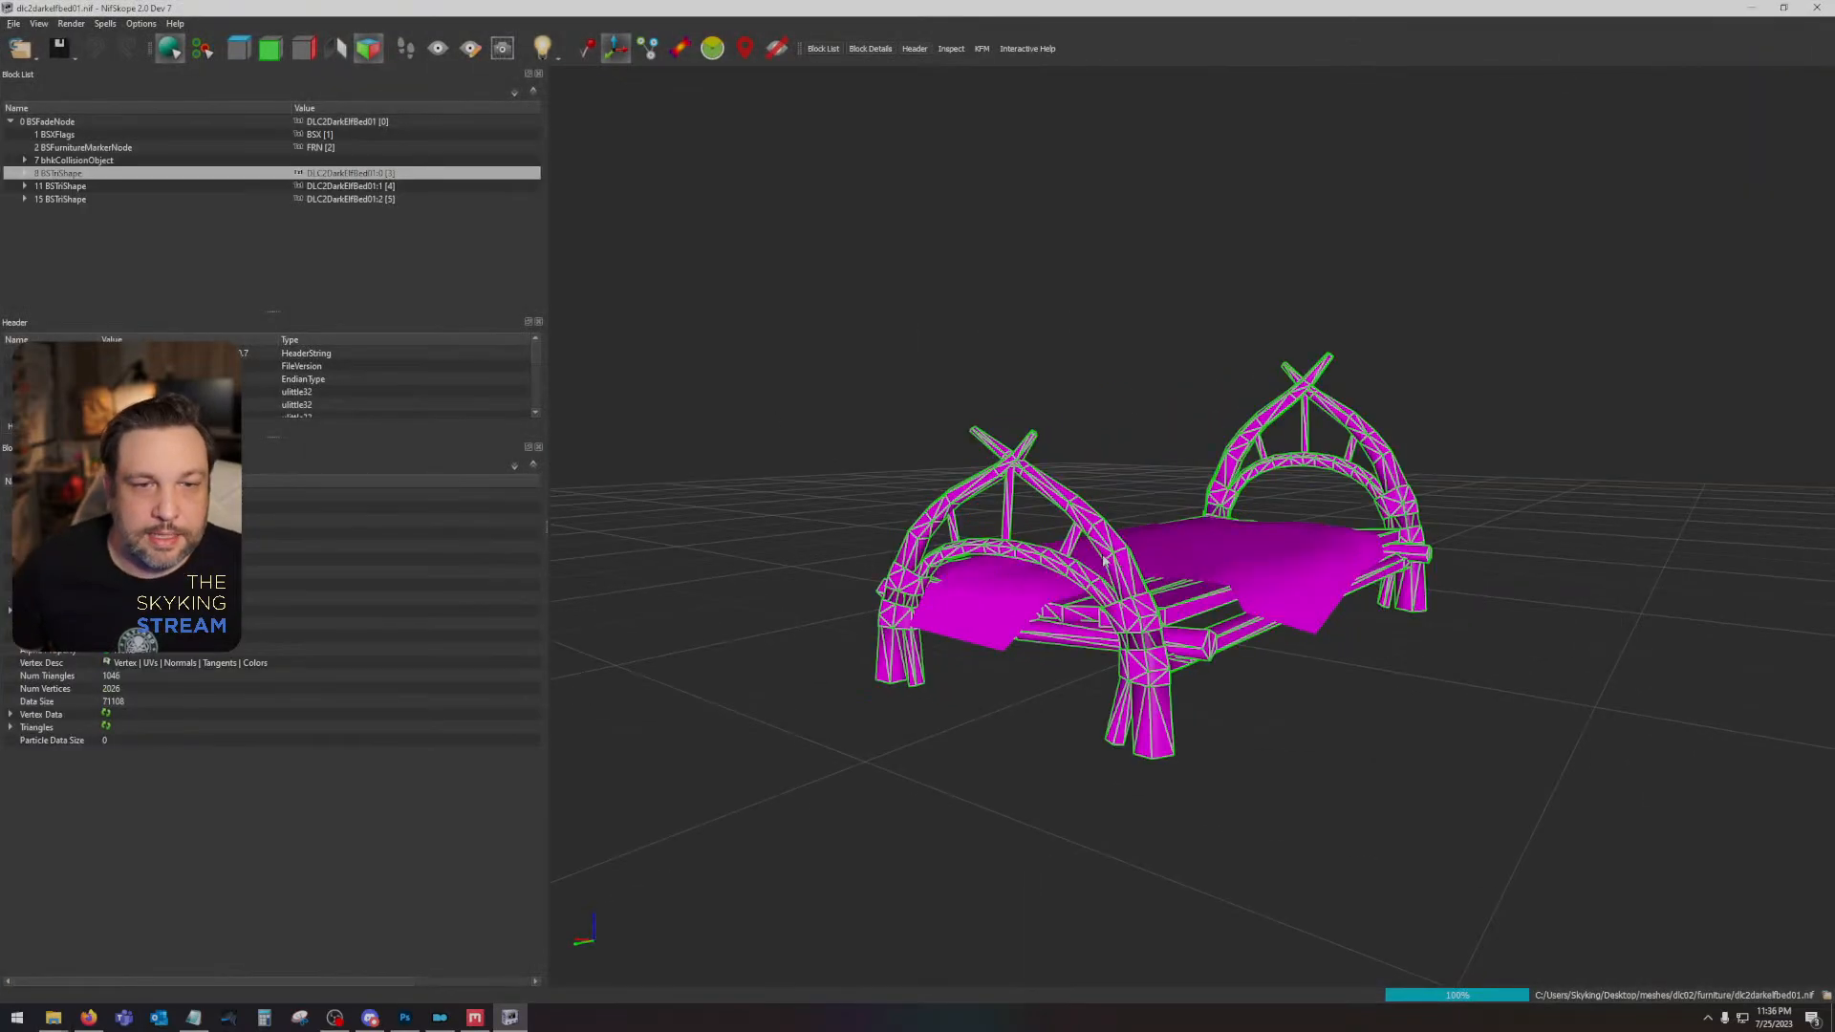
left_click(24, 173)
left_click(39, 185)
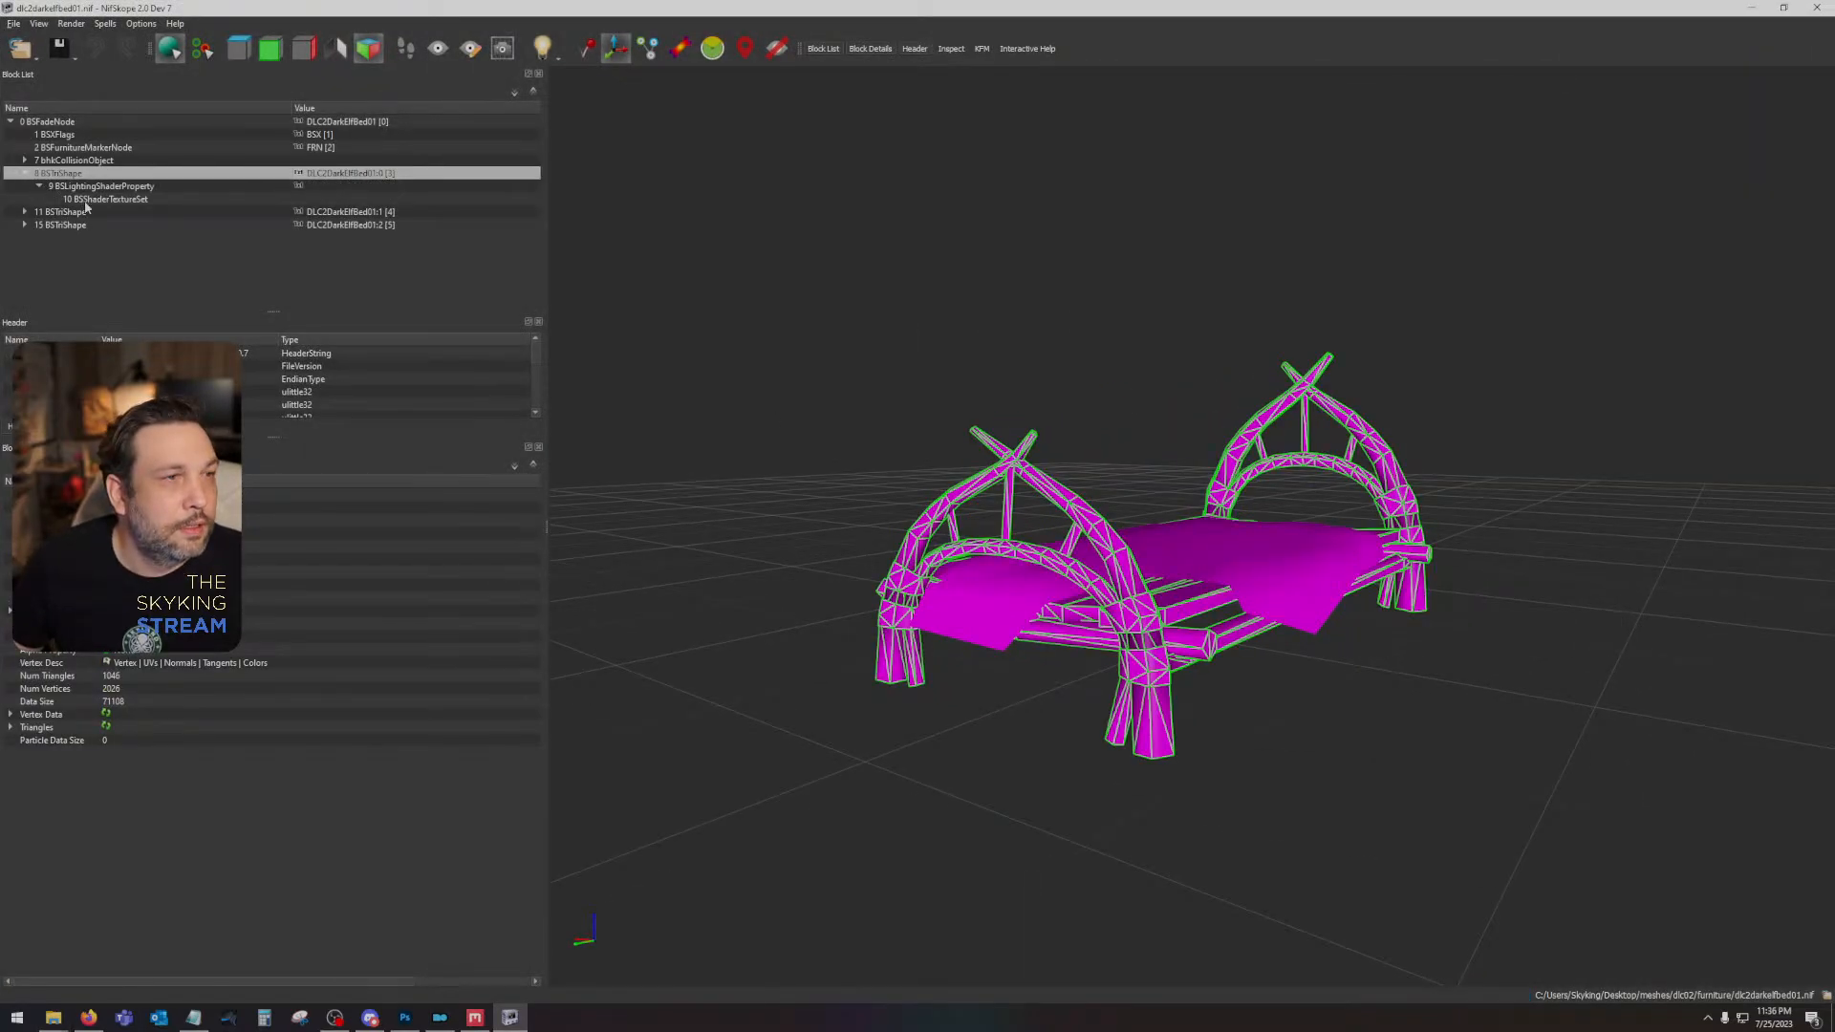
left_click(105, 199)
left_click(134, 520)
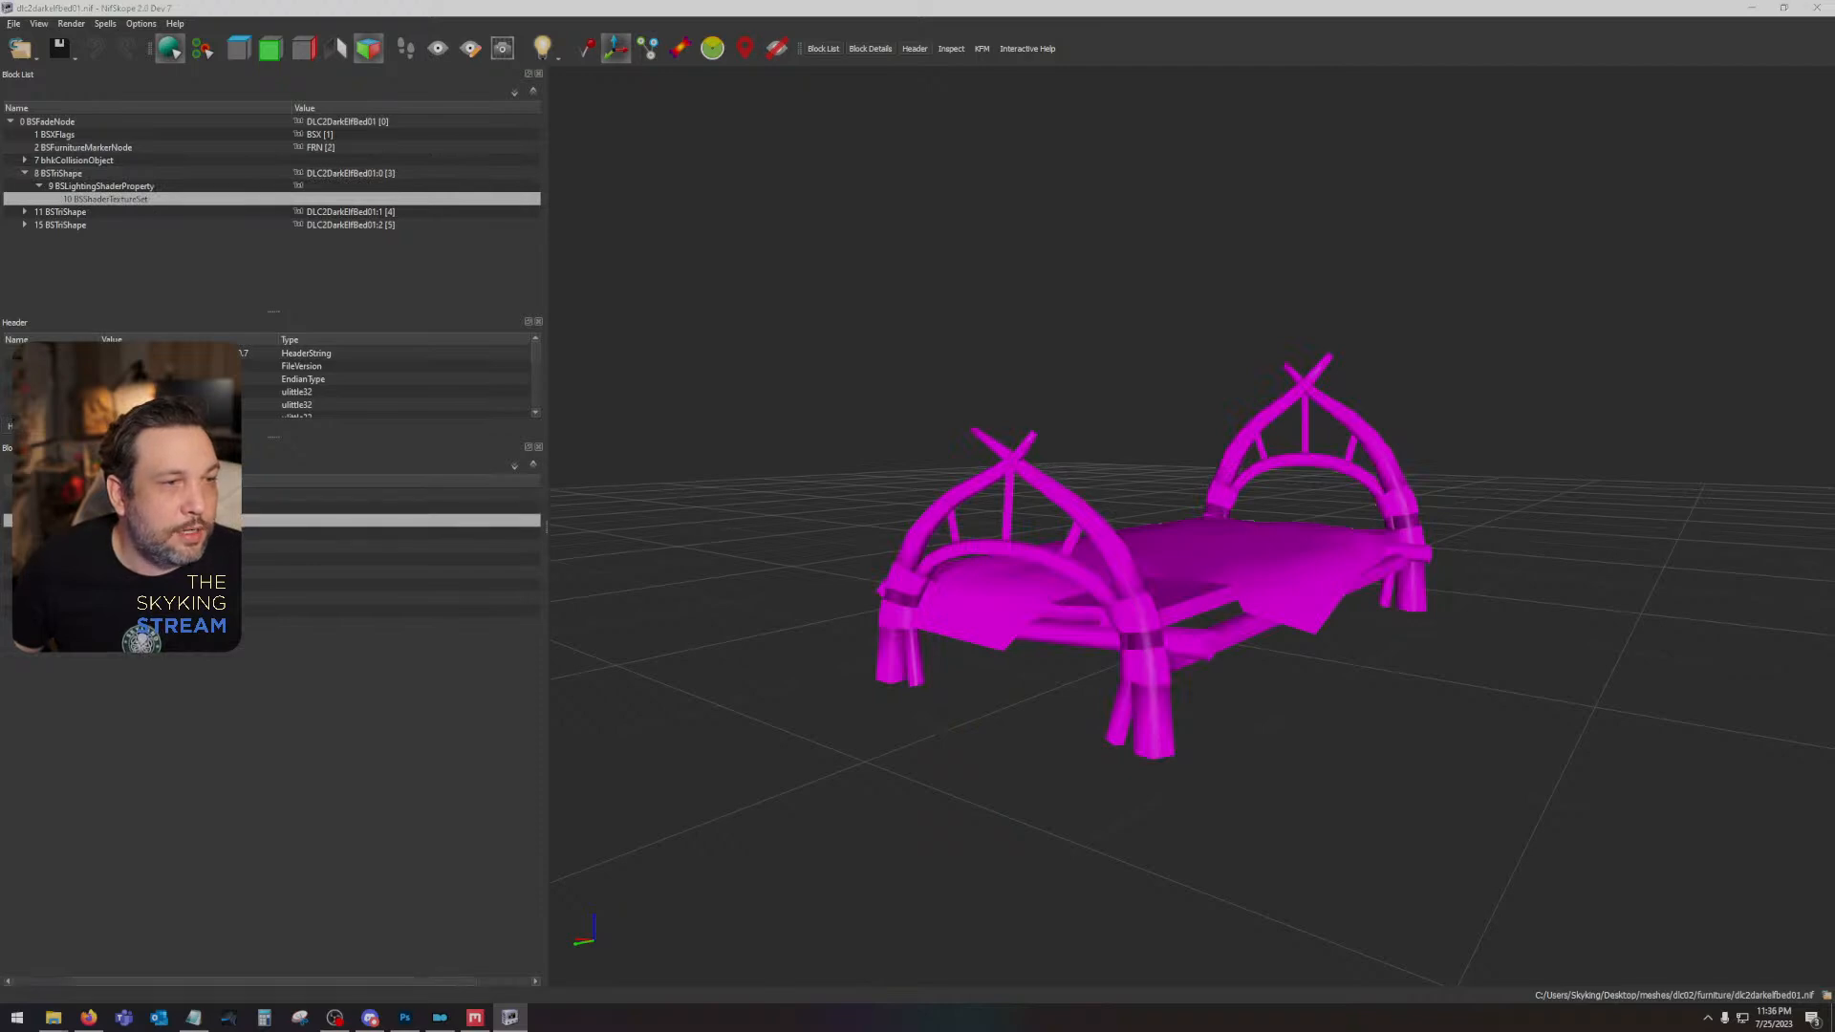
left_click(270, 53)
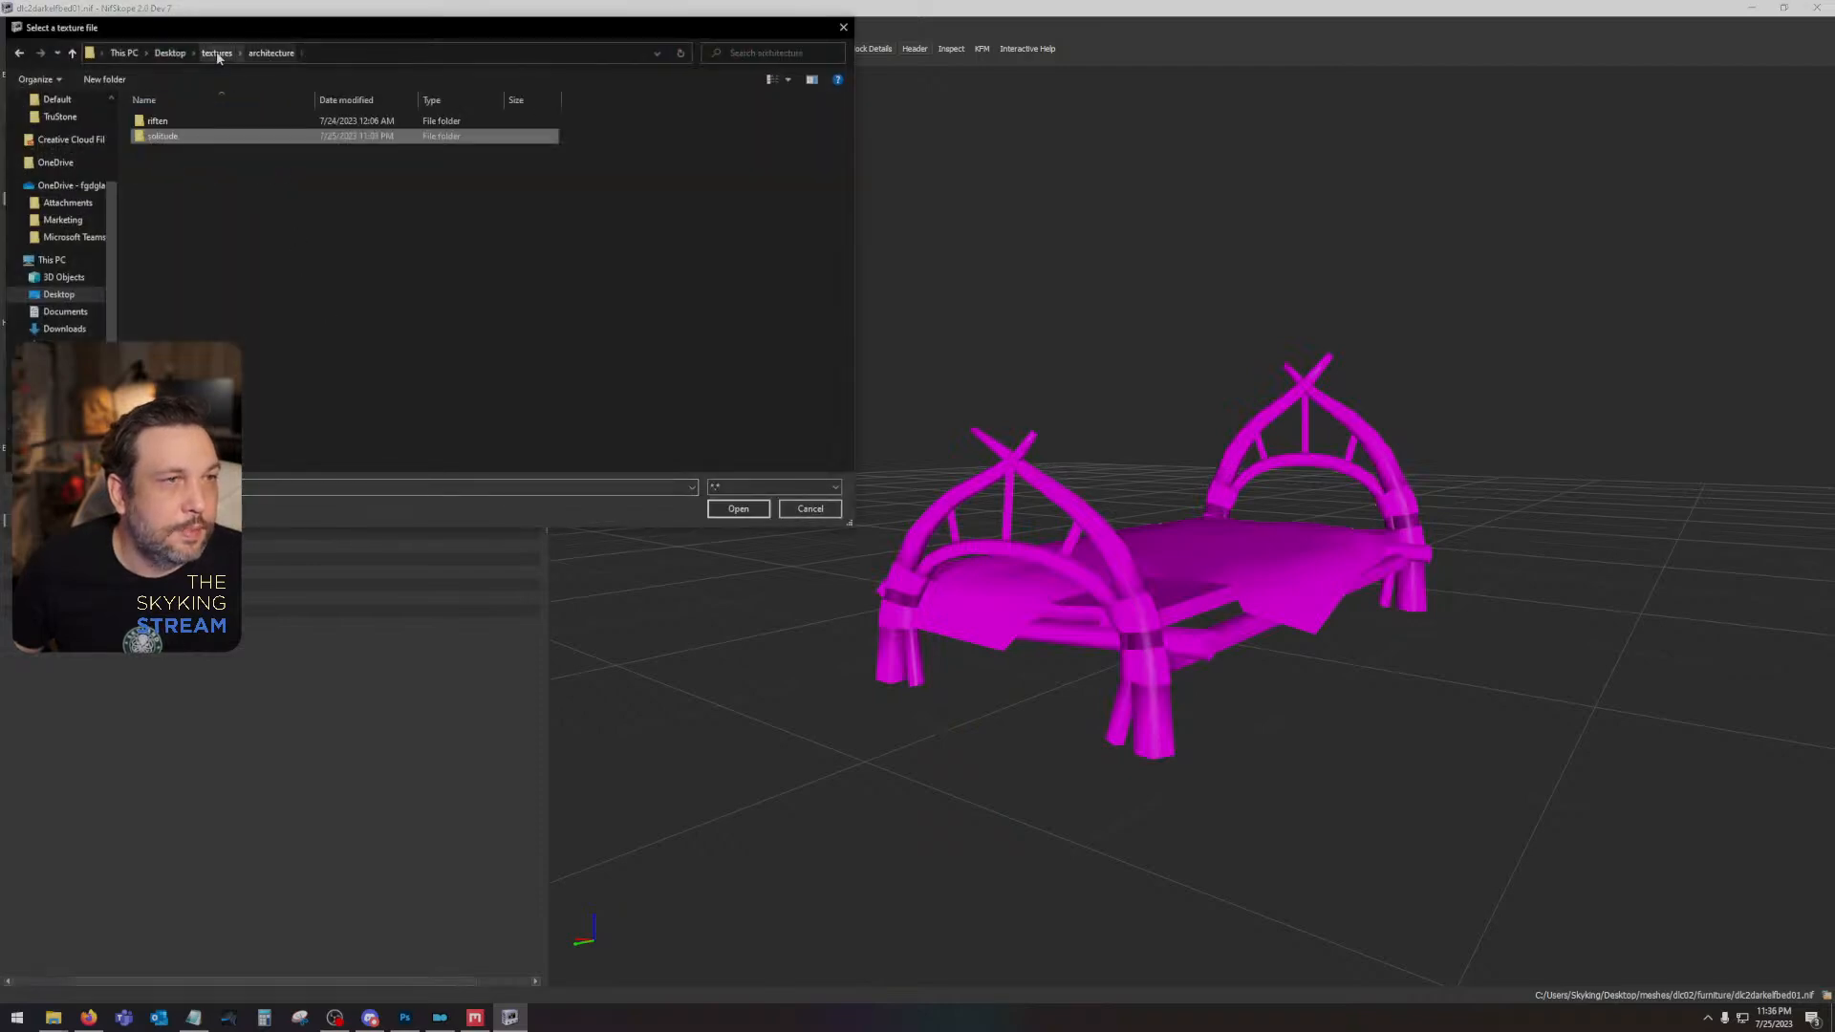
left_click(217, 54)
double_click(328, 134)
double_click(165, 122)
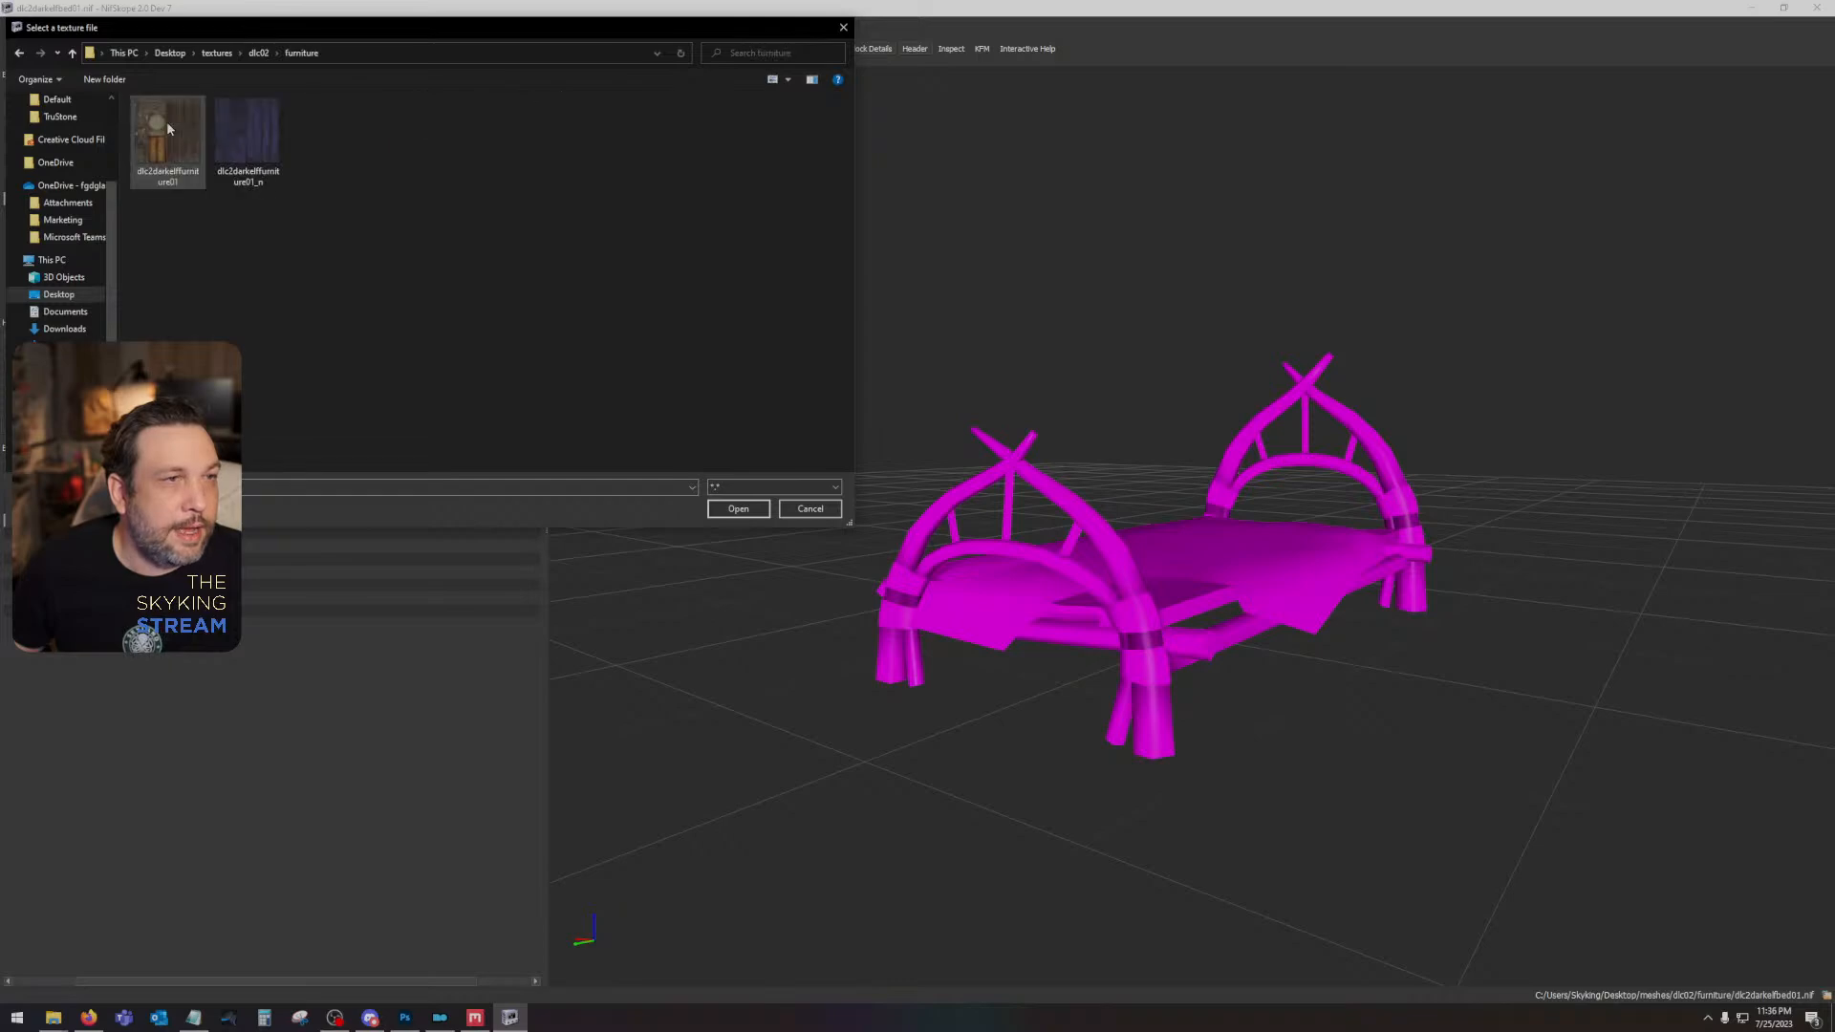
double_click(166, 129)
left_click(134, 534)
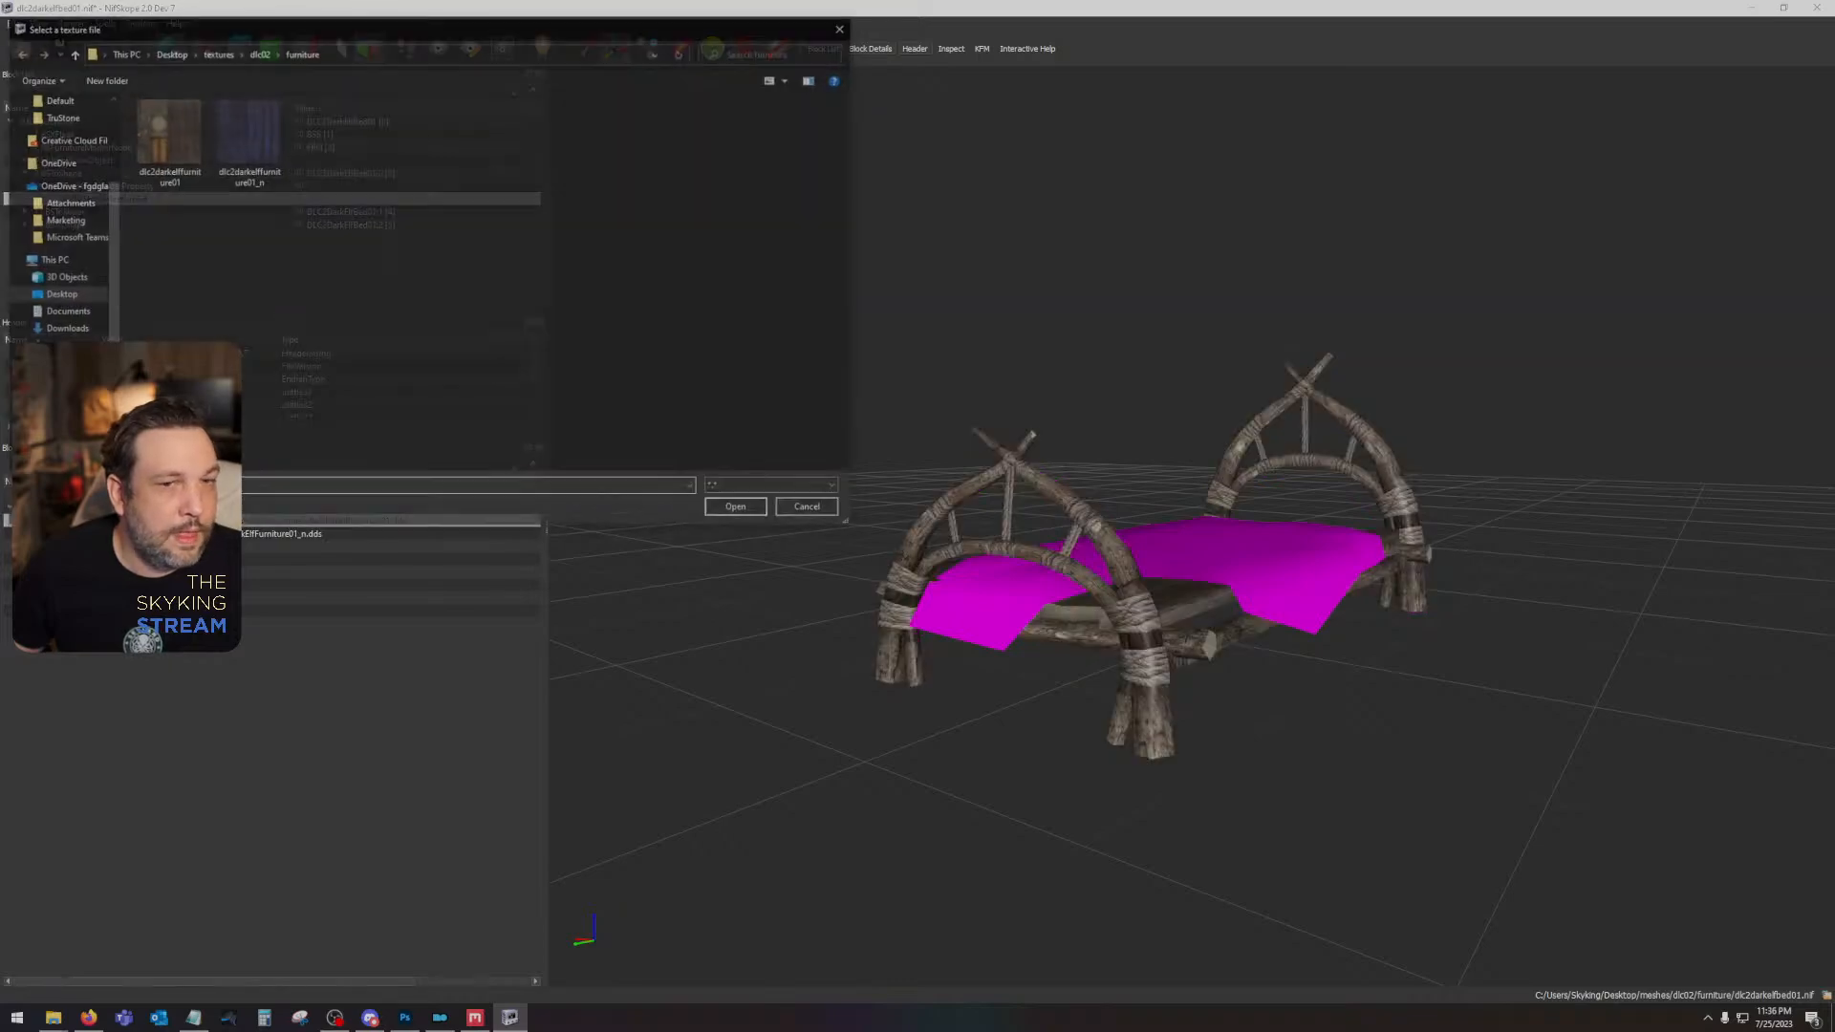
double_click(234, 142)
- Check which textures the bed covering's texture set references and examine the covering and headboard up close
left_click_drag(860, 493, 1082, 567)
left_click(1039, 626)
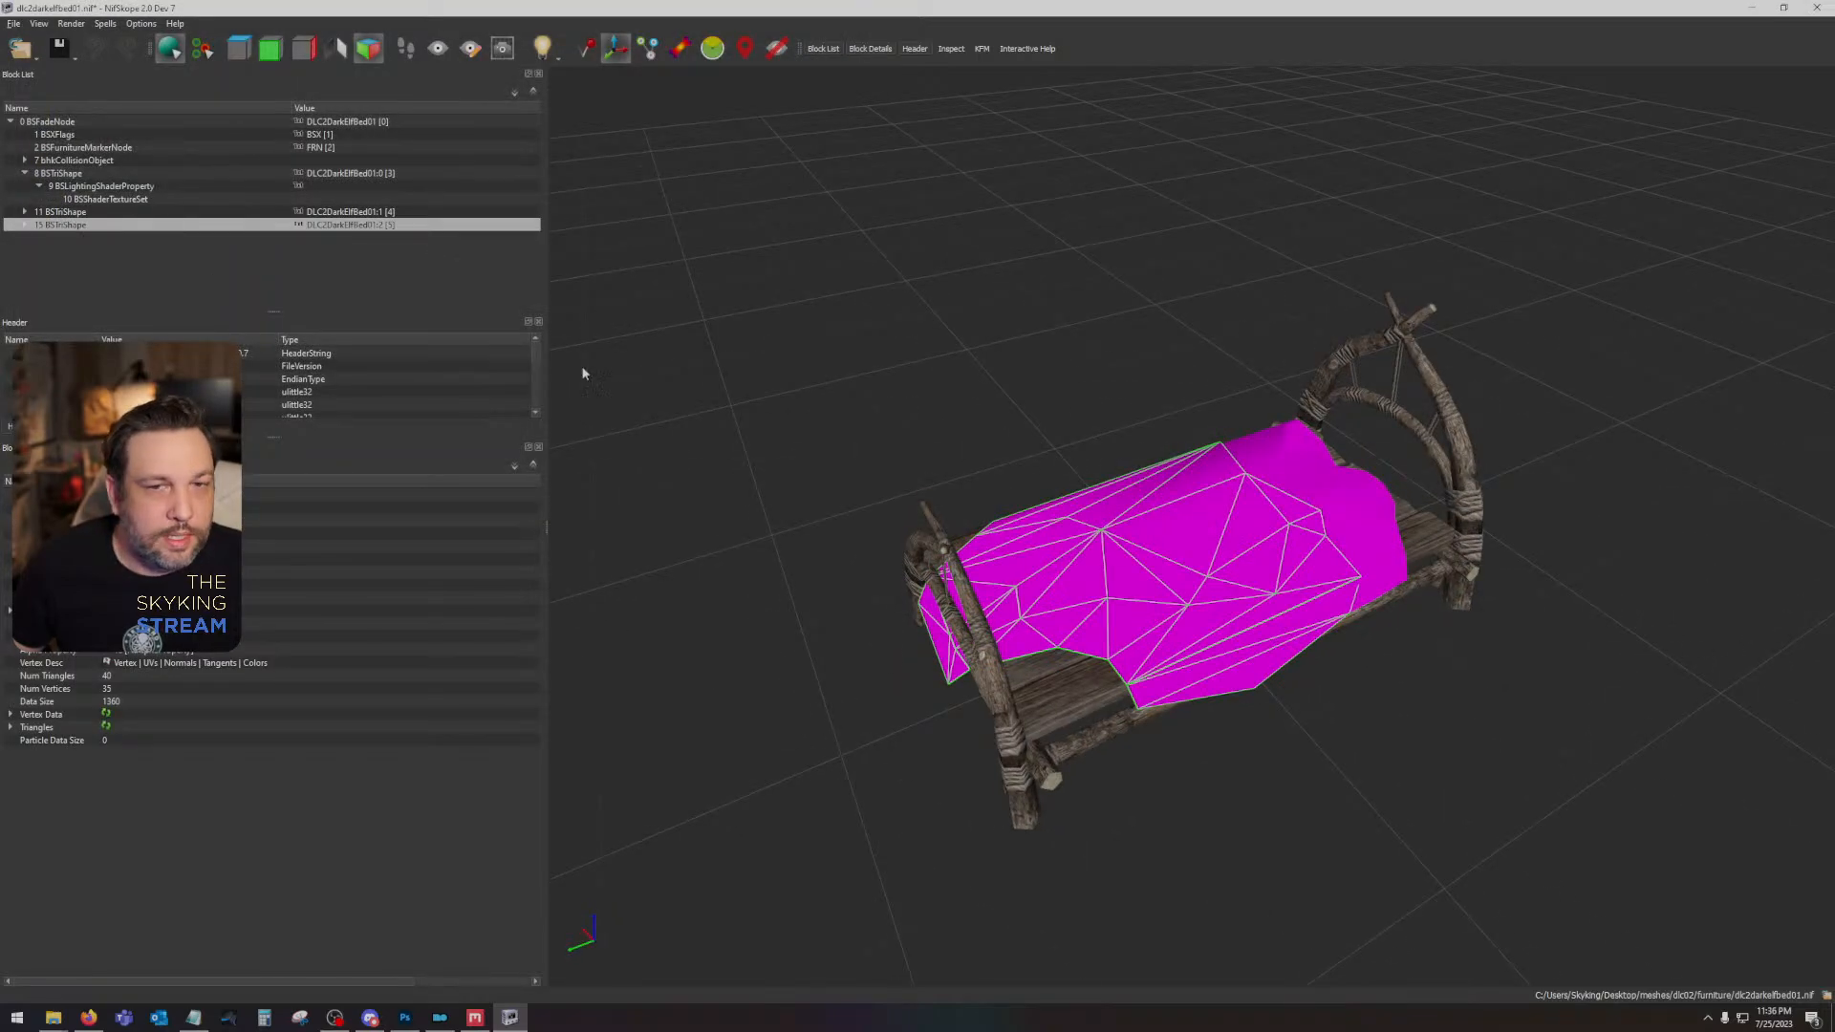
left_click(25, 224)
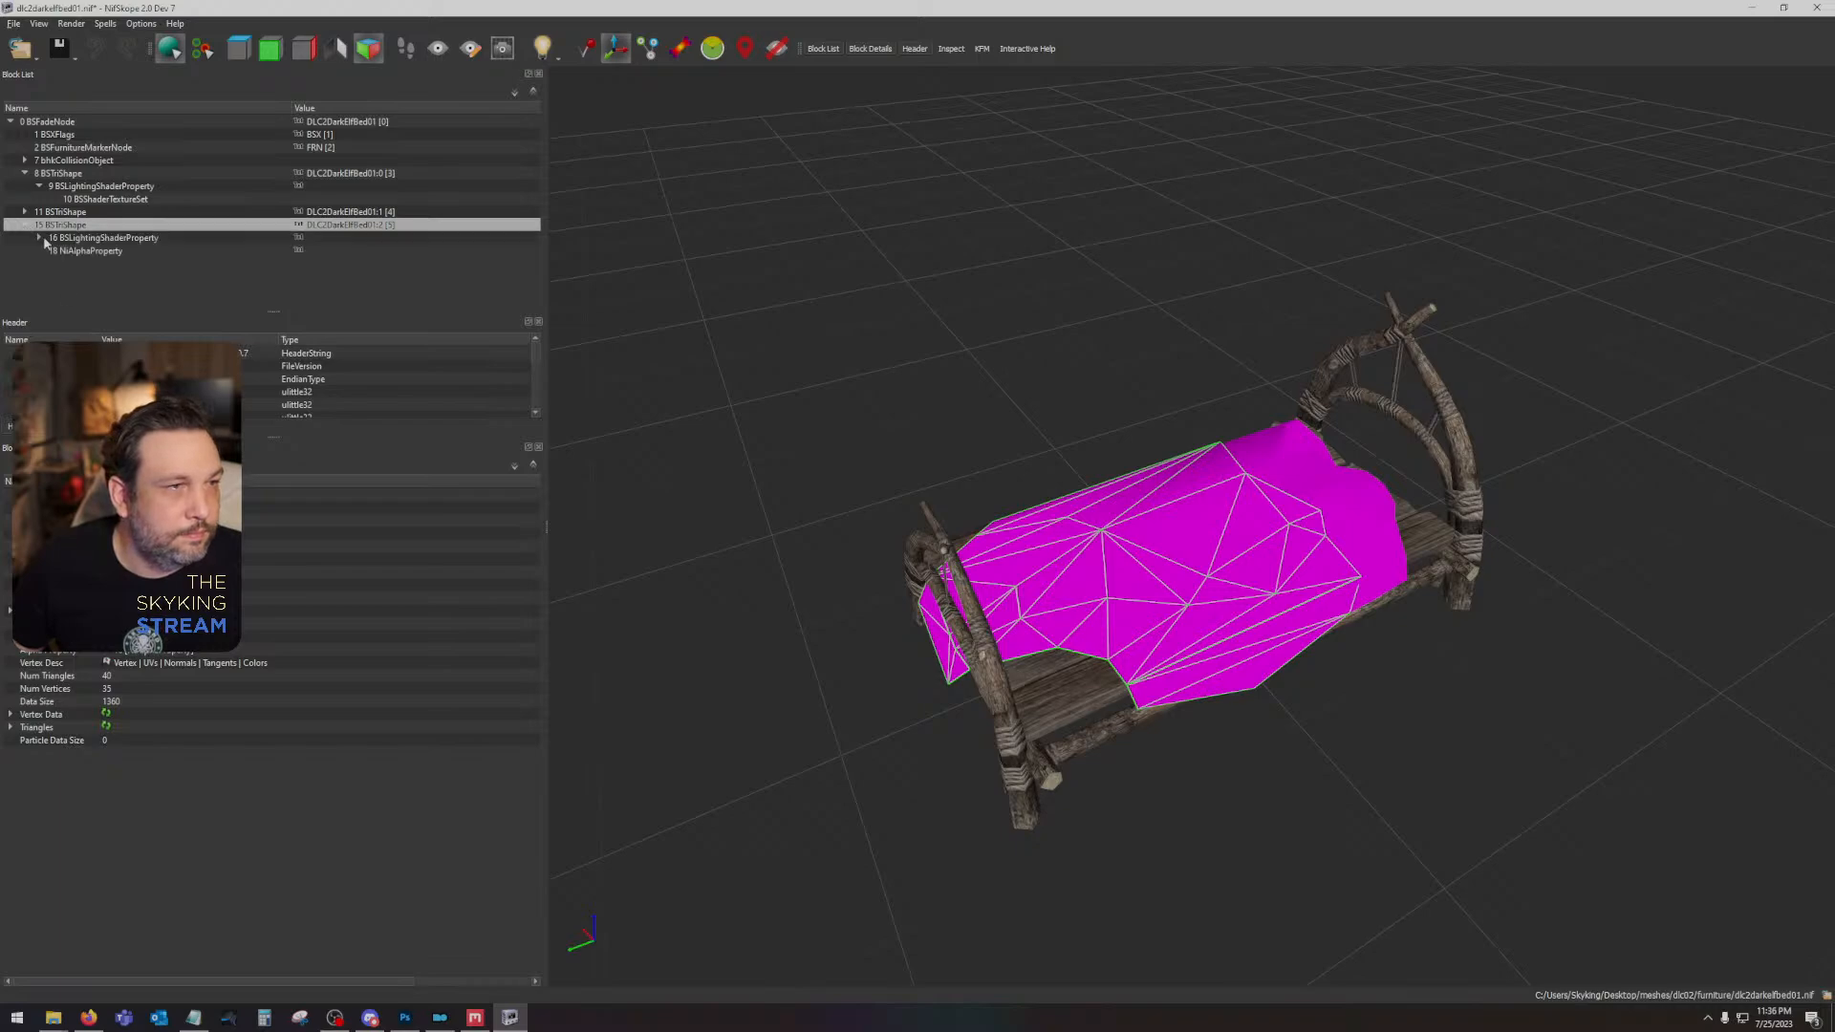
left_click(39, 237)
left_click(103, 237)
left_click(105, 251)
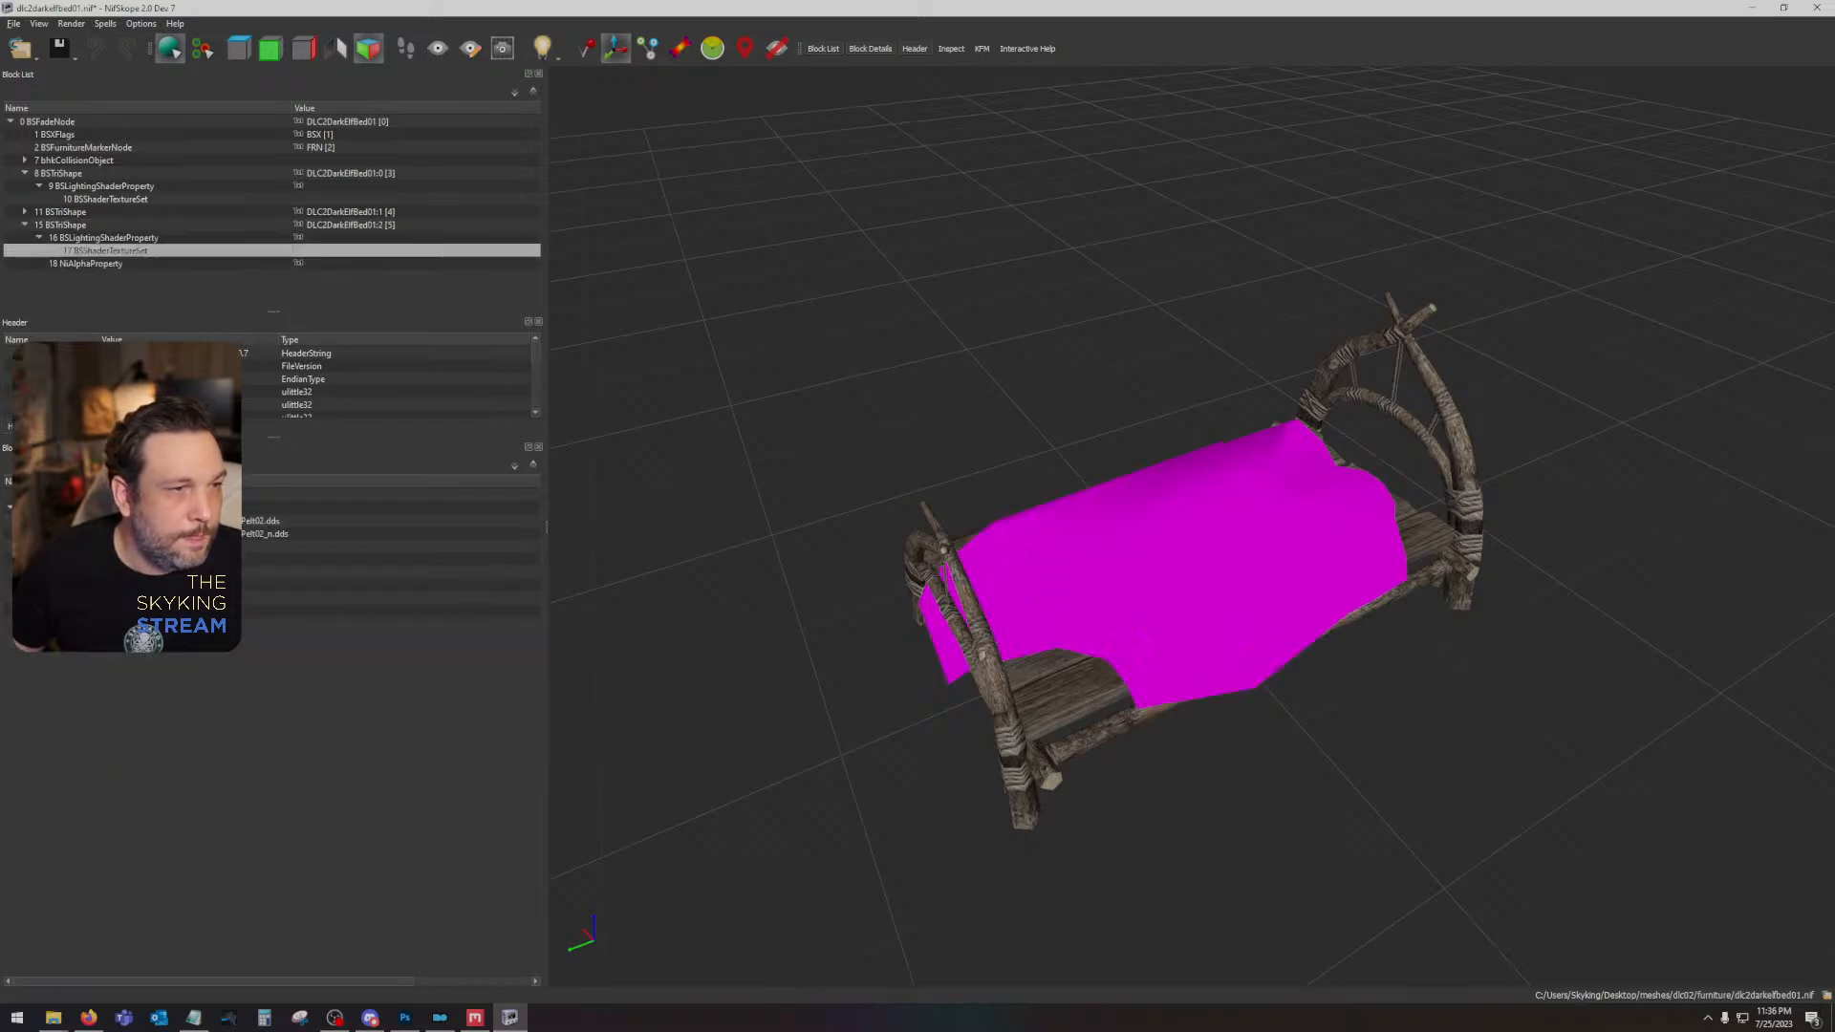
left_click_drag(864, 403, 1107, 403)
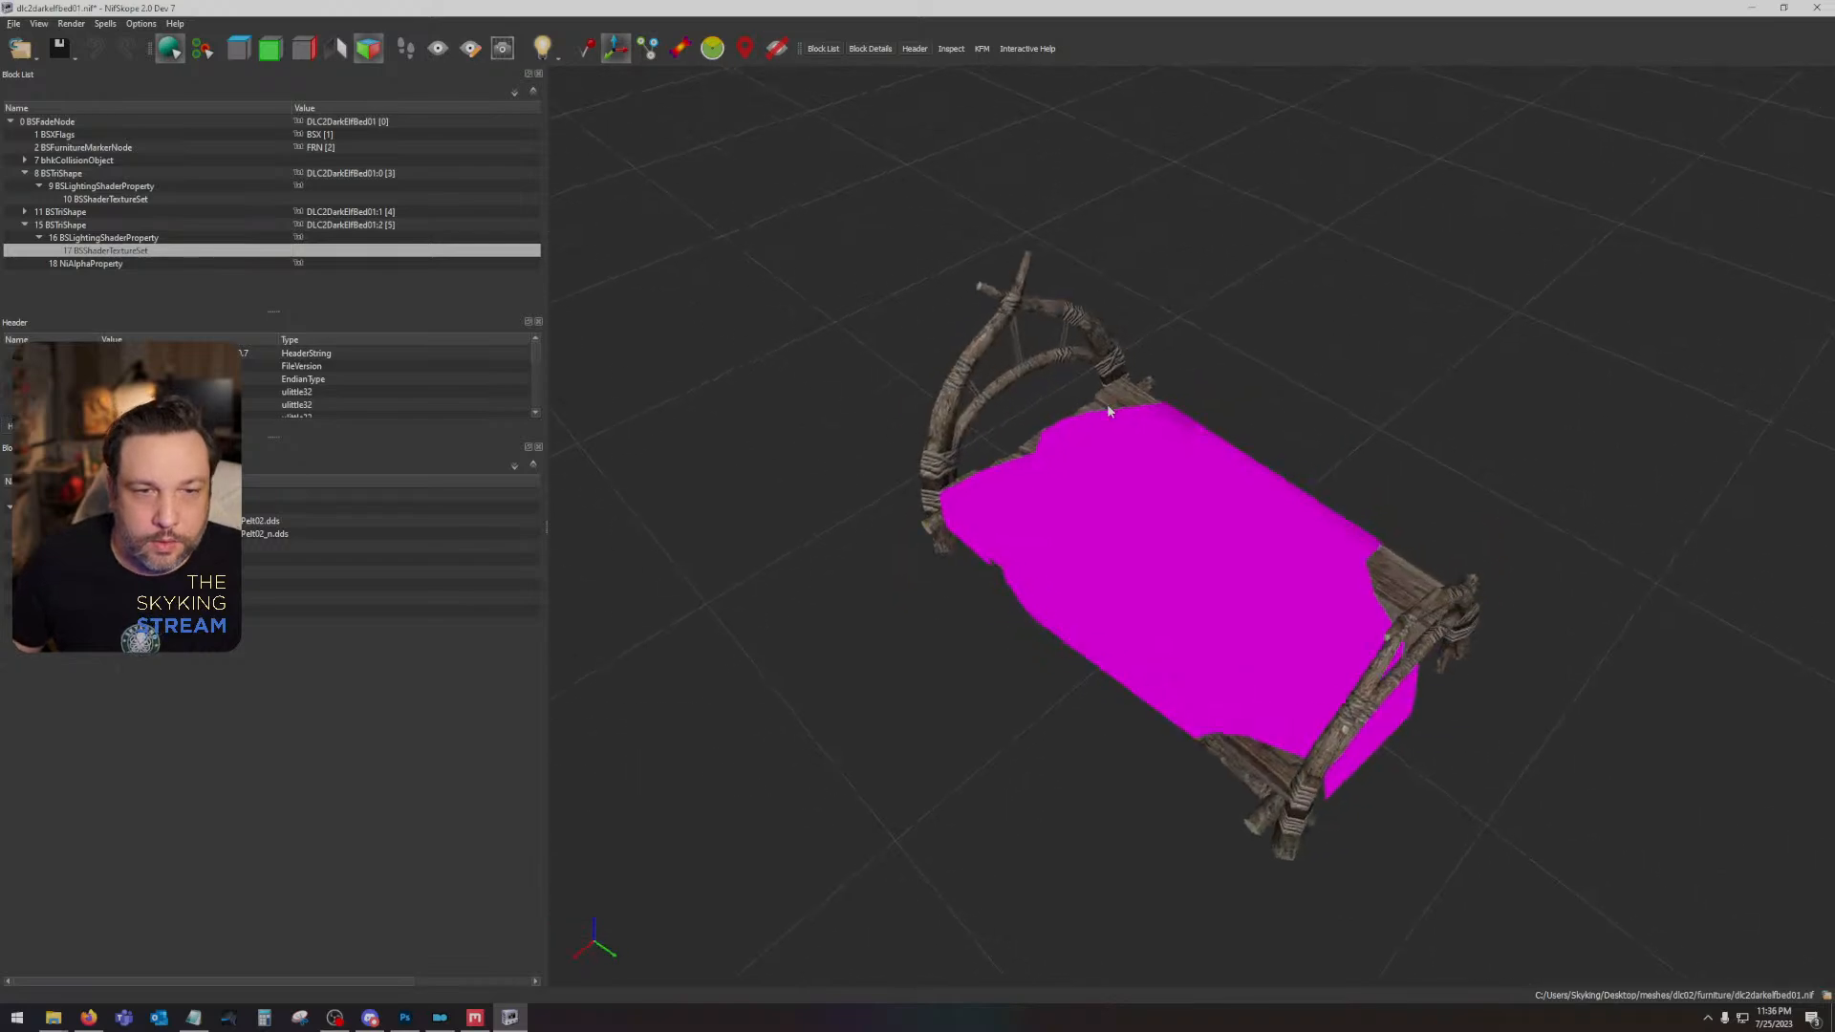
scroll(1156, 559, "up", 5)
left_click_drag(1155, 559, 1282, 399)
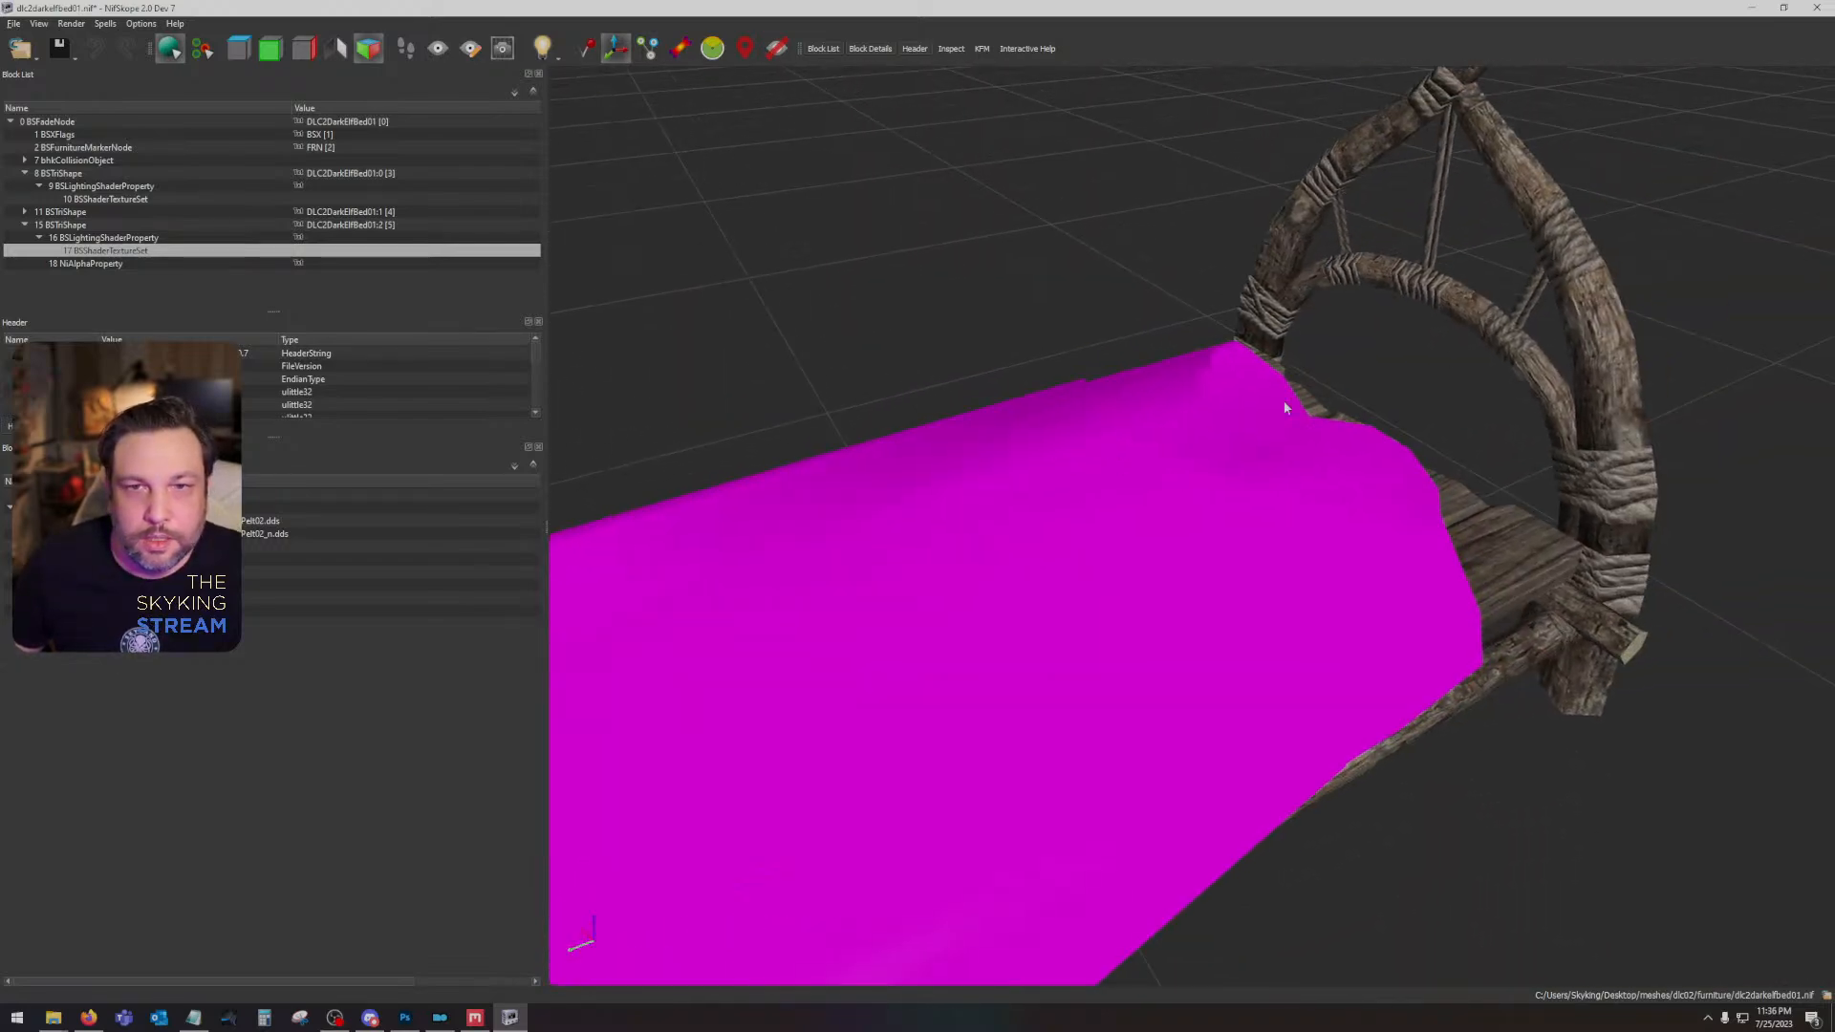
left_click(1283, 400)
left_click_drag(1049, 187, 1053, 189)
left_click(1070, 283)
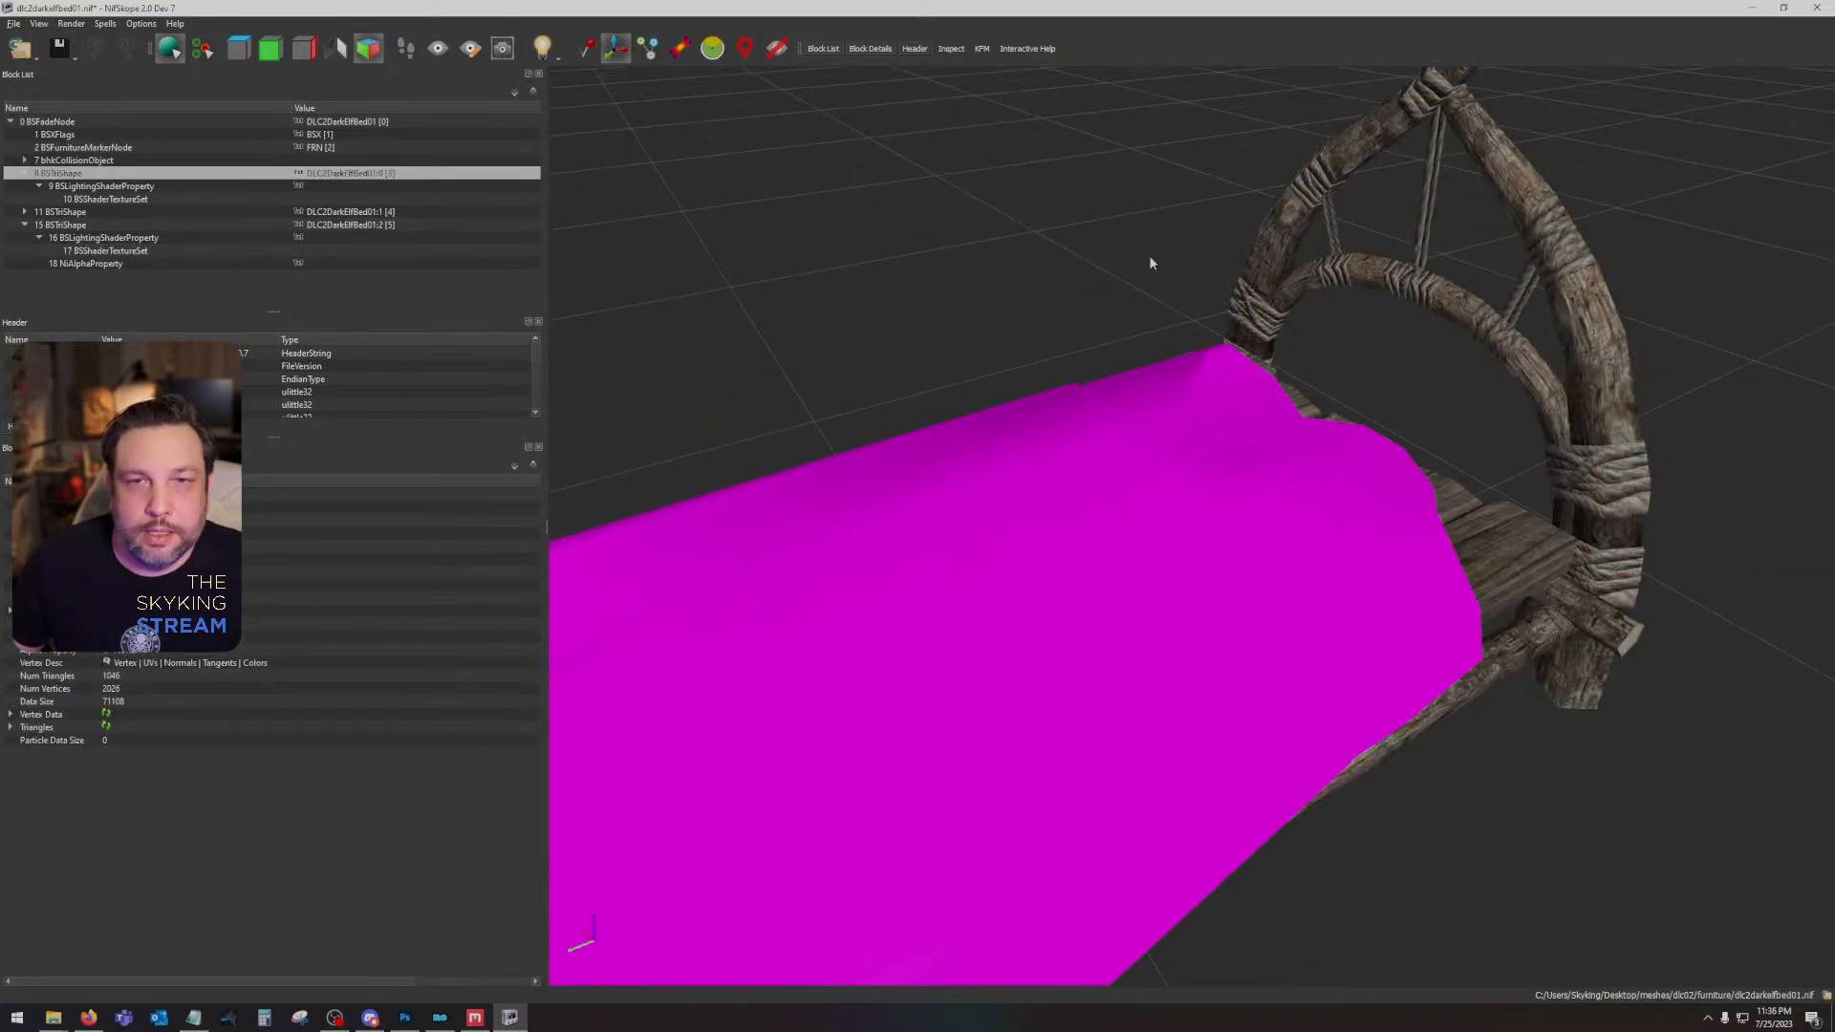
left_click(1274, 220)
left_click(774, 347)
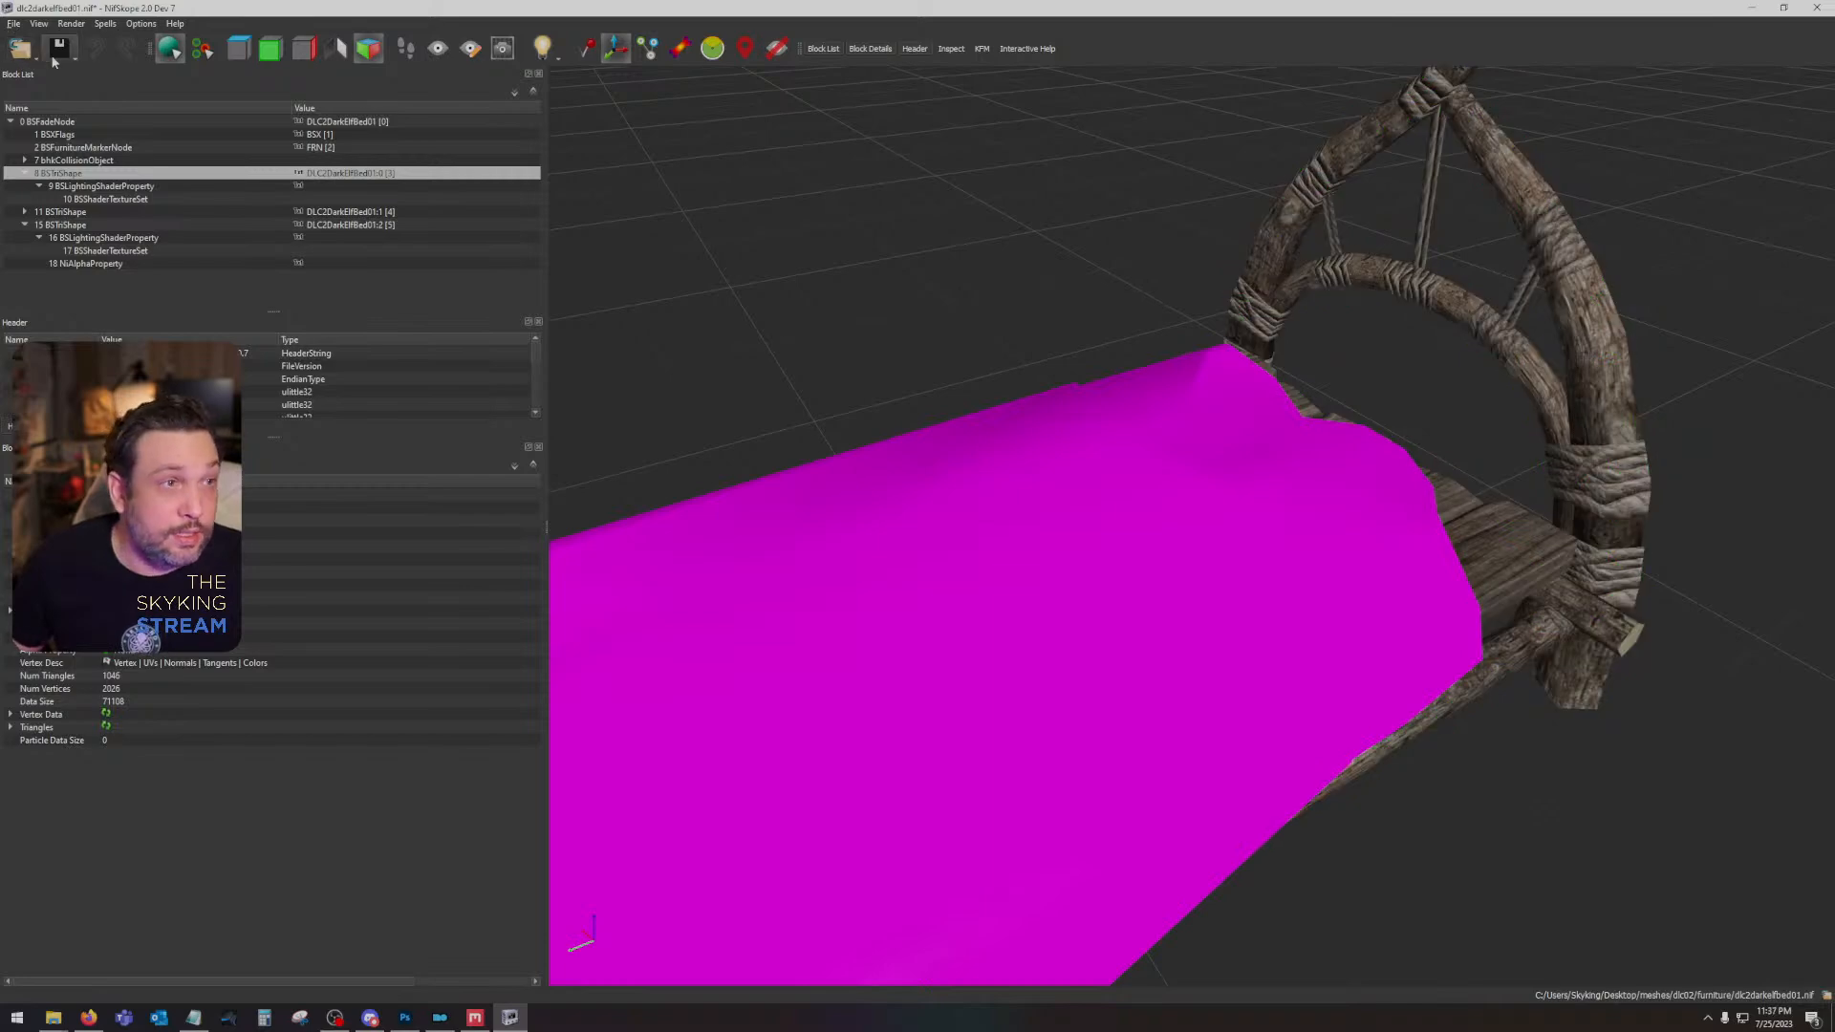
- Remove the two untextured covering shapes from the bed mesh, leaving only the frame and planks
right_click(1069, 549)
mouse_move(1099, 572)
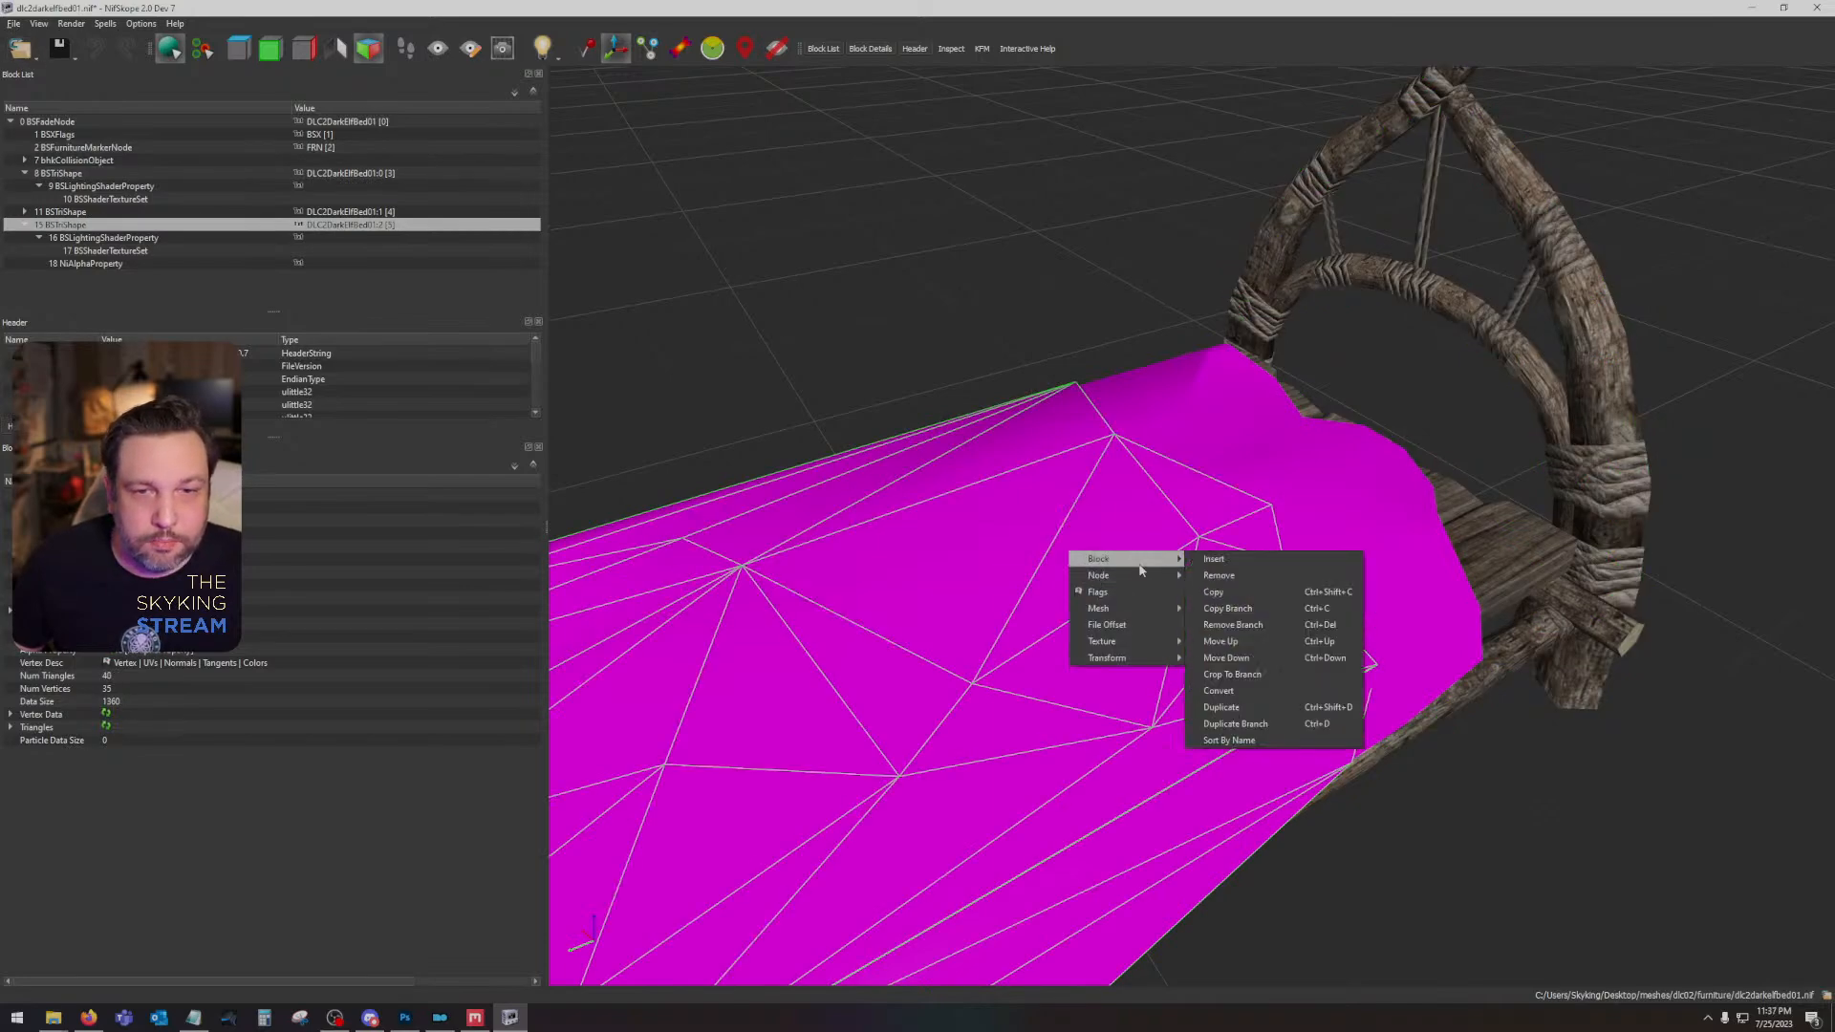
left_click(1238, 570)
right_click(1259, 508)
mouse_move(1287, 521)
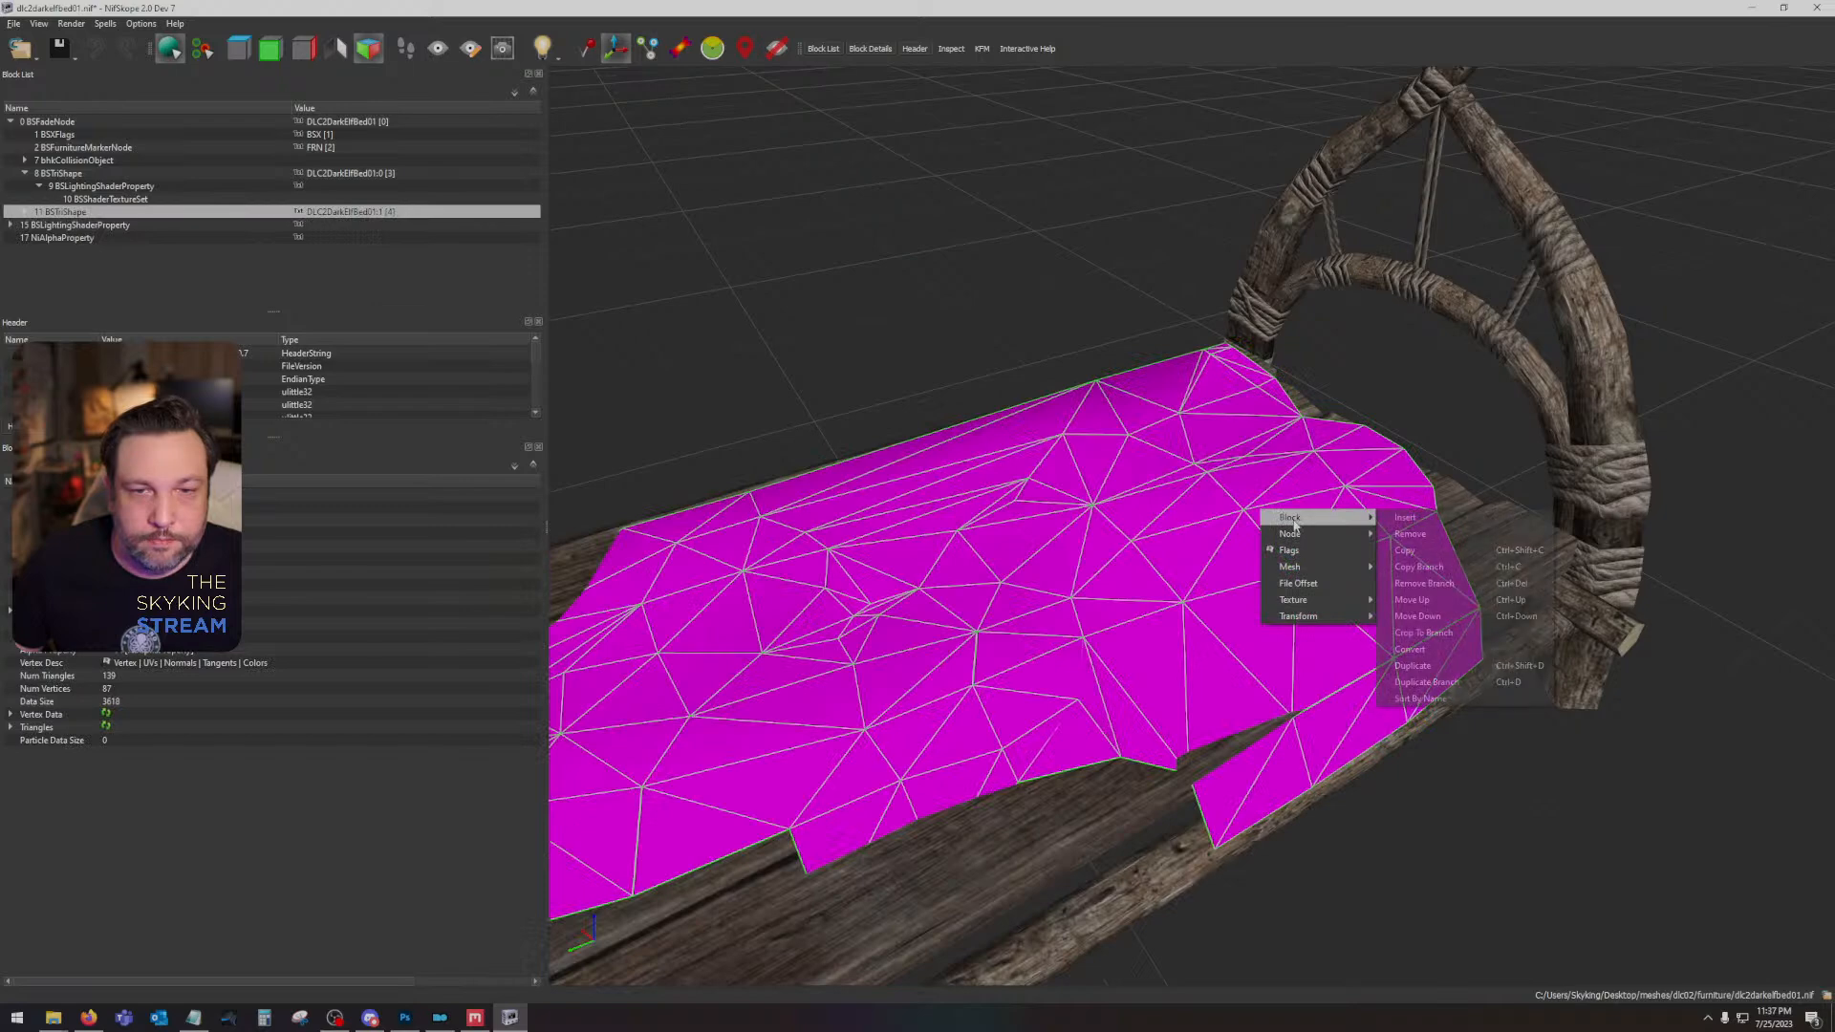
left_click(1439, 536)
left_click_drag(1184, 565, 1252, 533)
left_click(992, 337)
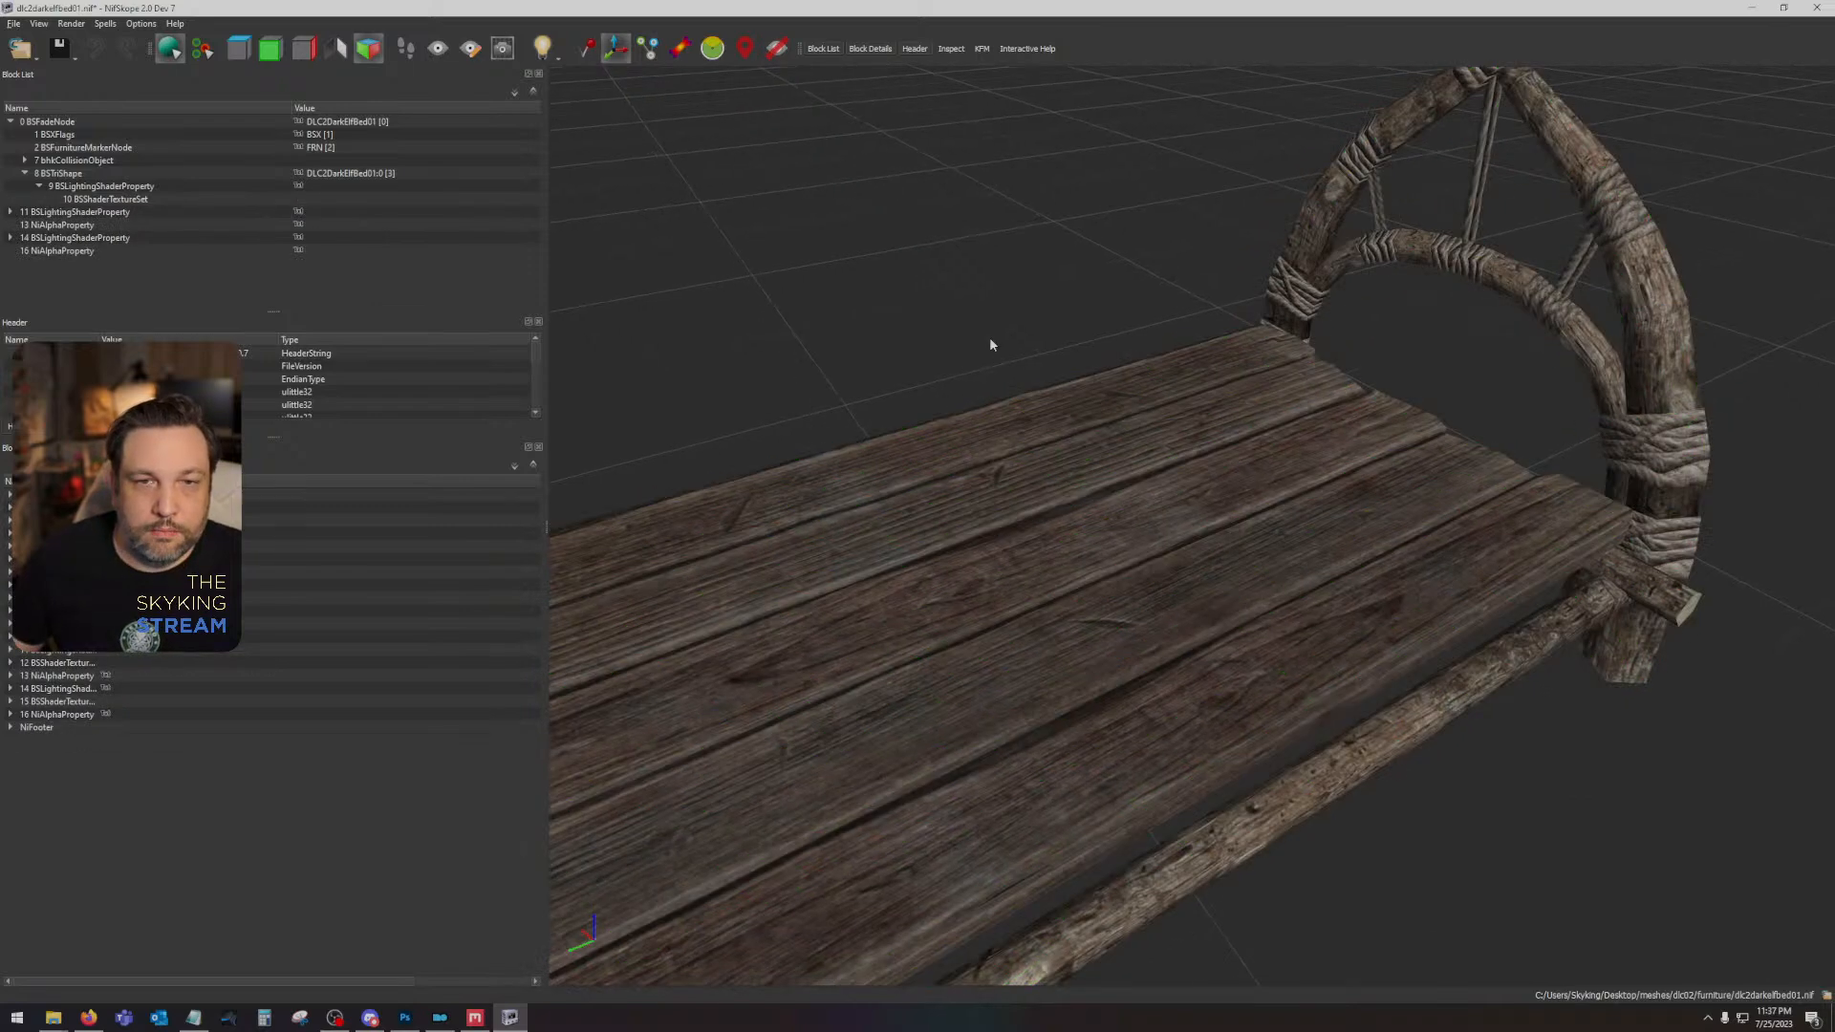
- Save the dlc2darkelfbed01 mesh with the bare, textured bed frame
scroll(992, 336, "down", 4)
left_click_drag(1206, 417, 1178, 604)
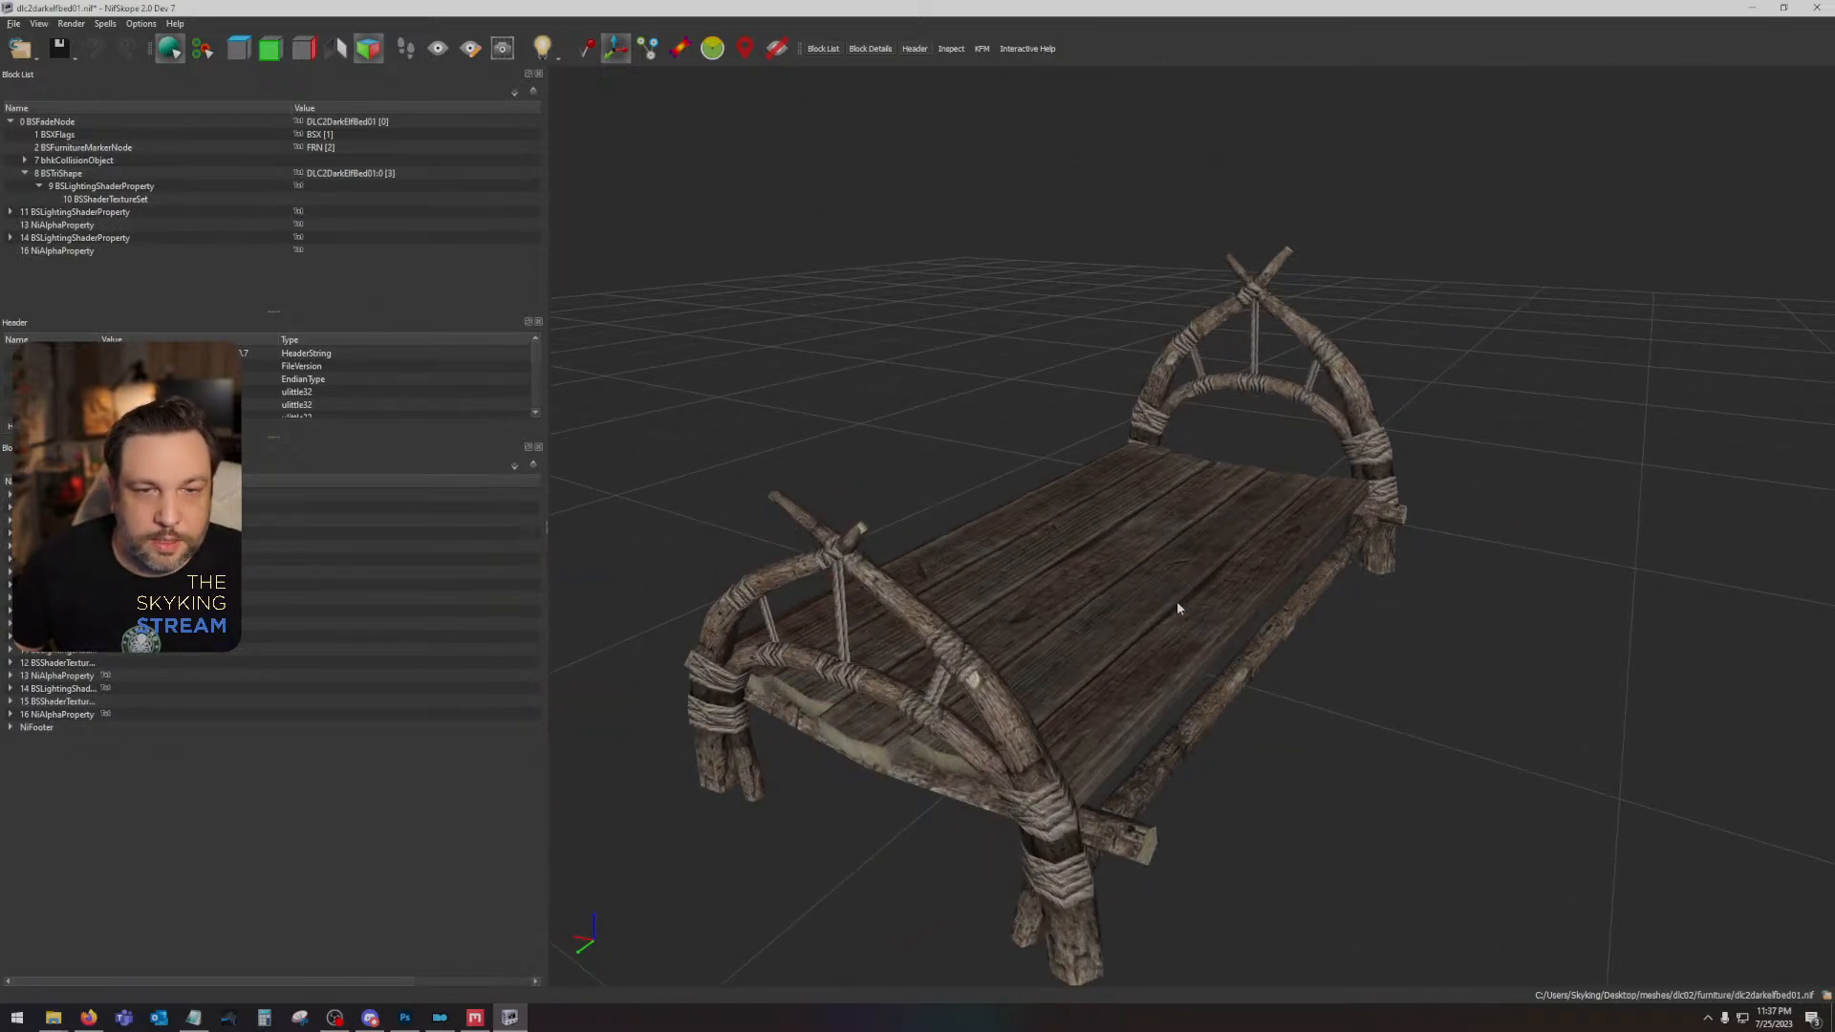
left_click(59, 48)
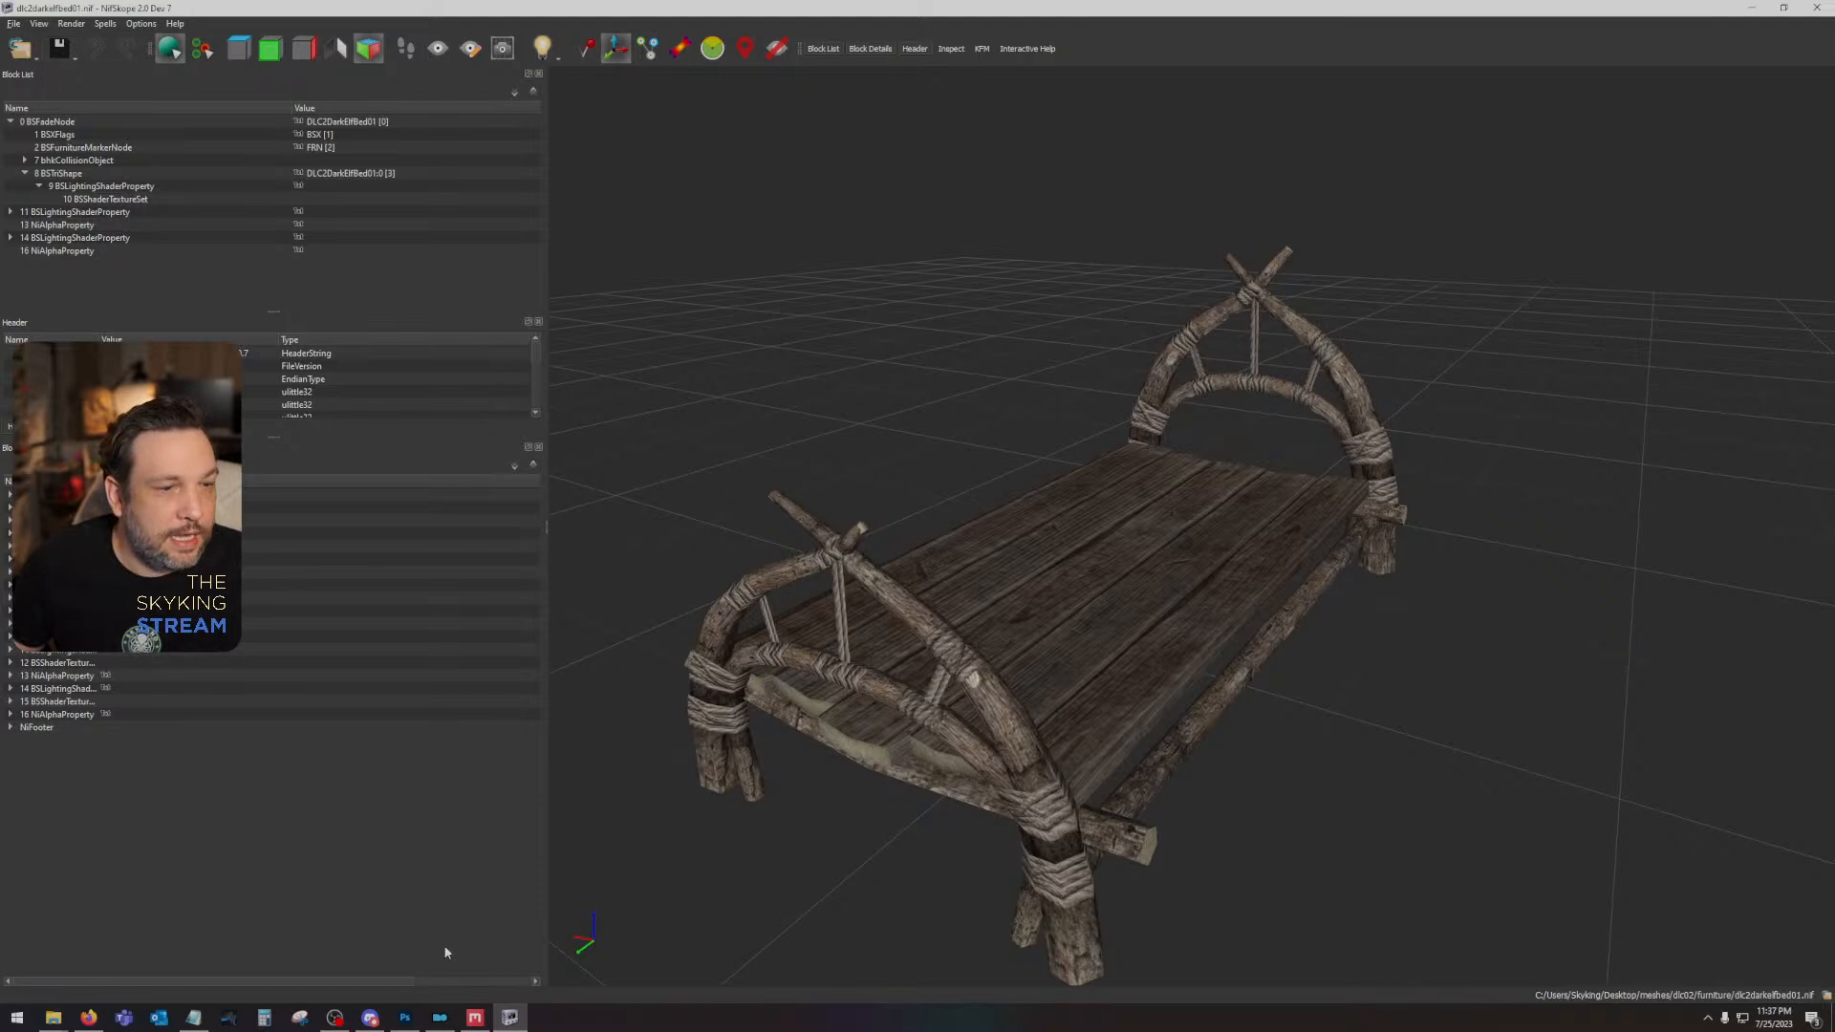
- Switch to Photoshop and save dlc2darkelffurniture01.dds as a Color texture with BC7 Fine compression and auto-generated mip maps
left_click(405, 1019)
key("ctrl+s")
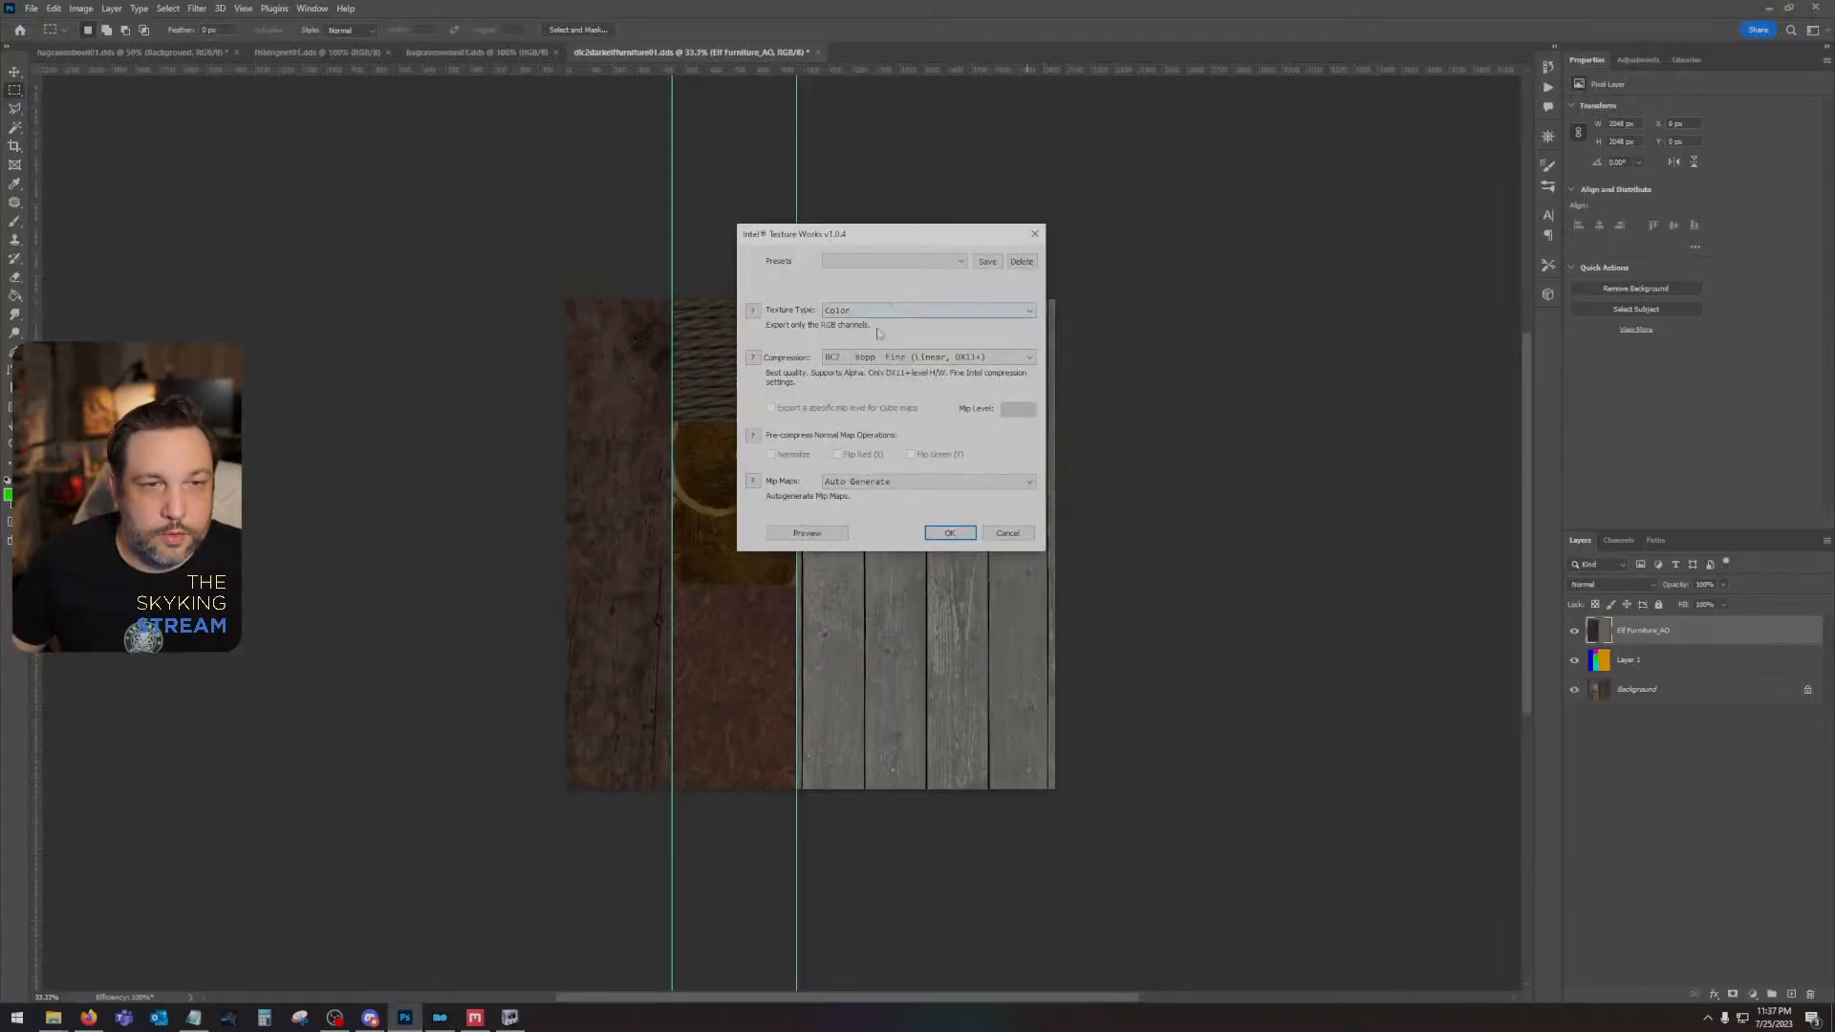
left_click(946, 534)
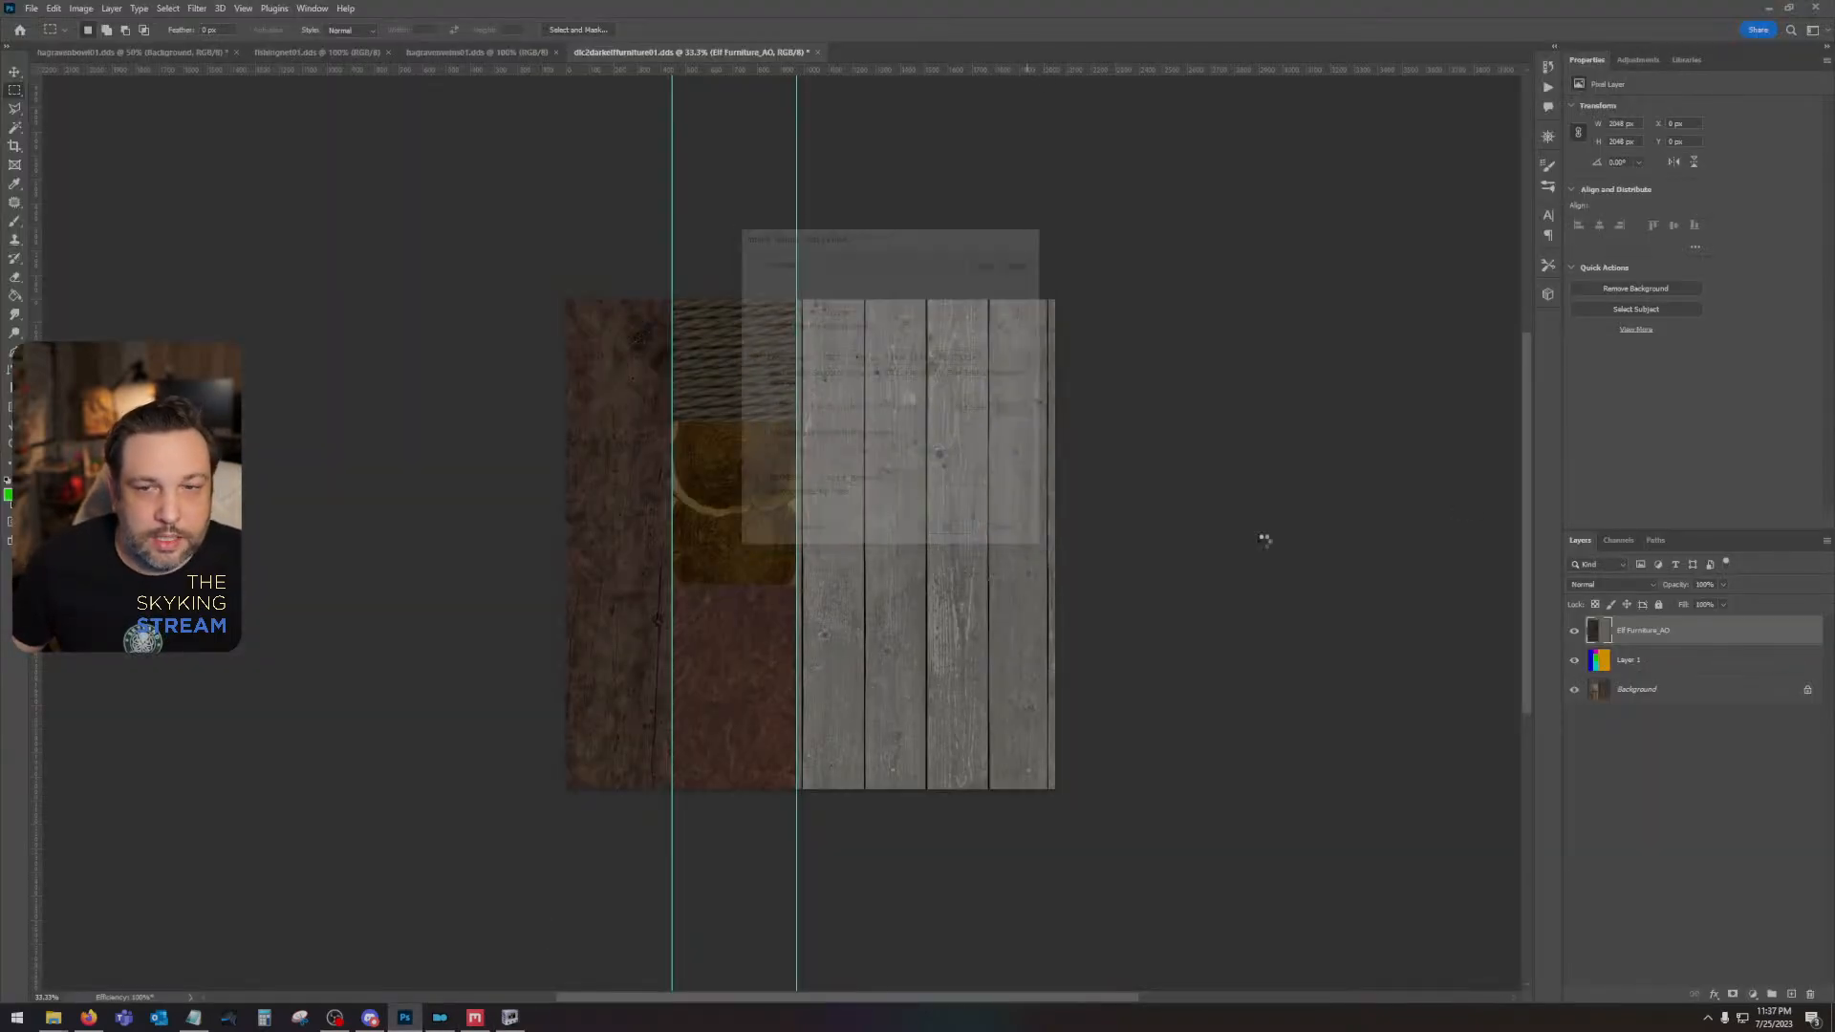
left_click(1617, 541)
left_click(1580, 541)
- Switch to NifSkope and reload the bed mesh with the newly saved texture
left_click(509, 1018)
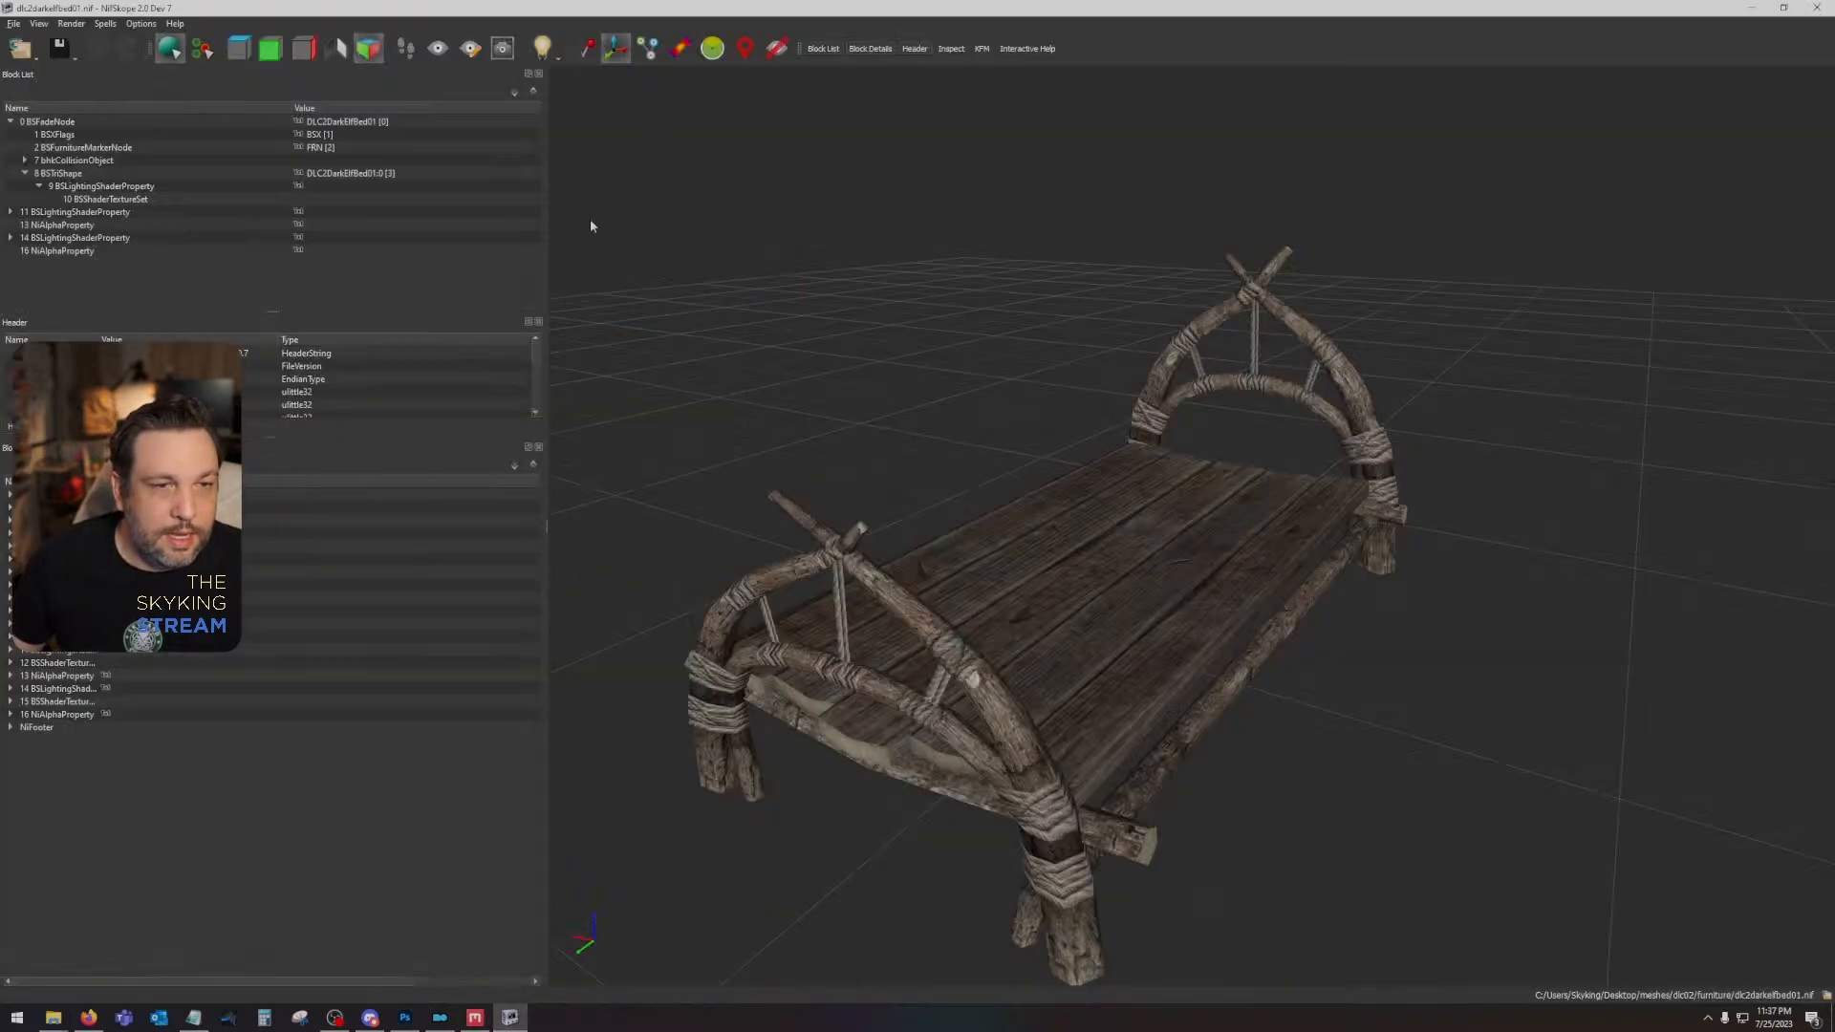
left_click(13, 24)
left_click(63, 72)
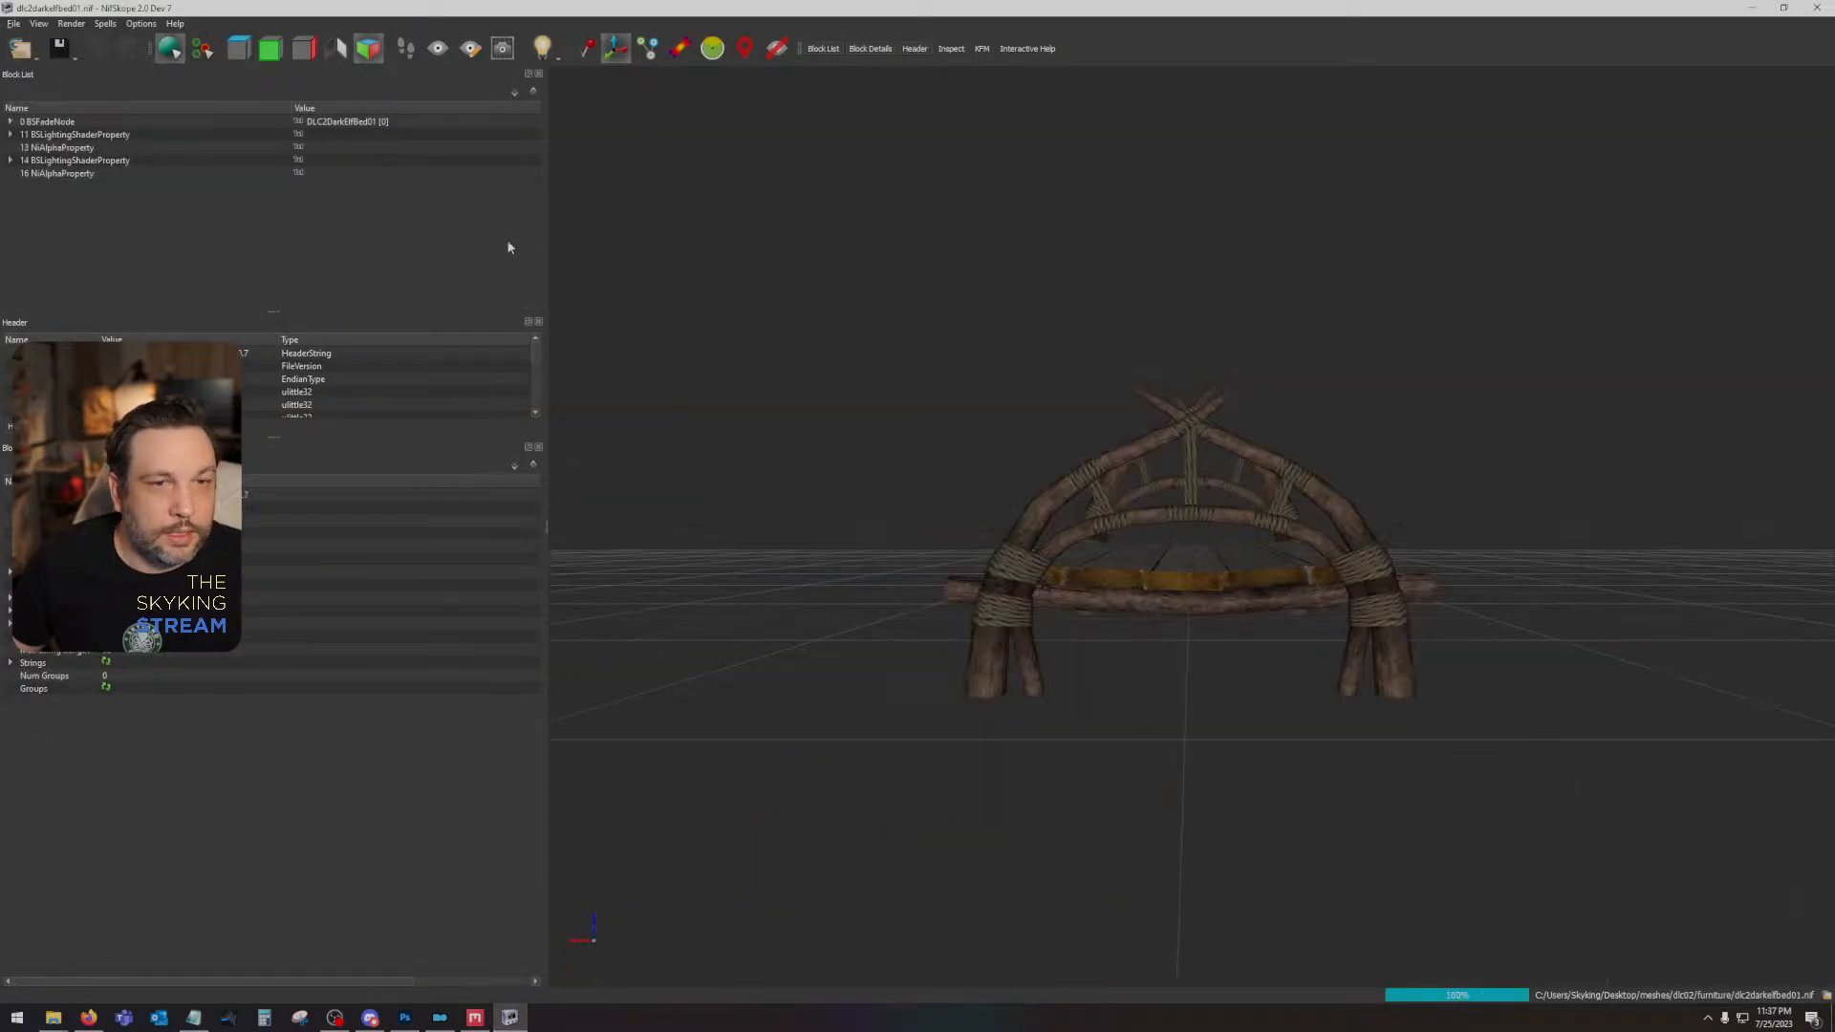
- Examine the new wood, rope and log-end textures on the bed's planks, frame, headboard and underside
mouse_move(884, 365)
left_mouse_down()
mouse_move(790, 430)
mouse_move(778, 401)
mouse_move(857, 367)
left_mouse_up()
scroll(987, 552, "up", 5)
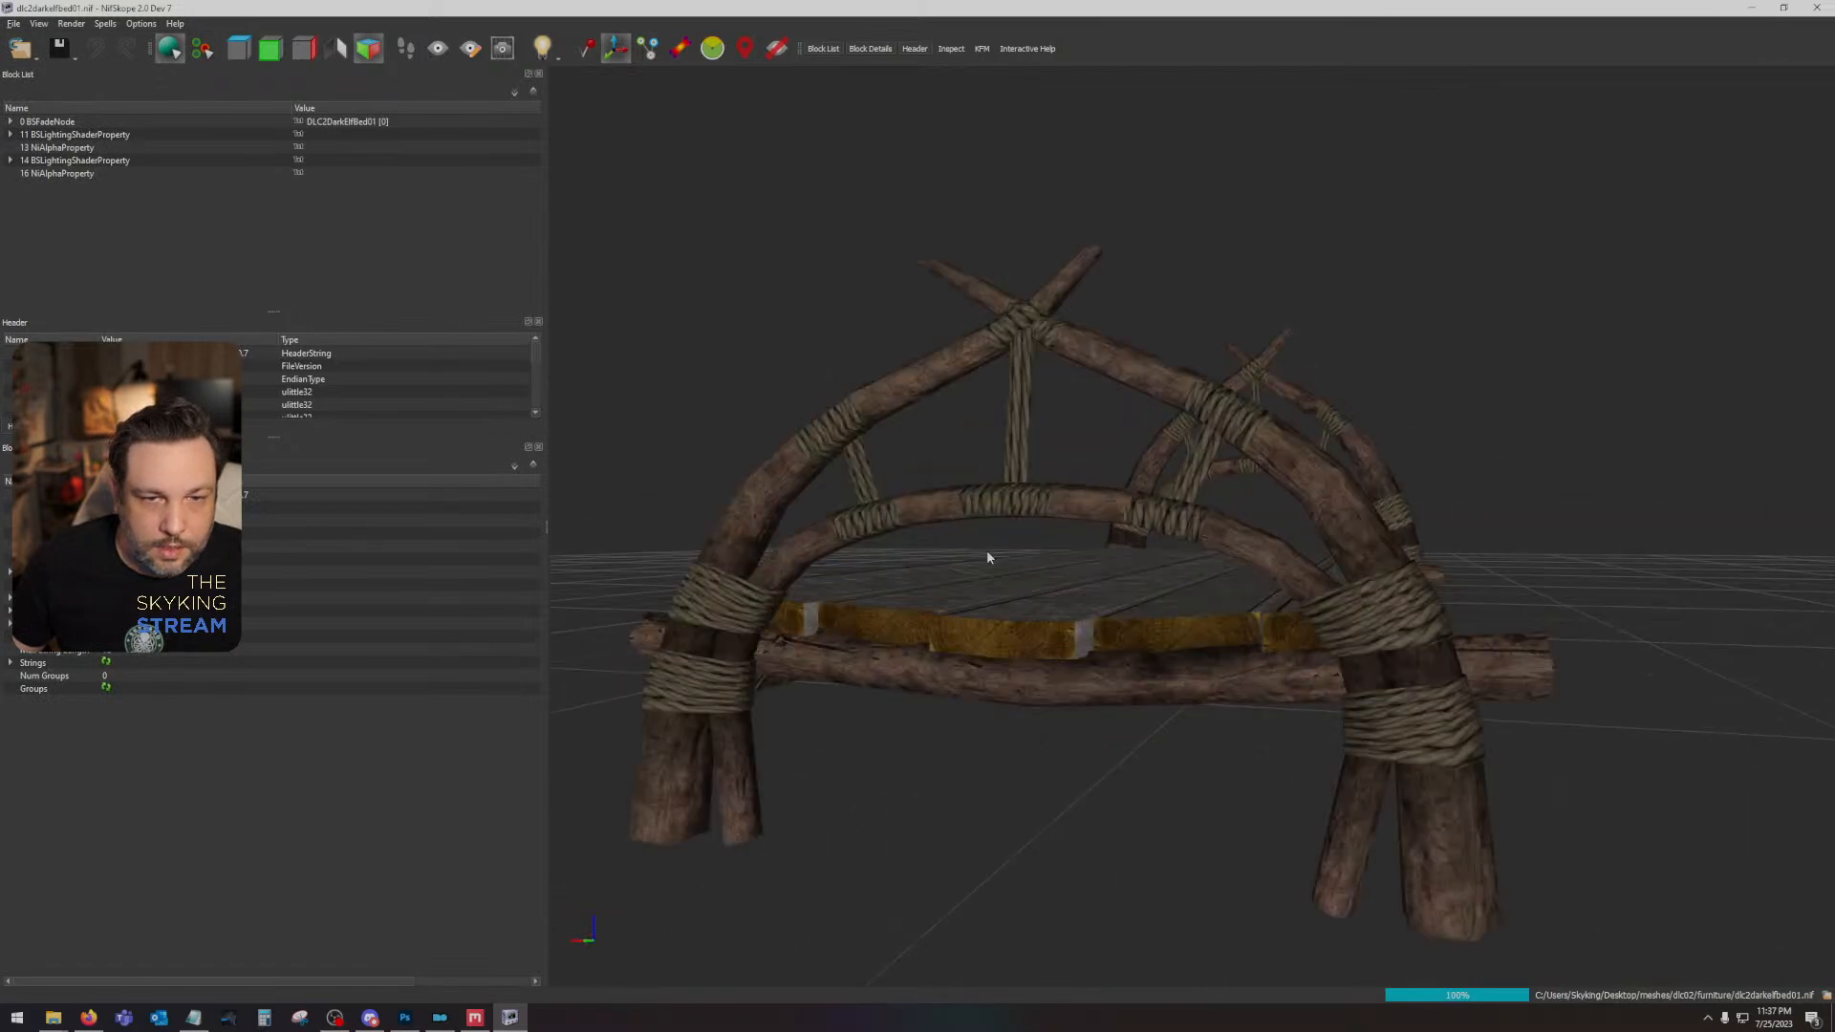
left_click_drag(988, 557, 1268, 337)
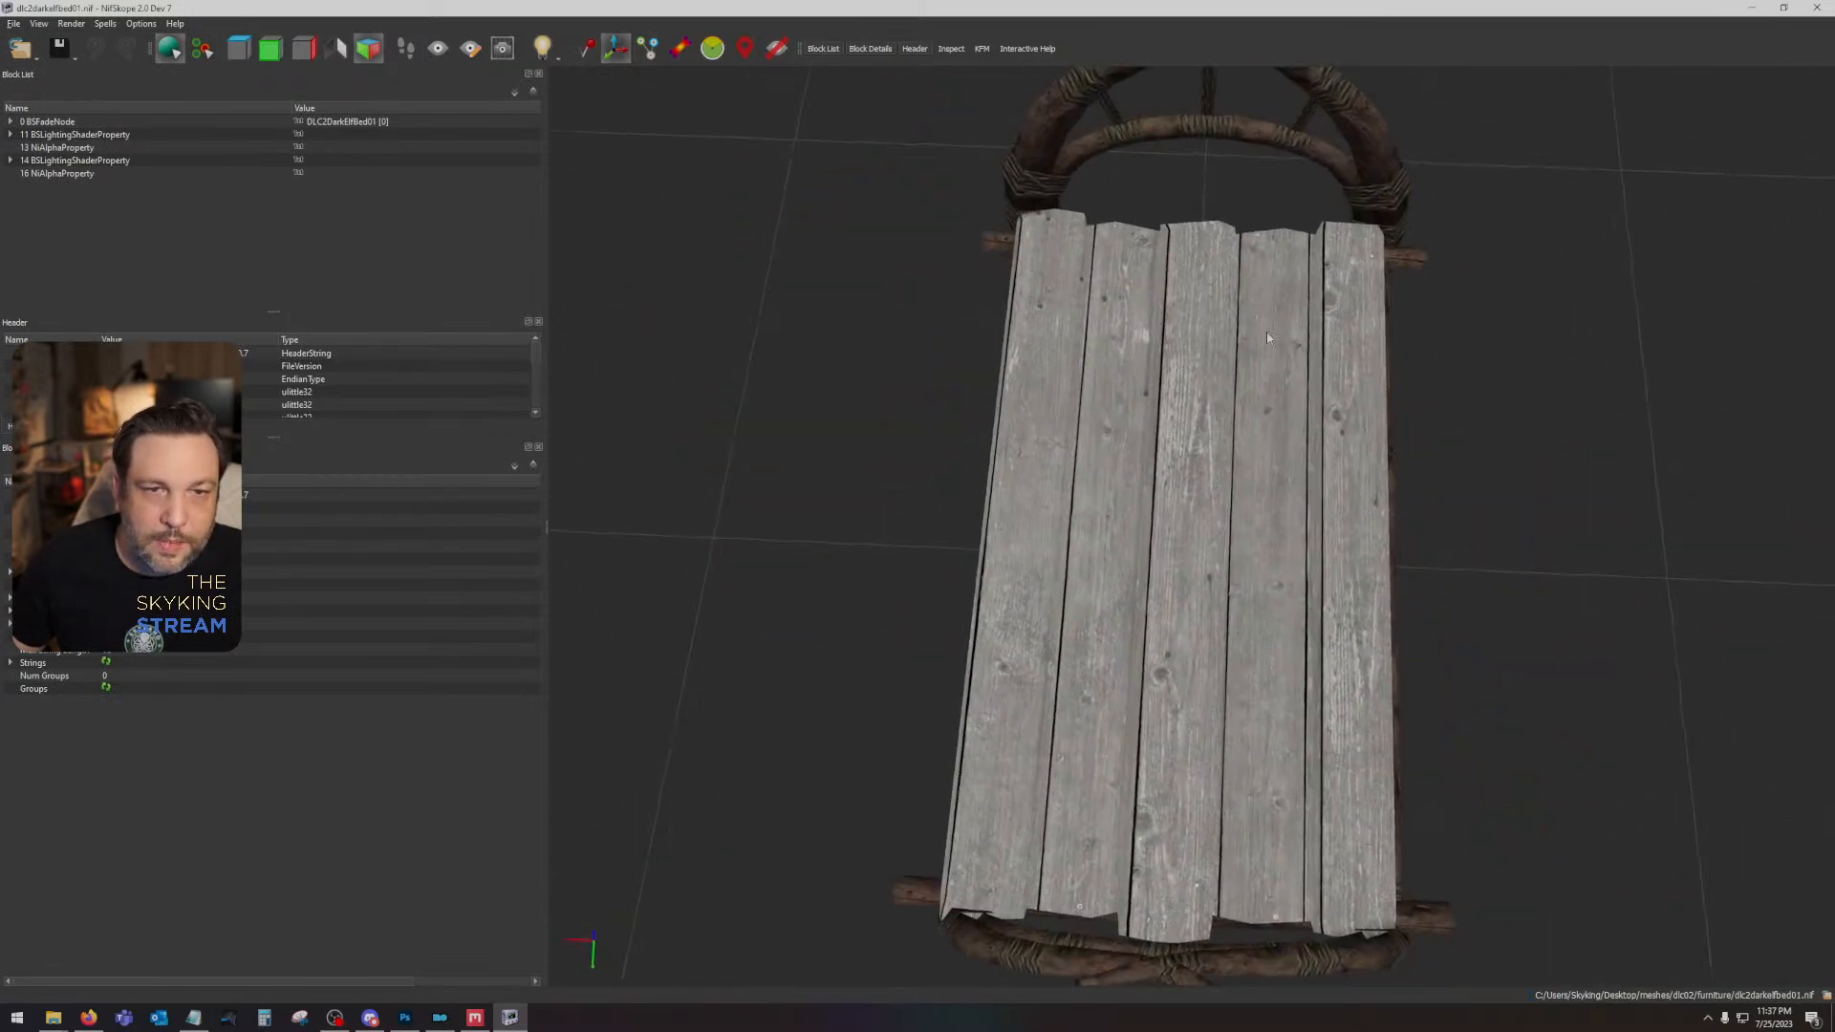
left_click_drag(1349, 511, 1097, 556)
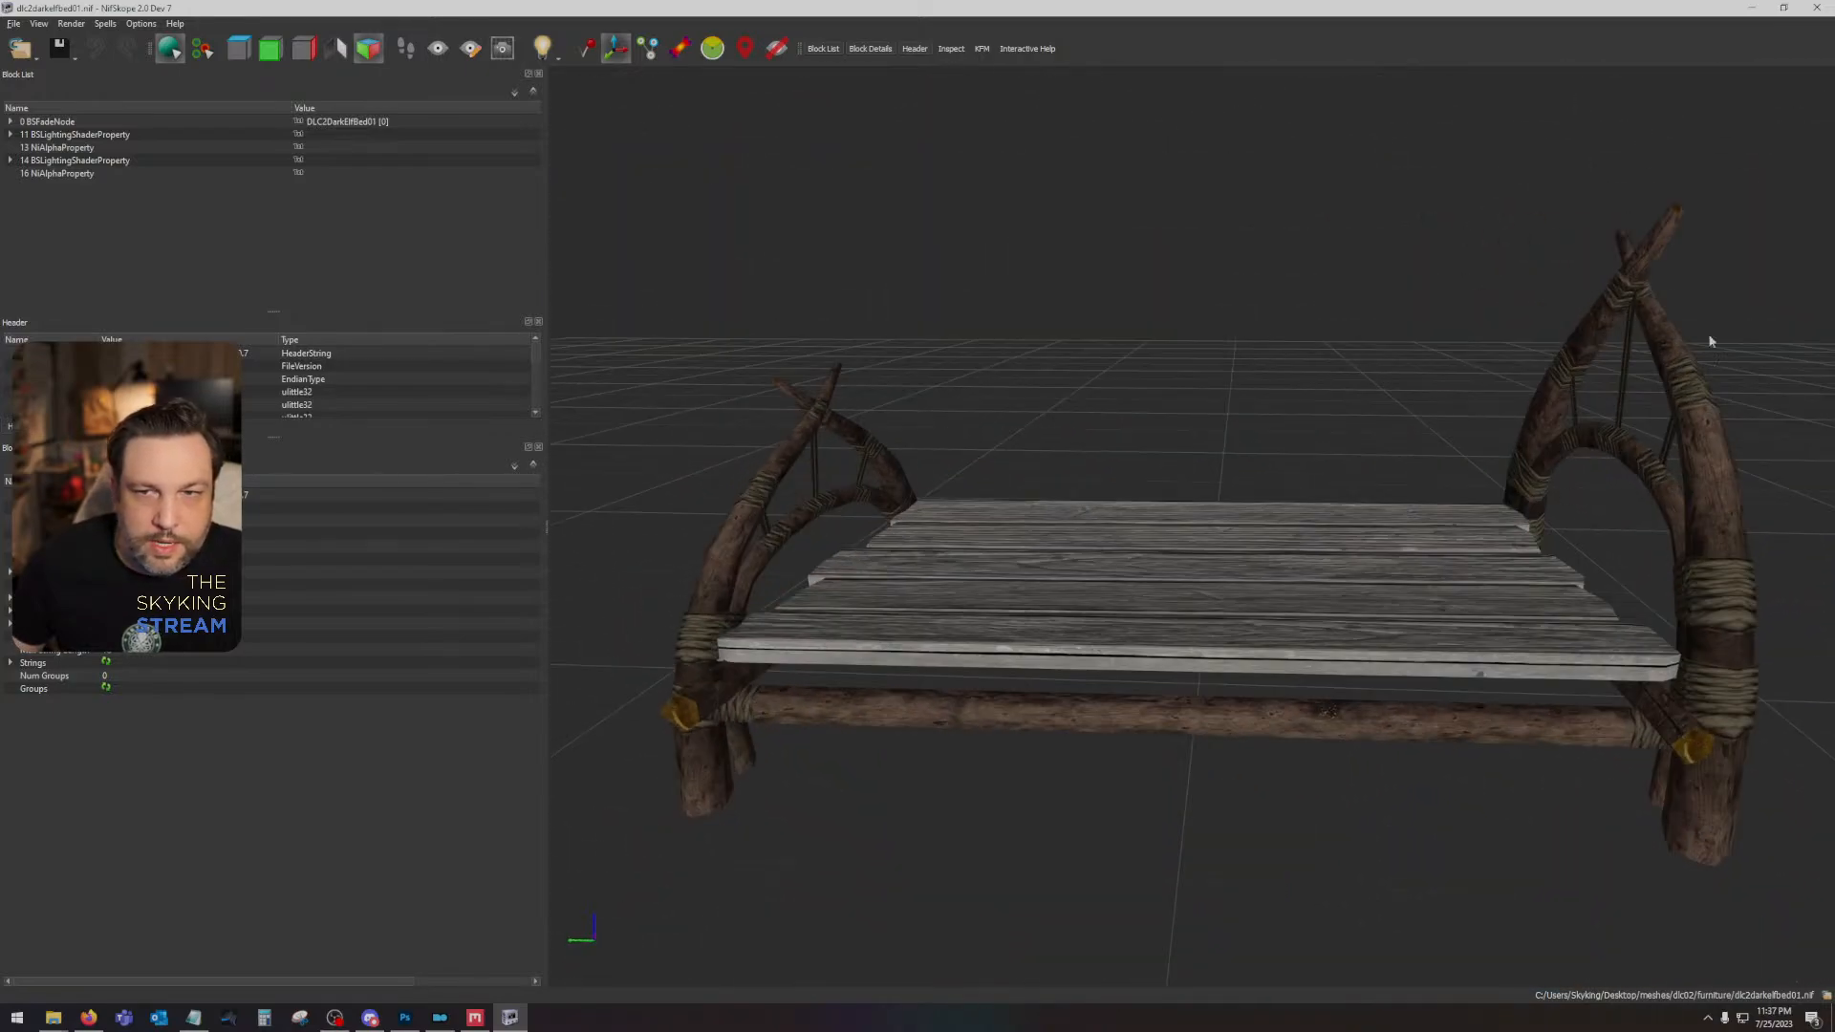
left_click_drag(1335, 589, 1436, 594)
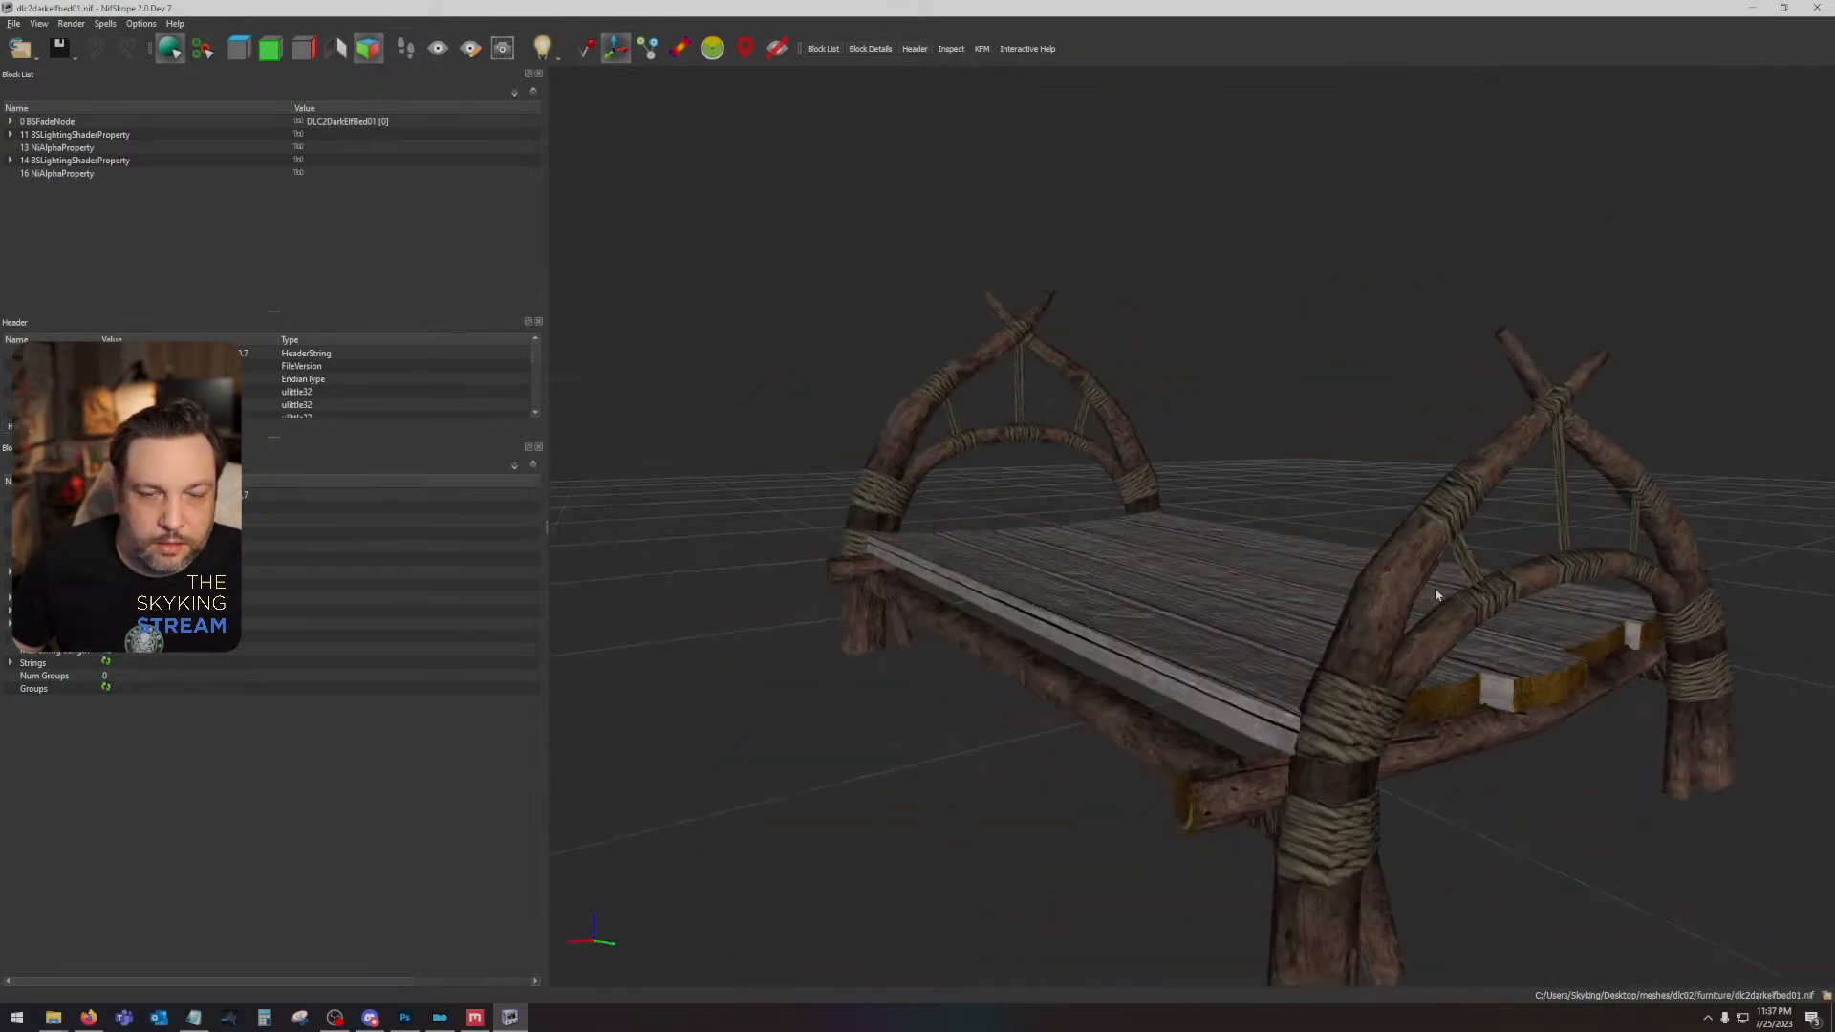
left_click_drag(1294, 616, 1711, 548)
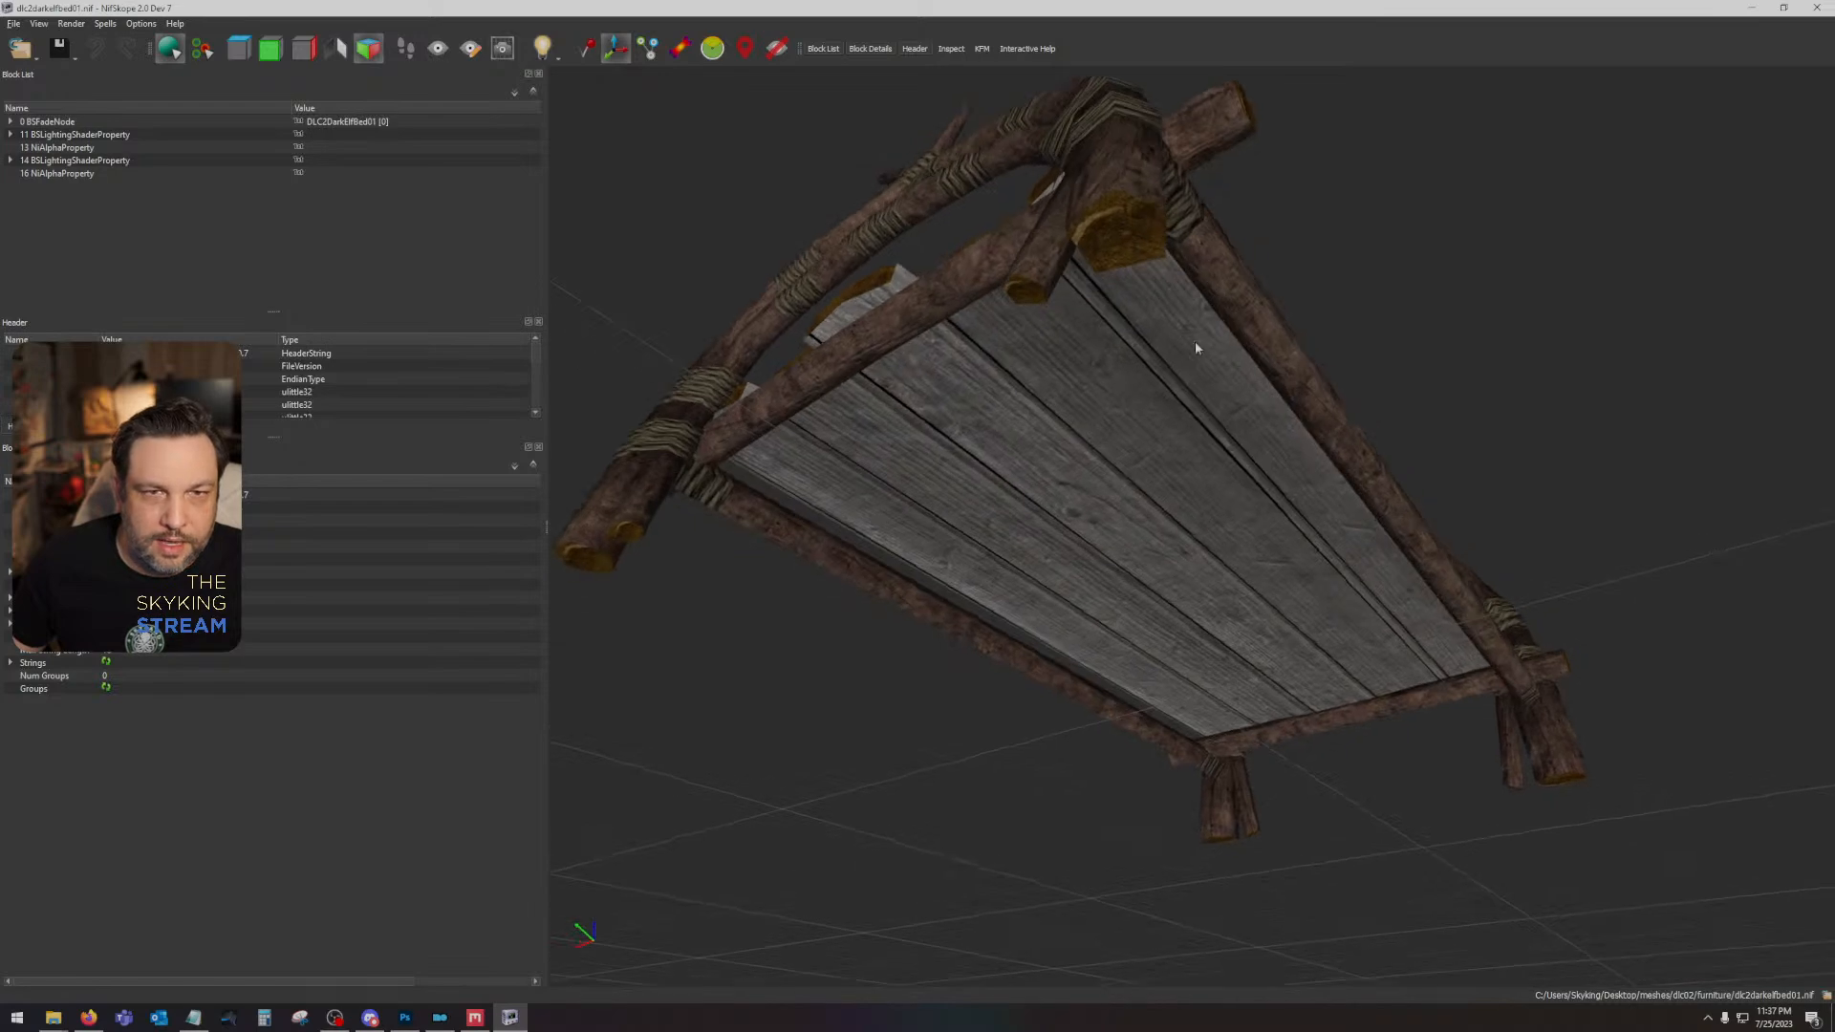
left_click_drag(1156, 305, 1152, 229)
left_click_drag(983, 344, 996, 458)
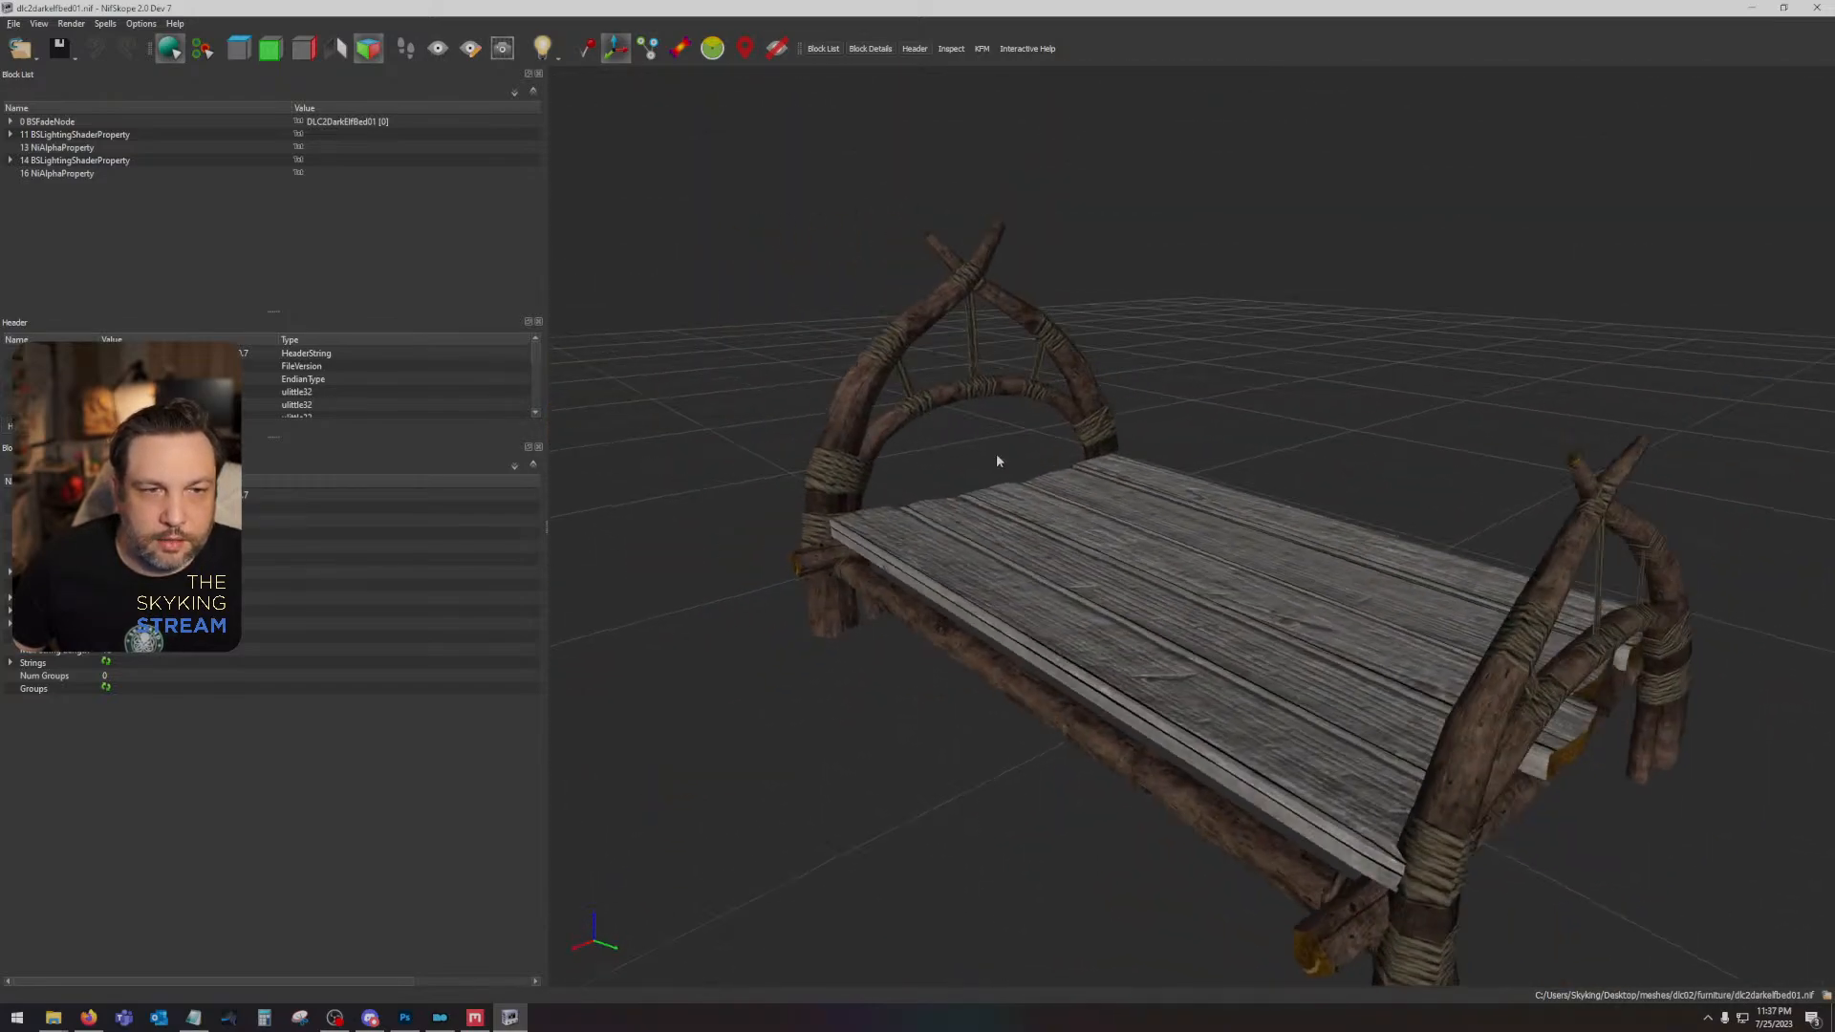
- Open dlc2darkelffurniture01_n from the Desktop's textures\dlc02\furniture folder in Photoshop without loading transparency as an alpha channel or separate mip-map layers
left_click(404, 1017)
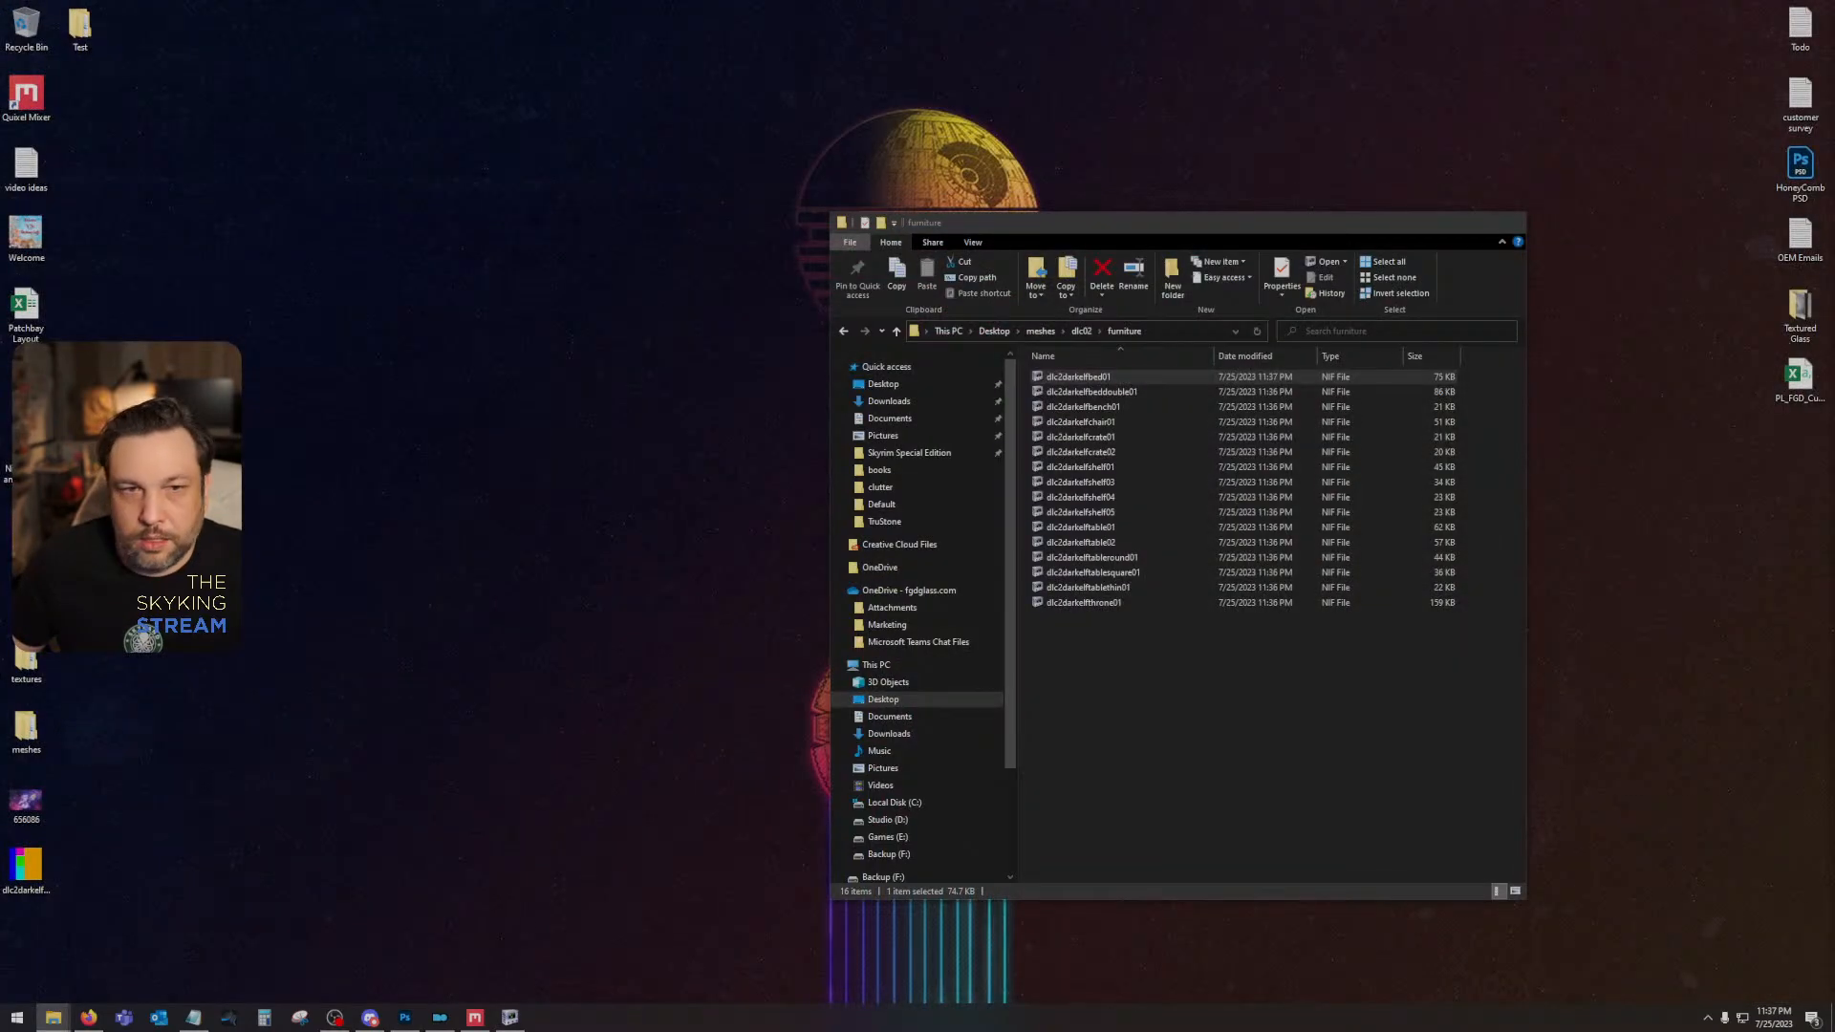
left_click(103, 941)
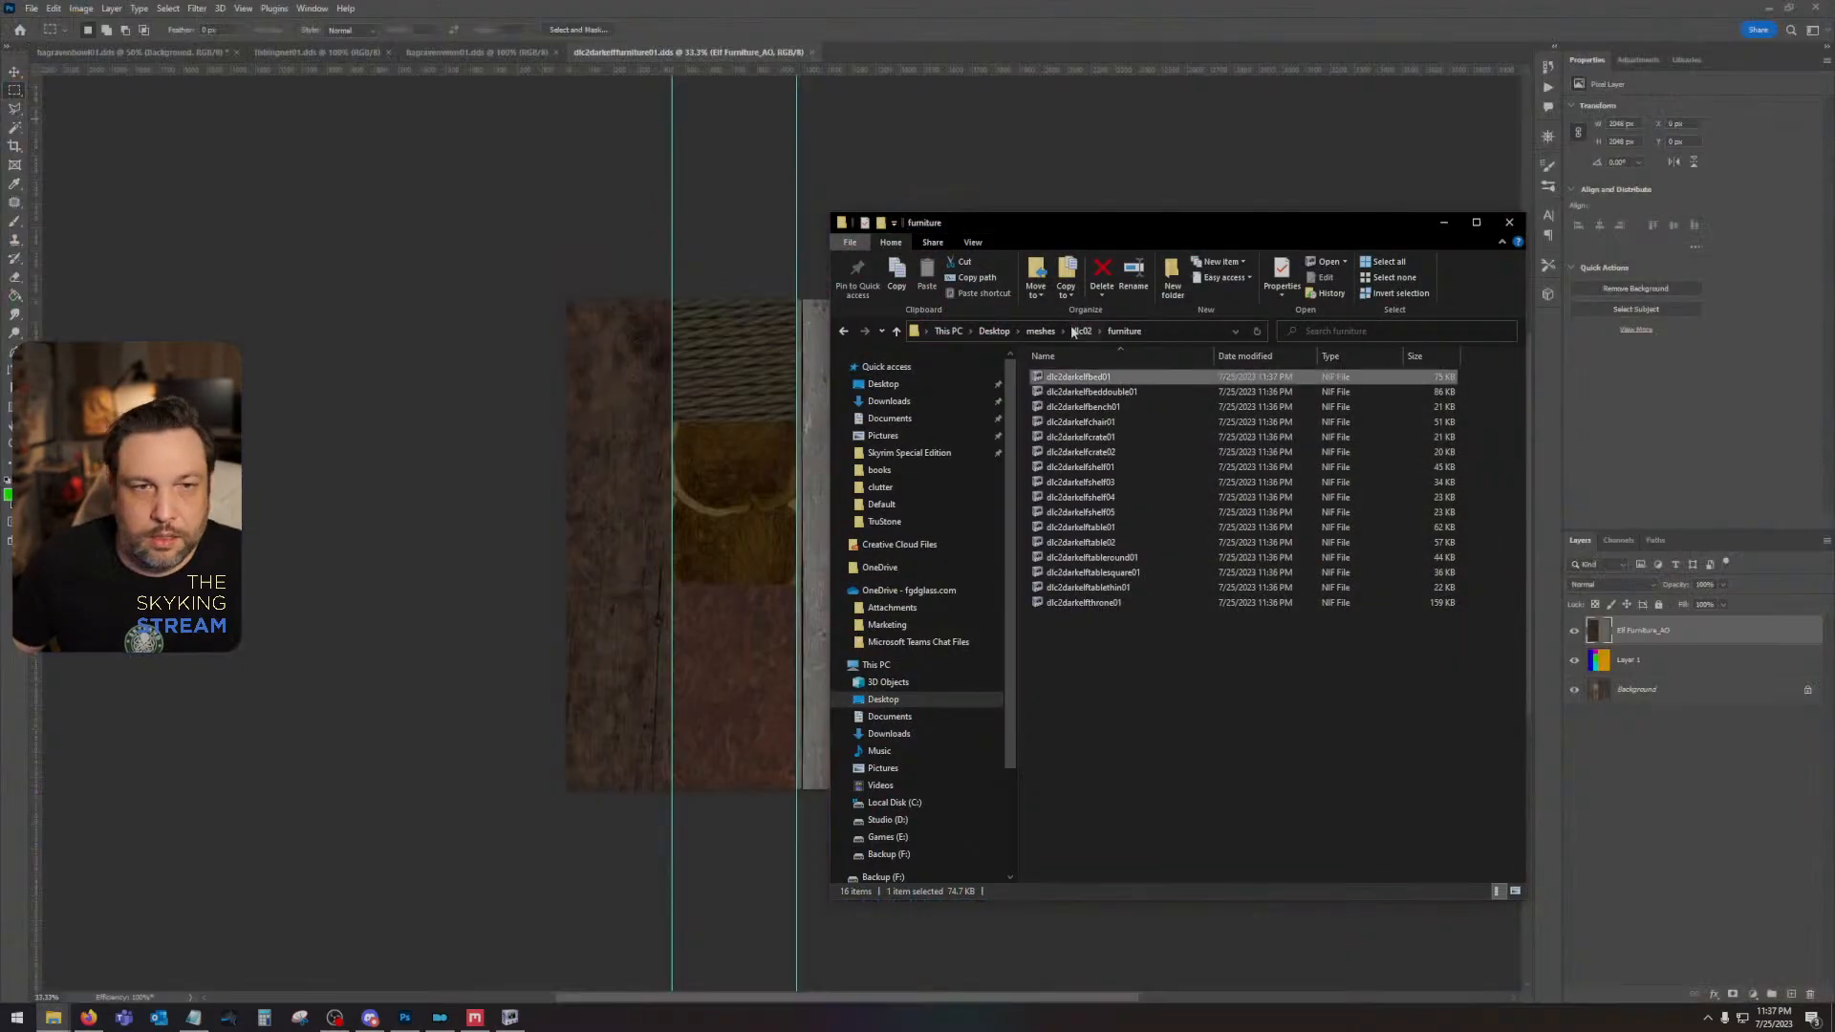
left_click(892, 388)
double_click(1397, 390)
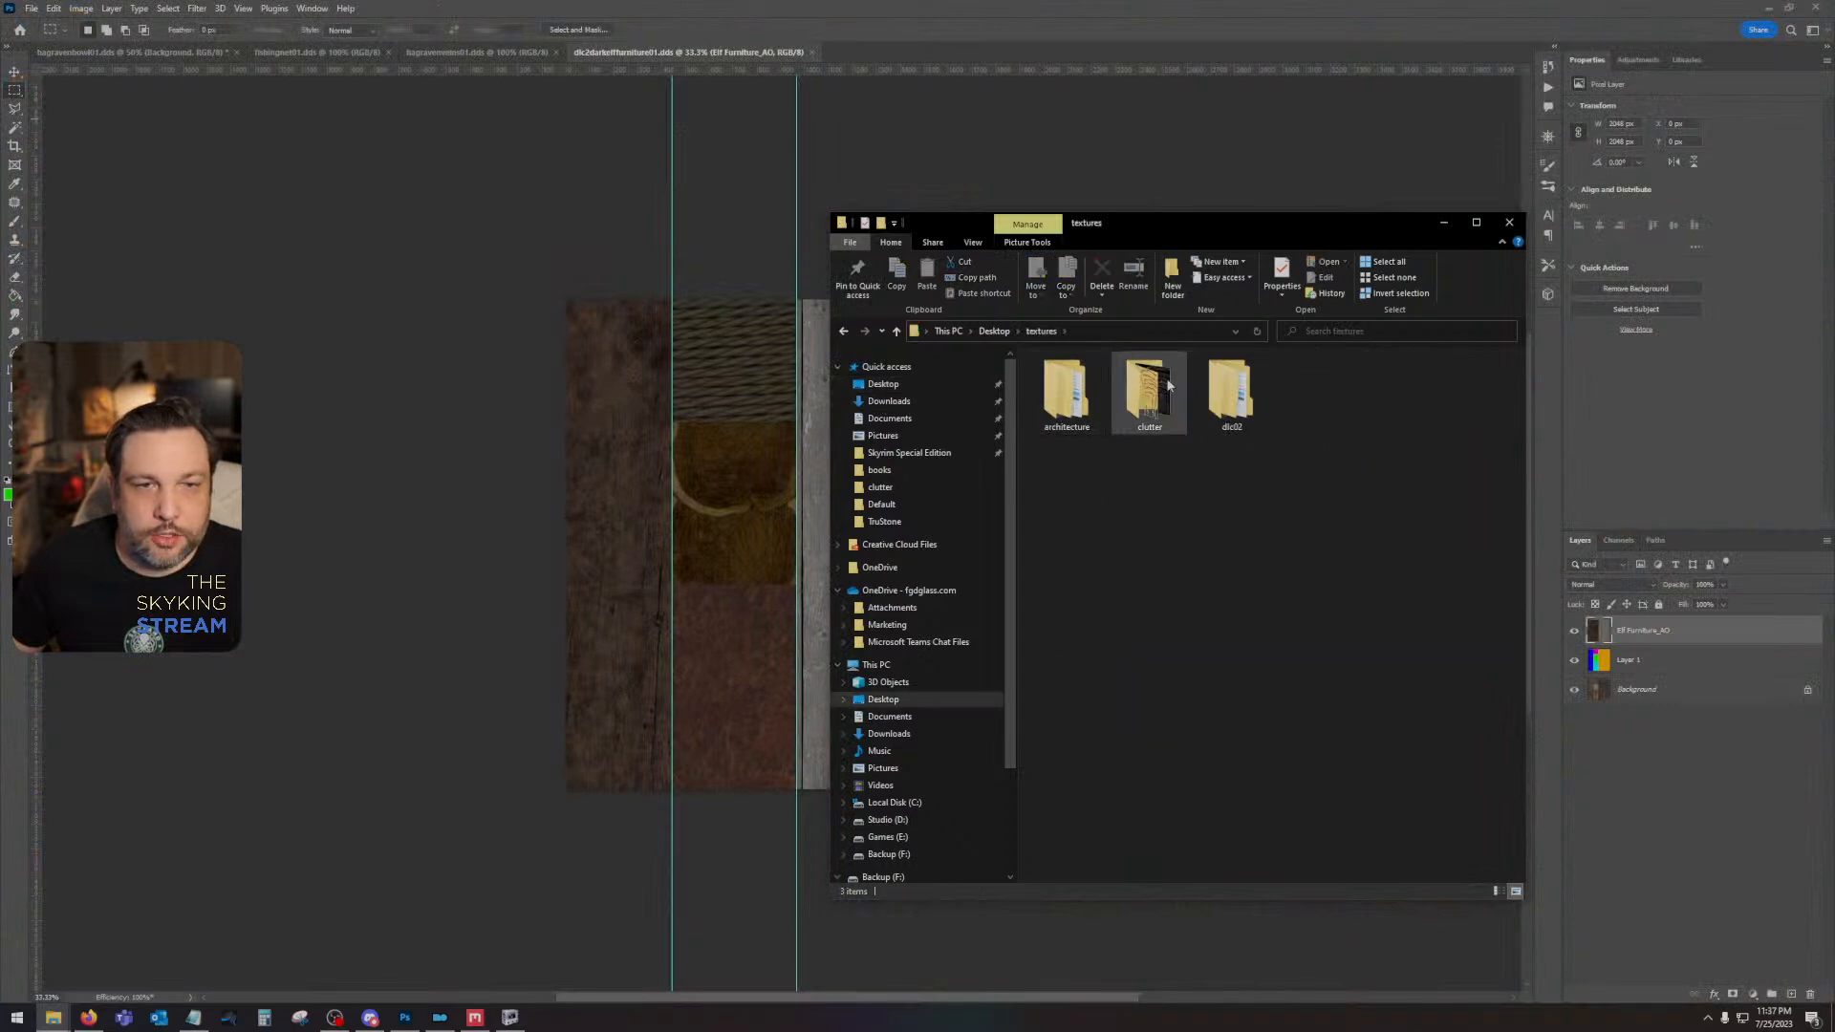
double_click(1232, 387)
double_click(1190, 371)
left_click(1174, 402)
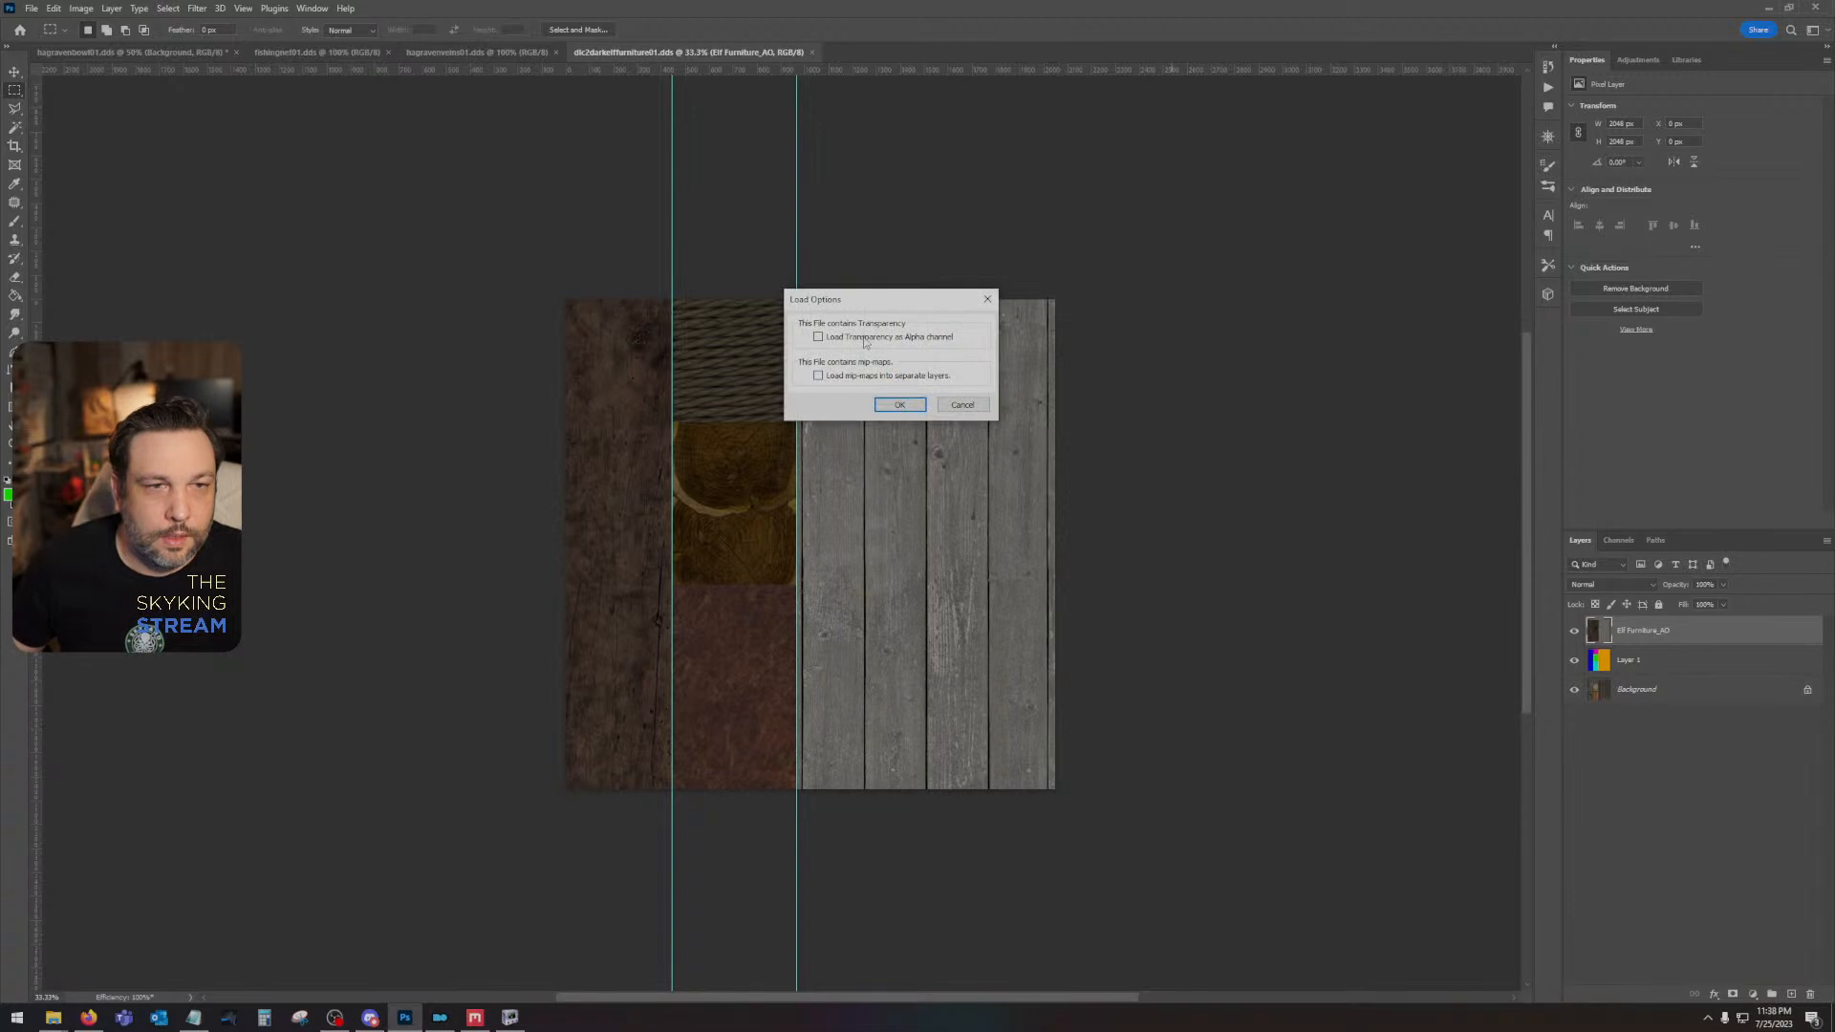
left_click(888, 401)
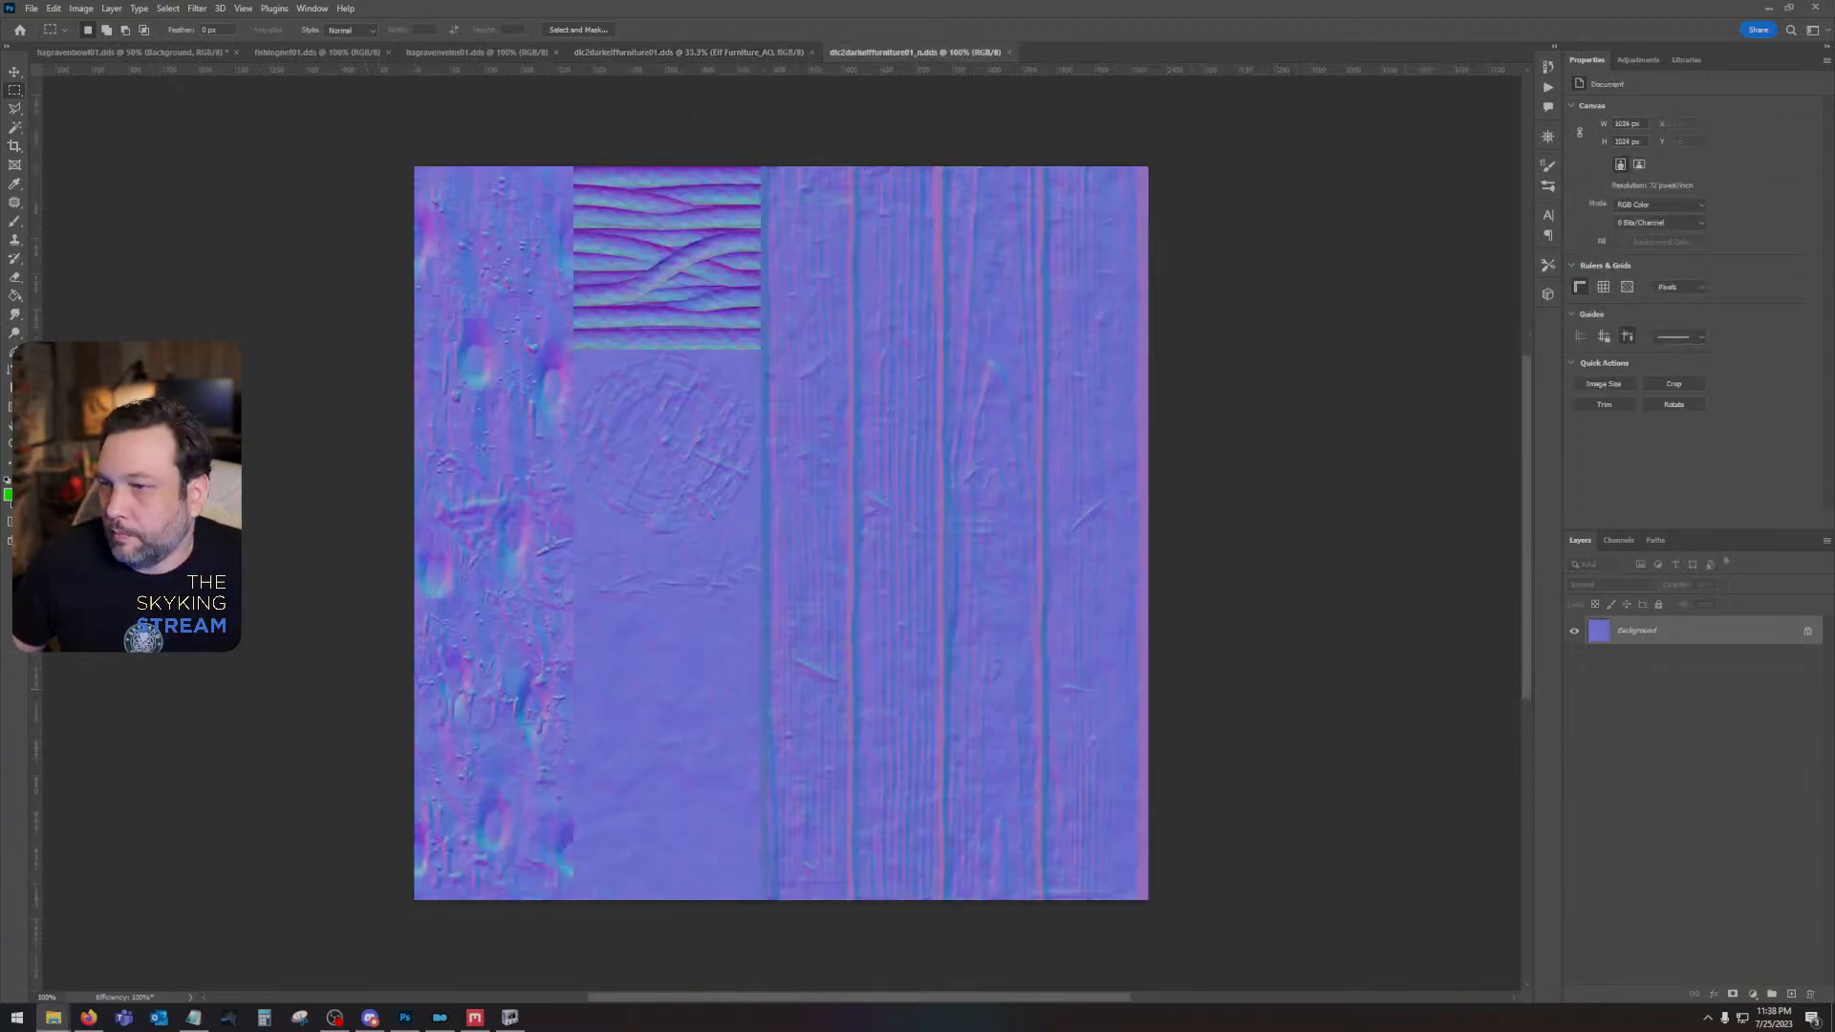
- Place Elf Furniture_Normal.png over the original normal map at full canvas size and rasterize its layer
left_click_drag(404, 1018, 806, 484)
key("Return")
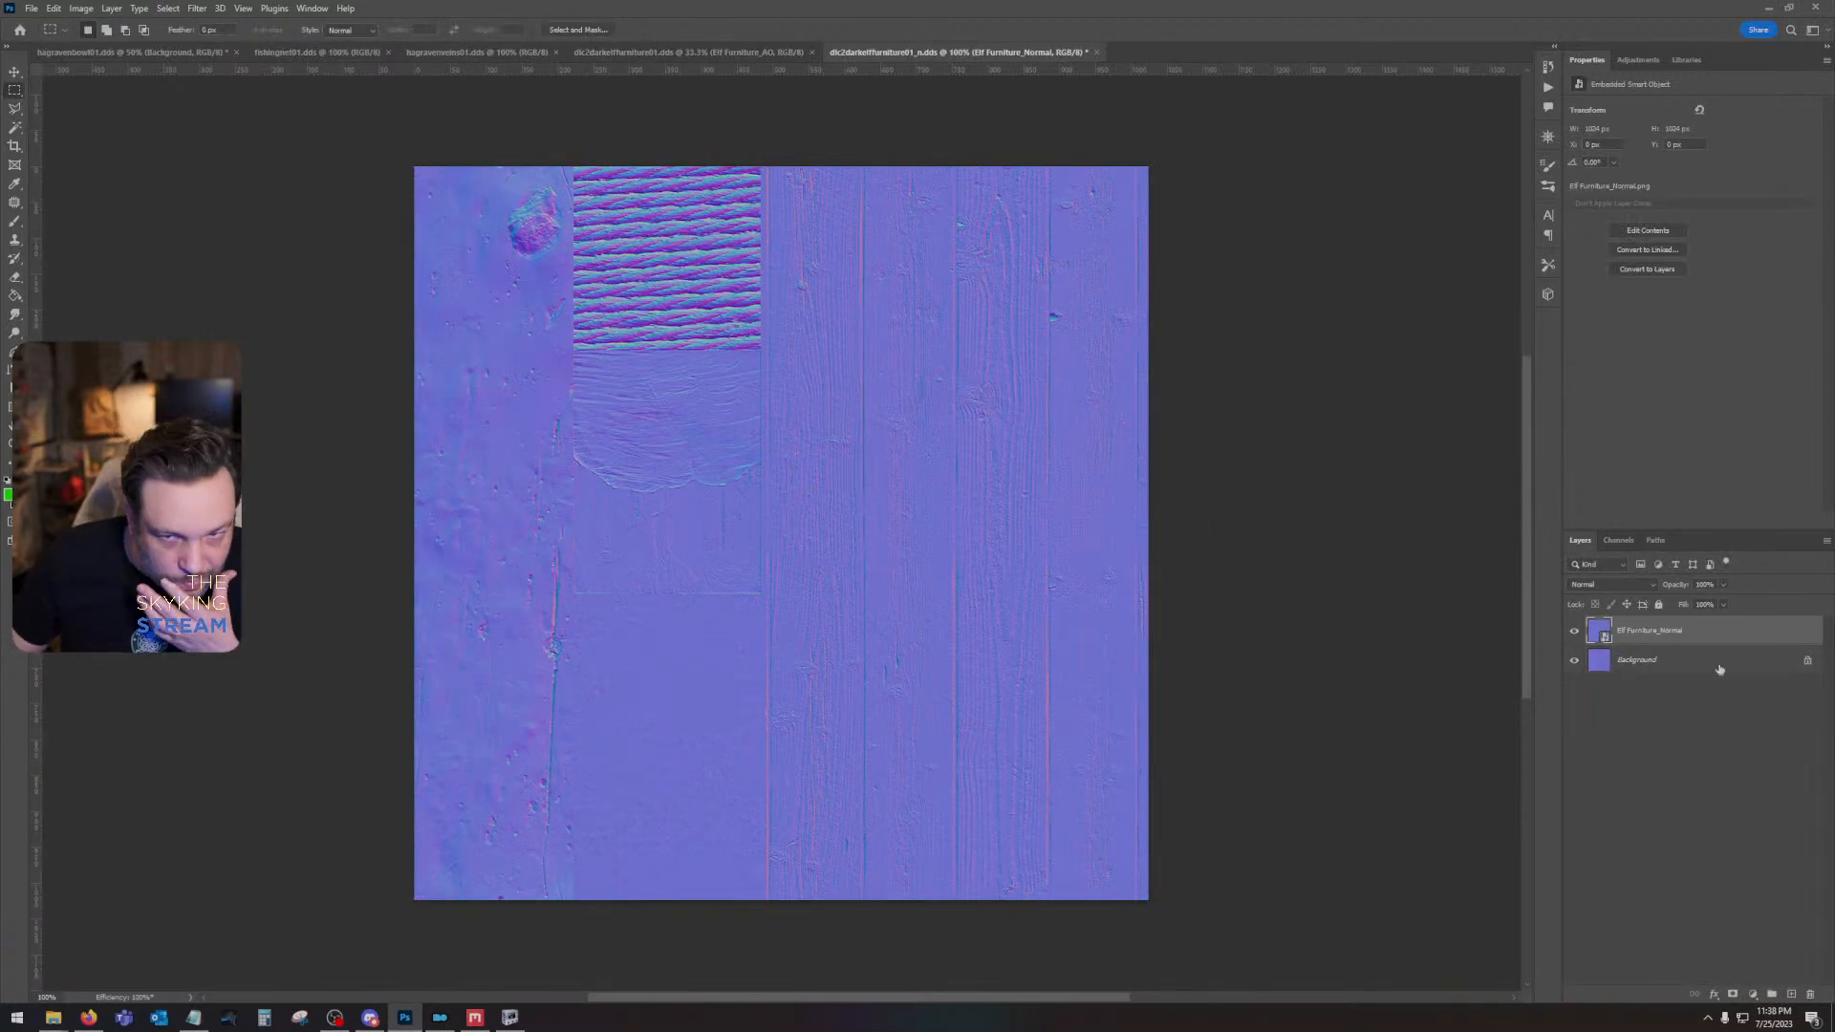
right_click(1706, 633)
left_click(1720, 326)
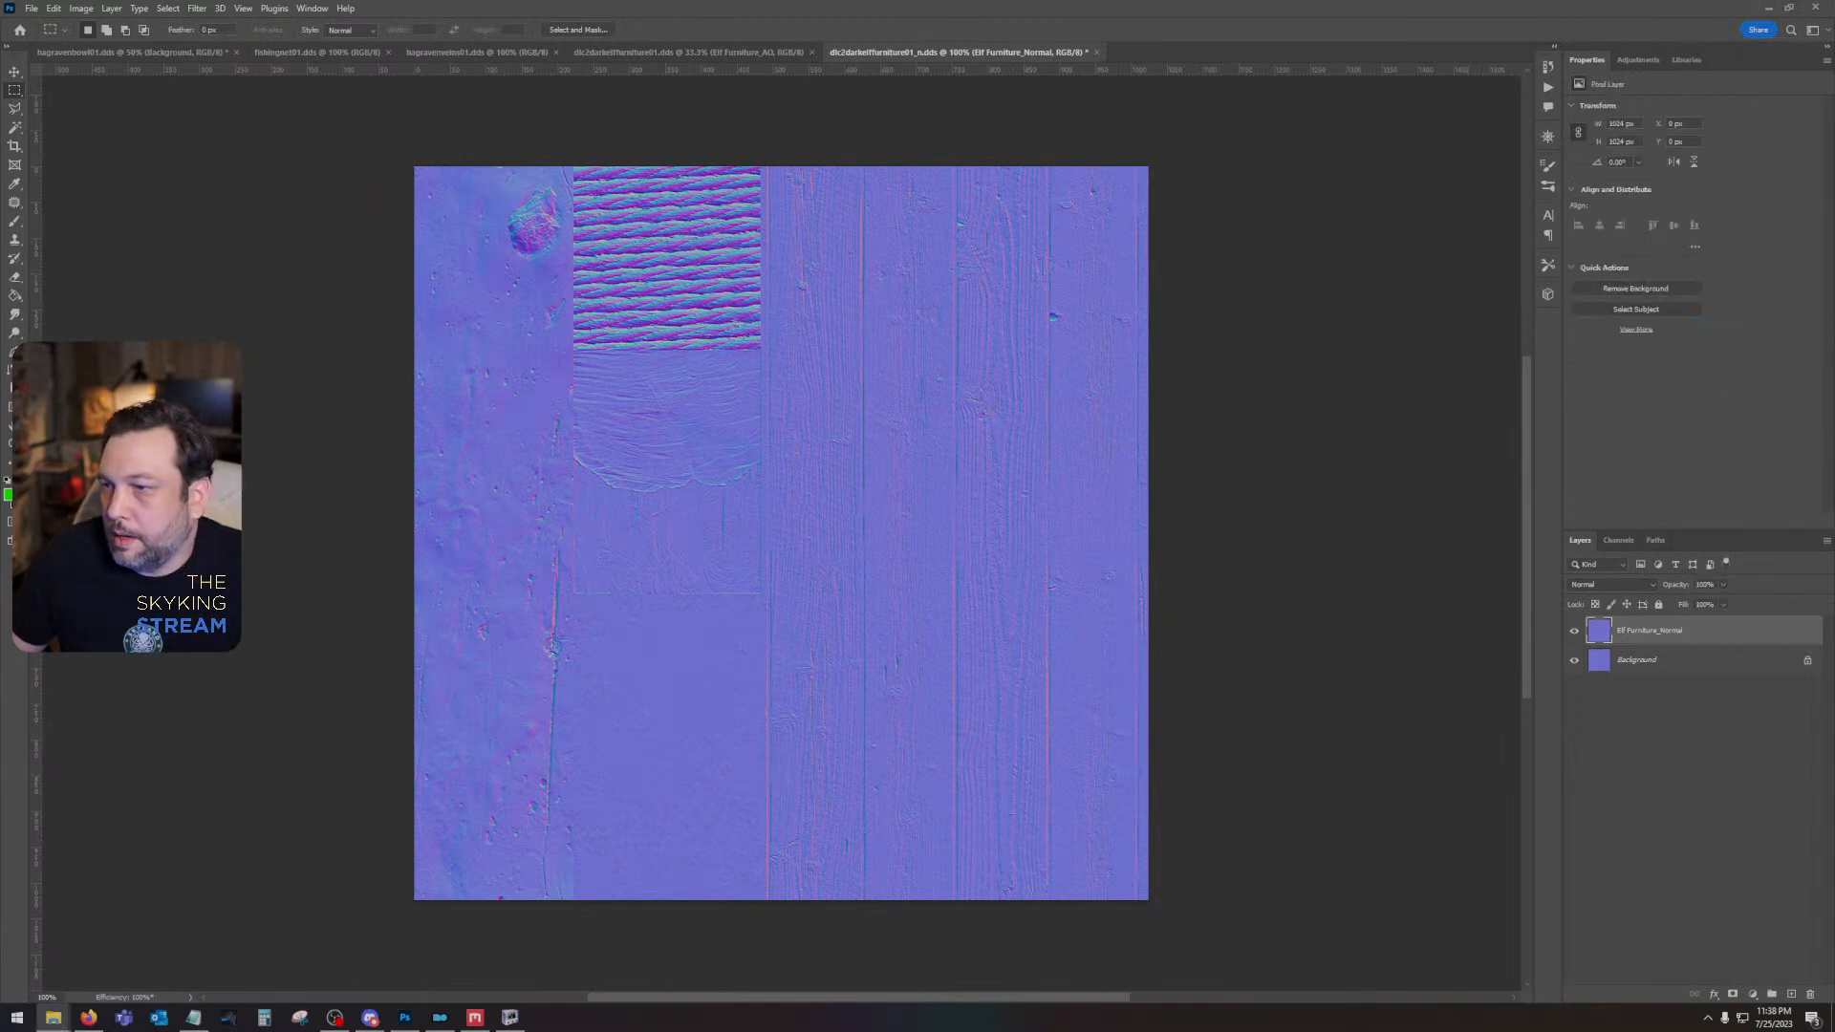
- Place Elf Furniture_Gloss.png above the normal layers at full canvas size and rasterize its layer
left_click_drag(1176, 583, 738, 568)
key("Return")
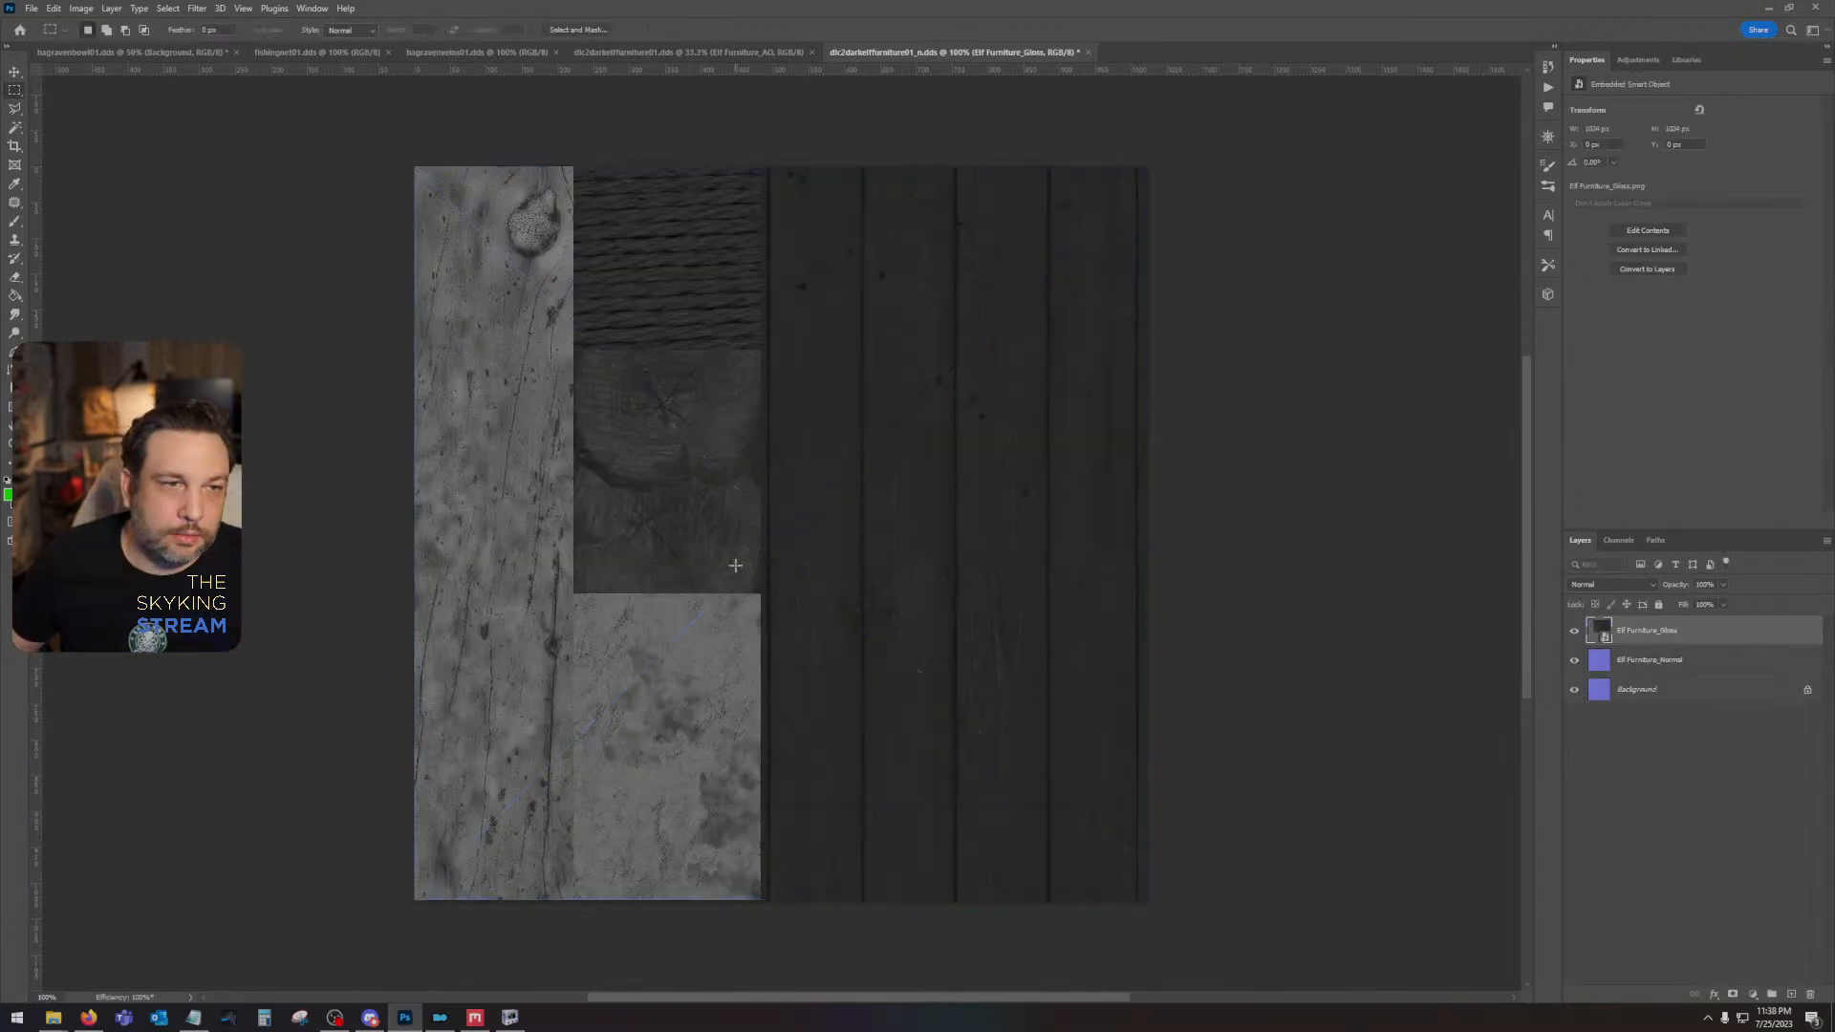
right_click(1690, 631)
left_click(1720, 308)
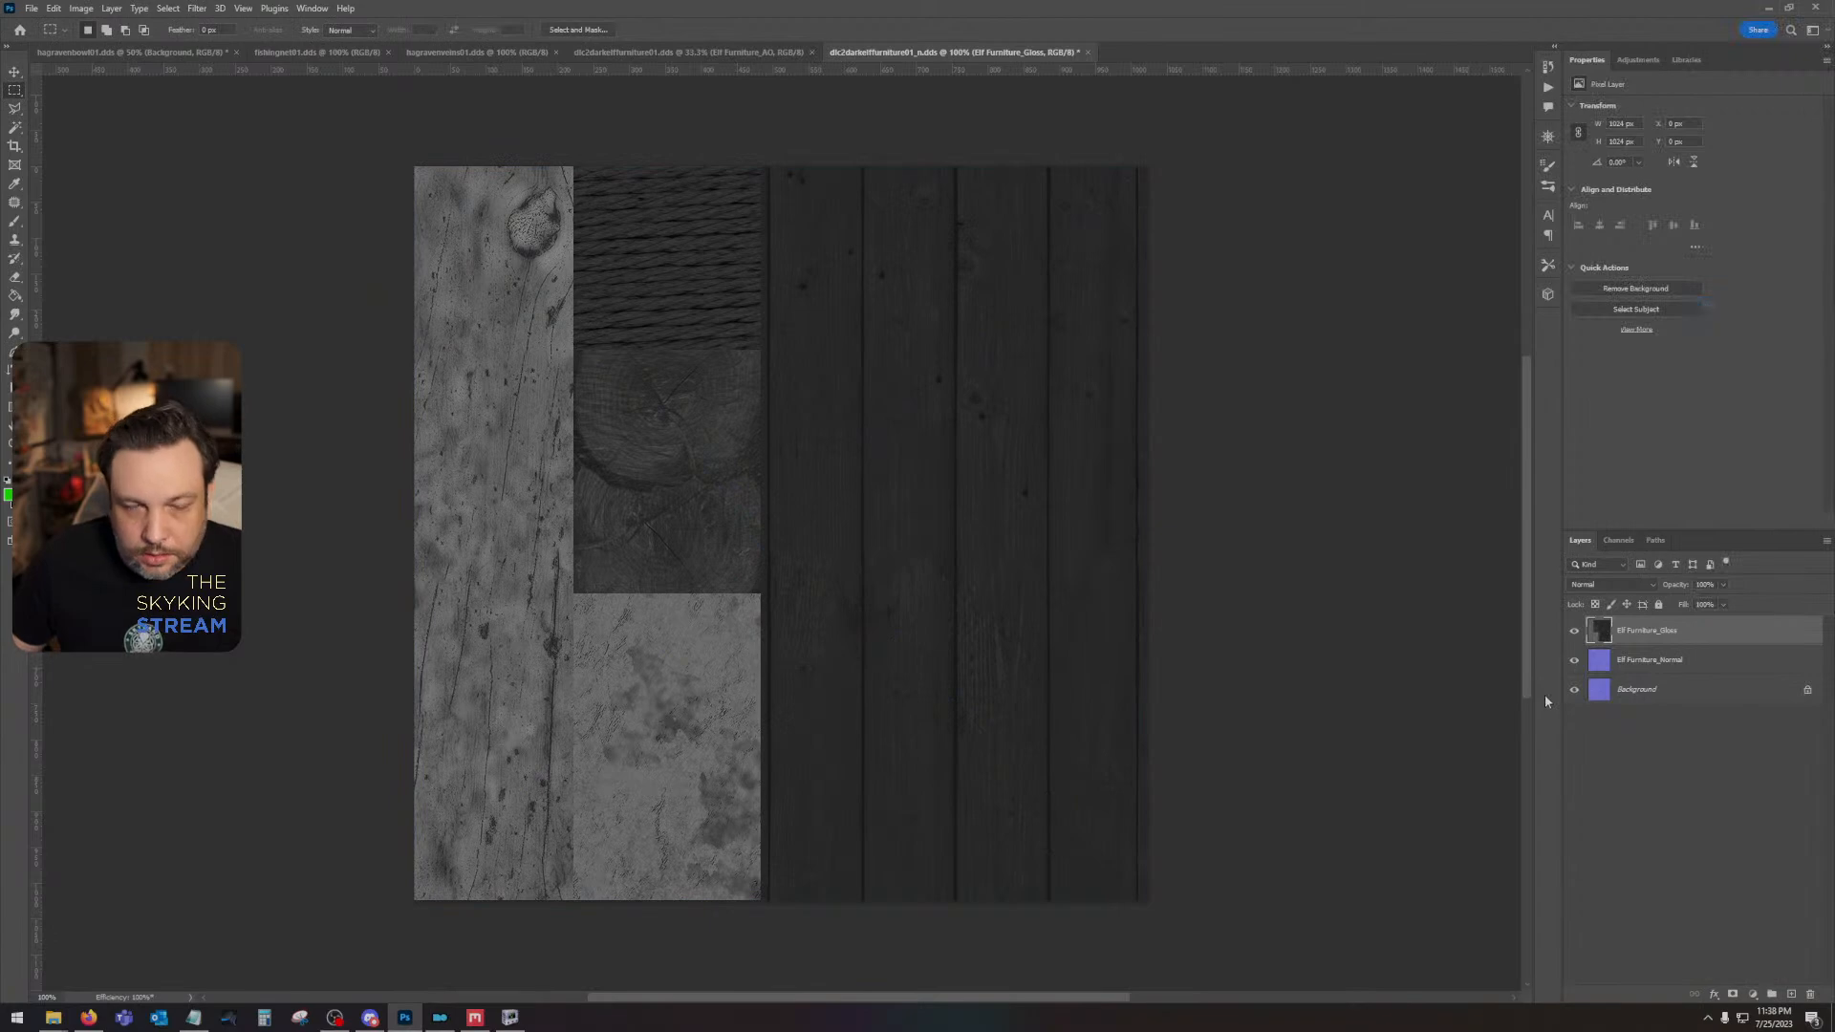
key("ctrl+l")
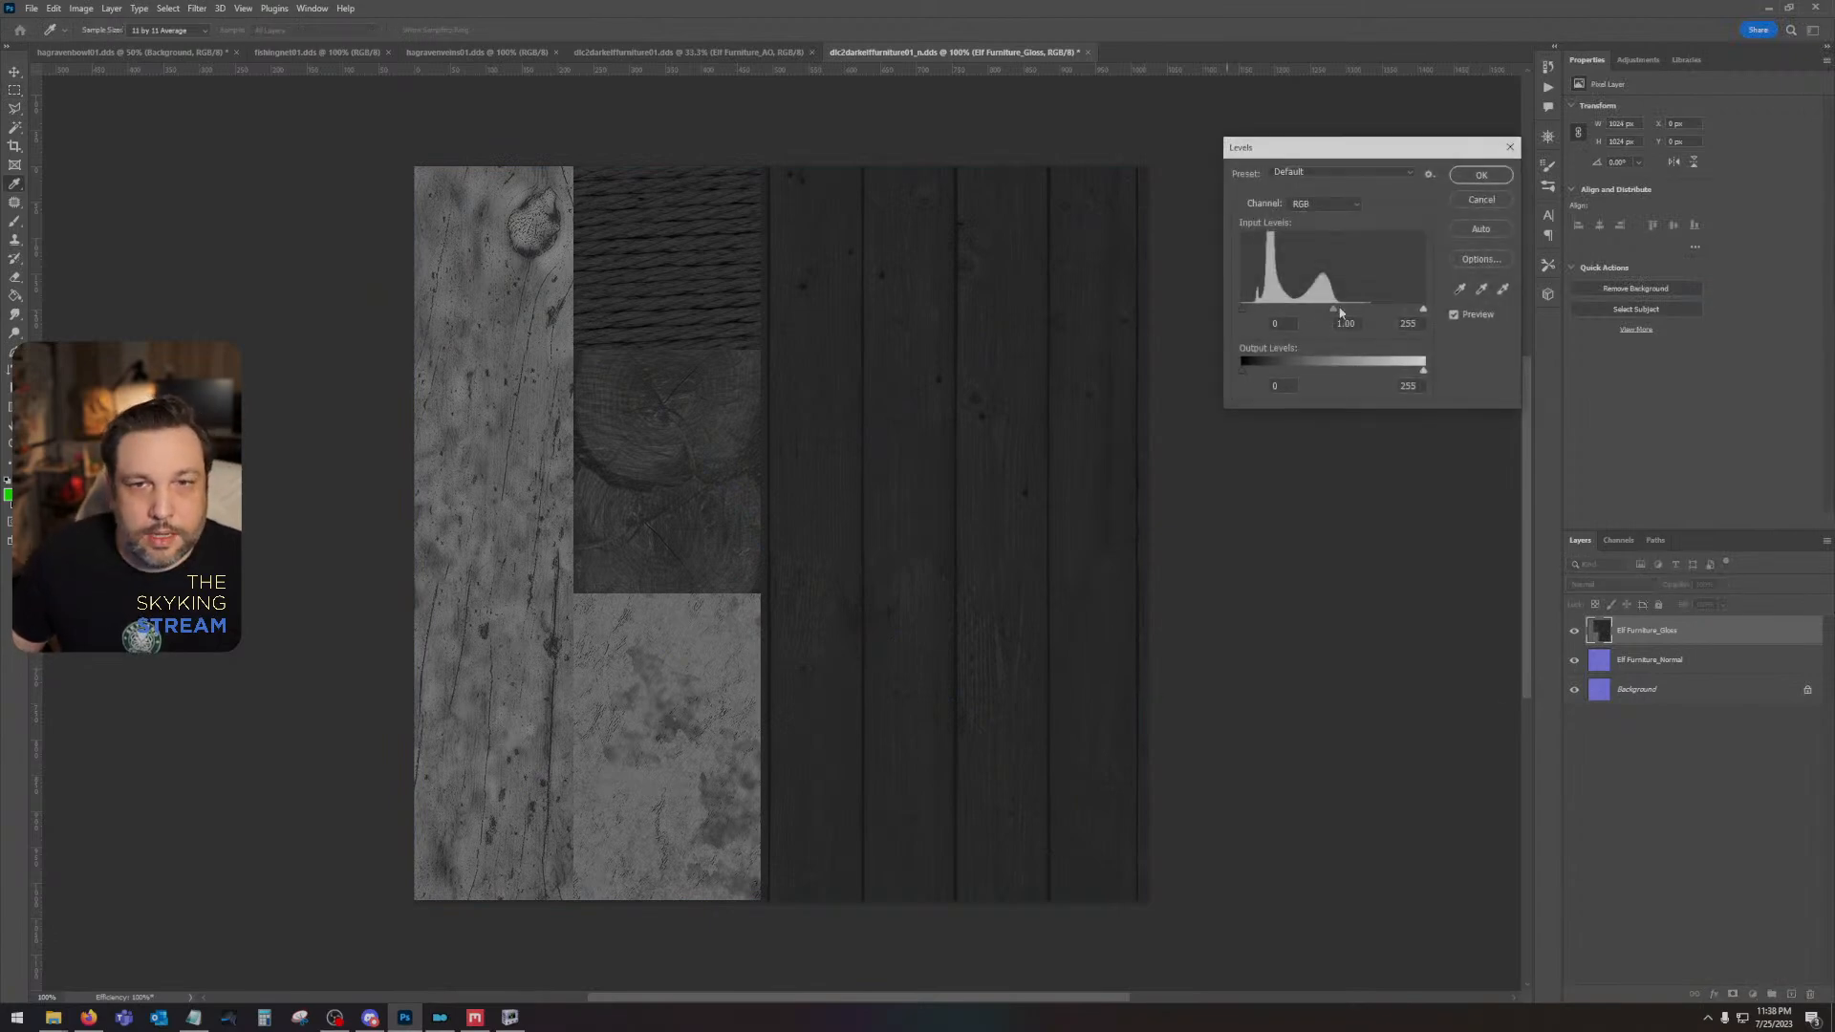
left_click_drag(1339, 312, 1387, 311)
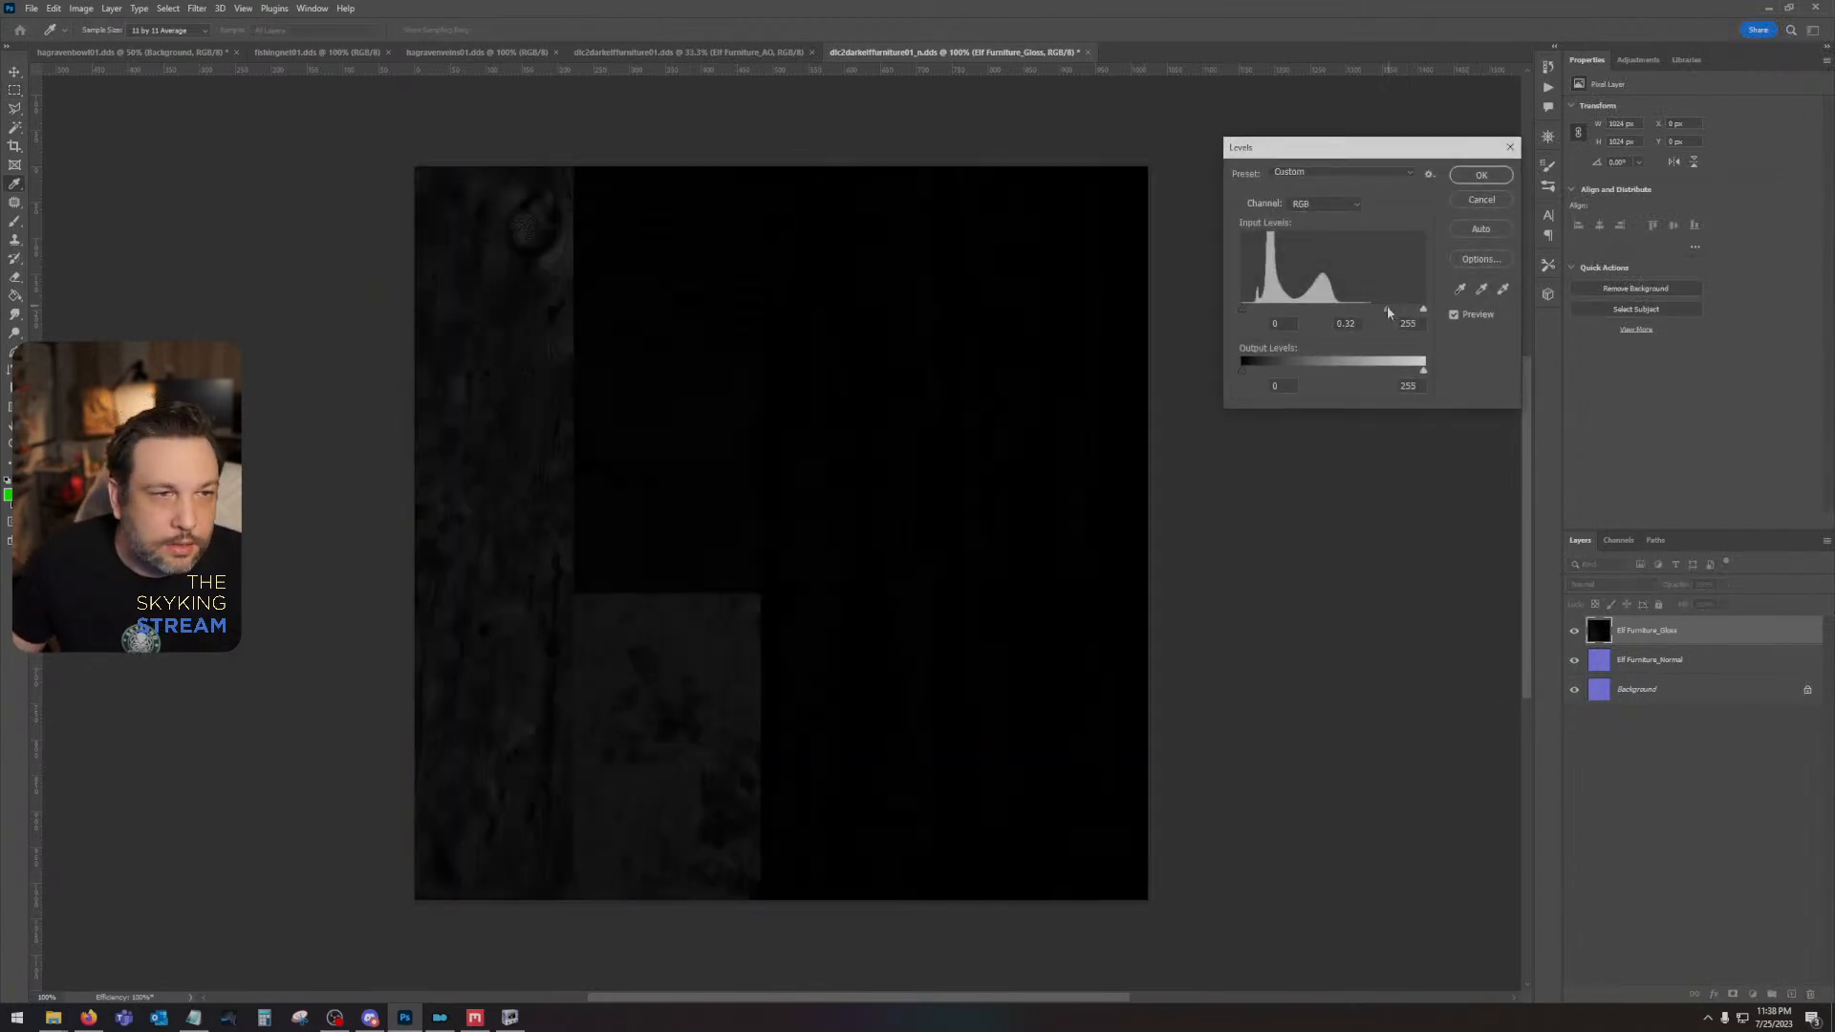
left_click(1482, 200)
- Darken the Elf Furniture_Gloss layer with Curves by lowering the white point's output to 78
key("ctrl+m")
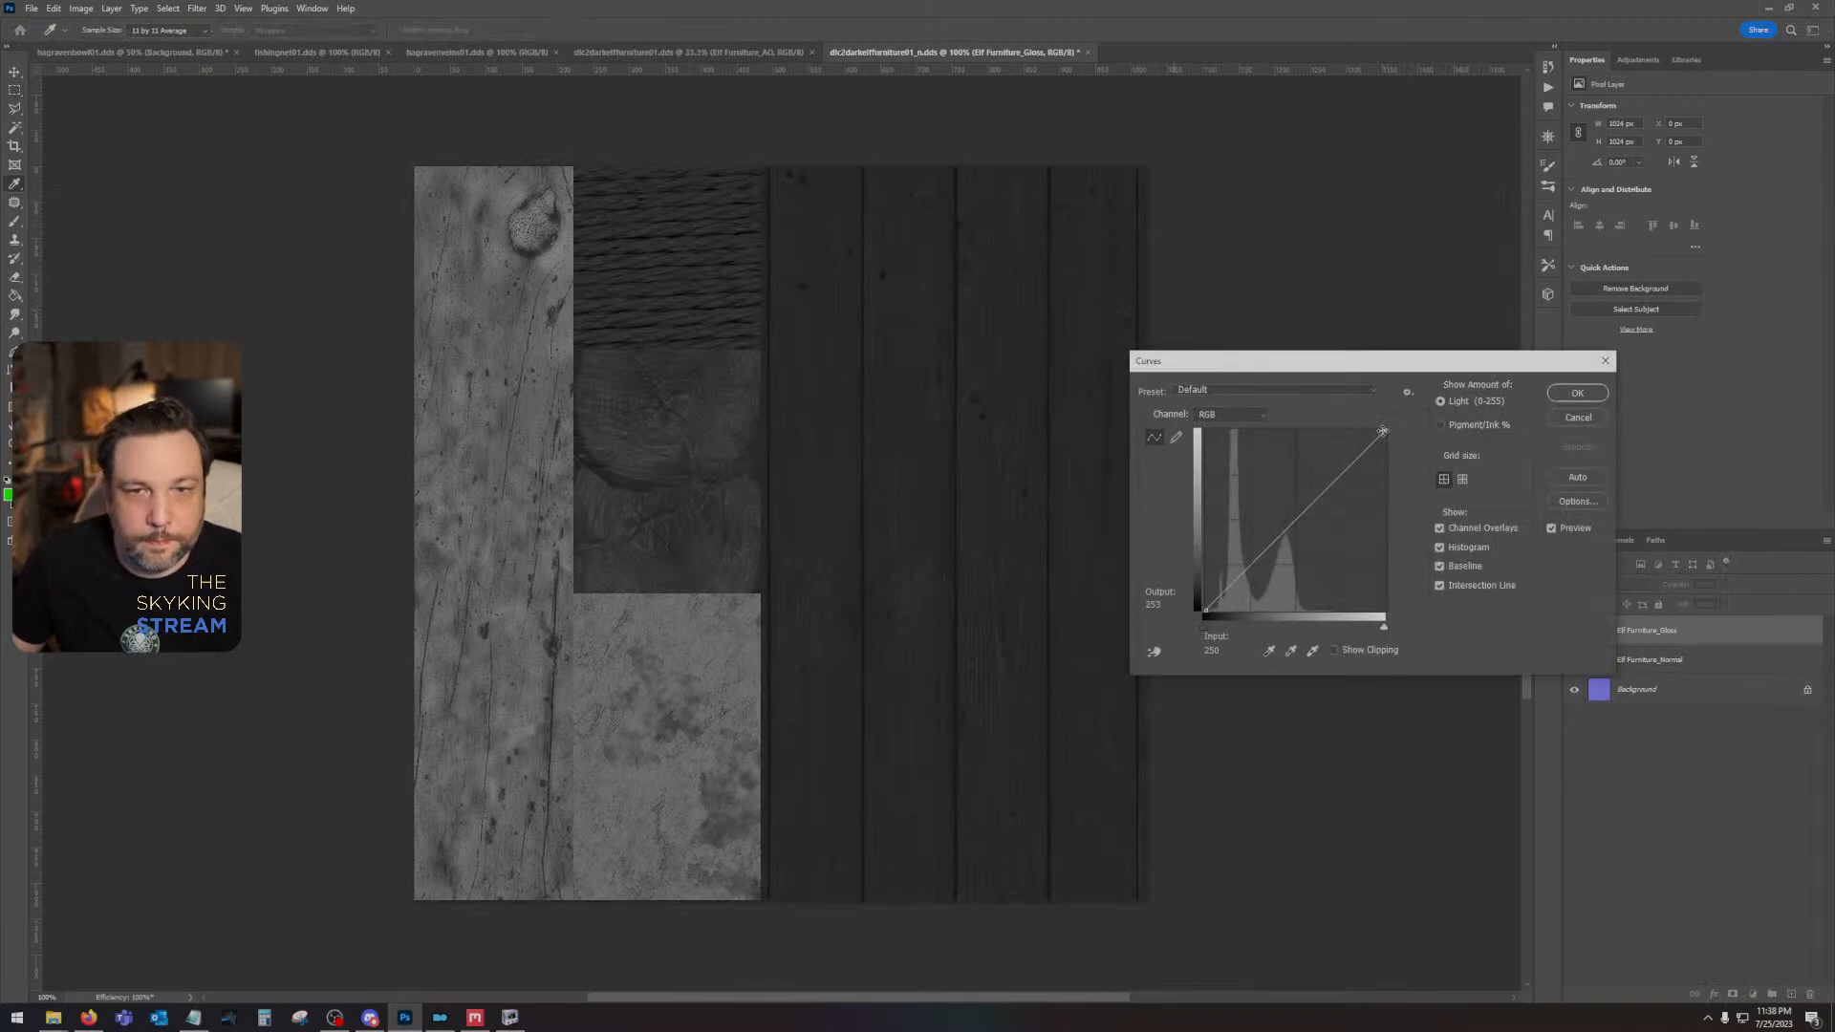
left_click_drag(1382, 431, 1401, 555)
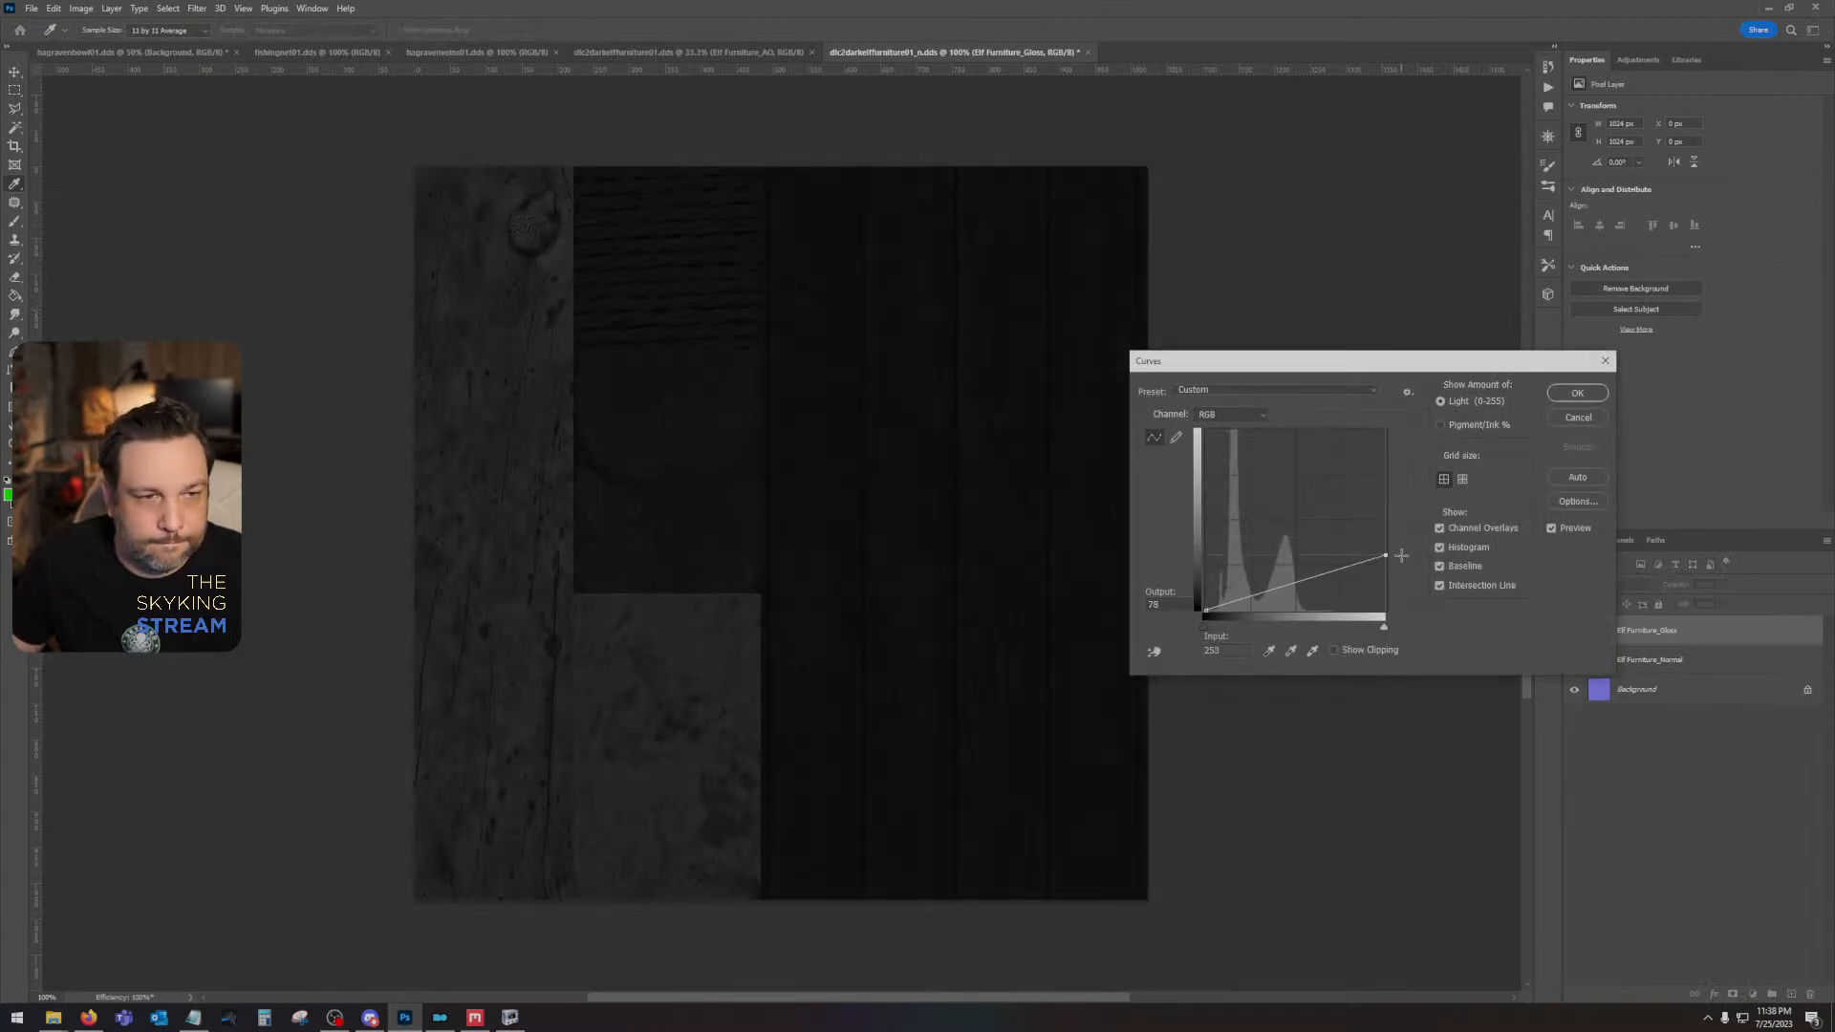
left_click(1577, 393)
- Copy the whole gloss image into the Alpha 1 channel, hide the gloss layer and return to the RGB composite
key("ctrl+a")
left_click(1573, 631)
left_click(1618, 541)
left_click(1638, 679)
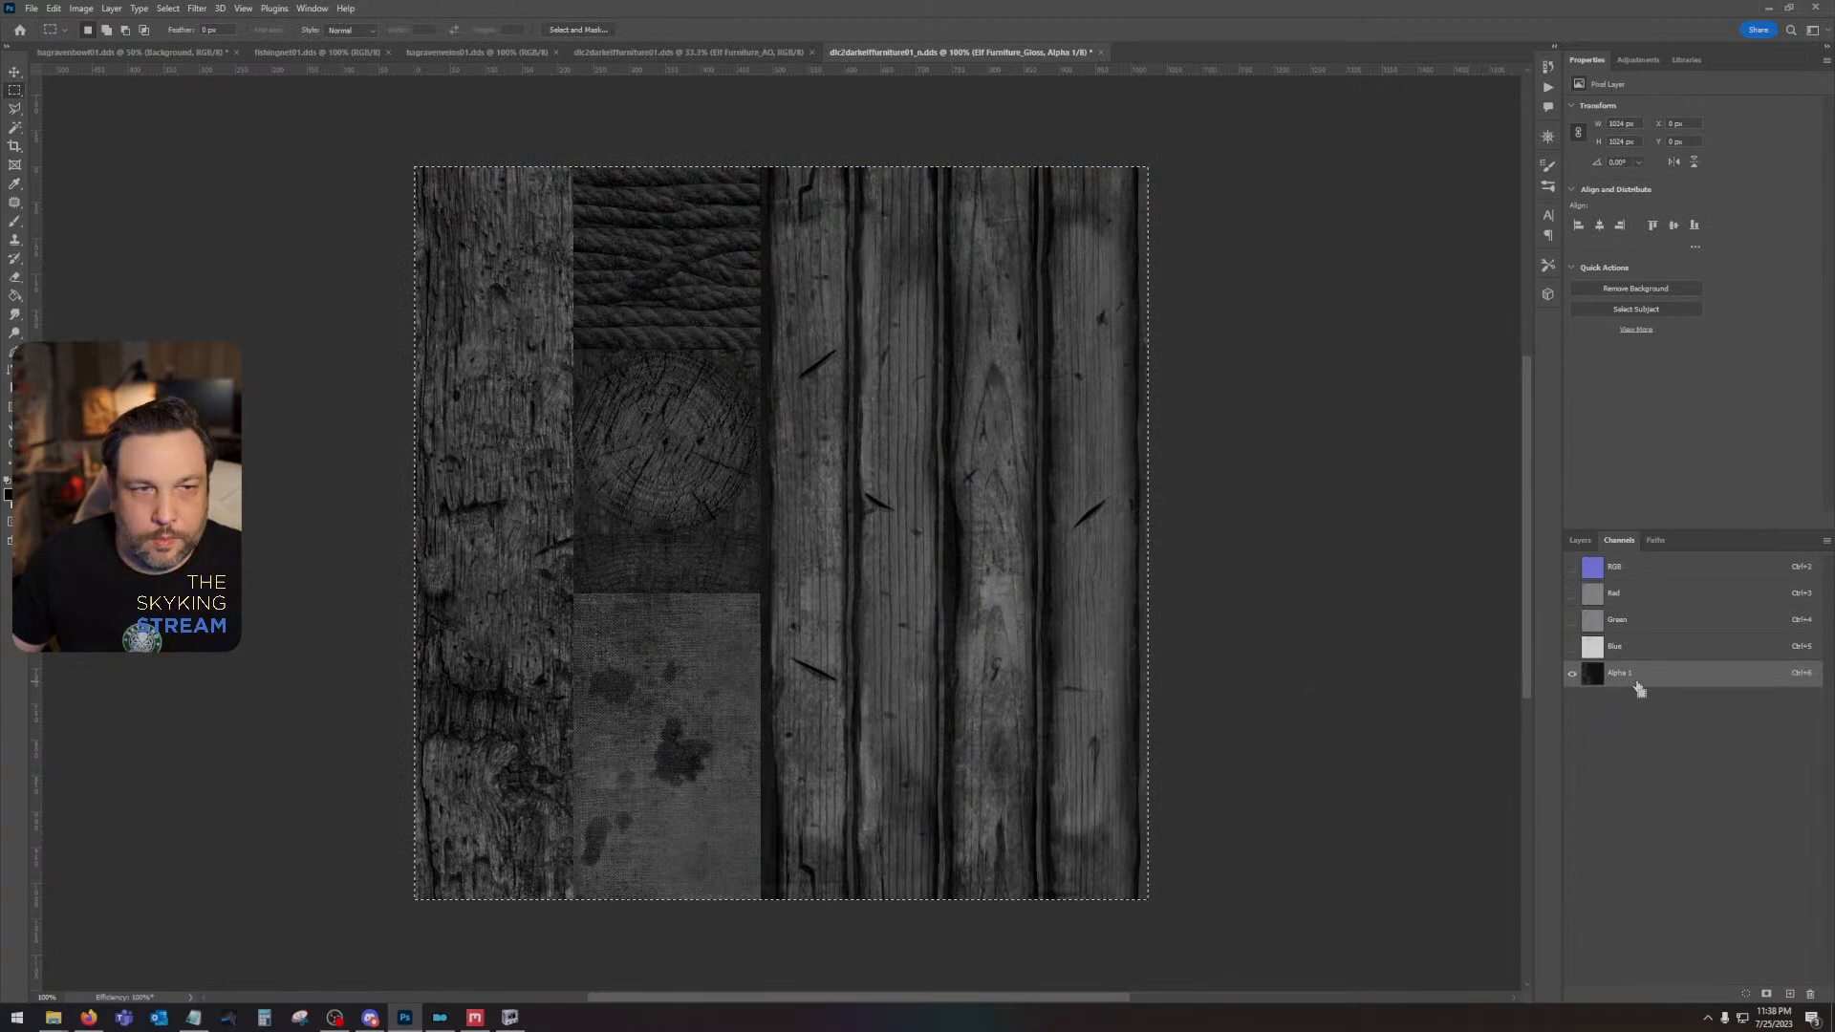
key("ctrl+v")
left_click(1592, 569)
left_click(1593, 542)
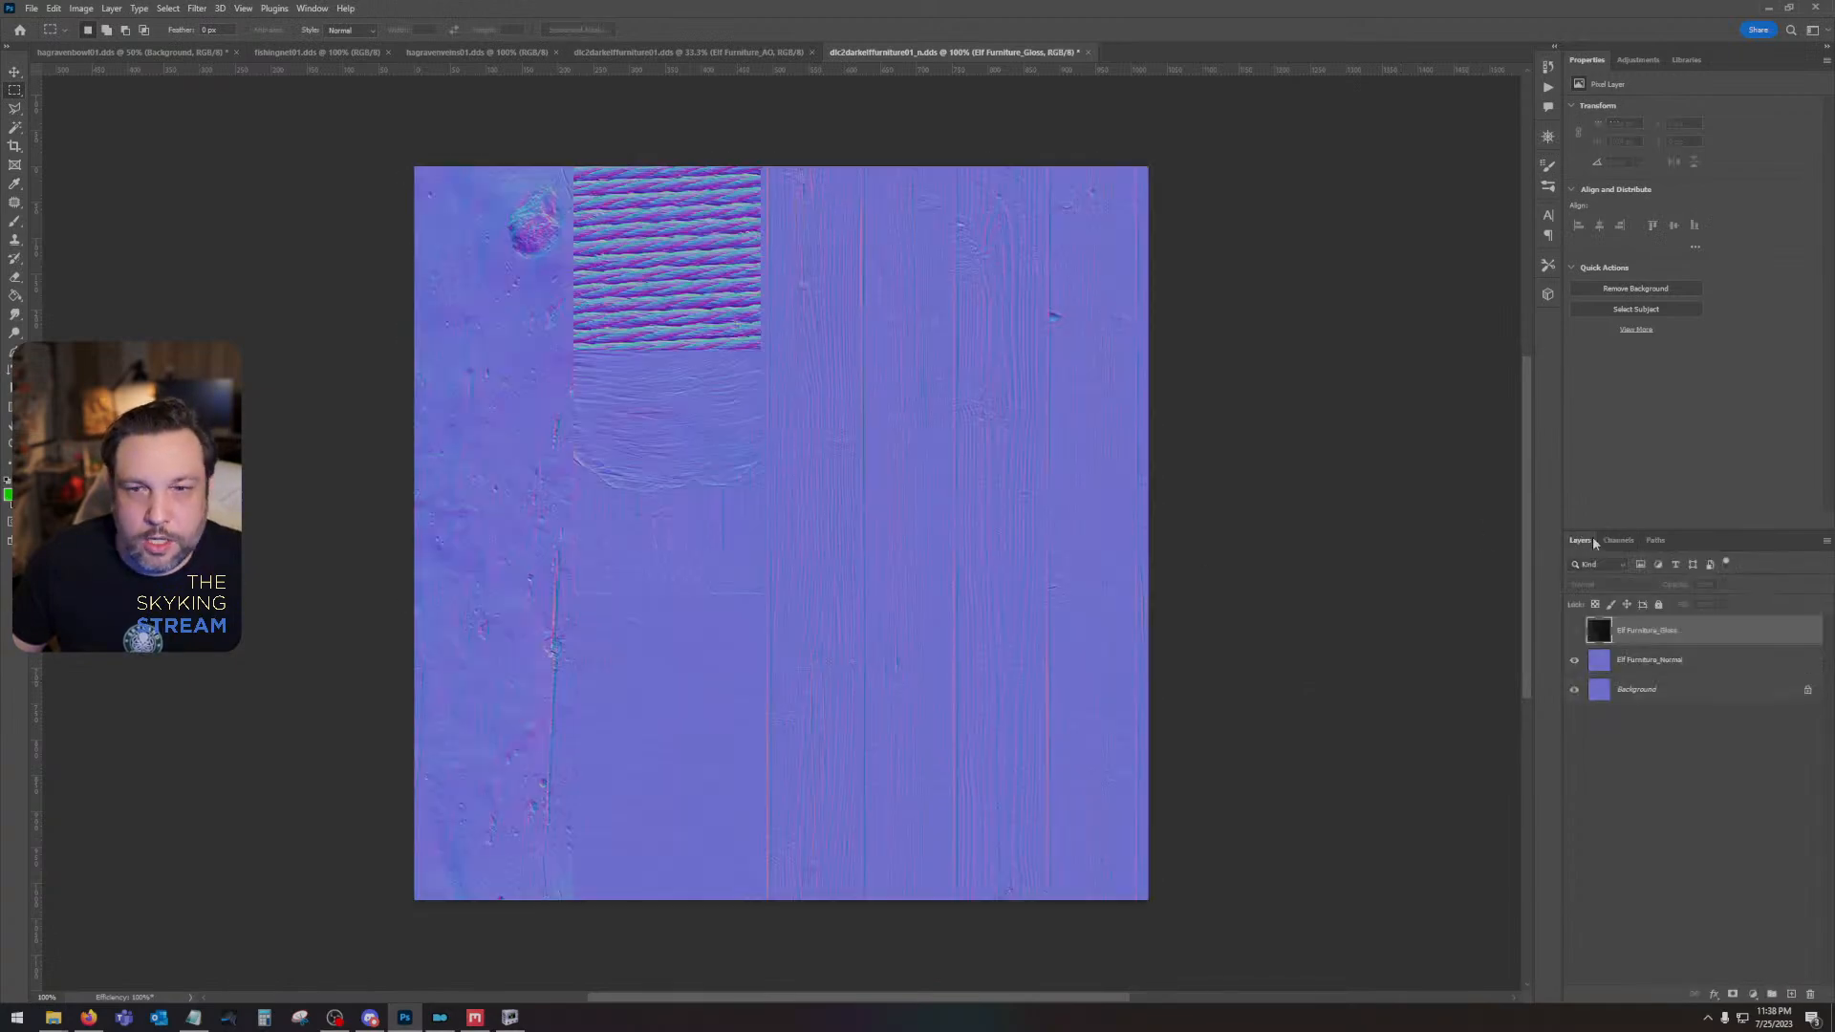
- Duplicate the Elf Furniture_Normal layer with Overlay blending, combine both normal layers into one smart object and rasterize it
key("ctrl+j")
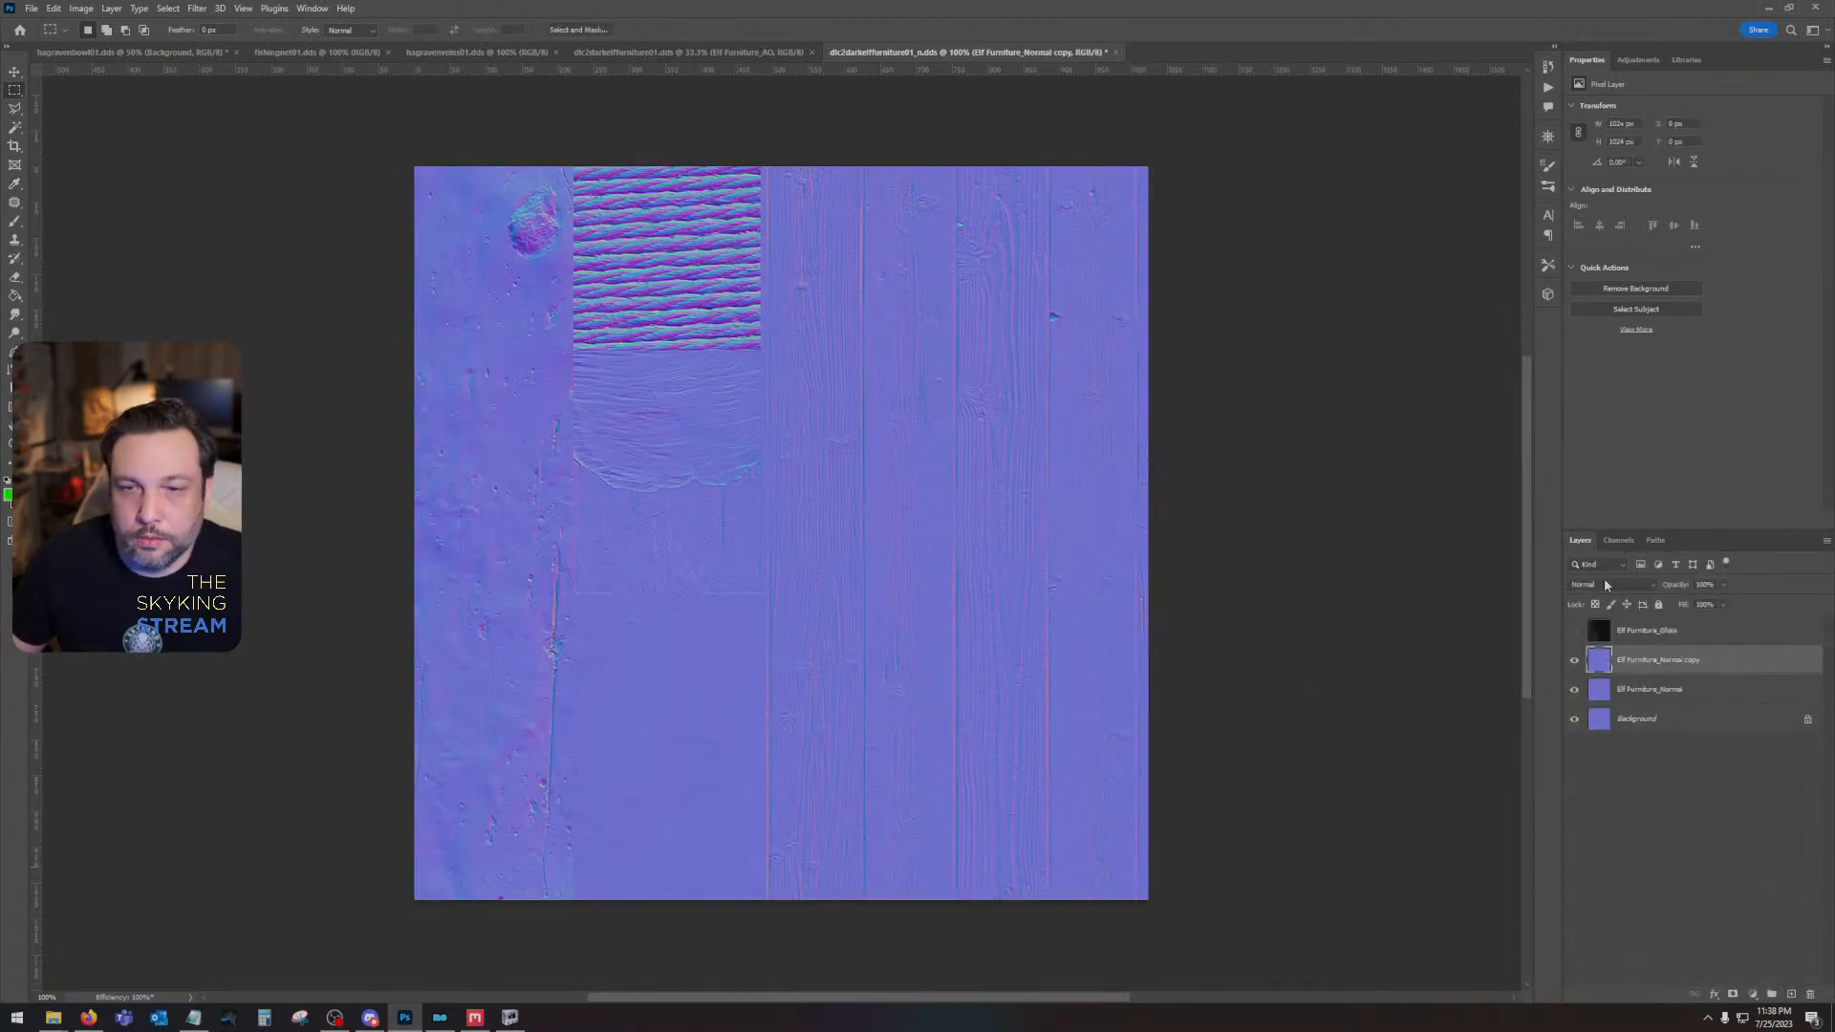
left_click(1611, 584)
left_click(1606, 758)
left_click(1681, 685, "shift")
right_click(1682, 685)
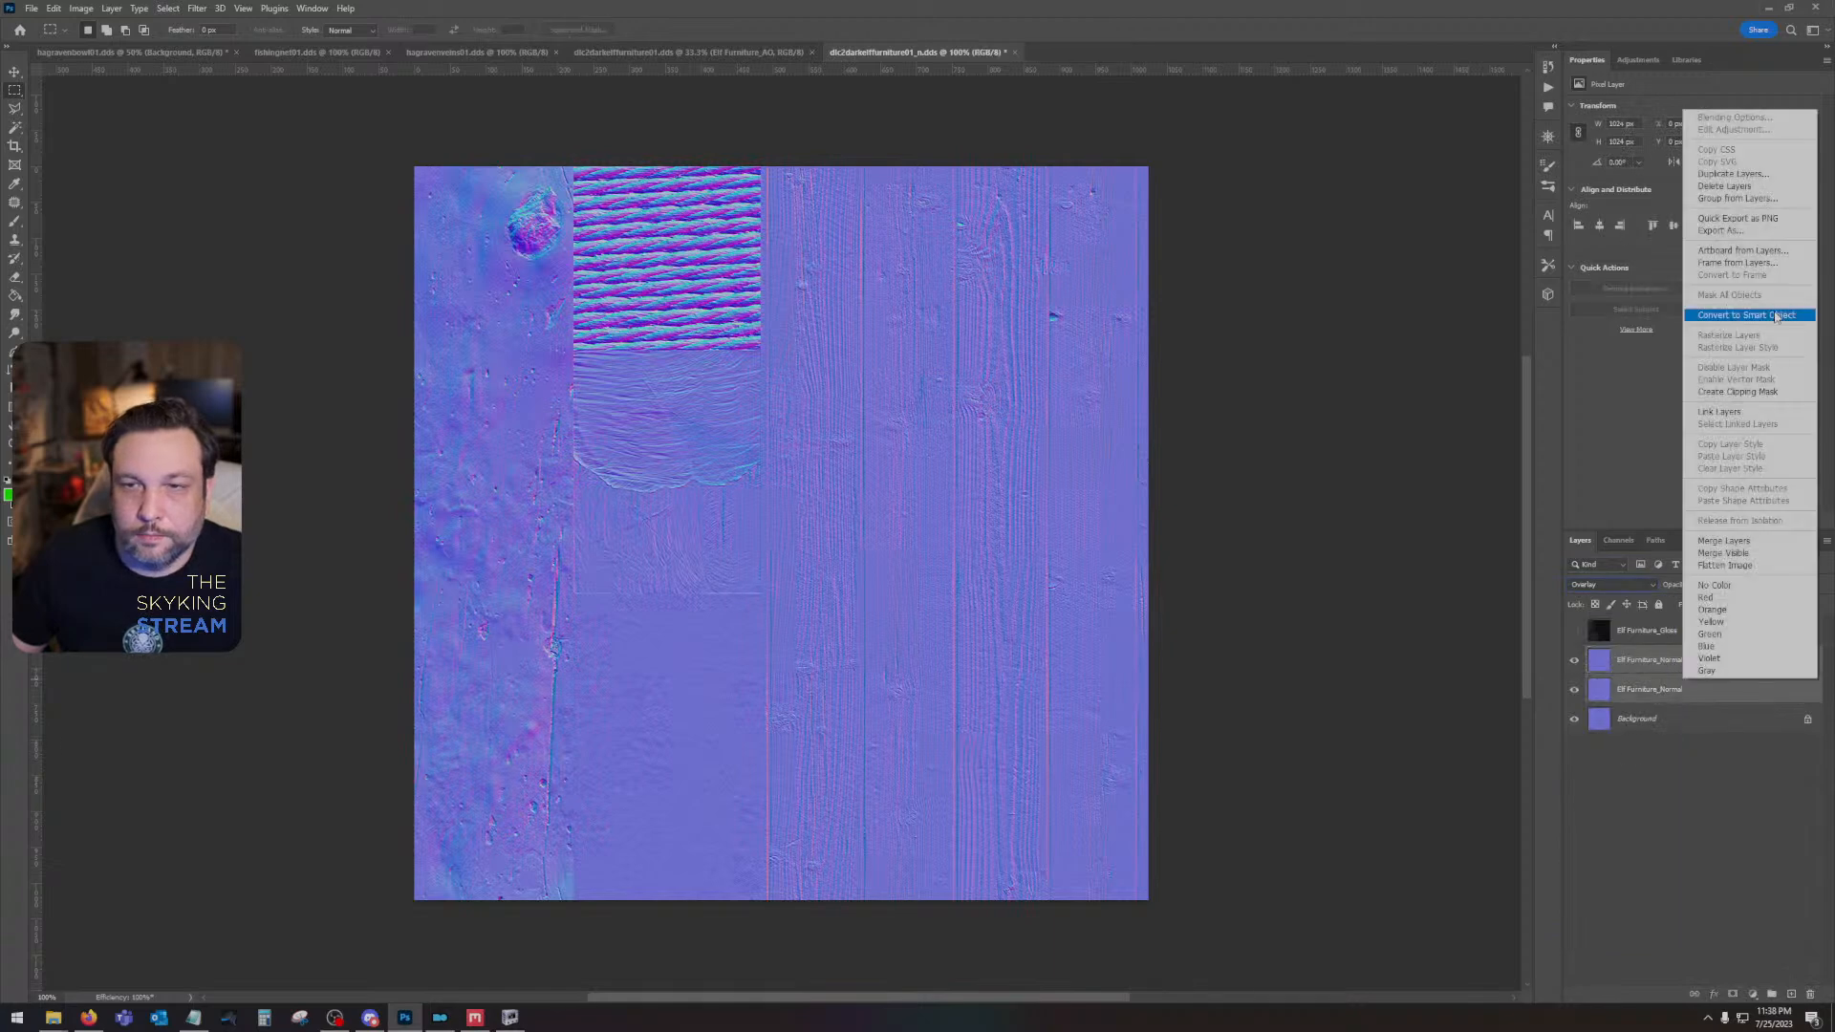
left_click(1720, 315)
right_click(1699, 659)
left_click(1753, 352)
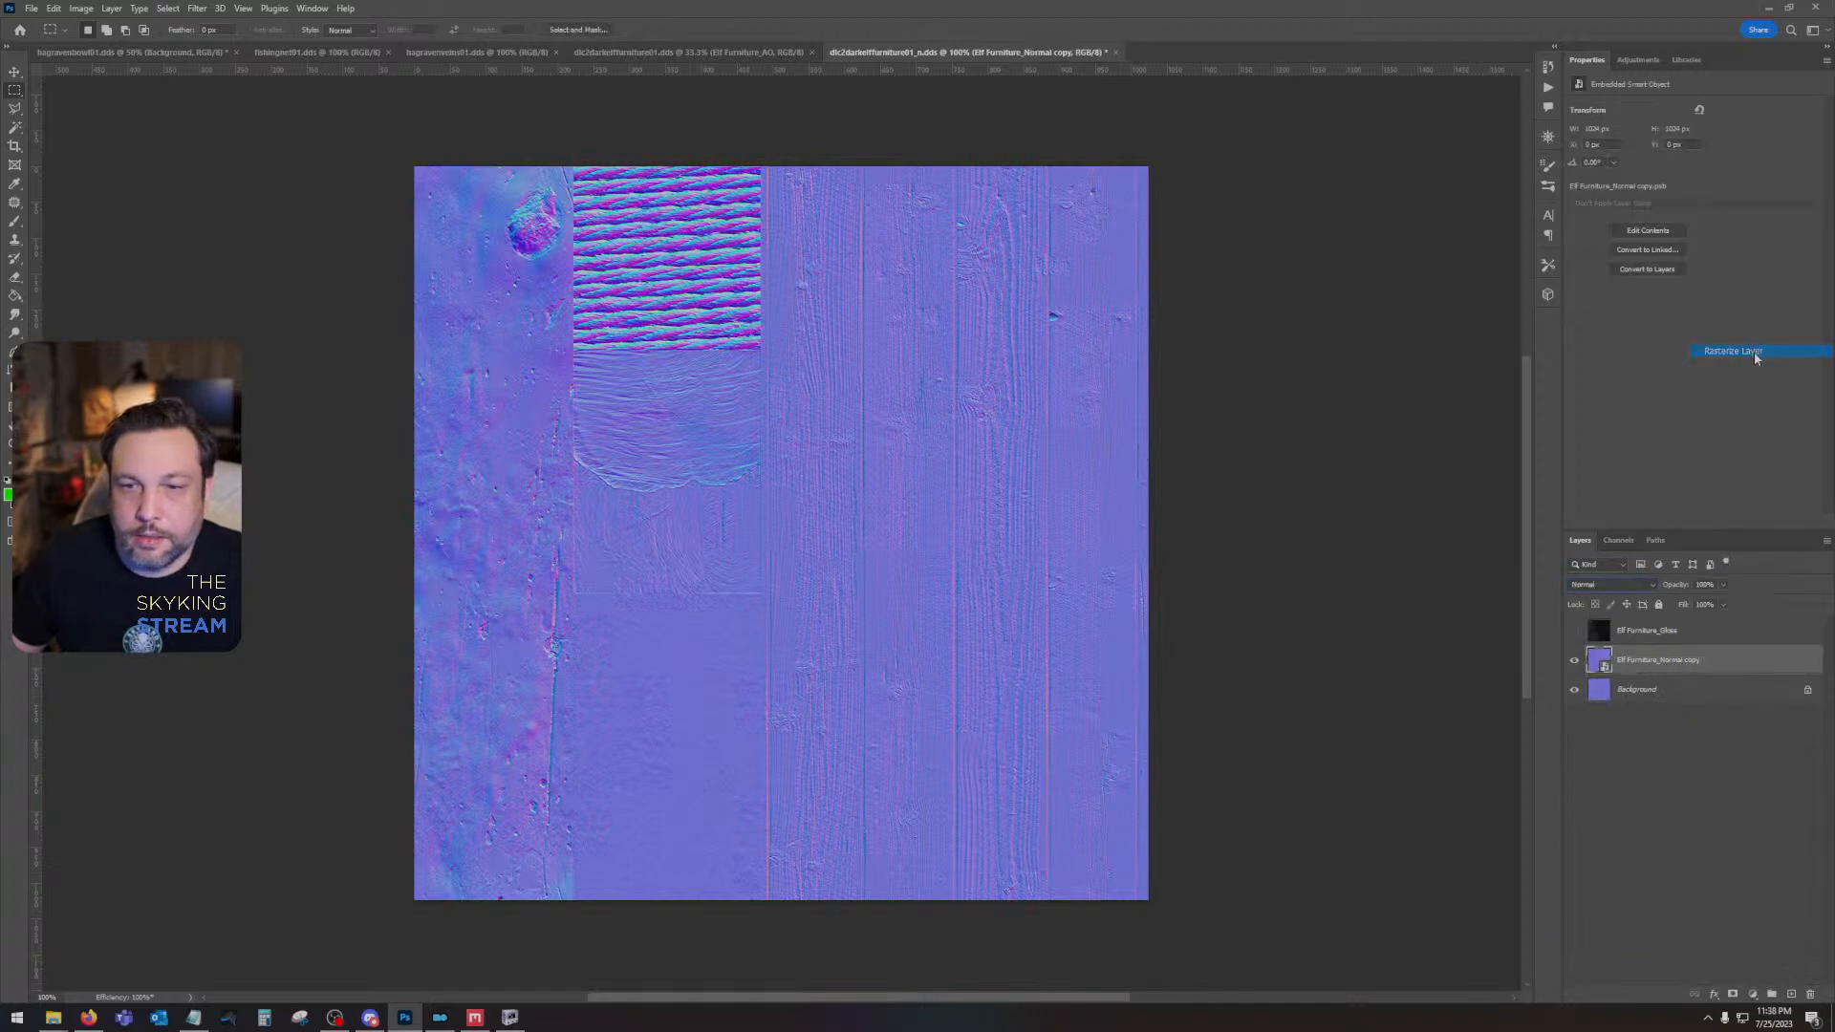
- Invert the green channel of the combined normal layer and return to the RGB composite
left_click(1620, 540)
left_click(1626, 621)
key("ctrl+i")
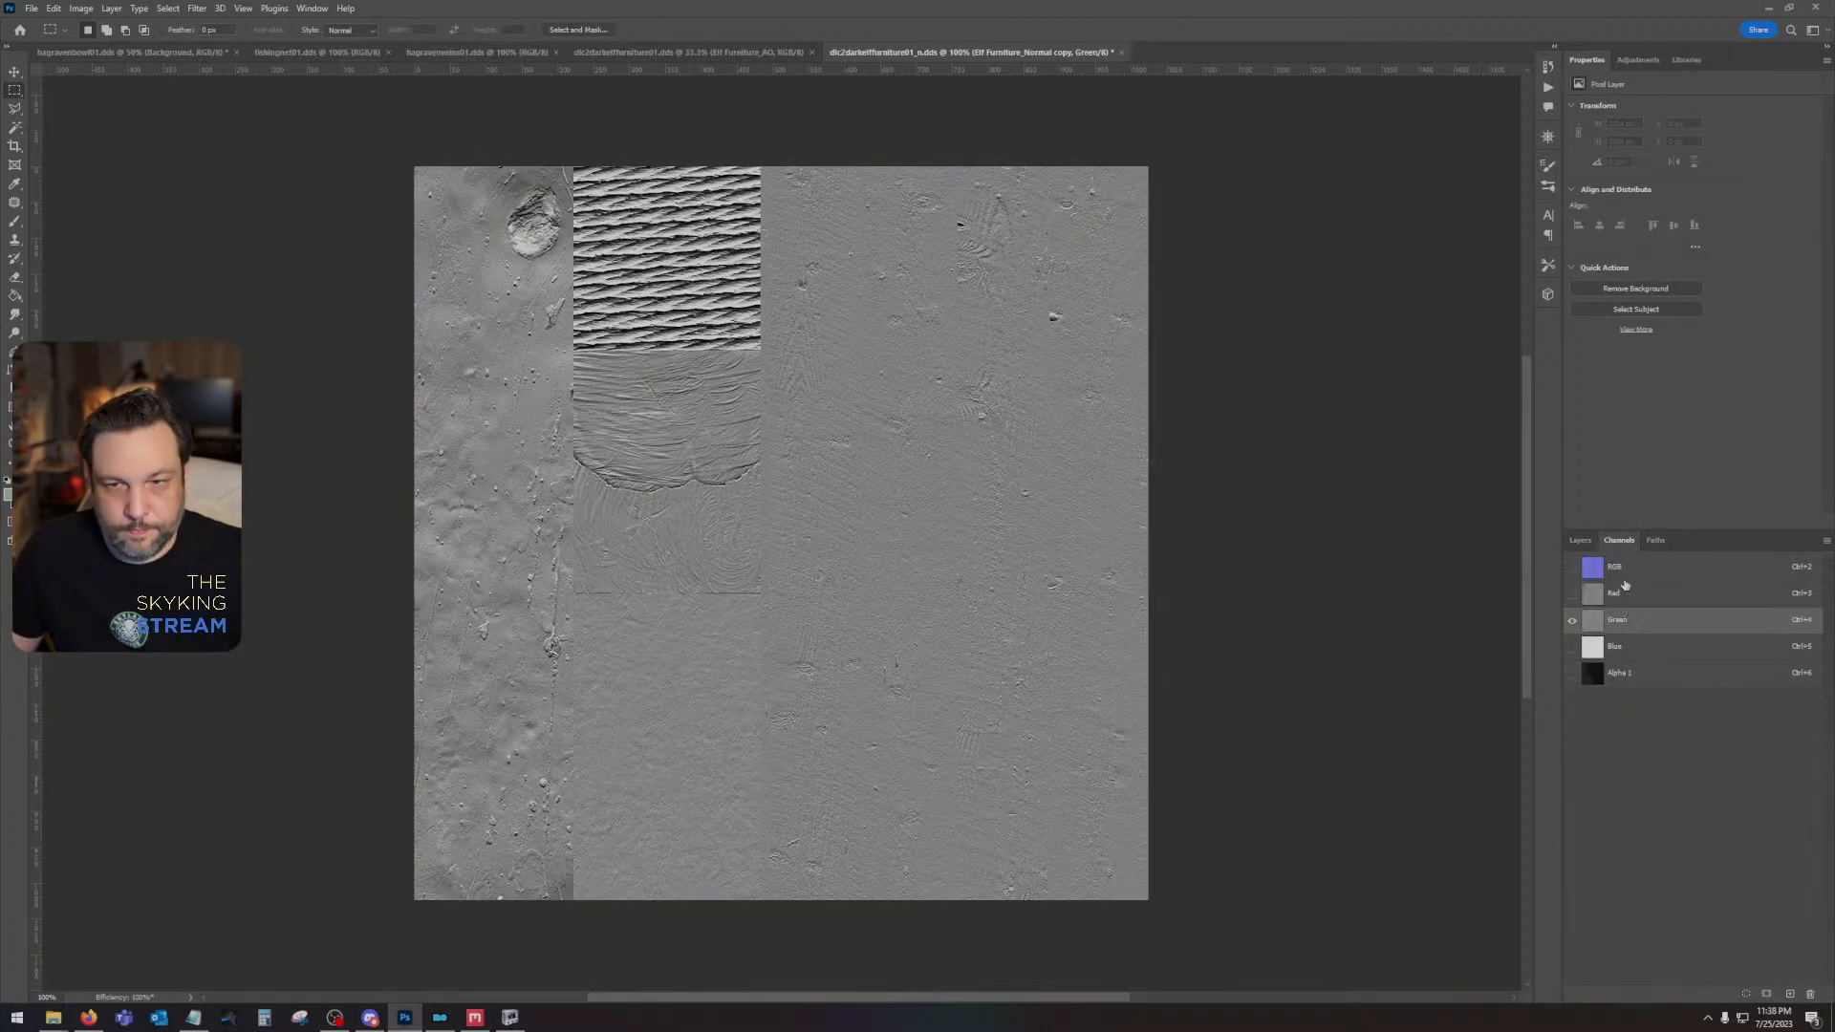
left_click(1629, 568)
left_click(1579, 540)
- Save dlc2darkelffurniture01_n as a DDS with the Color + Alpha texture type and auto-generated mip maps
key("ctrl+s")
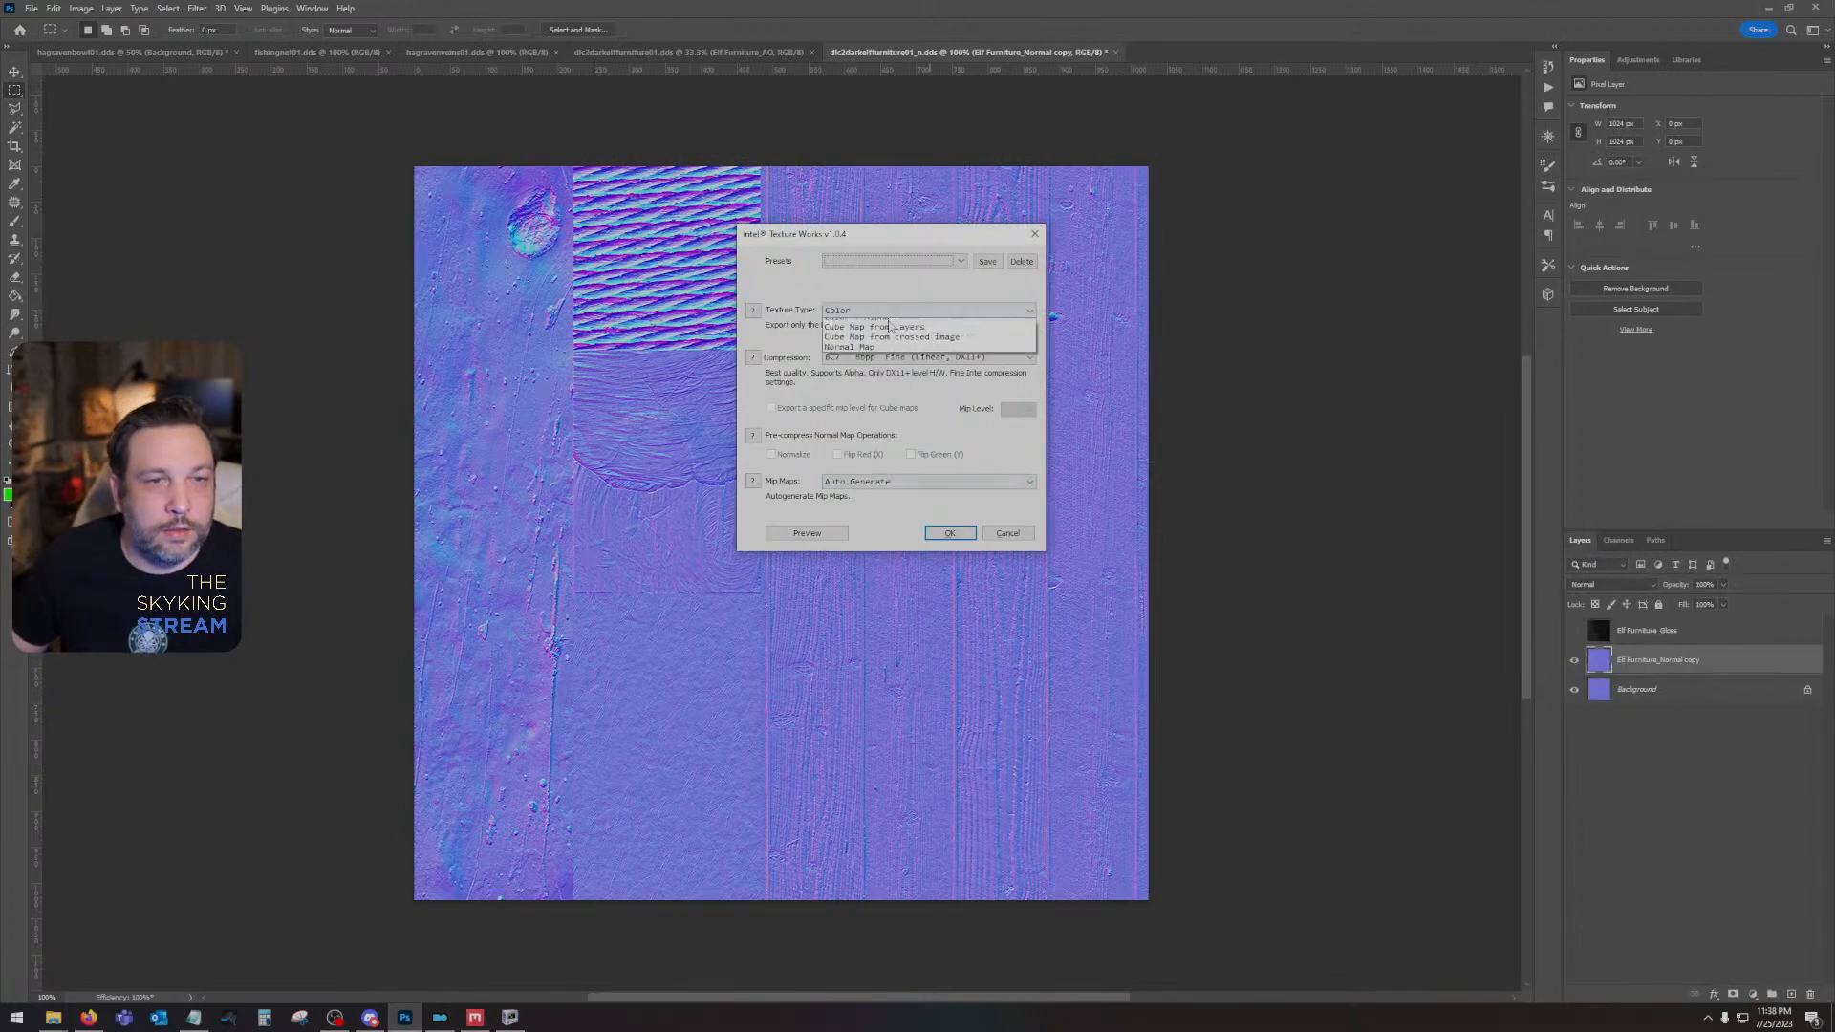
left_click(886, 358)
left_click(889, 402)
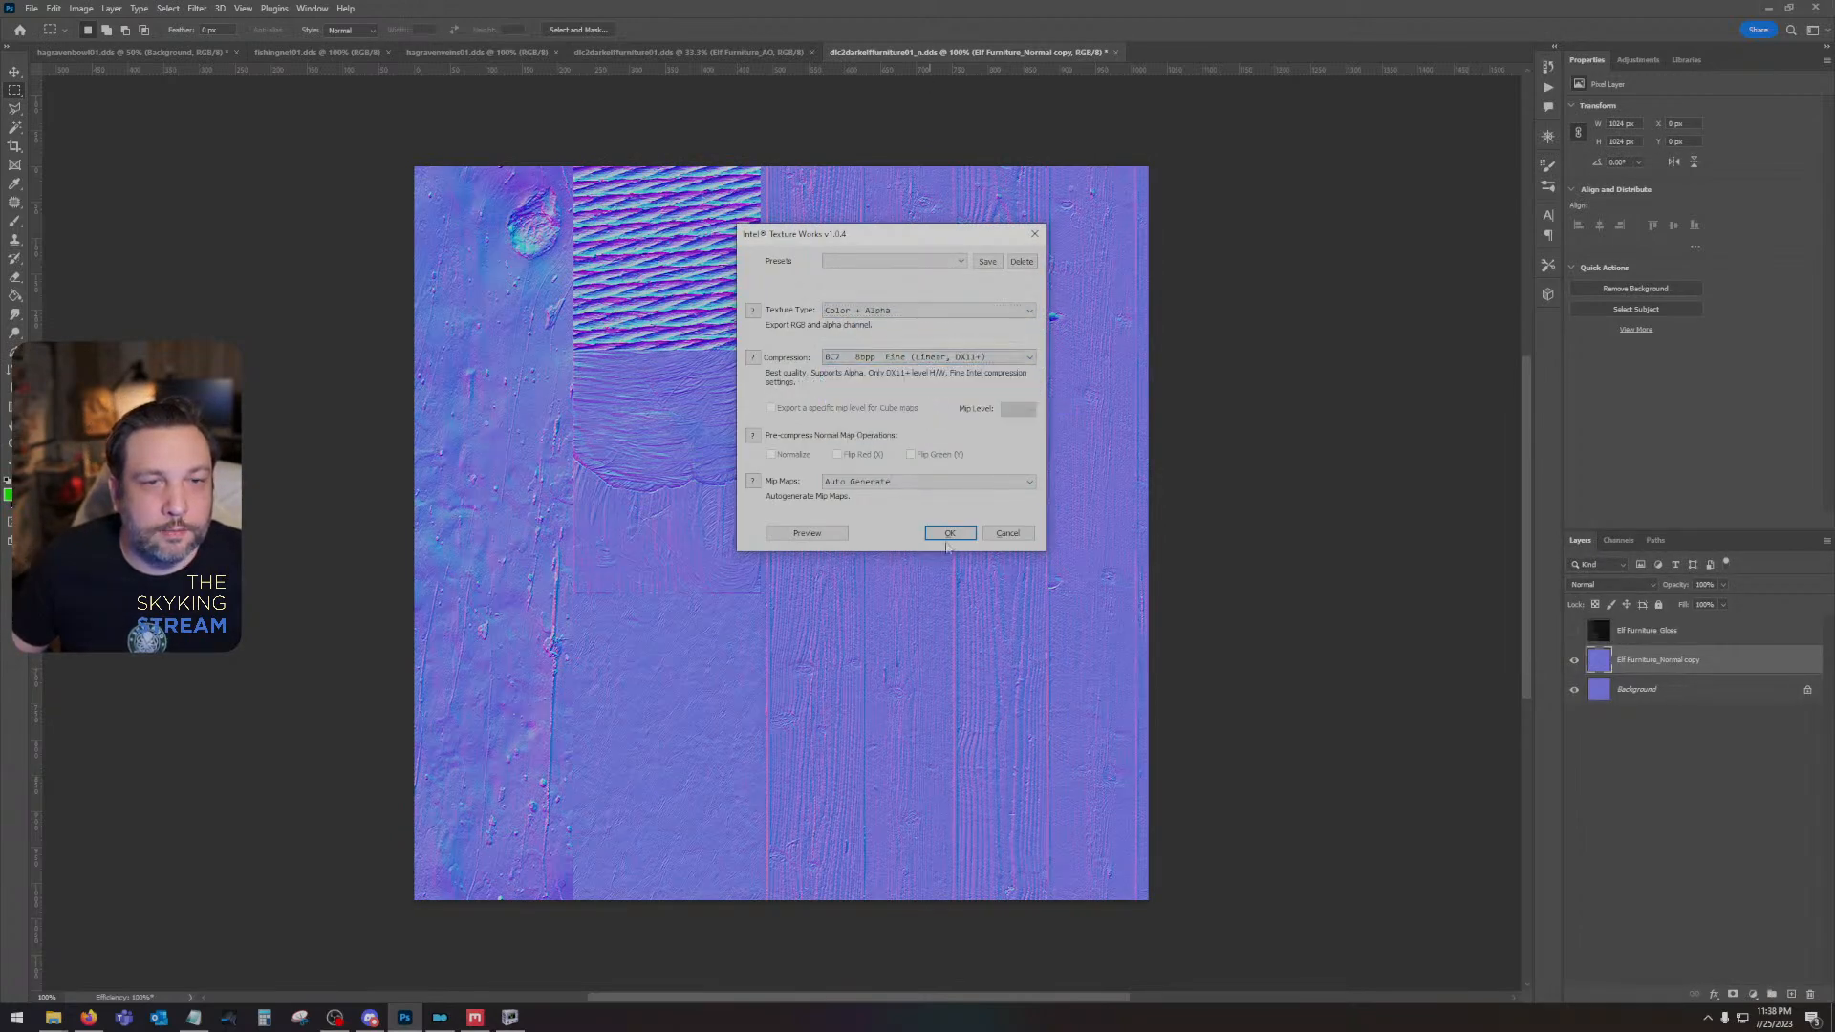
left_click(949, 534)
- Switch to NifSkope, reload the bed mesh and examine the new normal map on its planks and frame
left_click(510, 1016)
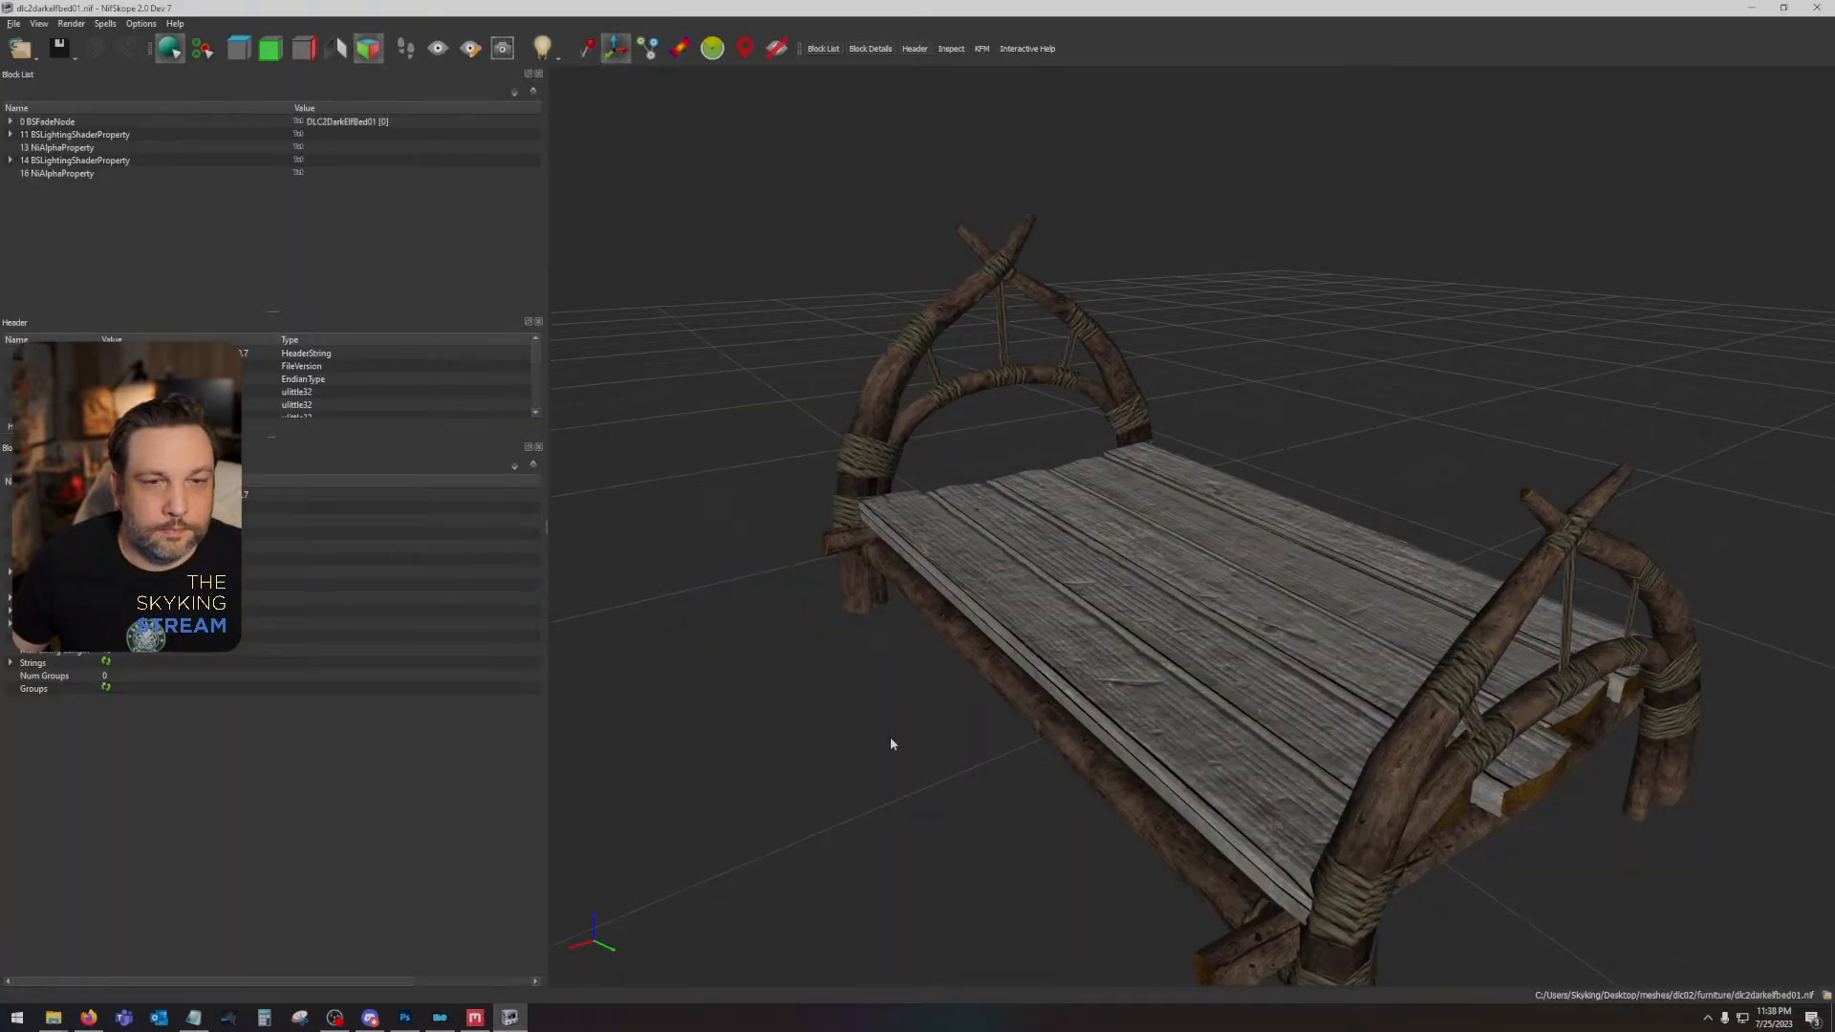
left_click(14, 23)
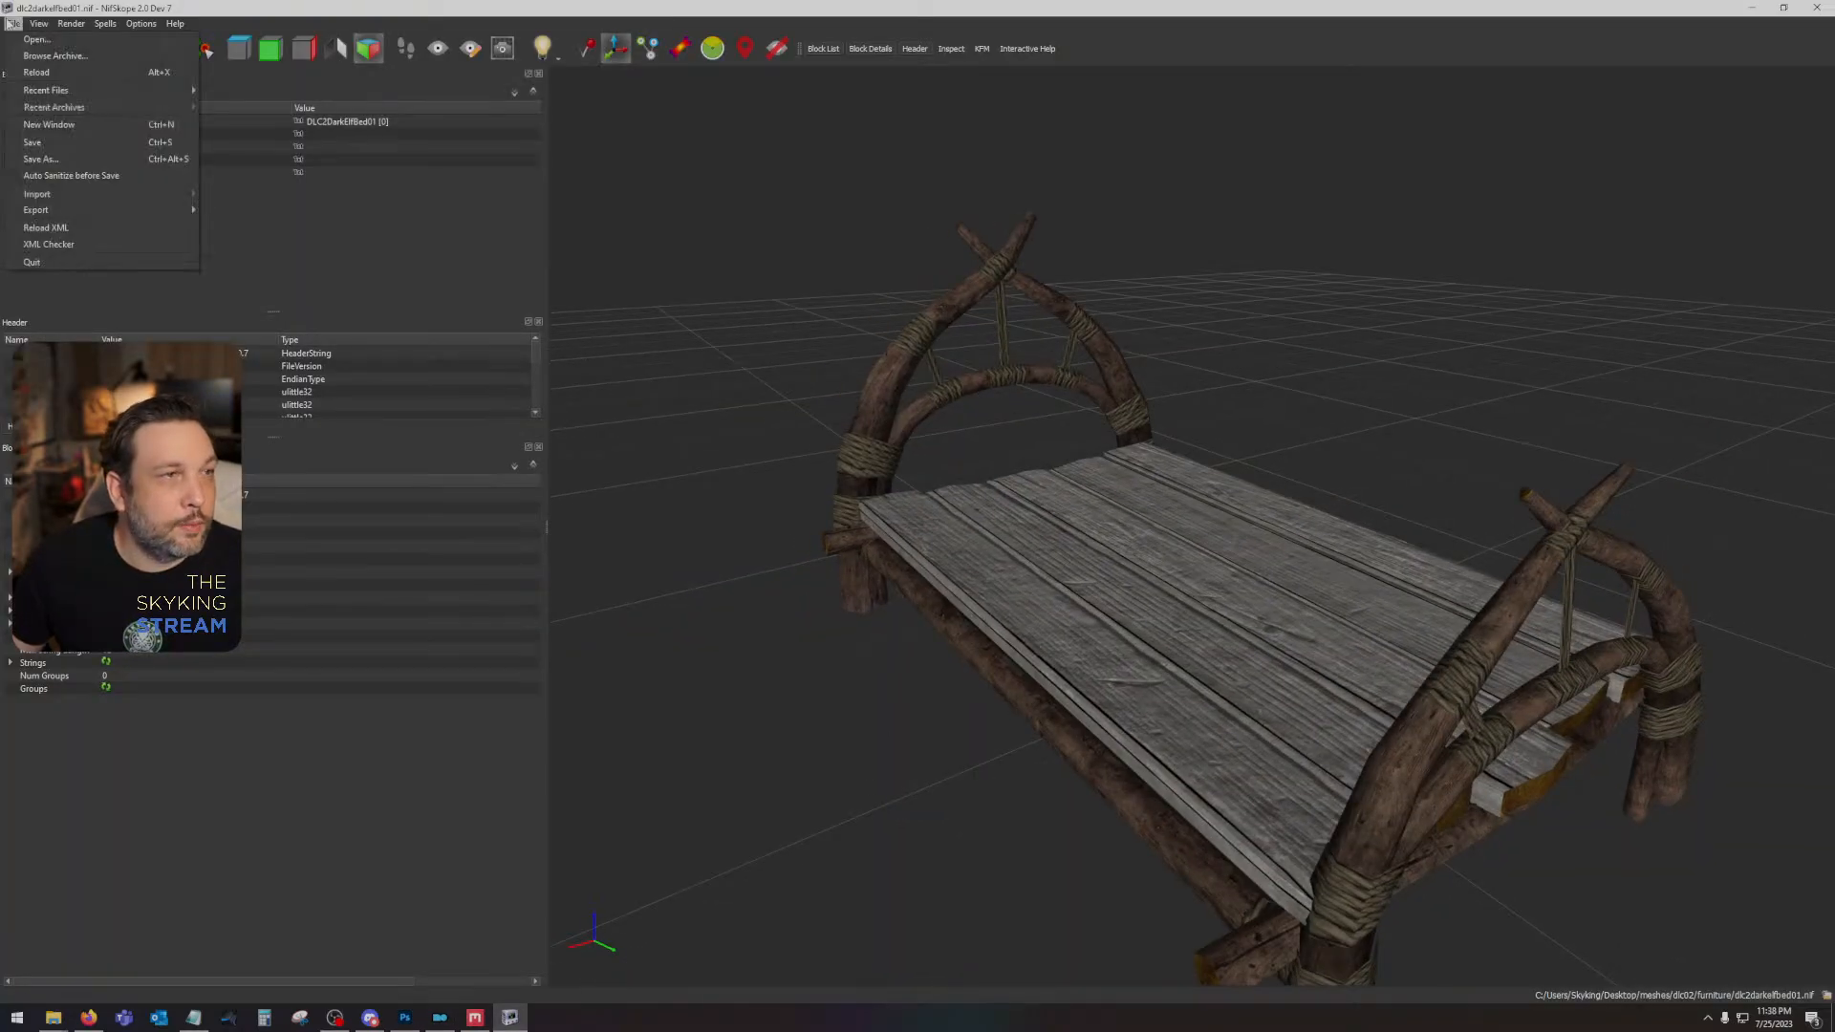
left_click(38, 72)
scroll(1141, 600, "up", 5)
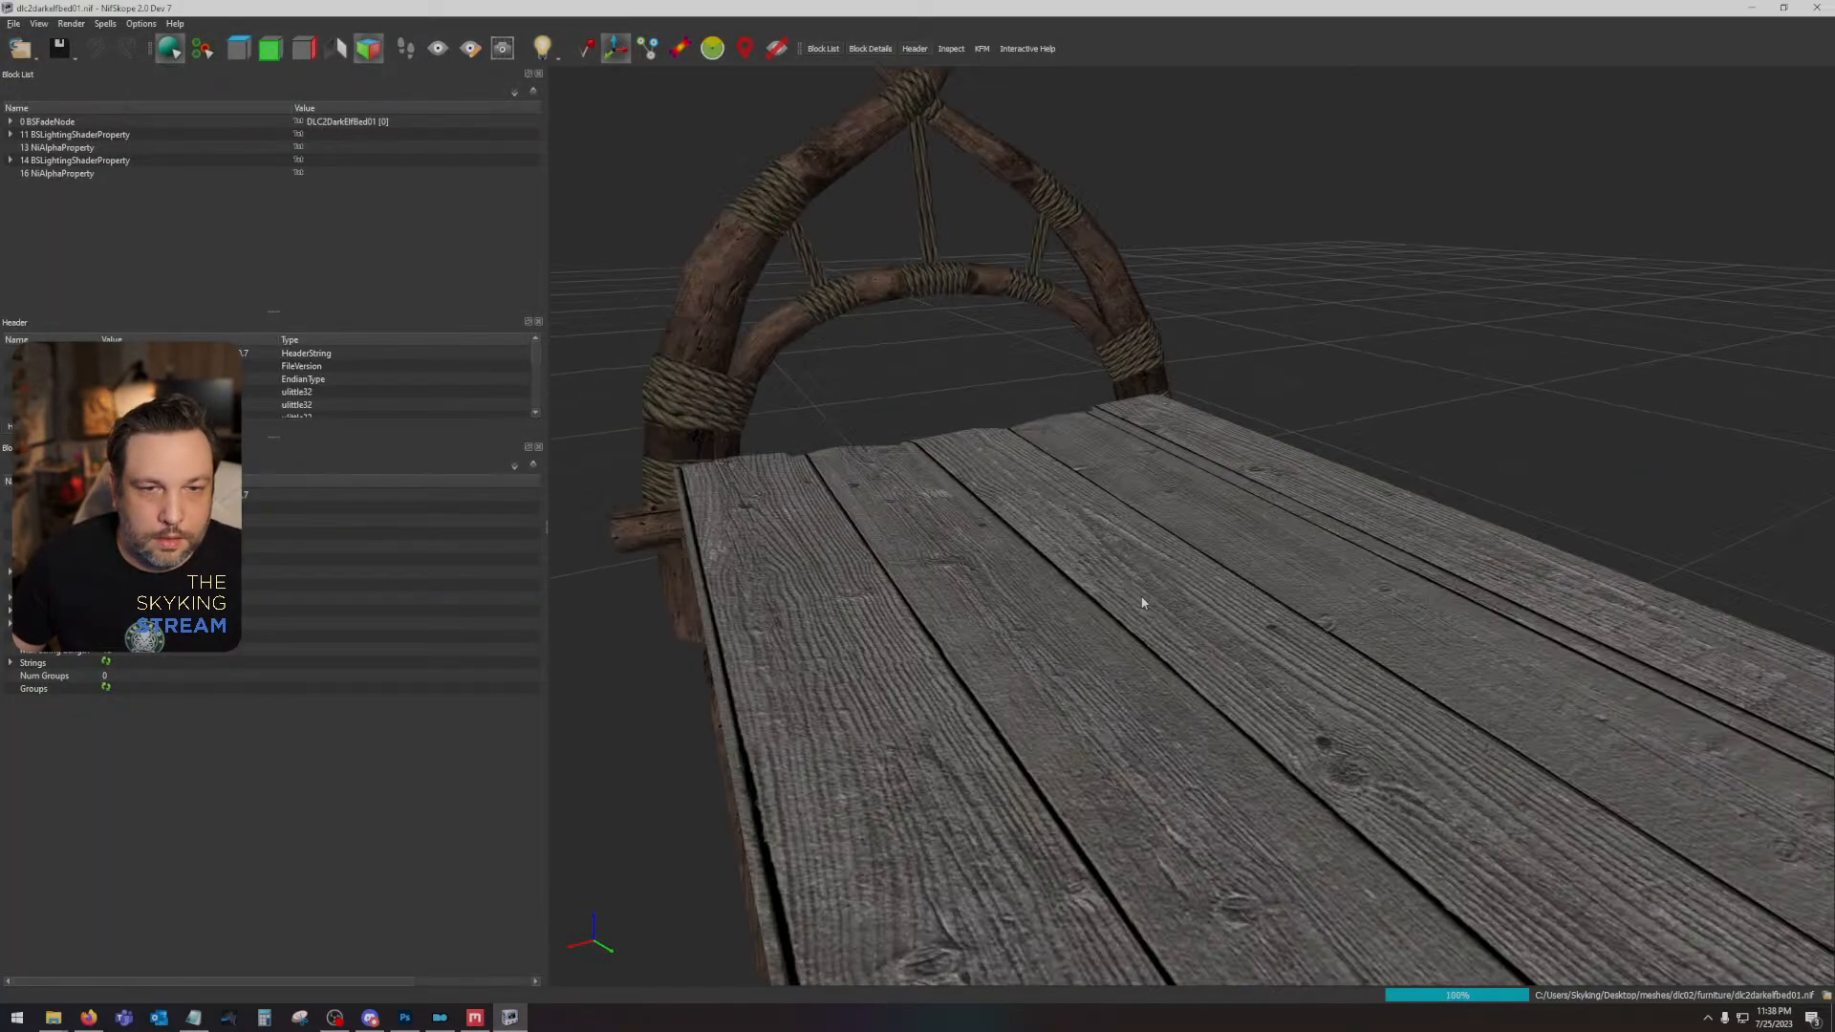
mouse_move(1143, 602)
left_mouse_down()
mouse_move(1126, 674)
mouse_move(1142, 598)
mouse_move(1344, 610)
mouse_move(1352, 681)
mouse_move(1181, 596)
mouse_move(950, 614)
mouse_move(1020, 633)
mouse_move(1188, 592)
mouse_move(1120, 578)
mouse_move(971, 606)
mouse_move(857, 594)
mouse_move(1128, 630)
left_mouse_up()
scroll(1149, 605, "down", 5)
- Switch to the dlc2darkelffurniture01 diffuse document in Photoshop, delete the Elf Furniture_AO layer and hide the color-block Layer 1
left_click(405, 1018)
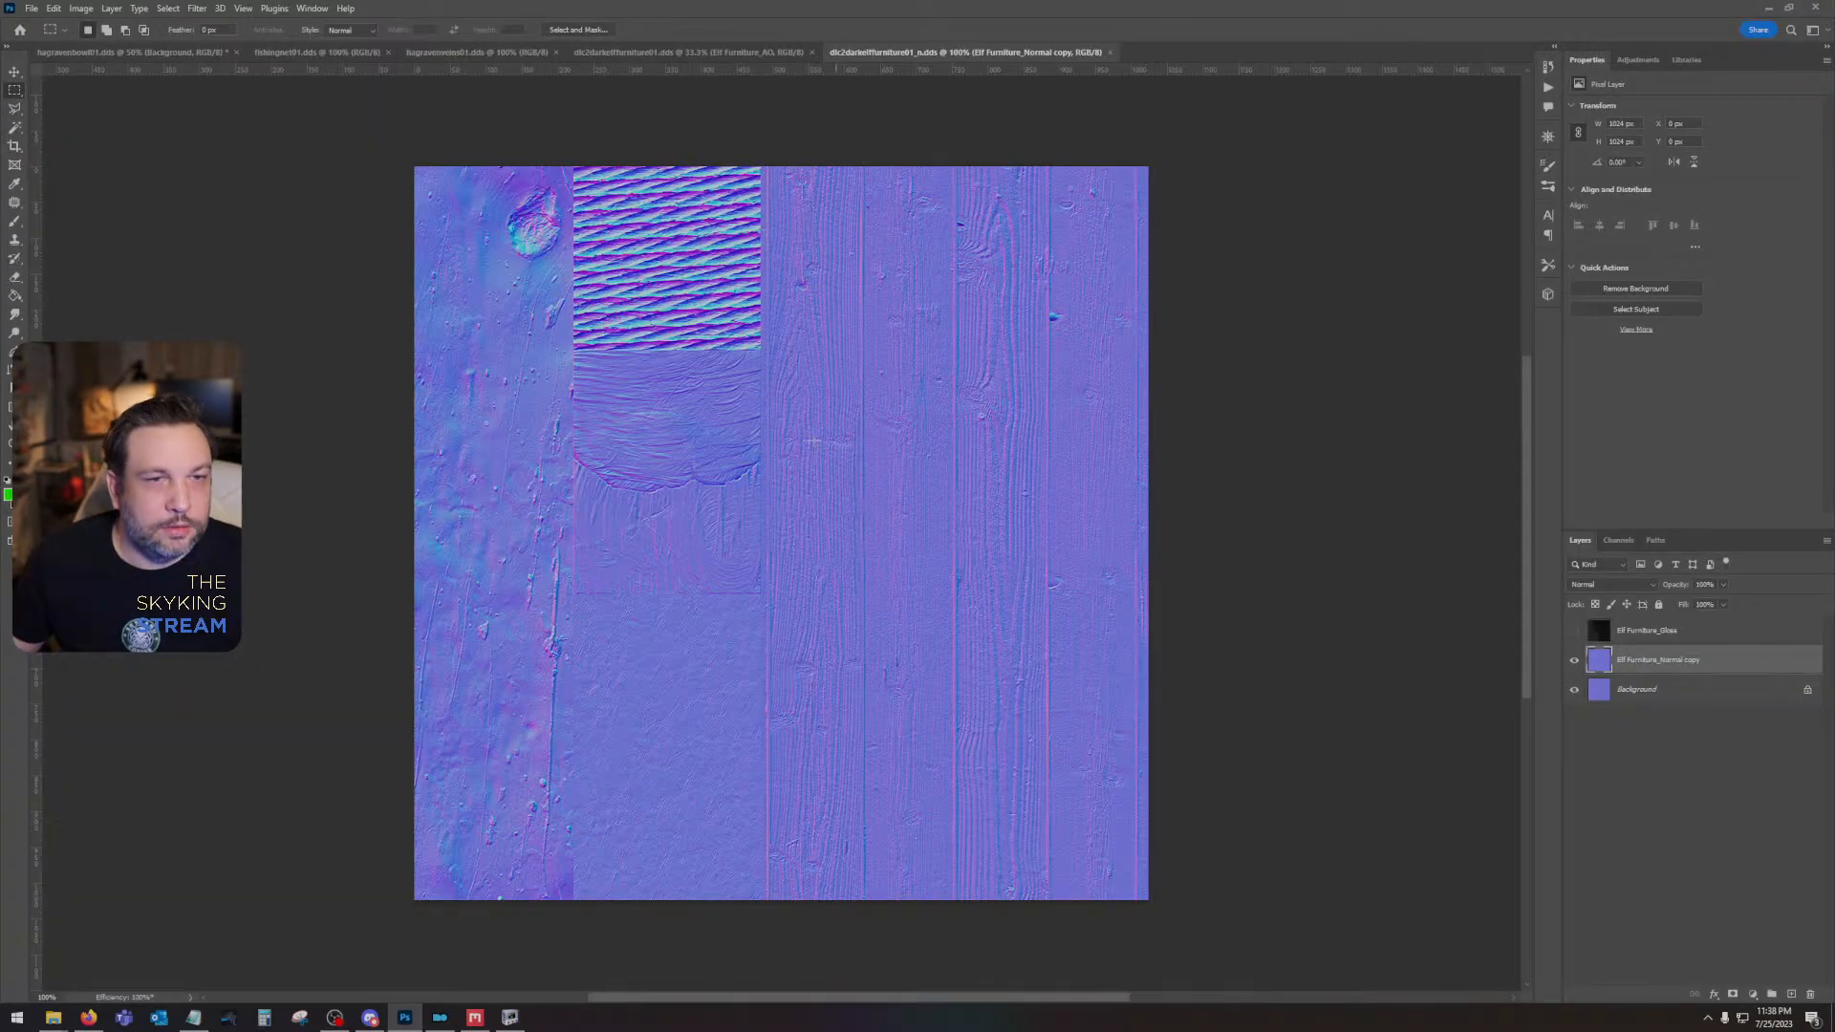
left_click(690, 53)
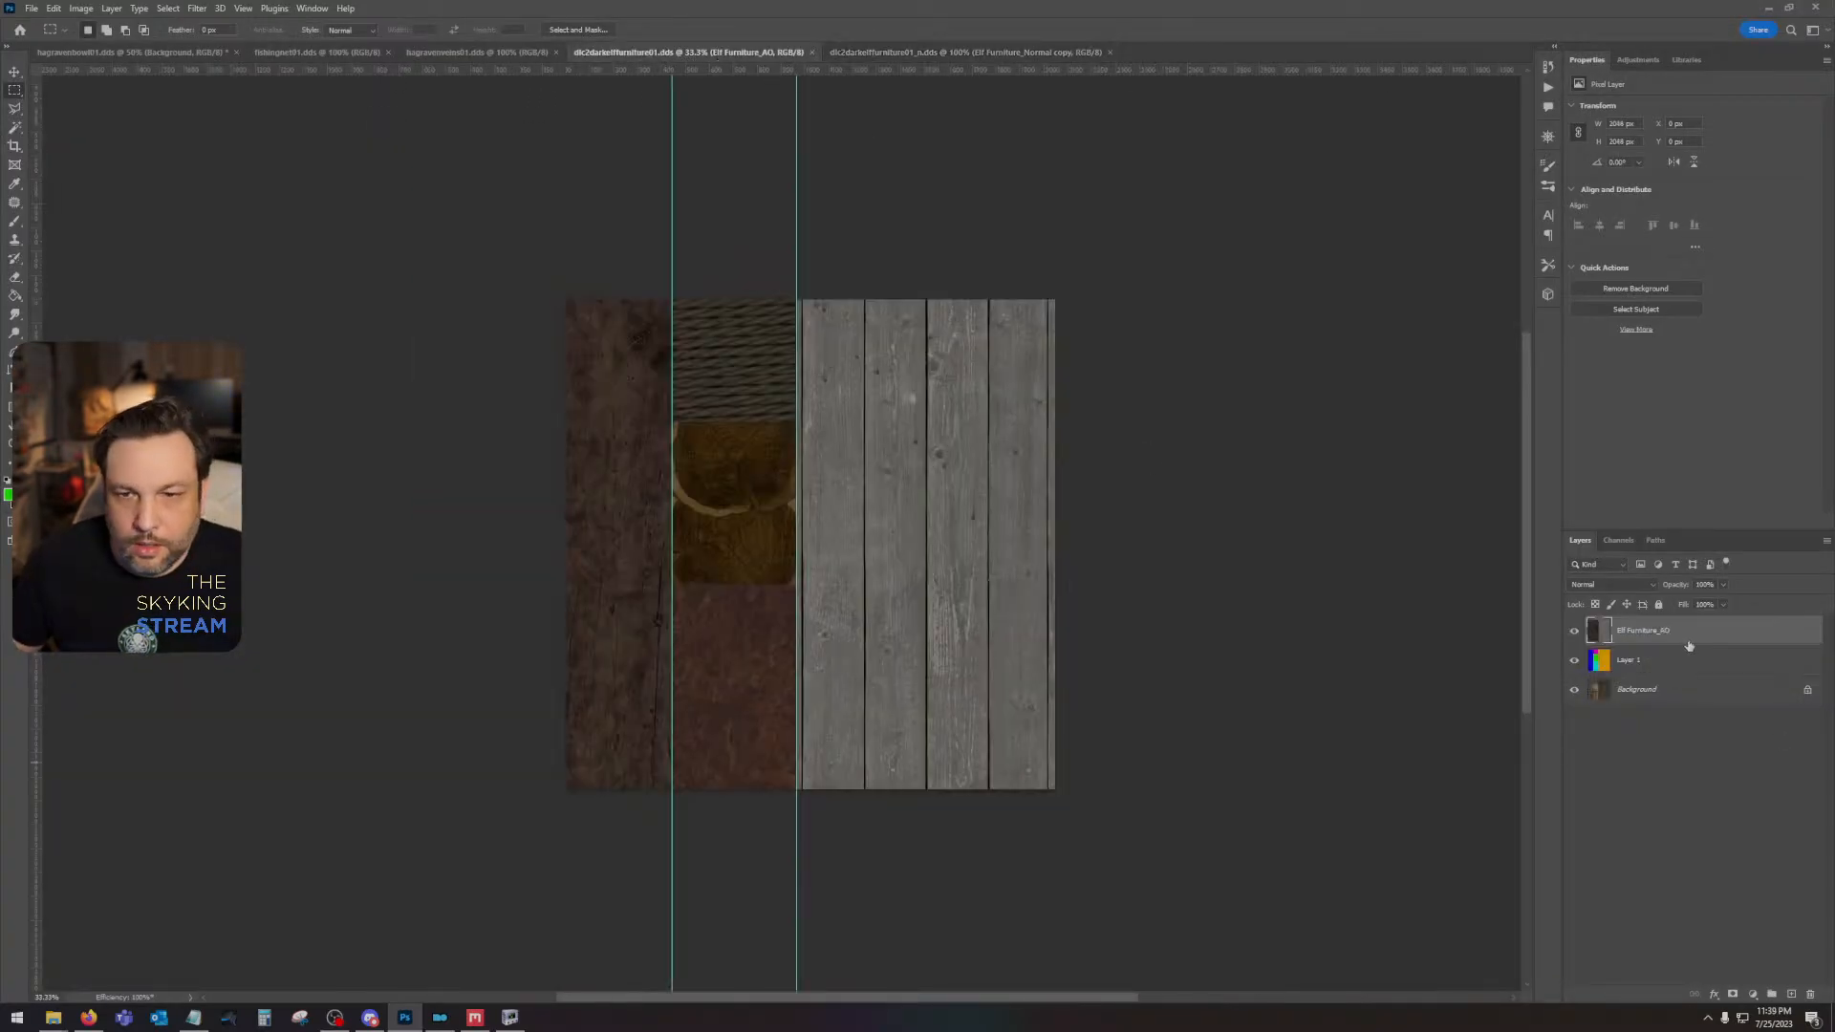
left_click_drag(1677, 637, 1809, 994)
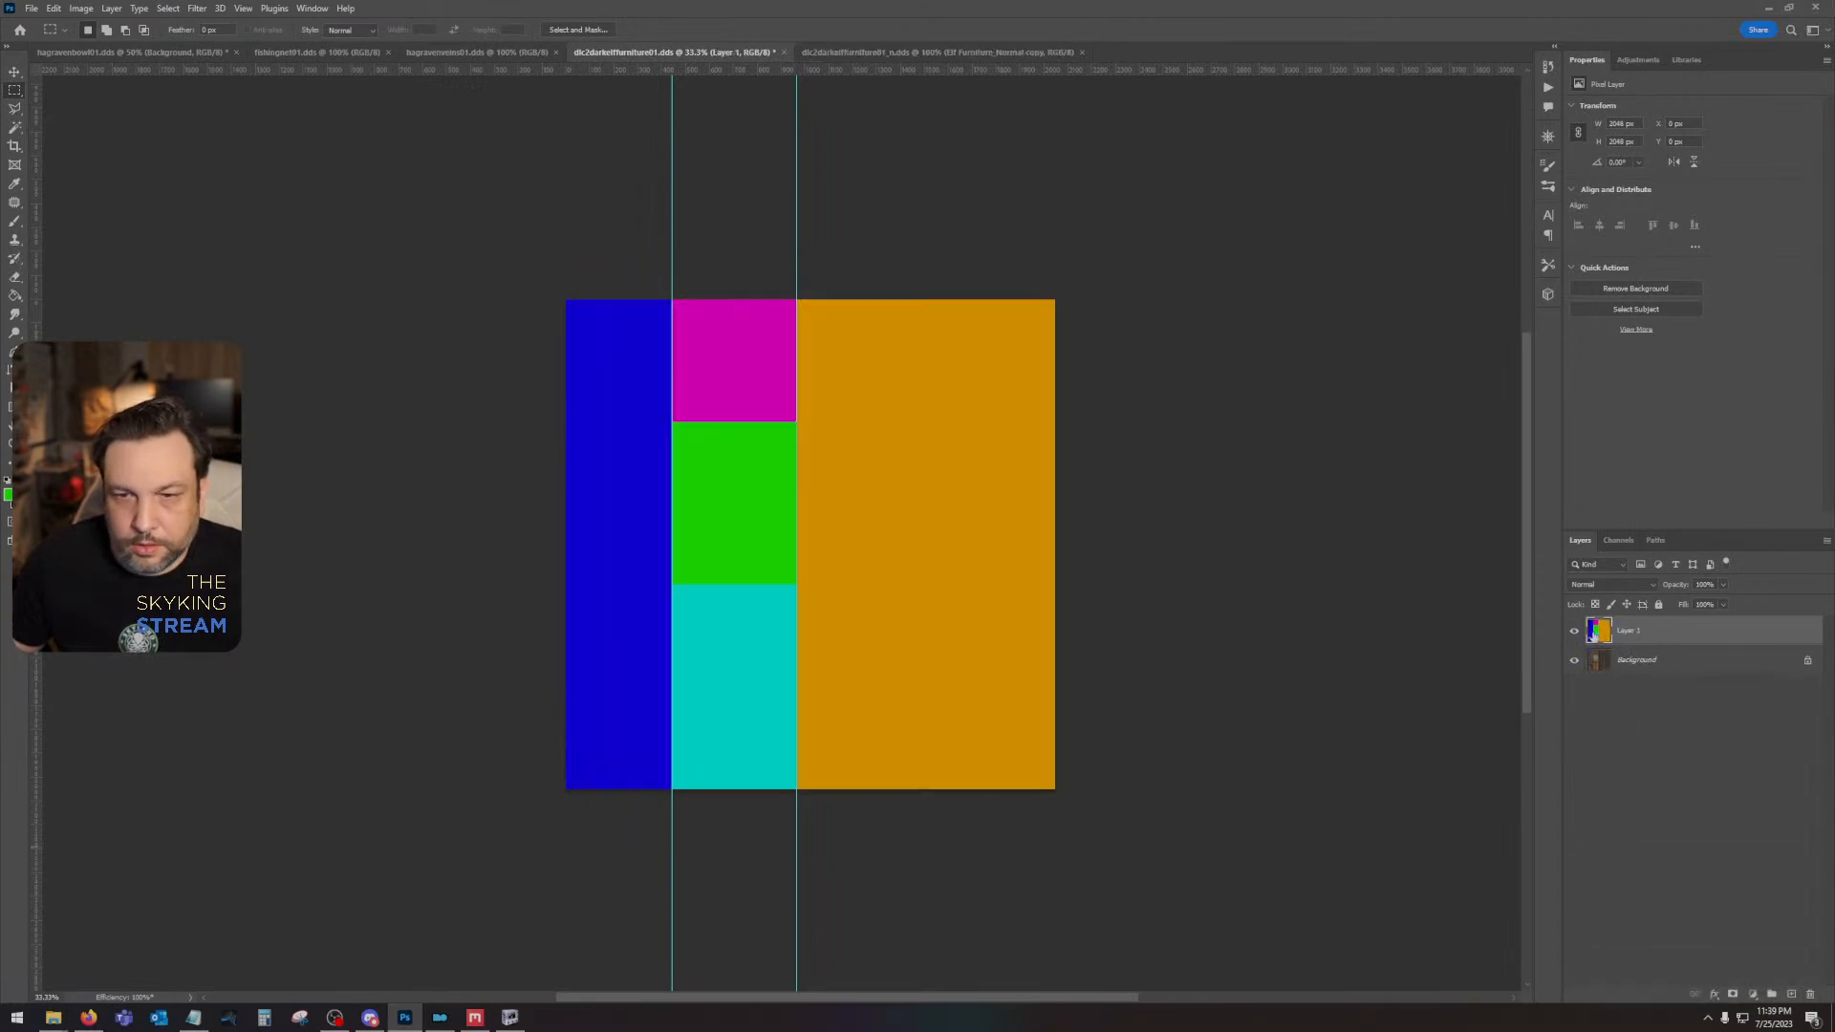
left_click(1574, 631)
- Remove both vertical guides from the diffuse texture document
left_click(15, 72)
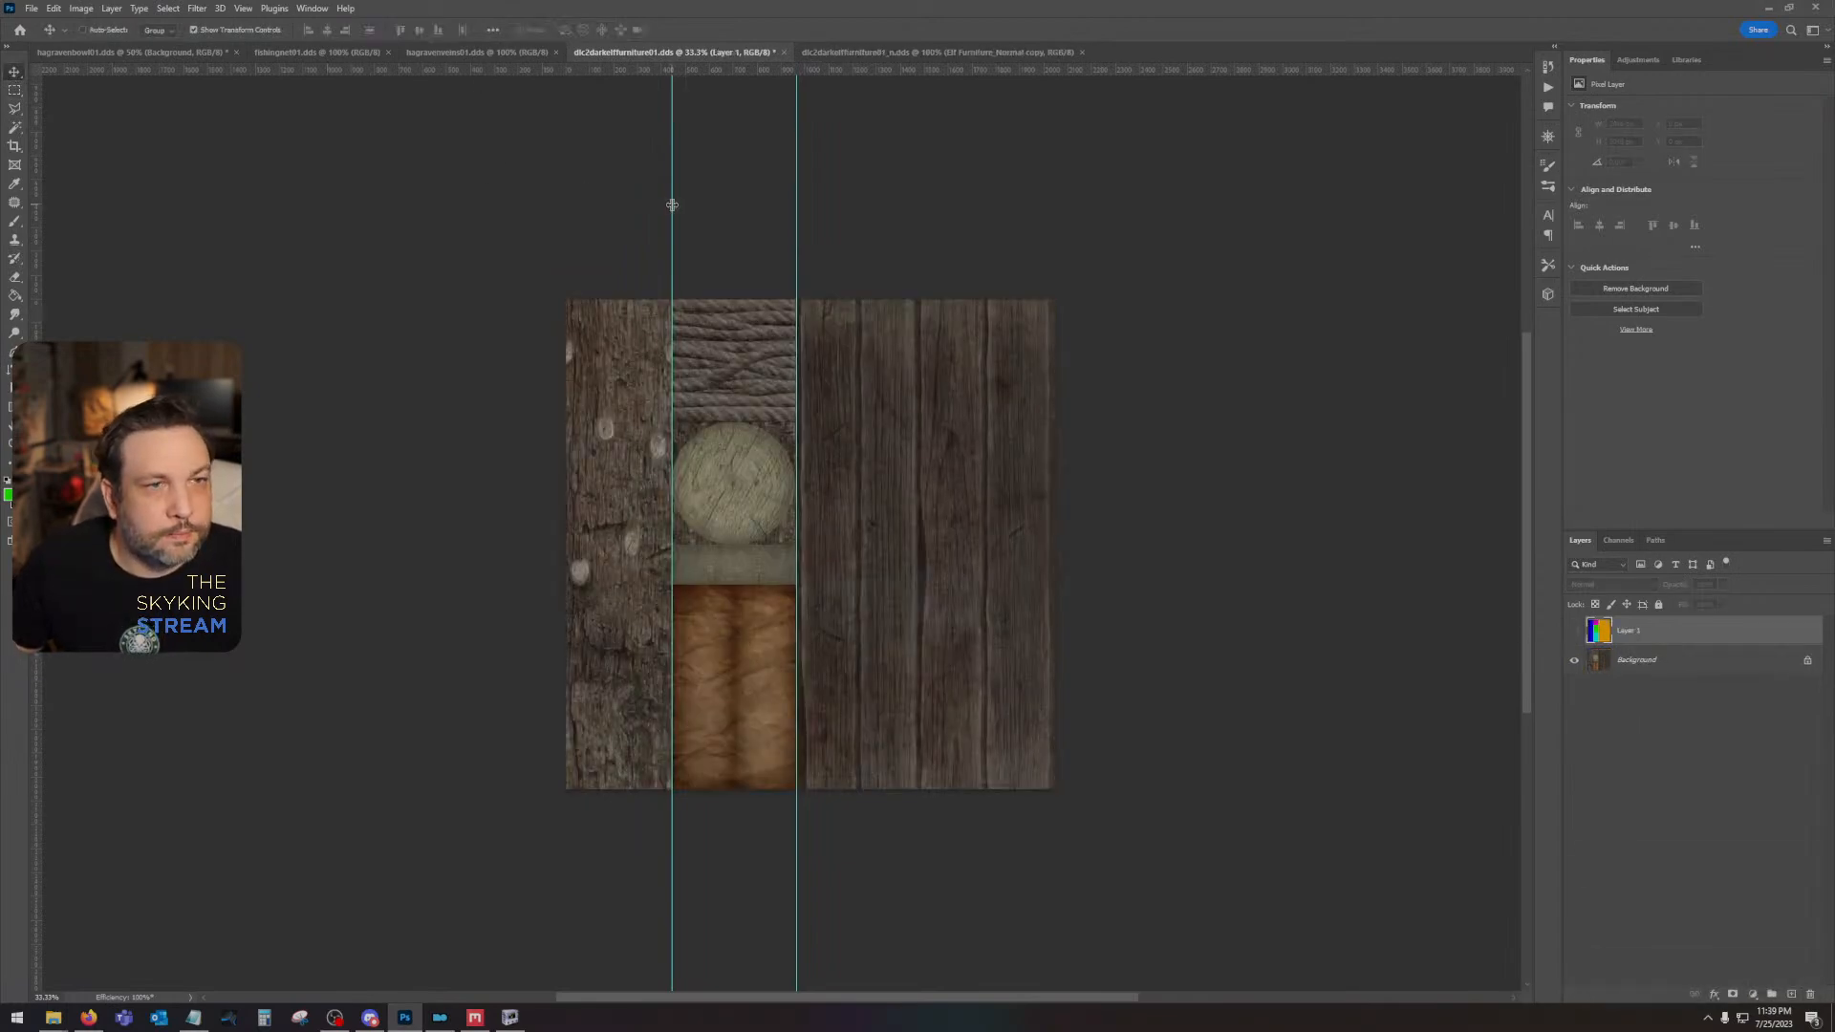
left_click_drag(669, 203, 670, 69)
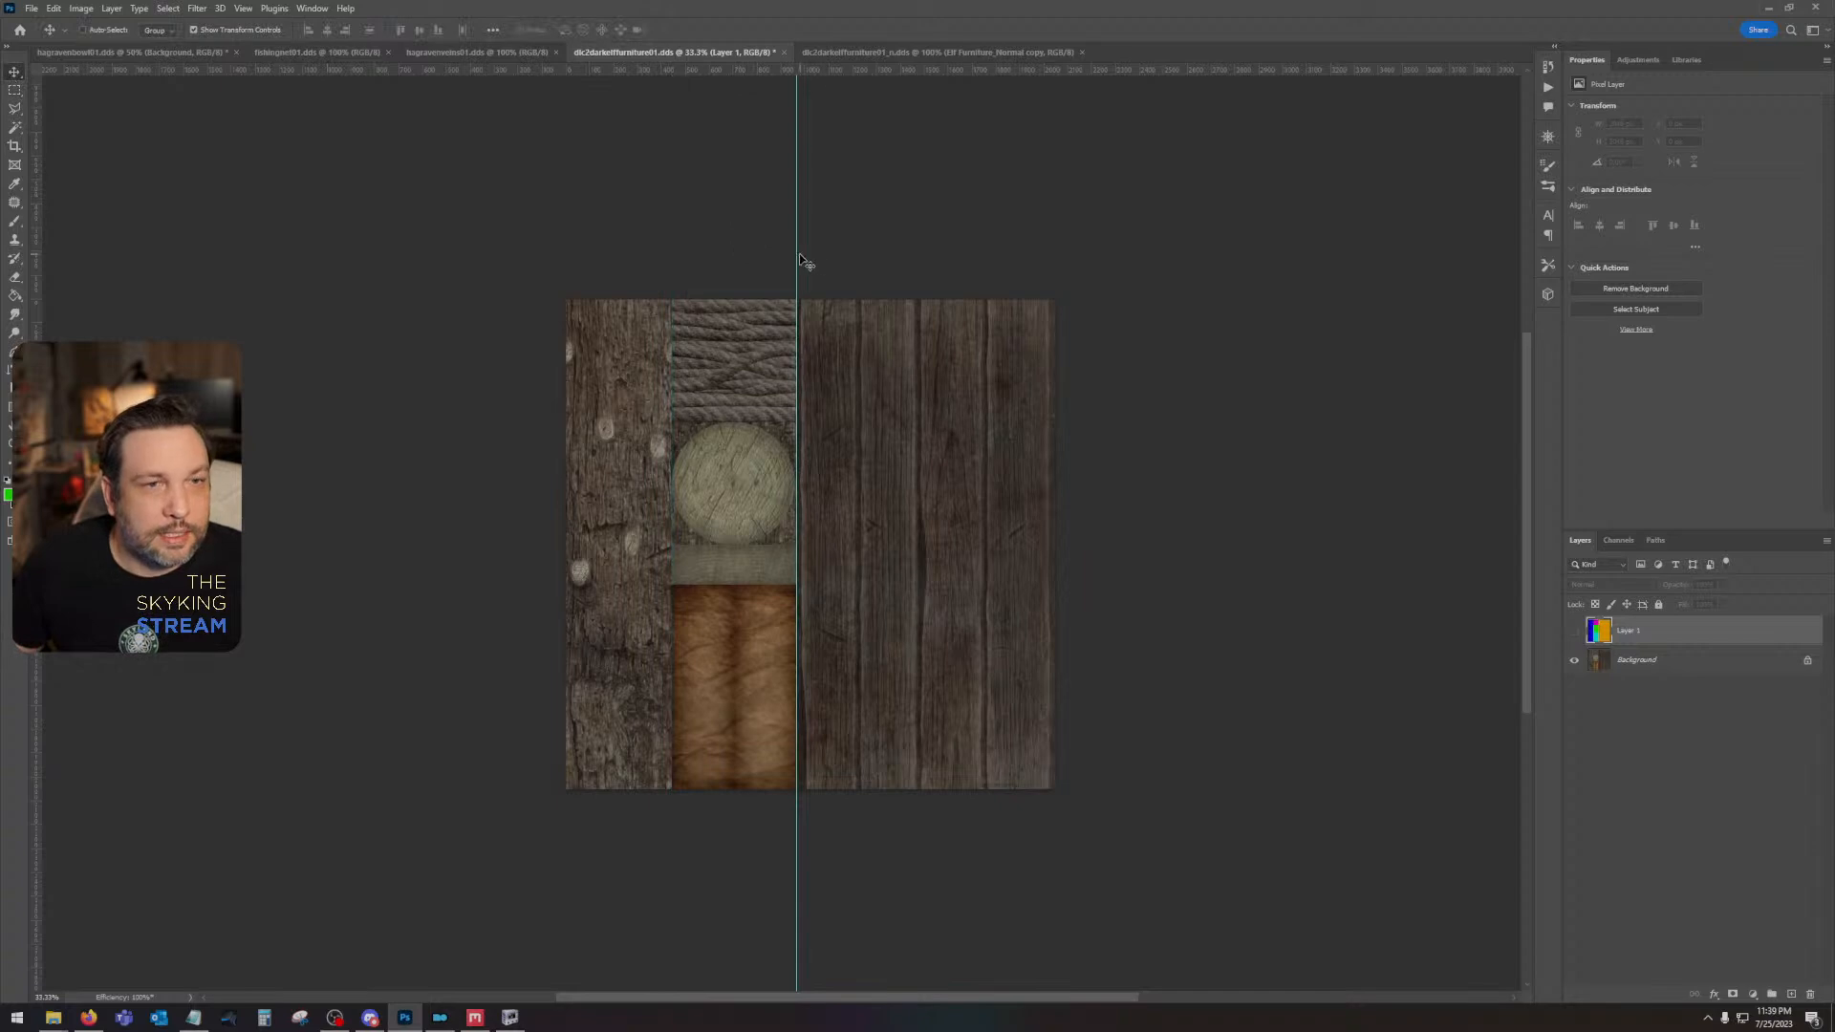
left_click_drag(797, 258, 18, 108)
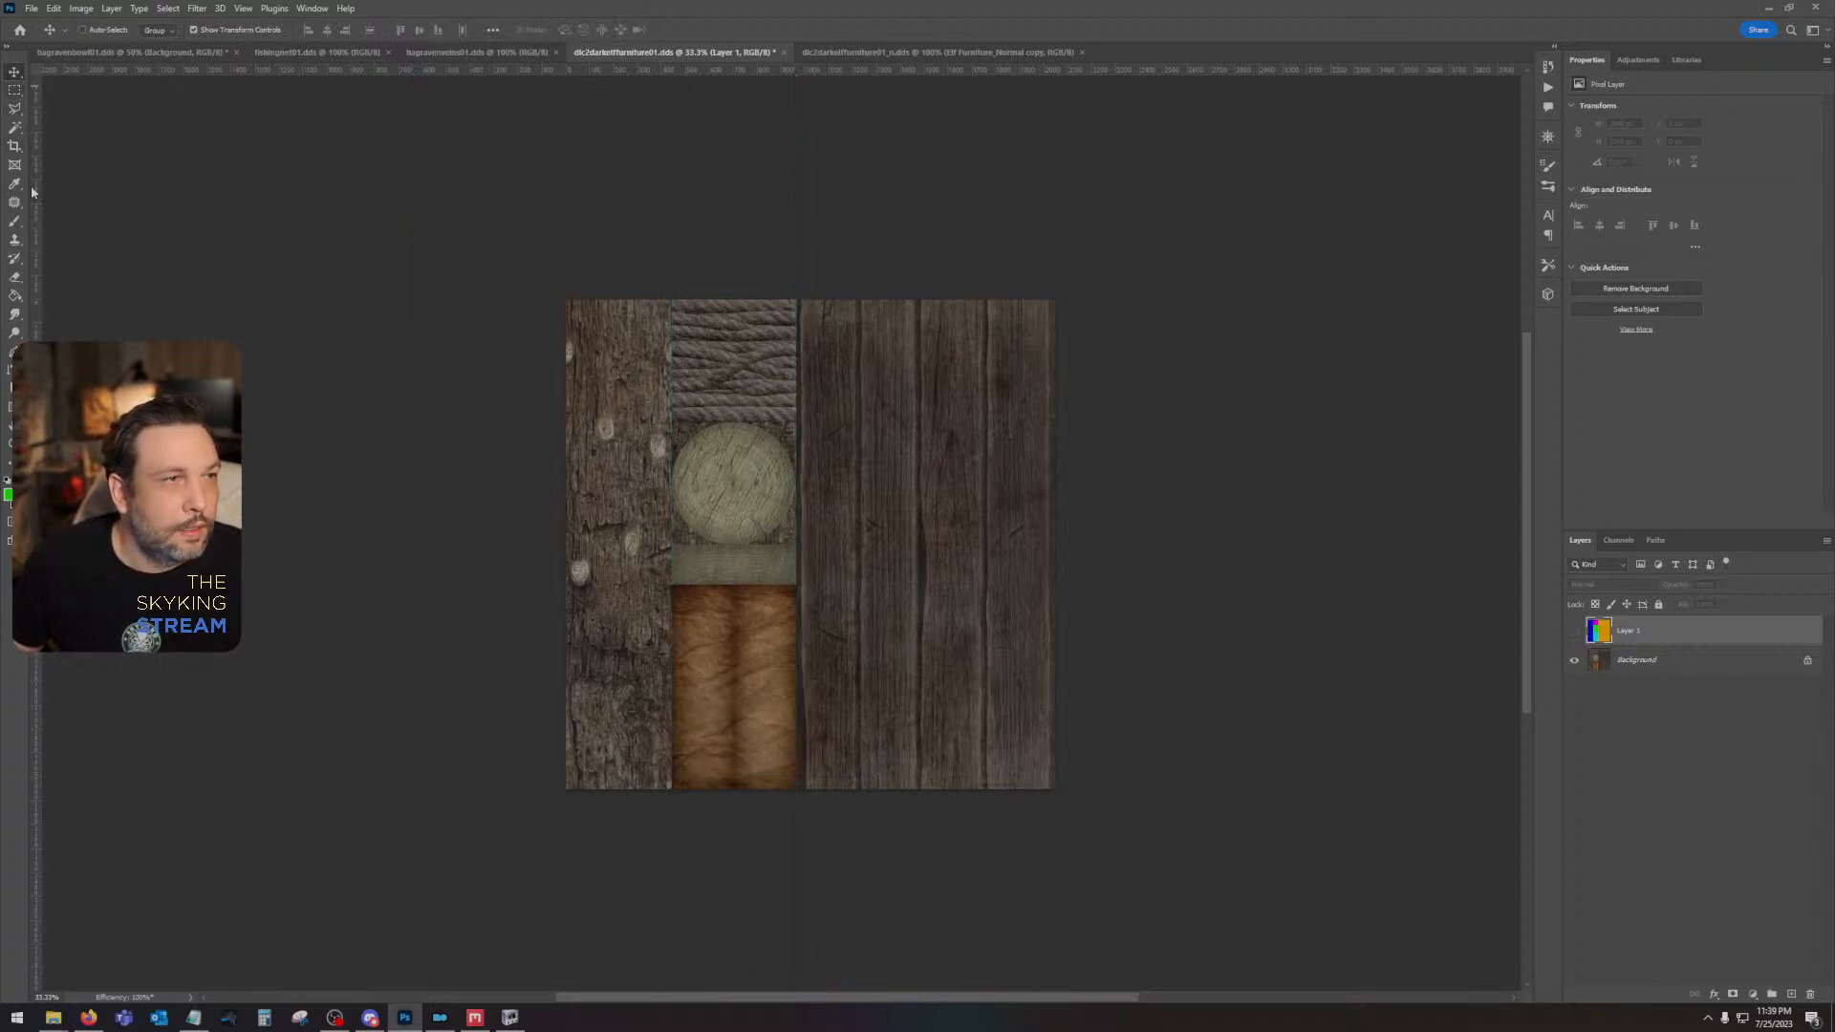
- Try to outline the original texture's round log end with an elliptical selection
key("z")
left_click_drag(826, 426, 688, 447)
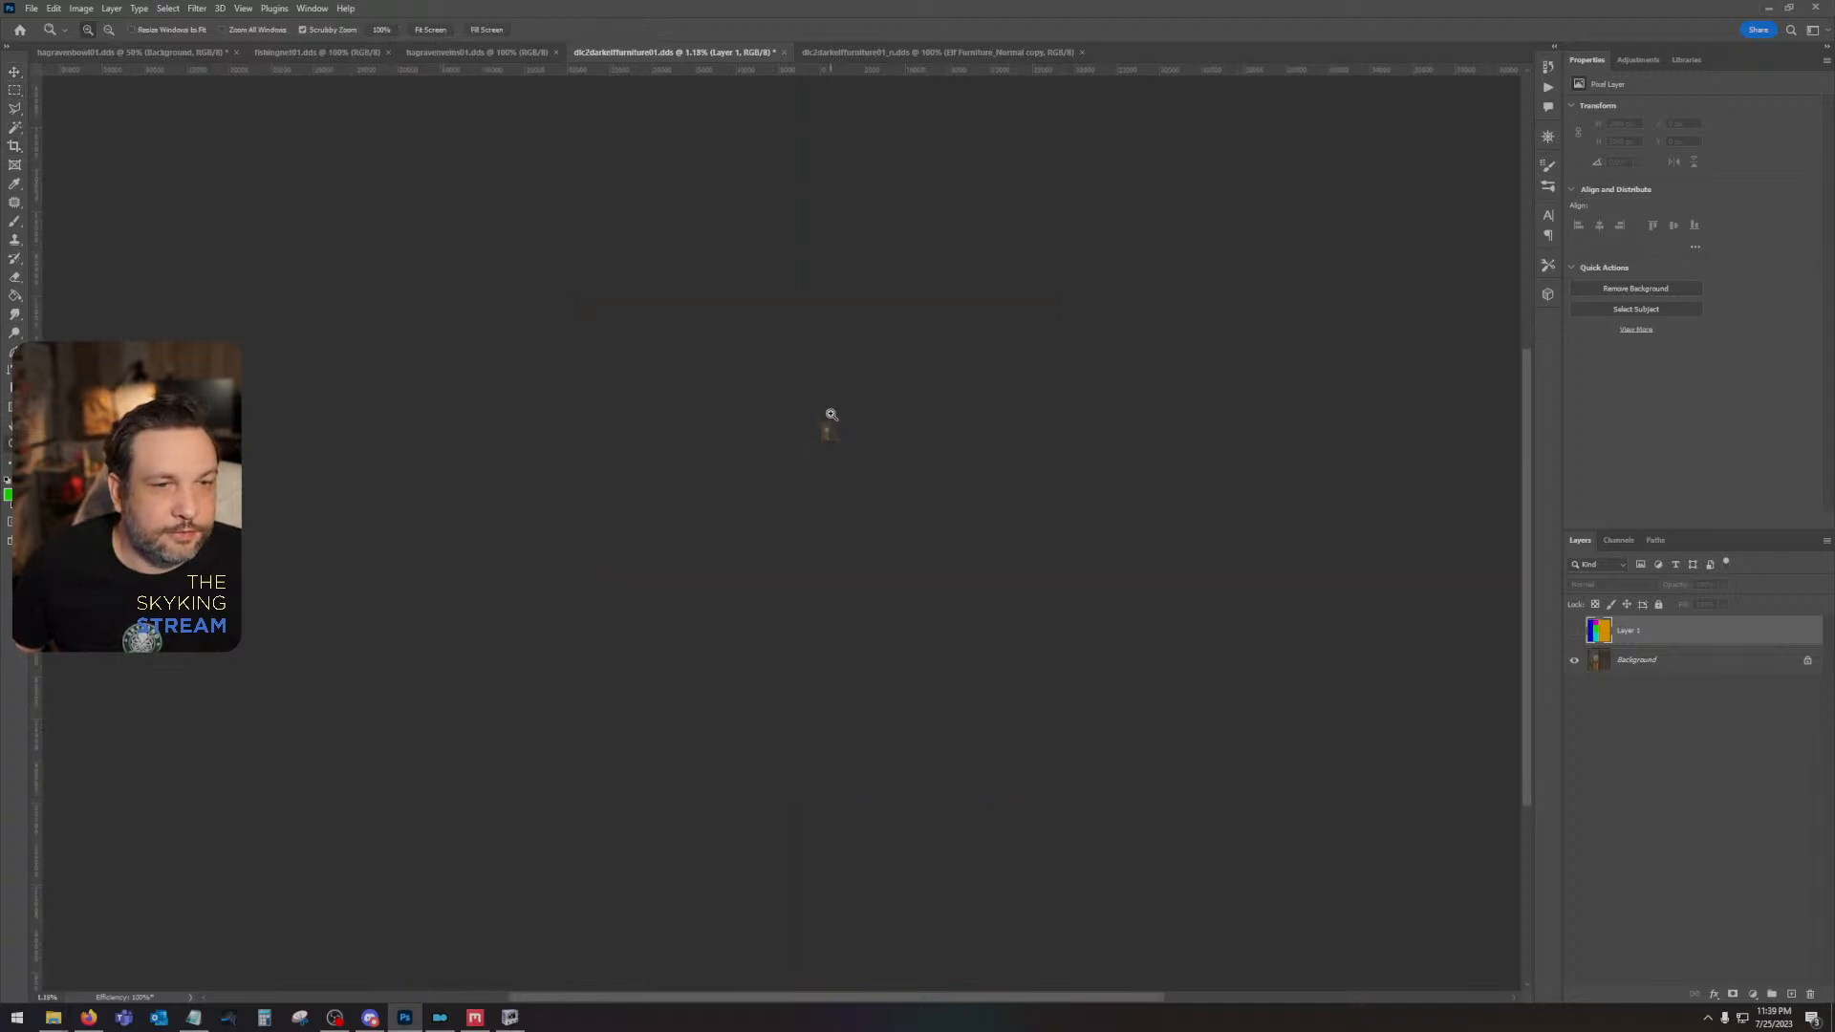
left_click_drag(818, 430, 811, 483)
left_click_drag(1210, 270, 701, 577)
left_click_drag(747, 483, 721, 491)
left_click(15, 89)
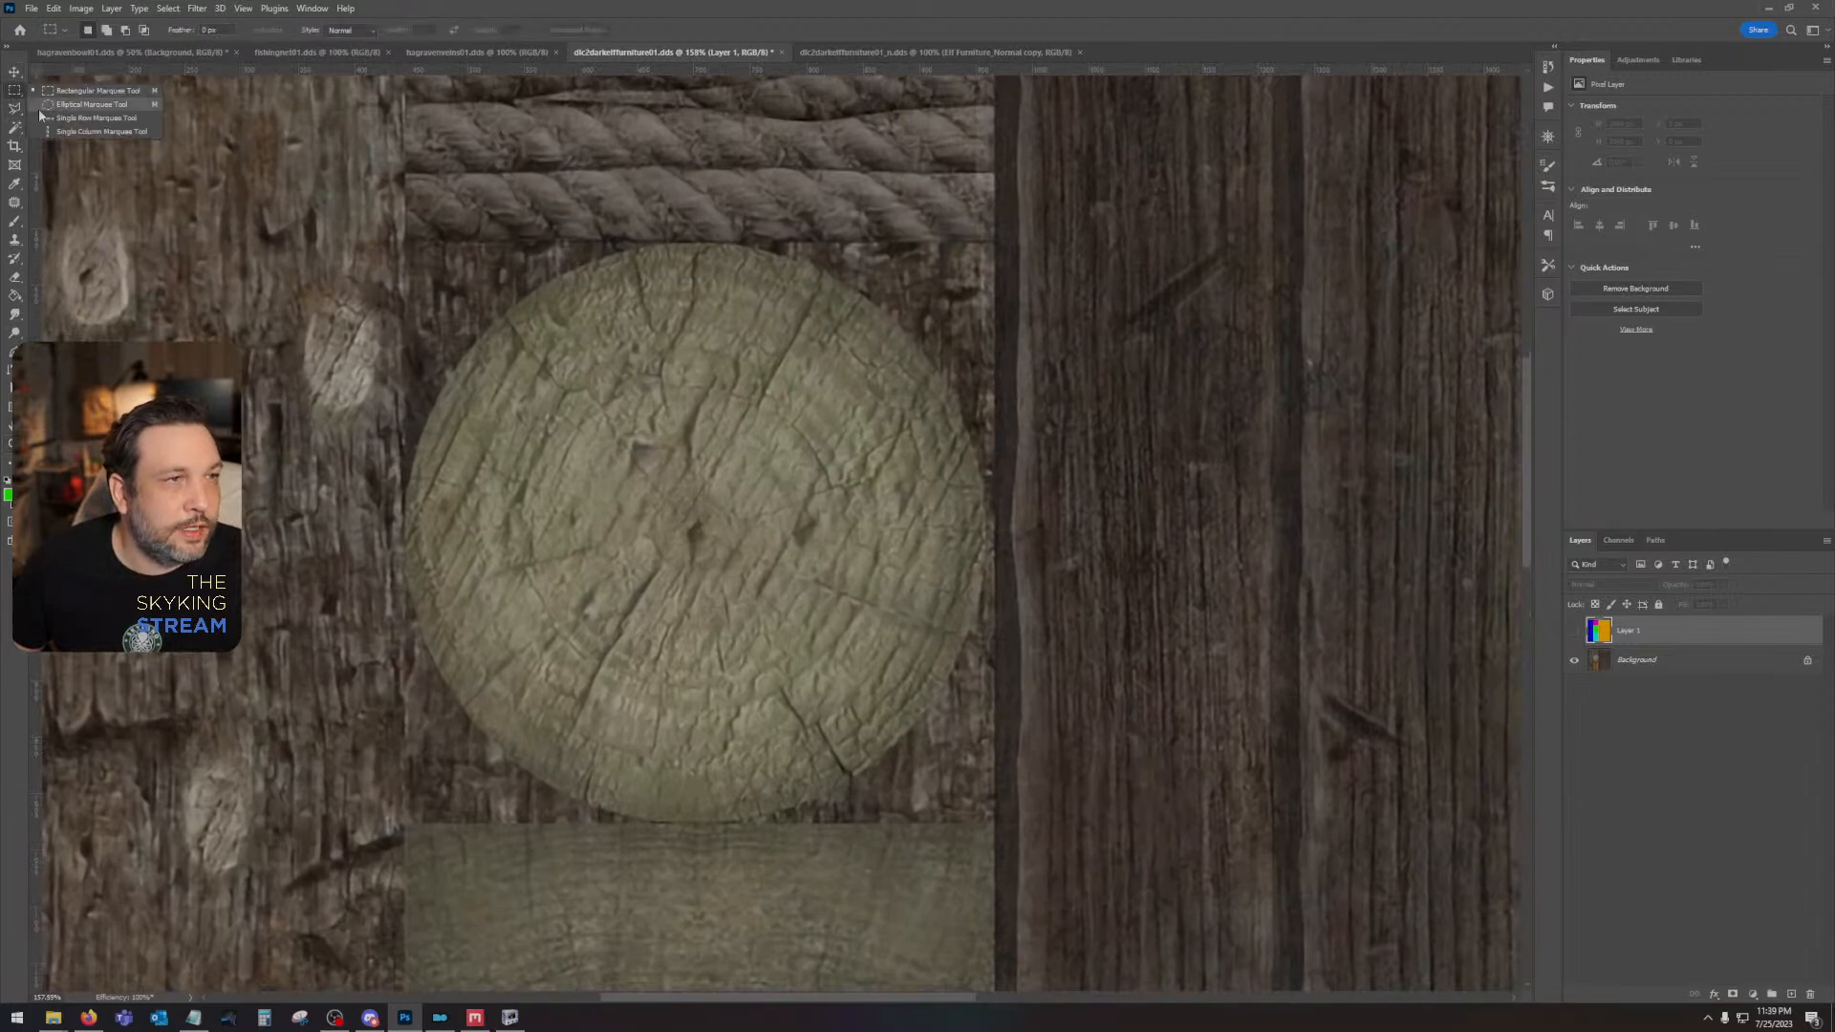
left_click(77, 112)
left_click_drag(688, 526, 979, 242)
left_click_drag(794, 478, 797, 487)
key("ctrl+d")
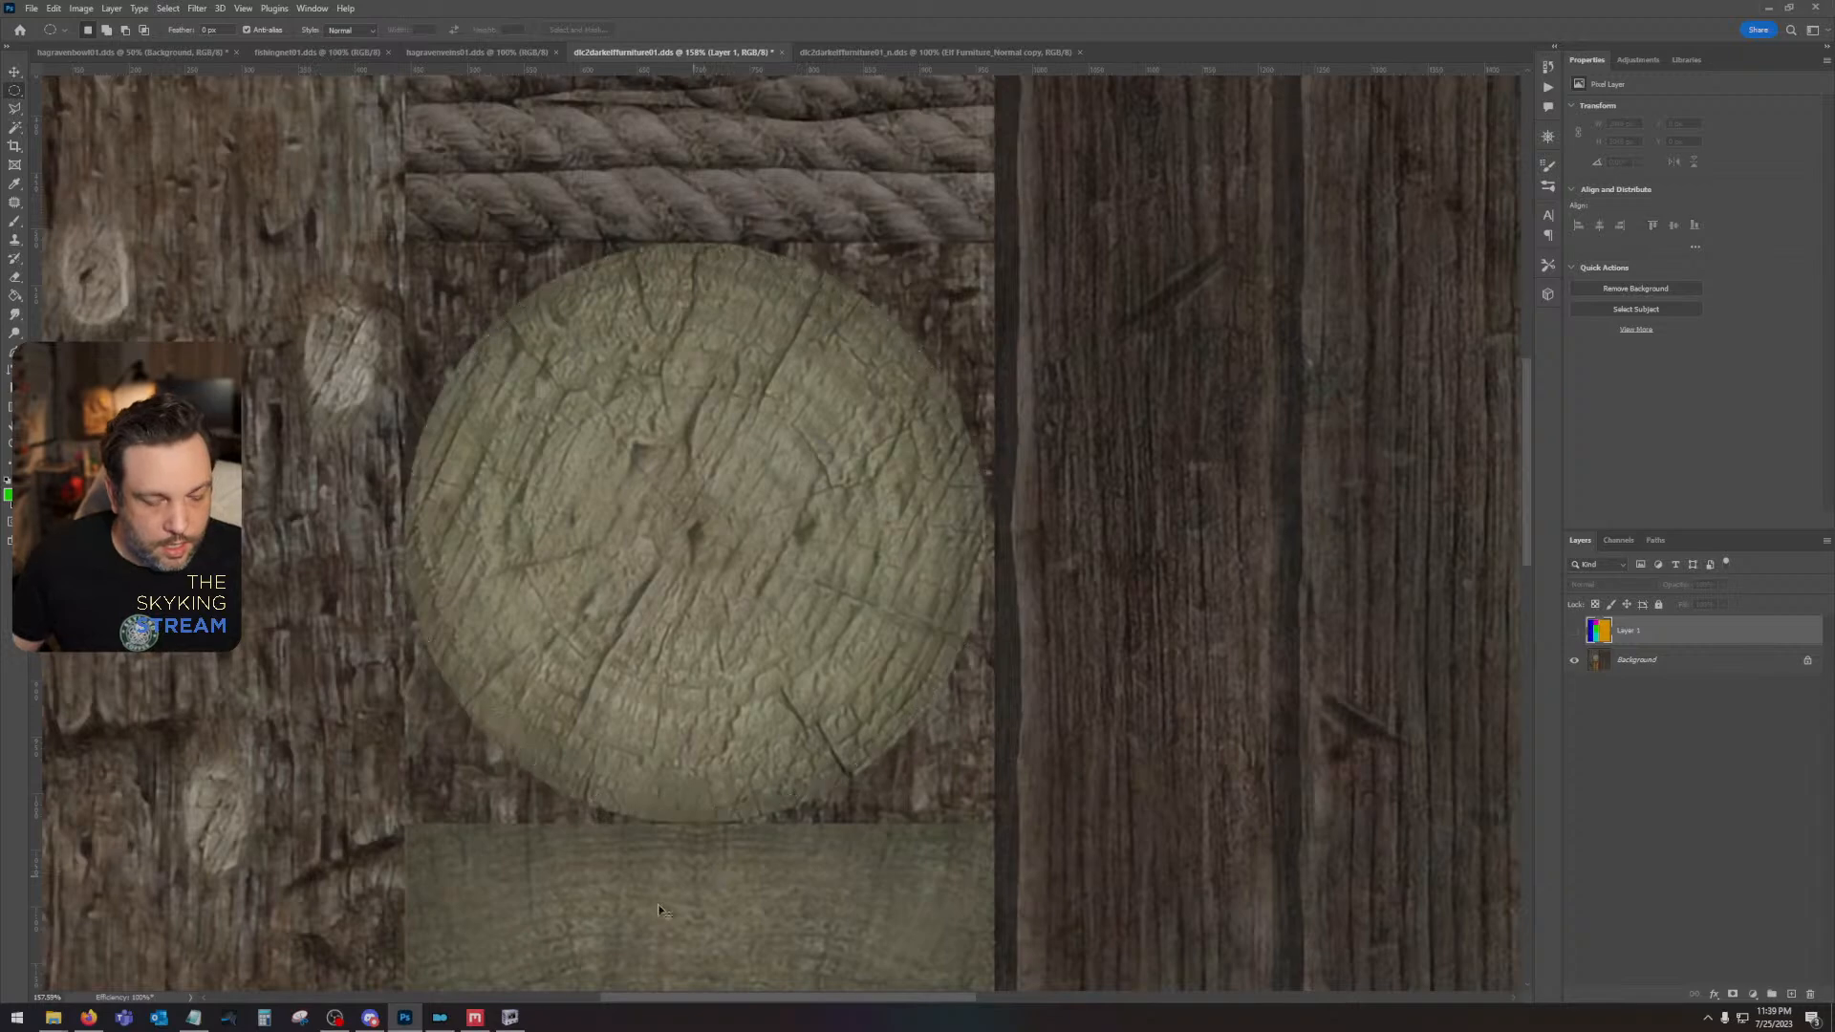
- Switch to NifSkope, select the bed's shape and export its UV layout as a PNG template image
left_click(509, 1018)
left_click(814, 794)
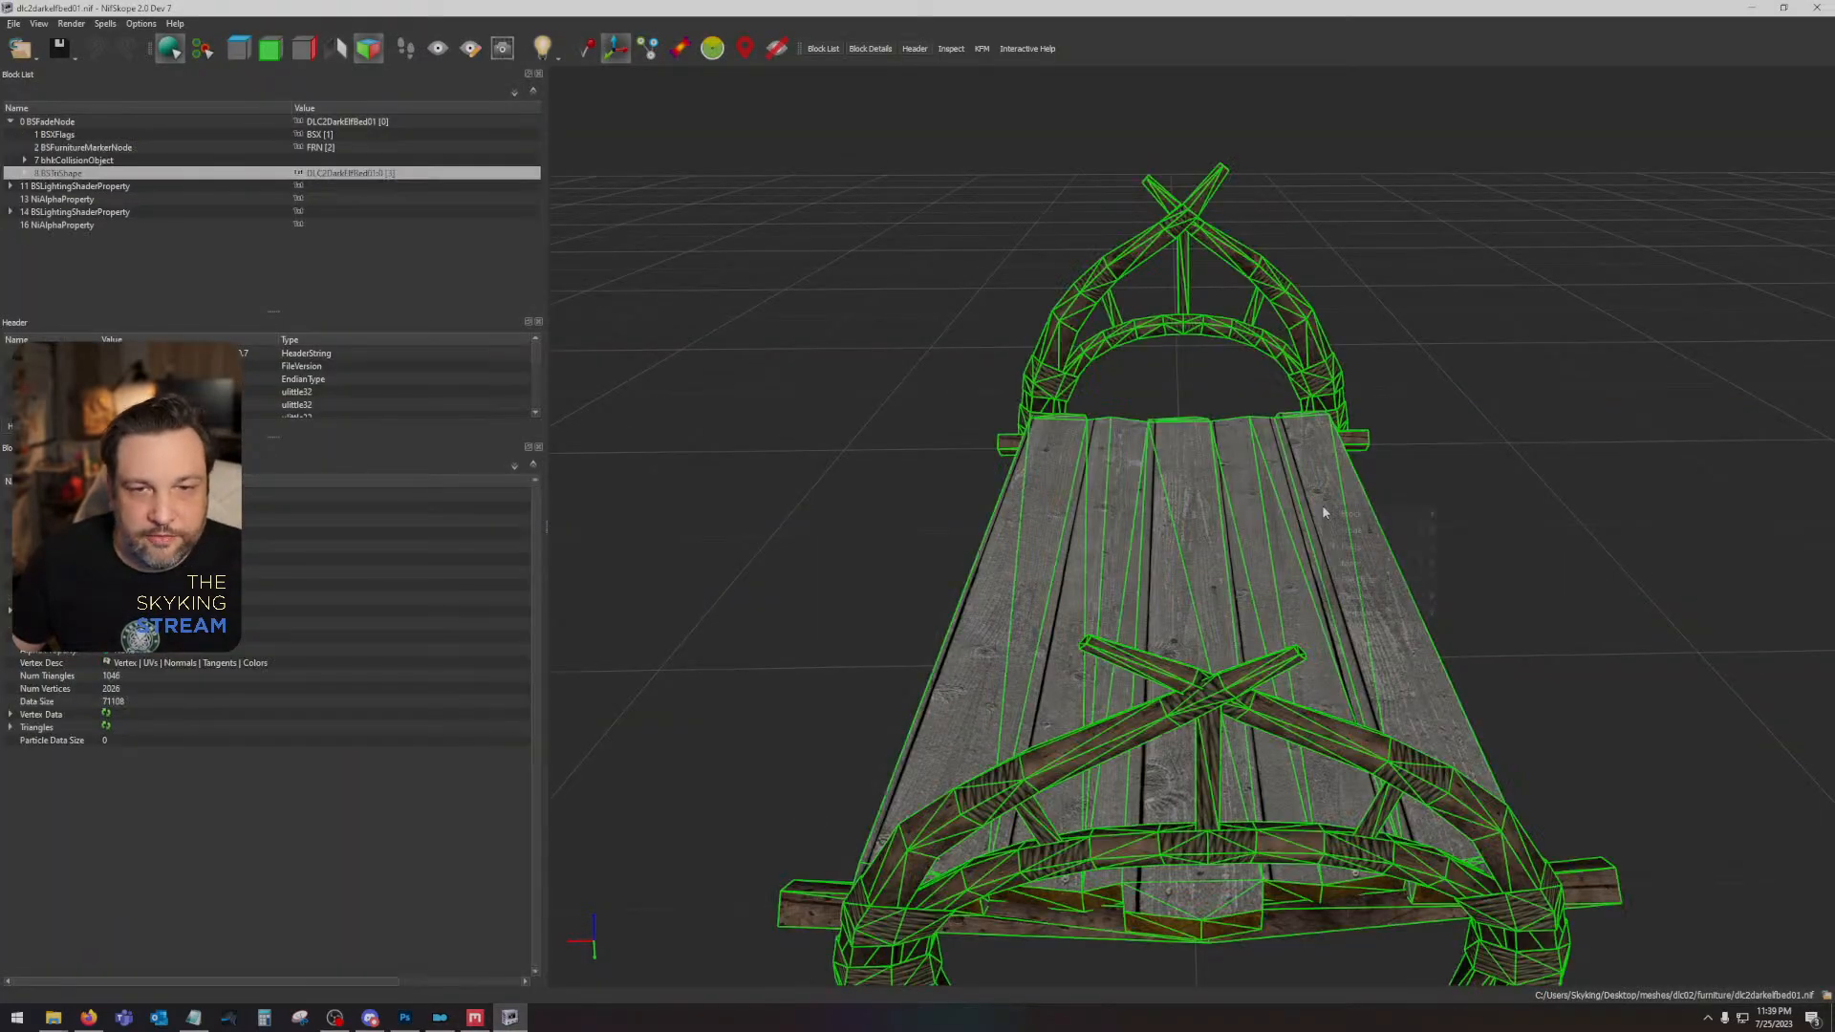
right_click(1323, 509)
mouse_move(1402, 599)
left_click(1487, 613)
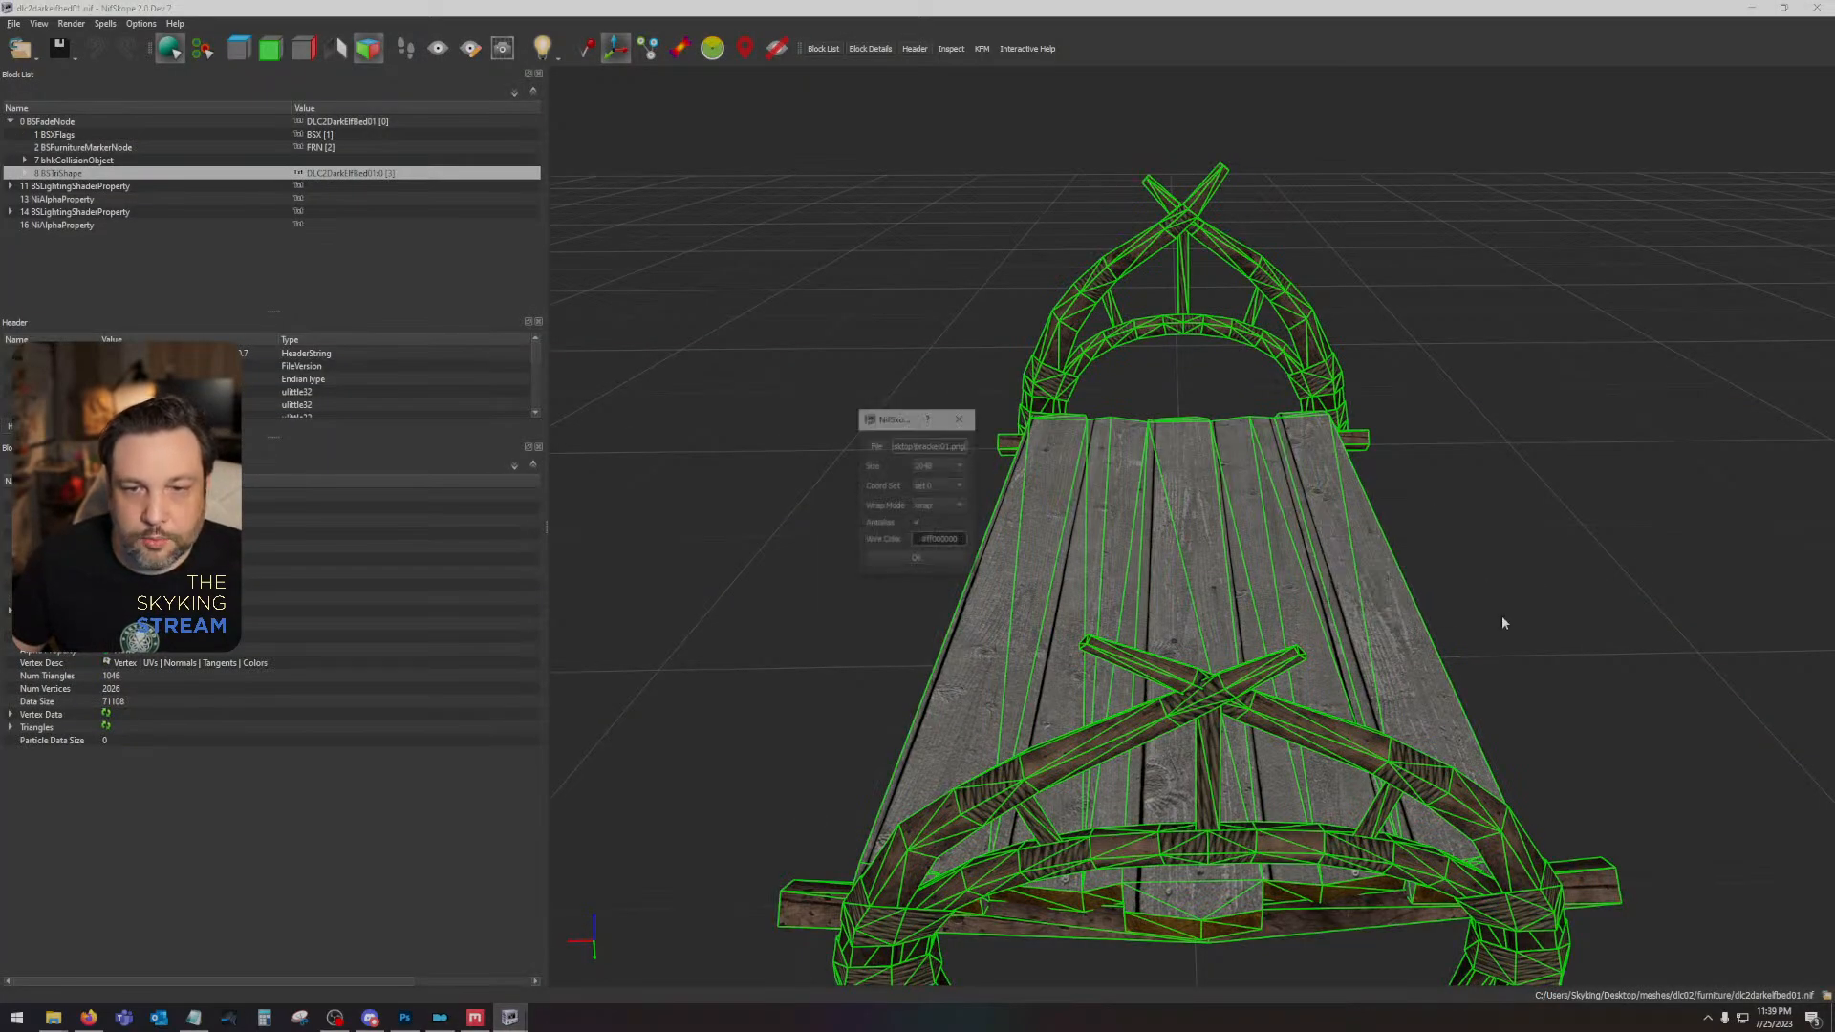
left_click(915, 560)
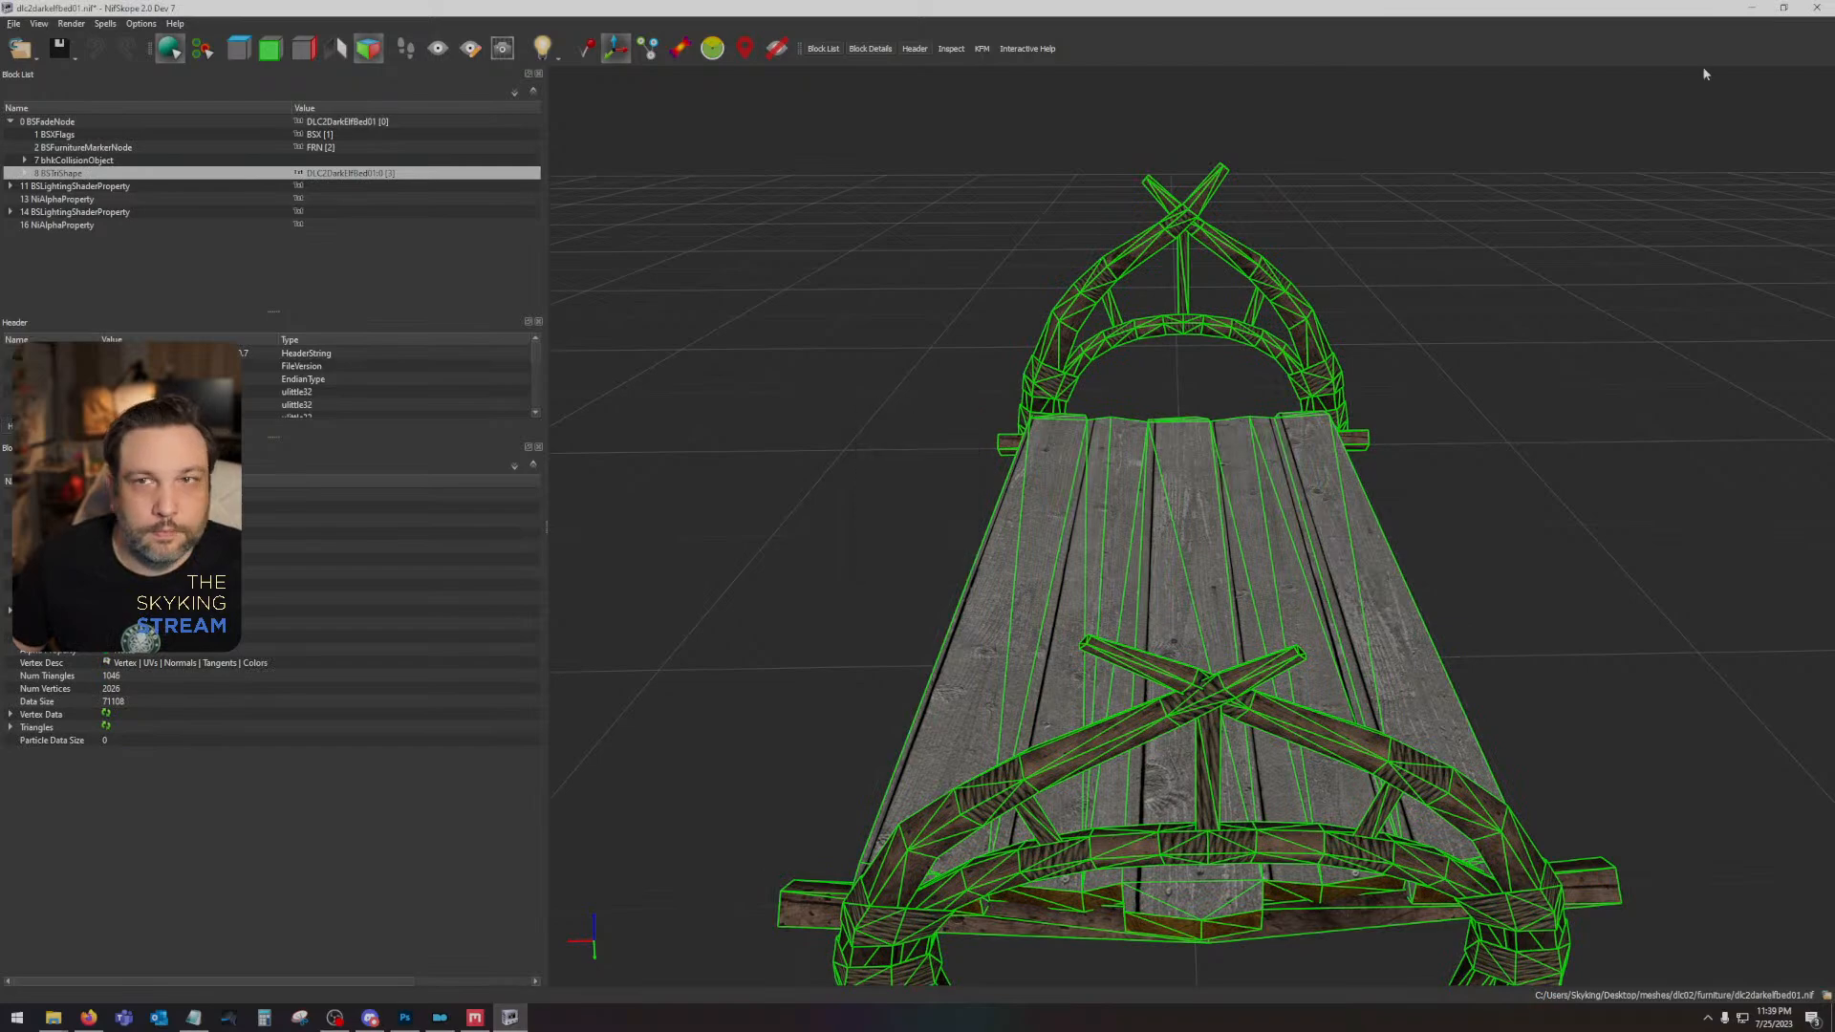
- Switch back to Photoshop and open the UV wireframe image bracket01.png
left_click(1765, 8)
key("ctrl+minus")
key("ctrl+minus")
key("ctrl+minus")
key("ctrl+minus")
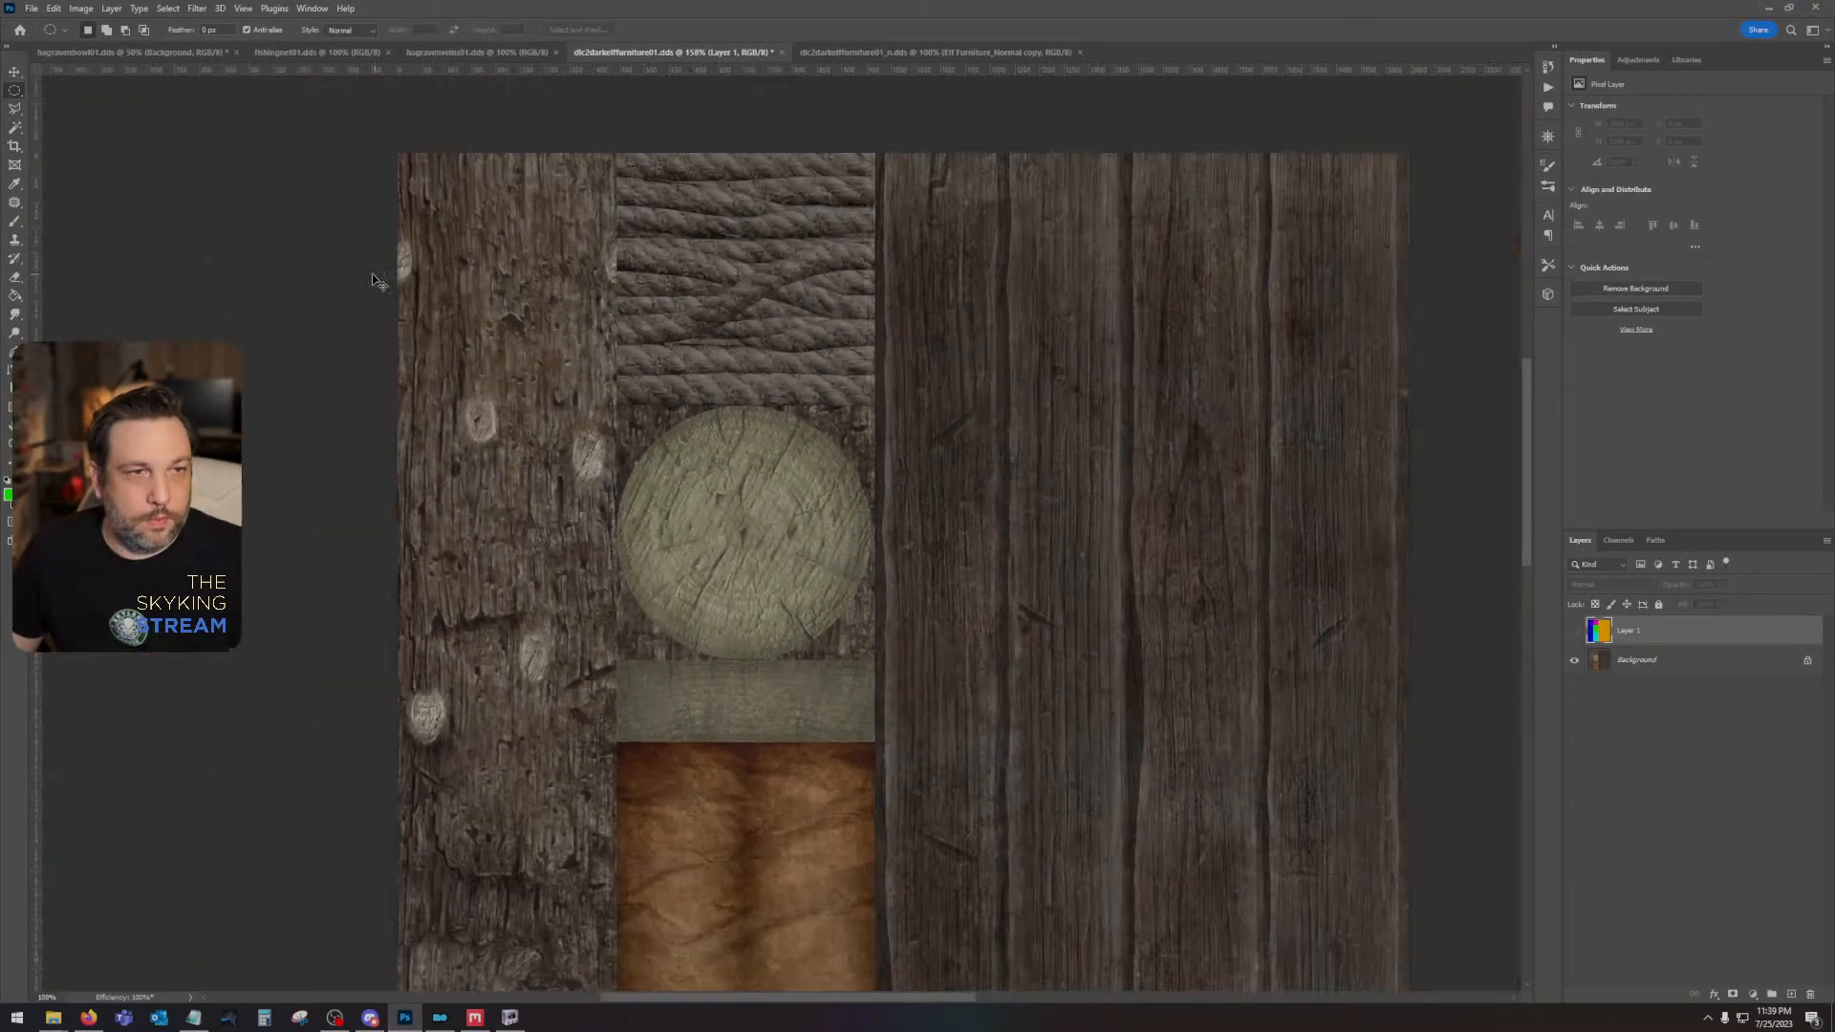
left_click_drag(828, 569, 728, 491)
left_click(31, 8)
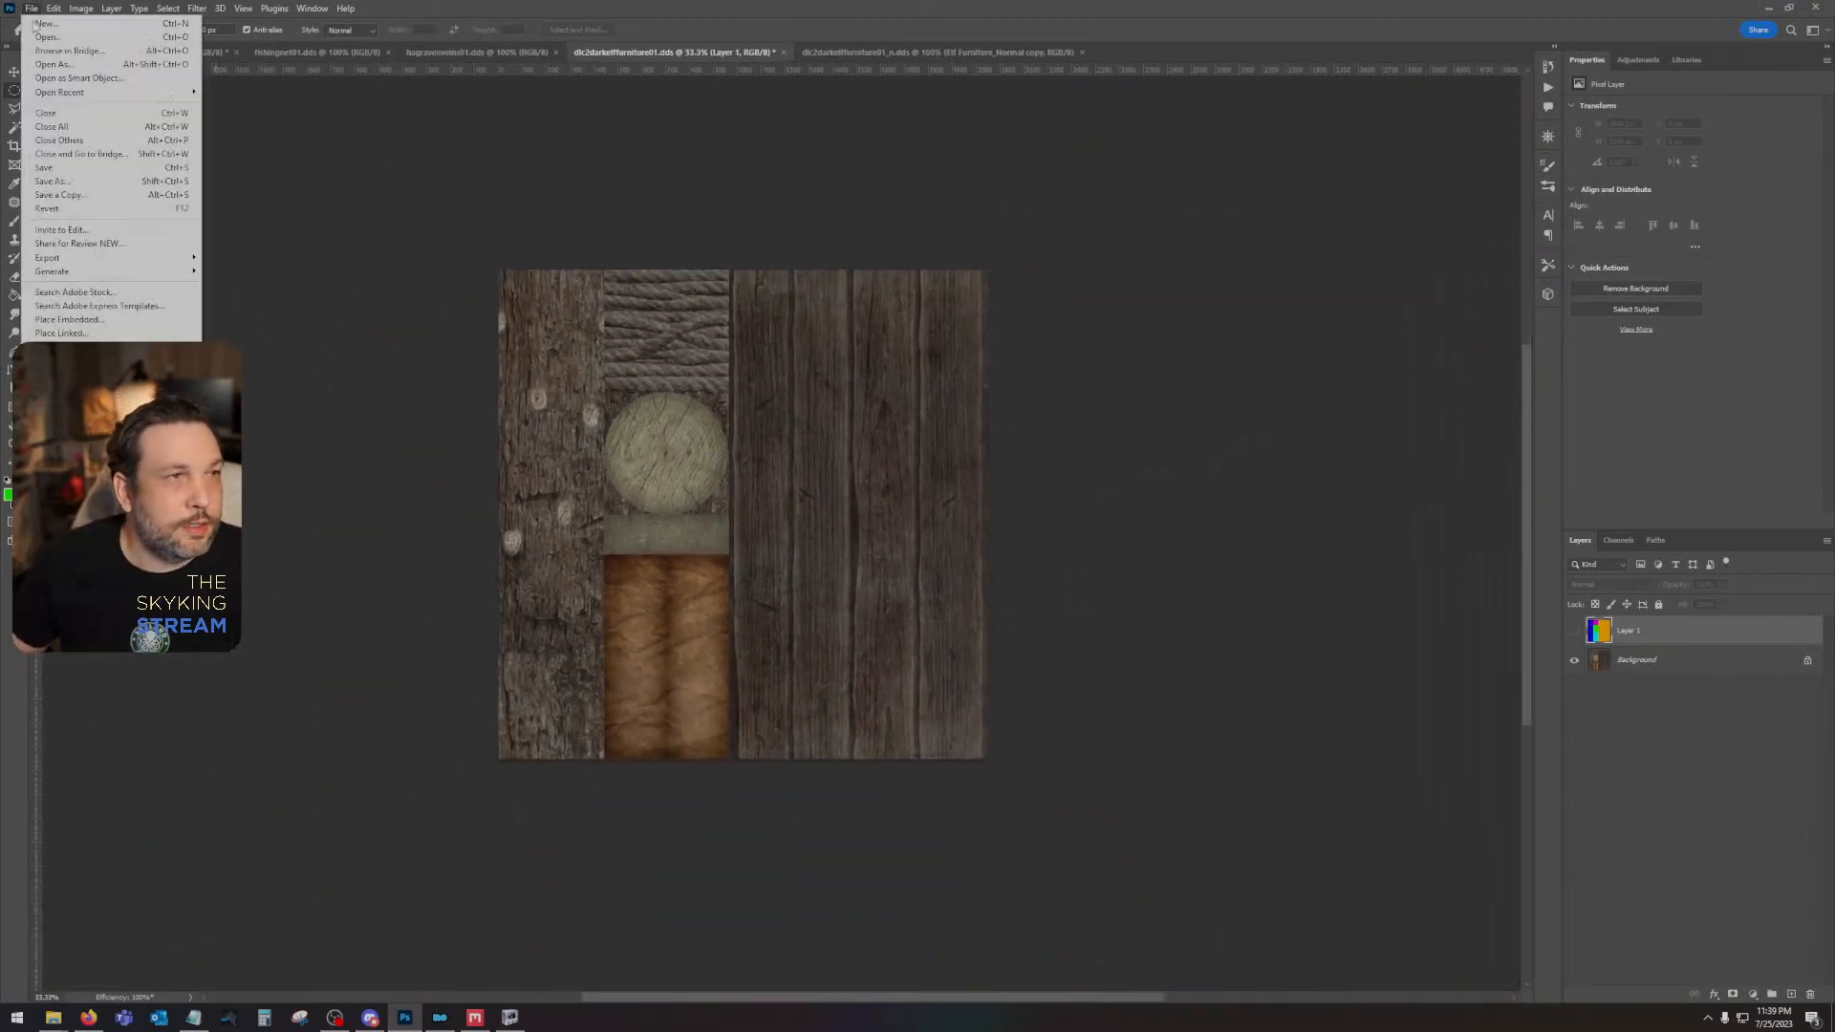
left_click(57, 39)
double_click(704, 105)
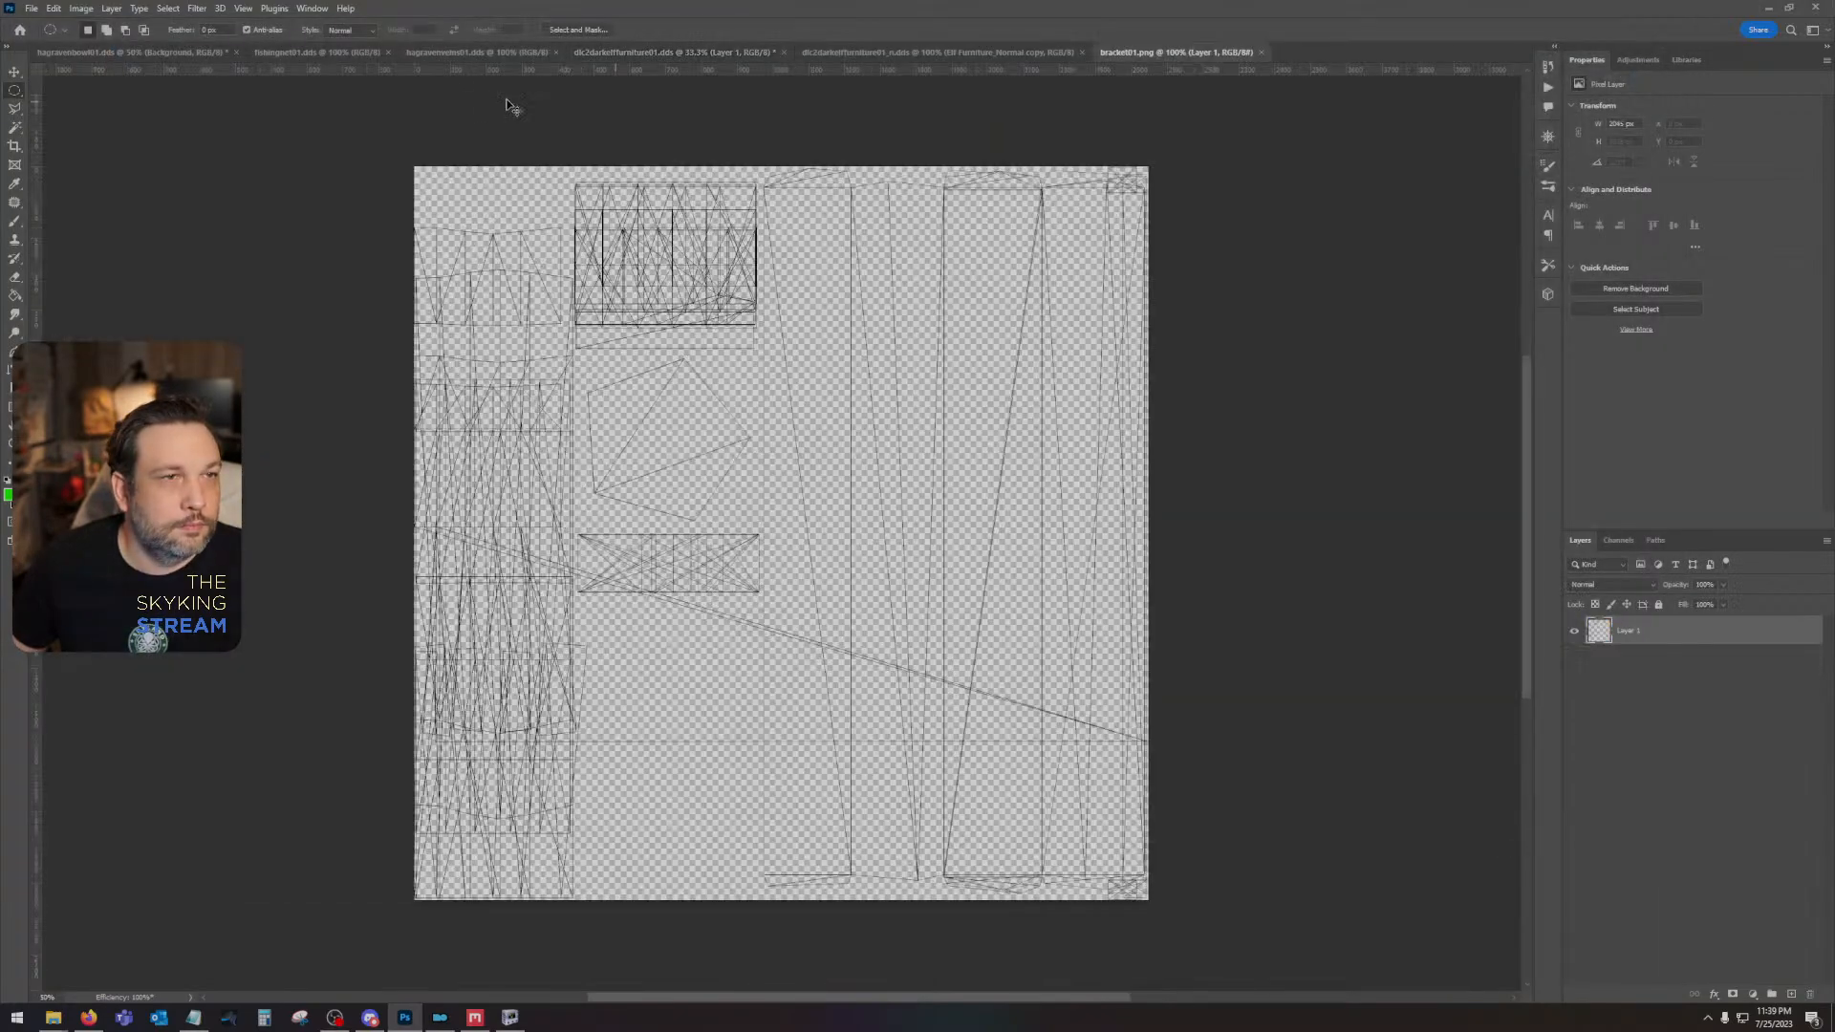
- Copy the UV wireframe into the dlc2darkelffurniture01 diffuse document as a new layer on top
left_click(304, 54)
left_click(530, 56)
left_click(693, 55)
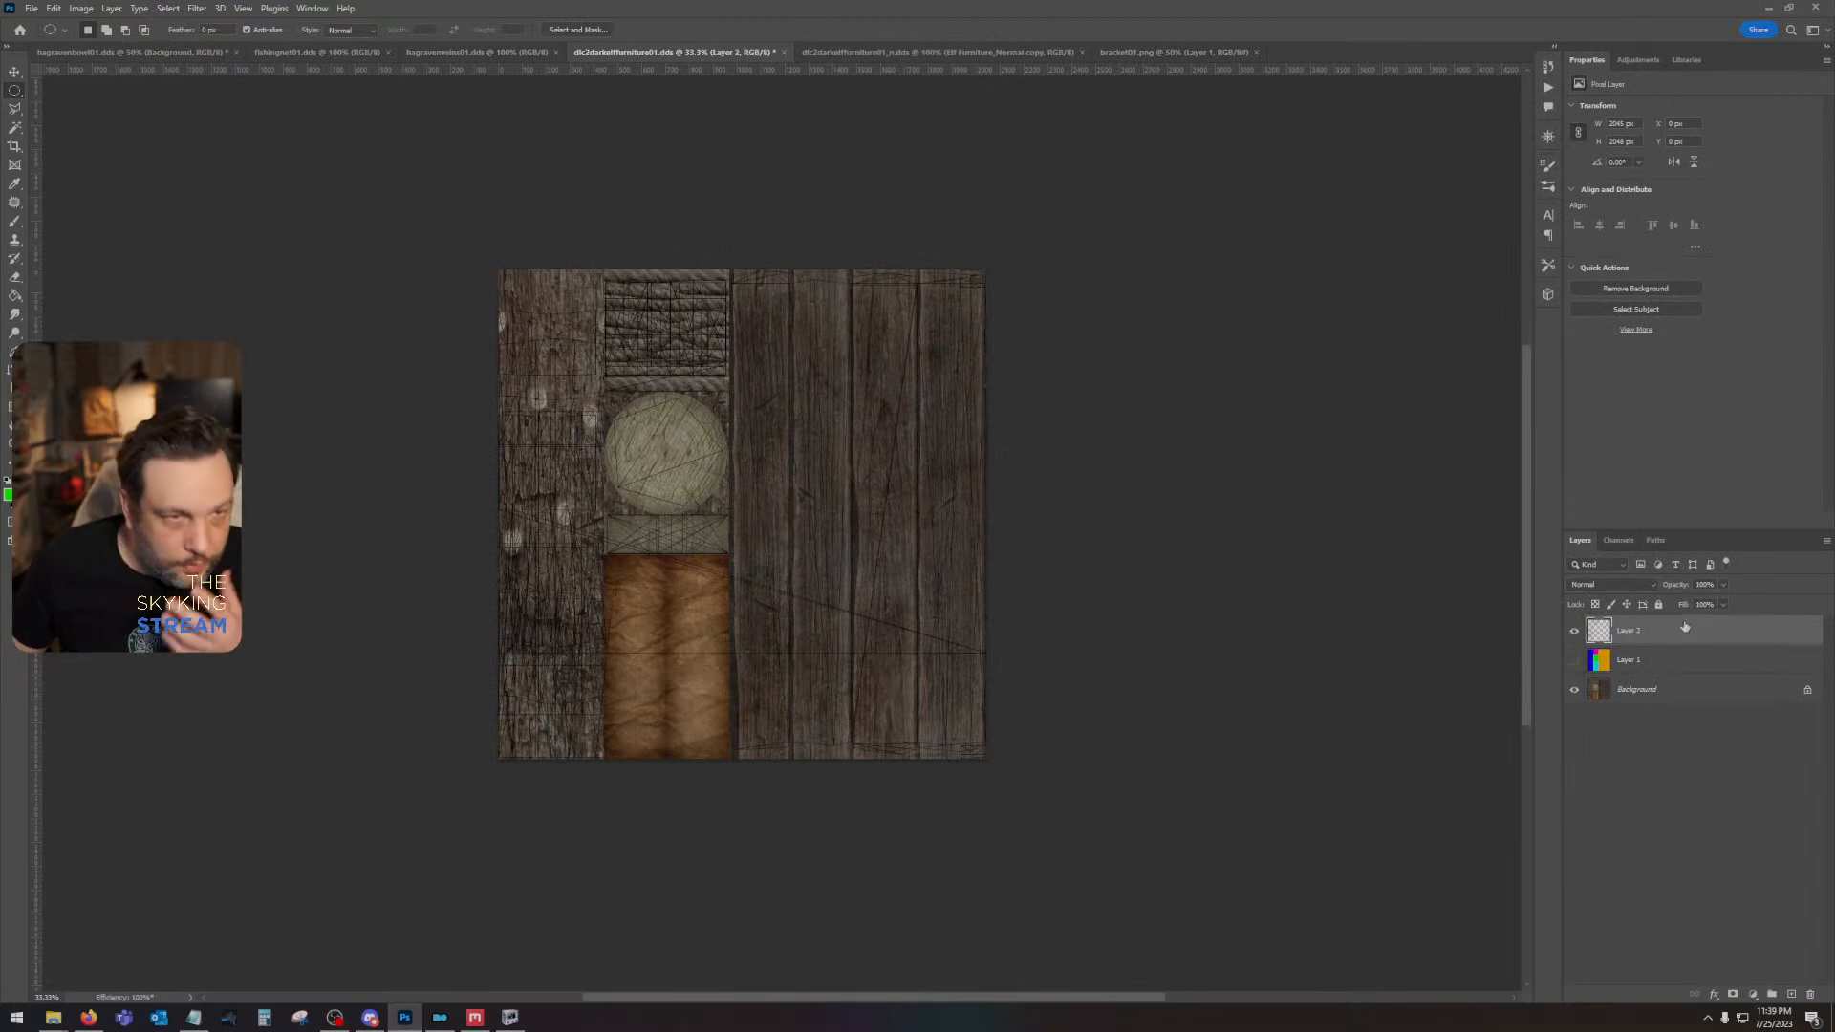
- Add a Color Overlay in bright green with Normal blend mode to the UV wireframe layer
double_click(1684, 627)
left_click(1253, 602)
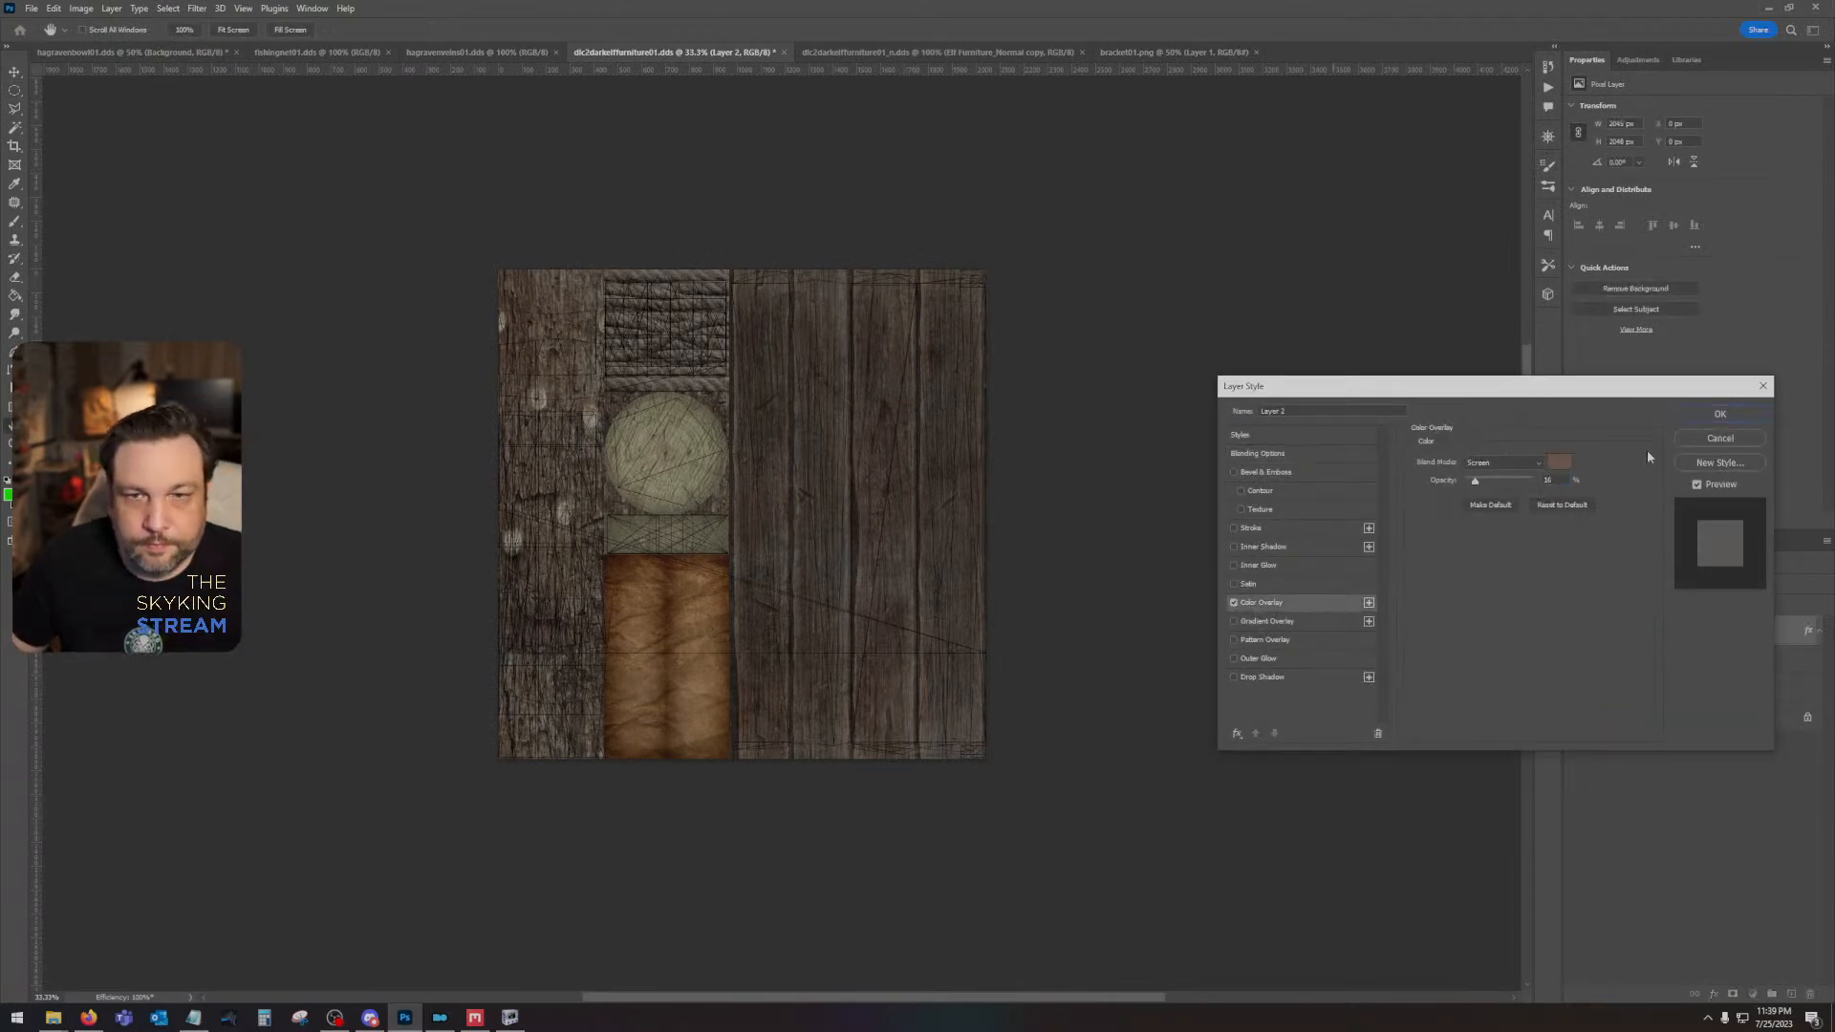
left_click(1560, 461)
left_click(1266, 741)
left_click_drag(1242, 708, 1463, 531)
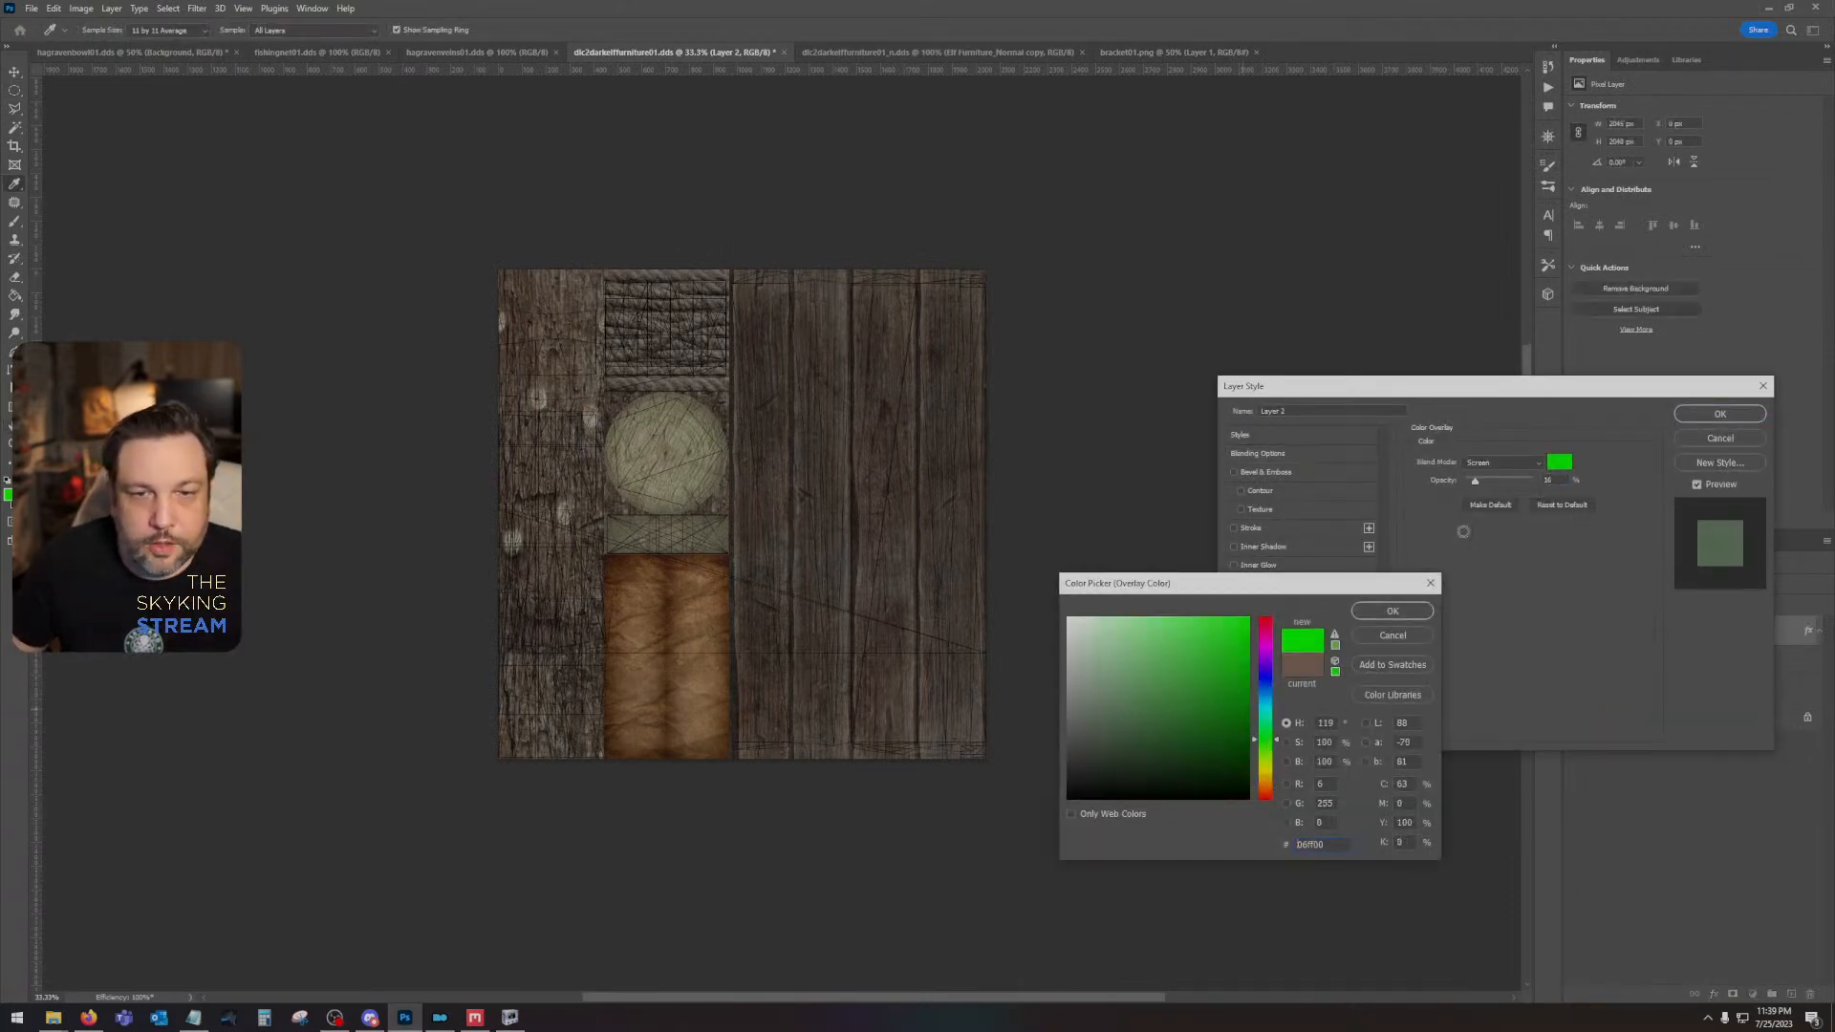
left_click(1411, 613)
left_click(1503, 461)
left_click(1502, 583)
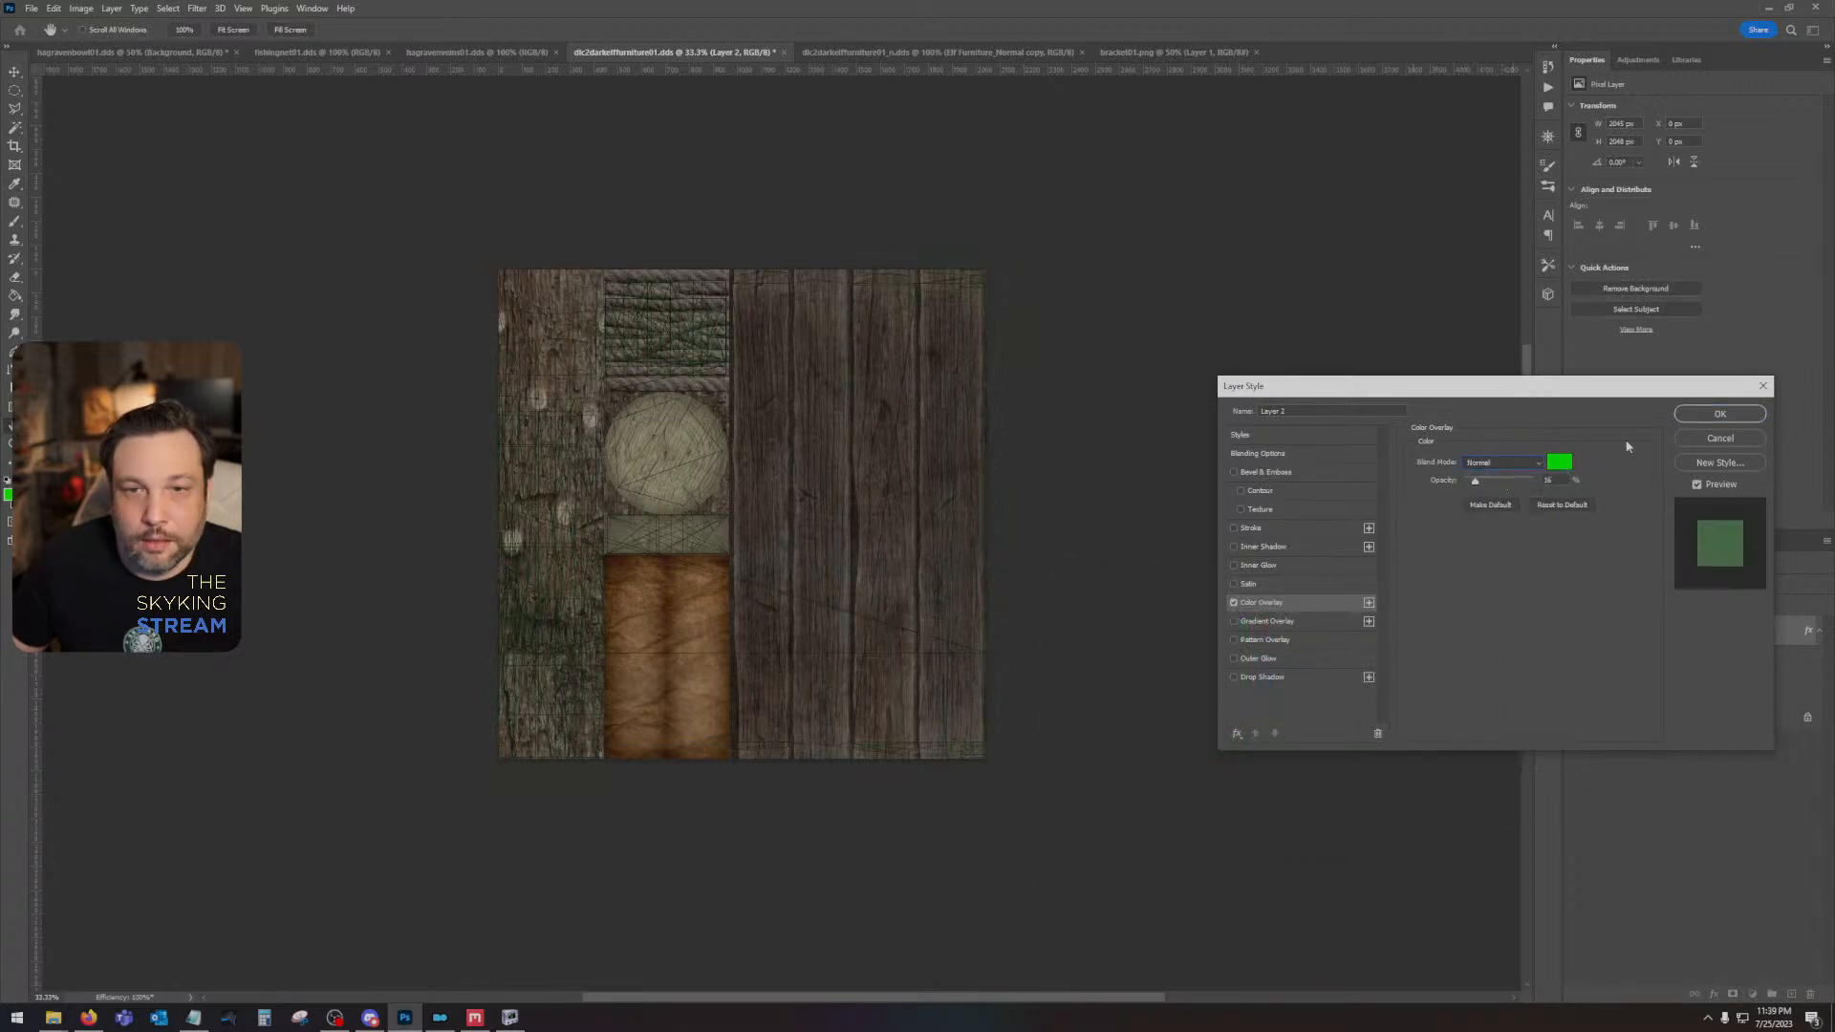
left_click(1719, 414)
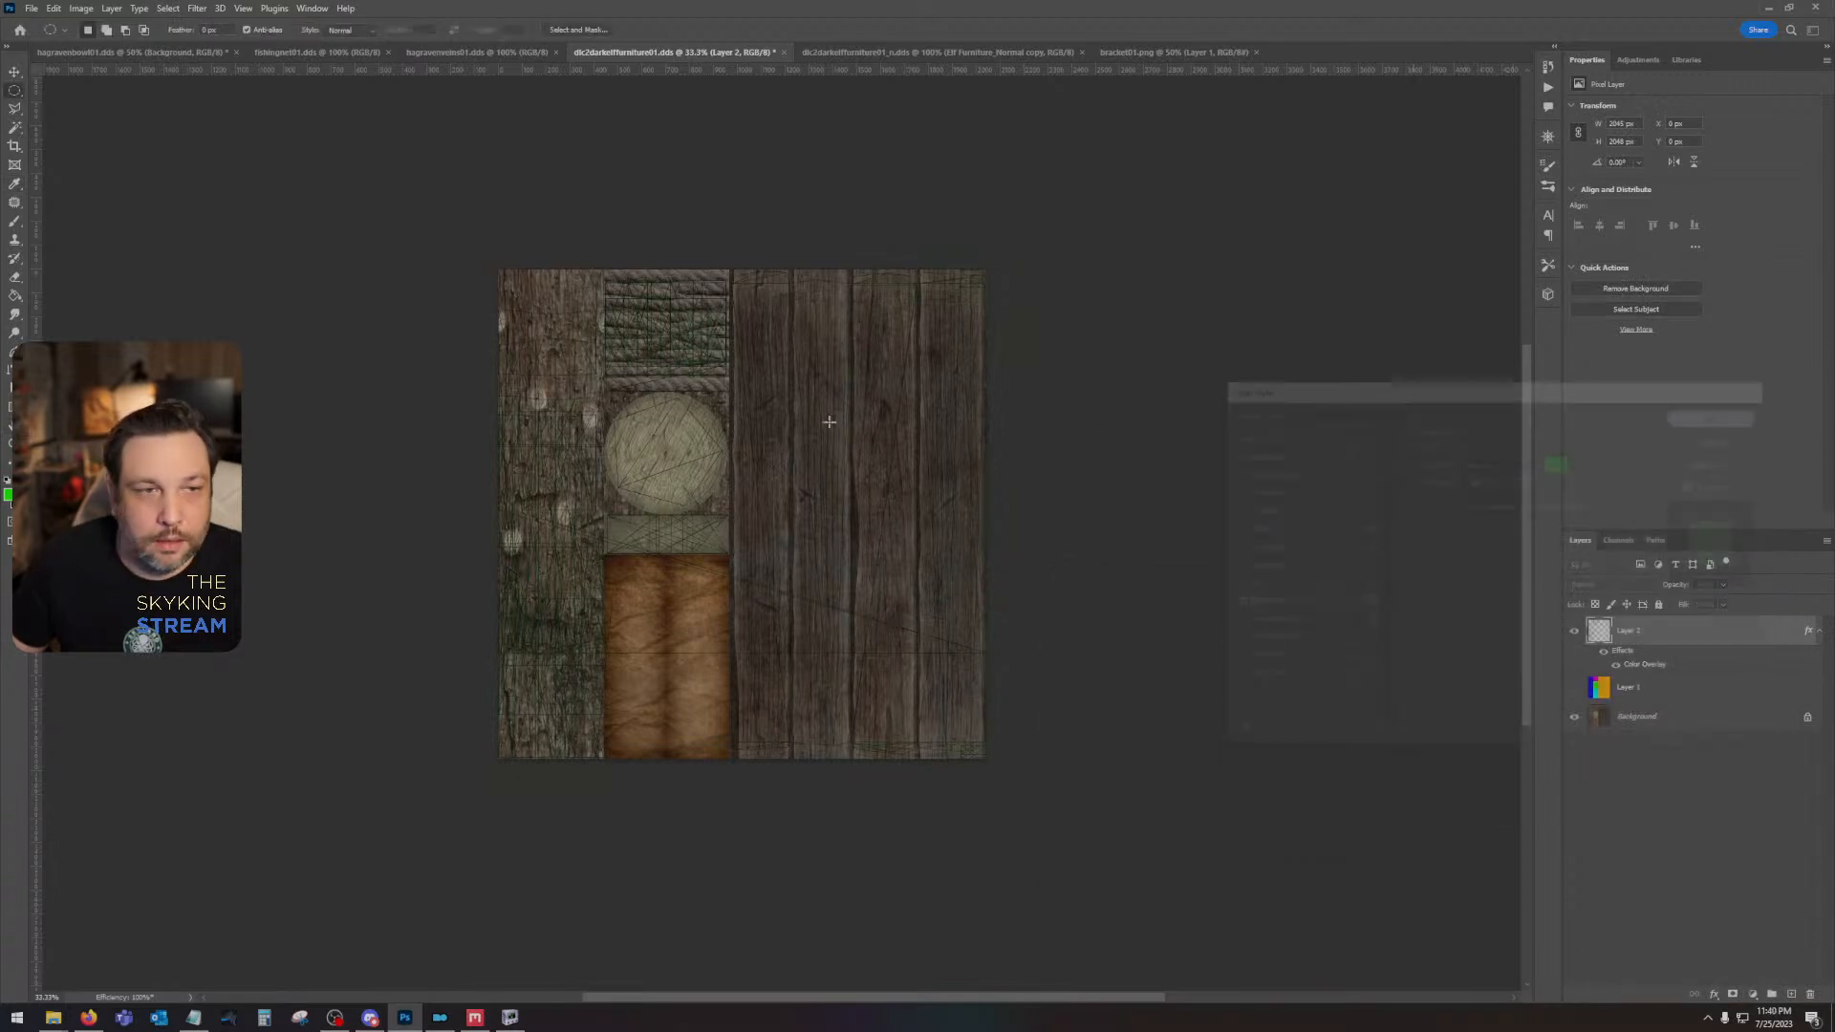
- Raise the wireframe layer's green Color Overlay to full opacity and rasterize its layer style
double_click(1659, 667)
left_click(1498, 462)
left_click(1498, 466)
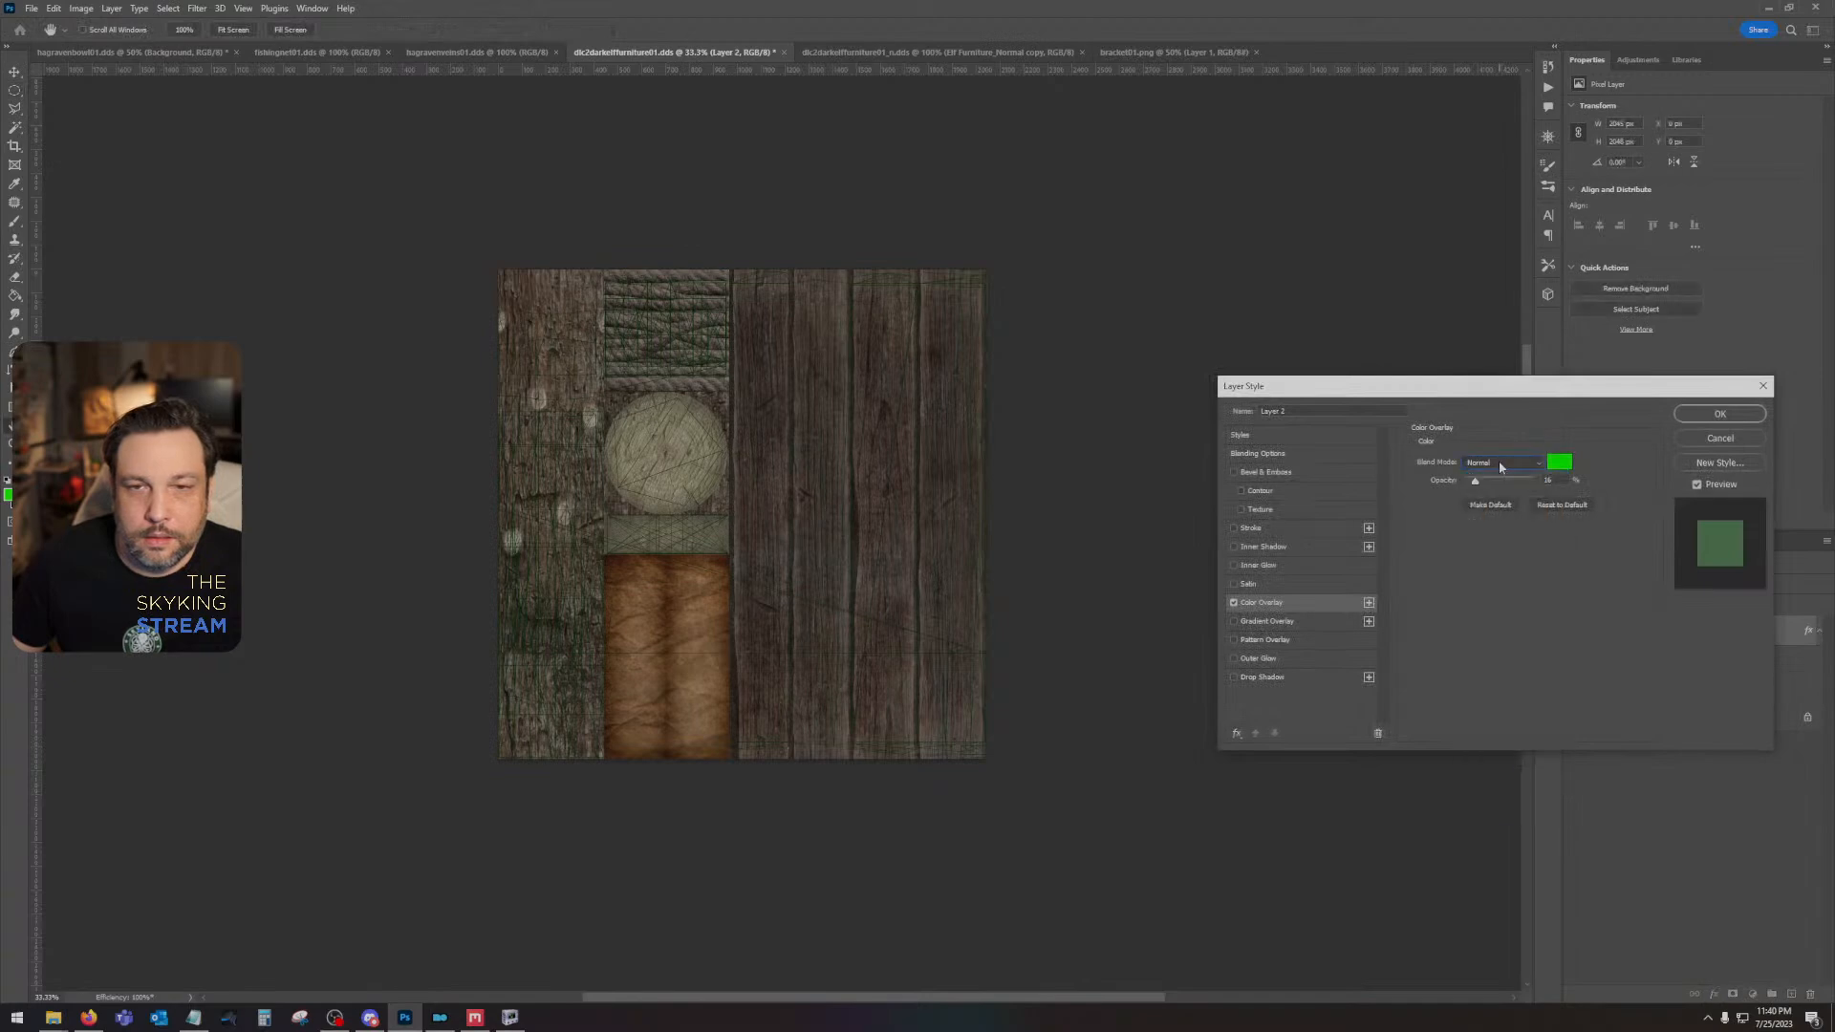
left_click(1711, 415)
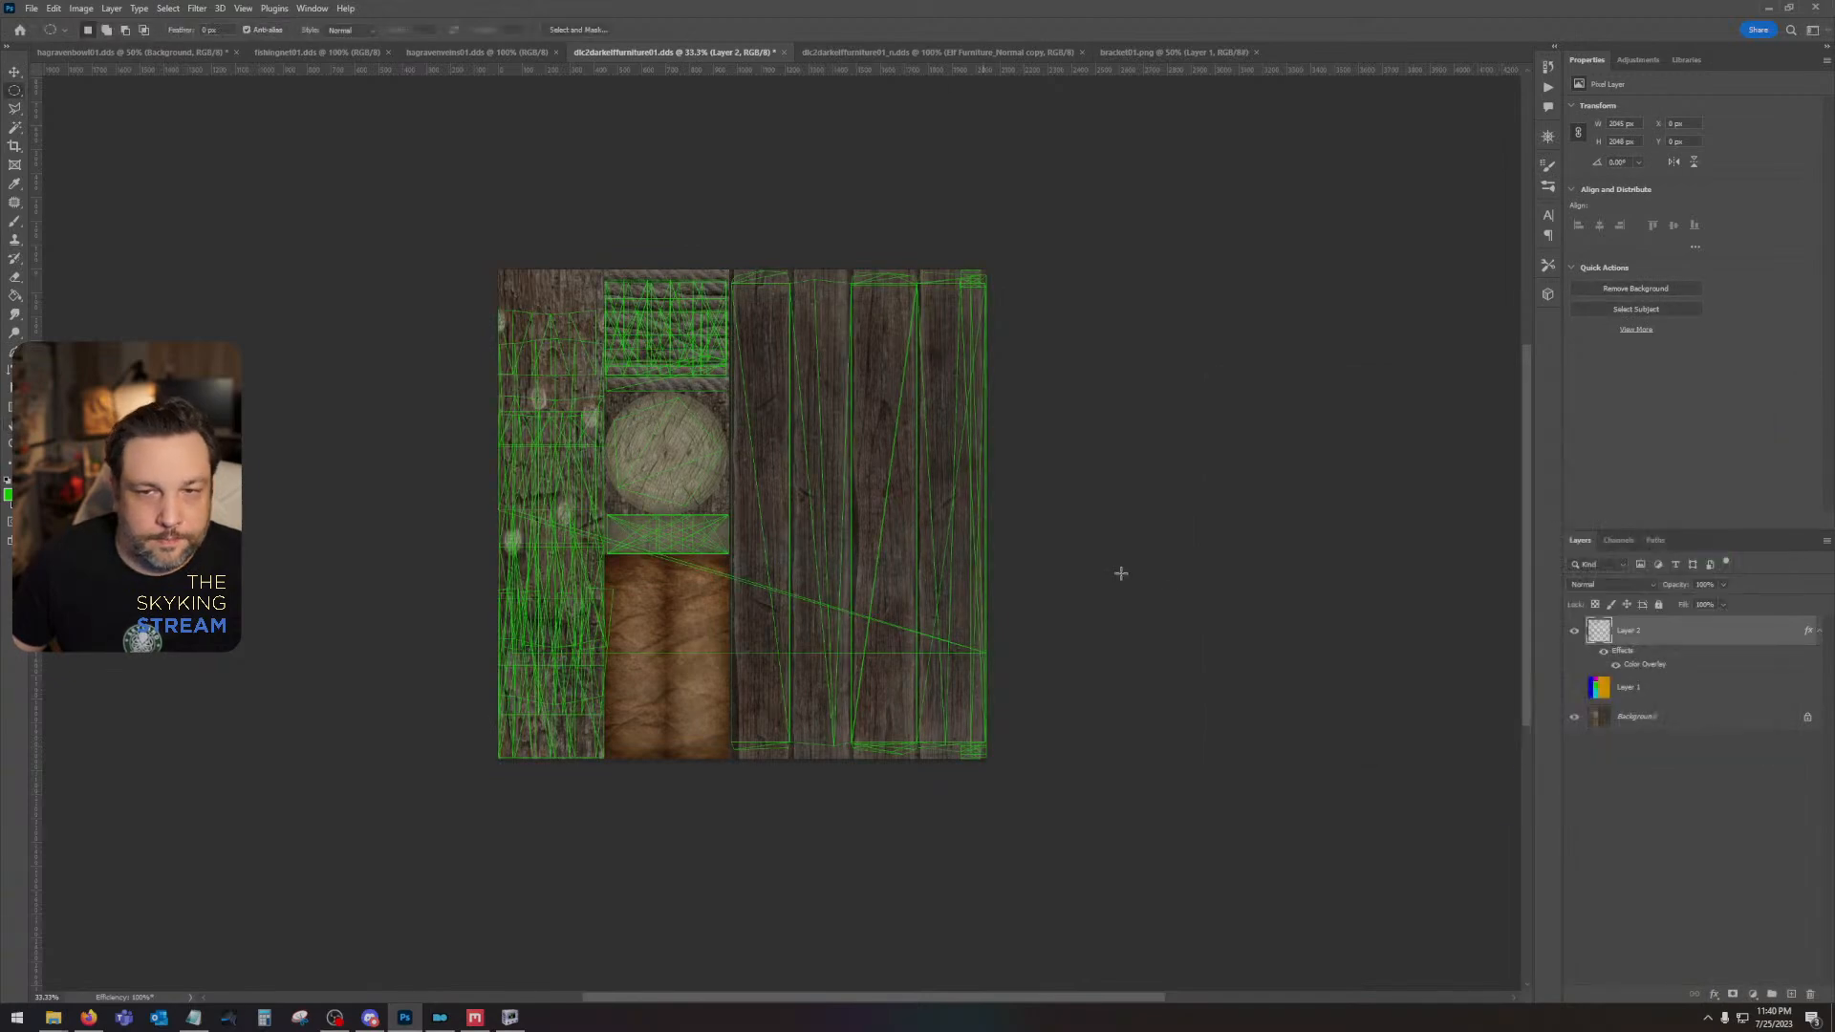
right_click(1694, 630)
left_click(1749, 291)
- Outline the round log end with an elliptical selection, using the UV wireframe as a guide
scroll(819, 504, "left", 1)
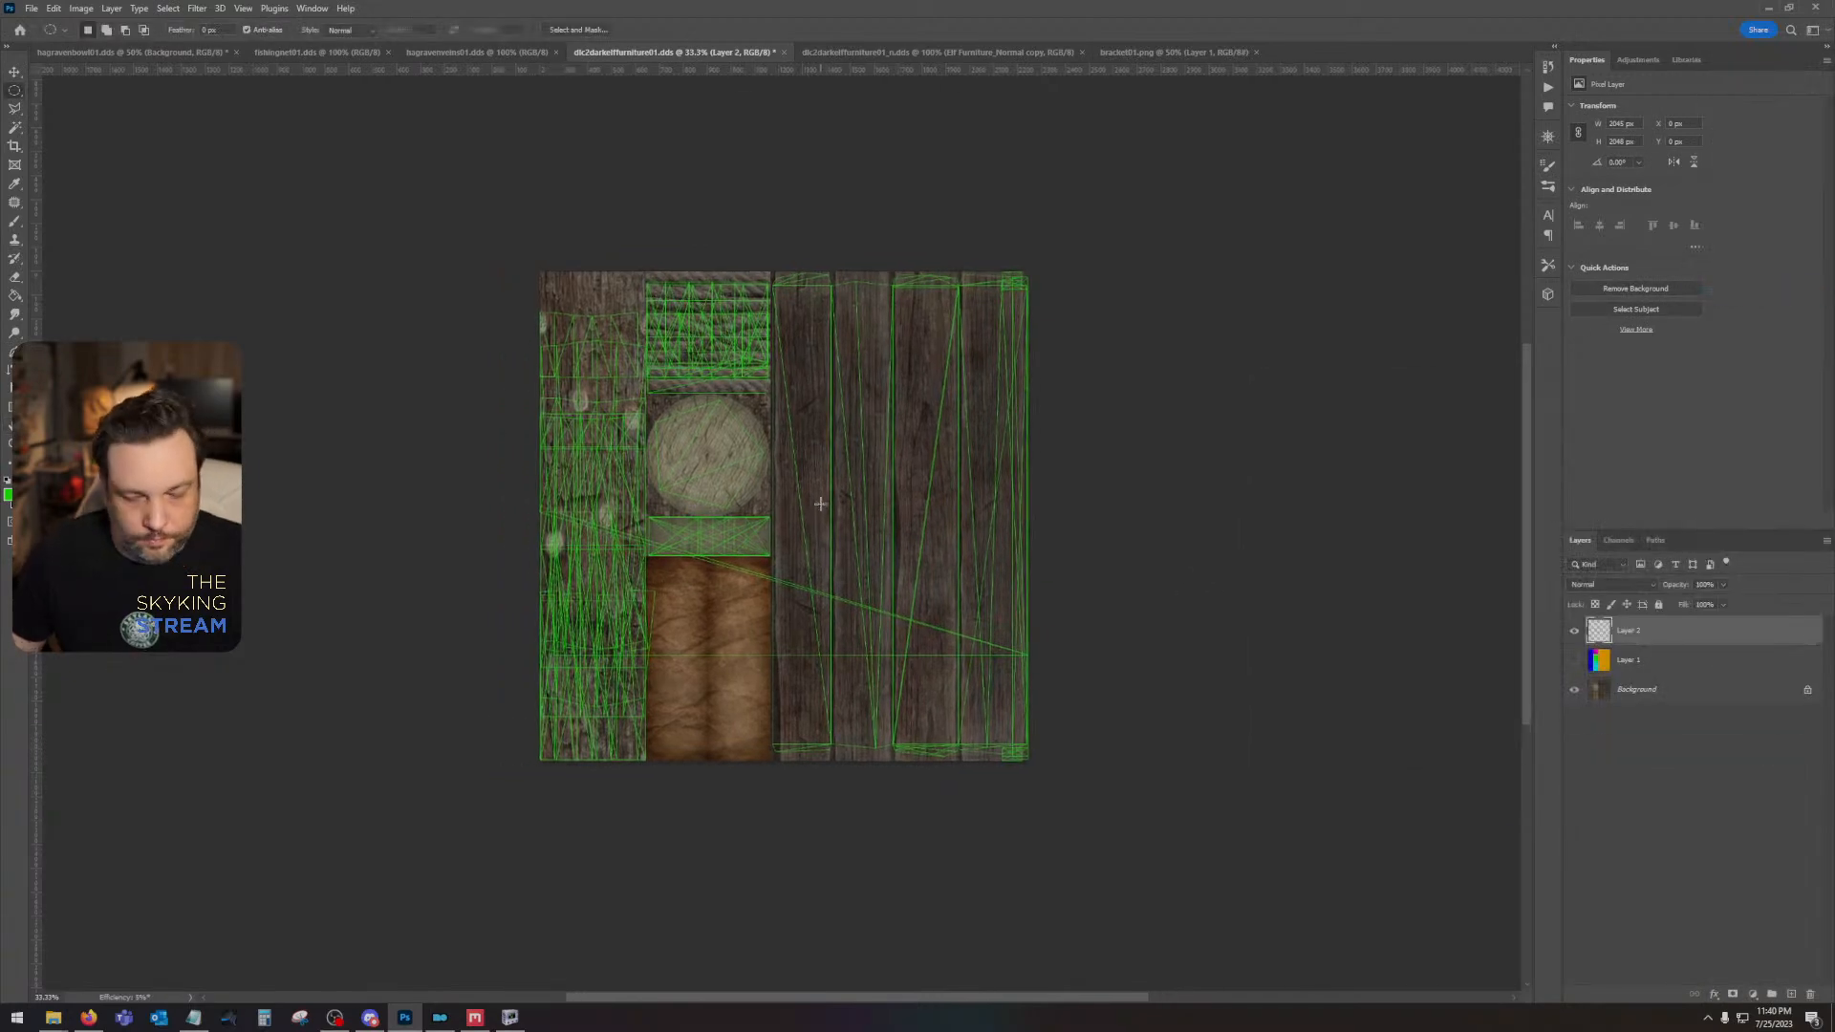
scroll(820, 504, "up", 3)
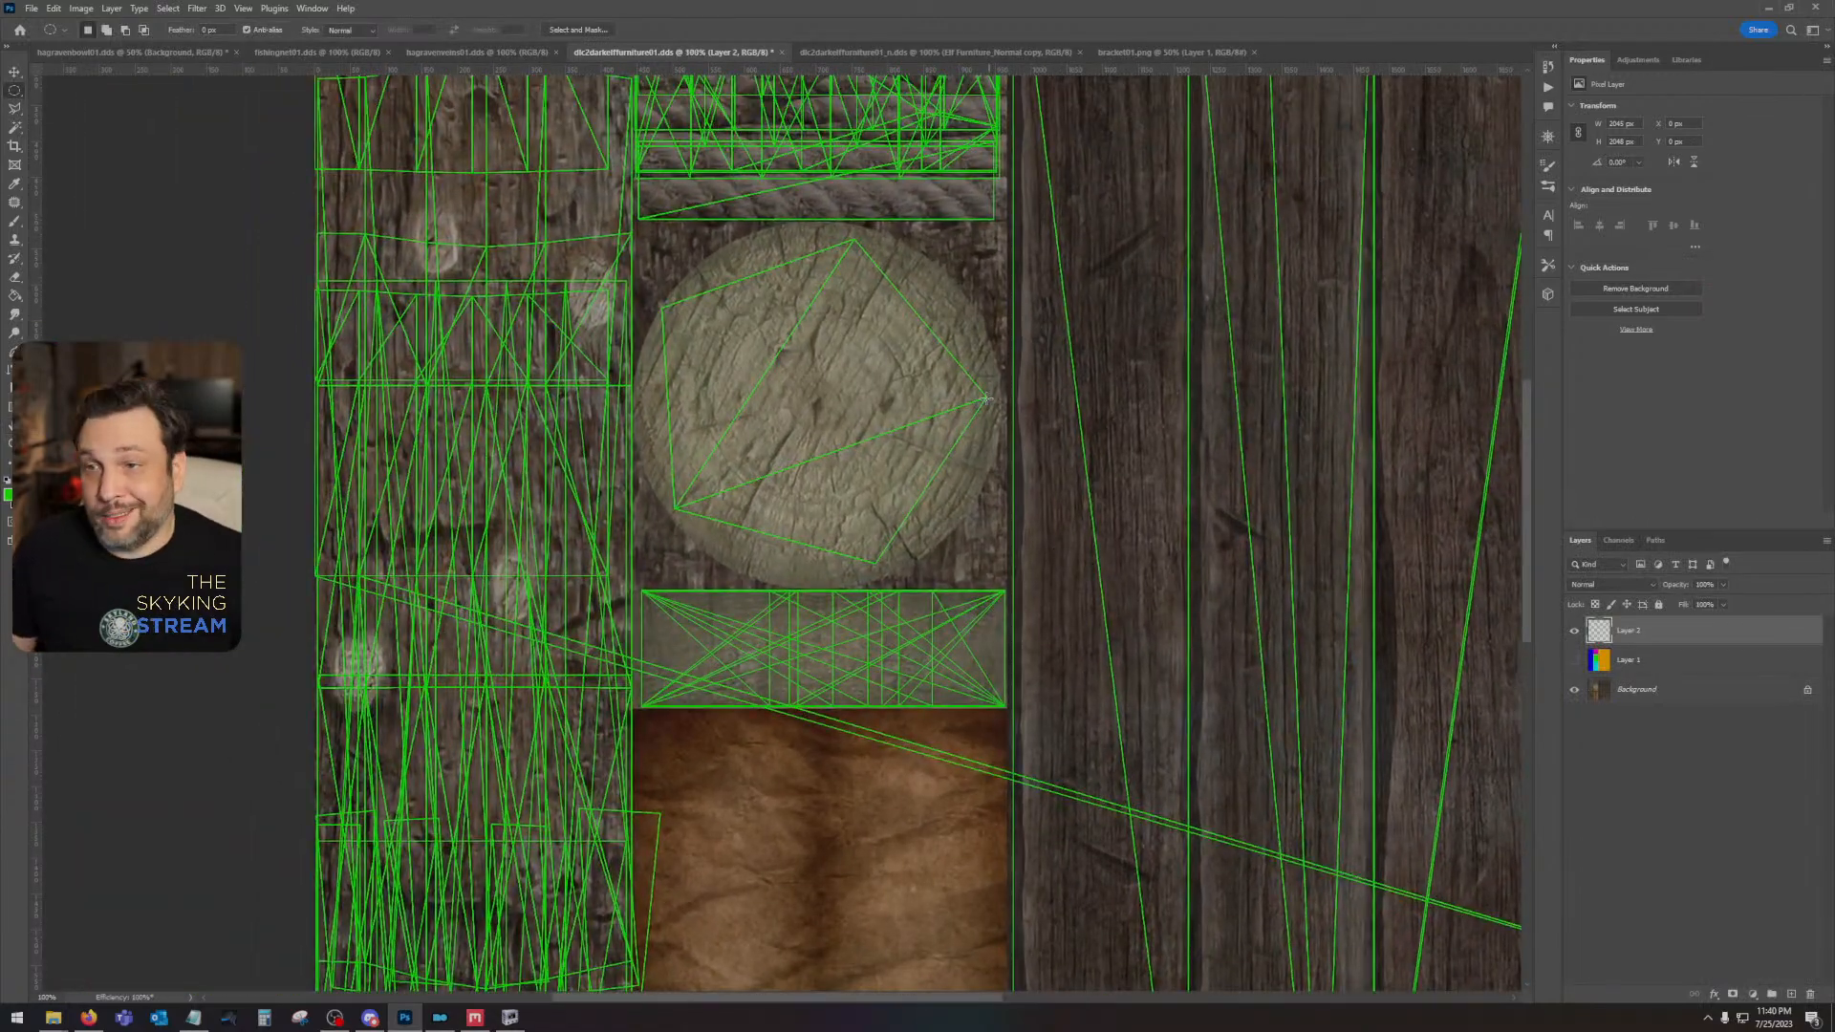
mouse_move(910, 371)
left_mouse_down()
mouse_move(894, 488)
mouse_move(807, 469)
mouse_move(922, 348)
mouse_move(980, 329)
left_mouse_up()
left_click_drag(797, 499, 796, 512)
- Fill the circular selection with red ff0000 on the color map layer, Layer 1, and deselect
left_click(1680, 664)
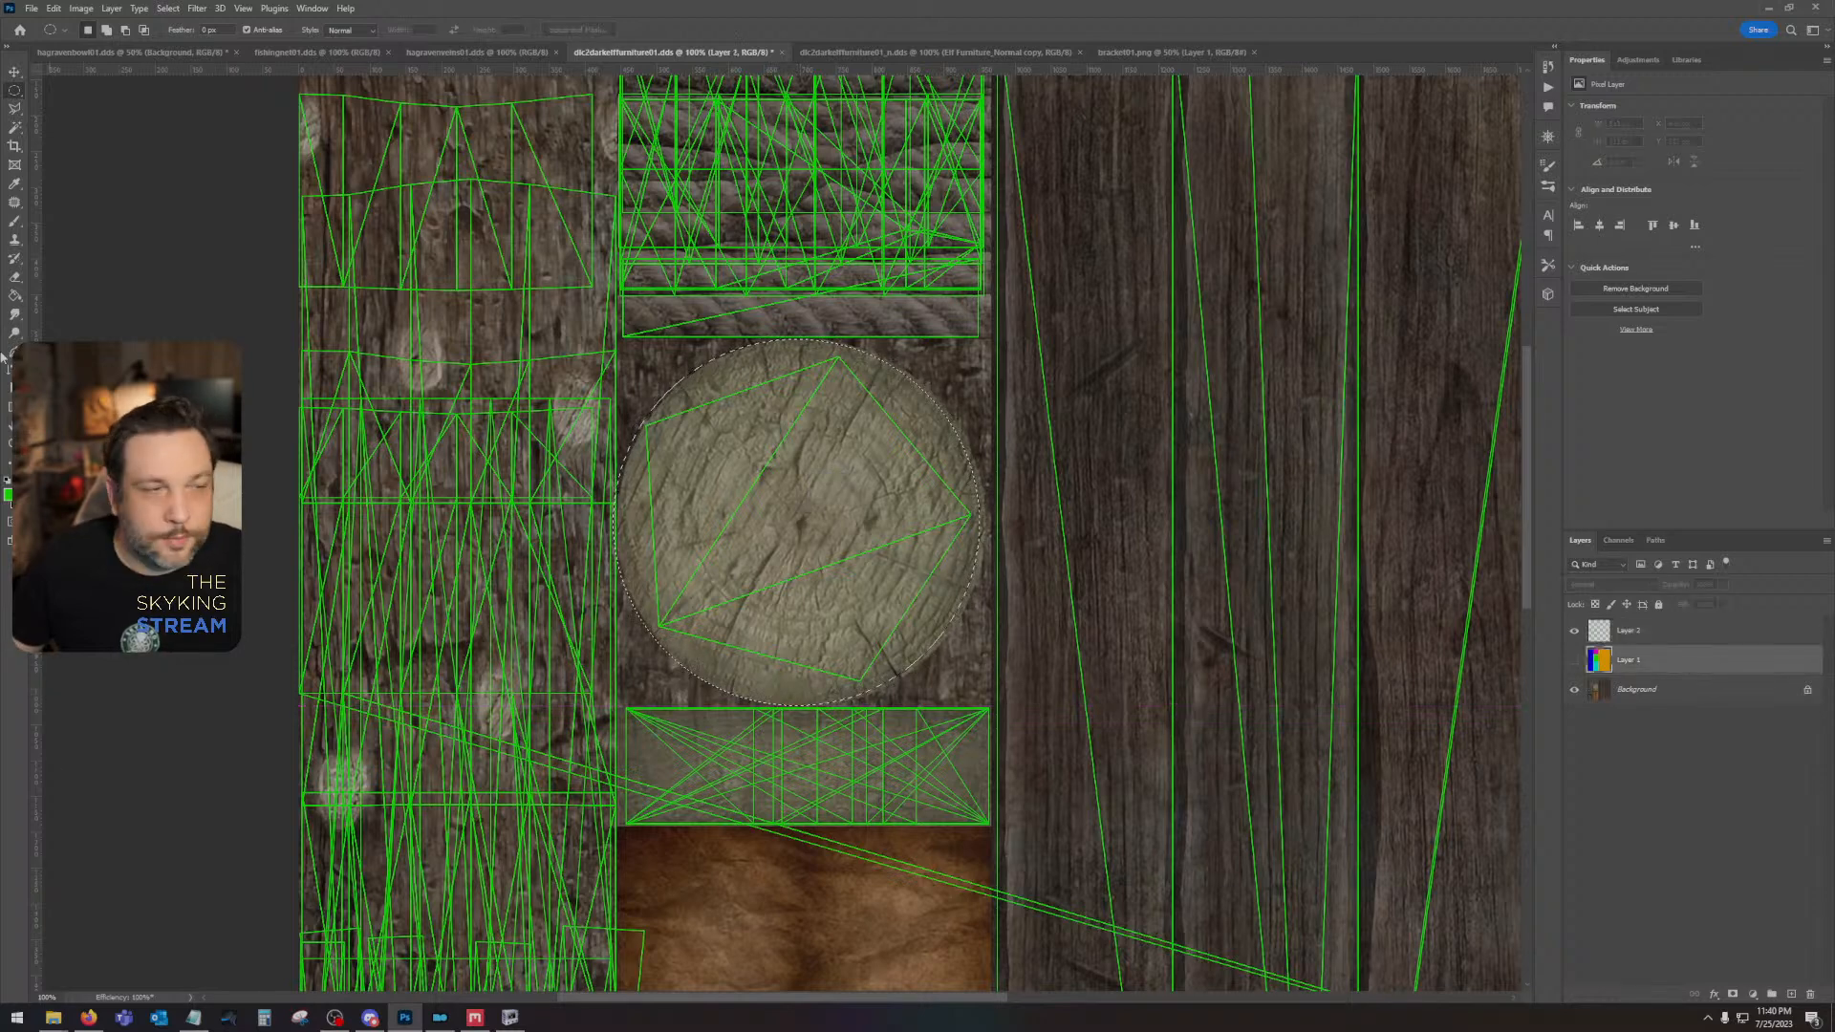
left_click(9, 496)
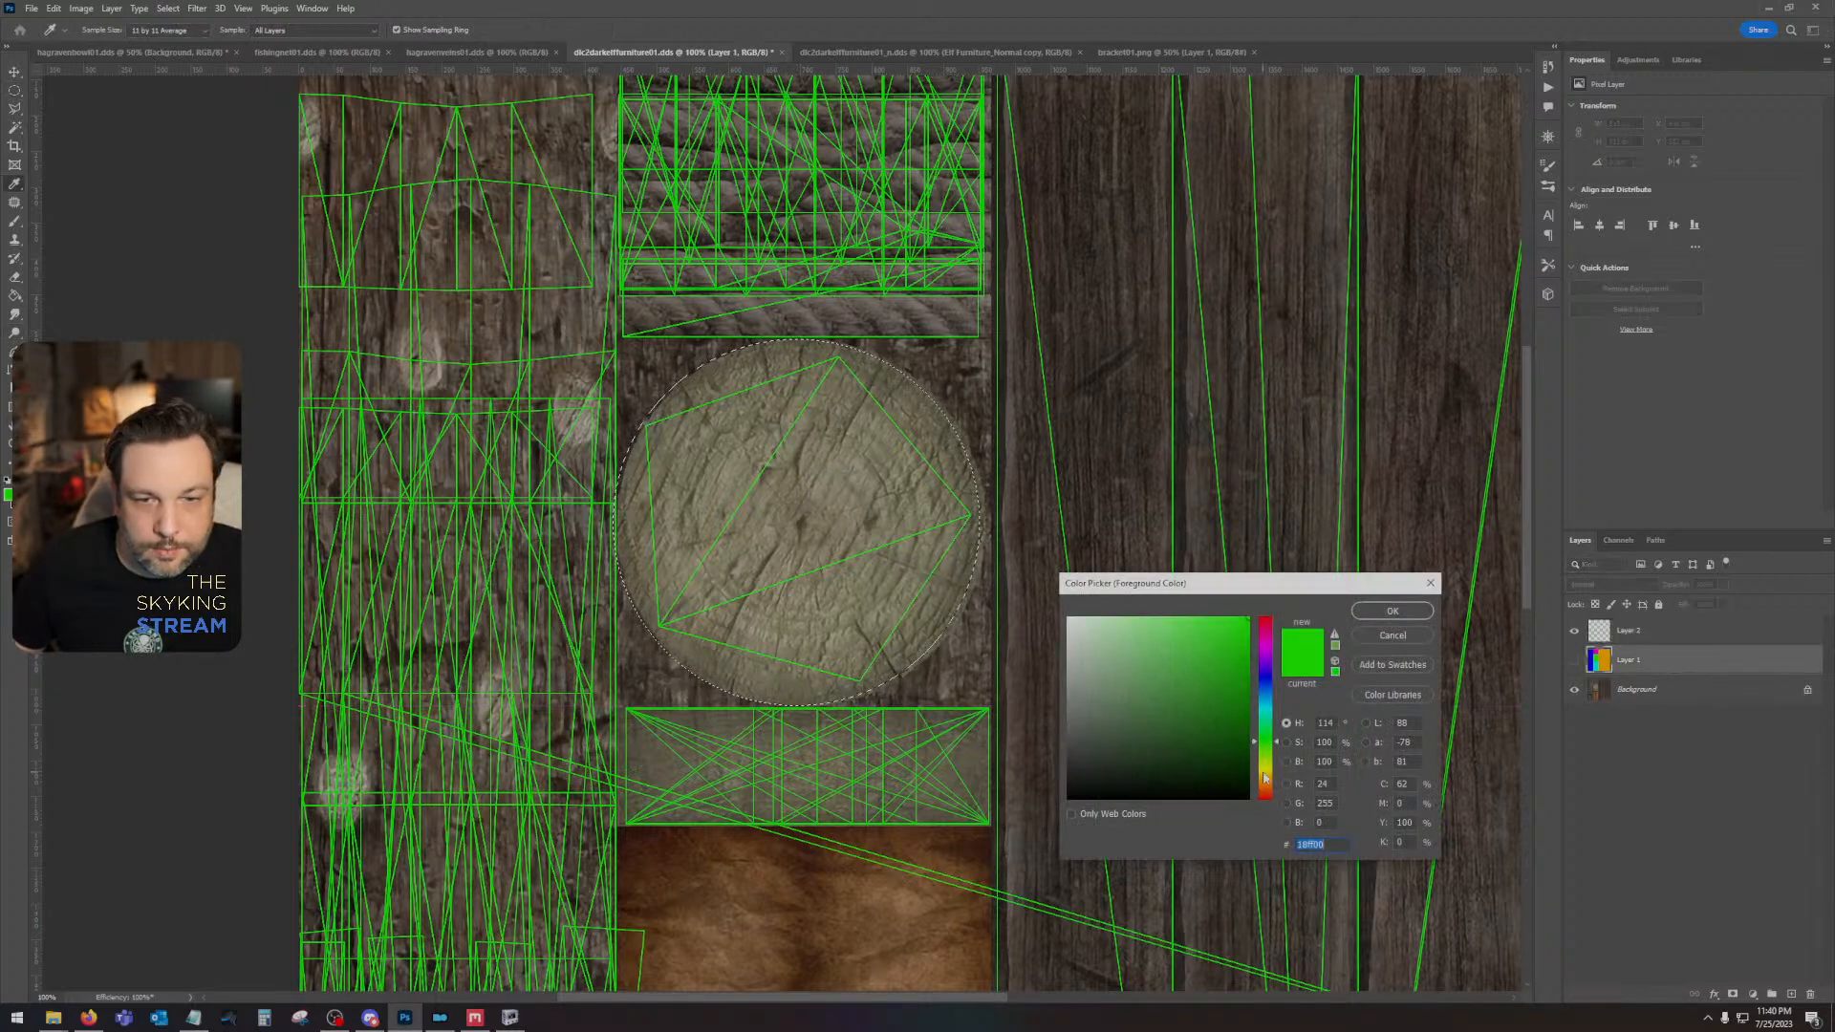
left_click_drag(1264, 778, 1264, 801)
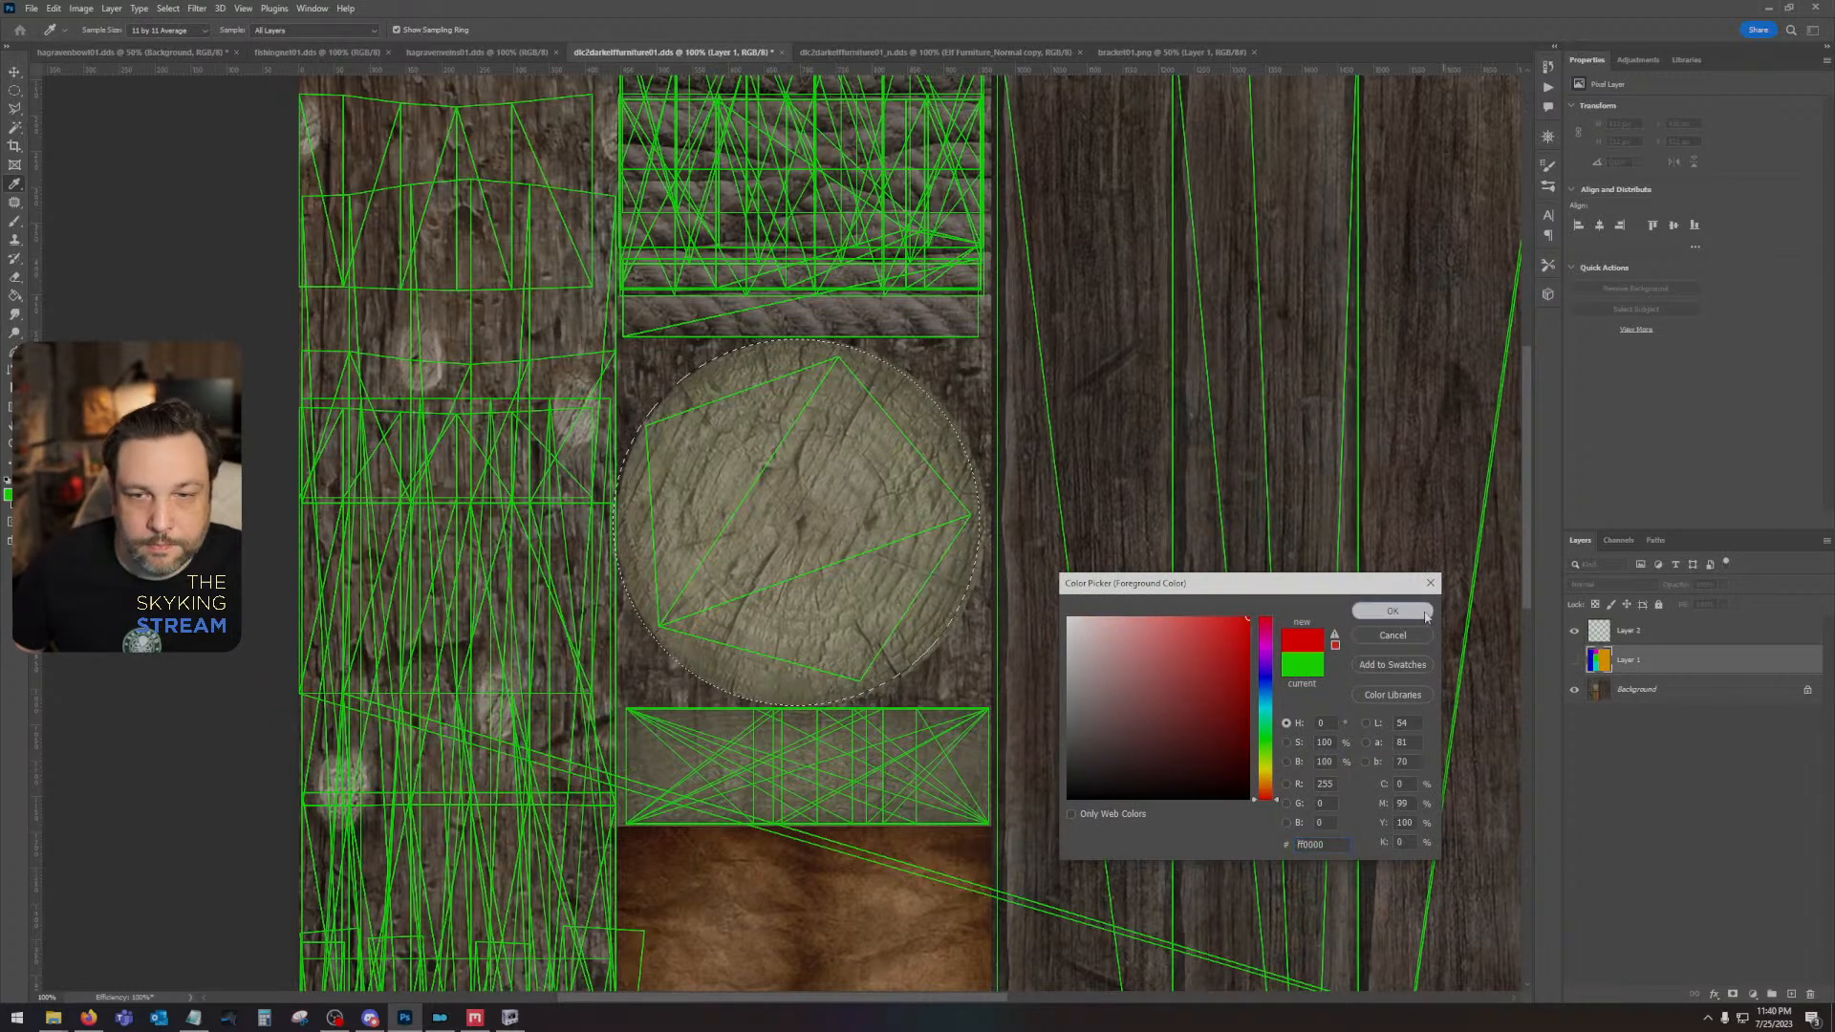
left_click(1425, 617)
left_click(1574, 660)
key("alt+BackSpace")
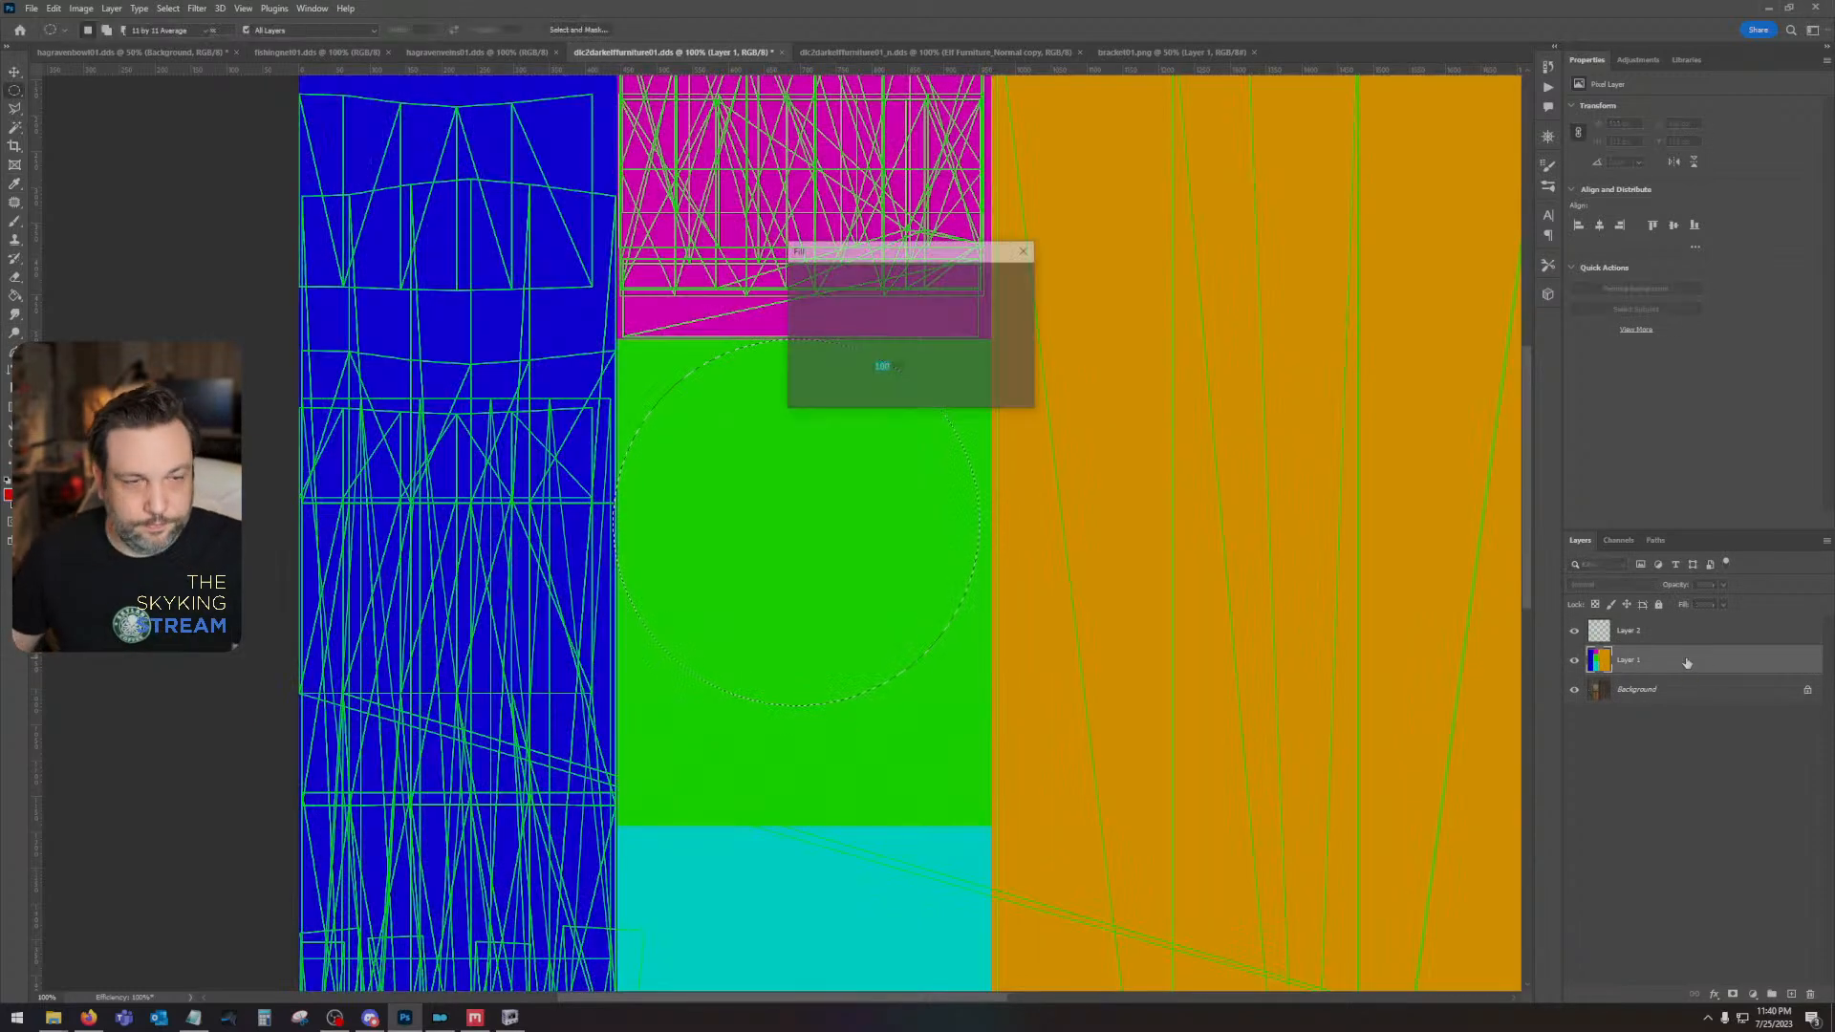
key("ctrl+d")
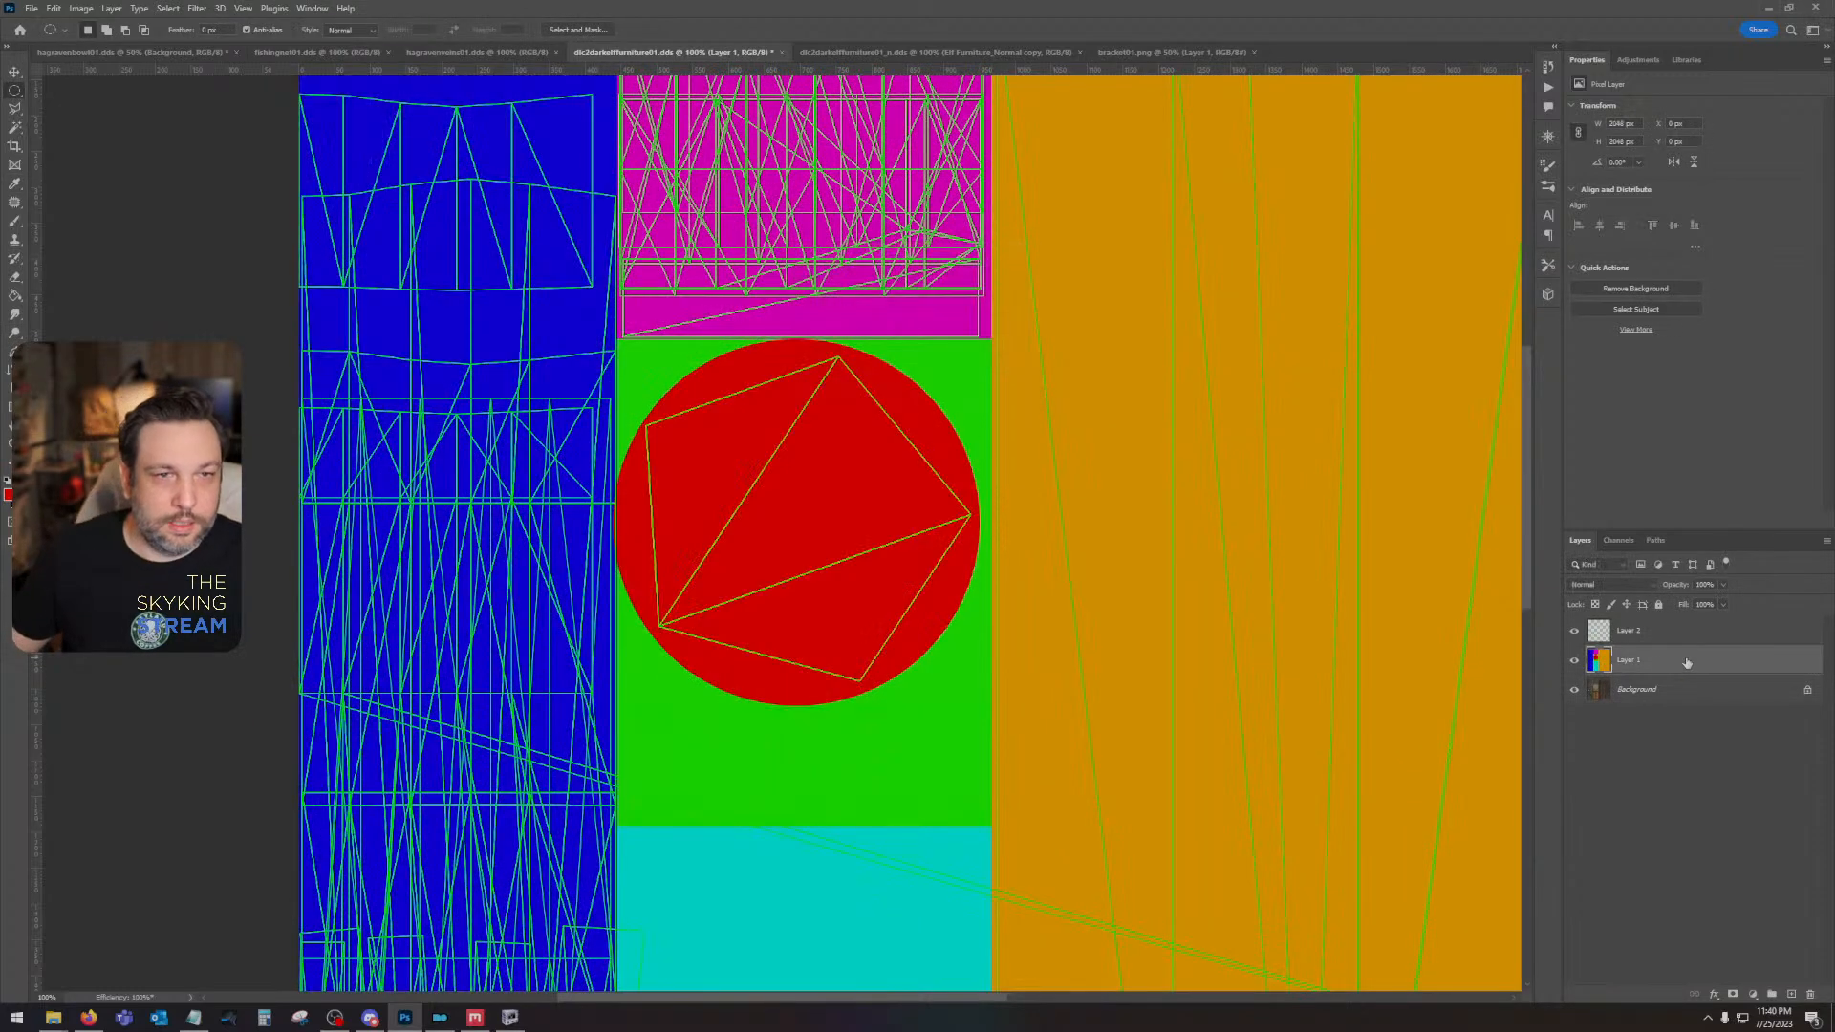
- Select the rectangular wood strip directly below the round log end on the color map layer, using the original texture as a guide
left_click(1573, 661)
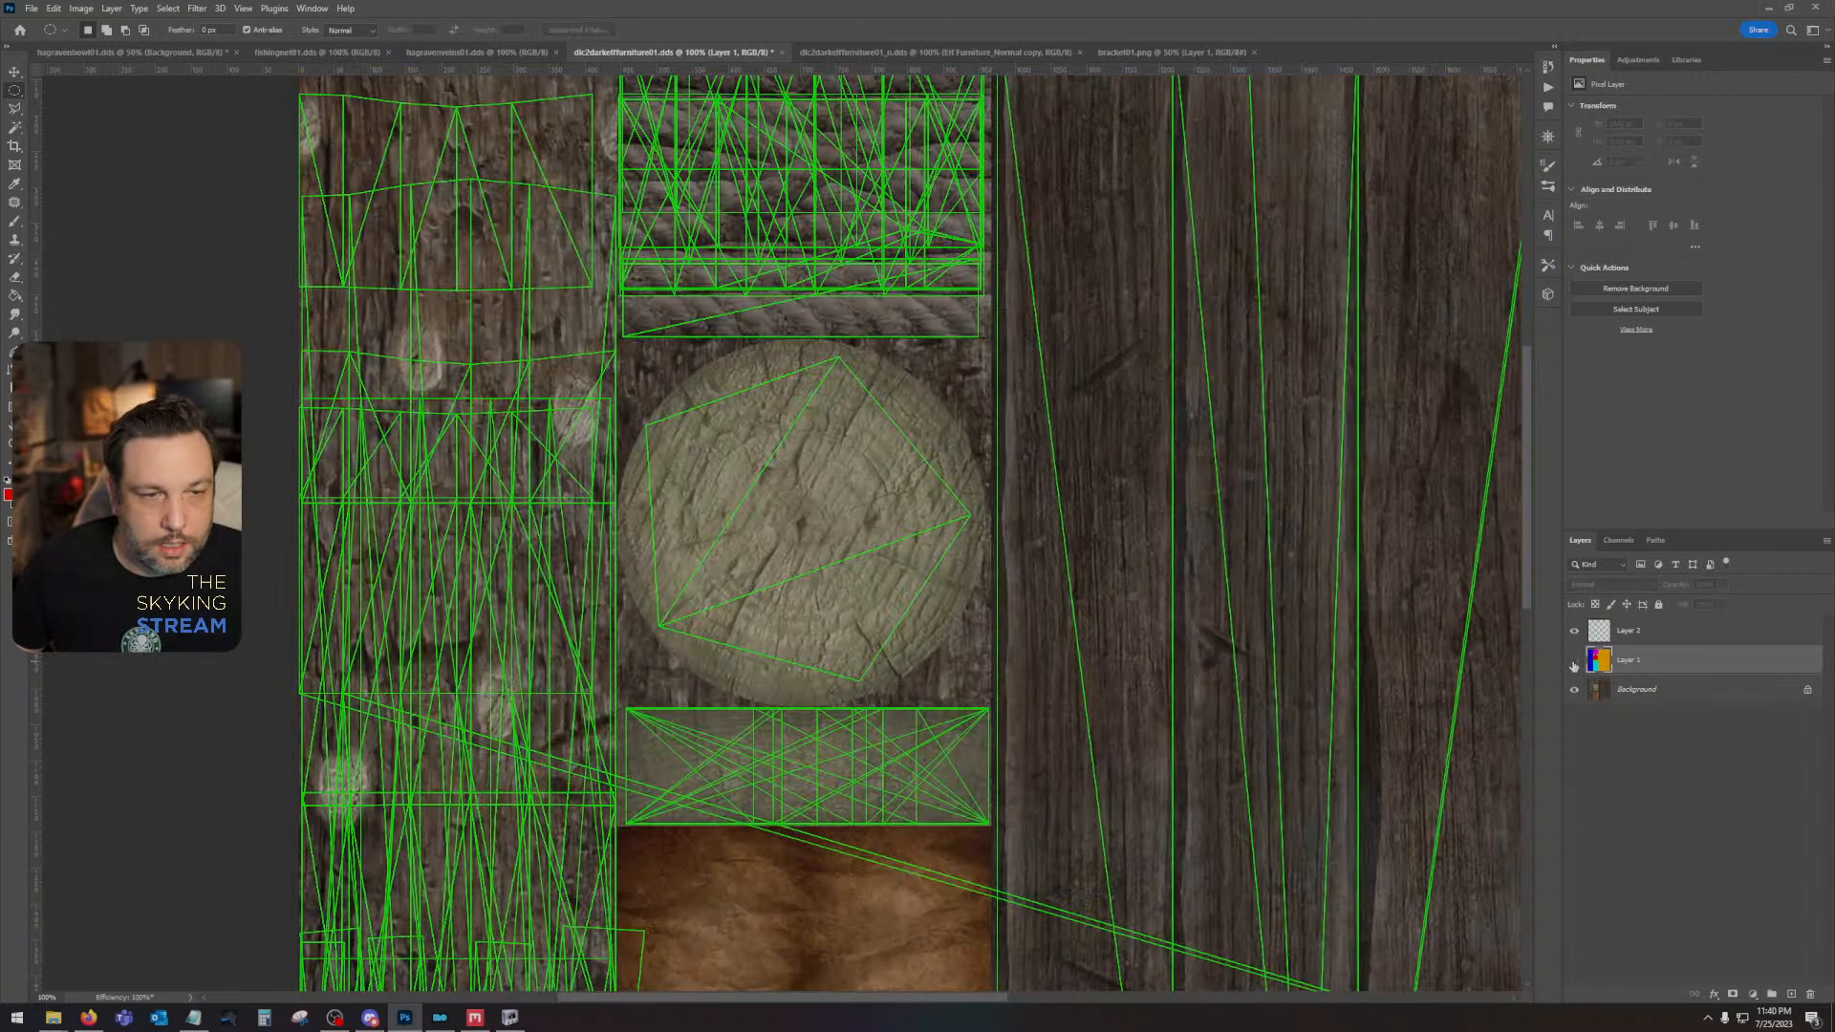
right_click(14, 89)
left_click(76, 92)
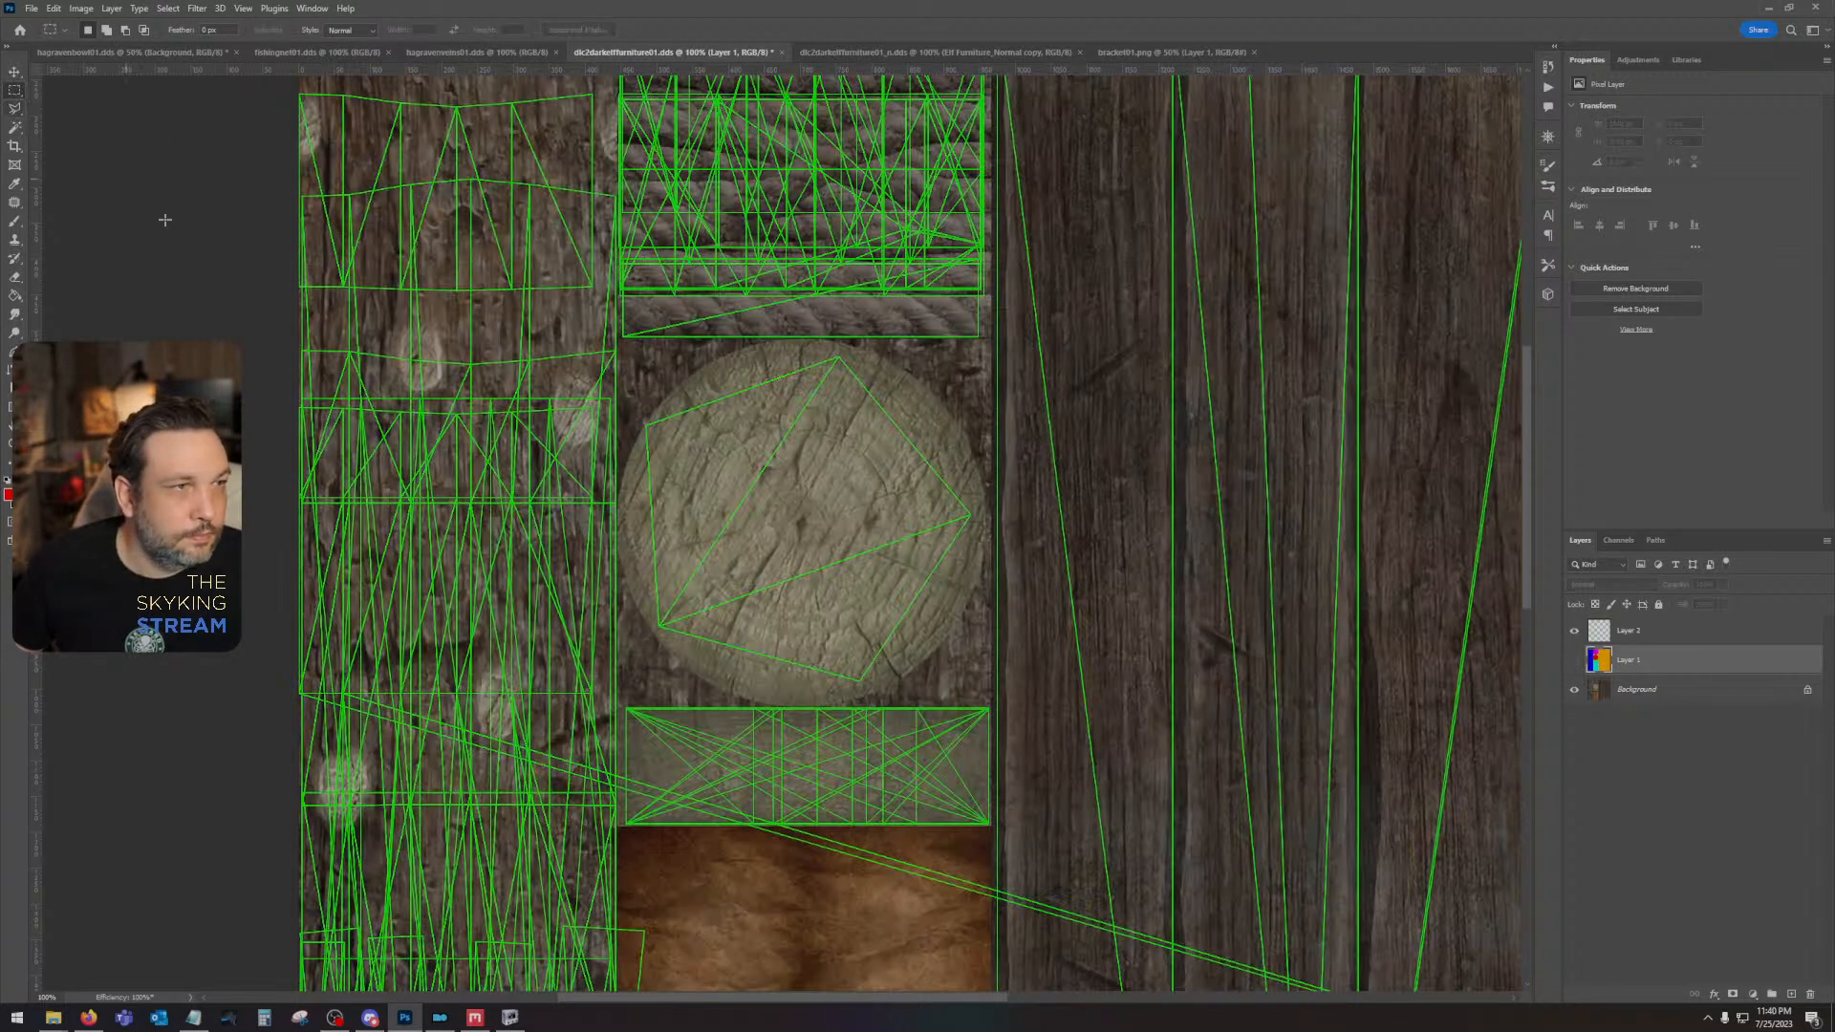
left_click_drag(622, 705, 990, 824)
left_click(1574, 659)
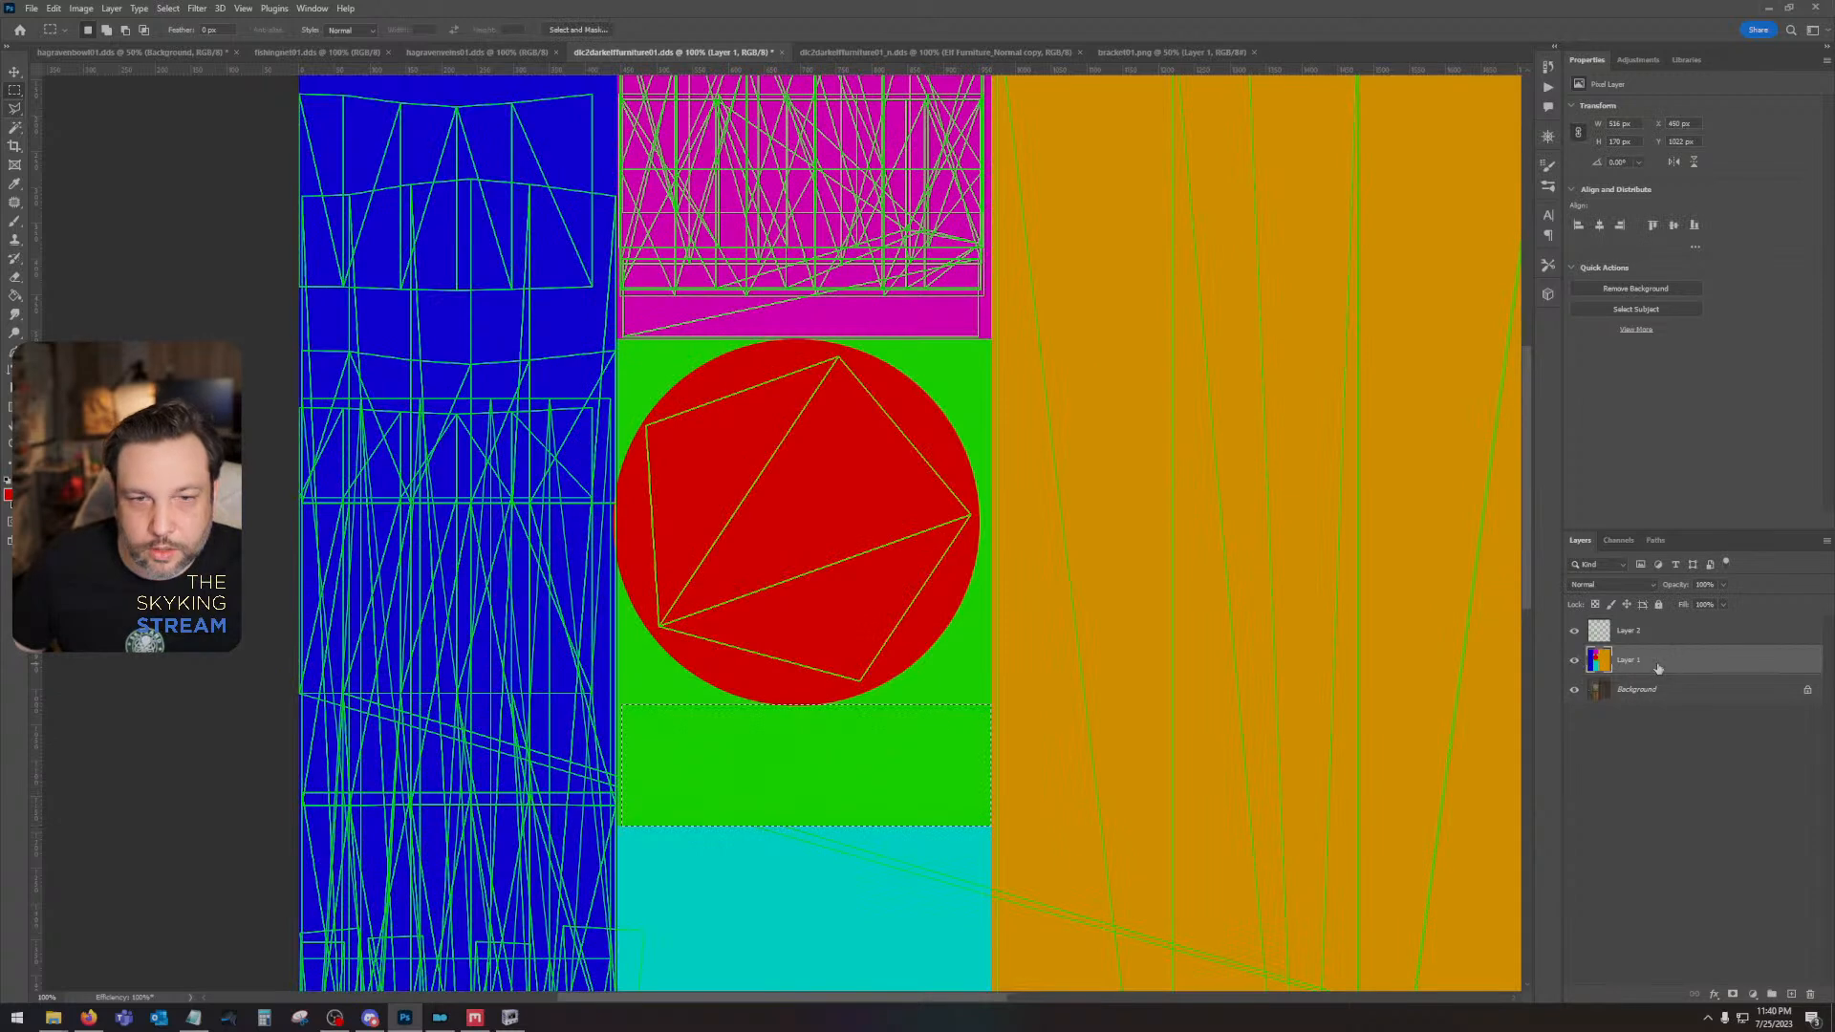
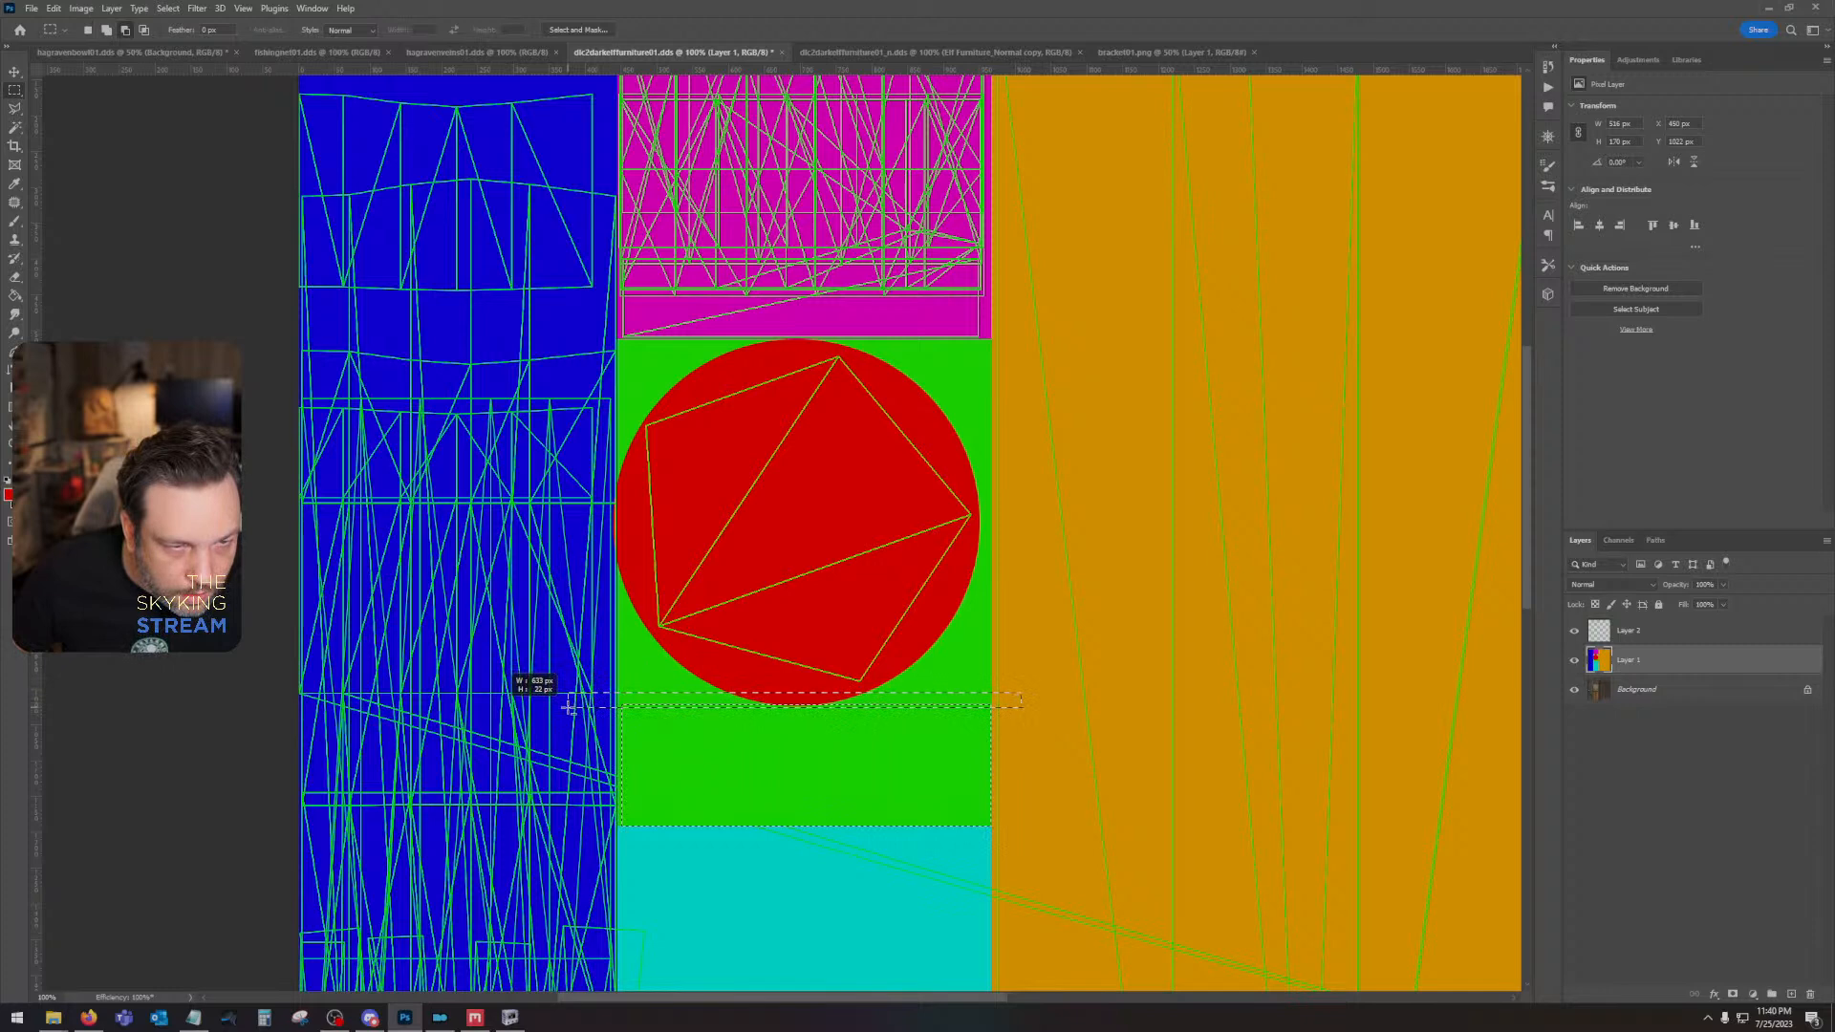
- Limit the selection to the green strip below the red circle and fill it with the sampled green on a new layer
left_click_drag(569, 705, 568, 705)
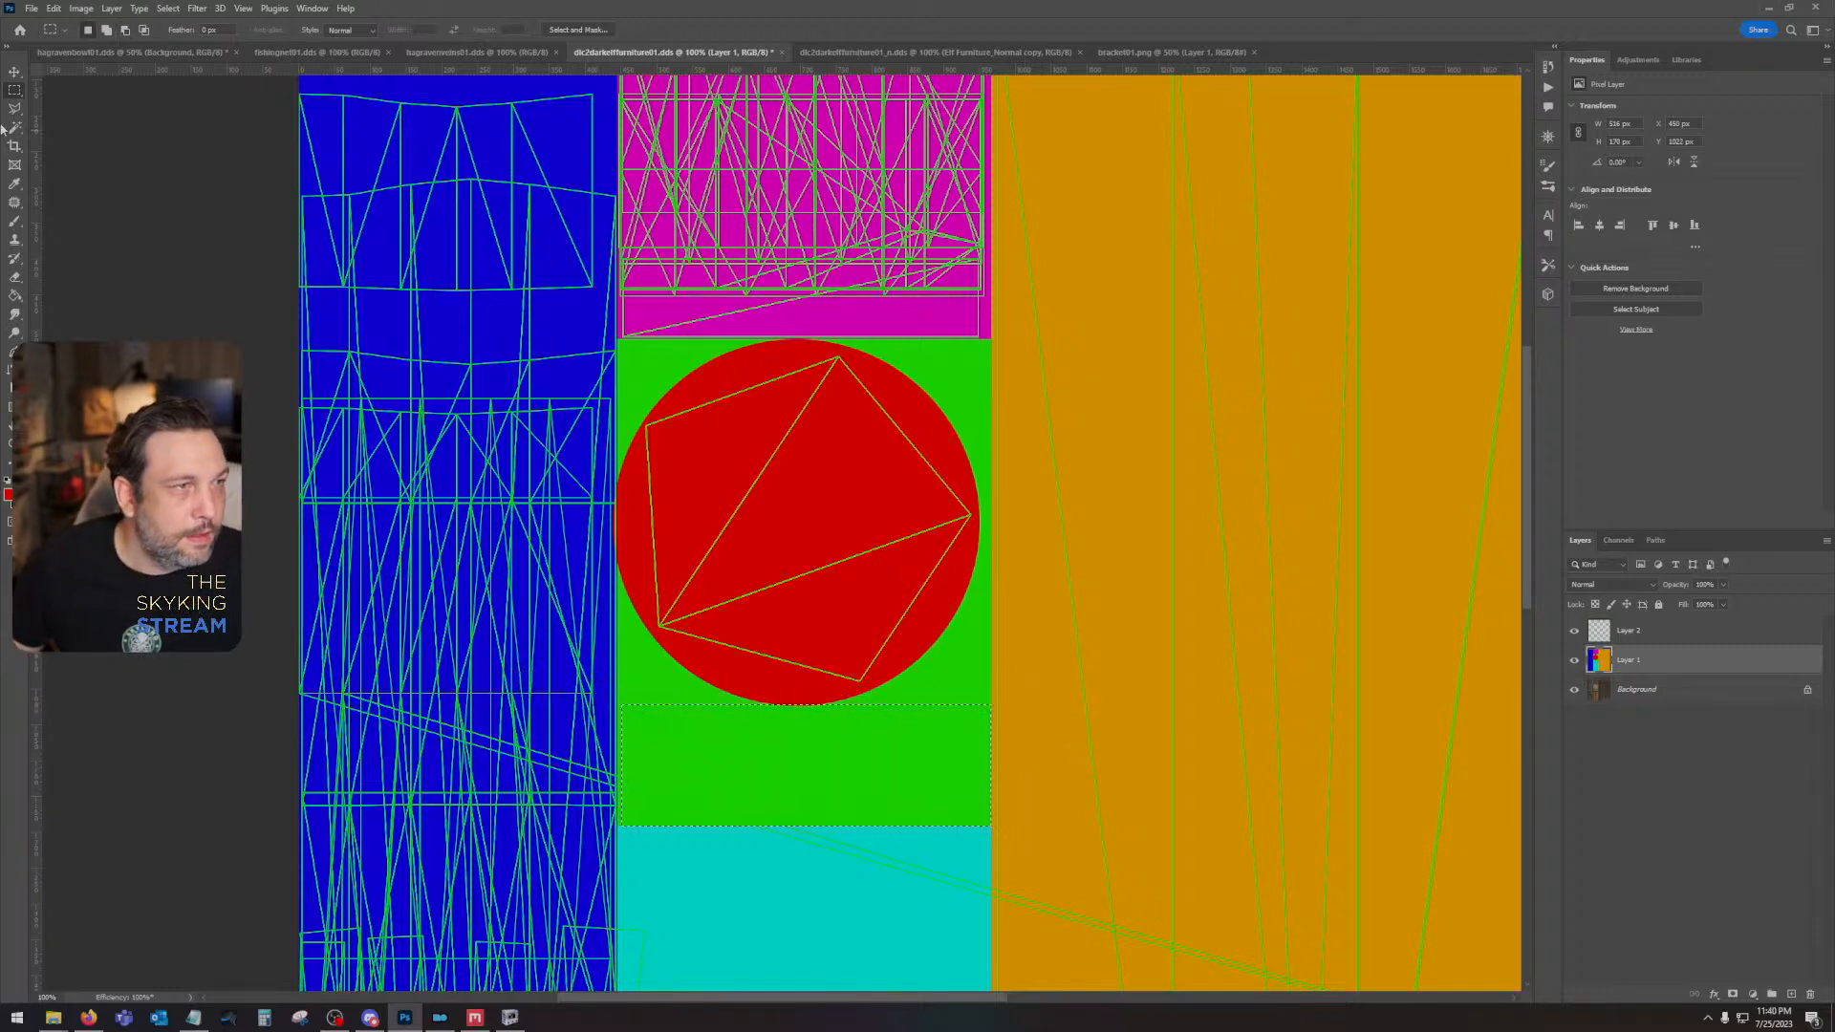
key("i")
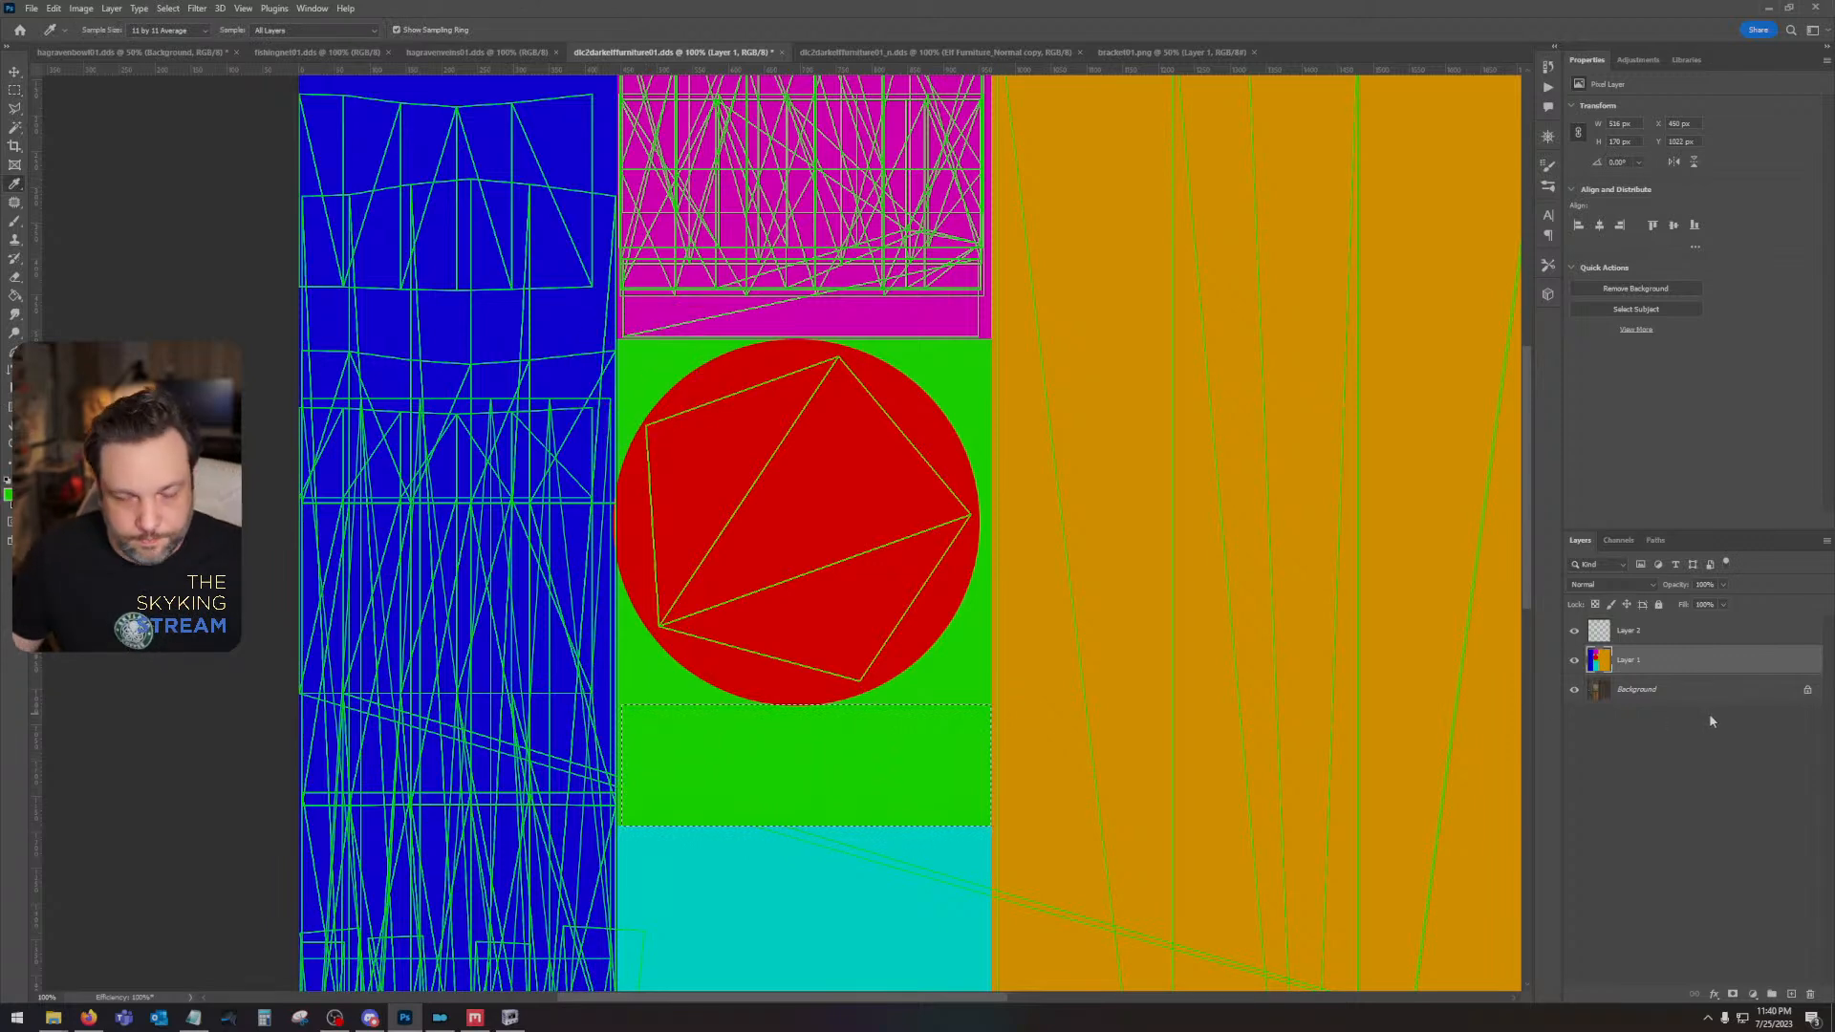
key("ctrl+d")
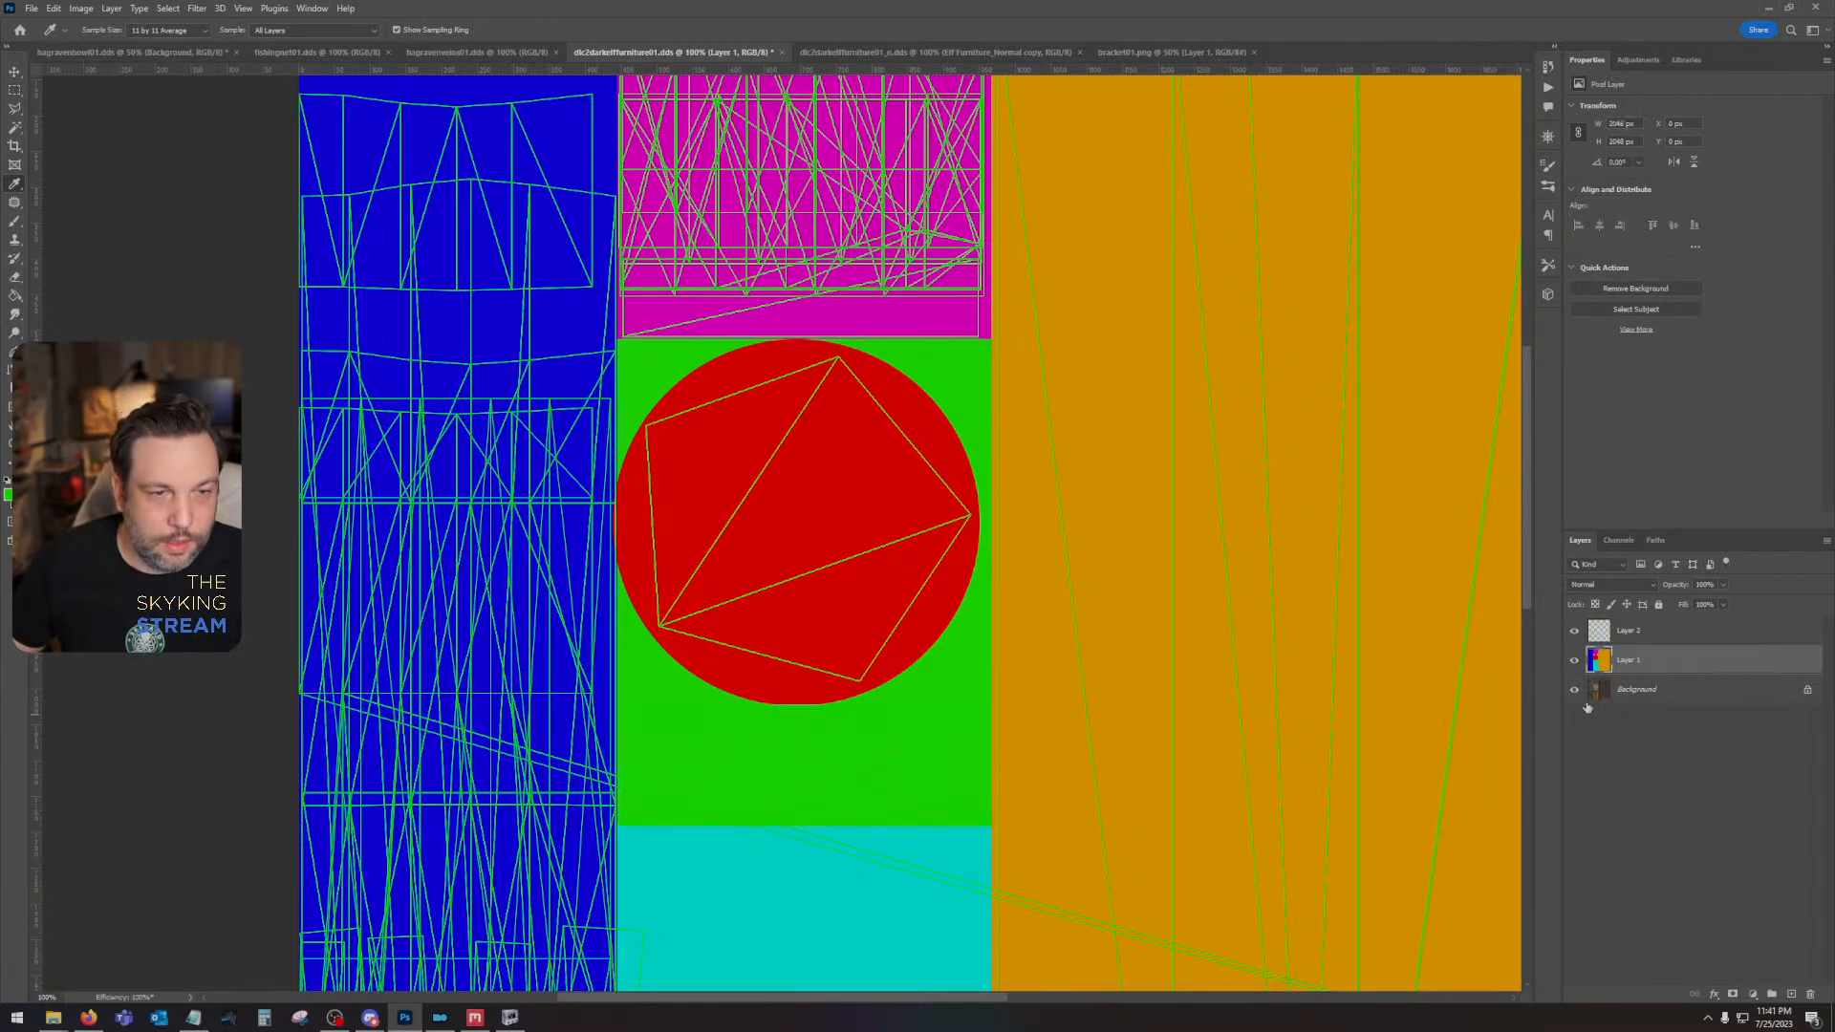
key("ctrl+shift+d")
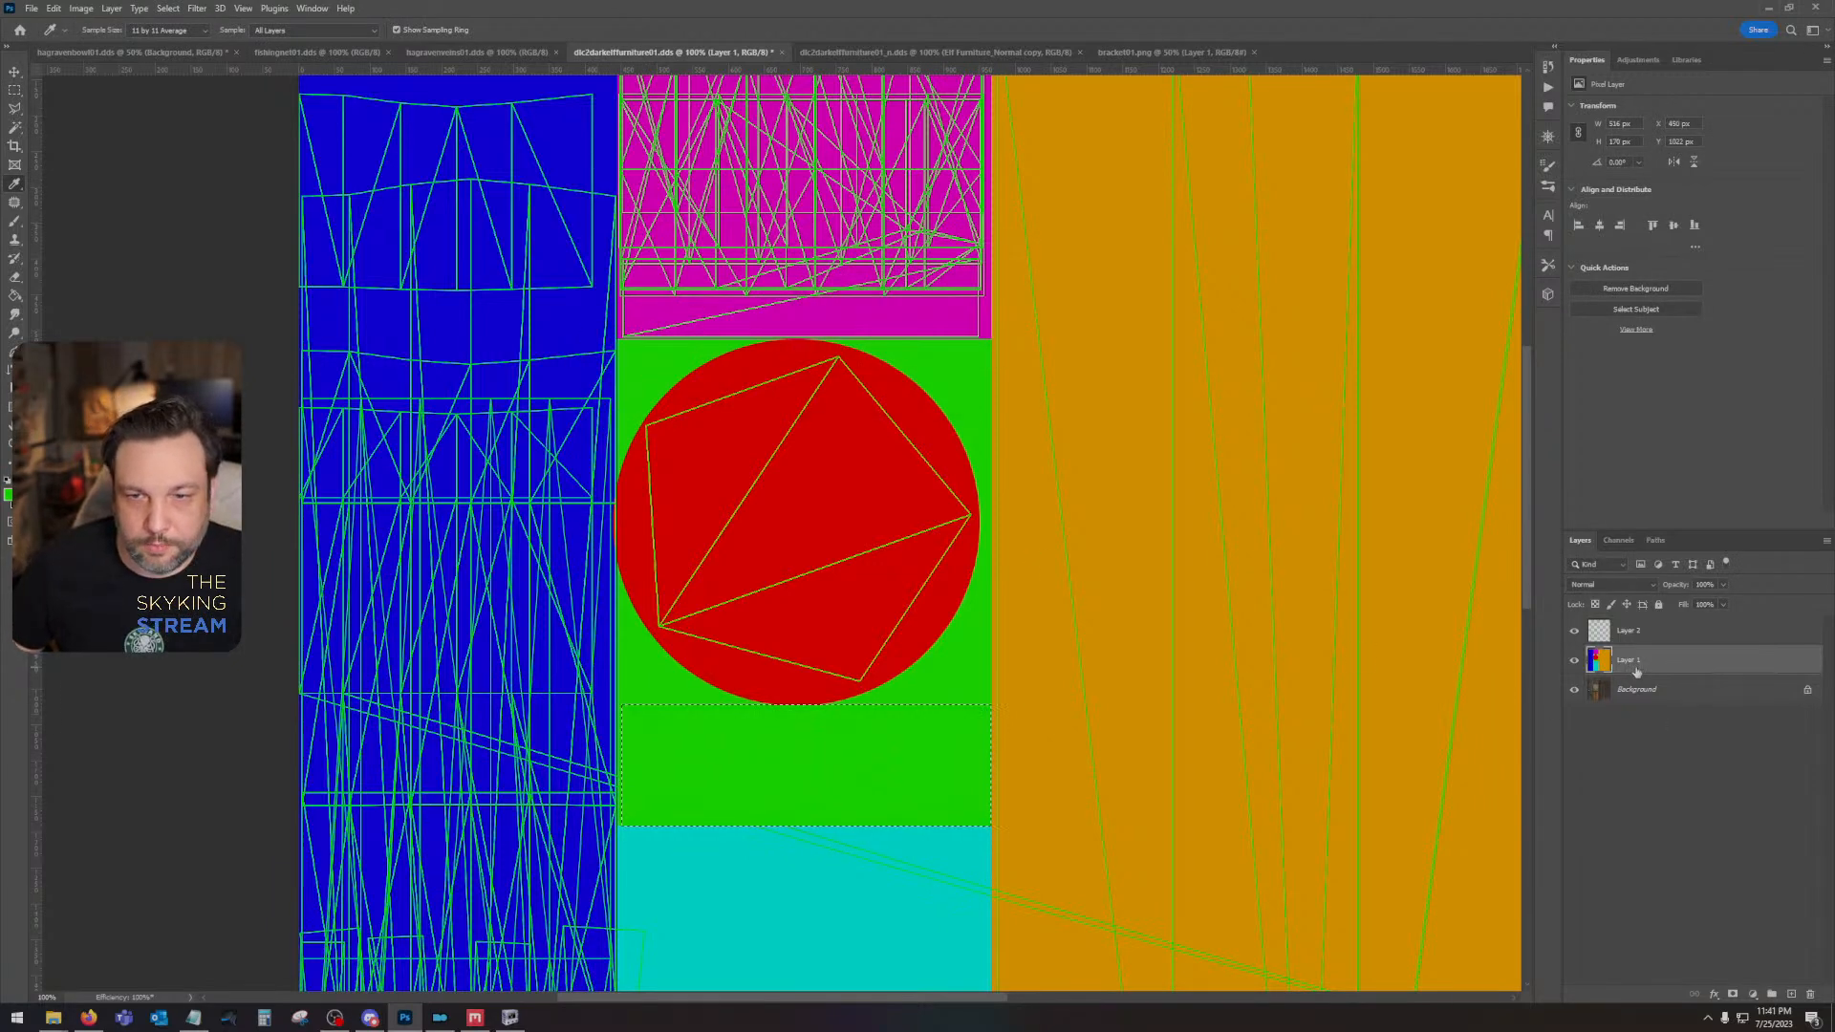
left_click(1791, 994)
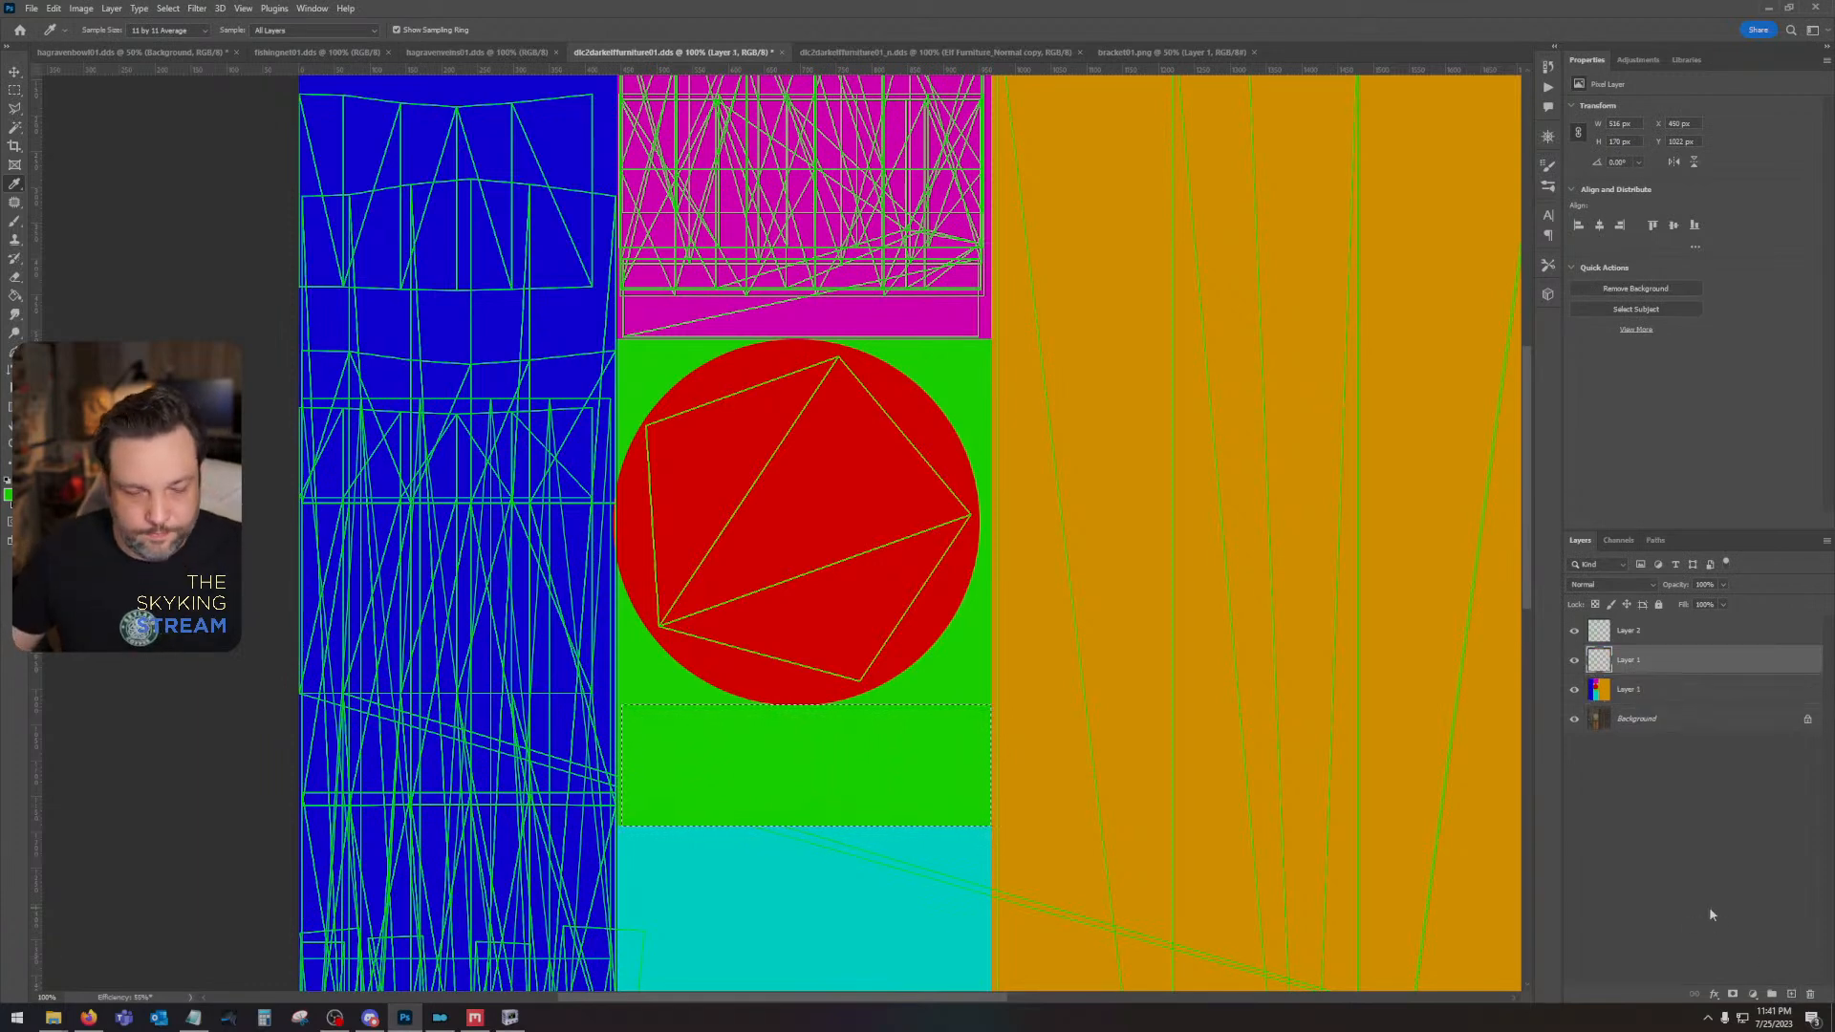
key("ctrl+d")
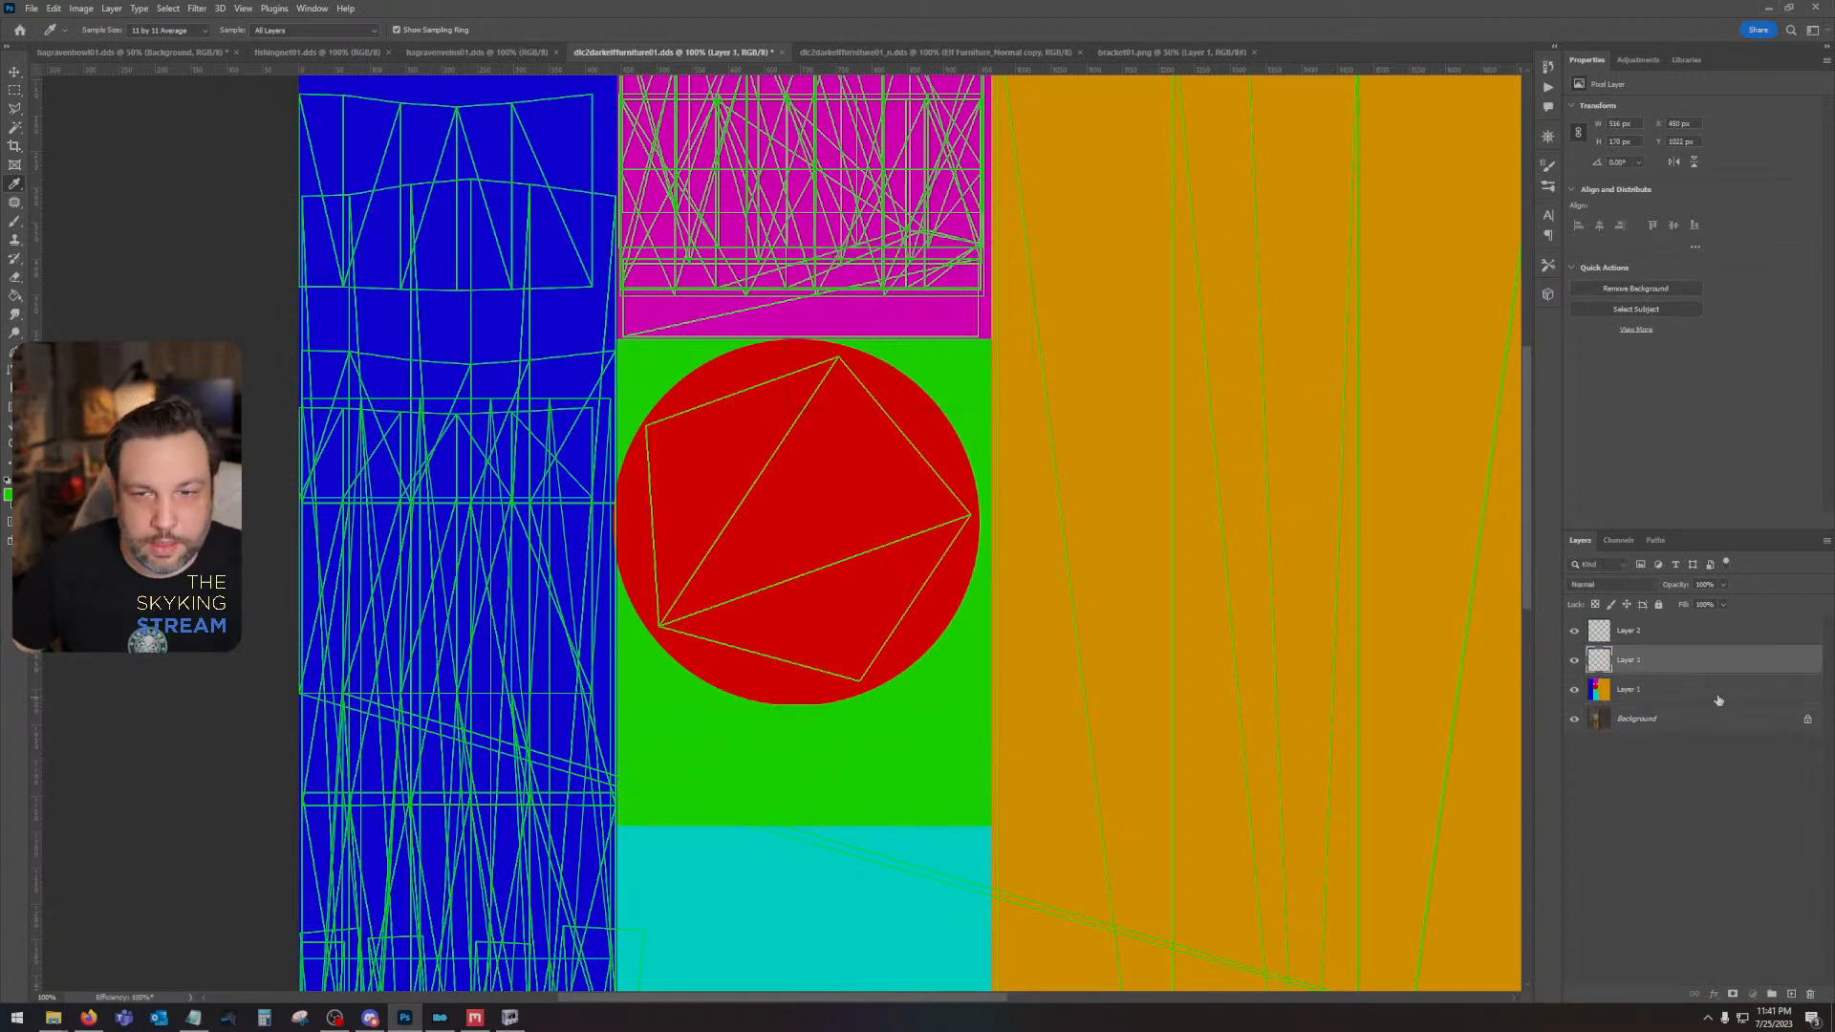
- Fill the green area around the red circle with black on Layer 1
left_click(1718, 695)
key("w")
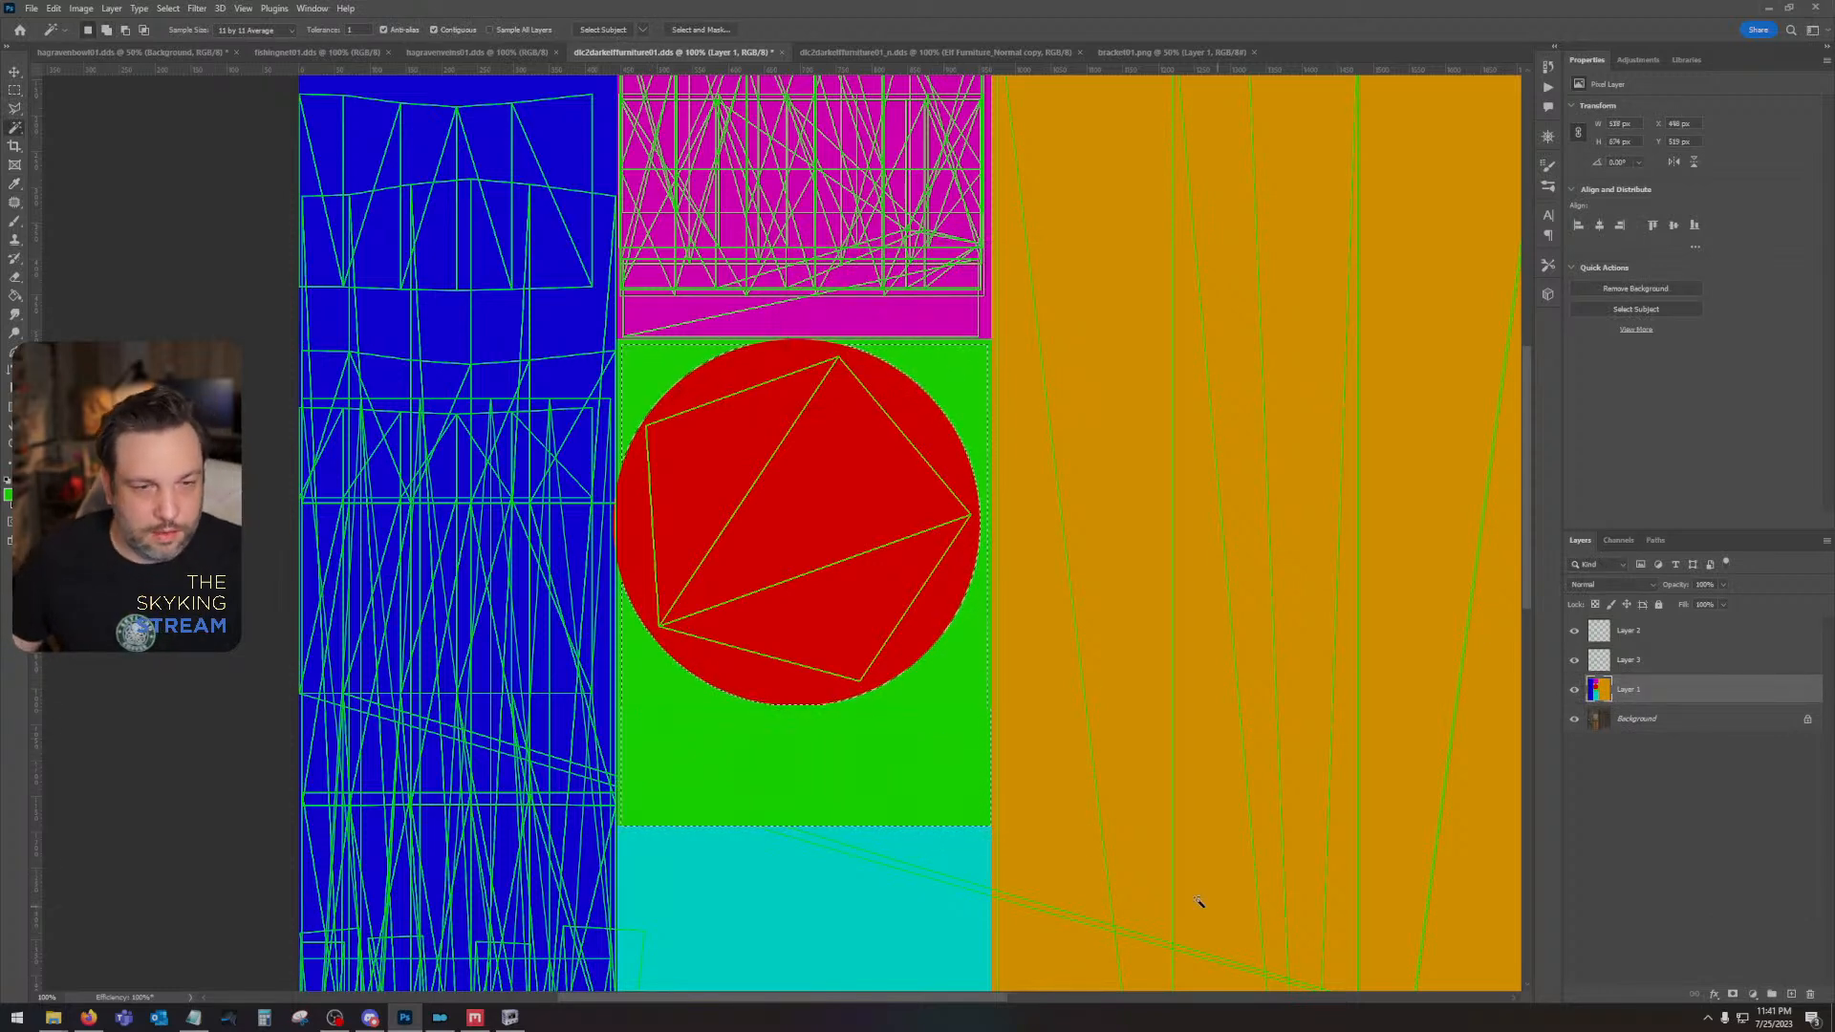
key("d")
key("alt+BackSpace")
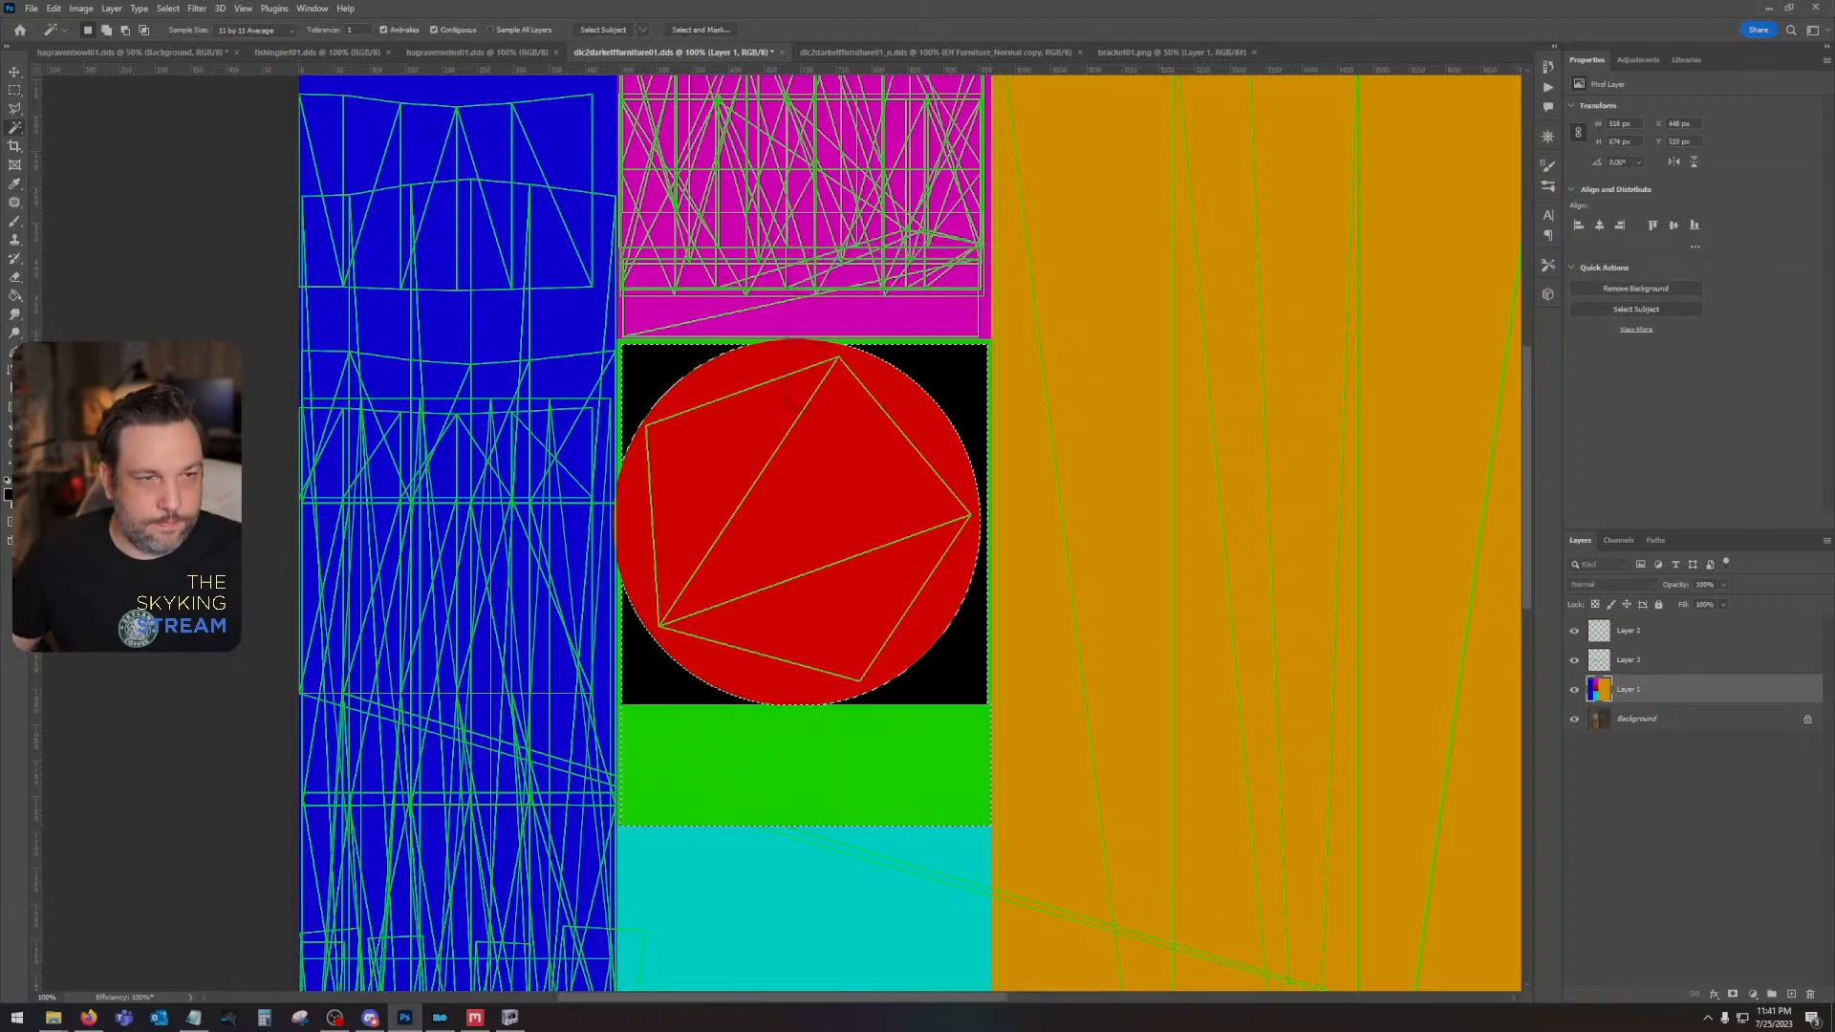
key("ctrl+d")
- Try to fill the leftover green border around the red circle's square with black on Layer 1, with Layer 2 and Layer 3 hidden
left_click(792, 797)
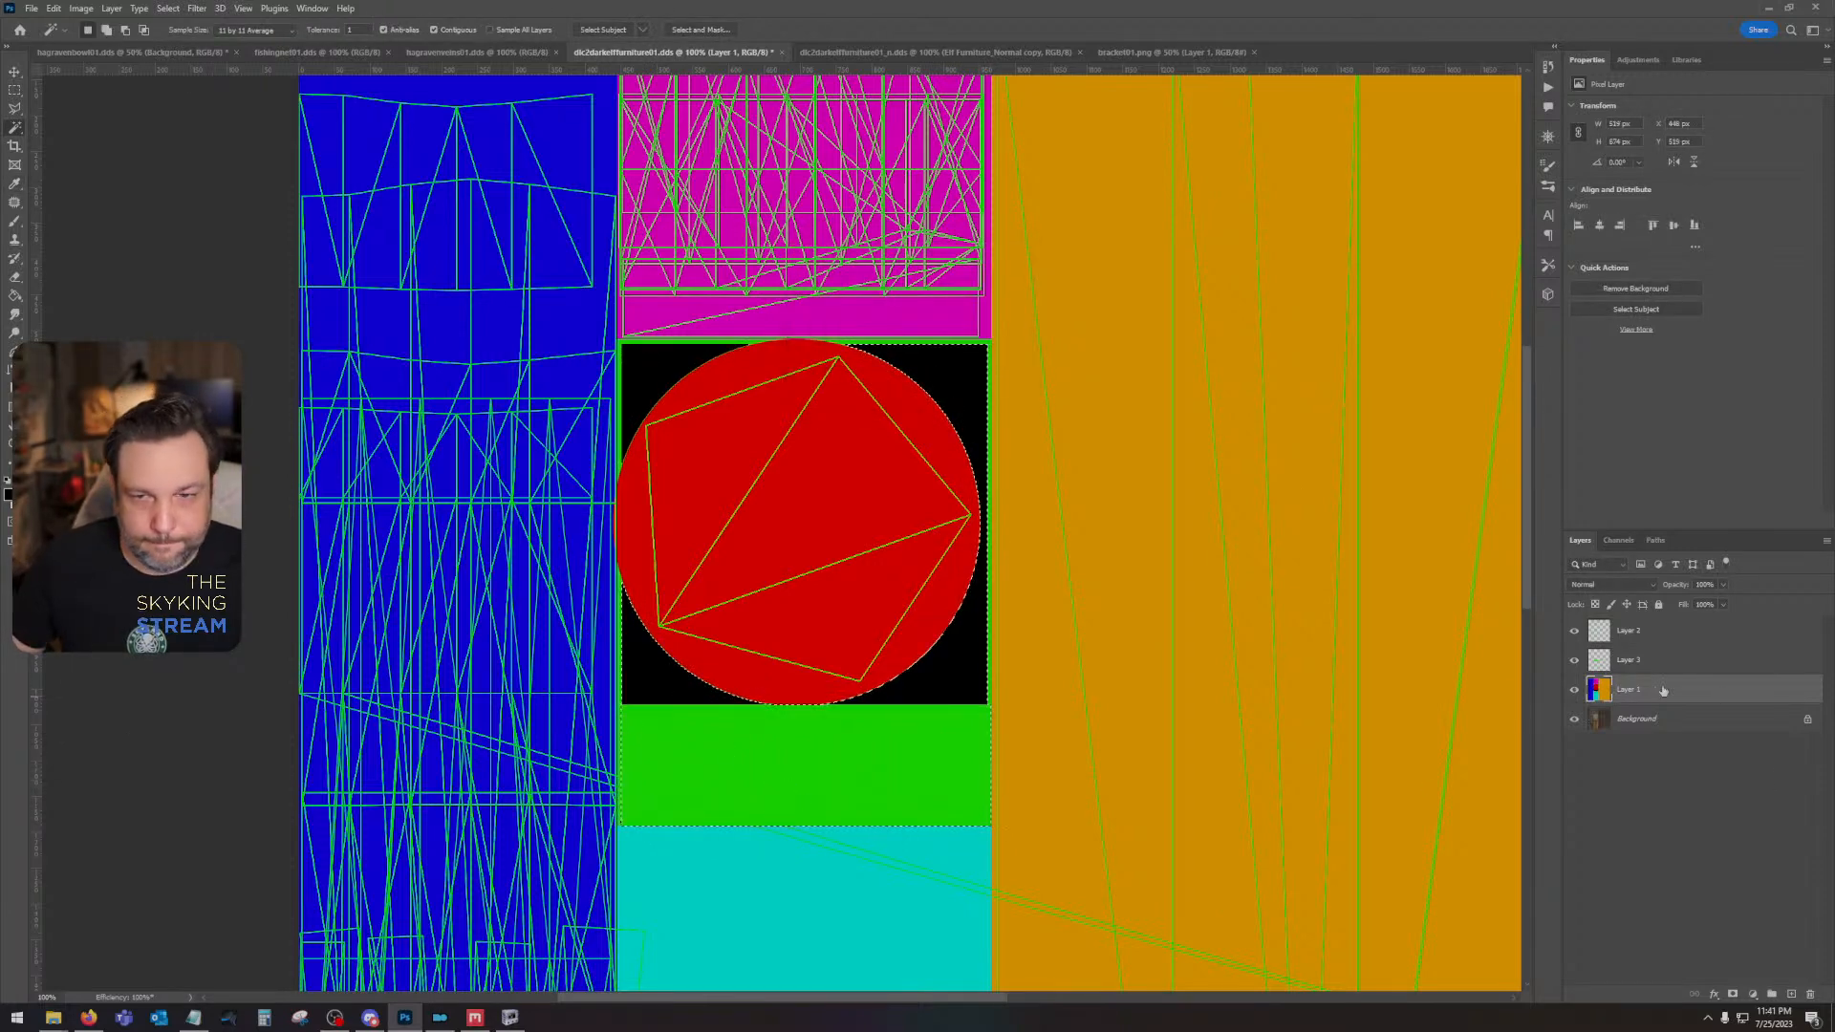
left_click(1574, 660)
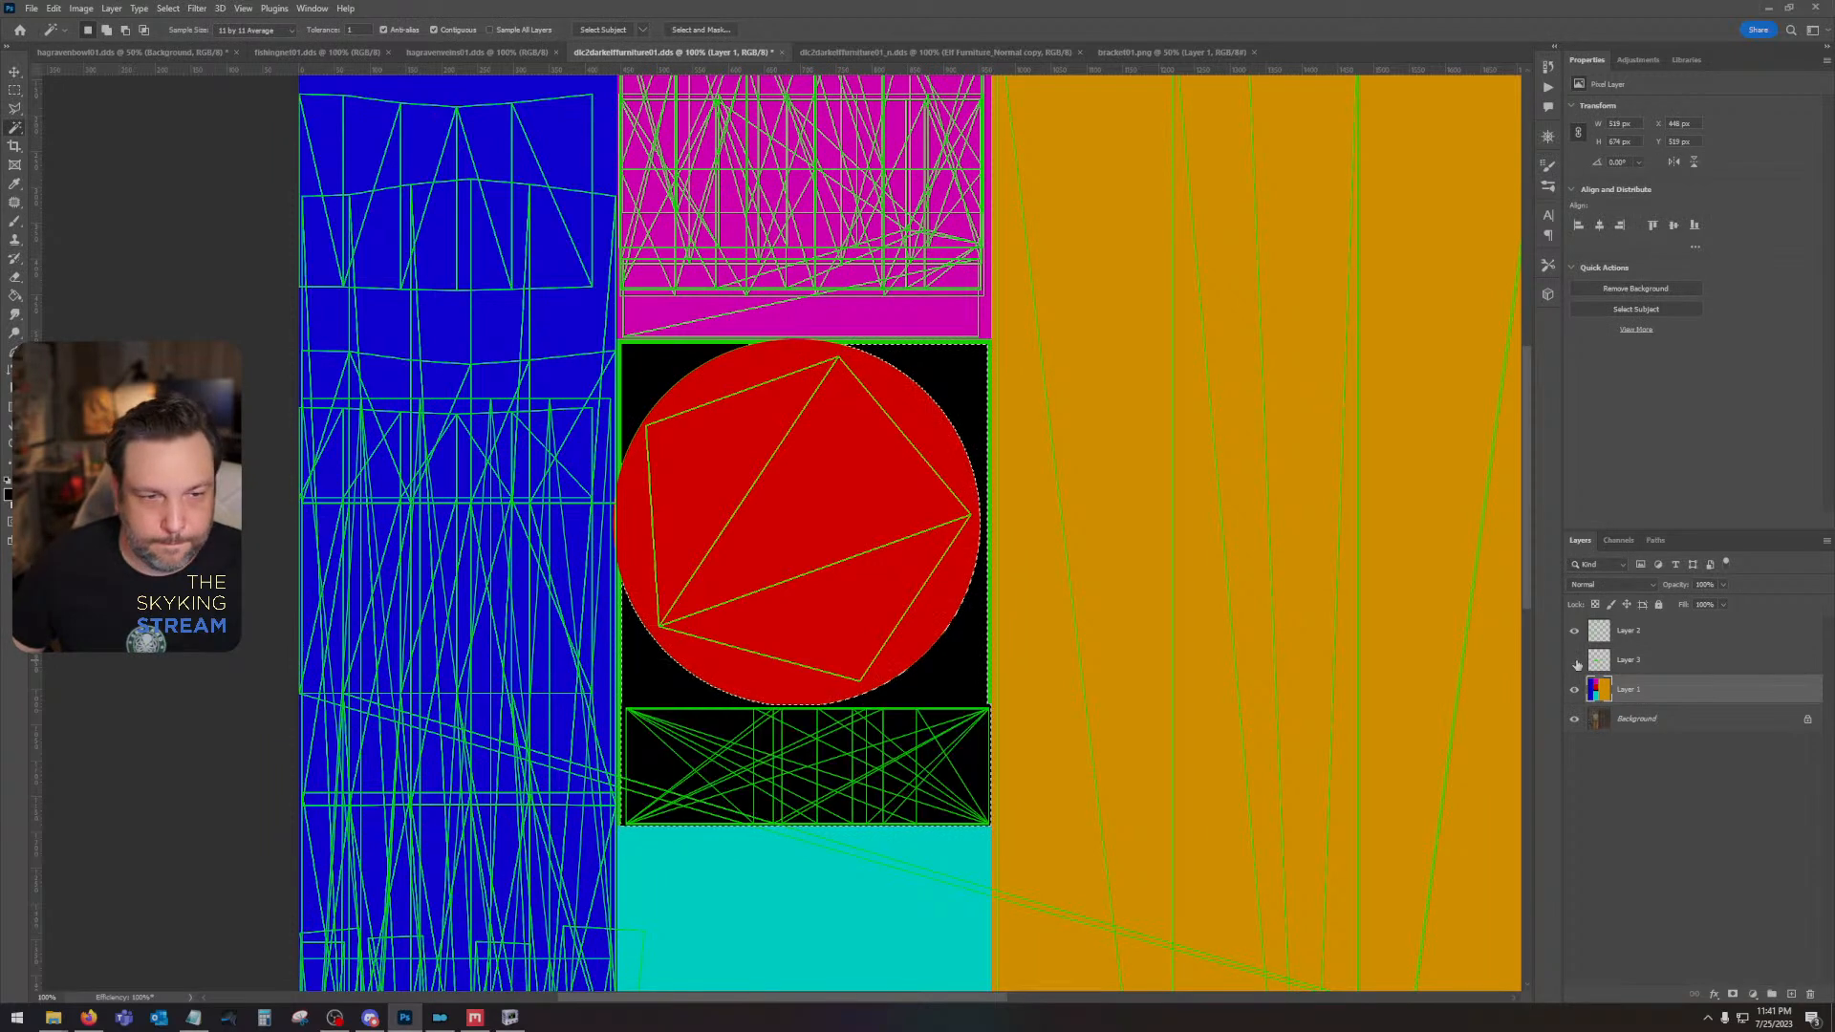
left_click(622, 350)
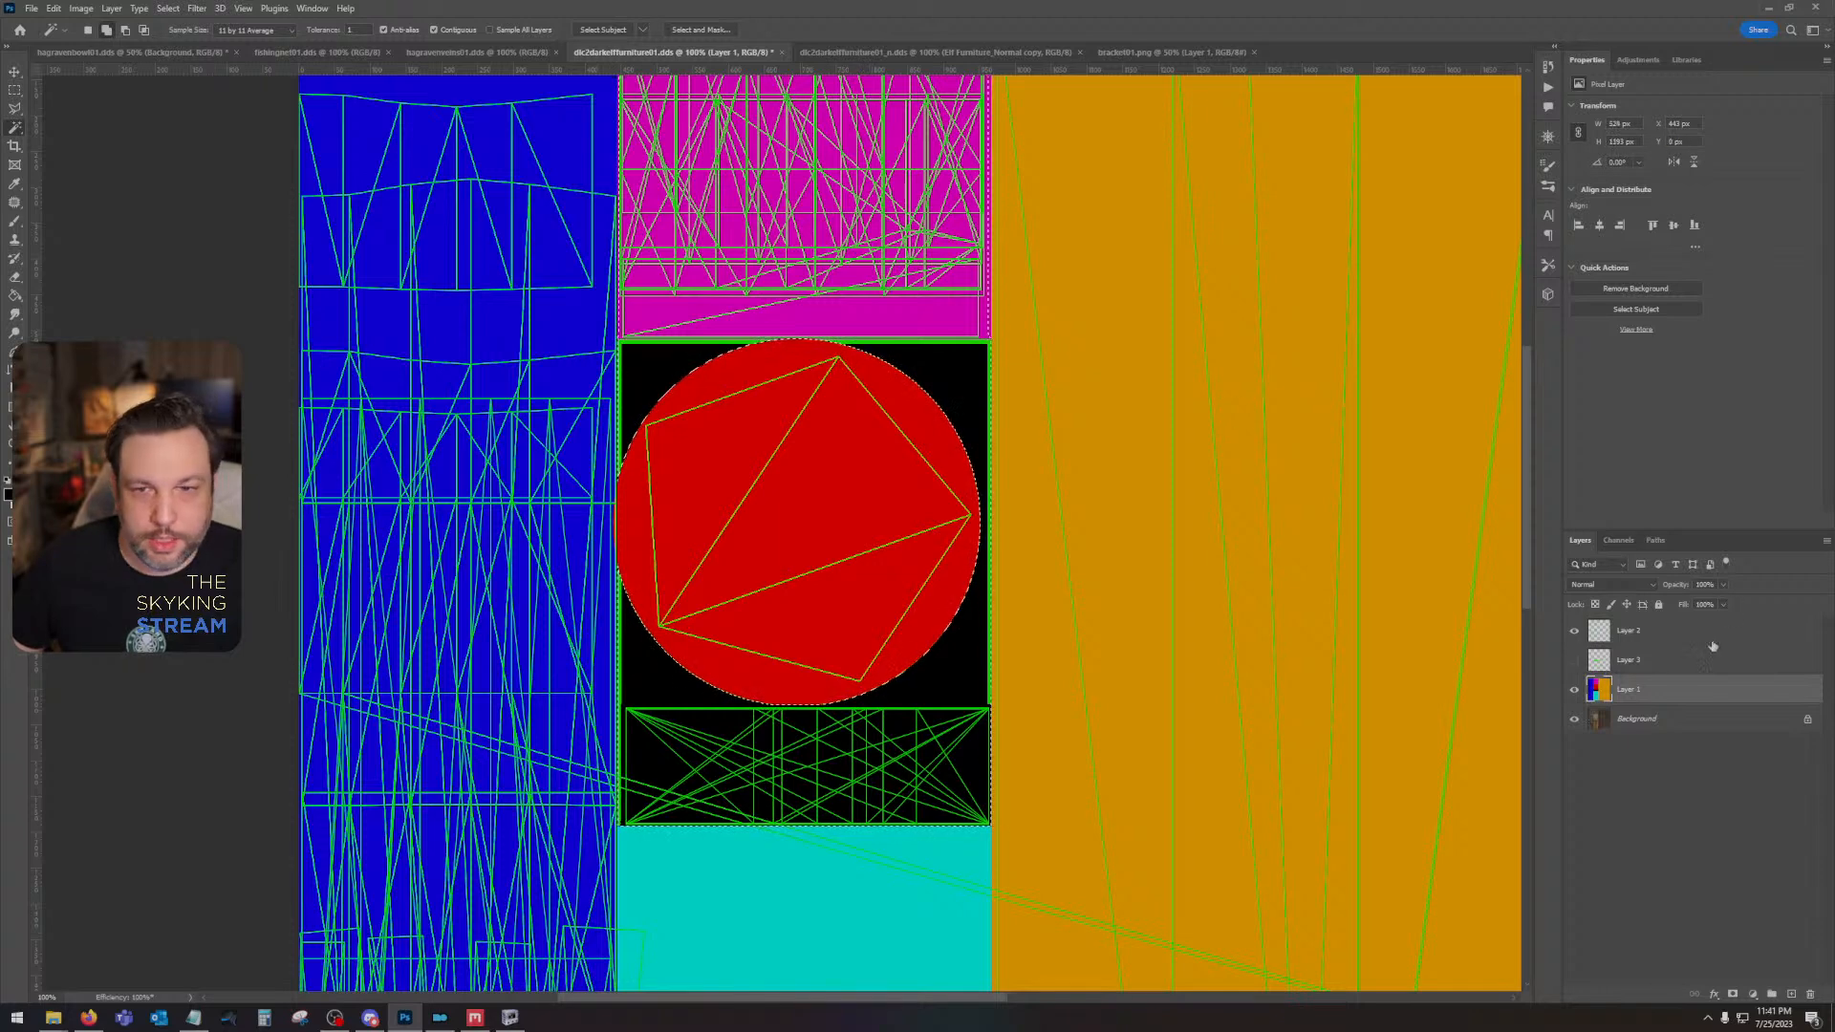
left_click(1574, 630)
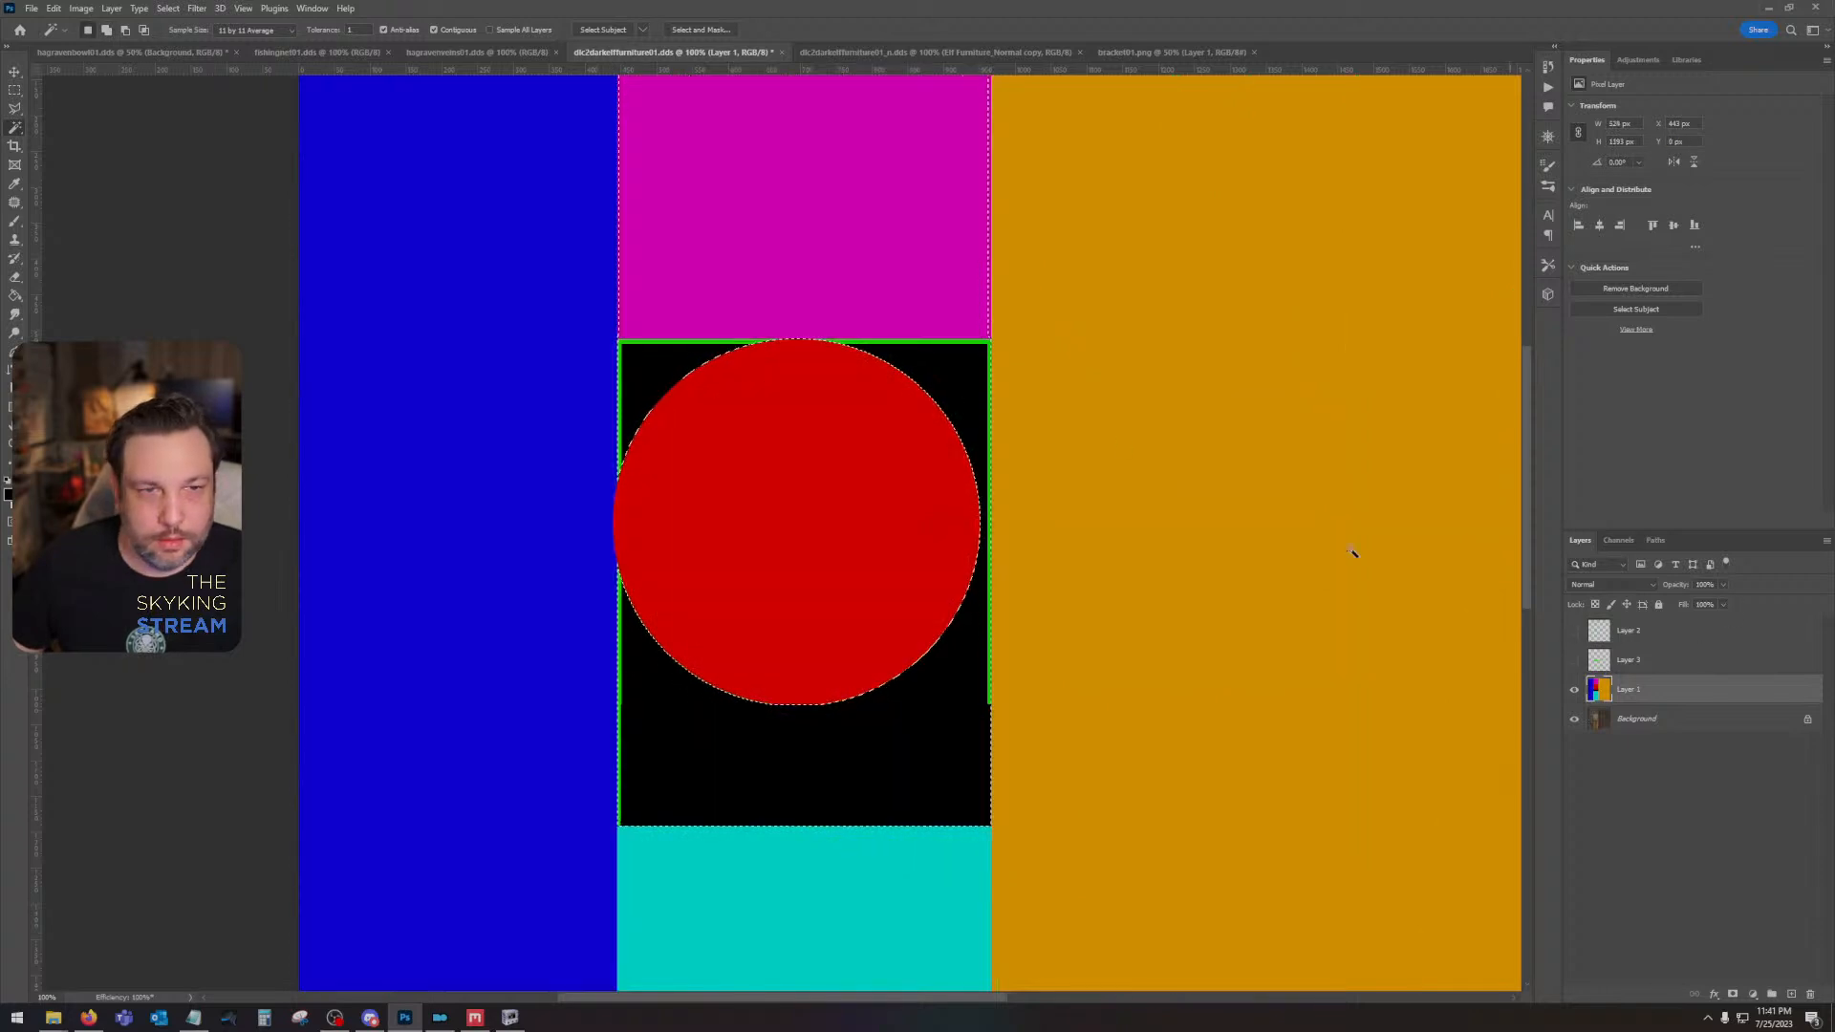
left_click(975, 350)
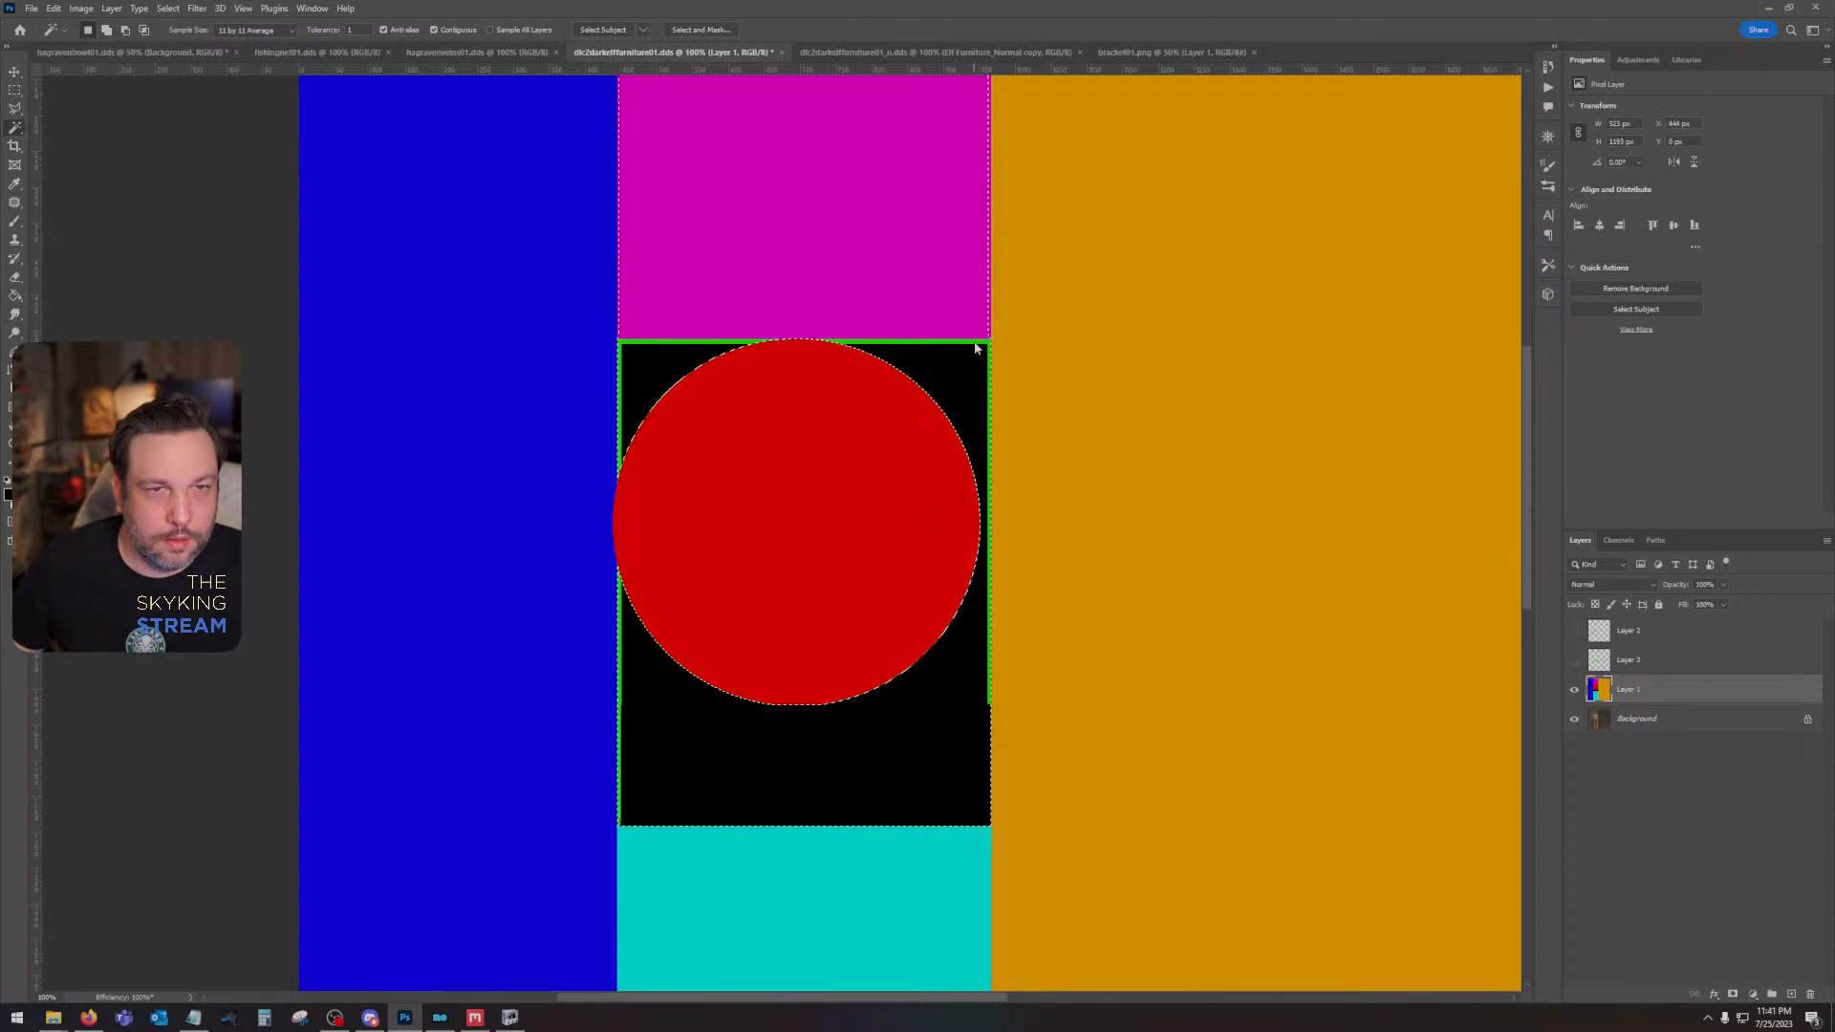
key("shift+F5")
key("Return")
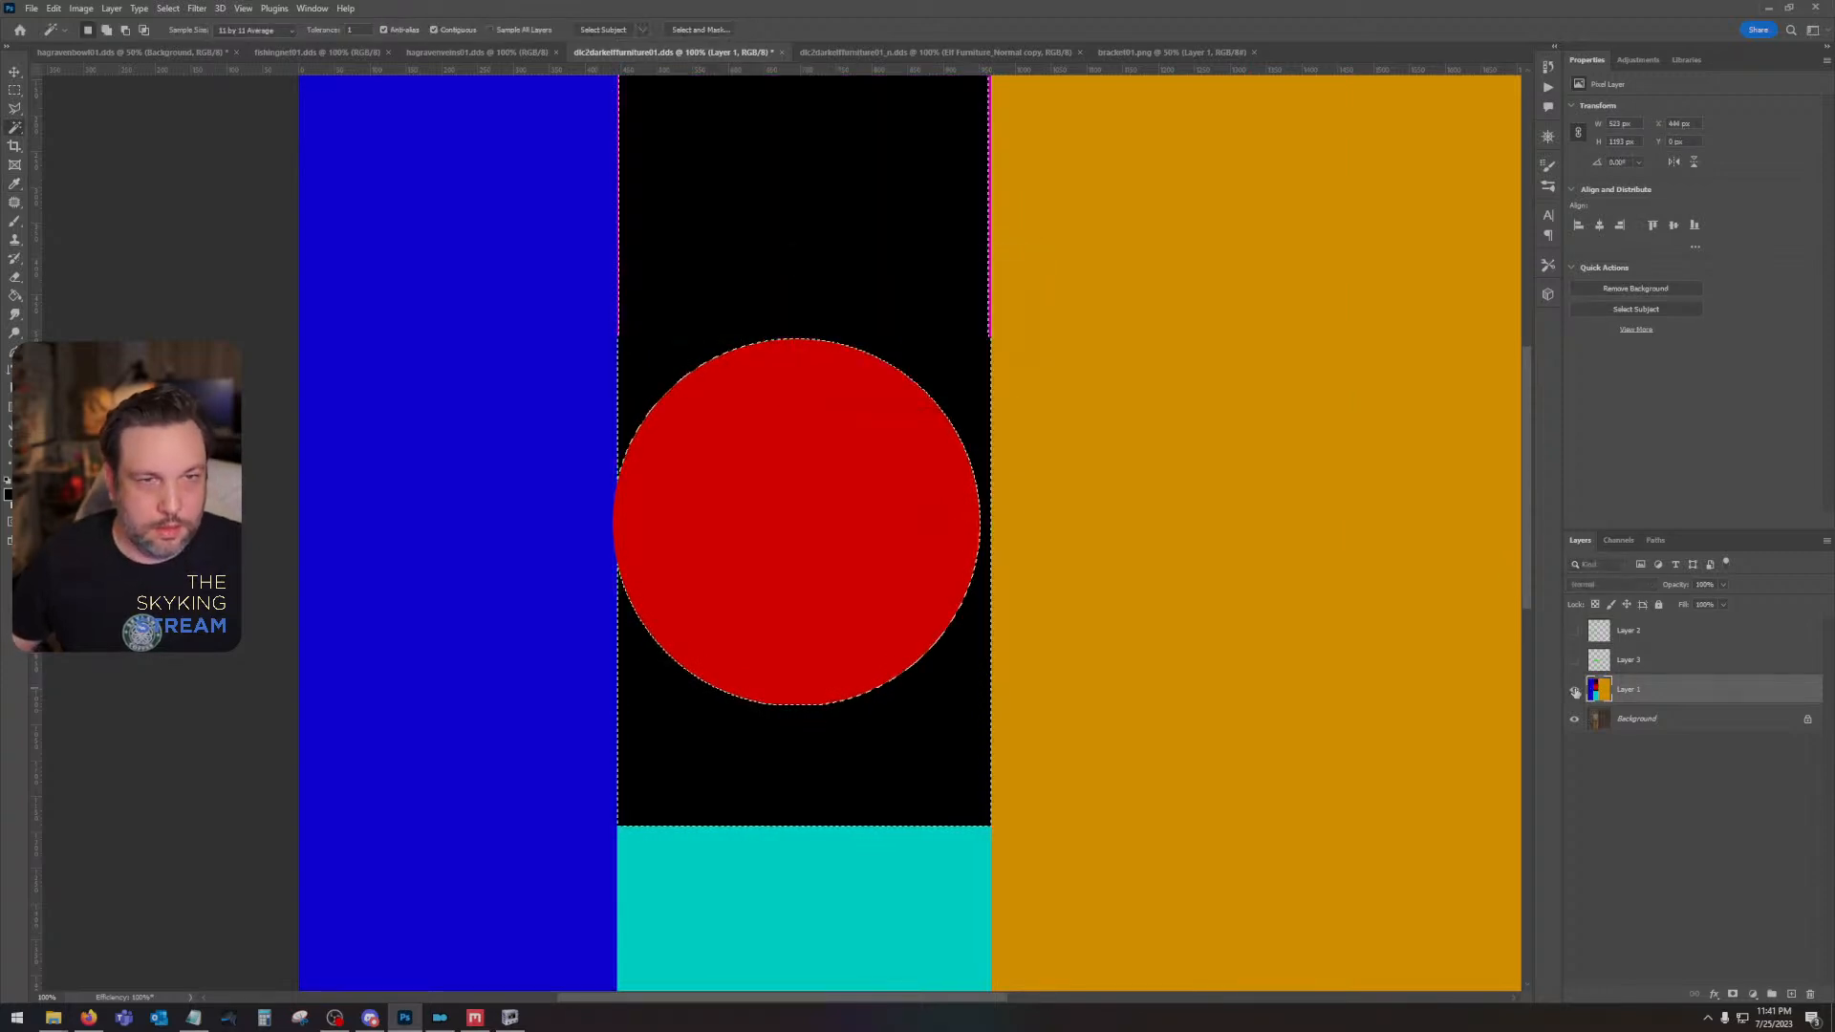
- Undo the last black fill, clear the selection, and show Layer 3 and Layer 2 again
key("ctrl+z")
key("ctrl+d")
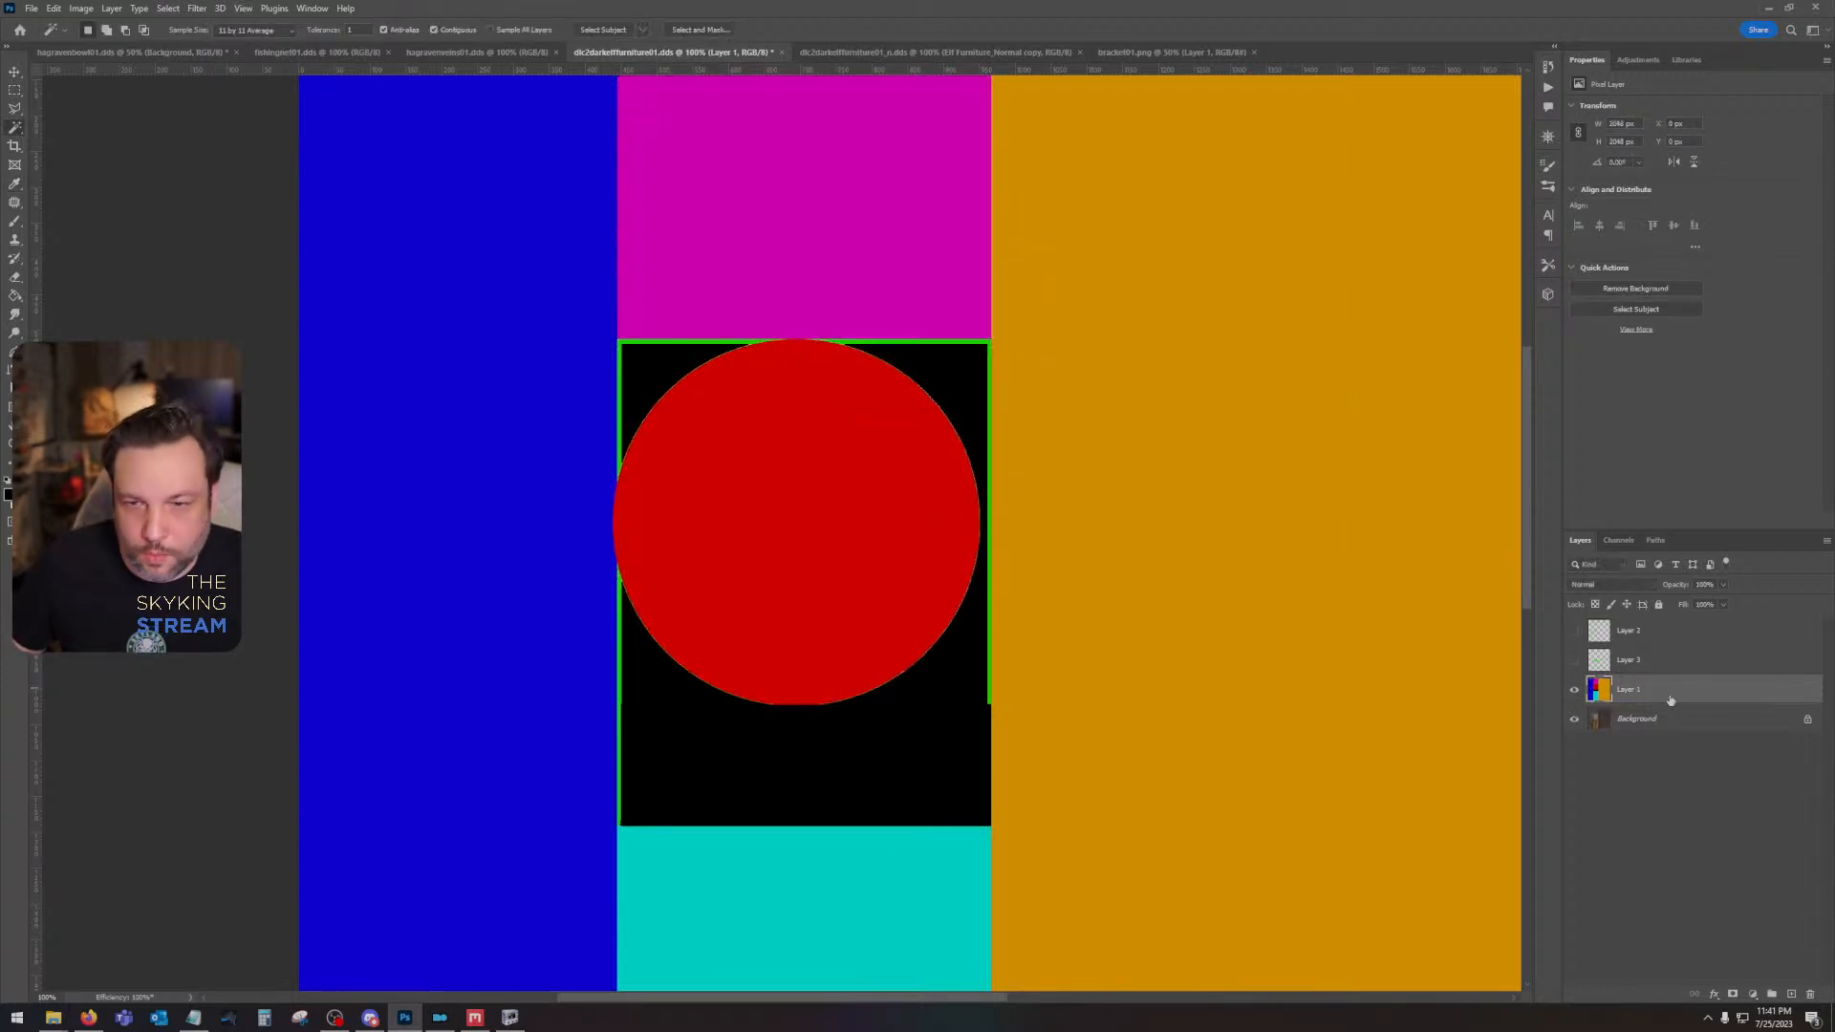
left_click(1575, 661)
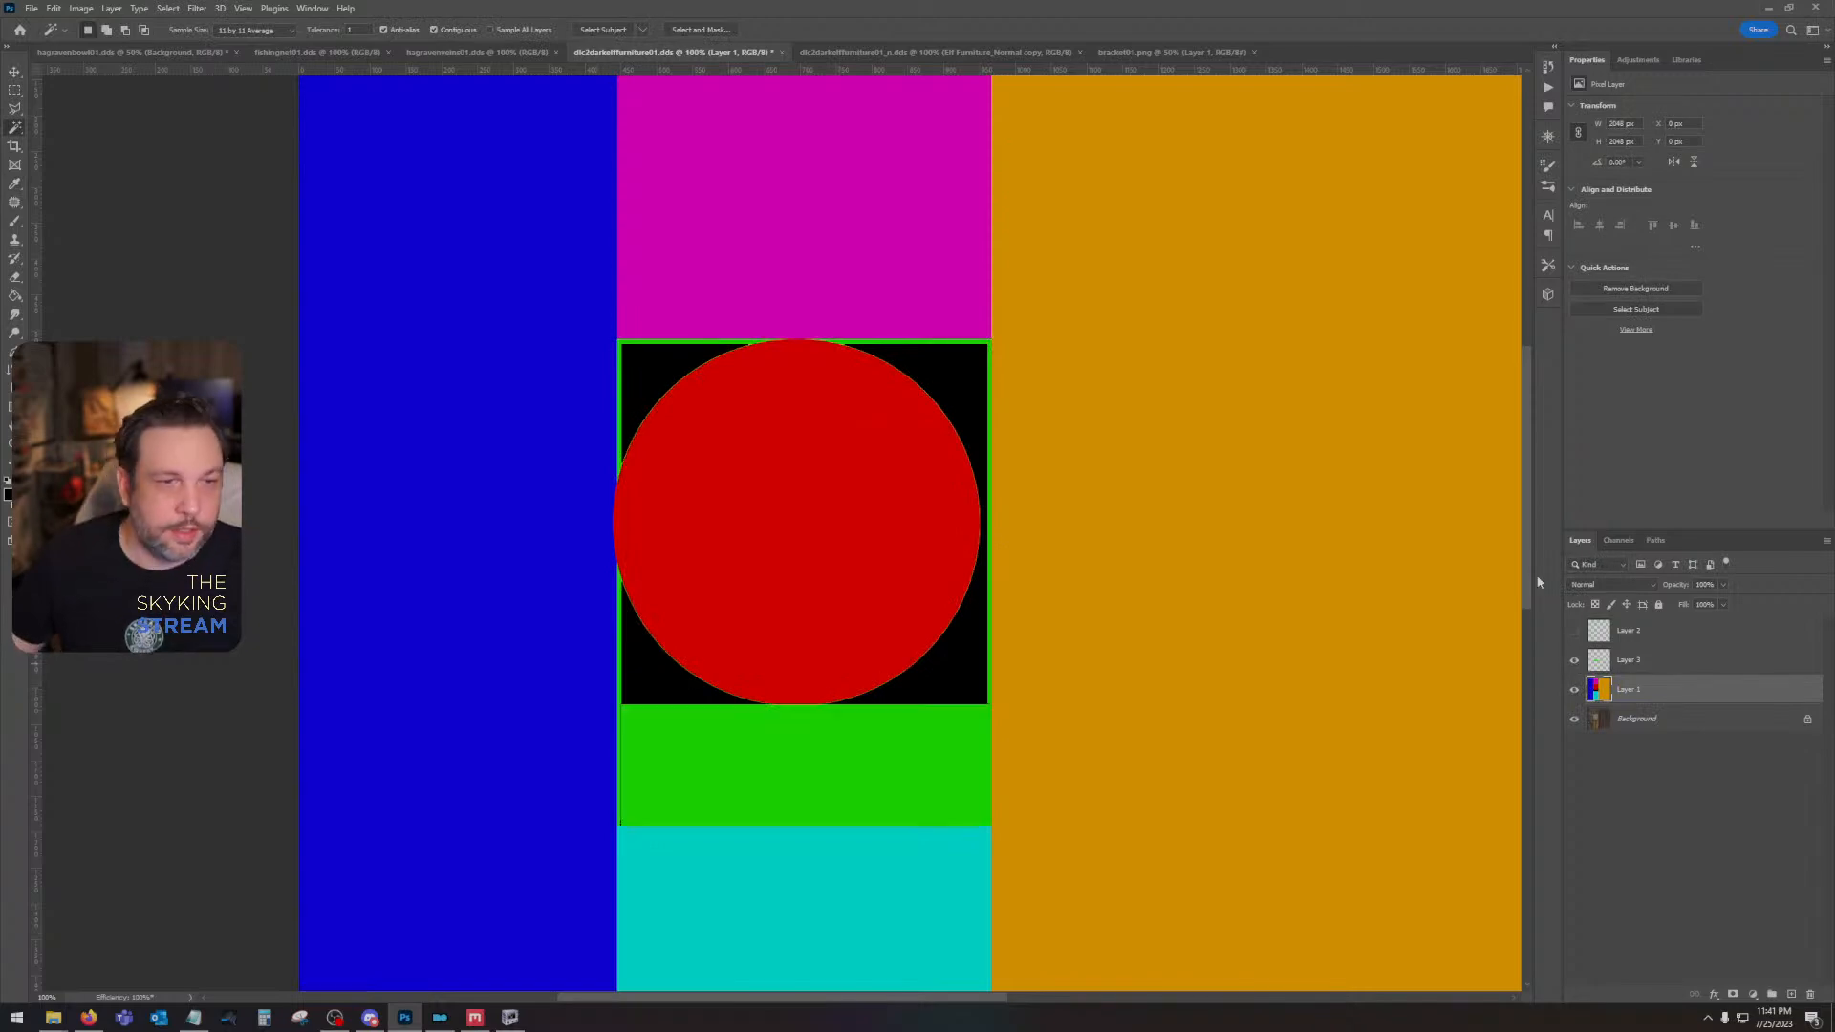
left_click(1575, 632)
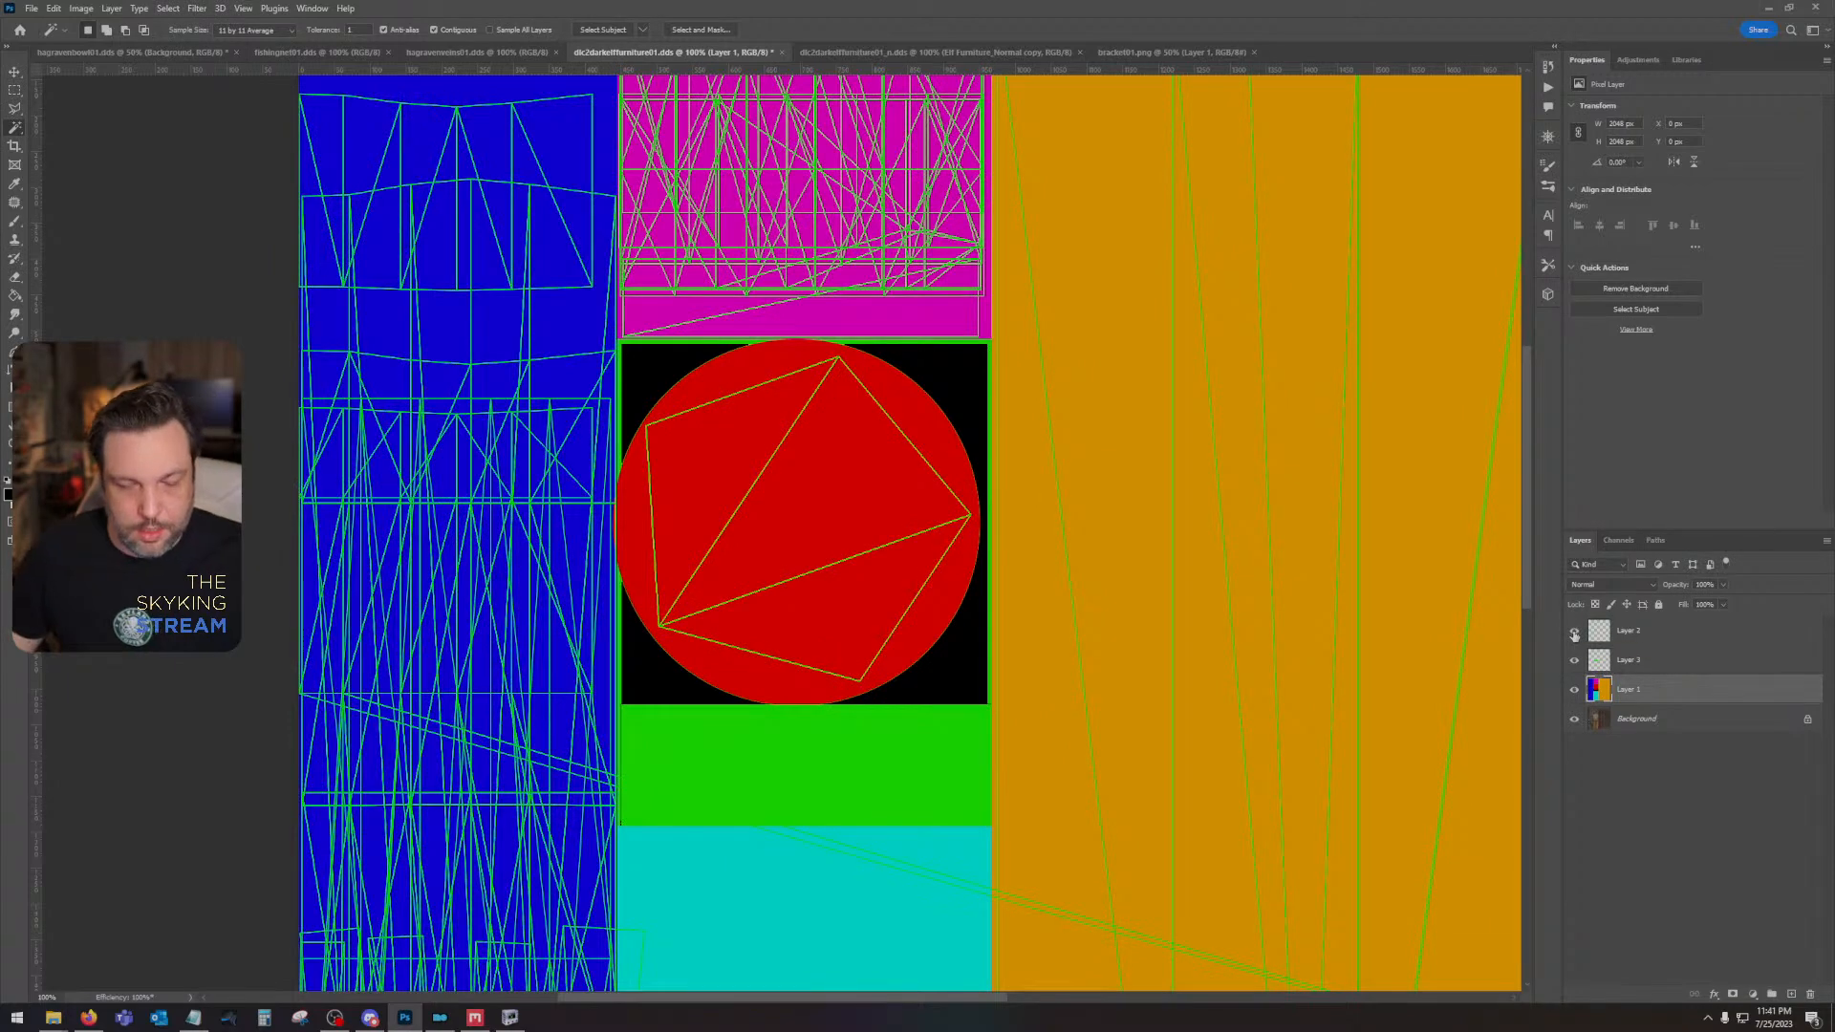
- Hide the color blocks on Layer 1 and add a new empty layer above it
key("ctrl+minus")
key("ctrl+minus")
left_click_drag(1256, 496, 1102, 457)
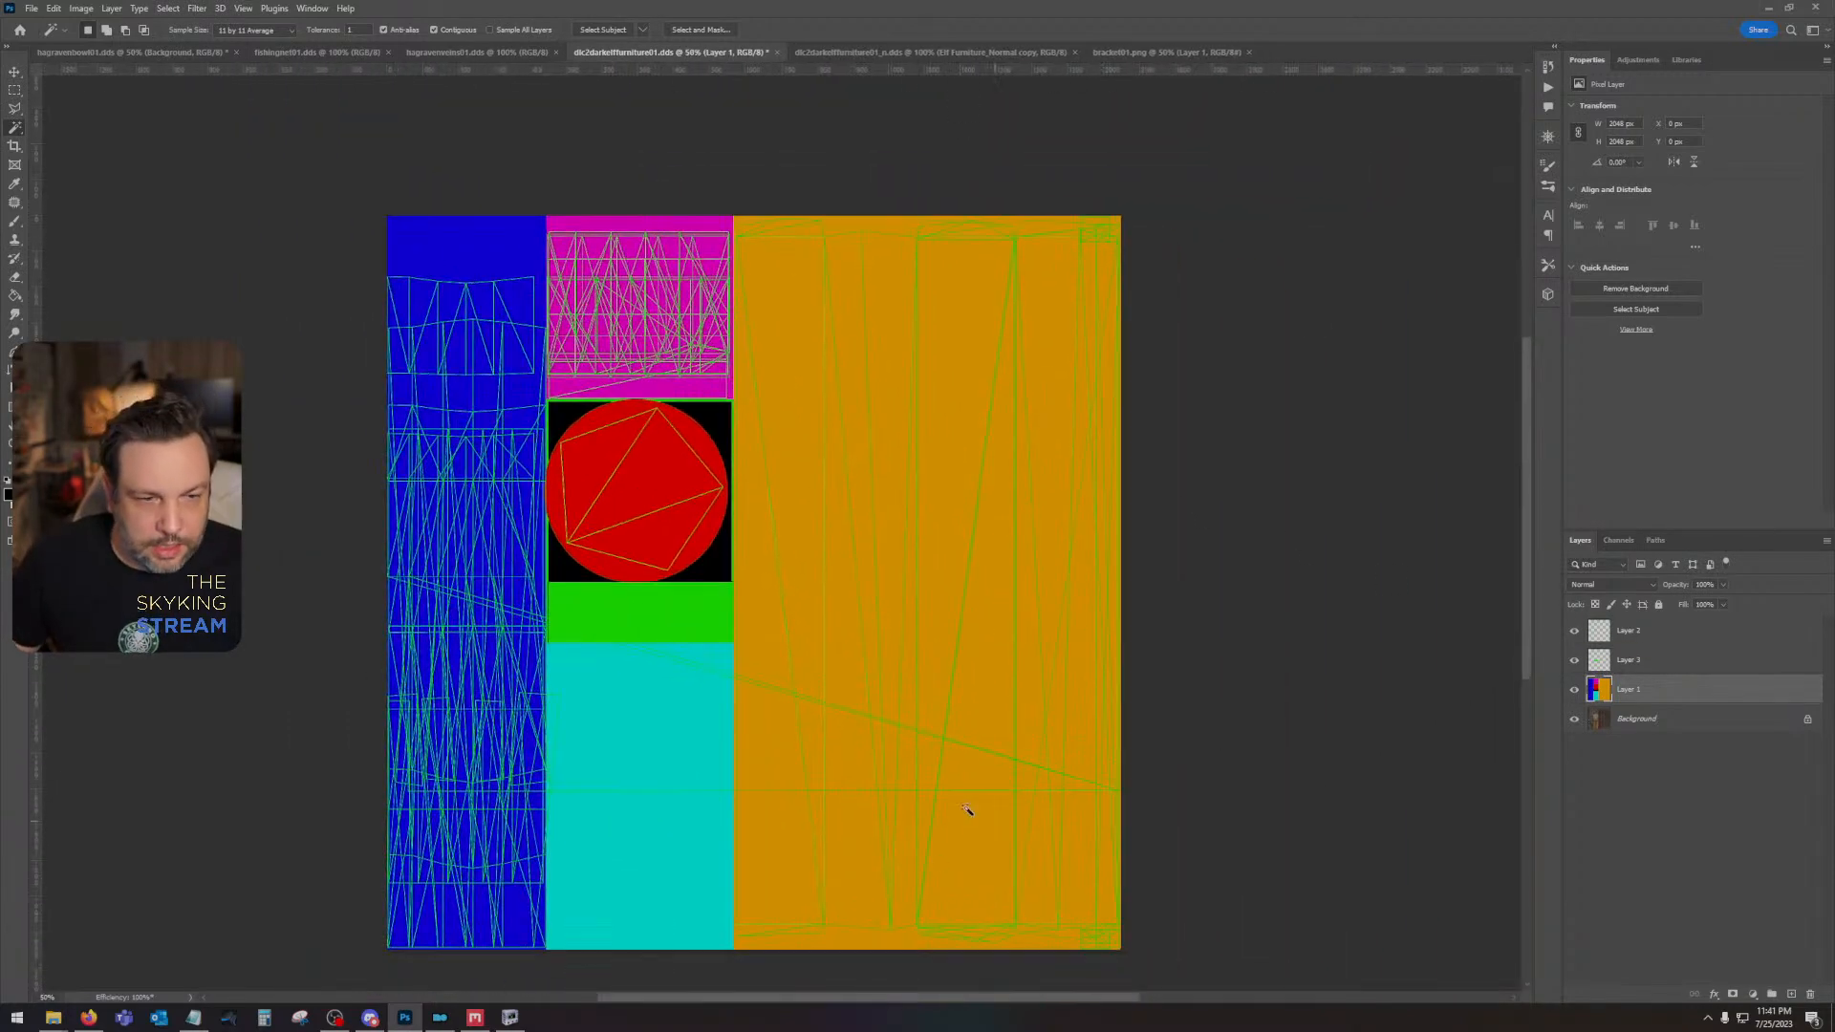
key("v")
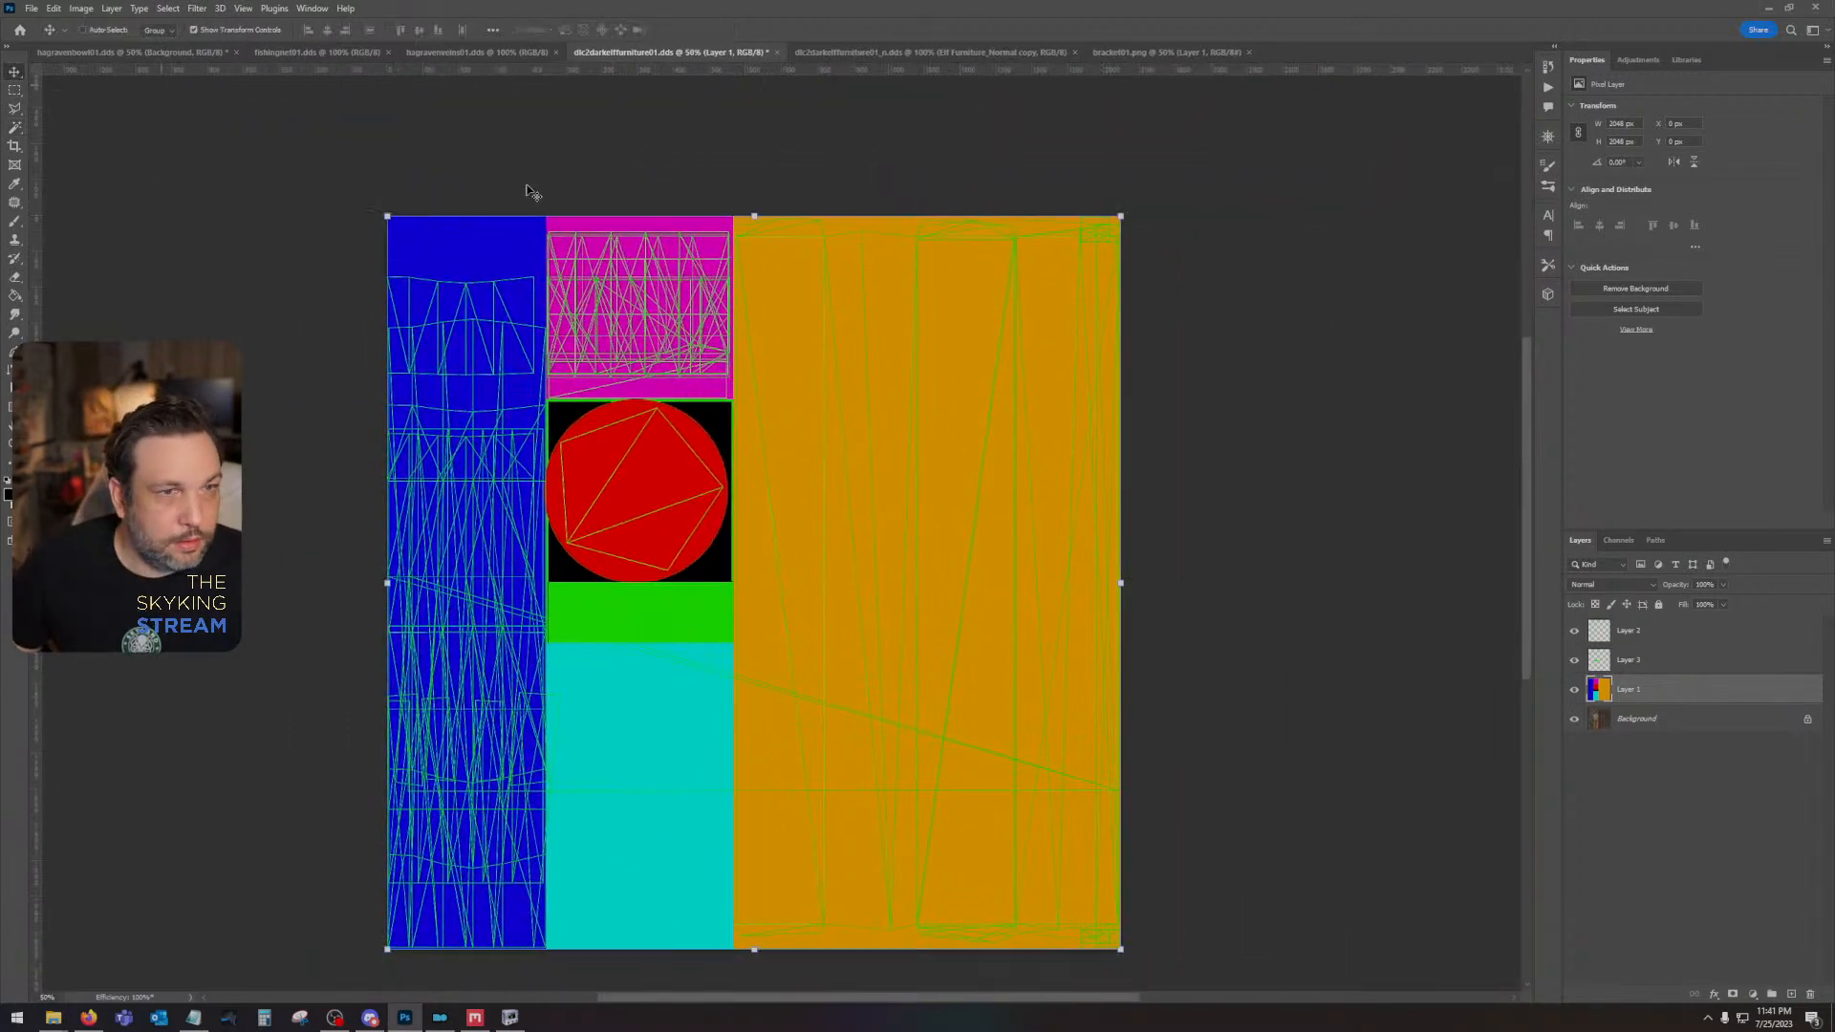
left_click(1574, 690)
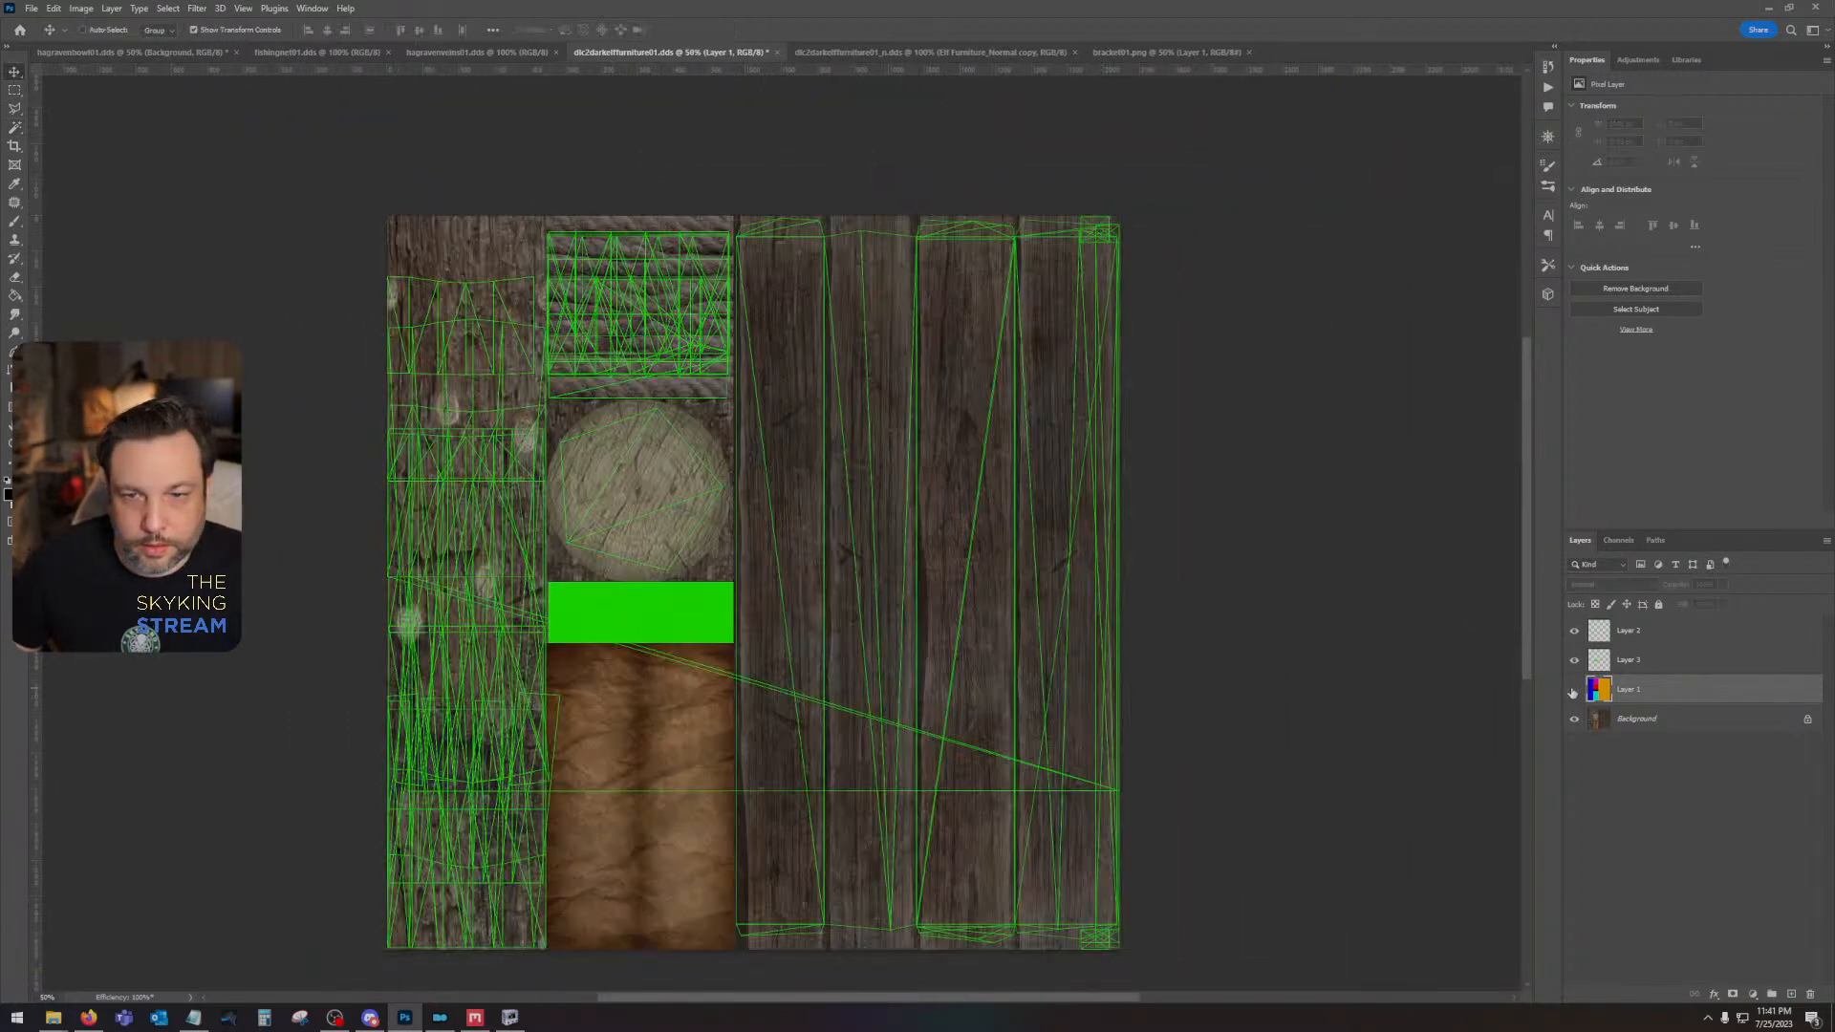
left_click(1790, 995)
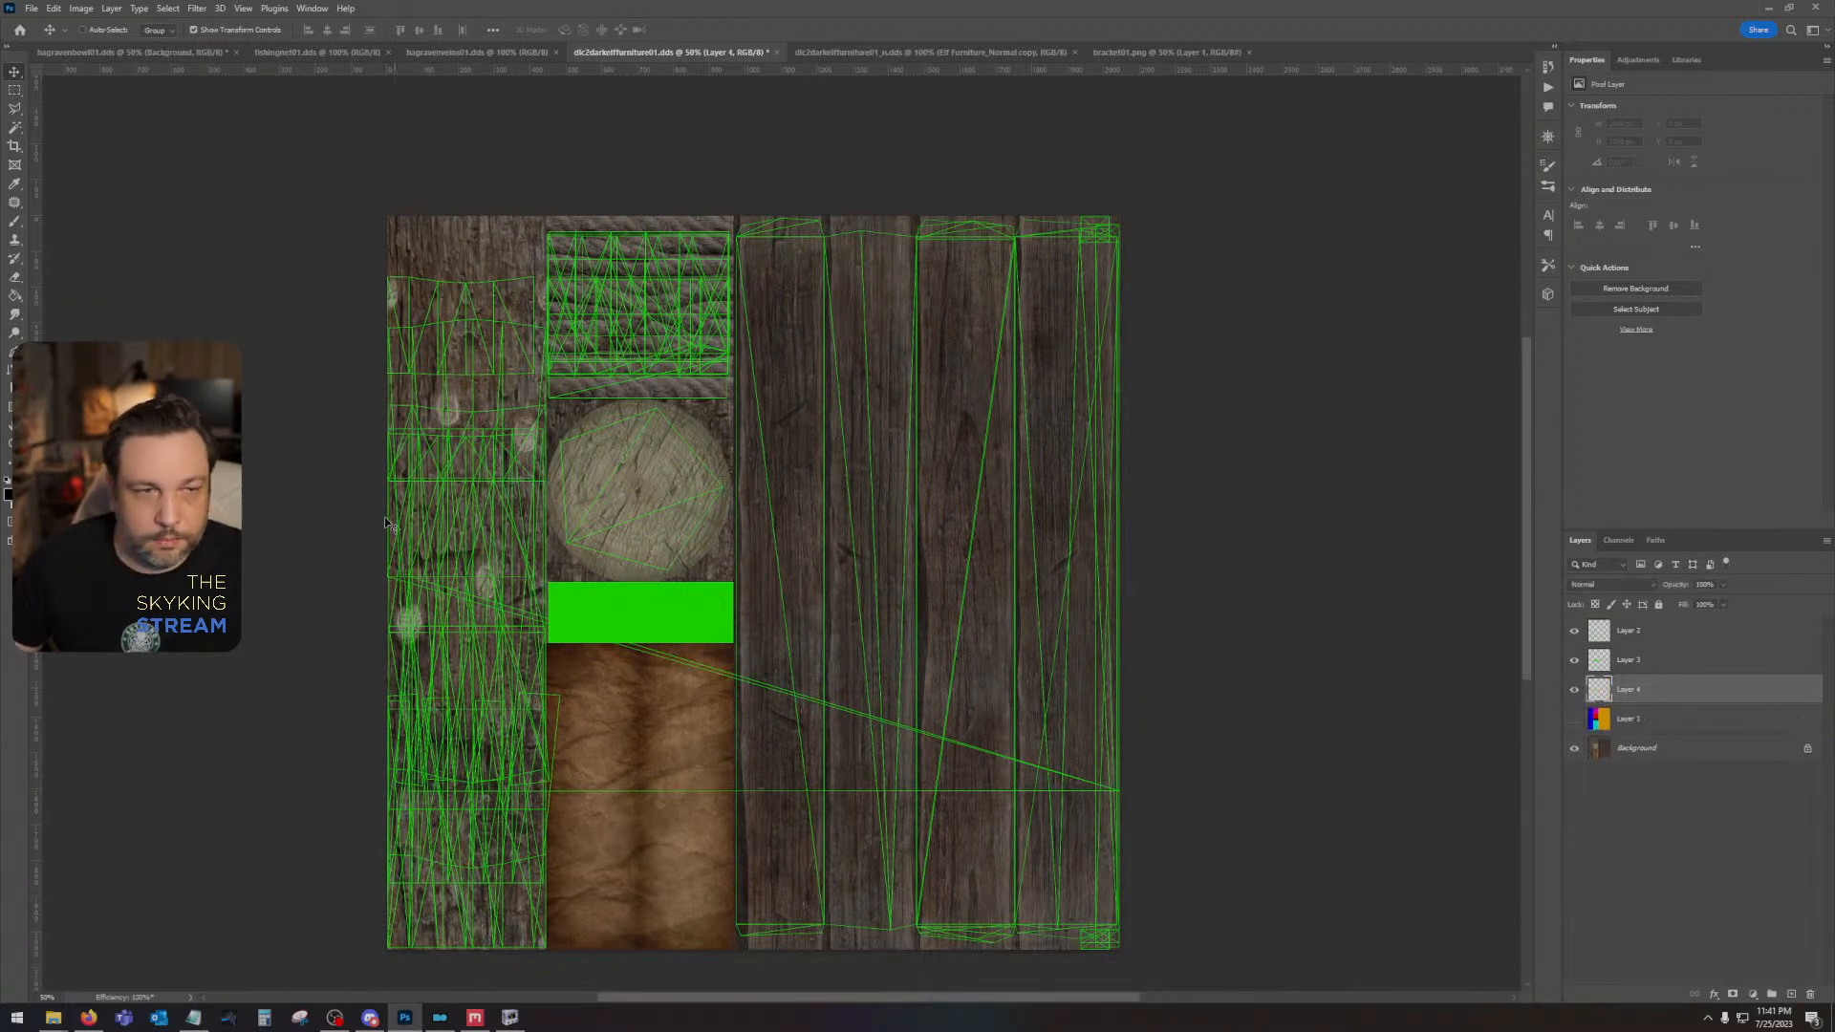
- Choose the Brush tool with the Kyle's Inkbox - Classic Cartoonist preset for work on the wooden planks
left_click(15, 90)
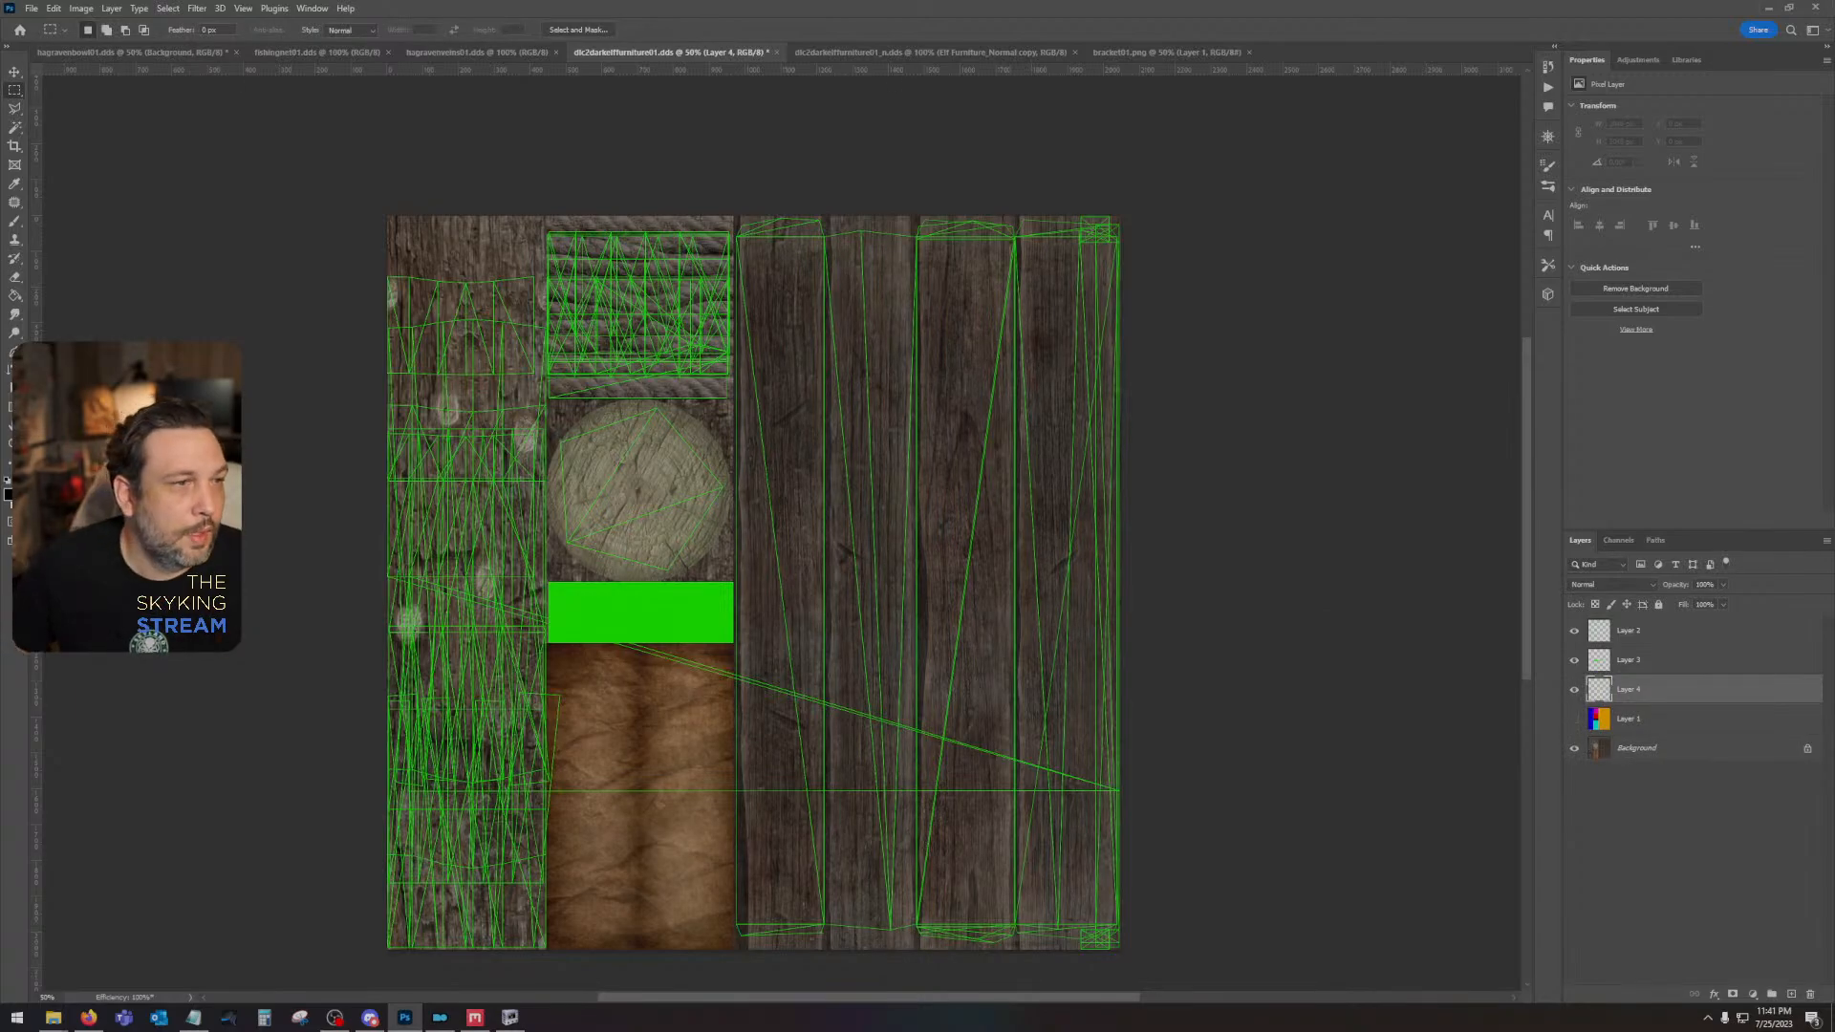
key("z")
left_click(835, 316)
left_click(835, 316)
left_click_drag(872, 285, 835, 480)
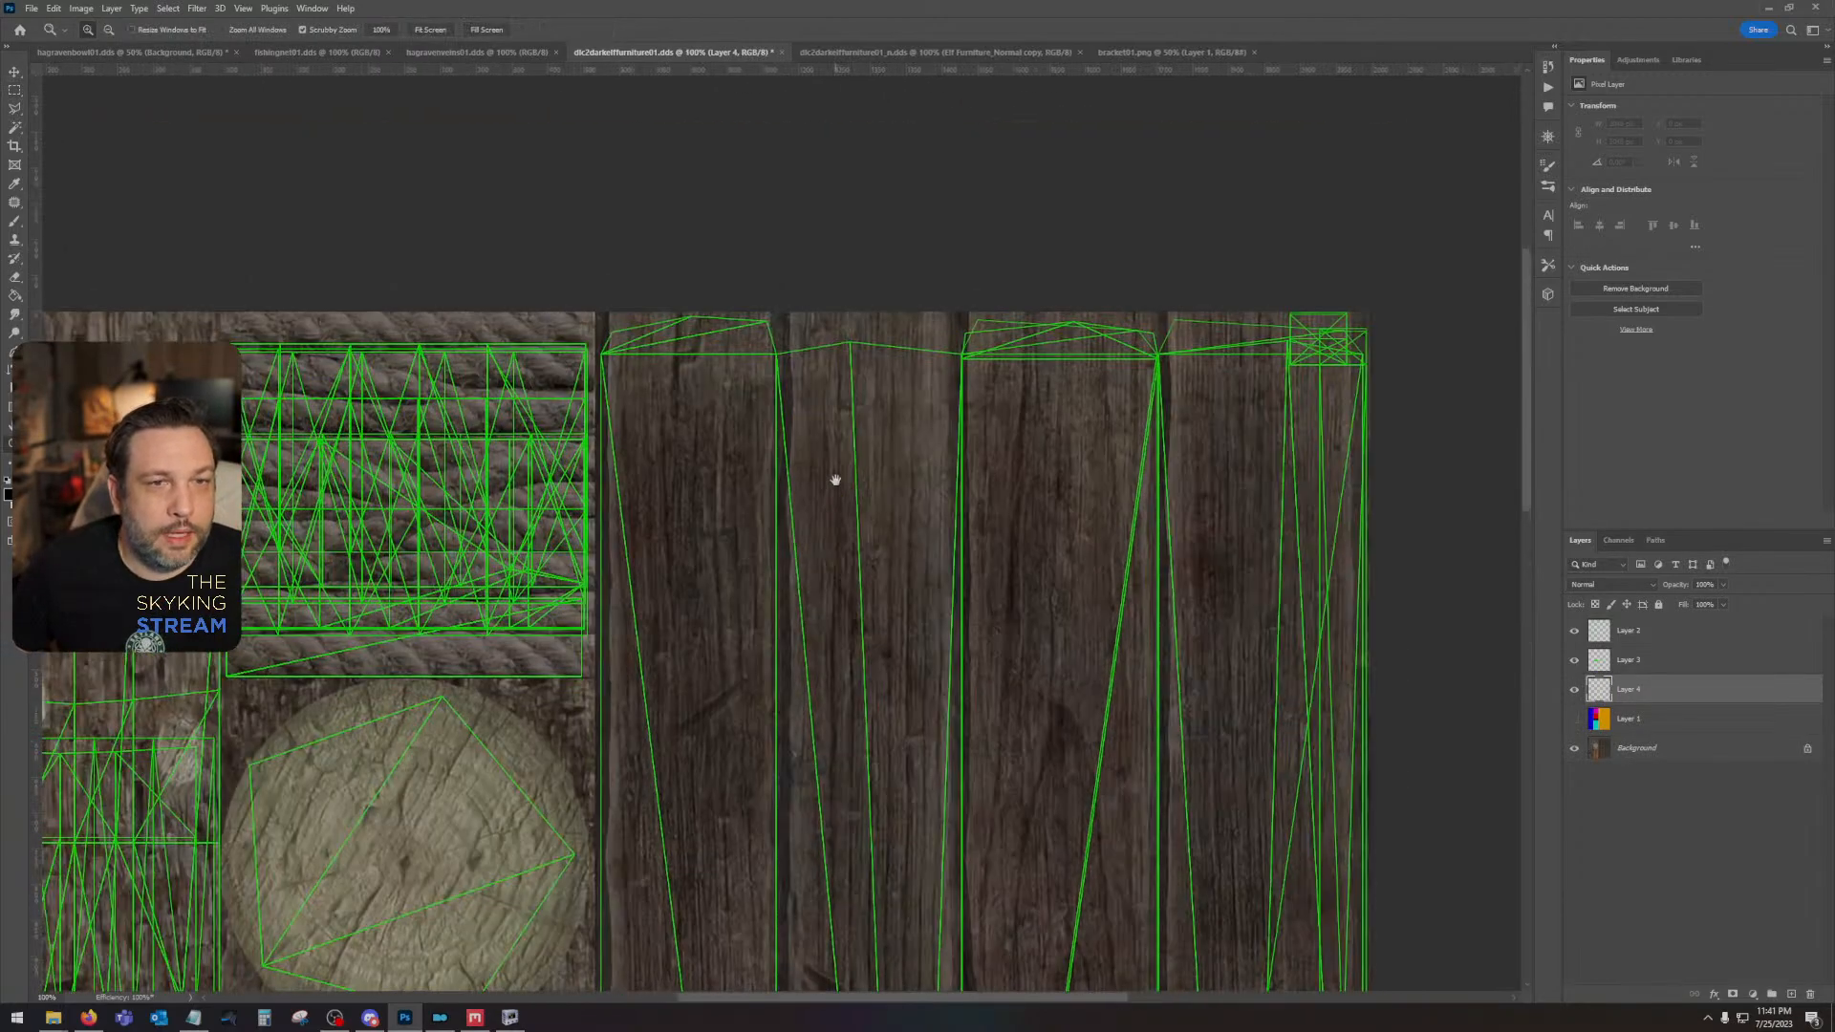
left_click(11, 223)
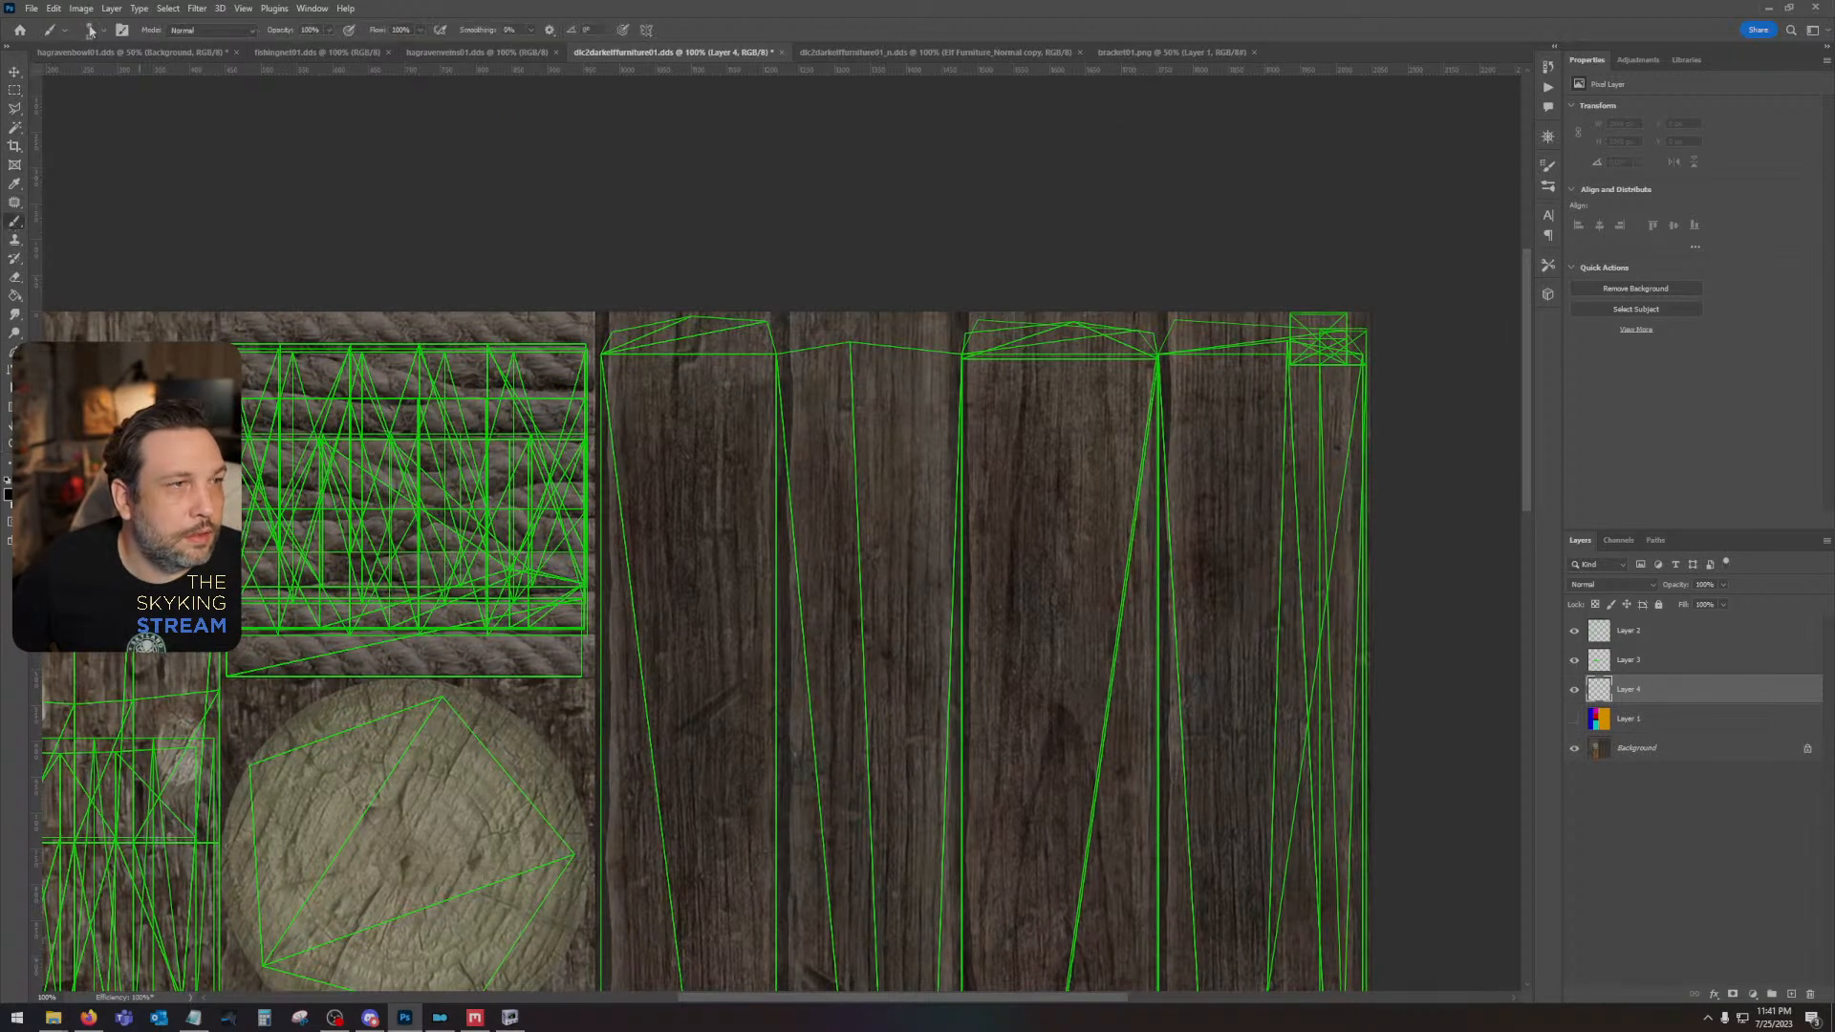
left_click(91, 30)
scroll(96, 227, "down", 3)
left_click(100, 246)
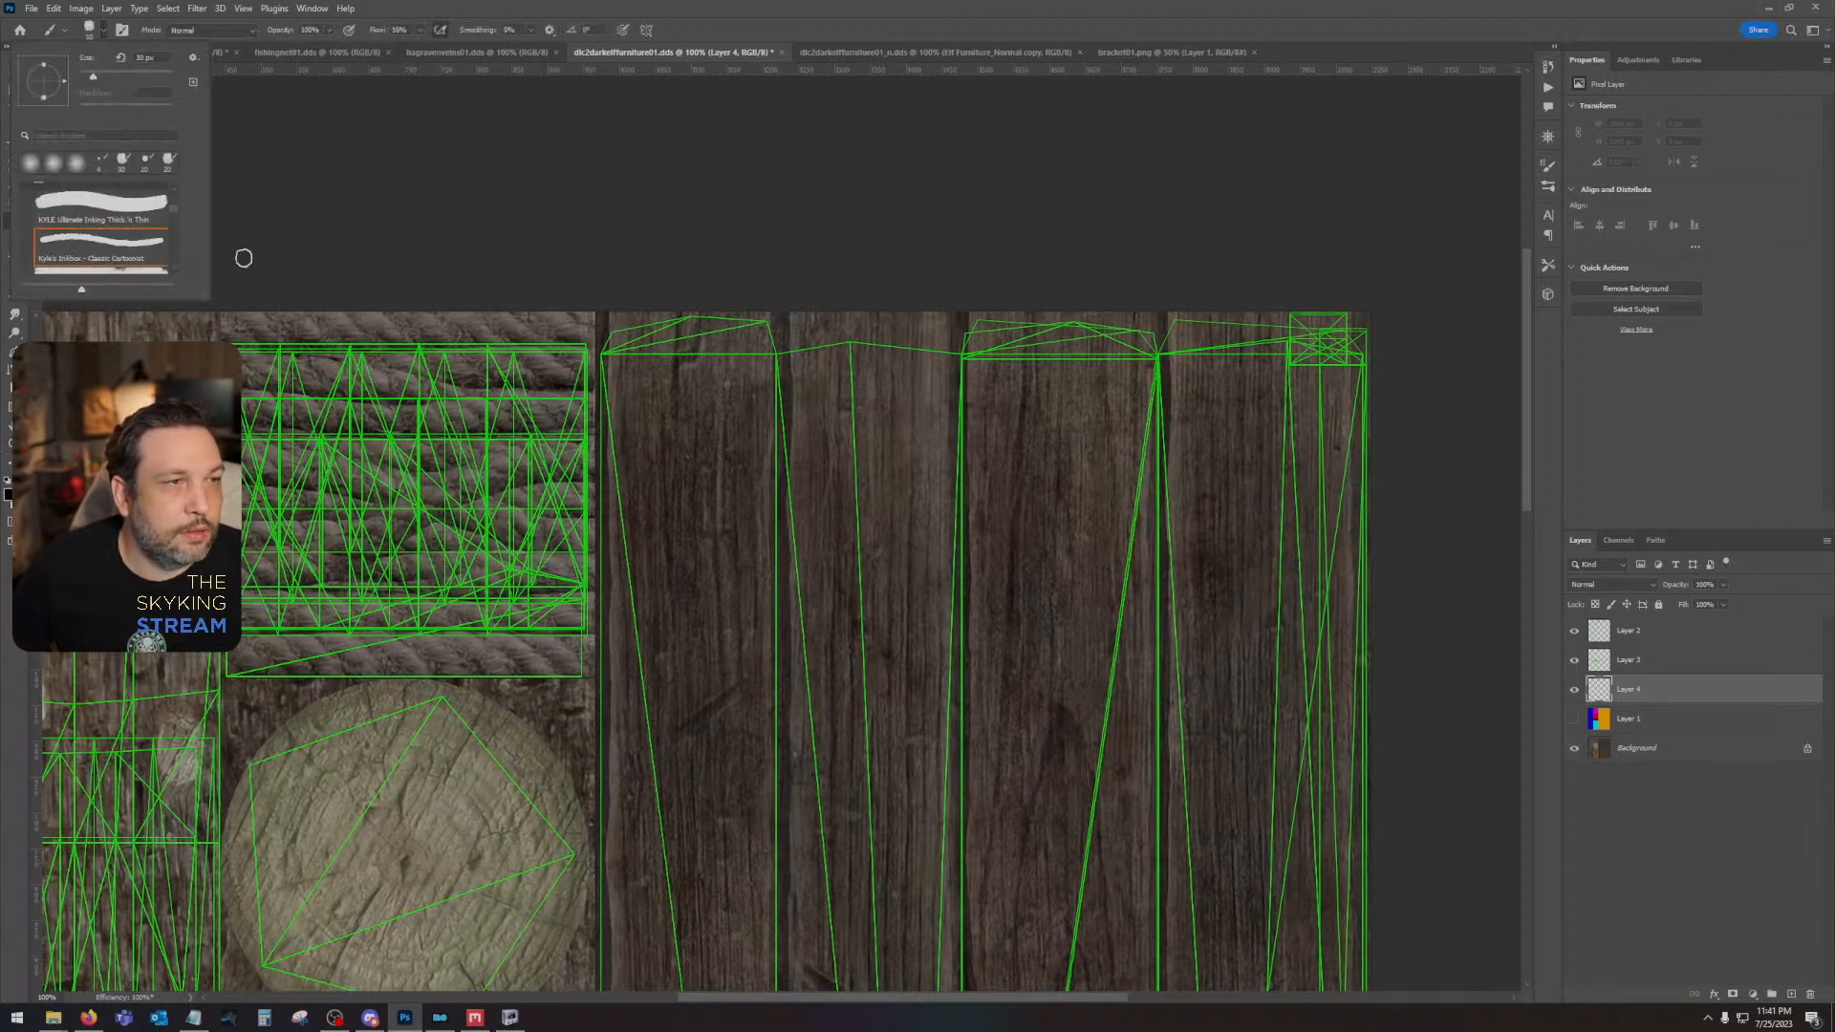
- Set the foreground color to dark gray 343434 for the brush
left_click(7, 496)
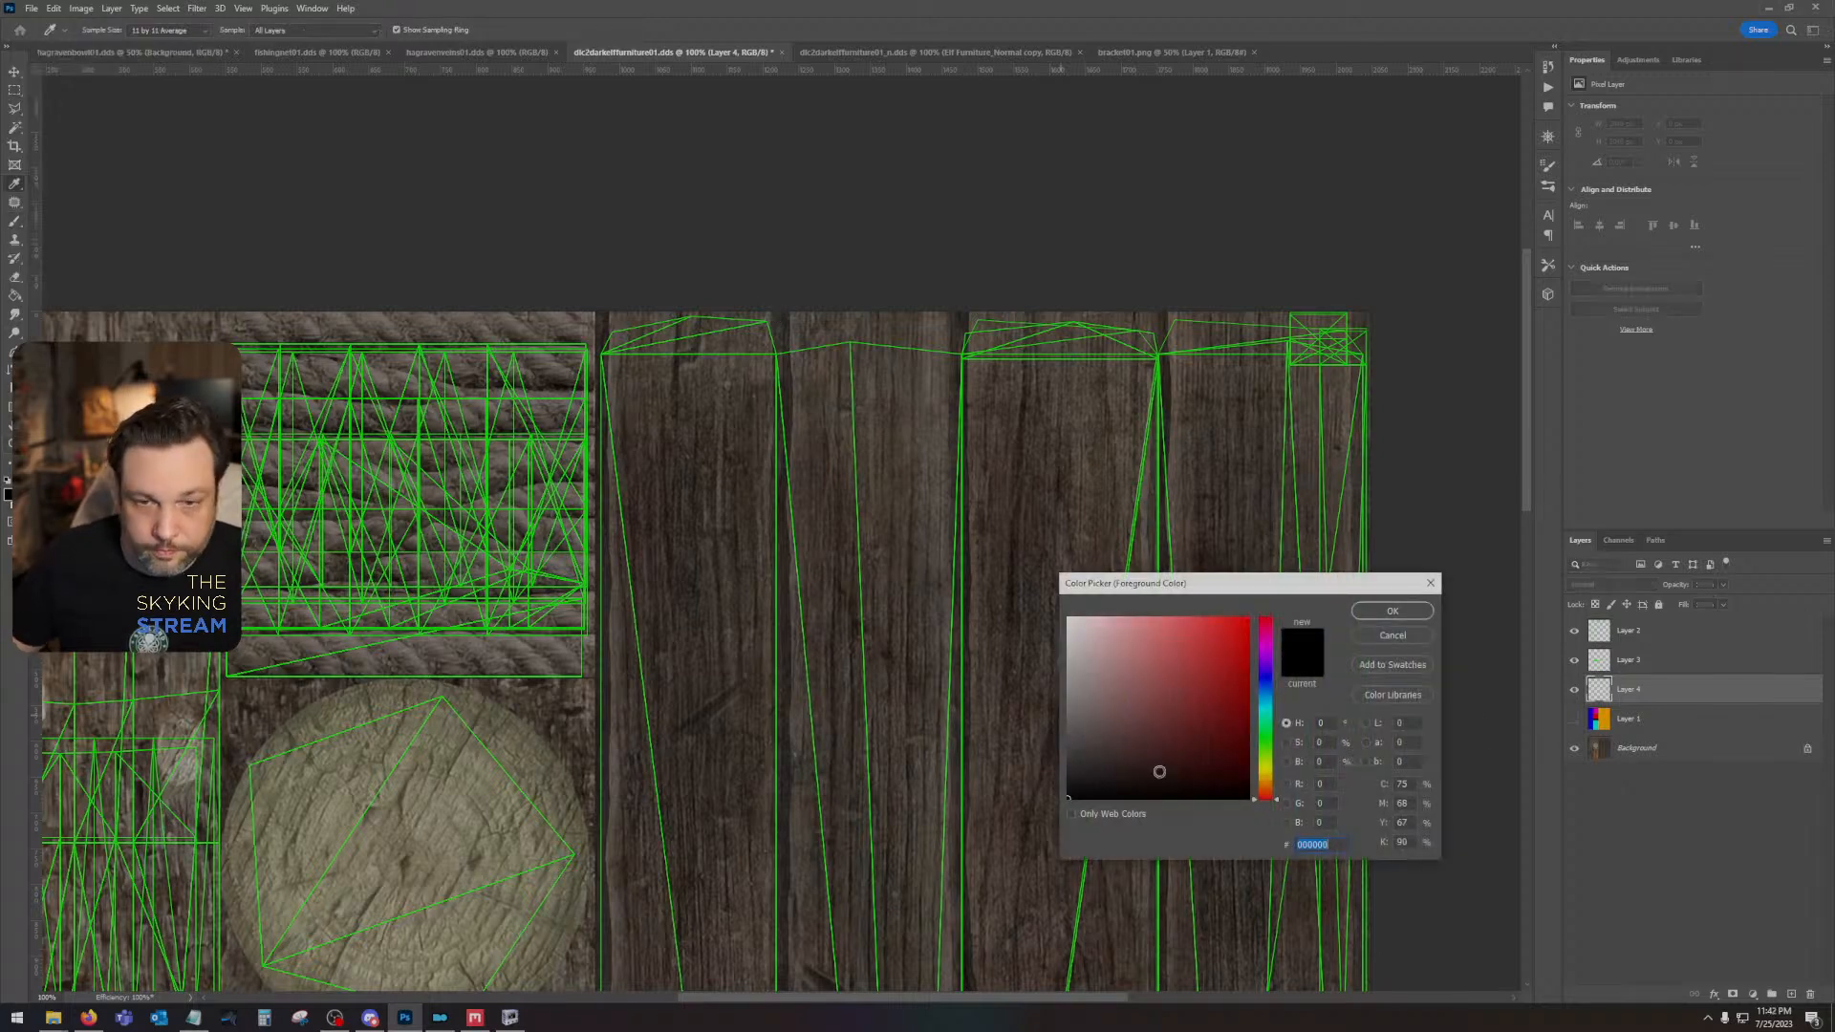
left_click_drag(1108, 742, 1048, 745)
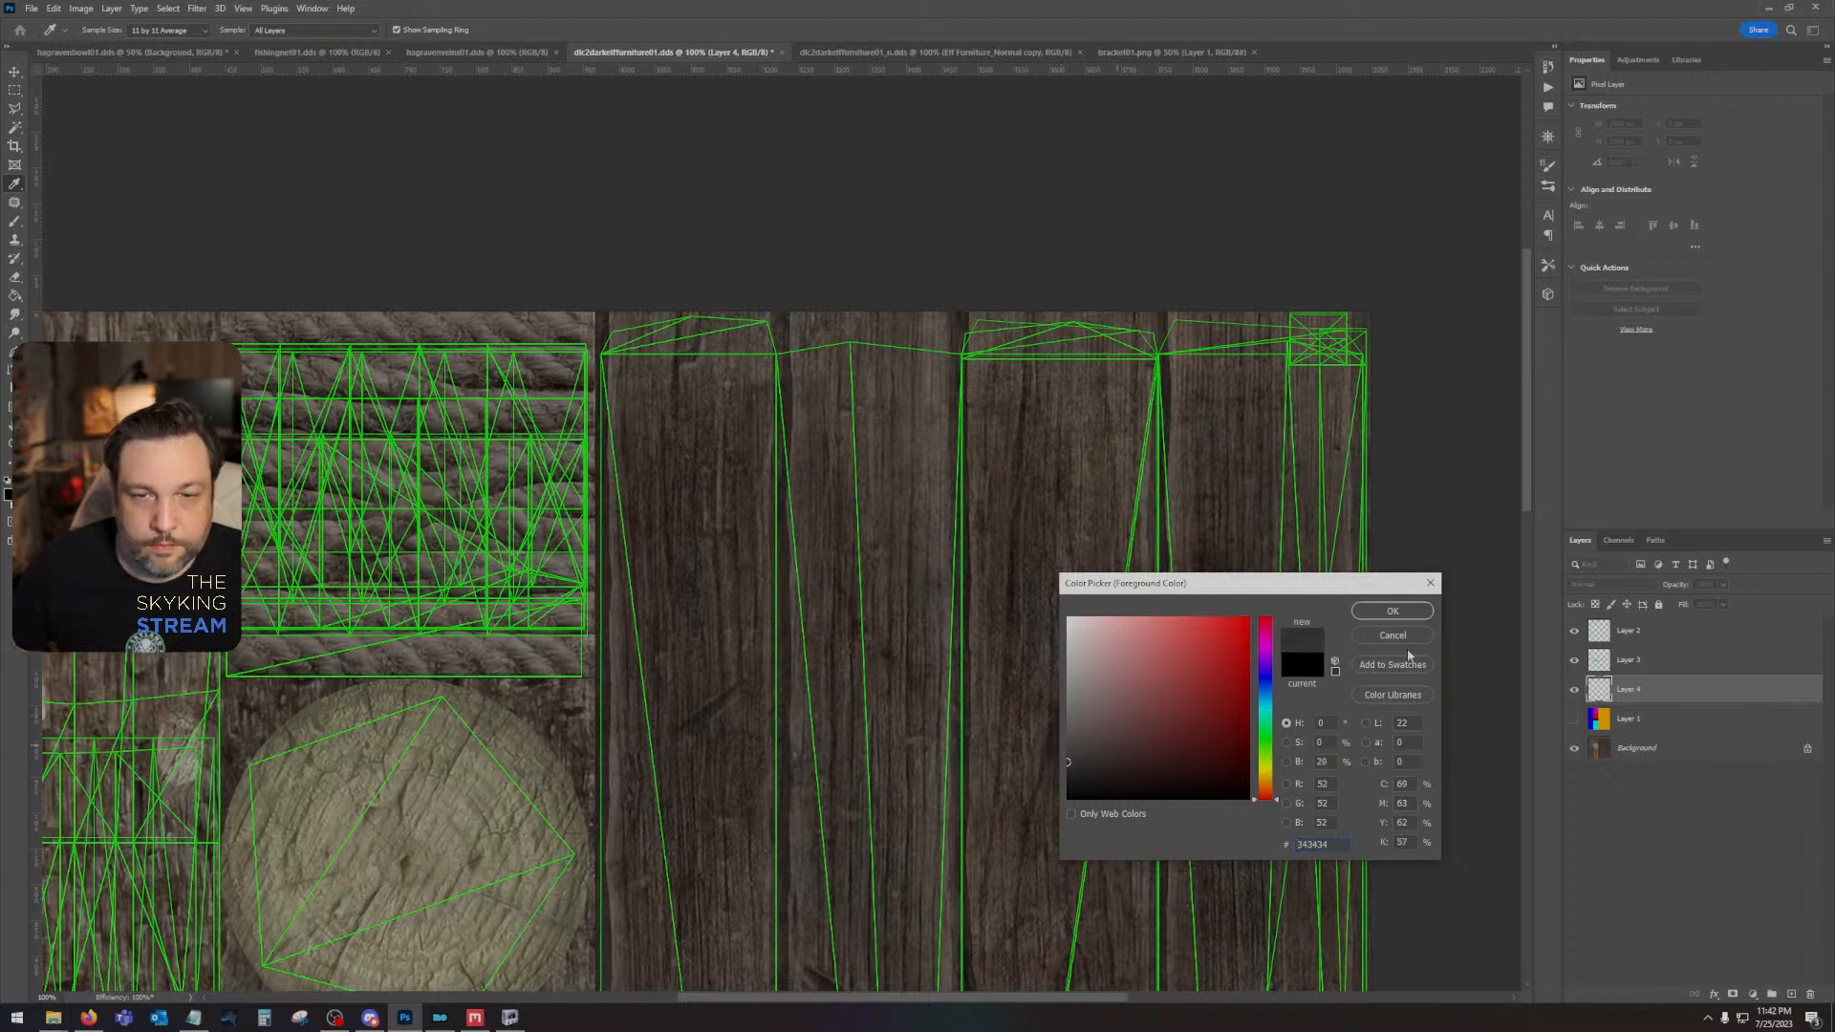
left_click(1392, 610)
key("b")
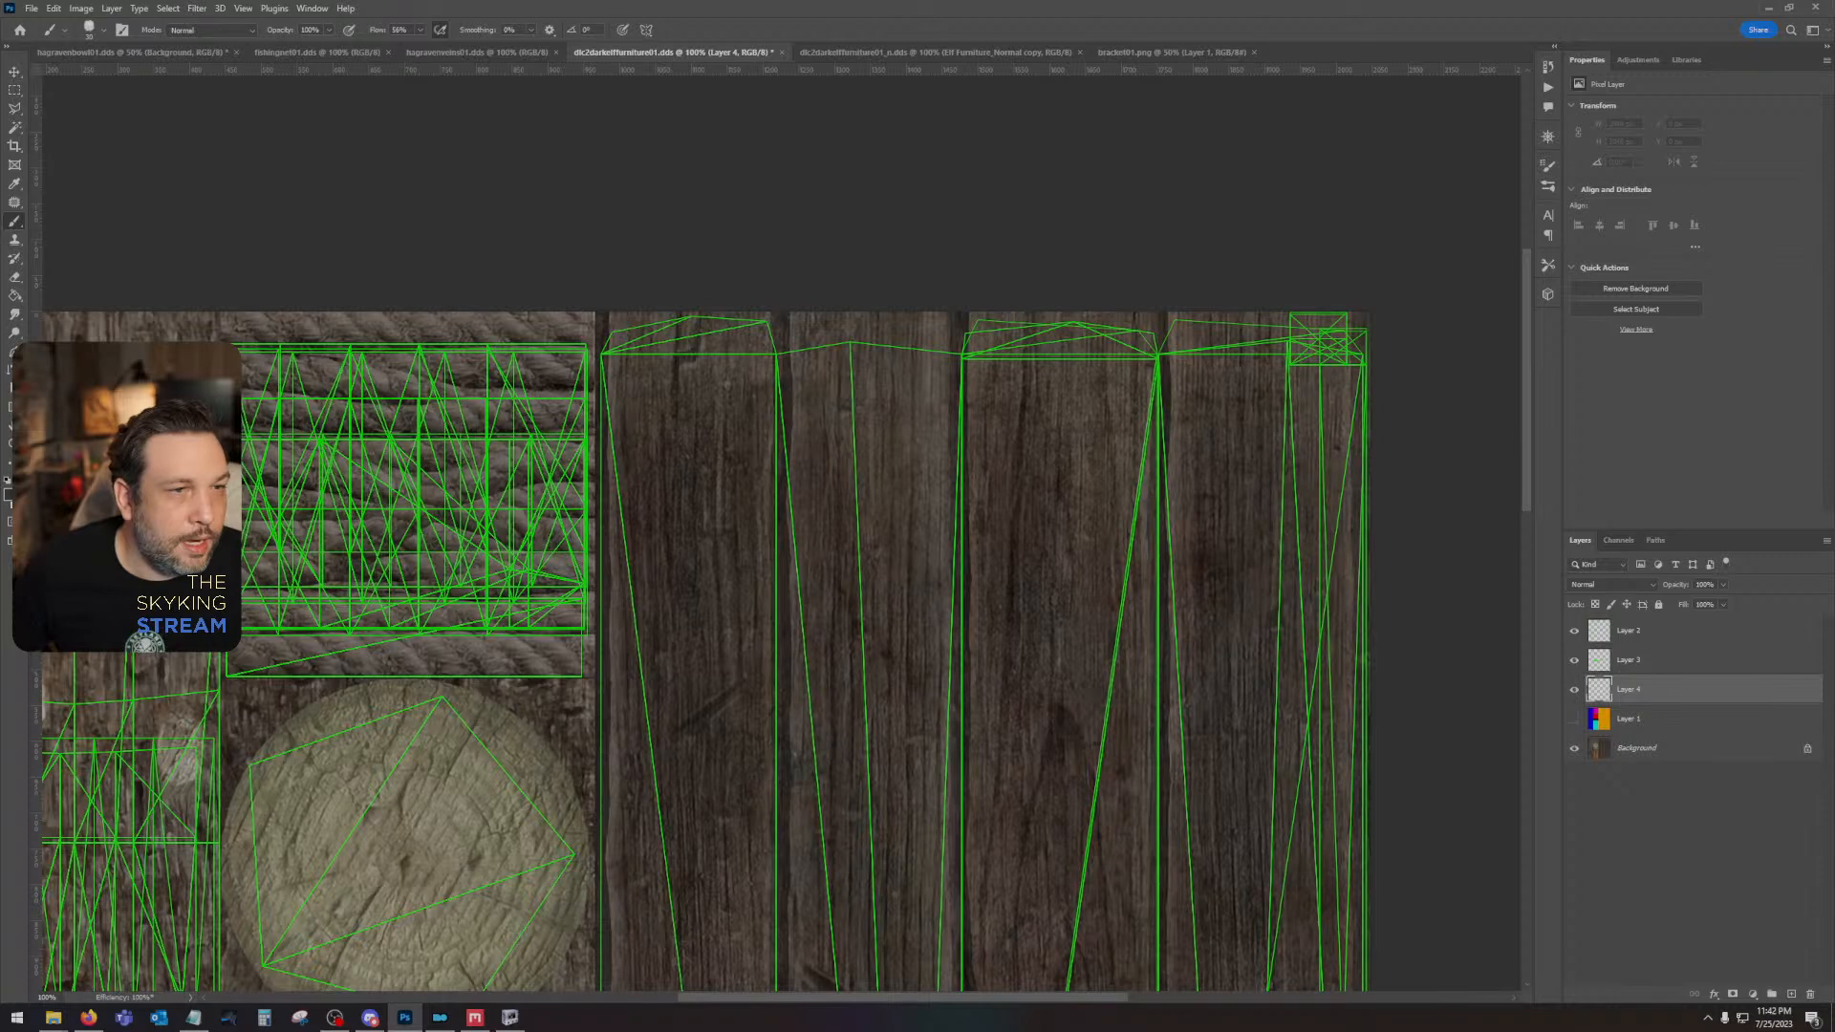
- Place vertical guides along both edges of the first dark plank and hide the wireframe on Layer 2
left_click_drag(37, 407, 779, 455)
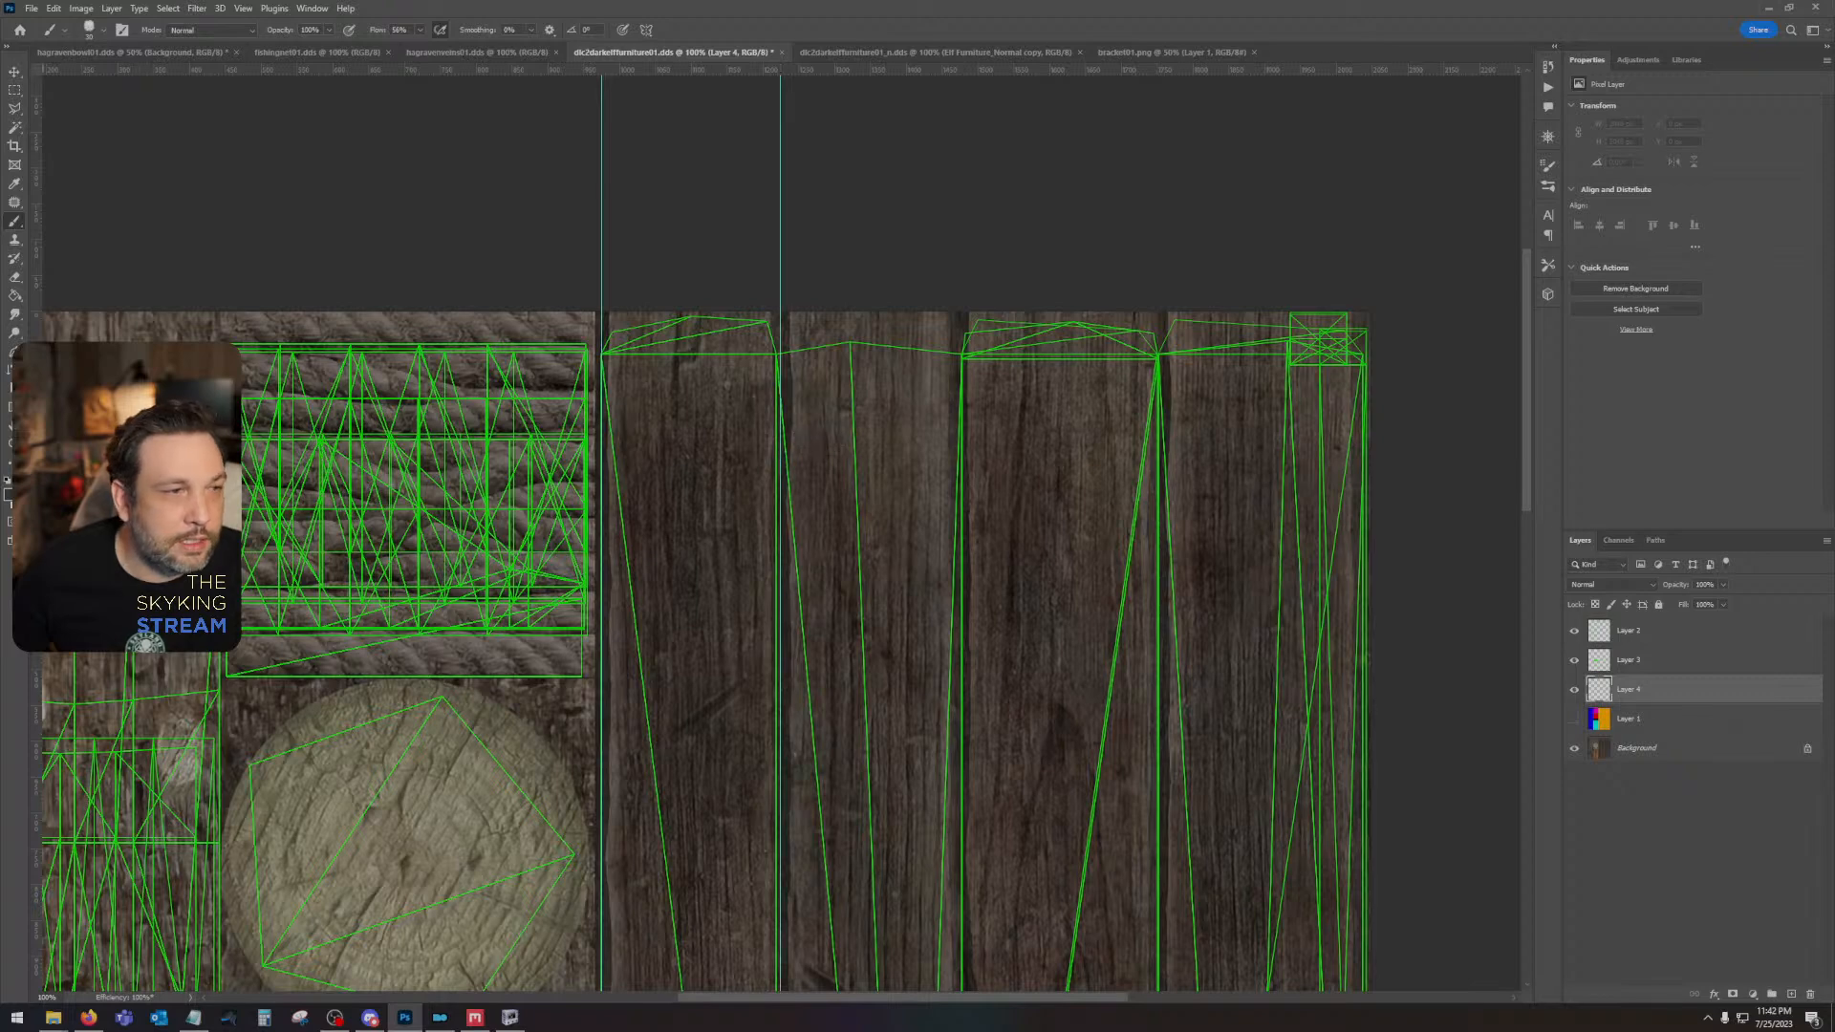
left_click(1575, 632)
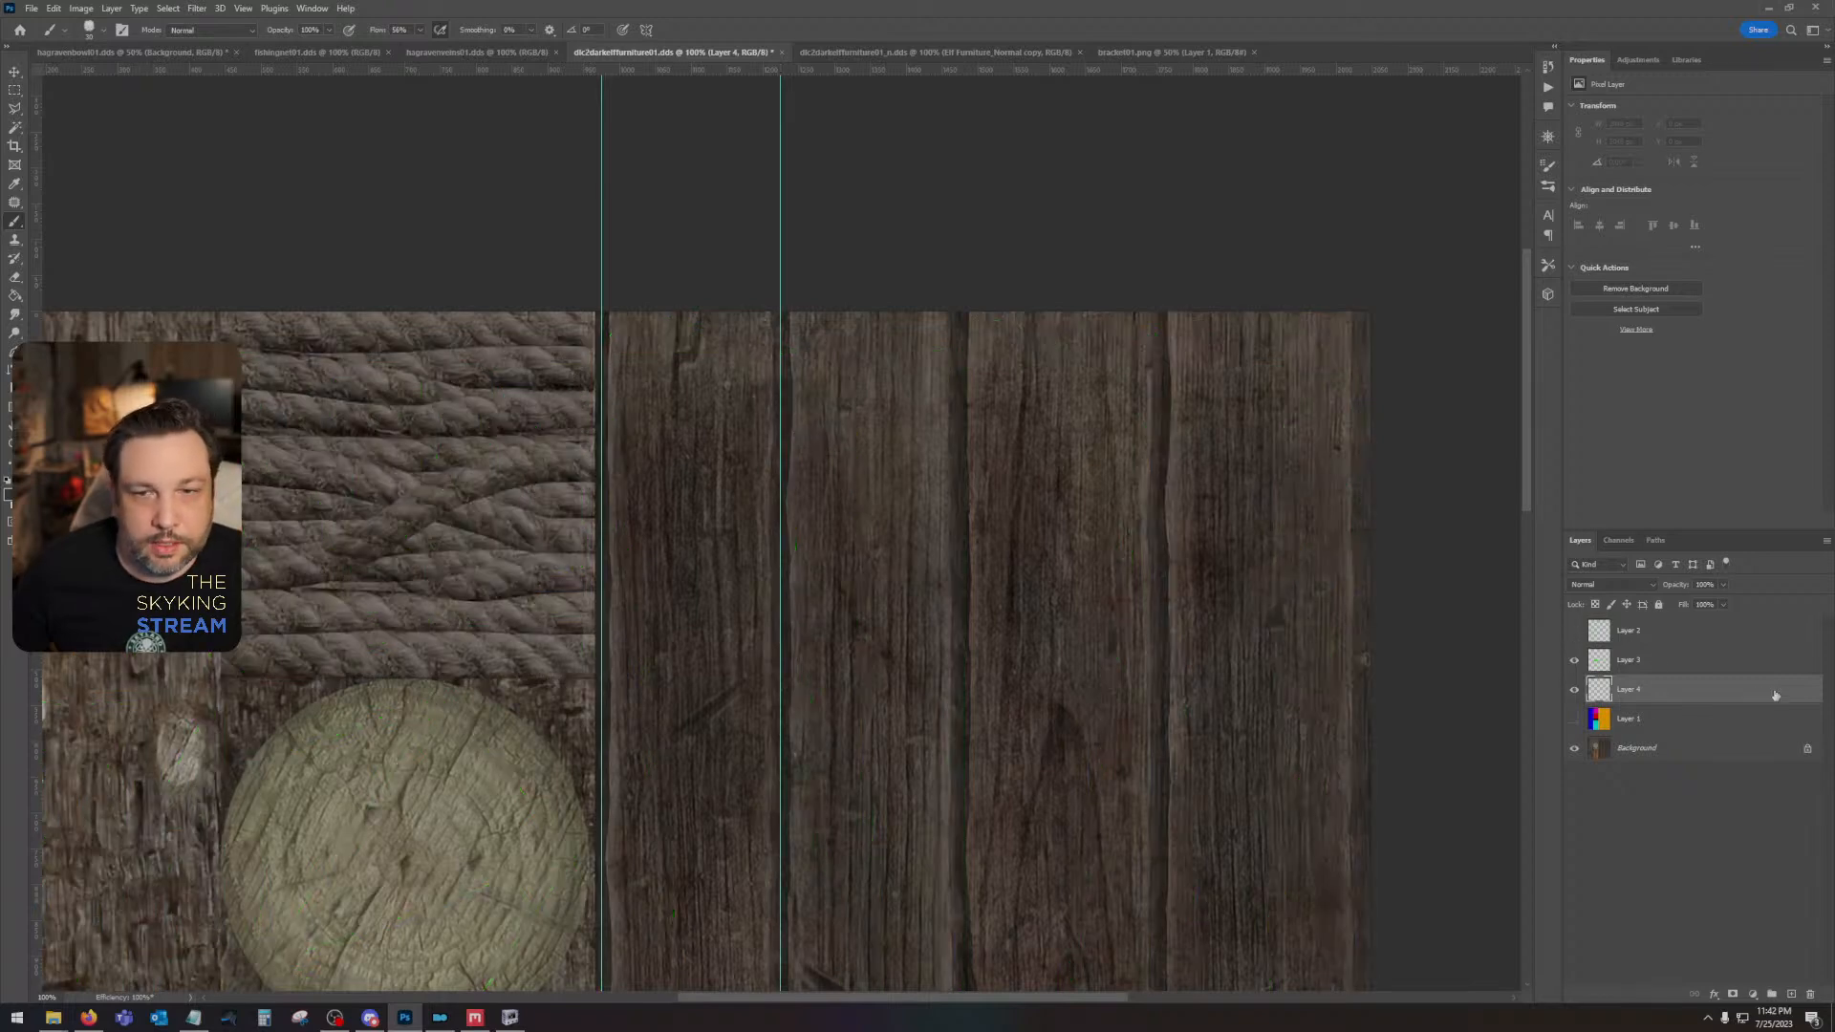
- Merge Layer 3, Layer 4 and the color-block Layer 1 into a single layer
left_click(1685, 664)
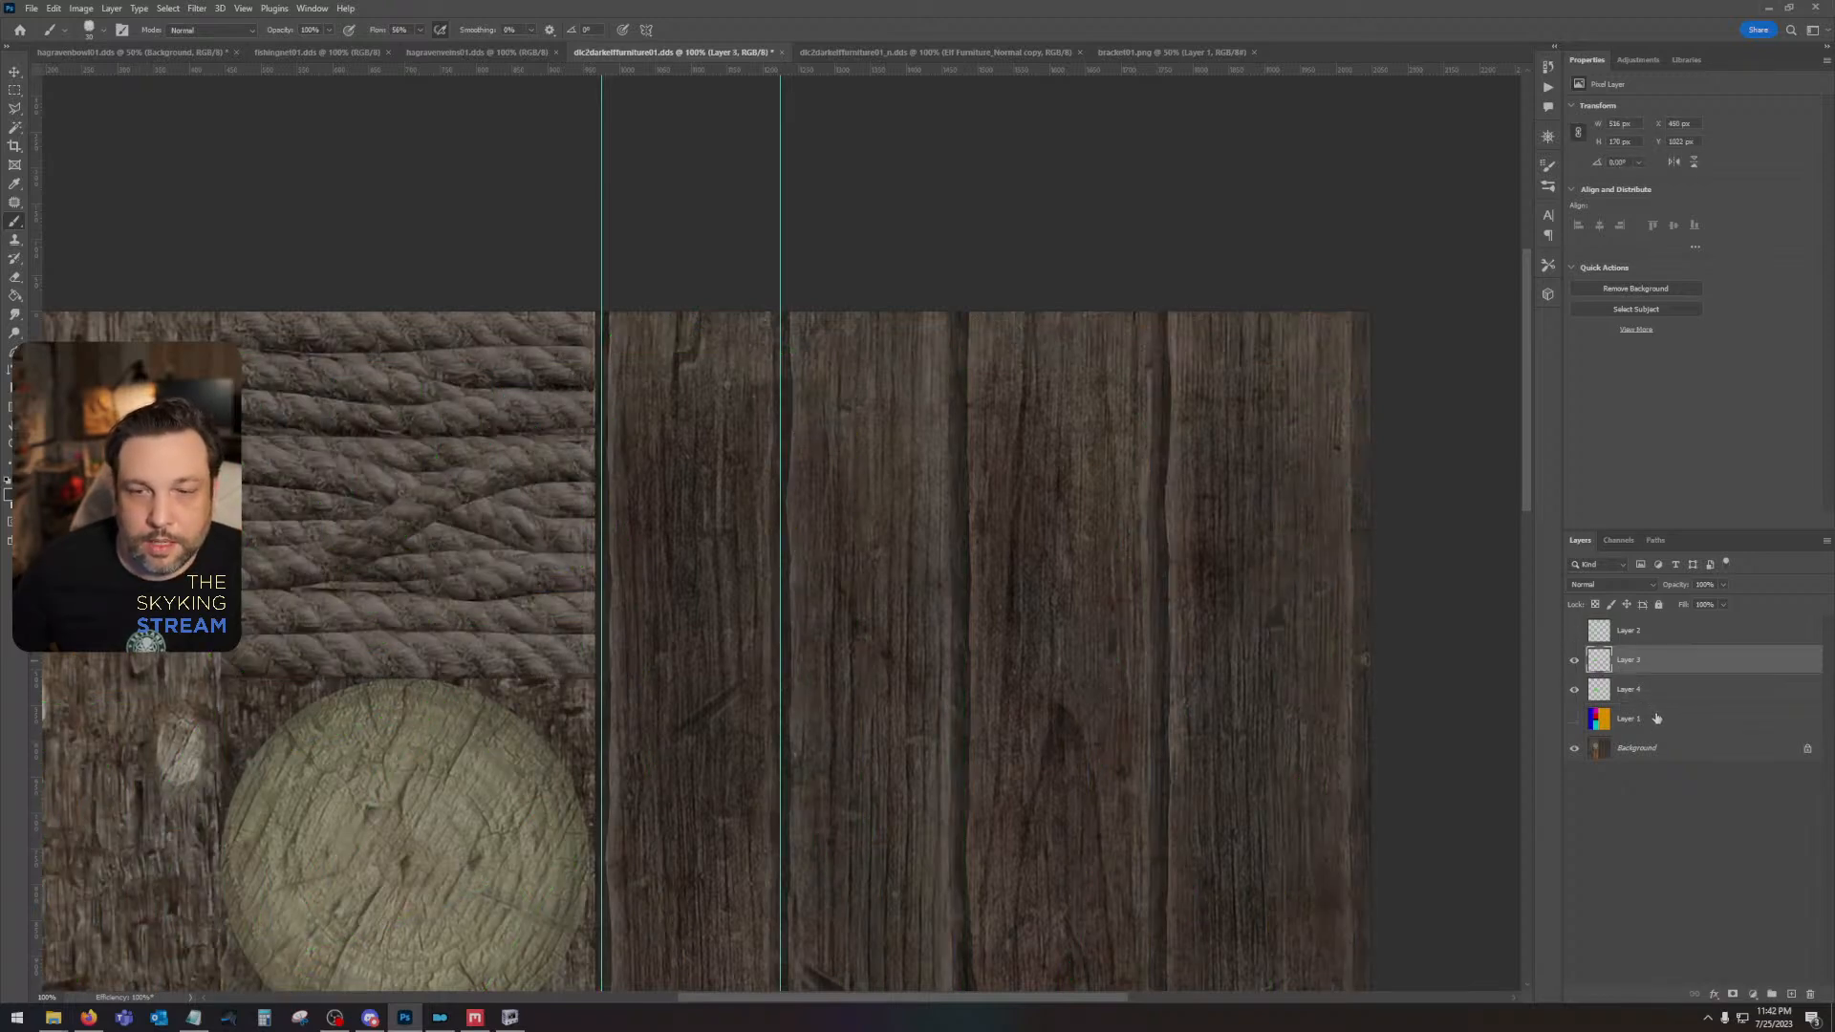
left_click(1657, 718, "shift")
left_click(1574, 718)
right_click(1674, 718)
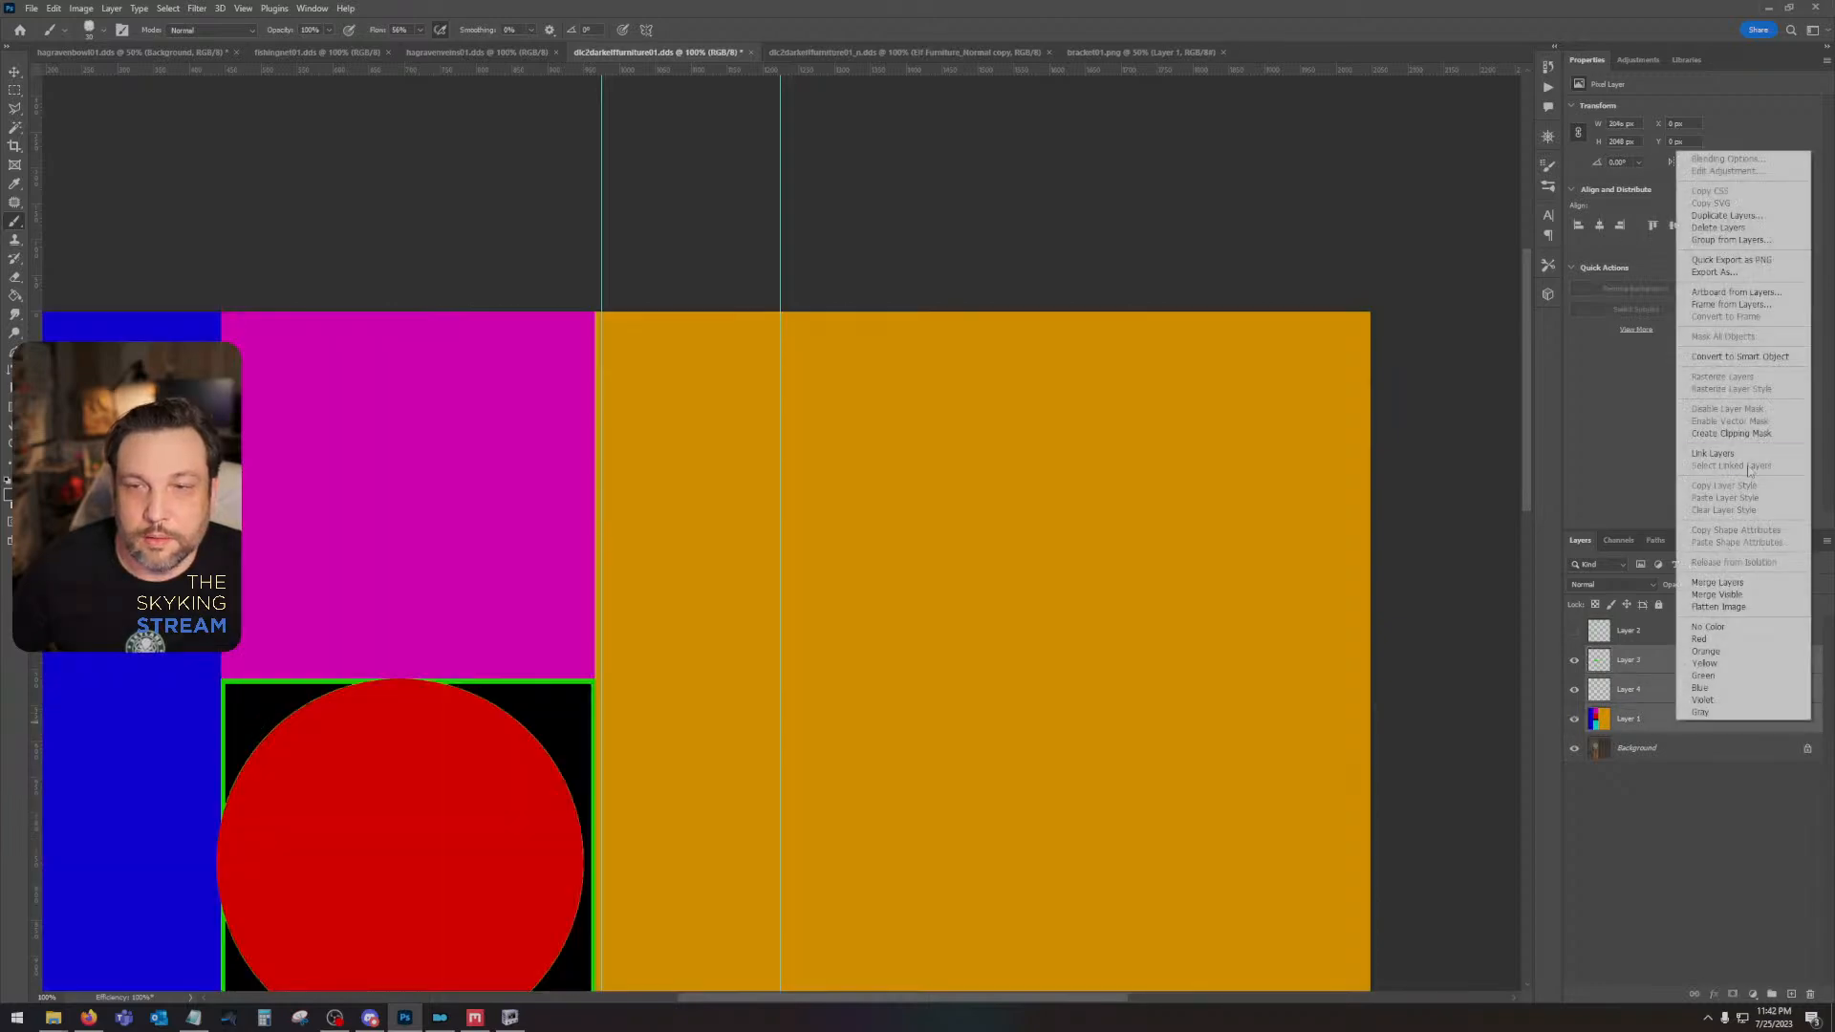
left_click(1754, 361)
right_click(1682, 668)
left_click(1745, 354)
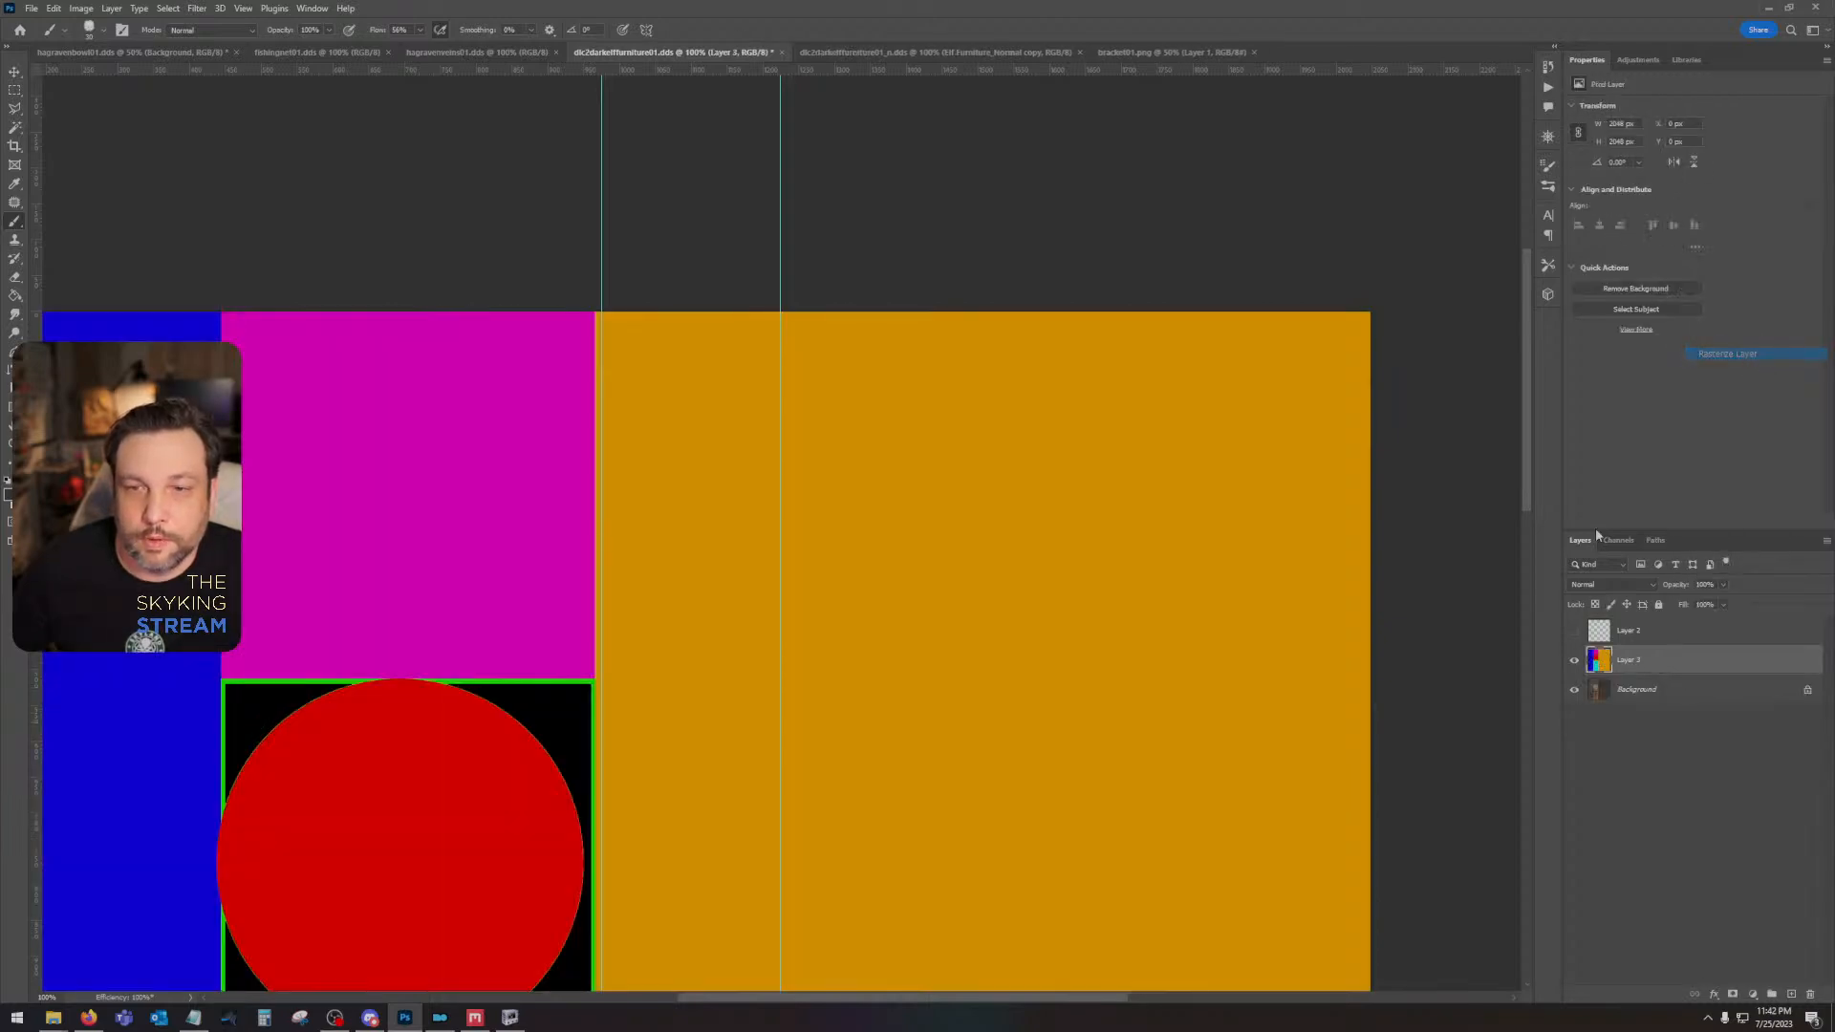
- Hide the merged color-block layer and add a new empty layer above it
left_click(1573, 660)
left_click(1790, 995)
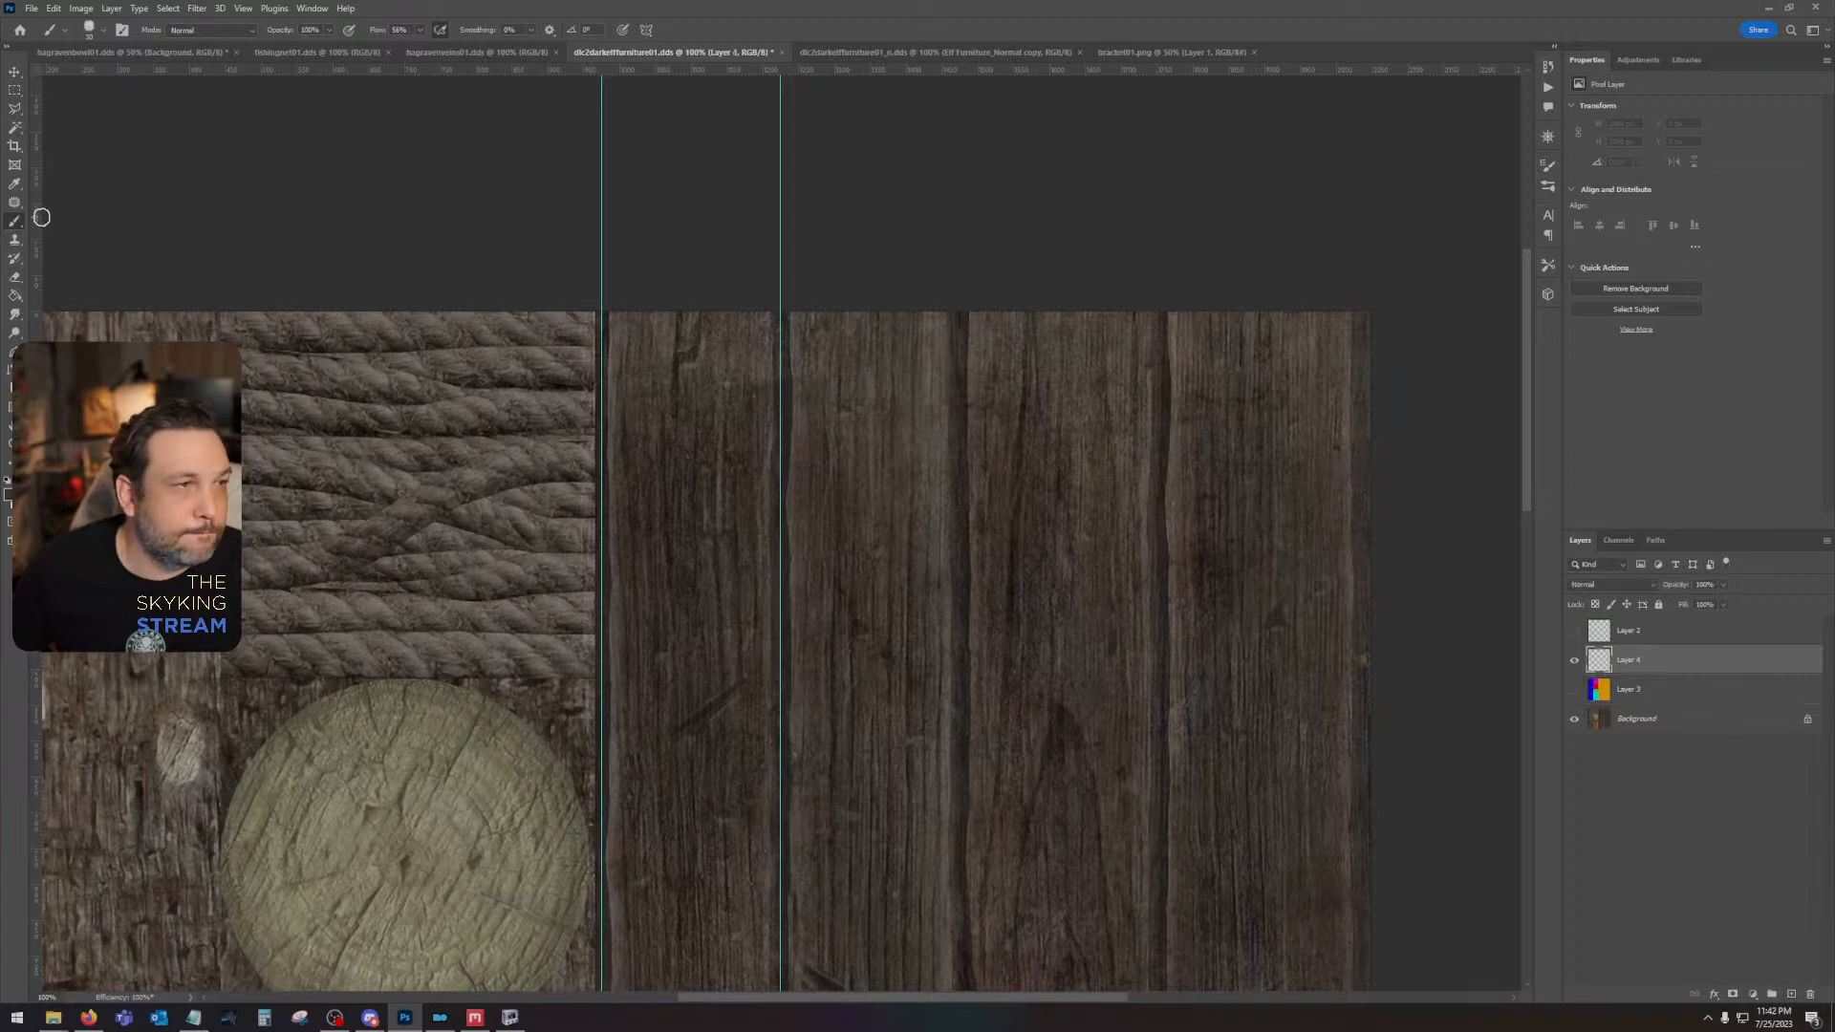
- Place three more vertical guides along the edges of the remaining dark planks
left_click_drag(41, 218, 959, 272)
left_click_drag(39, 291, 1159, 320)
left_click_drag(38, 468, 1360, 472)
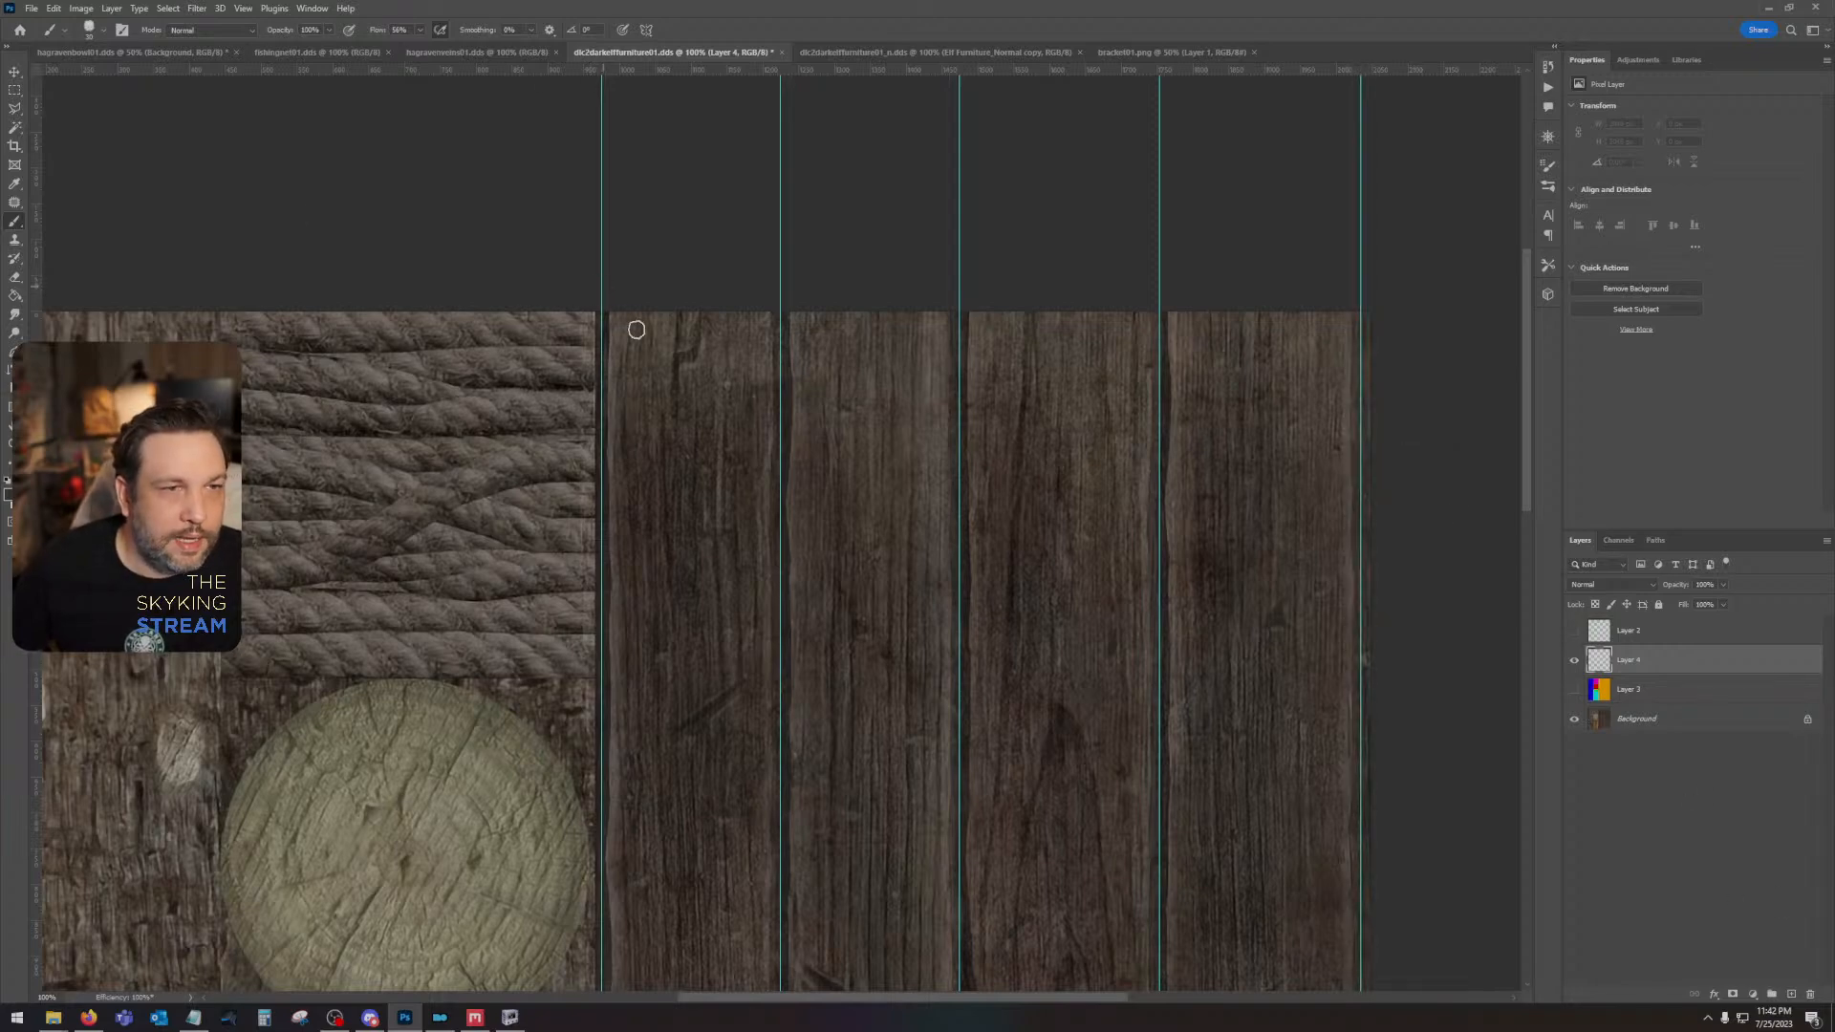
- Paint straight dark gray brush lines over the full texture height along the first and second plank guides on Layer 4
left_click_drag(845, 818, 923, 2)
left_click_drag(856, 695, 901, 403)
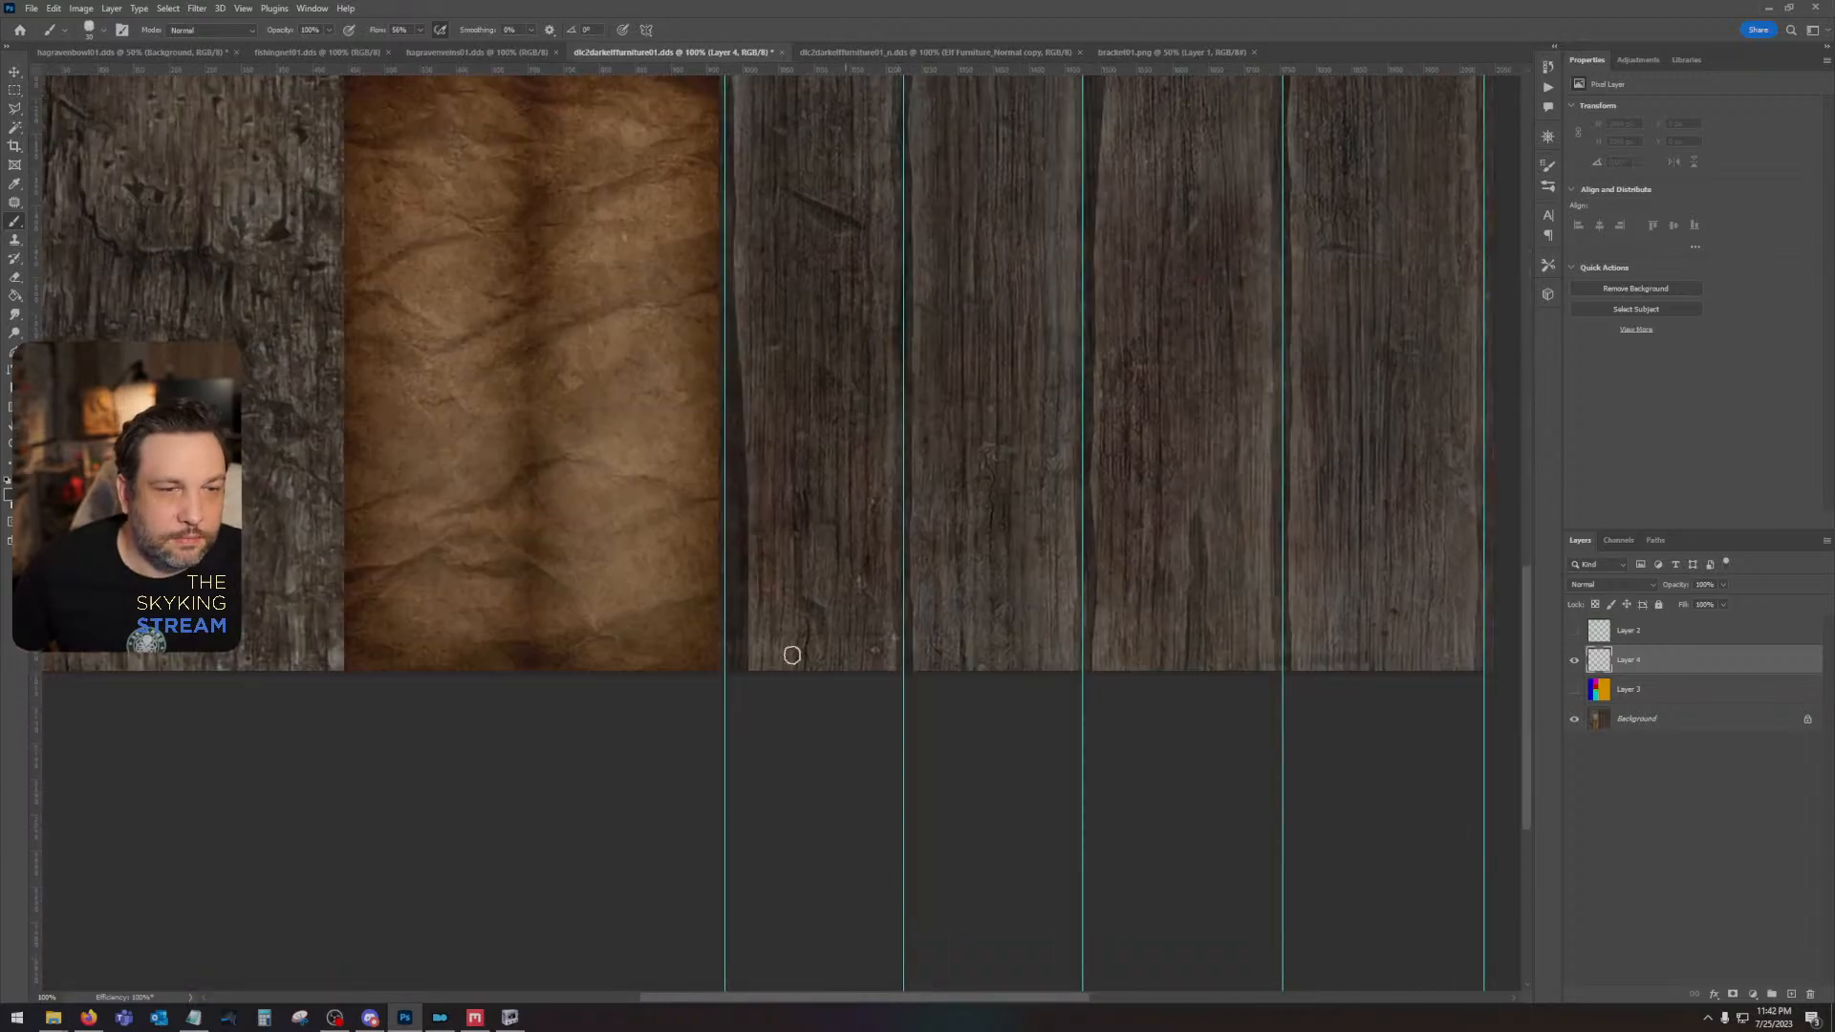
left_click(721, 762, "shift")
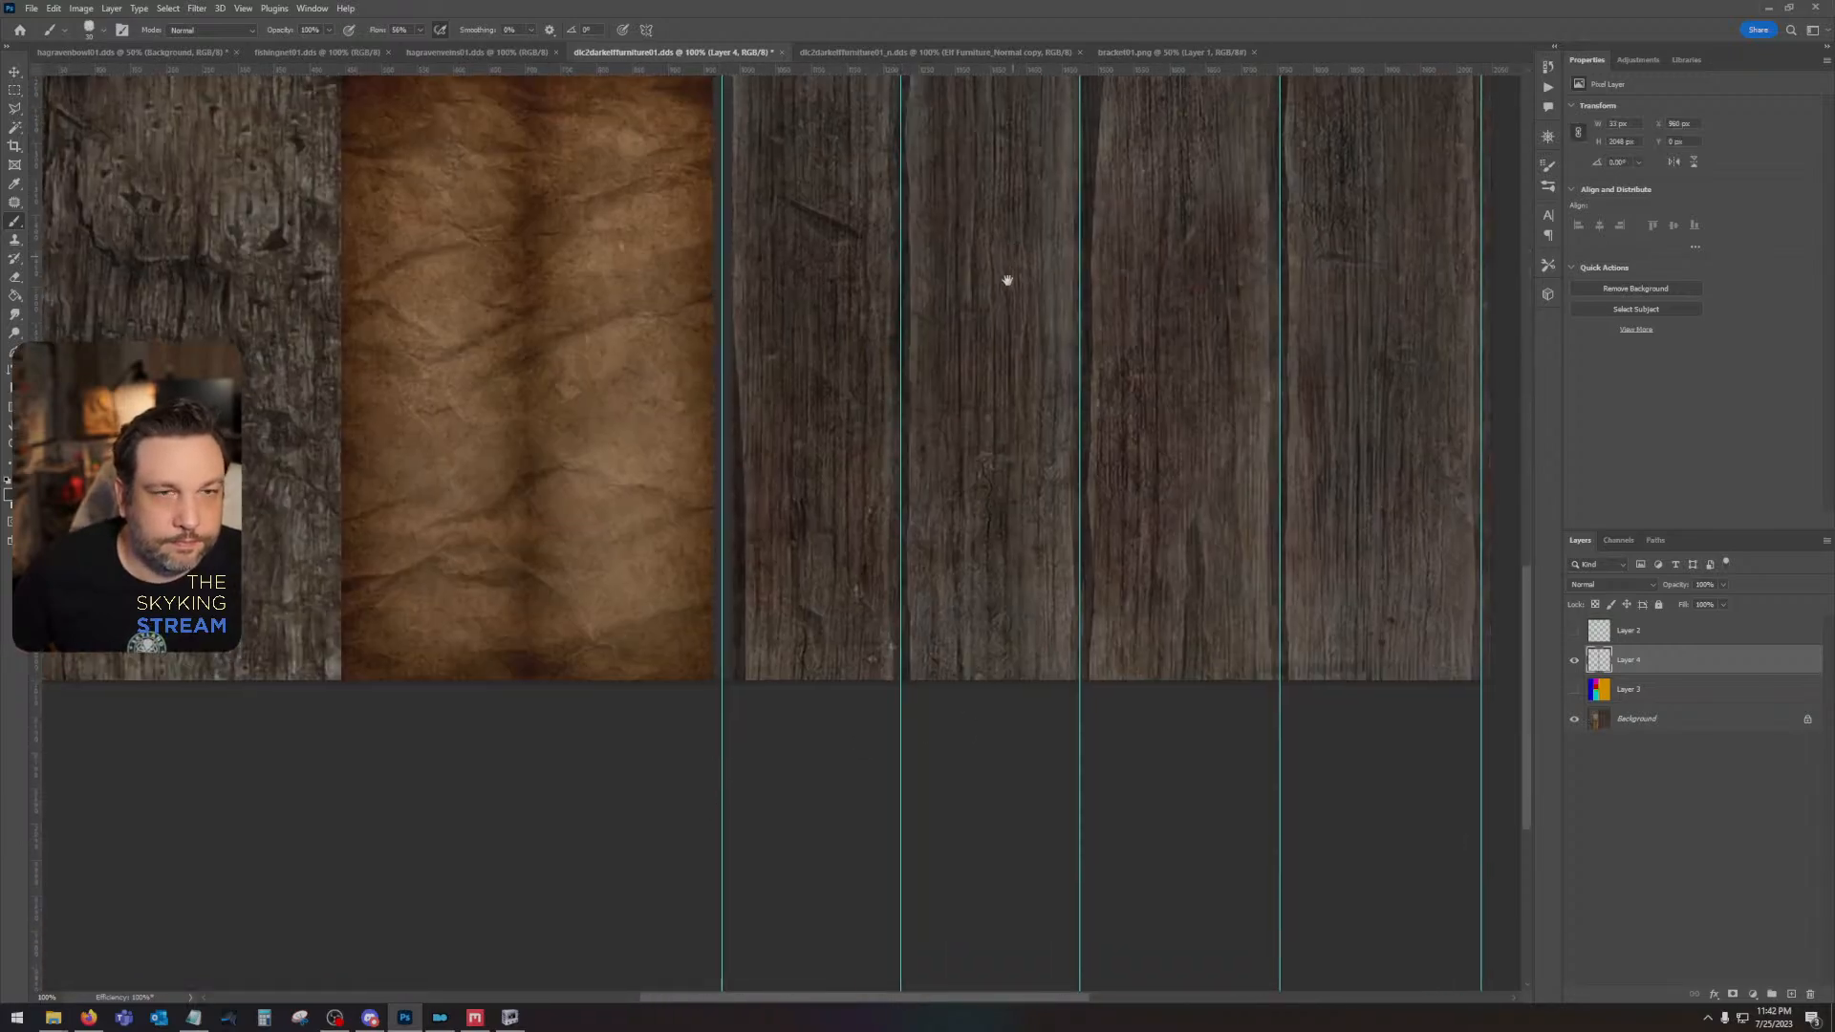
left_click_drag(1003, 278, 1033, 686)
left_click_drag(992, 395, 983, 652)
left_click(899, 239, "shift")
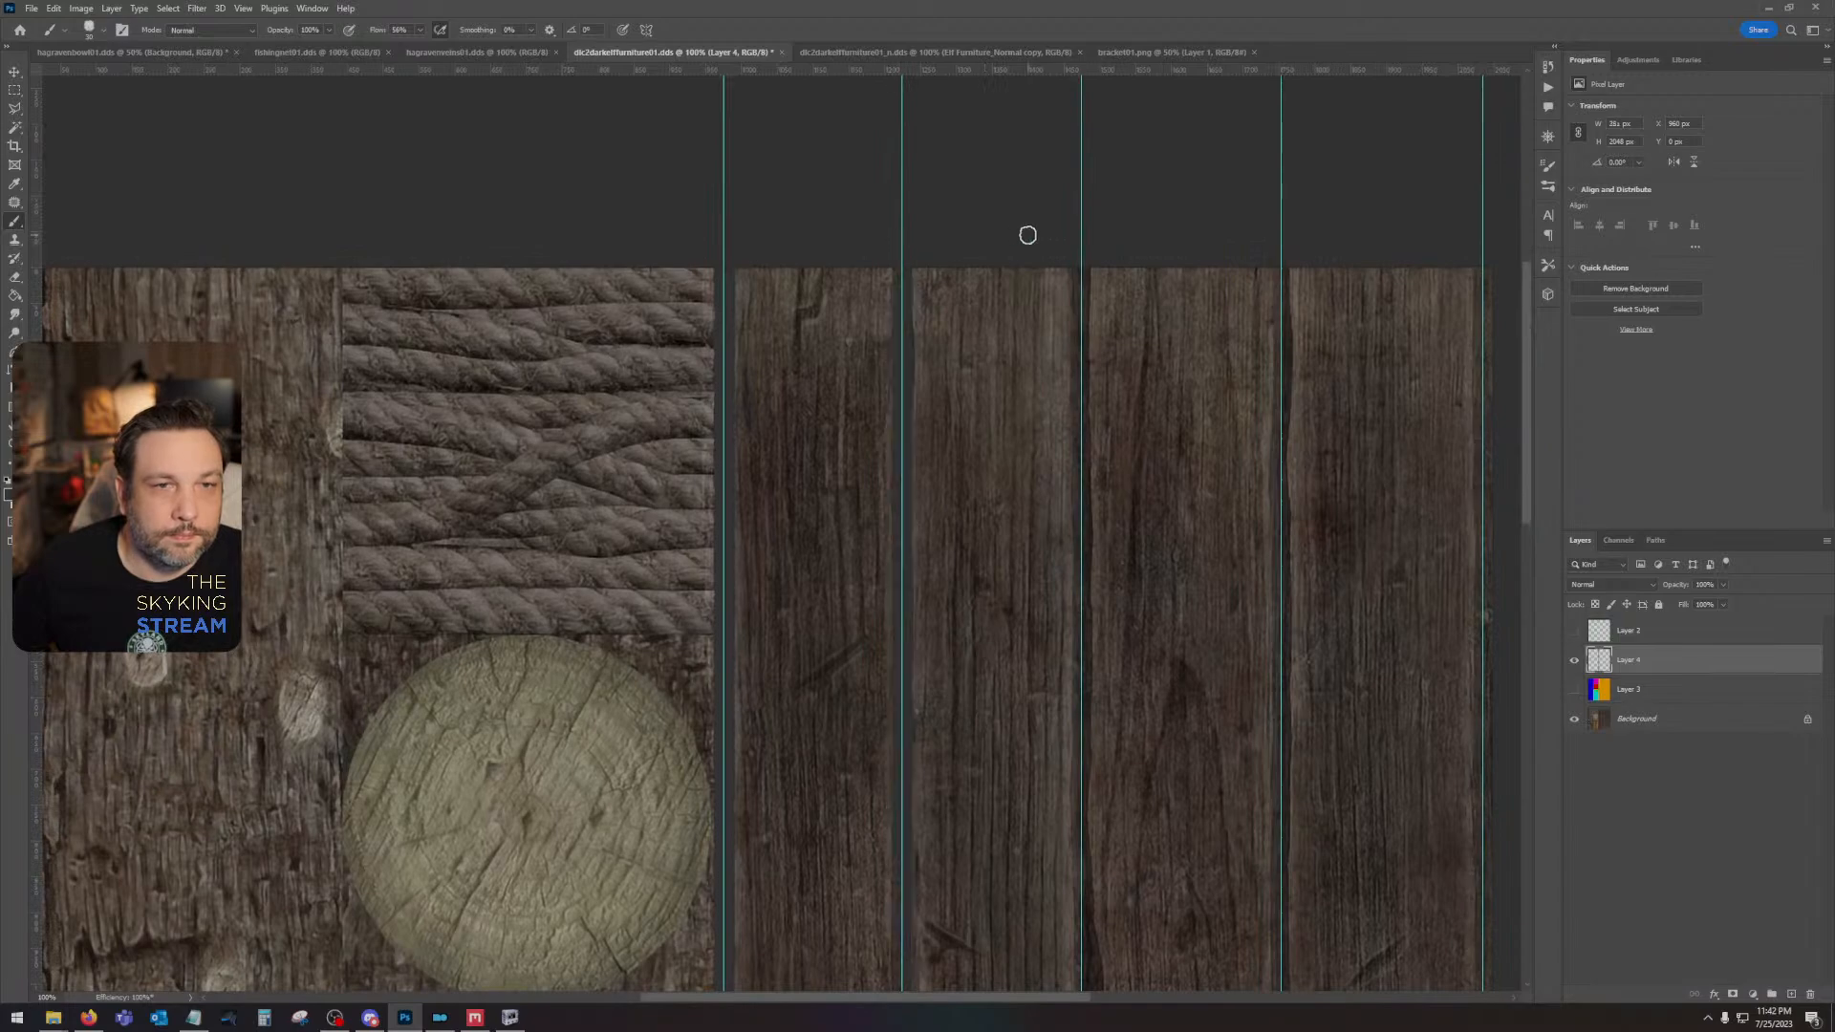
- Paint straight dark gray brush lines over the full texture height along the third, fourth and fifth plank guides
scroll(1192, 680, "down", 10)
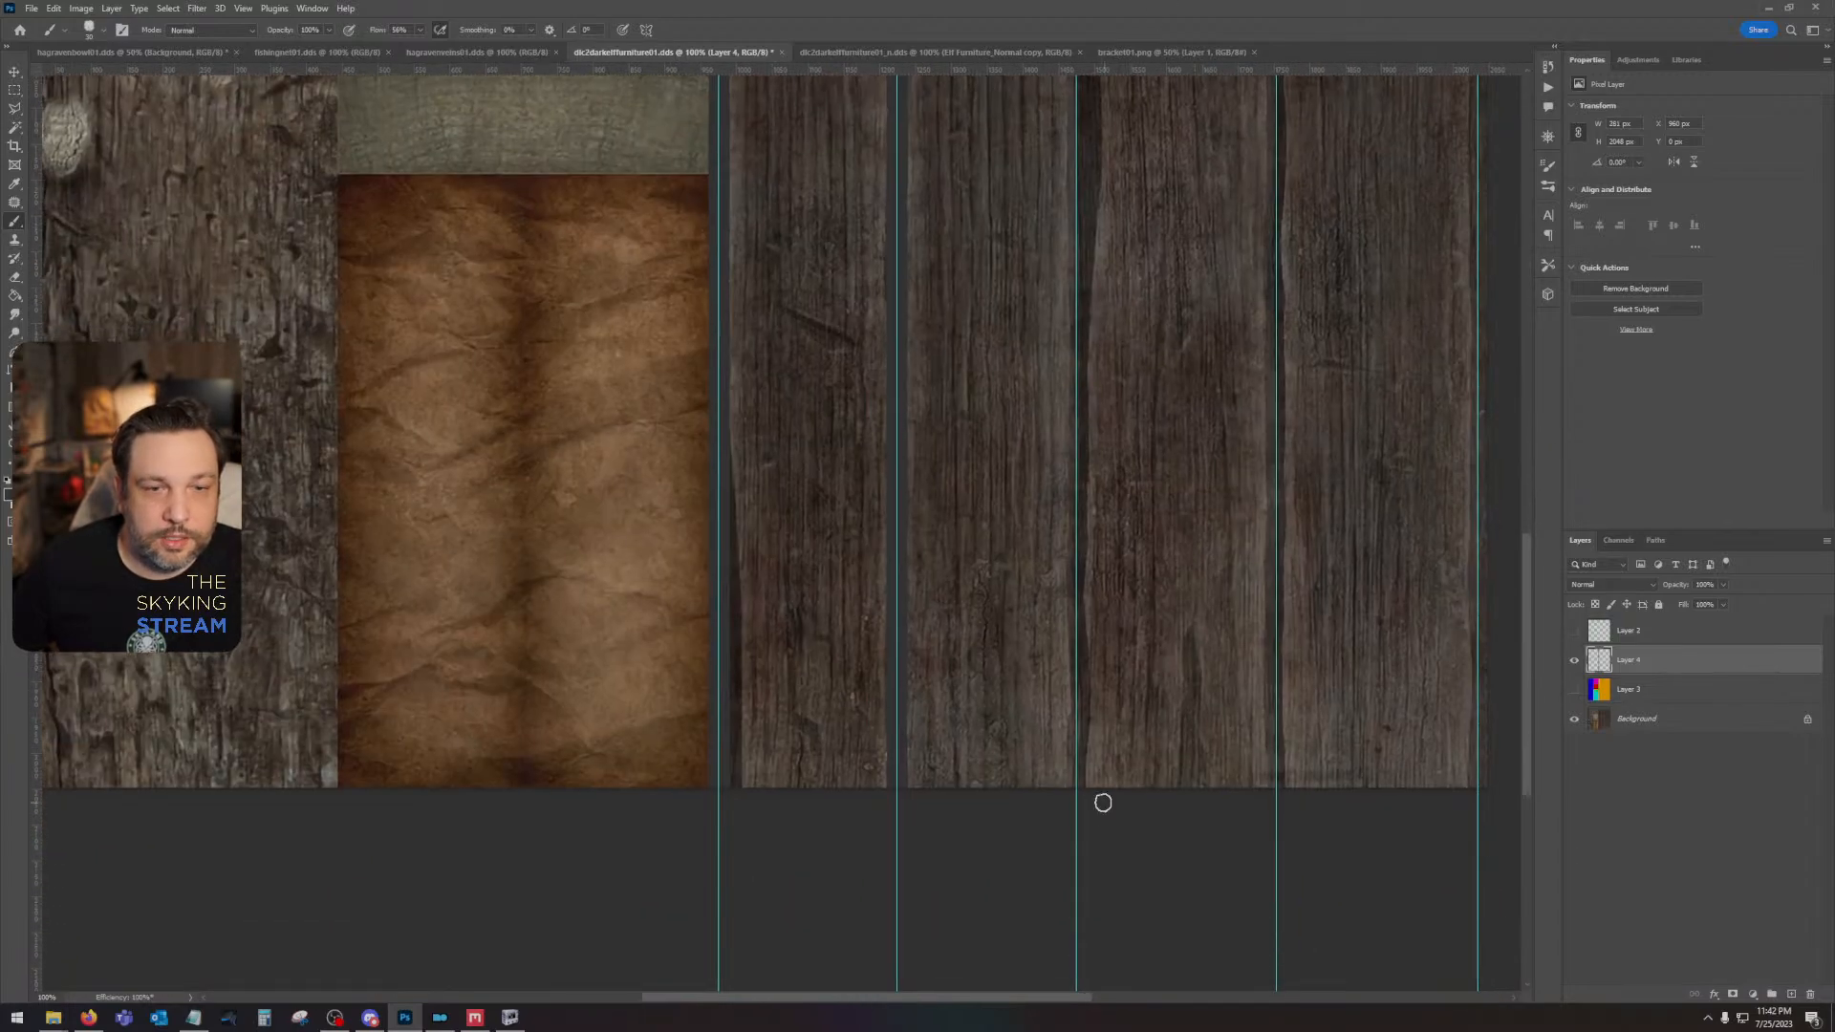
left_click(1073, 836, "shift")
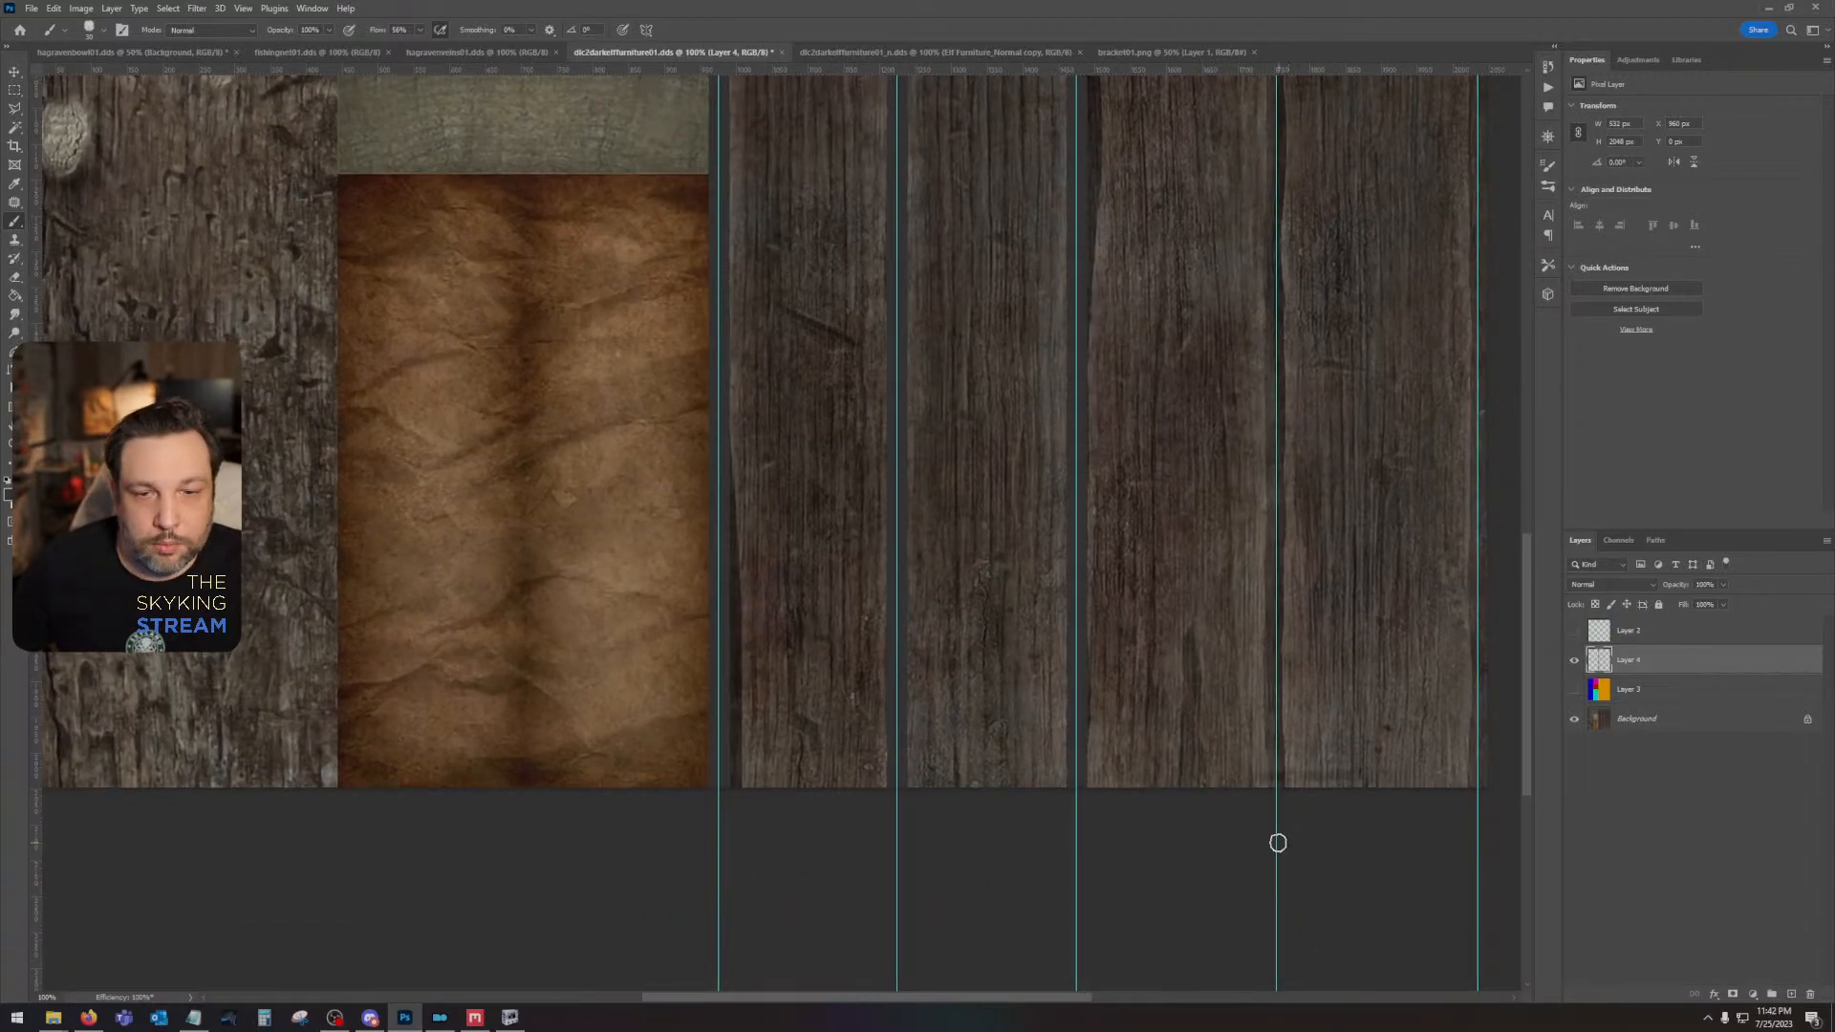
scroll(1277, 842, "up", 10)
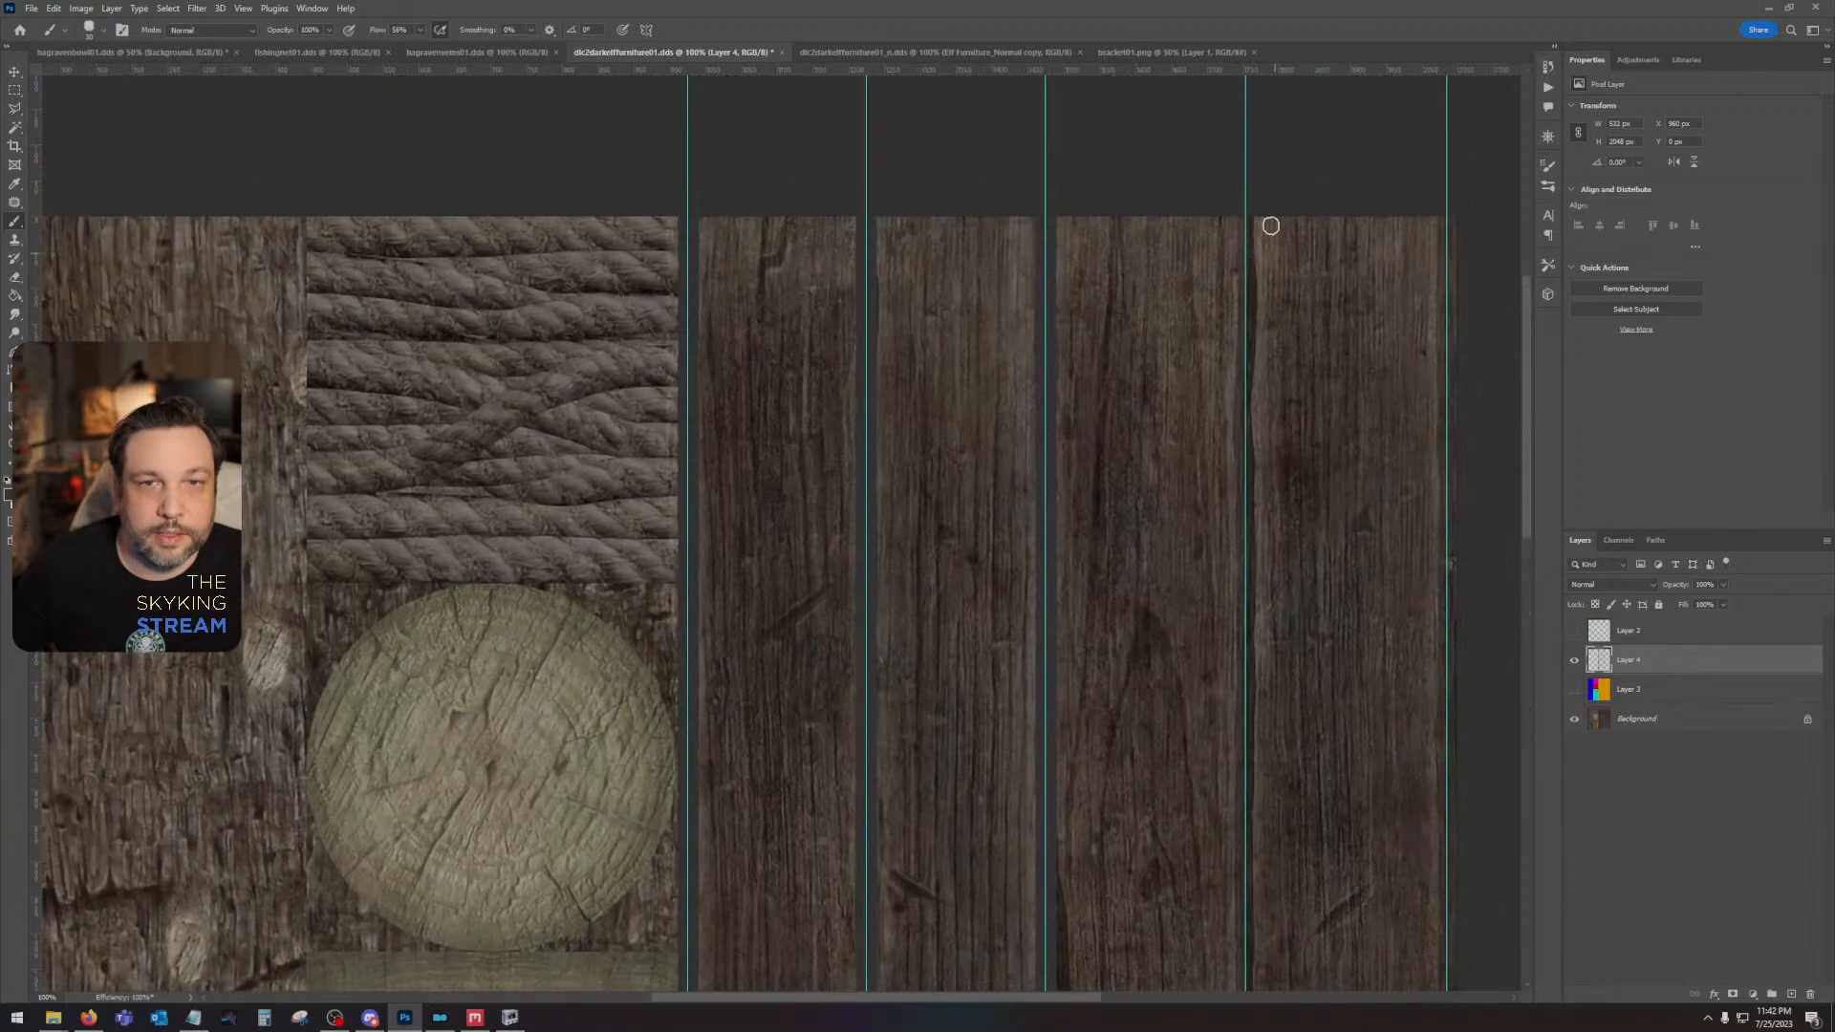
left_click(1242, 187, "shift")
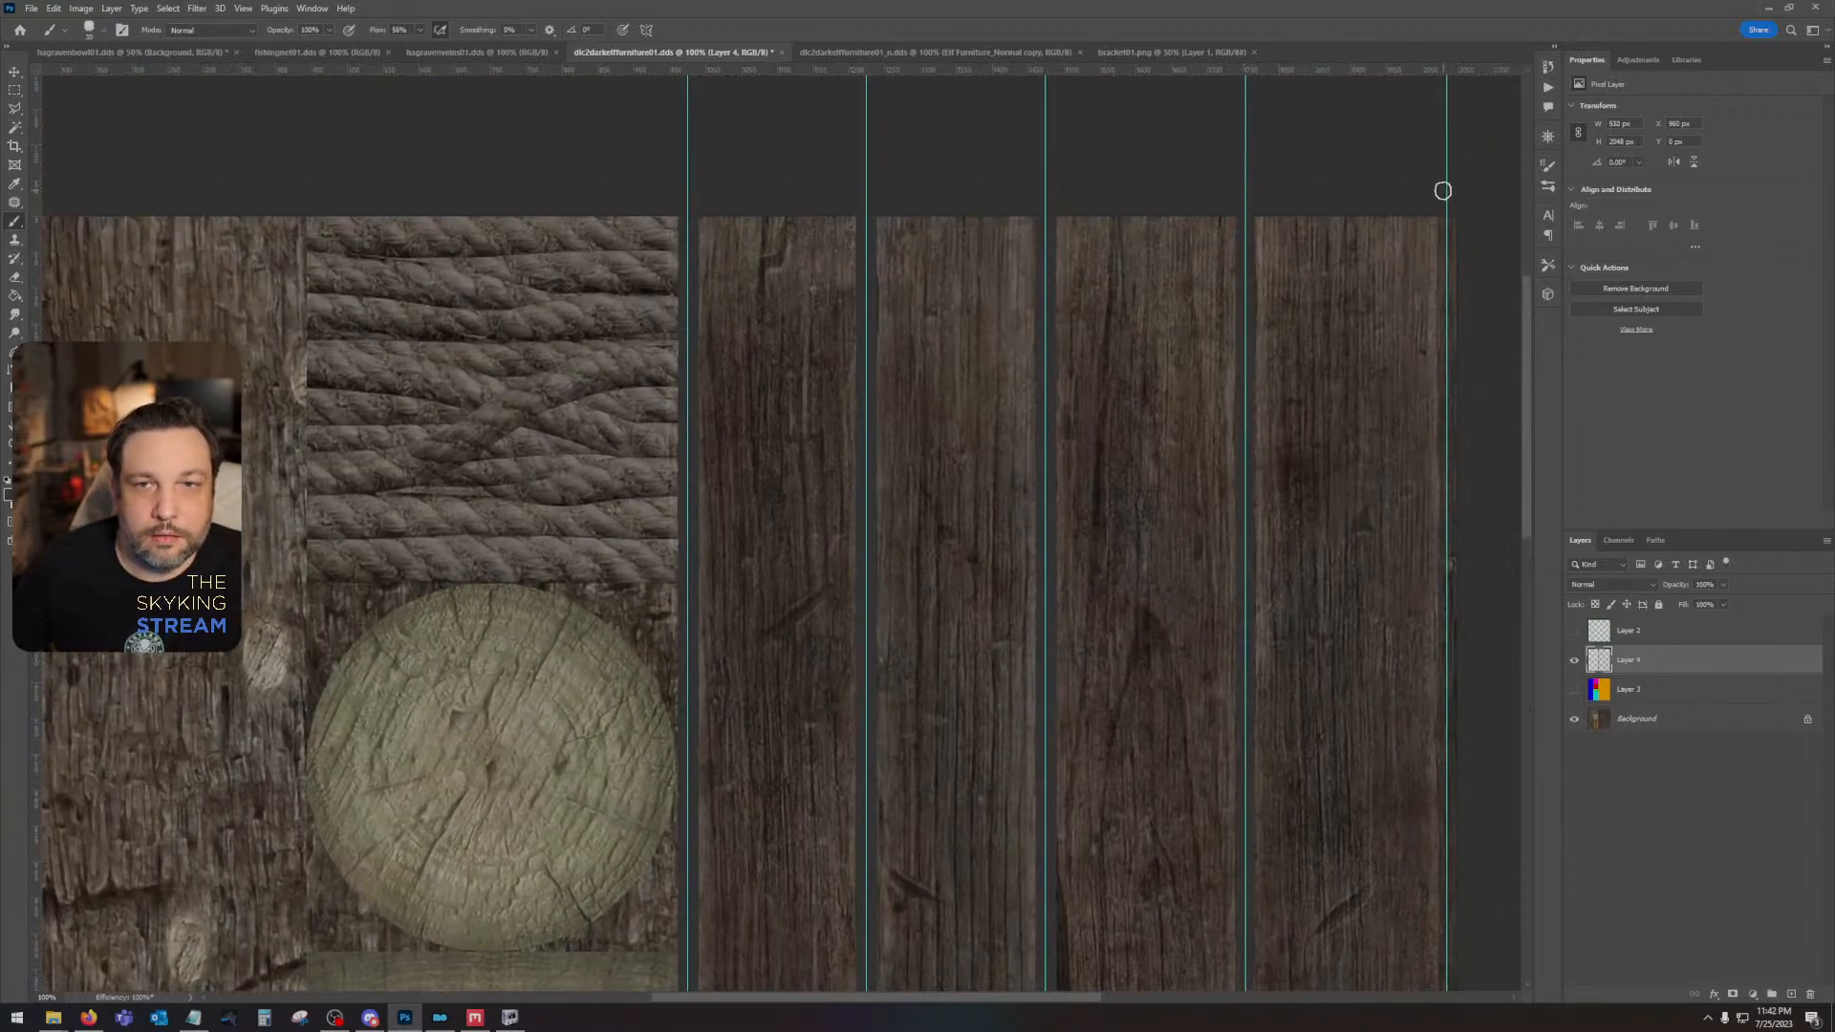
scroll(1396, 485, "down", 10)
scroll(1396, 486, "right", 3)
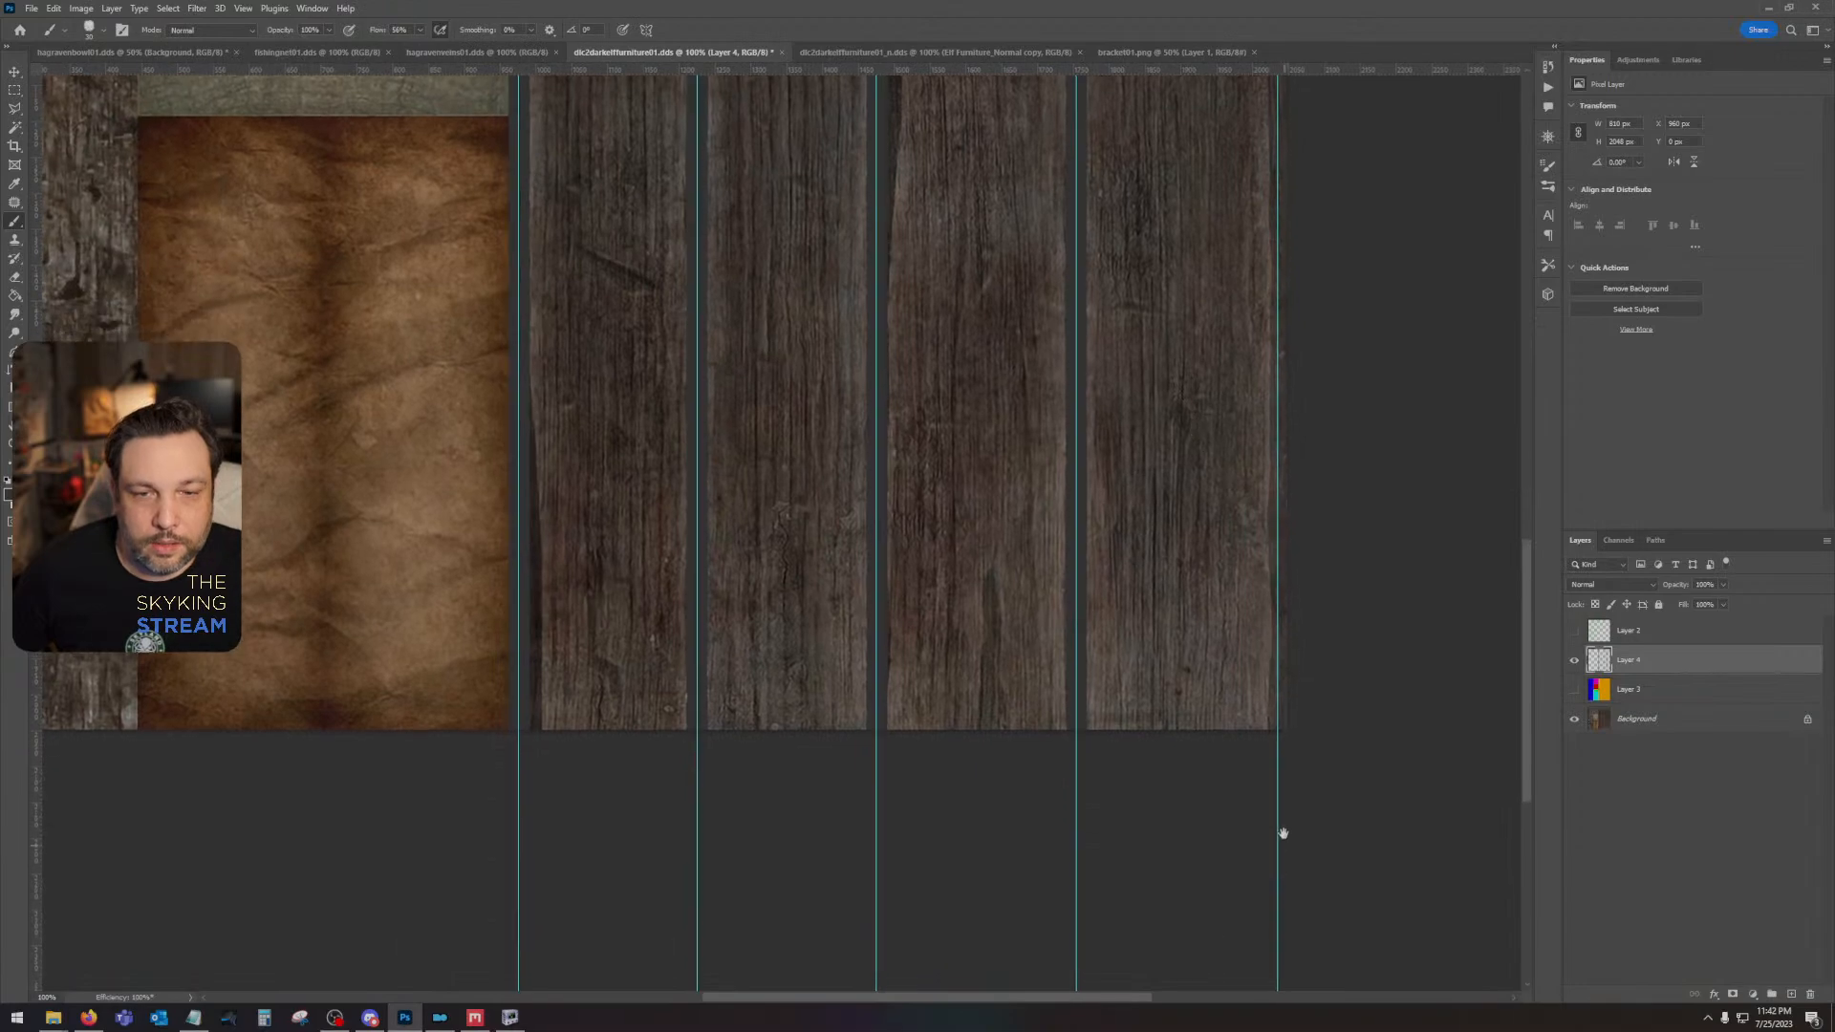
- Brush dark gray over the uneven notches on the left edges of the third plank and the lower first plank
left_click_drag(1147, 507, 1166, 799)
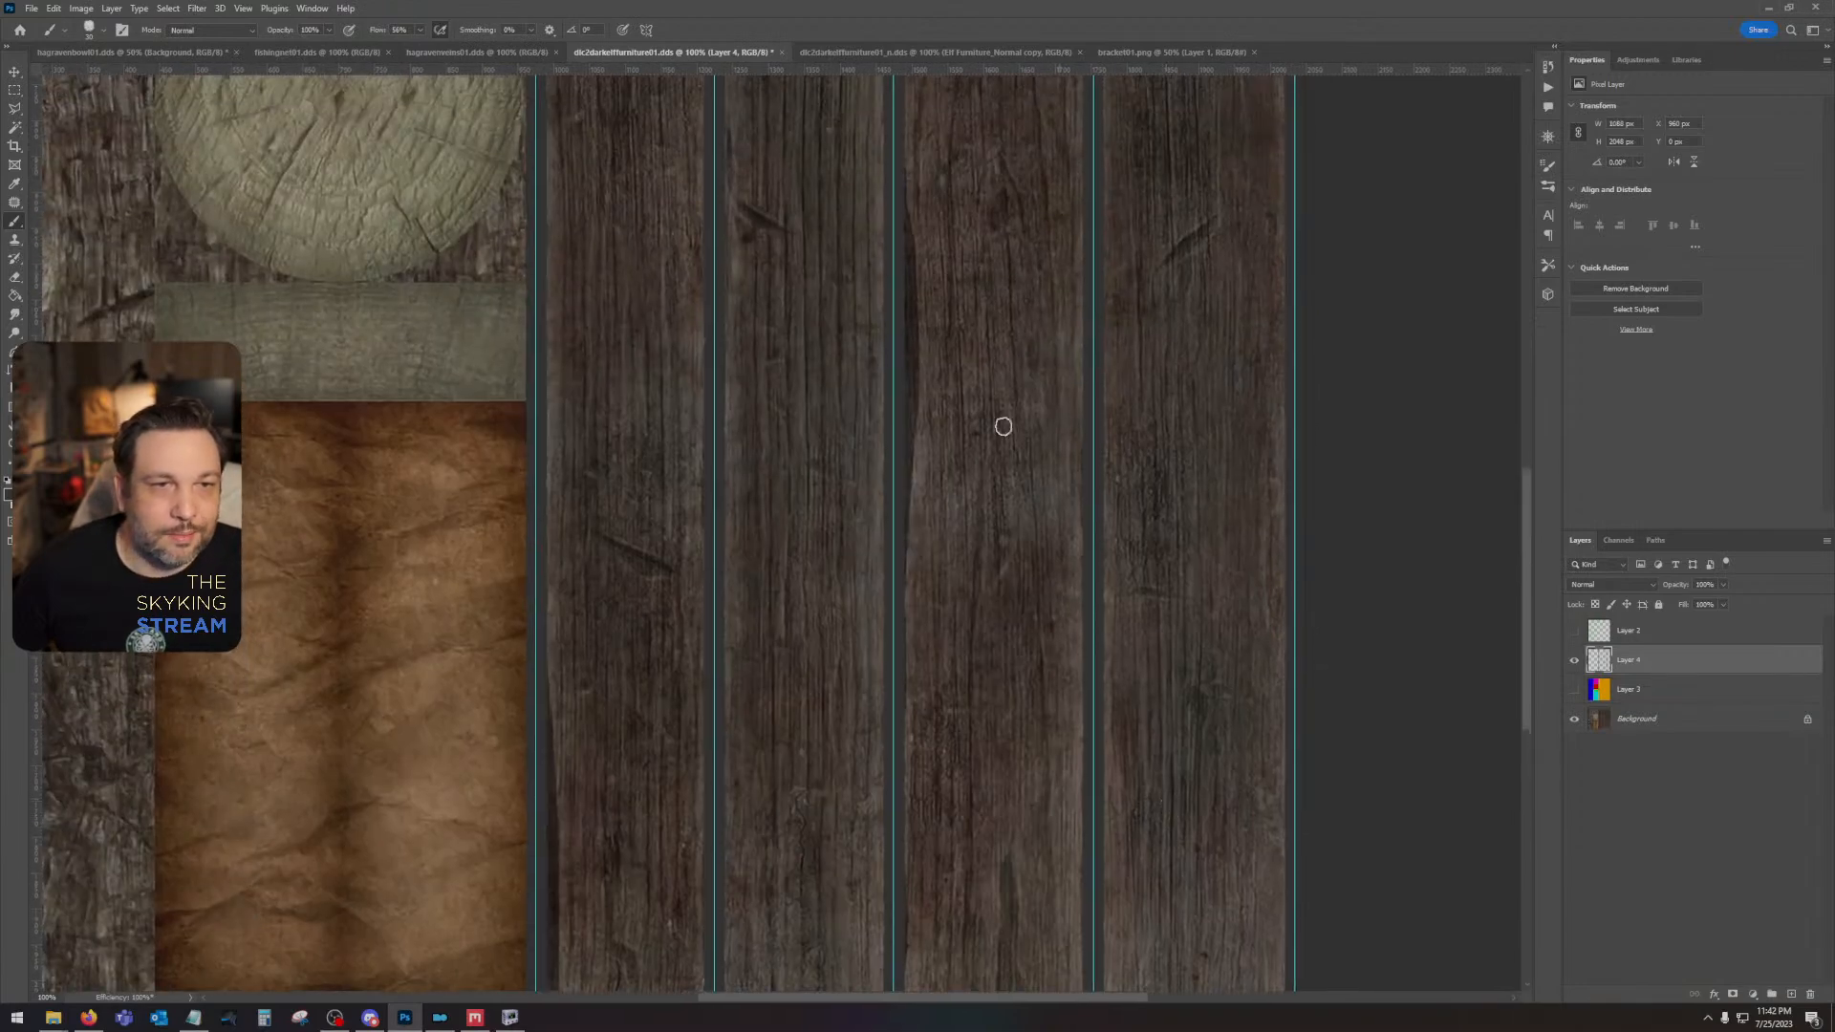
left_click_drag(898, 209, 892, 560)
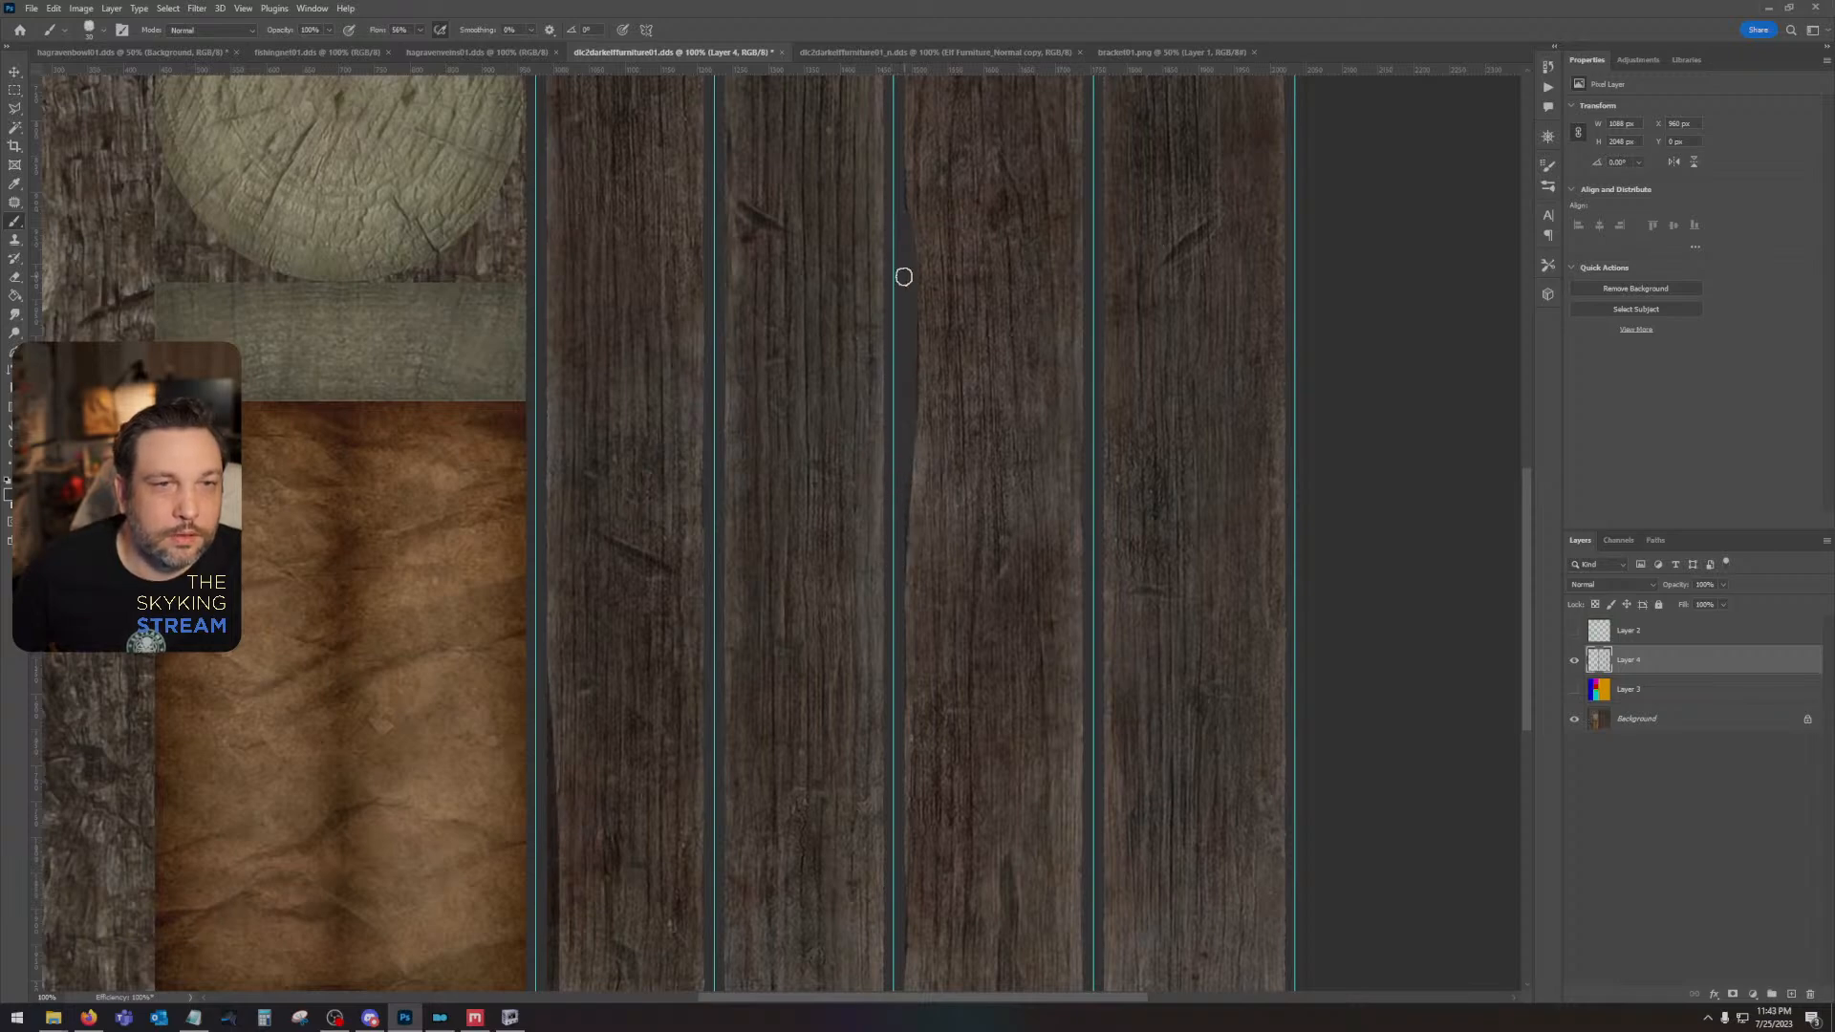
left_click_drag(651, 716, 745, 324)
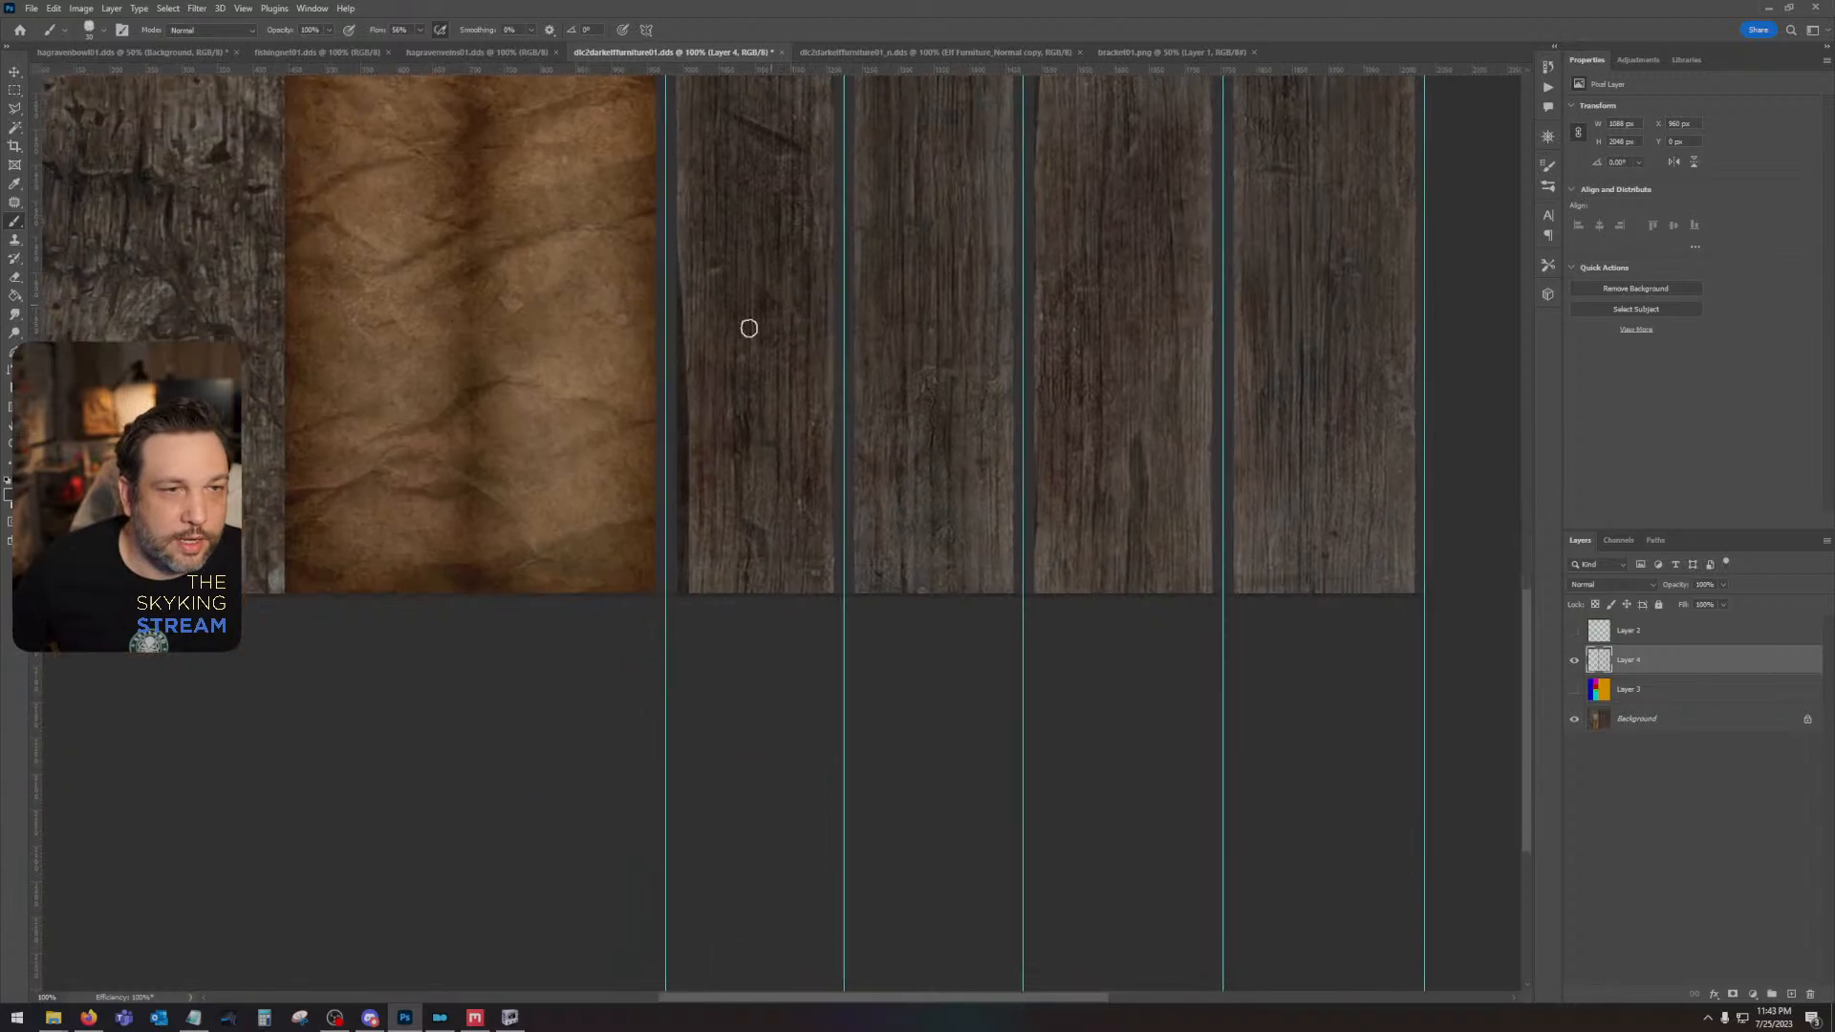
left_click_drag(669, 268, 667, 566)
mouse_move(725, 348)
left_mouse_down()
mouse_move(737, 467)
mouse_move(674, 399)
left_mouse_up()
left_click_drag(723, 182, 720, 713)
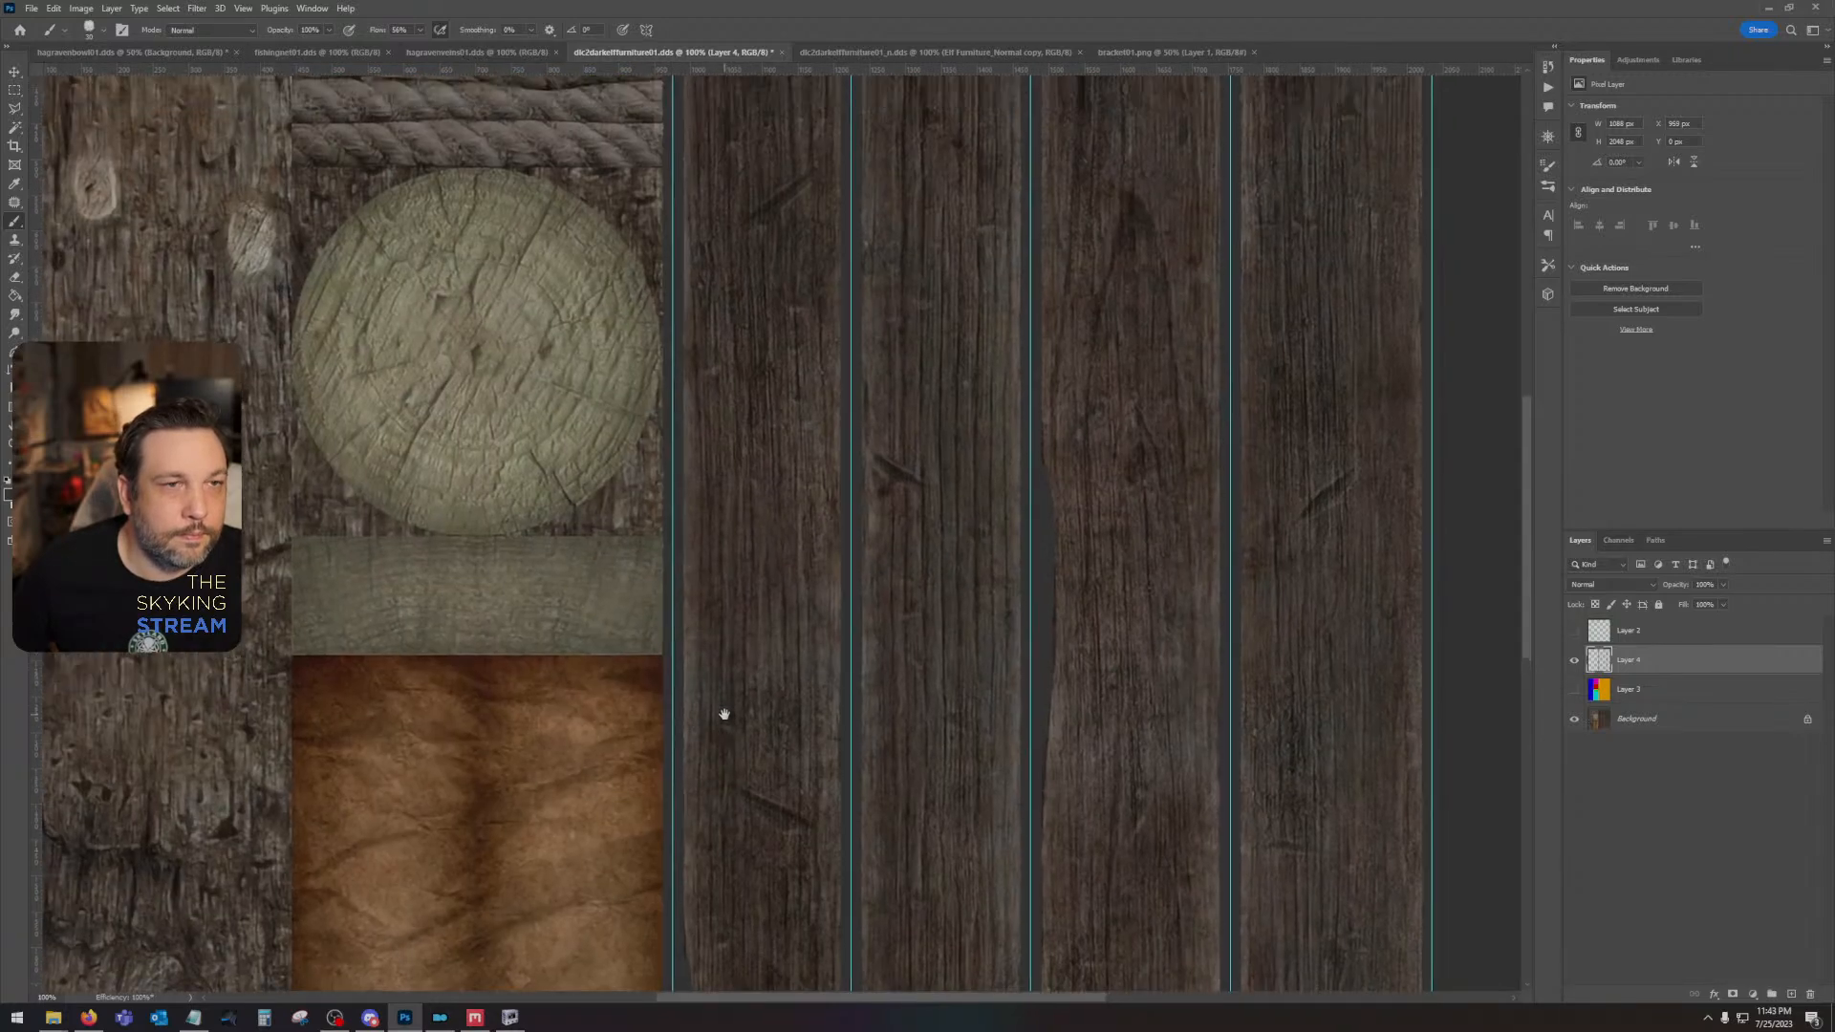
mouse_move(750, 308)
left_mouse_down()
mouse_move(749, 665)
mouse_move(763, 448)
left_mouse_up()
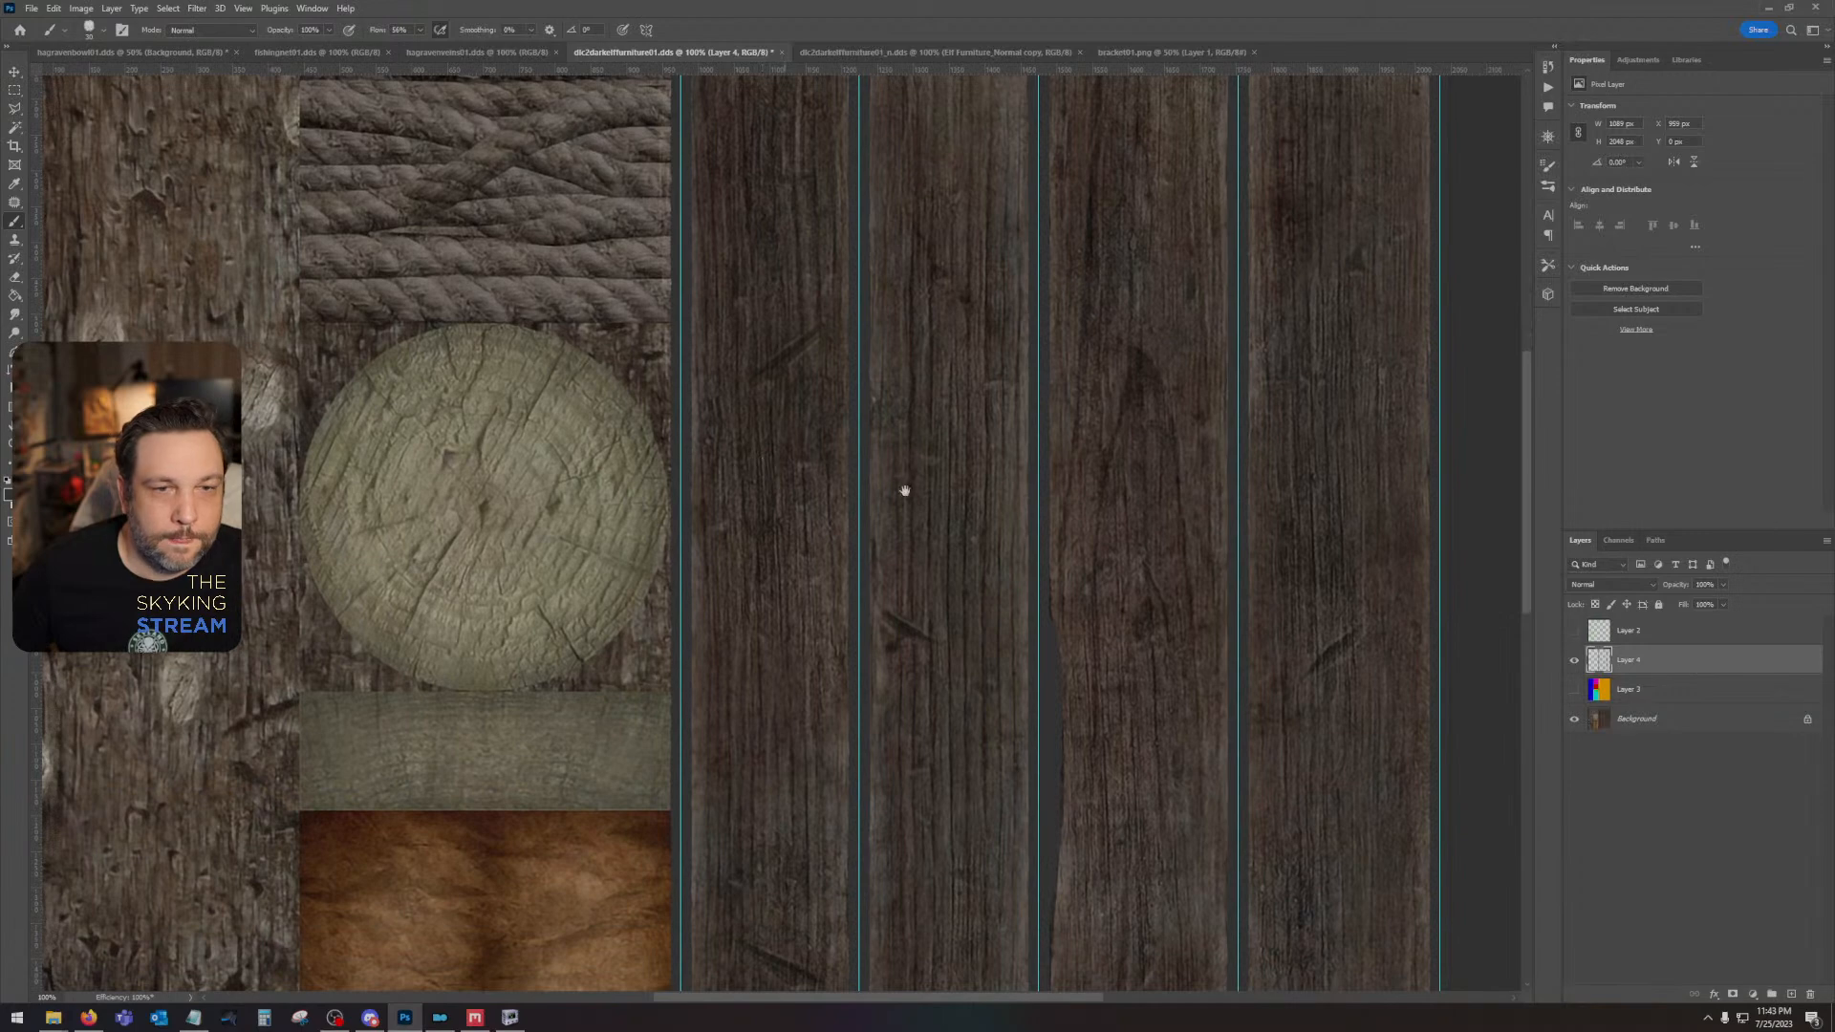
- Remove the vertical guides from the gaps and edges of the wooden planks
left_click(13, 75)
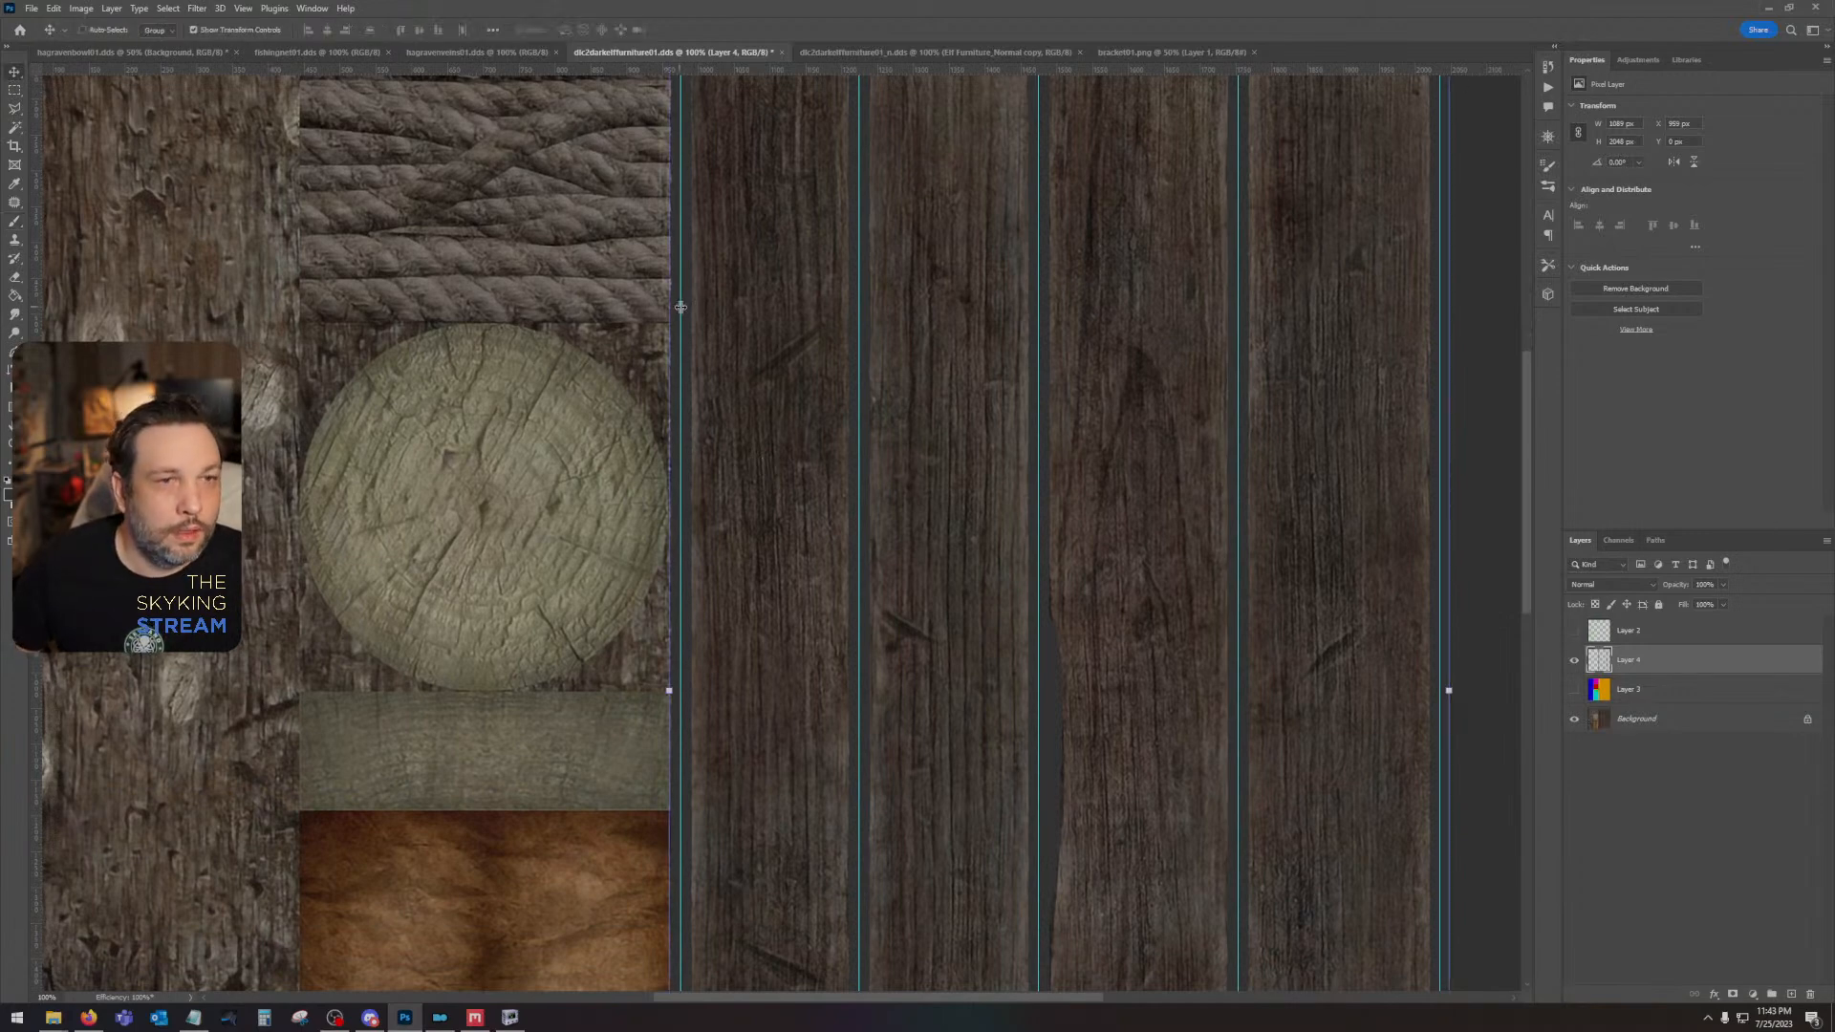
left_click_drag(680, 307, 35, 320)
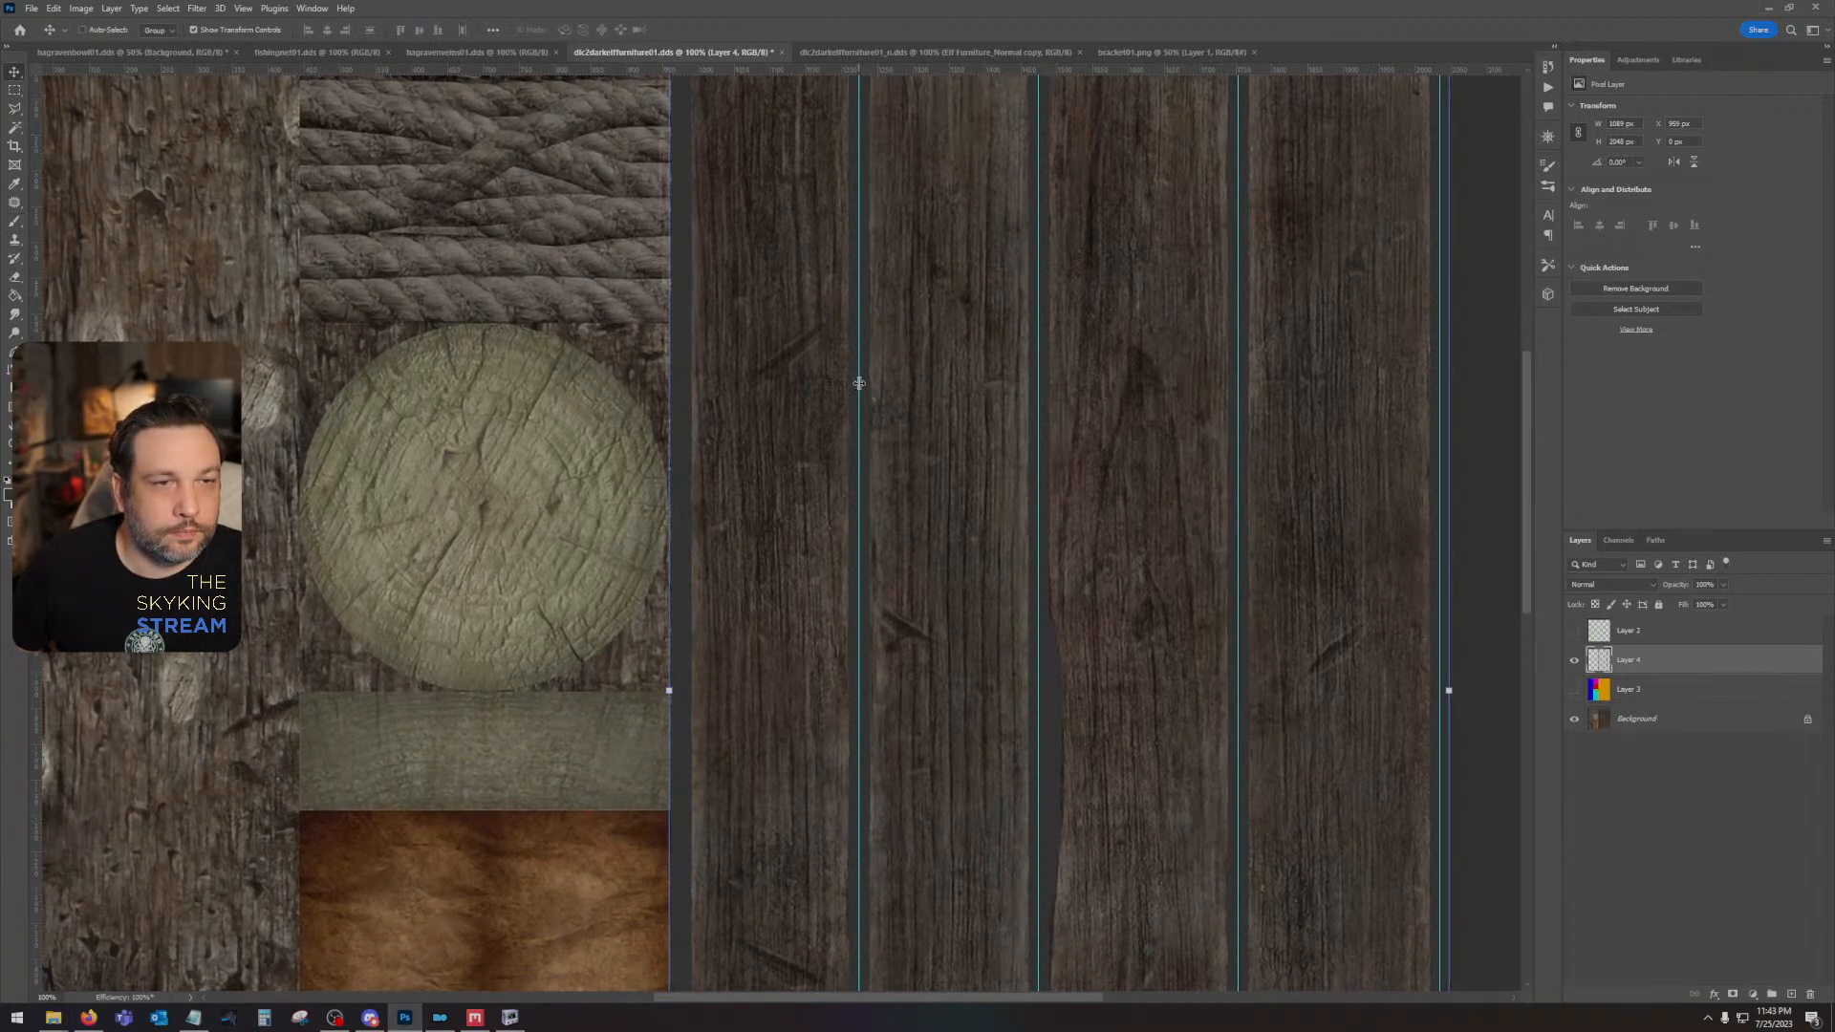
left_click_drag(859, 384, 35, 382)
left_click_drag(1040, 369, 1450, 380)
left_click_drag(1237, 387, 3, 424)
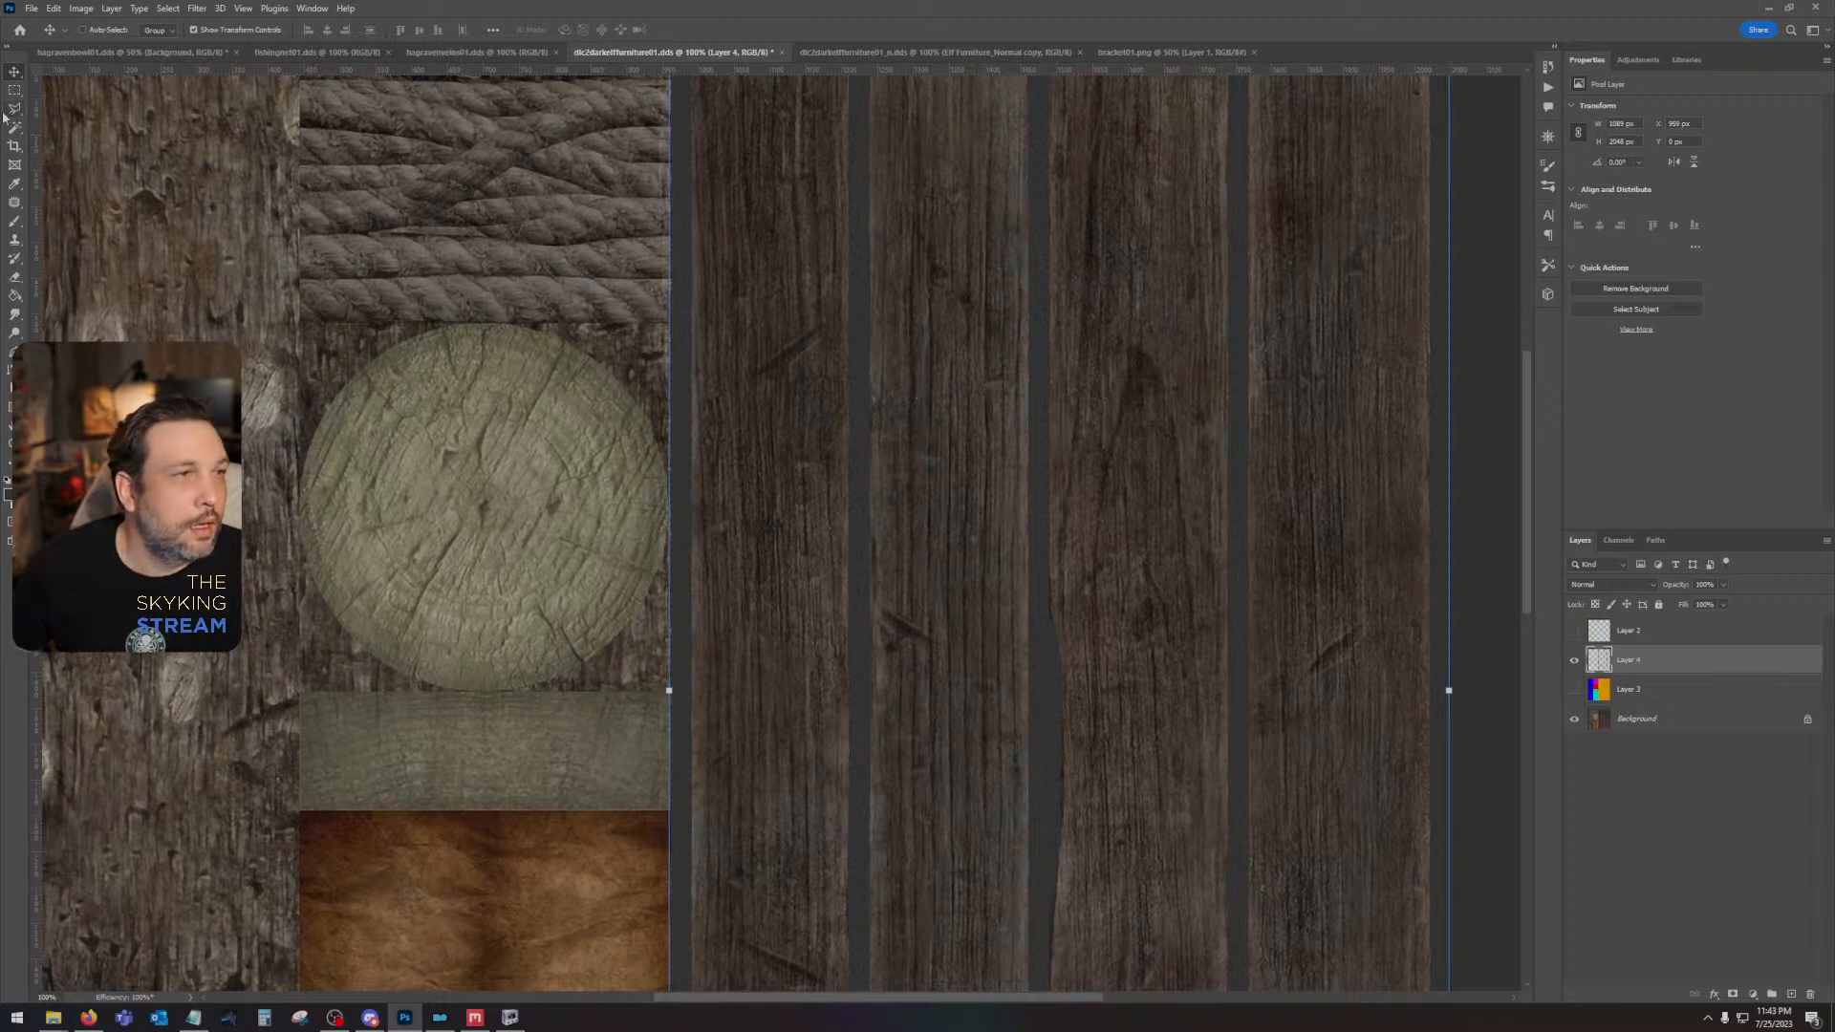
- Show the color-block Layer 3 and place a vertical guide at the right edge of its selected magenta block
left_click(15, 92)
left_click(1590, 691)
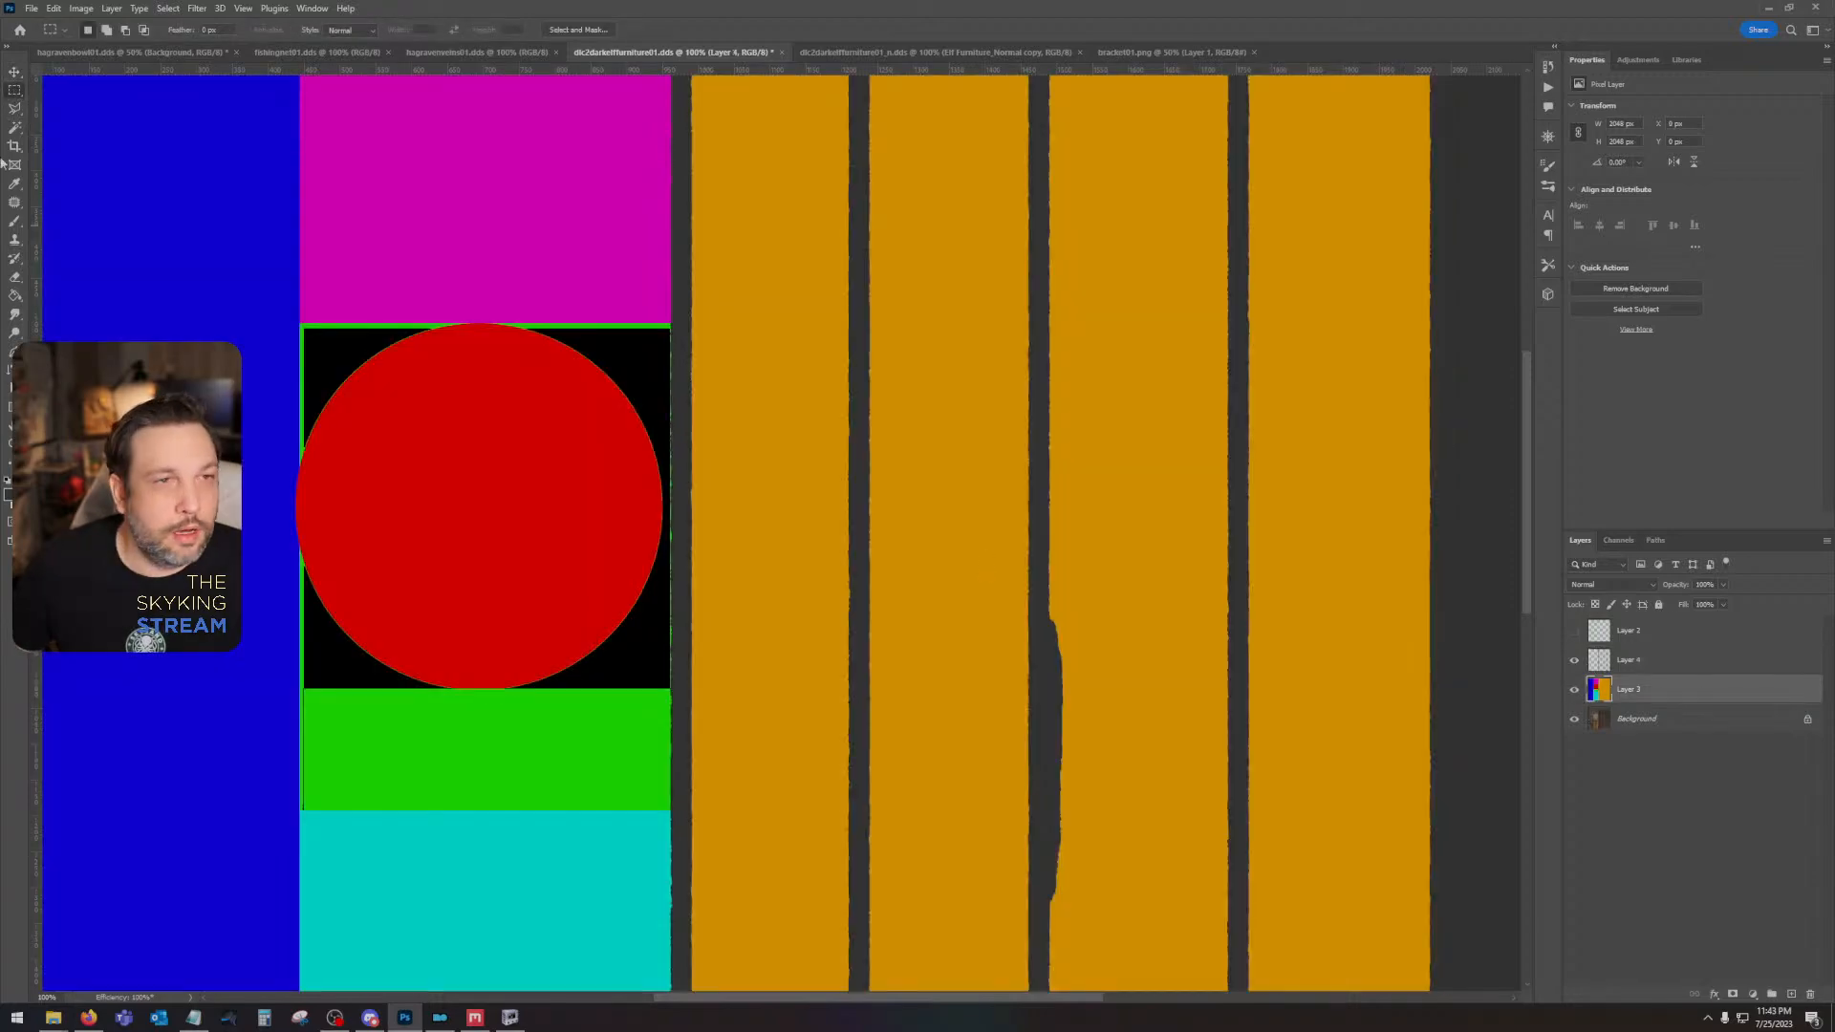
left_click(17, 127)
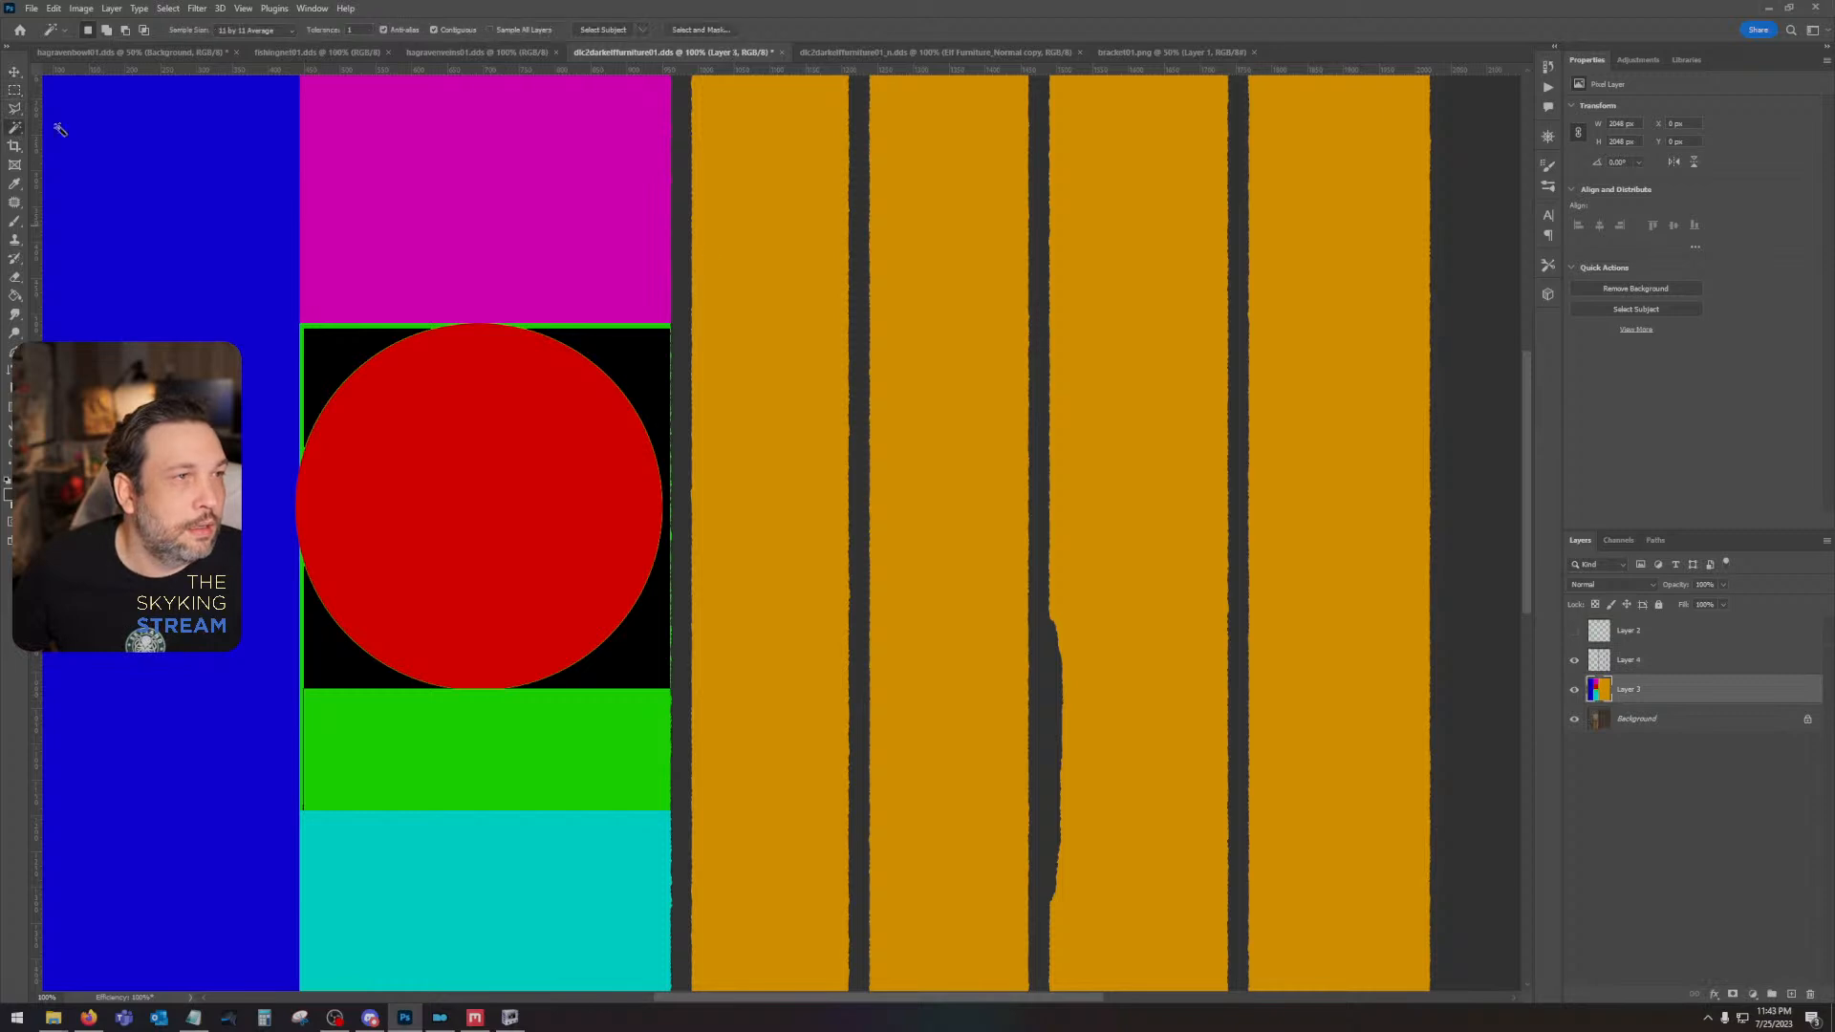
left_click(568, 231)
left_click_drag(33, 115, 671, 181)
- Marquee-select the full-height area just left of the guide and clear the overlapping dark paint from Layer 4
left_click(14, 90)
scroll(471, 254, "up", 3)
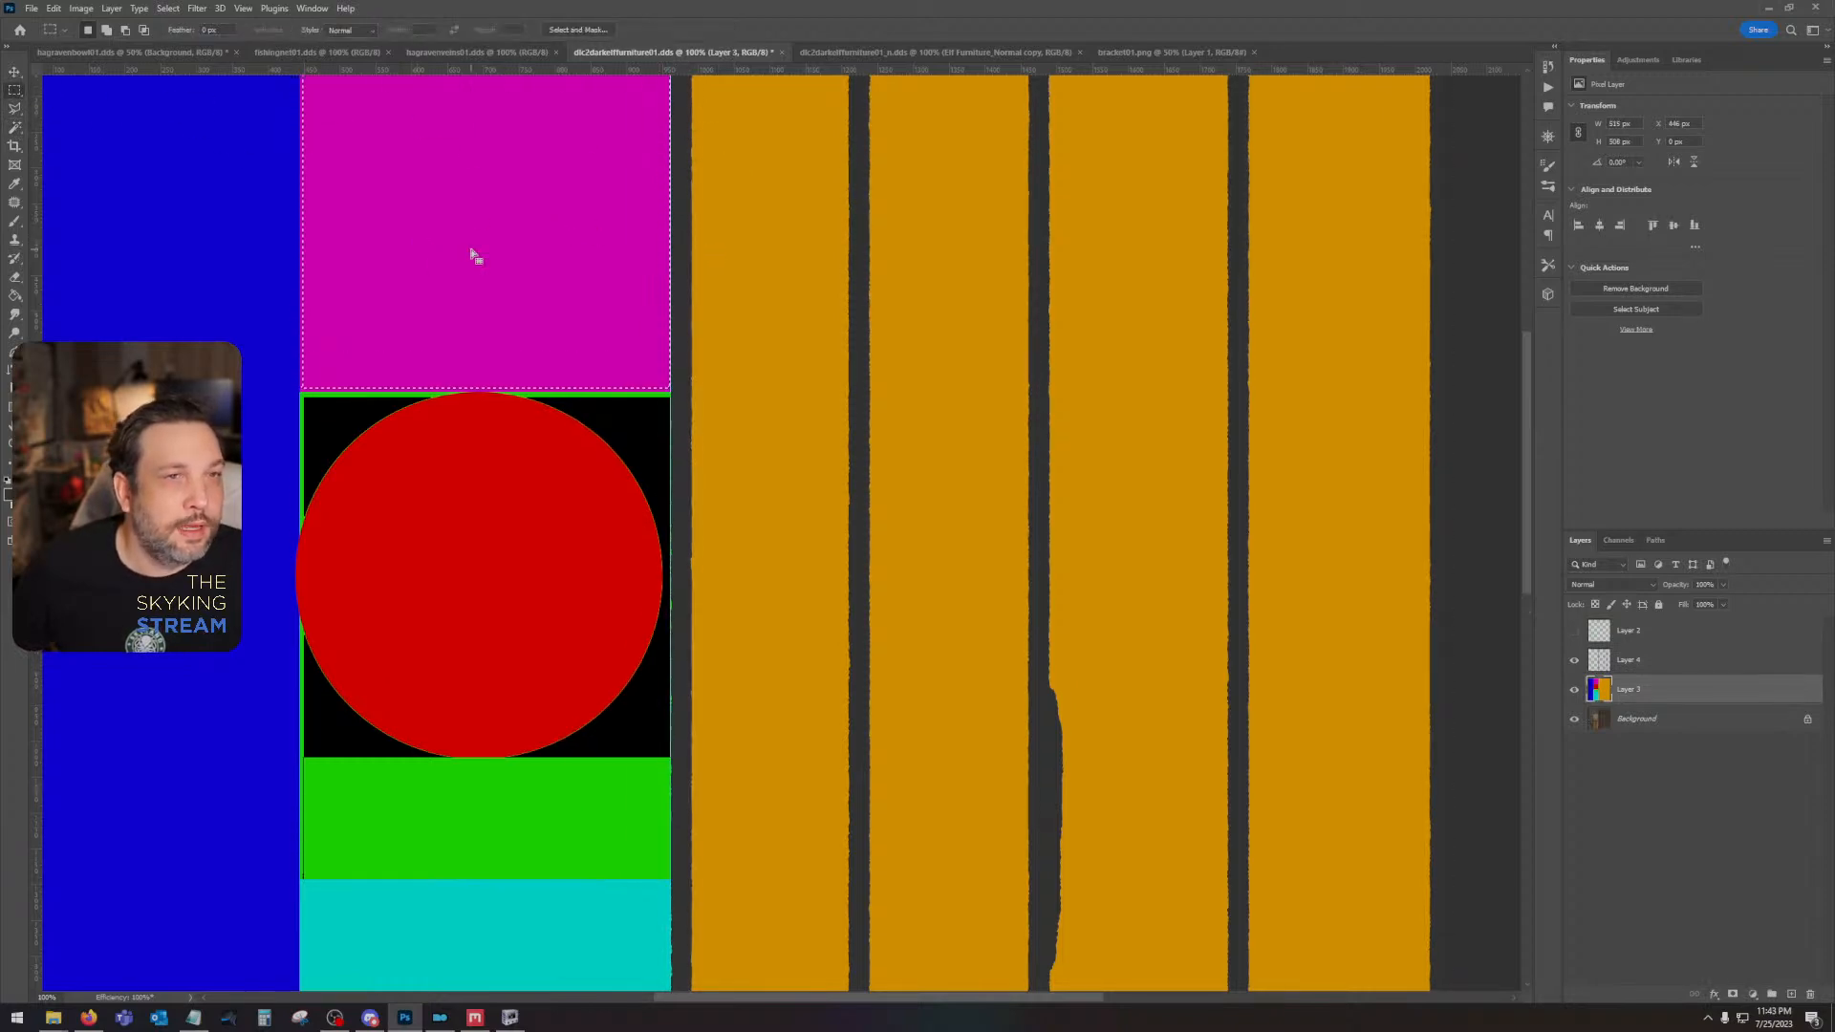
left_click_drag(410, 165, 717, 803)
left_click(1626, 659)
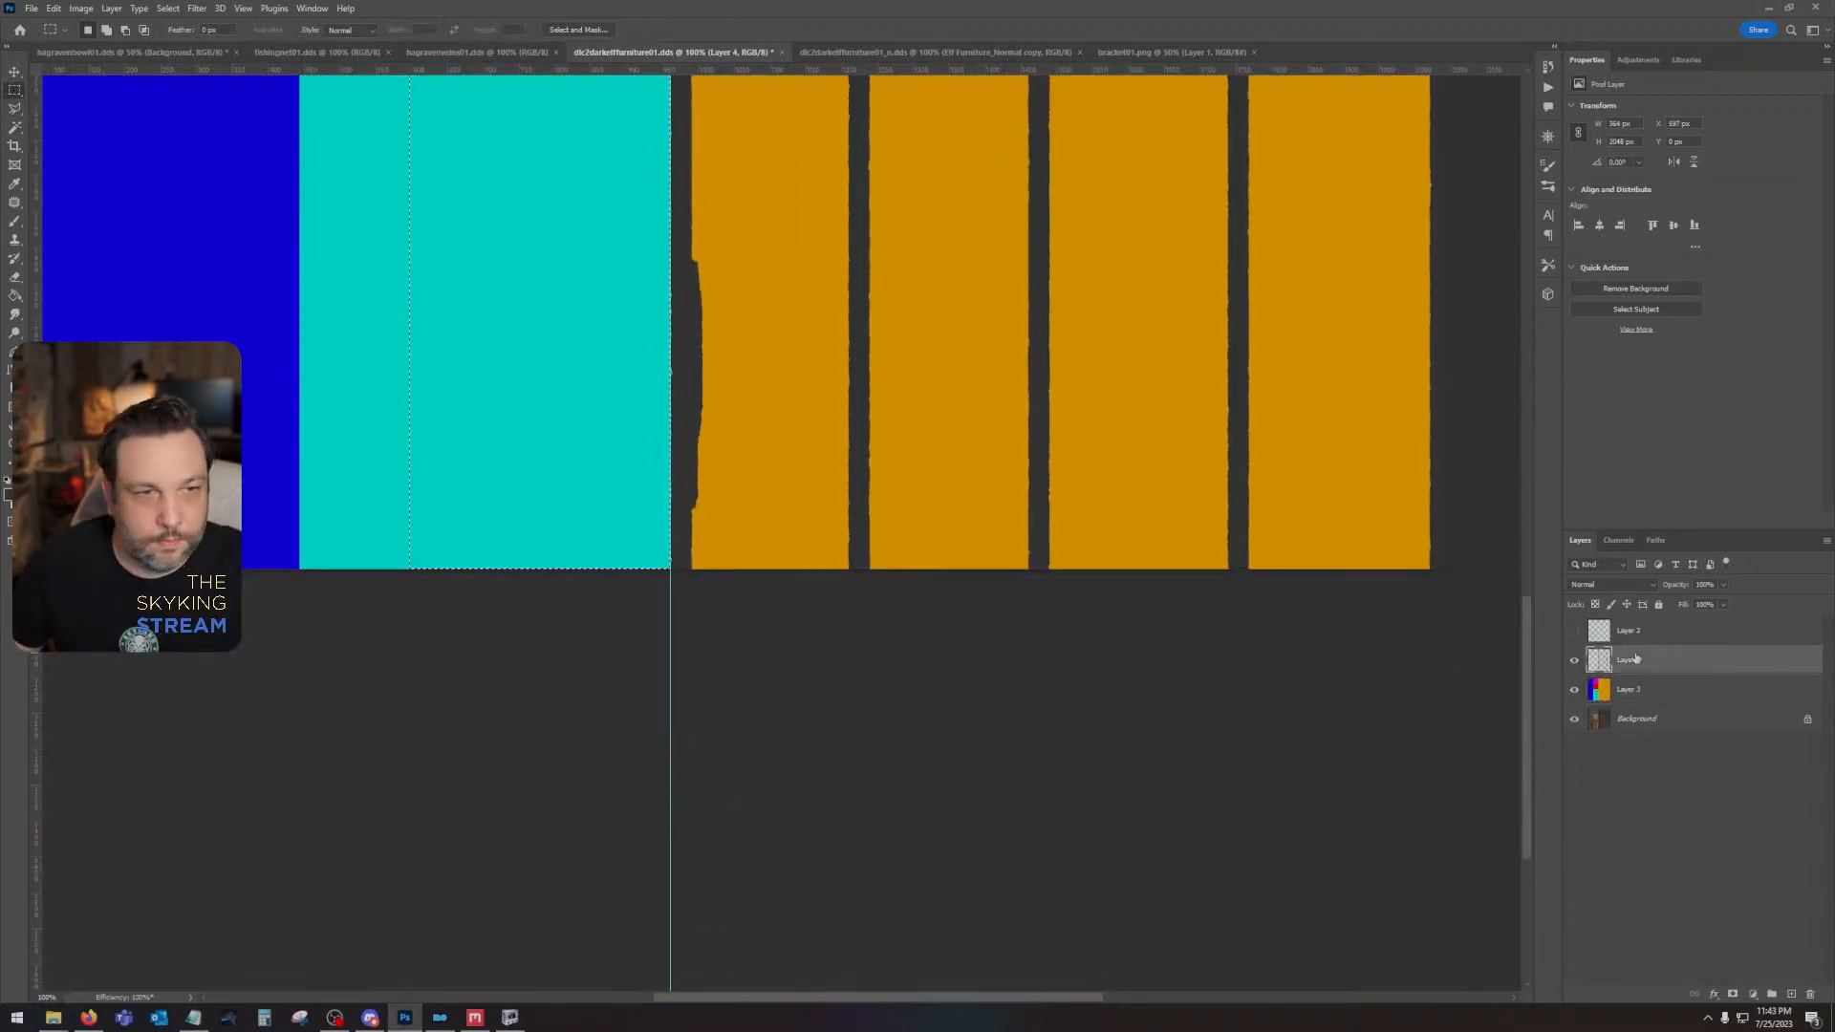
left_click(861, 368)
left_click_drag(861, 368, 969, 742)
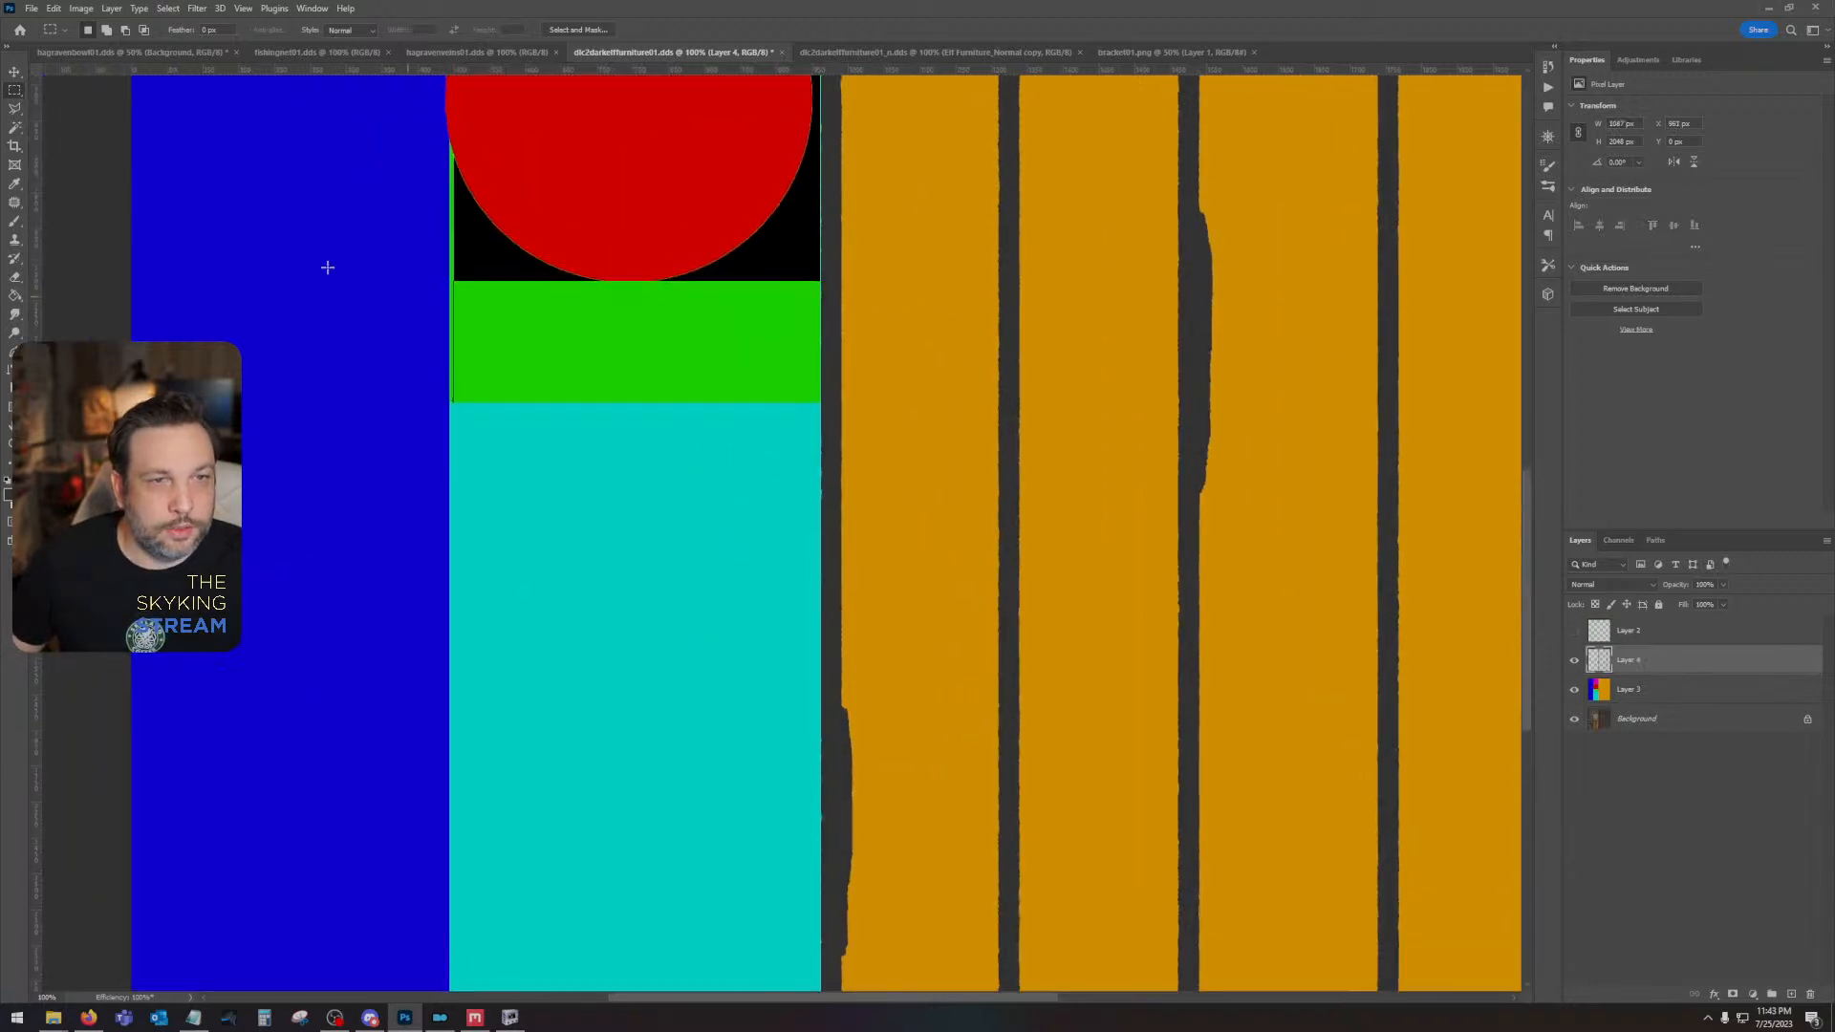
- Remove the remaining vertical guide between the color blocks and the planks, leaving Layer 4 untransformed
key("v")
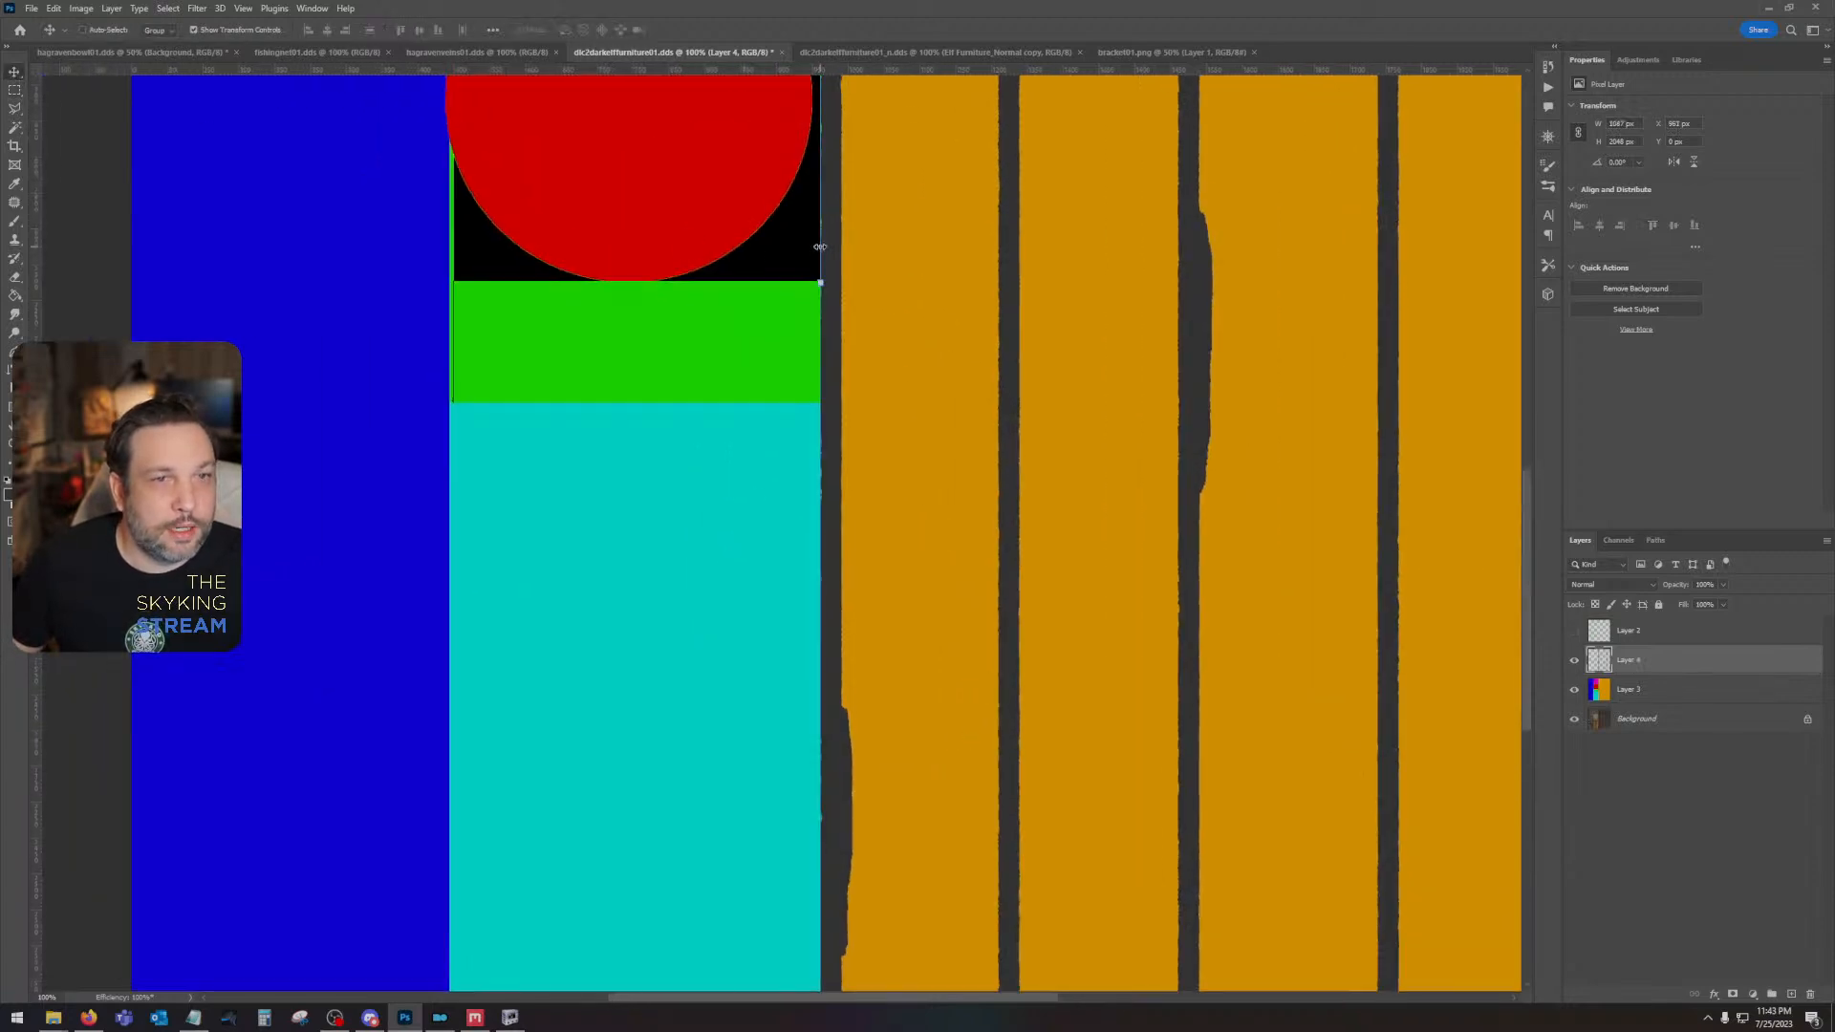
left_click_drag(820, 246, 765, 251)
key("ctrl+z")
scroll(757, 405, "up", 5)
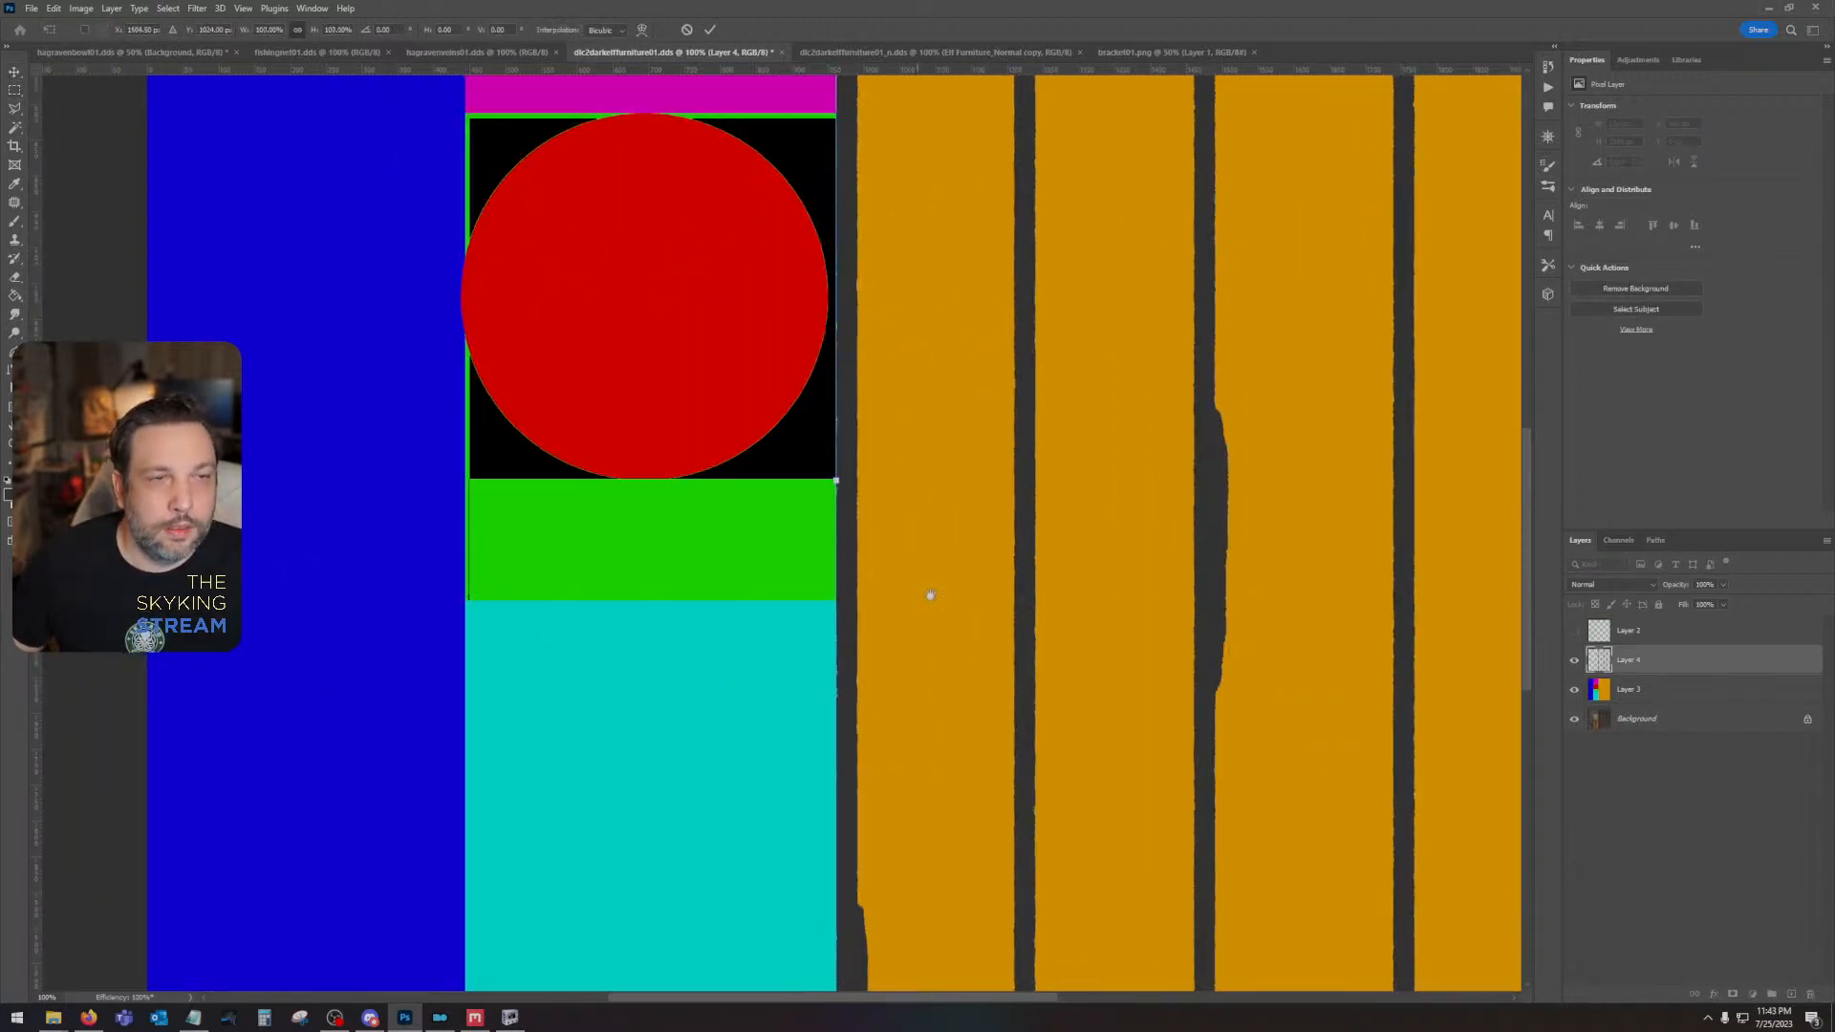
key("ctrl+minus")
key("ctrl+minus")
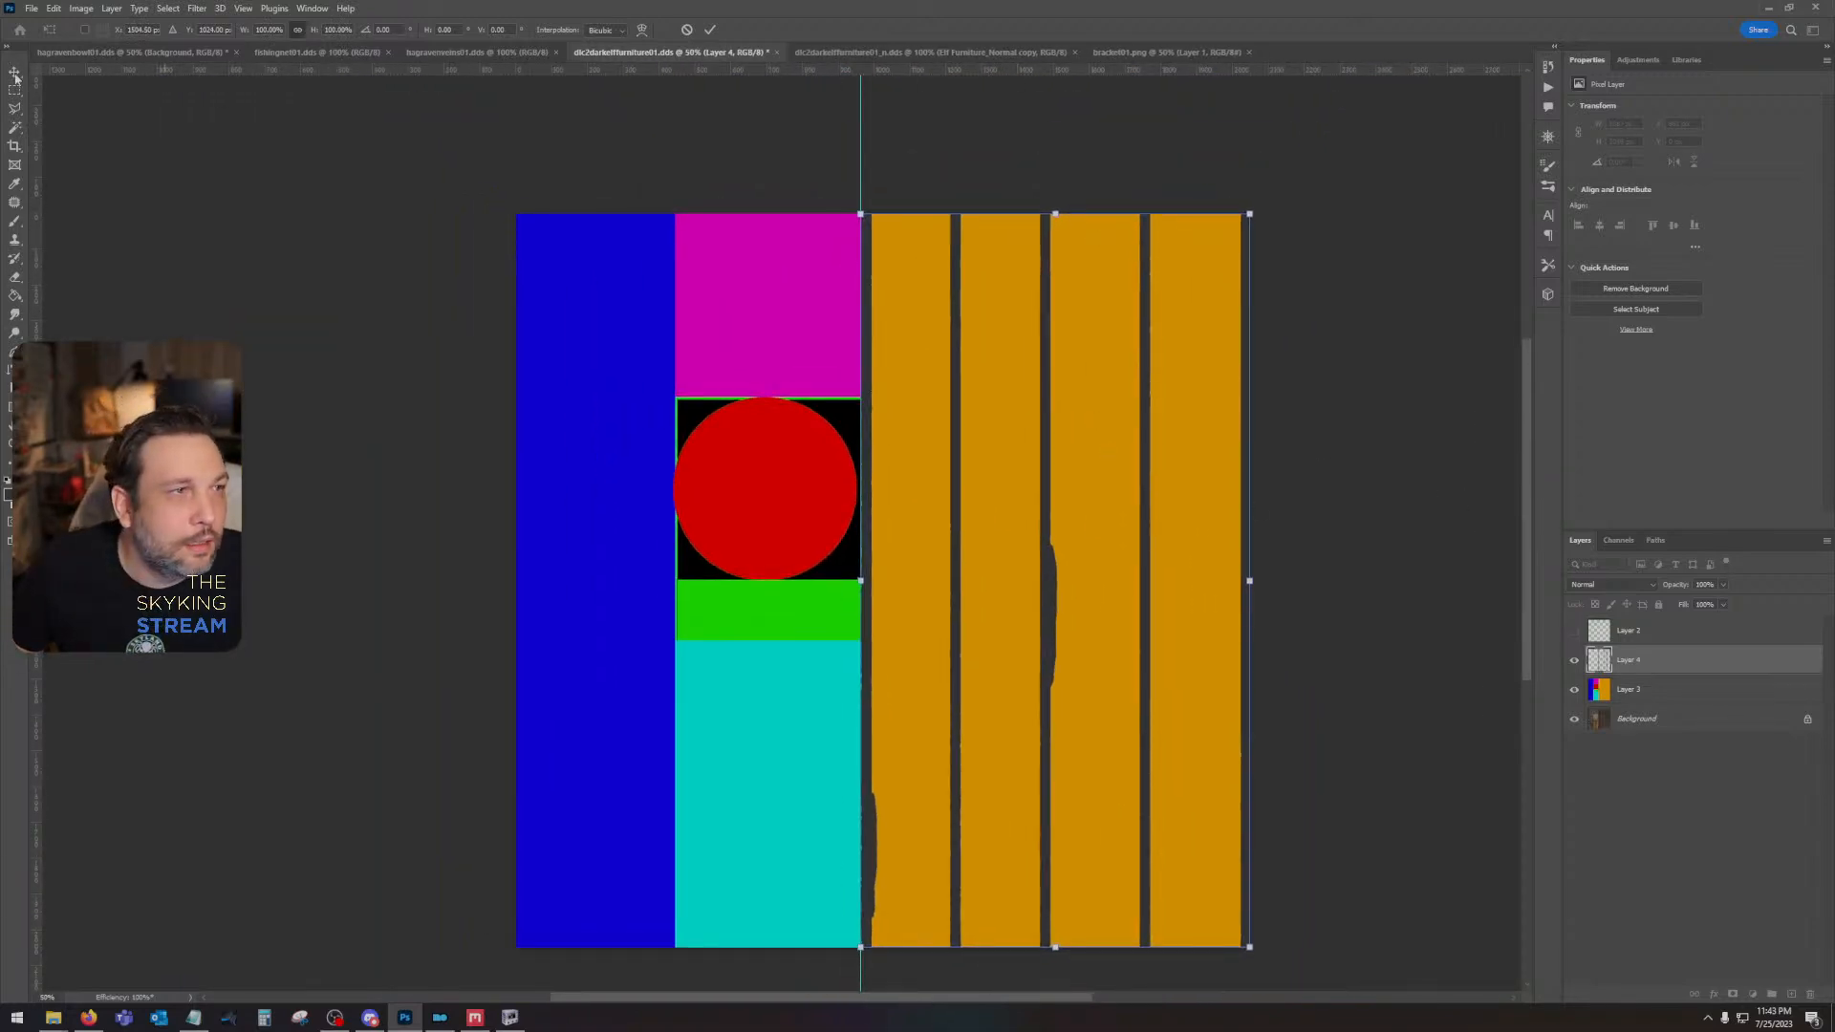
key("Return")
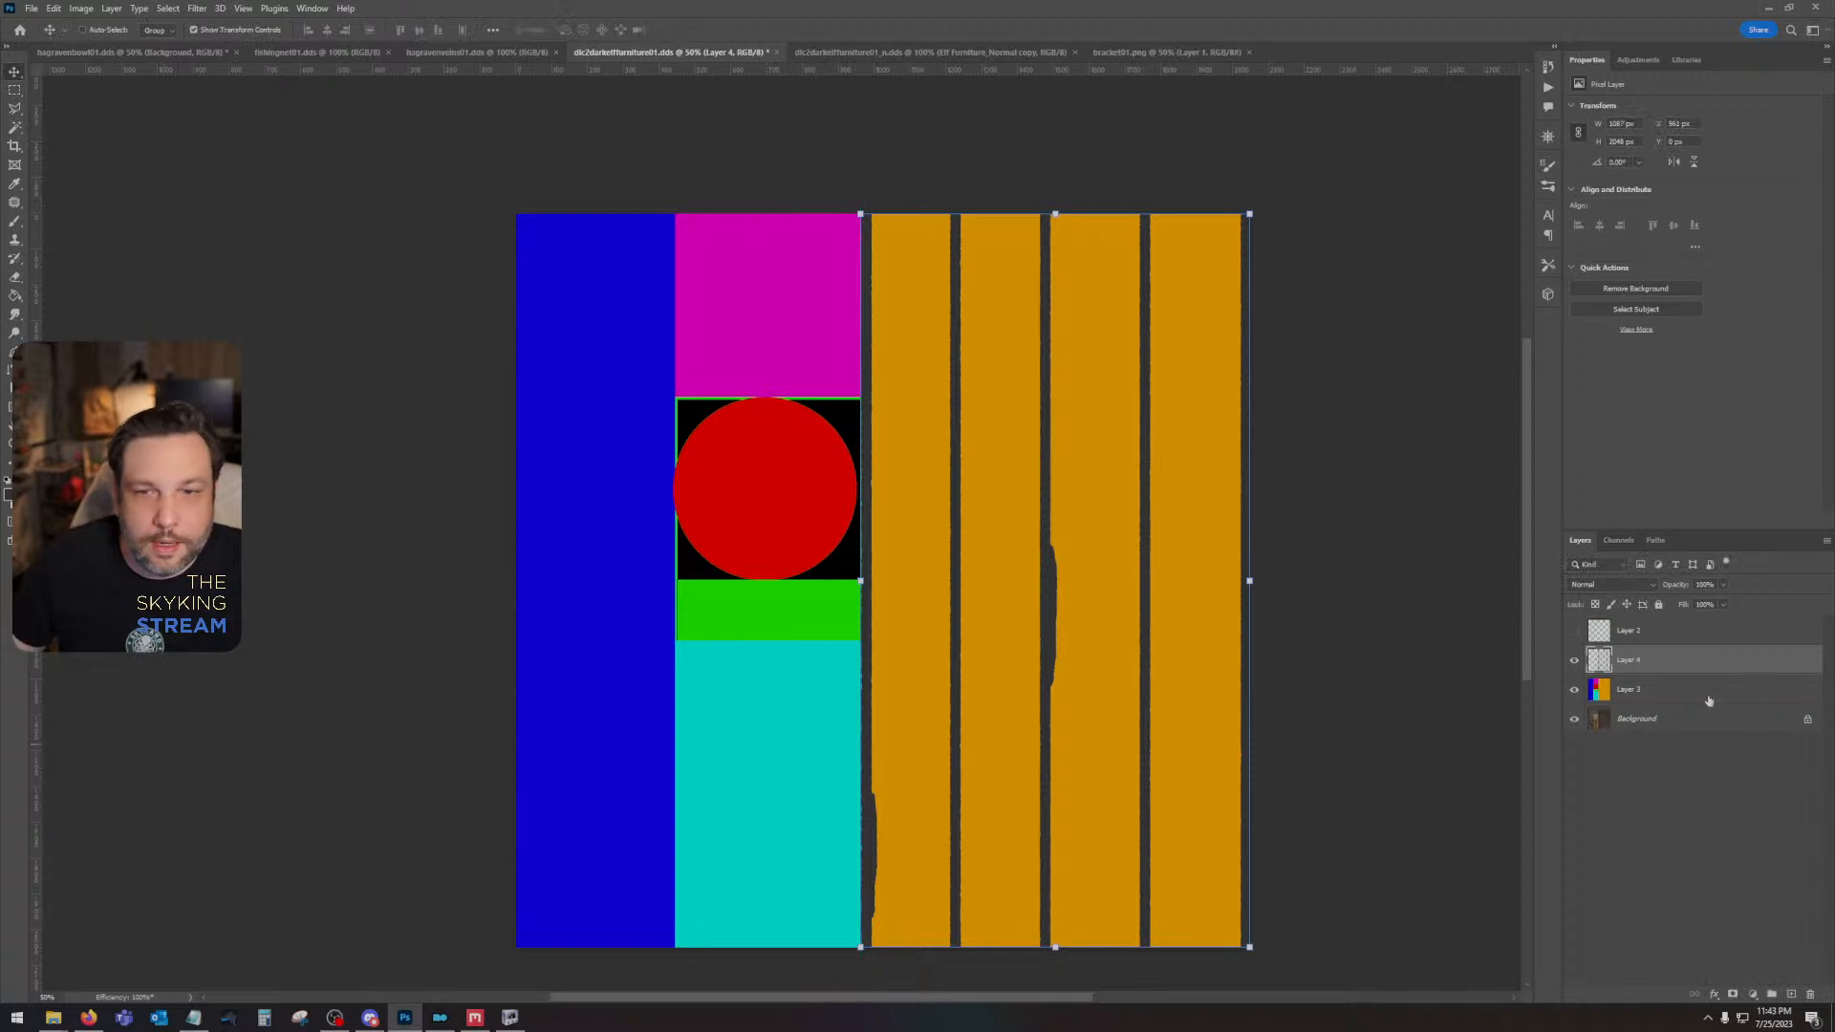
- Add a new layer above Layer 3 and fill it with mid gray 7c7c7c
left_click(1697, 690)
left_click(1792, 995)
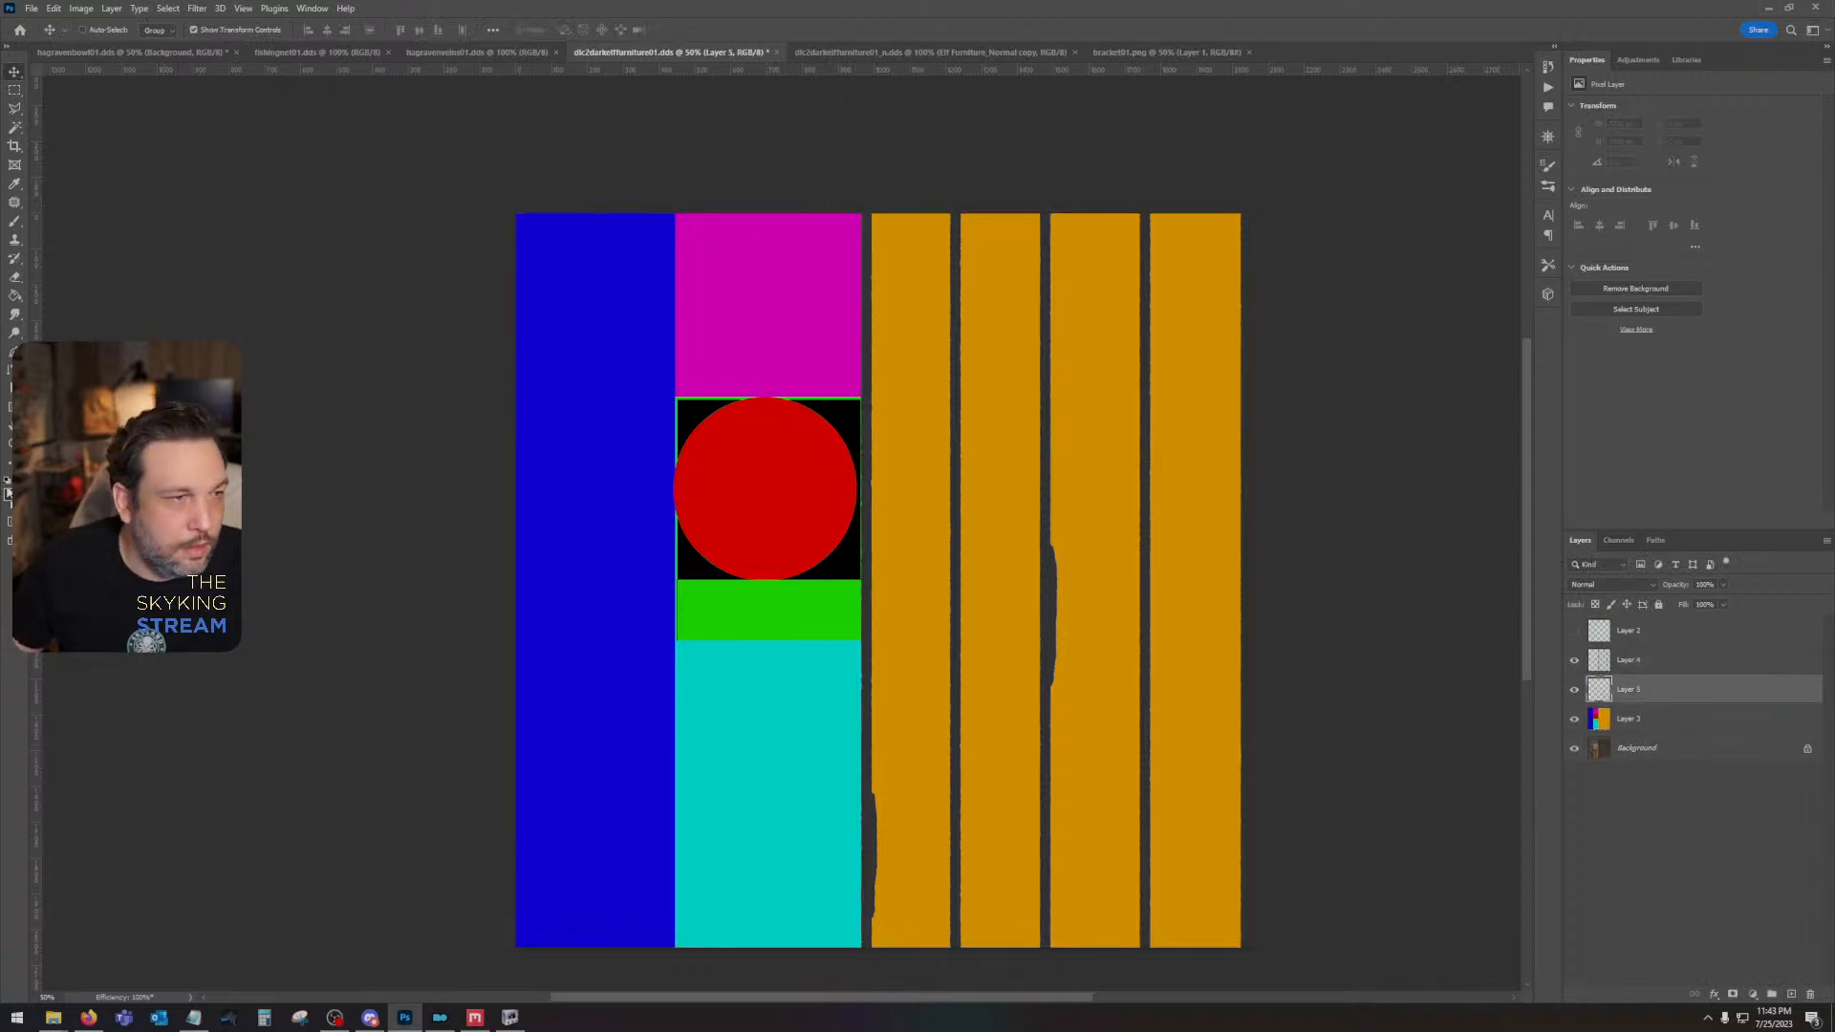
left_click(8, 496)
left_click_drag(1102, 726, 1036, 703)
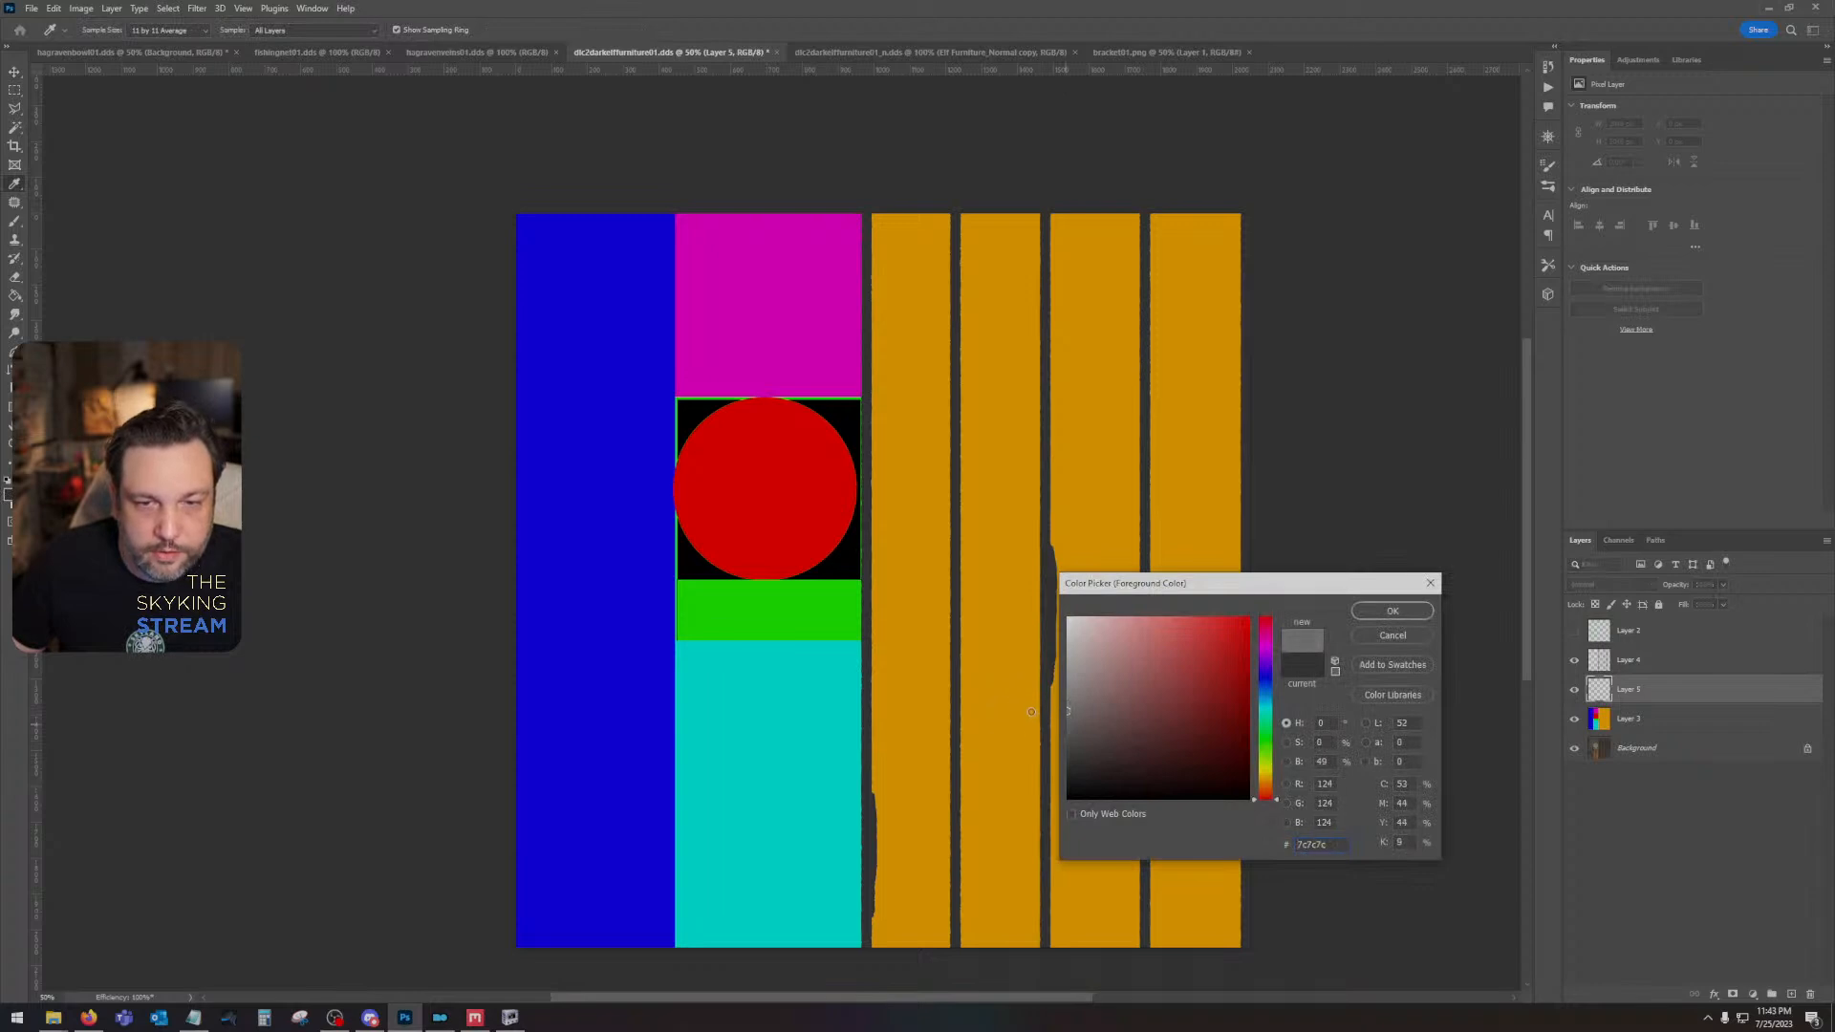
left_click(1391, 611)
key("v")
key("alt+BackSpace")
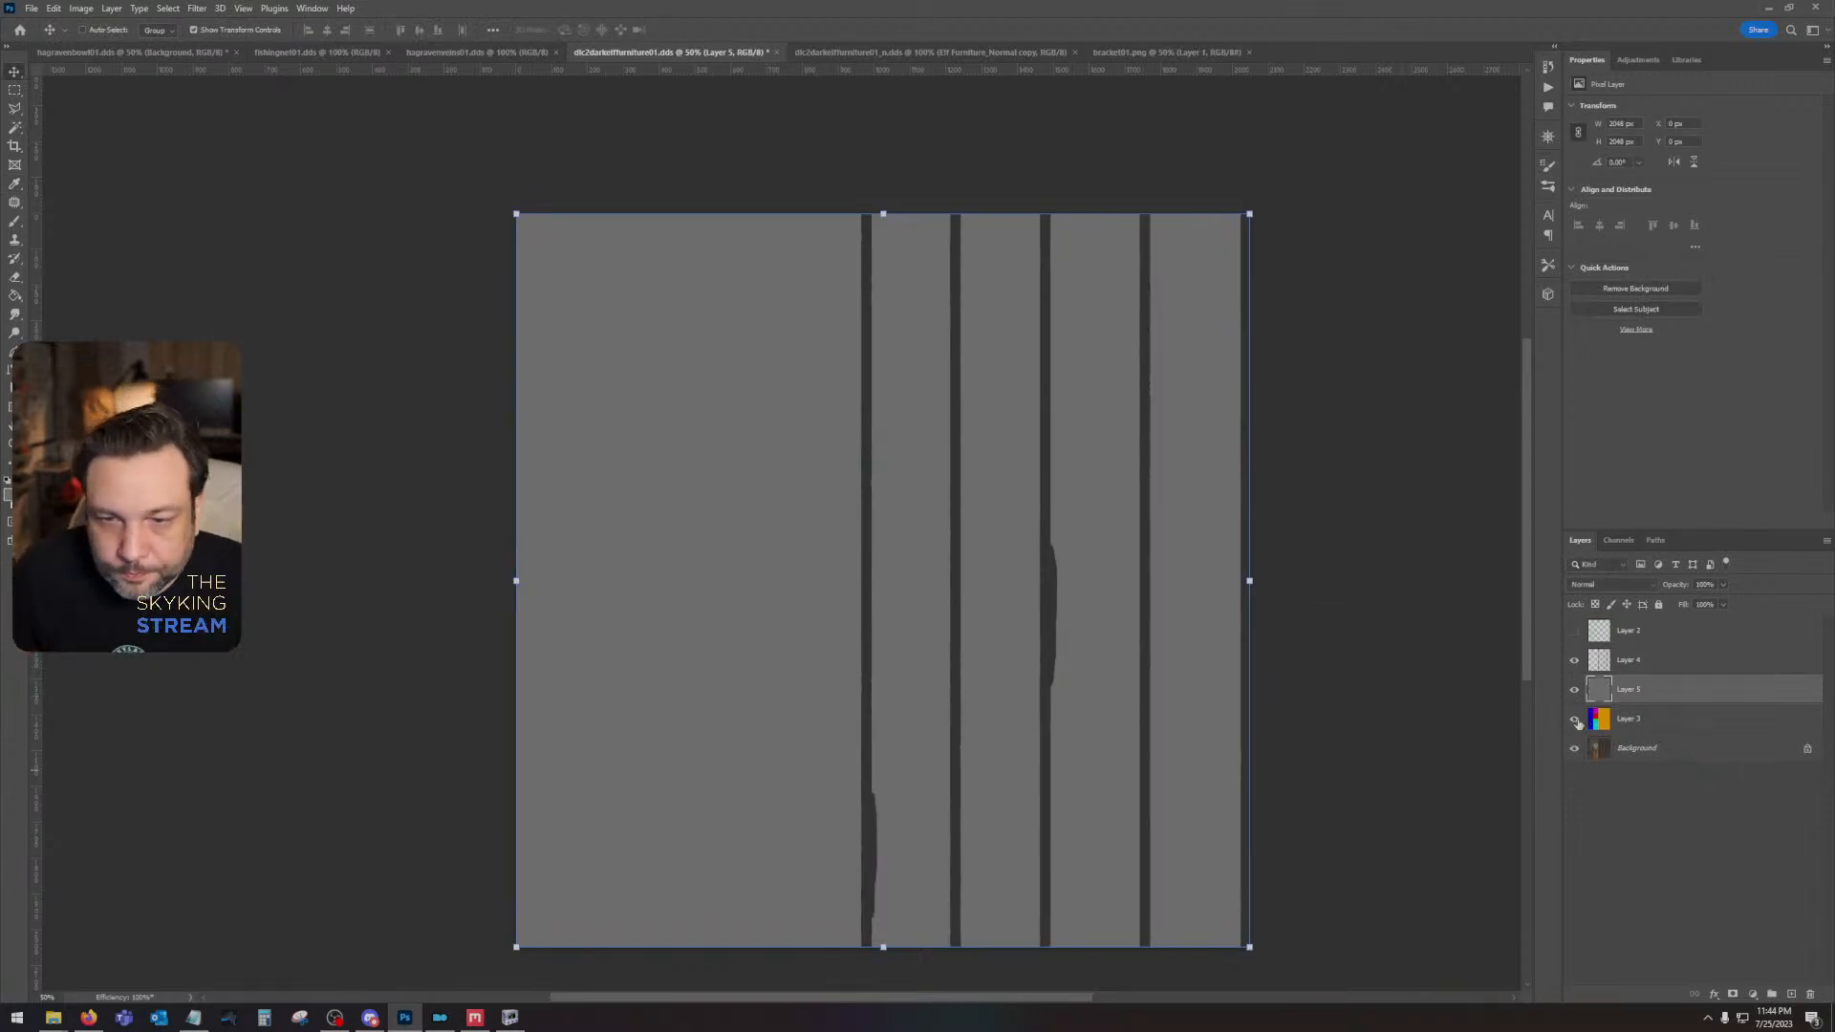
- Hide the gray Layer 5 and select the red circle on Layer 3 with the Magic Wand
left_click(1625, 722)
left_click(1574, 689)
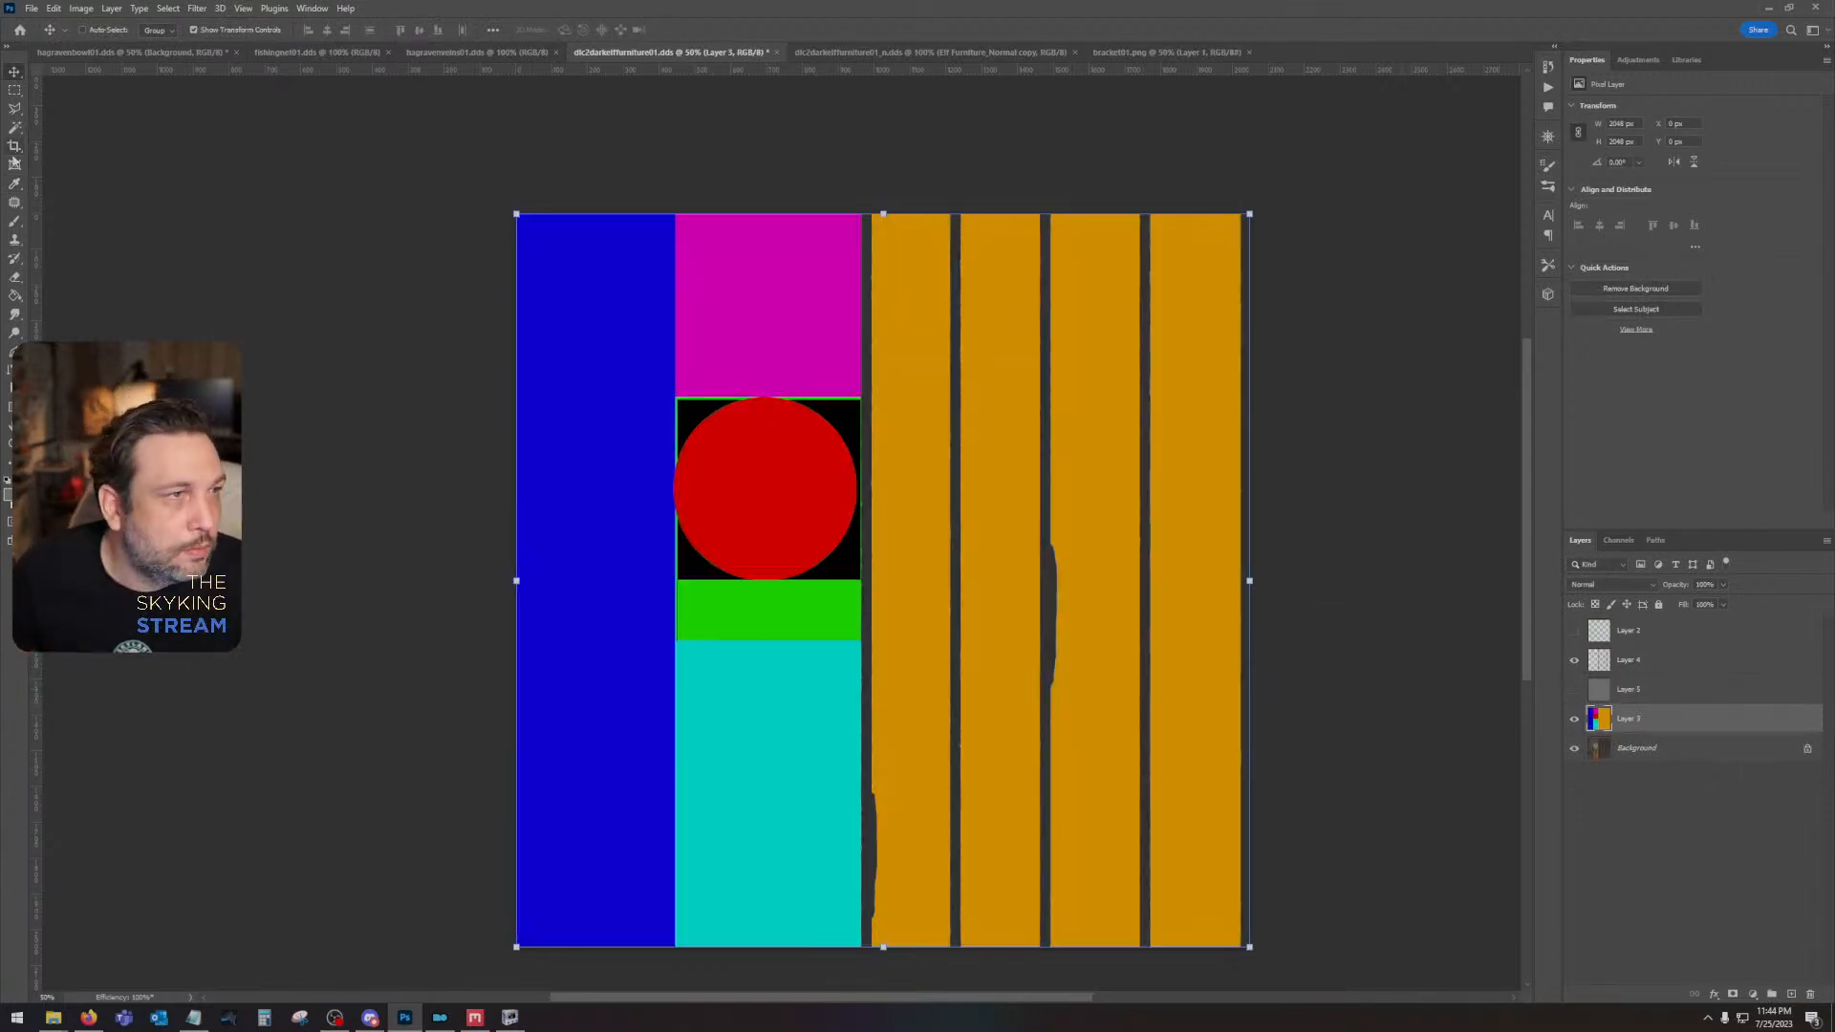
key("w")
left_click(775, 500)
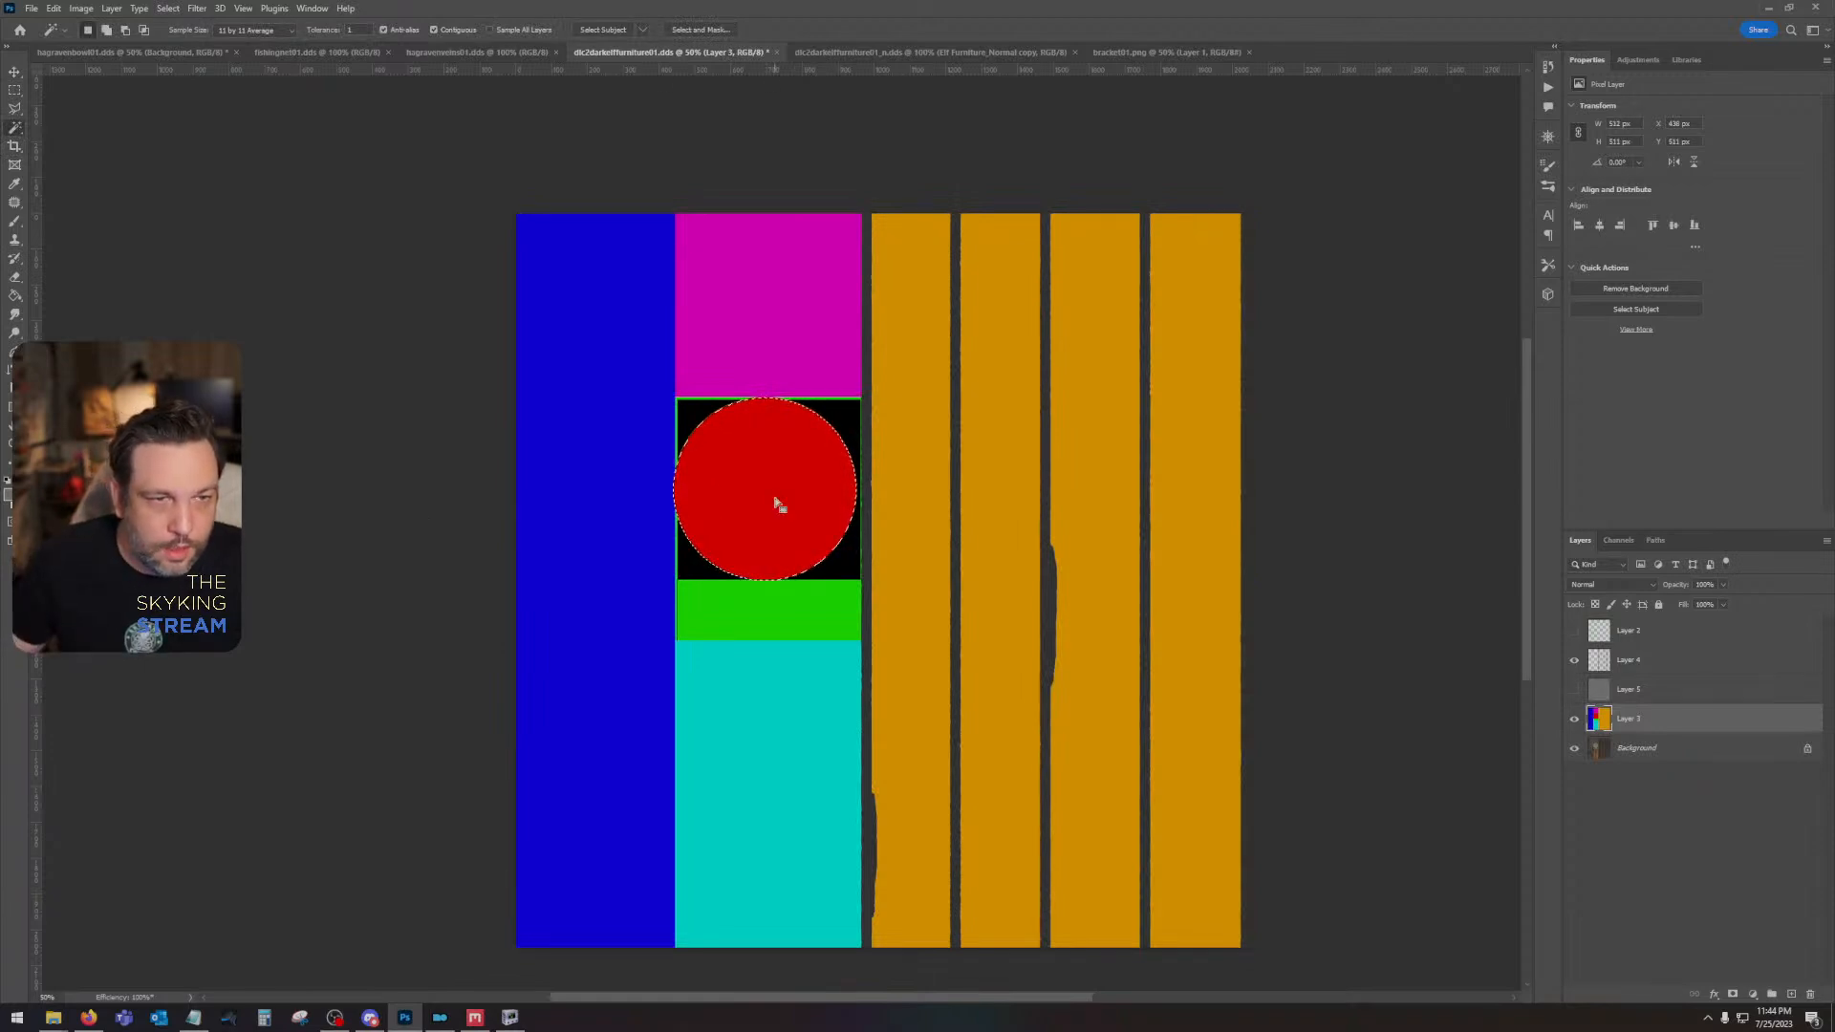
- Show the gray Layer 5 again and add a new empty layer above it
left_click(1574, 691)
left_click(1658, 691)
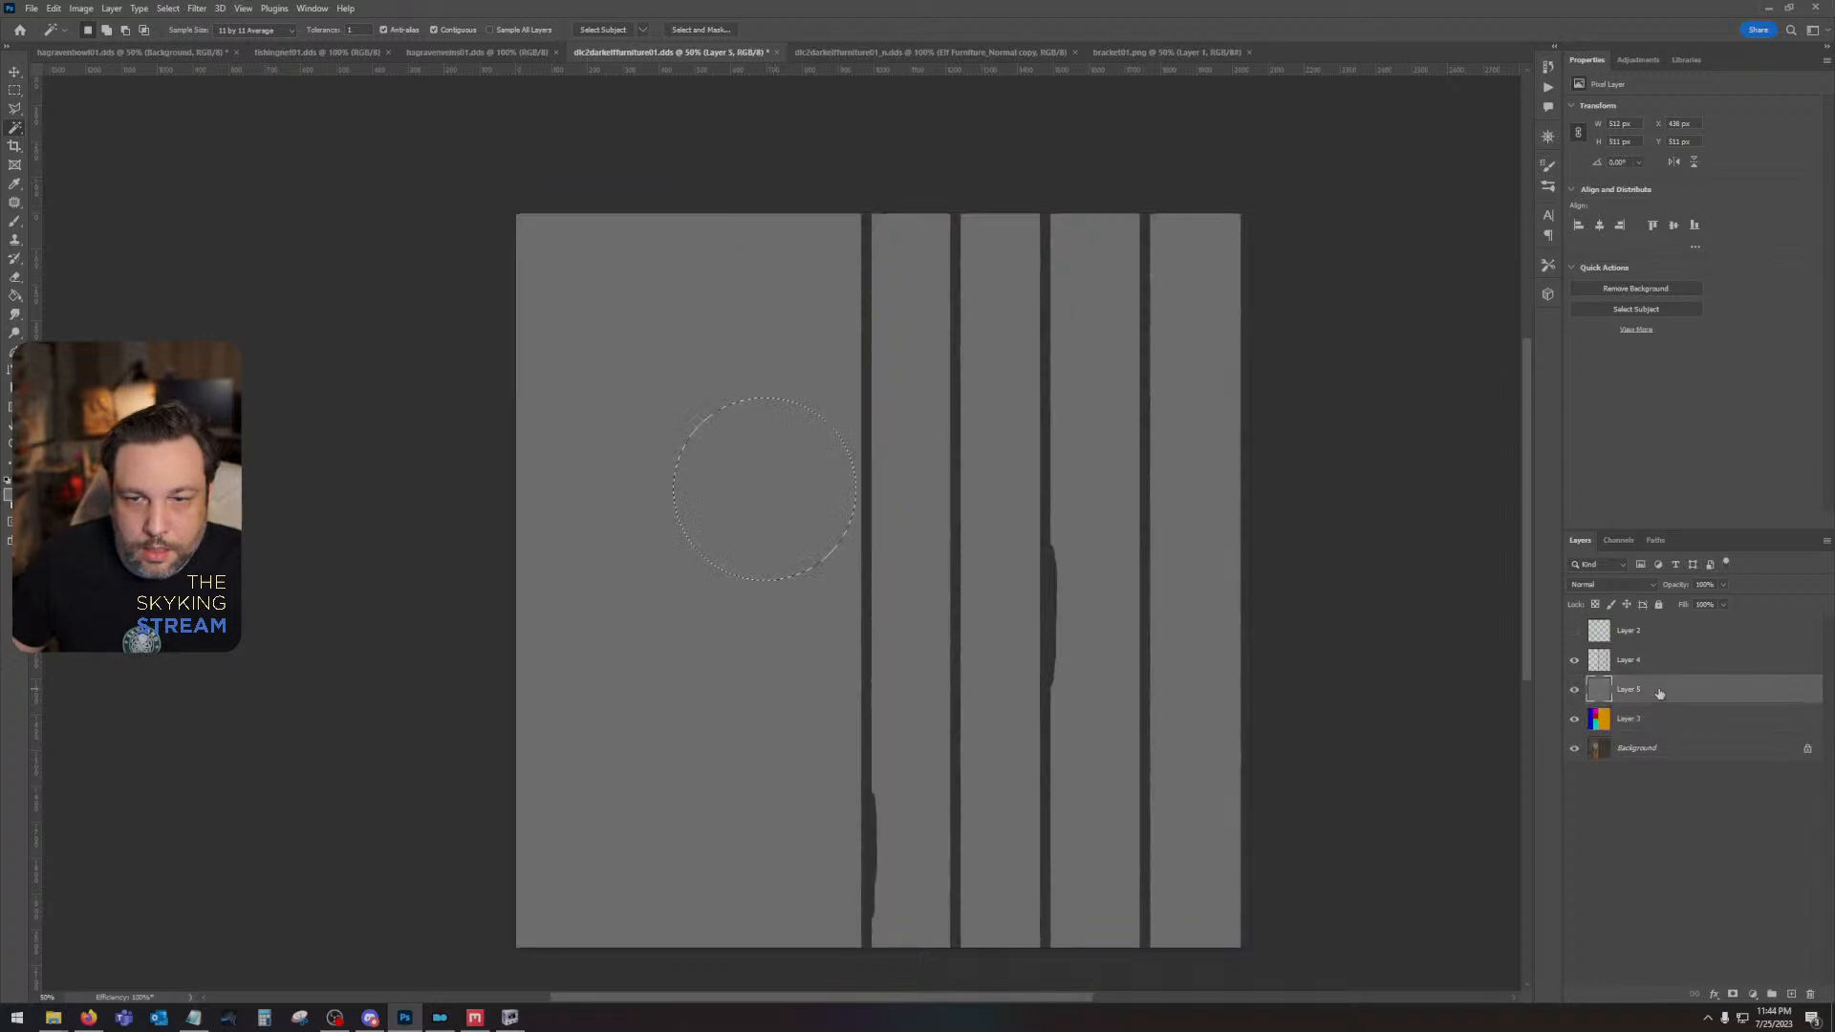
left_click(1791, 995)
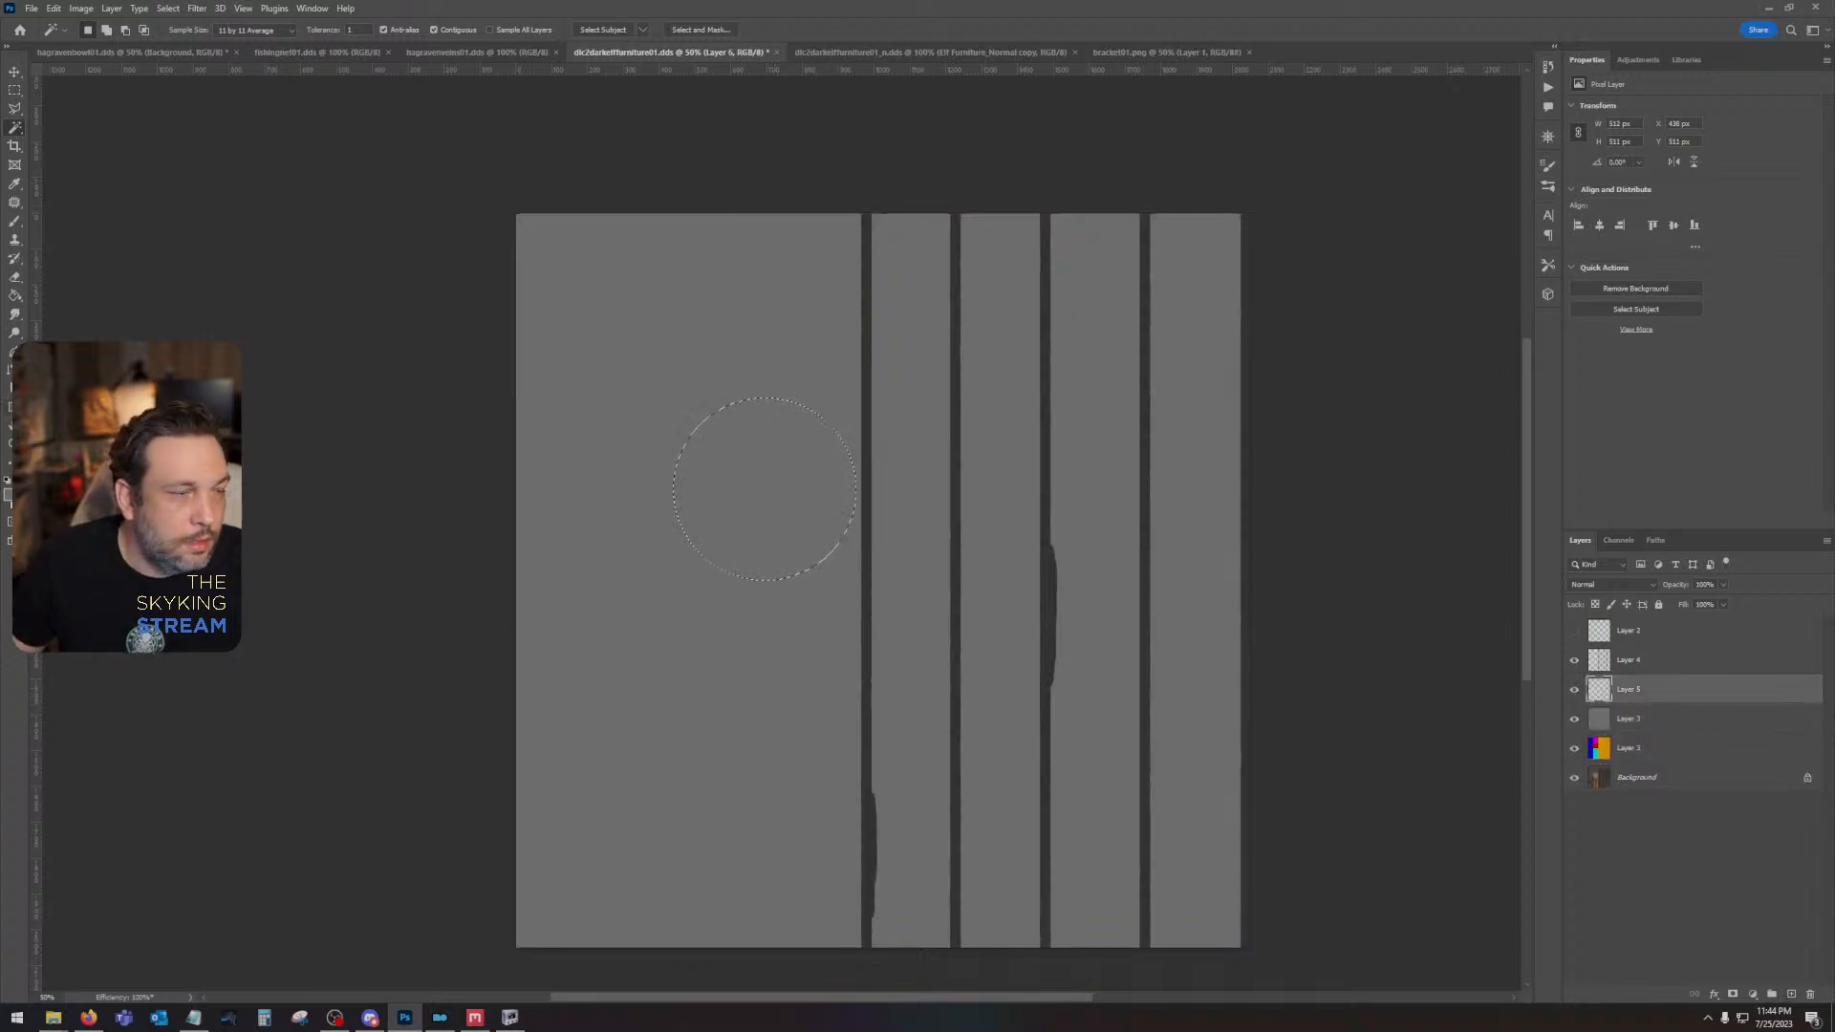
- Fill the circle selection on Layer 6 with a lighter gray of about 989898 and deselect it
left_click(8, 496)
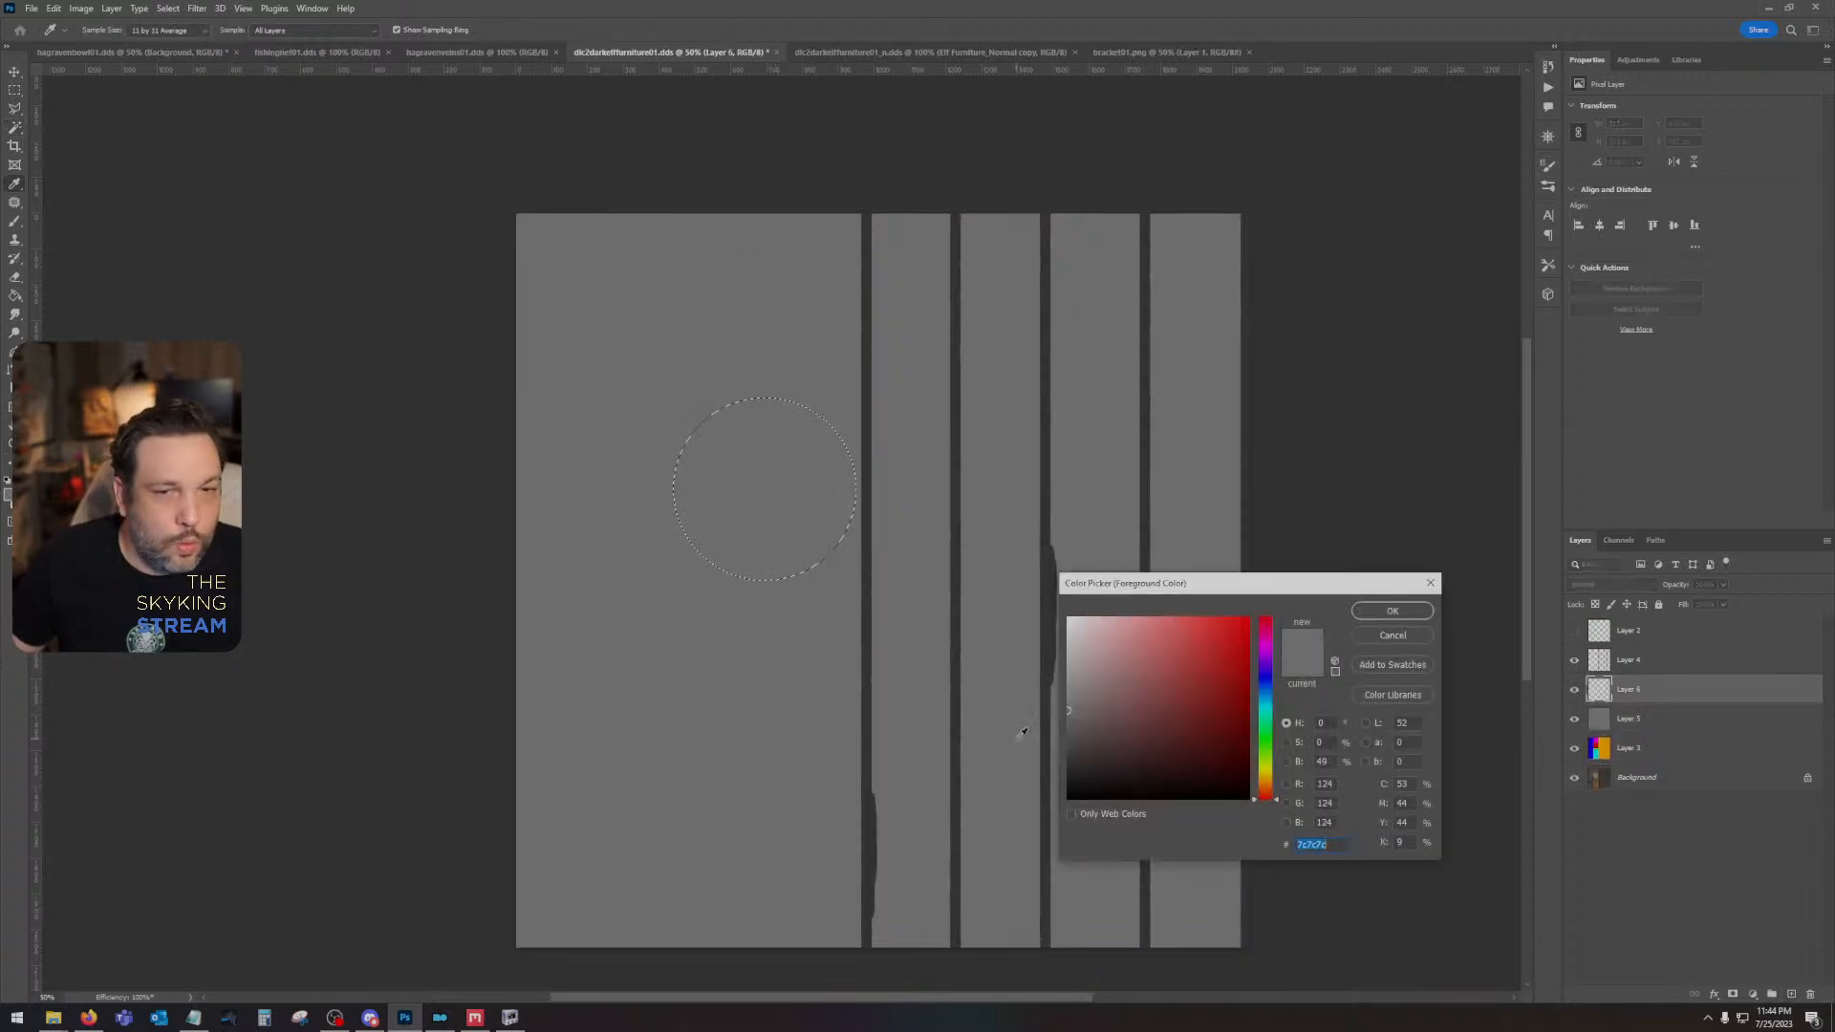
left_click_drag(1079, 705, 1060, 692)
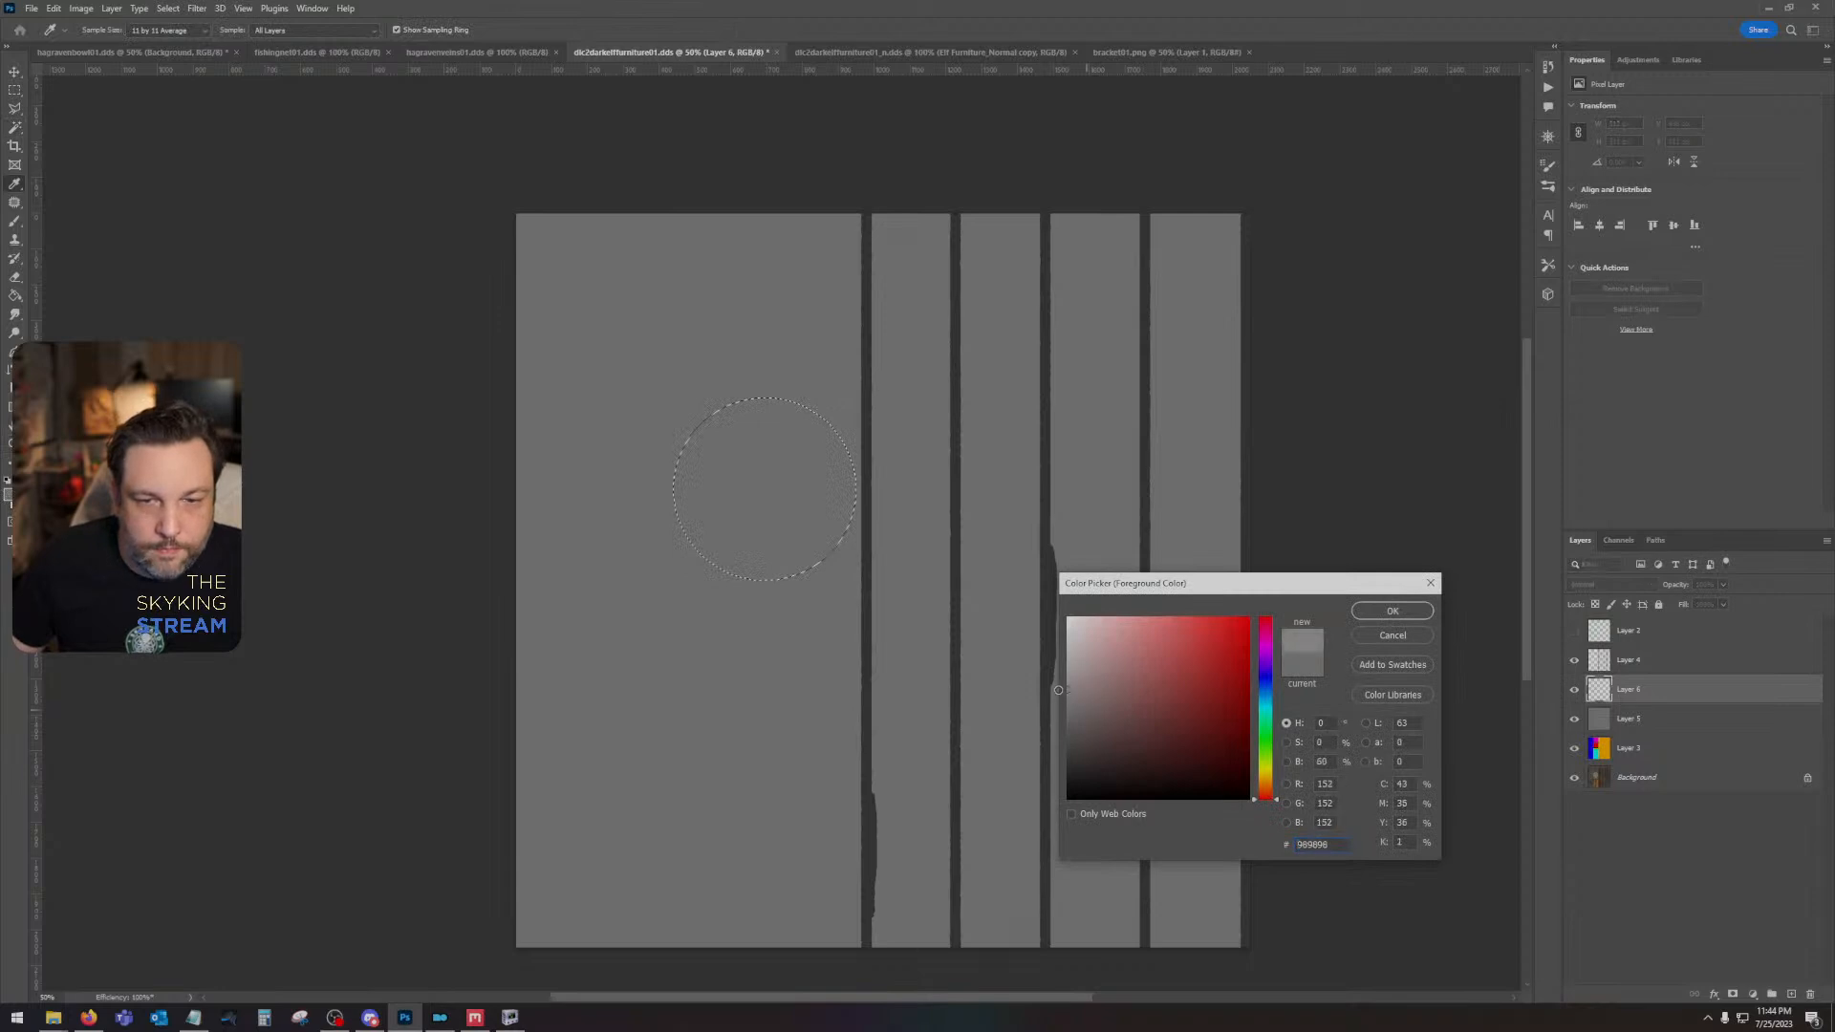
left_click(1394, 612)
key("shift+F5")
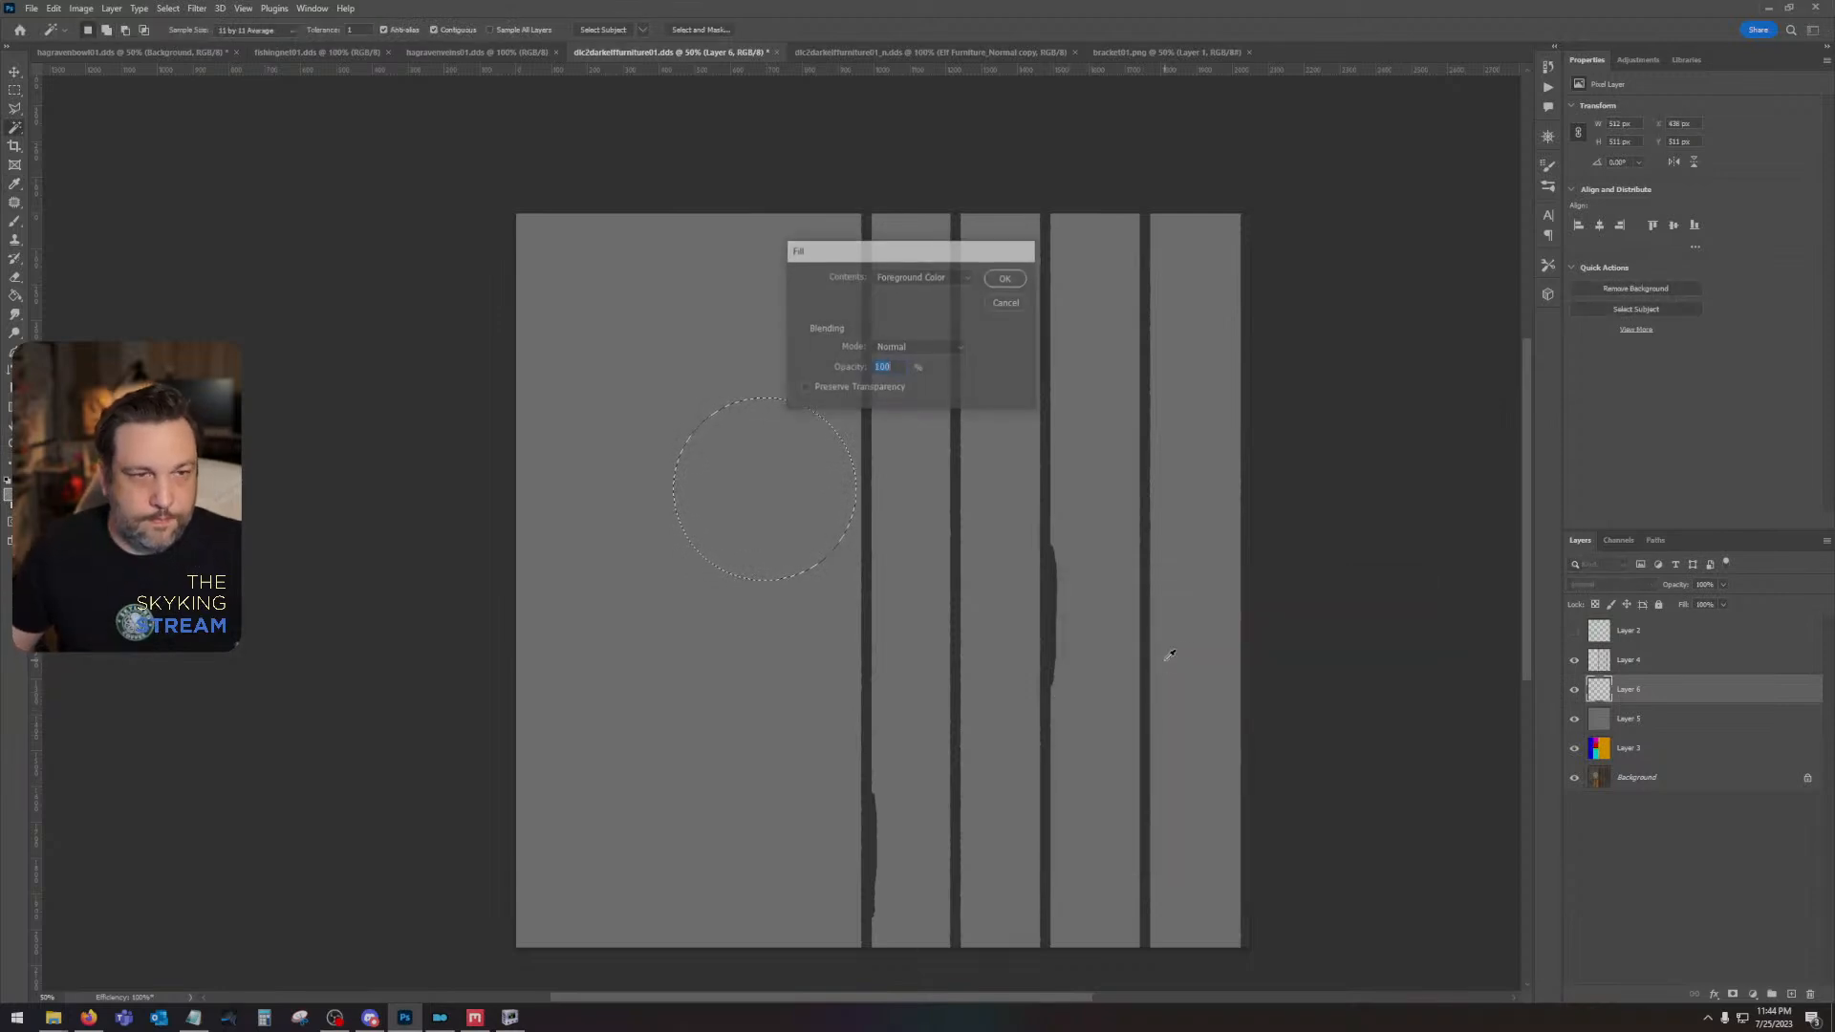
key("Return")
key("ctrl+d")
- Show the green wireframe on Layer 2 to compare it with the gray areas, and hide it again
left_click(1574, 632)
left_click(1625, 632)
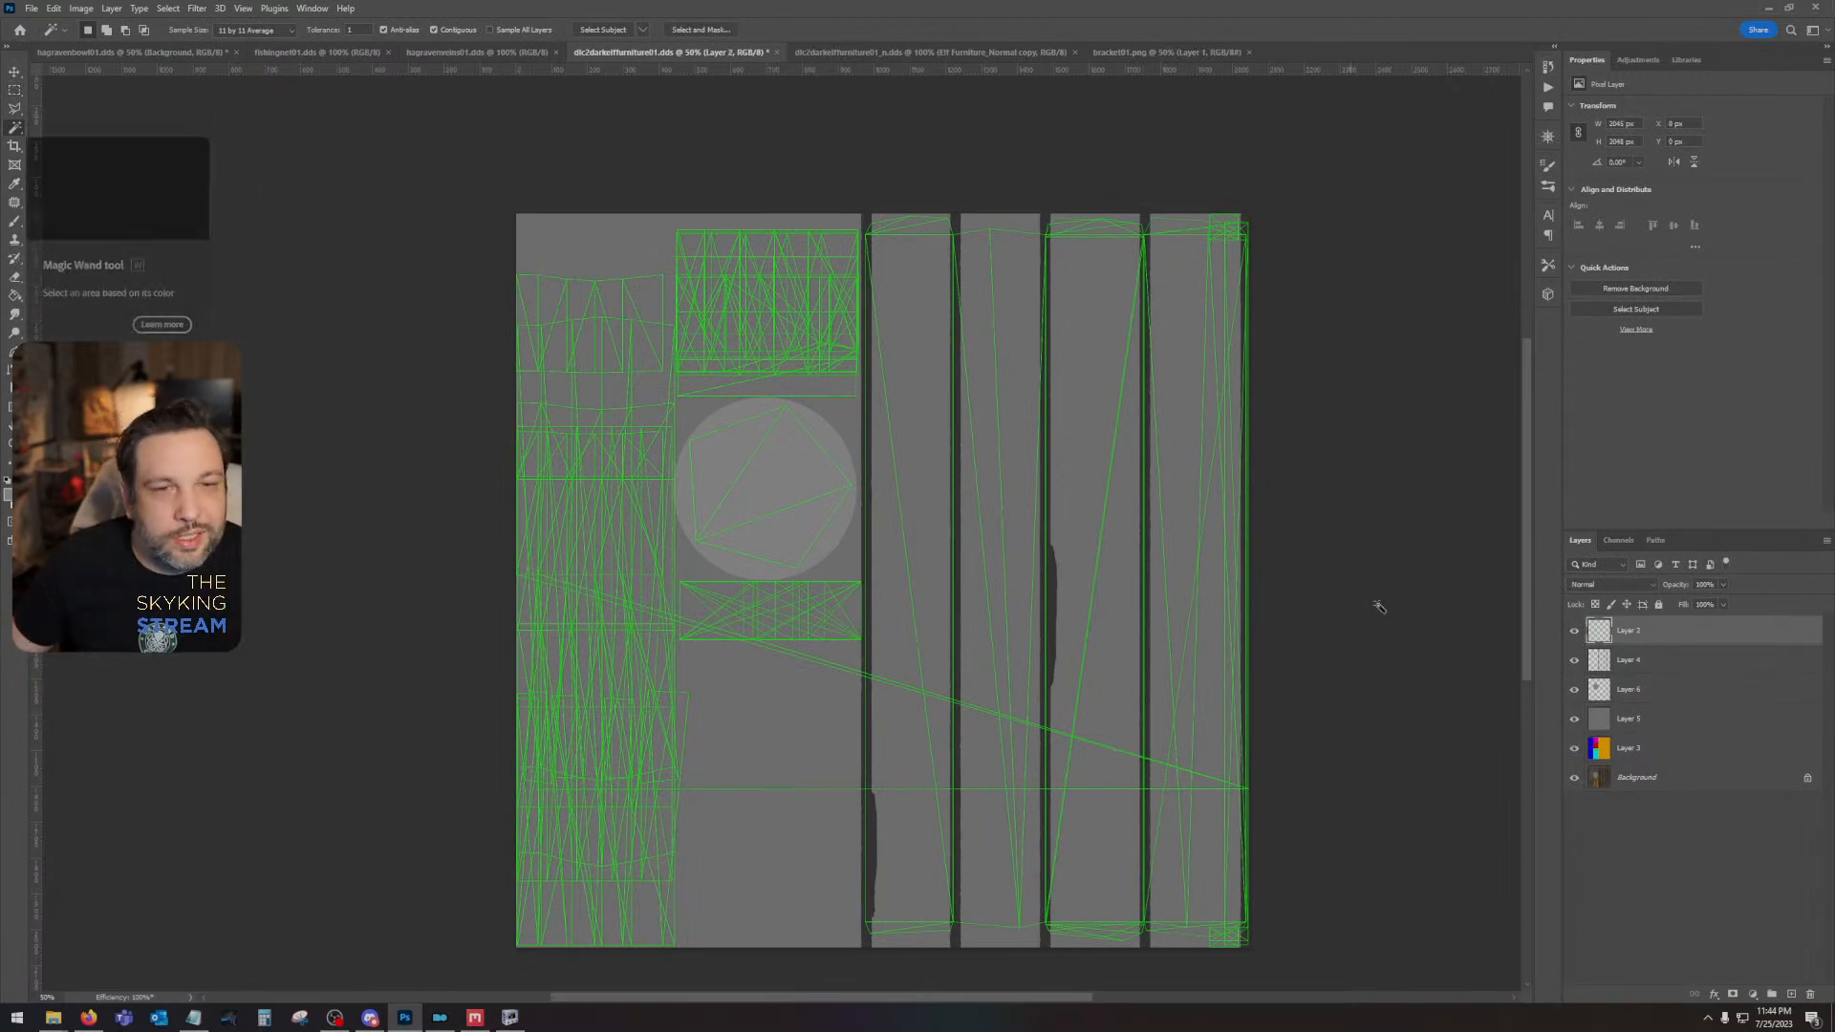
left_click(1575, 633)
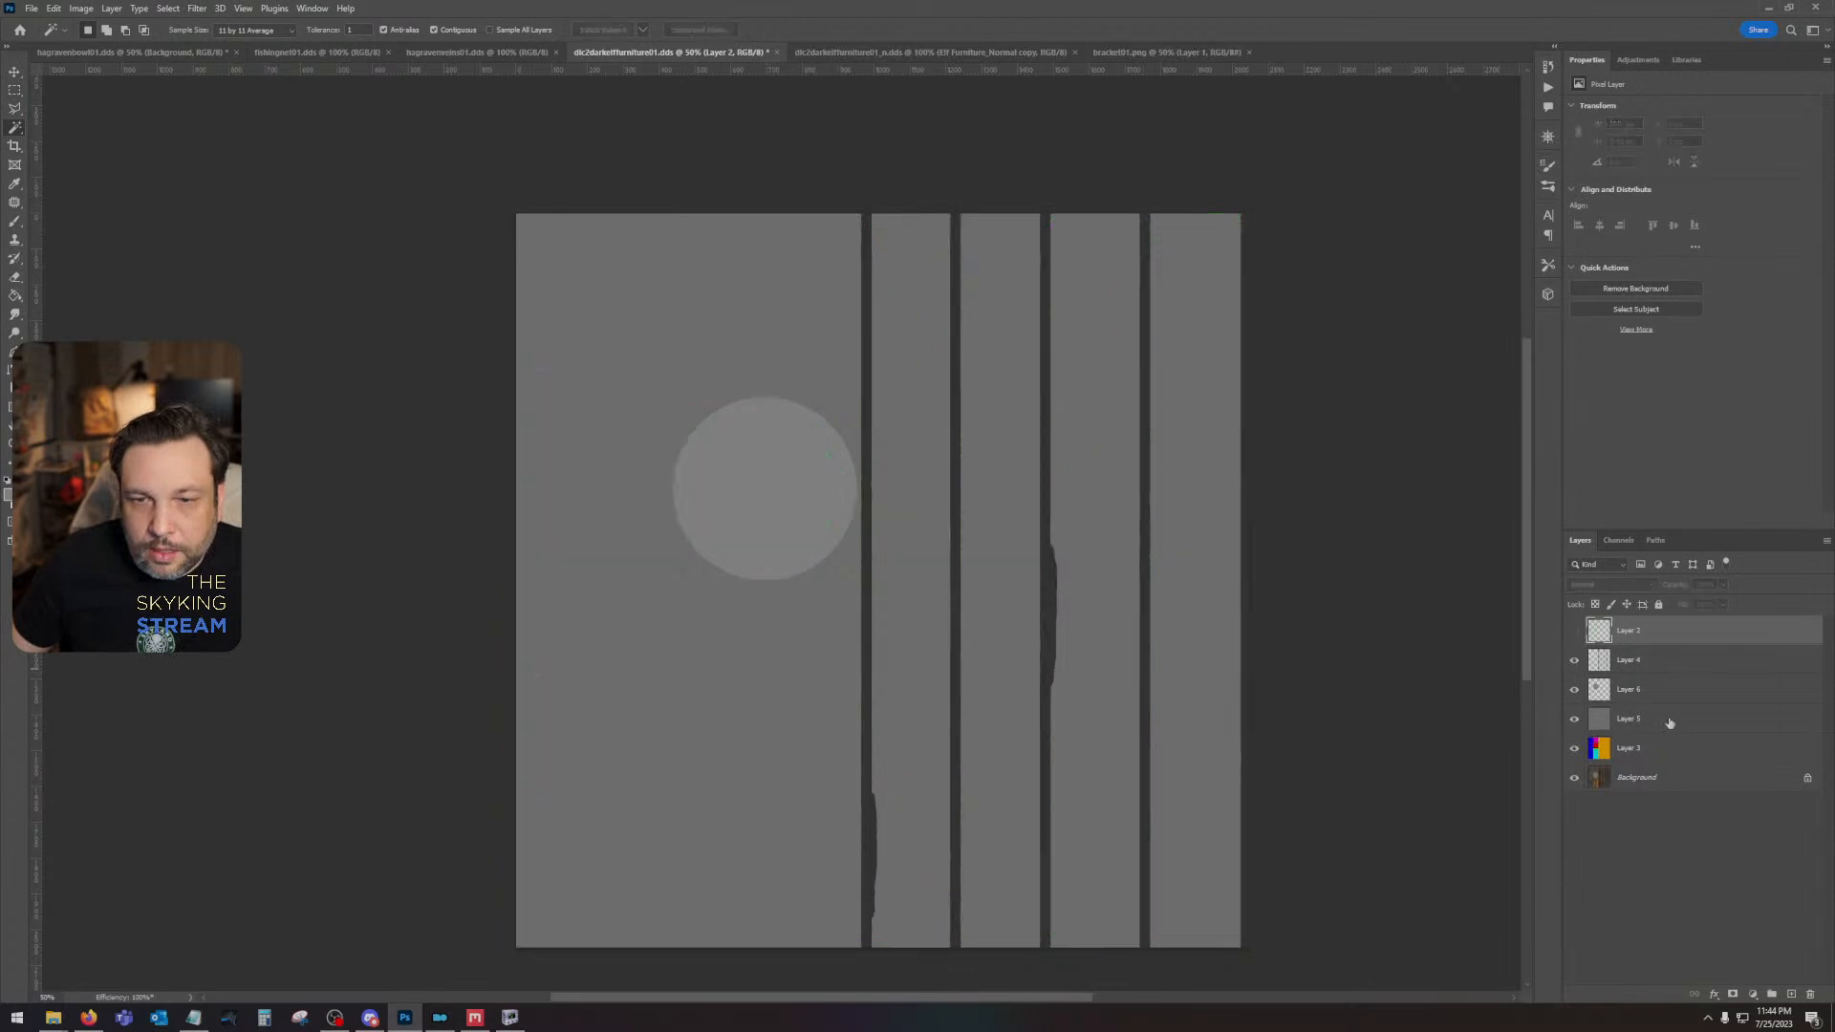
- Hide Layer 5, select the magenta block on Layer 3, fill that area with gray aeaeae on Layer 6, and deselect
left_click(1574, 719)
left_click(1629, 760)
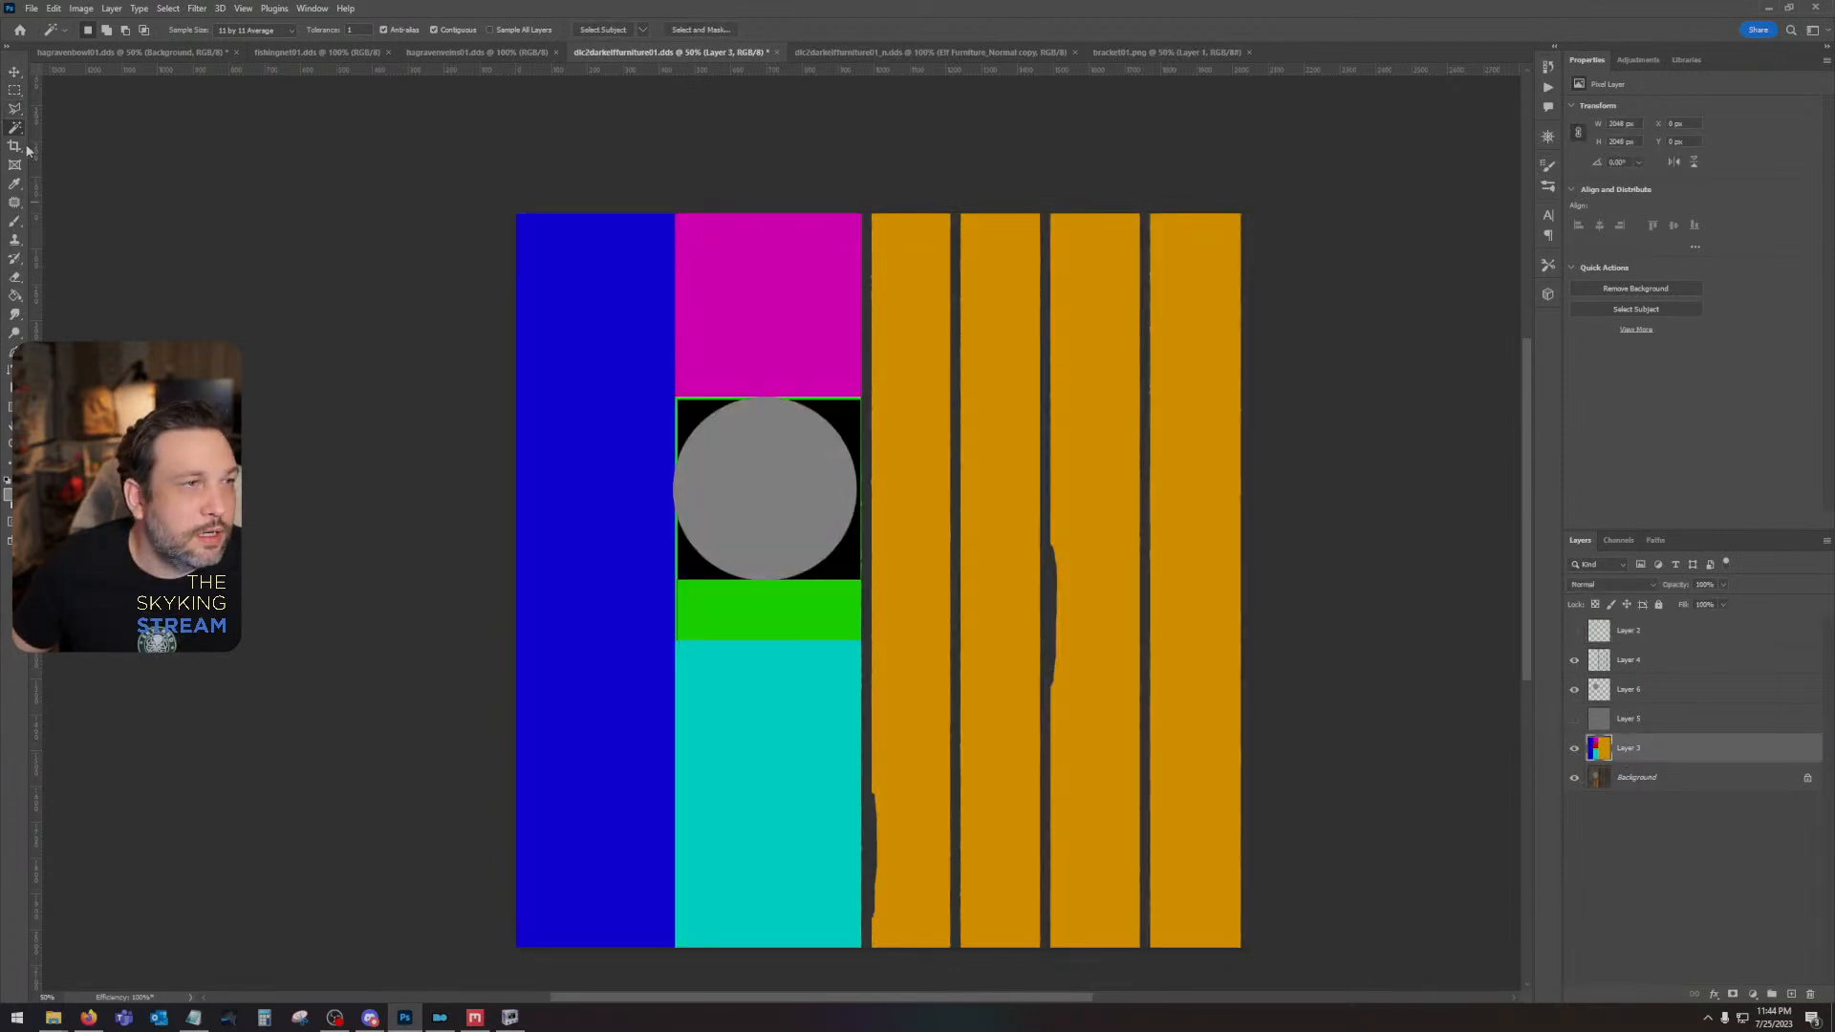
left_click(780, 315)
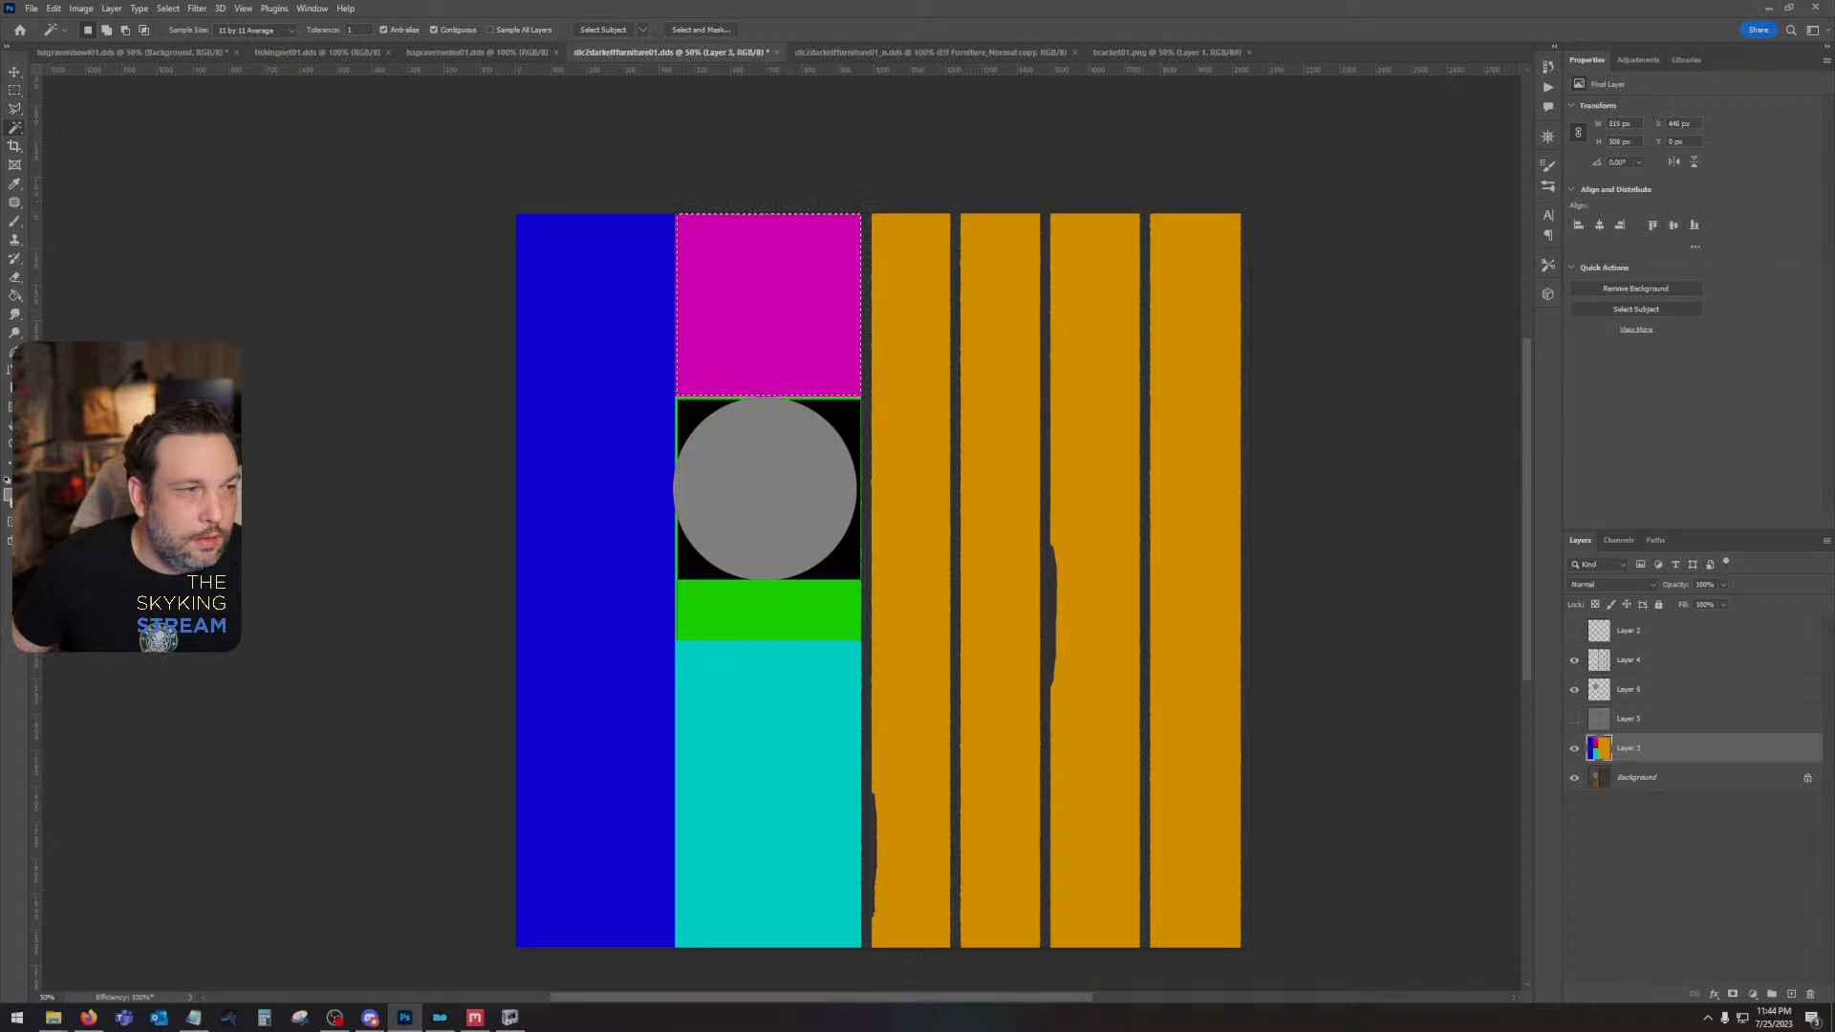
left_click(9, 492)
left_click_drag(1095, 707, 1061, 684)
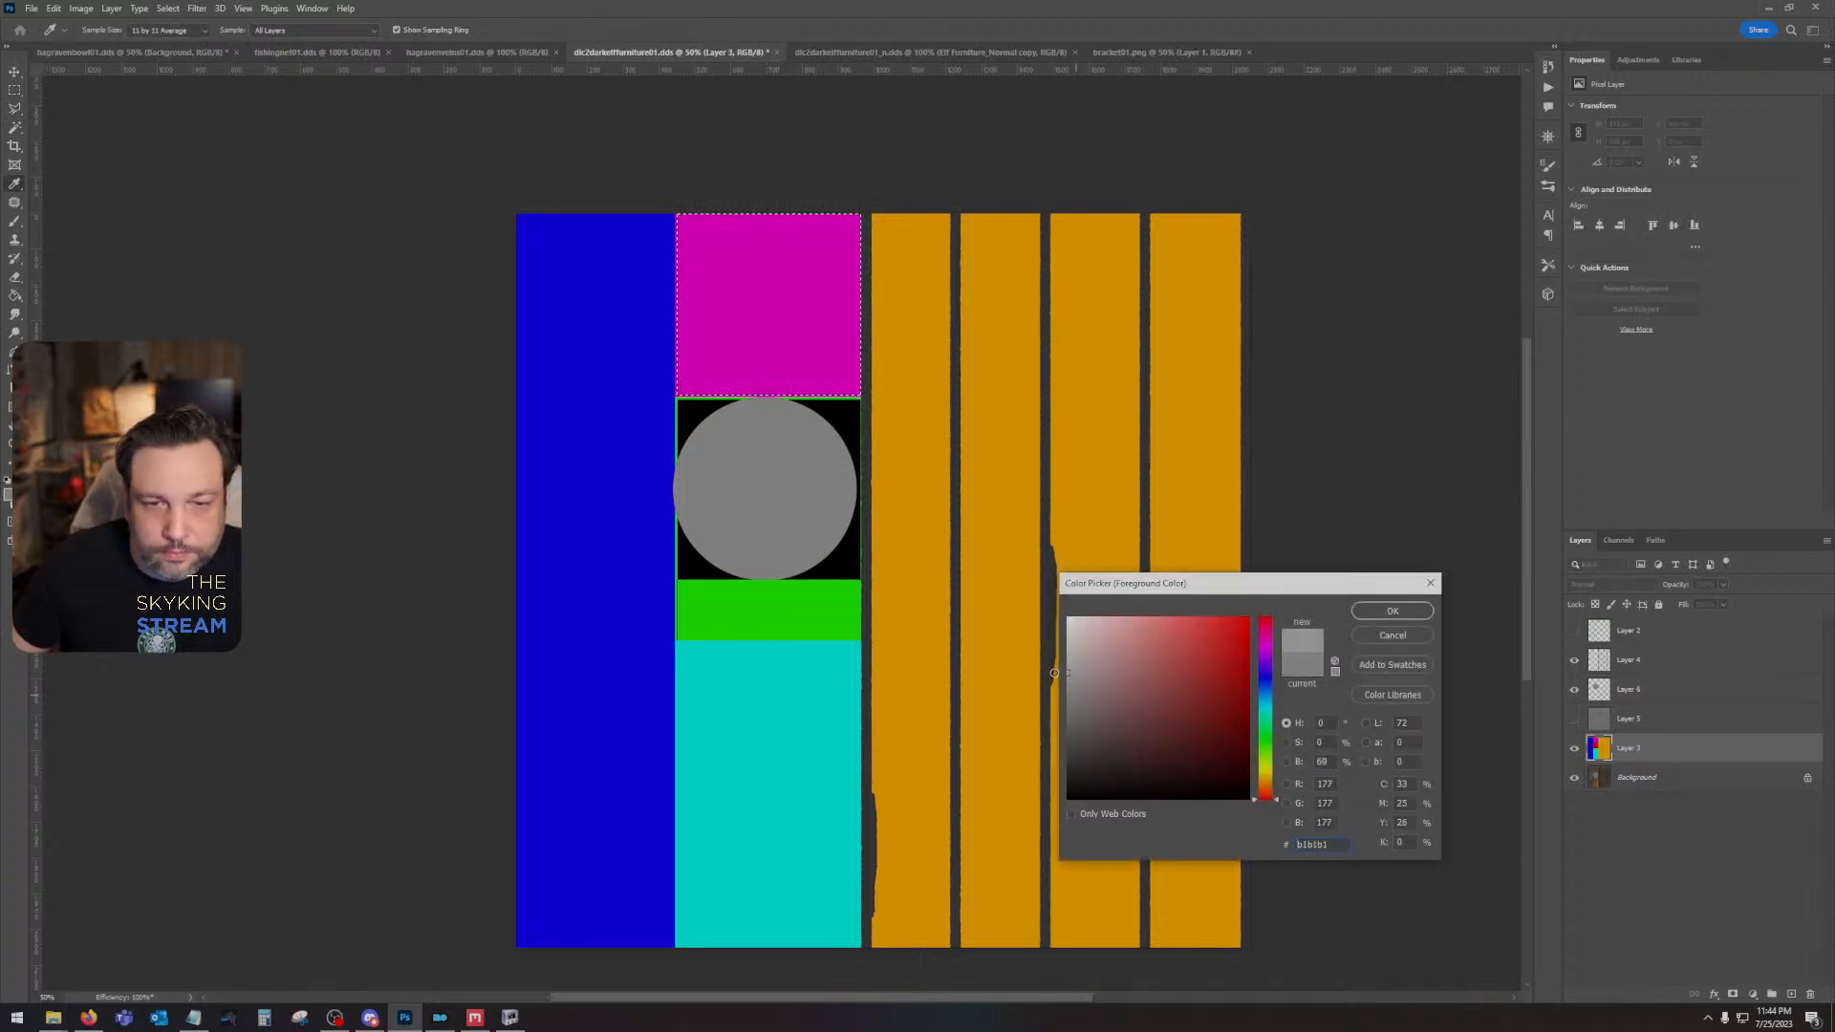
left_click(1393, 610)
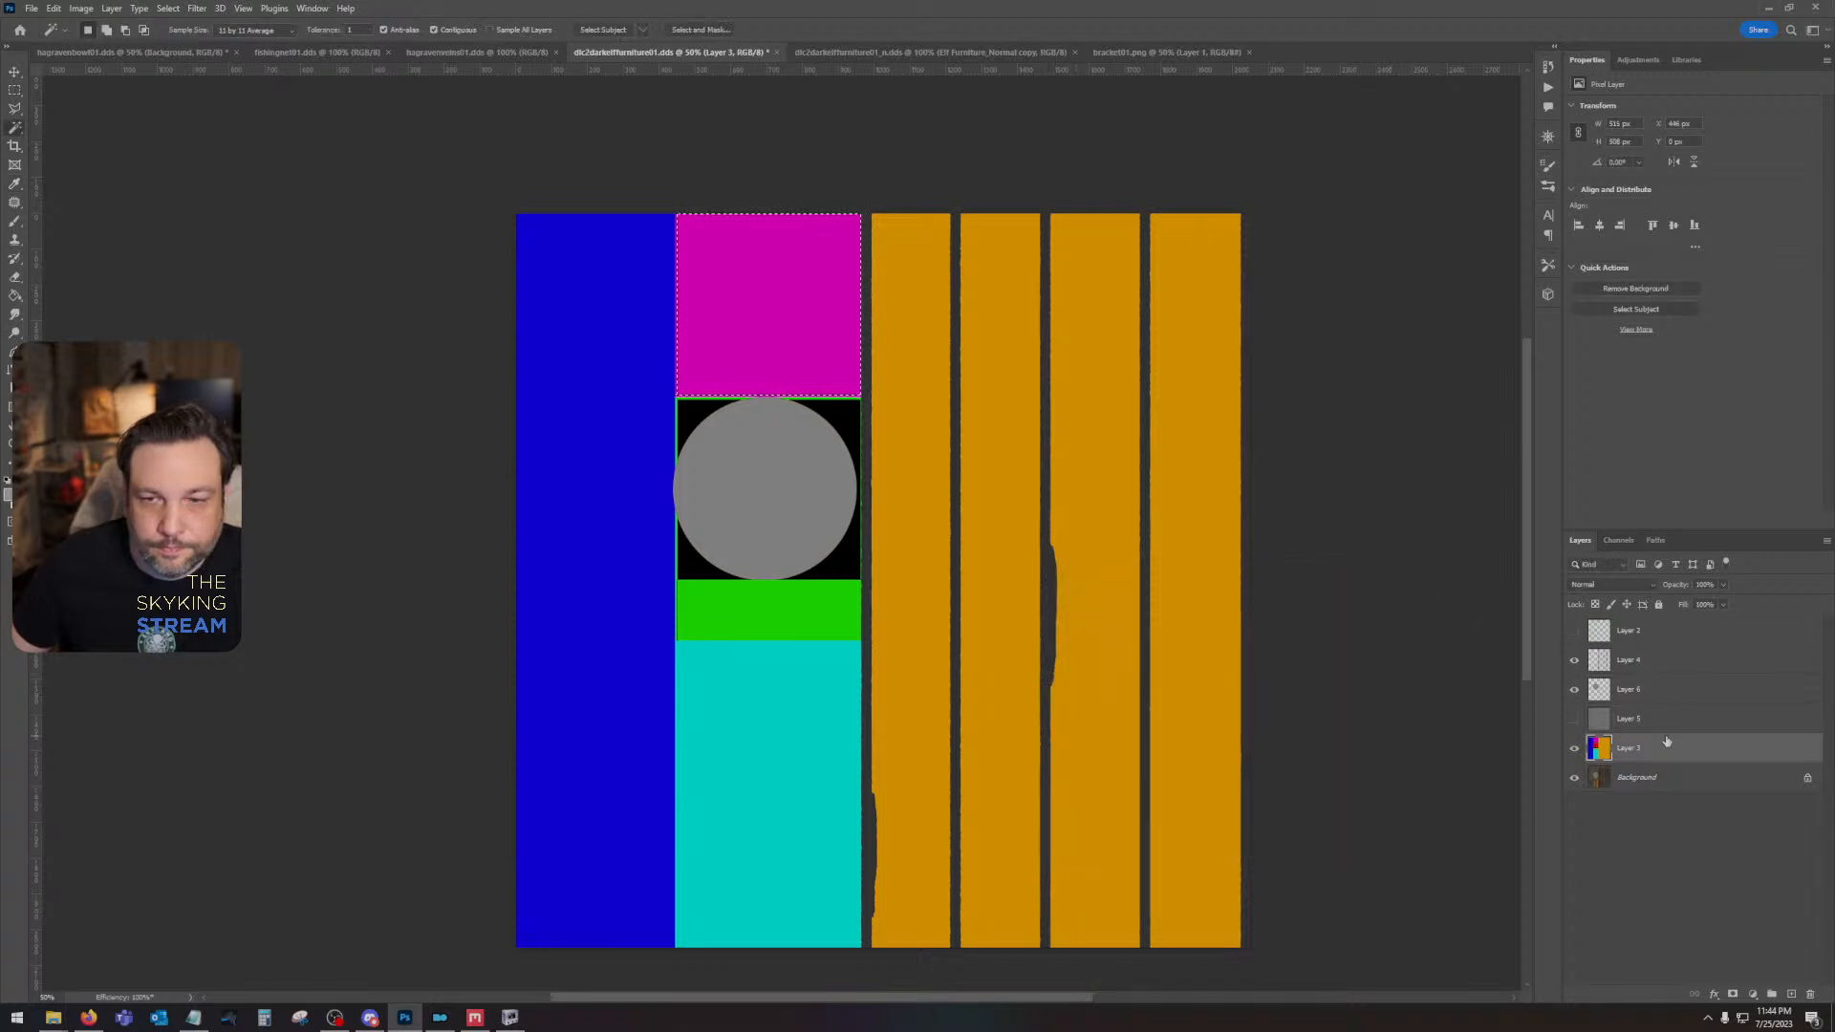
left_click(1663, 719)
left_click(1660, 692)
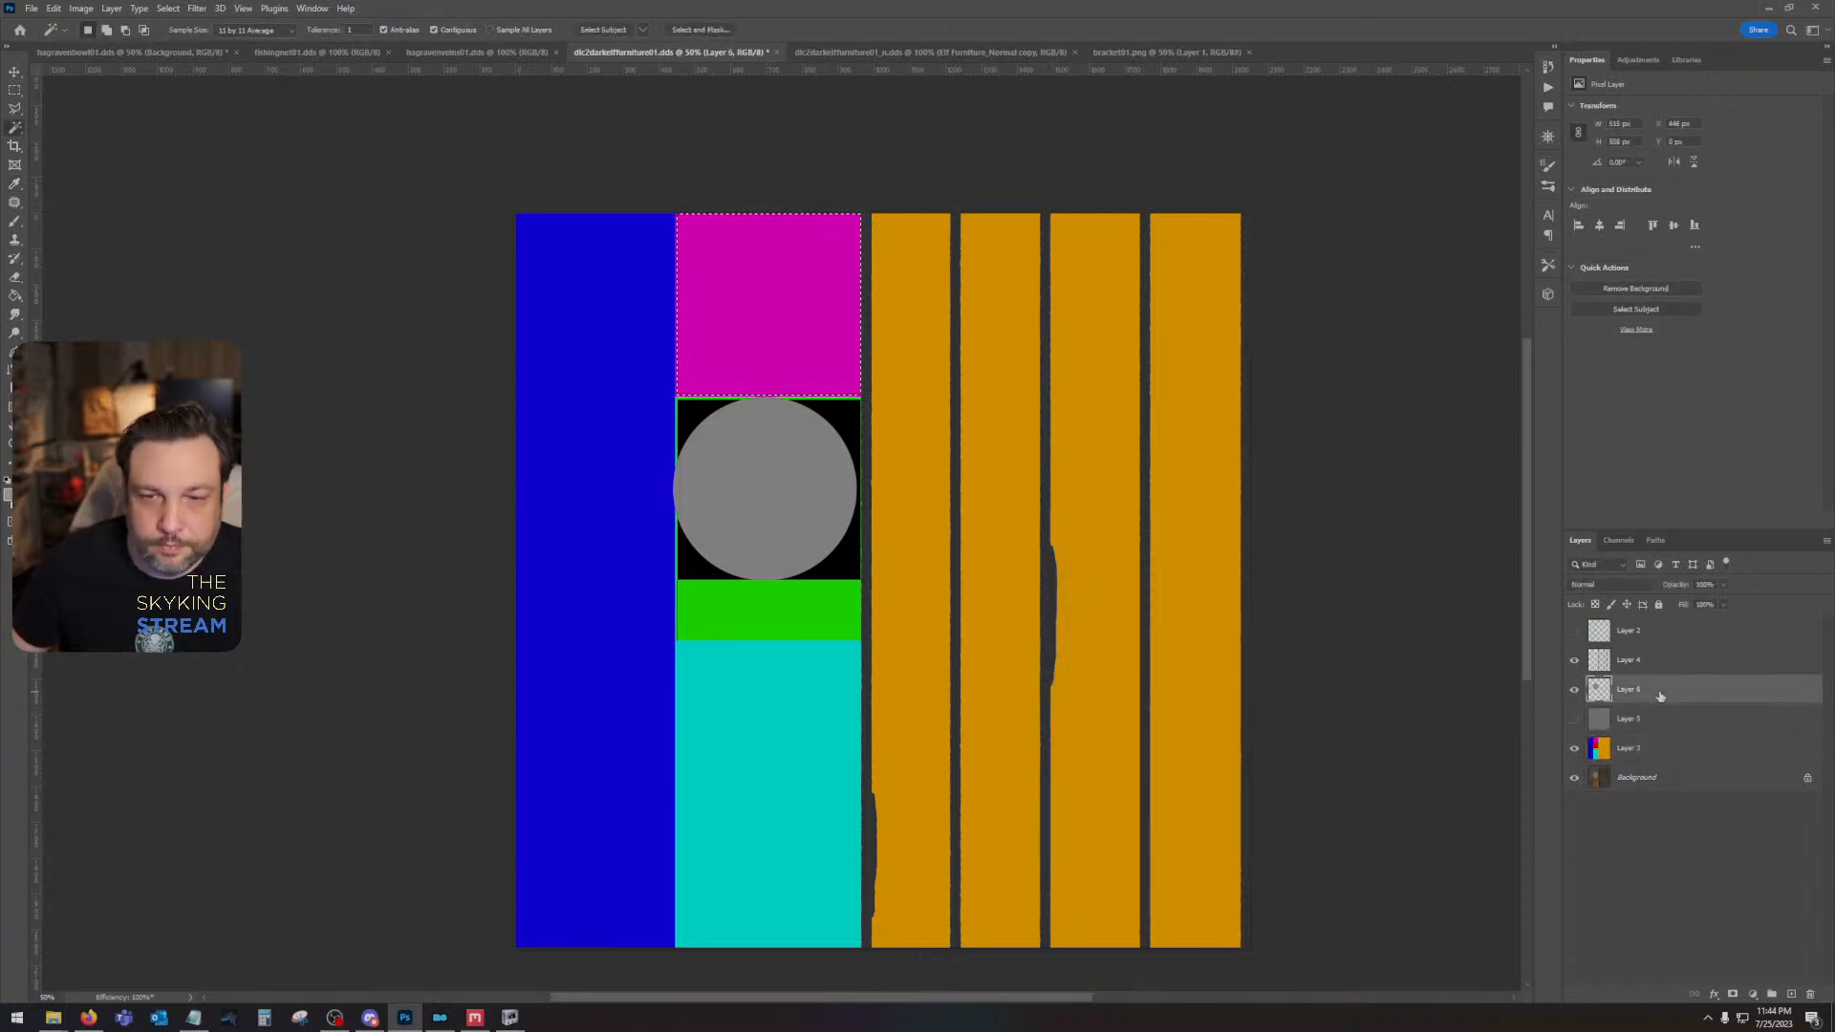
key("shift+F5")
key("Return")
key("ctrl+d")
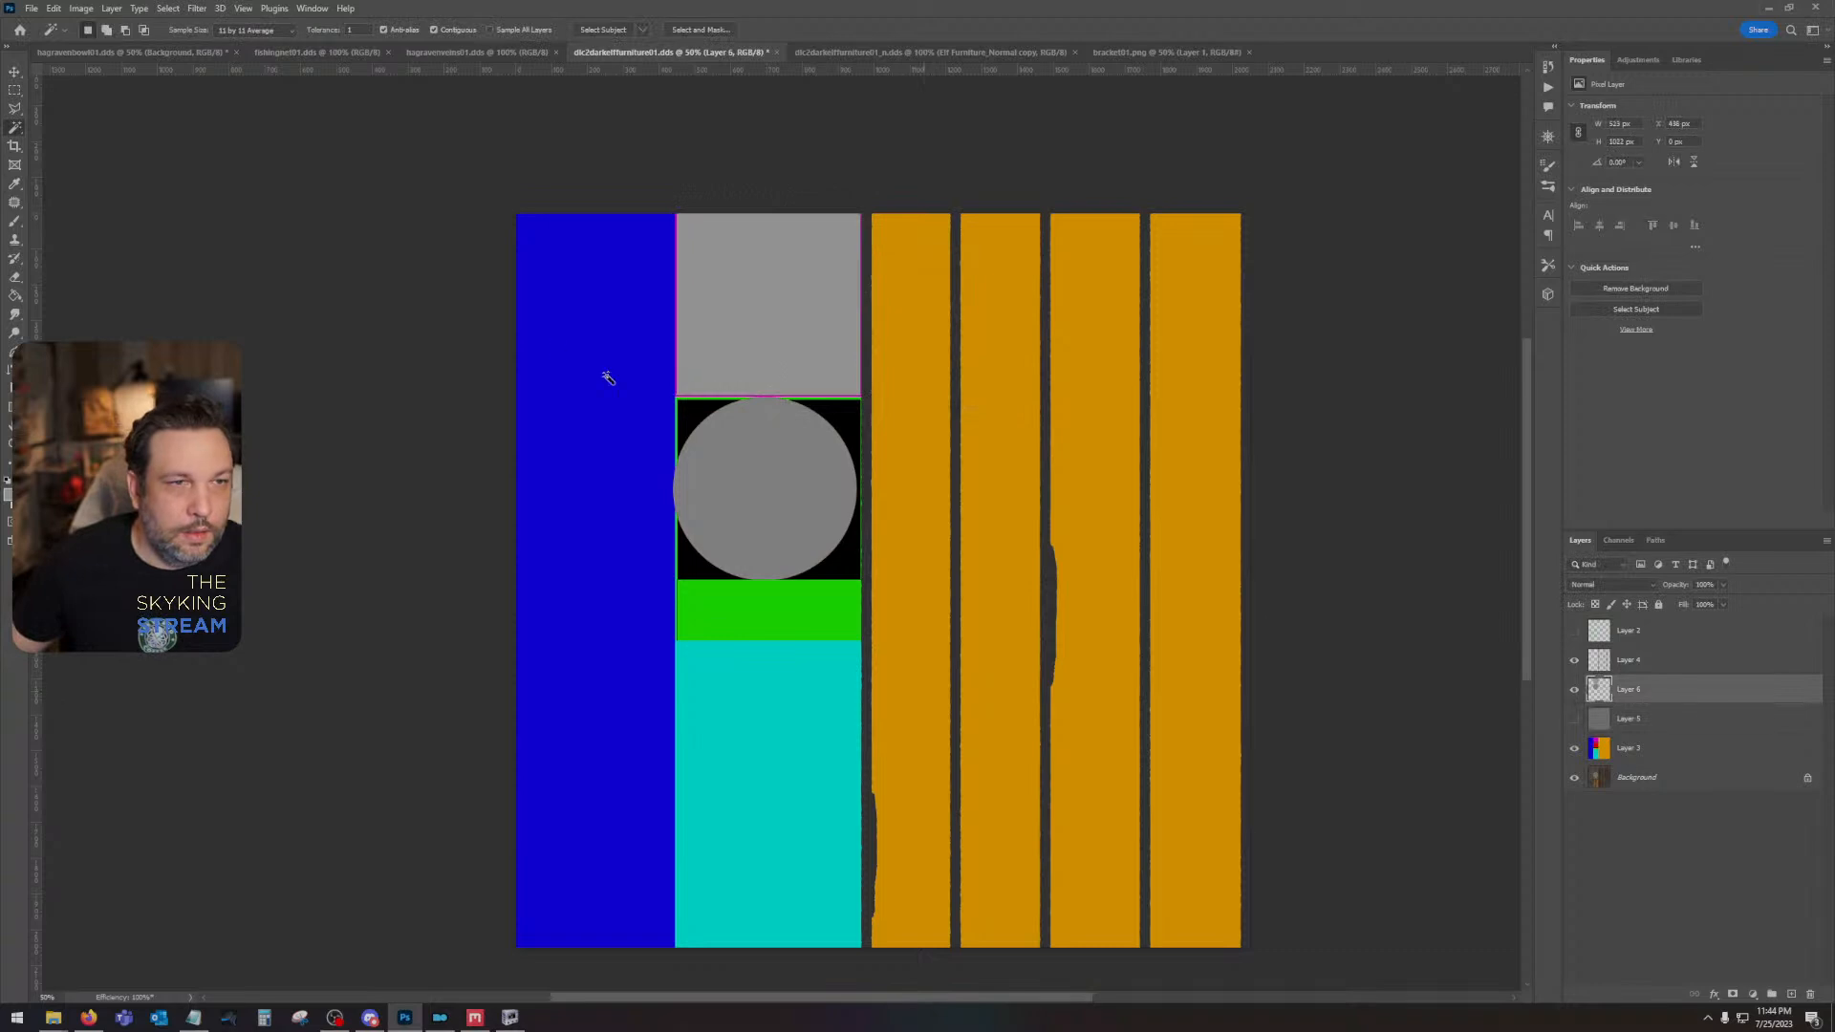
- Select the blue strip on Layer 3 and fill that area with light gray of about c7c7c7 on Layer 6
left_click(1624, 747)
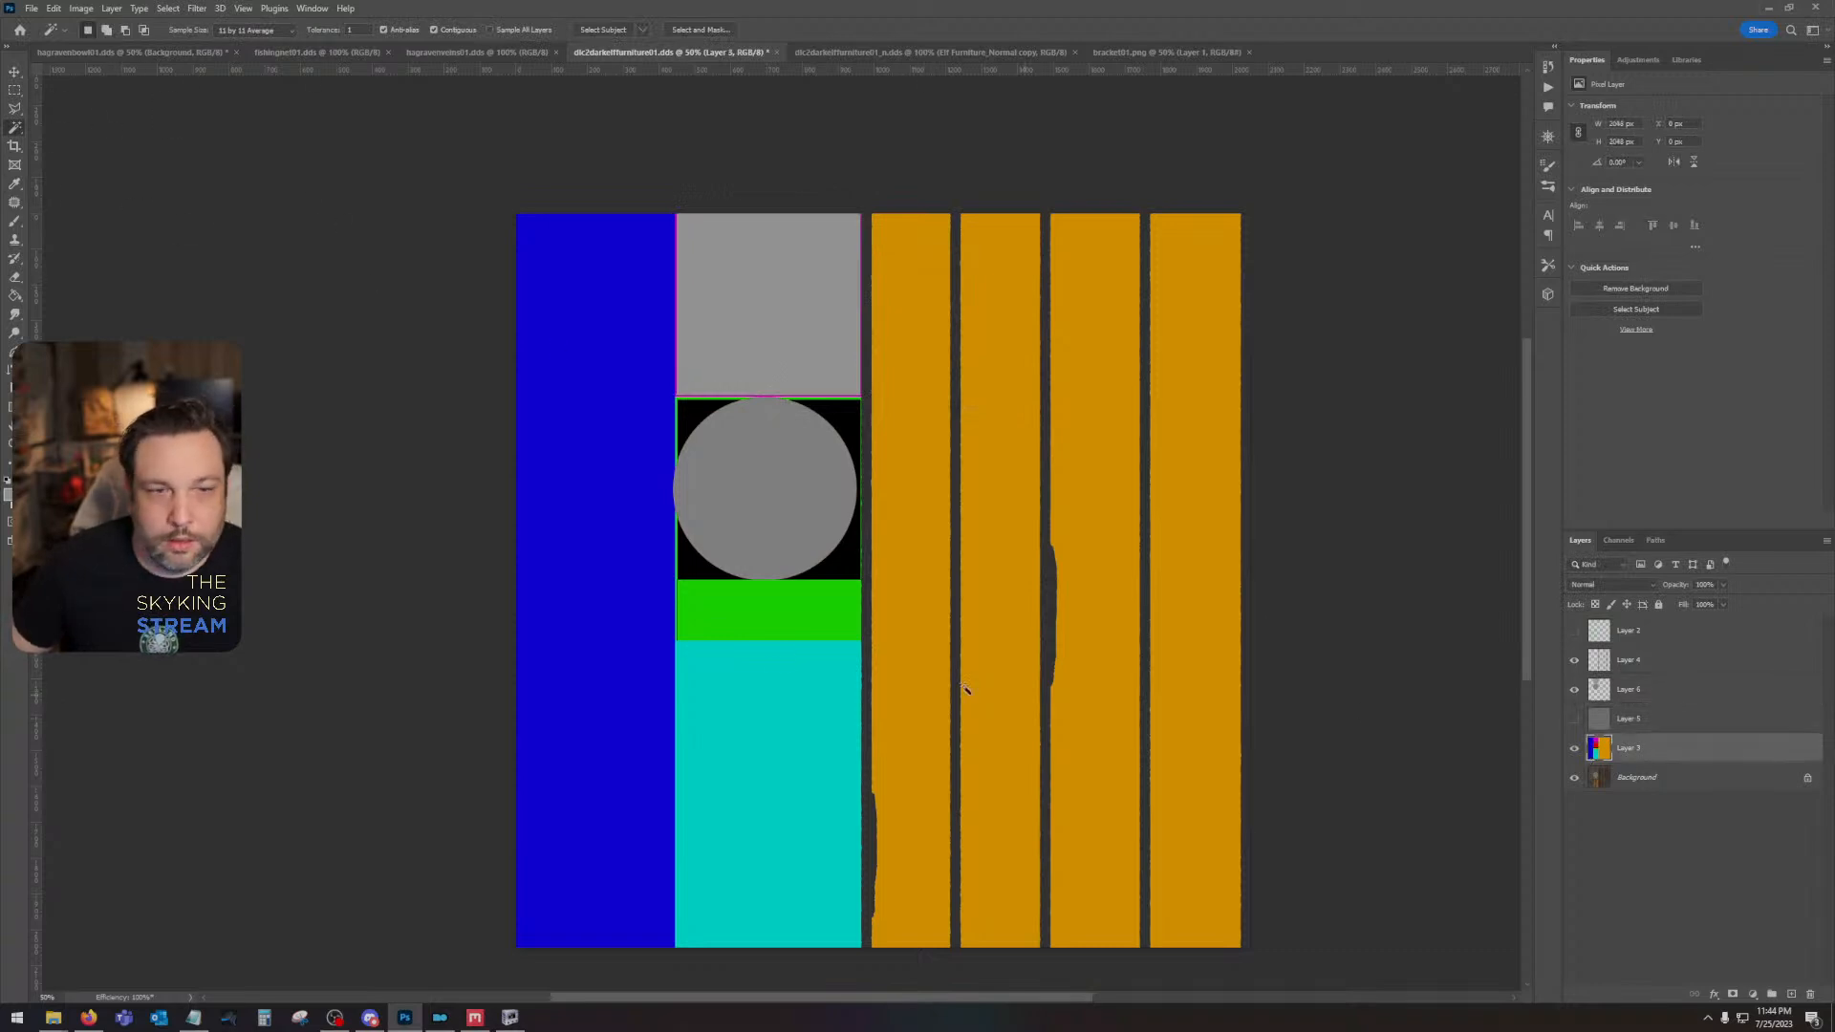
left_click(649, 647)
left_click(8, 495)
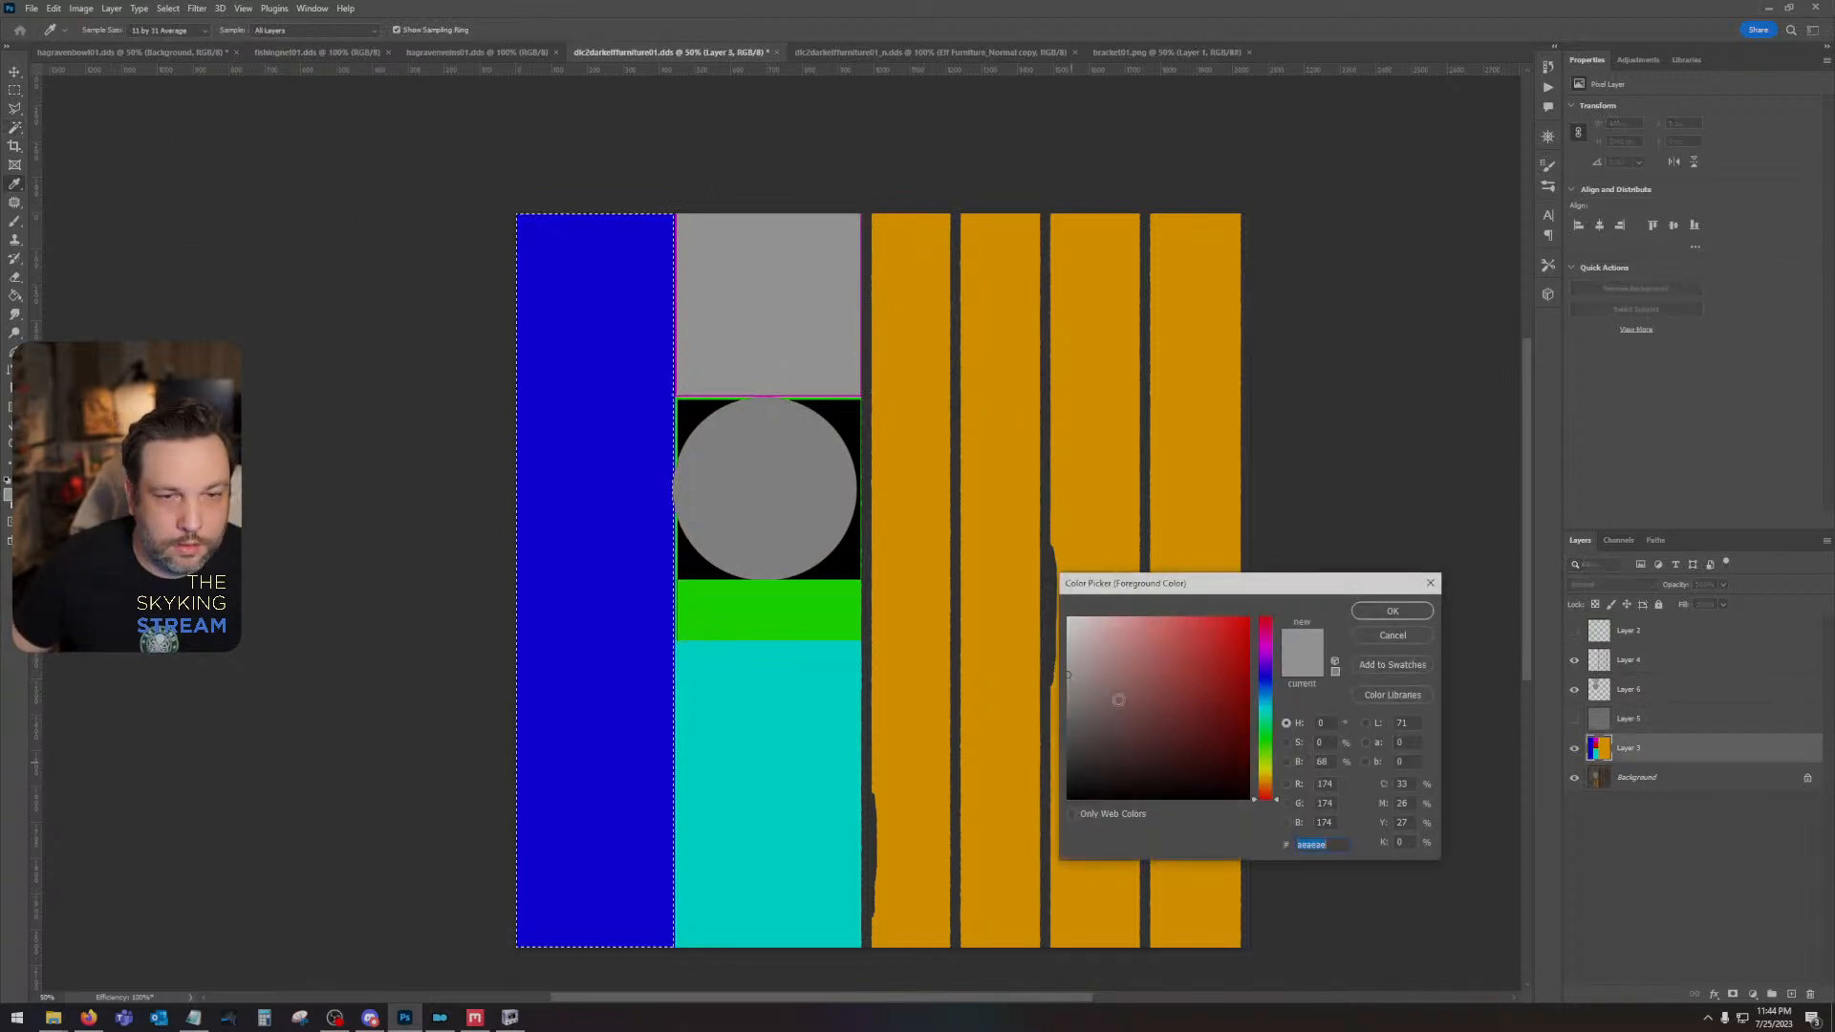
left_click_drag(1099, 681, 1055, 655)
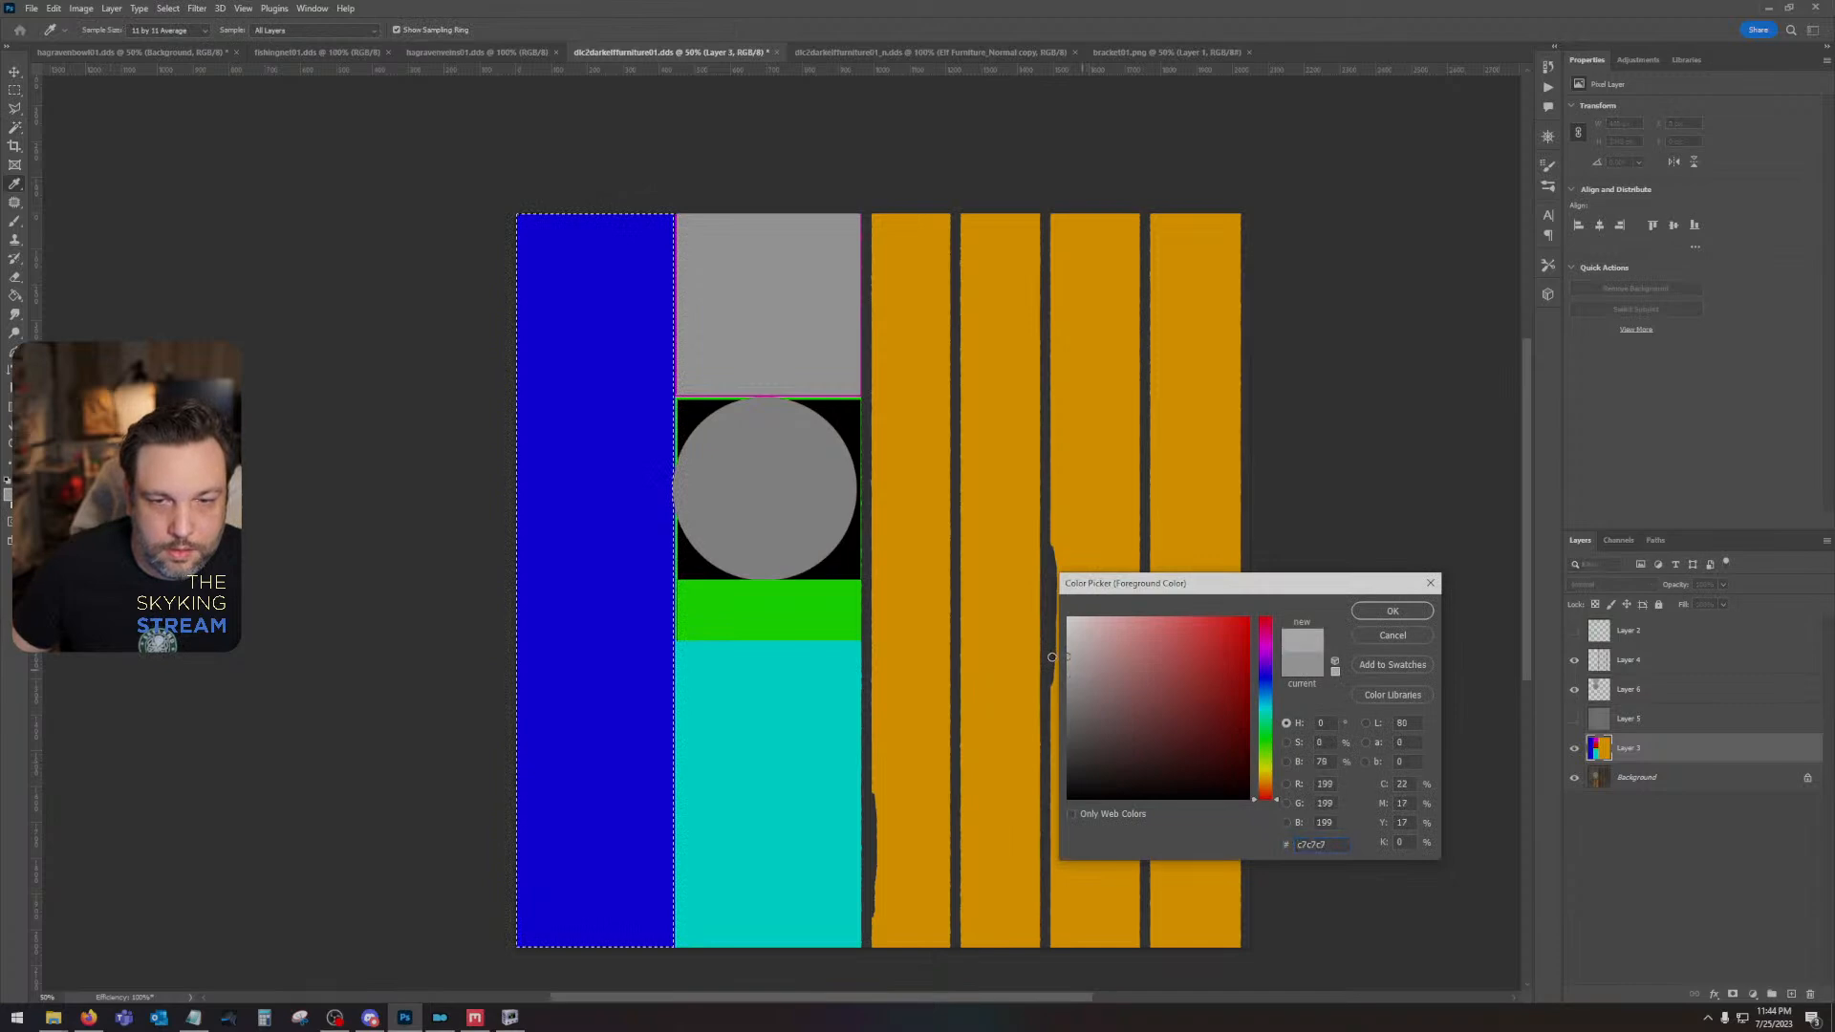
left_click(1392, 610)
left_click(1672, 696)
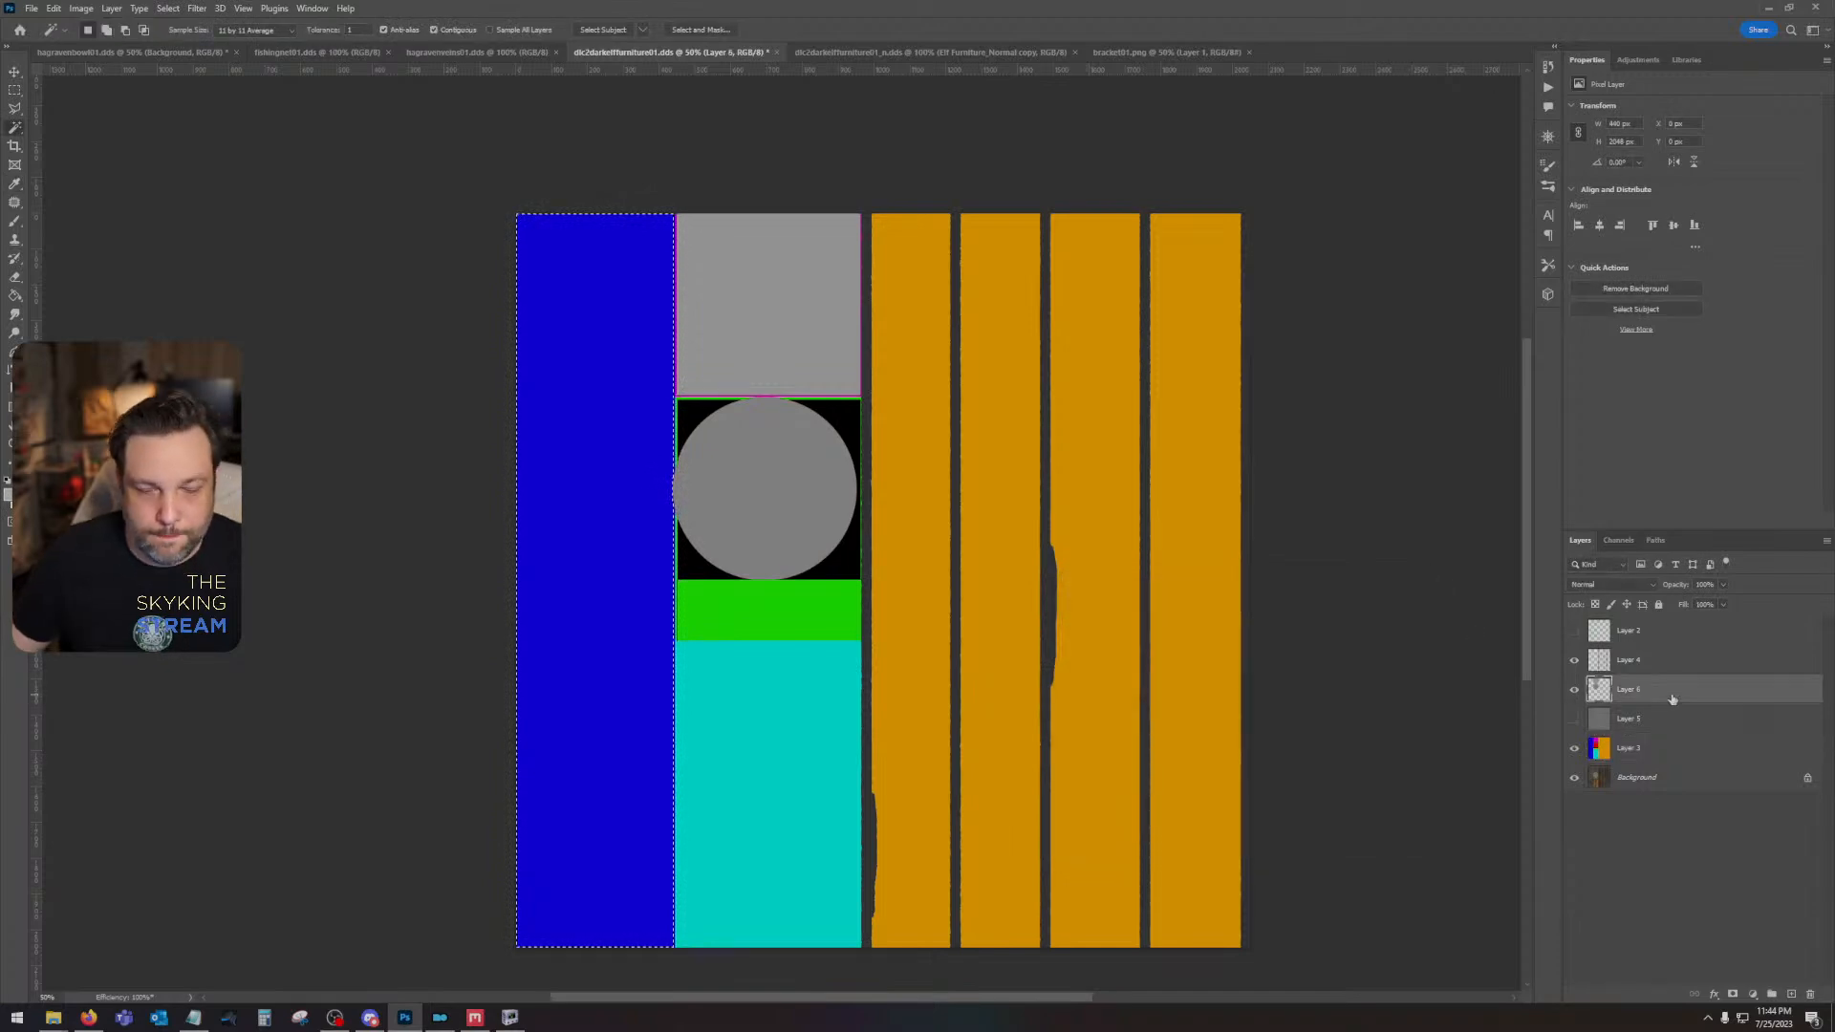
key("shift+BackSpace")
key("Return")
key("ctrl+d")
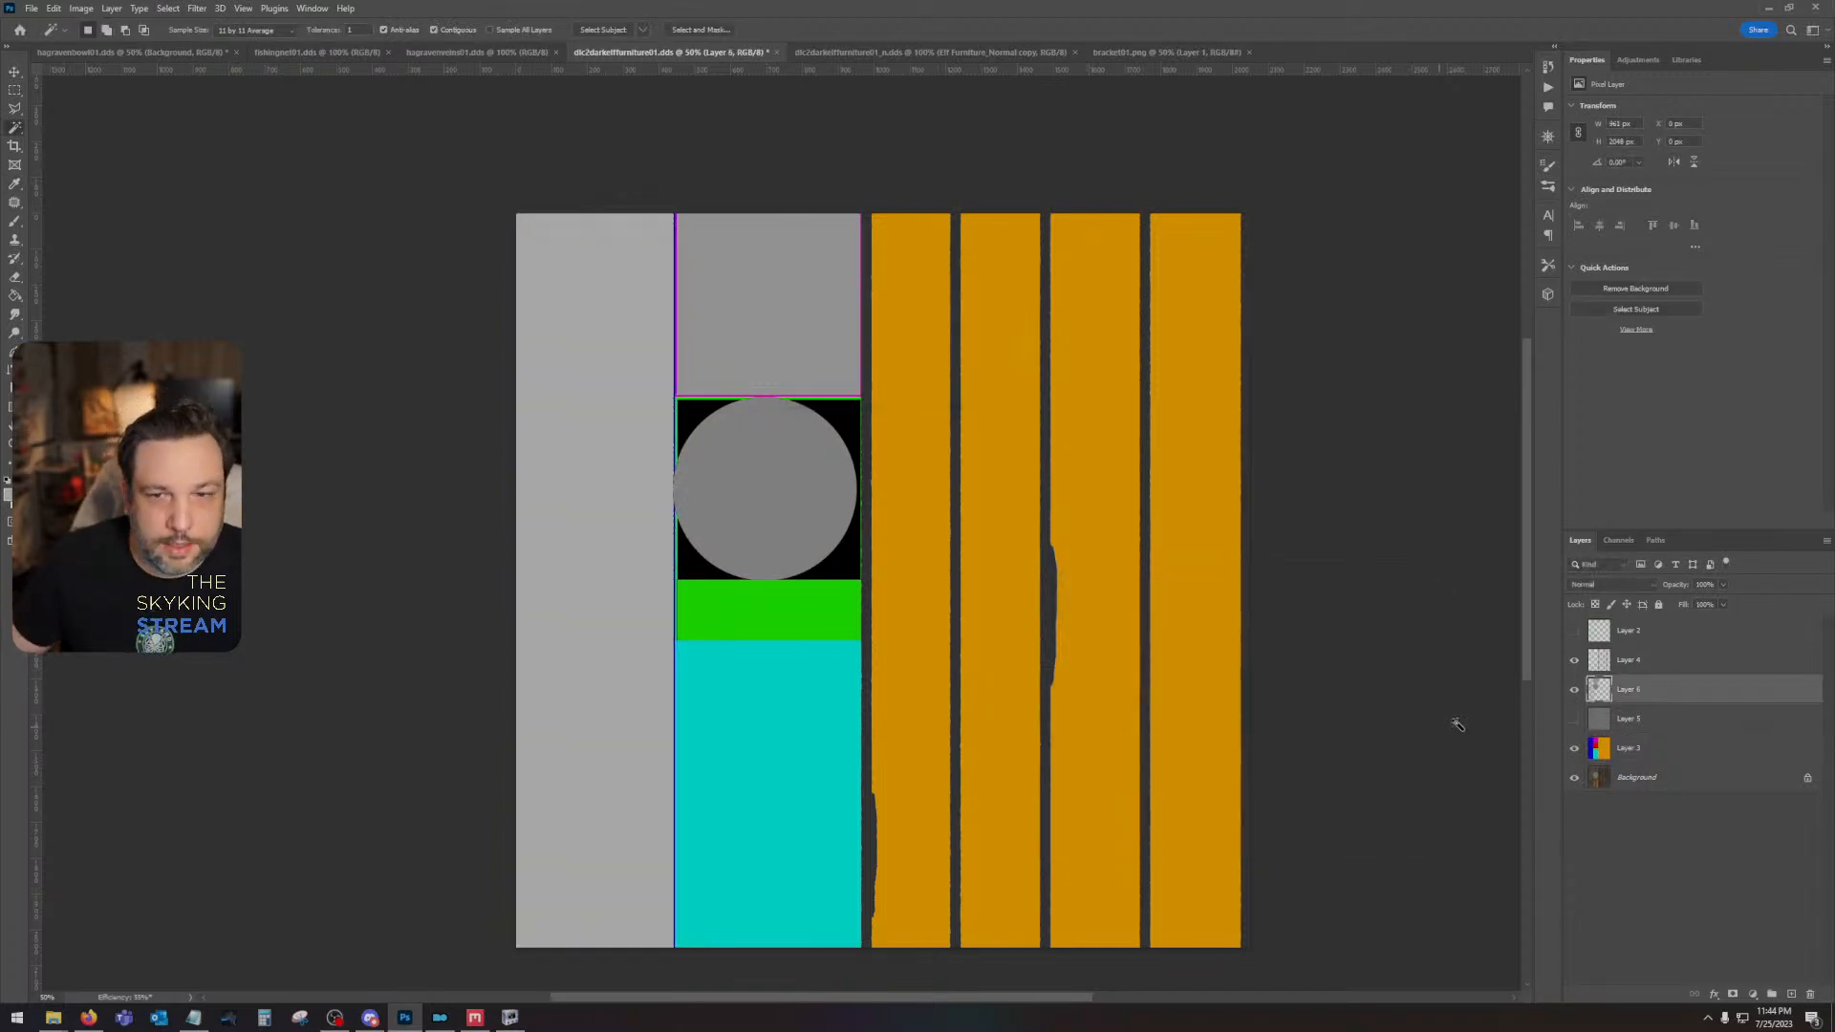
- Fill the green block's area from Layer 3 with light gray on Layer 6, and leave the gray Layer 5 shown
left_click(1575, 718)
left_click(1634, 719)
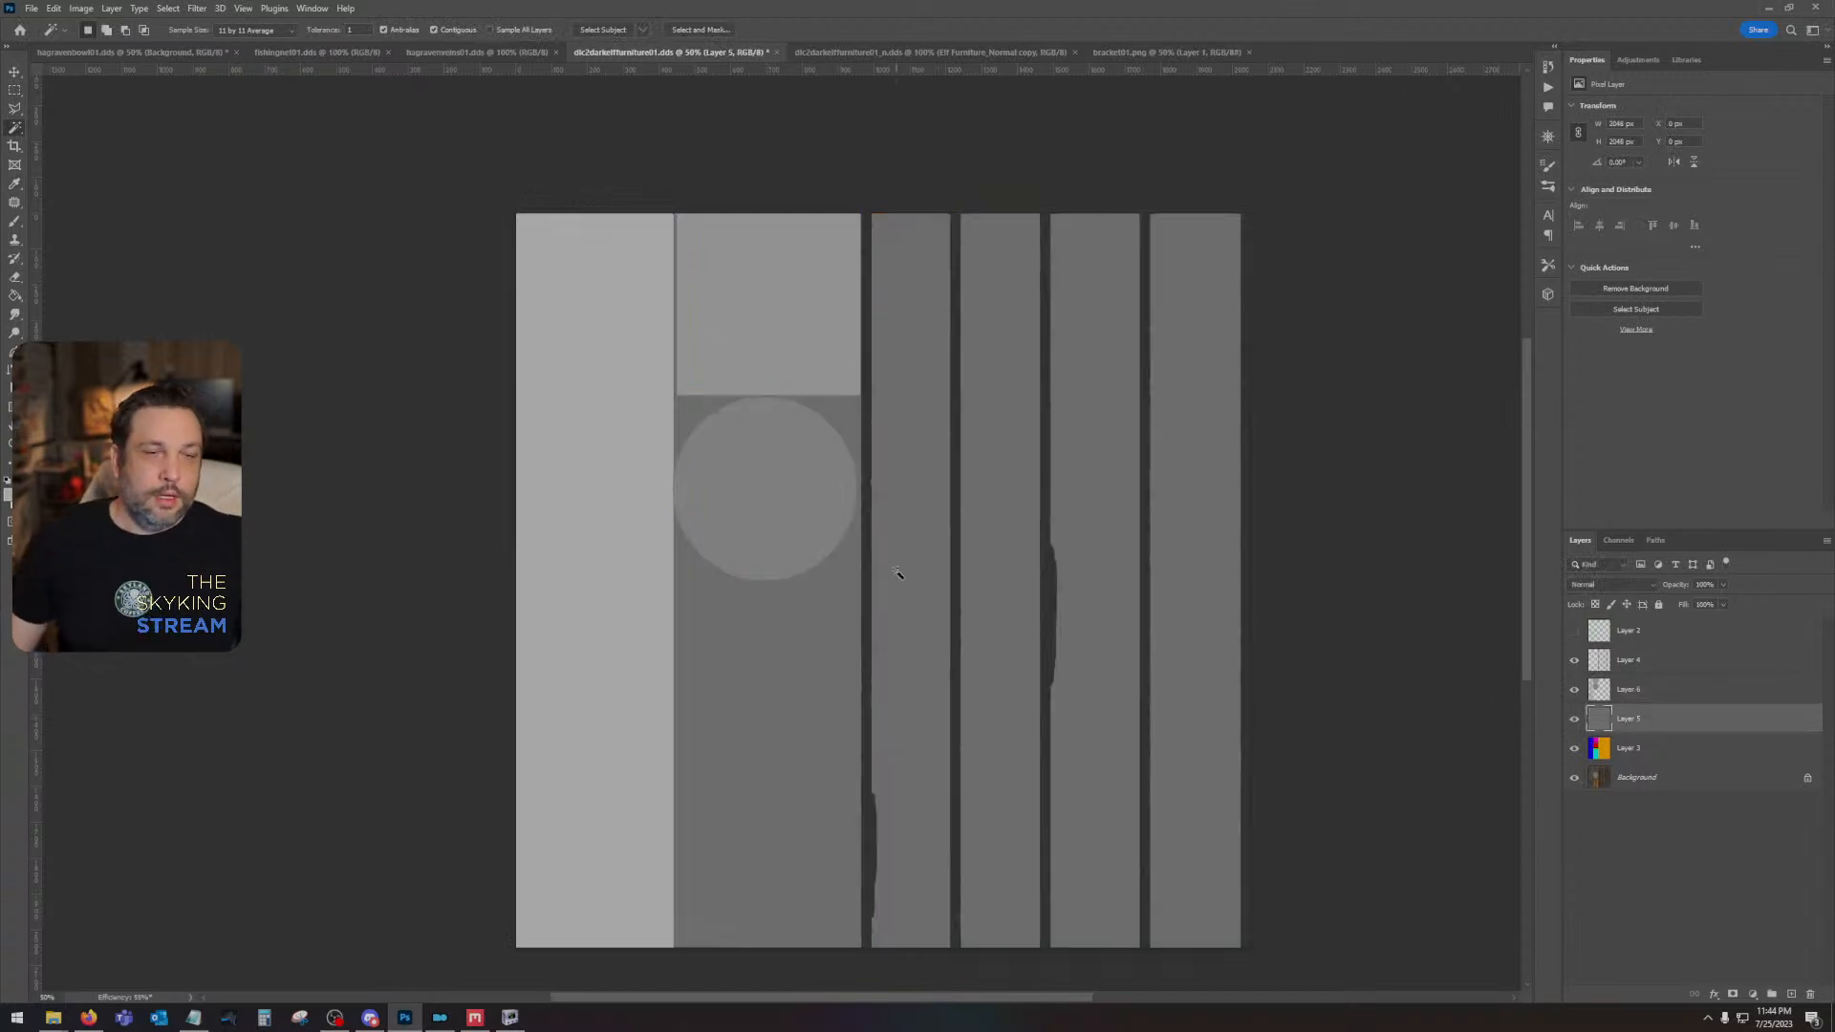
left_click(1627, 750)
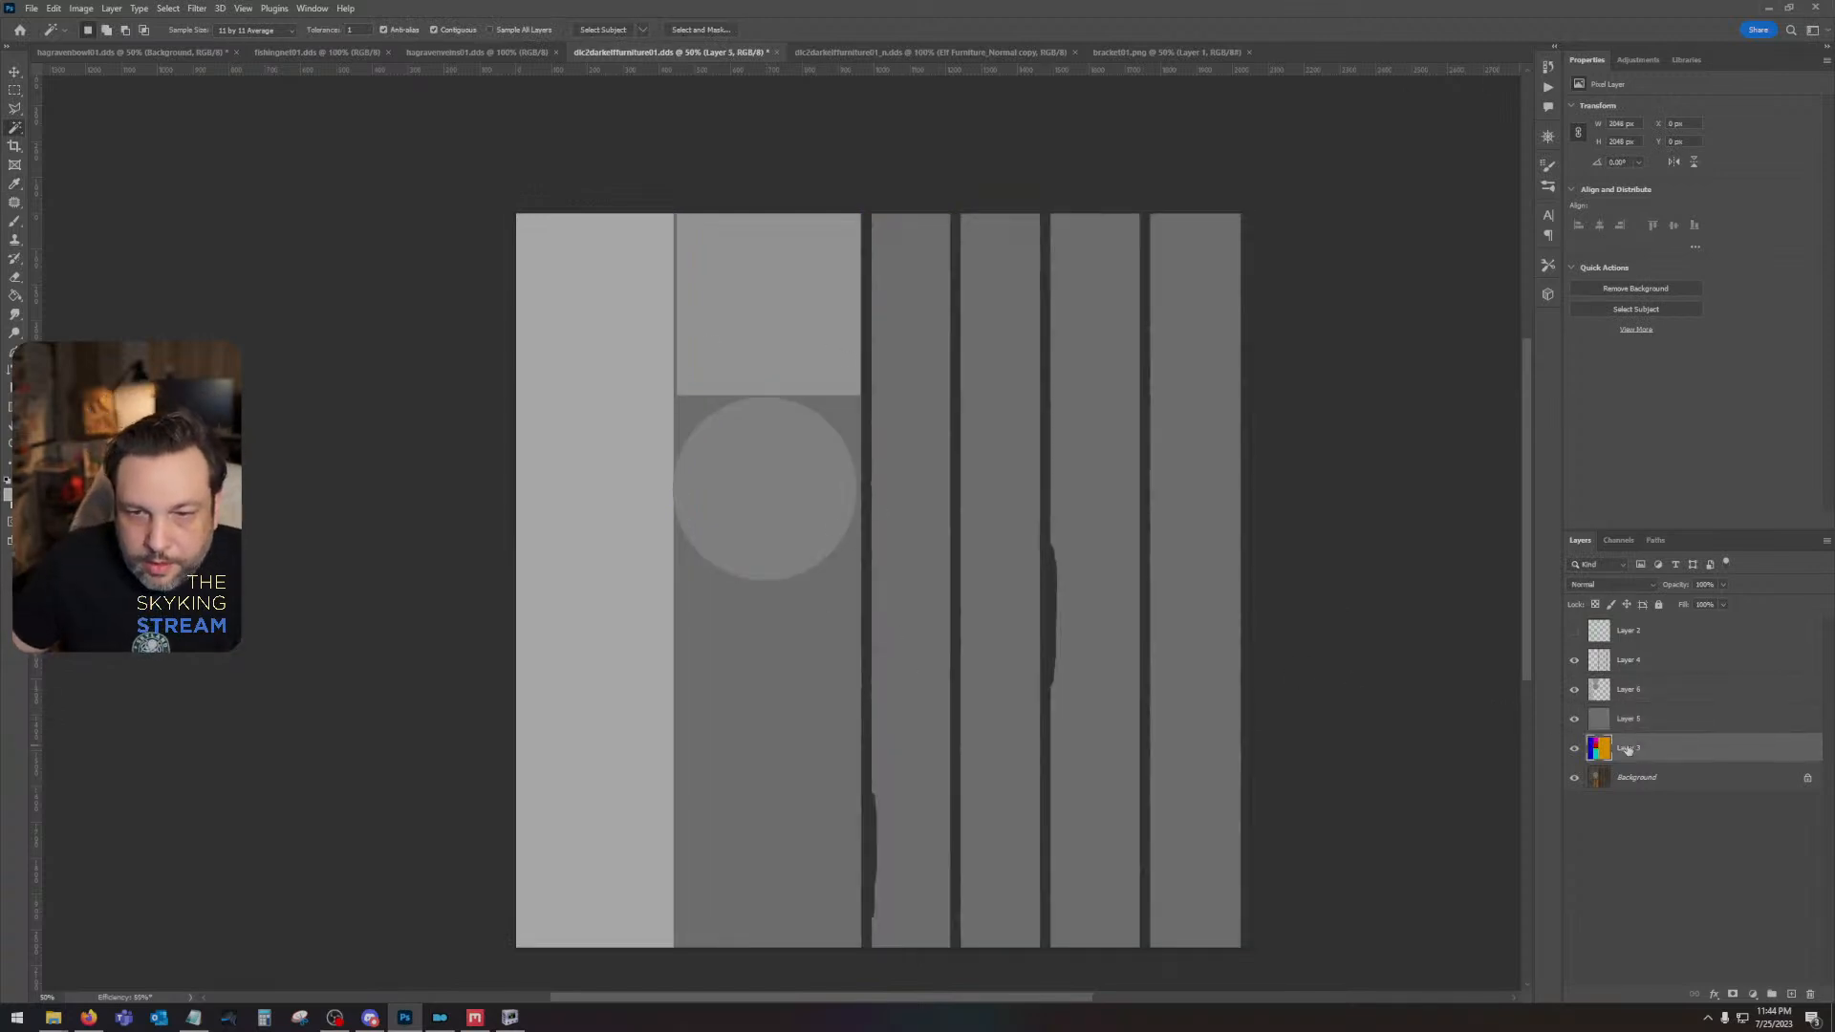
left_click(1574, 721)
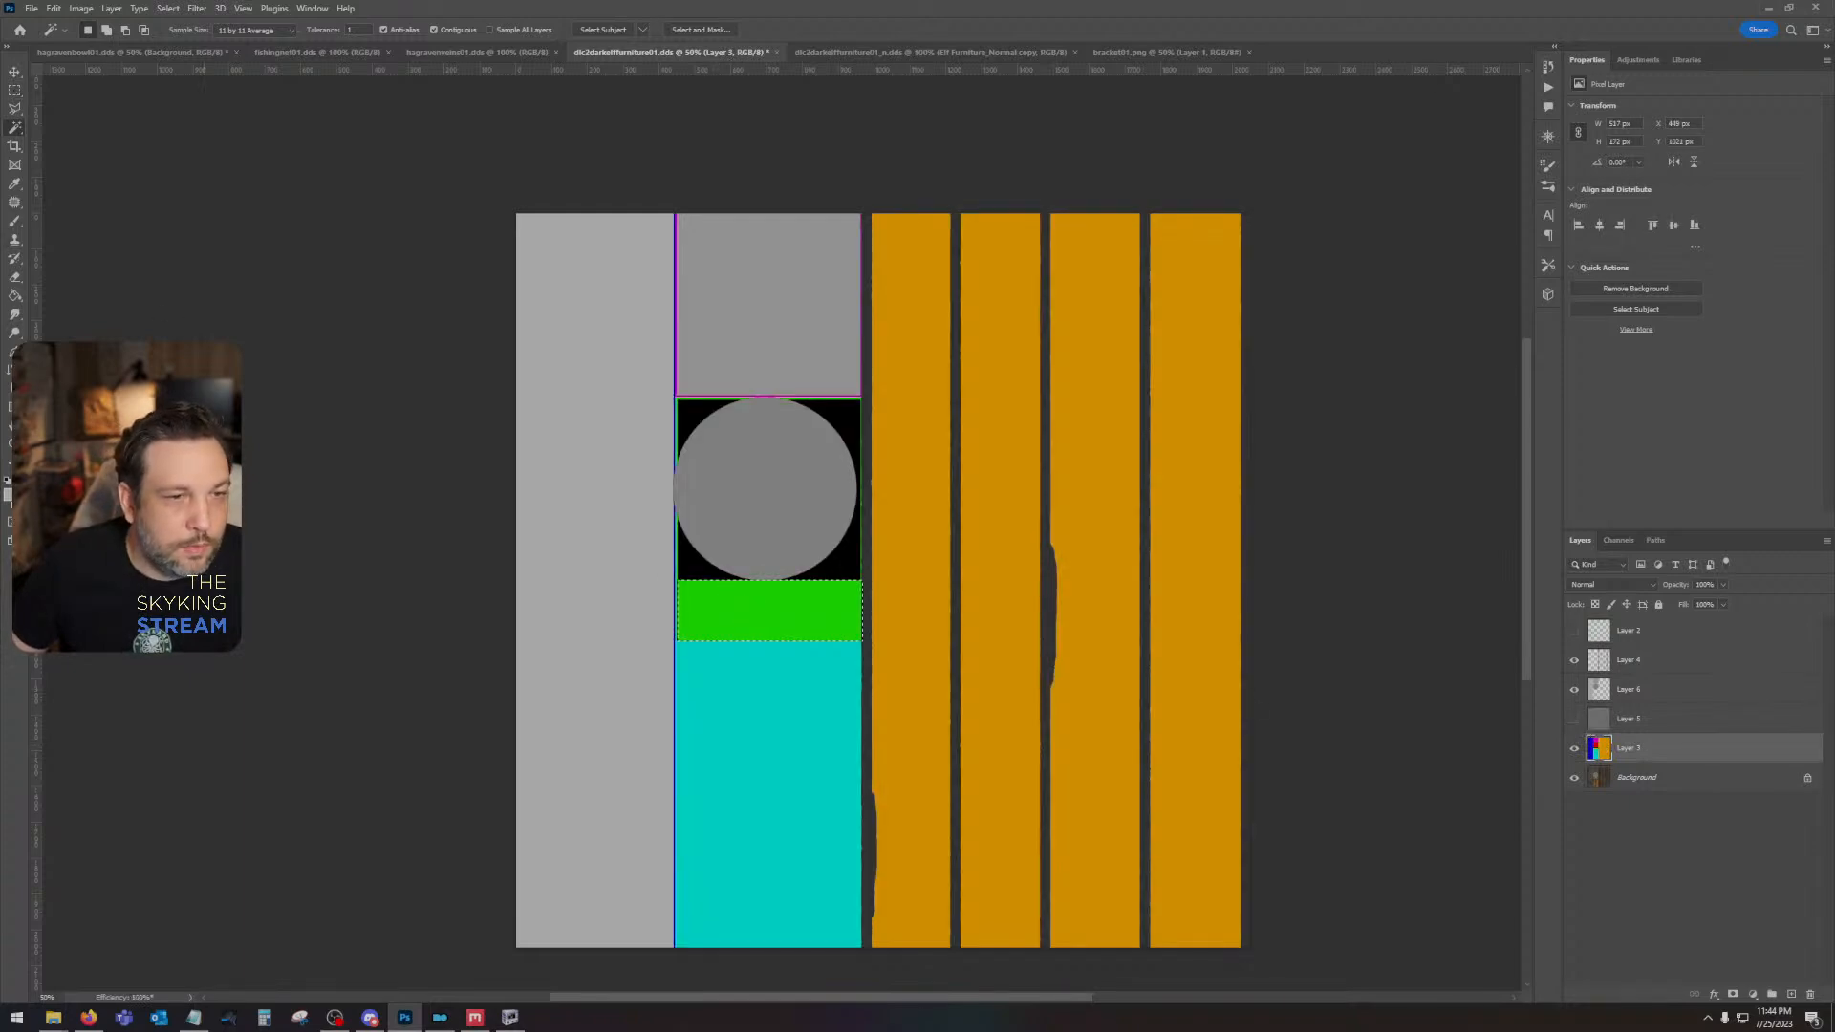
left_click(1643, 690)
key("shift+BackSpace")
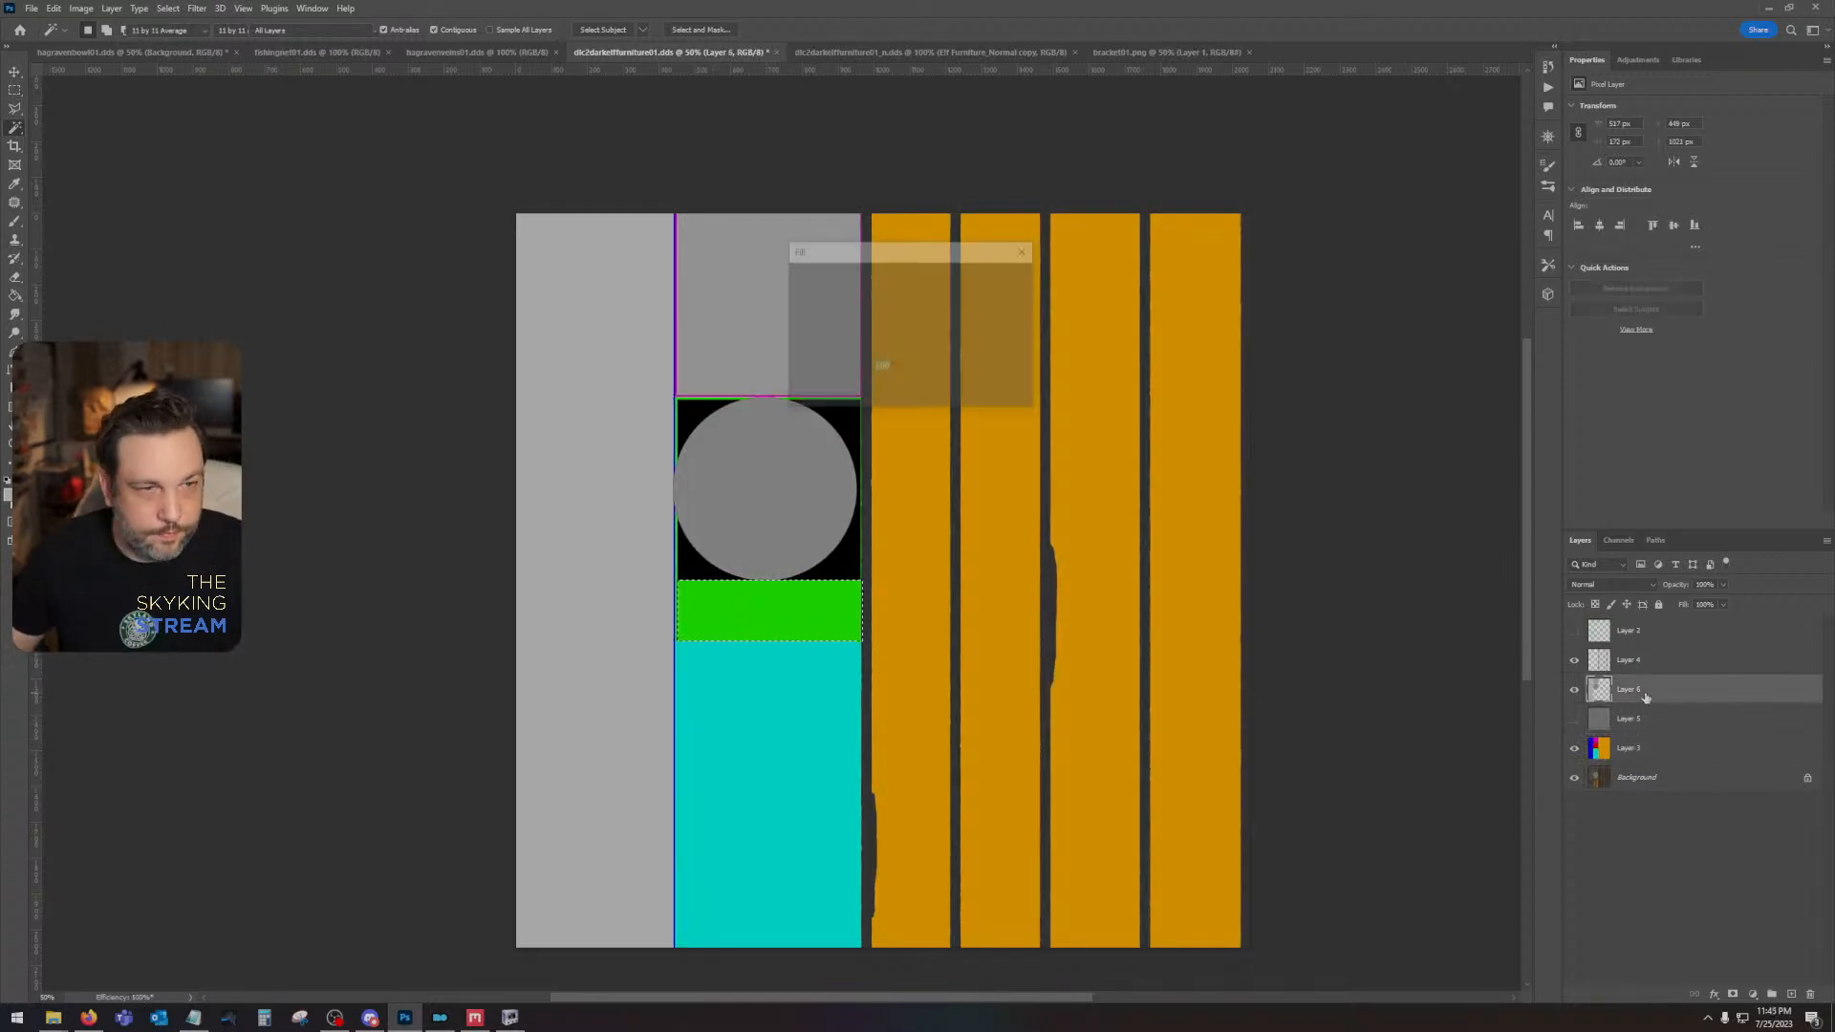
key("Return")
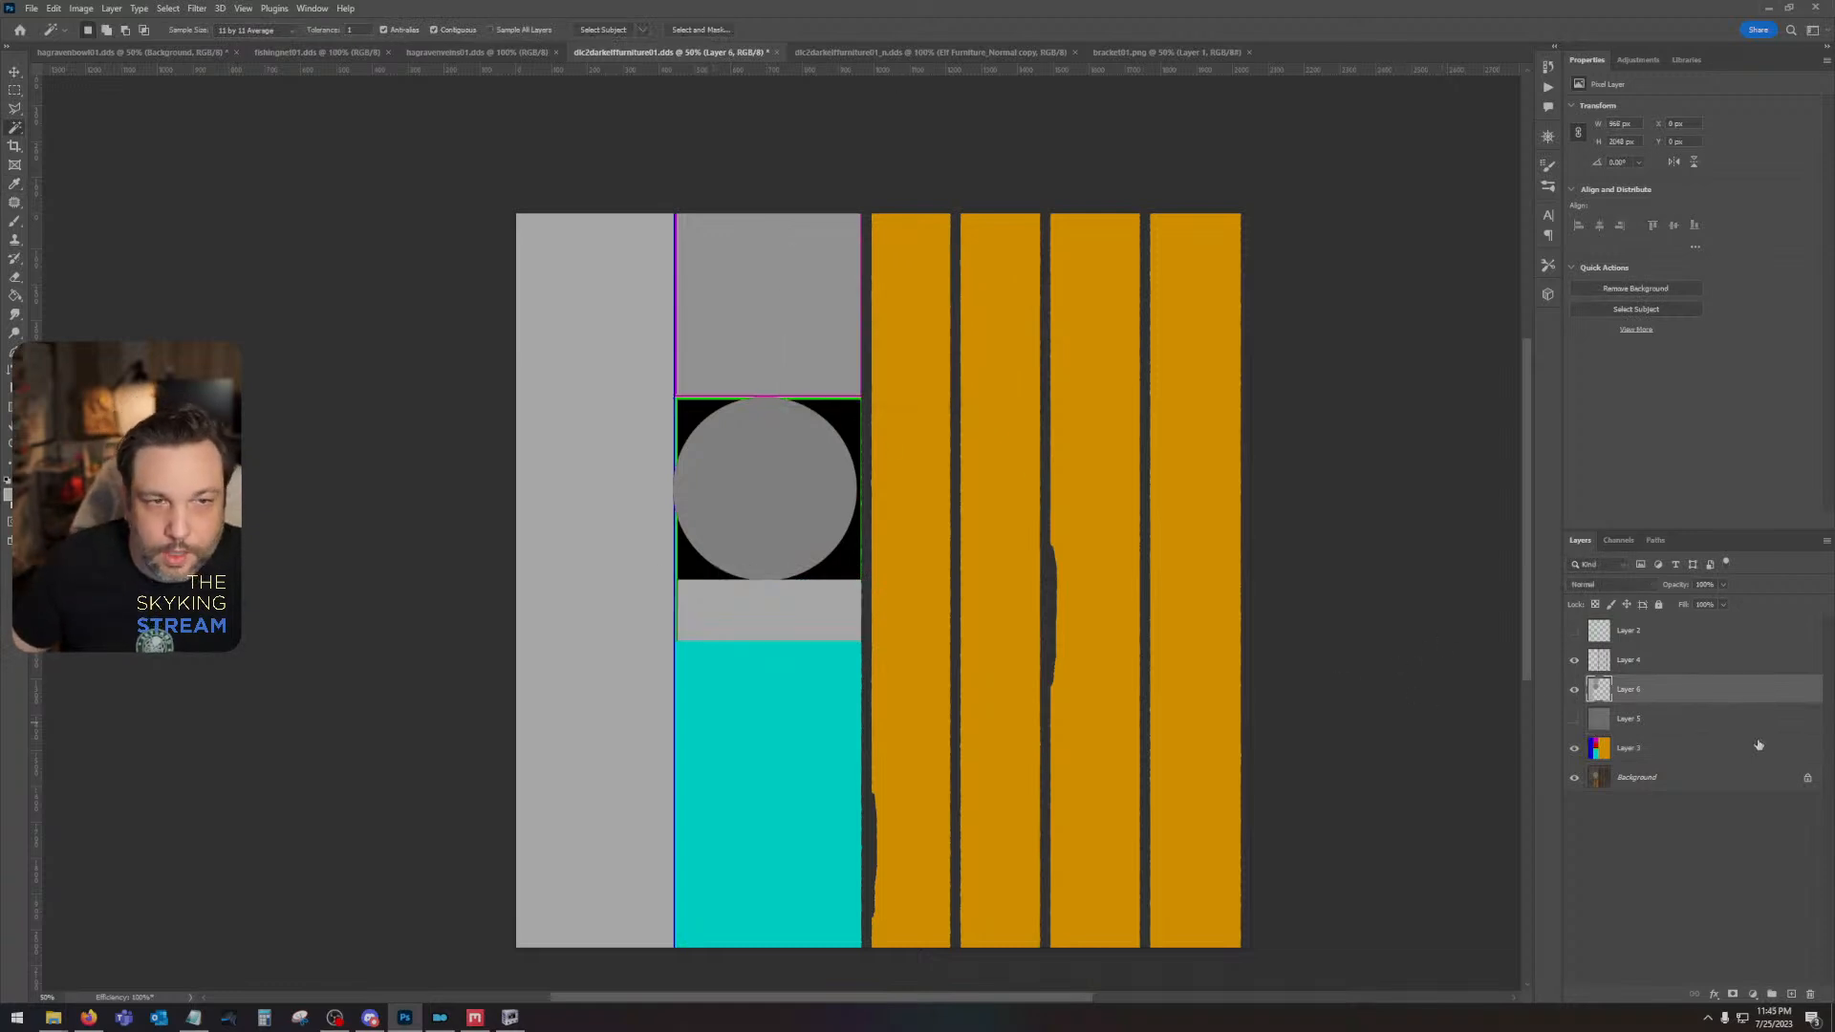
left_click(1574, 721)
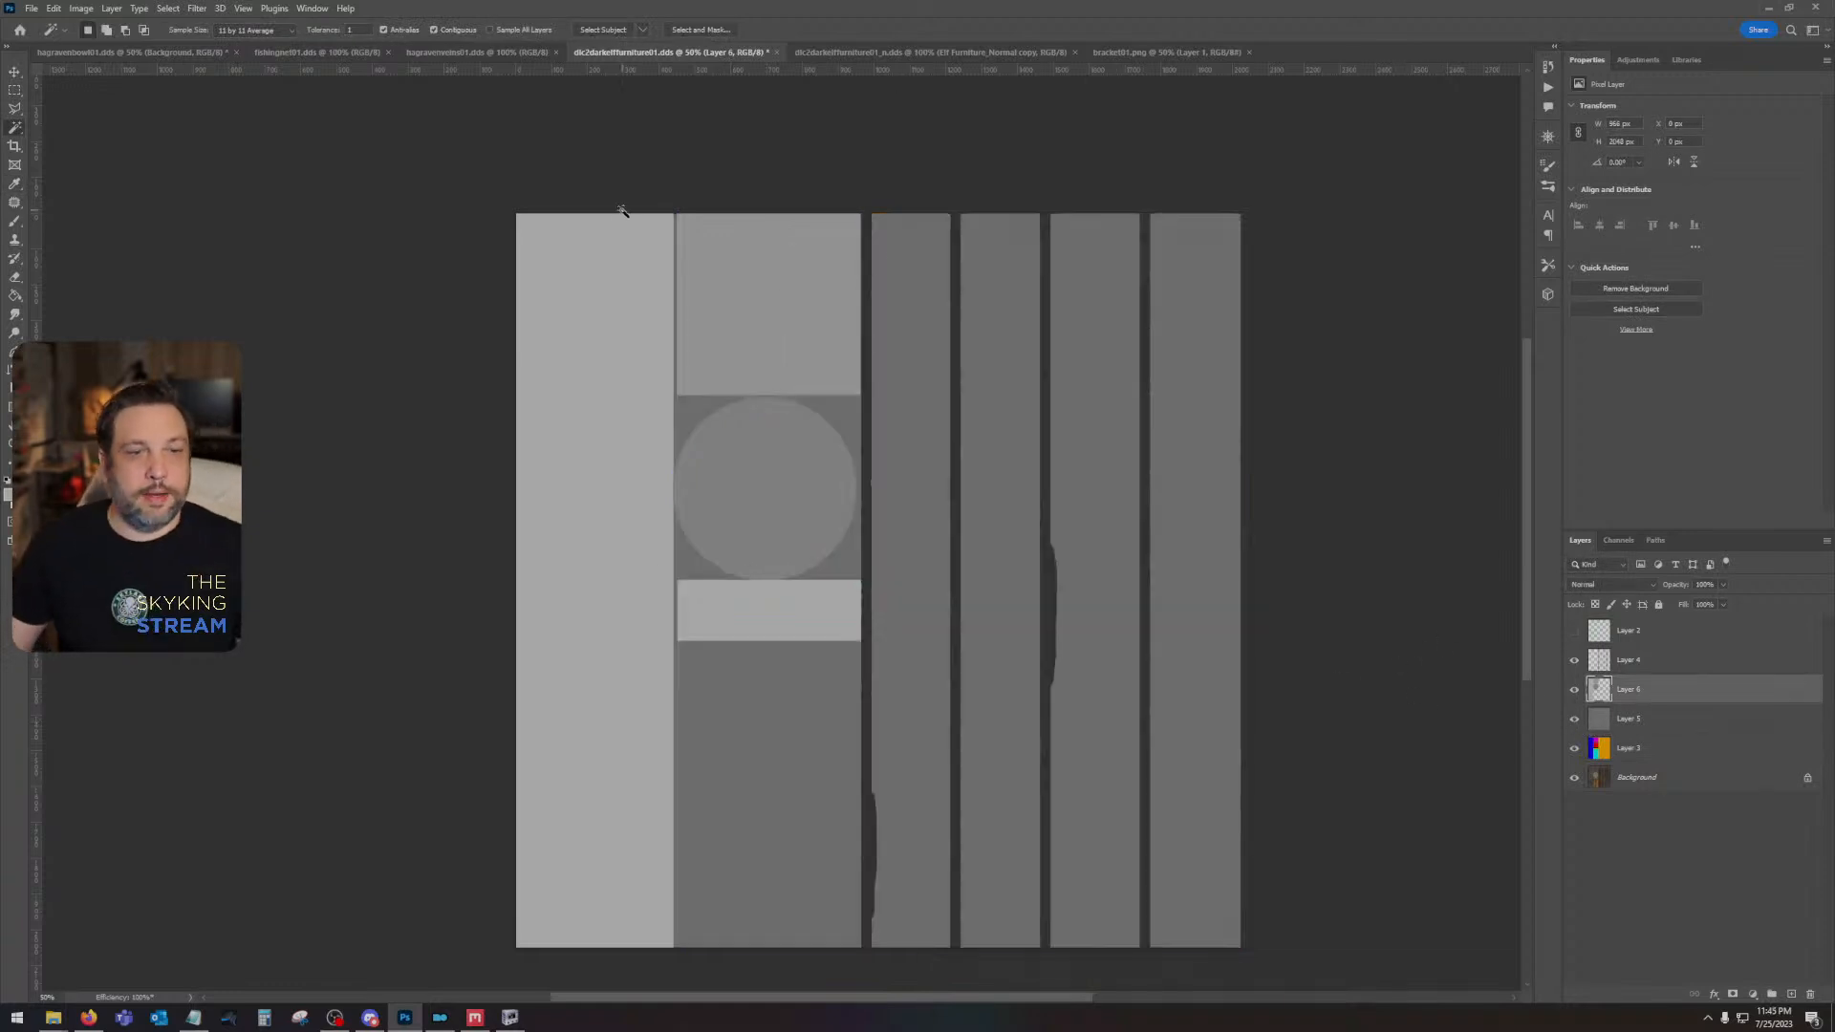
- Try a dark gray Brush stroke along the bulge in the third plank gap on Layer 6, and undo it
left_click(14, 222)
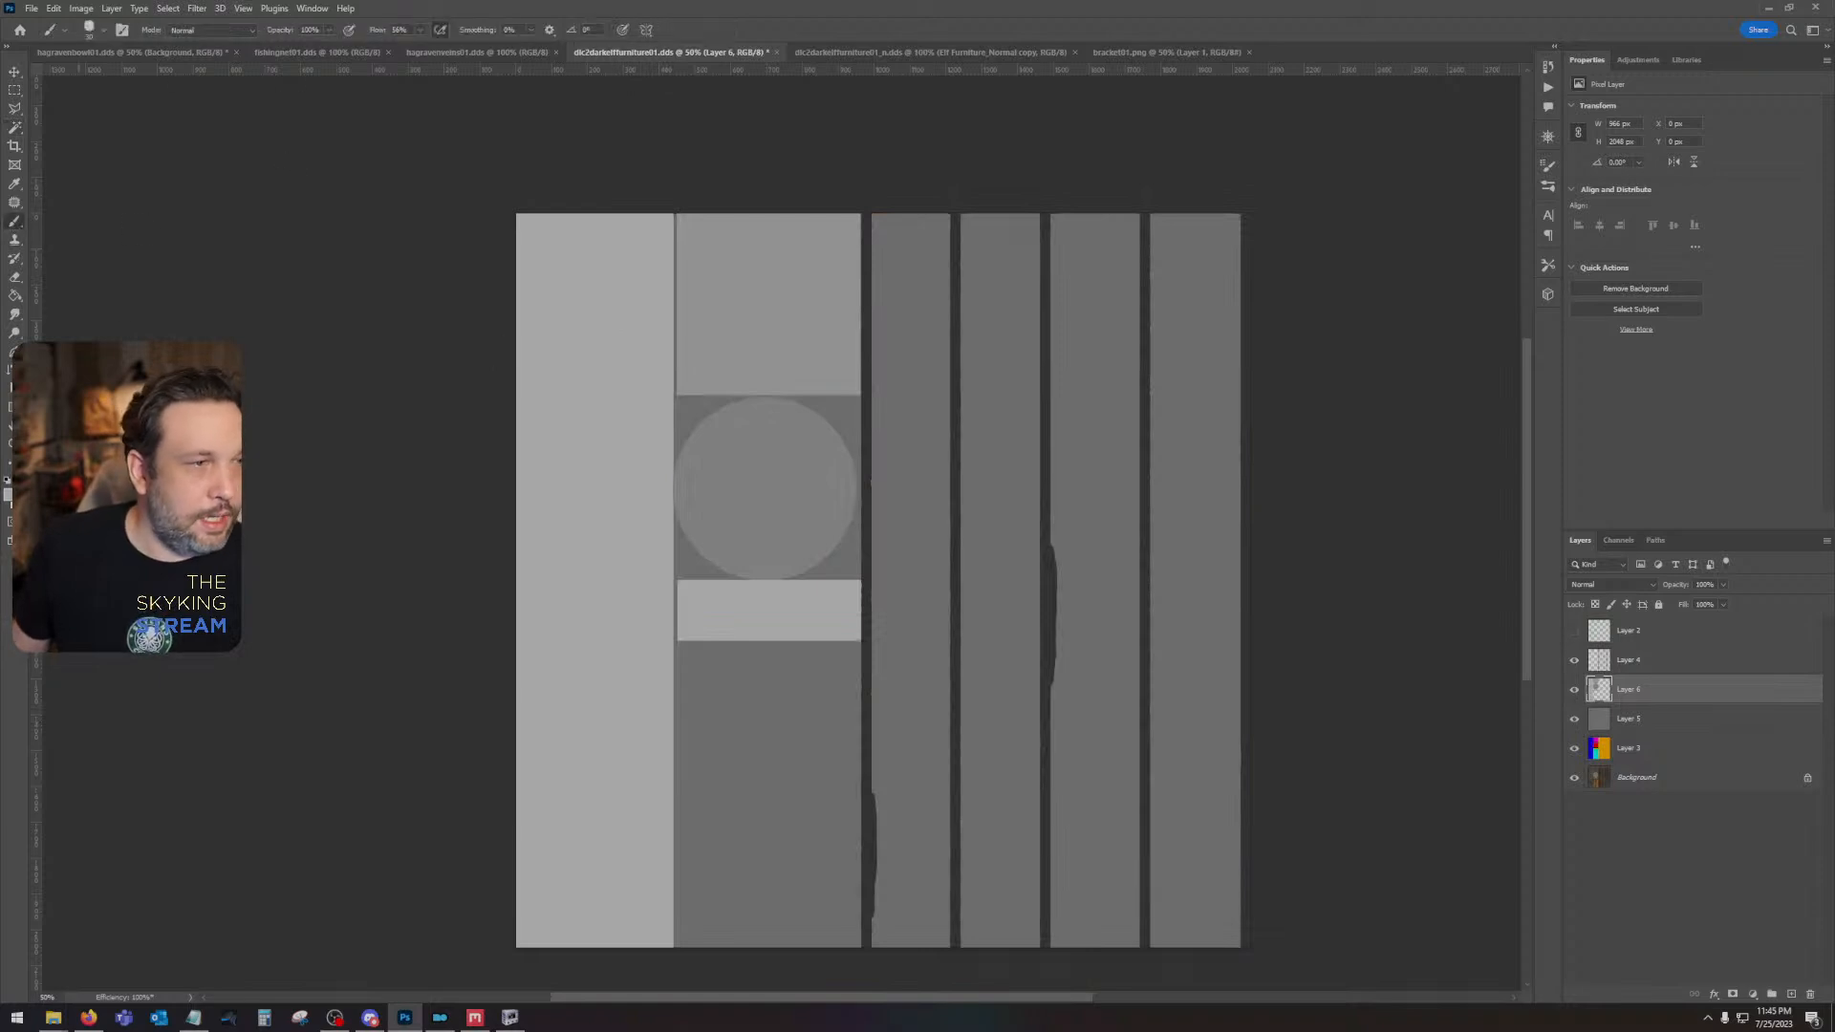
left_click(15, 185)
left_click(15, 222)
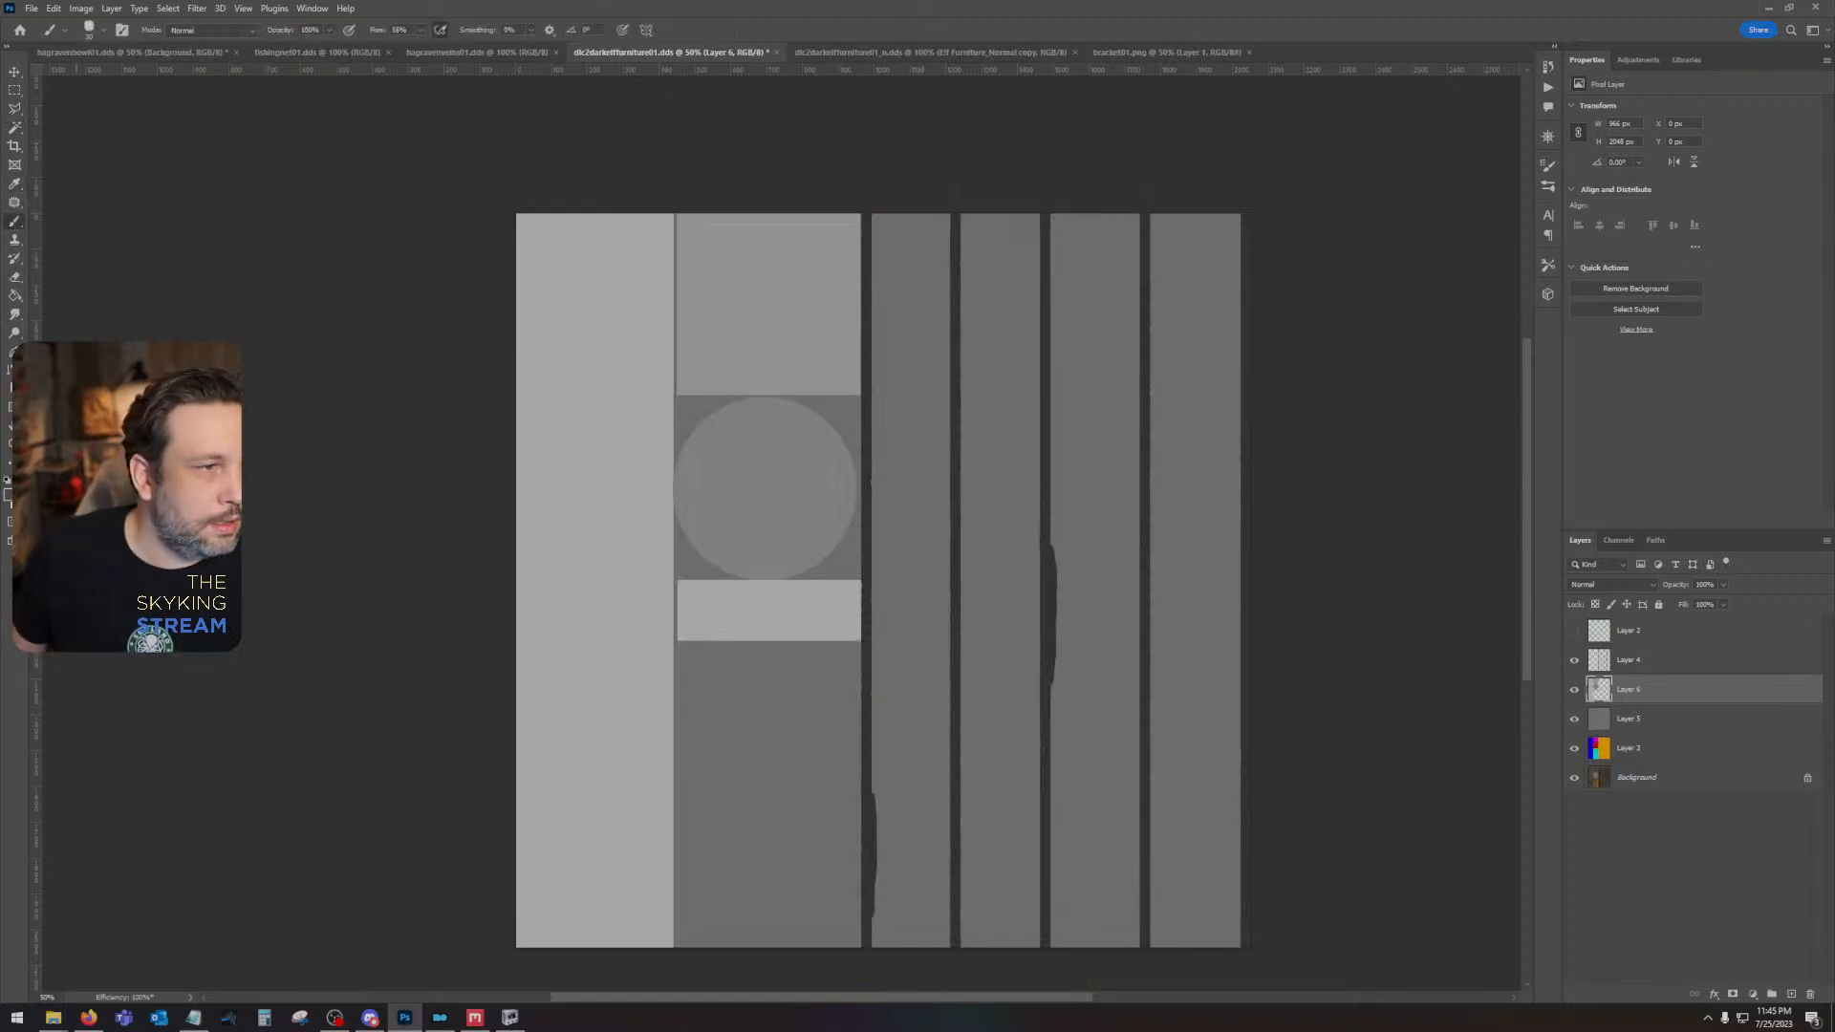
key("ctrl+plus")
key("ctrl+plus")
key("ctrl+plus")
left_click_drag(1099, 793, 426, 489)
left_click_drag(1166, 269, 1177, 349)
key("ctrl+z")
- Set the Eyedropper sample size to Point Sample and sample the dark gray of the plank gaps
left_click(14, 184)
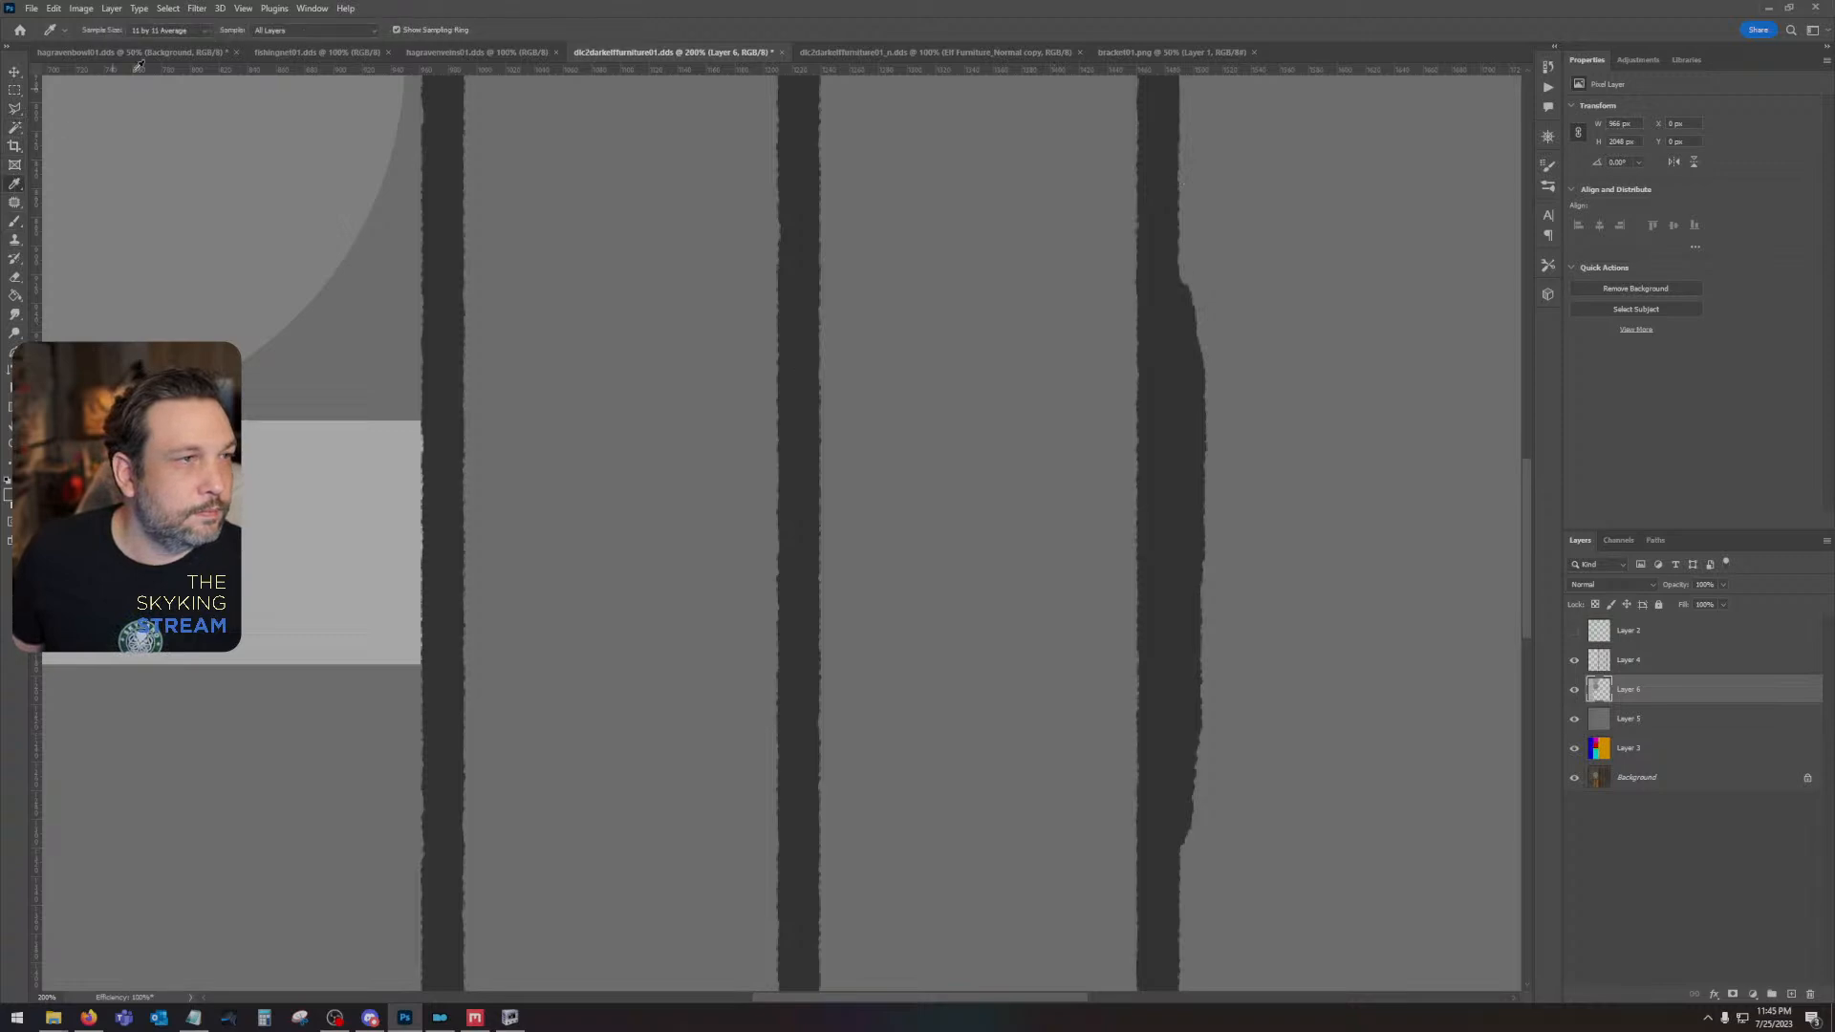
left_click(167, 29)
left_click(153, 53)
left_click_drag(432, 140, 1021, 339)
left_click_drag(1260, 347, 177, 180)
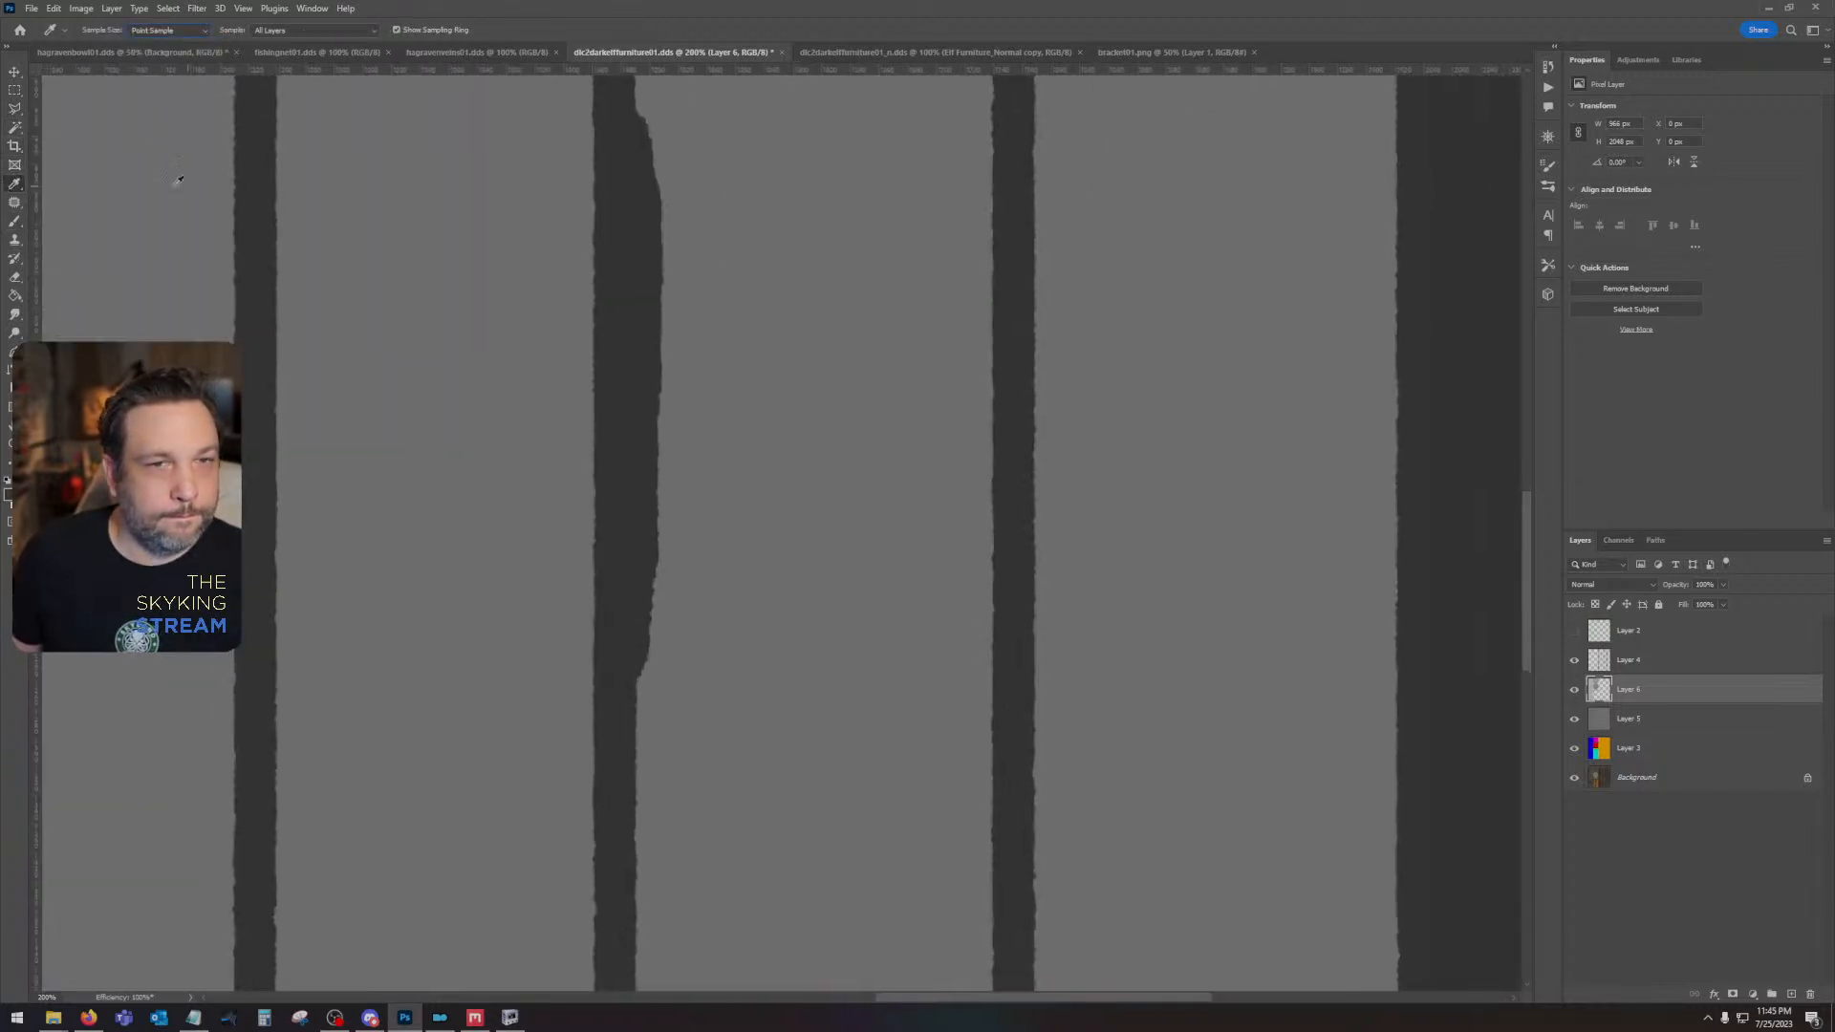
- Paint dark gray on Layer 6 over the upper and lower ends of the third plank gap's bulge to smooth its transitions
left_click(14, 222)
left_click_drag(610, 194, 707, 432)
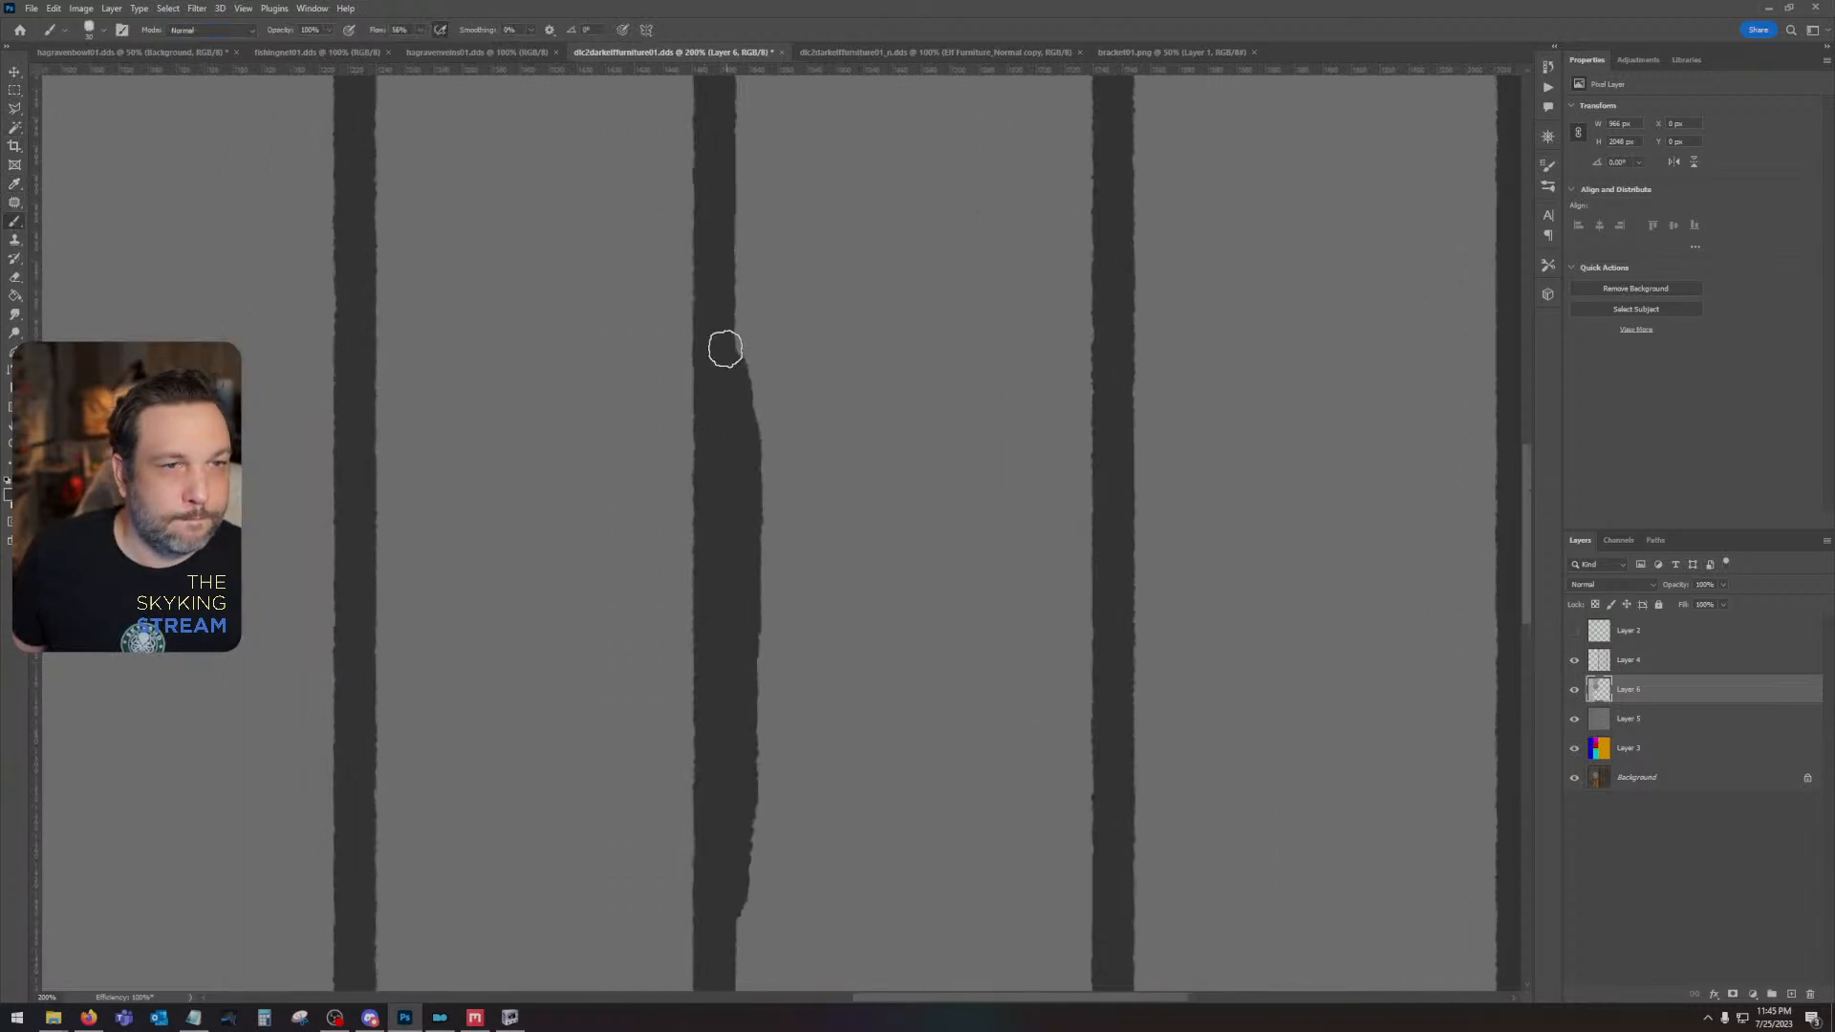
left_click_drag(729, 367, 717, 229)
left_click_drag(844, 598, 901, 183)
left_click_drag(786, 426, 763, 582)
- Paint dark gray on Layer 6 over the ends of the first plank gap's bulge to taper it into the gap
mouse_move(810, 812)
left_mouse_down()
mouse_move(1011, 115)
mouse_move(754, 667)
mouse_move(1356, 463)
mouse_move(1173, 415)
mouse_move(864, 410)
mouse_move(847, 260)
left_mouse_up()
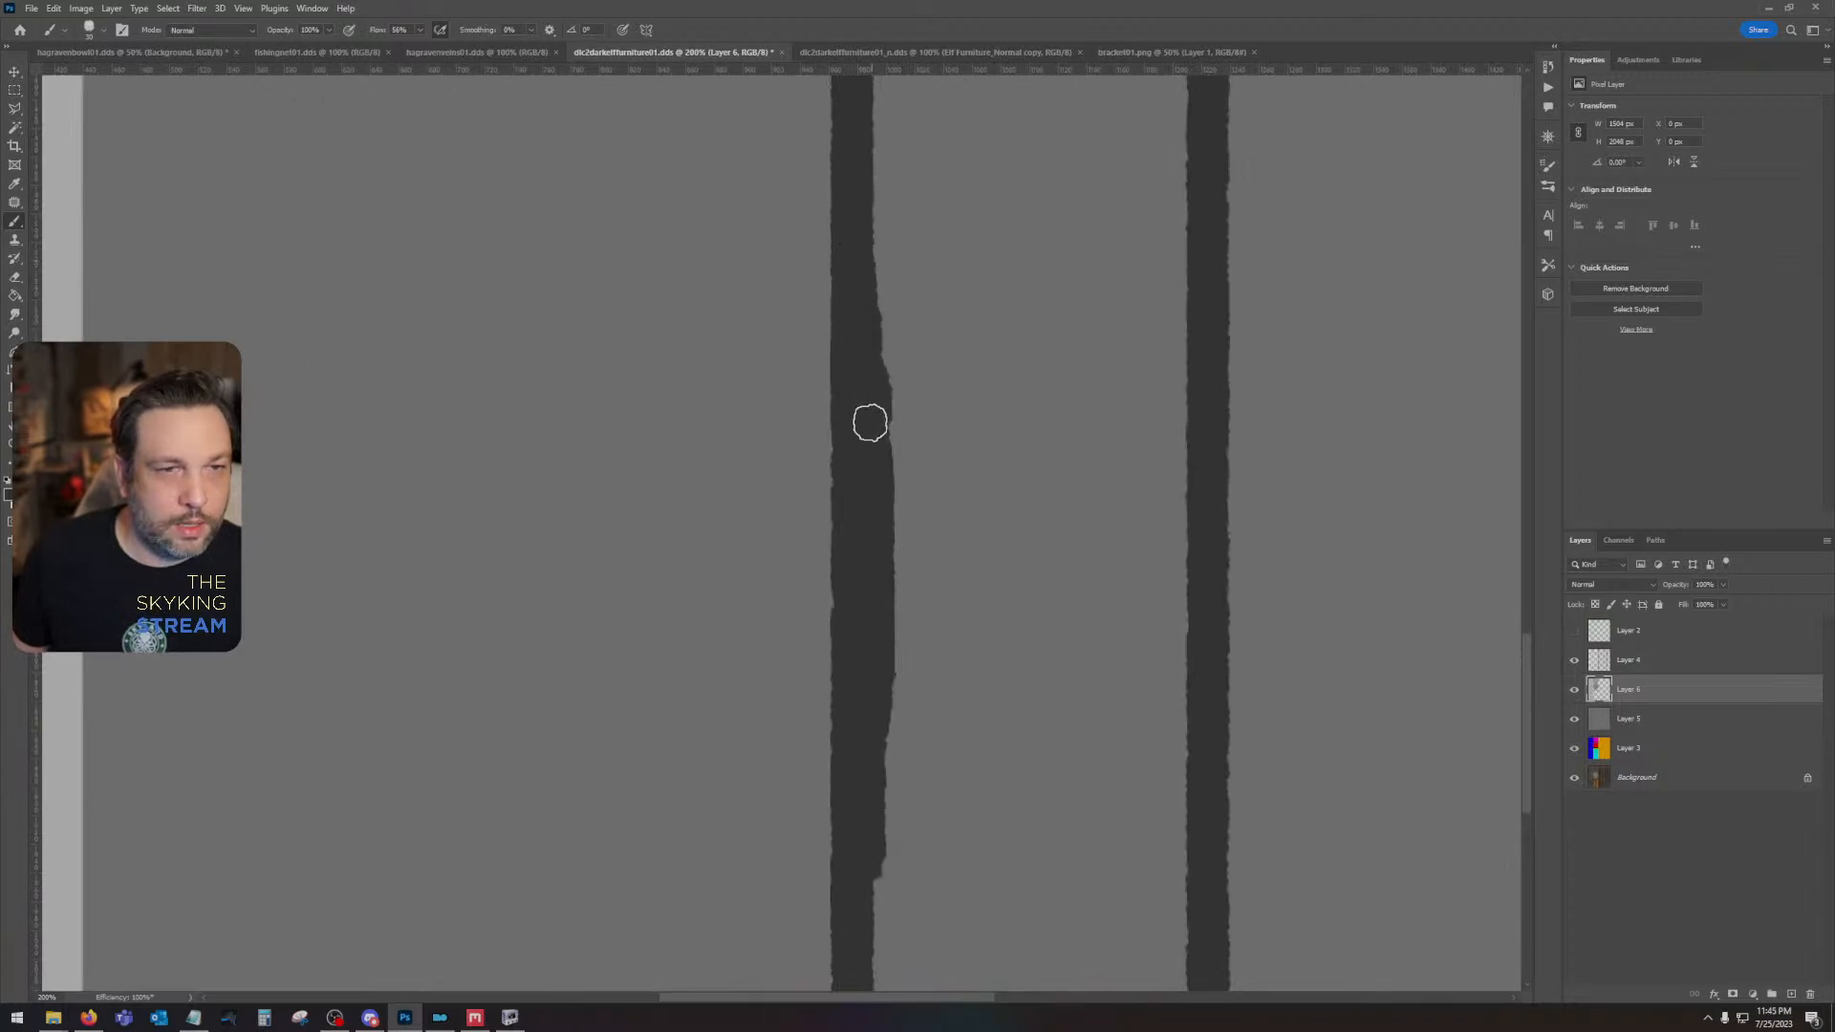
left_click_drag(895, 726, 939, 482)
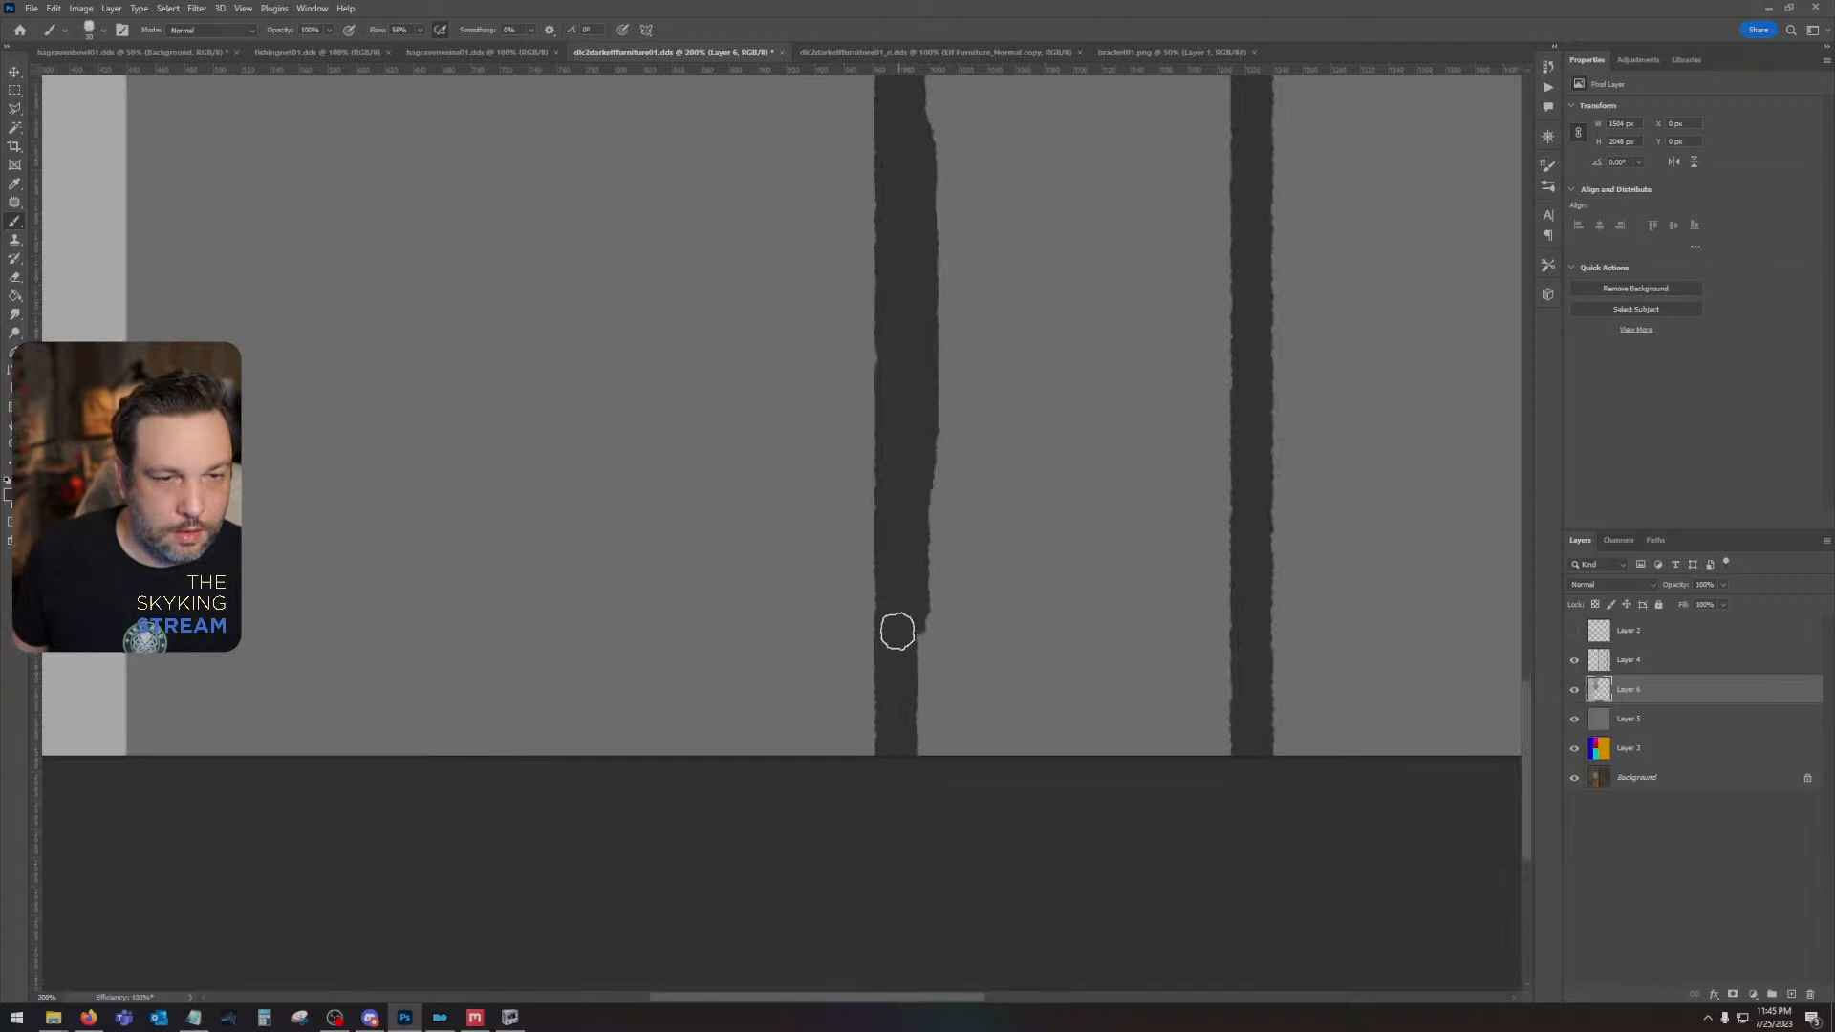
left_click_drag(903, 626, 892, 709)
scroll(1032, 577, "down", 5)
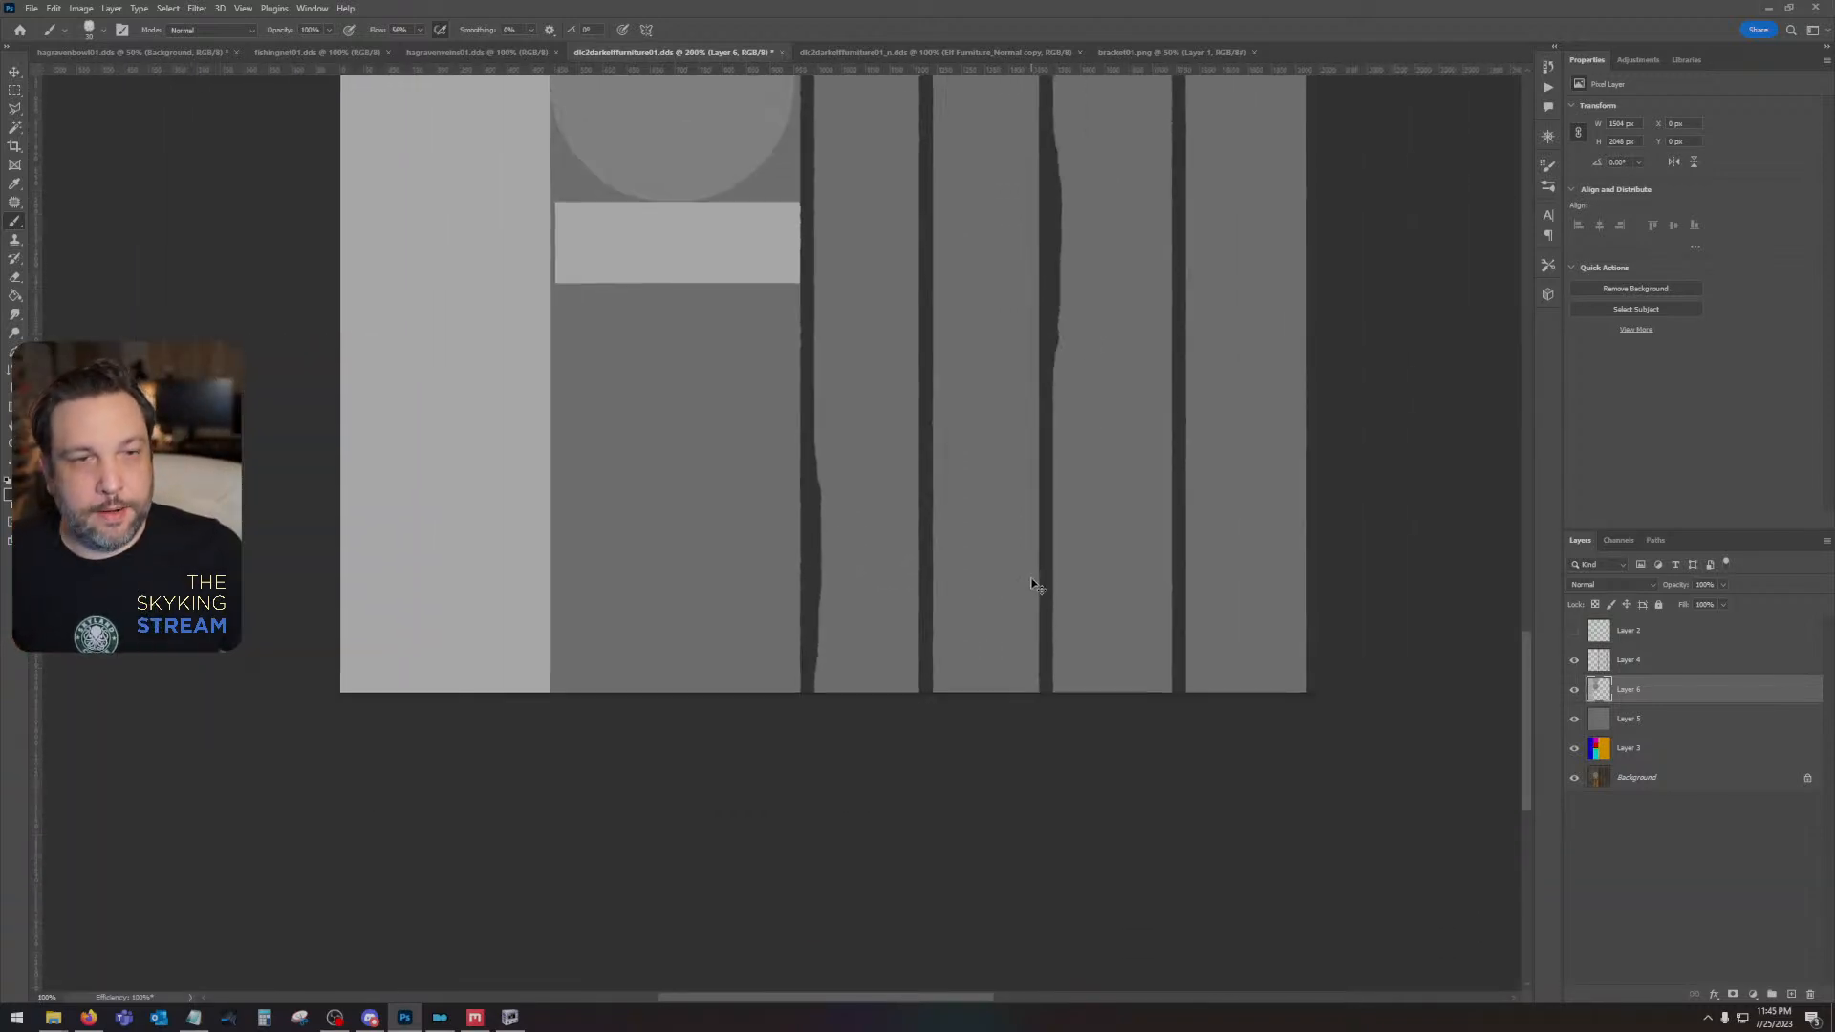
left_click_drag(950, 353, 1111, 571)
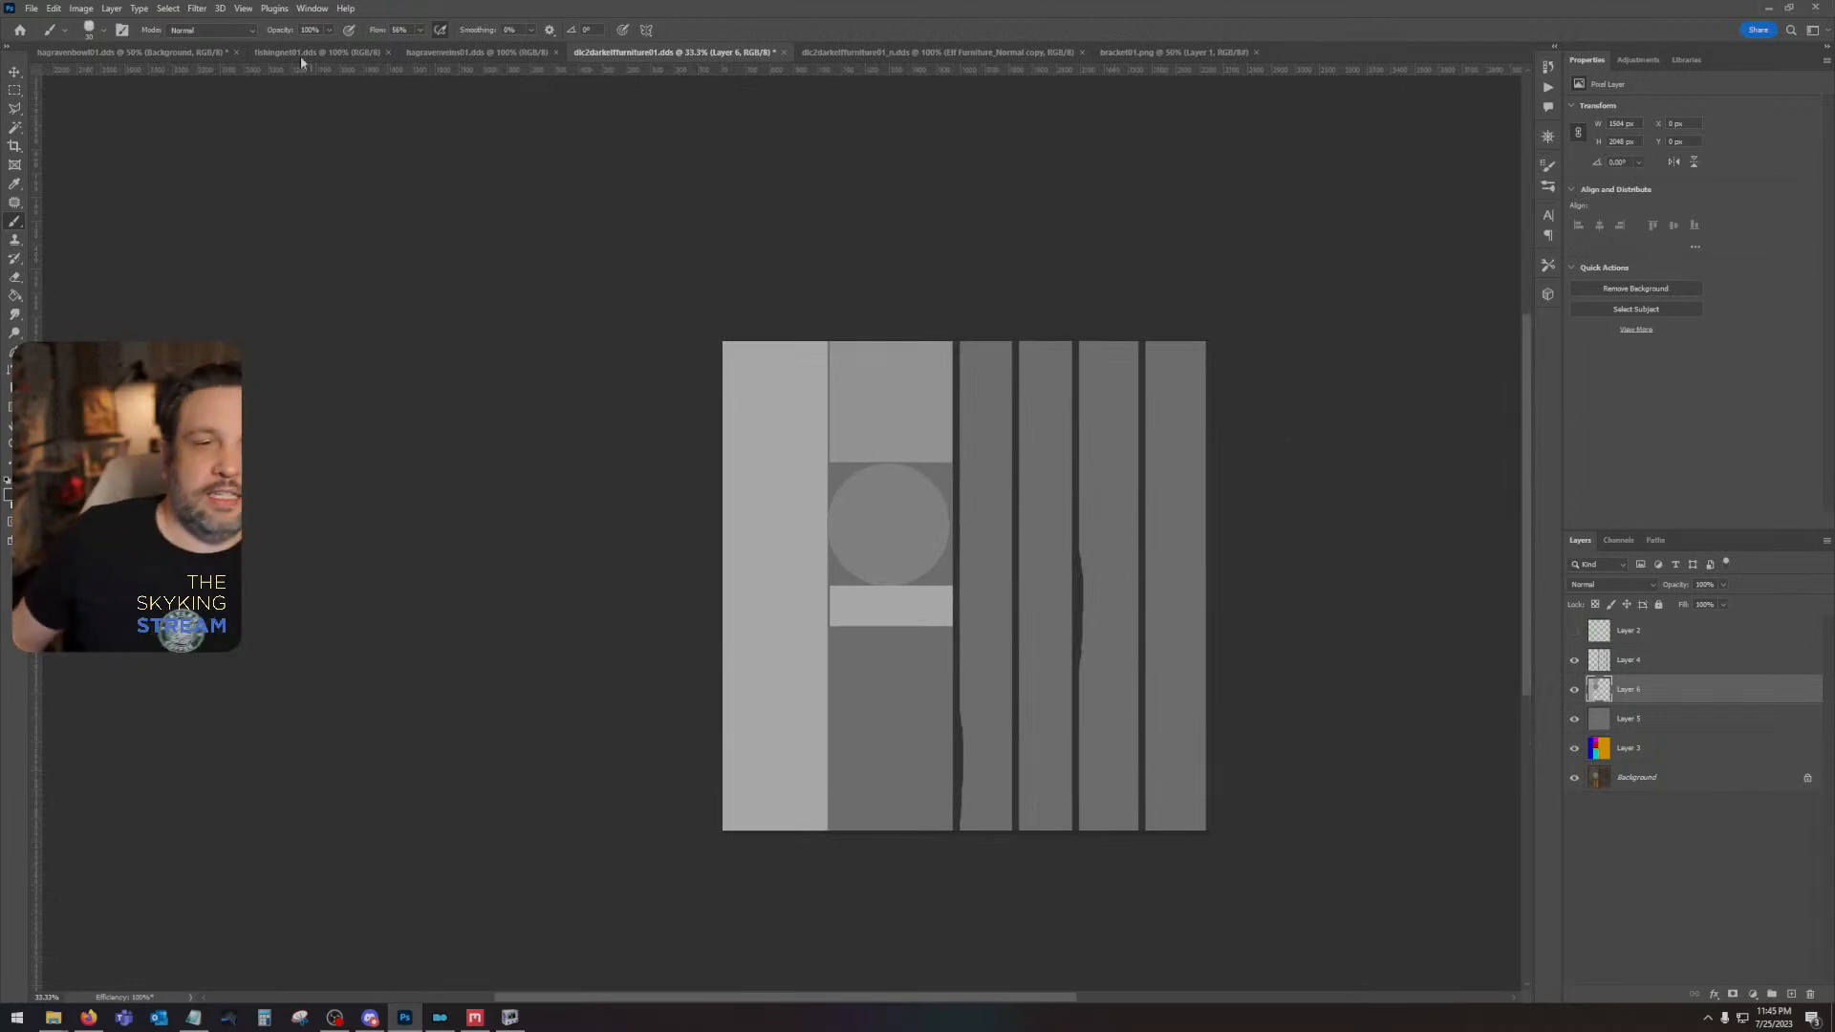
- Save a copy of the grayscale map to the Desktop as a PNG named dlc2darkelffurniture01Height
left_click(34, 8)
left_click(82, 199)
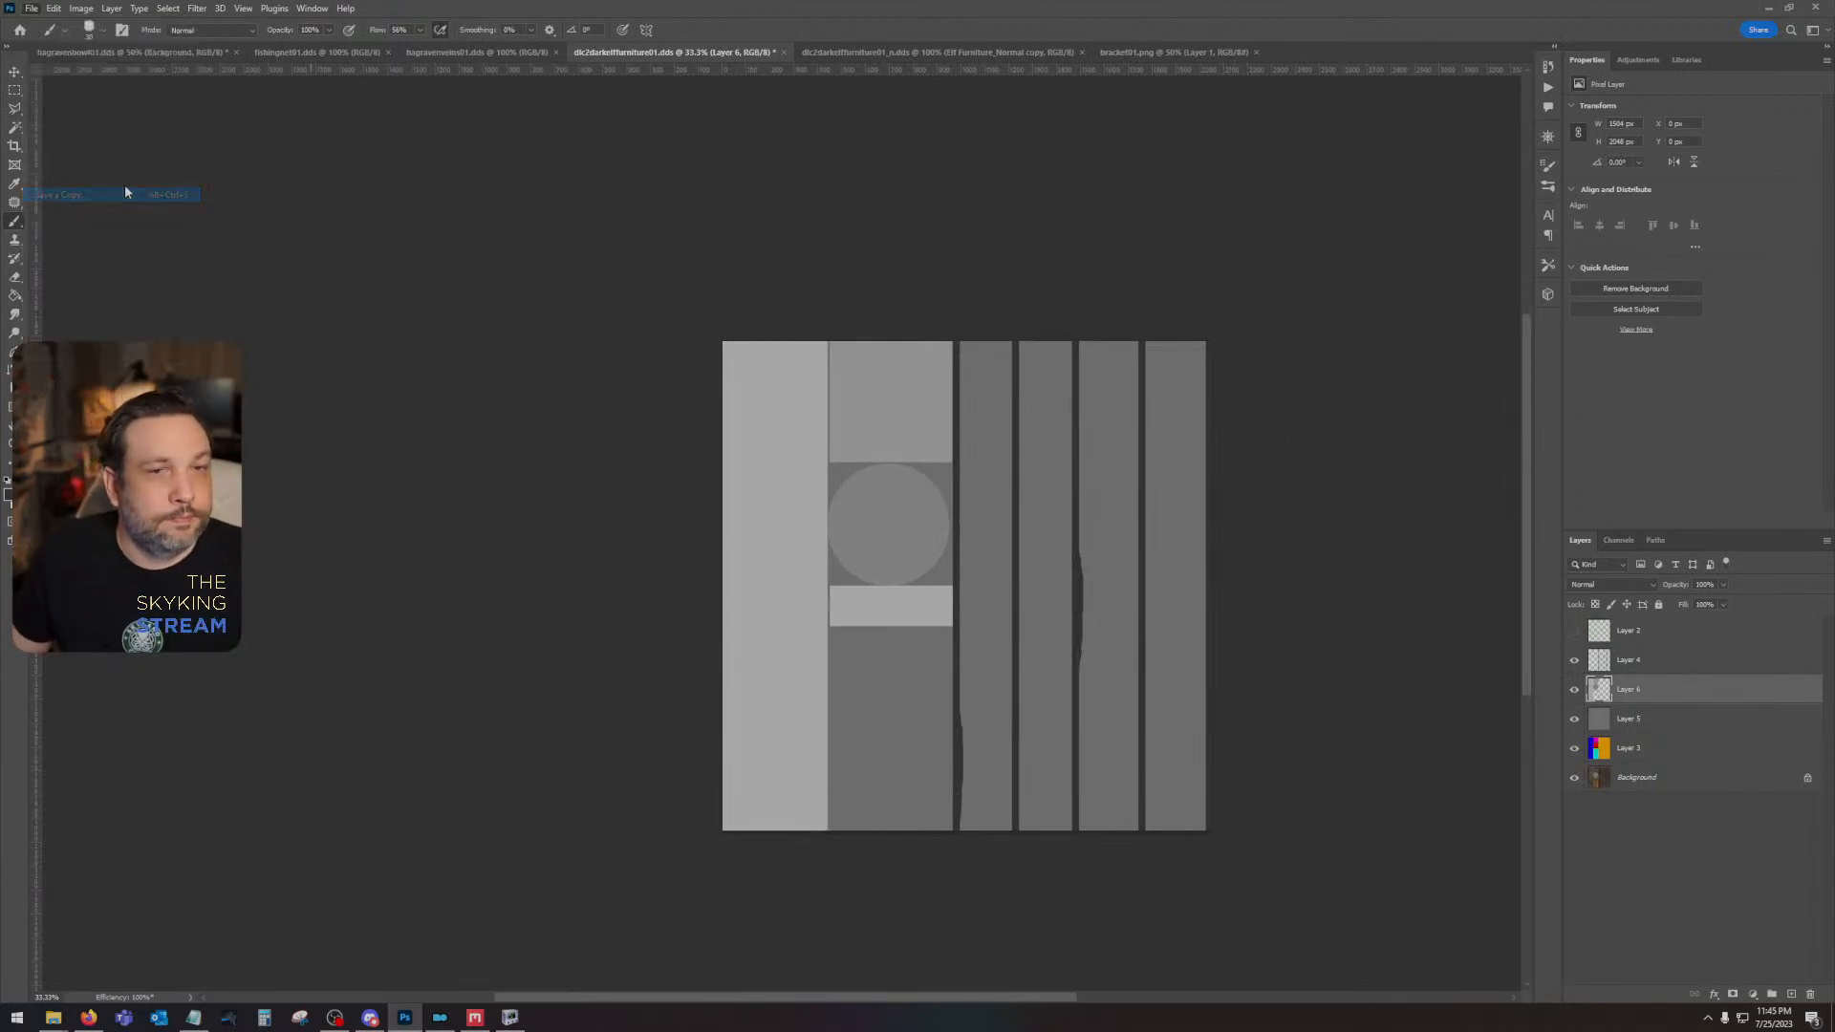
left_click(59, 111)
left_click(133, 812)
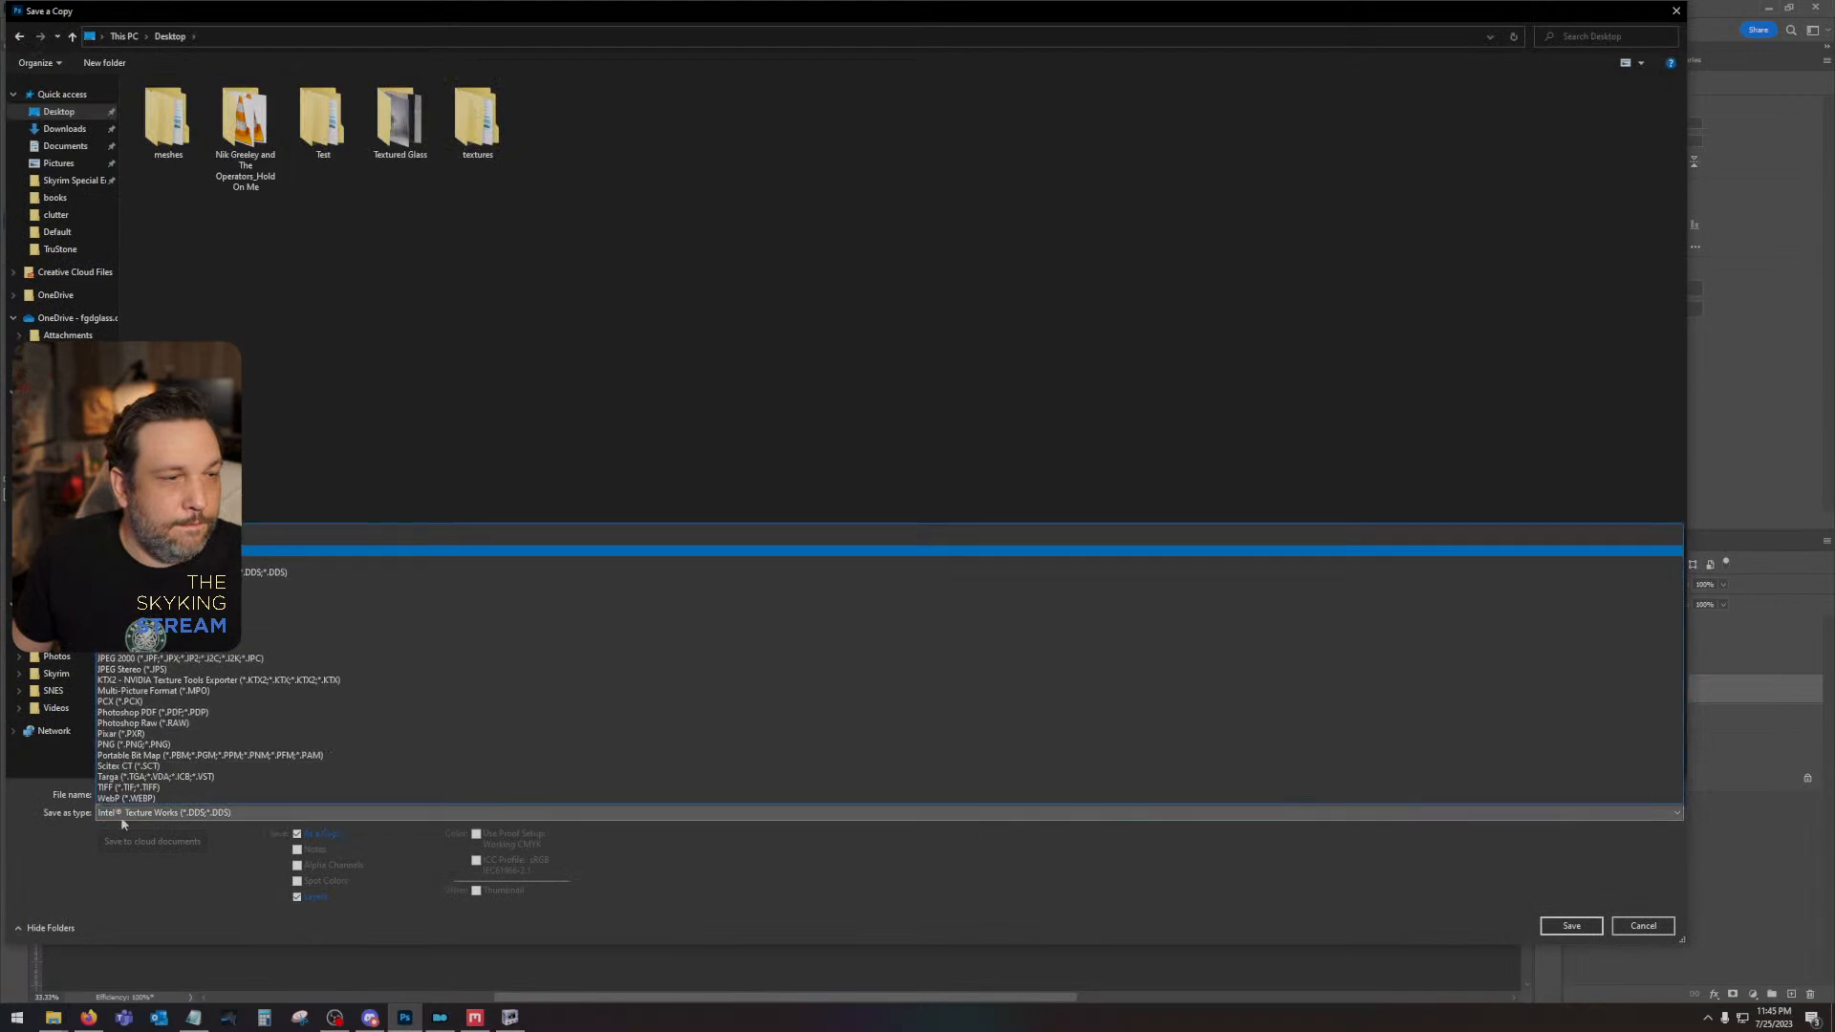
left_click(243, 744)
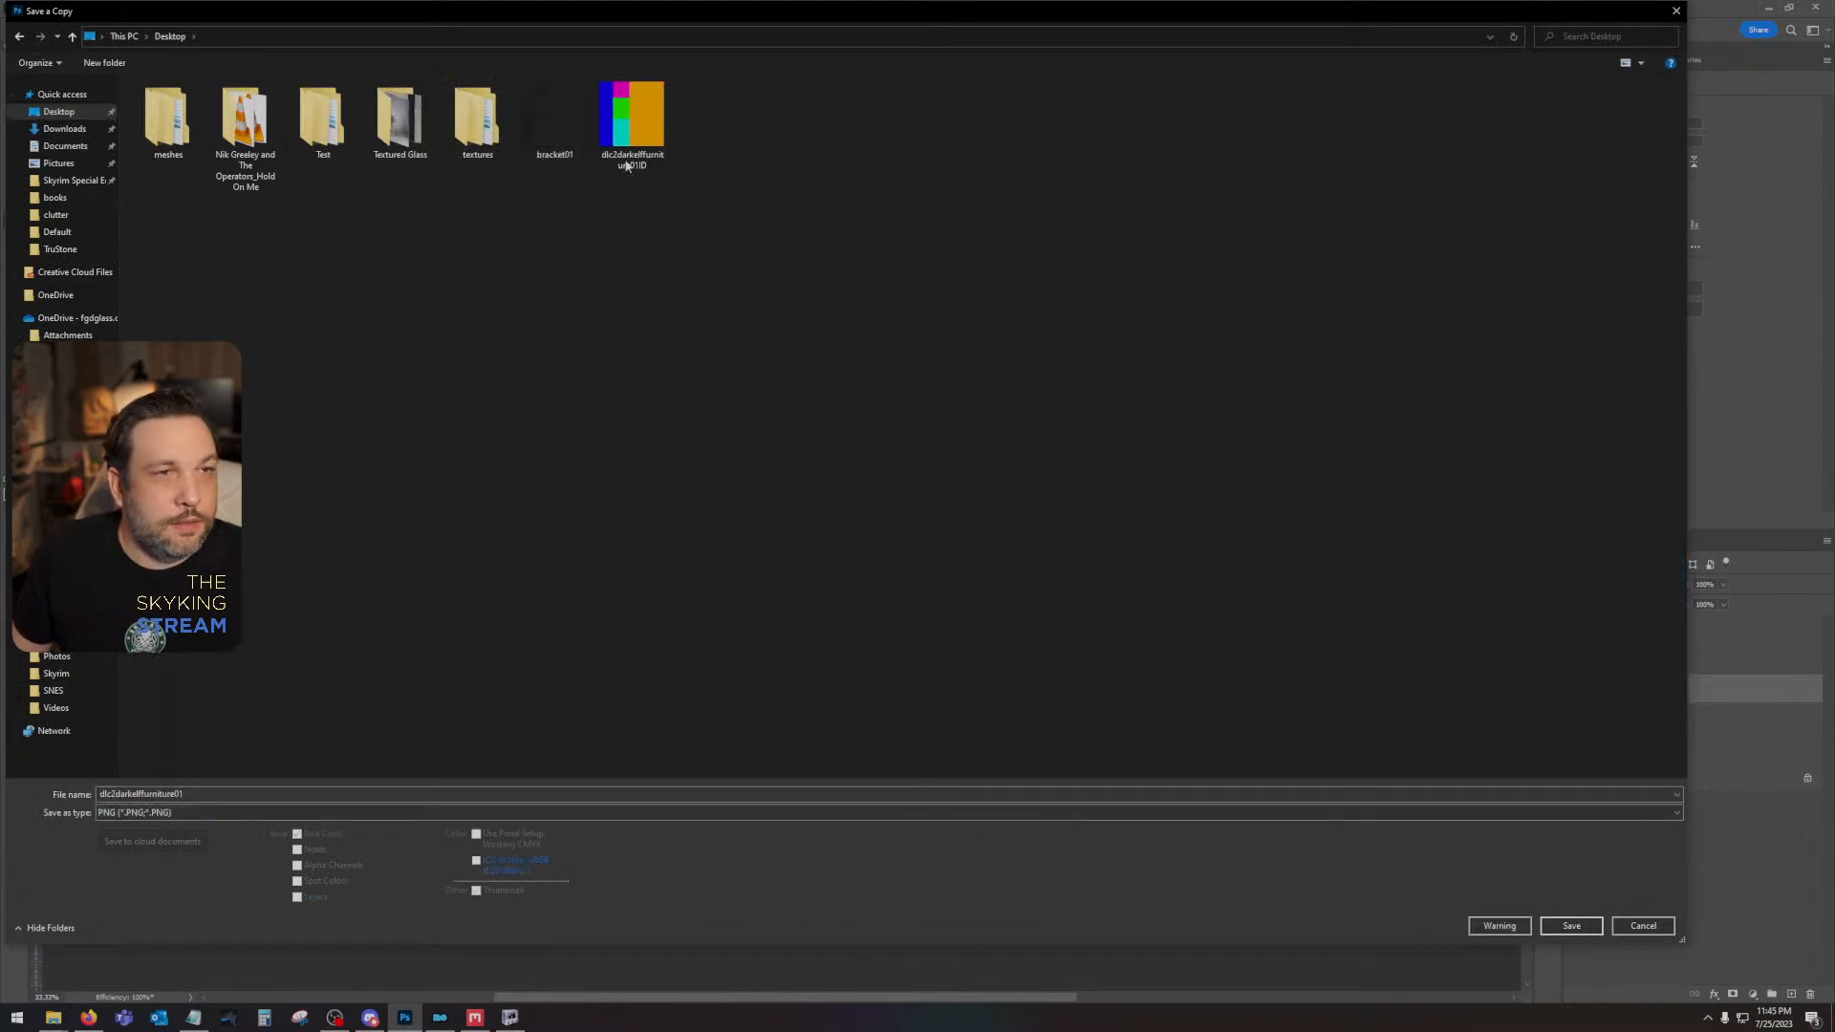
left_click(227, 793)
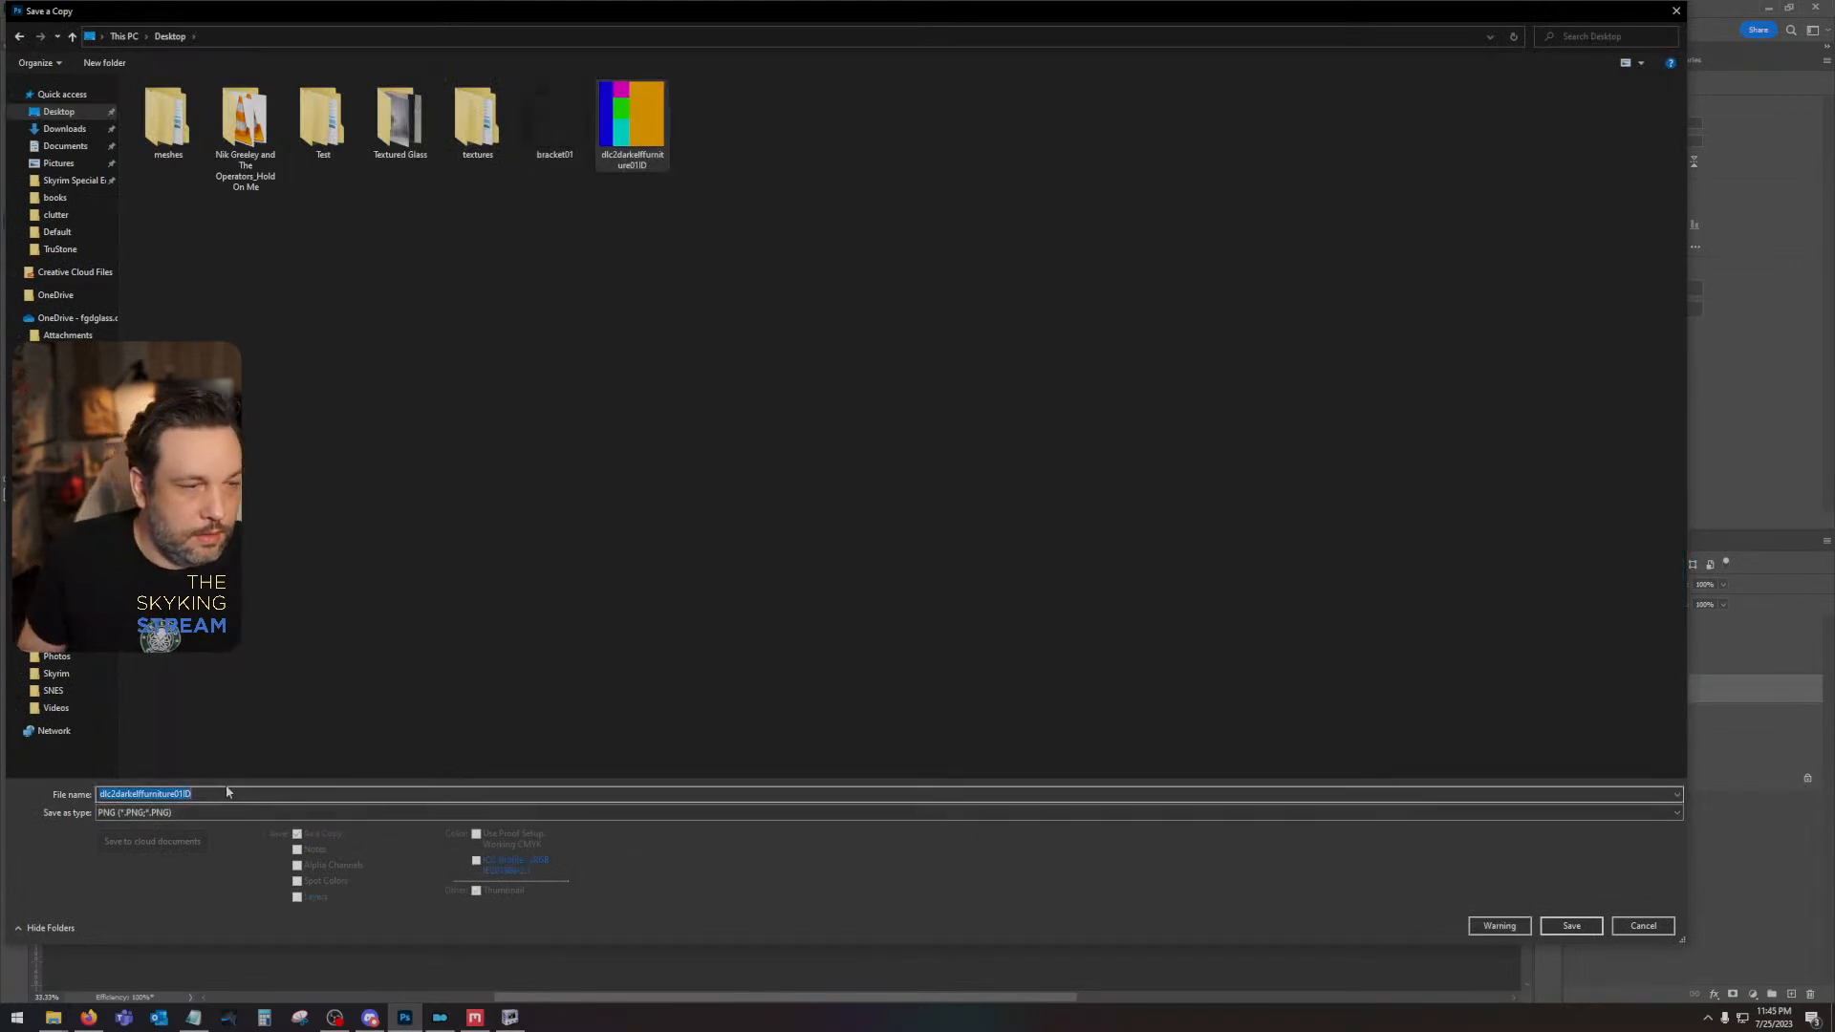
key("BackSpace")
key("BackSpace")
type("H")
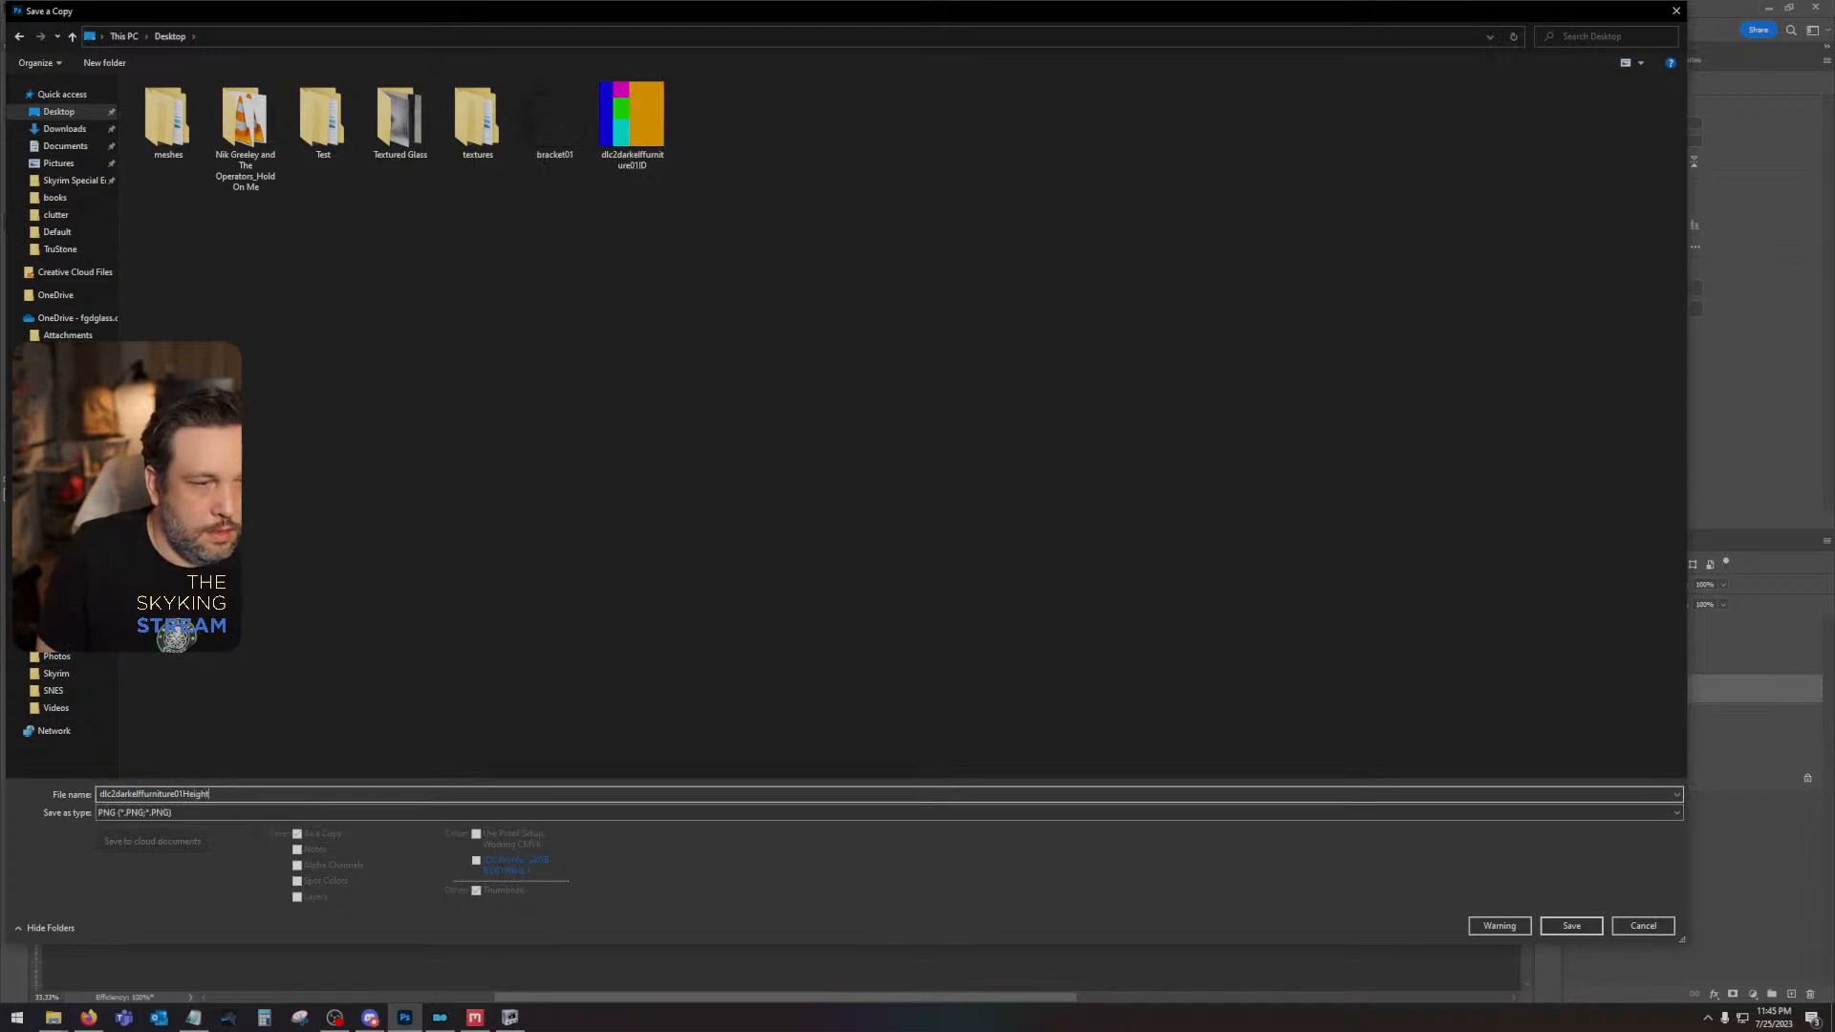
type("eight")
key("Return")
key("Return")
- Switch to Quixel Mixer and add a paint layer at the bottom of the layer stack, beneath Solid 1
key("alt+Tab")
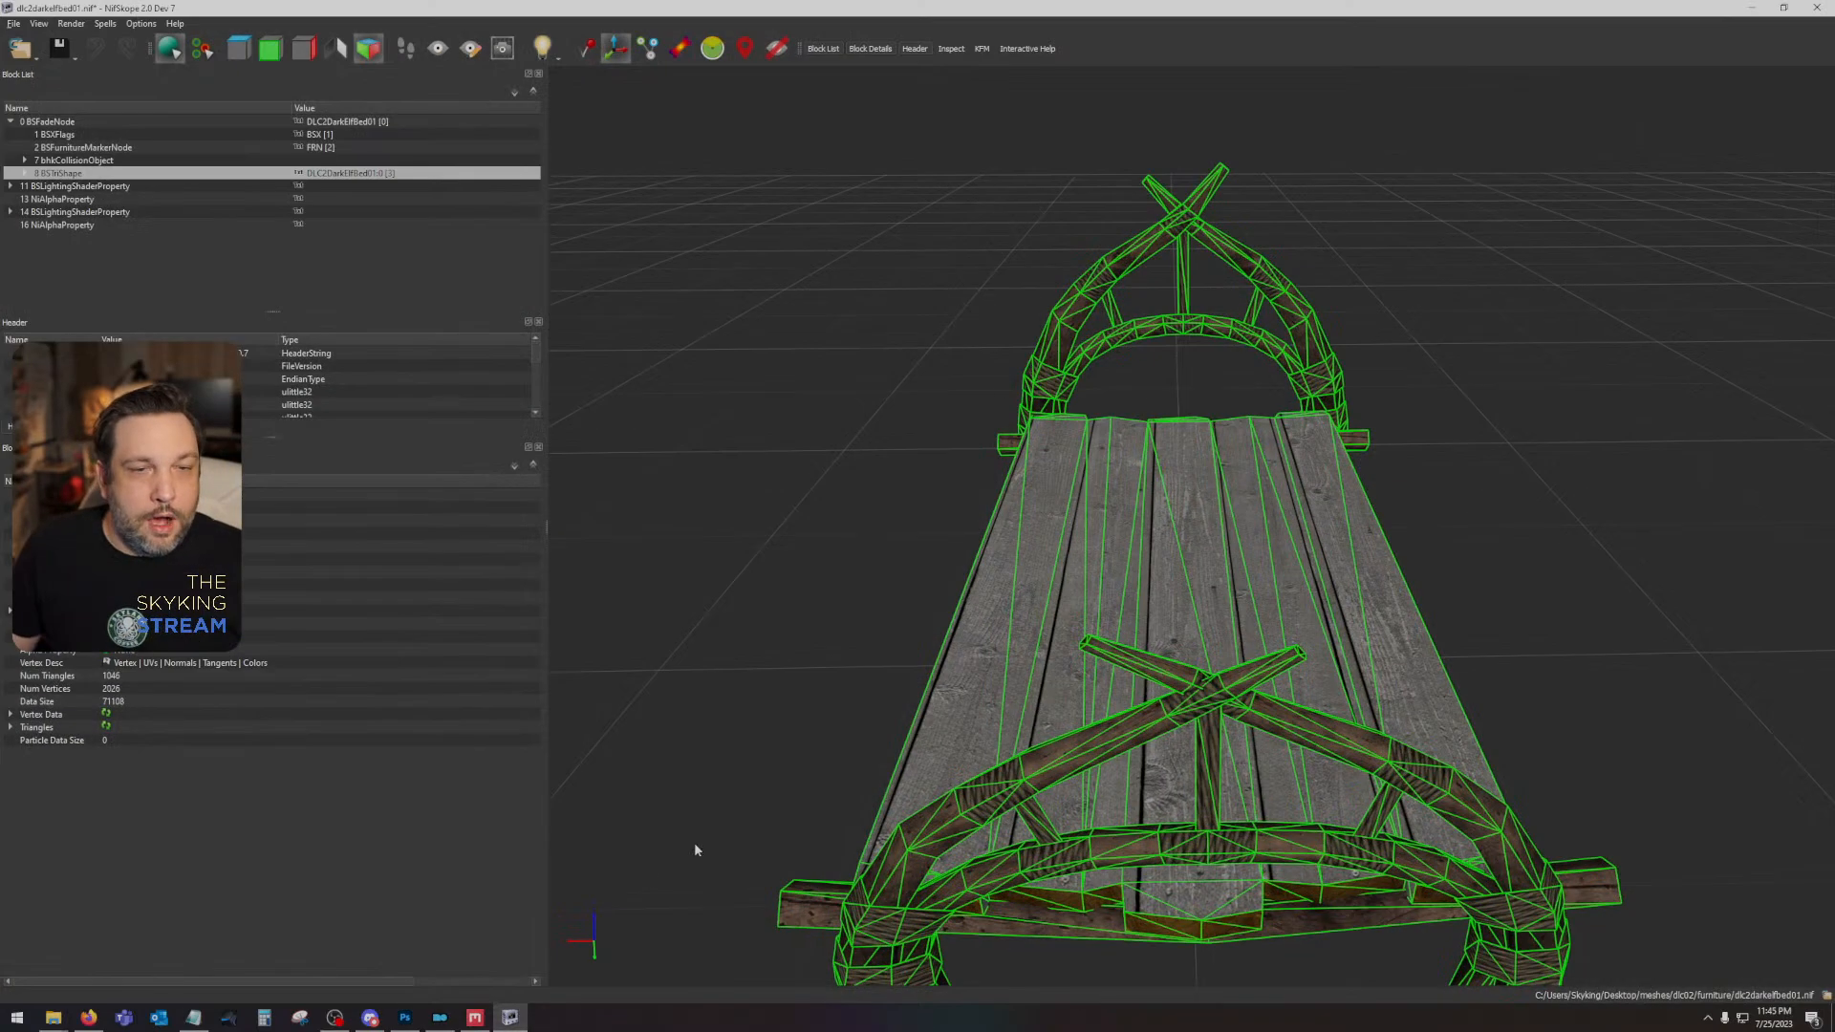
left_click(474, 1017)
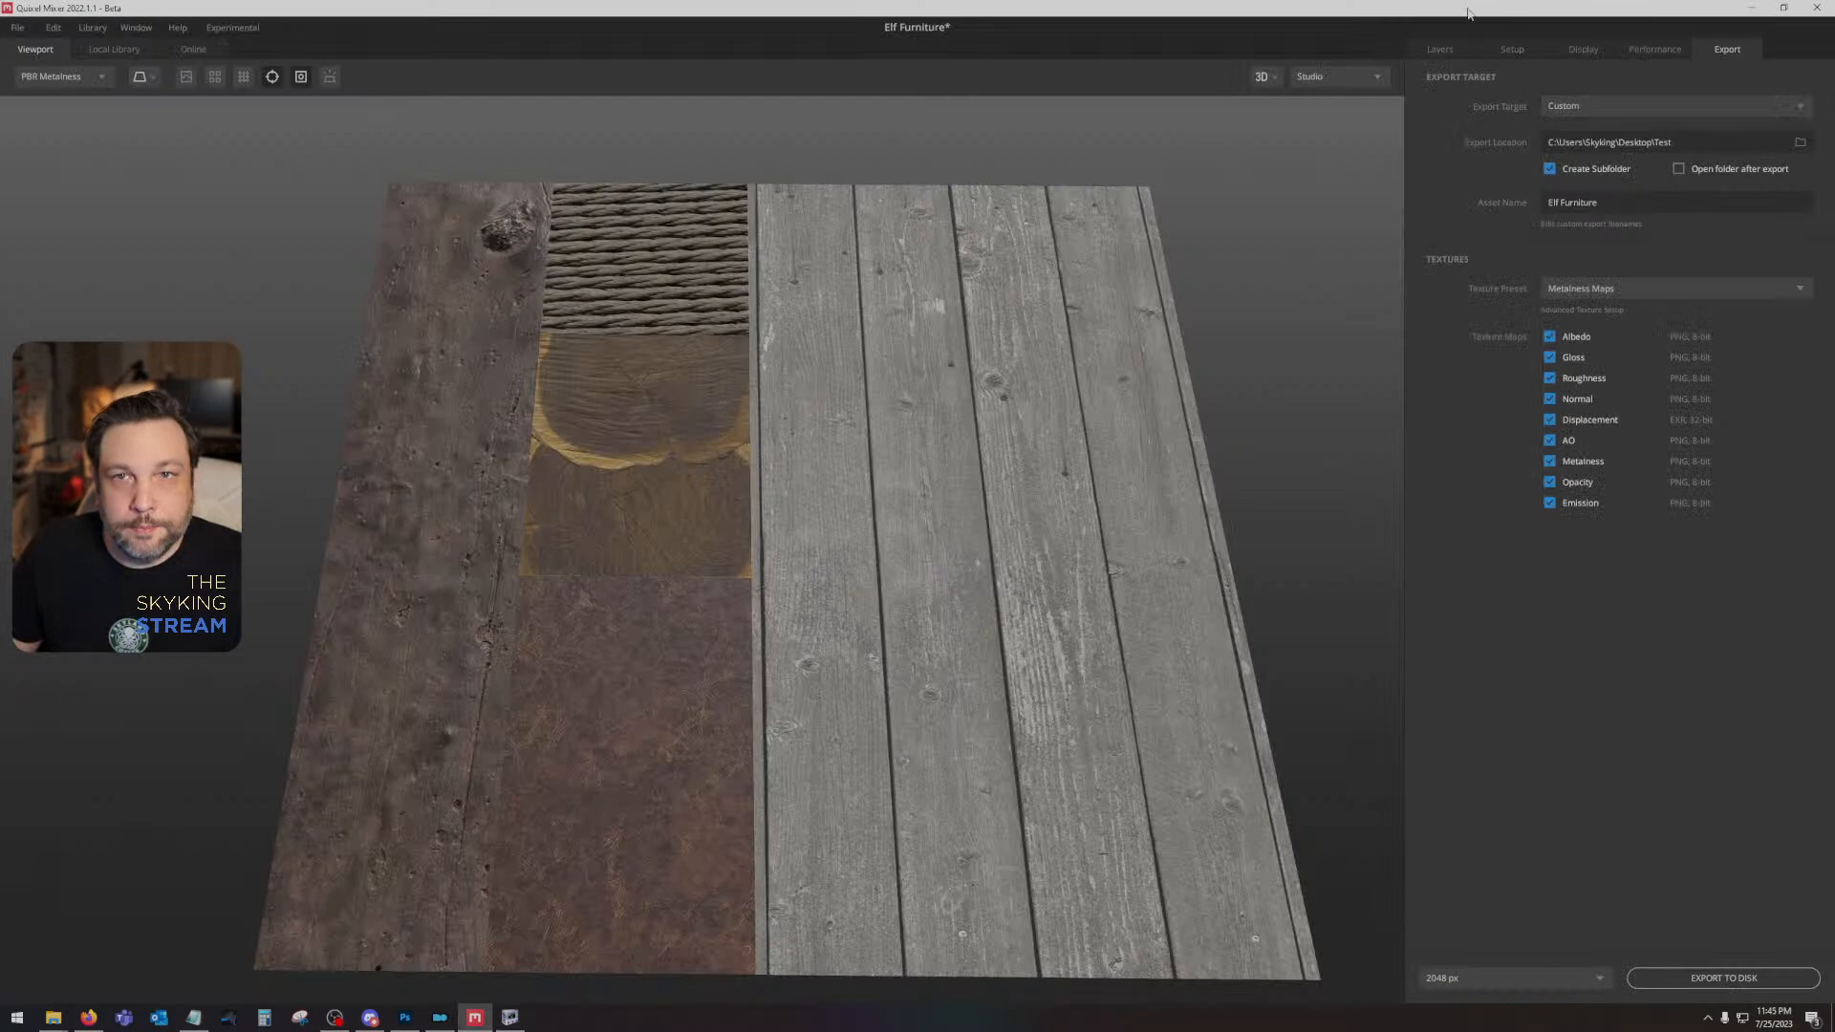
left_click(1439, 49)
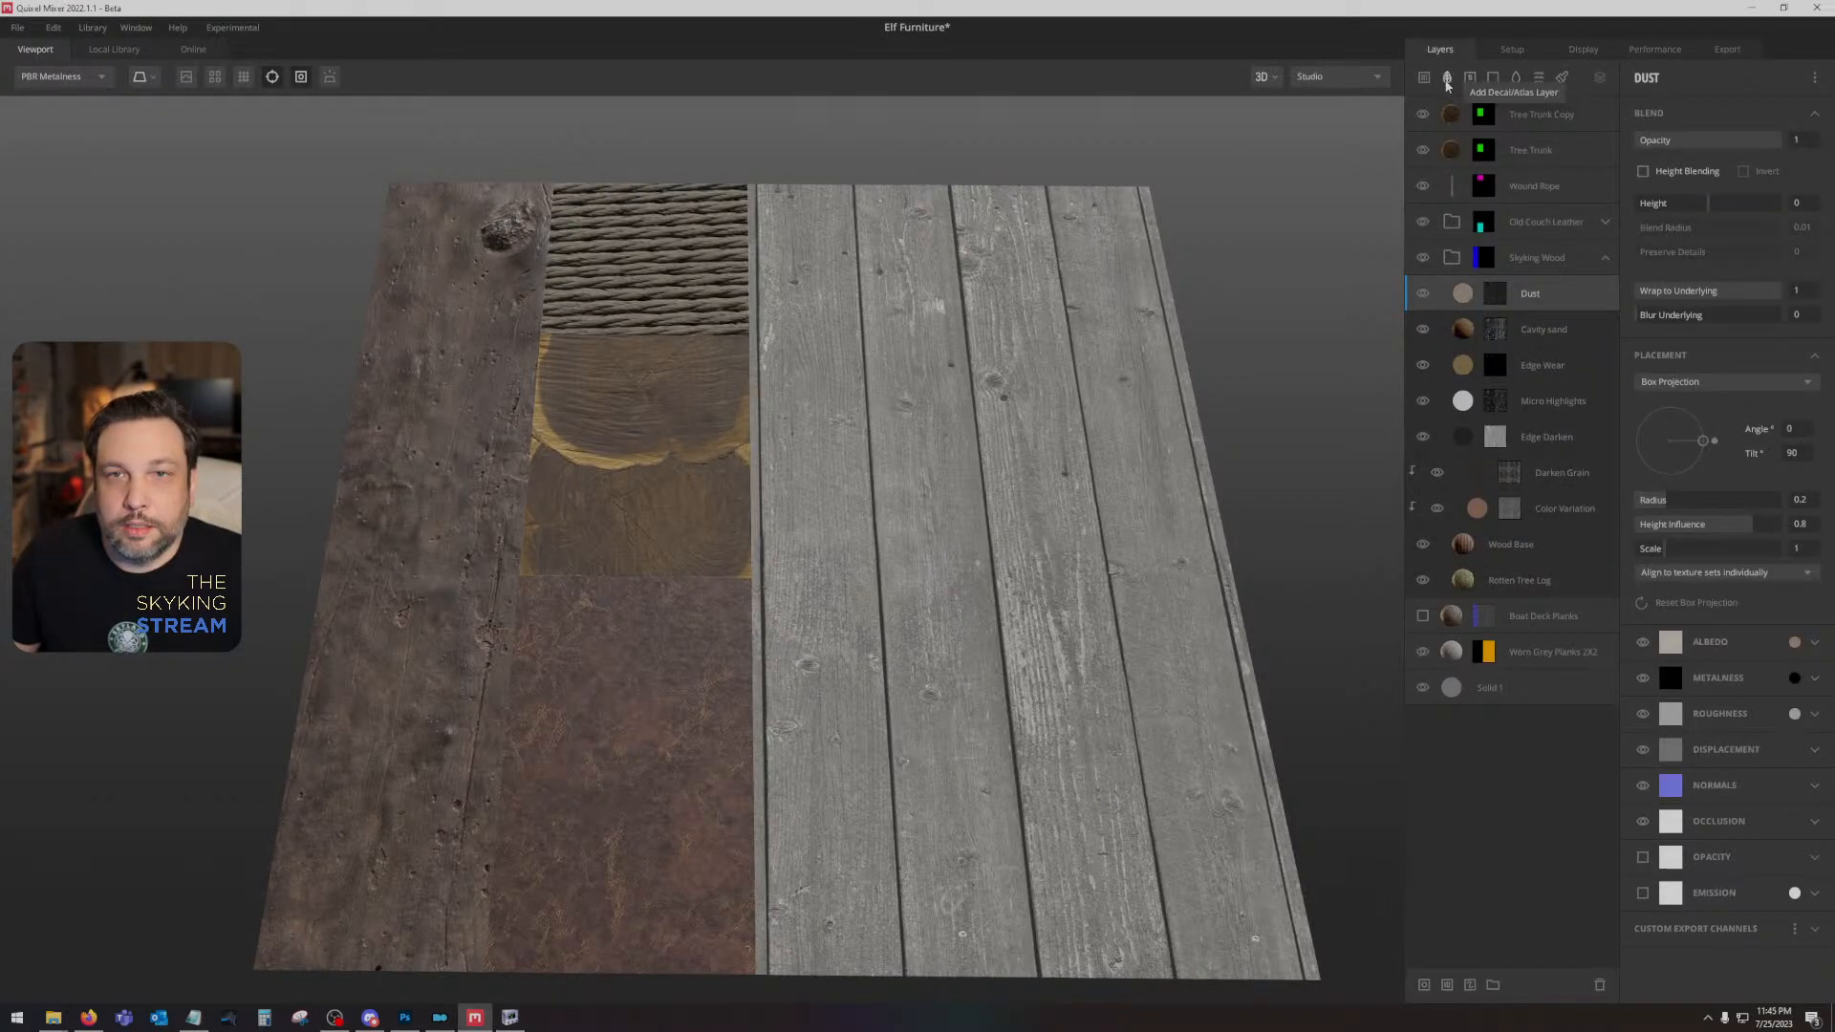
left_click(1522, 690)
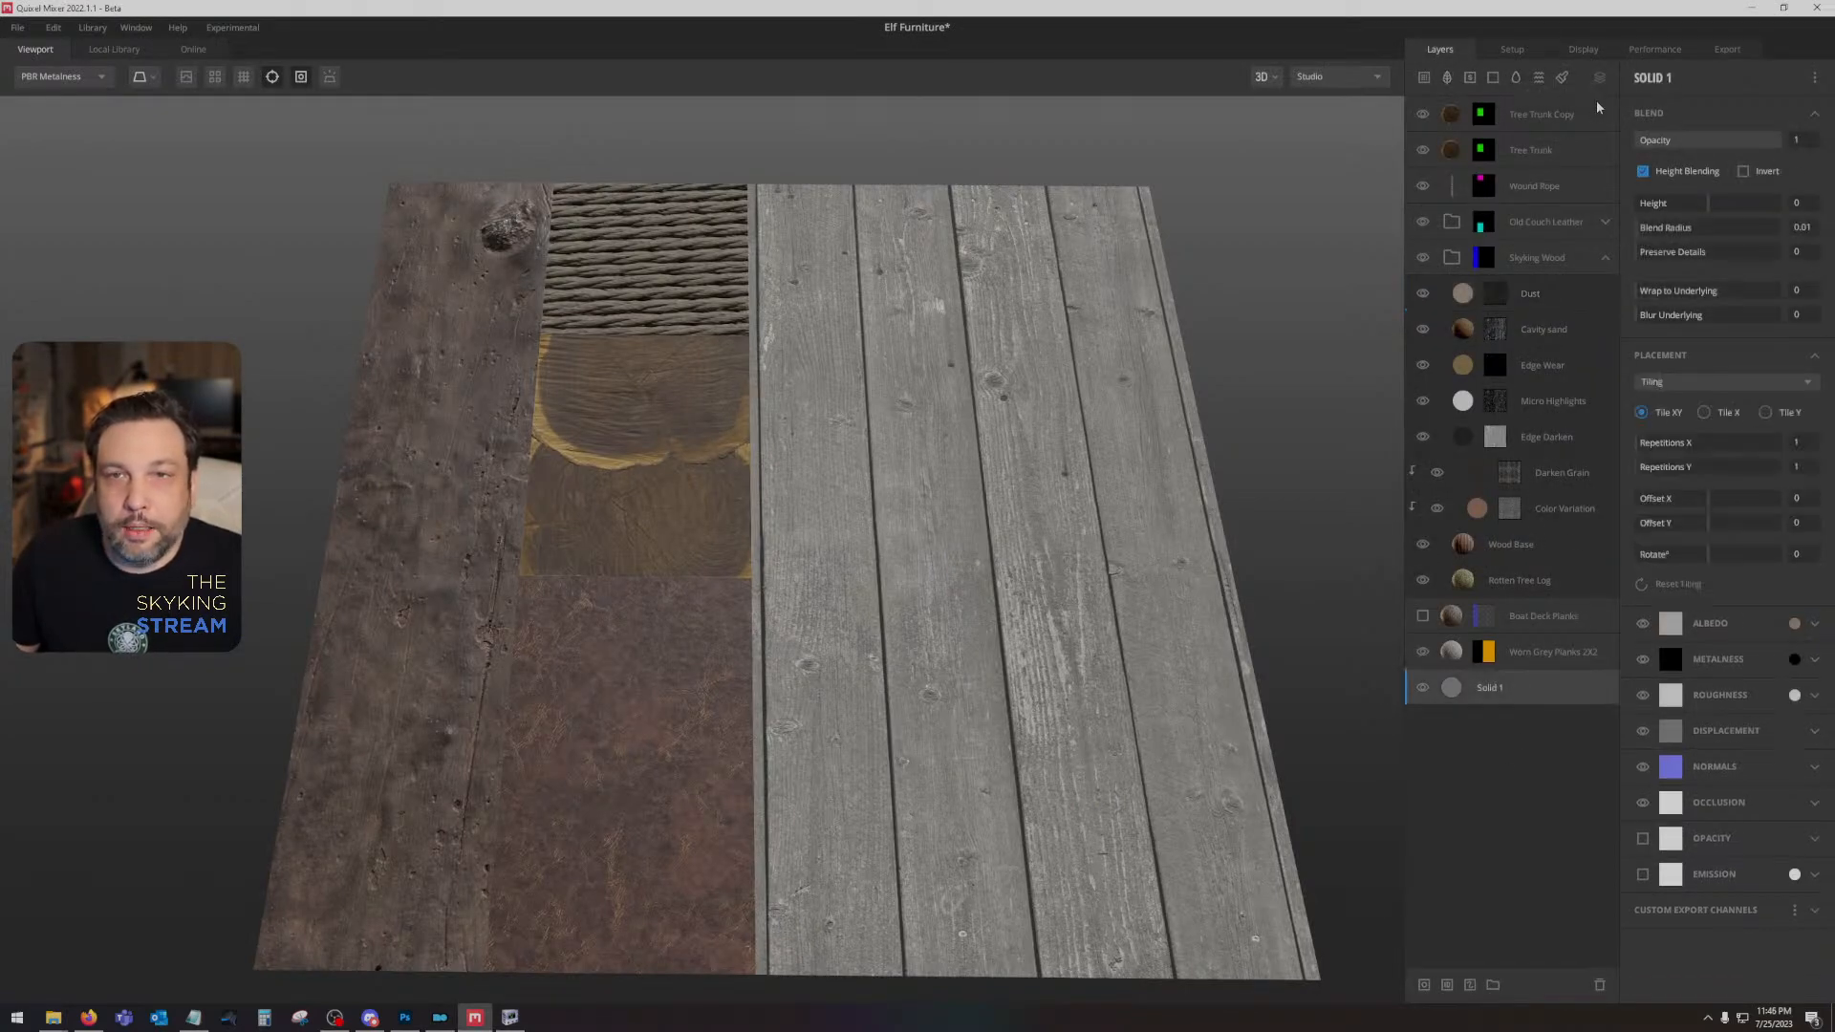
left_click(1561, 77)
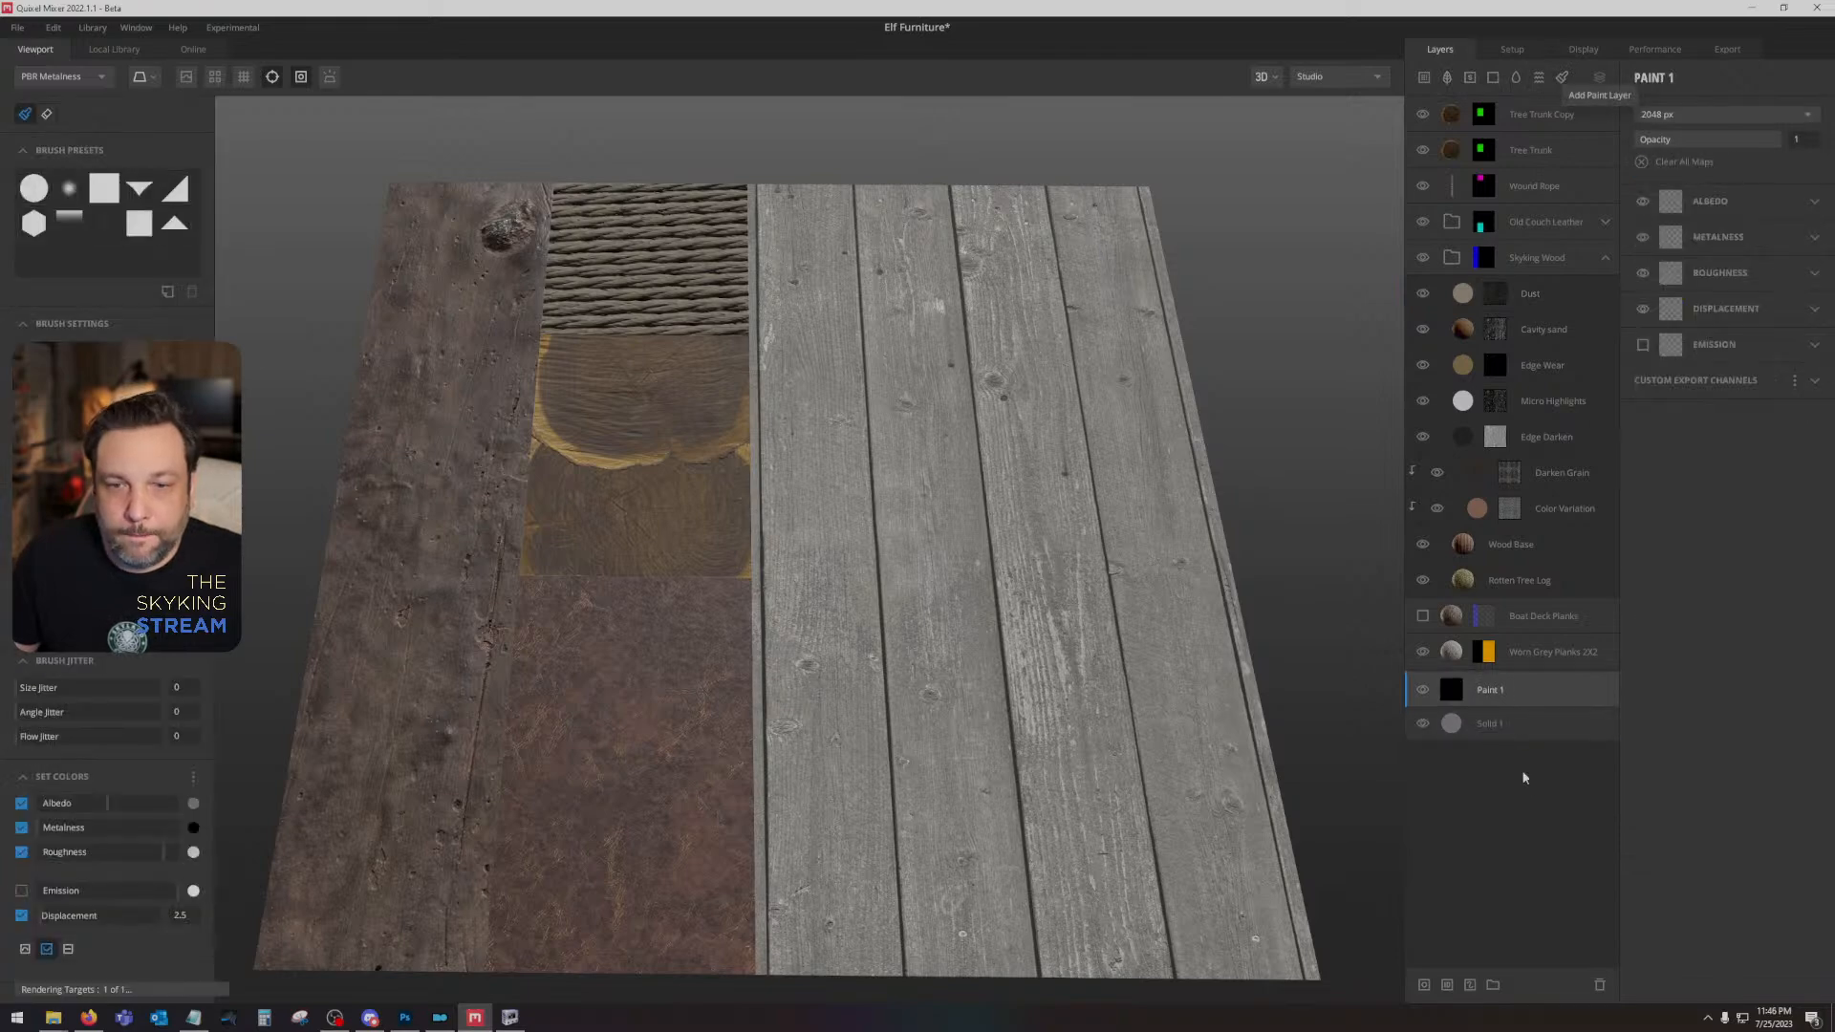
left_click_drag(1521, 688, 1524, 772)
- Load the exported height PNG into the displacement channel of the Paint 1 layer
left_click(1751, 304)
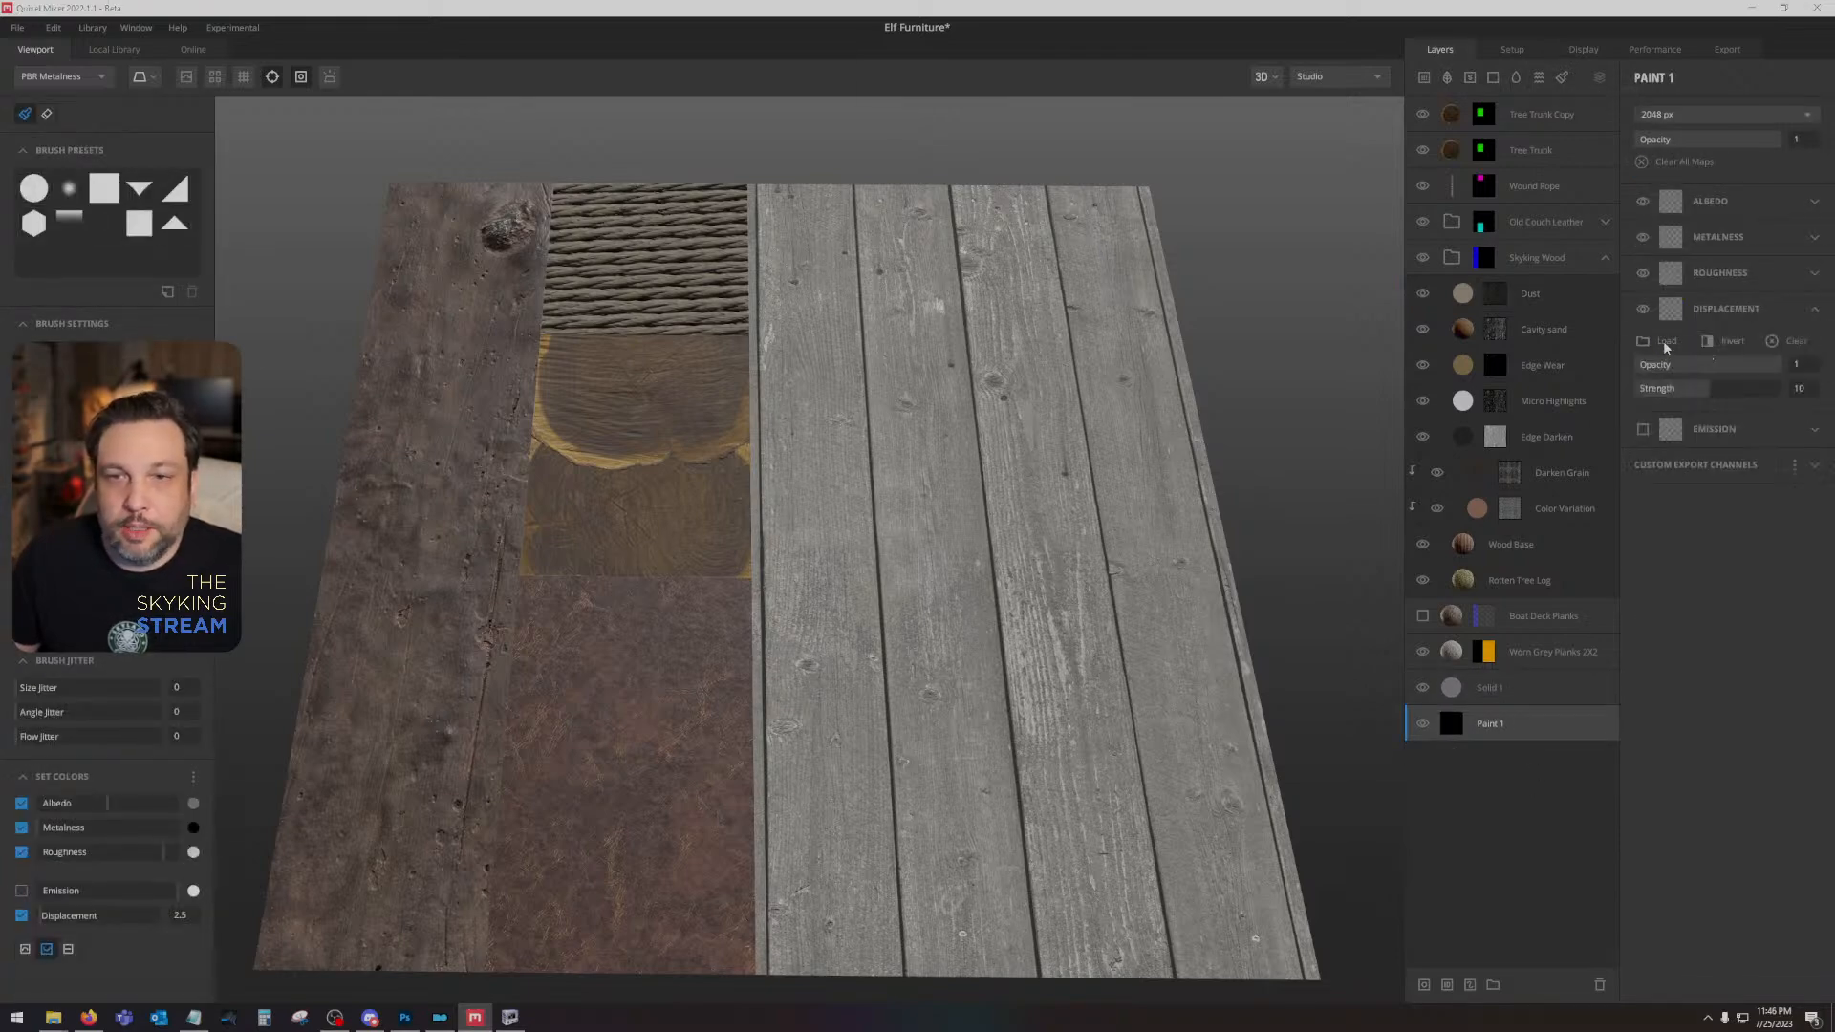
left_click(1661, 341)
left_click(741, 140)
double_click(741, 140)
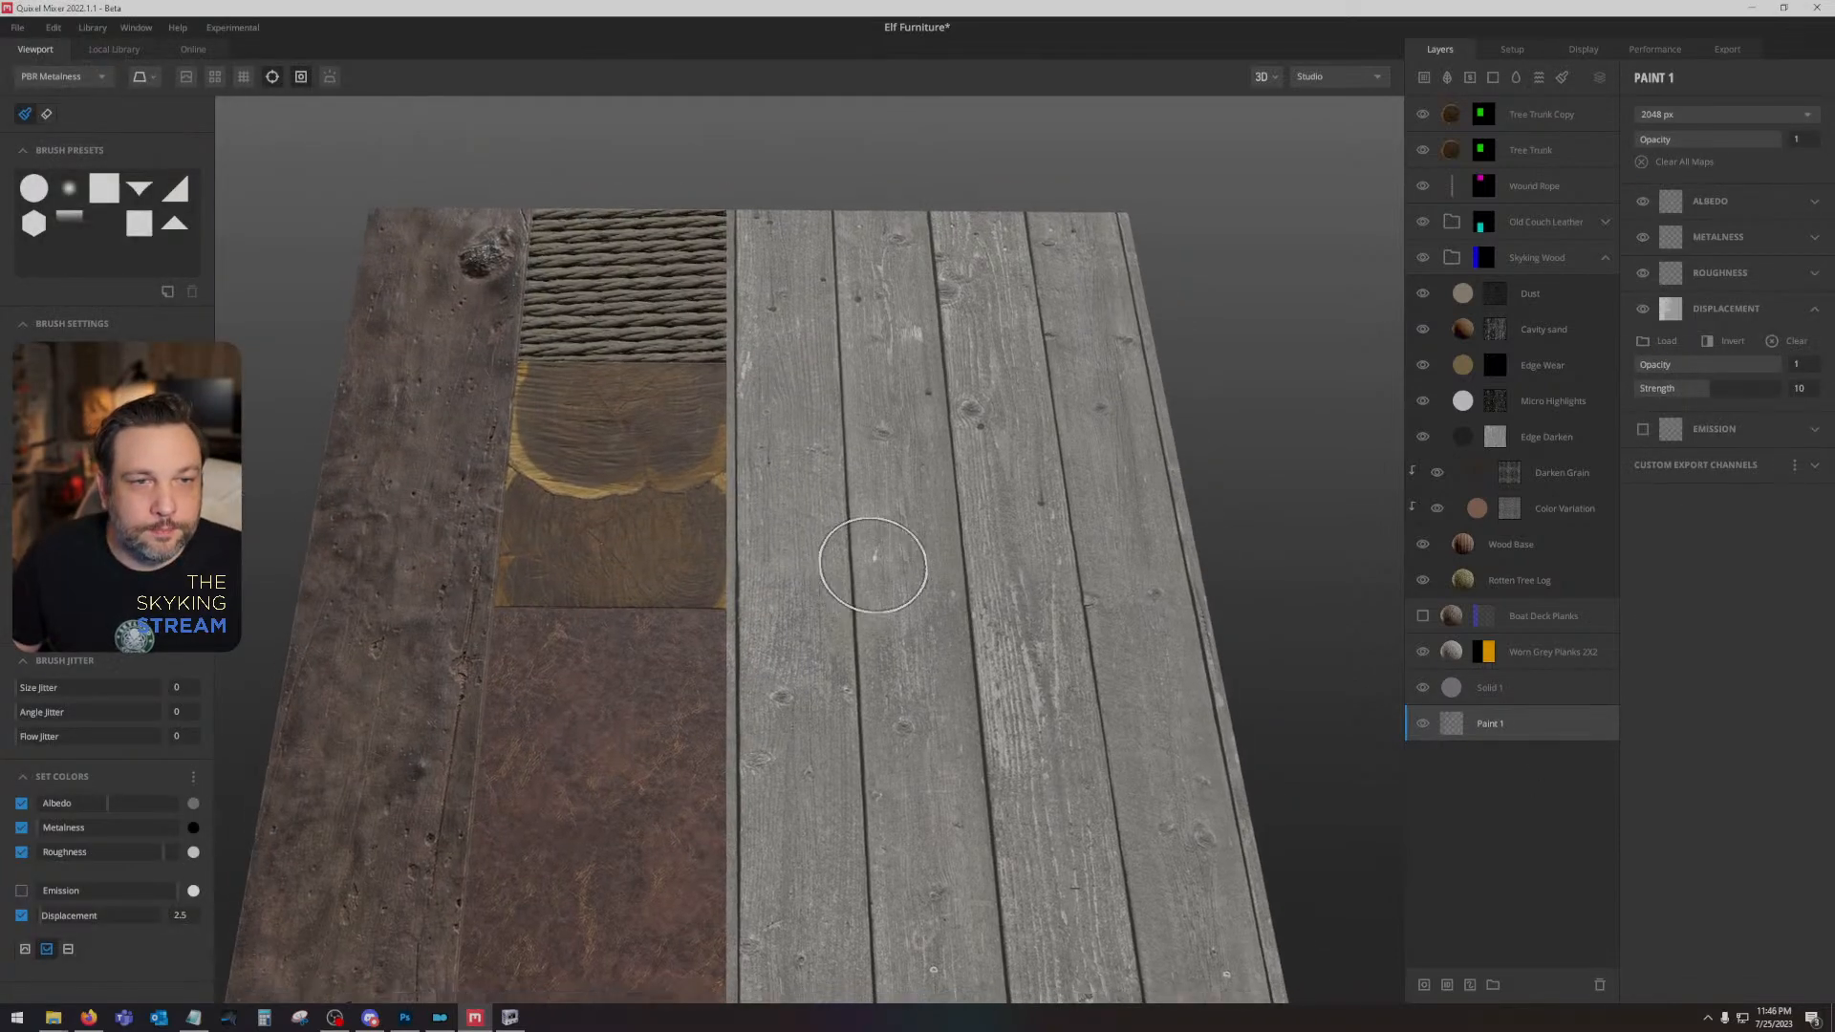
- Collapse the Skyking Wood folder and delete the Worn Grey Planks layer
left_click(1550, 261)
left_click(1604, 258)
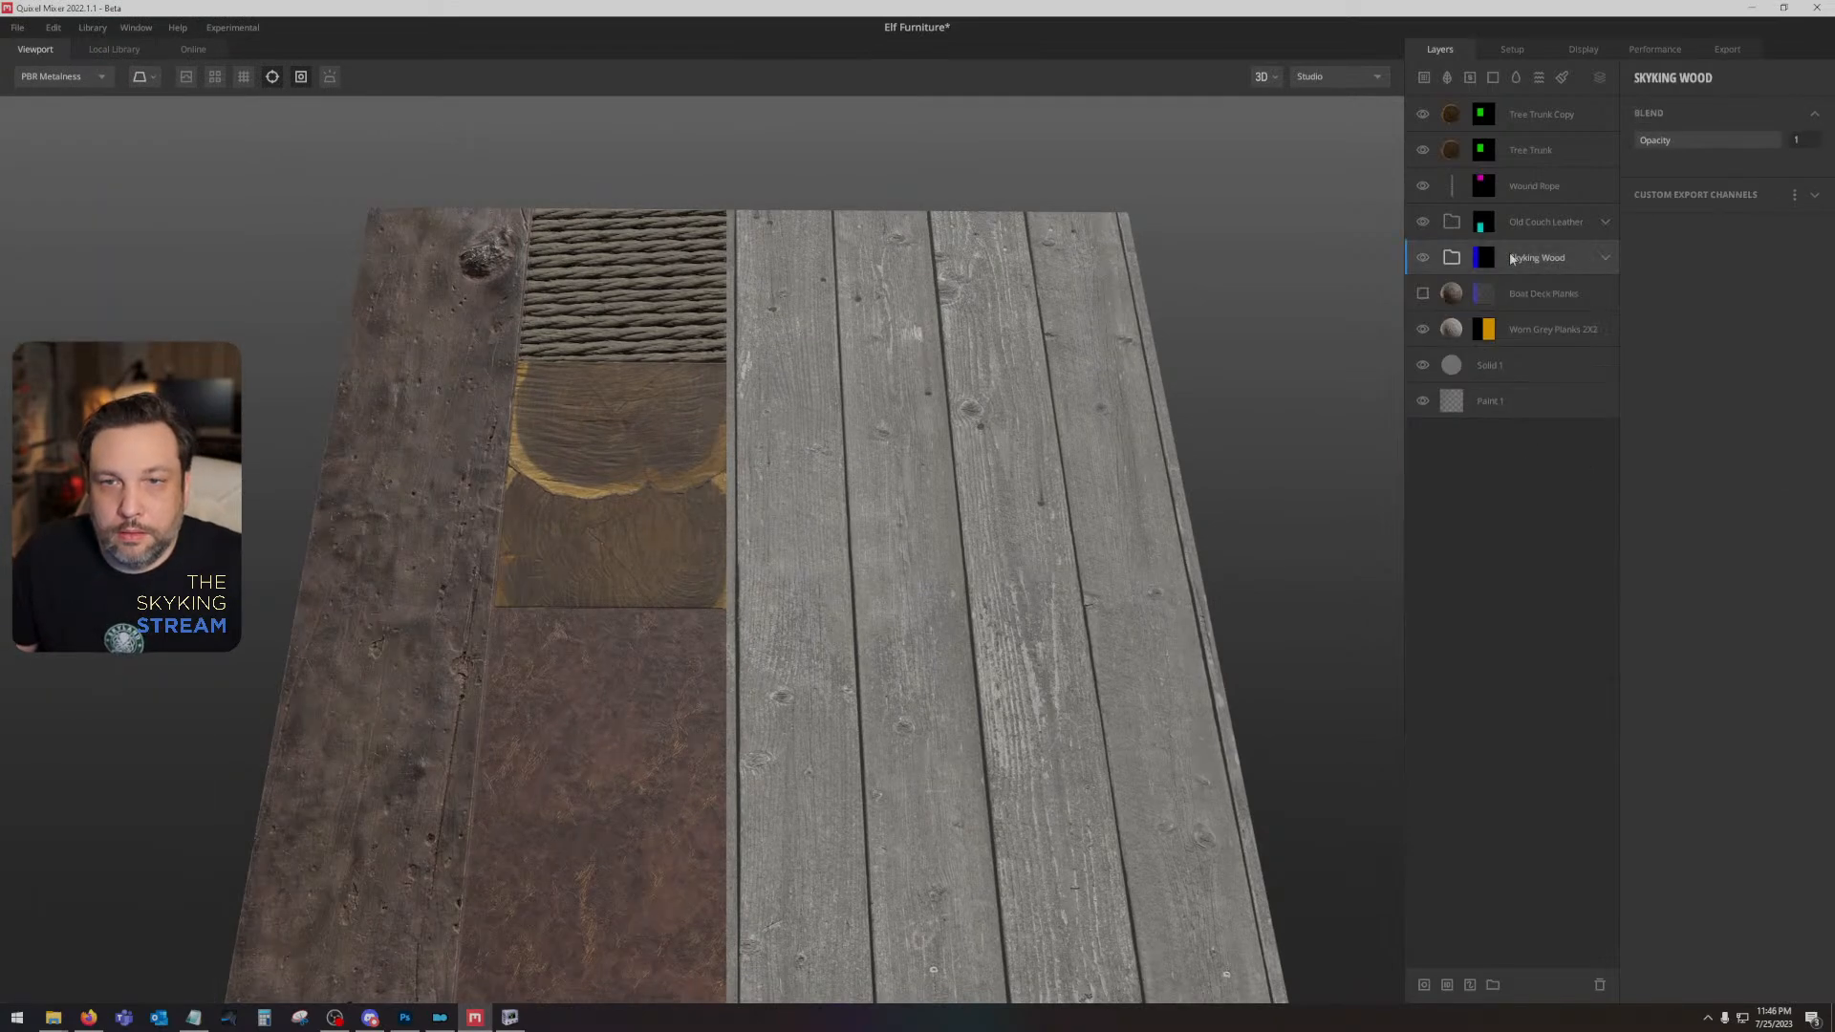
left_click(1552, 331)
key("Delete")
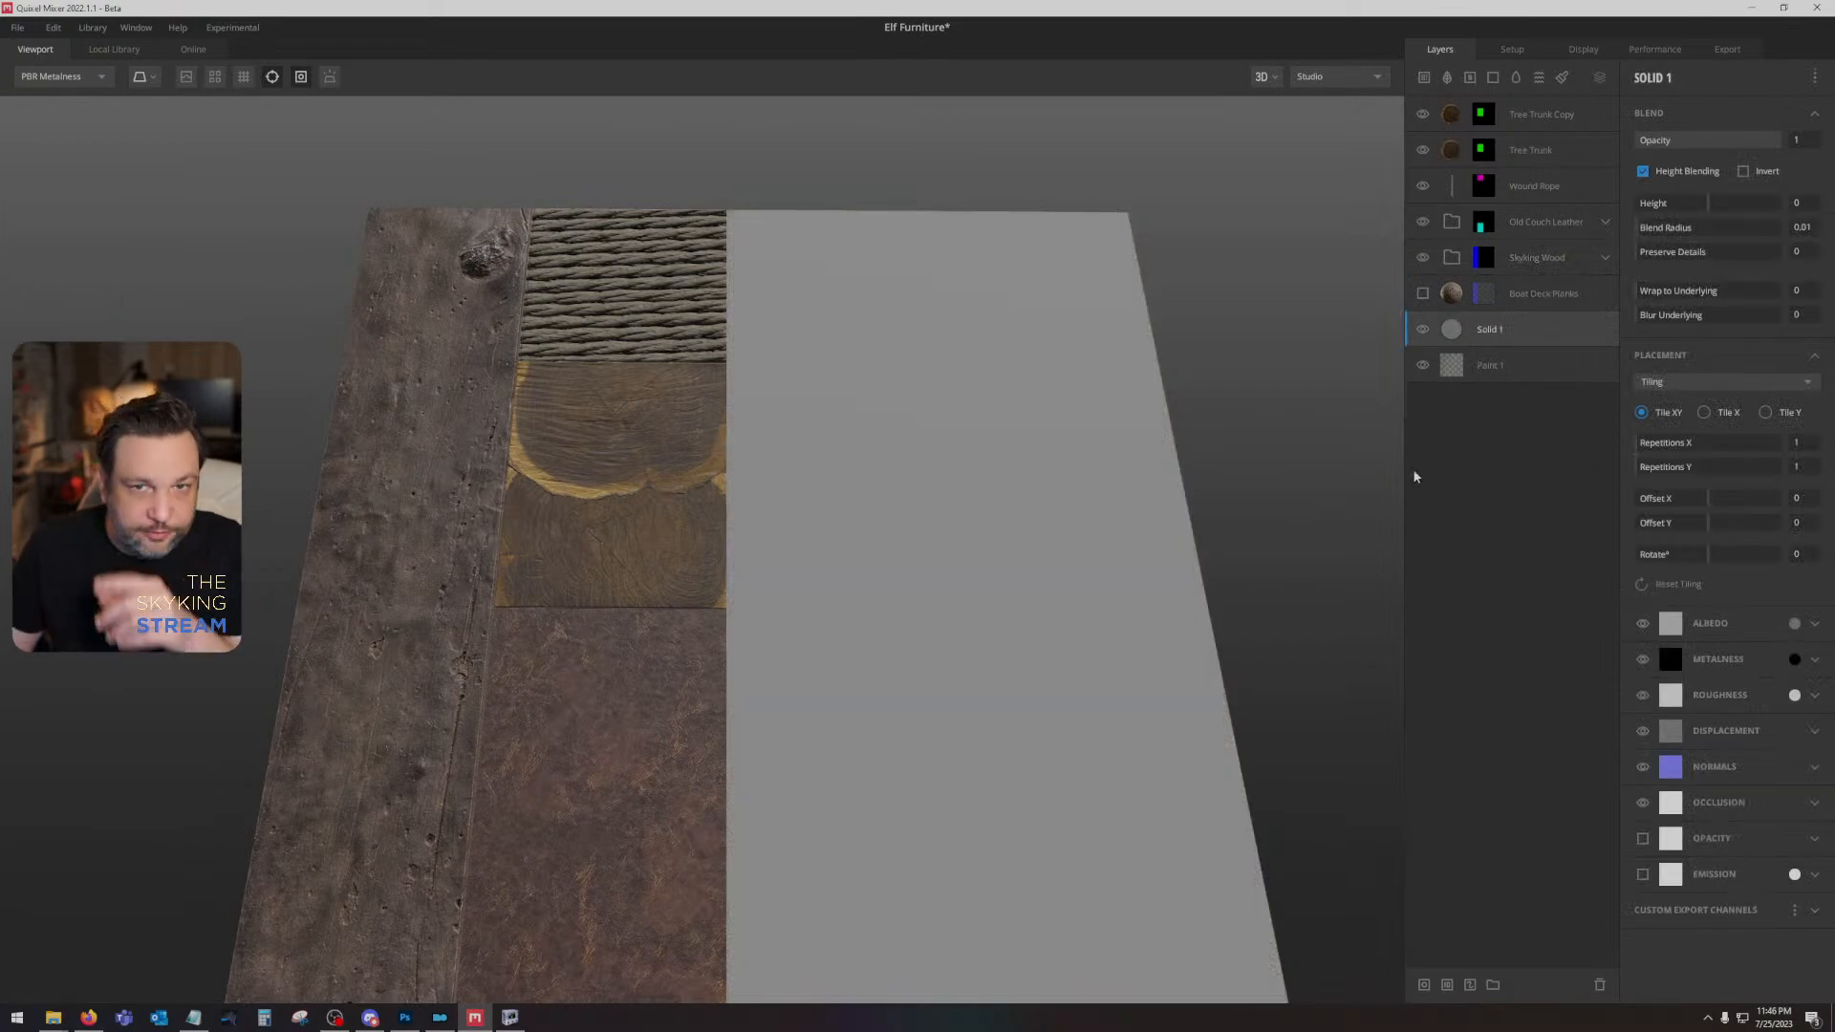
- Turn on displacement display in the 3D viewport
left_click_drag(1181, 484, 1126, 314)
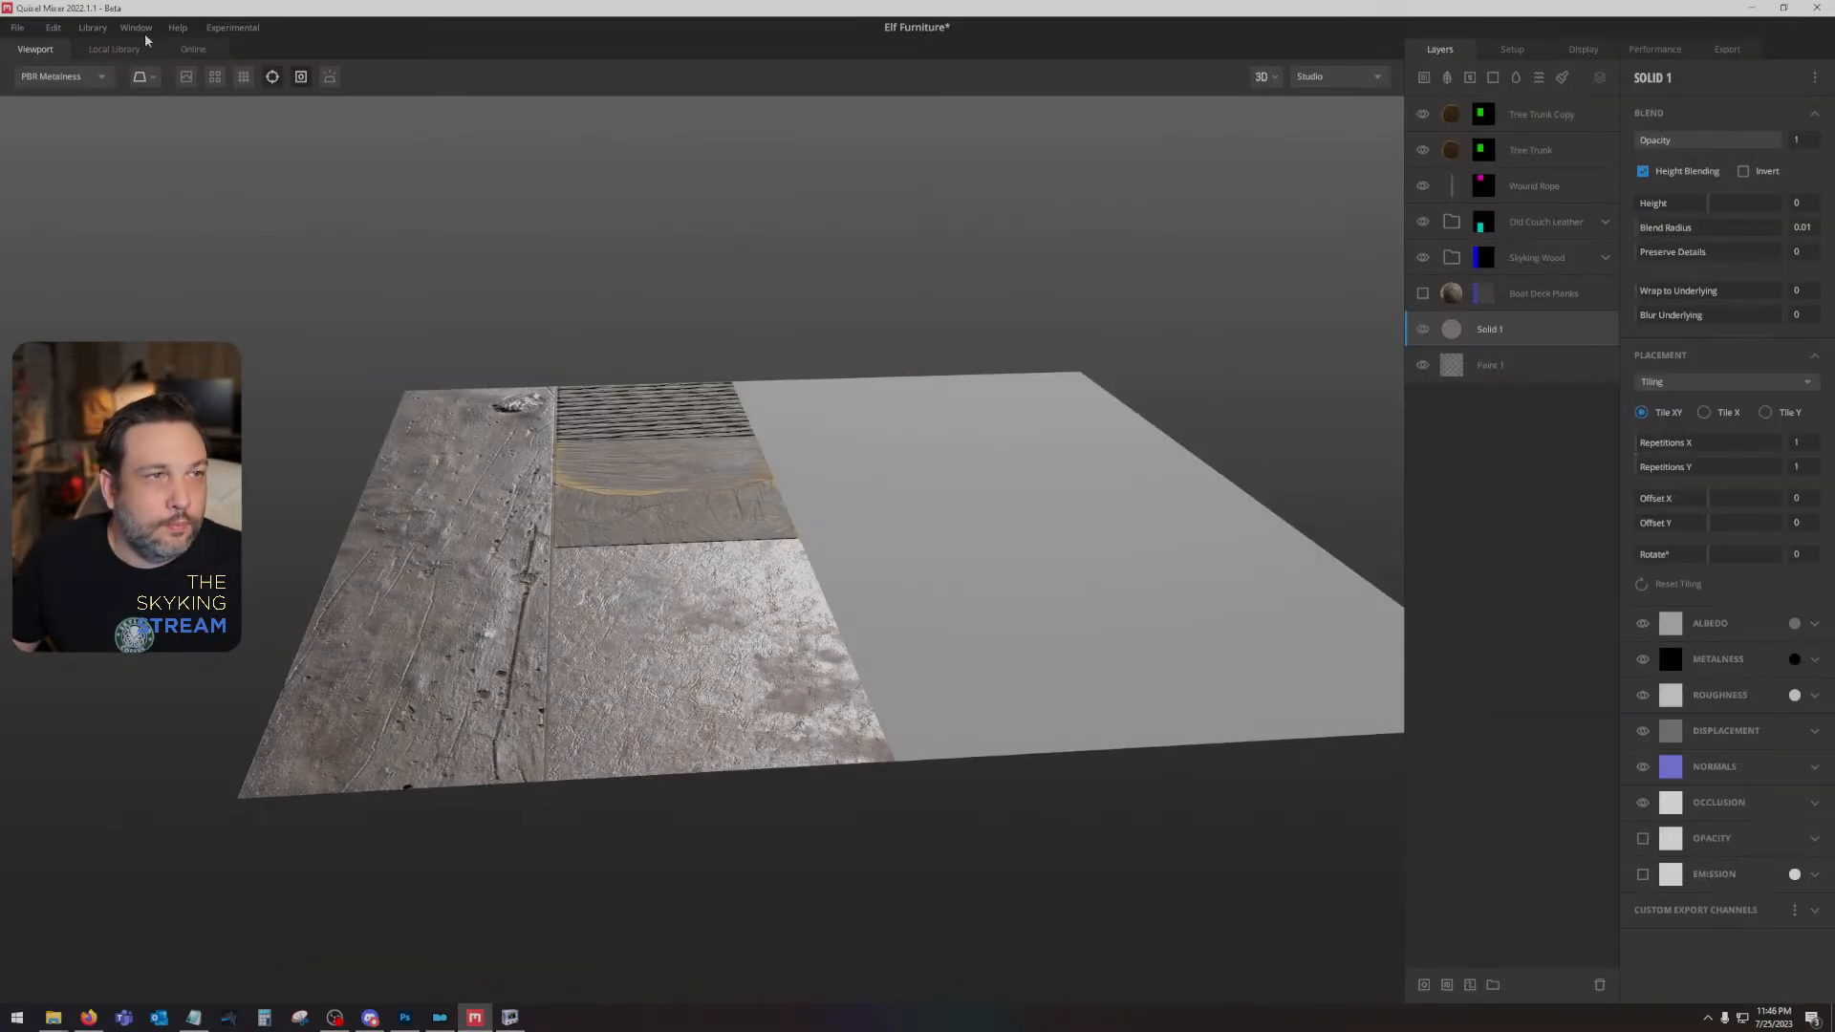
left_click(186, 77)
scroll(690, 313, "up", 3)
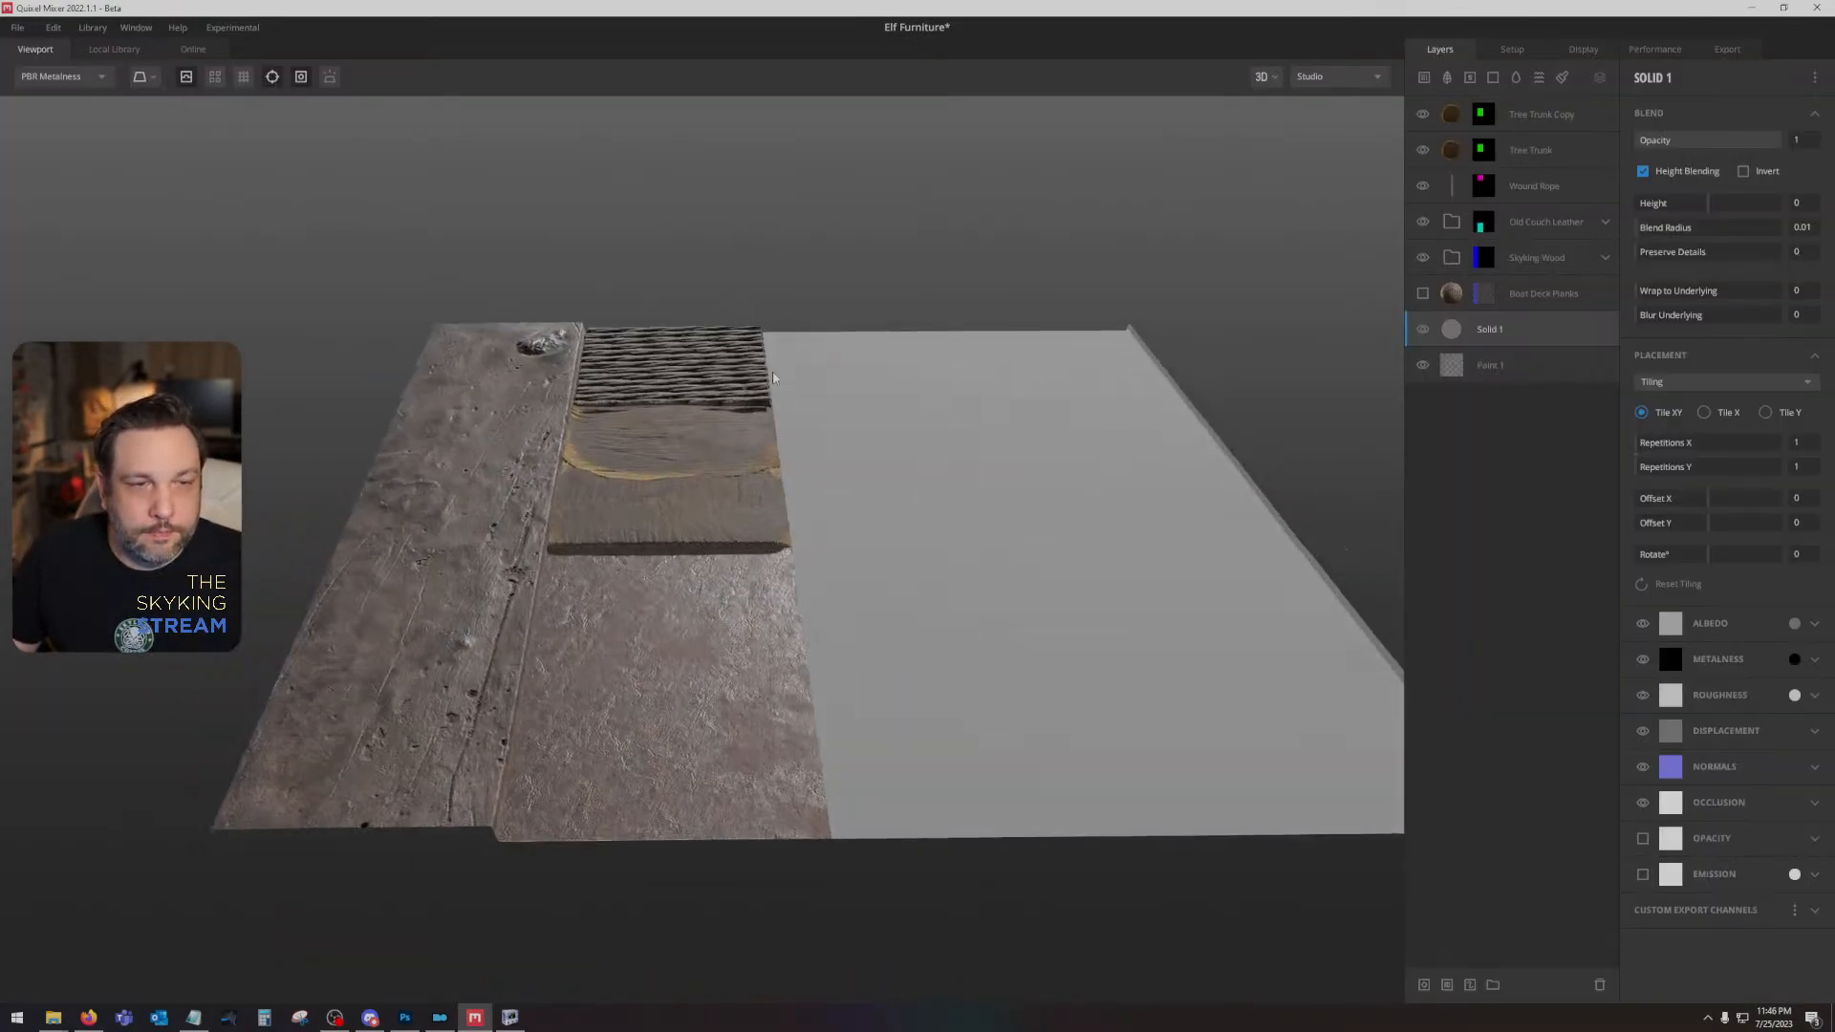
- Hide Solid 1 and the Skyking Wood and Old Couch Leather folders to expose Paint 1's displacement
left_click(1495, 365)
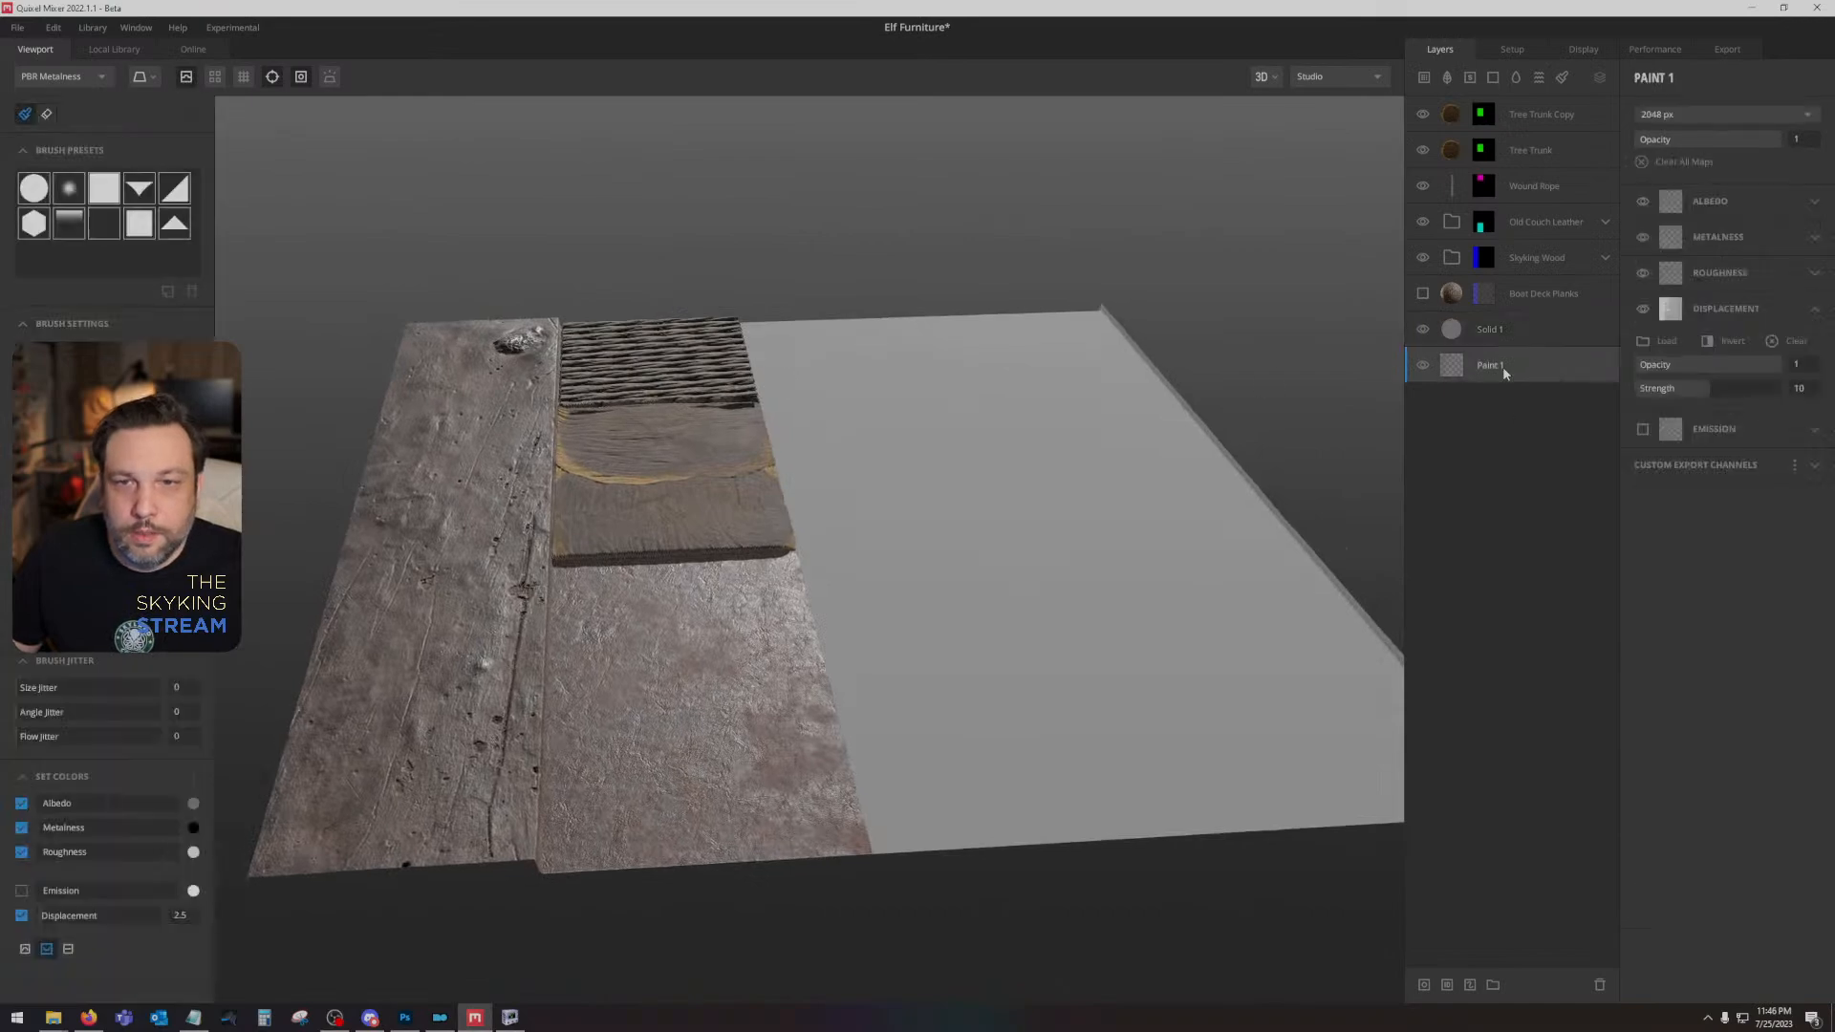
left_click(1422, 329)
left_click(1423, 258)
left_click(1423, 221)
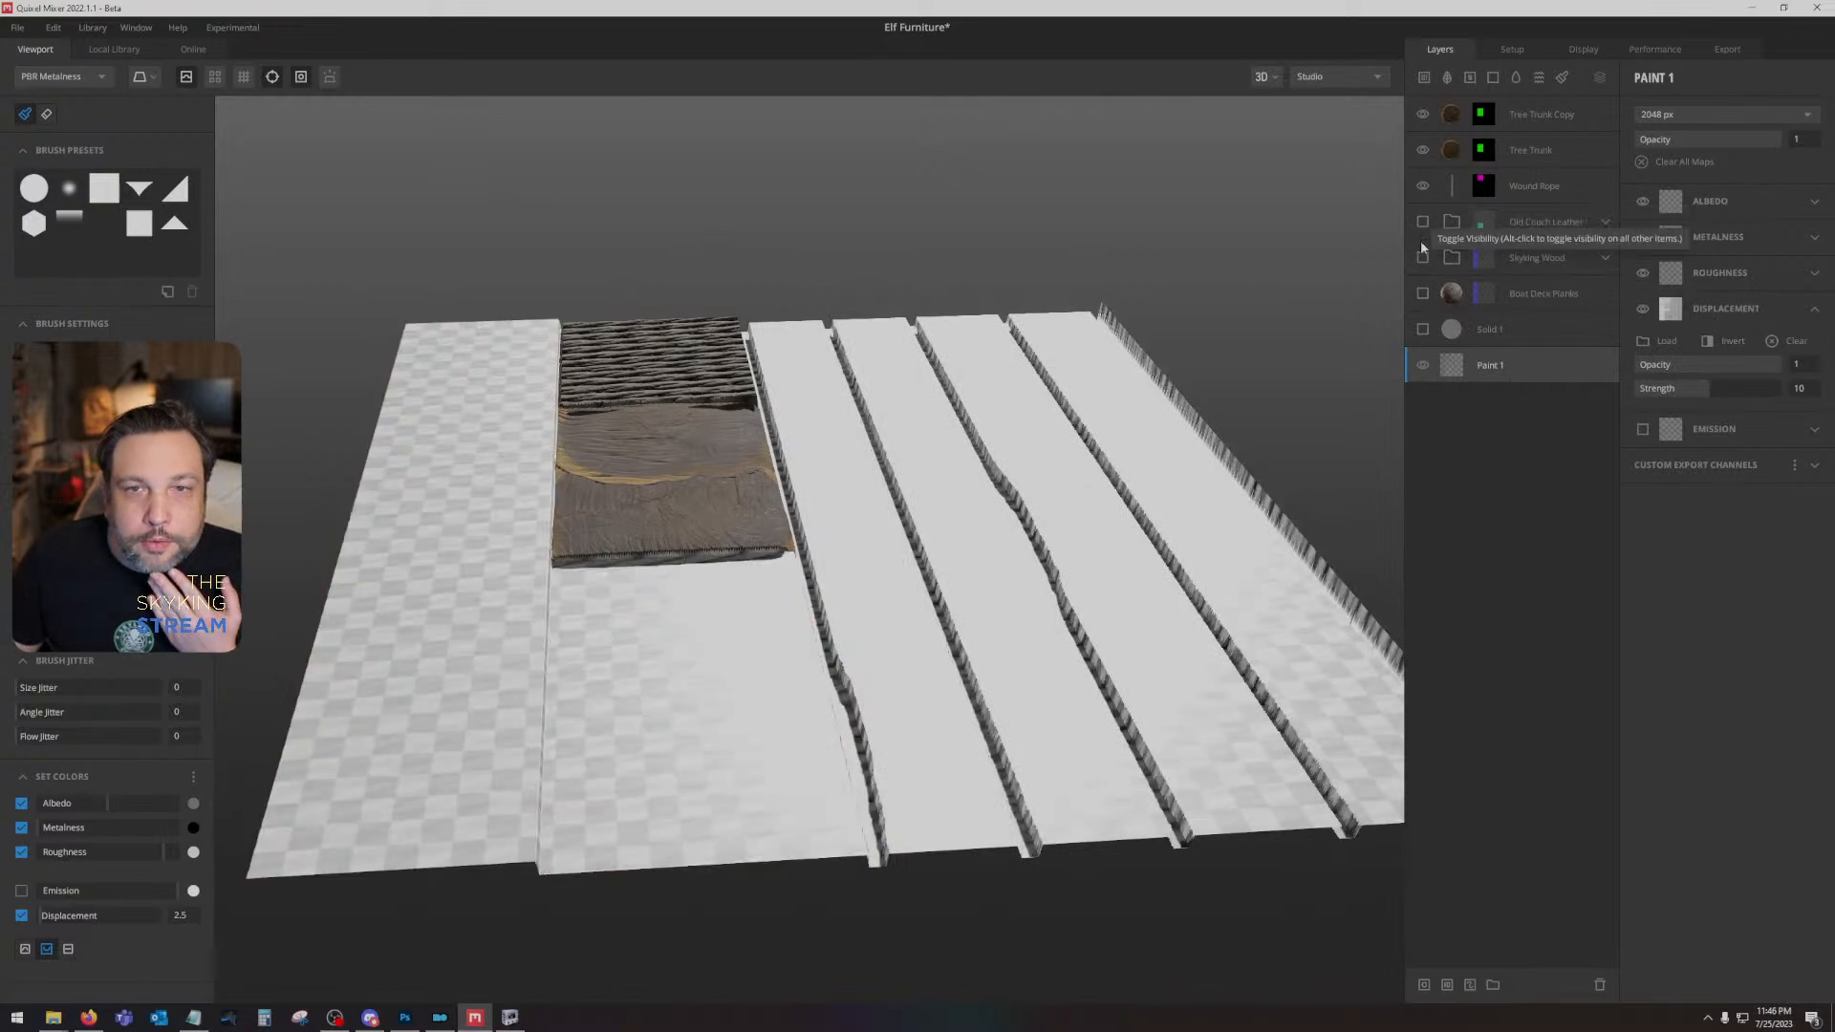
- Show Solid 1 and Boat Deck Planks, and set Boat Deck Planks' Wrap to Underlying to 1 with Height Blending off
left_click(1422, 329)
left_click(1422, 295)
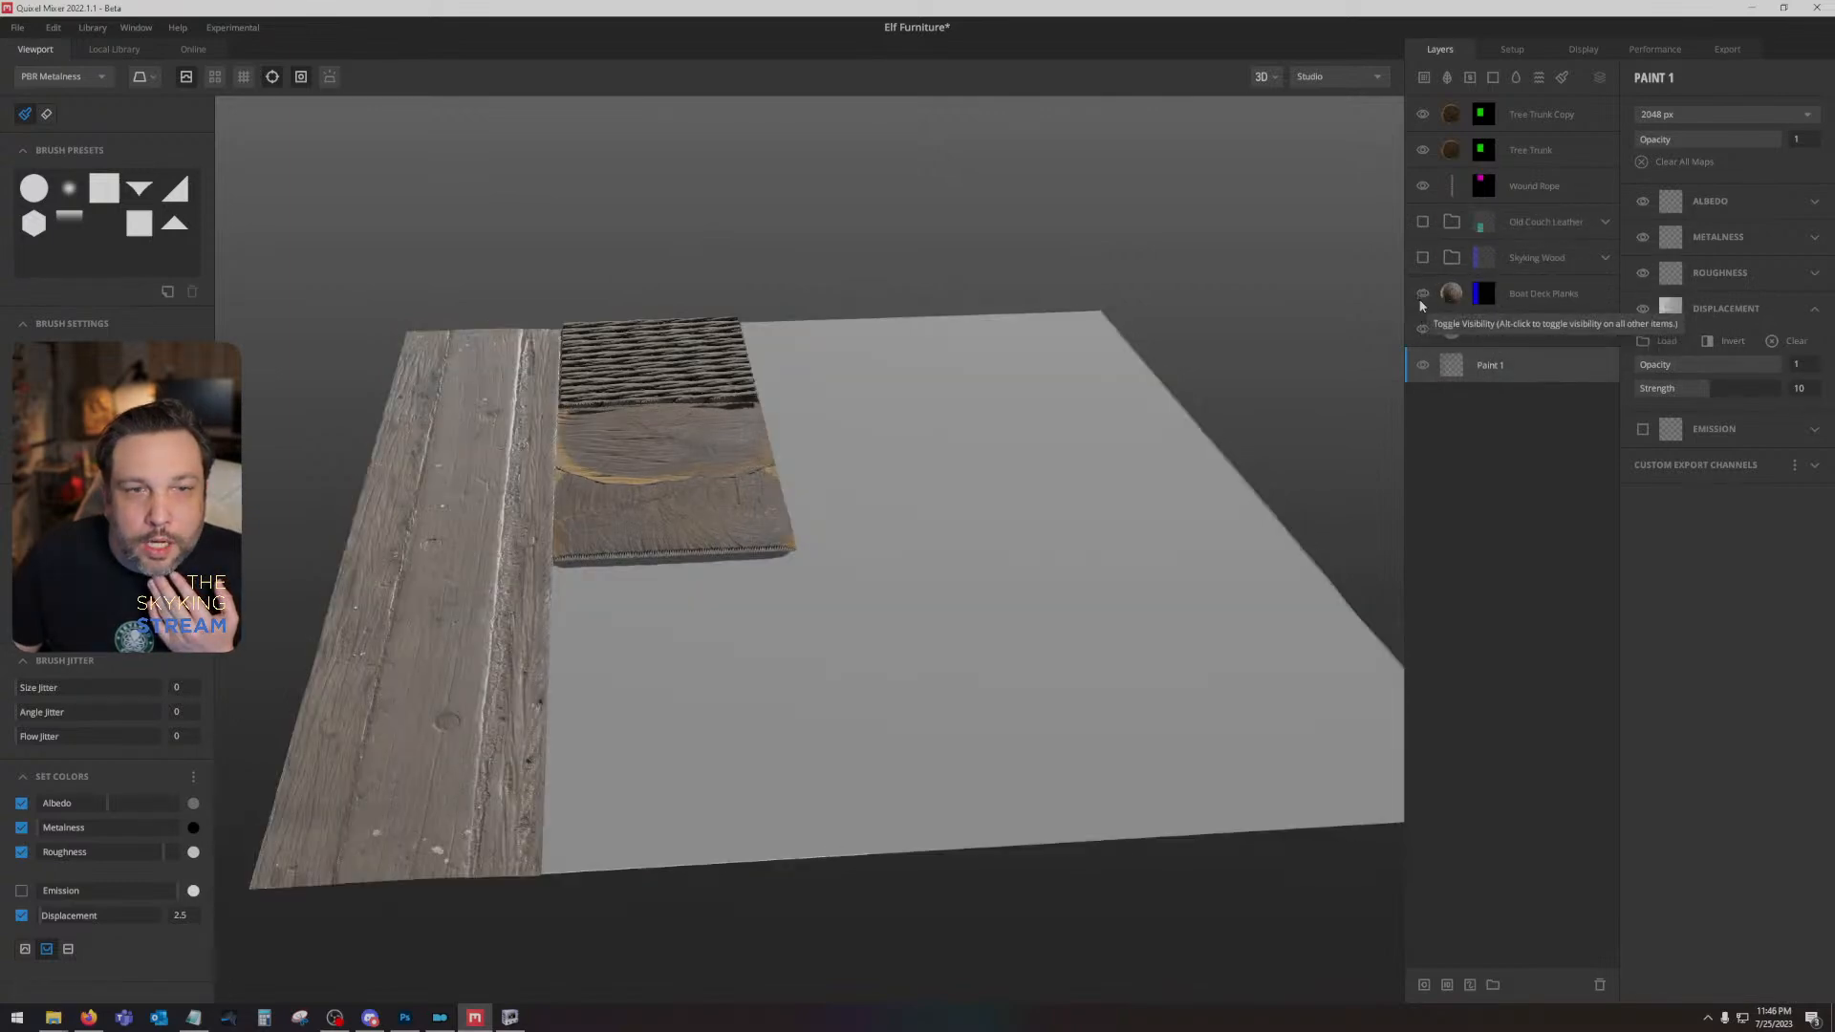
left_click(1527, 302)
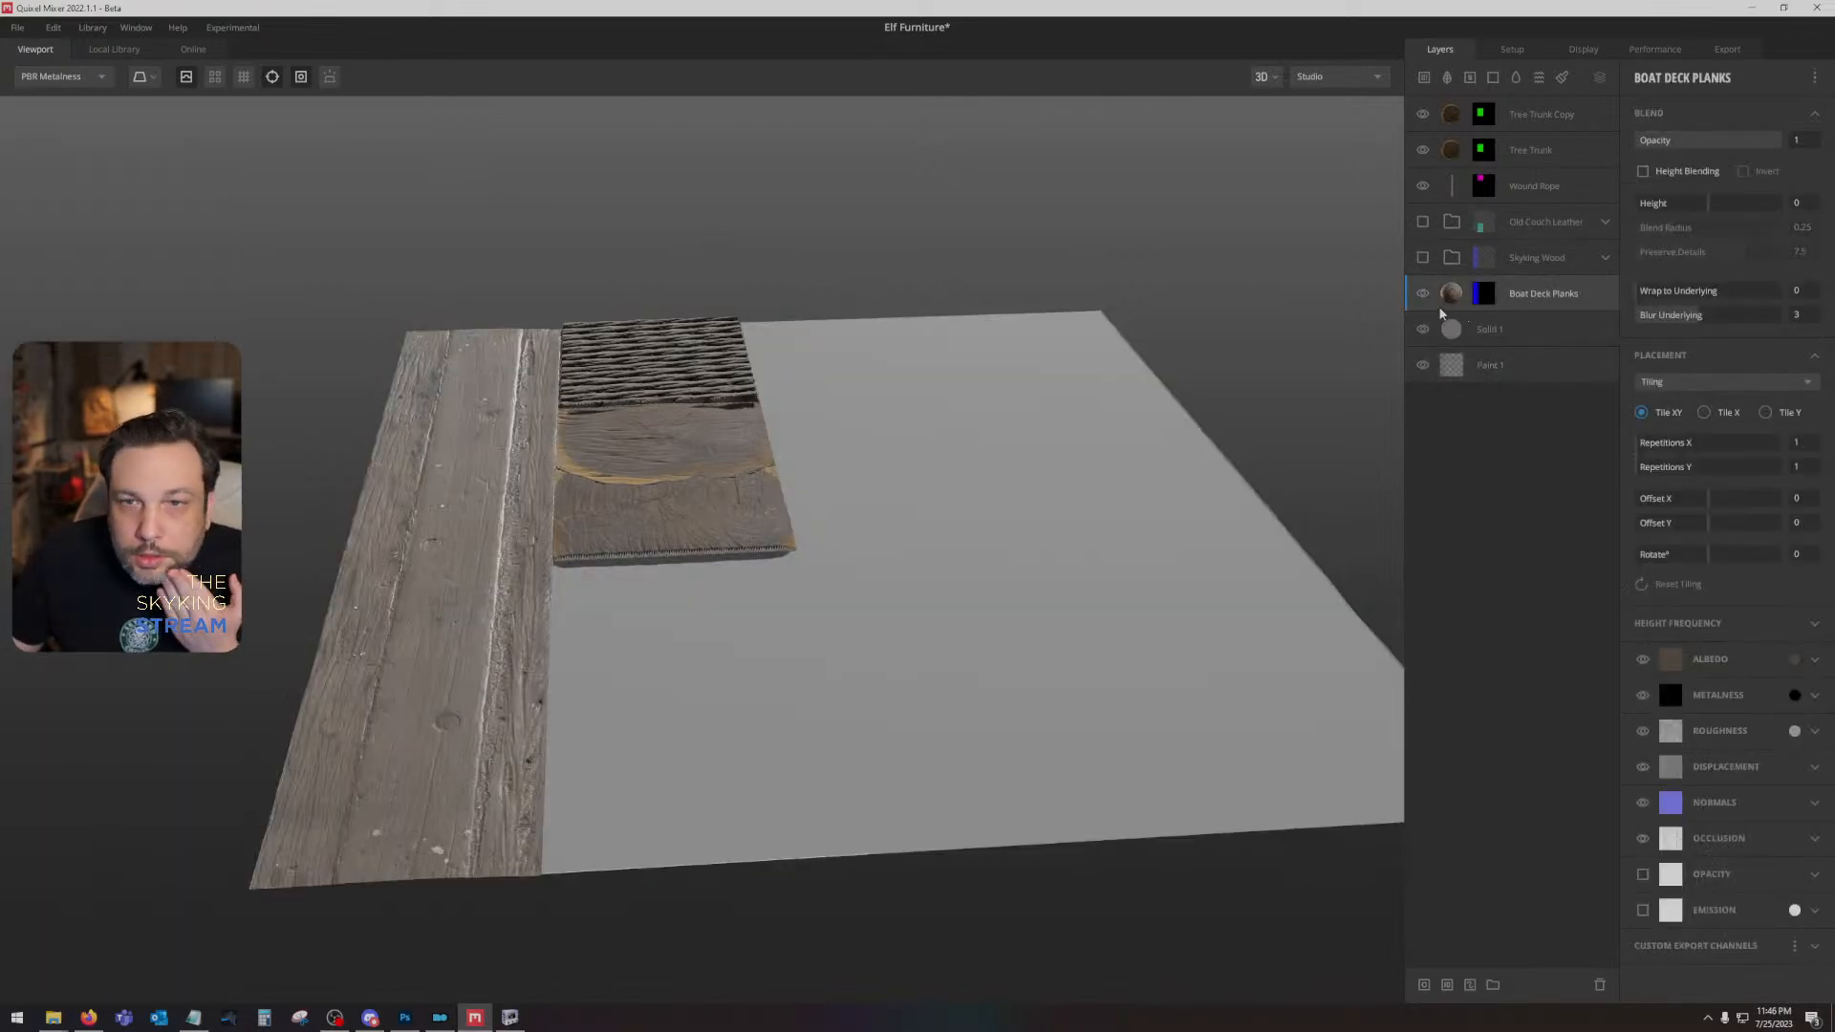
left_click(1643, 172)
left_click(1642, 172)
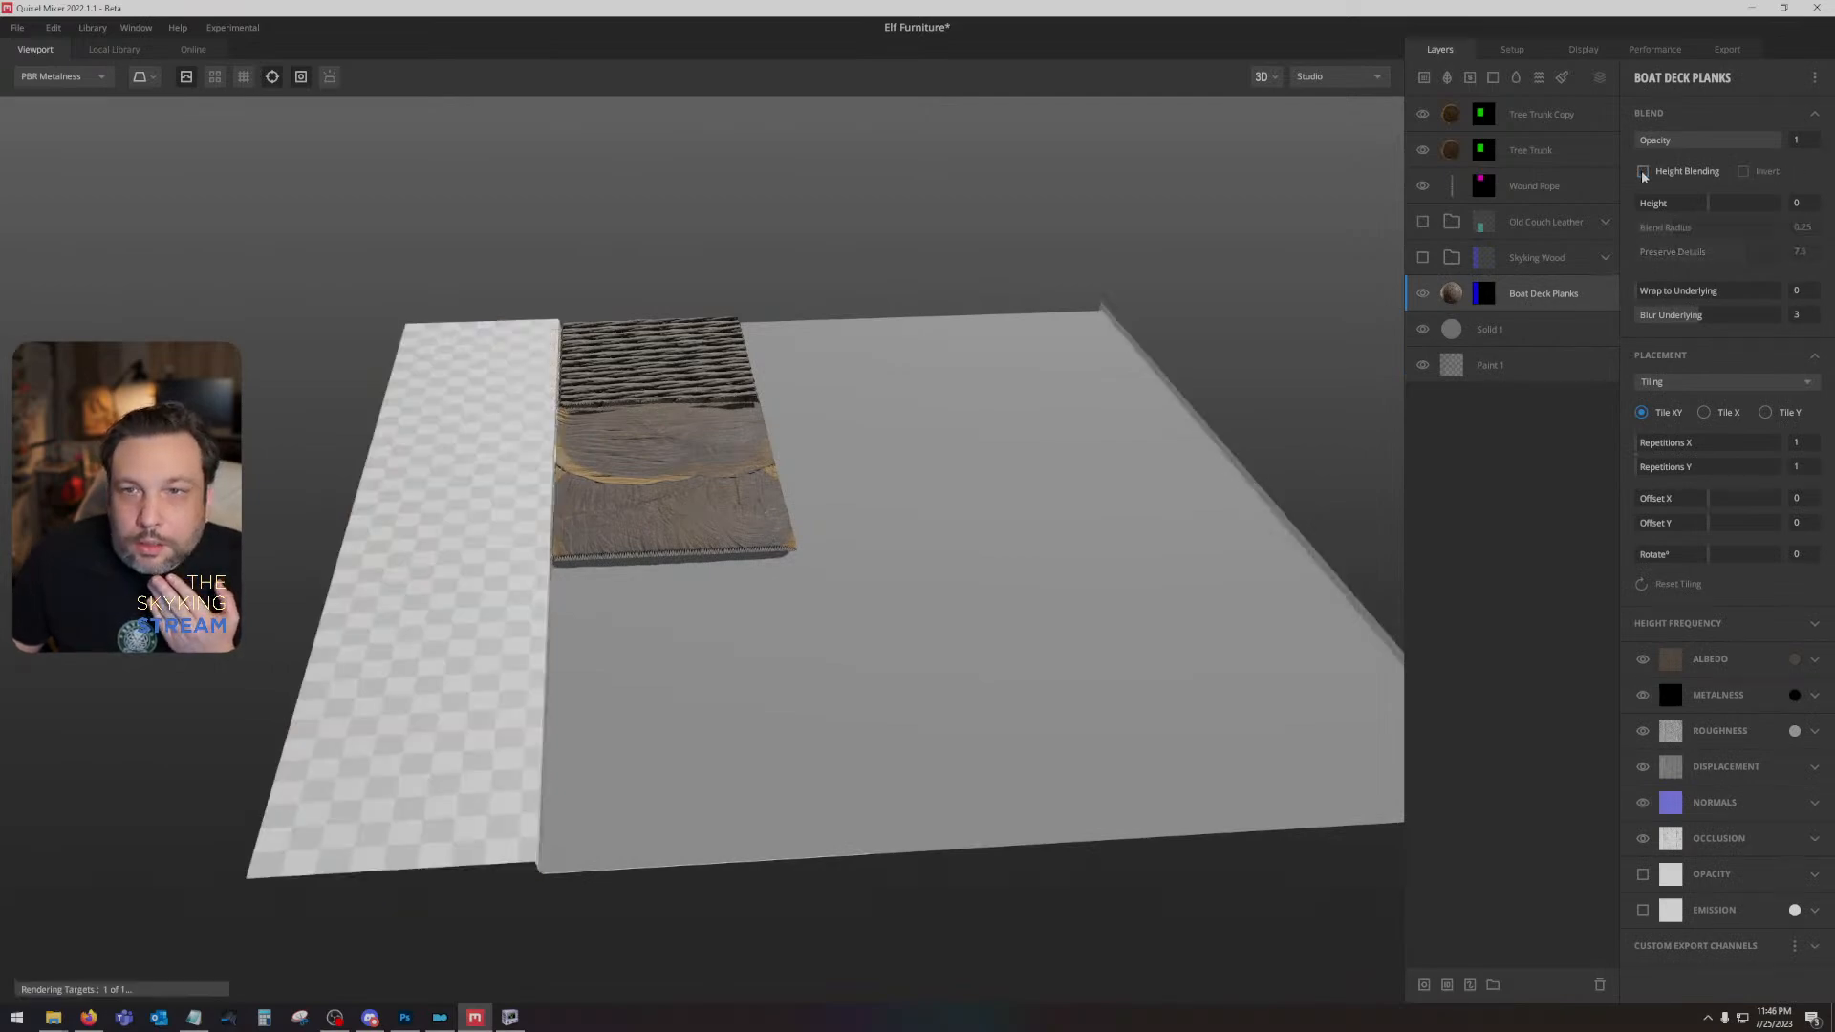
left_click_drag(1648, 290, 1805, 298)
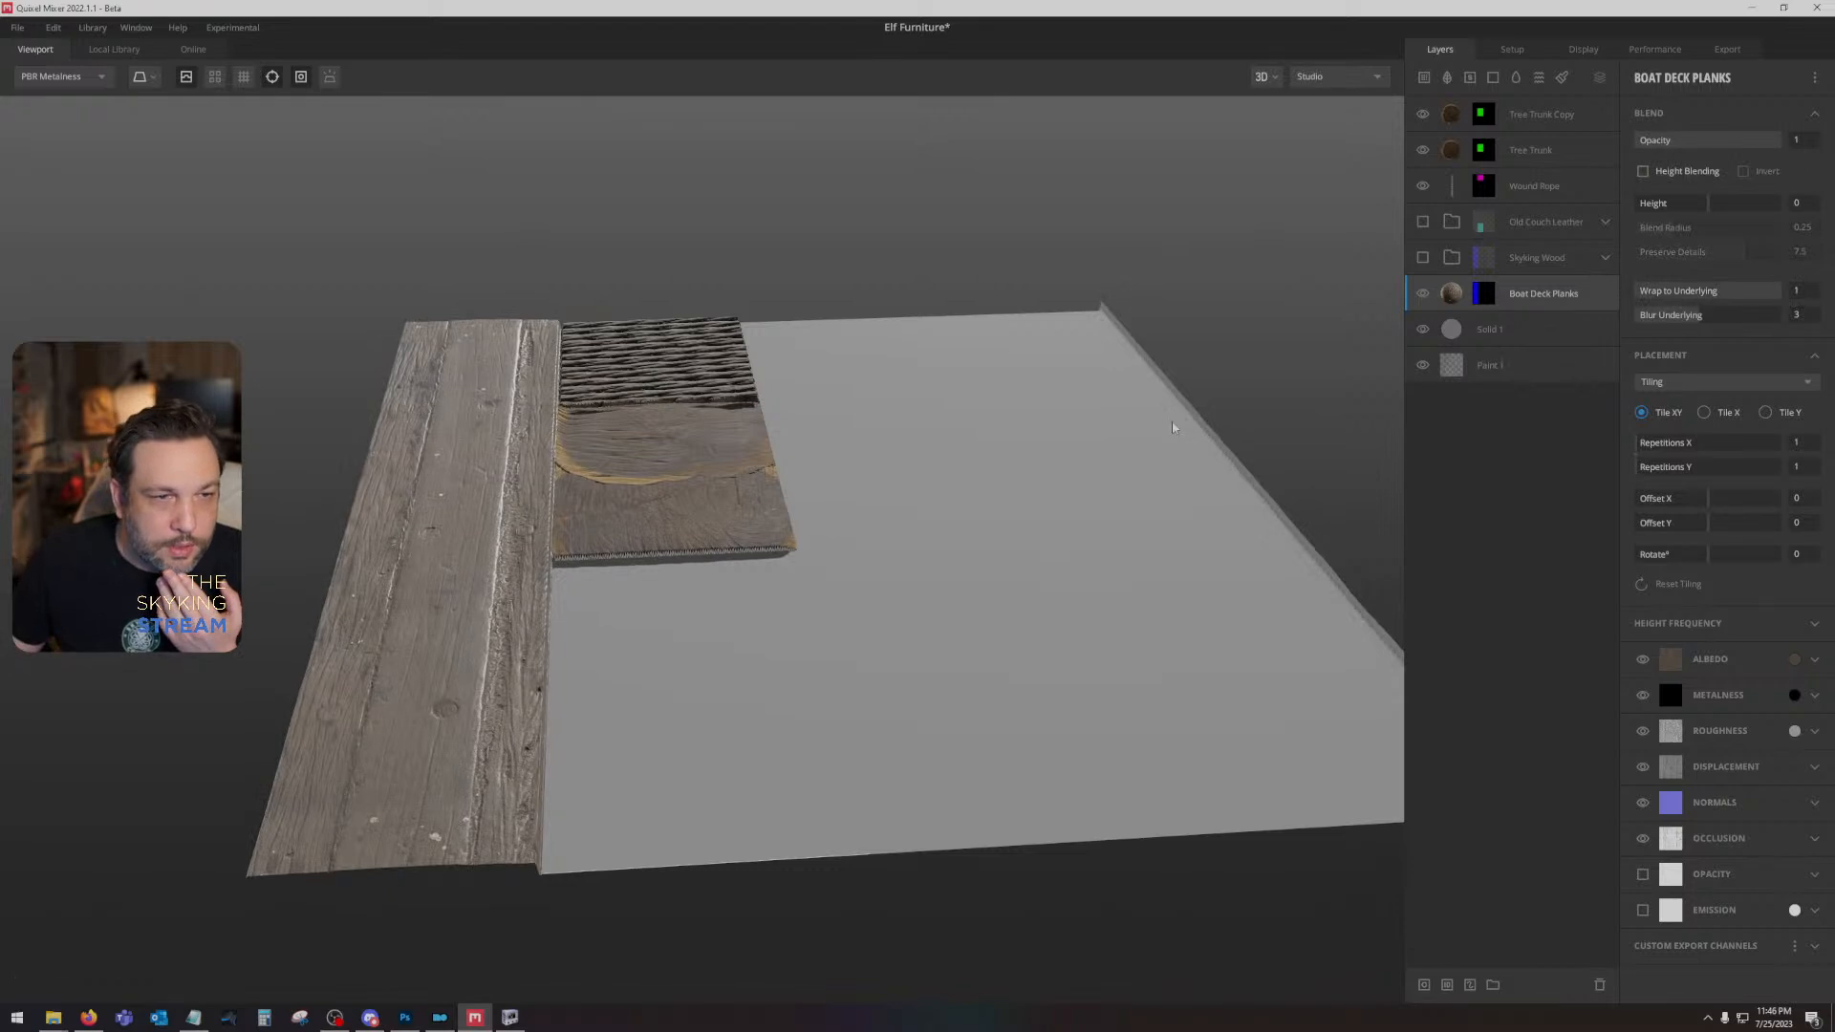
- Hide the Tree Trunk and Tree Trunk Copy layers and show the Old Couch Leather folder
left_click(1522, 153)
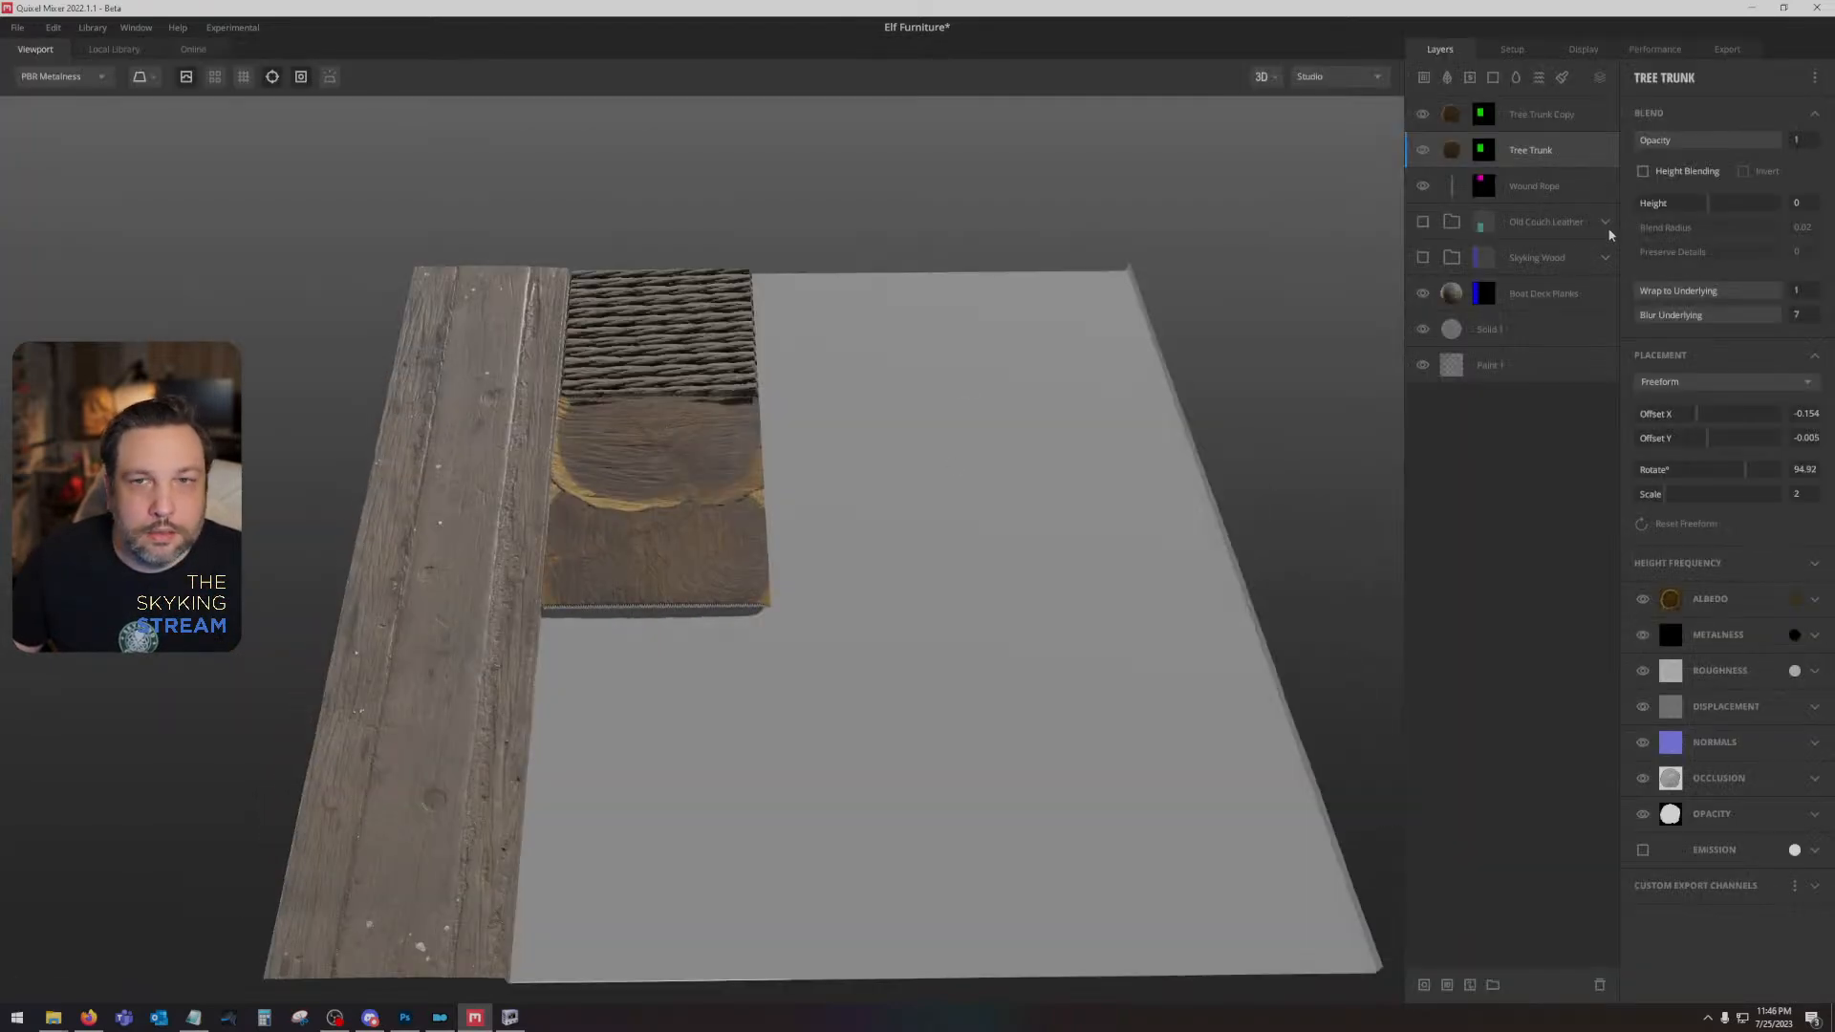
left_click(1421, 151)
left_click(1423, 114)
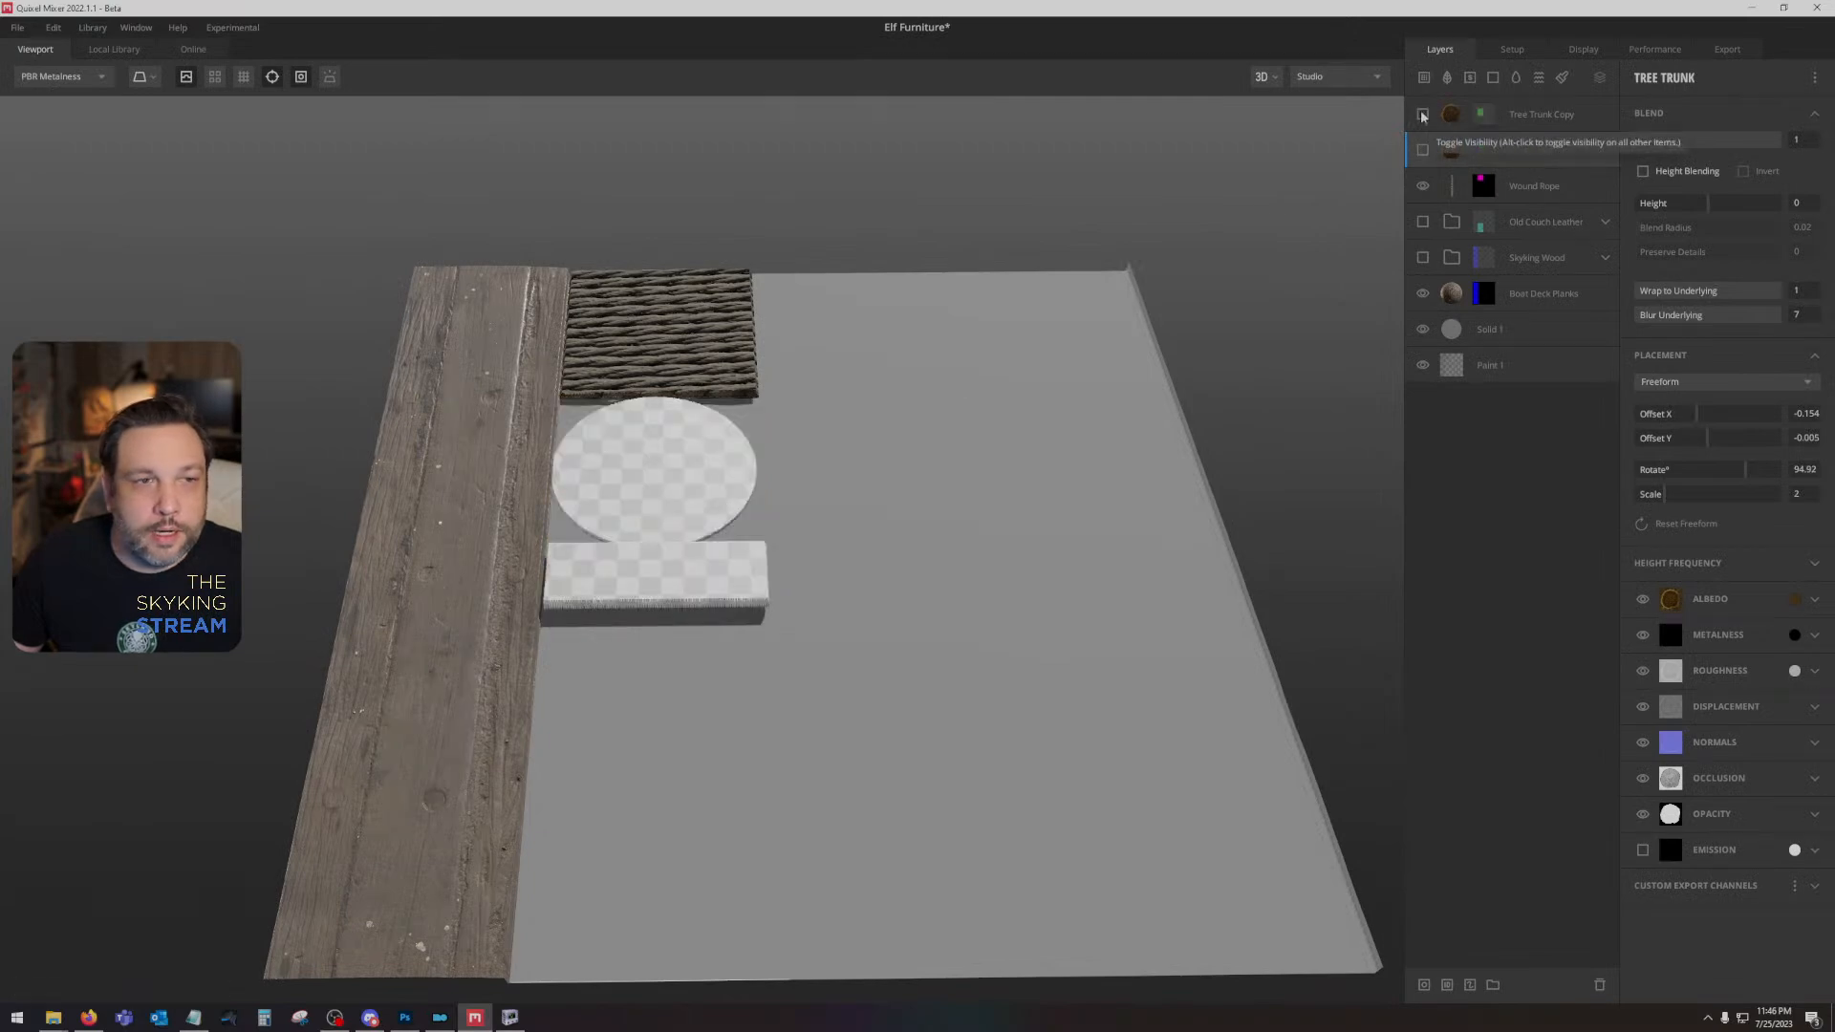
left_click(1529, 187)
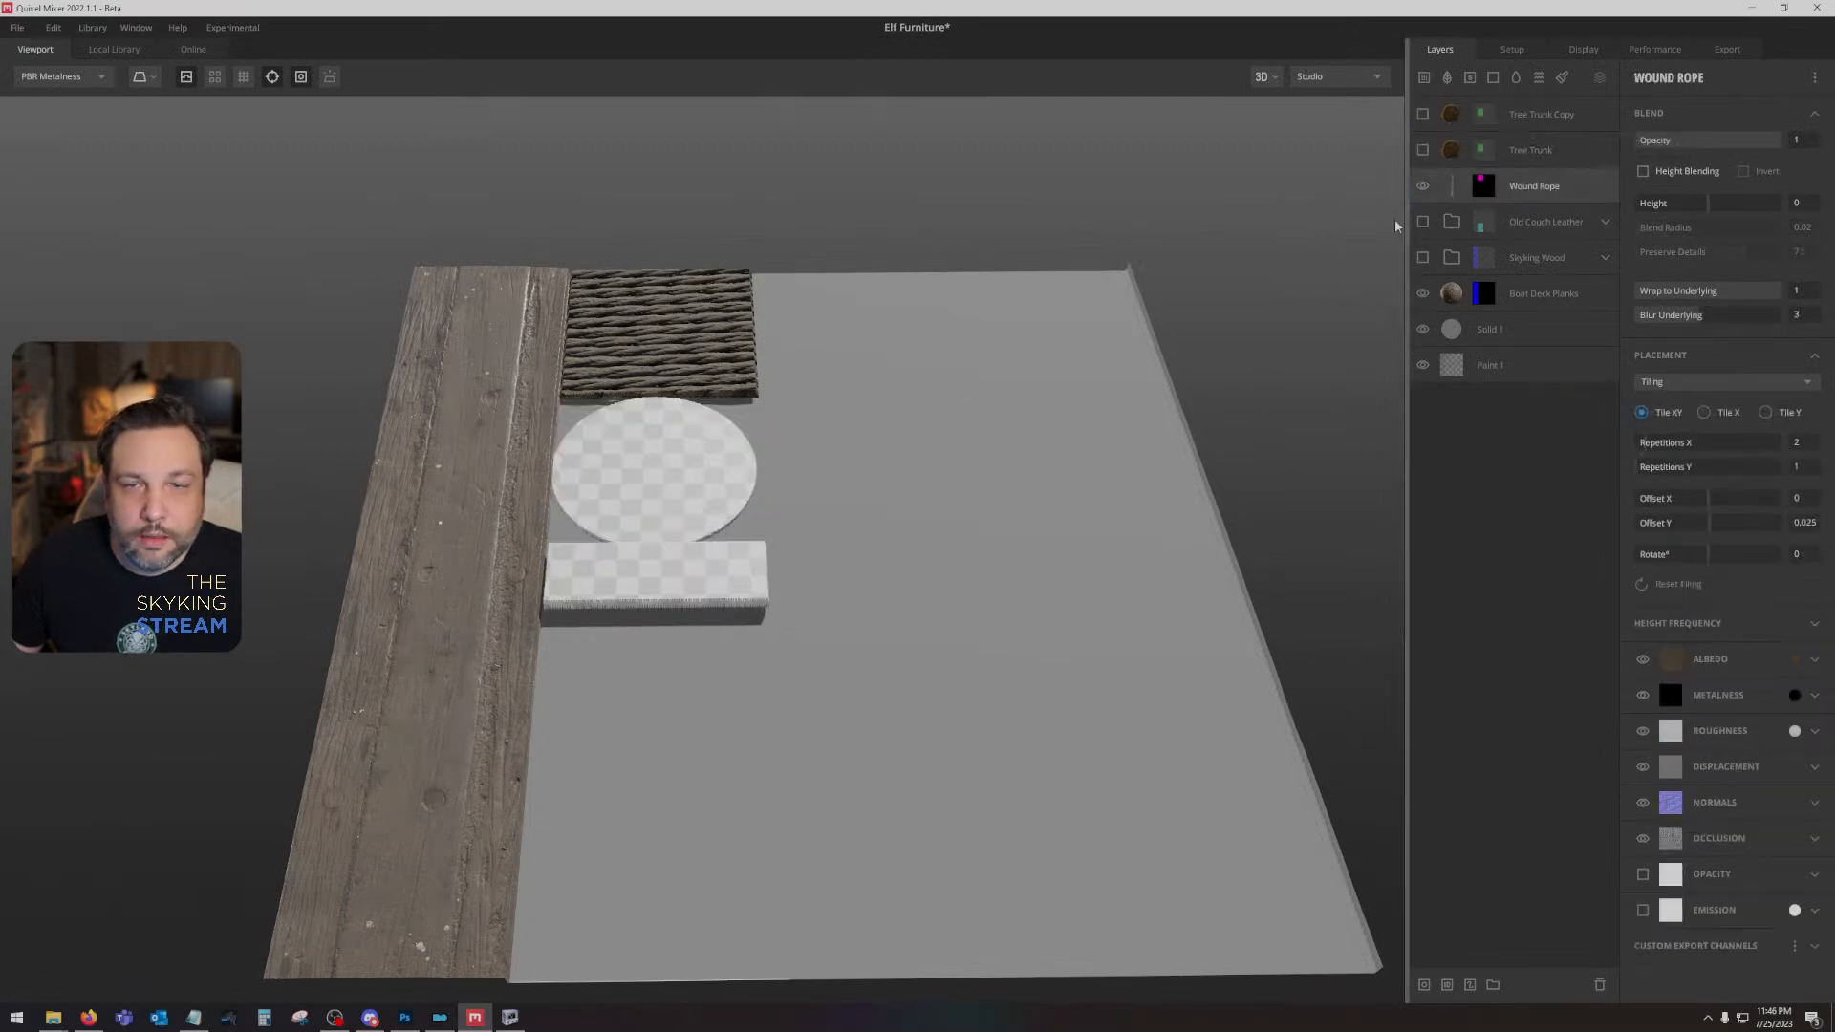
left_click(1423, 222)
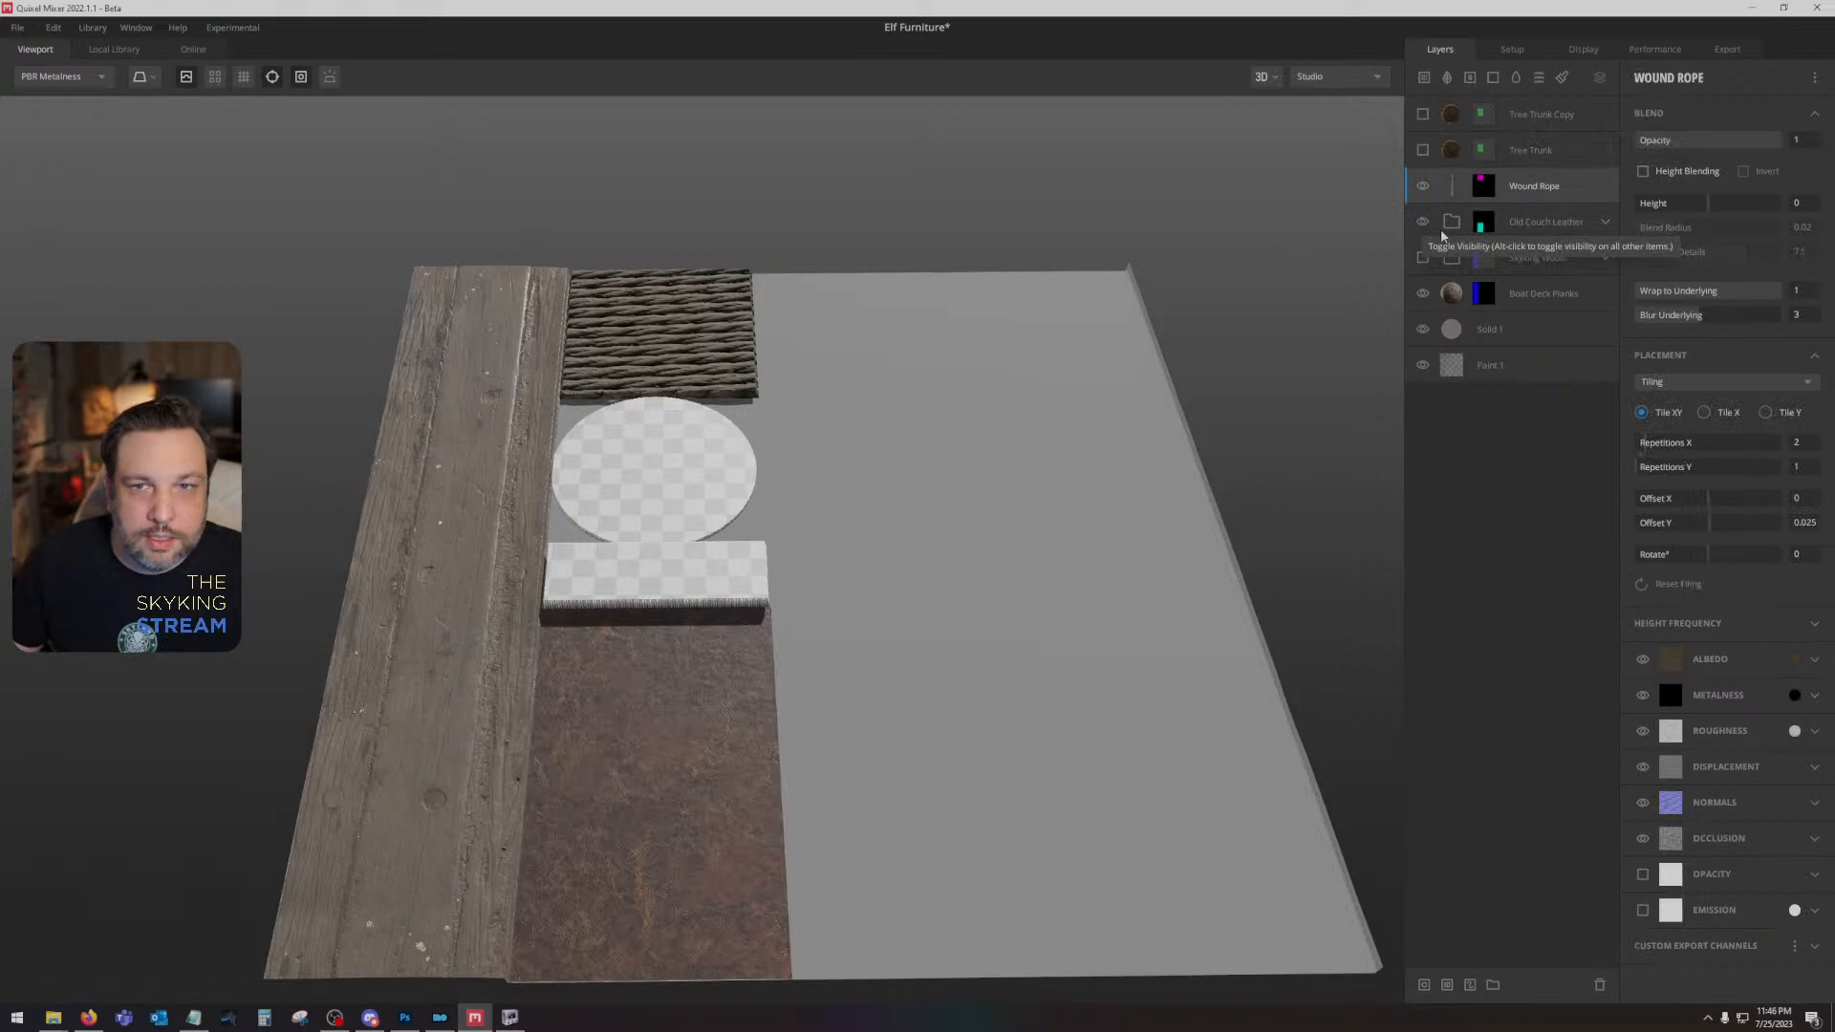
- Compare the material relief with the bed model in NifSkope and the grayscale map in Photoshop, and return to Quixel Mixer
left_click_drag(1073, 536, 1006, 642)
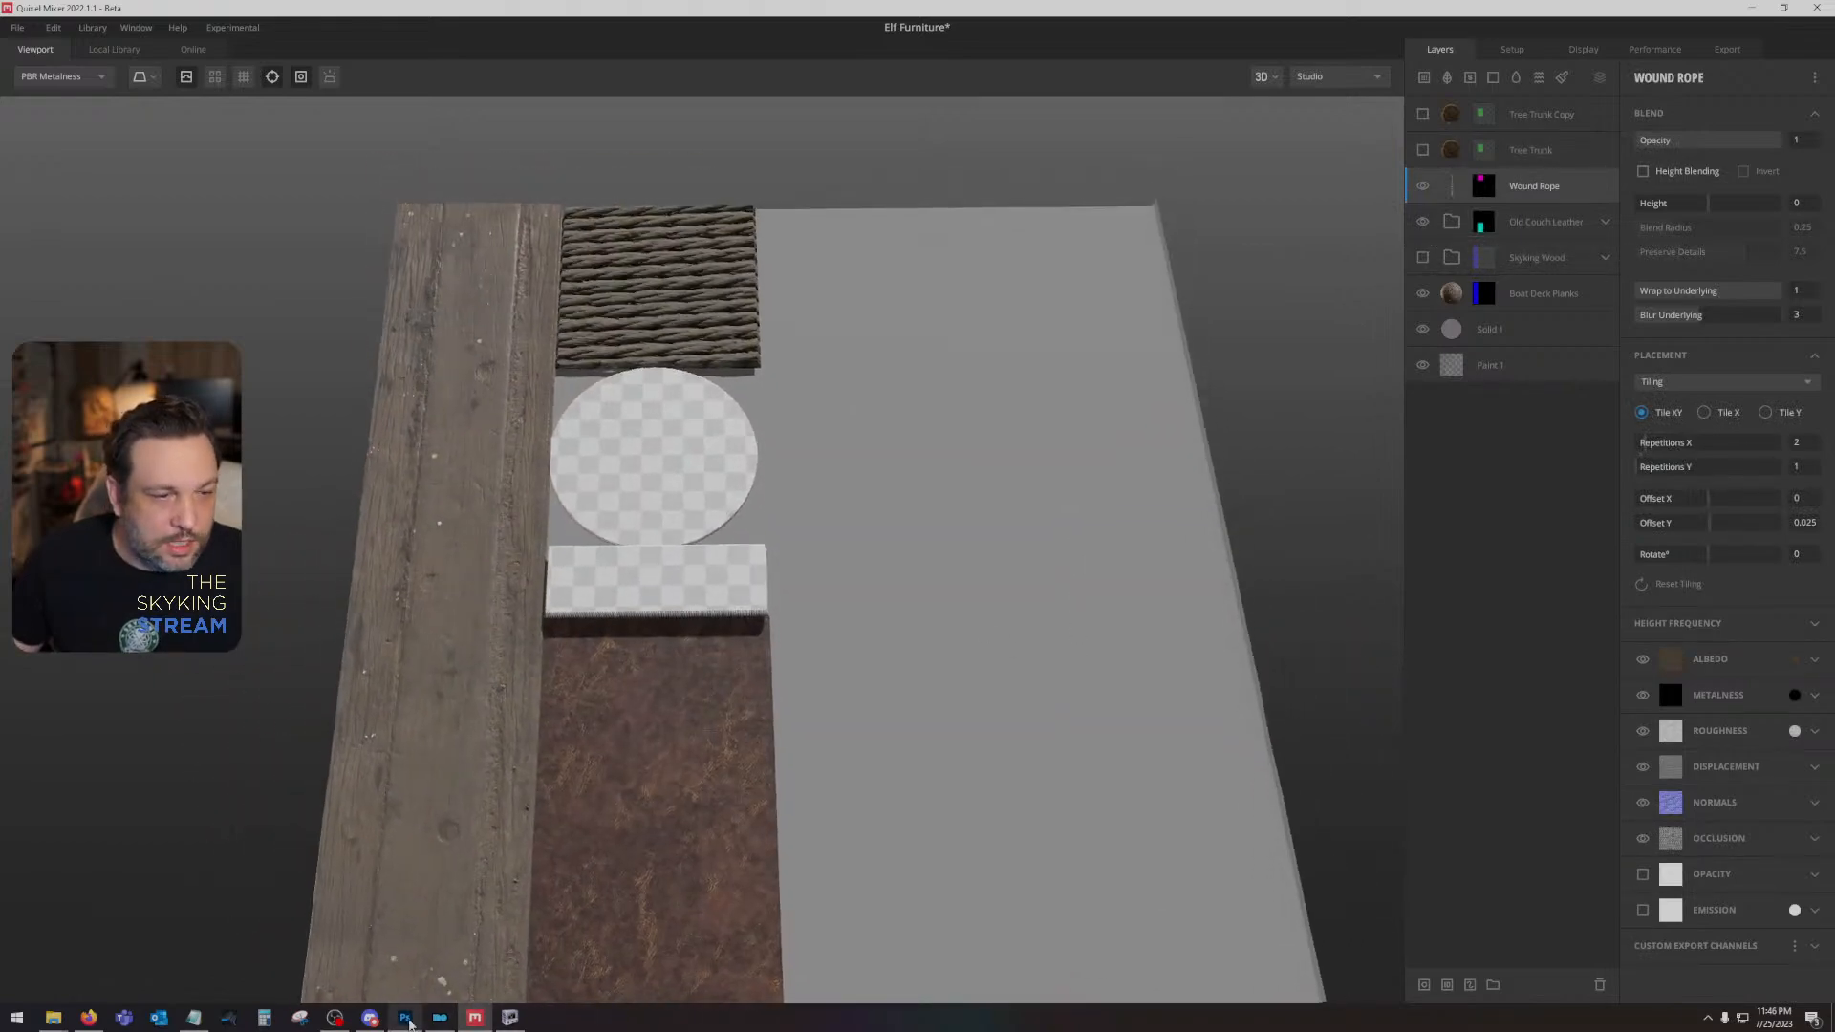
left_click(510, 1018)
left_click_drag(1245, 583, 1759, 567)
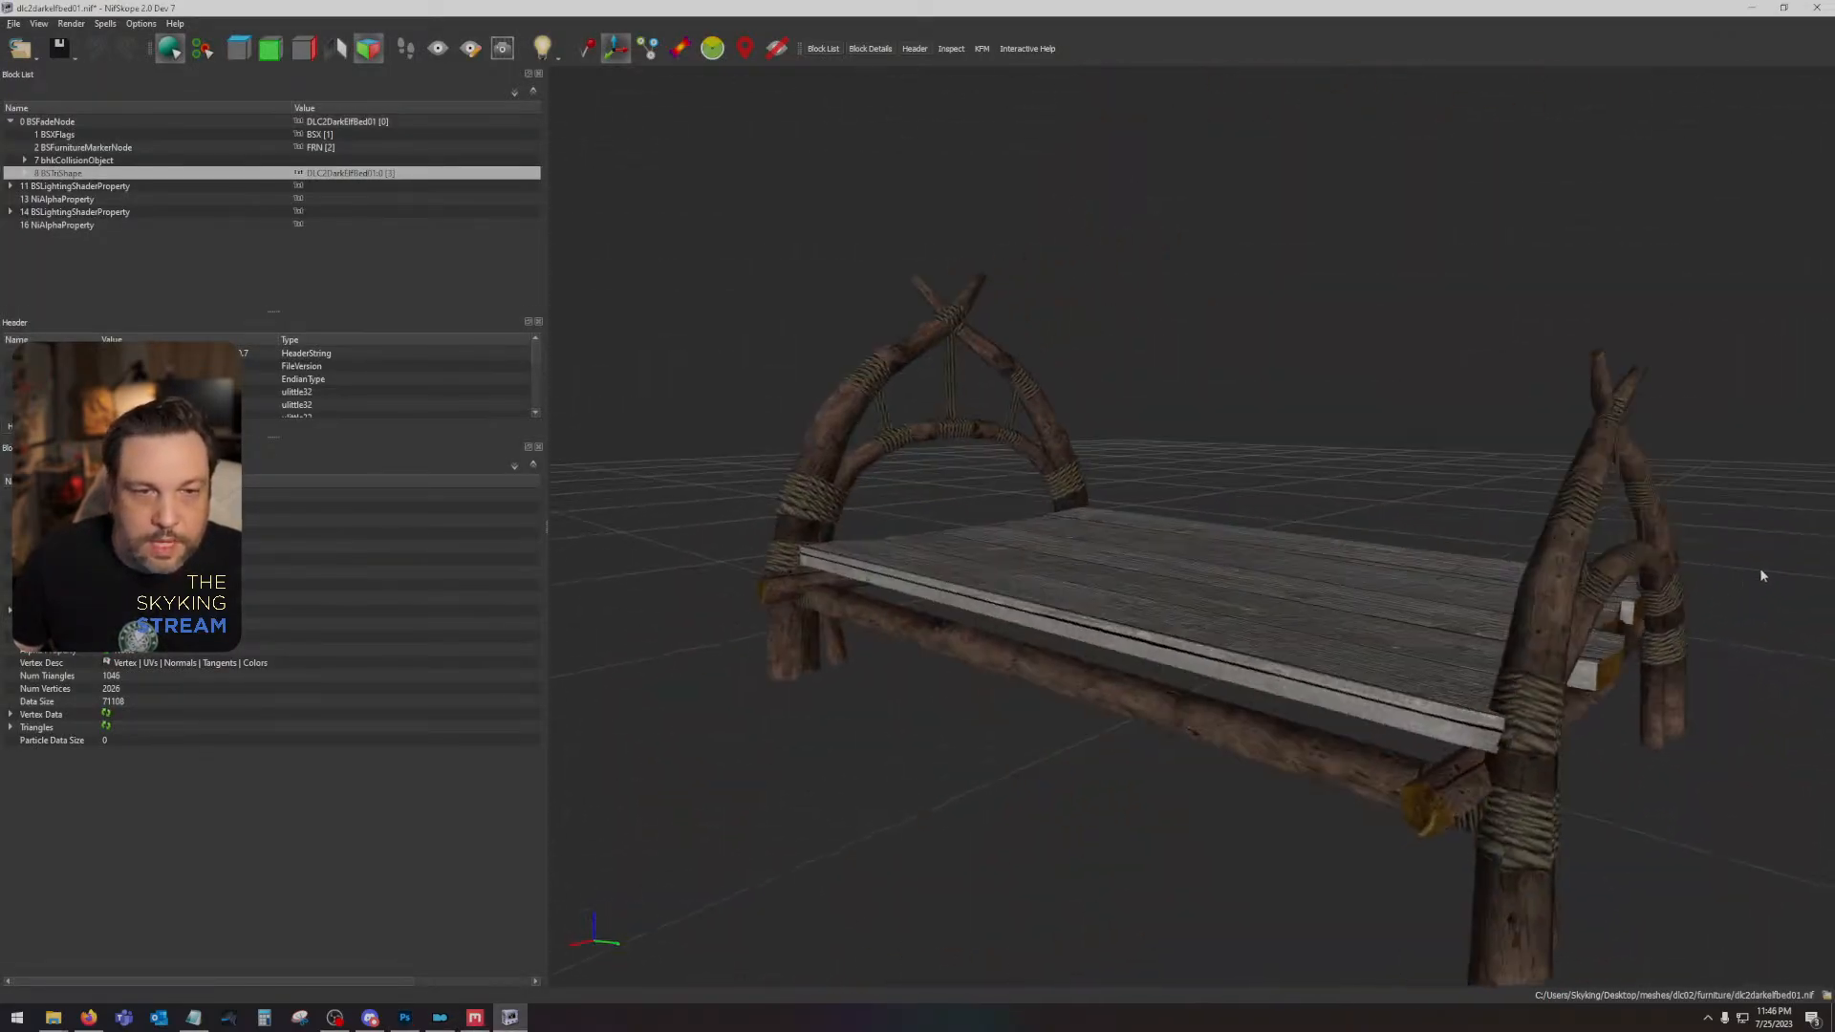
left_click(404, 1017)
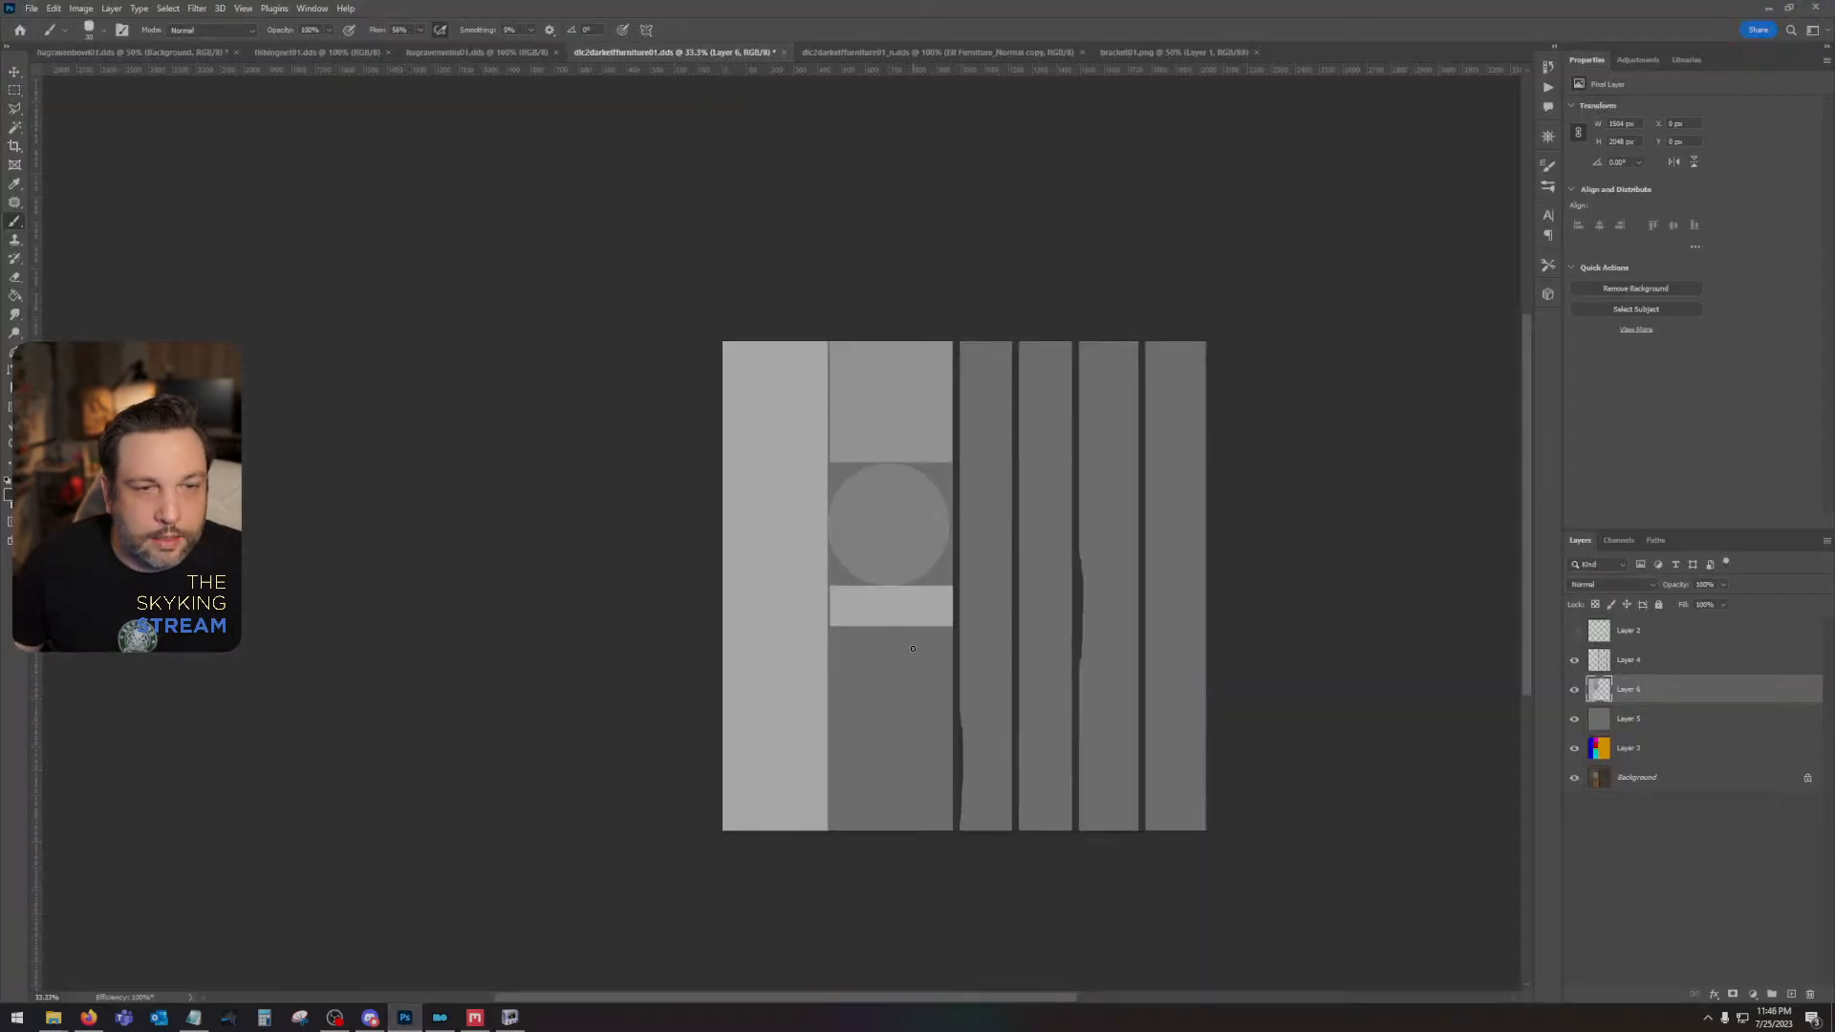
left_click(475, 1017)
left_click_drag(1240, 555, 1155, 271)
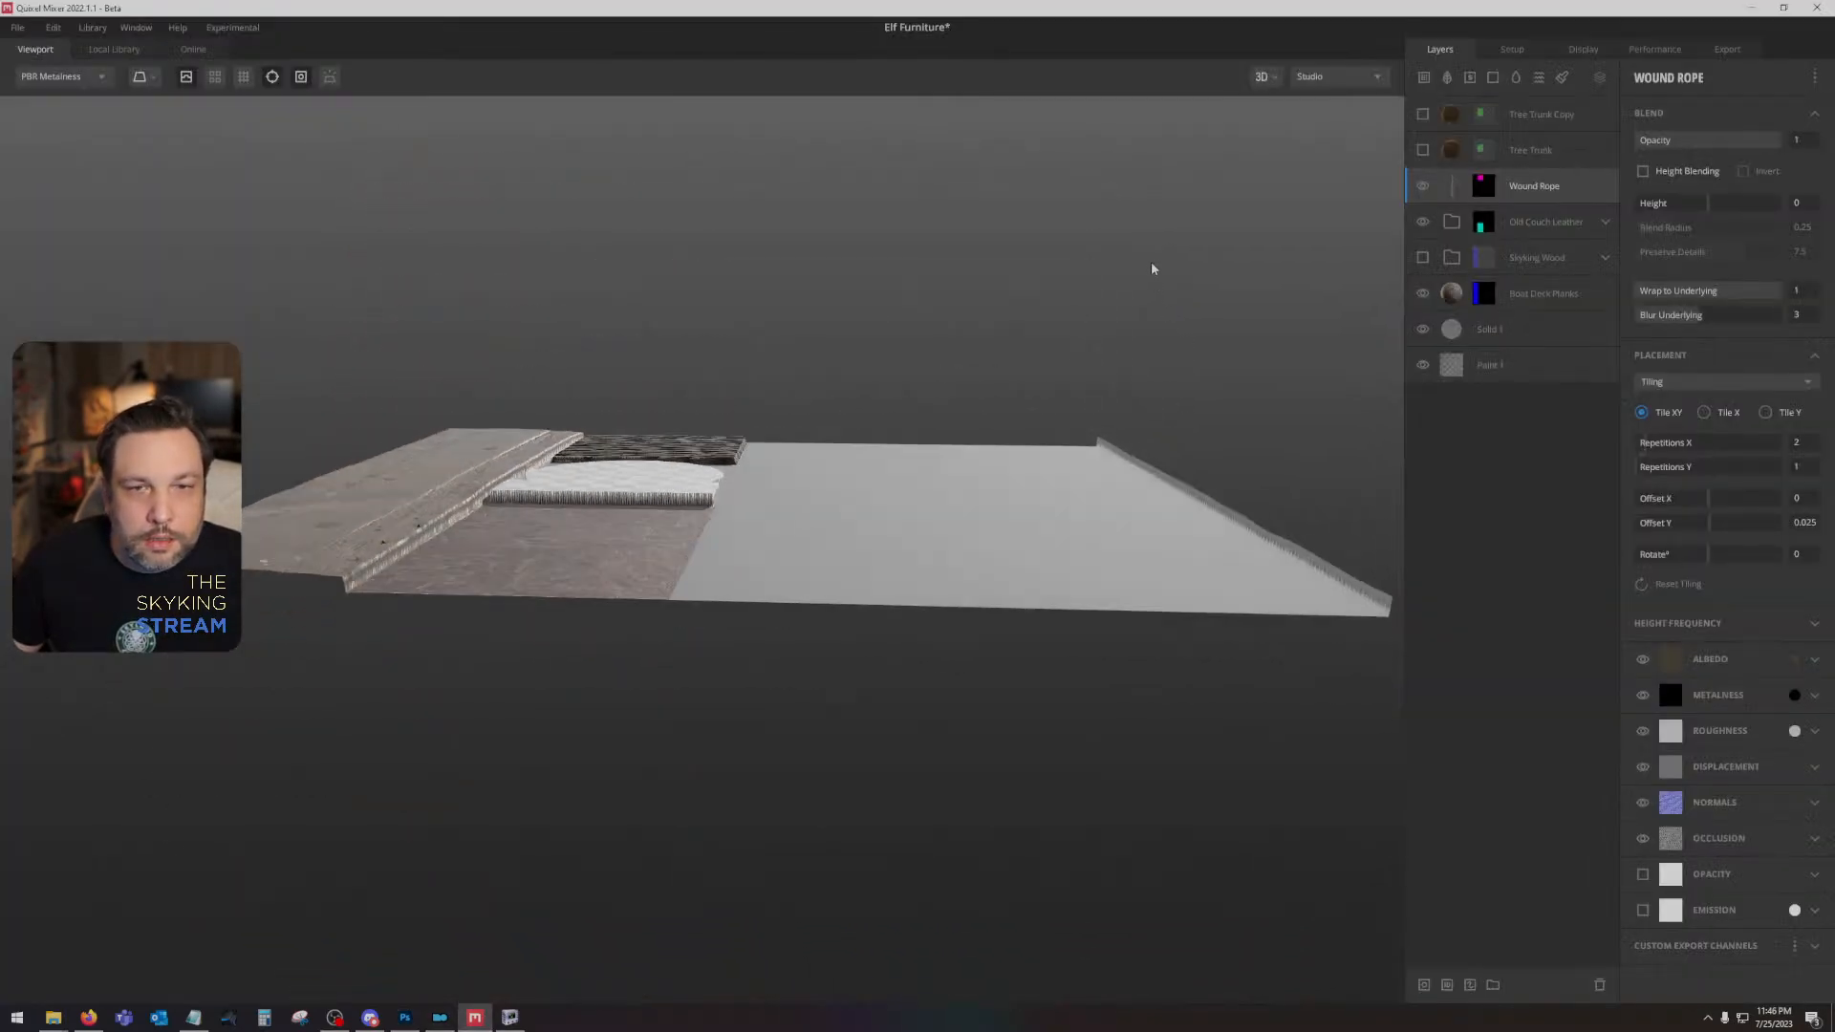
- Set the Solid 1 layer's Wrap to Underlying to 1 and its Blur Underlying to 3
left_click(1532, 328)
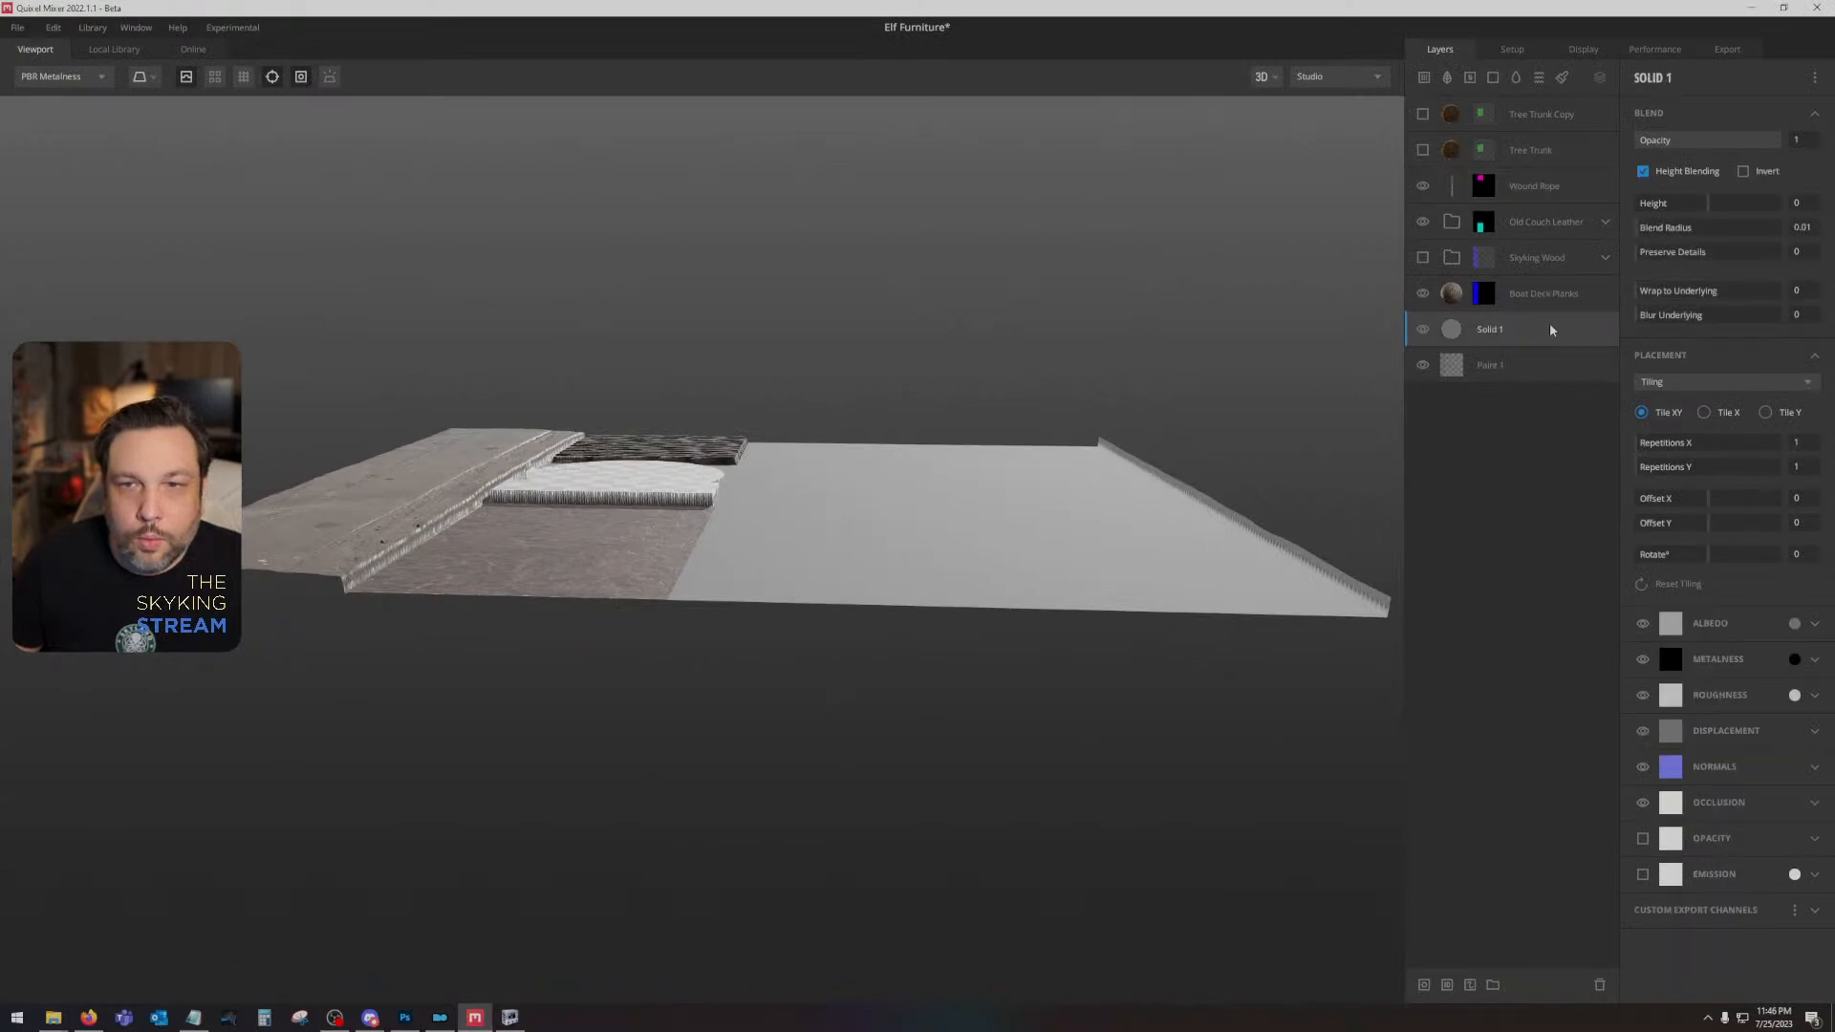
left_click_drag(1667, 291, 1784, 293)
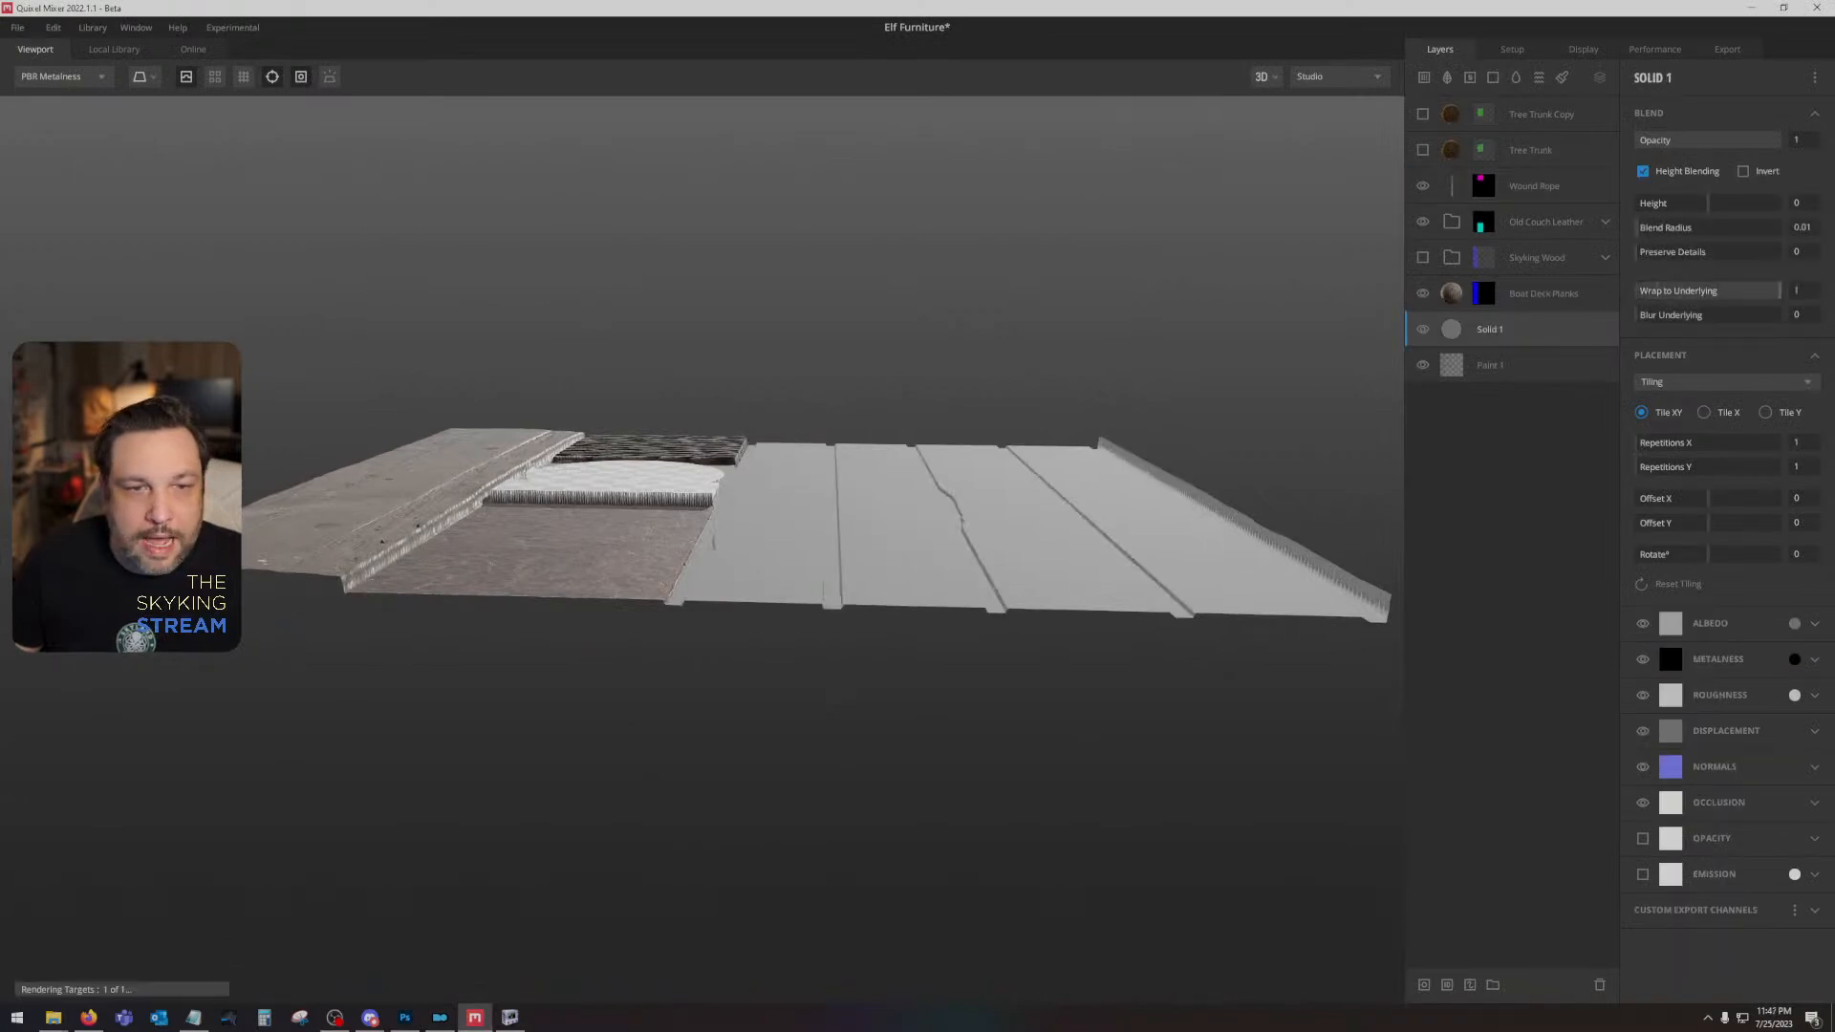
left_click_drag(960, 435, 1064, 576)
left_click_drag(1646, 321, 1691, 318)
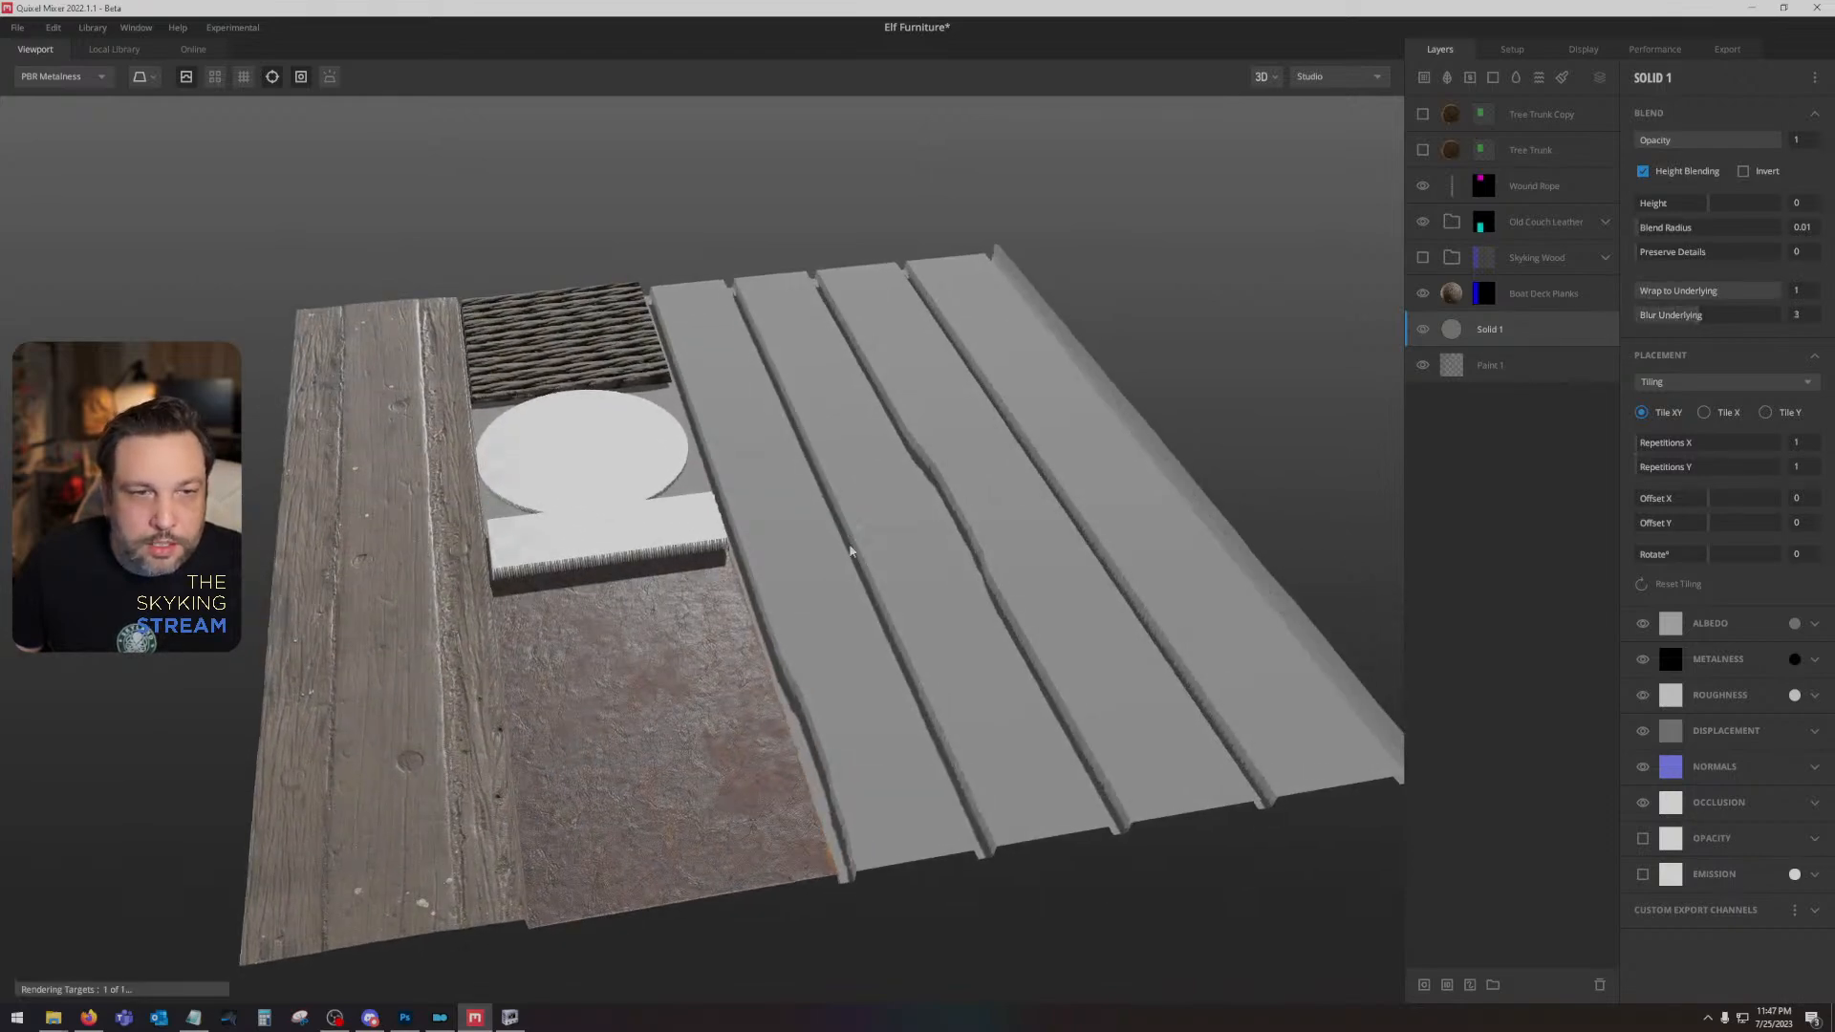
left_click_drag(1185, 421, 1095, 317)
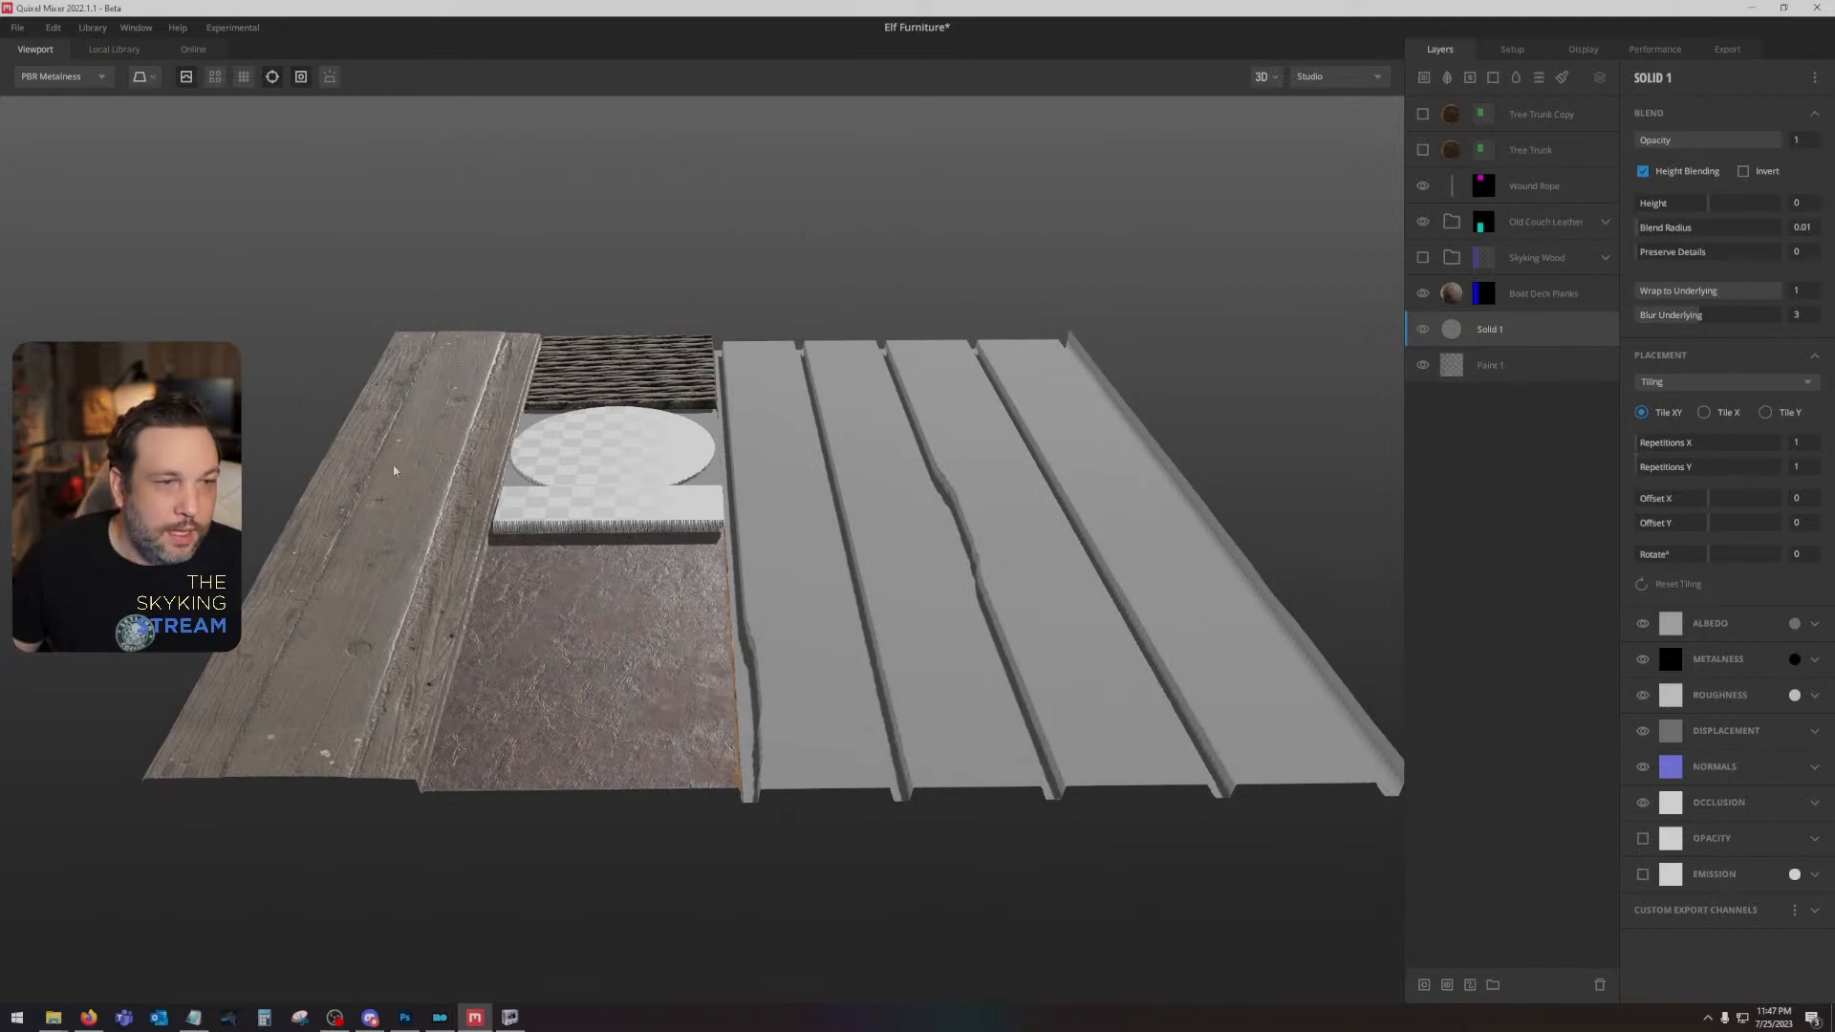
- Show the Skyking Wood folder and delete the Boat Deck Planks layer
left_click(1541, 290)
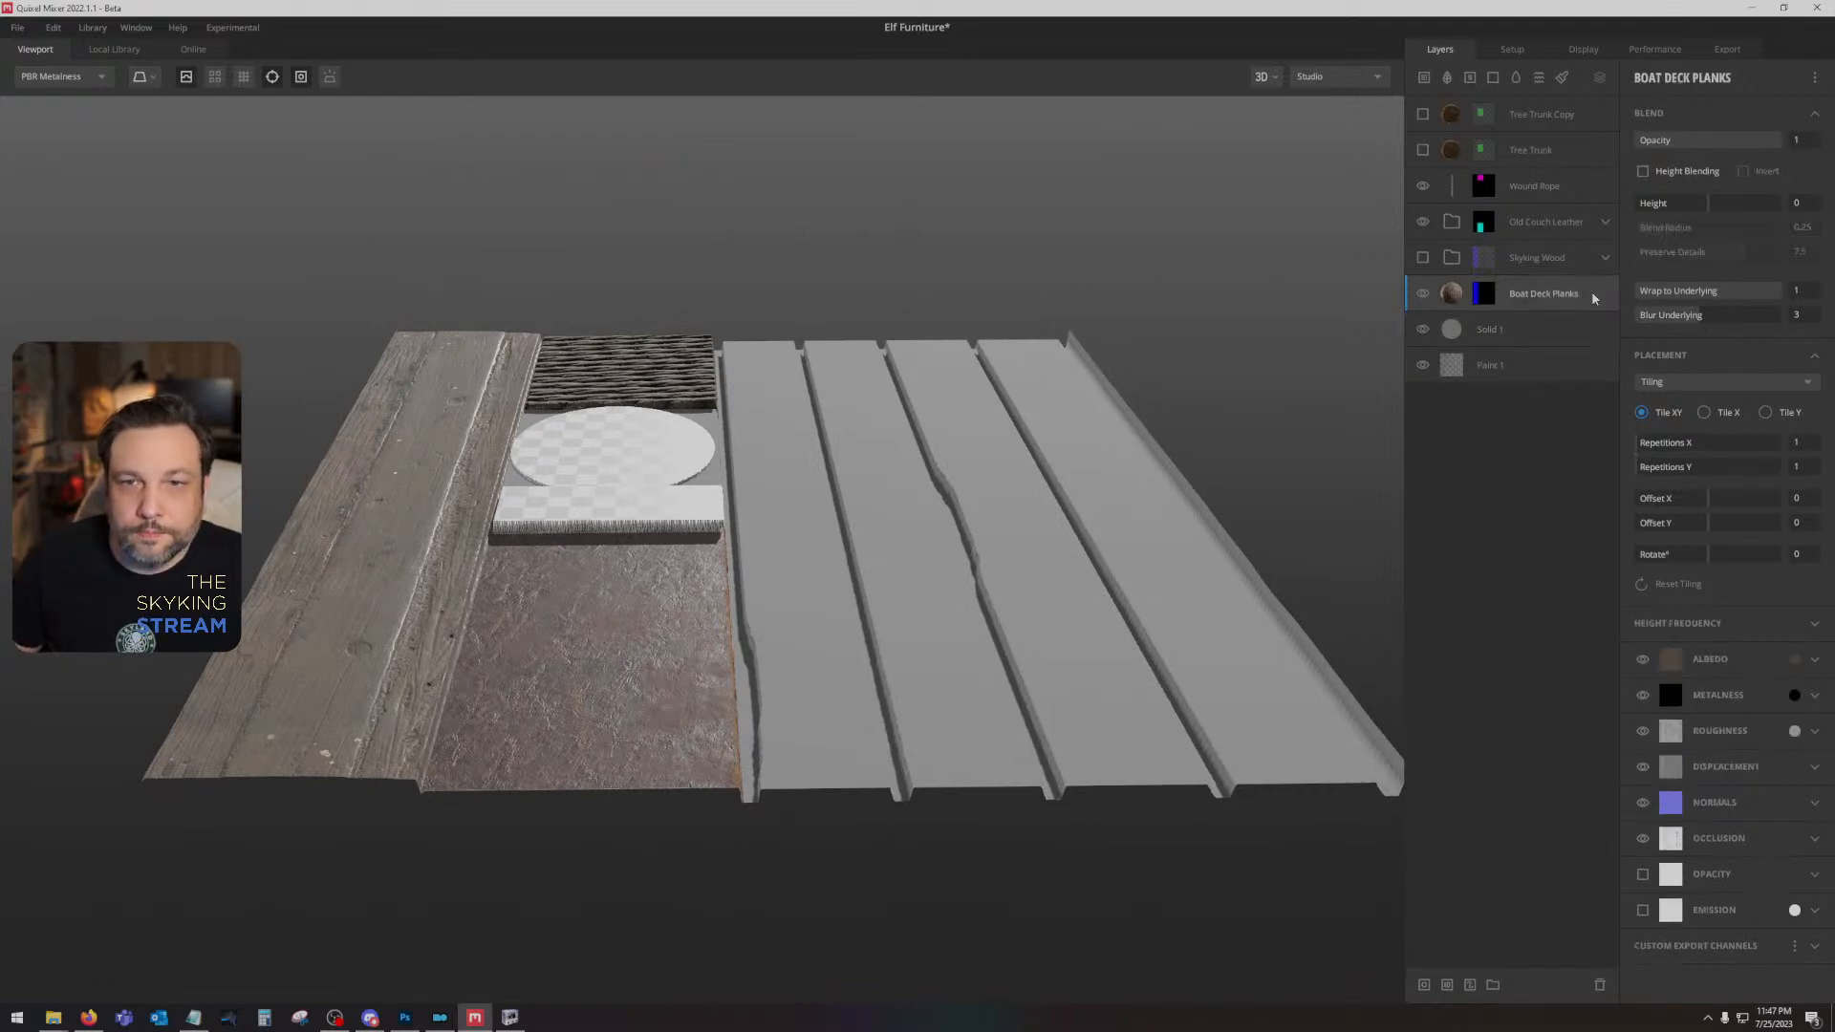
left_click(1421, 294)
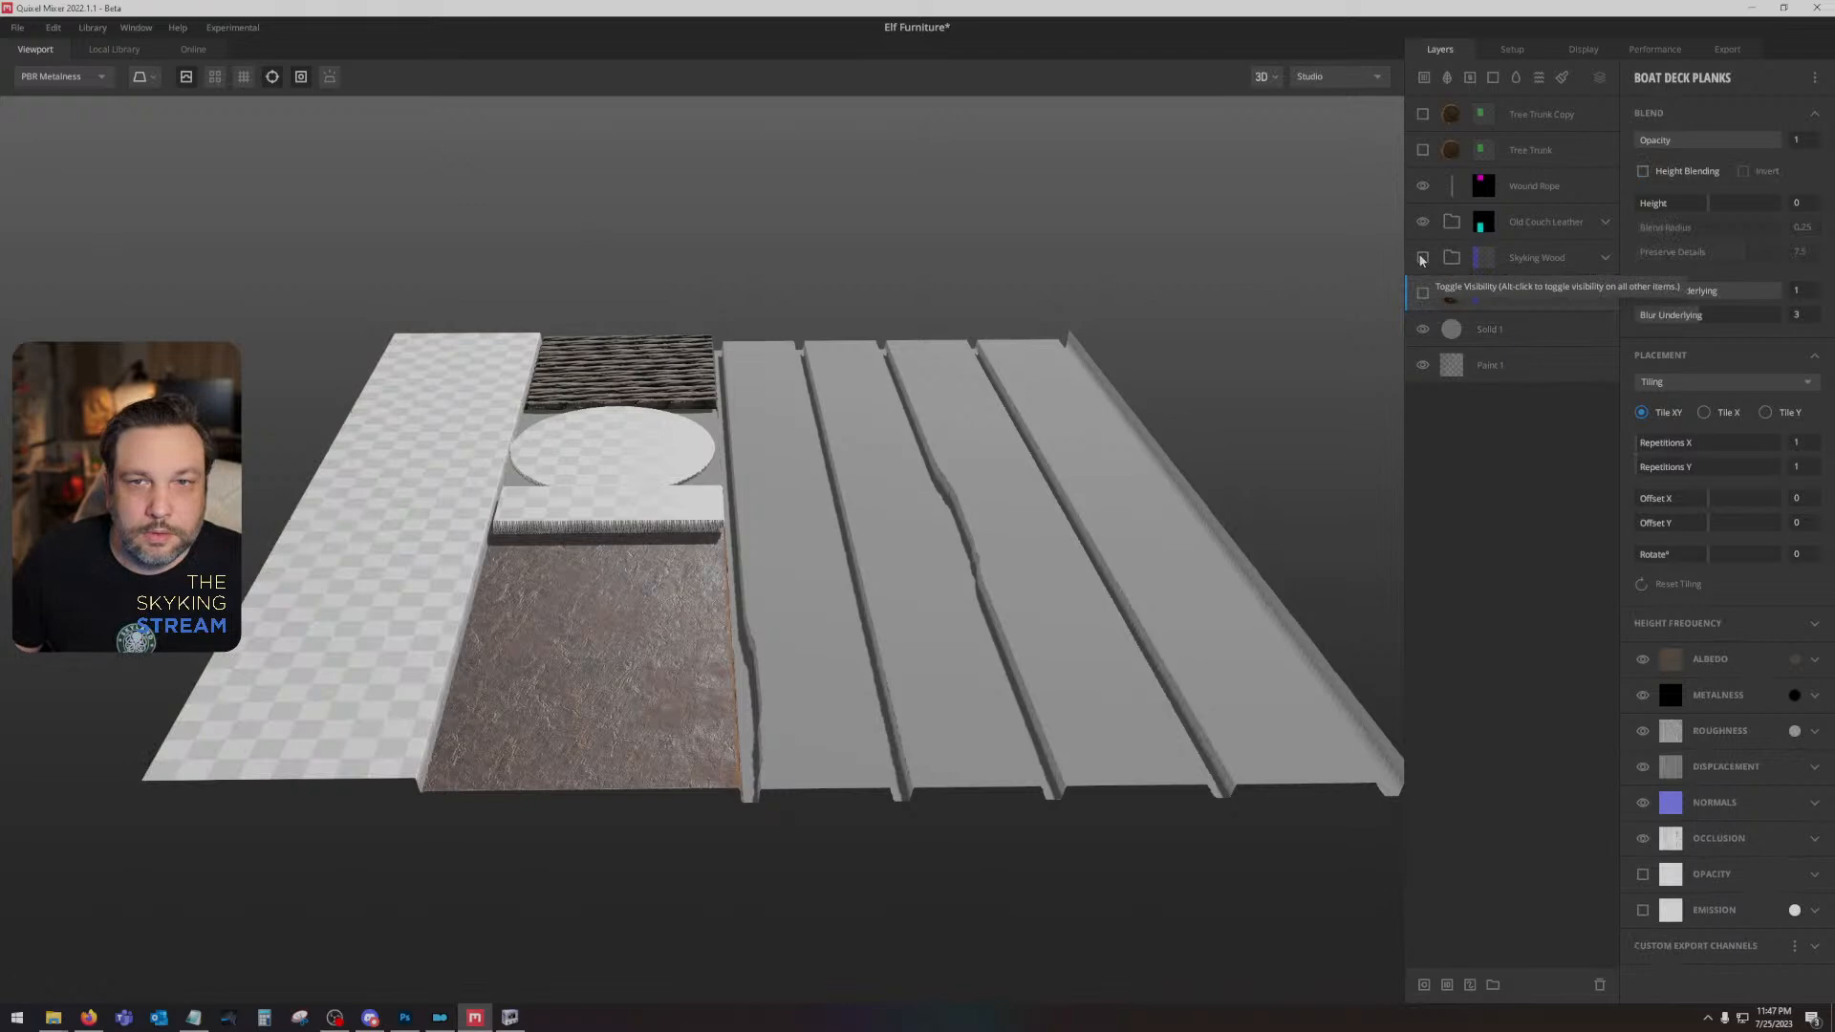
left_click(1422, 258)
left_click(1544, 334)
left_click(1560, 299)
key("Delete")
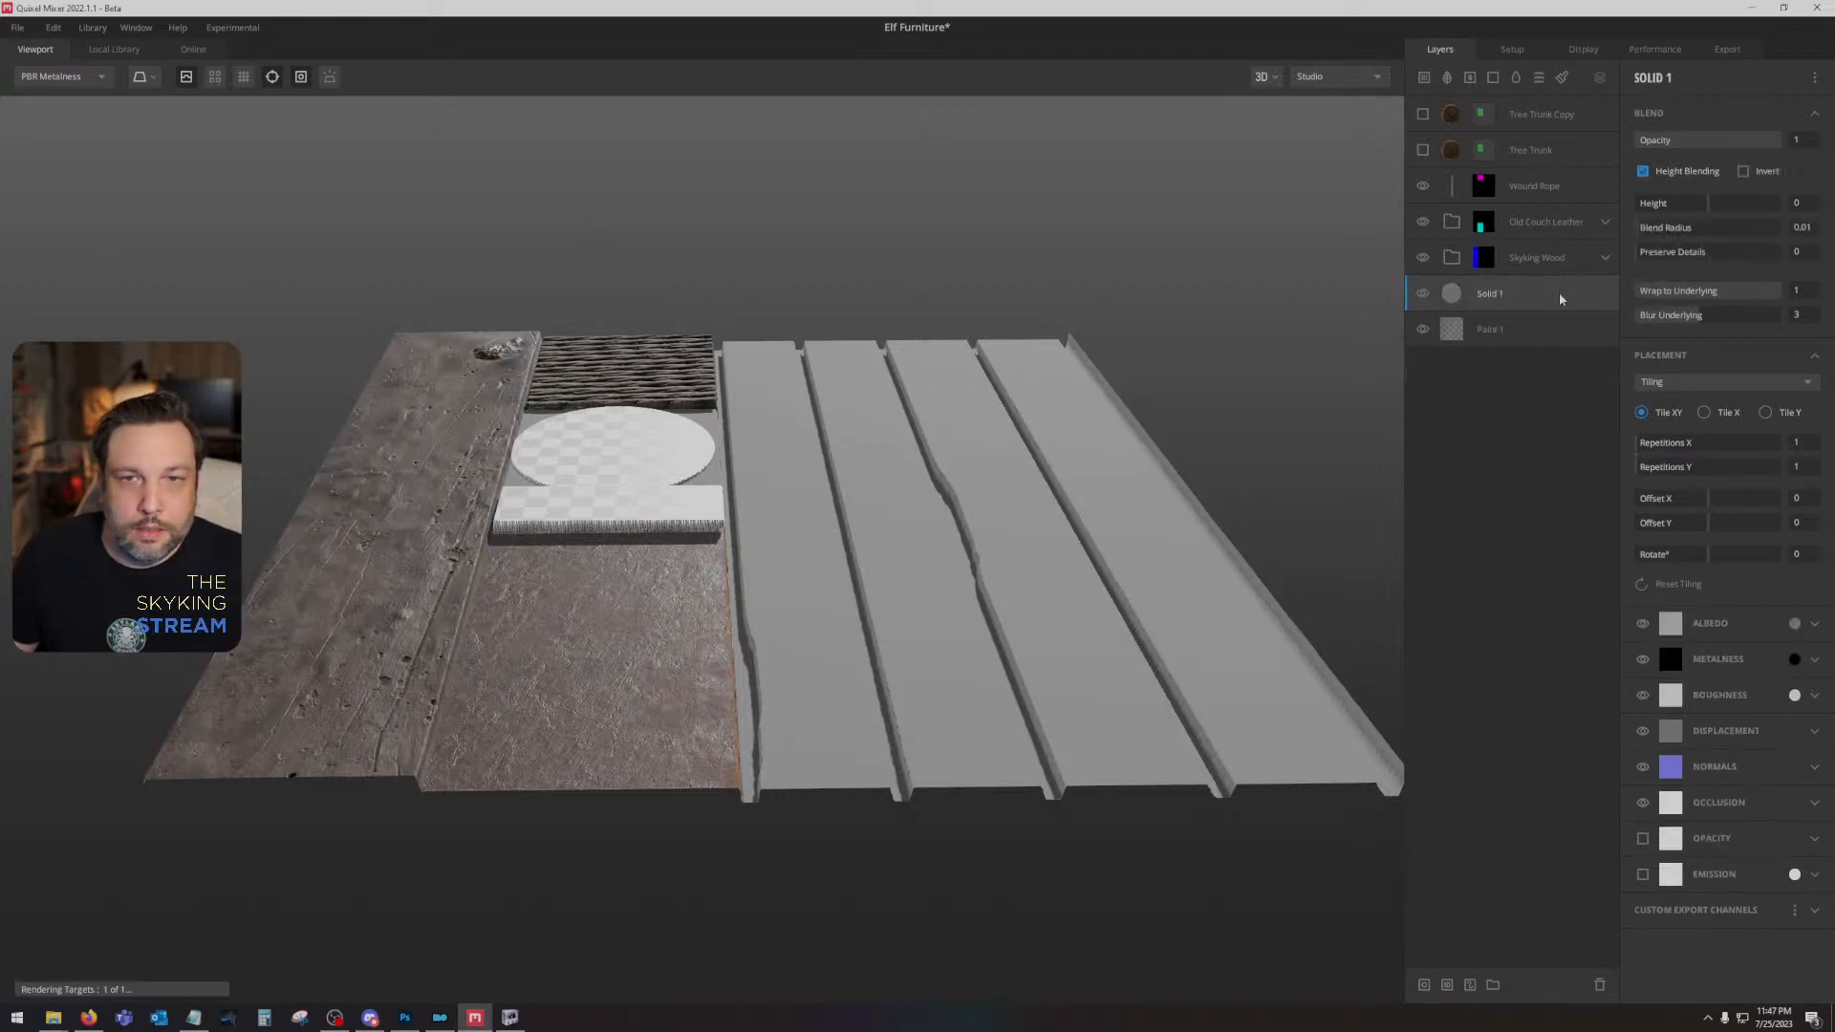
- Add Bright Yellow to the Skyking Wood folder's material ID mask alongside Bright Blue, and expand the folder
left_click(1509, 258)
left_click_drag(766, 347, 764, 392)
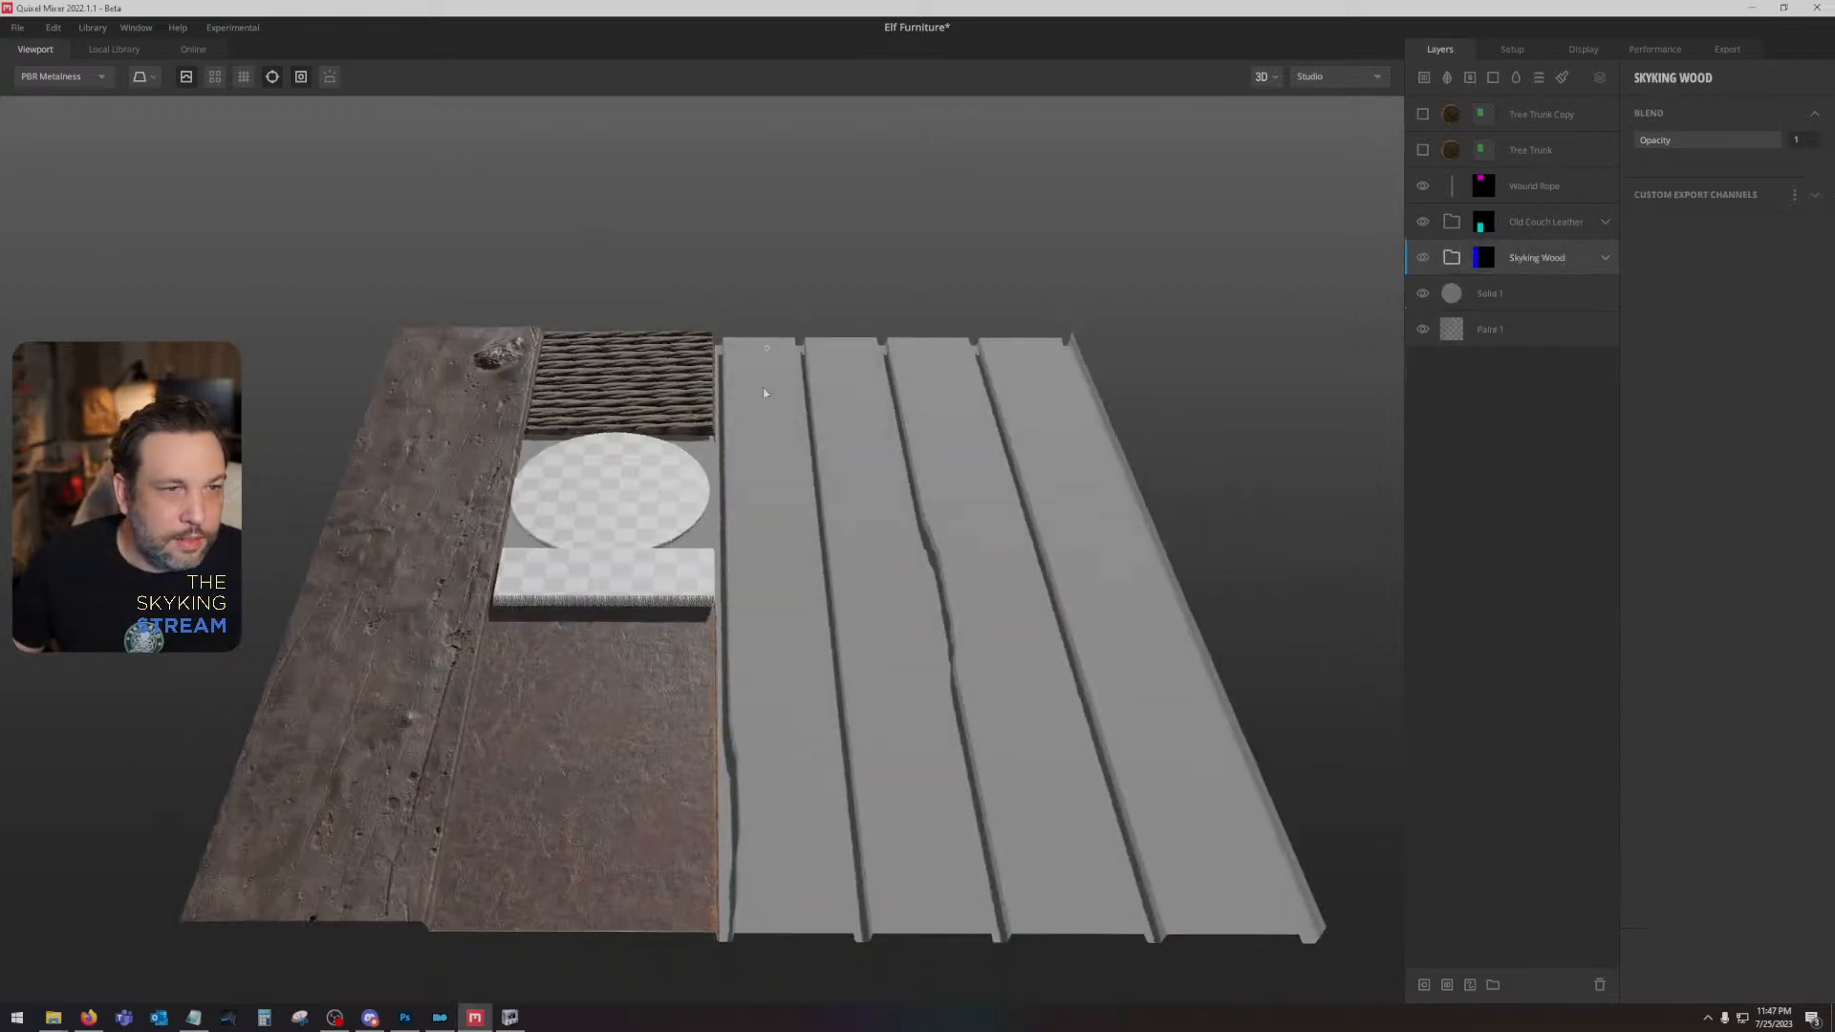
left_click(1485, 258)
left_click(1643, 145)
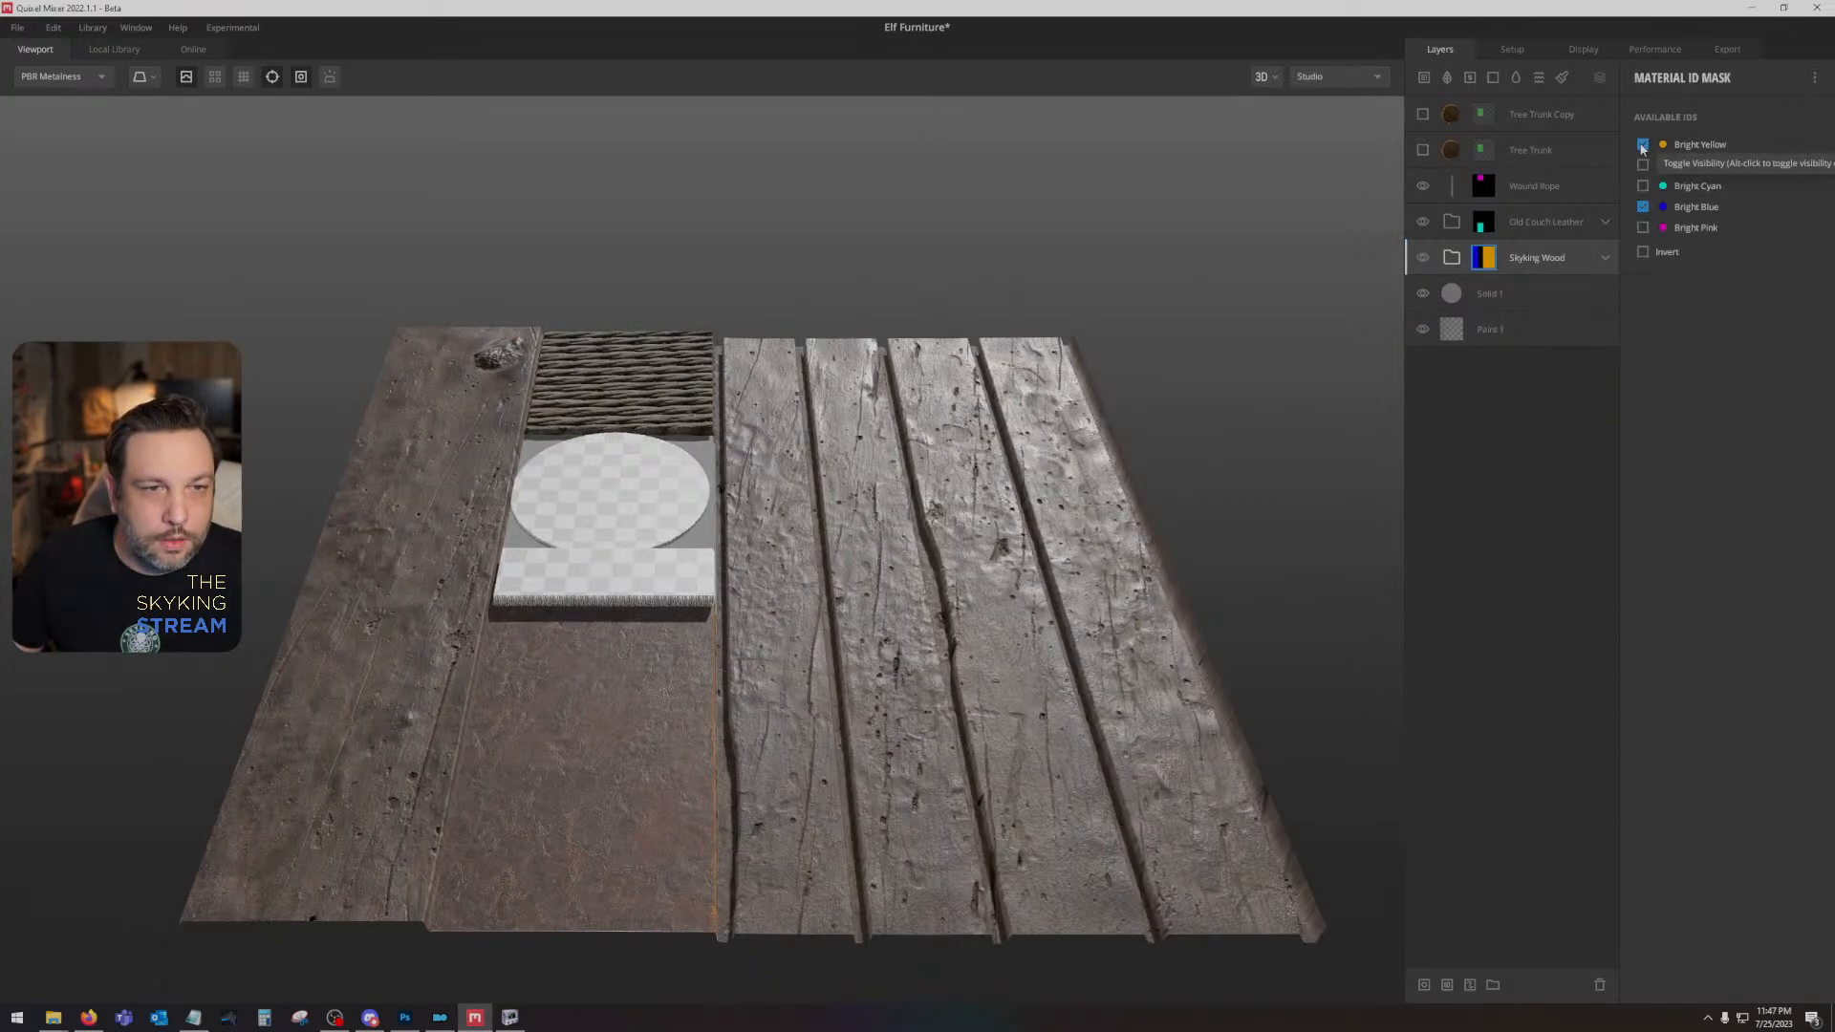
left_click_drag(1070, 440, 765, 612)
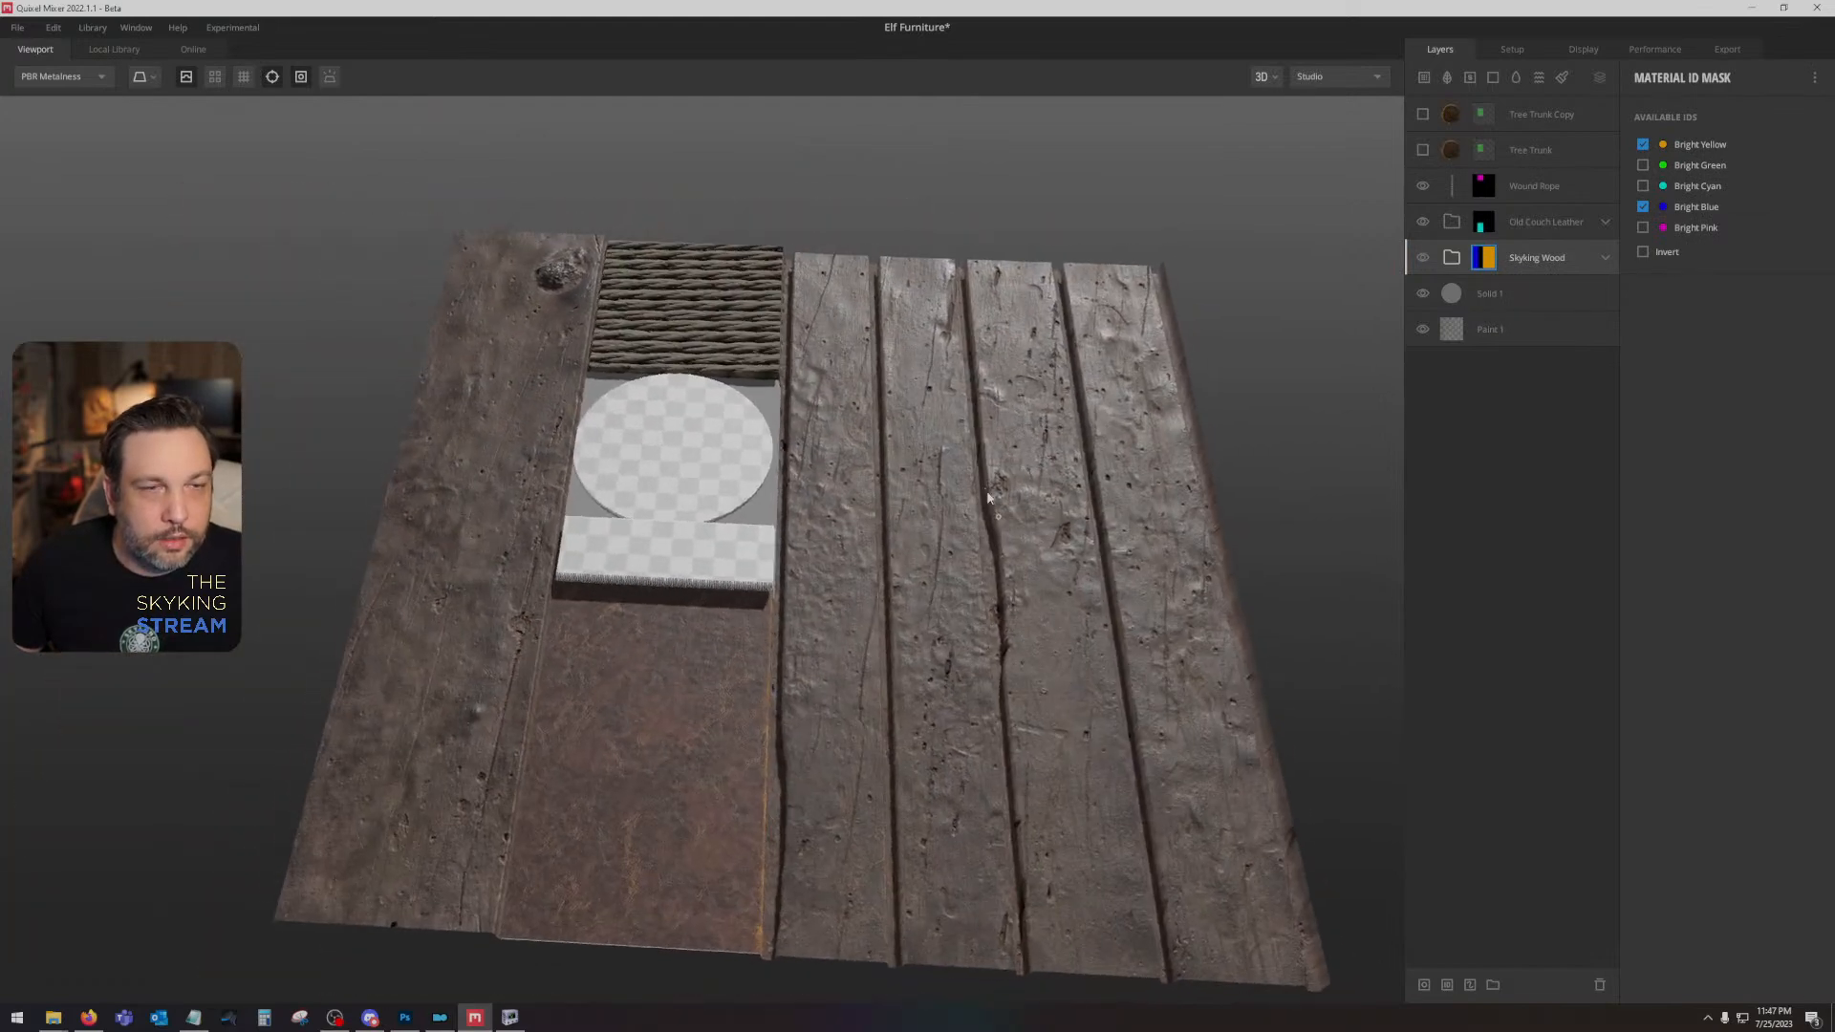
left_click(1606, 257)
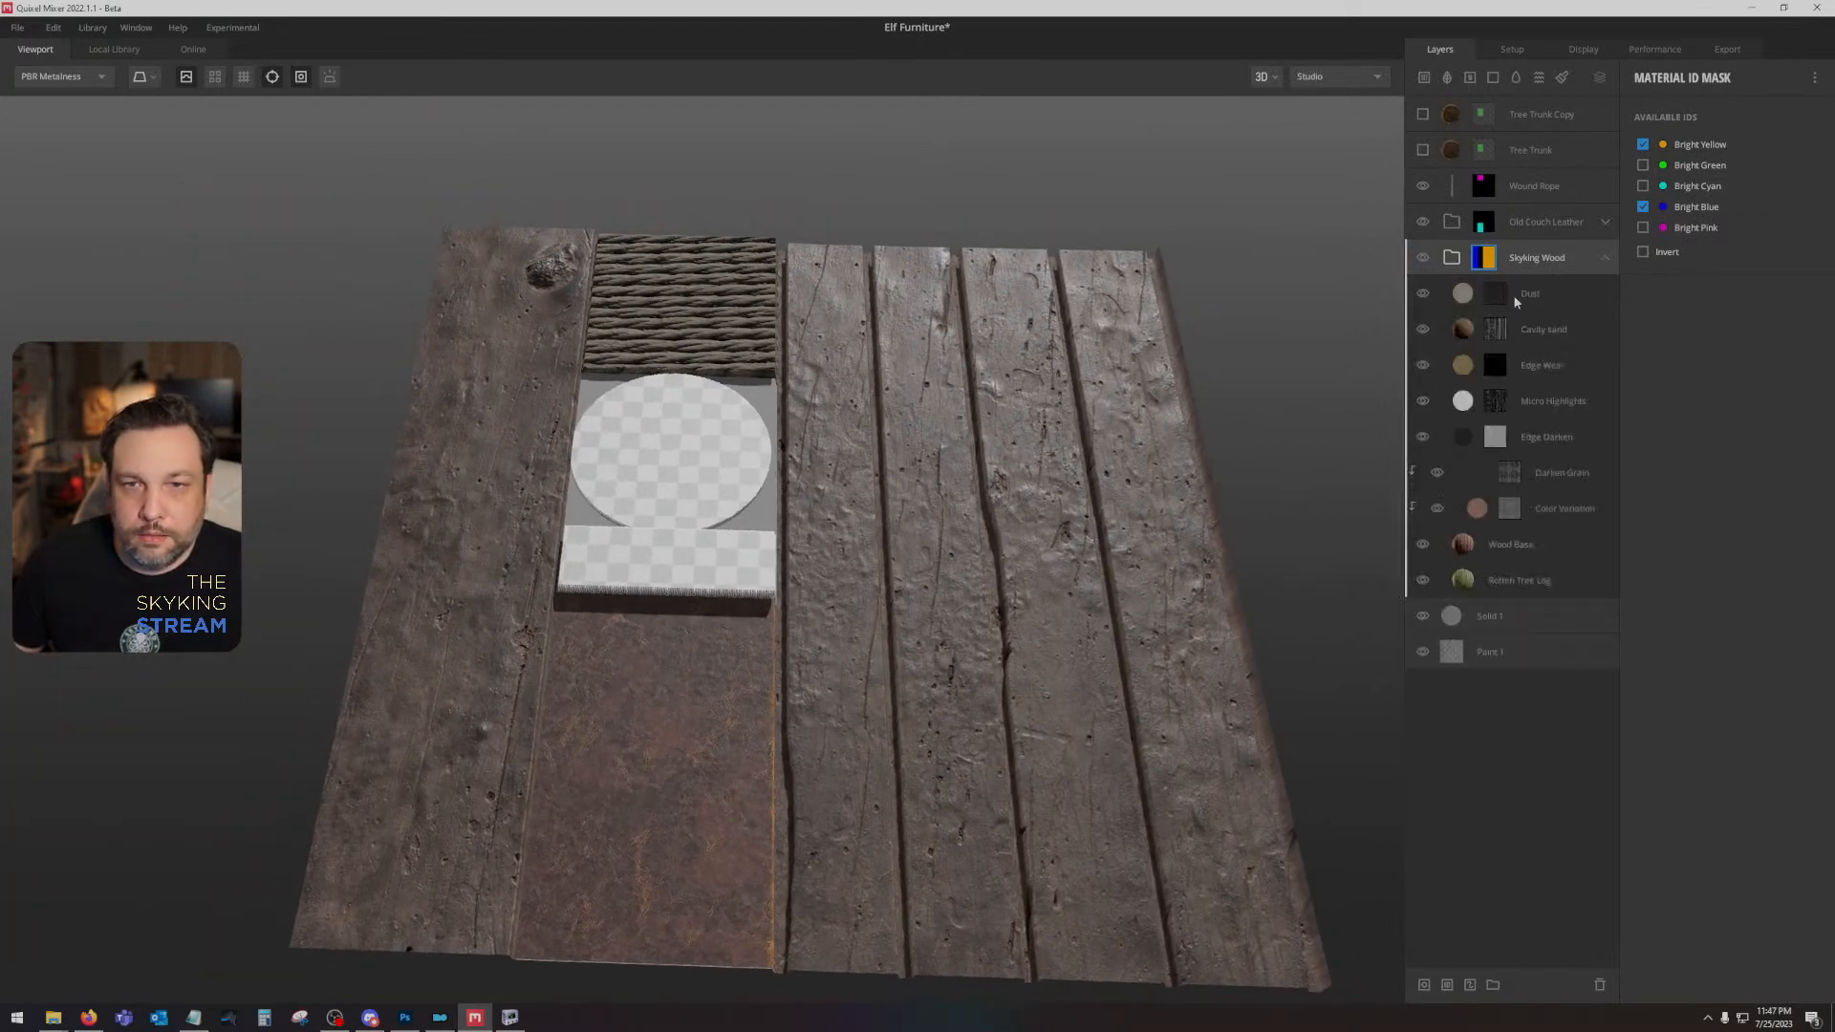
- Set the saturation of the Wood Base layer's albedo colour to about 29
left_click(1531, 552)
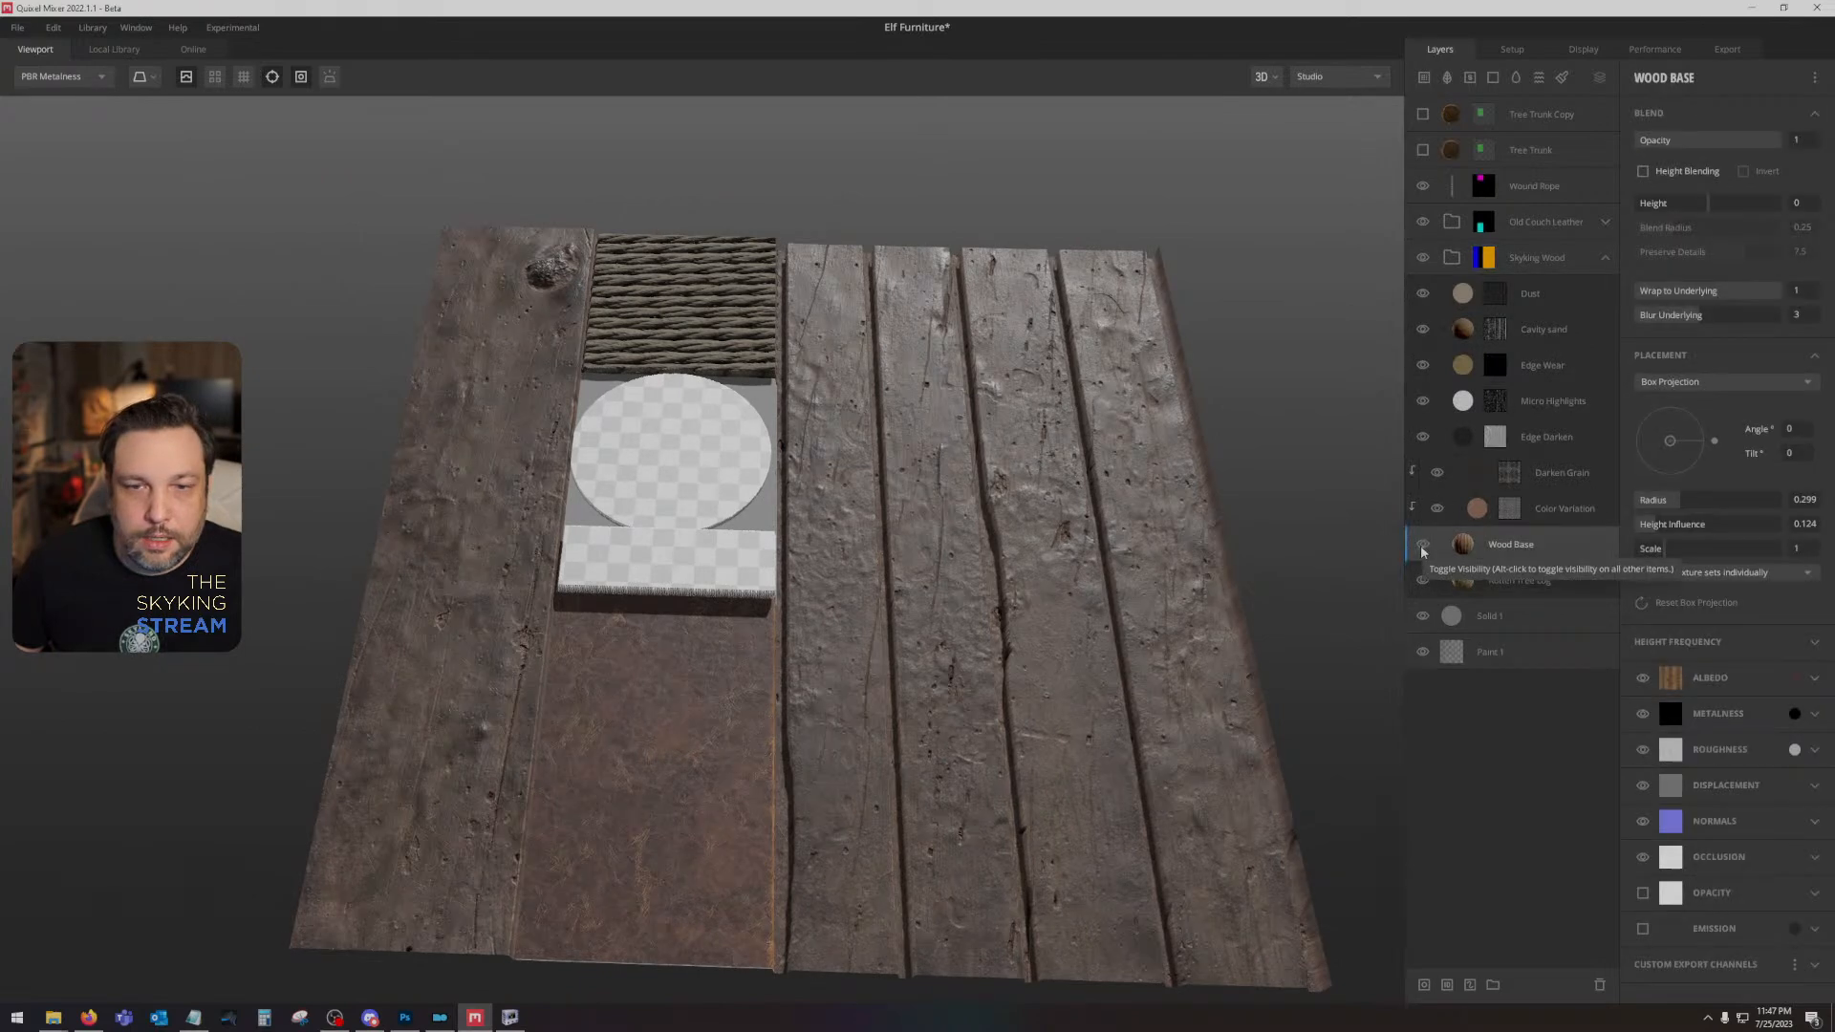
left_click(1422, 546)
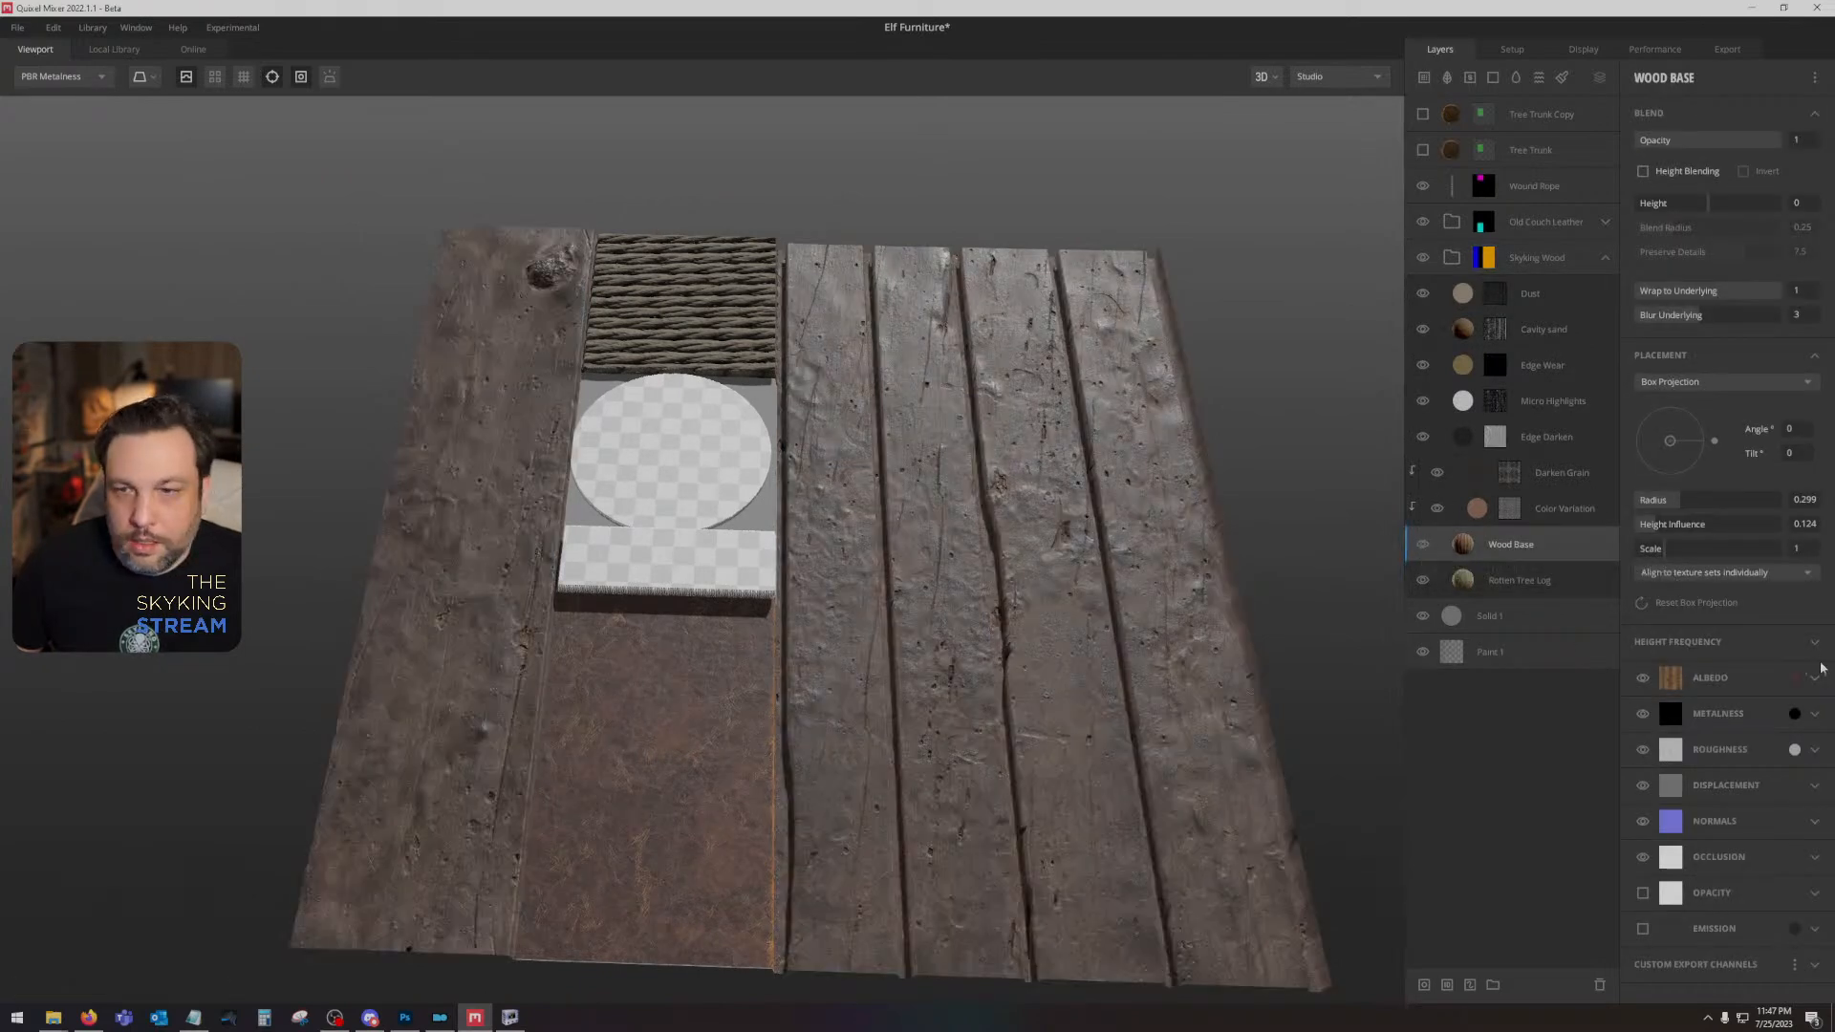
left_click(1793, 680)
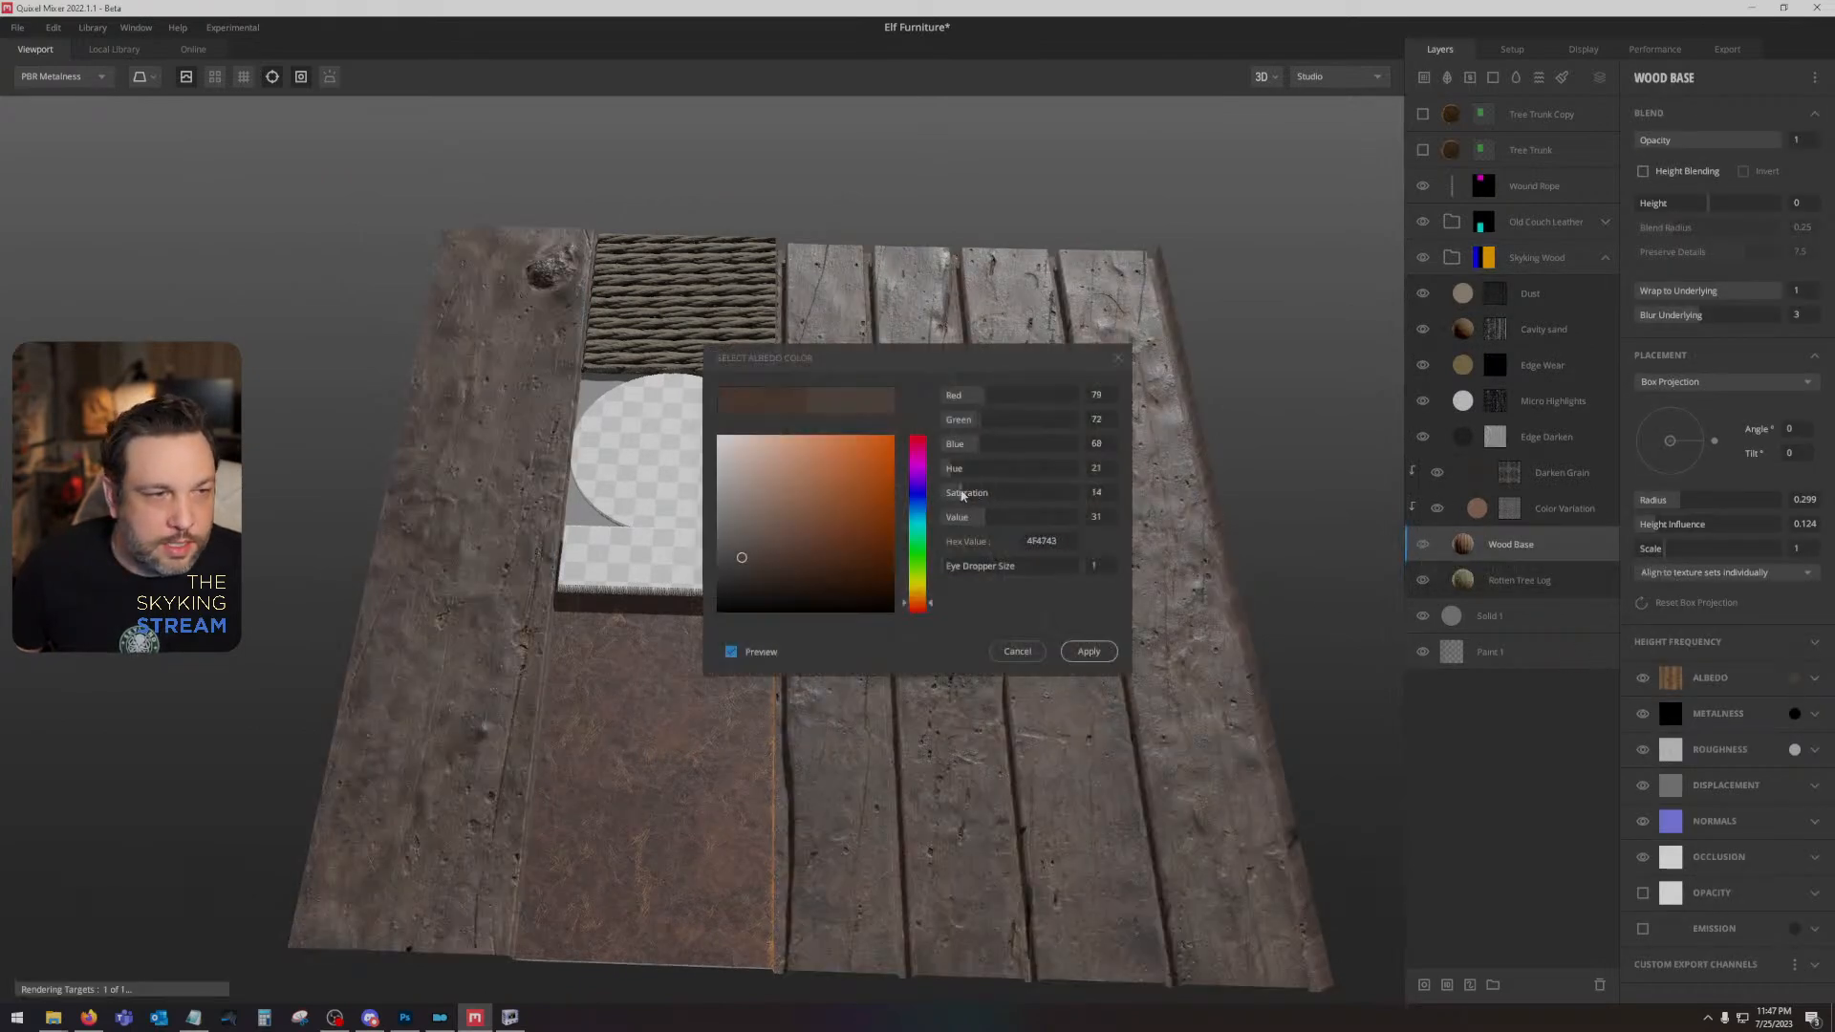
left_click_drag(944, 493, 981, 493)
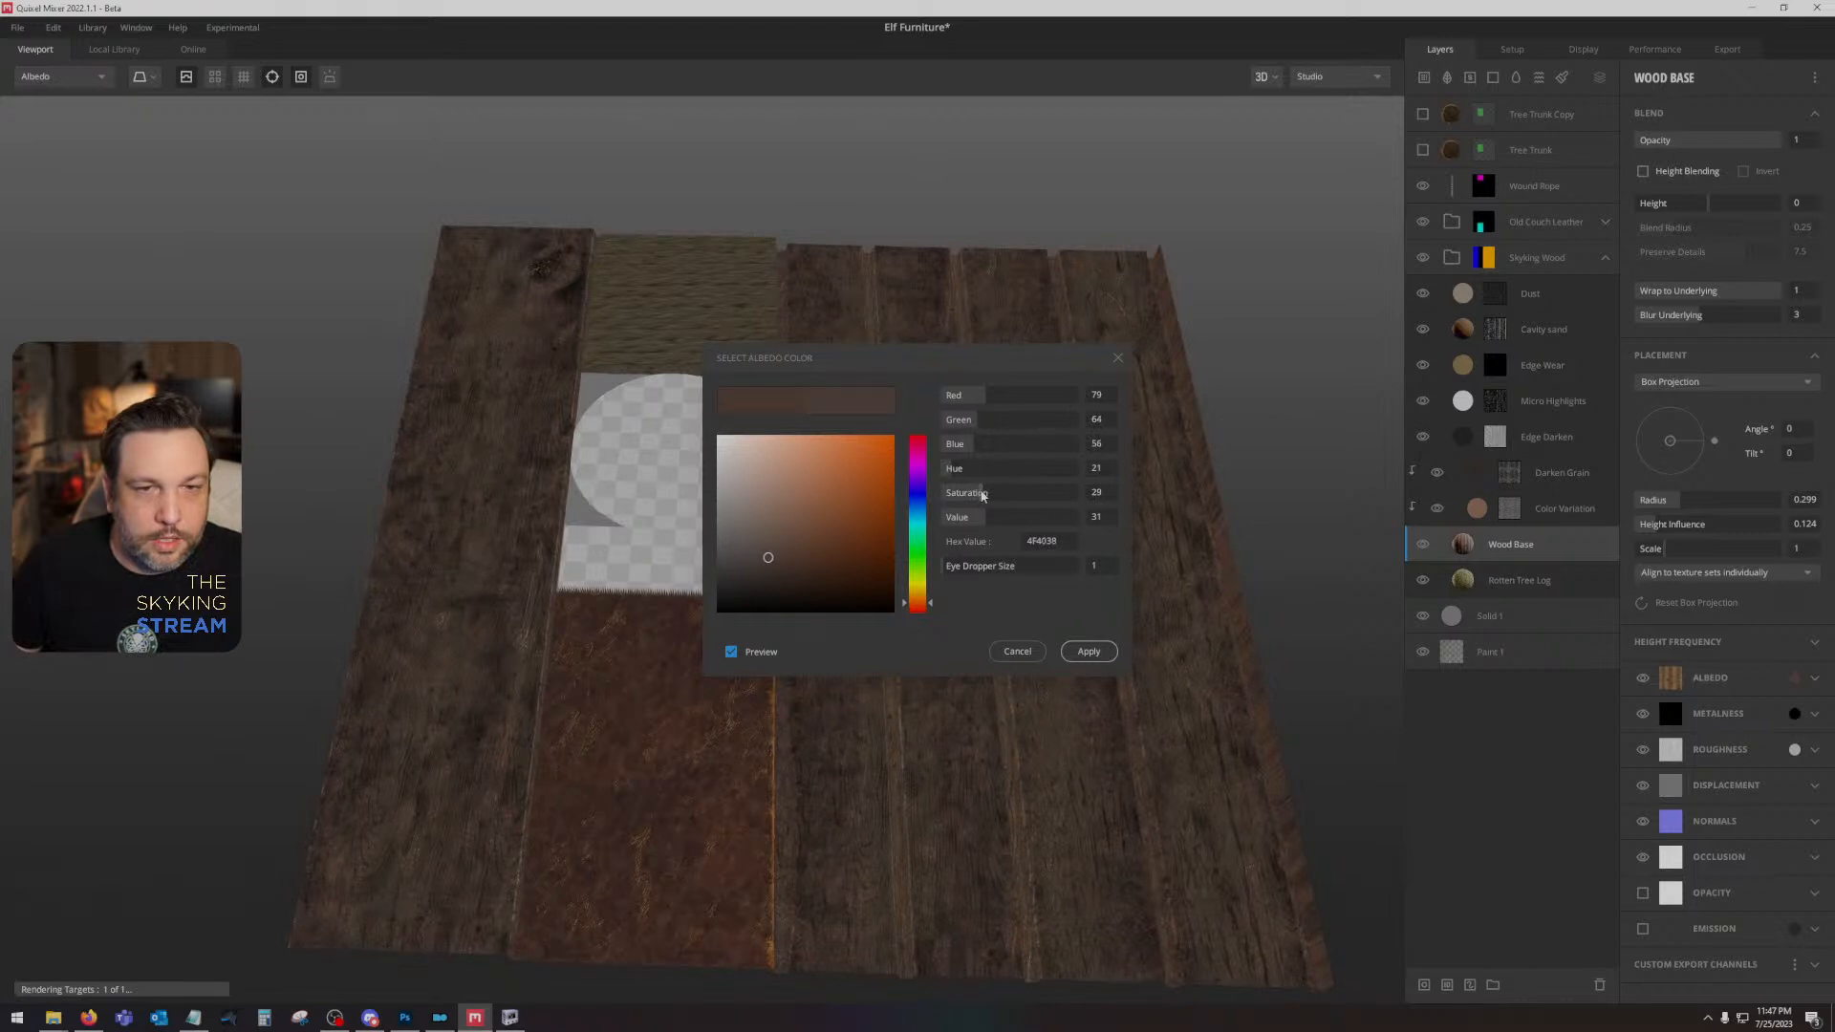
left_click(1089, 651)
- Set the saturation of the Darken Grain layer's albedo colour to about 10
left_click(1567, 473)
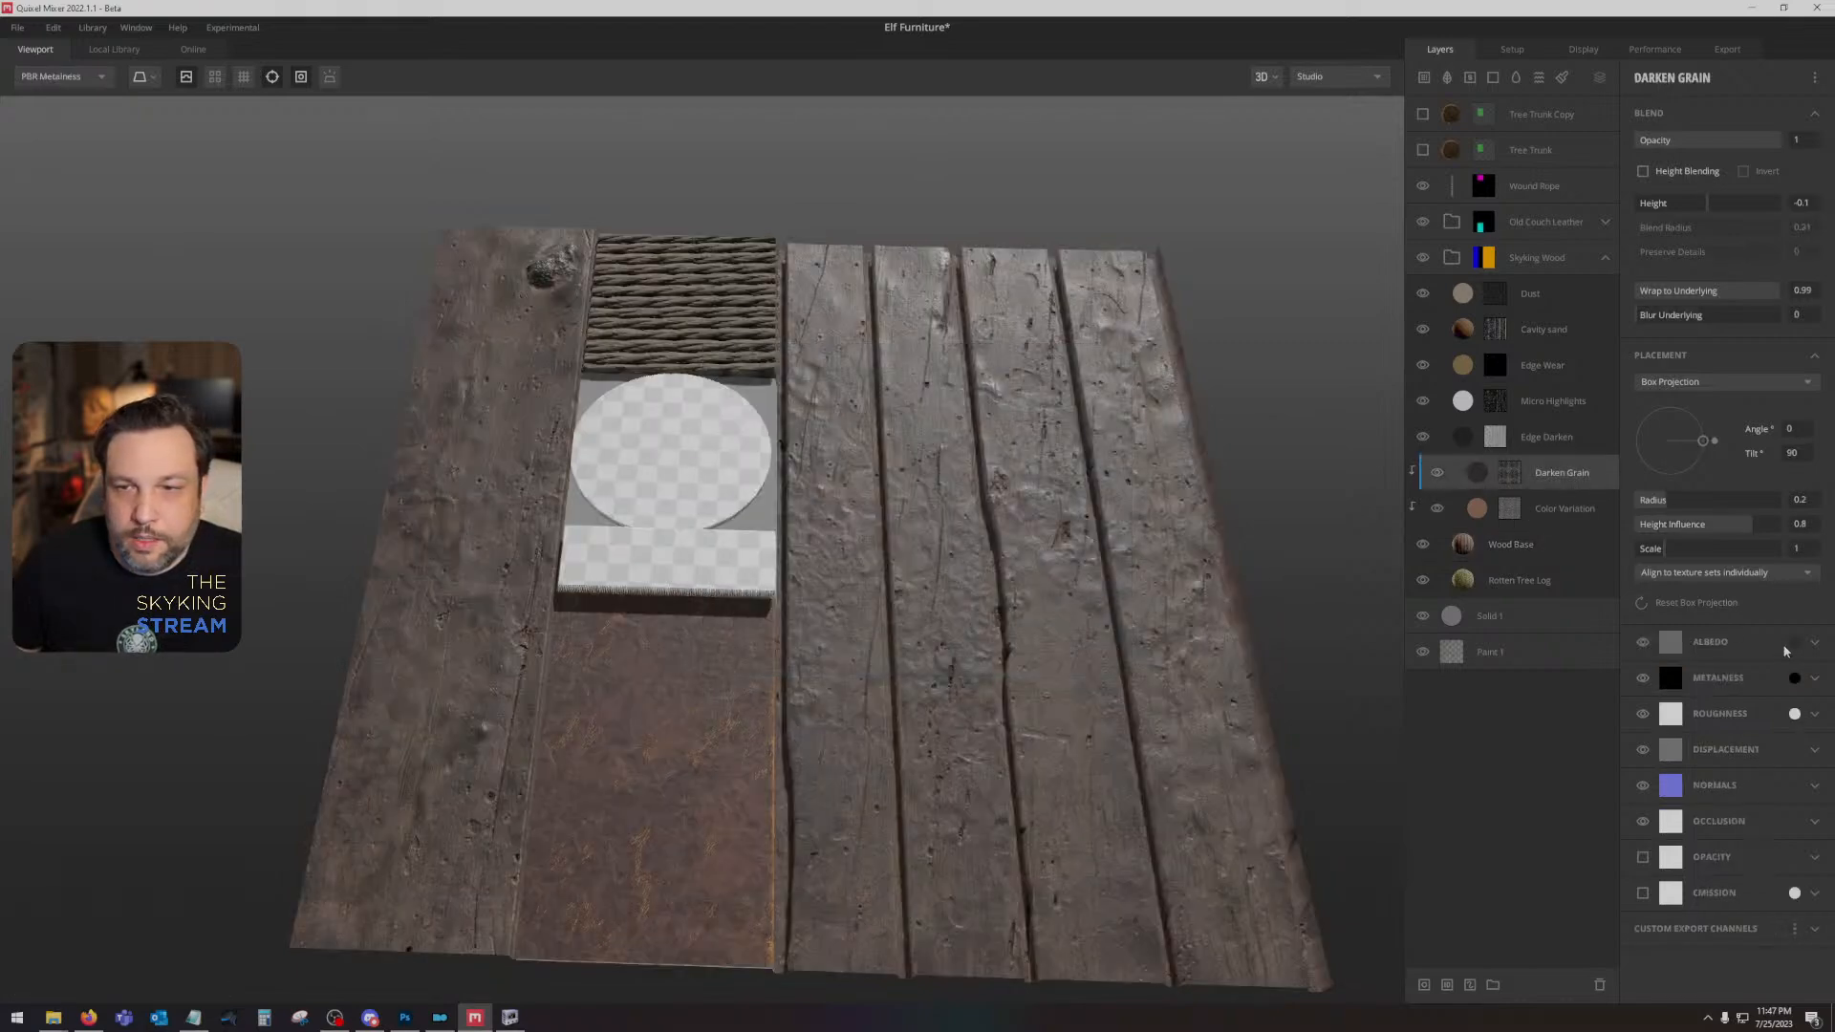
left_click(1785, 647)
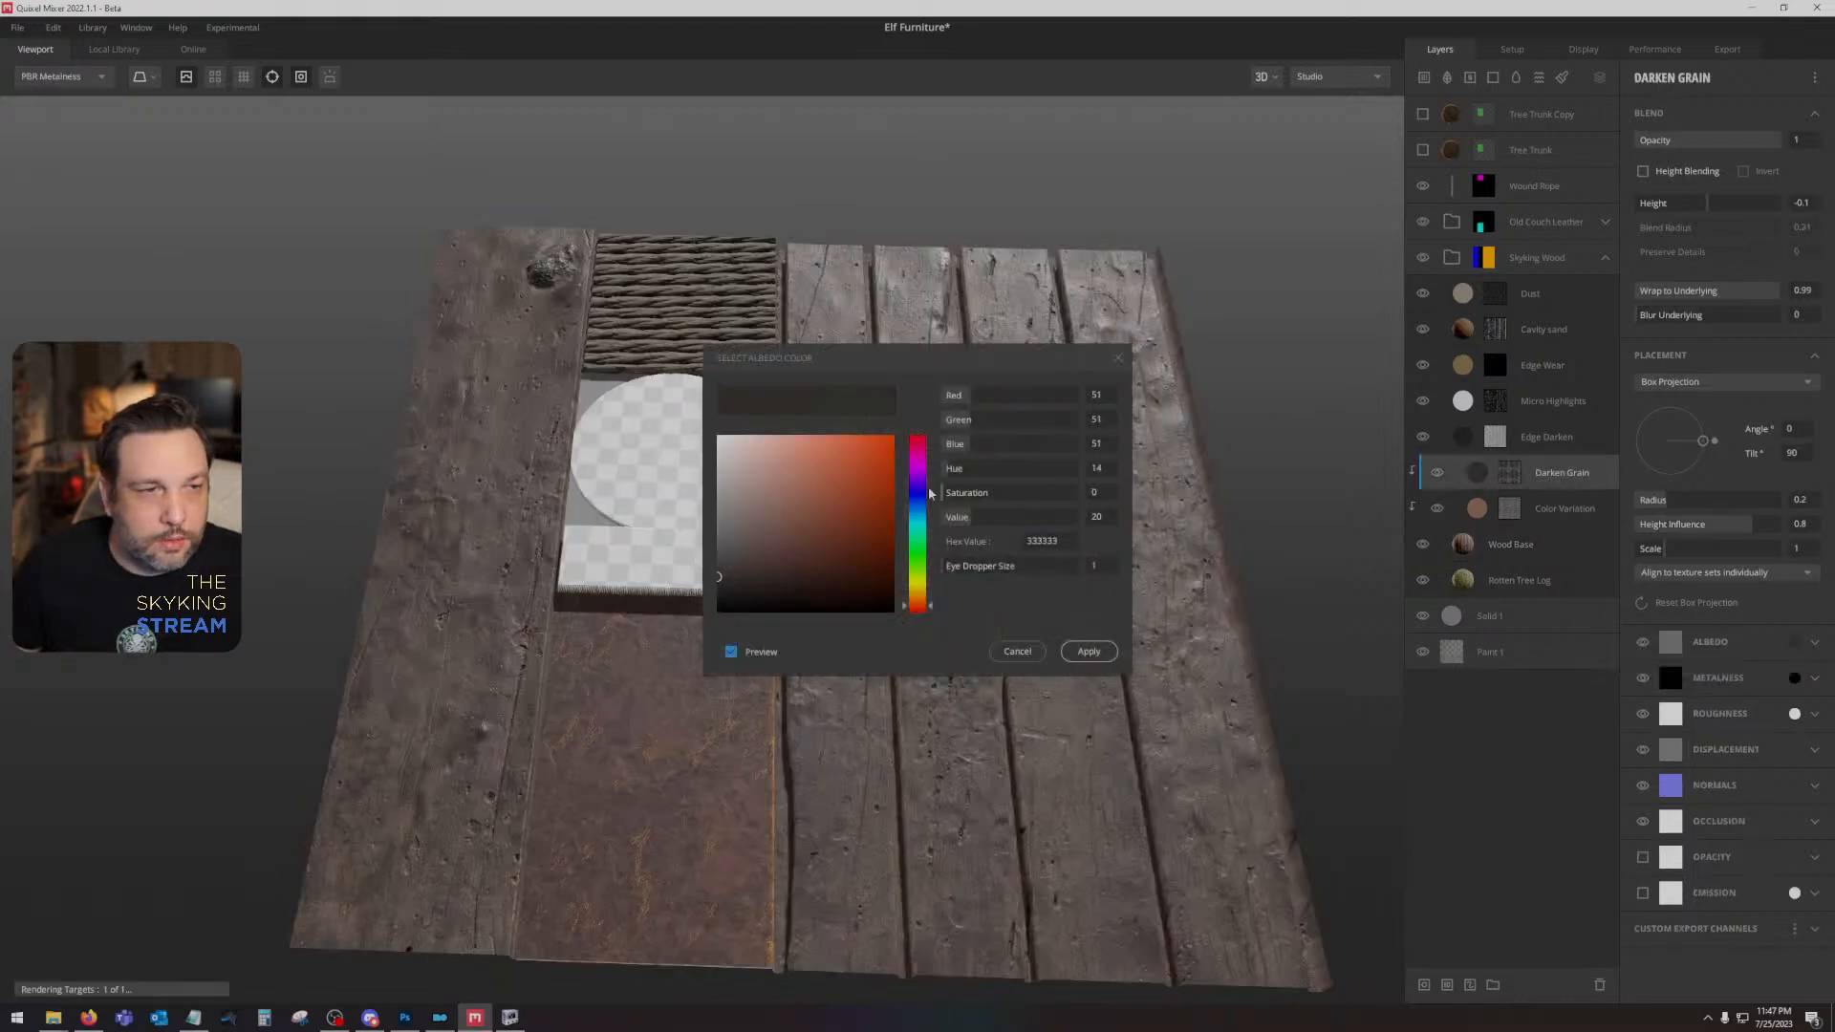
left_click_drag(946, 494, 957, 497)
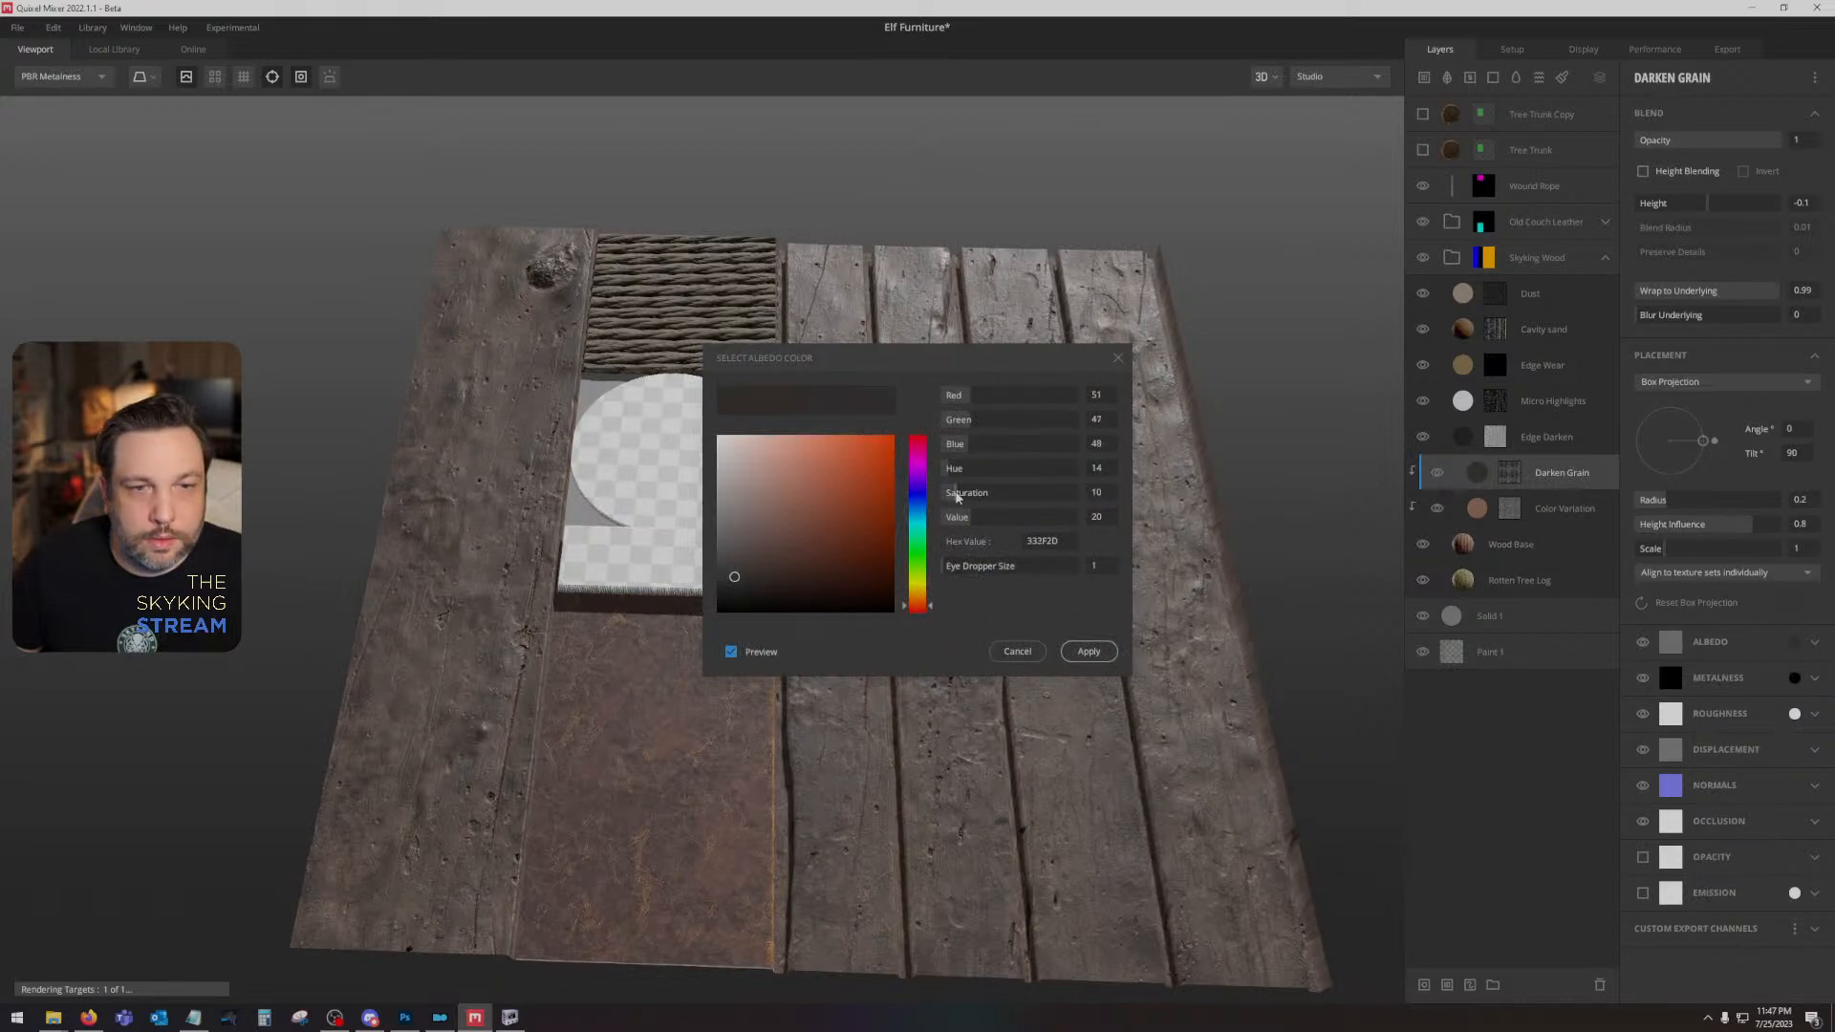
left_click(1074, 658)
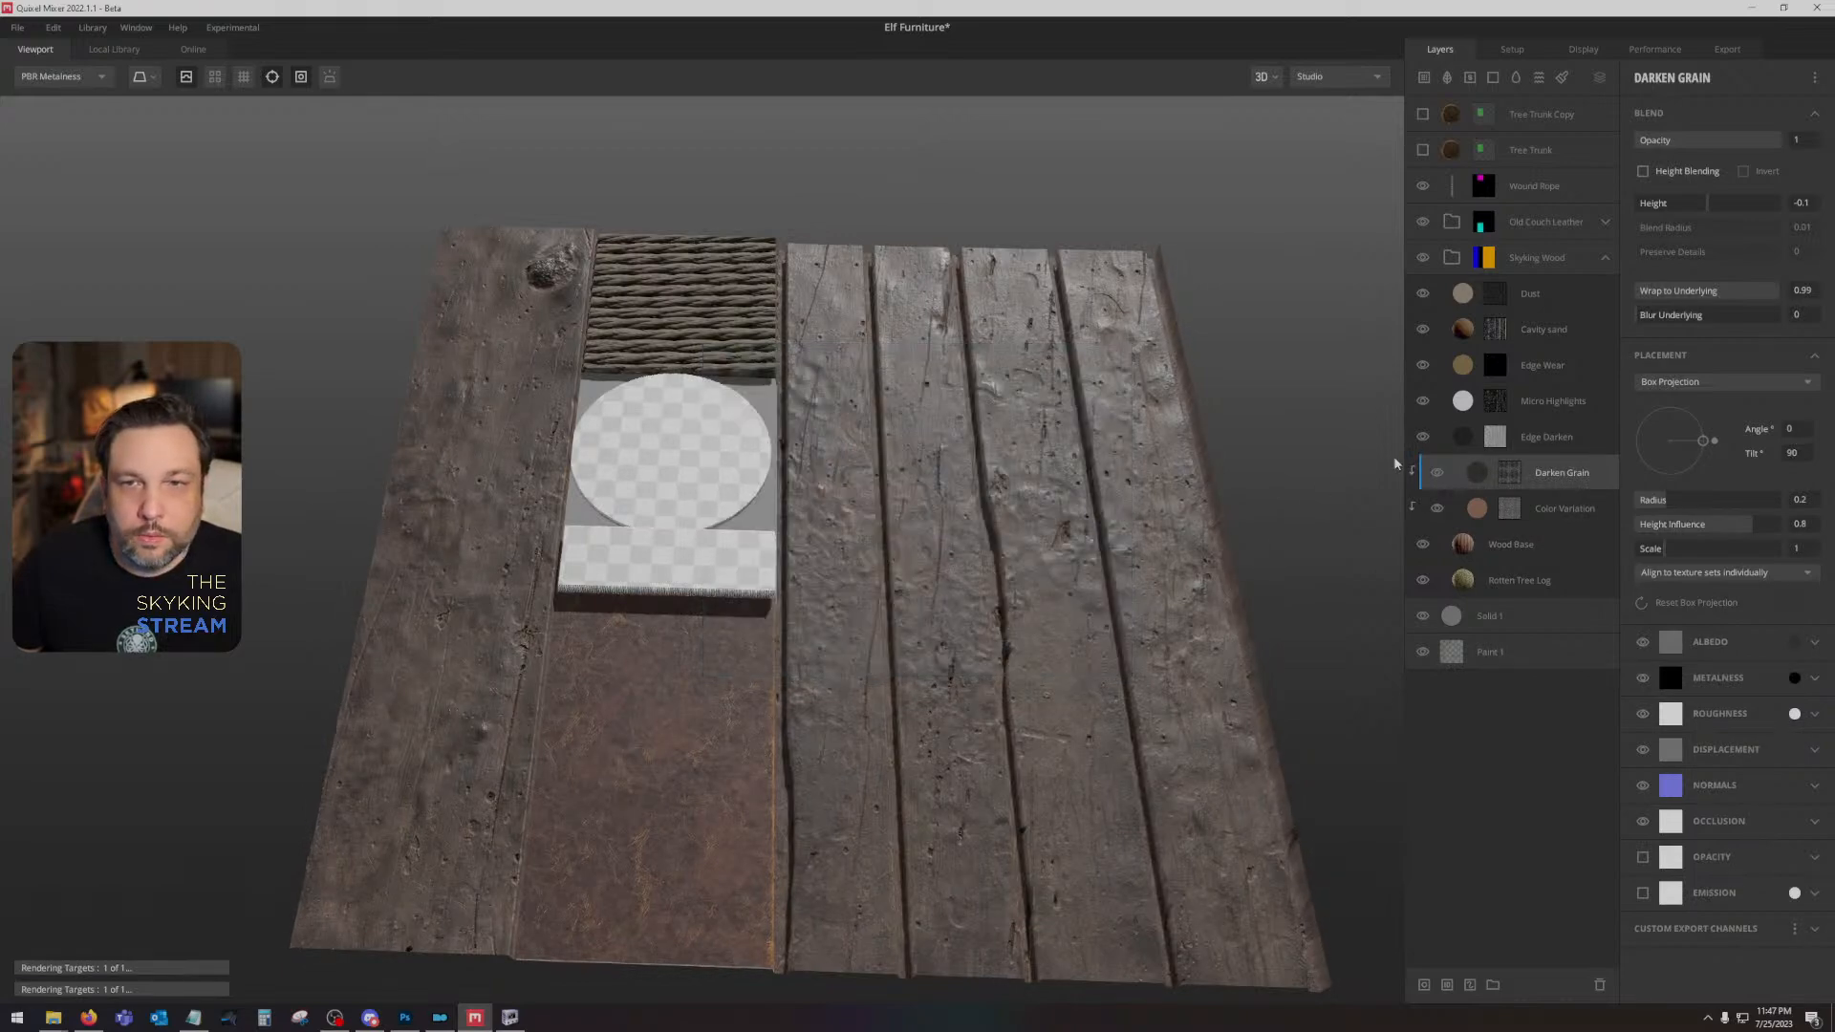
- Compare the wood with the Cavity sand, Micro Highlights and Edge Darken layers switched off and on again
left_click(1423, 329)
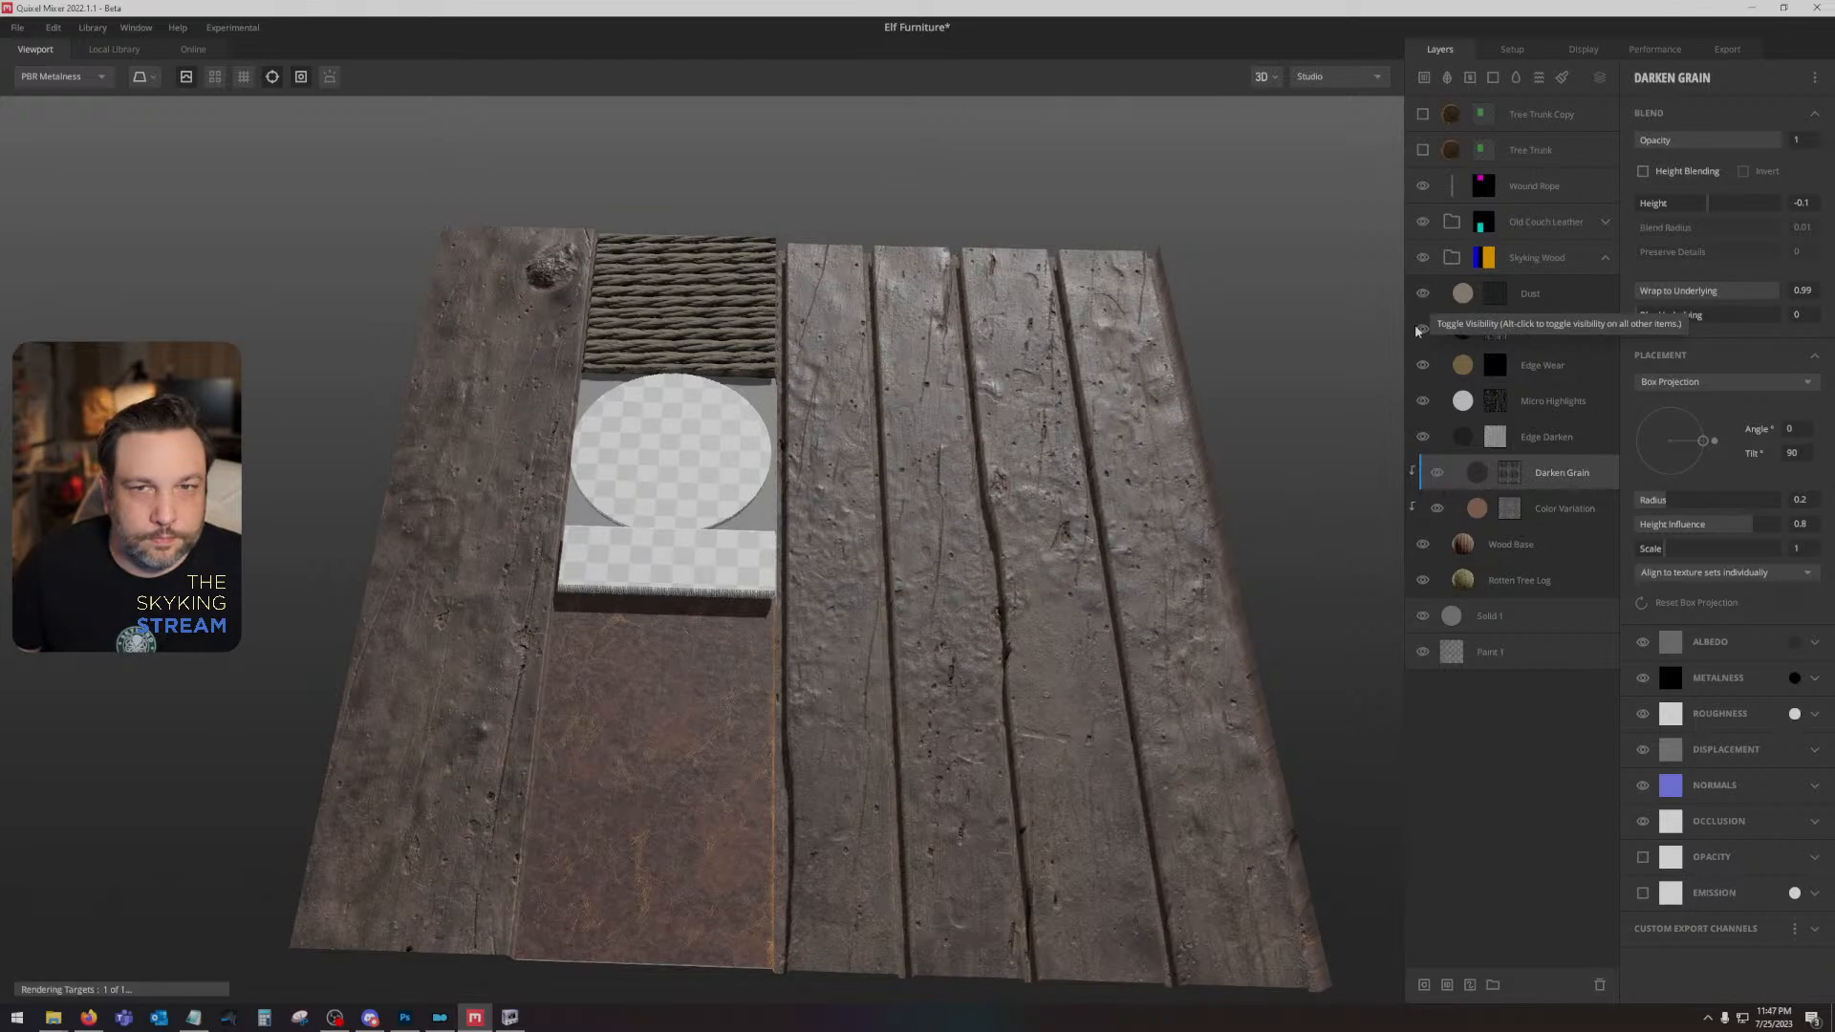
left_click(1423, 329)
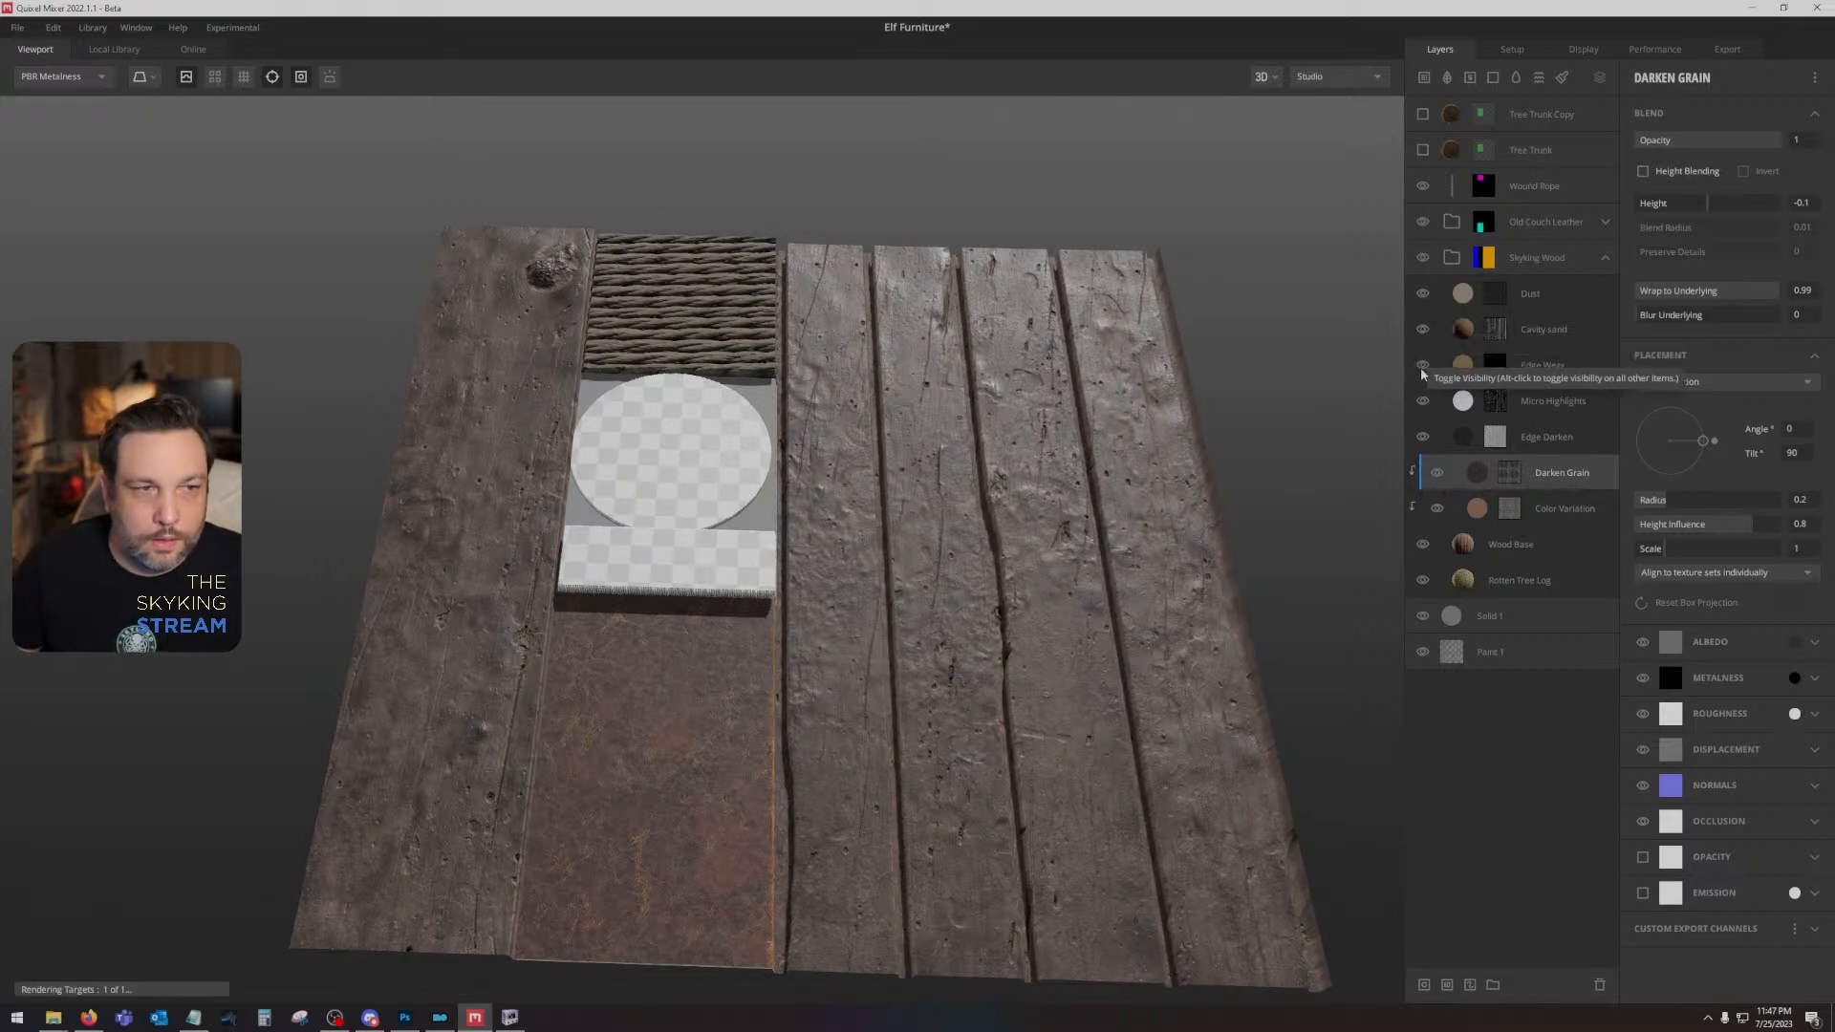
left_click(1423, 400)
left_click(1423, 406)
left_click(1421, 442)
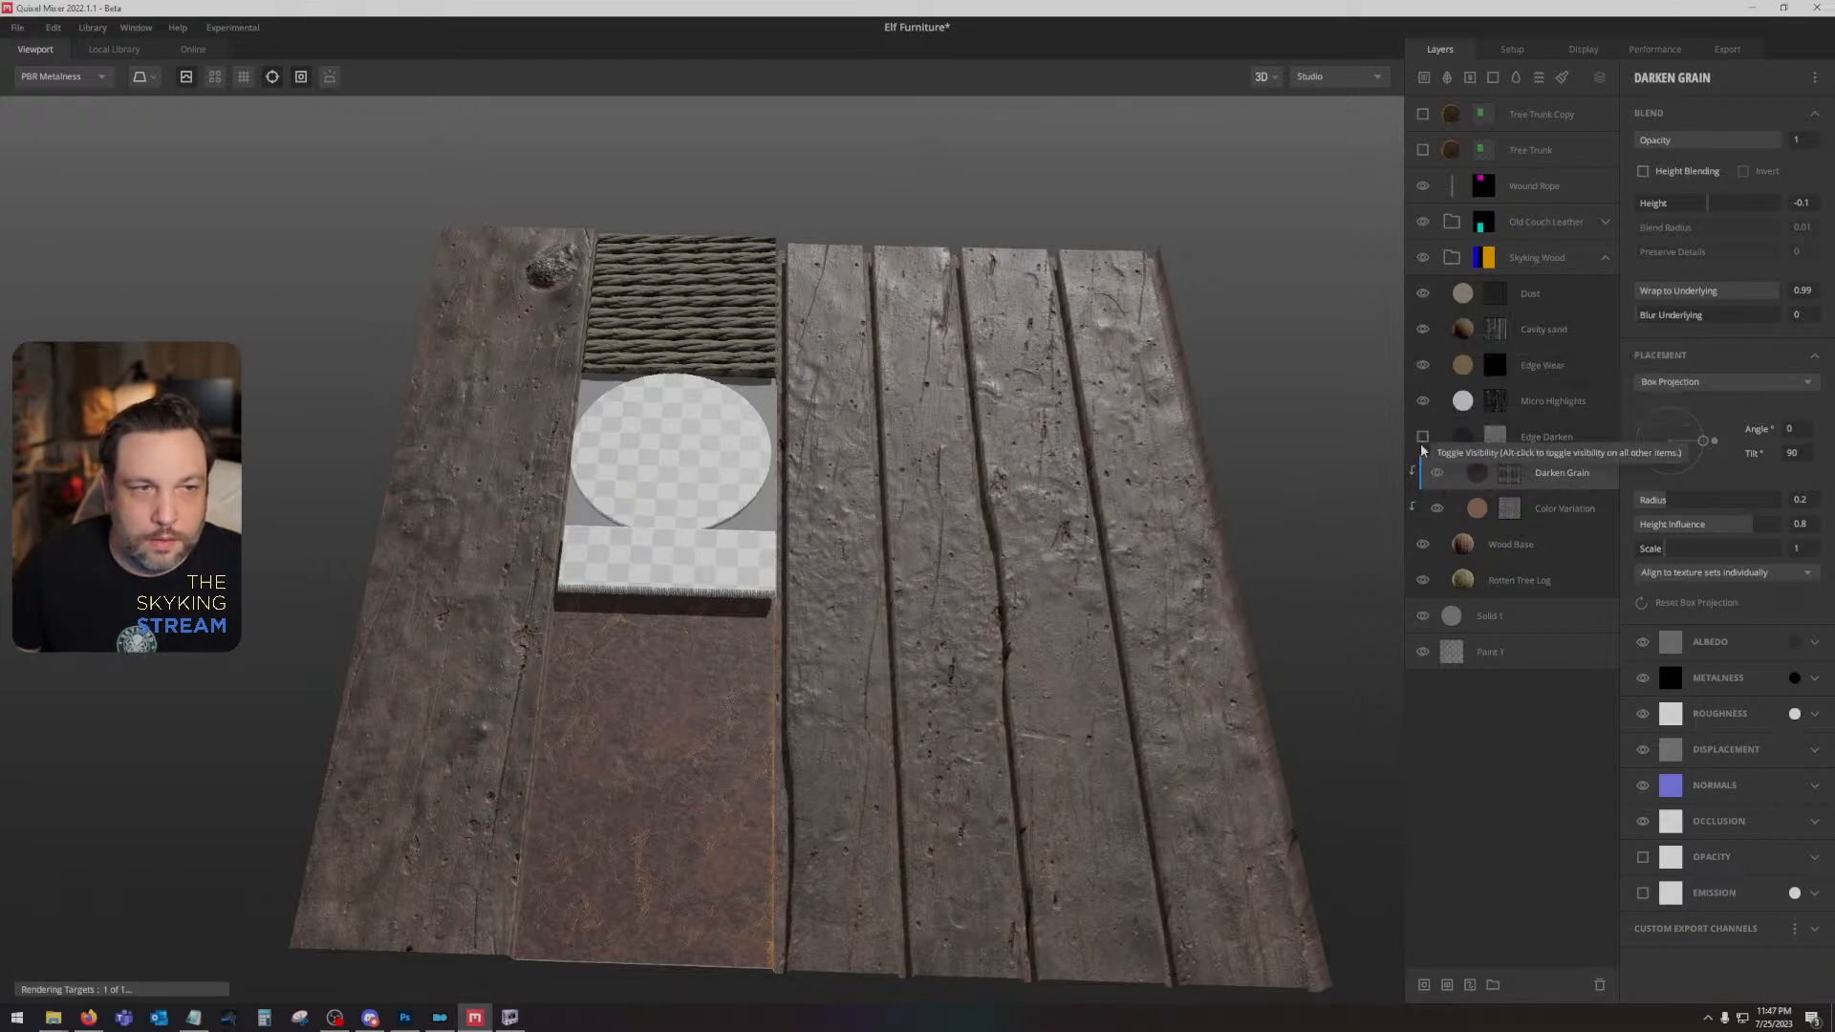
left_click(1421, 443)
left_click(1421, 439)
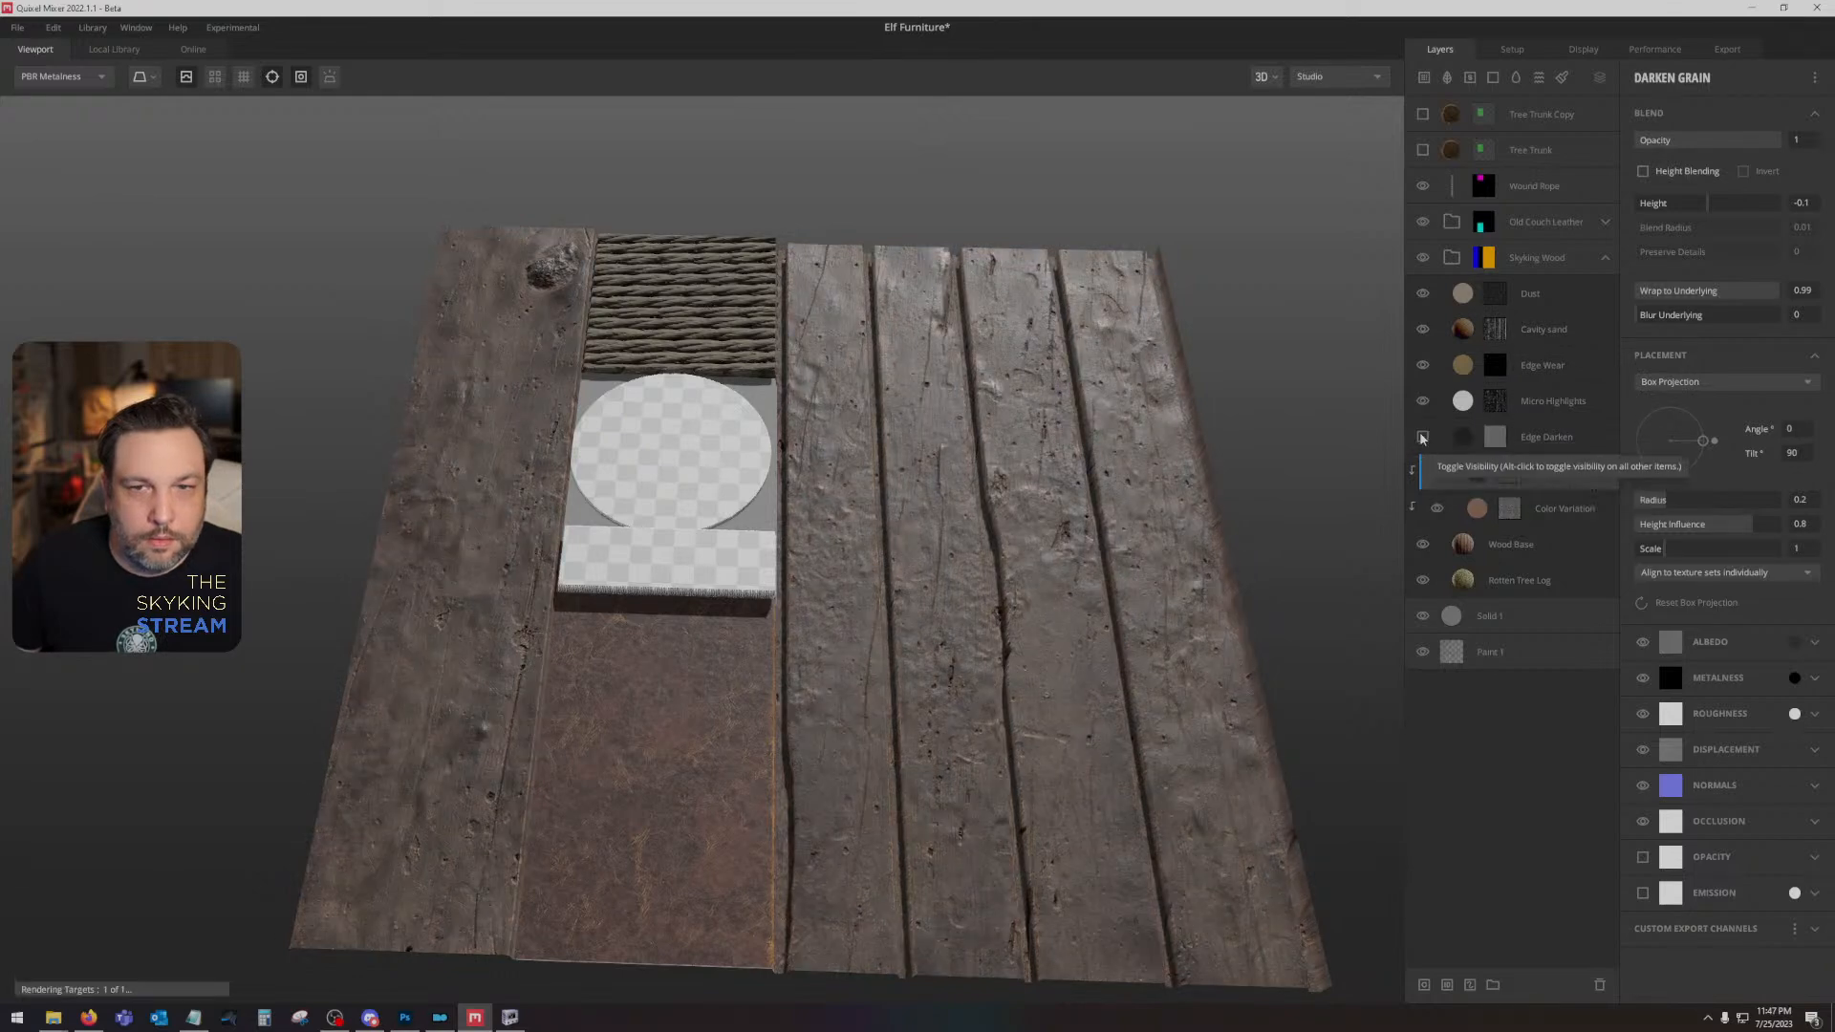
left_click(1422, 438)
- Check the Edge Darken layer's albedo colour and keep it as it is
left_click(1548, 437)
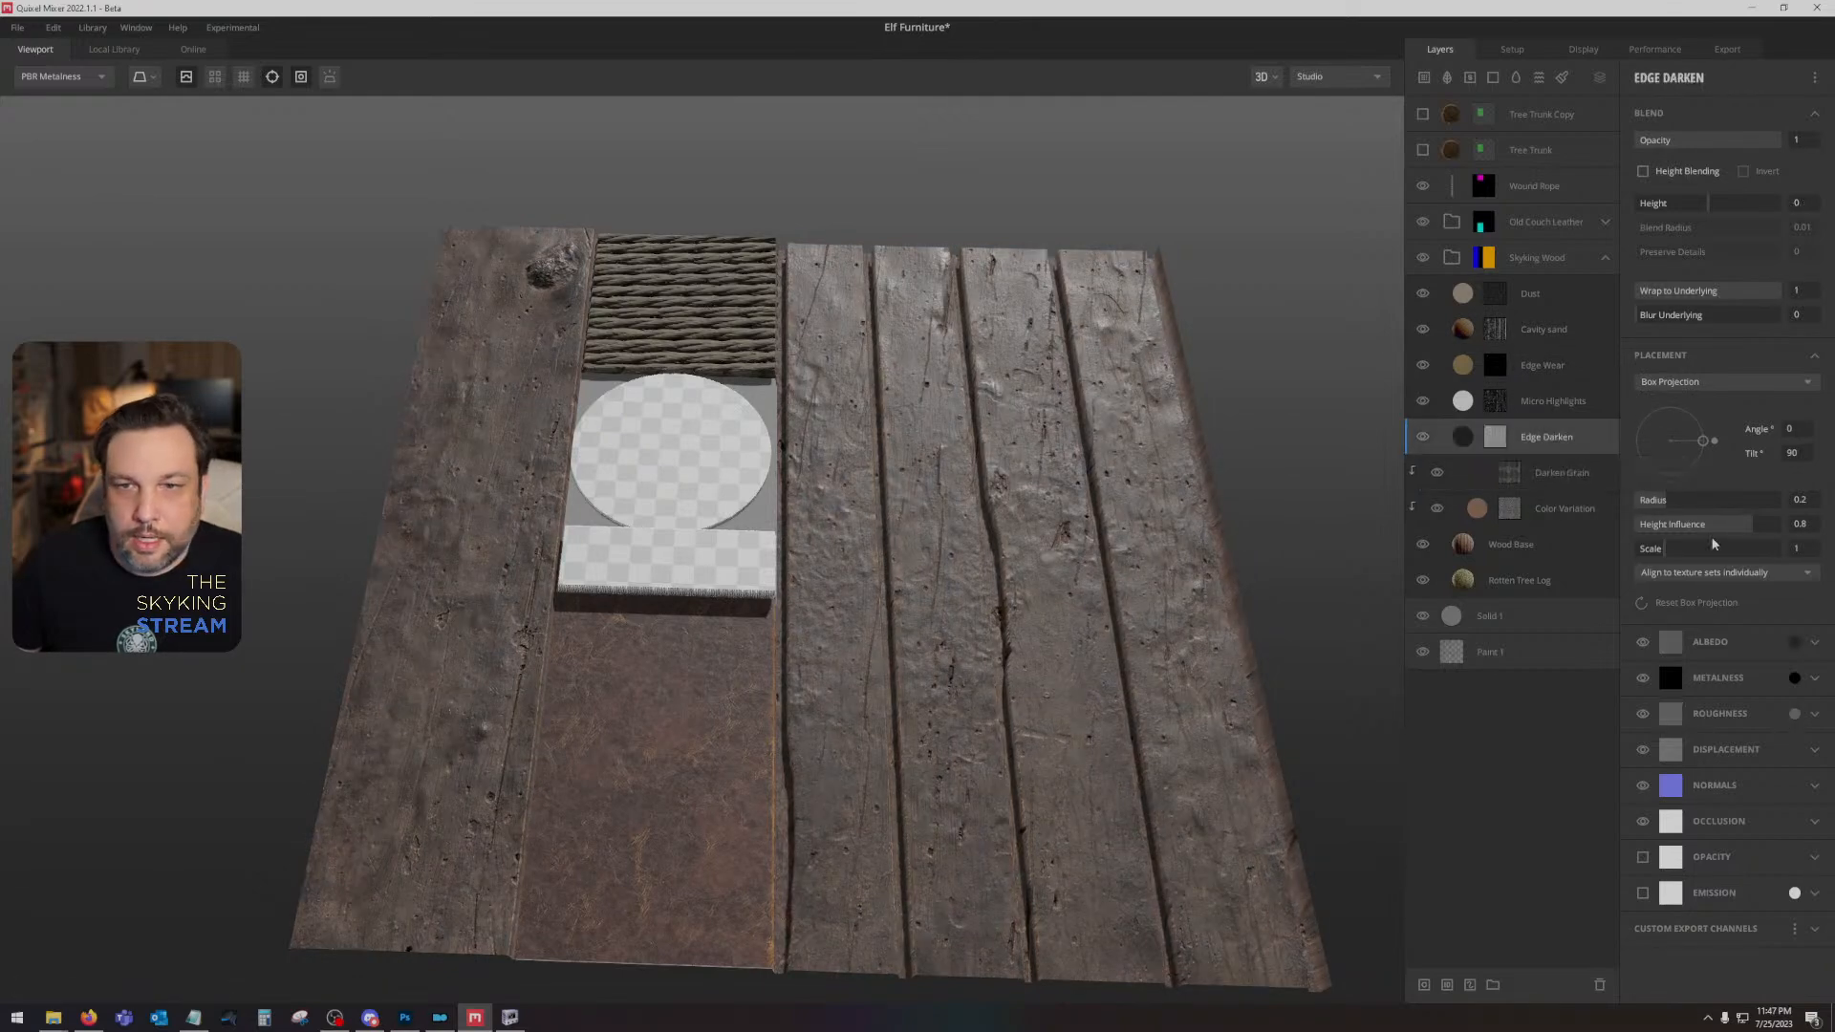
left_click(1790, 644)
left_click(1793, 642)
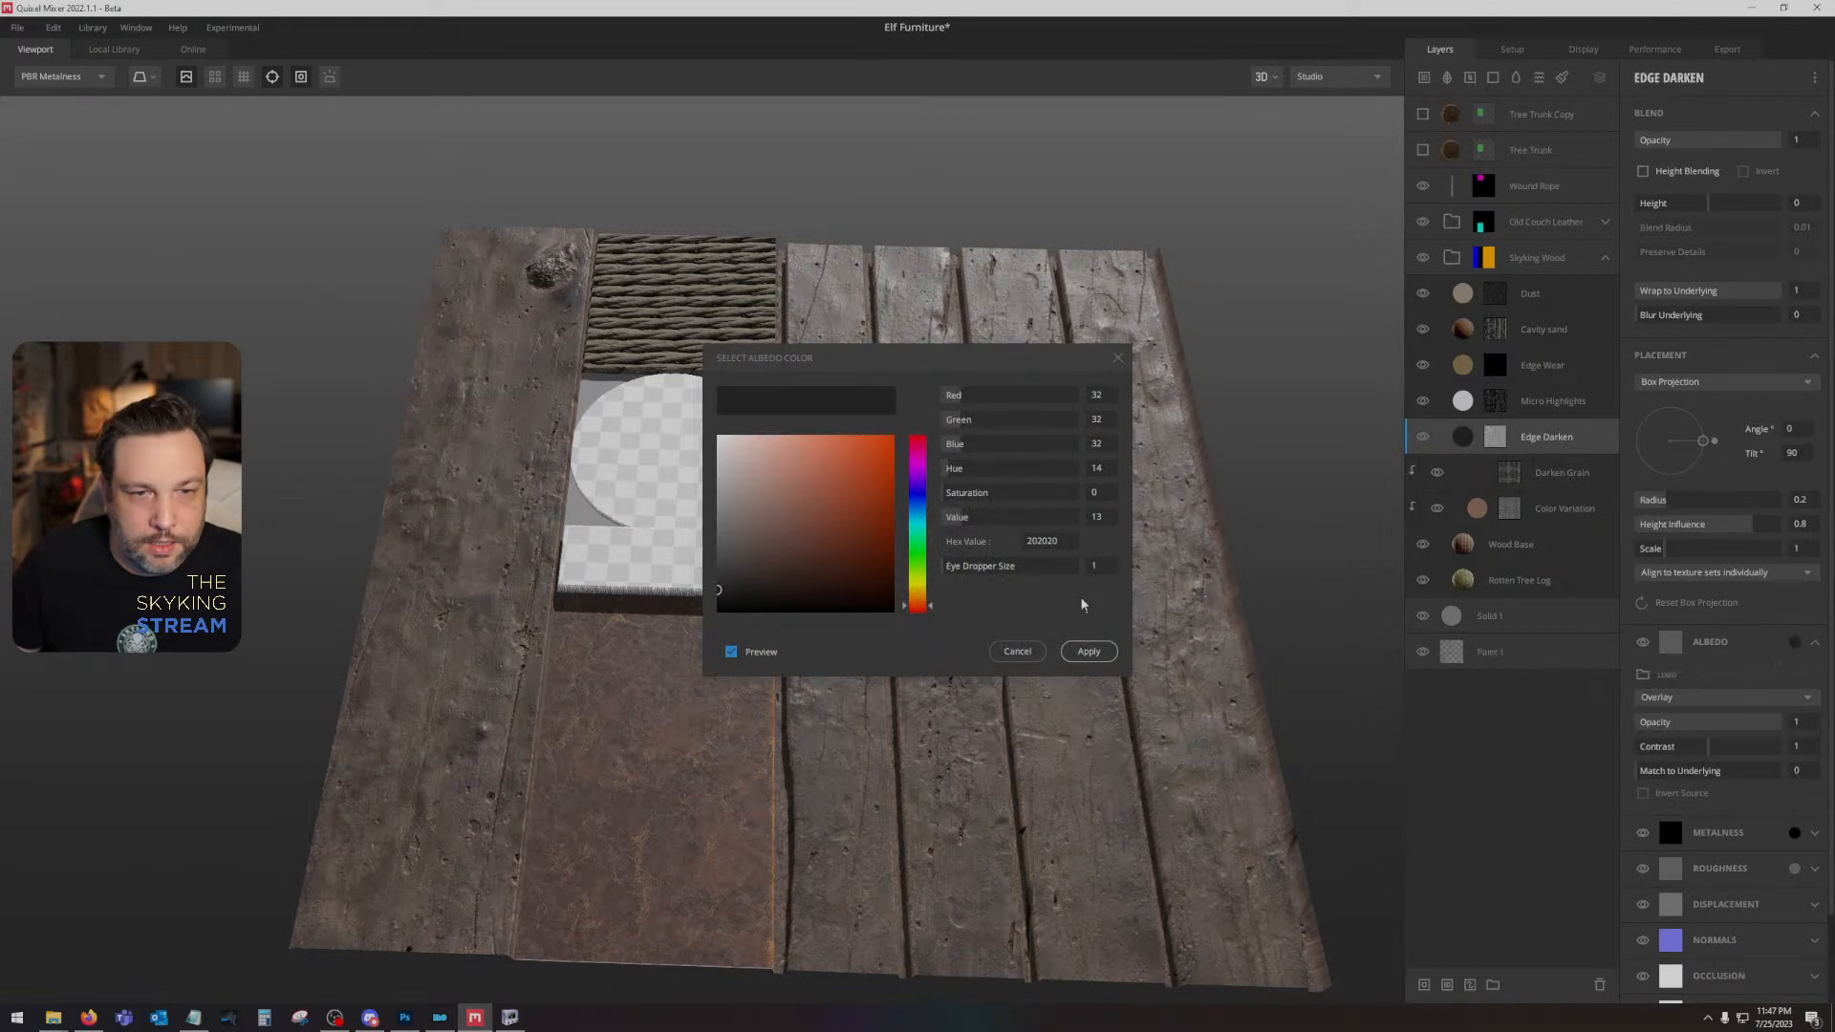
left_click(1099, 650)
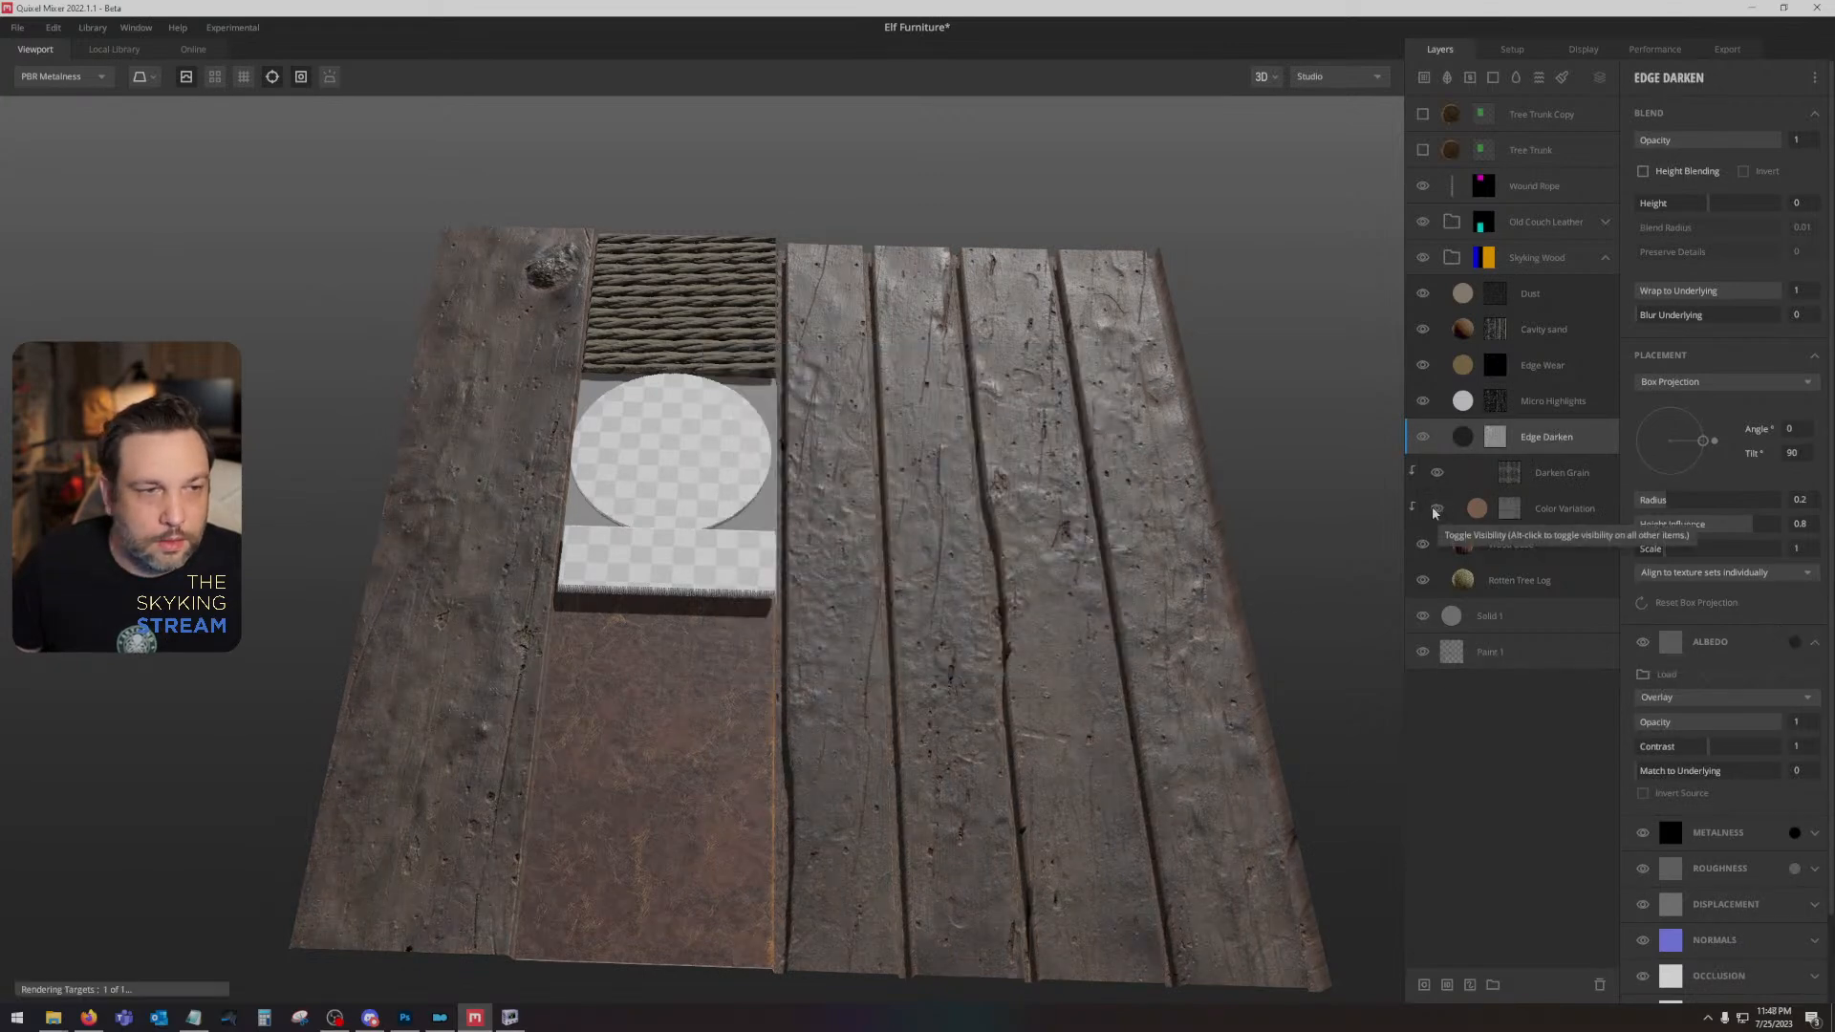
- Reduce the saturation of the Color Variation layer's albedo colour to 17
left_click(1516, 509)
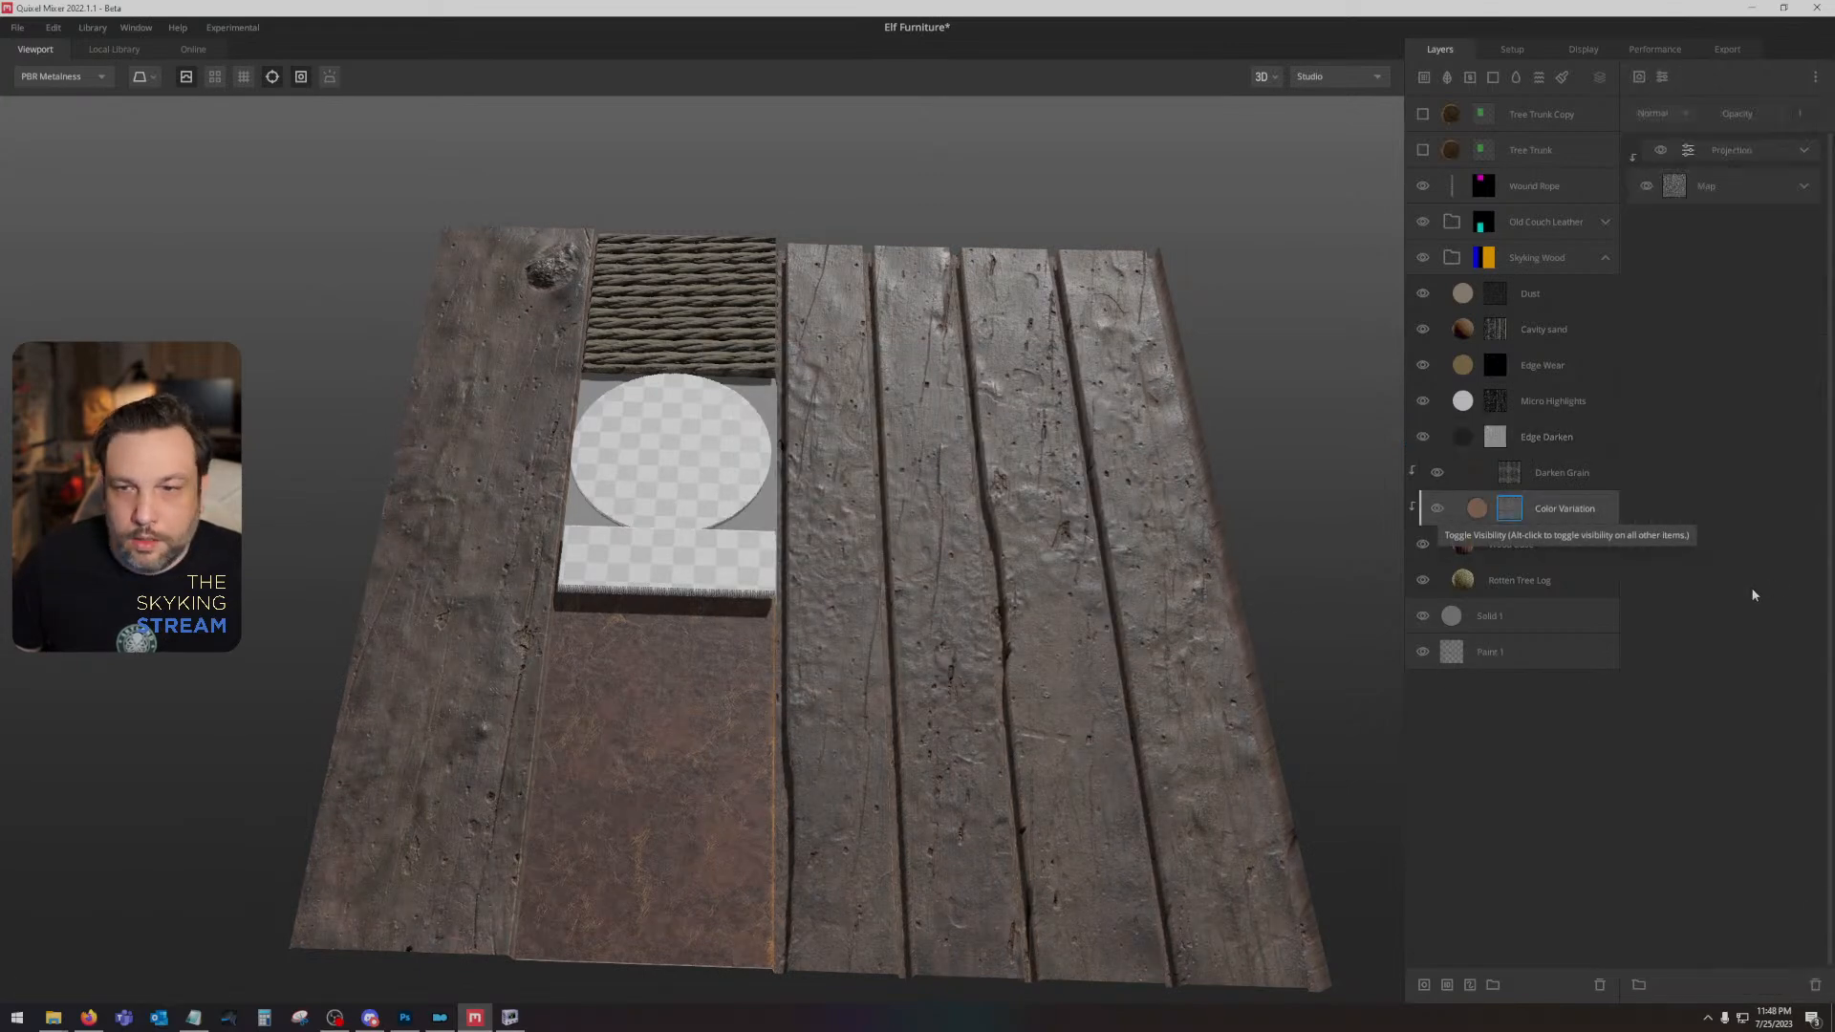
left_click(1473, 513)
left_click(1795, 643)
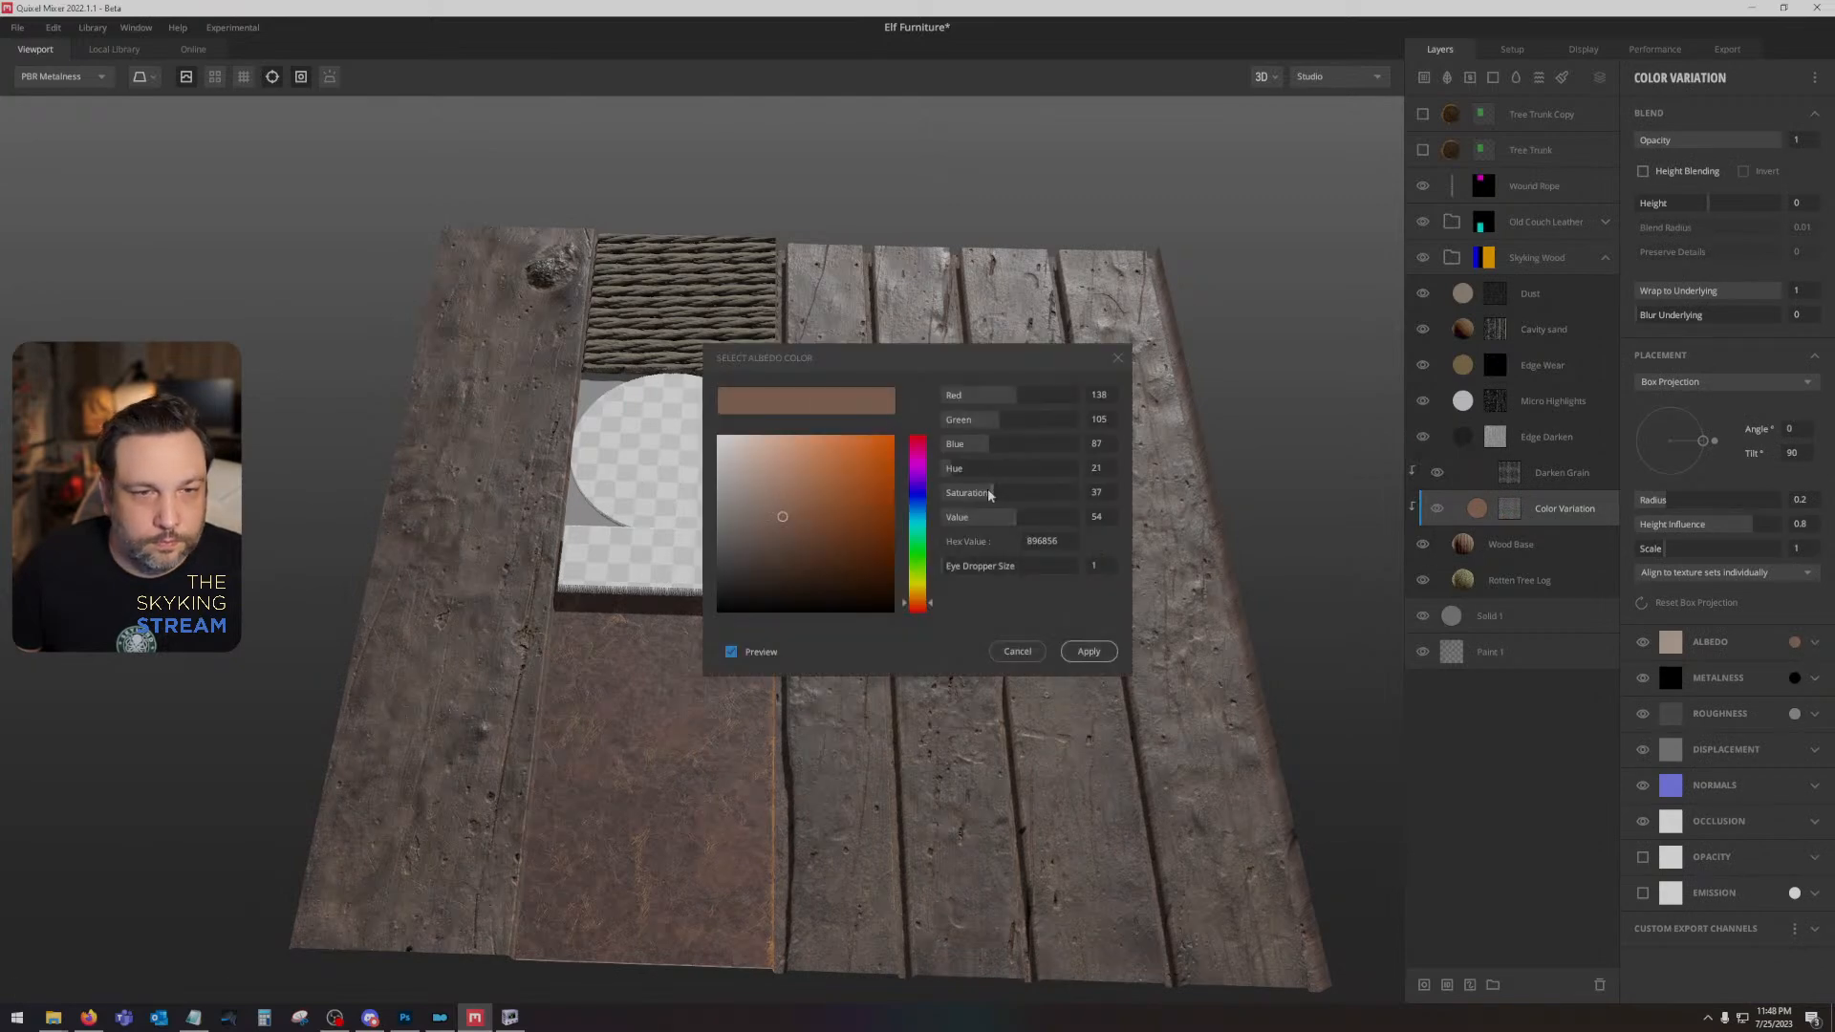
left_click_drag(989, 494, 967, 494)
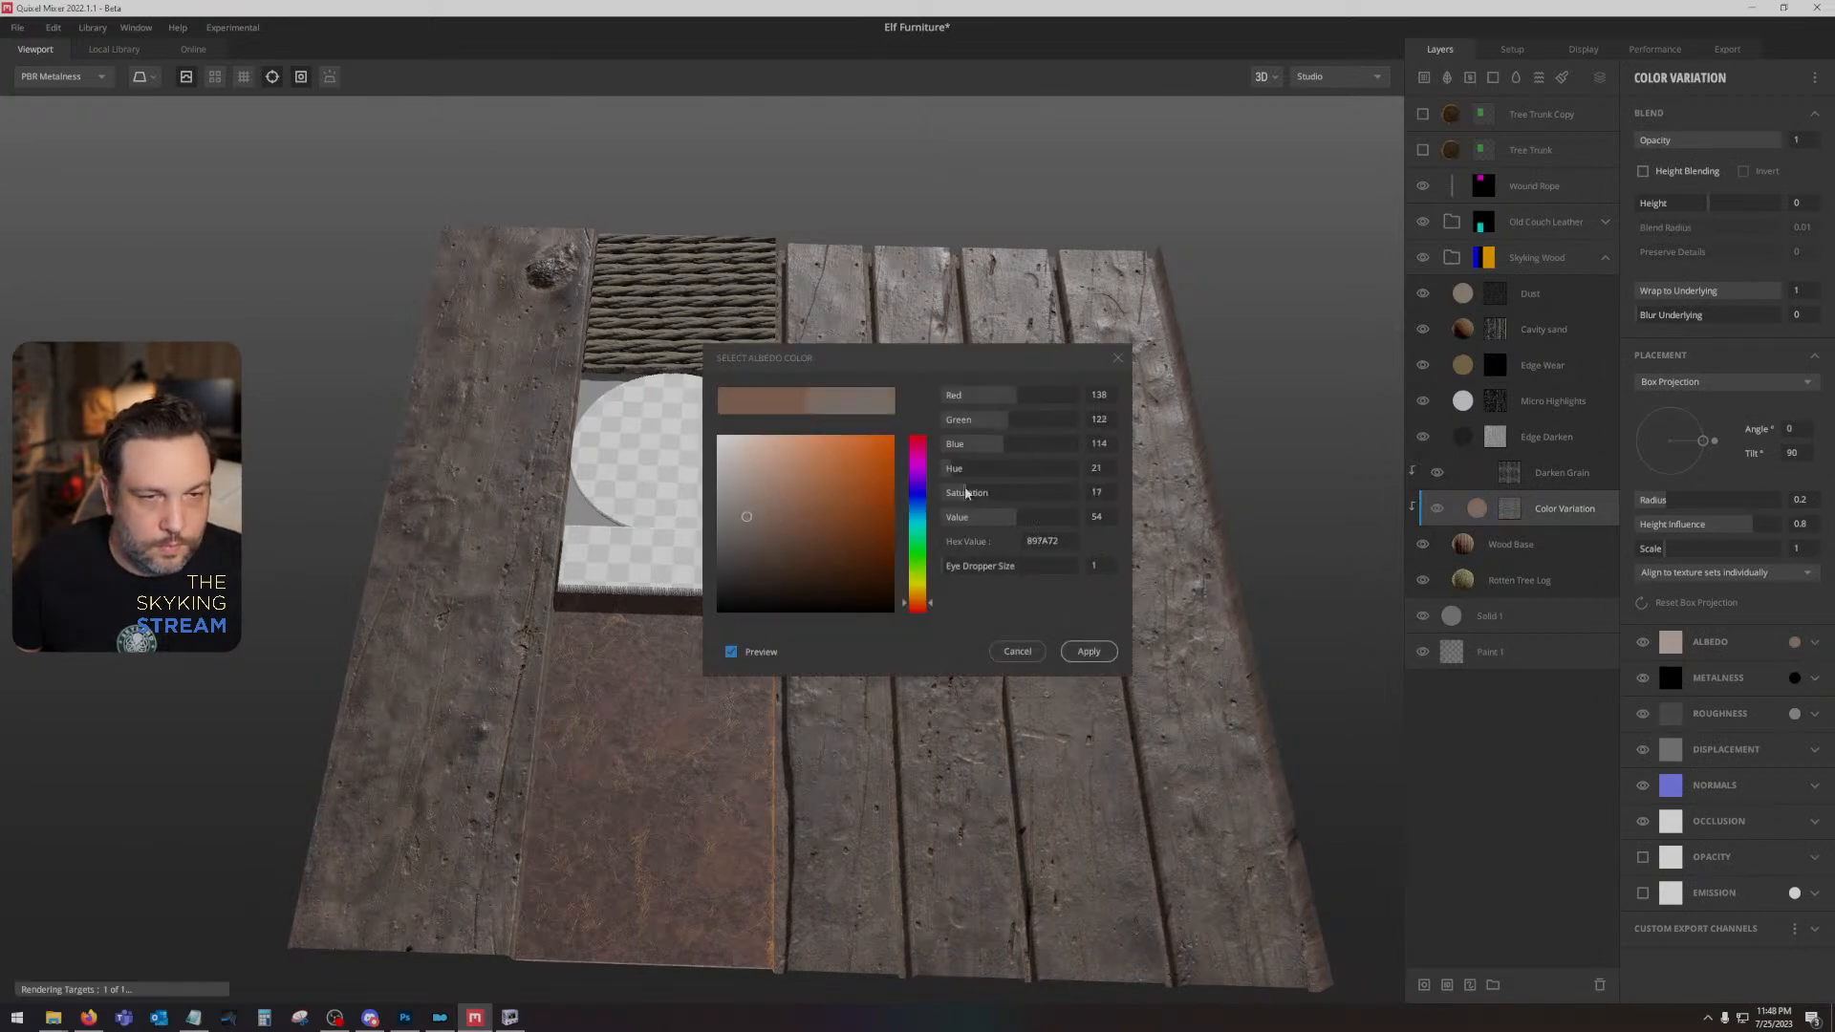
key("c")
key("m")
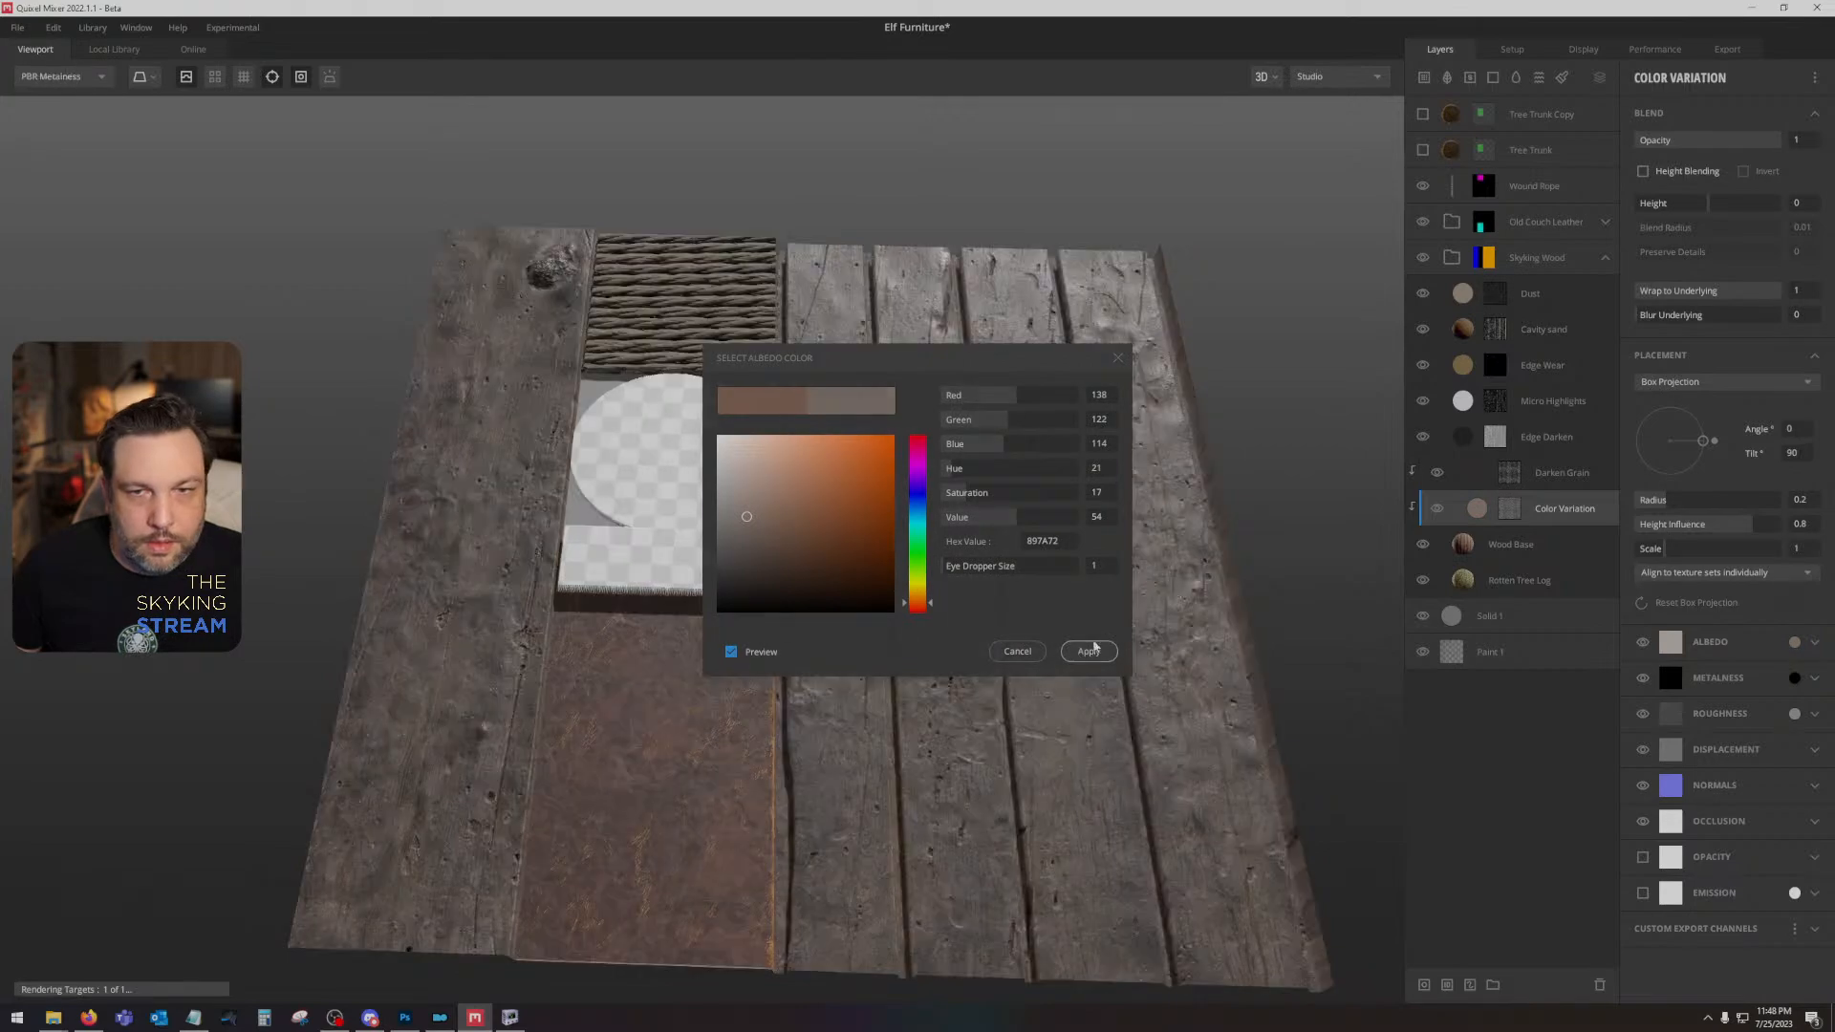
left_click(1089, 650)
- Reduce the saturation of the Wood Base layer's albedo colour to 13
left_click(1548, 551)
left_click(1813, 679)
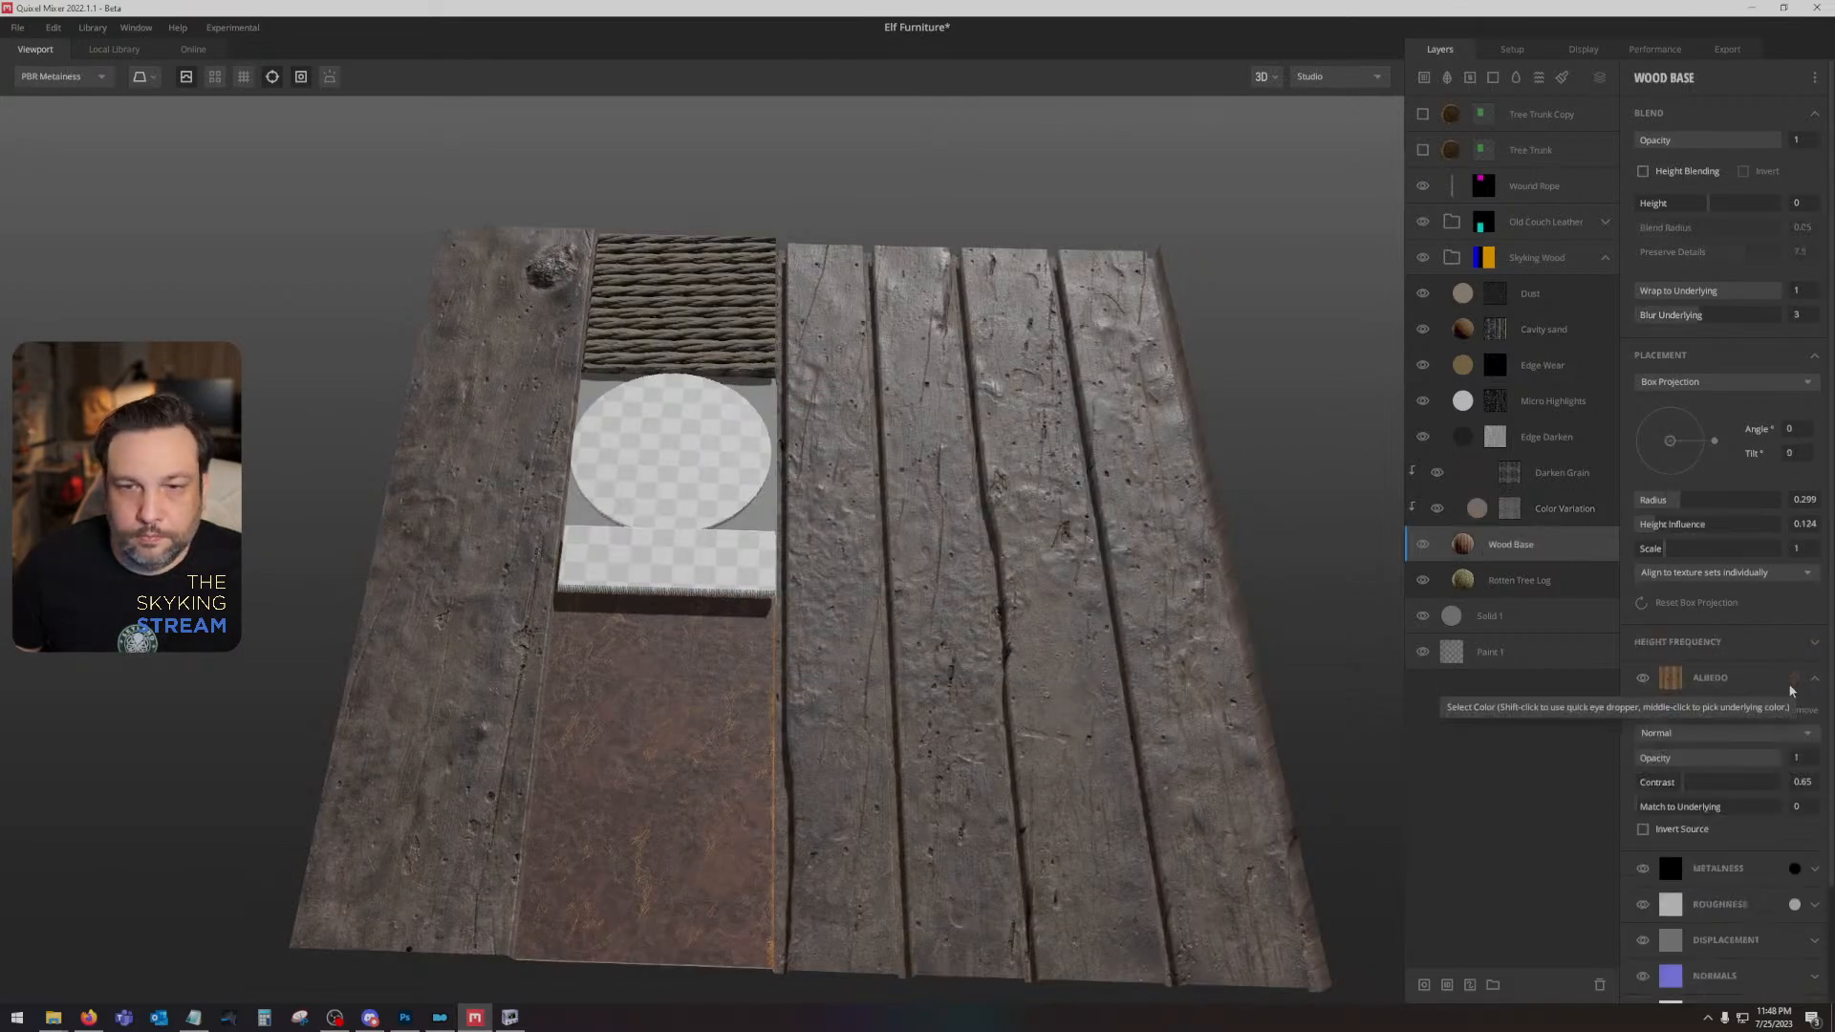
left_click(1793, 679)
left_click_drag(972, 492, 944, 492)
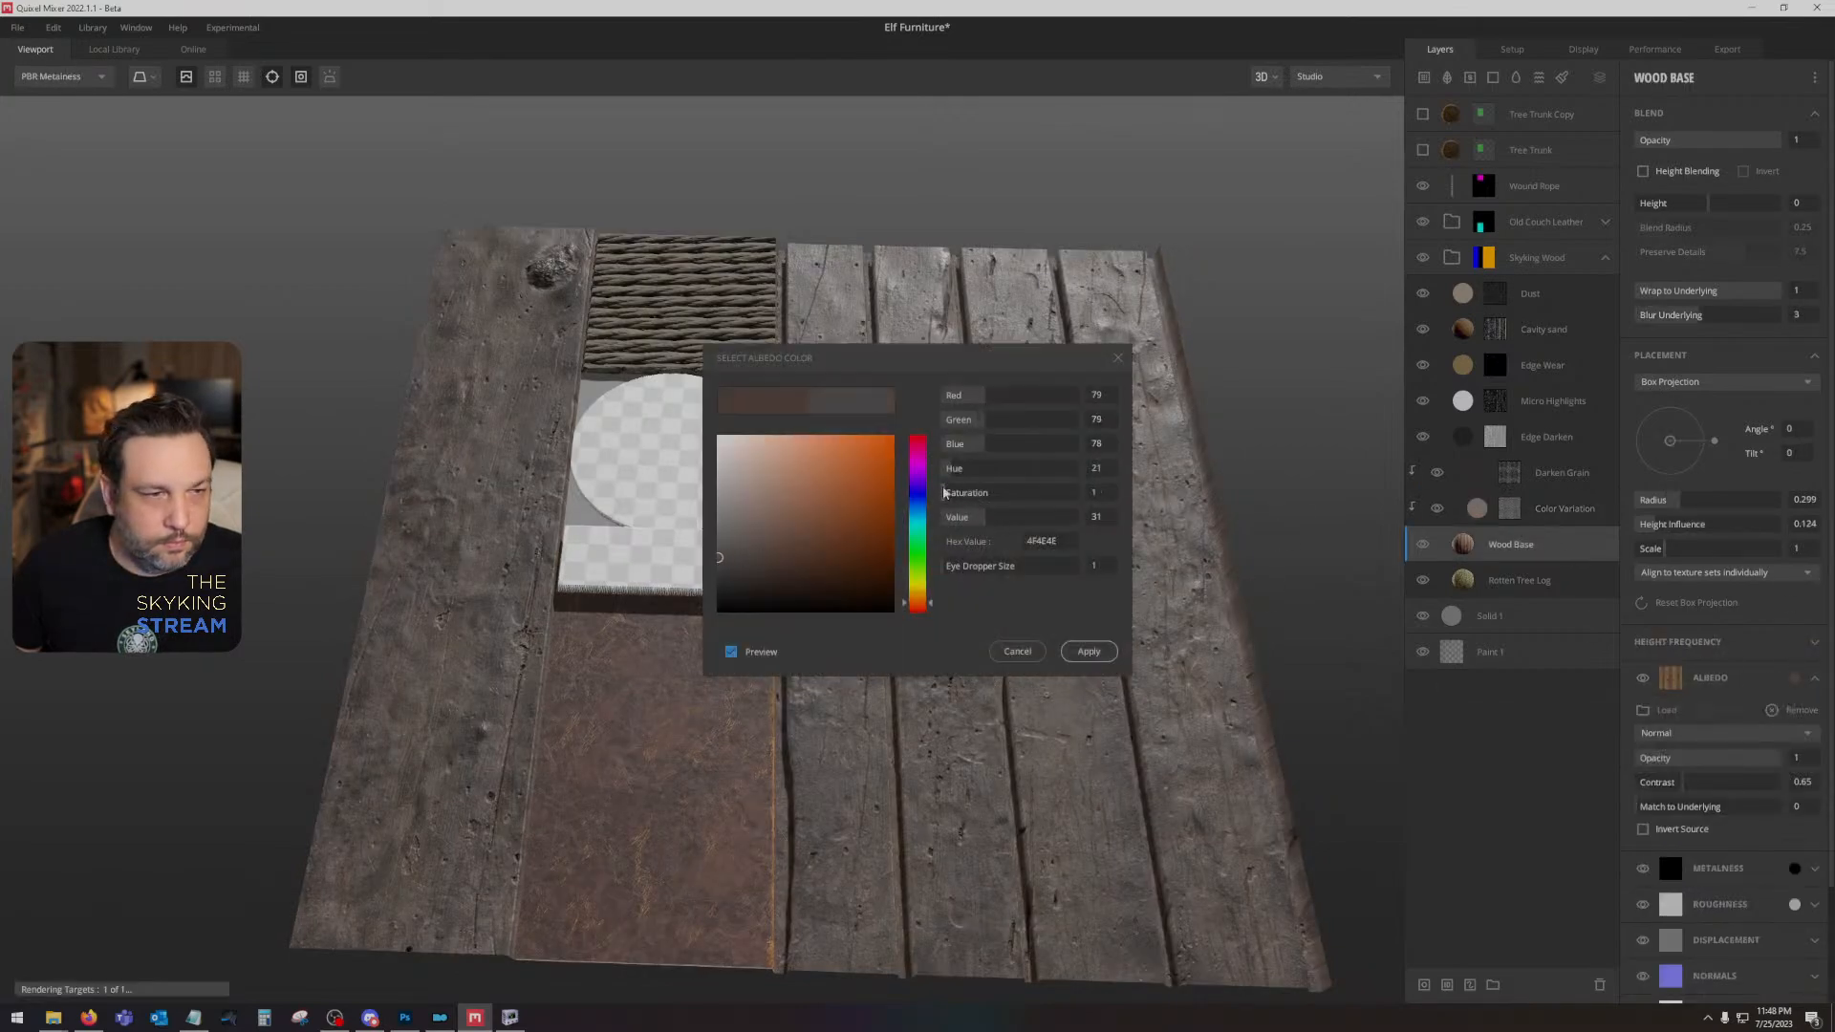
left_click_drag(952, 492, 961, 492)
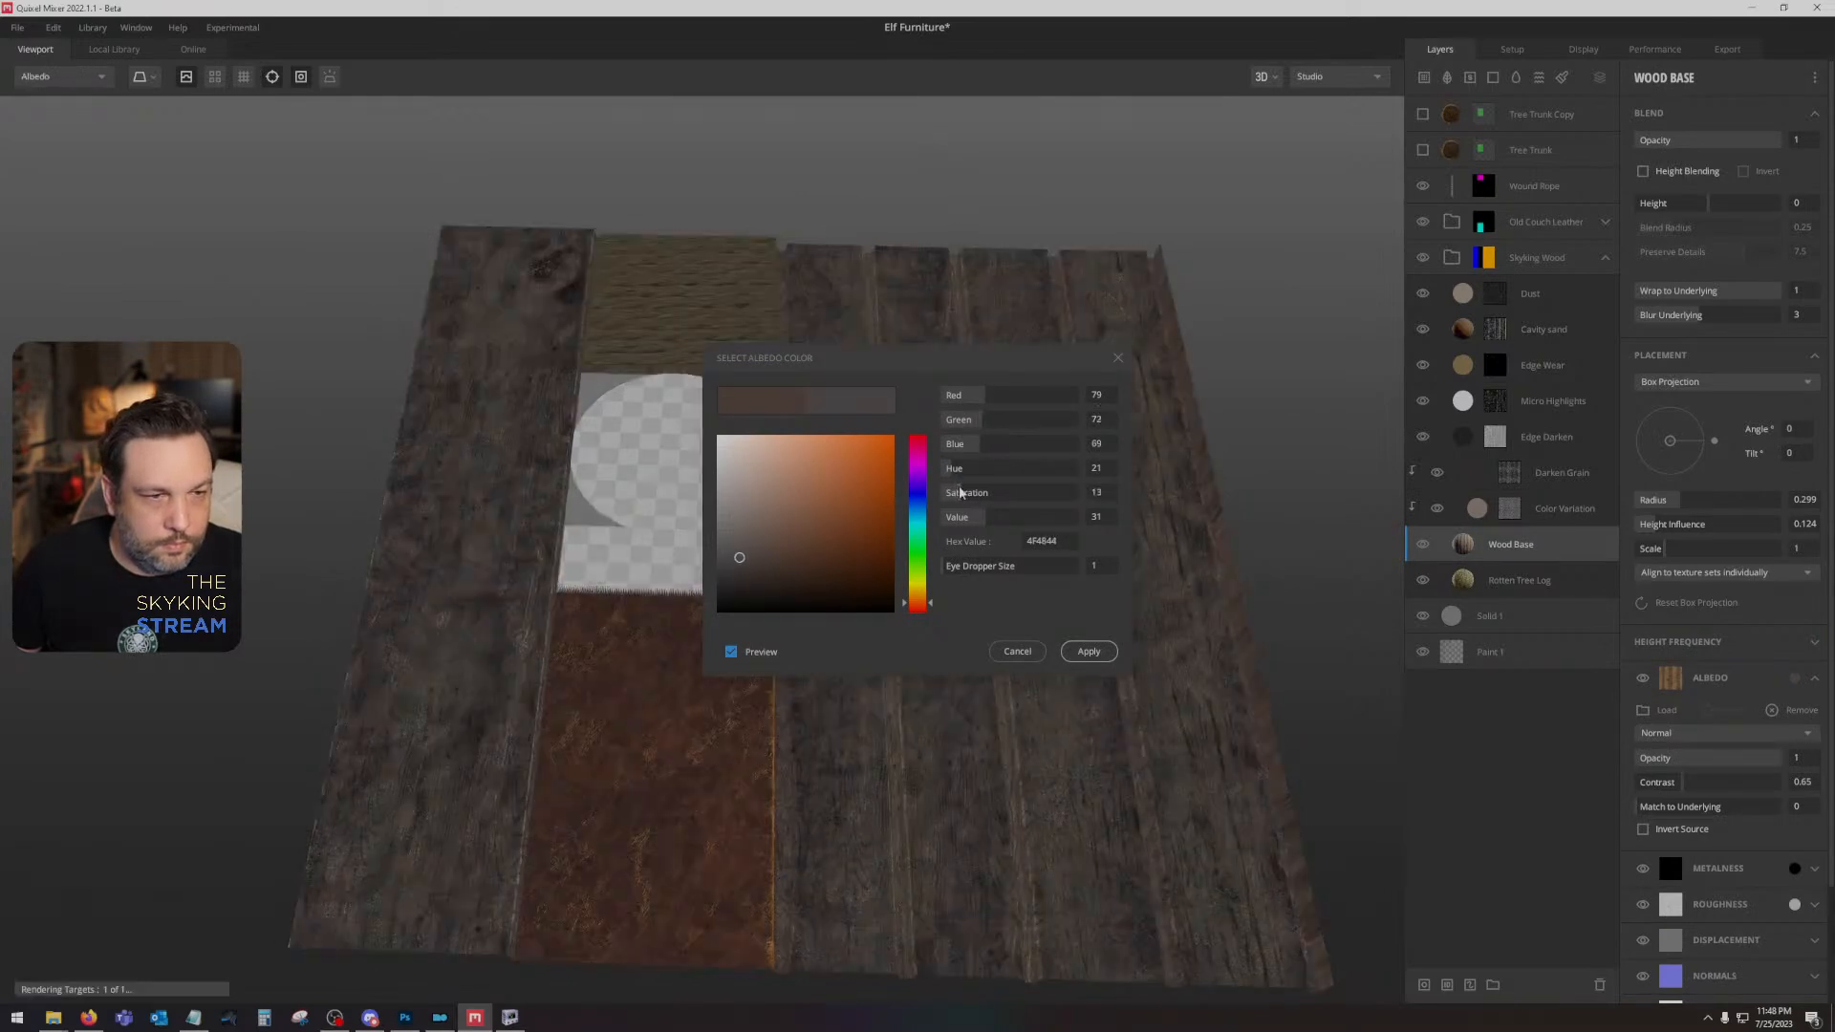
left_click(1088, 650)
- Reduce the saturation of the Cavity sand layer's albedo colour to 24
left_click(1544, 328)
left_click(1794, 679)
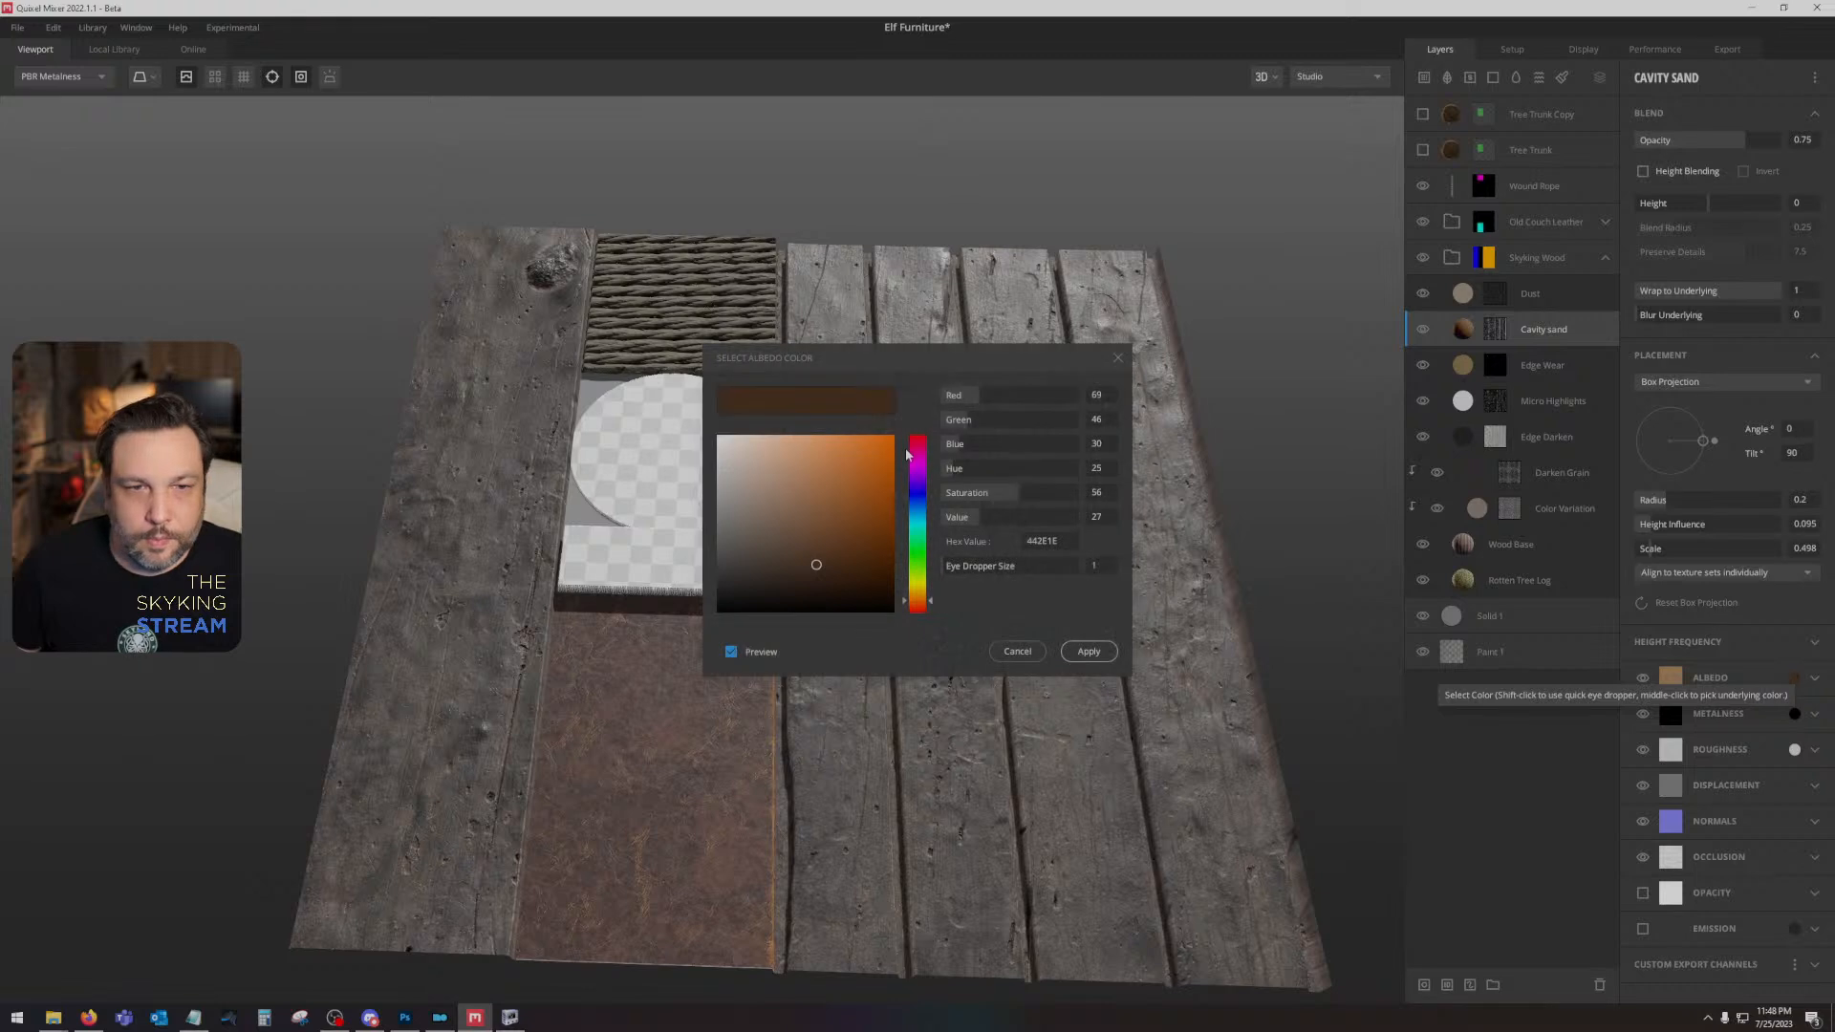
left_click_drag(965, 493, 976, 492)
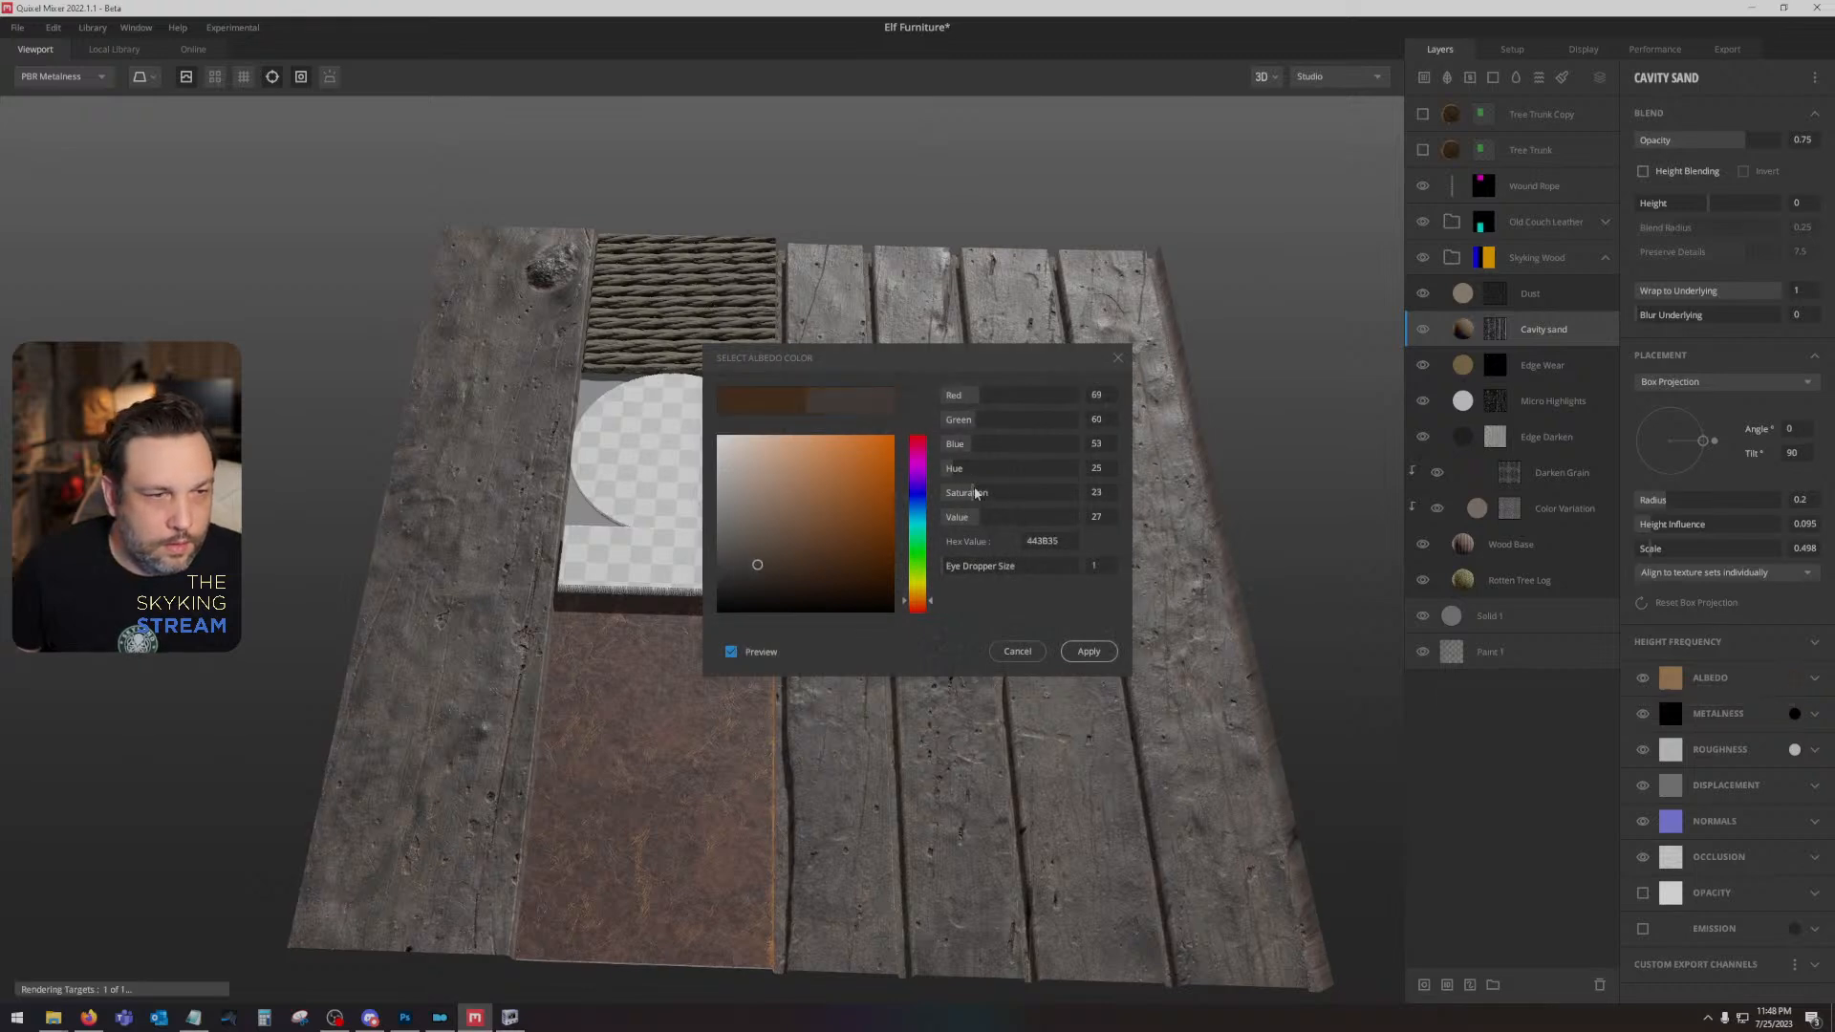
left_click(1088, 651)
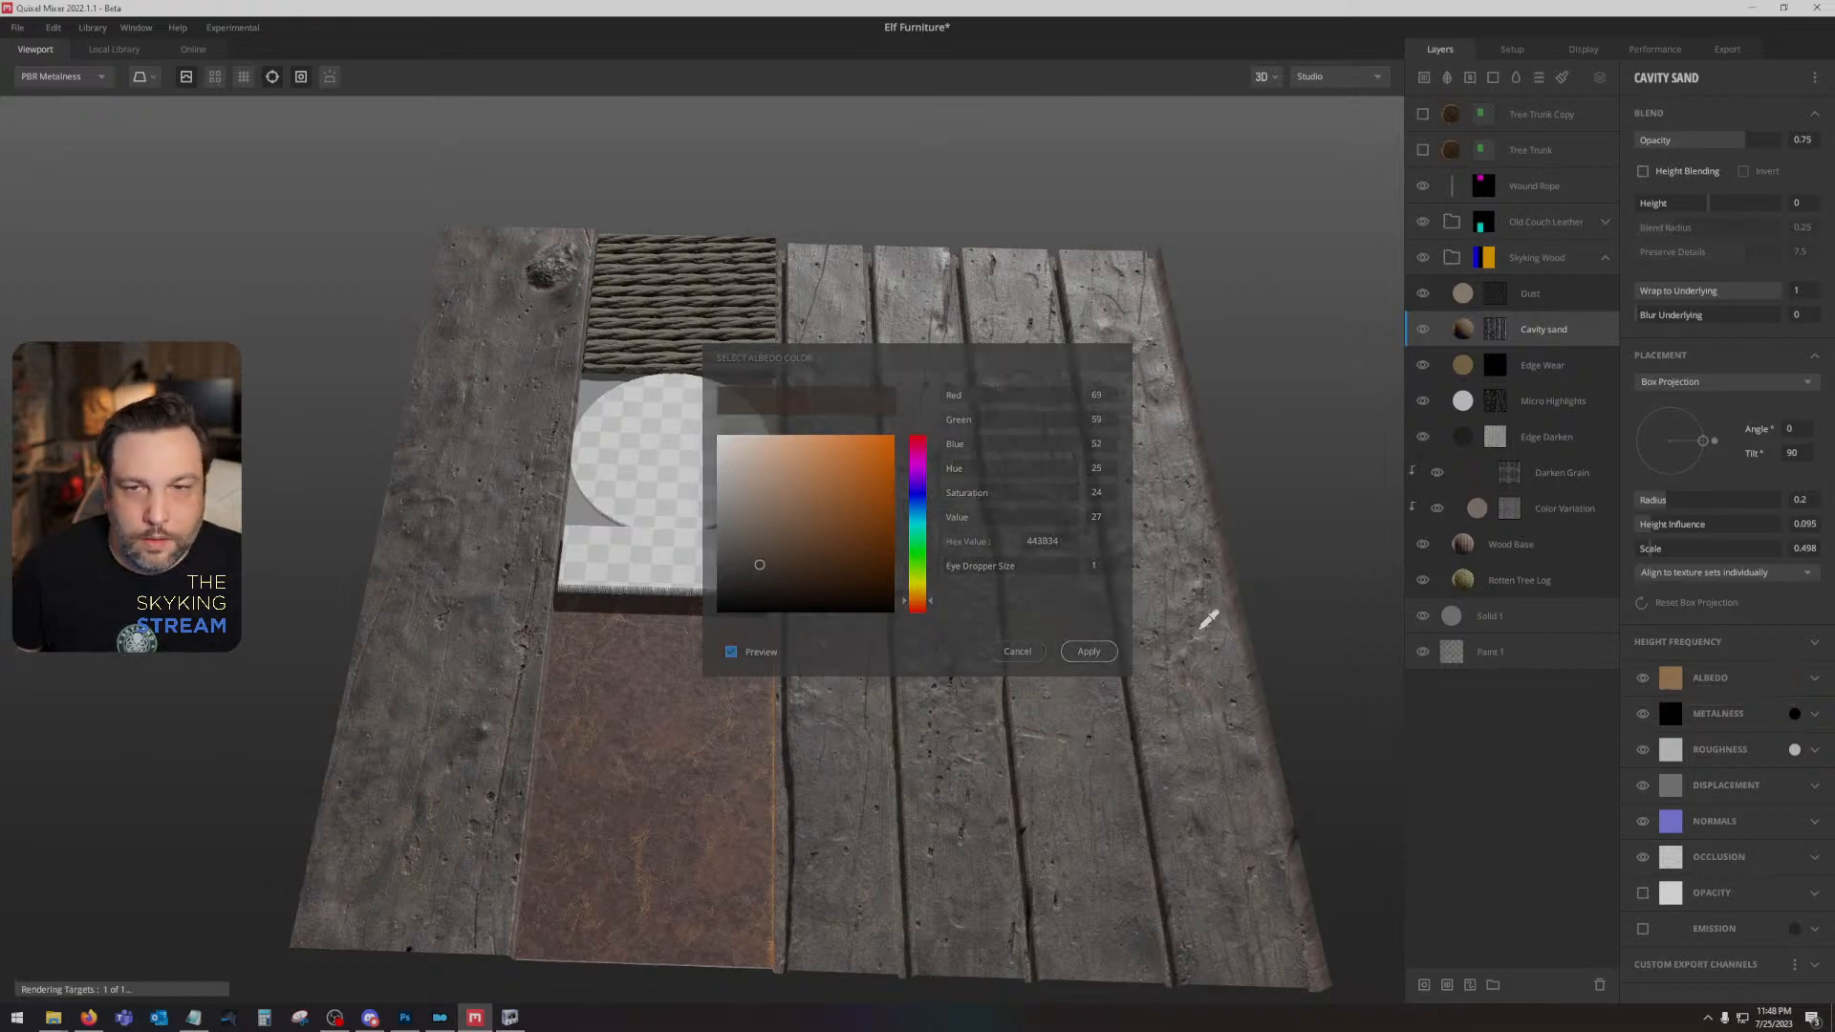
- Collapse the Skyking Wood folder and expand the Old Couch Leather folder to show its layers
left_click(1511, 582)
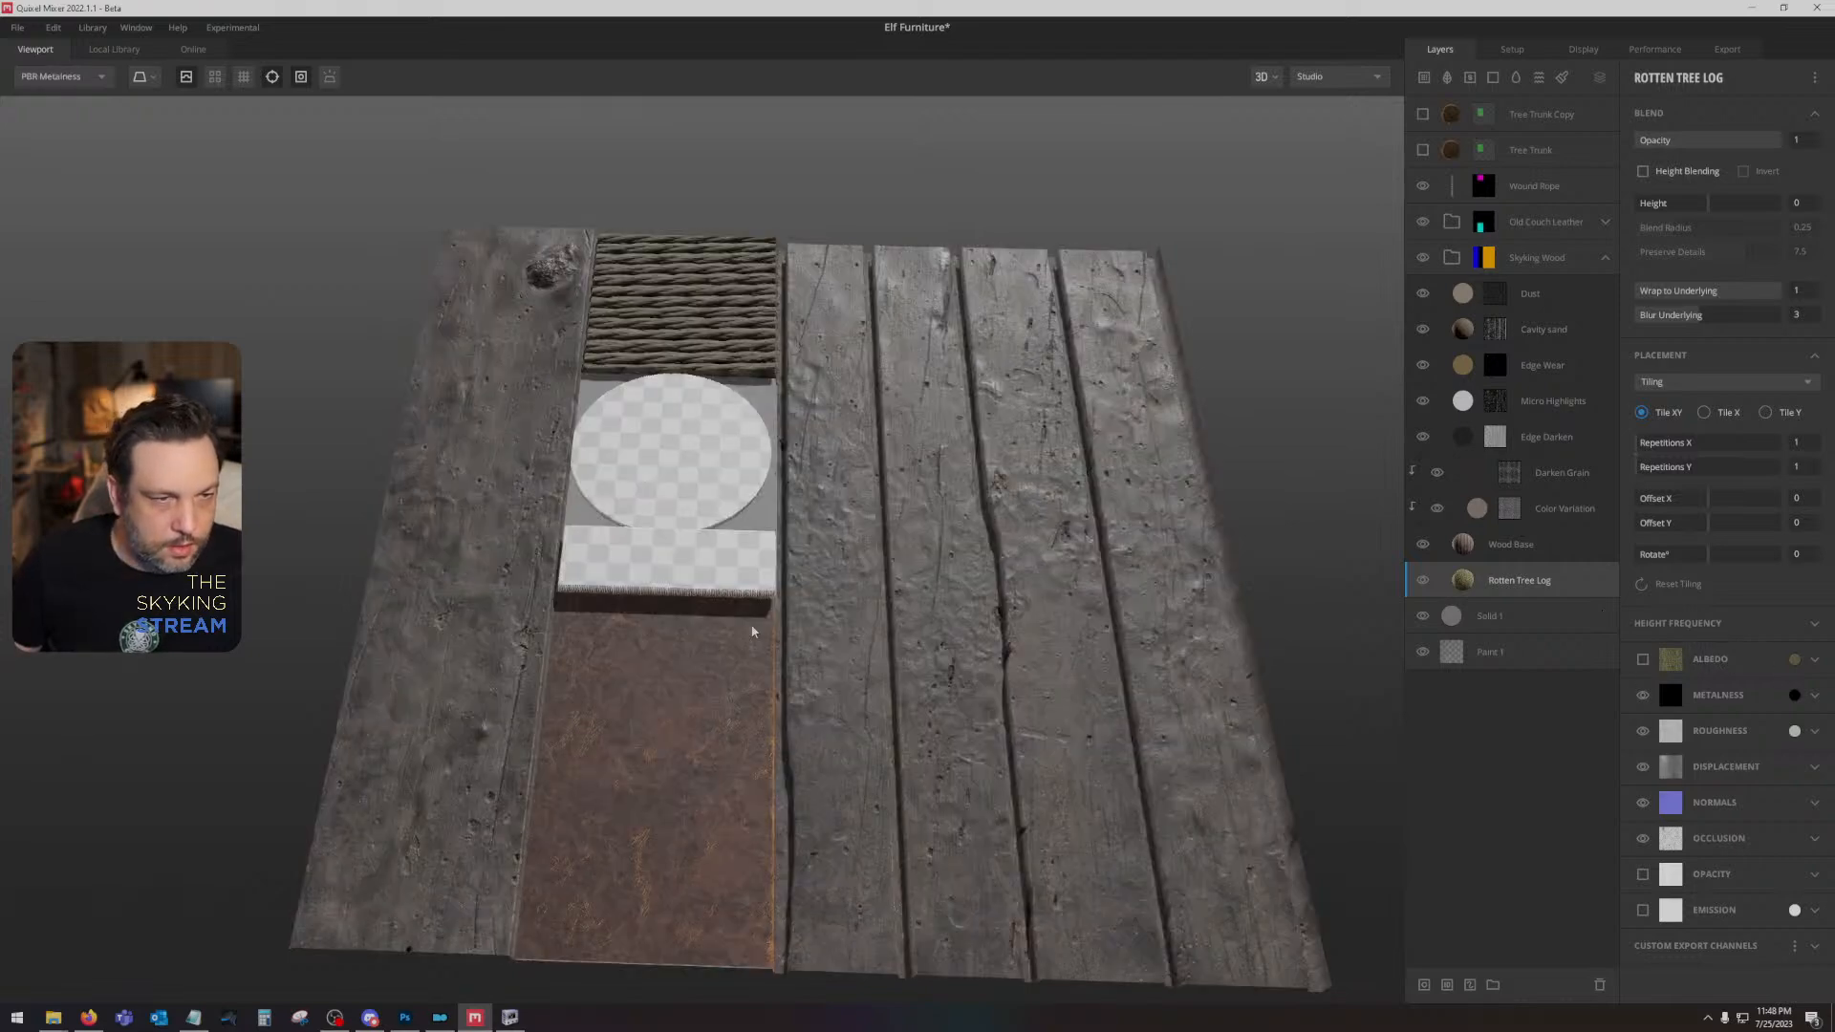
left_click_drag(756, 633, 990, 638)
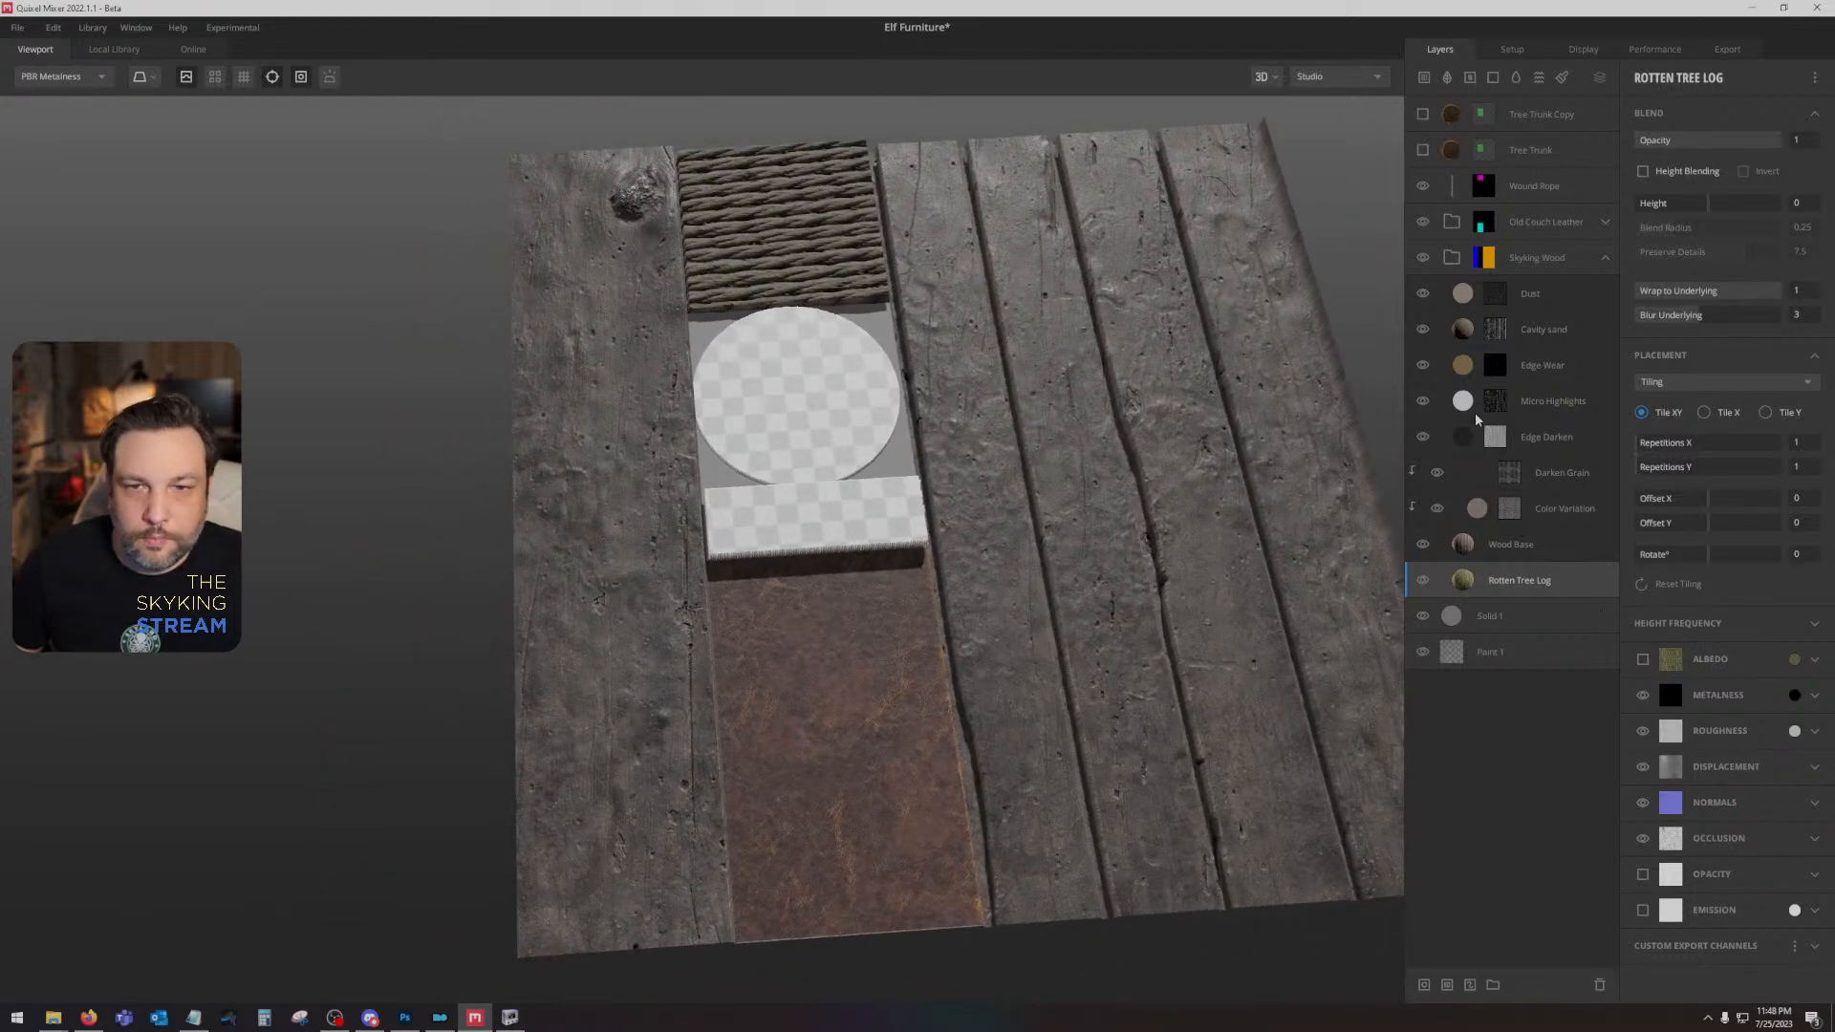
left_click(1606, 258)
left_click(1604, 222)
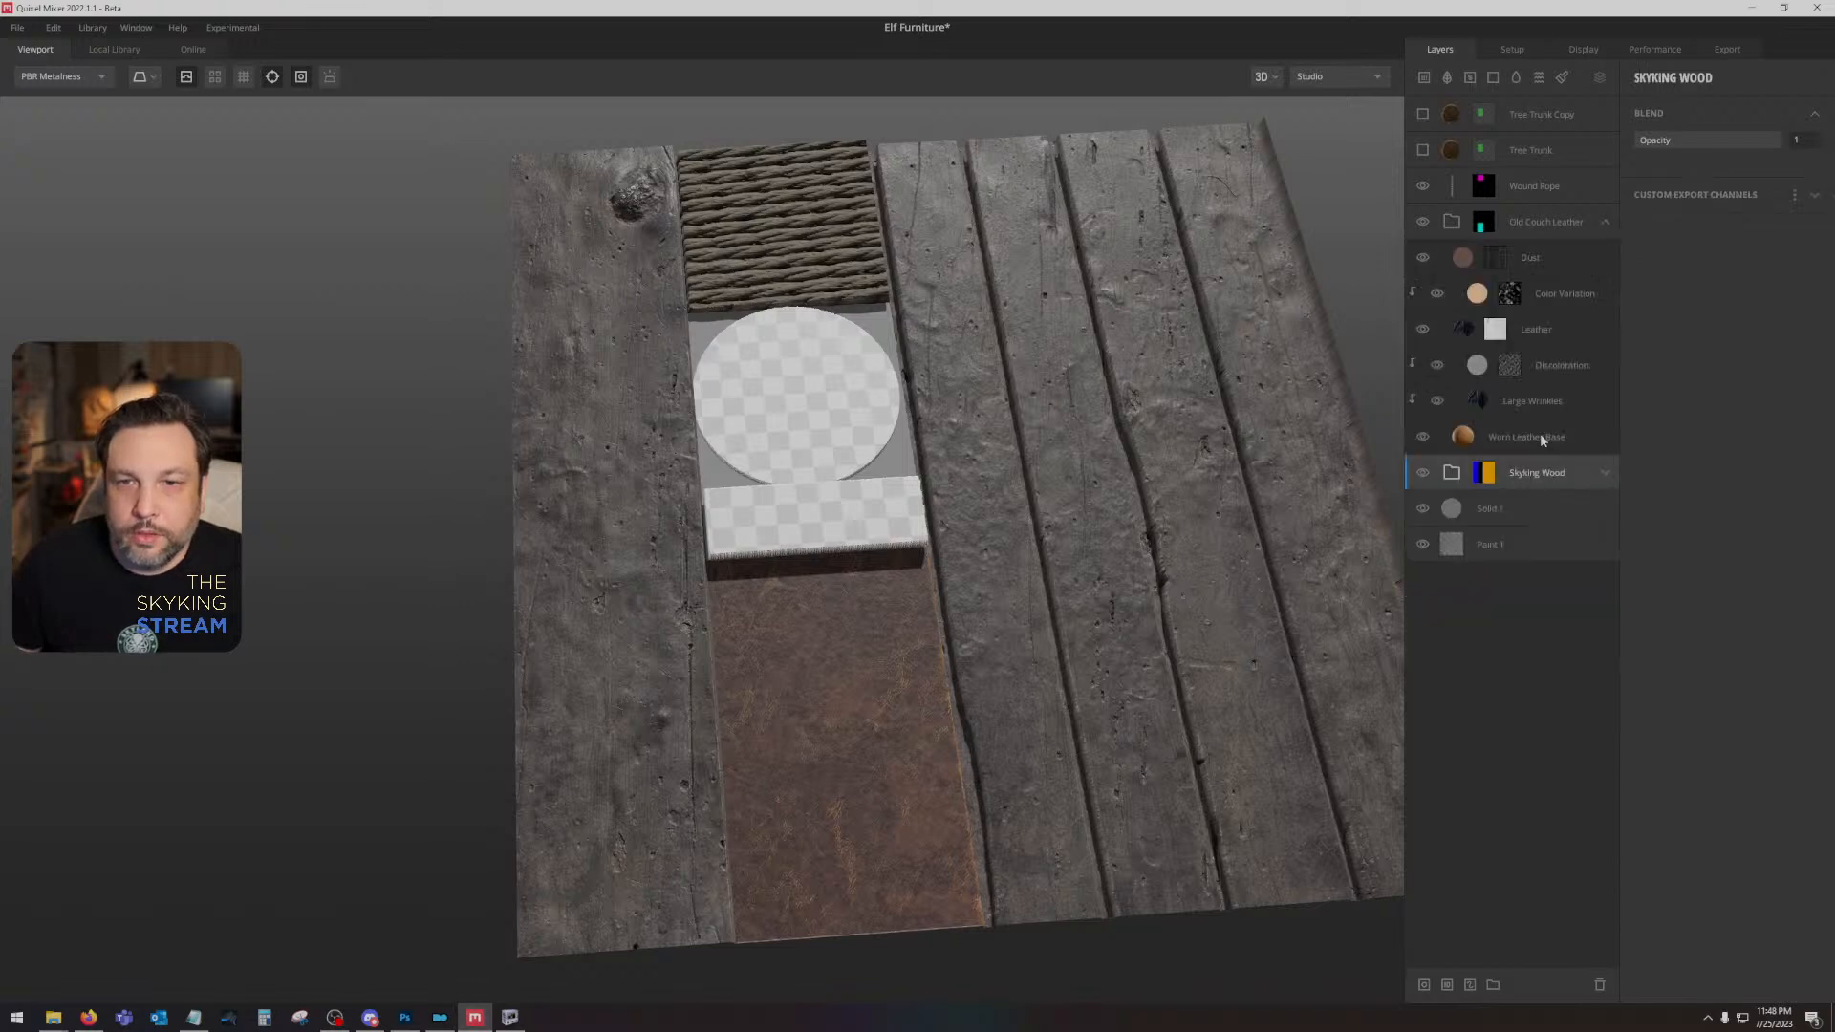
- Set the Worn Leather Base layer's albedo colour to saturation 52 and value 44
left_click(1539, 436)
left_click(1795, 677)
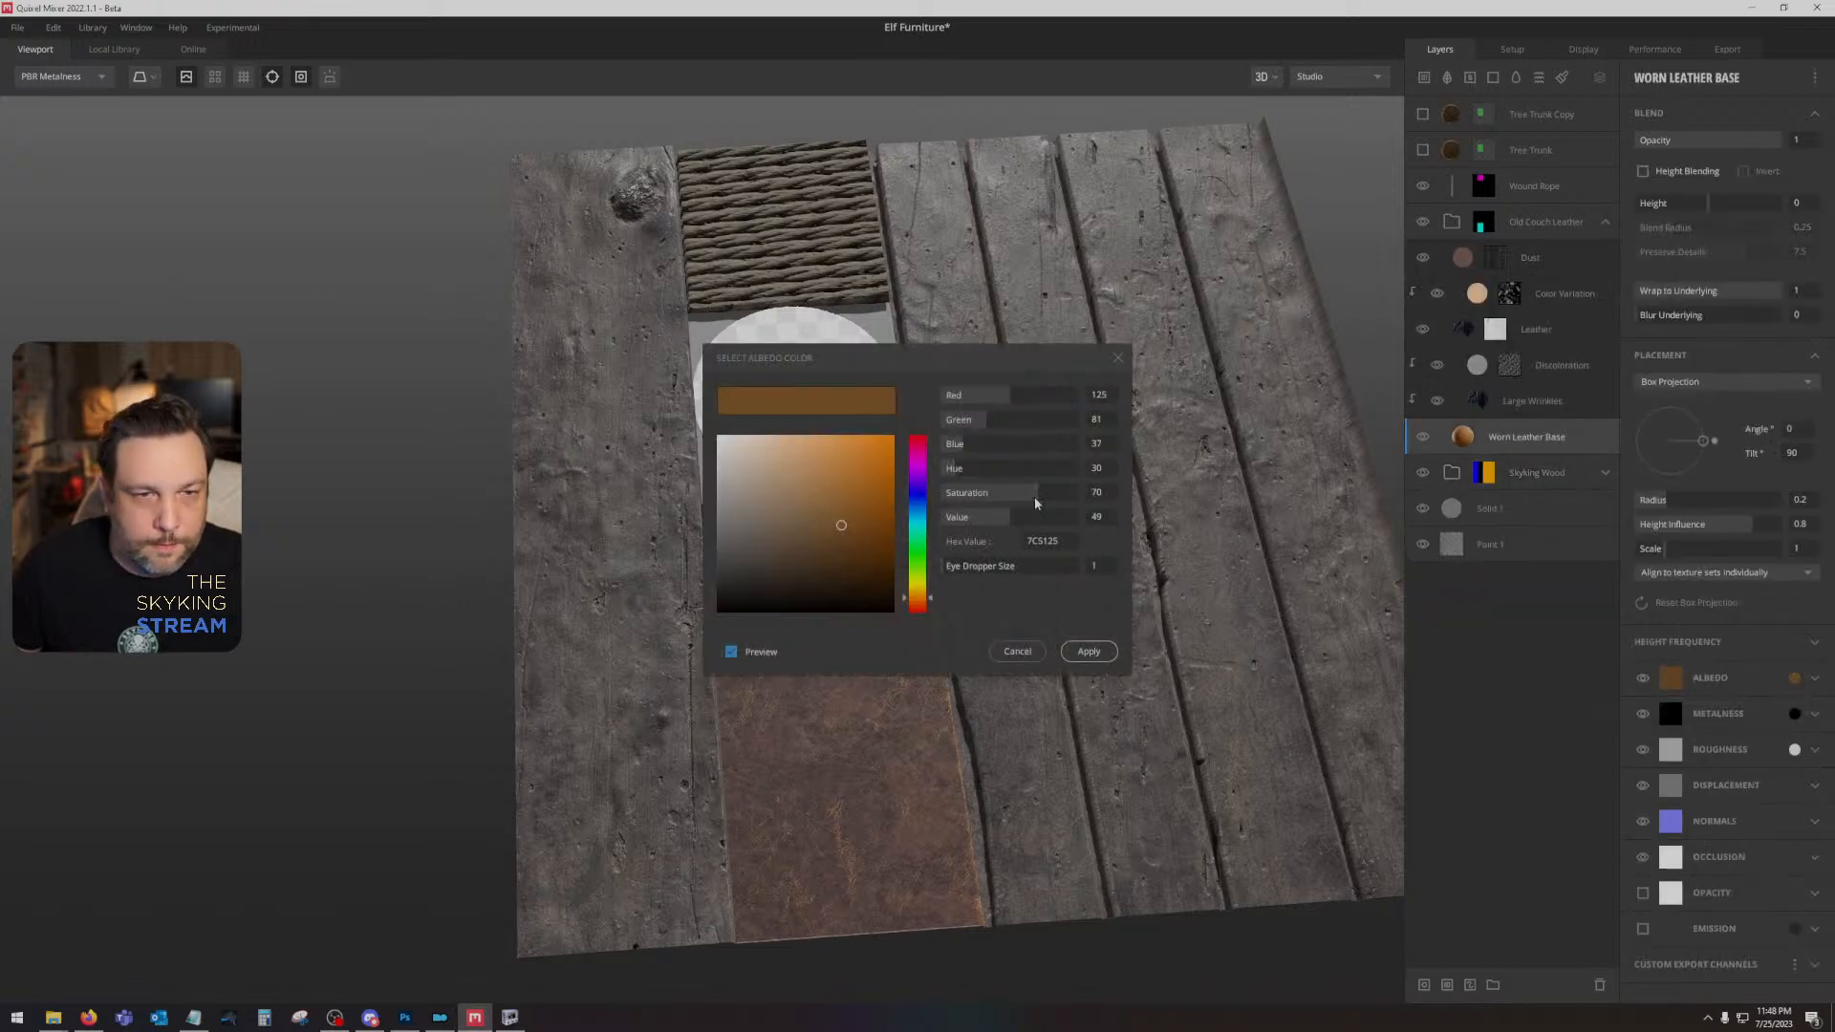
mouse_move(1036, 504)
left_mouse_down()
mouse_move(972, 493)
mouse_move(1014, 494)
mouse_move(1002, 517)
left_mouse_up()
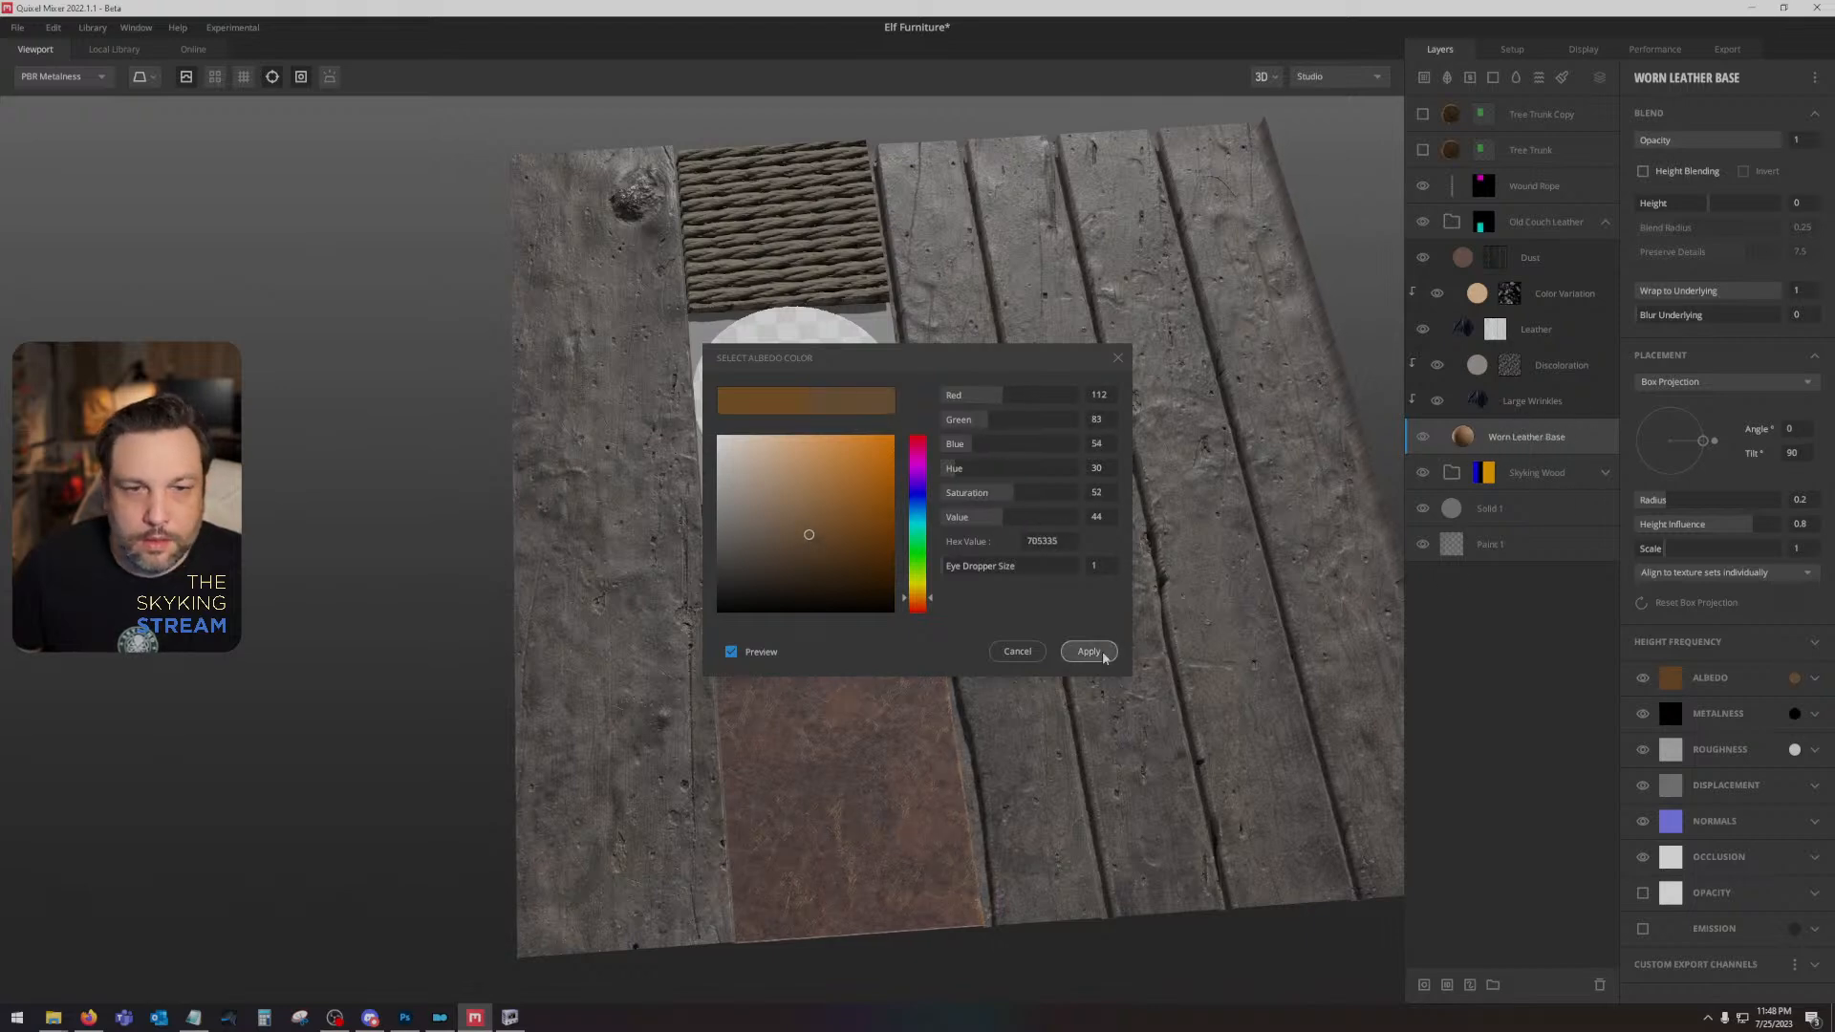
left_click(1090, 652)
- Reduce the saturation of the albedo colour on the Old Couch Leather folder's Dust layer to 22
left_click(1564, 268)
left_click(1792, 643)
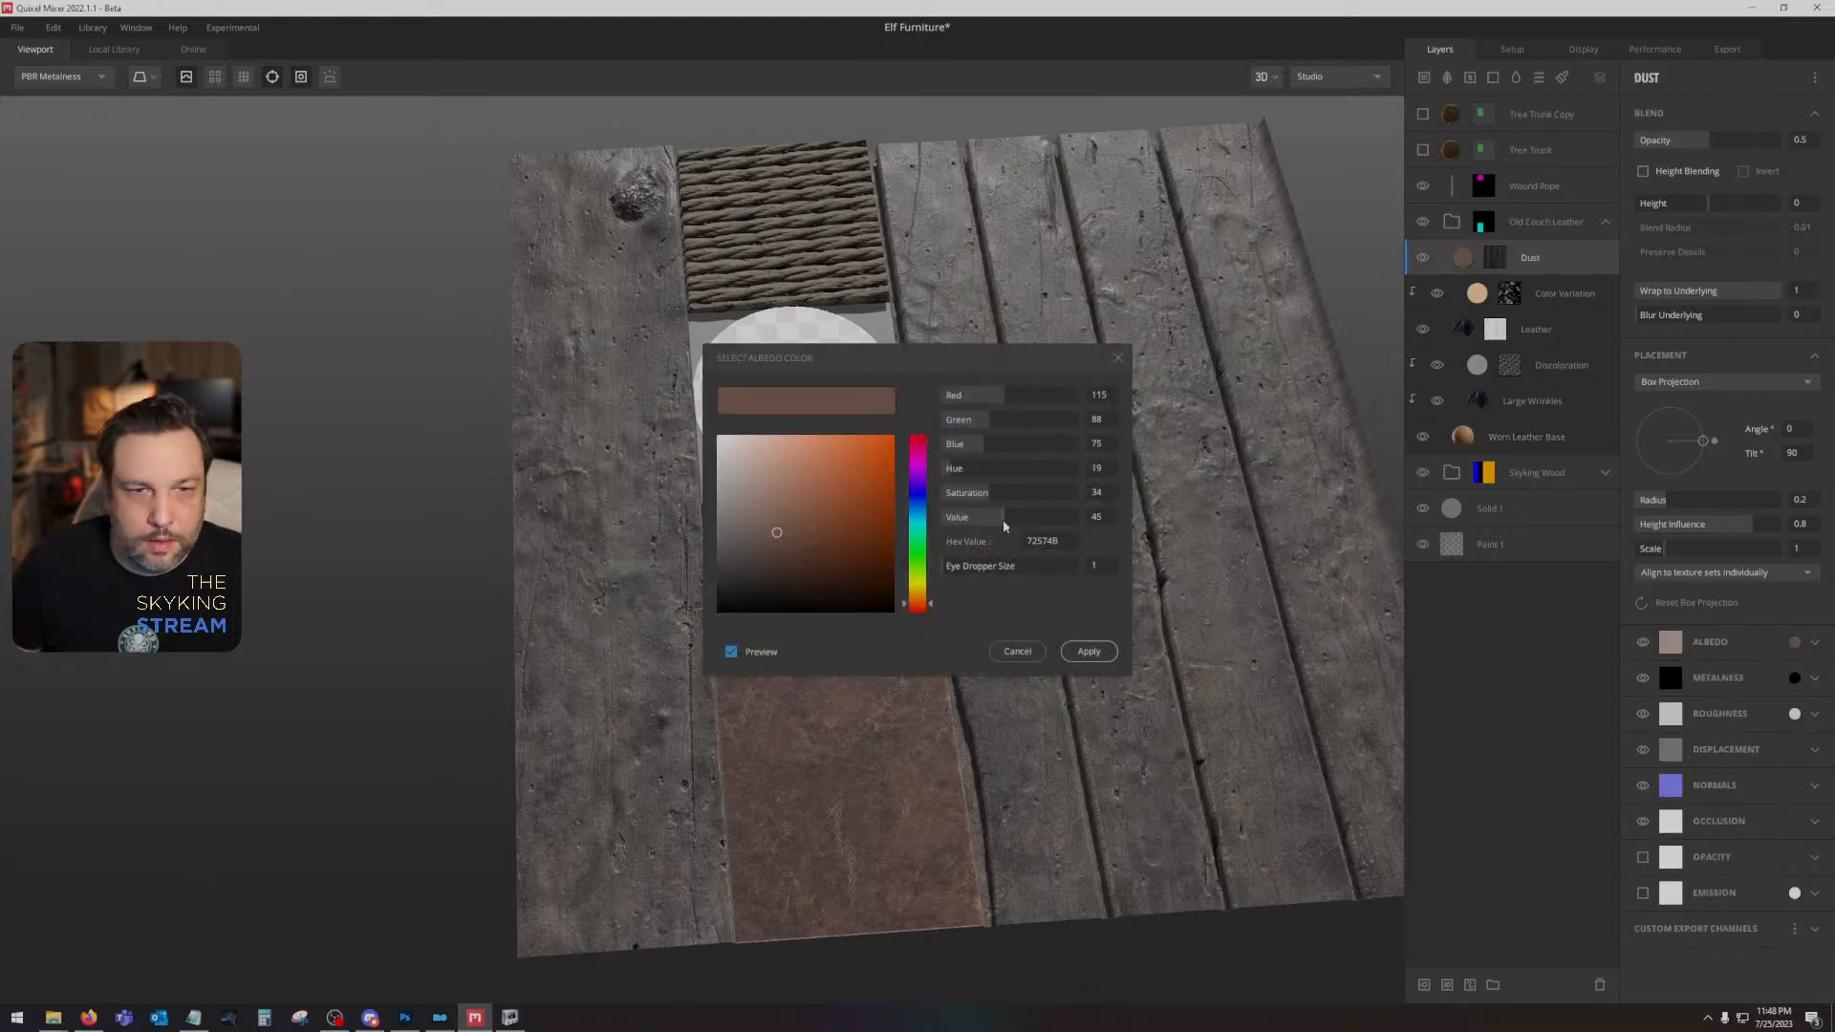
left_click_drag(982, 497, 970, 493)
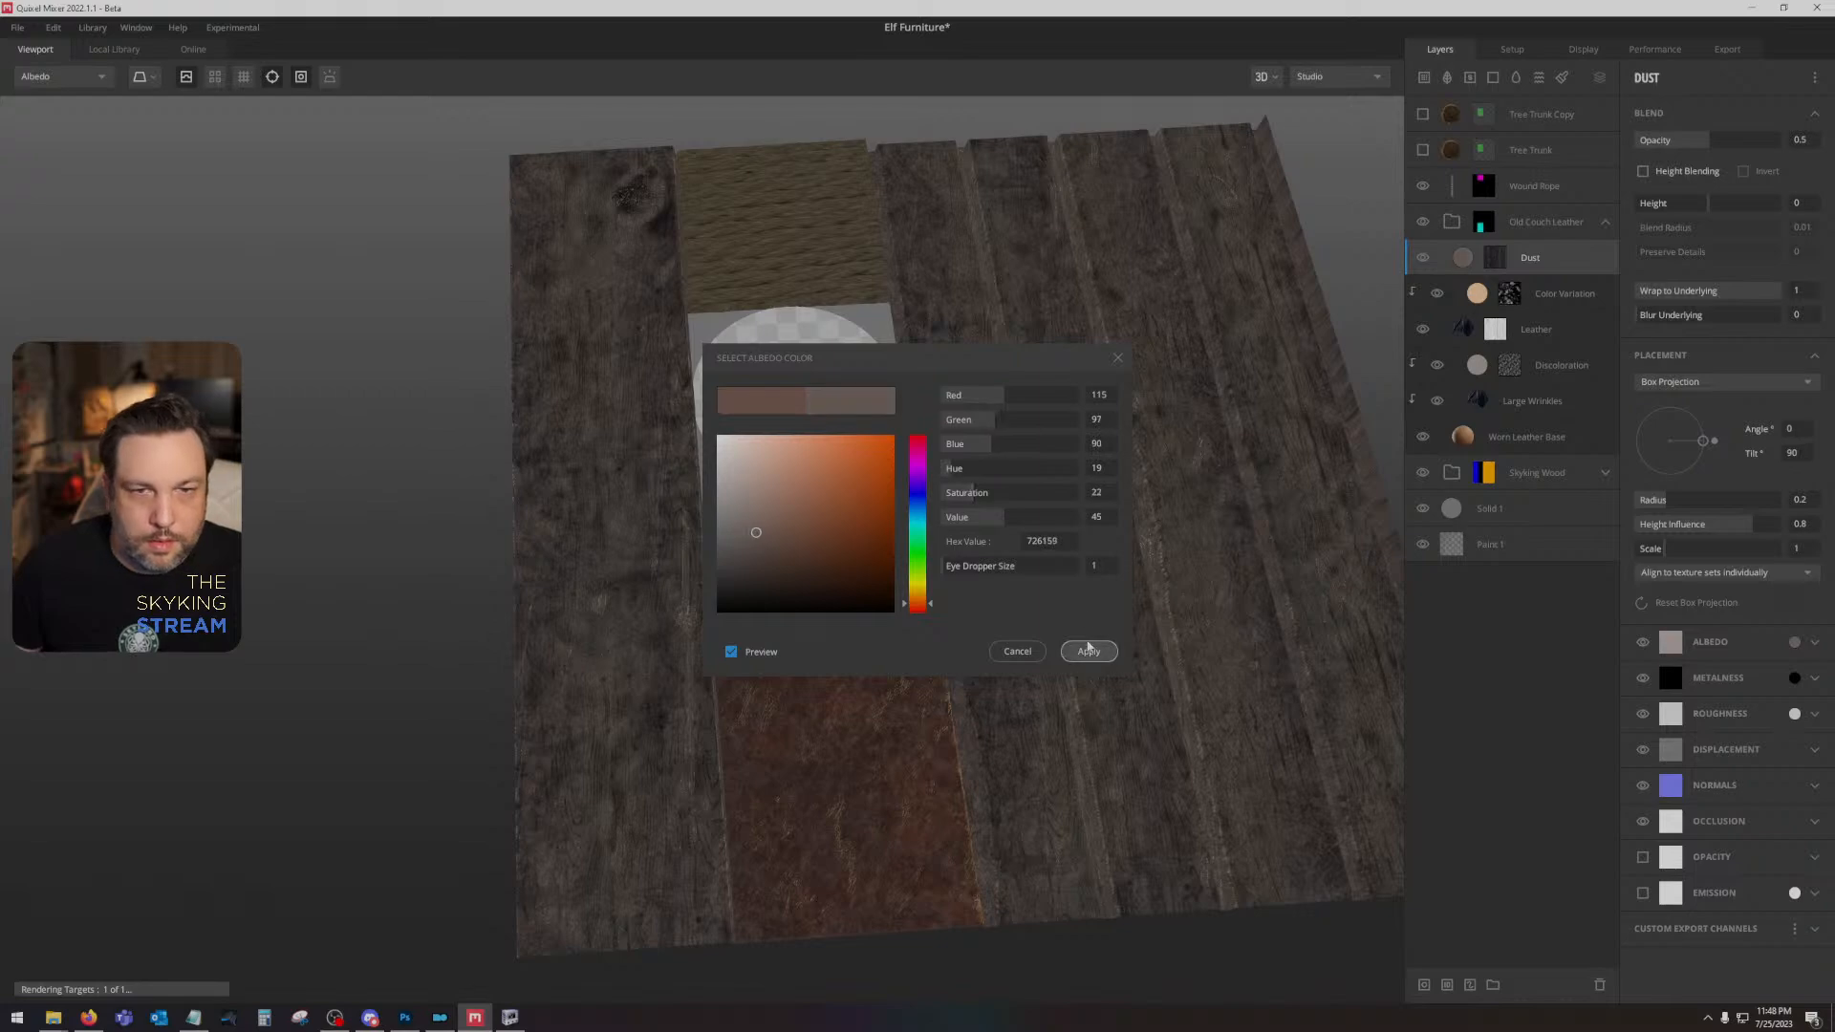
left_click(1089, 652)
- Adjust the albedo colour of the Leather layer in the Old Couch Leather folder
left_click(1577, 324)
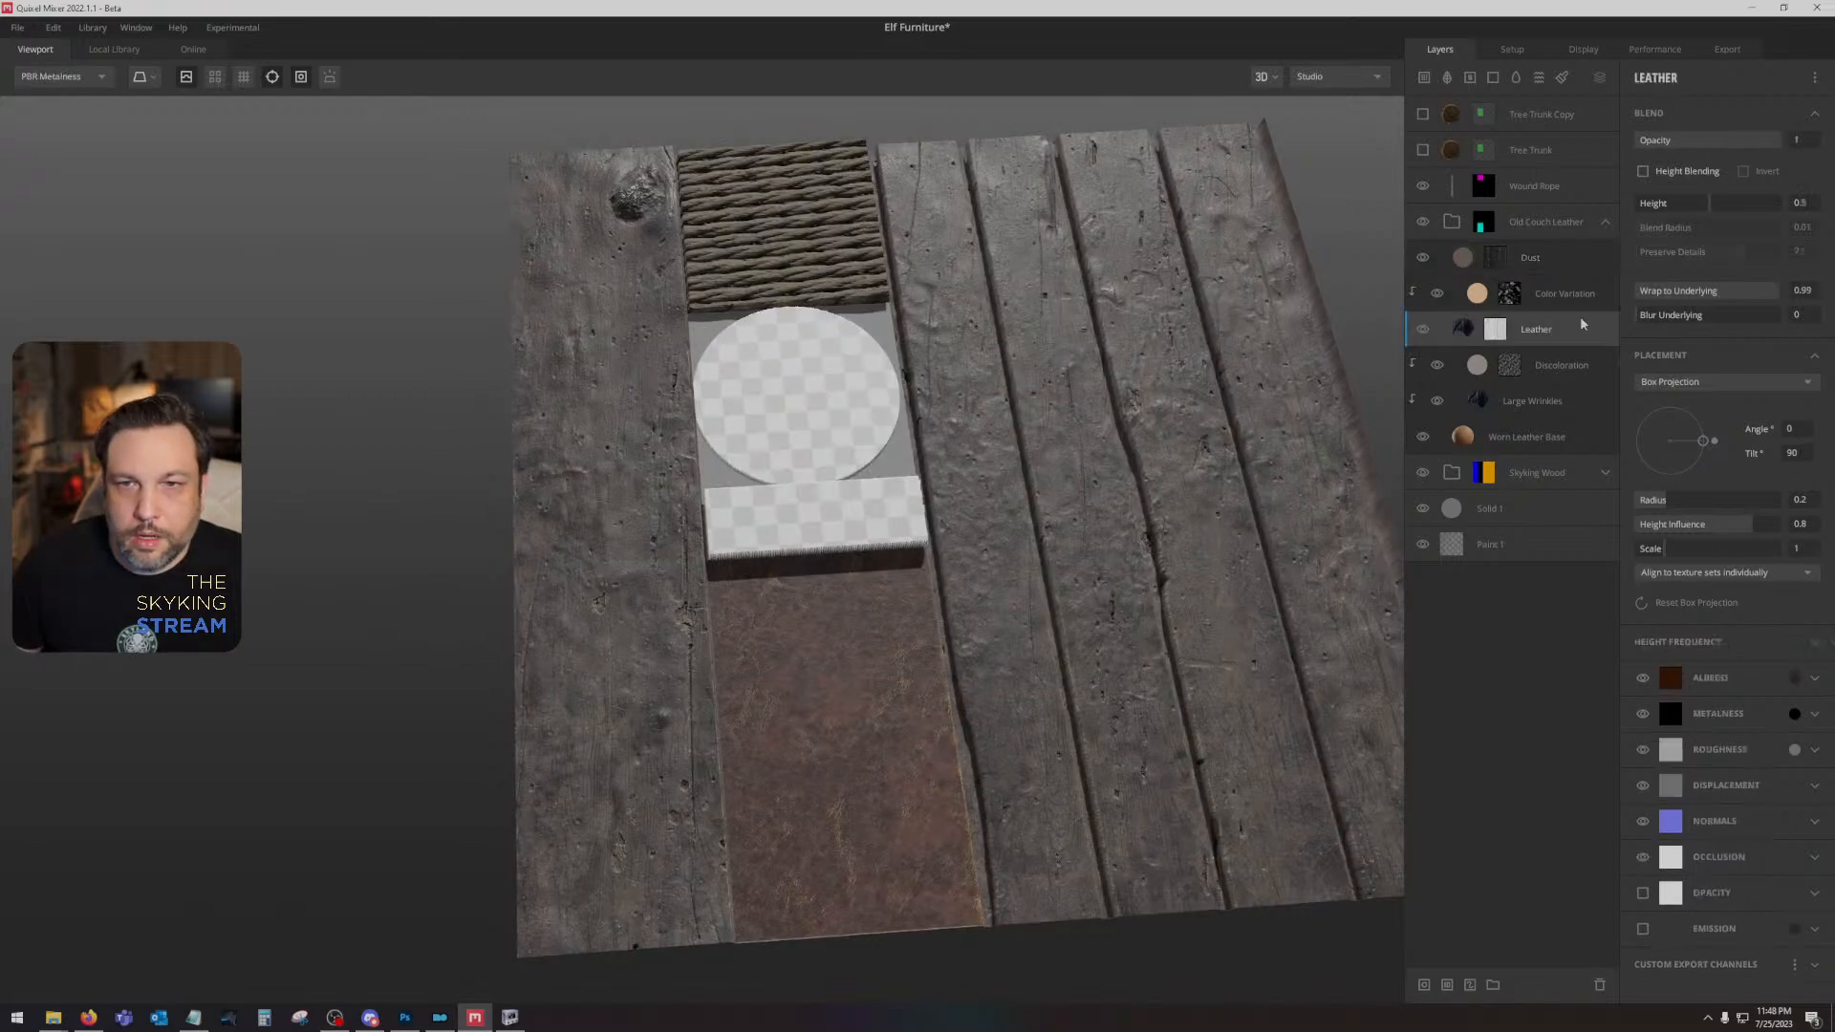
left_click(1794, 678)
left_click_drag(1001, 497, 898, 399)
left_click(1089, 650)
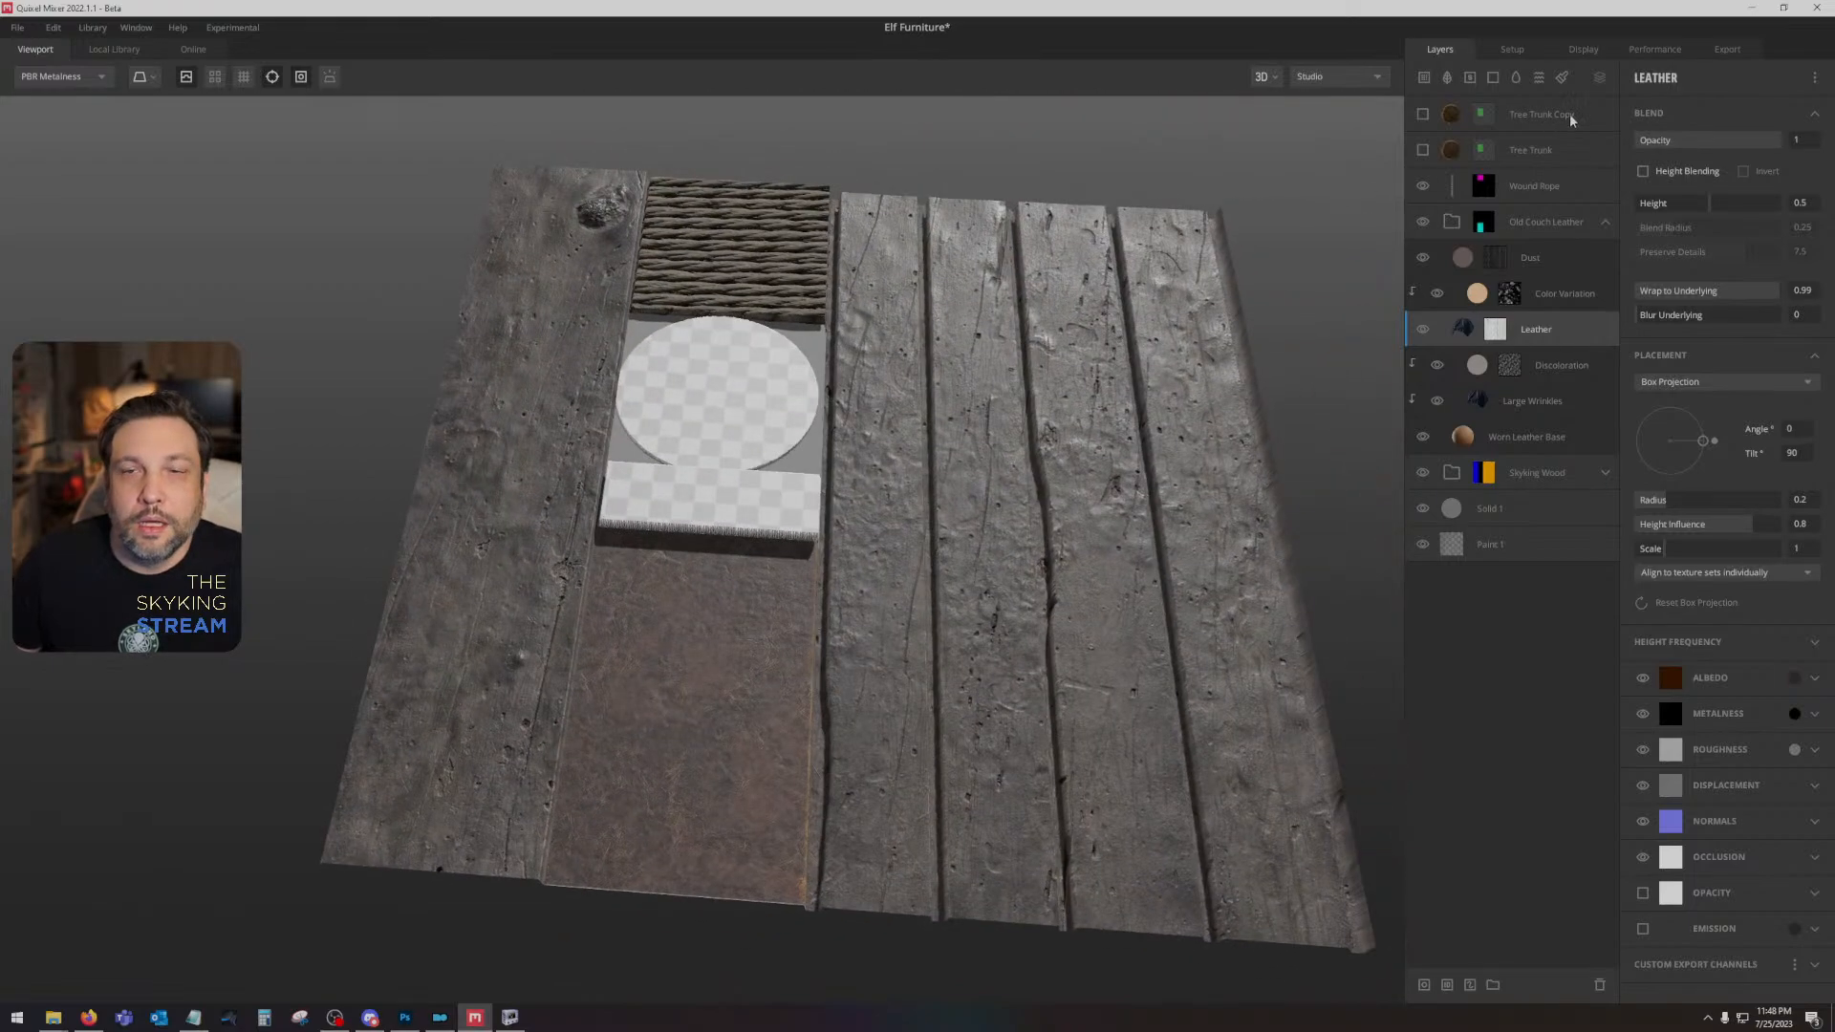
- Add a solid layer with a black albedo colour and place it at the top of the Skyking Wood folder
left_click(1570, 117)
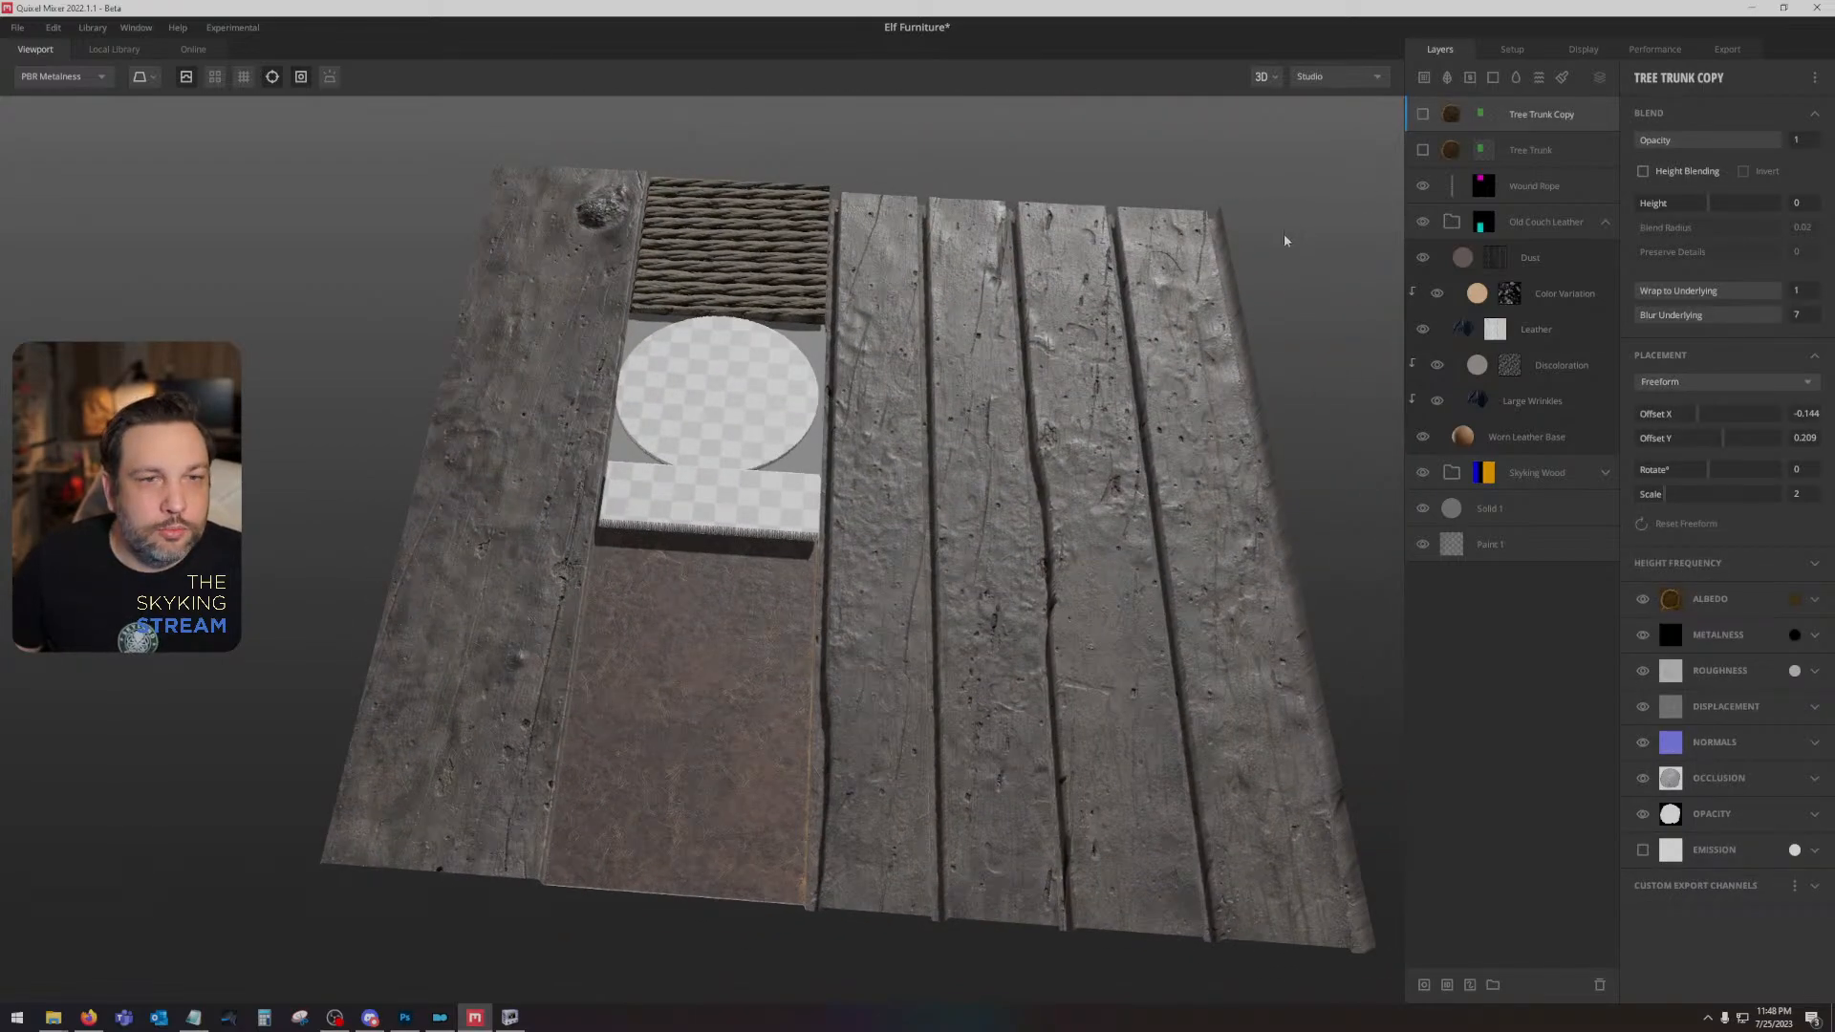
left_click_drag(1085, 364, 1015, 419)
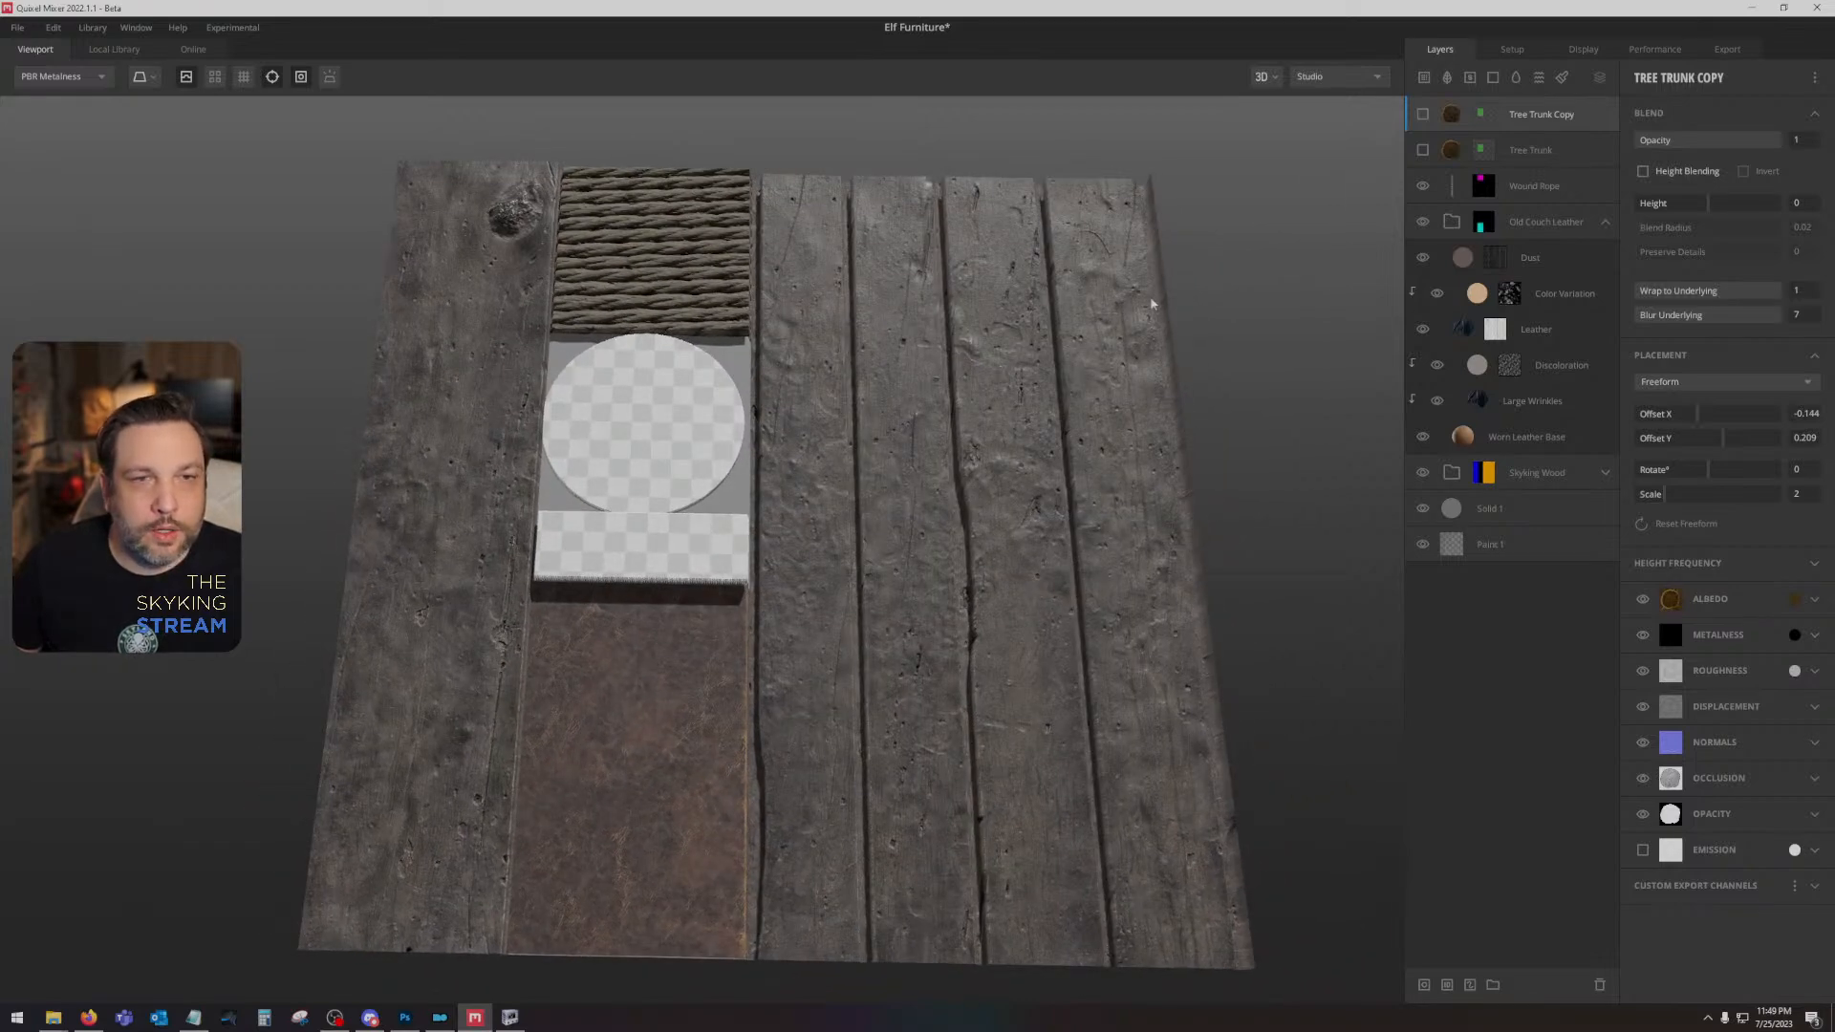
left_click(1586, 262)
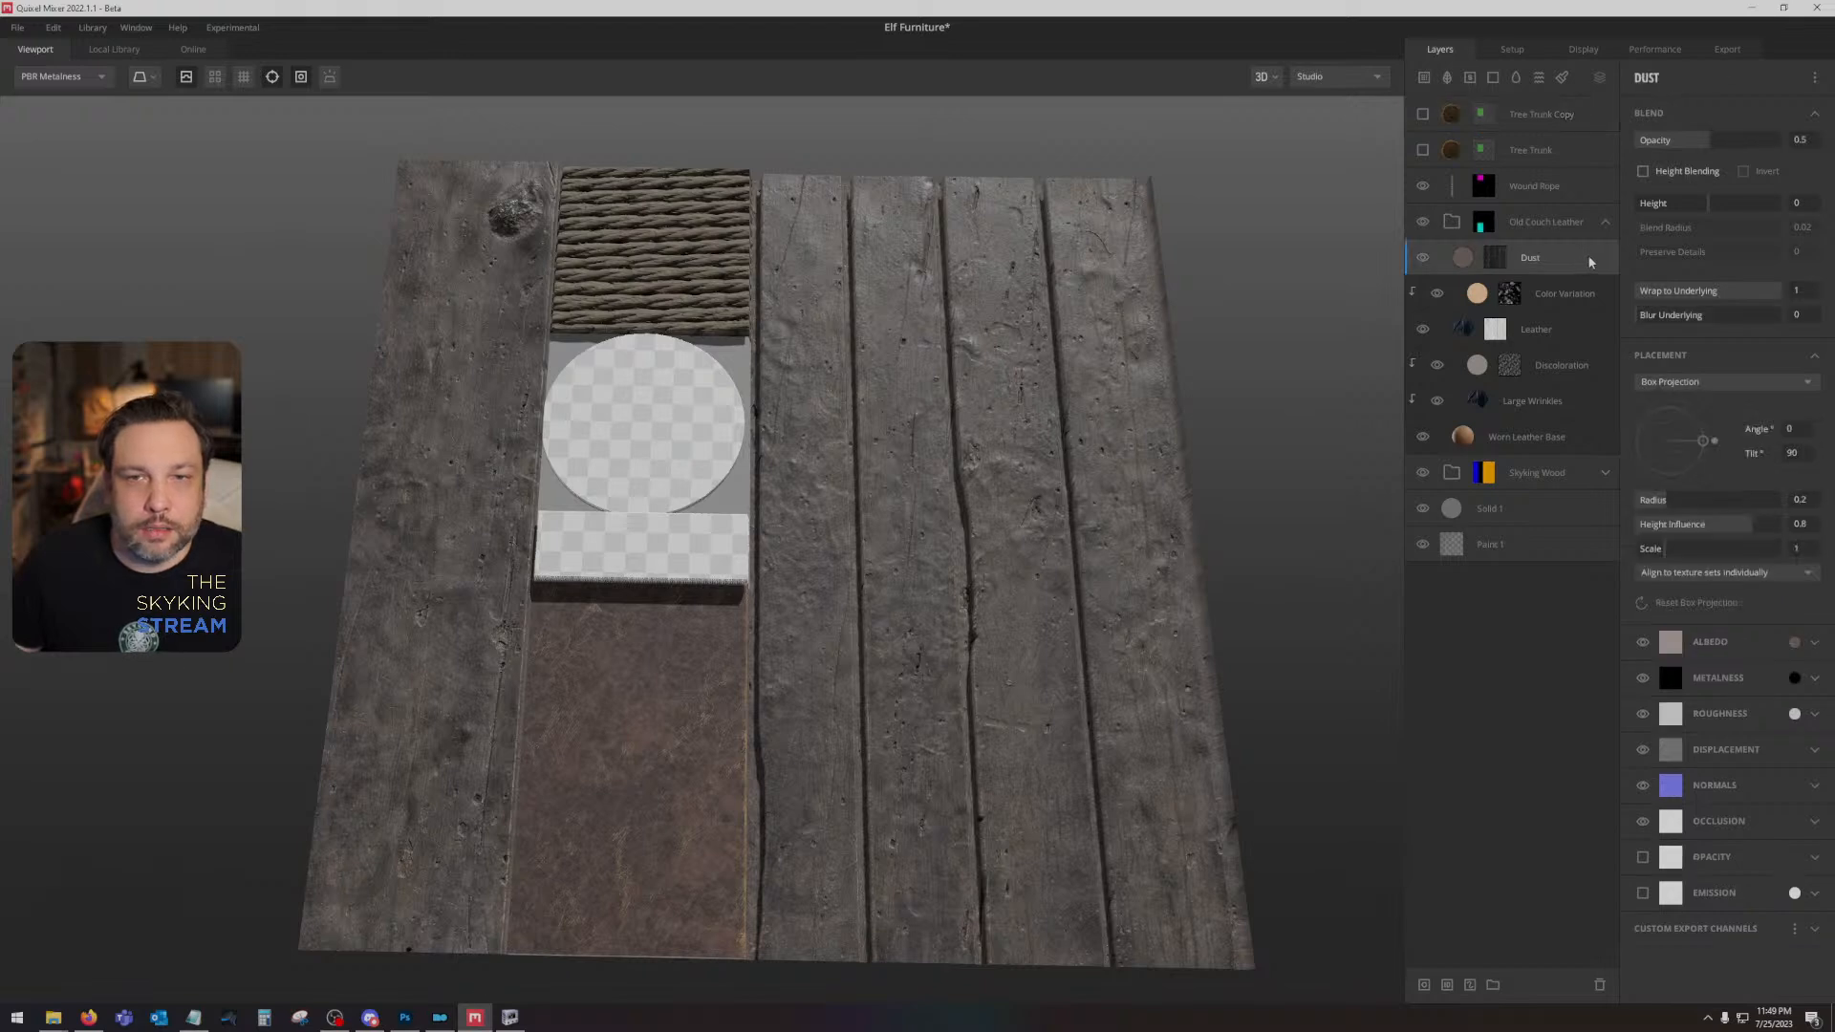
left_click(1493, 77)
left_click(1793, 623)
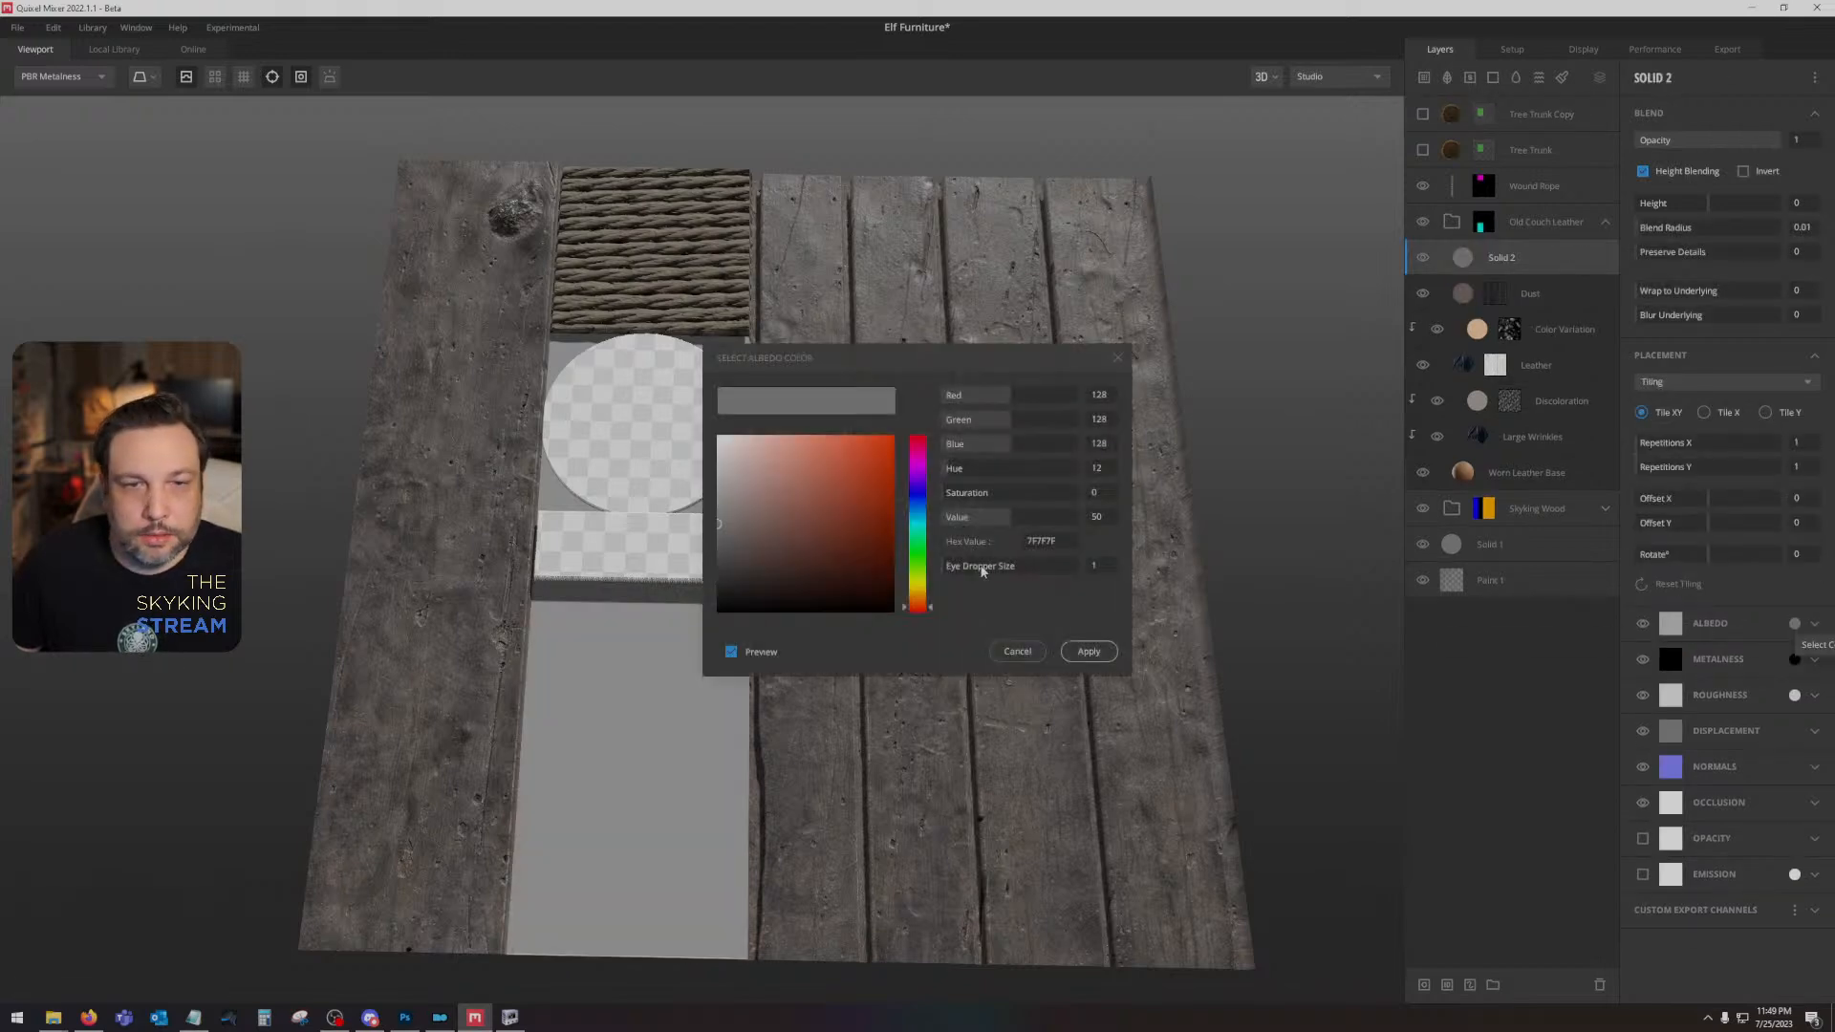
left_click(898, 669)
left_click(1089, 654)
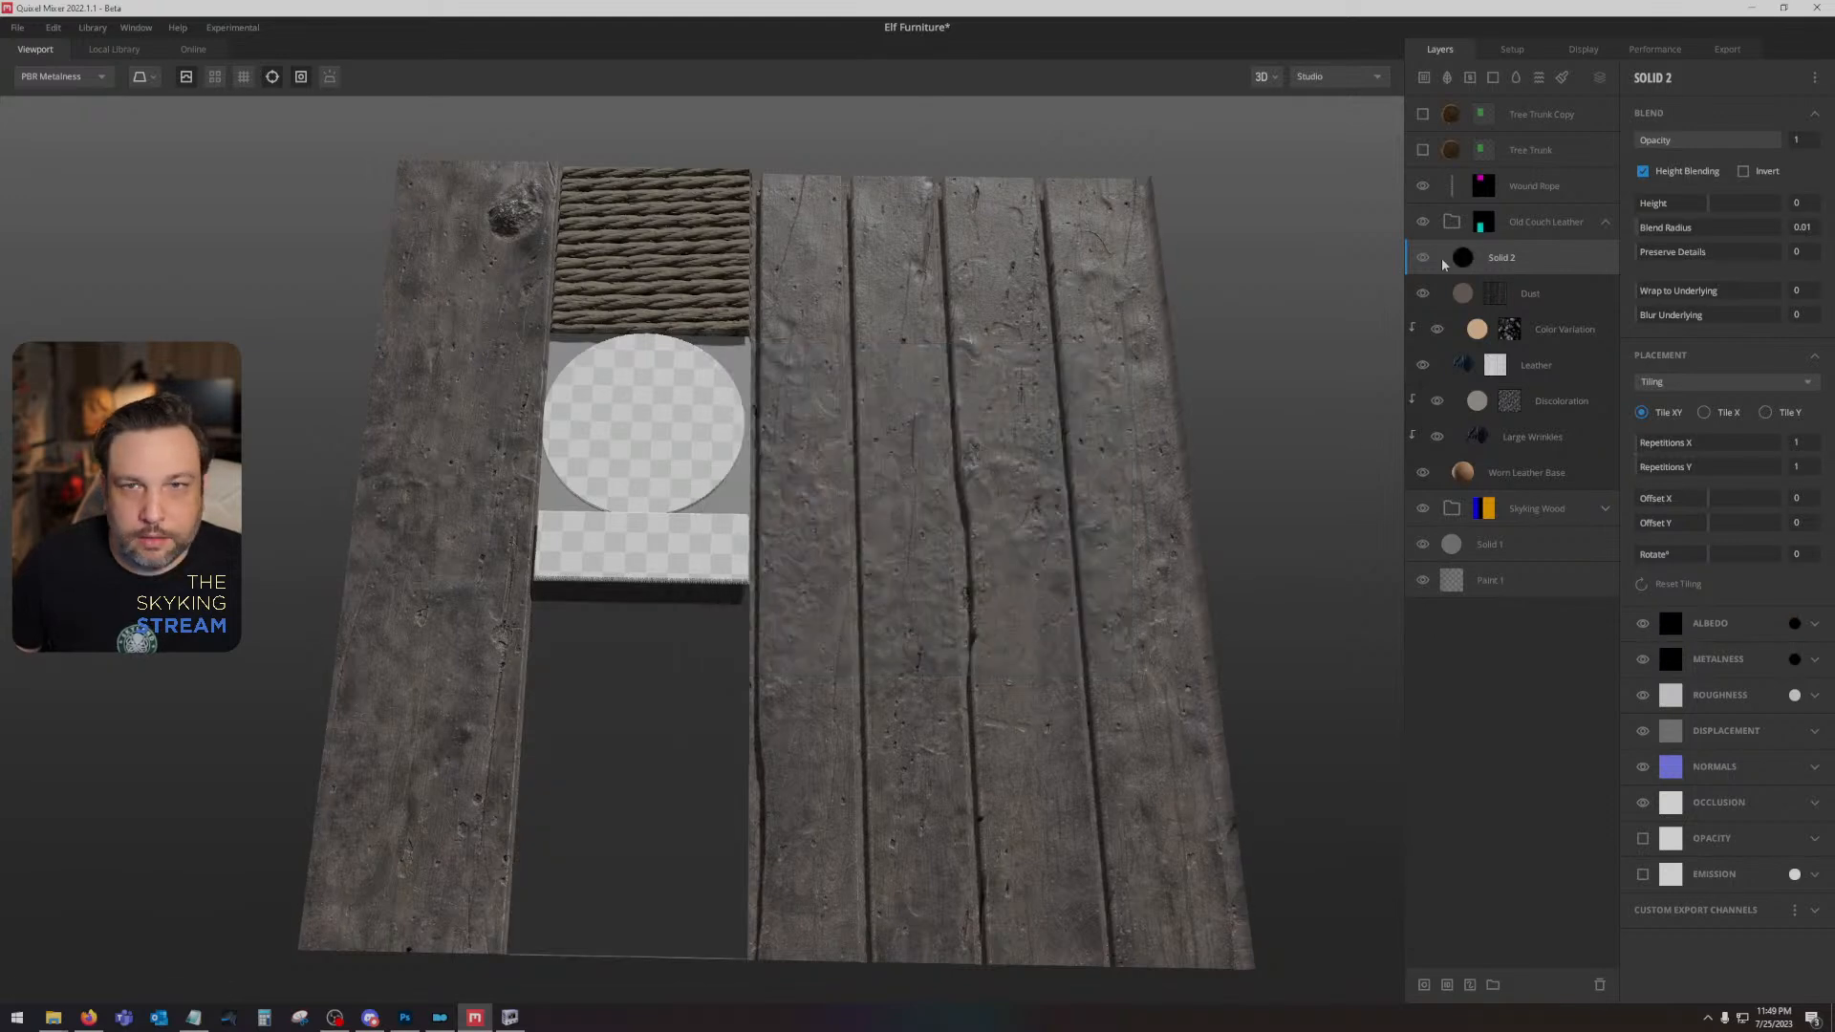
left_click_drag(1543, 260, 1556, 512)
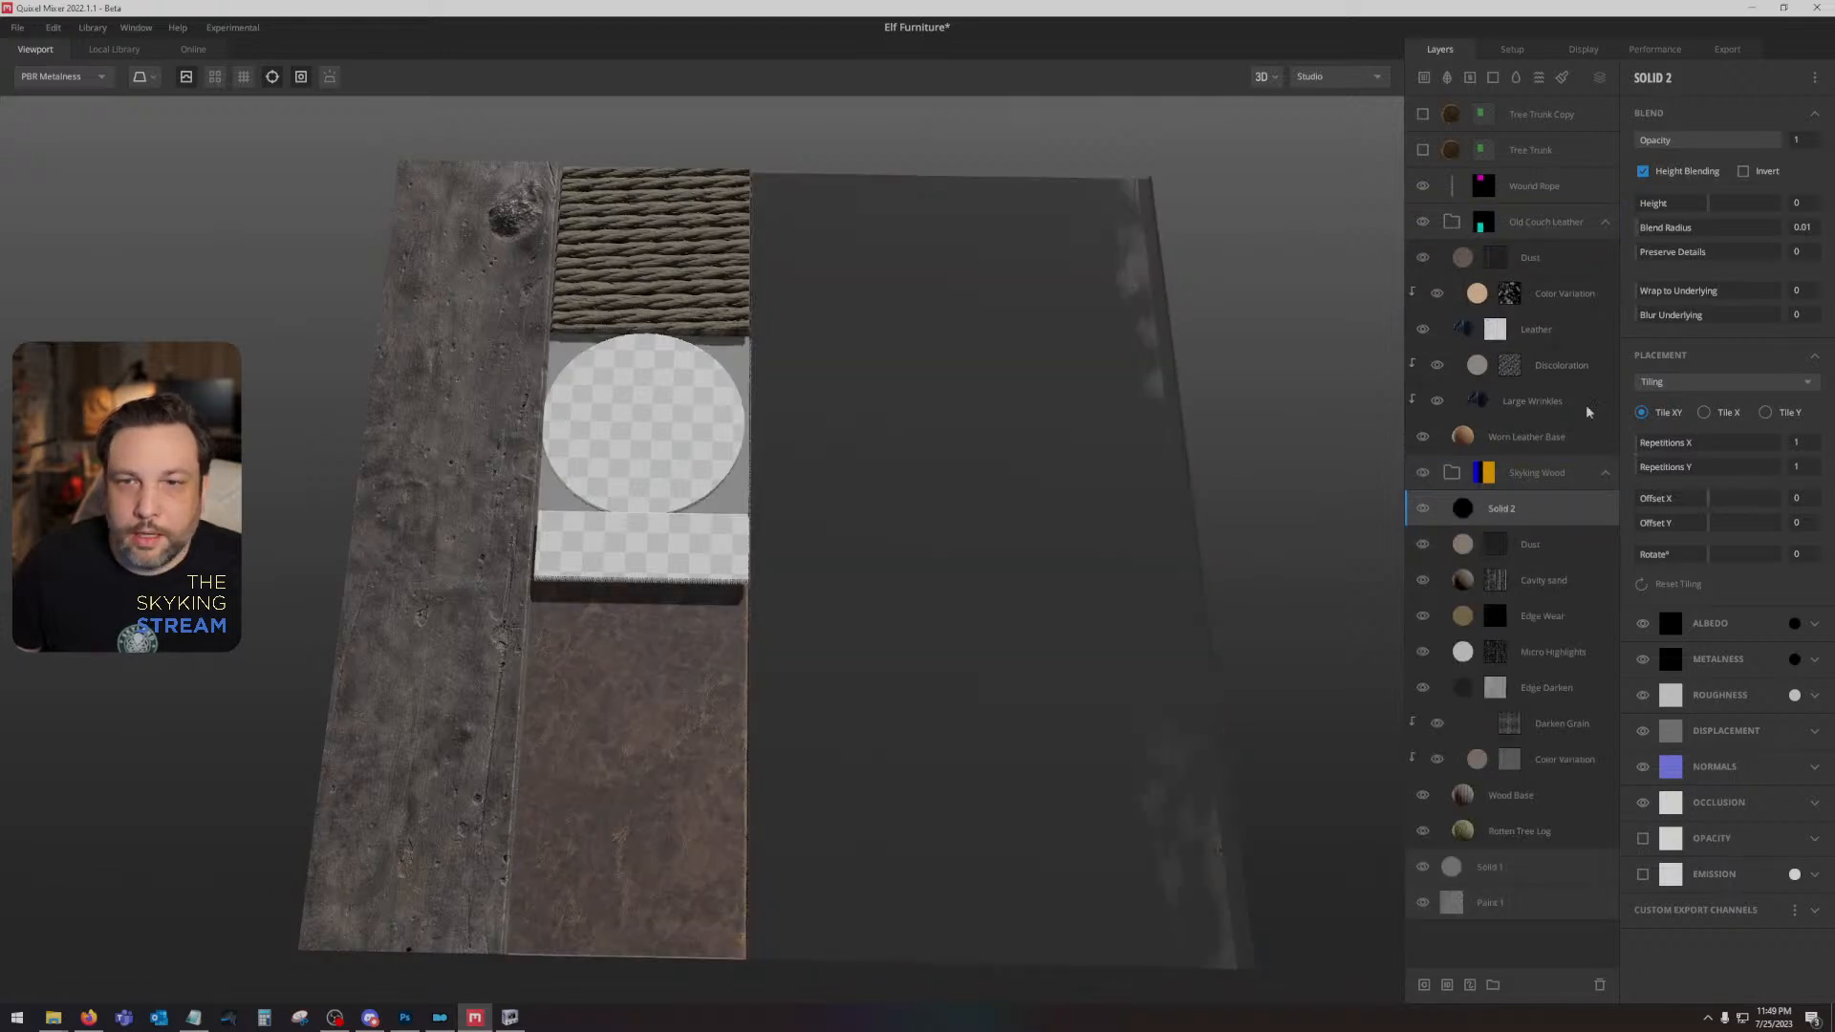
- Add a mask stack to the Solid 2 layer with a Curvature component set to Cavities Only
right_click(1567, 516)
left_click(1629, 683)
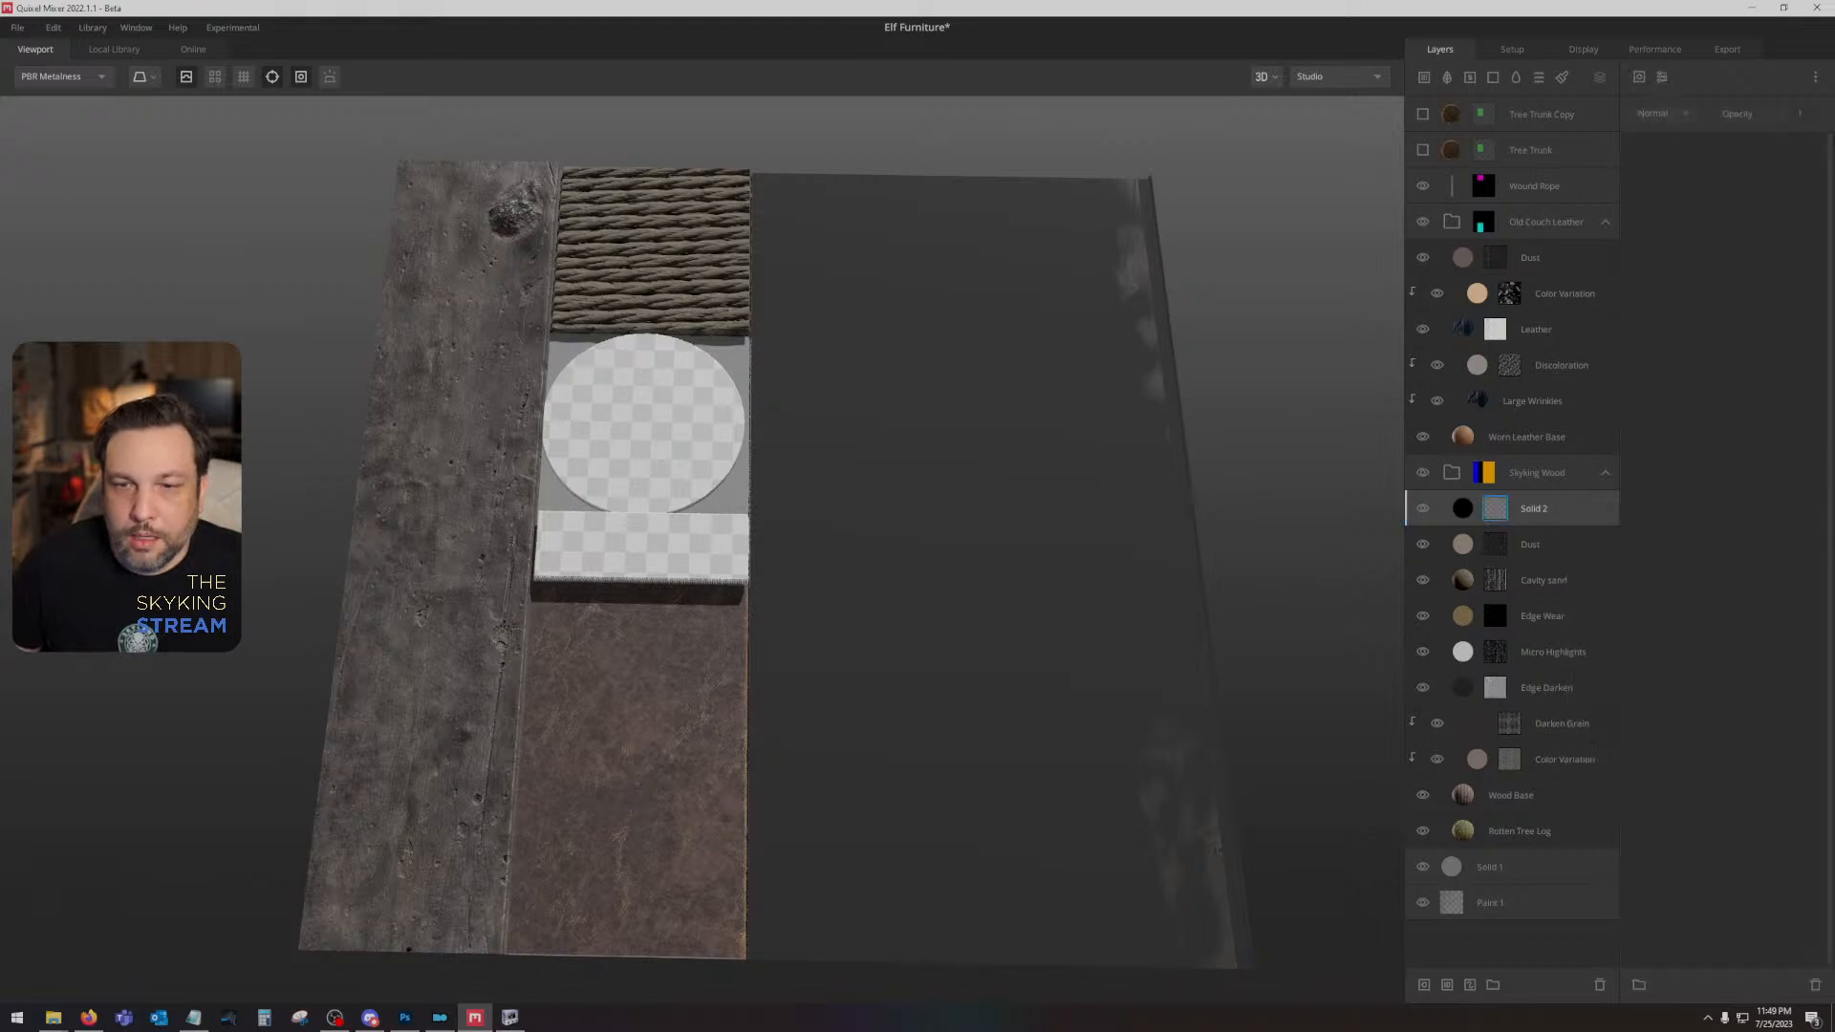
left_click(1639, 76)
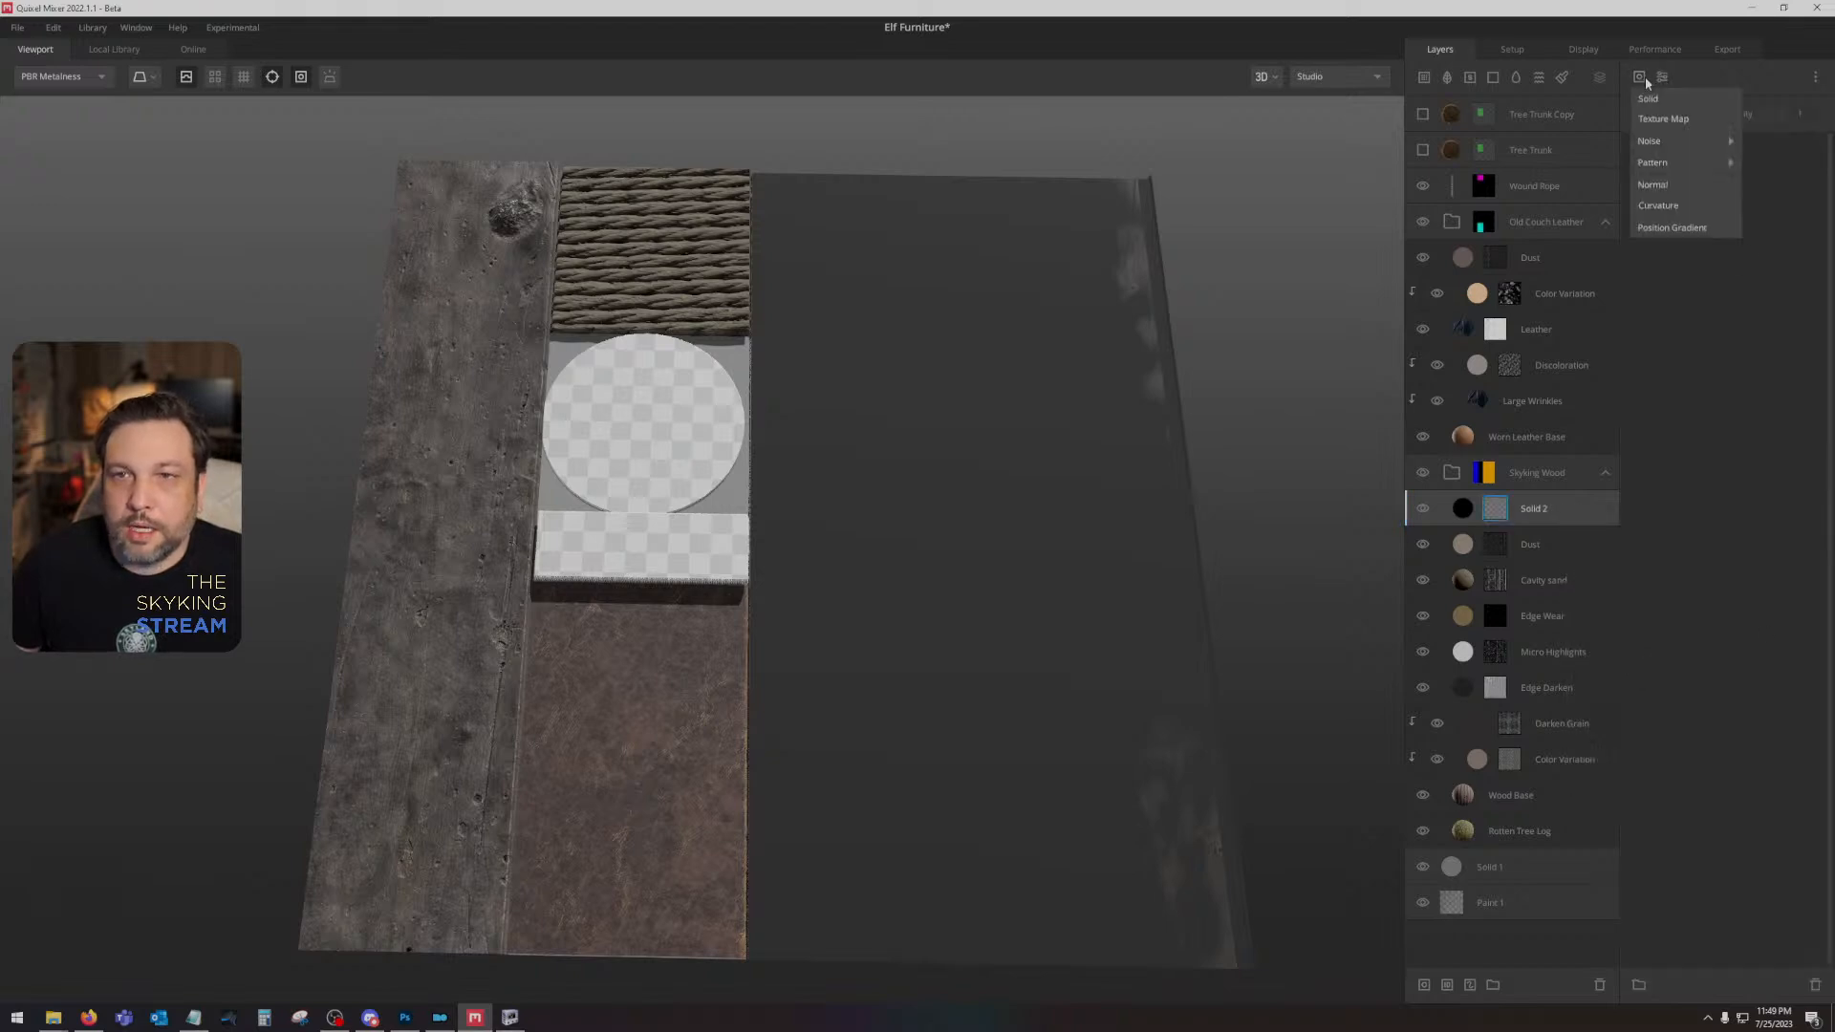
left_click(1707, 205)
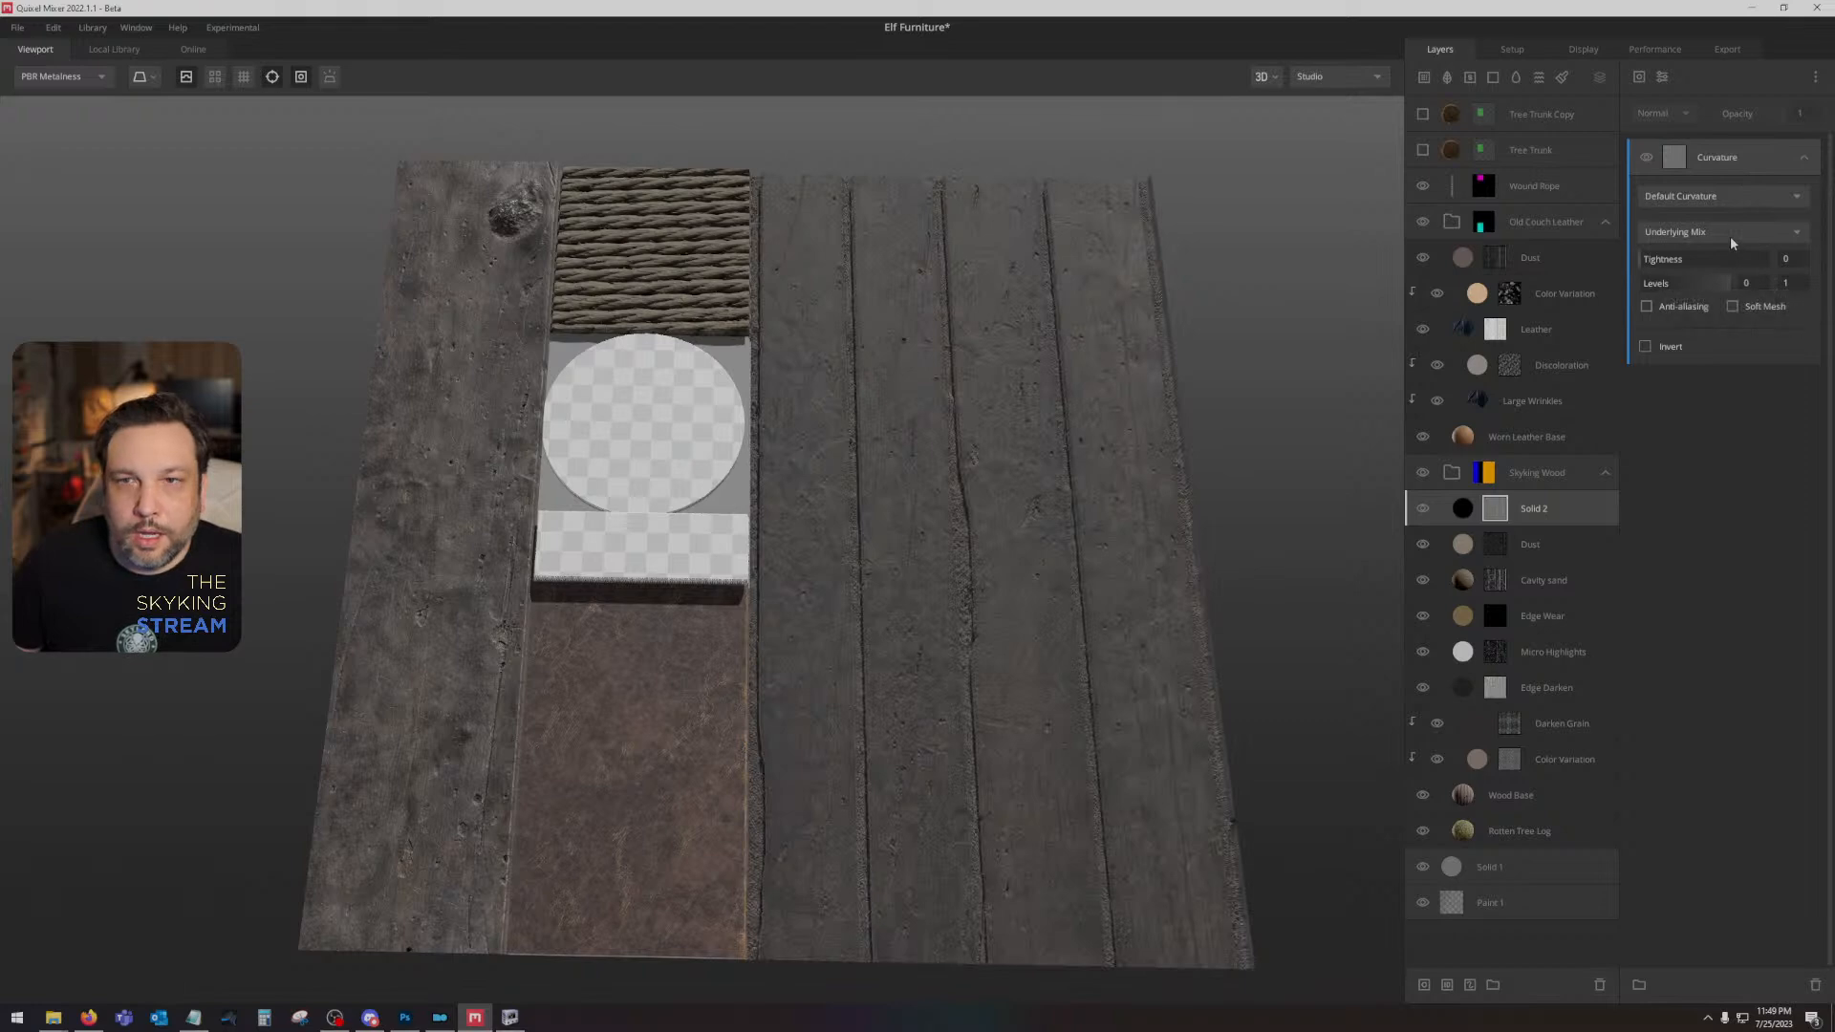
left_click(1729, 237)
left_click(1699, 191)
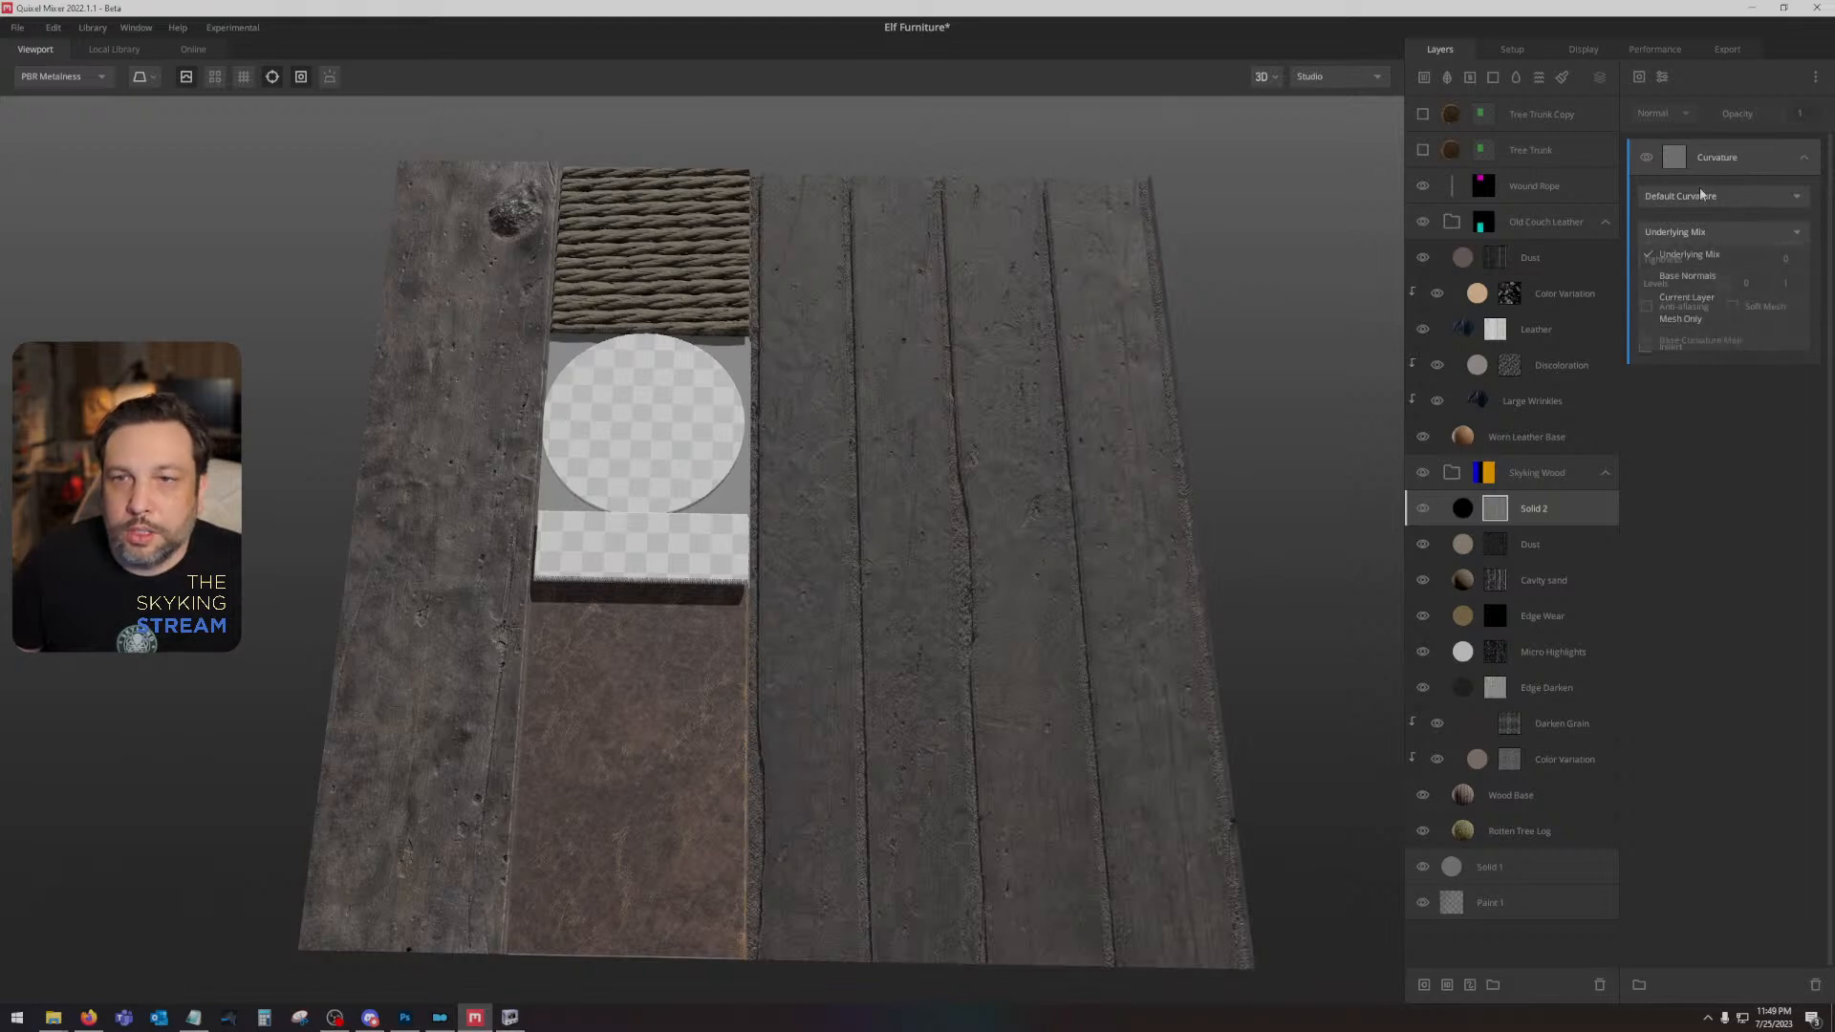
left_click(1697, 261)
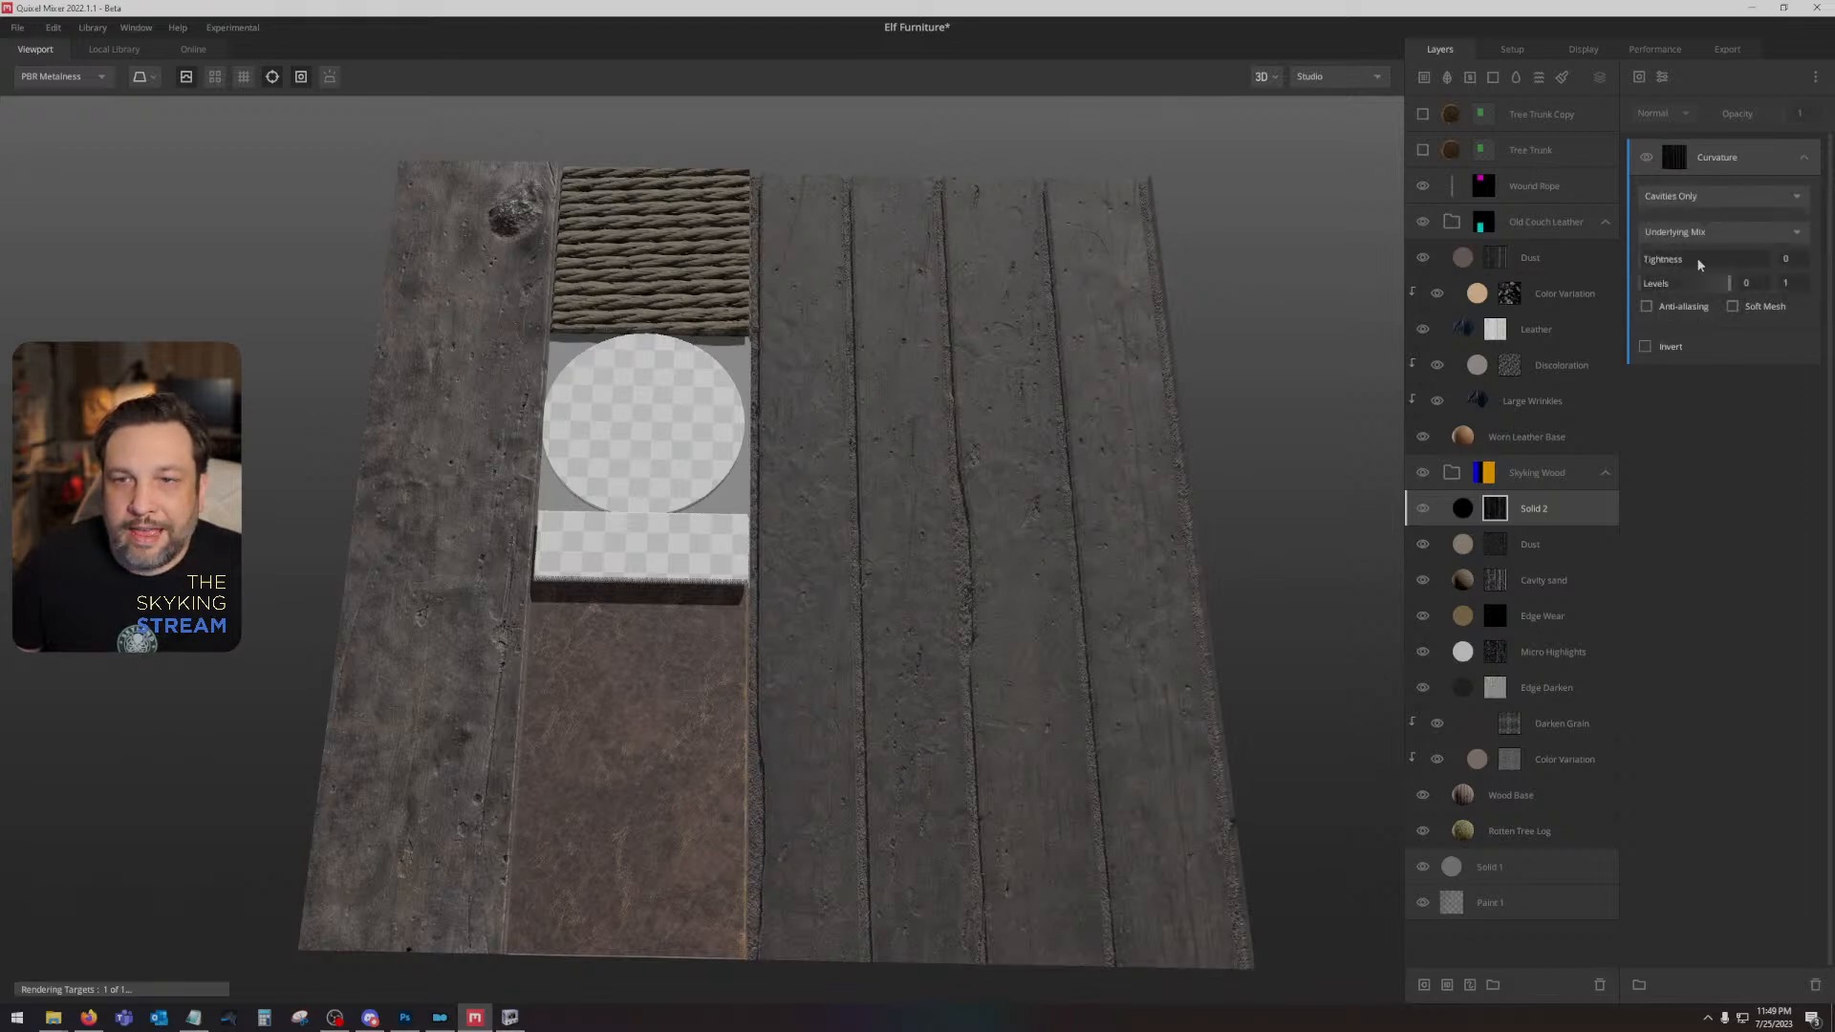
- Turn off height blending on the Solid 2 layer and set its Wrap to Underlying to 1
left_click(1540, 508)
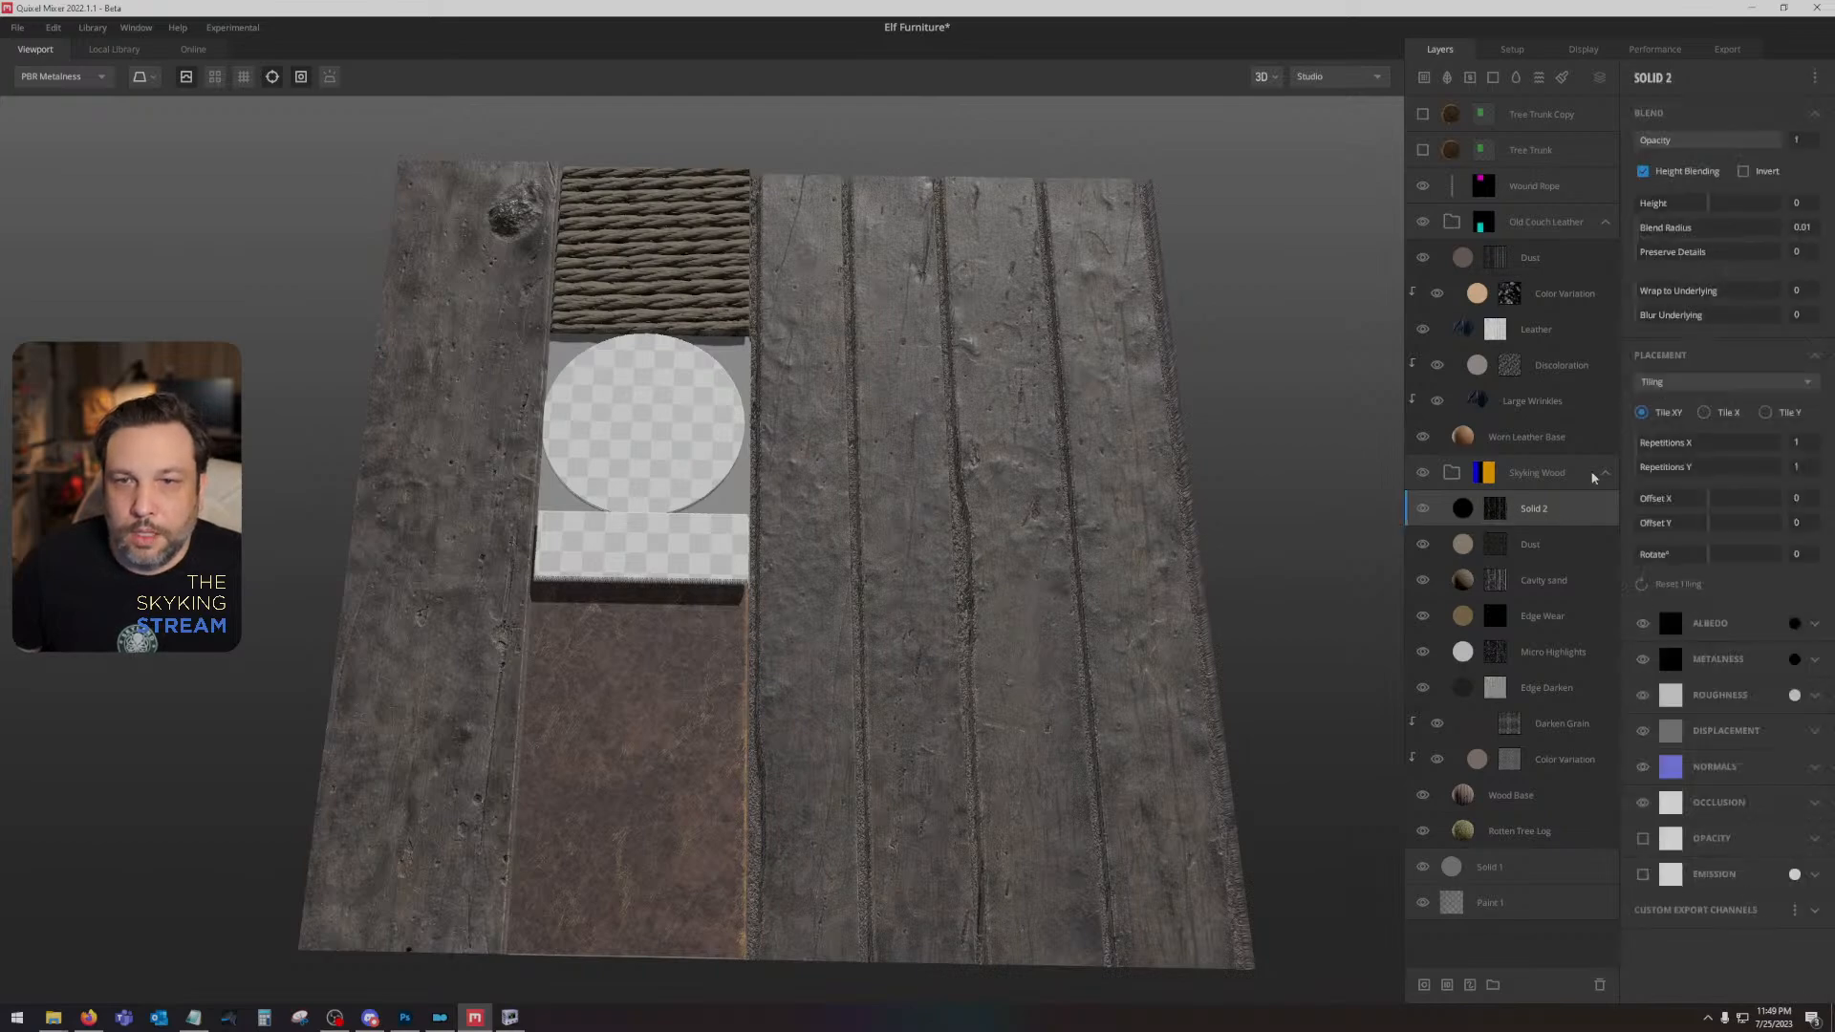
left_click(1641, 172)
left_click_drag(1644, 298, 1779, 291)
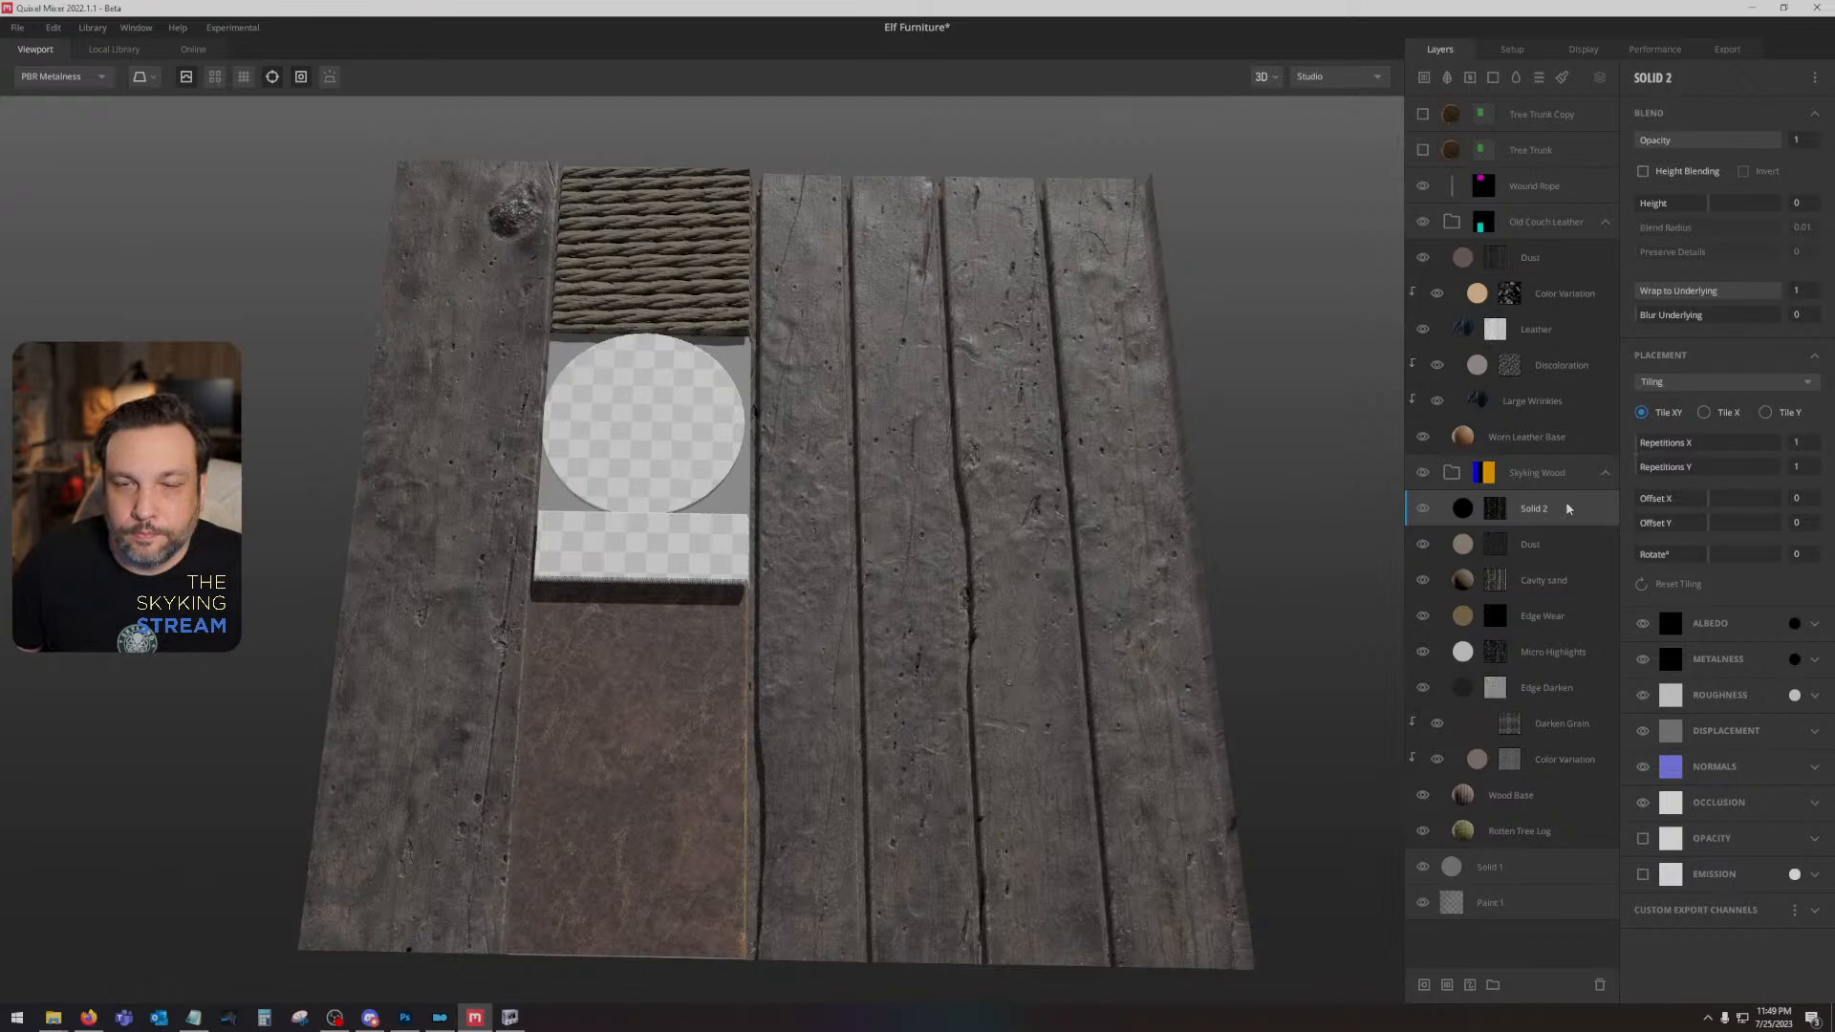
- Try levels of 0 and 0.246 on Solid 2's curvature mask while previewing it, and remove the mask from the layer
left_click(1495, 508)
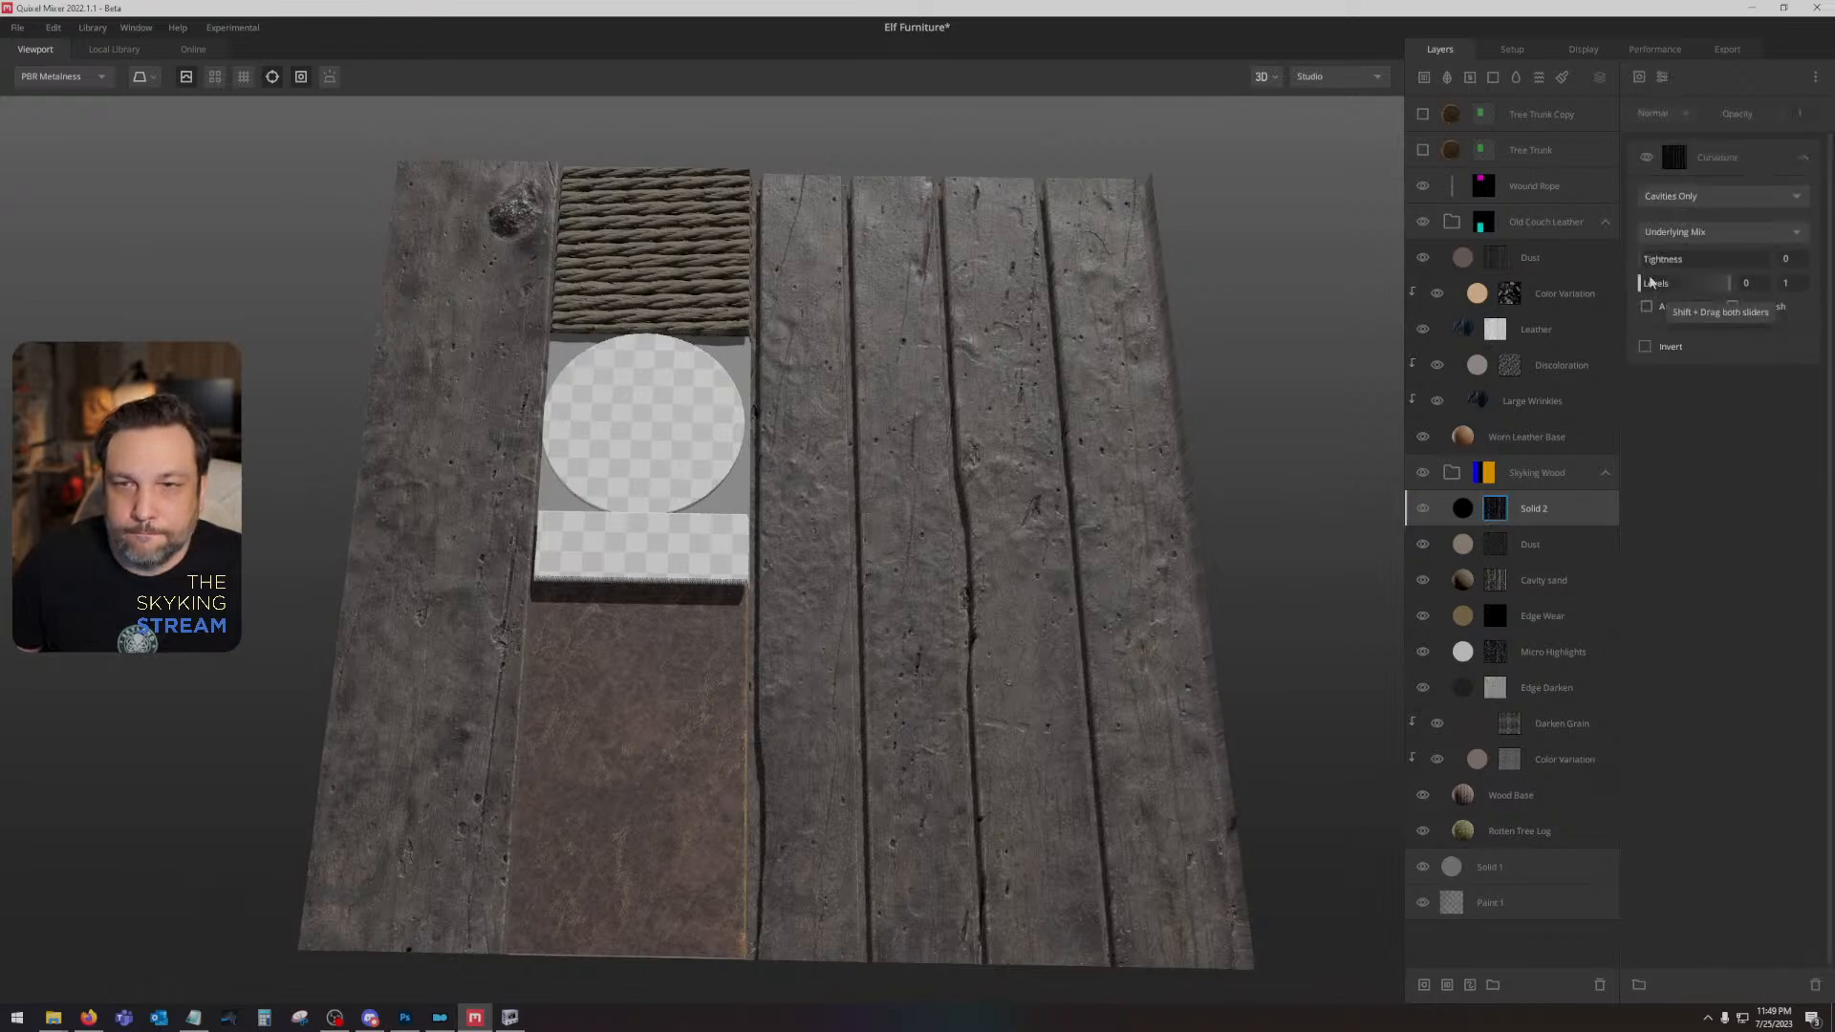
left_click_drag(1644, 283, 1718, 287)
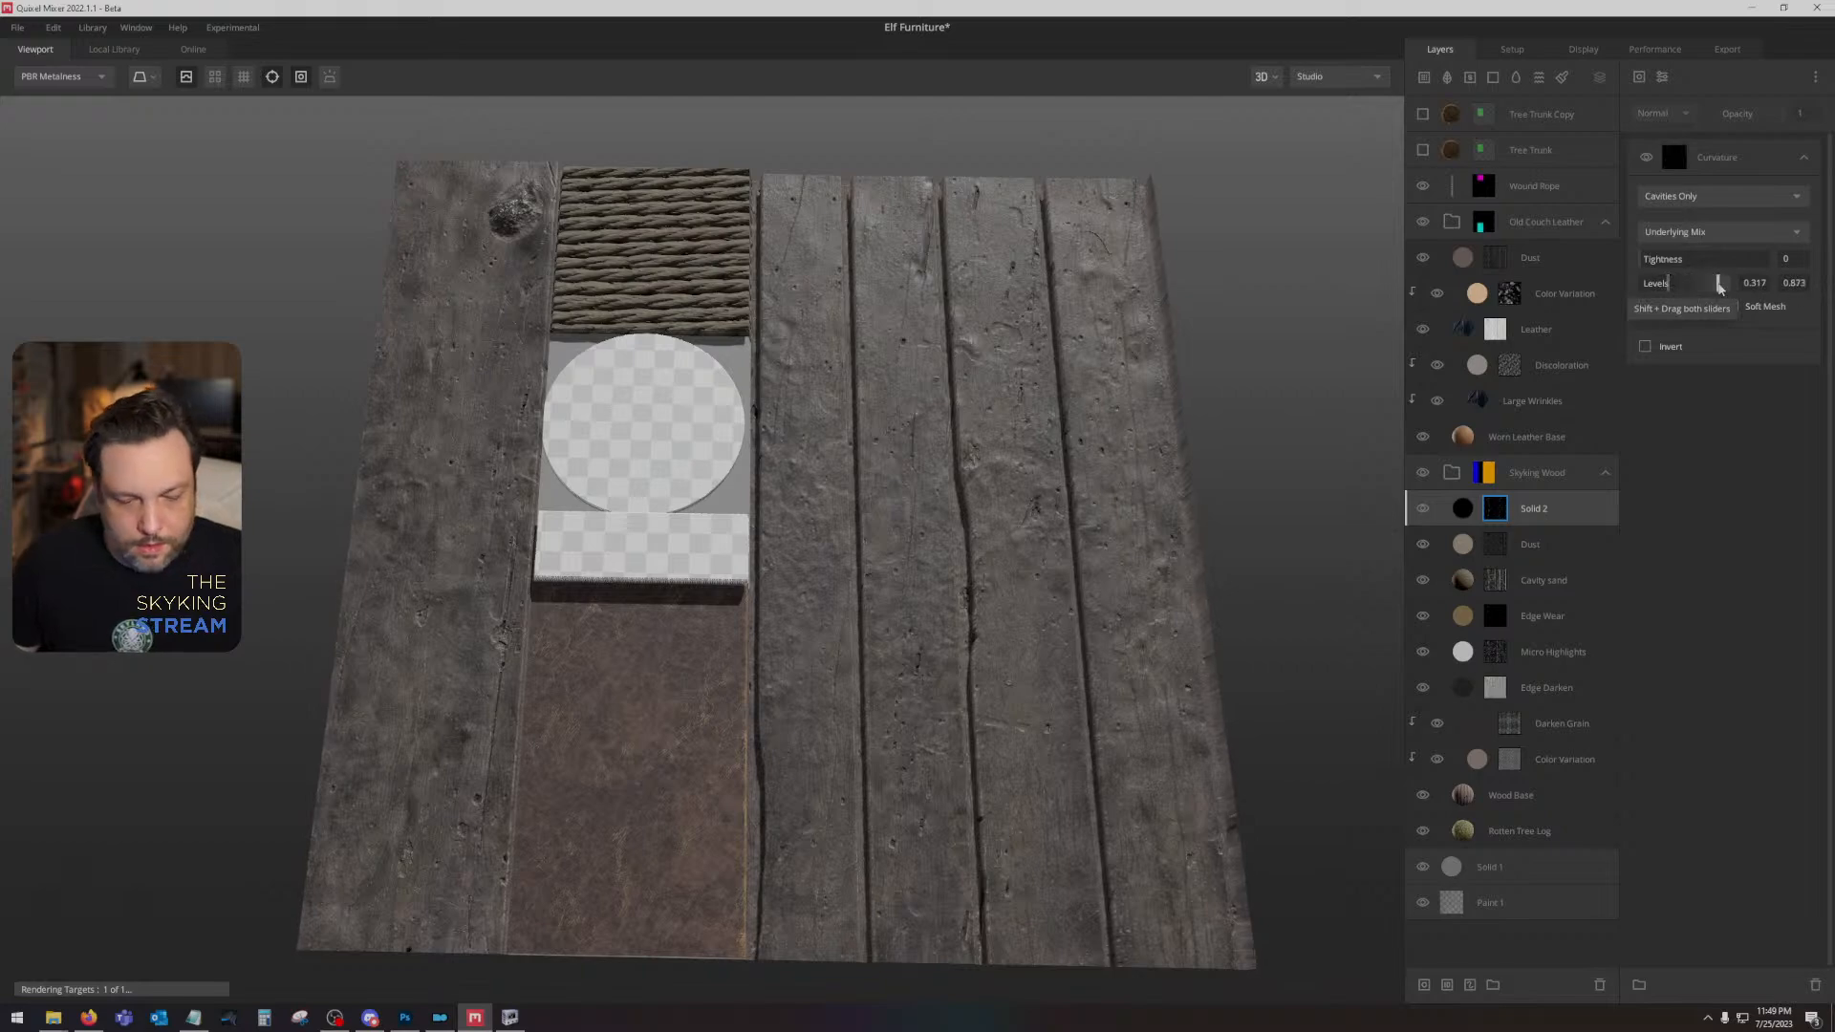
key("q")
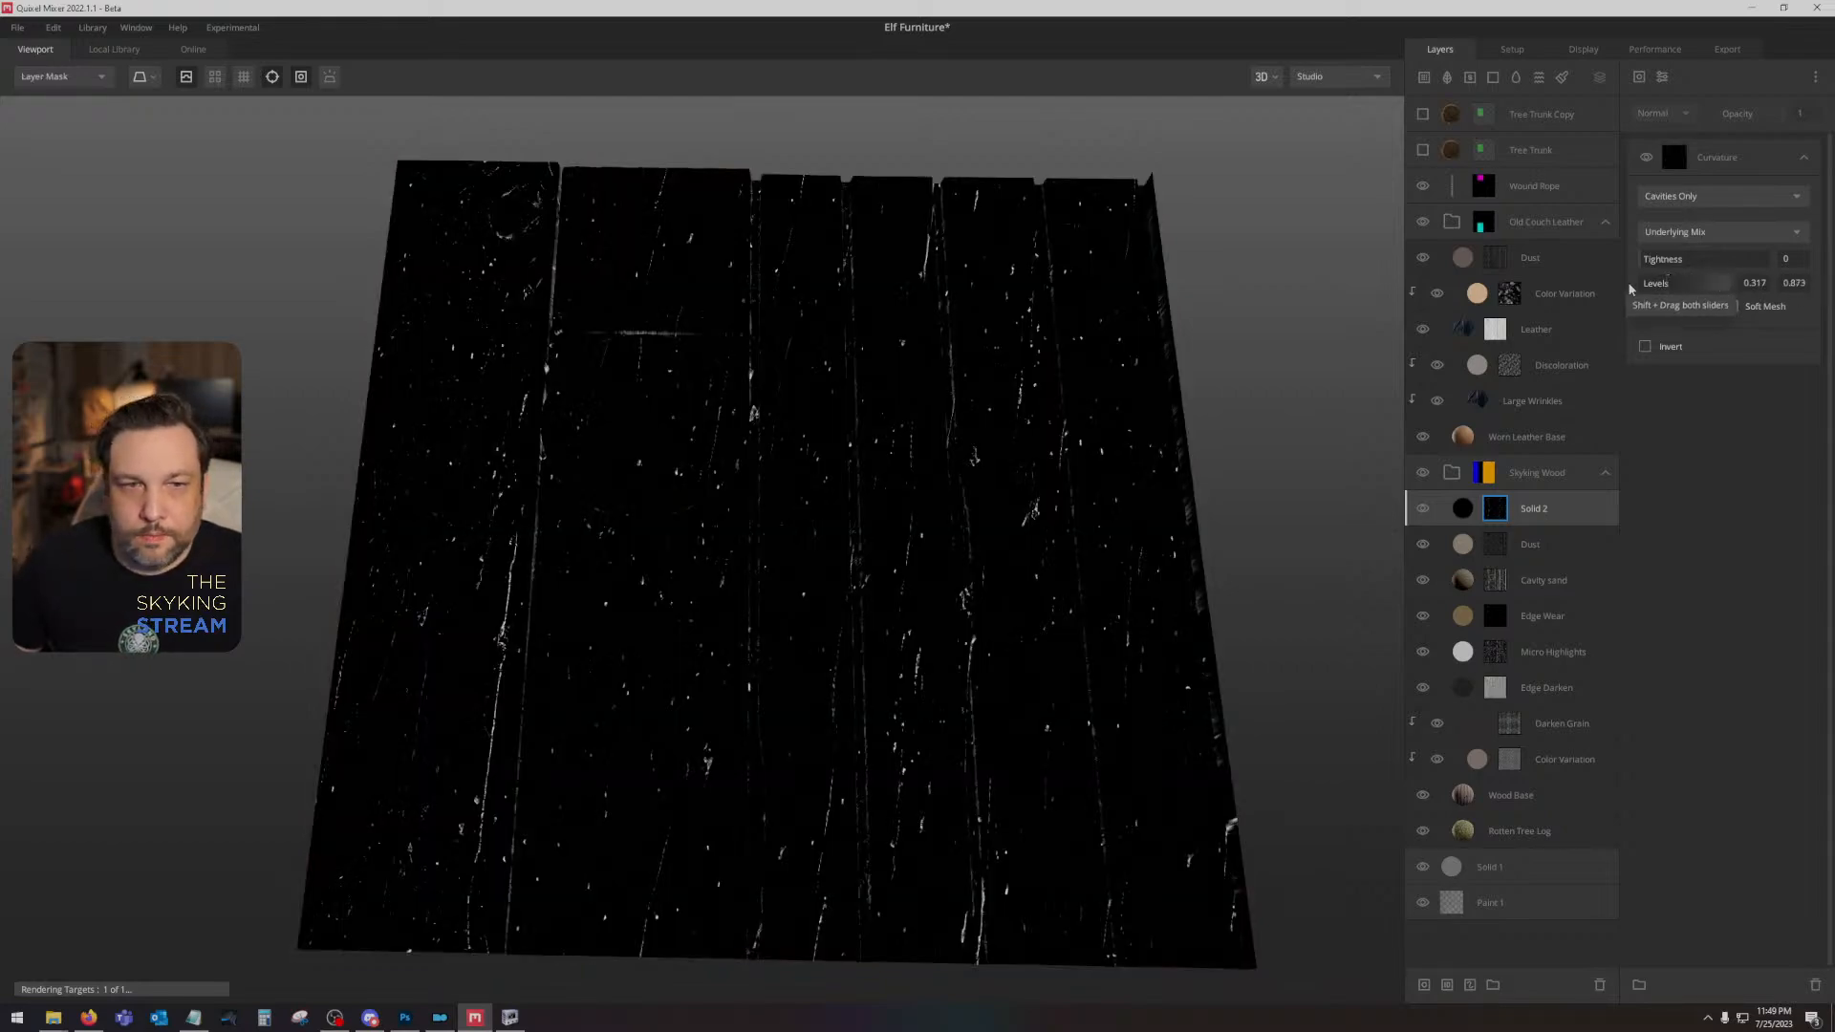
left_click_drag(1679, 292, 1655, 283)
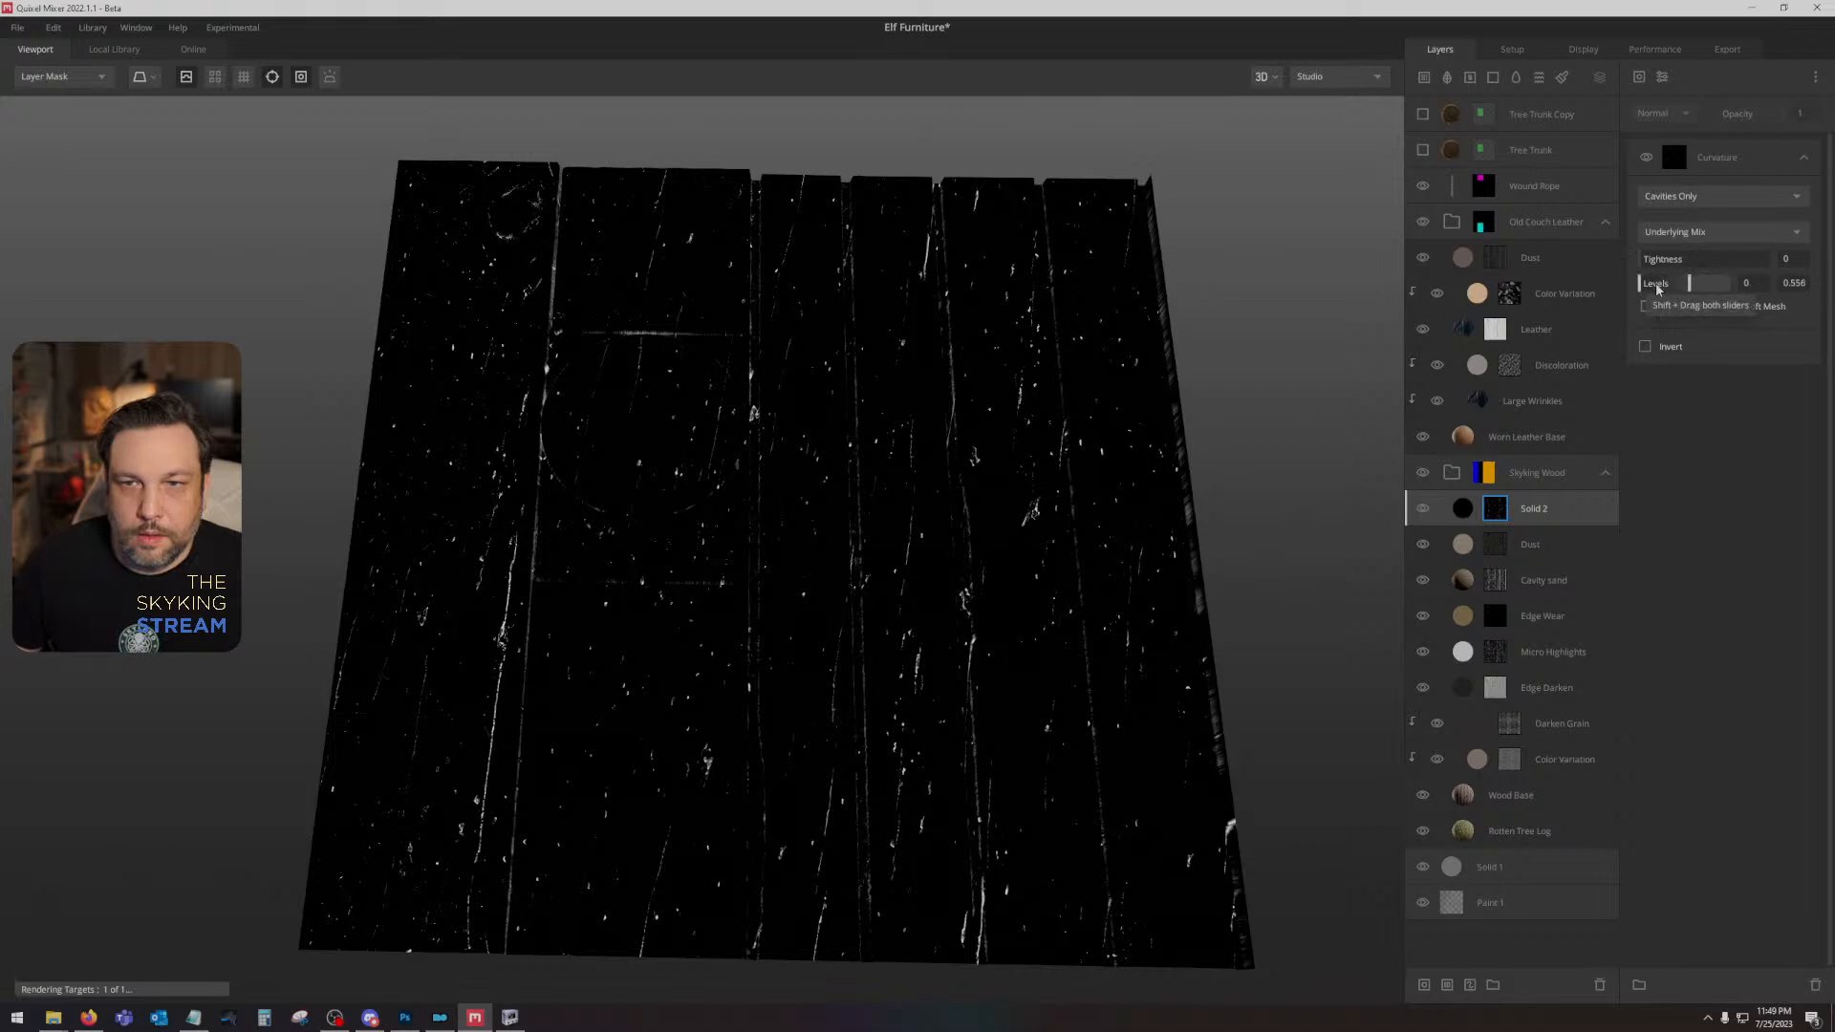
key("q")
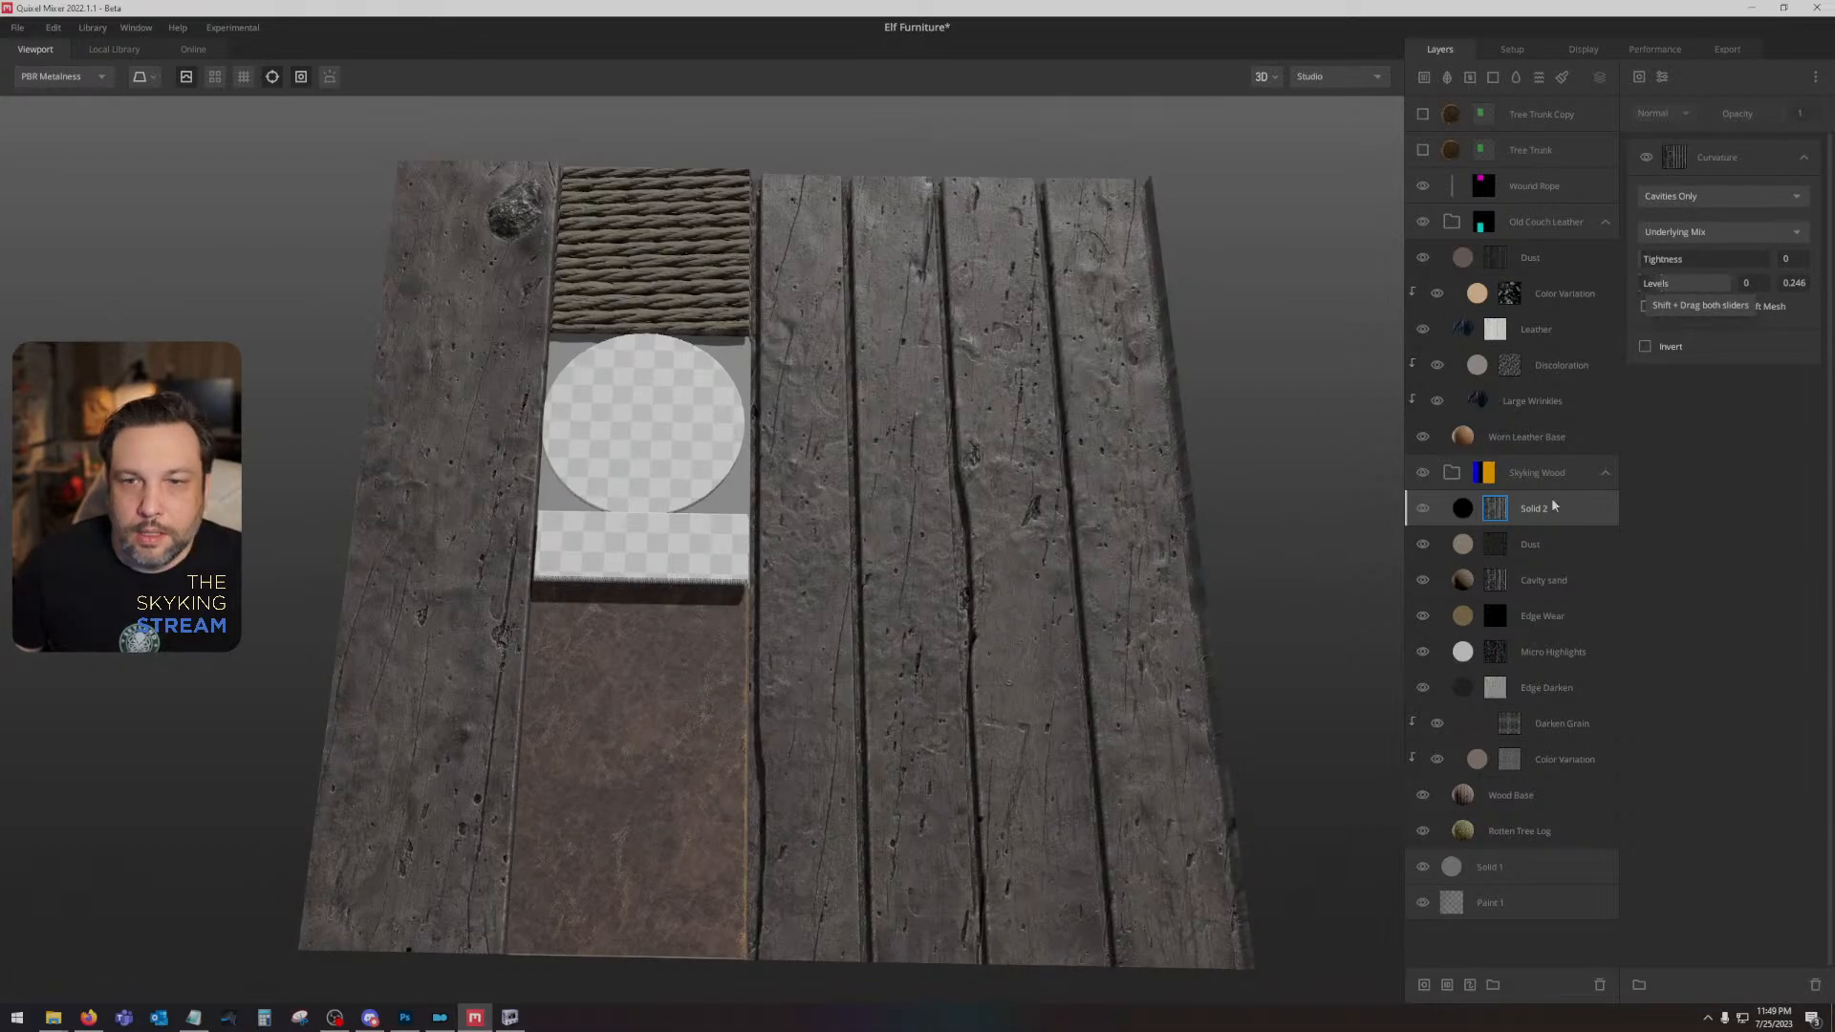
right_click(1494, 508)
left_click(1534, 606)
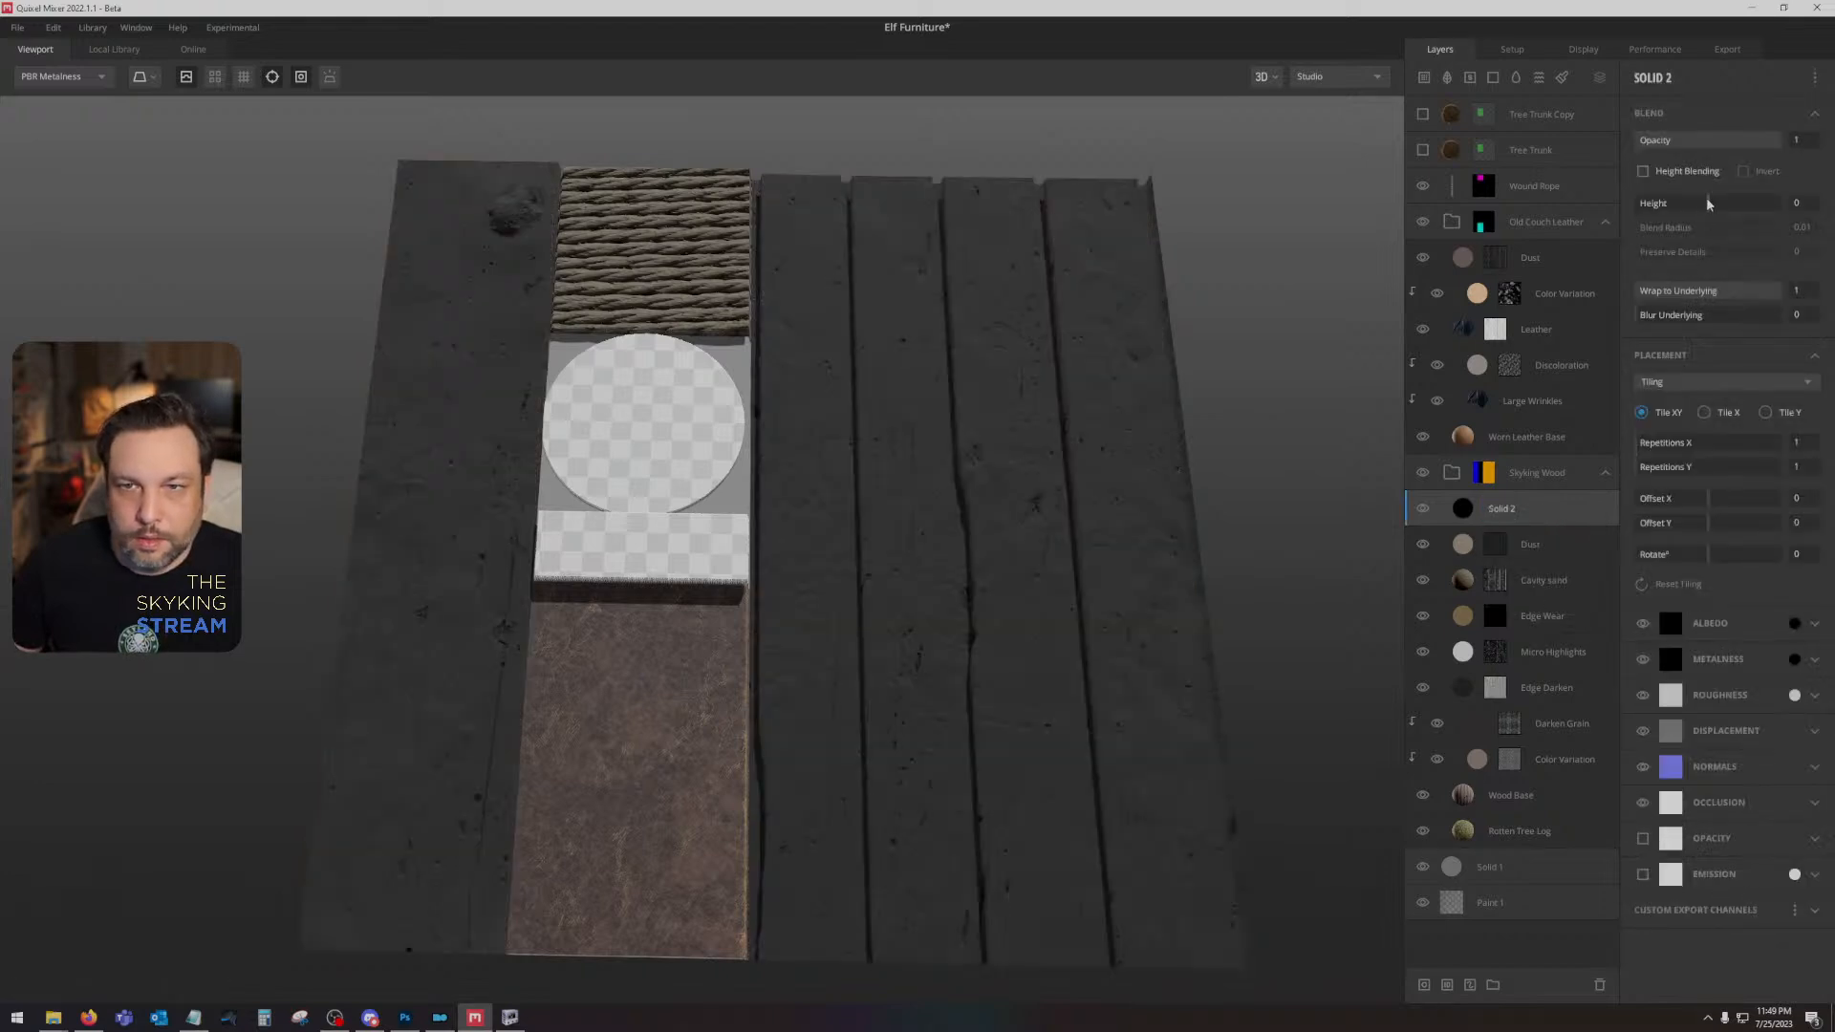
- Enable height blending on Solid 2 with a height of -2.09, and preview the albedo without displacement
mouse_move(1708, 202)
left_mouse_down()
mouse_move(1666, 200)
mouse_move(1703, 206)
left_mouse_up()
left_click(1658, 173)
key("c")
left_click(187, 76)
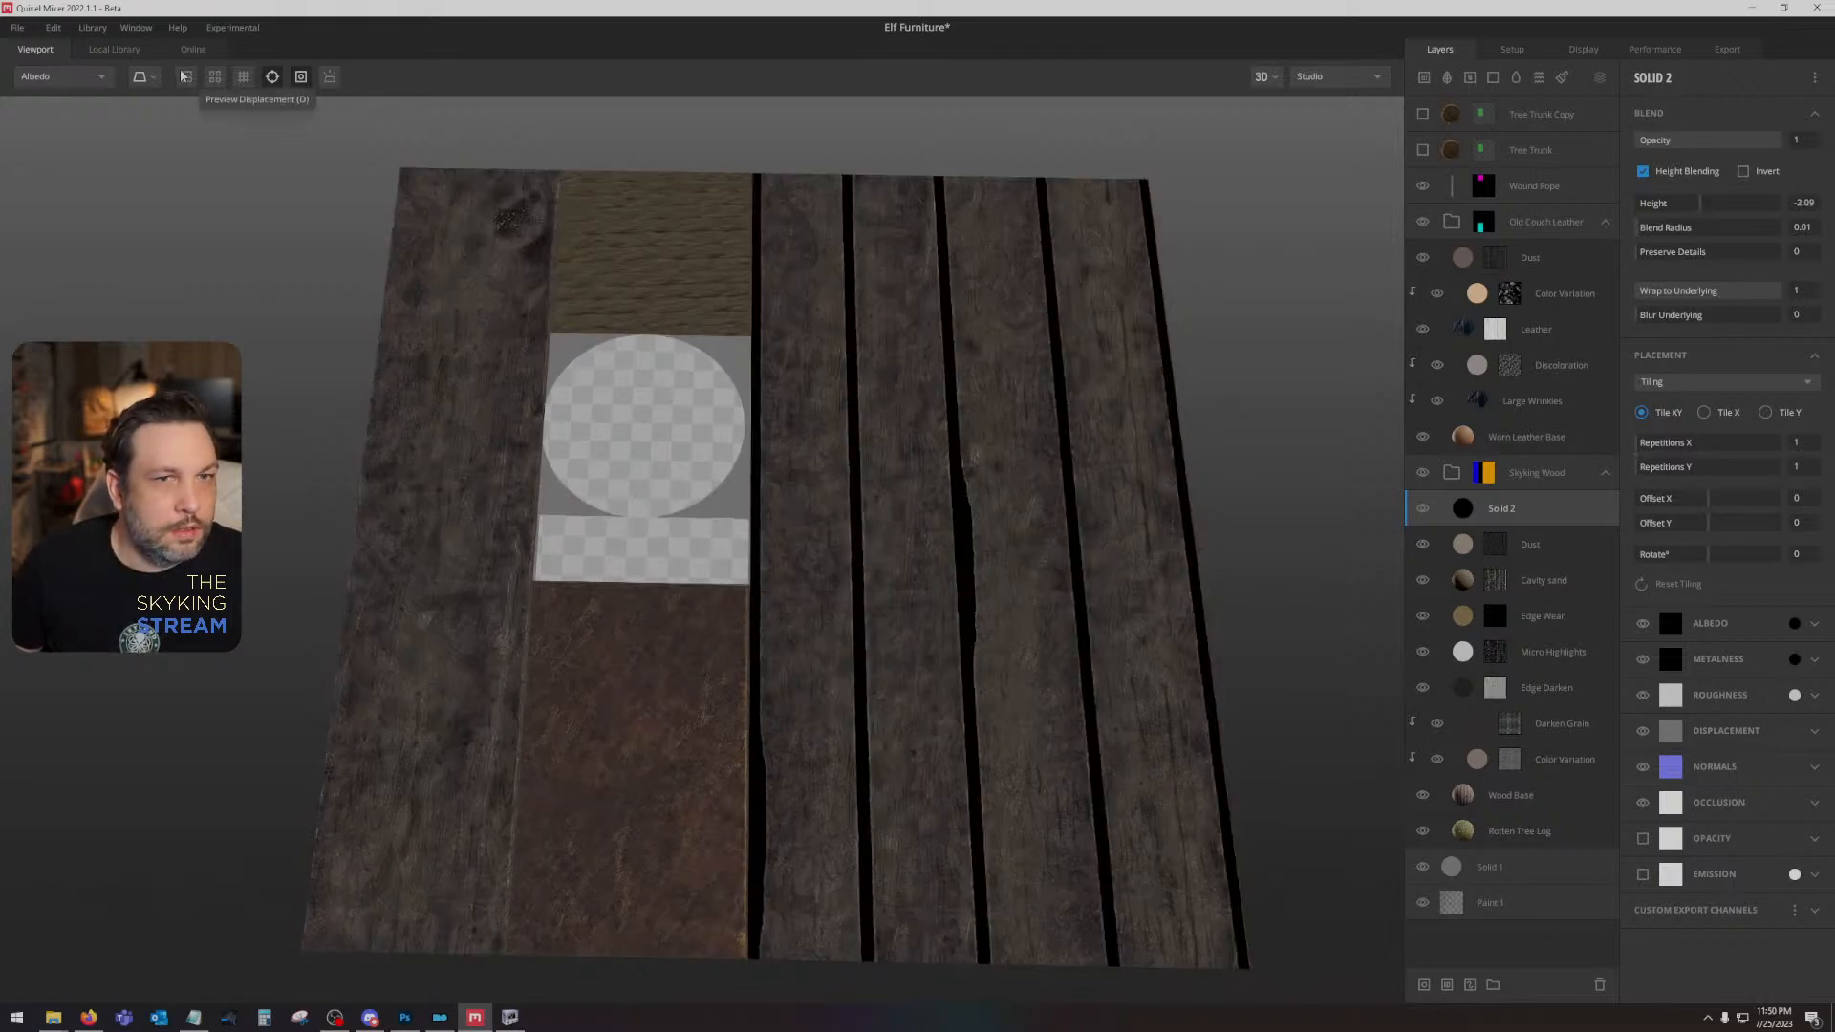
left_click_drag(852, 391, 739, 353)
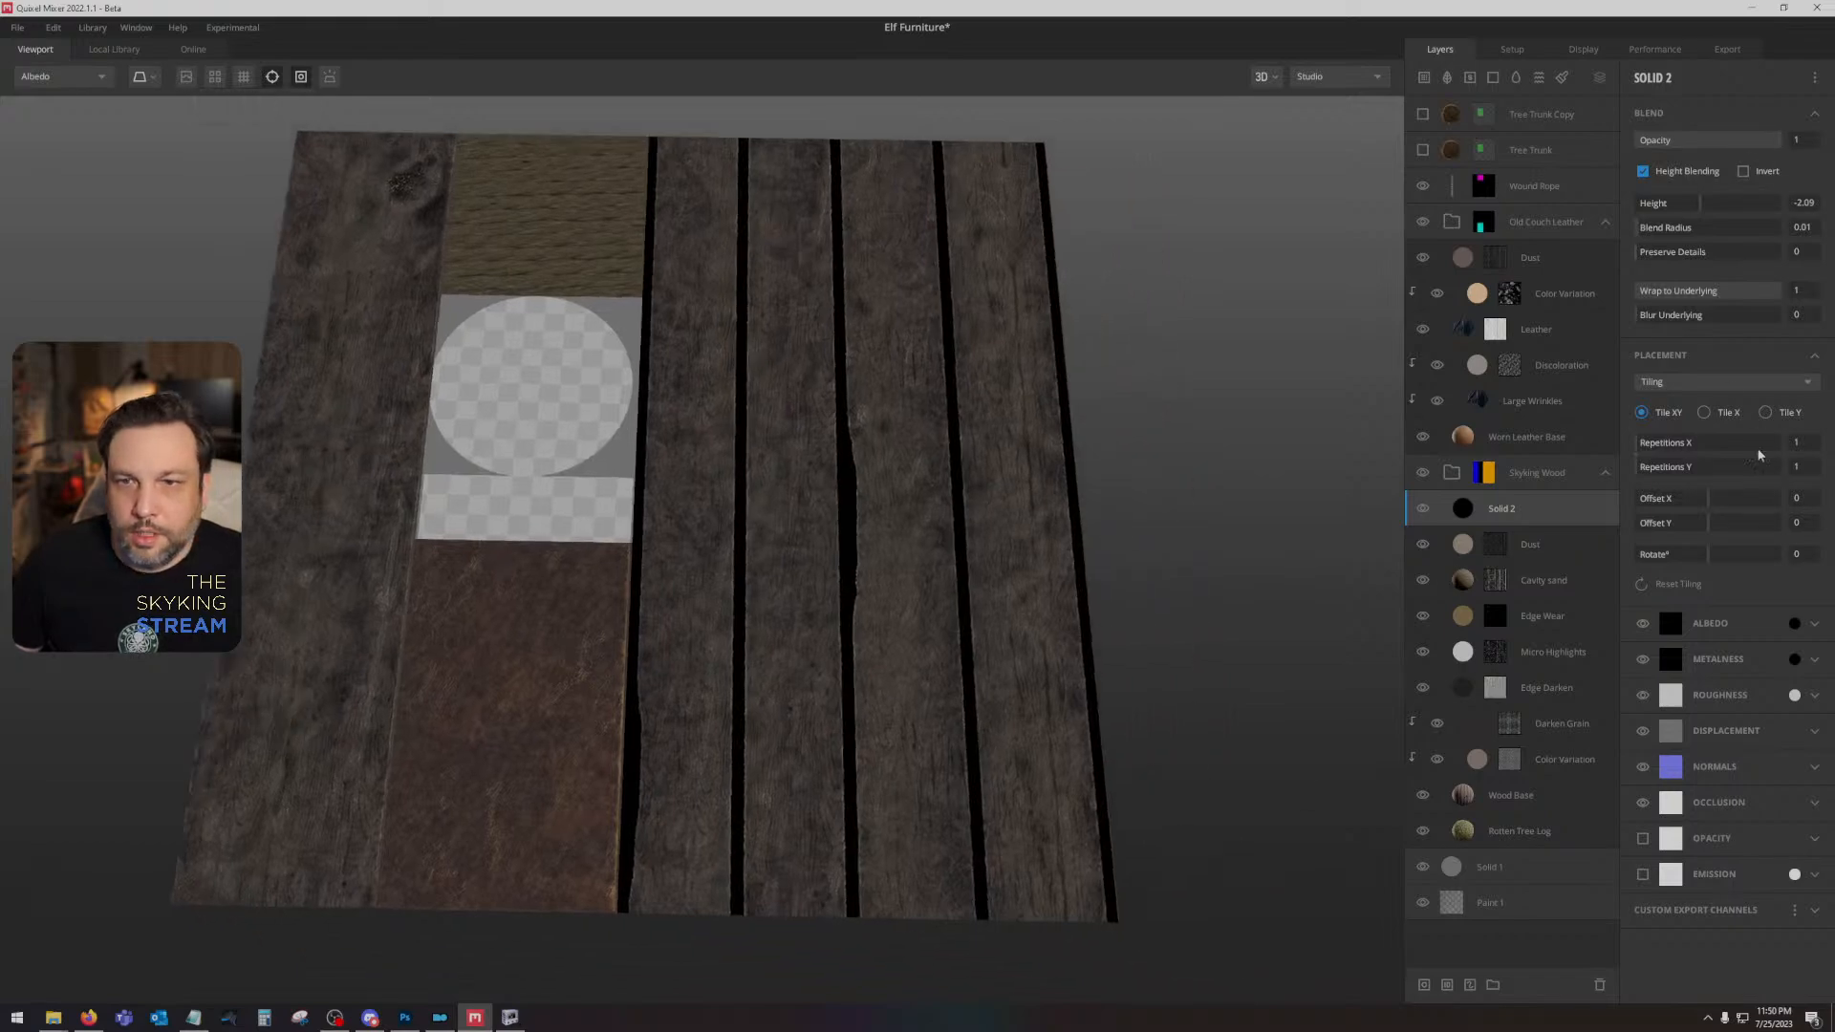
- Set Solid 2's albedo blend mode to Overlay and its layer opacity to 0.871, and return to the PBR Metalness view
left_click(1731, 623)
left_click(1694, 676)
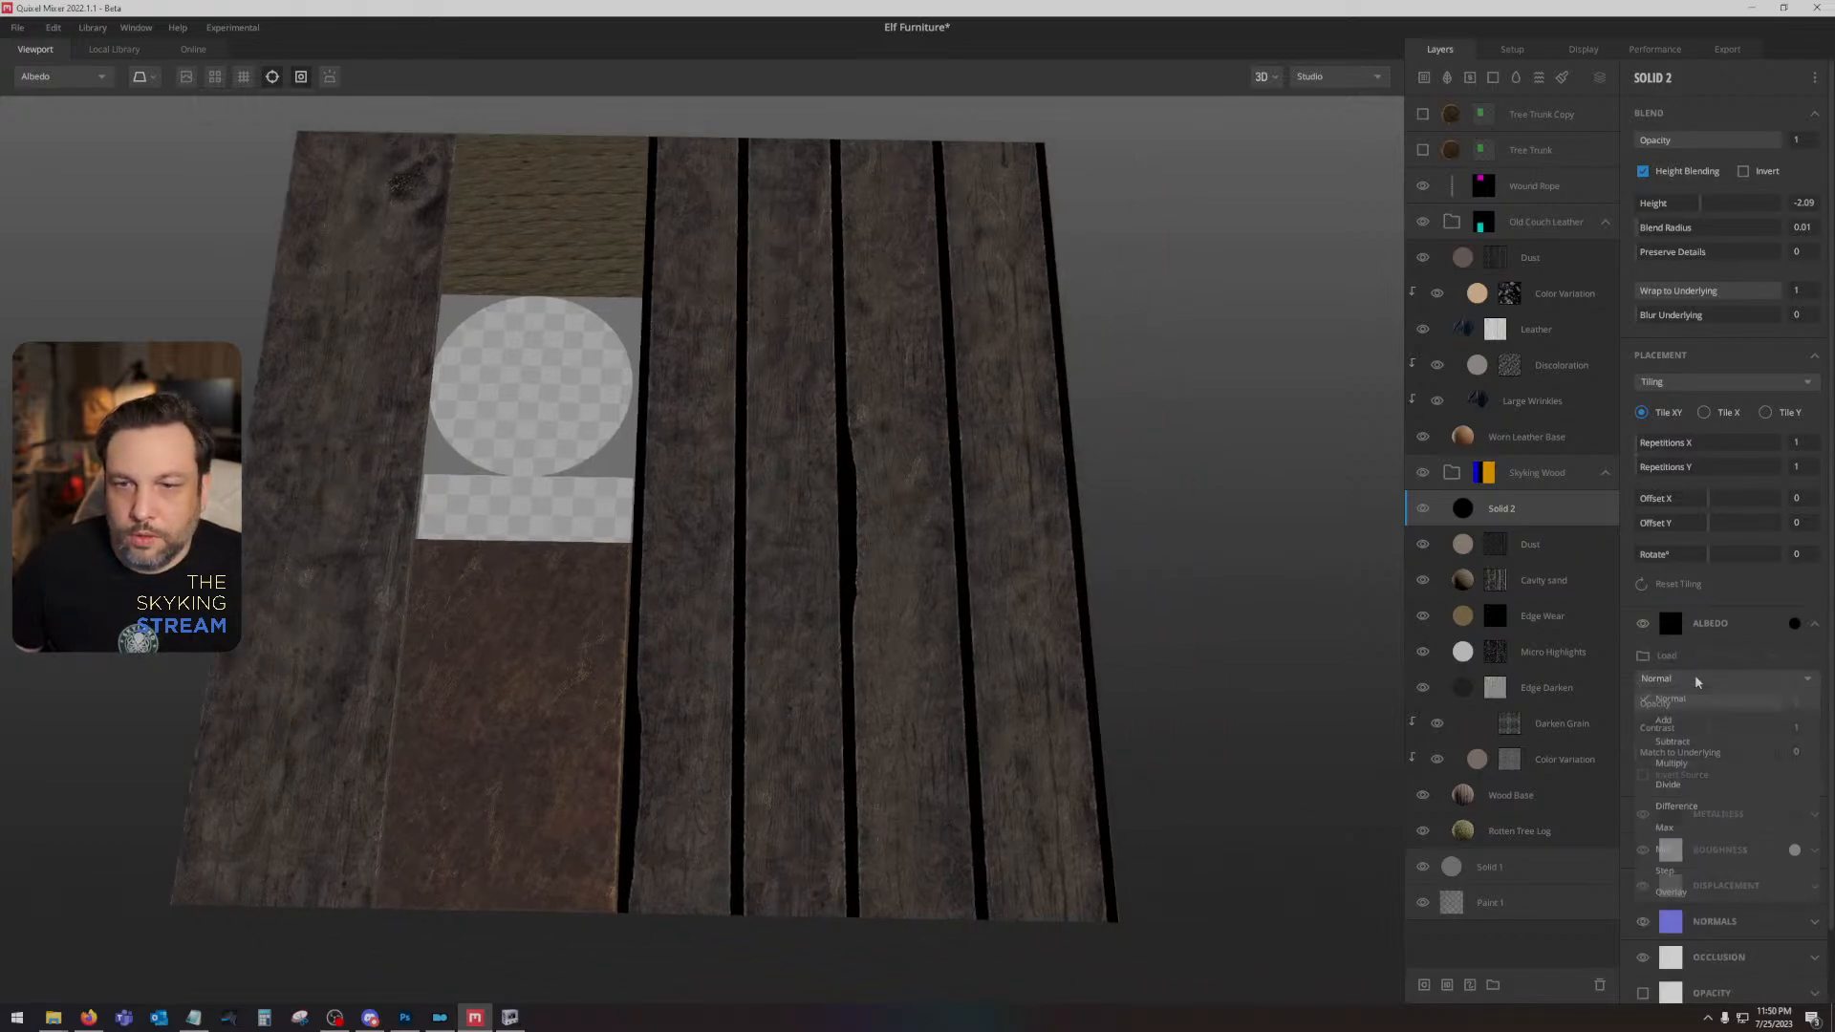
left_click(1670, 891)
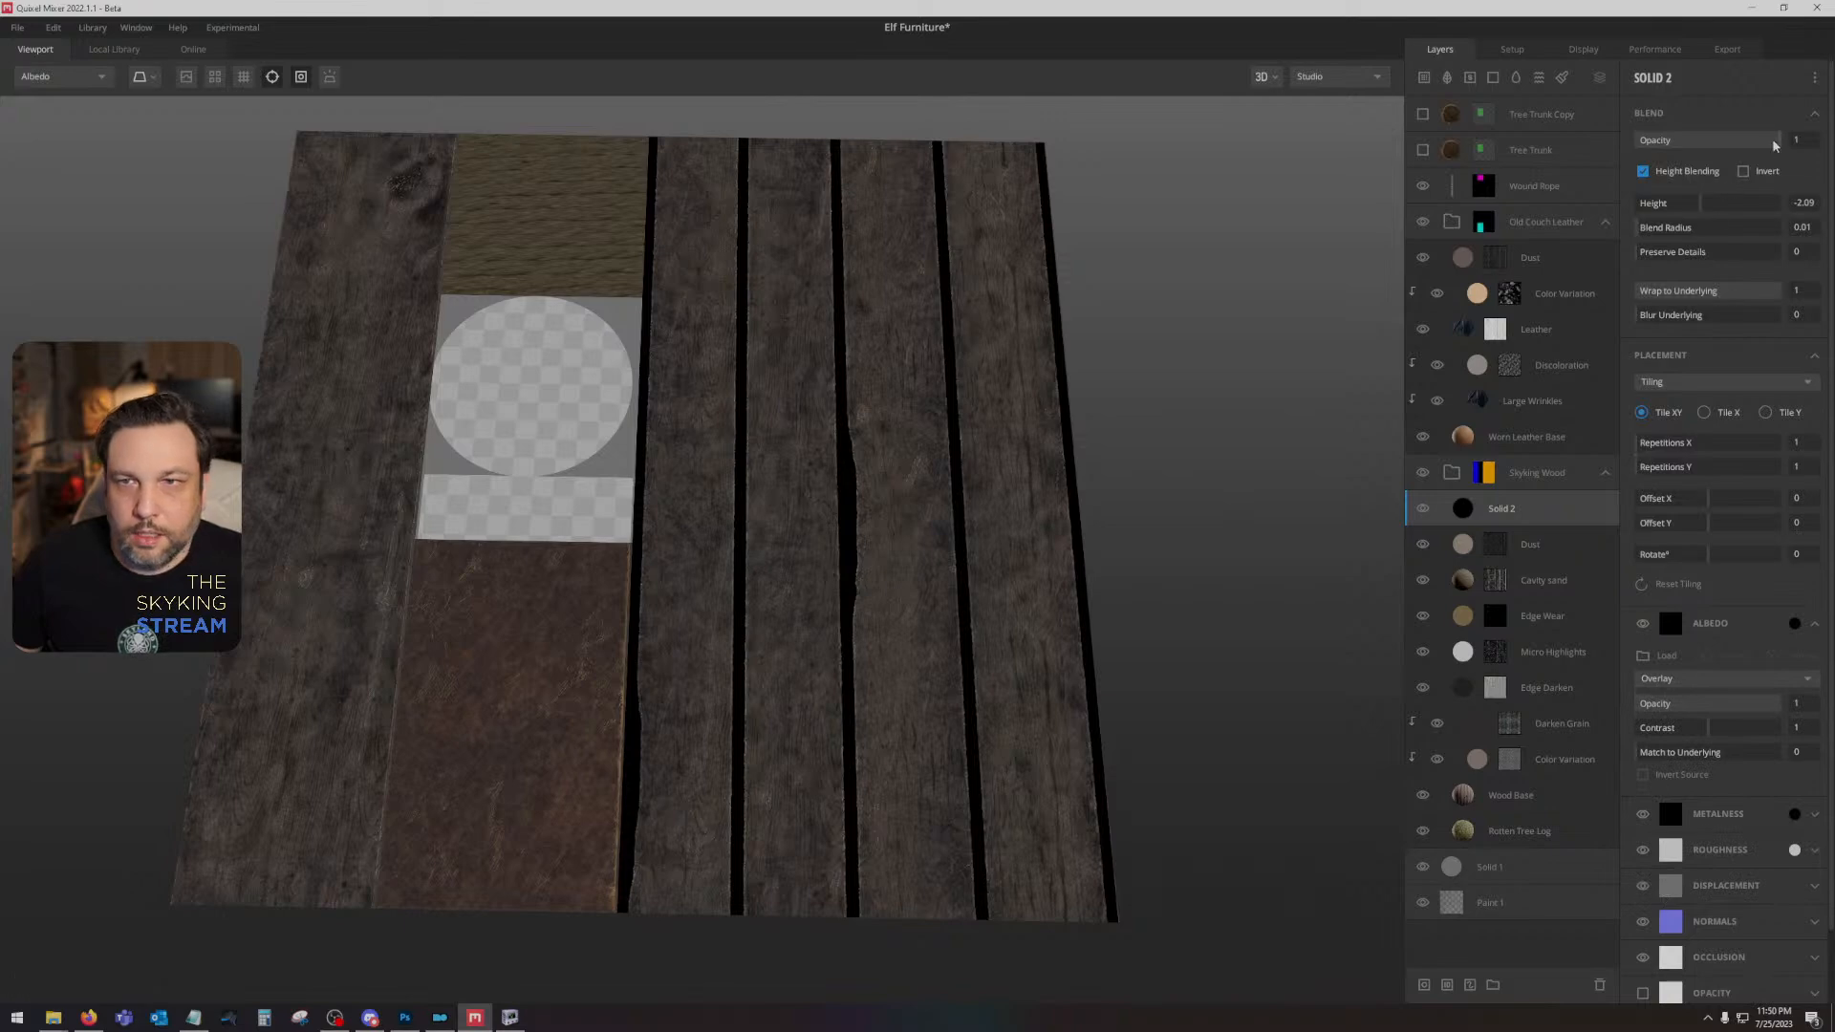
left_click(1740, 141)
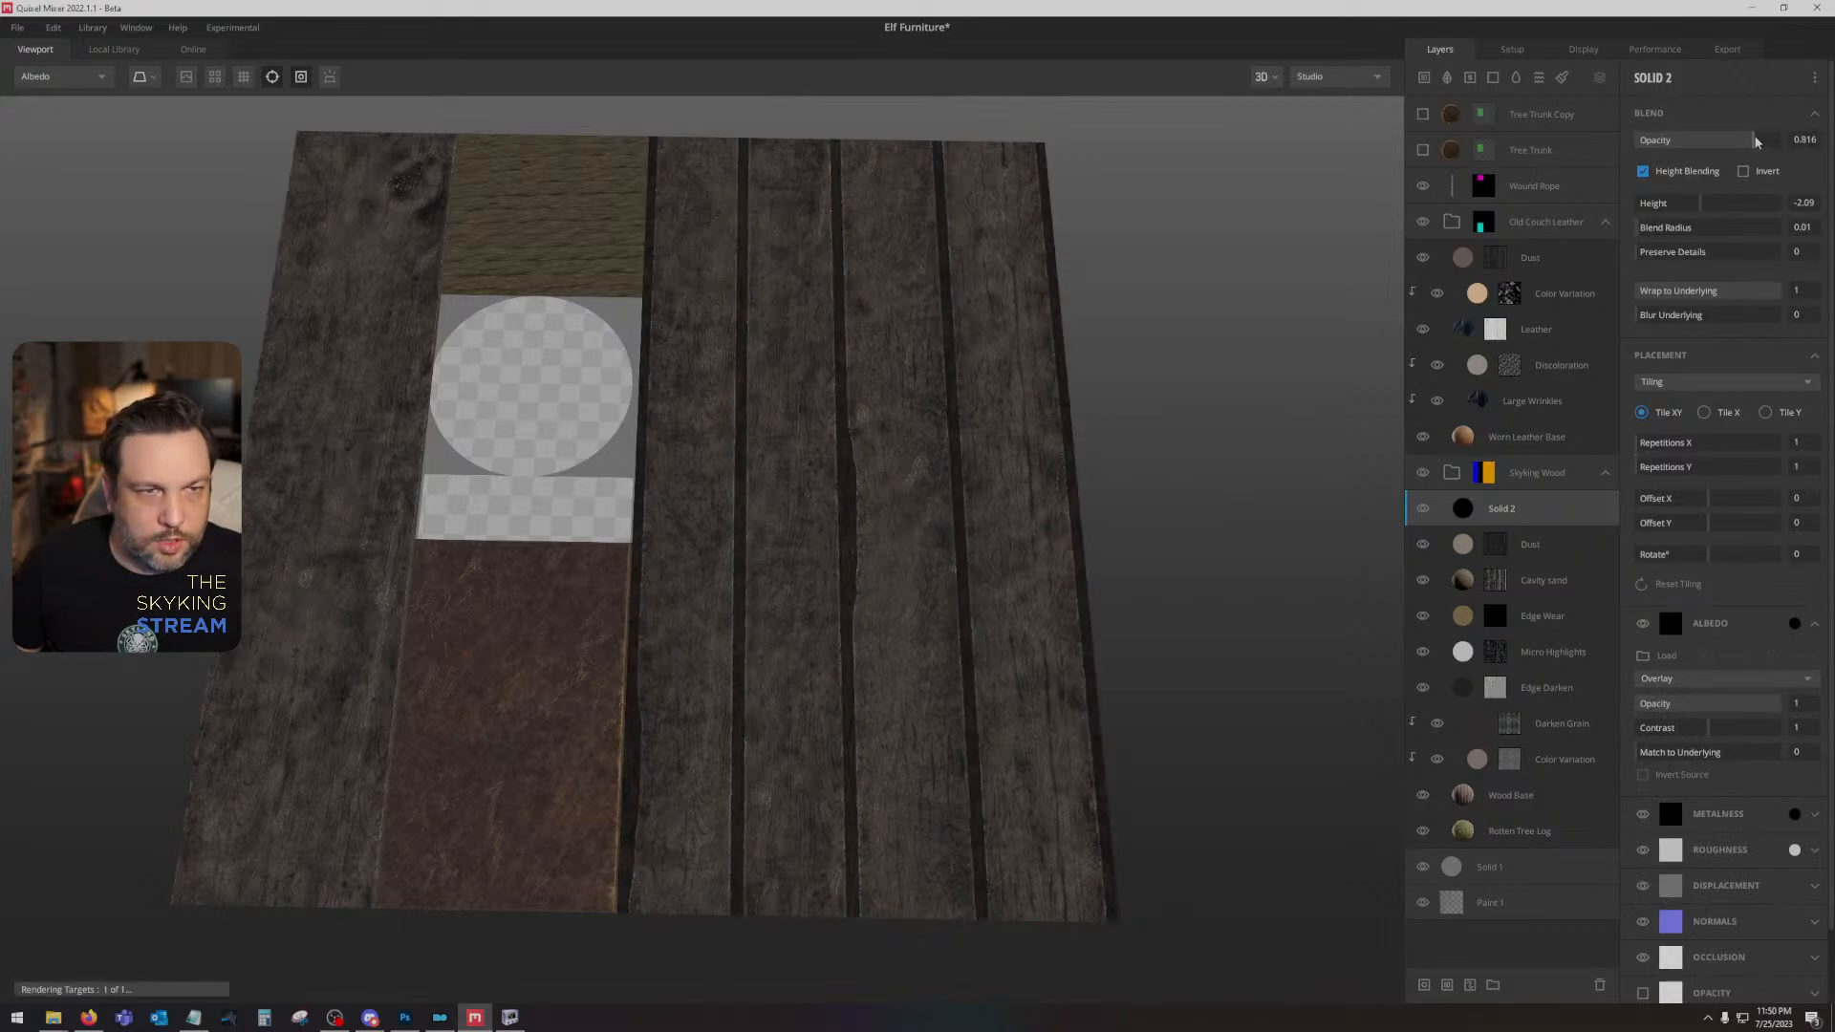
left_click_drag(1759, 141, 1762, 141)
left_click_drag(883, 551, 1002, 594)
key("m")
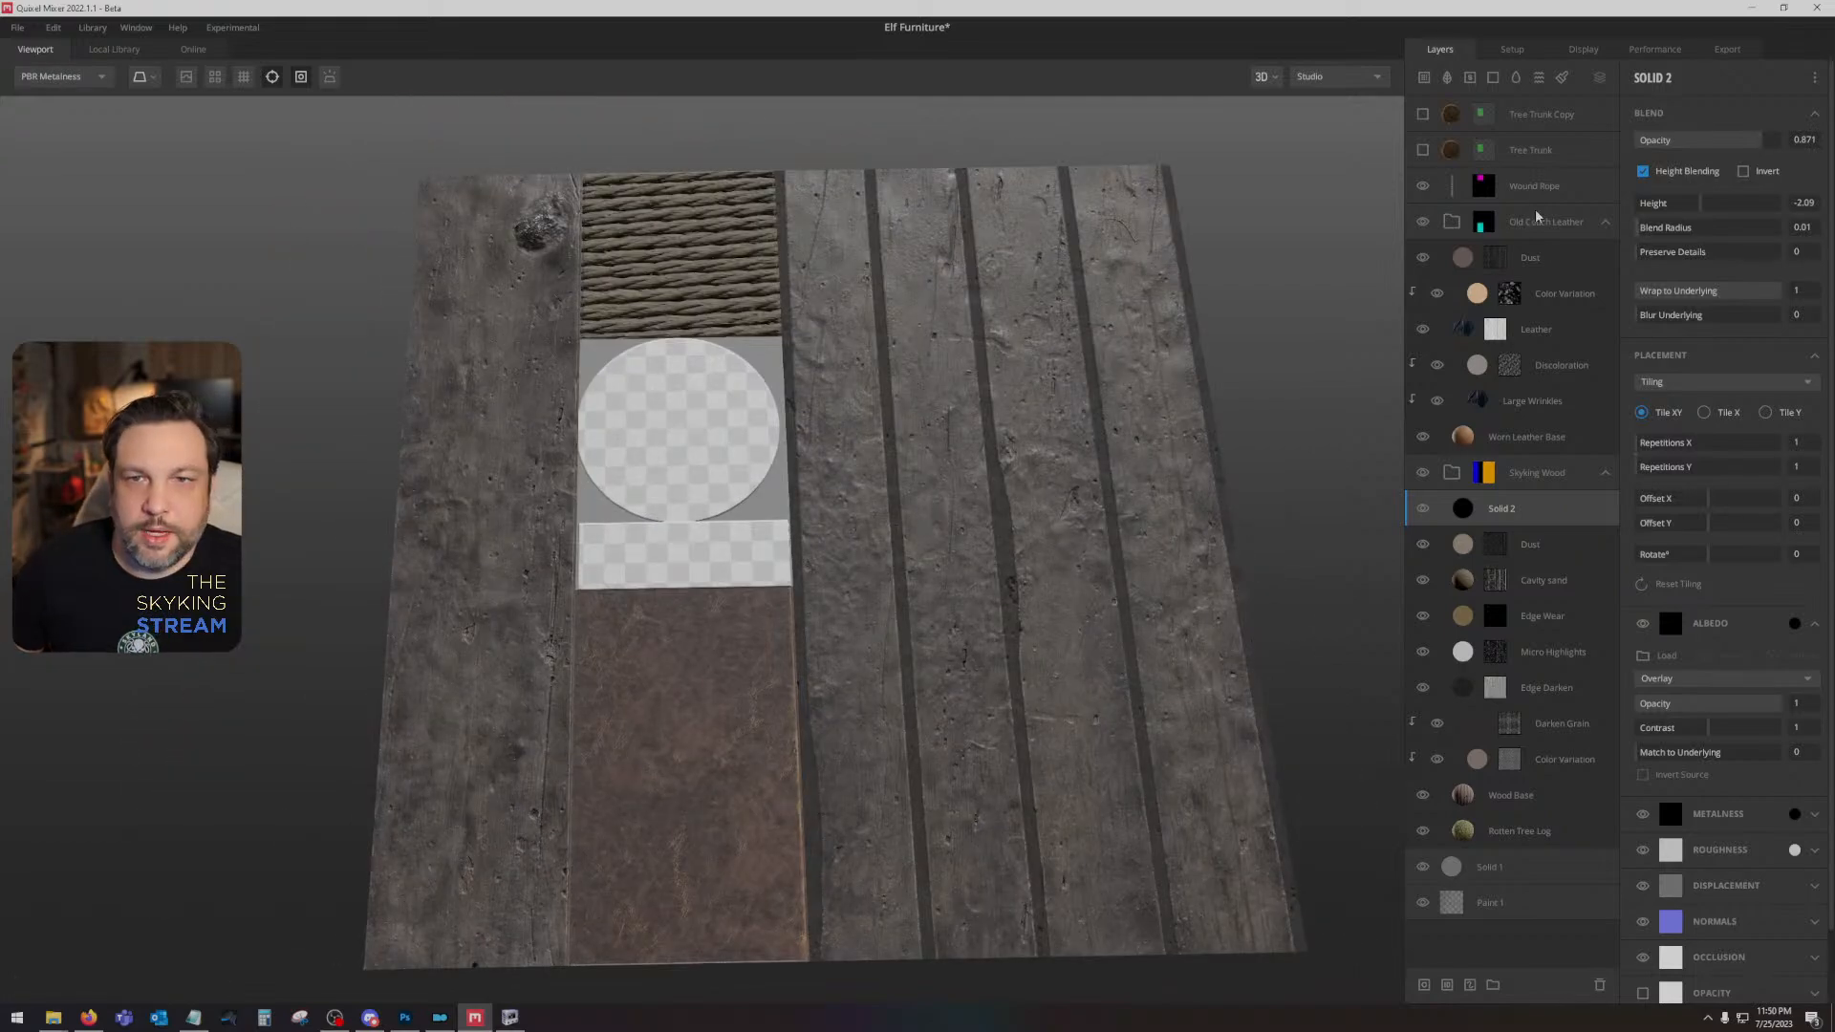
- Make the Tree Trunk layer visible and select it to show its settings
left_click(1423, 150)
left_click(1502, 152)
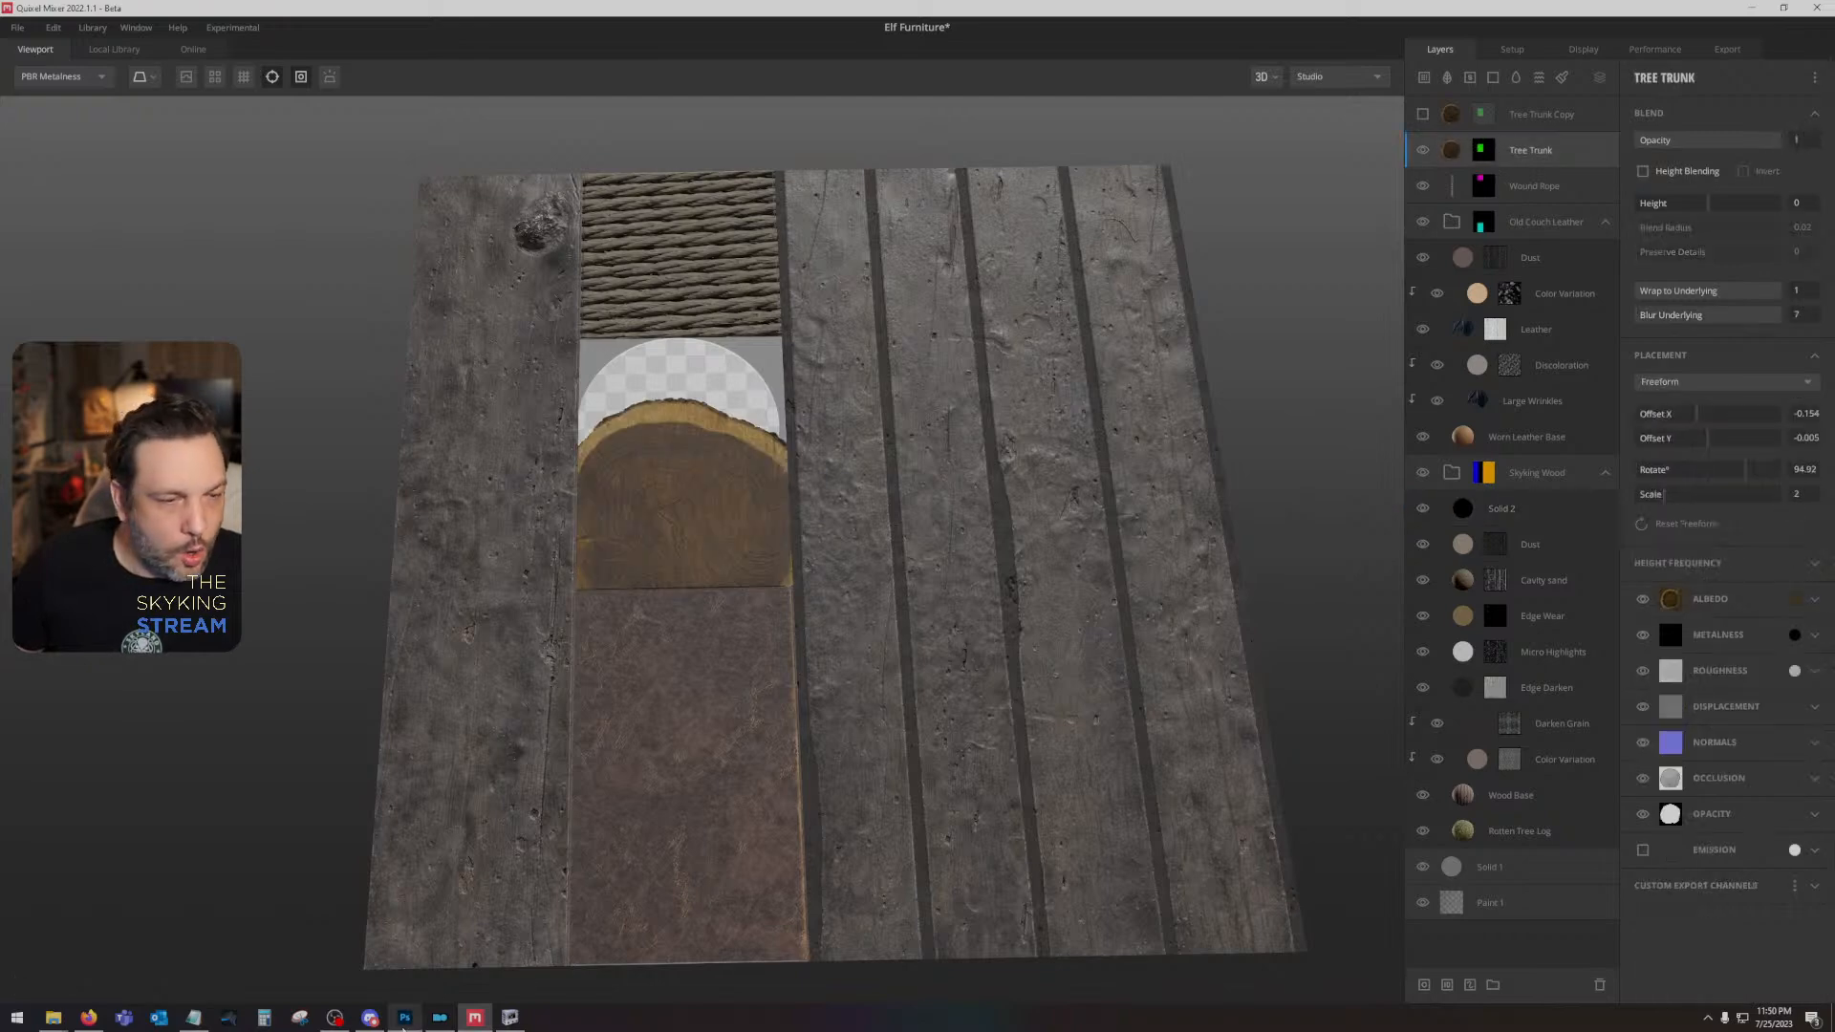
- Switch to Photoshop, hide the two grey layers to examine the colour ID map, and return to Quixel Mixer
left_click(405, 1016)
left_click(1574, 718)
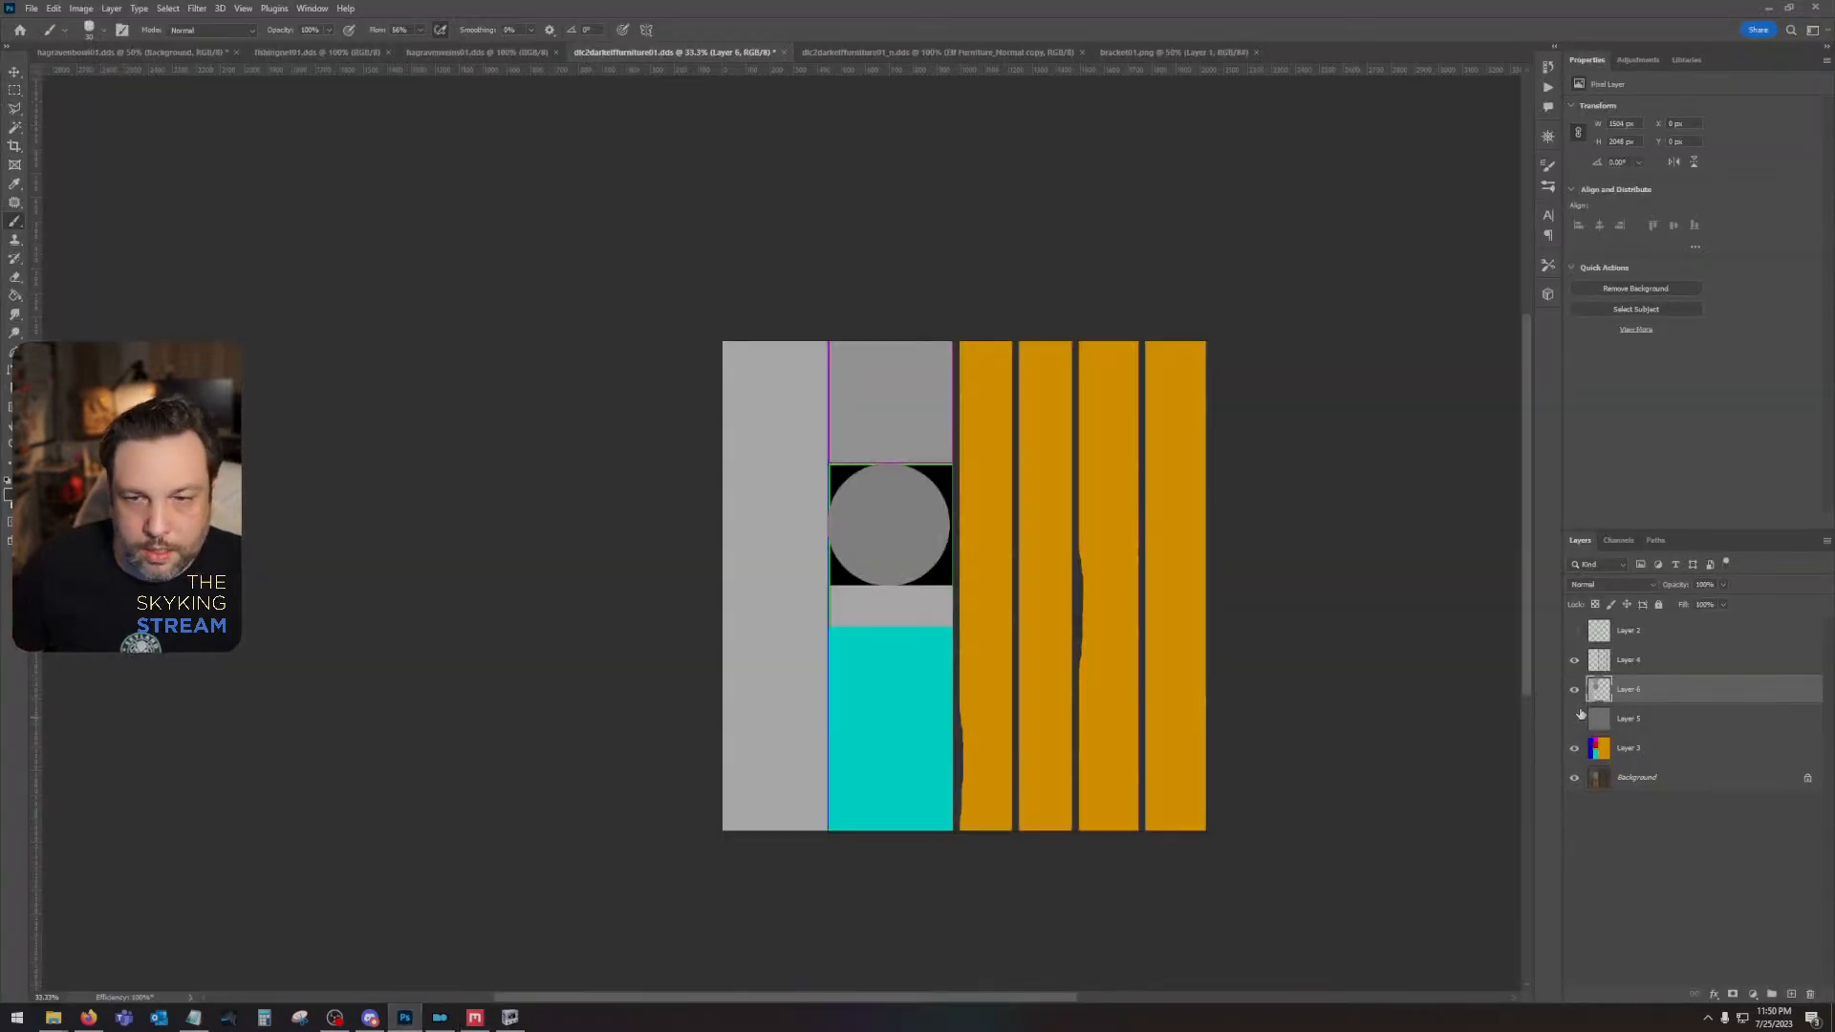
left_click(1574, 689)
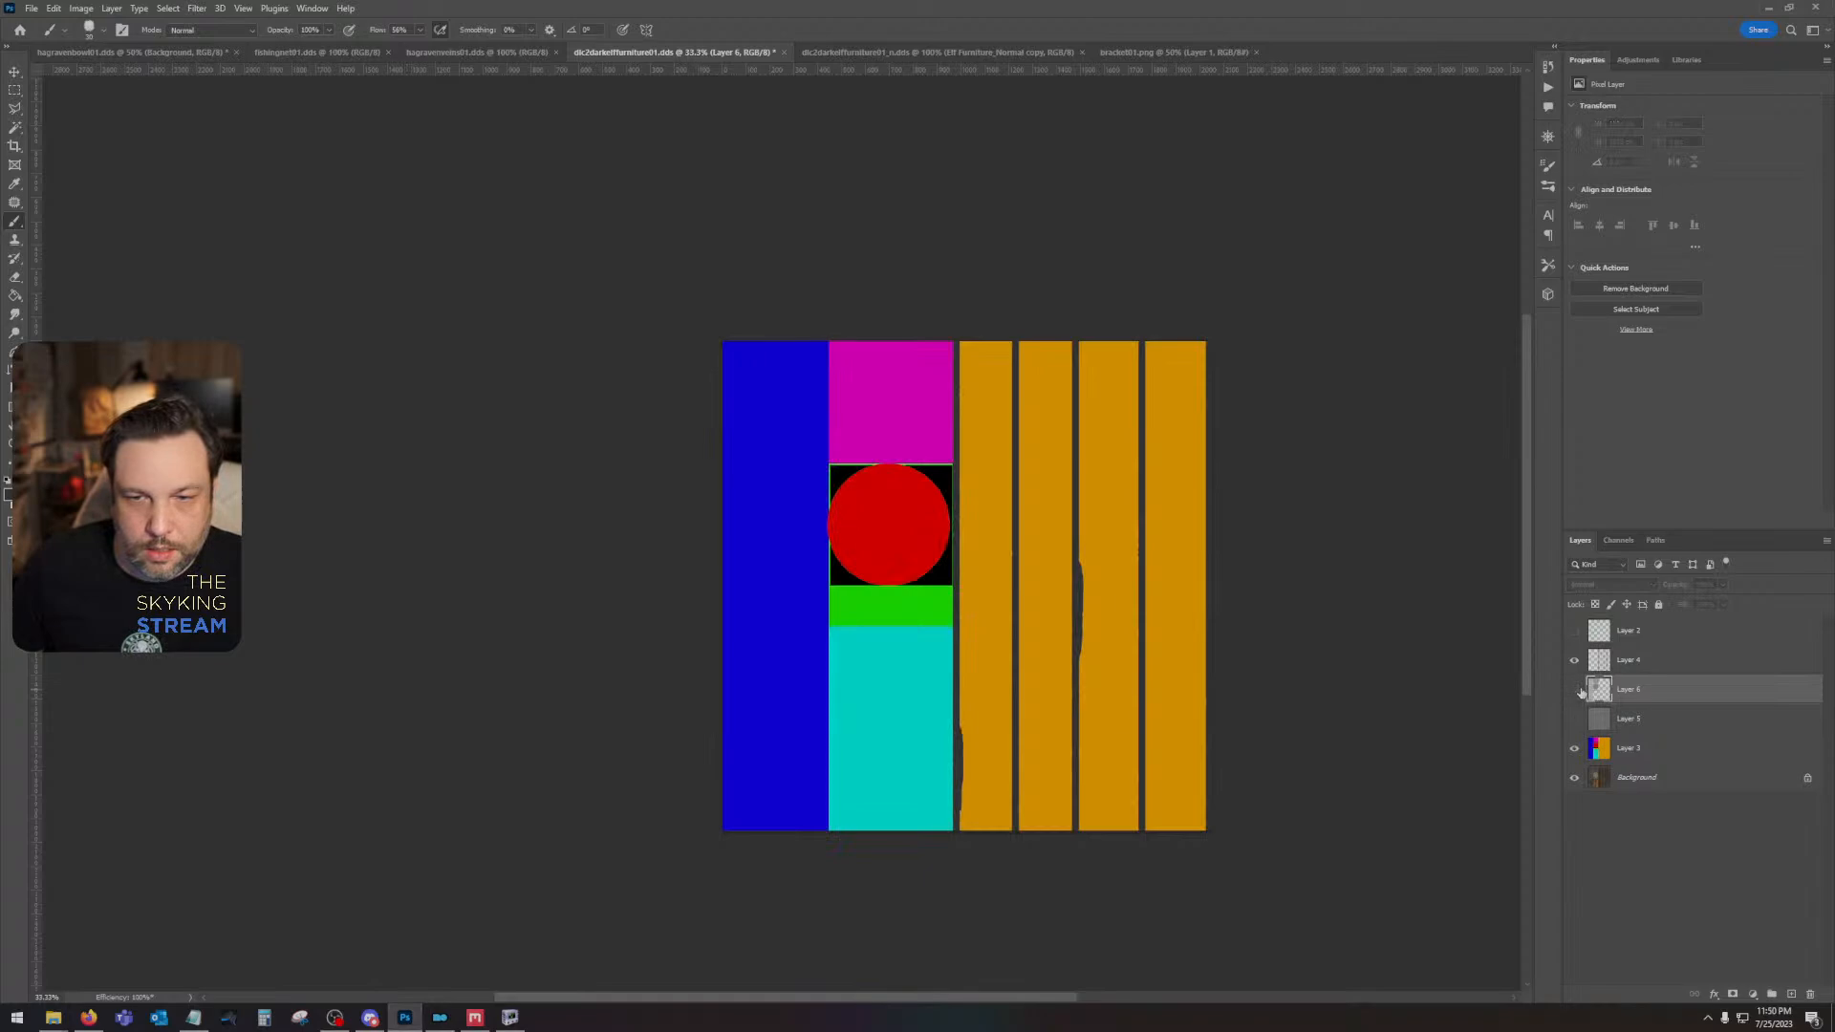
left_click(509, 1016)
left_click(475, 1017)
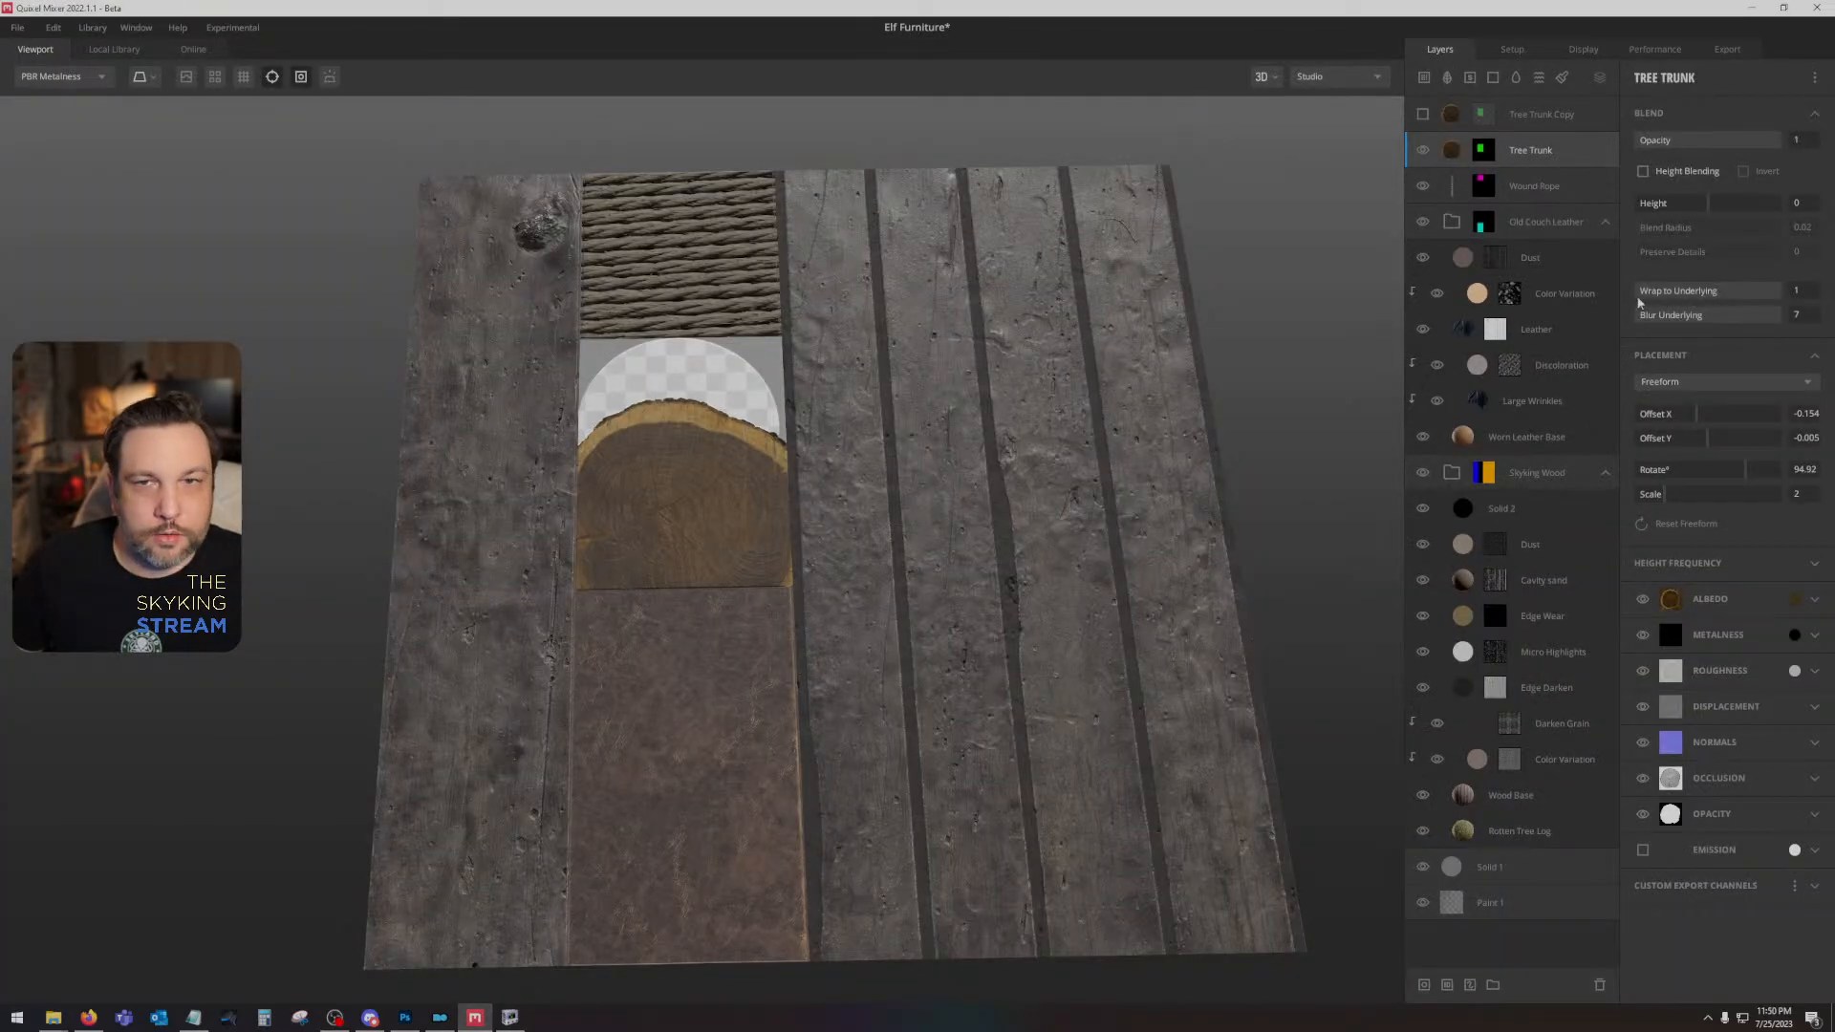
- Switch to Photoshop and save a PNG copy of the colour ID map to the Desktop, overwriting dlc2darkelffurniture01ID.png
left_click(1541, 115)
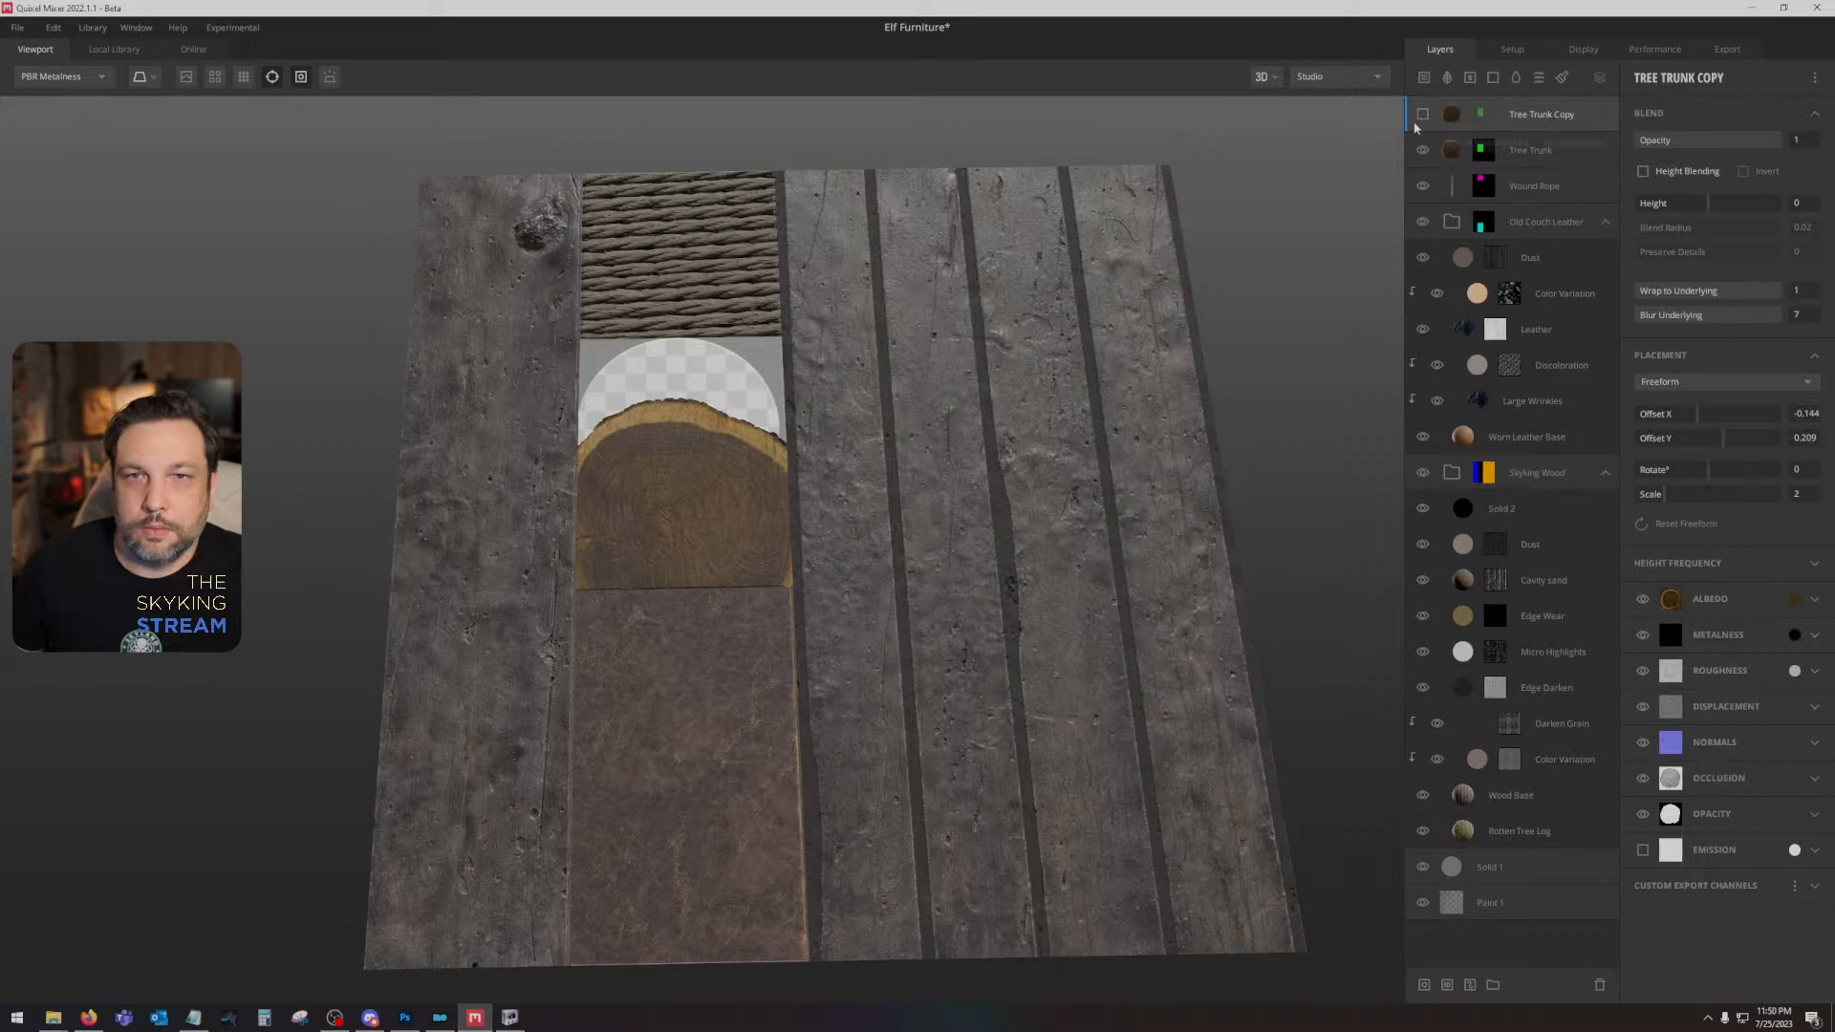
left_click(406, 1017)
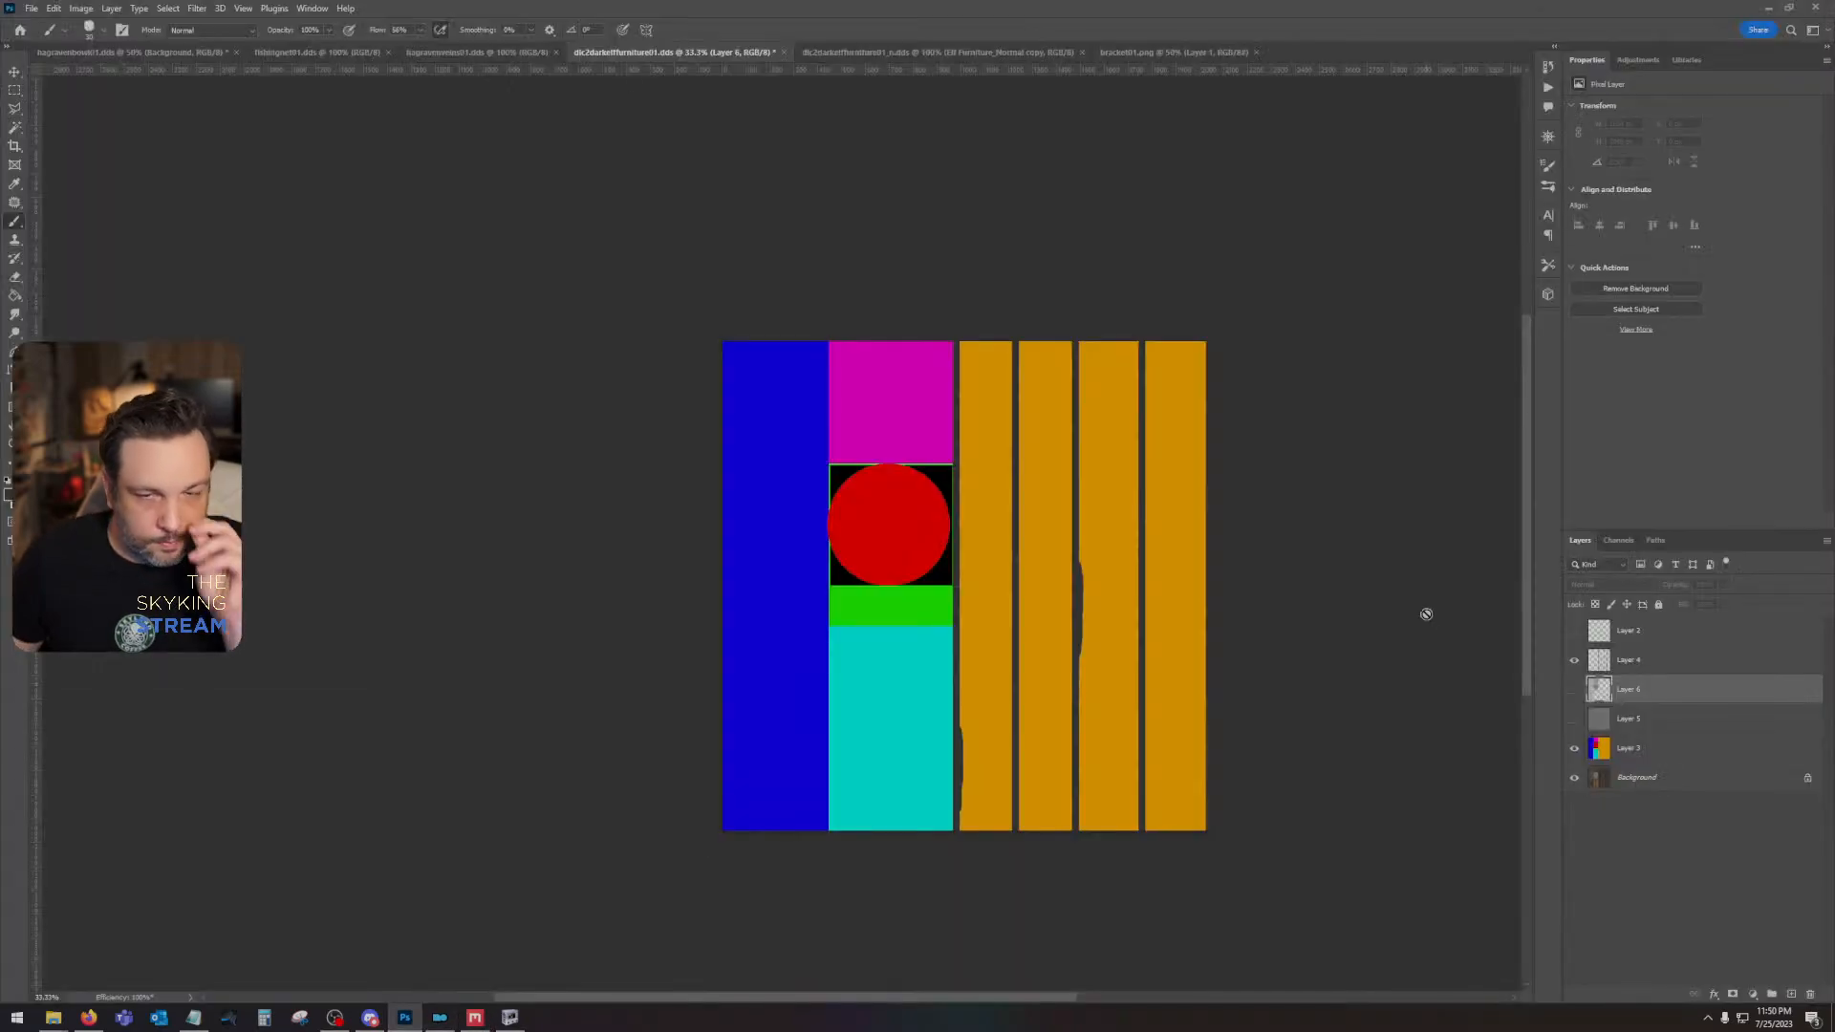
left_click(30, 7)
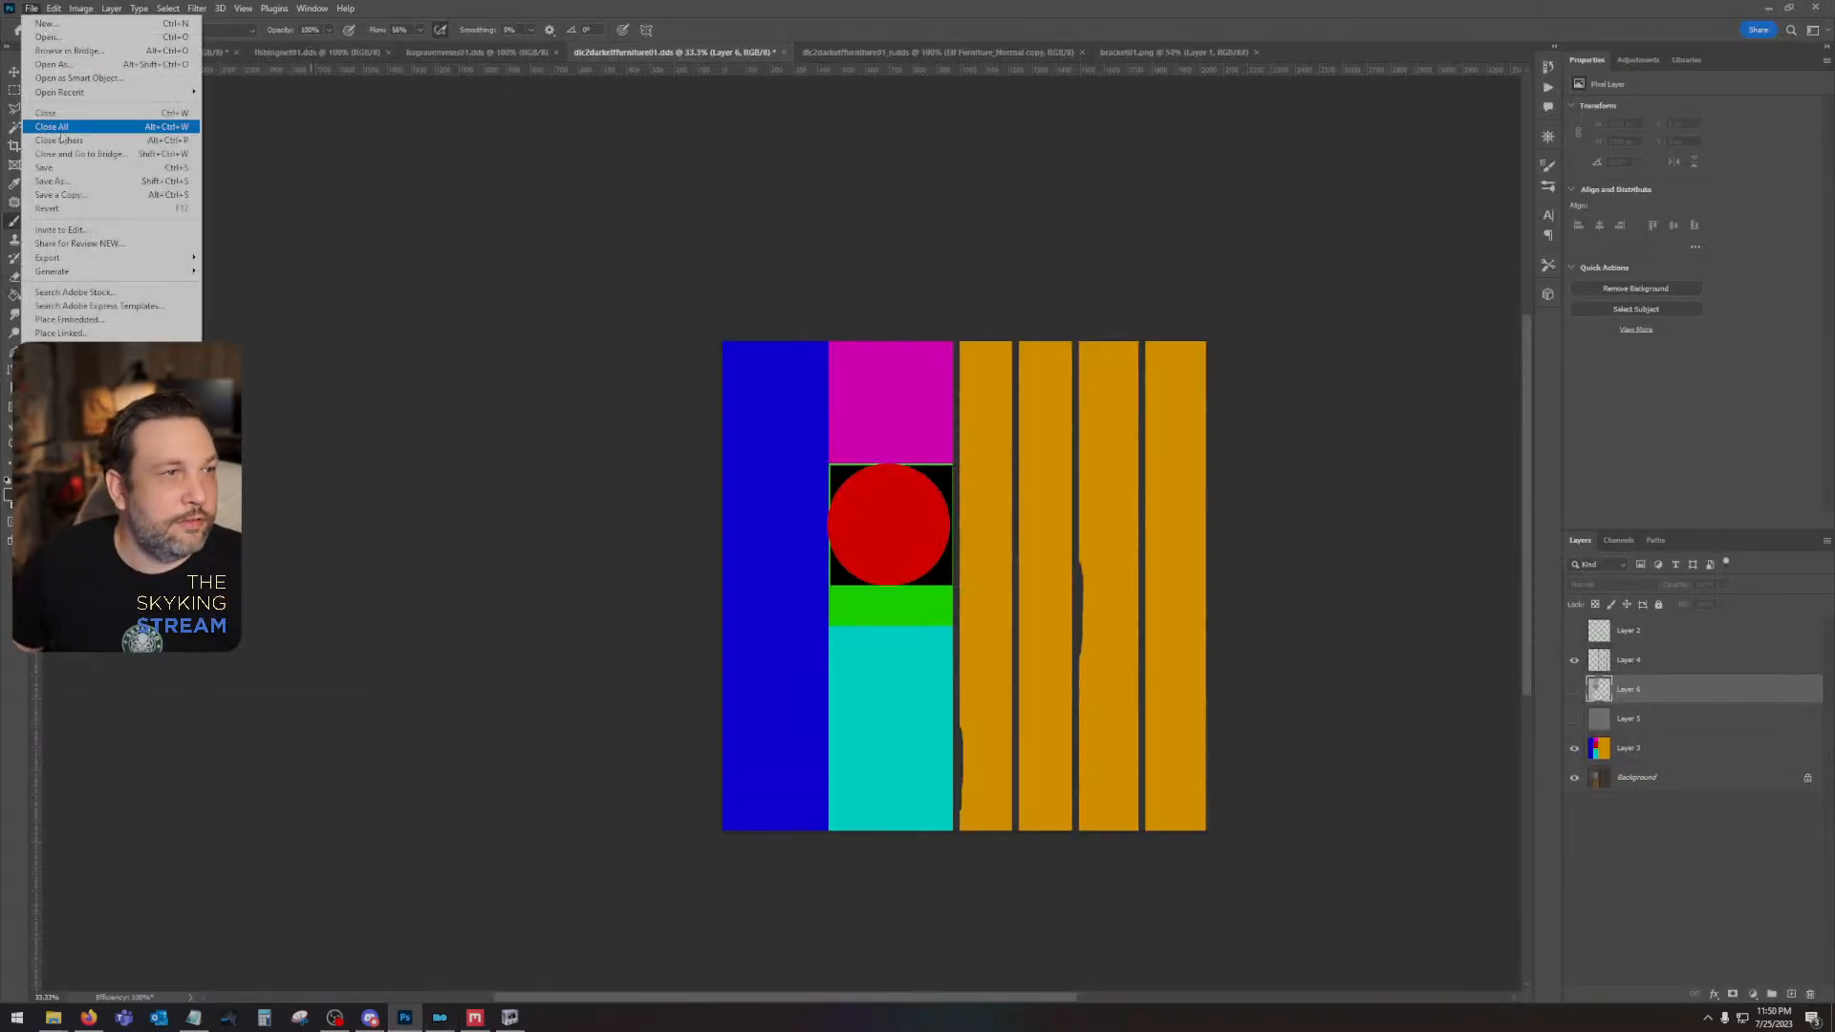
left_click(61, 193)
left_click(58, 110)
left_click(205, 812)
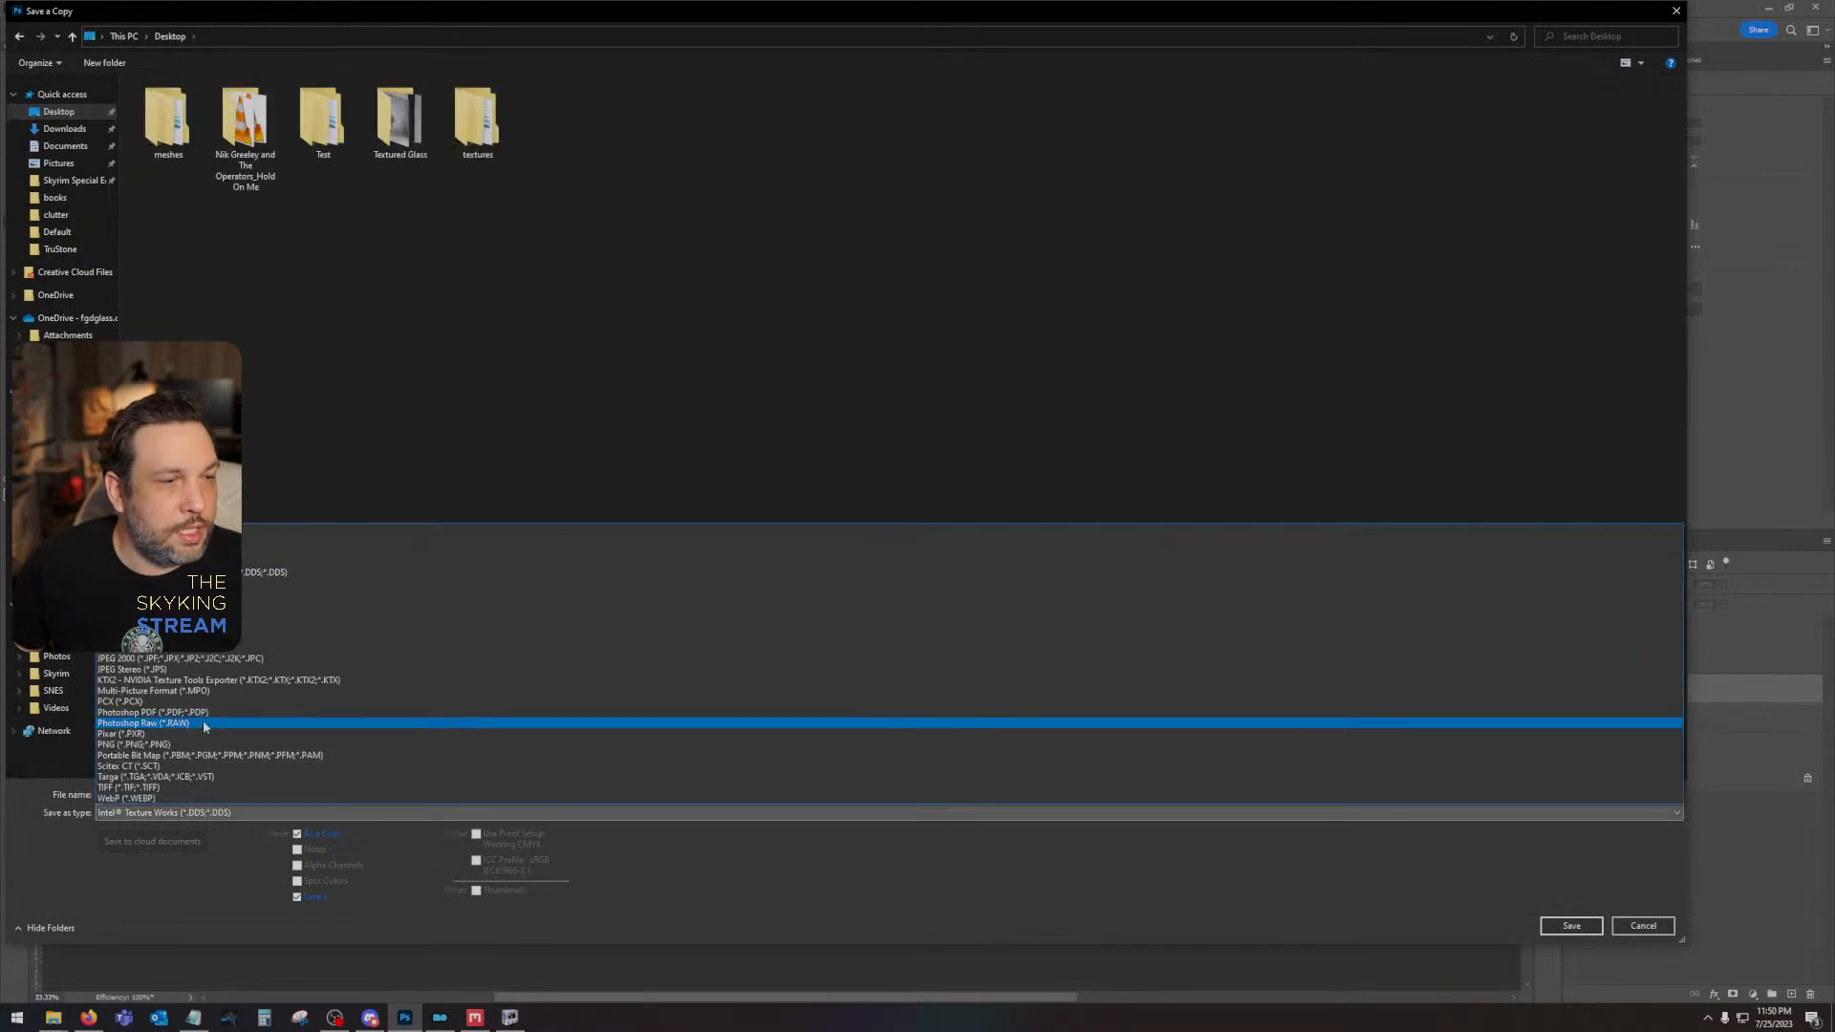
left_click(211, 746)
double_click(709, 124)
left_click(952, 508)
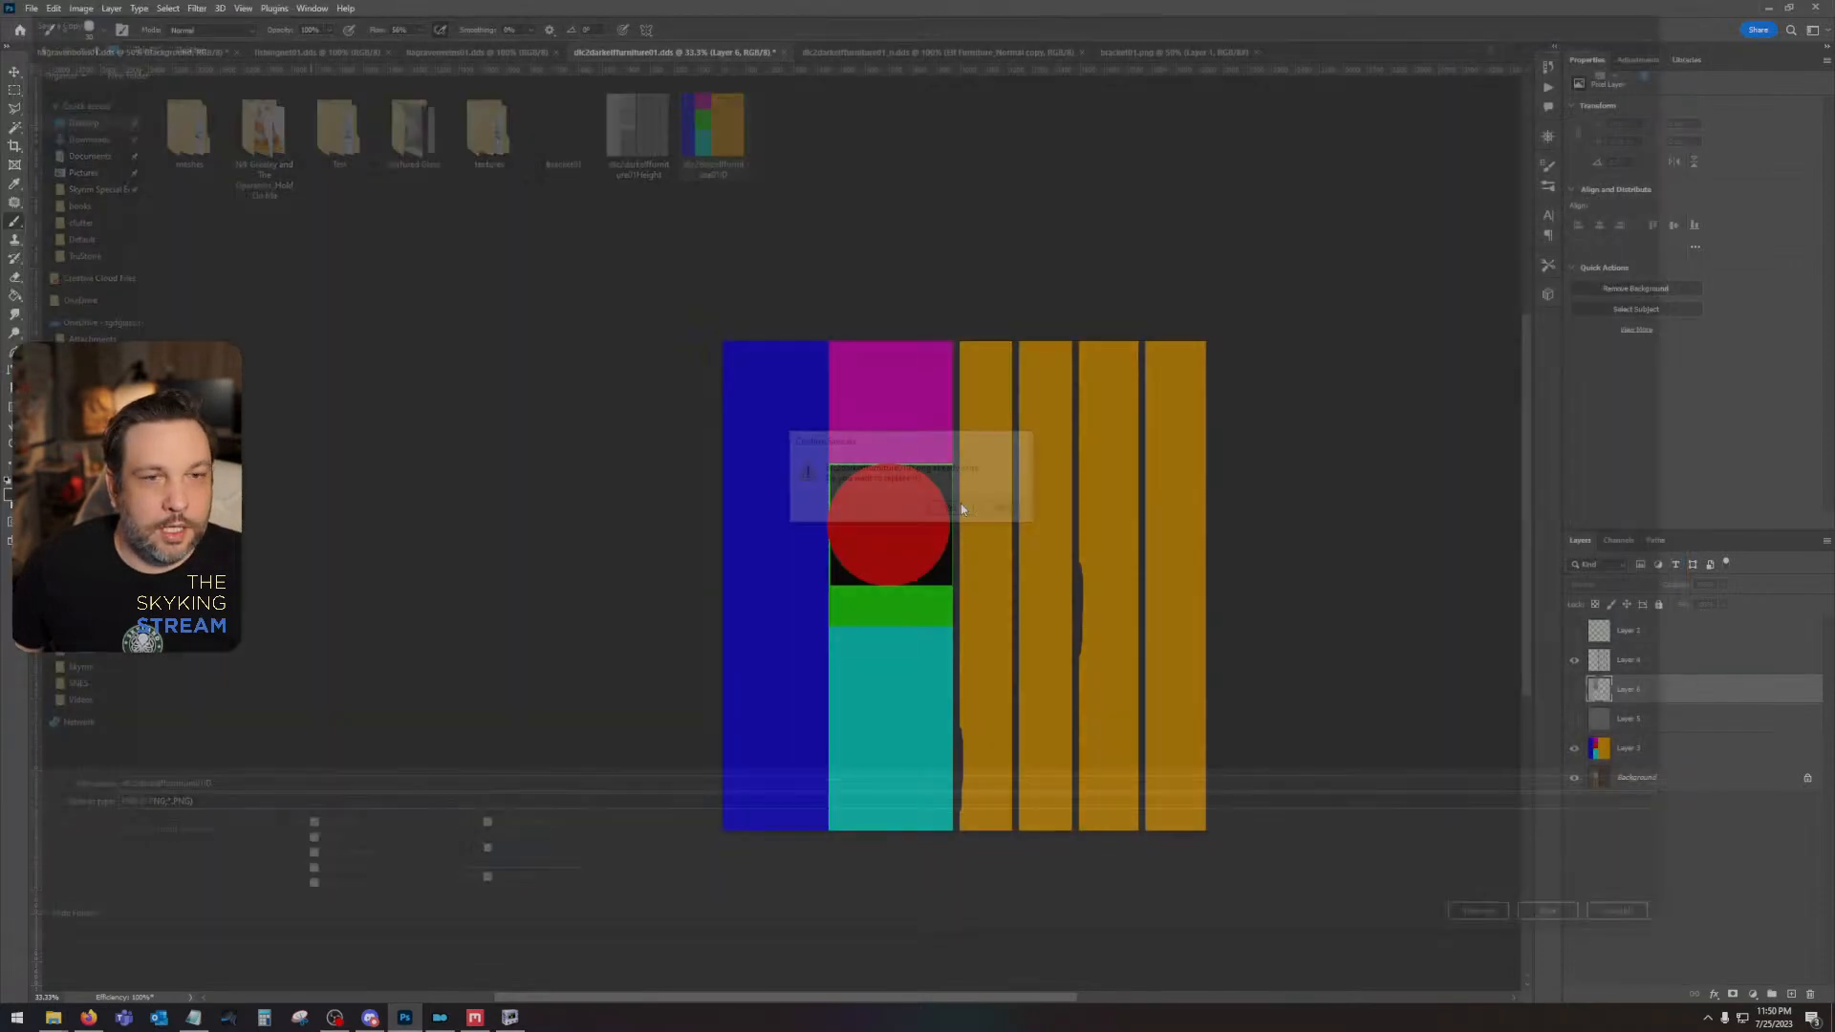
left_click(995, 308)
- Return to Quixel Mixer and reload dlc2darkelffurniture01ID.png from the Desktop as Texture Set 1's Material ID map
left_click(510, 1019)
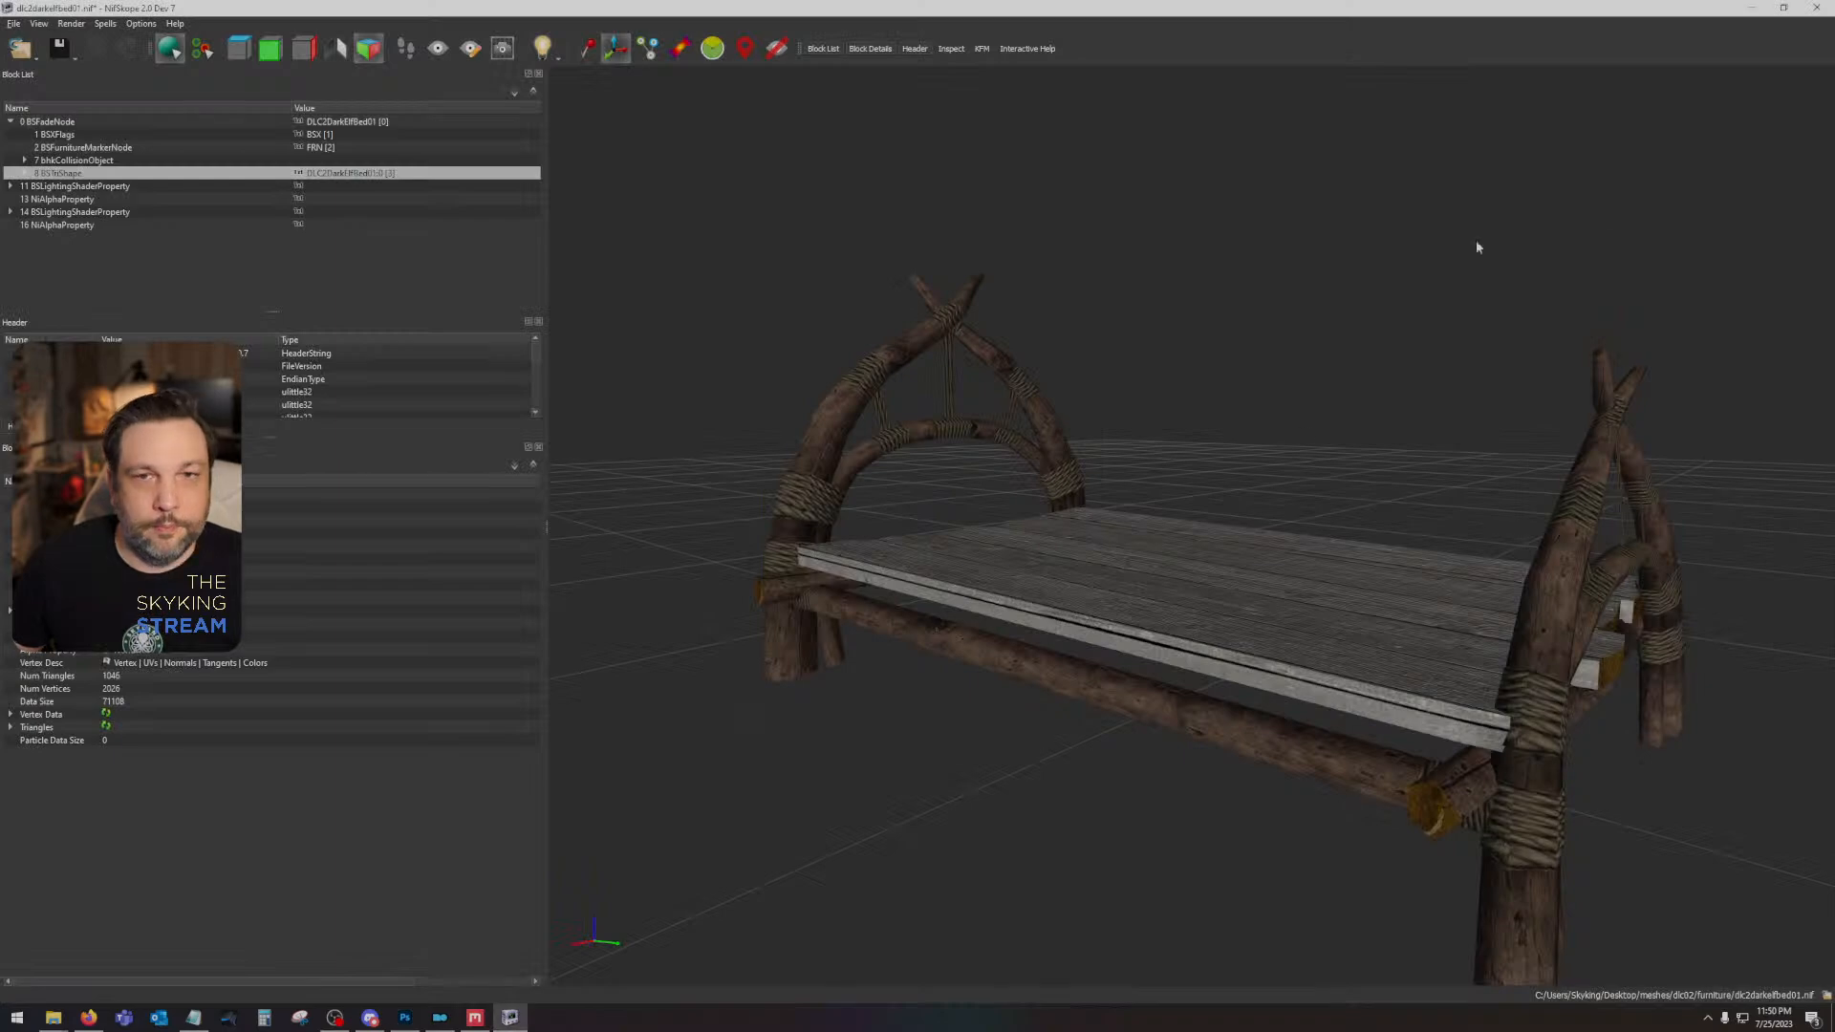
left_click(475, 1019)
left_click(1514, 51)
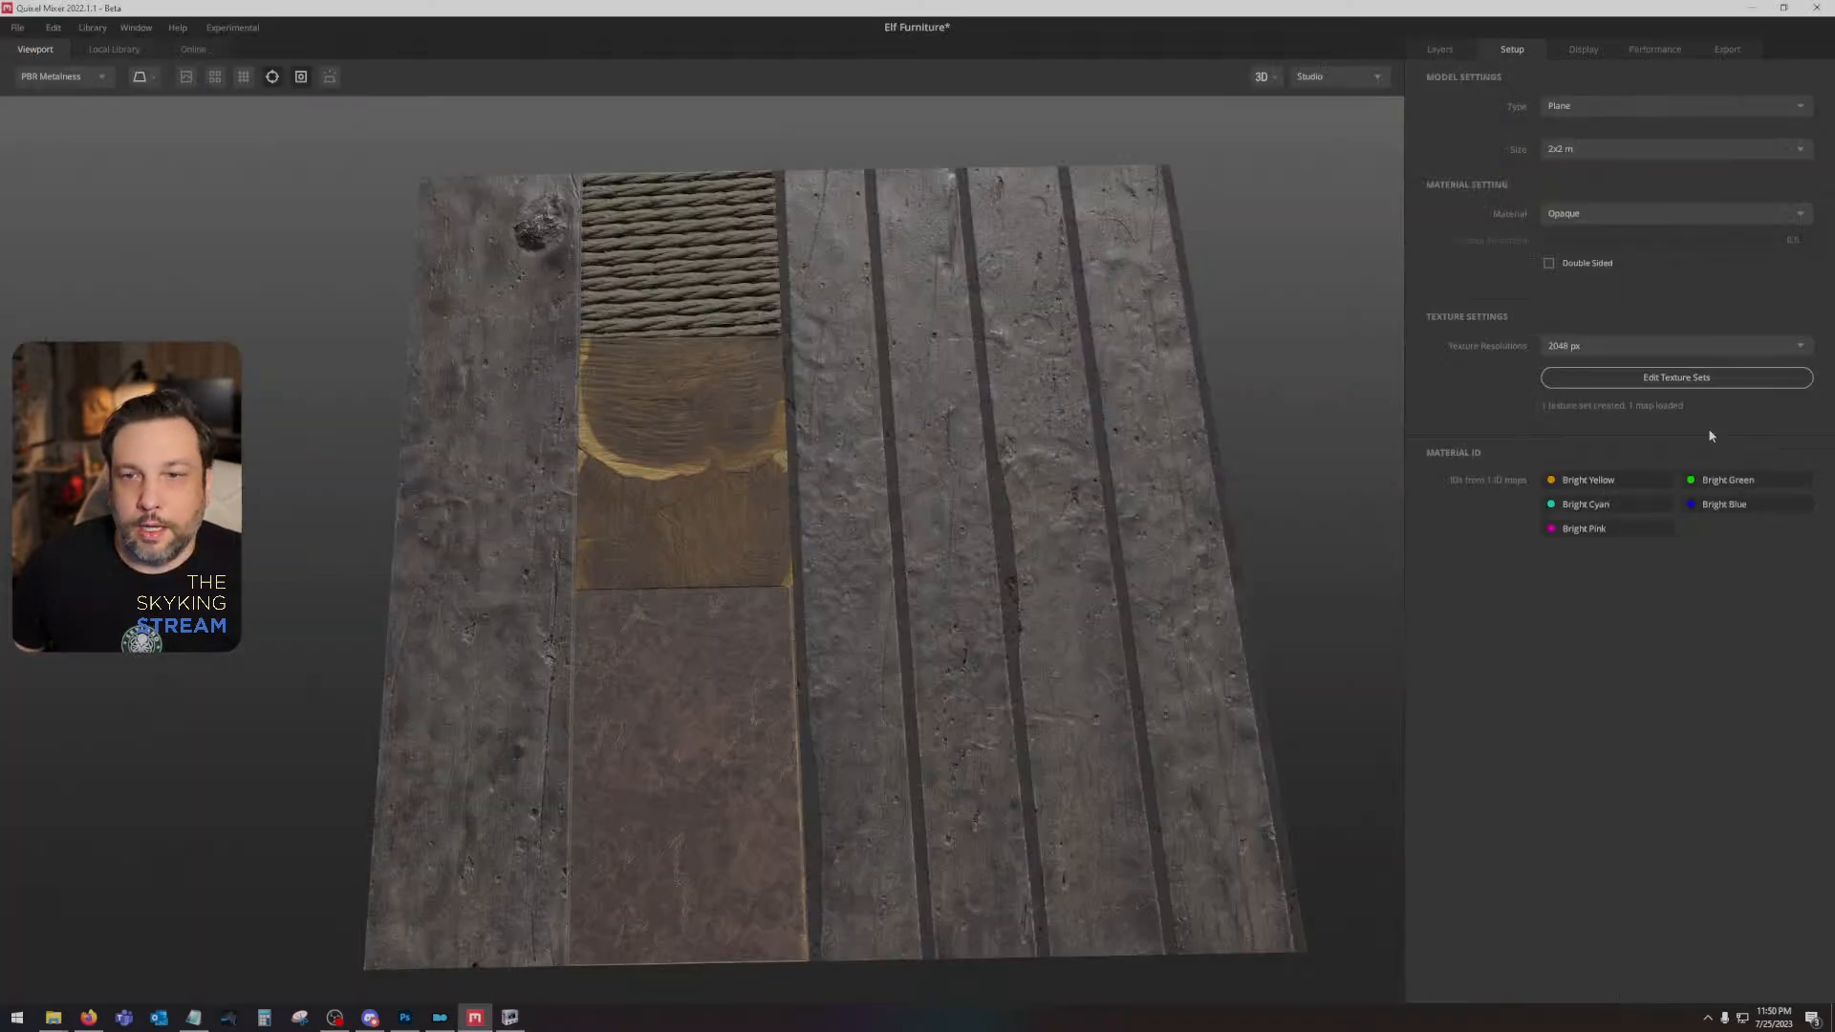
left_click(1573, 379)
left_click(1157, 754)
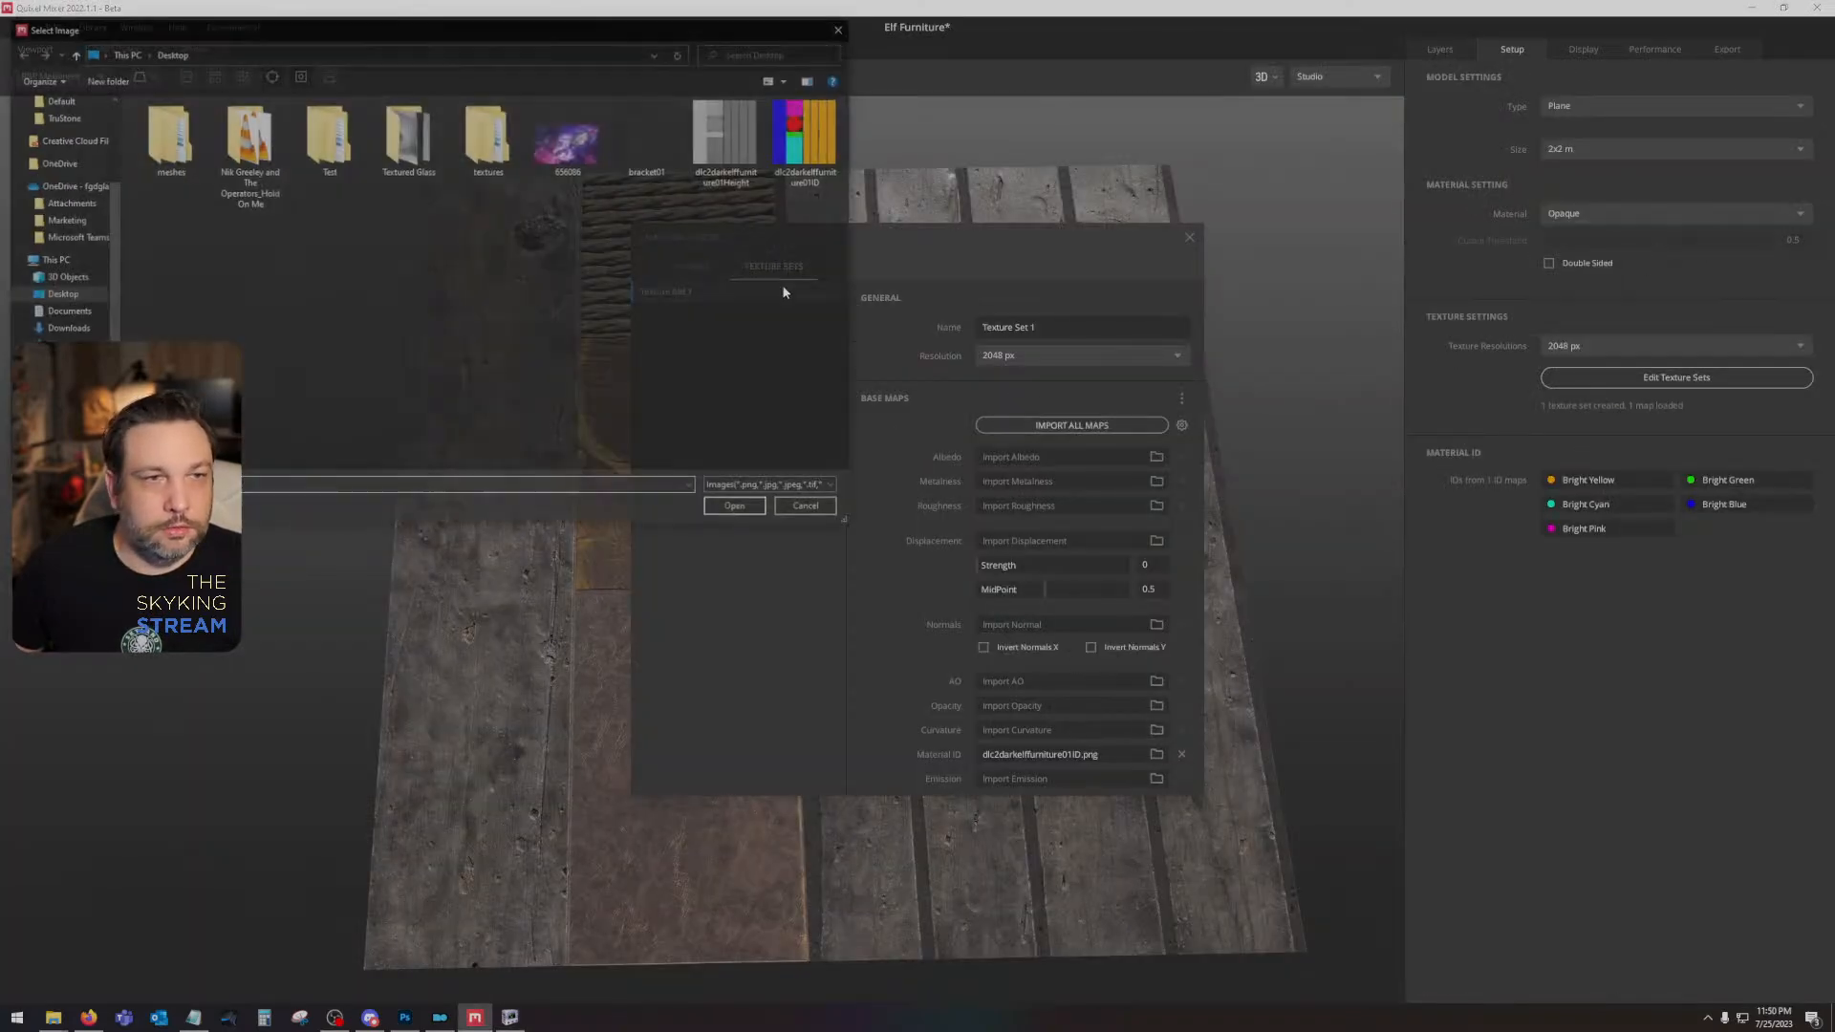
double_click(778, 144)
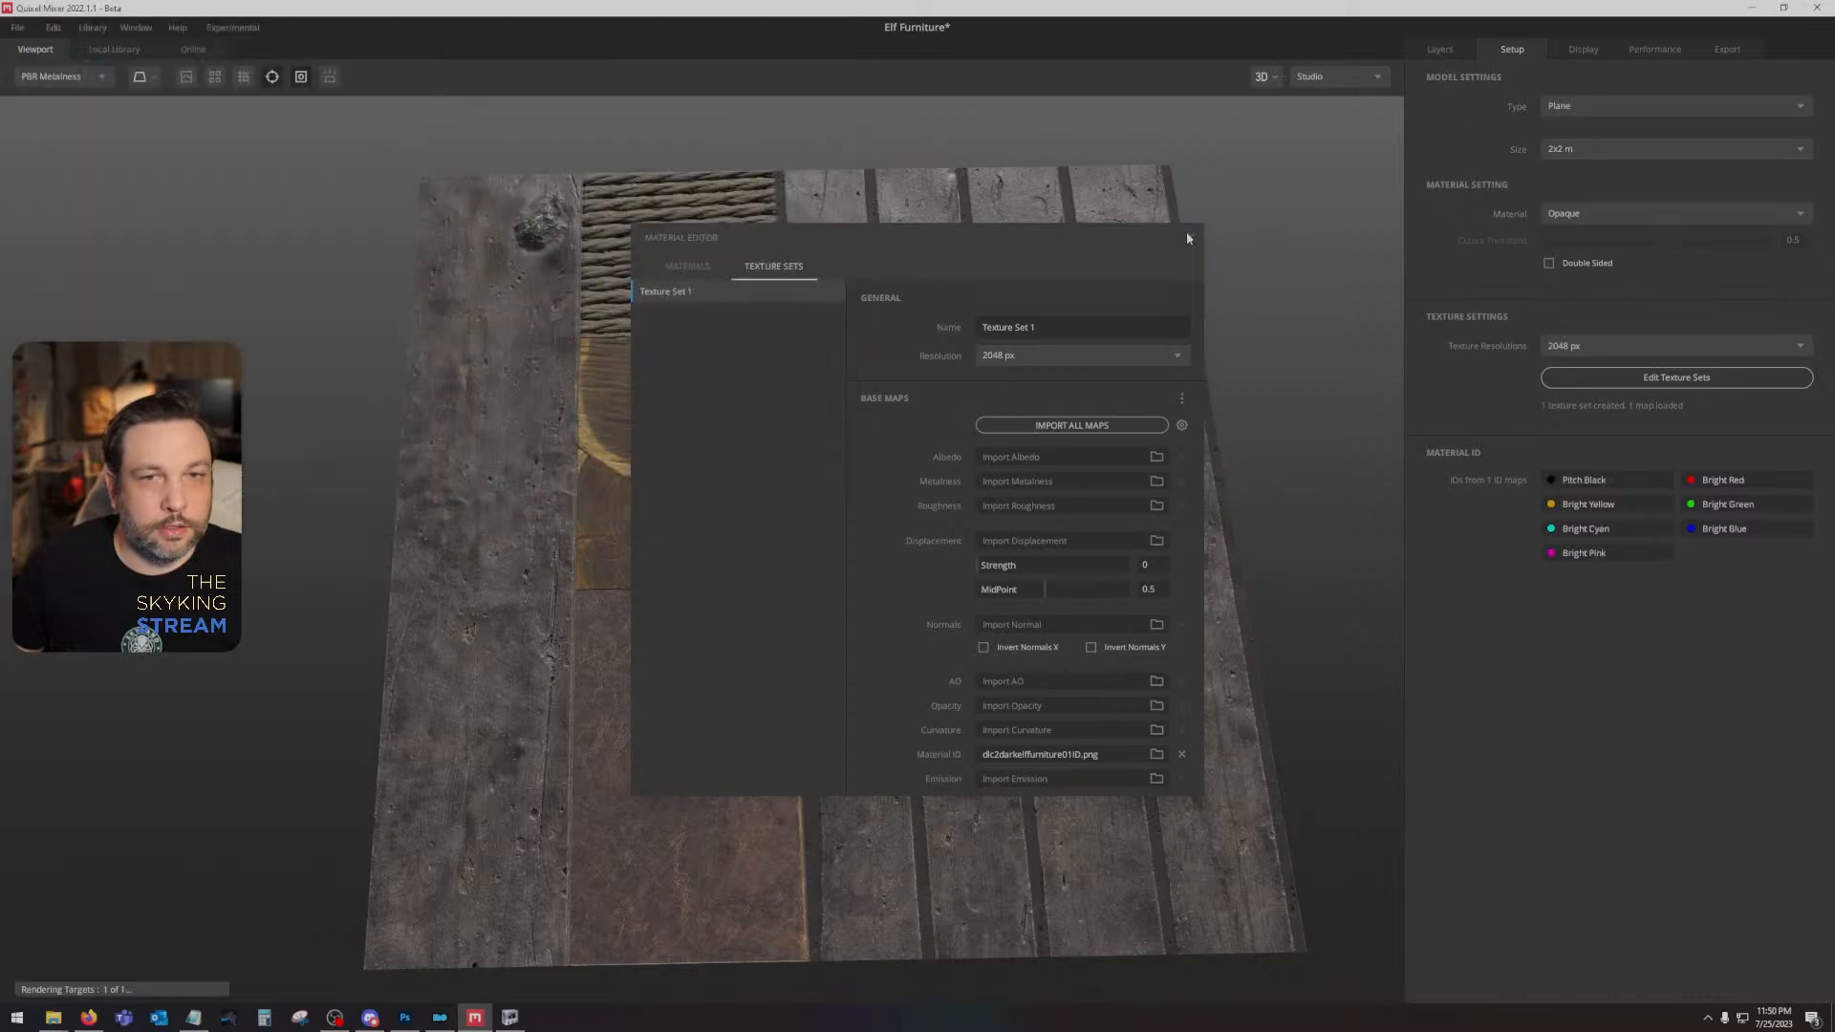
left_click(1189, 237)
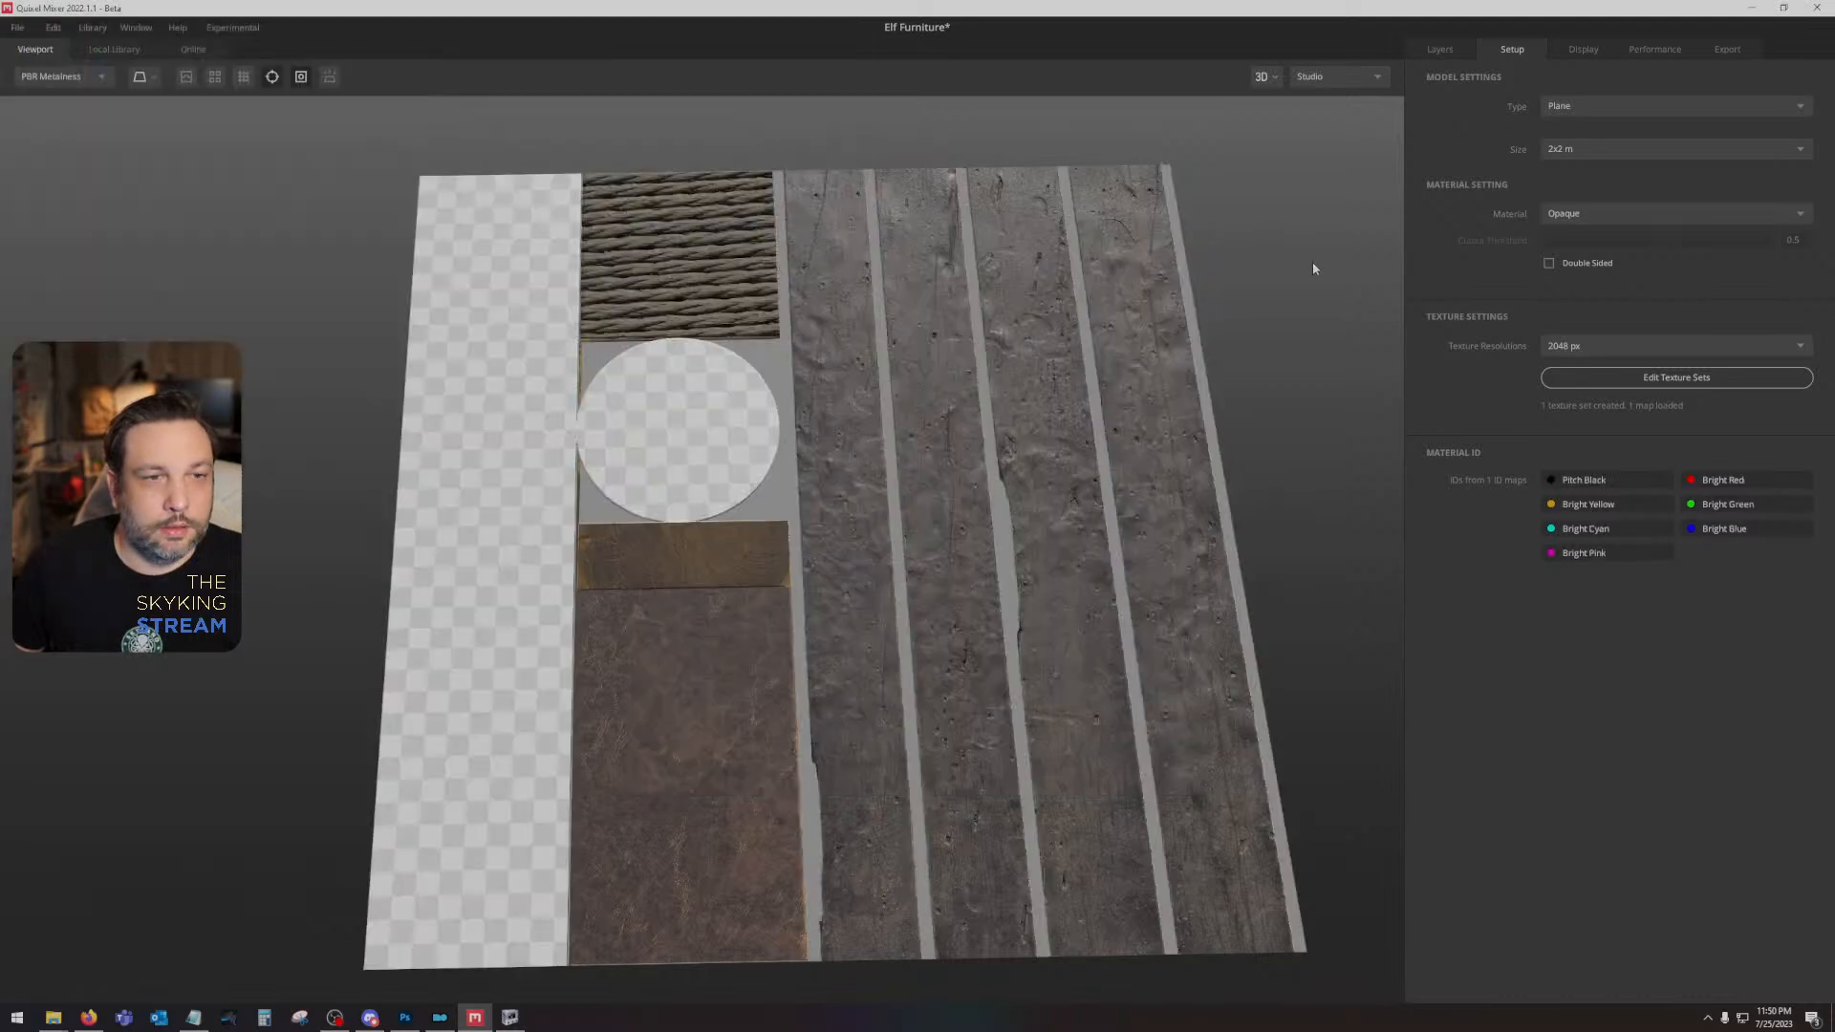
- Make the Tree Trunk Copy layer visible and set its Material ID mask to Bright Red instead of Bright Green
left_click(1440, 50)
left_click(1541, 153)
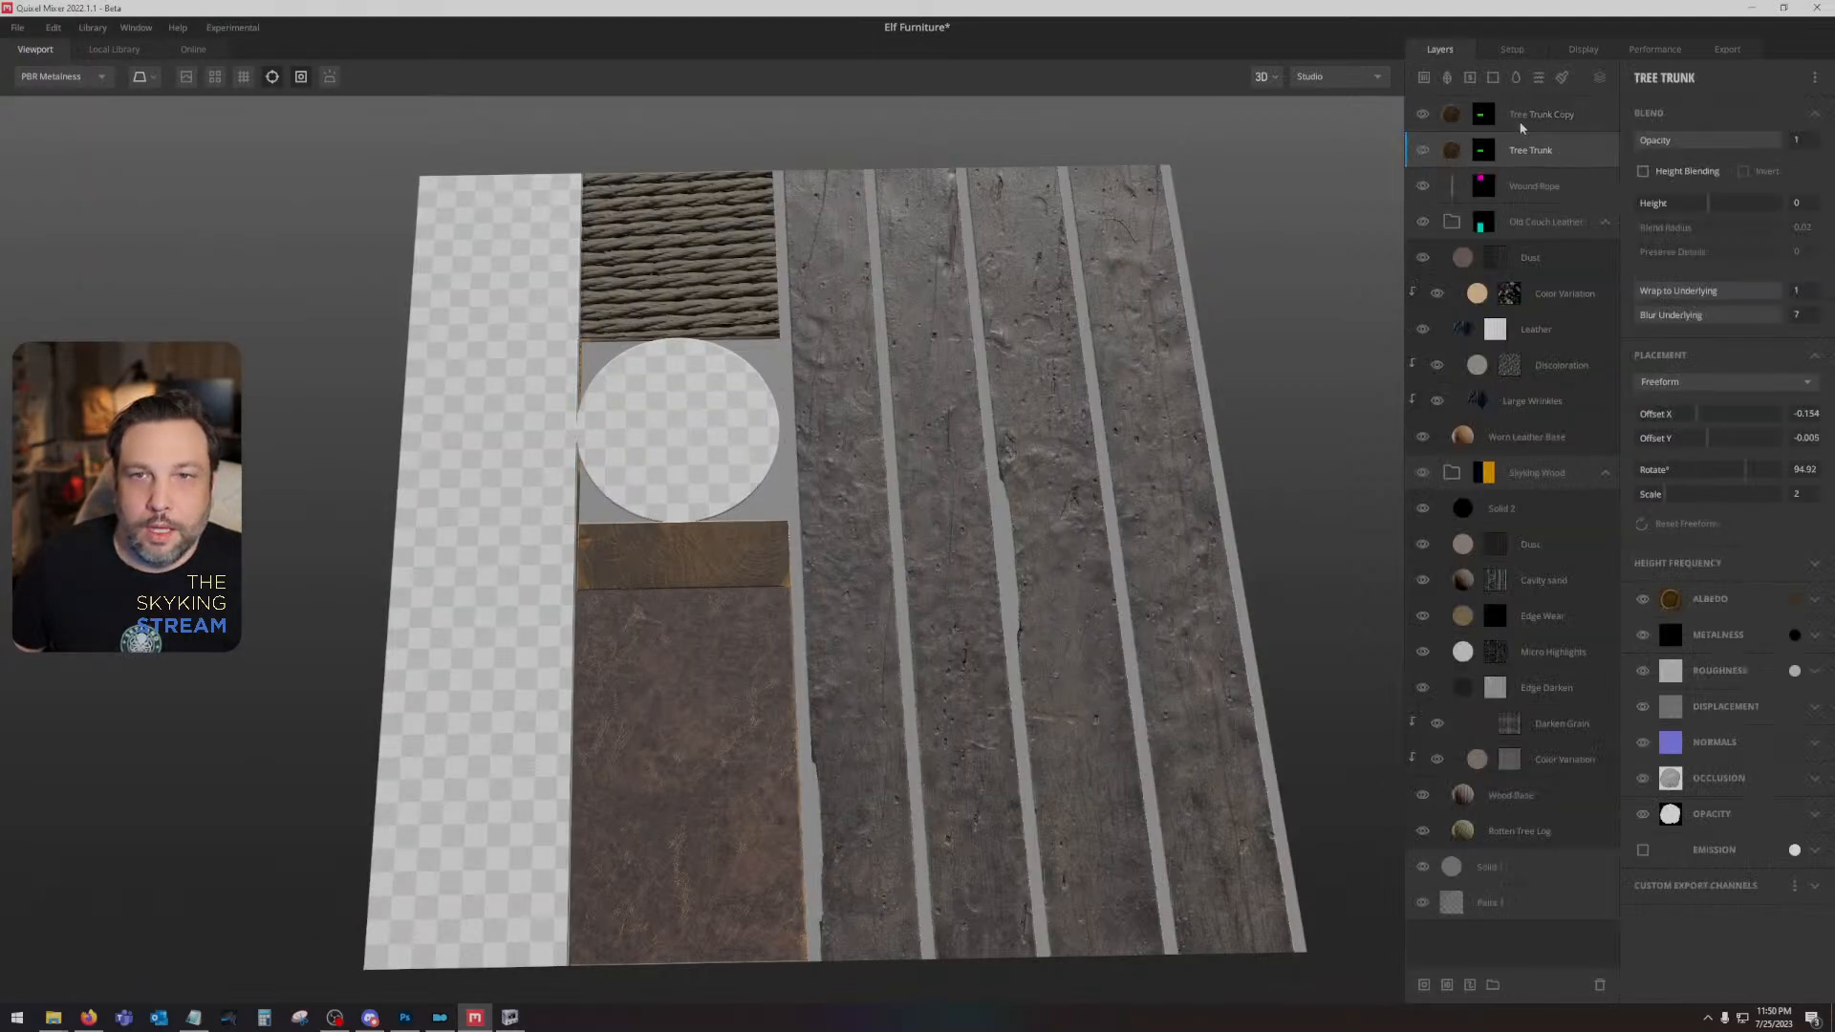
left_click(1423, 115)
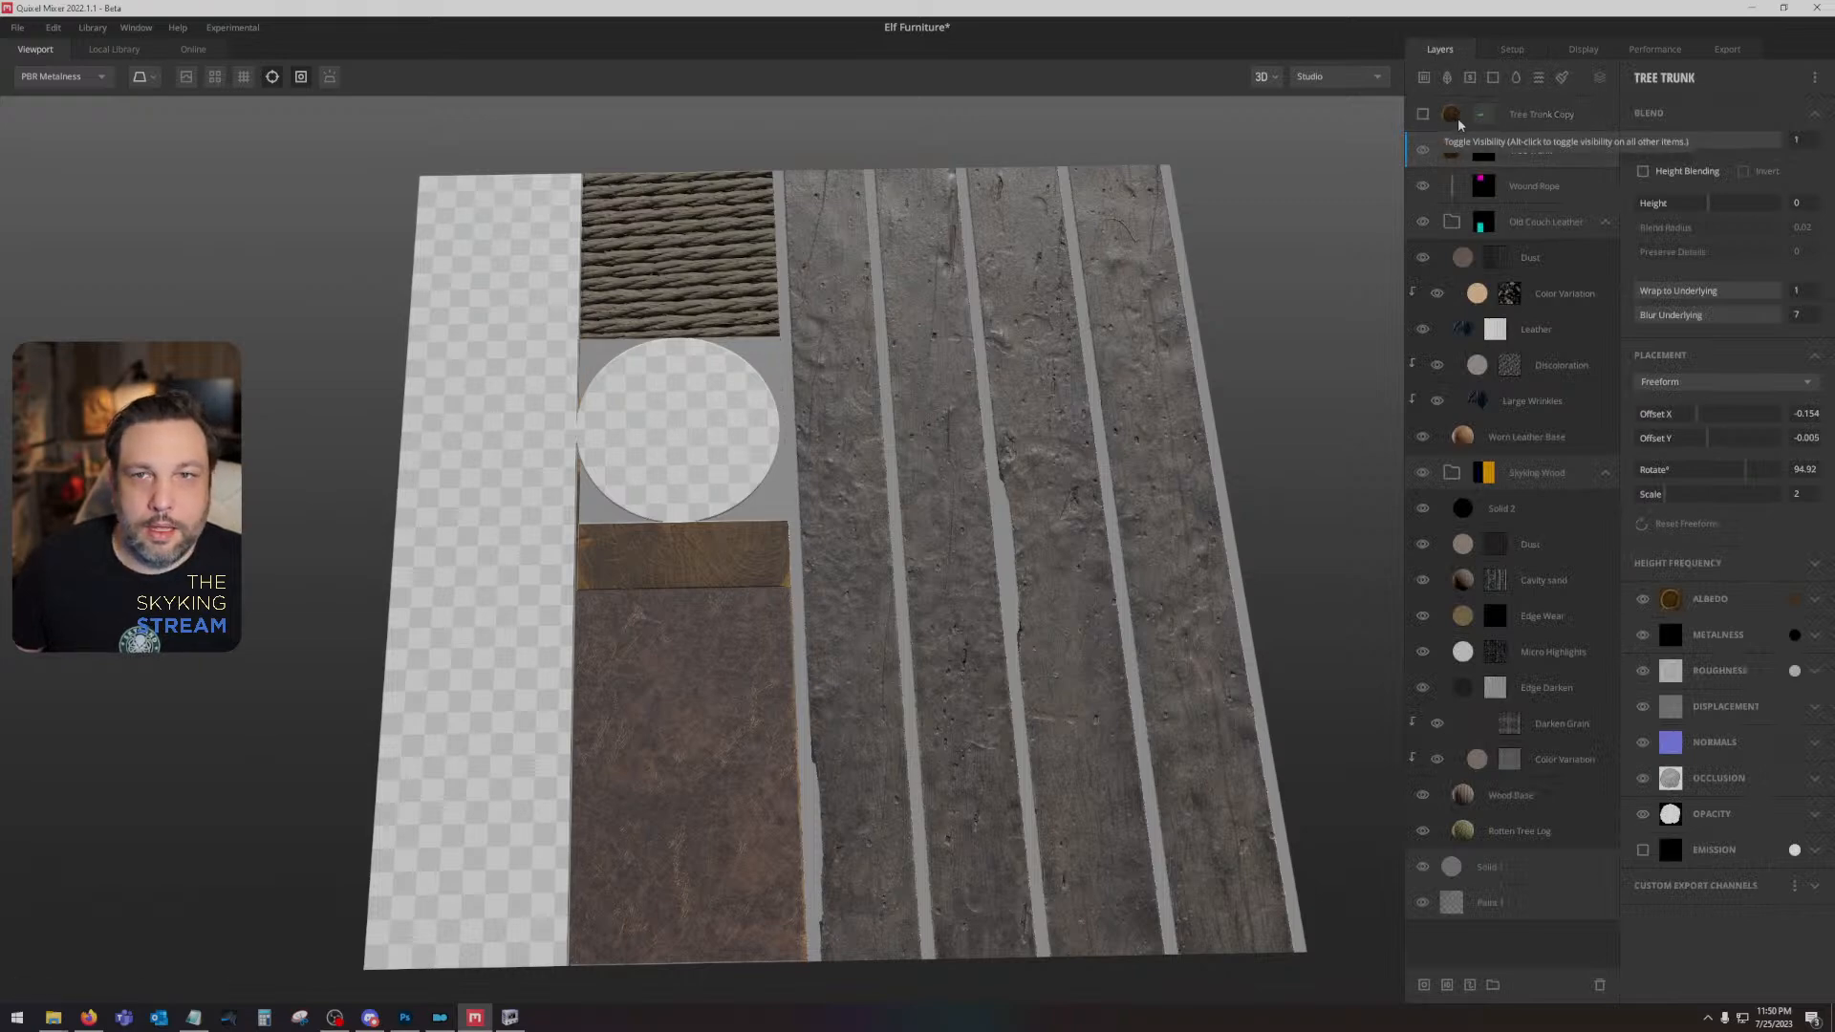
left_click(1421, 115)
left_click(1541, 115)
left_click(1483, 114)
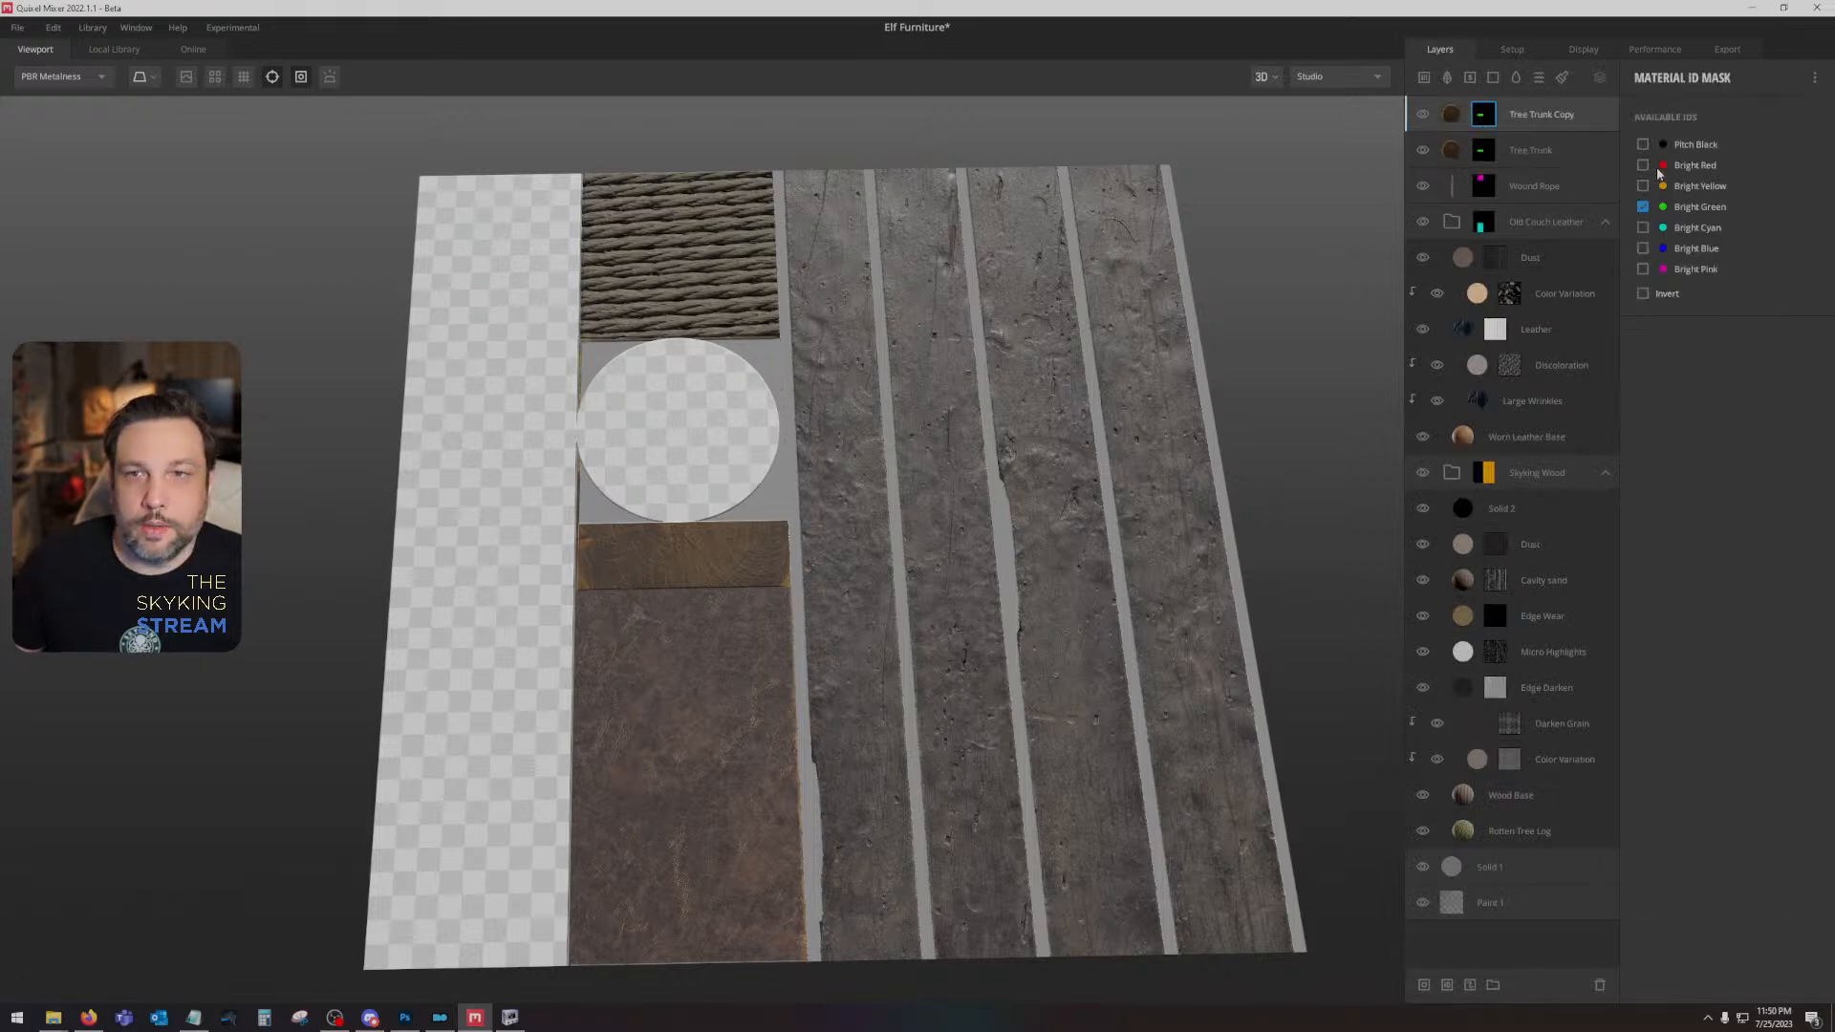
left_click(1643, 165)
- Set the Tree Trunk Copy layer's Offset Y to 0.134 and its scale to 1.7
left_click(1514, 121)
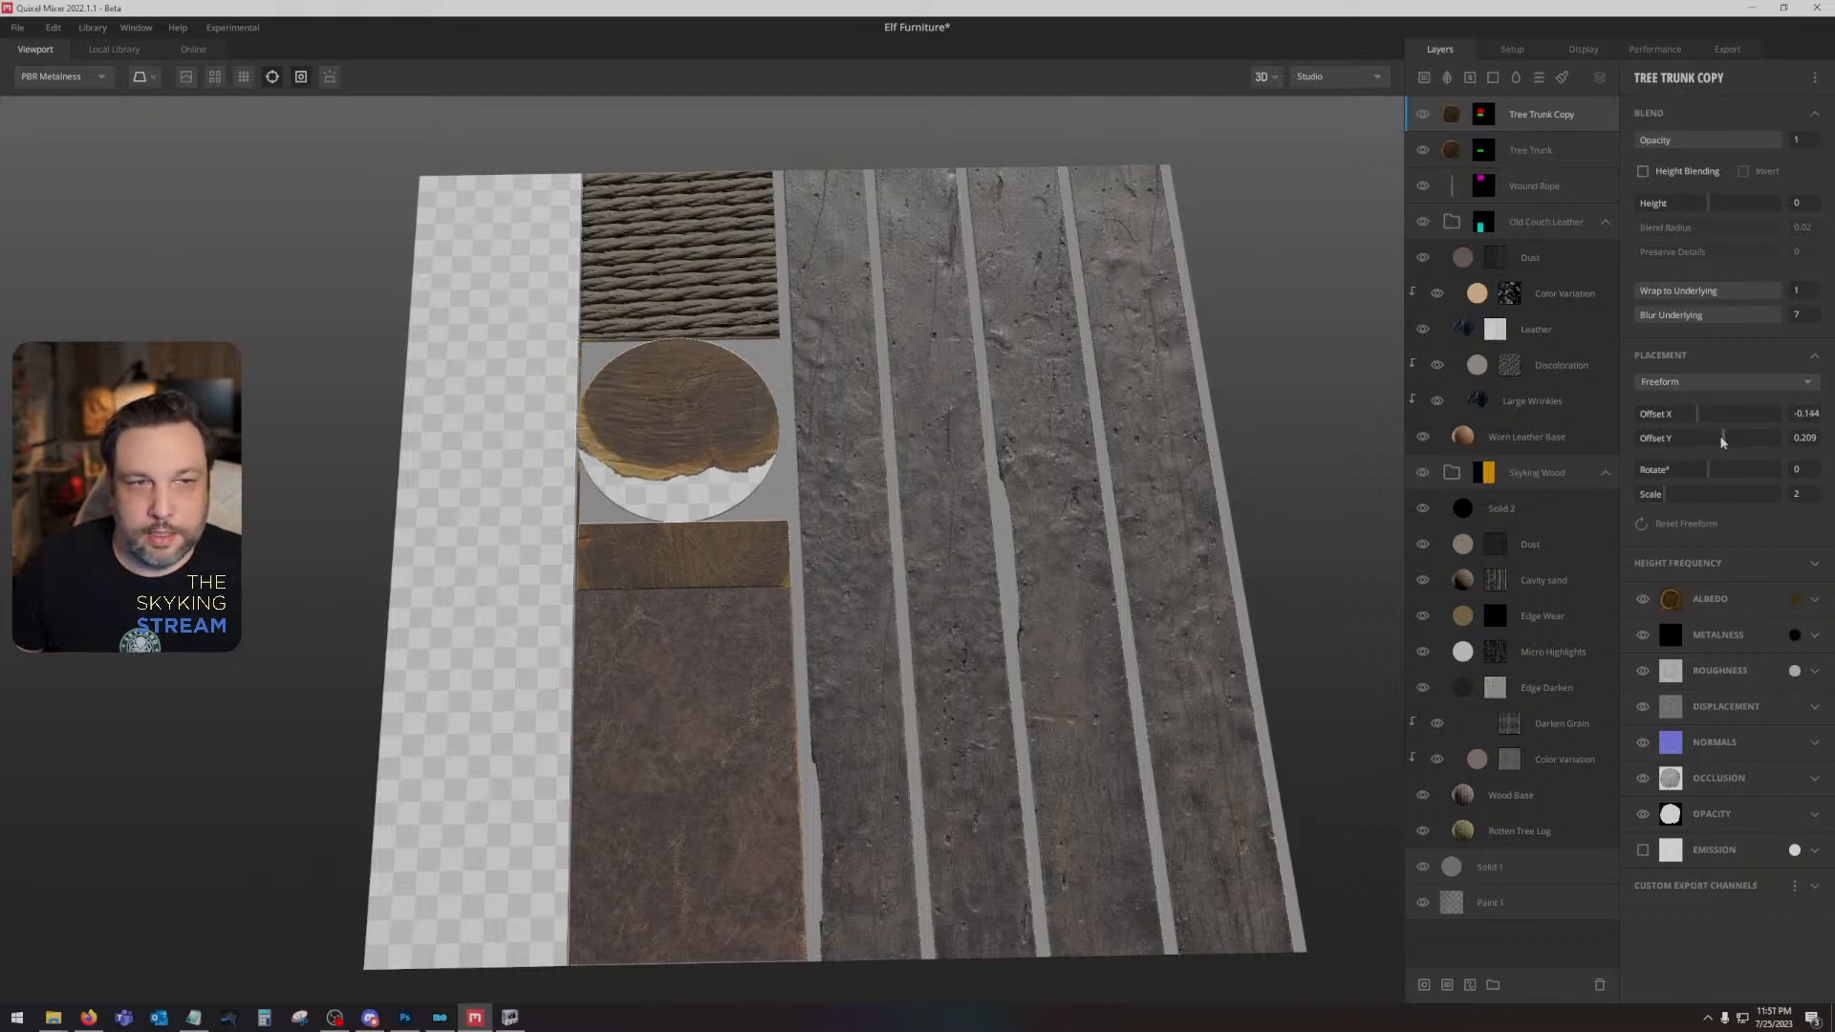
left_click(1718, 440)
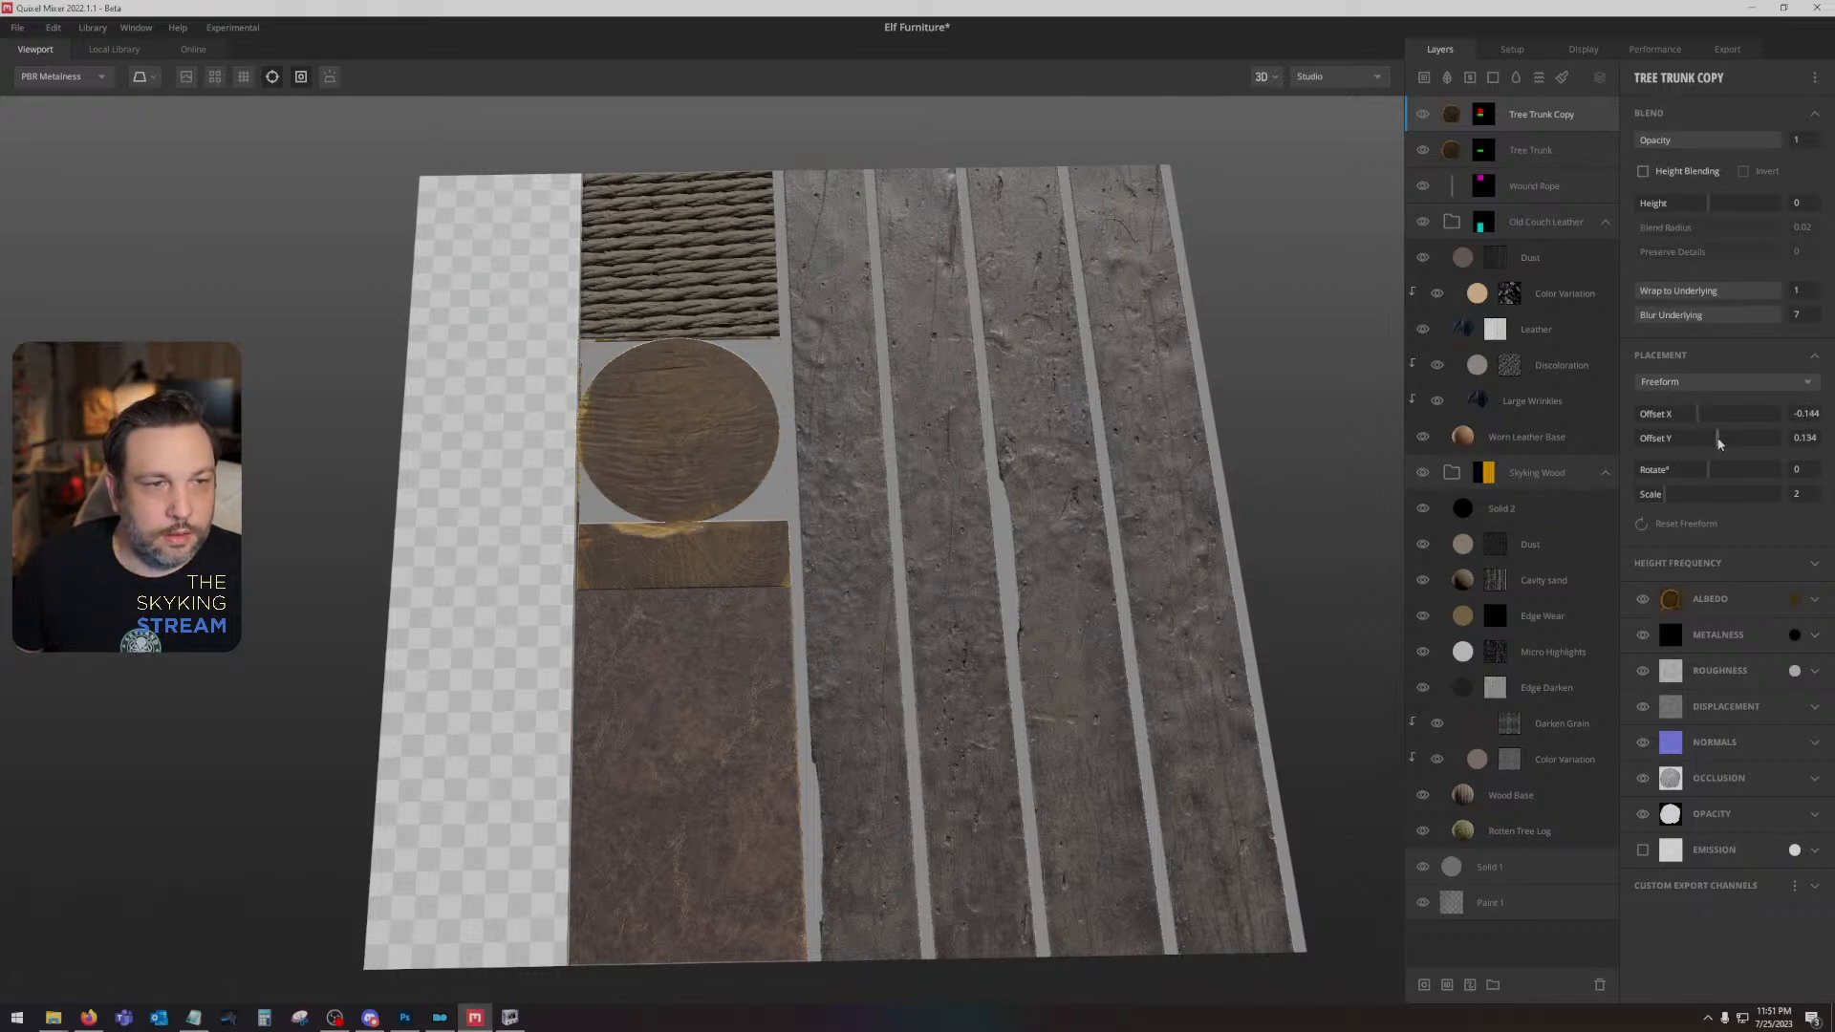
left_click(1483, 114)
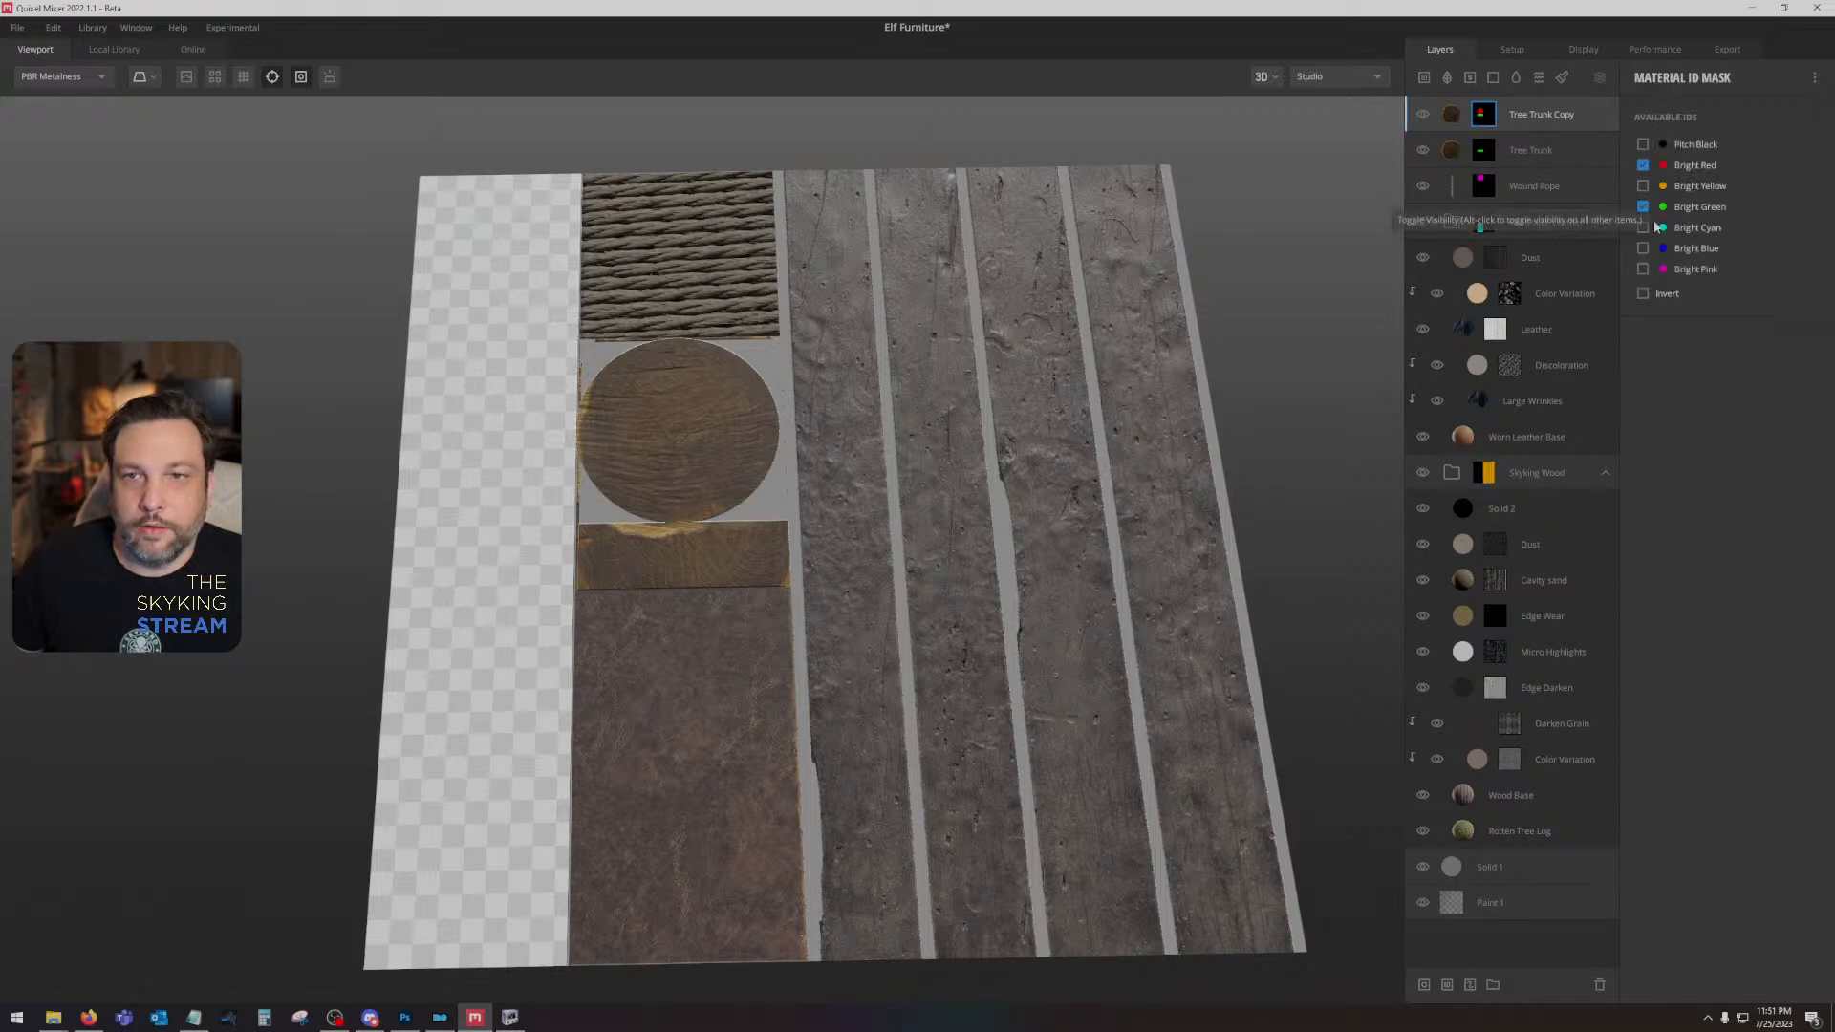
left_click(1543, 115)
left_click(1661, 496)
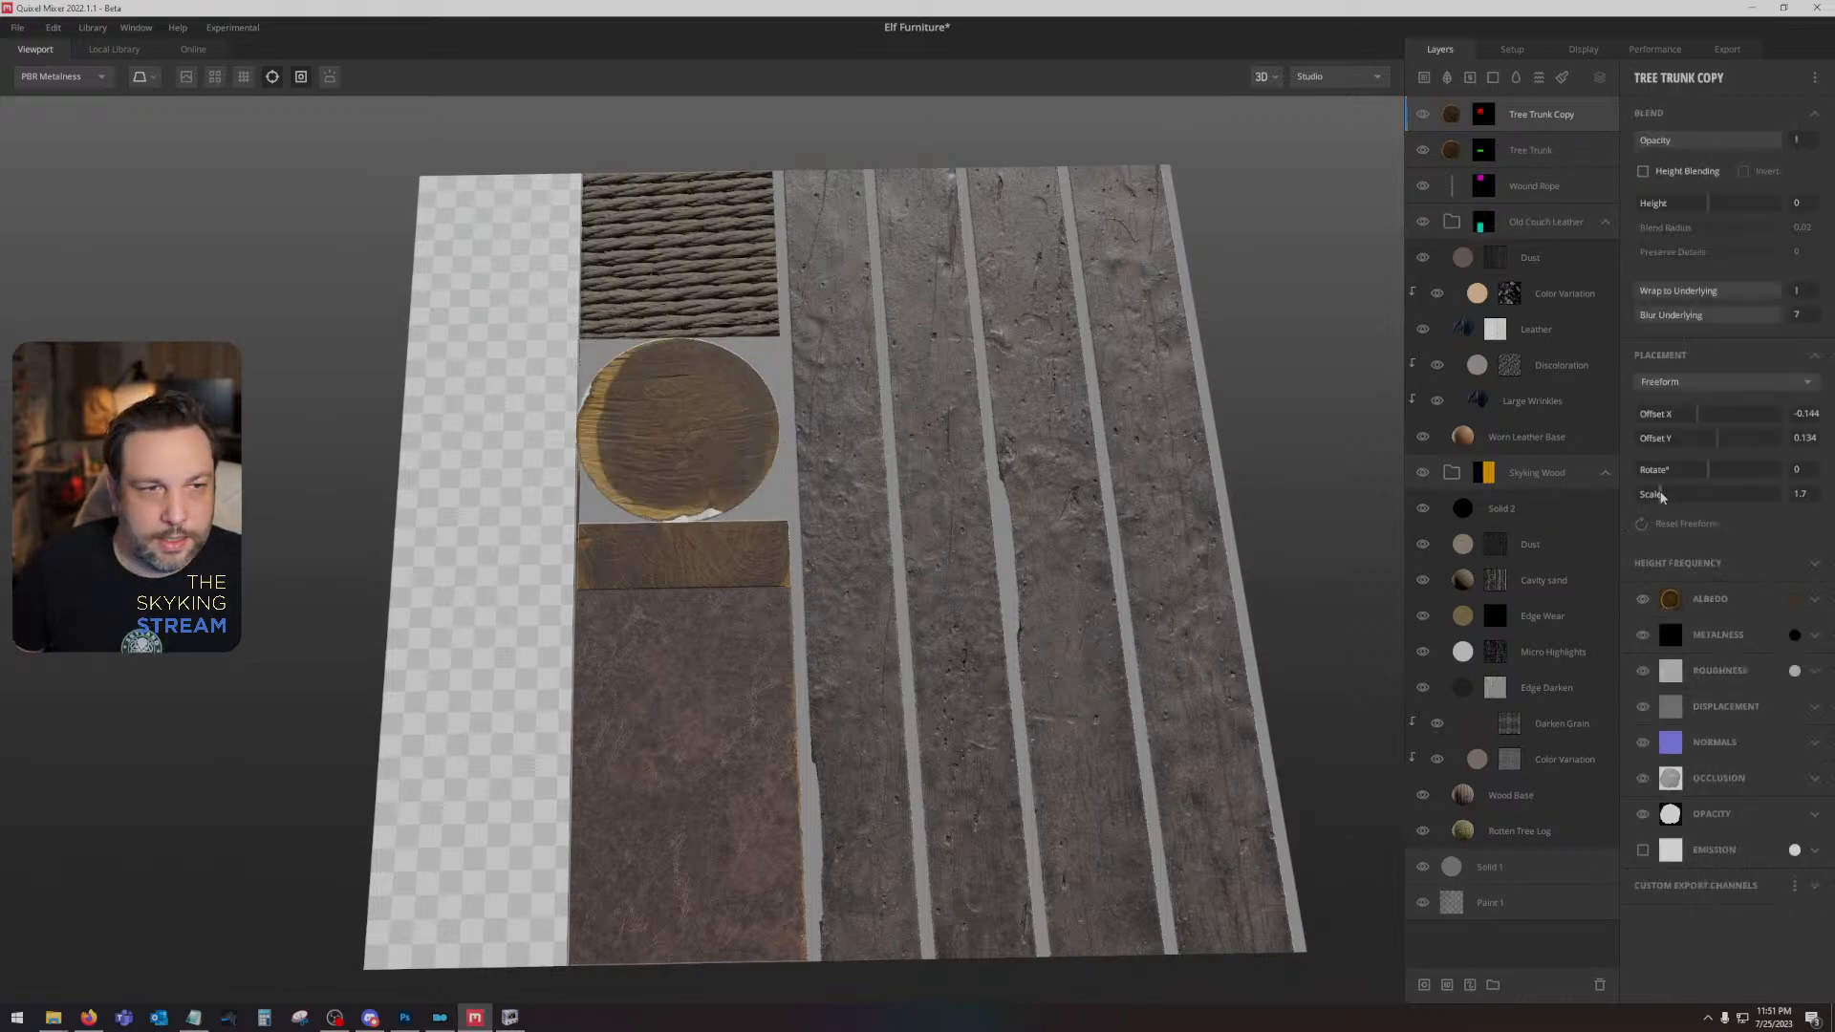
- Try shifting the Tree Trunk Copy texture horizontally, and set its Offset Y to 0.124
left_click(1696, 419)
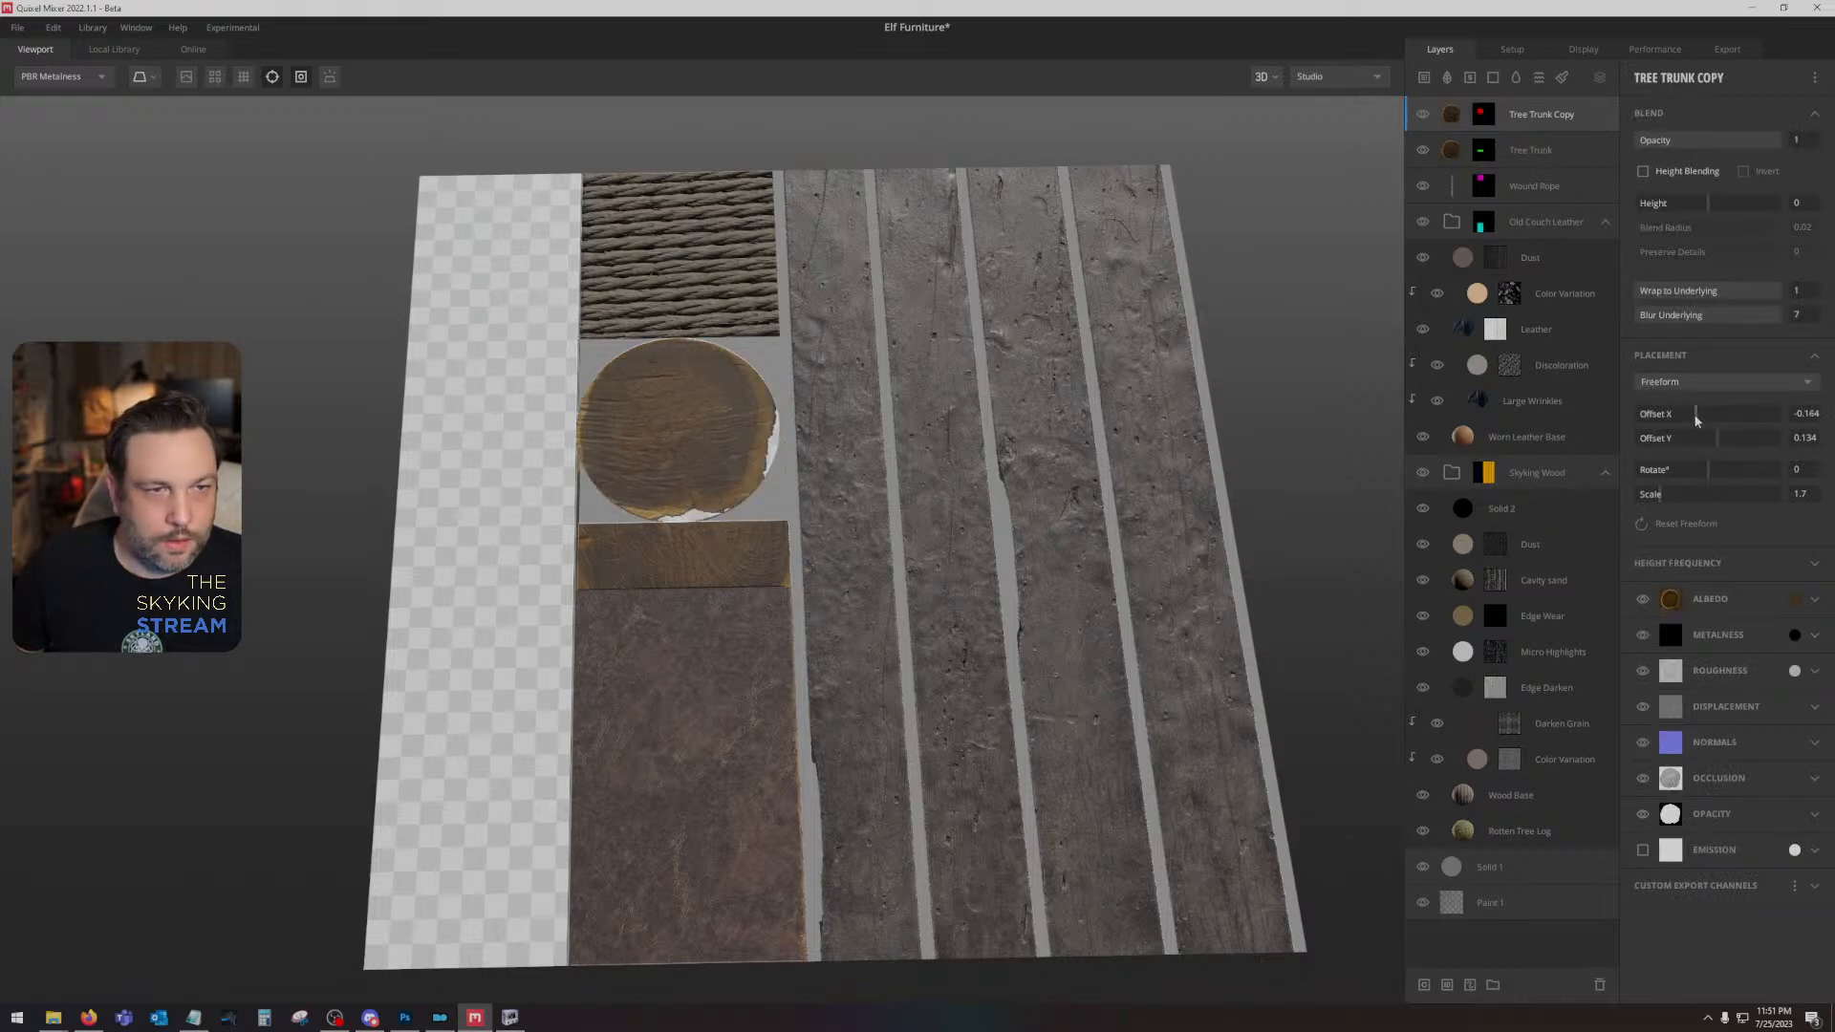
left_click_drag(1696, 420, 1698, 421)
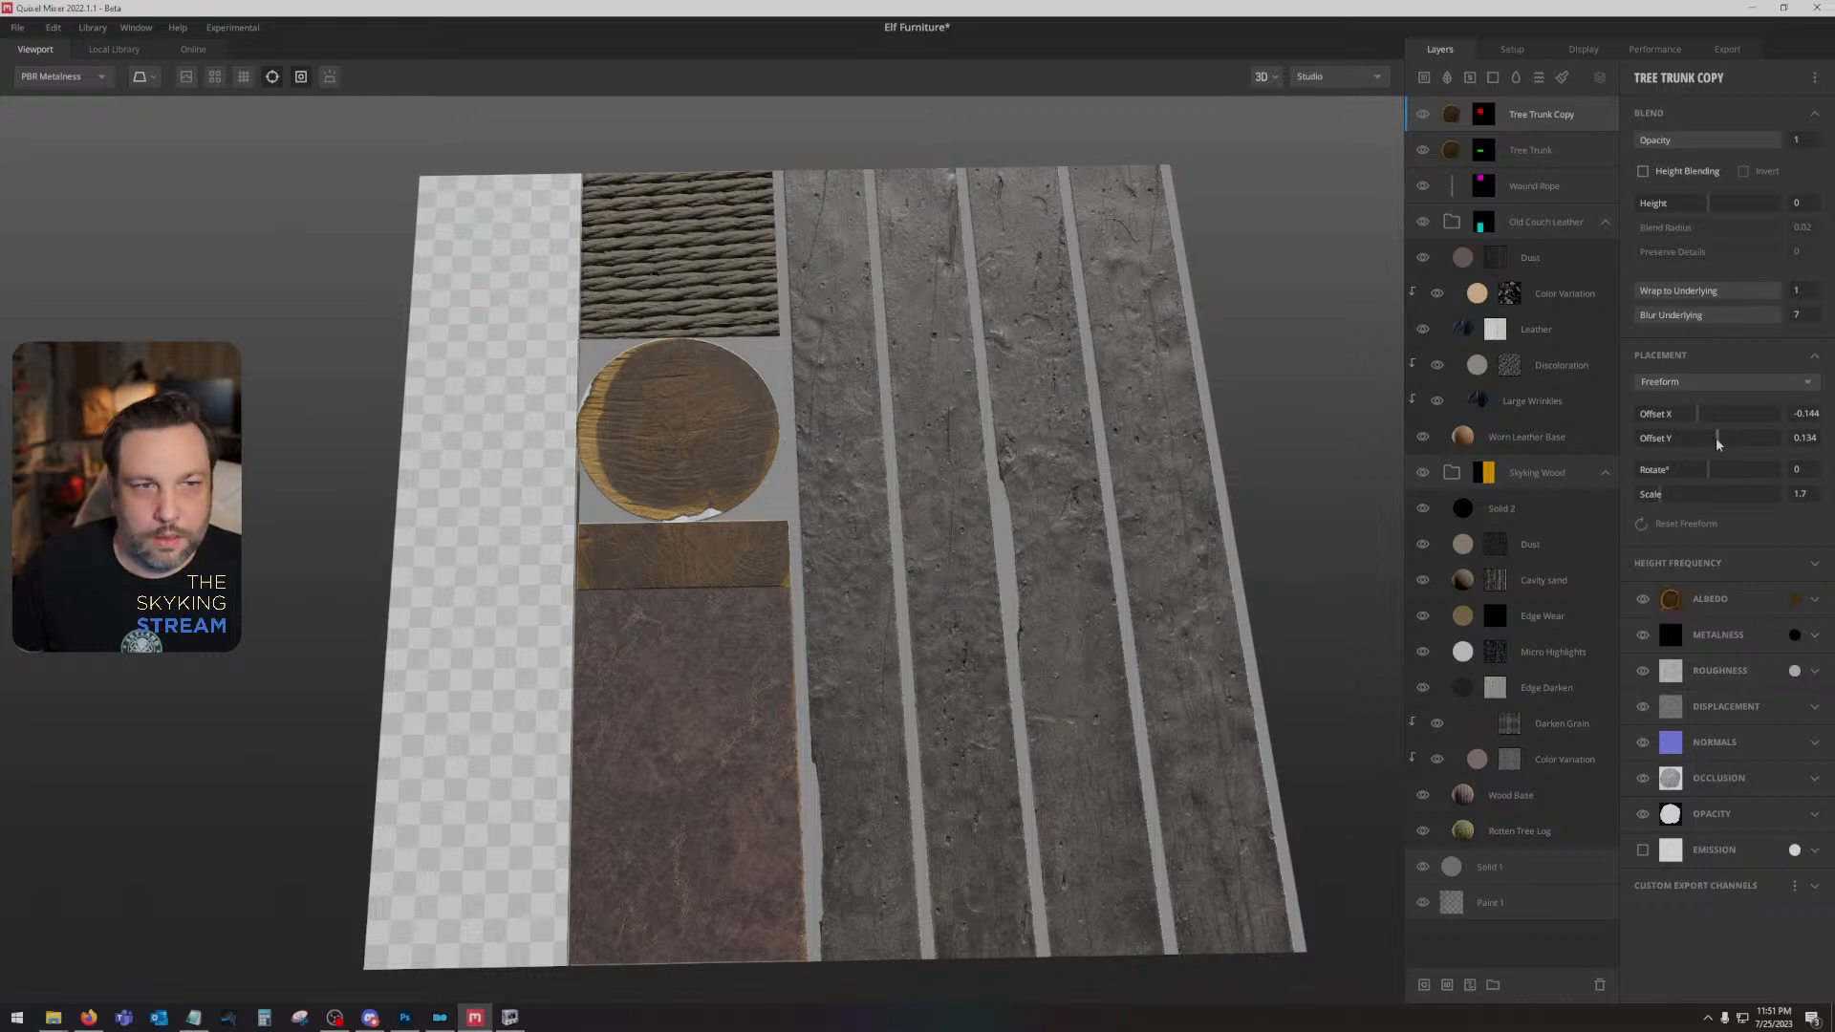
left_click_drag(1716, 438, 1714, 440)
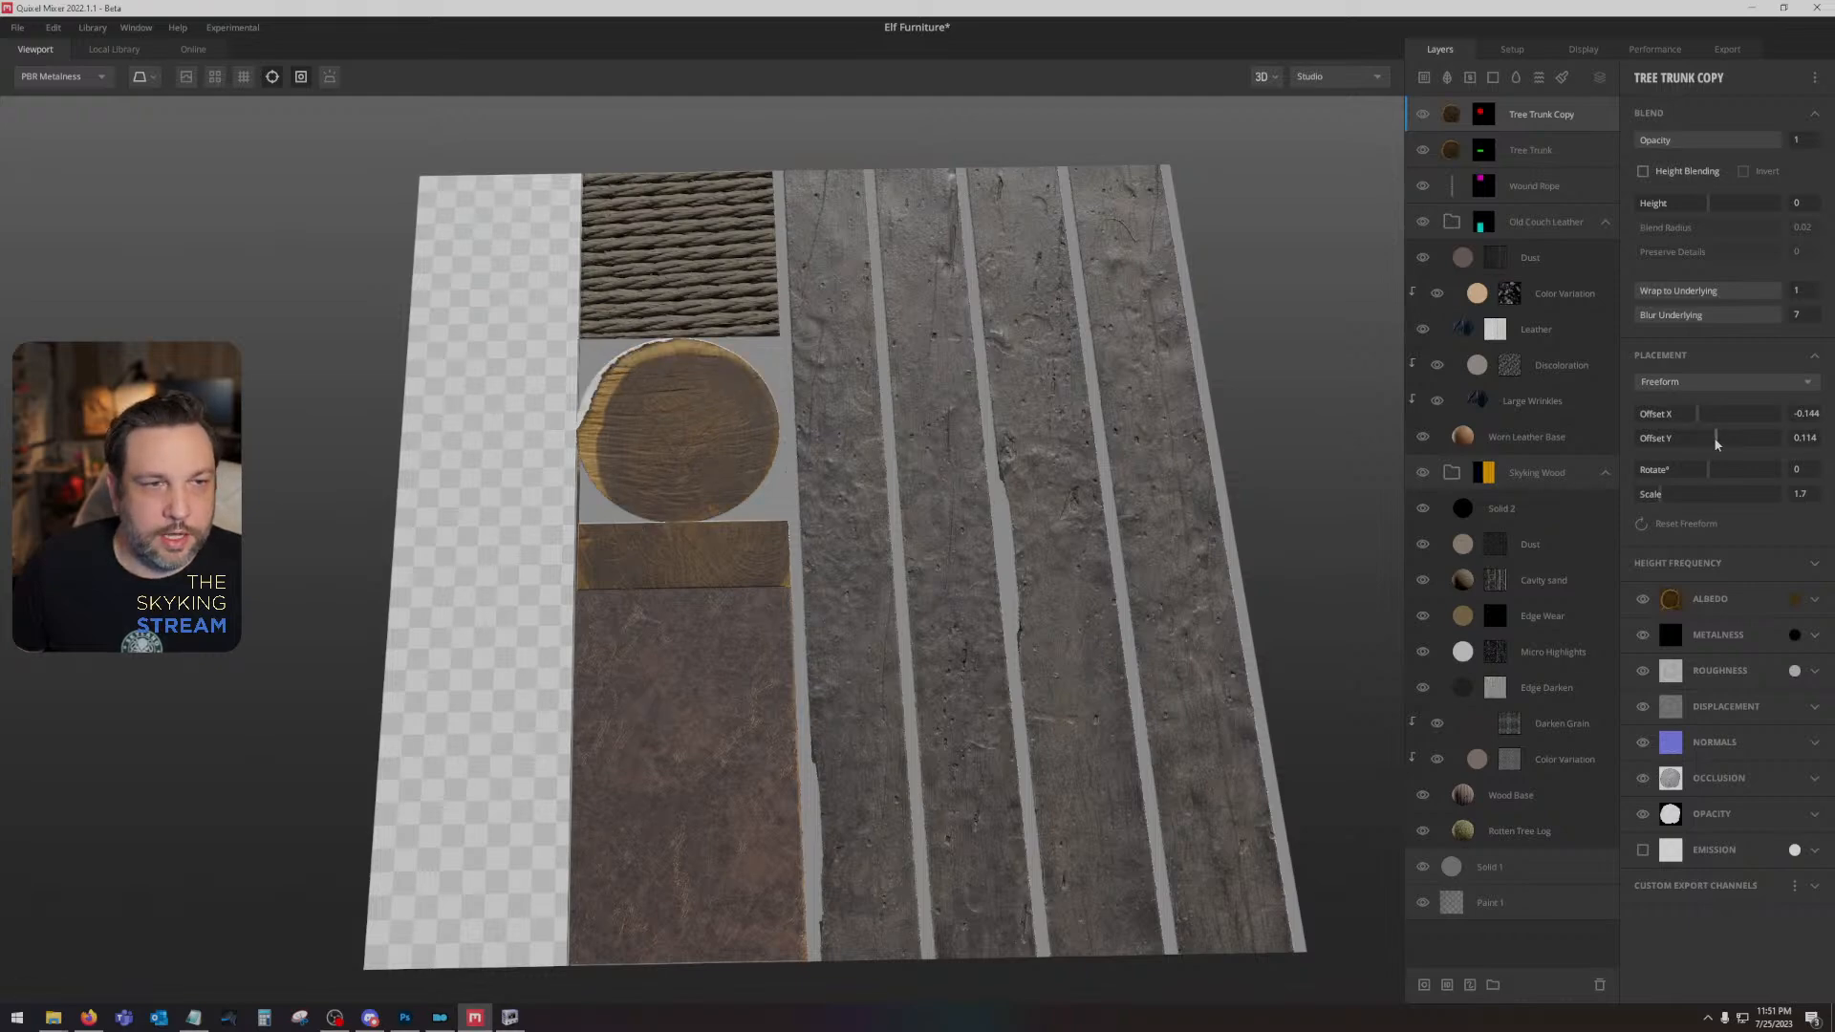
left_click(1717, 439)
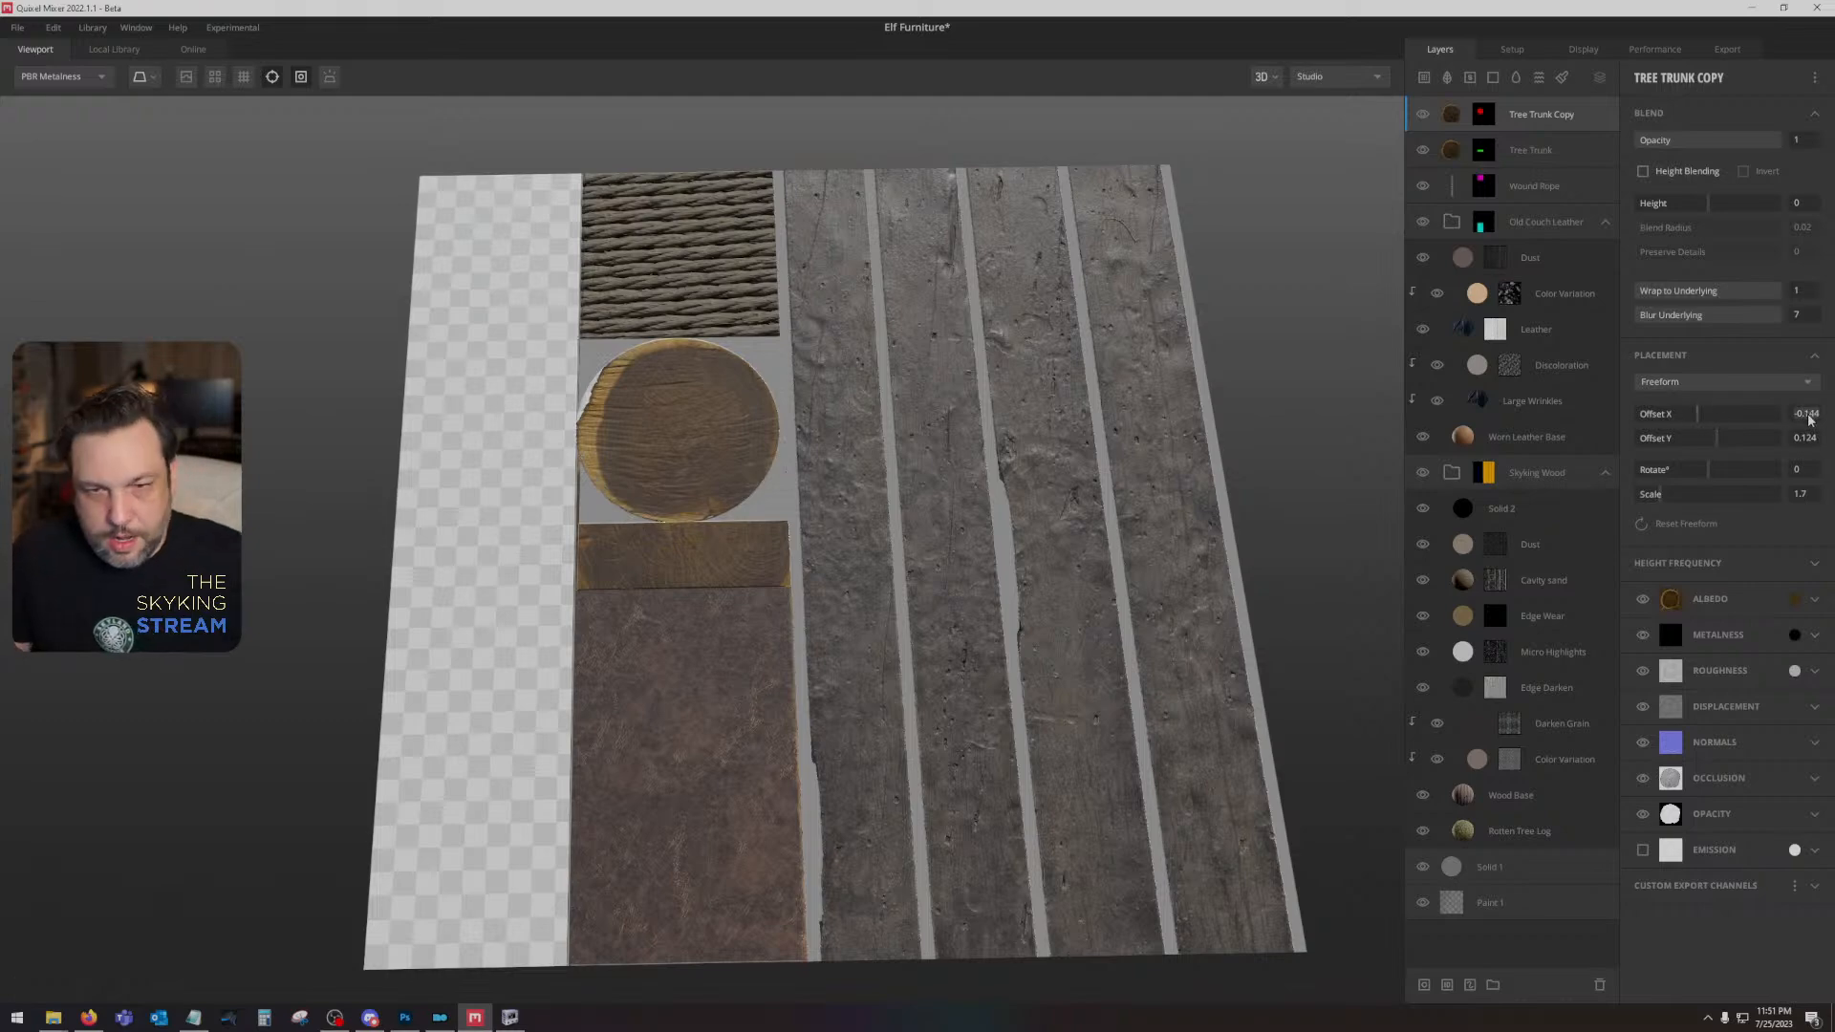
- Try an Offset X of -0.2 for the Tree Trunk Copy layer, and set it to -0.17
type("-0.2")
key("Return")
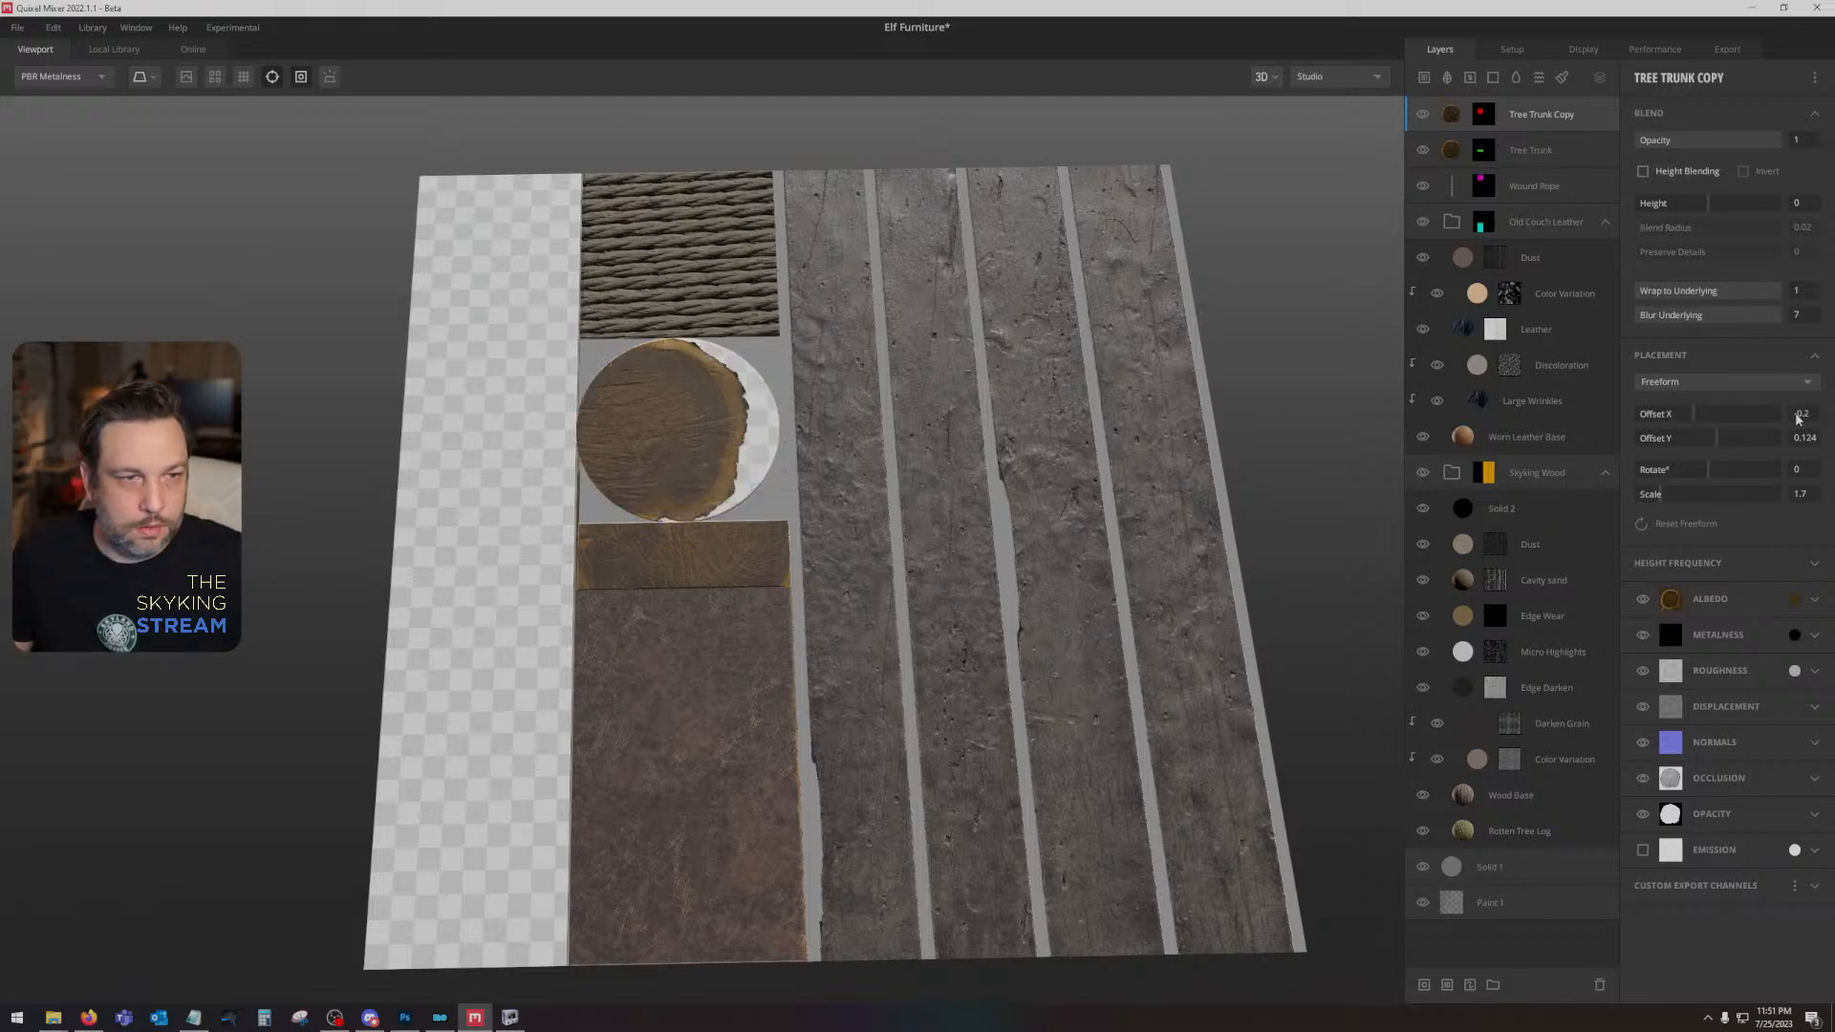
left_click(1809, 418)
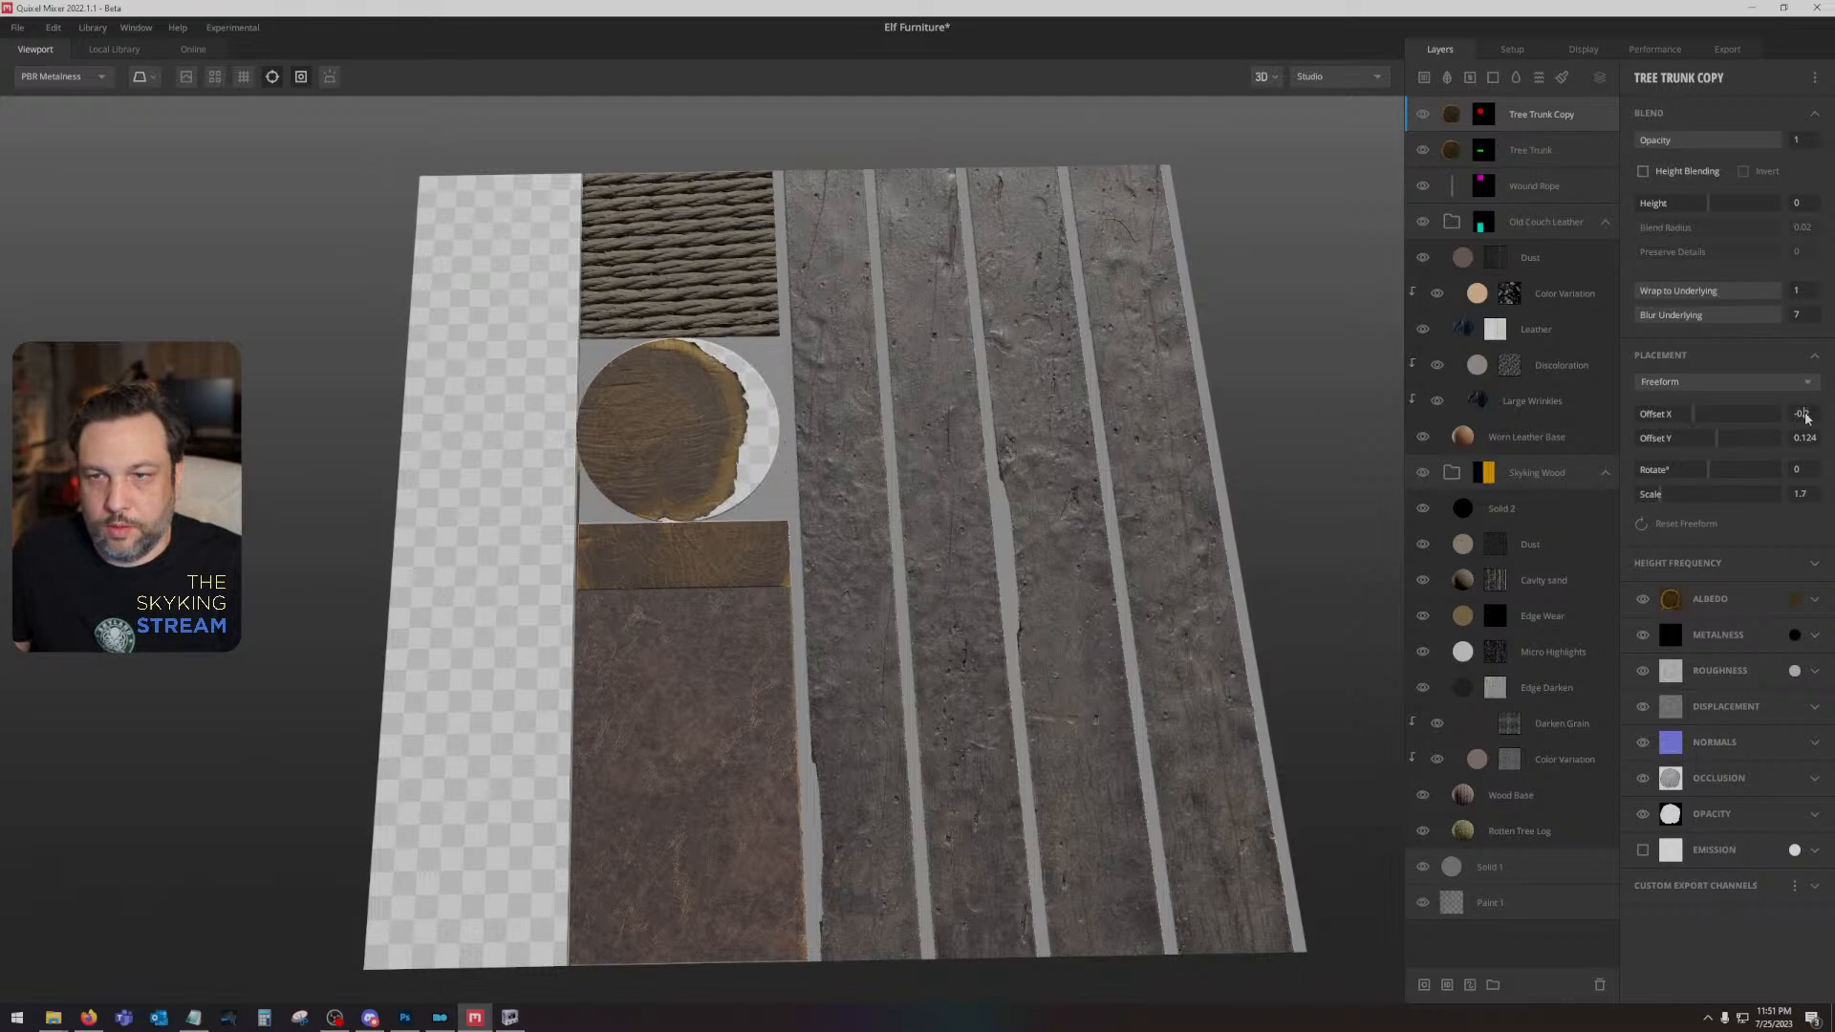
key("Return")
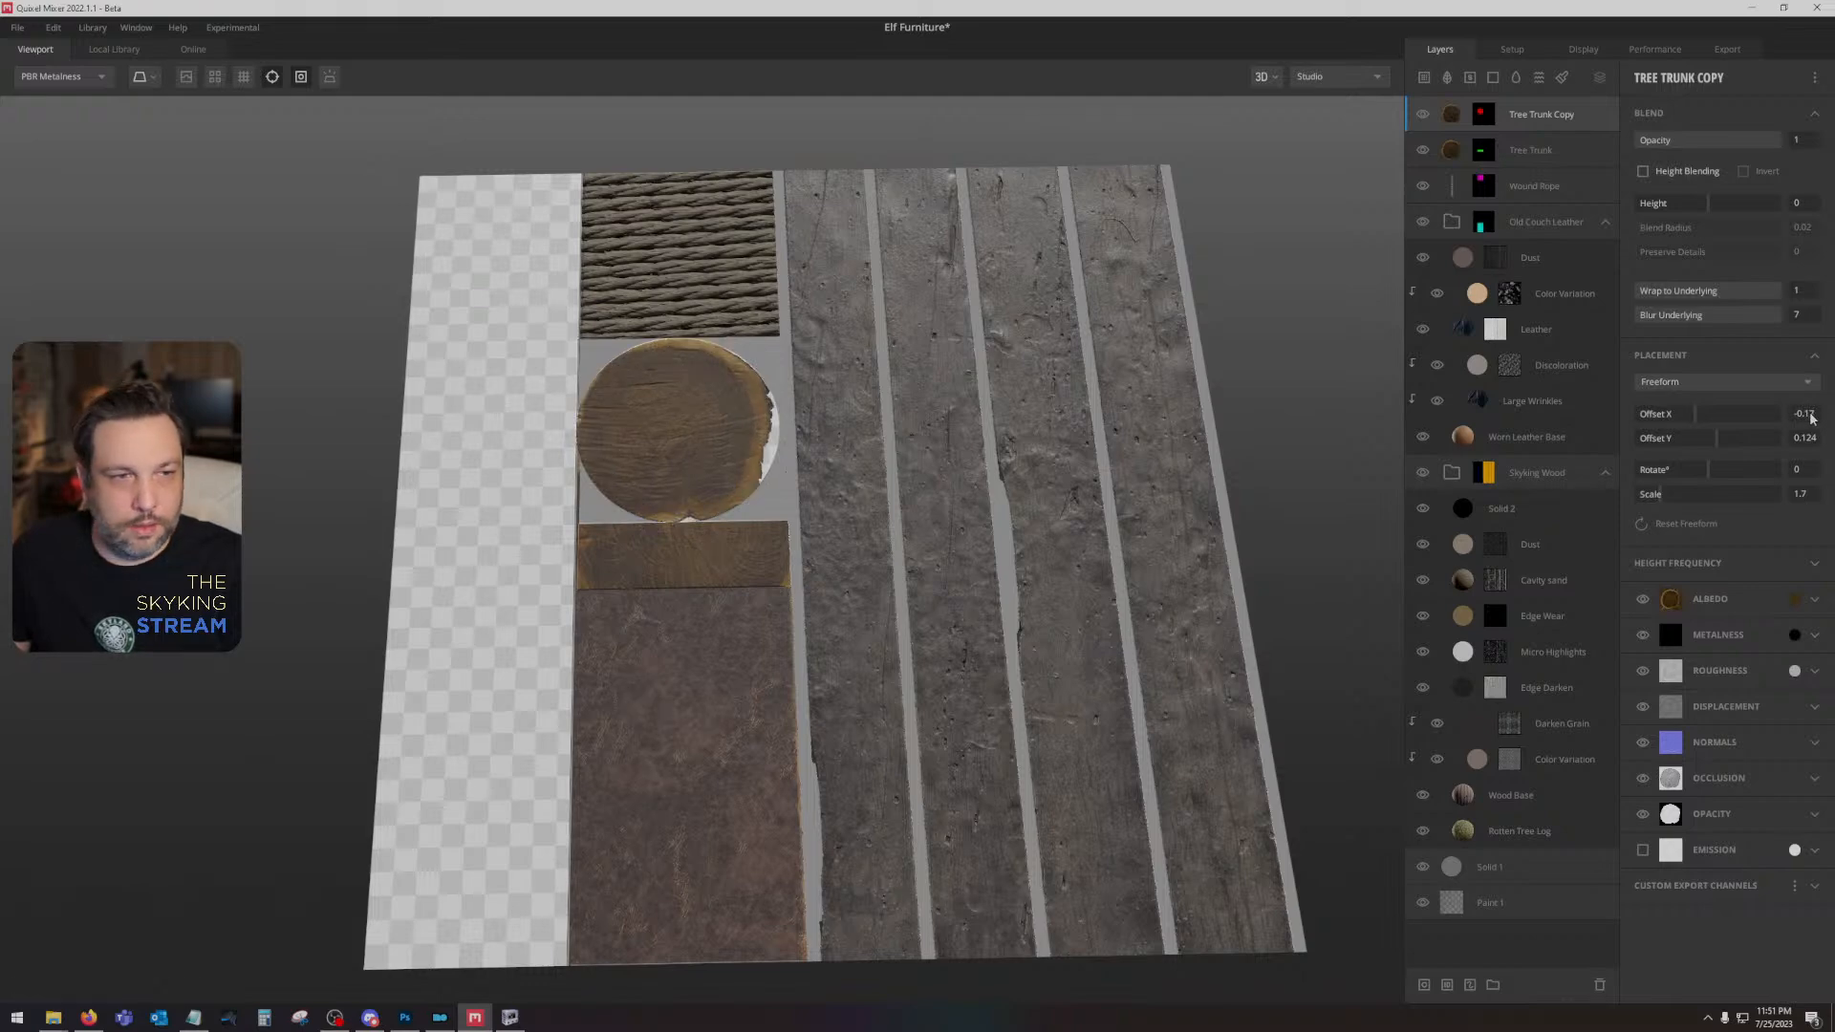
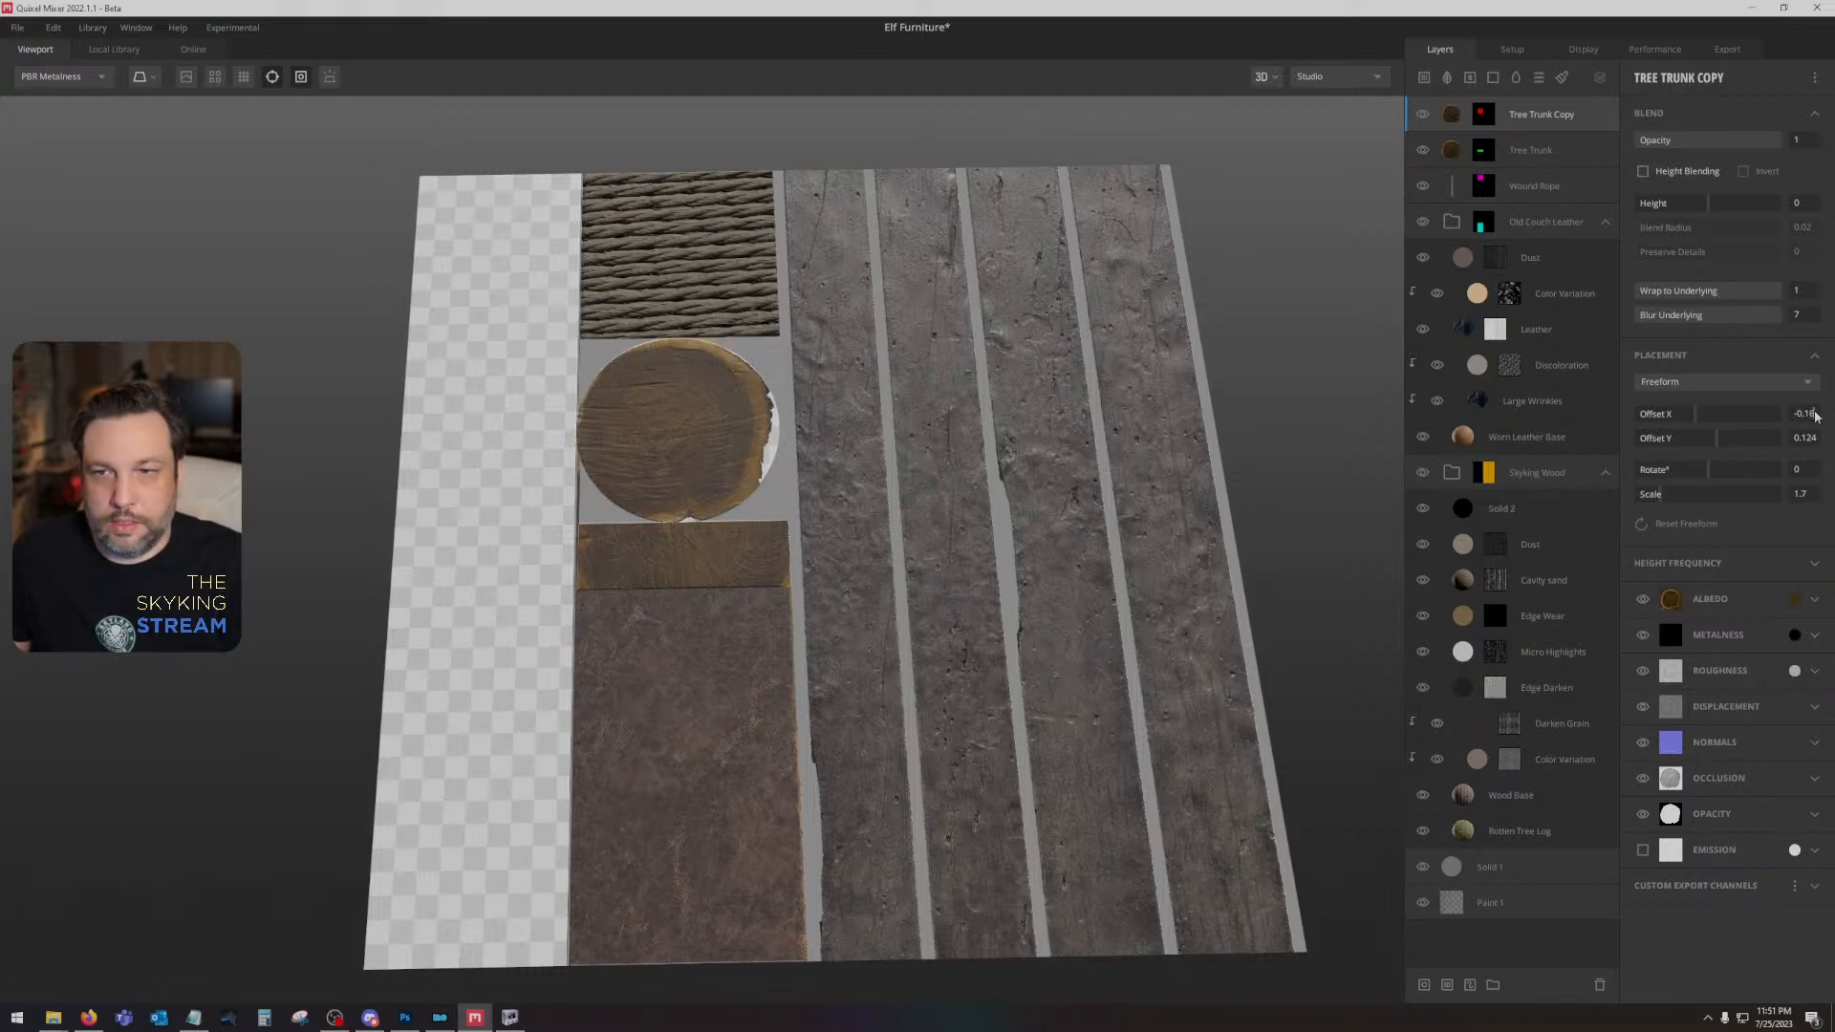
- Set the Tree Trunk Copy layer's Offset X to -0.16 and its scale to 1.8
key("Return")
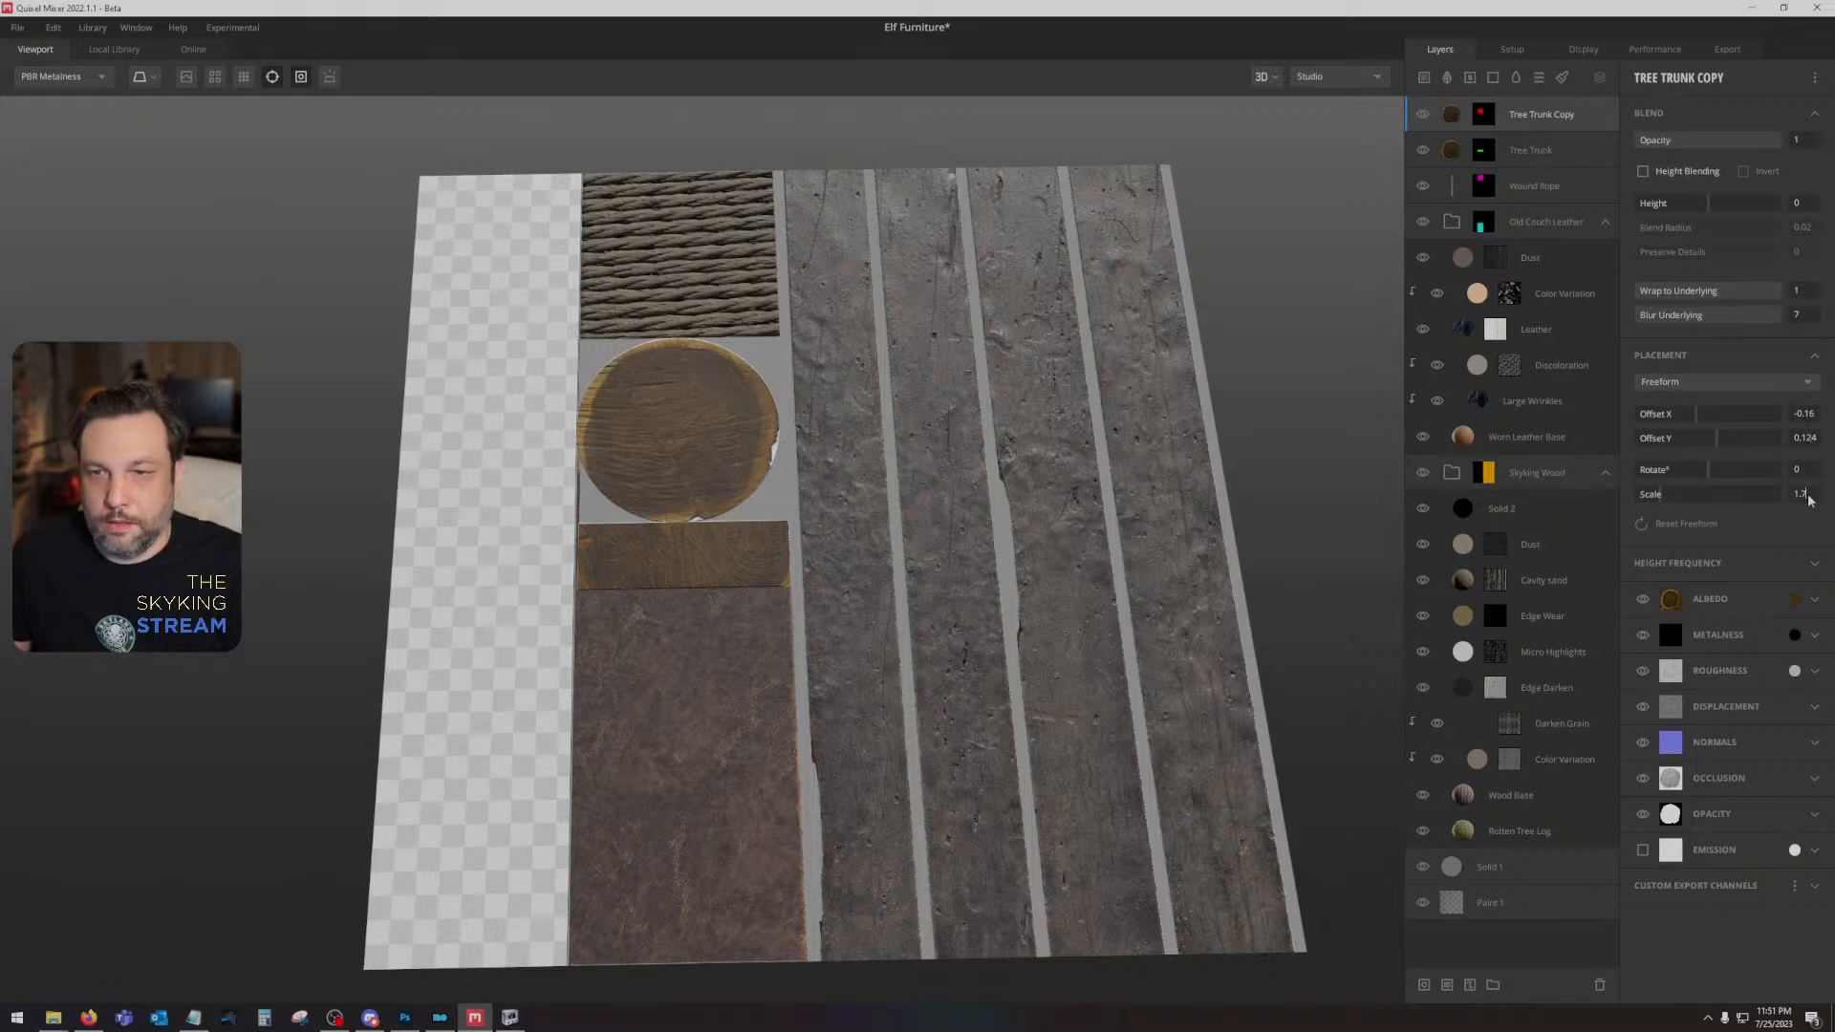
key("Return")
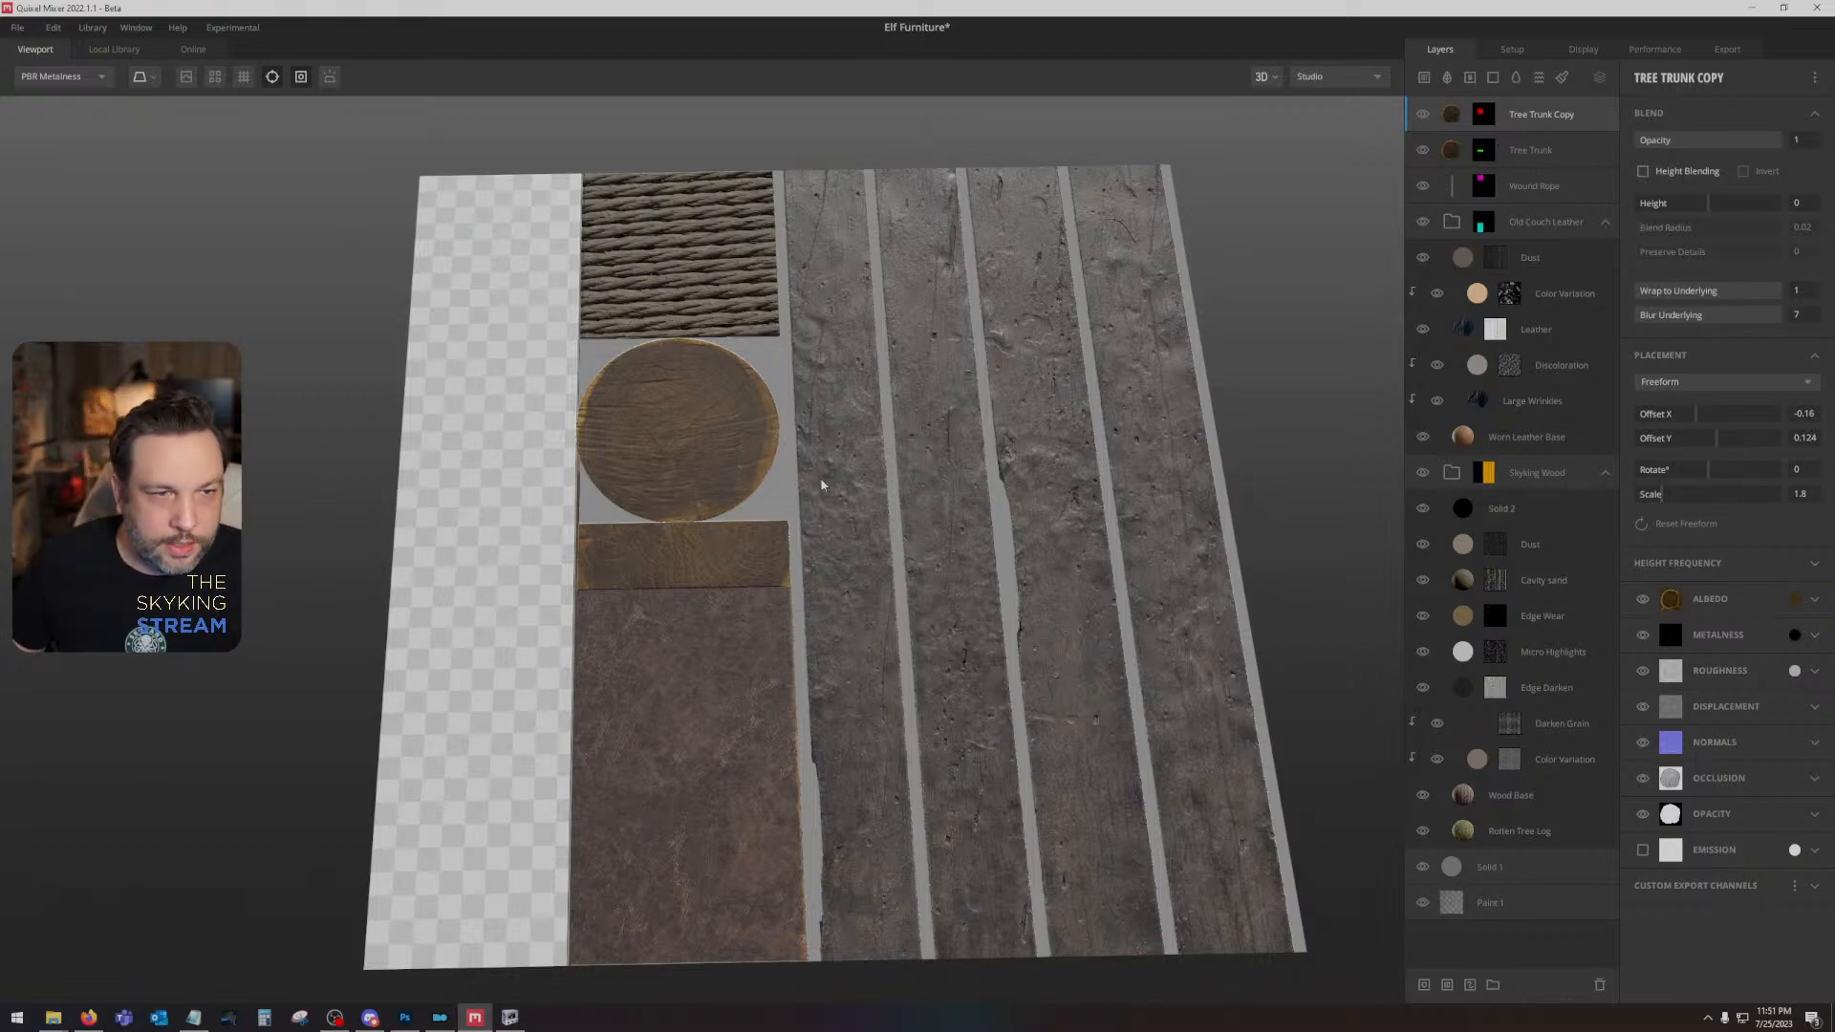
left_click_drag(776, 571, 1323, 400)
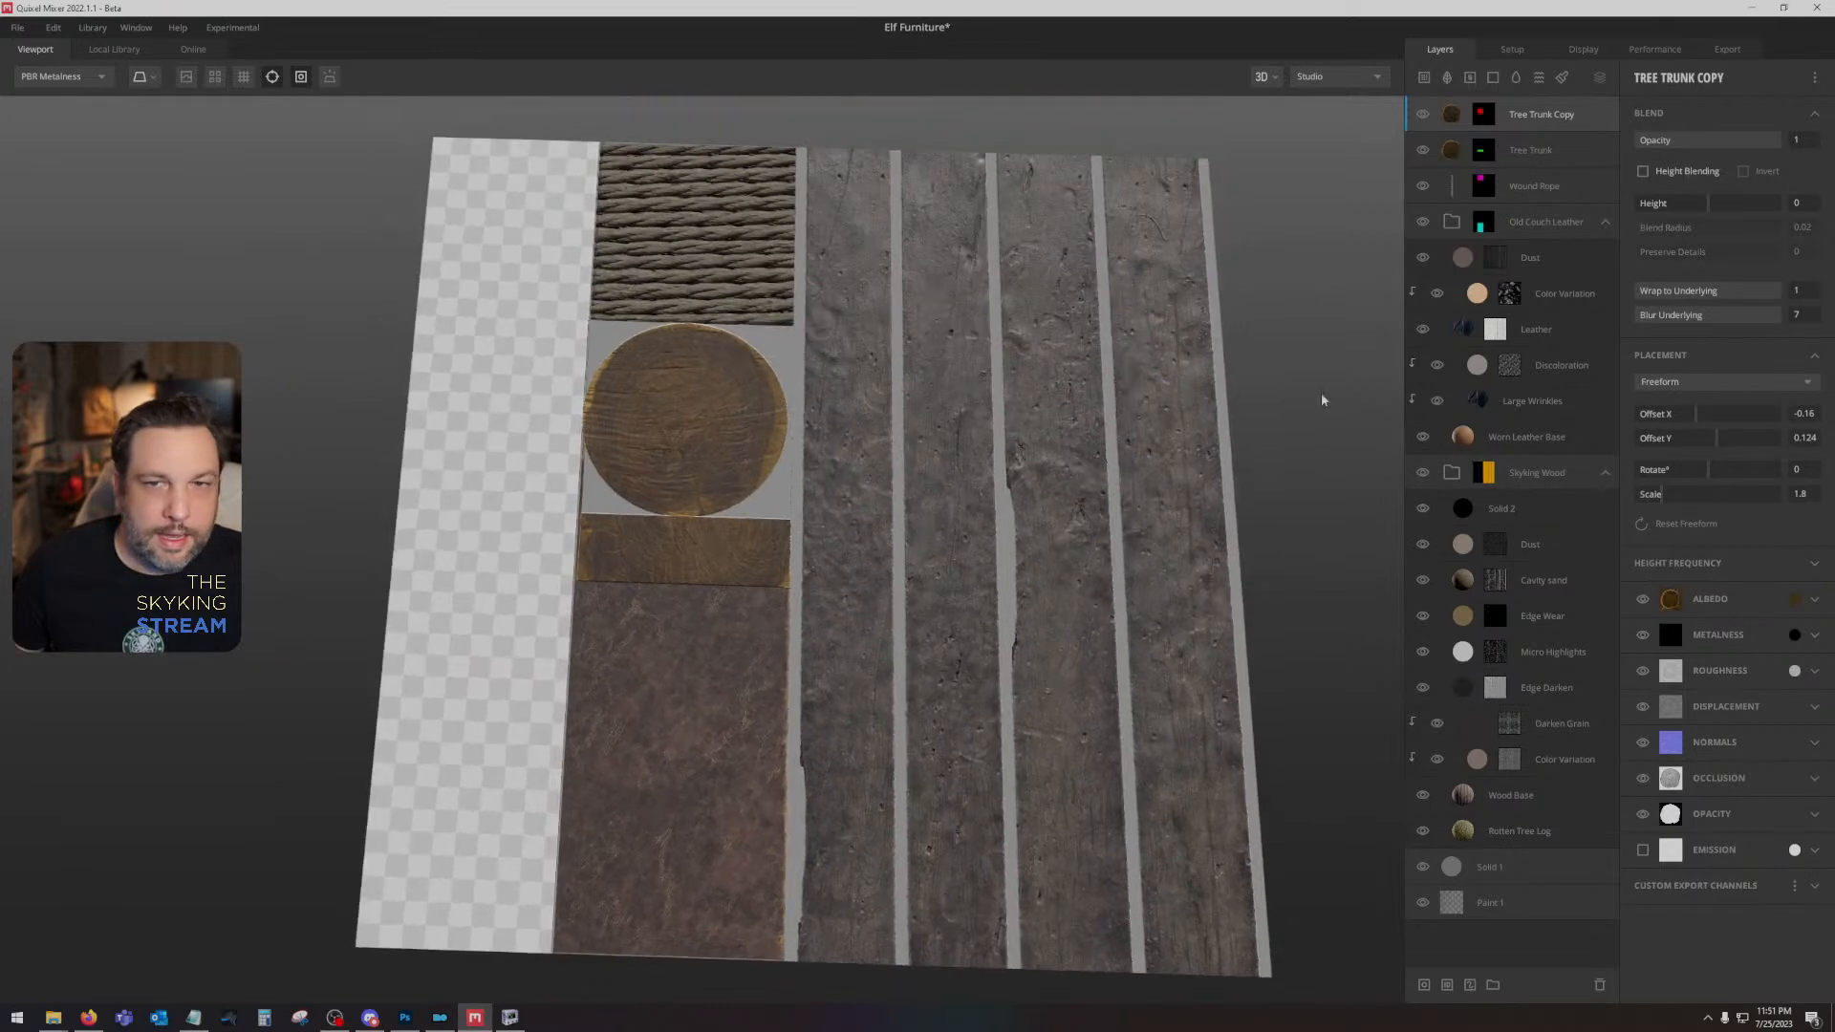
- Collapse the Old Couch Leather and Skyking Wood groups, and open the Skyking Wood group's Material ID mask
left_click(1605, 225)
left_click(1606, 259)
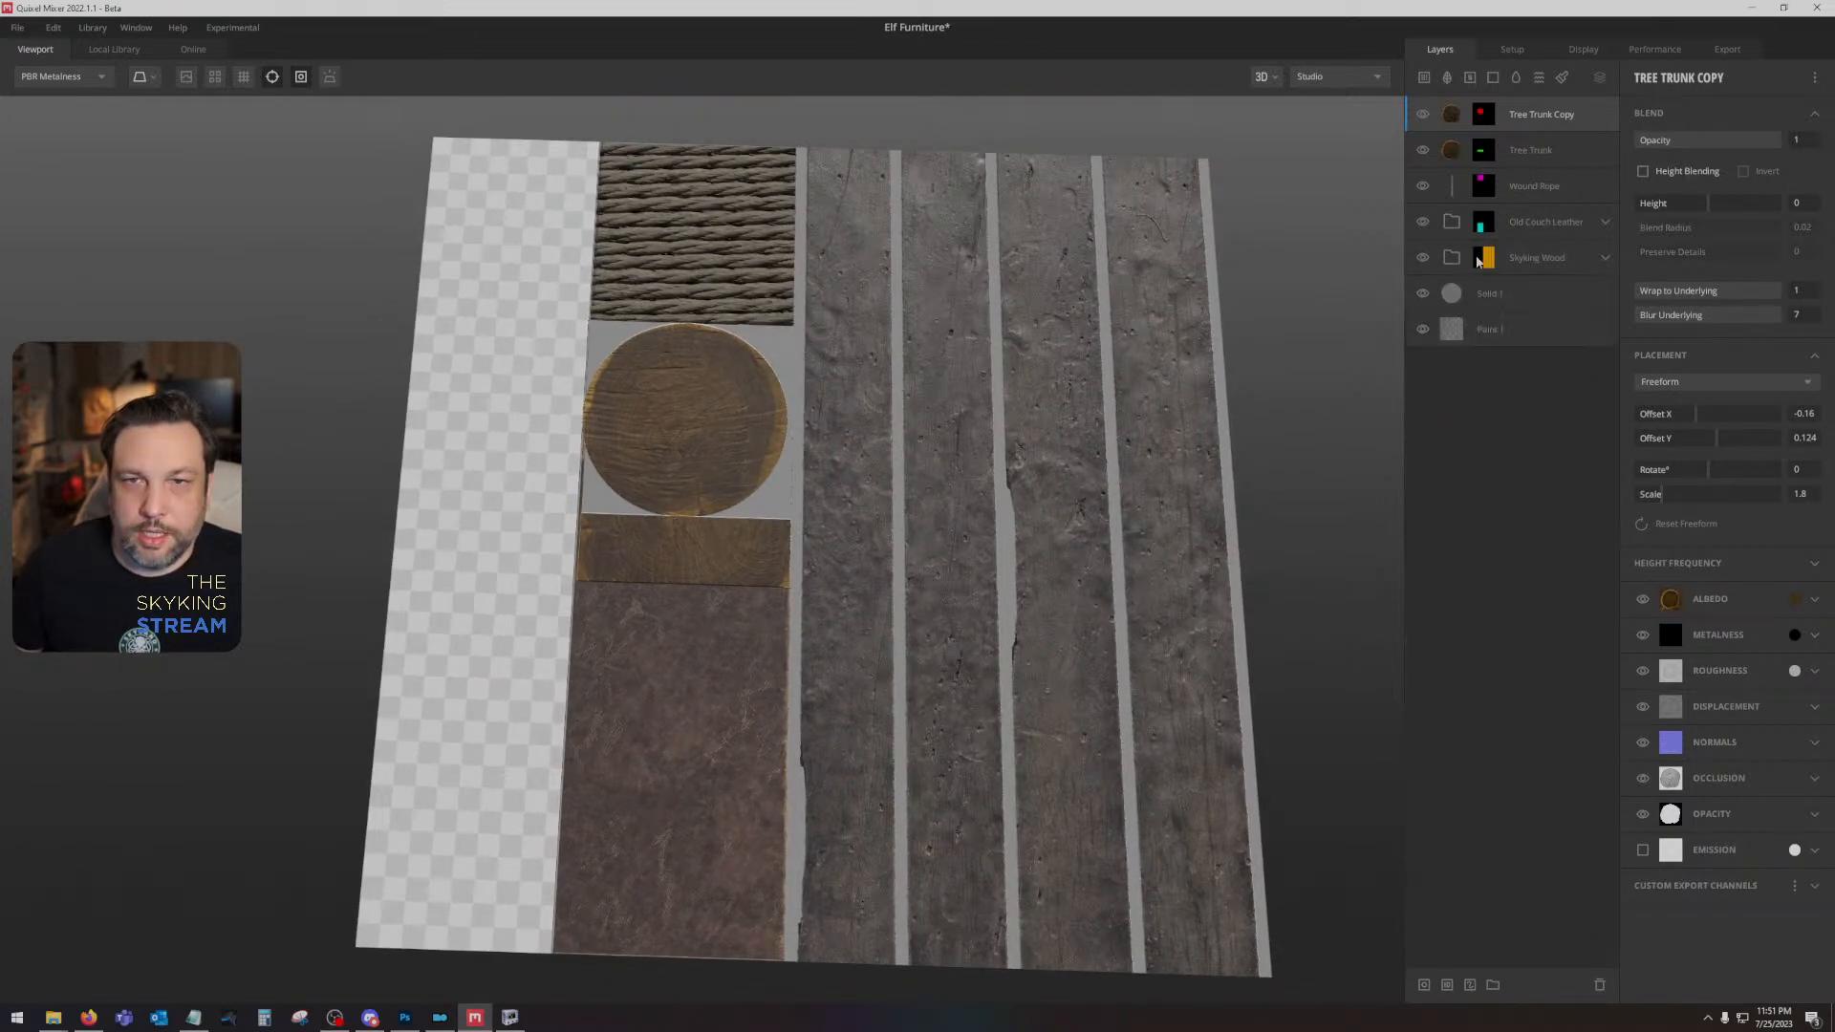
left_click(1478, 260)
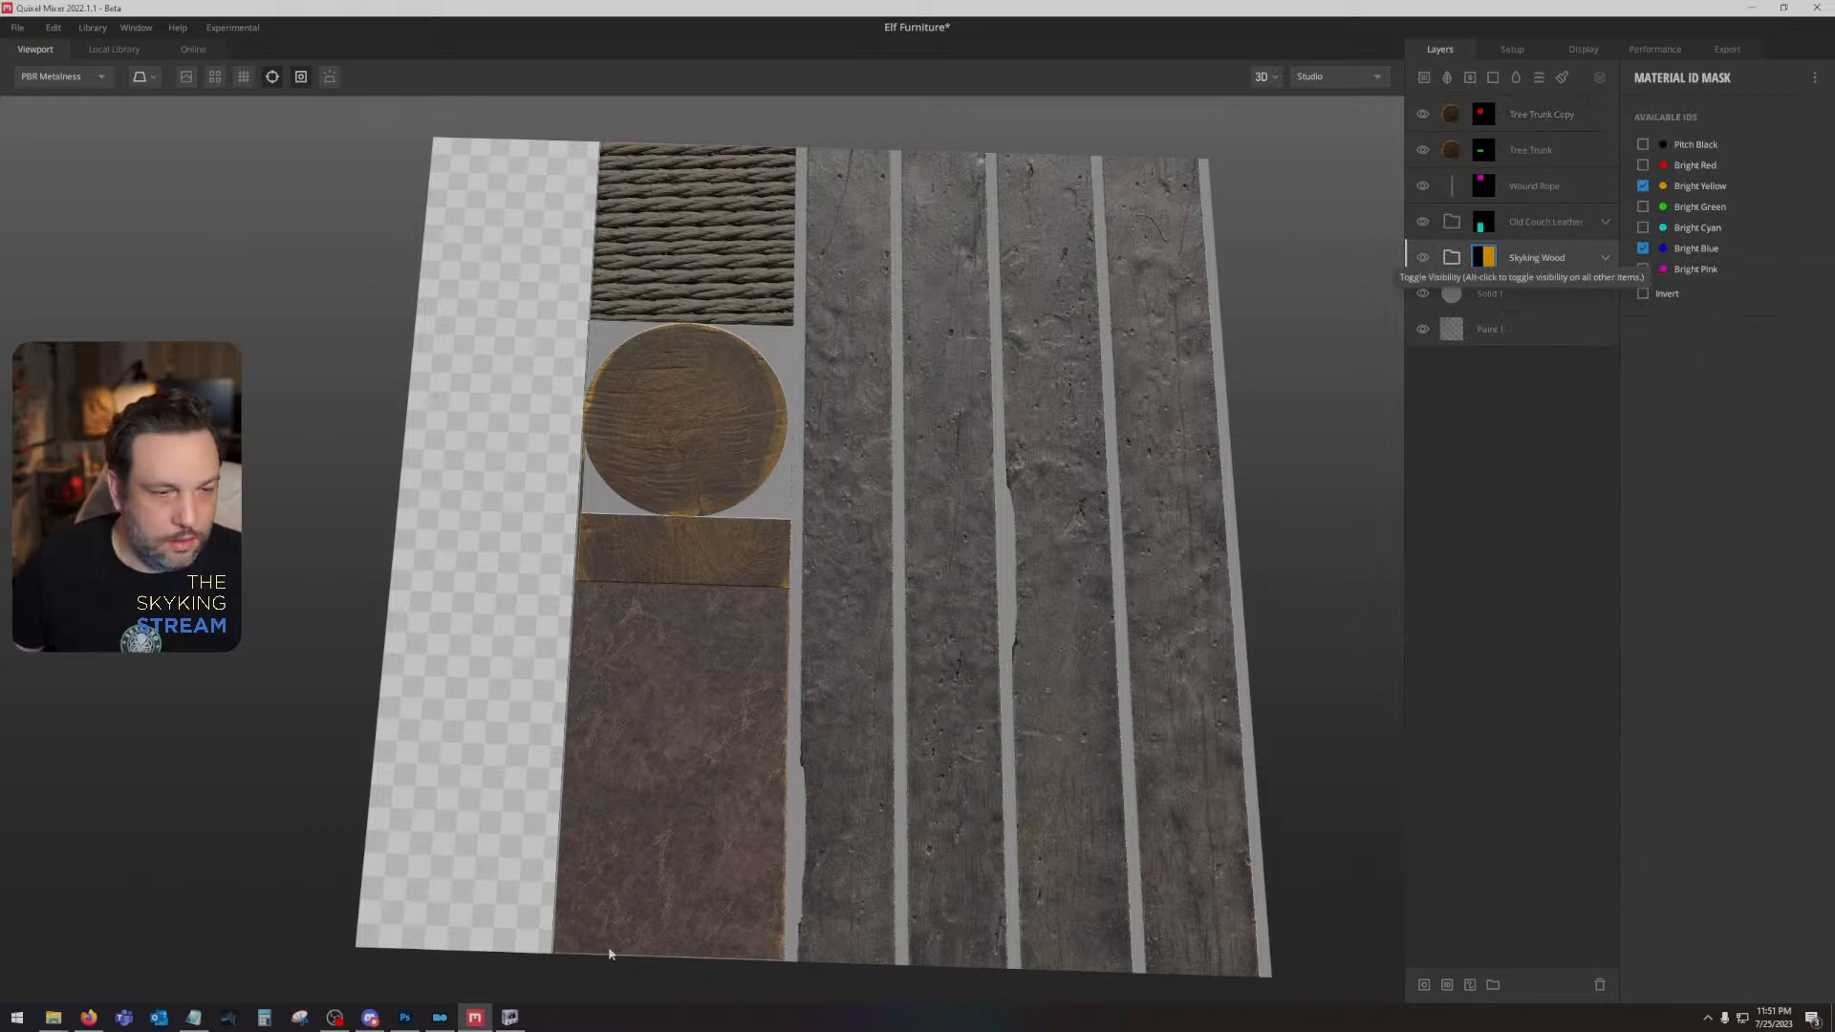
left_click(405, 1017)
left_click(404, 1018)
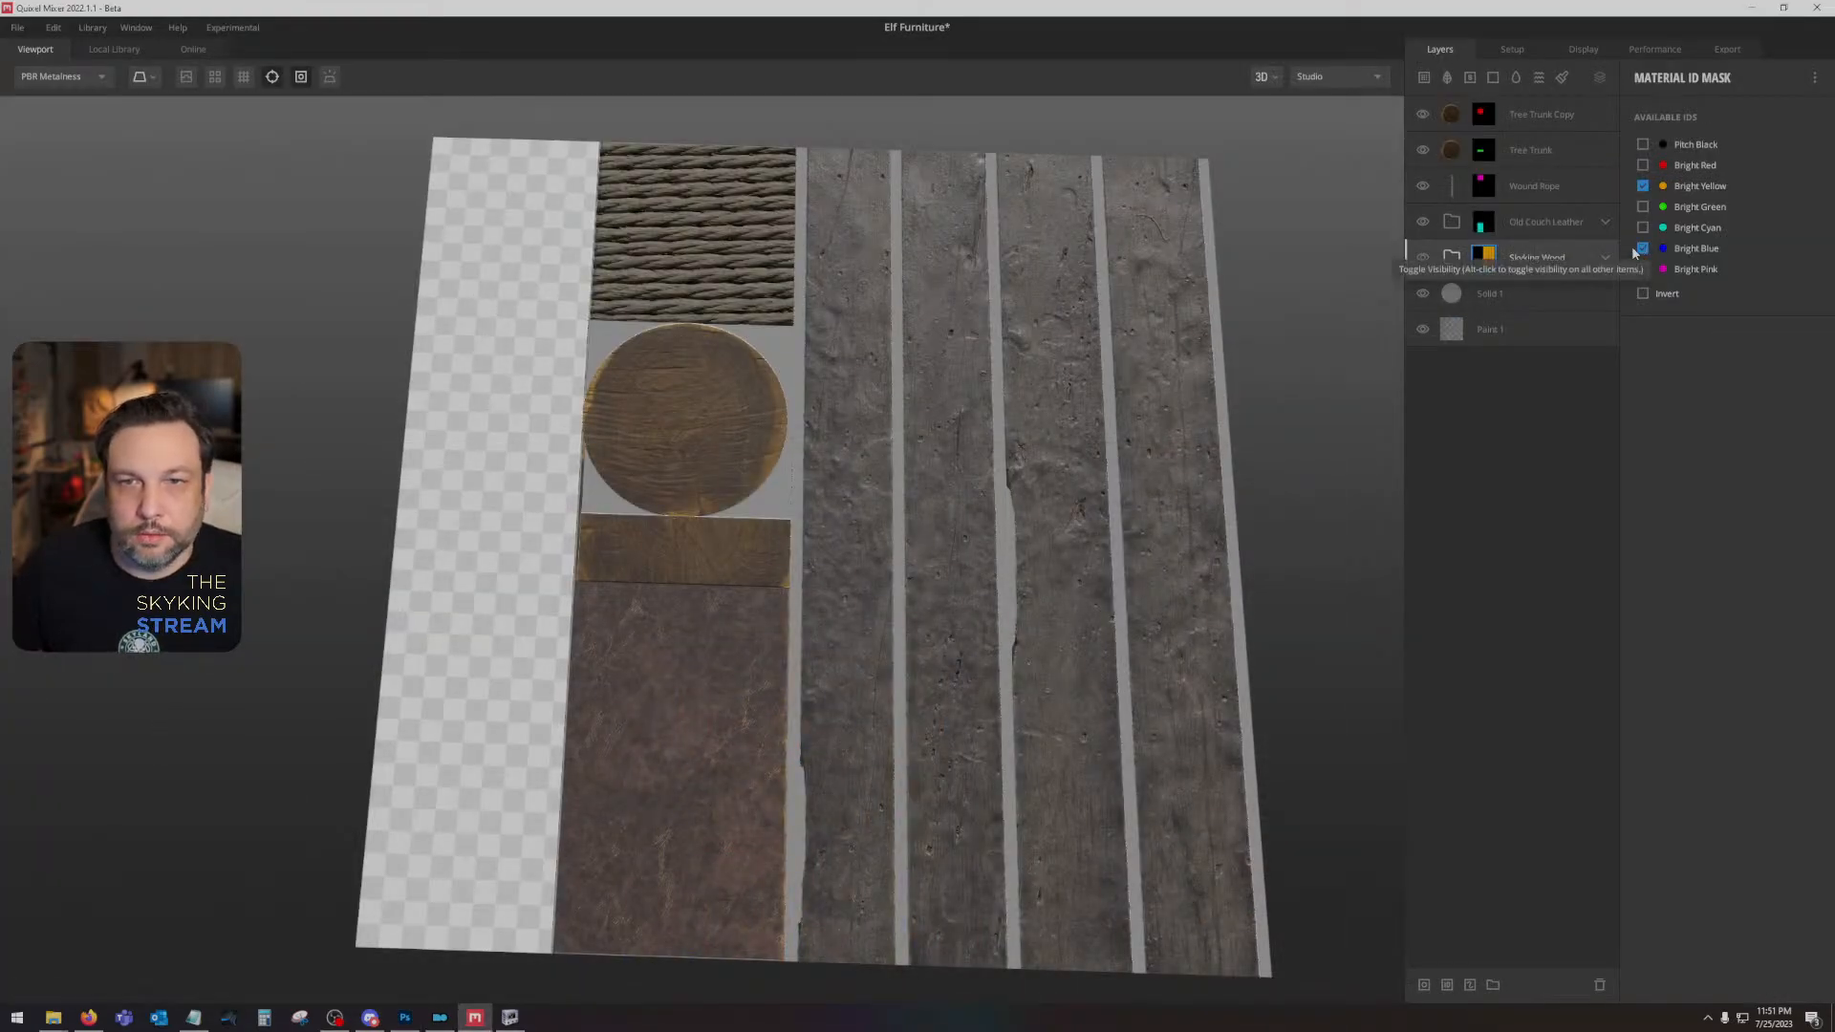
- Disable the Skyking Wood group's ID mask to inspect the unmasked wood, and enable the mask again
left_click(1533, 252)
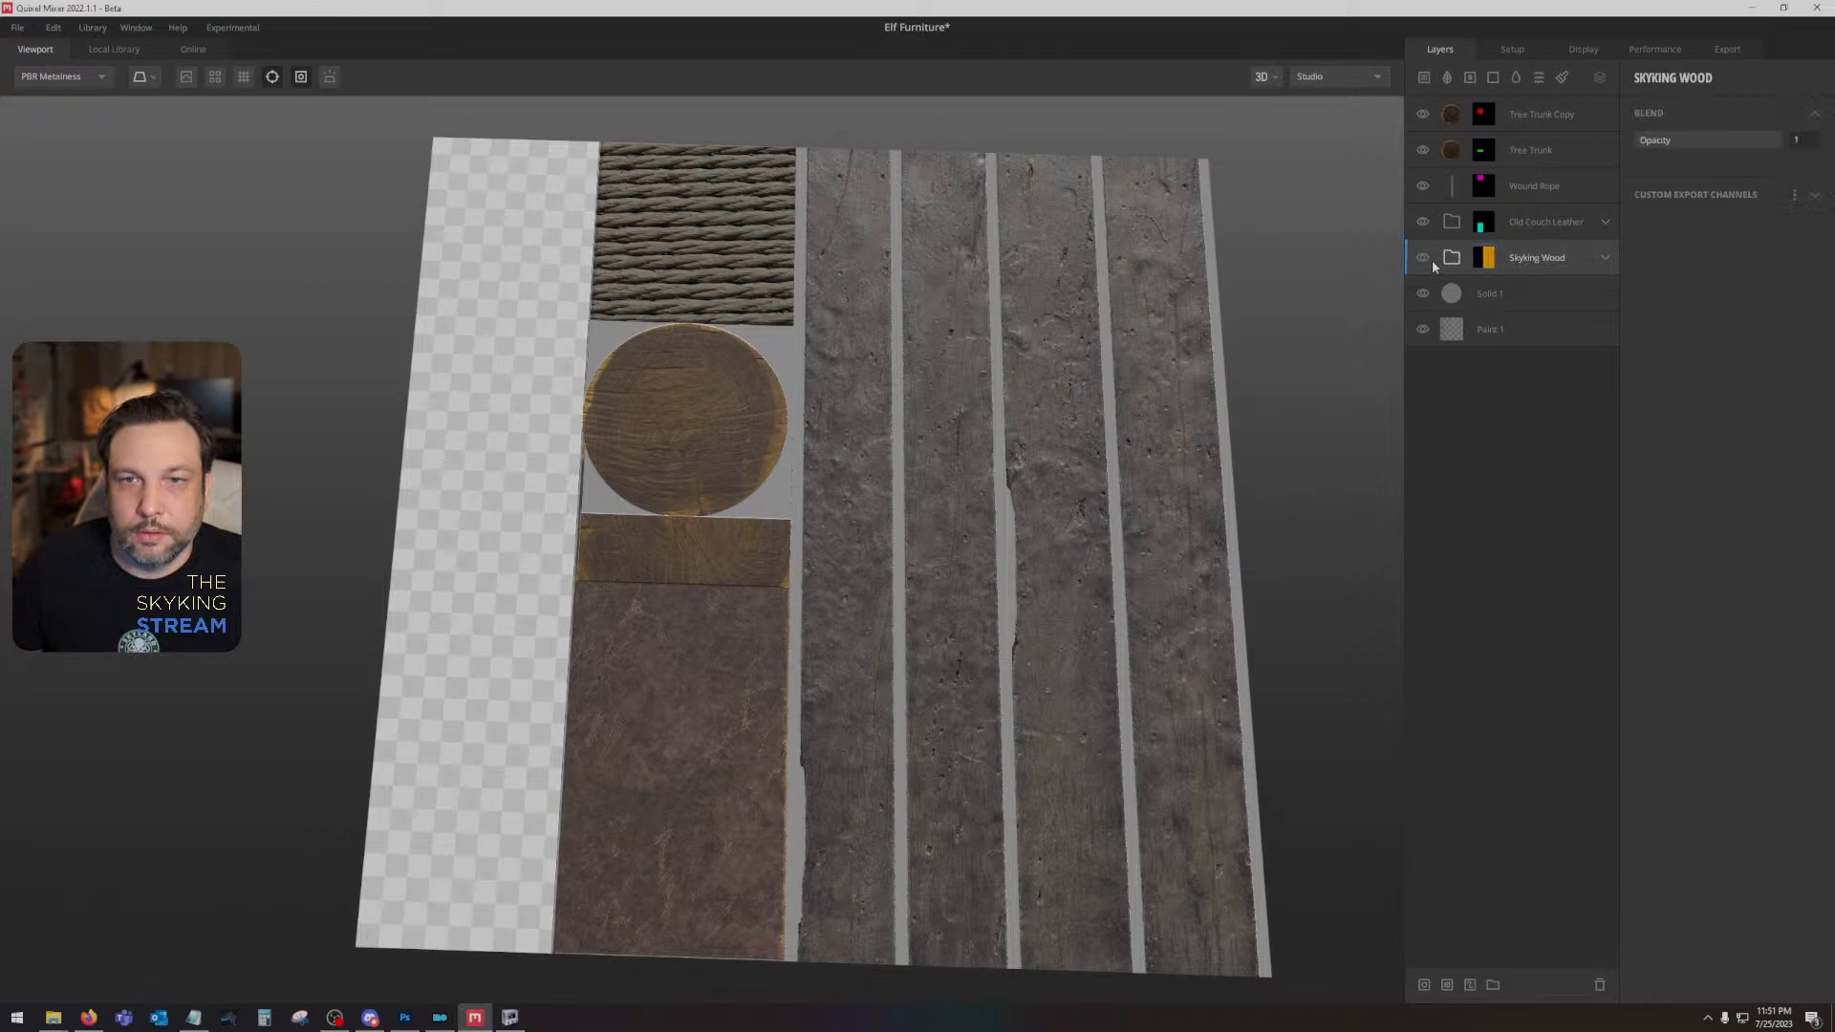
right_click(1491, 263)
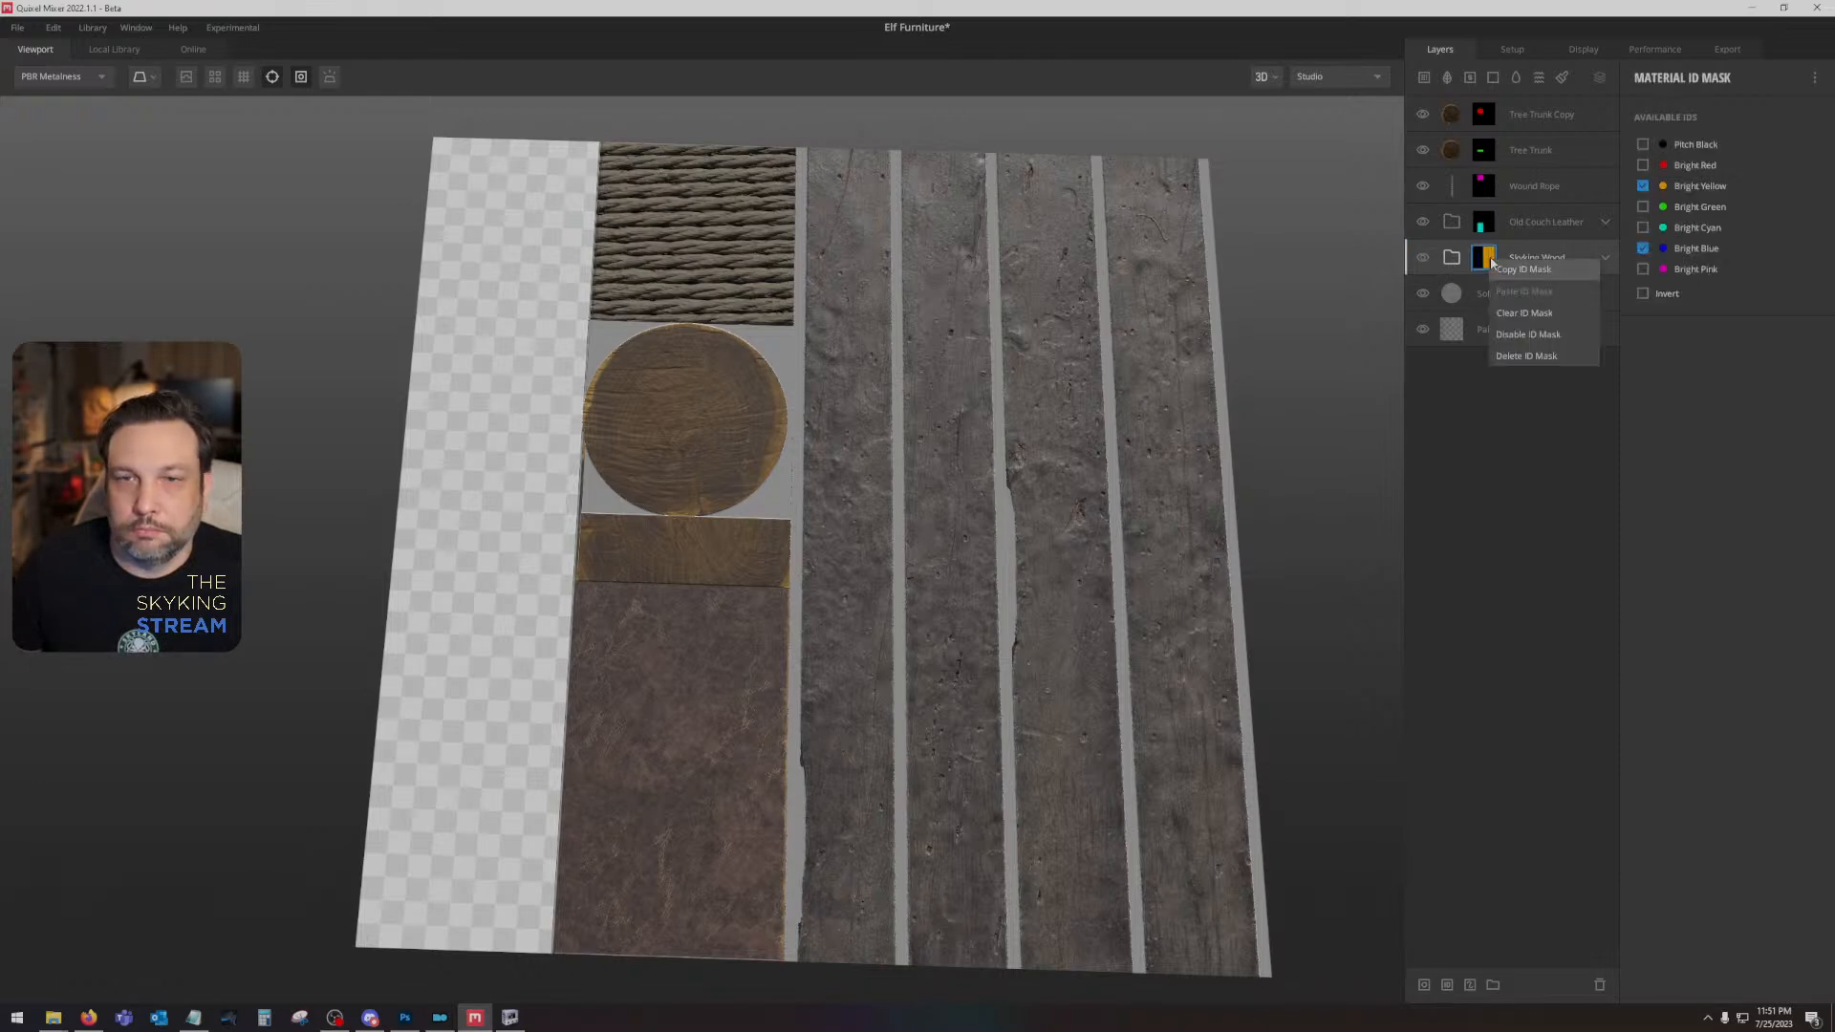
left_click(1523, 336)
left_click_drag(976, 469, 1227, 305)
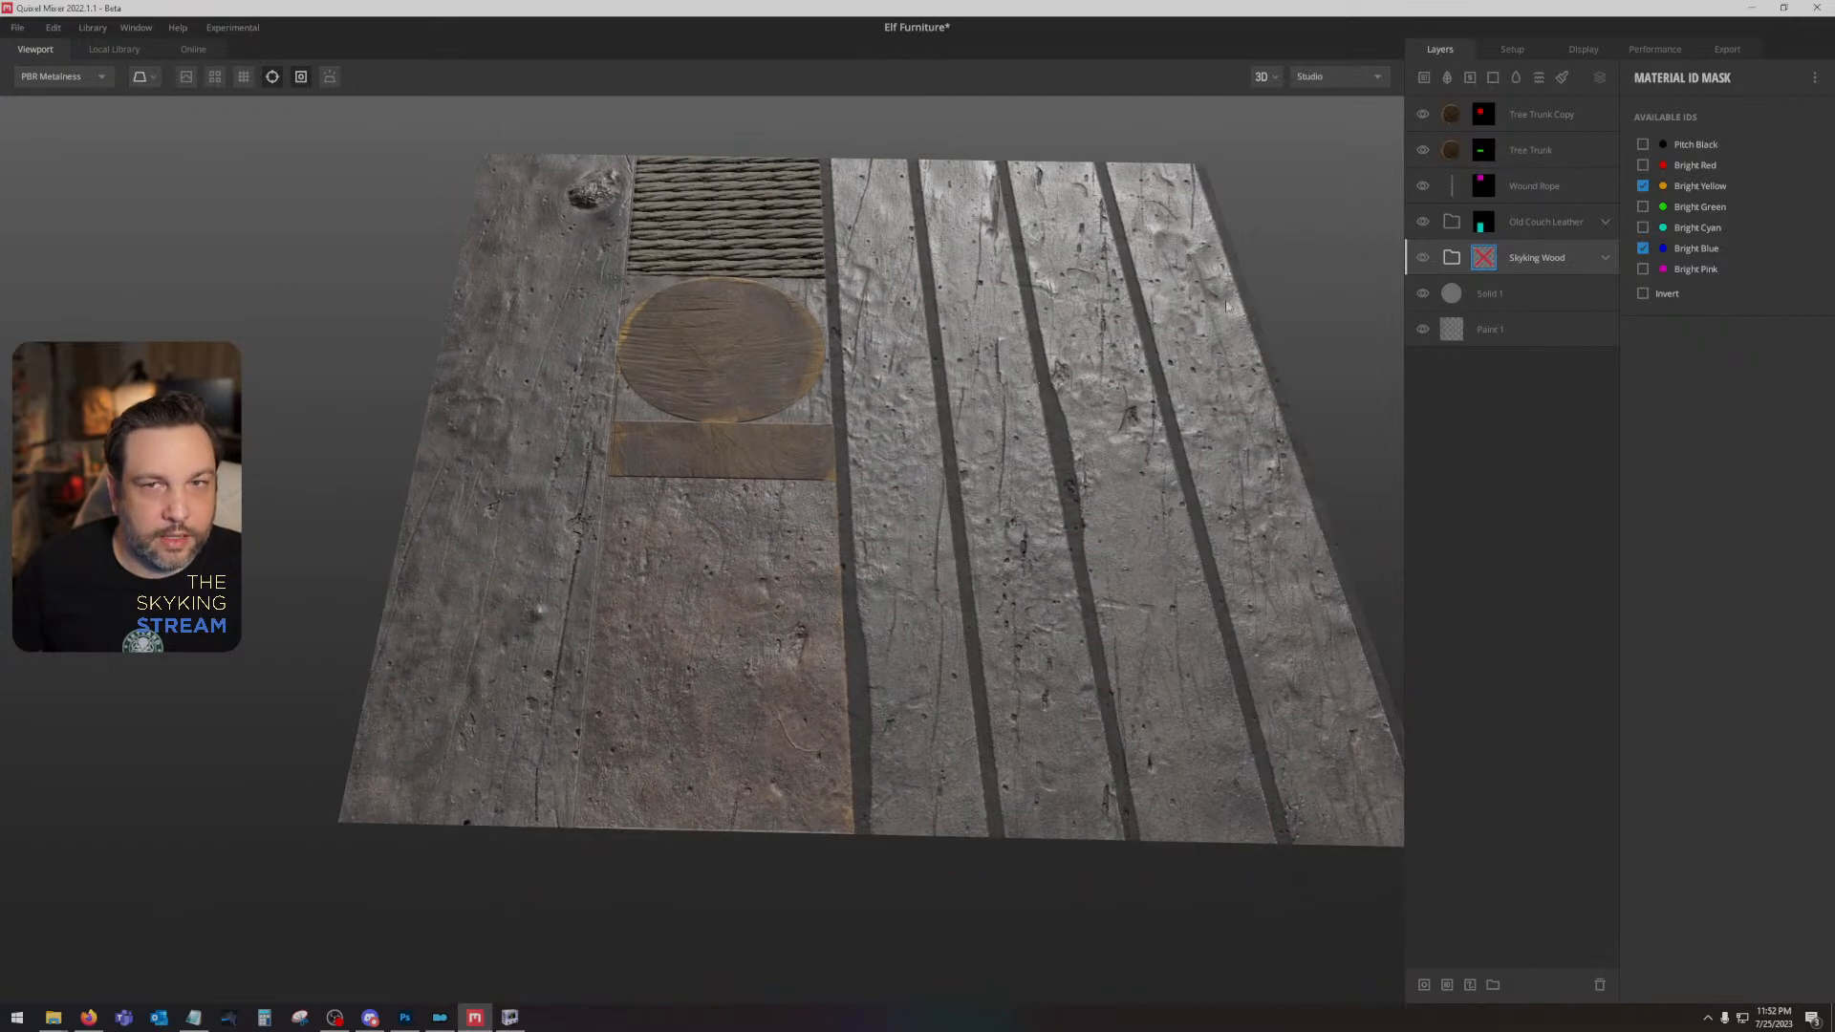
right_click(1483, 254)
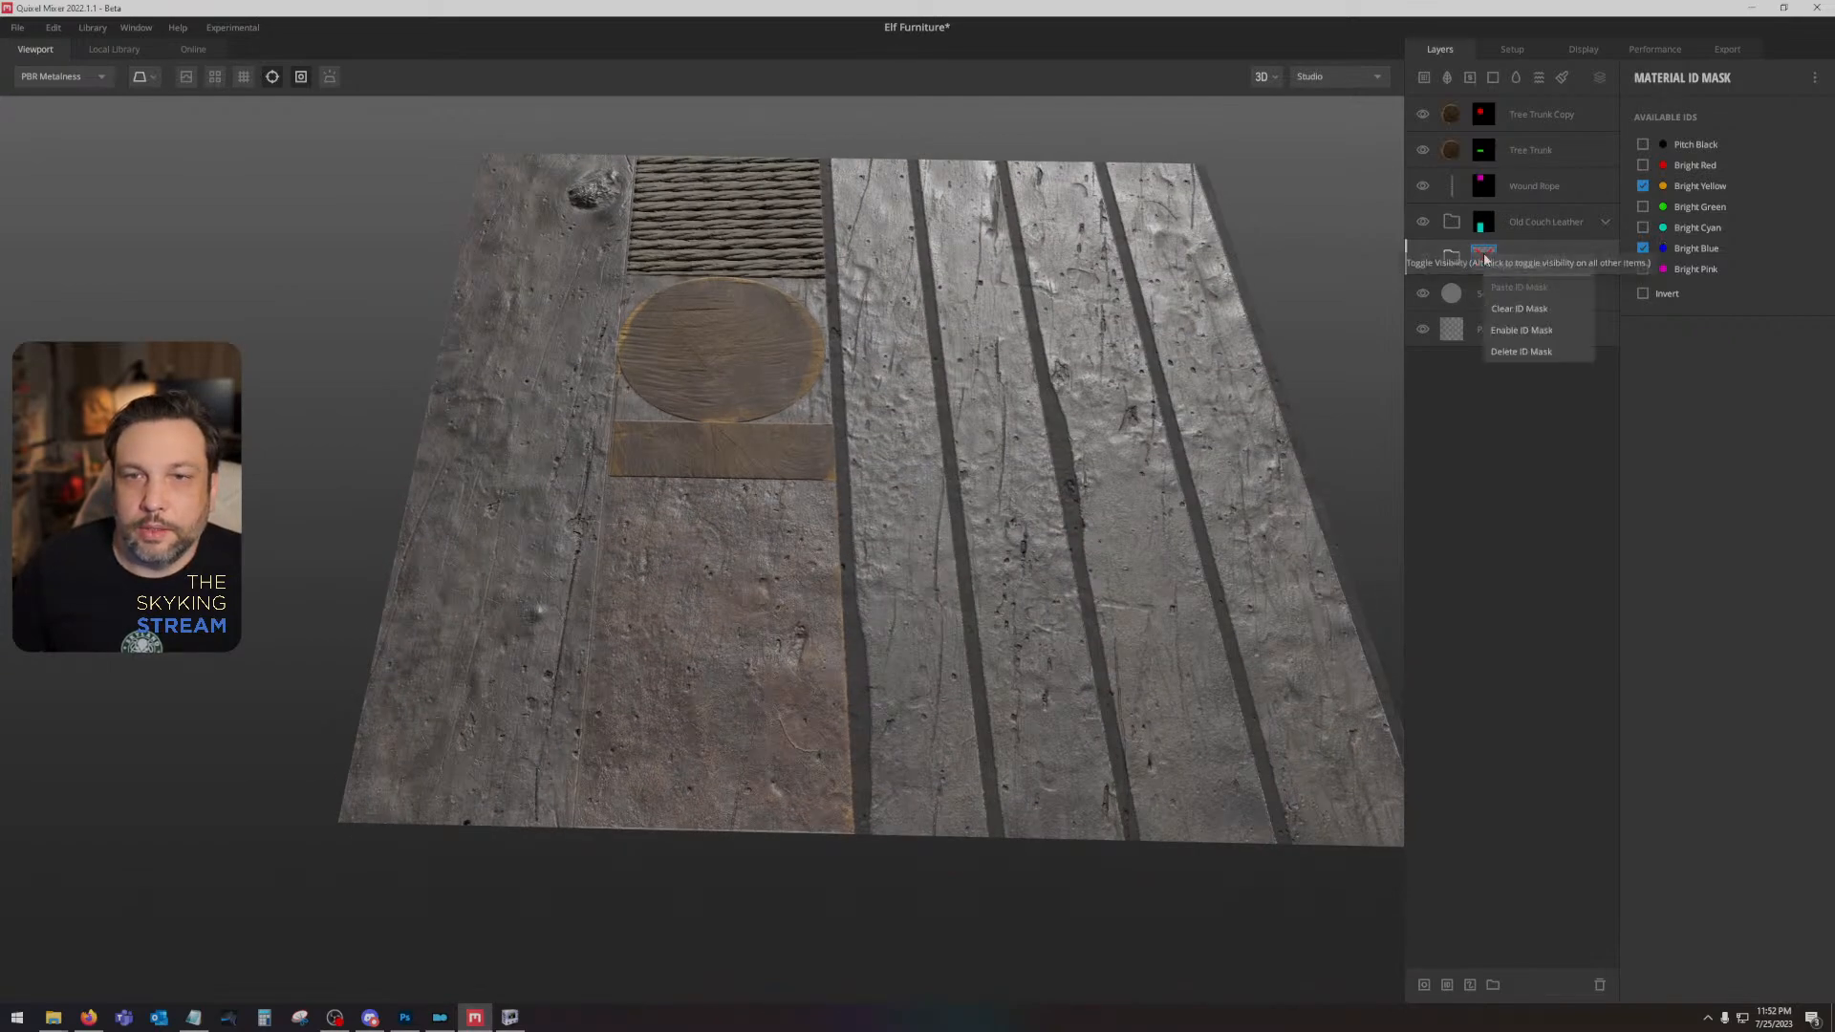
left_click(1533, 331)
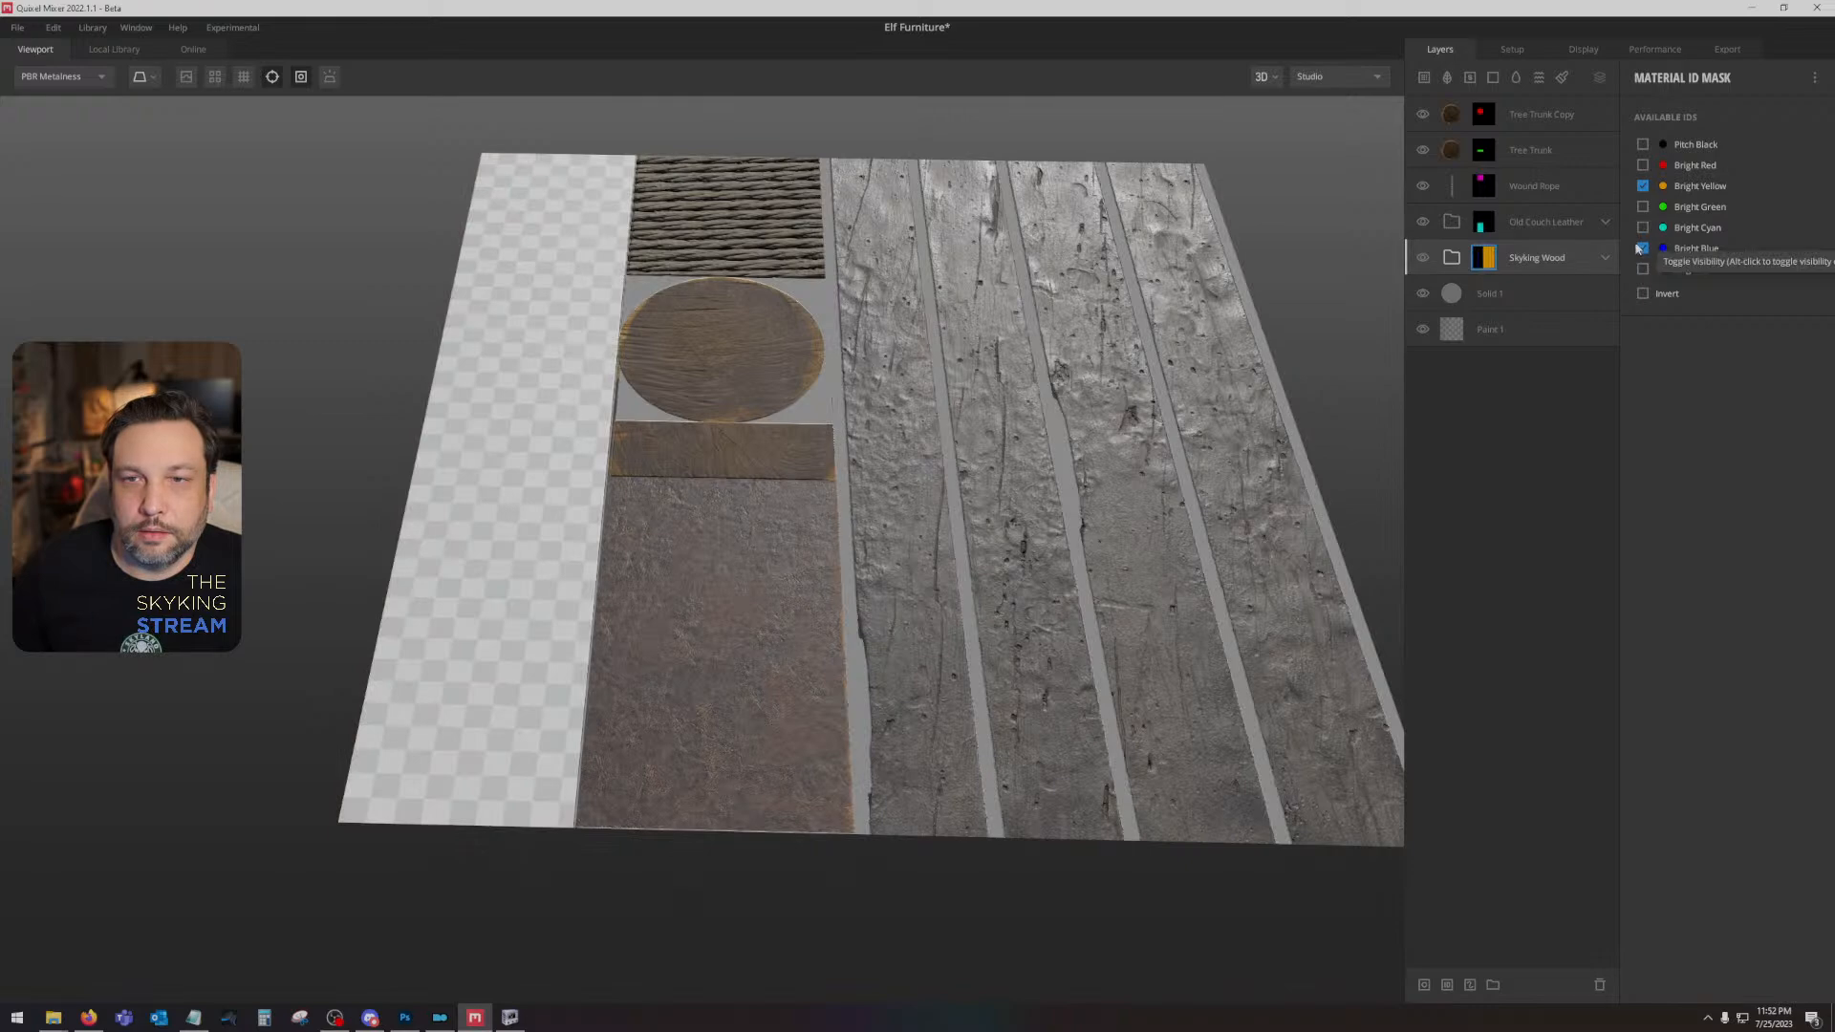
- Clear Bright Yellow from the Skyking Wood ID mask and toggle Bright Blue to check which area it covers
left_click(1642, 185)
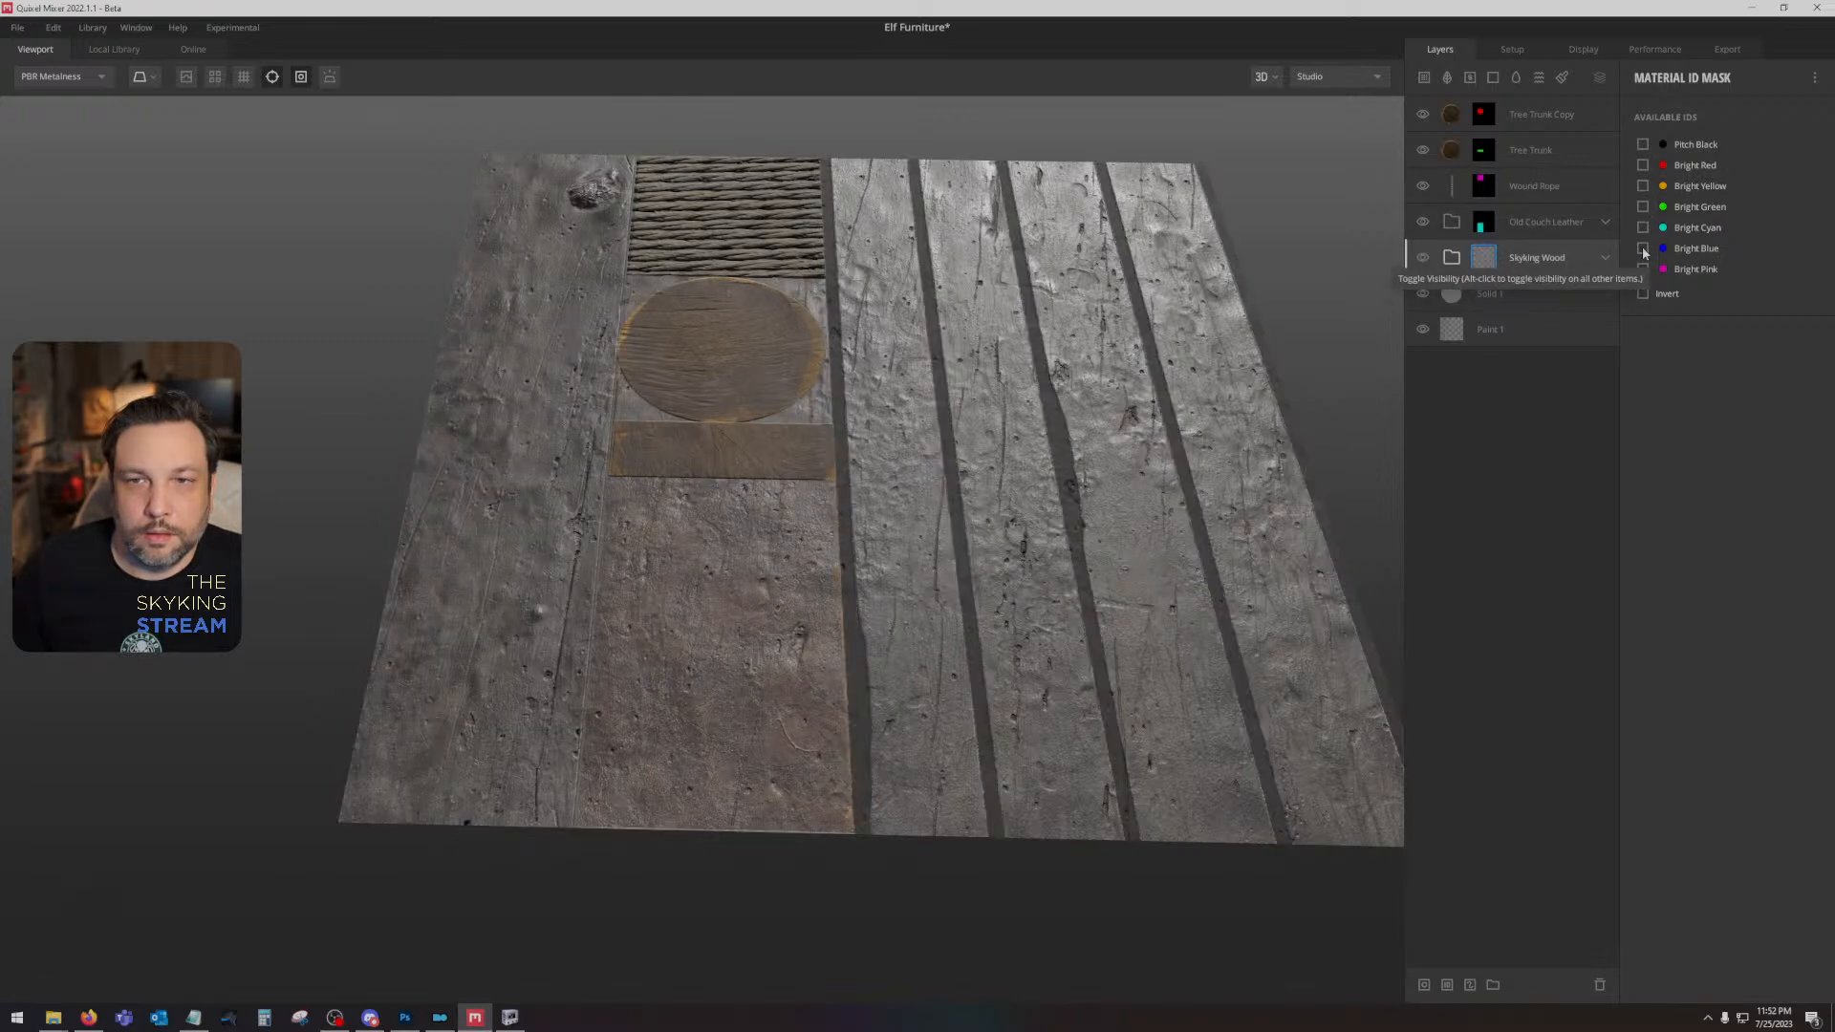
left_click(1642, 248)
left_click_drag(995, 413, 1037, 506)
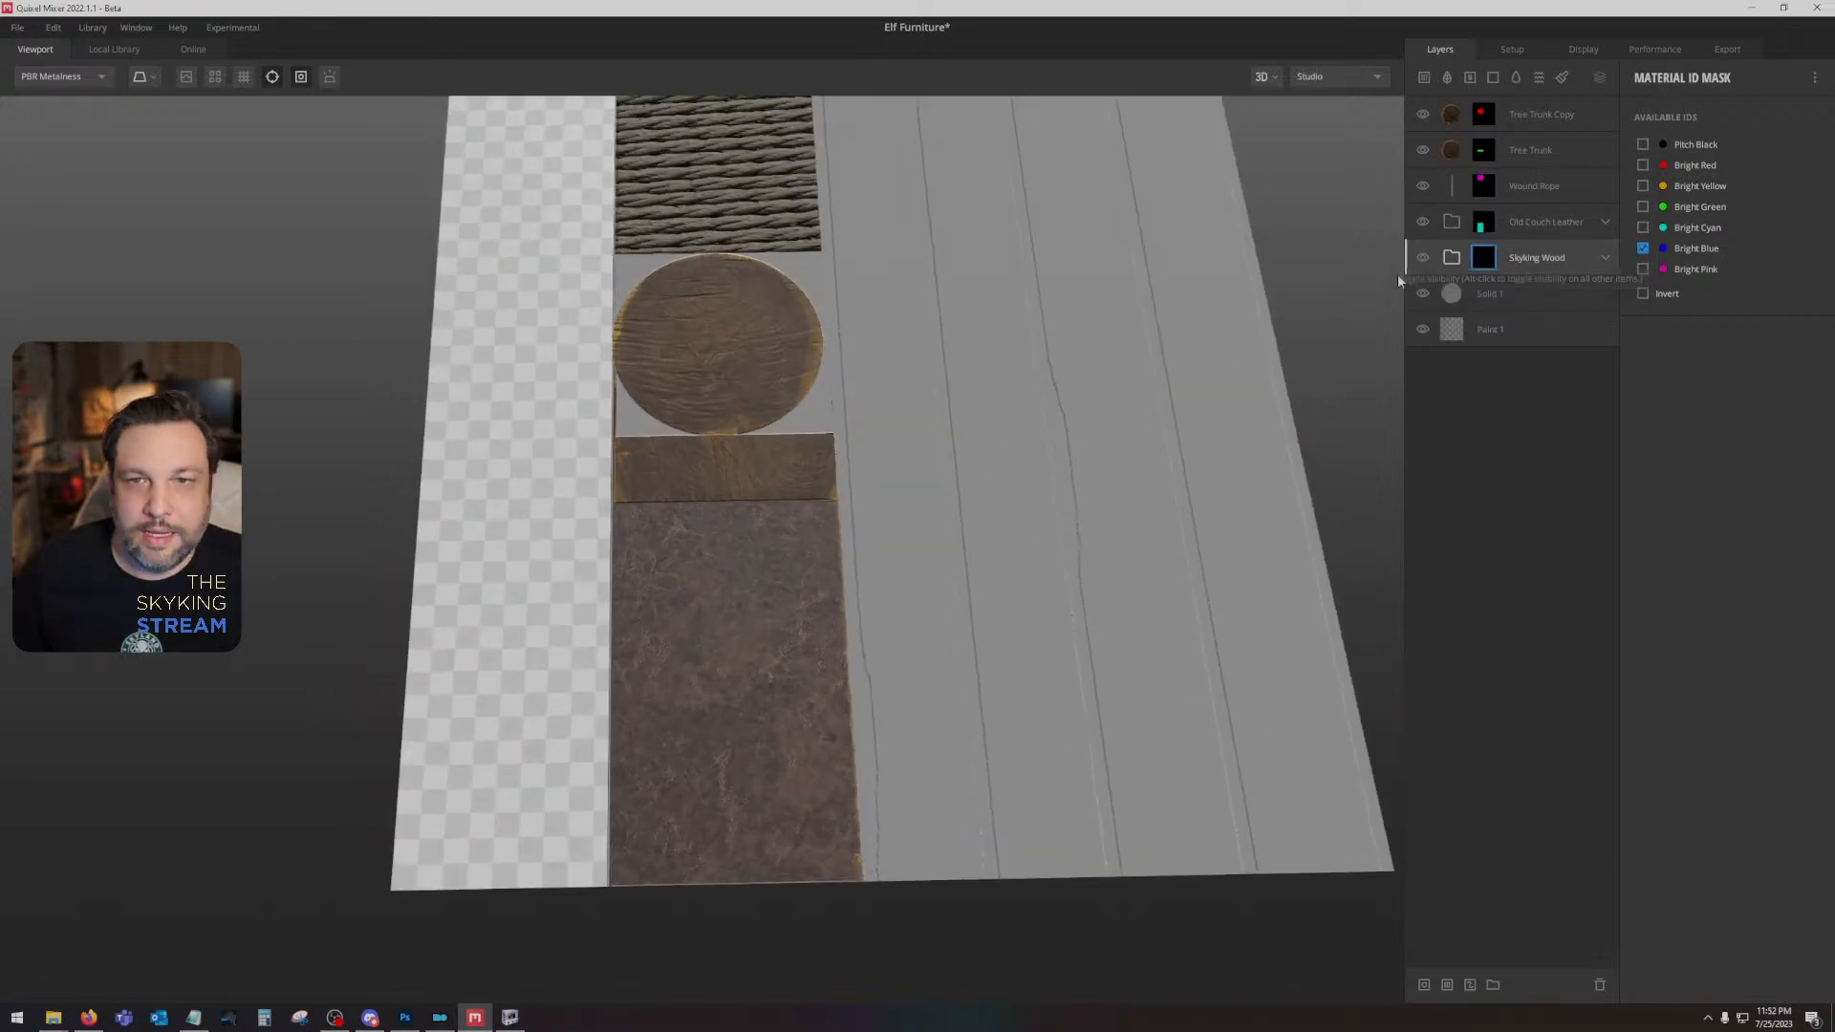
left_click(1643, 249)
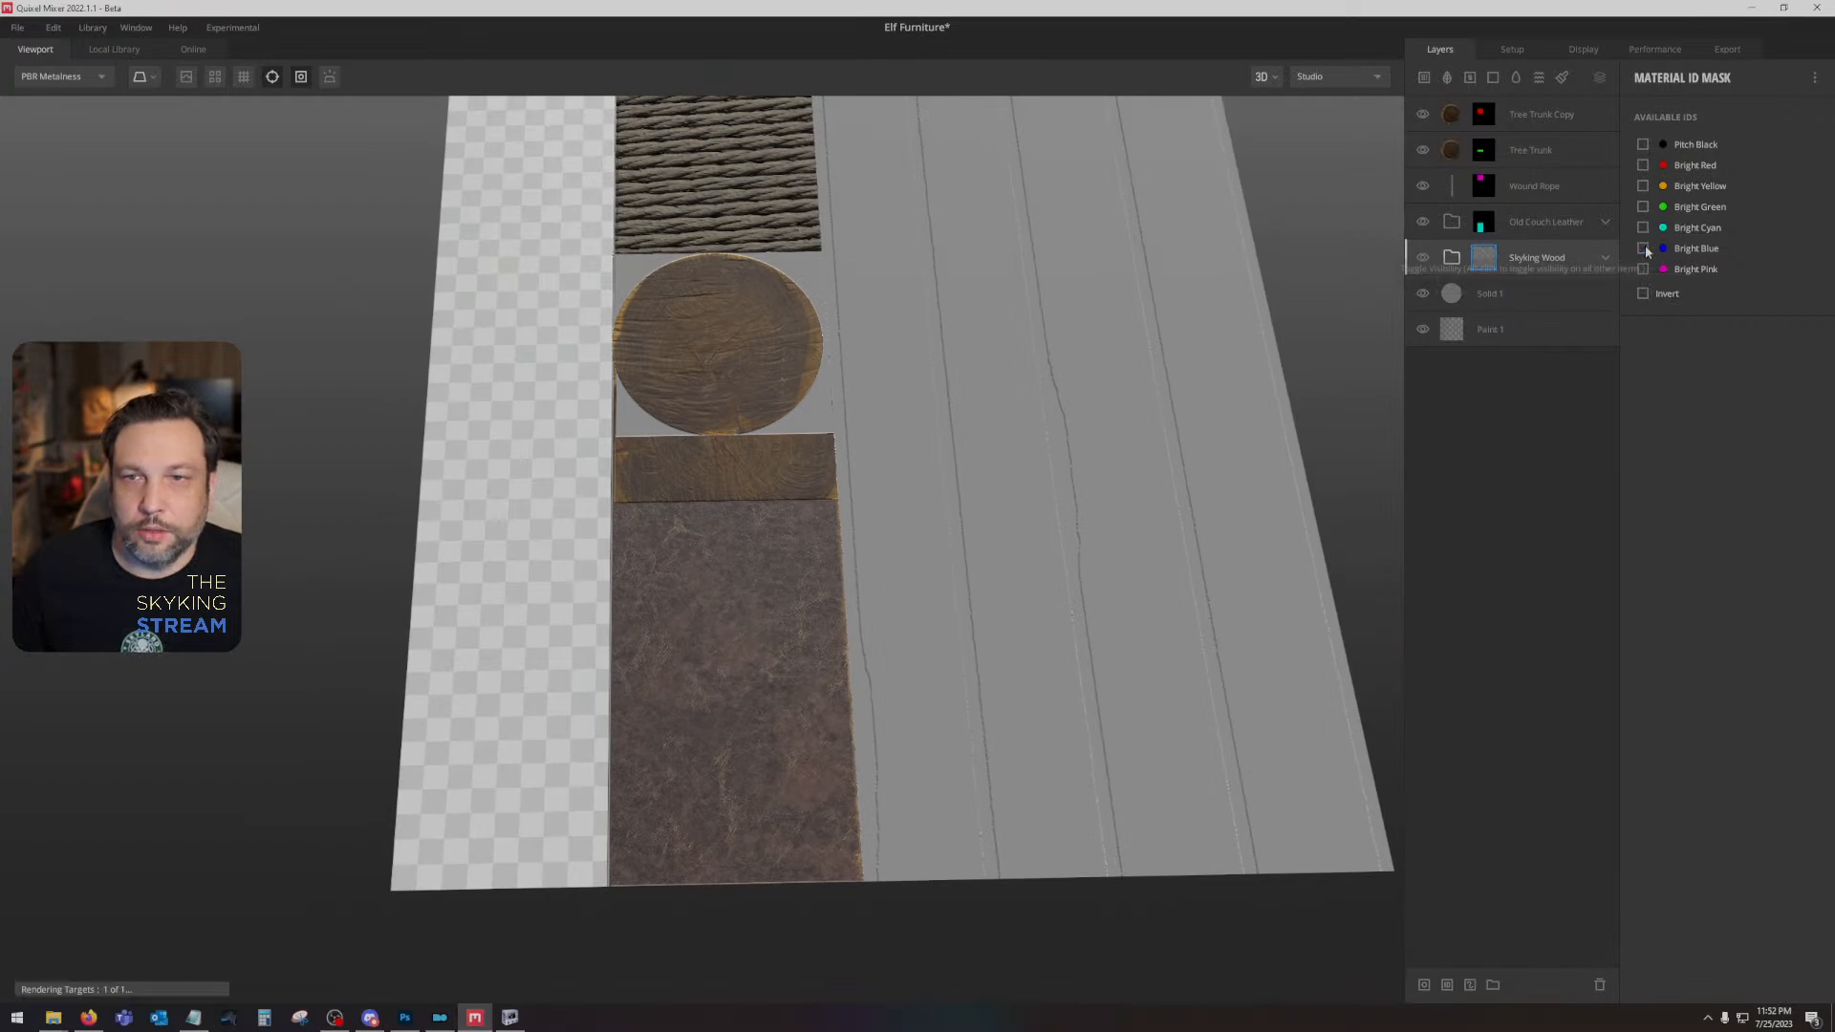
left_click(1643, 250)
left_click_drag(1195, 421, 1190, 359)
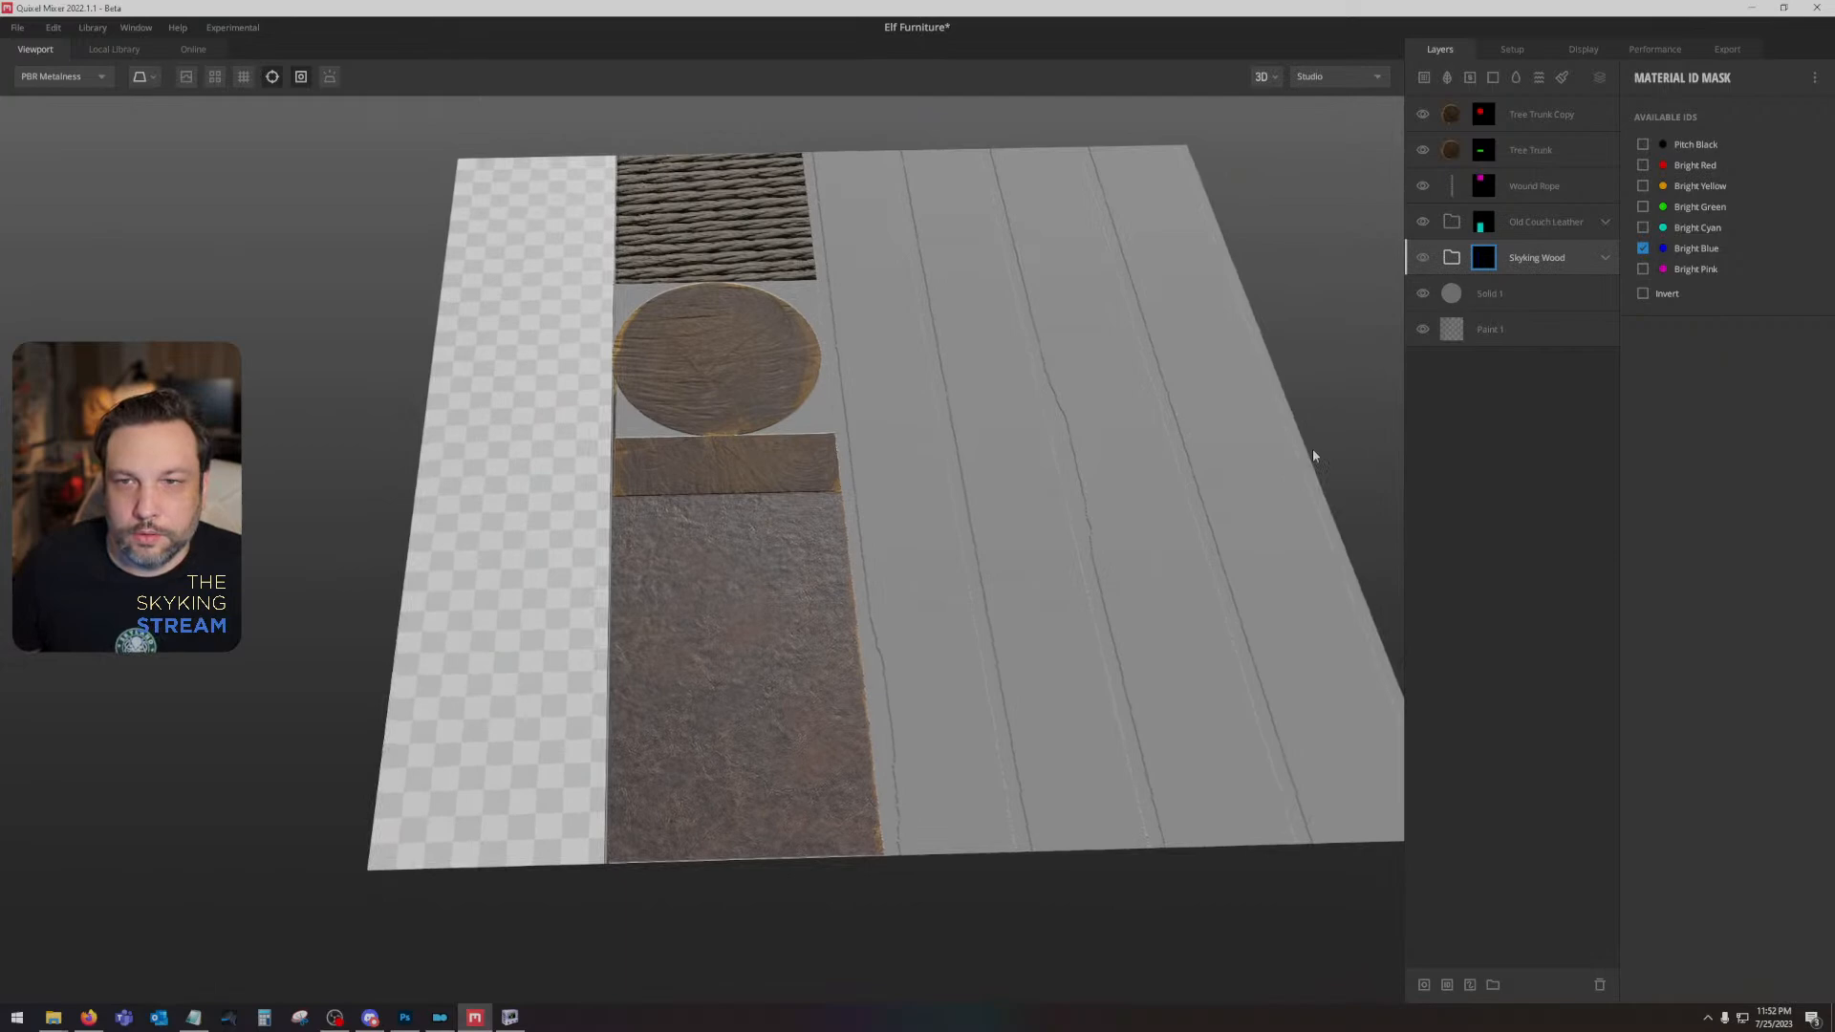
- Switch to Photoshop to check the blue area of the colour ID map, and return to Quixel Mixer
left_click(405, 1018)
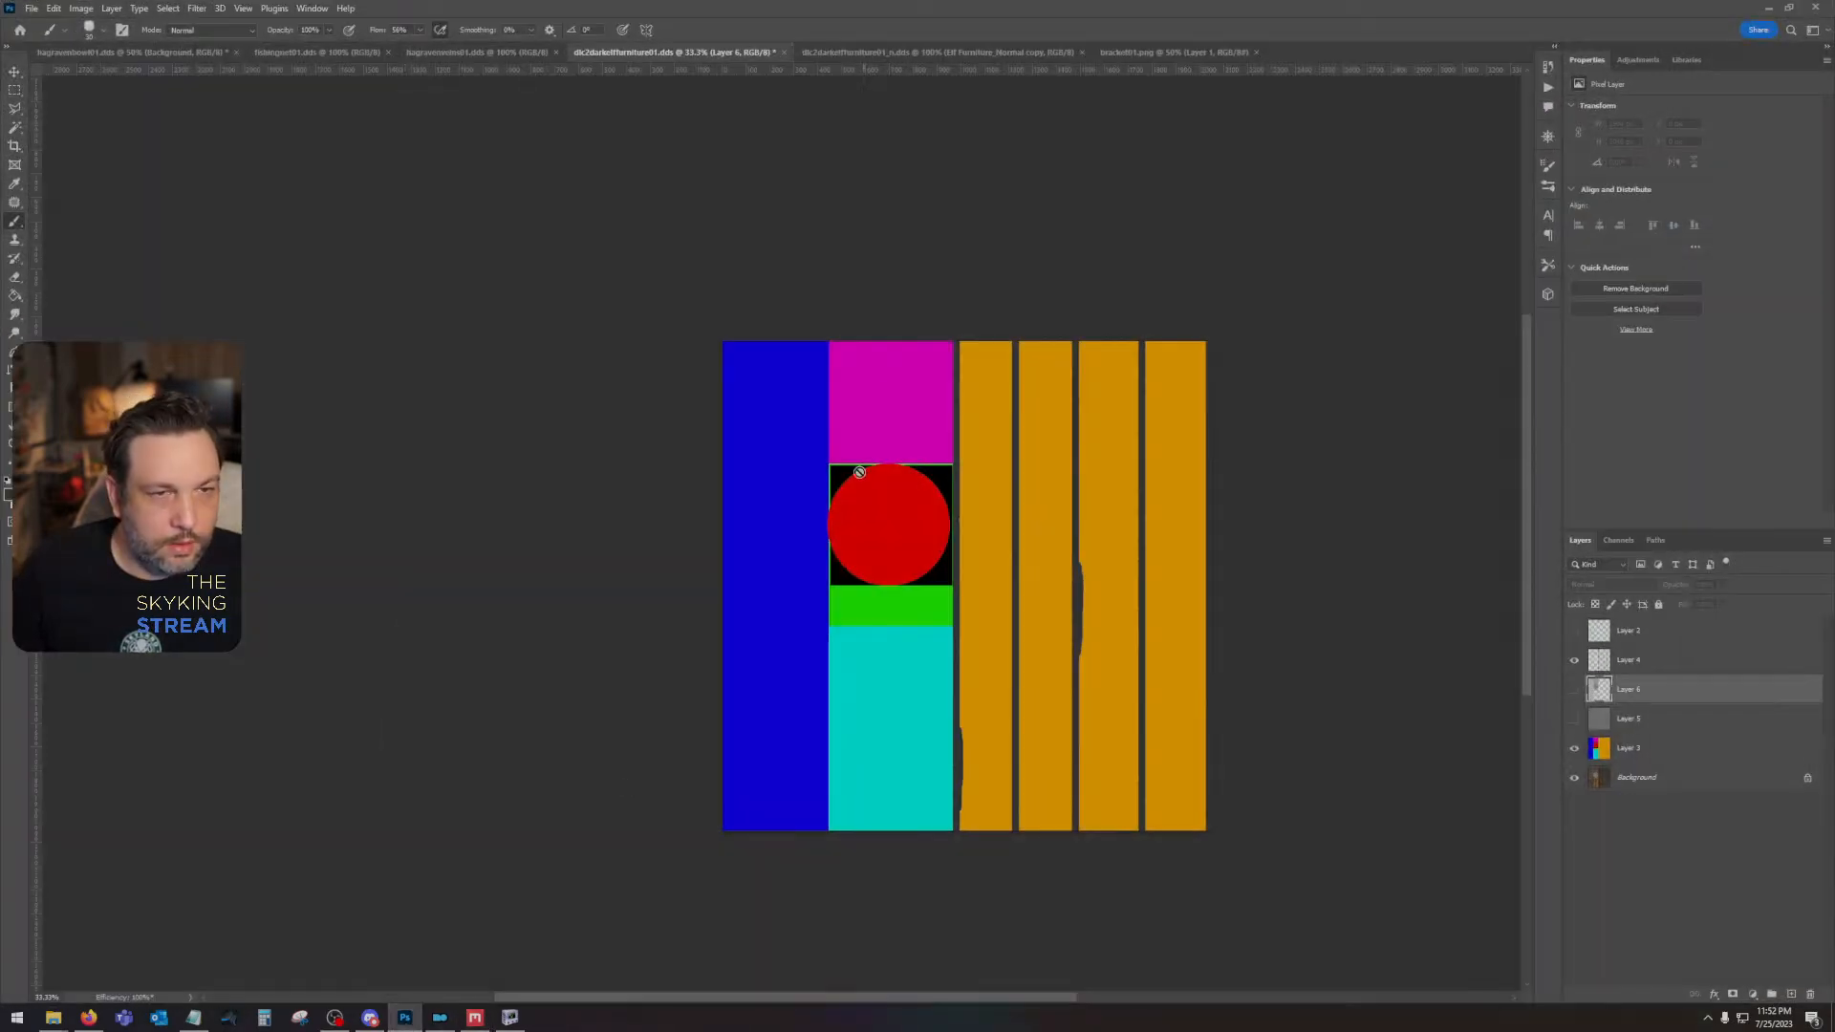
left_click(511, 1019)
left_click(475, 1018)
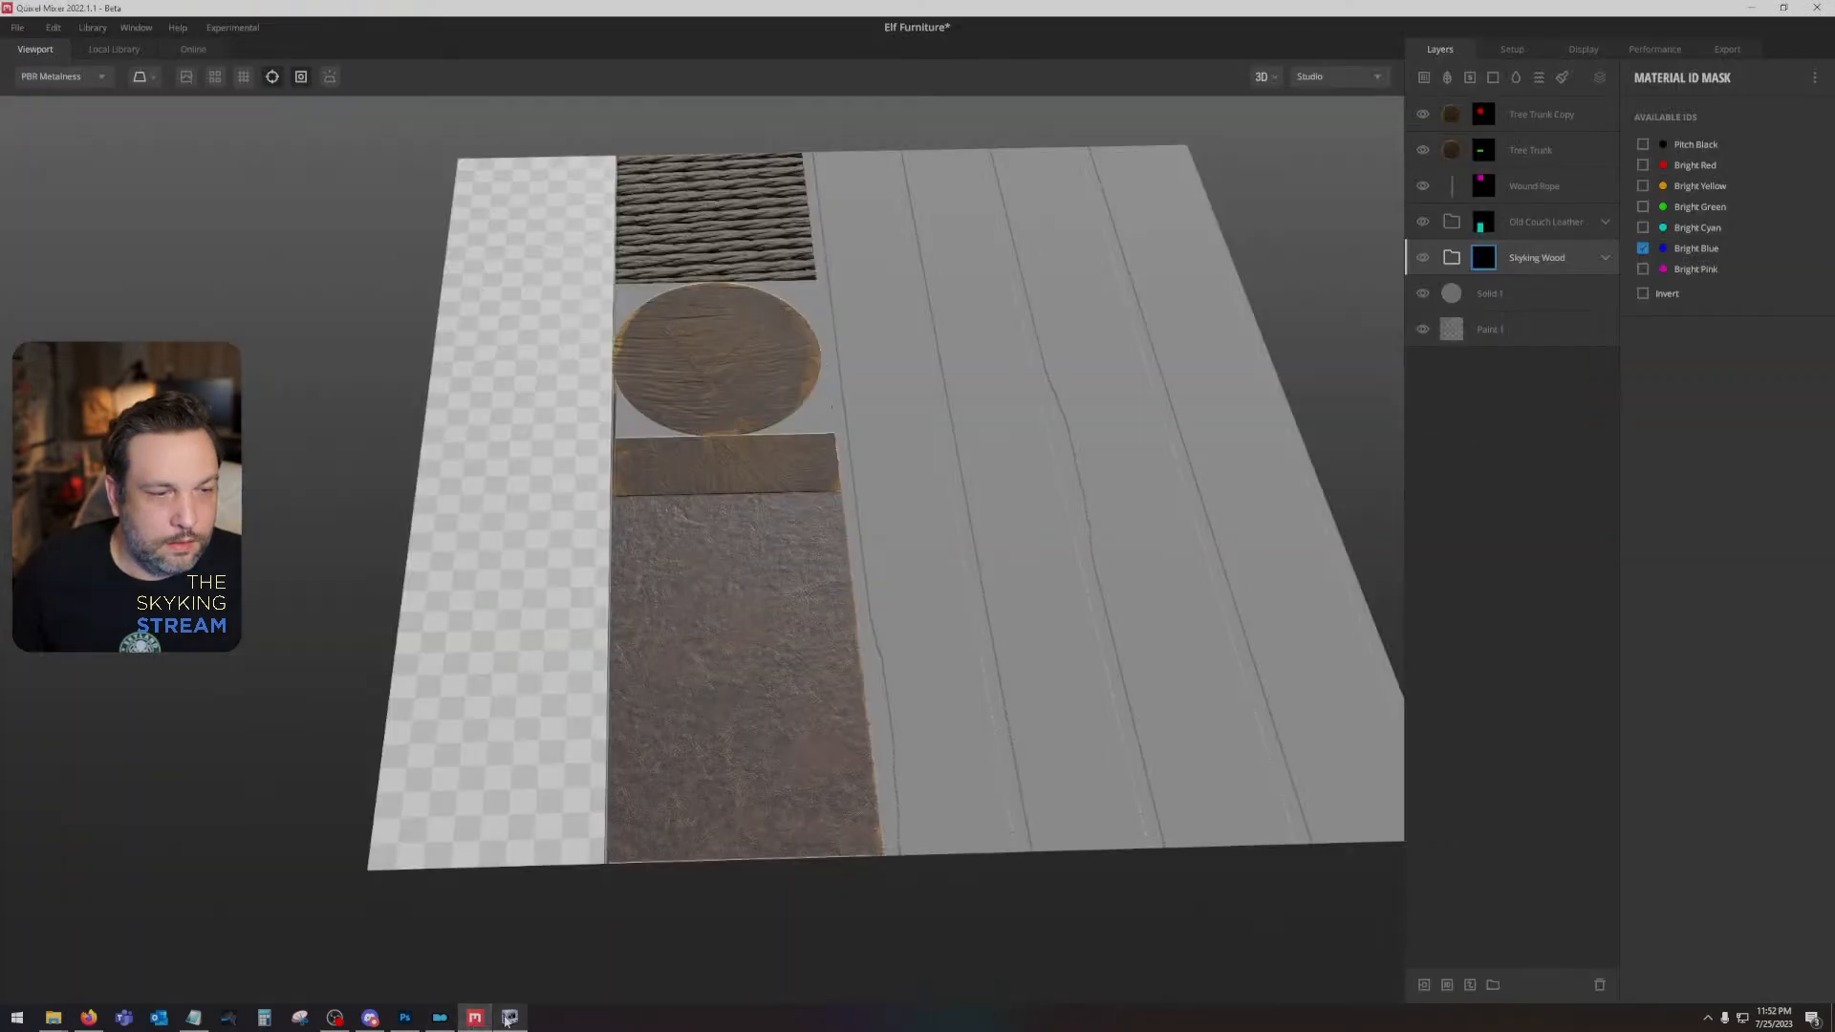
left_click_drag(508, 1021, 475, 1019)
left_click(510, 1018)
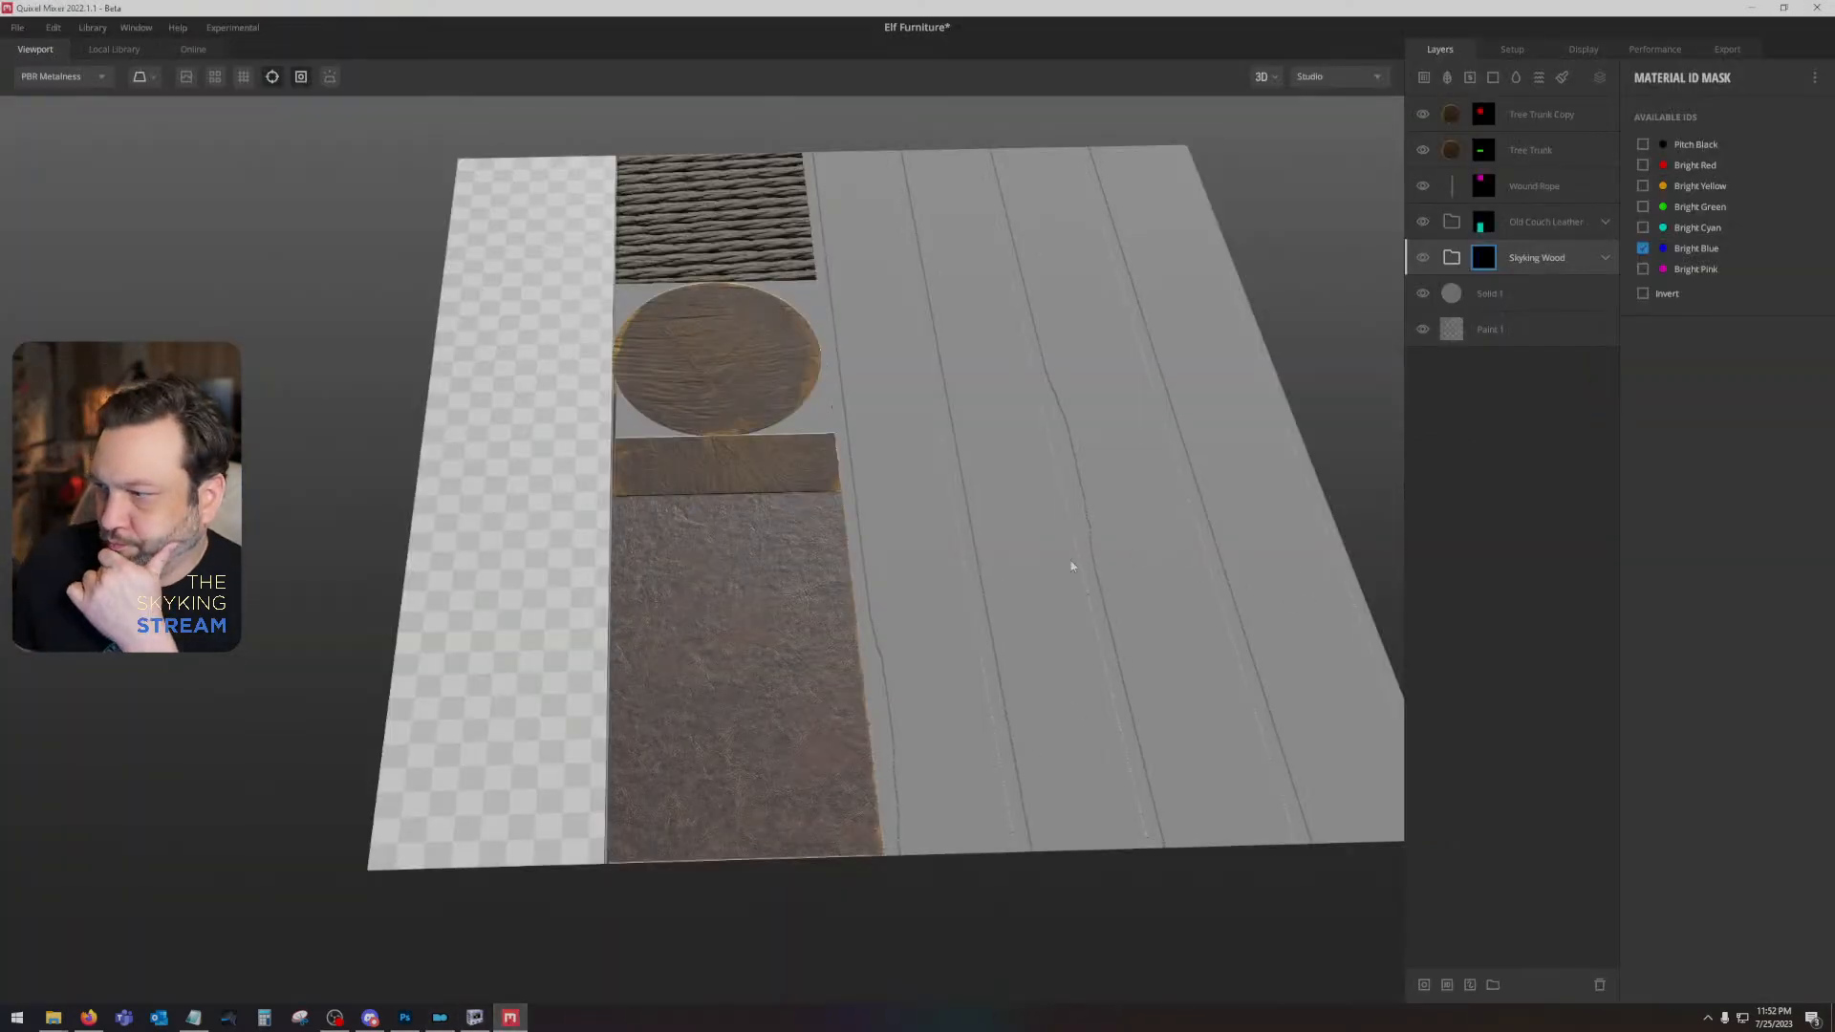
left_click_drag(1072, 566, 1155, 627)
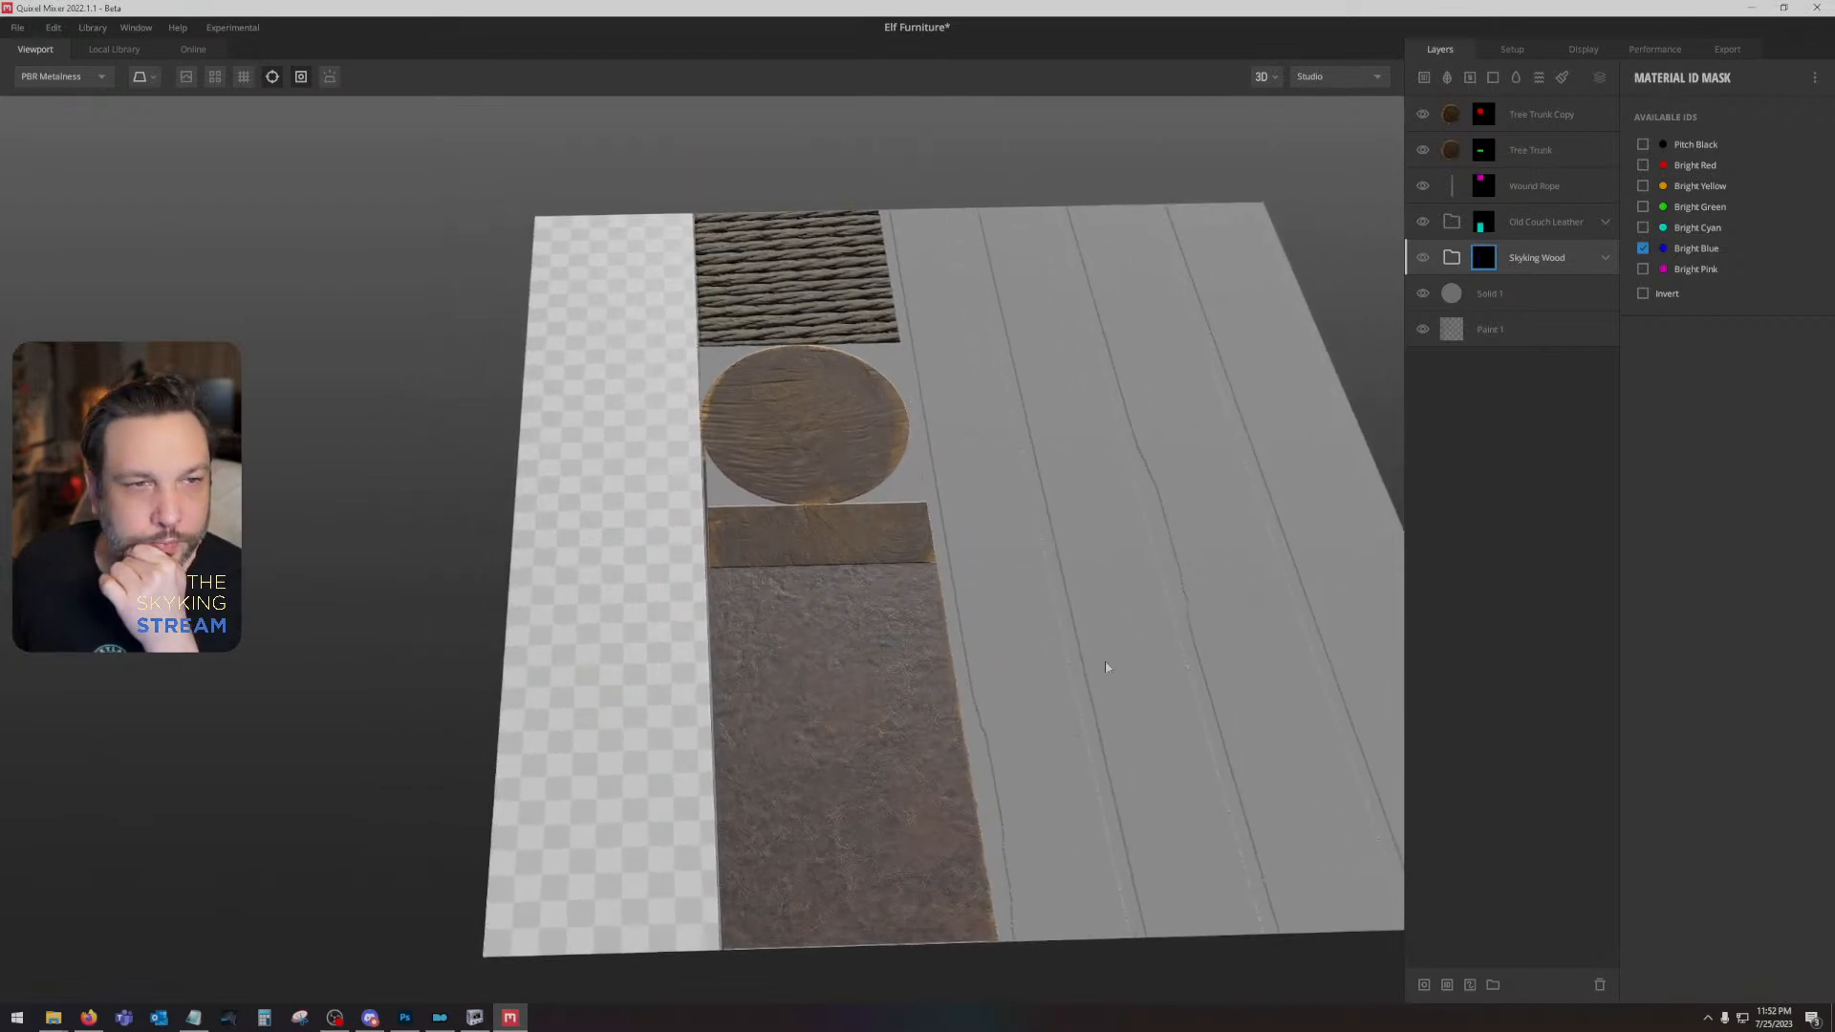
- Move the Skyking Wood group to the top of the layer stack and test Bright Pink in its ID mask
left_click_drag(1558, 248, 1551, 88)
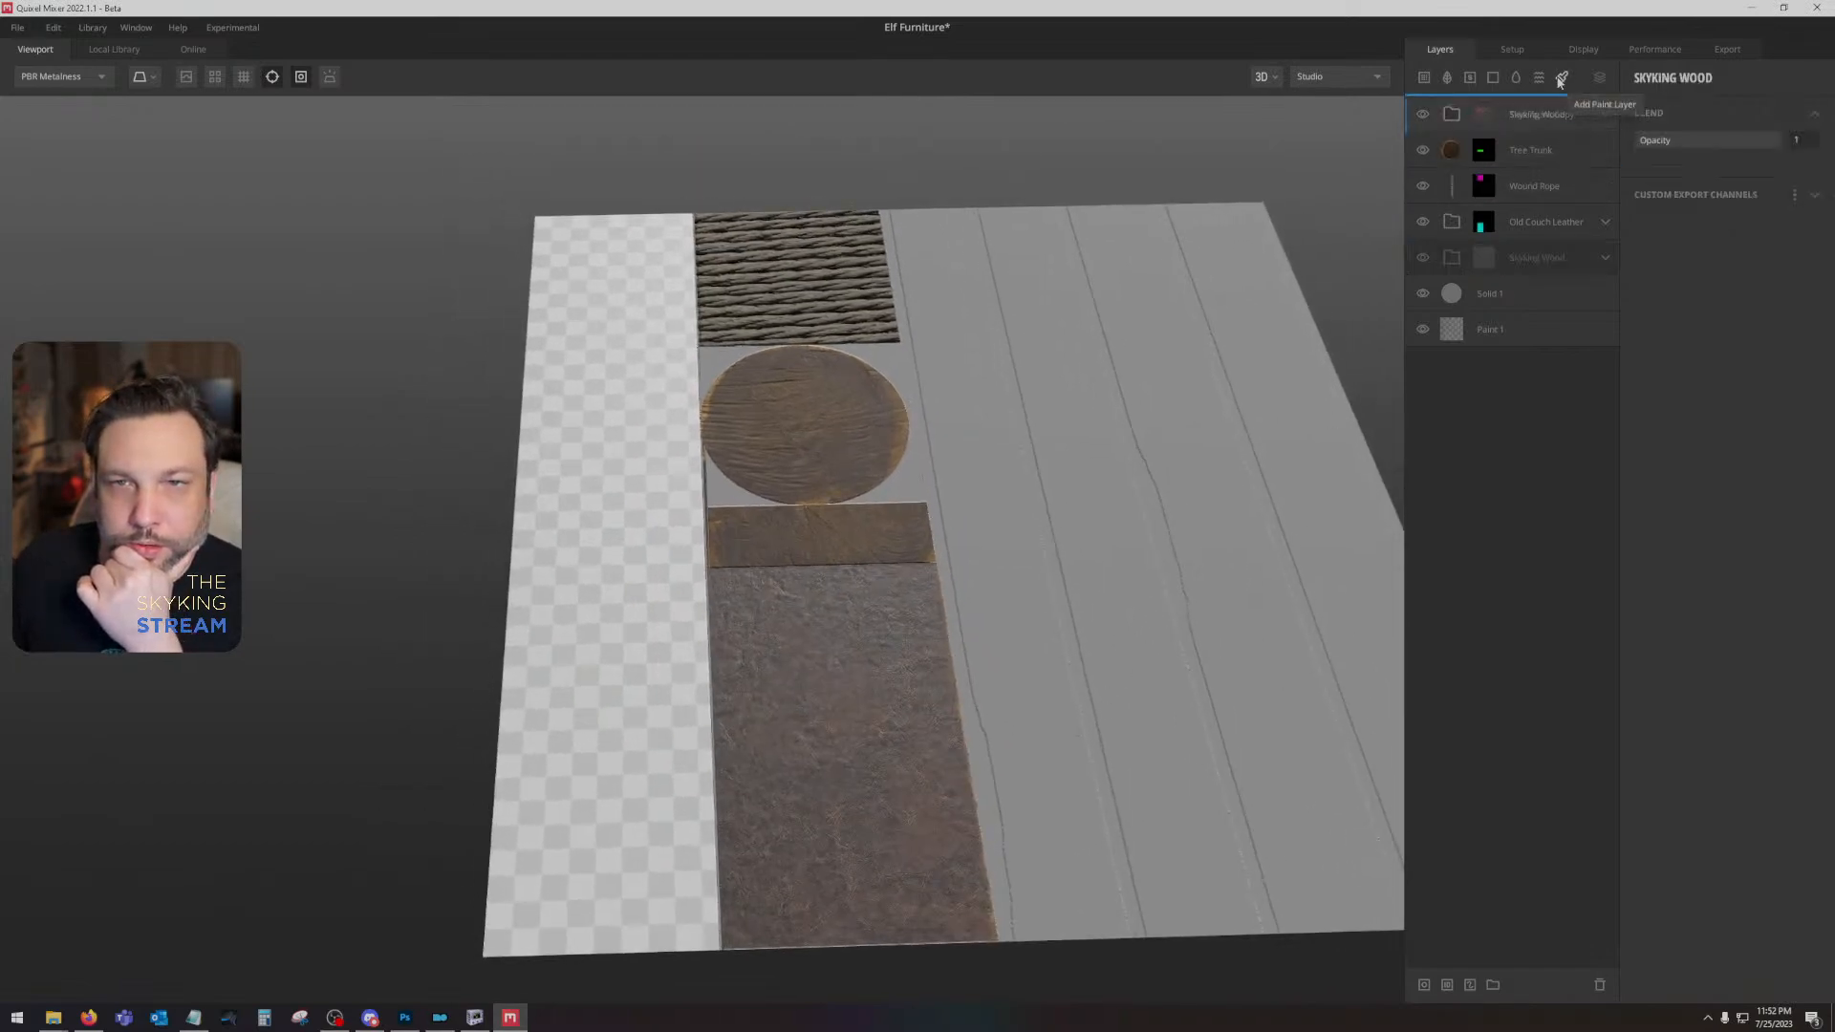
left_click(1482, 113)
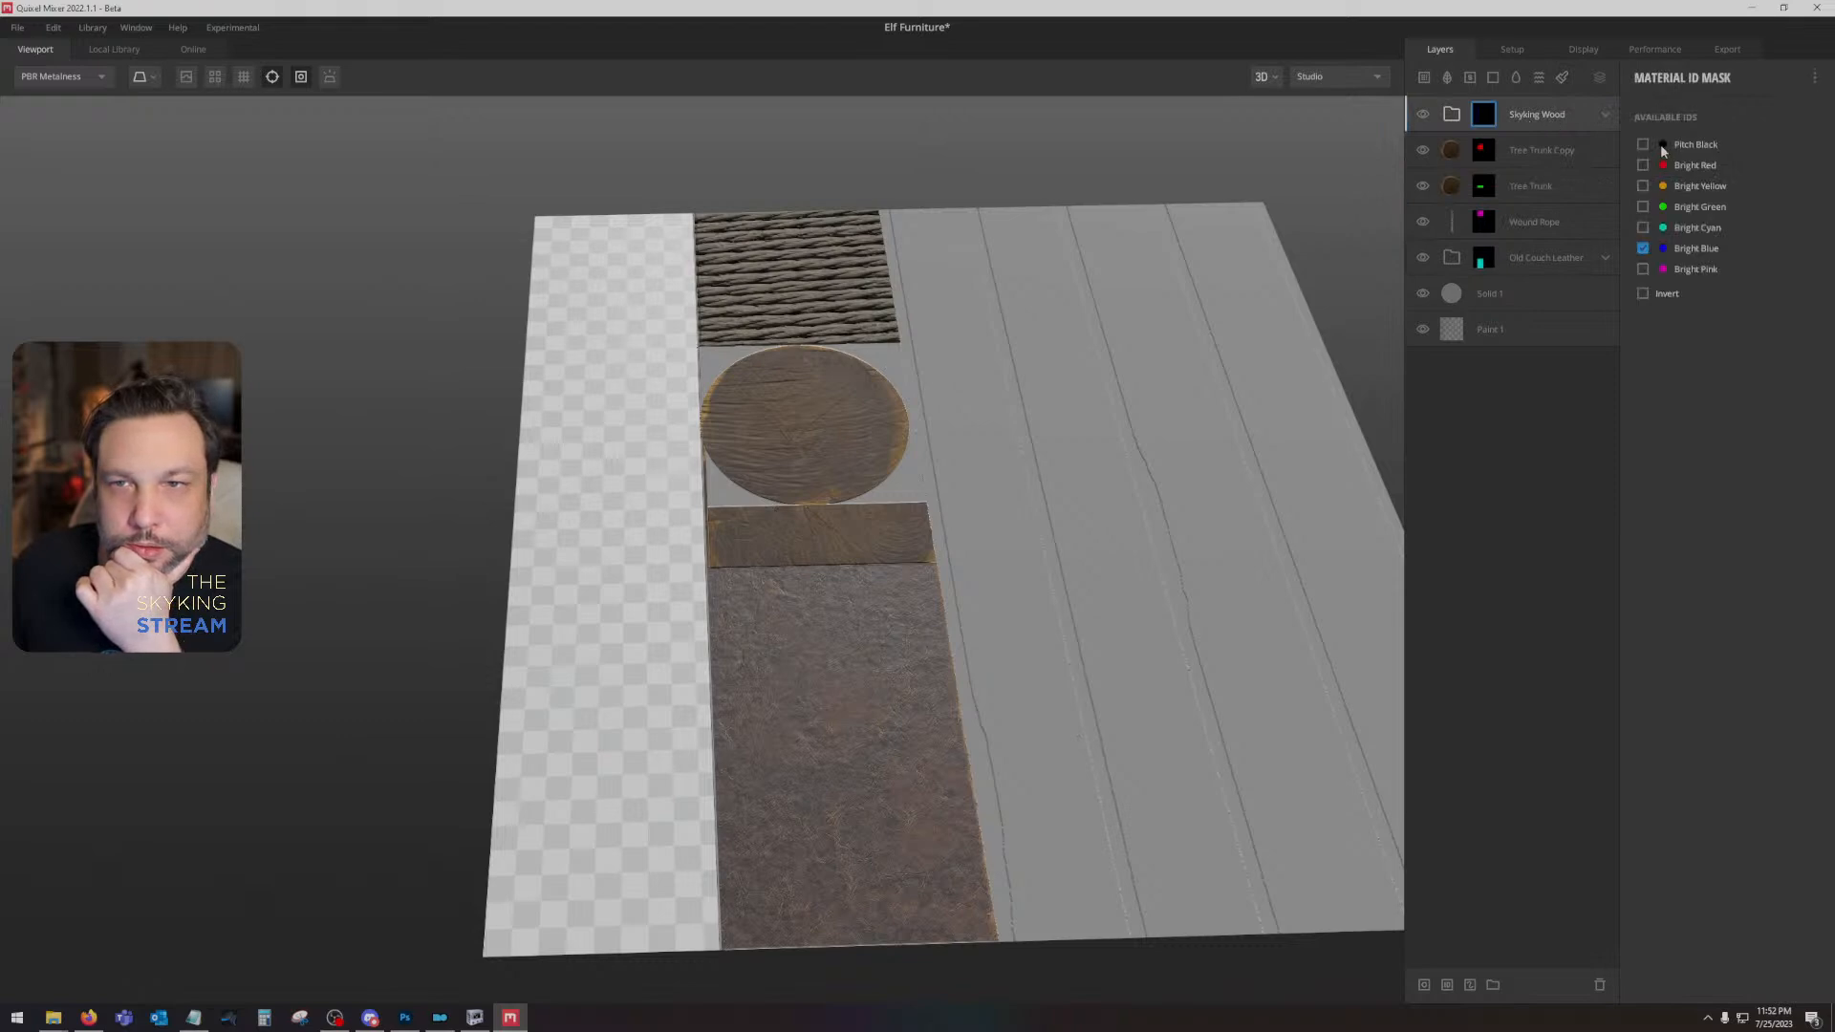
left_click(1642, 248)
left_click(1642, 269)
left_click(1643, 268)
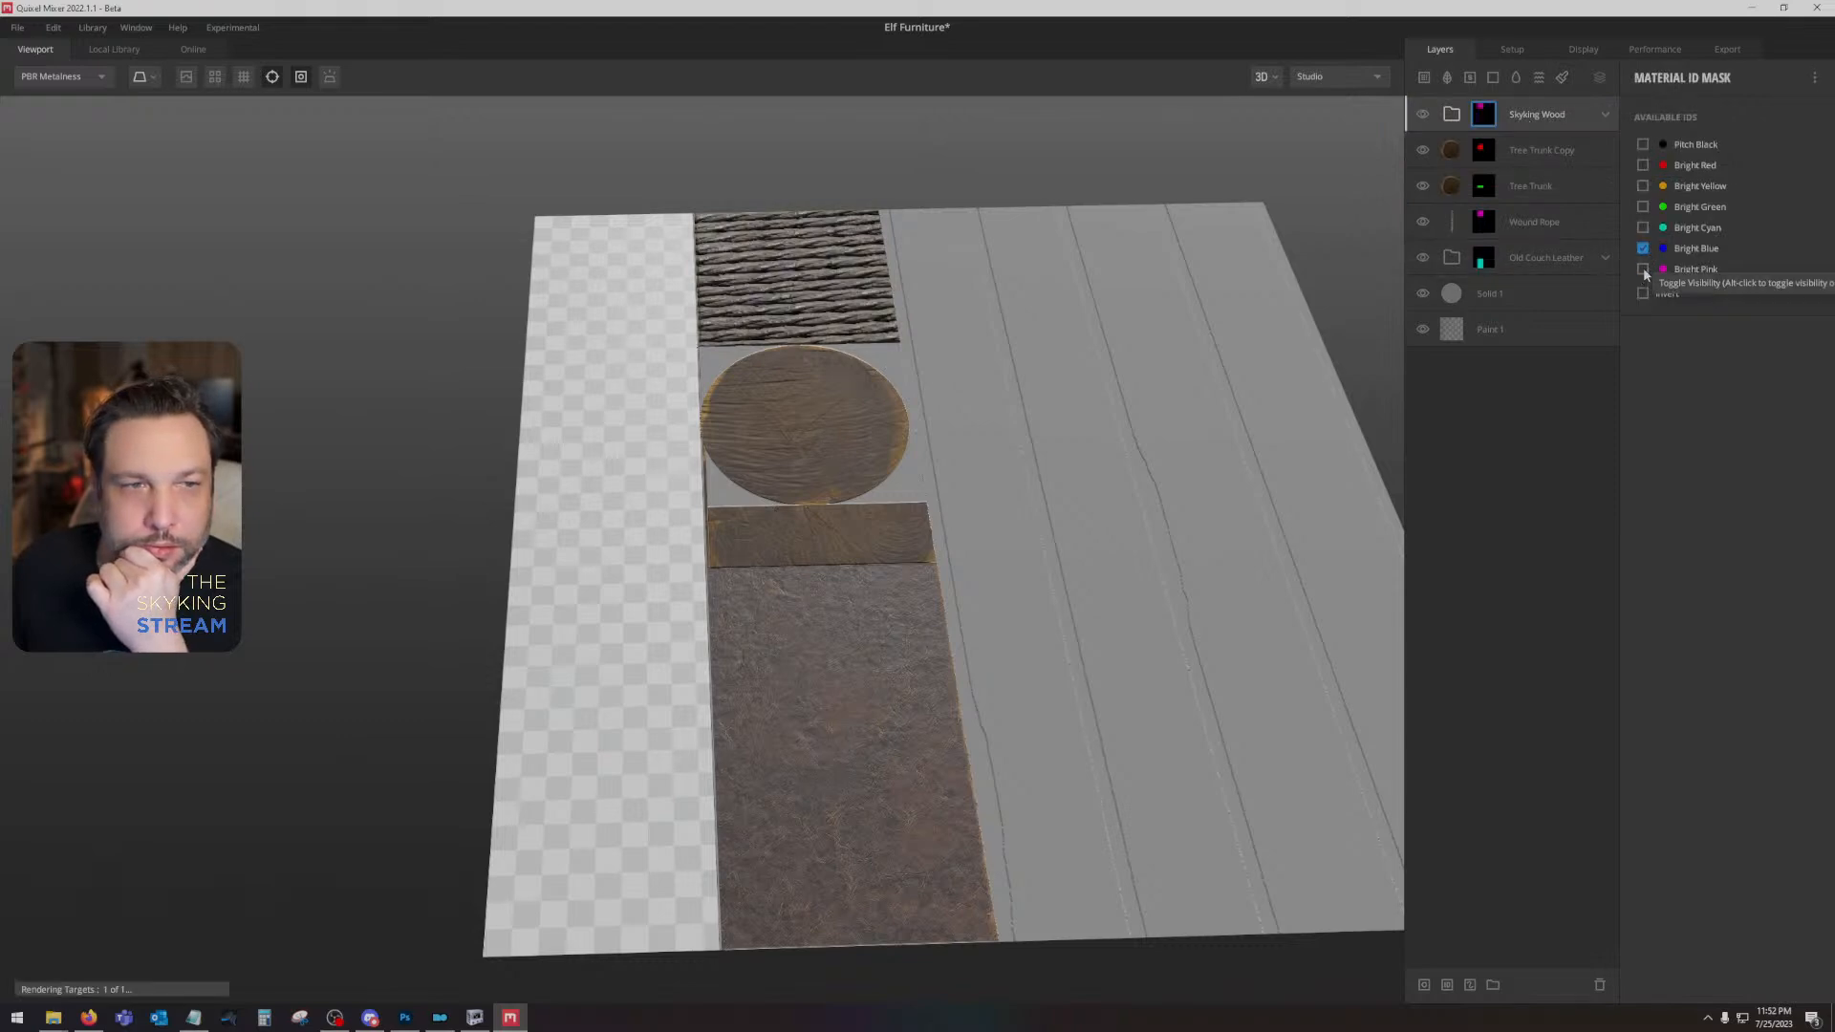
- Set the Skyking Wood group's Material ID mask to Pitch Black, Bright Yellow and Bright Blue
left_click(1642, 186)
left_click(1642, 248)
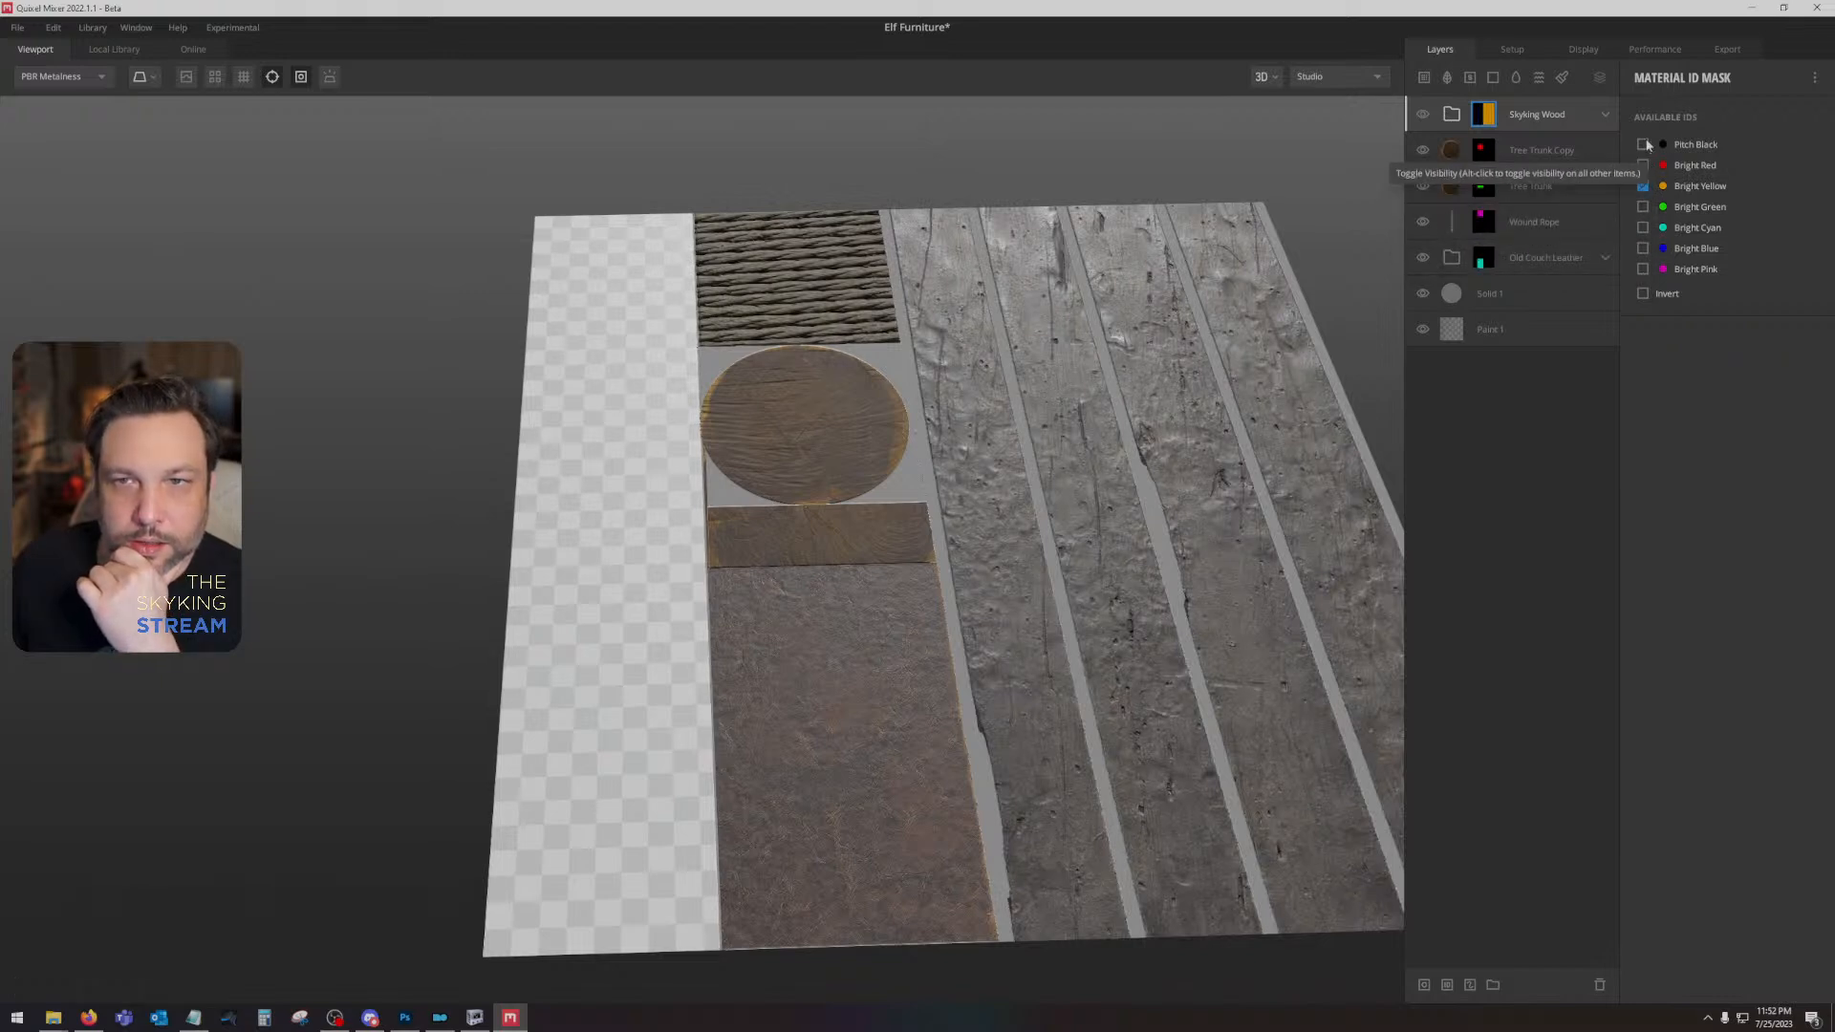
left_click(1643, 144)
left_click(1642, 248)
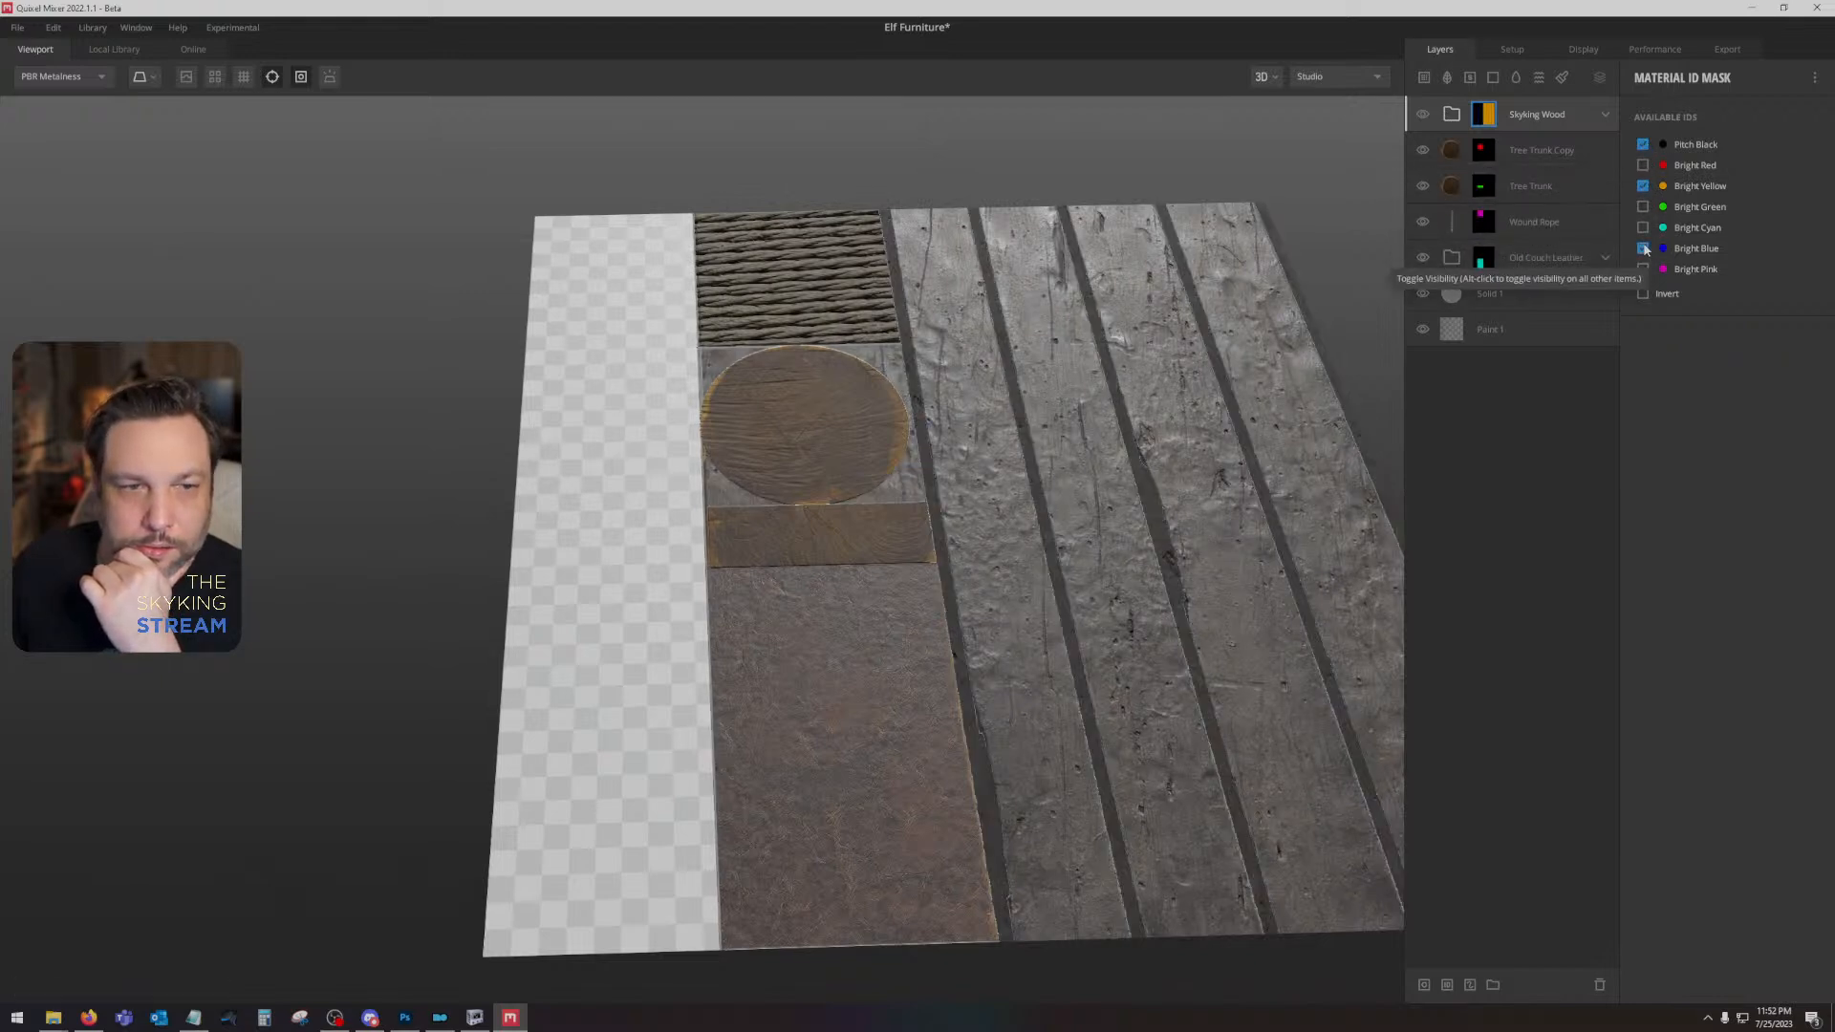
- Show the Albedo channel in the viewport and set the Solid 1 layer's albedo colour to black
left_click_drag(1028, 530, 981, 602)
key("c")
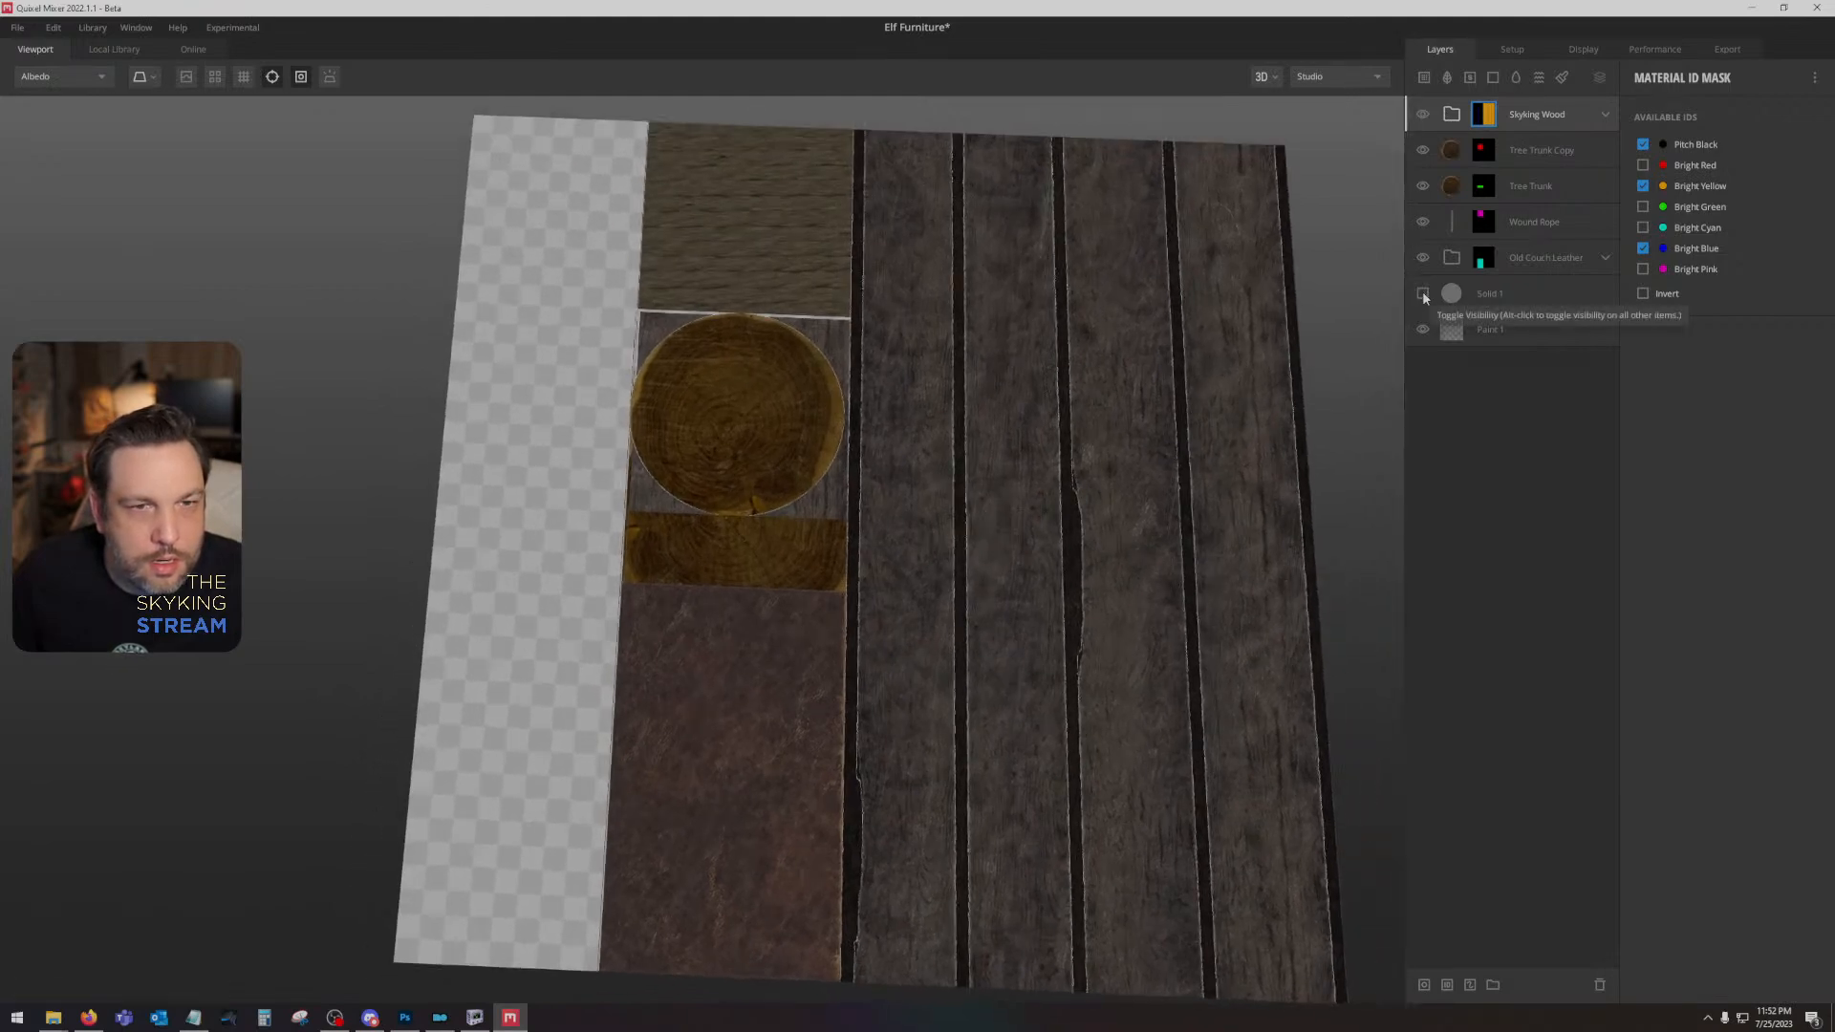
left_click(1448, 301)
left_click(1795, 623)
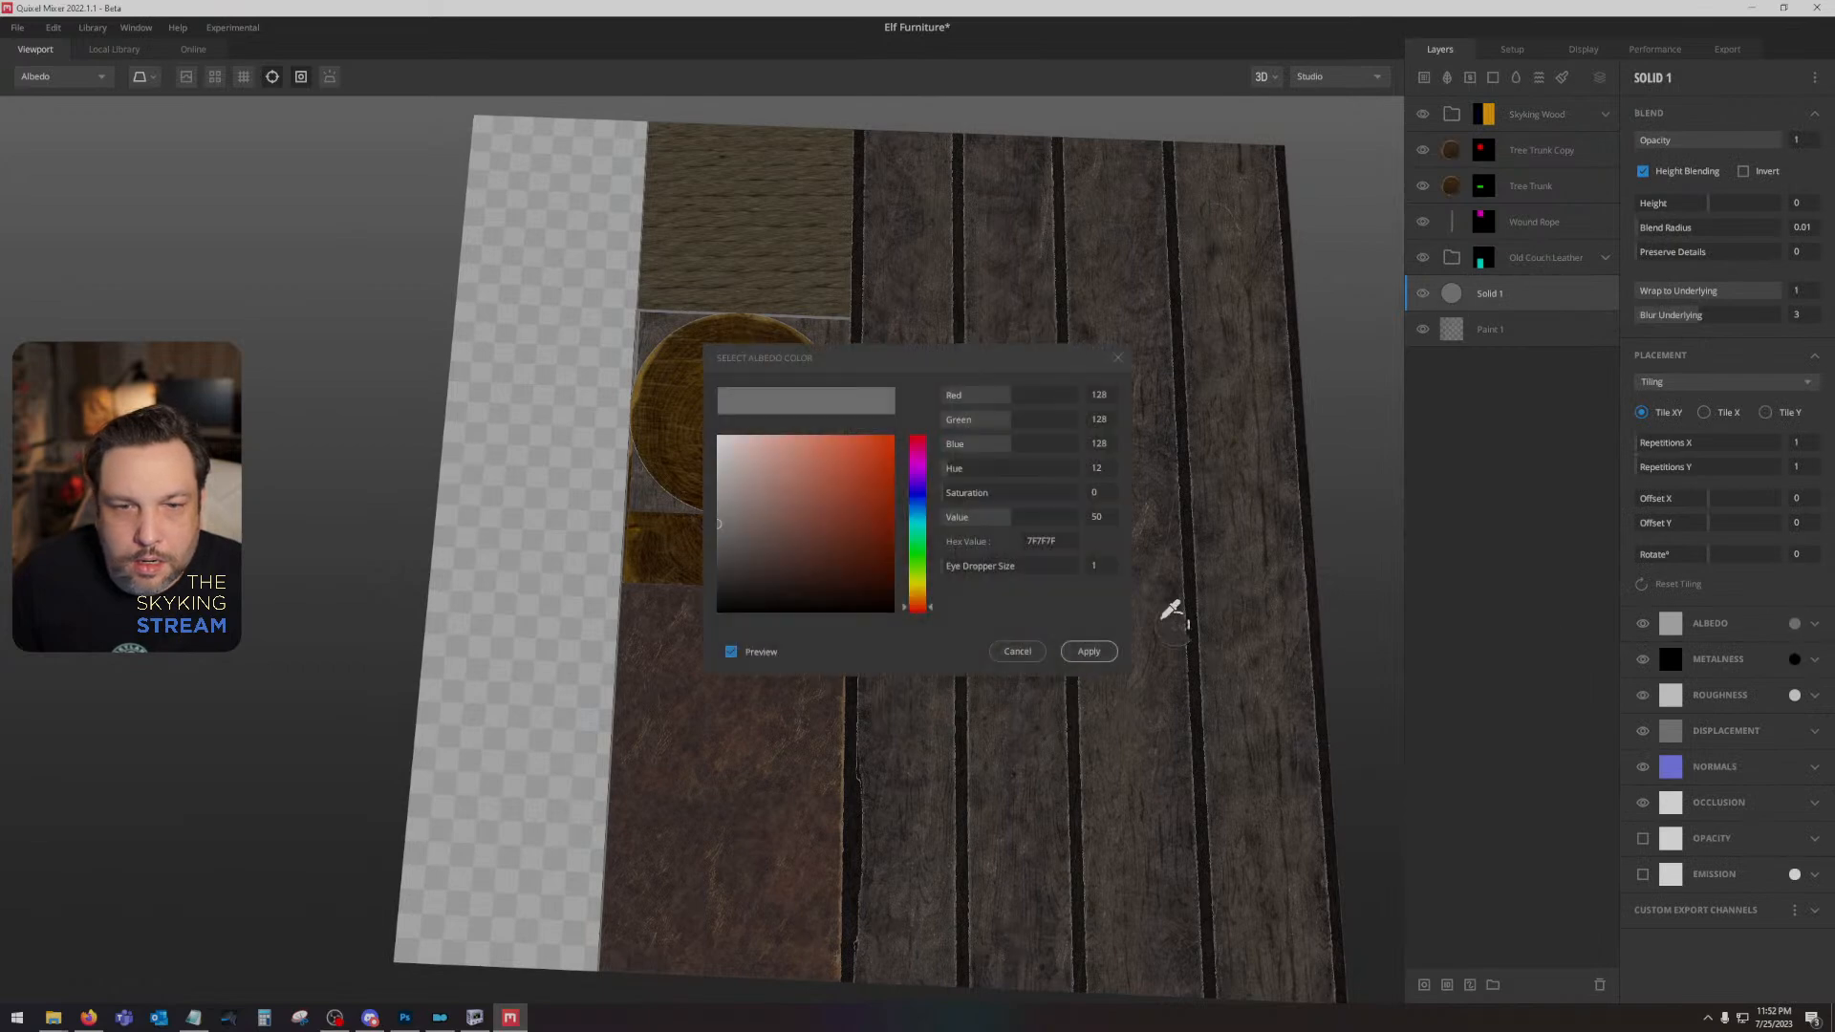
left_click_drag(896, 561, 899, 616)
left_click(1086, 653)
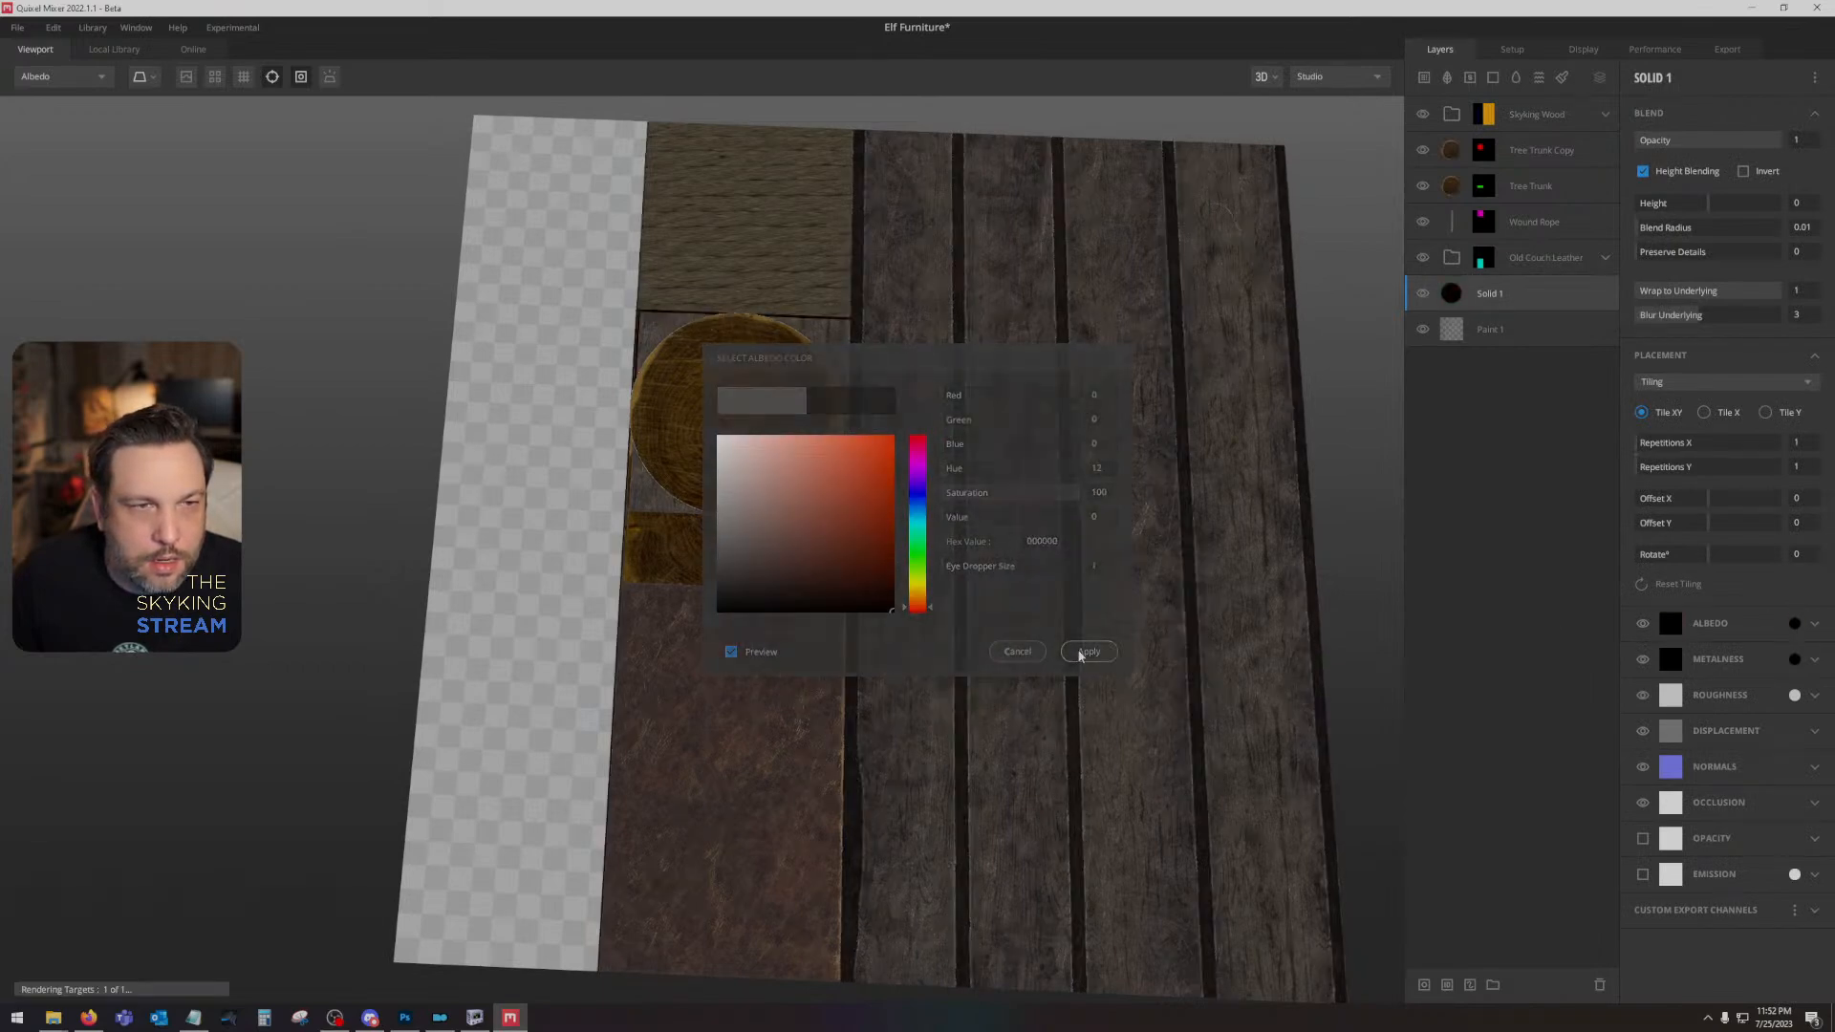
left_click_drag(1096, 613, 1102, 598)
mouse_move(905, 568)
left_mouse_down()
mouse_move(1044, 573)
mouse_move(894, 586)
left_mouse_up()
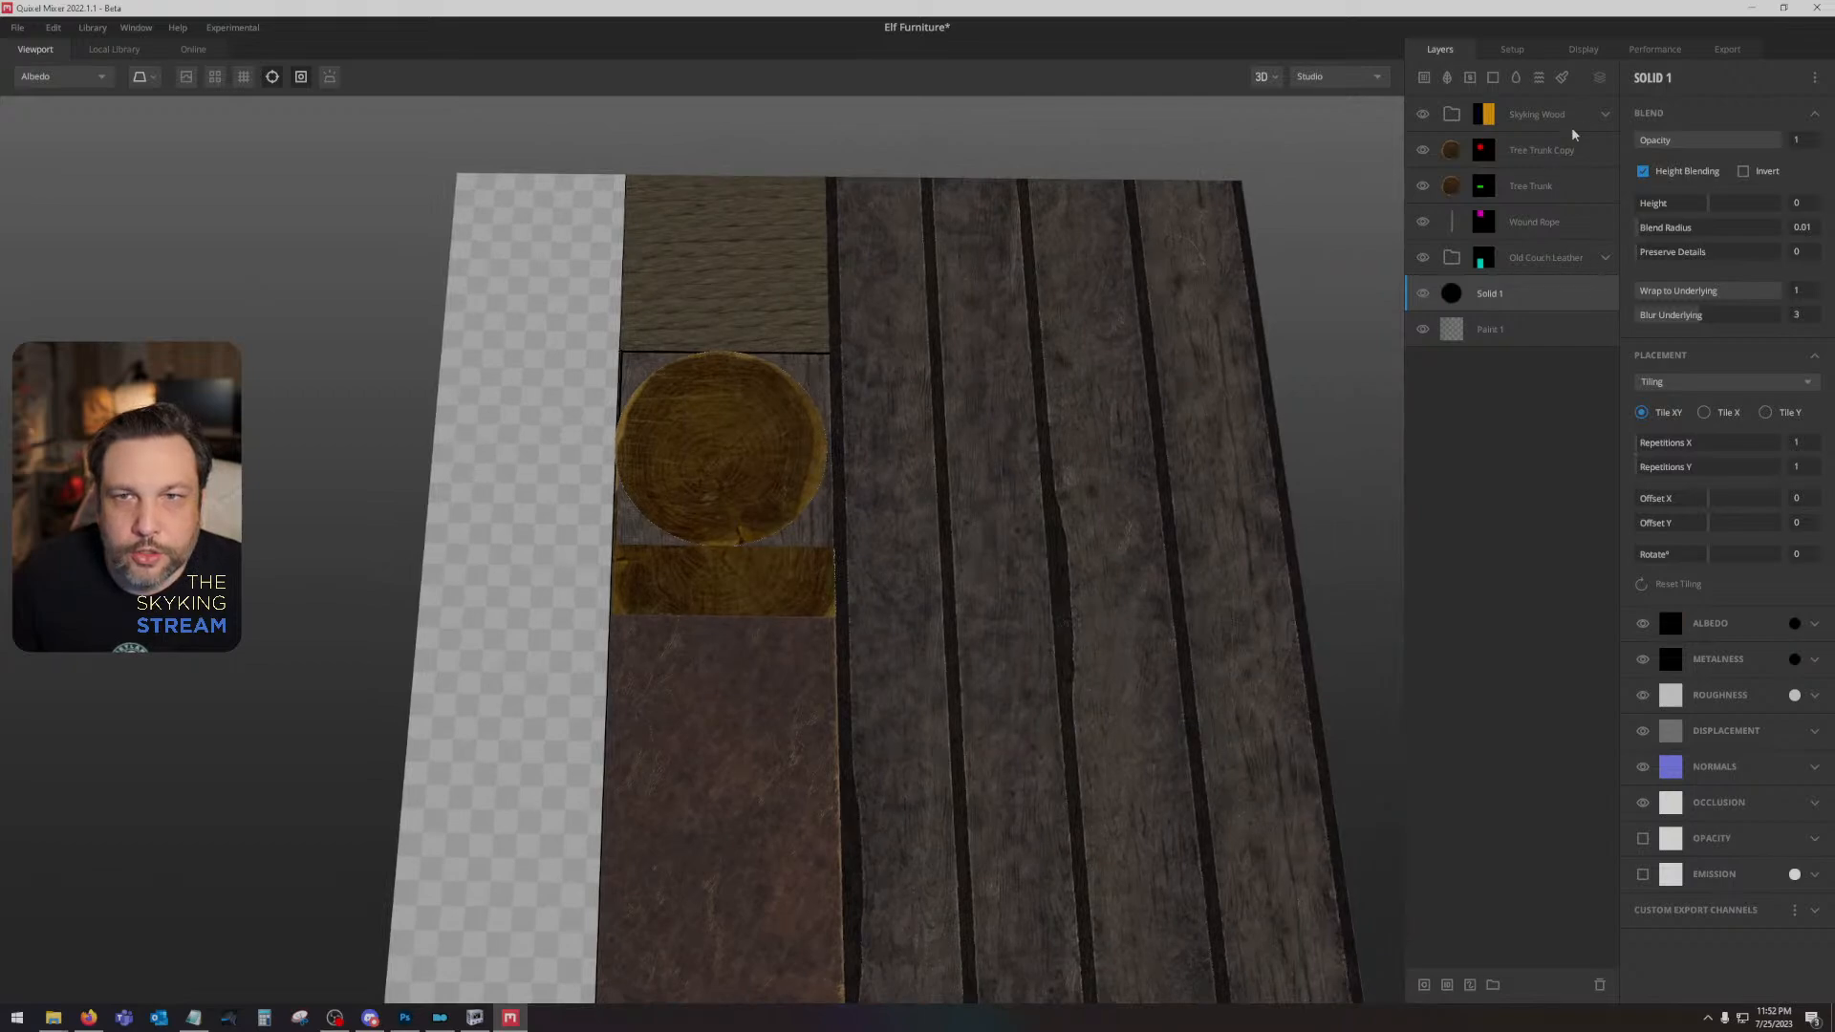
- Expand the Skyking Wood group and set its Solid 2 layer's blend height to -0.498
left_click(1605, 116)
left_click(1555, 153)
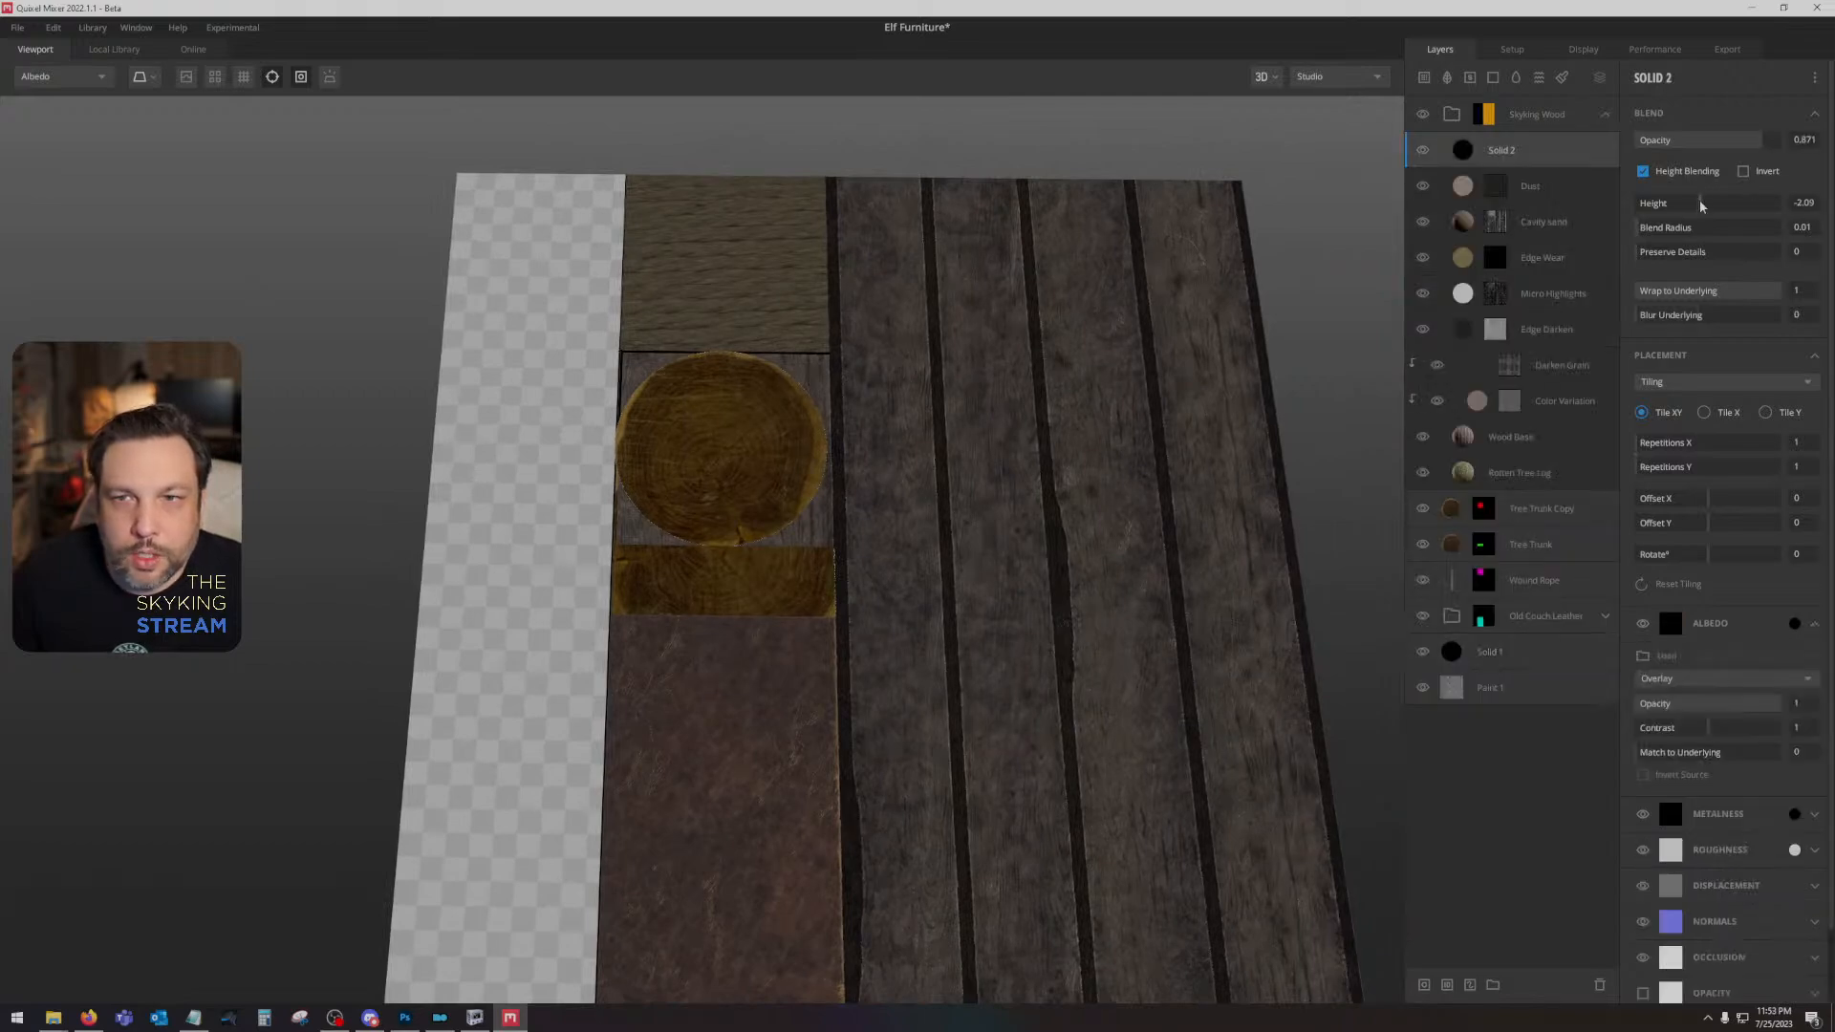
left_click_drag(1701, 206, 1708, 206)
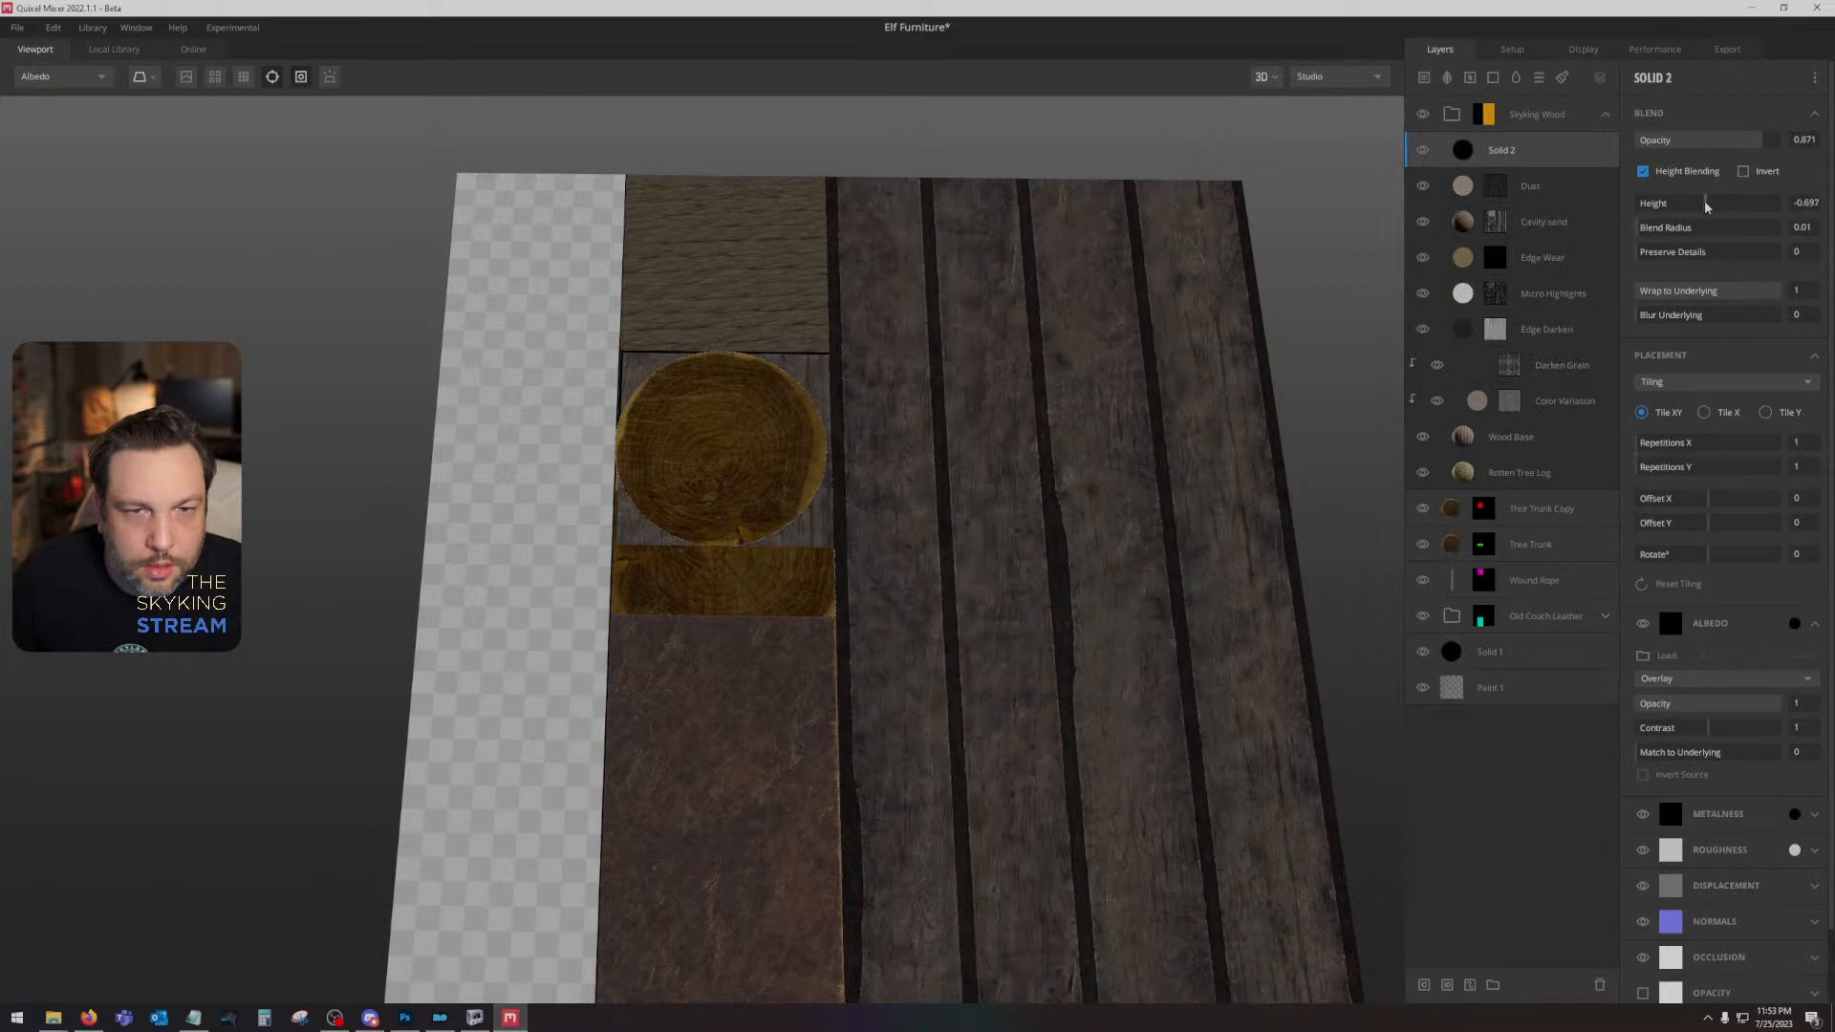
left_click_drag(1707, 207, 1708, 207)
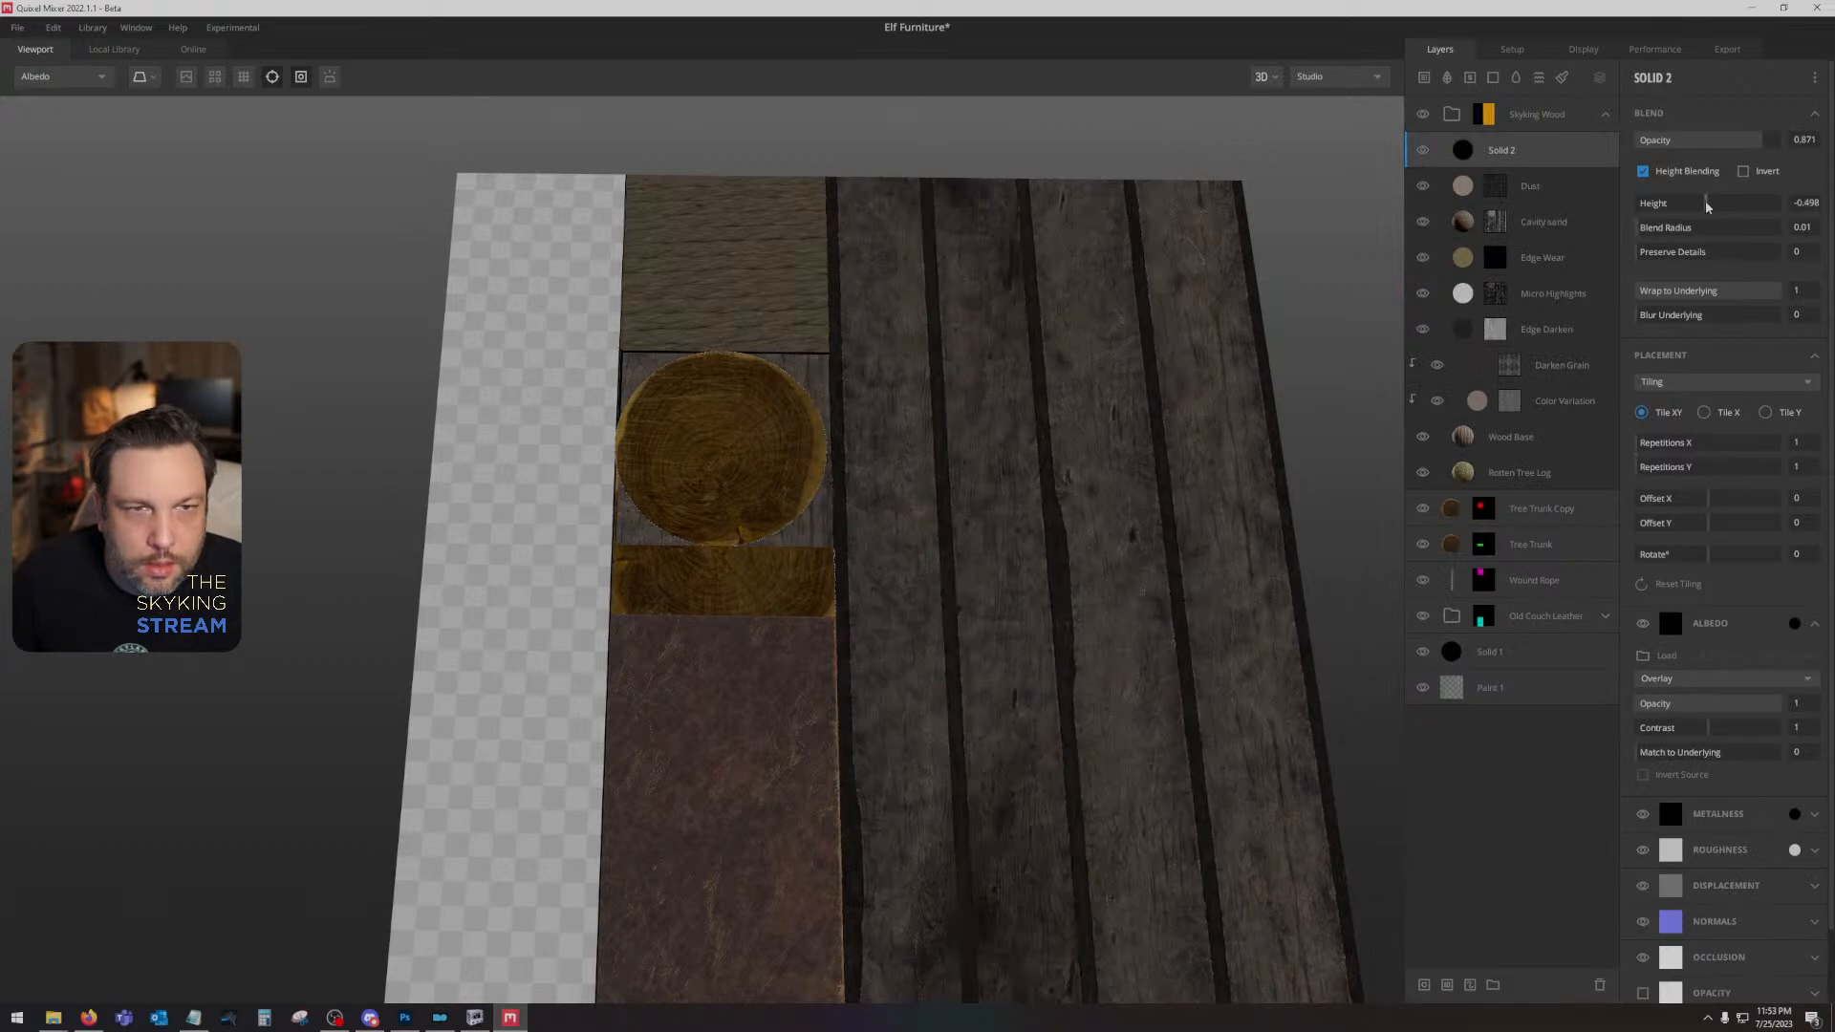
left_click_drag(970, 545, 963, 481)
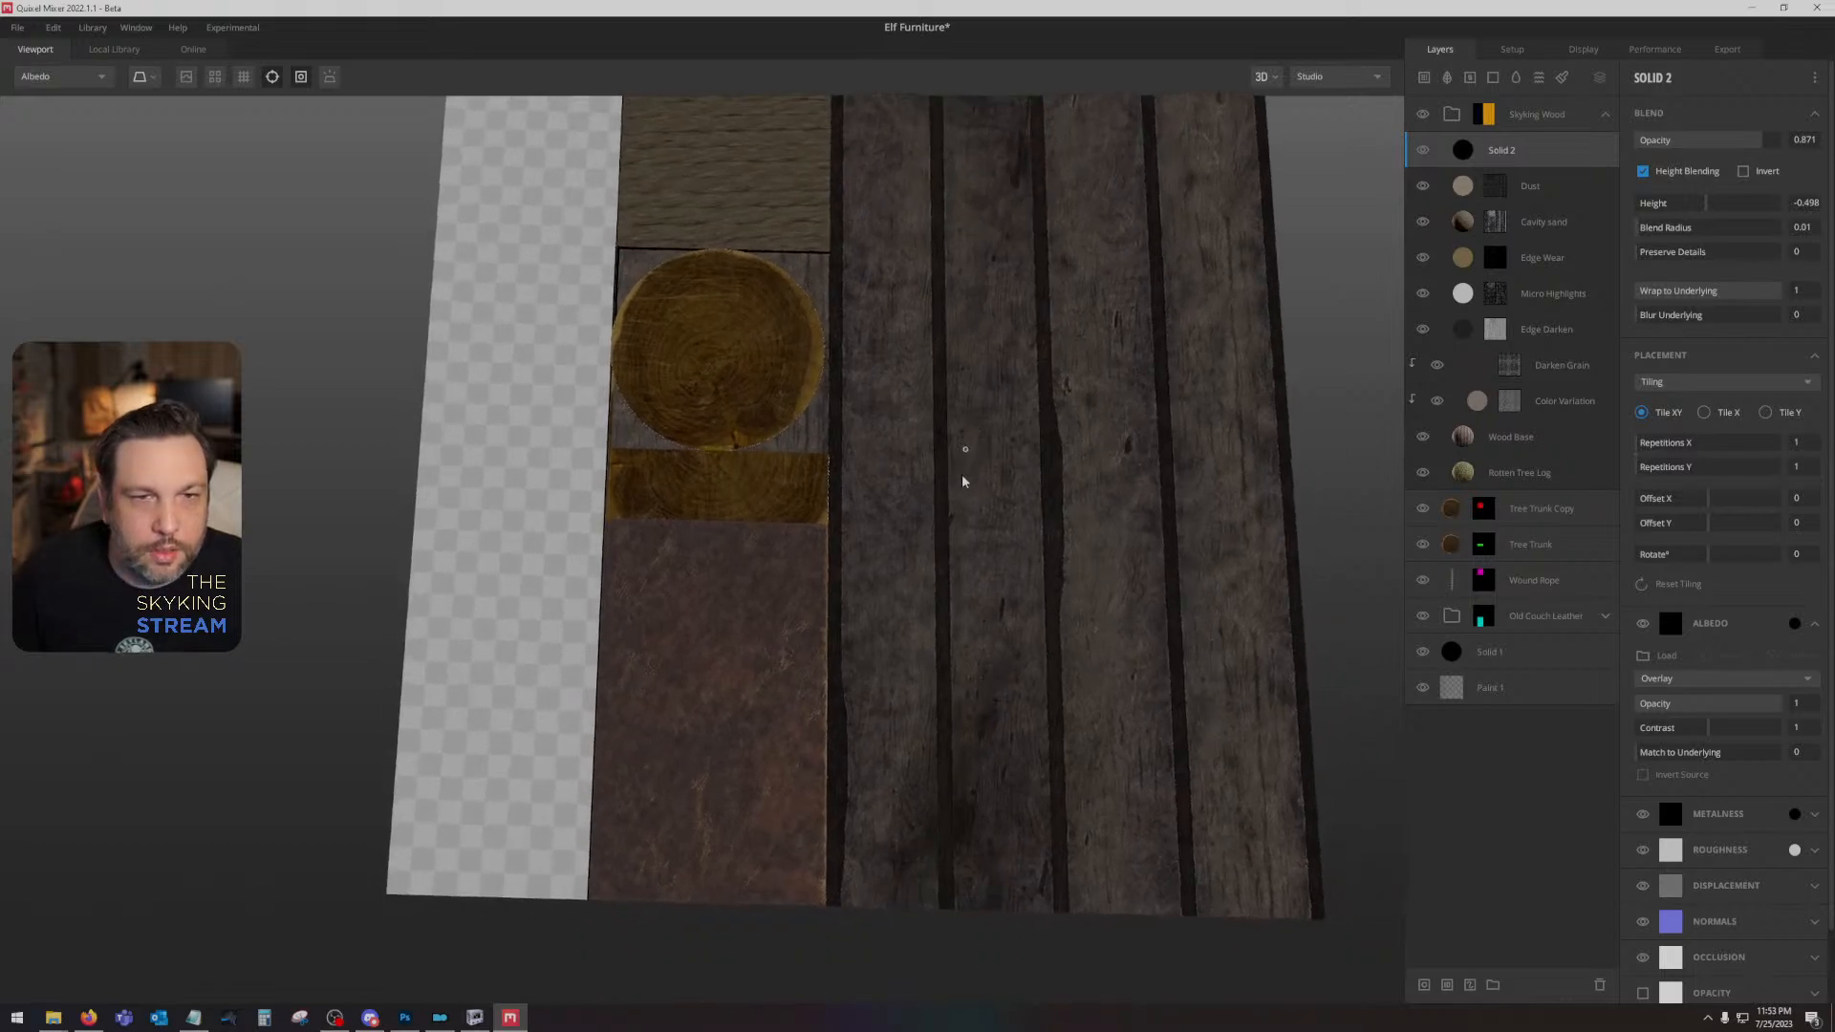
left_click_drag(1214, 395, 963, 442)
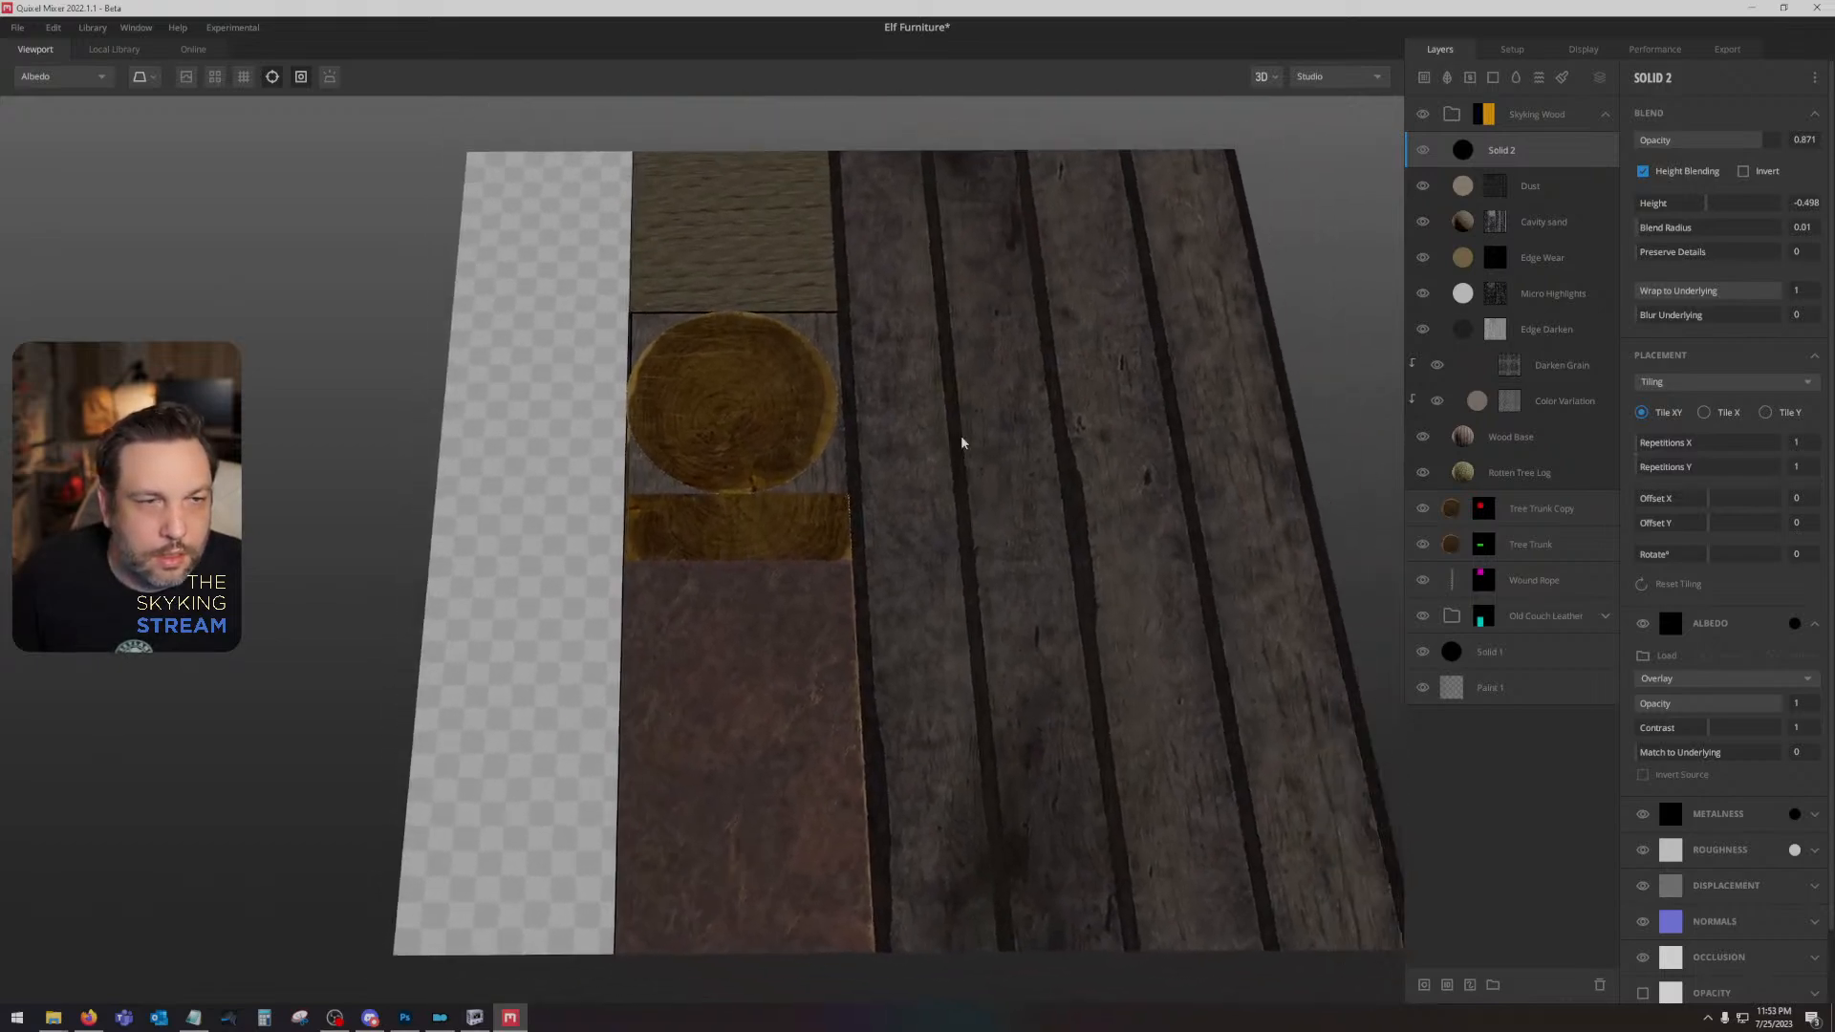
- Examine the Skyking Wood group's Material ID mask and the settings of its layers from Wood Base up to Dust
left_click(1483, 115)
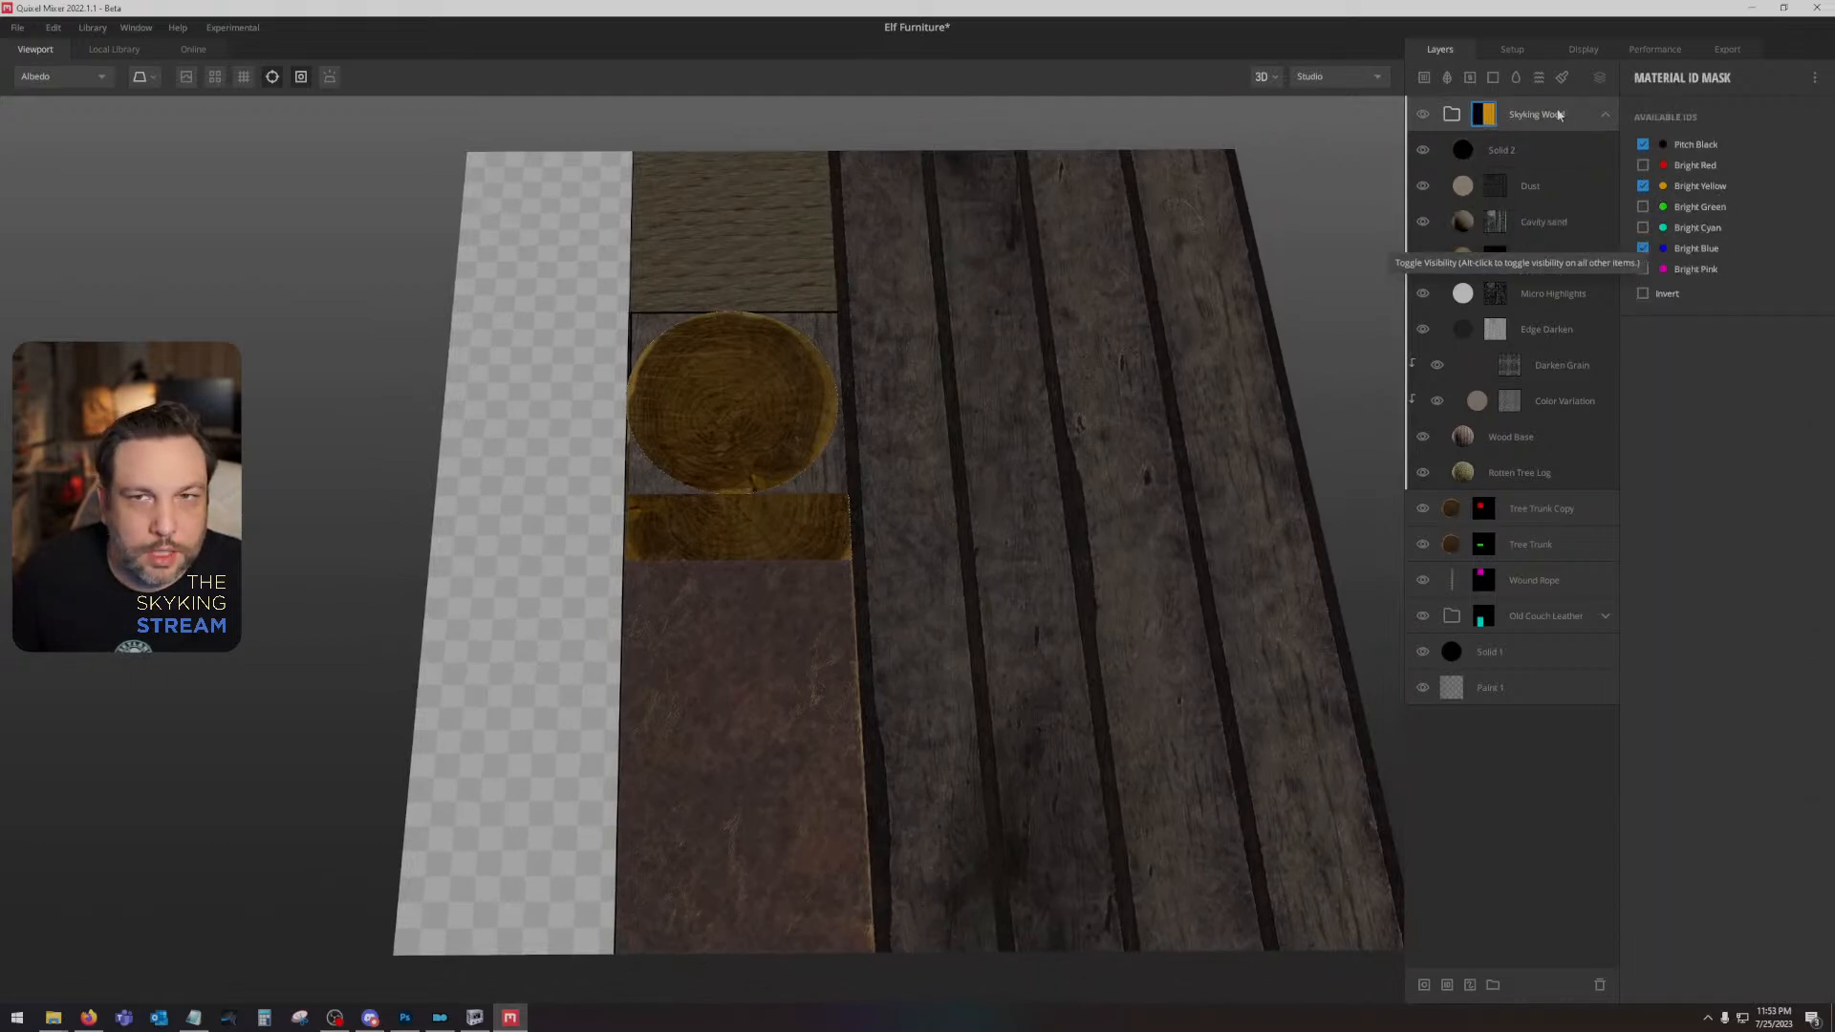
left_click(1513, 438)
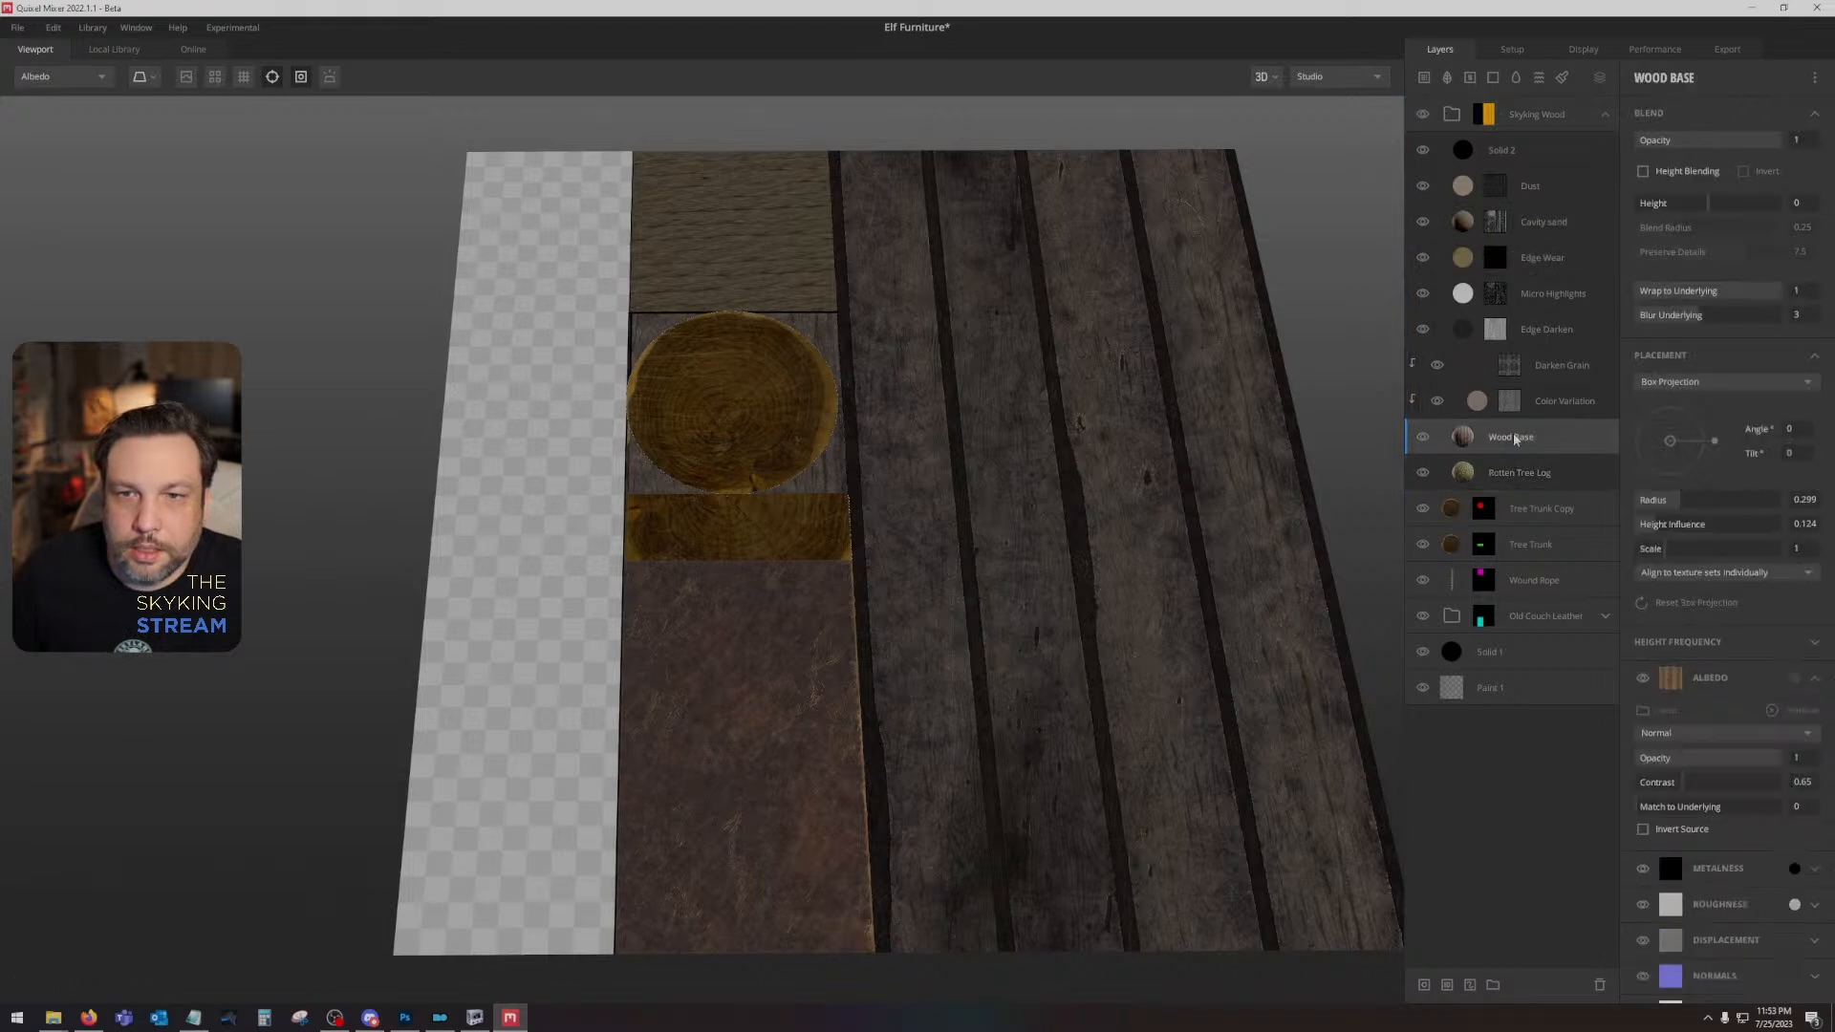
left_click(1541, 402)
left_click(1541, 358)
left_click(1534, 327)
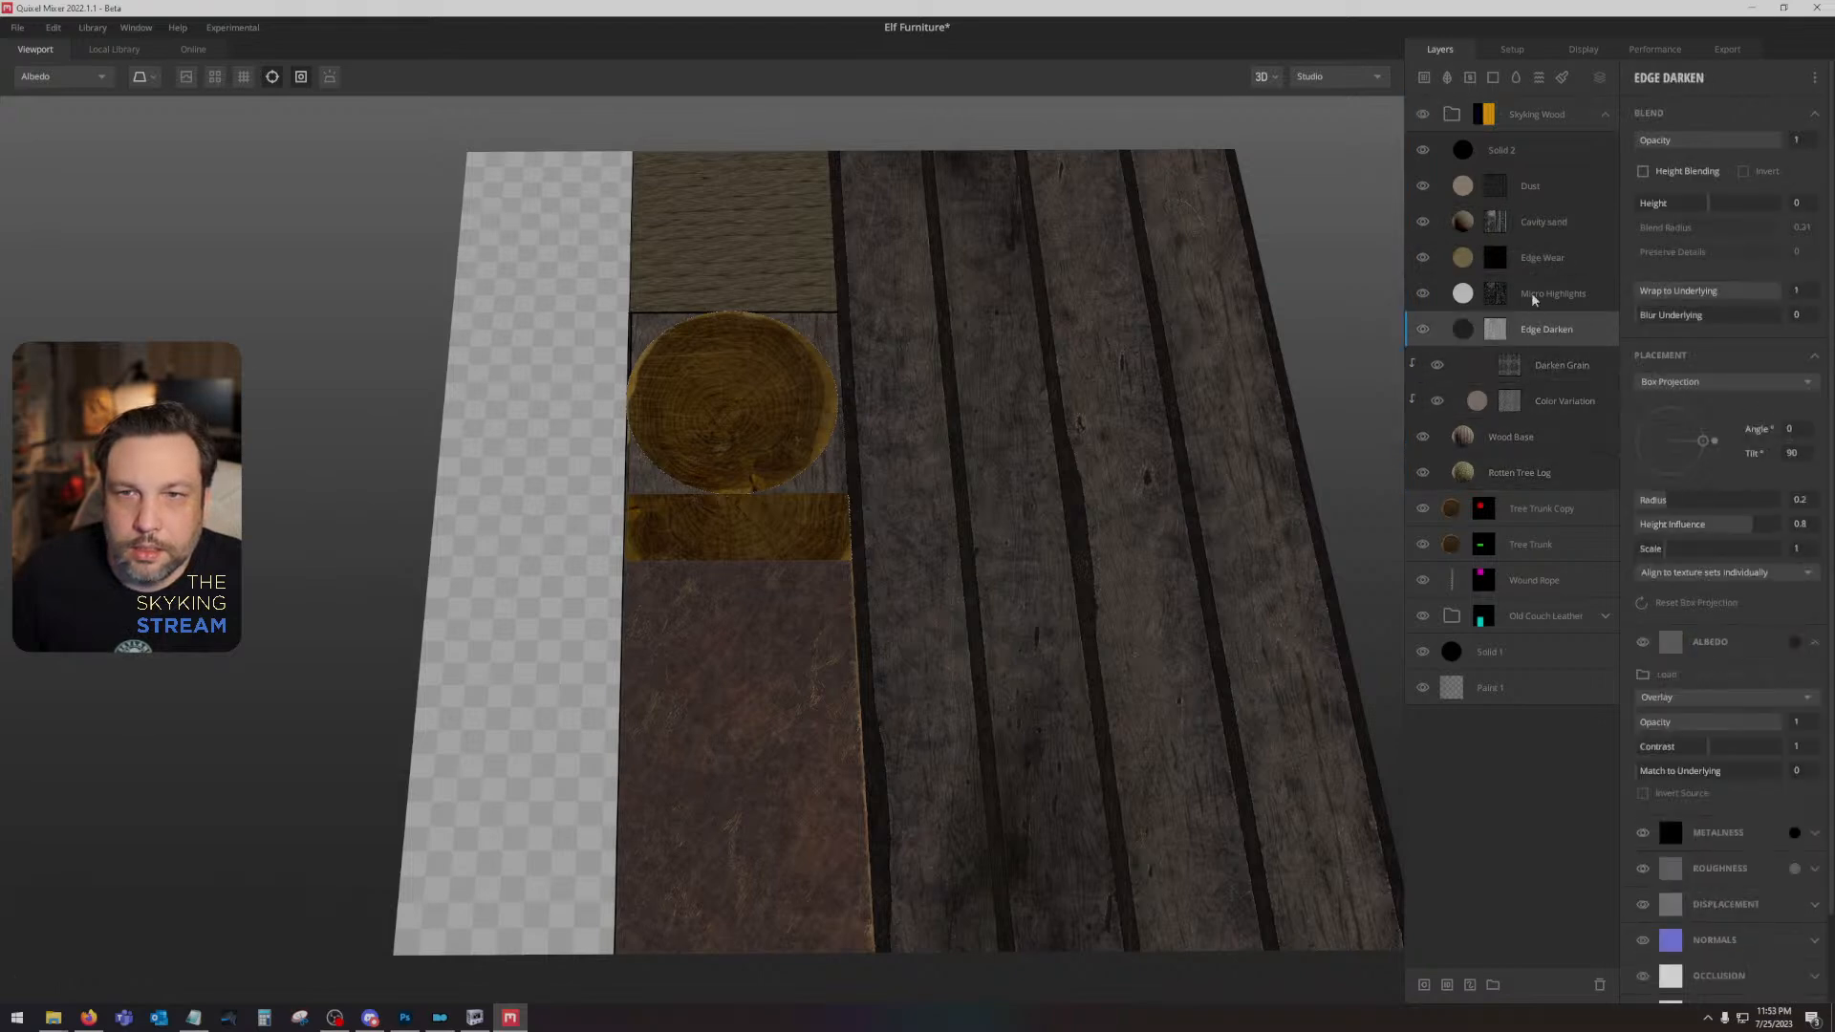
left_click(1530, 292)
left_click(1533, 256)
left_click(1537, 224)
left_click(1535, 185)
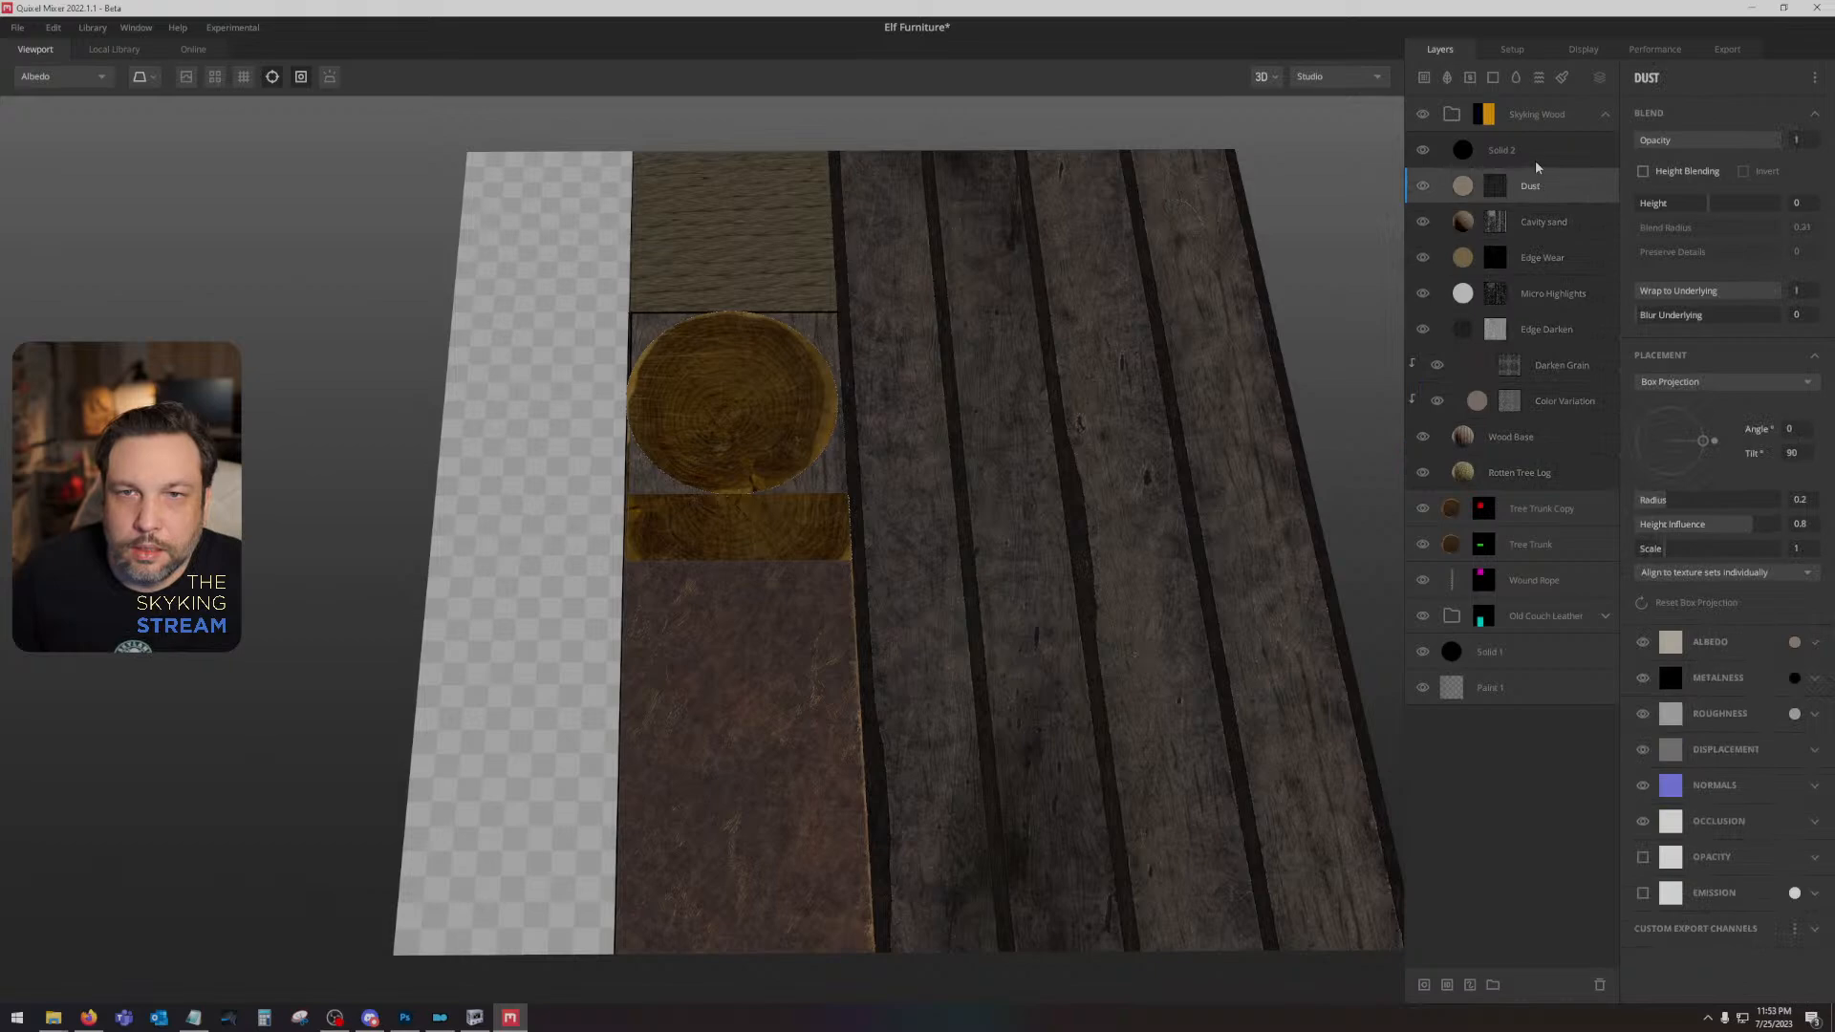
- Compare the material with the Solid 2, Solid 1 and Paint 1 layers each hidden and shown
left_click(1534, 159)
left_click(1423, 153)
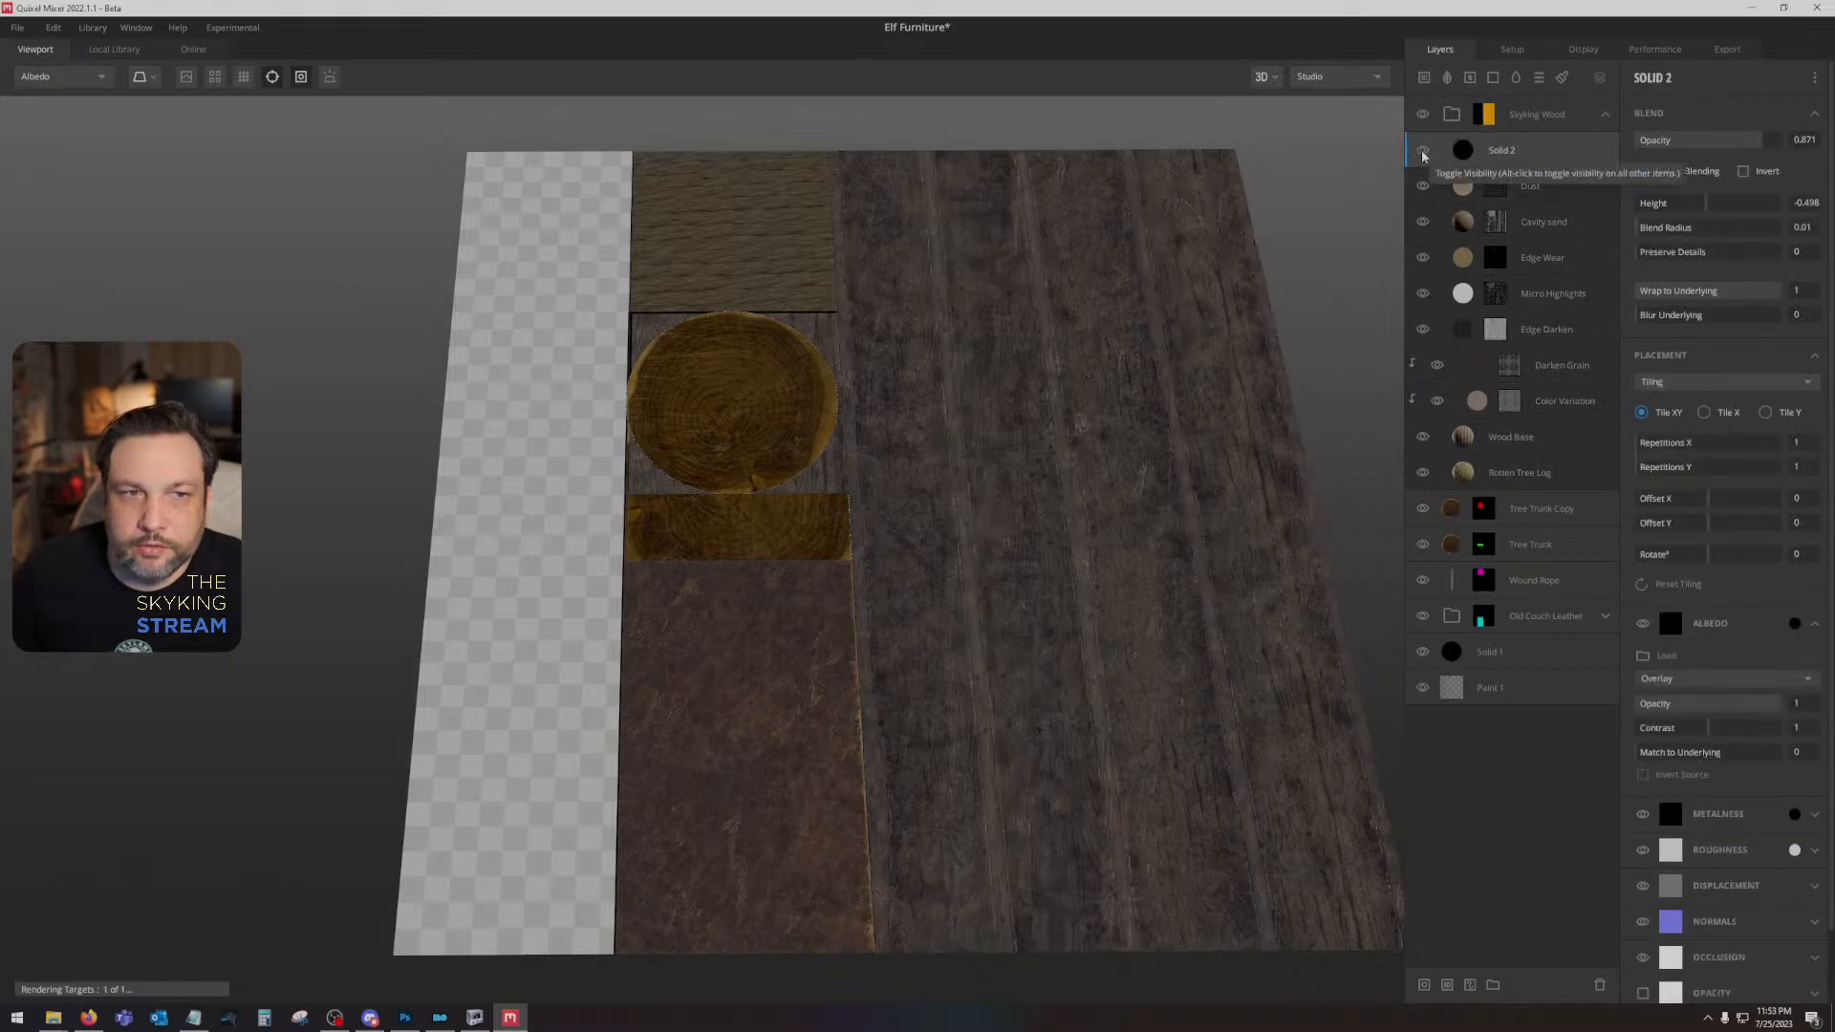
left_click(1423, 153)
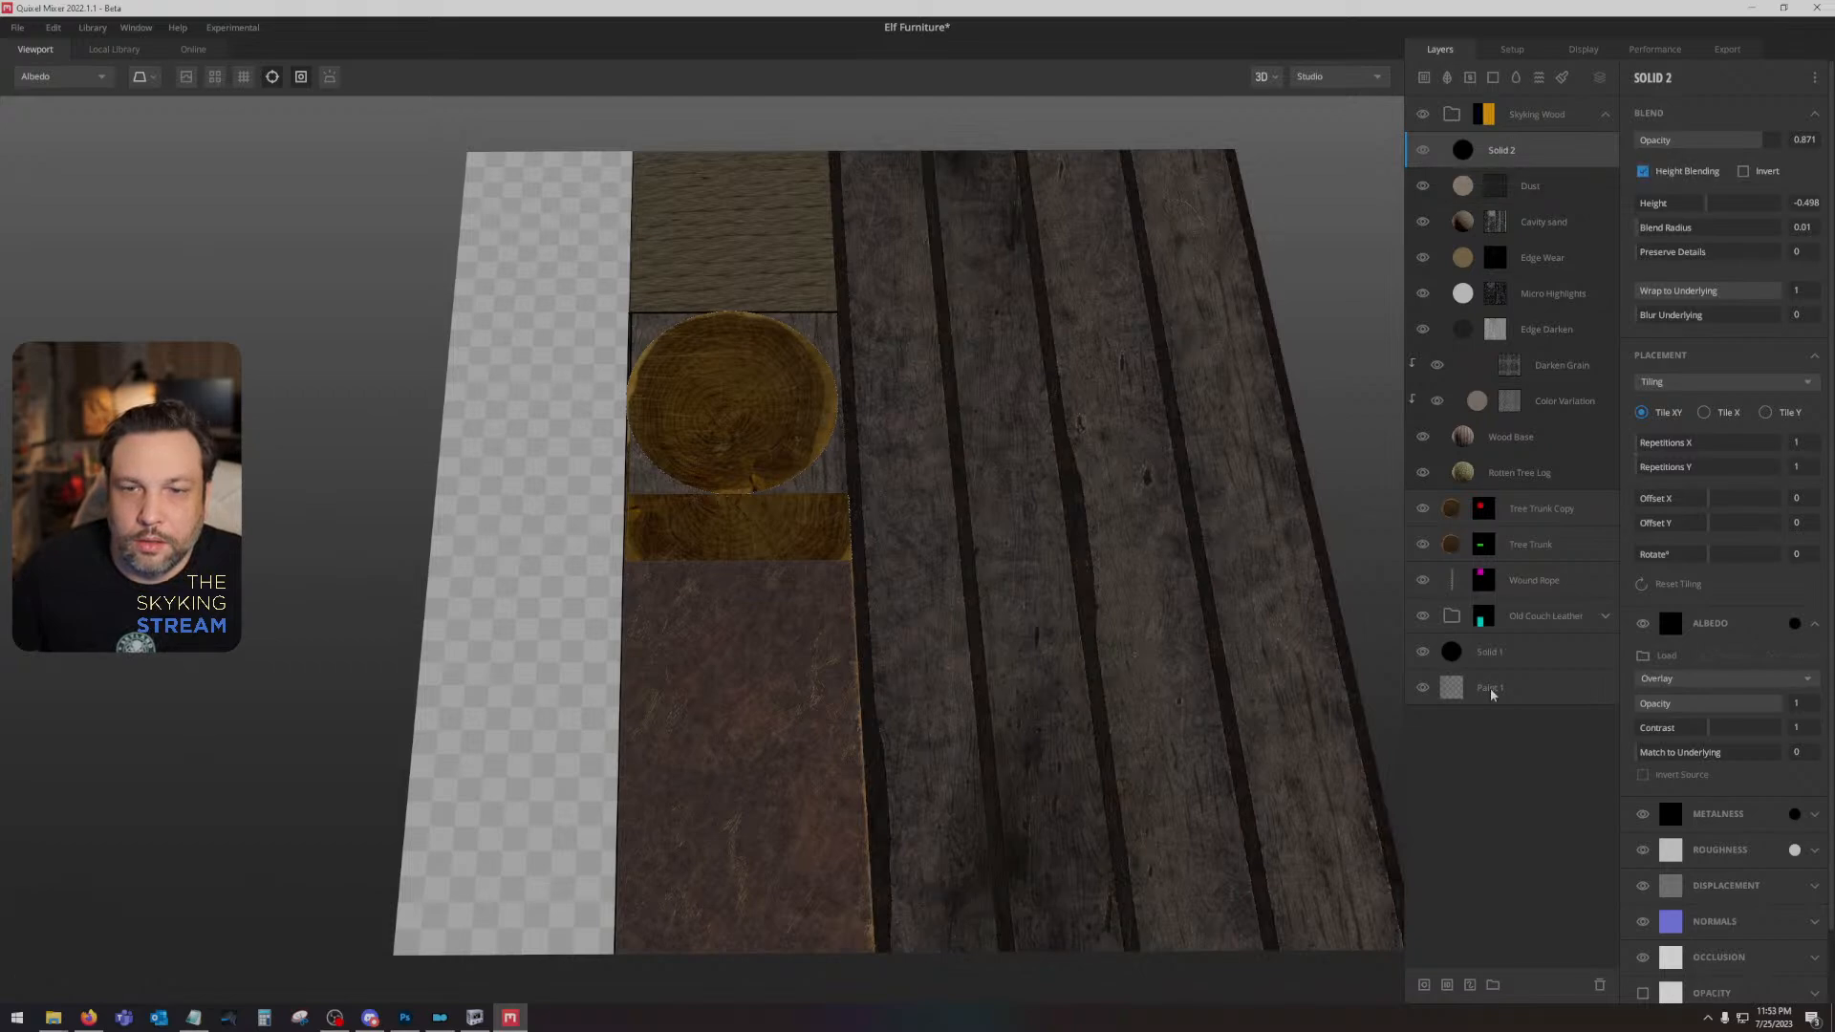
left_click(1421, 653)
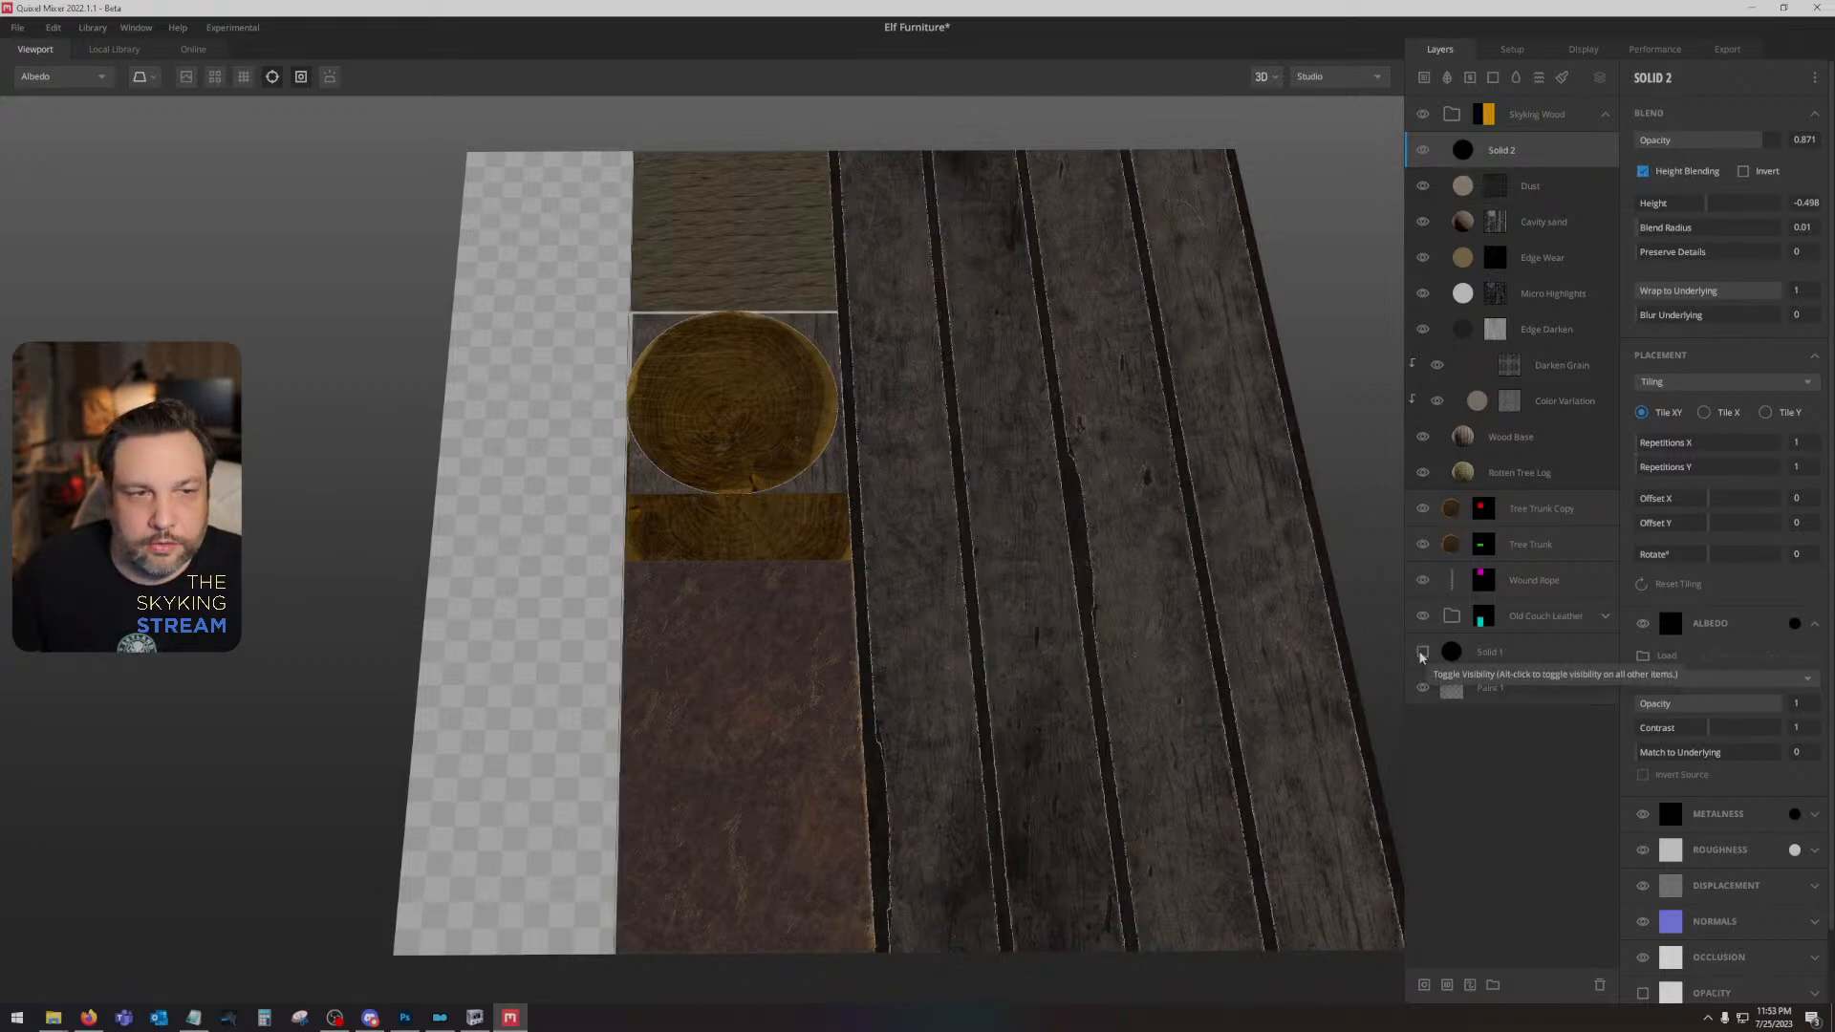
left_click(1421, 653)
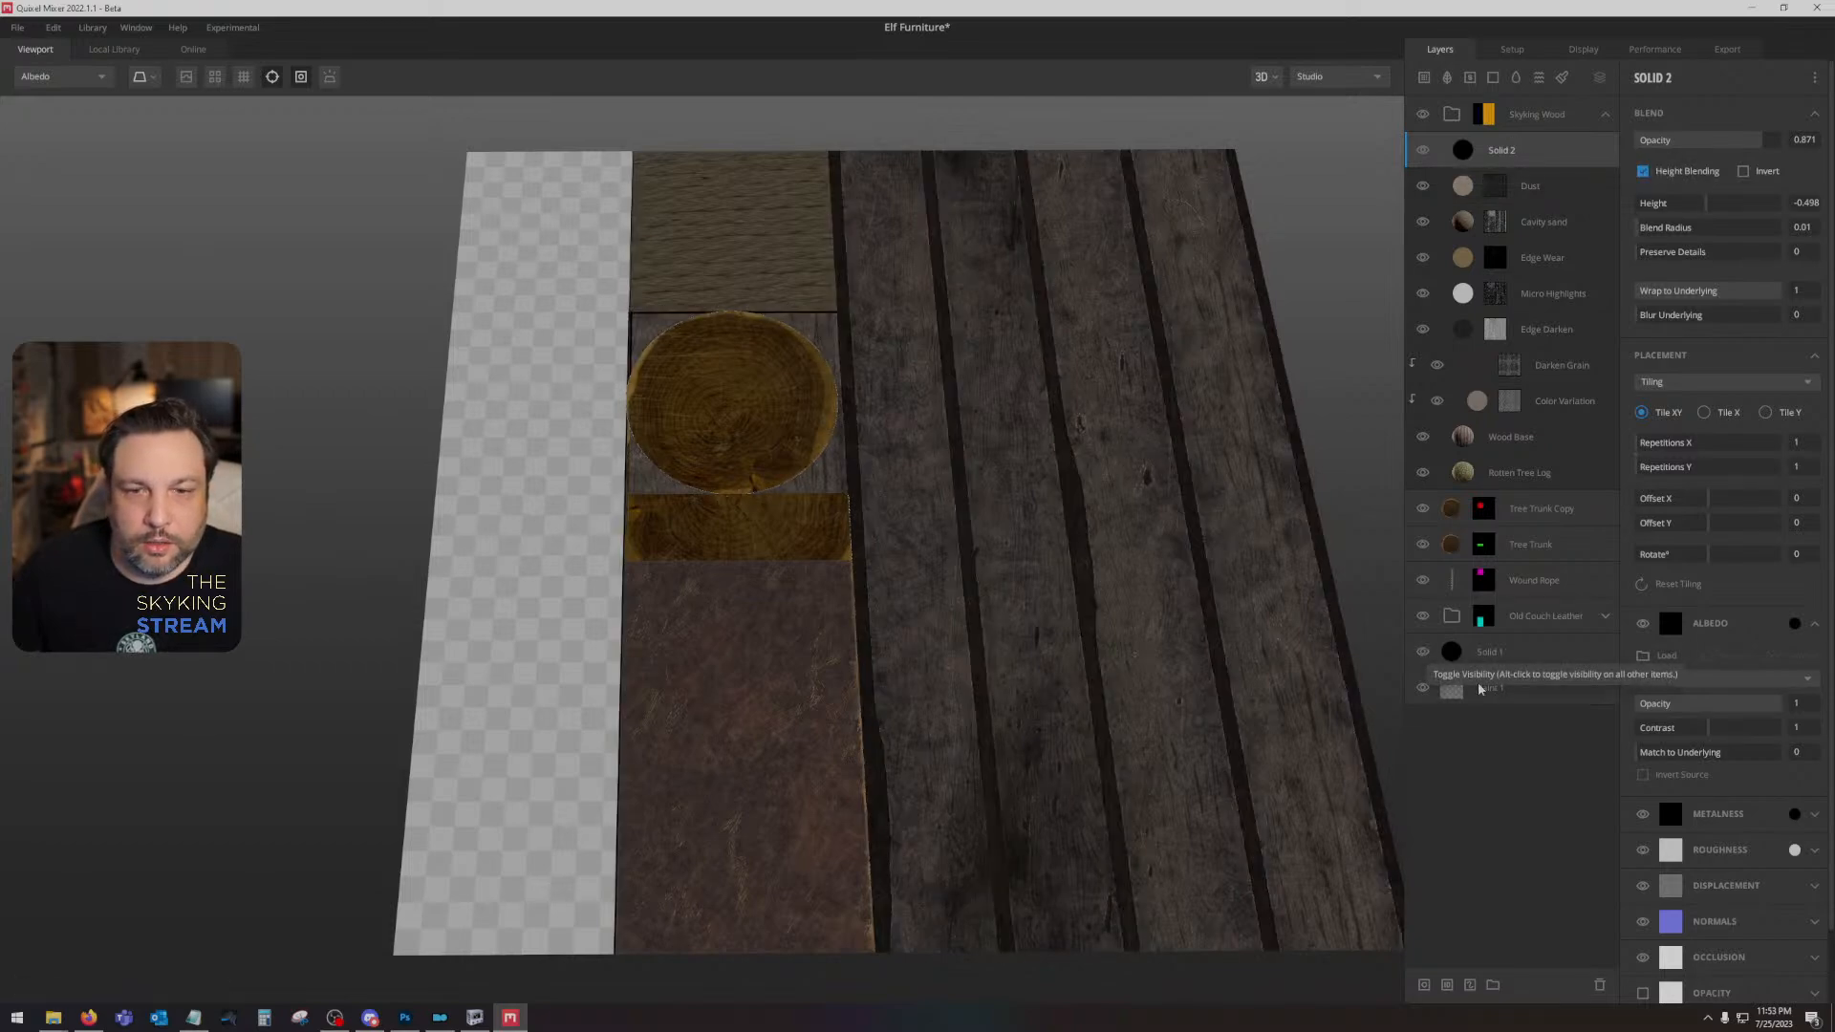
left_click(1423, 688)
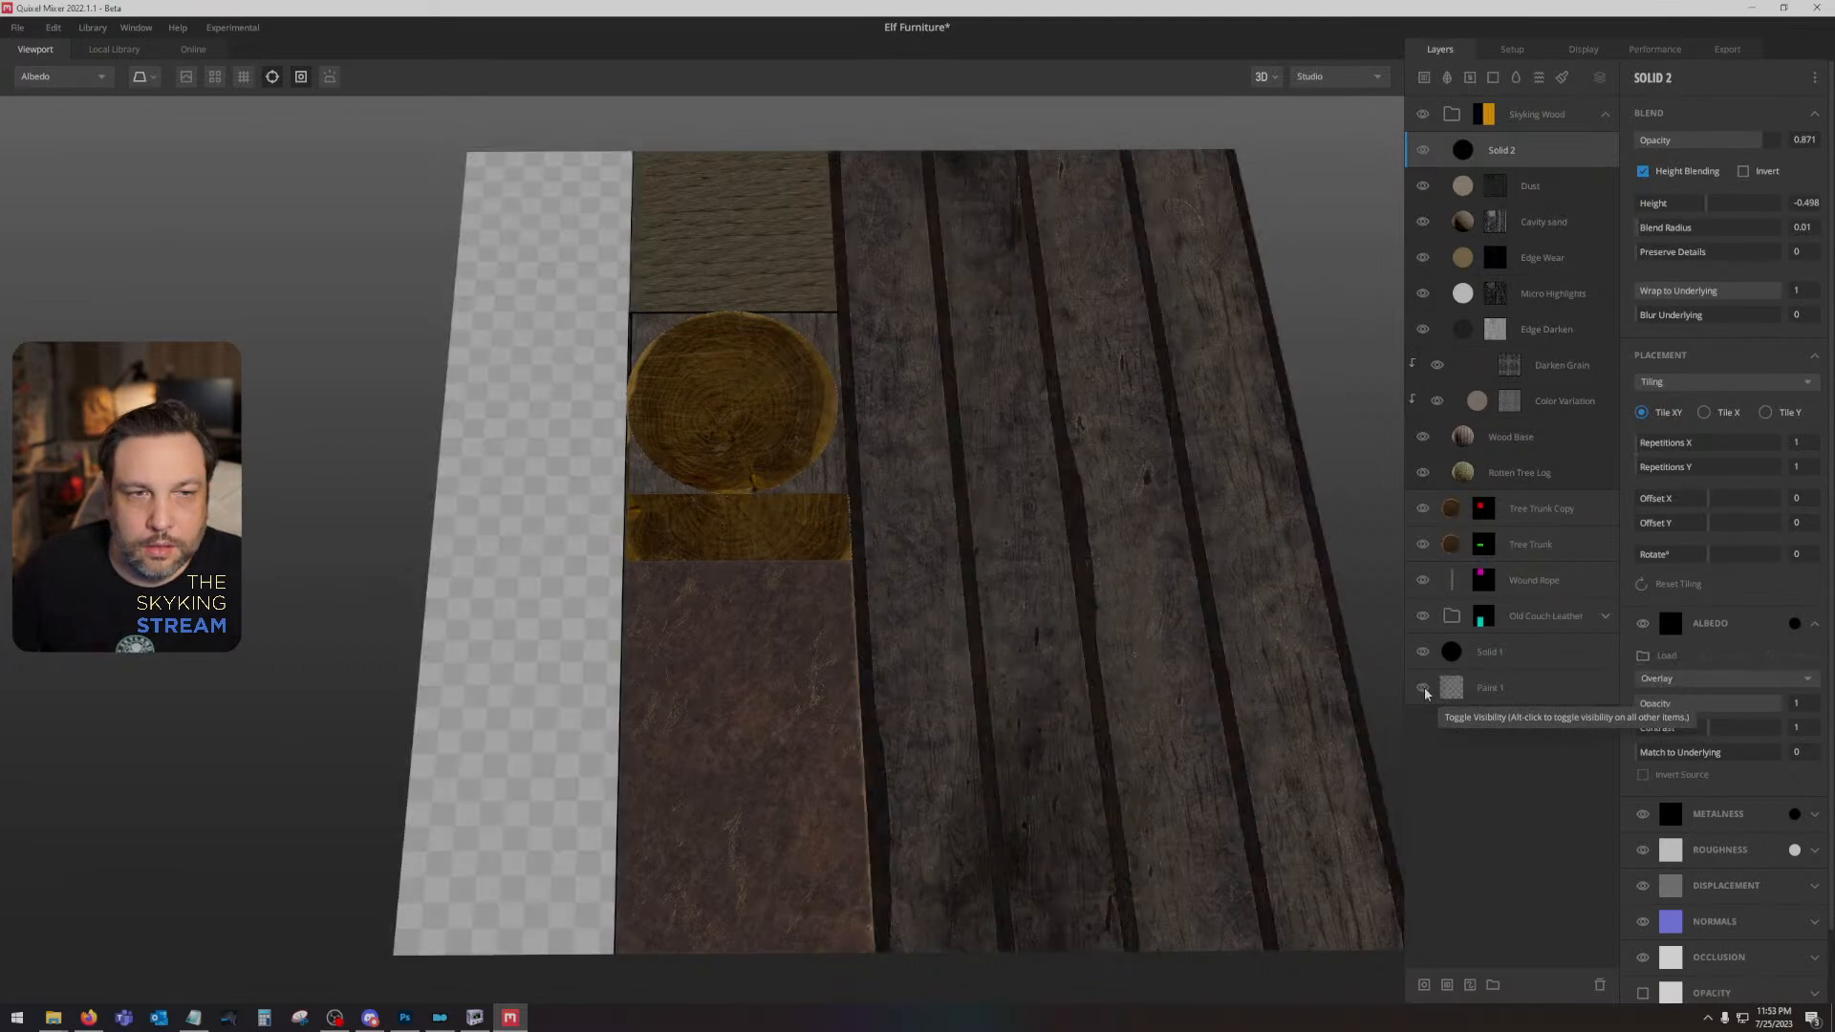
left_click(1423, 689)
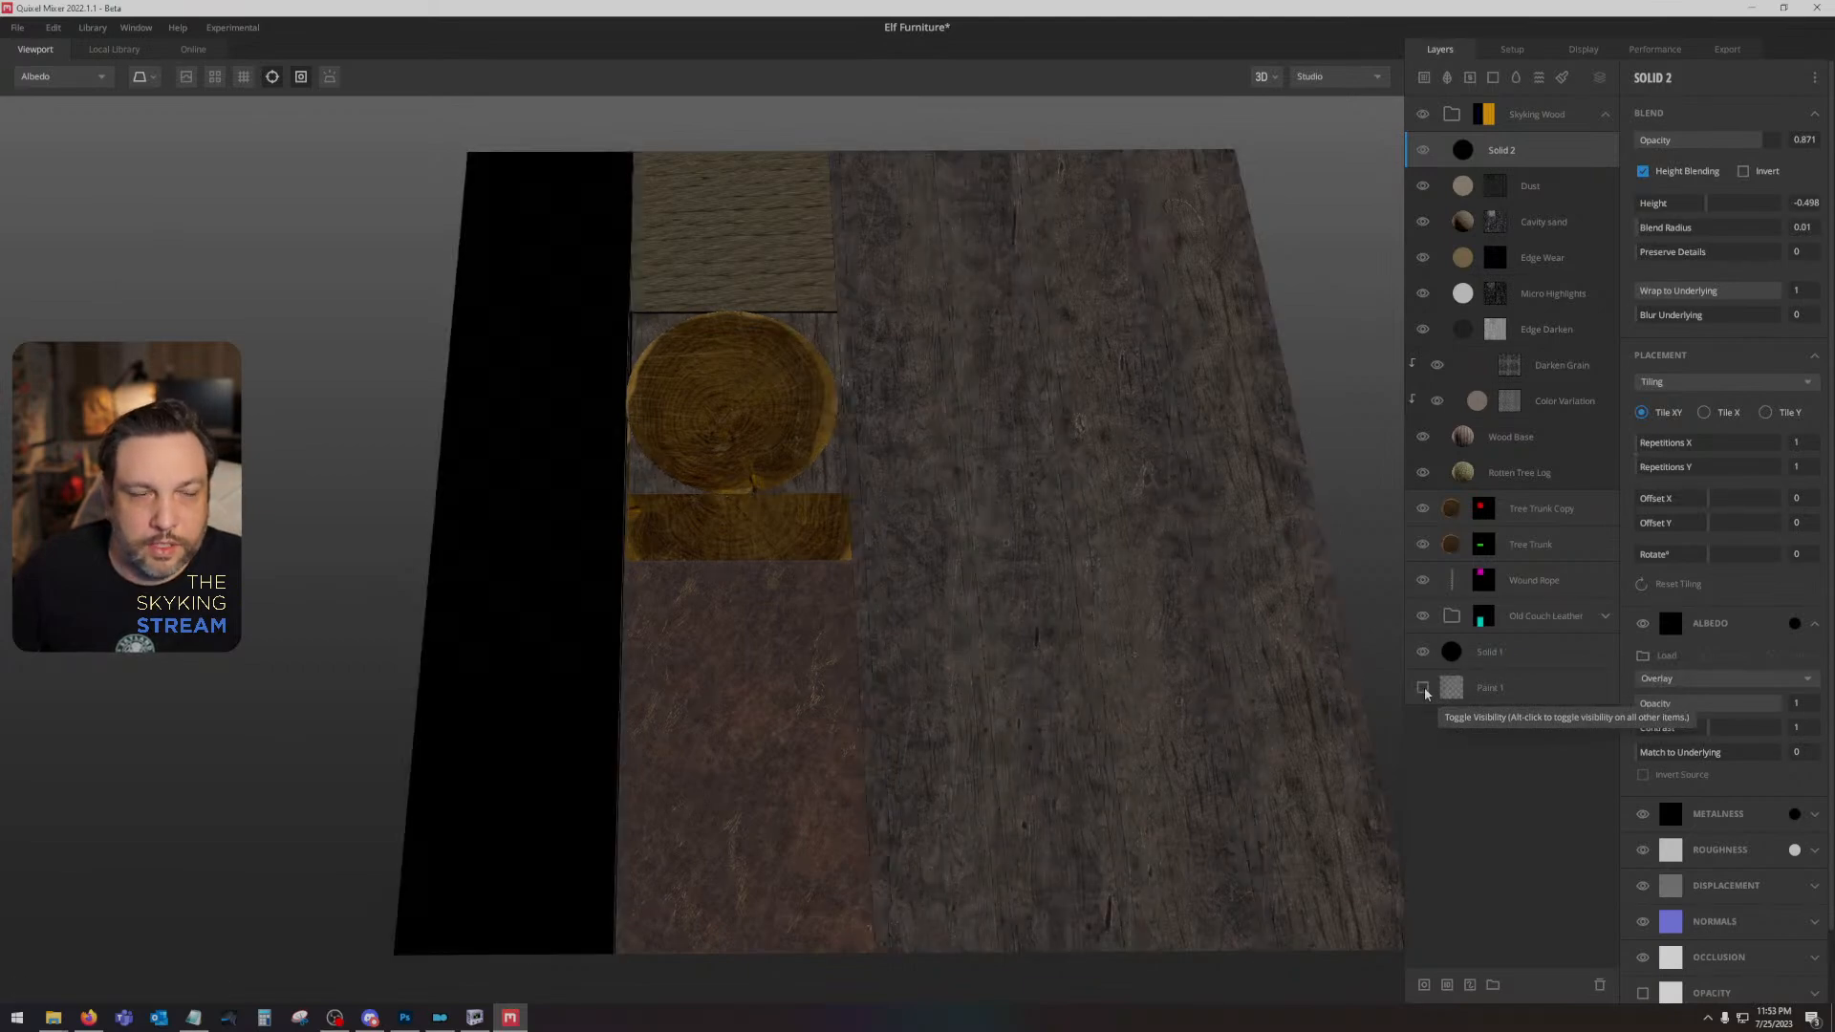
left_click(1422, 688)
- Reload dlc2darkelffurniture01ID.png as the texture set's Material ID map and reopen the Skyking Wood group's ID mask
left_click(1513, 47)
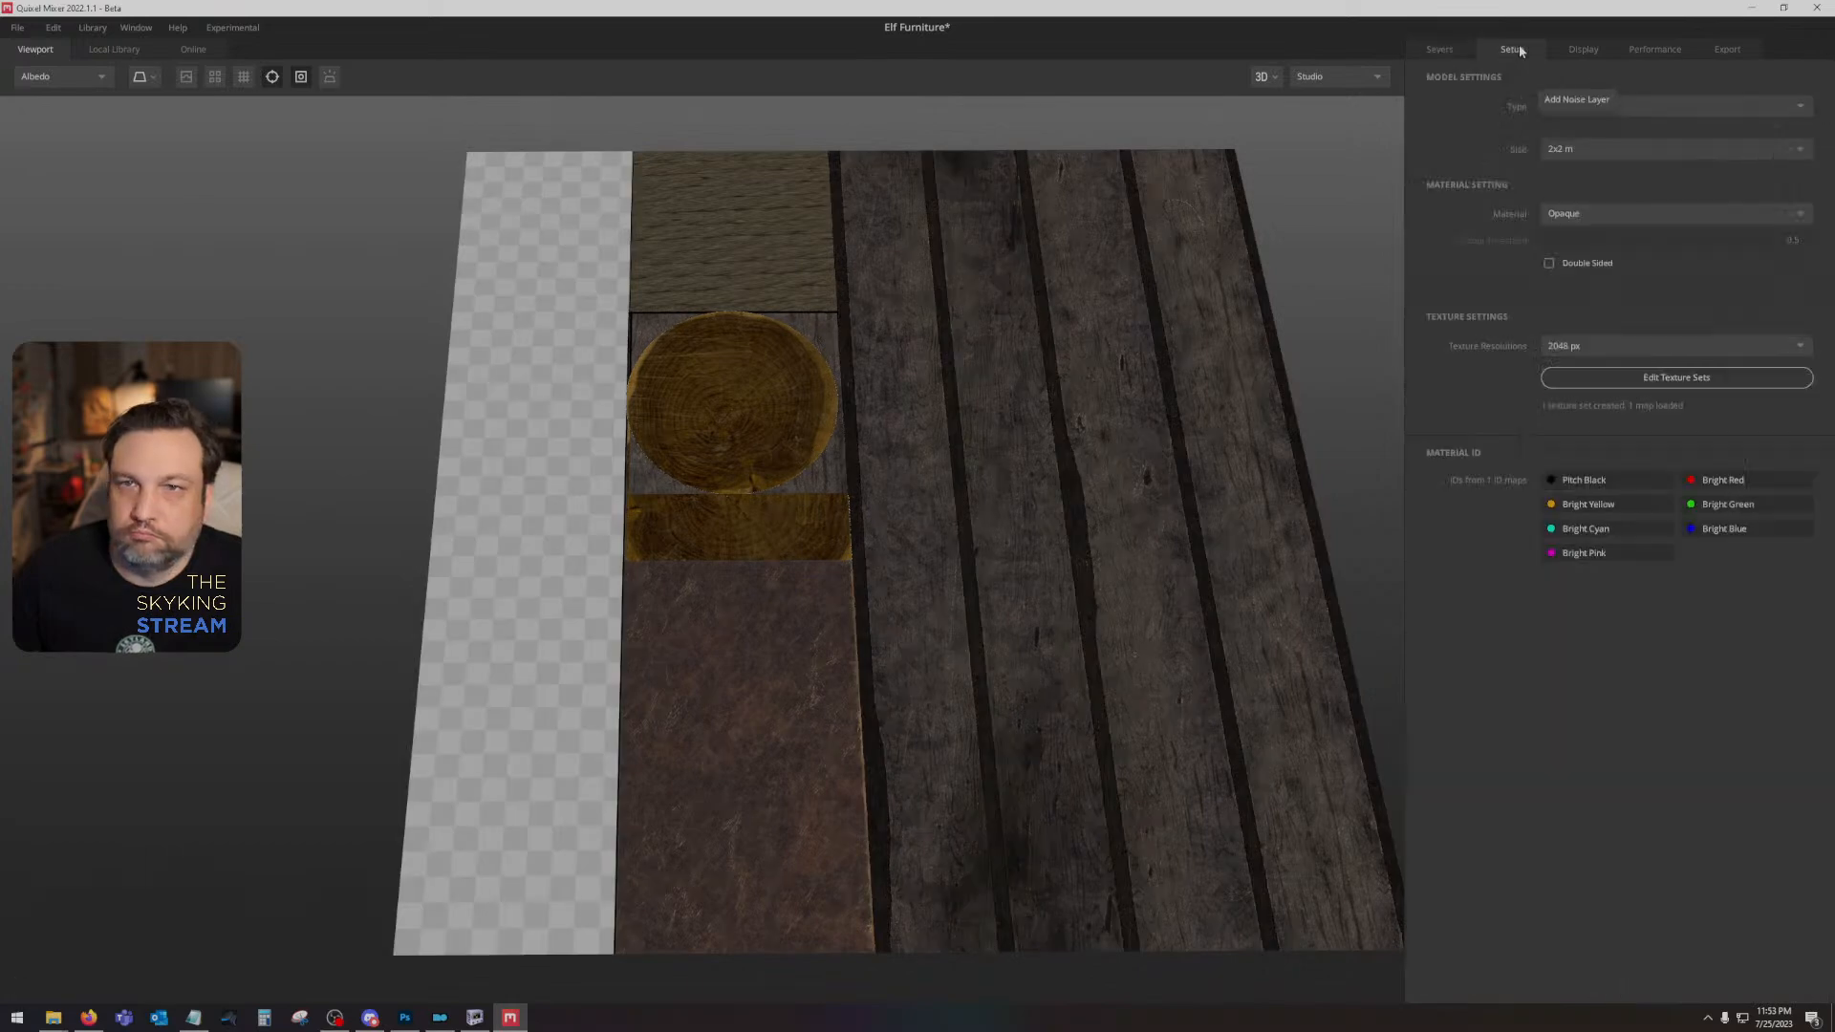
left_click(1625, 378)
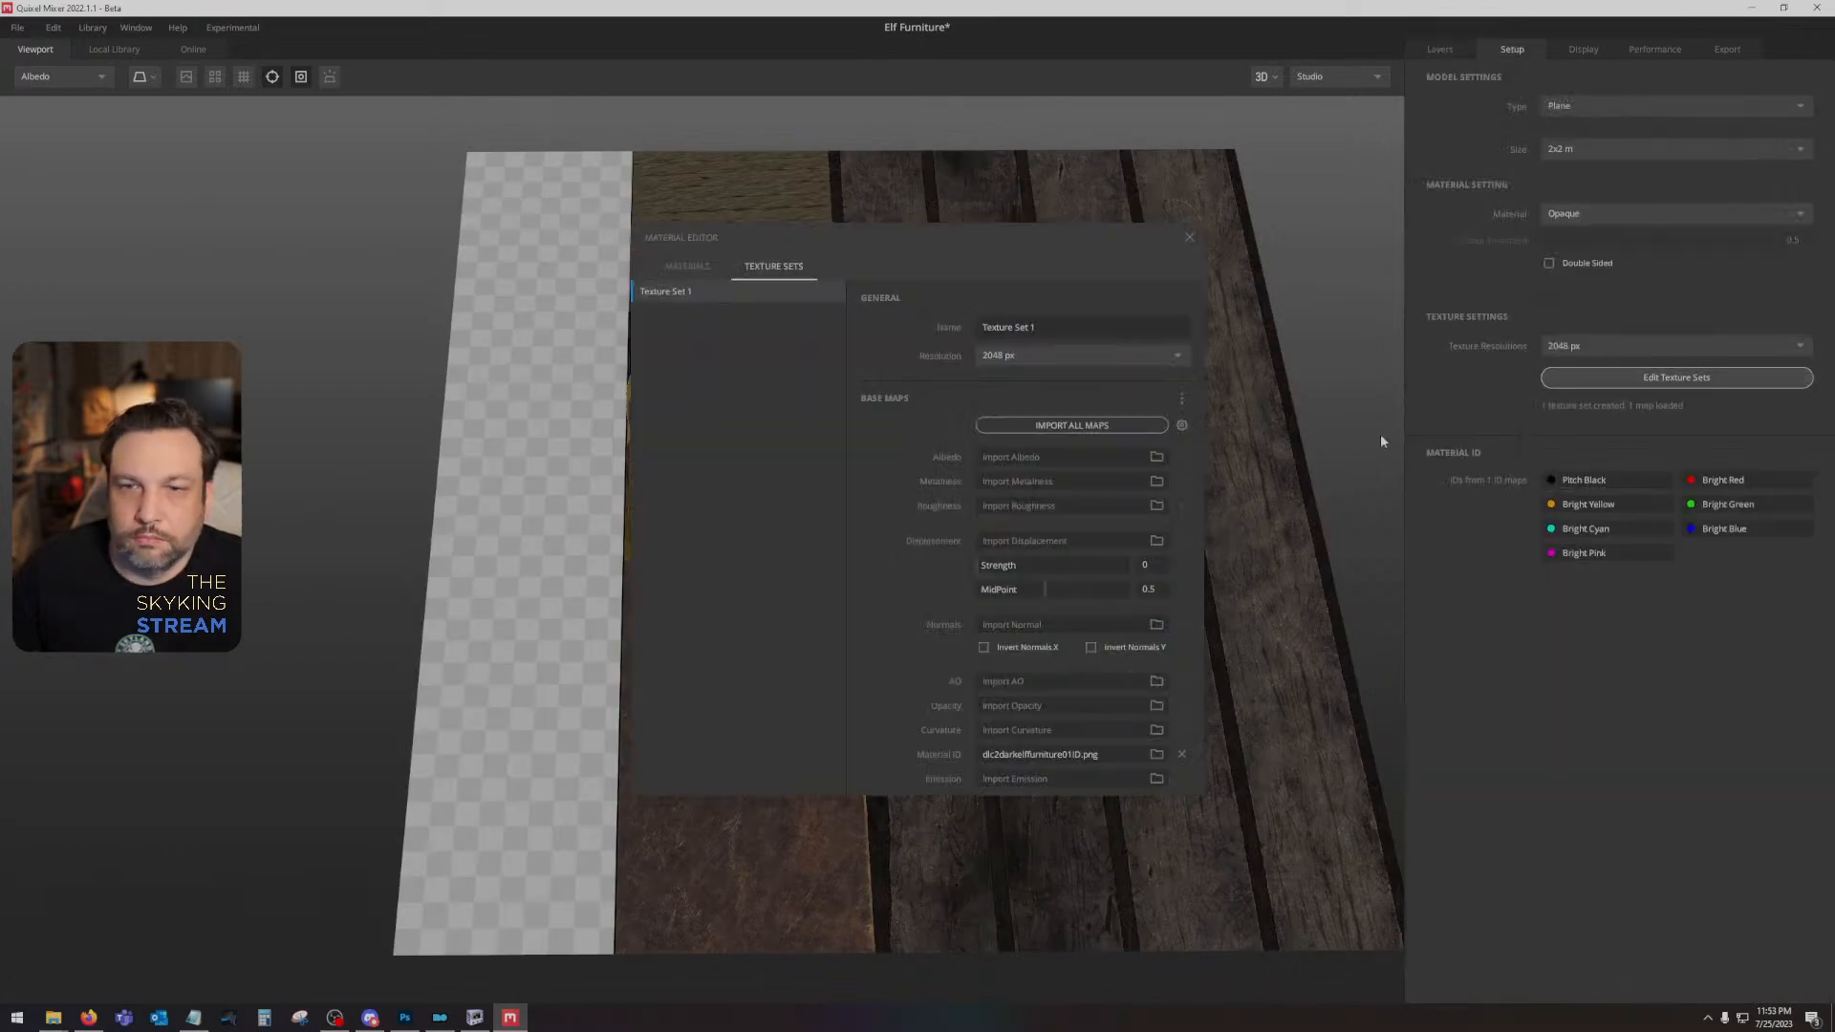
left_click(1157, 755)
left_click(811, 507)
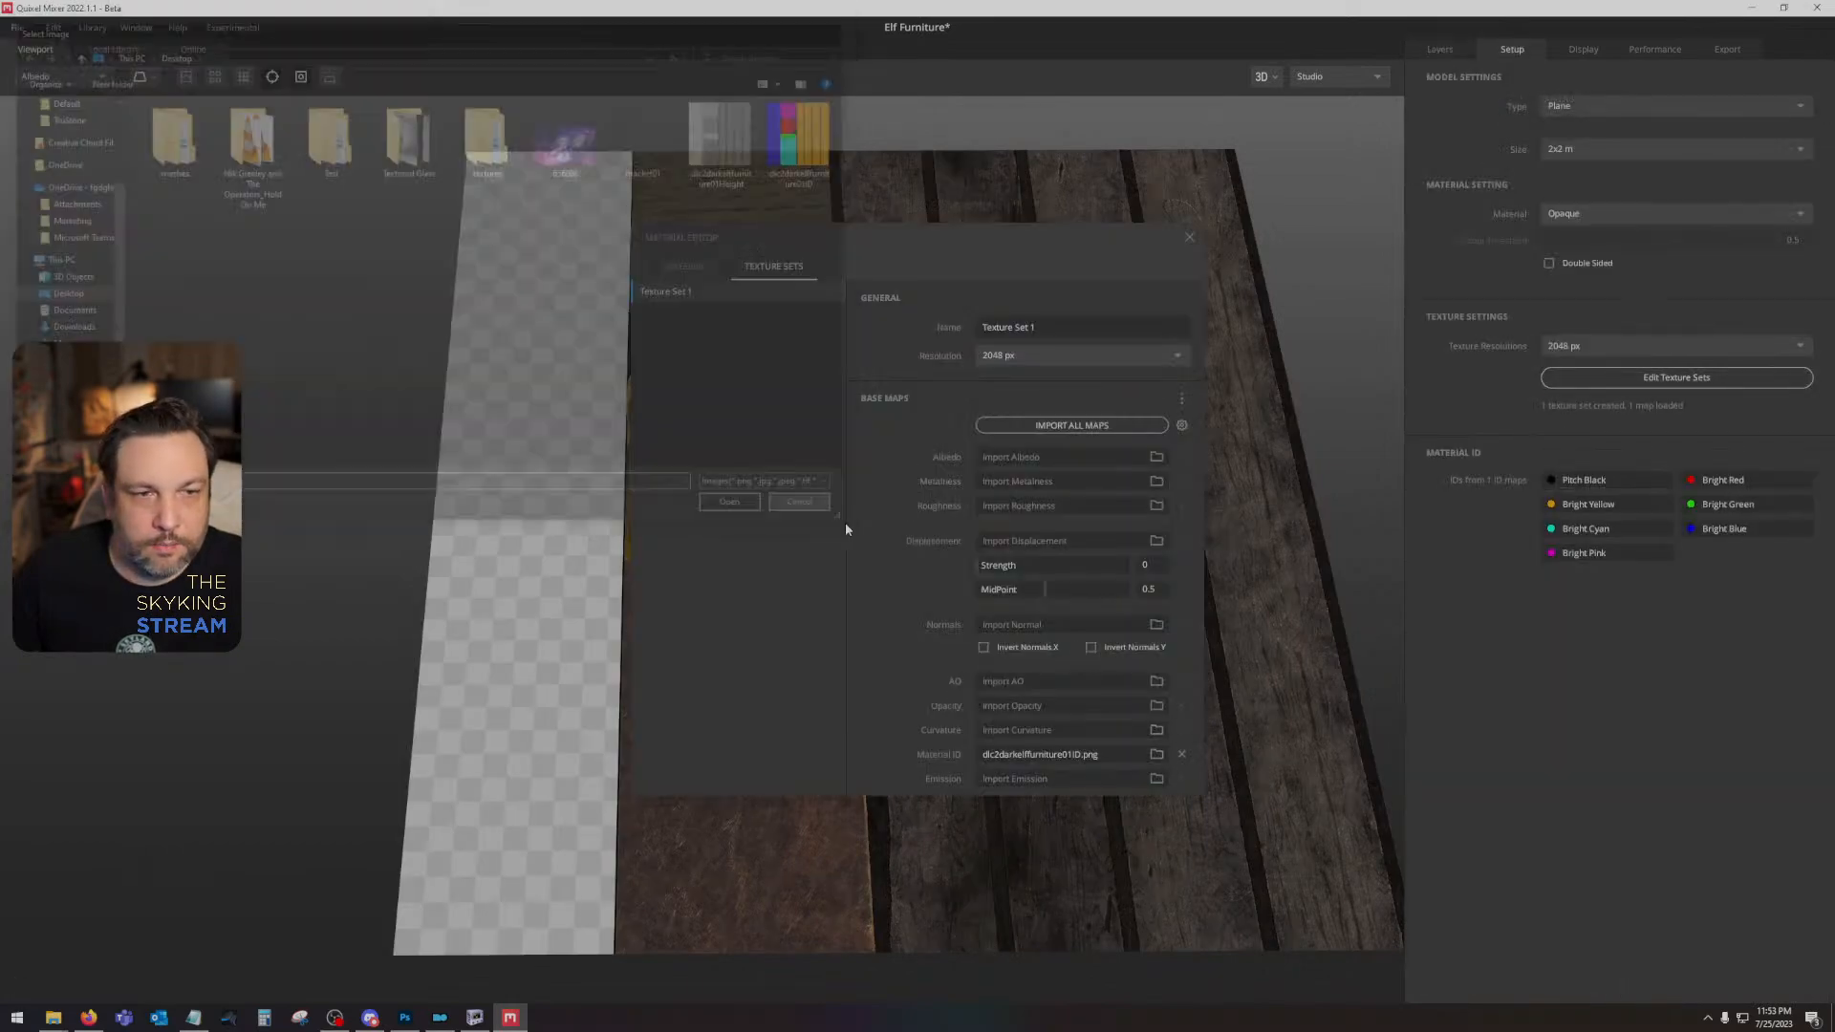
left_click(1156, 754)
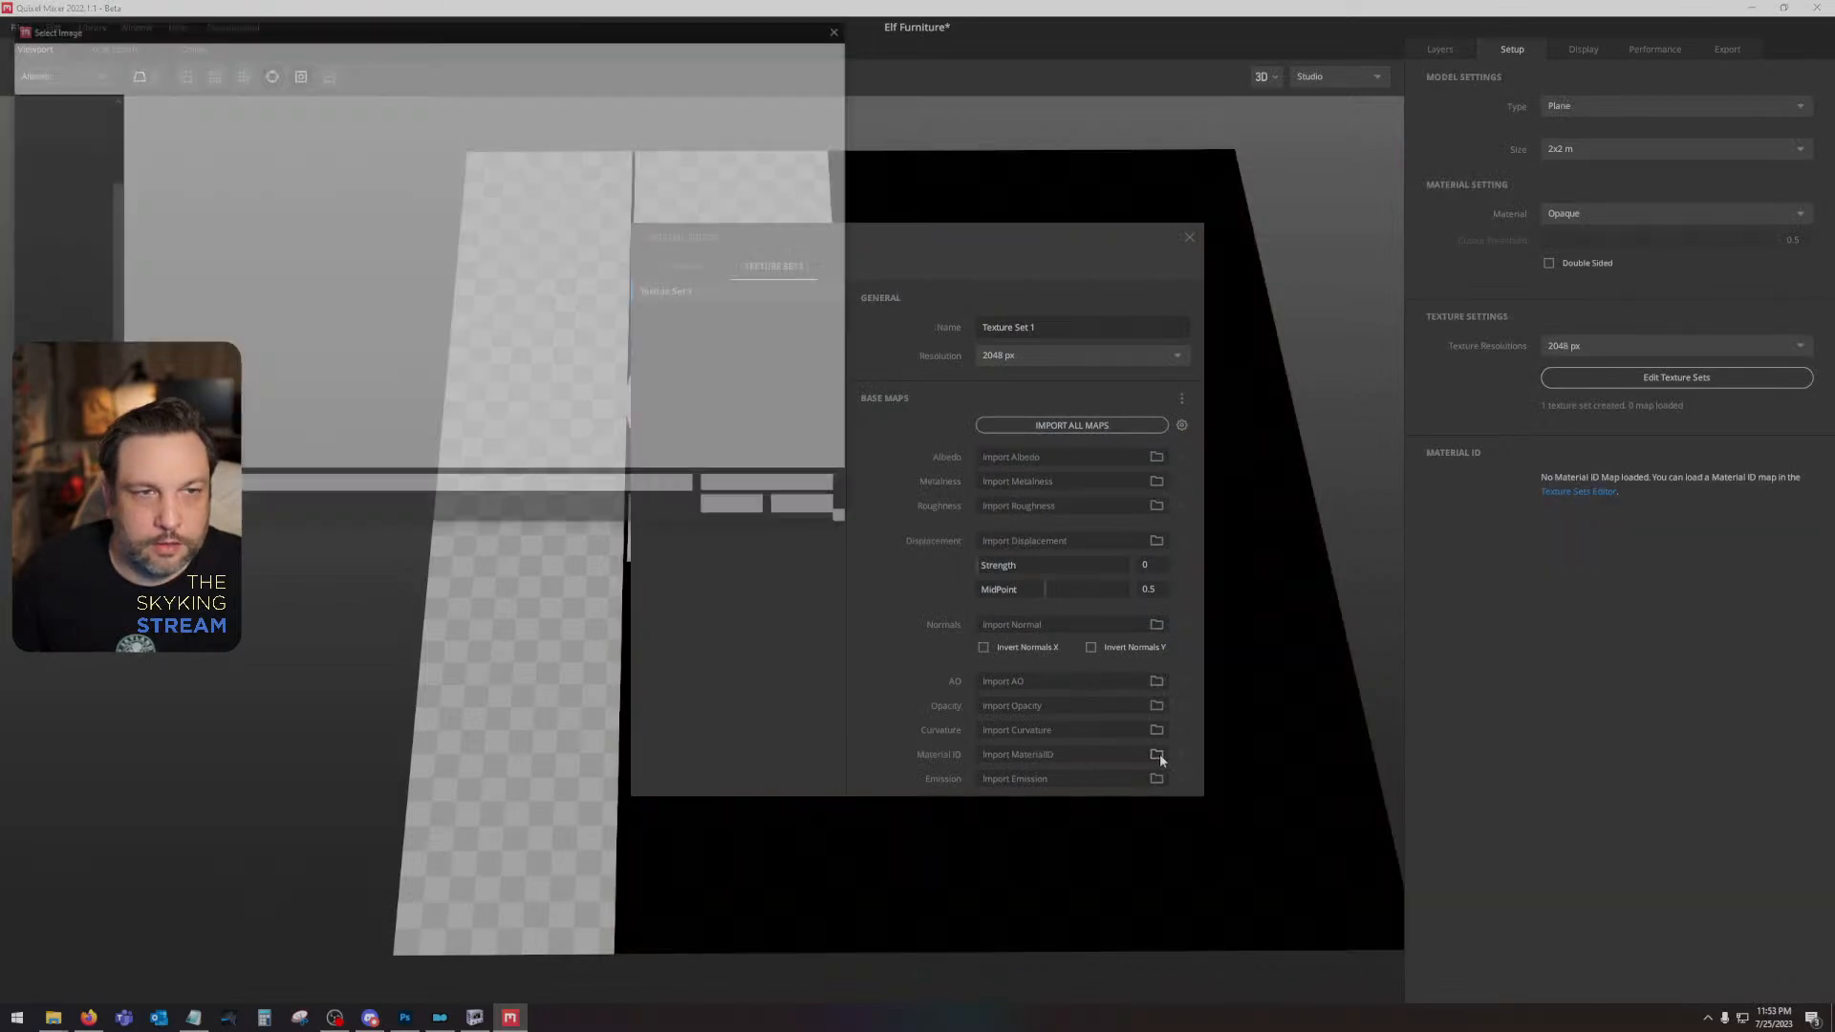
double_click(817, 148)
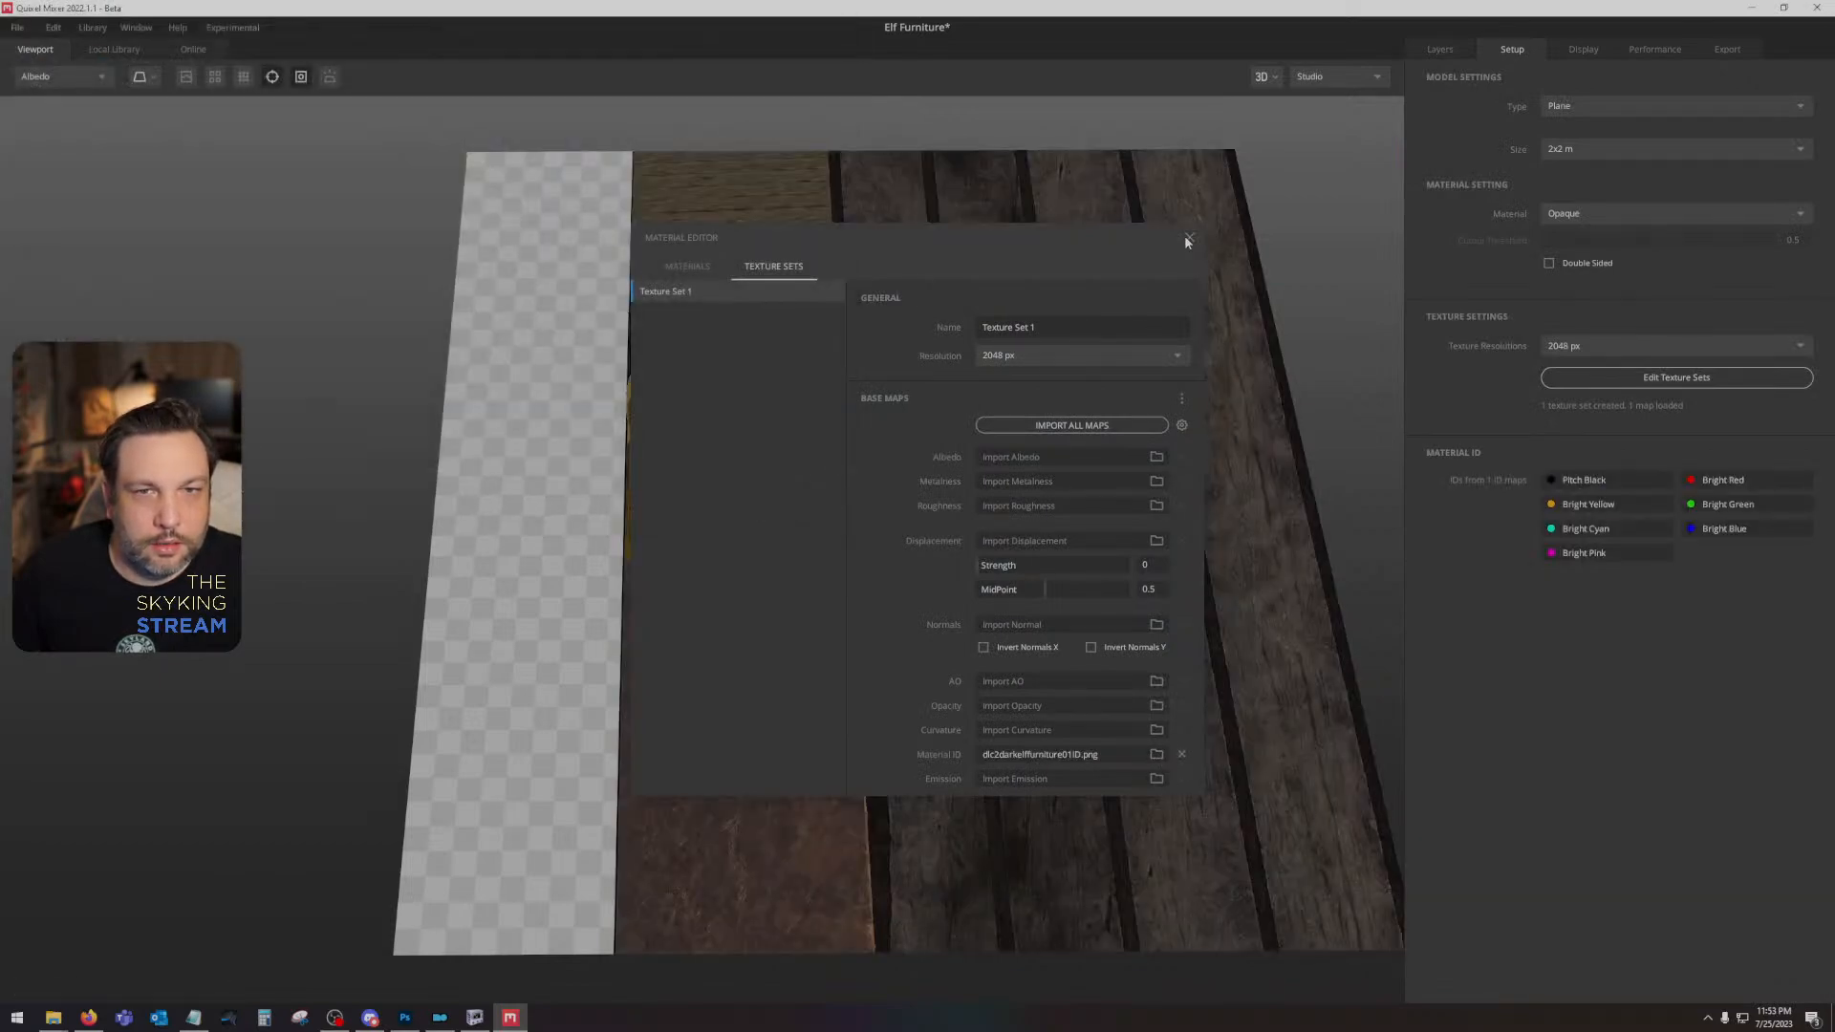
left_click(1188, 237)
left_click(1439, 52)
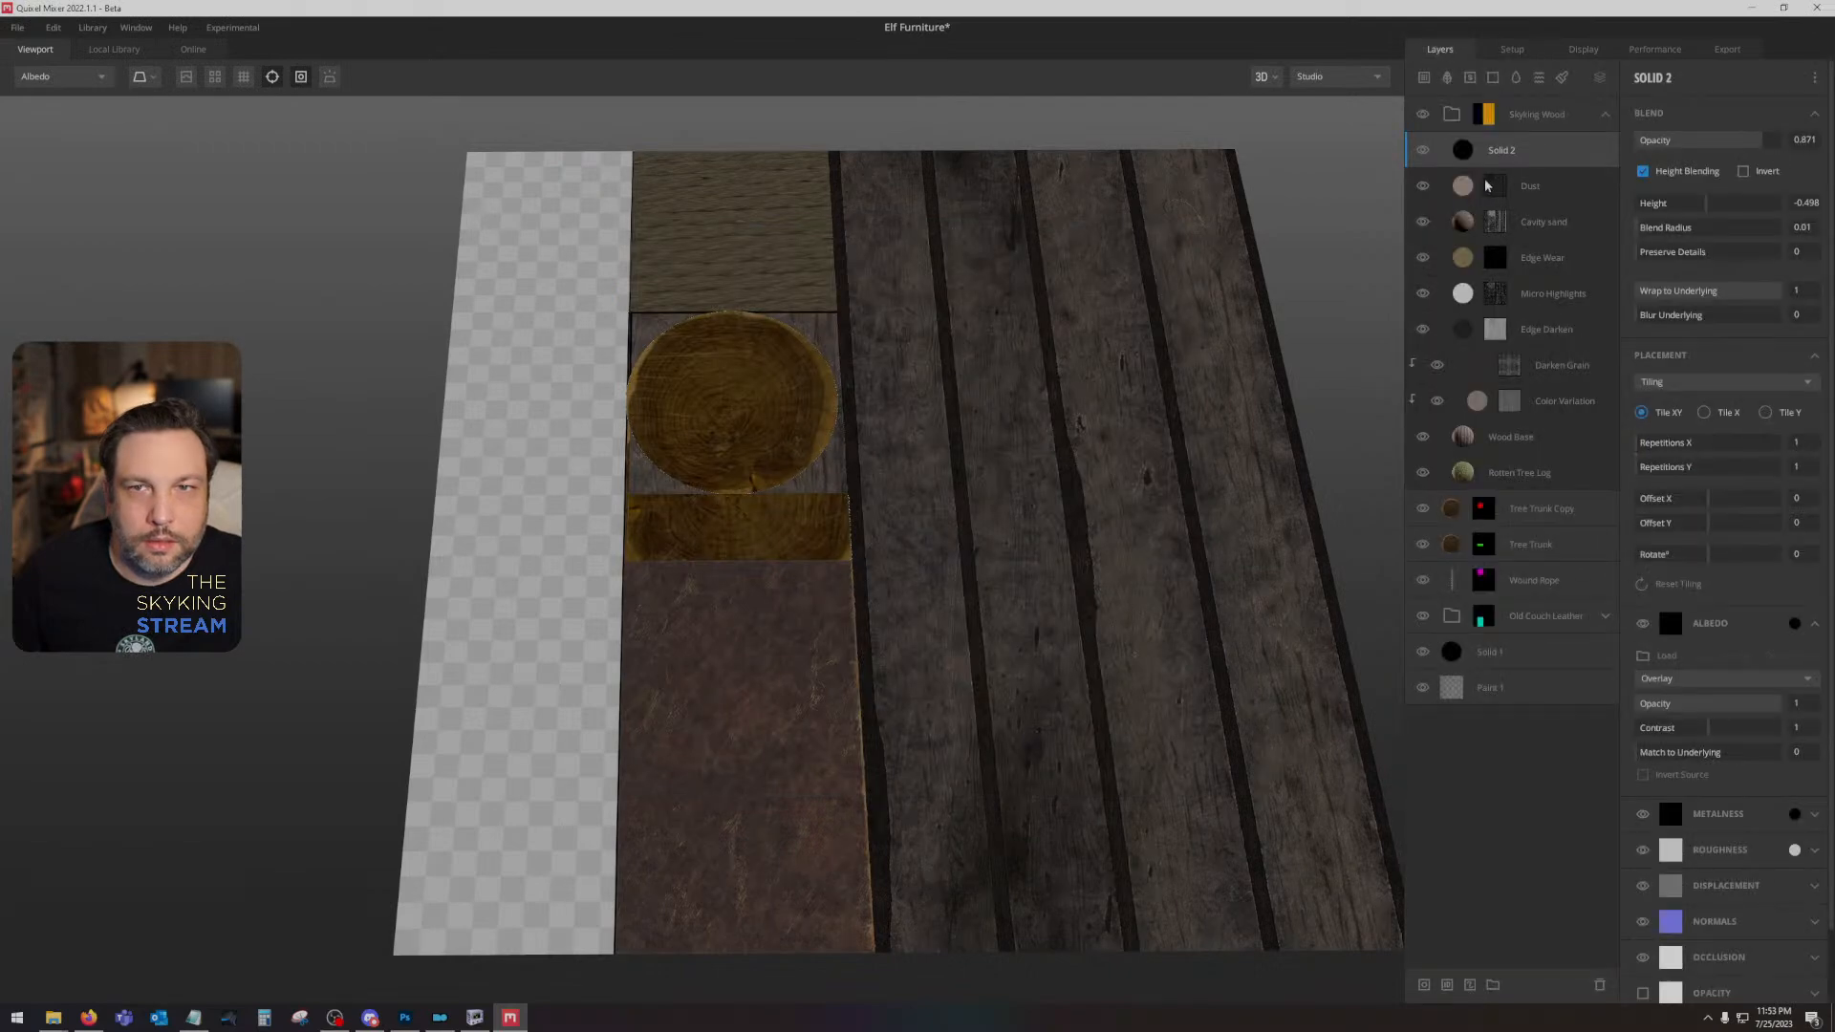
left_click(1541, 116)
left_click(1483, 115)
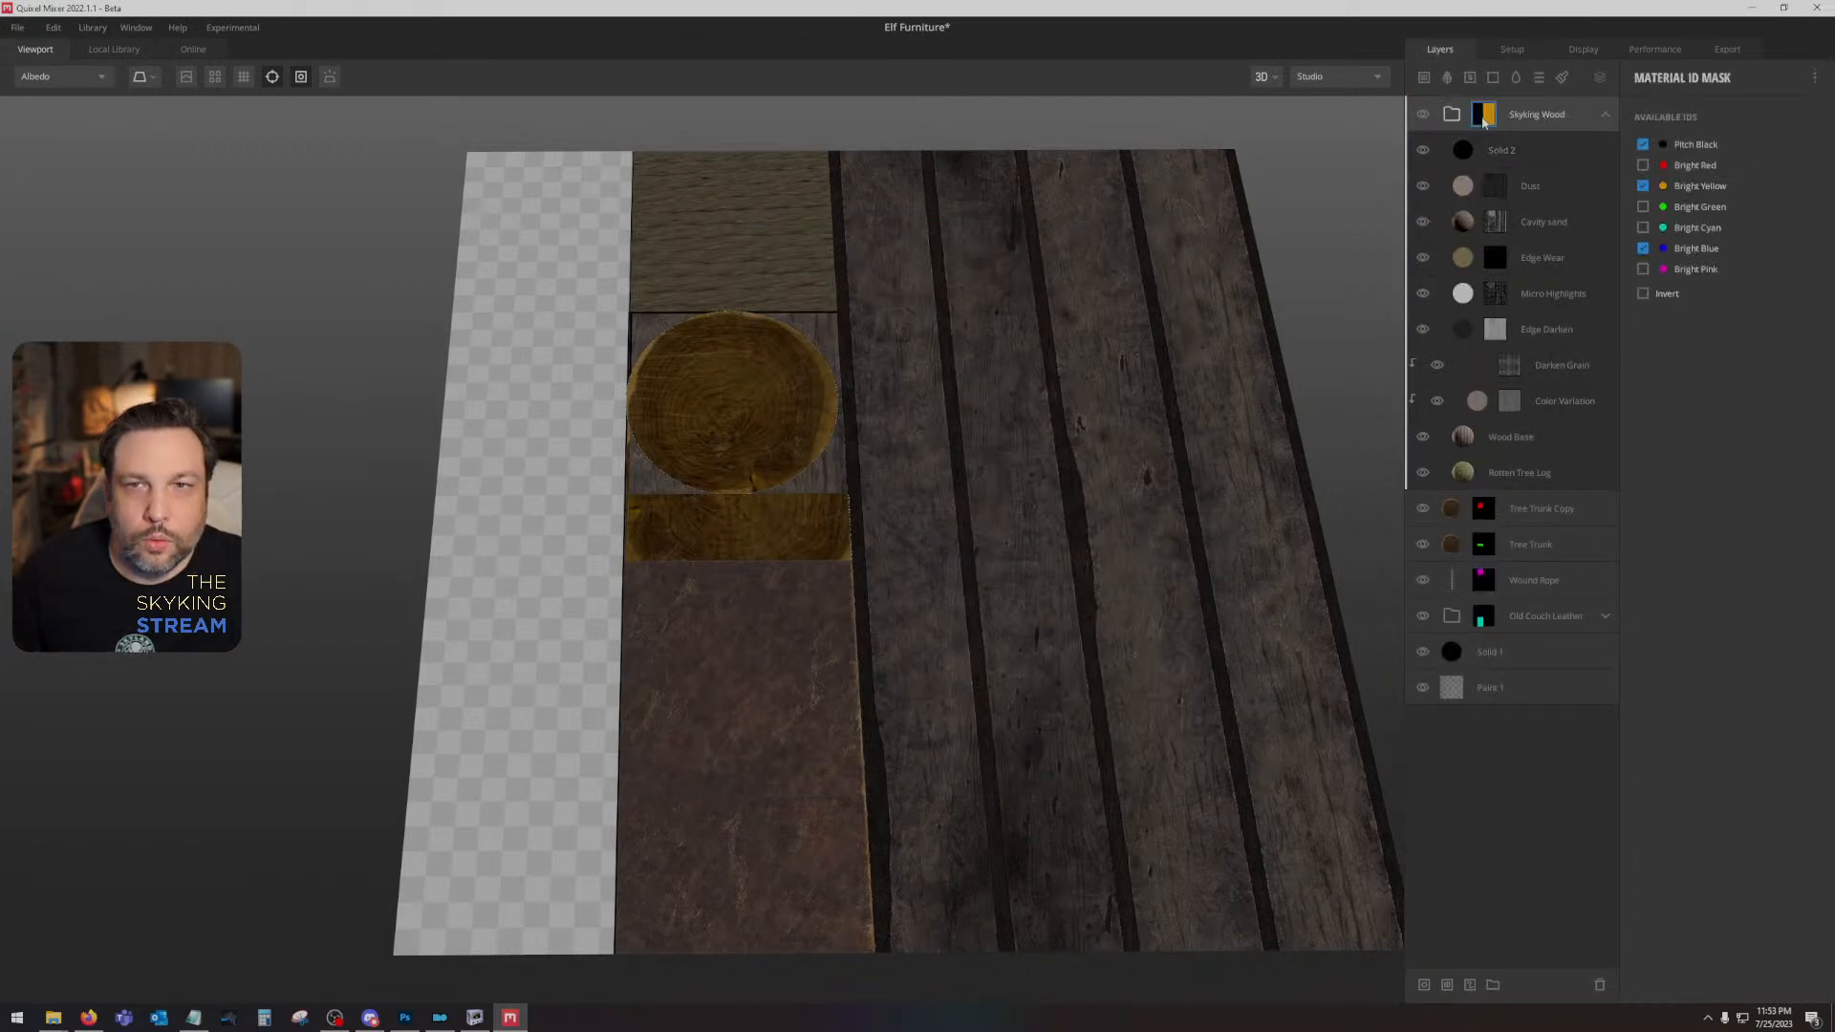
- Switch to Photoshop and fill the blue strip of the colour ID layer with yellow-green
left_click(405, 1017)
left_click(1651, 758)
left_click(14, 127)
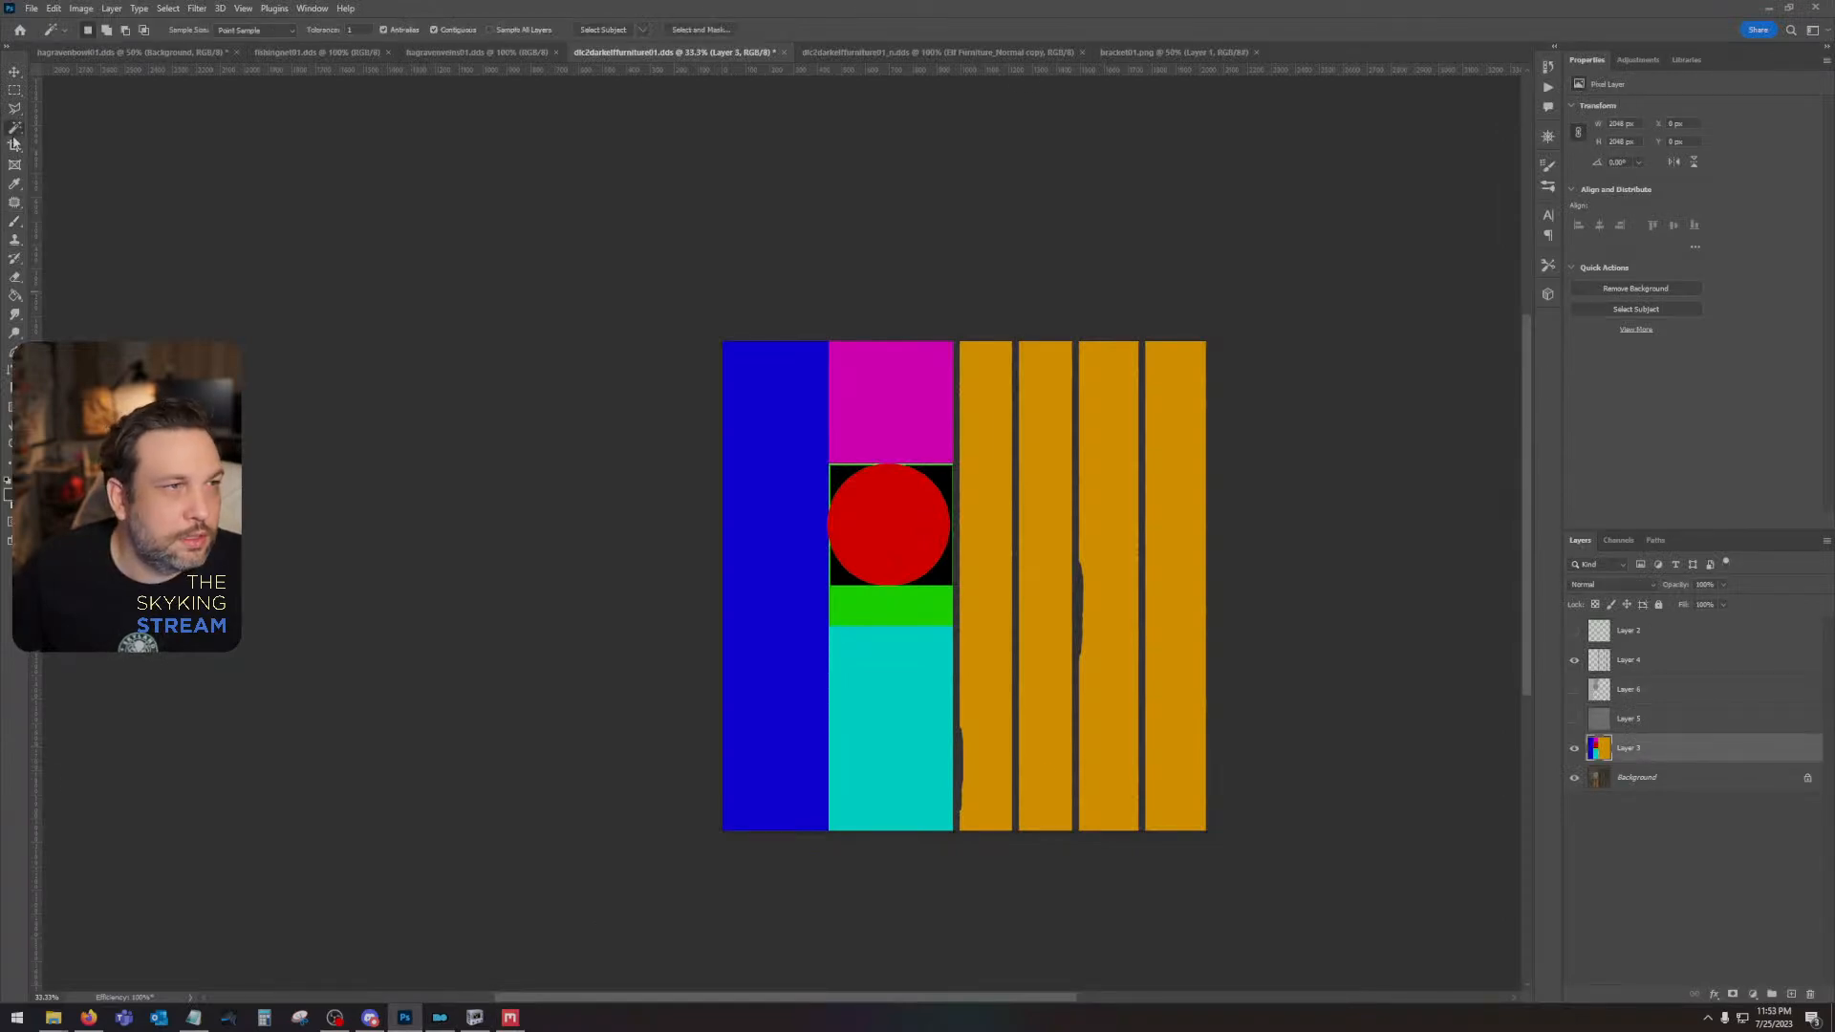
left_click(806, 492)
left_click(7, 495)
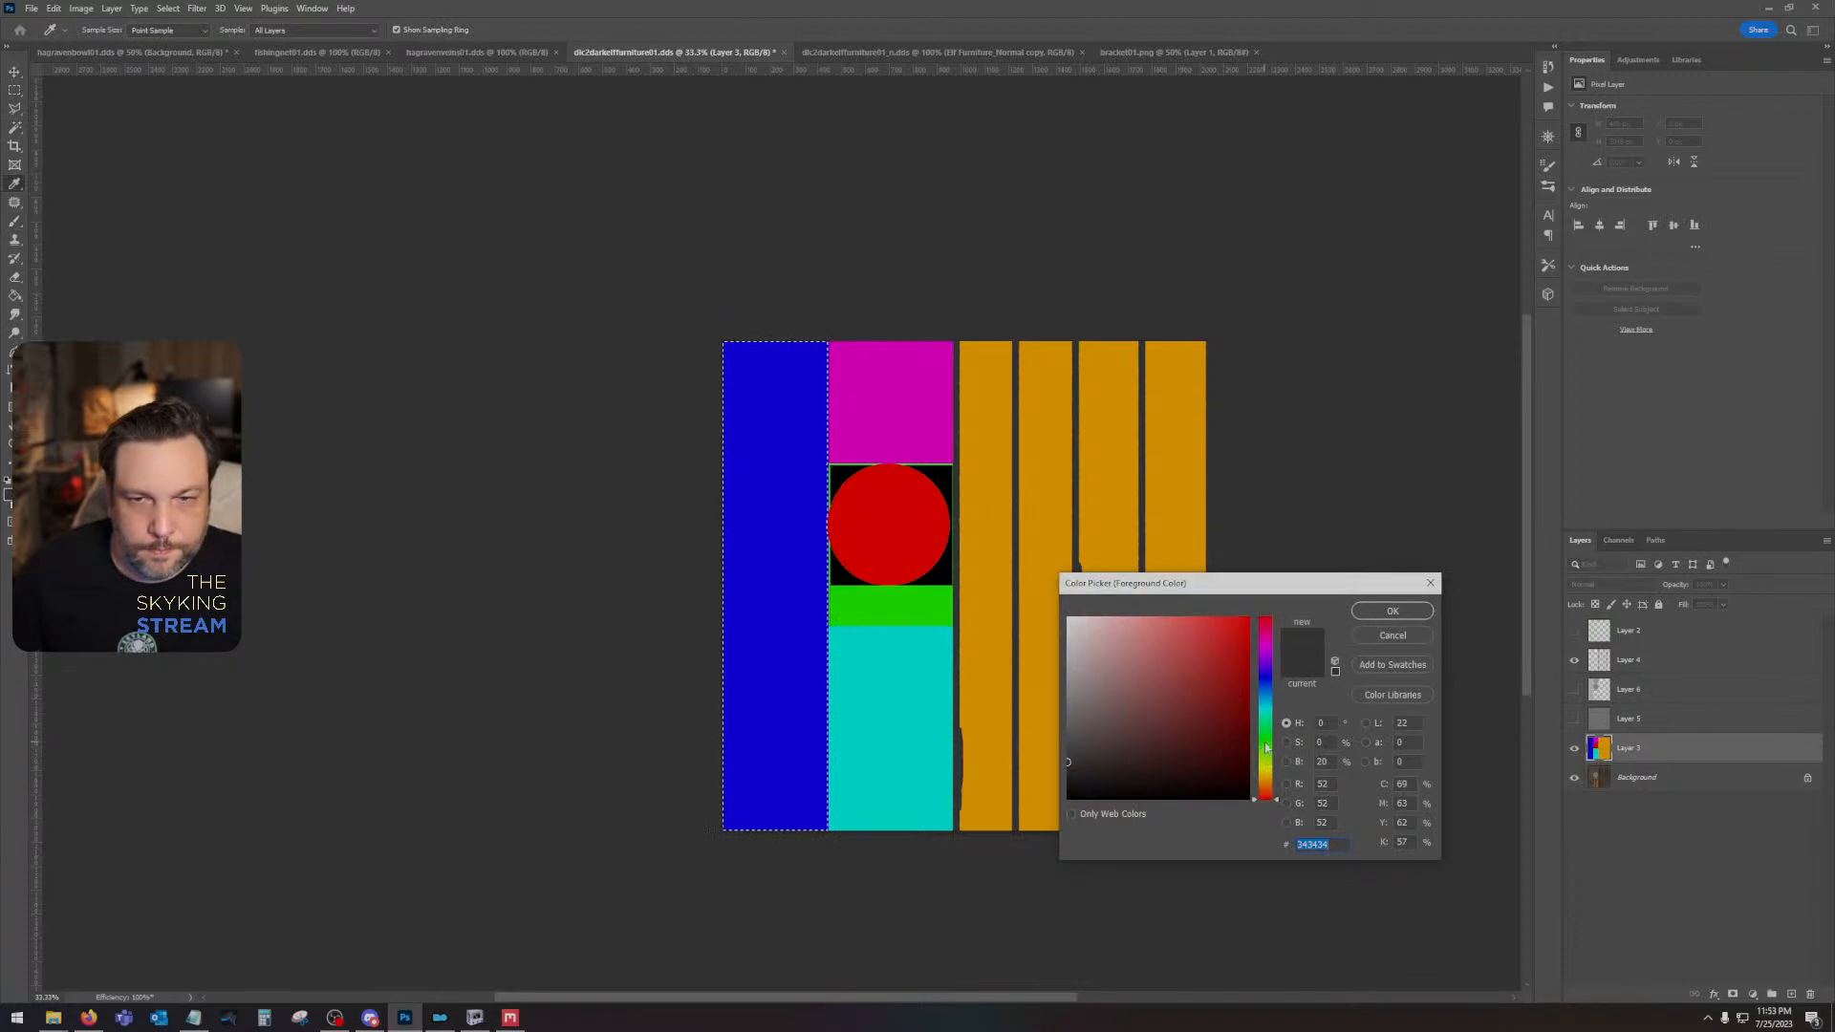
left_click_drag(1266, 746, 1251, 617)
left_click(1388, 611)
key("w")
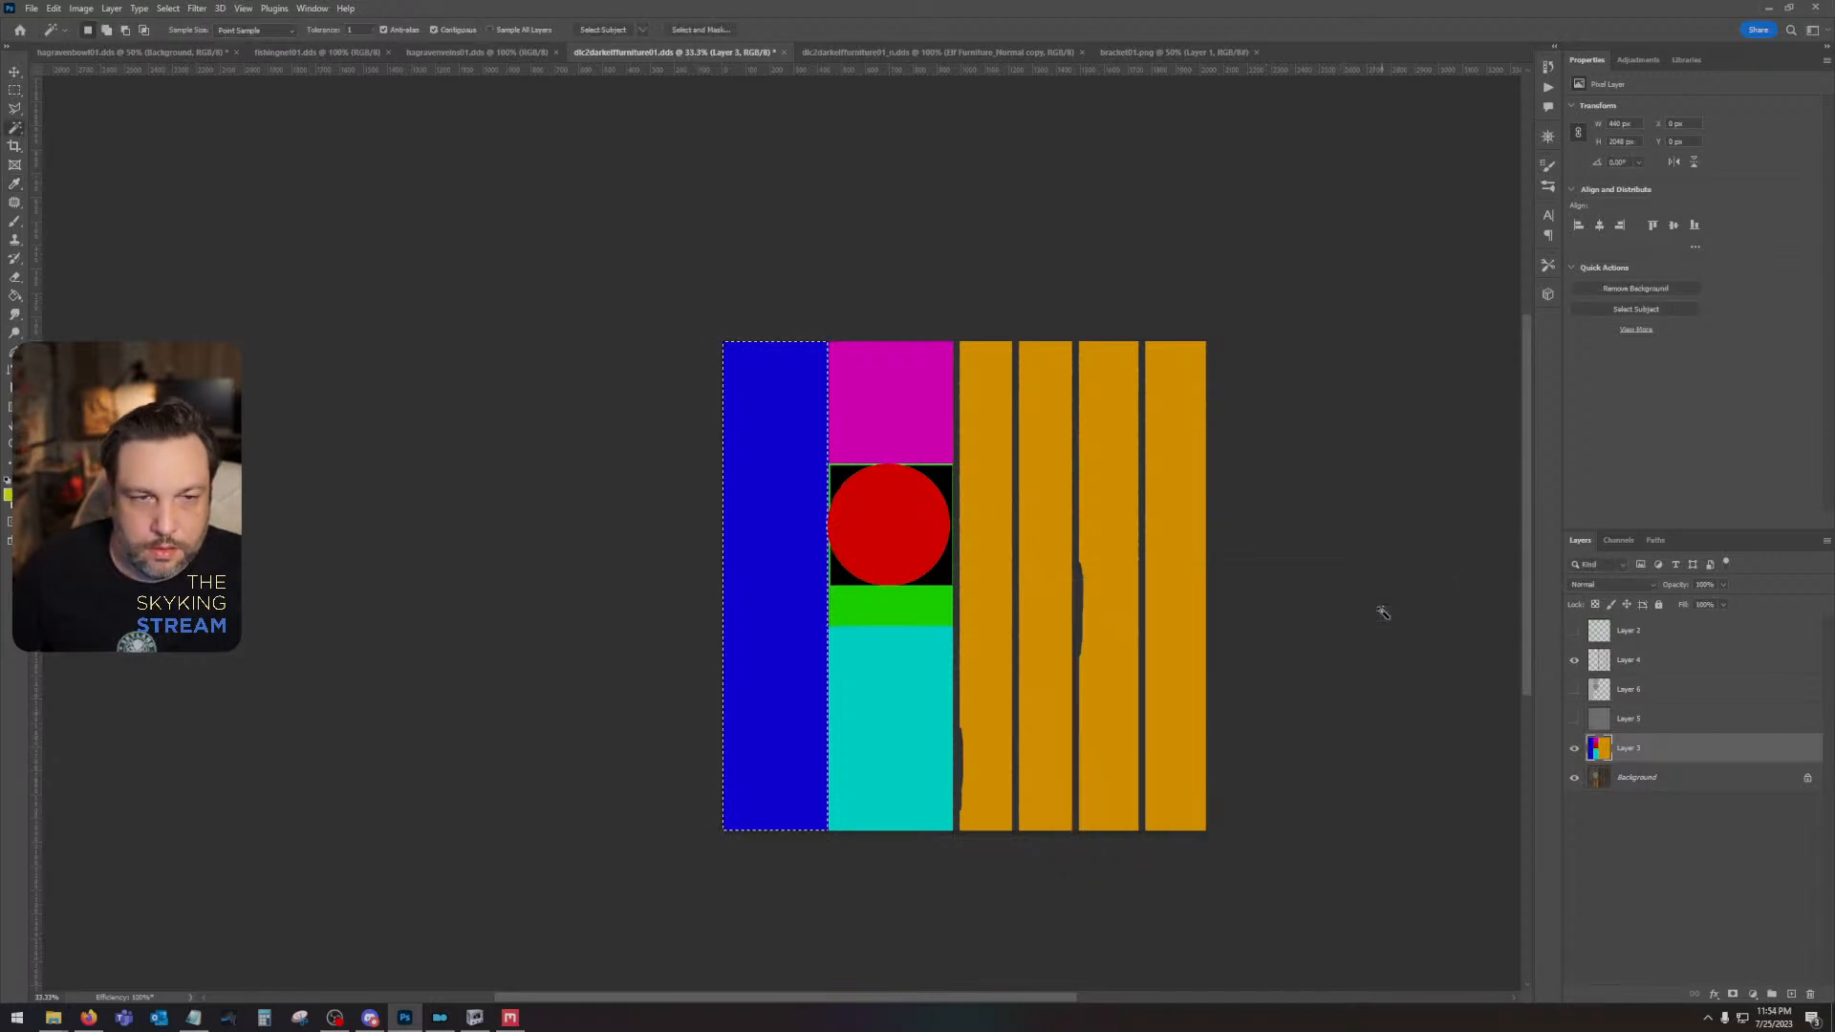
key("shift+F5")
key("Return")
key("ctrl+d")
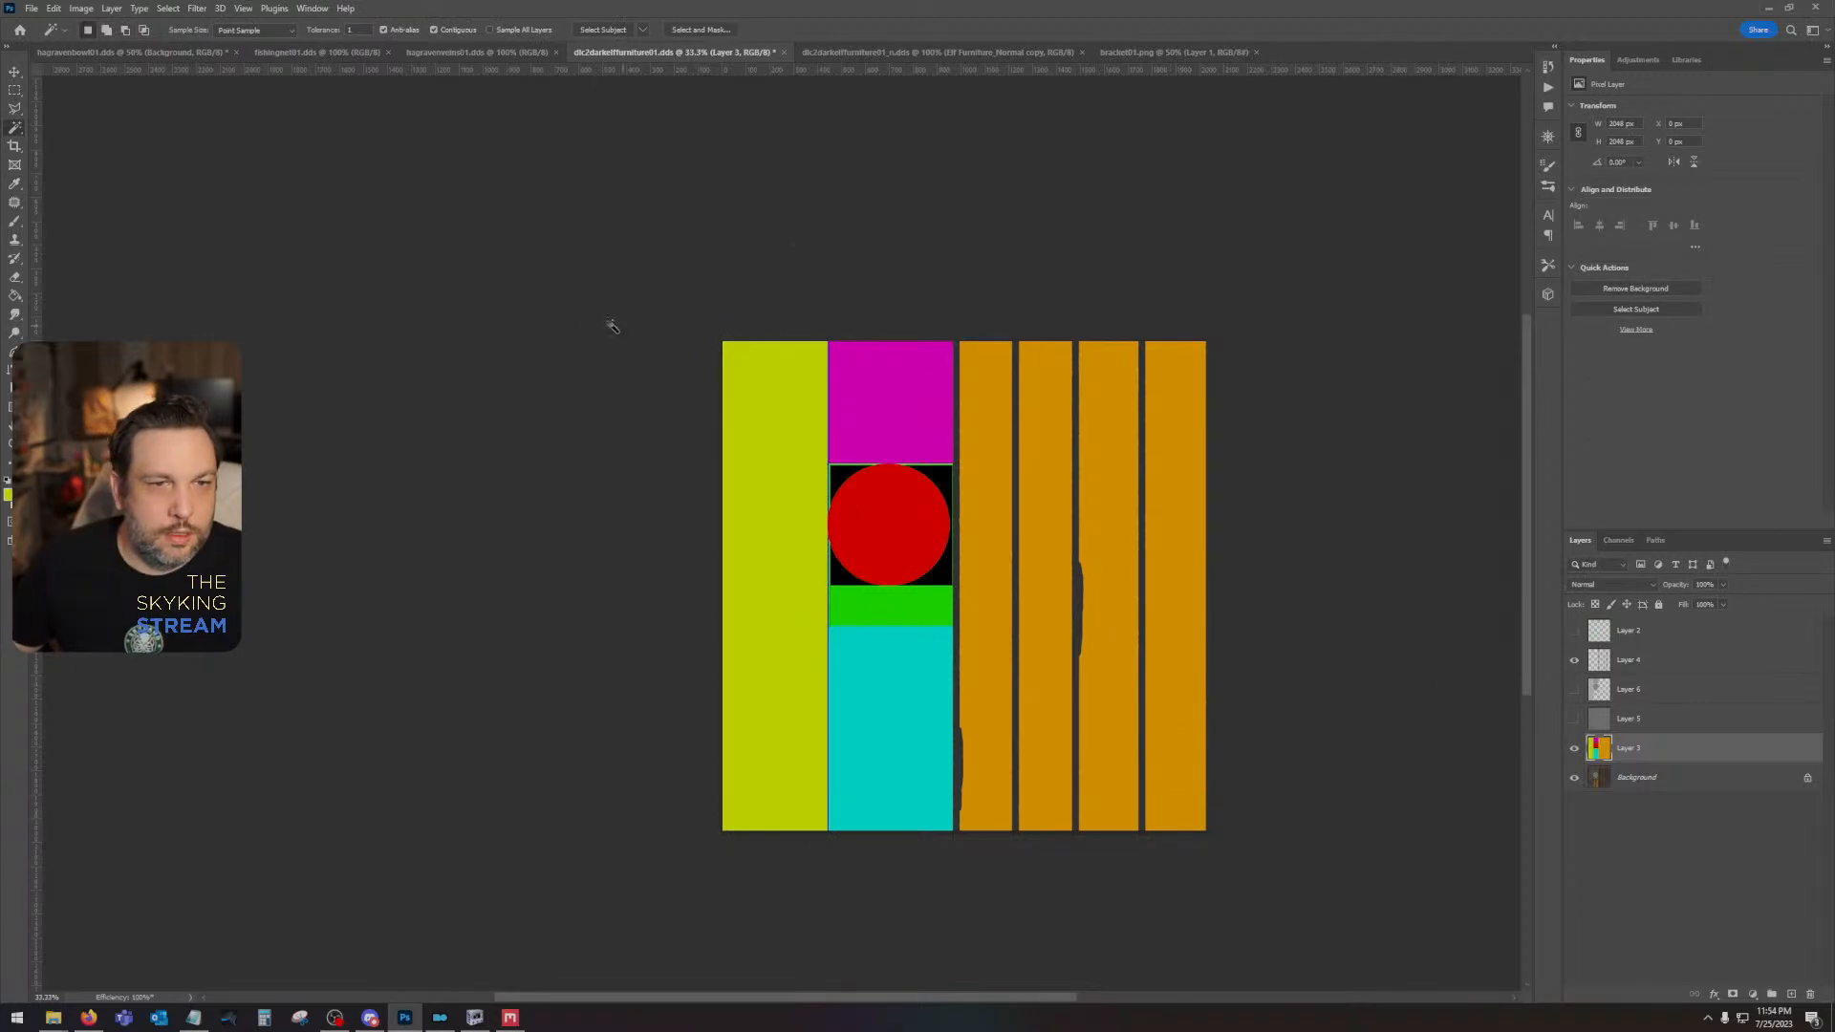
- Save a PNG copy of the recoloured ID map to the Desktop, replacing the existing ID map file
left_click(31, 9)
left_click(67, 192)
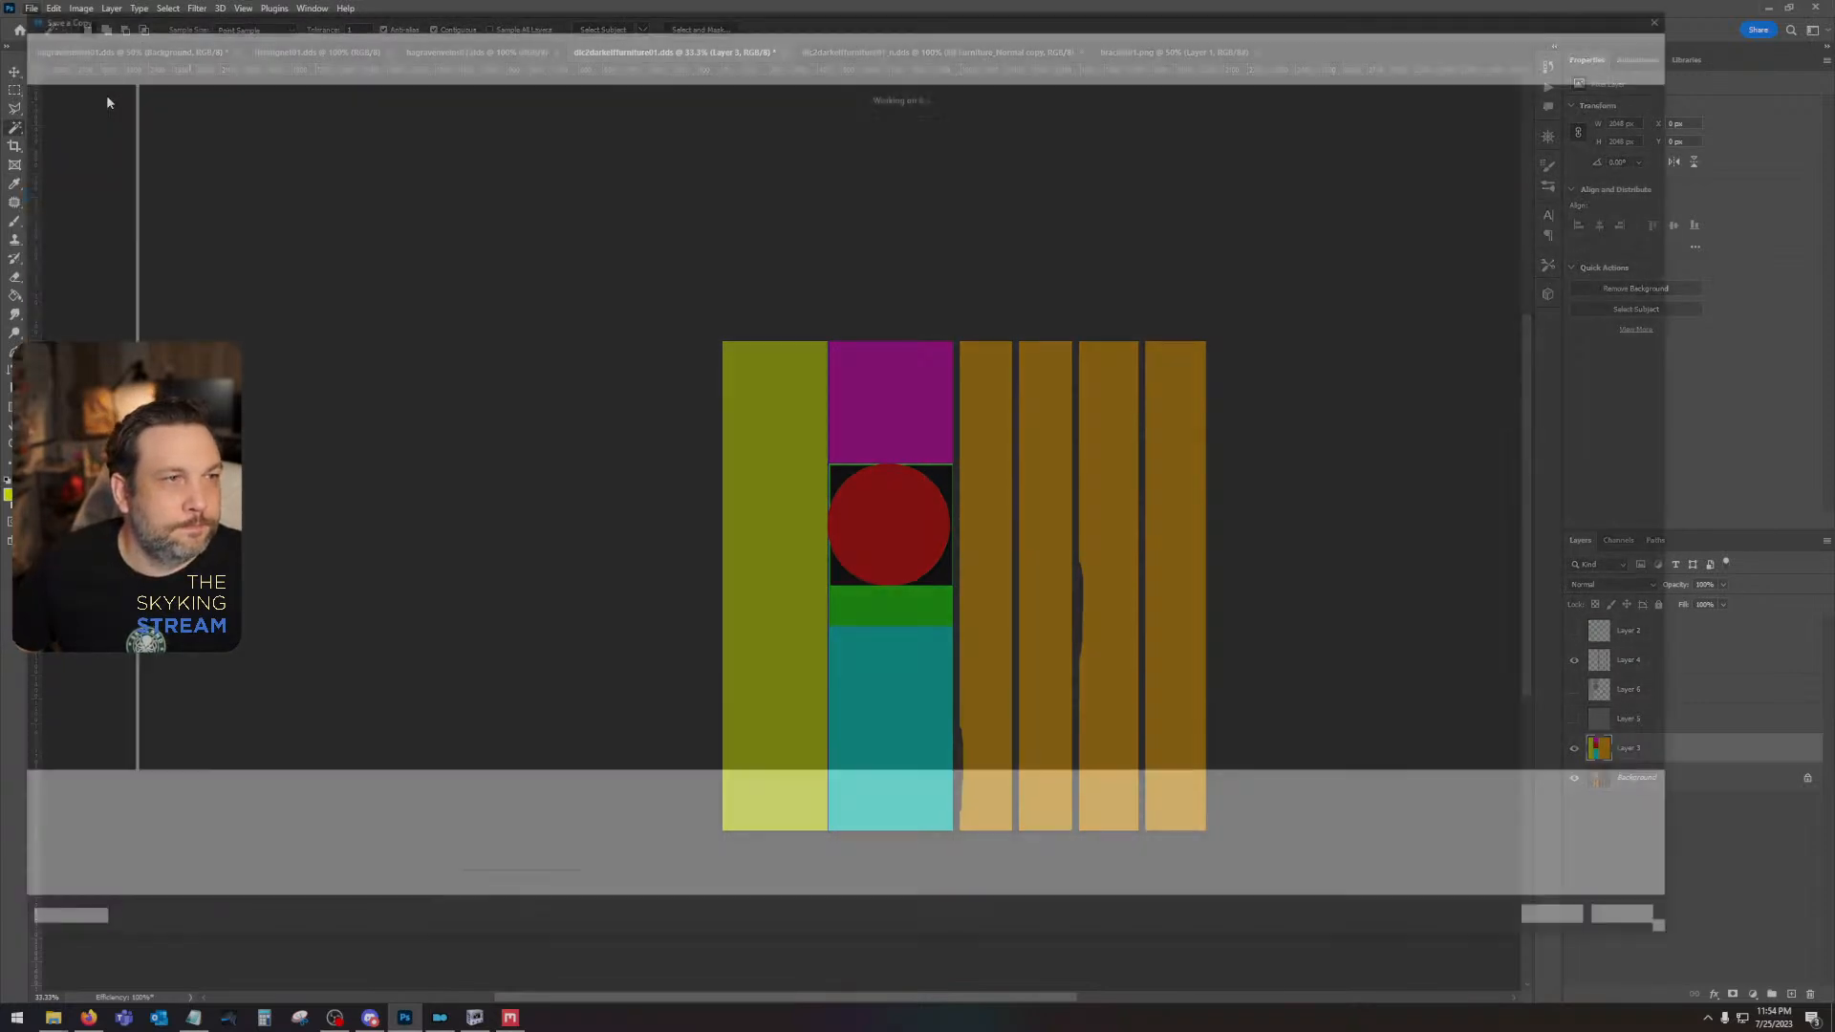
left_click(60, 112)
left_click(239, 812)
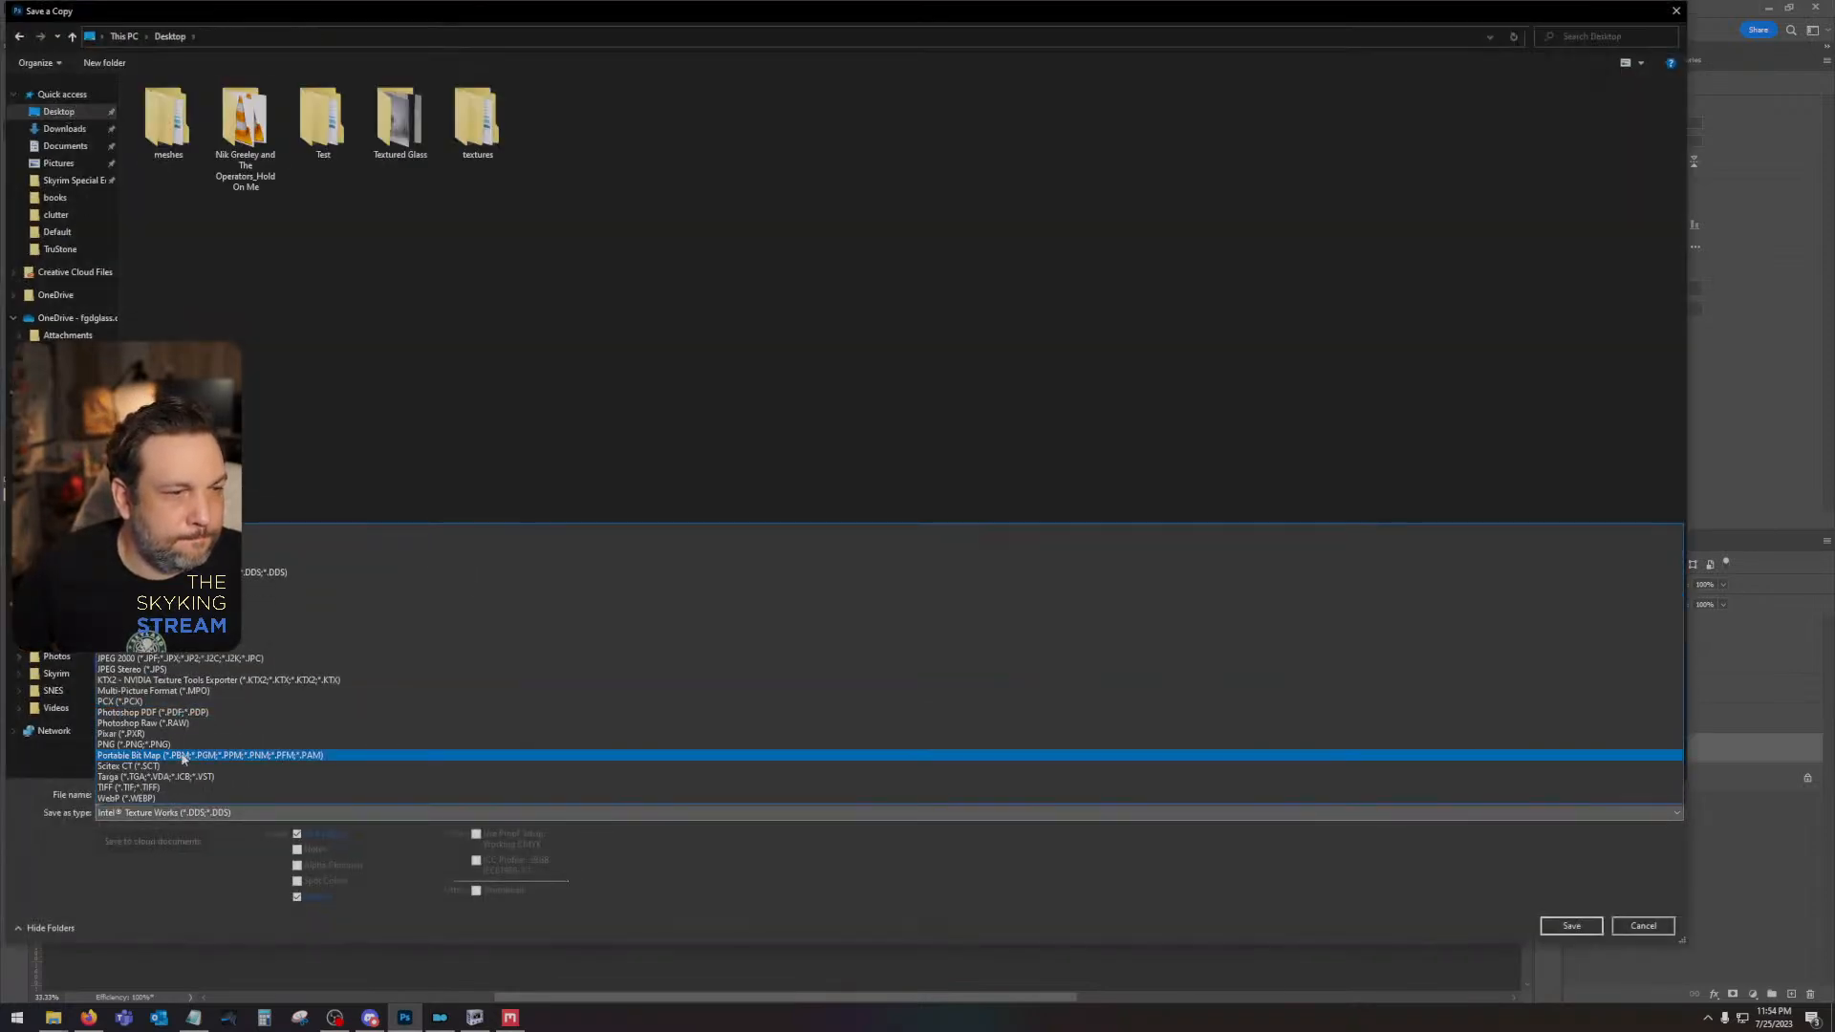
left_click(231, 707)
key("Return")
left_click(948, 513)
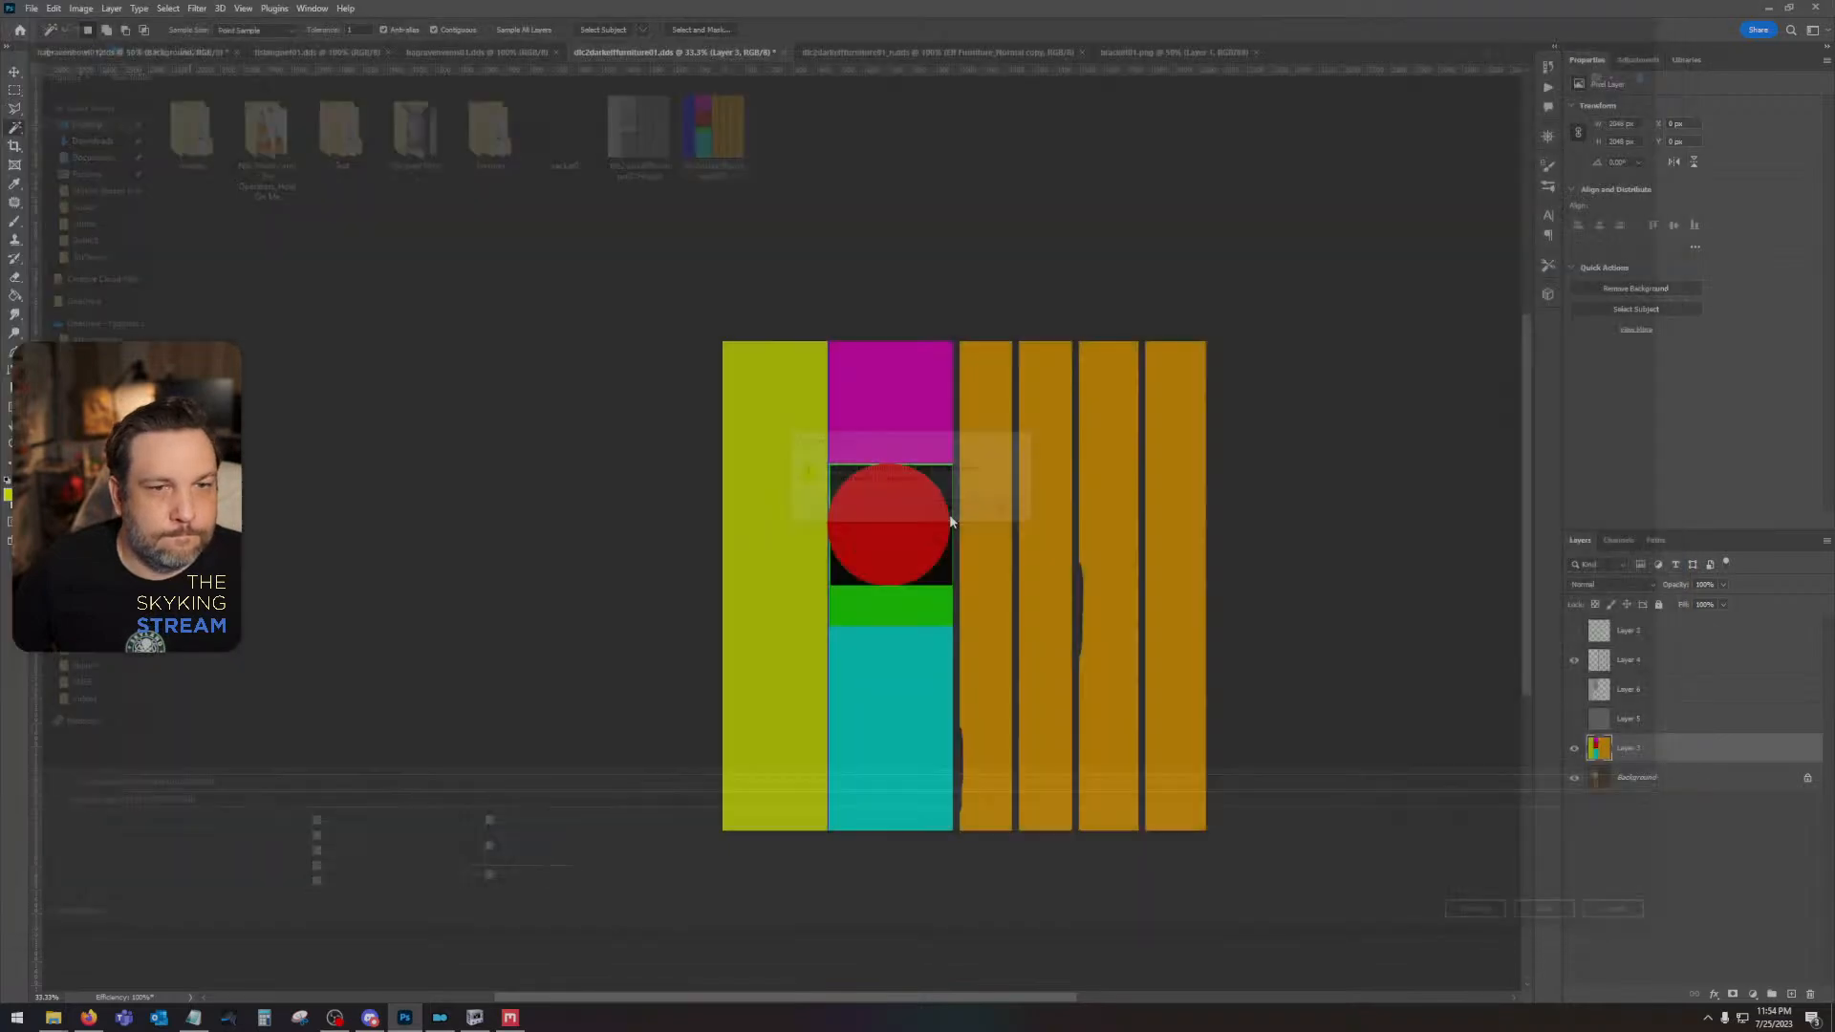
left_click(1005, 314)
- Switch back to Quixel Mixer and reload dlc2darkelffurniture01ID.png as the texture set's Material ID map
key("alt+Tab")
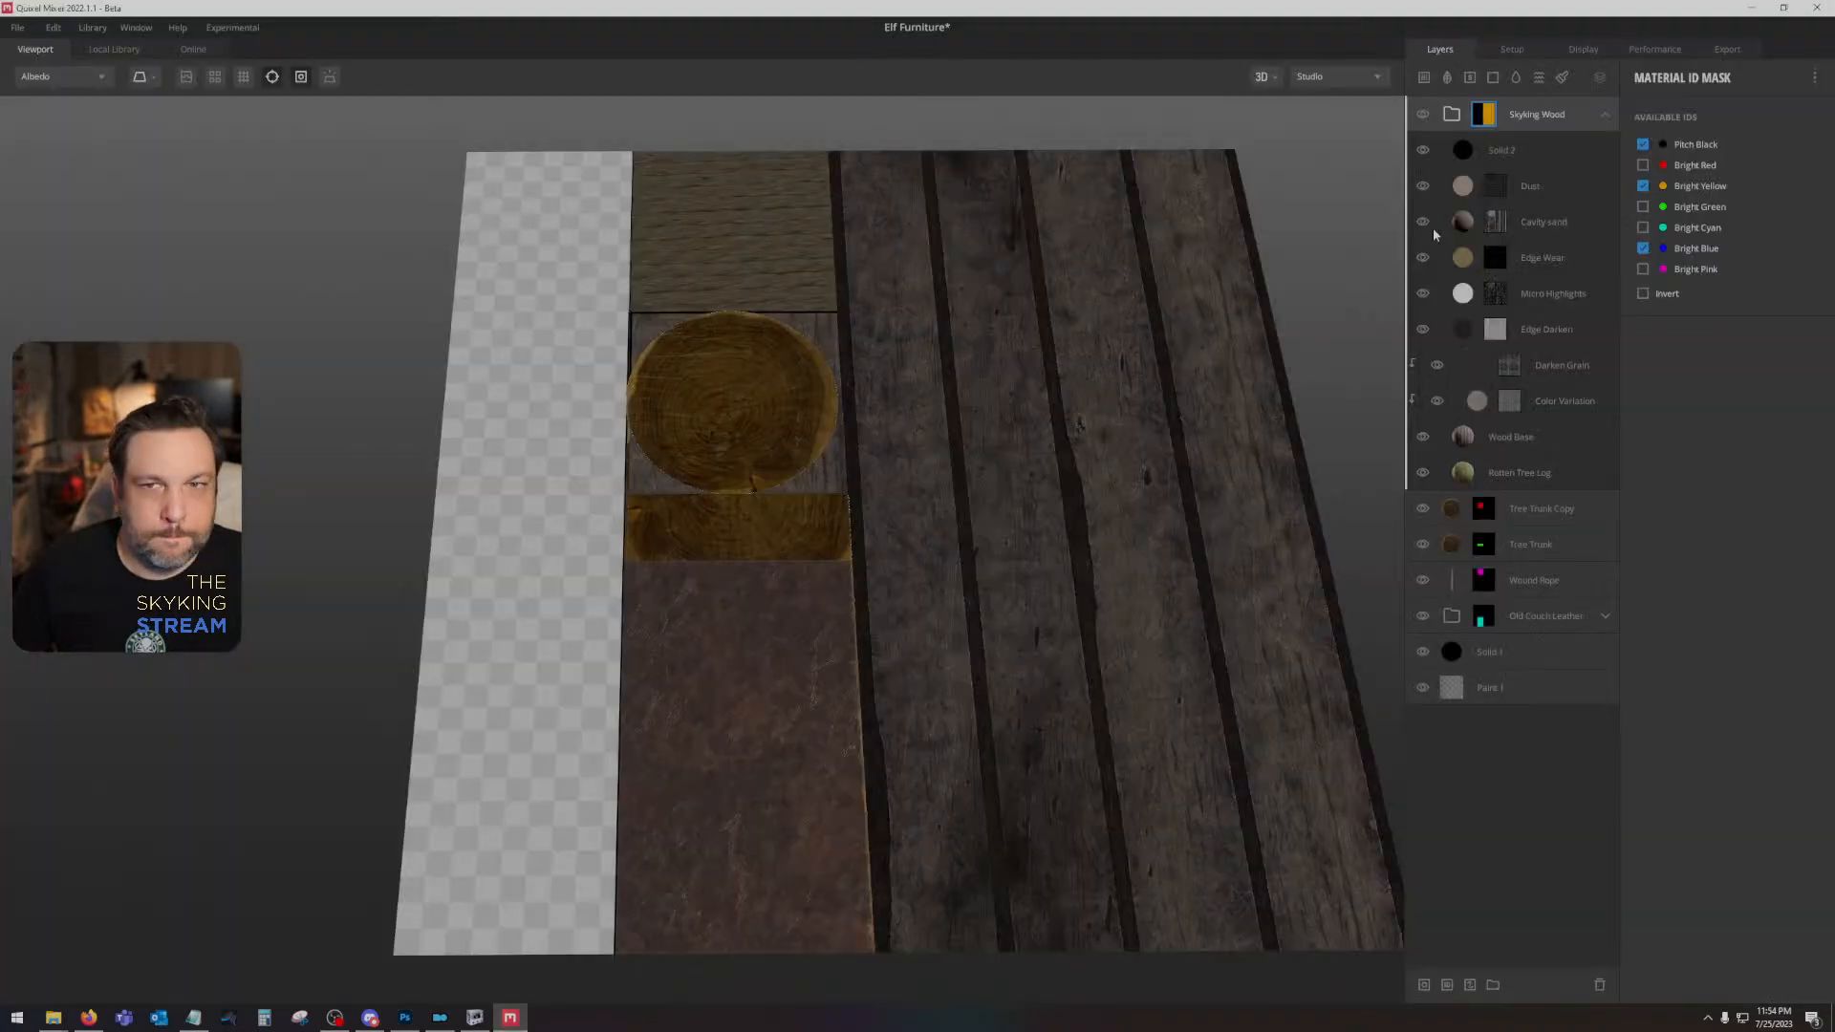
left_click(1513, 53)
left_click(1644, 376)
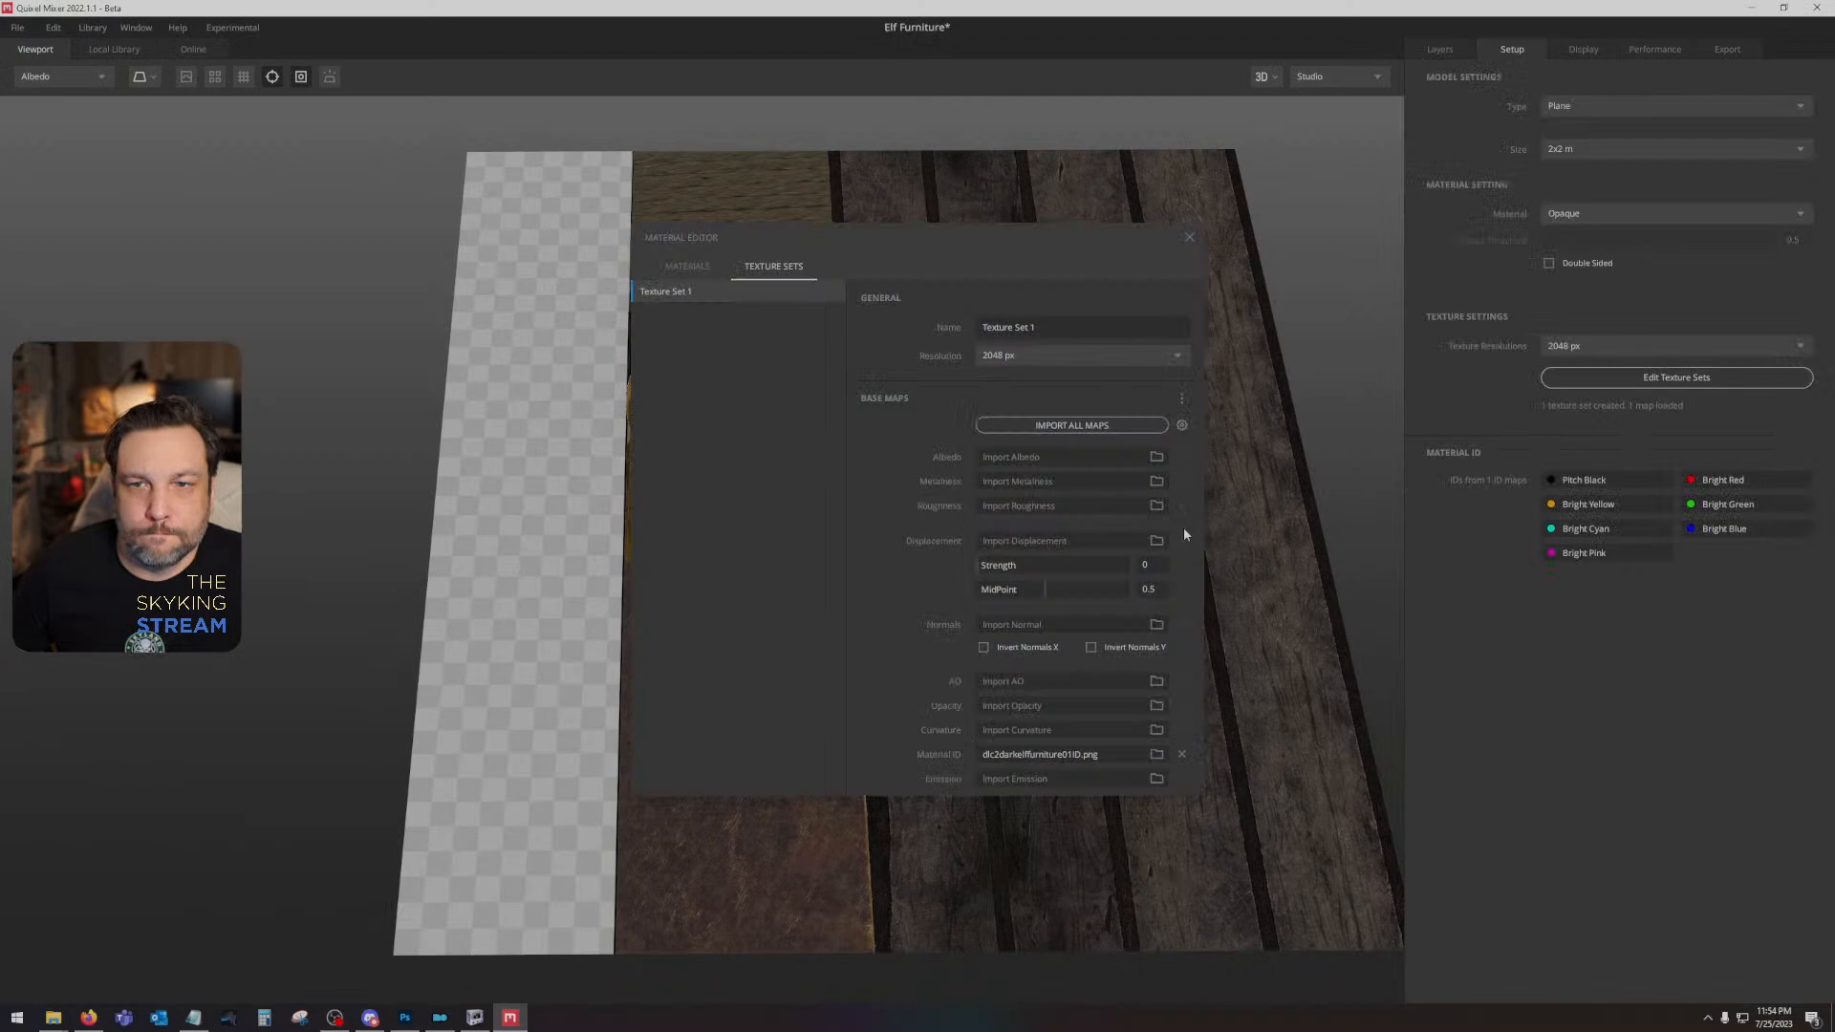
left_click(1156, 754)
double_click(789, 126)
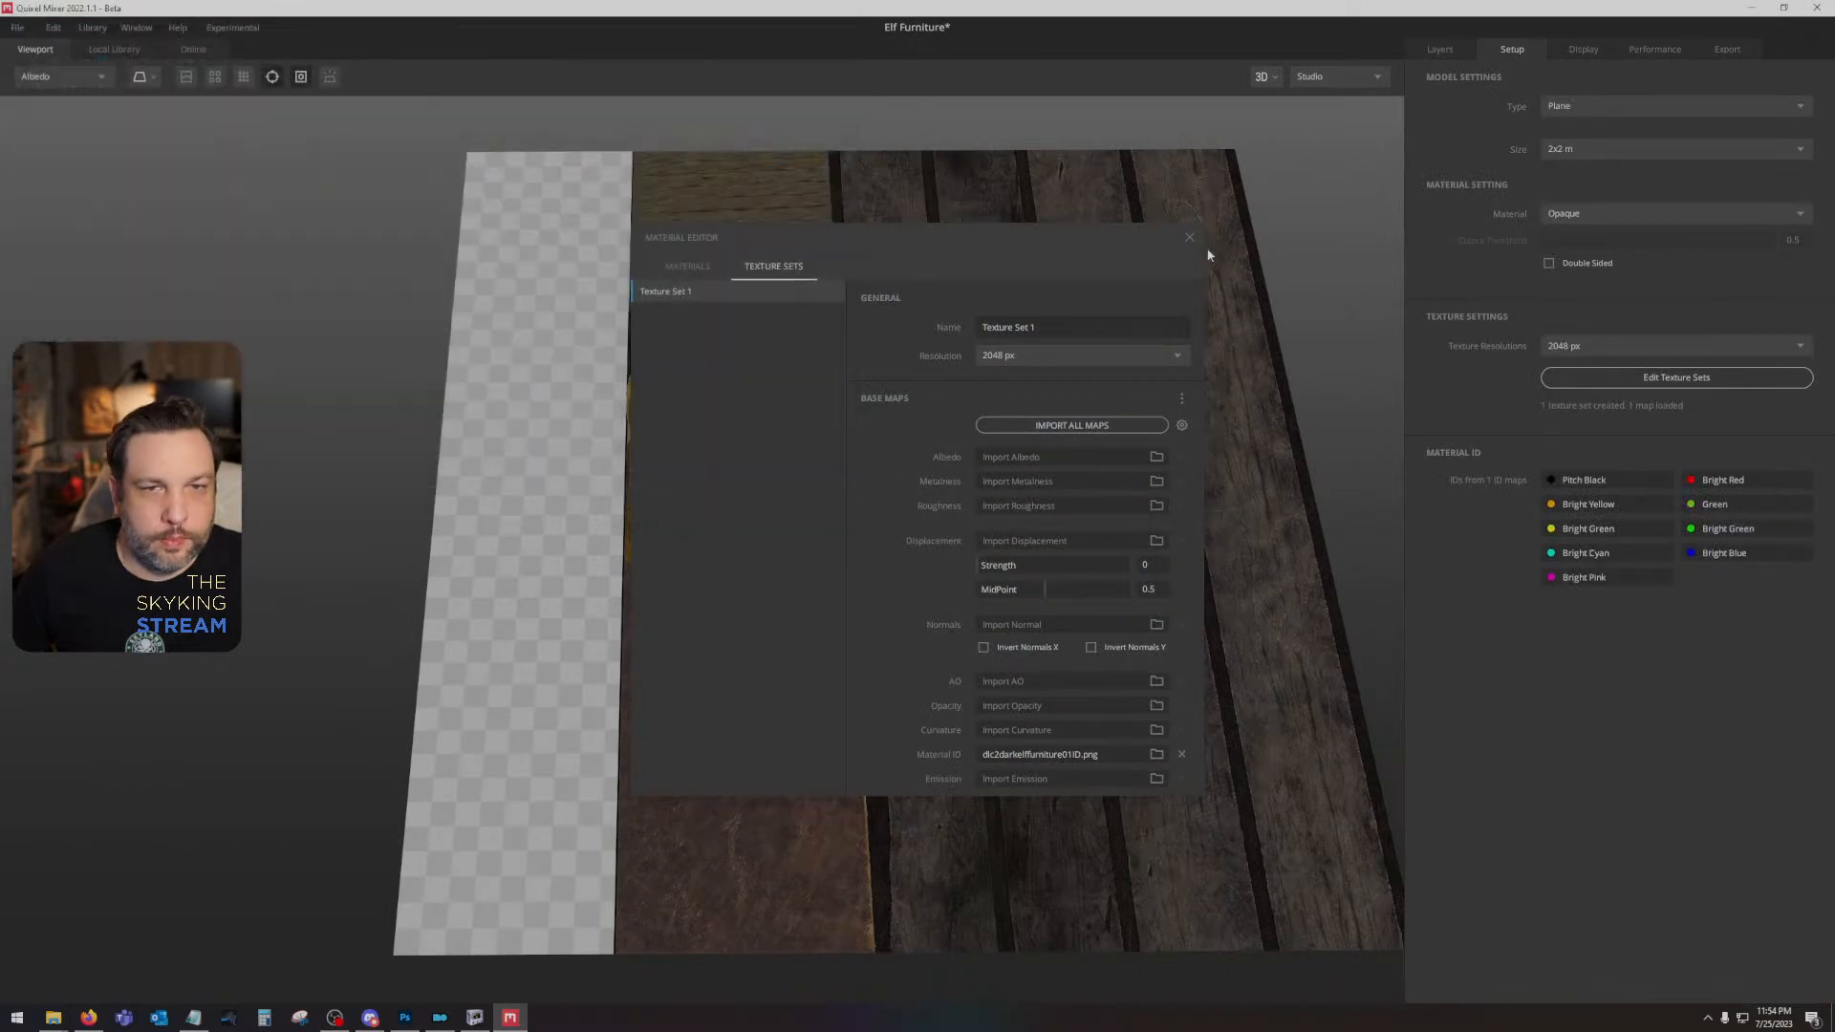
left_click(1190, 237)
left_click(1438, 50)
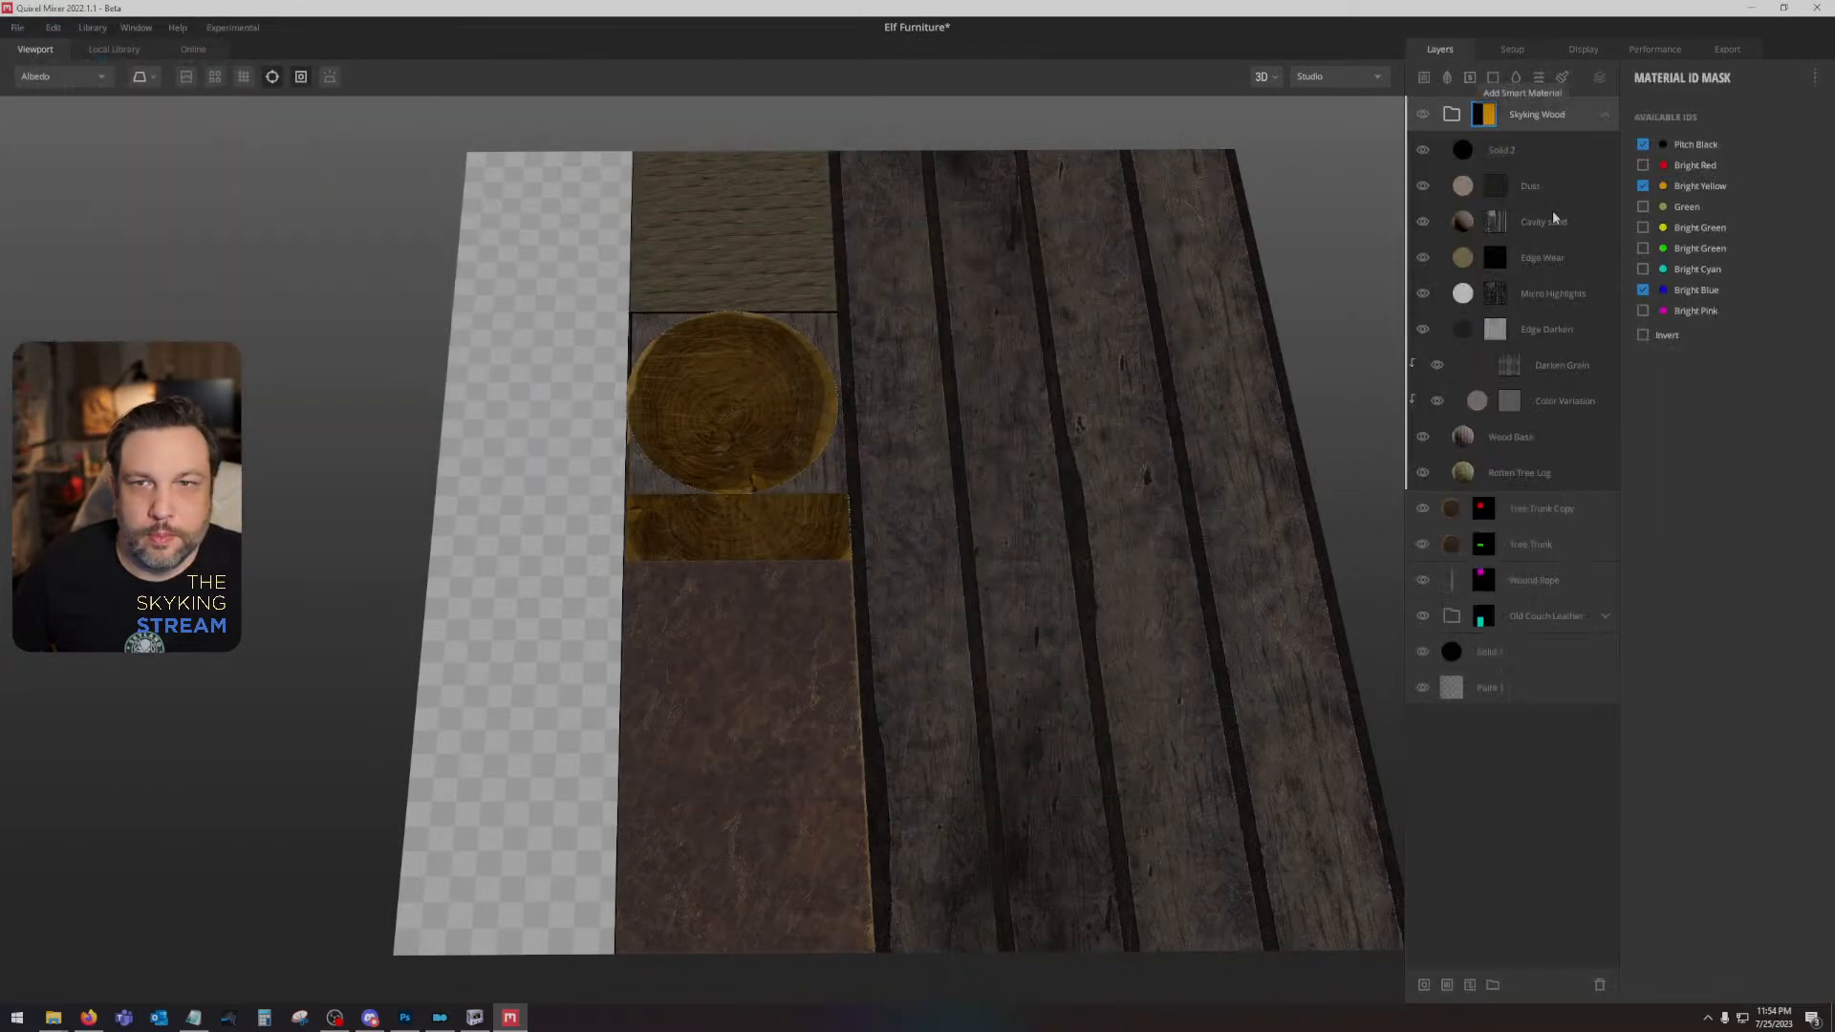
- Replace Bright Blue with Green and the yellow-green Bright Green in the Skyking Wood group's Material ID mask
left_click(1643, 289)
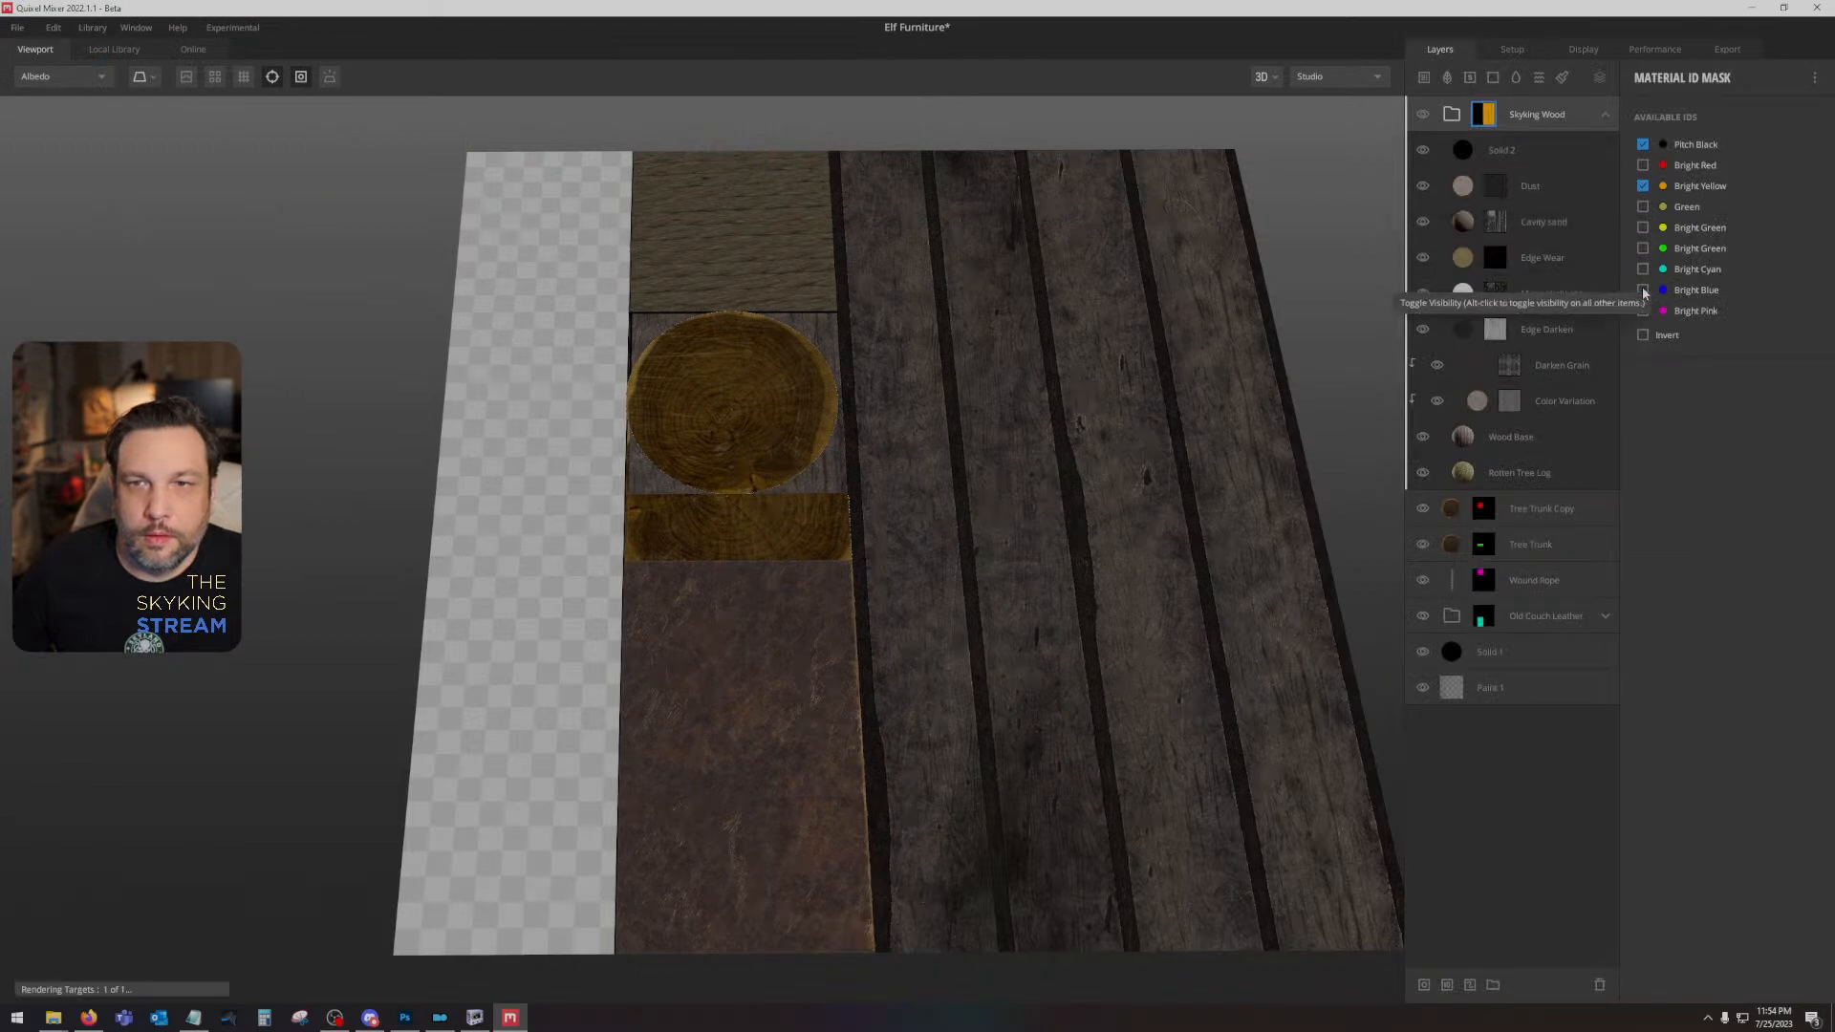
left_click(1643, 207)
left_click(1643, 228)
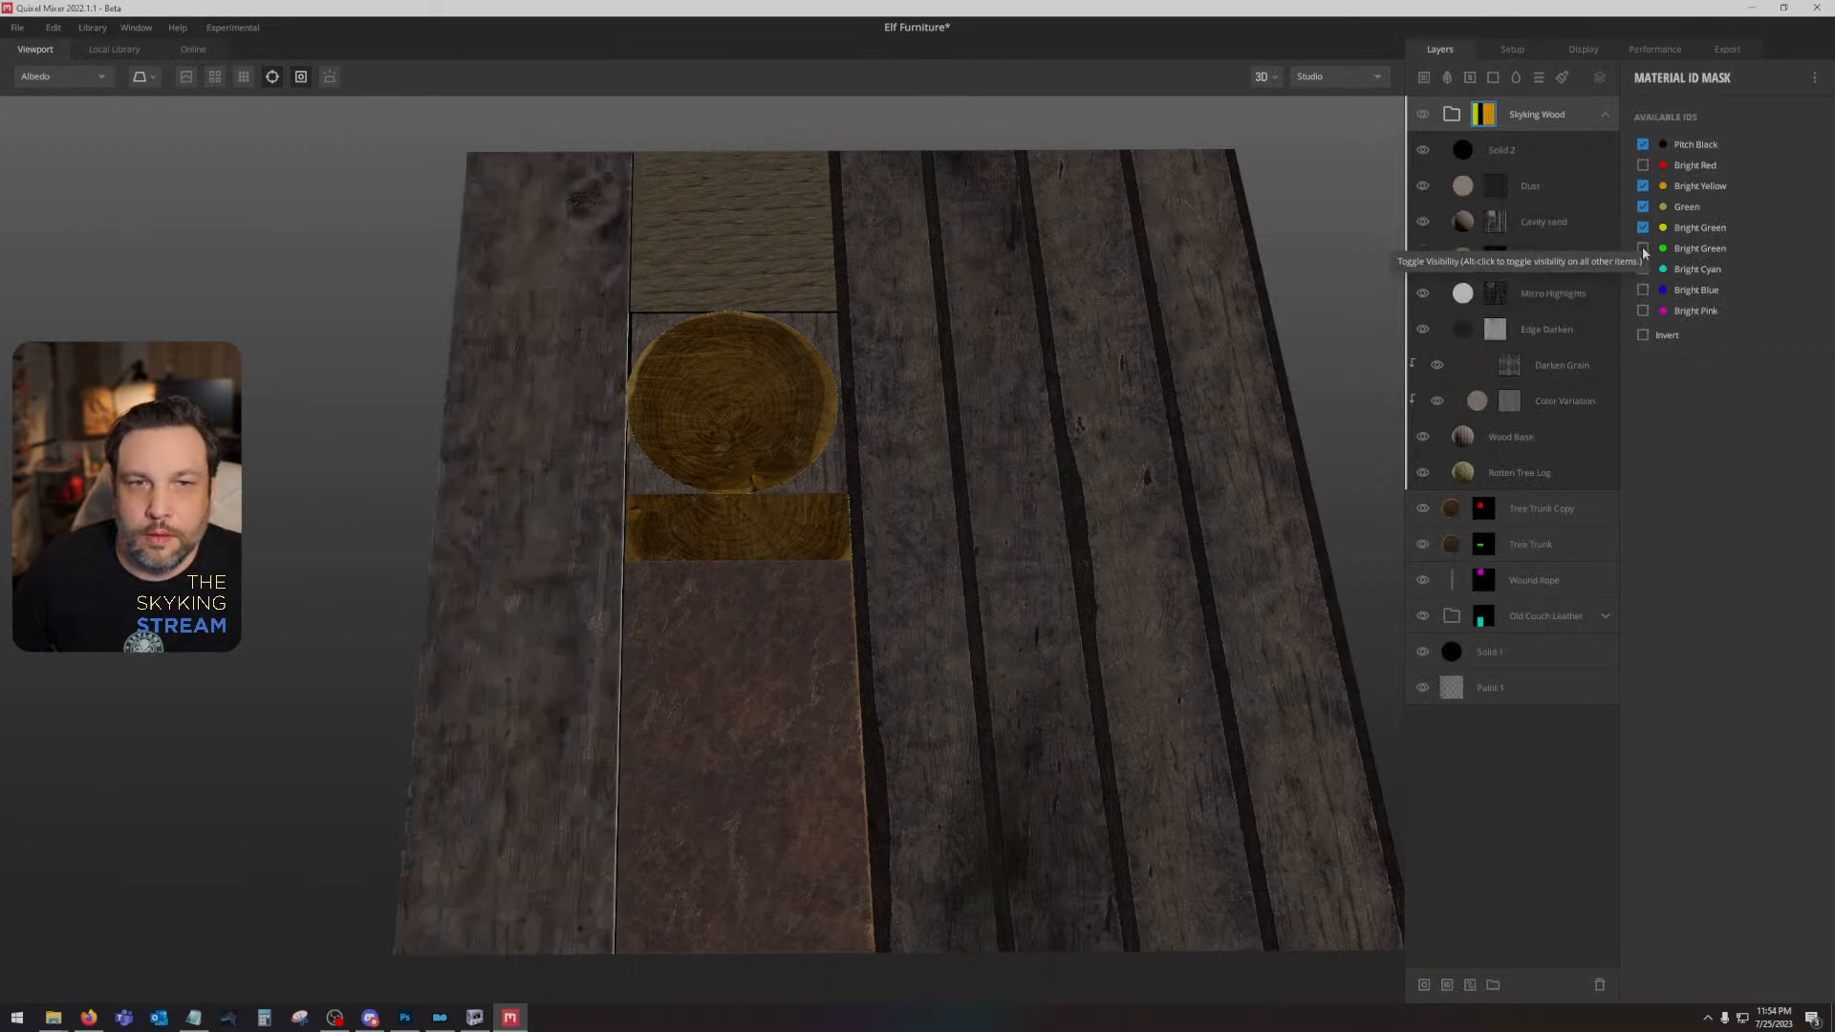
left_click(1643, 249)
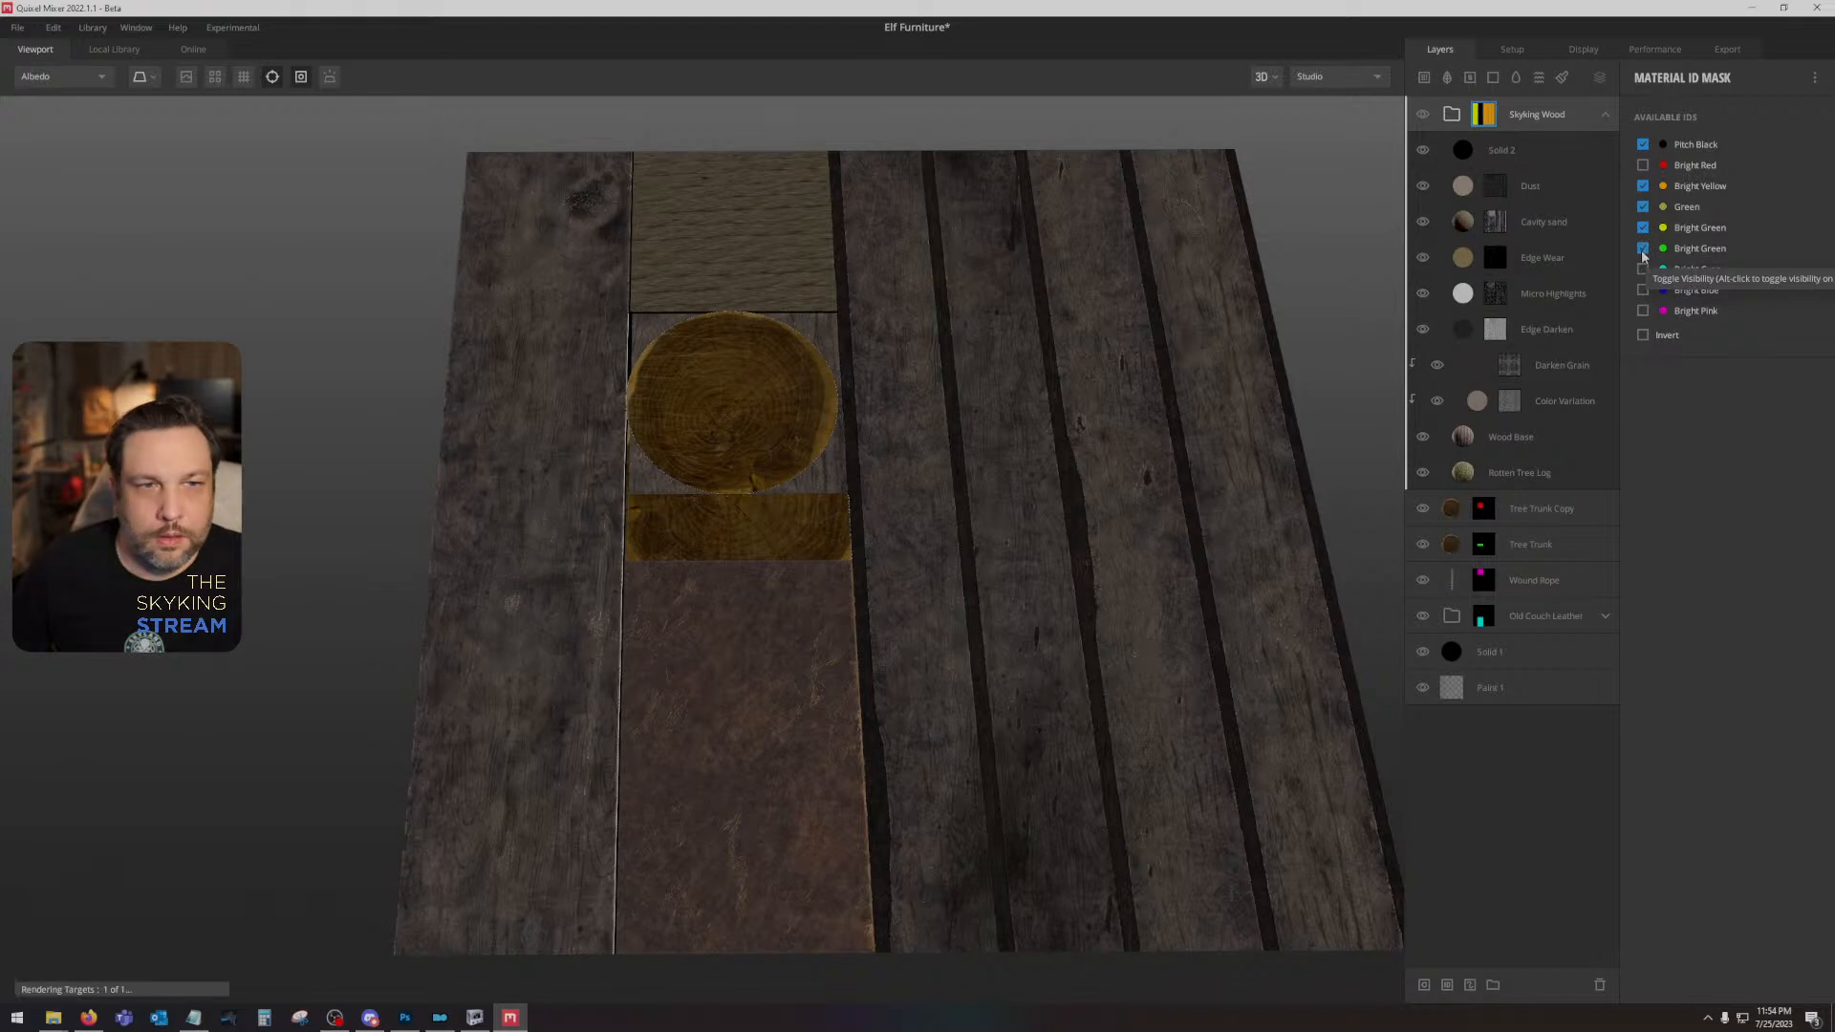
left_click(1642, 253)
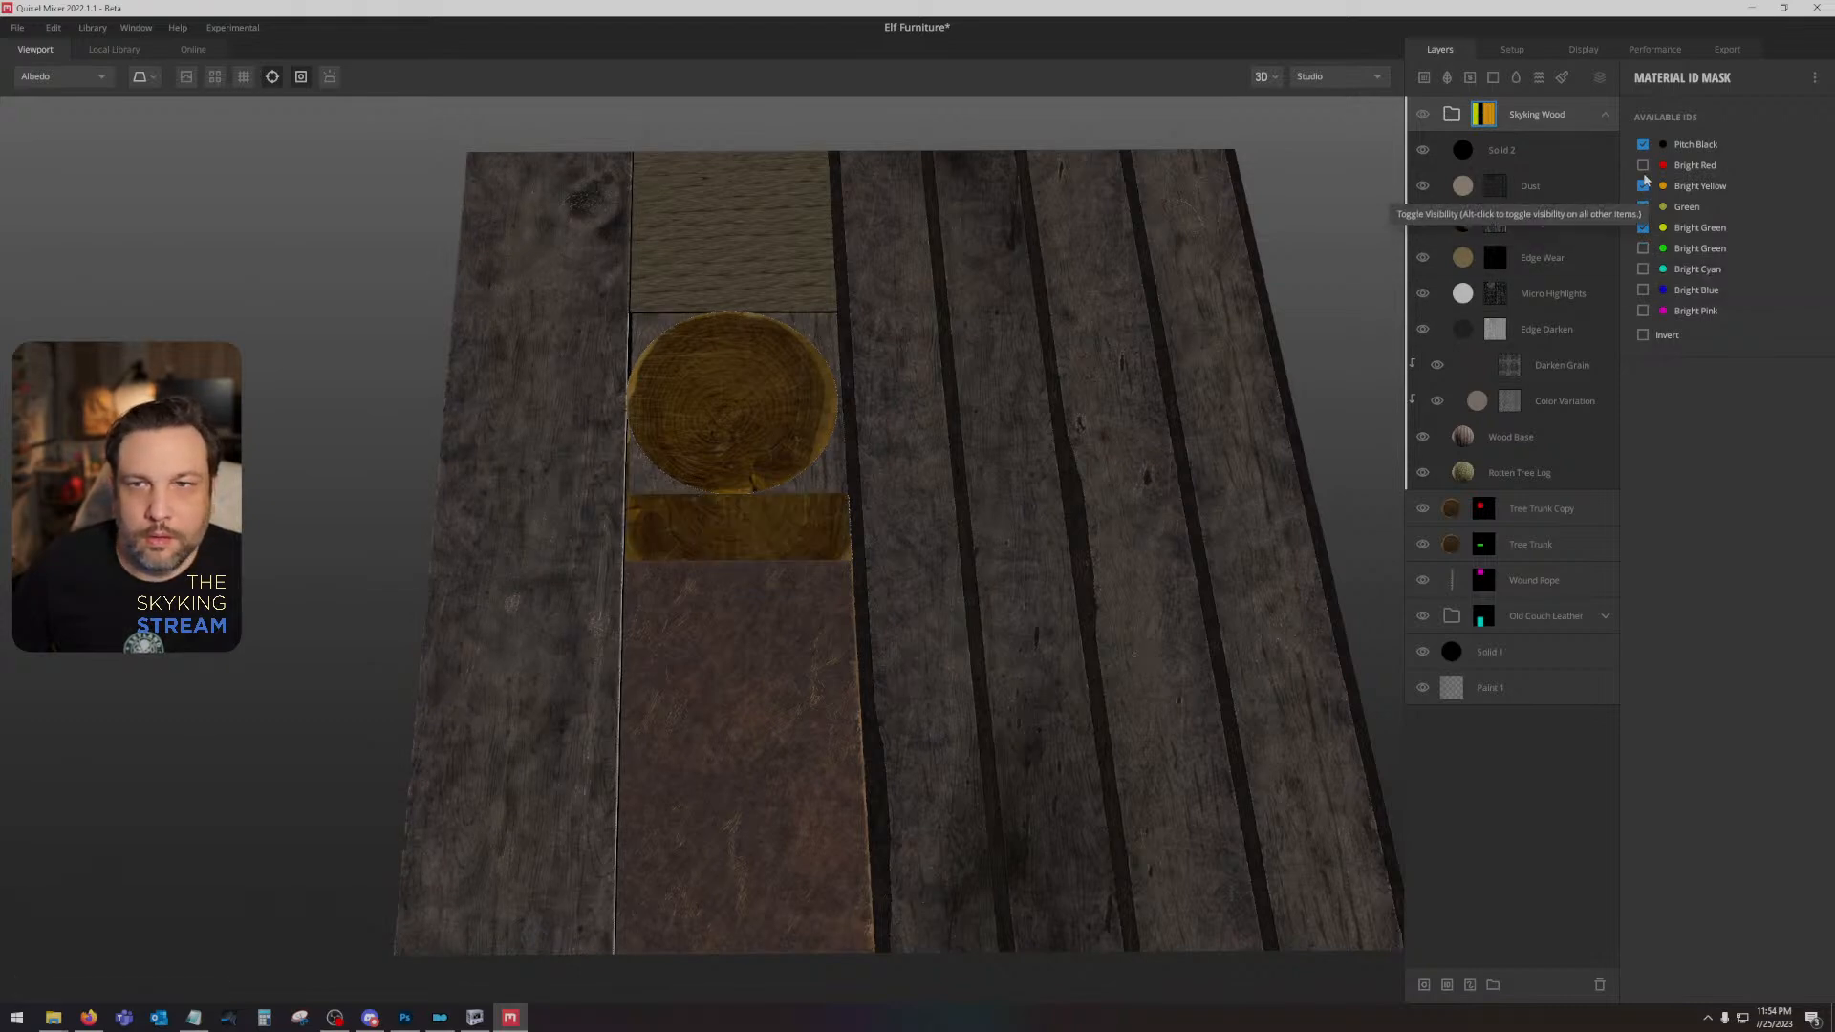
- Set the Solid 1 layer's Blur Underlying to 4 and turn on displacement in the viewport
left_click_drag(1051, 516, 845, 640)
key("c")
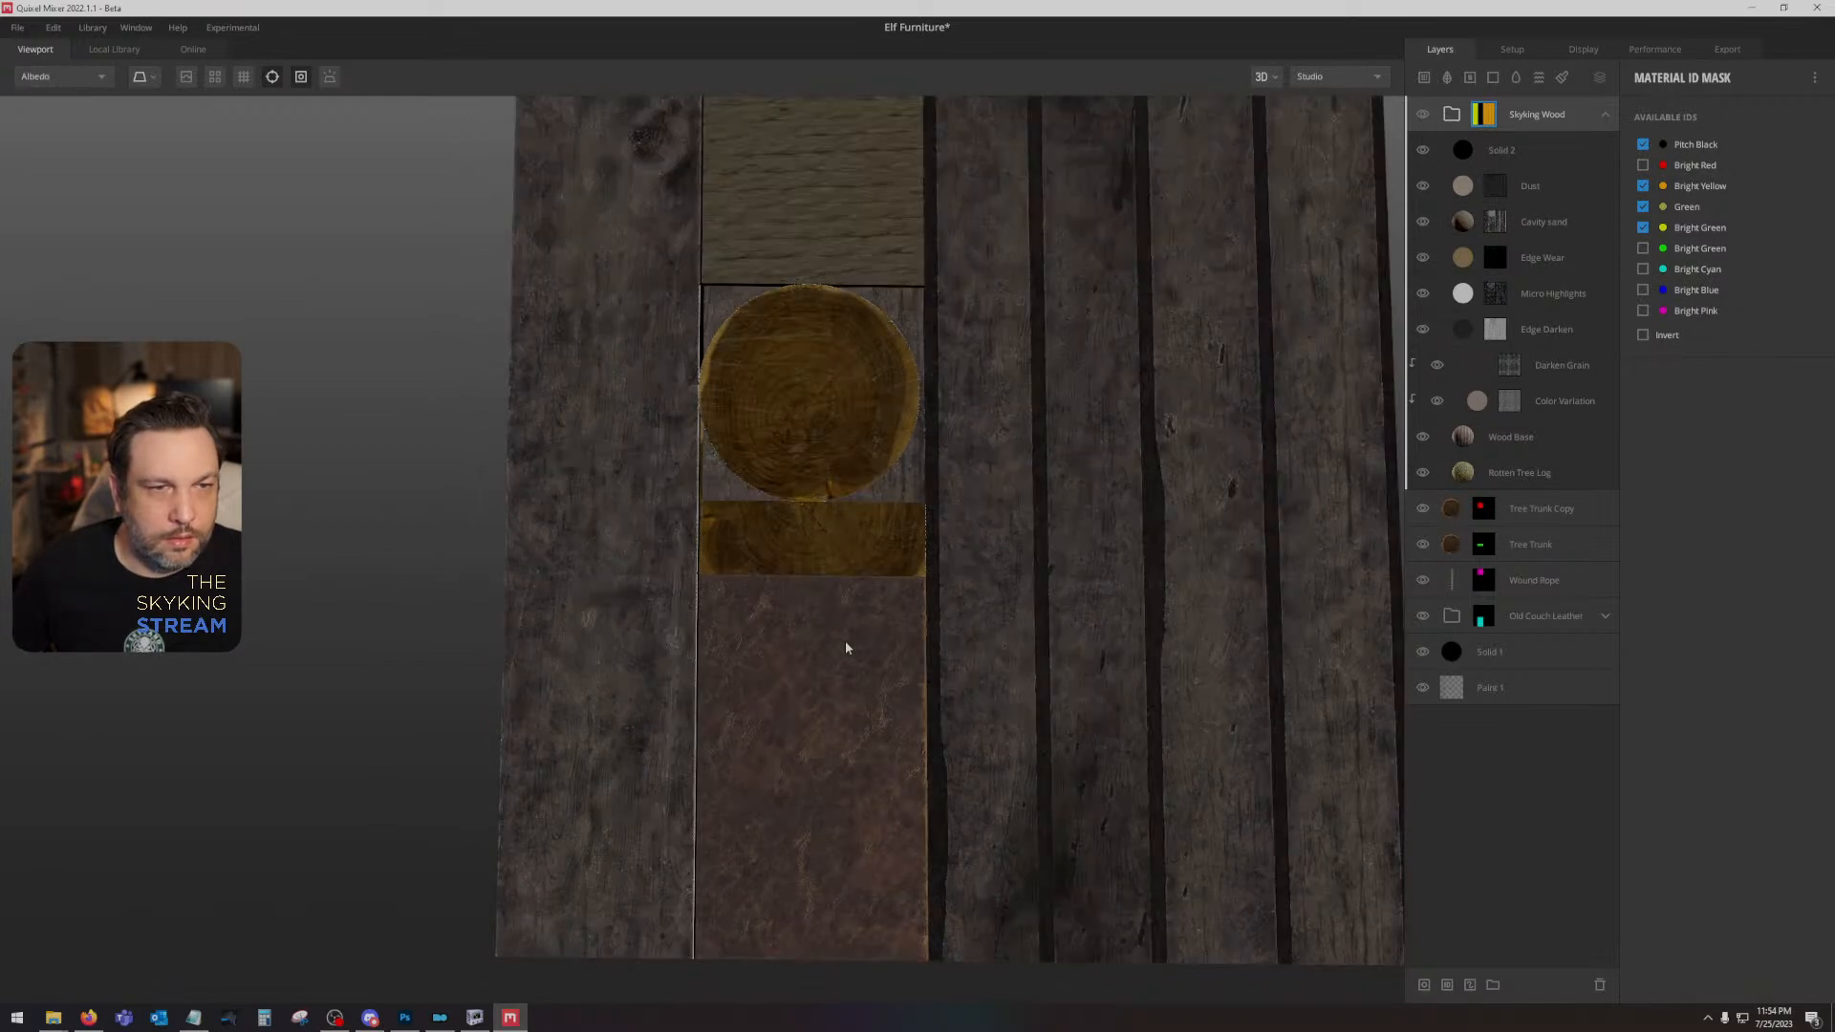
left_click_drag(881, 458, 736, 542)
left_click_drag(859, 547, 852, 500)
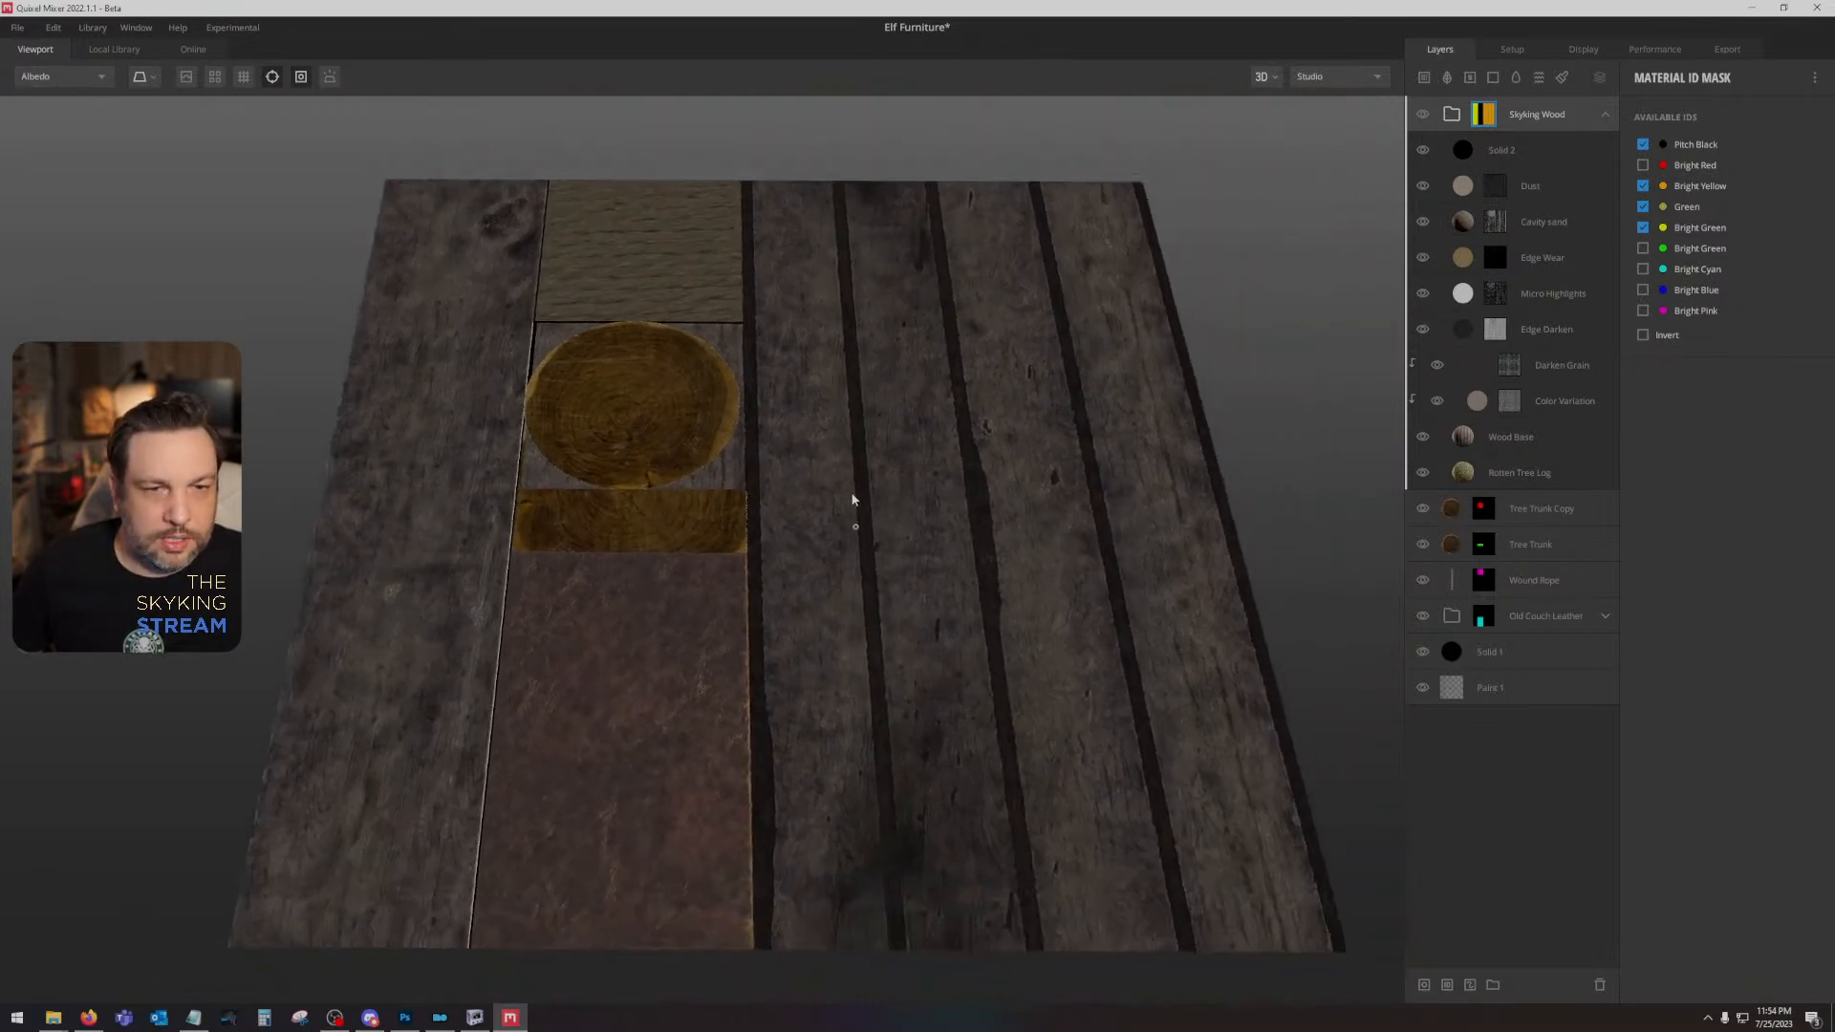
left_click(1491, 652)
left_click_drag(1700, 321, 1716, 318)
mouse_move(960, 421)
left_mouse_down()
mouse_move(1057, 315)
mouse_move(1040, 304)
mouse_move(1026, 368)
left_mouse_up()
left_click(184, 81)
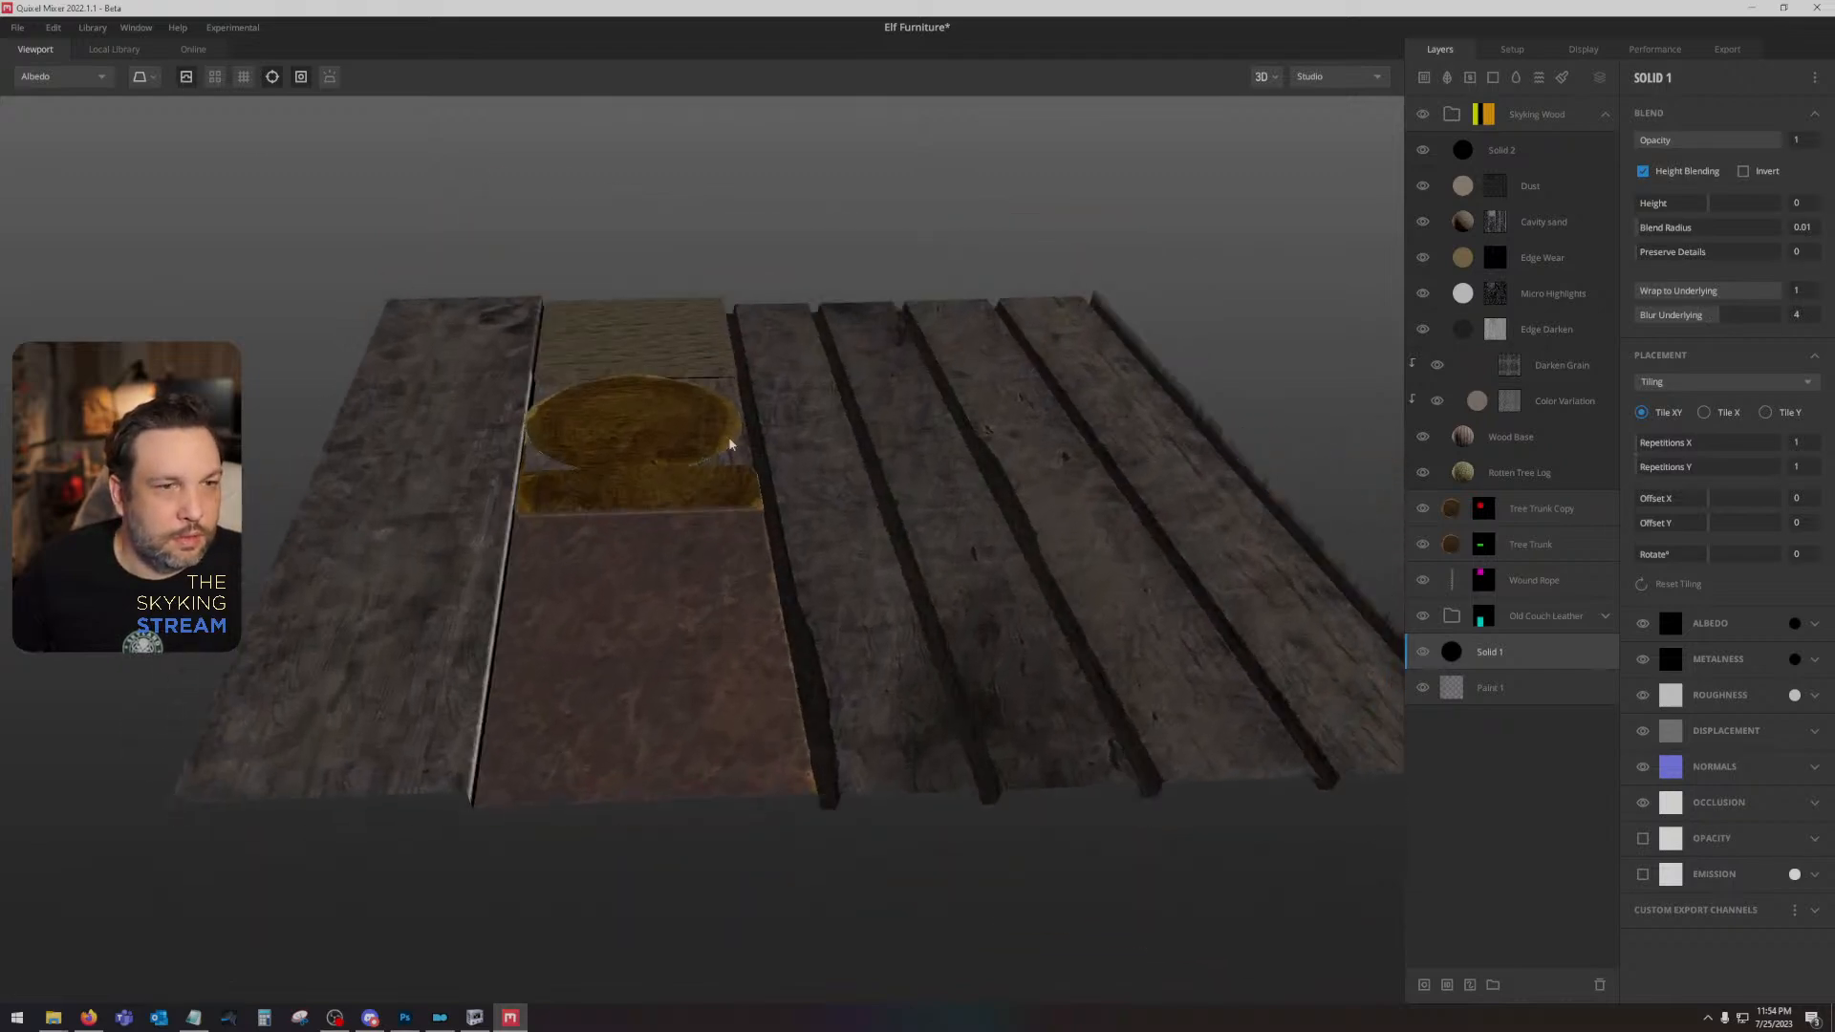
- Export all the Elf Furniture texture maps to disk at 2048 px with the Metalness Maps preset
left_click_drag(730, 440, 737, 536)
left_click(1725, 49)
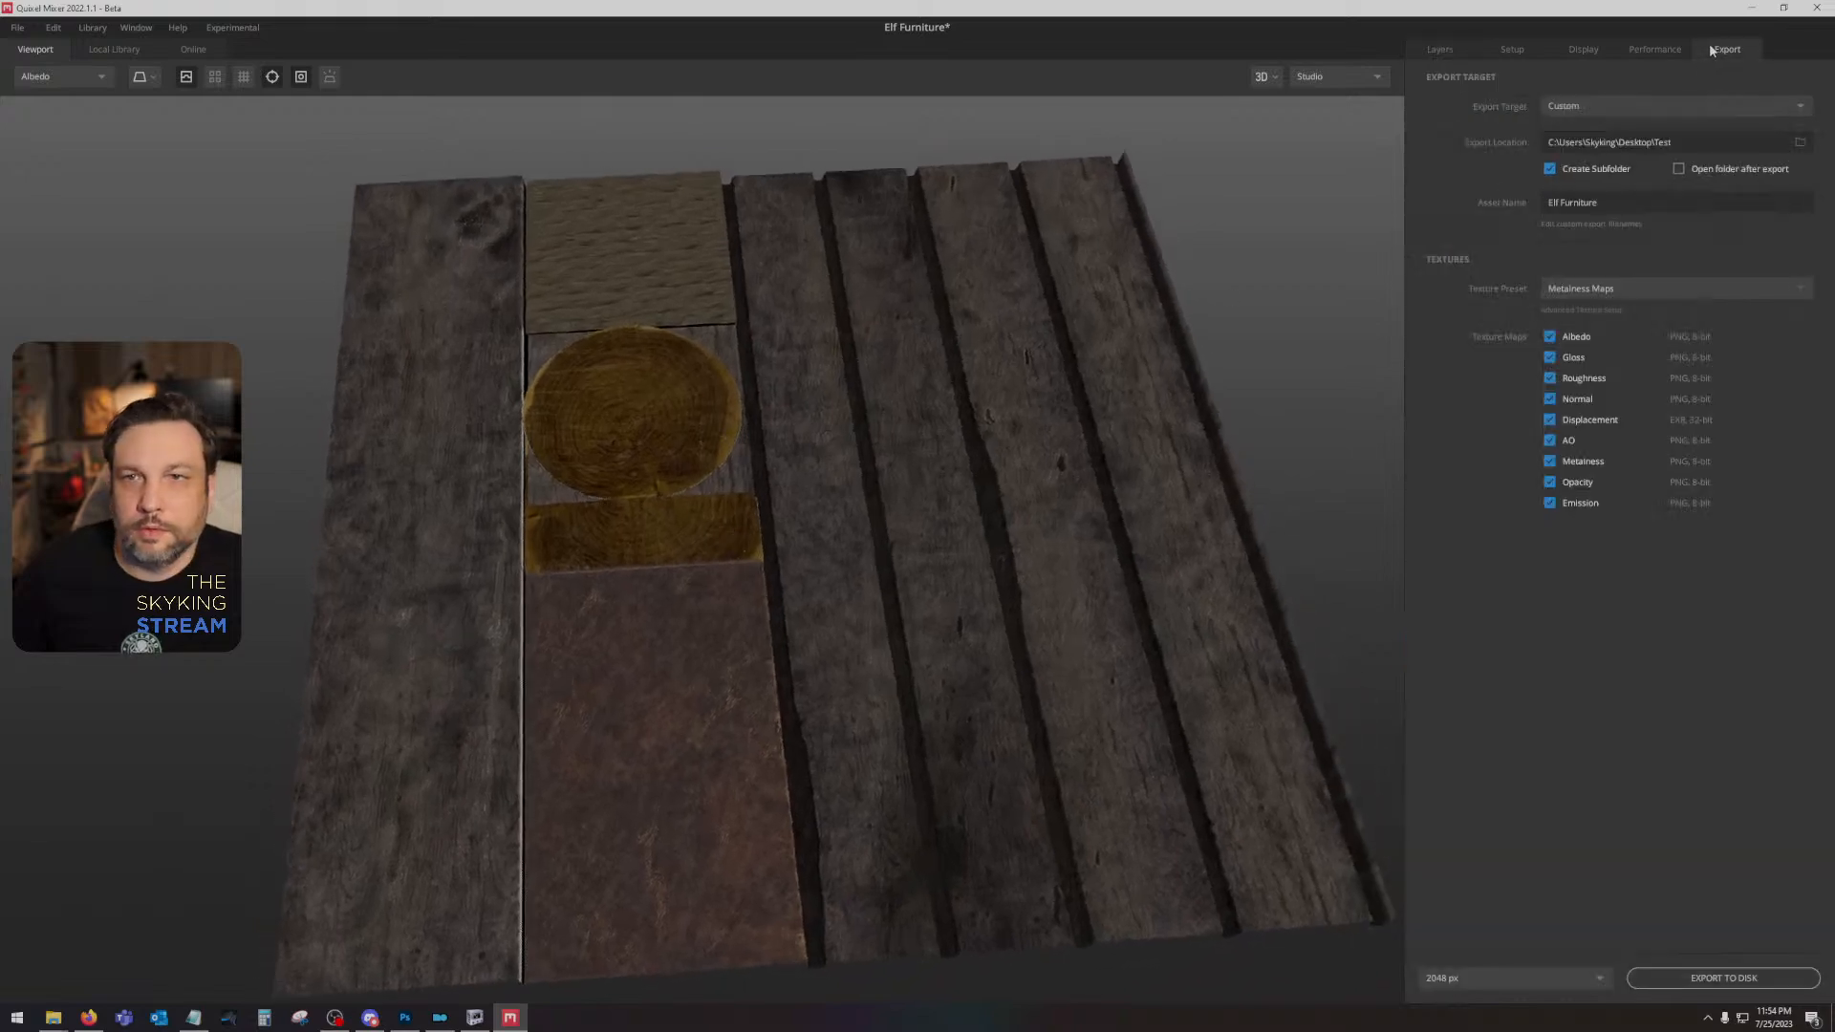
left_click(1666, 971)
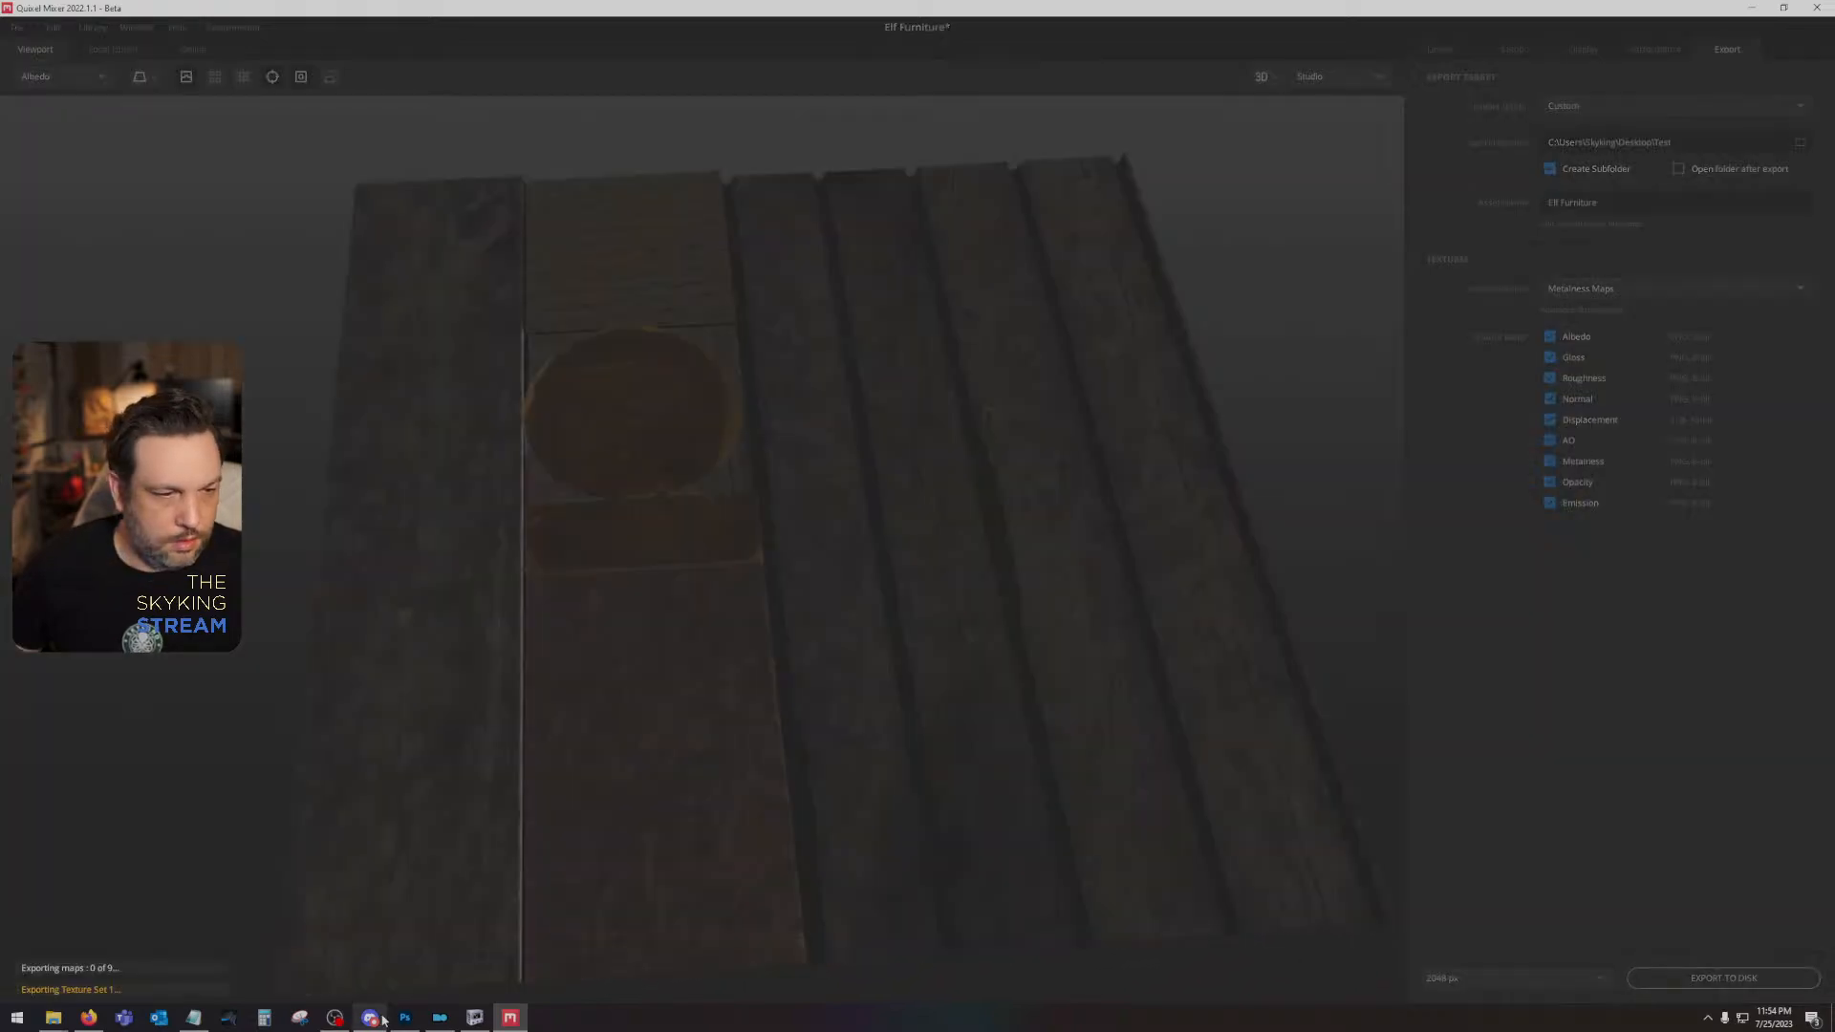
- Switch to Photoshop, show the hidden grey height layers above the colour ID layer, and select Layer 4
left_click(404, 1018)
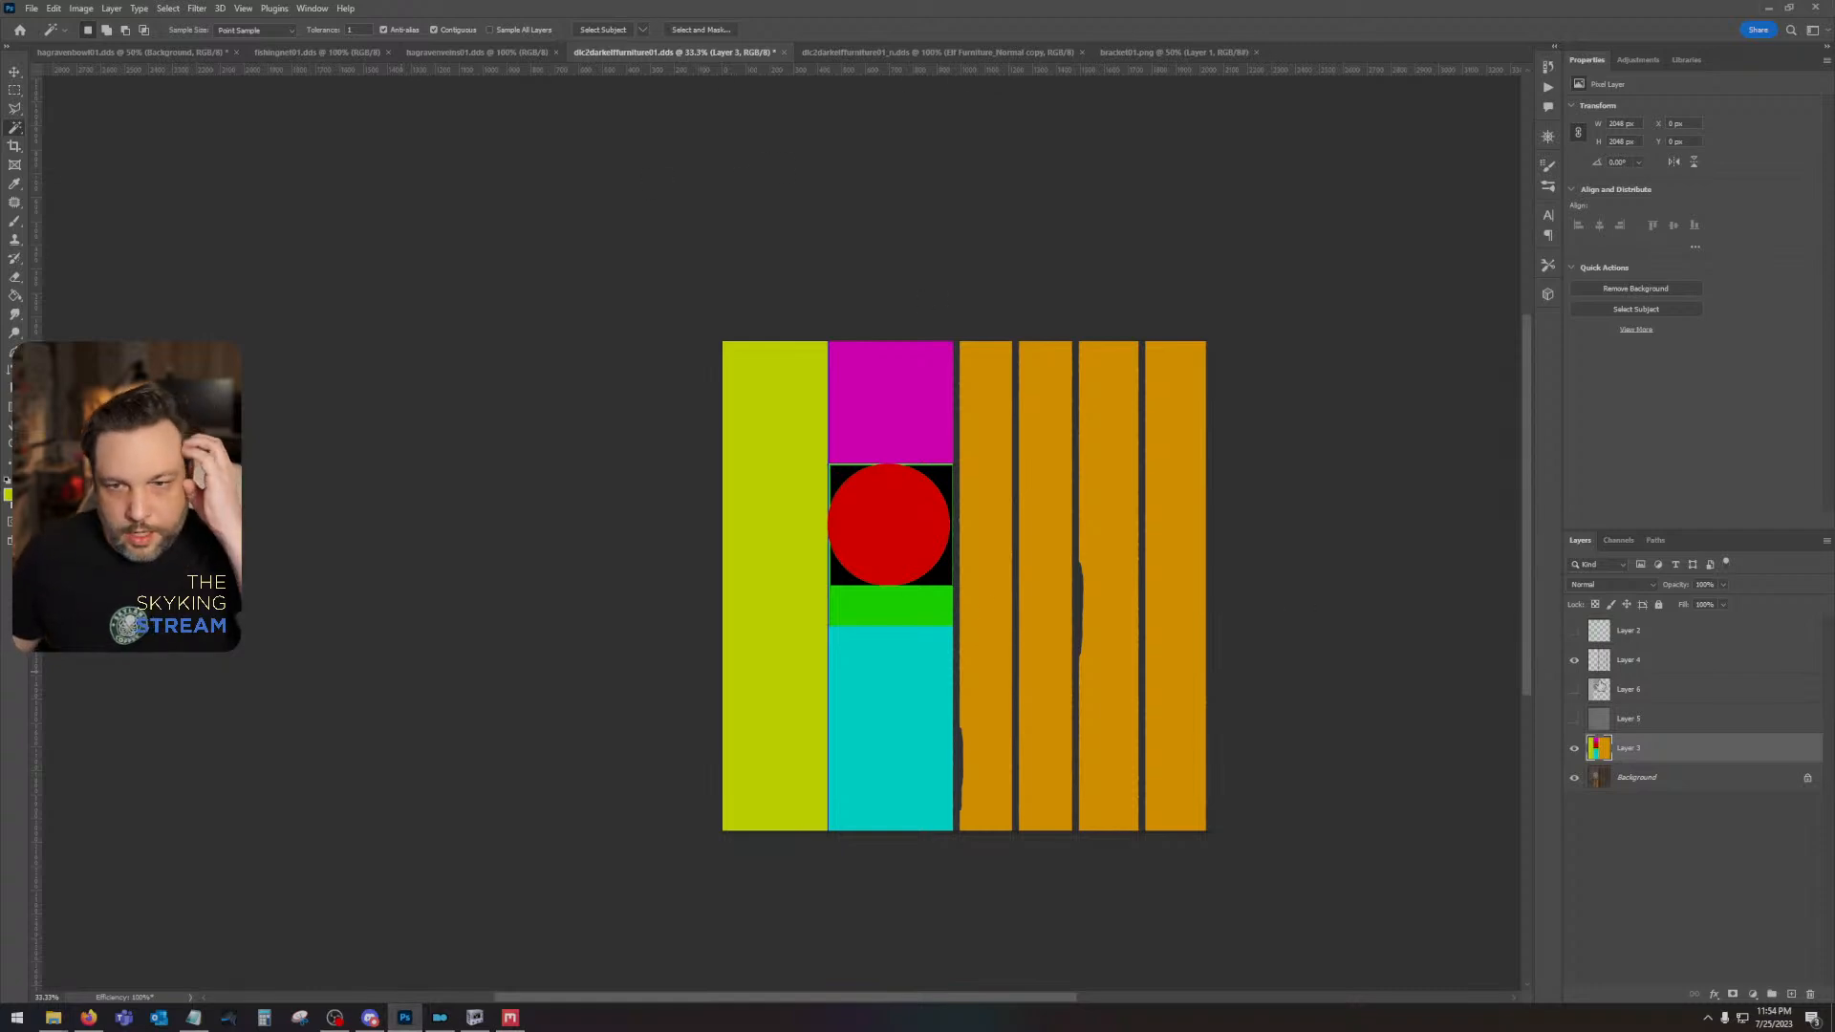
left_click(1575, 694)
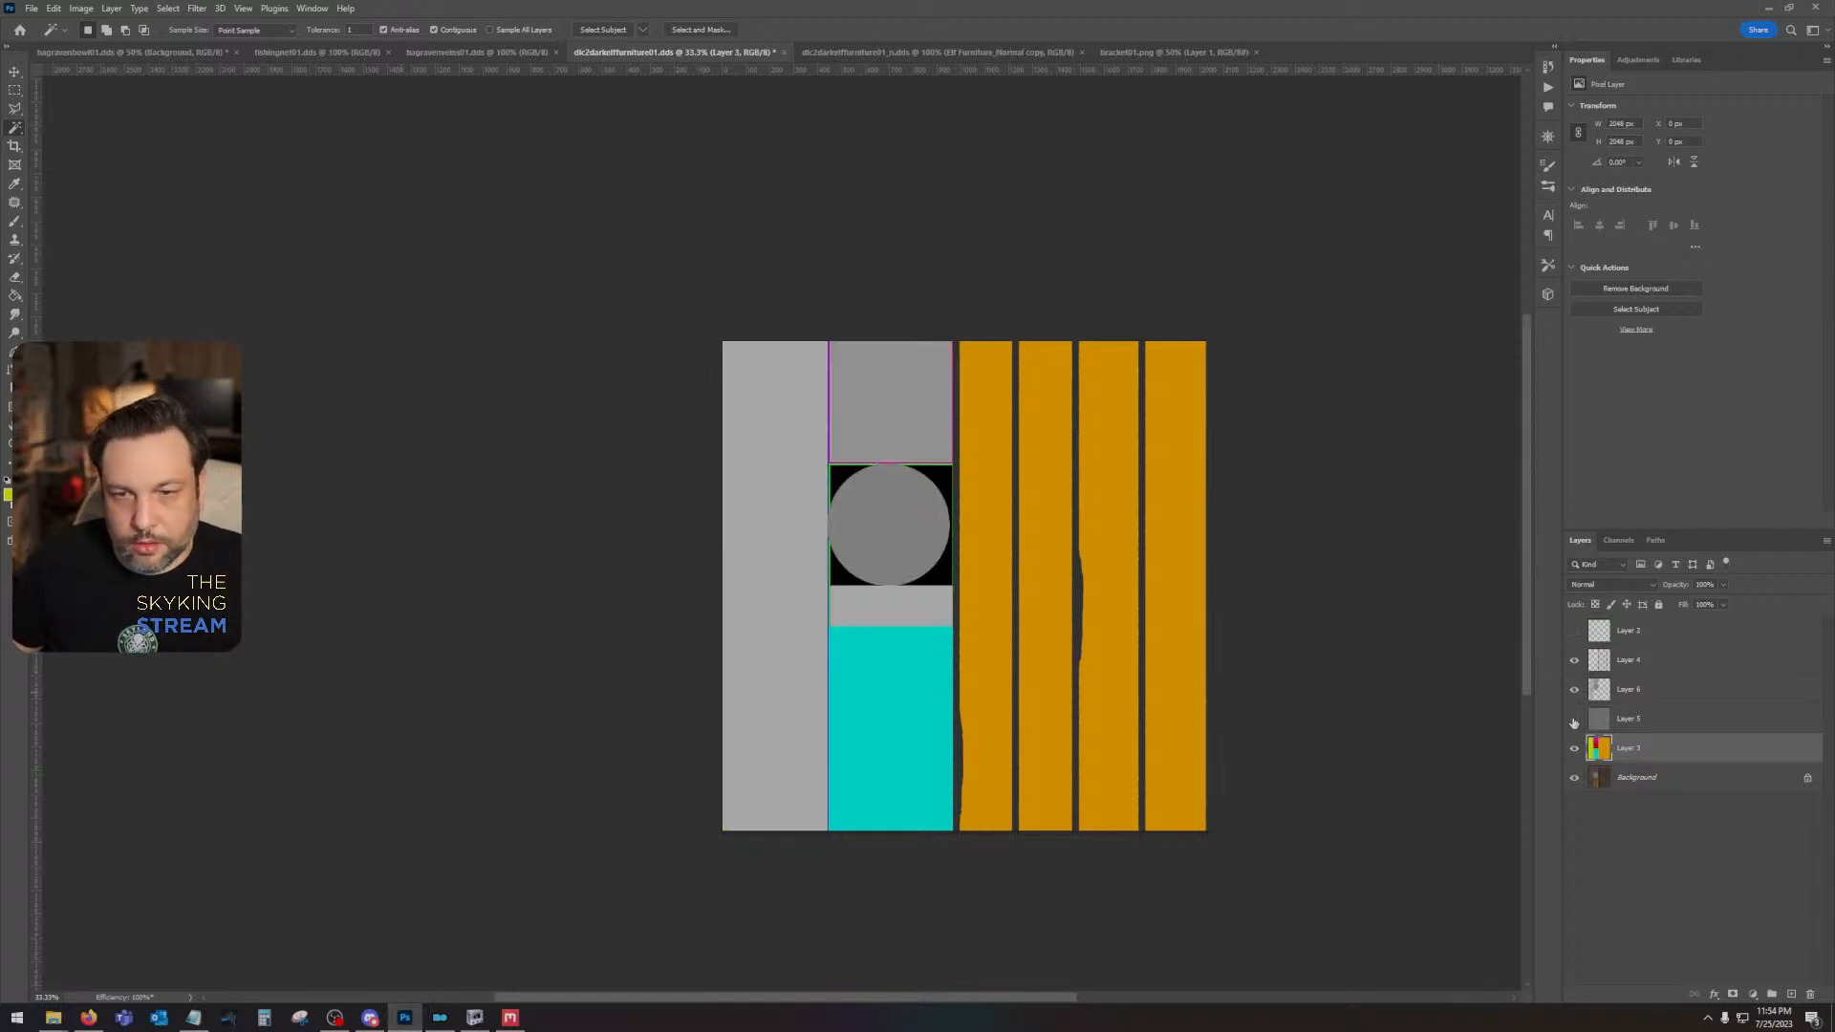
left_click(1575, 720)
left_click(1652, 660)
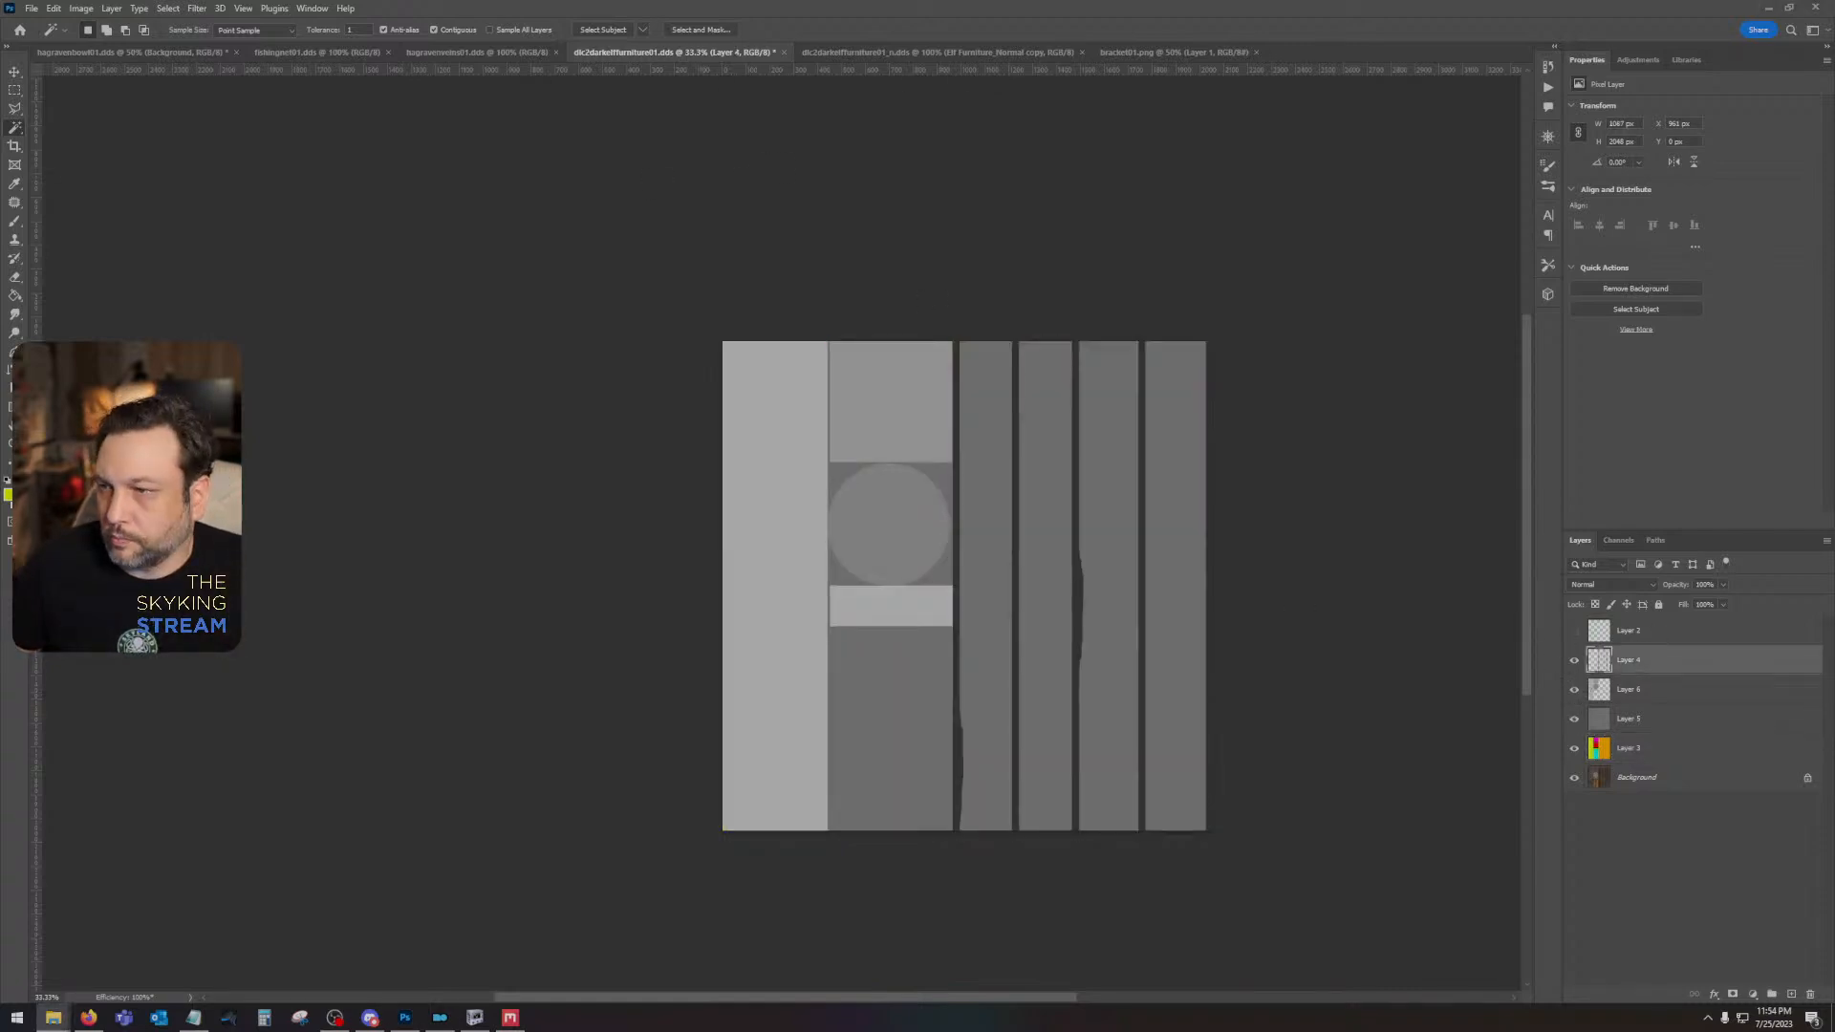
- Place the exported Elf Furniture albedo and AO maps above Layer 4 and rasterize both layers
left_click_drag(931, 537, 855, 537)
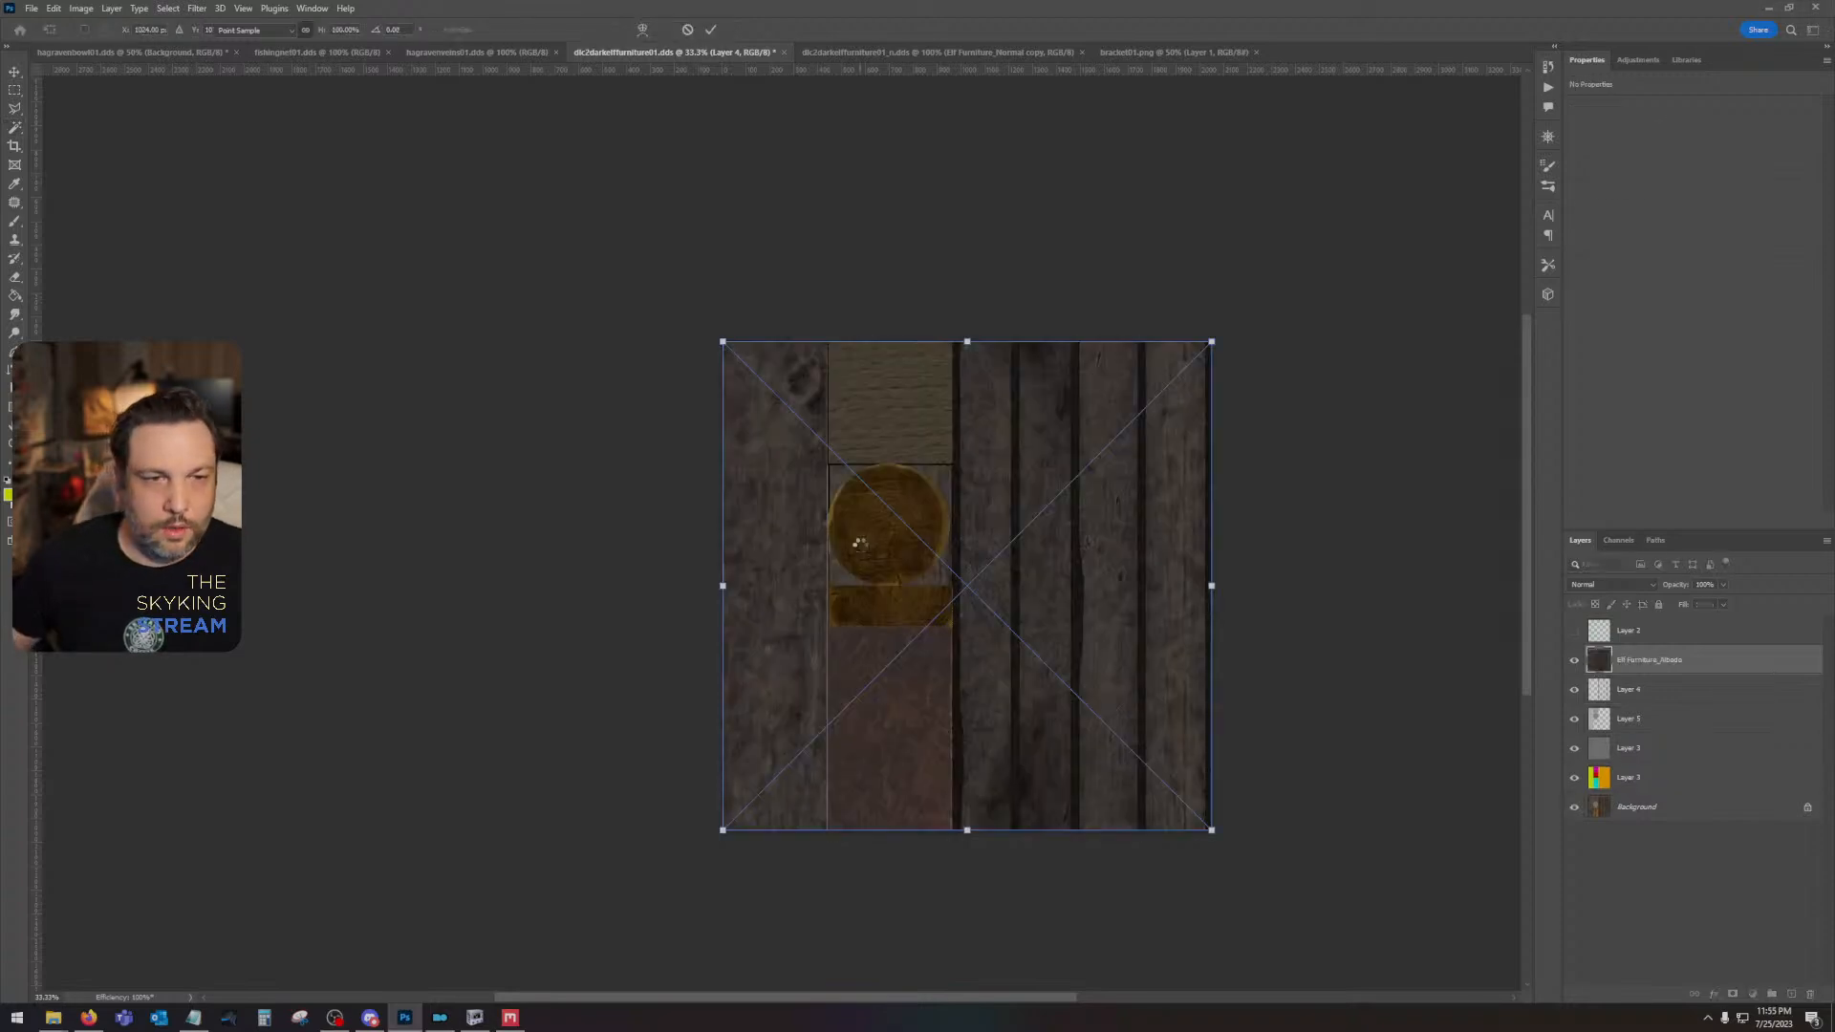
key("Return")
key("Return")
right_click(1687, 662)
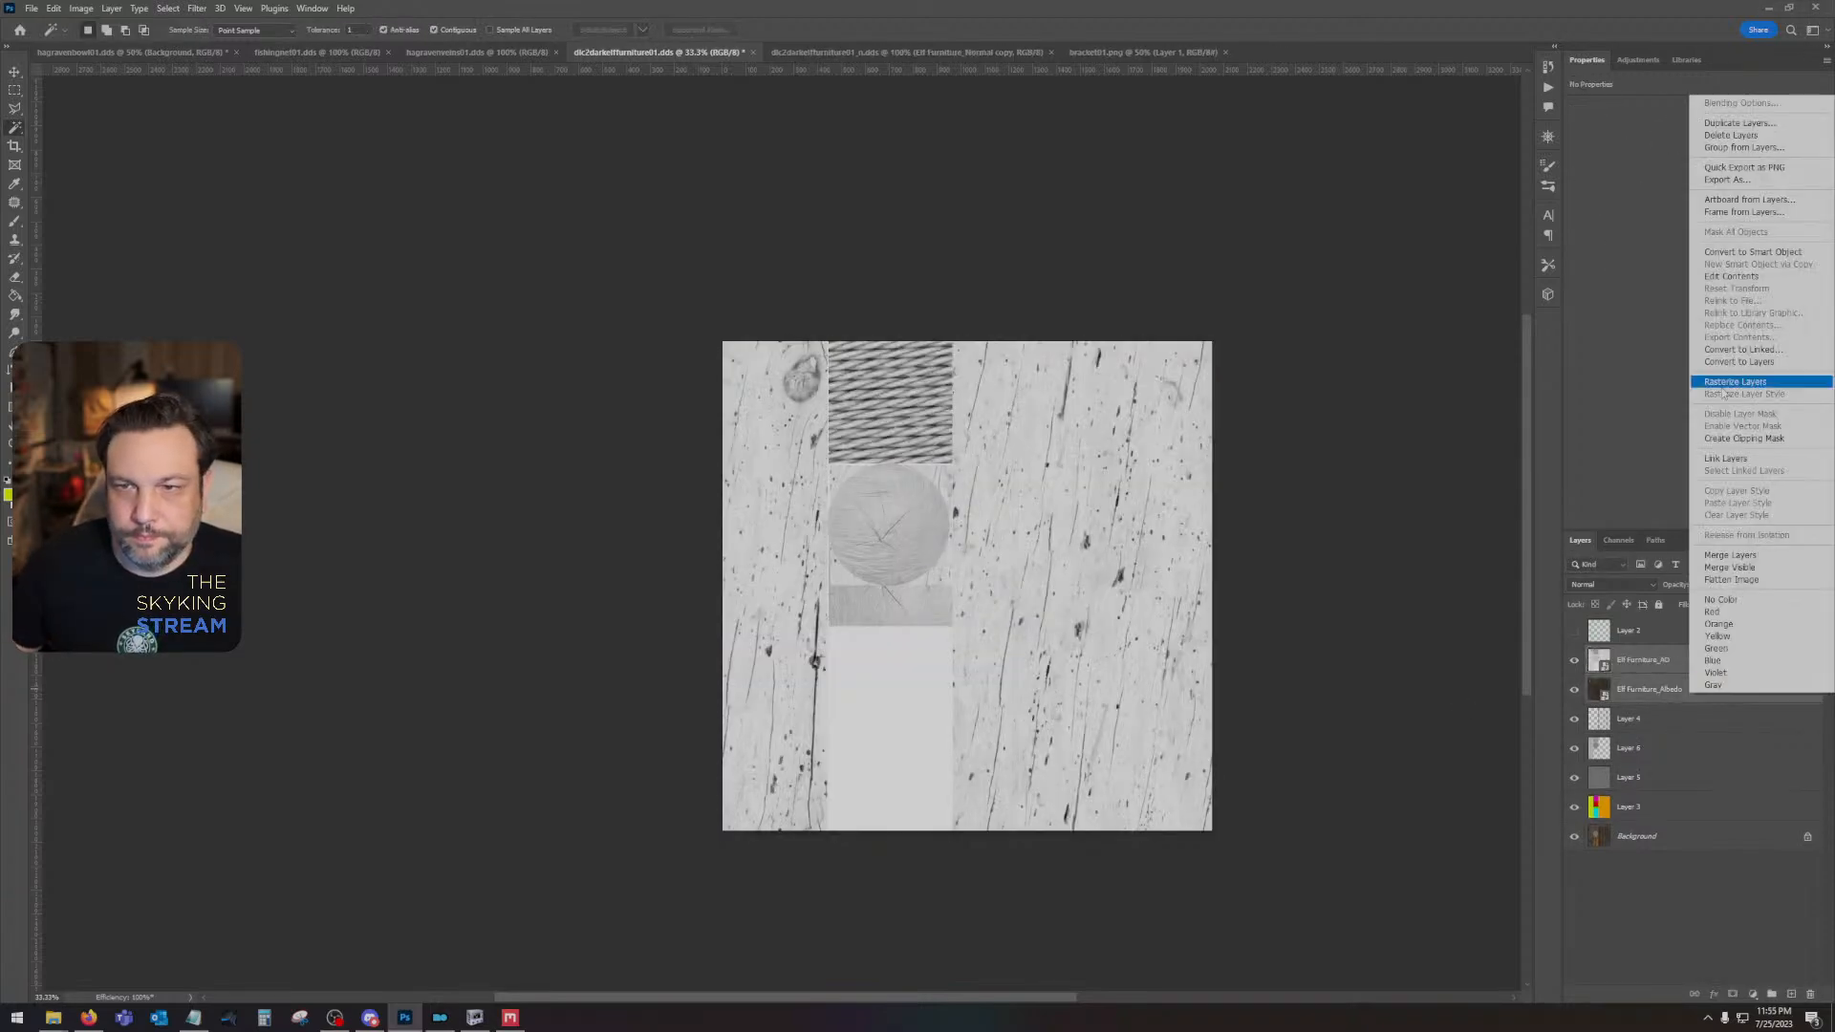
left_click(1758, 388)
- Set the AO layer to Multiply, then combine it with the albedo layer into one rasterized layer
left_click(1601, 584)
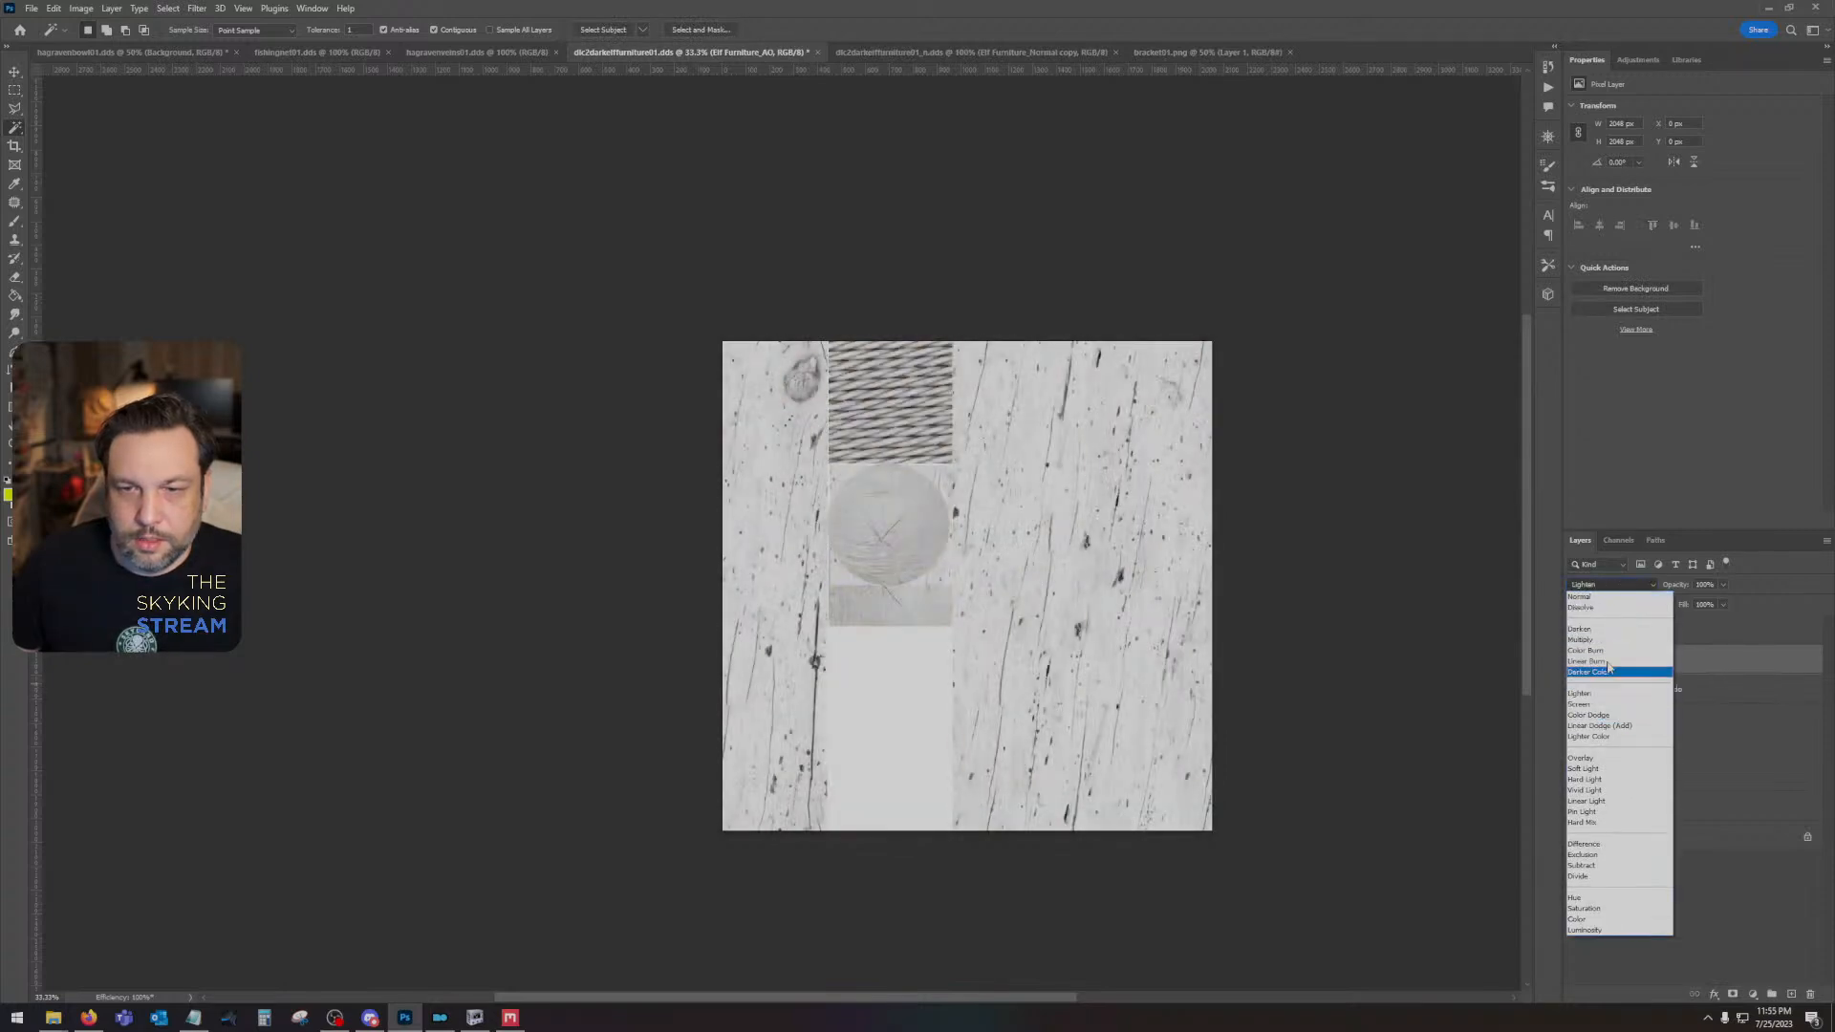
left_click(1608, 641)
left_click(1681, 690, "shift")
right_click(1681, 690)
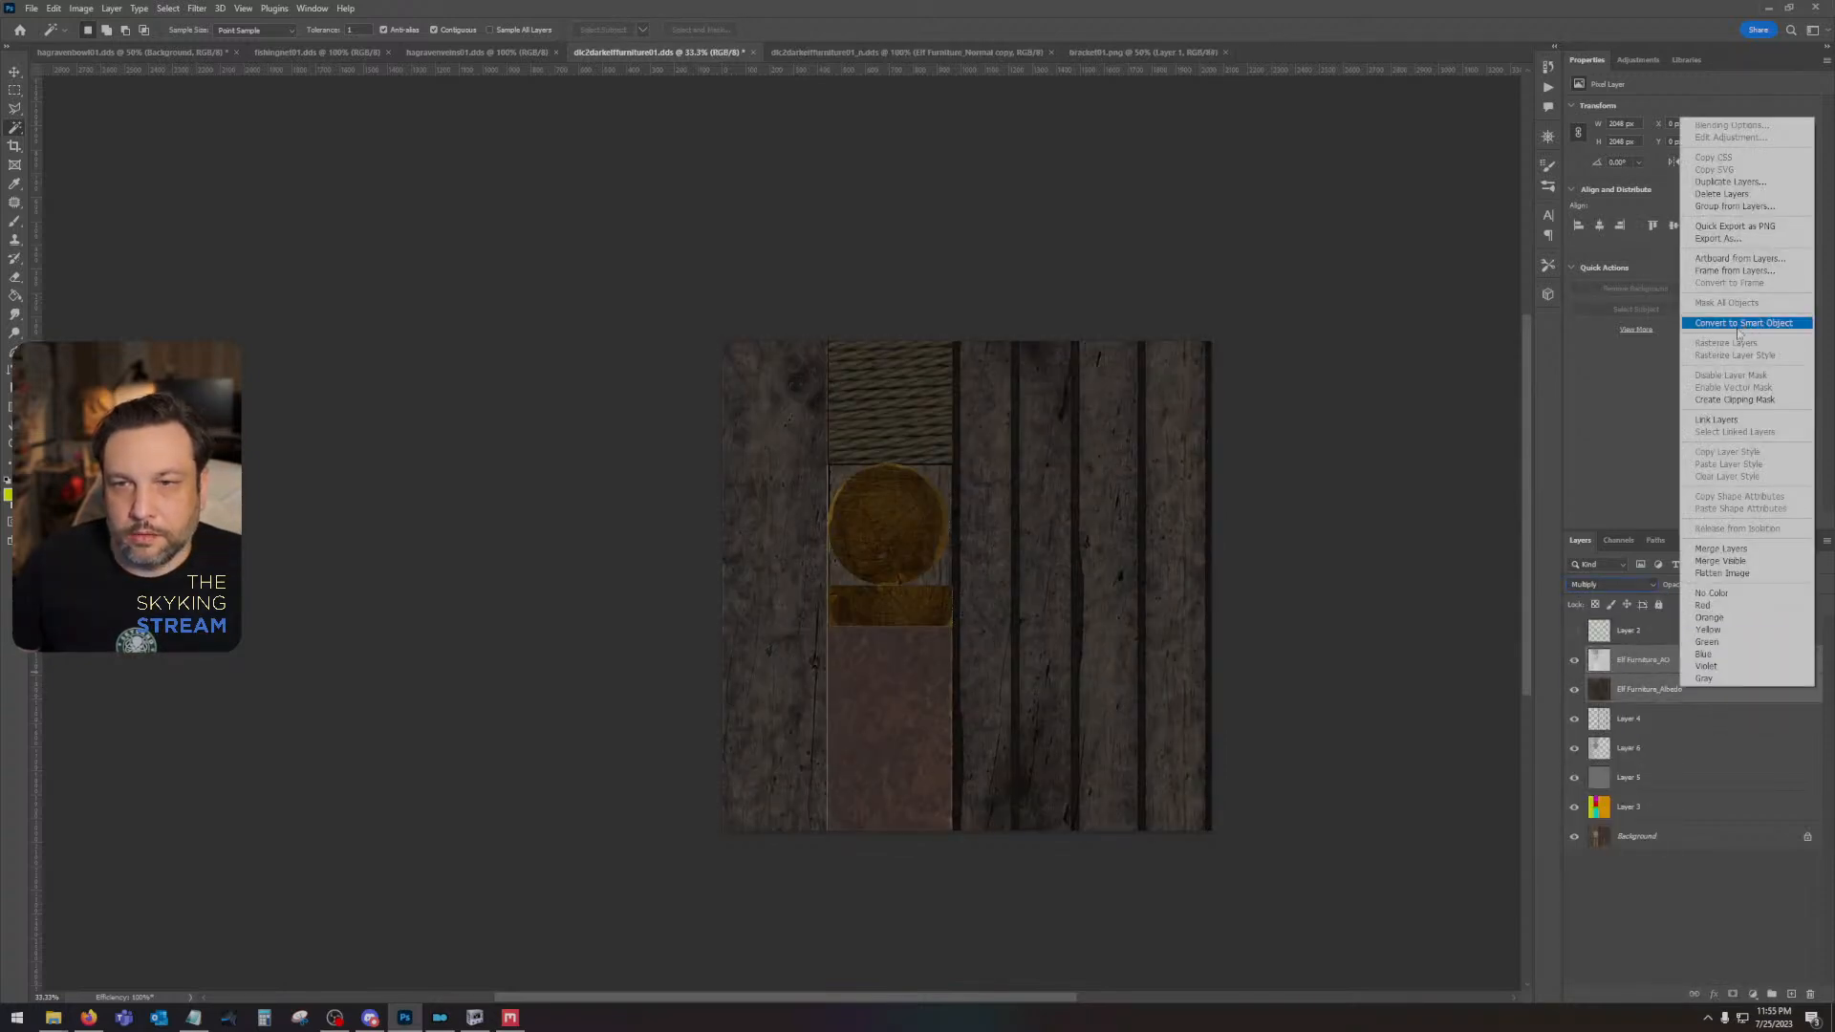
left_click(1739, 327)
right_click(1653, 664)
left_click(1690, 345)
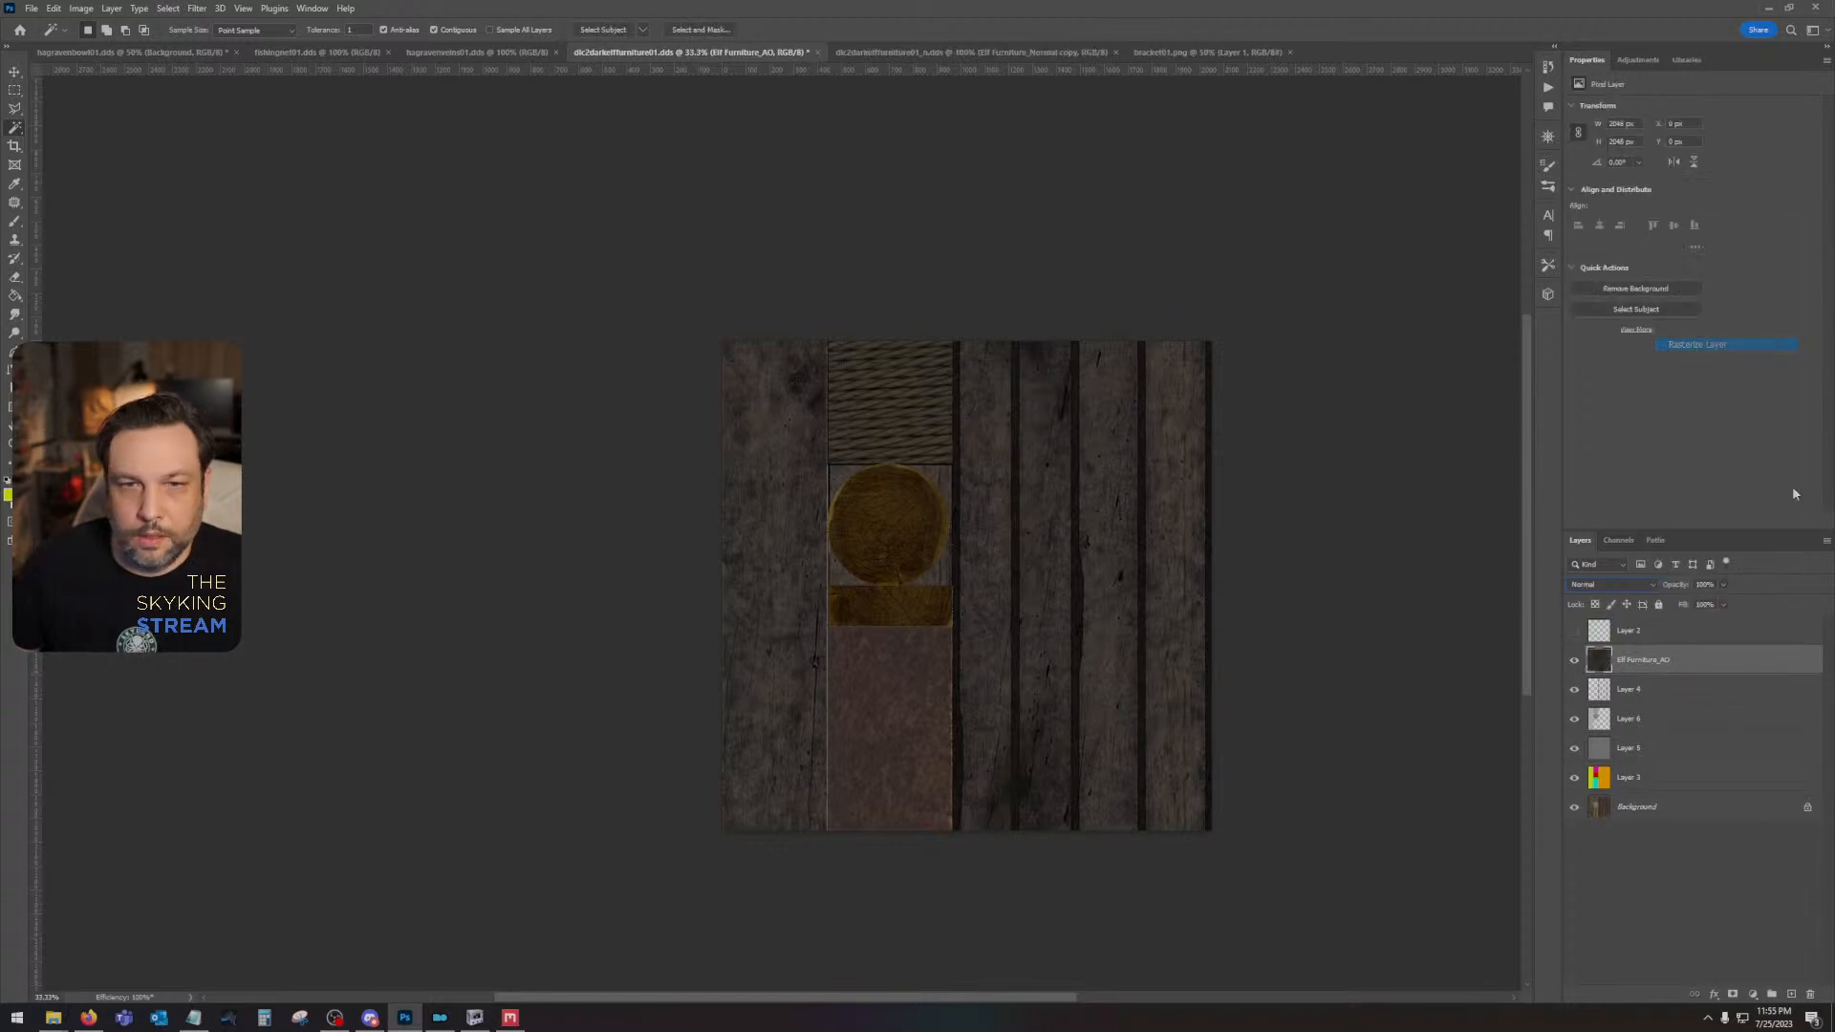
- Select the log-end circle and strip from the colour ID layer and desaturate them with a Hue/Saturation adjustment at about -75 saturation
left_click(1606, 726)
left_click(1637, 779)
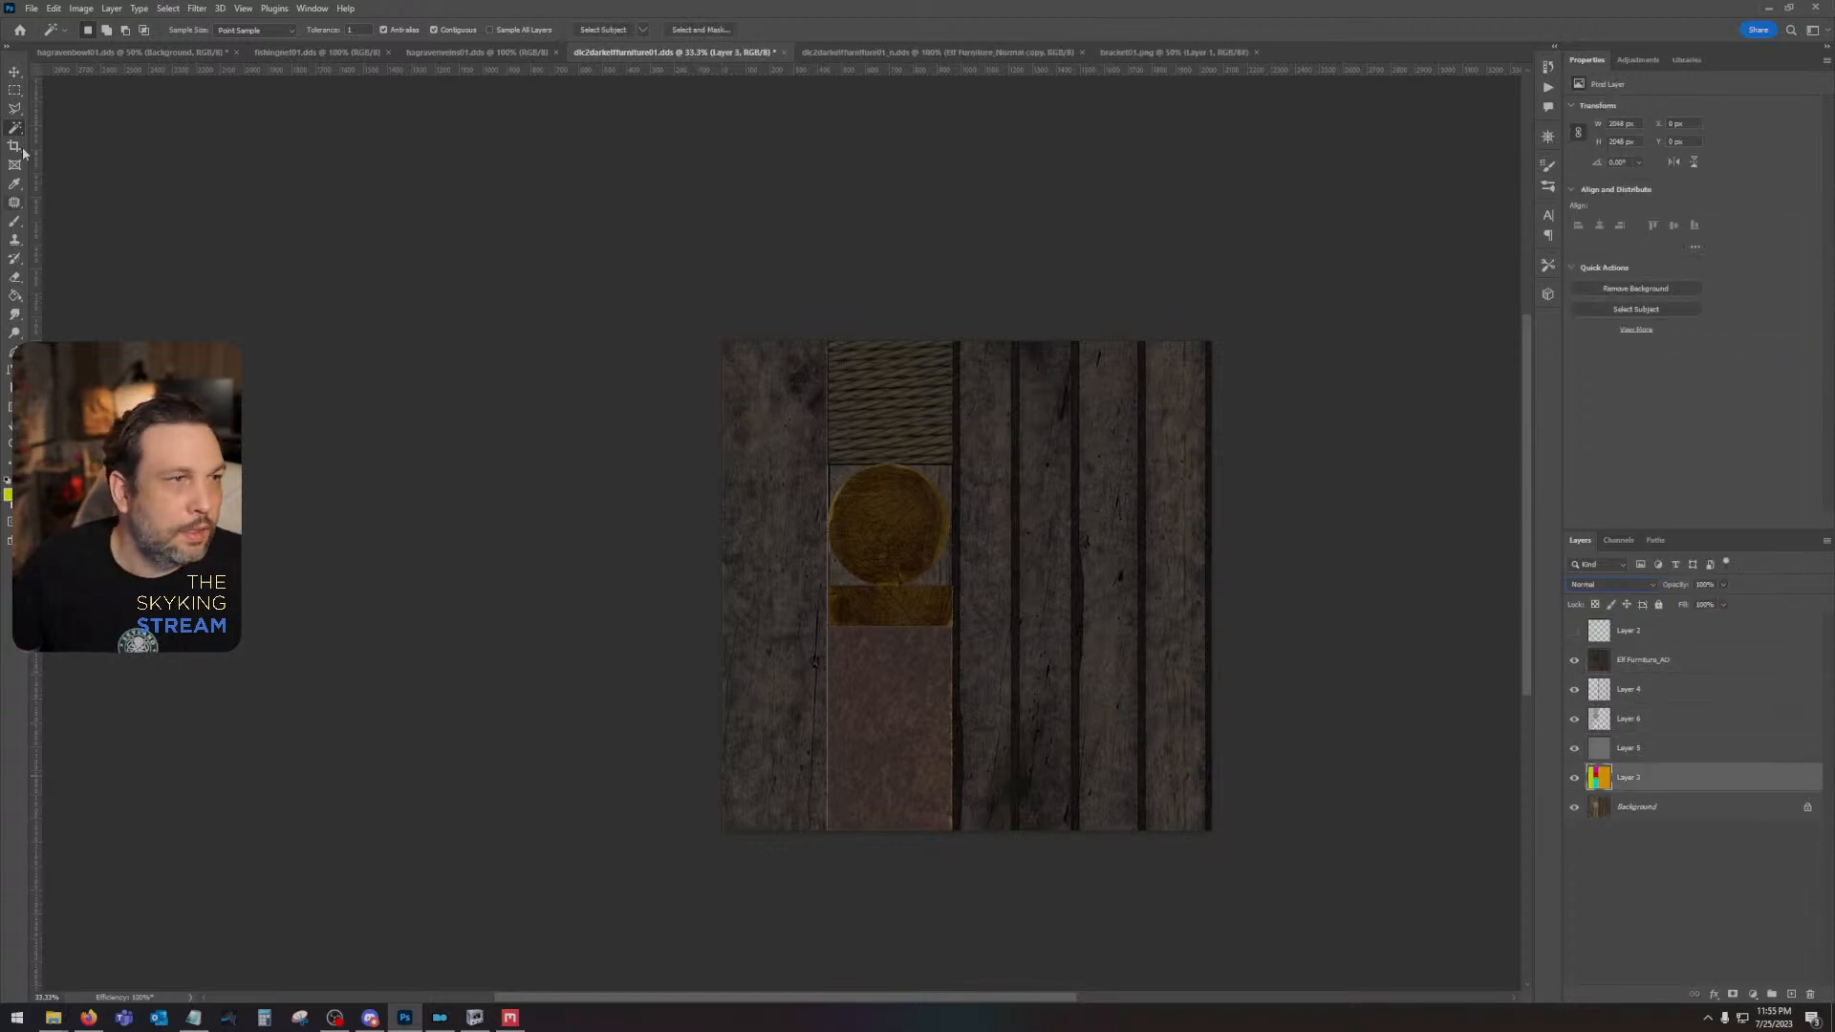
left_click(877, 540)
left_click(918, 617, "shift")
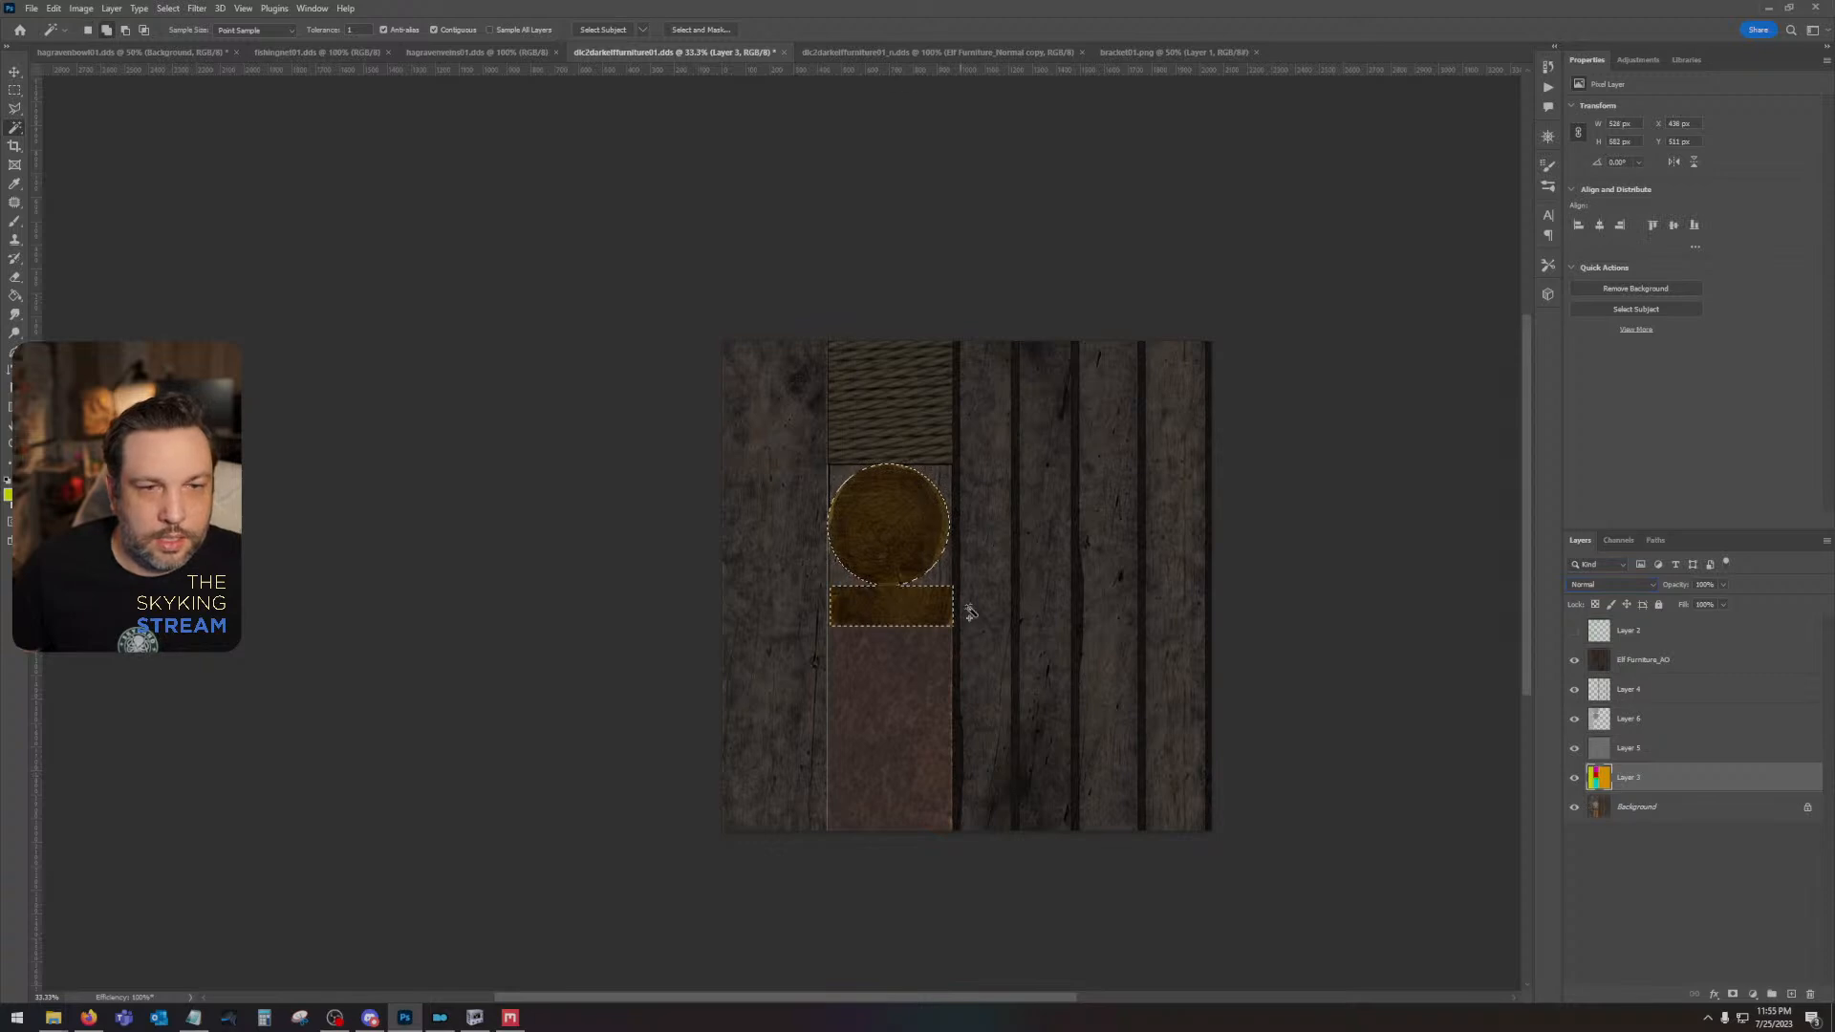
left_click(1659, 659)
left_click(1754, 995)
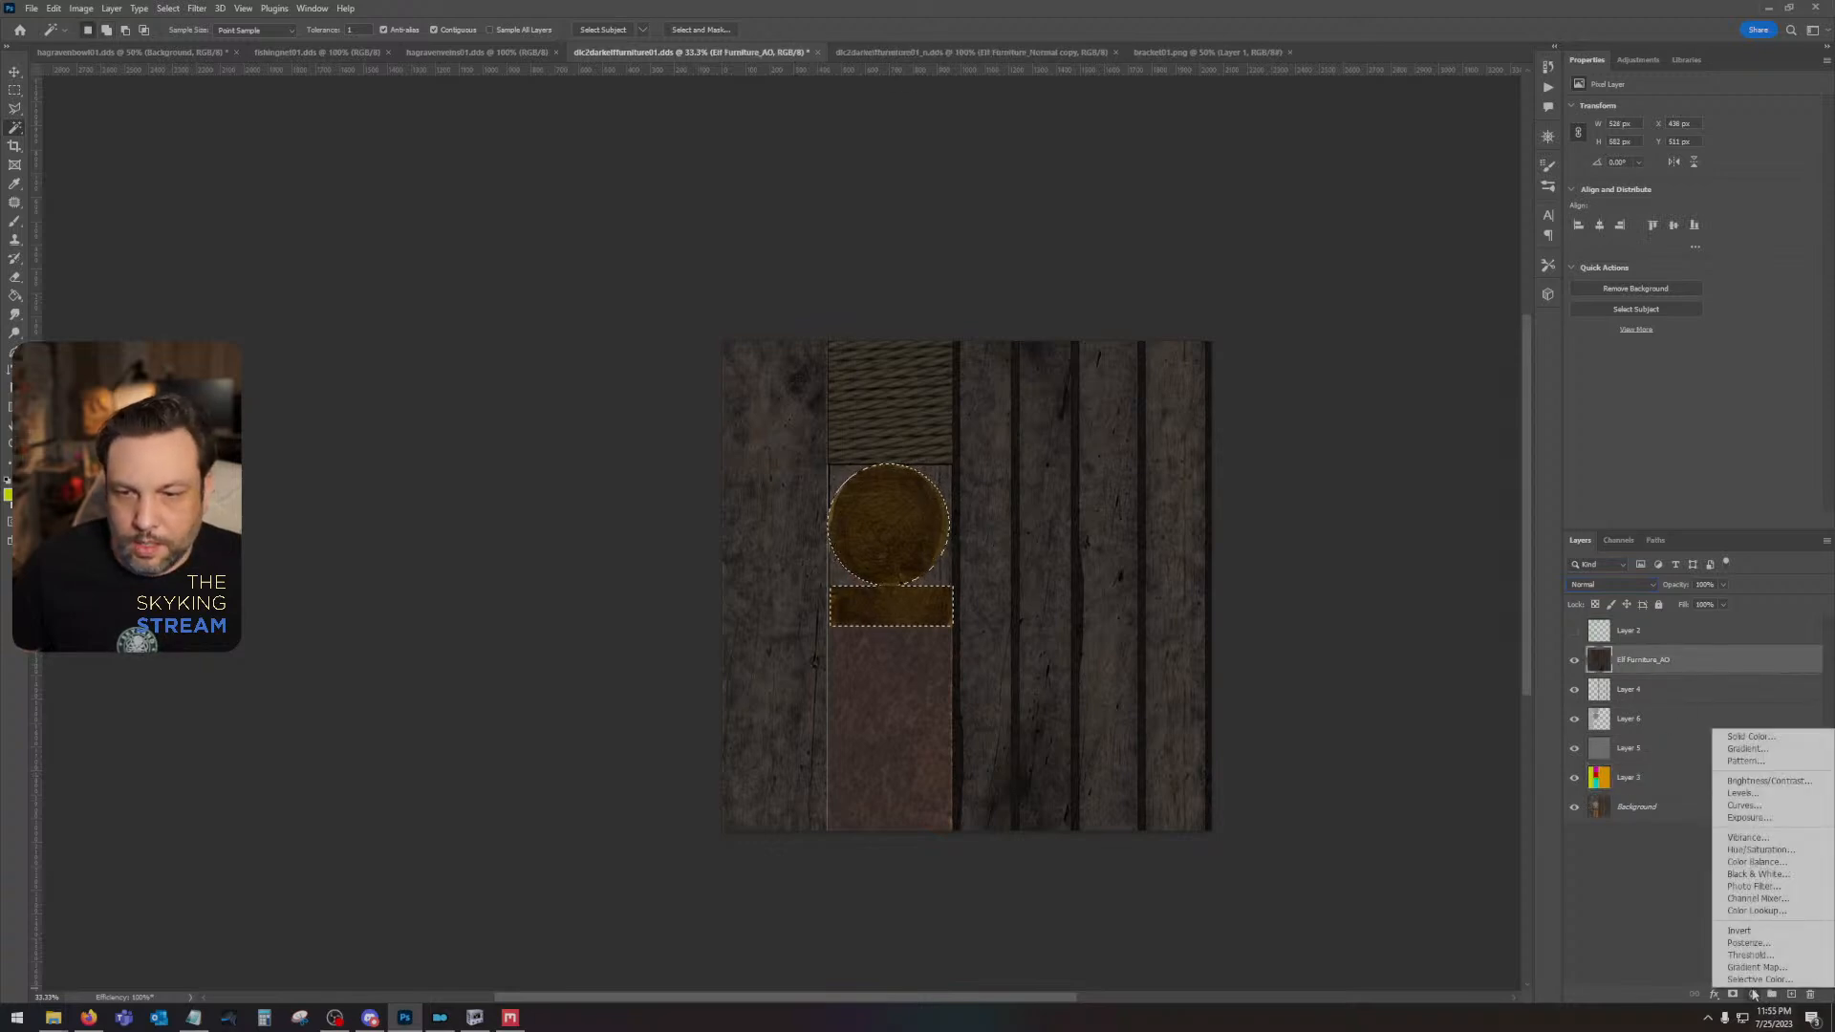
left_click(1759, 849)
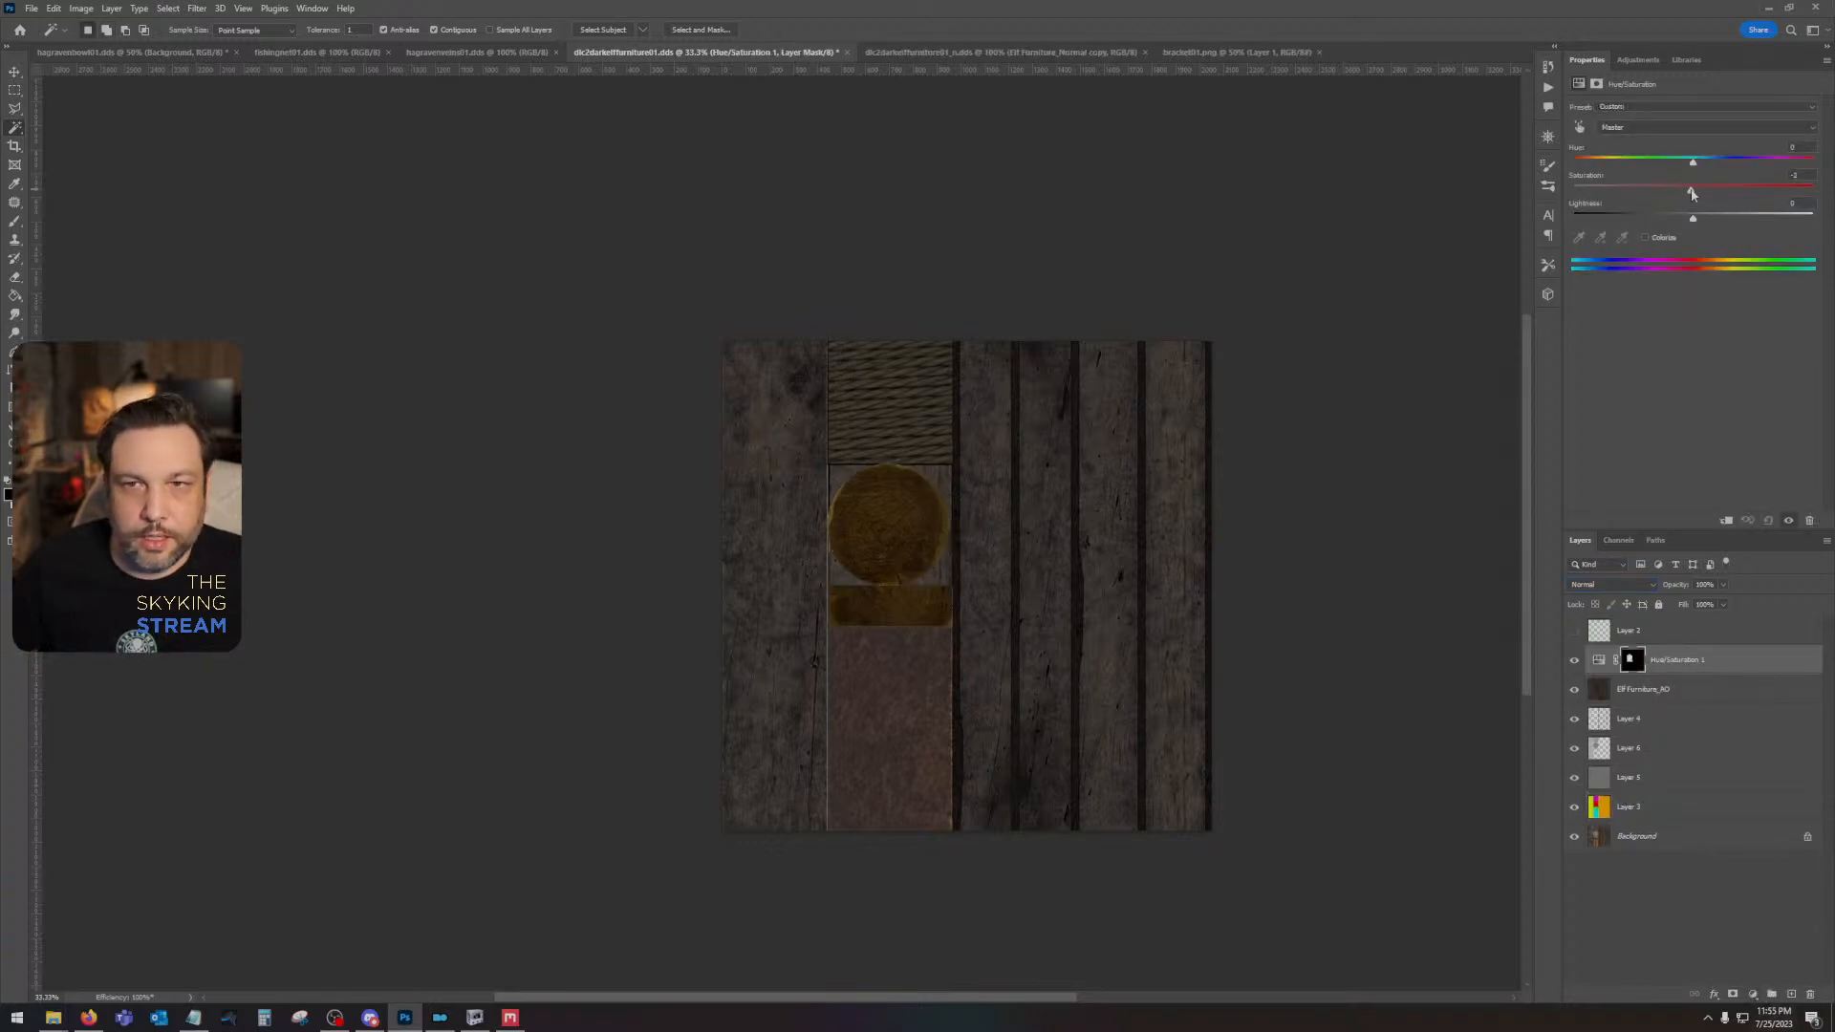
left_click_drag(1692, 194, 1611, 190)
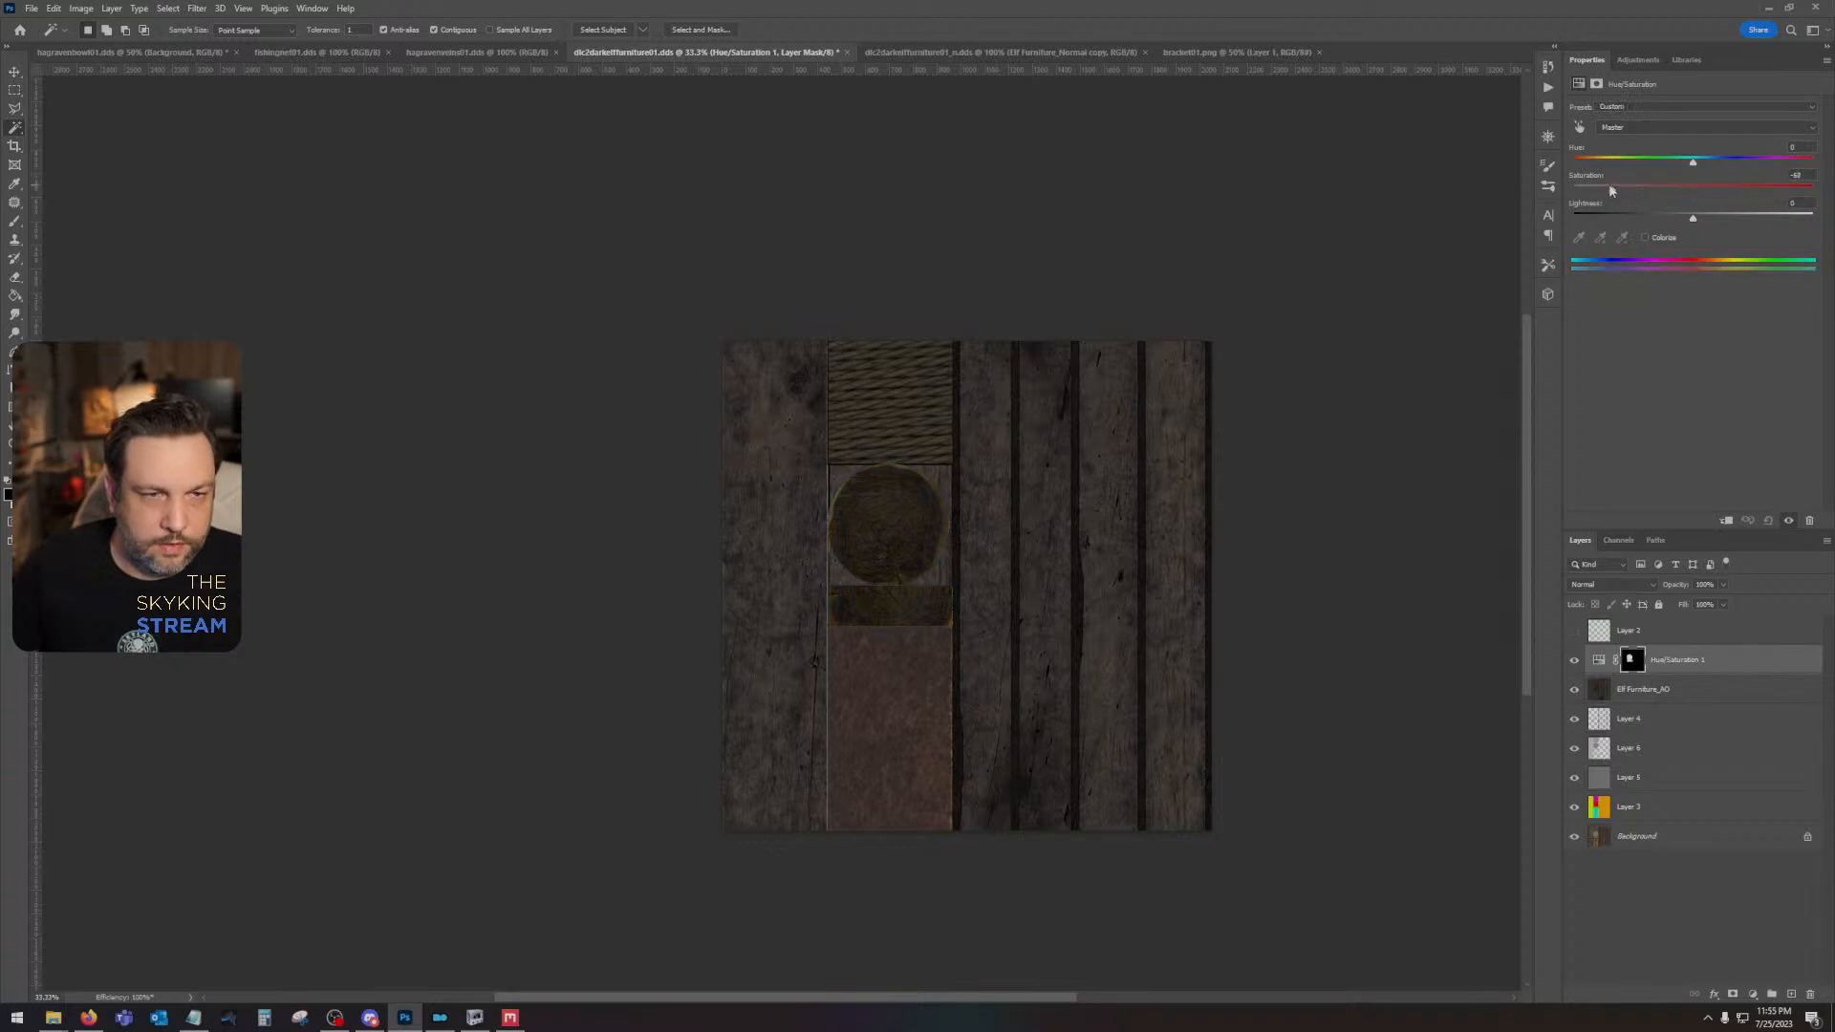
- Add a Brightness/Contrast adjustment layer and mask it to only the log-end circle and strip using the colour ID layer
left_click(1752, 994)
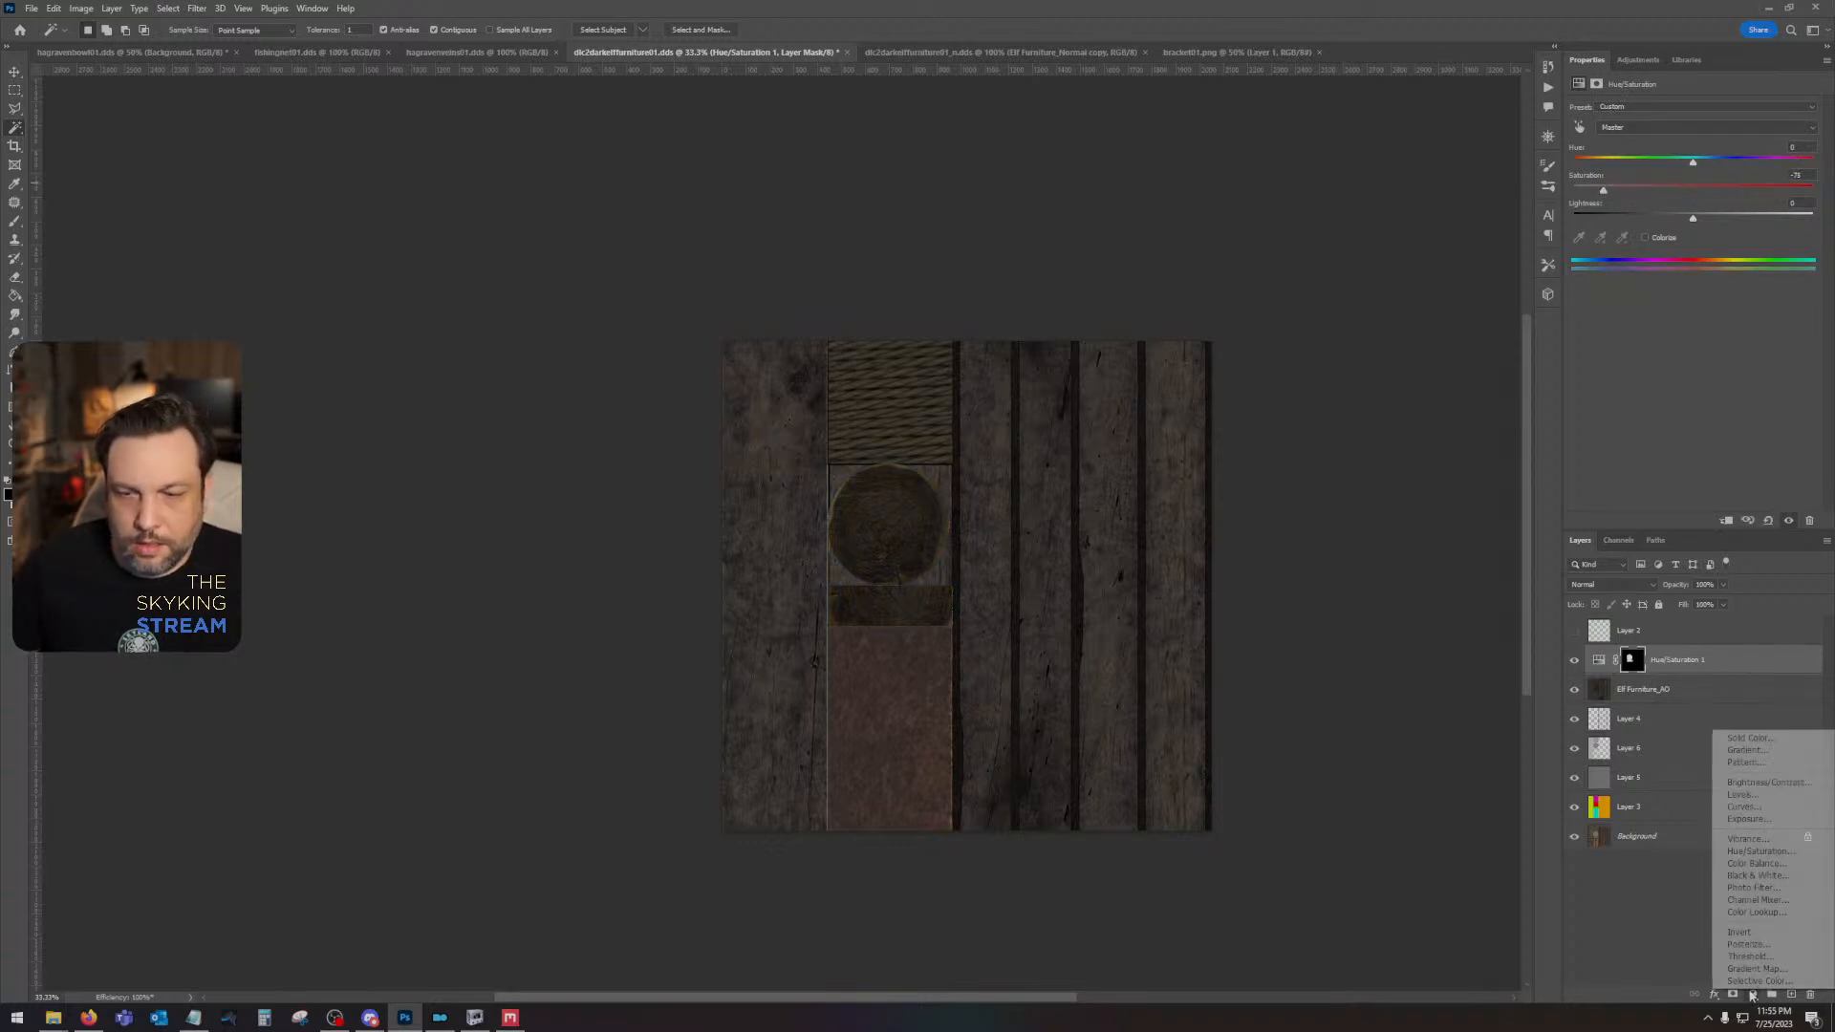
left_click(1778, 783)
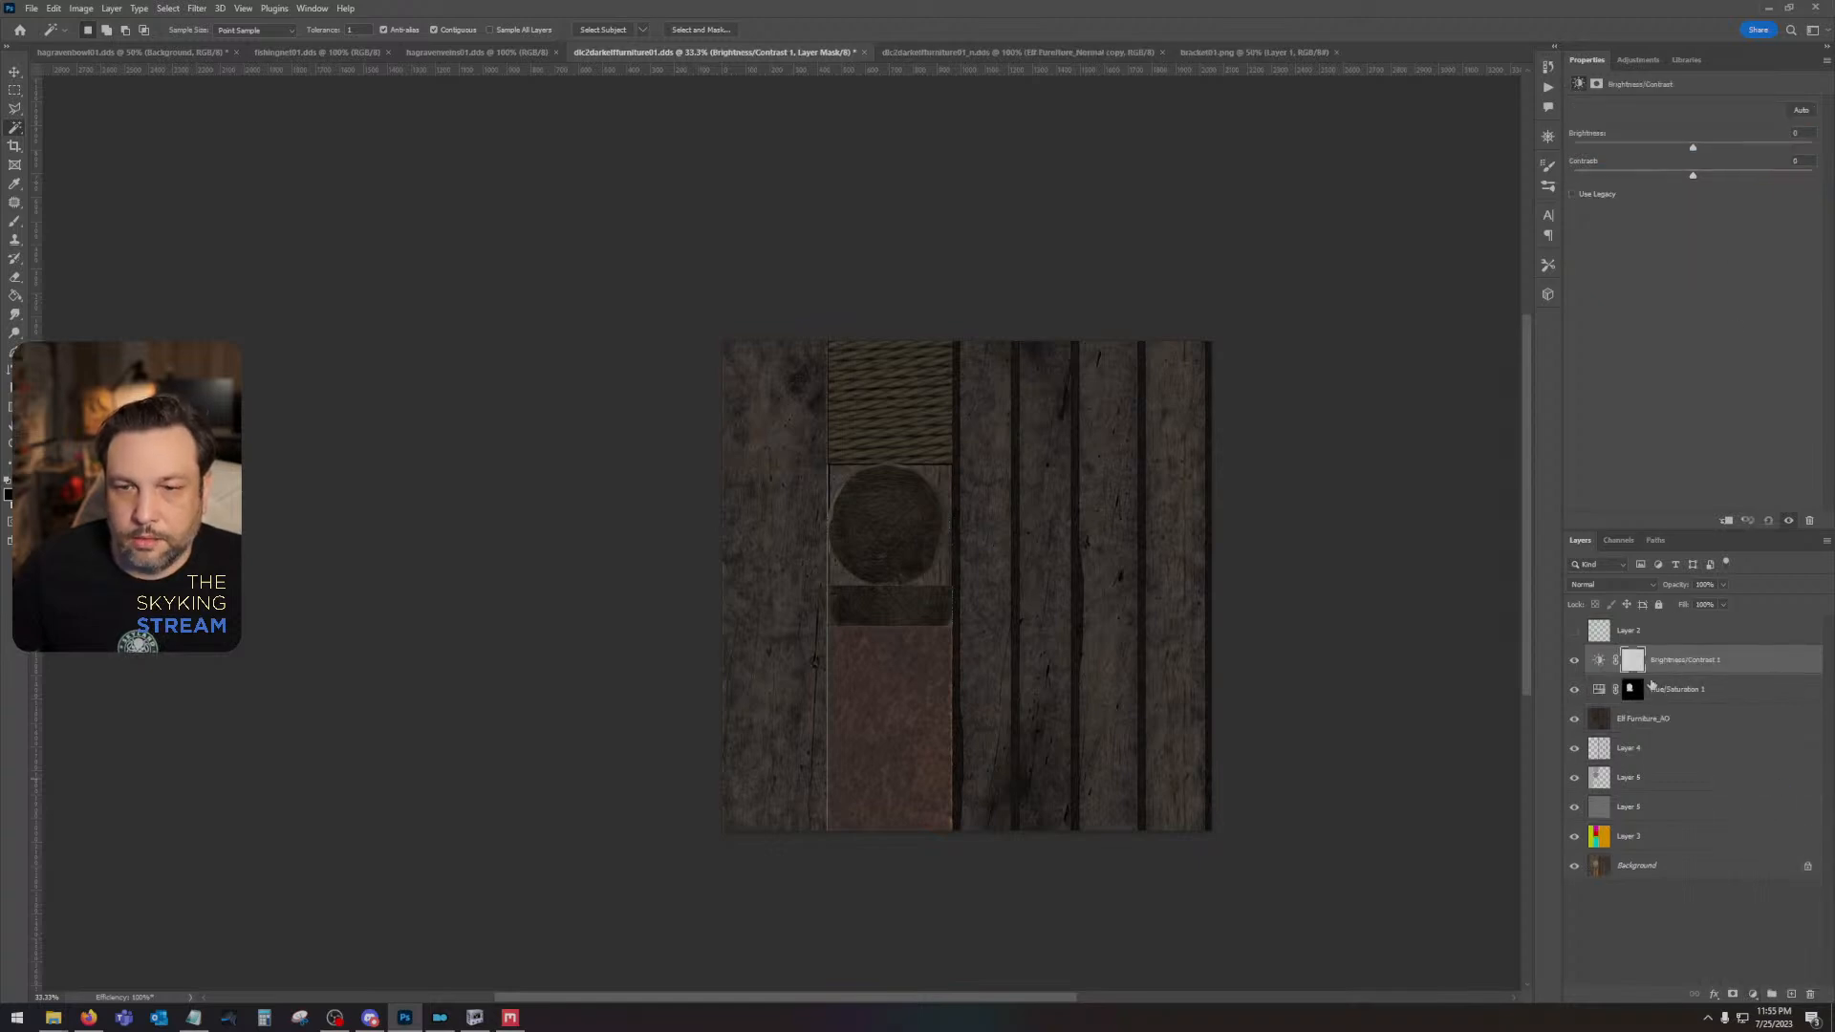
left_click(1639, 833)
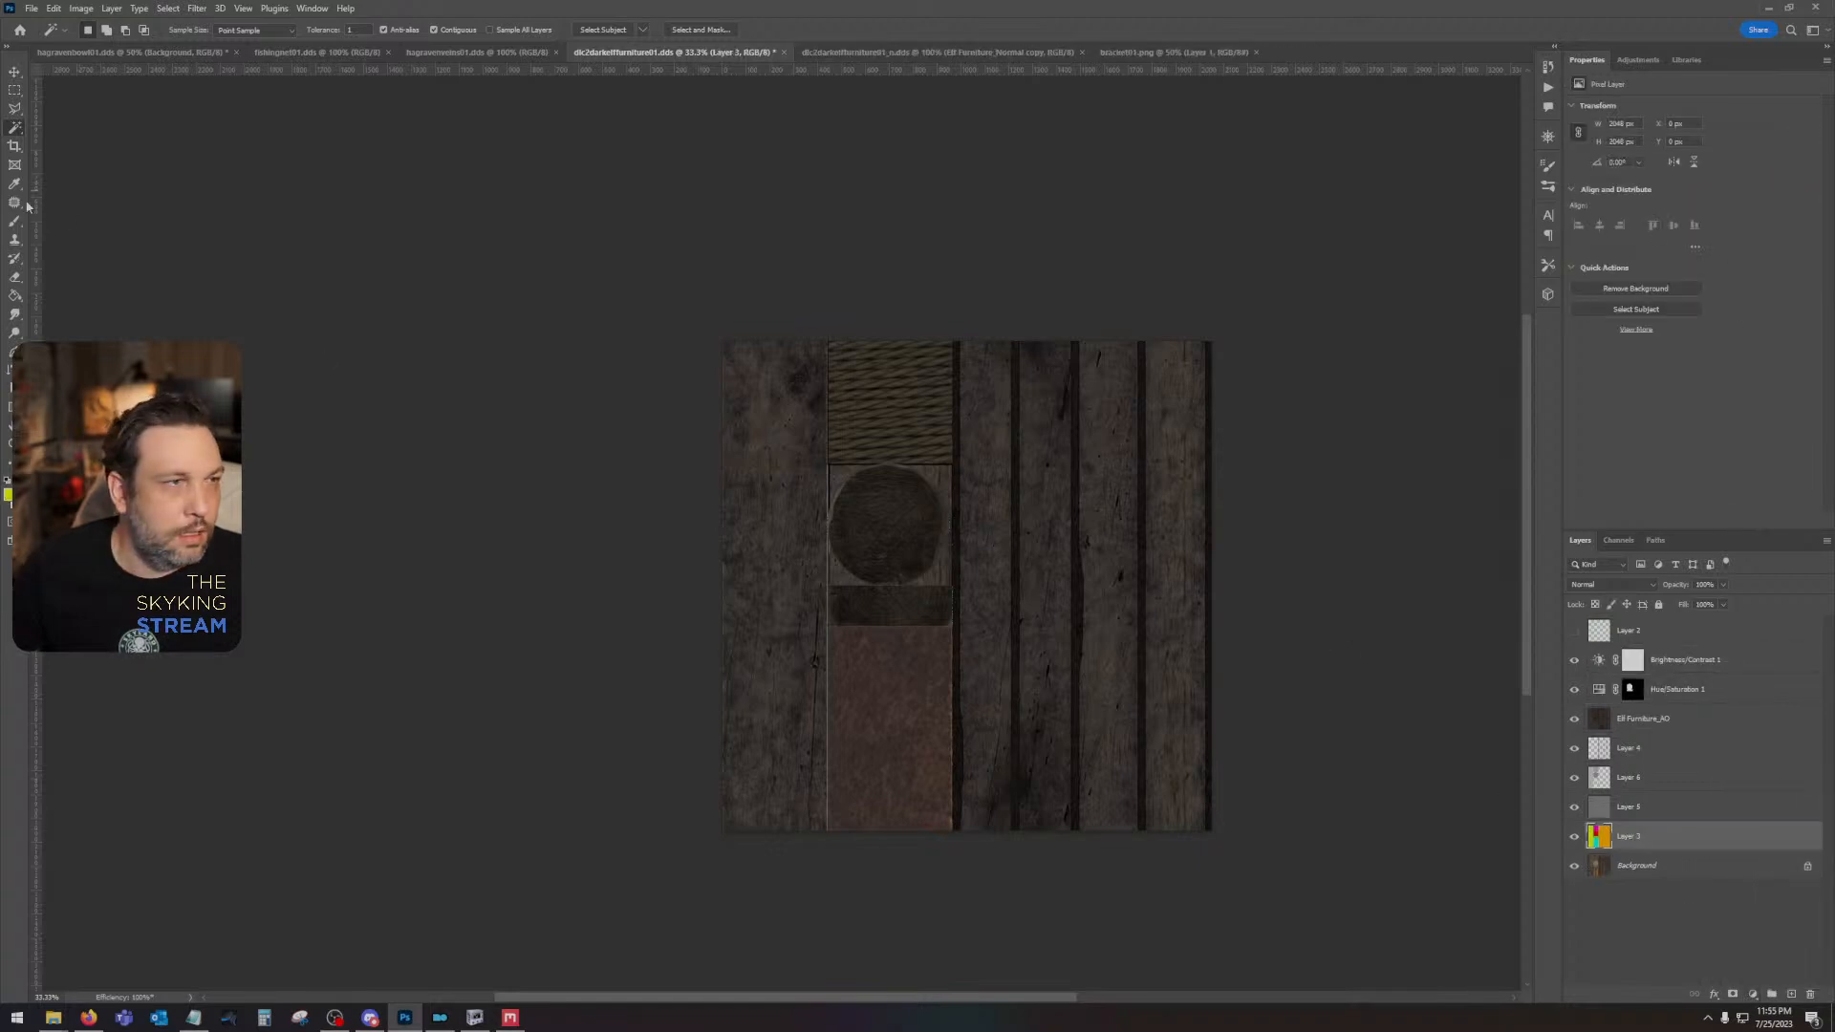
left_click(876, 525)
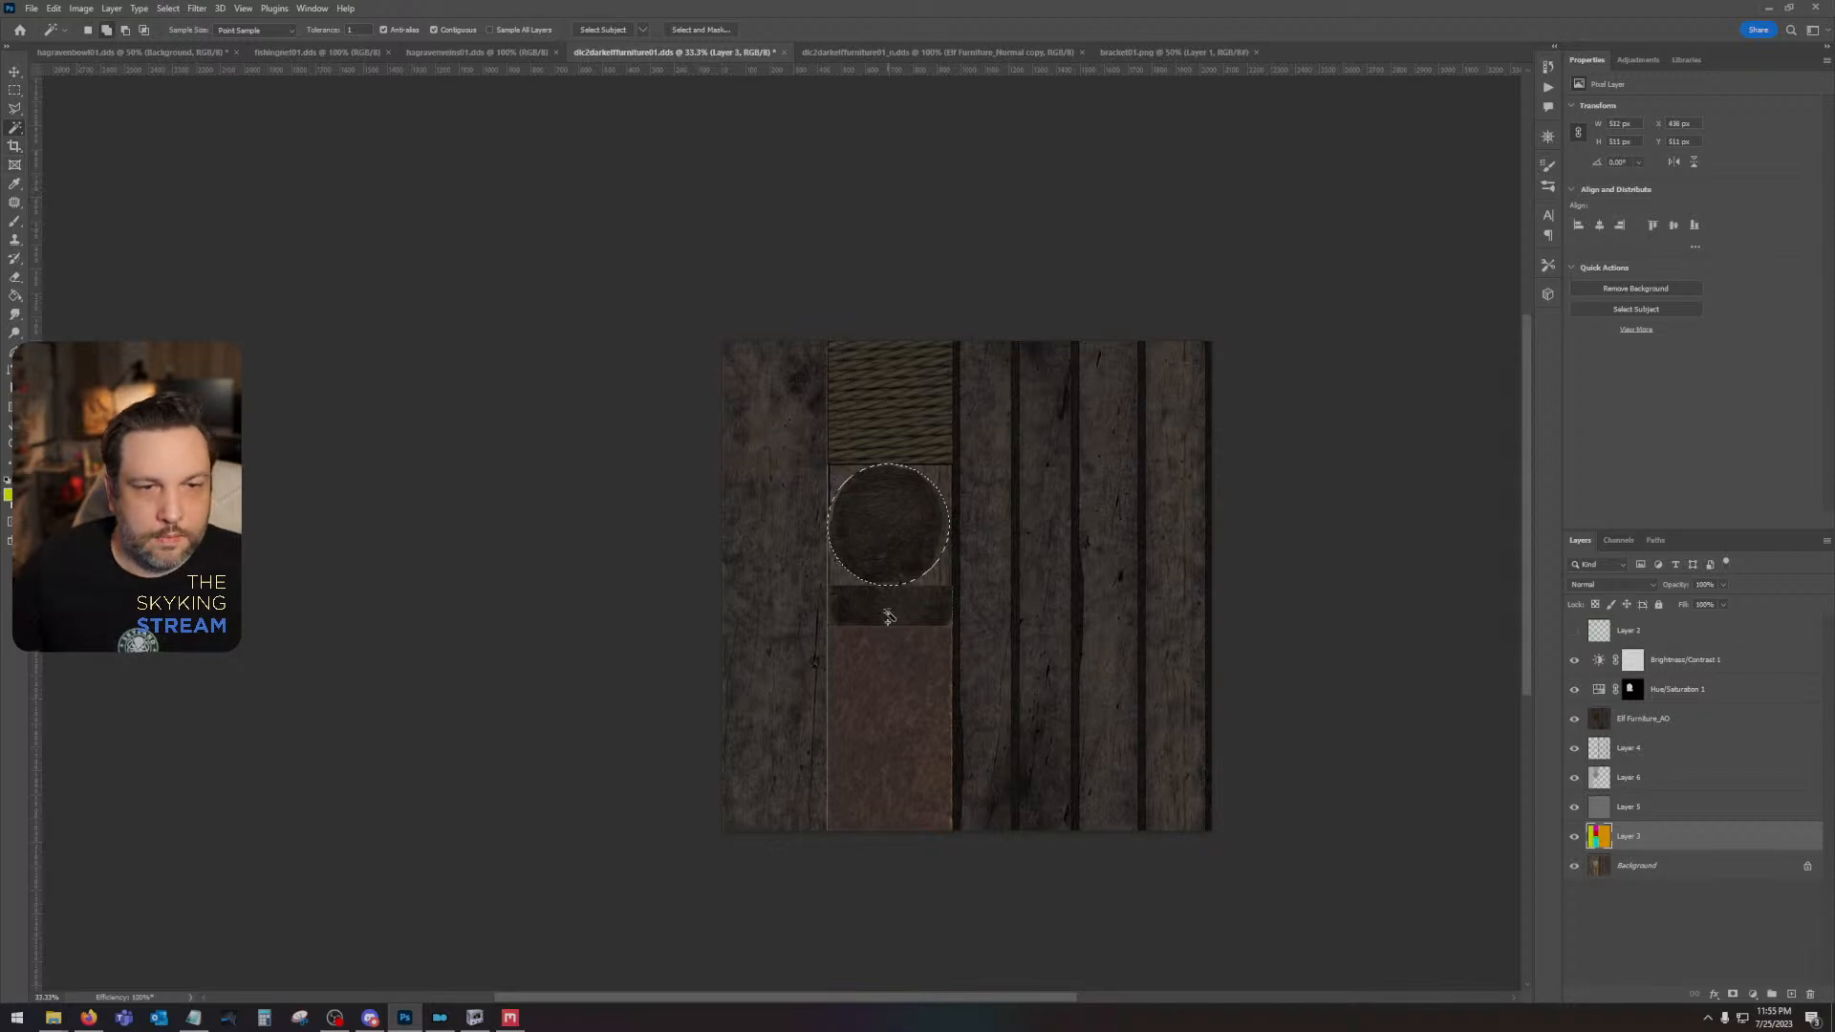
left_click(888, 616, "shift")
left_click(1632, 660)
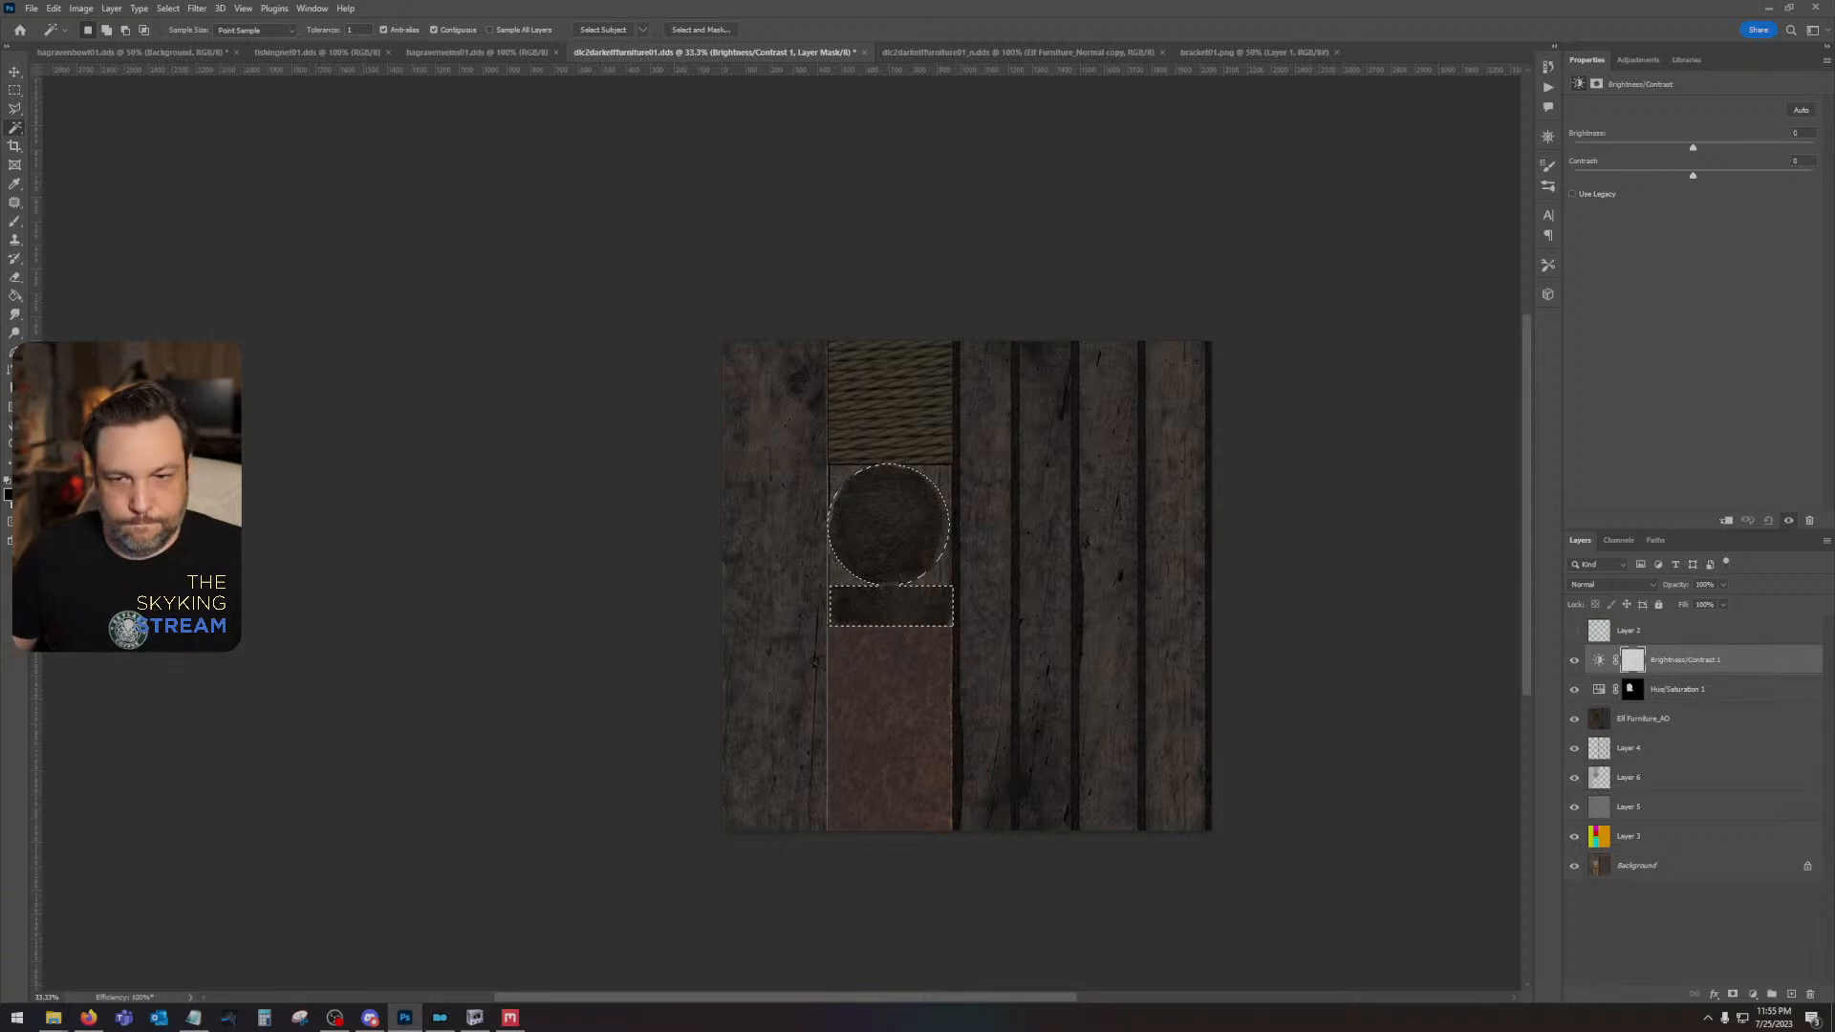
key("shift+BackSpace")
key("Return")
key("ctrl+d")
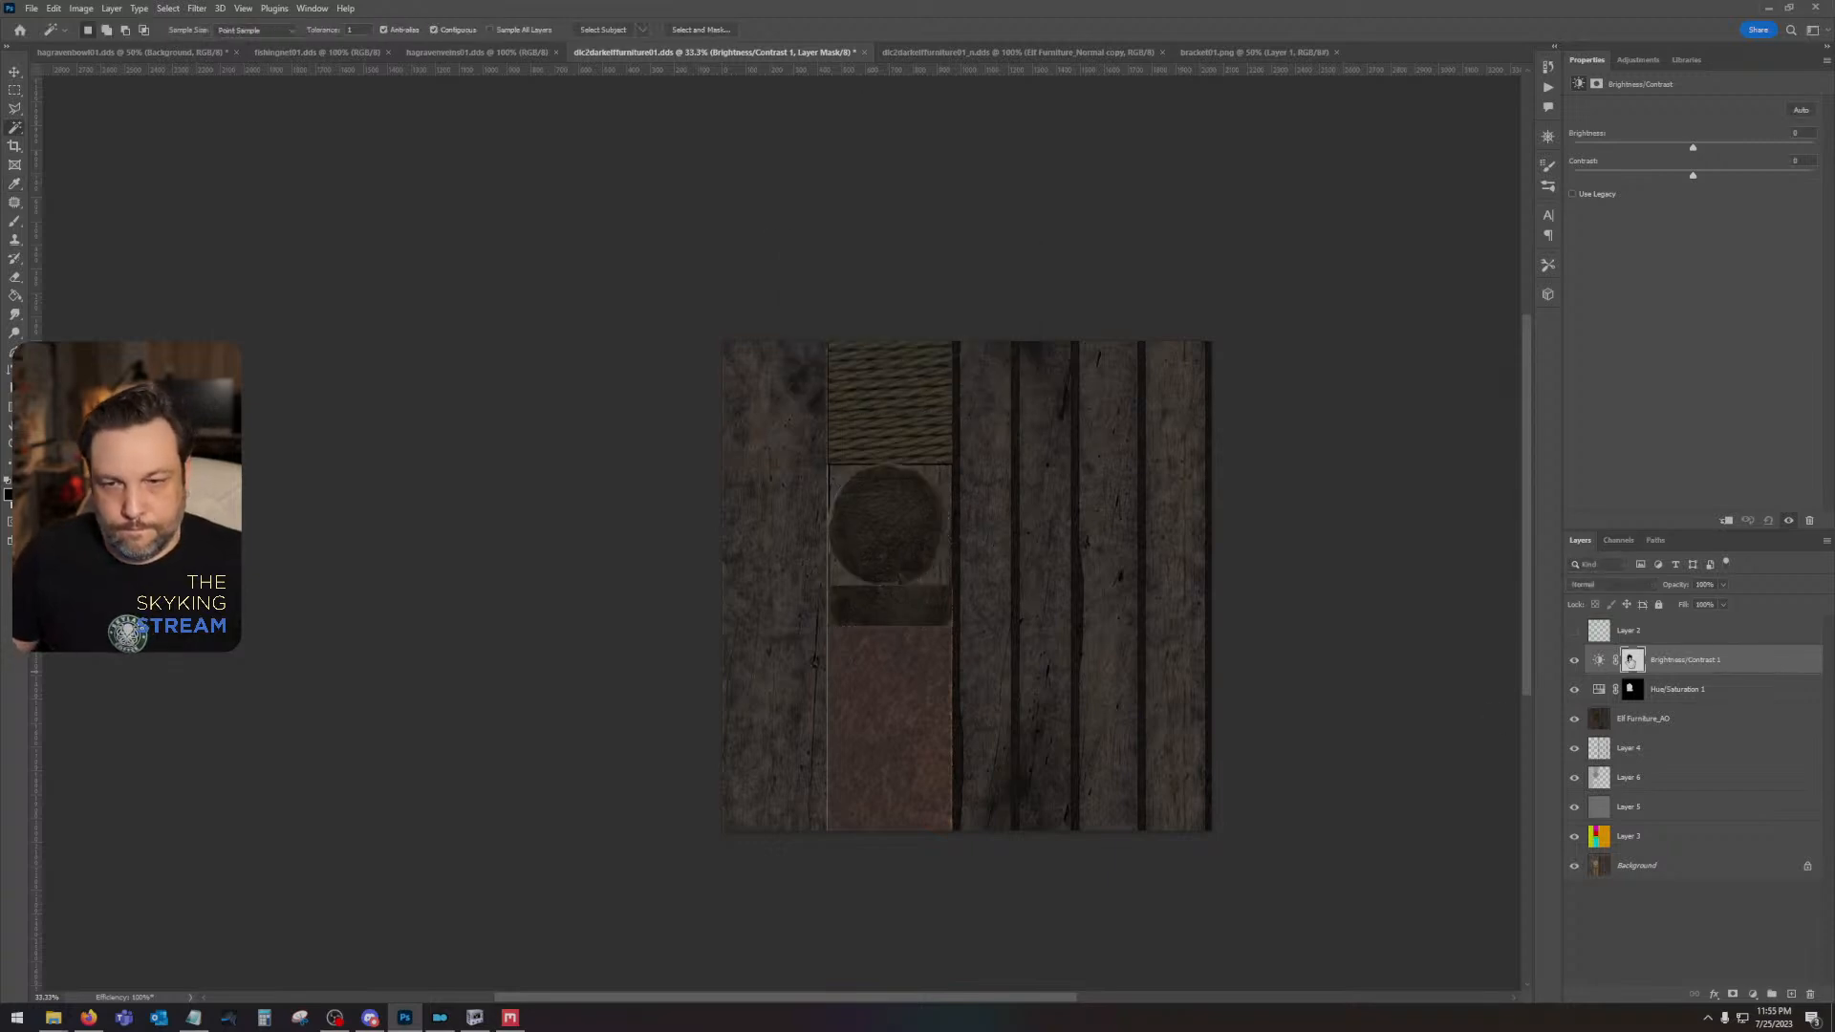
left_click(1632, 662)
key("ctrl+i")
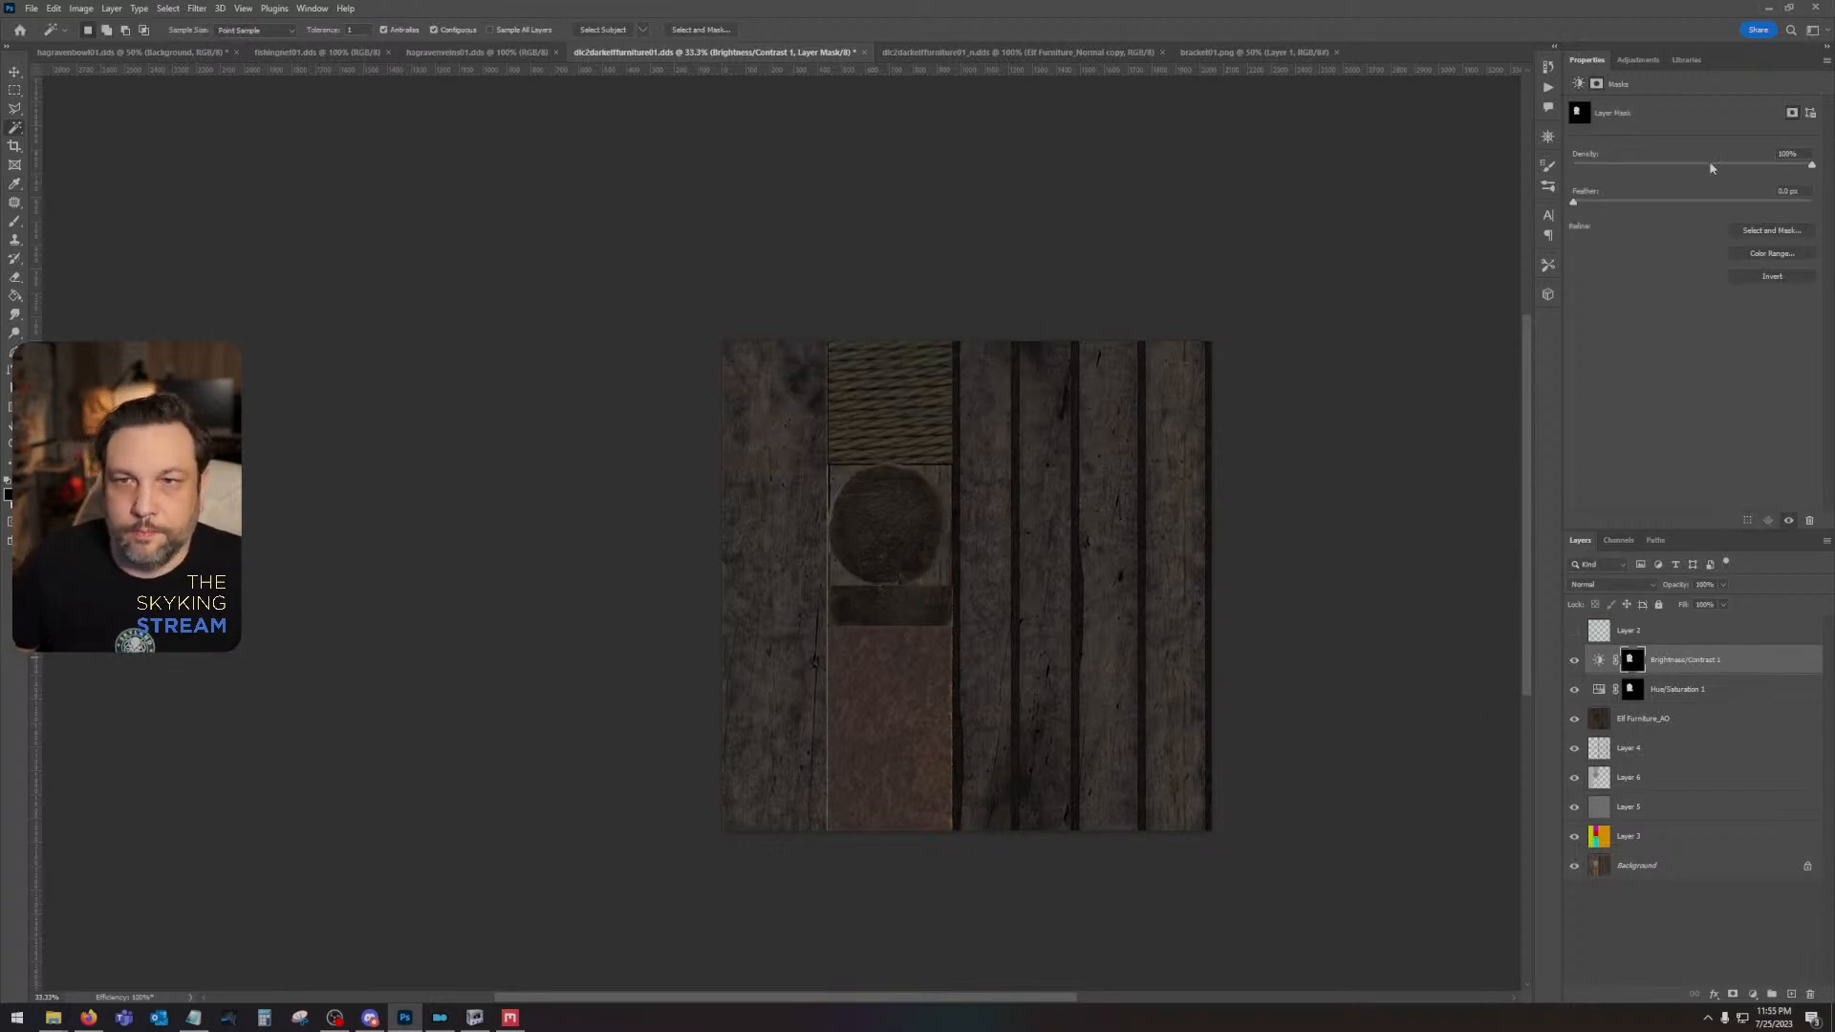
- Set the masked Brightness/Contrast adjustment to a contrast of -50 and a brightness of about 2
left_click(1728, 663)
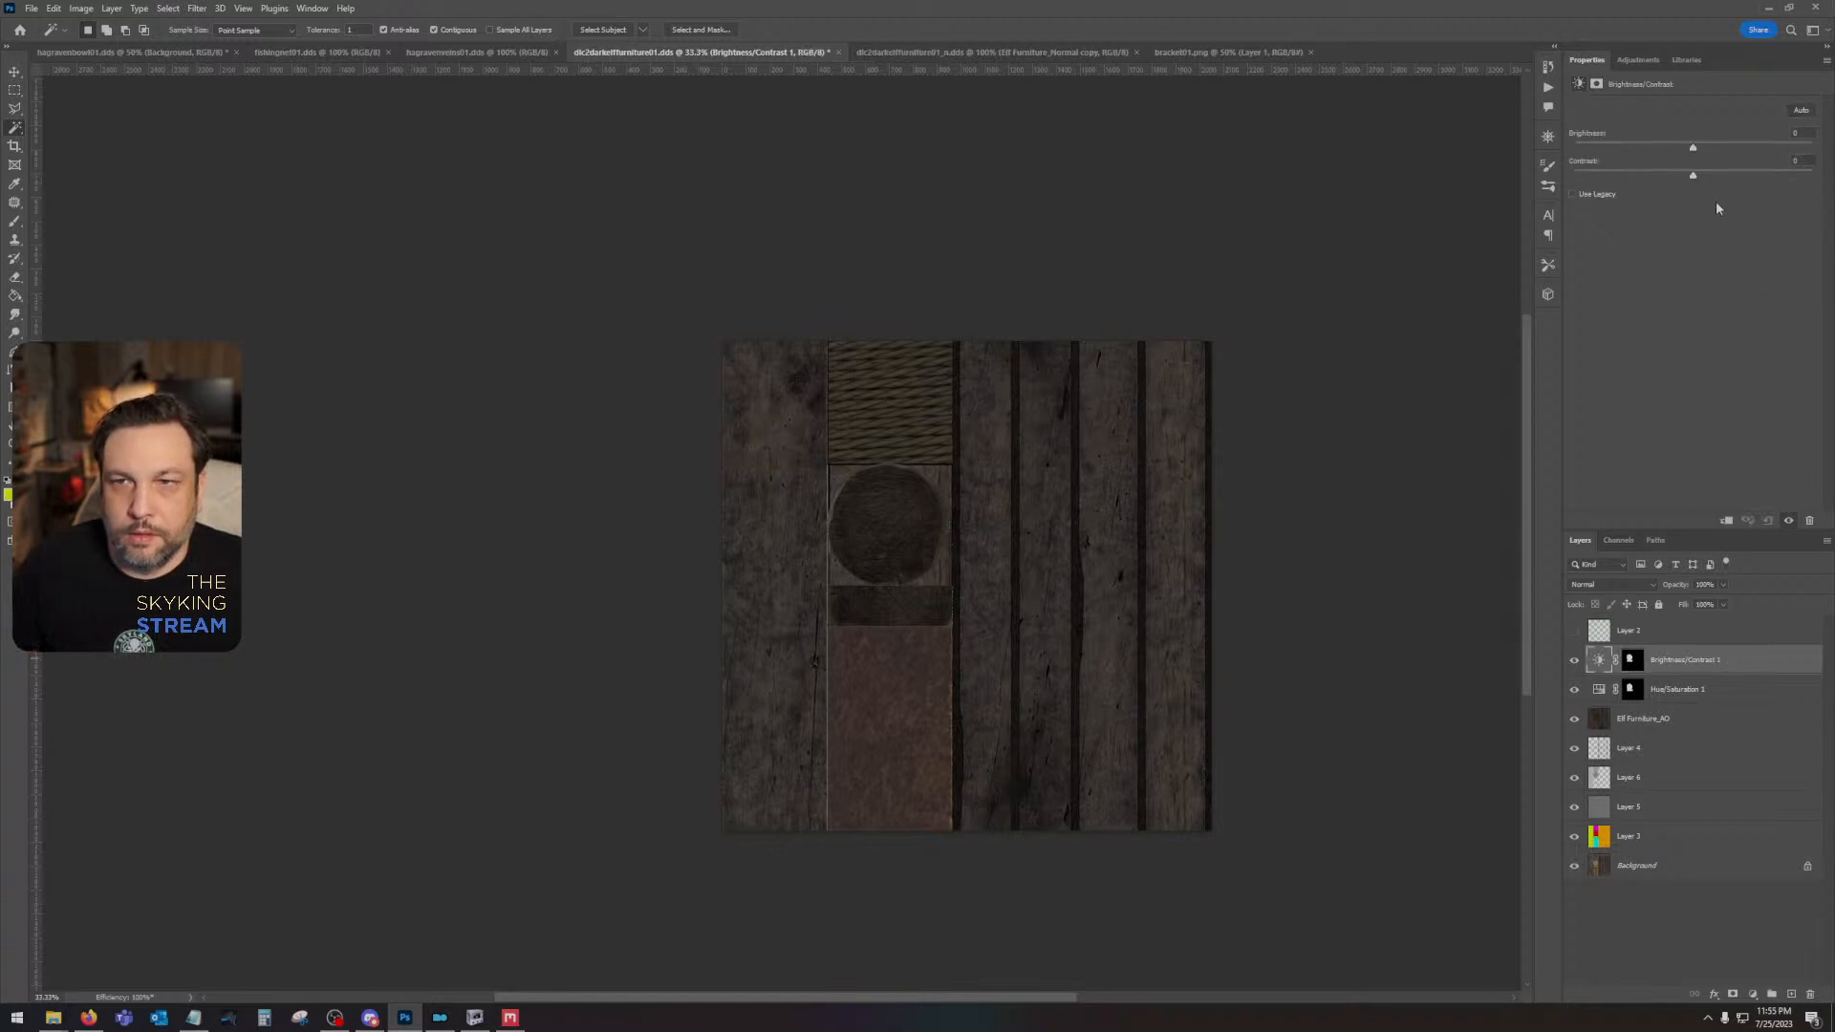
left_click_drag(1691, 149, 1573, 175)
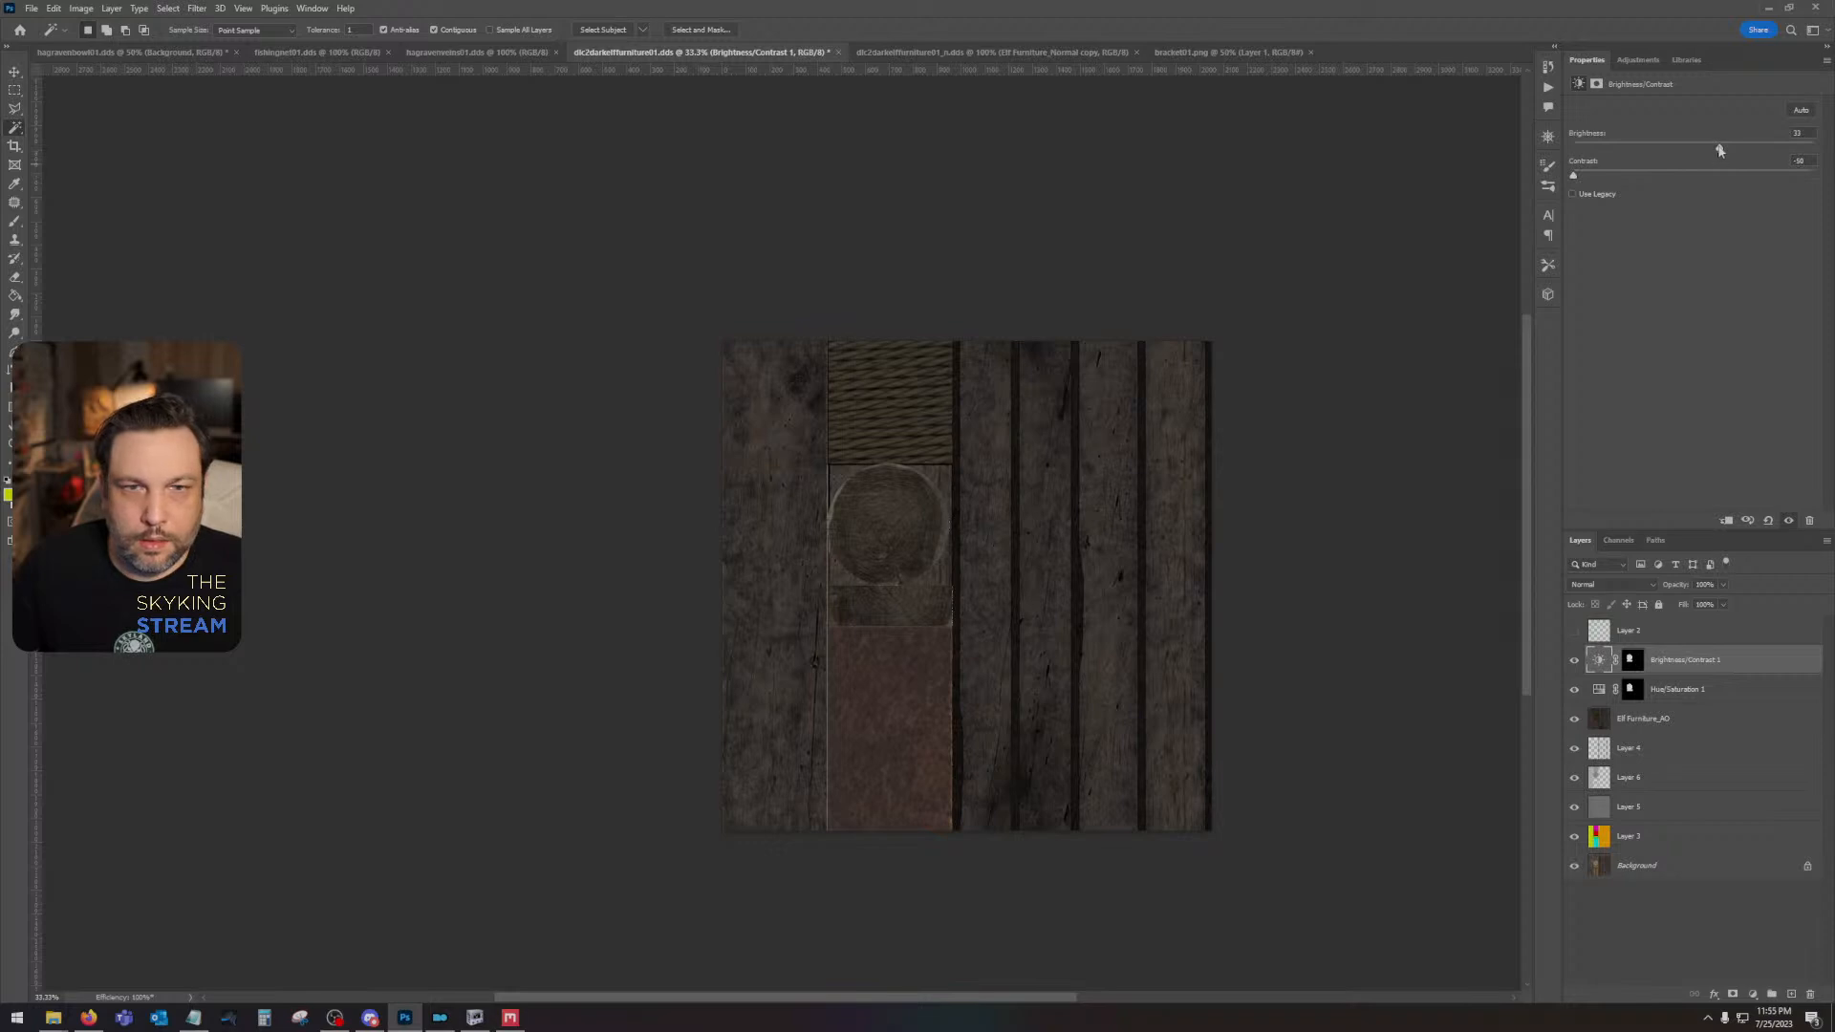
mouse_move(1691, 150)
left_mouse_down()
mouse_move(1656, 148)
mouse_move(1671, 151)
left_mouse_up()
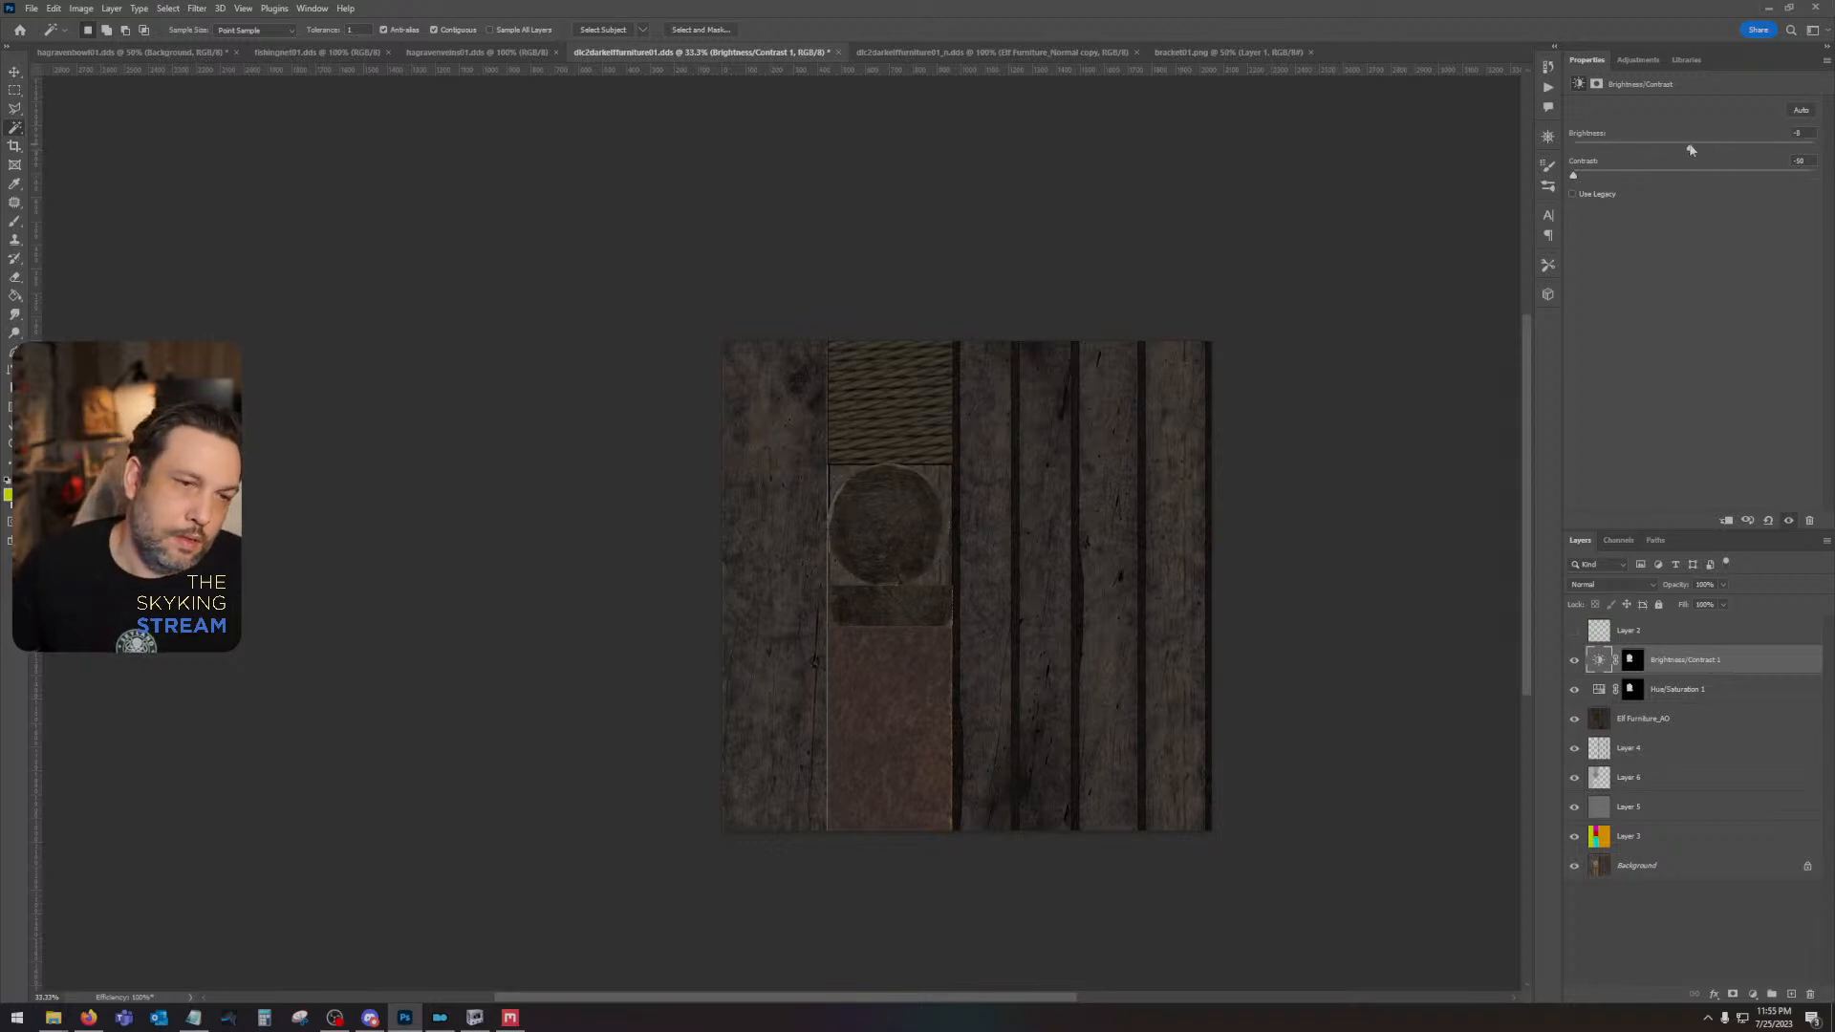
- Save dlc2darkelffurniture01.dds as a Color texture with BC7 8bpp Fine (Linear, DX11+) compression and auto-generated mip maps
key("ctrl+s")
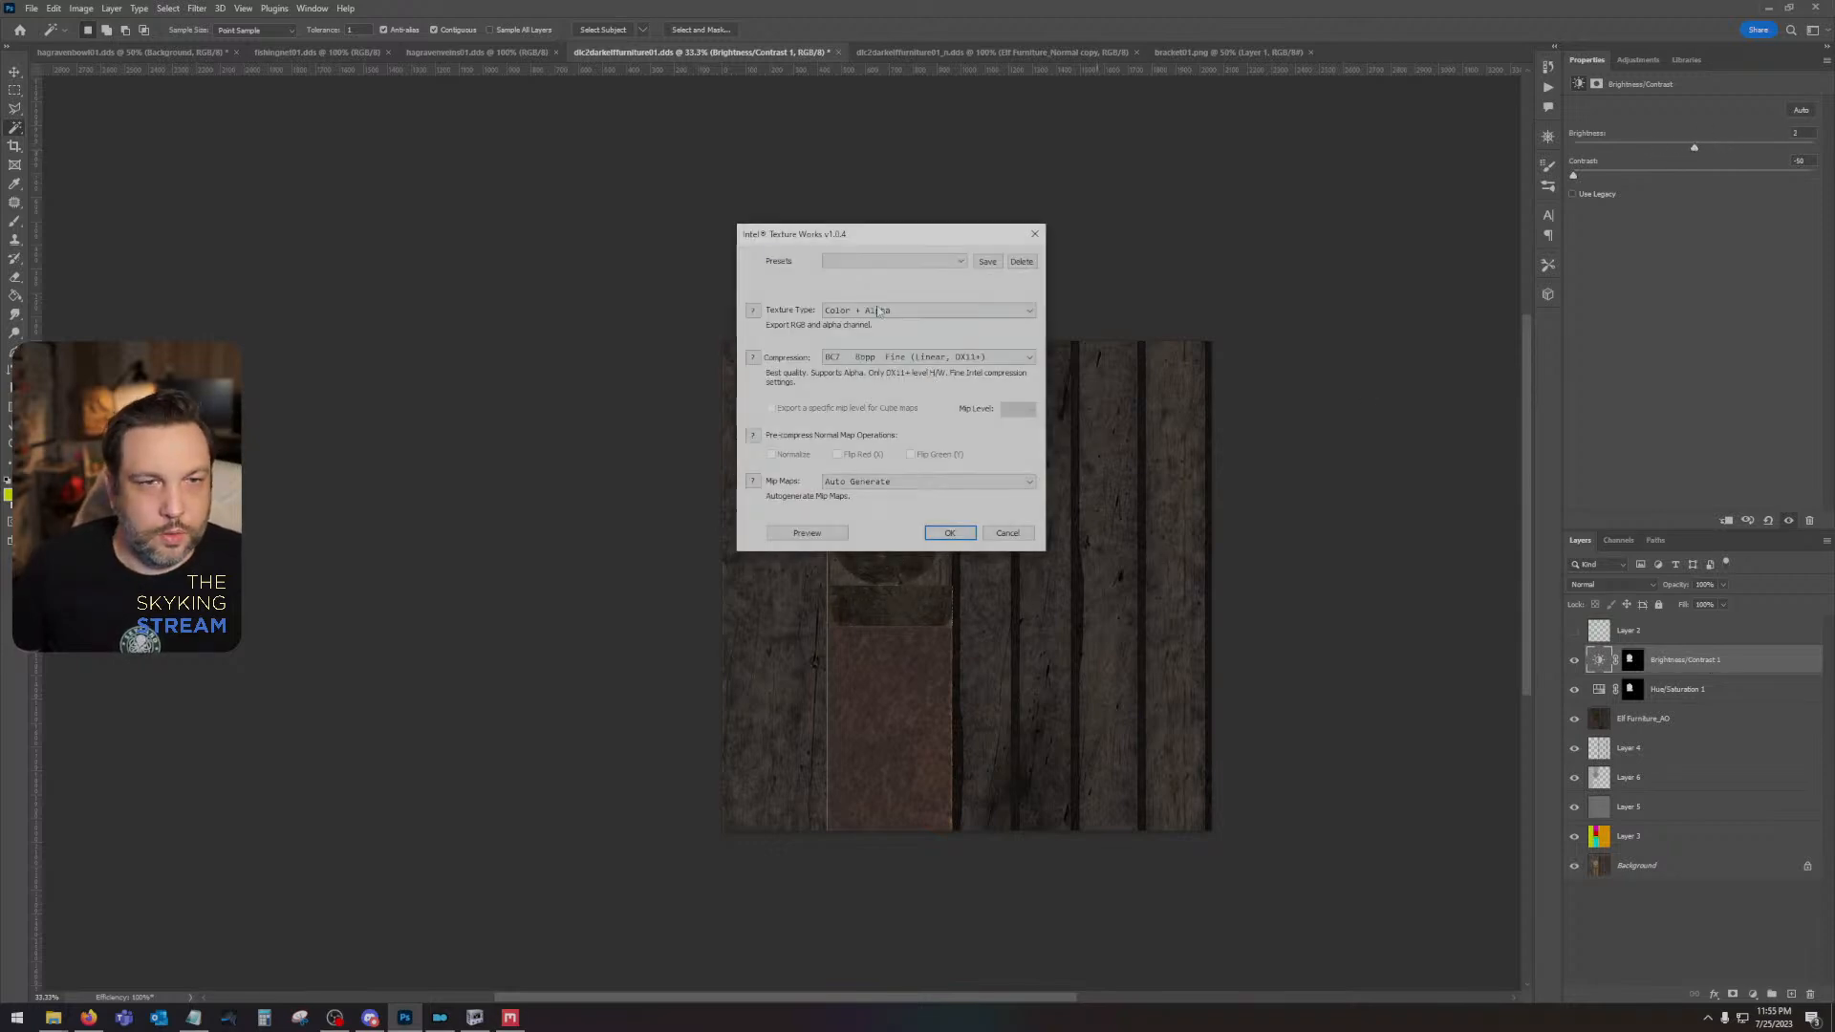
left_click(877, 311)
left_click(877, 323)
left_click(878, 357)
left_click(917, 414)
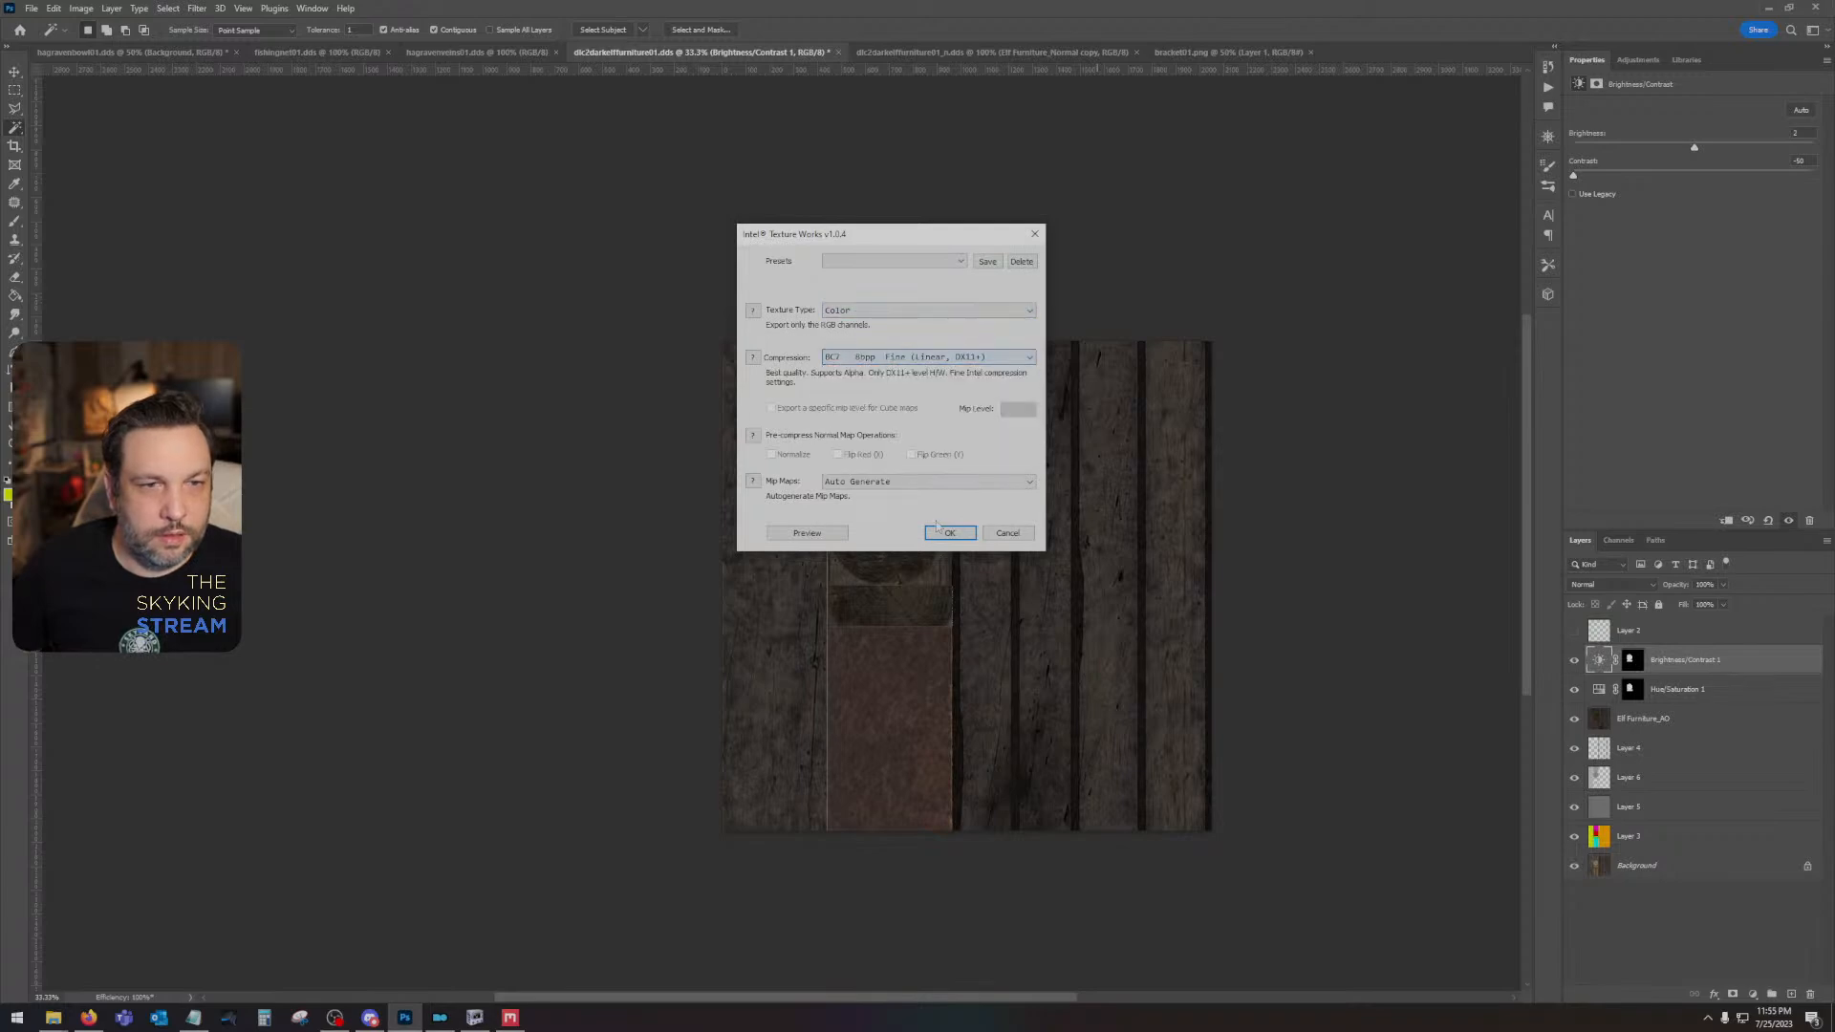
left_click(949, 532)
- Switch to NifSkope and examine the updated texture on the dark elf bed model from several angles
left_click(475, 1017)
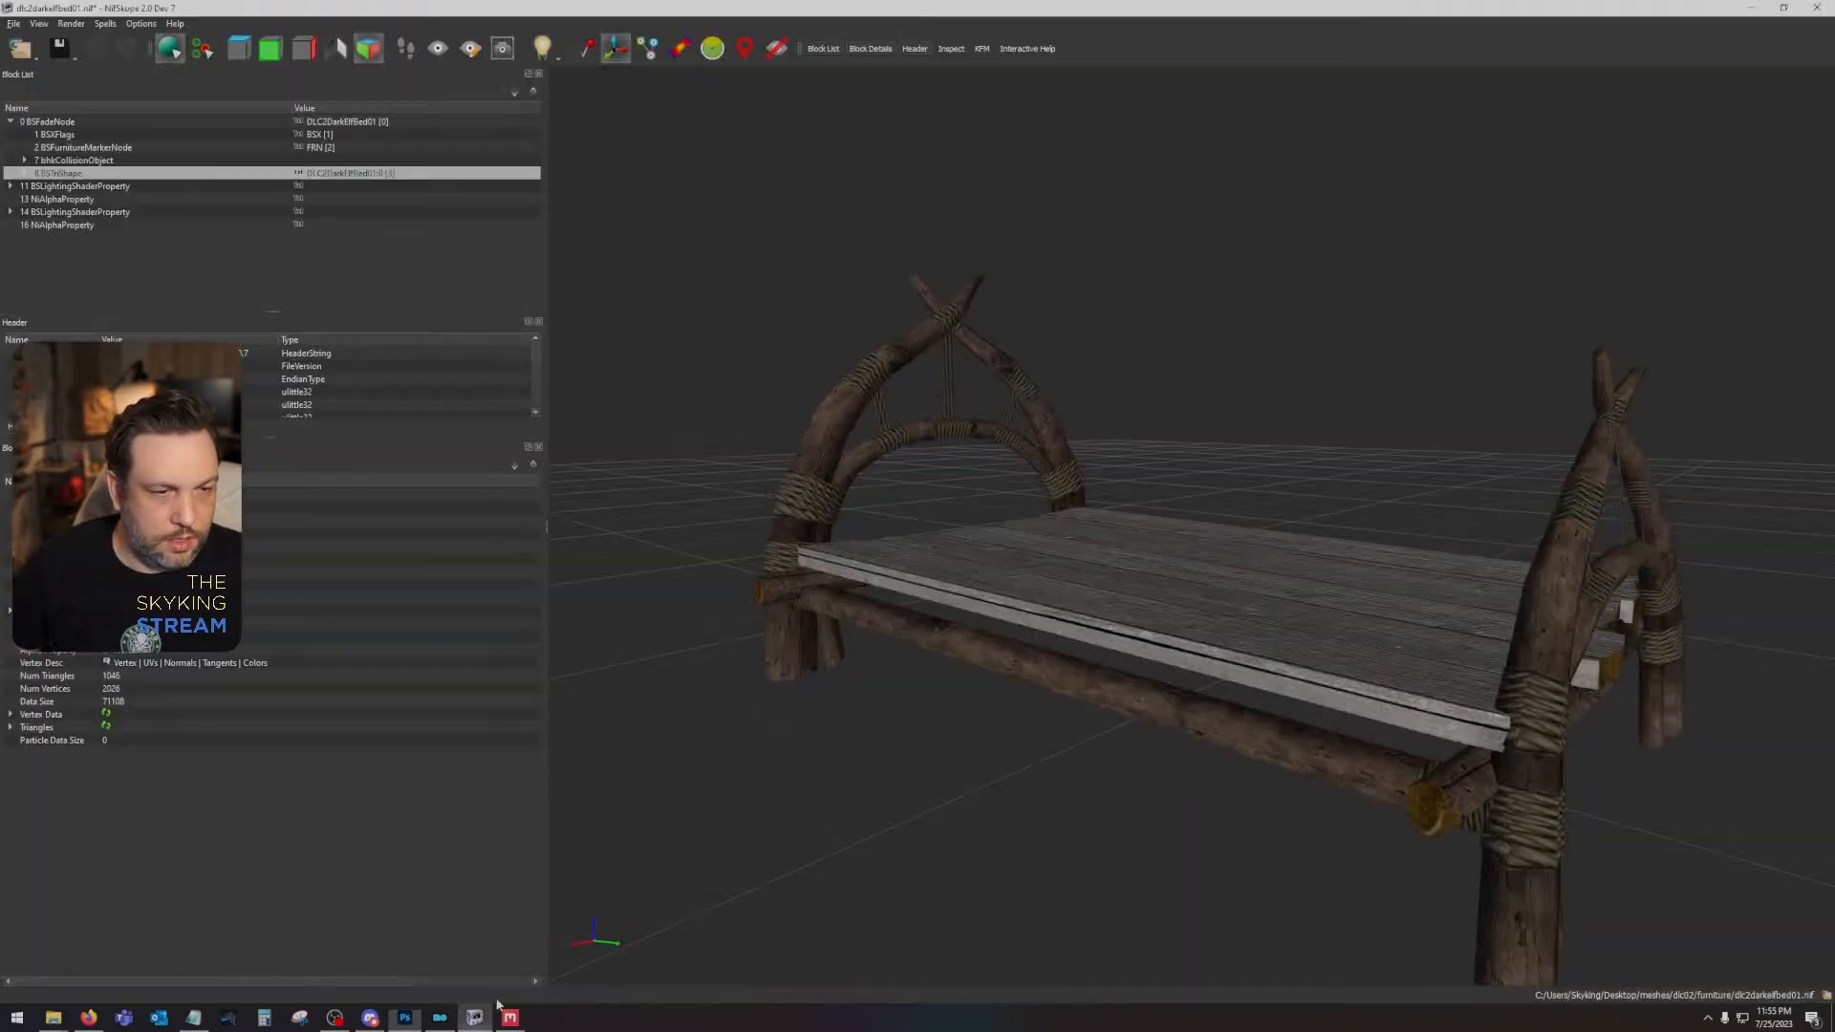
left_click_drag(1048, 749, 975, 831)
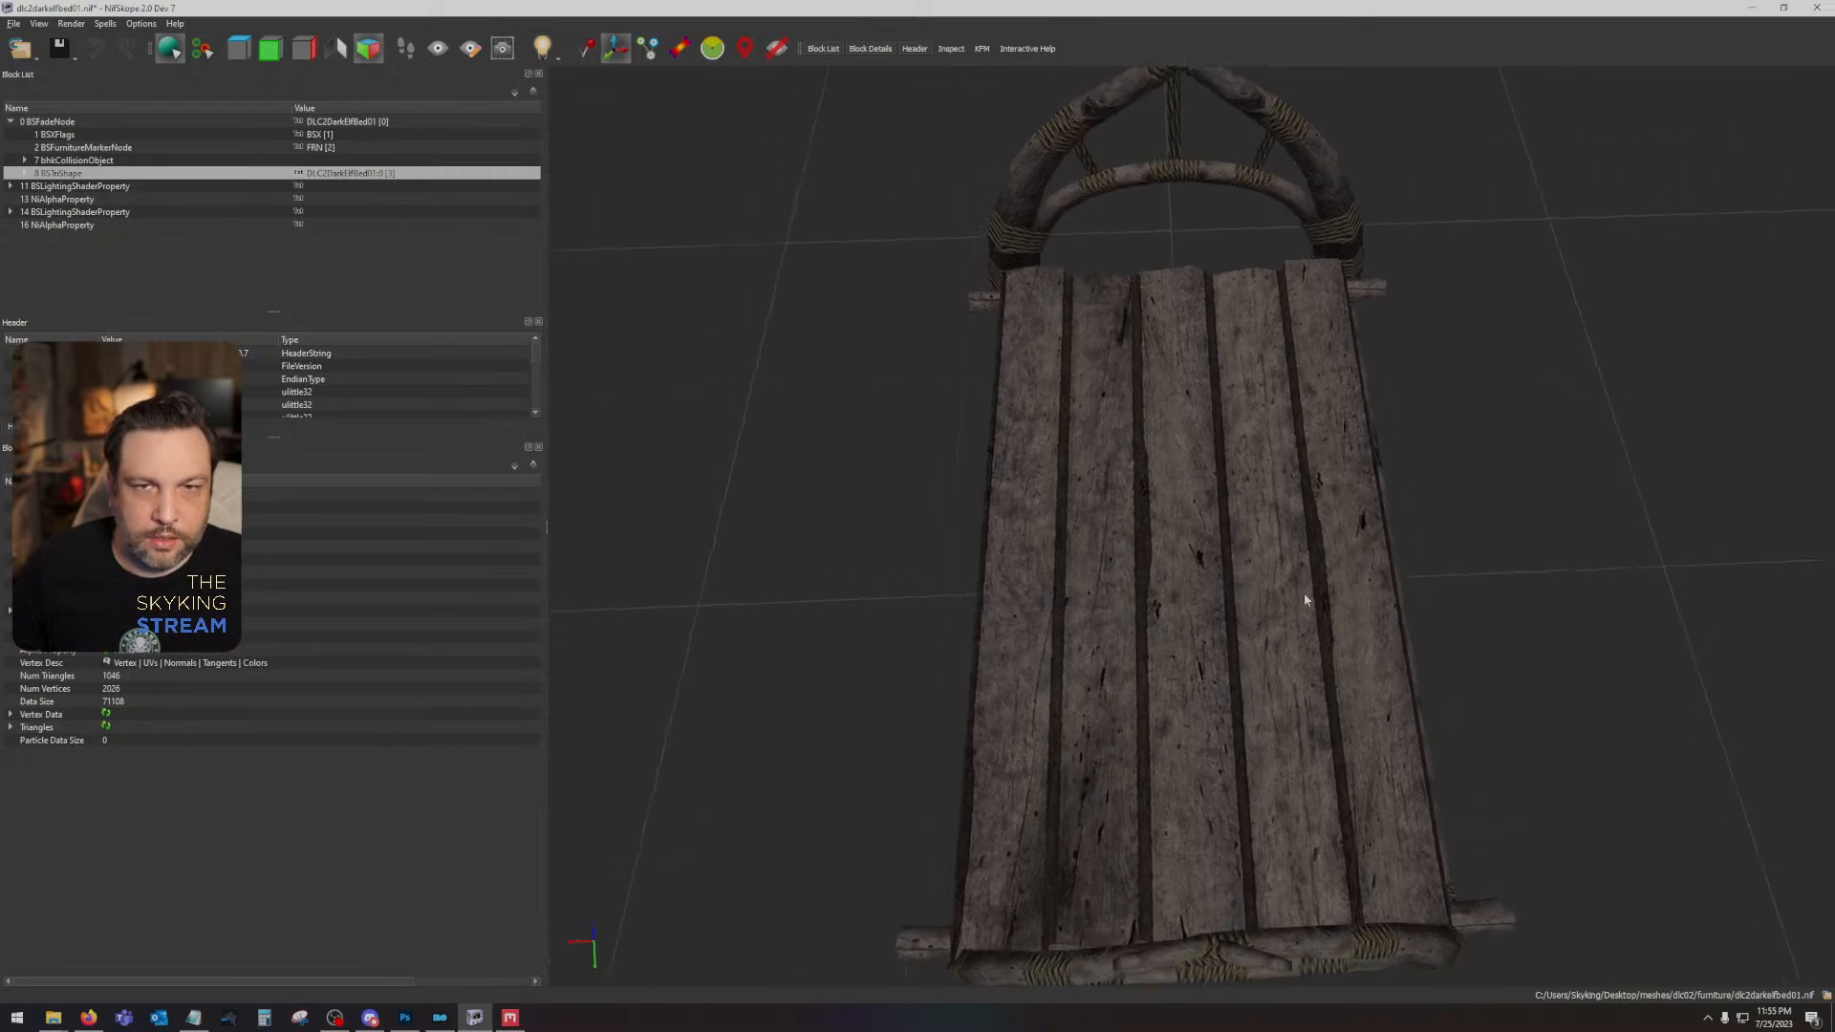
left_click_drag(1305, 599, 1131, 638)
- Switch back to Photoshop, move Layer 4 above the Brightness/Contrast adjustment, and set its fill to 0%
left_click(405, 1016)
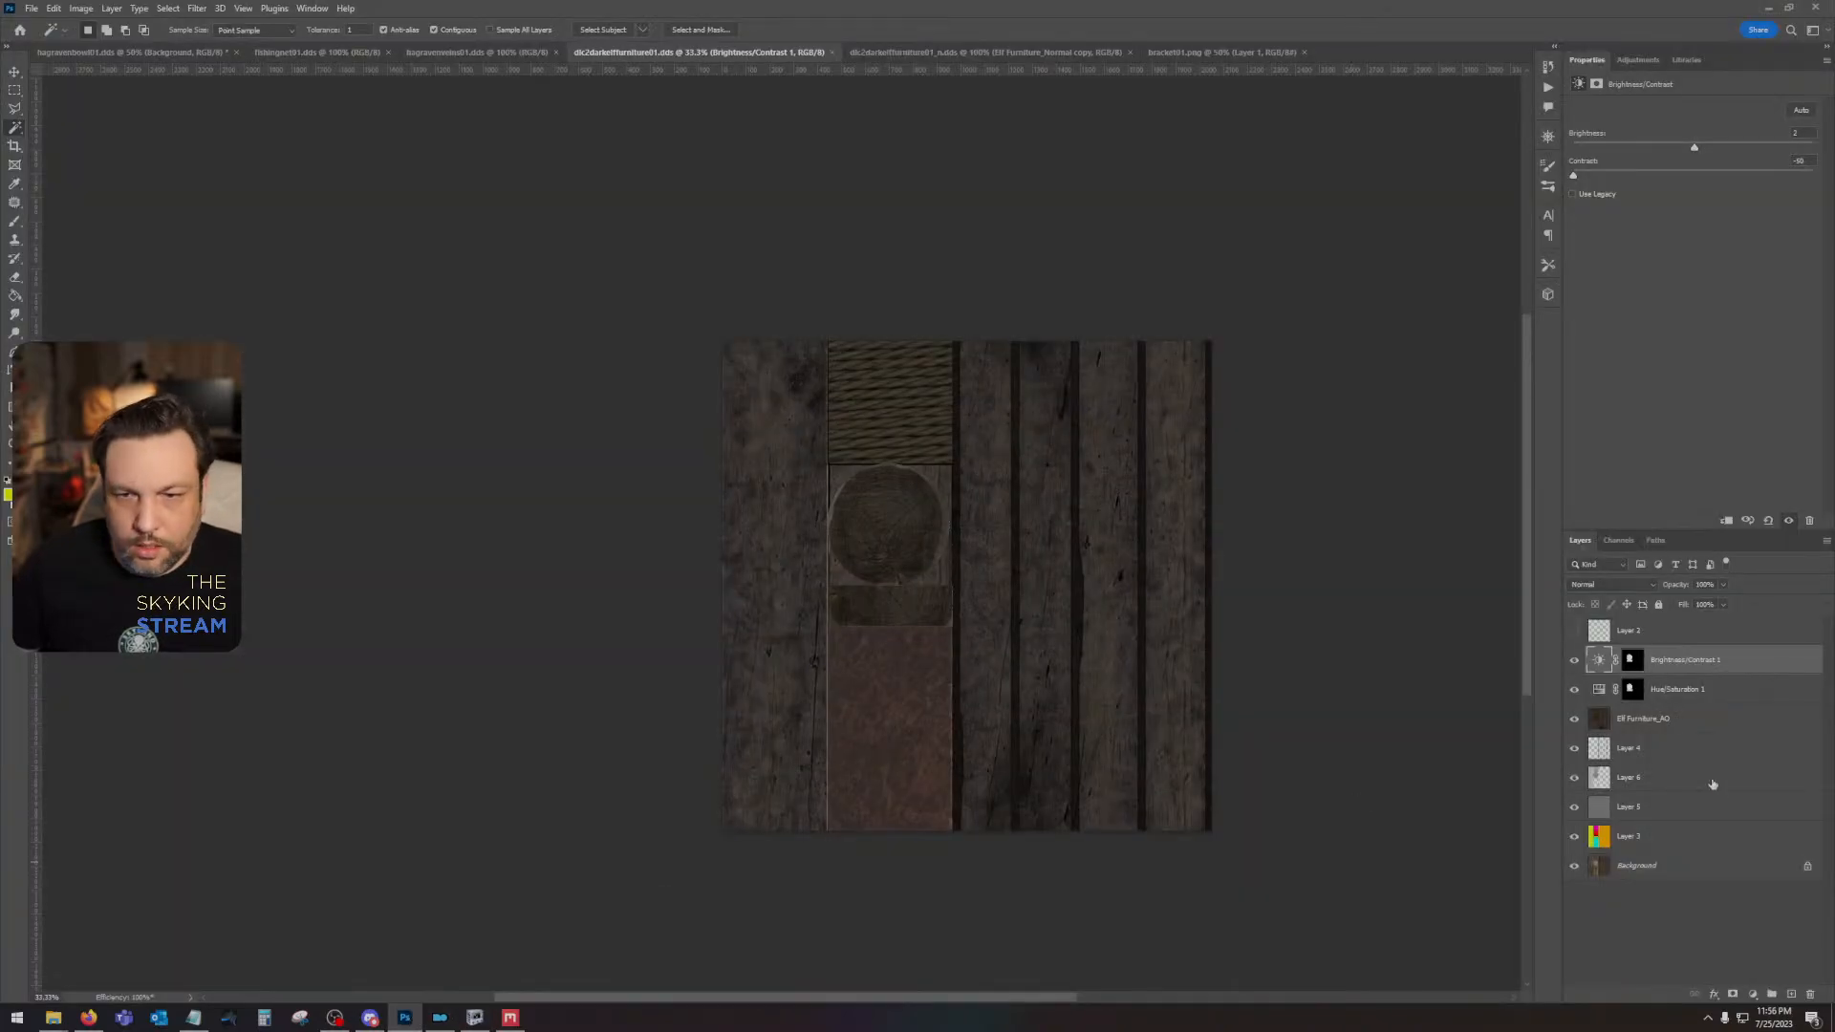
left_click(1680, 778)
left_click(1648, 752)
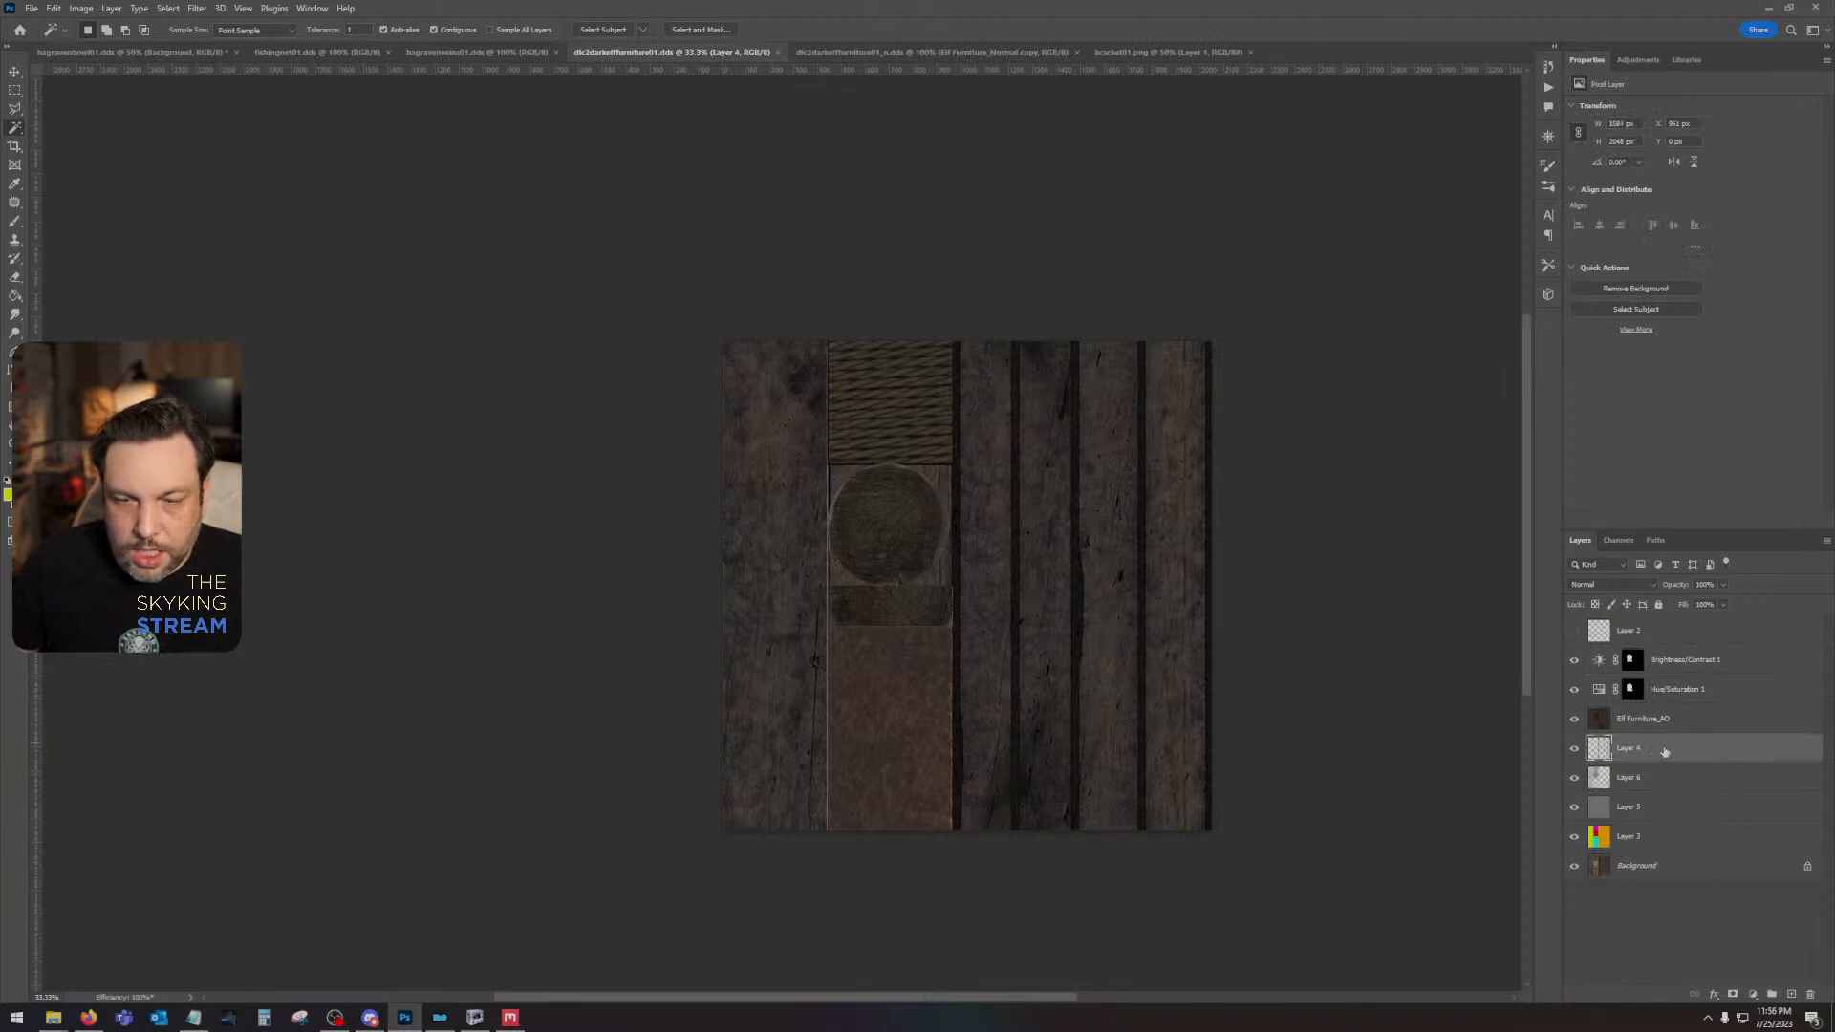
left_click_drag(1664, 752, 1683, 650)
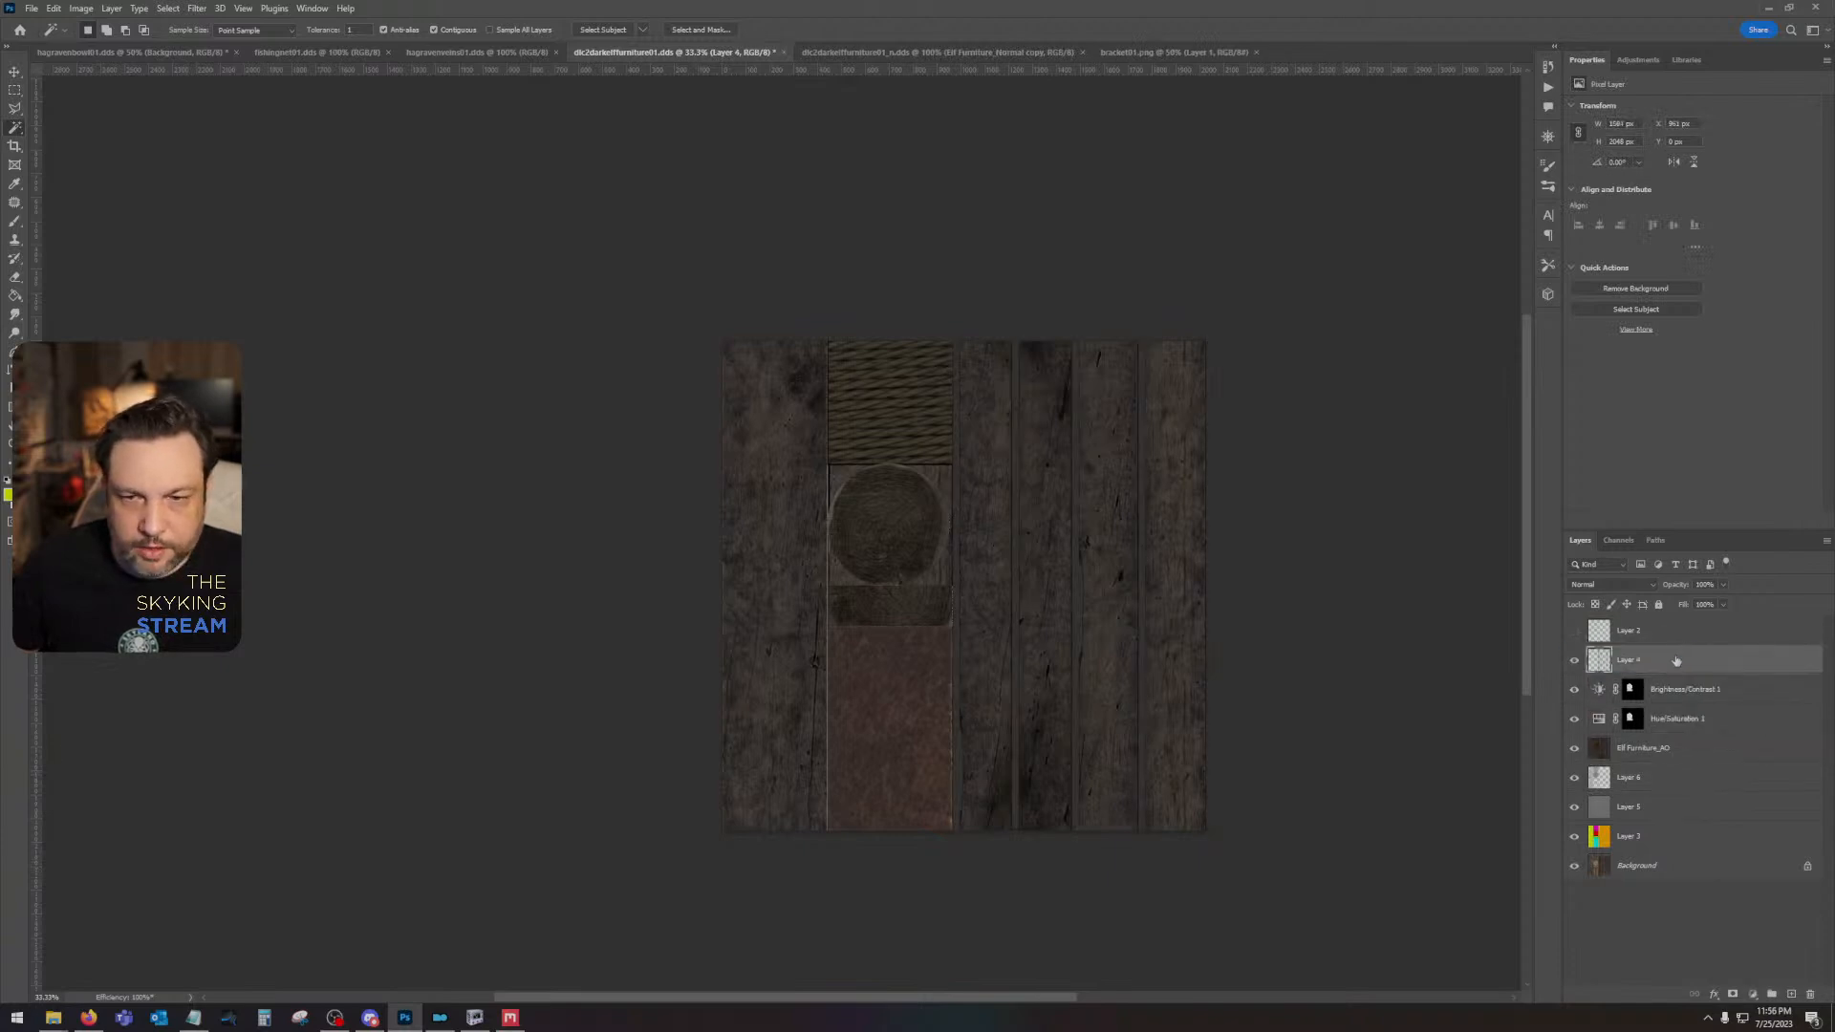
left_click(1724, 604)
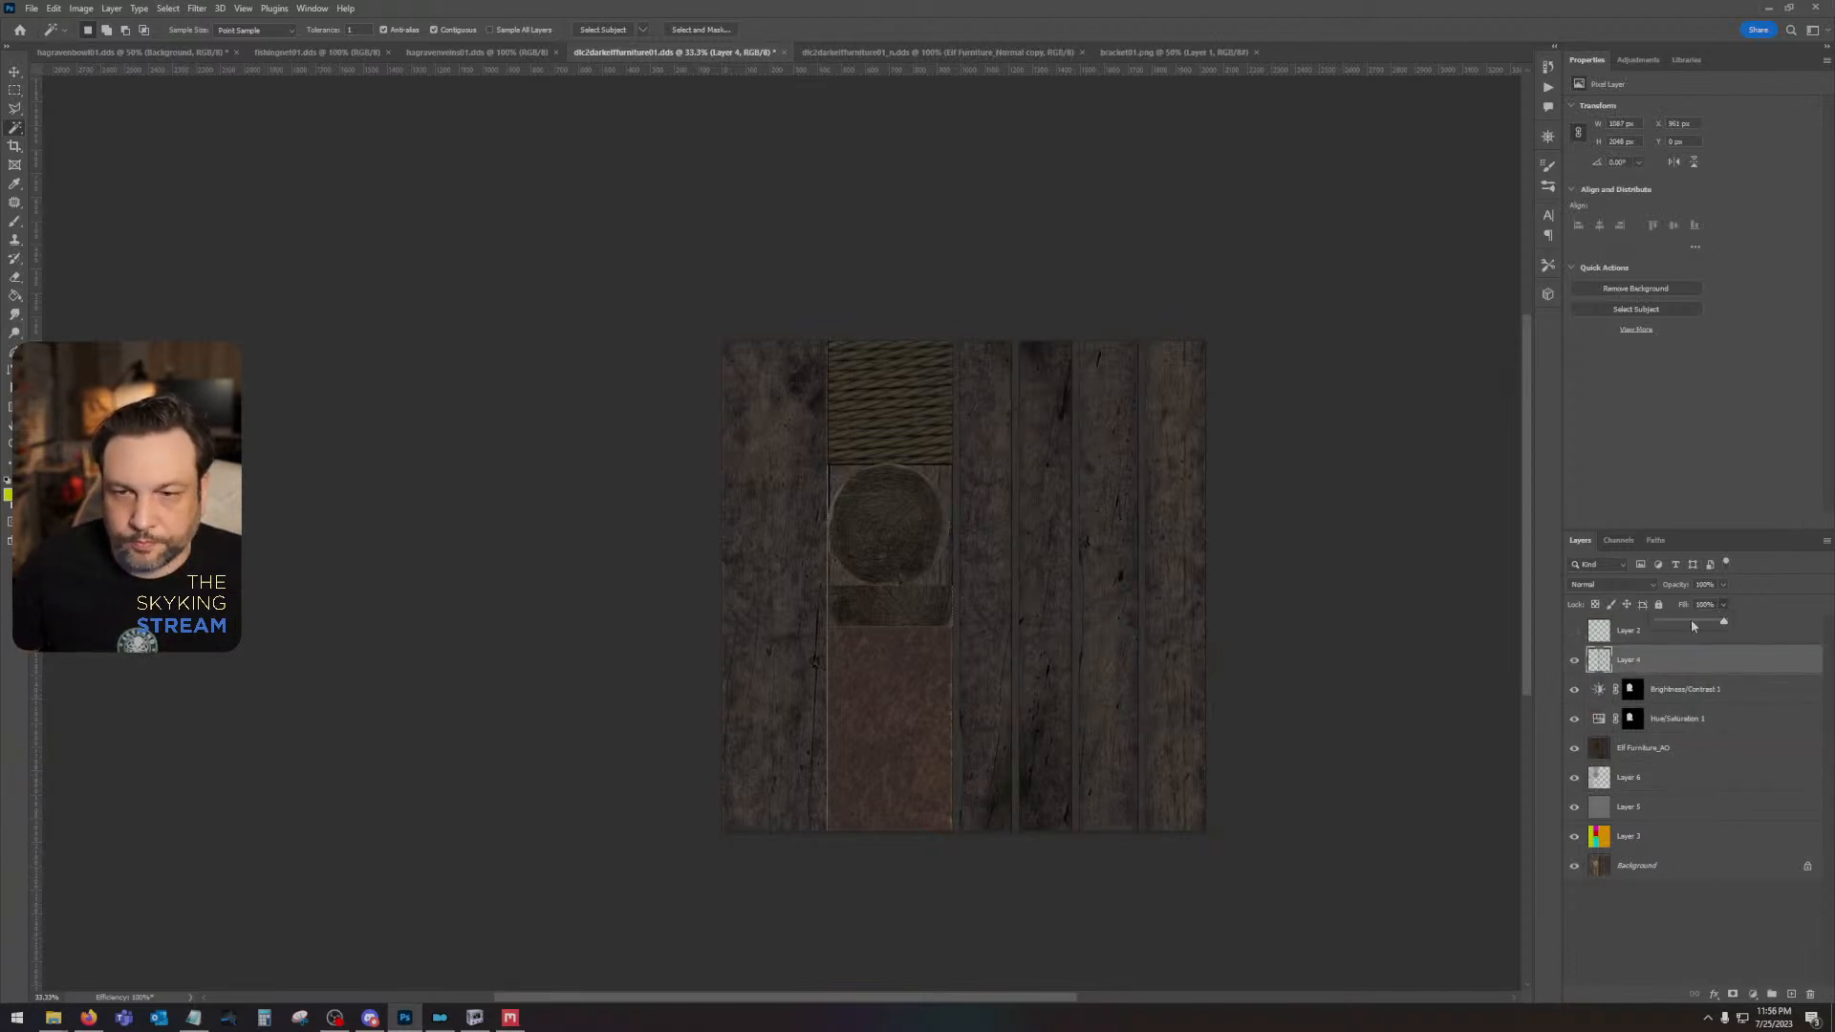
left_click_drag(1694, 626, 1655, 623)
- Add a drop shadow and an inner shadow to Layer 4, with the inner shadow's size at about 24 px
double_click(1678, 659)
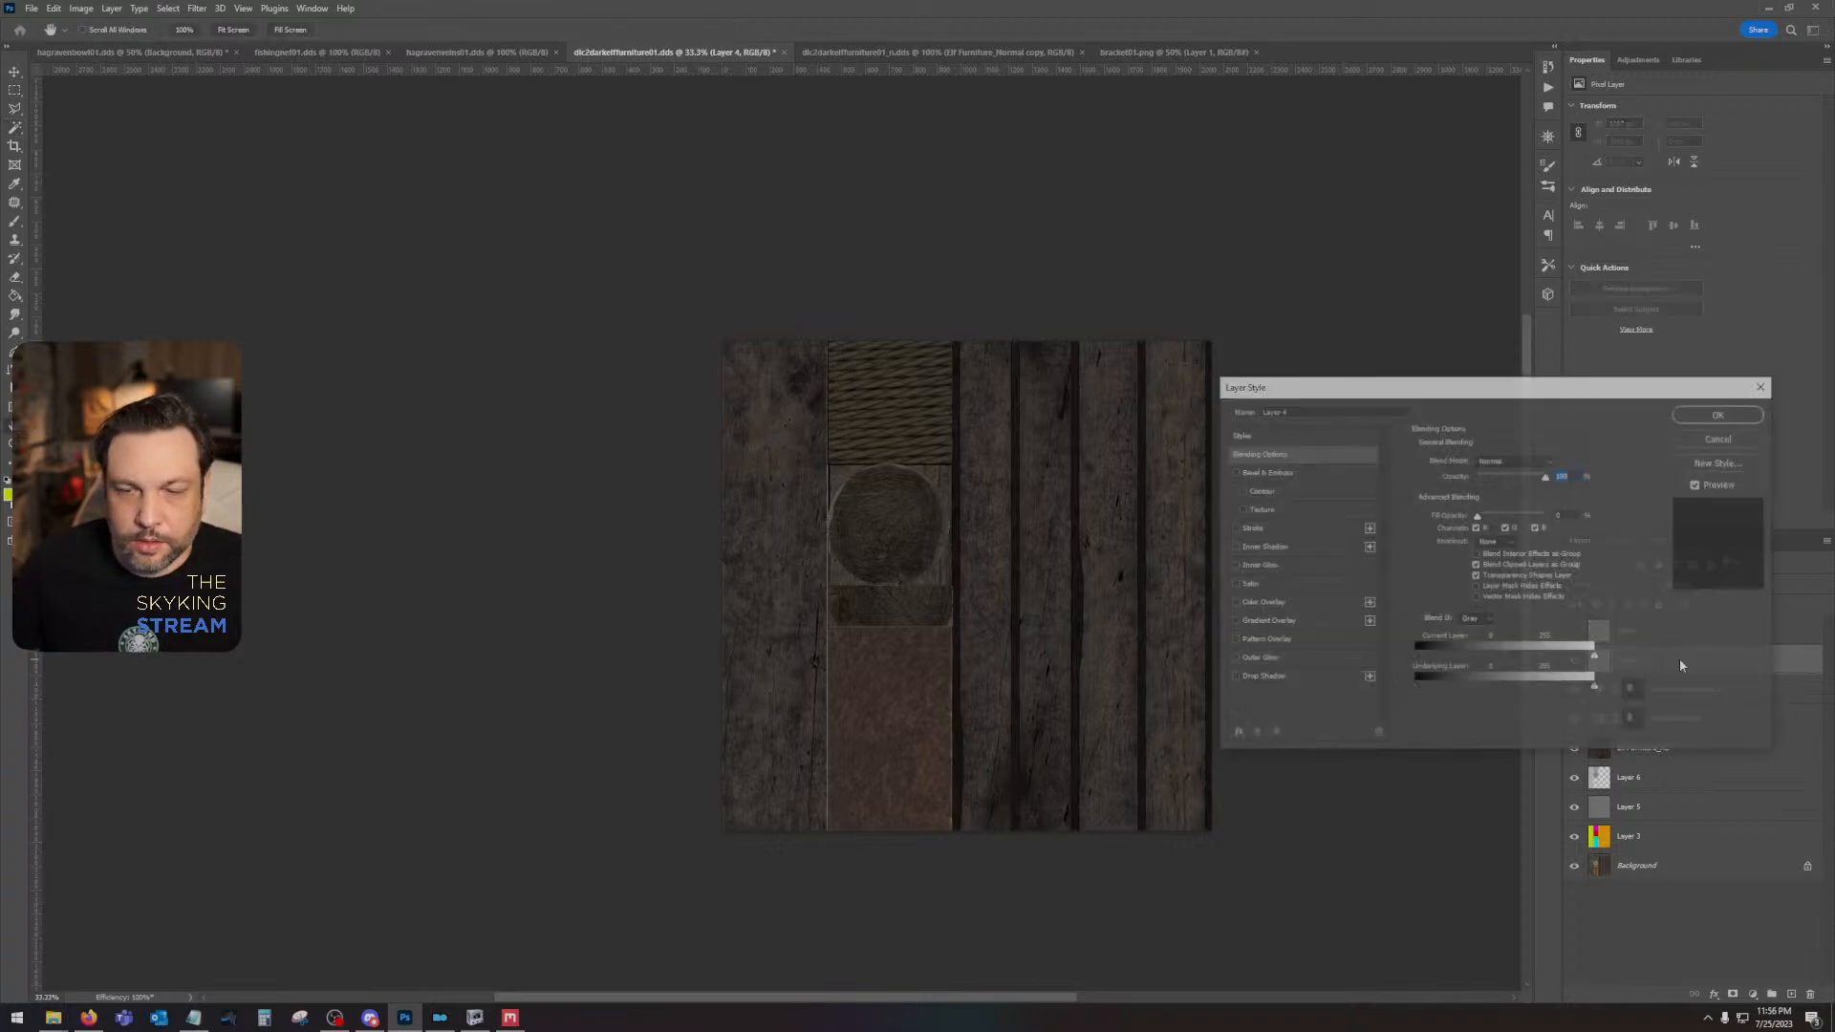
left_click(1263, 677)
left_click_drag(1472, 559, 1486, 561)
left_click(1285, 548)
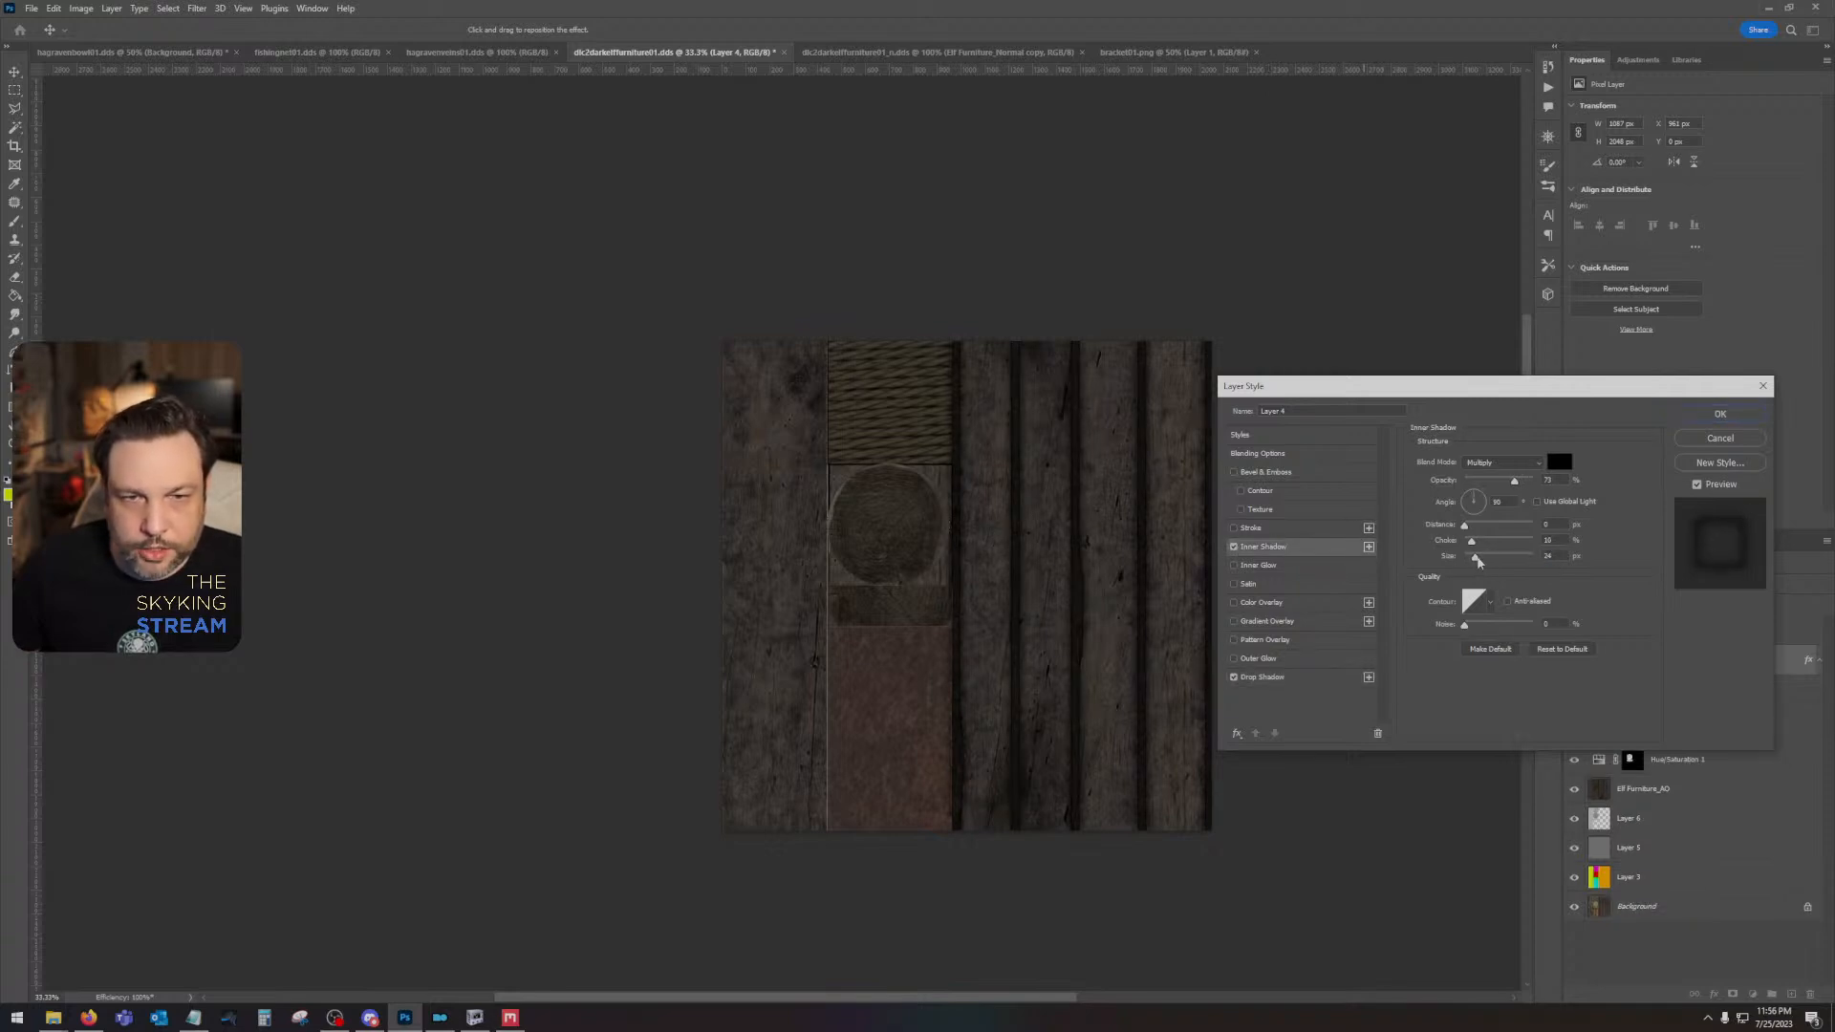
left_click_drag(1479, 562, 1477, 562)
left_click(1708, 416)
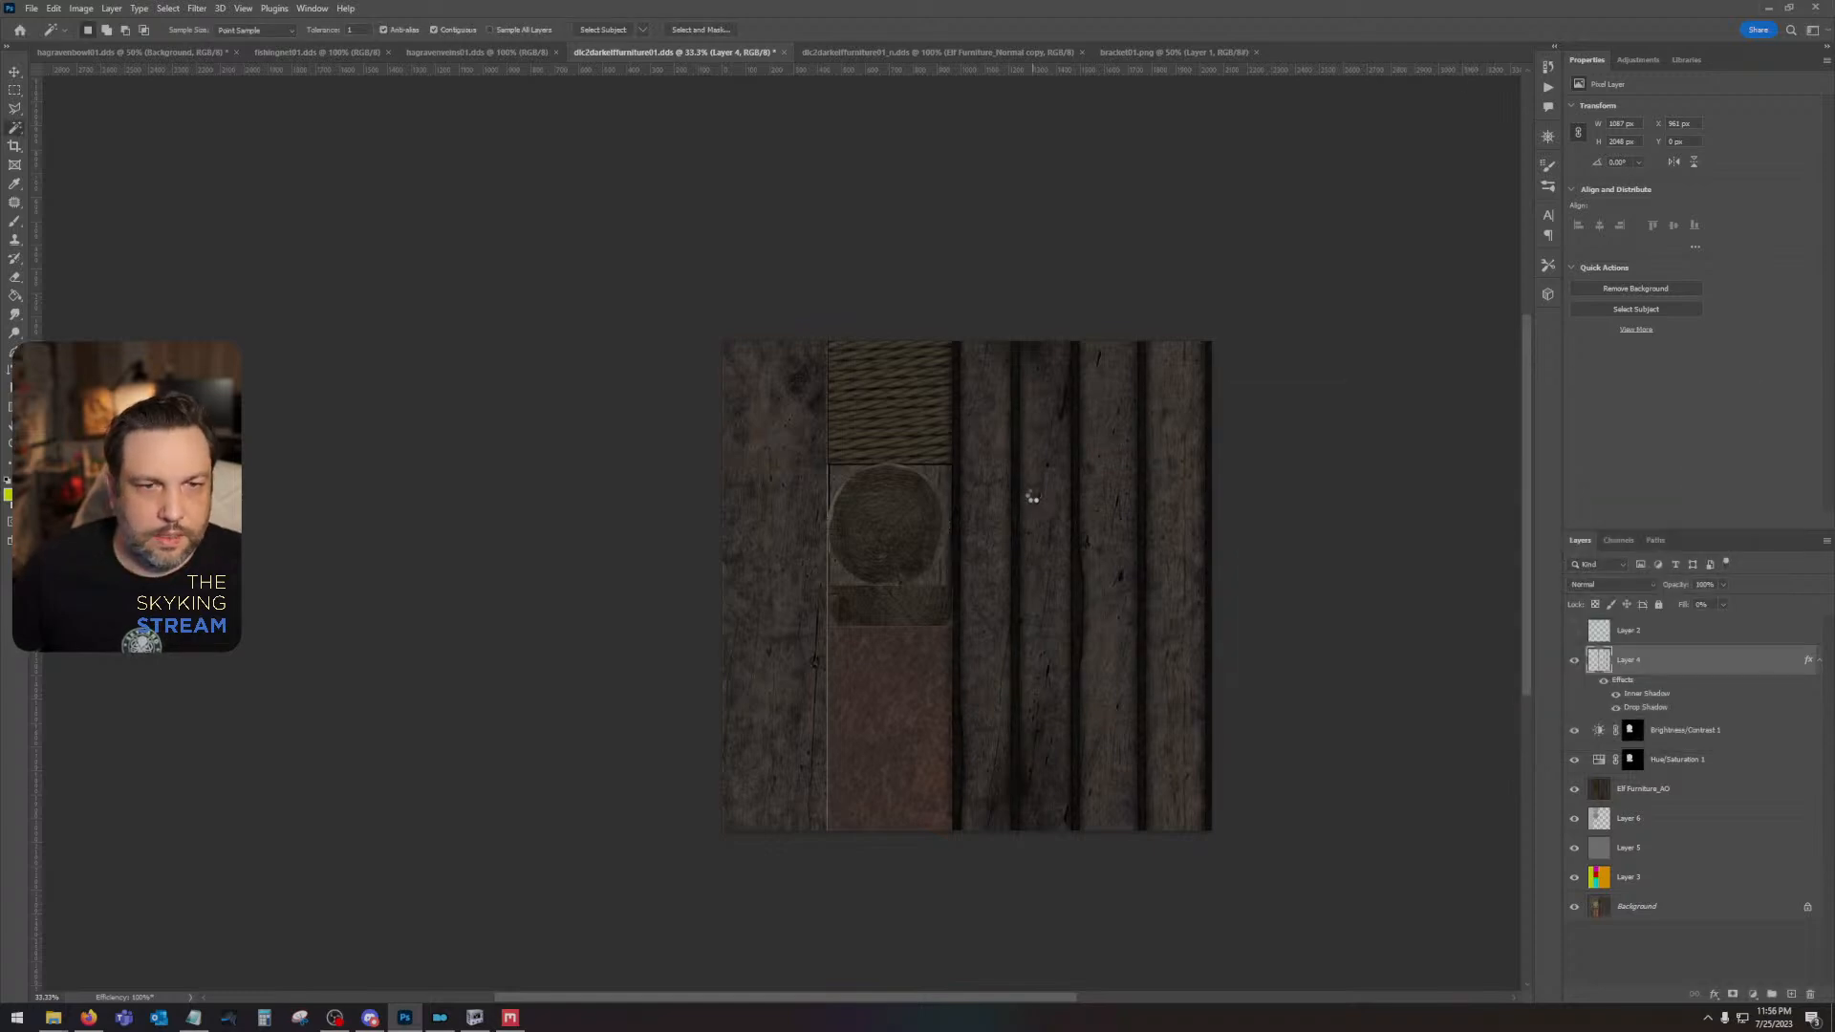
- Save the furniture texture as DDS and inspect the plank shadows on the bed model in NifSkope
key("ctrl+s")
left_click(949, 533)
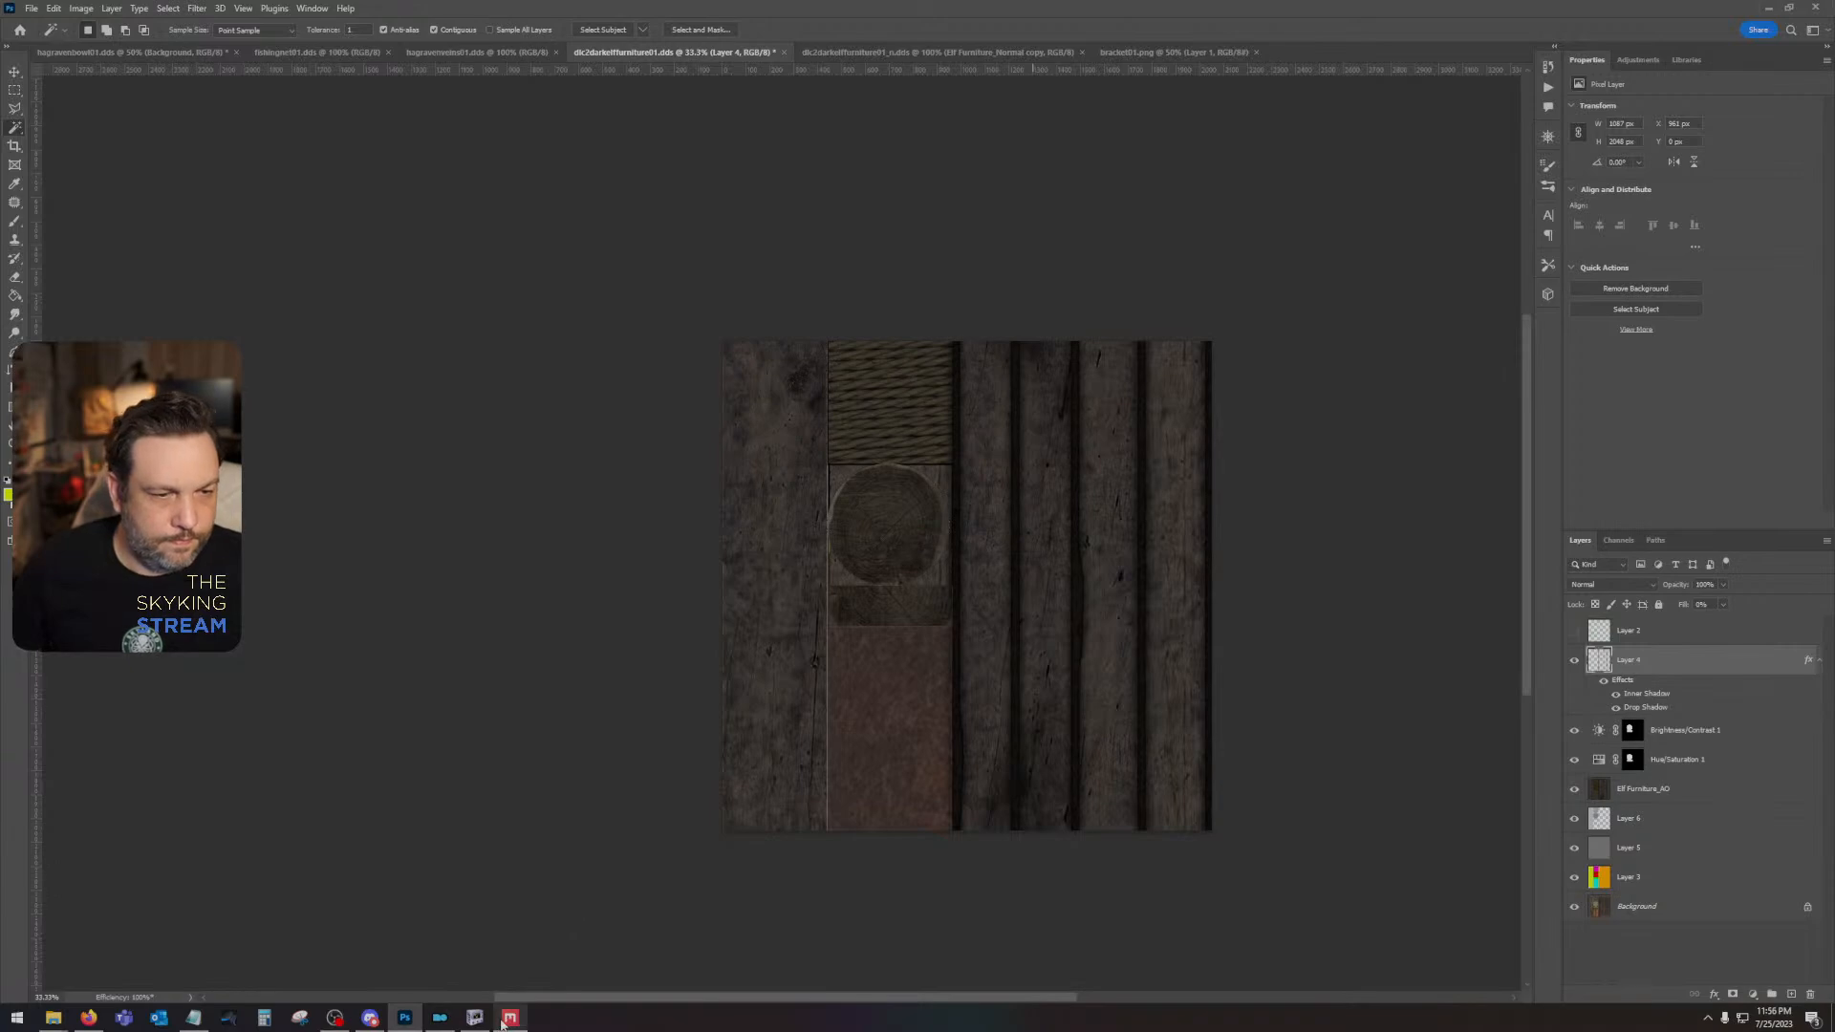
left_click(511, 1018)
left_click(482, 1021)
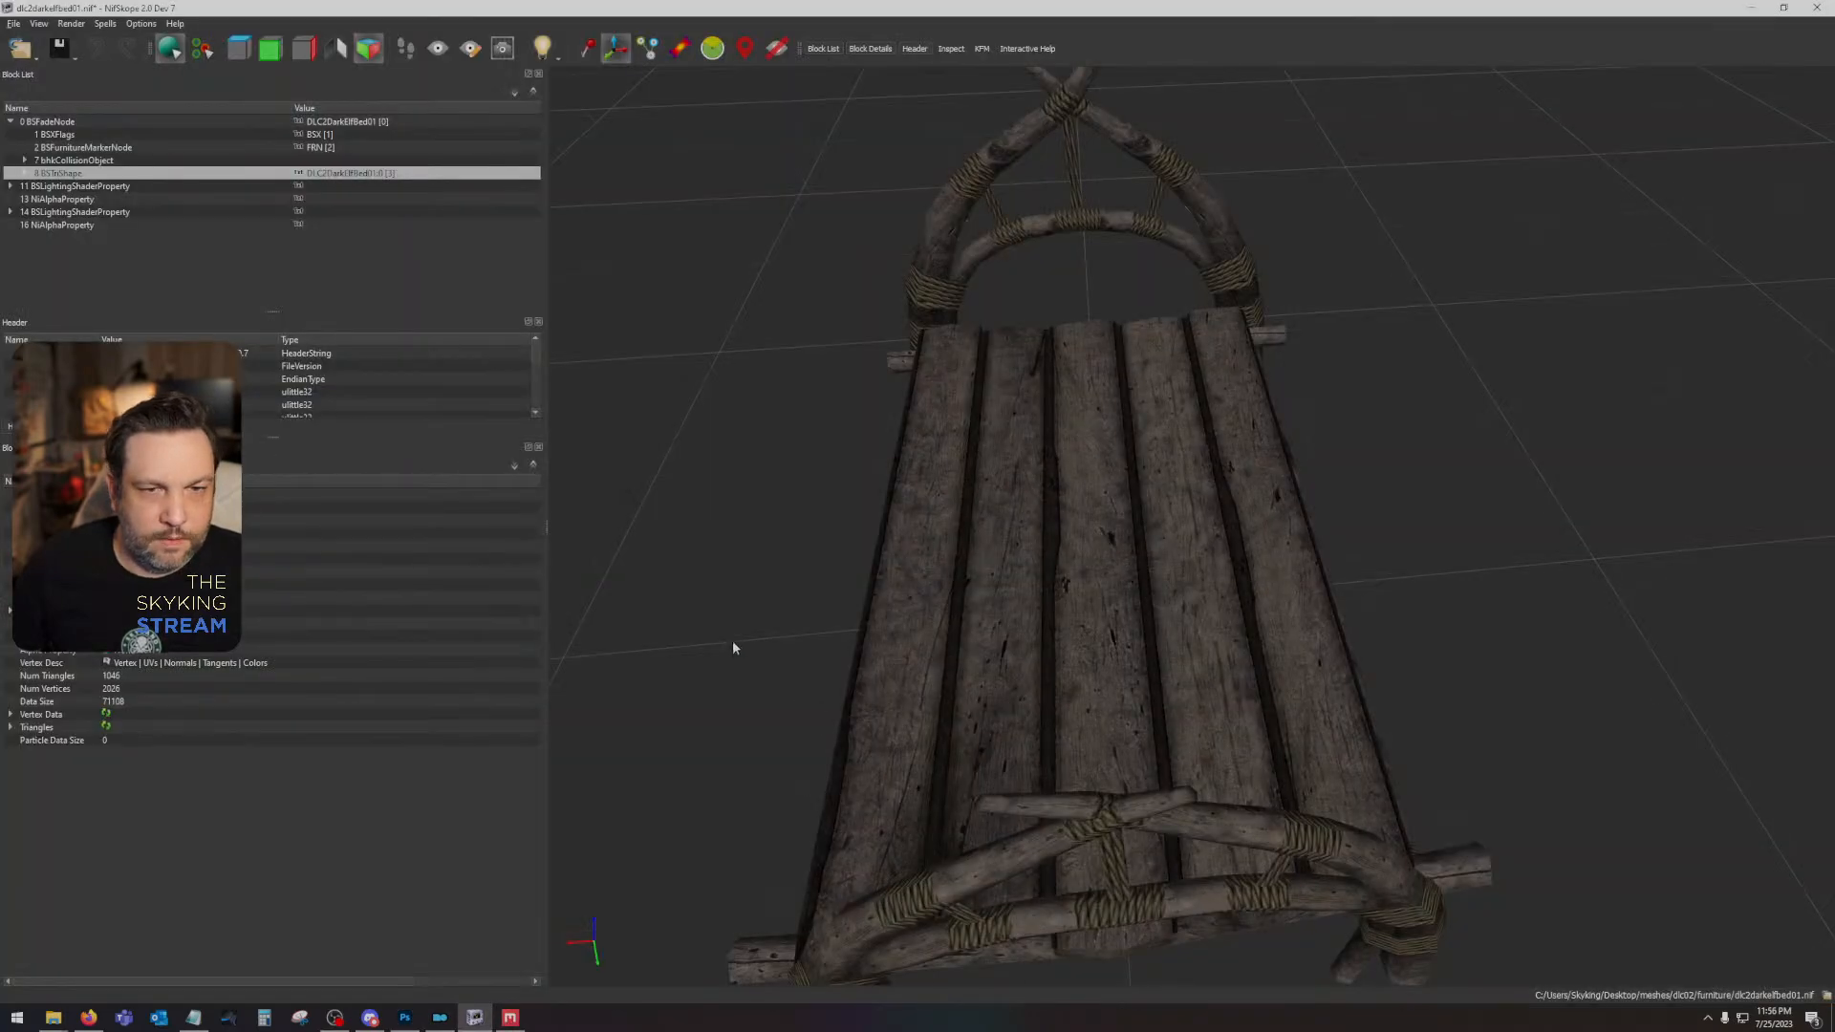
left_click_drag(731, 640, 977, 531)
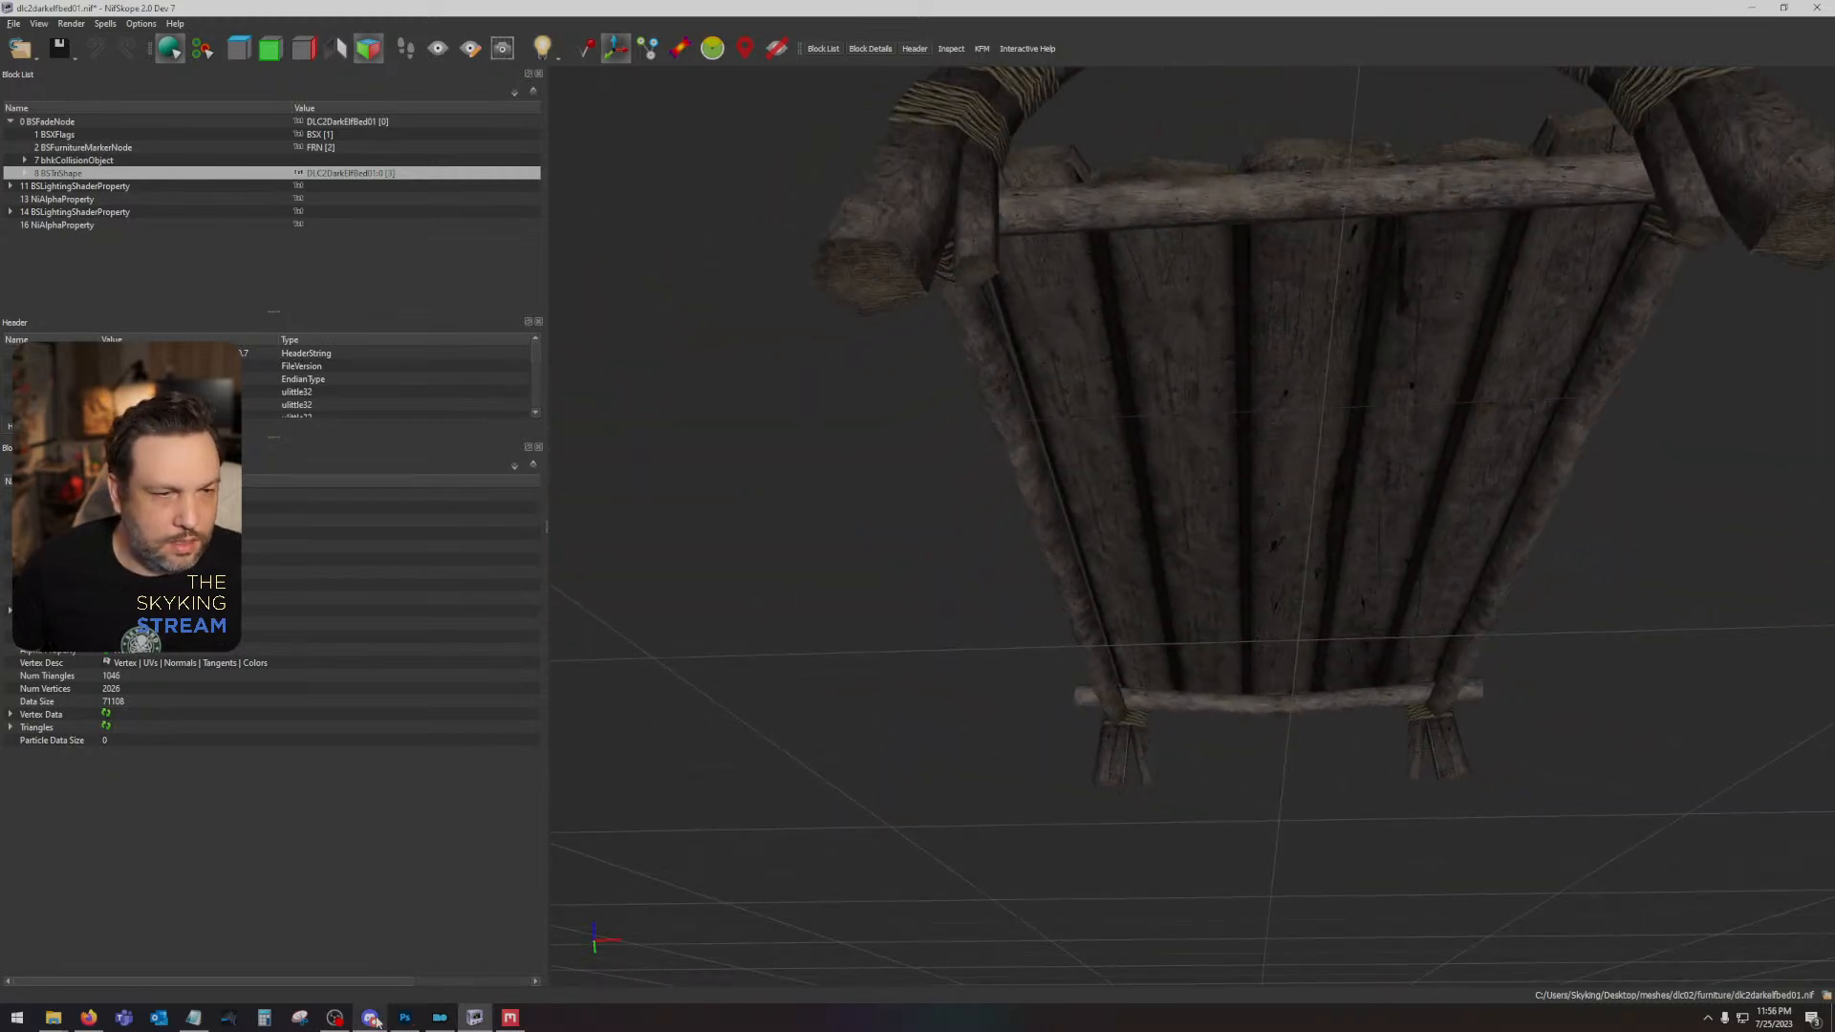
- Back in Photoshop, set the Hue/Saturation adjustment to hue about -22 and saturation about -86, and Brightness/Contrast to brightness 11 and contrast -26
left_click(405, 1017)
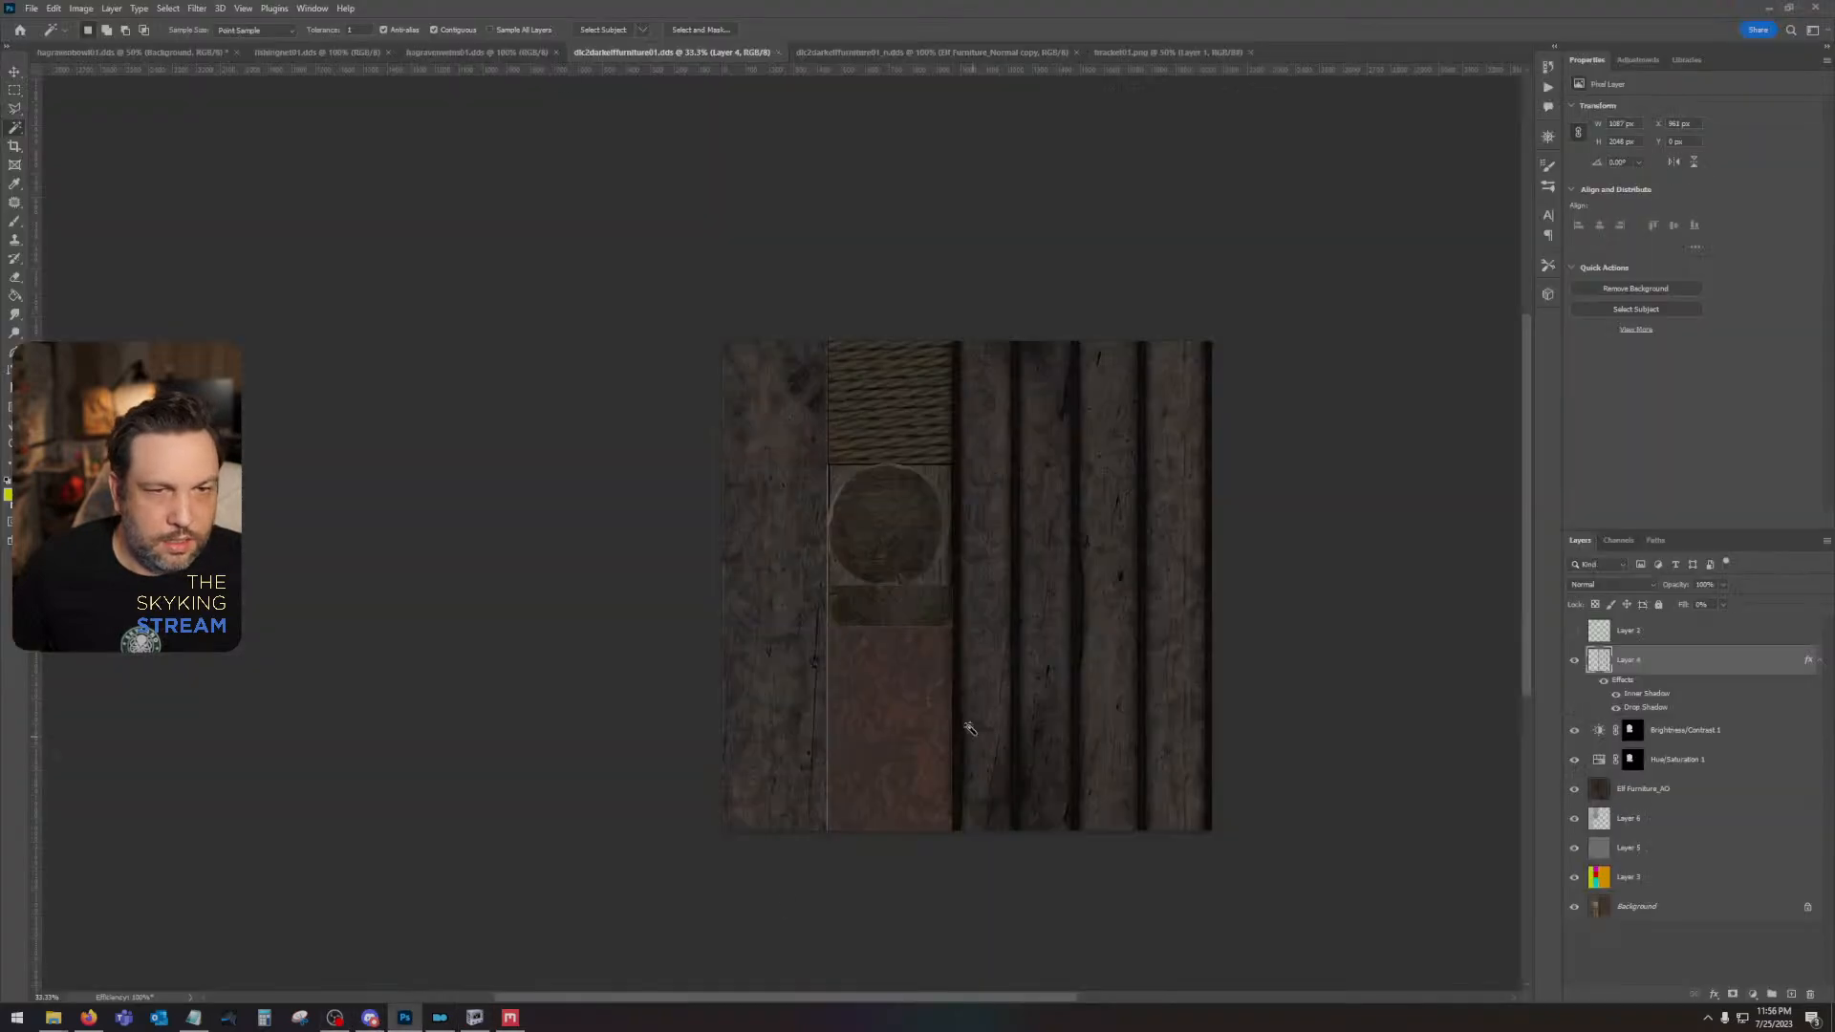
left_click(1712, 756)
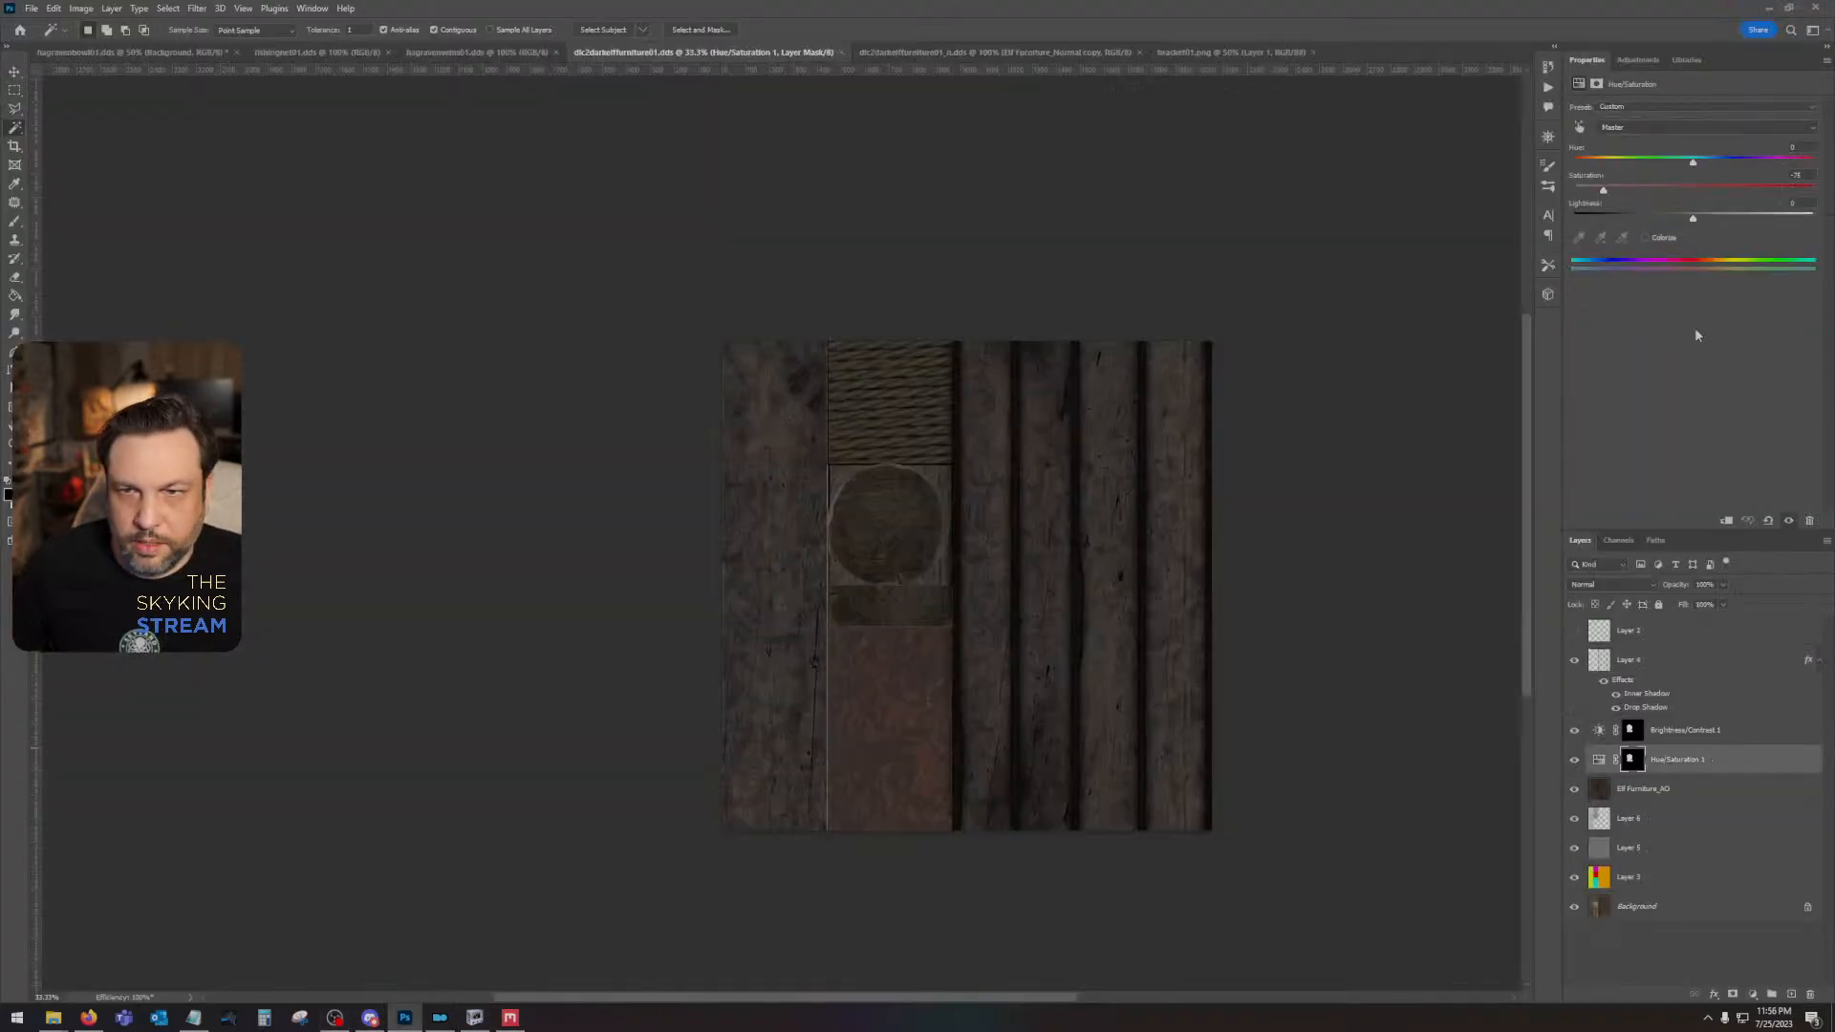
left_click(1693, 165)
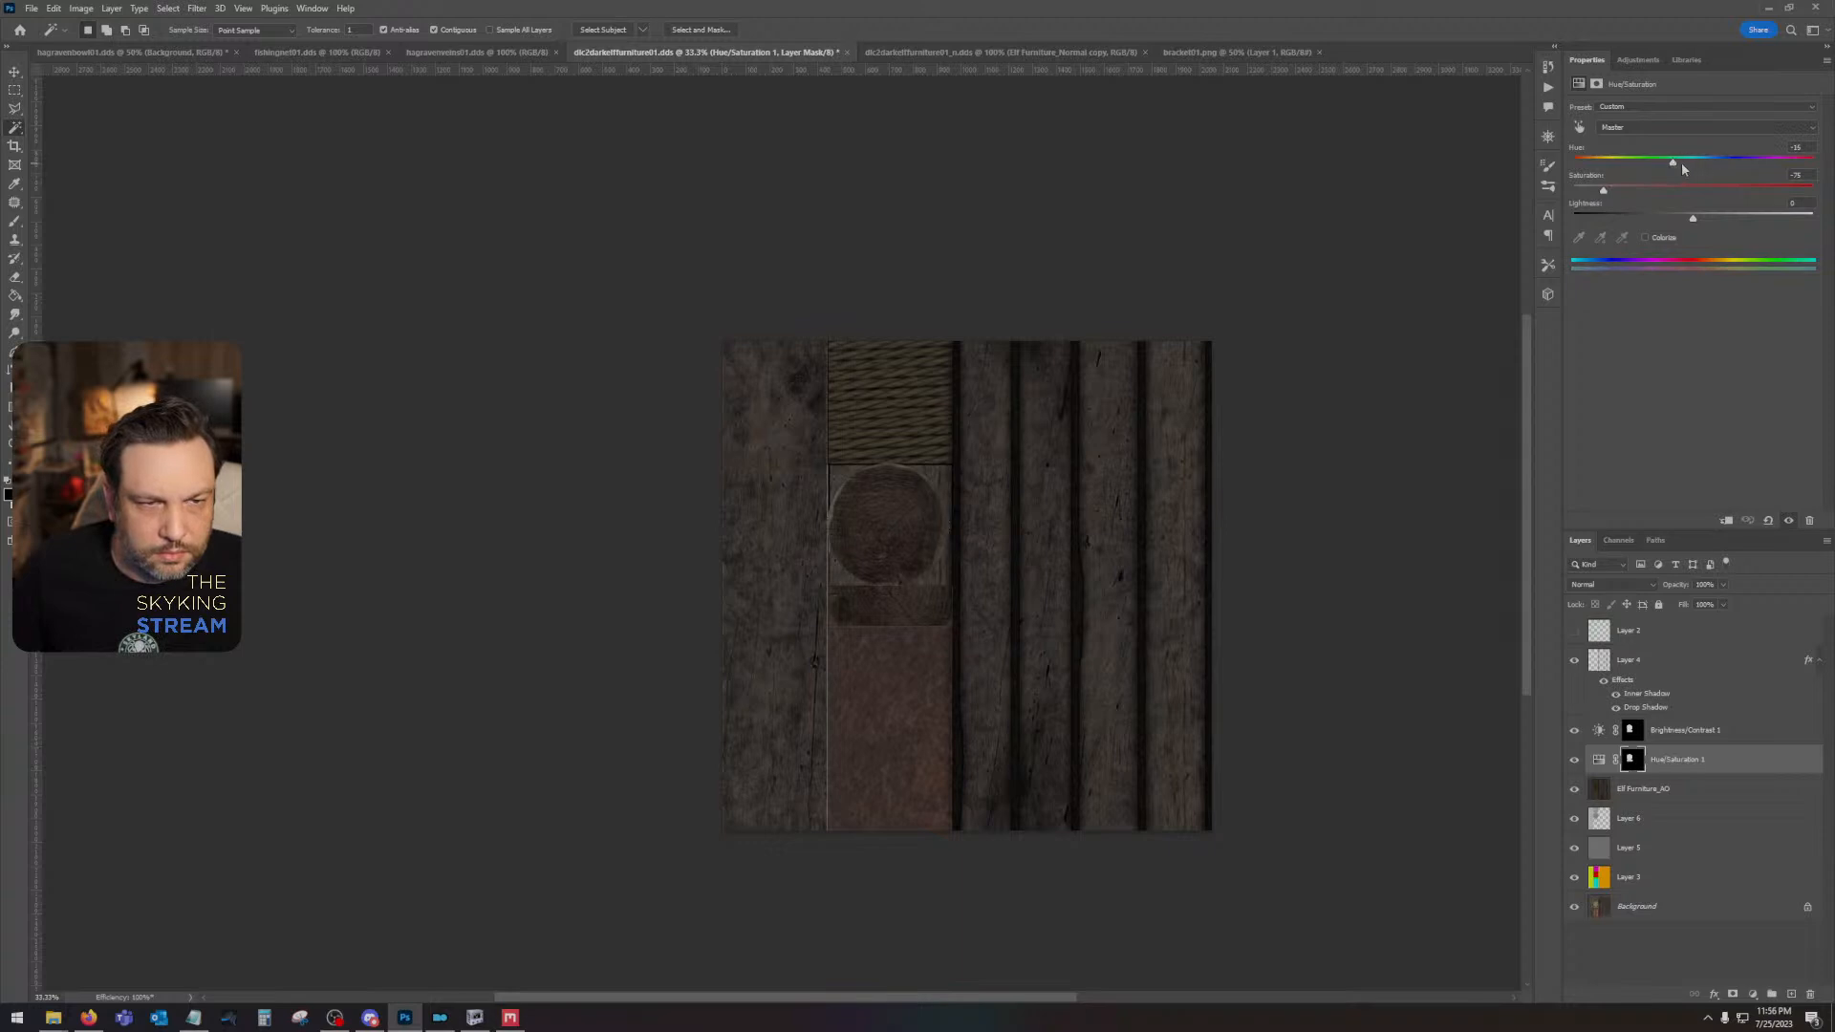
left_click_drag(1681, 166, 1689, 166)
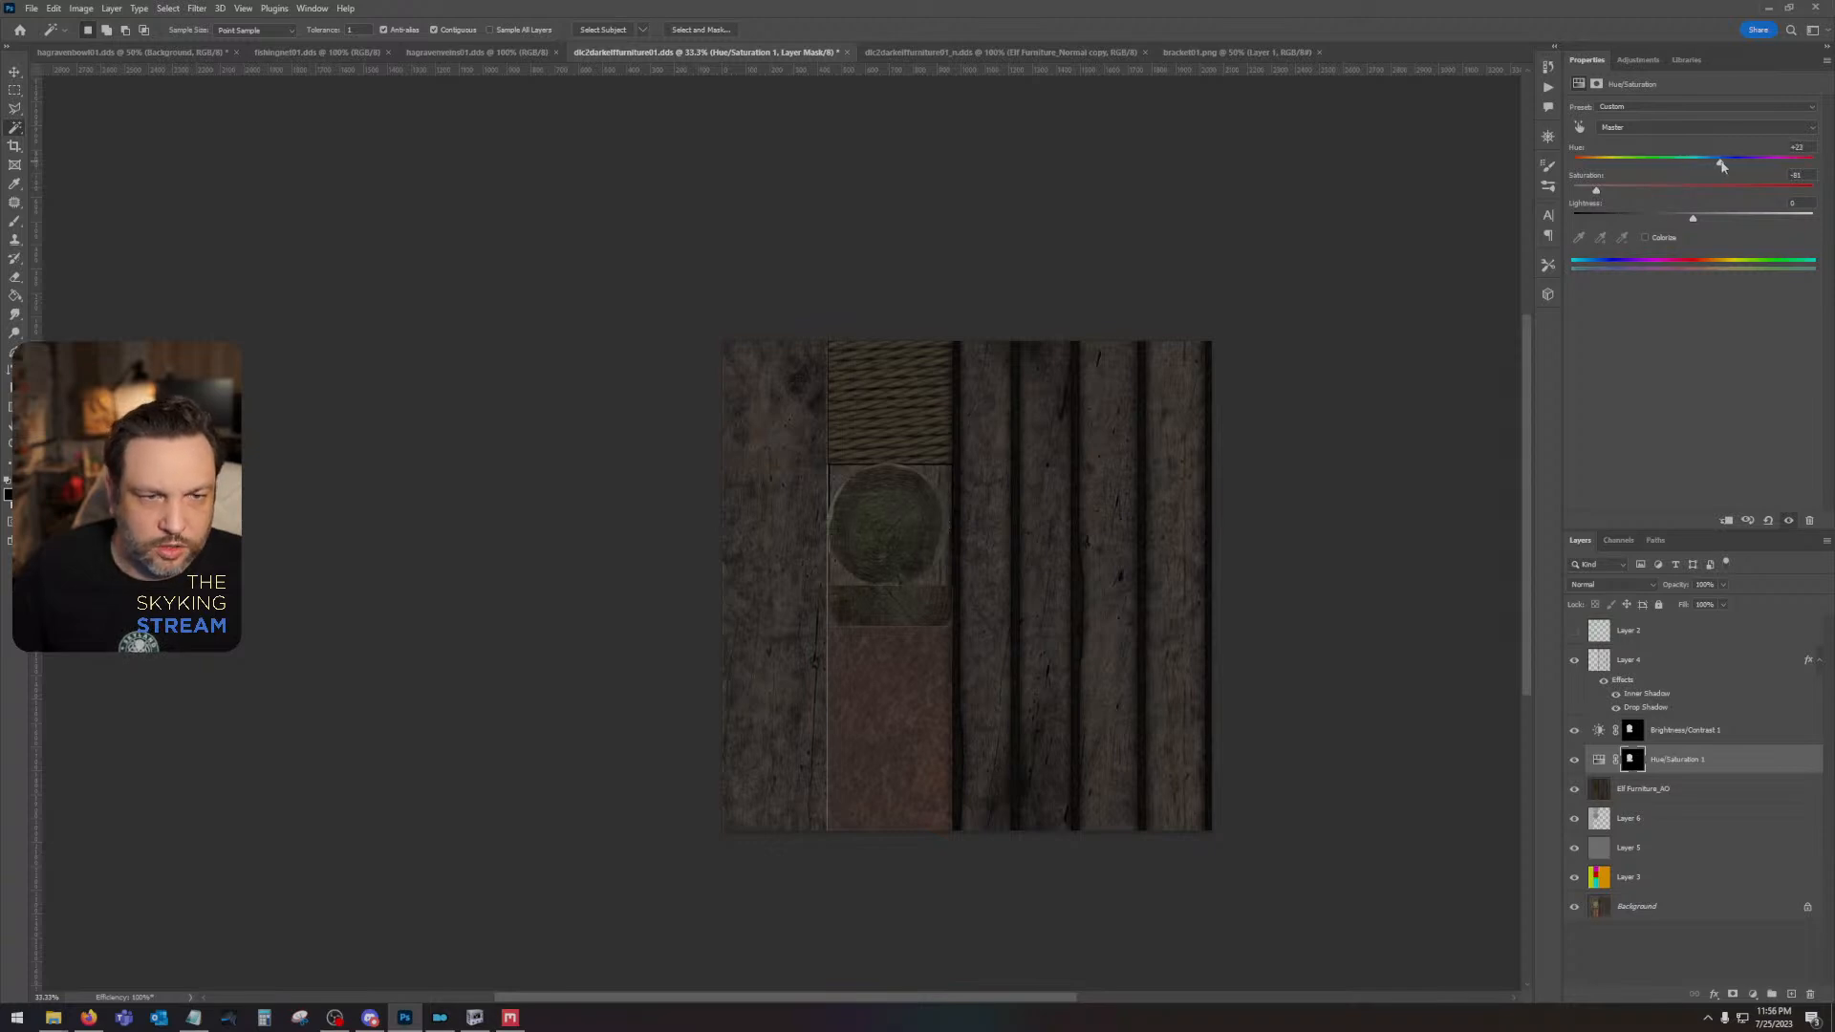
mouse_move(1721, 165)
left_mouse_down()
mouse_move(1769, 164)
mouse_move(1725, 162)
left_mouse_up()
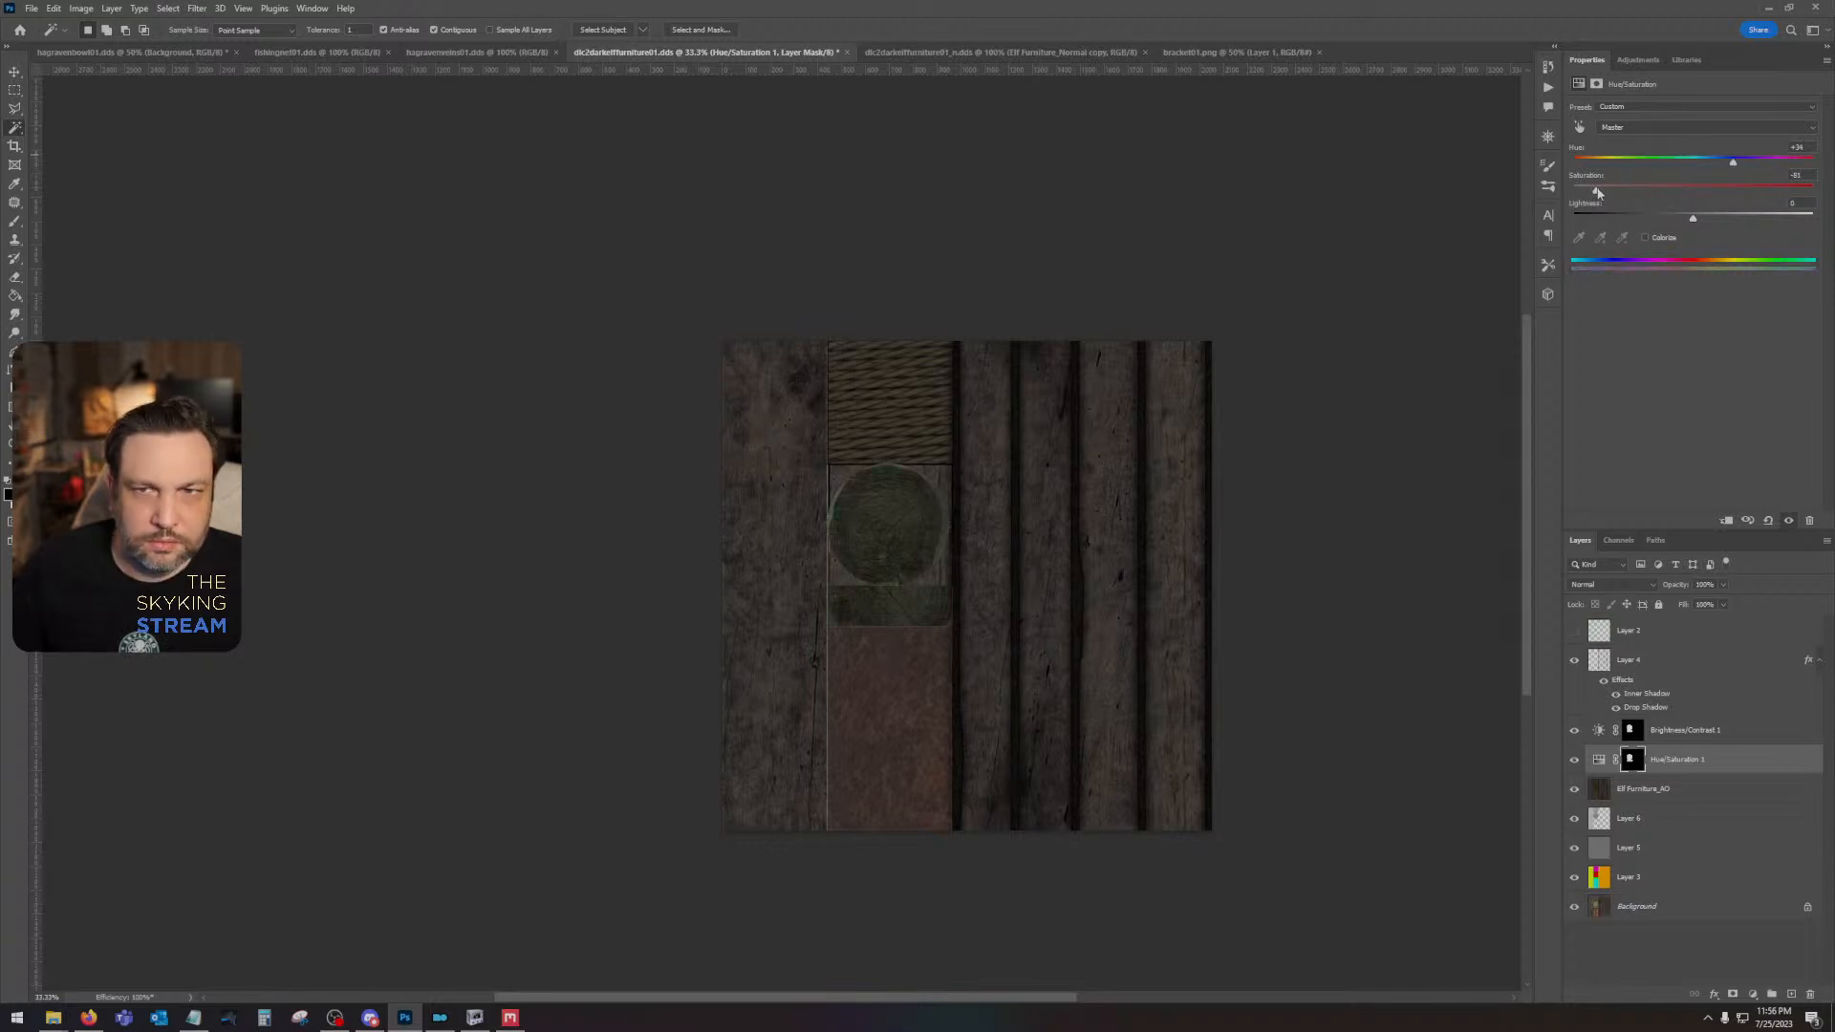
left_click_drag(1597, 193, 1578, 193)
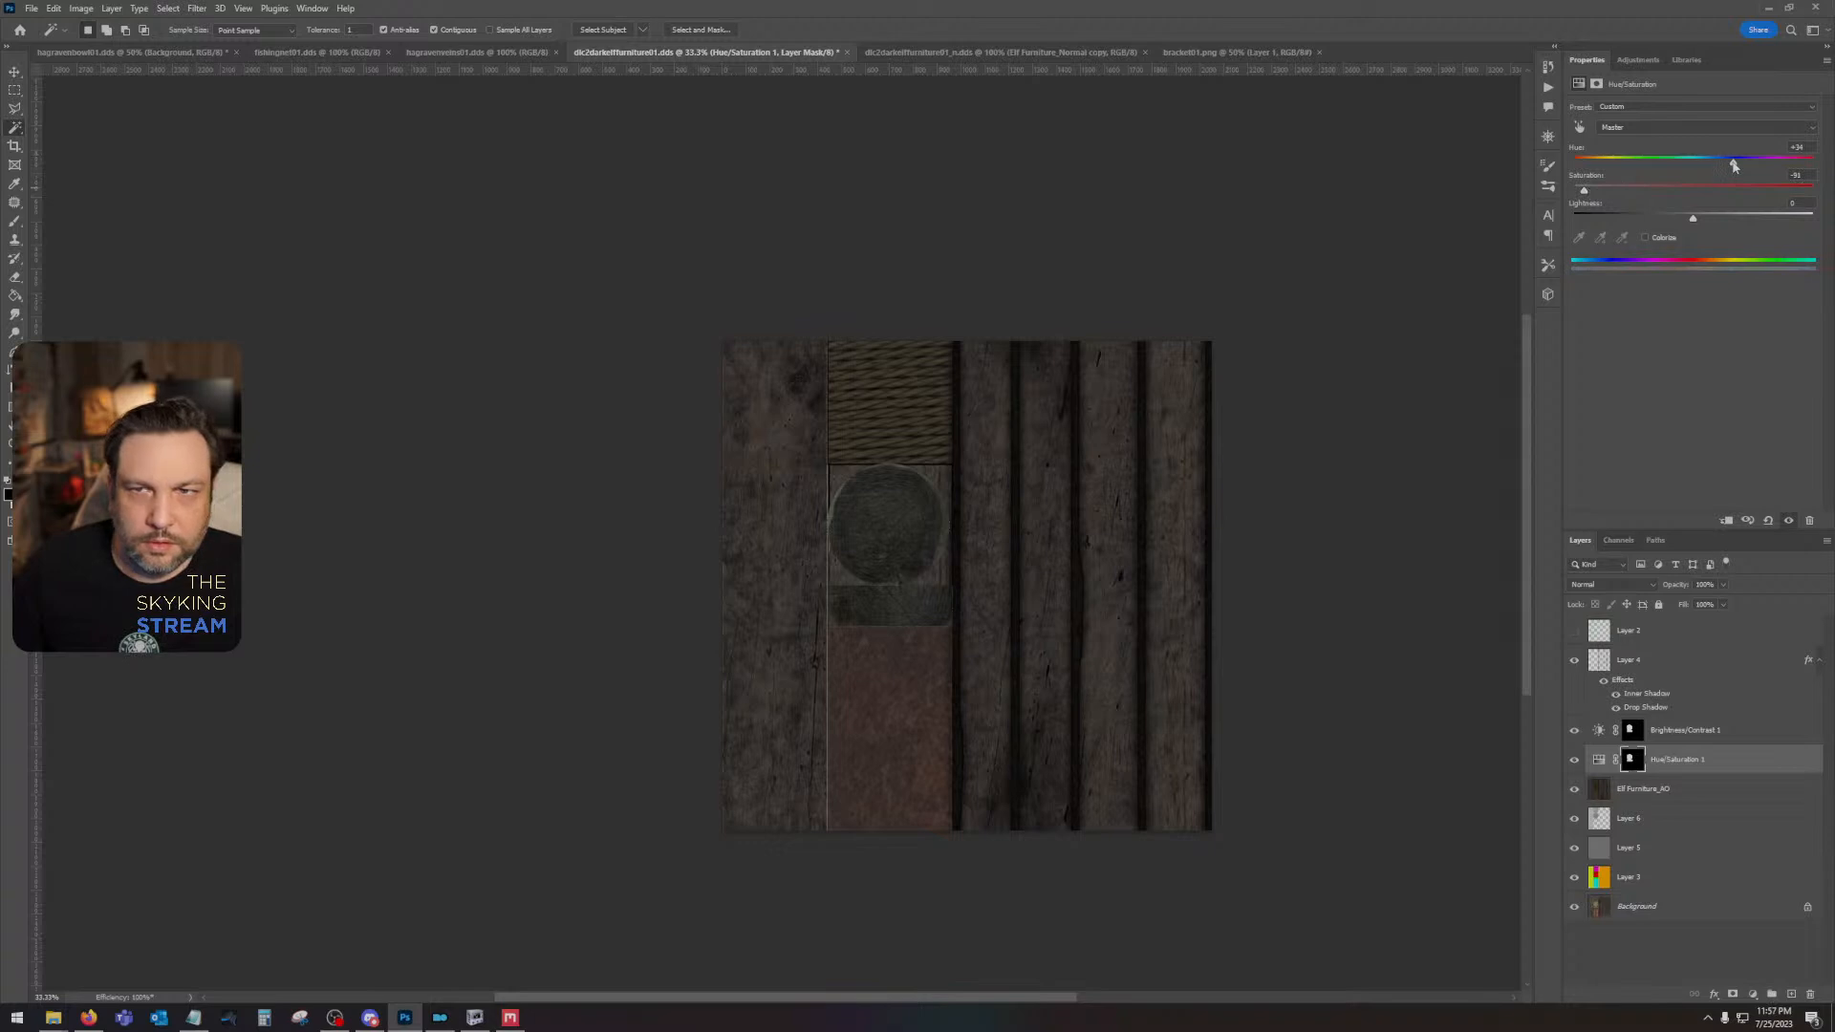
left_click_drag(1713, 166, 1684, 162)
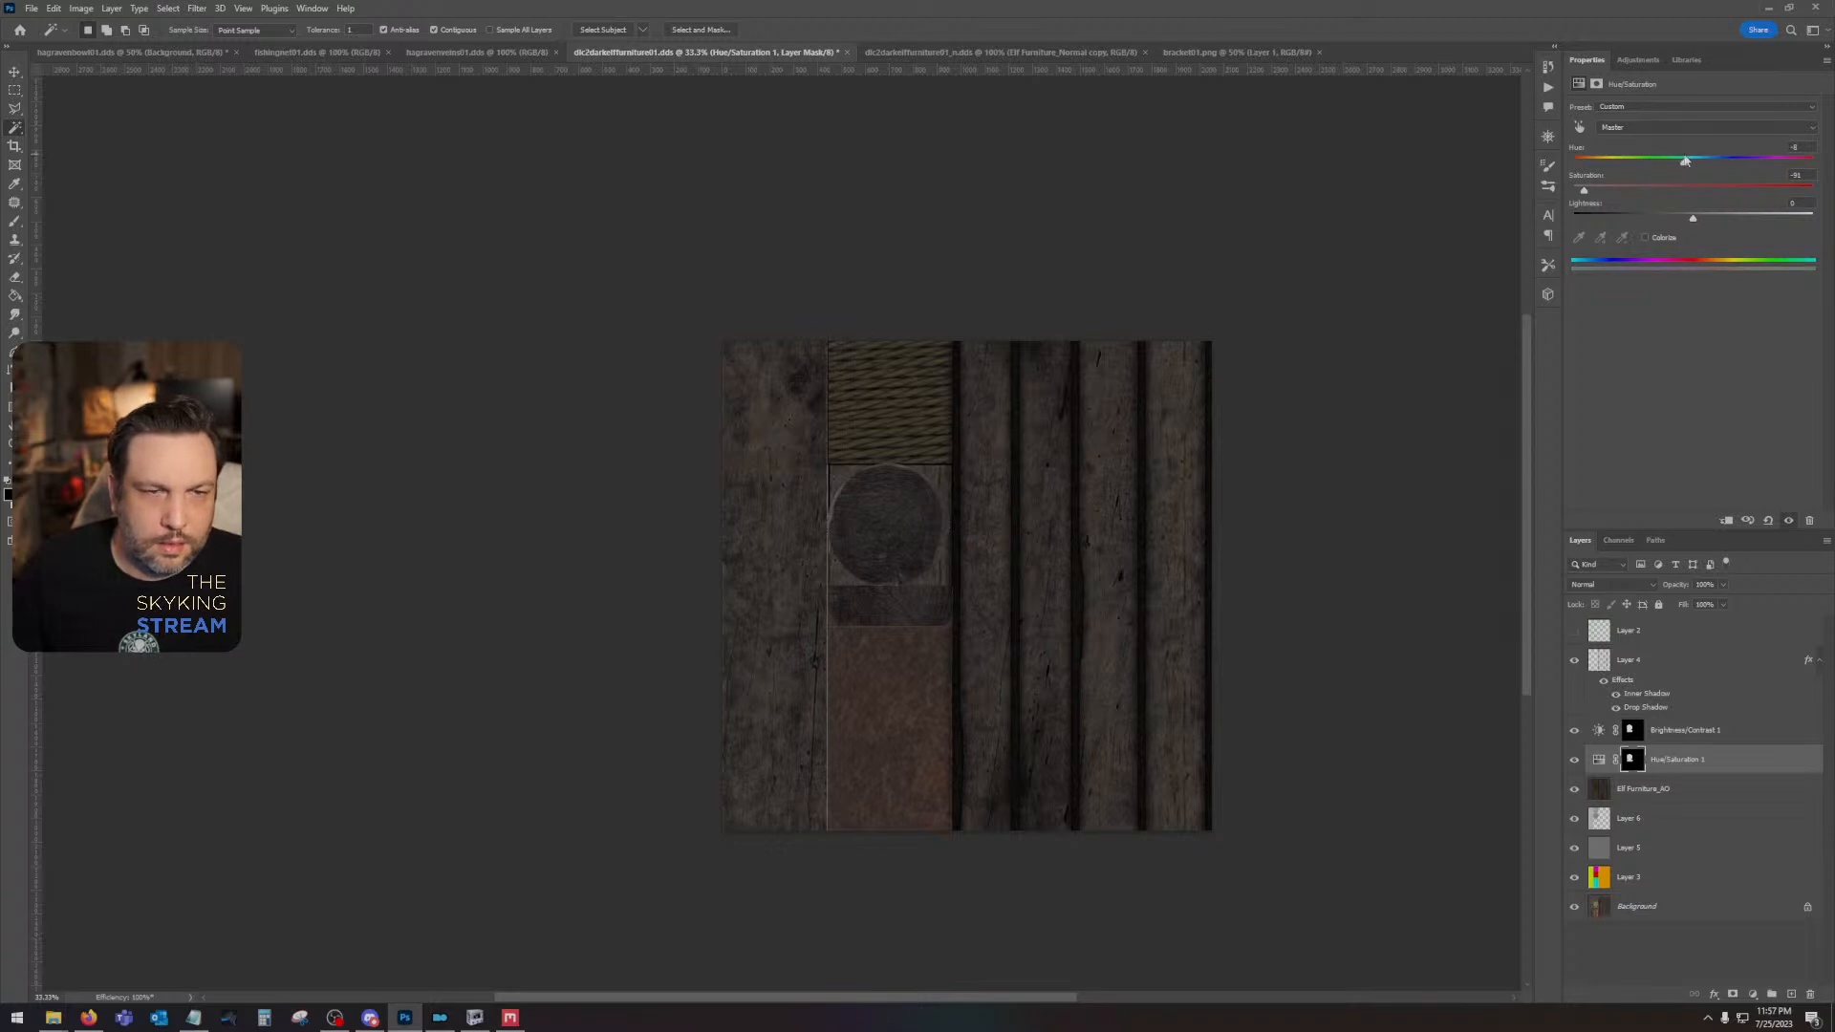
left_click_drag(1677, 164, 1631, 161)
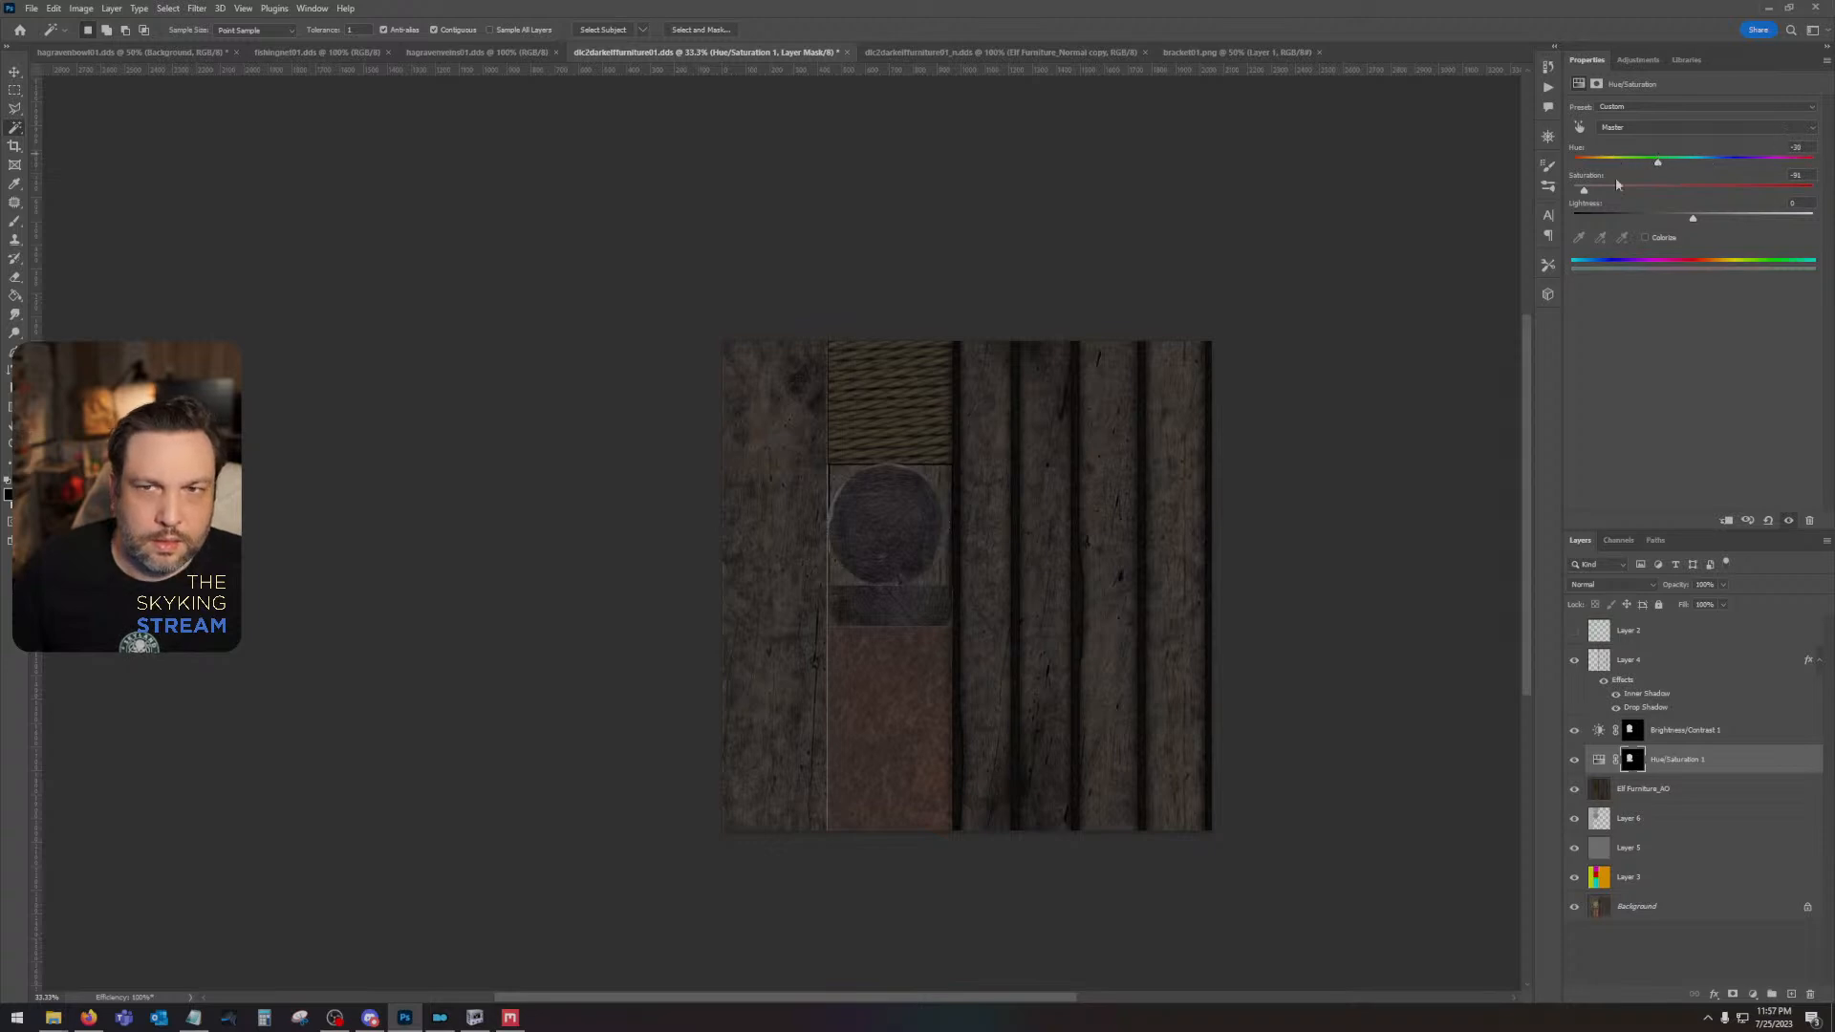
left_click_drag(1595, 194, 1674, 166)
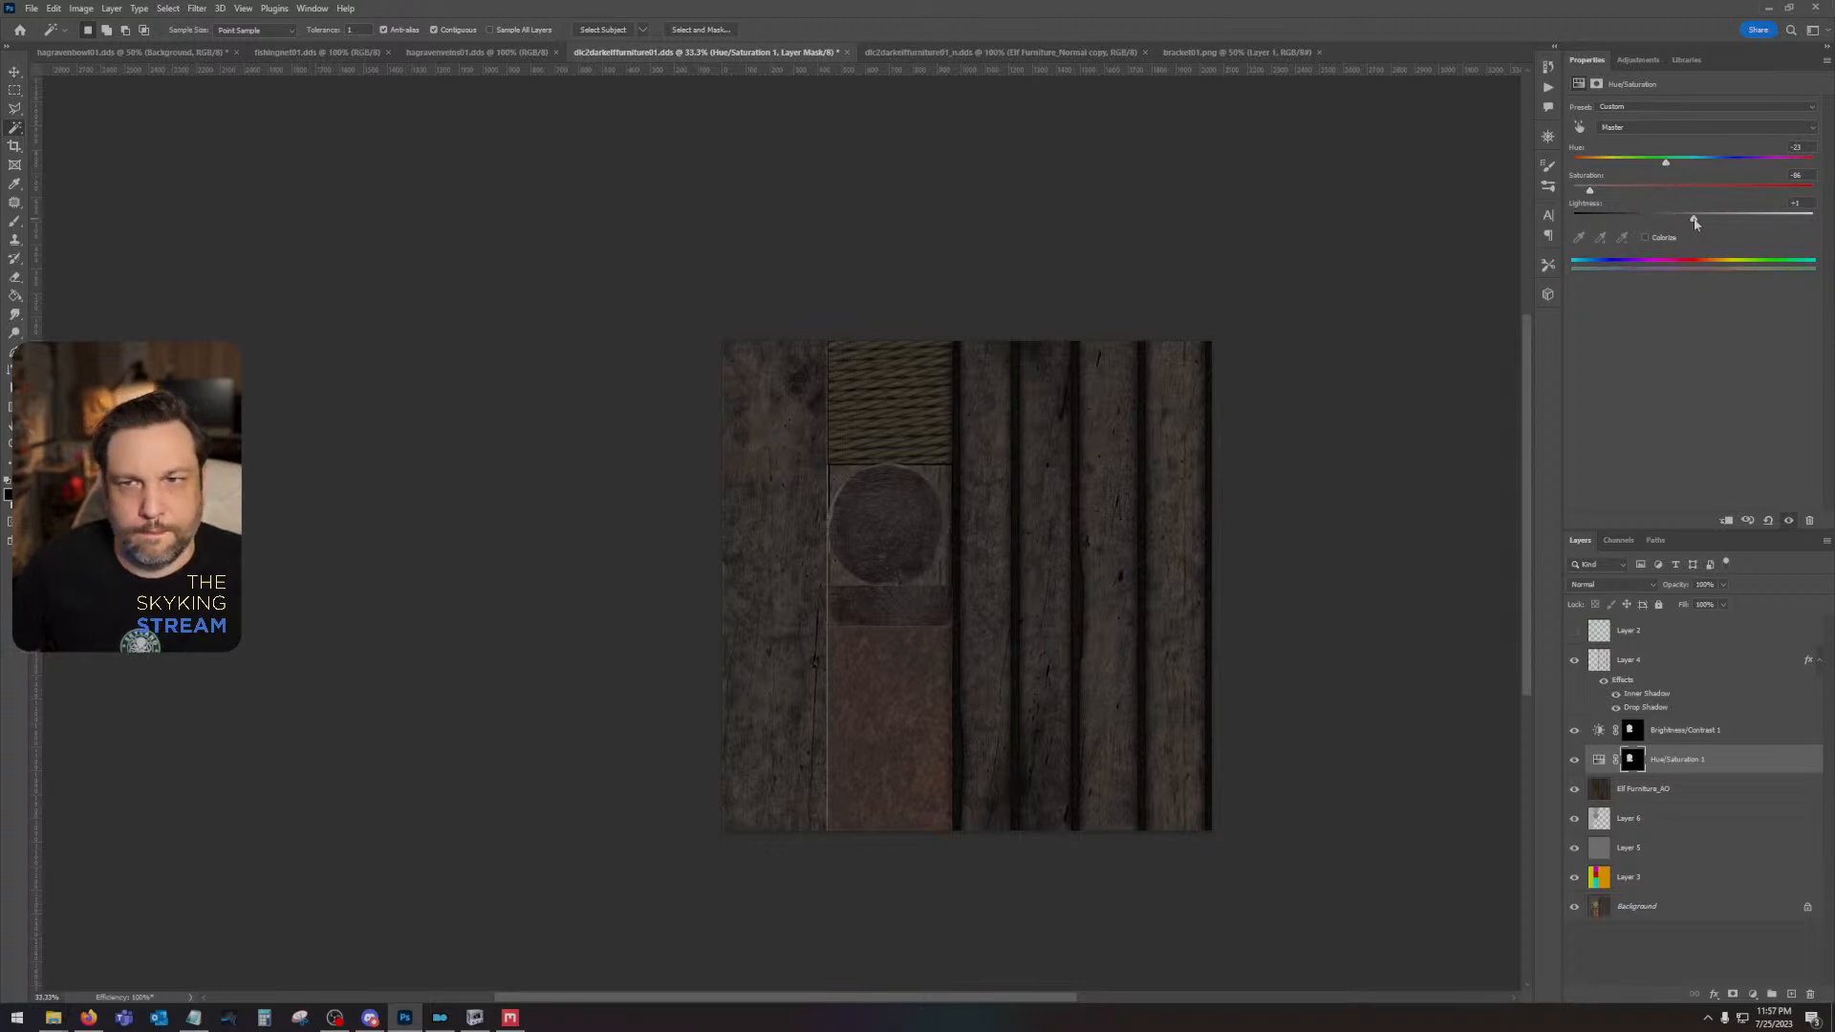
left_click(1717, 732)
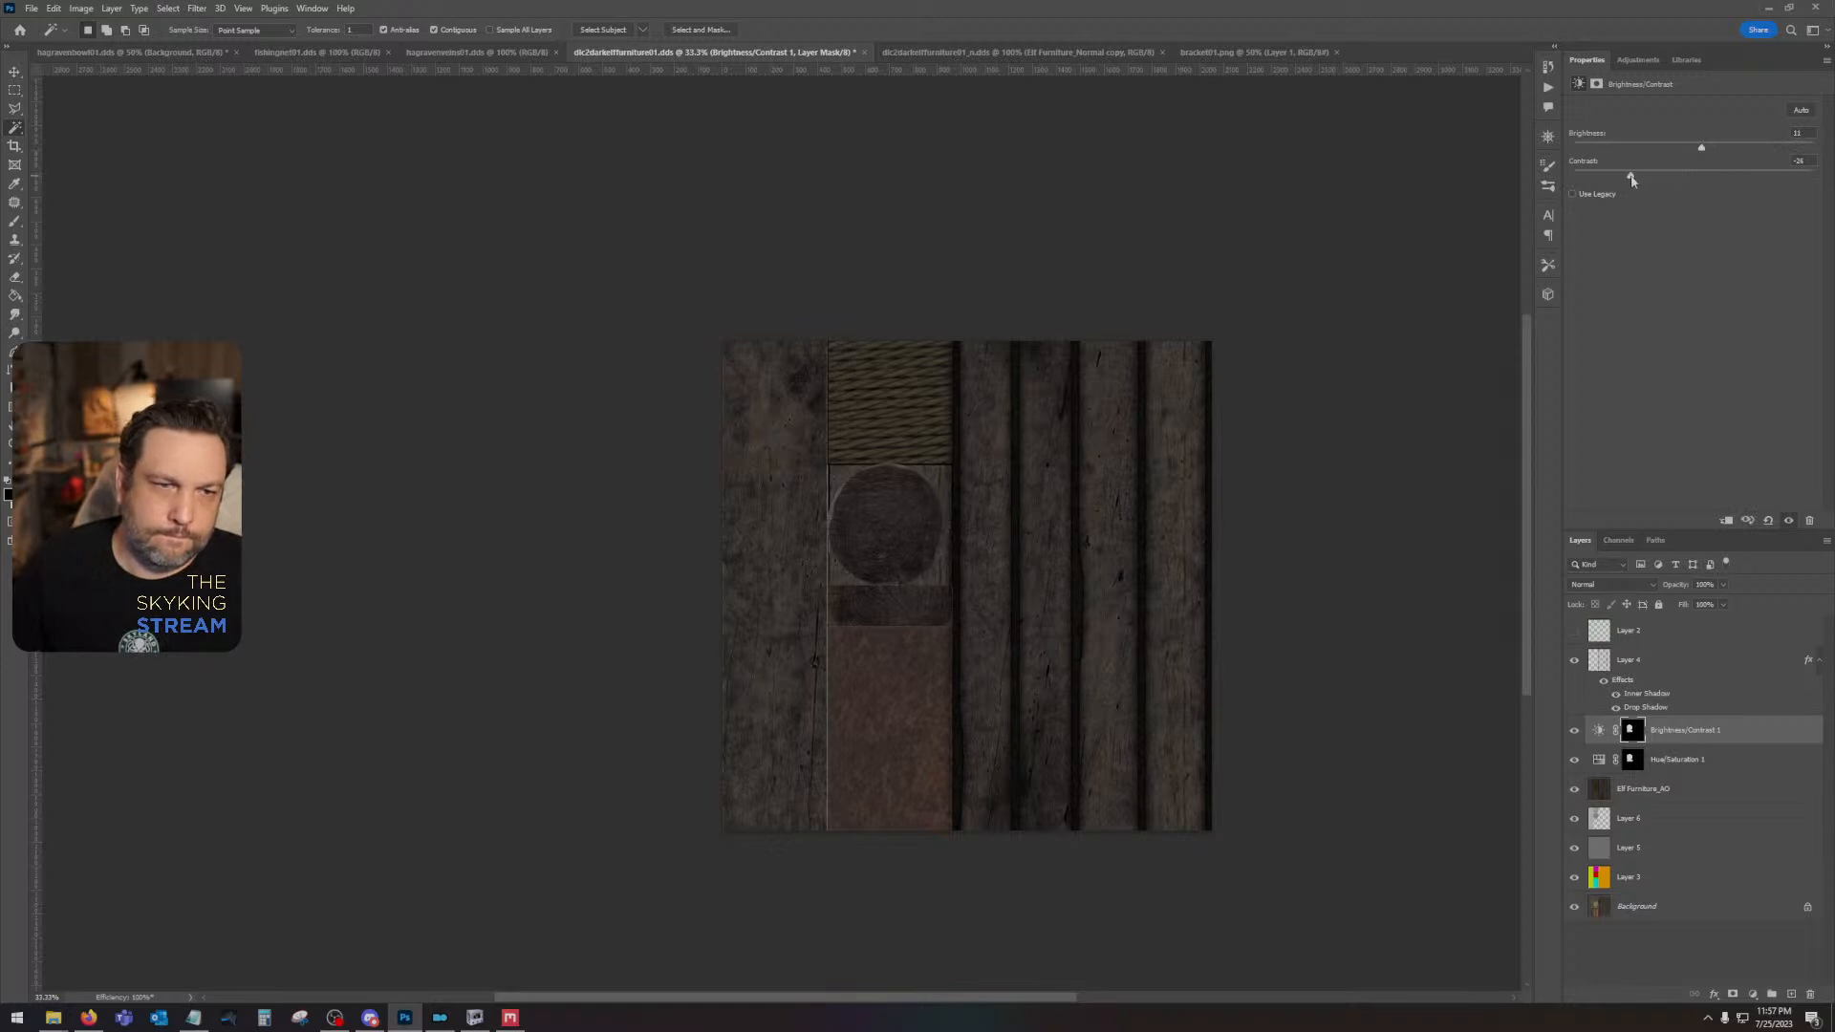
- Save the texture with the Color type and BC7 Fine compression, and check the bed model in NifSkope
key("ctrl+s")
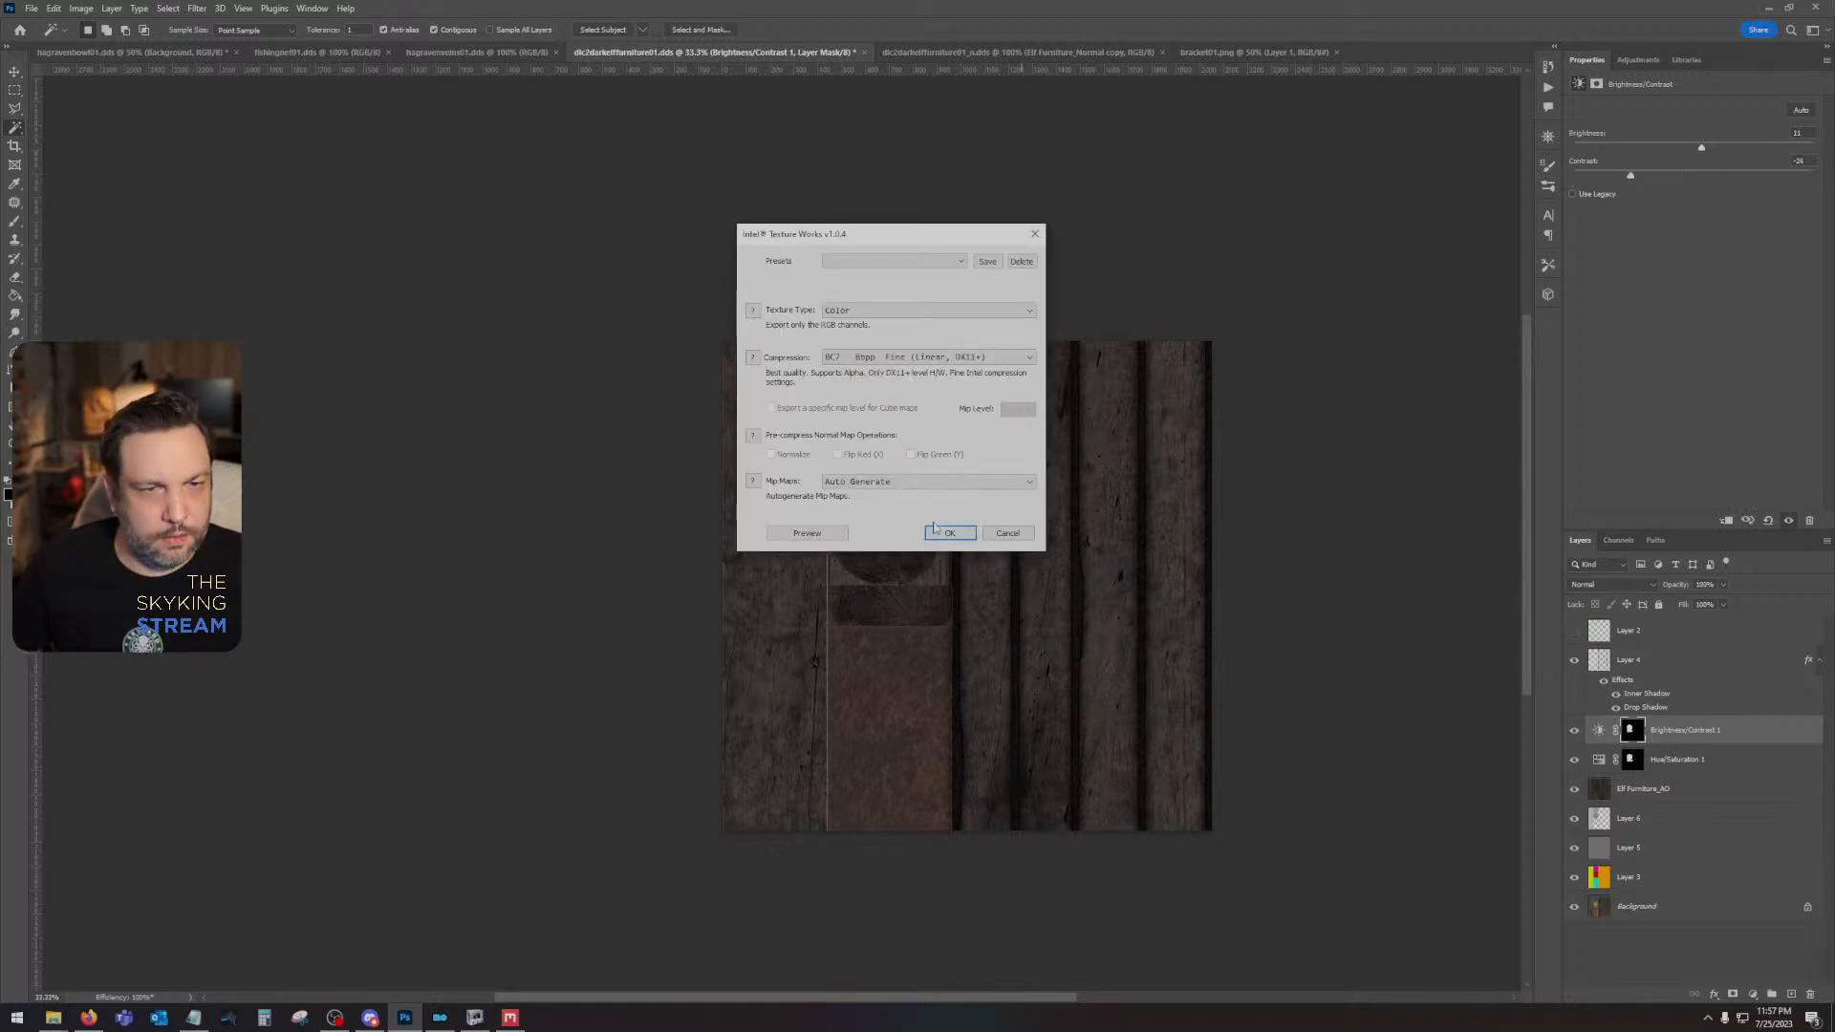
left_click(947, 533)
left_click(475, 1017)
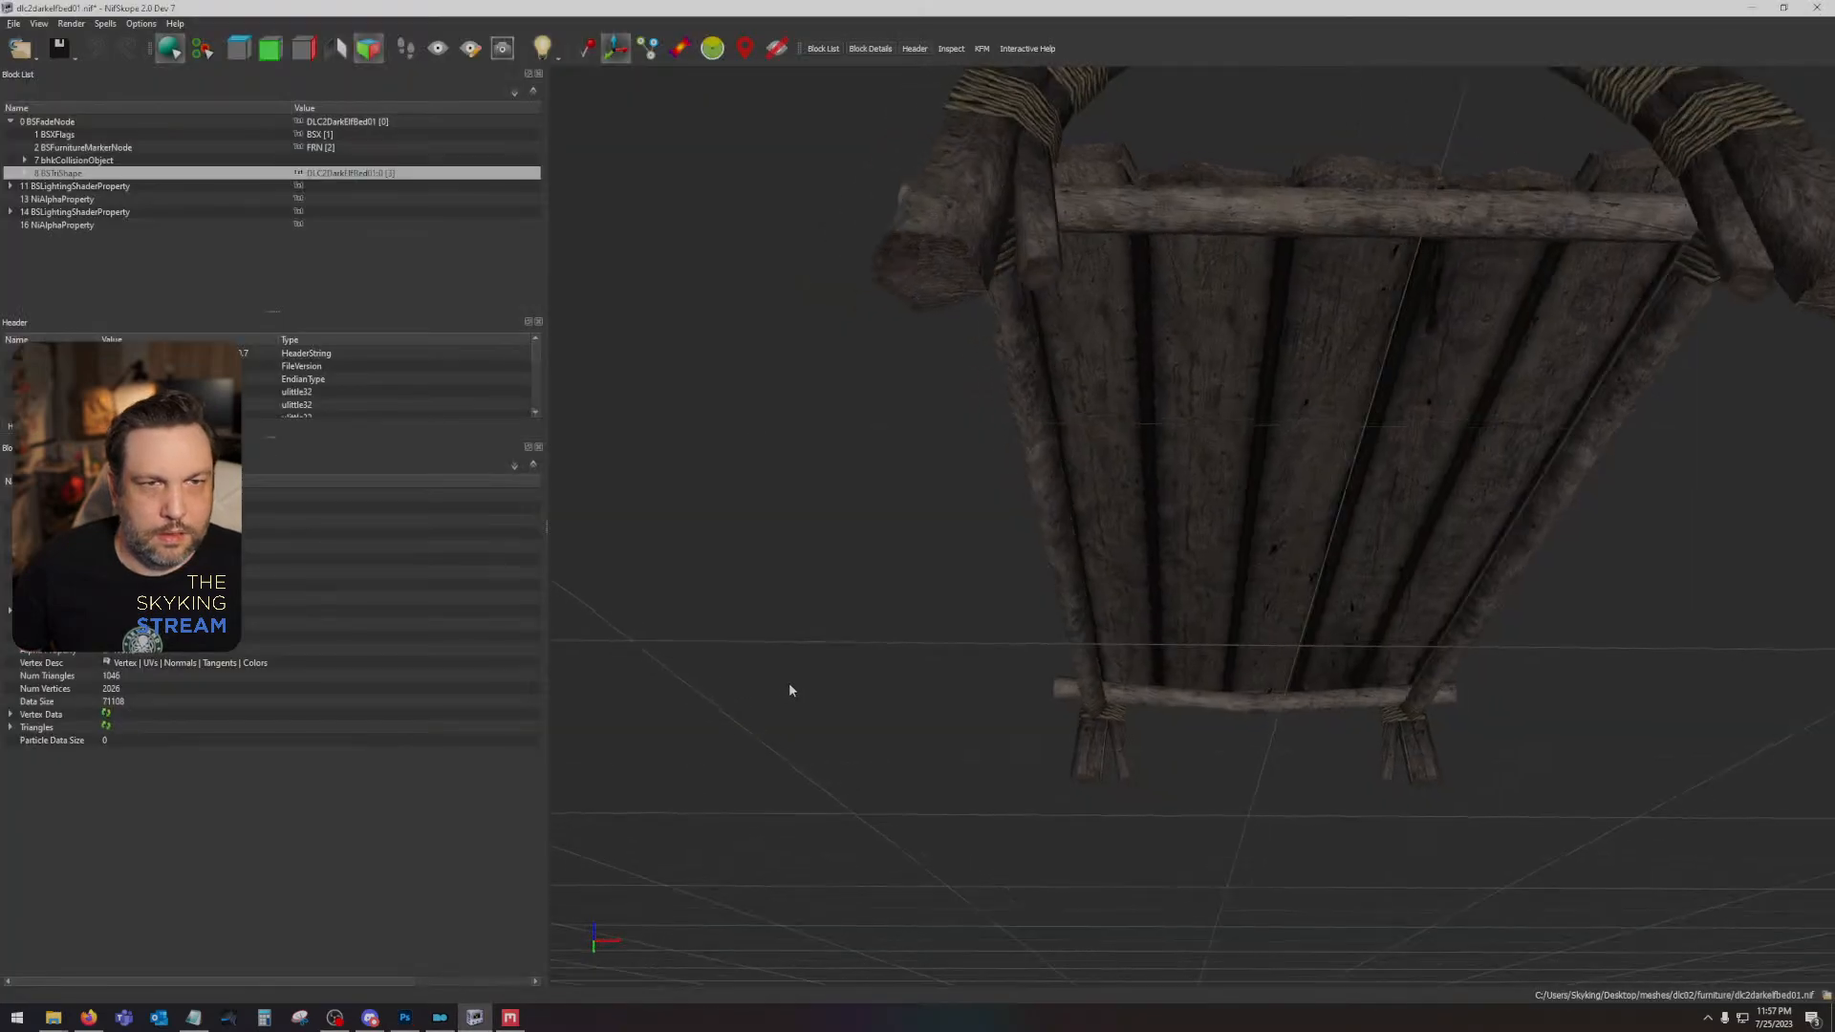
left_click_drag(789, 690, 1003, 770)
- Switch back to Photoshop, place Elf Furniture_Normal.png in dlc2darkelffurniture01_n.dds, and delete the old normal copy and Elf Furniture_Gloss layers
left_click(405, 1019)
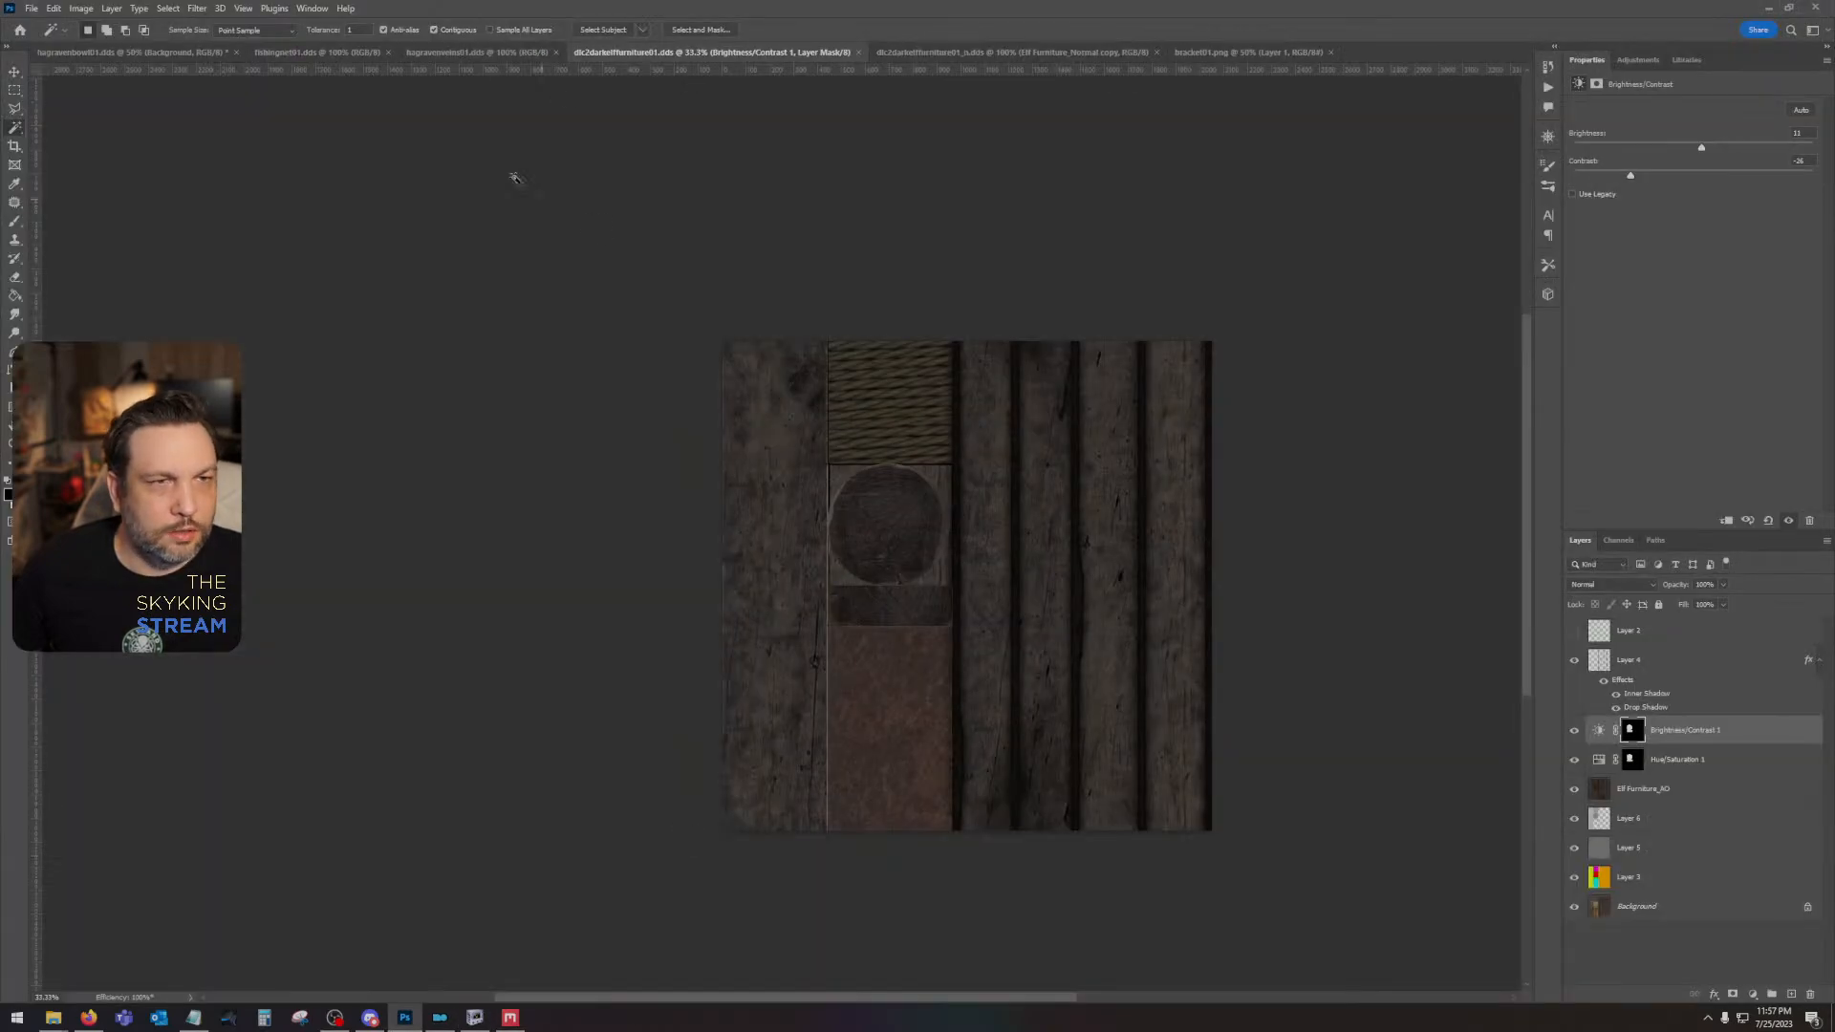
left_click(942, 53)
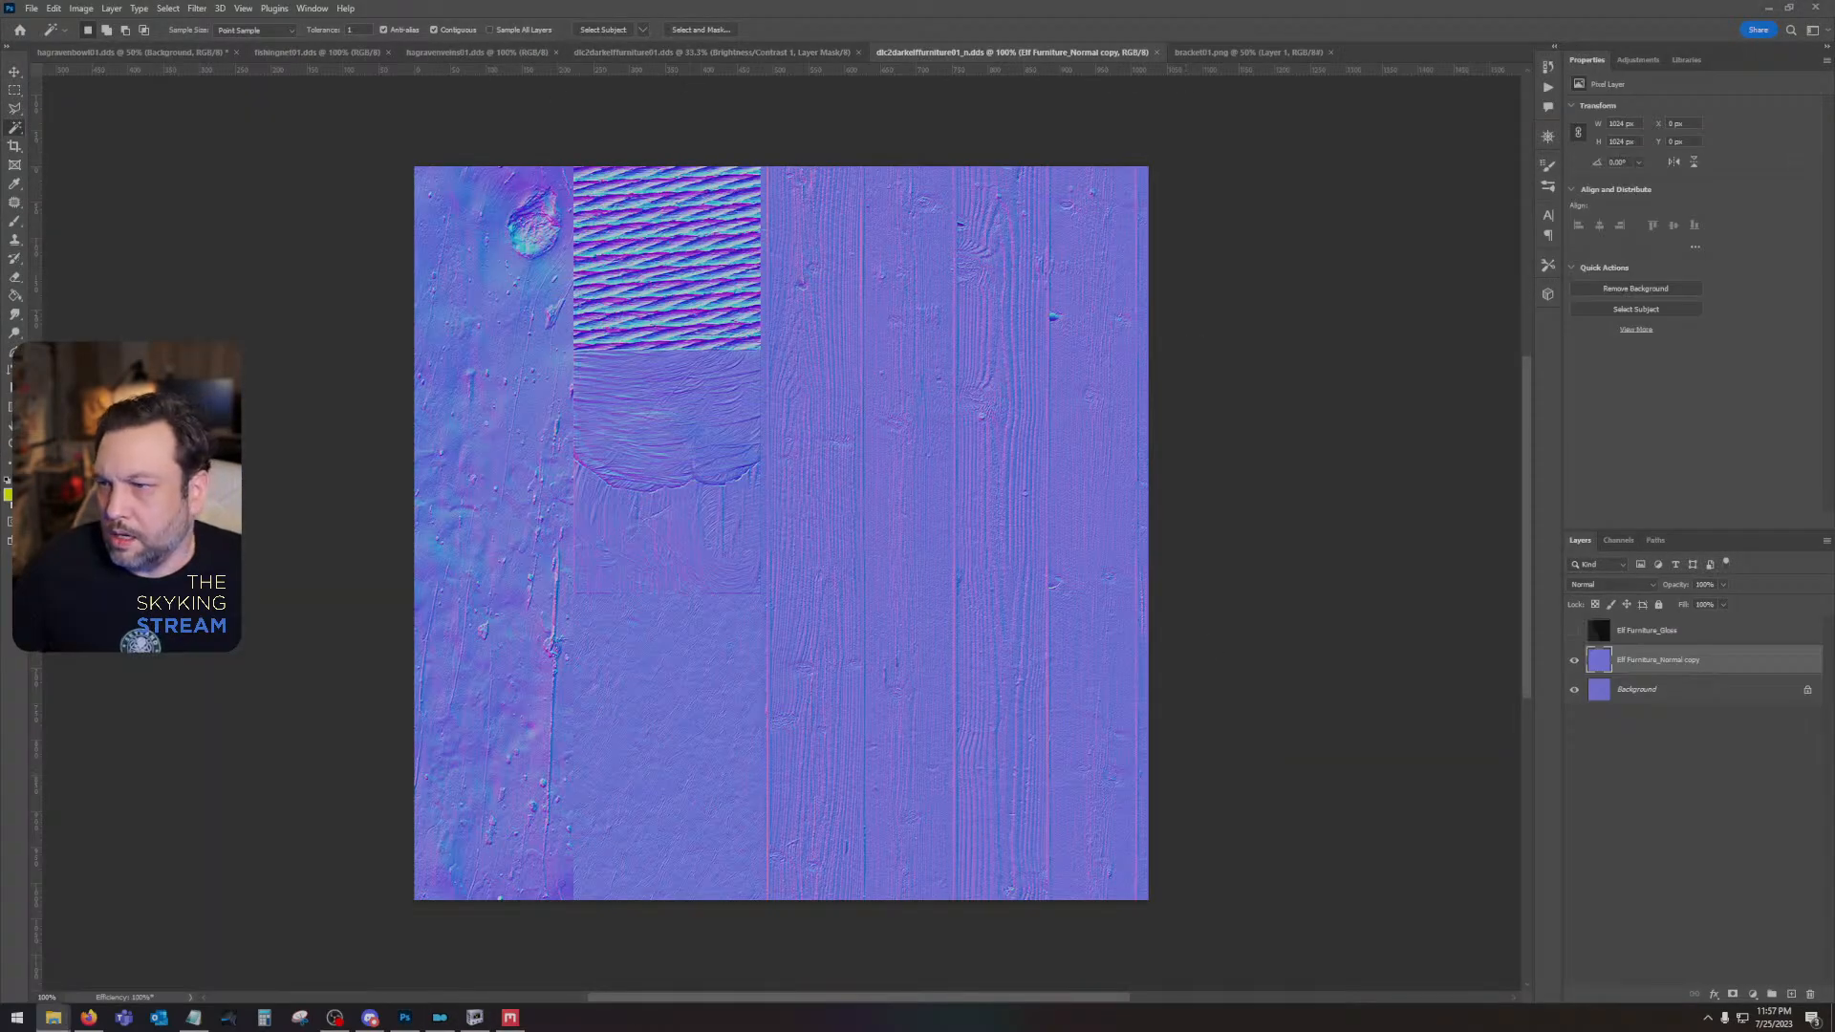
left_click_drag(1834, 572, 888, 571)
key("Return")
left_click_drag(1719, 695, 1806, 994)
left_click_drag(1654, 630, 1810, 994)
- Duplicate the Elf Furniture_Normal layer and set the copy's blend mode to Overlay
left_click_drag(1705, 638, 1791, 994)
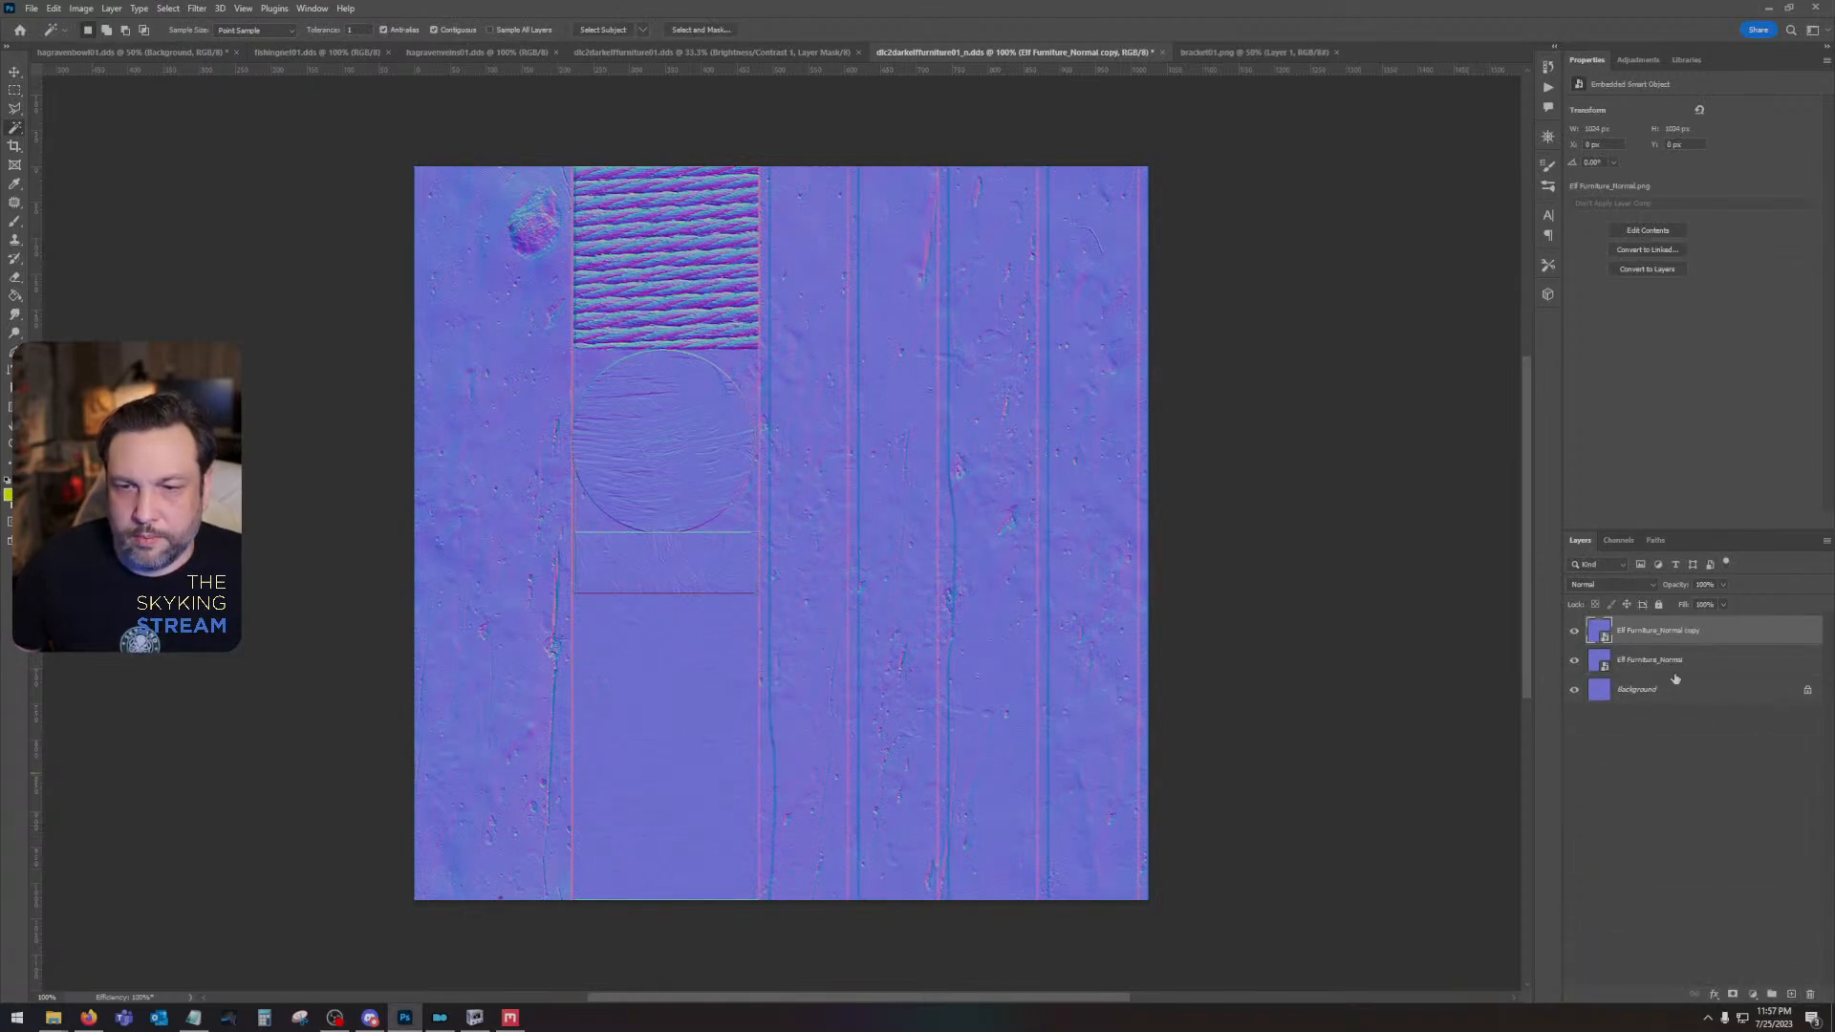
left_click(1586, 586)
left_click(1594, 755)
- Combine the two Elf Furniture_Normal layers into one smart object and rasterize it
left_click(1669, 659, "shift")
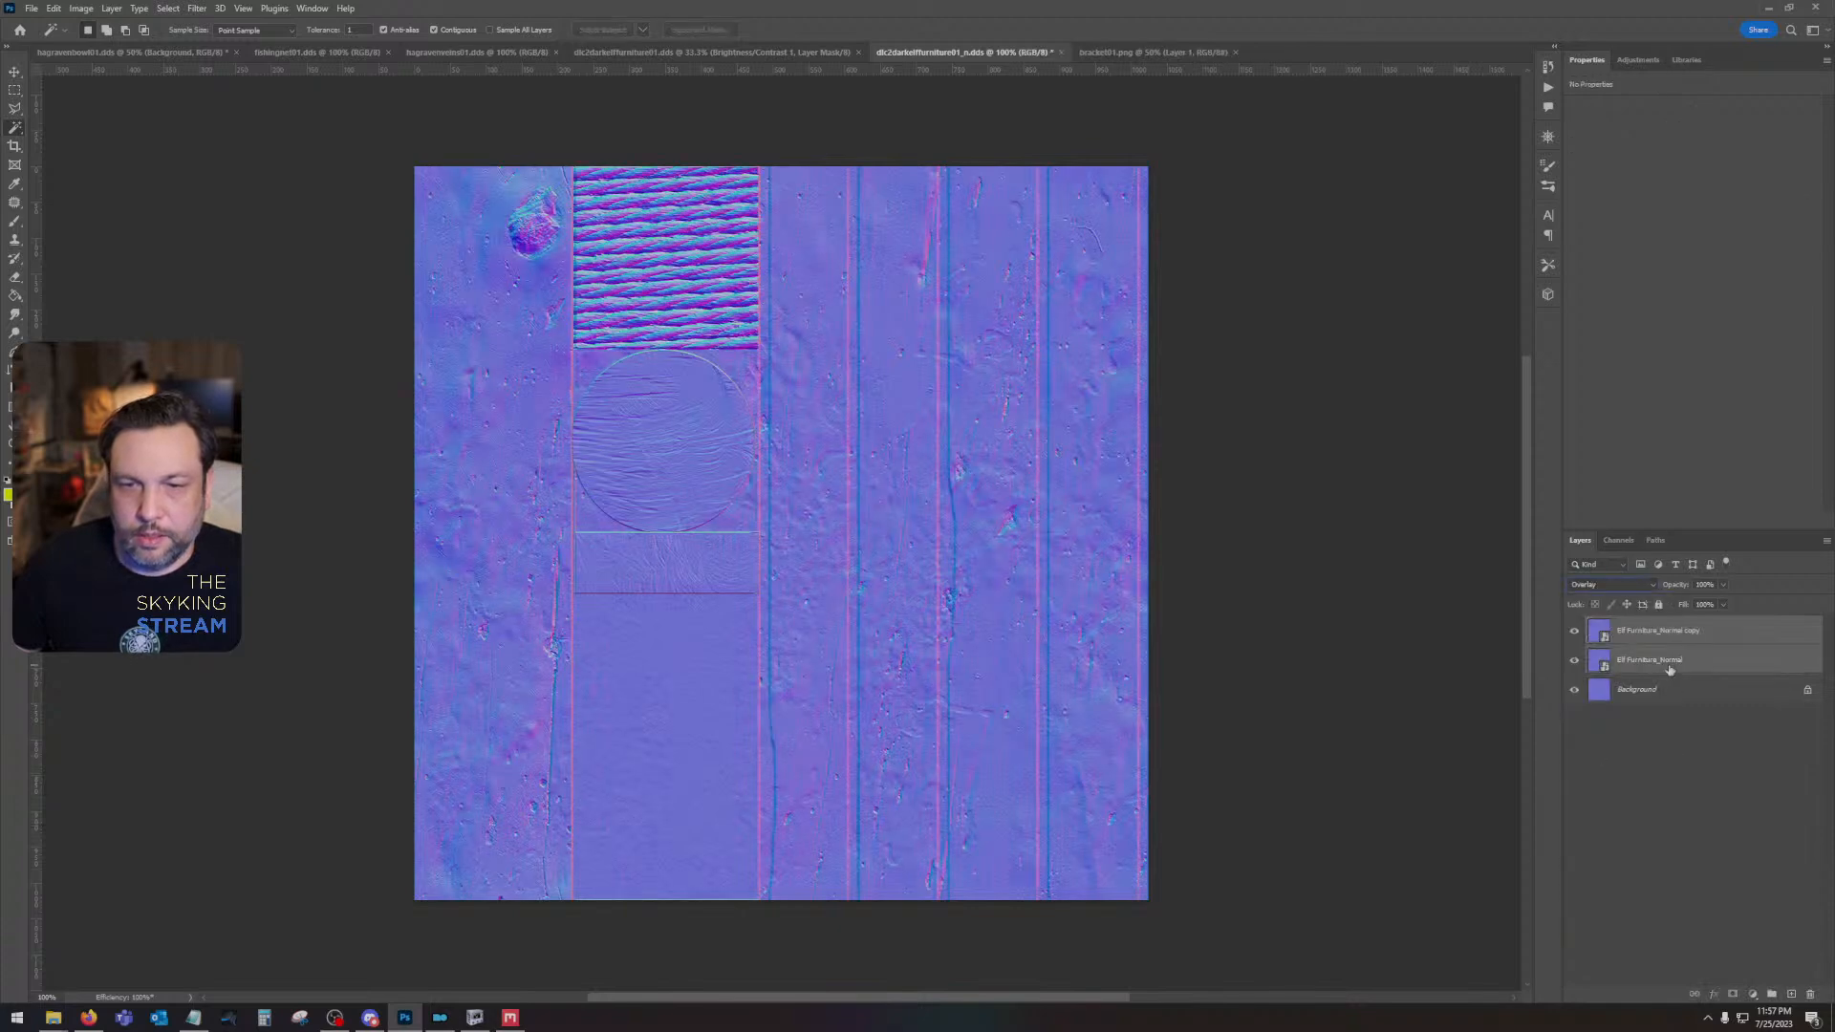
right_click(1669, 661)
left_click(1732, 224)
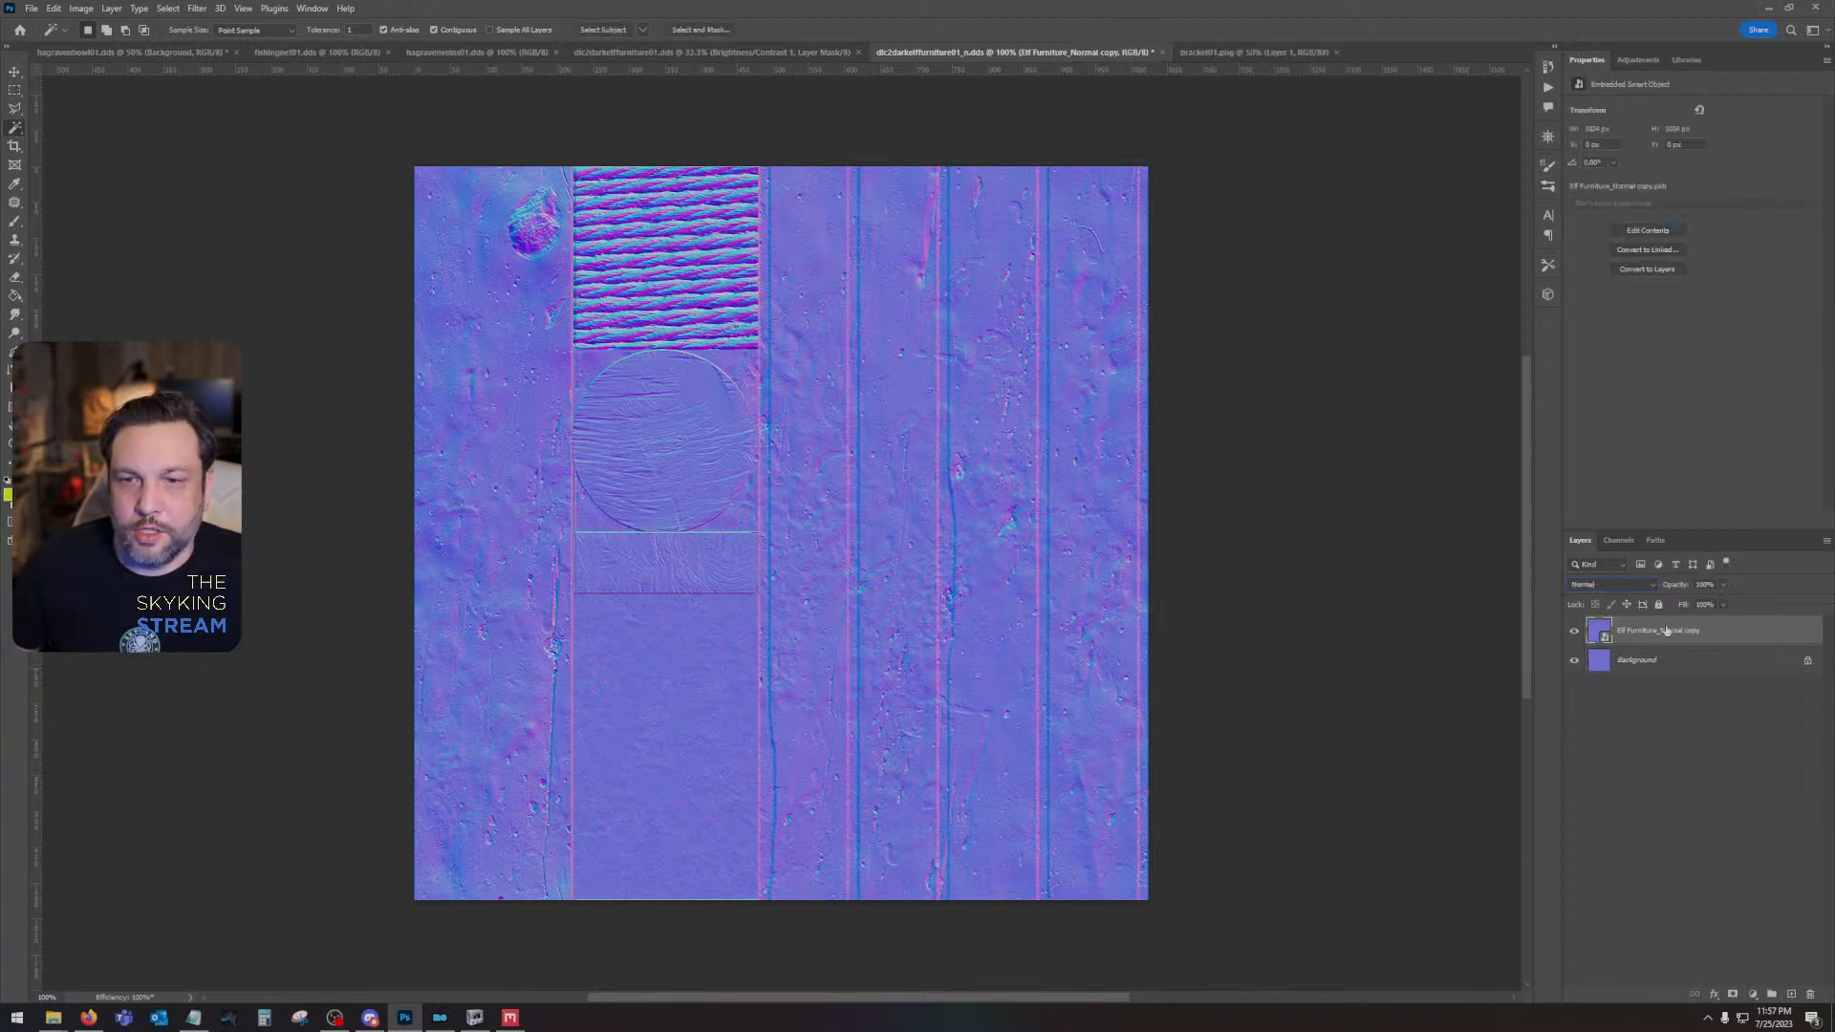
right_click(1667, 630)
left_click(1711, 314)
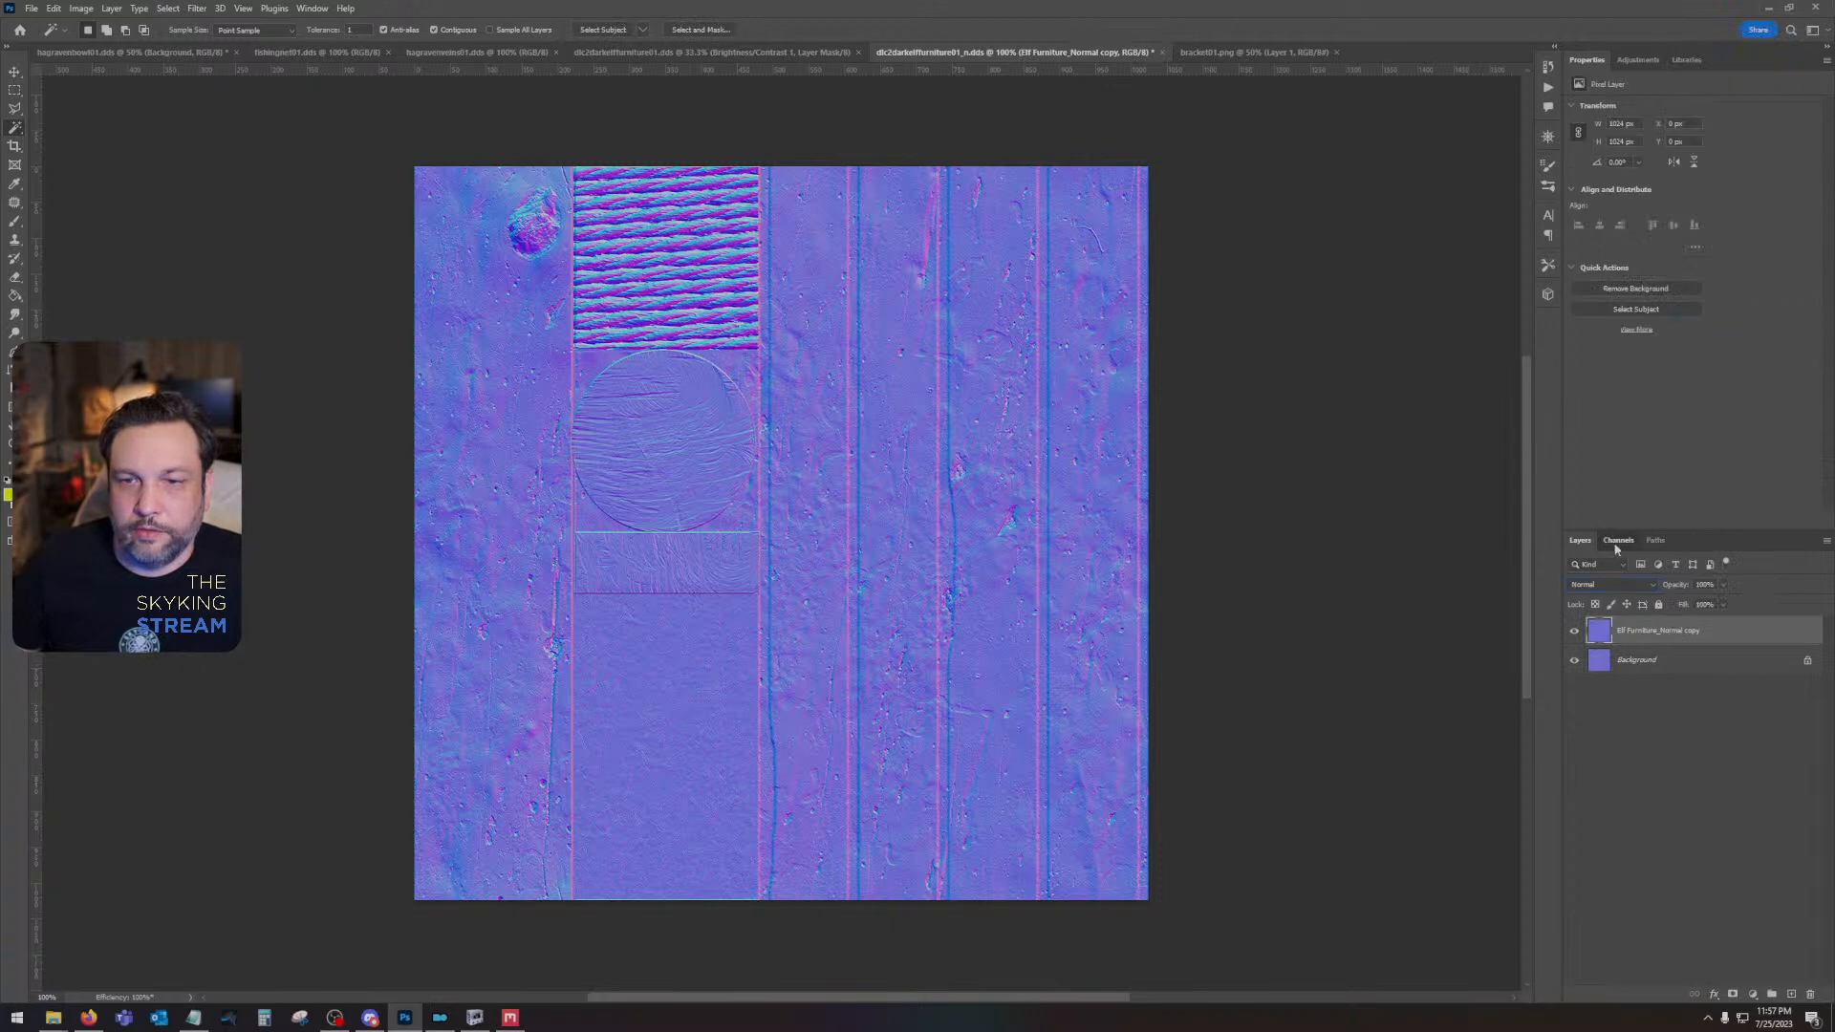
- Invert the green channel of the combined normal layer and return to the RGB composite
left_click(1619, 540)
left_click(1630, 621)
key("ctrl+i")
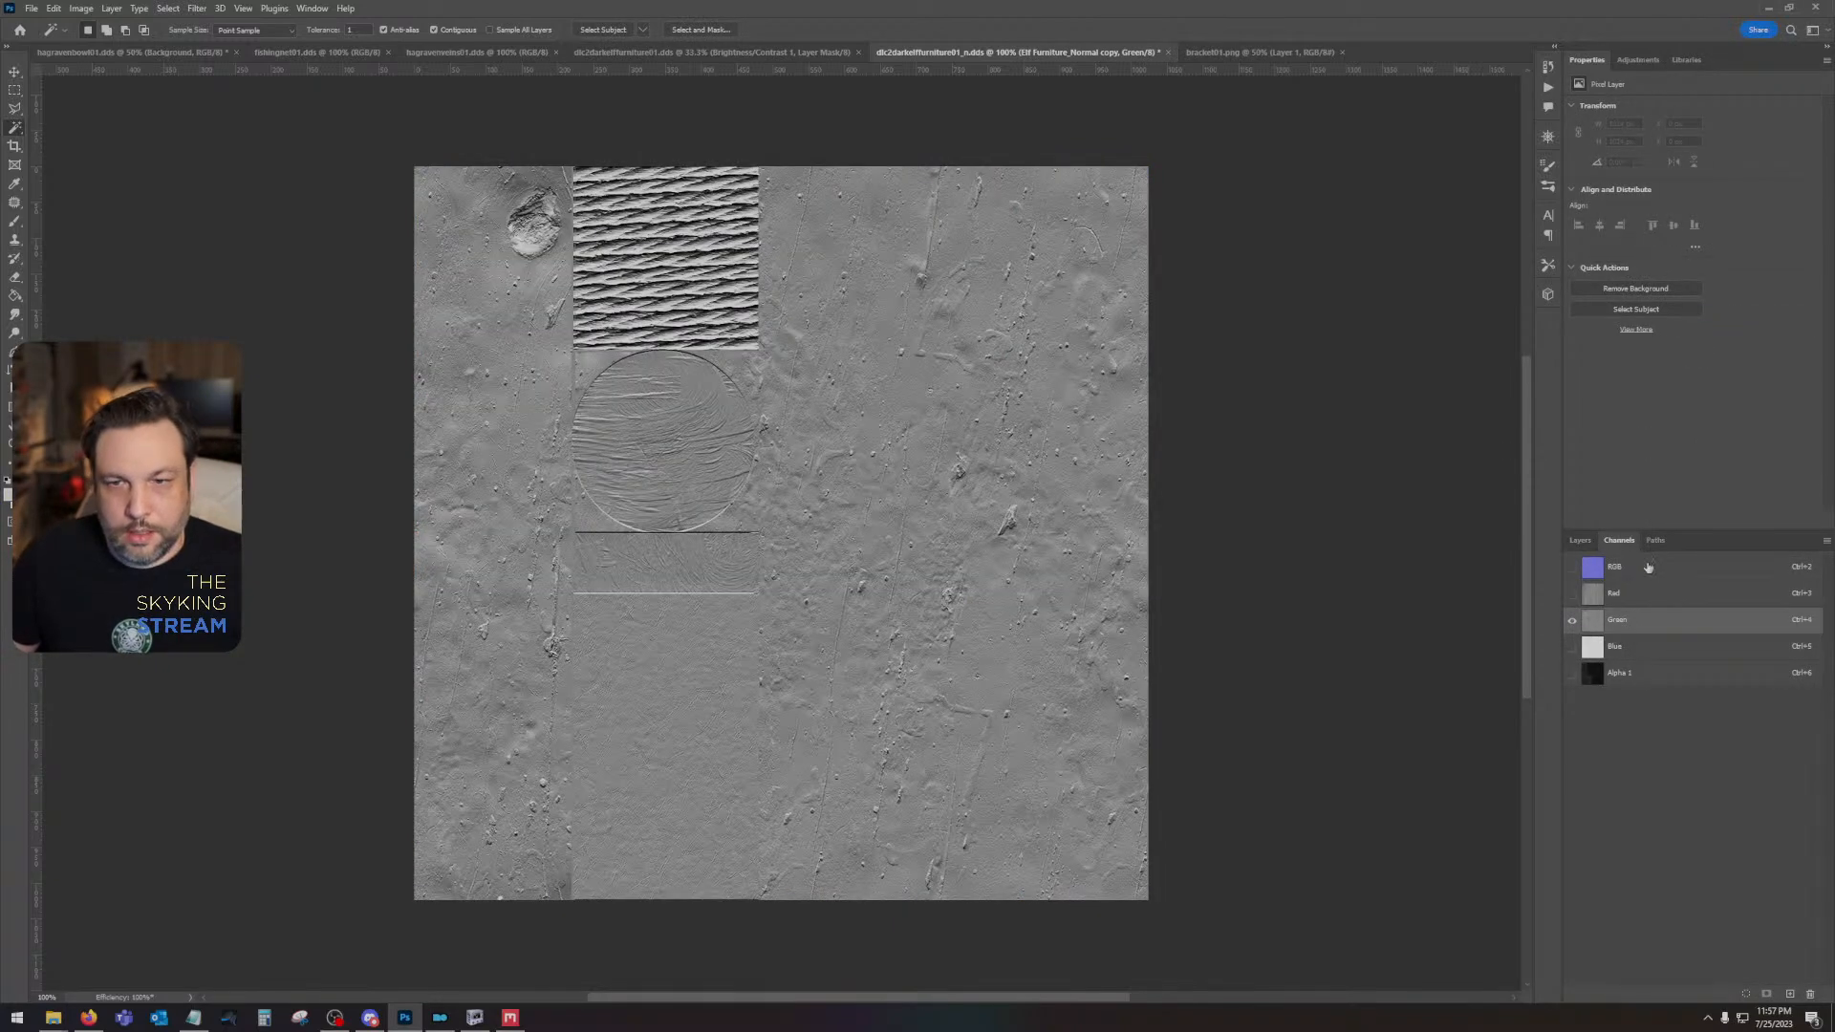
left_click(1648, 566)
left_click(1580, 540)
left_click(698, 52)
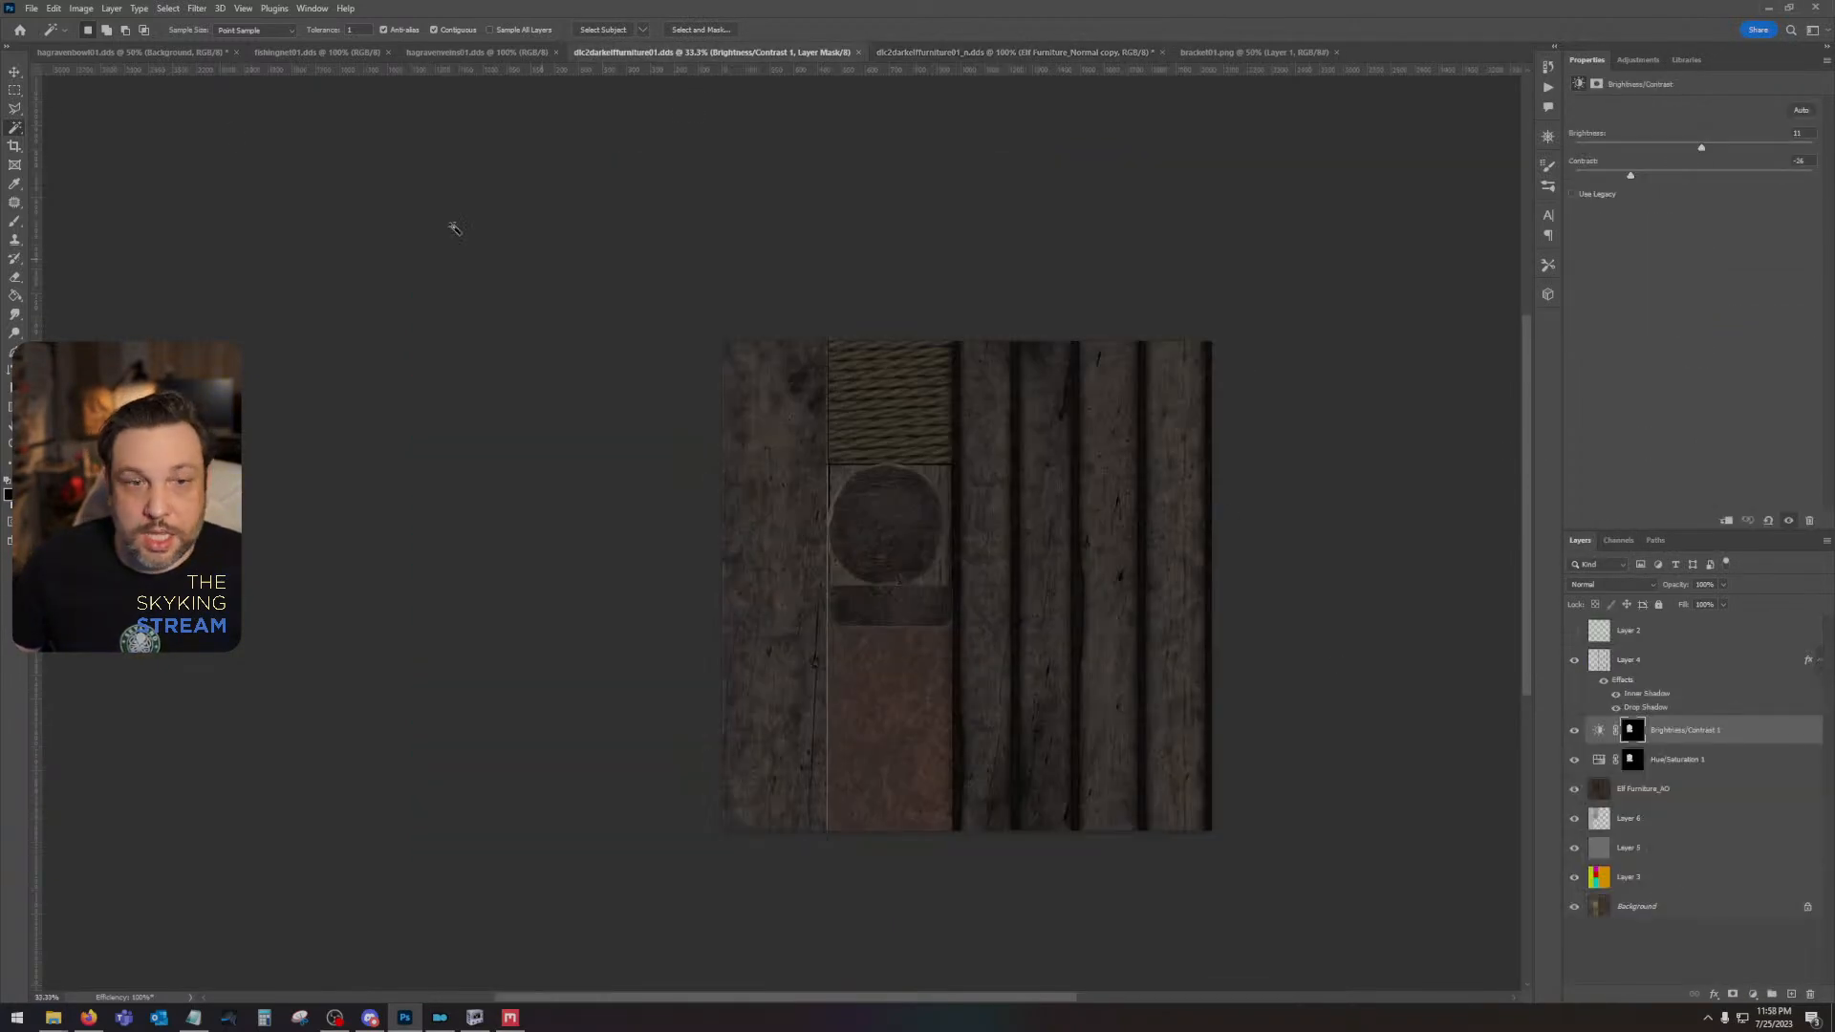
left_click(115, 10)
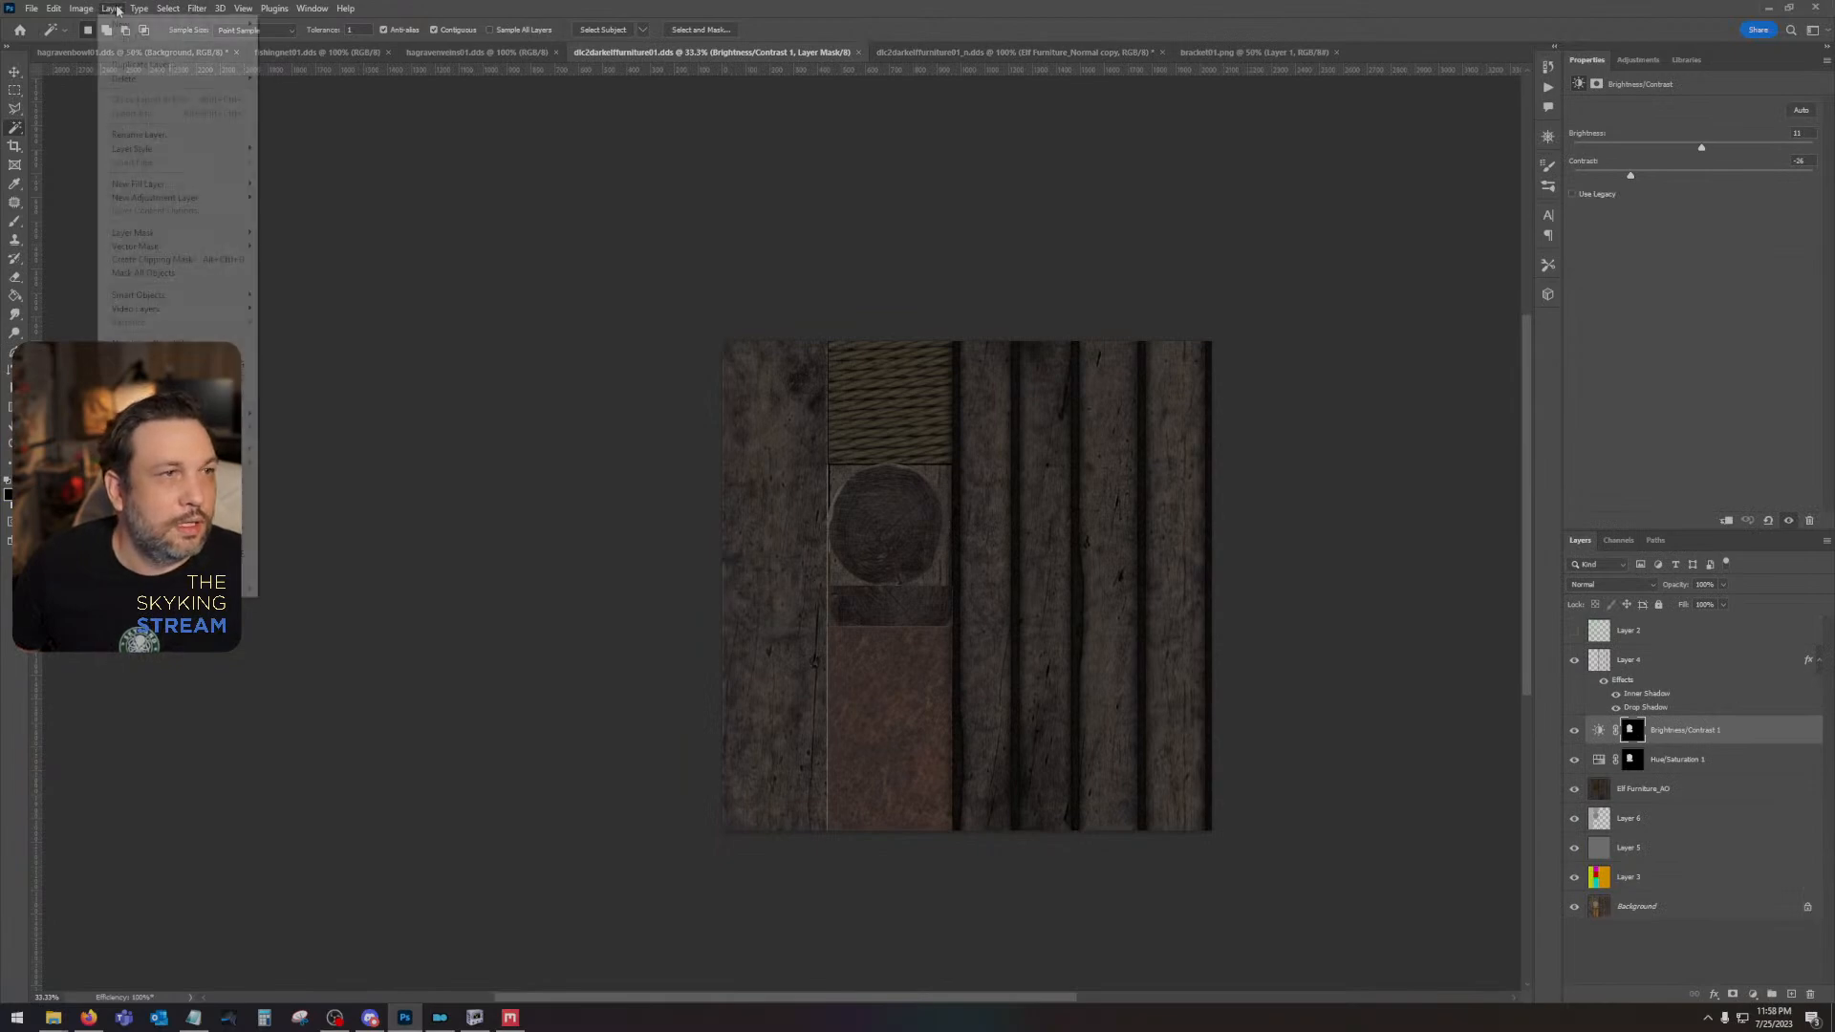
left_click(147, 568)
key("Return")
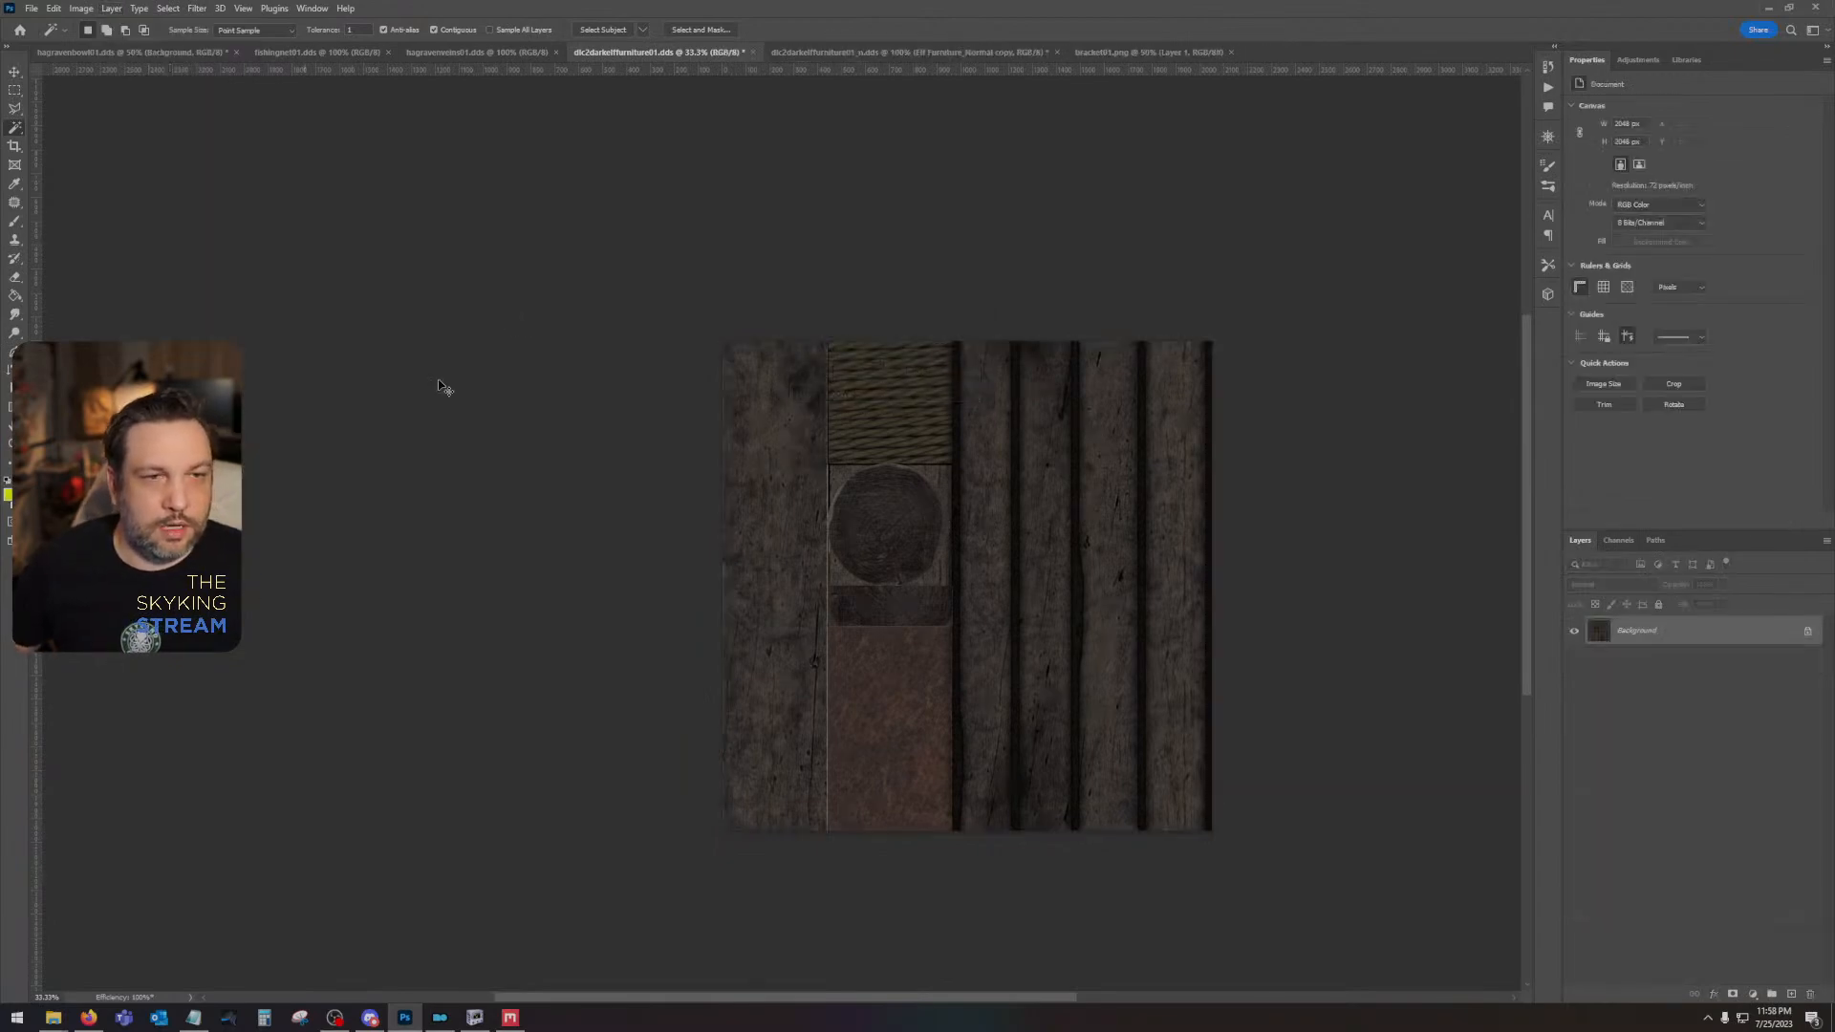
key("ctrl+z")
- Show the Alpha 1 channel of dlc2darkelffurniture01_n.dds and resize the image to 2048 × 2048 pixels
left_click(941, 52)
left_click(1617, 541)
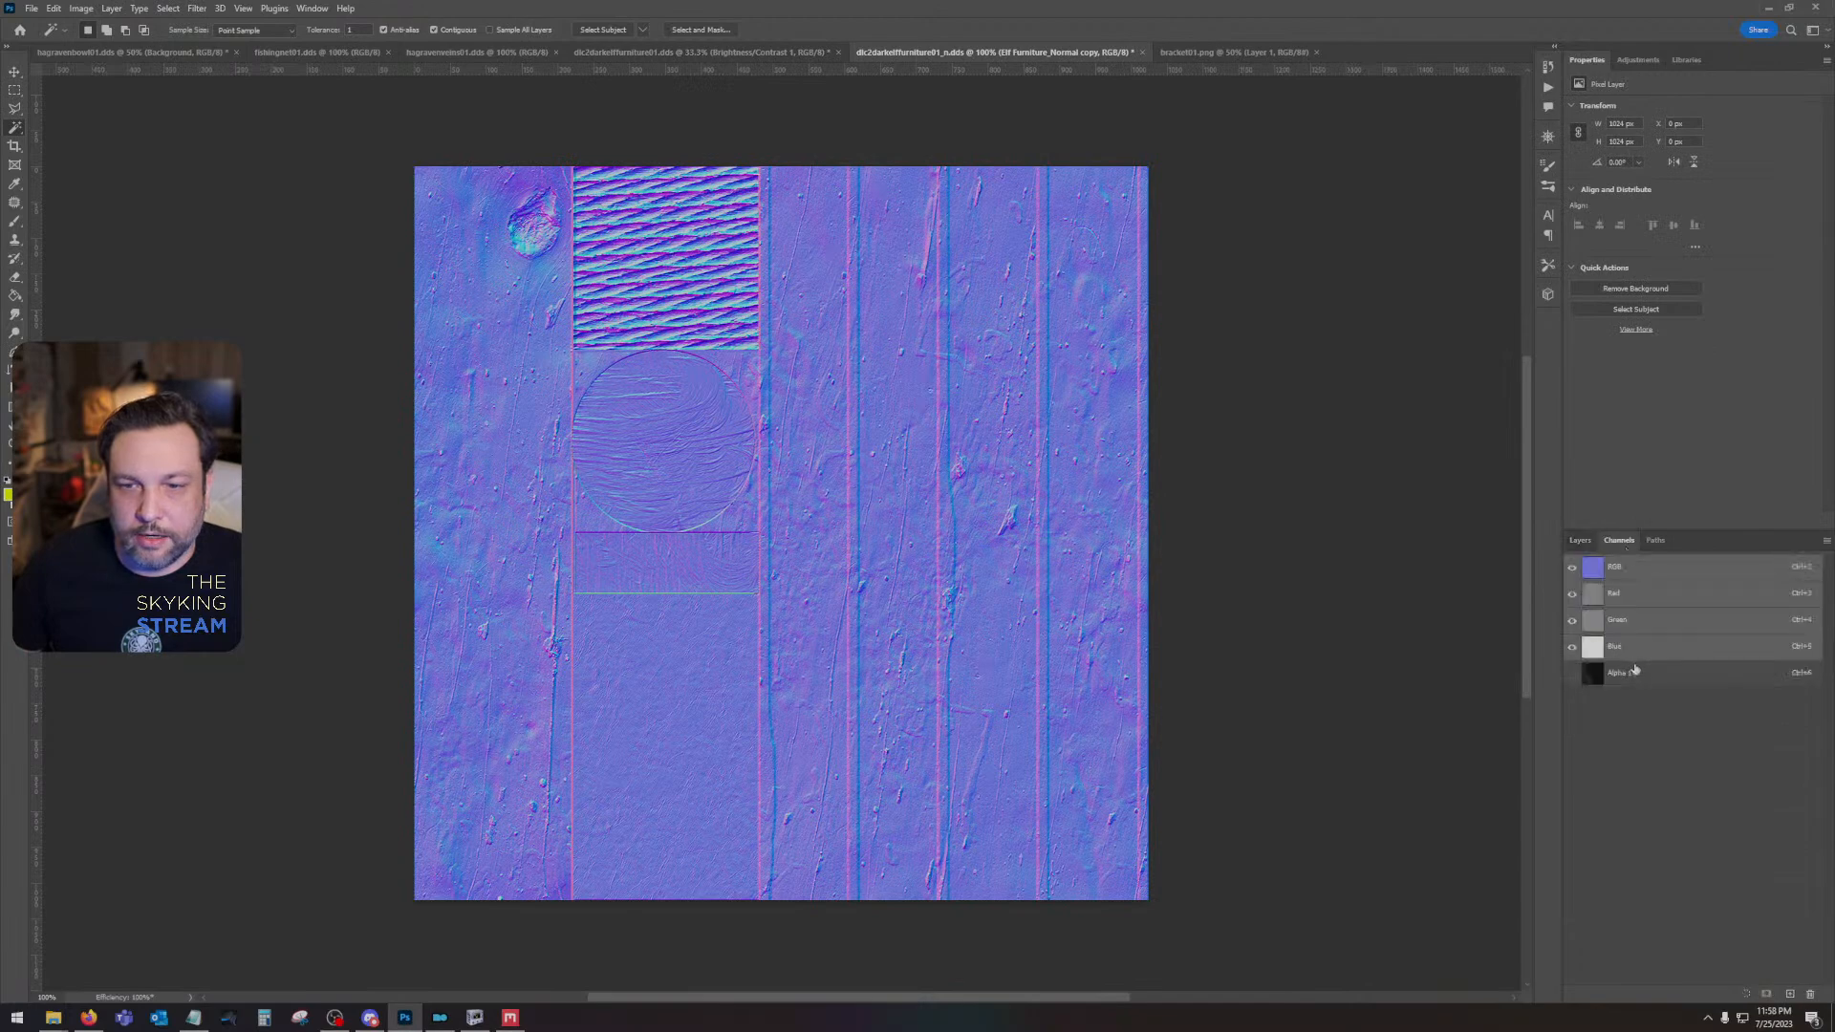
left_click(1624, 673)
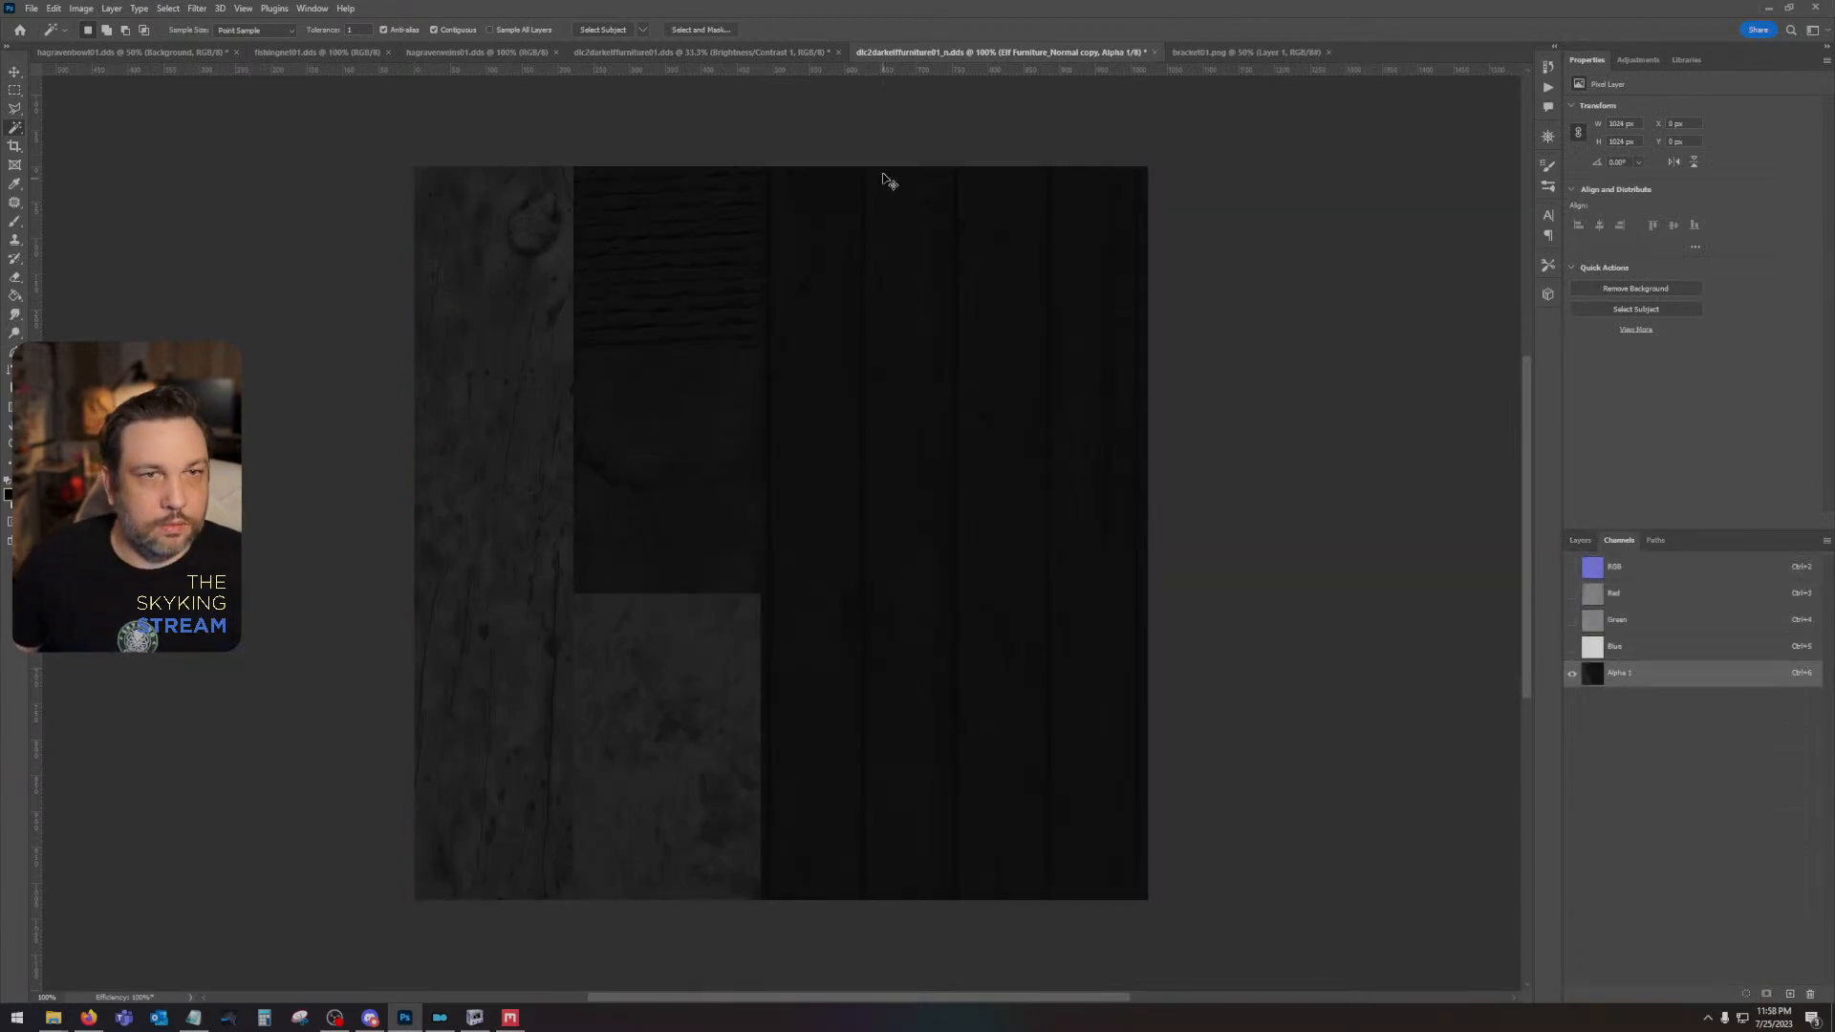
left_click(110, 7)
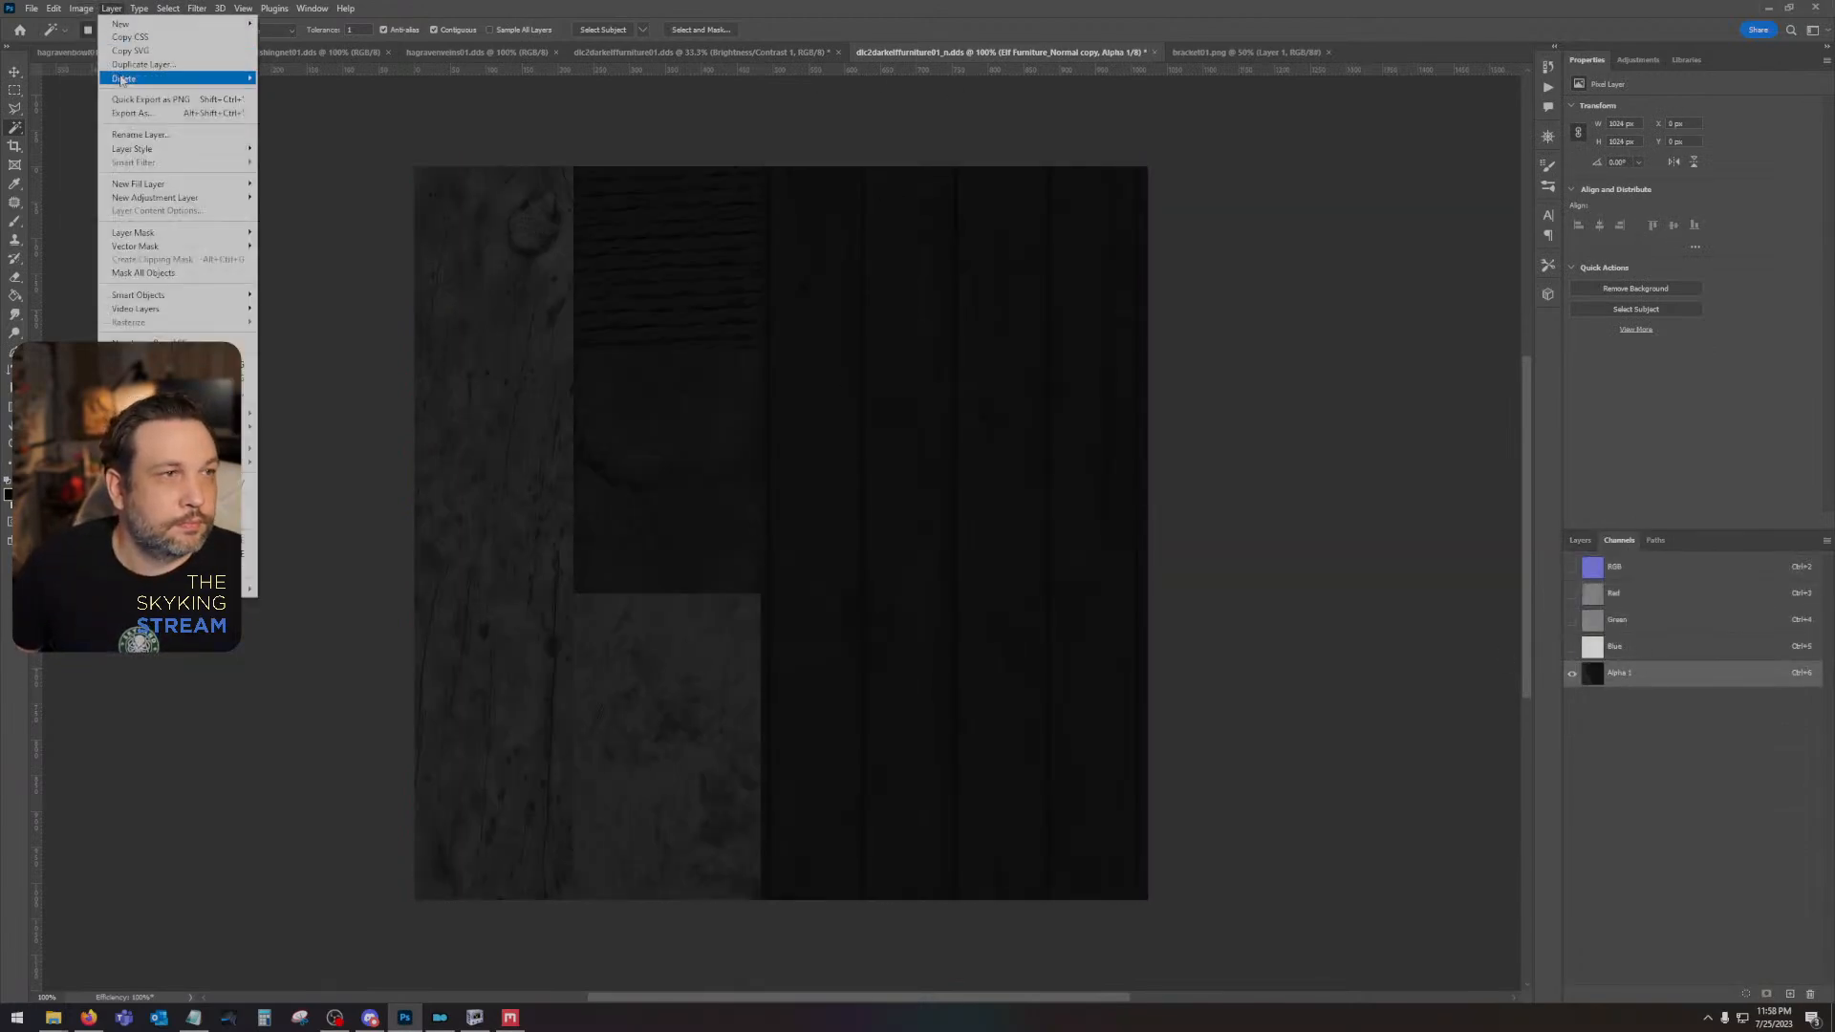
mouse_move(81, 7)
left_click(88, 116)
type("2048")
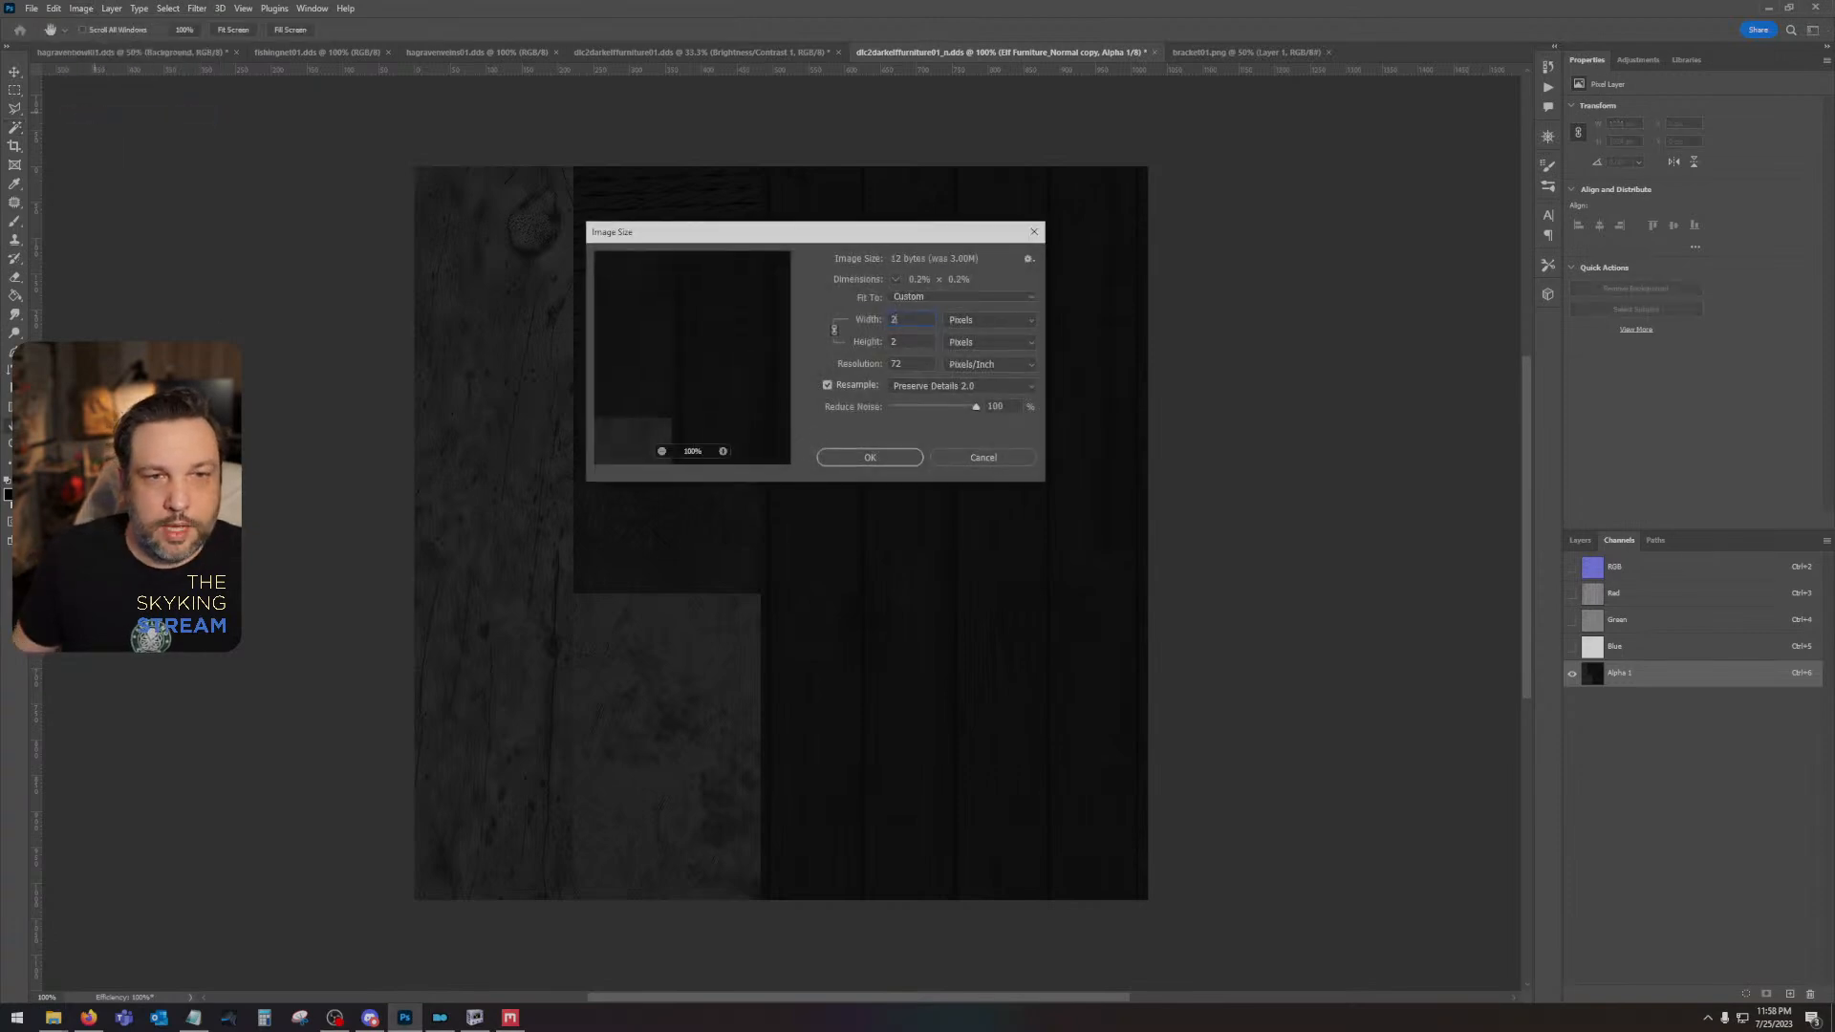
key("Return")
- Place Elf Furniture_Normal.png again in the enlarged normal map and select the older Elf Furniture_Normal copy layer
left_click_drag(1075, 705, 947, 477)
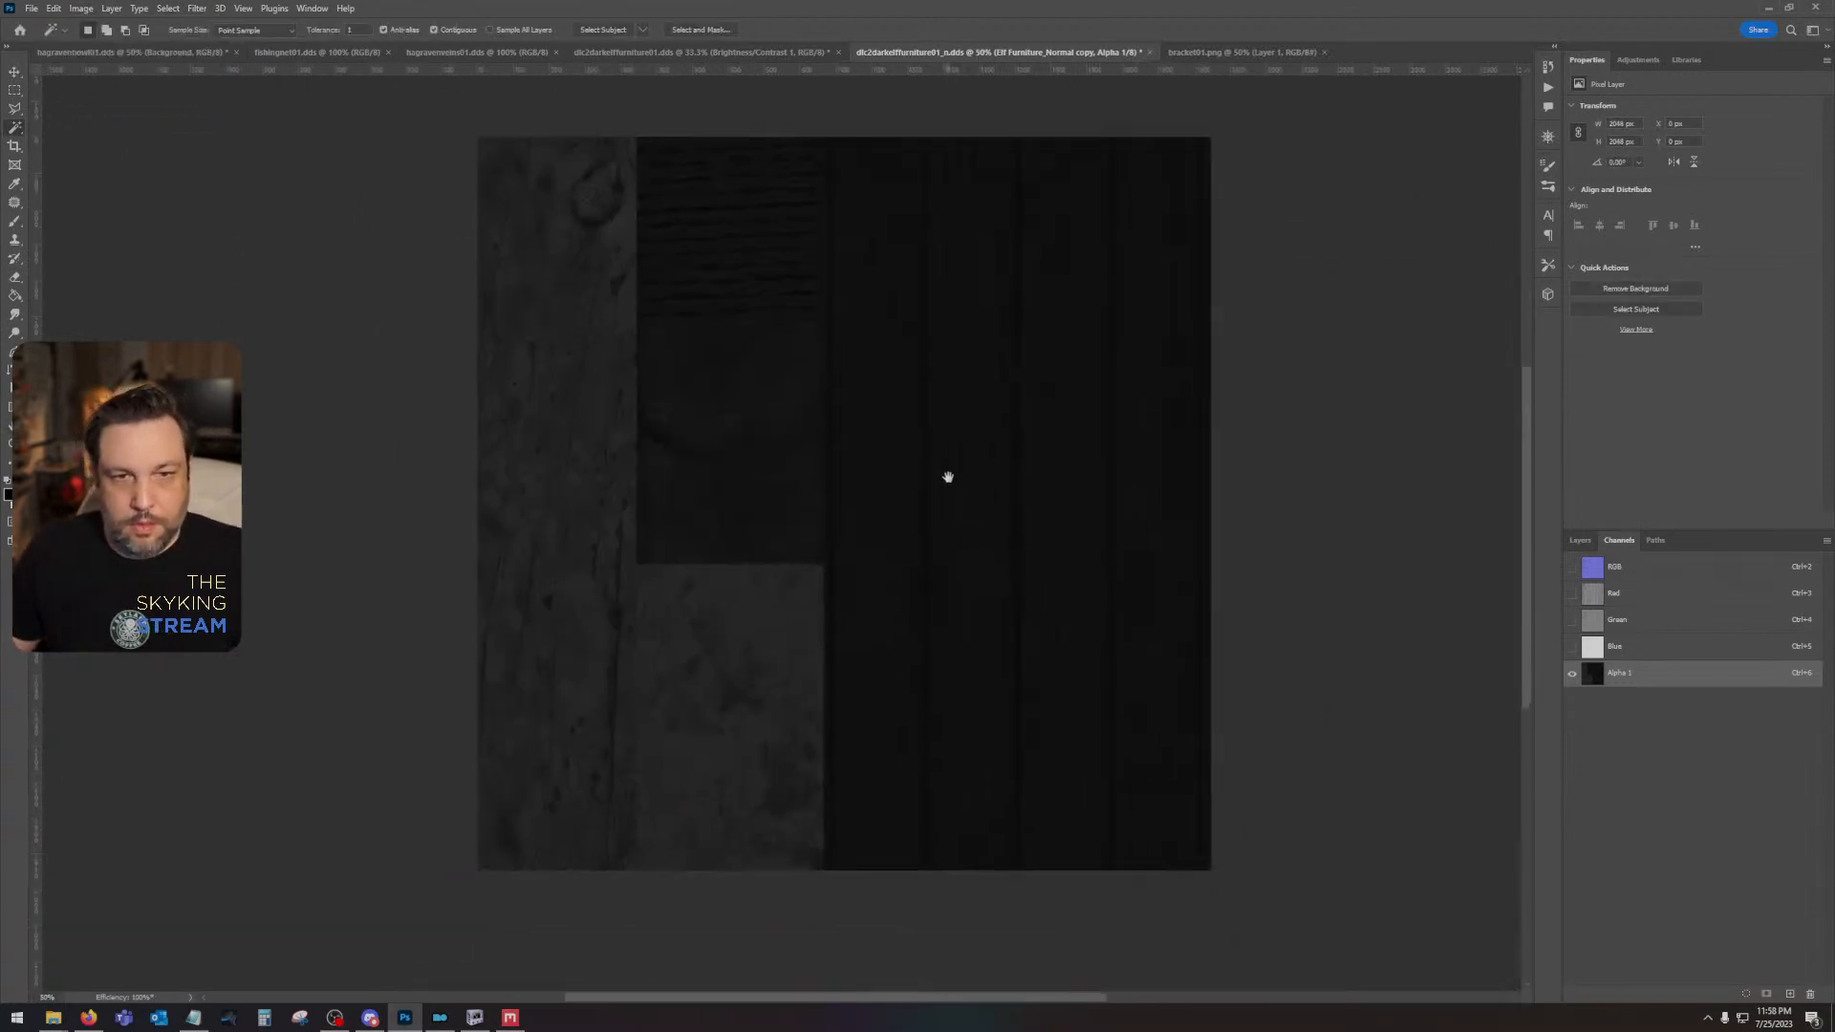
left_click_drag(1399, 659, 1011, 585)
key("Return")
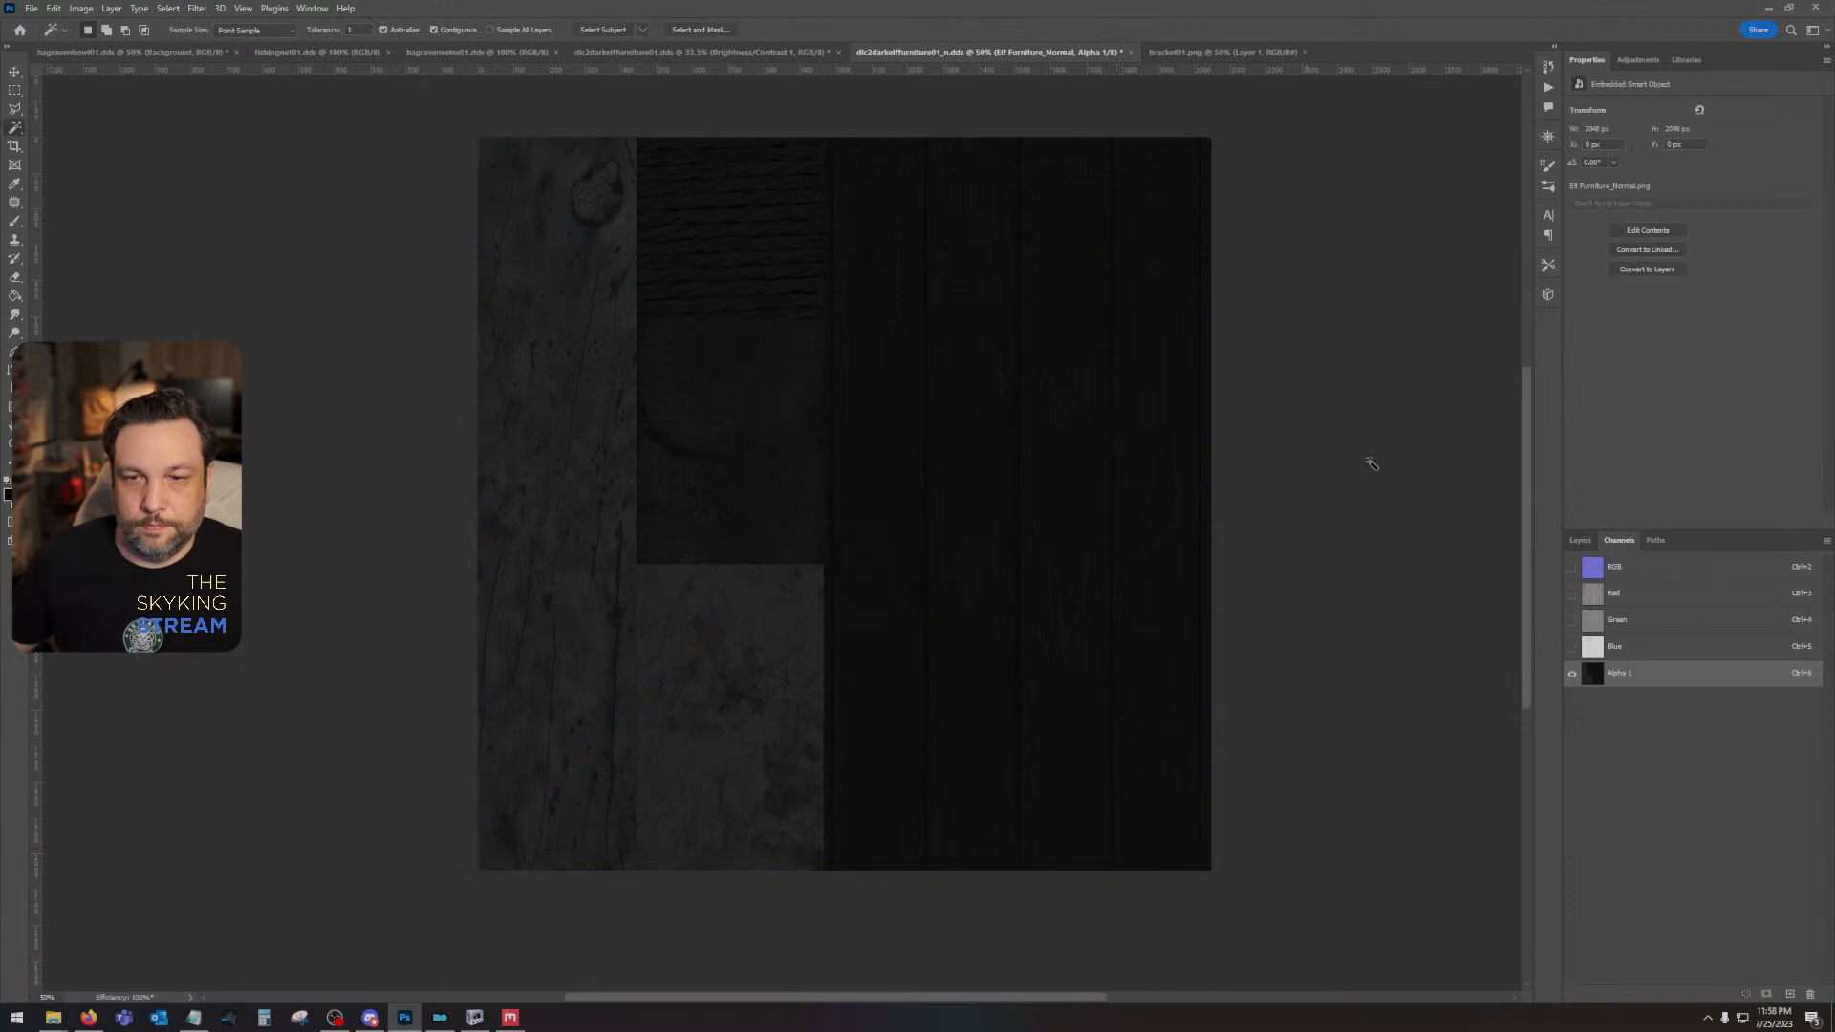
left_click(1579, 540)
left_click(1663, 632)
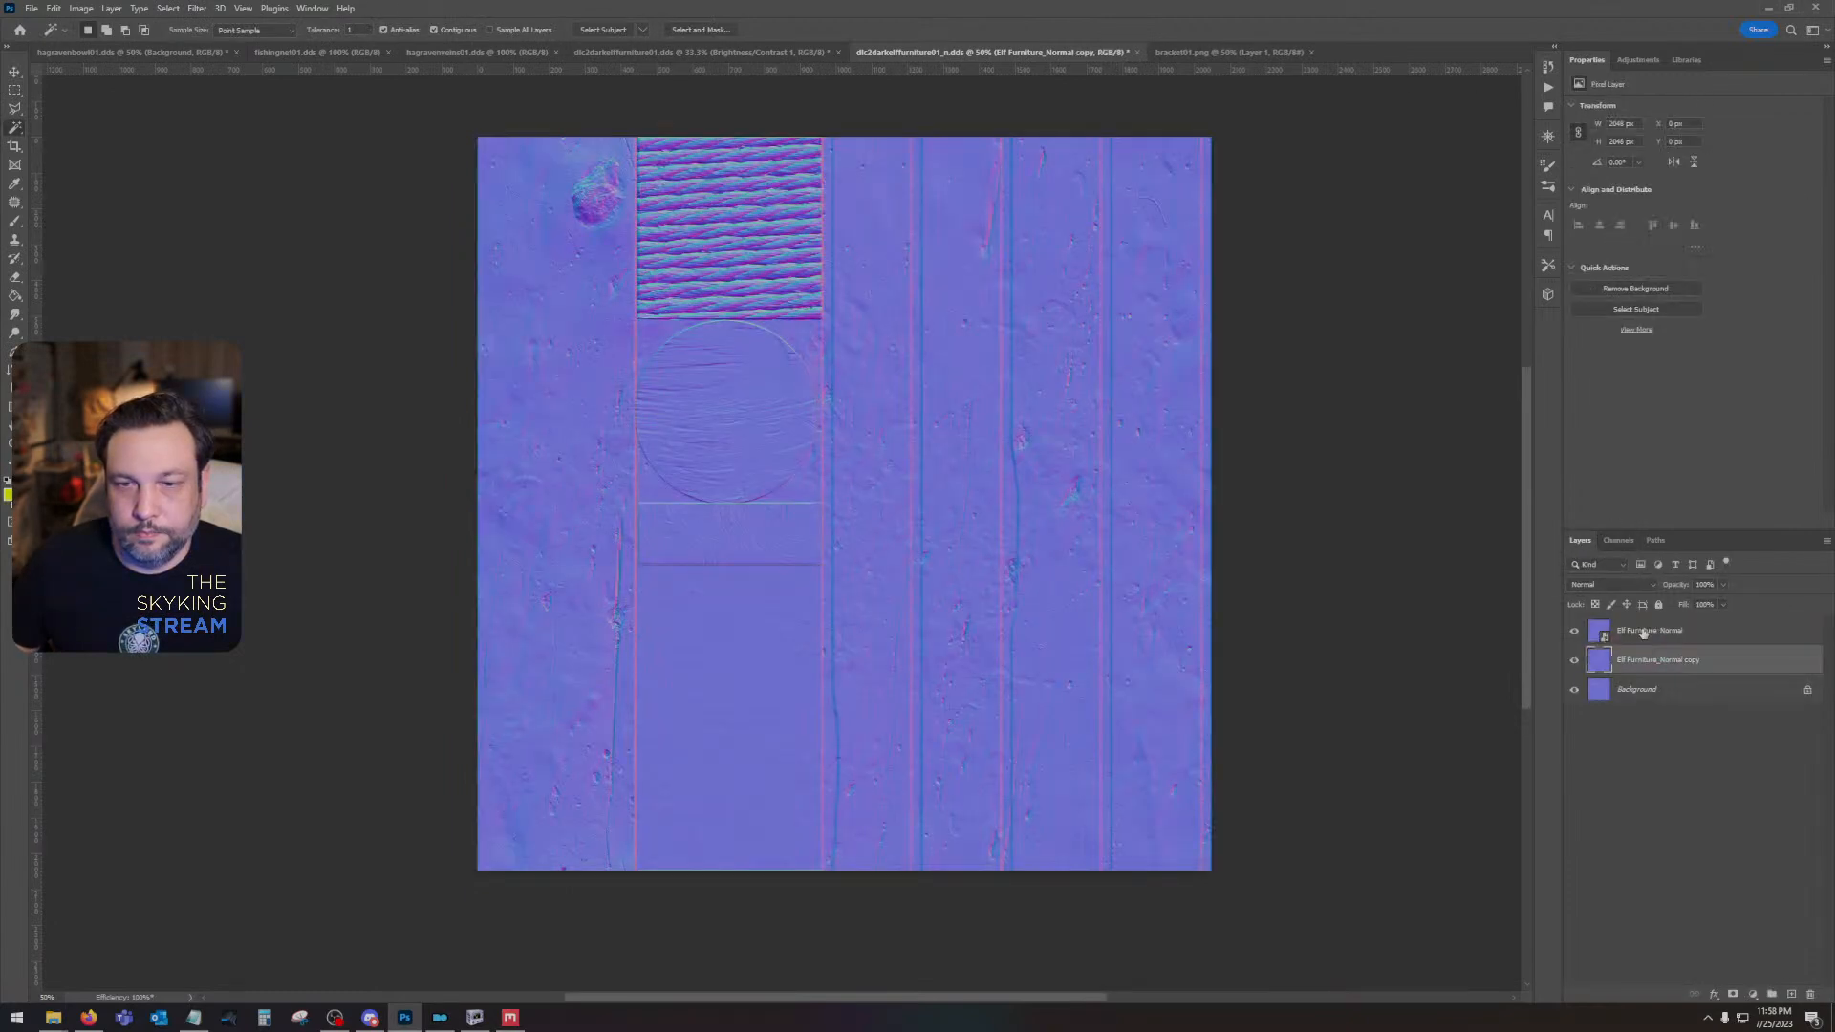
- Remove the old copy layer, duplicate the placed Elf Furniture_Normal layer and set the duplicate's blend mode to Overlay
left_click_drag(1672, 623, 1791, 994)
left_click(1610, 584)
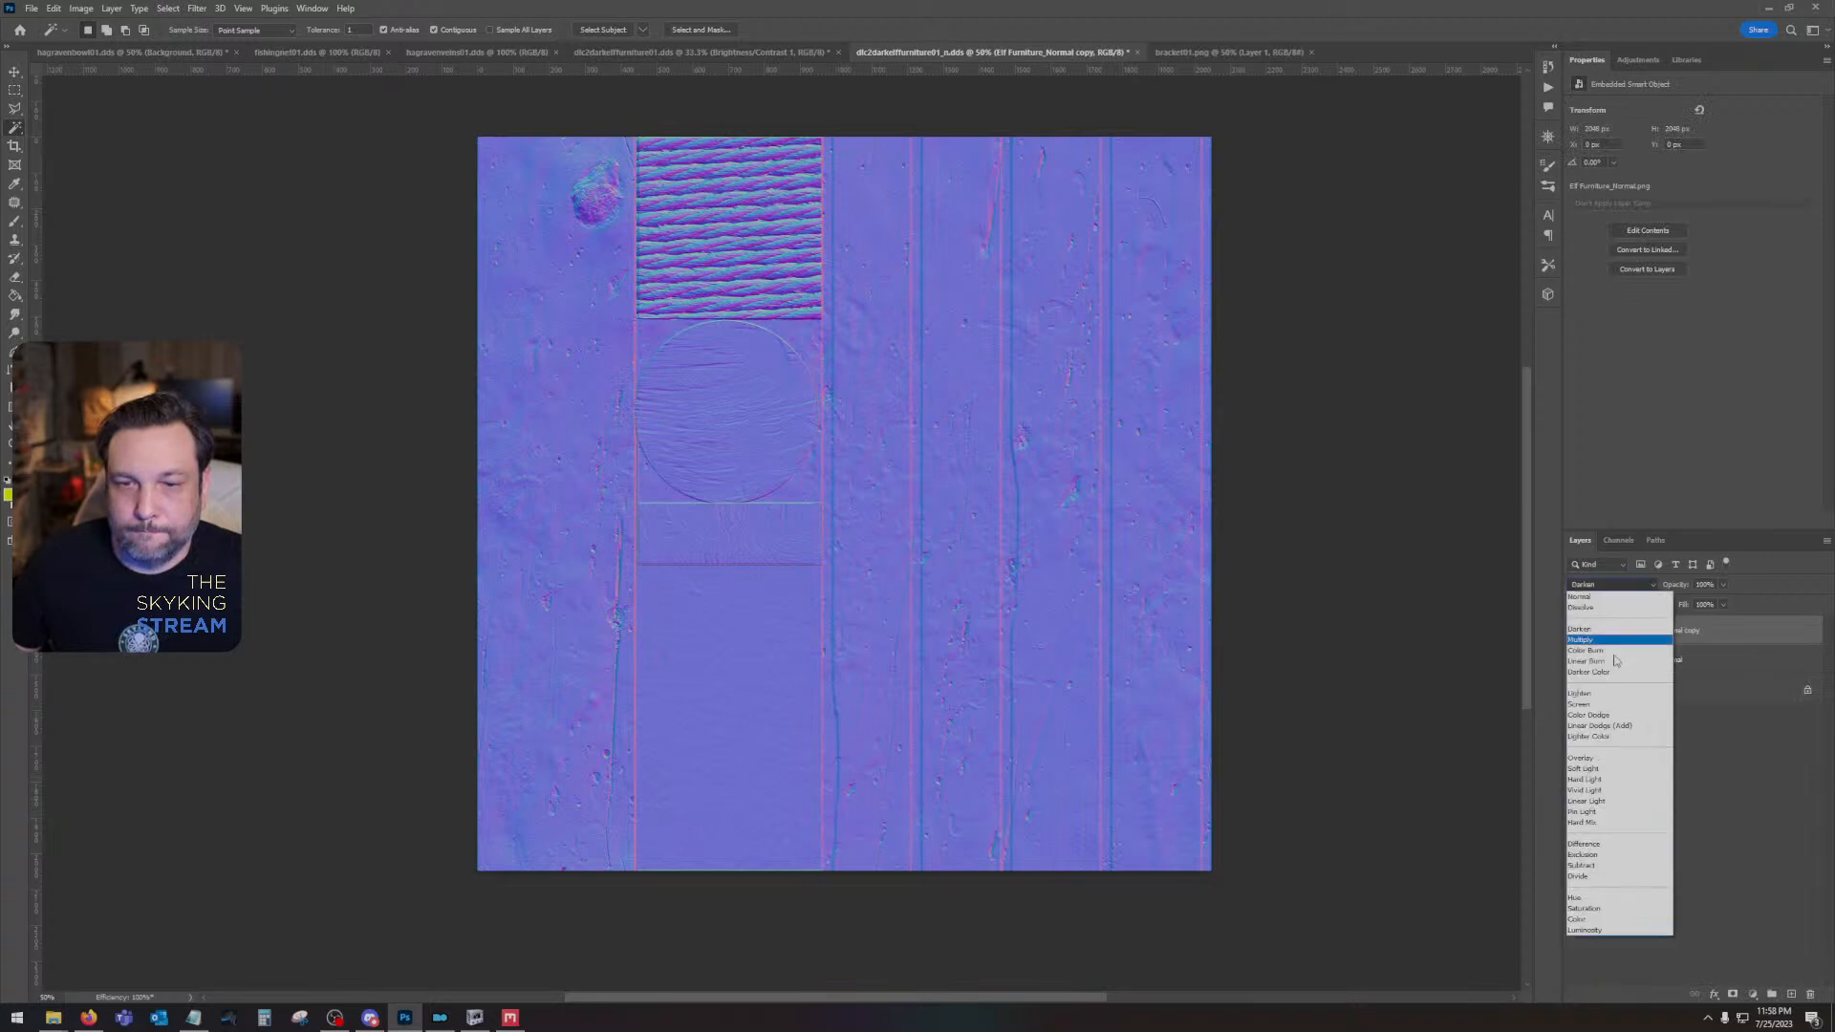
left_click(1581, 758)
- Combine the two Elf Furniture_Normal layers into one rasterized layer and invert its green channel
right_click(1670, 659)
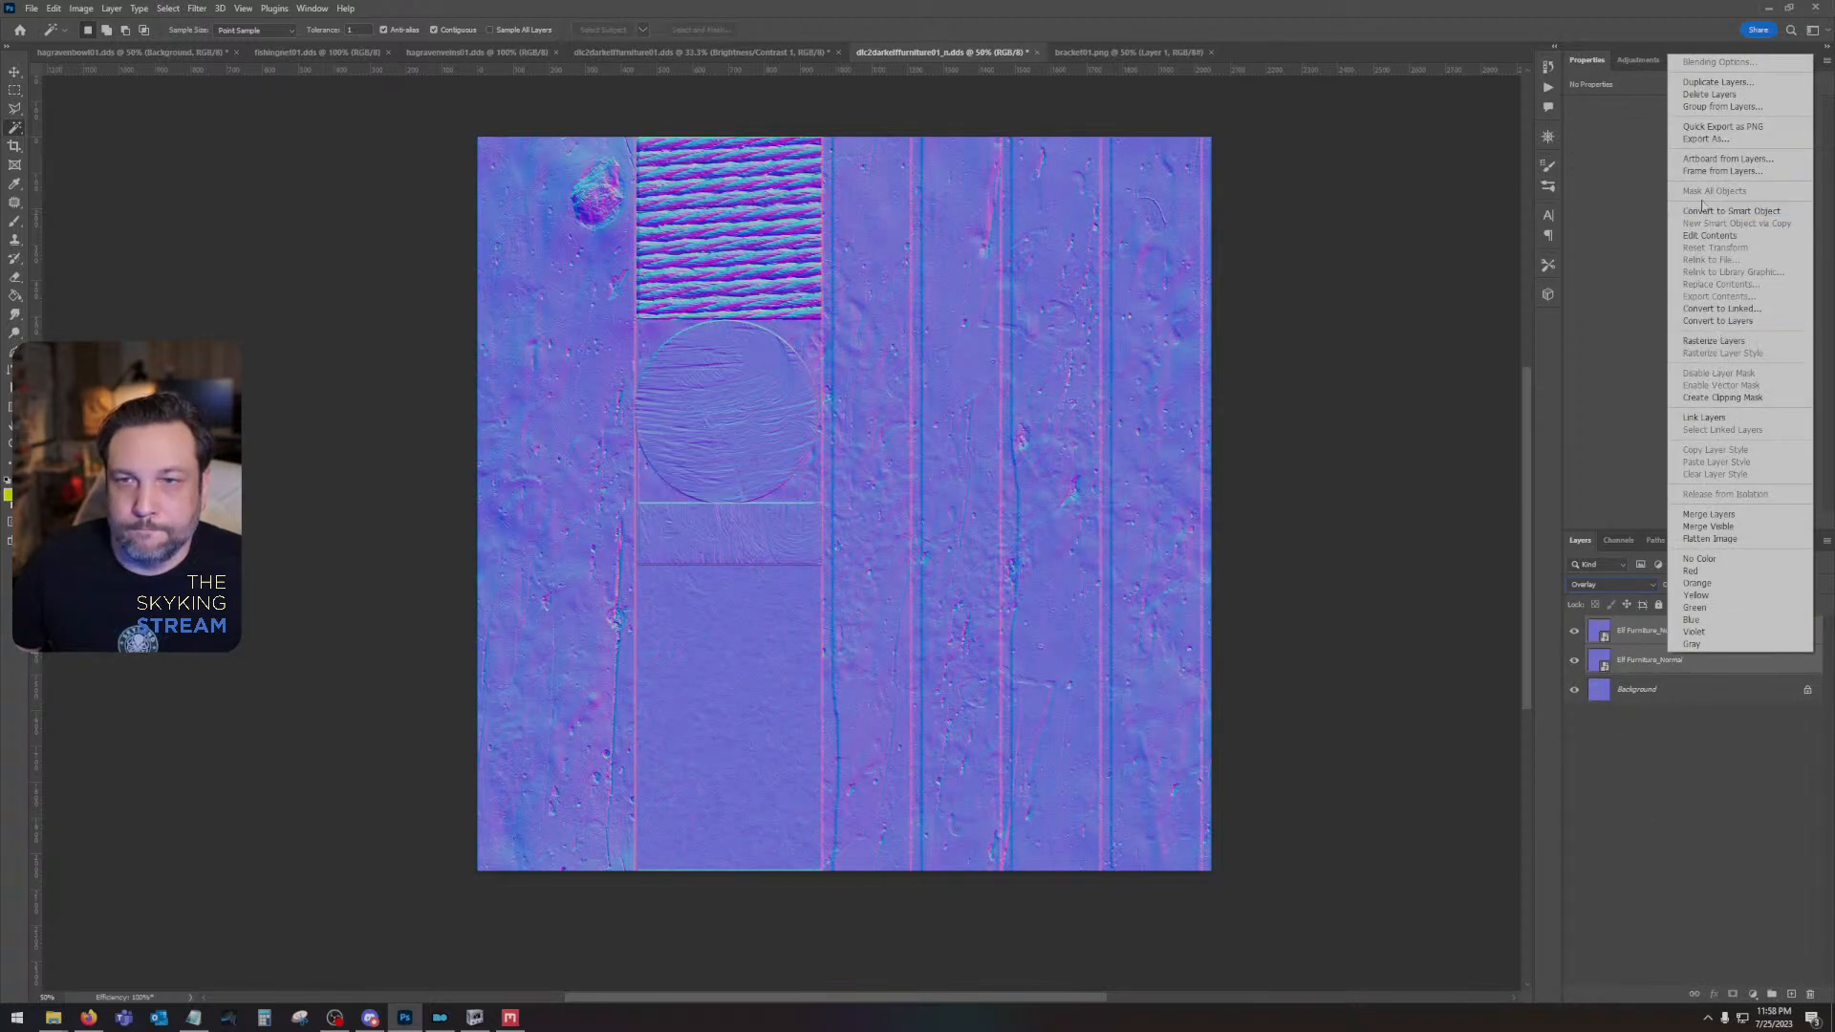
left_click(1702, 209)
right_click(1666, 633)
left_click(1710, 321)
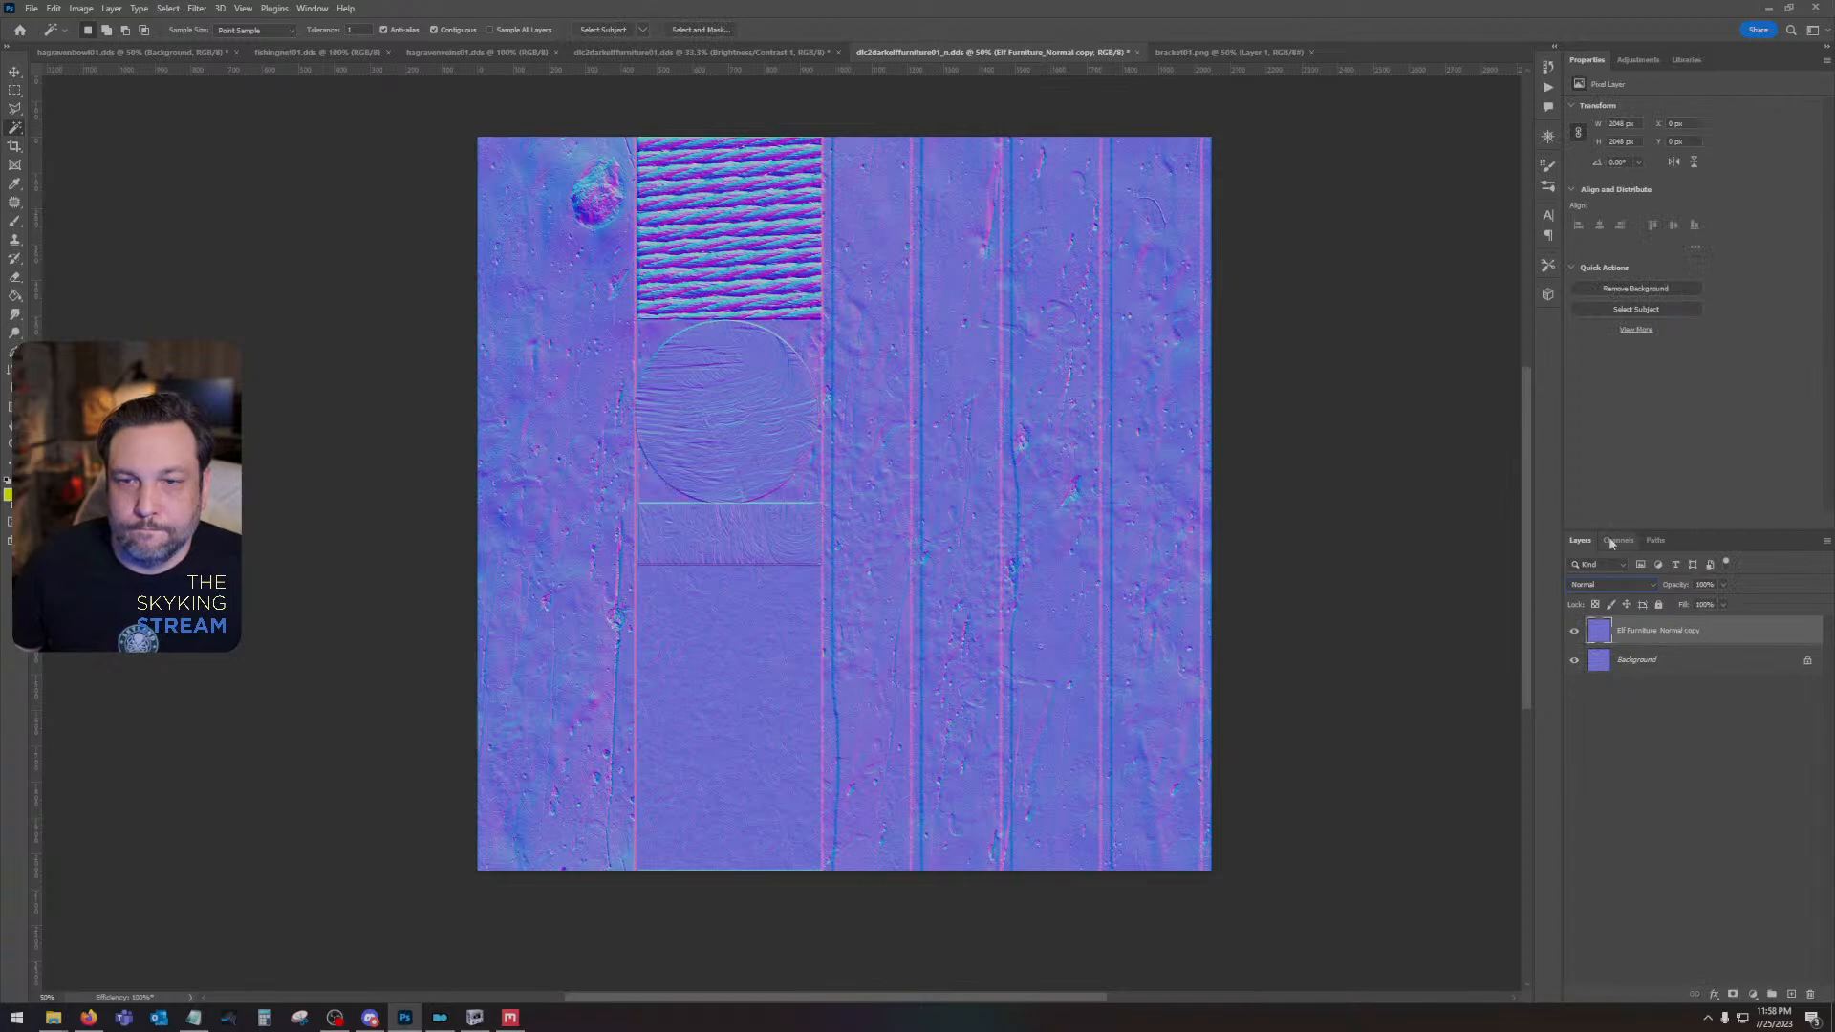
left_click(1619, 540)
left_click(1636, 620)
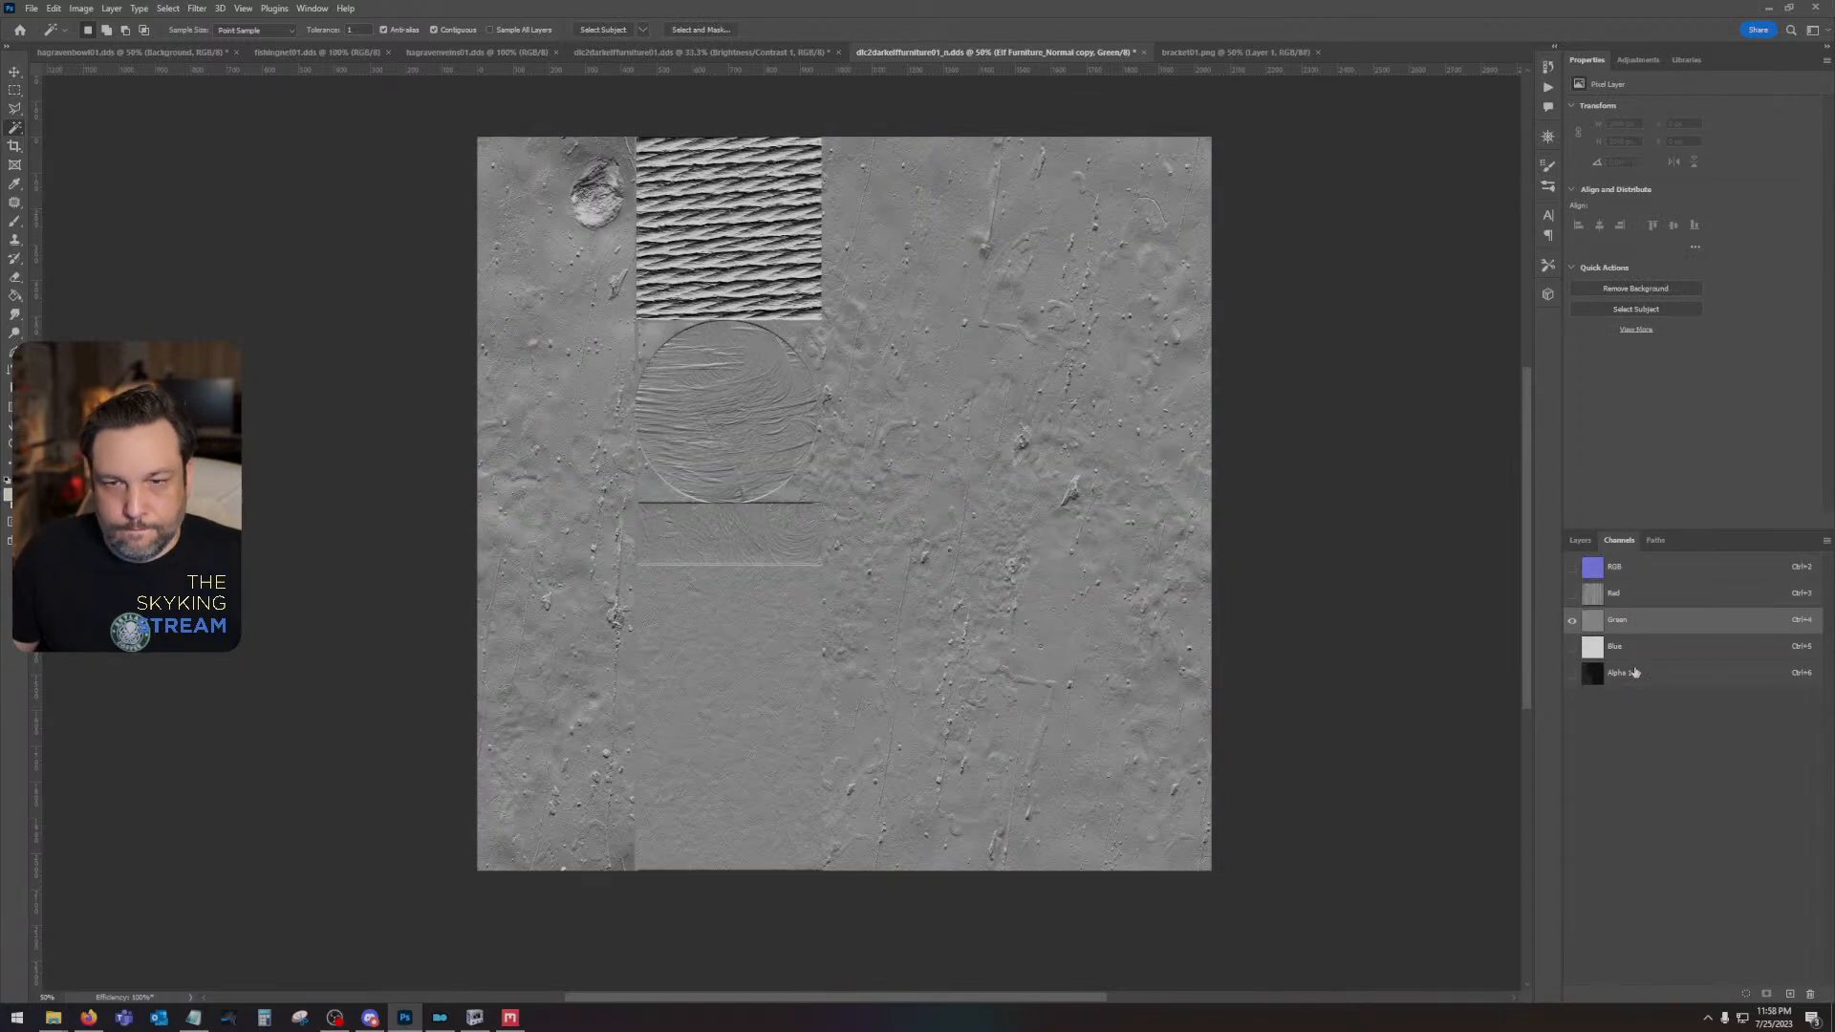
- Put the grayscale furniture texture into the Alpha 1 channel, darken it with Curves at output 86, and return to the RGB layers
left_click(1634, 672)
left_click(1582, 672, "ctrl")
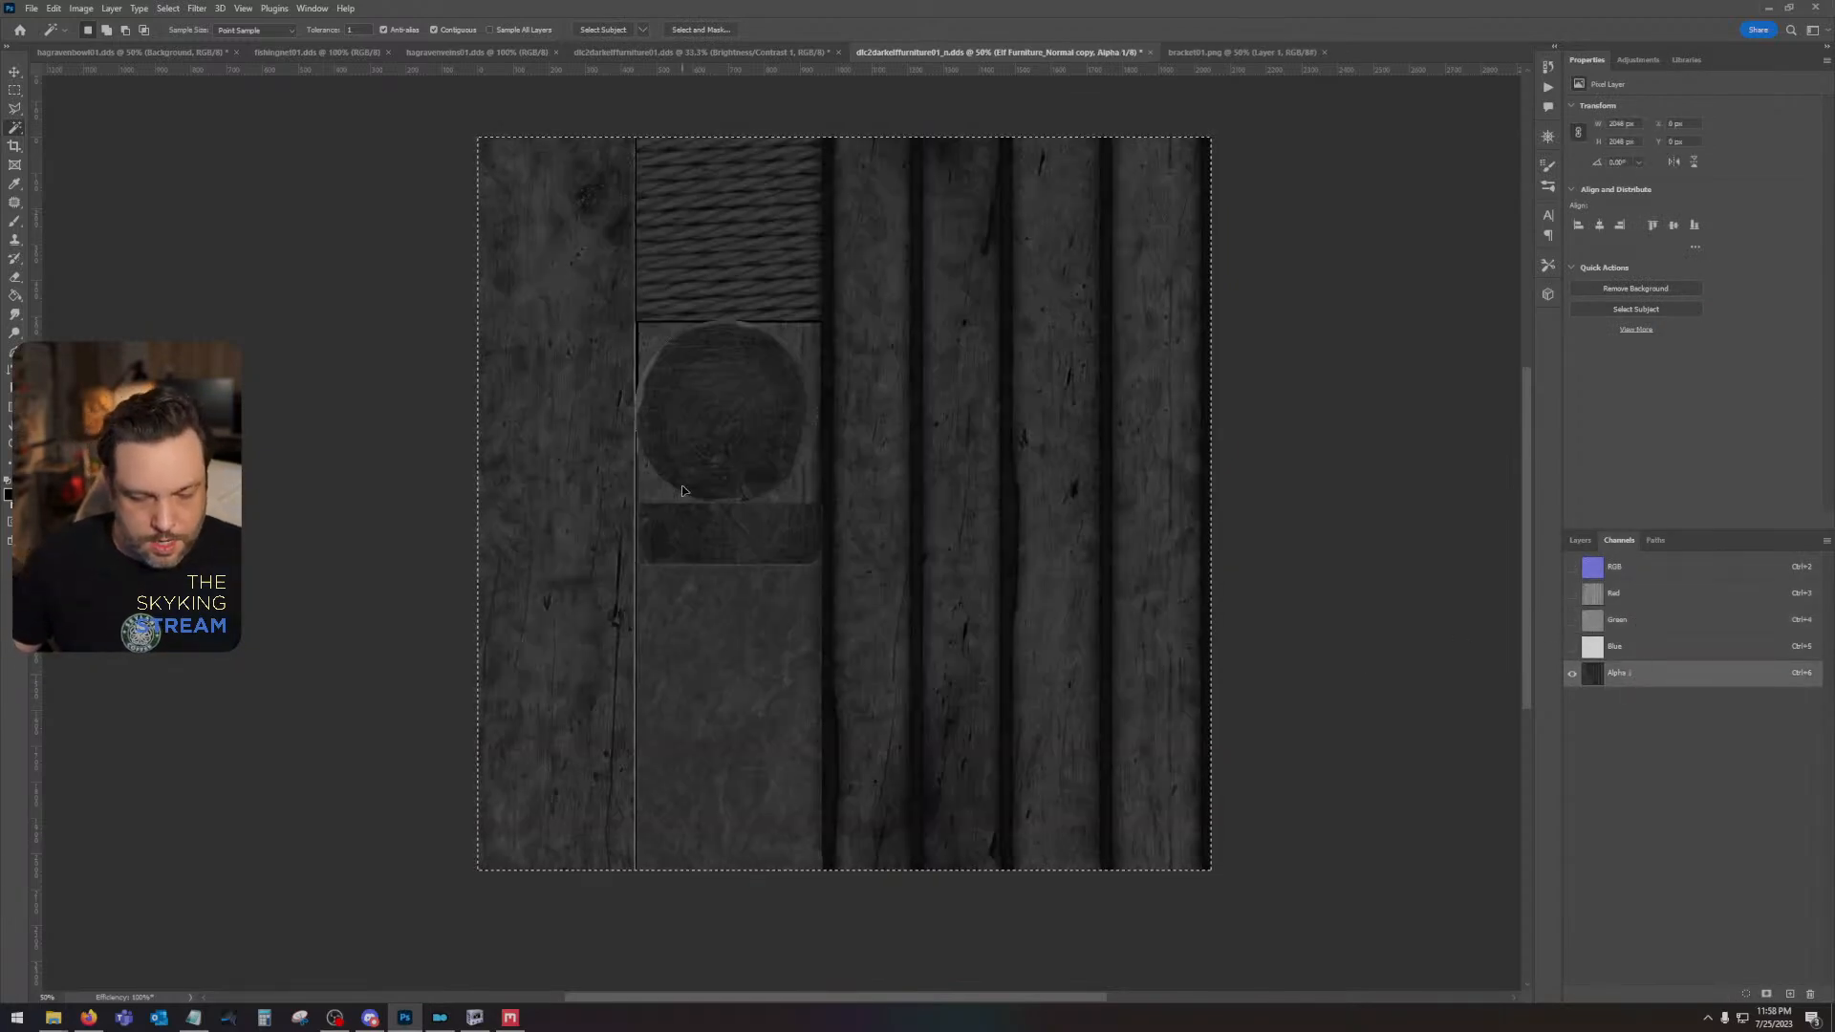
key("ctrl+m")
left_click_drag(1385, 431, 1403, 567)
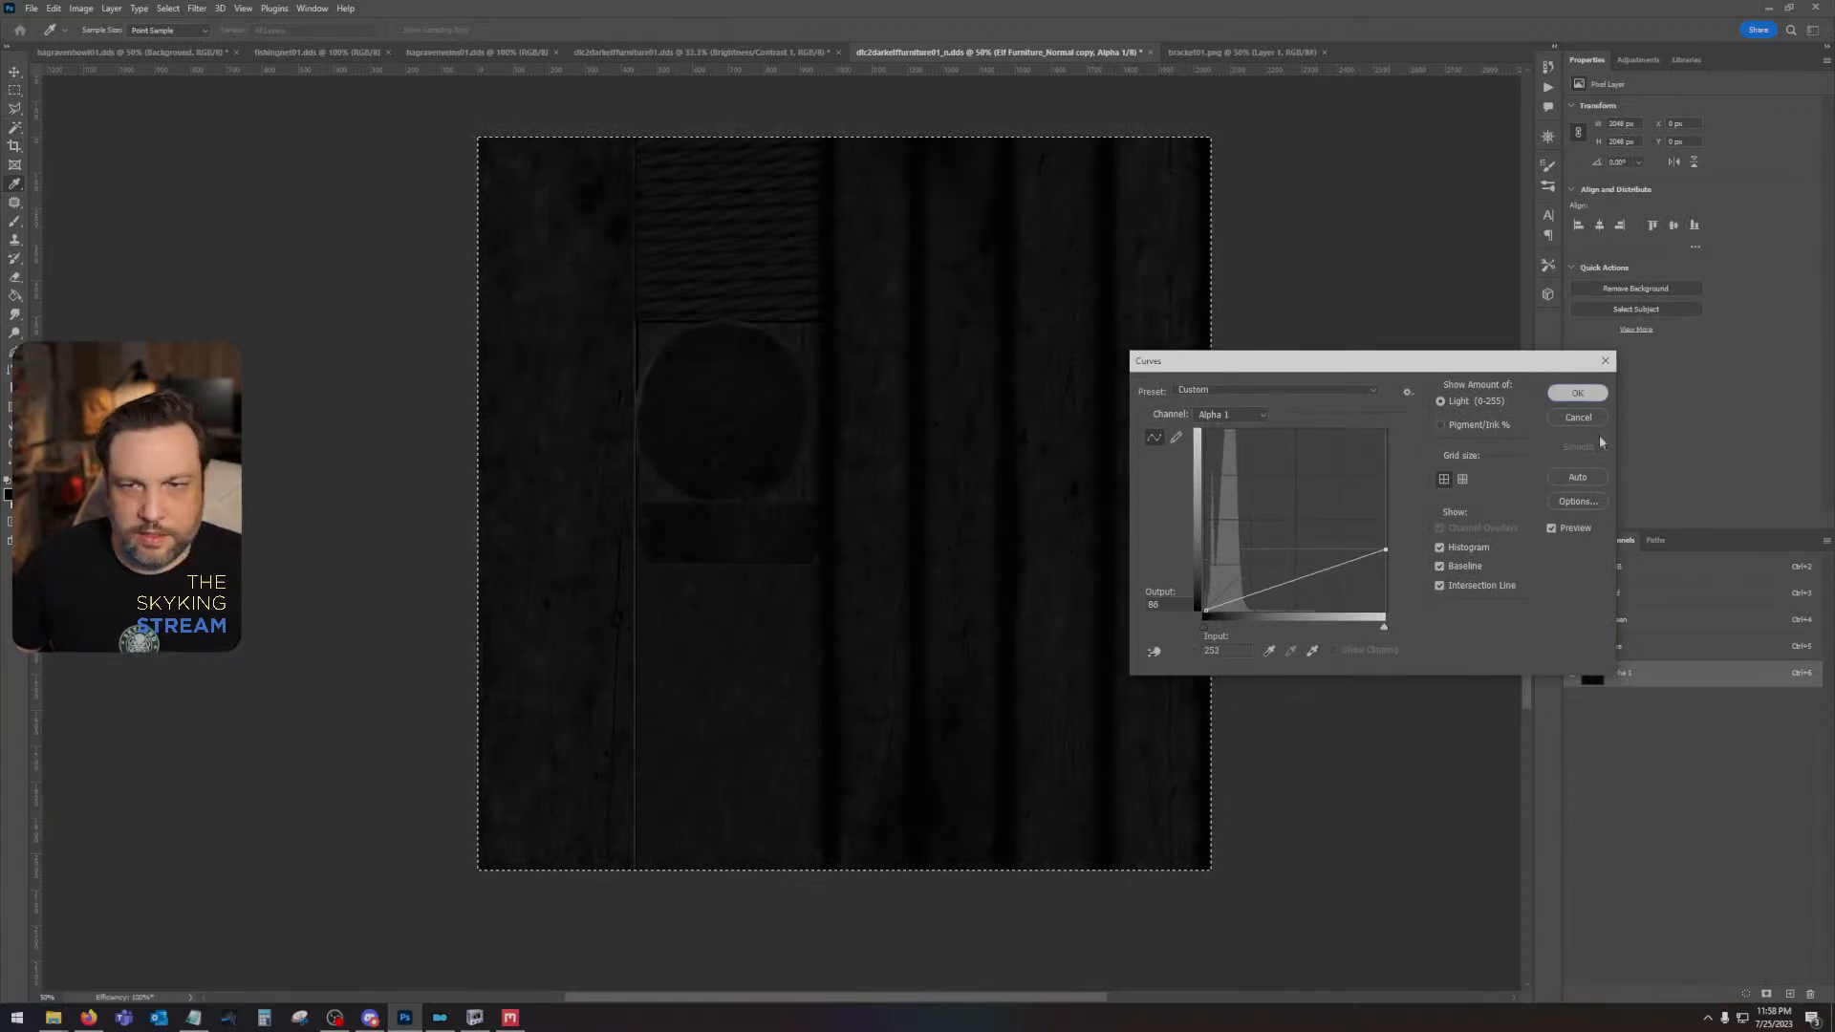
left_click(1578, 393)
left_click(1623, 566)
left_click(1580, 540)
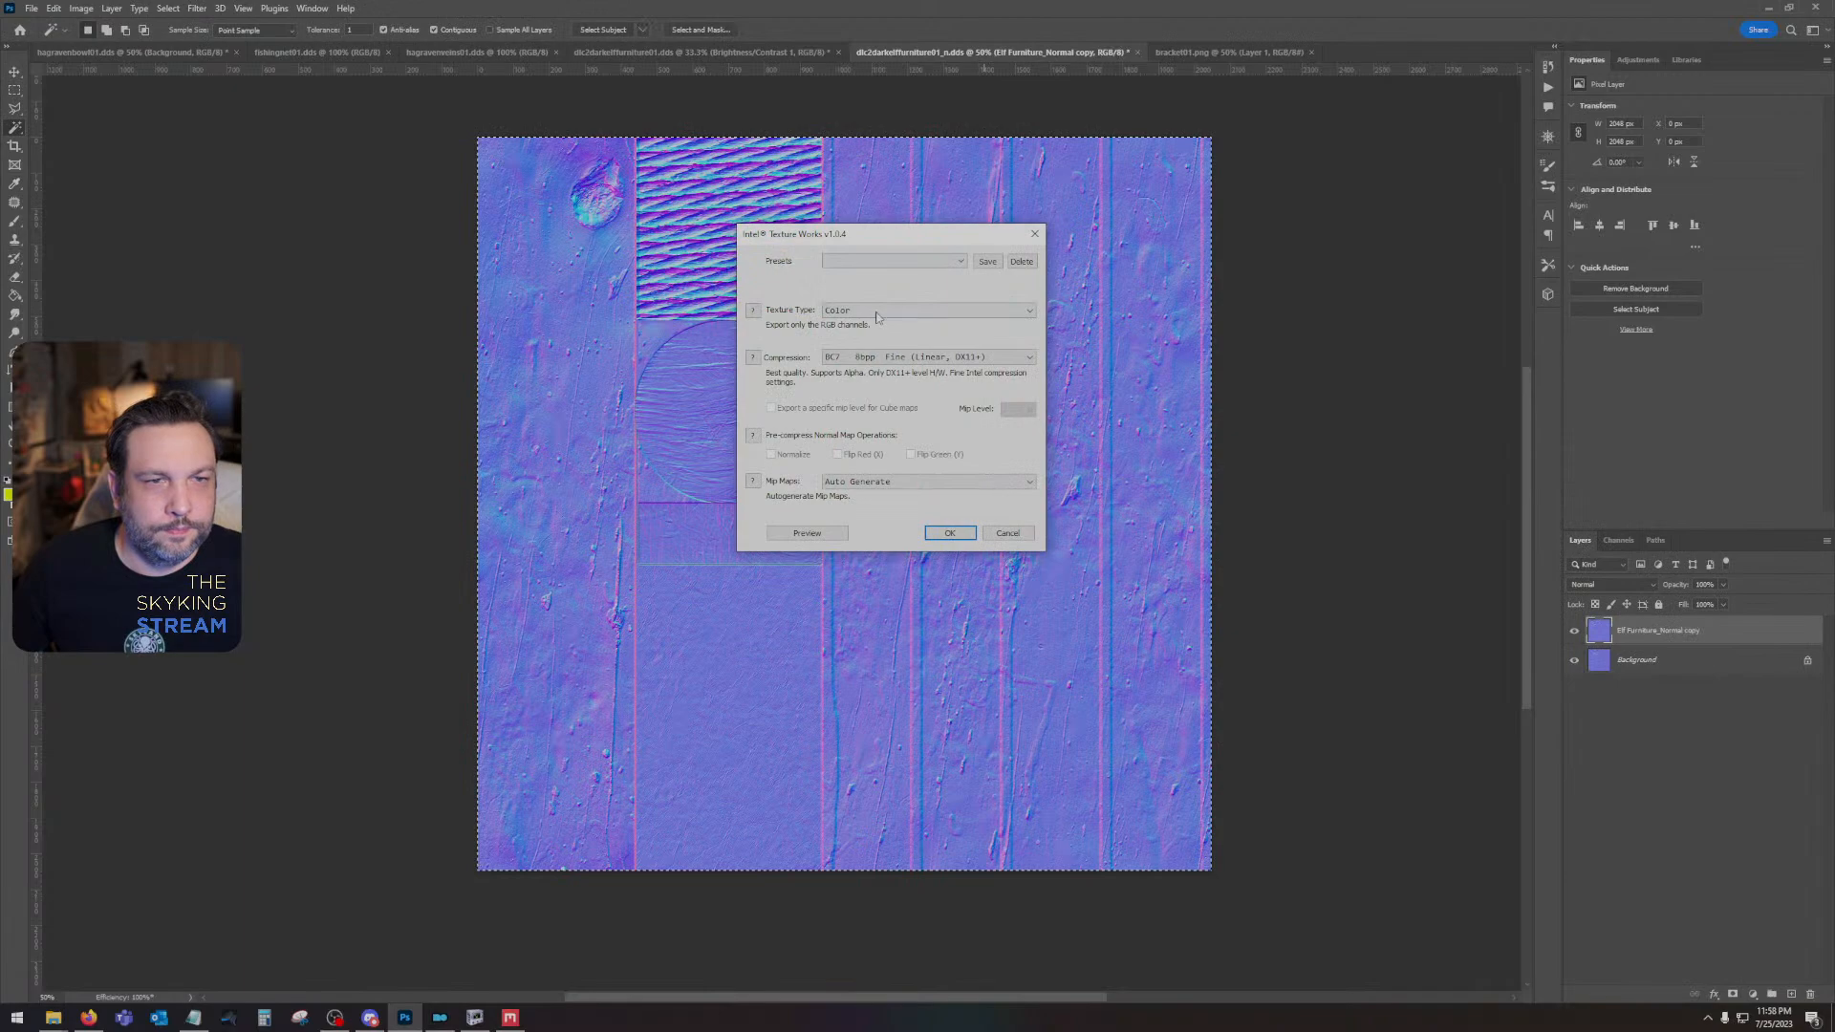
- Save the normal map as Color + Alpha with BC7 8bpp Fine (Linear, DX11+) compression and inspect the bed in NifSkope
left_click(938, 311)
left_click(937, 332)
left_click(937, 358)
left_click(939, 410)
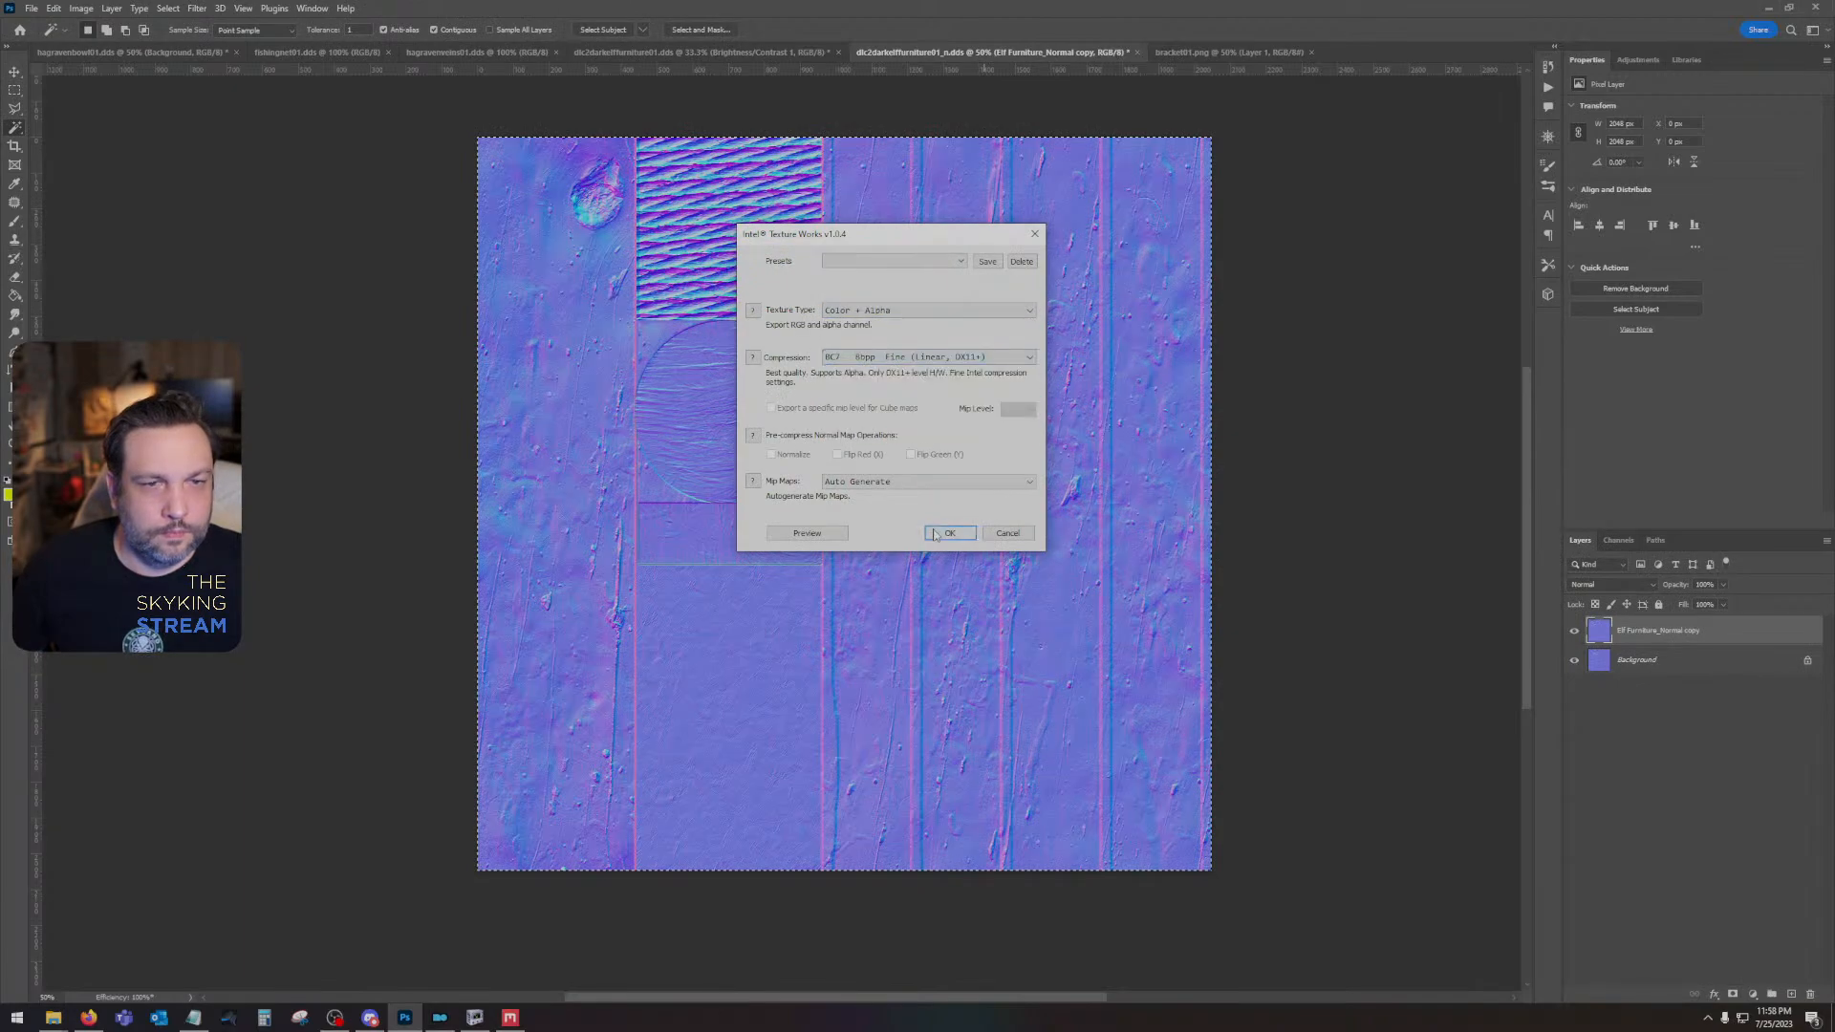
left_click(950, 533)
left_click(475, 1017)
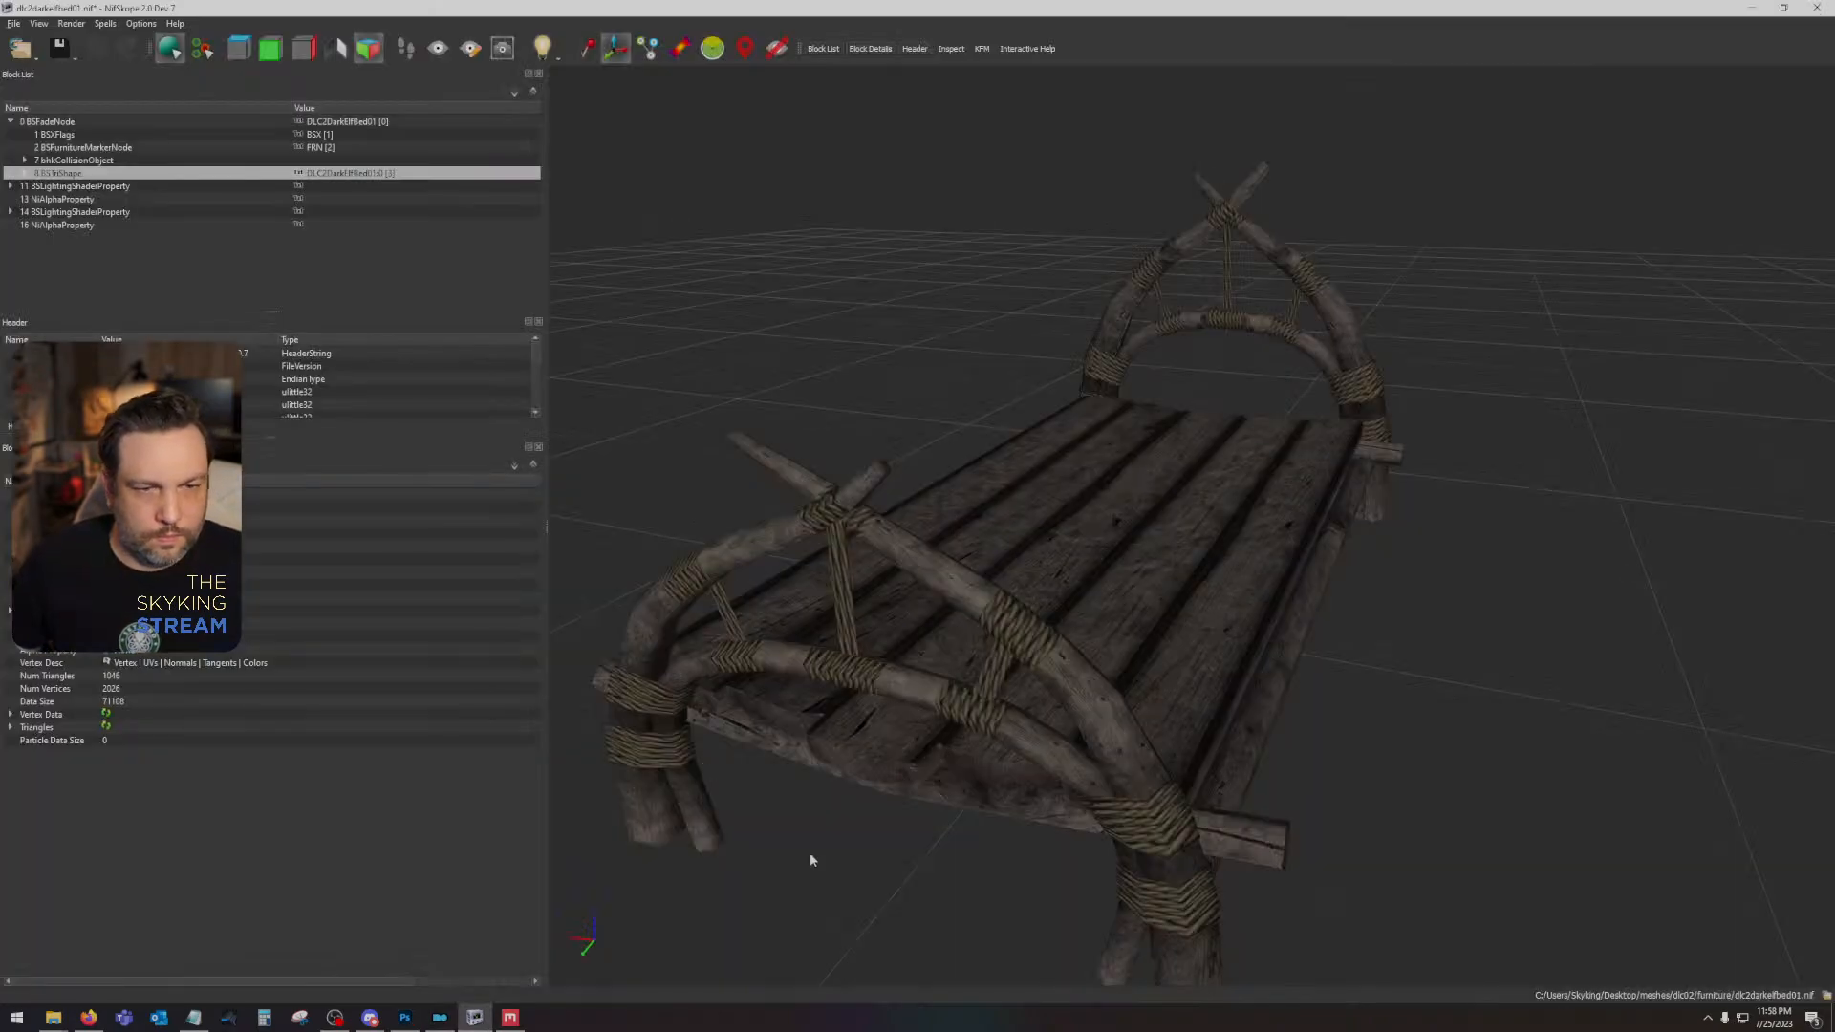
left_click_drag(811, 857, 1195, 931)
- Switch to Photoshop and add an Inner Glow in Multiply blend mode to Layer 4 of dlc2darkelffurniture01.dds
left_click(406, 1019)
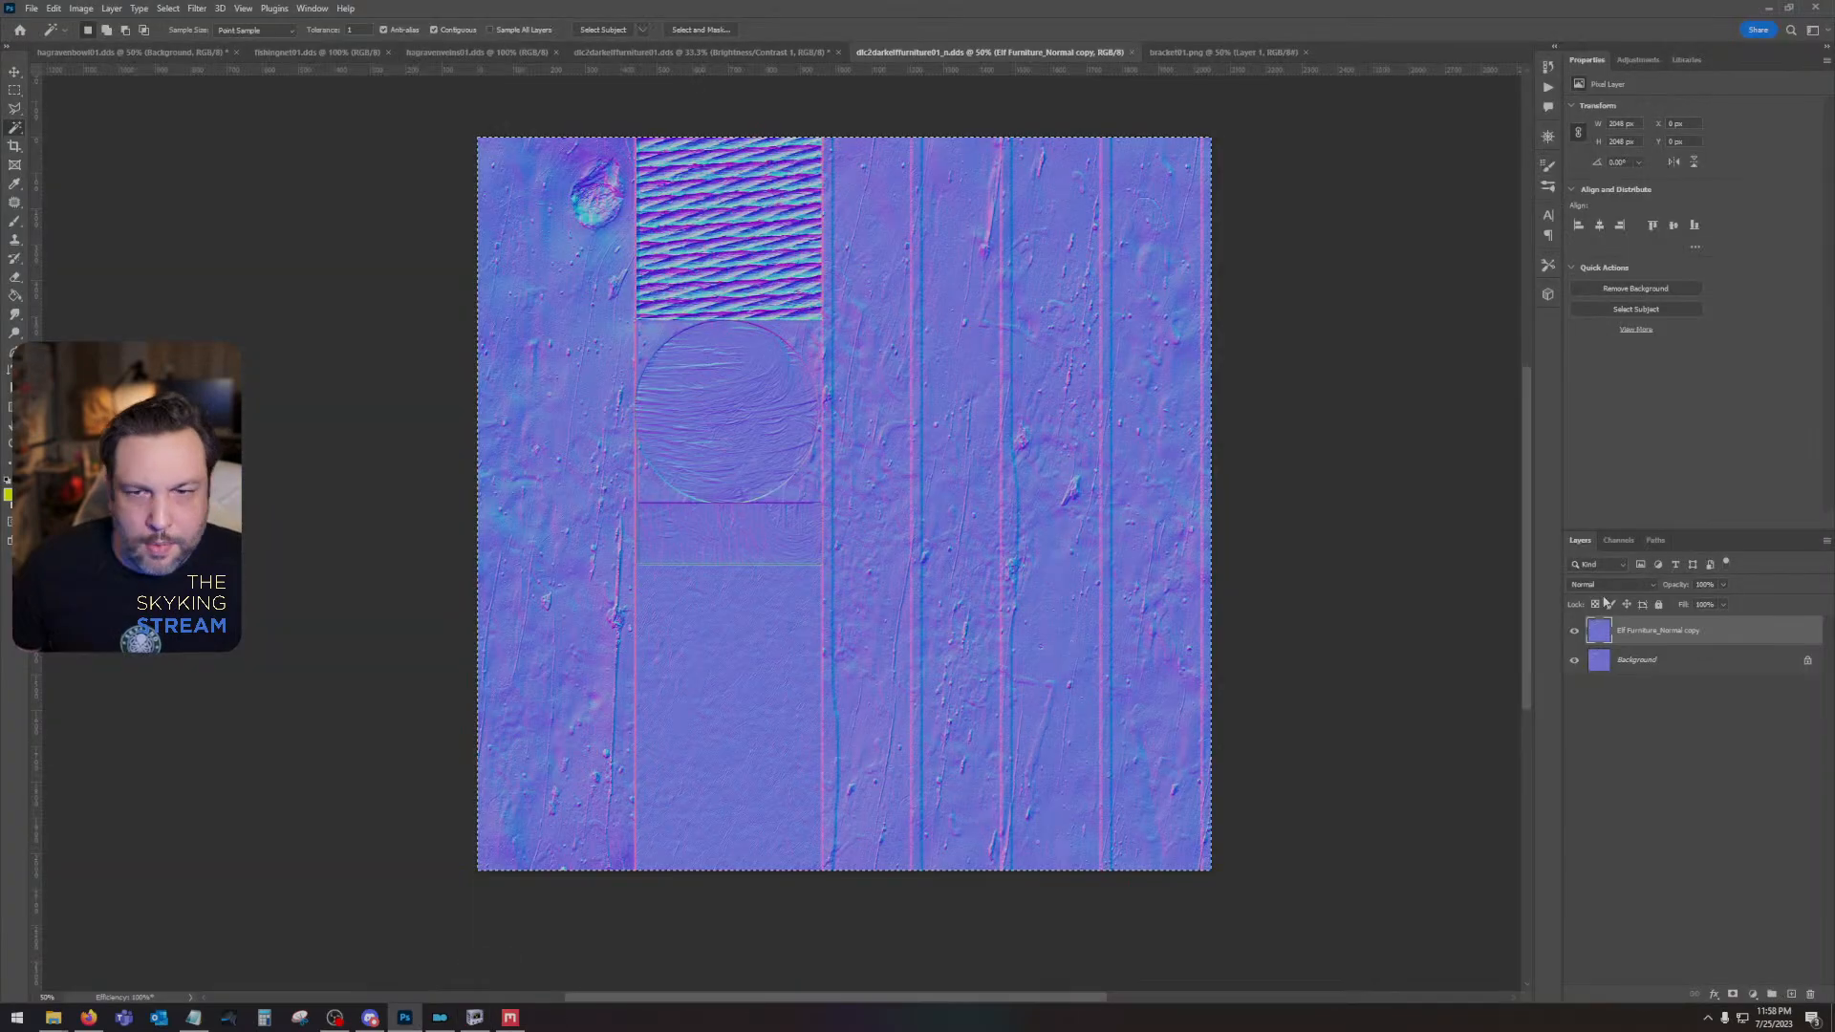
left_click(782, 55)
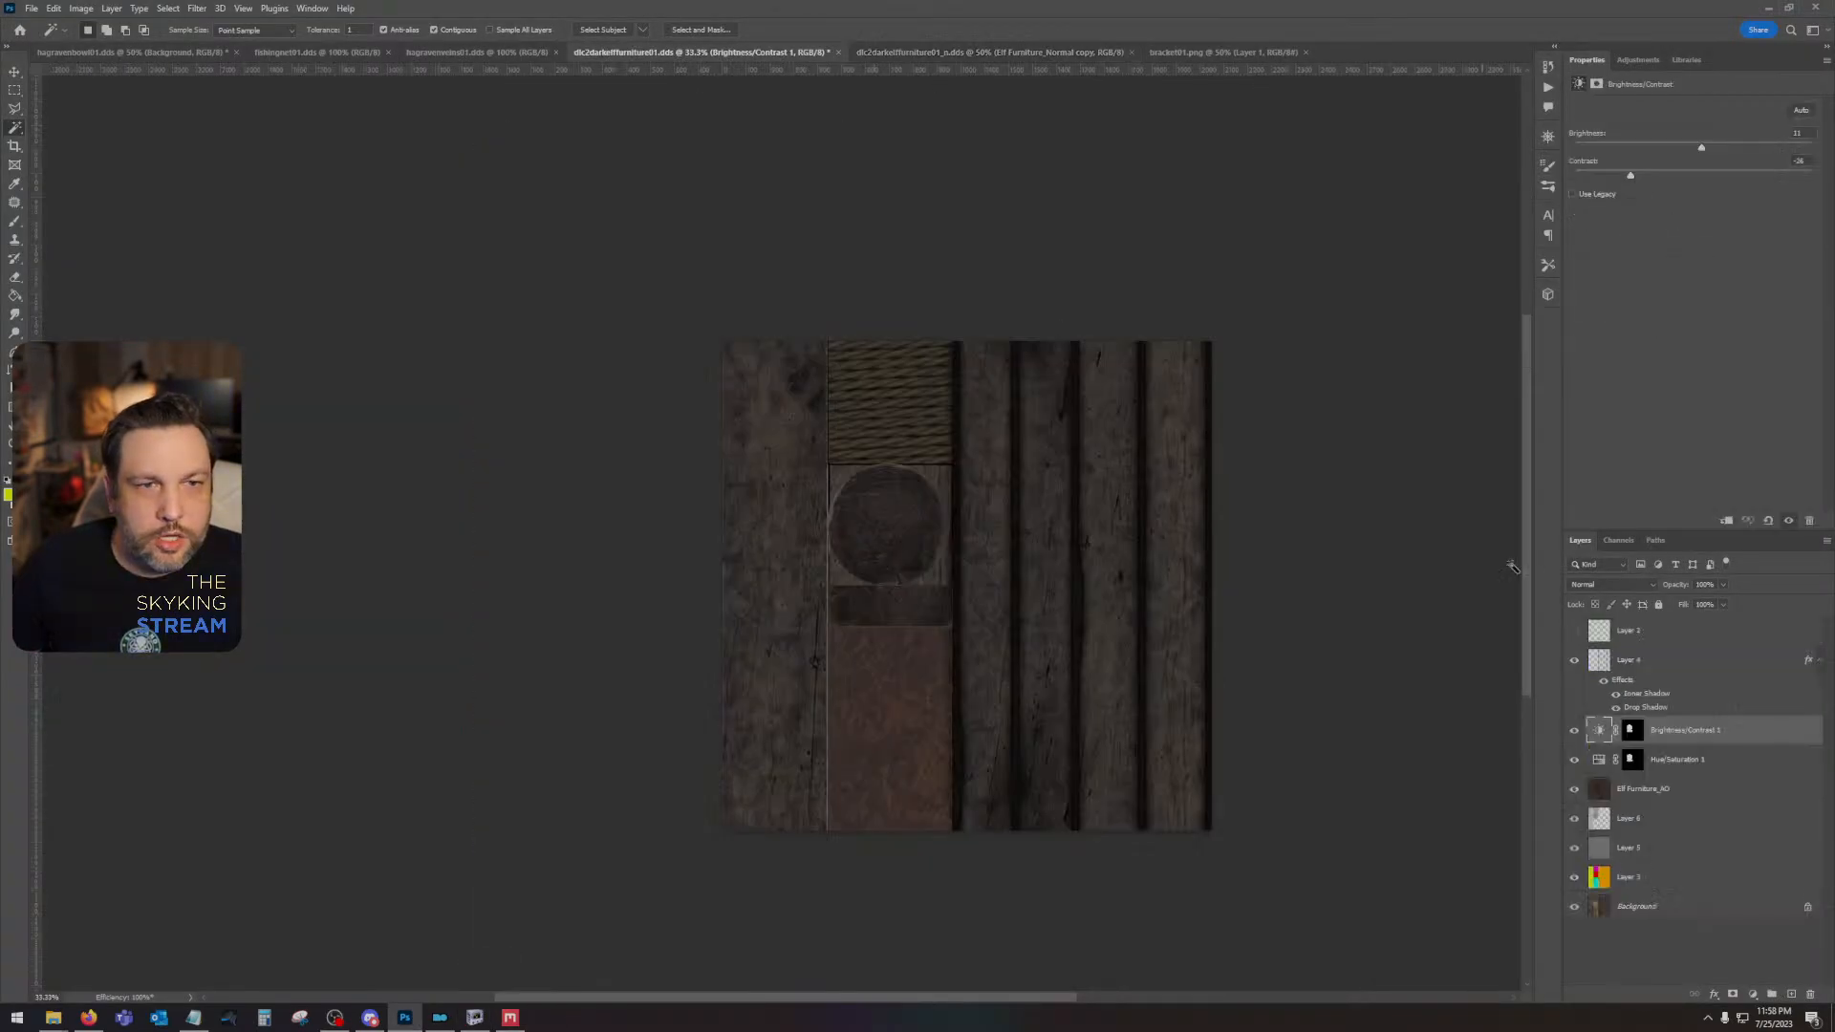
left_click(1701, 654)
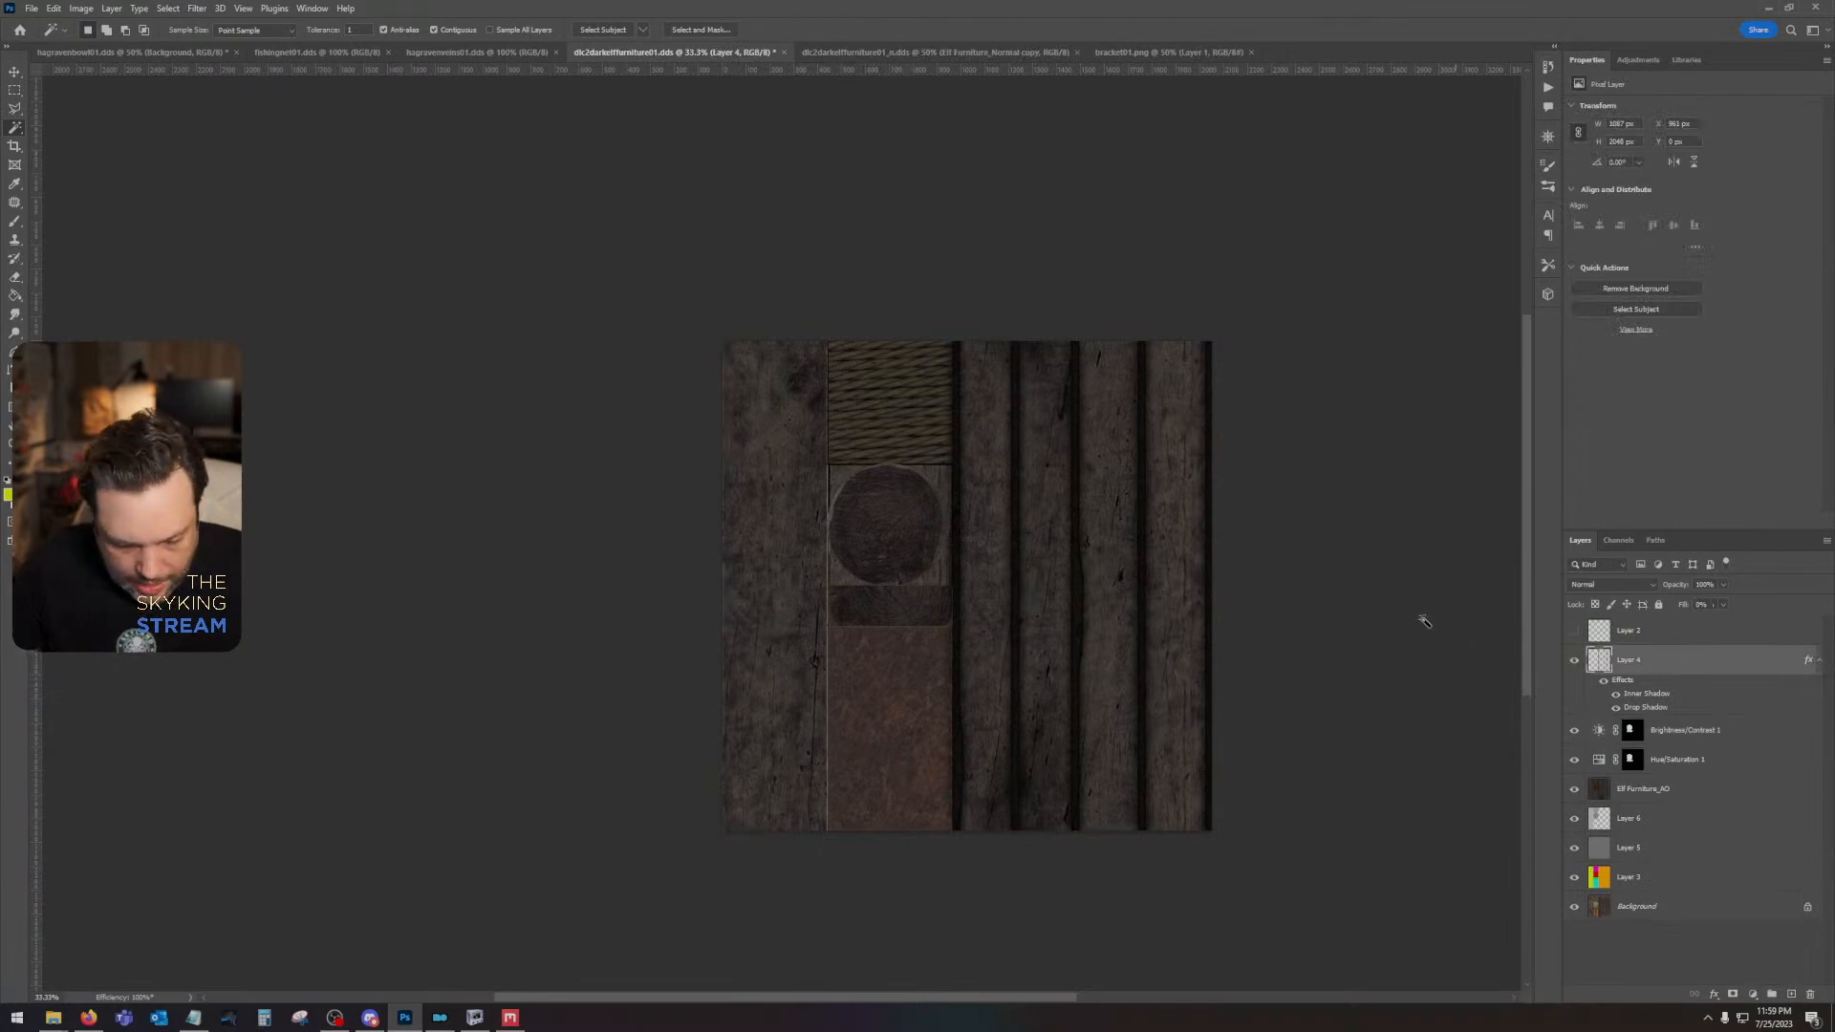
key("ctrl+plus")
key("ctrl+plus")
key("ctrl+plus")
key("ctrl+plus")
key("ctrl+plus")
left_click_drag(1367, 564, 56, 622)
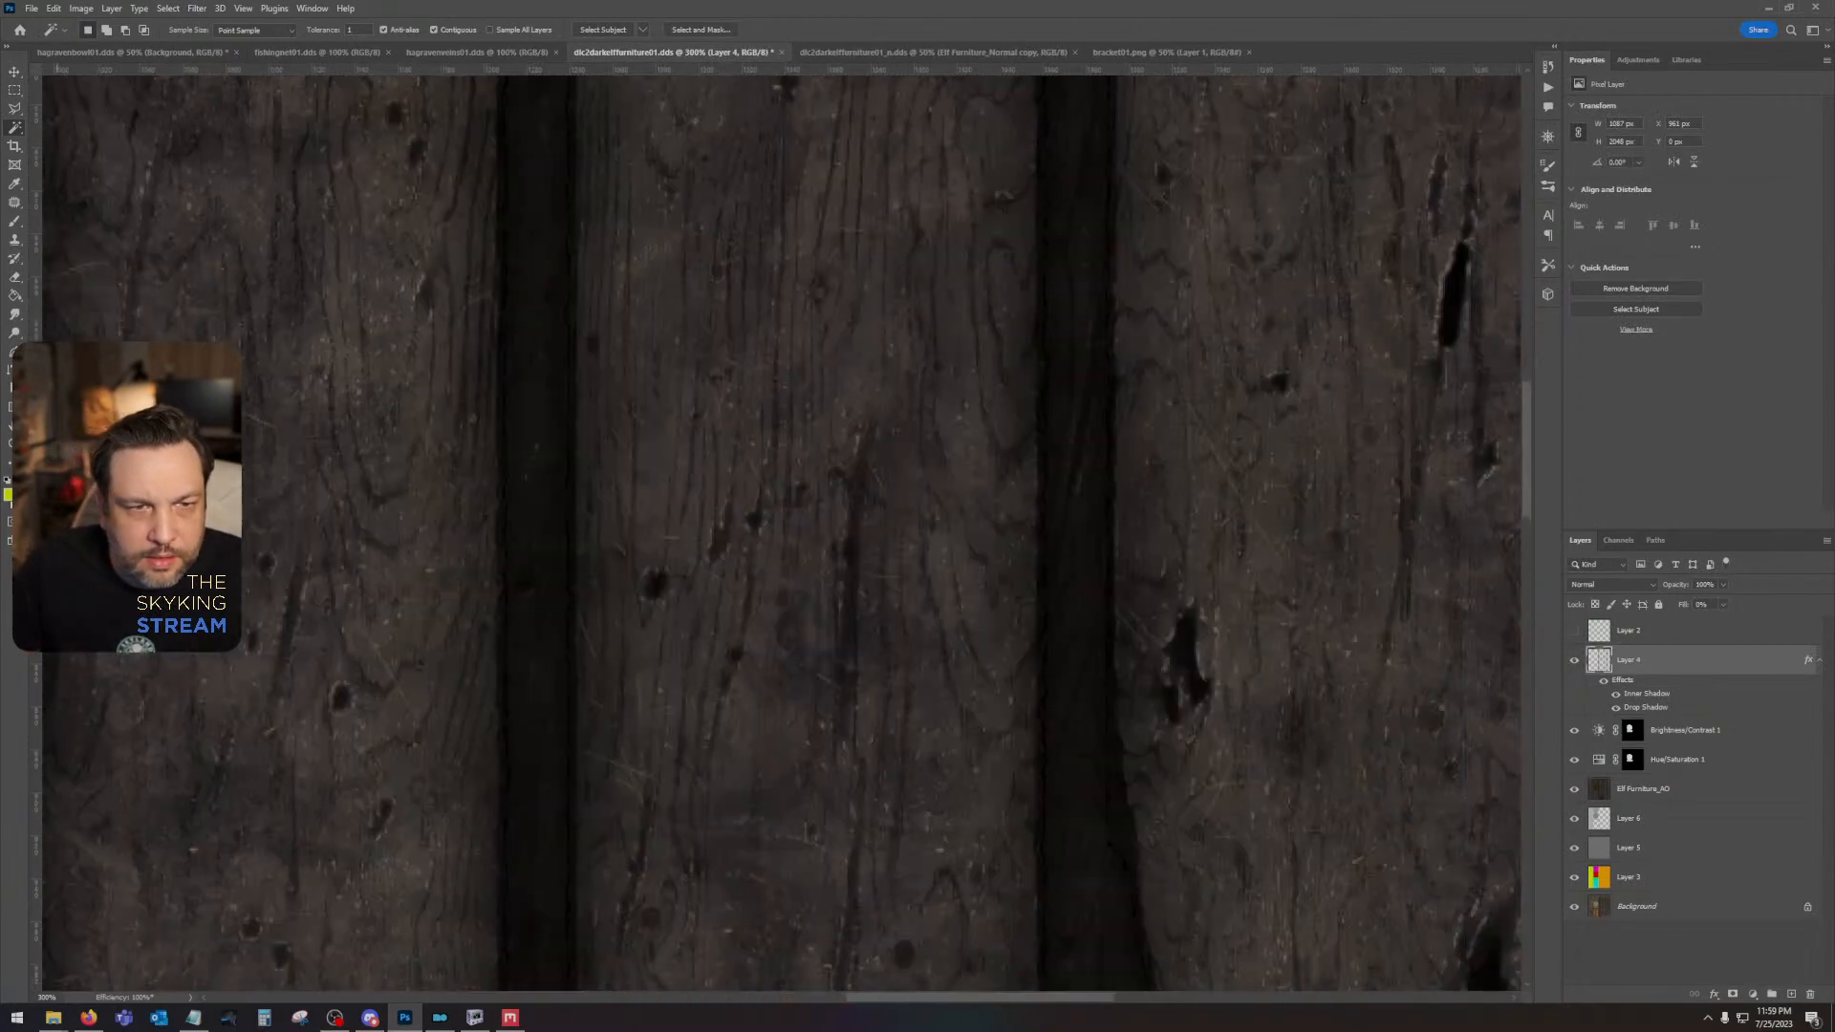
double_click(1743, 661)
left_click(1259, 564)
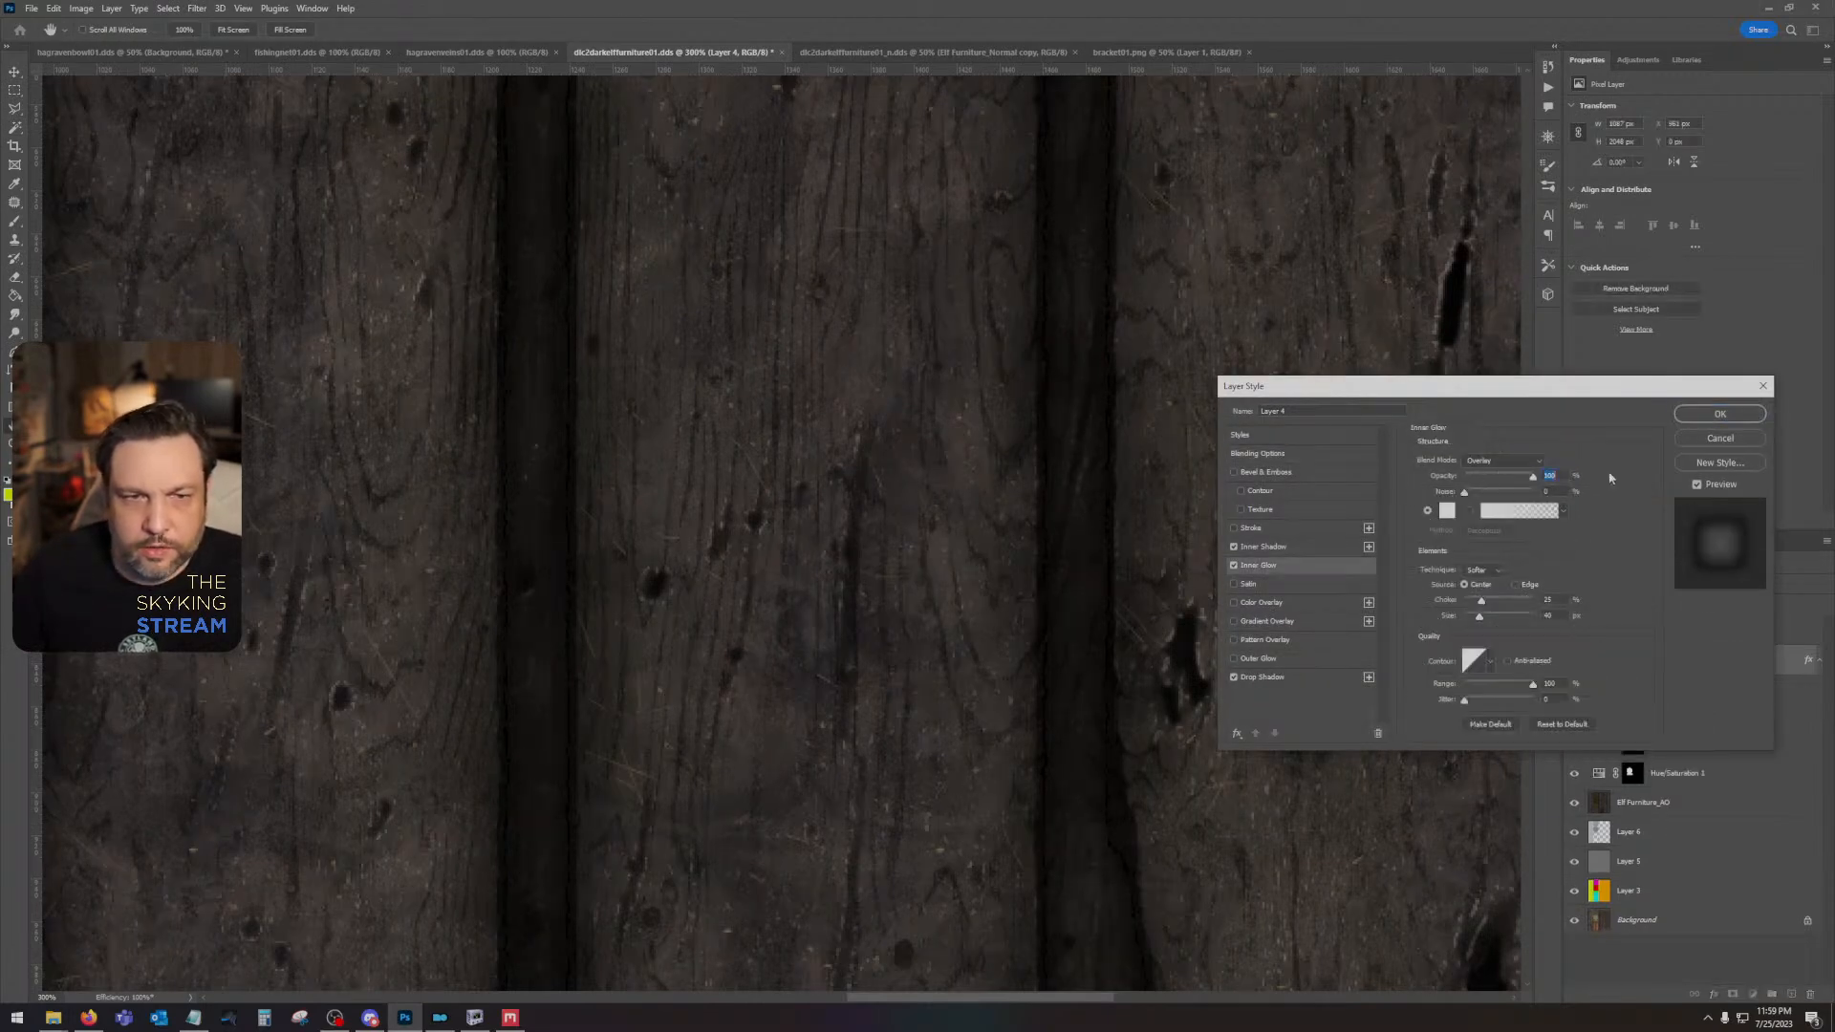
left_click(1510, 461)
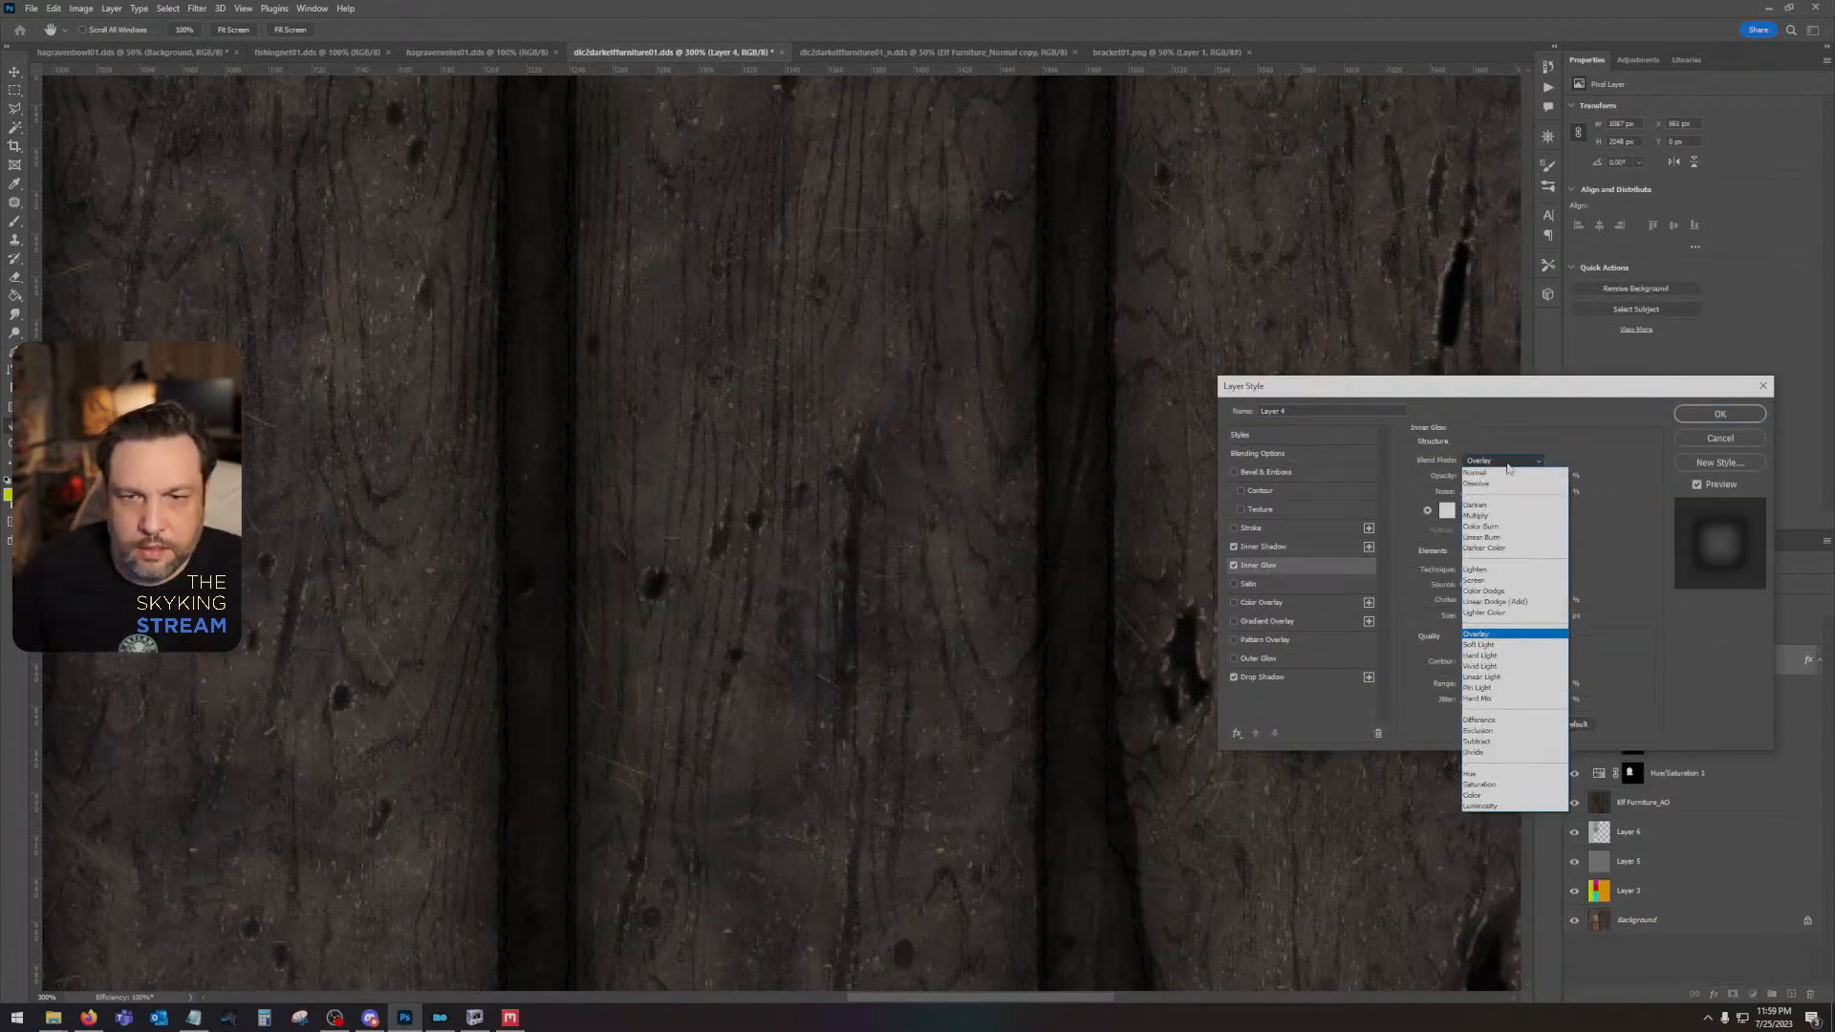
left_click(1497, 516)
- Try the Inner Glow in red (ff0000) and adjust its choke and size
left_click(1448, 511)
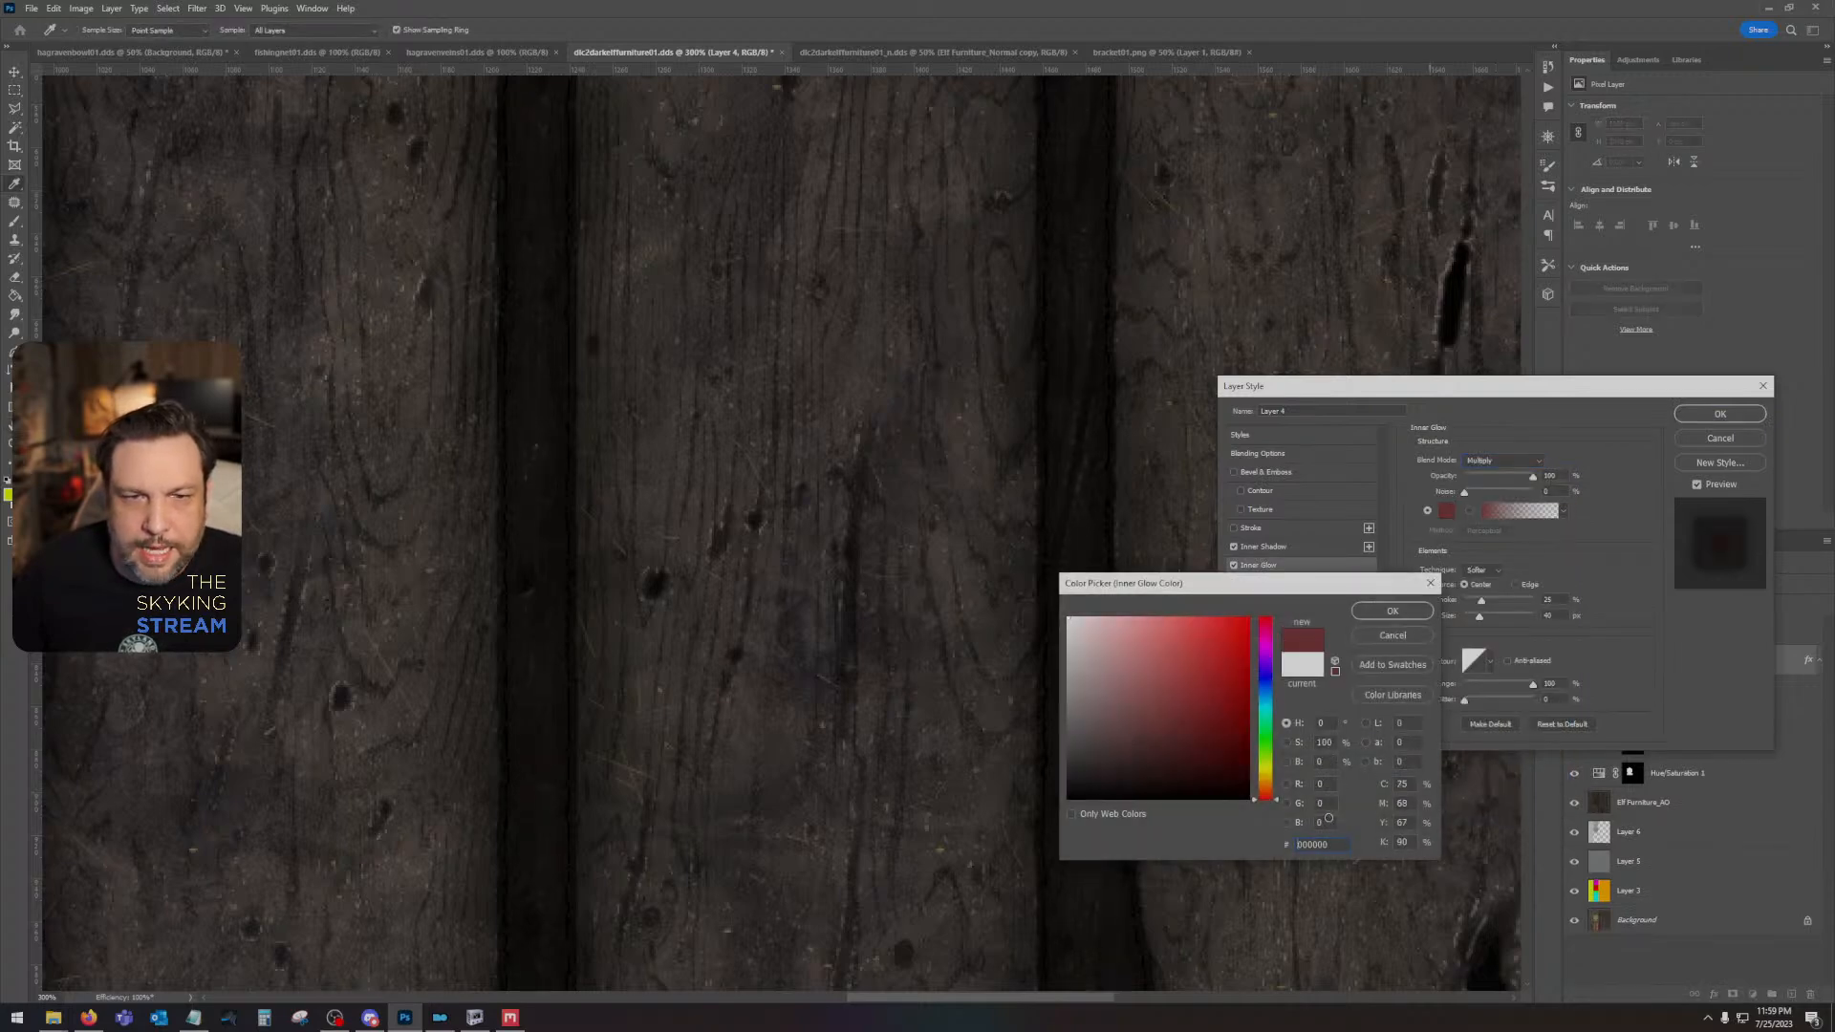
left_click(1408, 612)
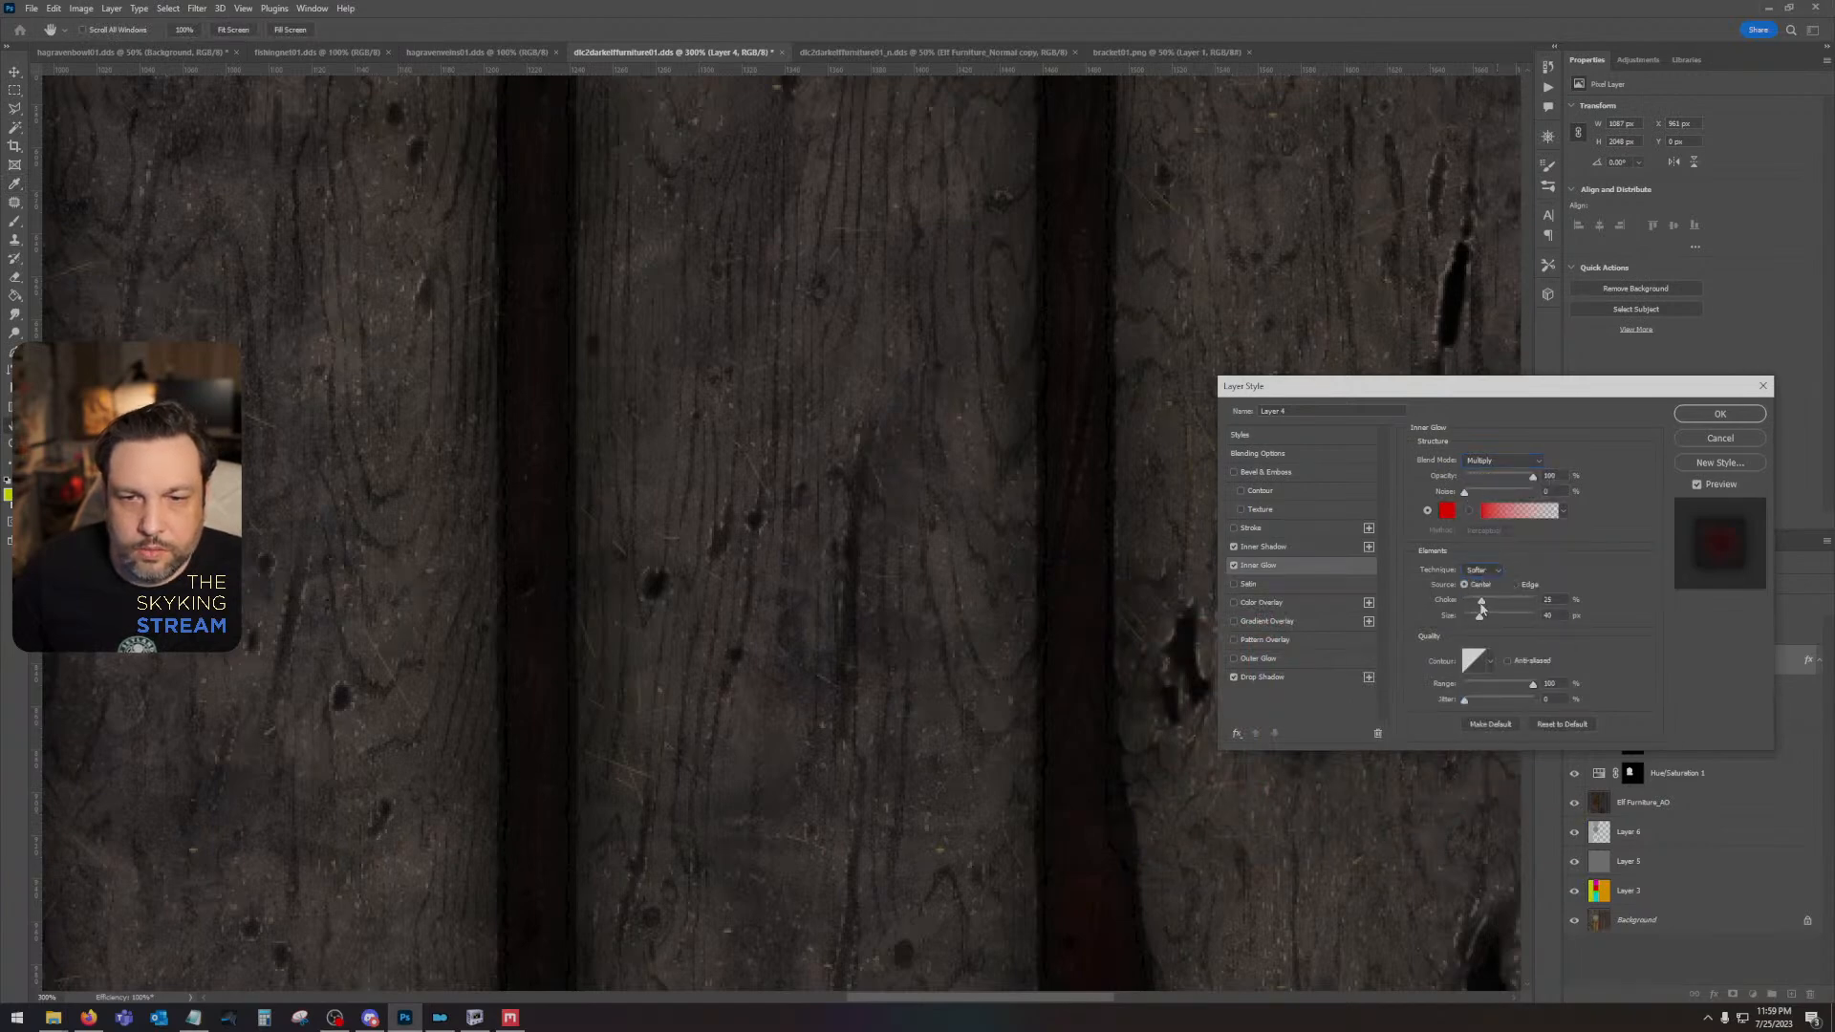
left_click_drag(1455, 601, 1500, 608)
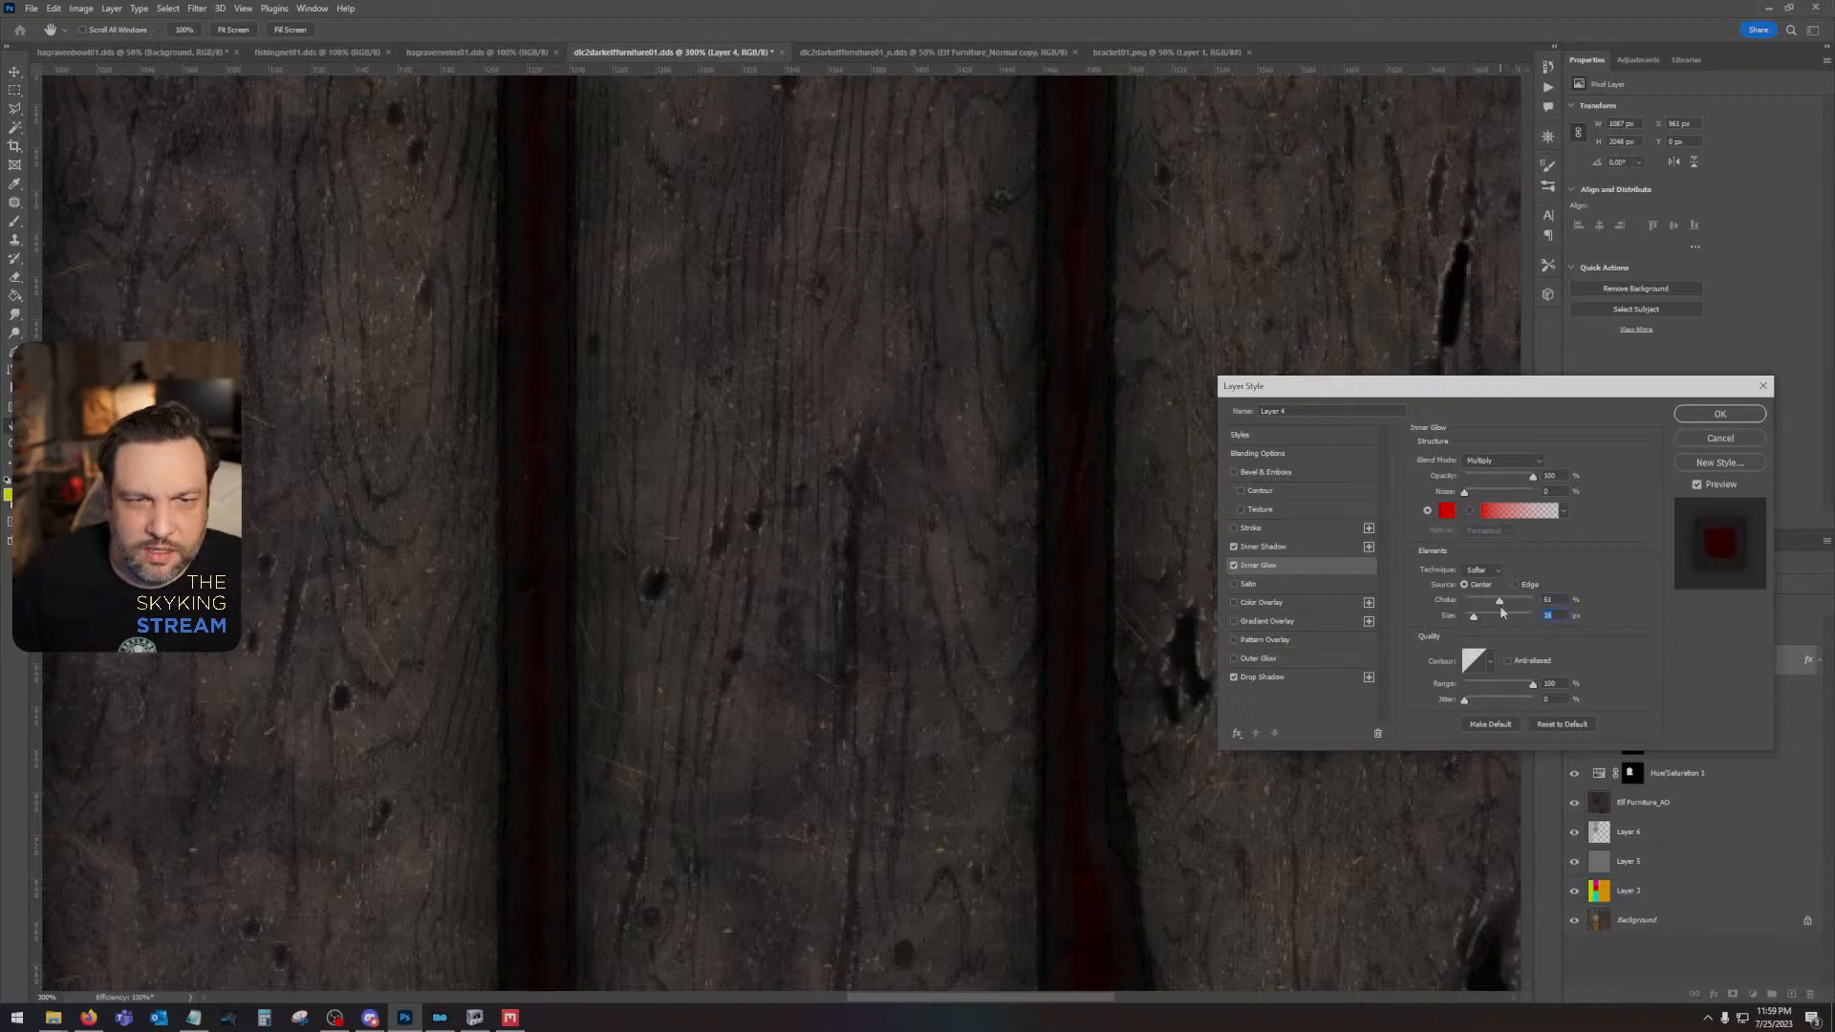
- Set the Inner Glow colour to black (000000), choke to 47% and size to 12 px, and apply the layer style
left_click(1447, 511)
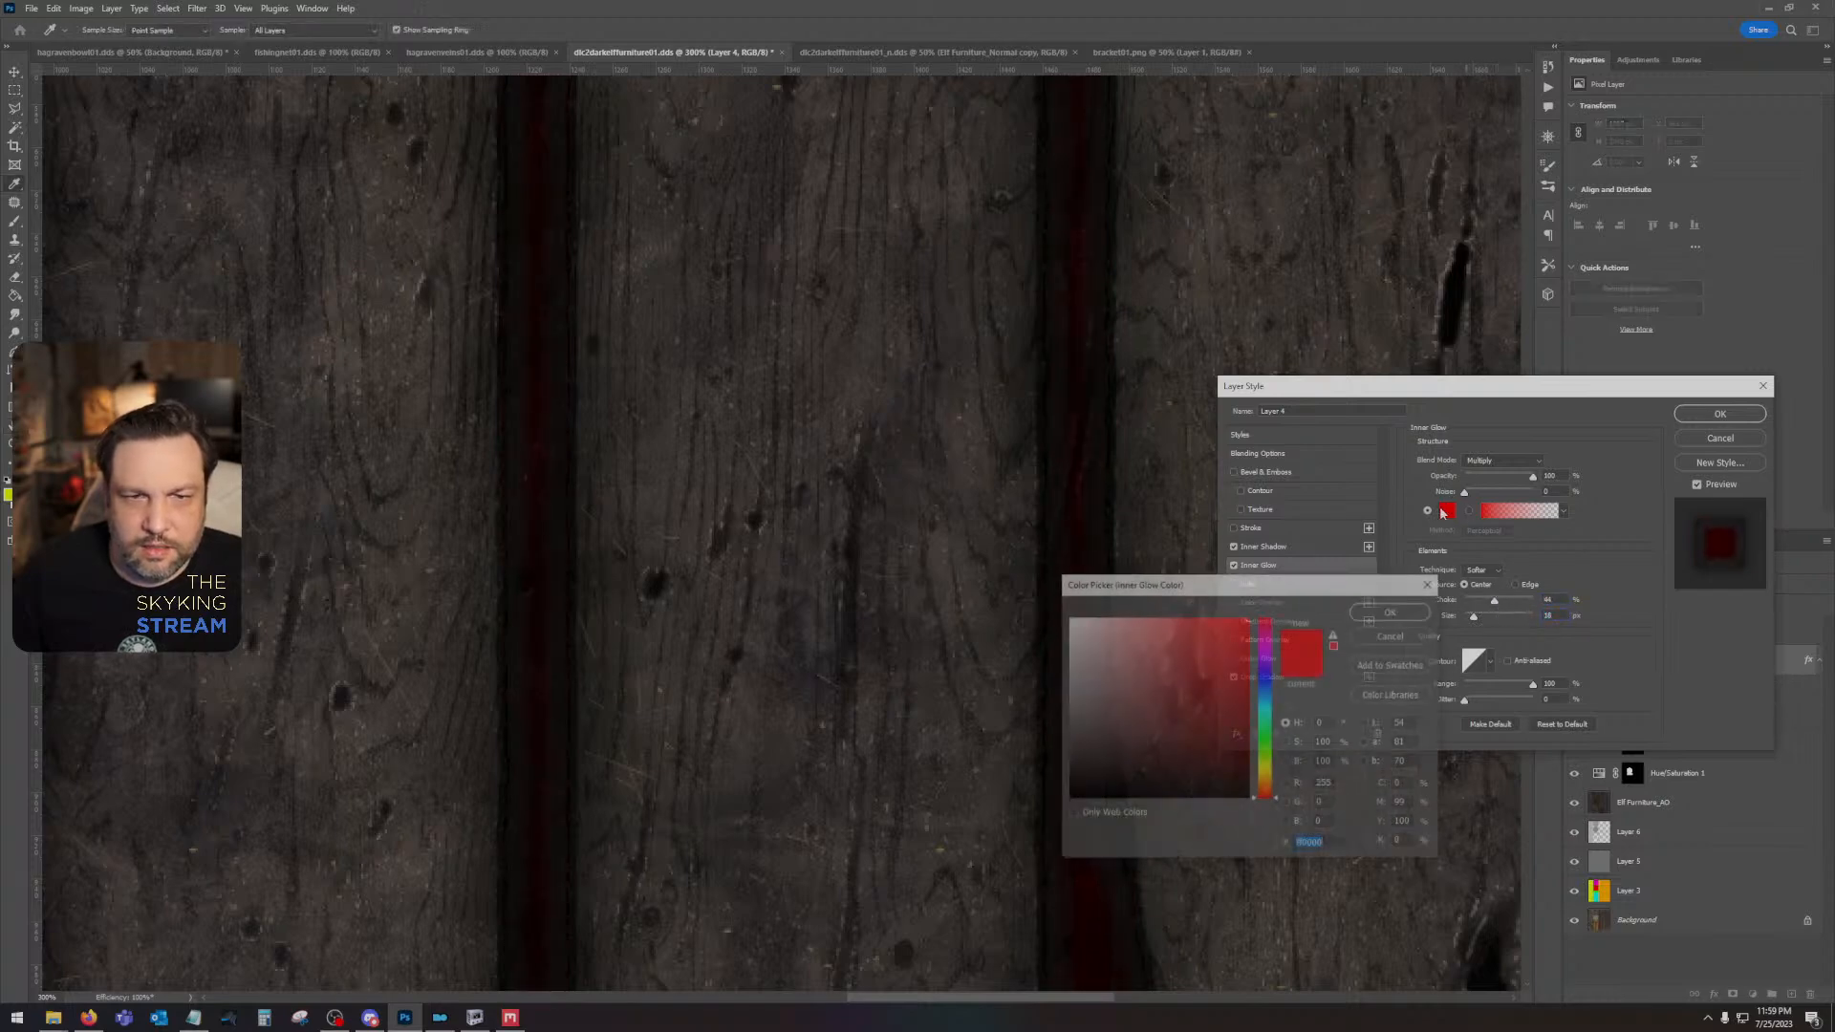
left_click(1391, 611)
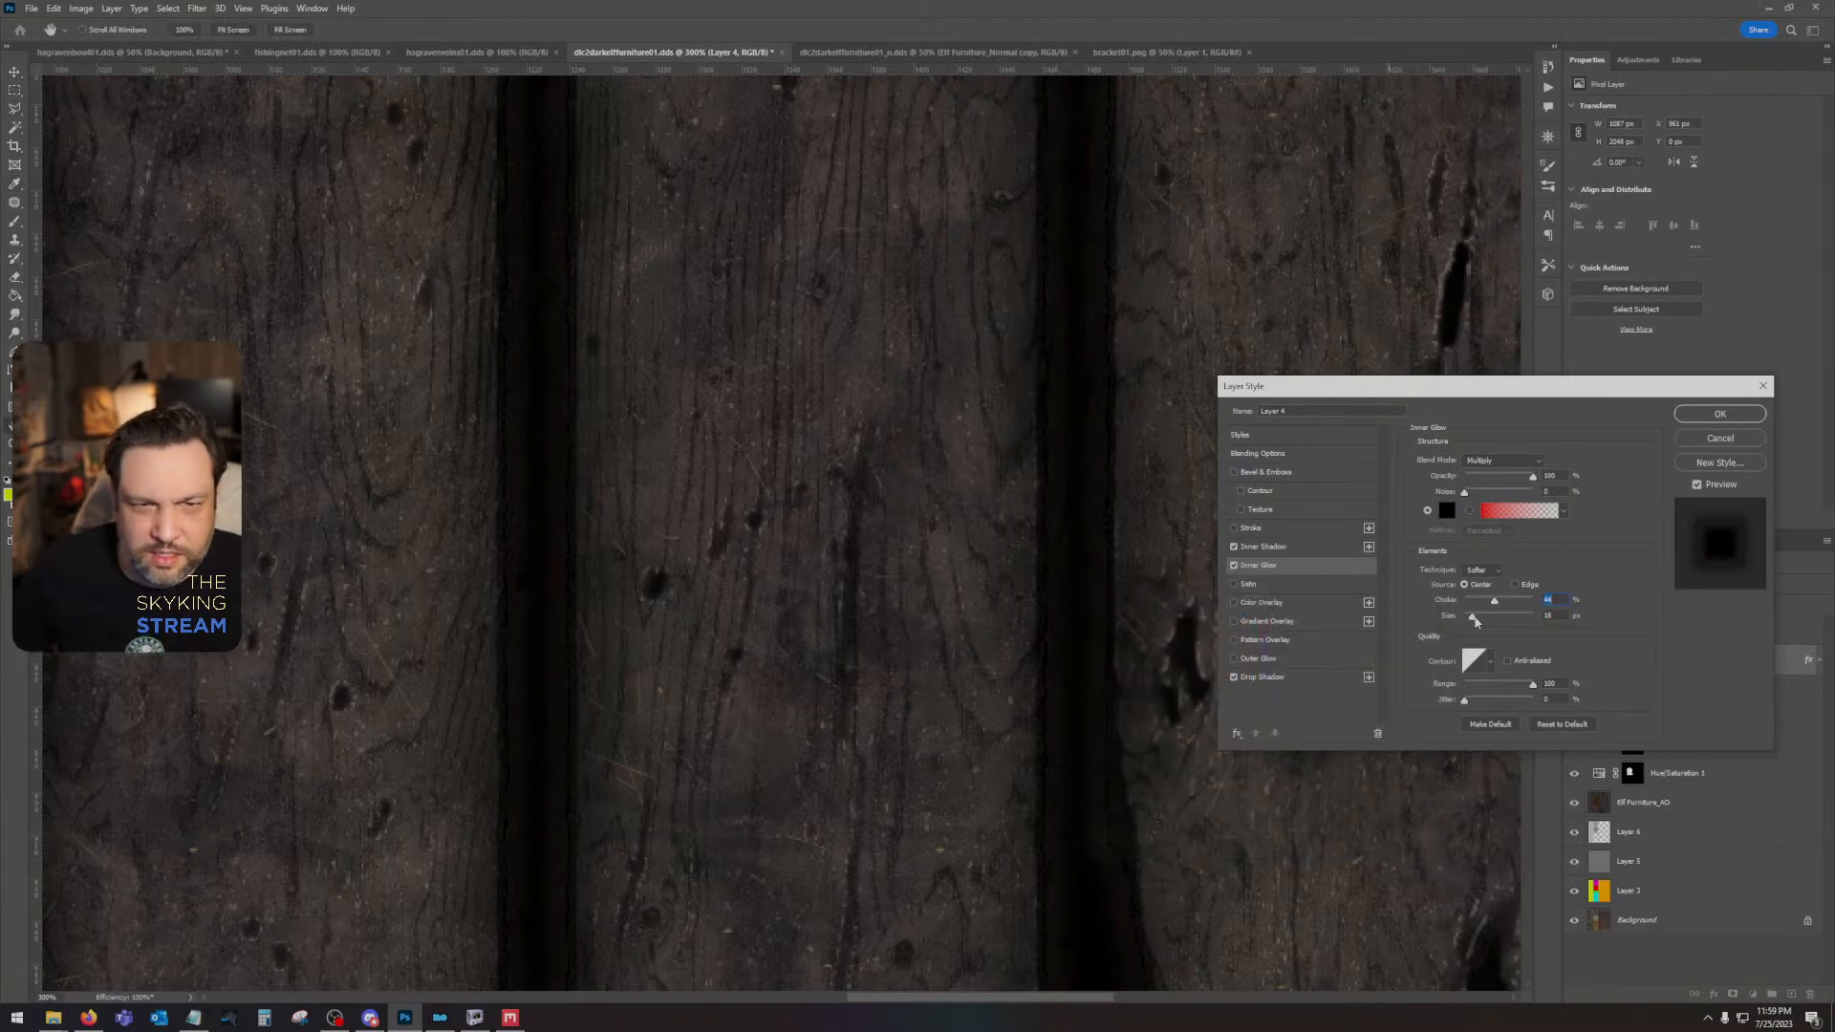
left_click_drag(1476, 621, 1474, 624)
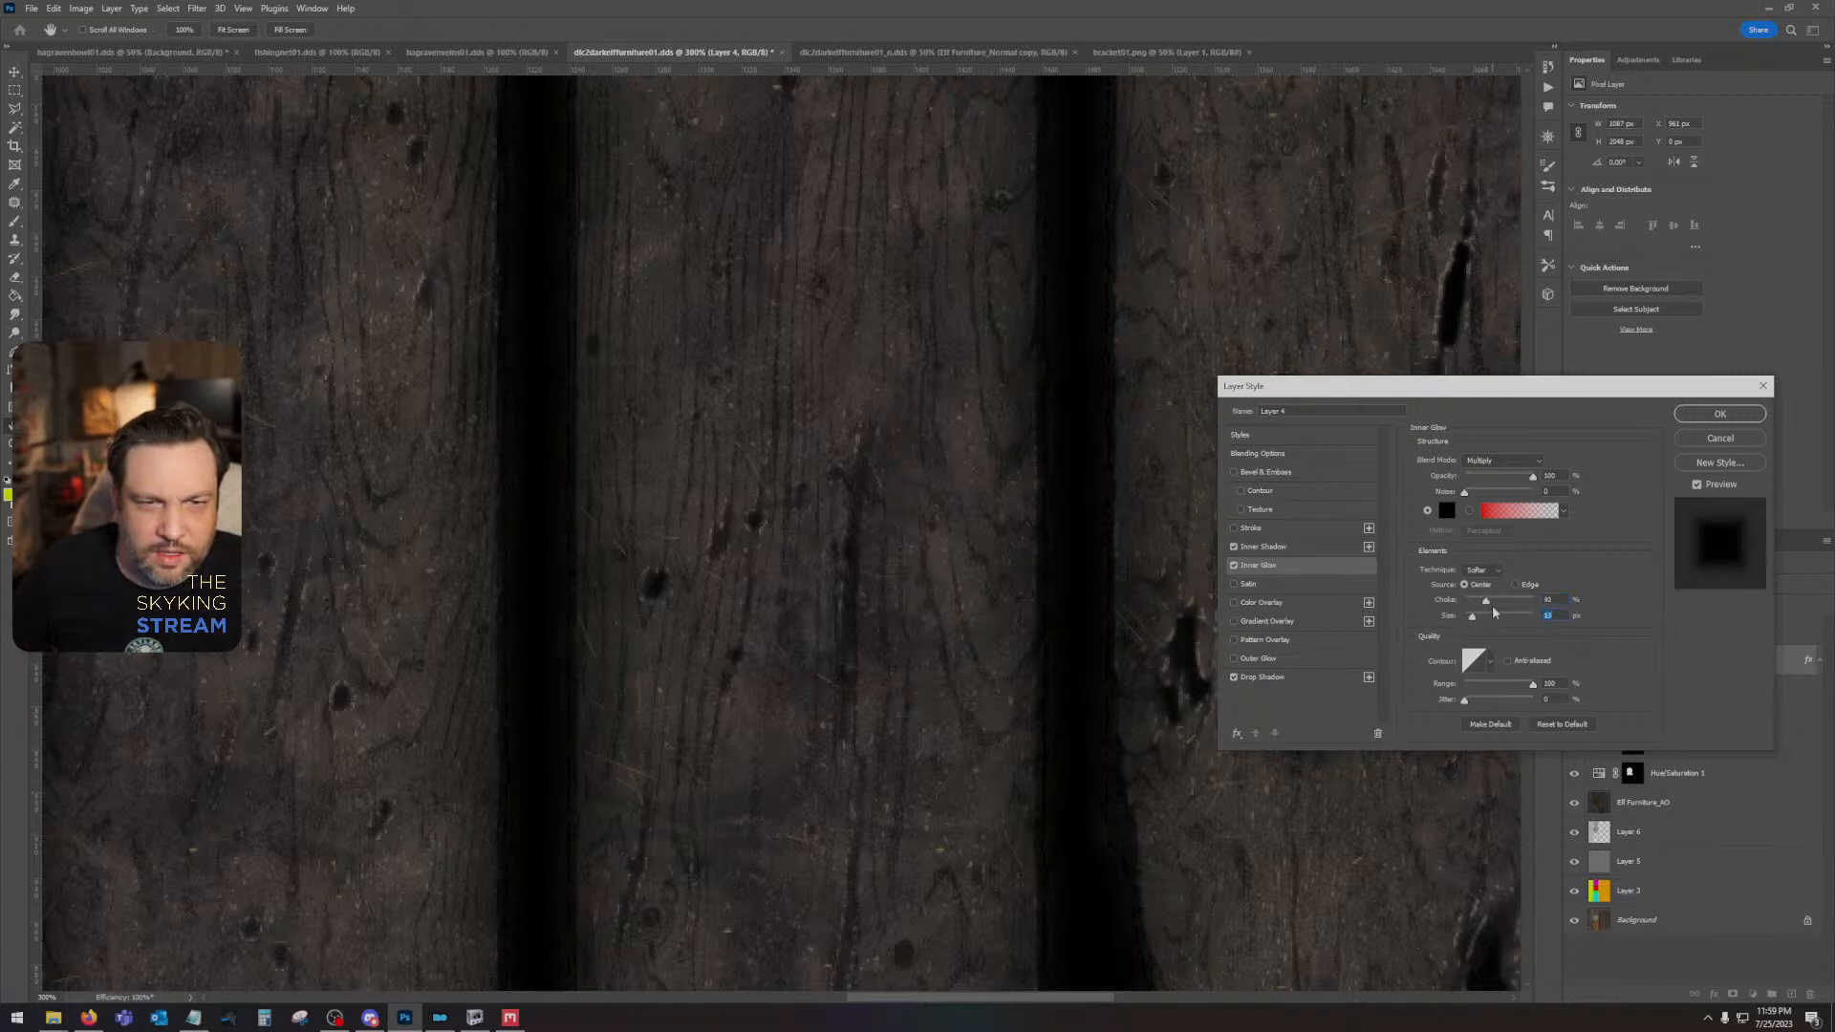
left_click_drag(1493, 605, 1497, 604)
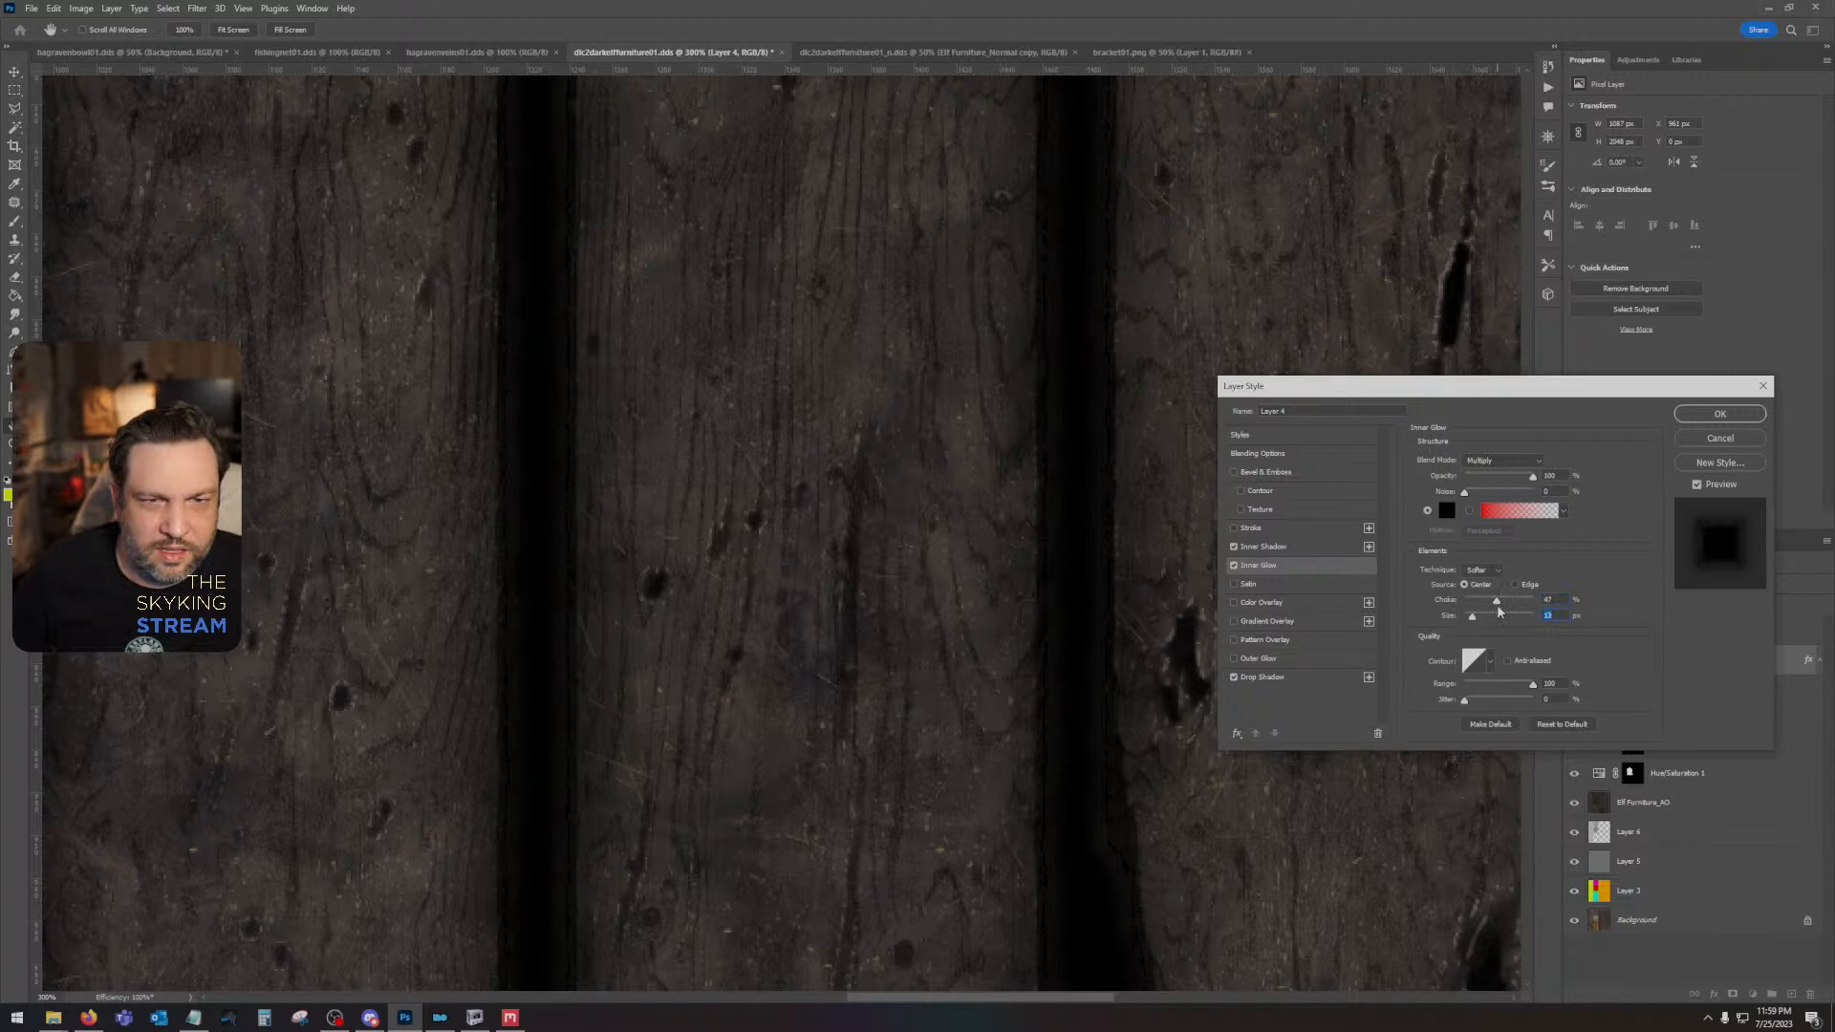
left_click(1734, 414)
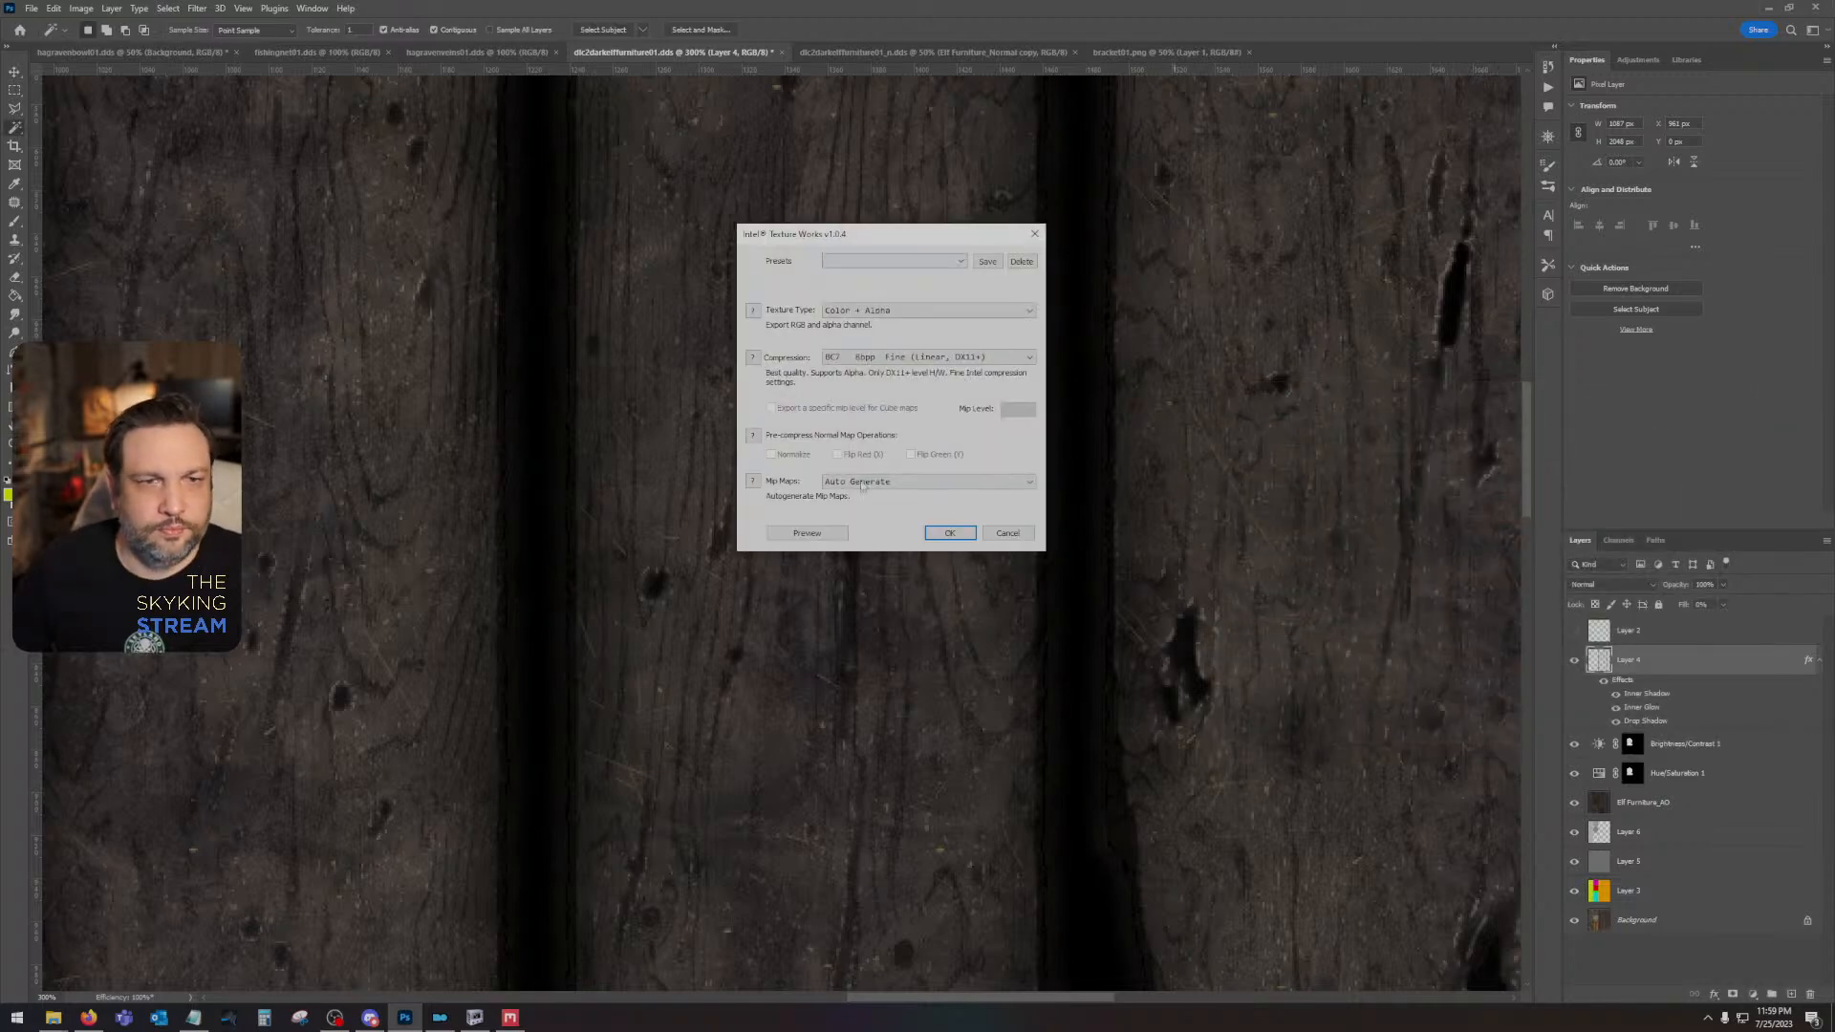
- Save the diffuse texture as Color only with BC7 8bpp compression and auto-generated mip maps
left_click(919, 310)
left_click(919, 323)
left_click(923, 357)
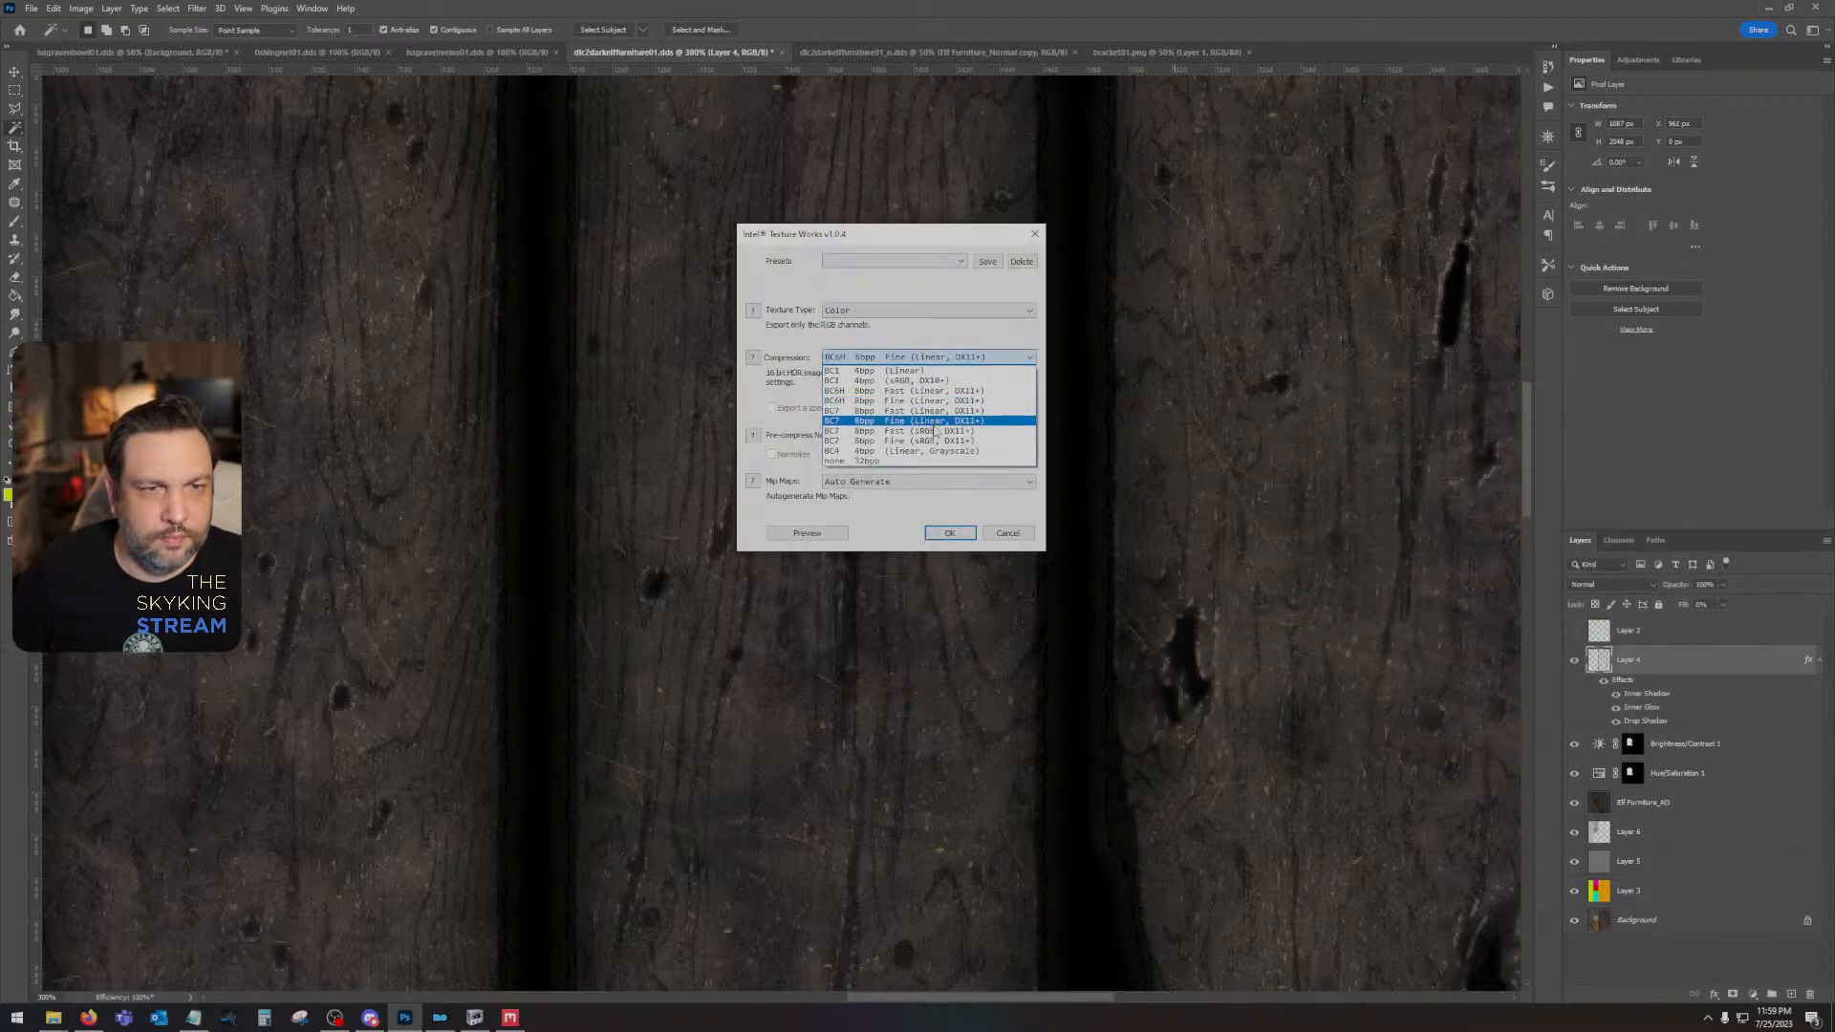
left_click(929, 430)
left_click(950, 533)
- Inspect the plank gaps on the bed in NifSkope from above and from the front
left_click(477, 1016)
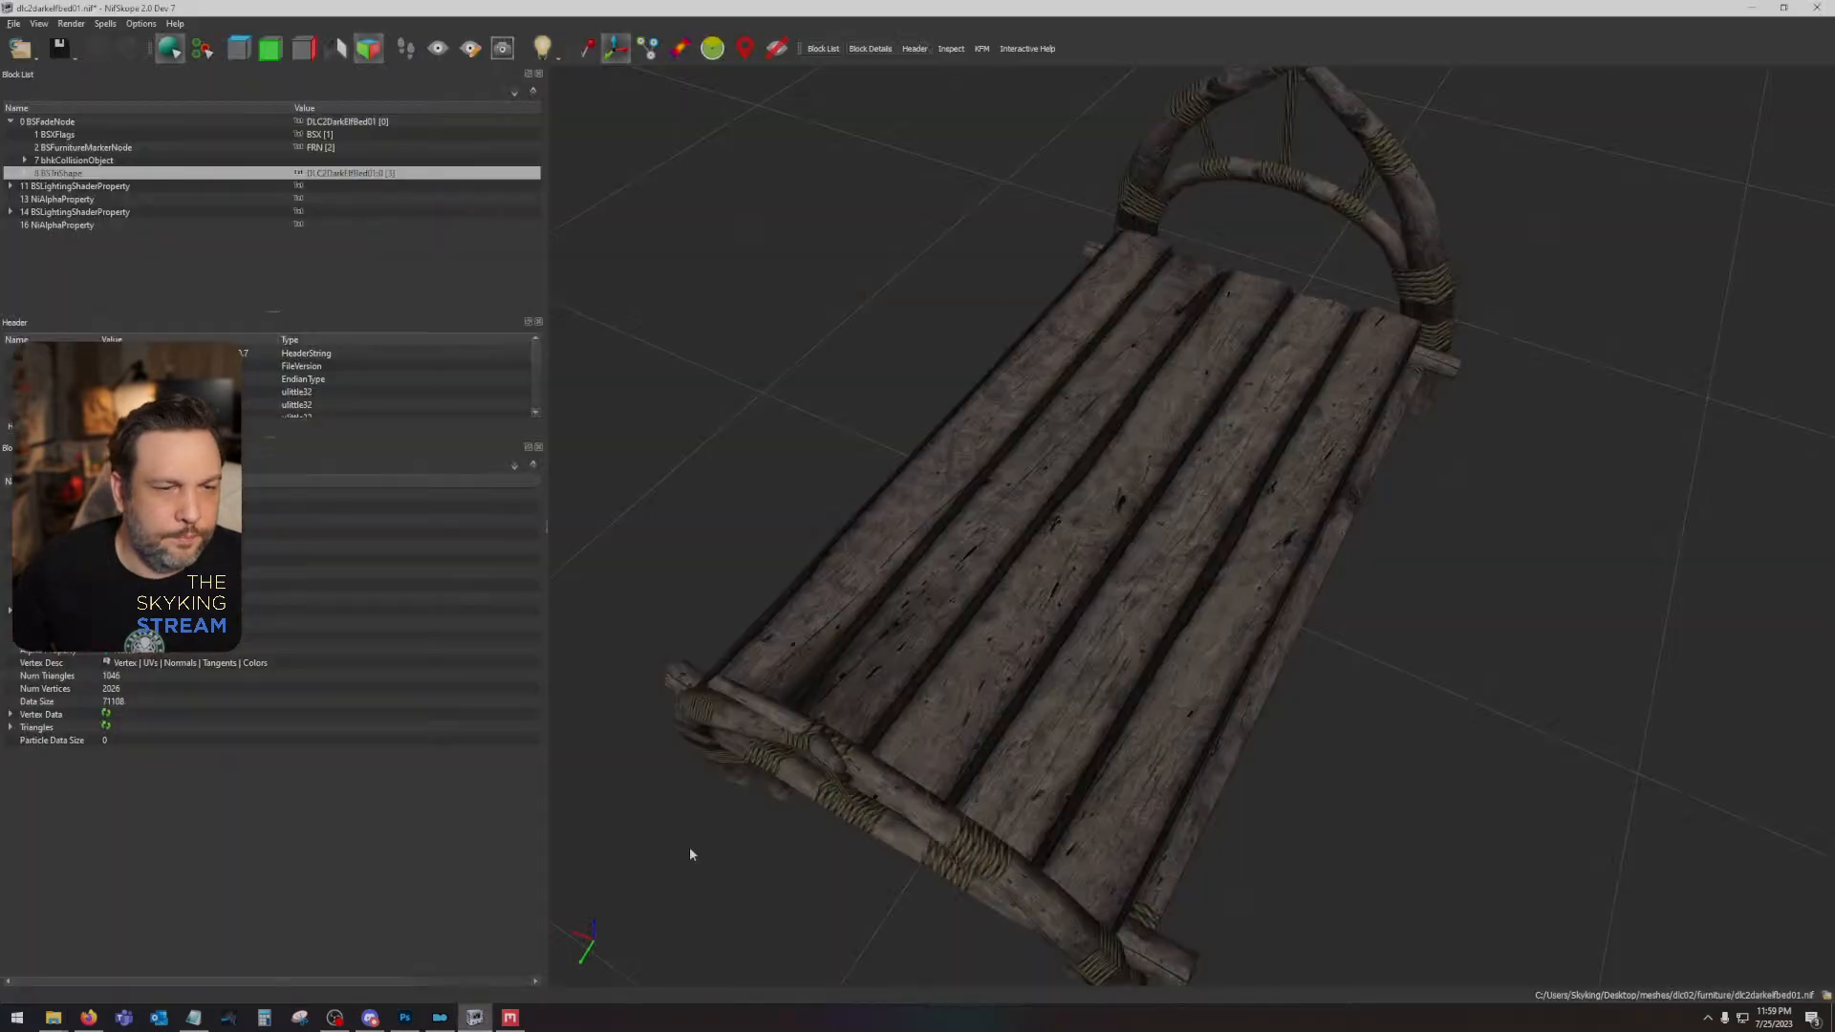
left_click_drag(719, 250, 860, 358)
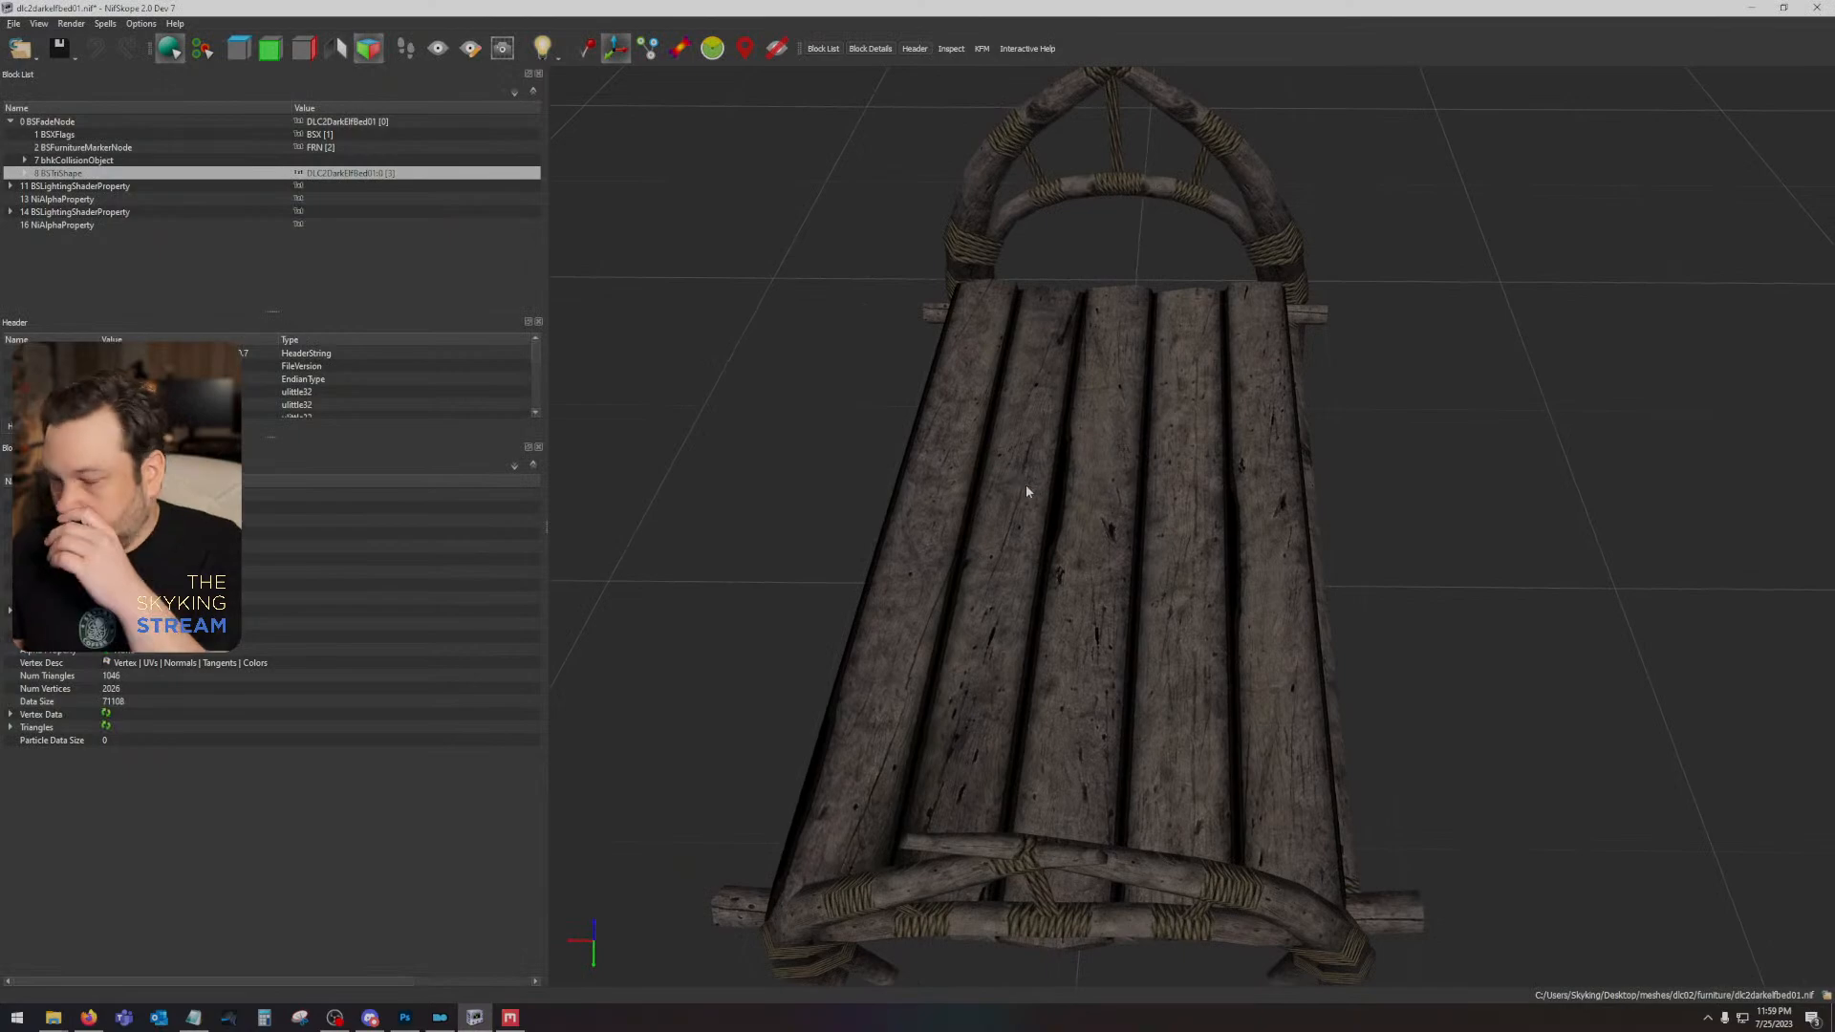
left_click_drag(1024, 484, 1682, 497)
- Close the bed model in NifSkope and save its changes over dlc2darkelfbed01.nif
left_click(1811, 9)
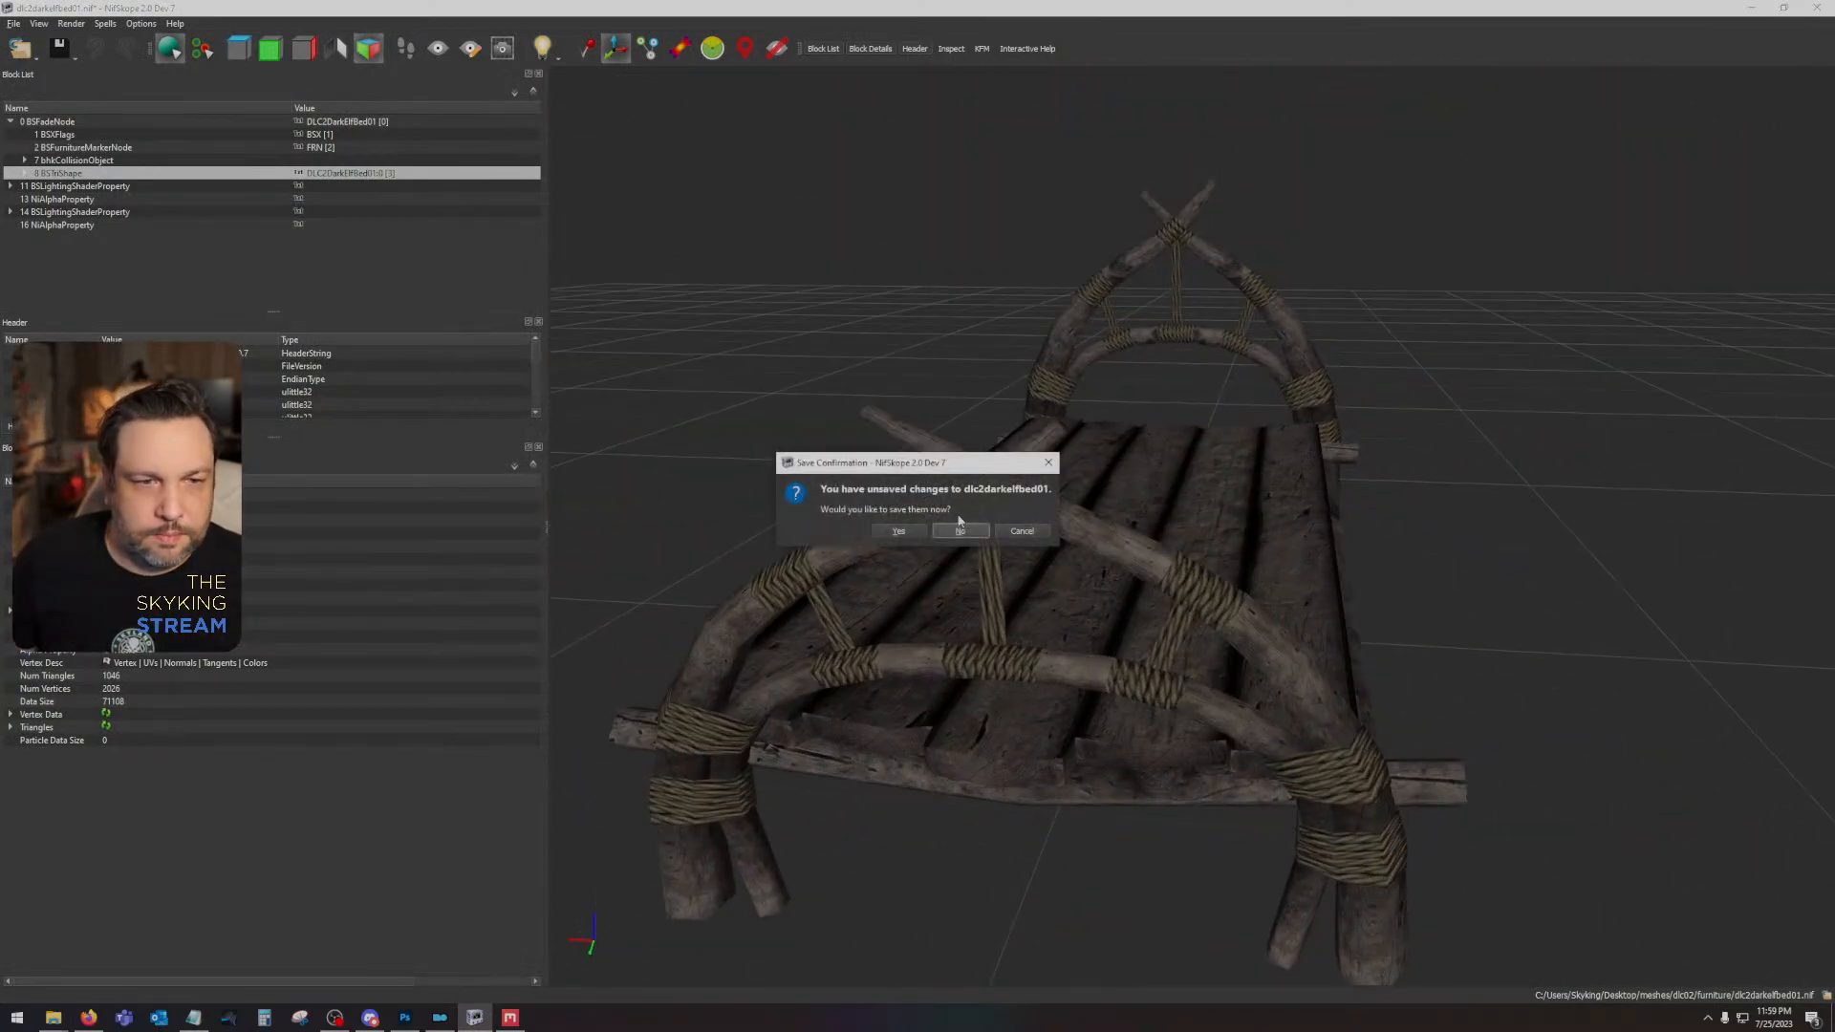
left_click(904, 528)
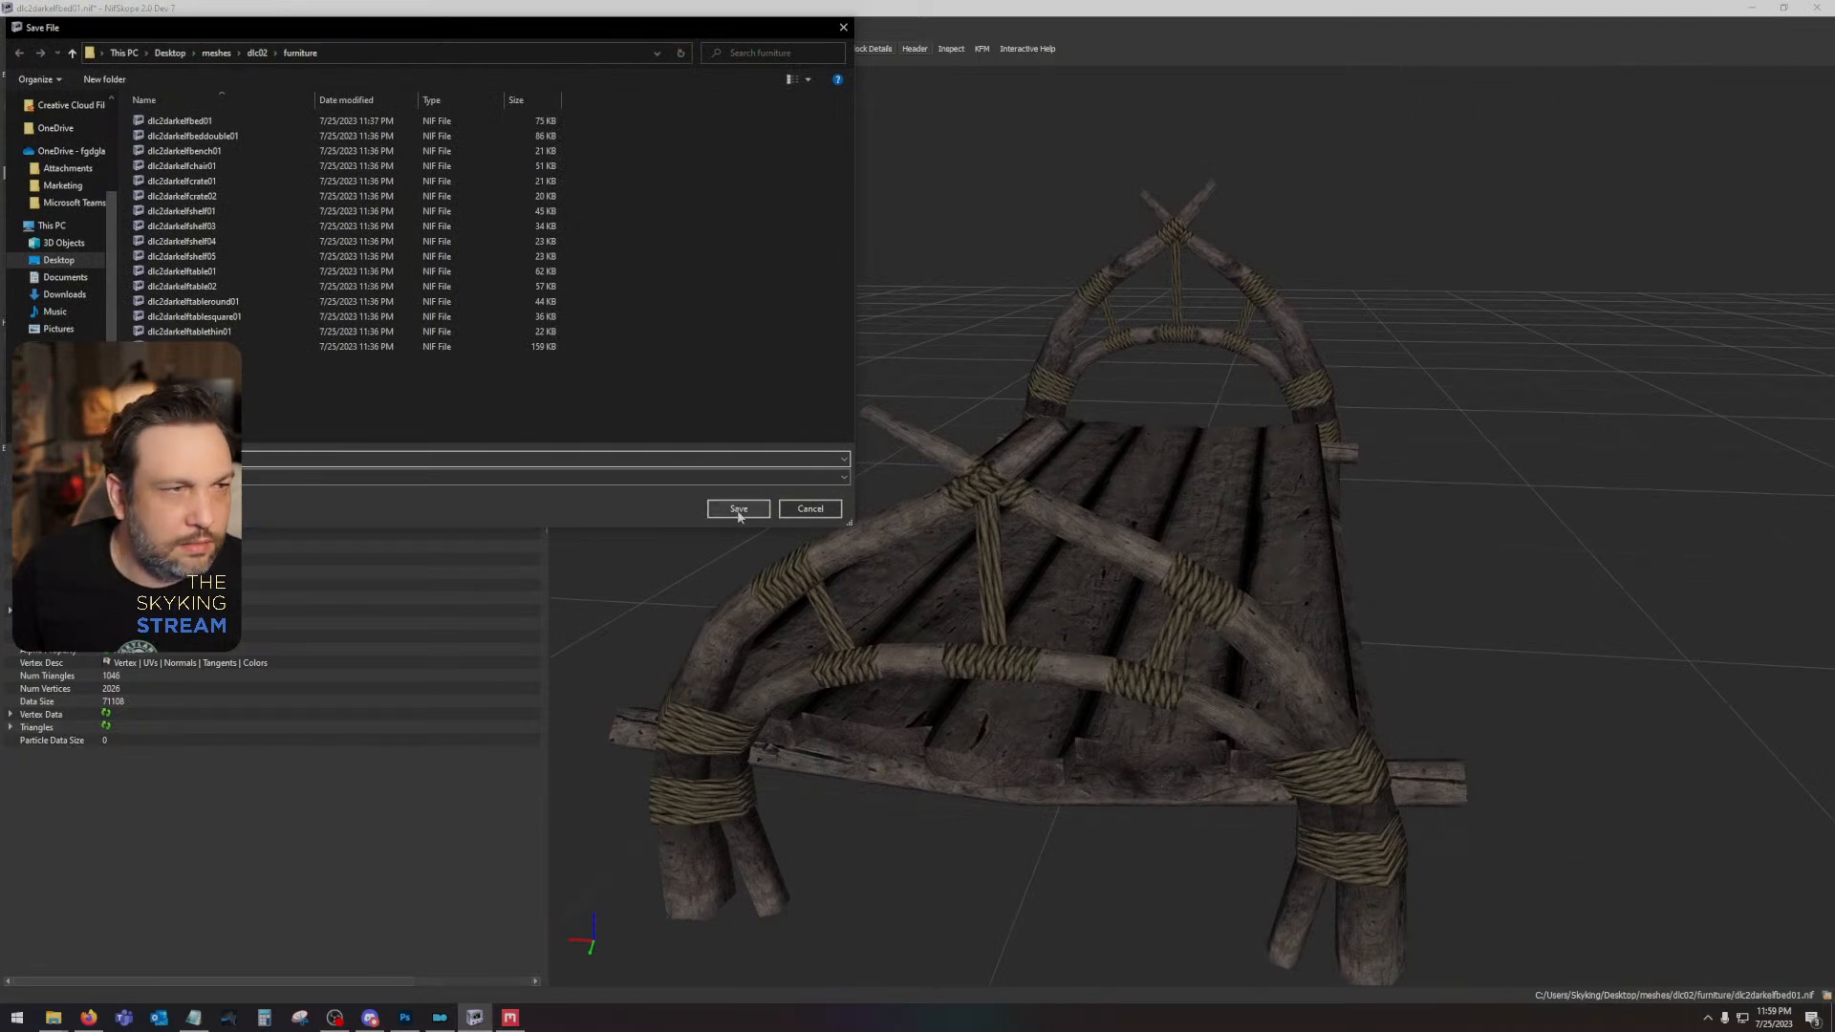
left_click(739, 511)
left_click(952, 508)
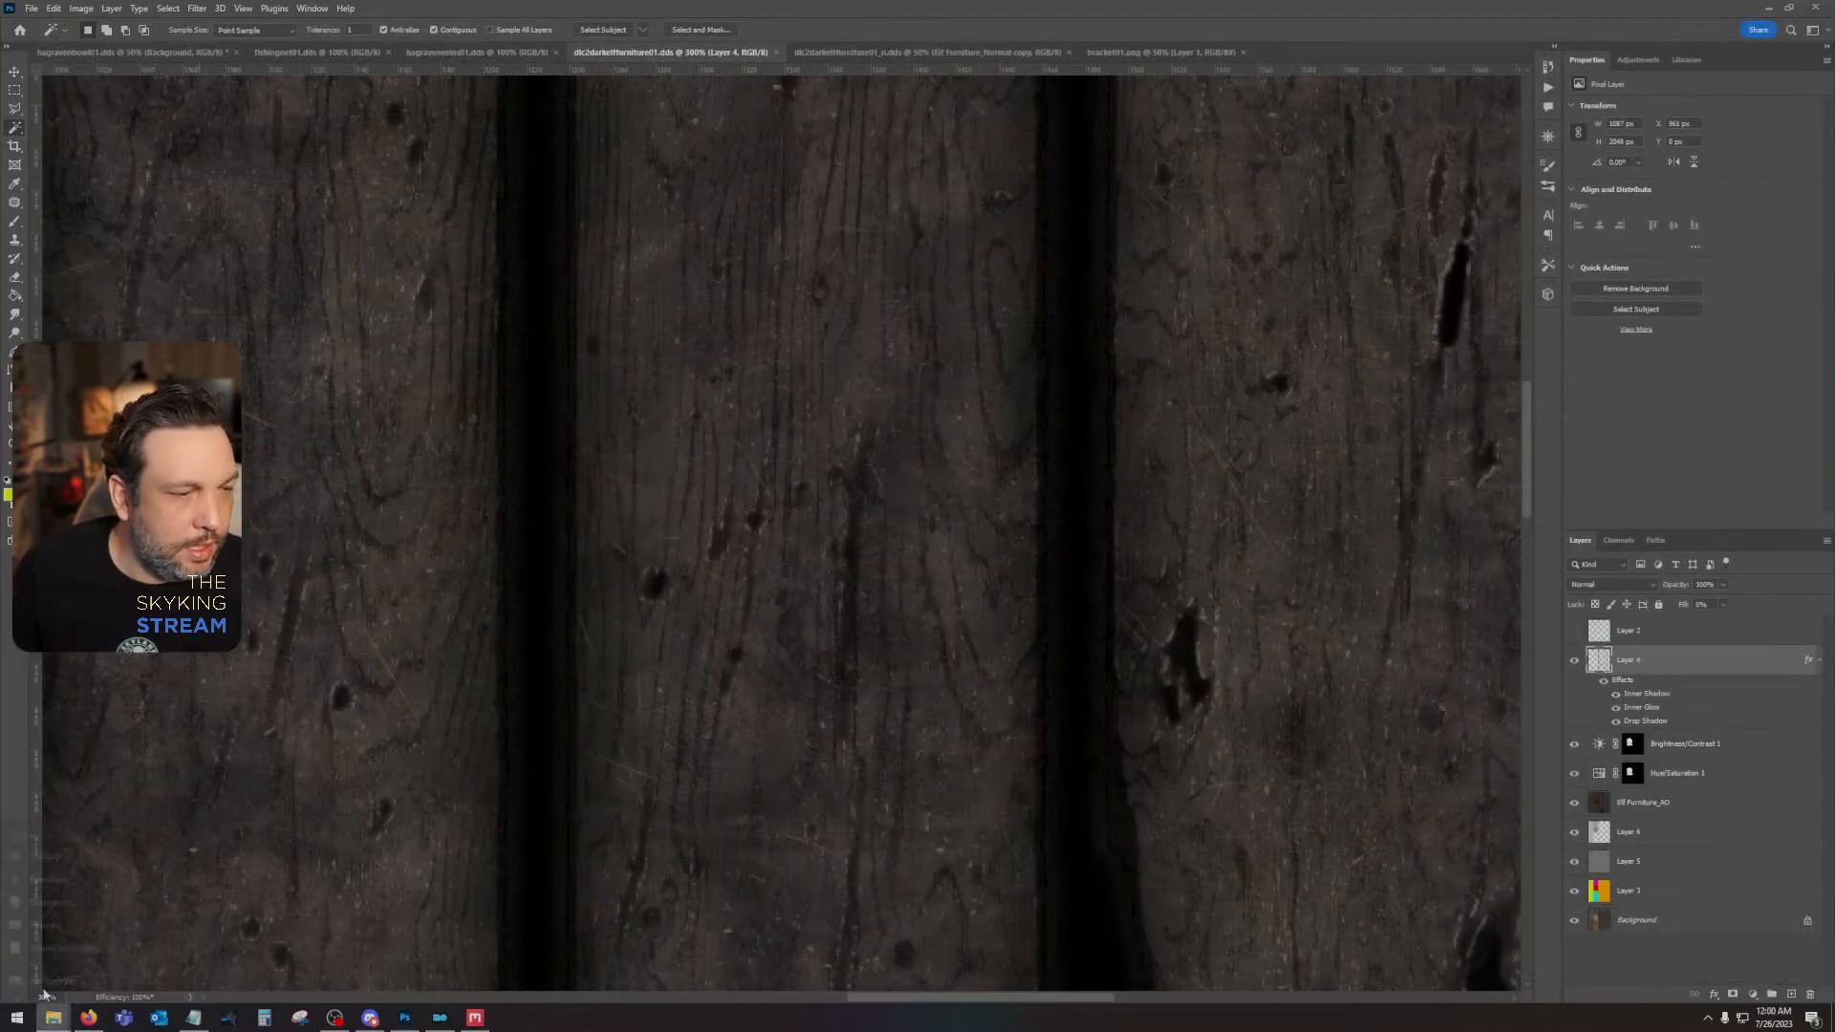
- Browse to the Desktop's meshes\dlc02\furniture folder and open dlc2darkelfcrate01.nif in NifSkope
left_click(67, 816)
left_click(1094, 406)
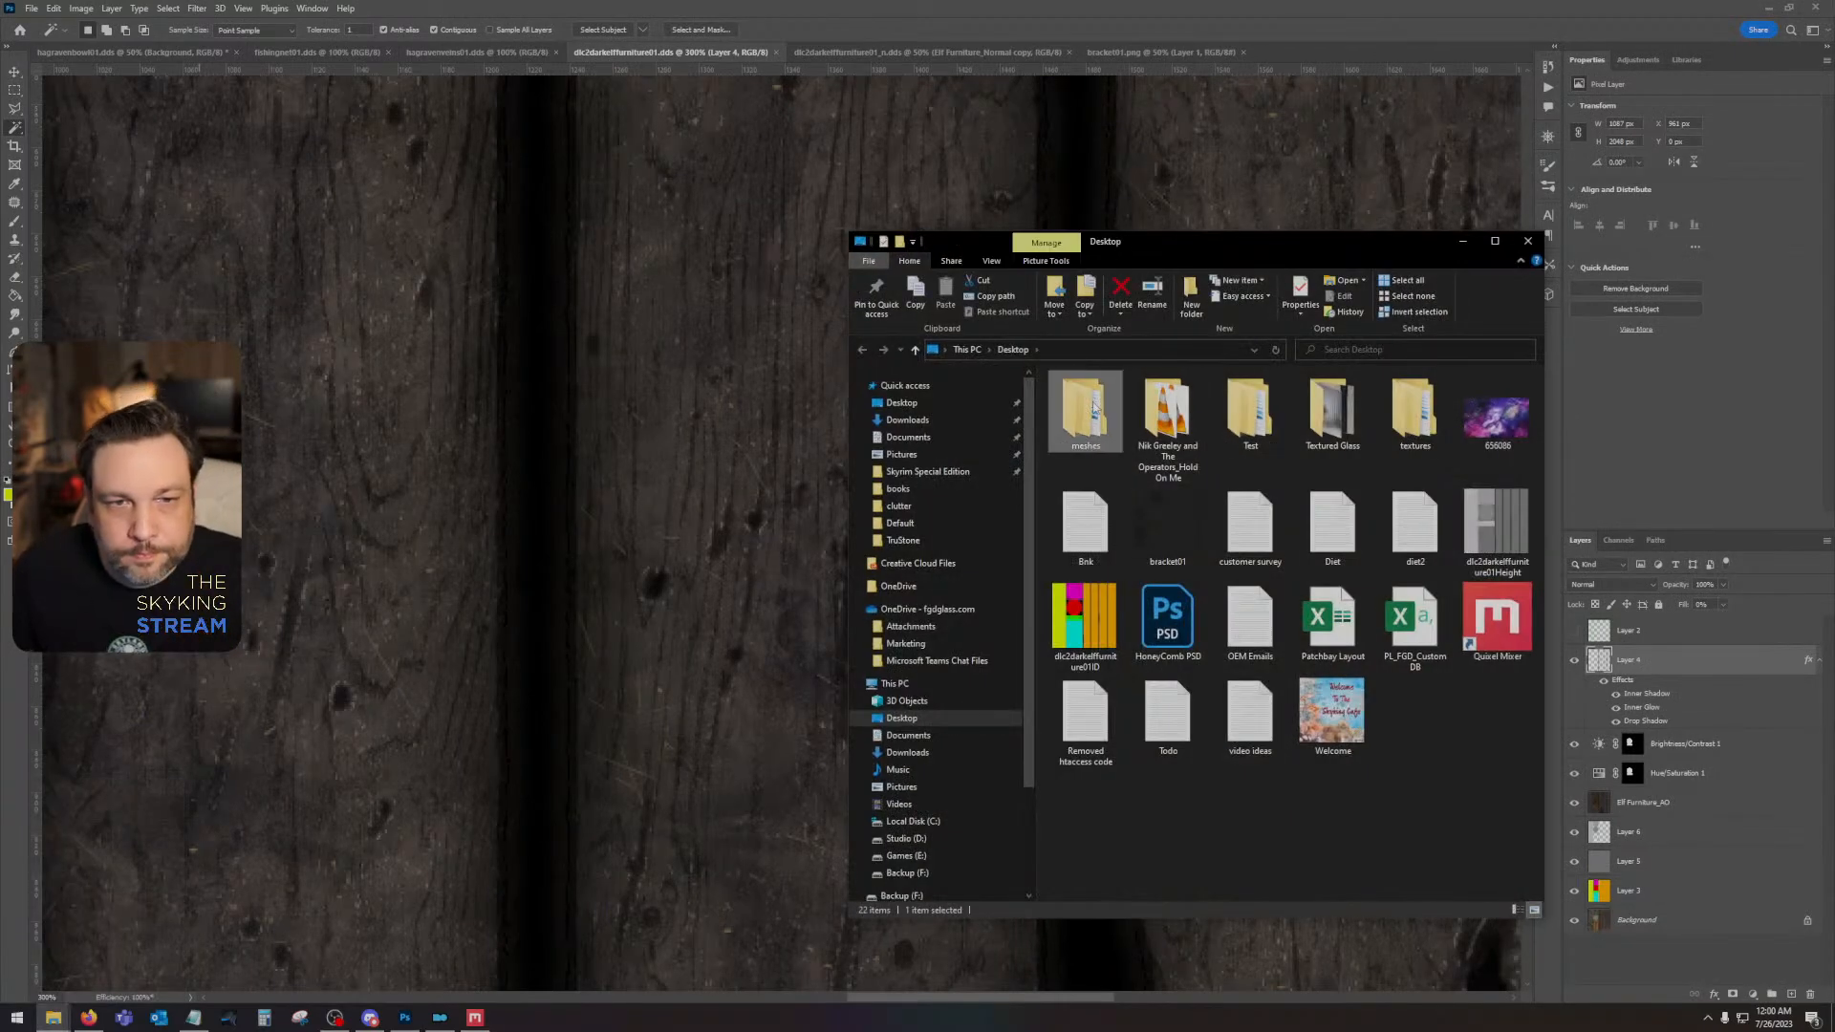
double_click(1094, 406)
double_click(1188, 409)
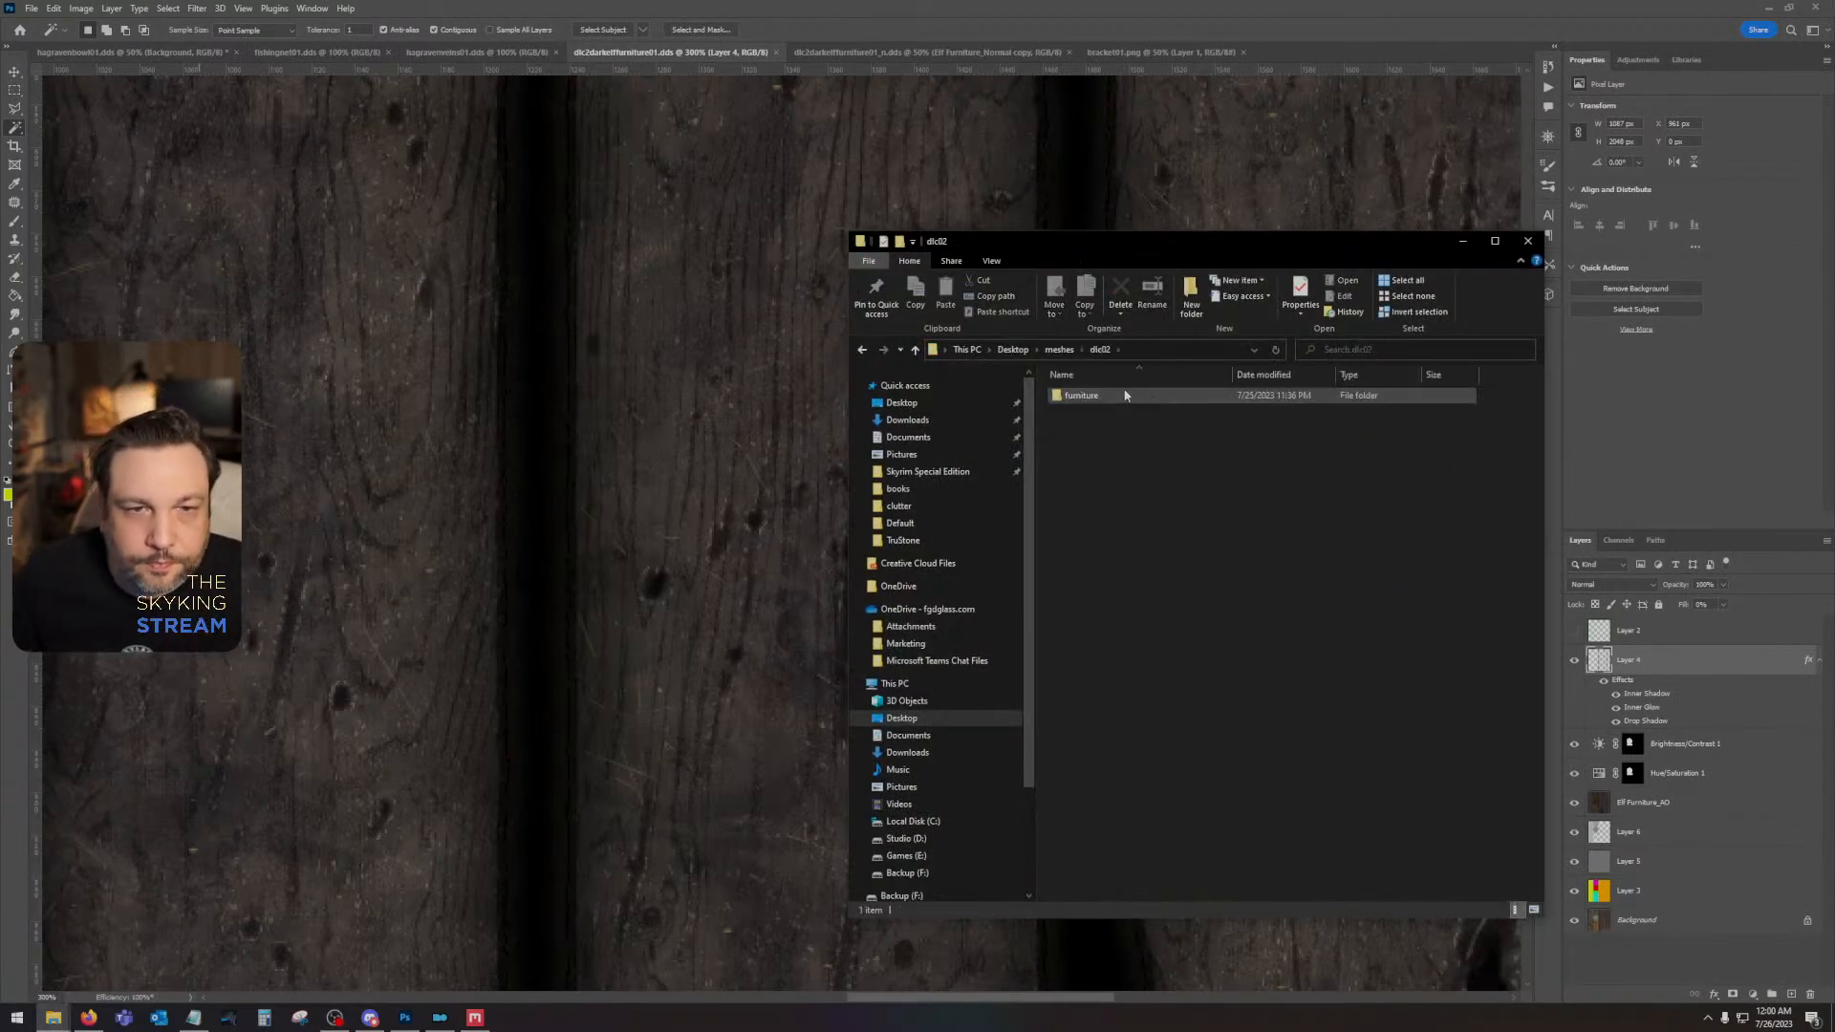
double_click(1125, 396)
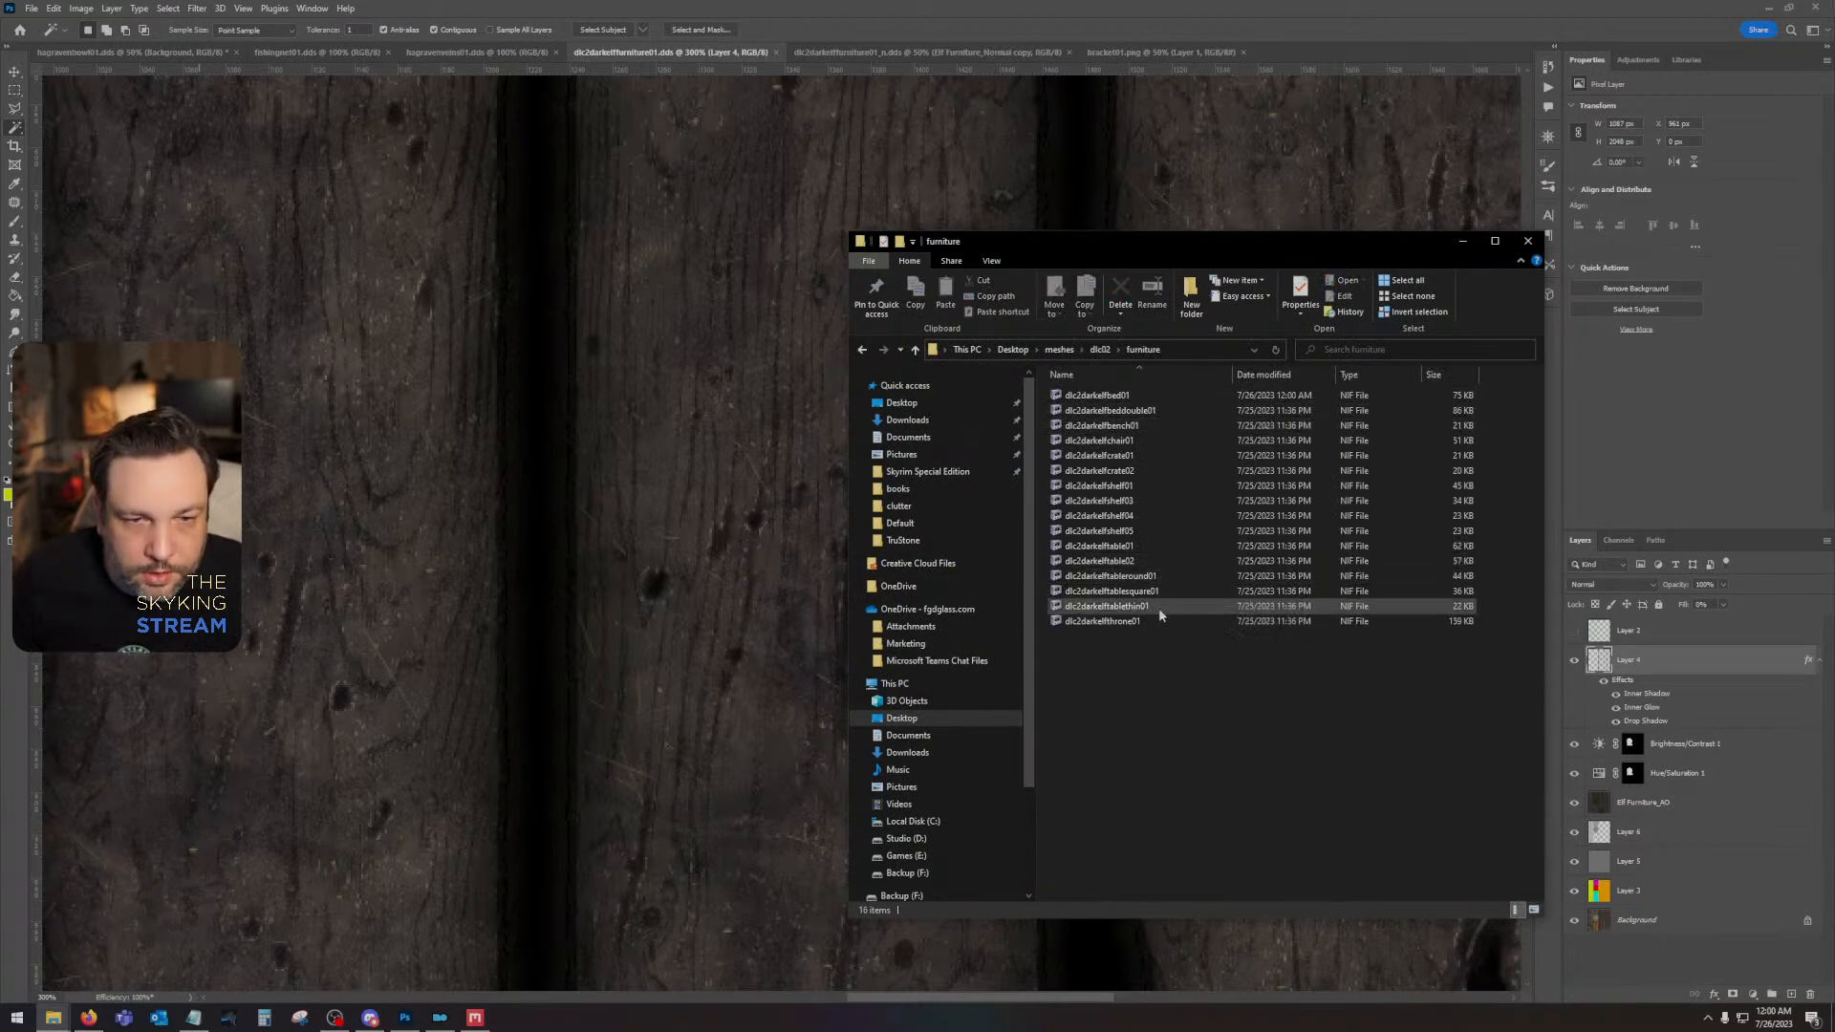
left_click(1139, 456)
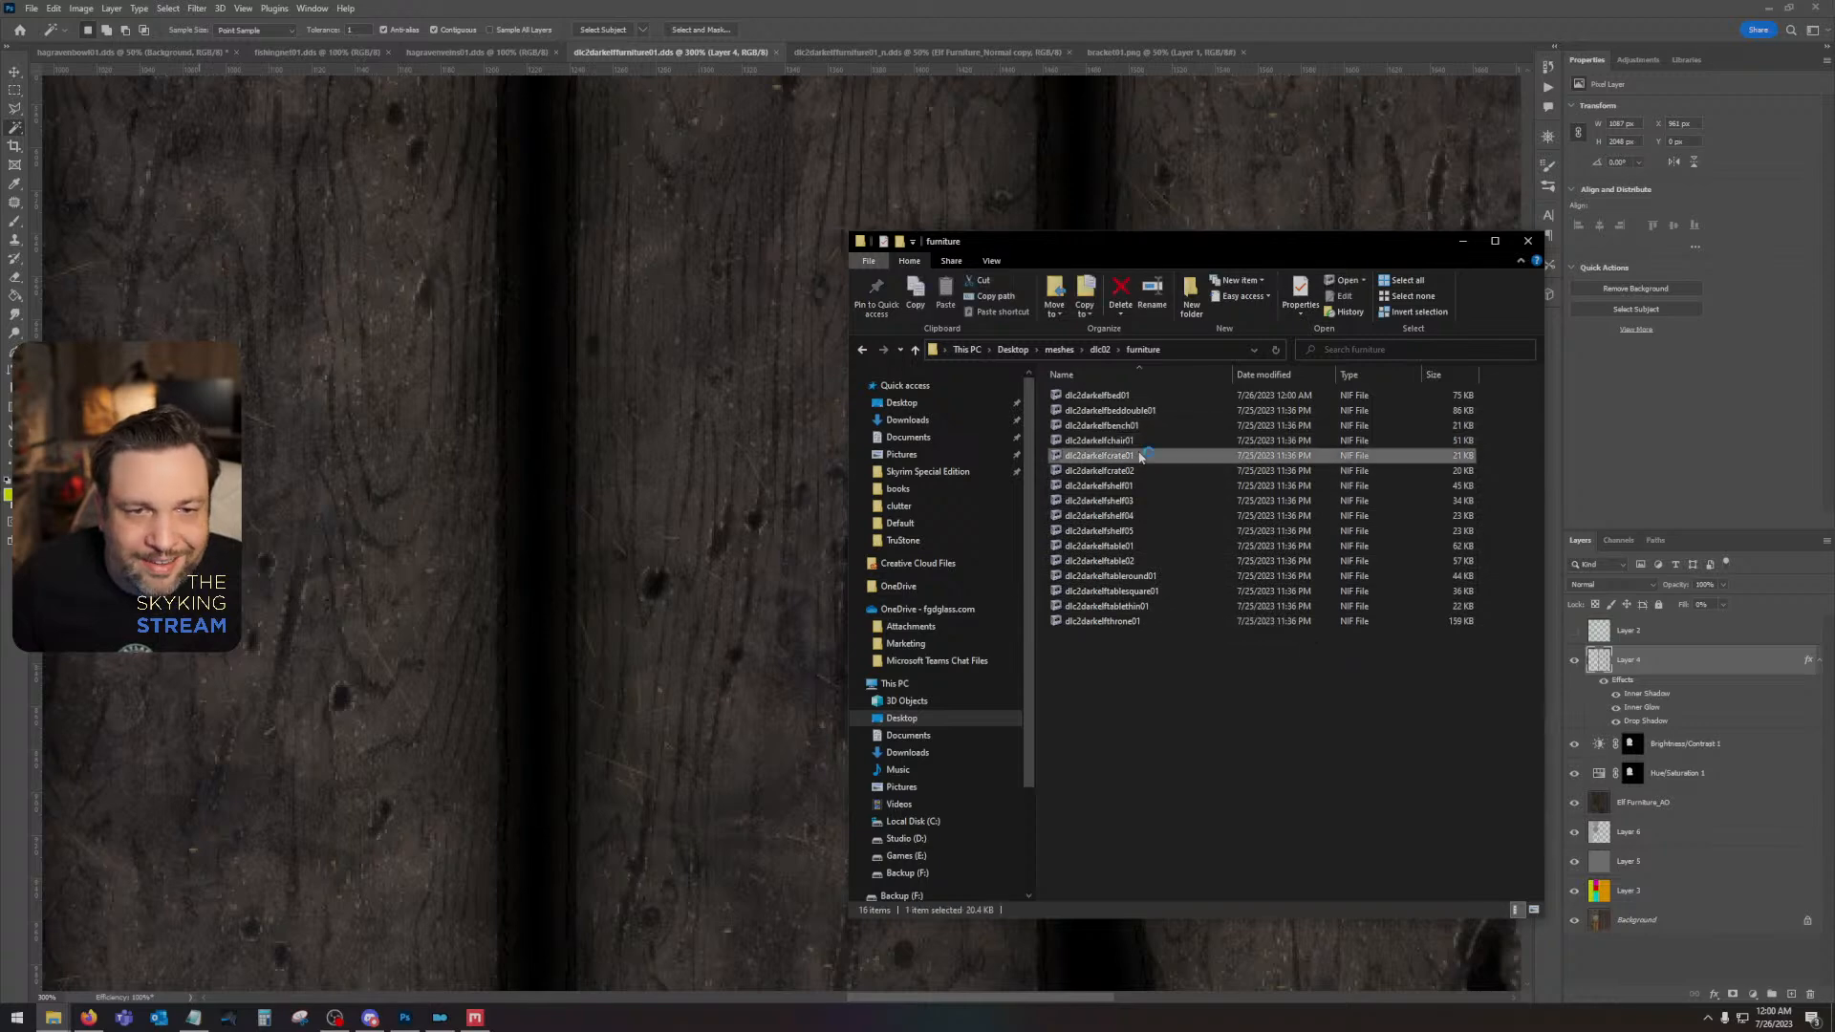
left_click_drag(1134, 543, 1120, 566)
left_click(1119, 567)
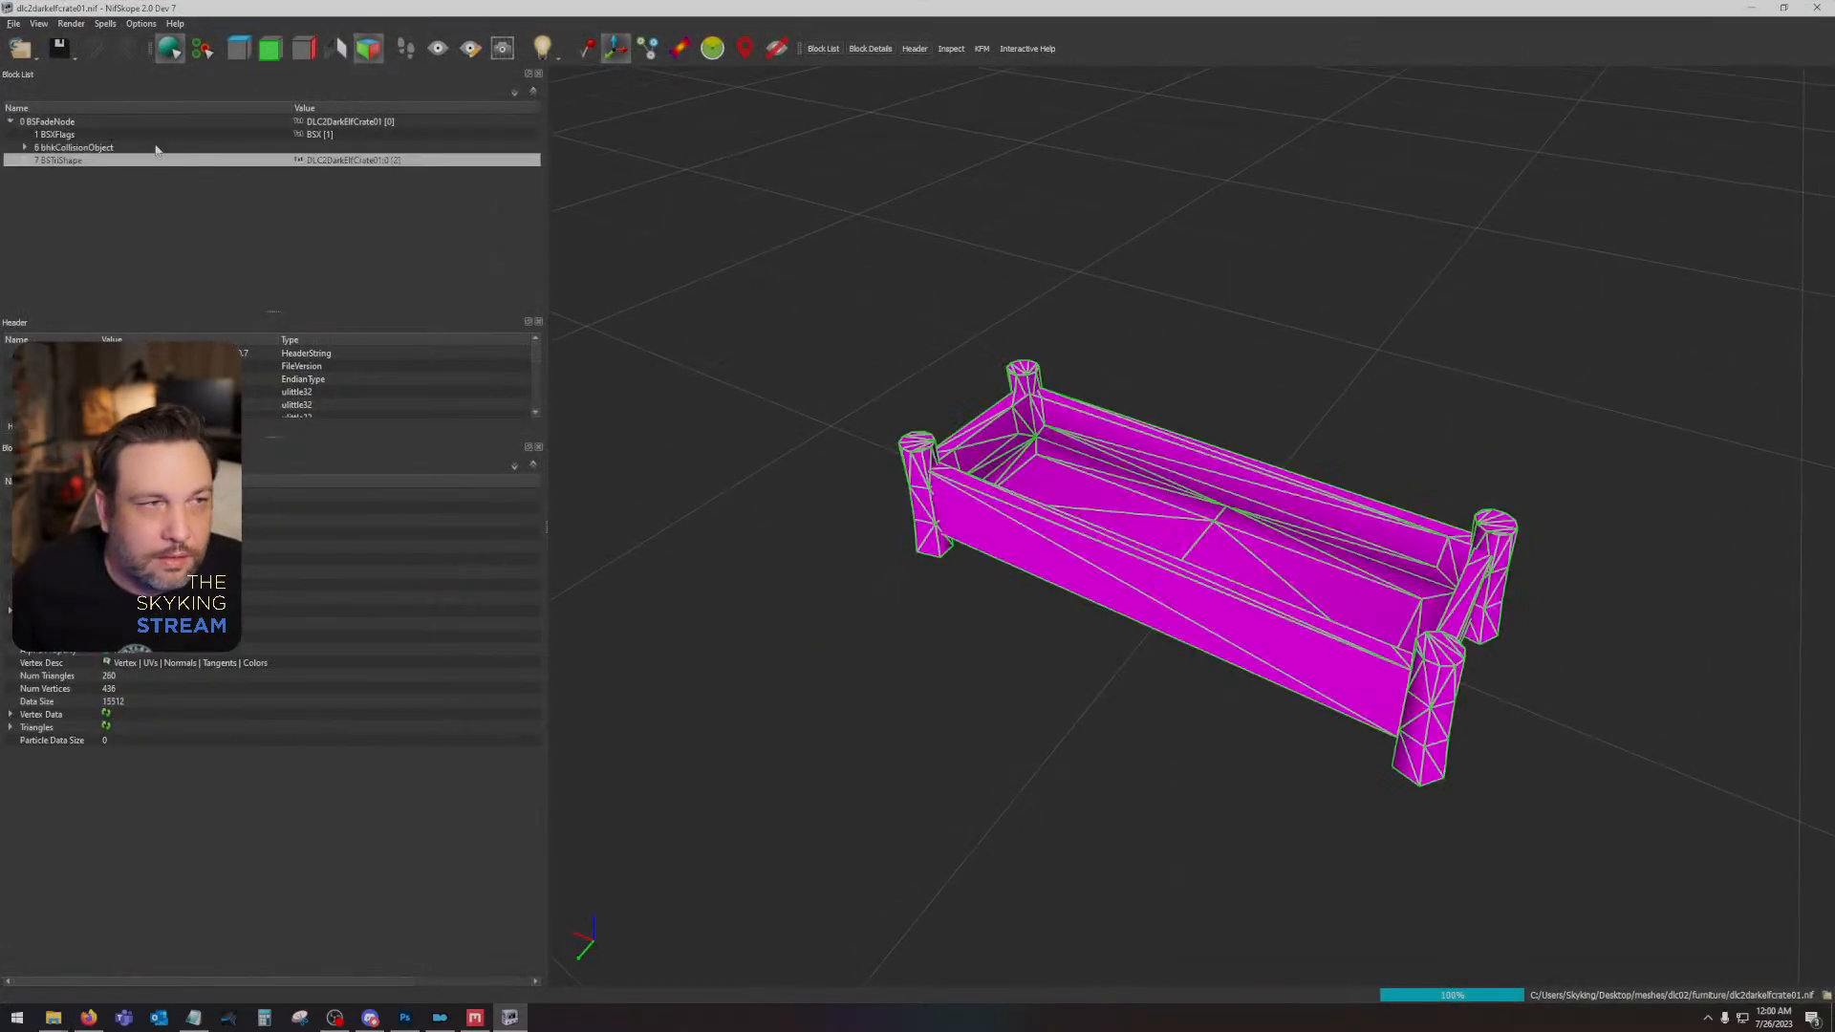
- Assign dlc2darkelffurniture01.dds and dlc2darkelffurniture01_n.dds to the crate's shader texture set and view the textured crate from another angle
left_click(63, 187)
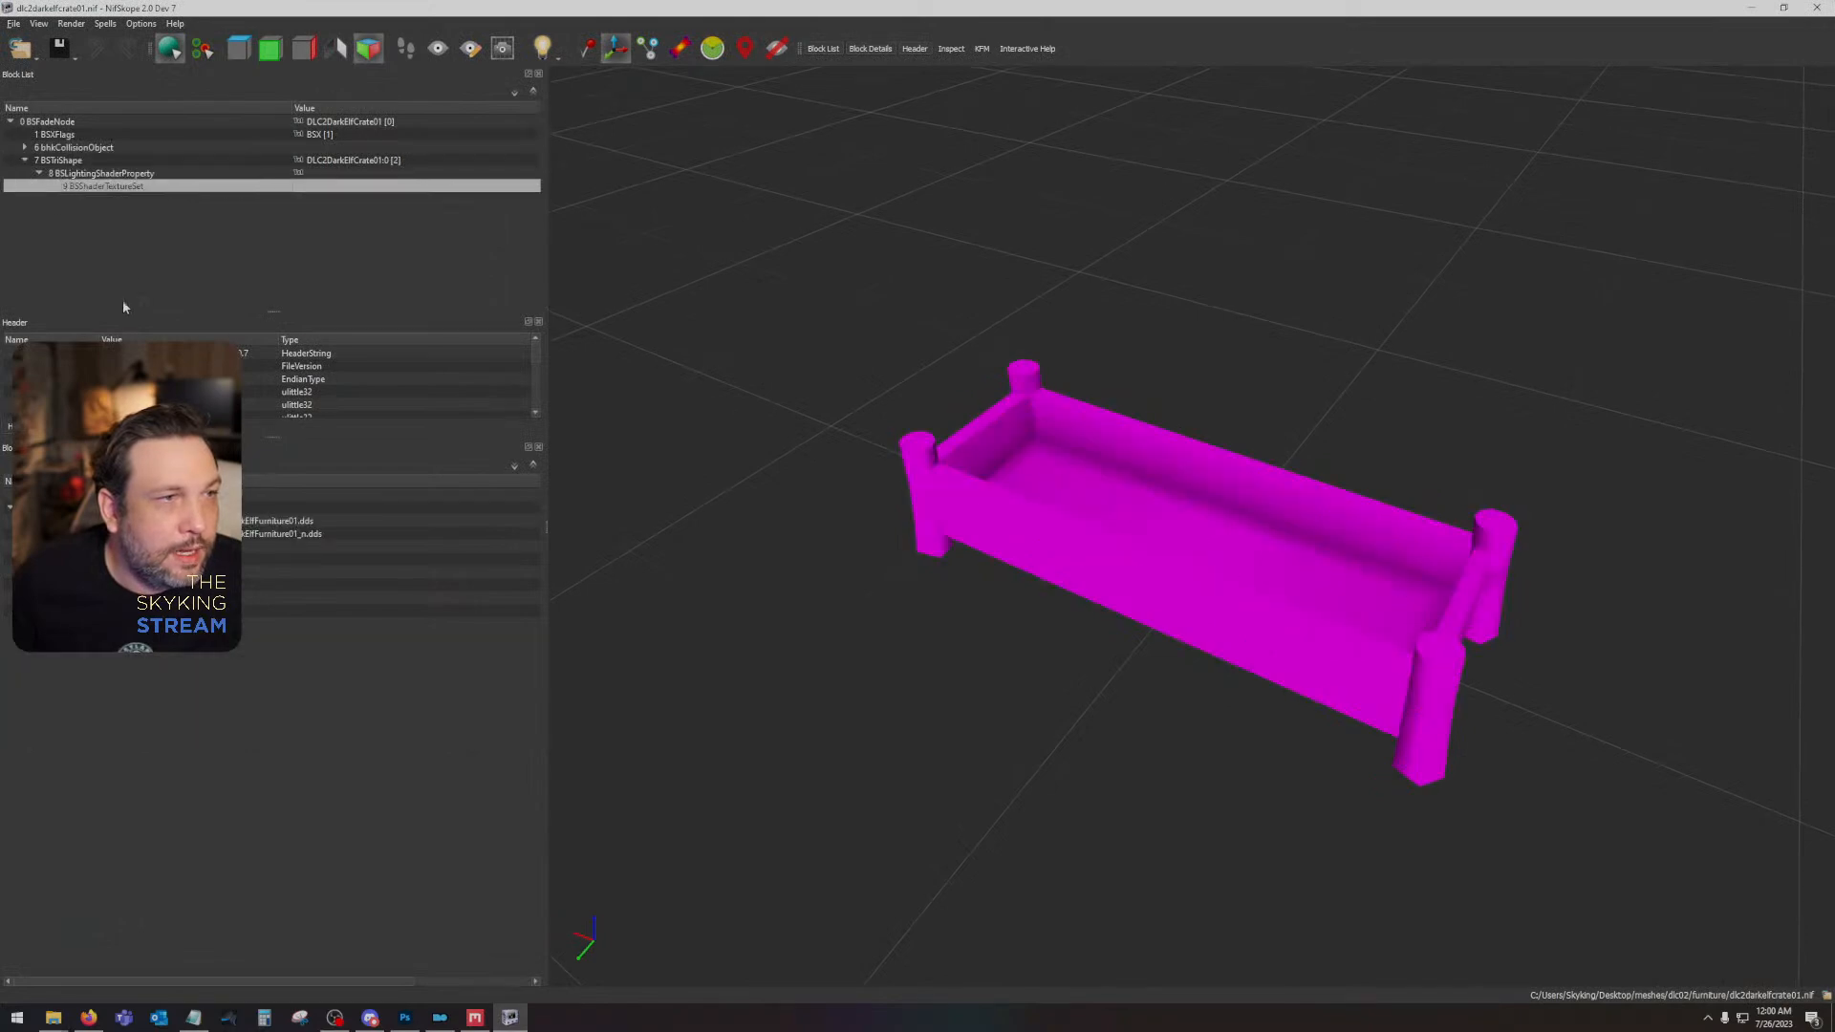
left_click(108, 521)
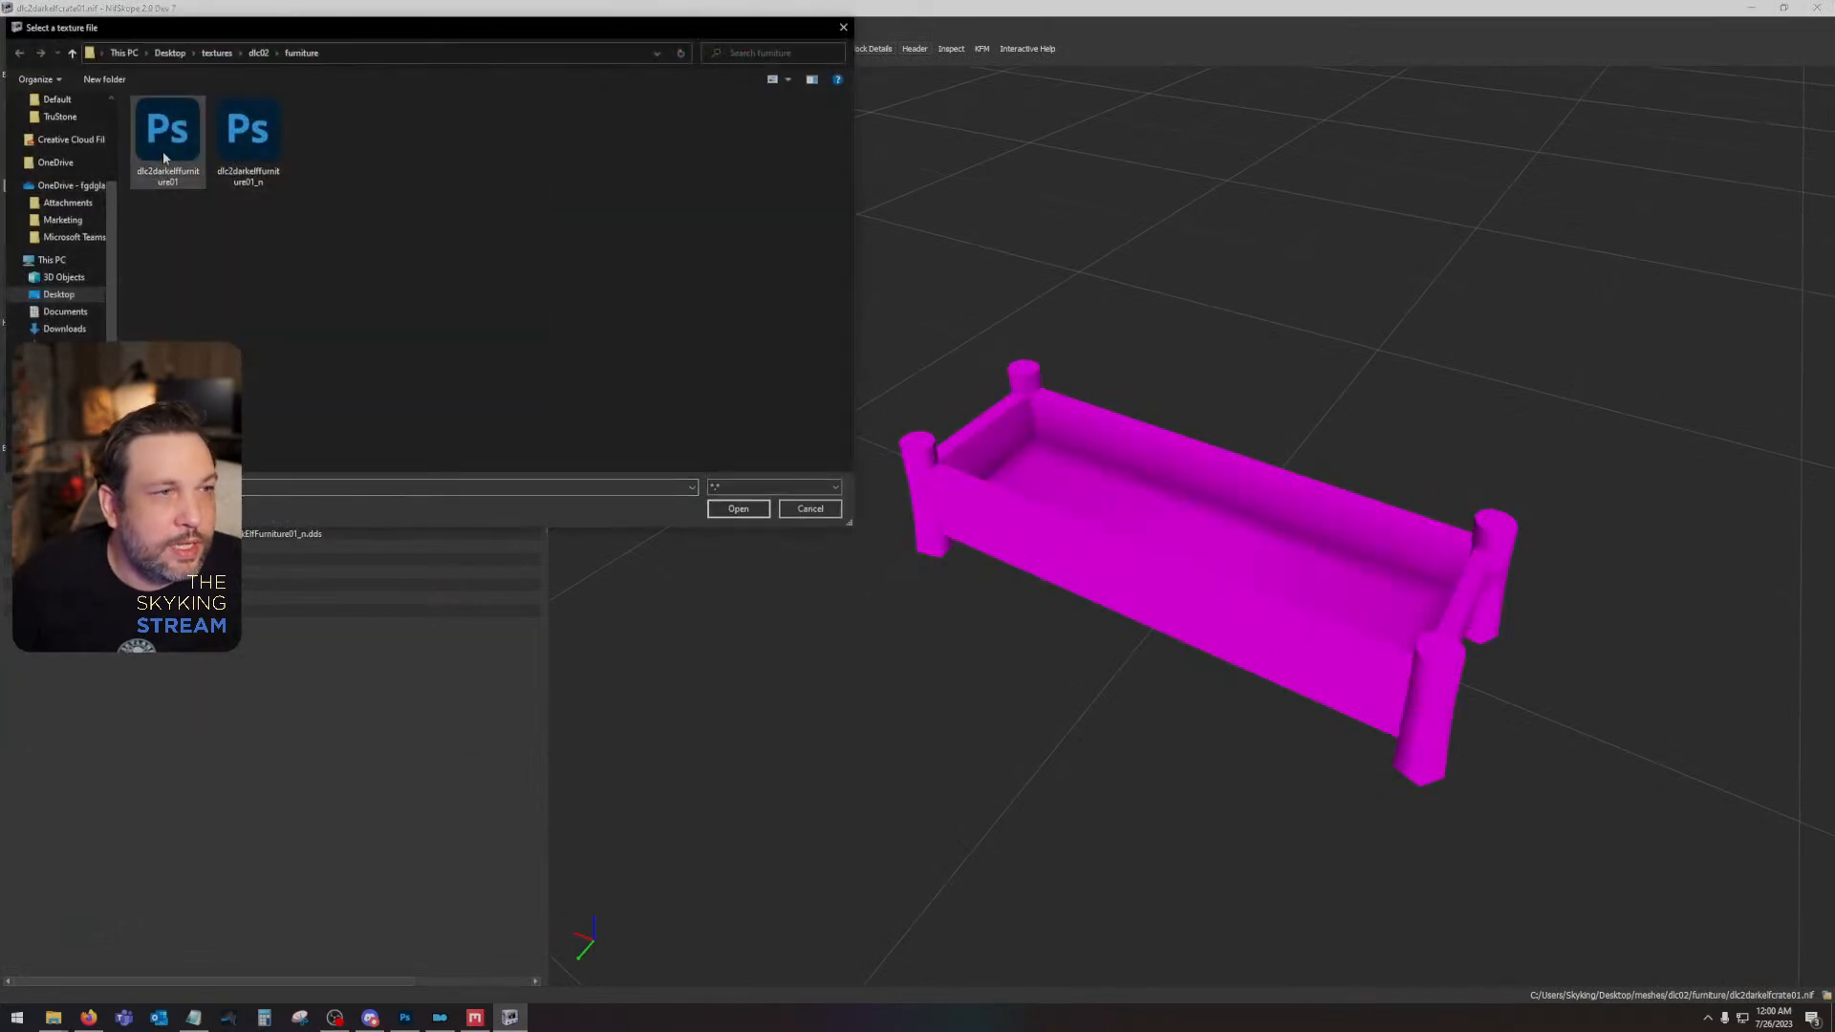
double_click(164, 158)
left_click(108, 534)
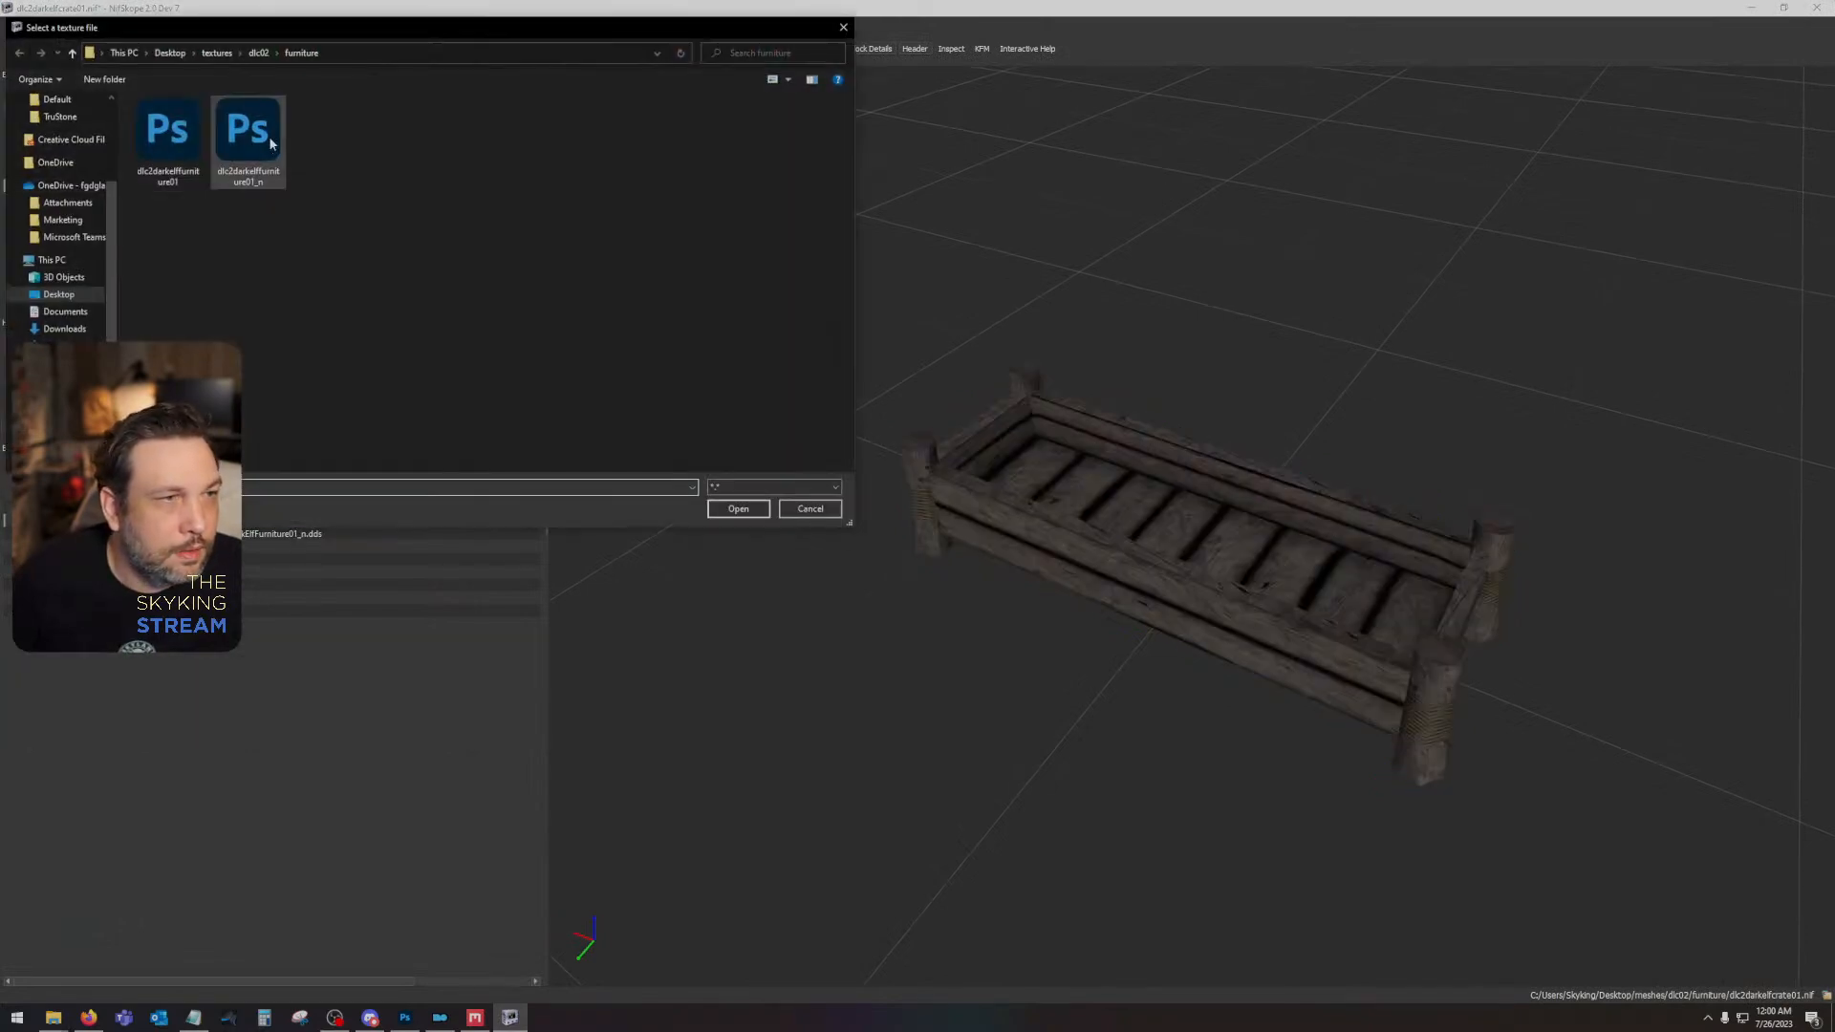
double_click(254, 158)
left_click_drag(1075, 390, 1123, 418)
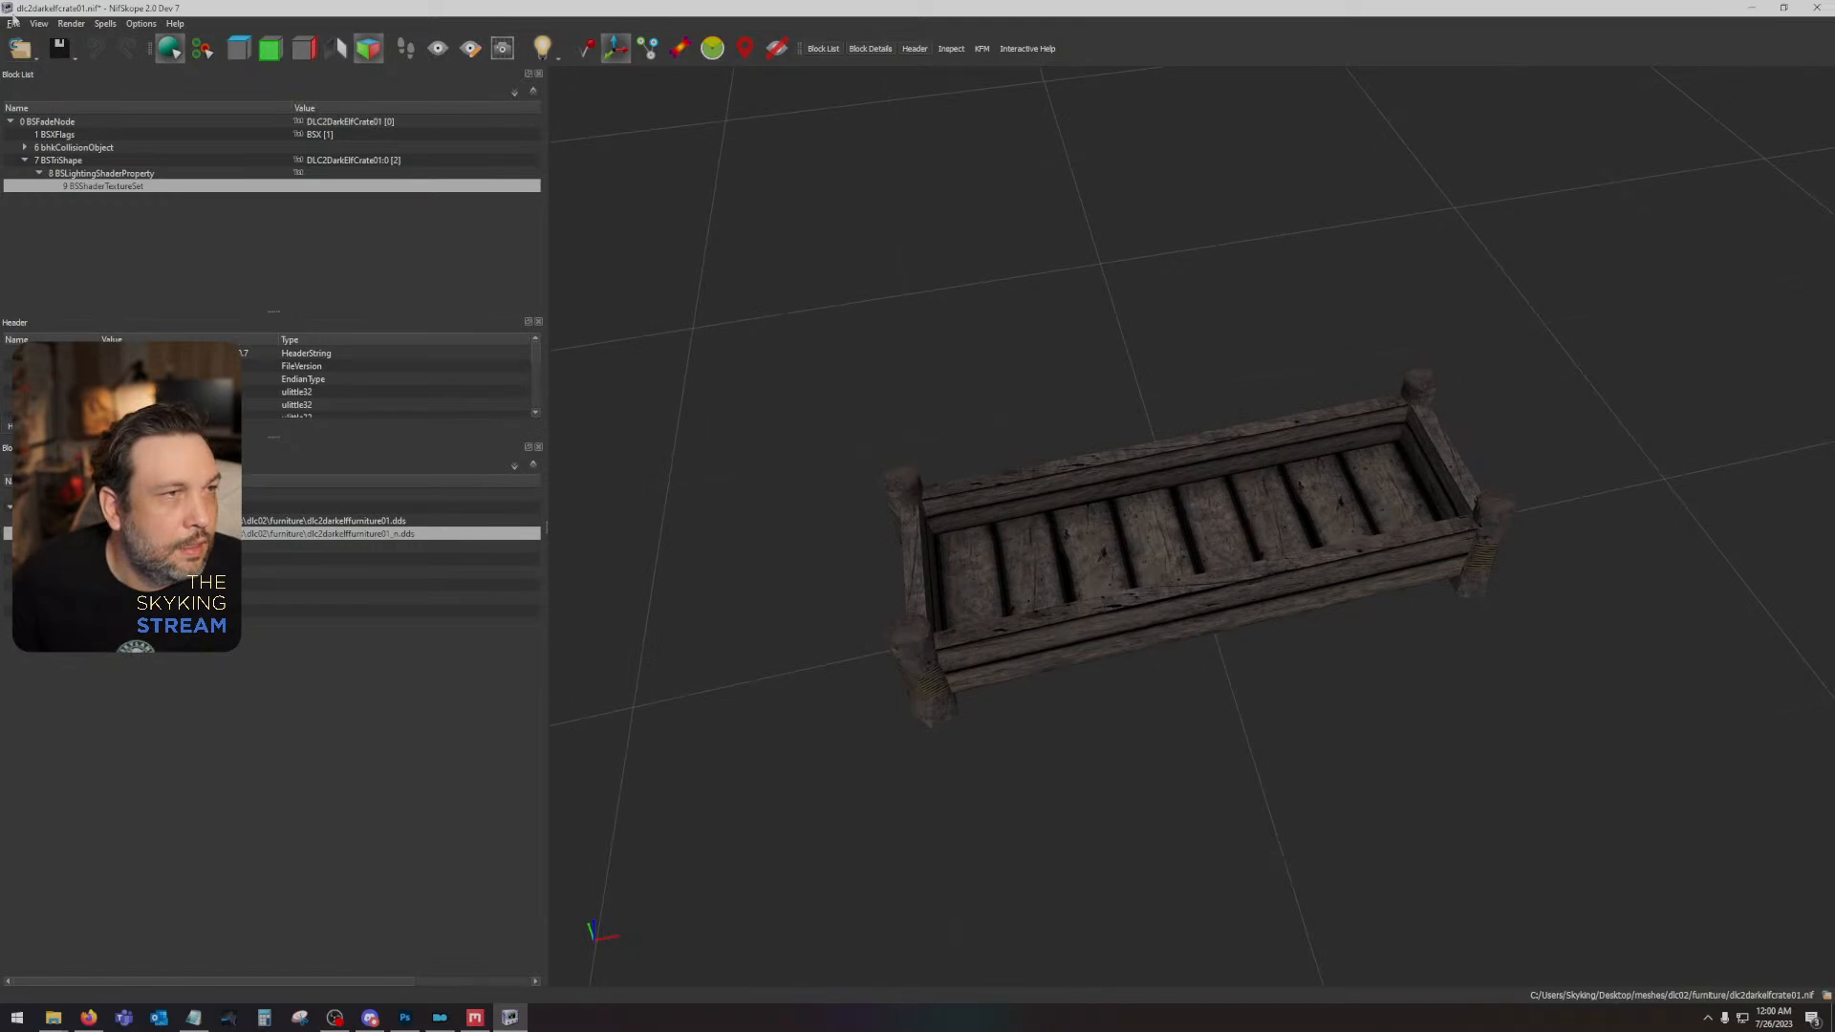
- Discard the unsaved crate changes and open dlc2darkelfbench01.nif from the furniture meshes folder
left_click(13, 22)
left_click(17, 53)
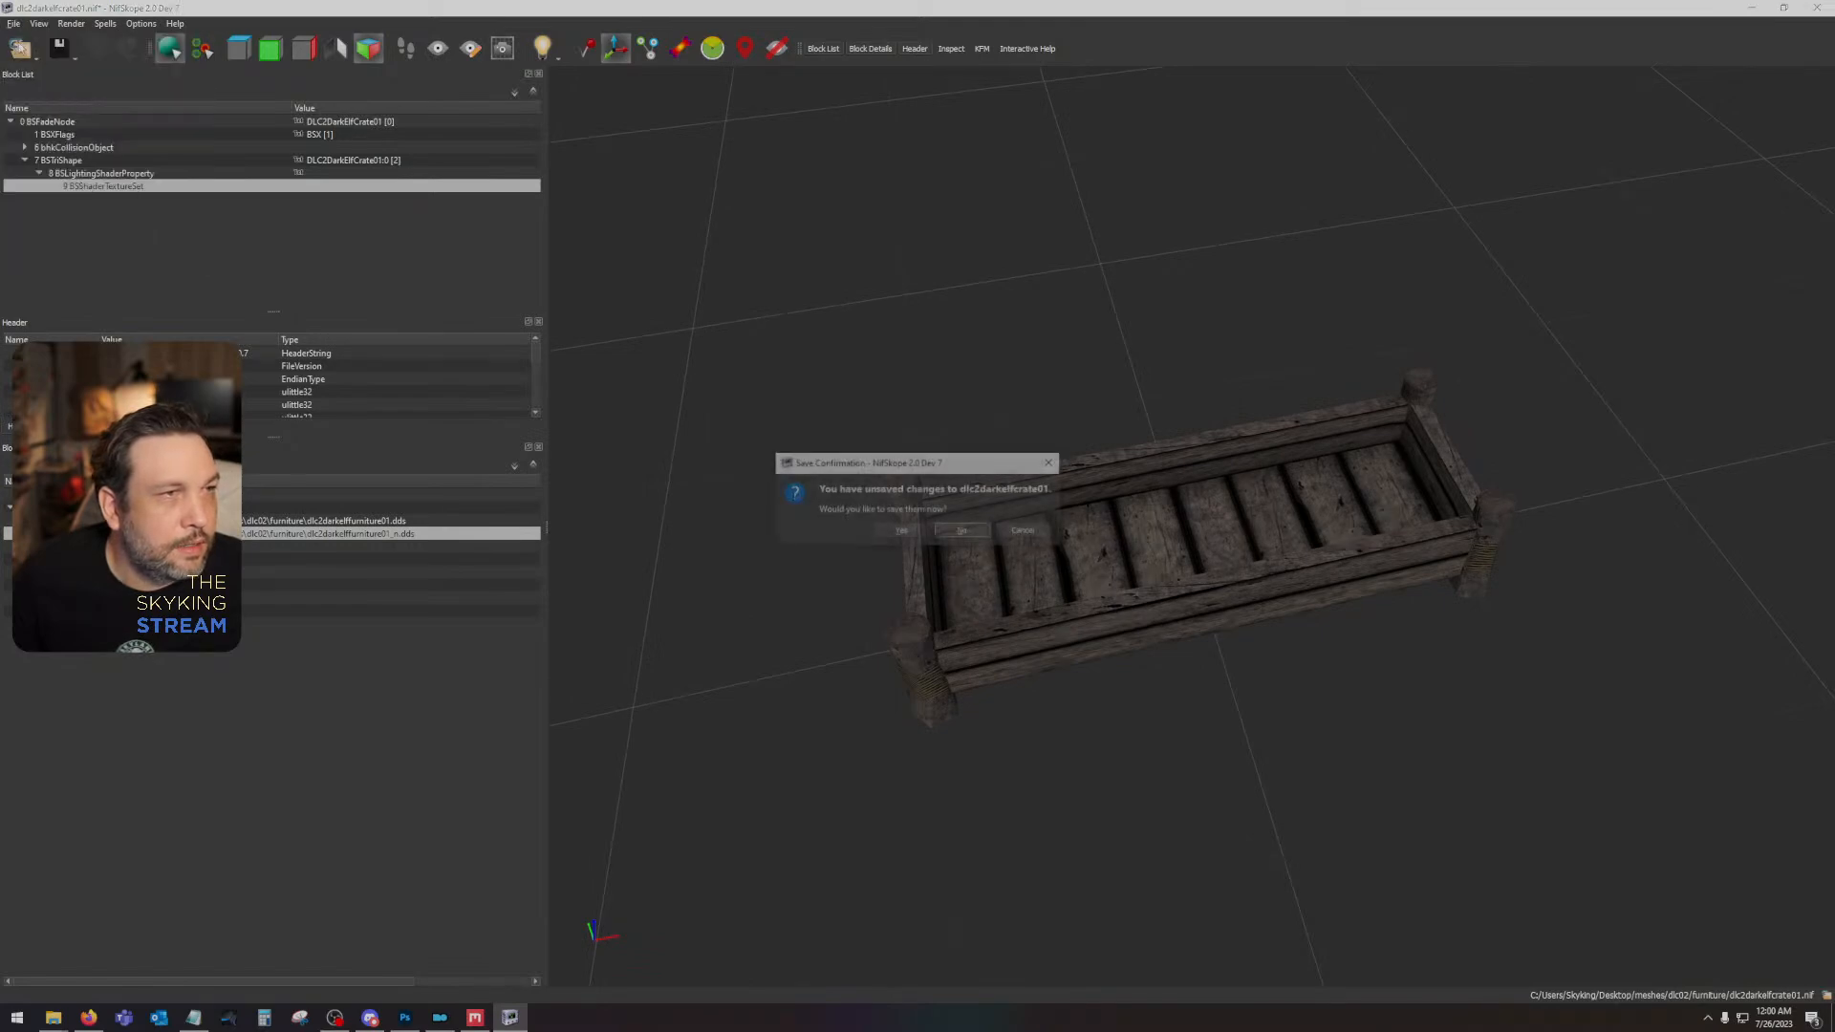
left_click(951, 528)
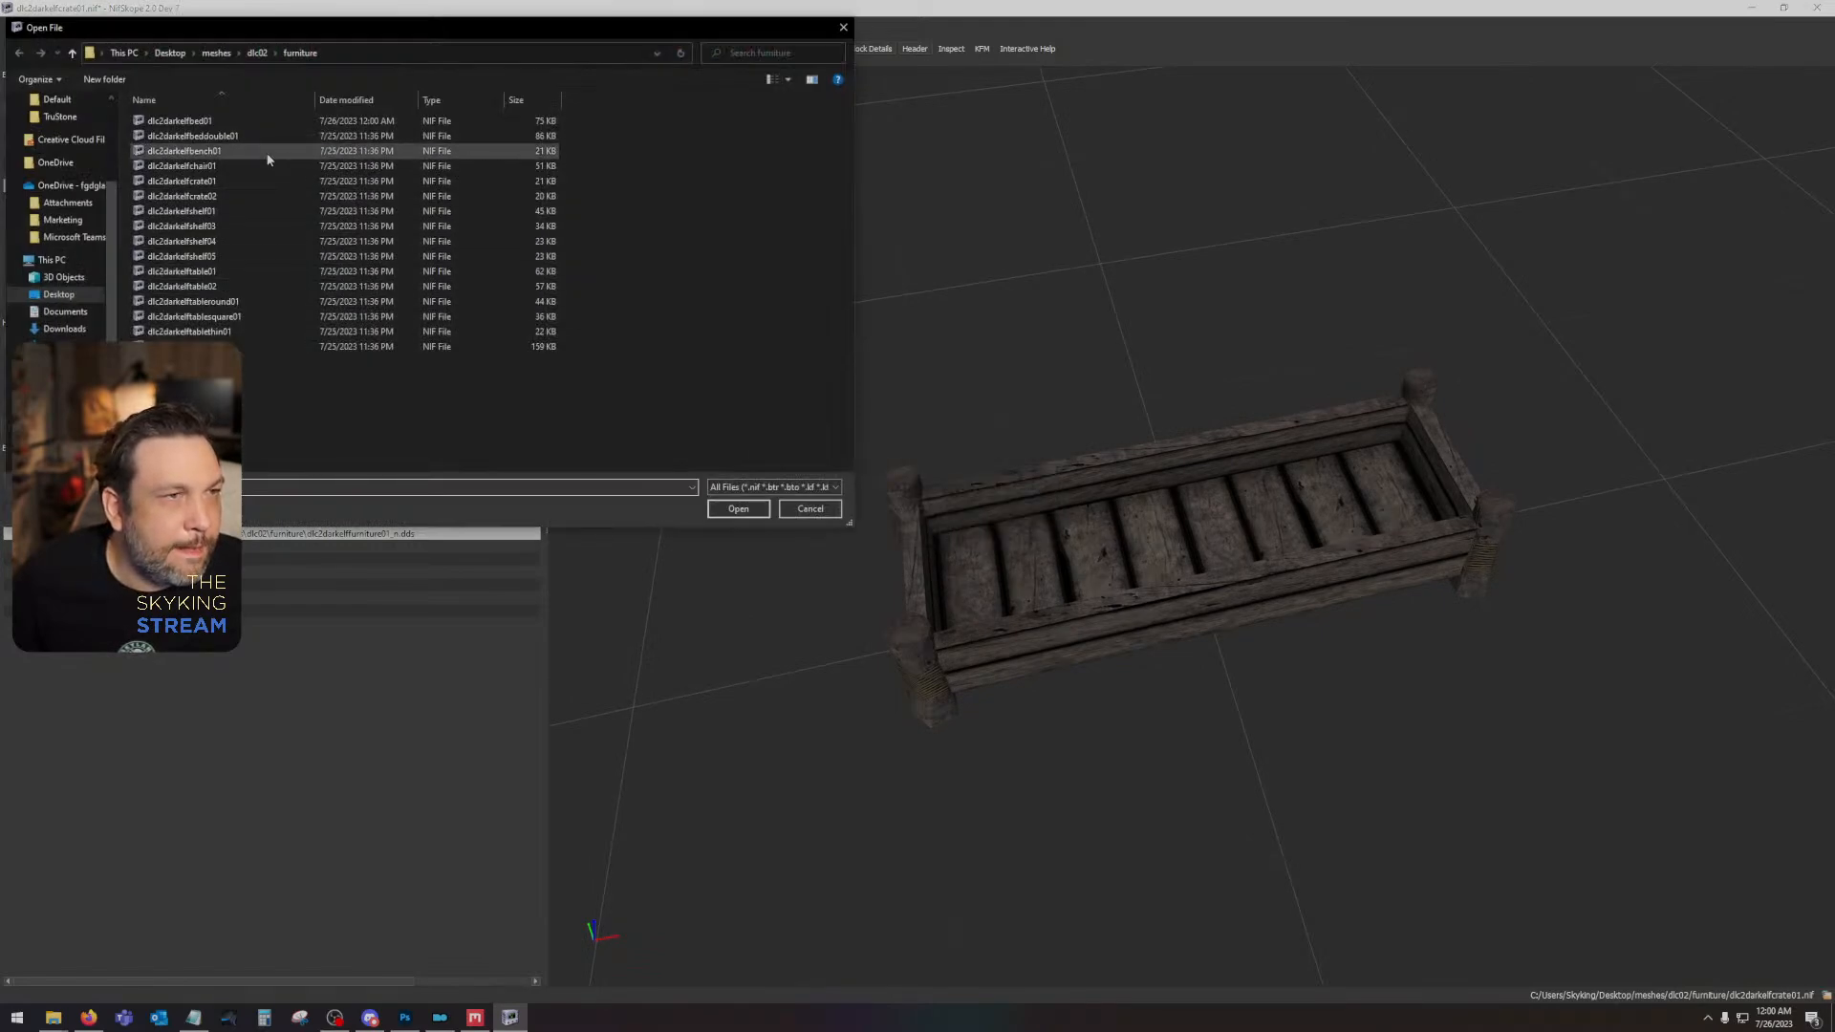
double_click(266, 153)
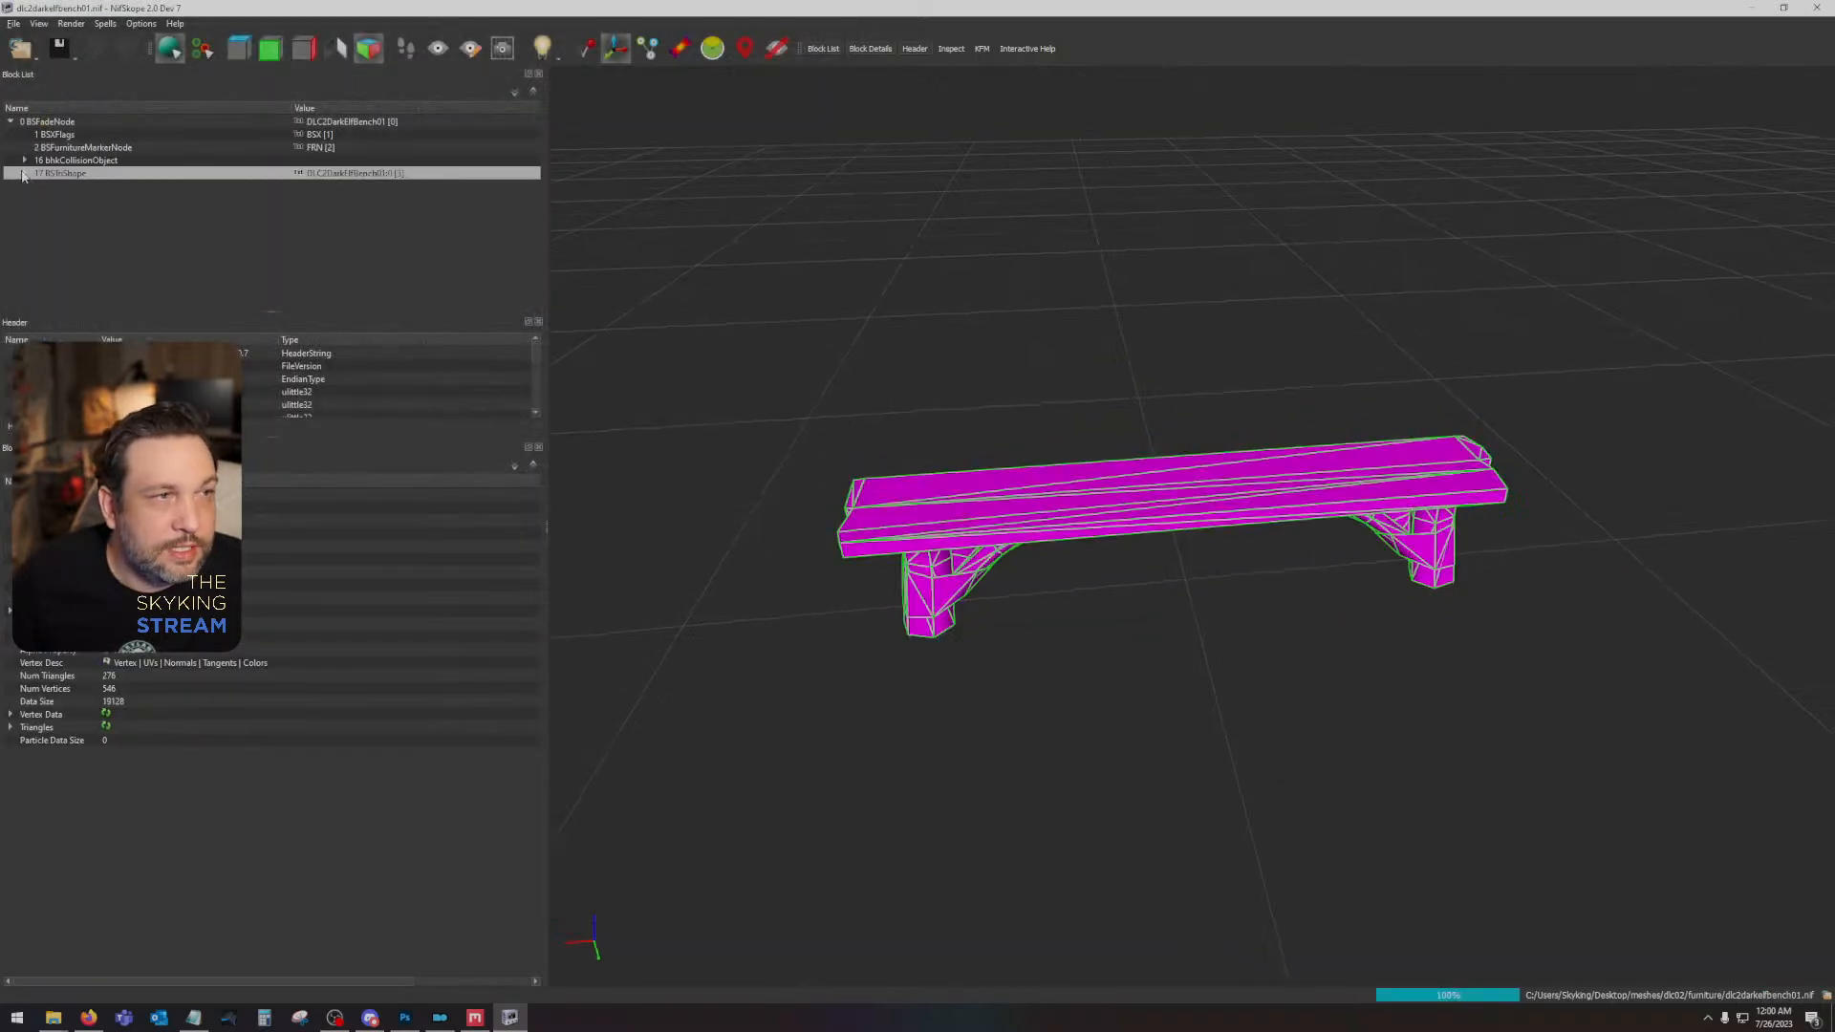
- Assign dlc2darkelffurniture01.dds and dlc2darkelffurniture01_n.dds to the bench's shader texture set and check the textured planks
left_click(66, 201)
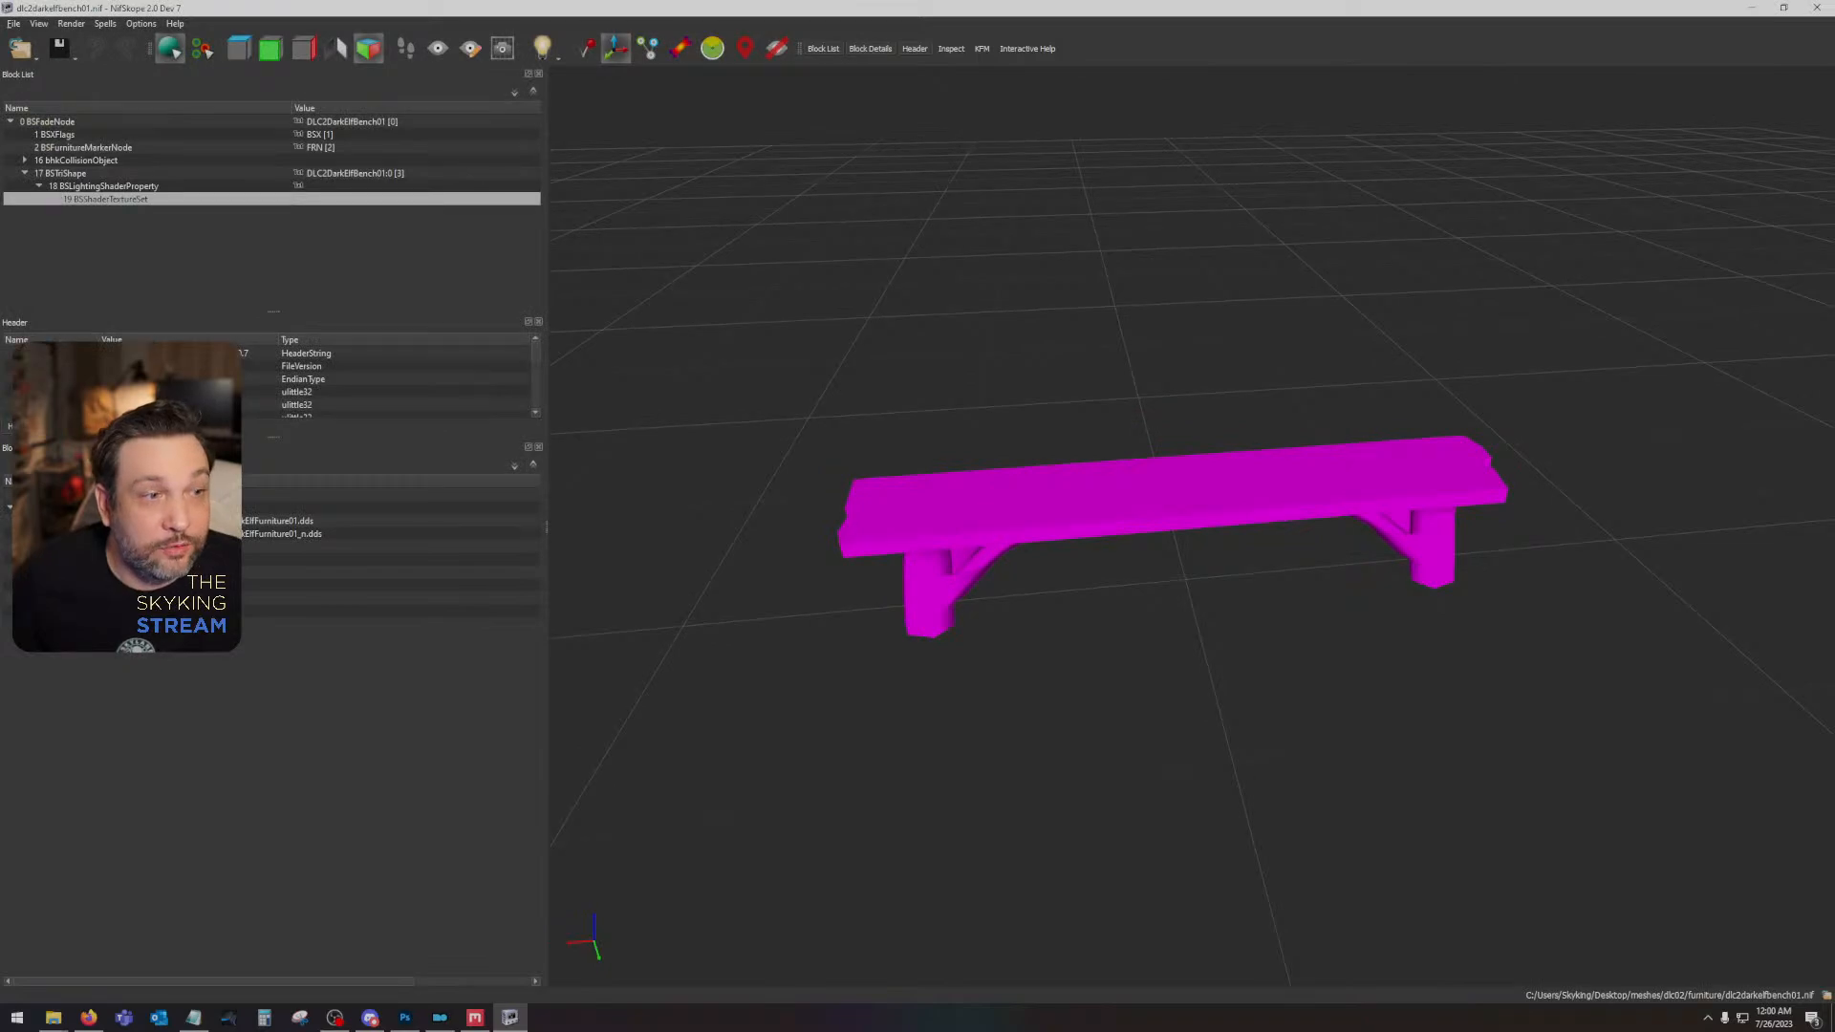
left_click(107, 521)
double_click(168, 144)
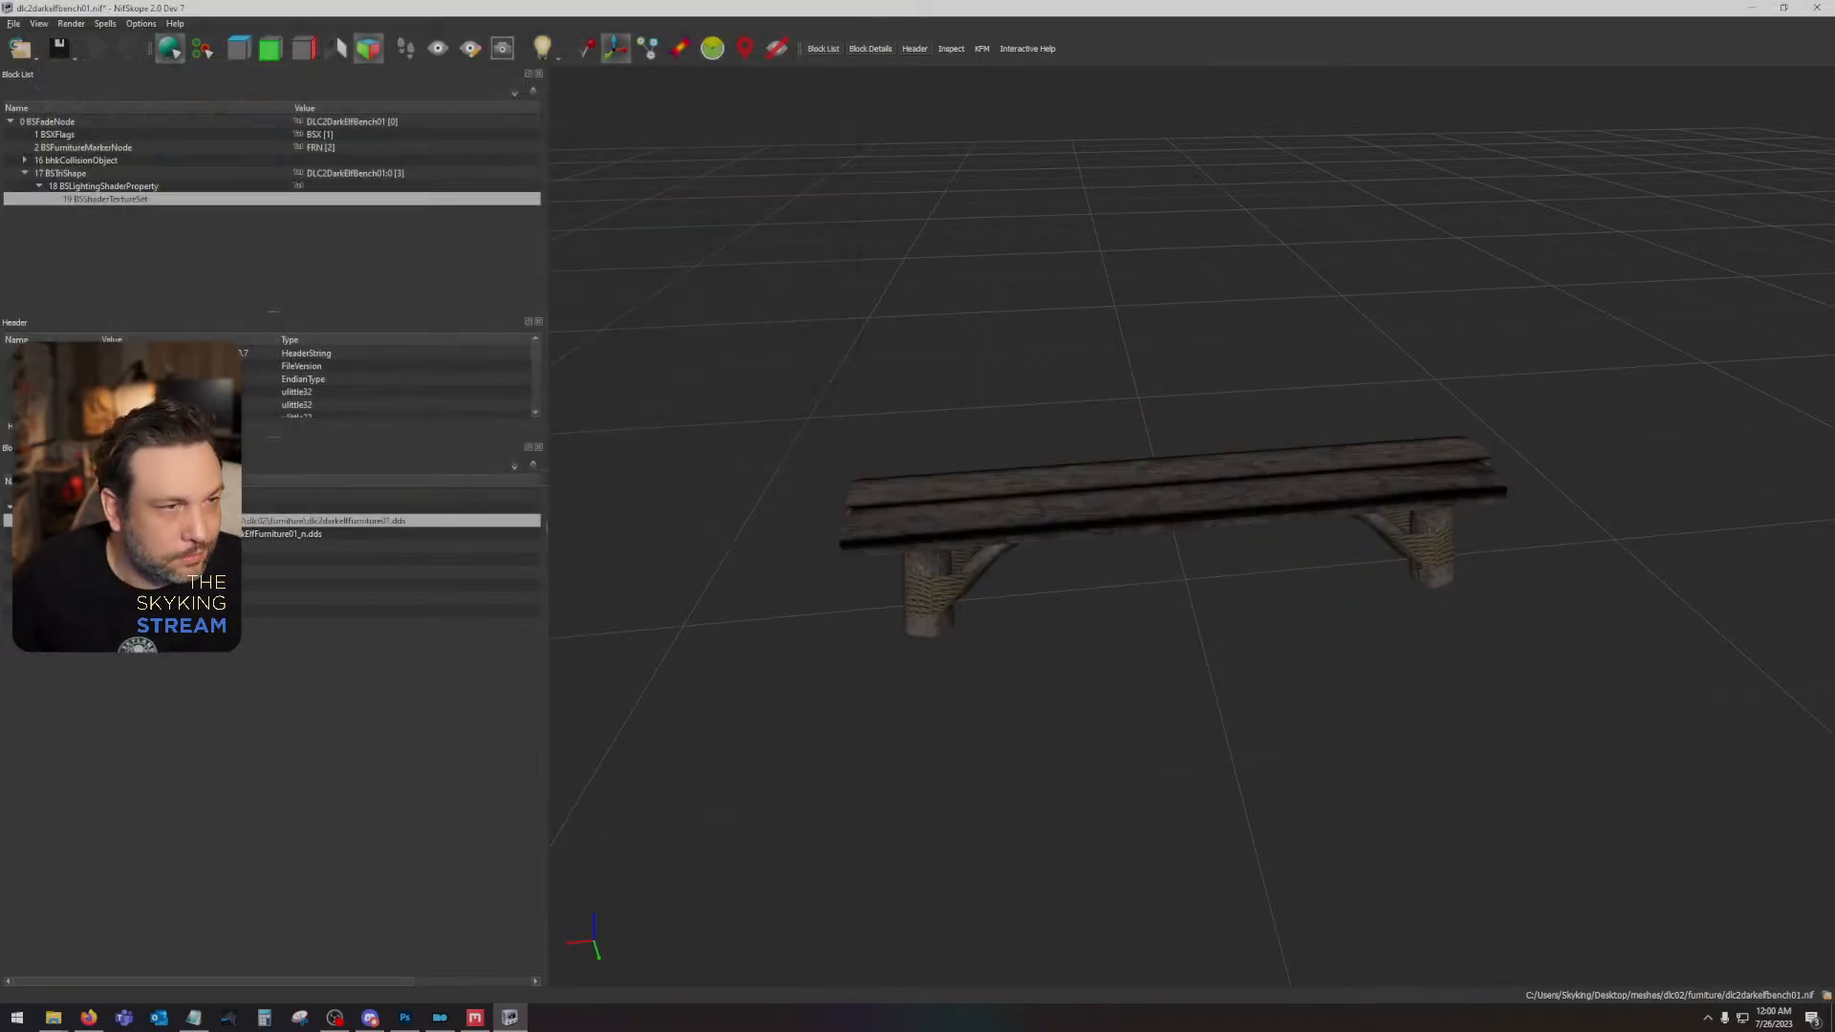
left_click(107, 534)
left_click(107, 535)
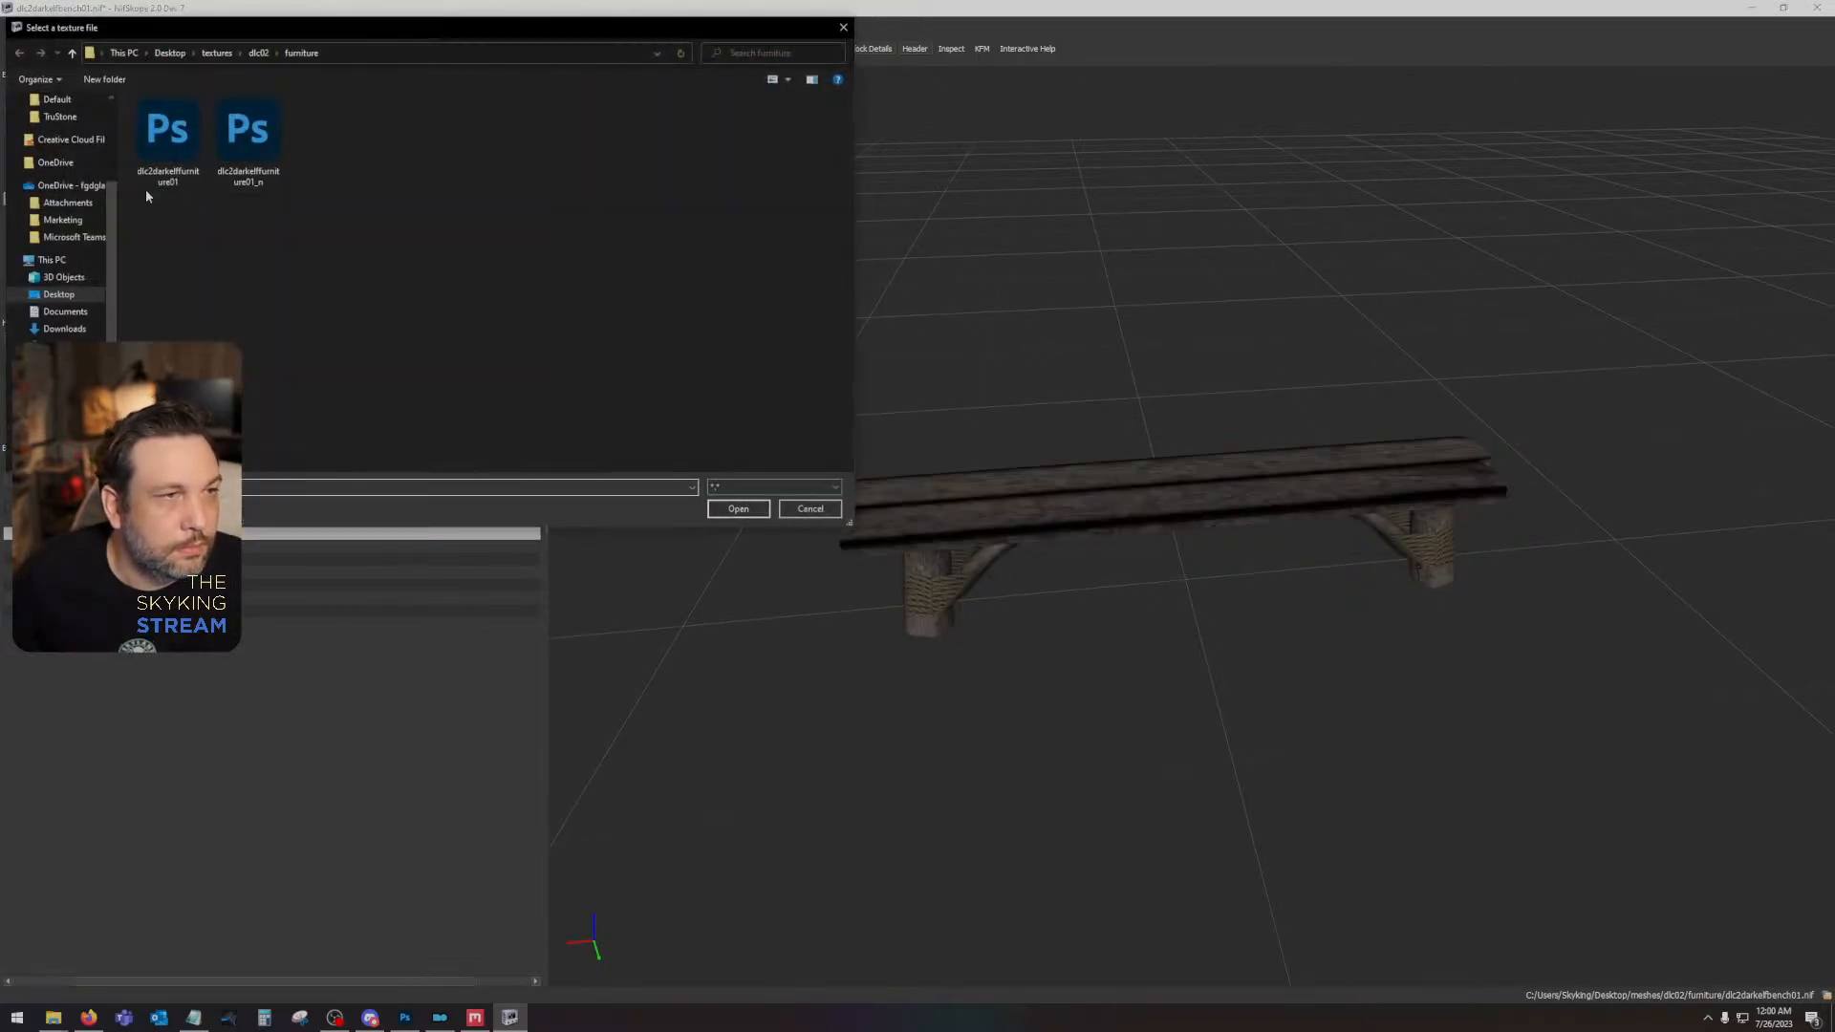
double_click(271, 161)
left_click_drag(1126, 404, 1045, 389)
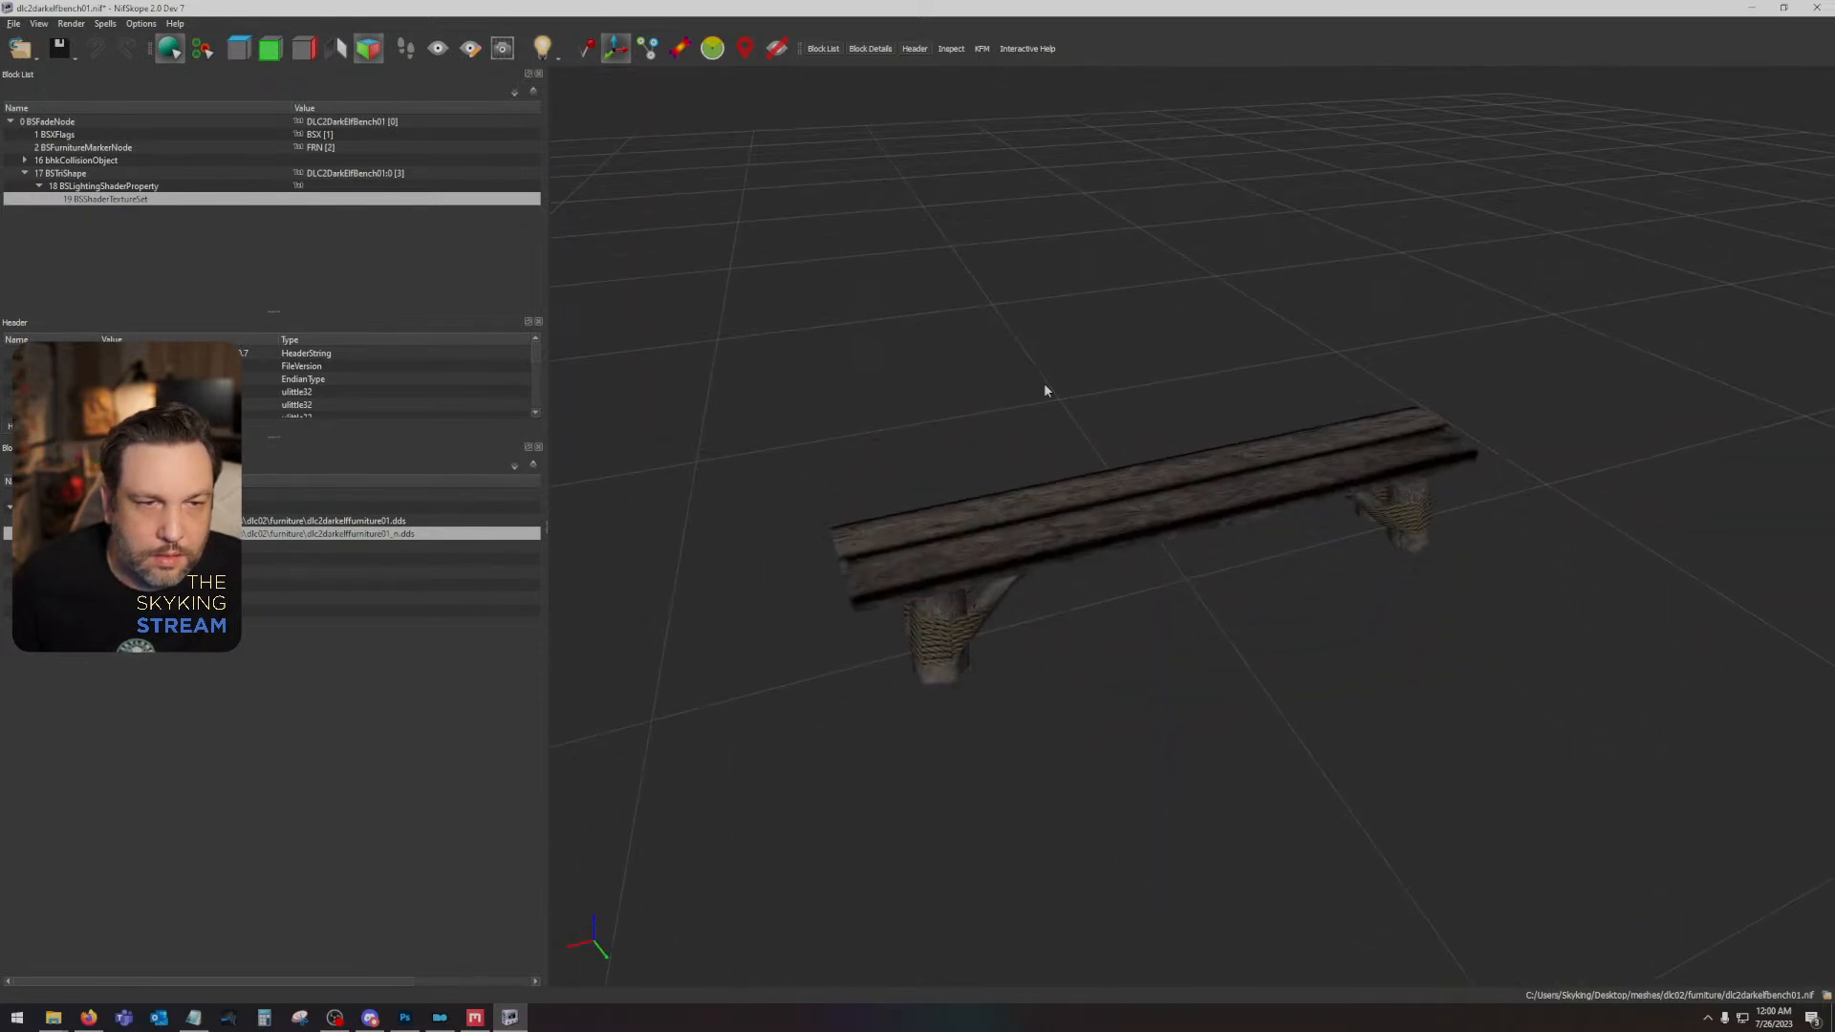
- Discard the unsaved bench changes and open the round table mesh dlc2darkelftableround01.nif
left_click(11, 23)
left_click(43, 54)
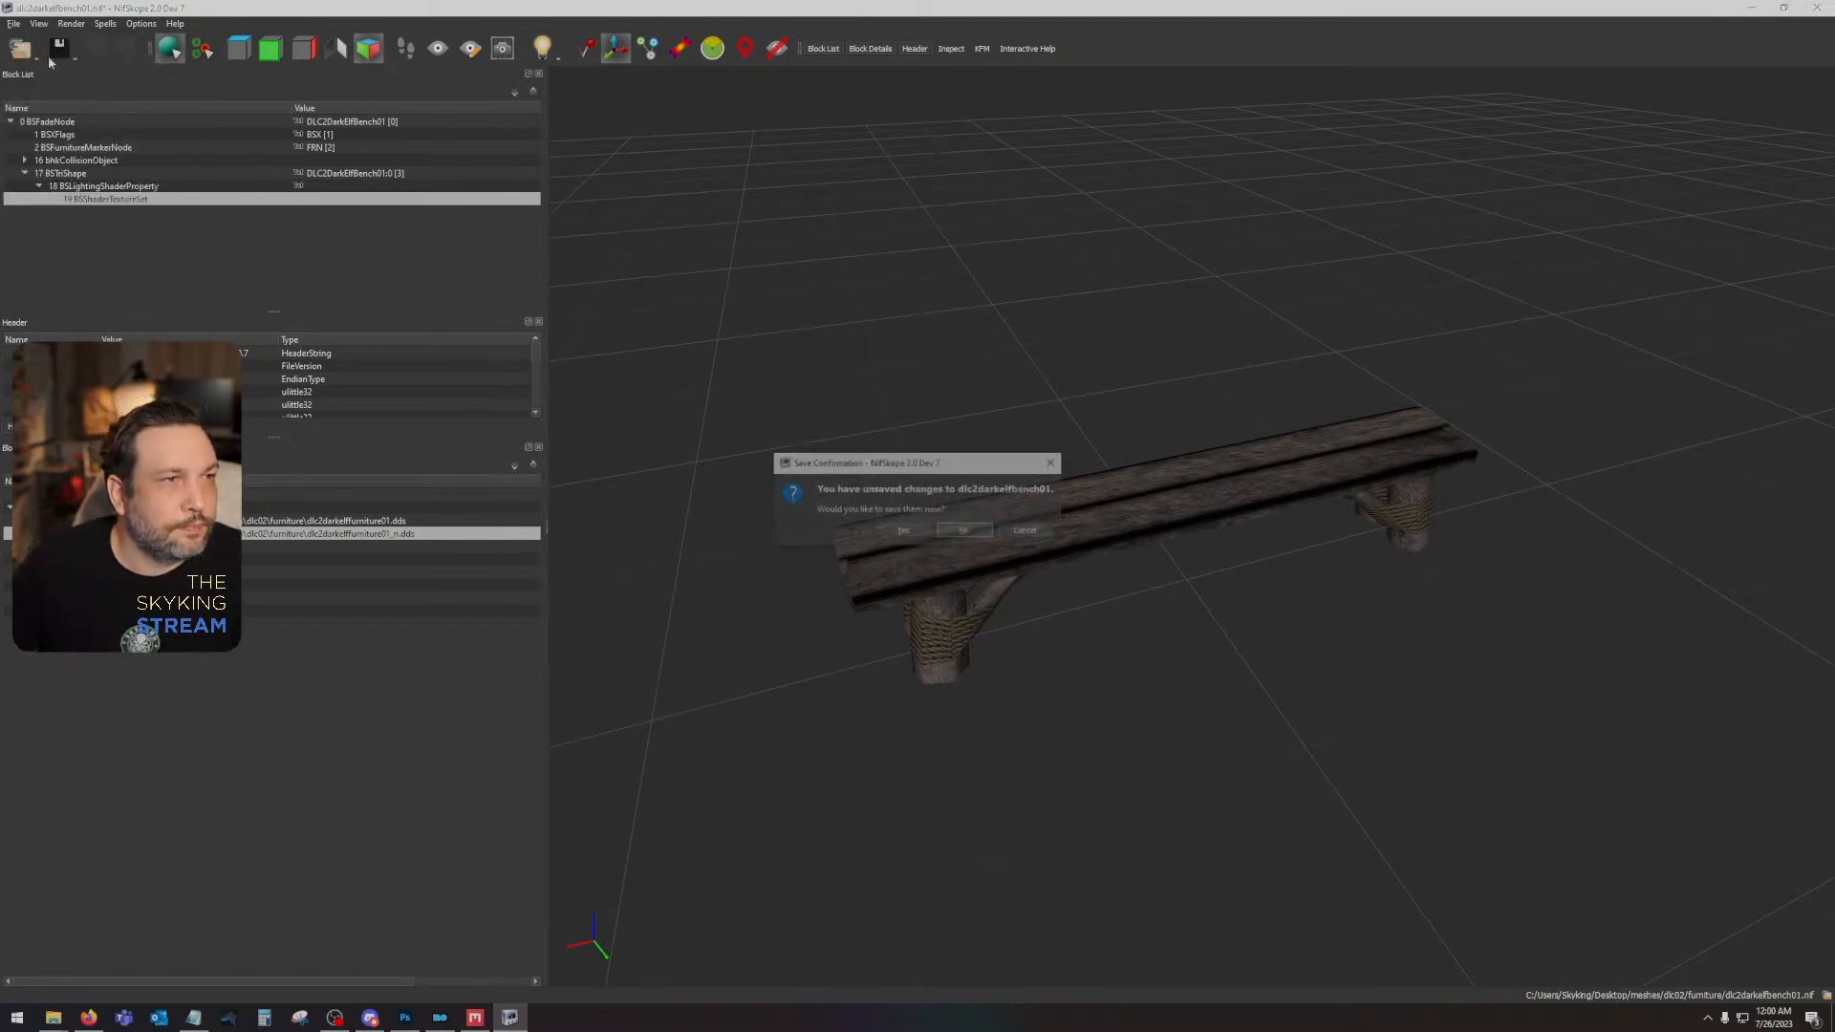
left_click(964, 532)
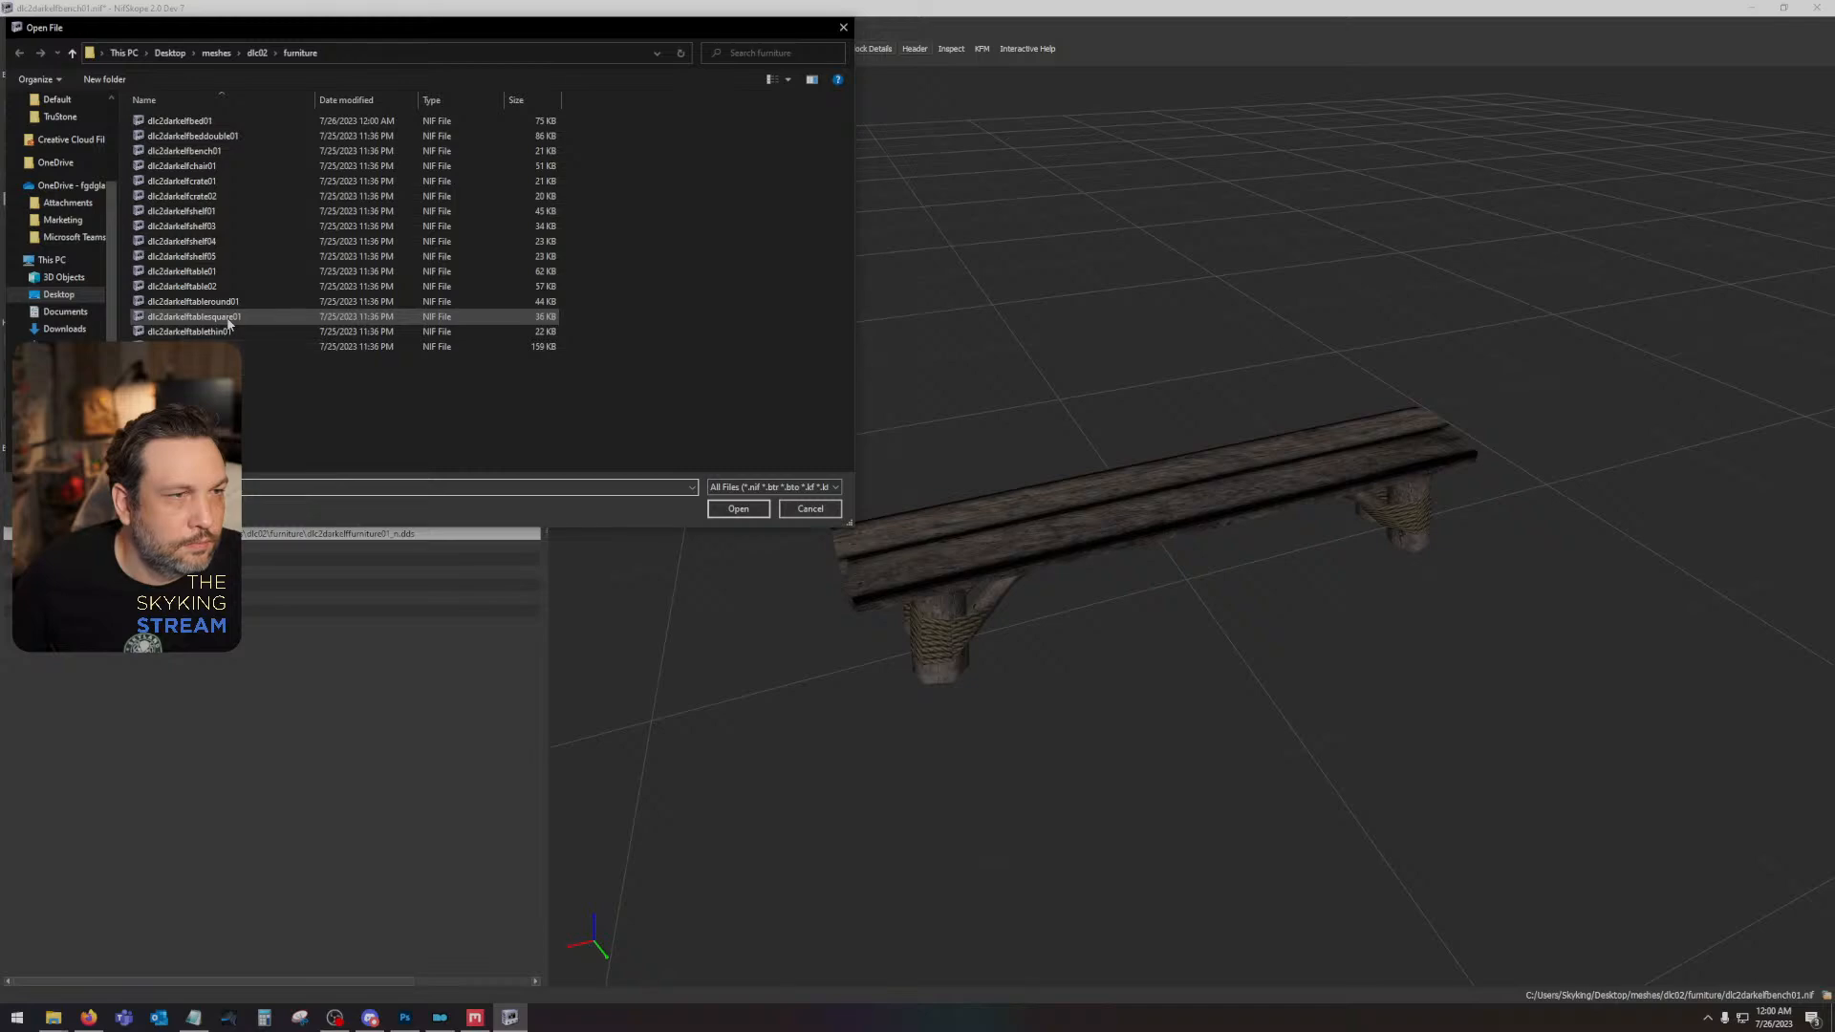
double_click(191, 301)
- Apply the dlc2darkelffurniture01 diffuse and dlc2darkelffurniture01_n normal textures to the round table and inspect its top and legs
left_click(1021, 521)
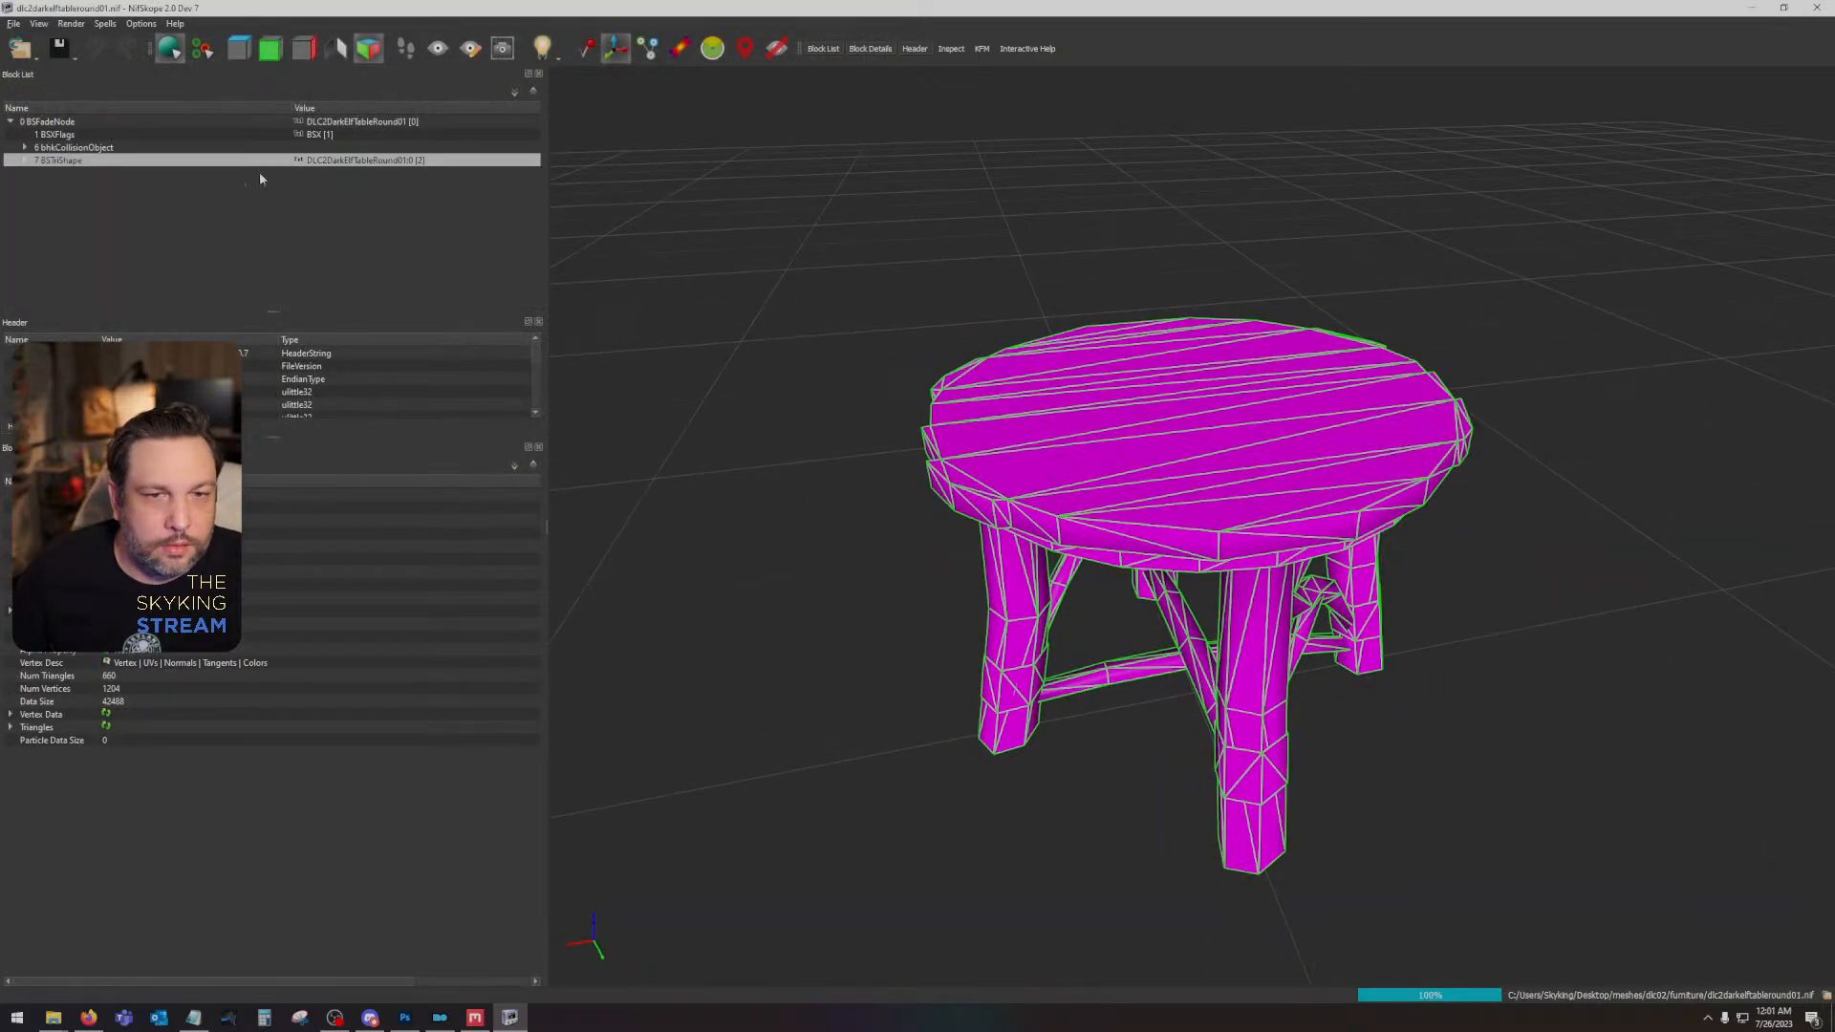
left_click(39, 173)
left_click(58, 185)
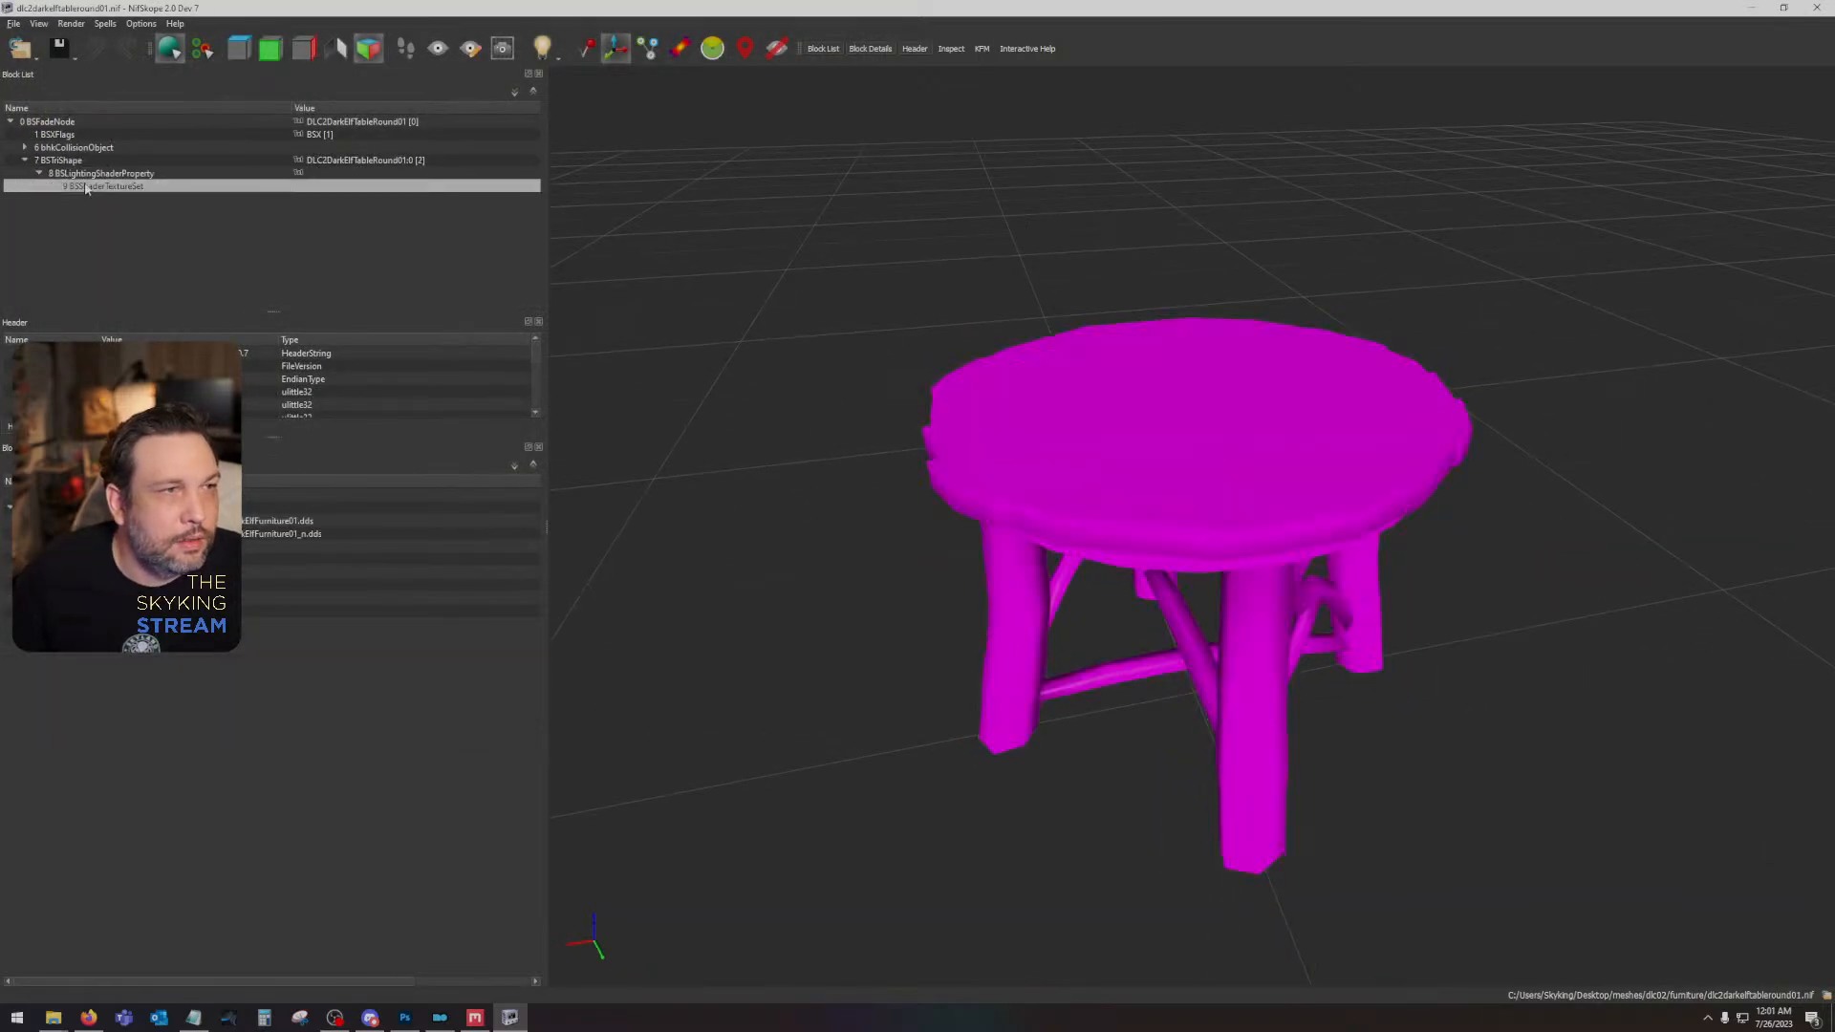
left_click(109, 521)
double_click(166, 148)
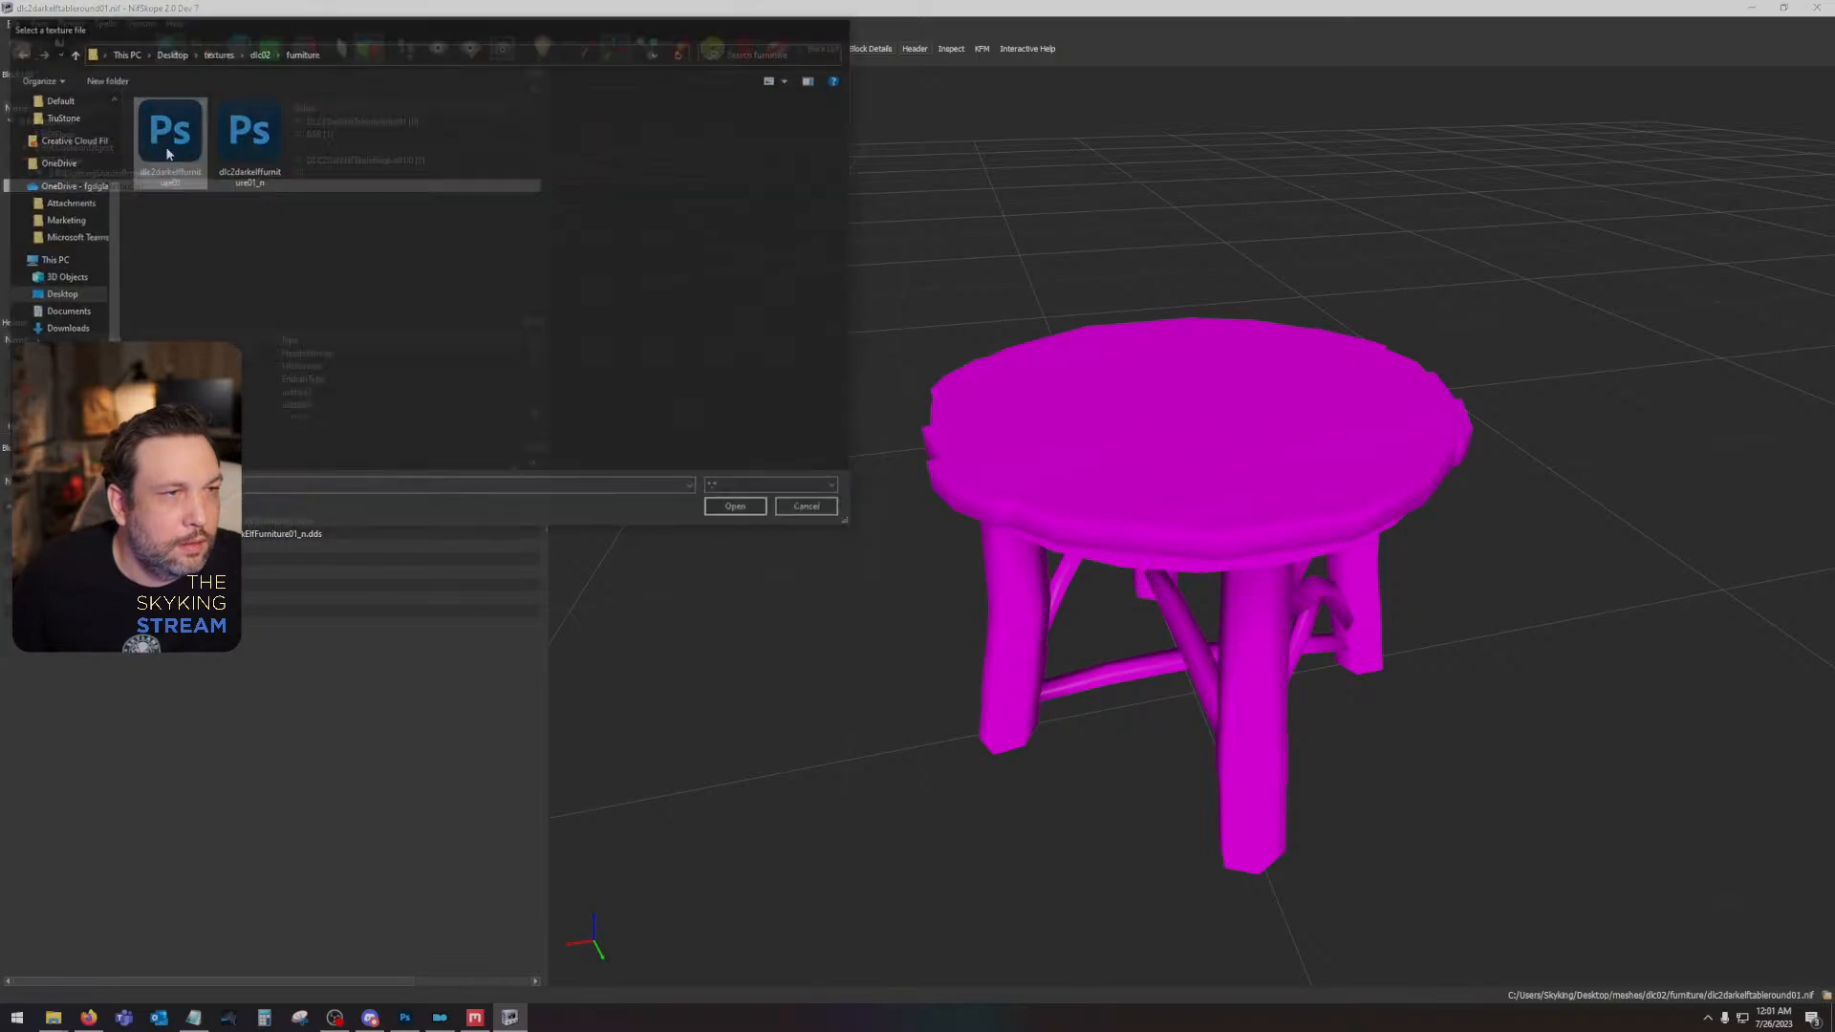
left_click(109, 533)
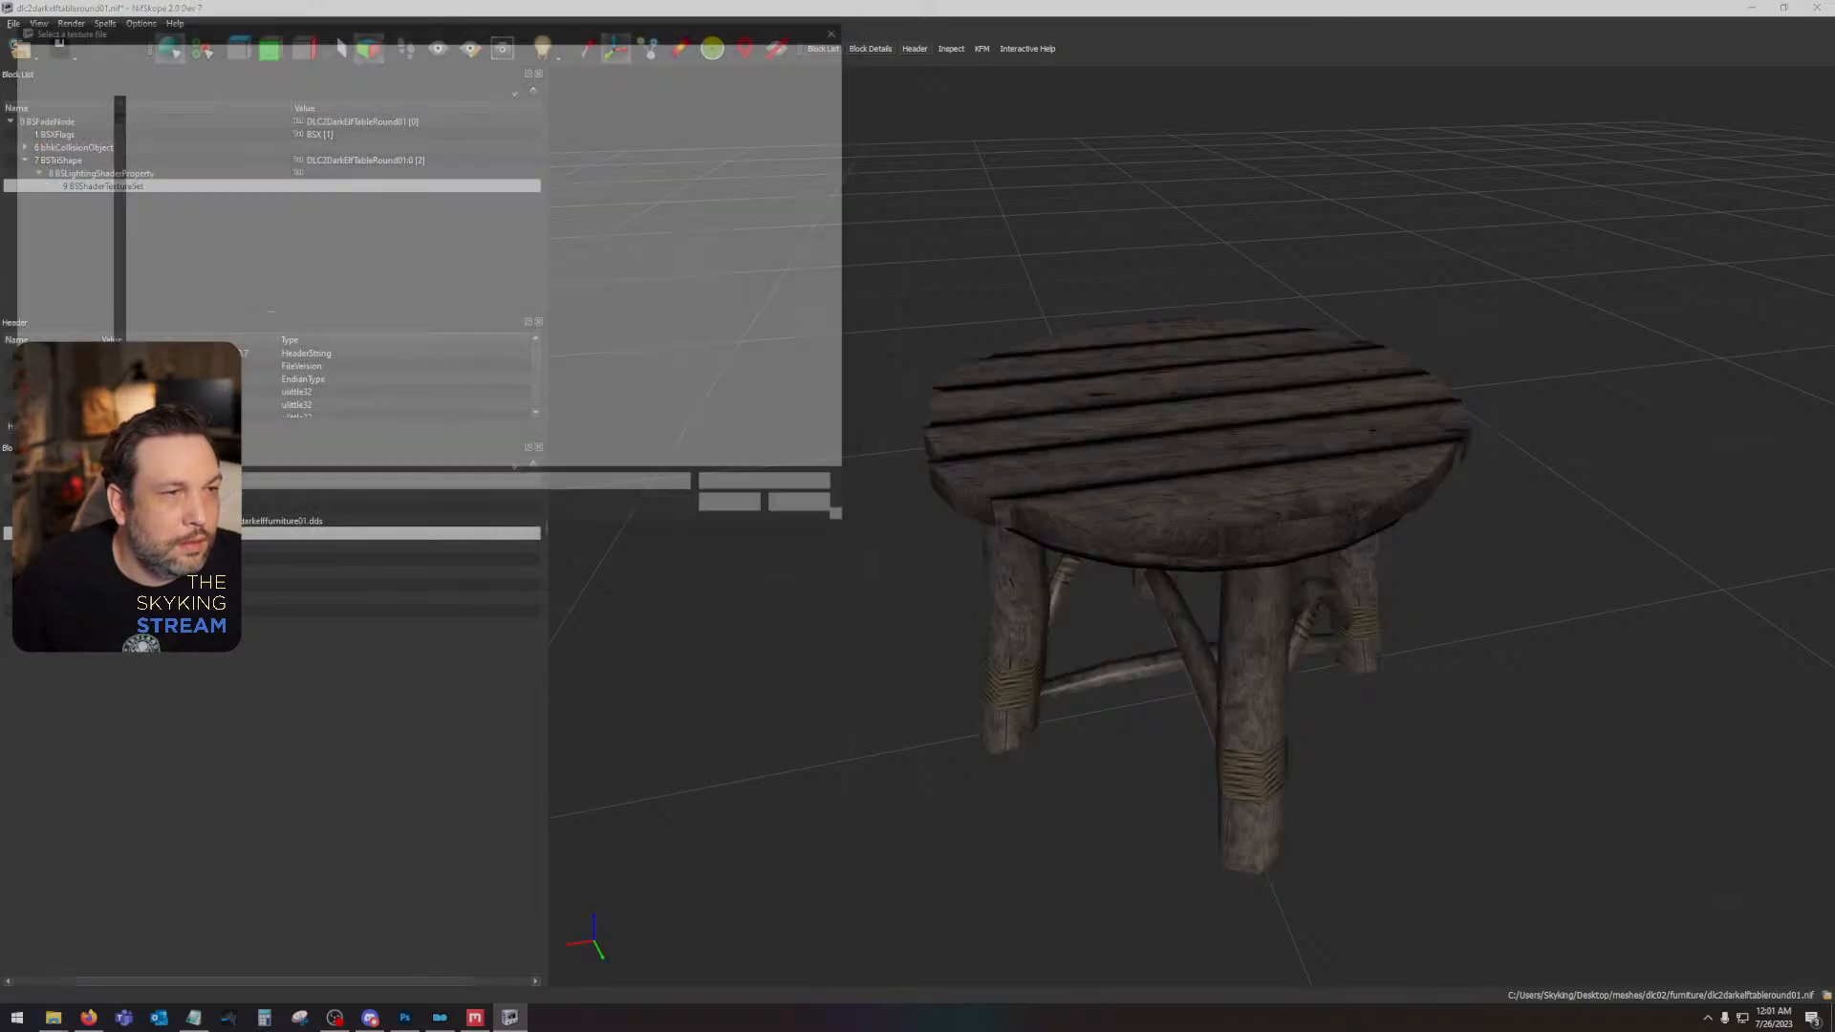
double_click(252, 147)
left_click_drag(994, 390, 1554, 536)
left_click_drag(1356, 571, 1577, 585)
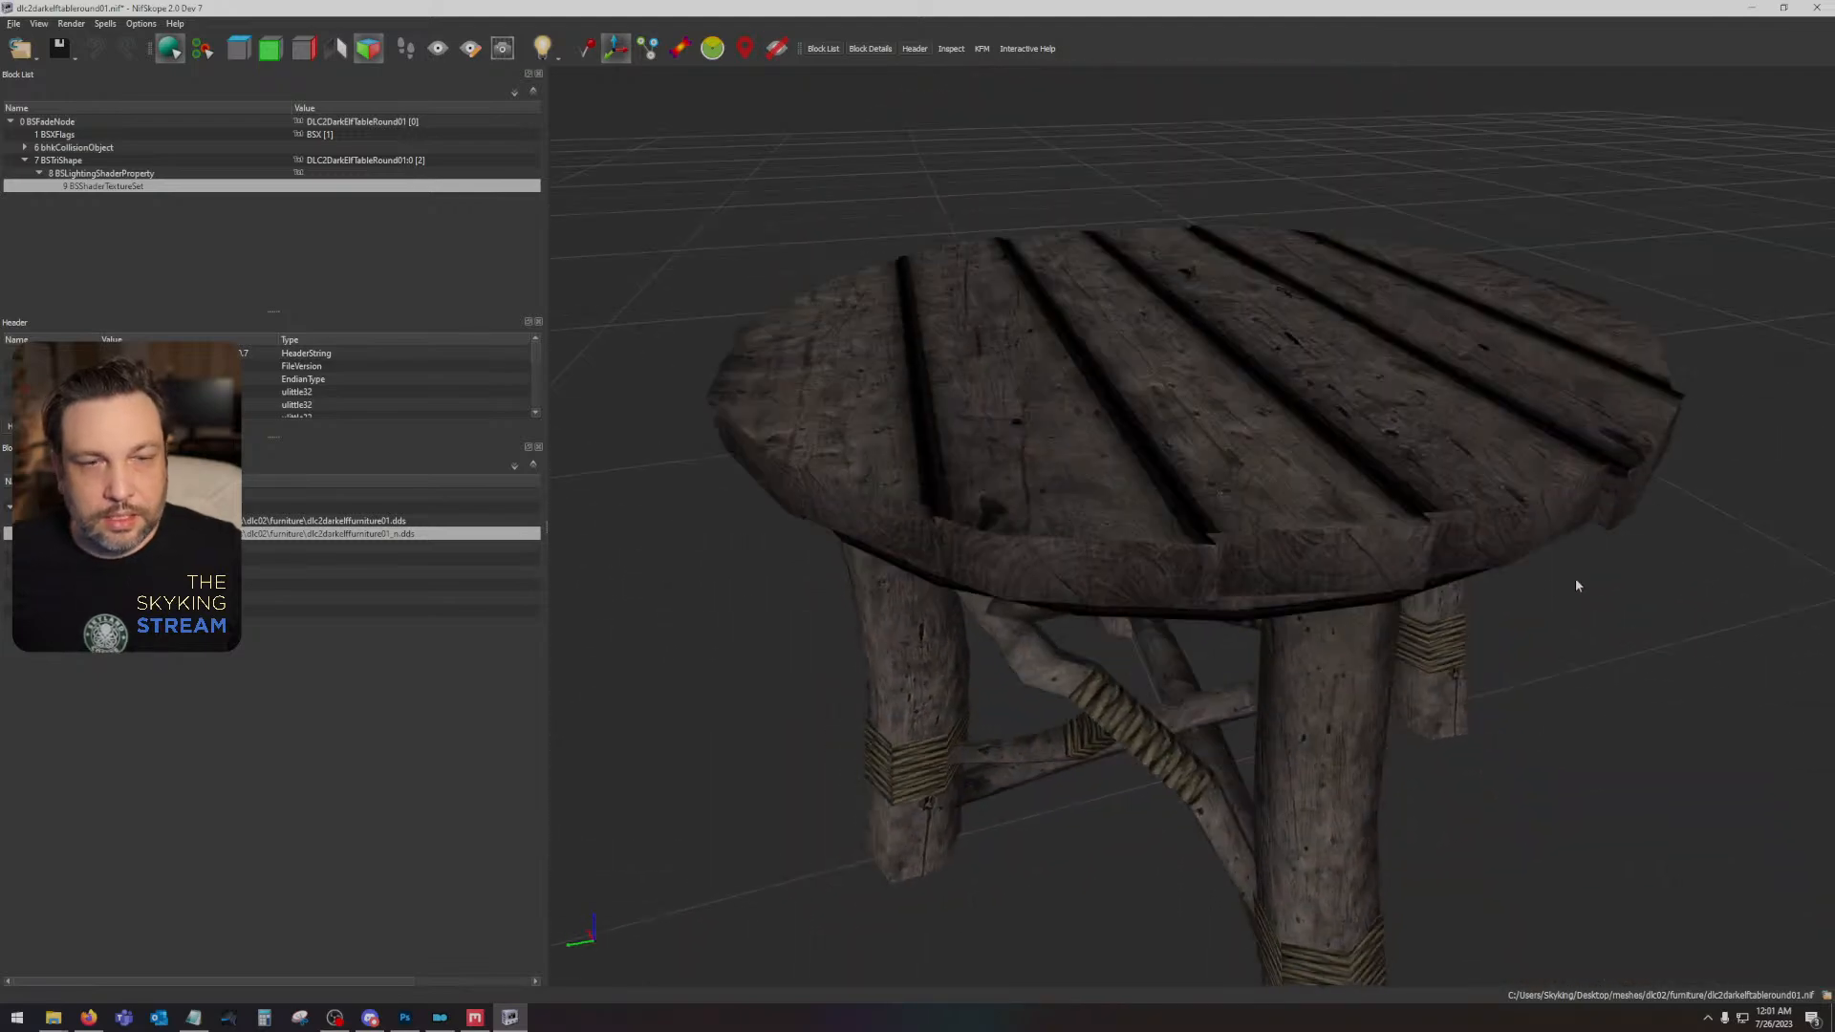
- Discard the unsaved round table changes and open the chair mesh dlc2darkelfchair01.nif
left_click(22, 50)
left_click(25, 78)
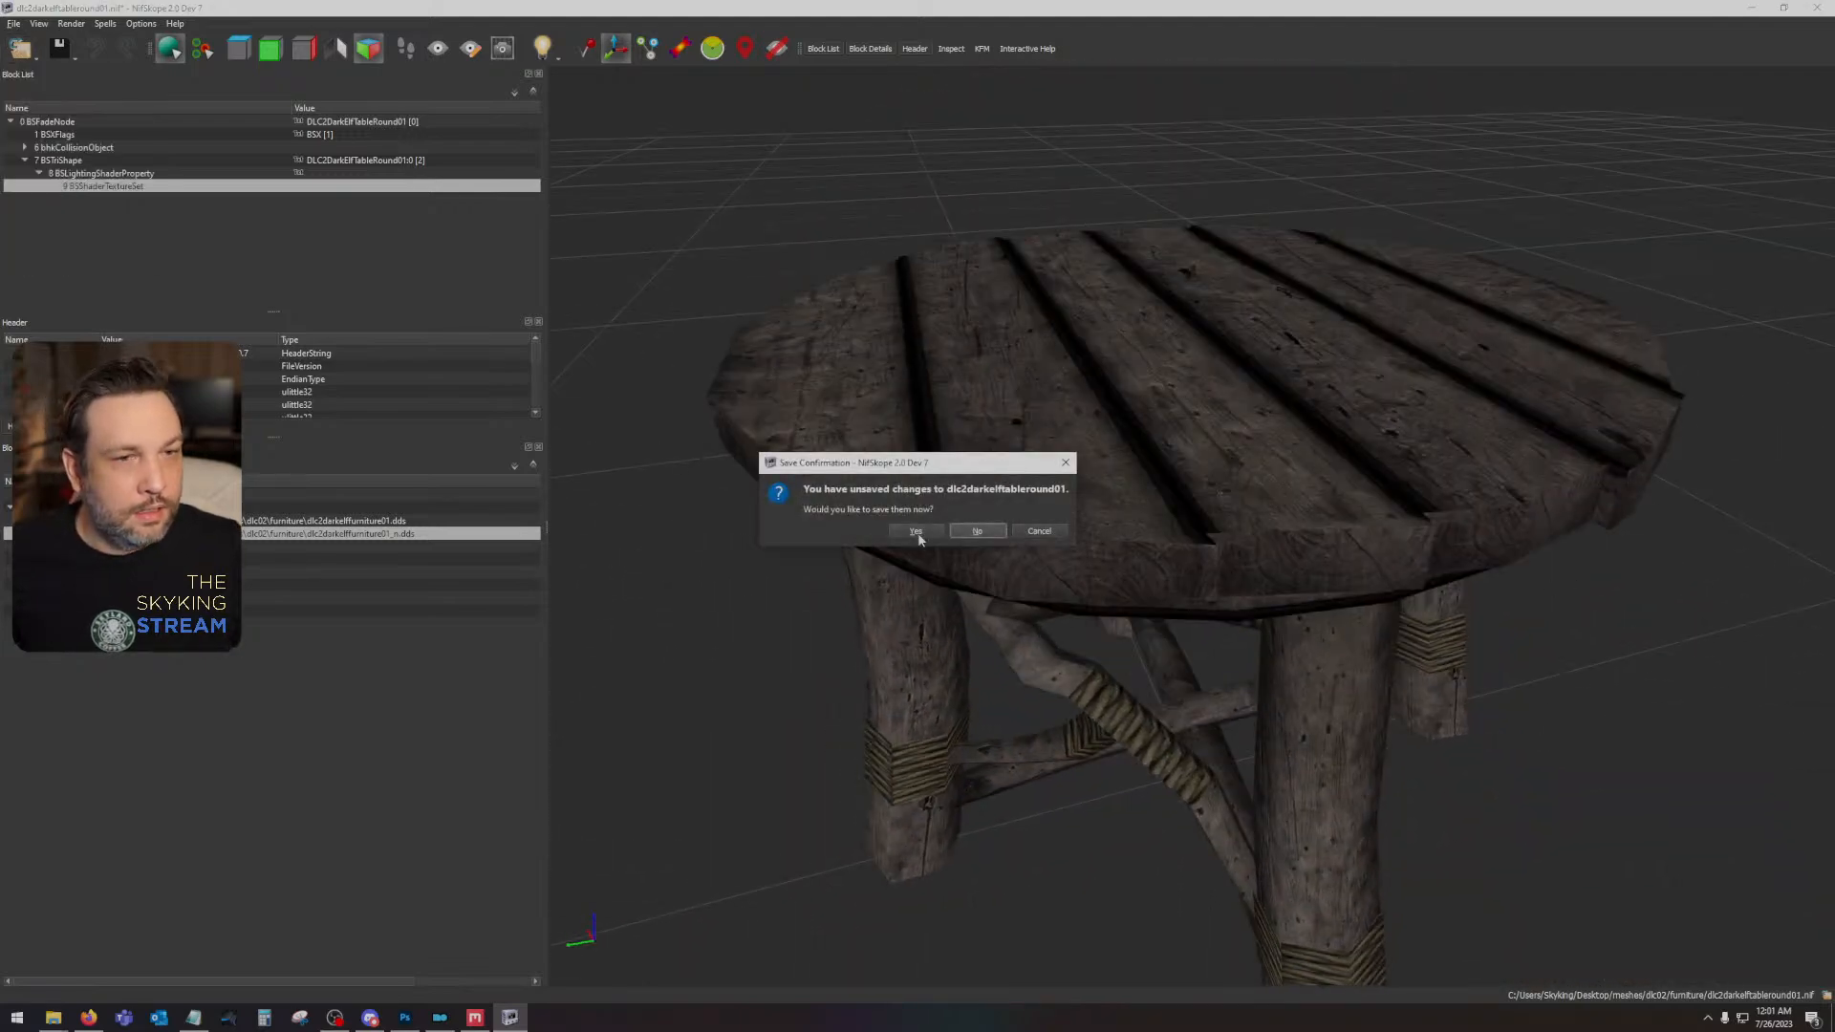
left_click(973, 532)
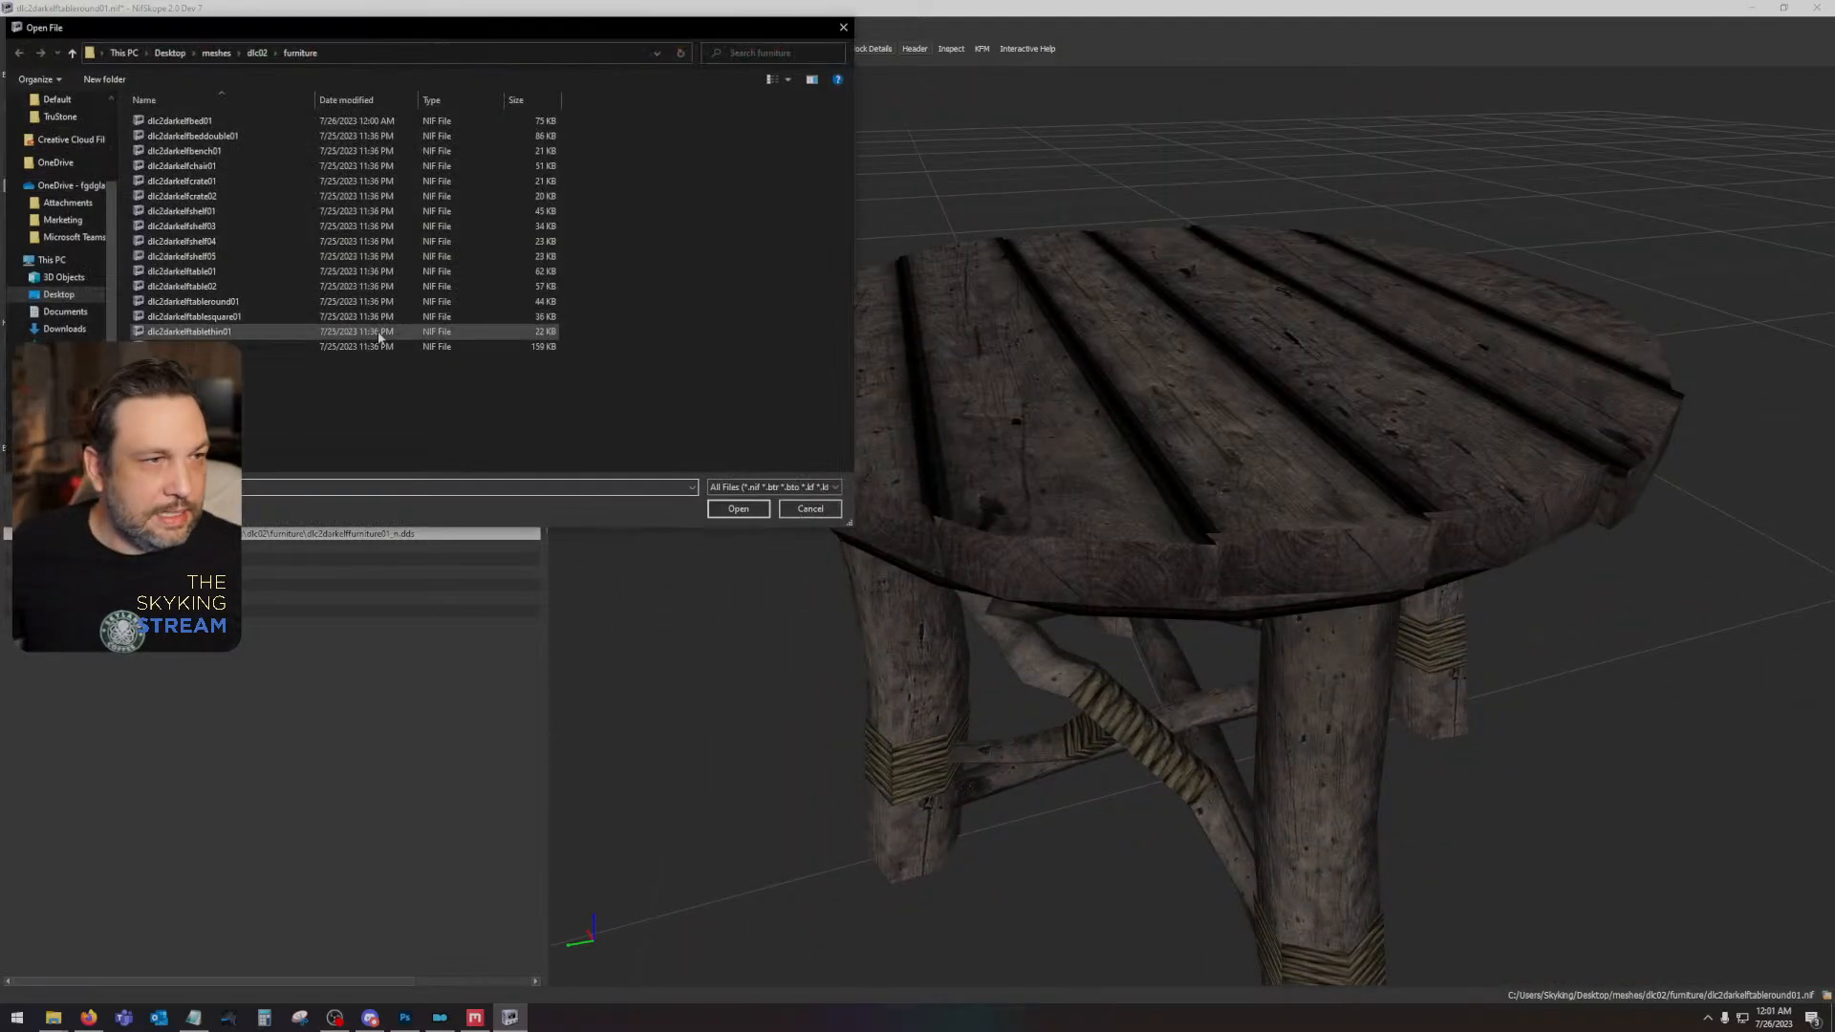
double_click(252, 168)
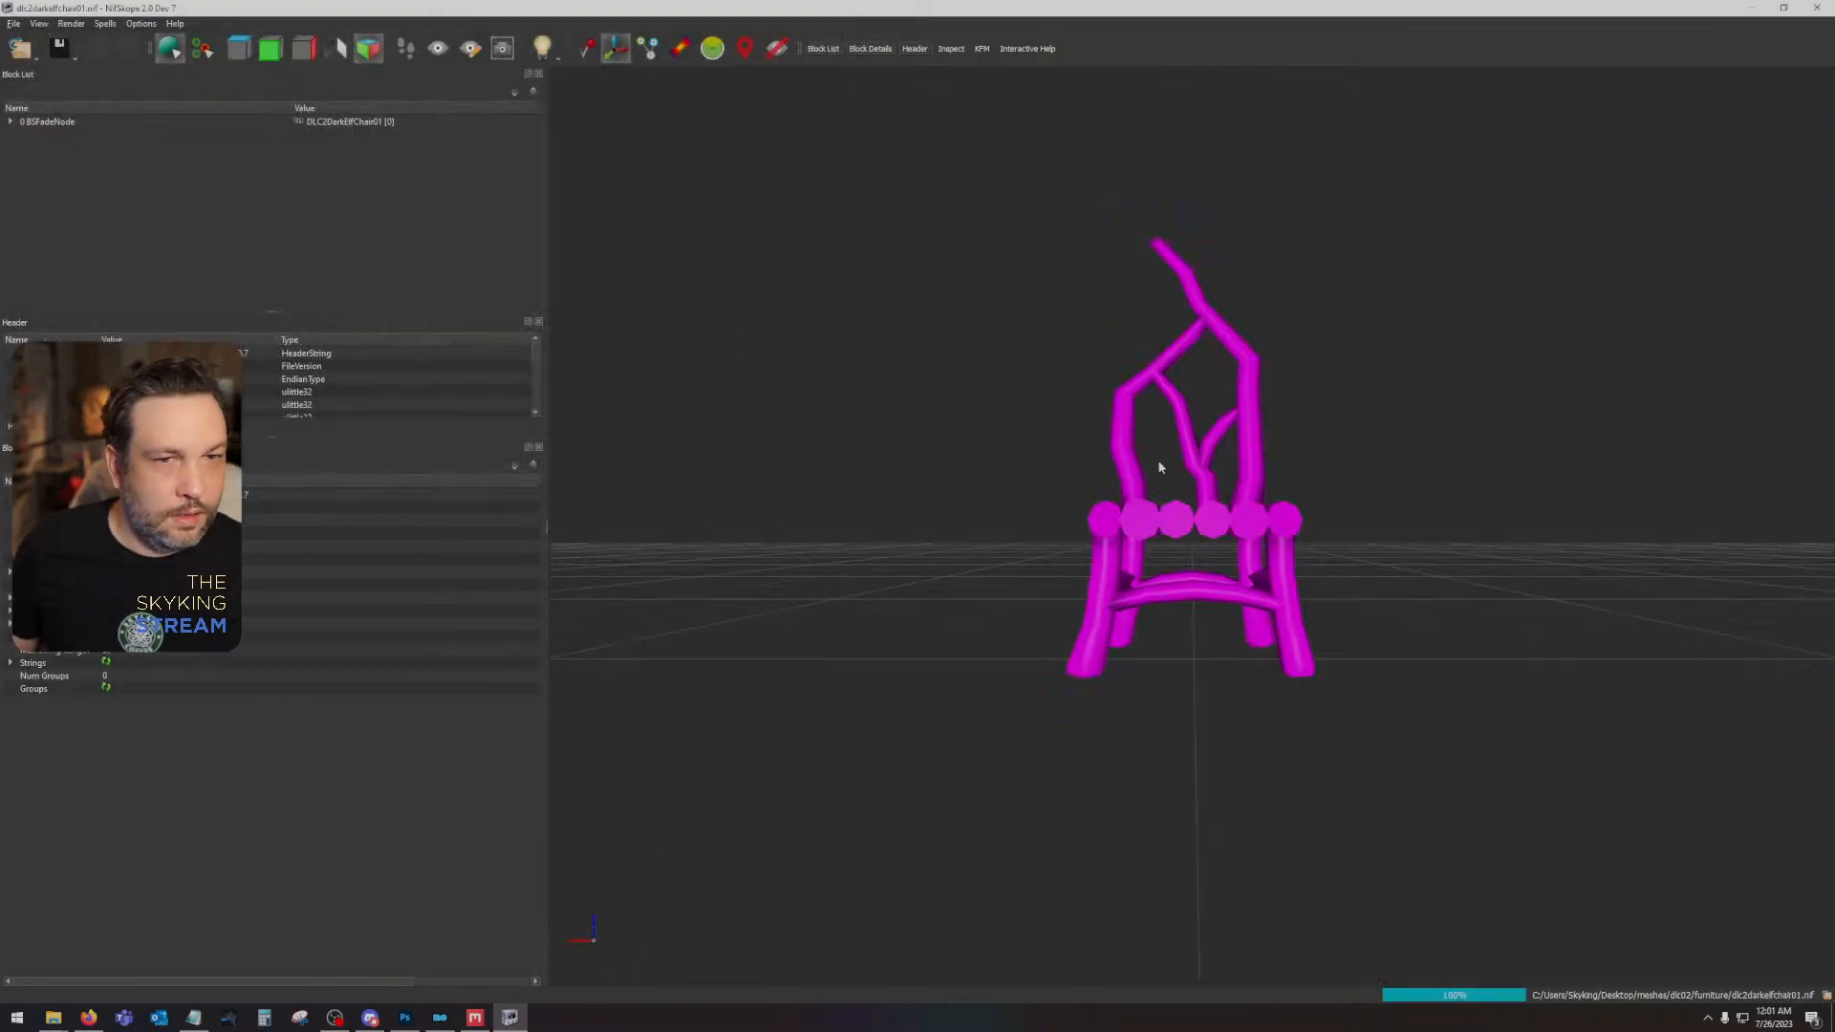
- Apply the dlc2darkelffurniture01 diffuse and dlc2darkelffurniture01_n normal textures to the chair and inspect it up close from several sides
left_click(1177, 531)
left_click(40, 186)
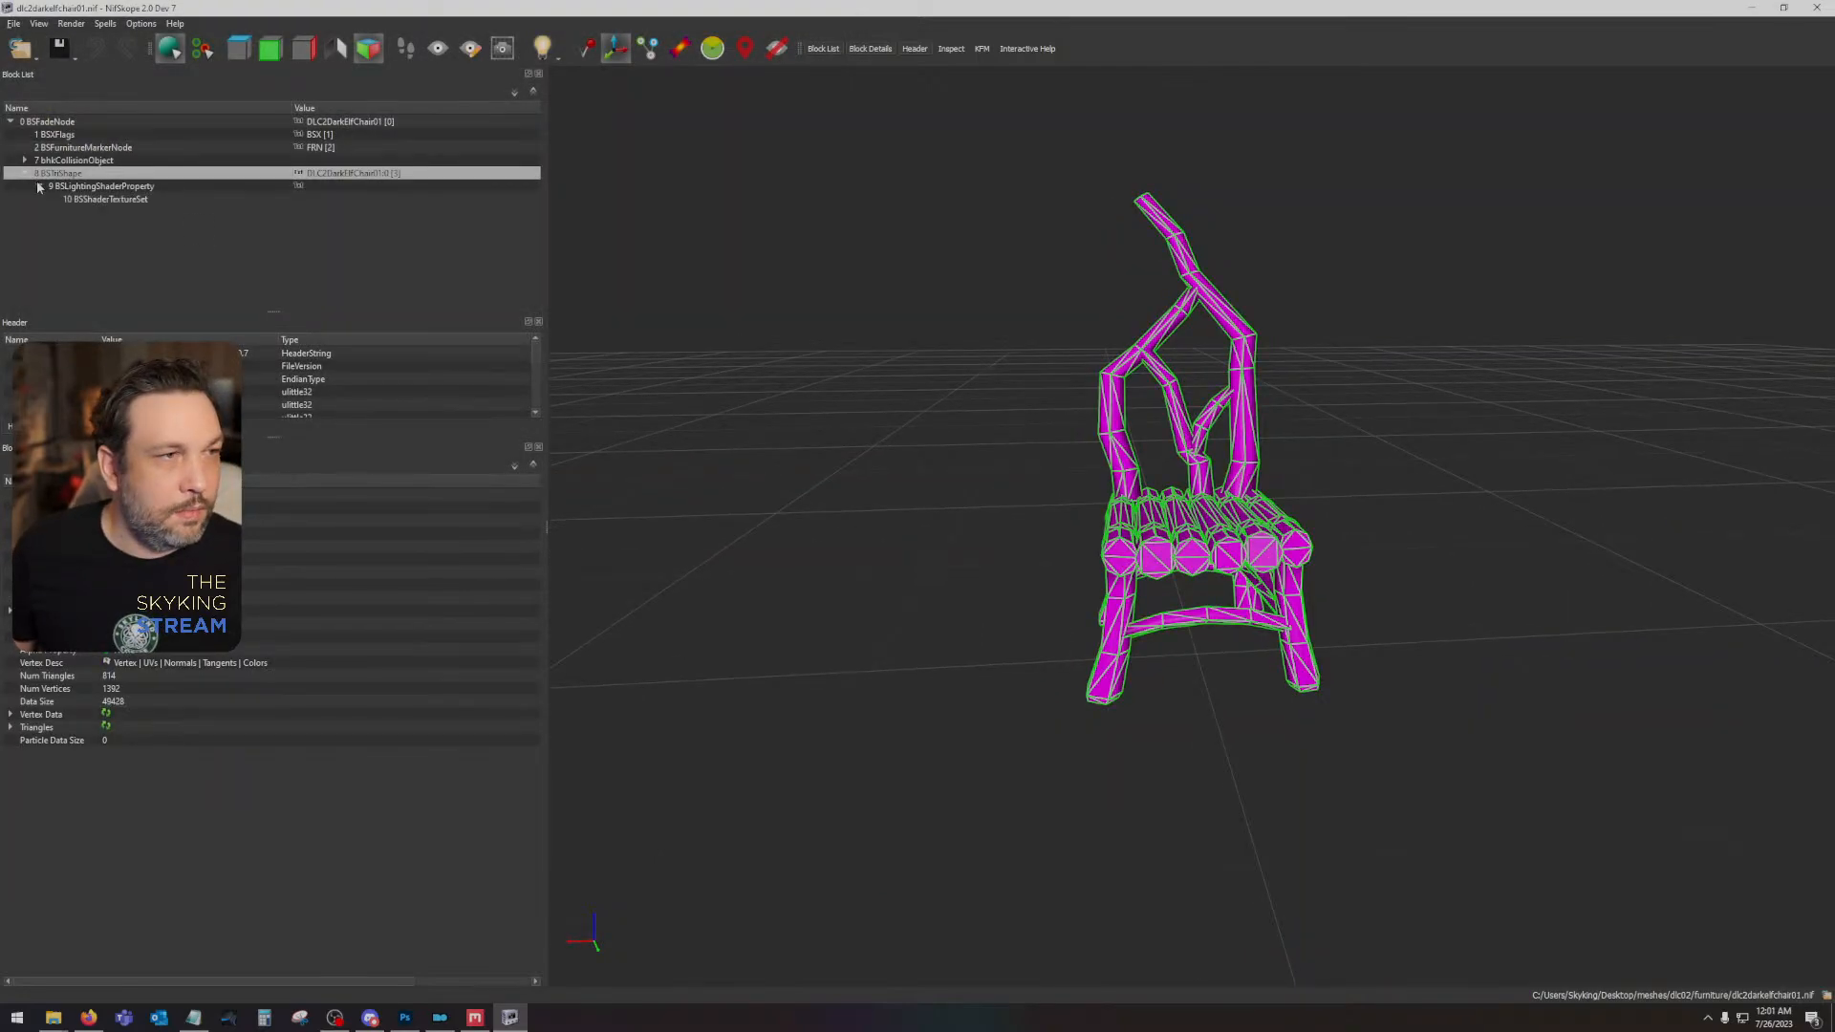
left_click(81, 200)
left_click(162, 521)
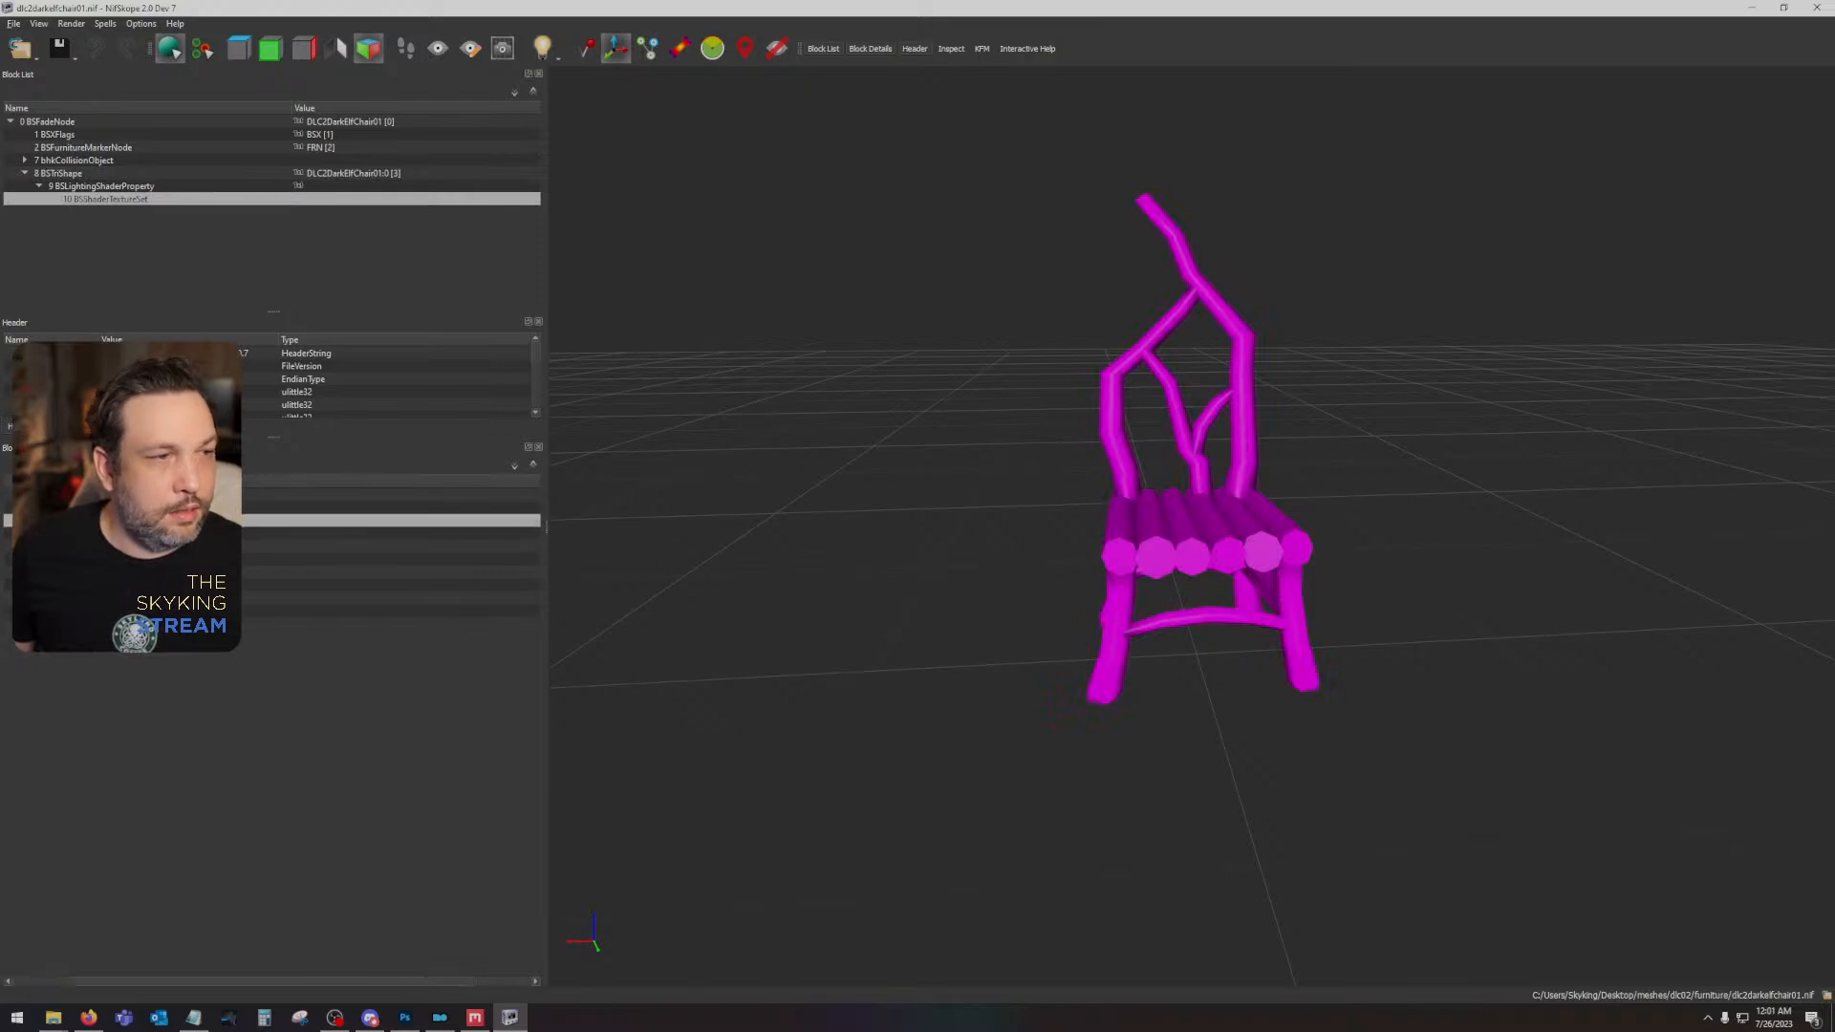
left_click(133, 521)
double_click(195, 136)
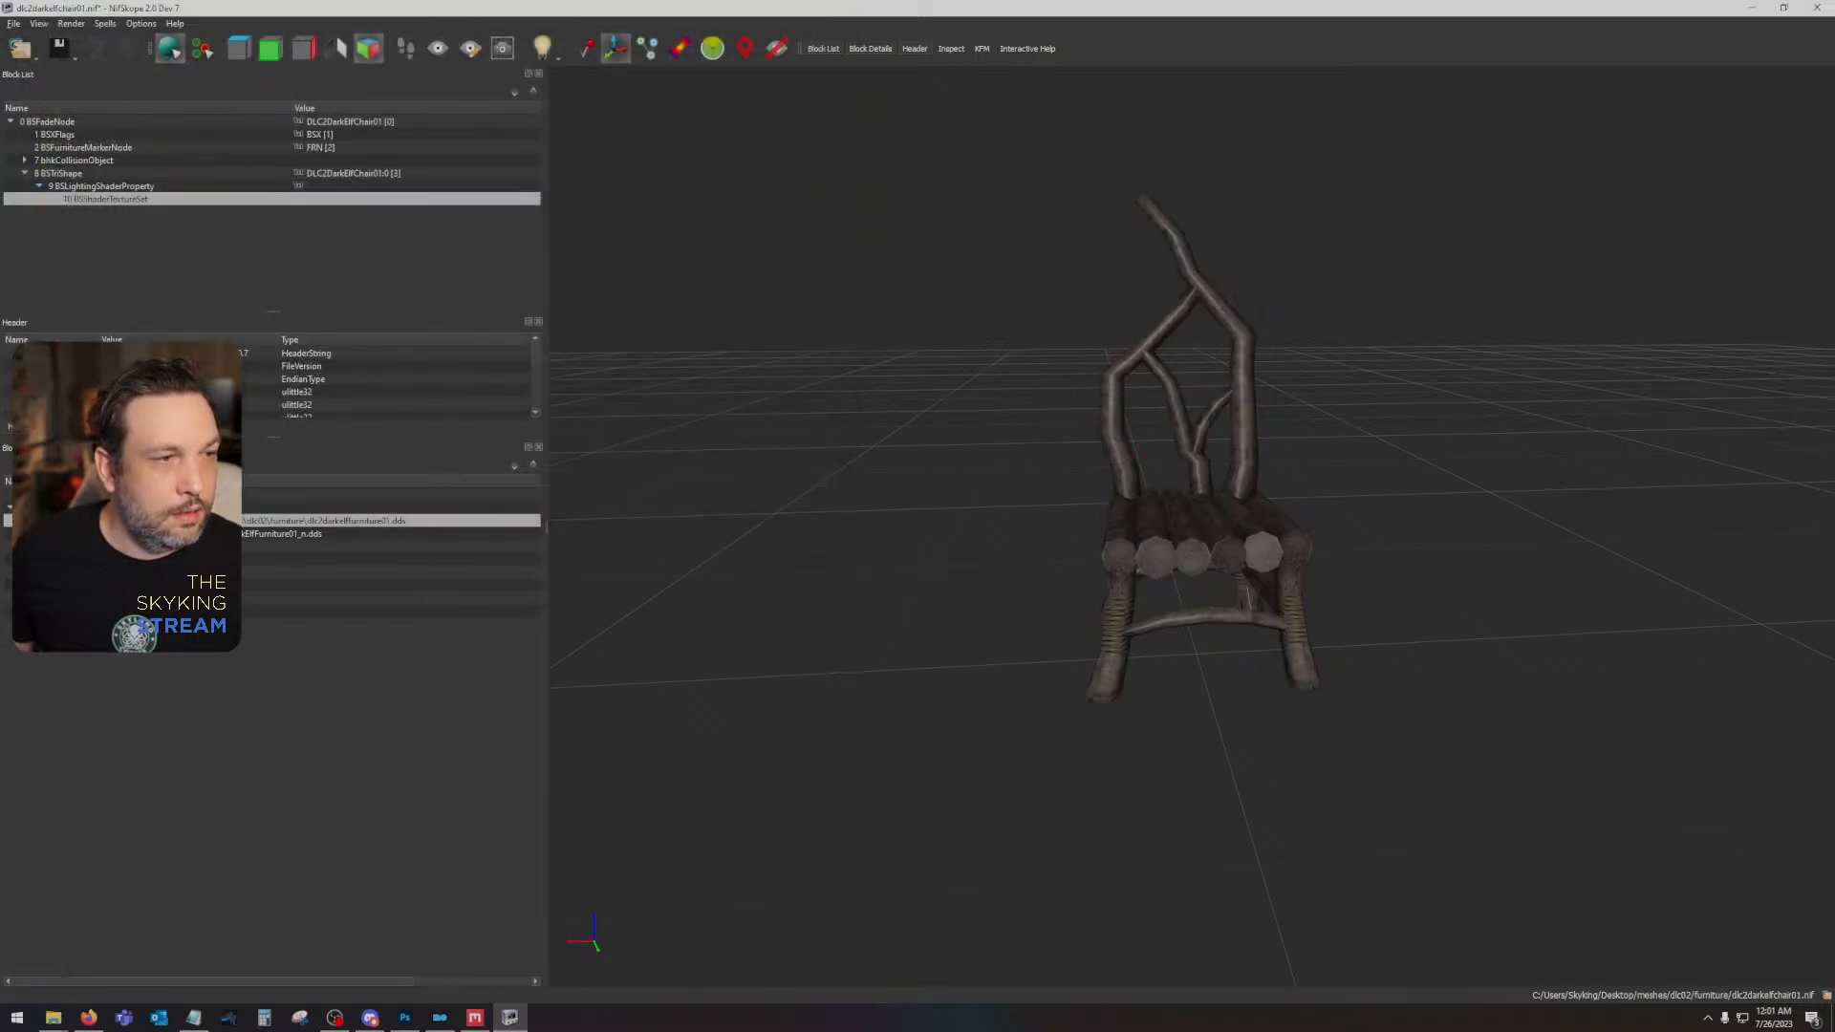
left_click(134, 533)
double_click(250, 132)
left_click_drag(1015, 532, 535, 619)
scroll(1249, 657, "up", 5)
left_click_drag(1249, 658, 1051, 525)
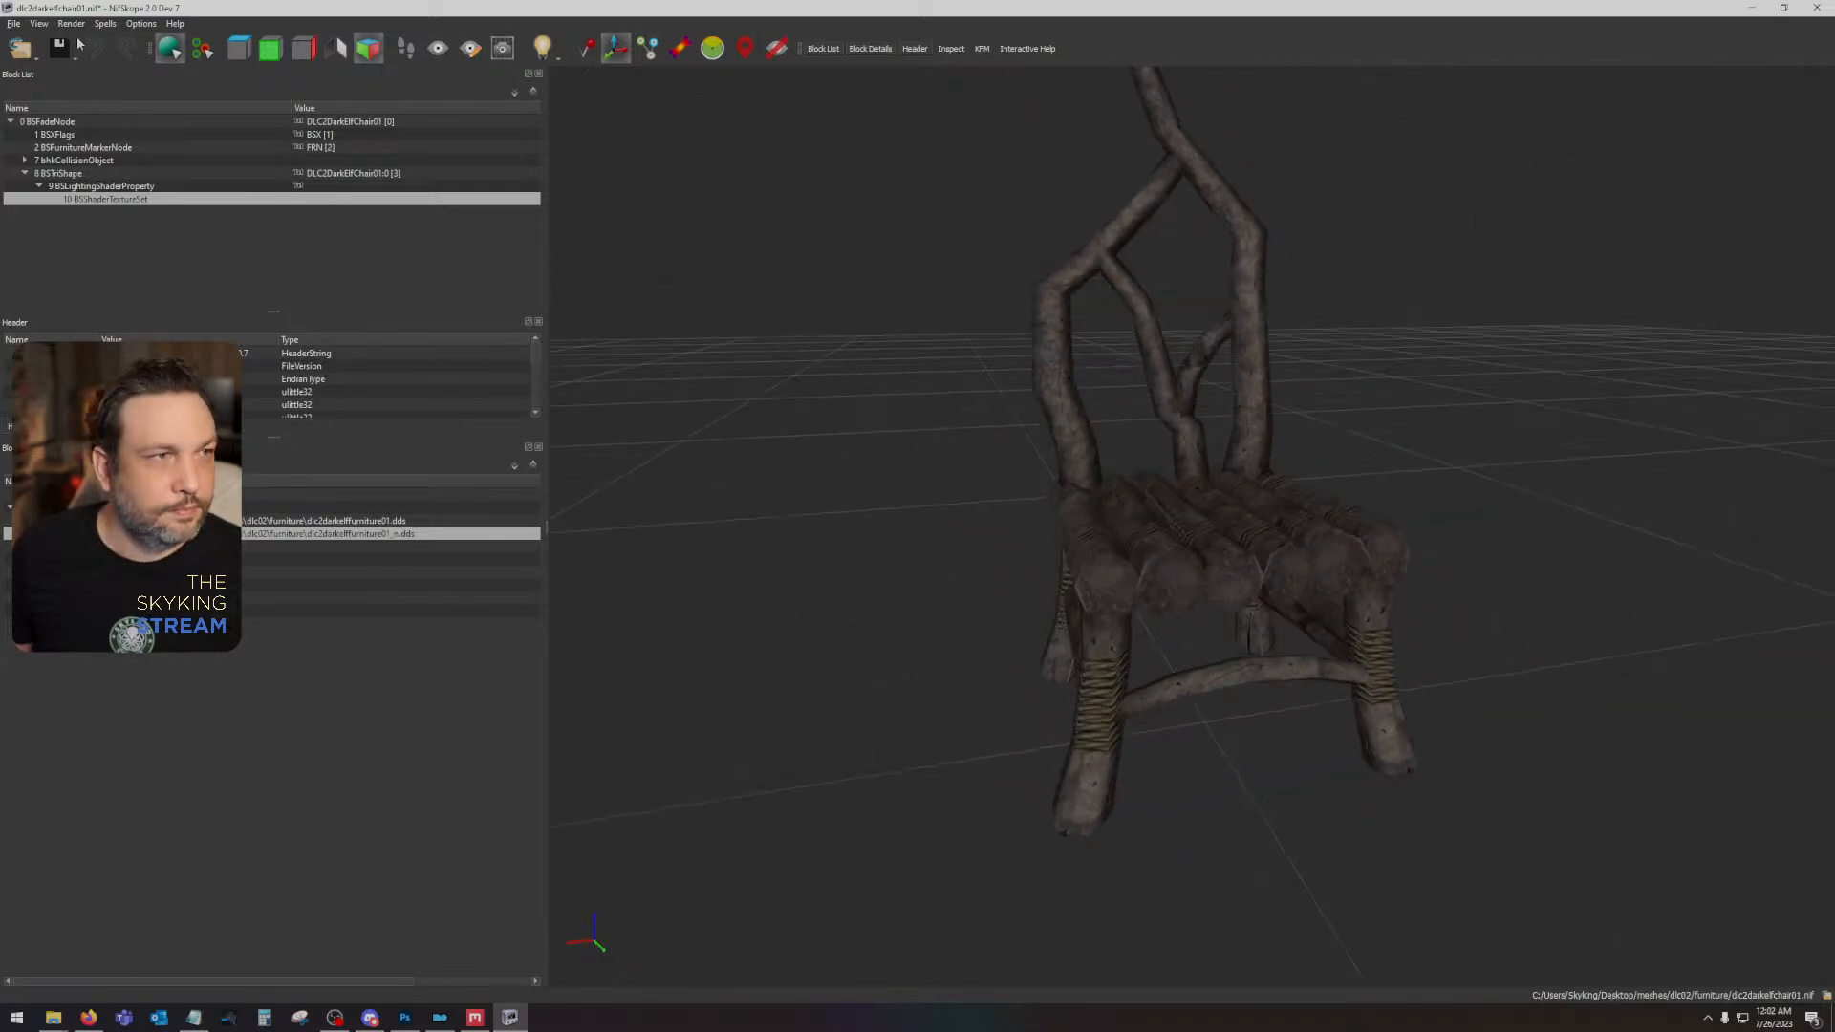
- Discard the unsaved chair changes and open the throne mesh dlc2darkelfthrone01.nif
left_click(21, 48)
left_click(32, 74)
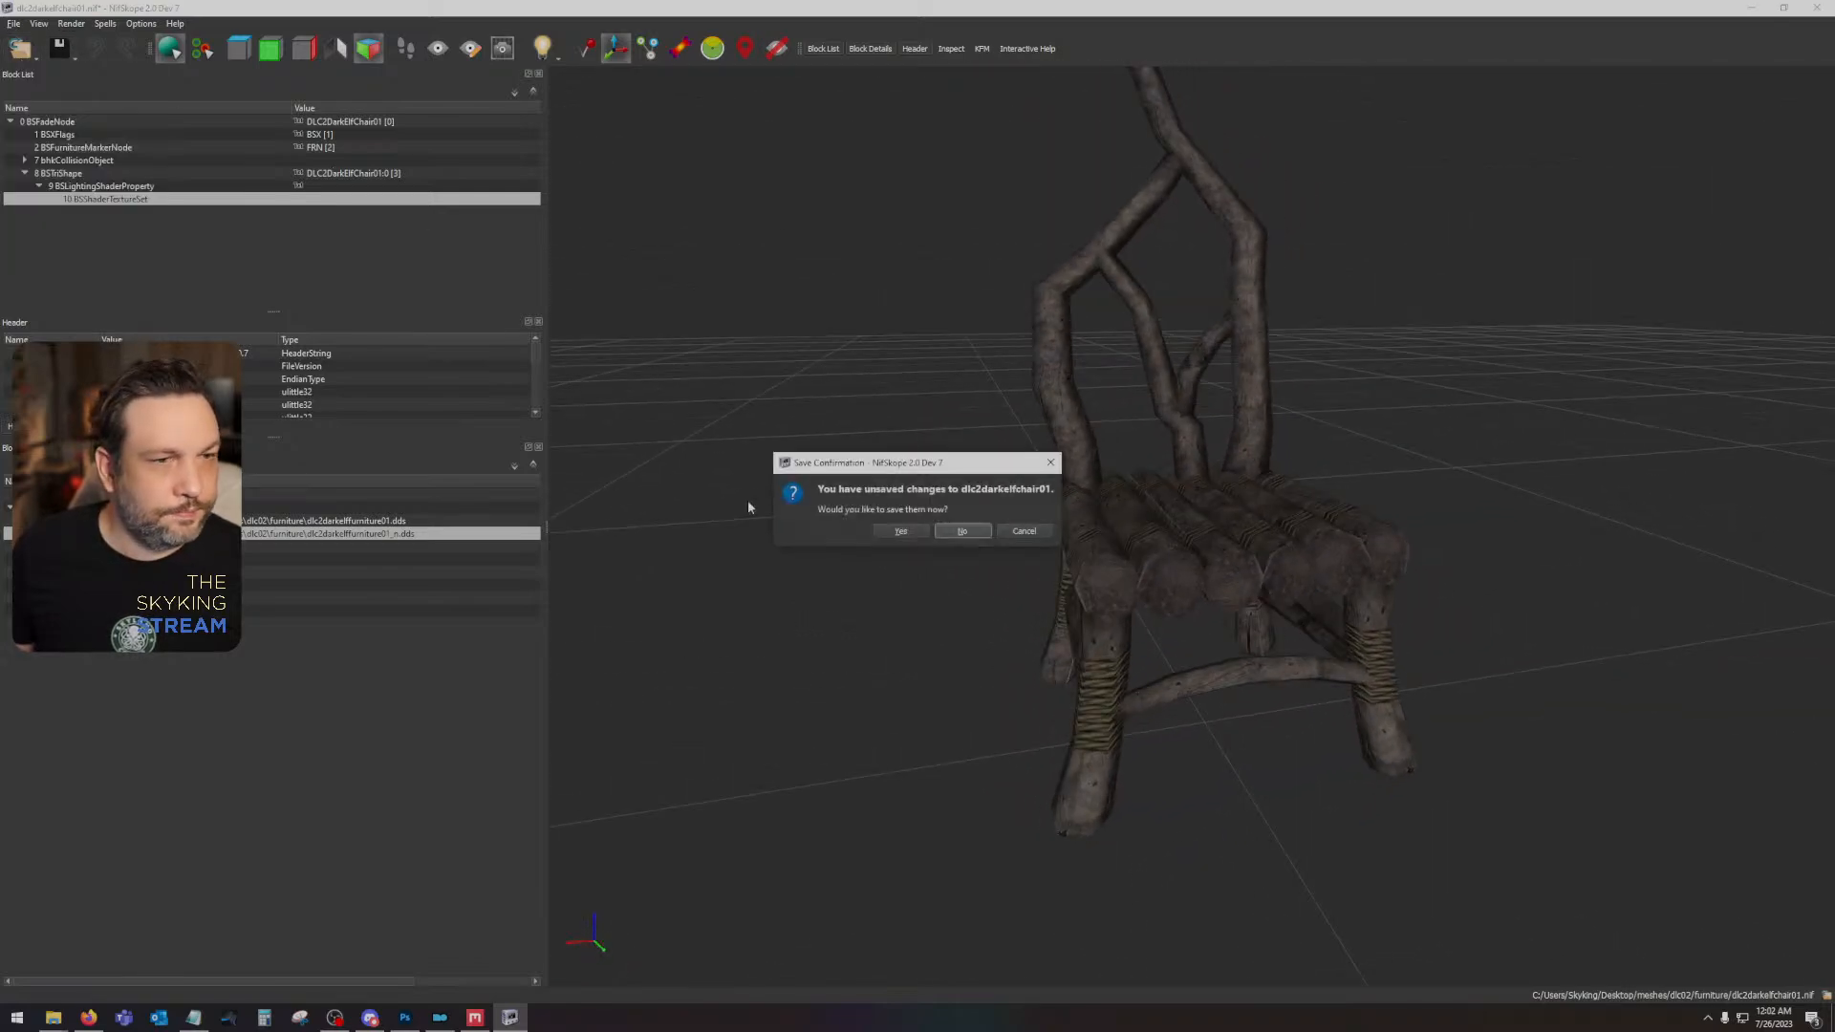
left_click(962, 532)
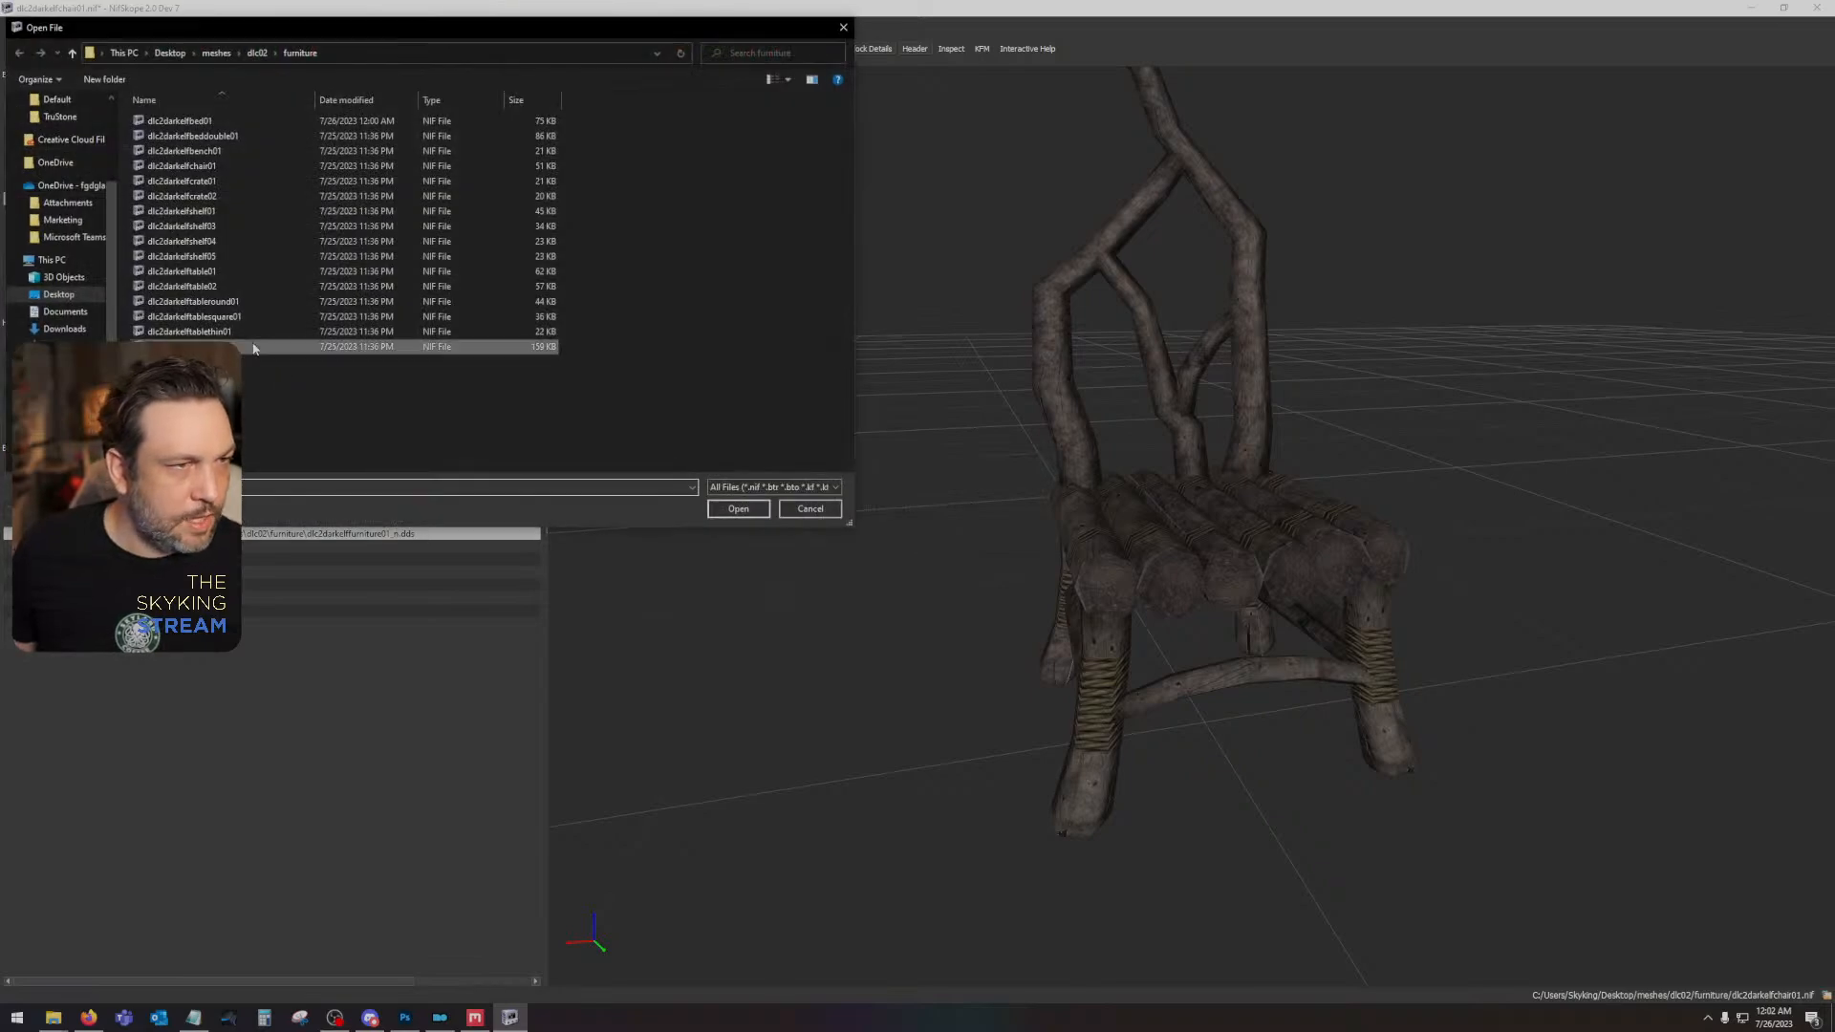
double_click(267, 348)
- Apply the dlc2darkelffurniture01 diffuse and dlc2darkelffurniture01_n normal textures to the throne and inspect its seat, back and rope bindings
left_click_drag(1146, 559, 1161, 612)
left_click(1161, 612)
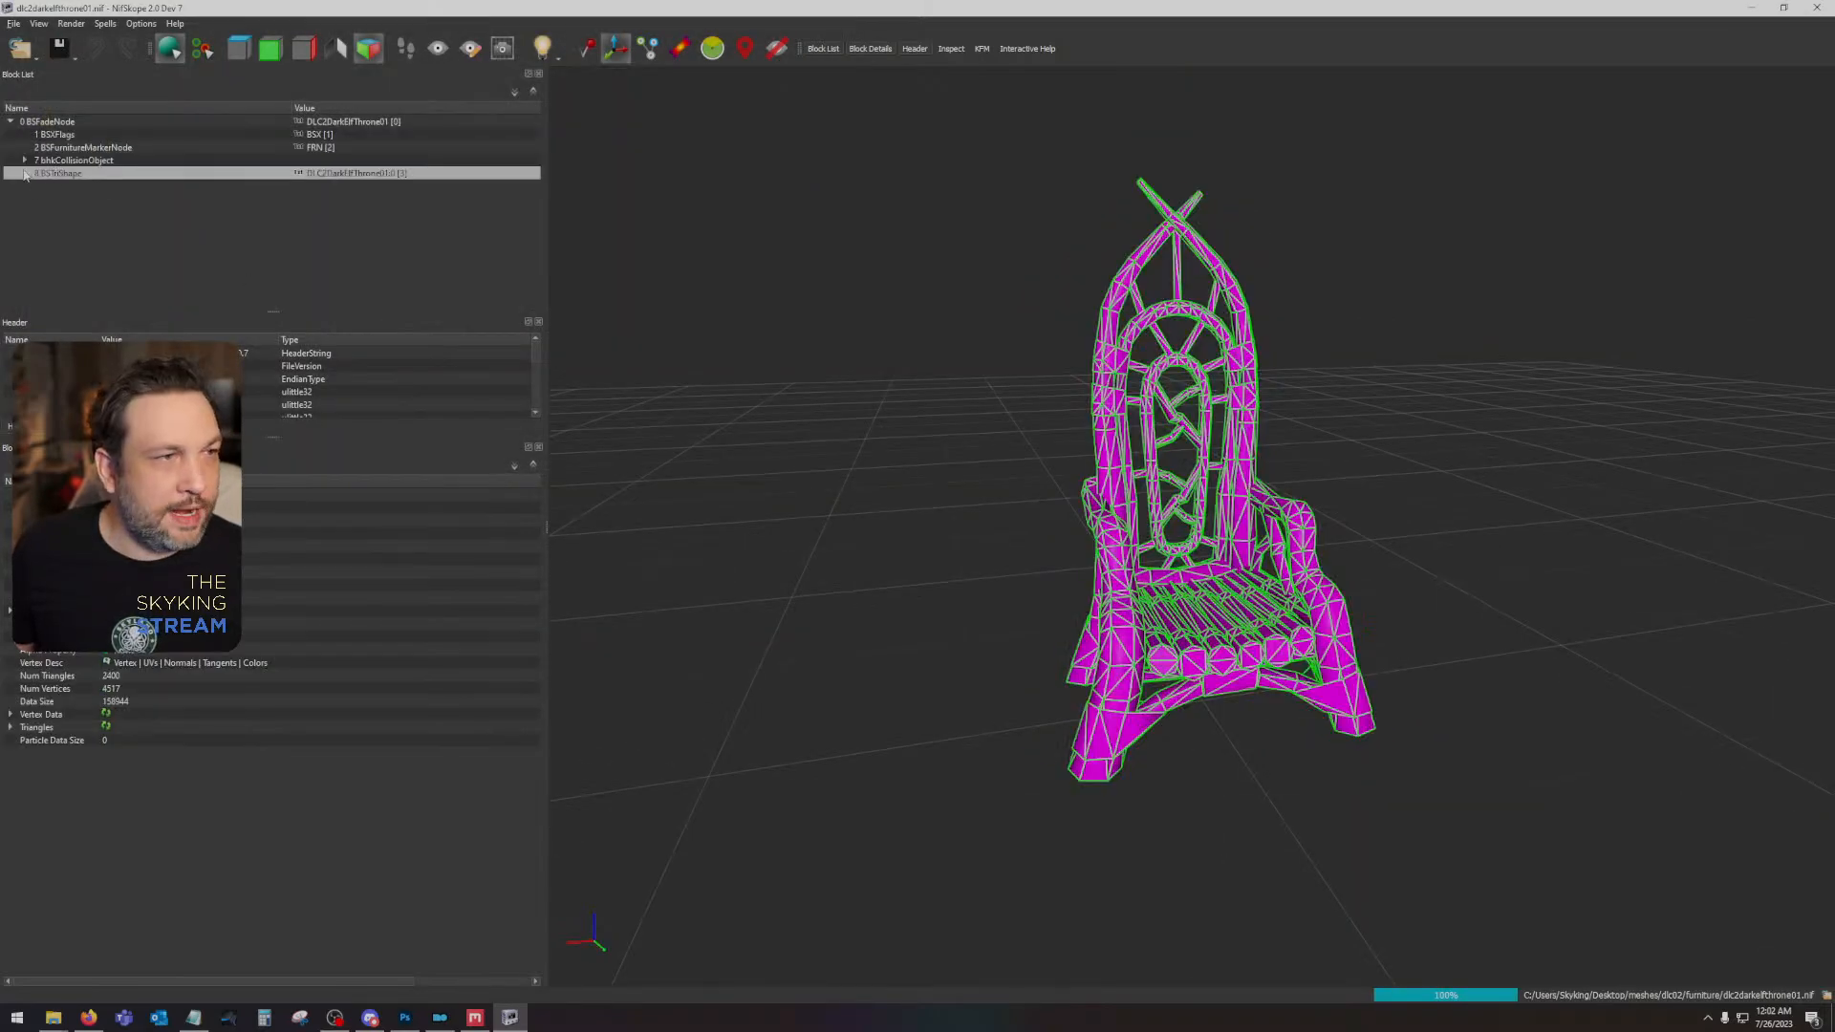
left_click(39, 186)
left_click(95, 198)
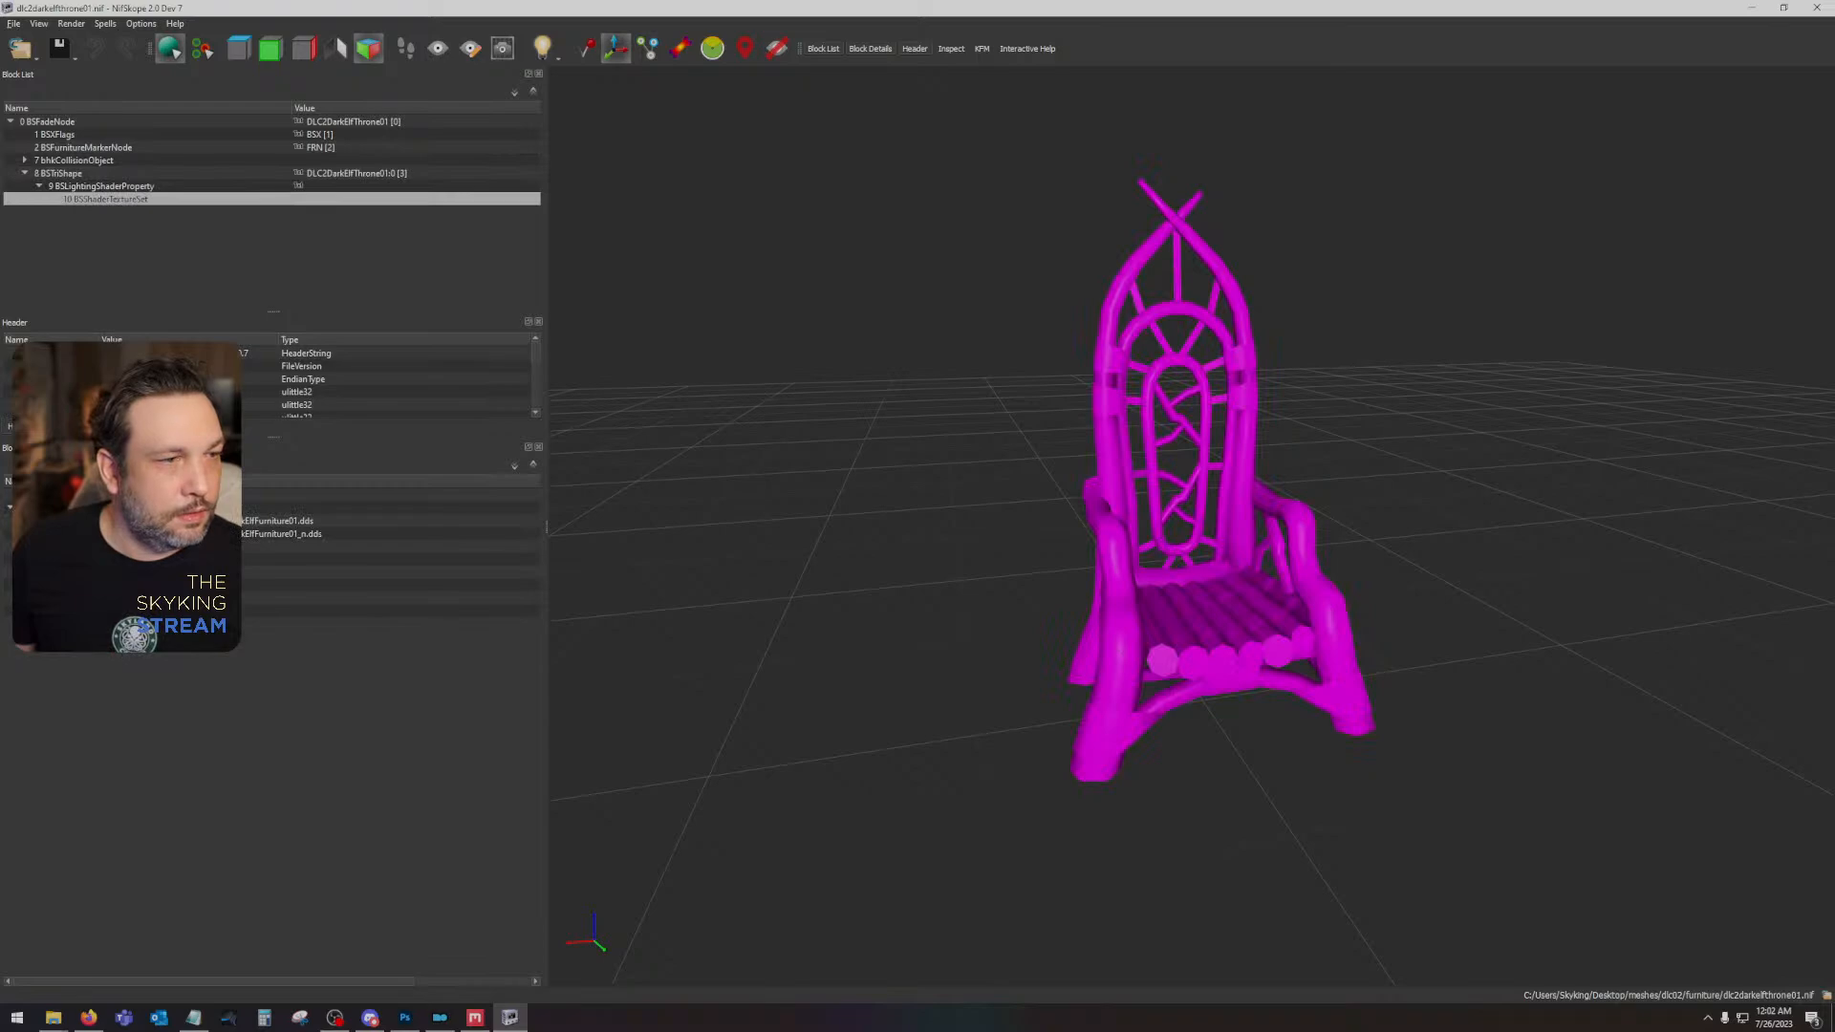
left_click(134, 521)
double_click(170, 161)
left_click(134, 533)
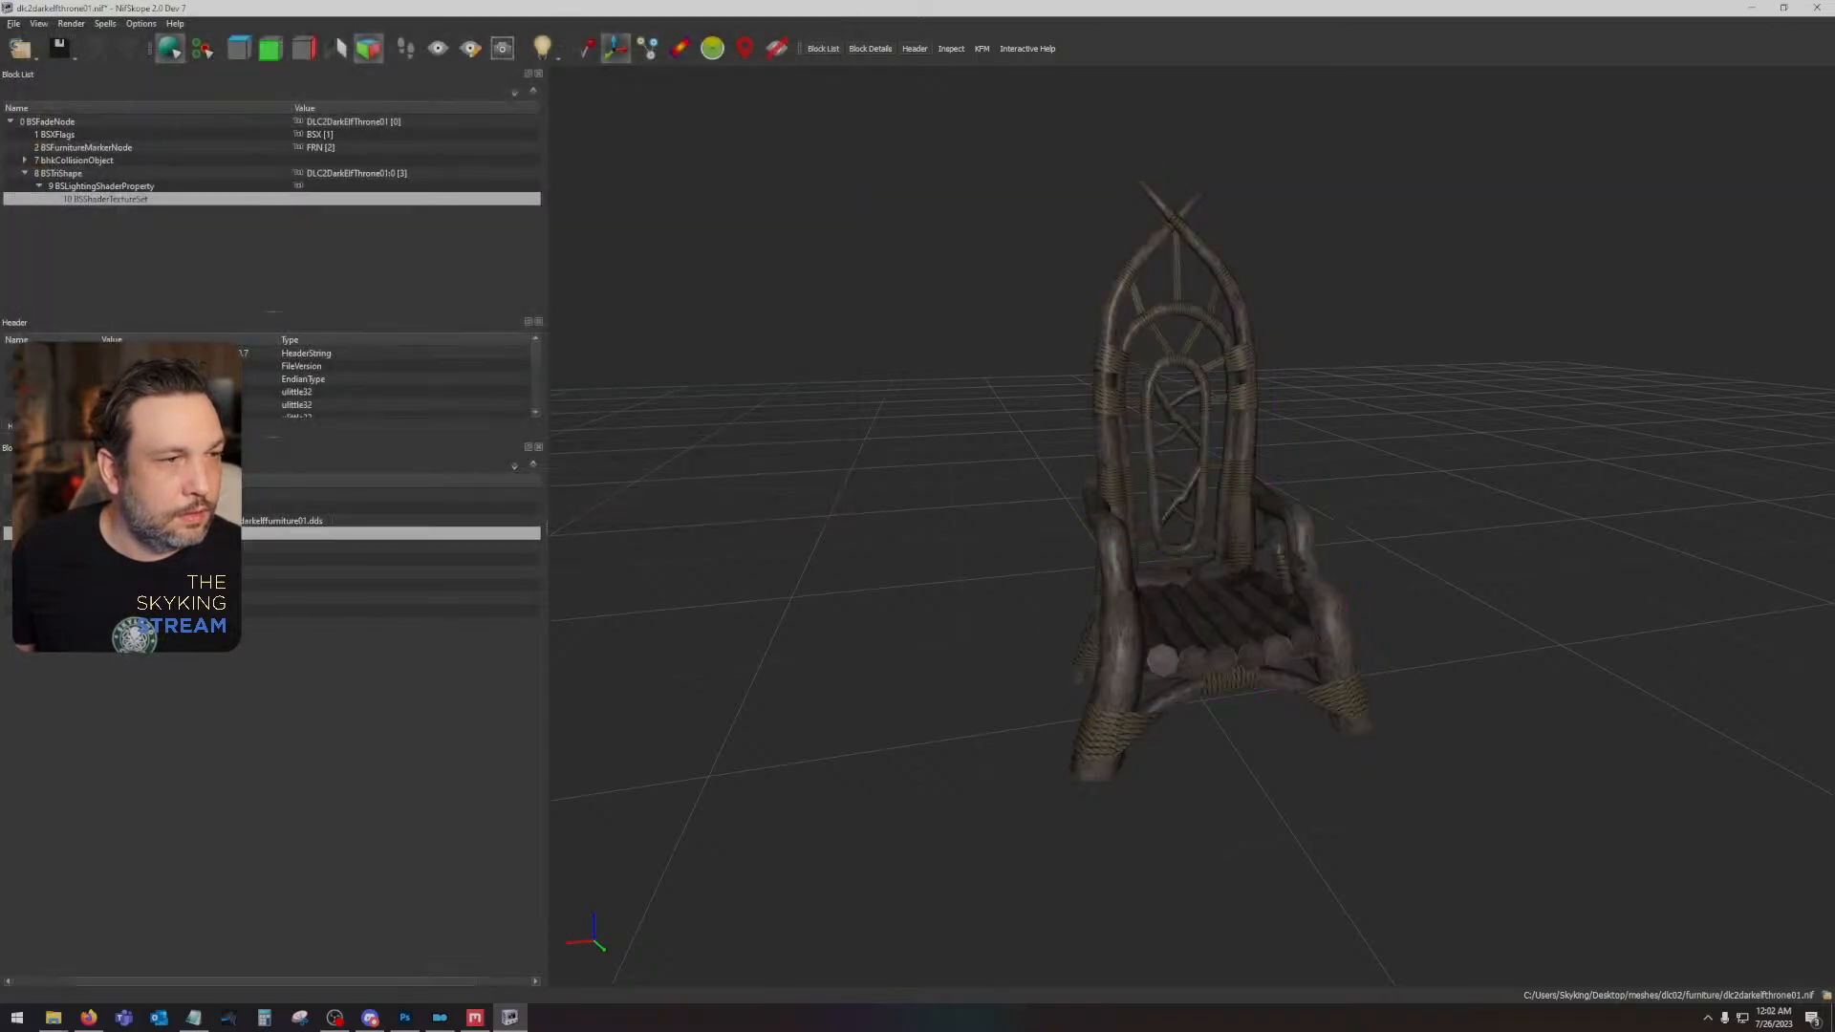
left_click(115, 533)
double_click(245, 143)
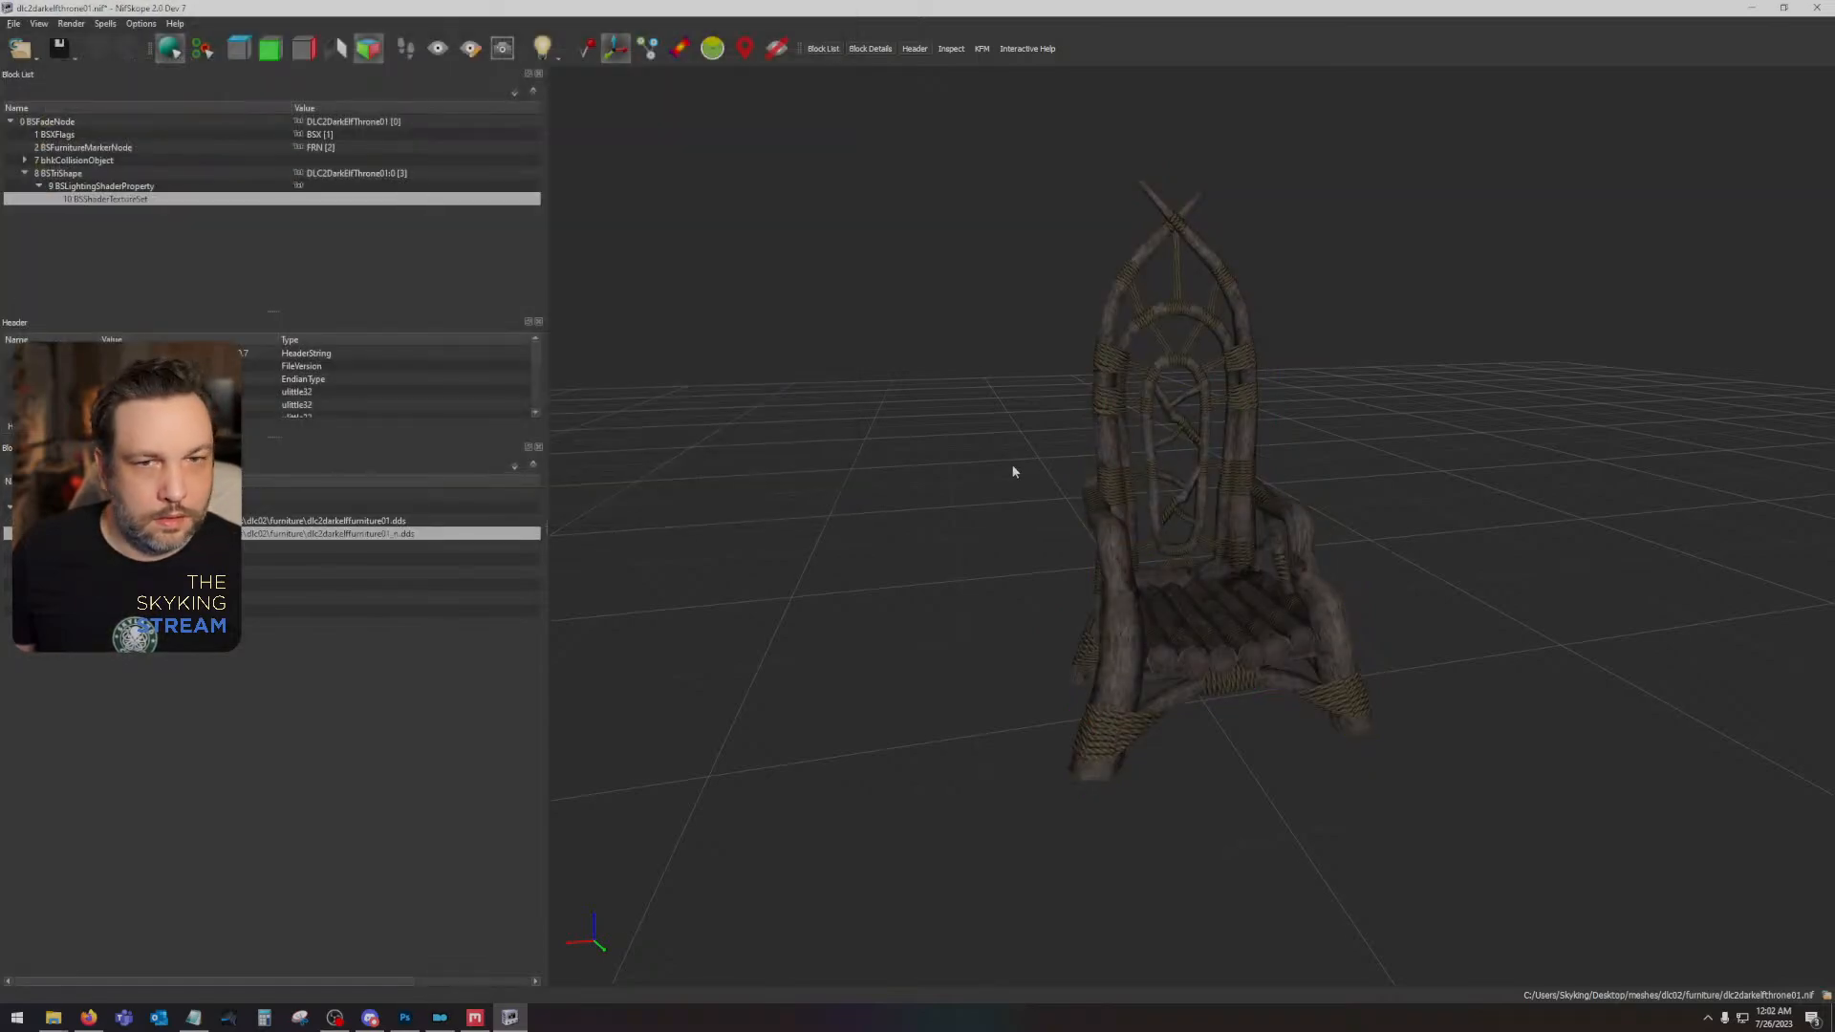
mouse_move(1206, 643)
left_mouse_down()
mouse_move(1112, 650)
mouse_move(1161, 668)
mouse_move(1344, 644)
mouse_move(1695, 643)
mouse_move(1712, 723)
mouse_move(1683, 676)
mouse_move(1704, 744)
mouse_move(1688, 687)
mouse_move(1190, 653)
mouse_move(1231, 633)
mouse_move(1185, 663)
left_mouse_up()
scroll(1110, 648, "up", 3)
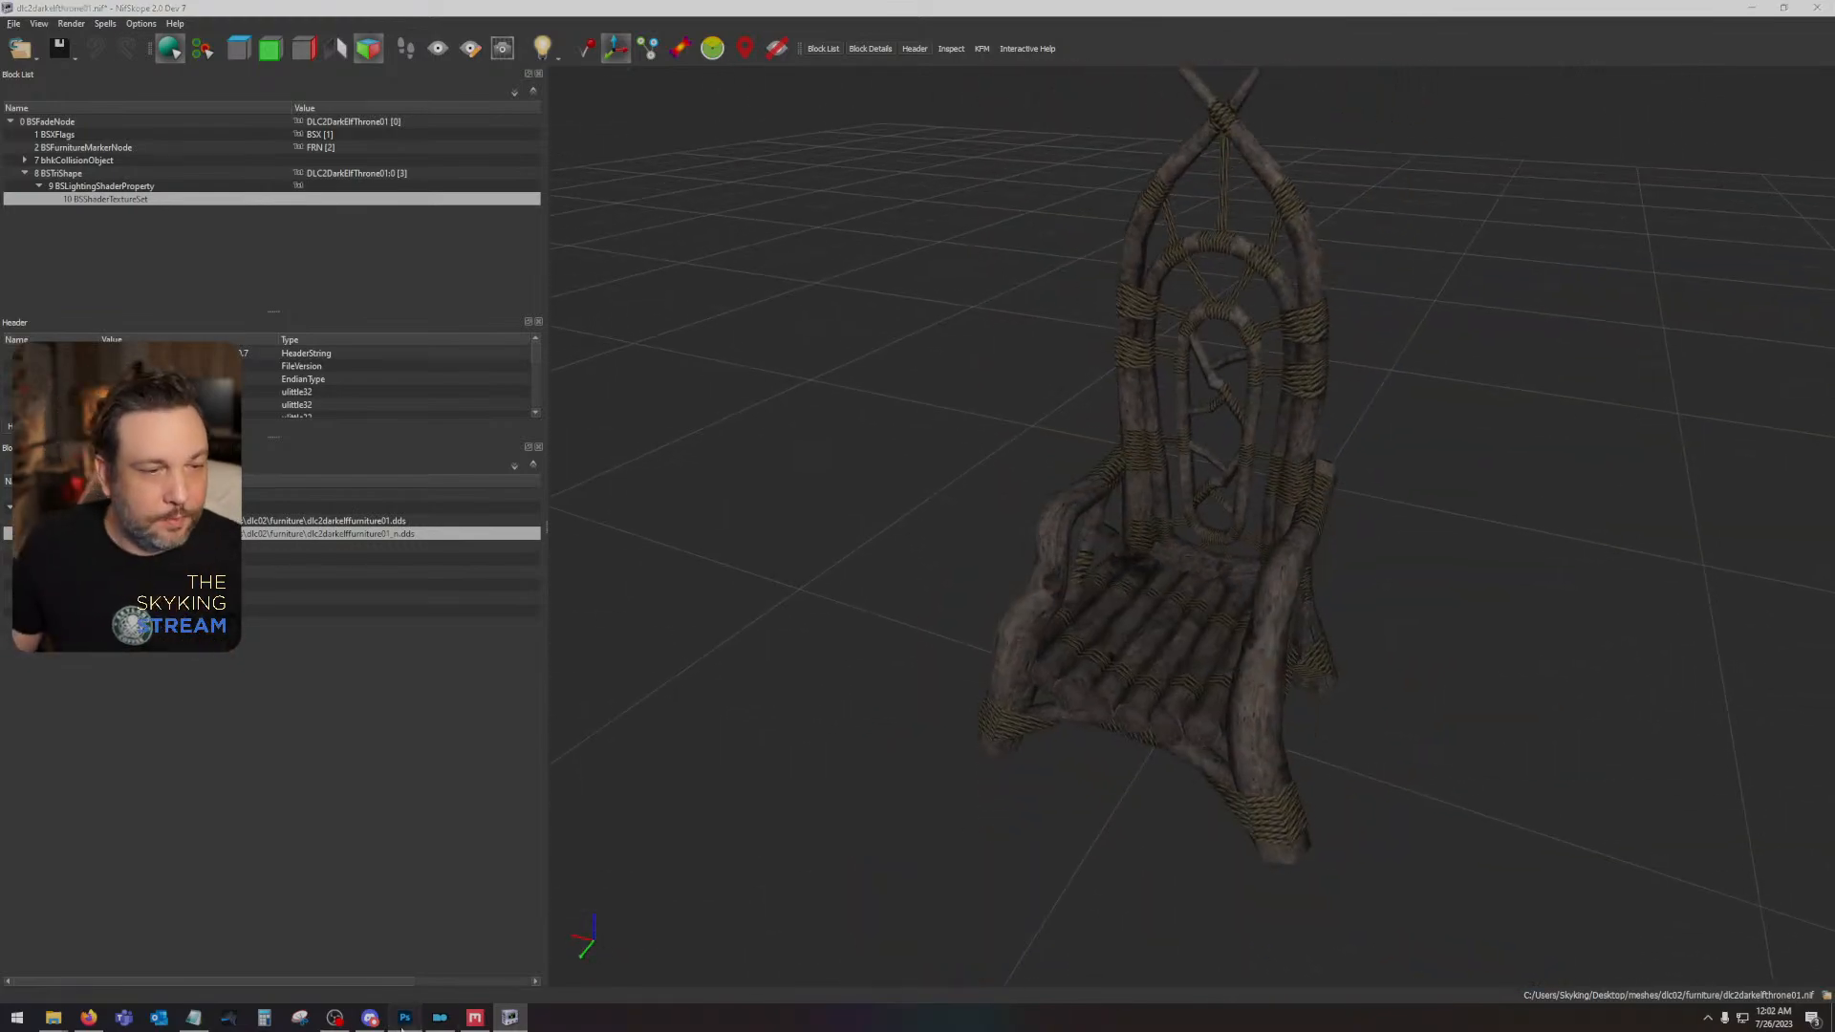
- Switch to Photoshop, delete the diffuse texture's top Layer 4 with its shadow and glow effects, and hide the Brightness/Contrast 1 adjustment layer
left_click(404, 1017)
scroll(984, 630, "down", 6)
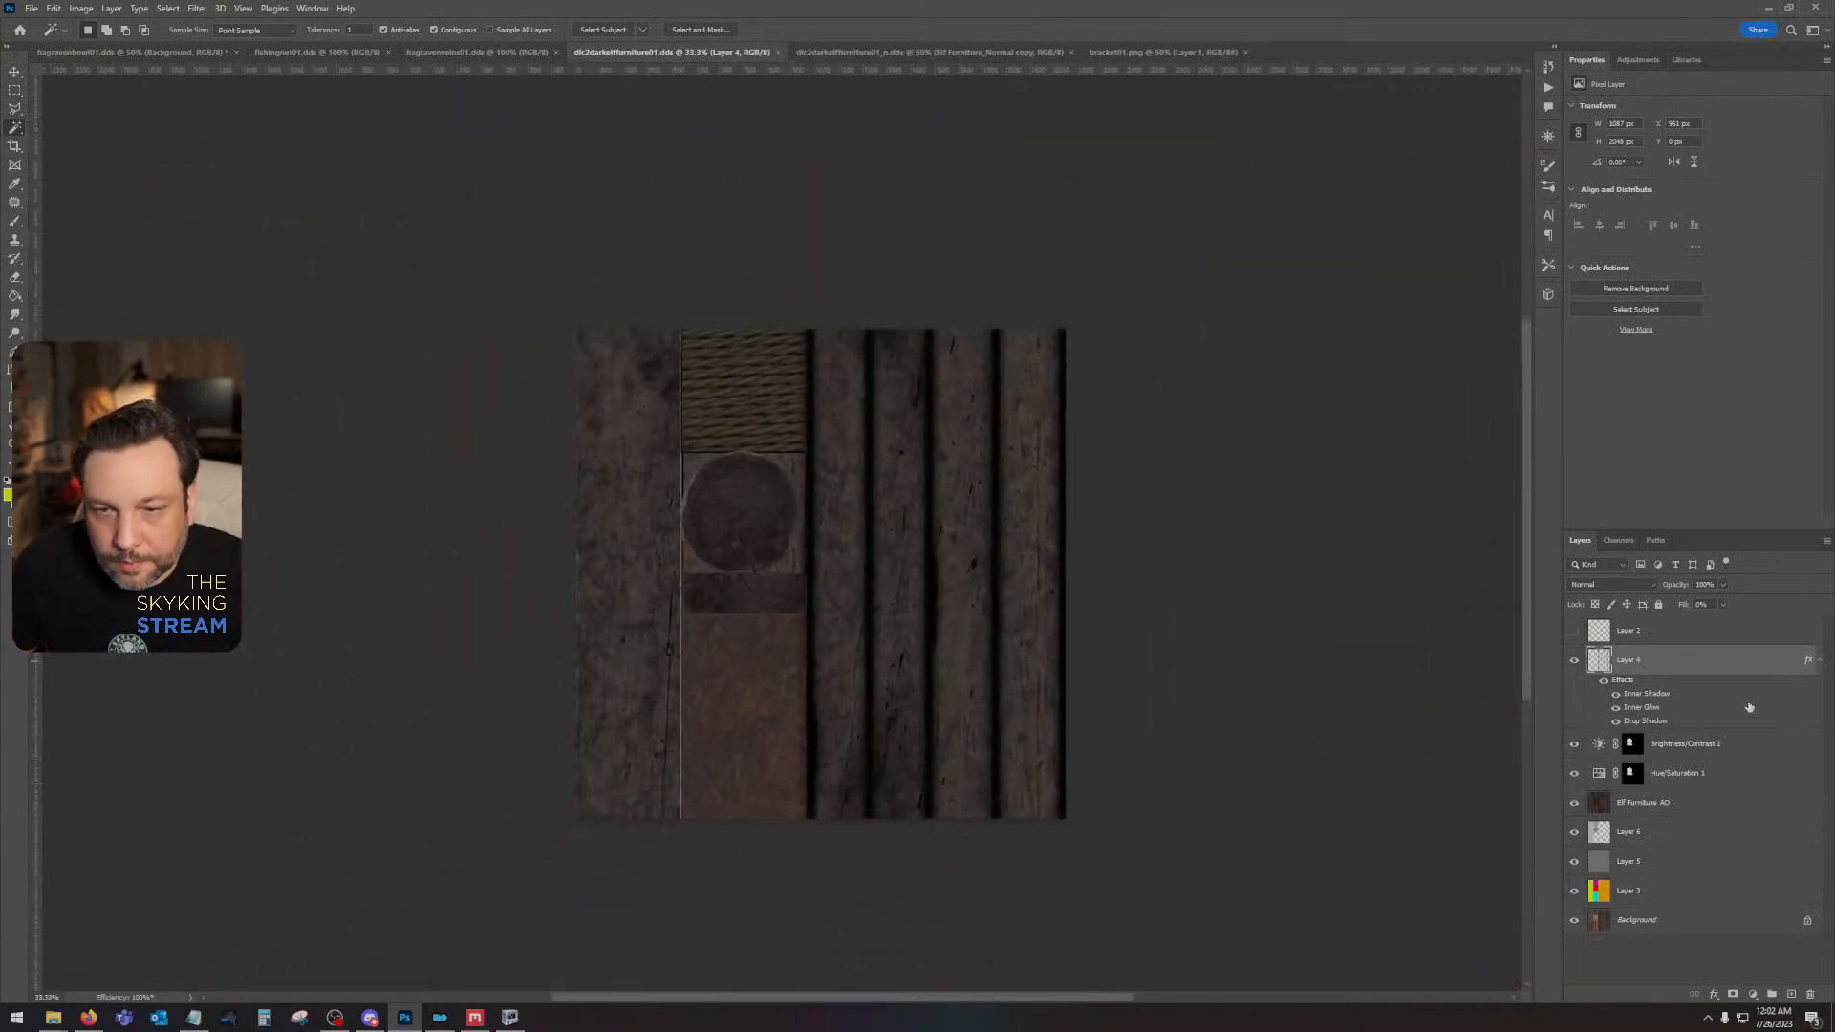
left_click_drag(1705, 673, 1809, 994)
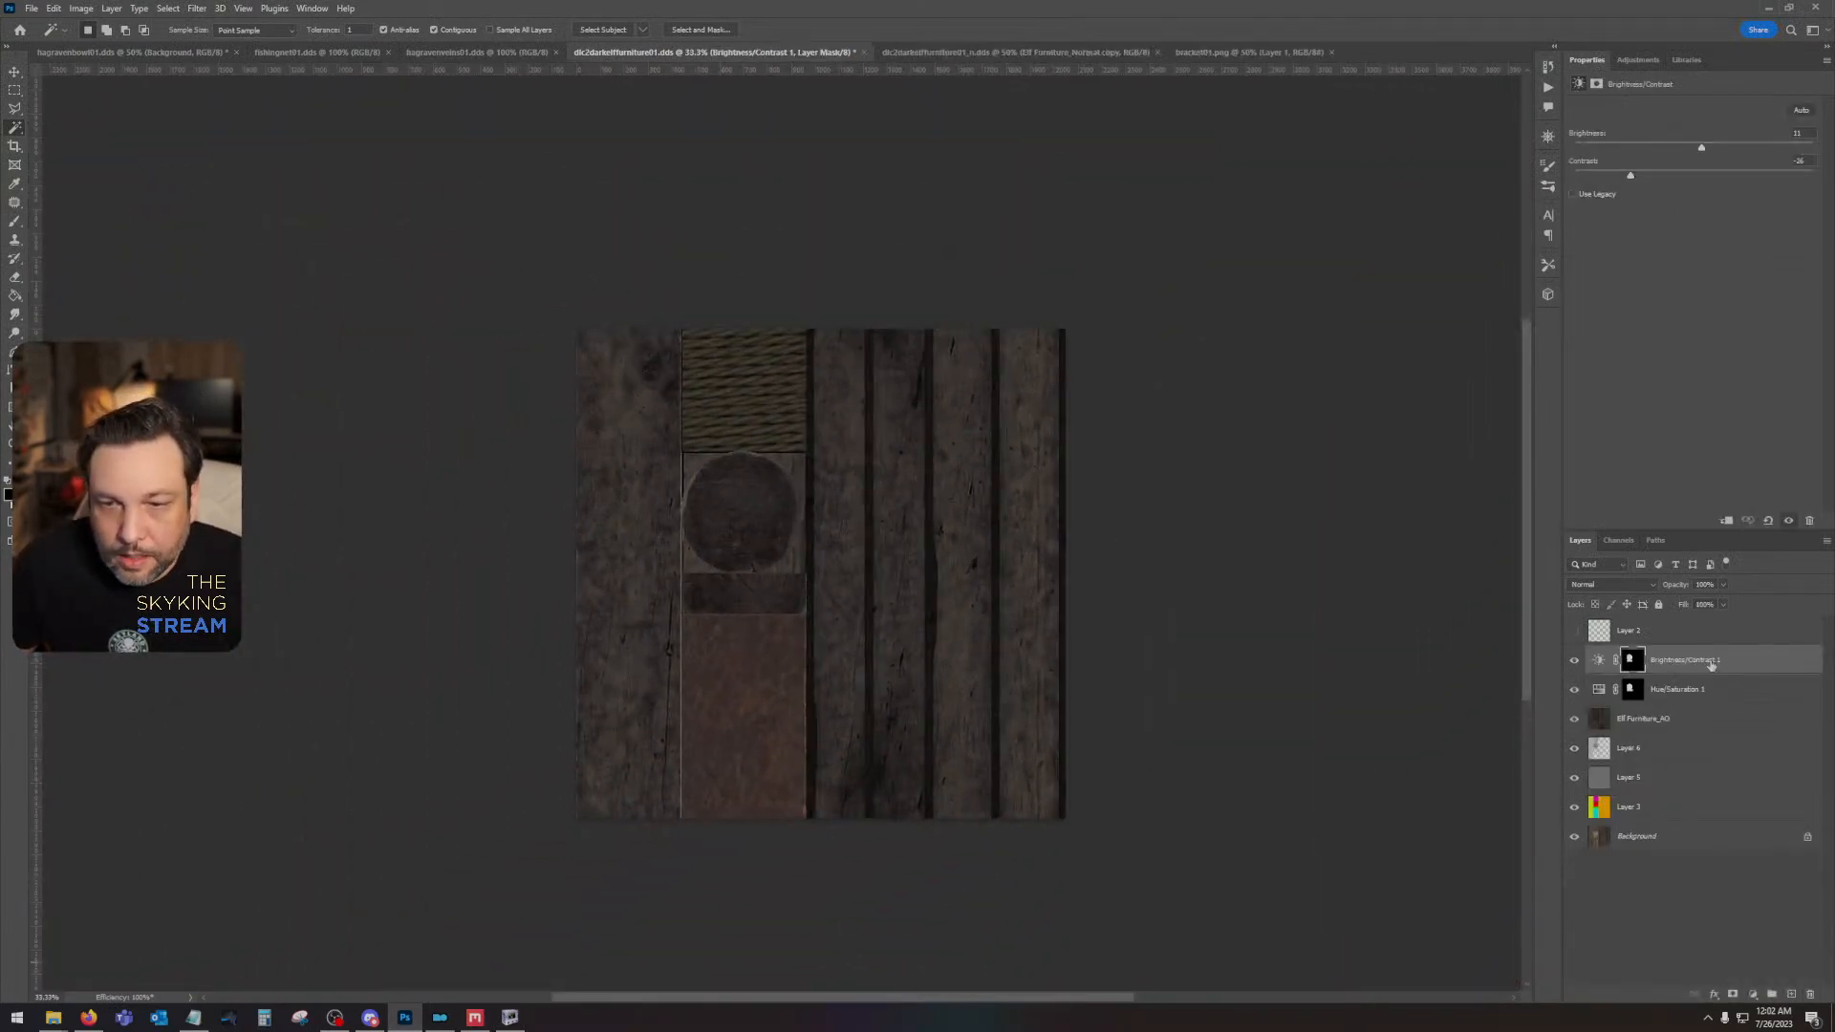
left_click(1573, 660)
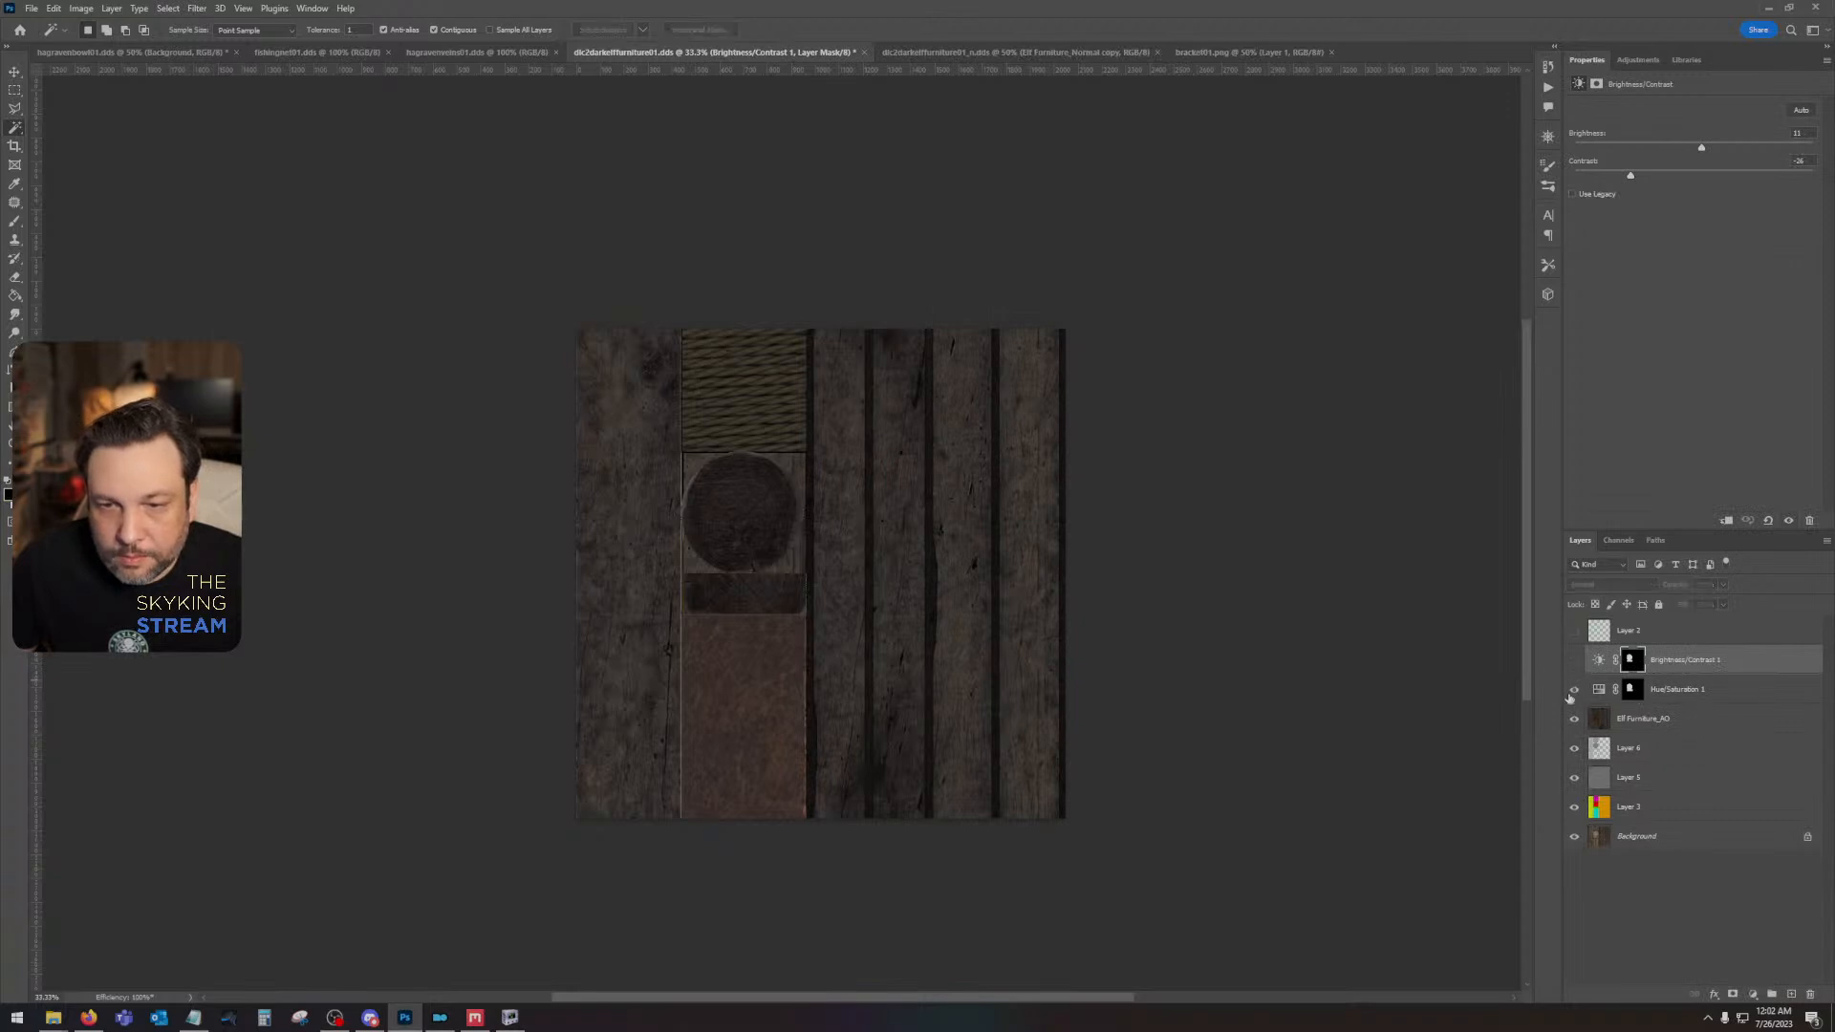
- Delete the Elf Furniture_AO layer and hide the flat gray Layer 5 so the color ID map shows
left_click_drag(1679, 726, 1810, 995)
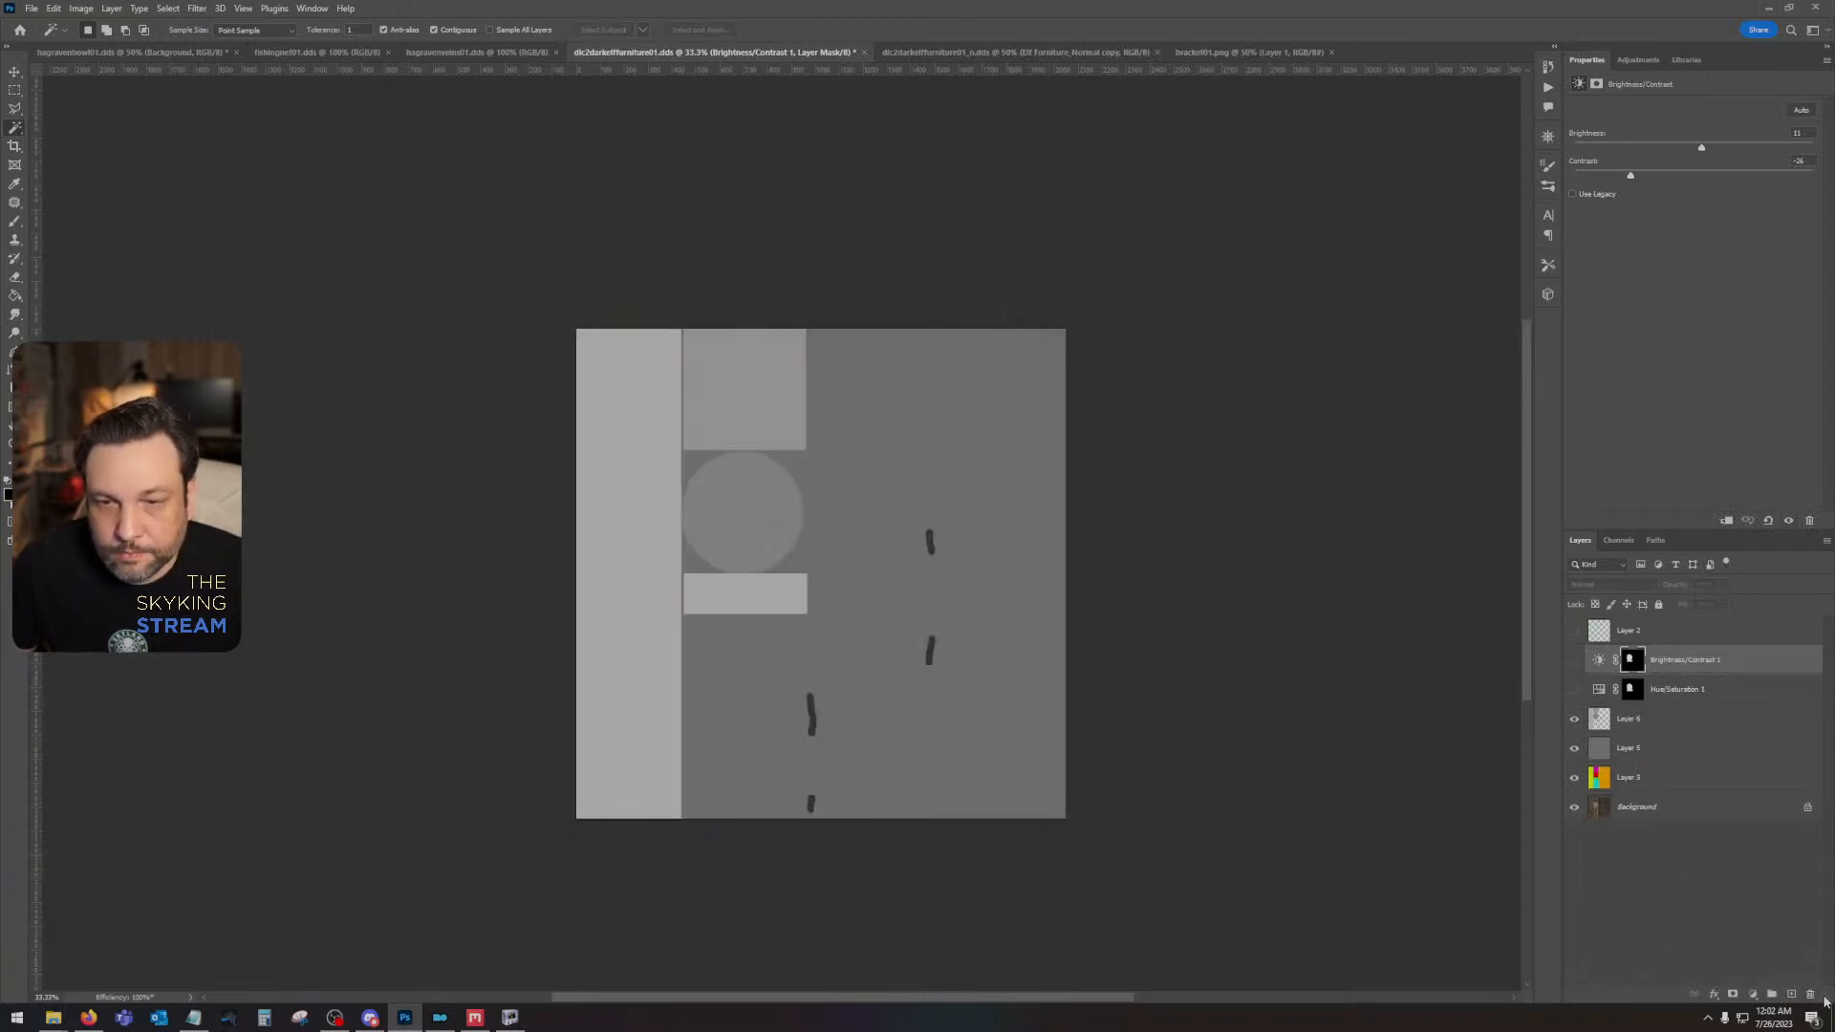
left_click(1575, 748)
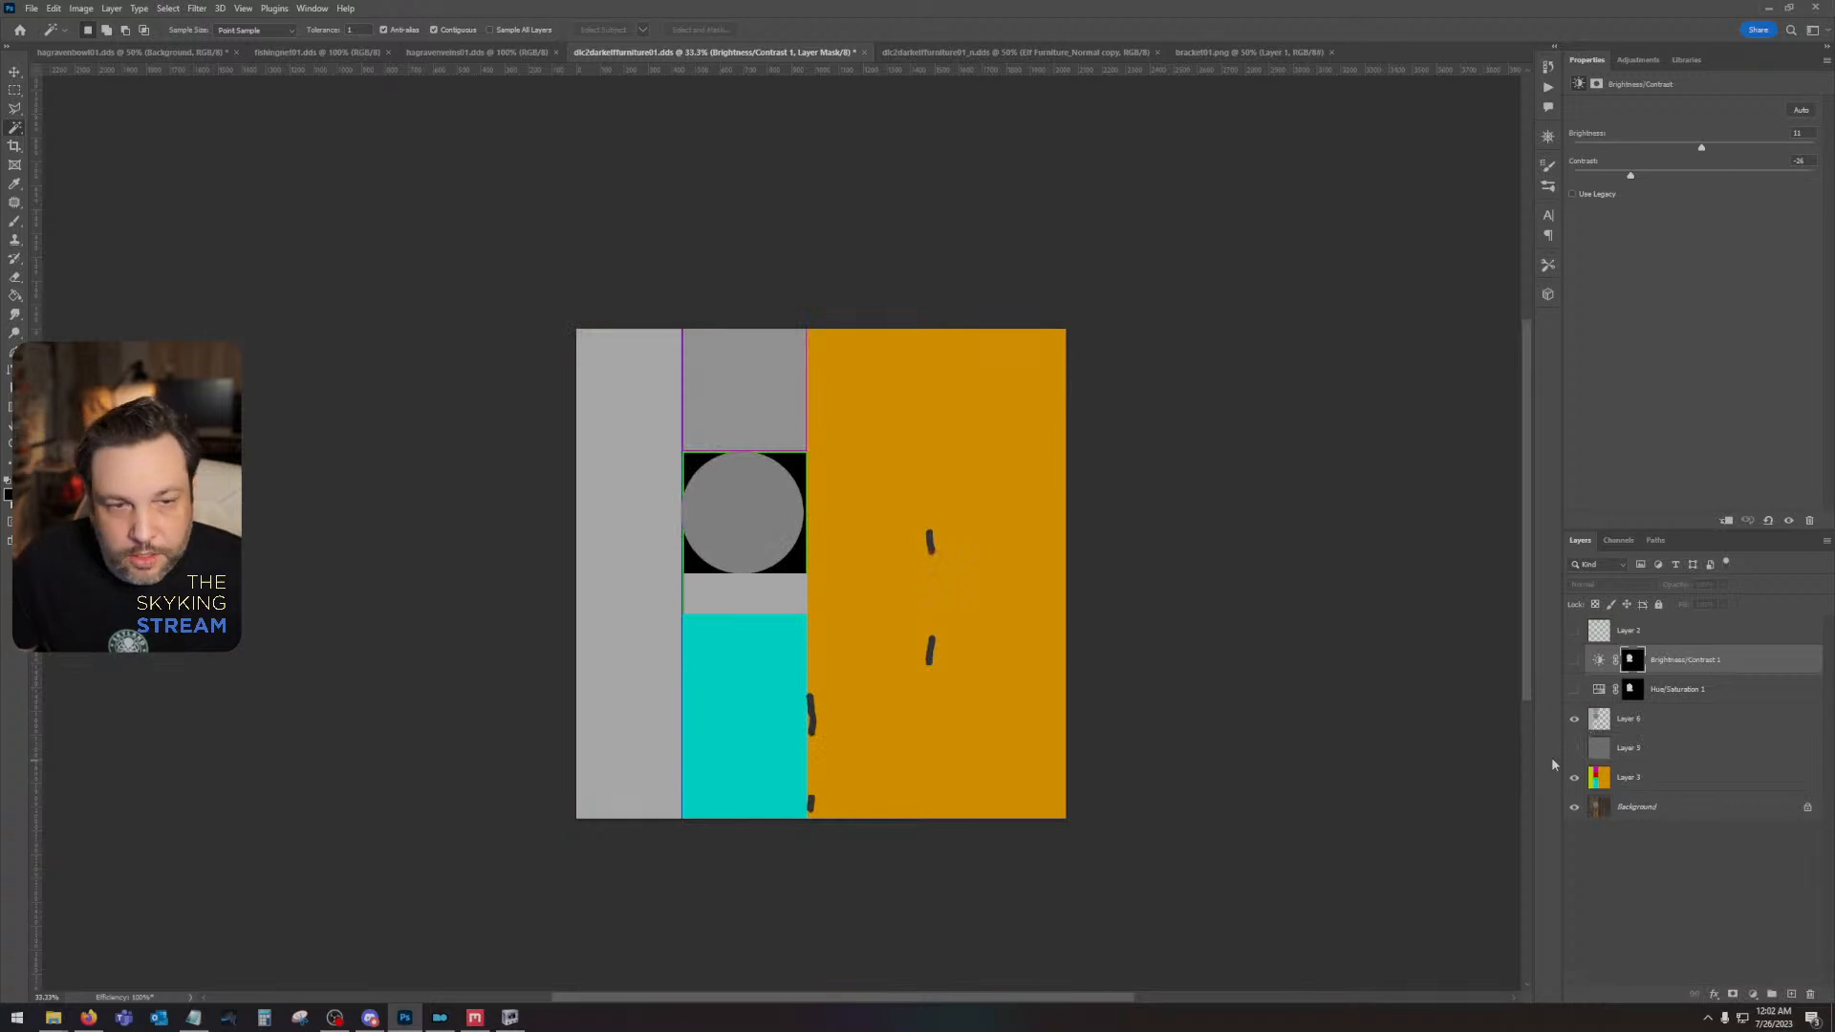
left_click(1573, 720)
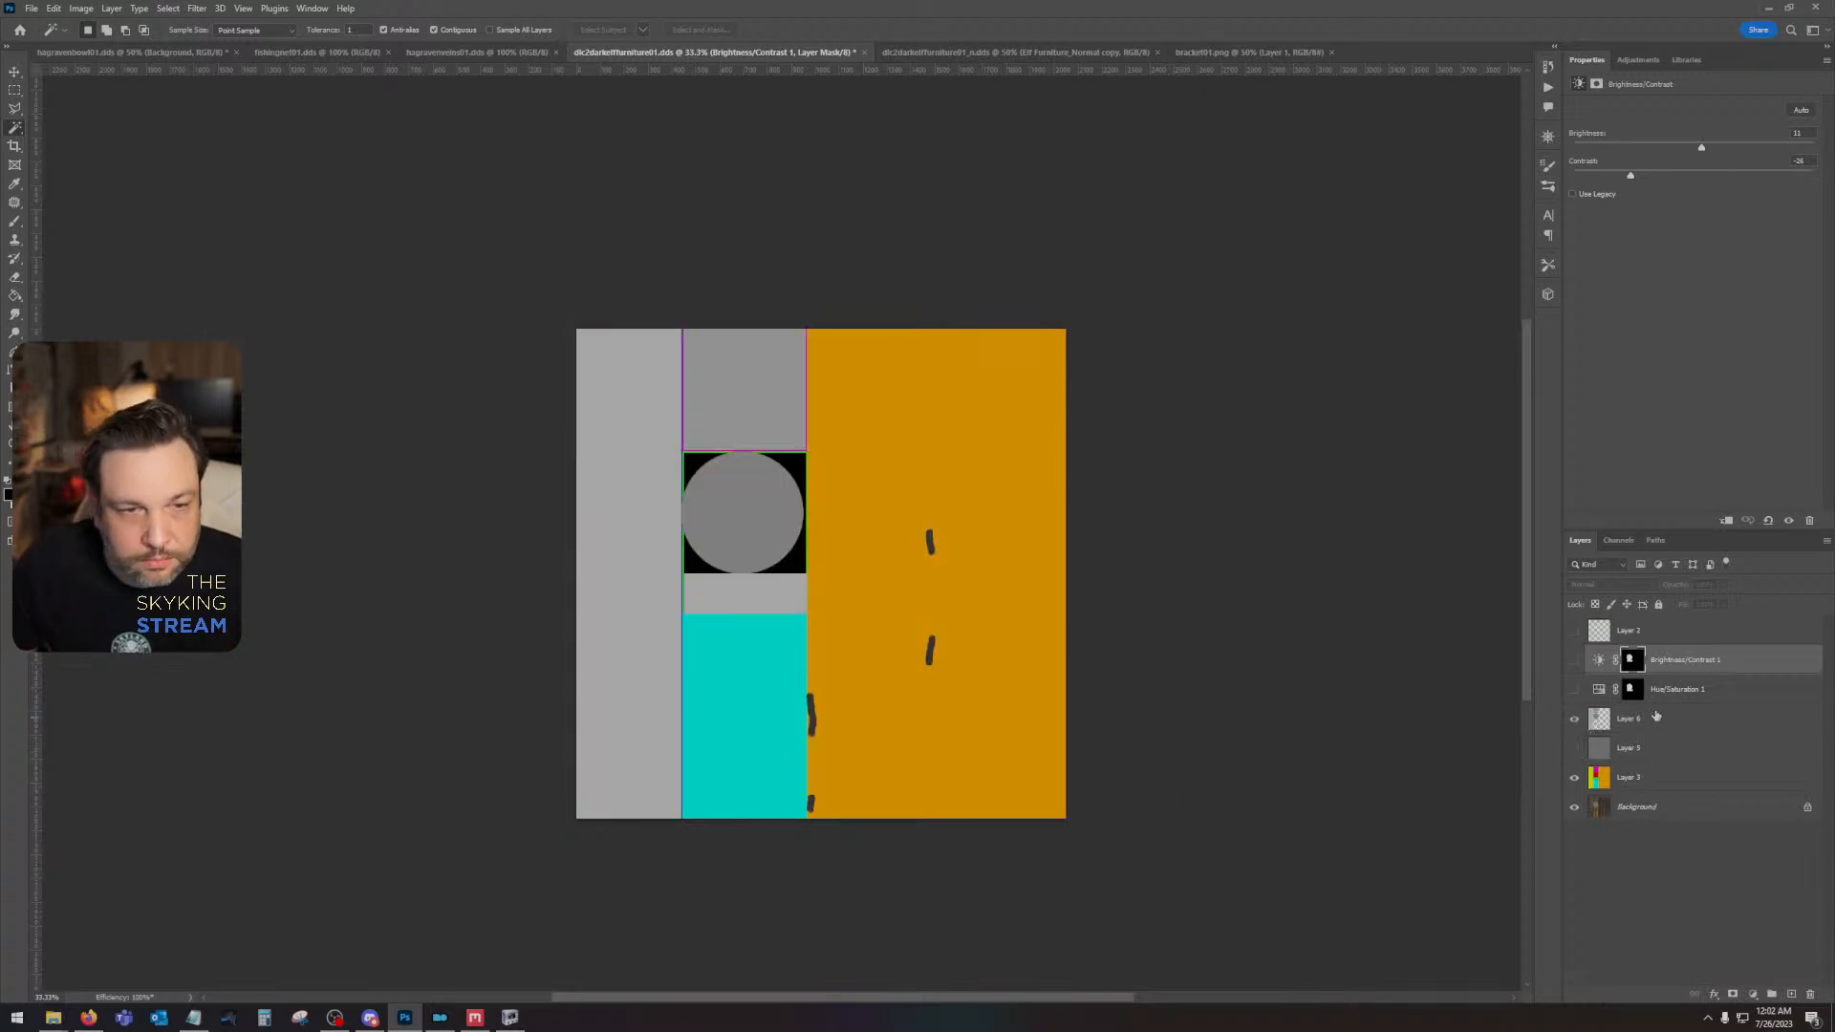
- Erase the short dark brush strokes over the plank area on Layer 6 and check the result against the layers below
left_click(1656, 717)
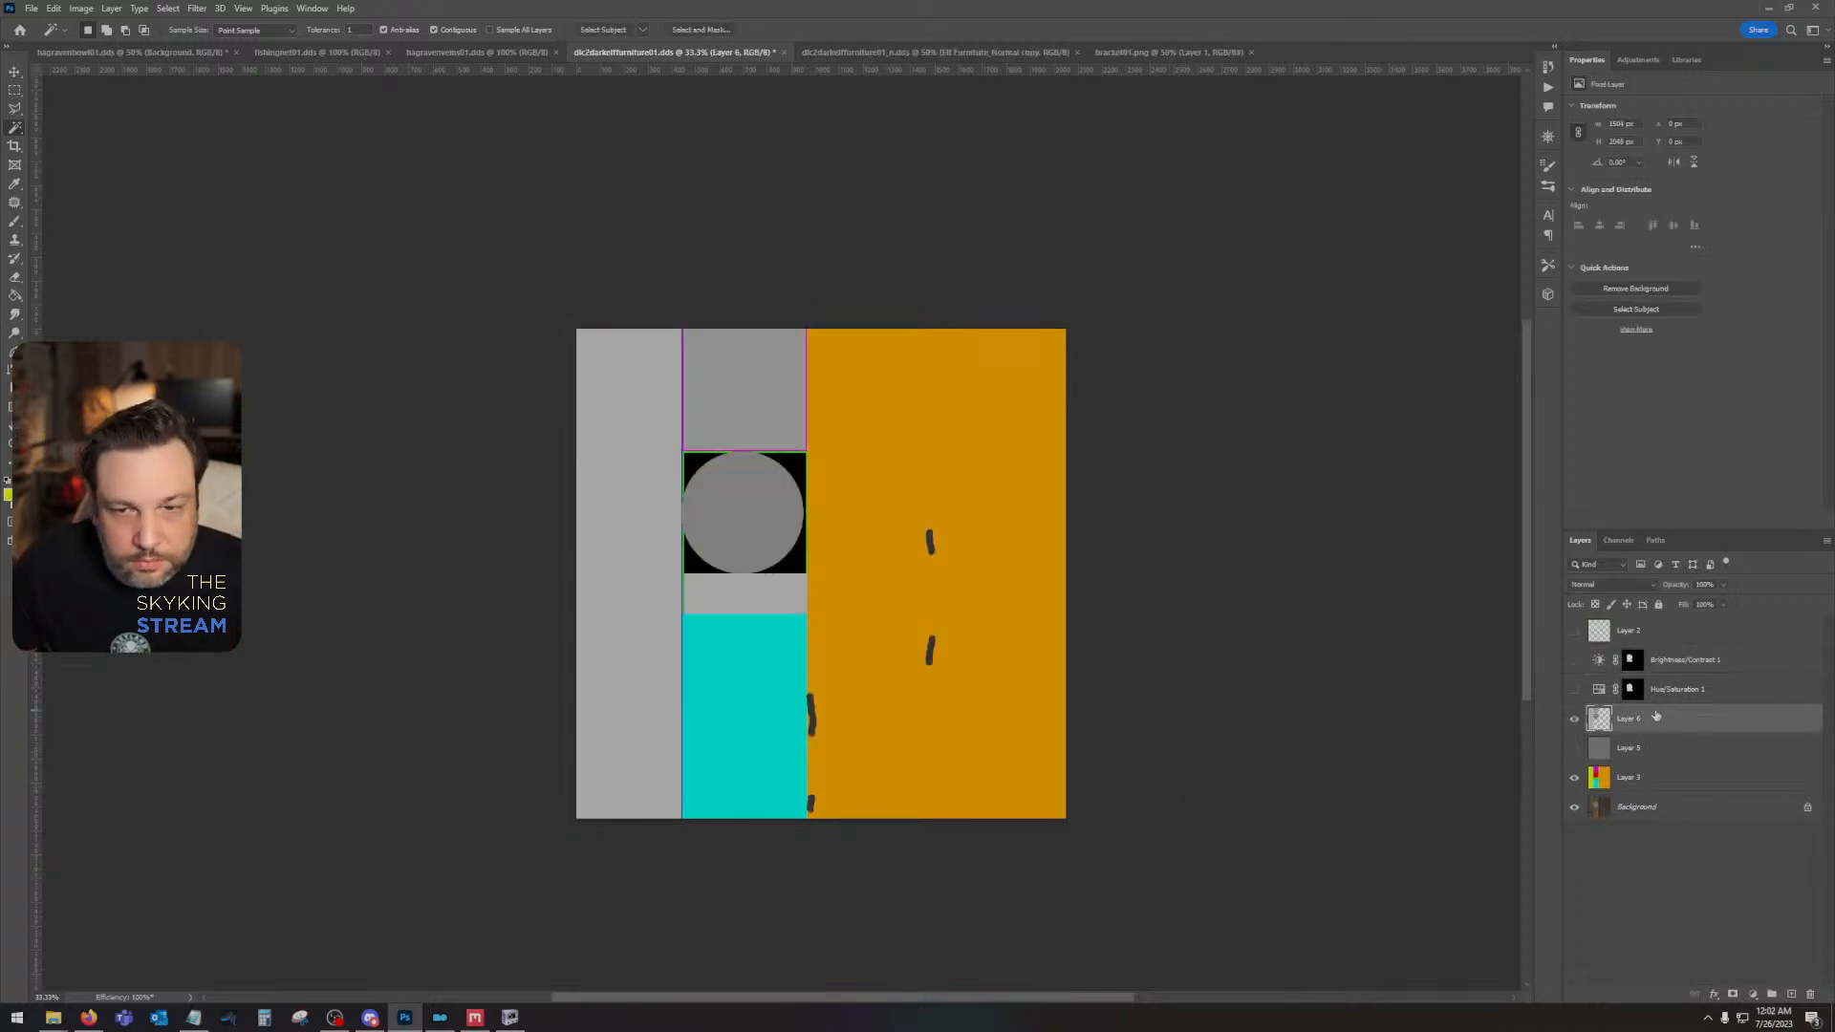
left_click(17, 90)
left_click_drag(984, 502, 767, 842)
key("ctrl+d")
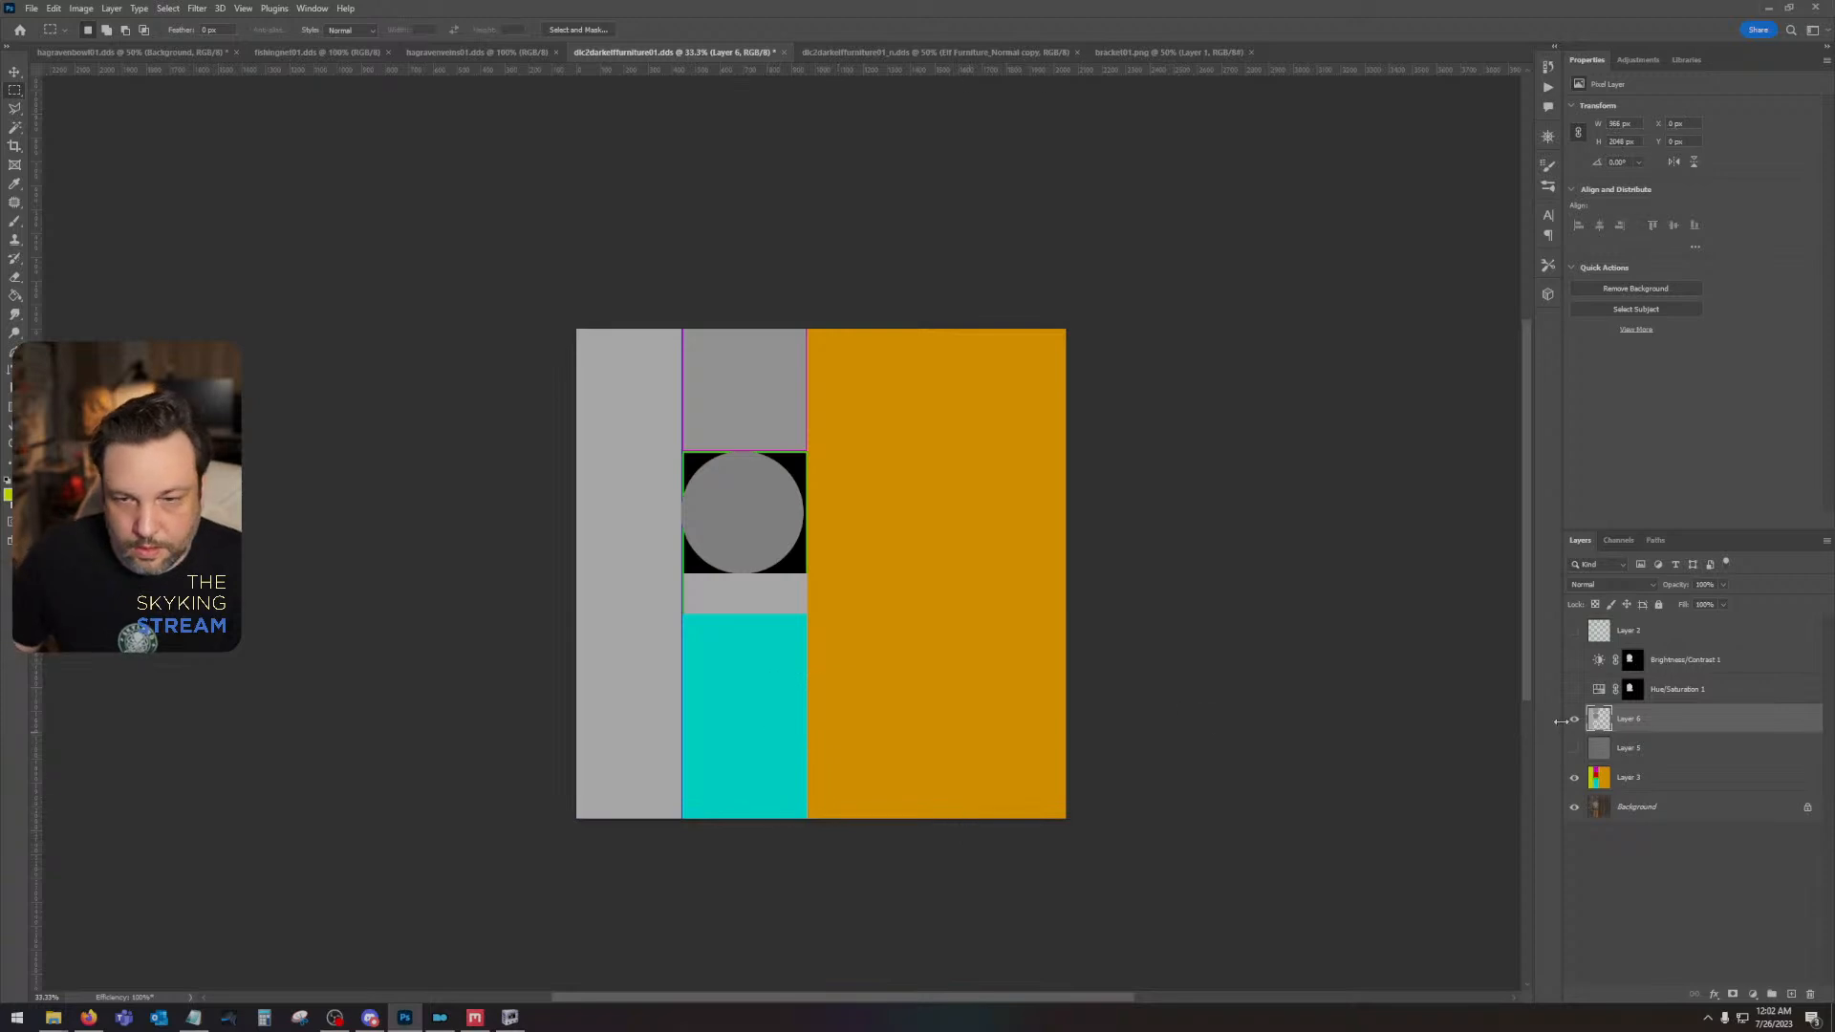
left_click(1574, 722)
left_click(1574, 721)
left_click(1573, 750)
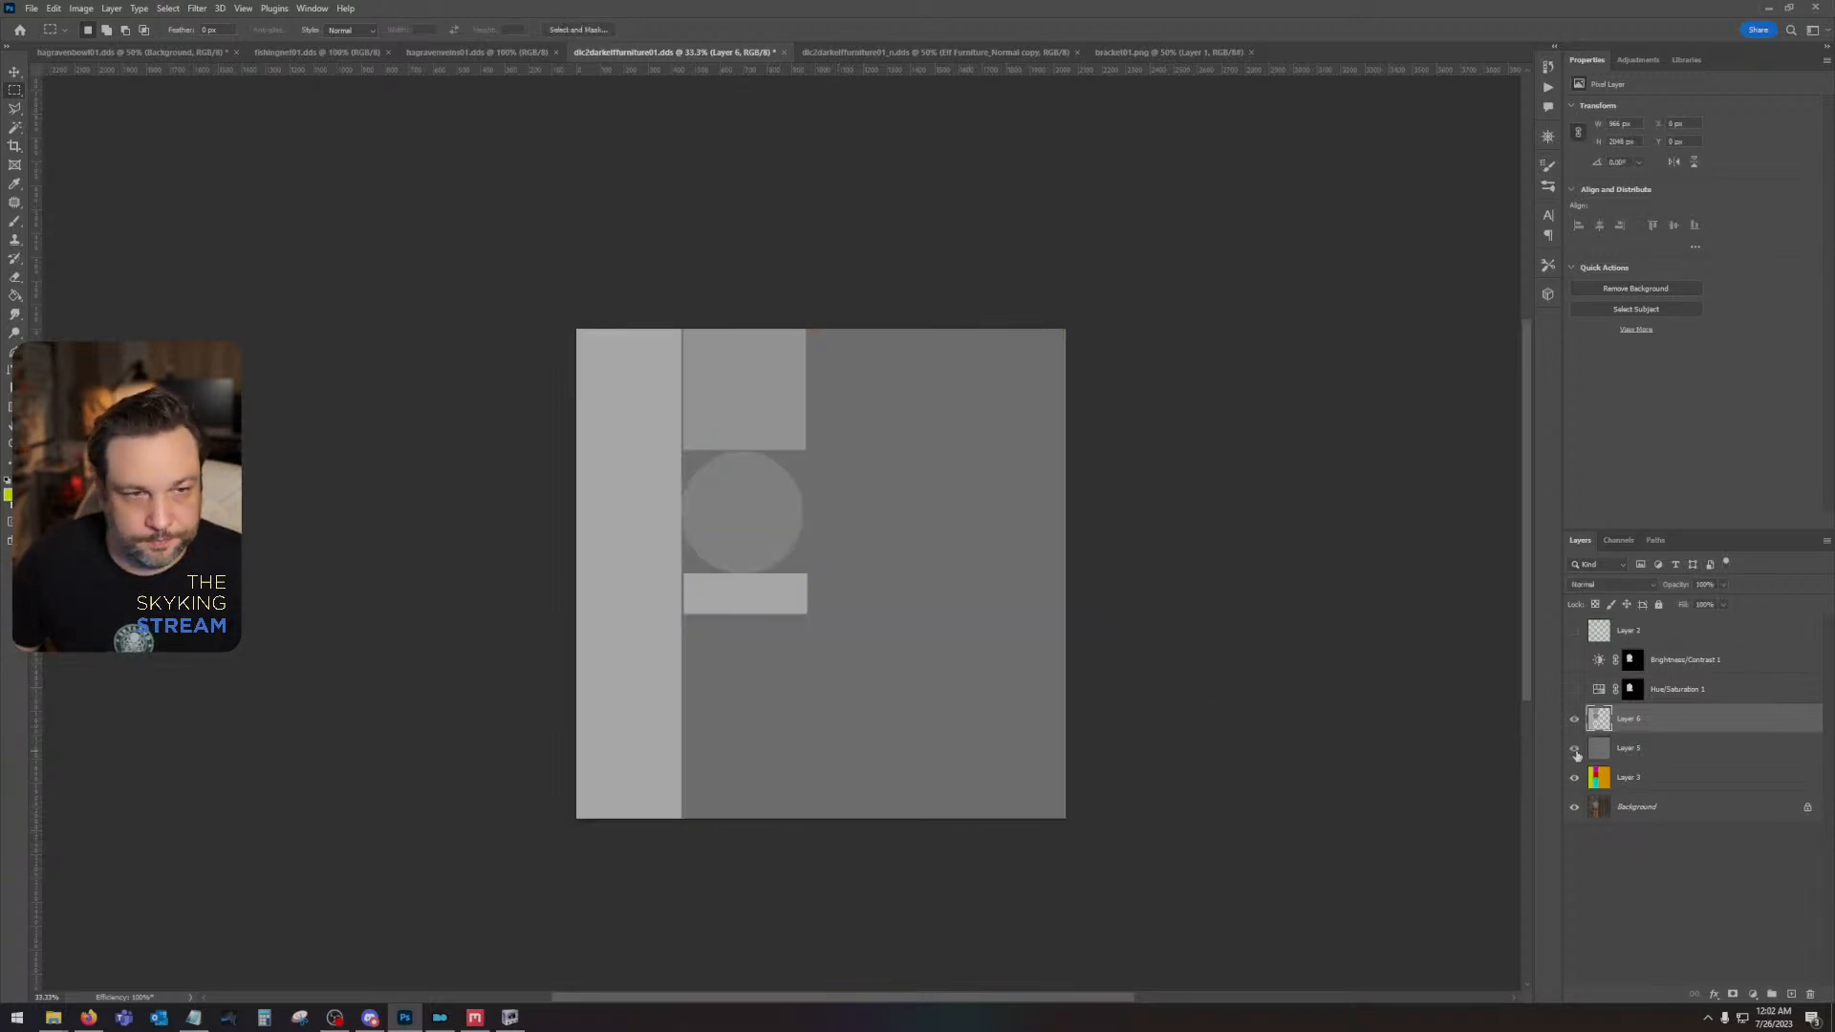
left_click(1575, 750)
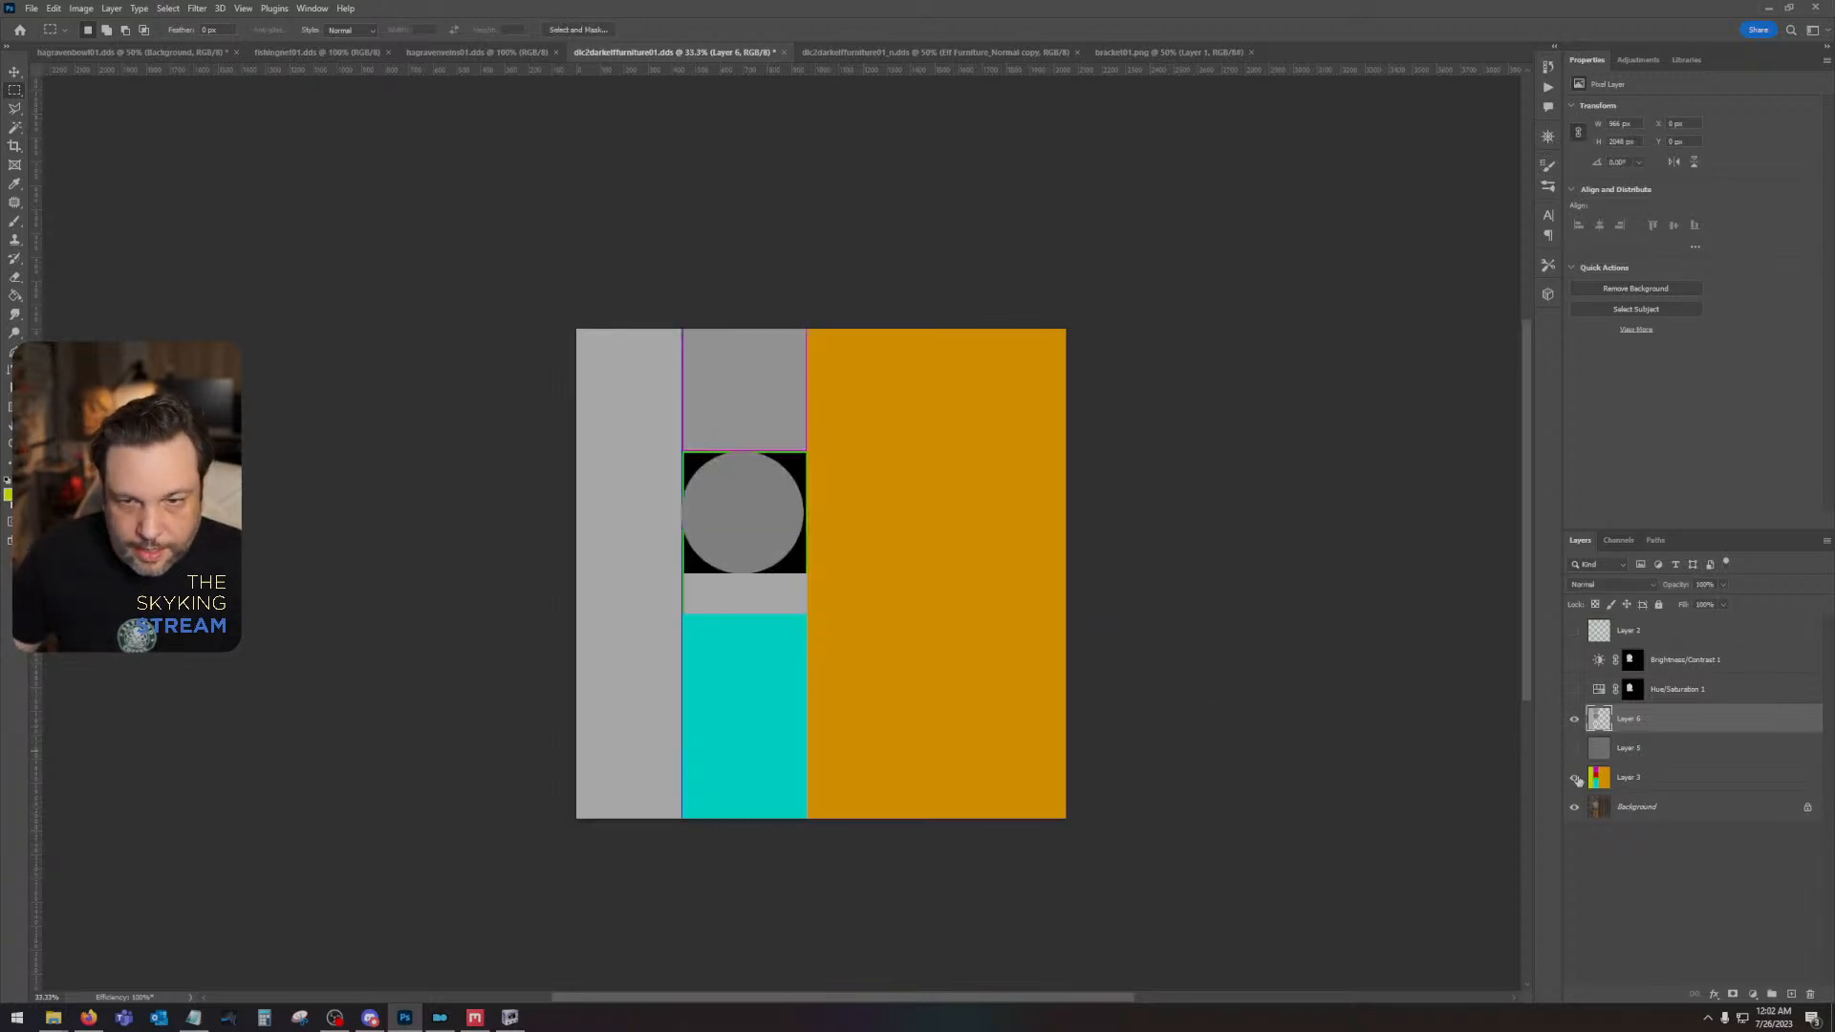
- Fill the cyan color ID region with the sampled mid-gray on Layer 6, and show Layer 5 again
left_click(14, 130)
left_click(1663, 776)
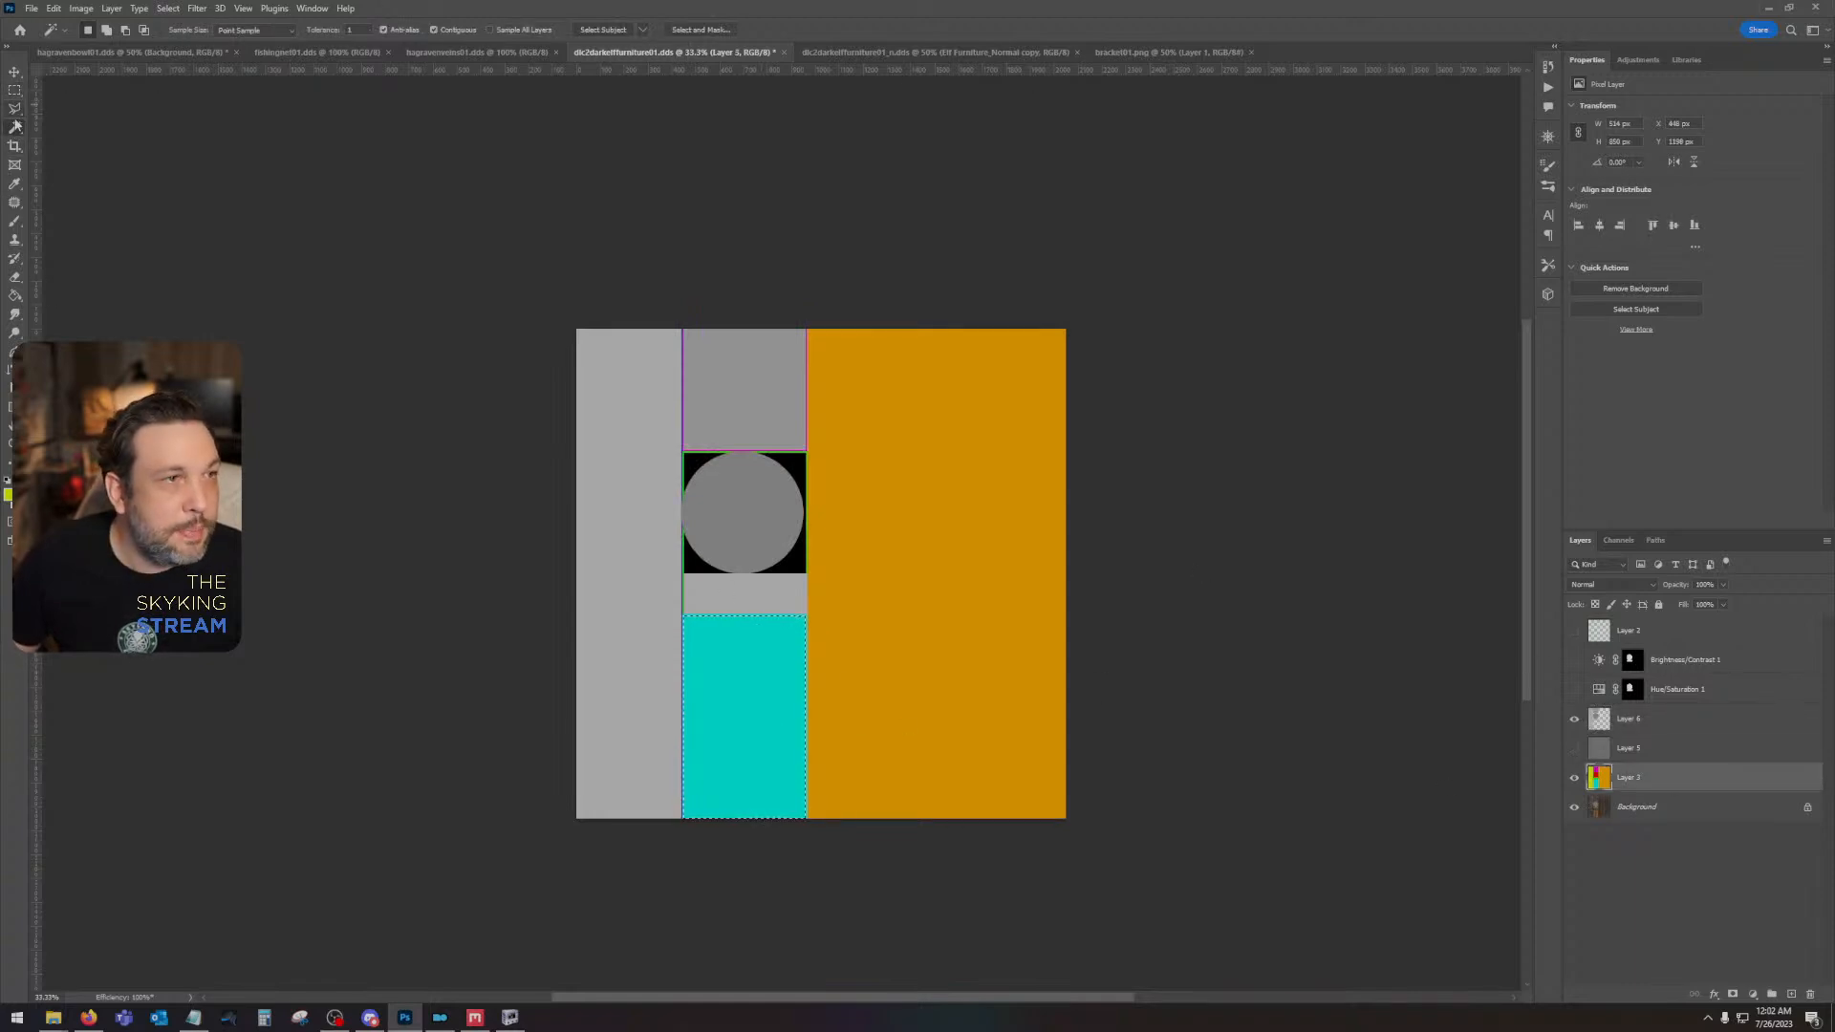
left_click(15, 184)
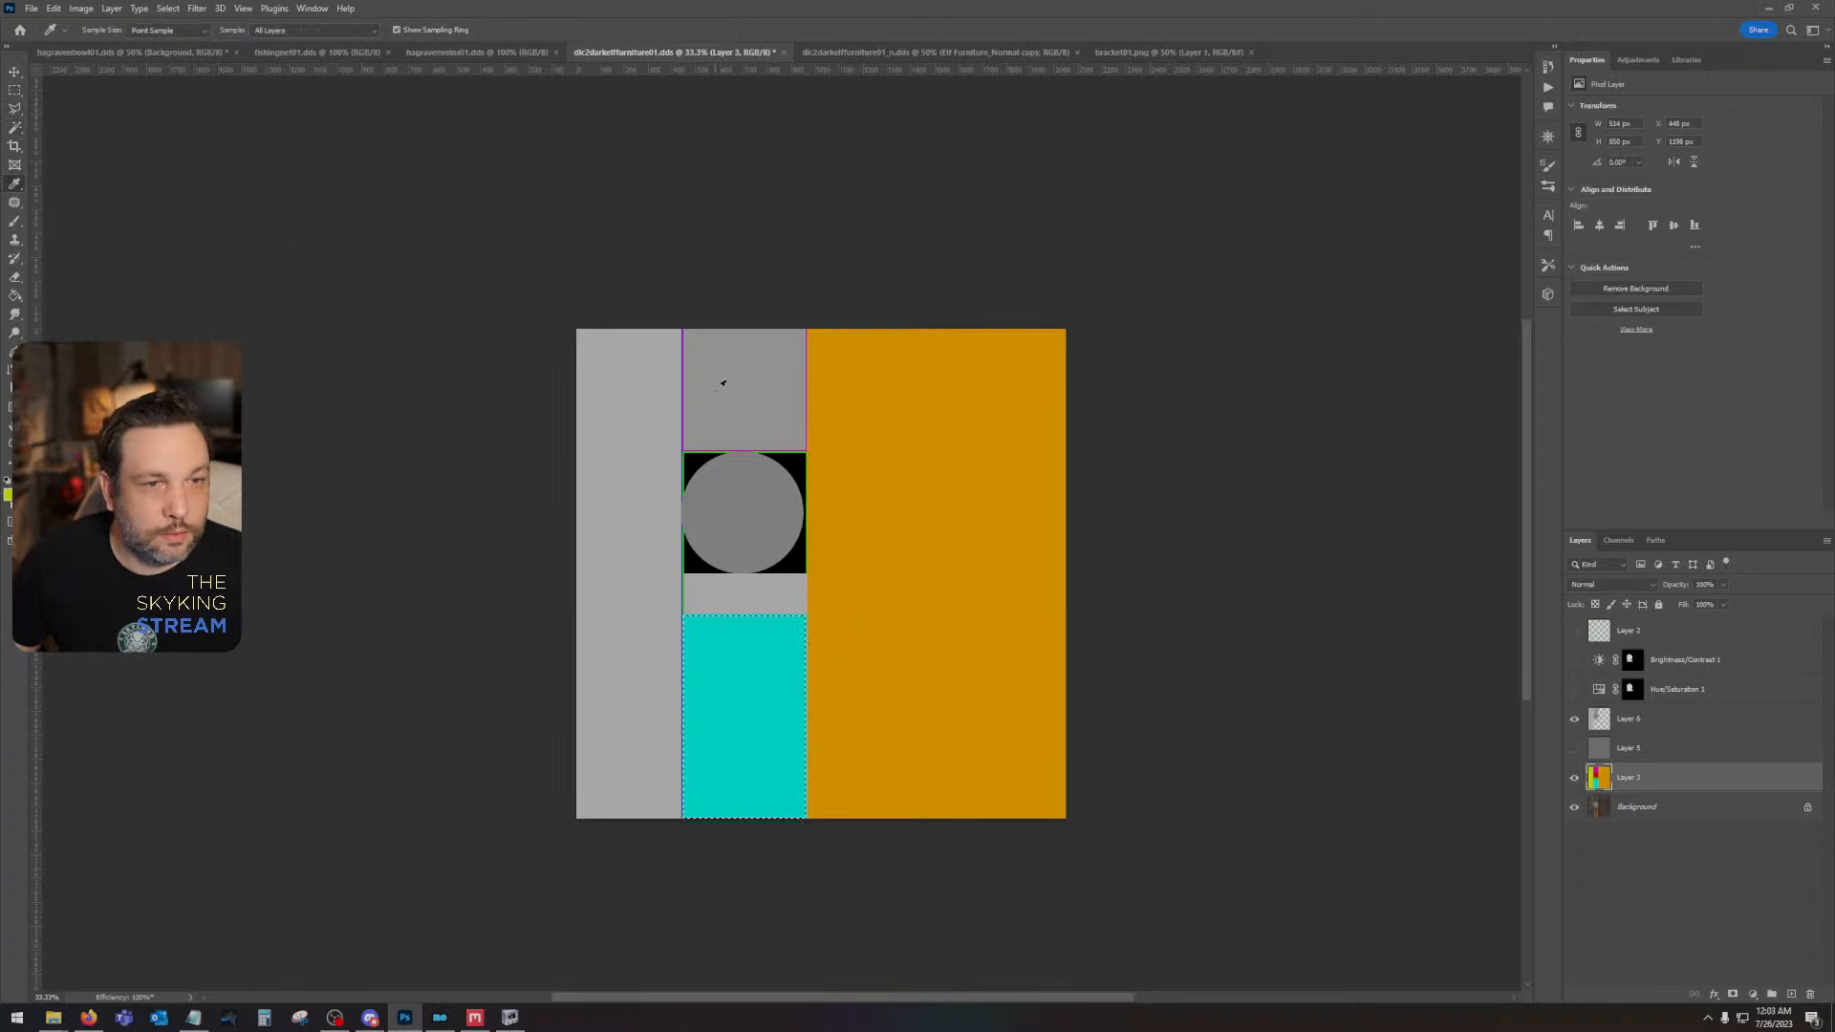
left_click(1703, 715)
key("alt+BackSpace")
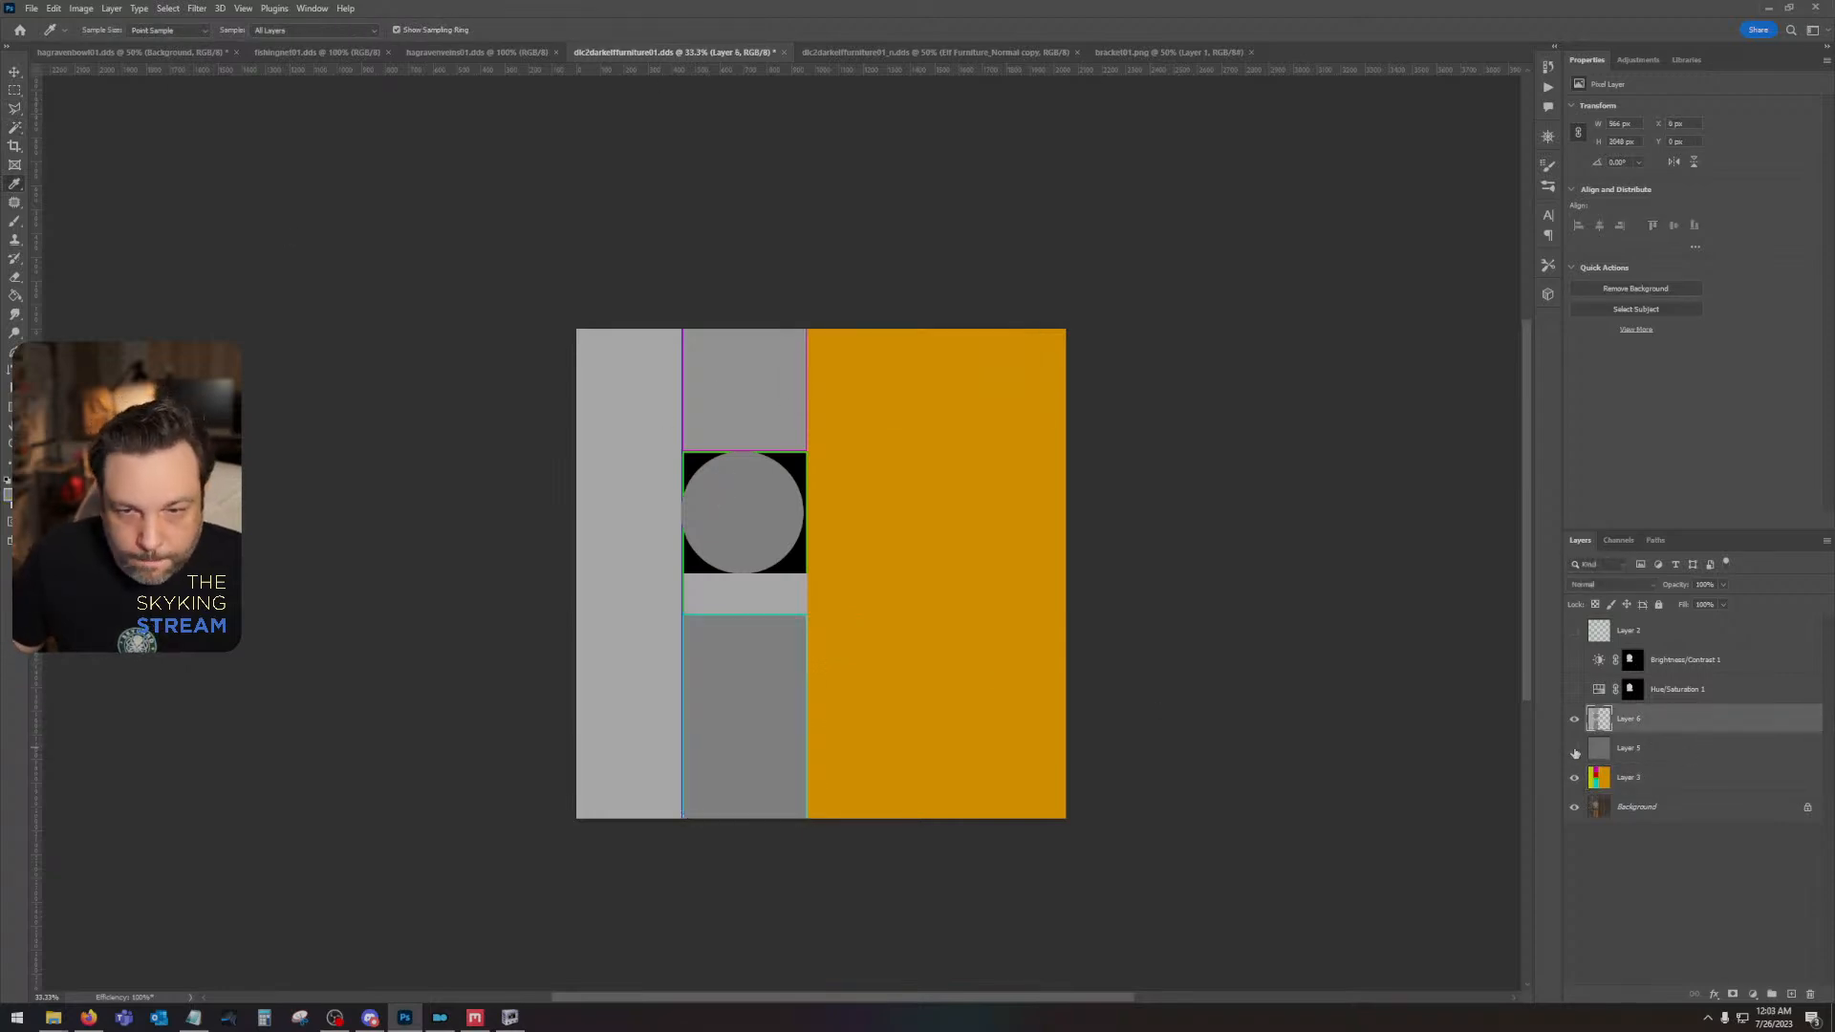
left_click(1574, 750)
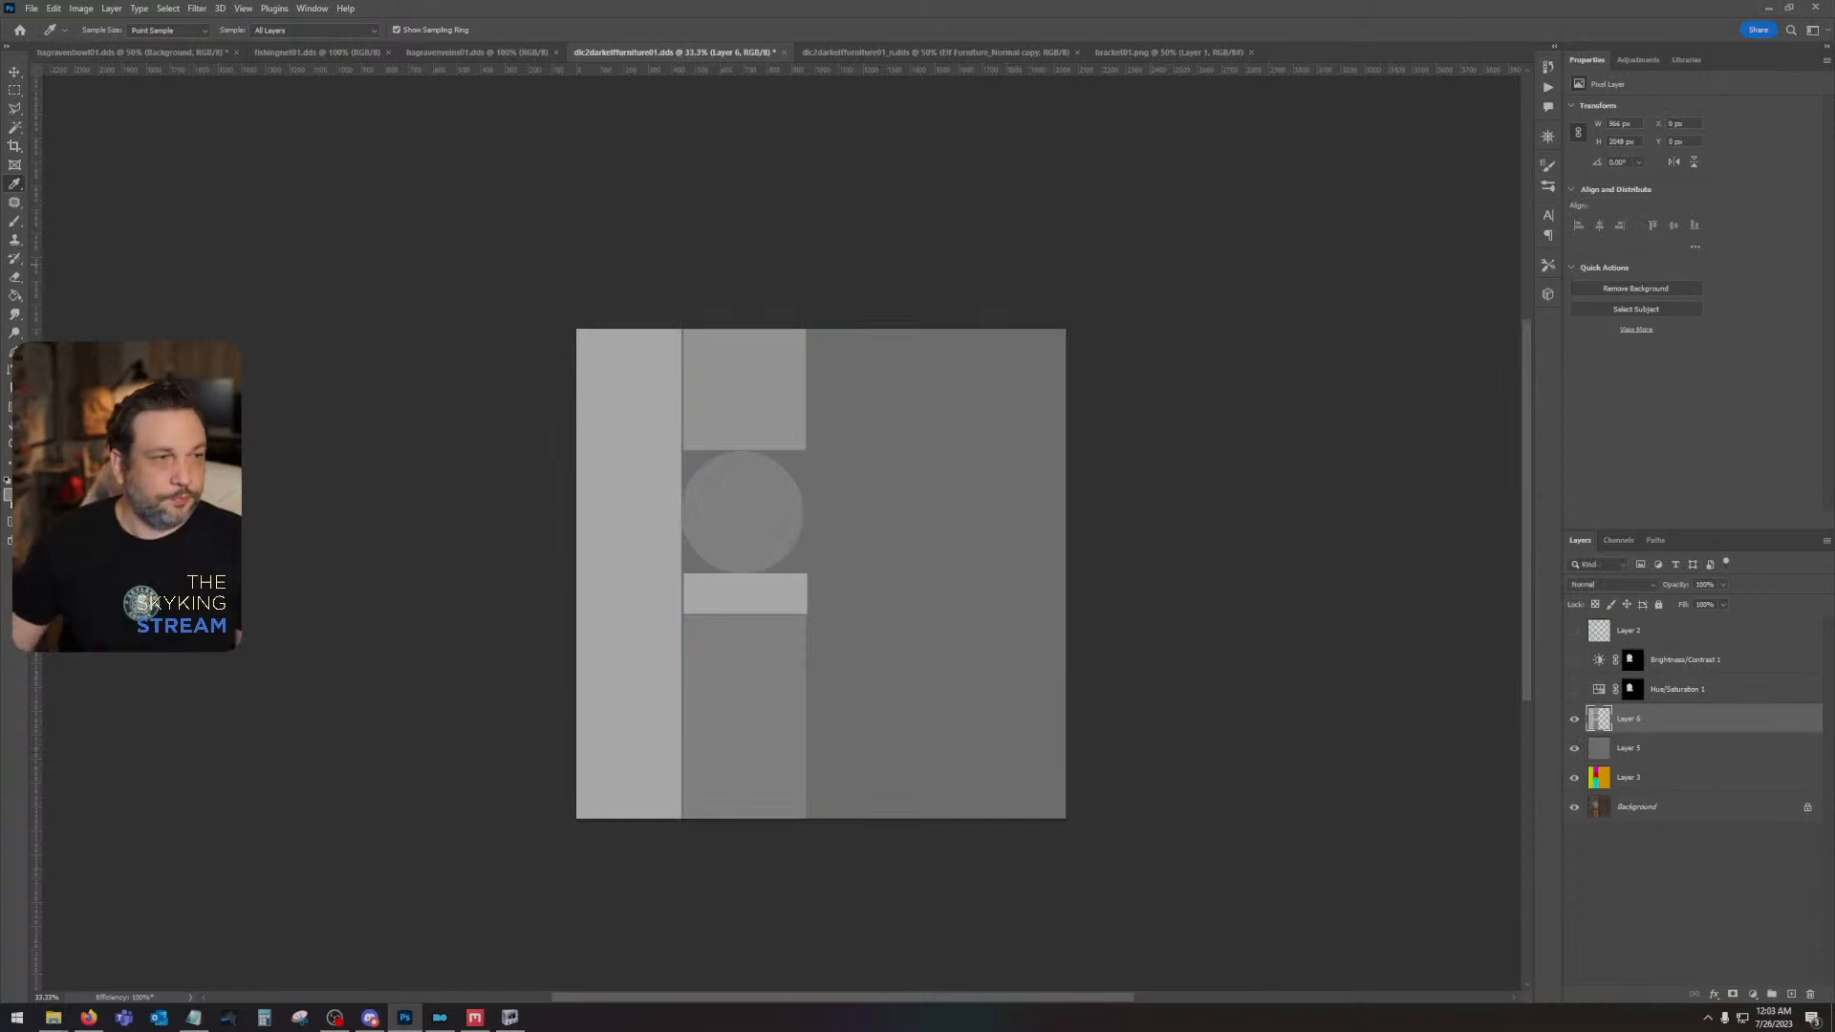
- Hide the color ID map and the flat gray Layer 5 to expose the original wood, and select the Background layer
key("z")
left_click(872, 538)
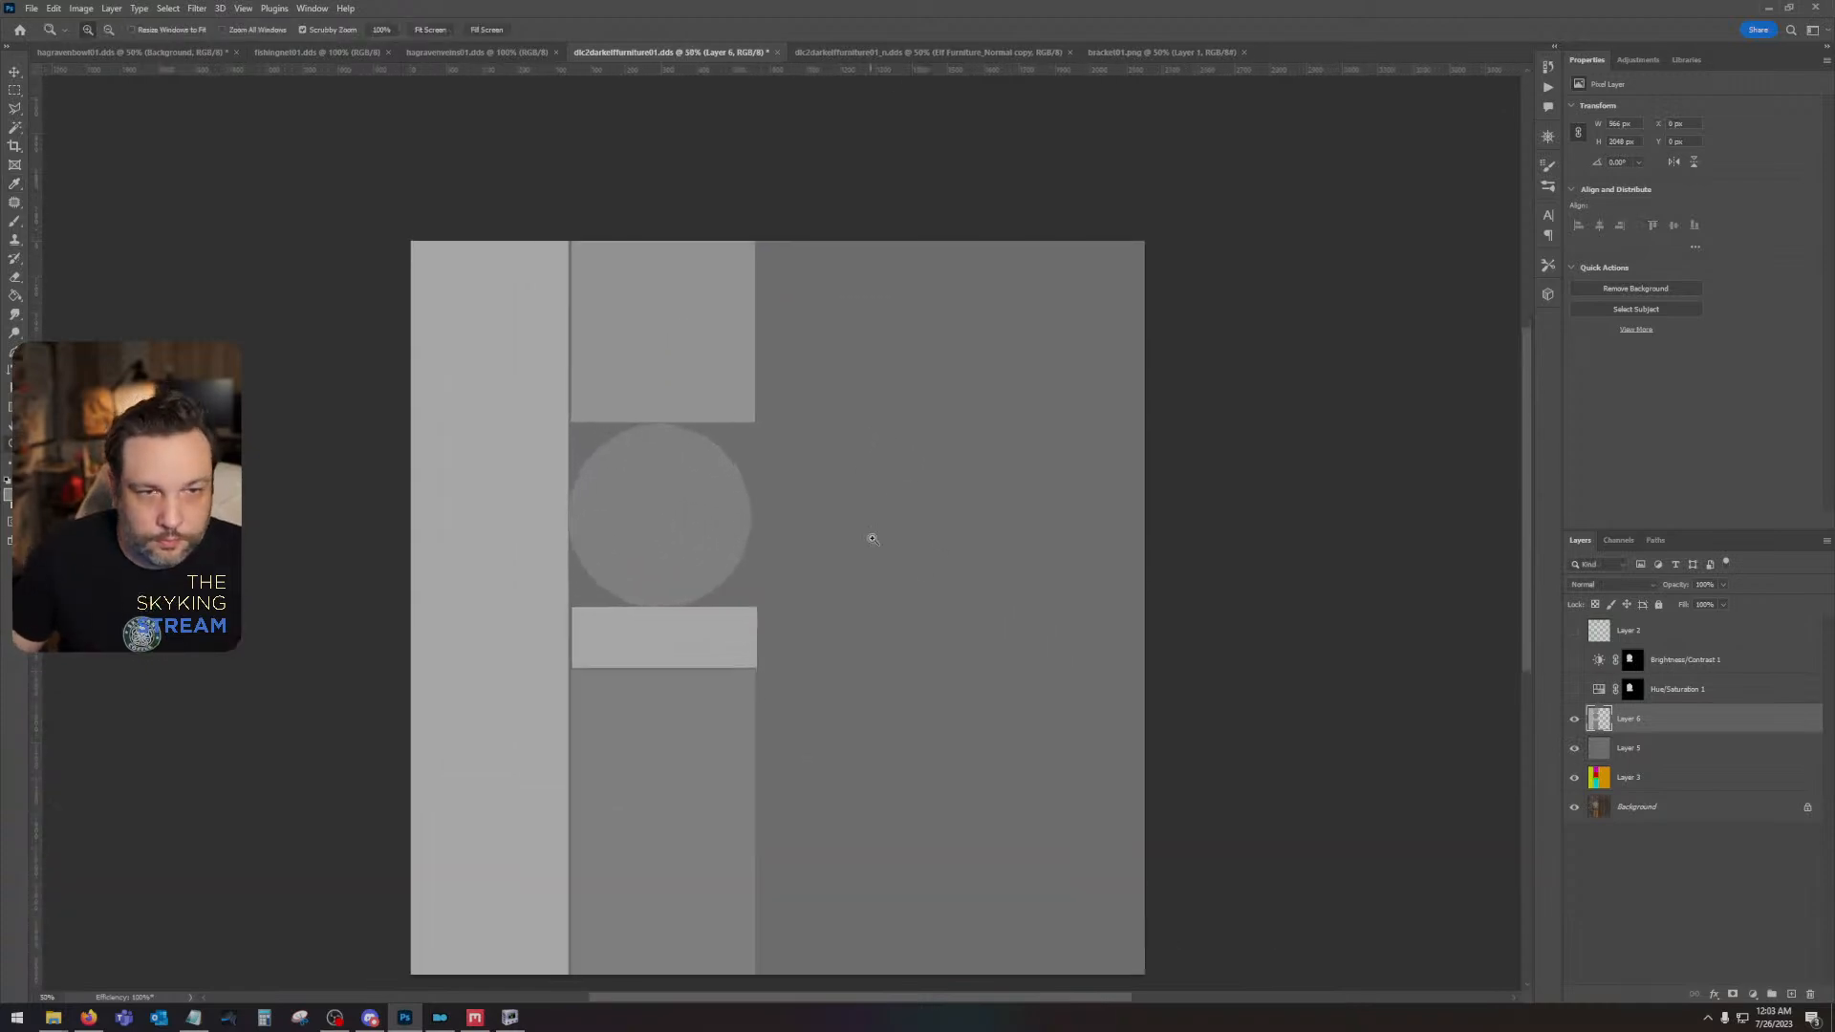
left_click(1573, 751)
left_click(1636, 811)
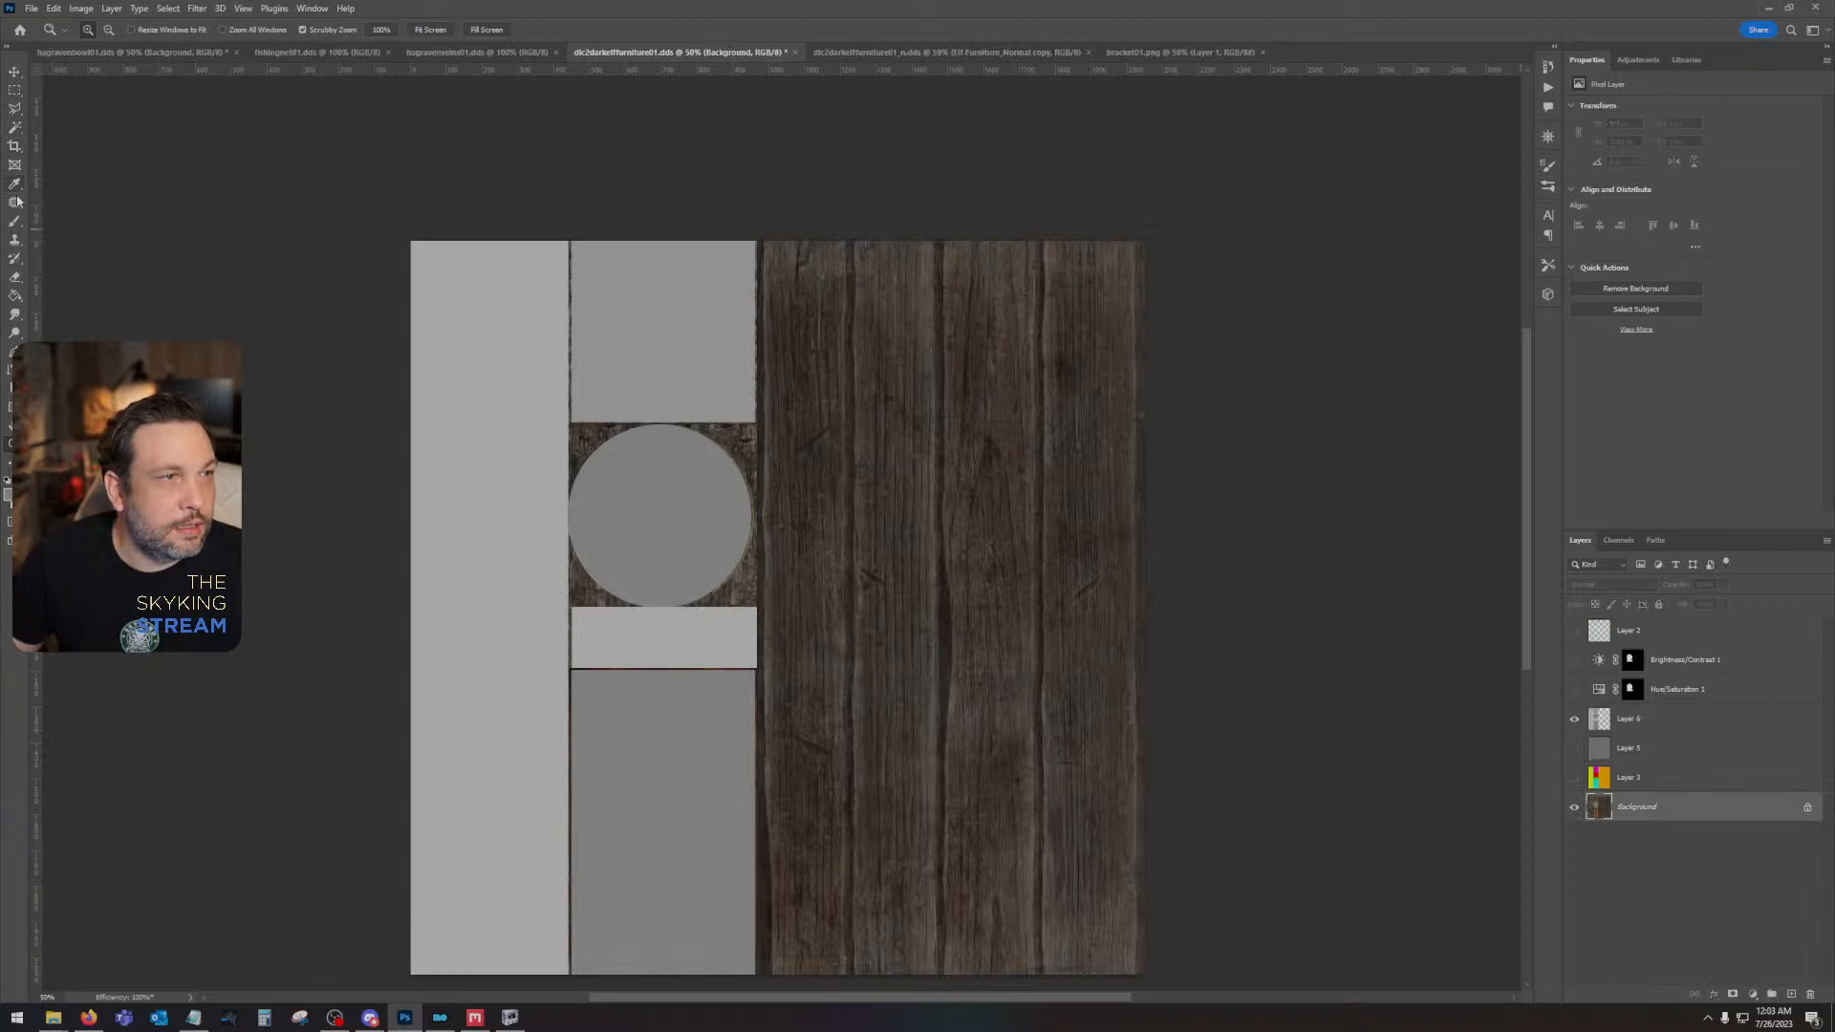
left_click(14, 220)
left_click(89, 30)
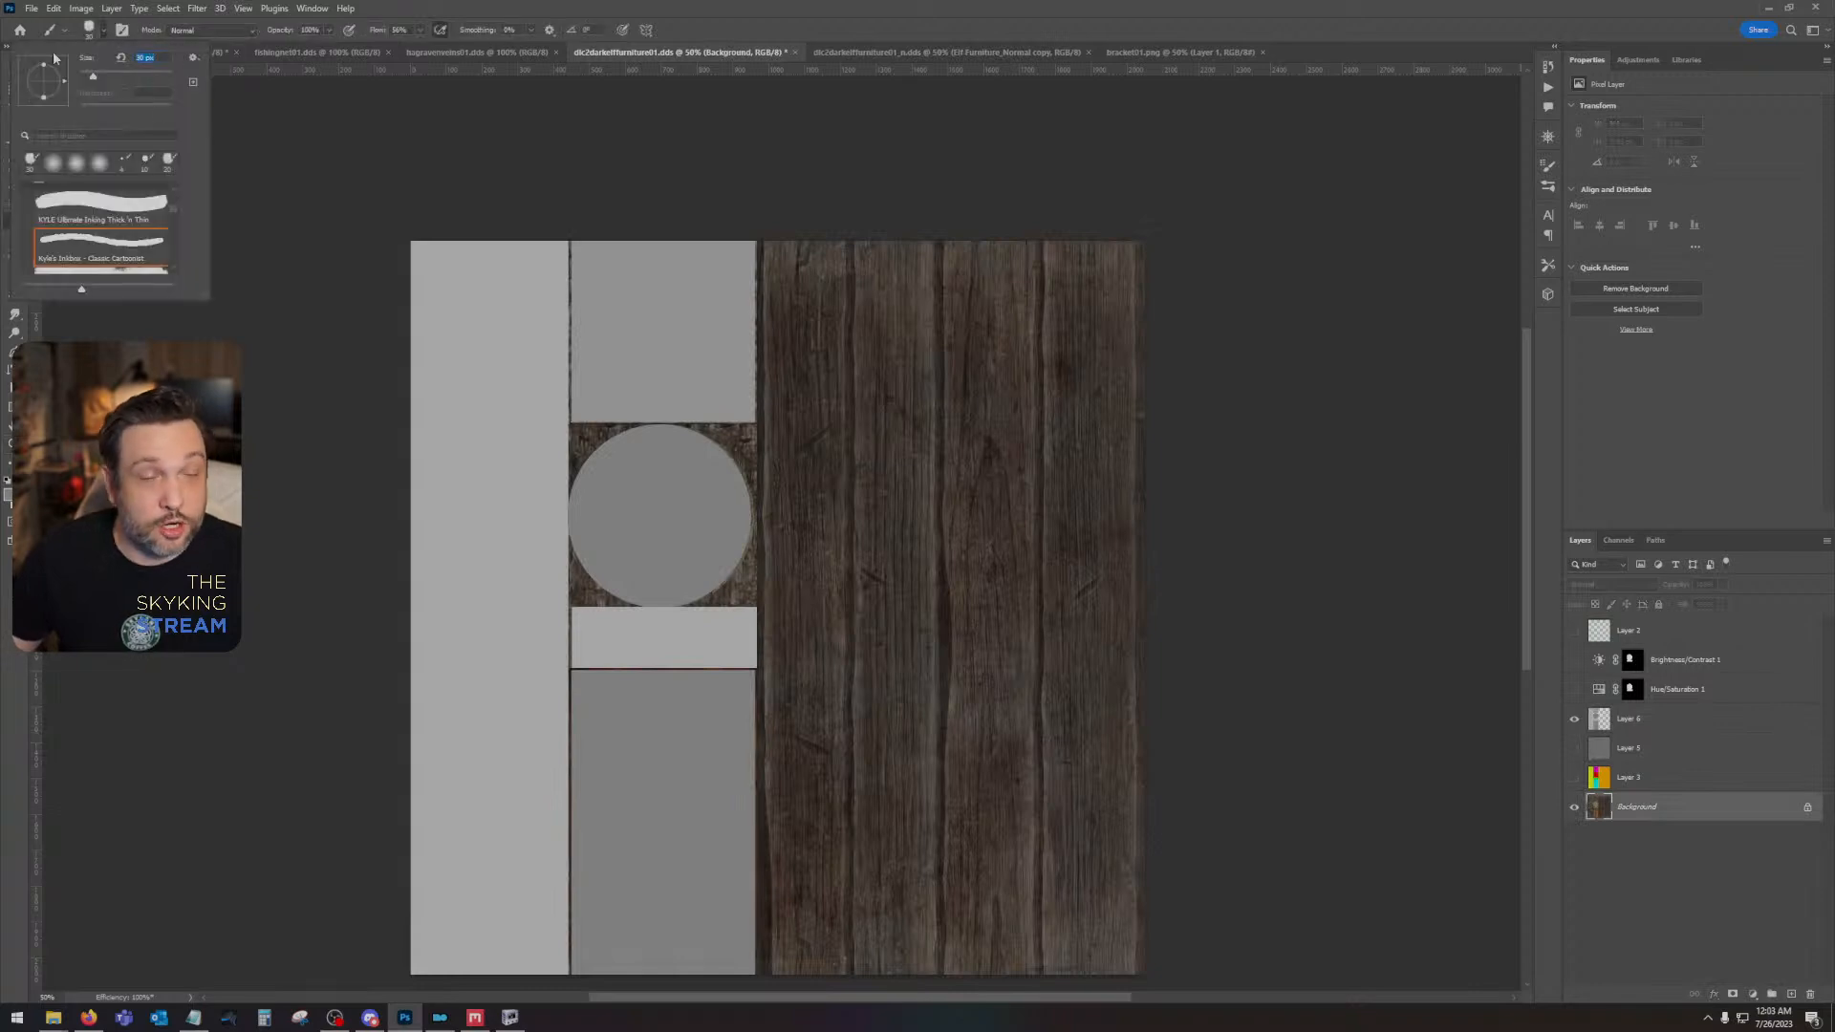
key("Escape")
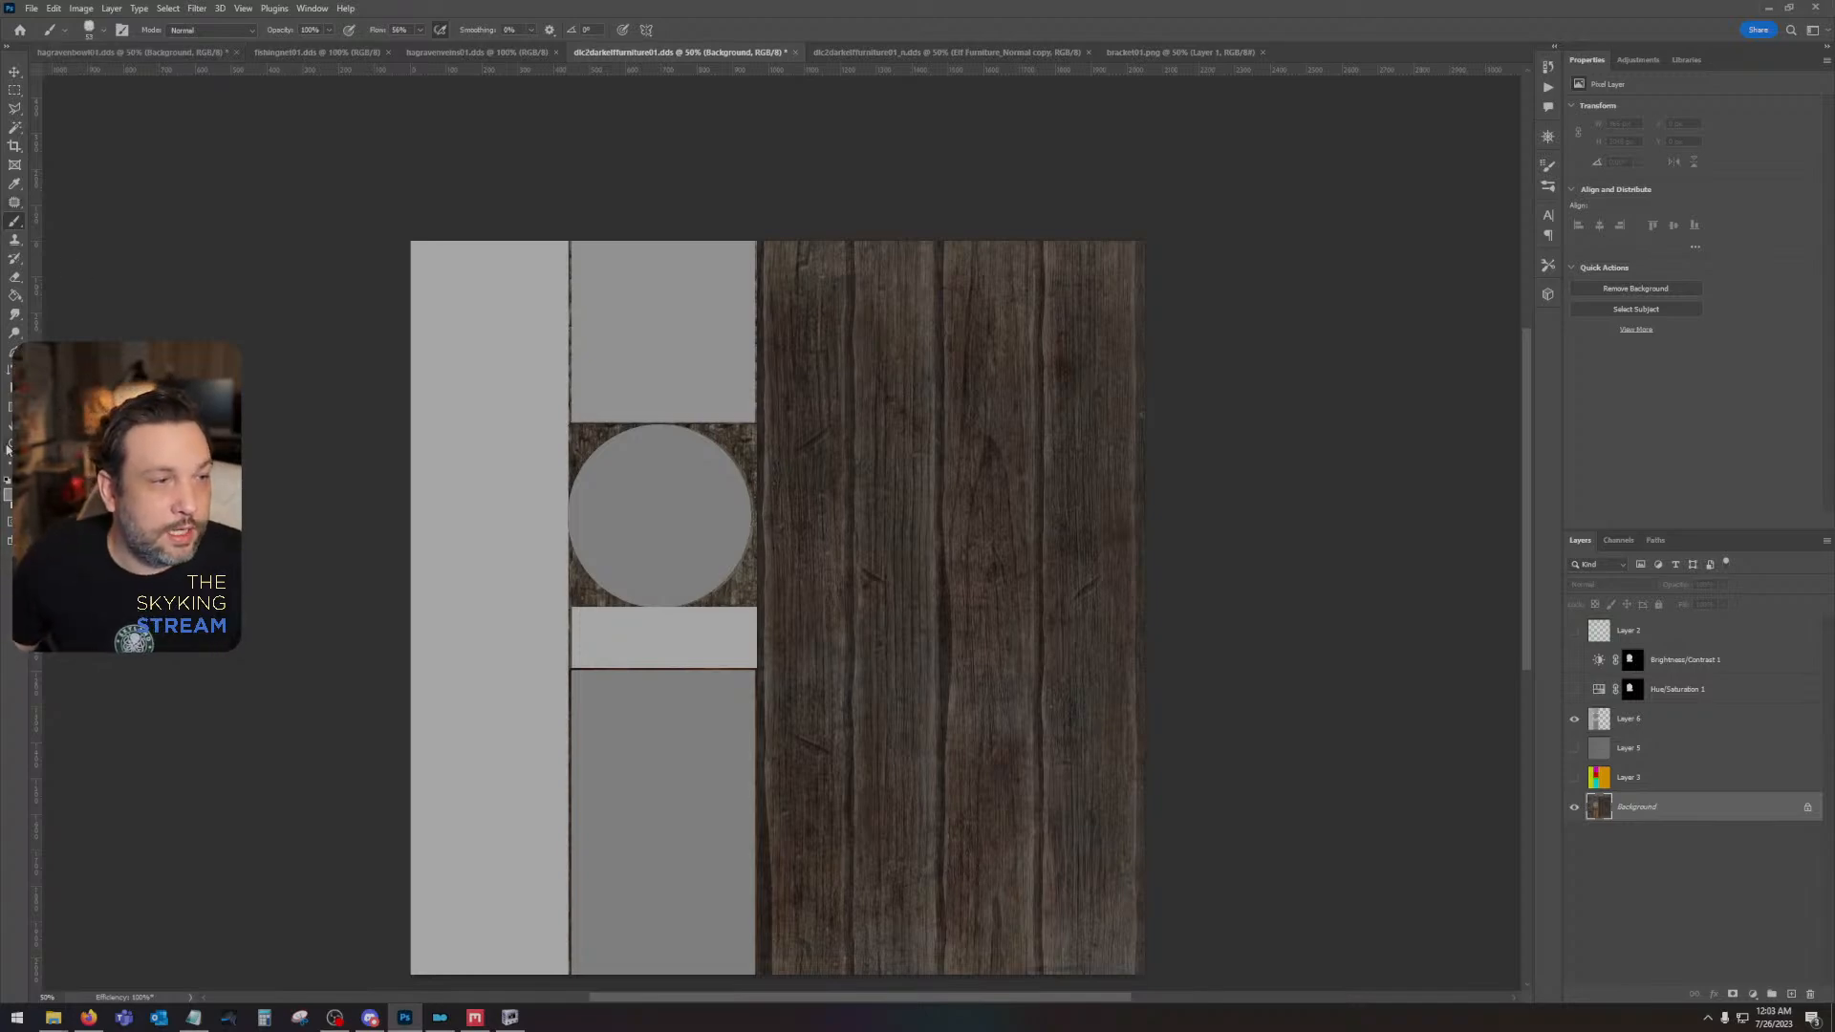
- Place five vertical guides along the dark plank seams of the original wood, including its two outer edges
left_click(9, 446)
double_click(699, 391)
left_click_drag(988, 291, 1069, 410)
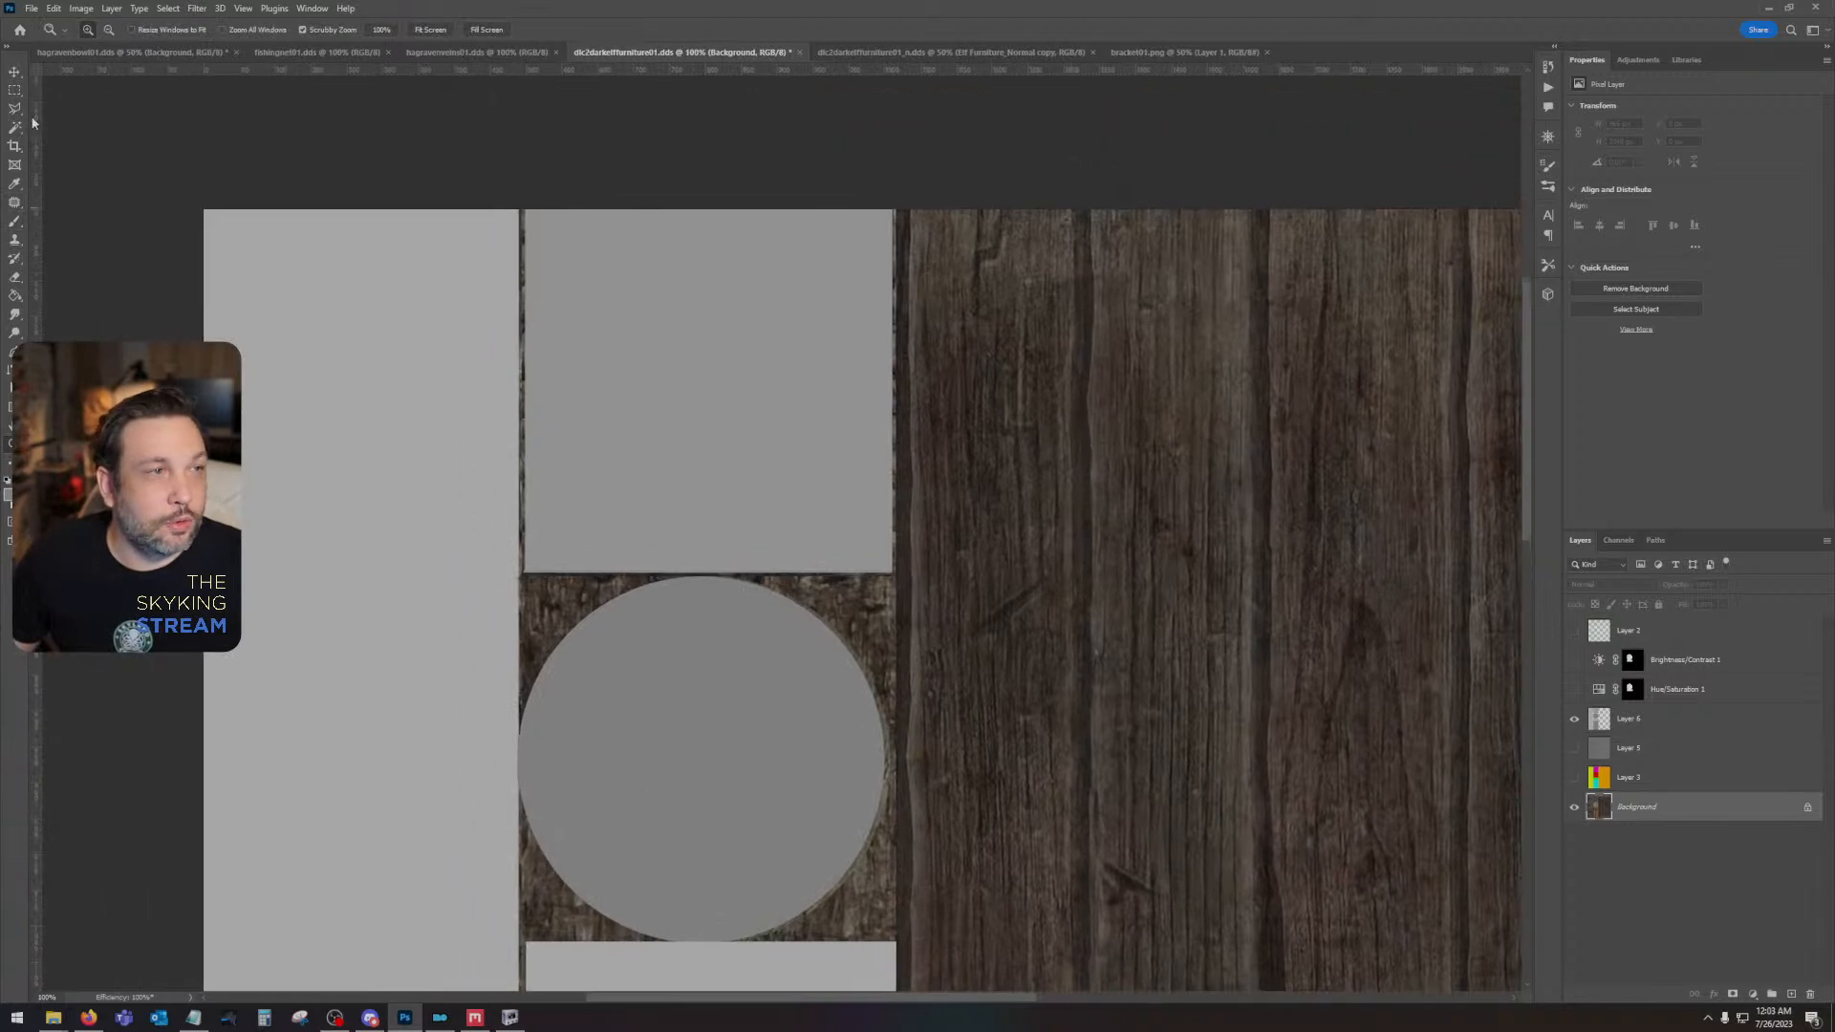
left_click_drag(31, 122, 903, 186)
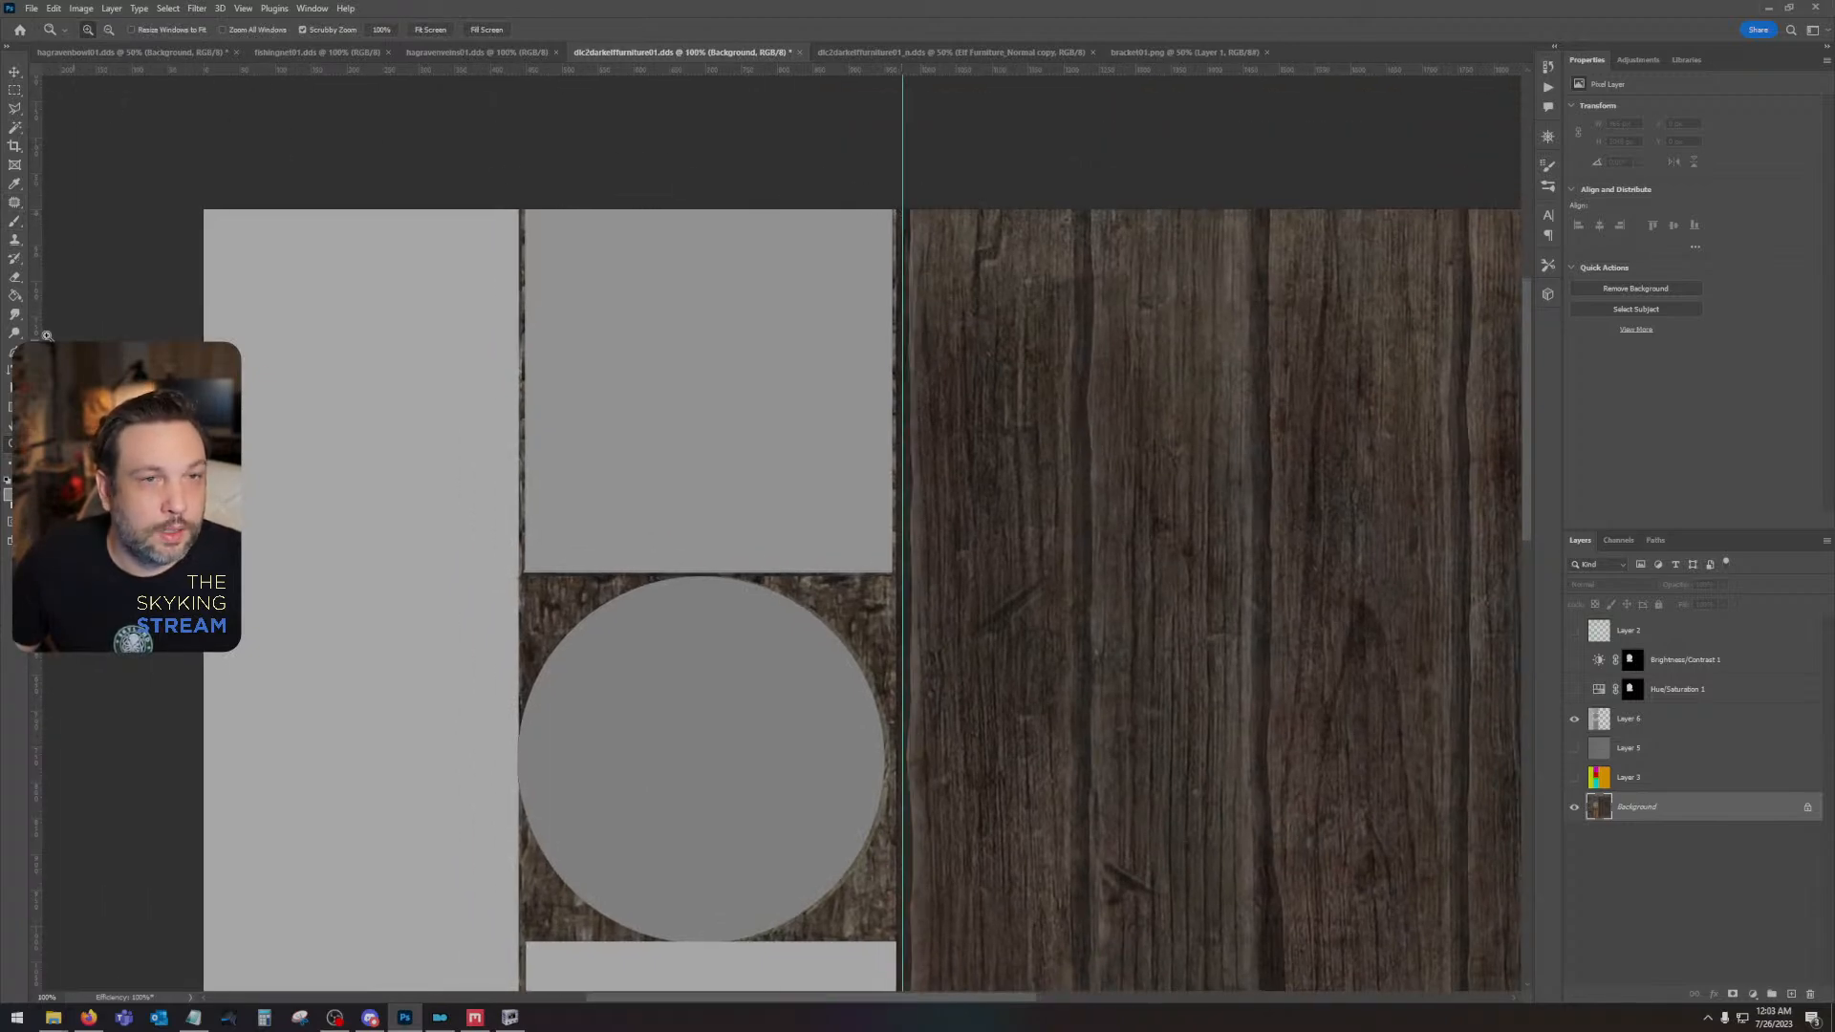
left_click_drag(36, 401, 1080, 453)
left_click_drag(34, 544, 1262, 577)
left_click_drag(1378, 567, 823, 602)
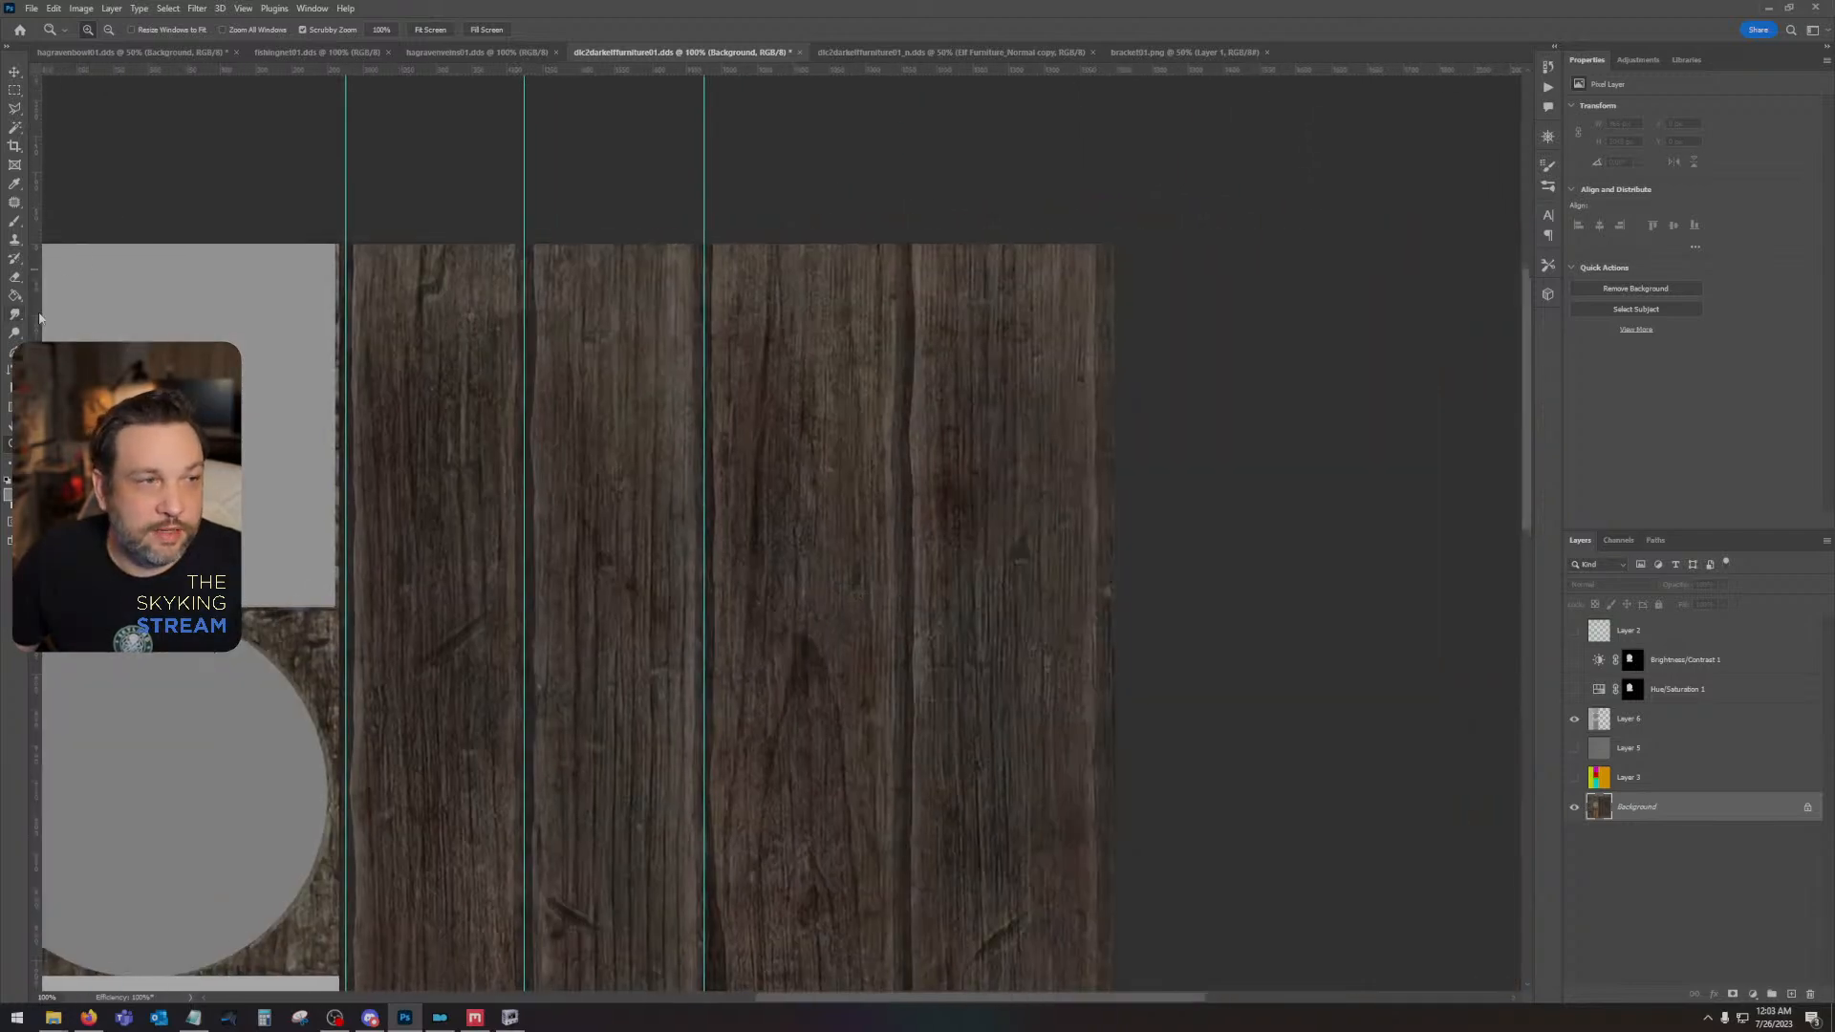
left_click_drag(39, 318, 905, 410)
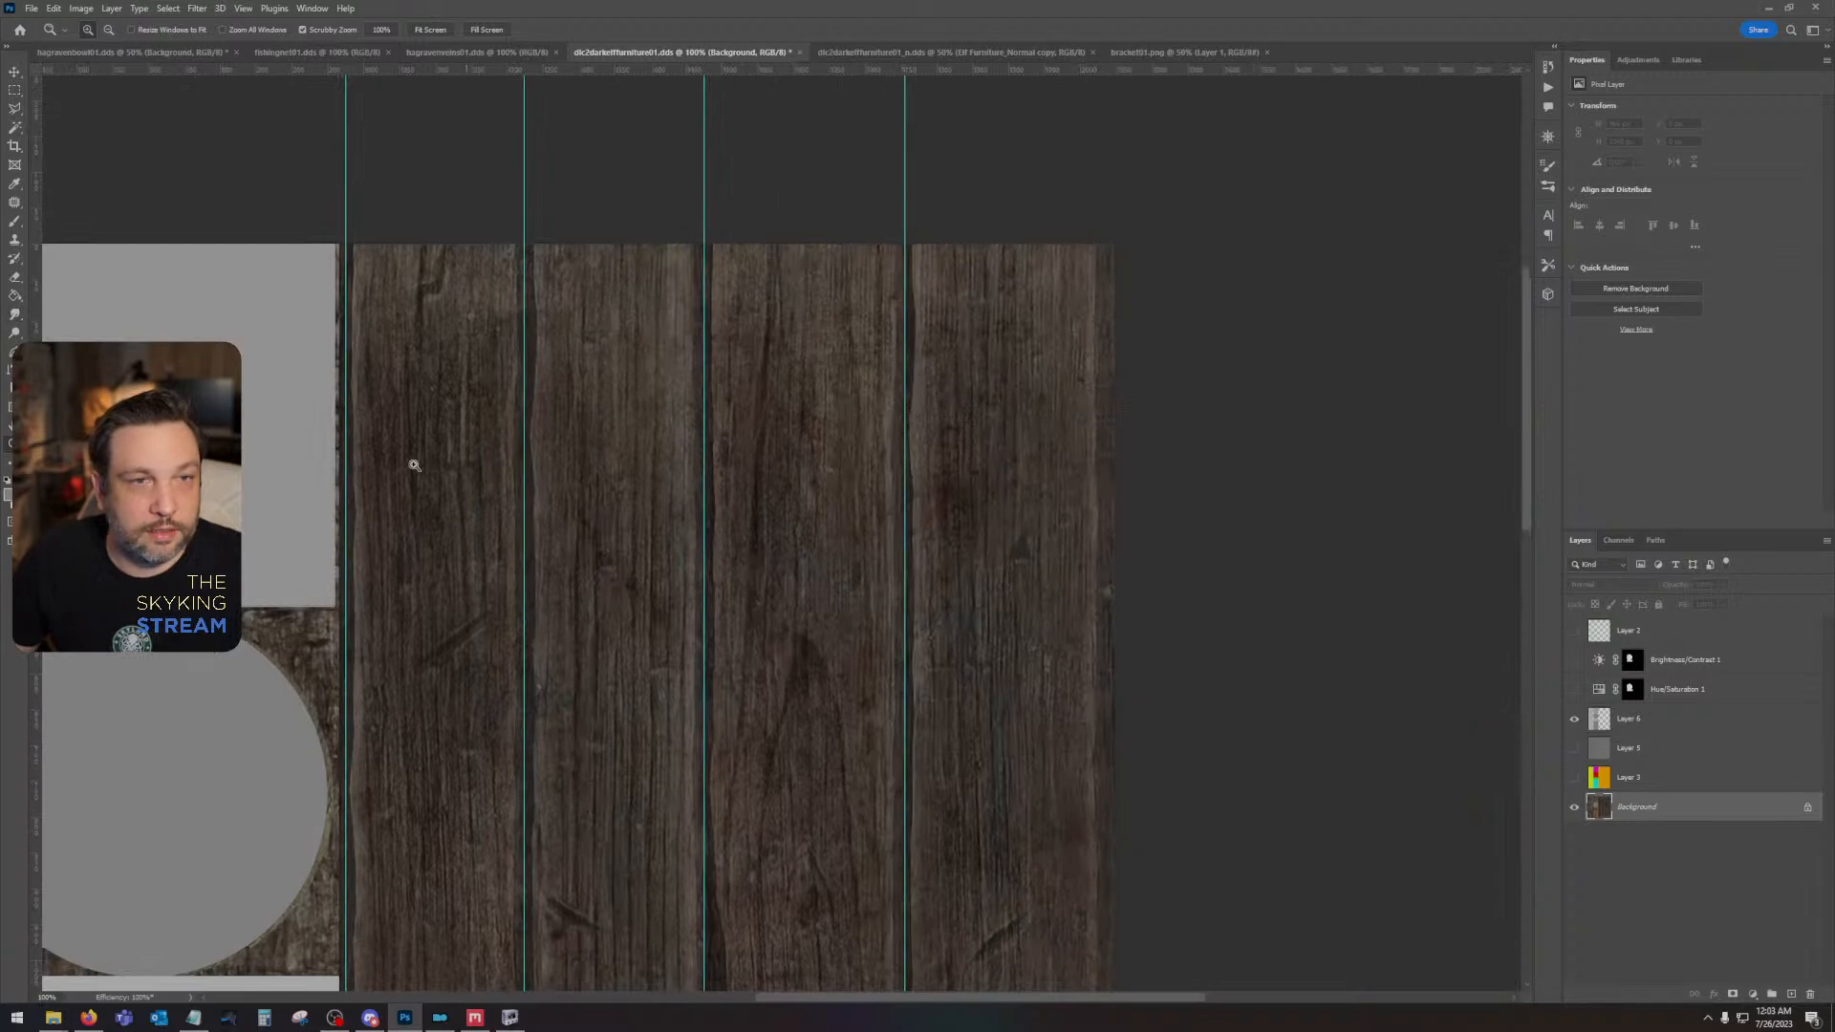
left_click_drag(36, 559, 1106, 563)
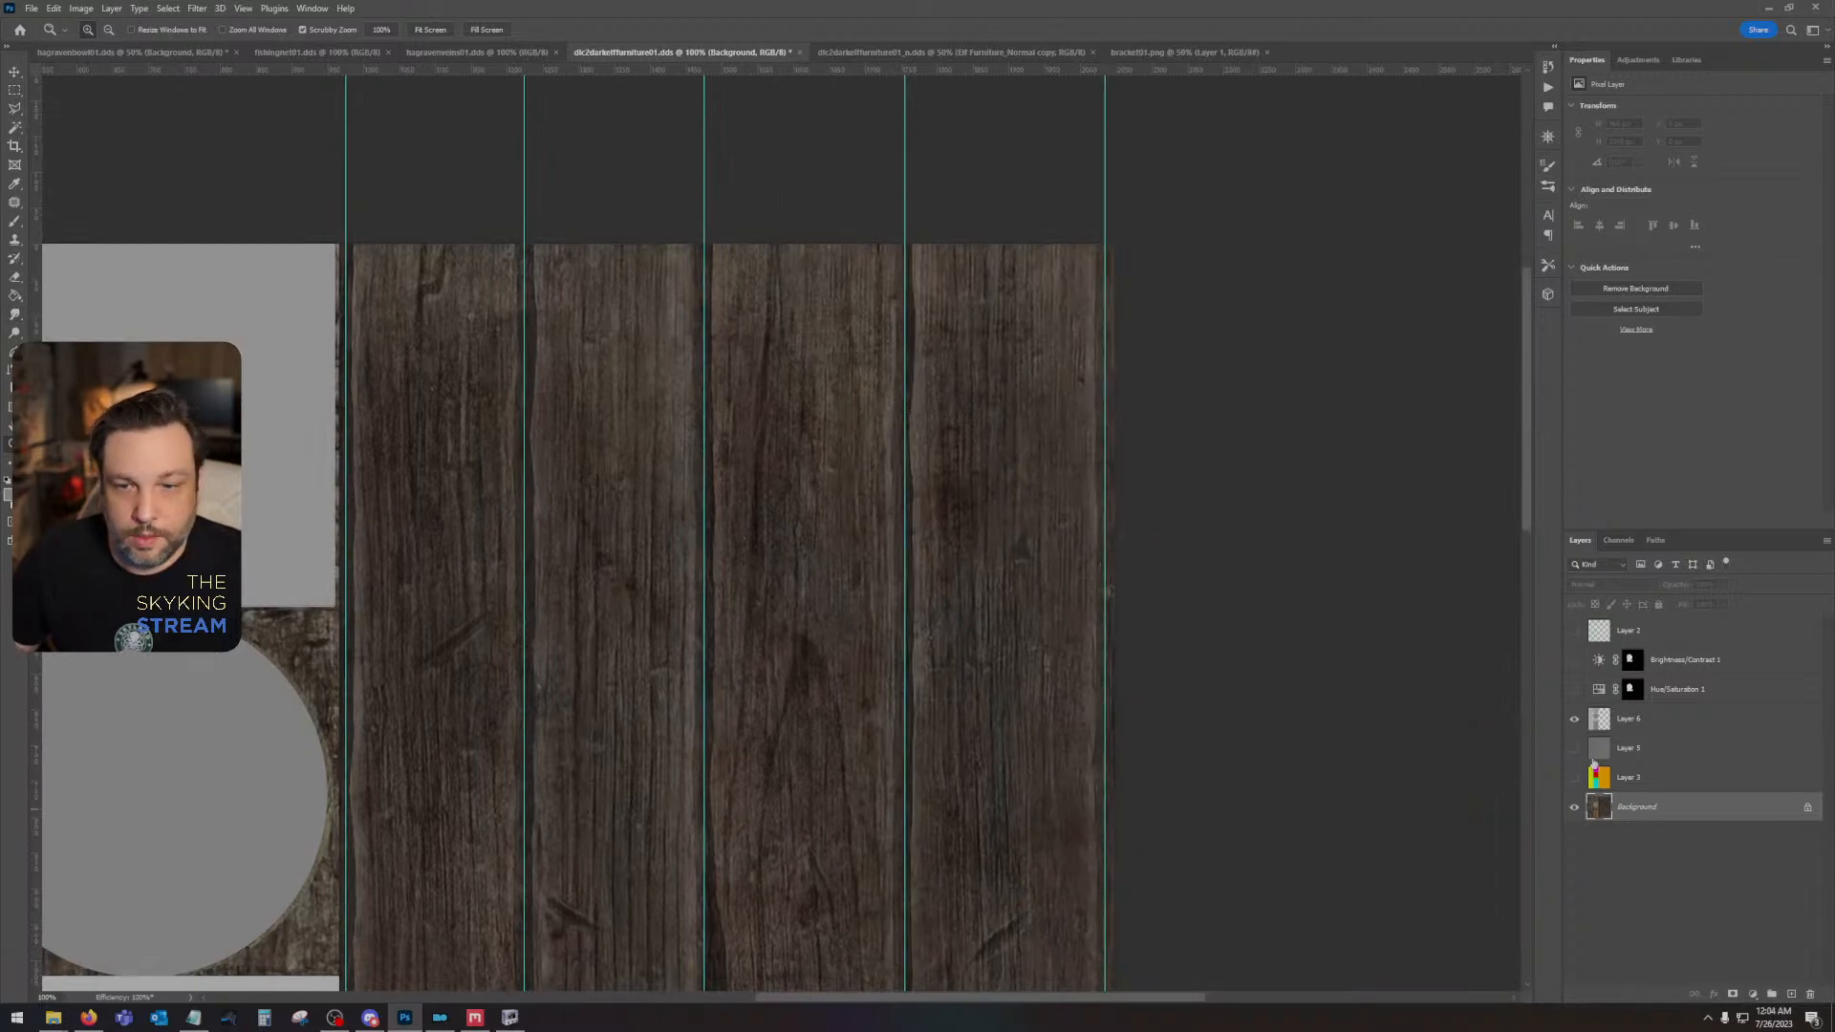
- Add a new empty layer directly above Layer 5 and set the brush size to 10 px
left_click(1672, 718)
left_click(1658, 757)
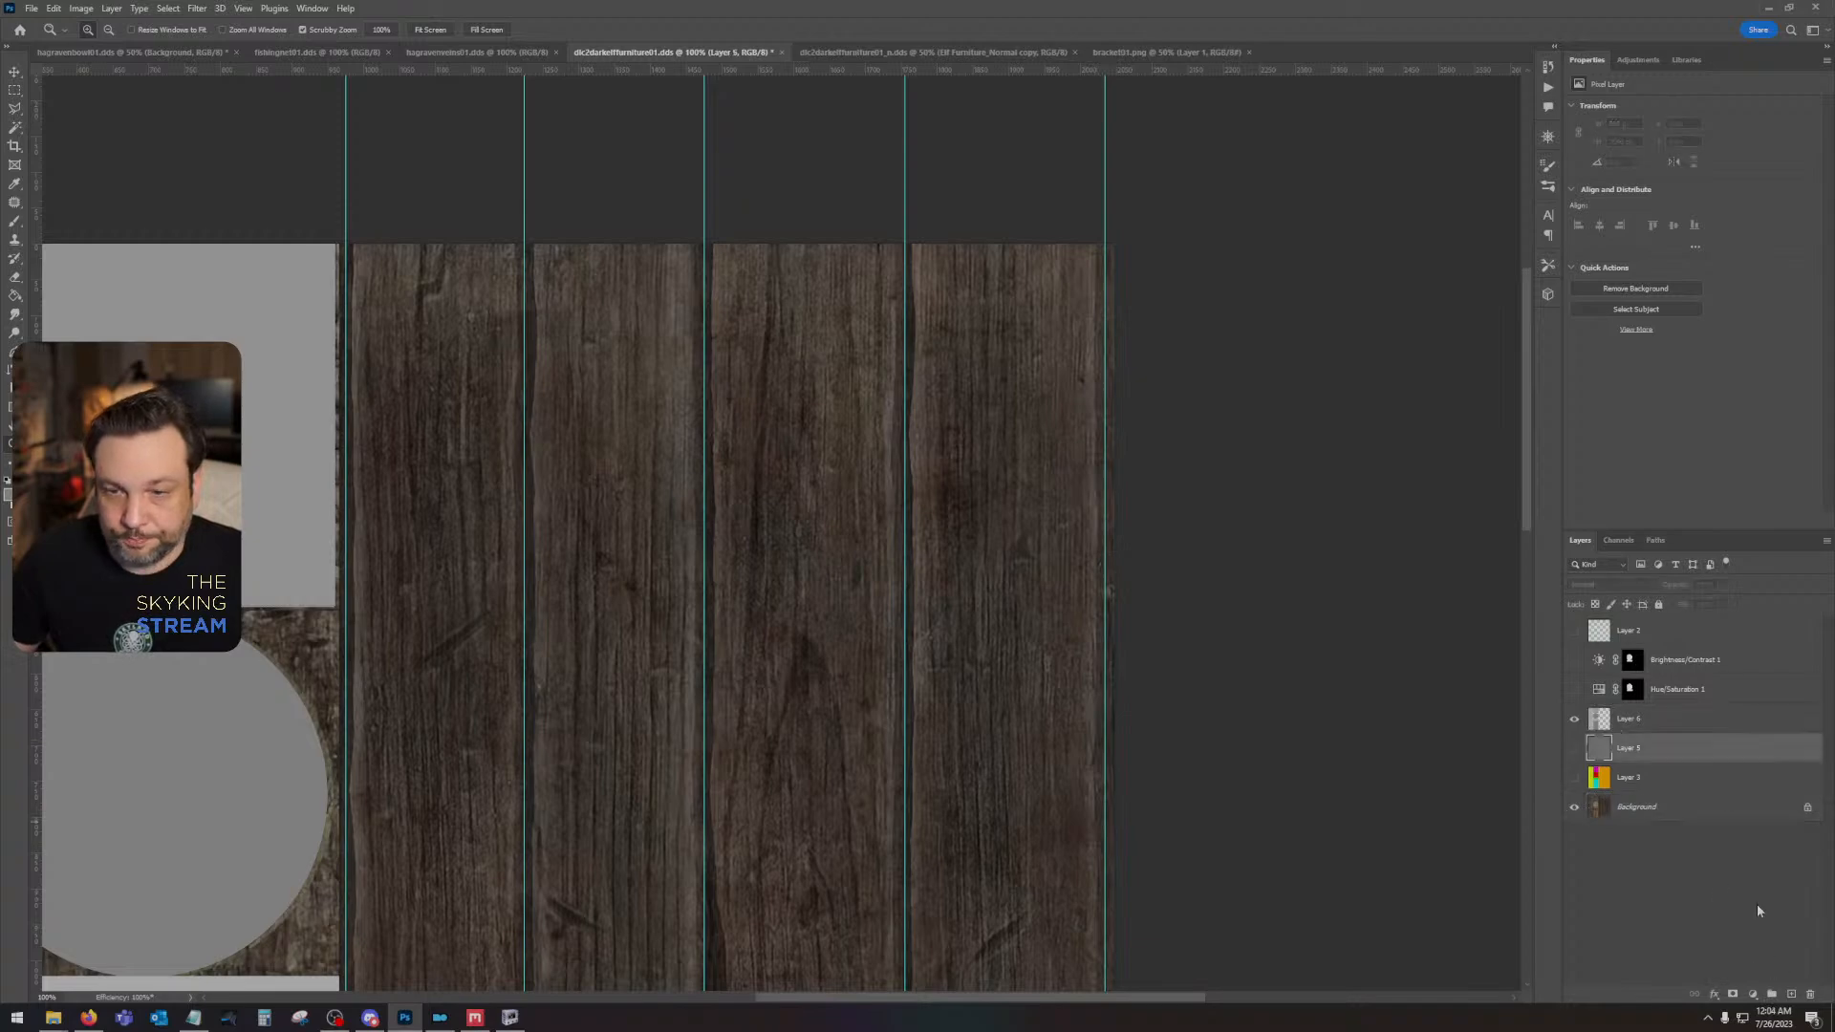
left_click(1793, 994)
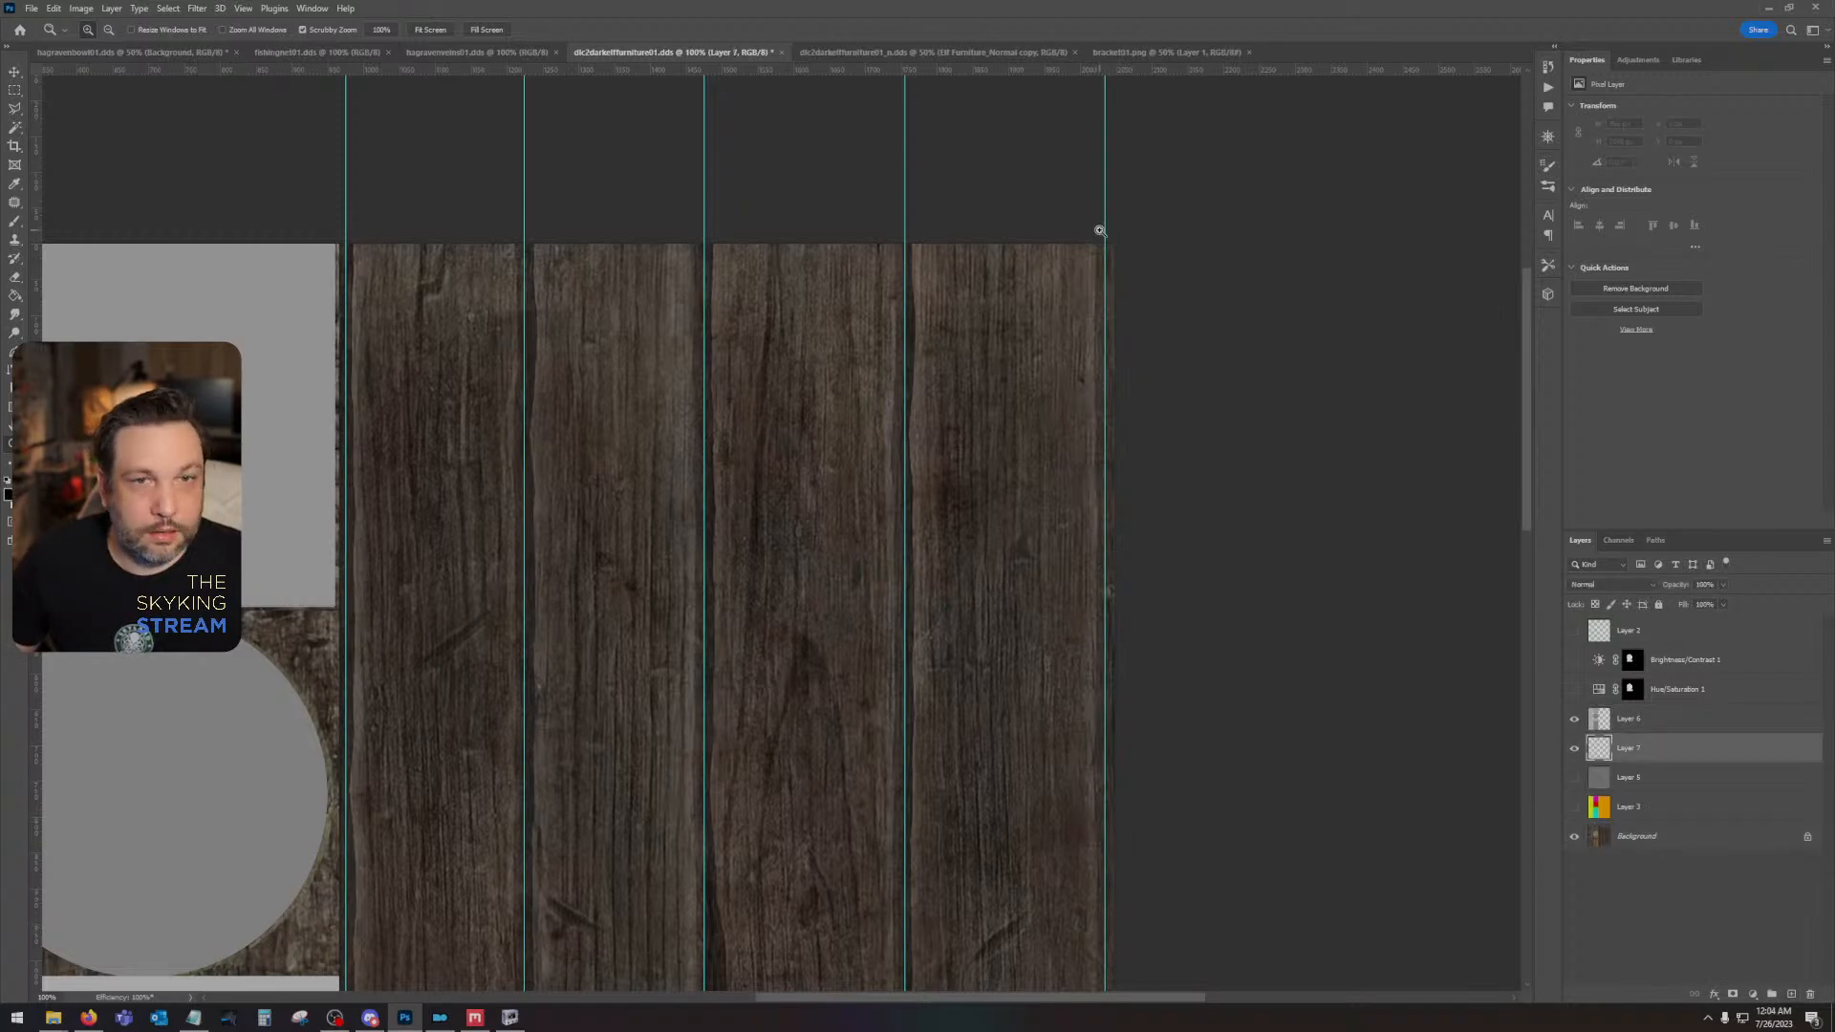
left_click(14, 220)
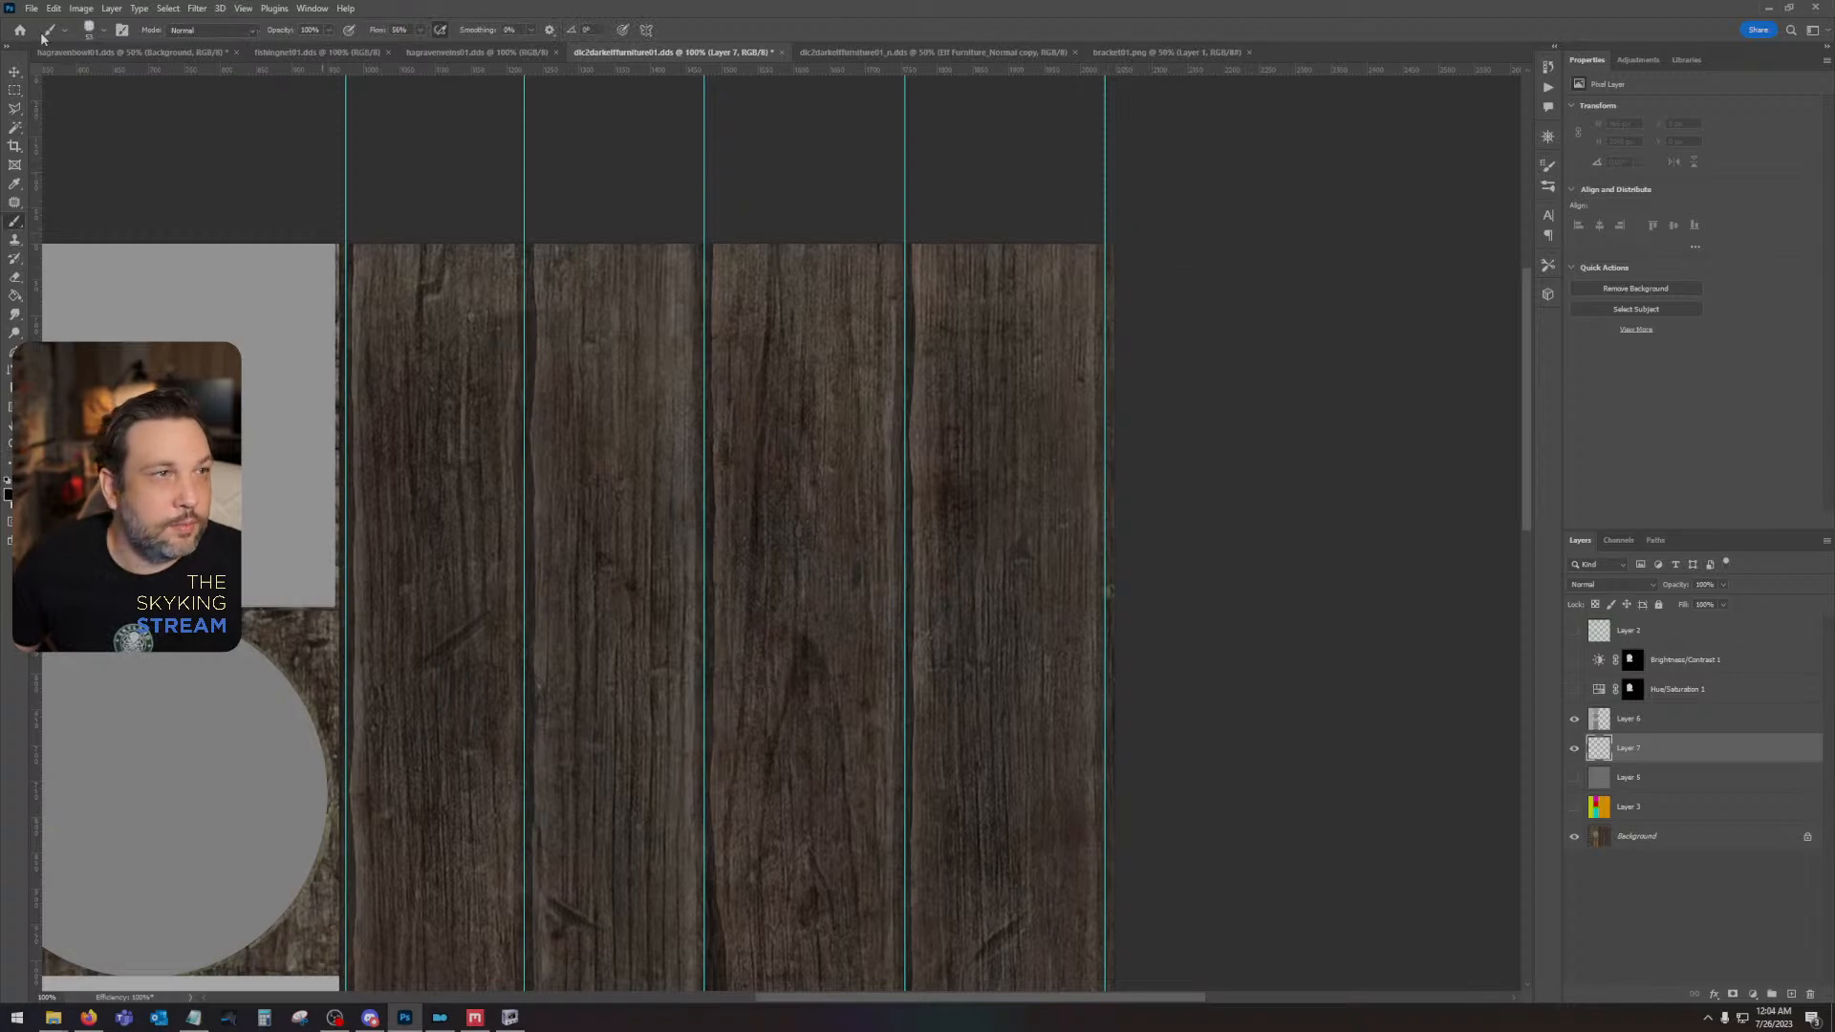
left_click(101, 30)
left_click_drag(162, 58, 118, 44)
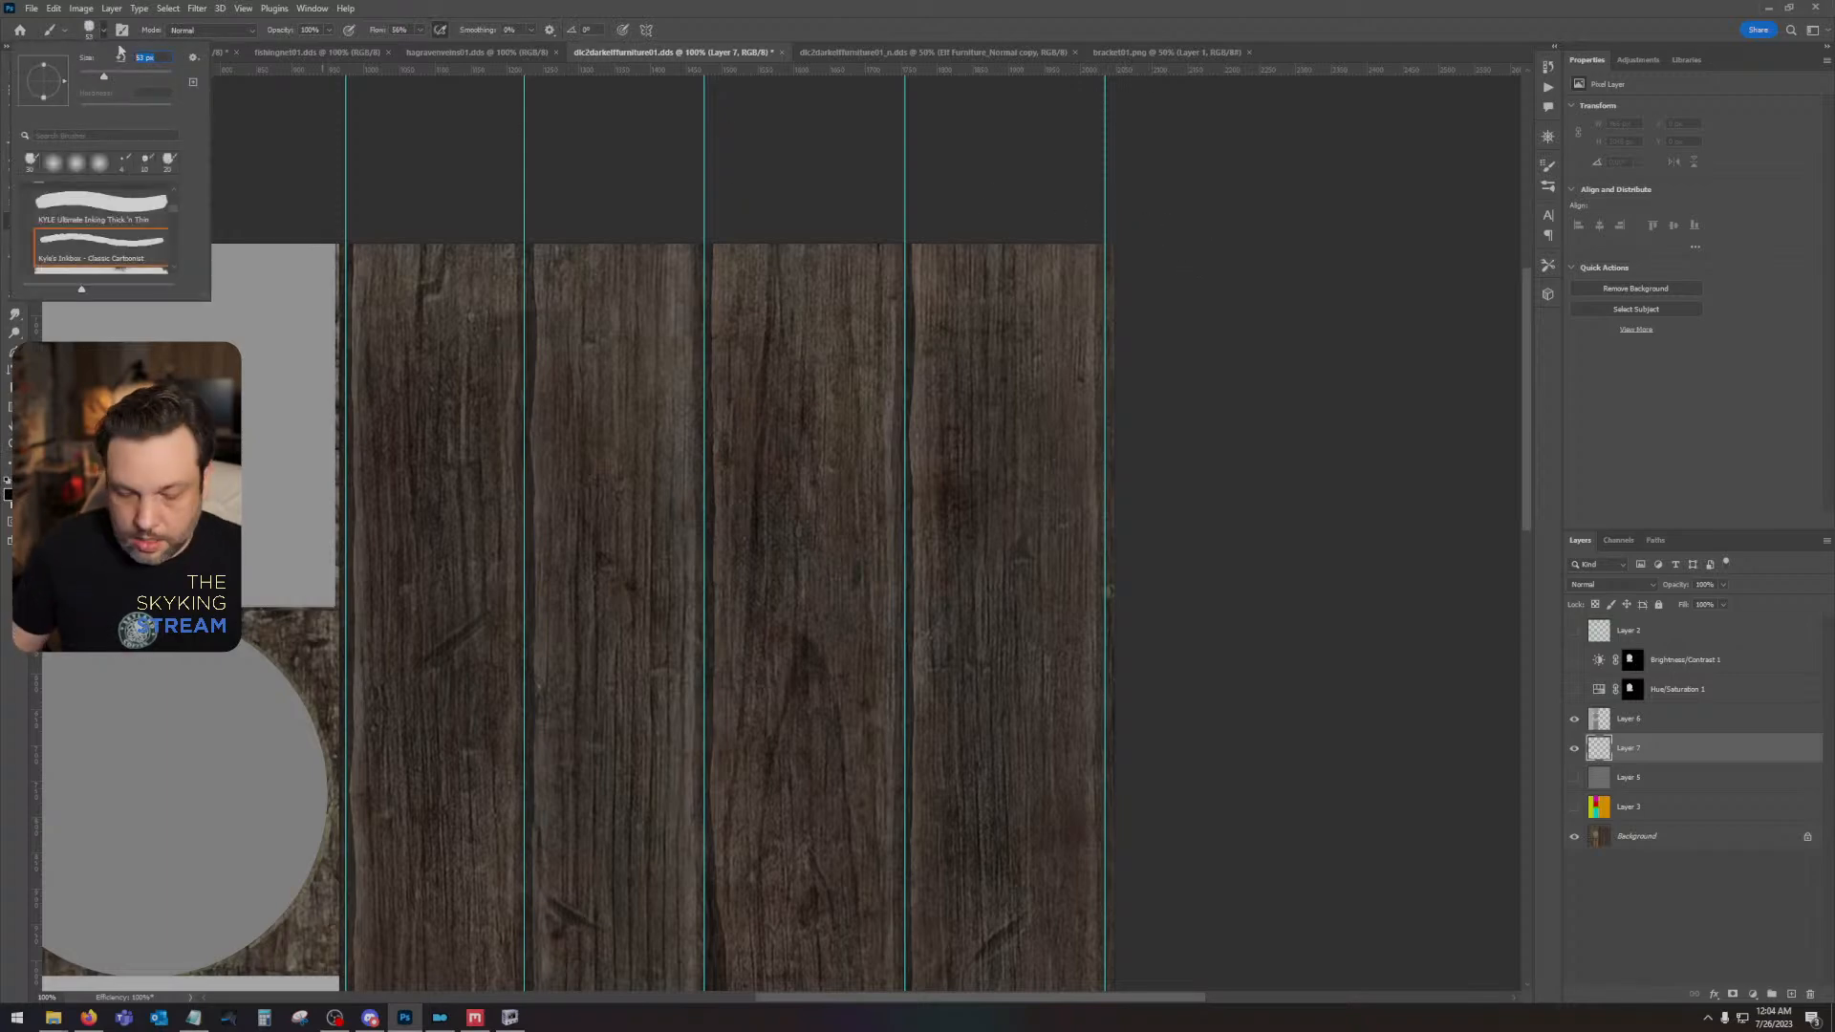
type("10")
key("Return")
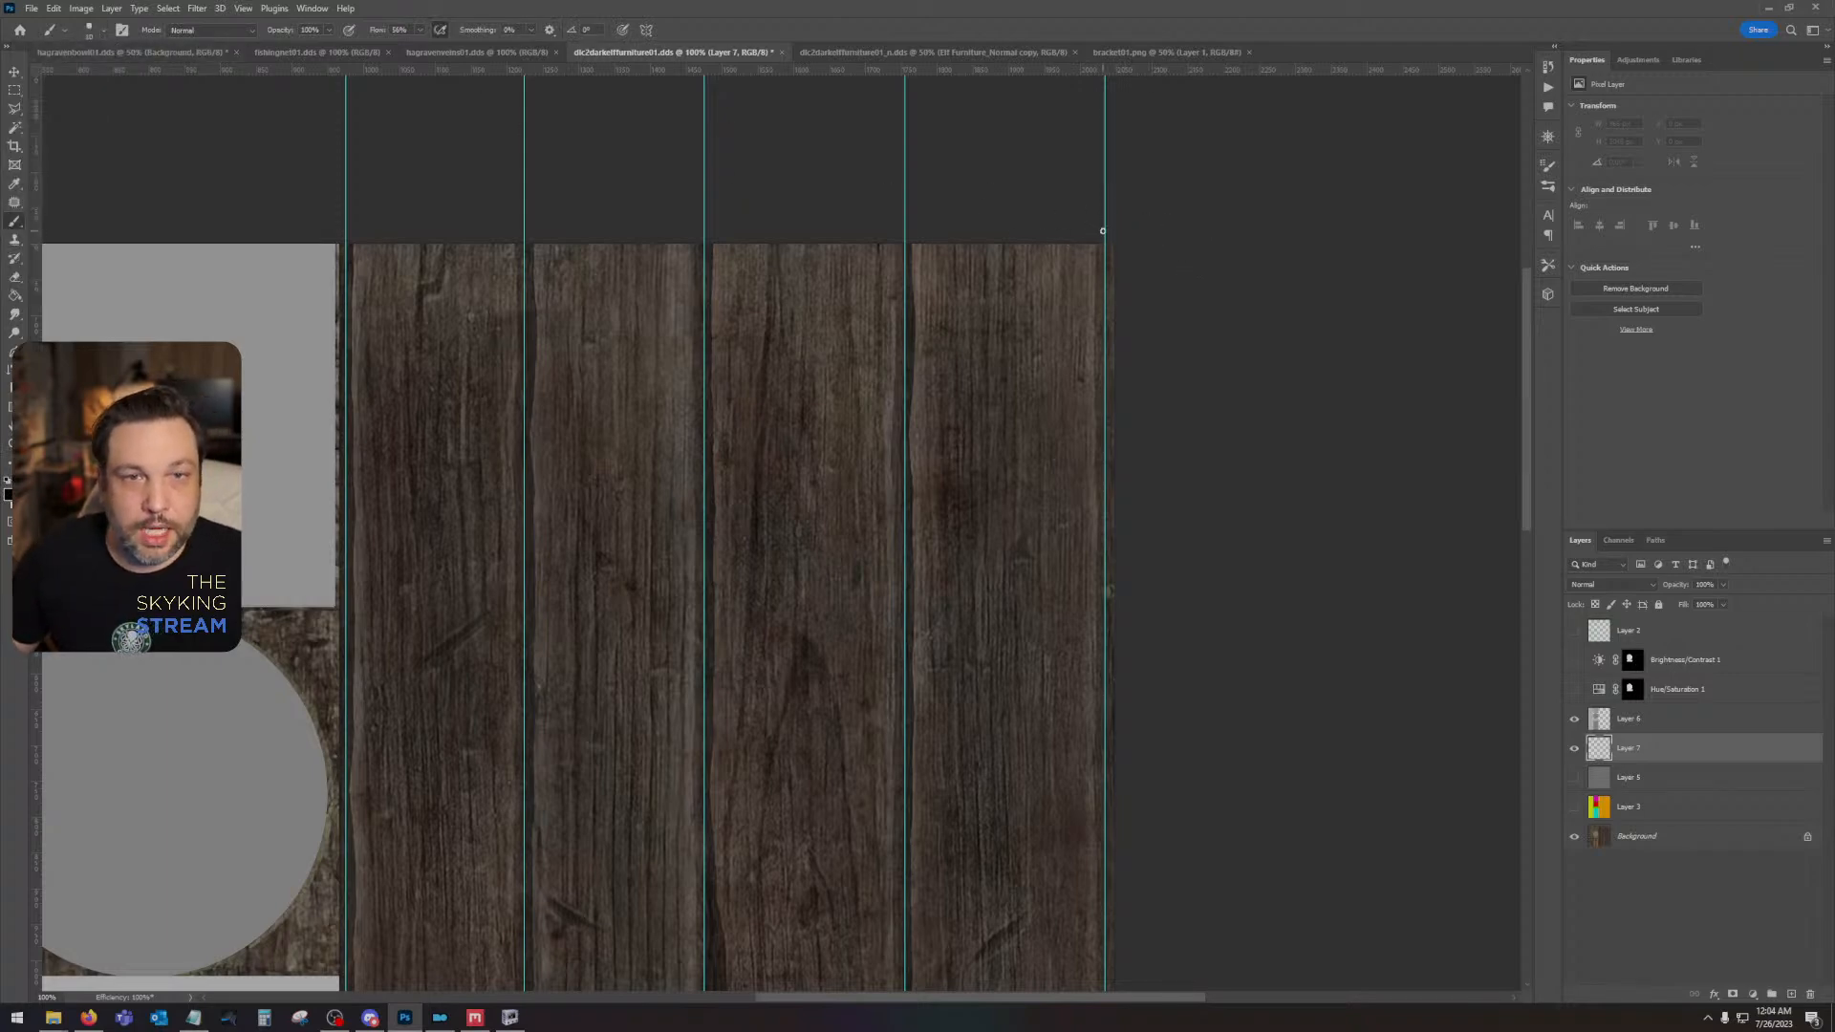
- Paint straight black lines from the texture's upper edge to its lower edge along all five vertical guides on the new layer
scroll(1164, 589, "down", 10)
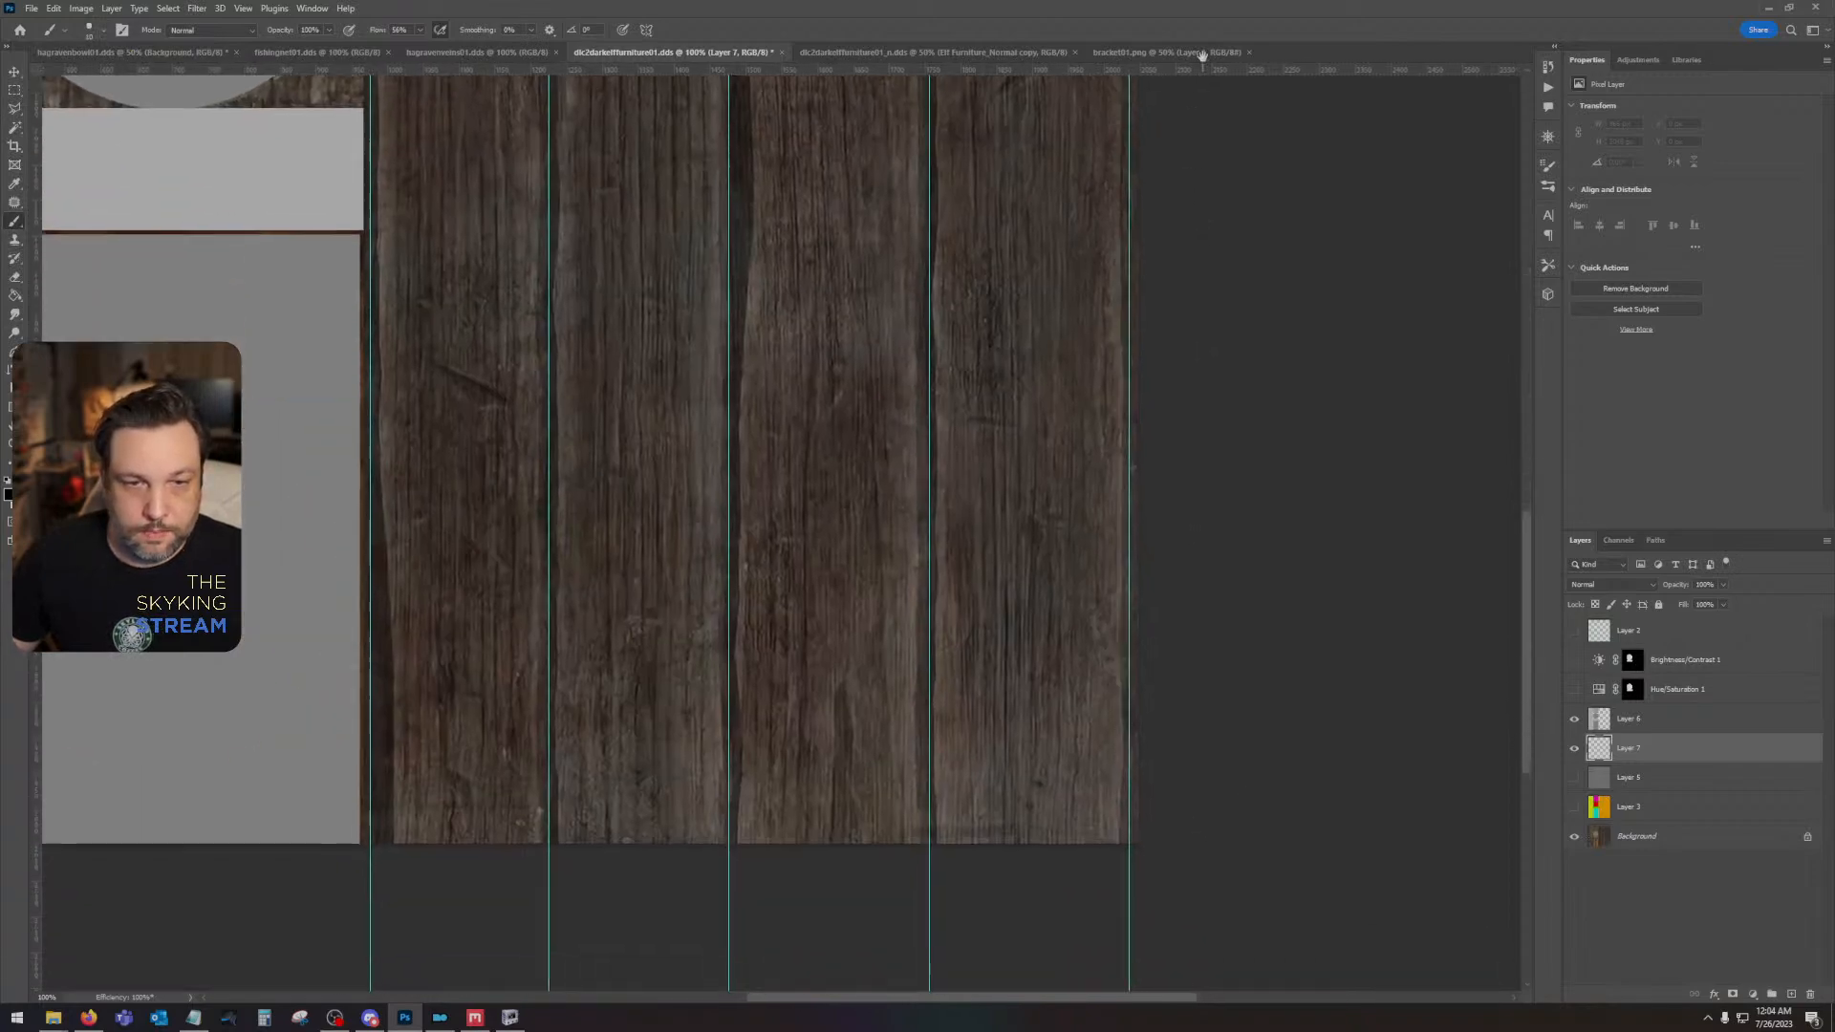
left_click(1116, 725, "shift")
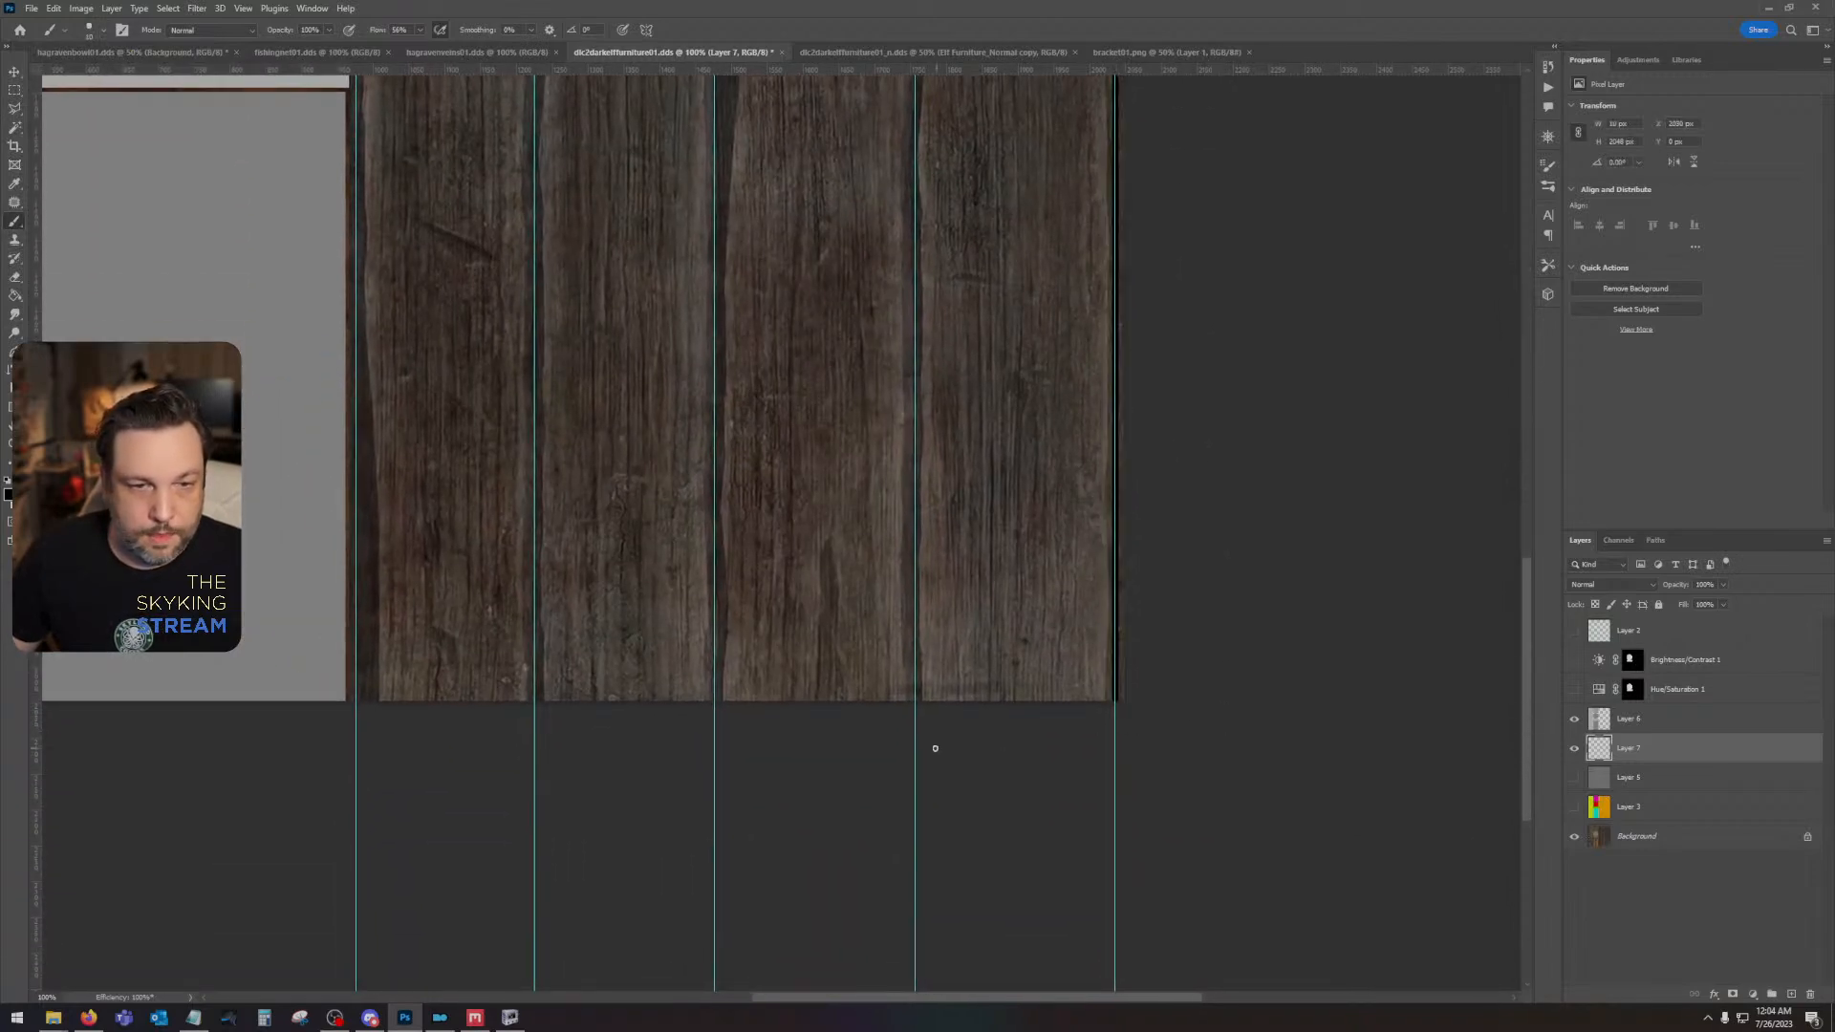
scroll(945, 610, "up", 10)
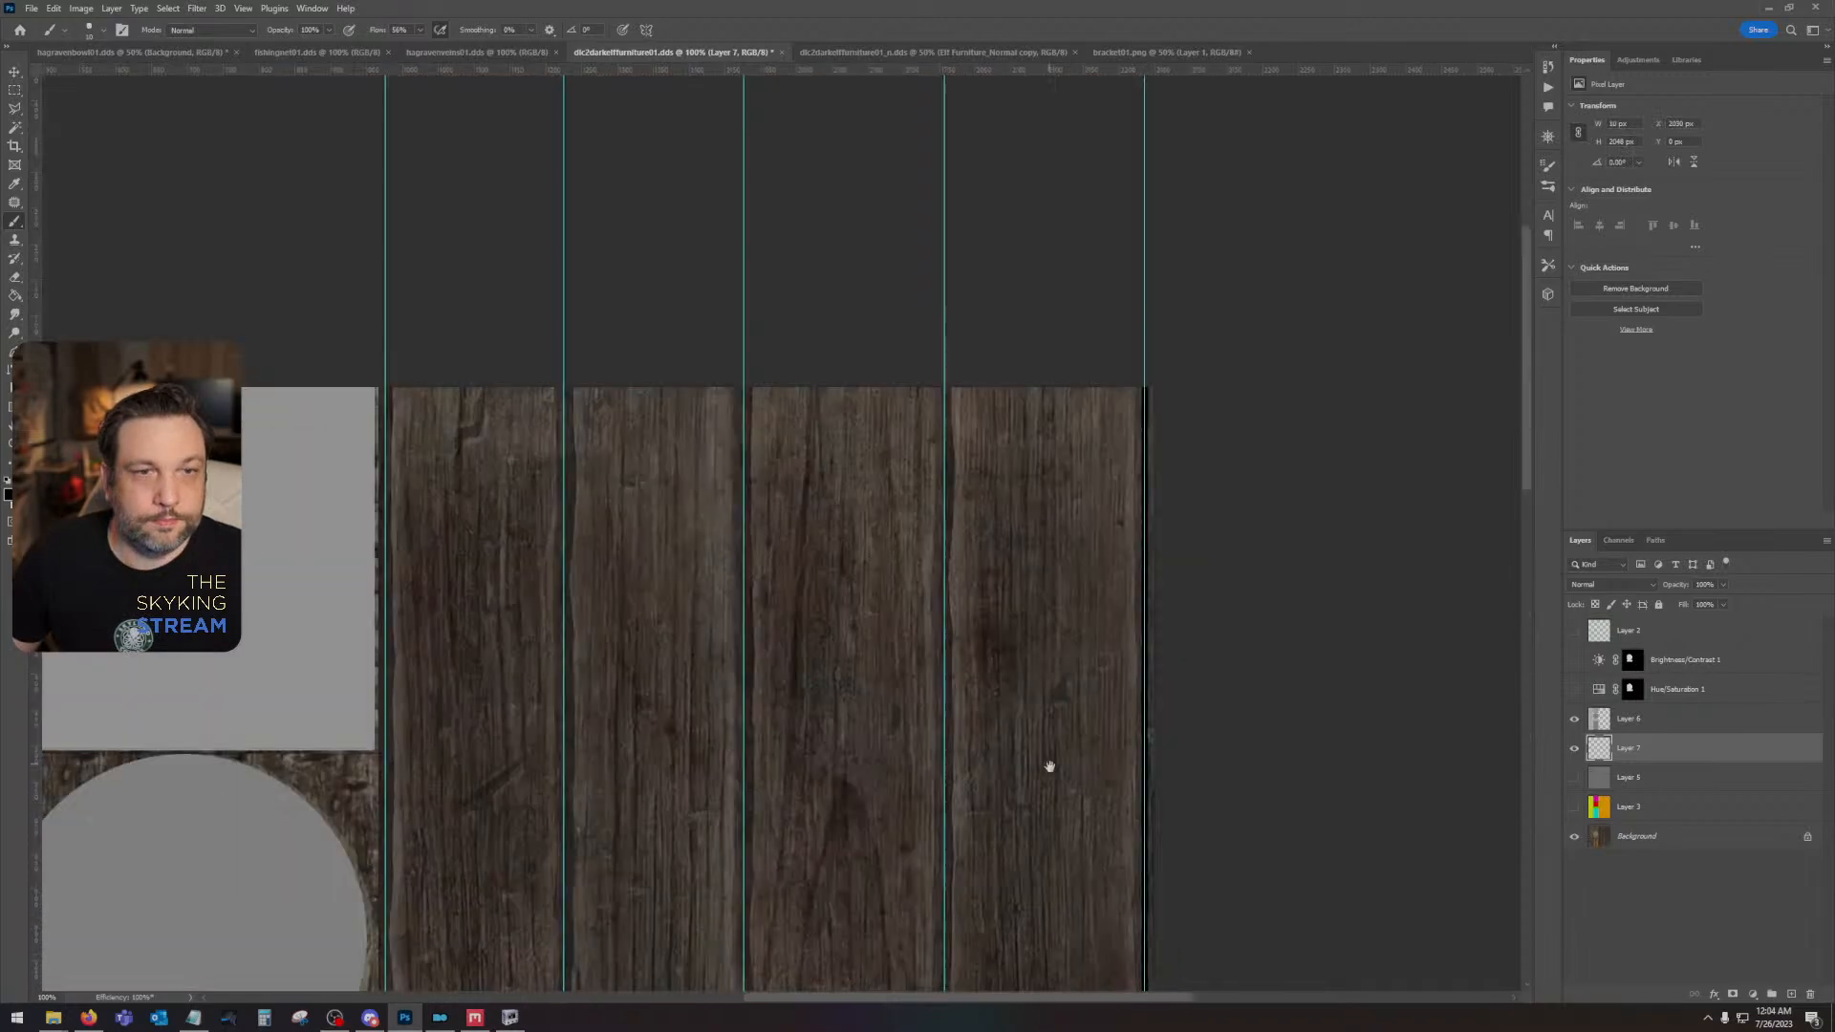
left_click(947, 367, "shift")
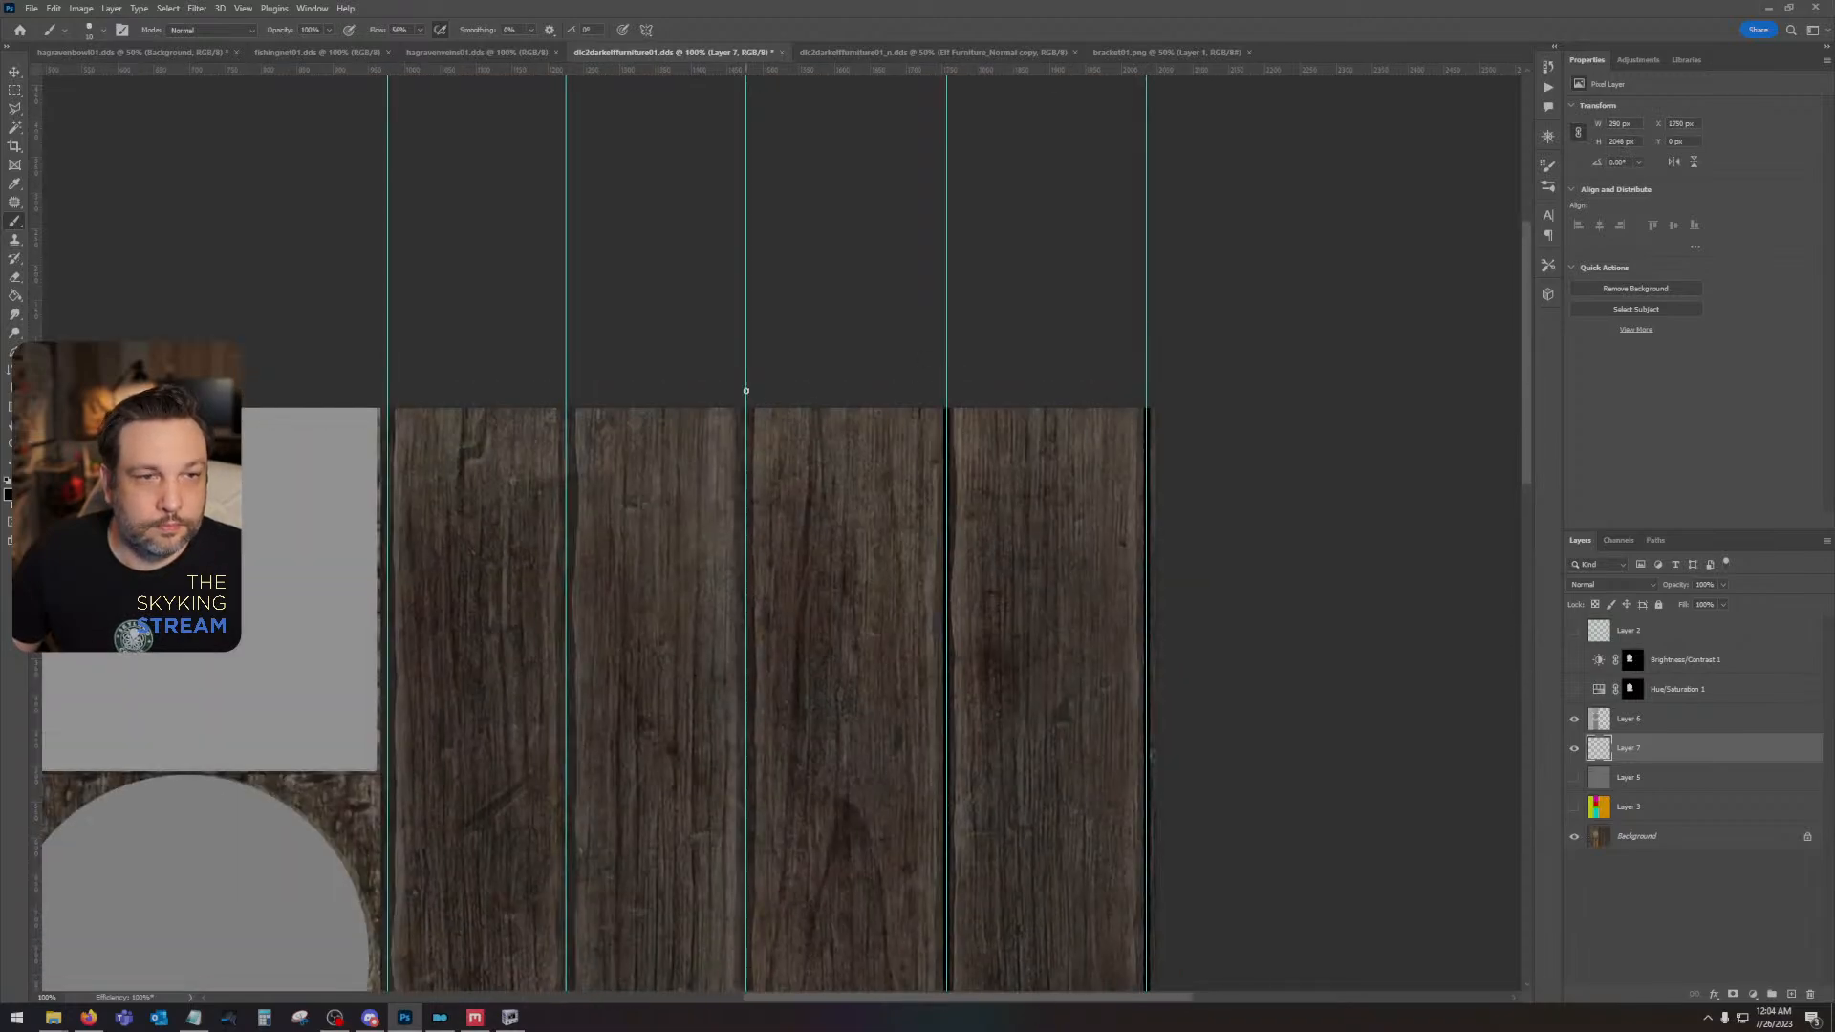
left_click_drag(746, 390, 765, 193)
left_click(706, 766, "shift")
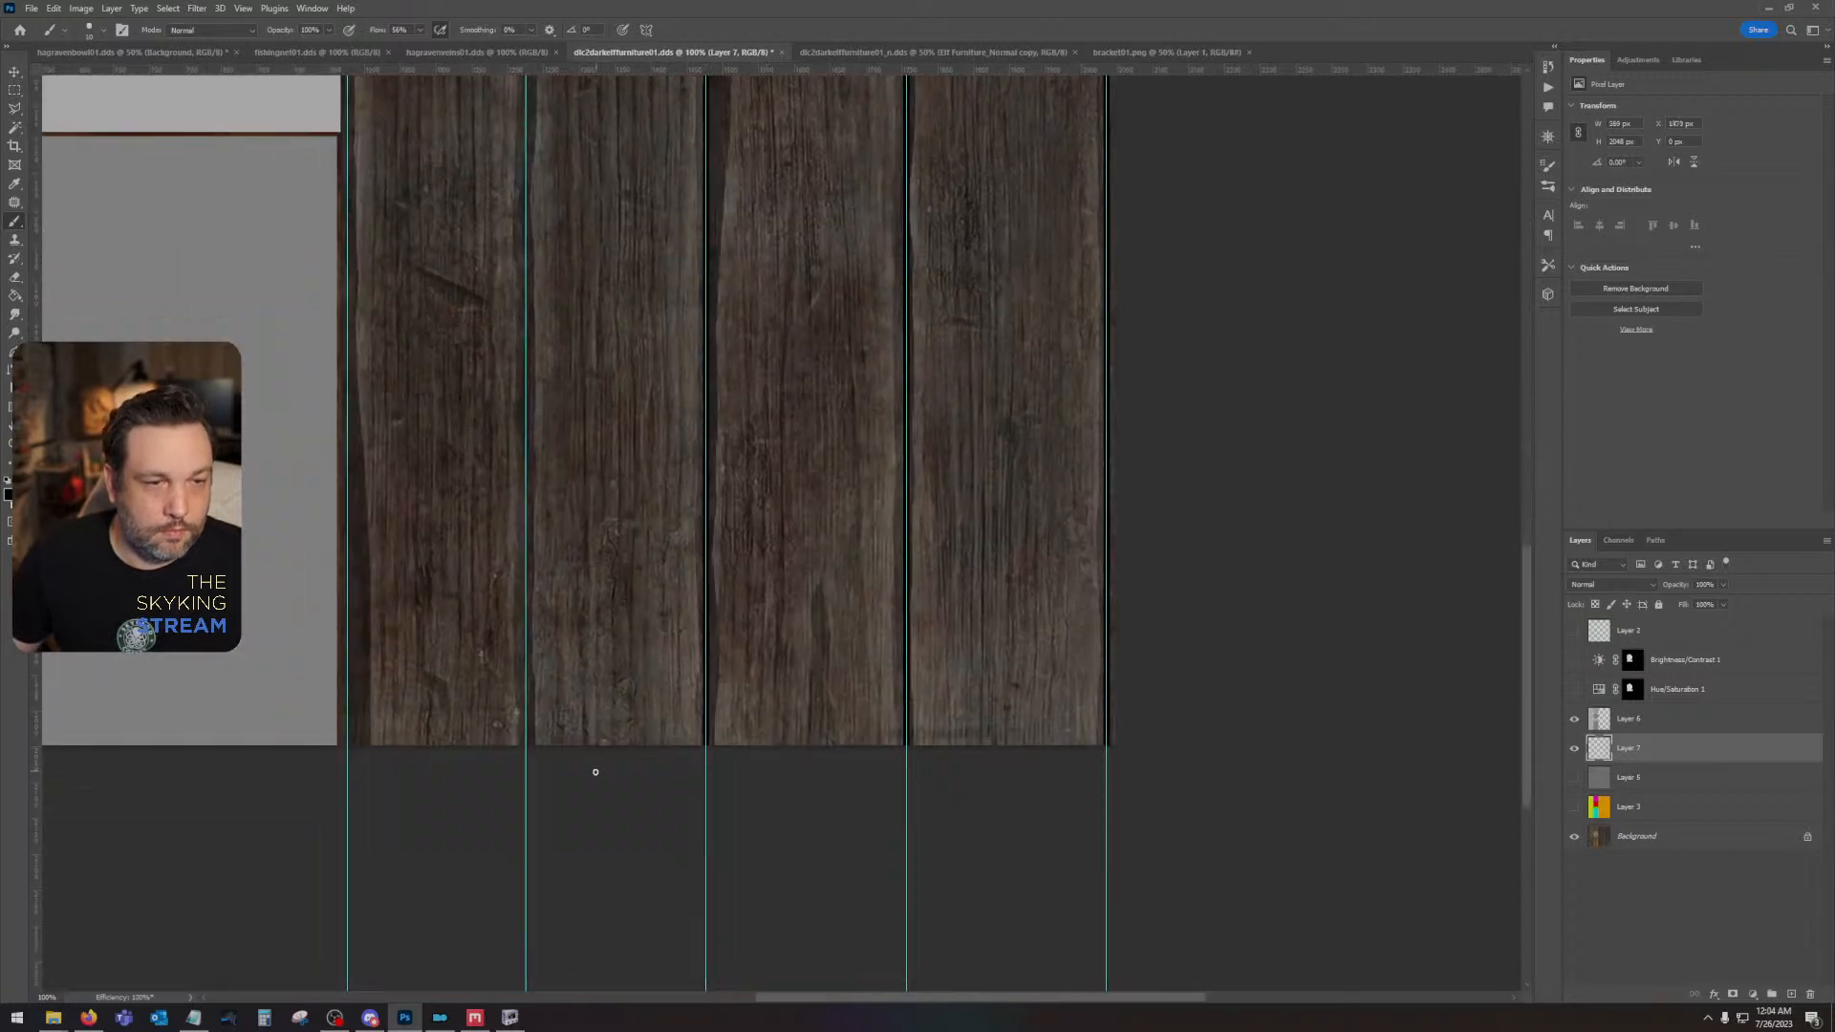
left_click_drag(598, 214, 588, 962)
left_click_drag(587, 297, 651, 709)
left_click(581, 422, "shift")
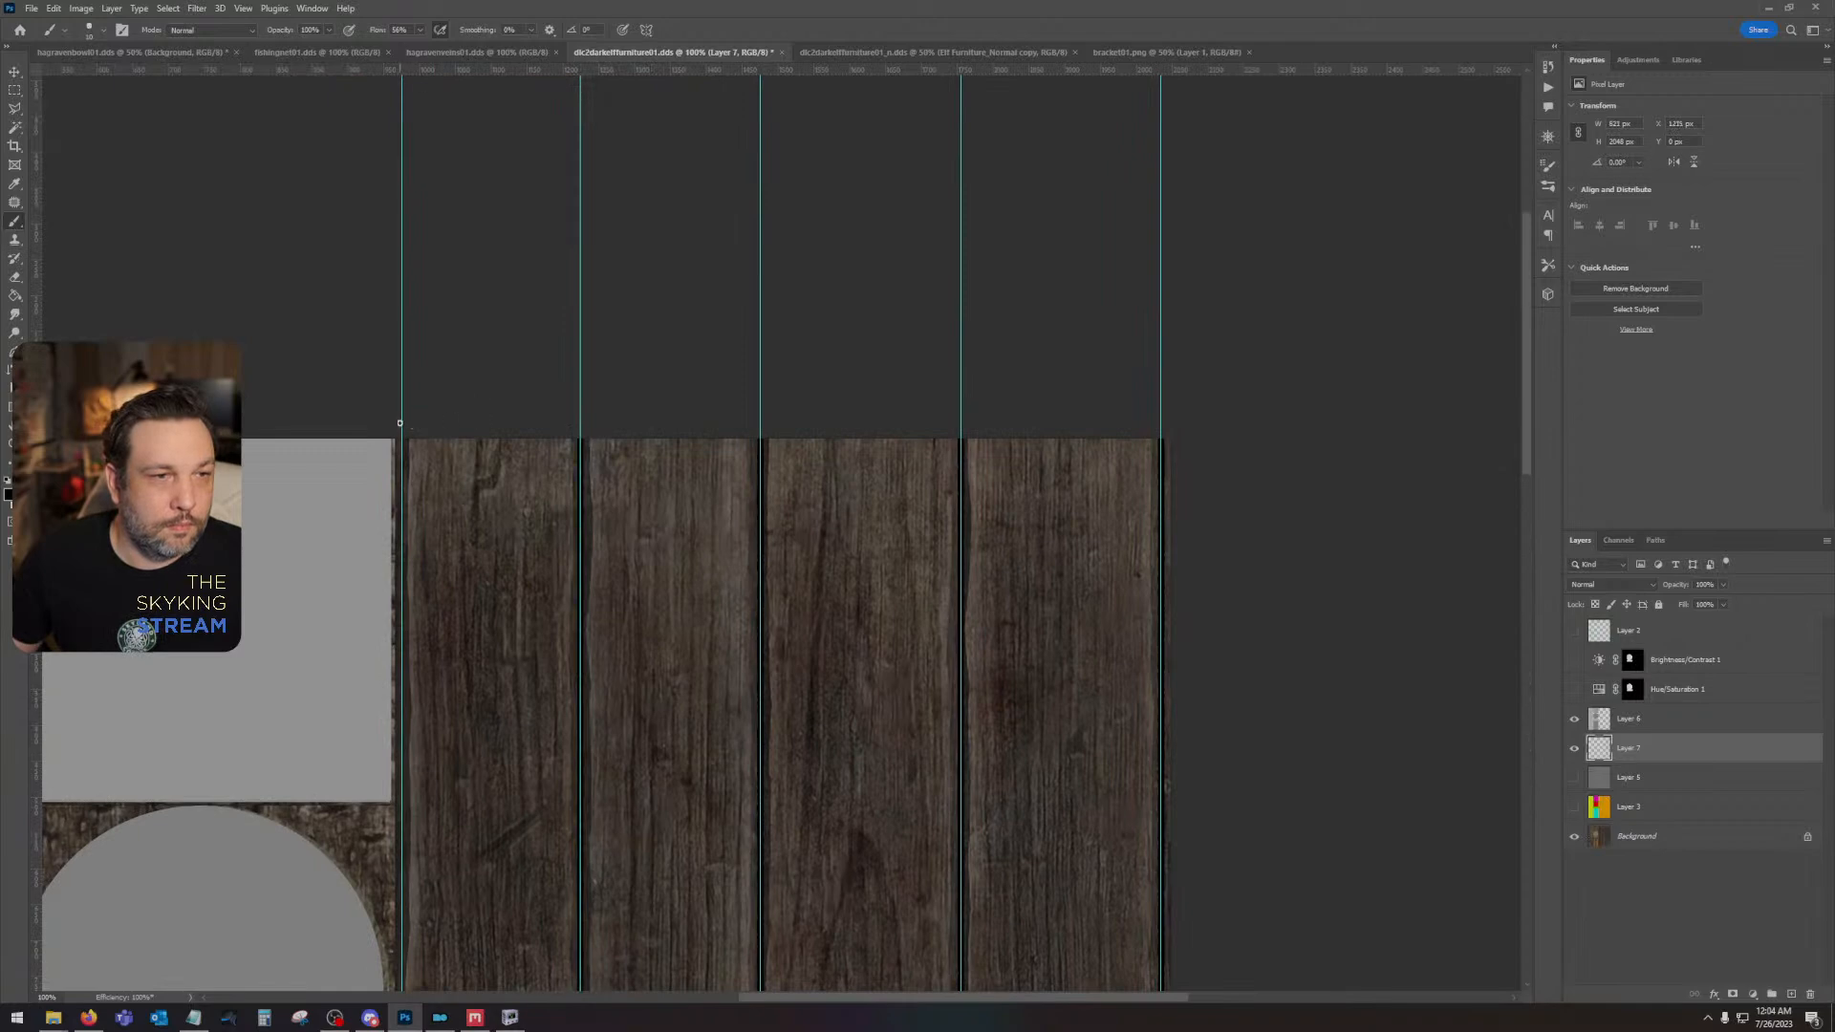
left_click_drag(495, 758, 588, 225)
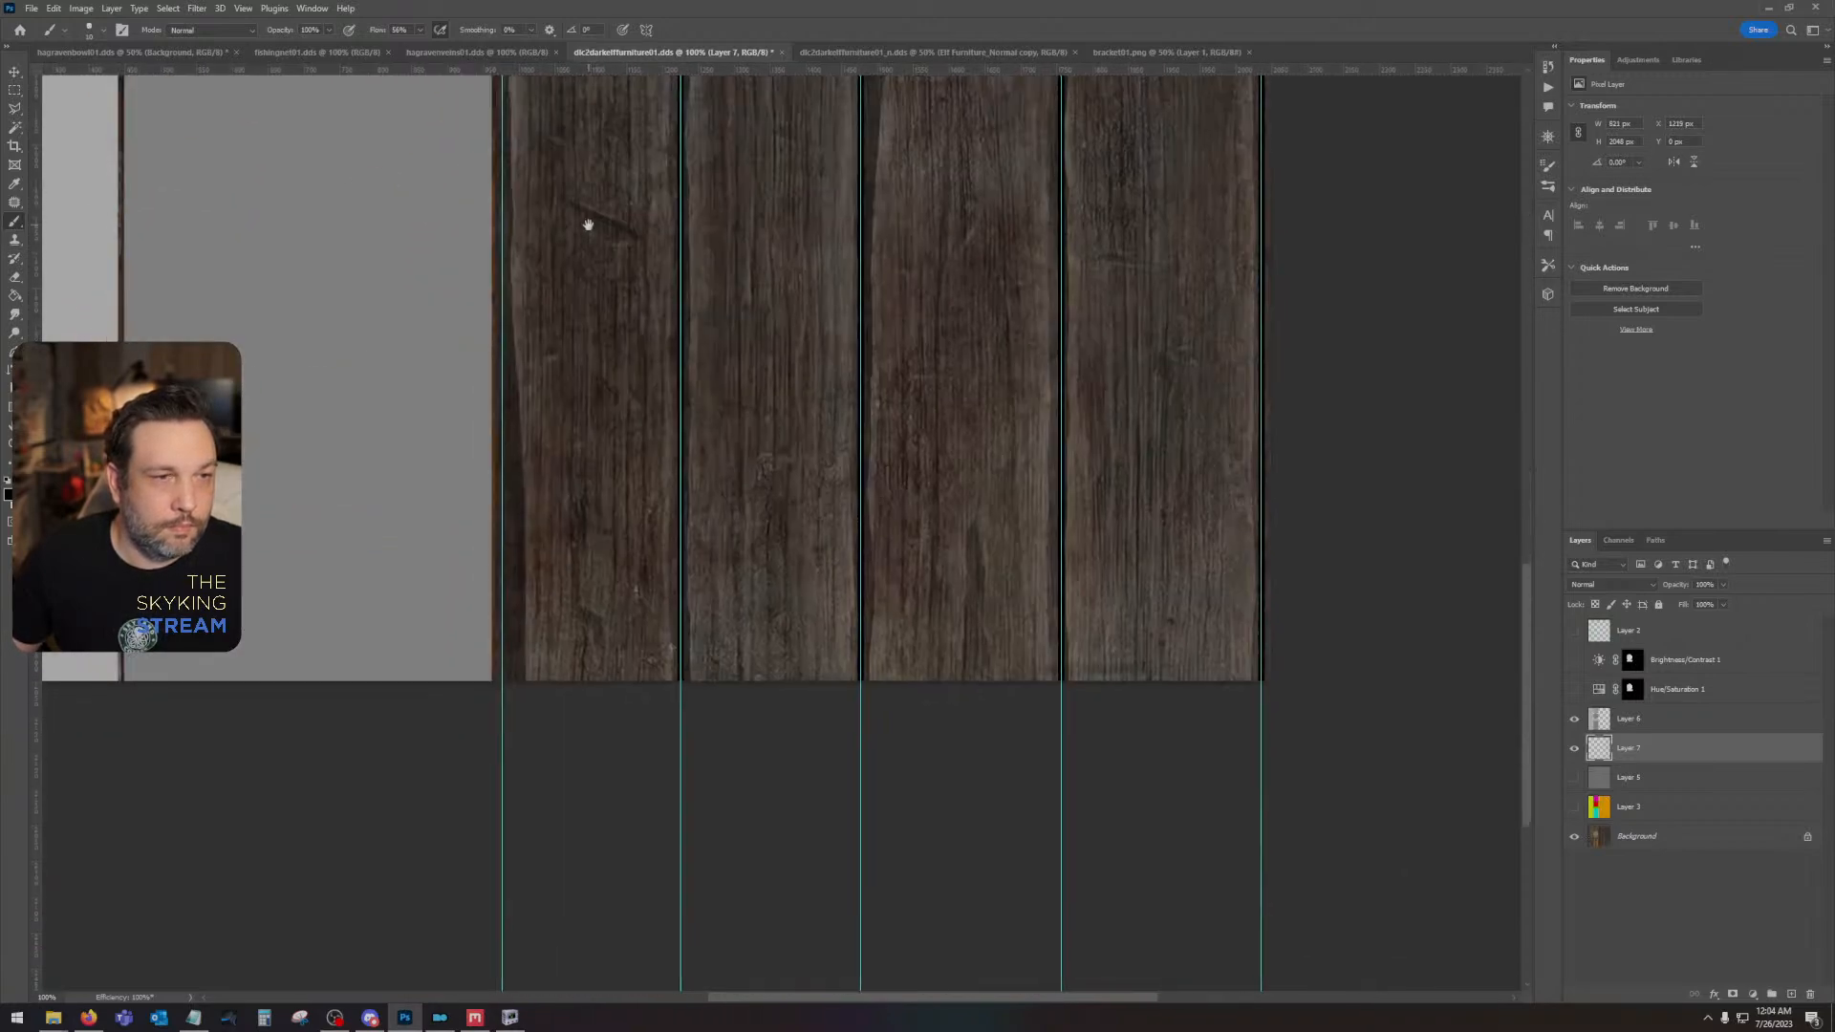
left_click(510, 725, "shift")
- Check the black seam lines against the UV wireframe on Layer 2, then show the flat gray Layer 5 beneath them
left_click(1575, 632)
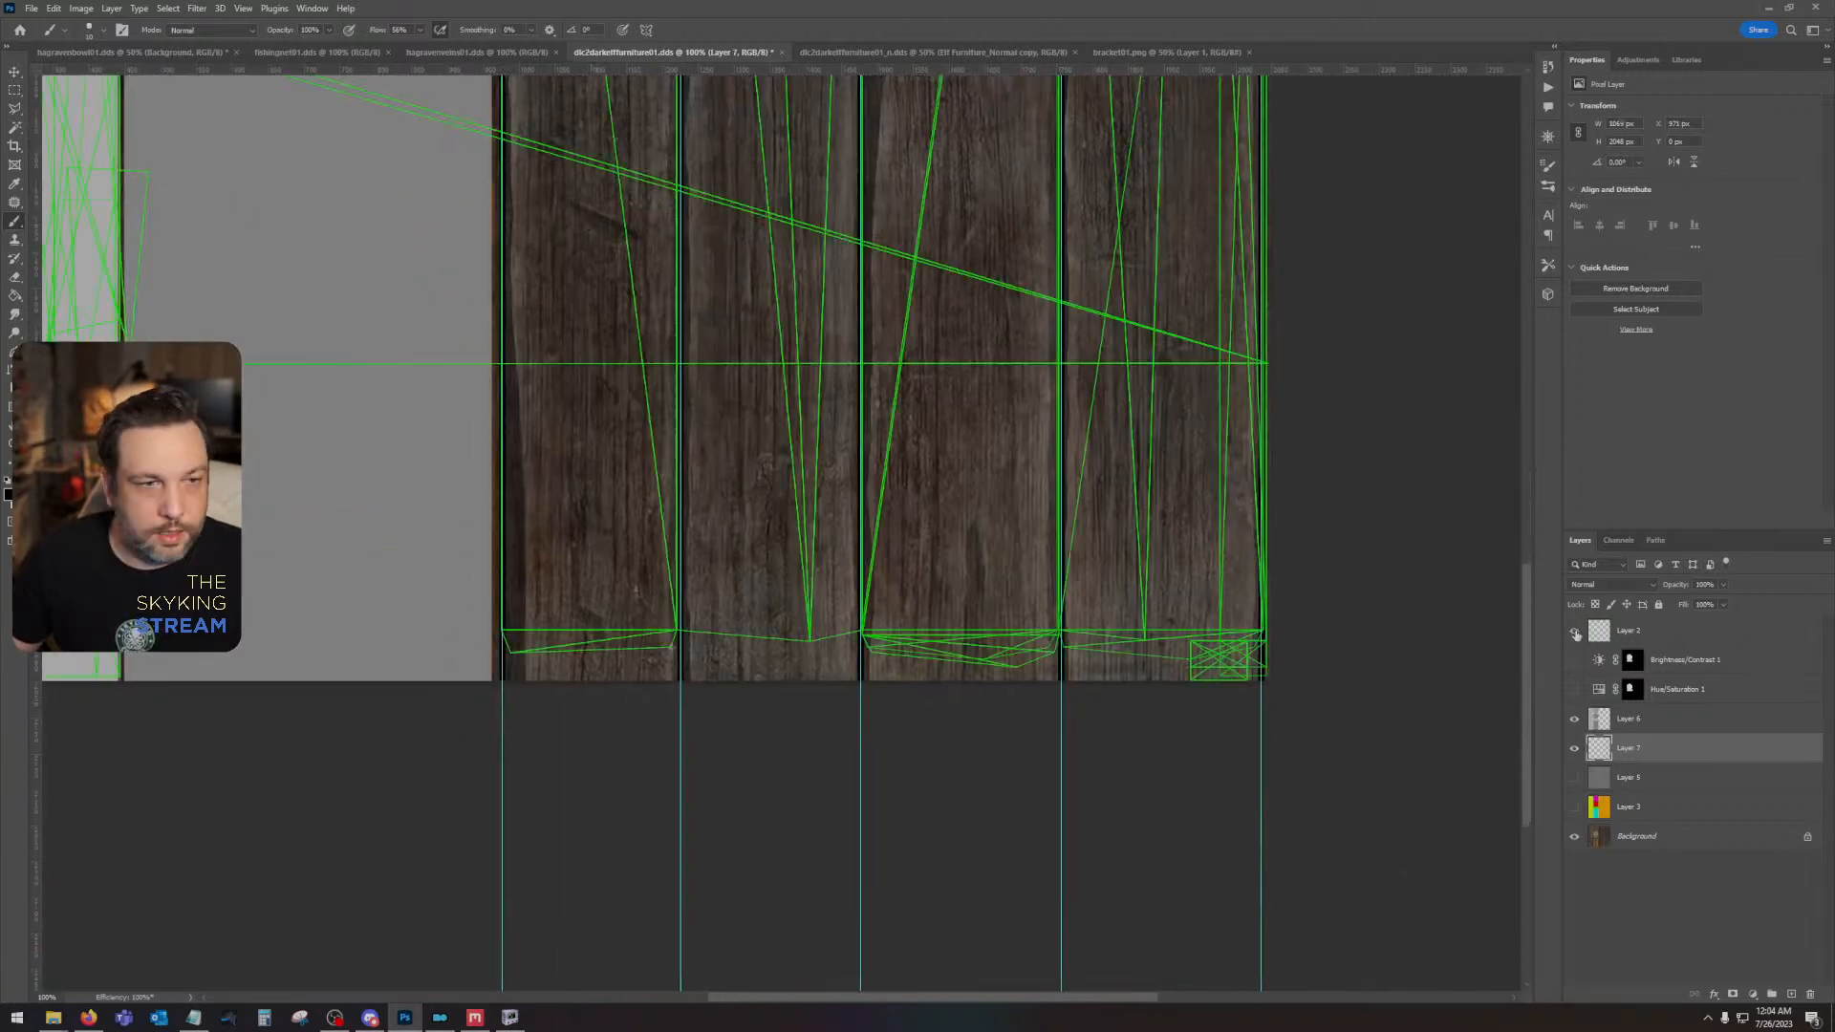
left_click(1575, 631)
scroll(885, 553, "up", 15)
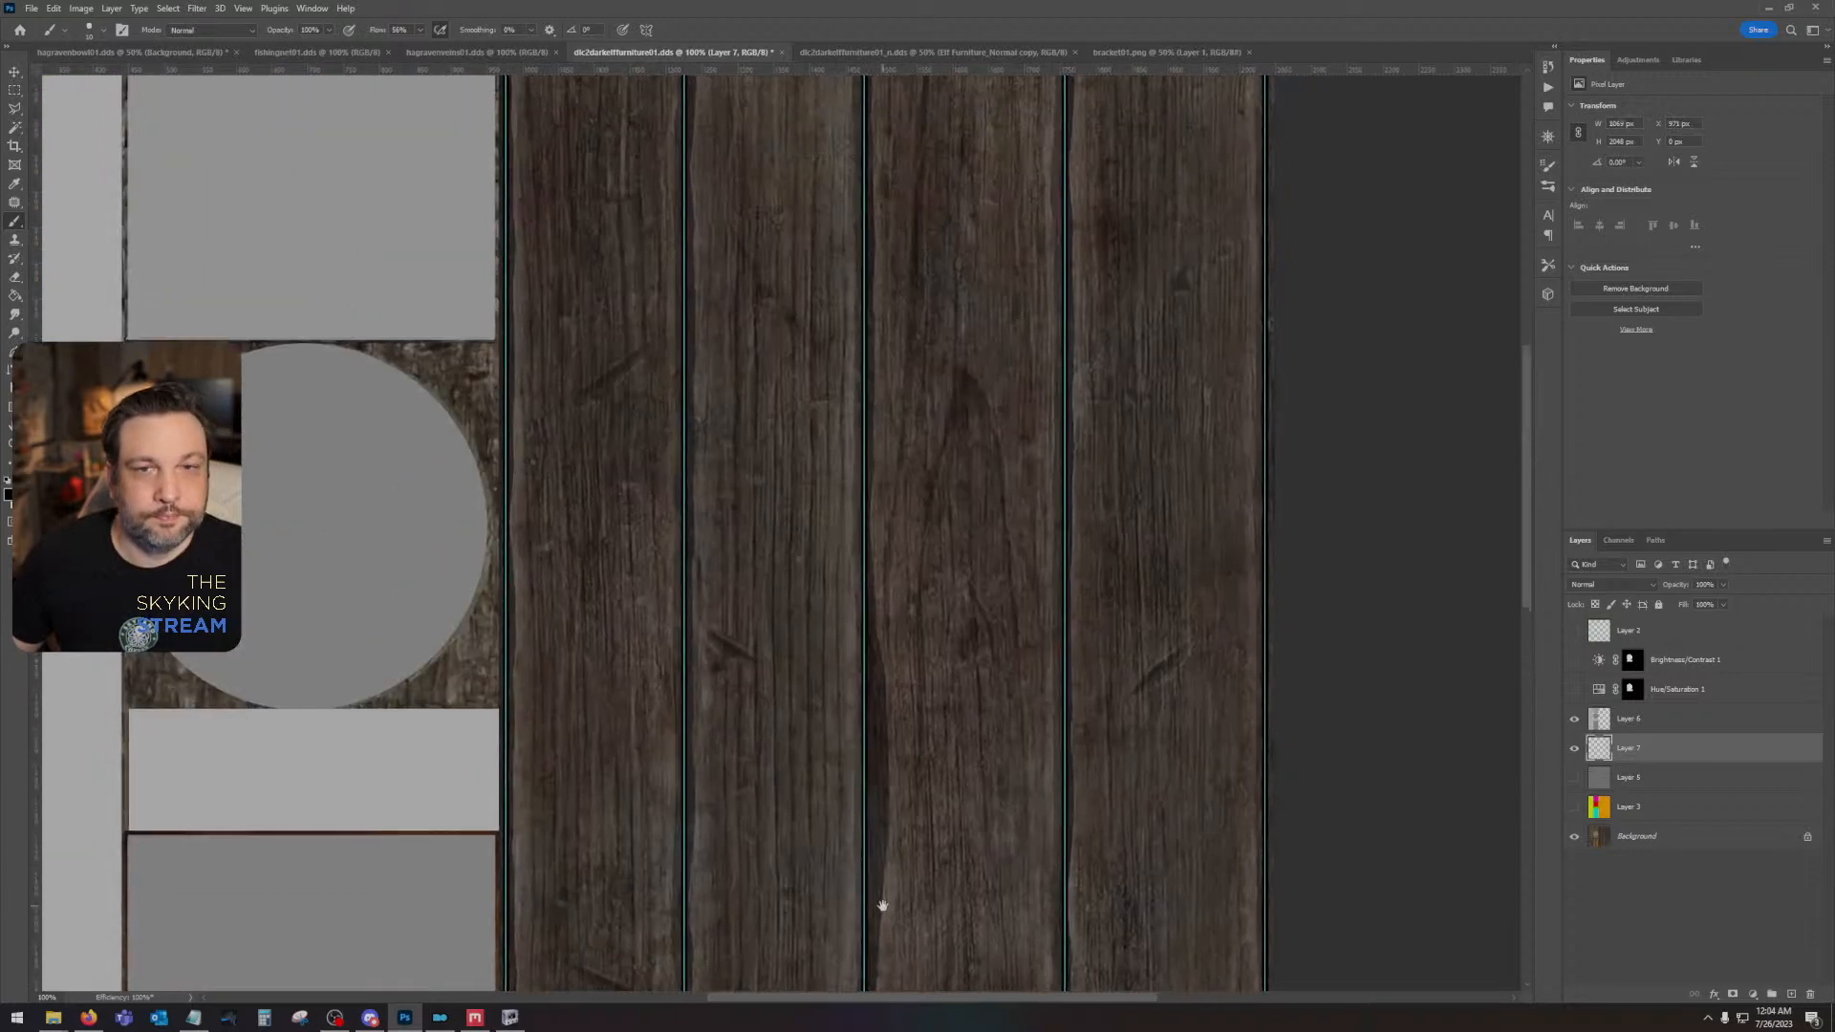
left_click(1575, 777)
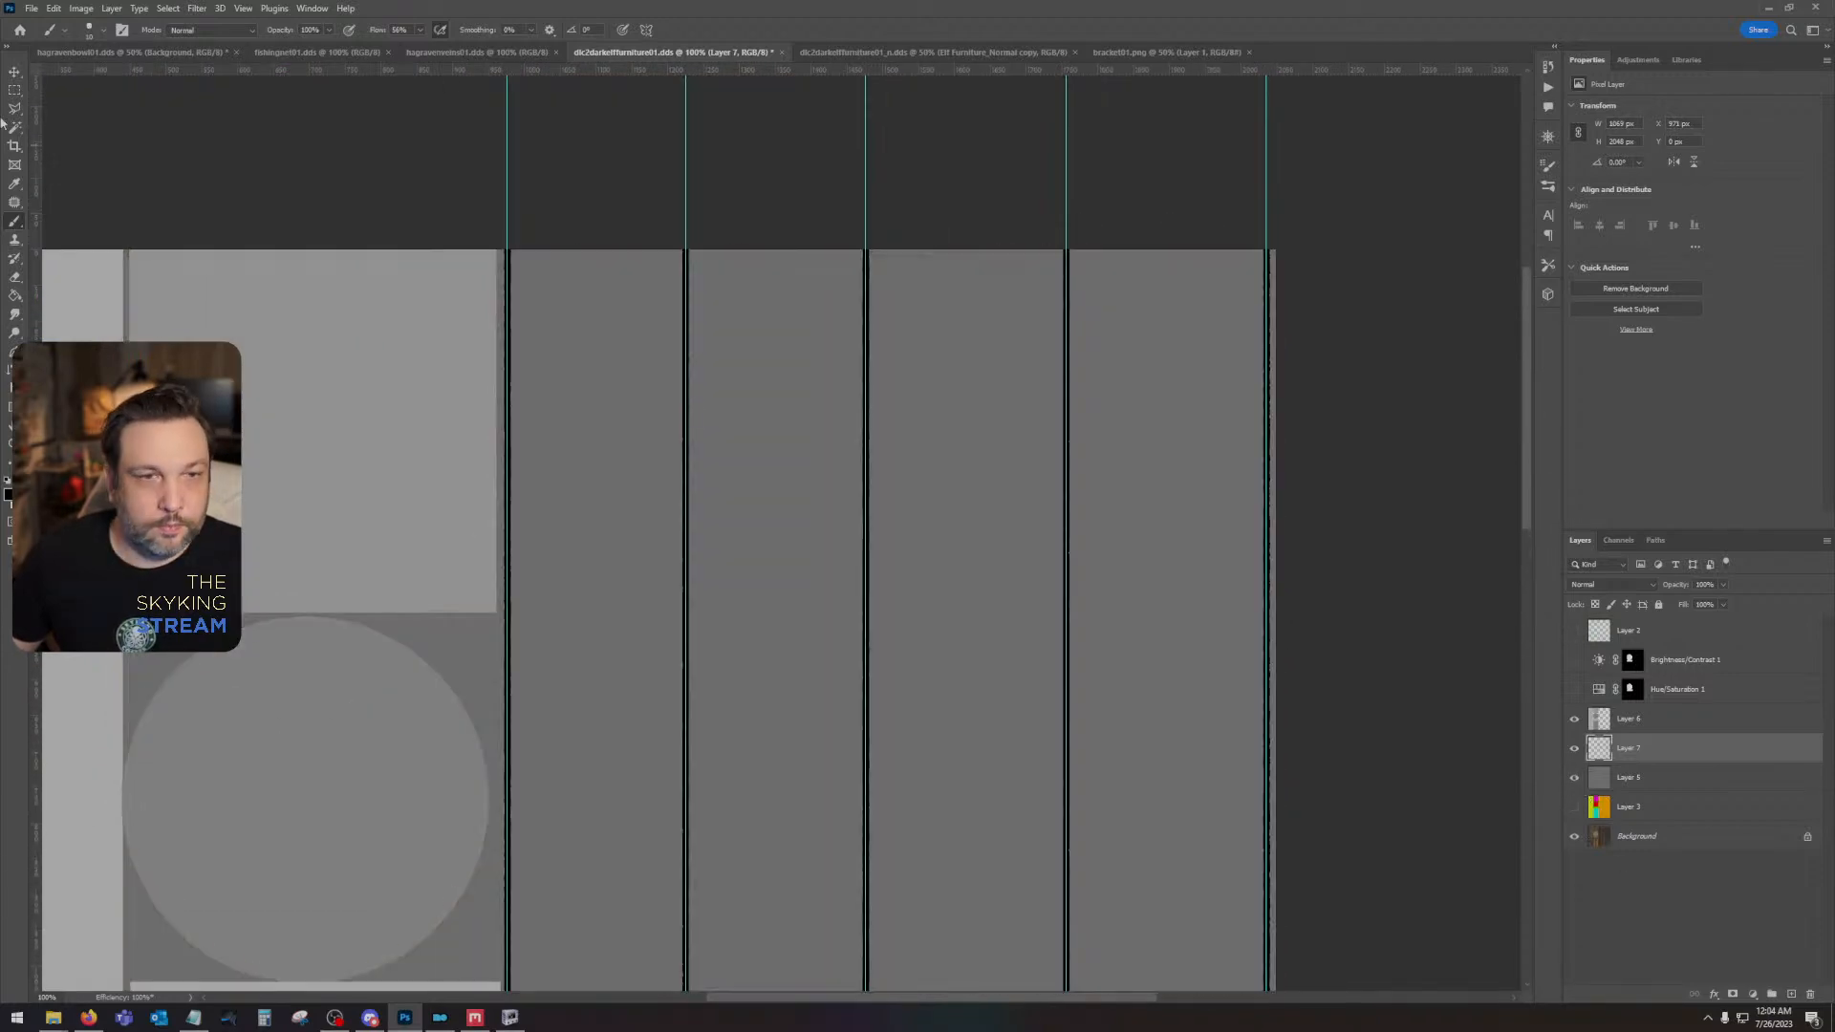
- Save a PNG copy of the height map to the Desktop, replacing dlc2darkelffurniture01Height
left_click(32, 8)
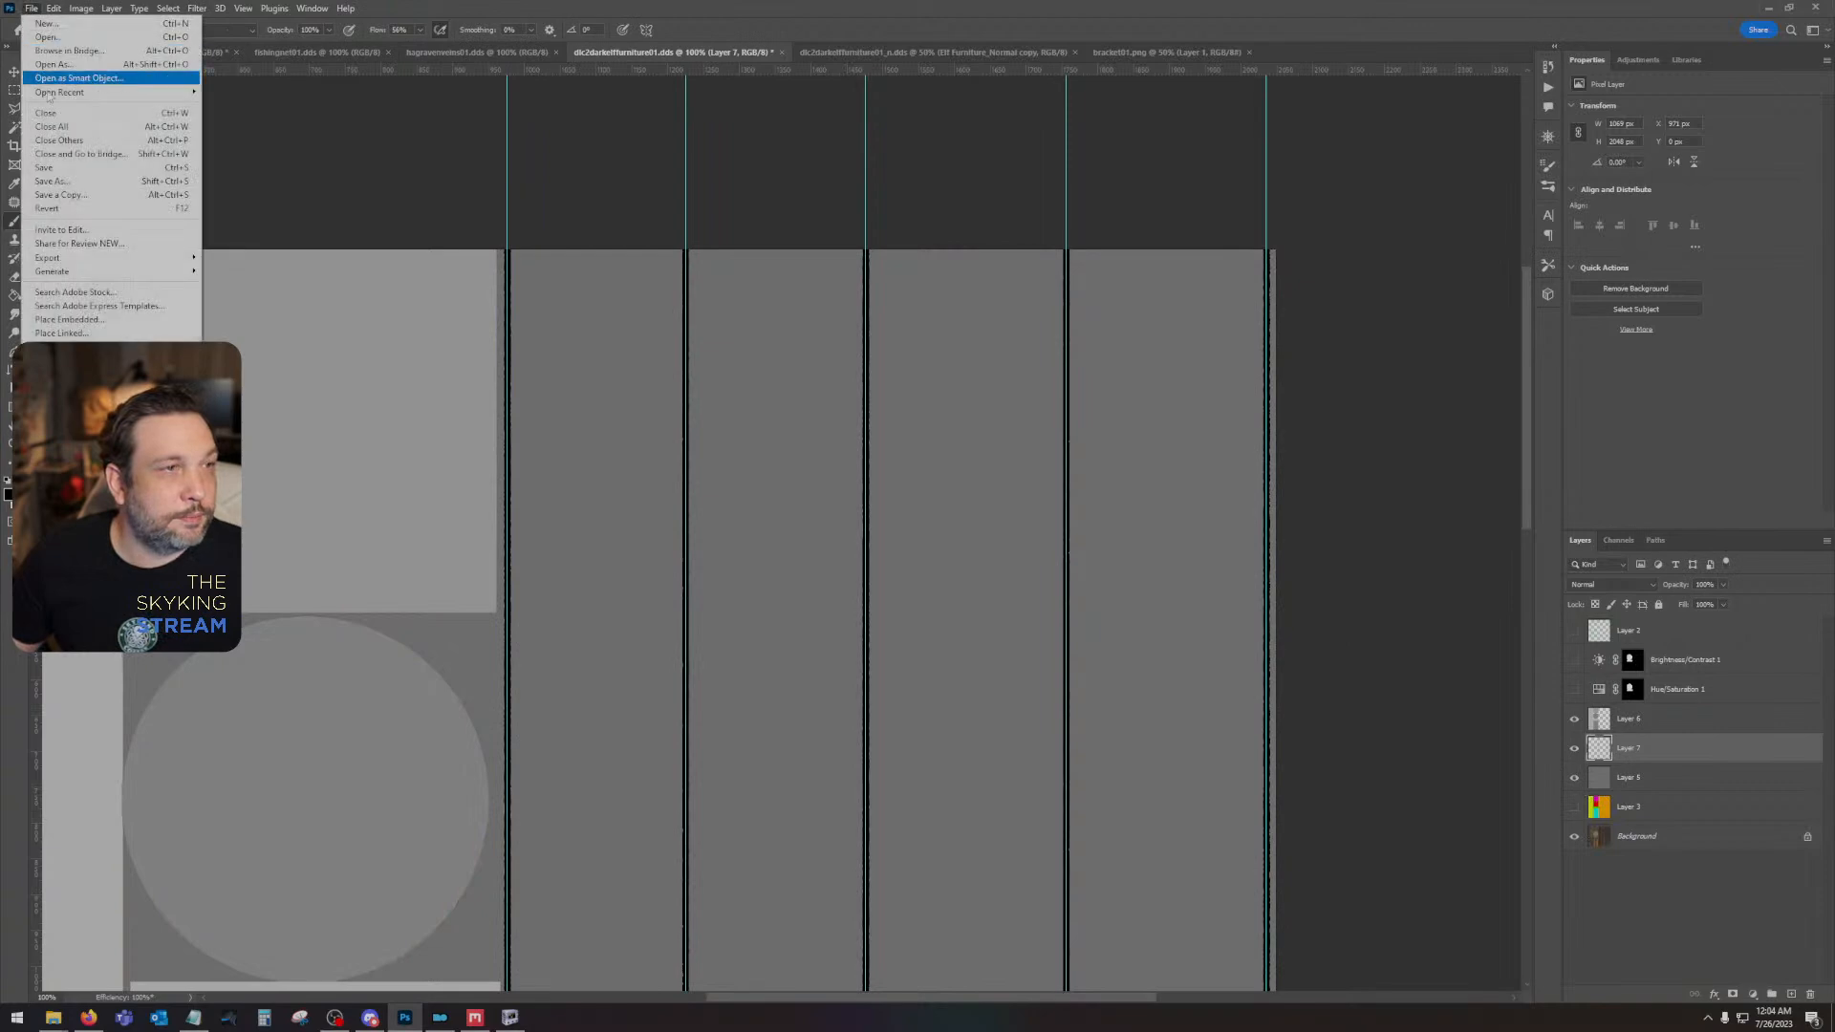
left_click(62, 196)
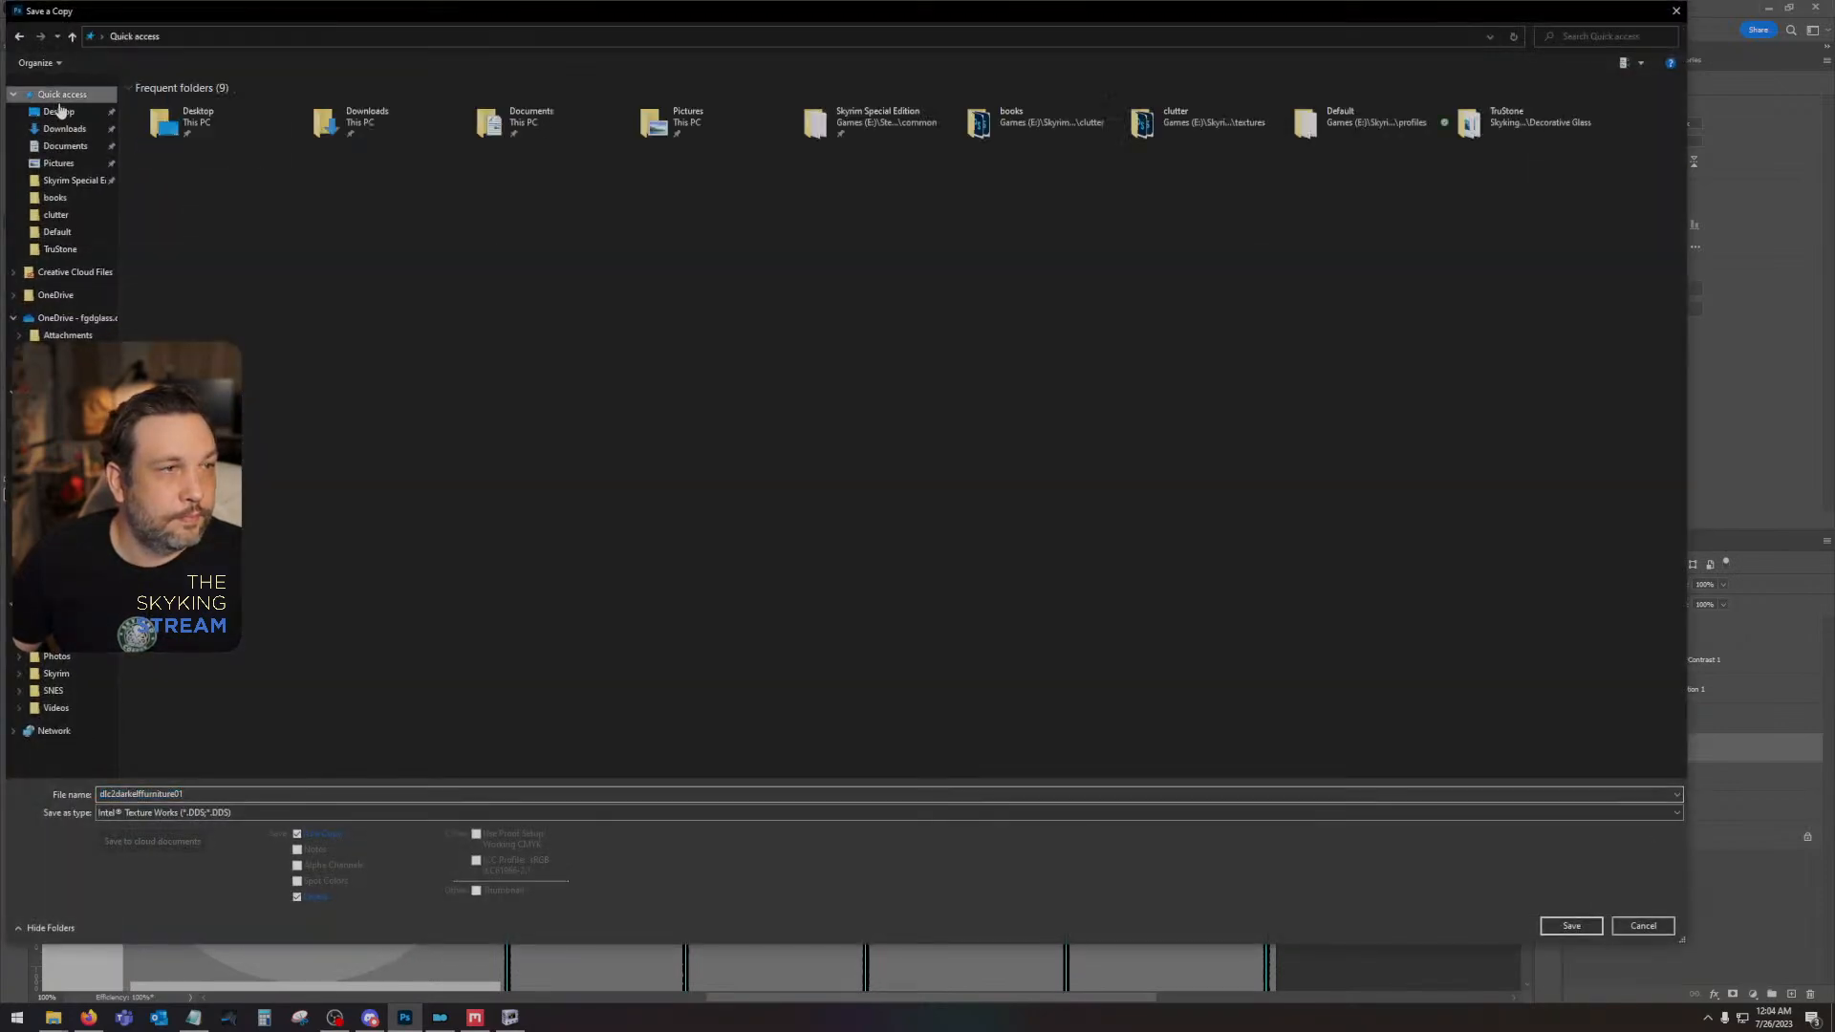
left_click(327, 812)
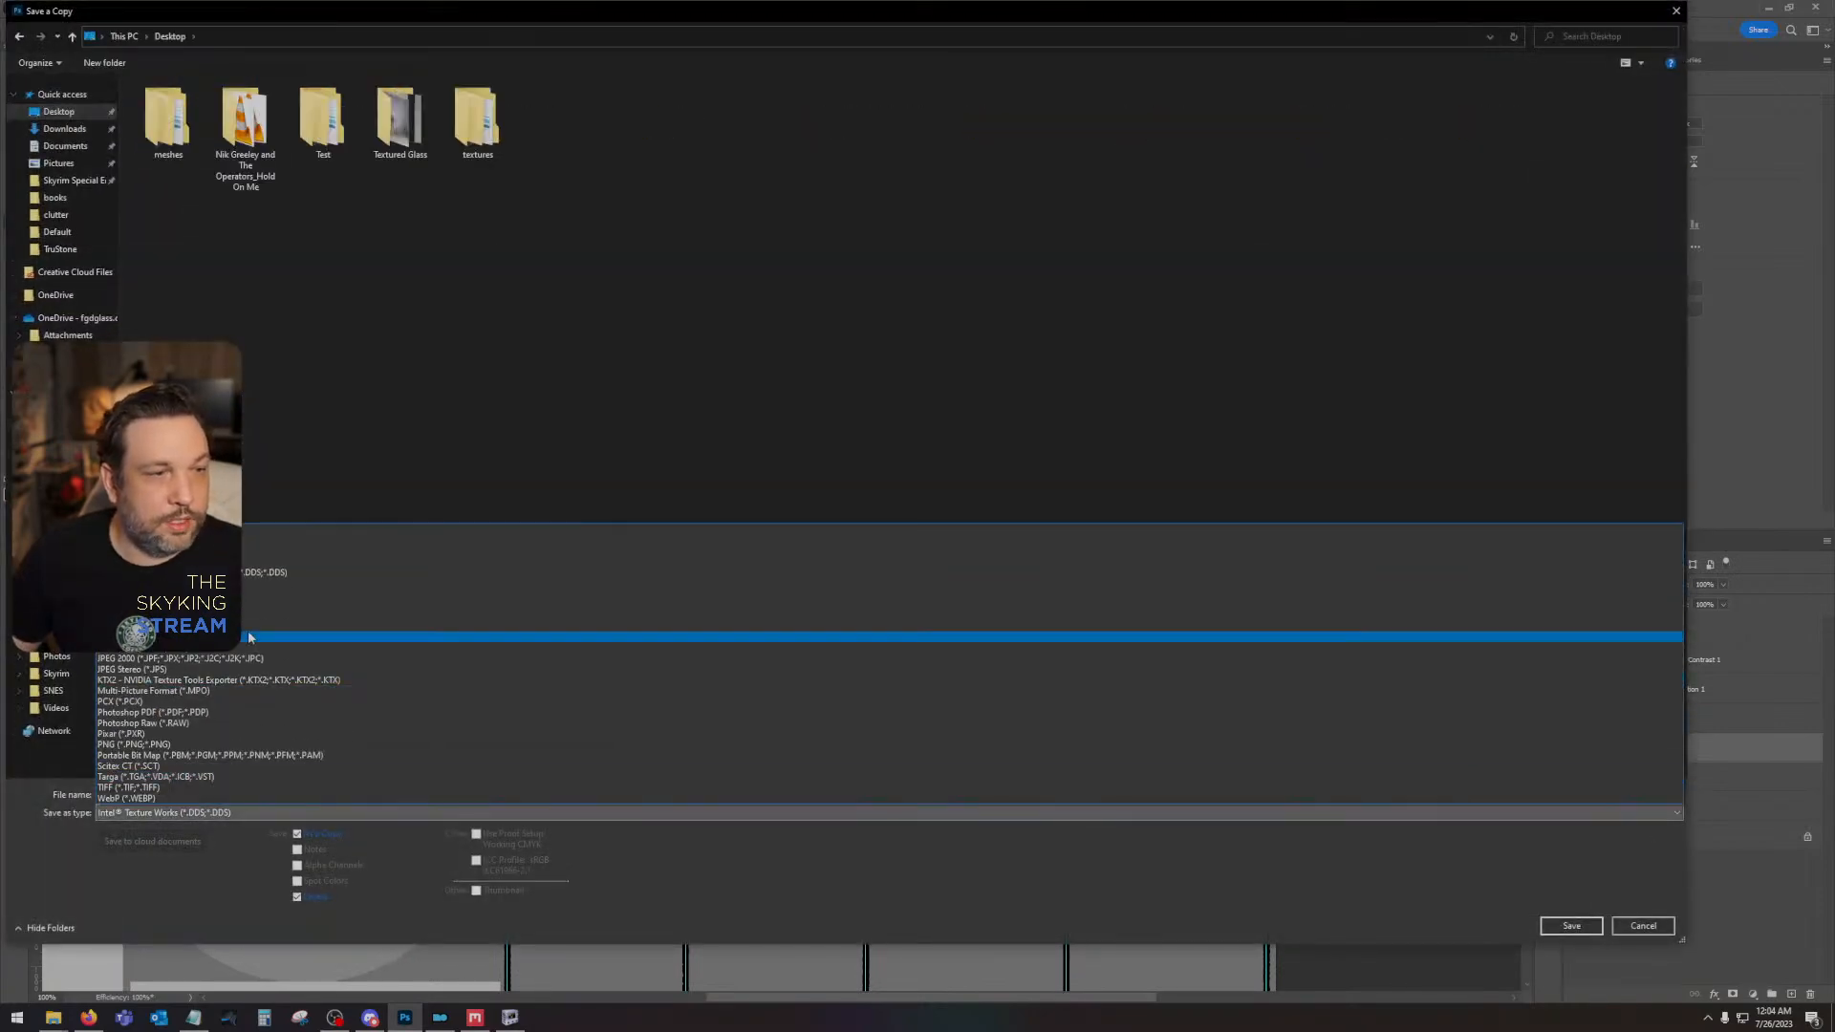
left_click(234, 743)
key("Return")
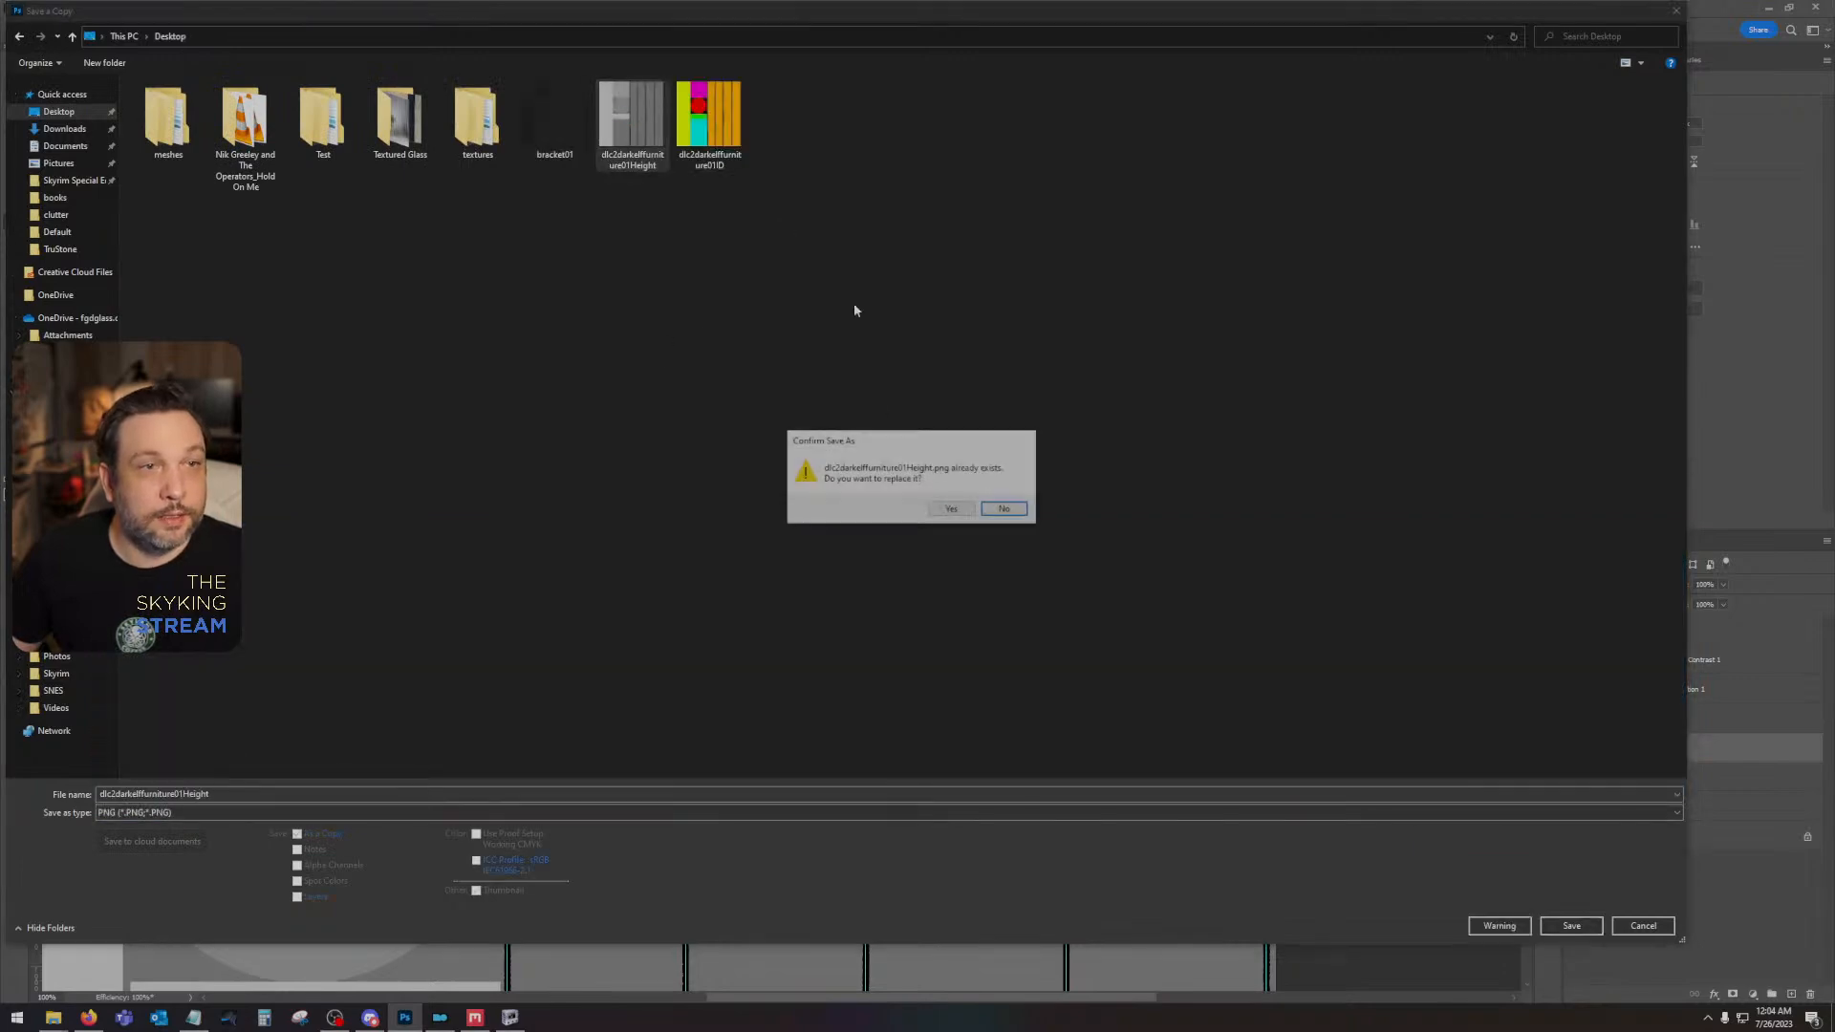
left_click(946, 507)
left_click(999, 315)
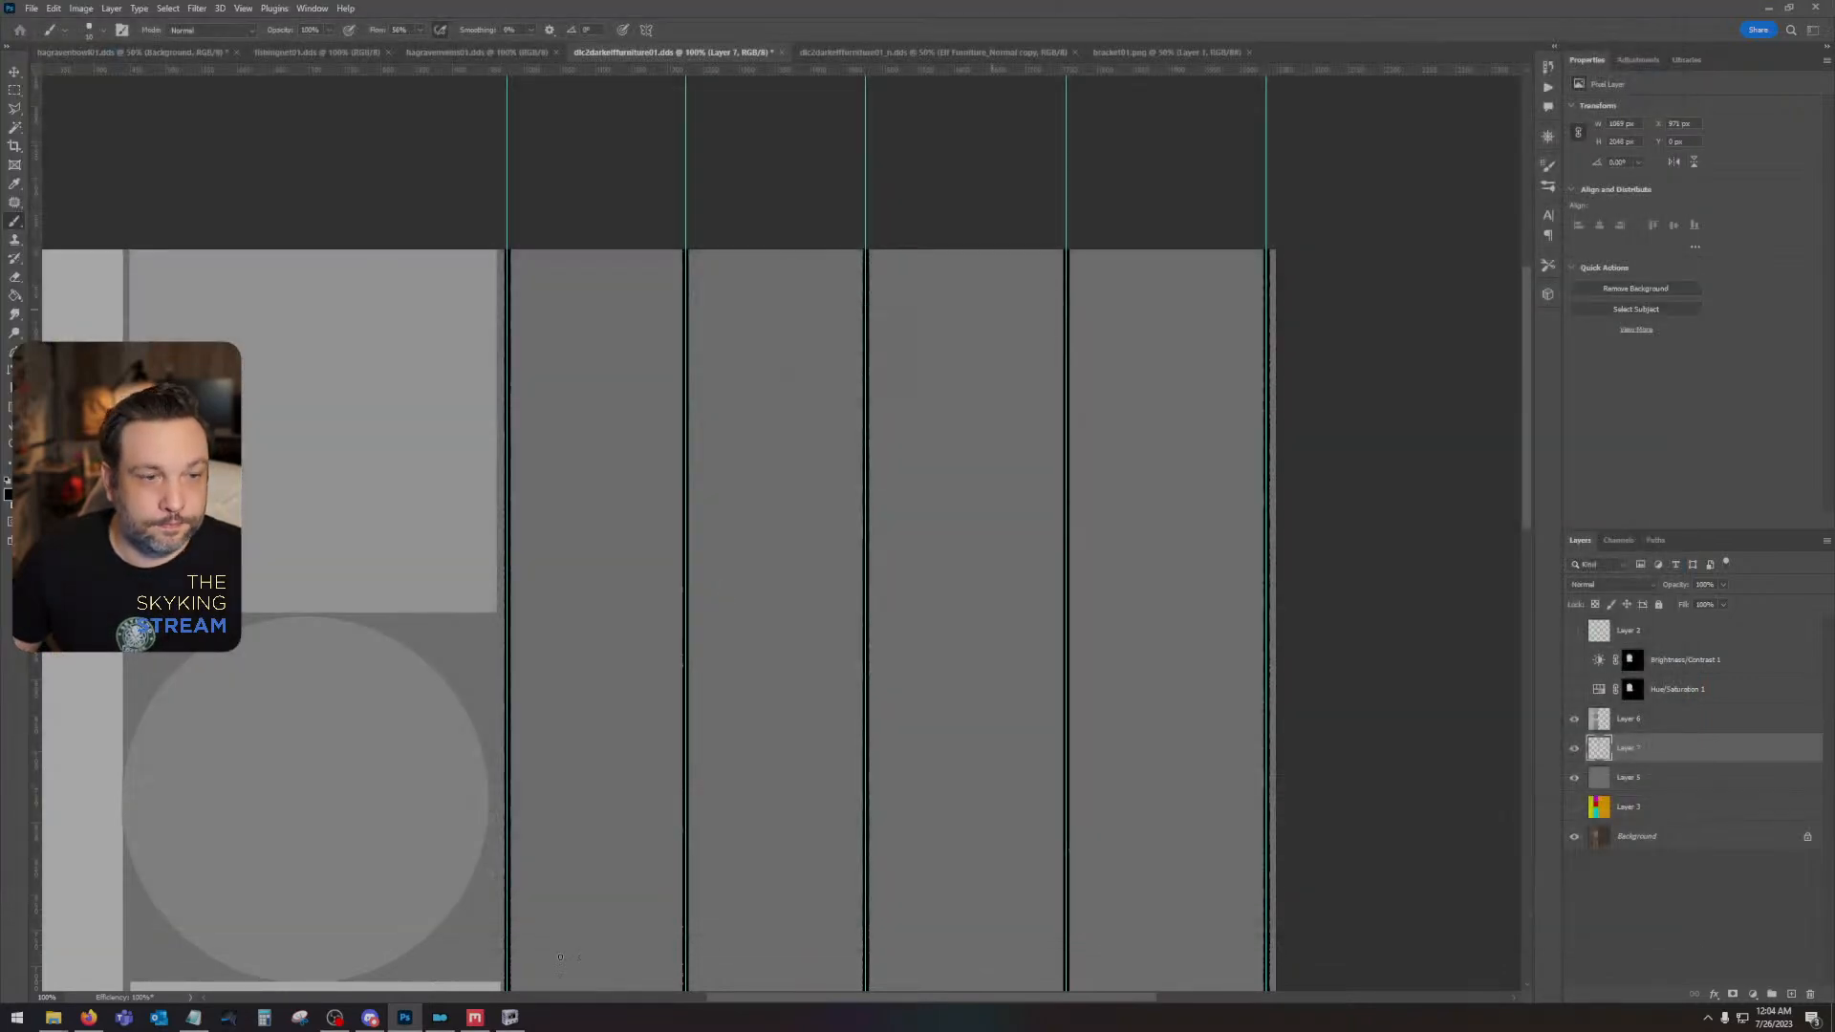
- Switch to Quixel Mixer and load dlc2darkelffurniture01Height from the Desktop as the displacement map of Paint 1
left_click(475, 1017)
left_click(1438, 48)
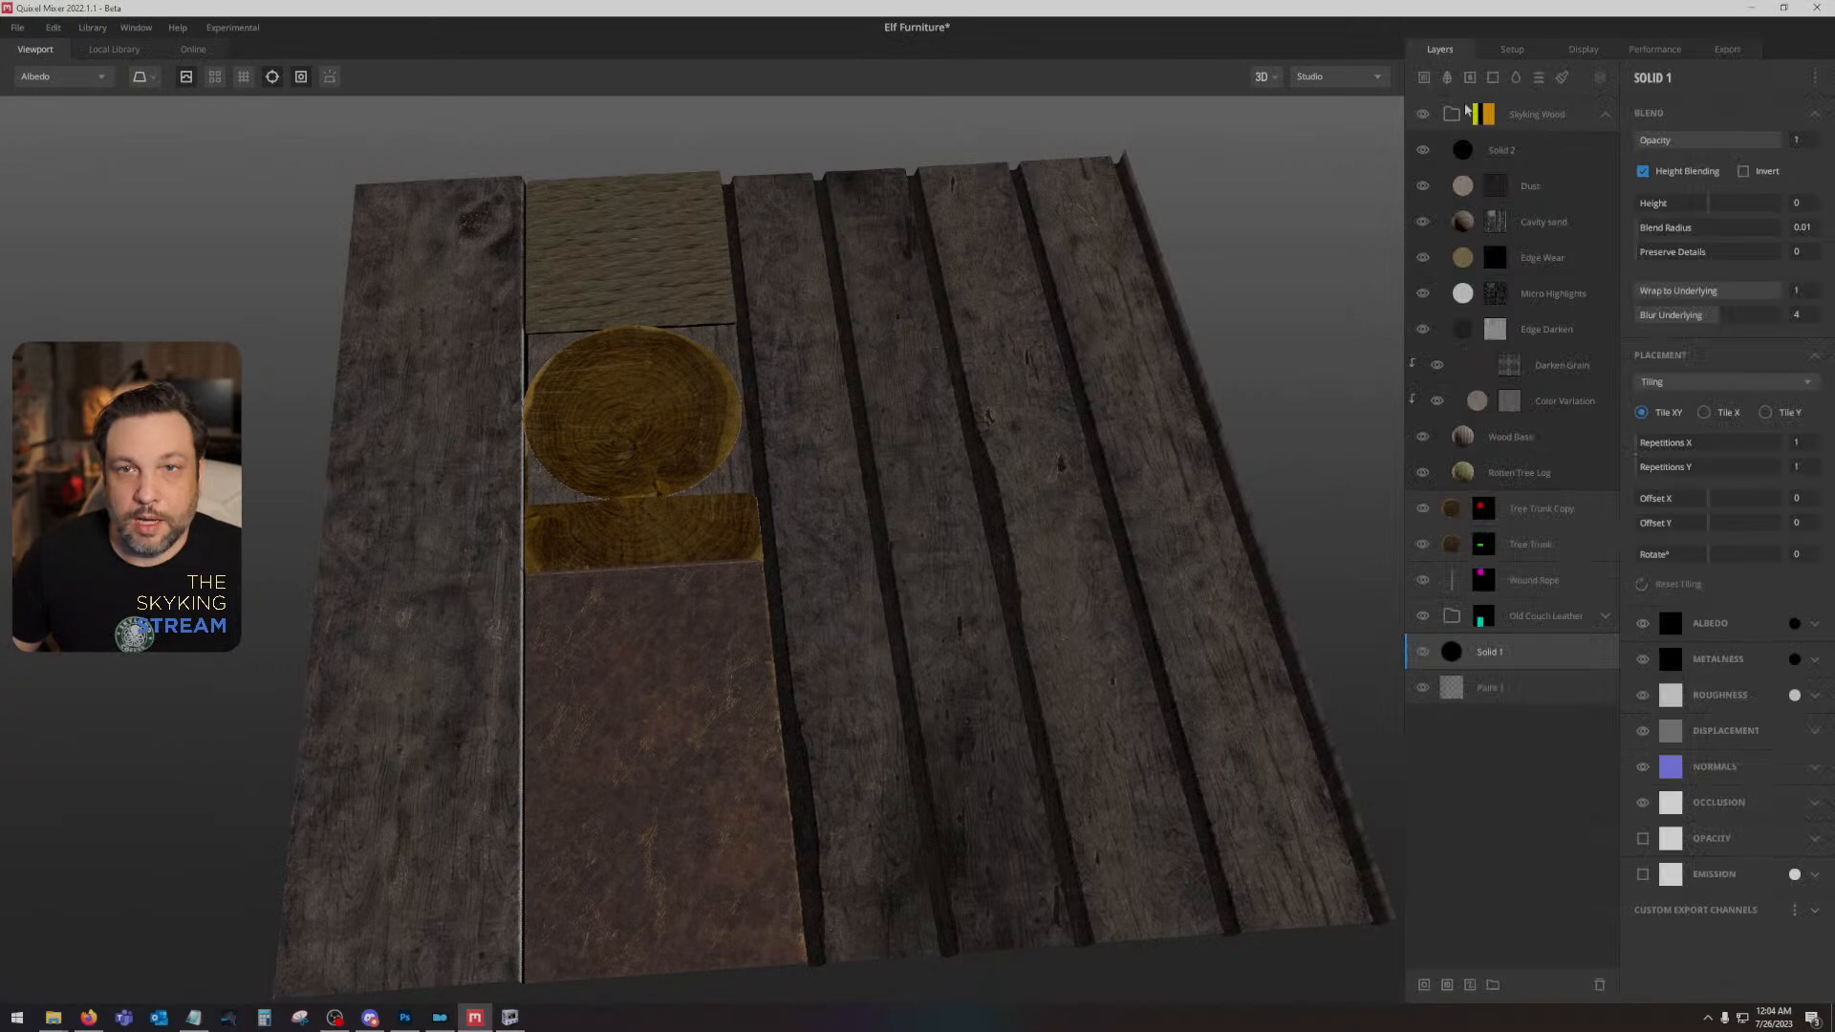
left_click(1503, 682)
left_click(1663, 340)
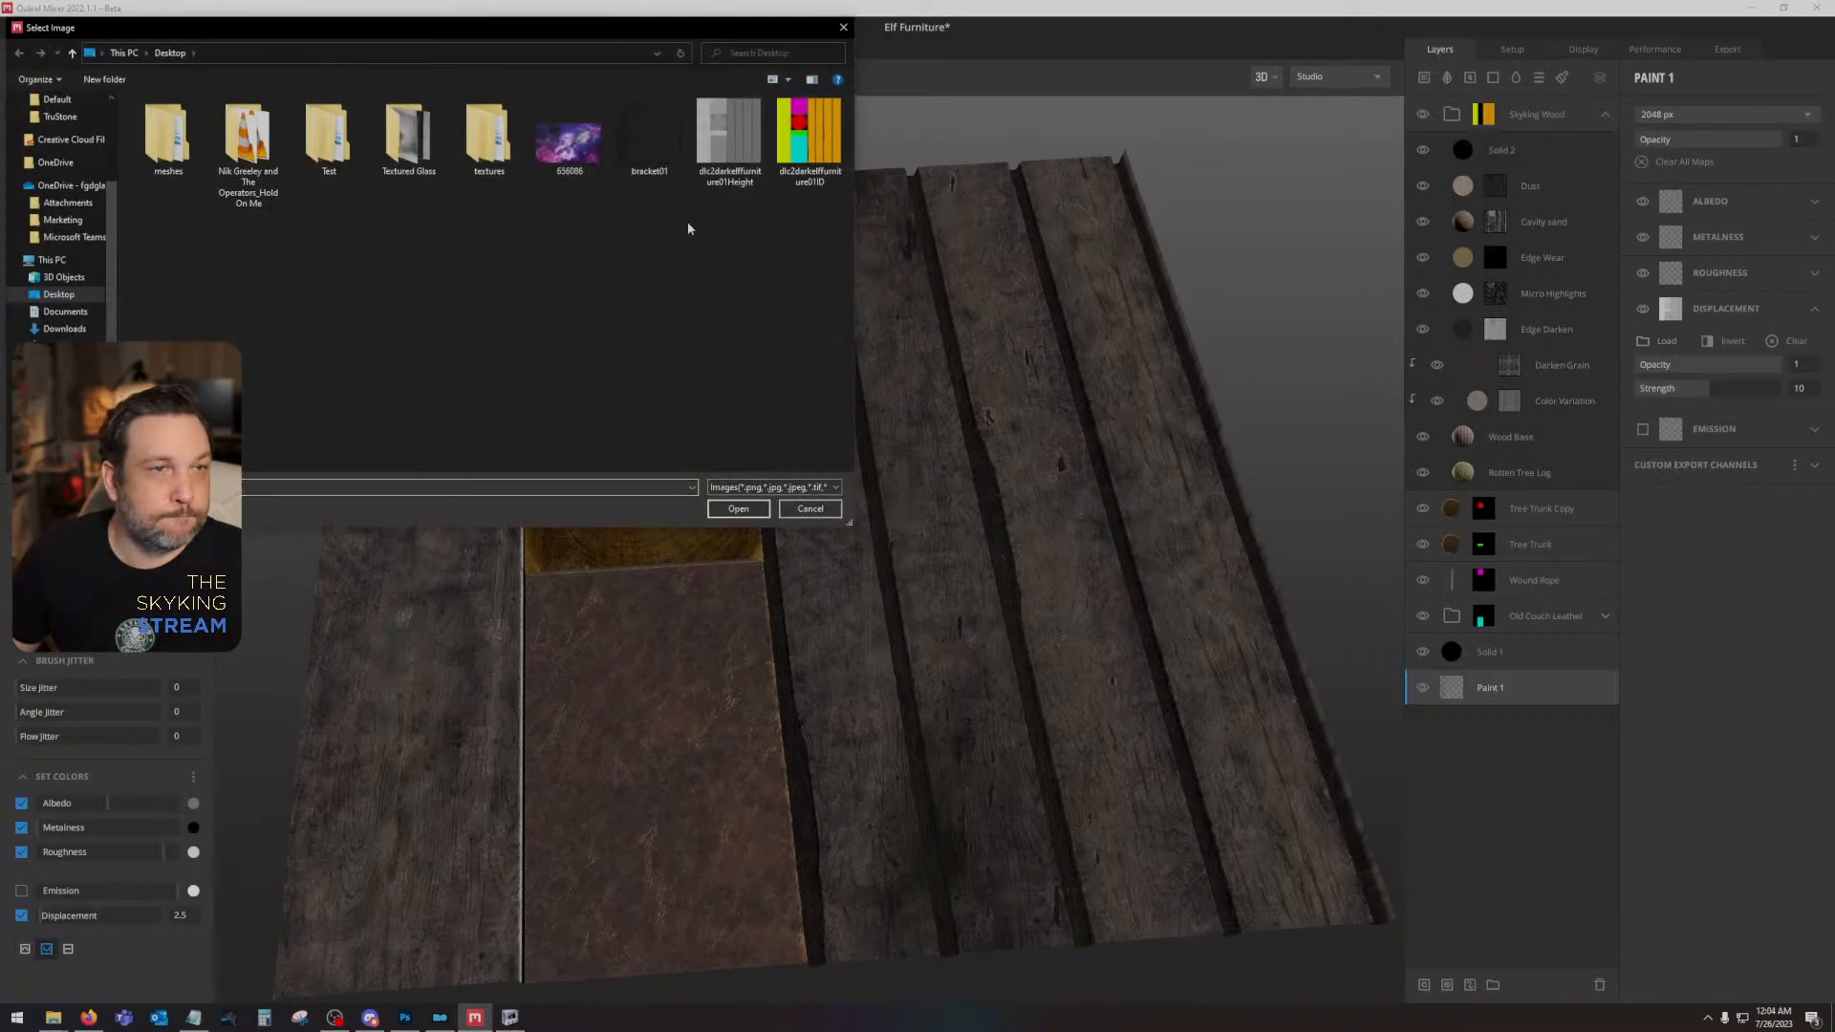
double_click(716, 145)
- Inspect the plank seams on the material preview and export all Elf Furniture maps at 2048 px to the Desktop's Test folder
left_click_drag(1181, 482, 1086, 573)
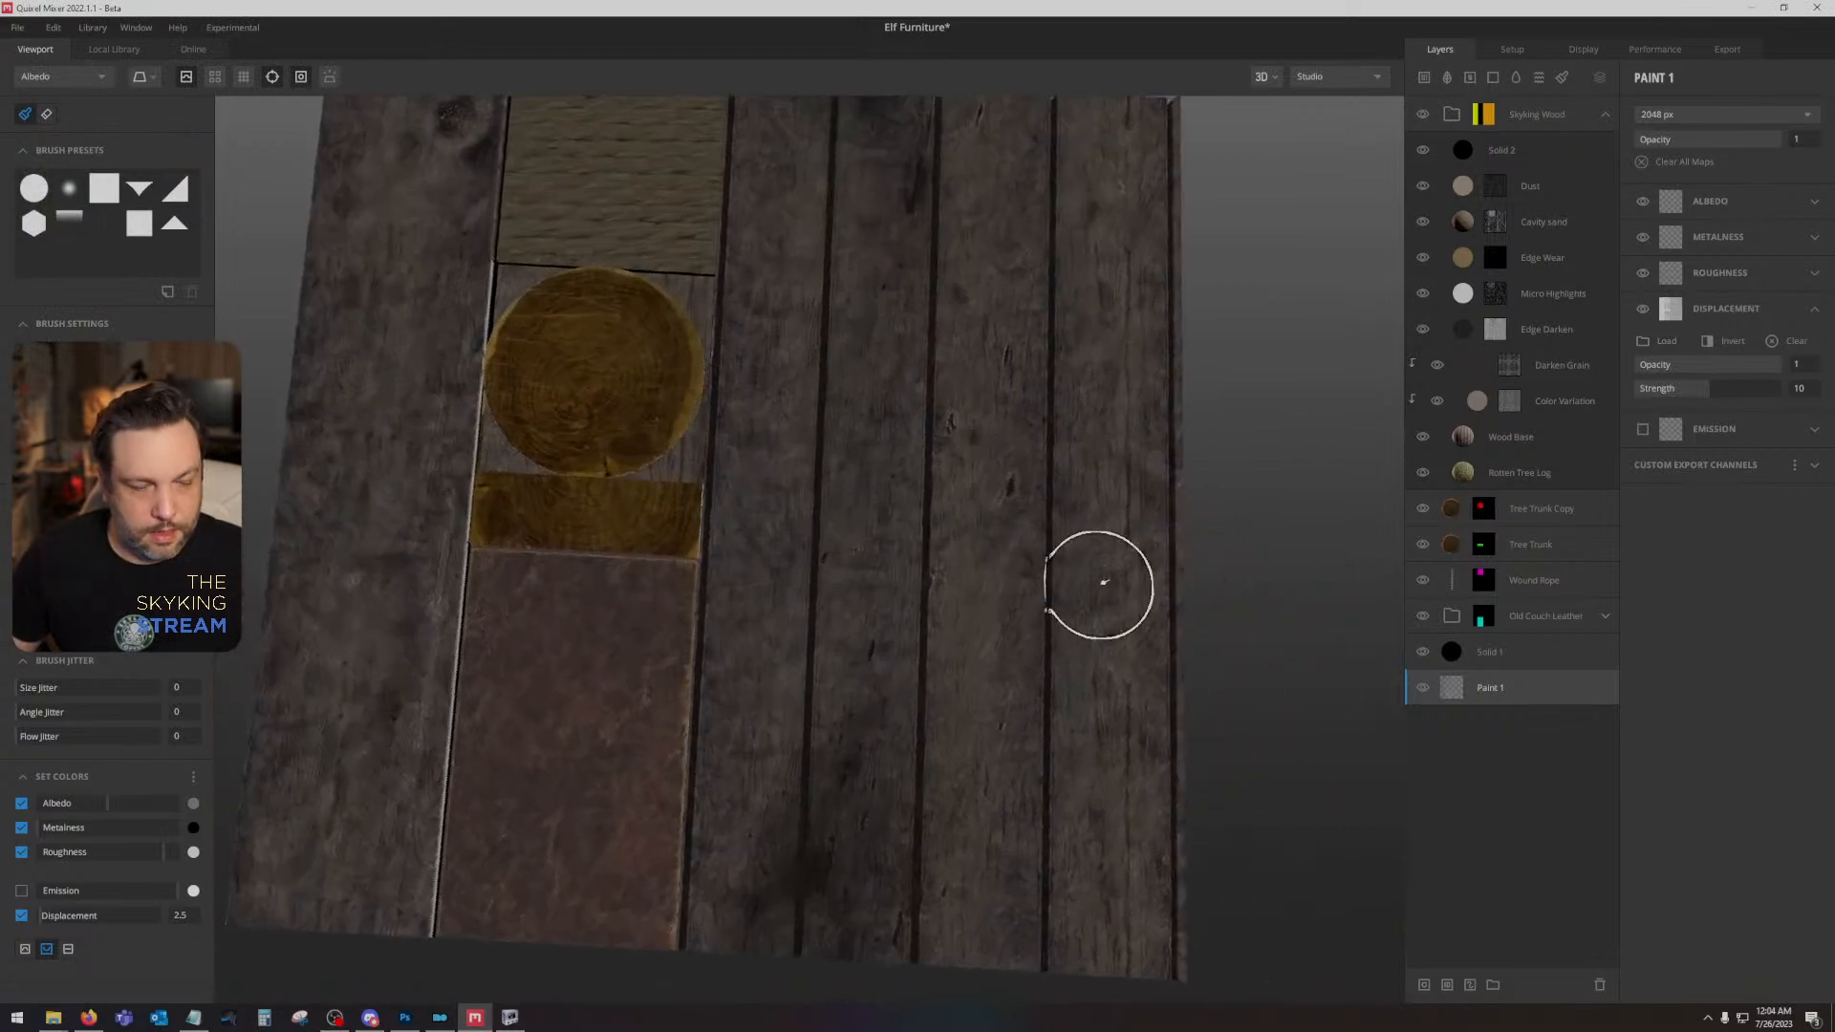
key("m")
key("2")
left_click_drag(993, 552, 1081, 620)
left_click(194, 81)
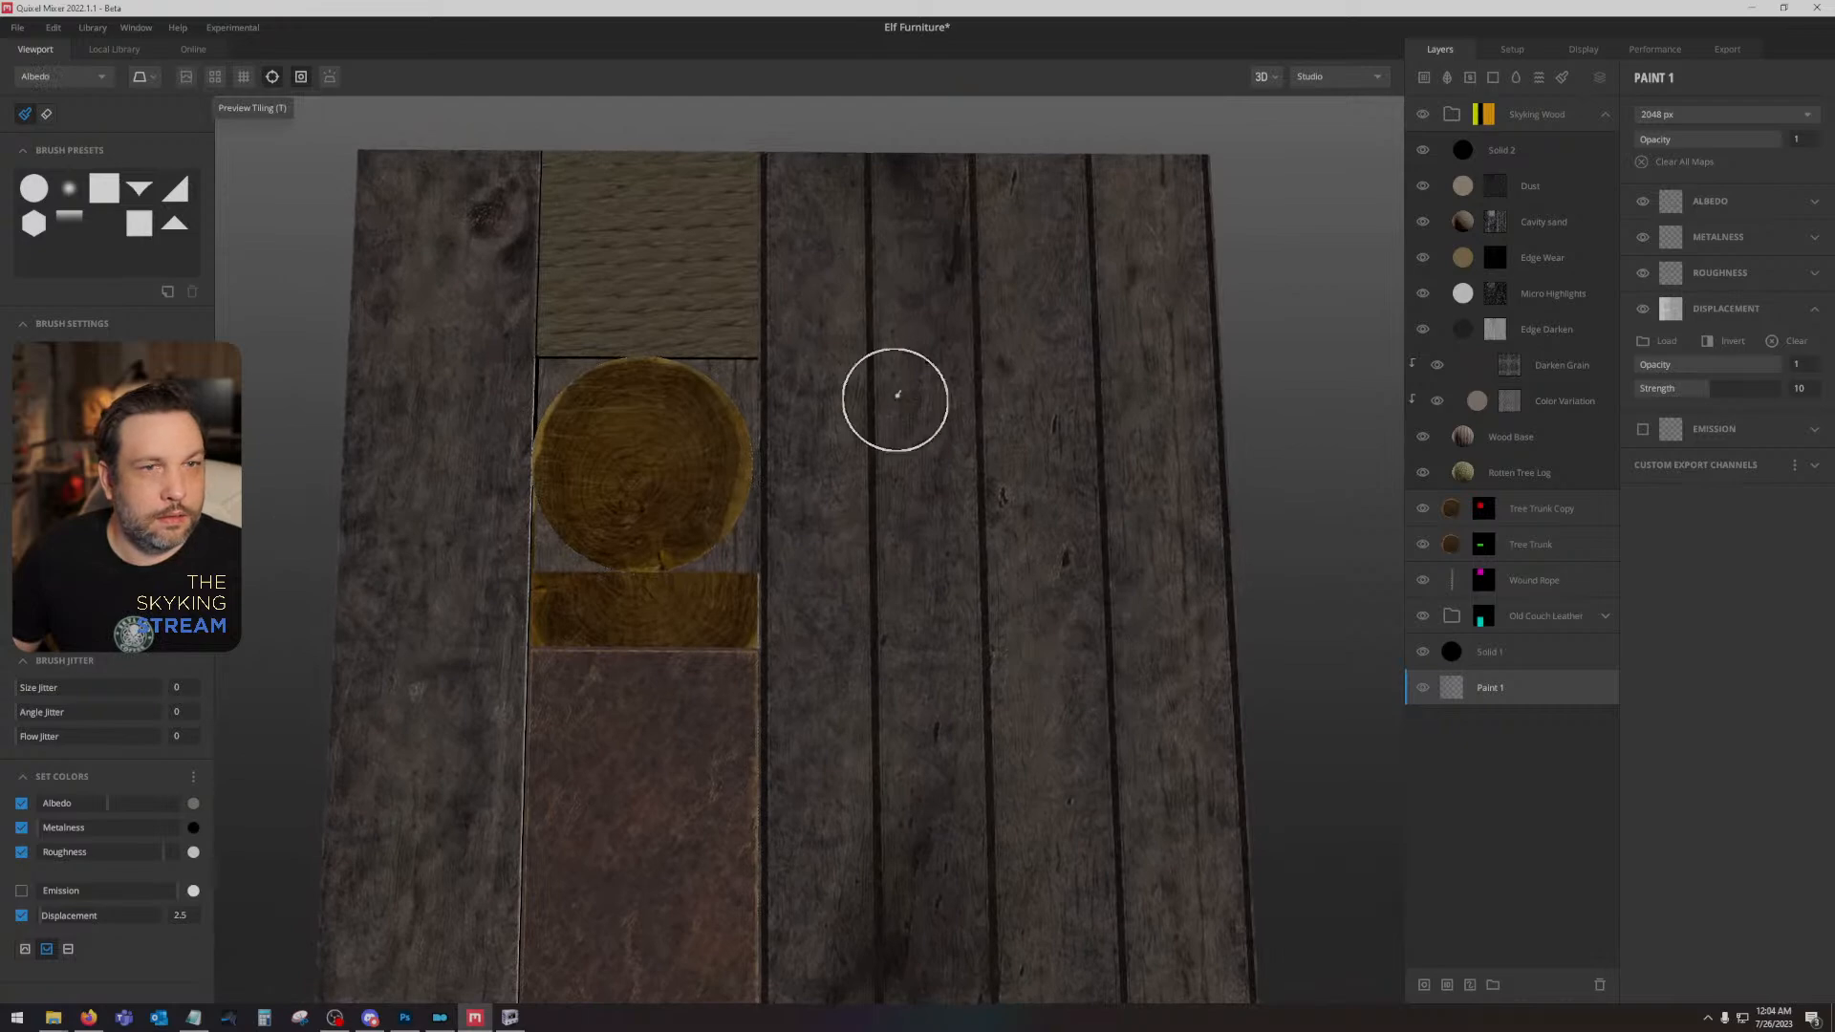
left_click_drag(892, 398, 860, 426)
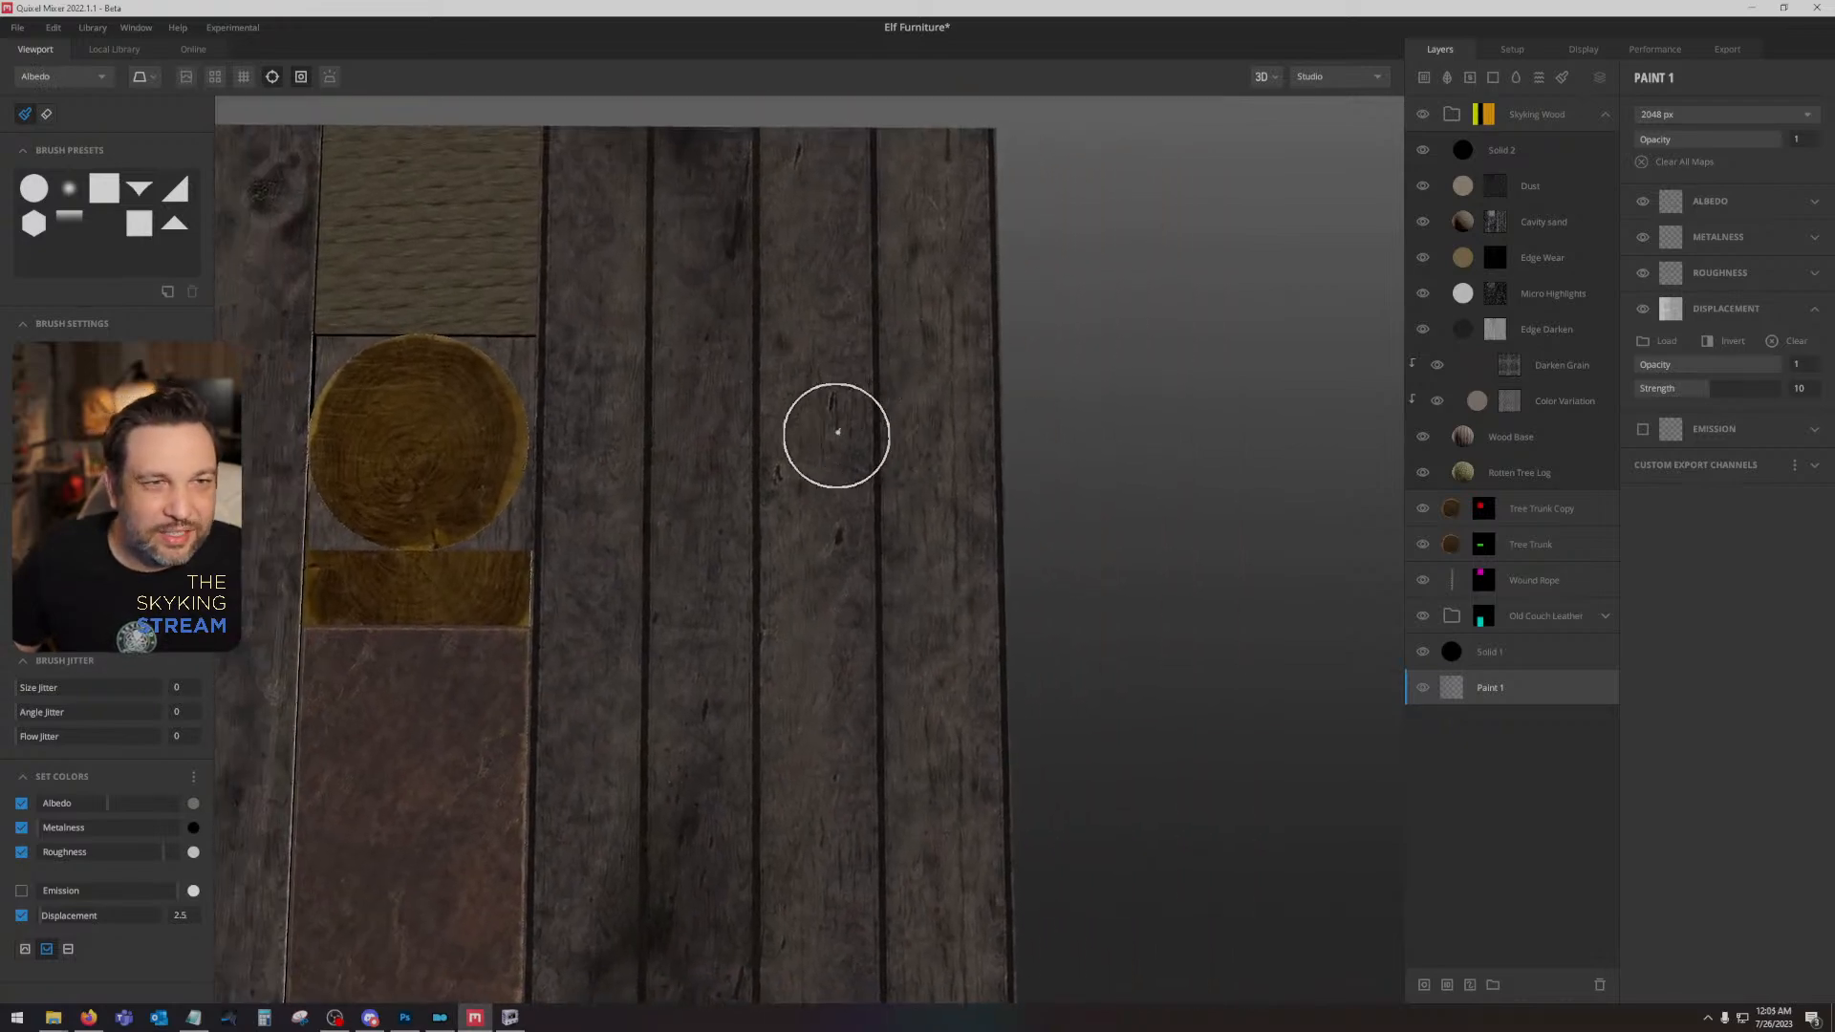
left_click(1725, 50)
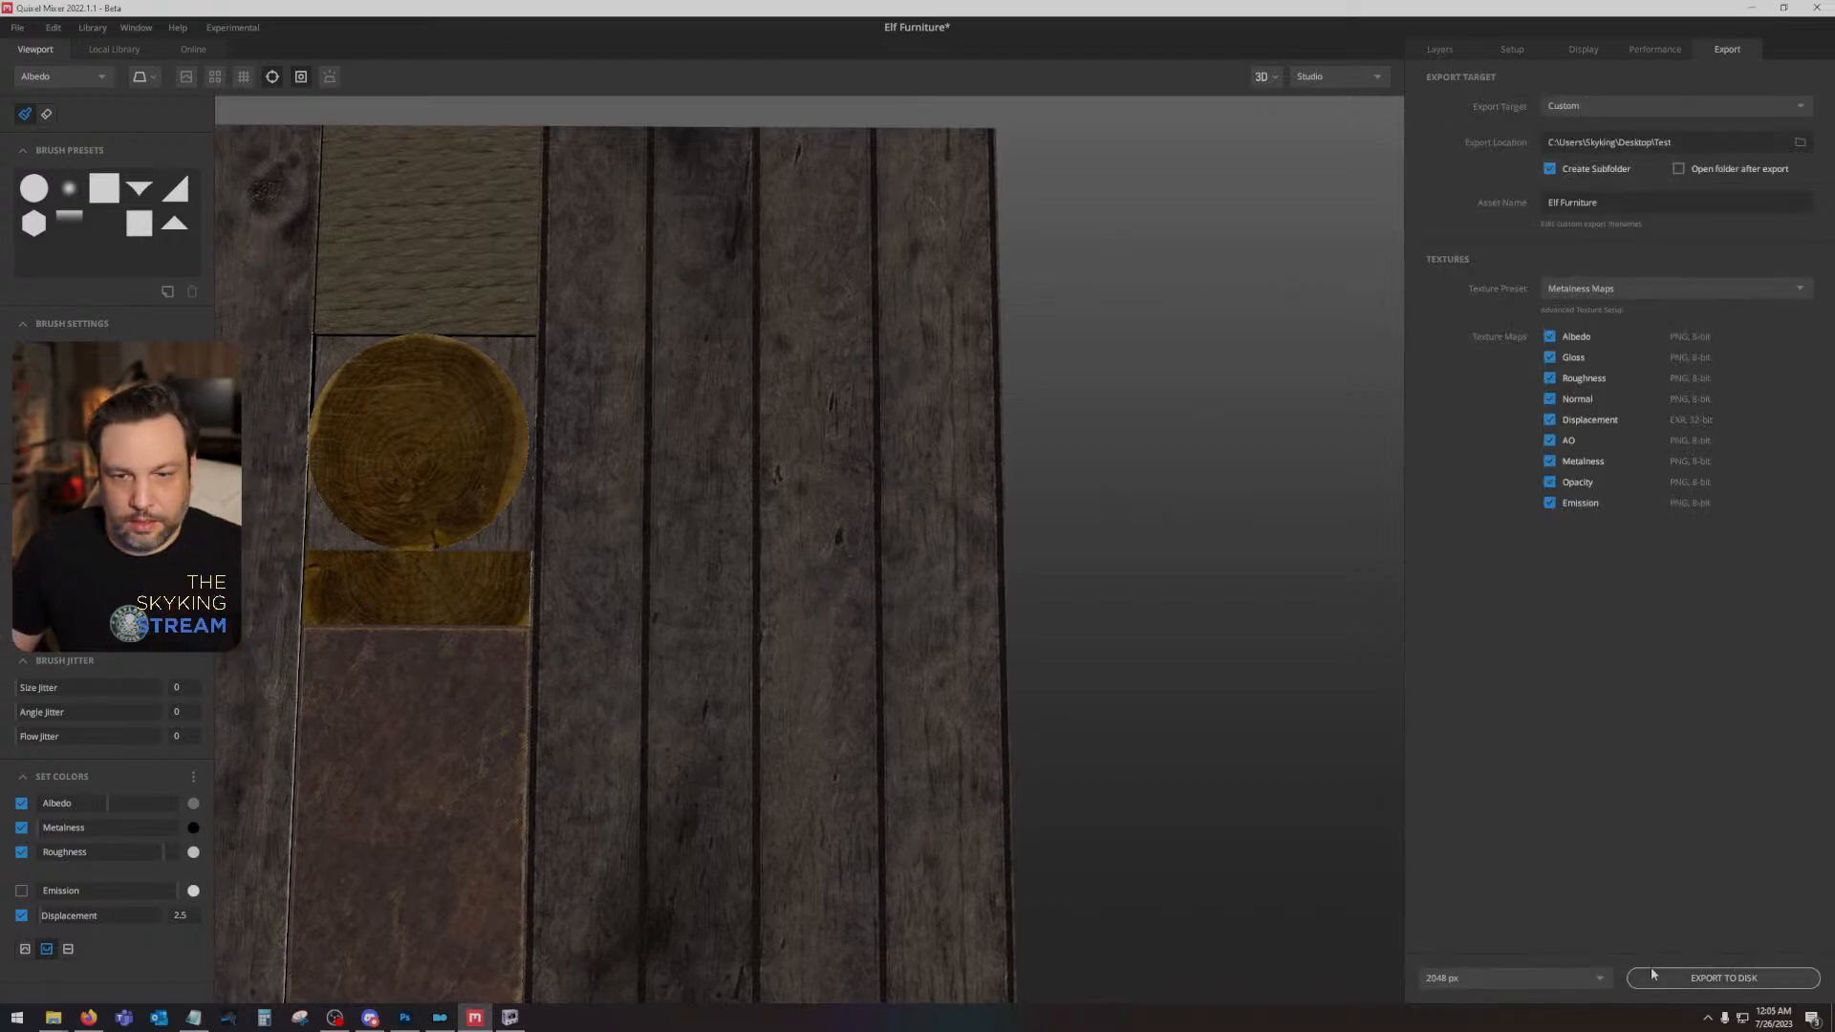
left_click(1691, 976)
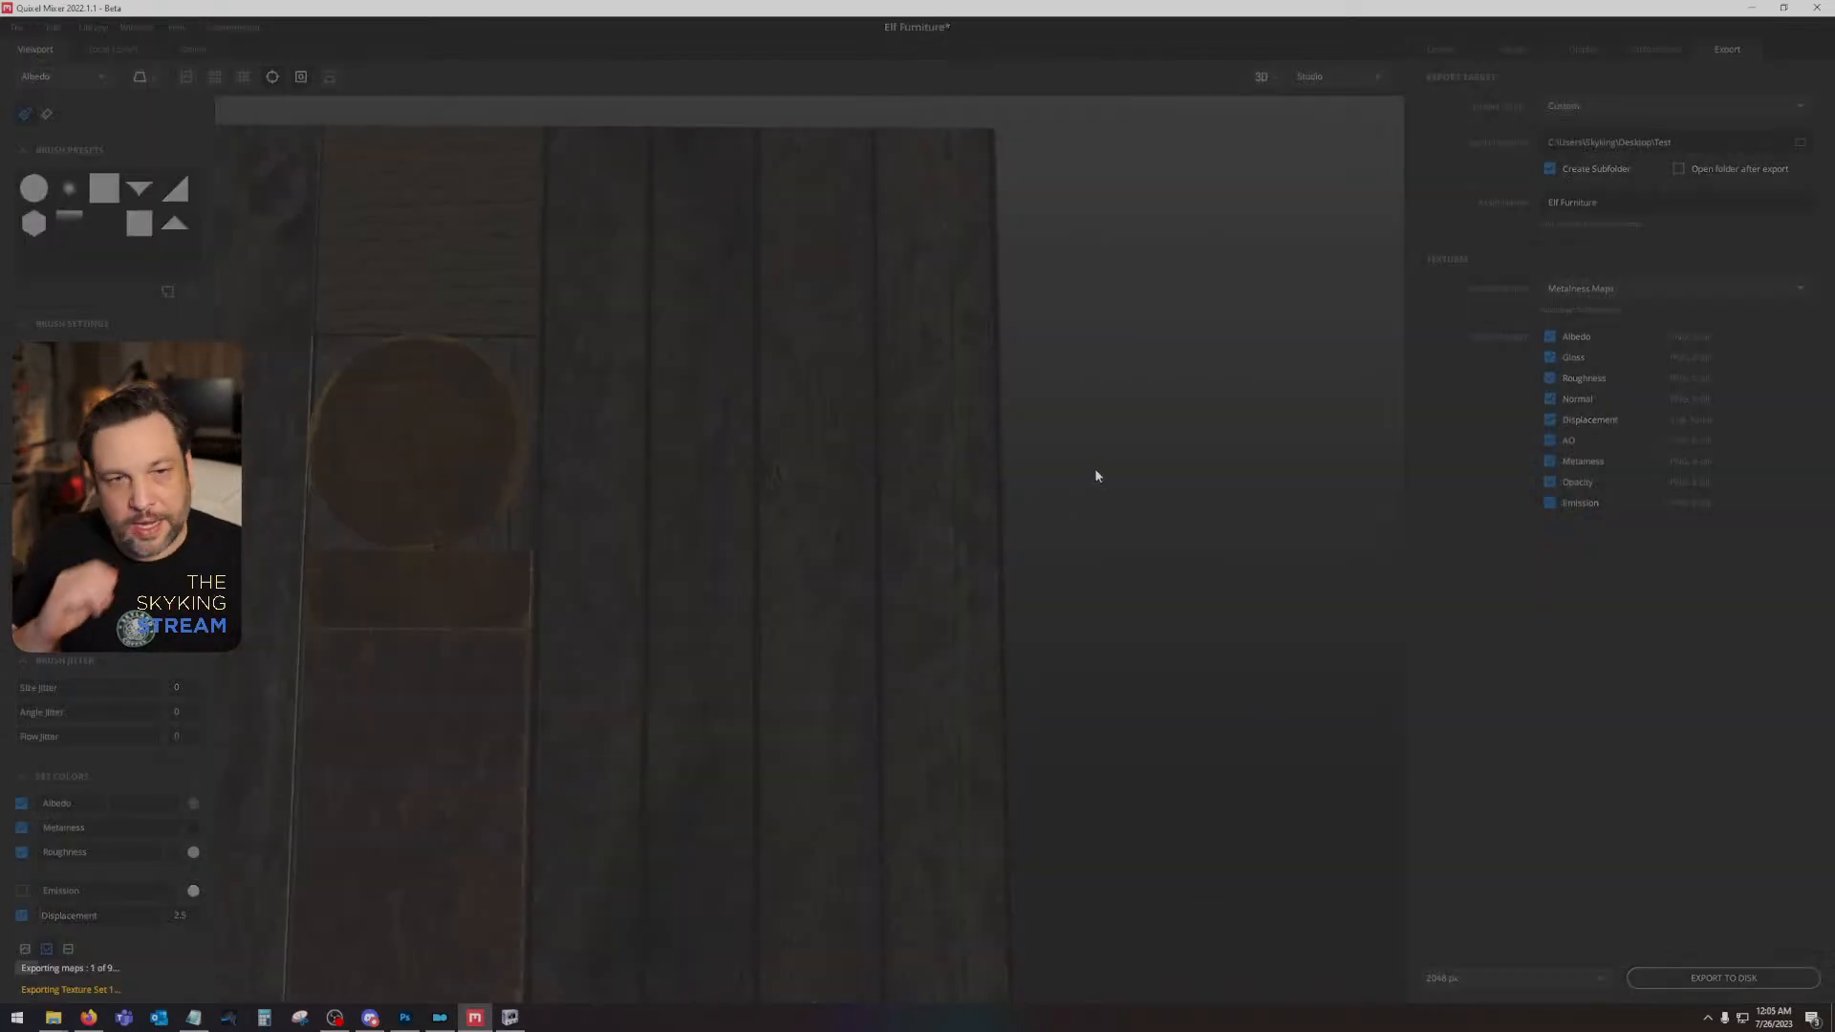
- Return to Photoshop and place the exported Elf Furniture albedo and AO maps above Layer 6, with AO uppermost
left_click(404, 1016)
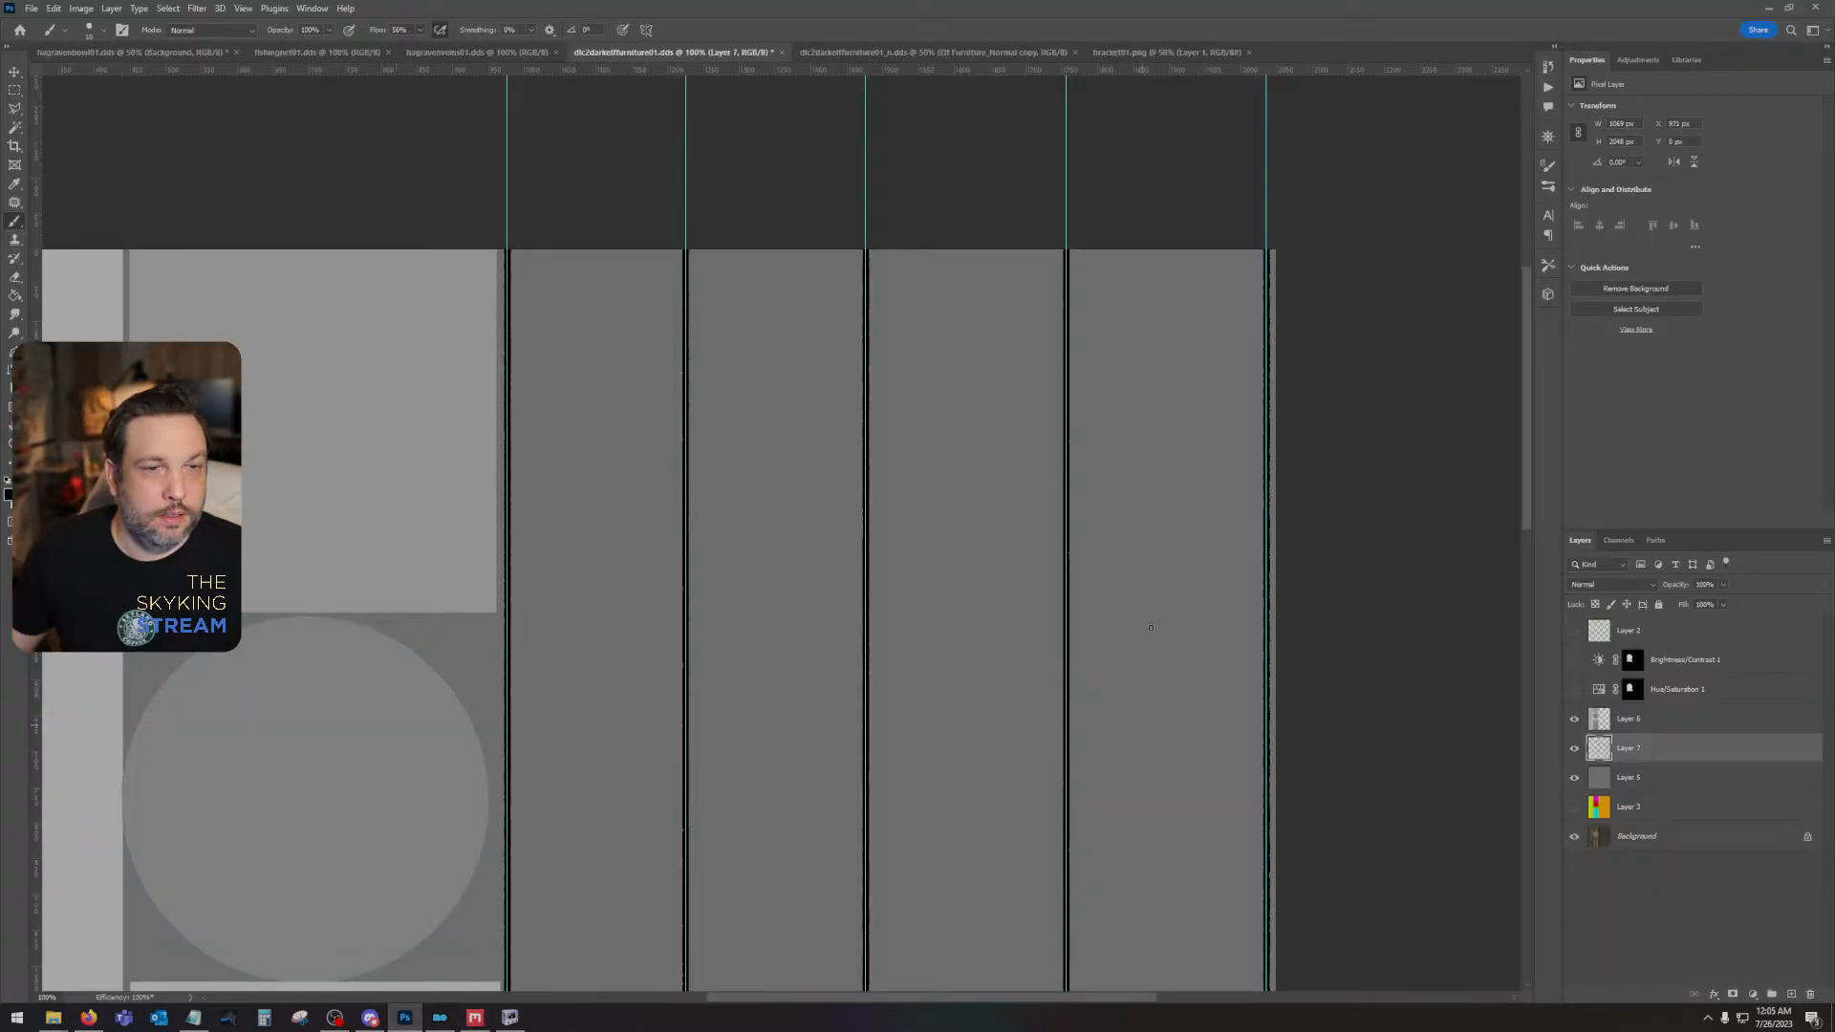
left_click(1667, 727)
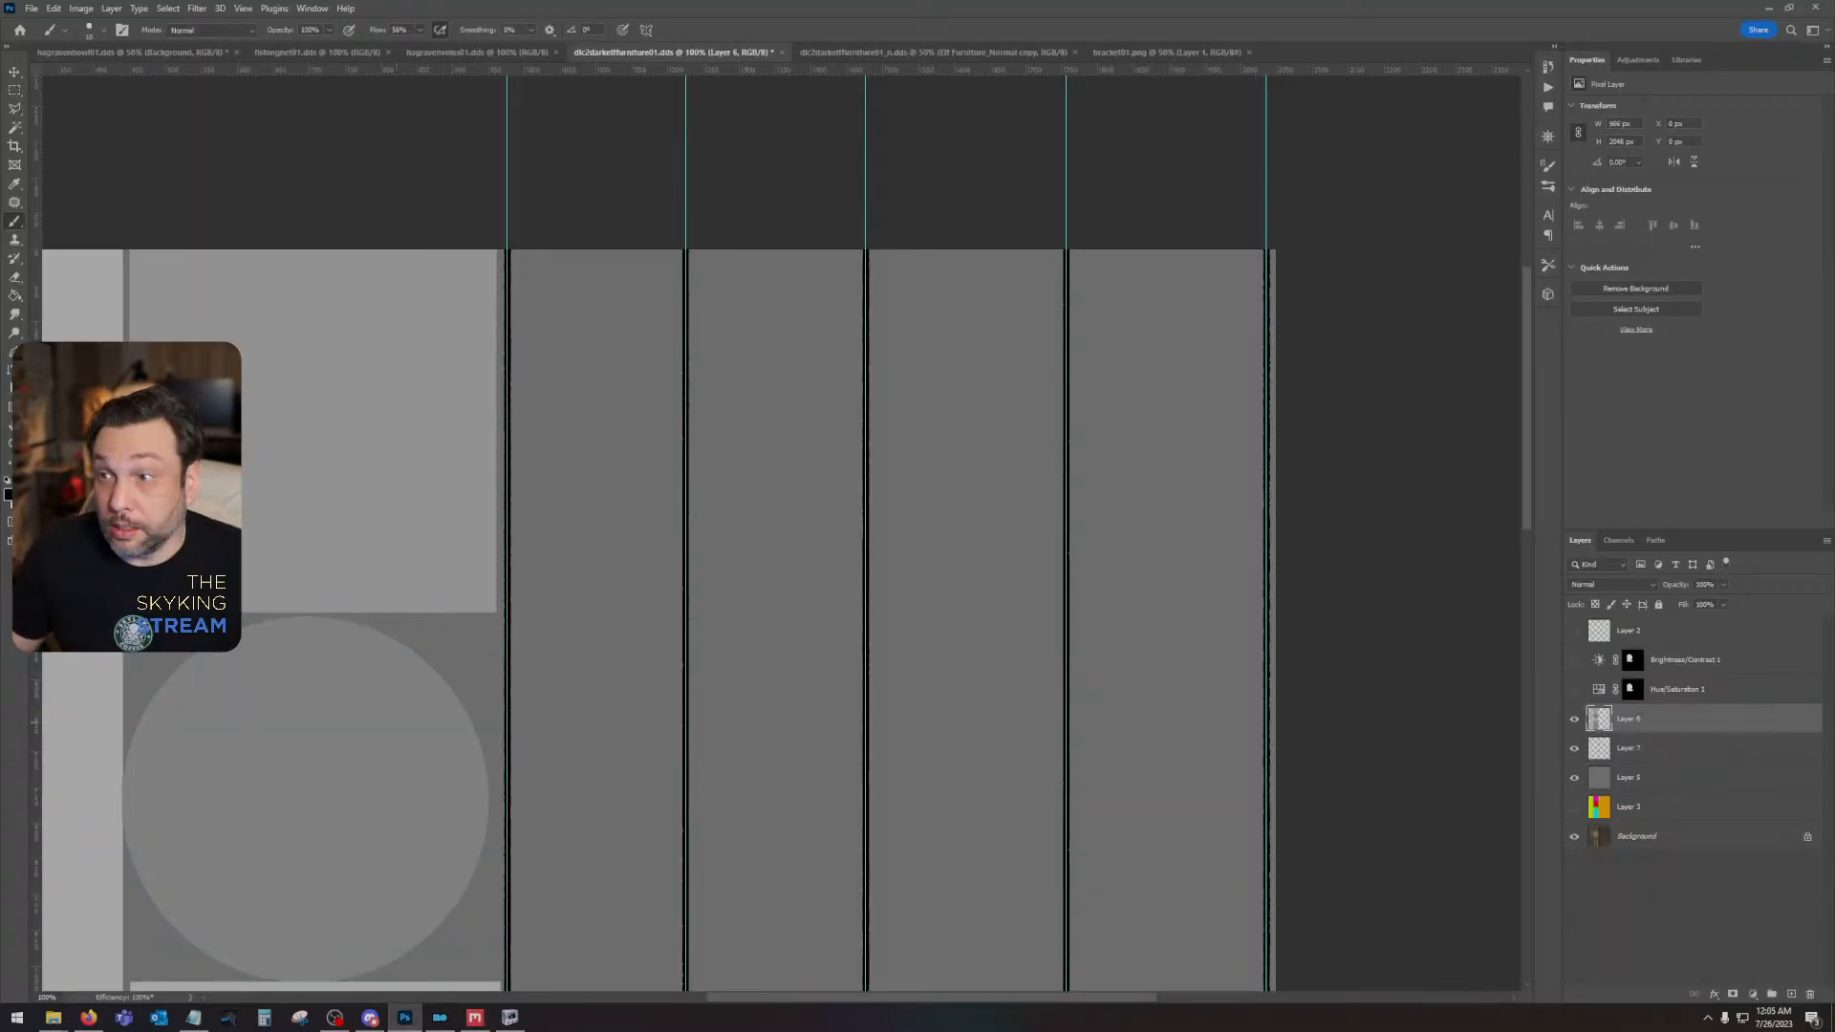
left_click(874, 727)
key("ctrl+minus")
key("ctrl+minus")
left_click_drag(874, 728, 1267, 545)
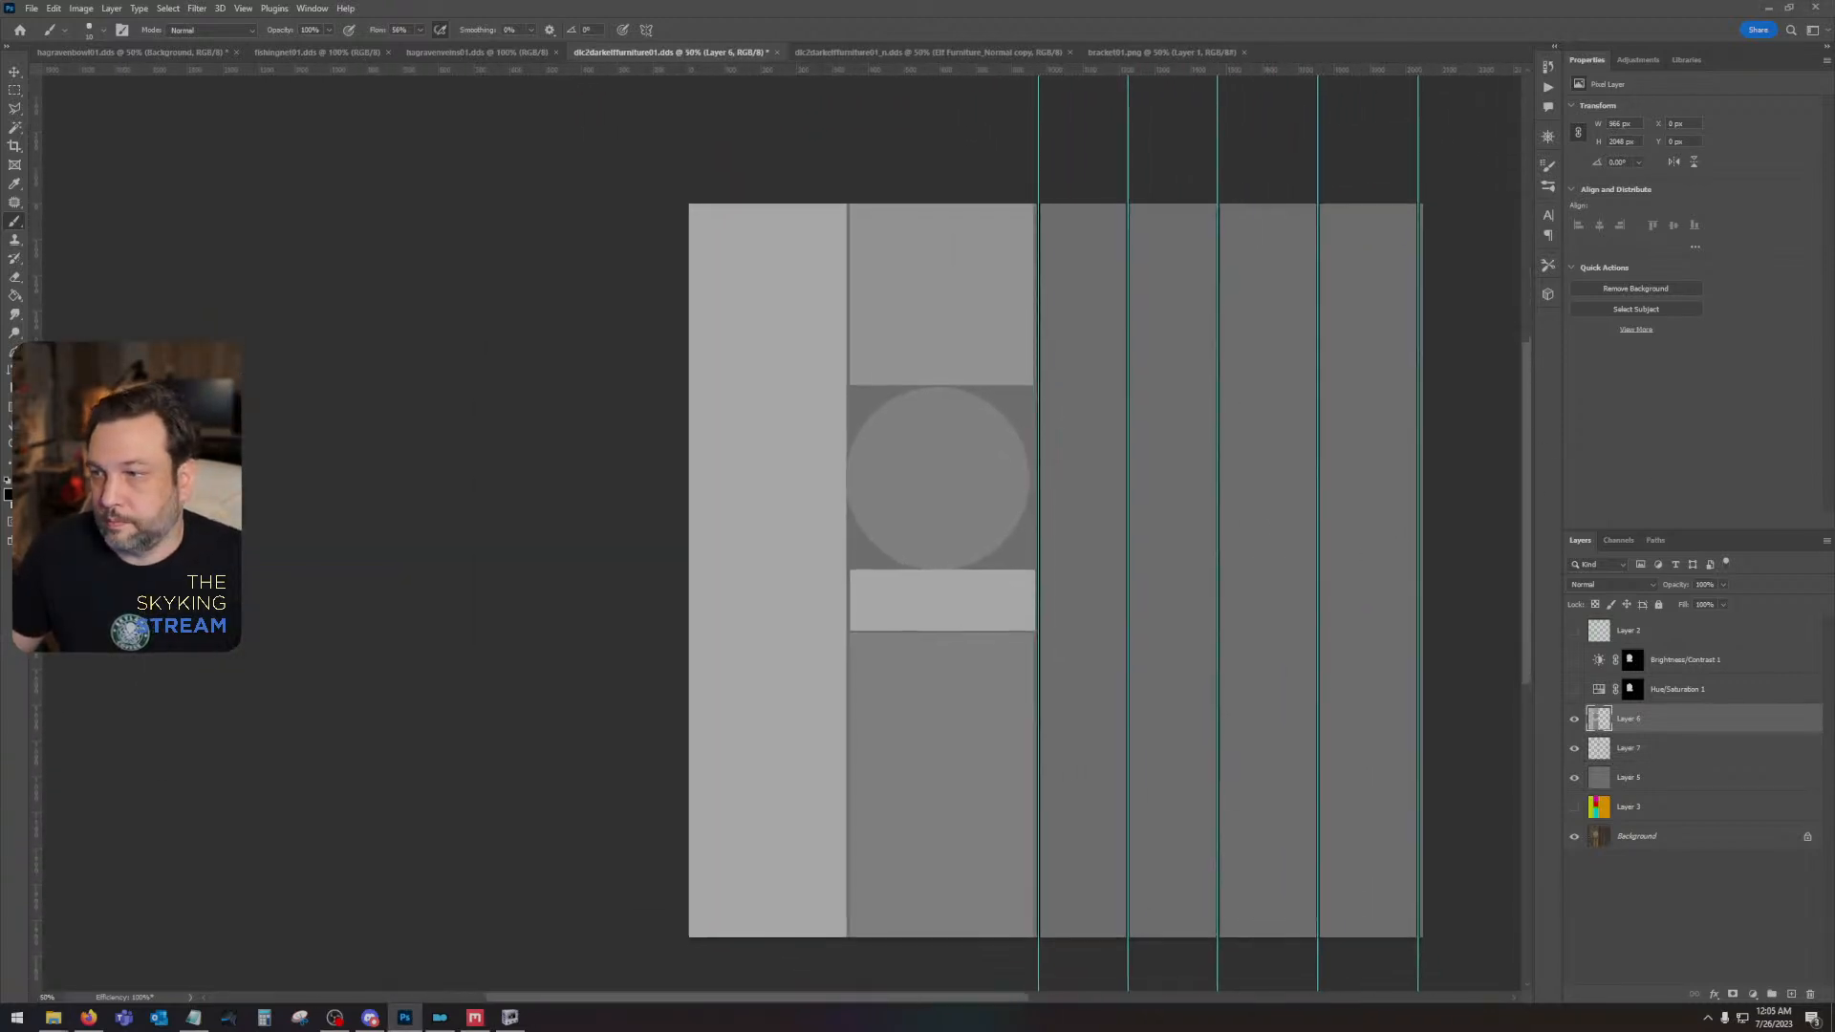
key("alt+Tab")
left_click_drag(0, 478, 1105, 594)
key("Return")
key("Return")
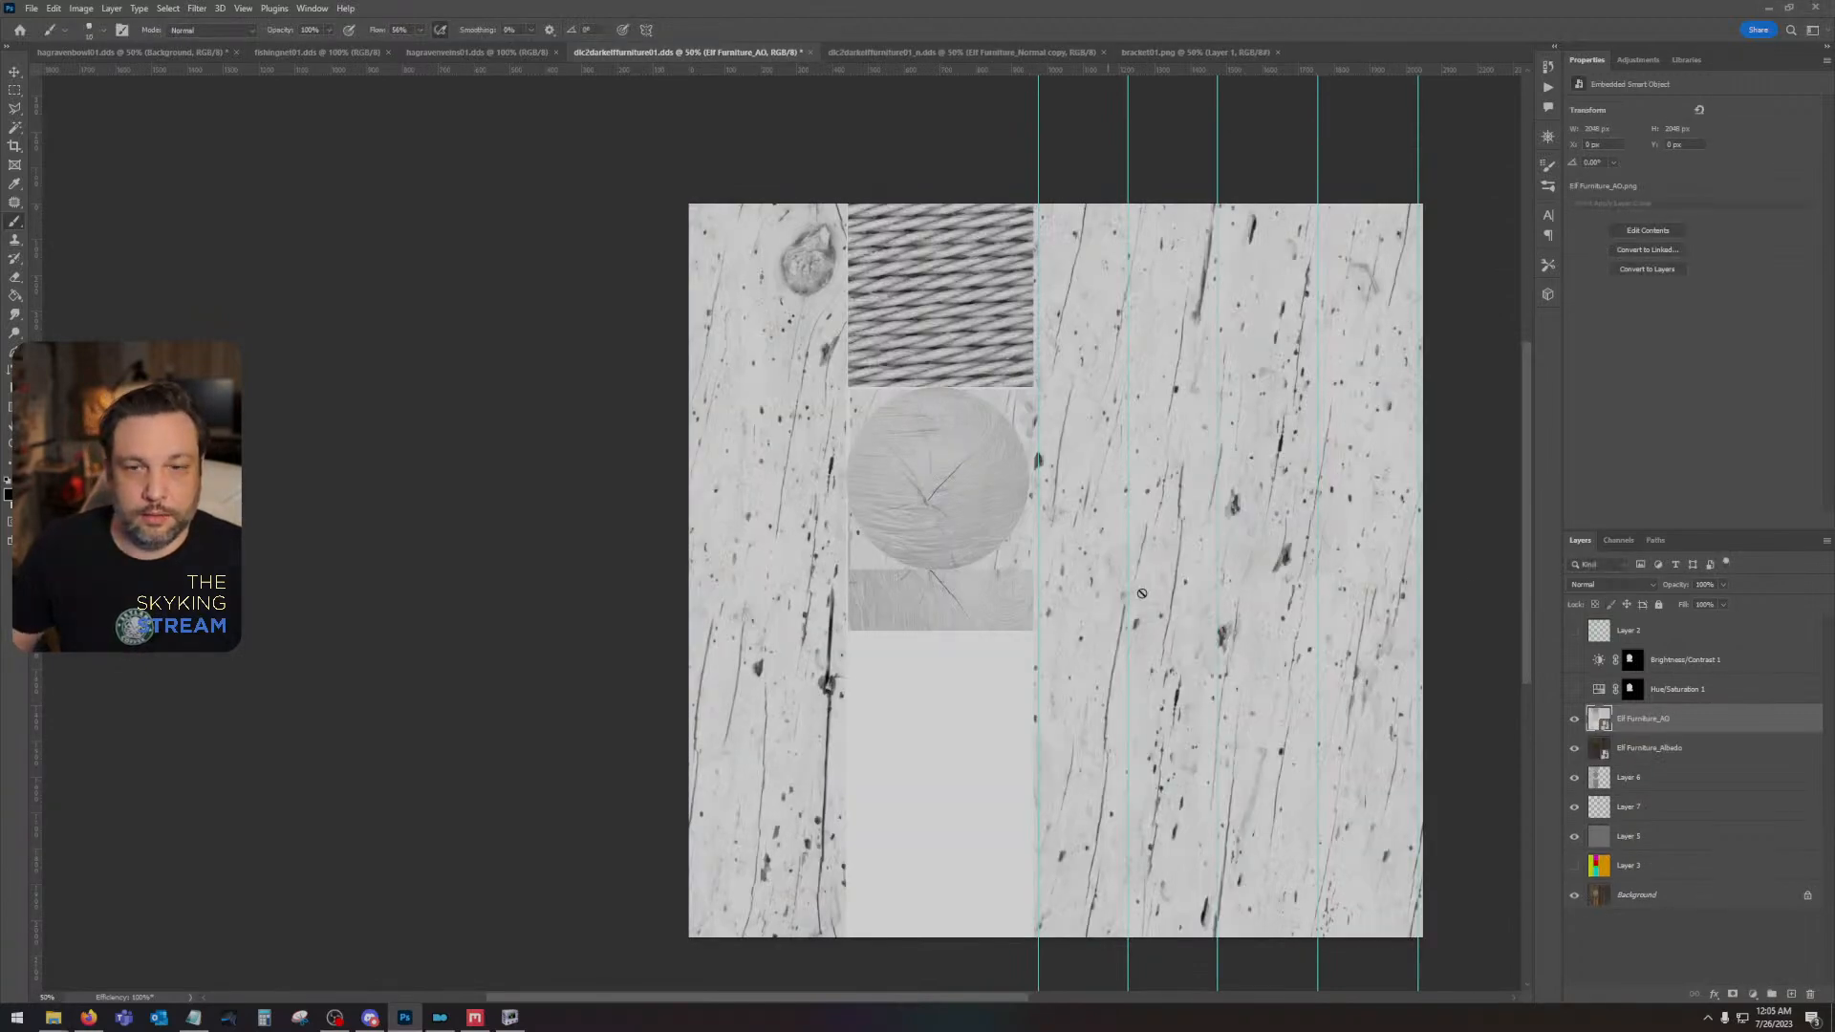
- Rasterize the Elf Furniture albedo and AO layers and set the AO layer's blend mode to Multiply
left_click(1760, 759, "shift")
right_click(1760, 759)
left_click(1763, 450)
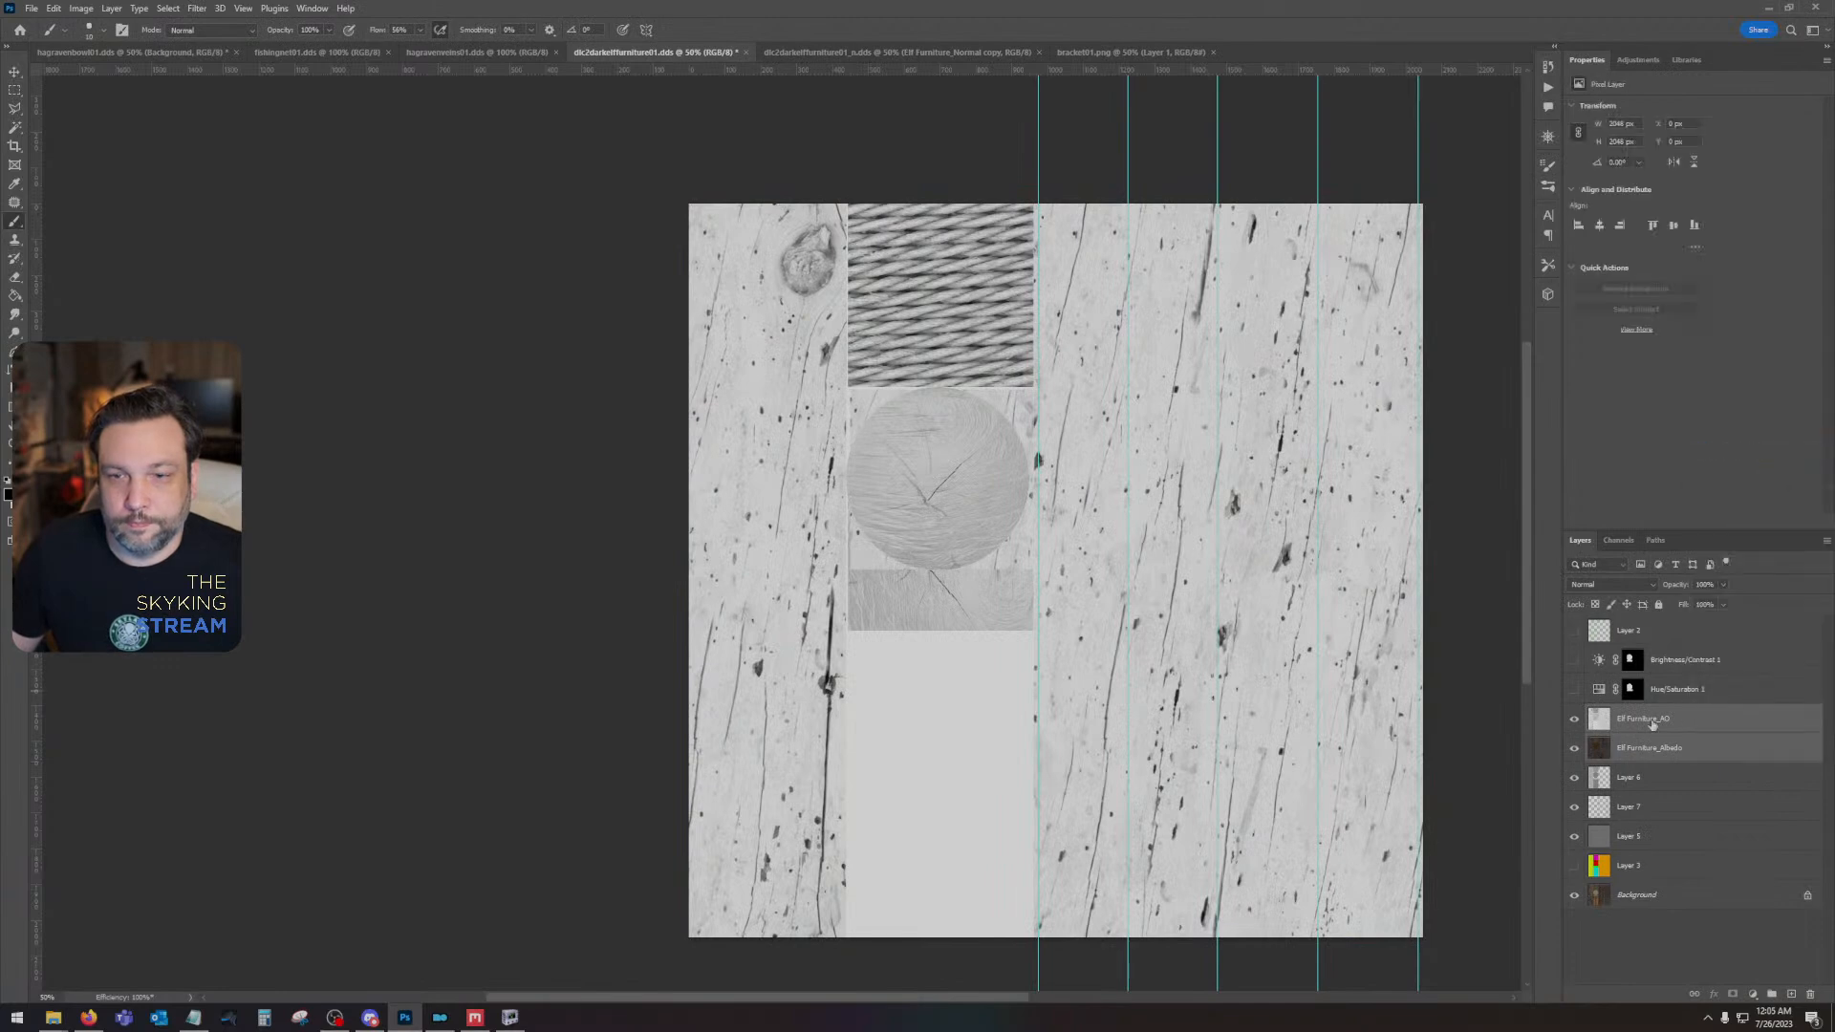
left_click(1652, 724)
left_click(1625, 585)
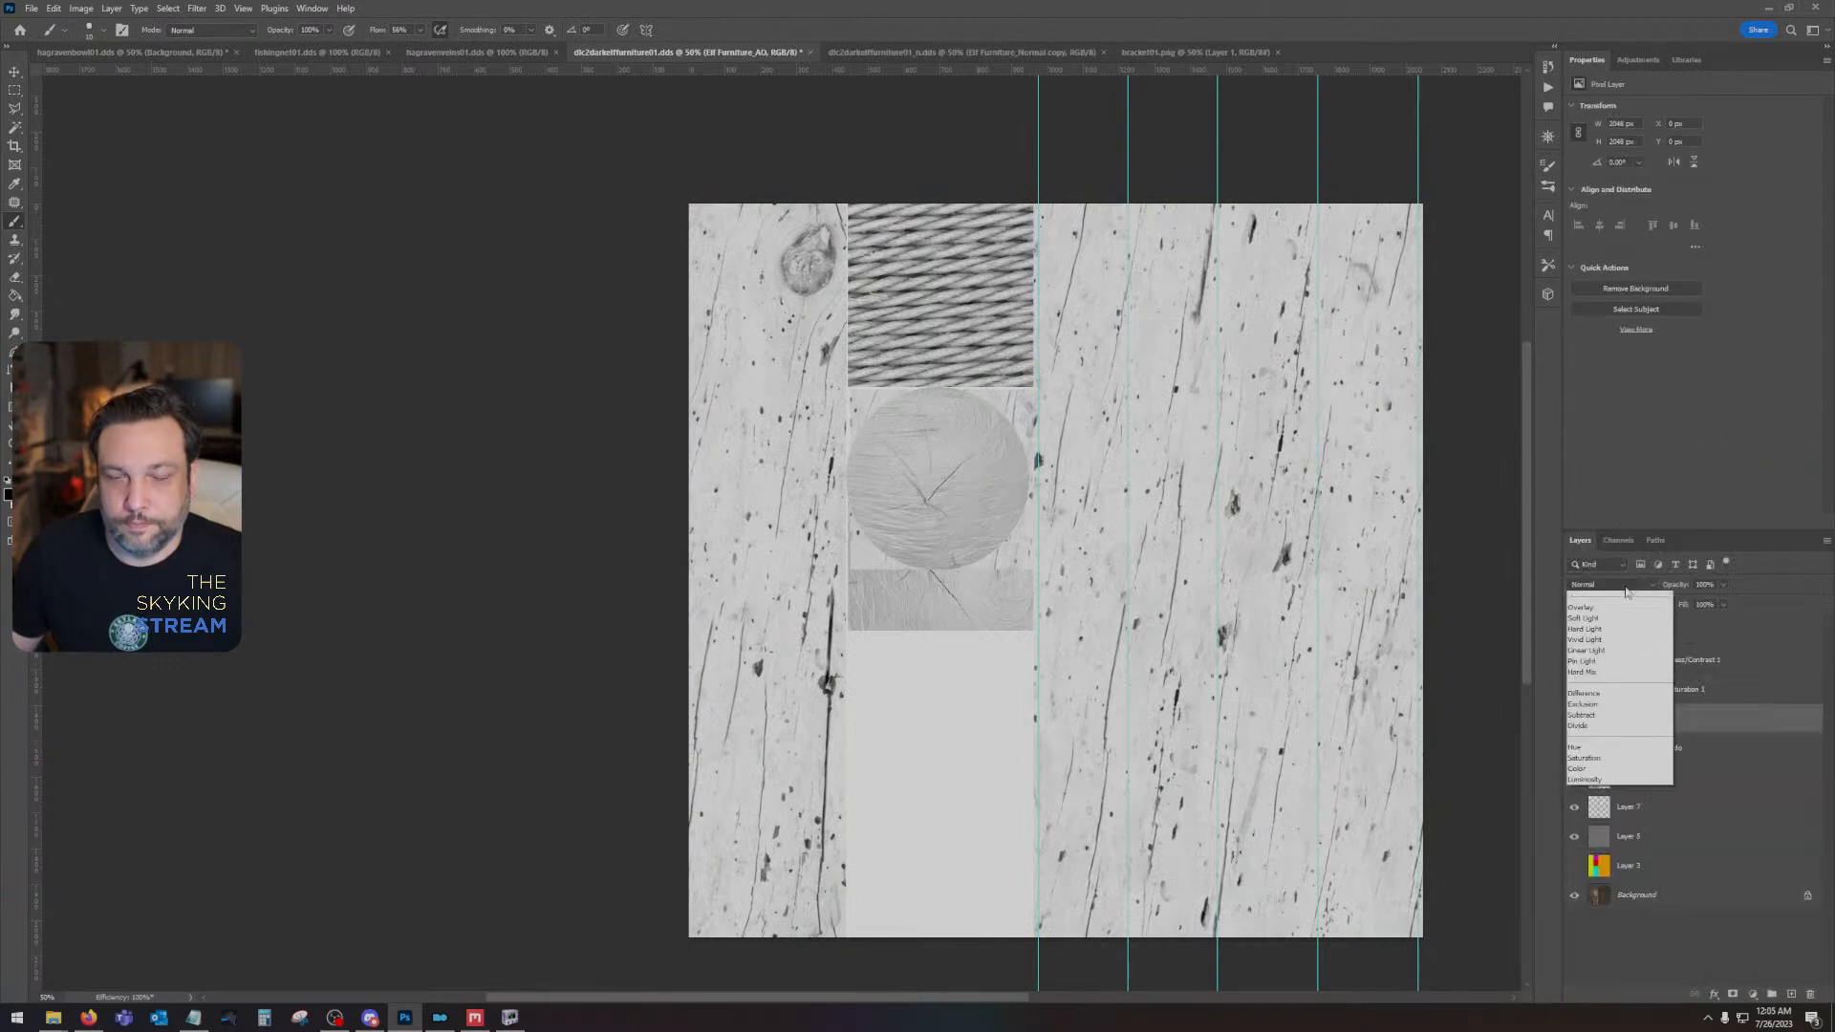
left_click(1625, 640)
- Combine the albedo and AO layers into one rasterized layer and save the furniture texture
left_click(1695, 749, "shift")
right_click(1693, 748)
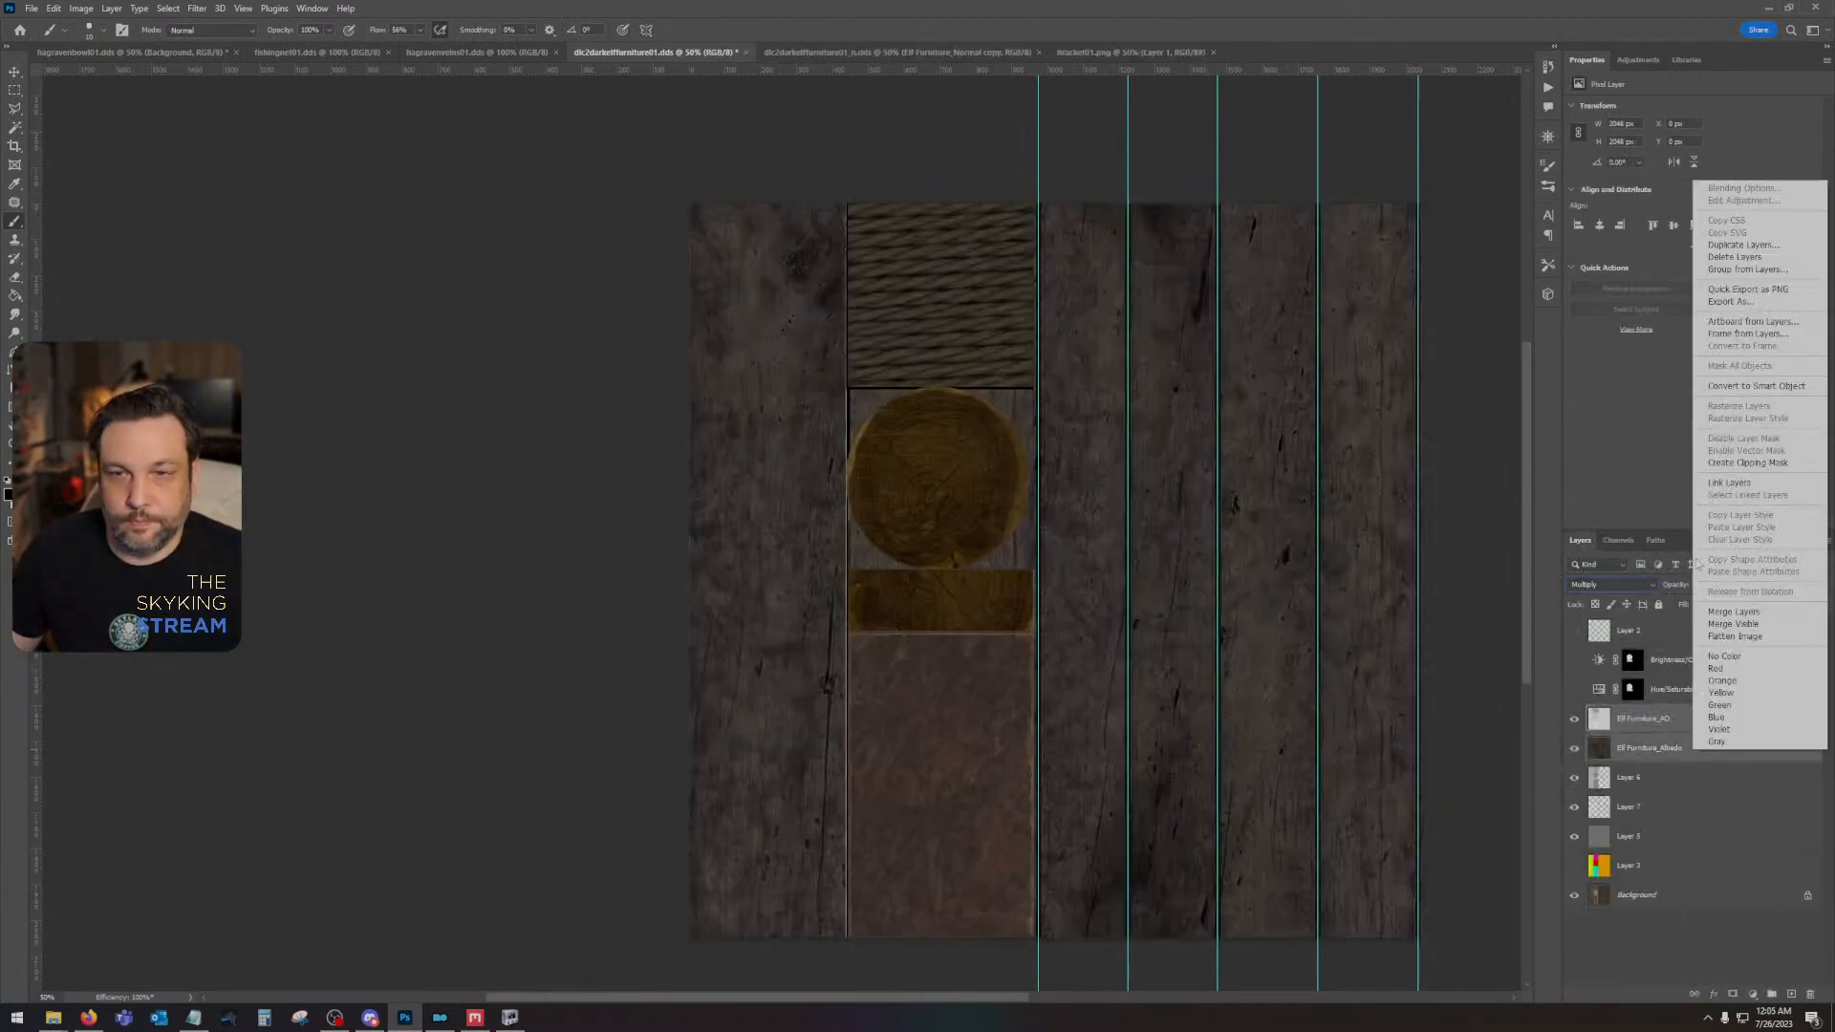
left_click(1724, 389)
right_click(1658, 726)
left_click(1726, 410)
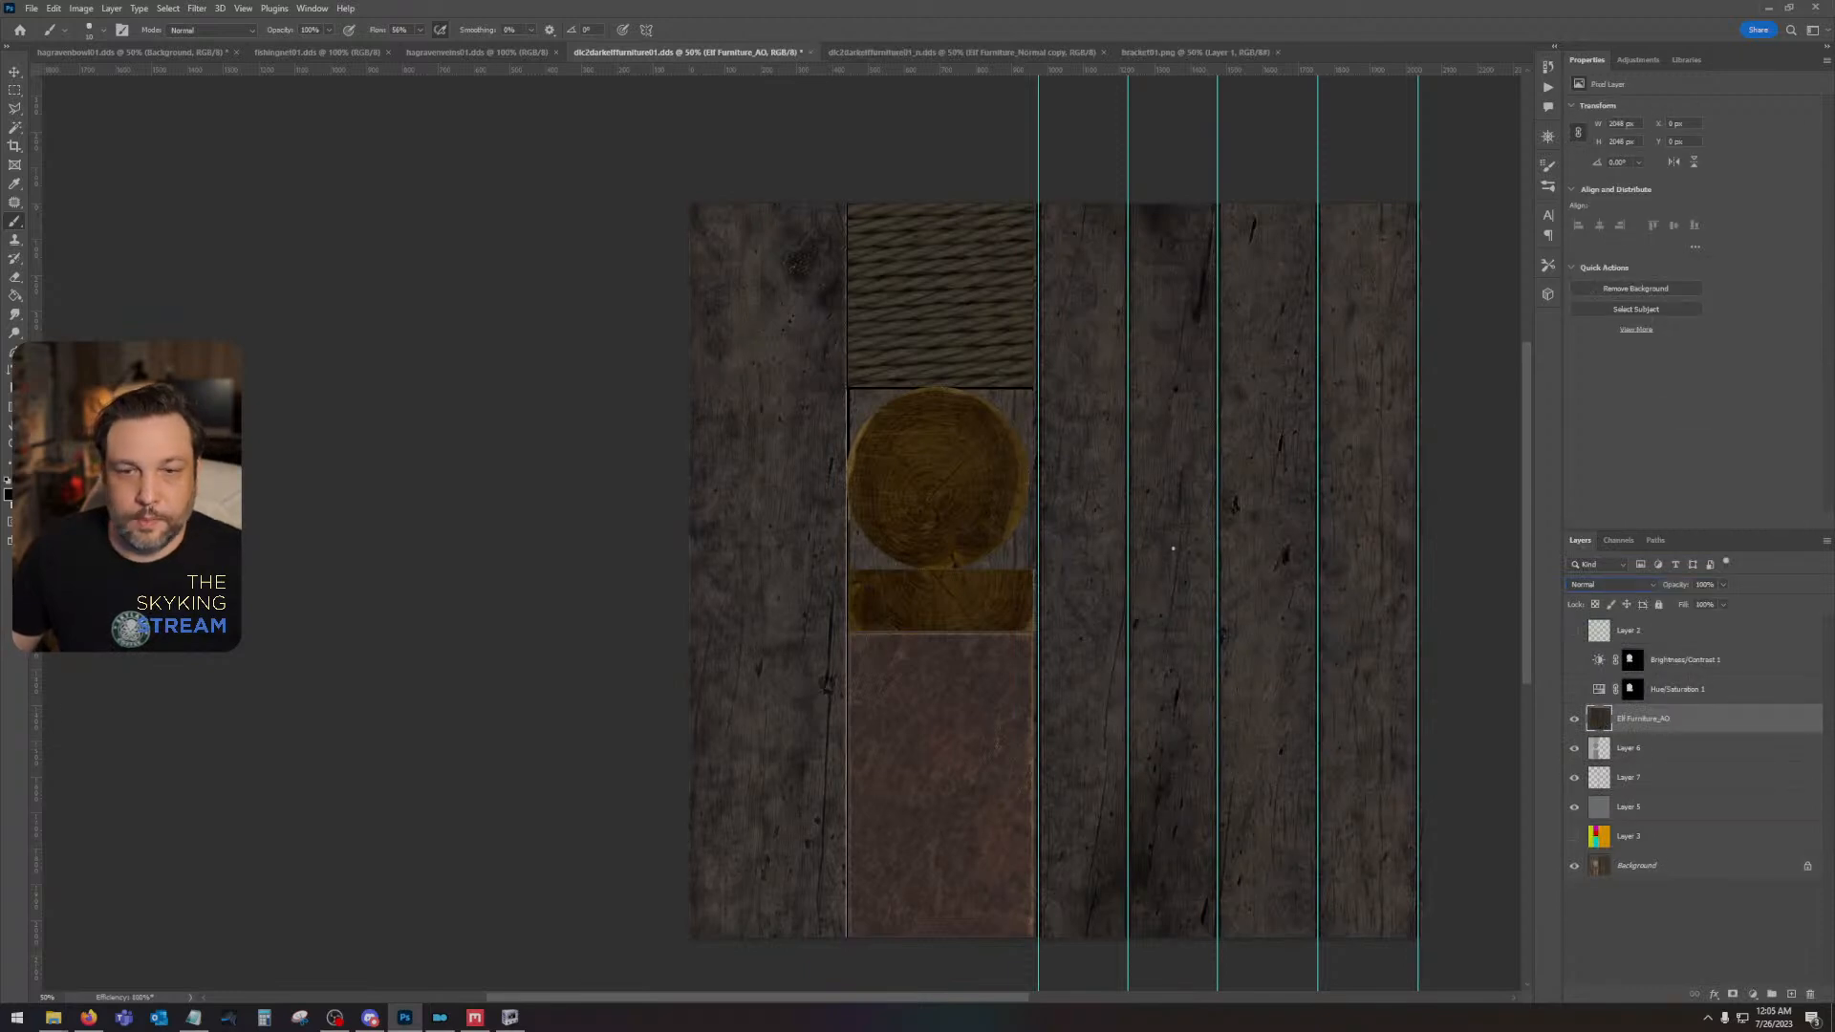
left_click(15, 72)
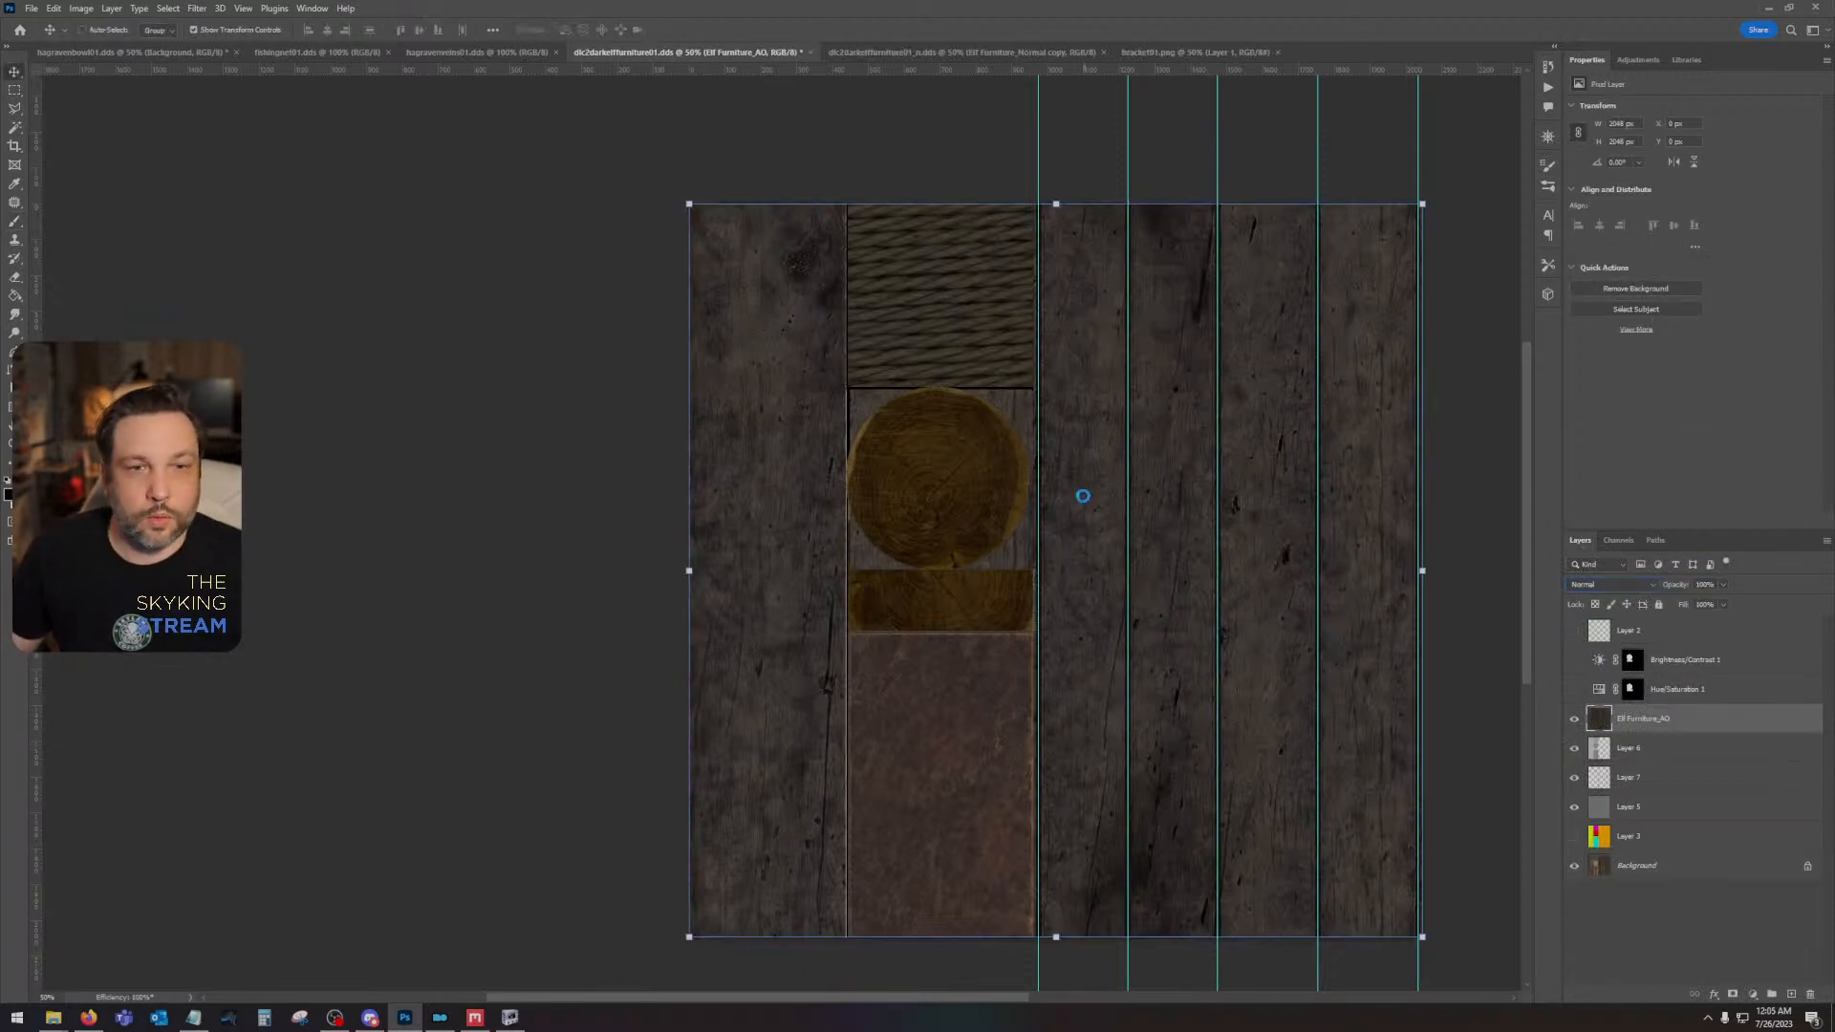
left_click(947, 534)
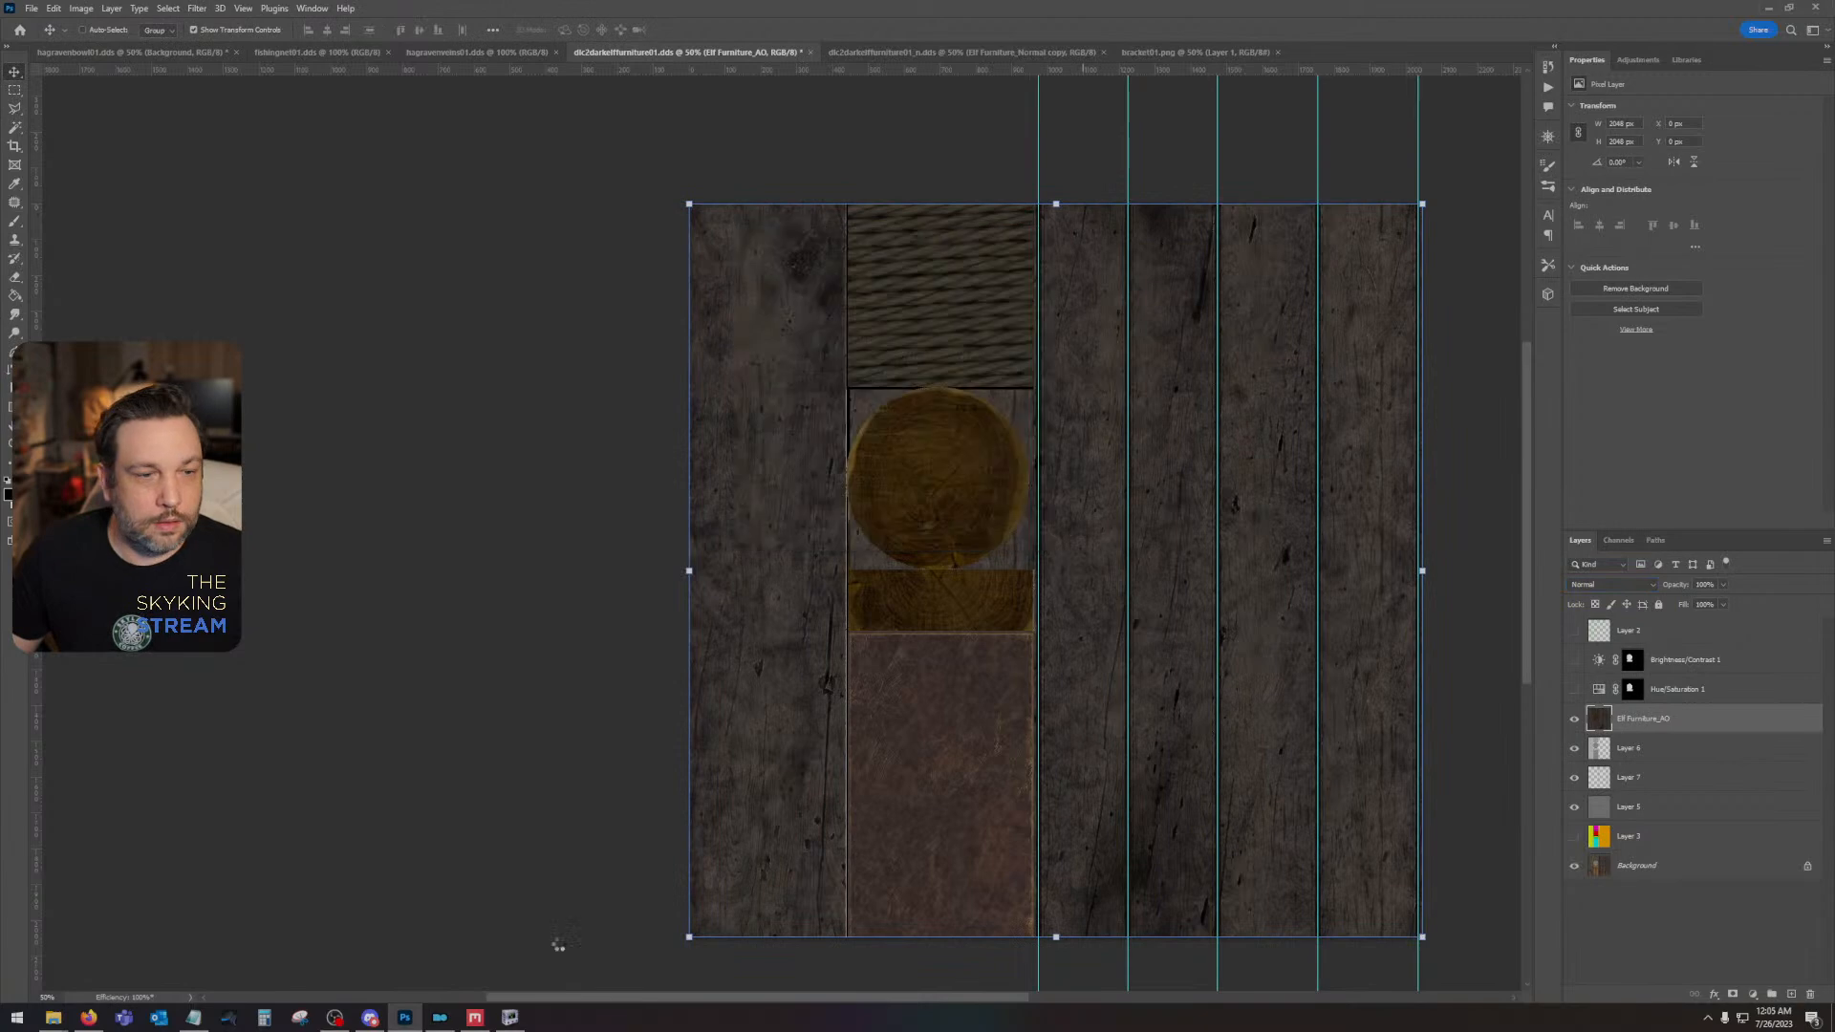
- Switch to NifSkope, open dlc2darkelfbed01.nif and examine the plank seams on the bed from above
left_click(510, 1017)
left_click(23, 50)
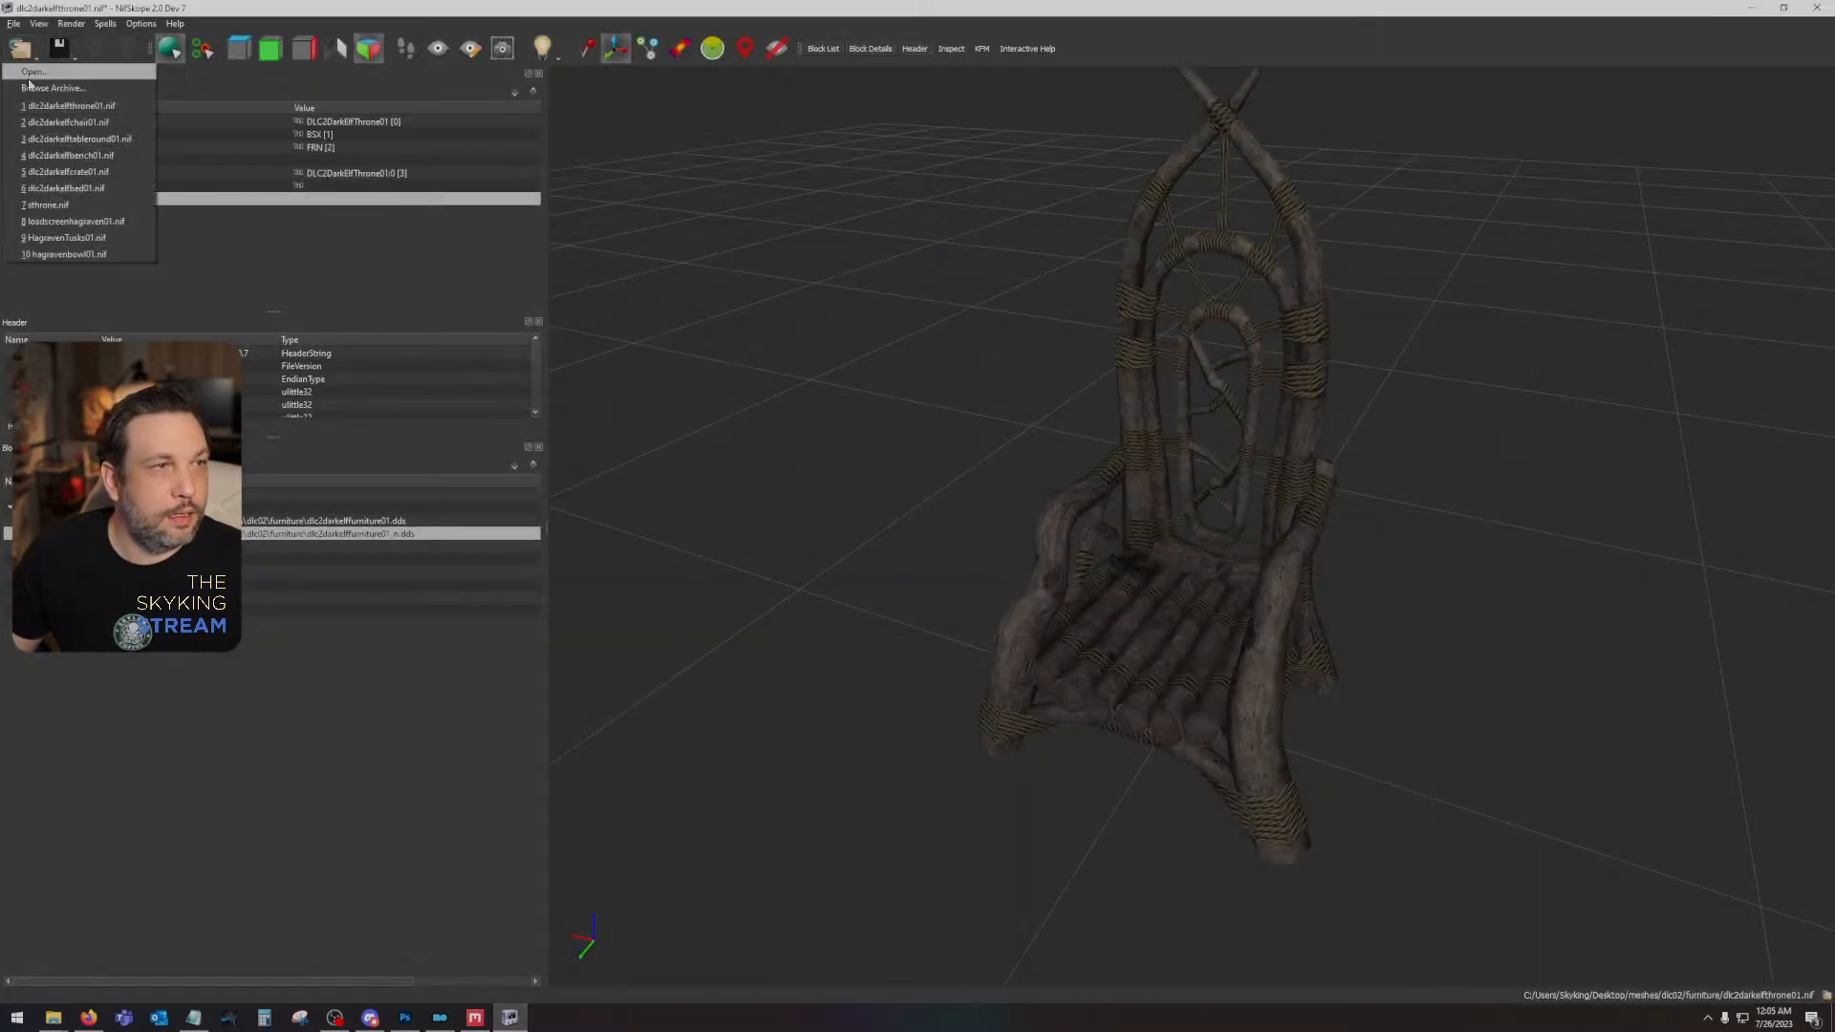
left_click(39, 188)
left_click(950, 531)
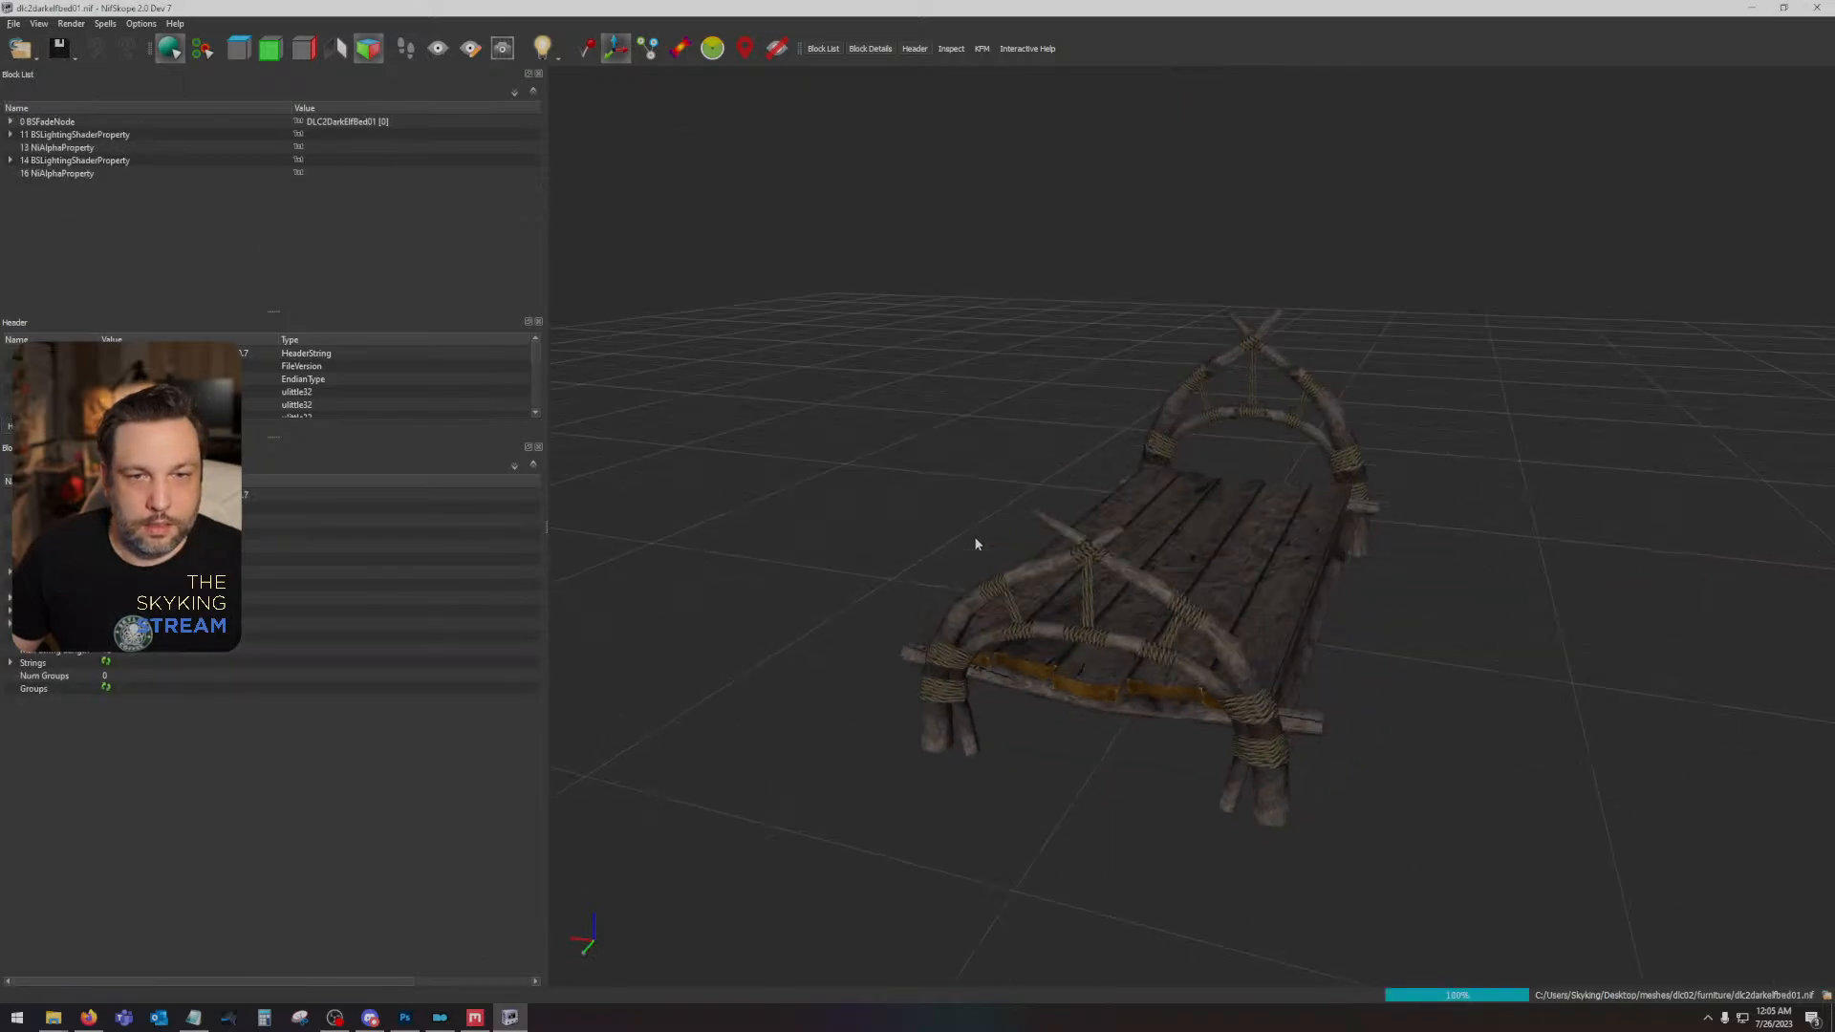
scroll(976, 541, "up", 3)
left_click_drag(976, 541, 1770, 724)
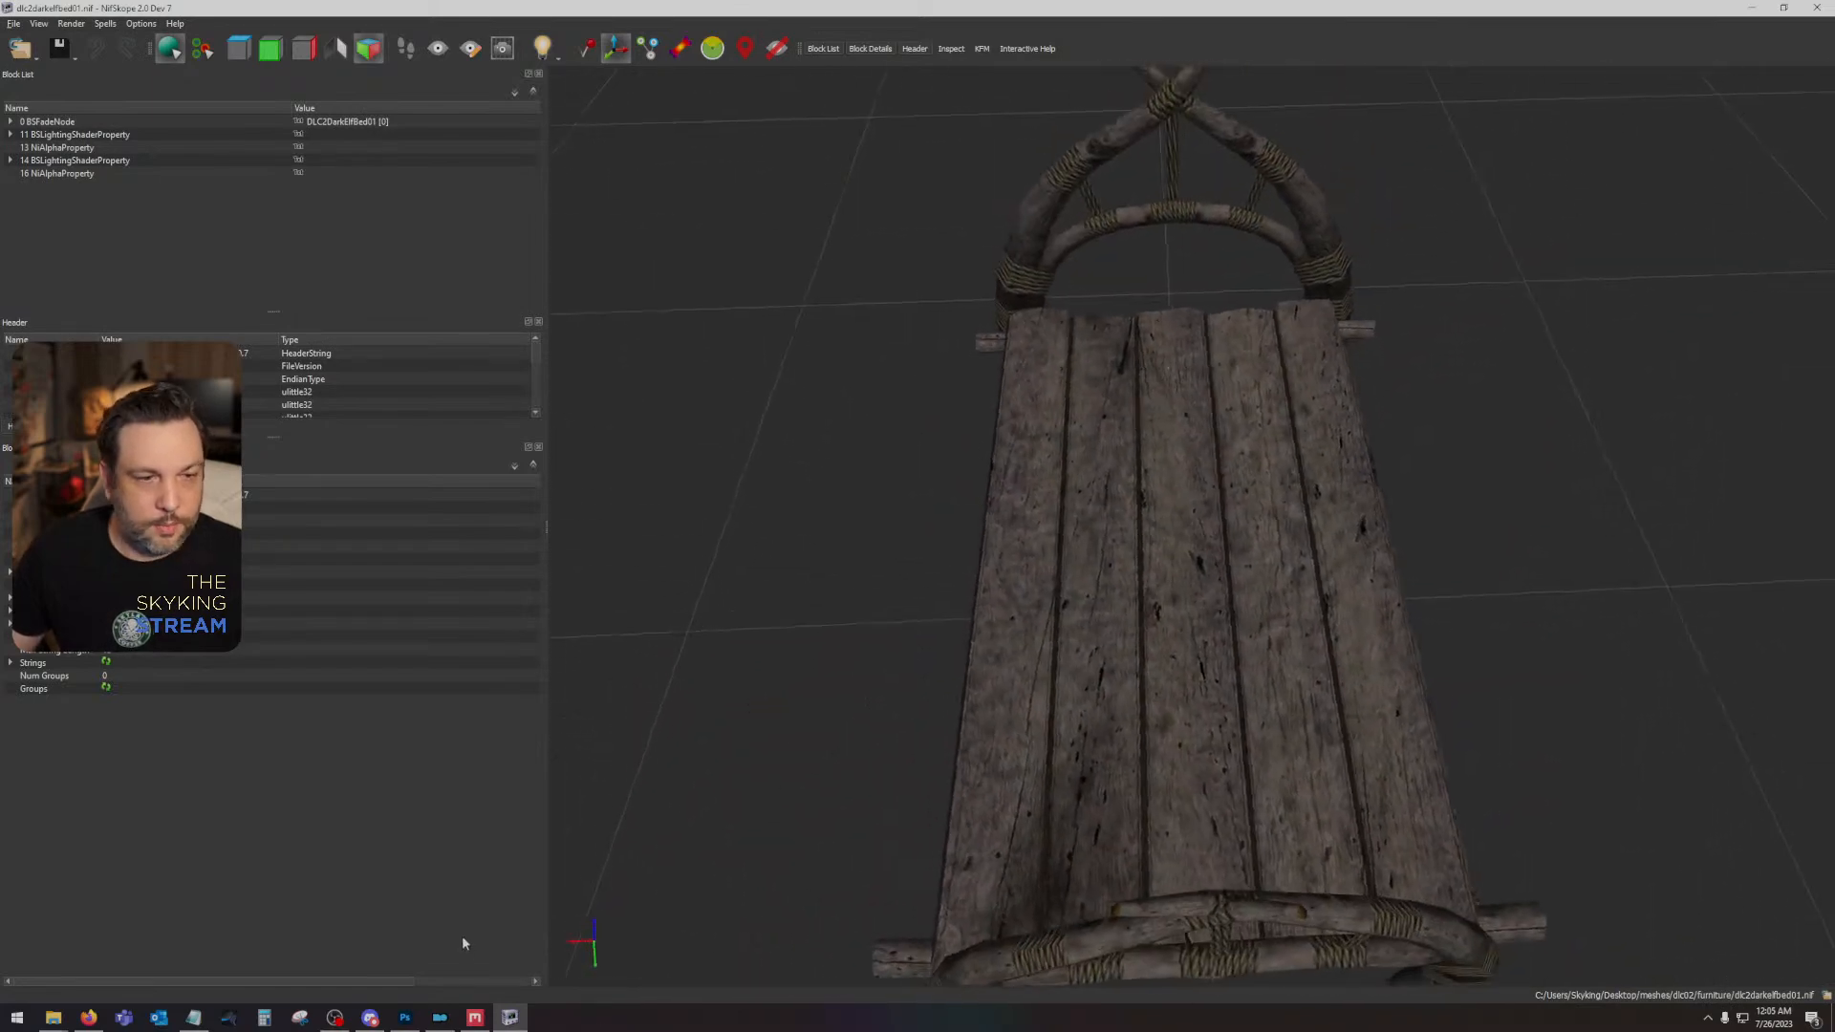
- Return to Photoshop and delete Layer 7 with the seam lines and the combined Elf Furniture_AO layer
left_click(404, 1017)
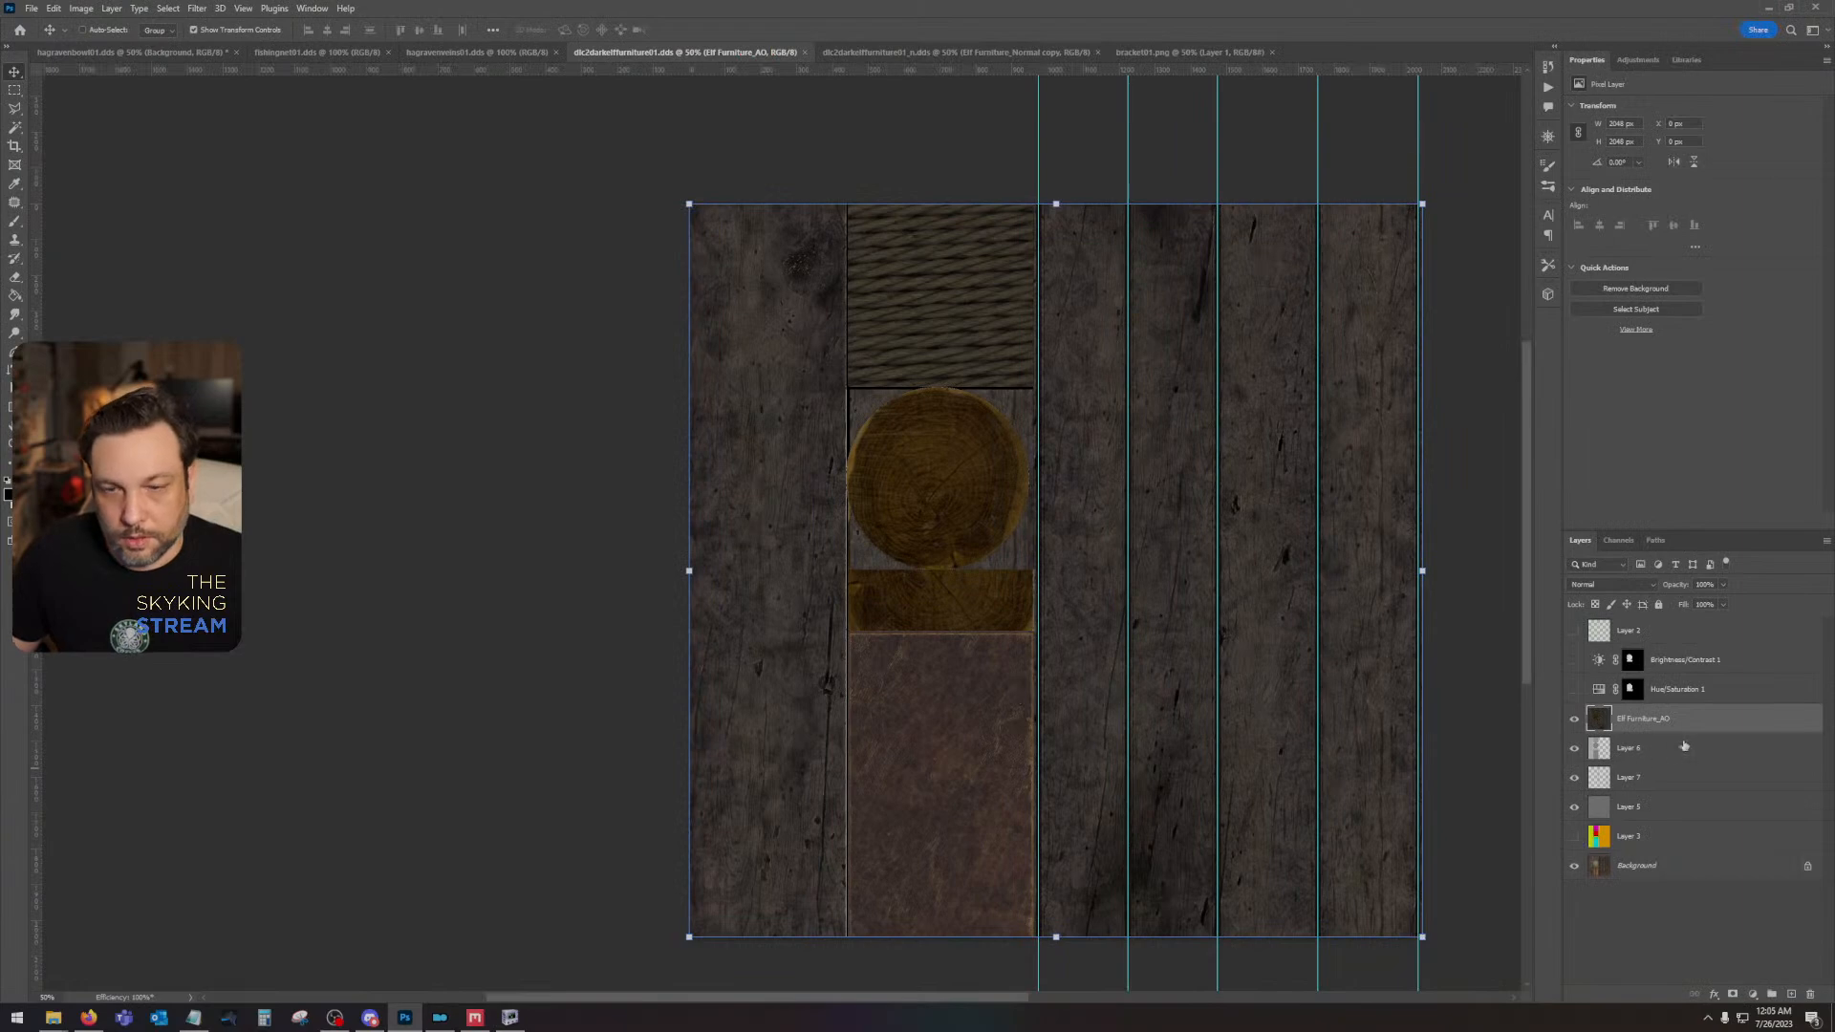
left_click(1692, 784)
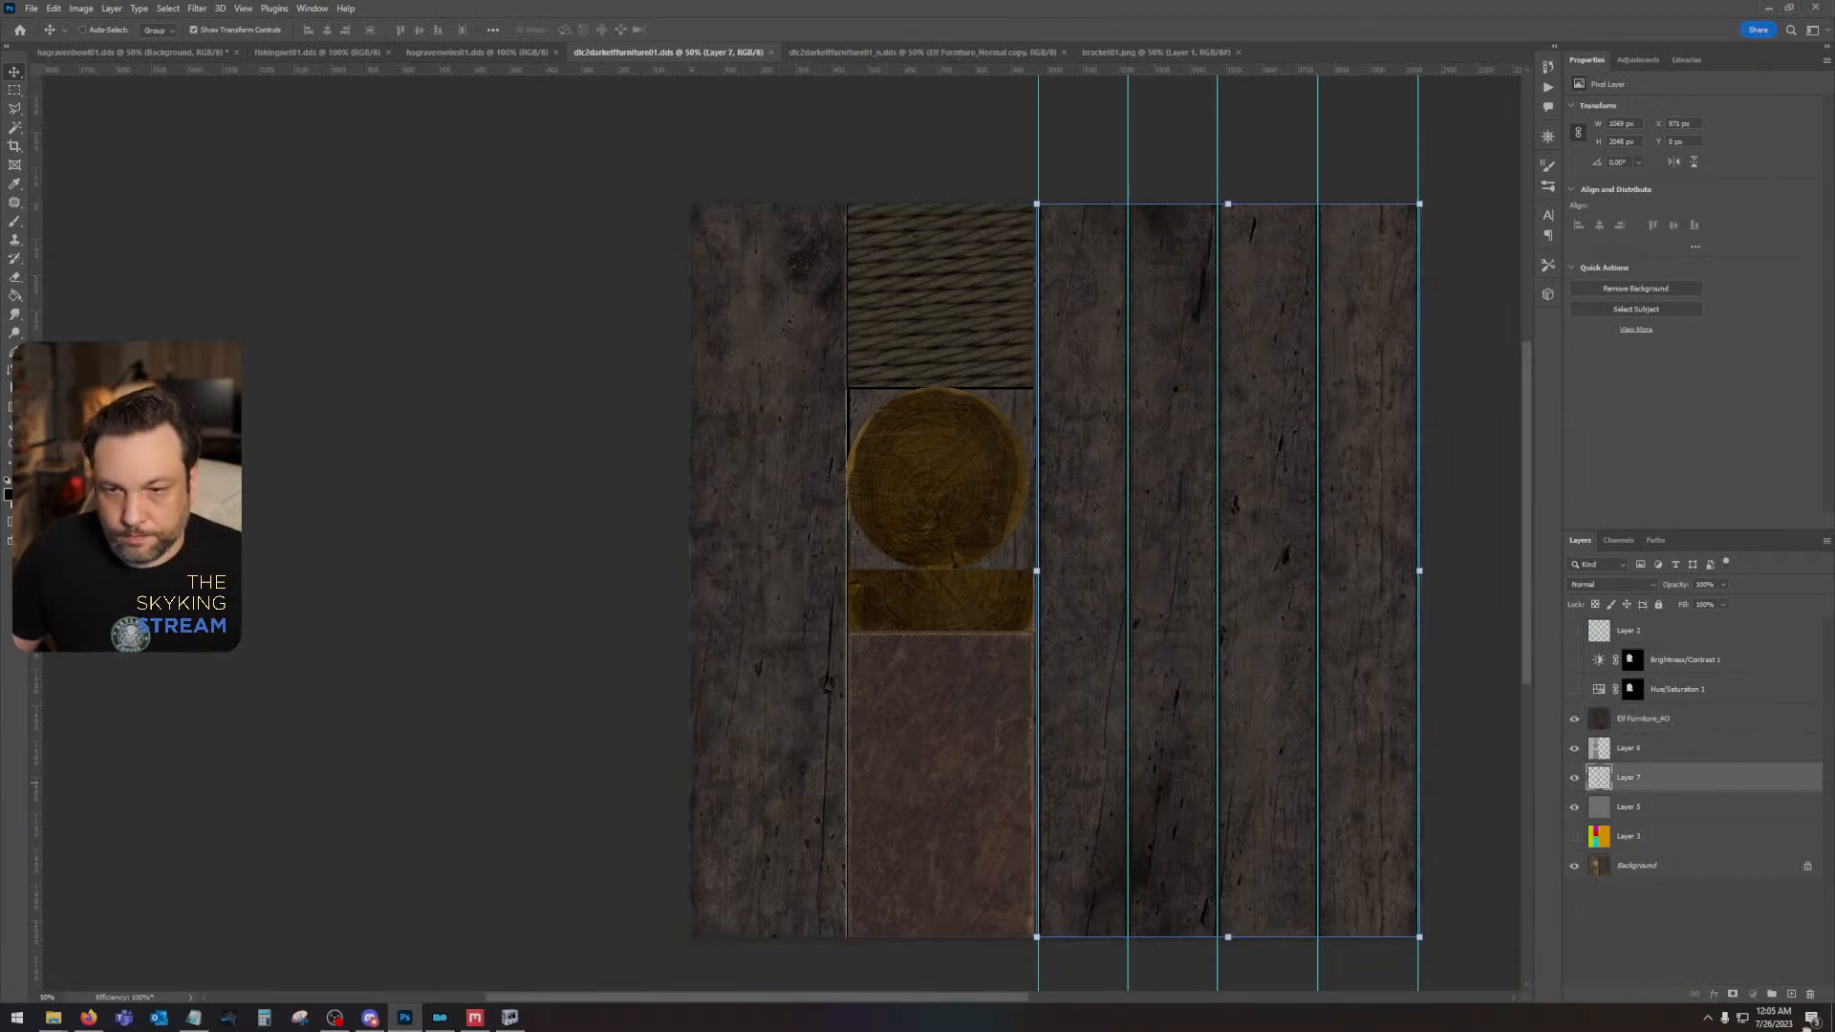
left_click_drag(1806, 1028, 1810, 994)
left_click_drag(1661, 748, 1803, 995)
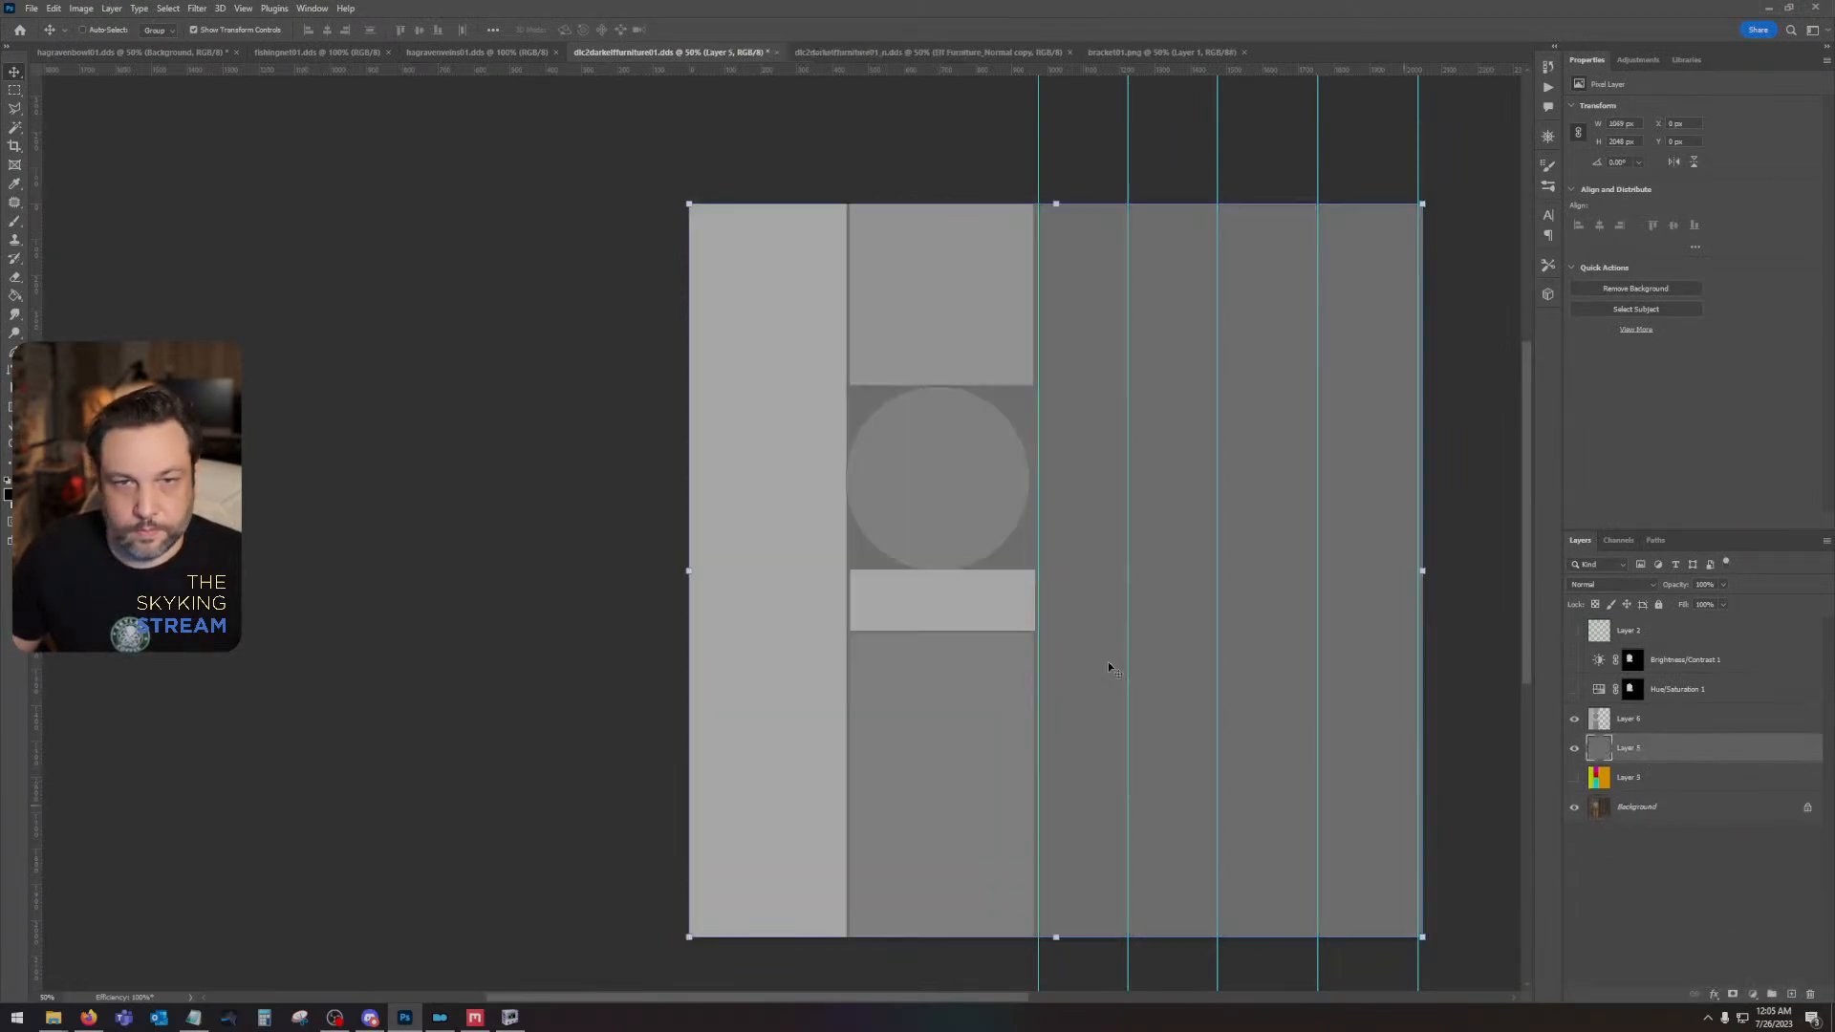
- Set the brush size to 5 px and paint straight black seam lines along the vertical plank guides on Layer 5
left_click(15, 223)
left_click(91, 30)
left_click_drag(154, 57, 129, 51)
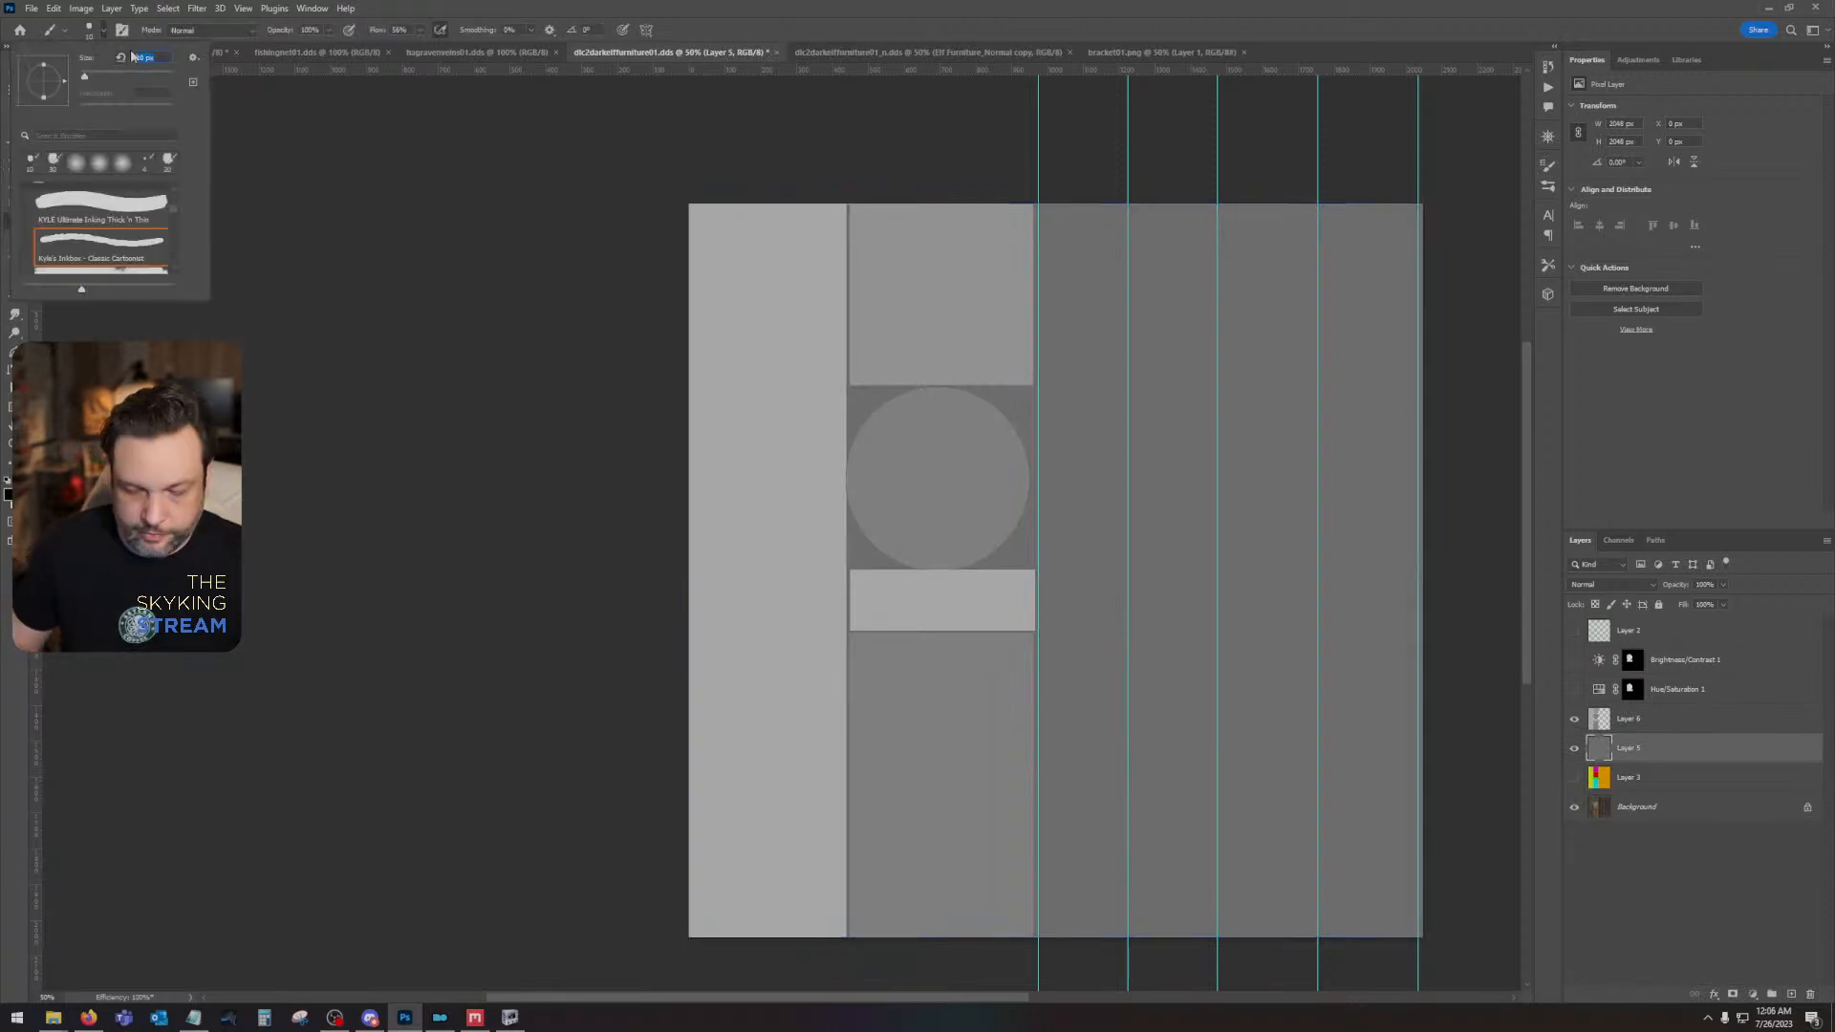
type("5")
key("Return")
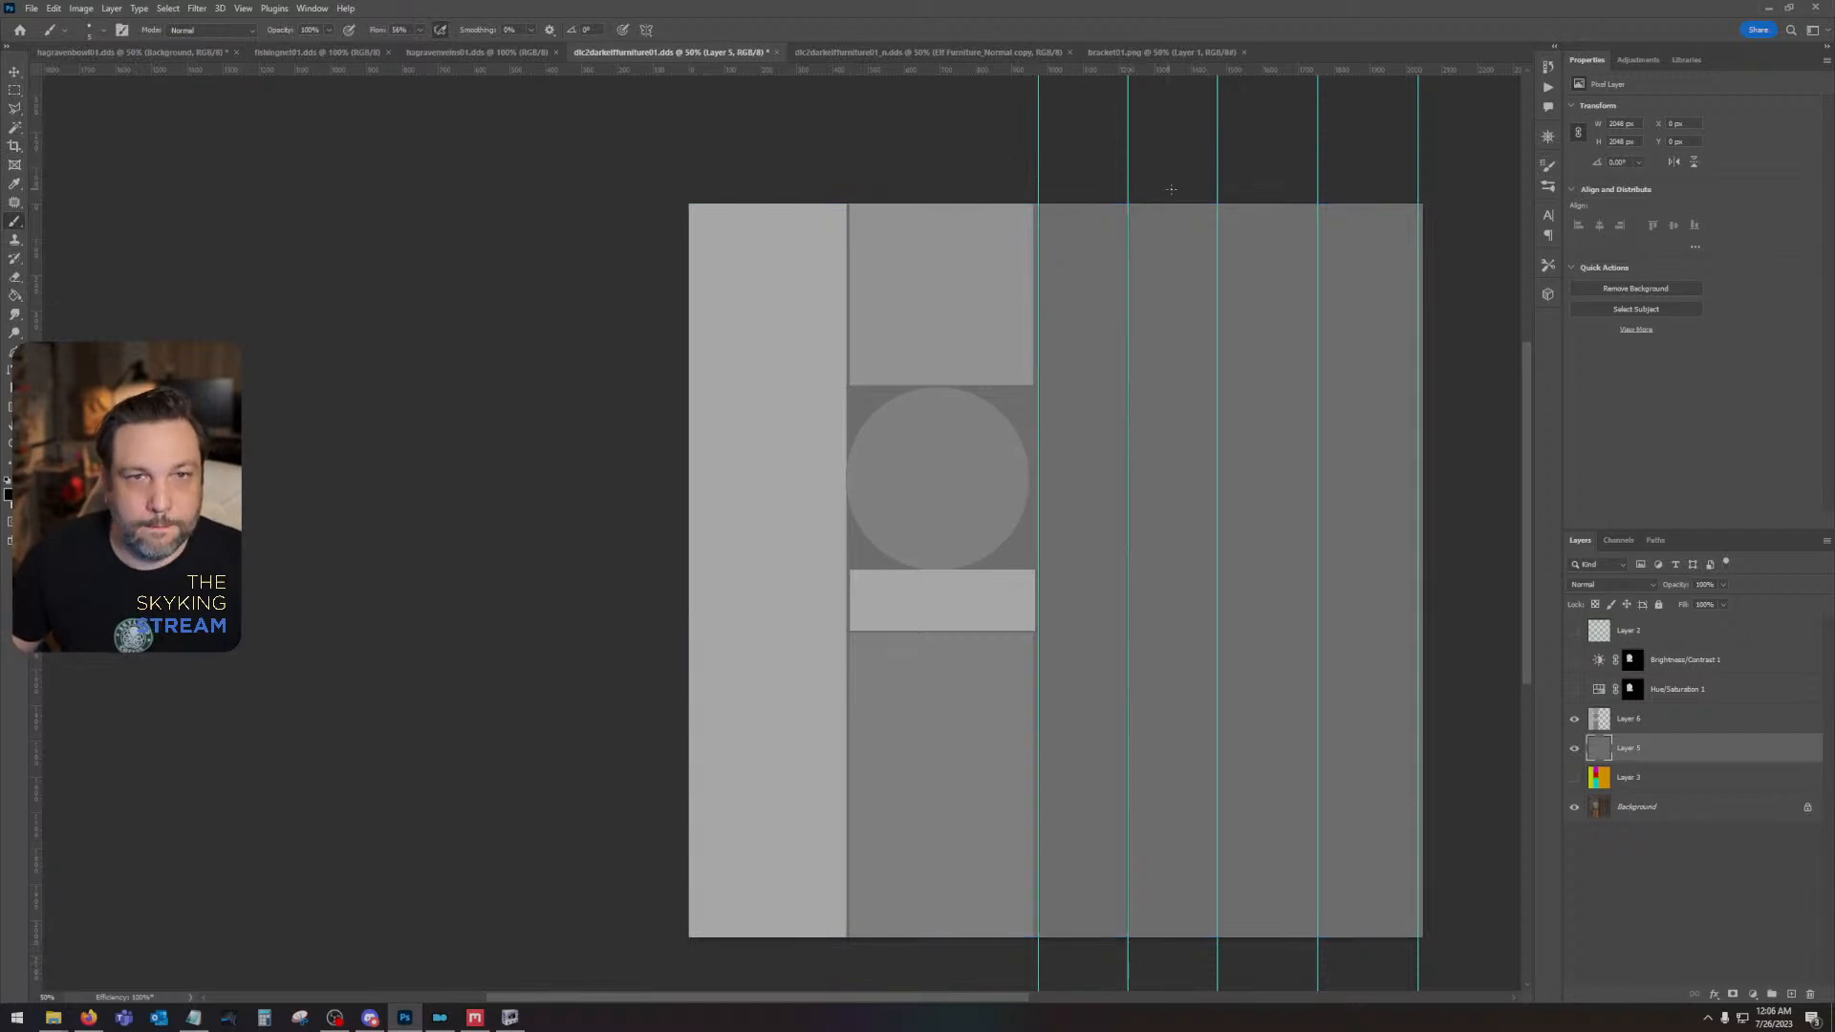
left_click(1220, 958, "shift")
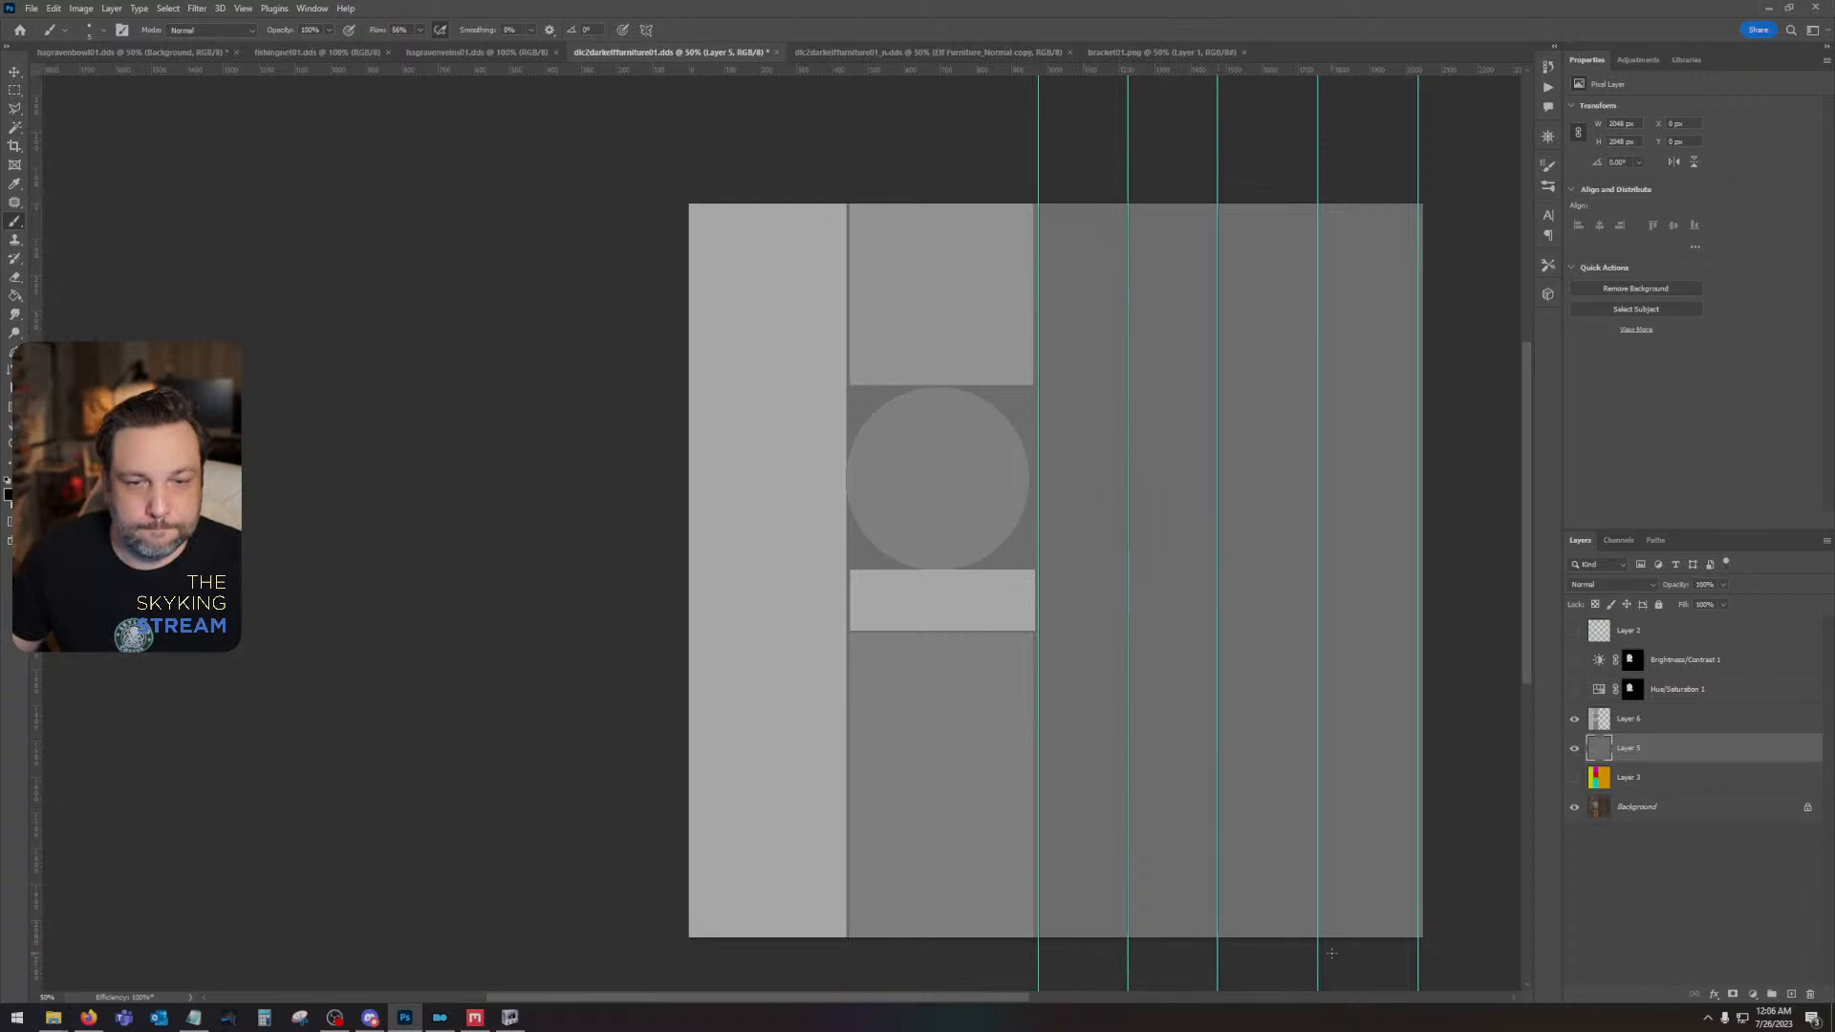
left_click(1318, 167, "shift")
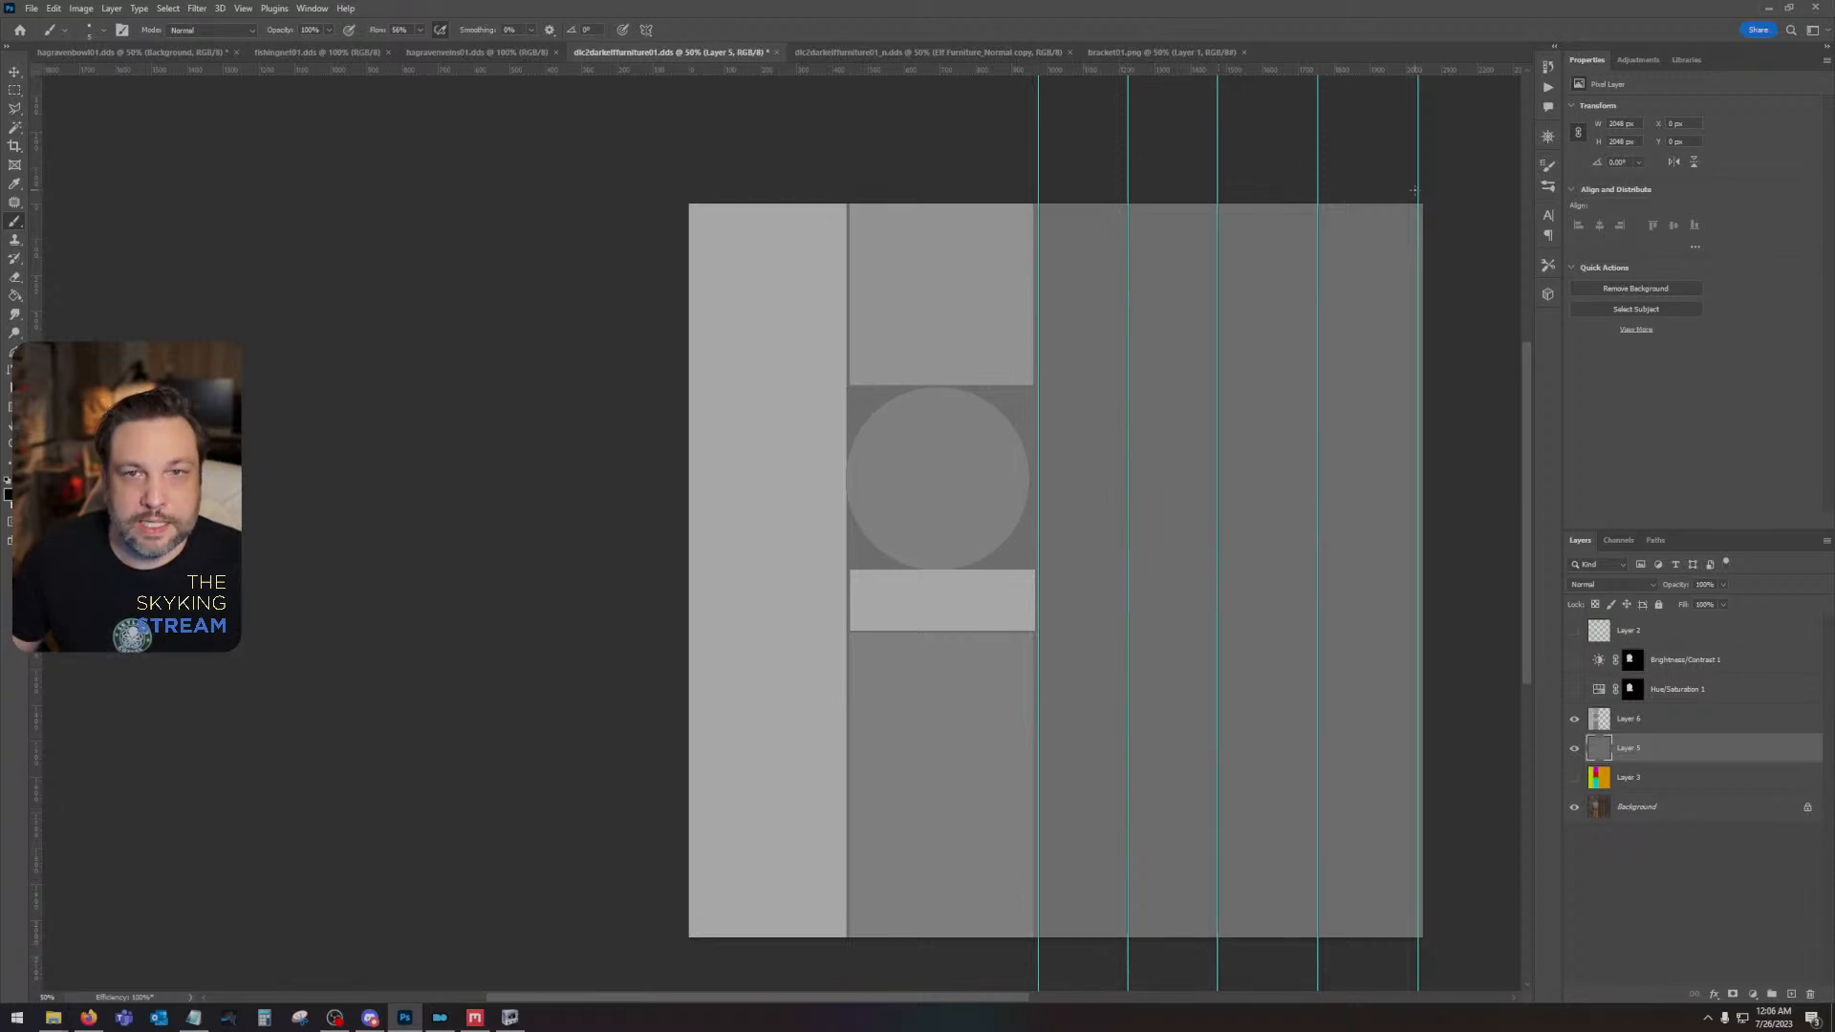
left_click(1418, 959, "shift")
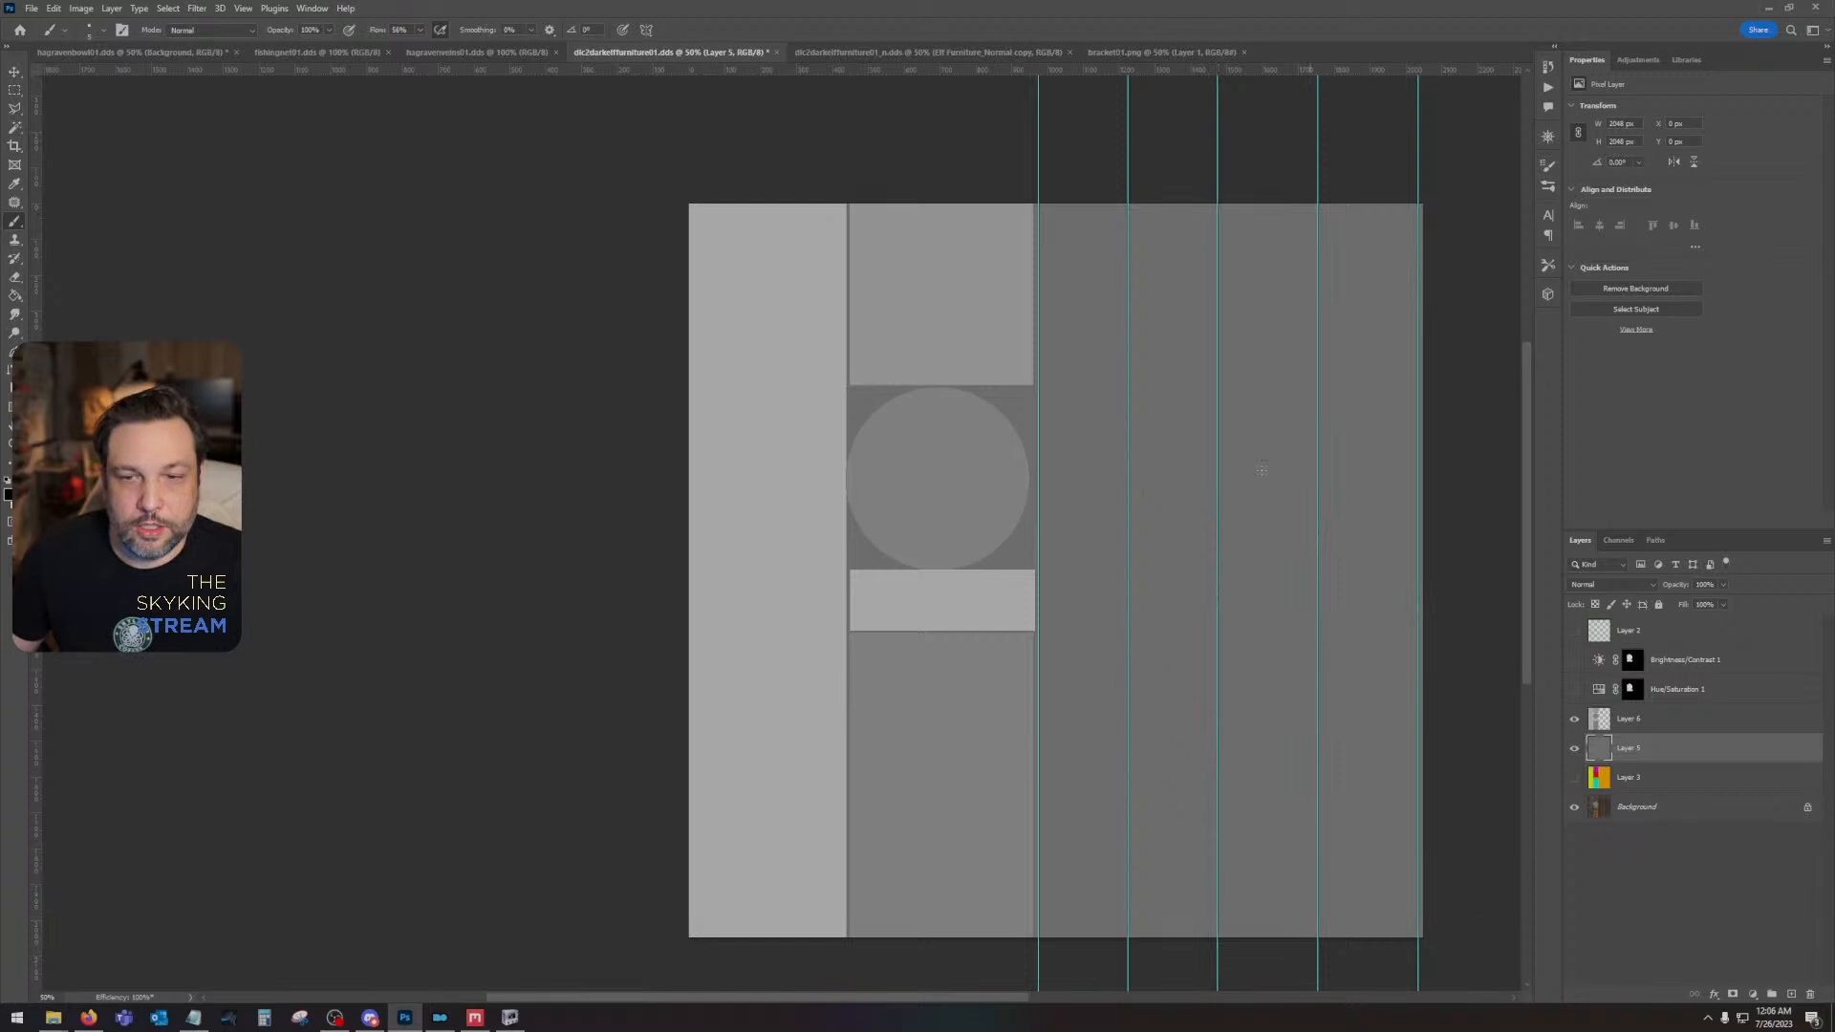
- Save a PNG copy of the height map to the Desktop, replacing the existing dlc2darkelffurniture01Height file
left_click(48, 9)
left_click(35, 8)
left_click(34, 9)
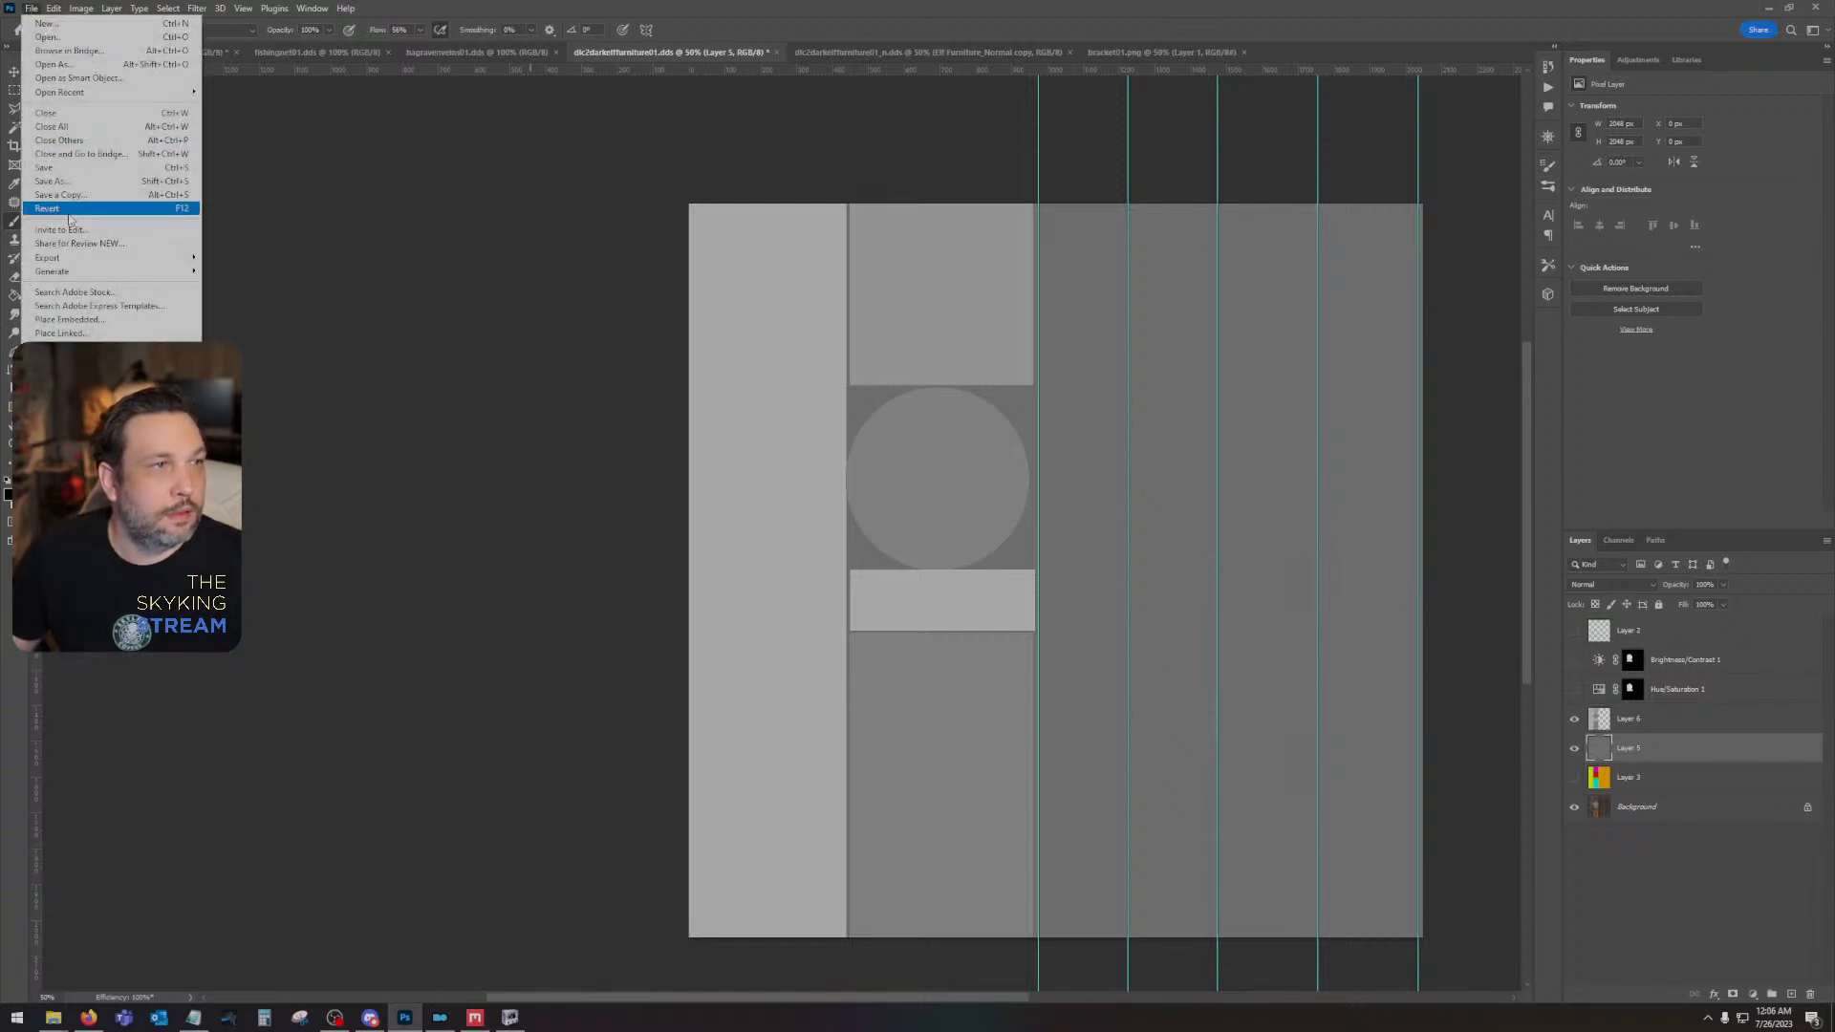
left_click(76, 194)
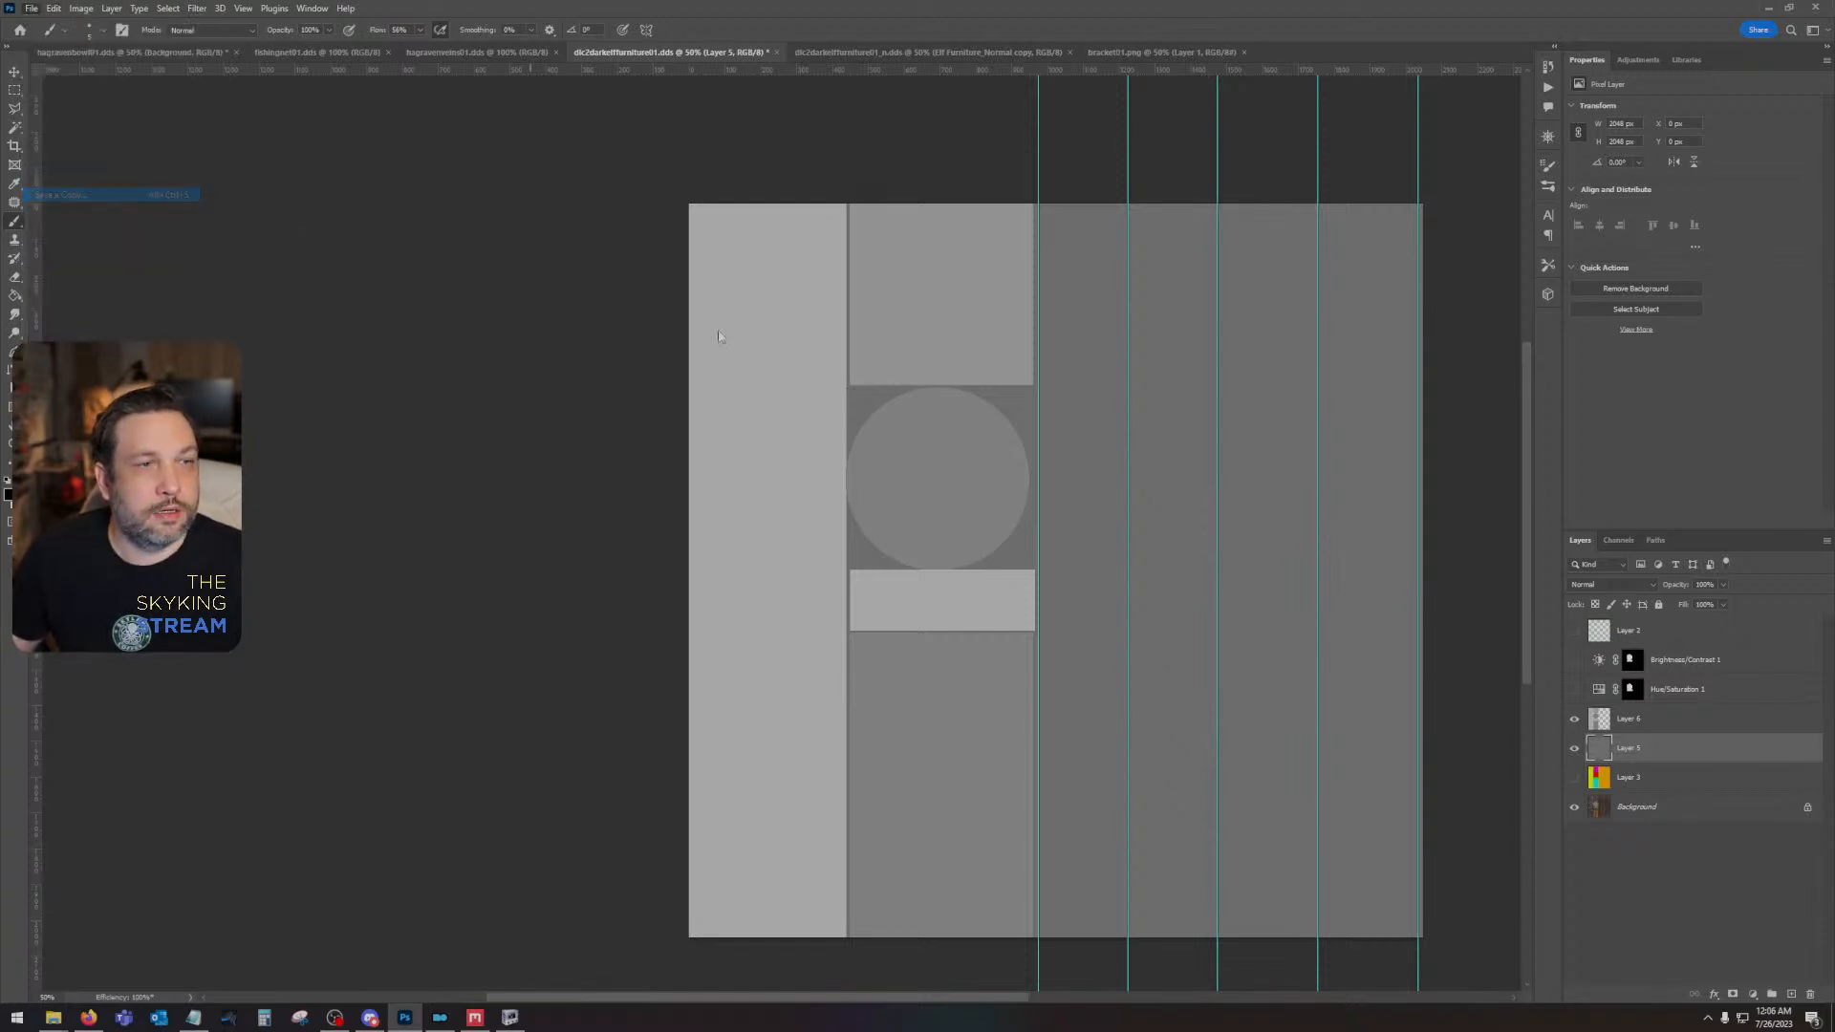
left_click(59, 111)
left_click(313, 811)
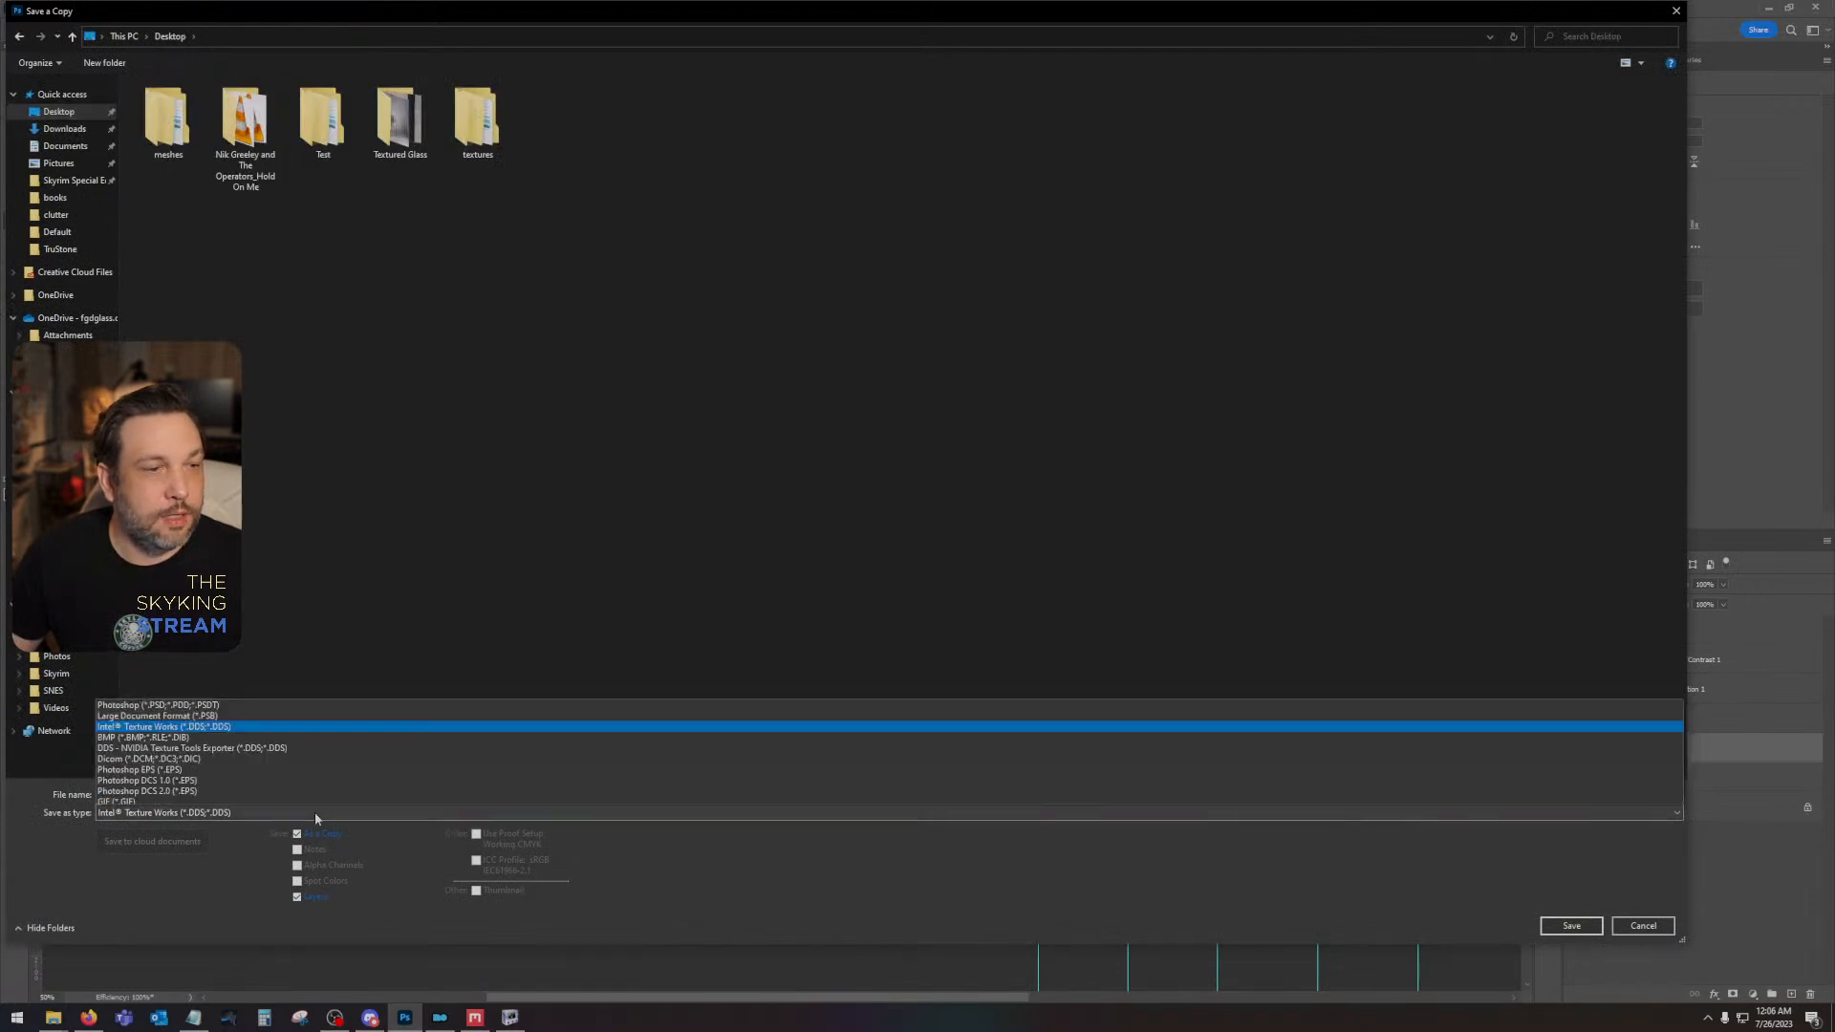
left_click(246, 745)
key("Return")
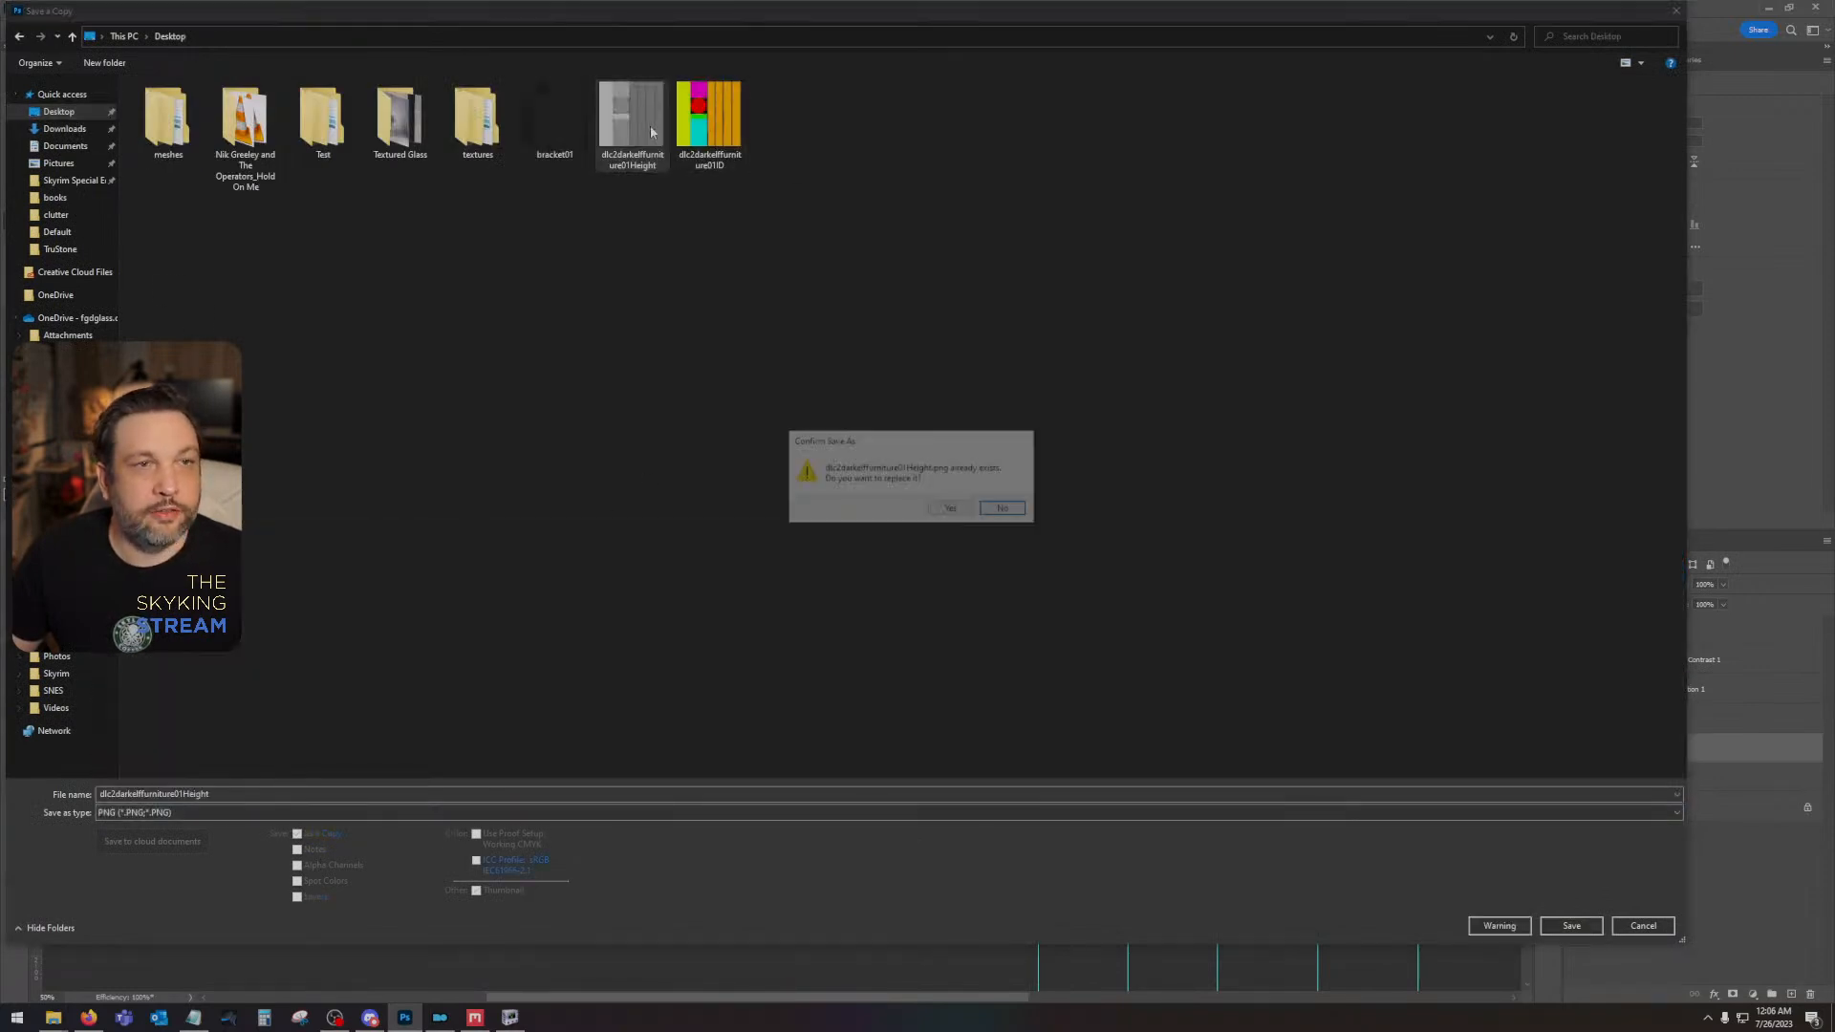
left_click(951, 509)
key("Return")
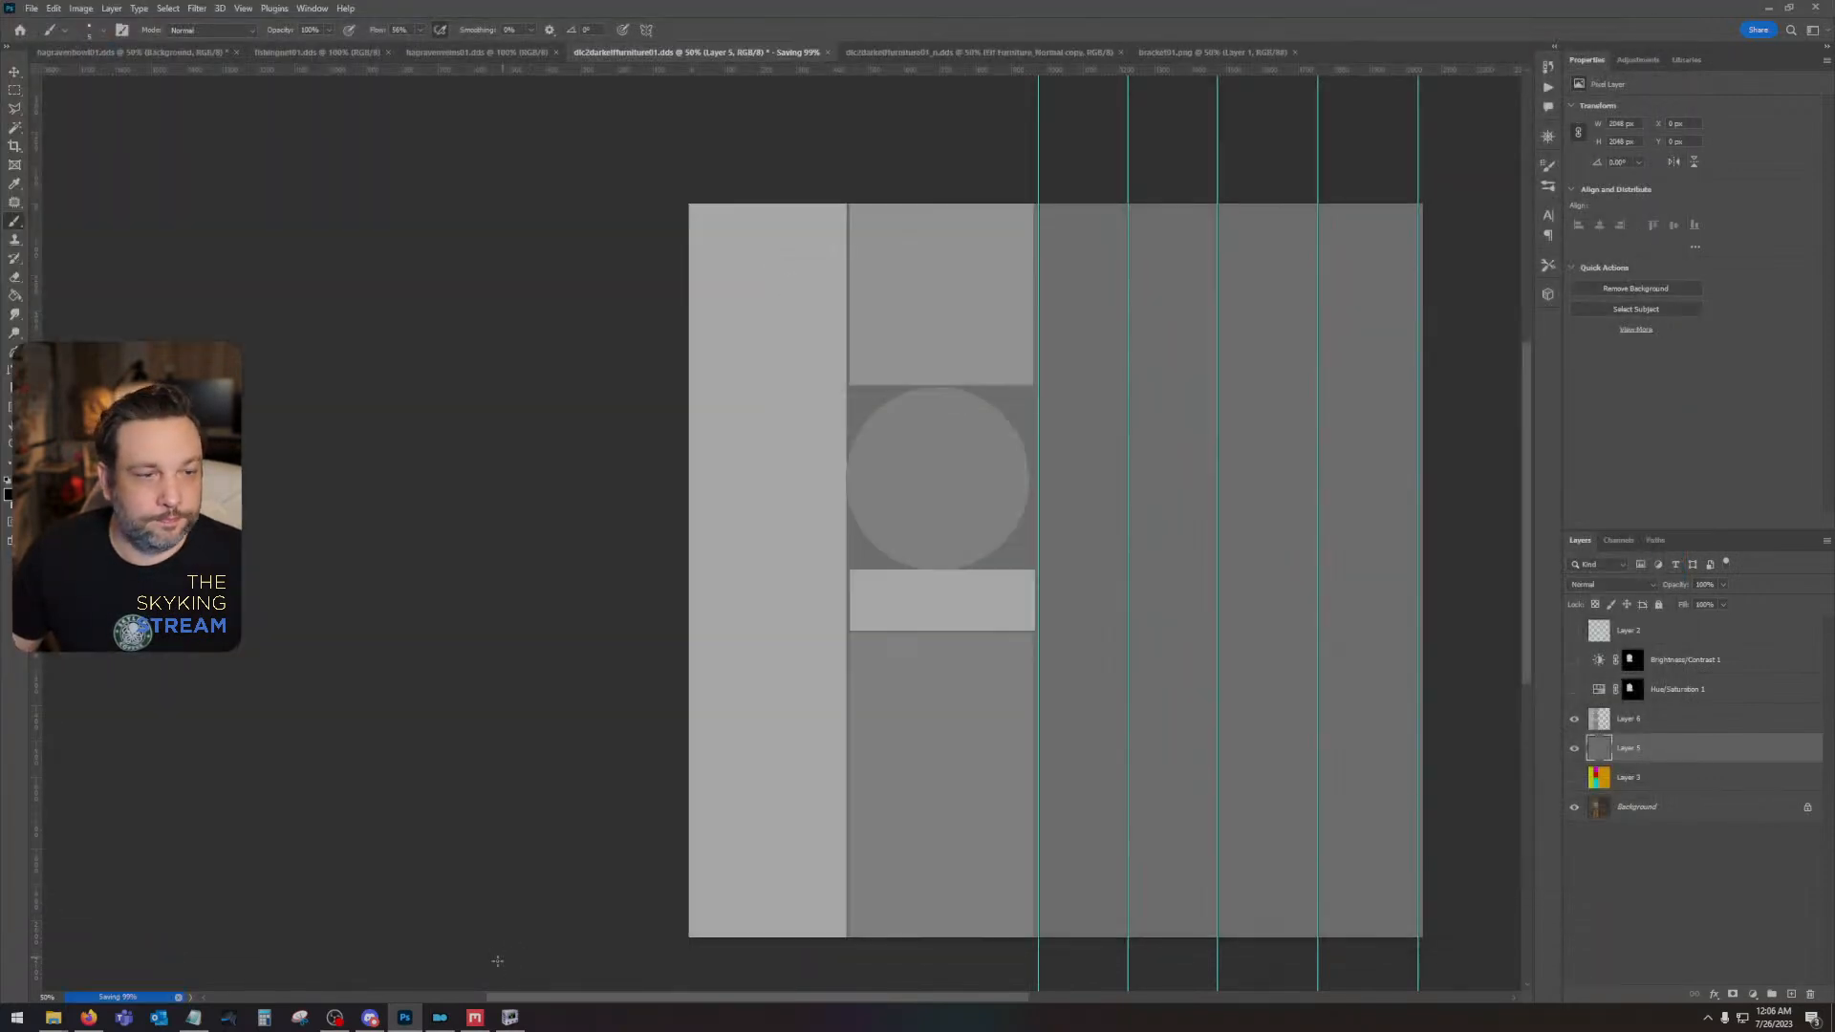
- Switch to Quixel Mixer, load dlc2darkelffurniture01Height as Paint 1's displacement map and export the Elf Furniture textures to disk at 2048 px
left_click(509, 1017)
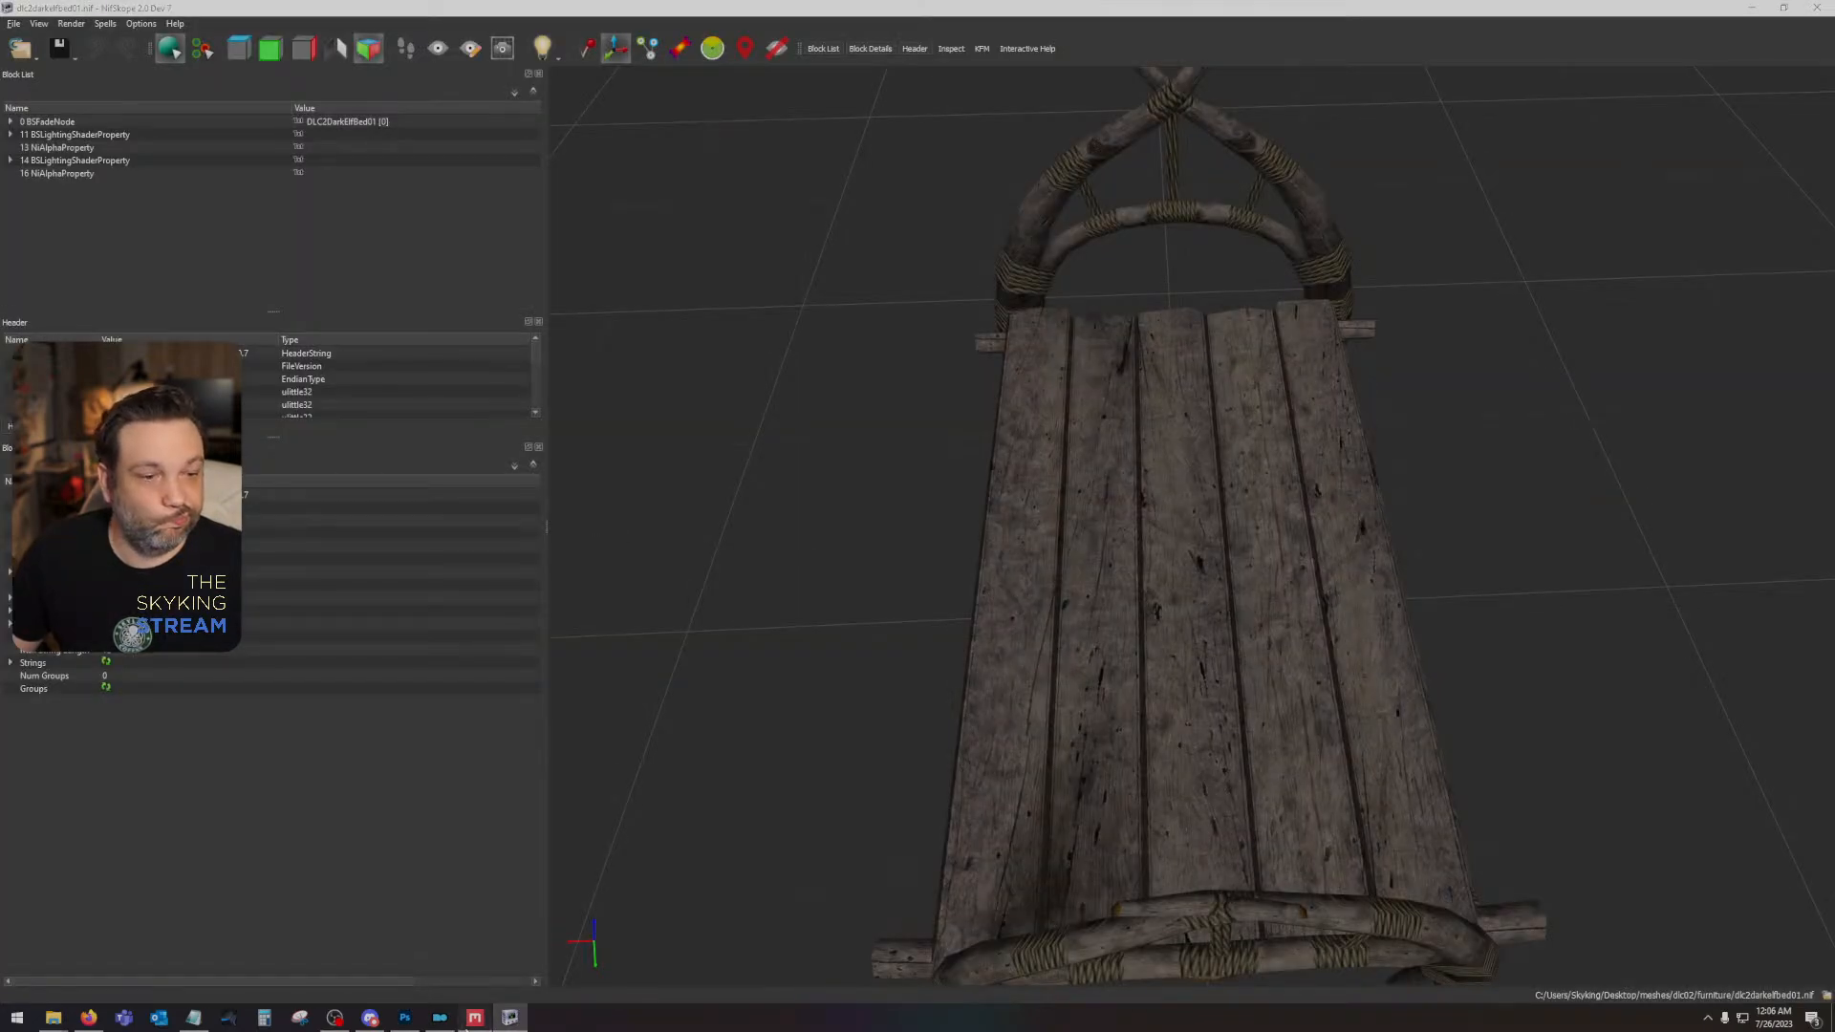
left_click(474, 1017)
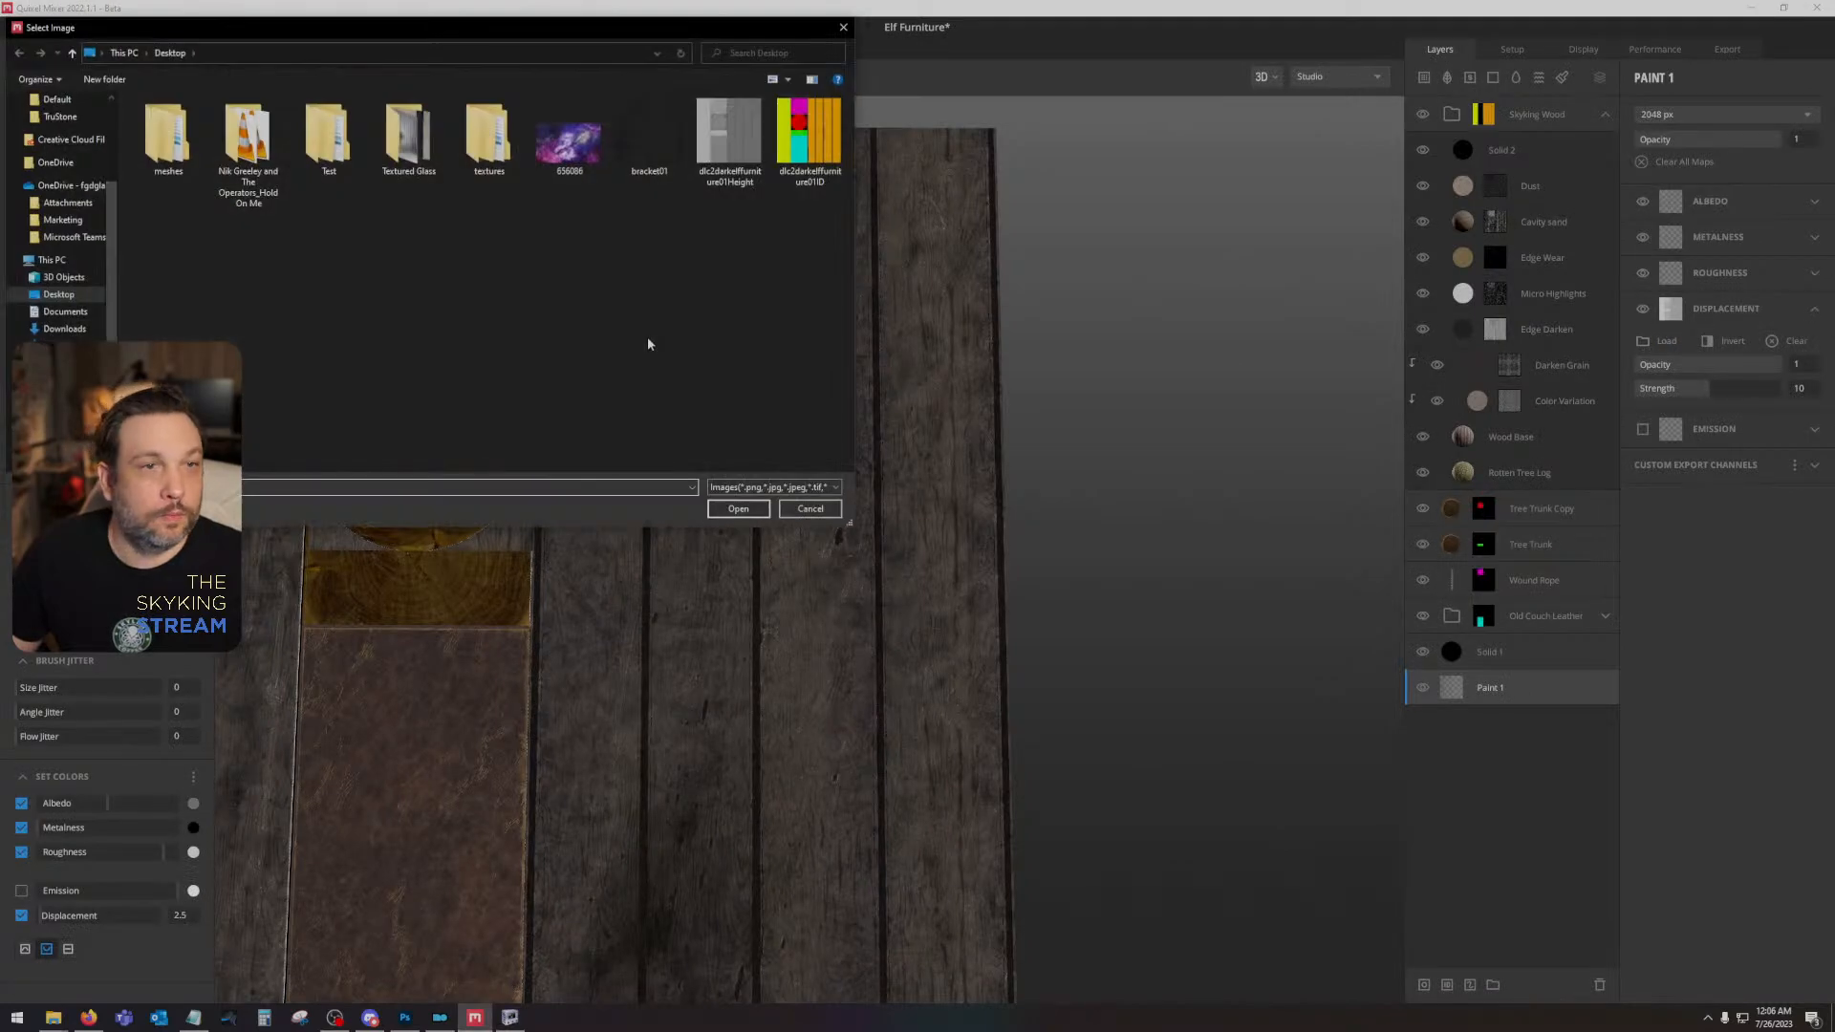
double_click(735, 139)
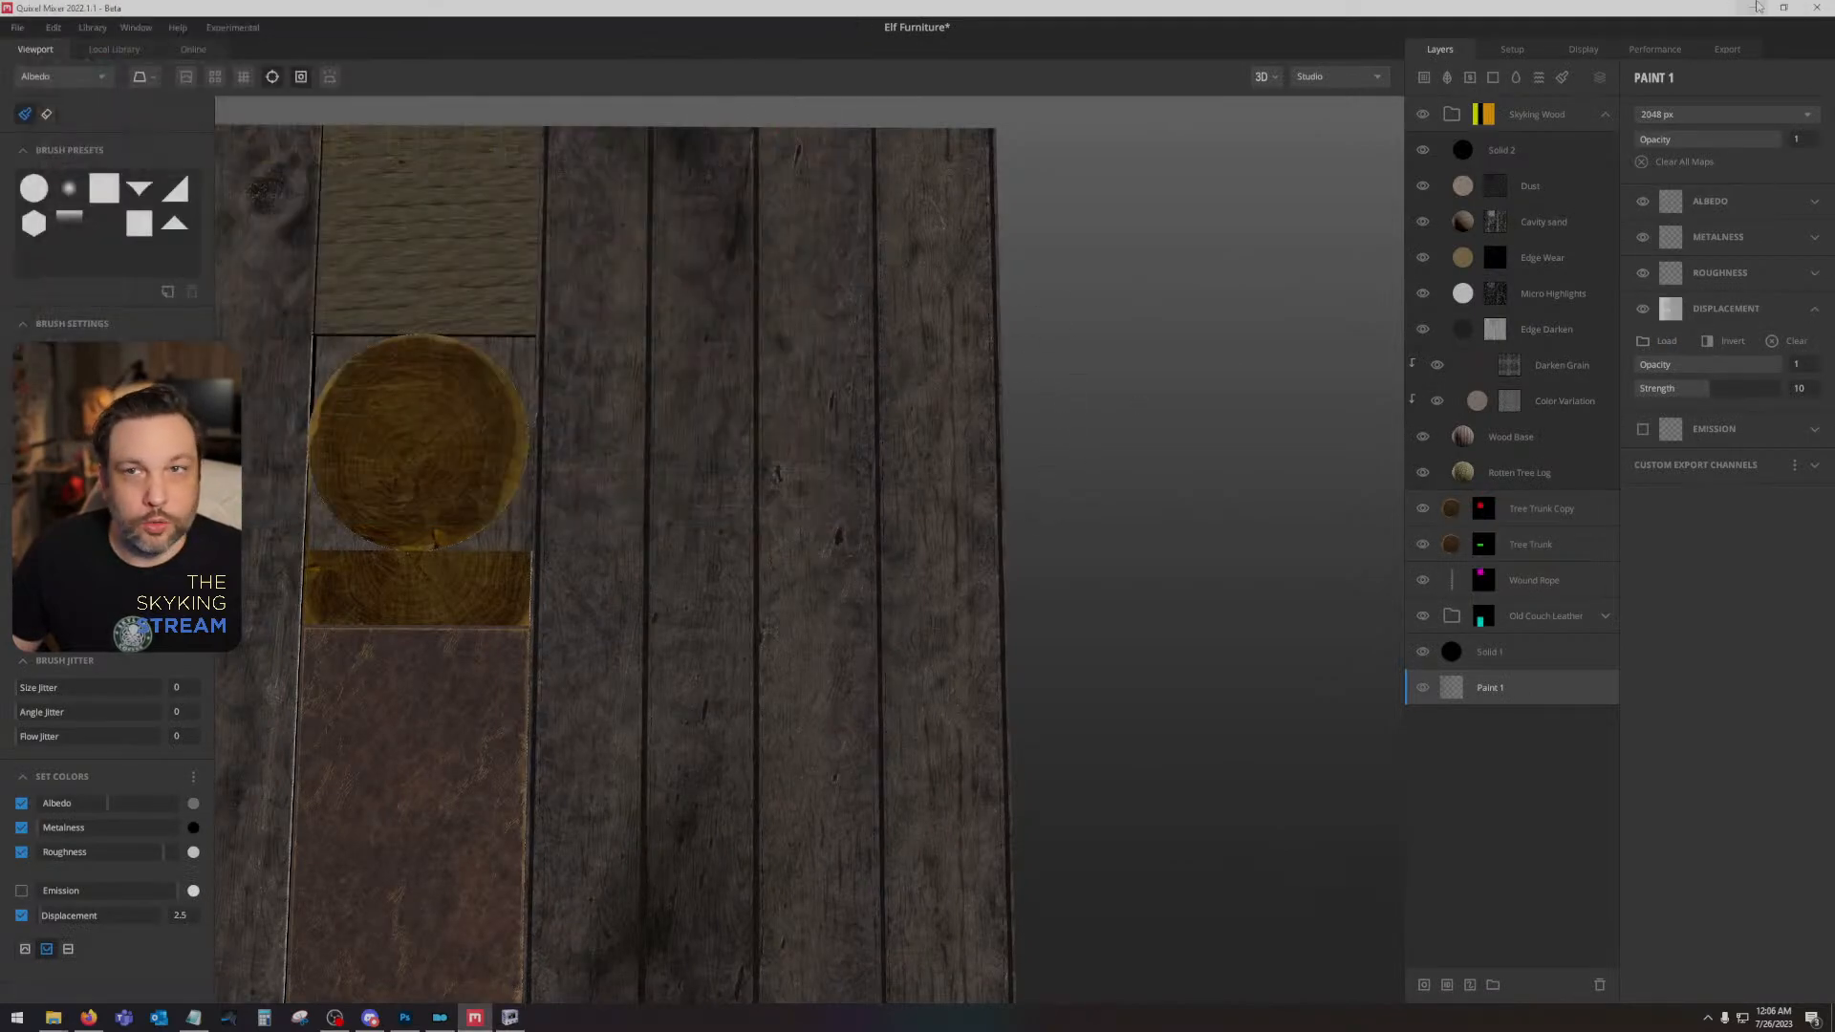
left_click(1747, 51)
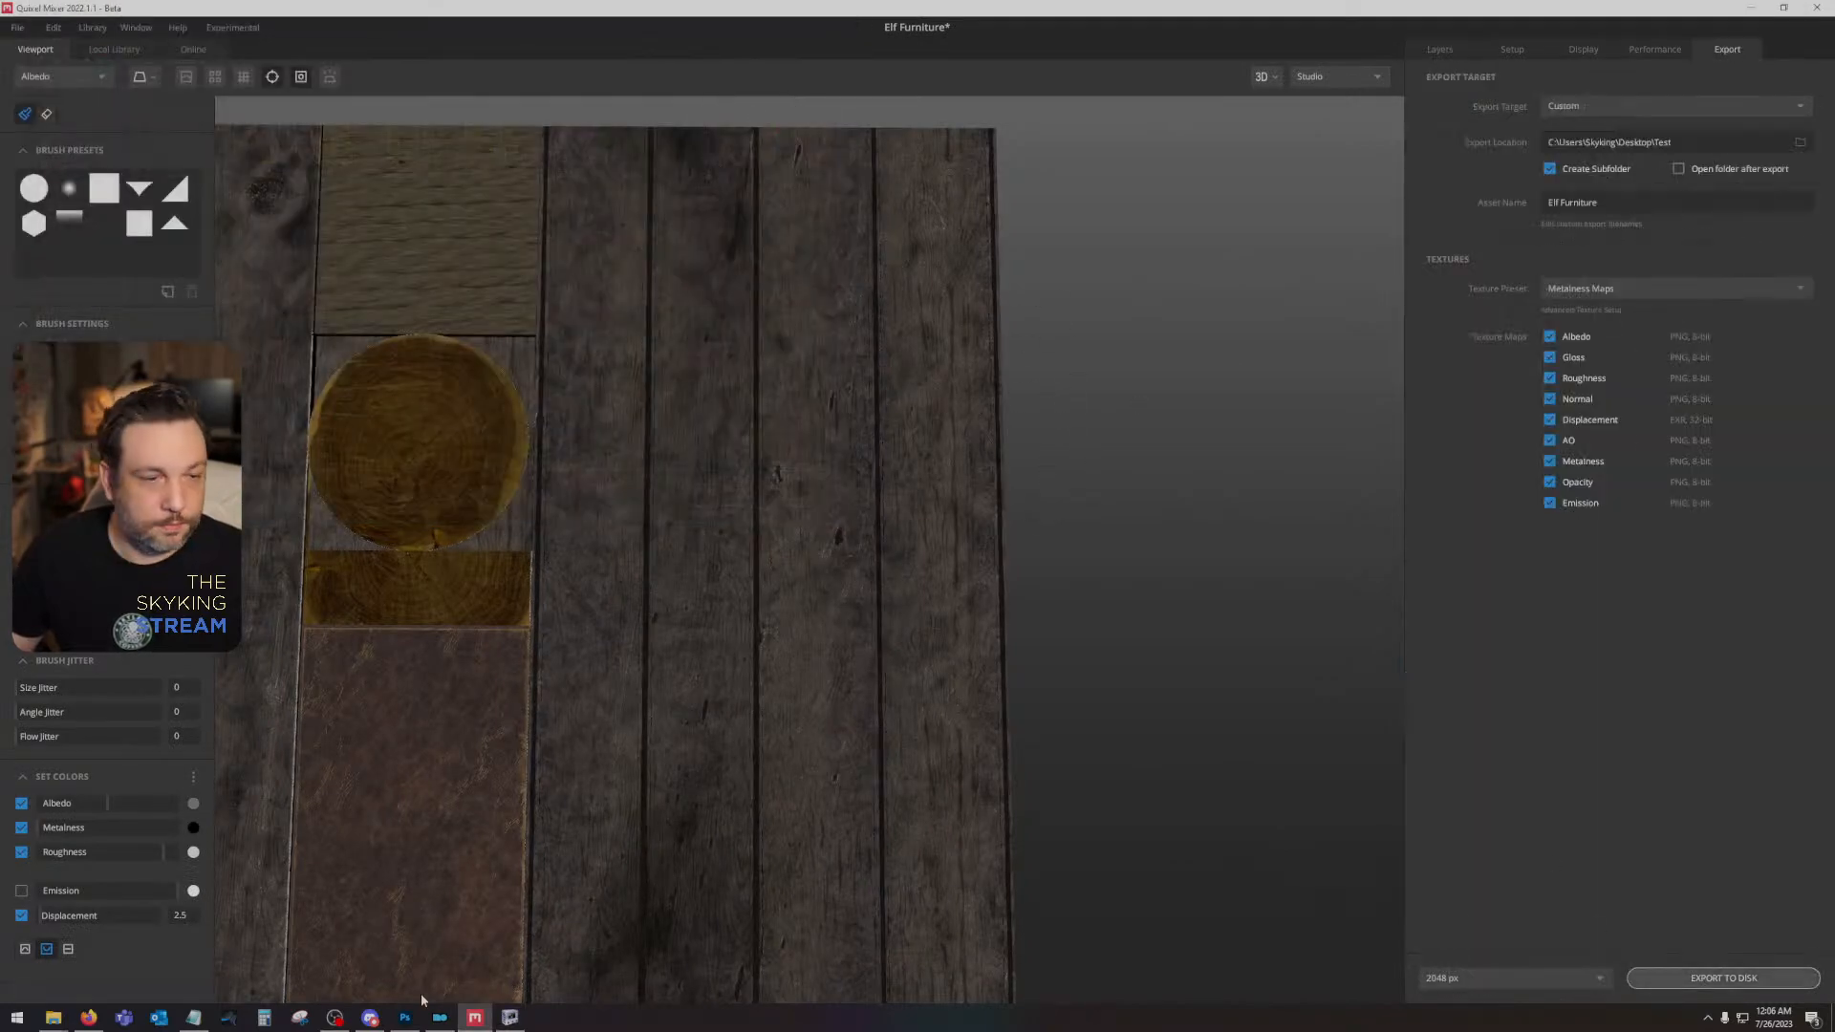
left_click(1710, 978)
- Return to Photoshop, place the exported Elf Furniture_Albedo and Elf Furniture_AO images above Layer 6 and rasterize both layers
left_click(405, 1018)
left_click_drag(1298, 656, 1239, 609)
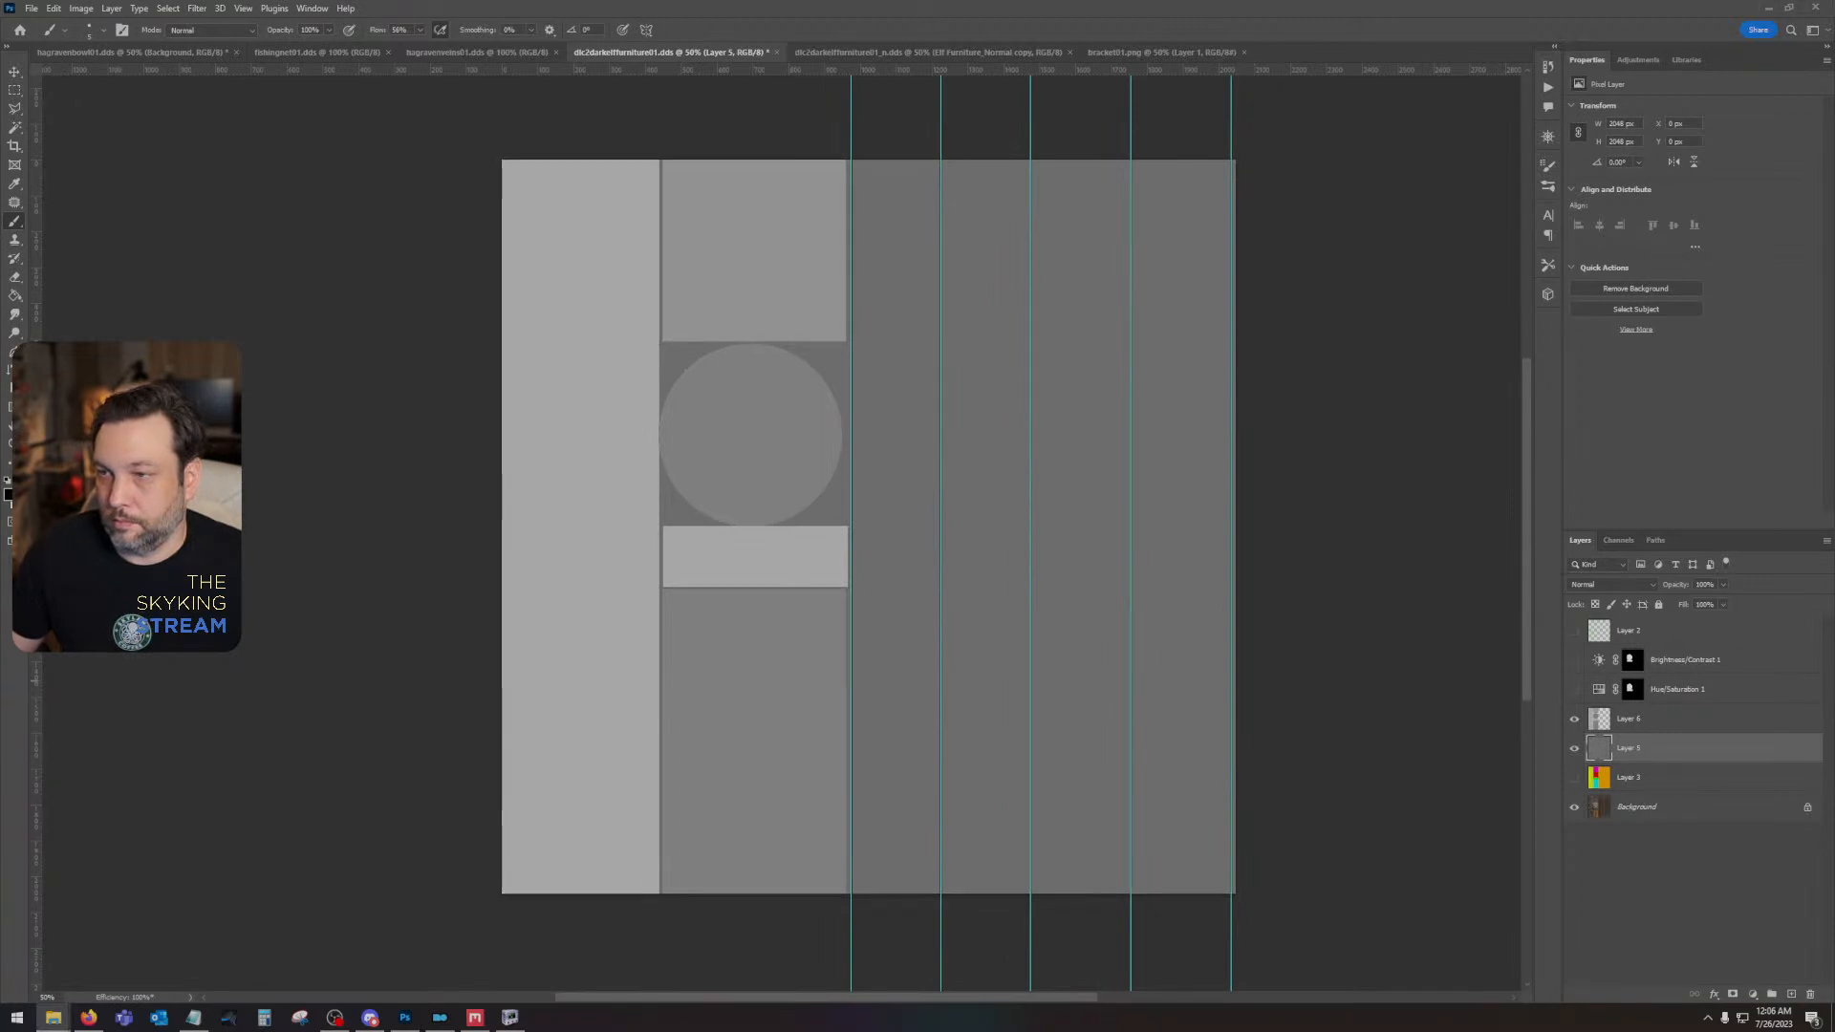
left_click_drag(1739, 443, 1055, 474)
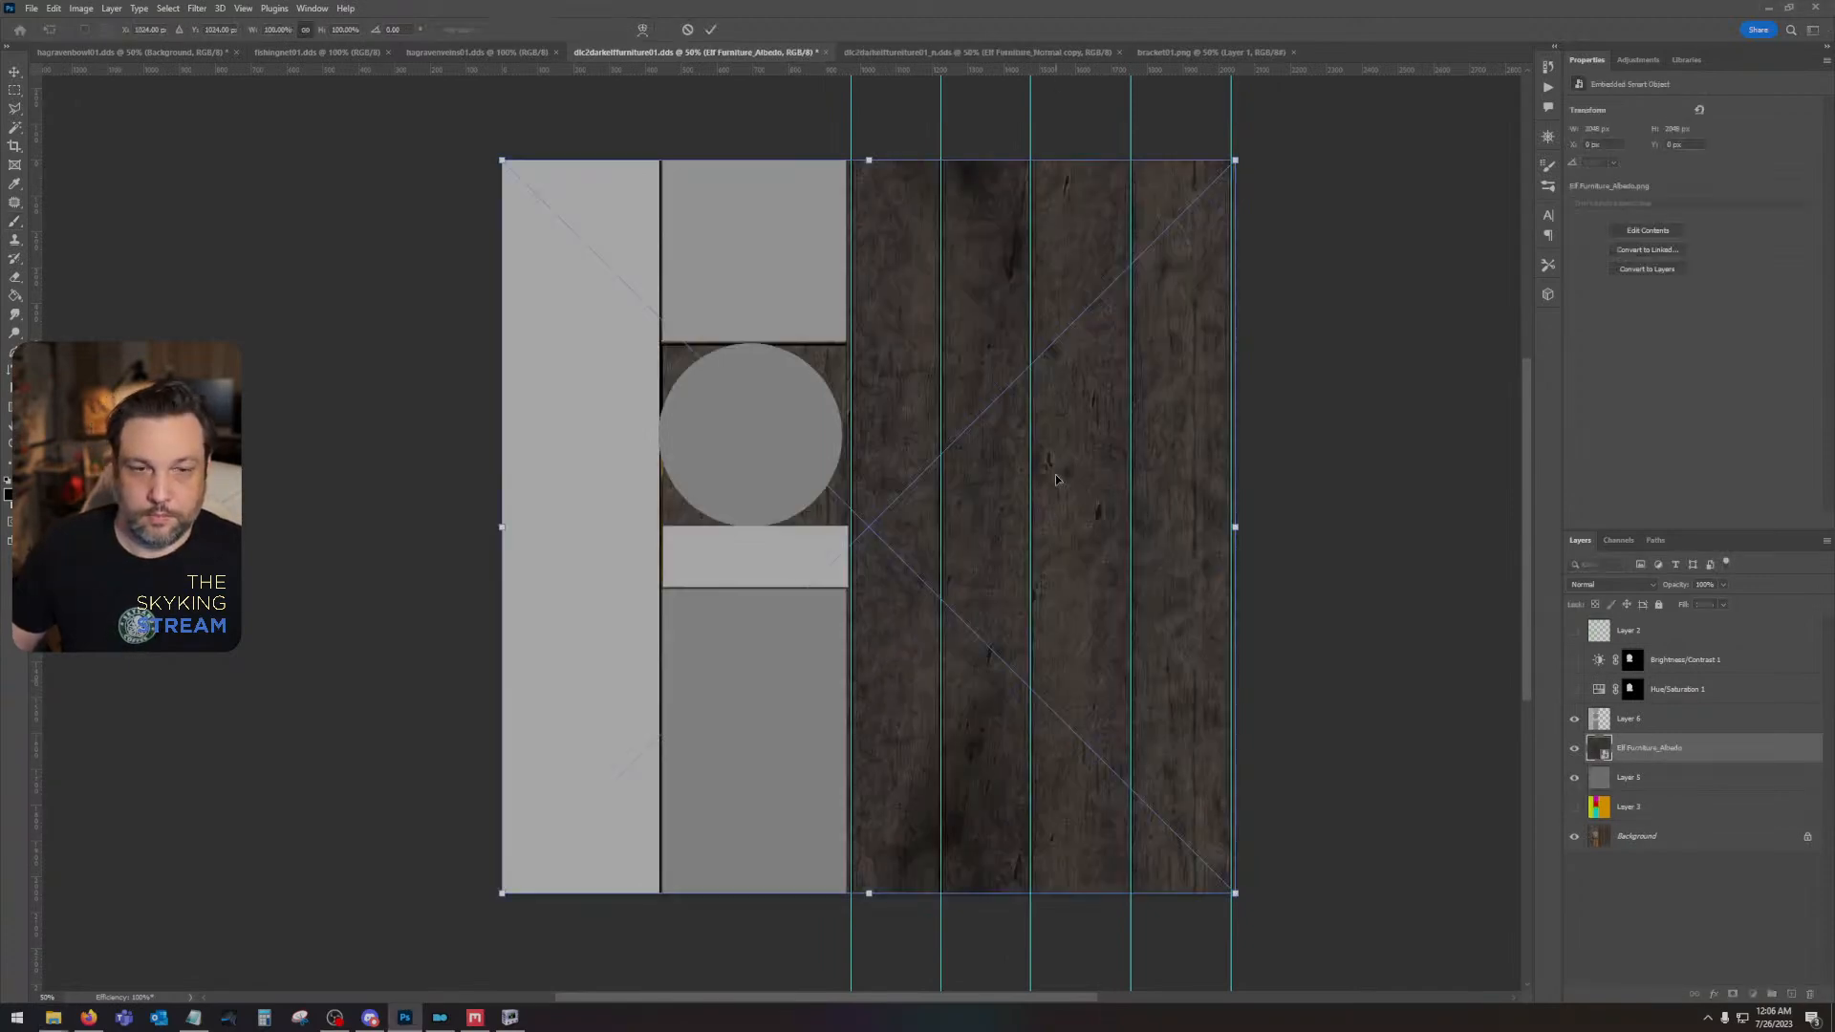
left_click(1672, 780, "shift")
left_click_drag(1671, 781, 1659, 719)
right_click(1675, 725)
left_click(1715, 403)
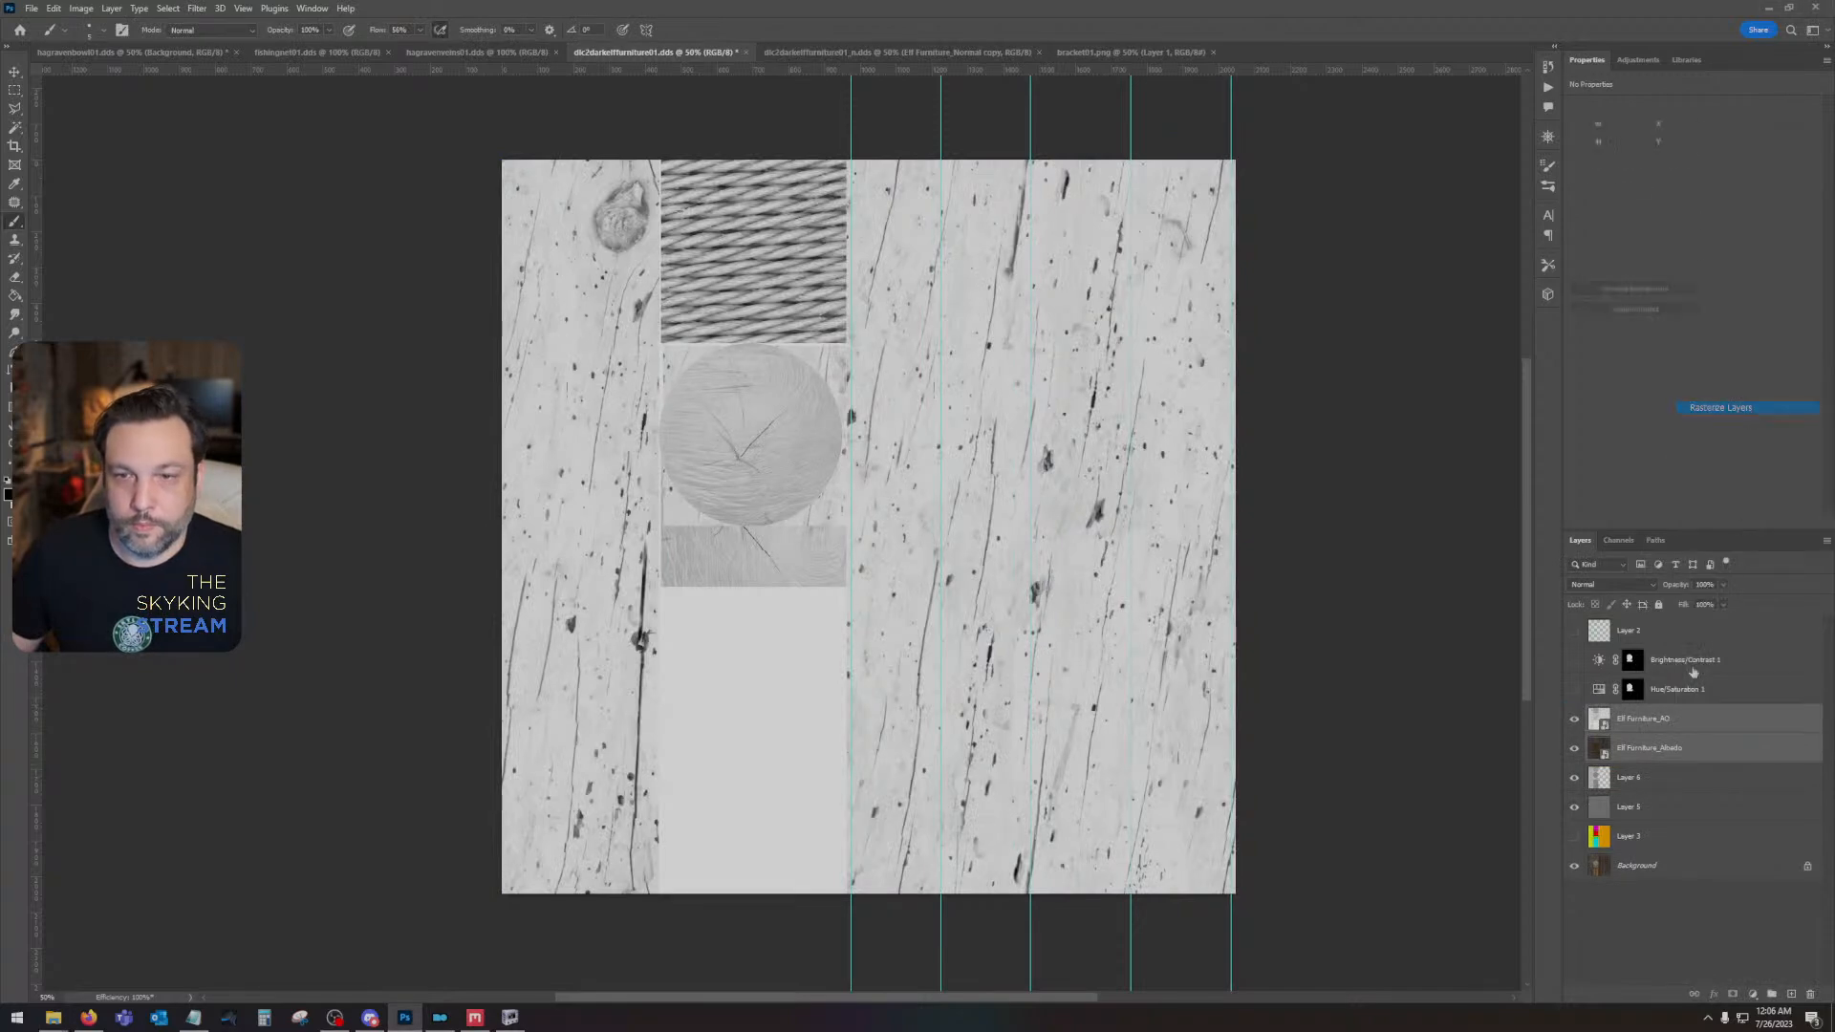
- Set the AO layer's blend mode to Multiply, combine it with the albedo layer into a smart object and rasterize the result
left_click(1616, 584)
left_click(1613, 639)
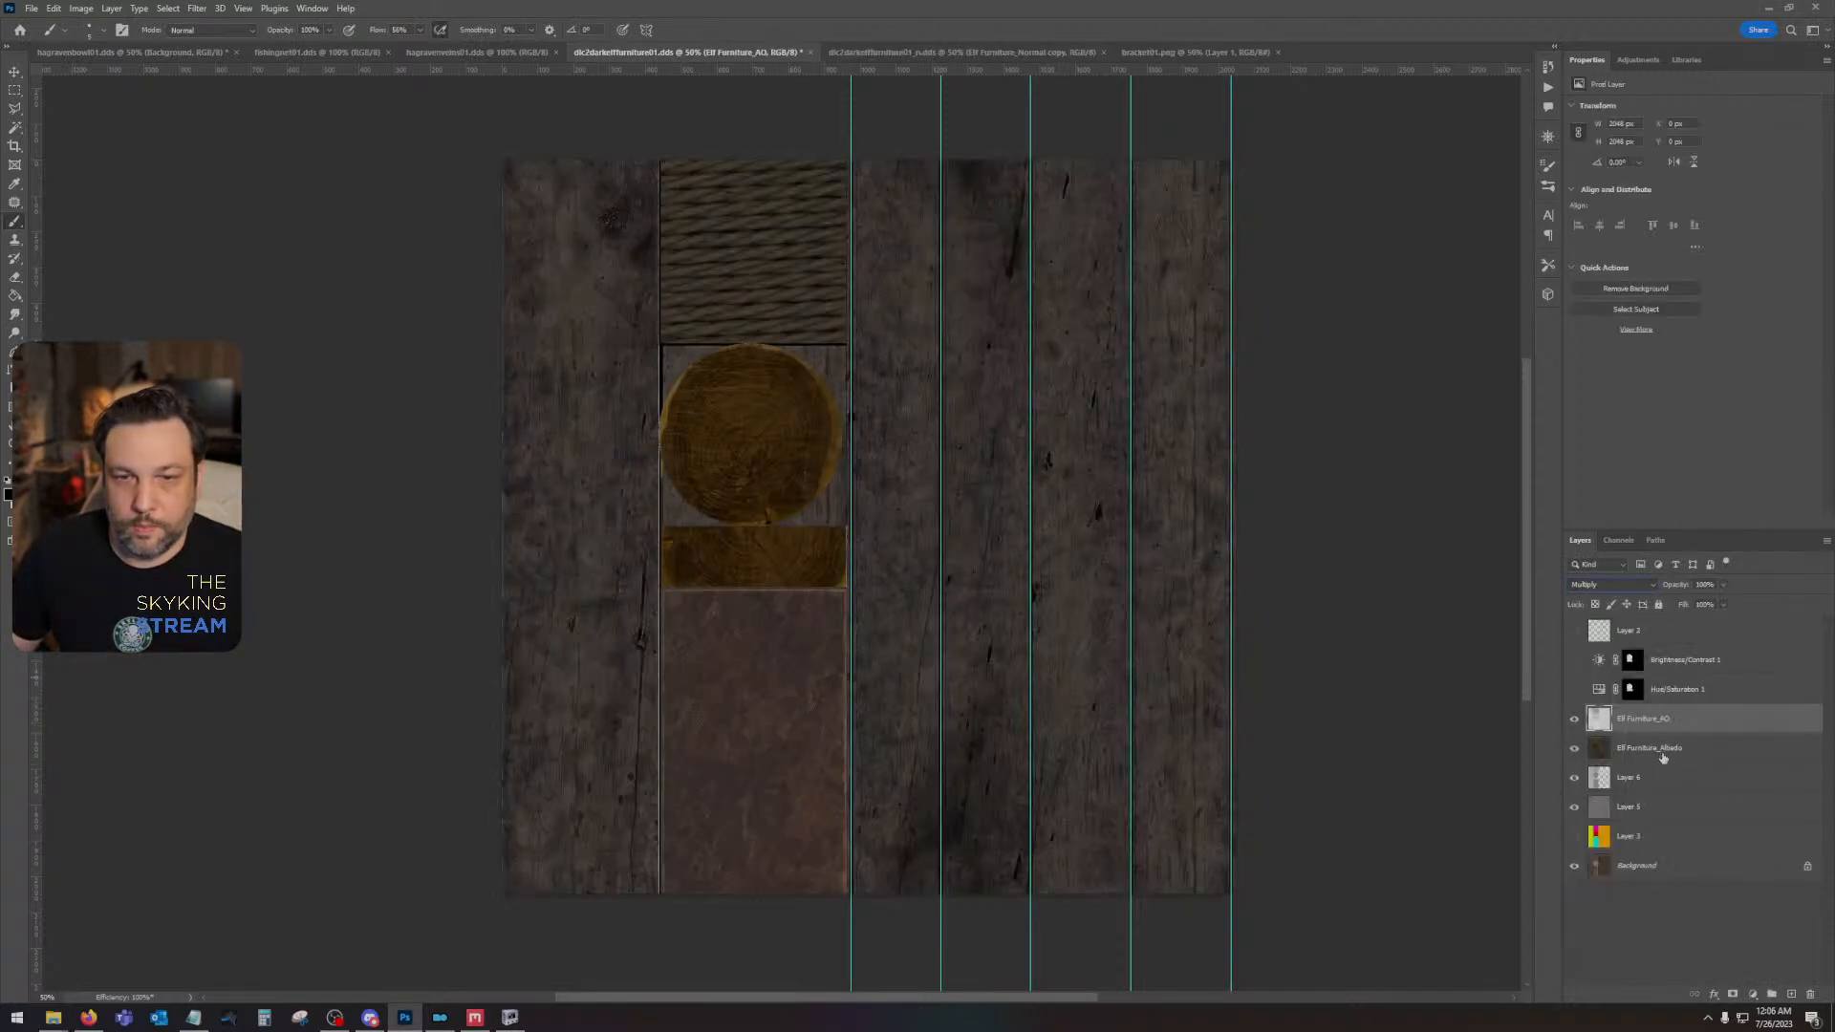
left_click(1661, 752, "shift")
right_click(1661, 752)
left_click(1708, 387)
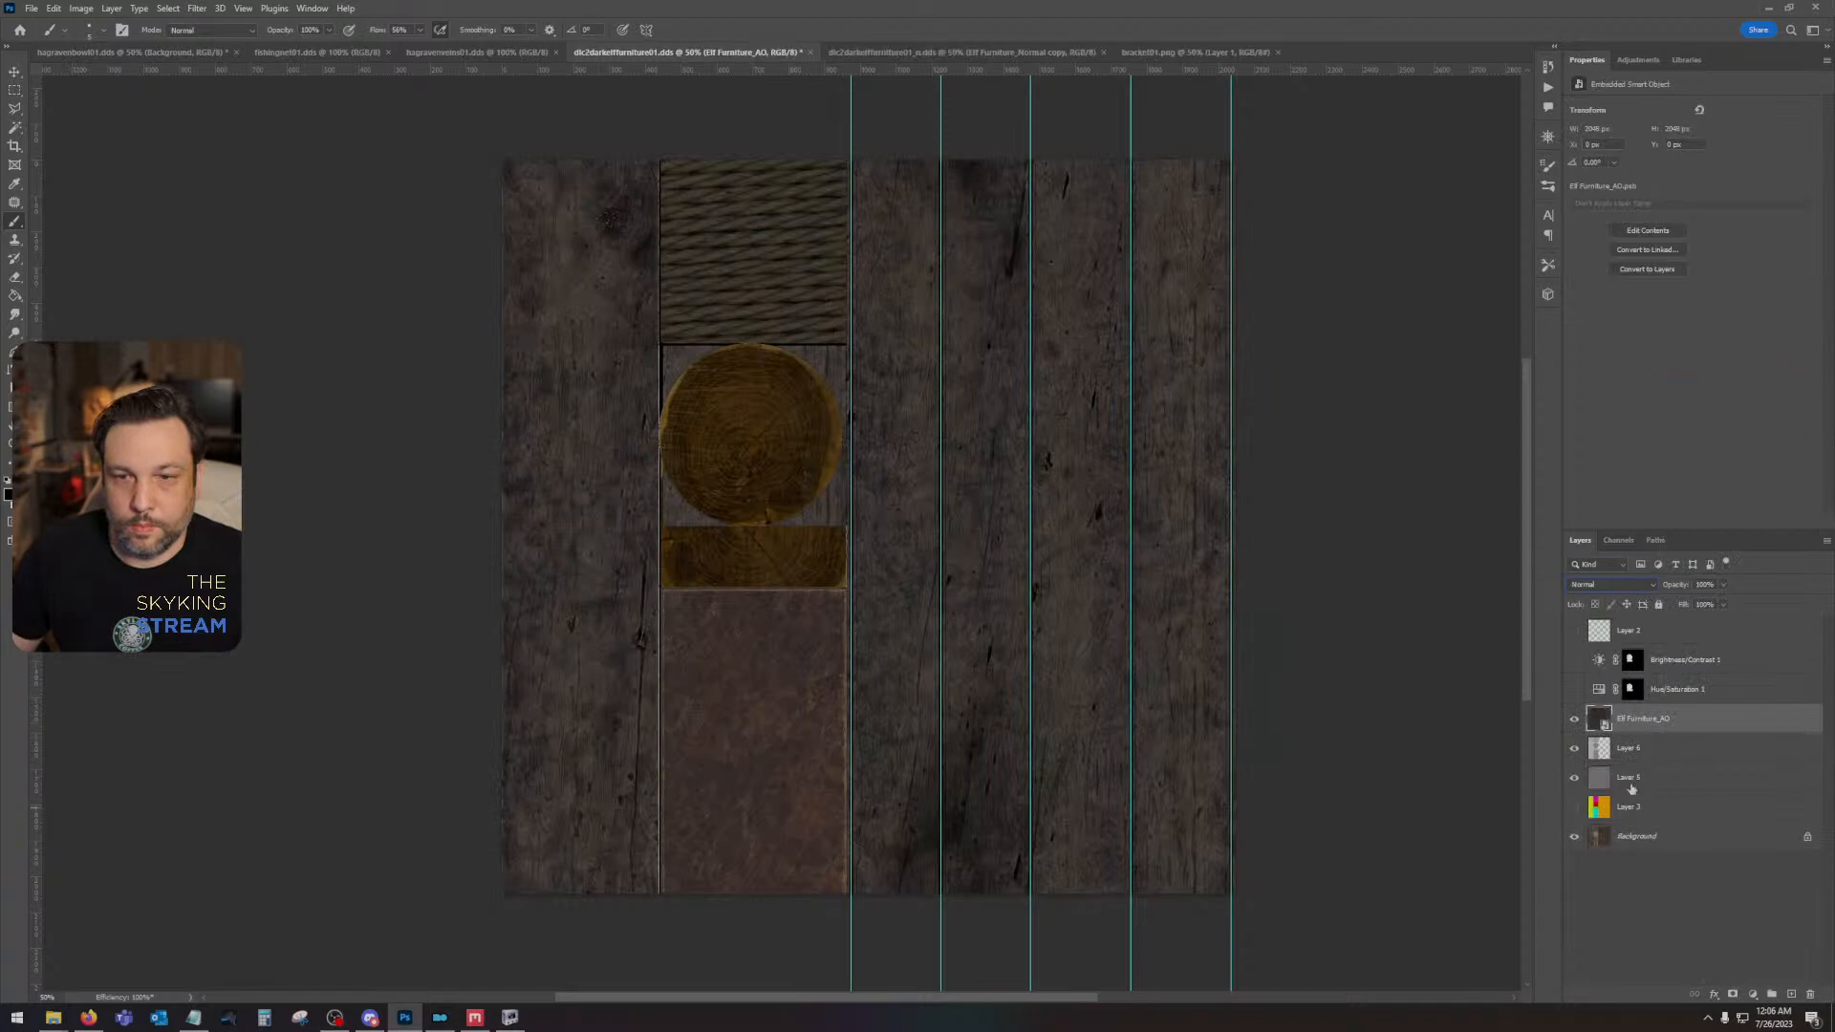
right_click(1680, 722)
left_click(1710, 409)
- Show the Brightness/Contrast 1 and Hue/Saturation 1 layers and save the DDS texture with BC7 Fine compression and auto-generated mip maps
left_click(1574, 681)
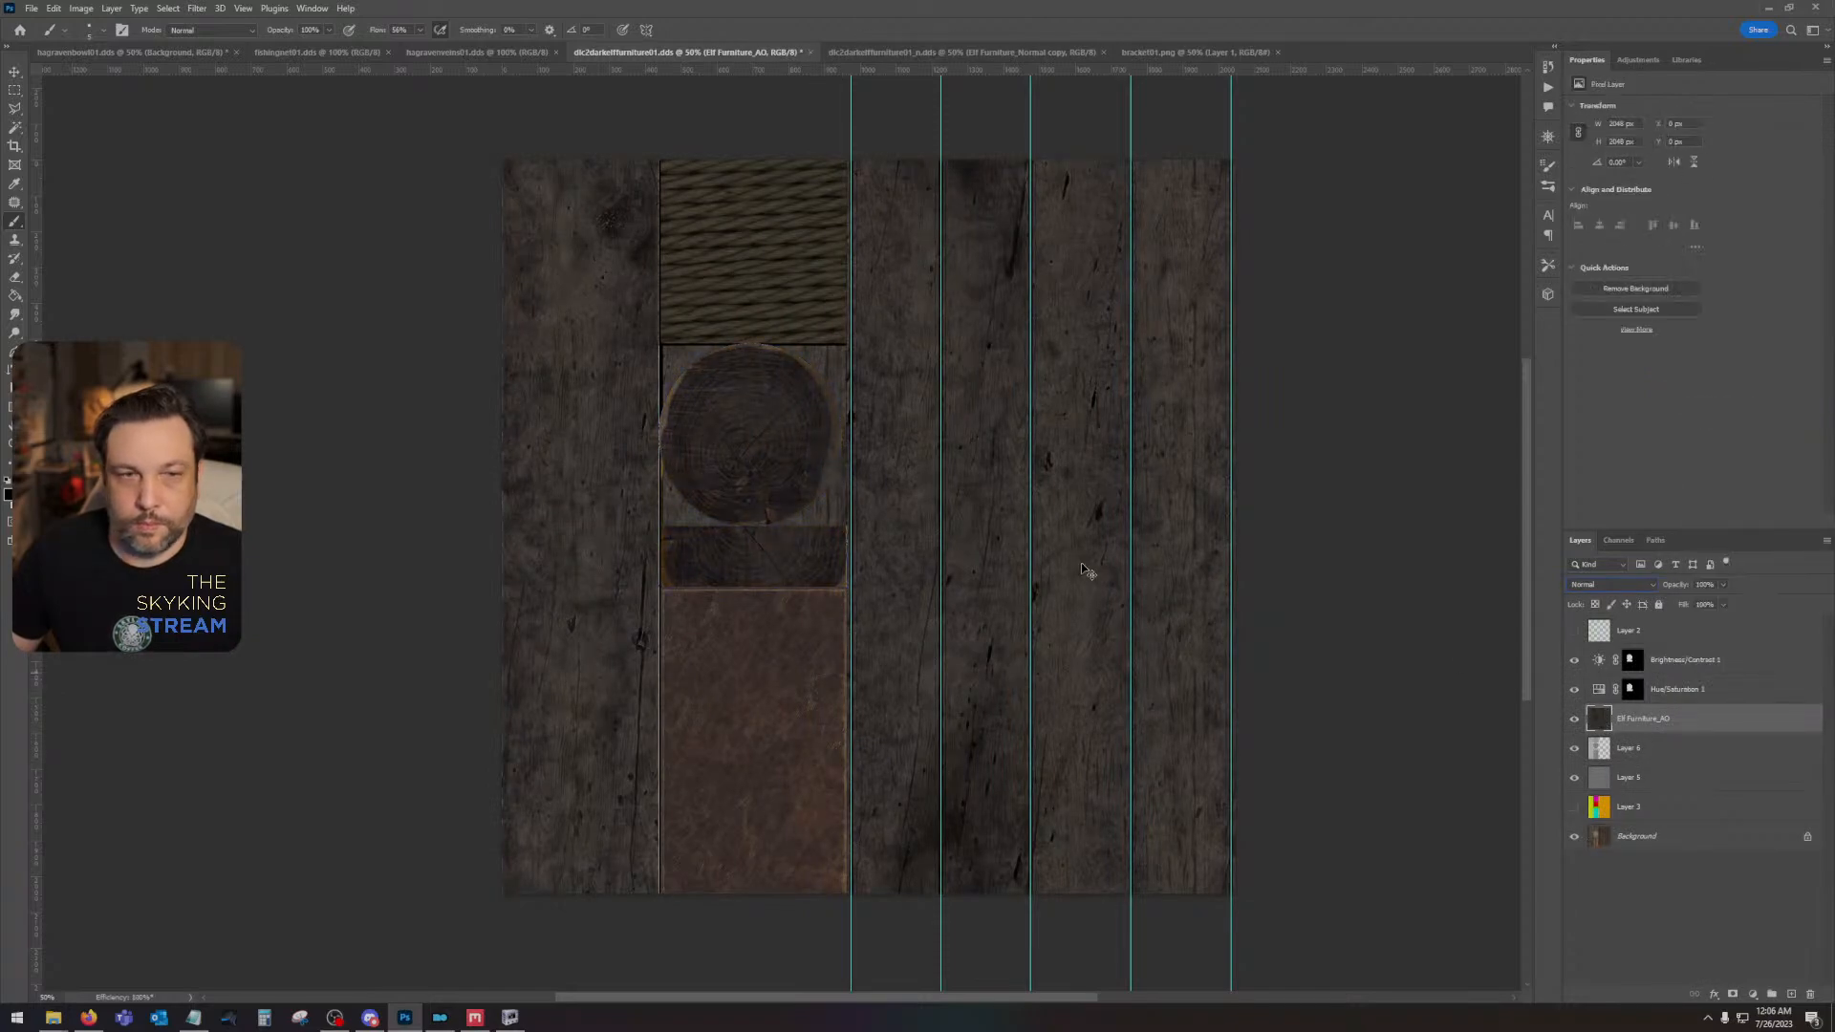
key("ctrl+s")
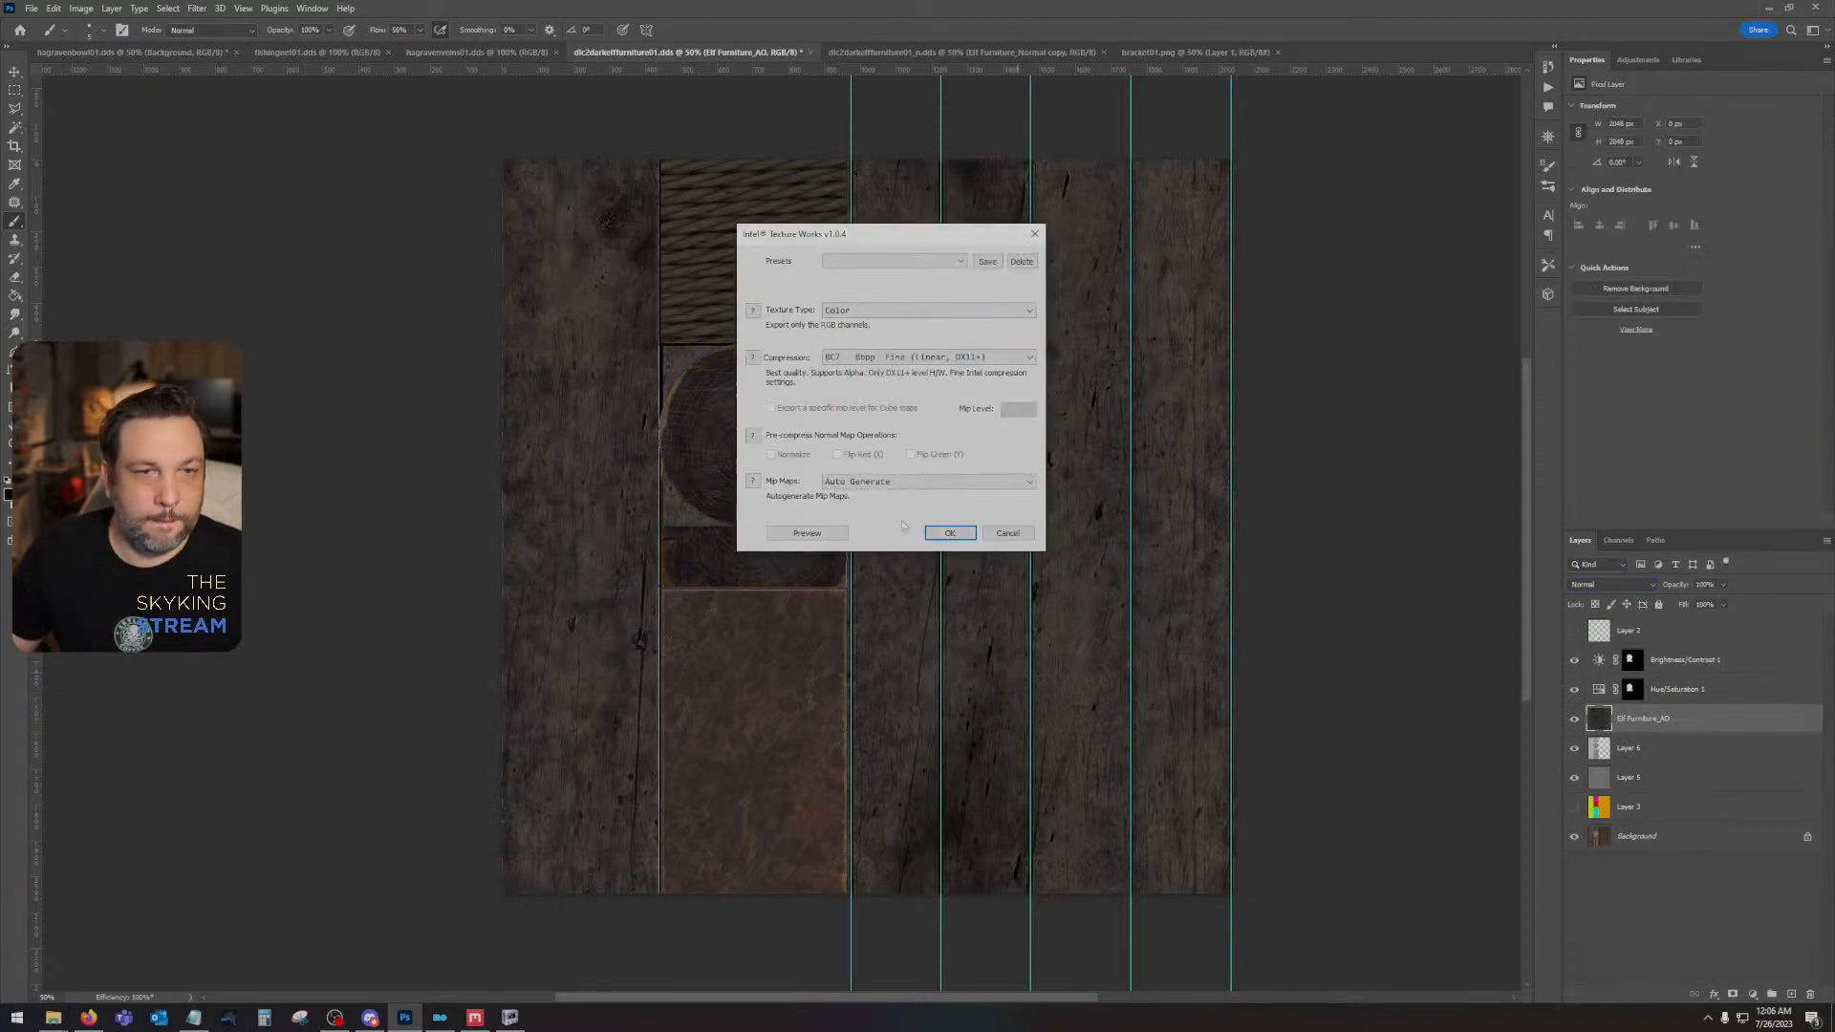
left_click(935, 538)
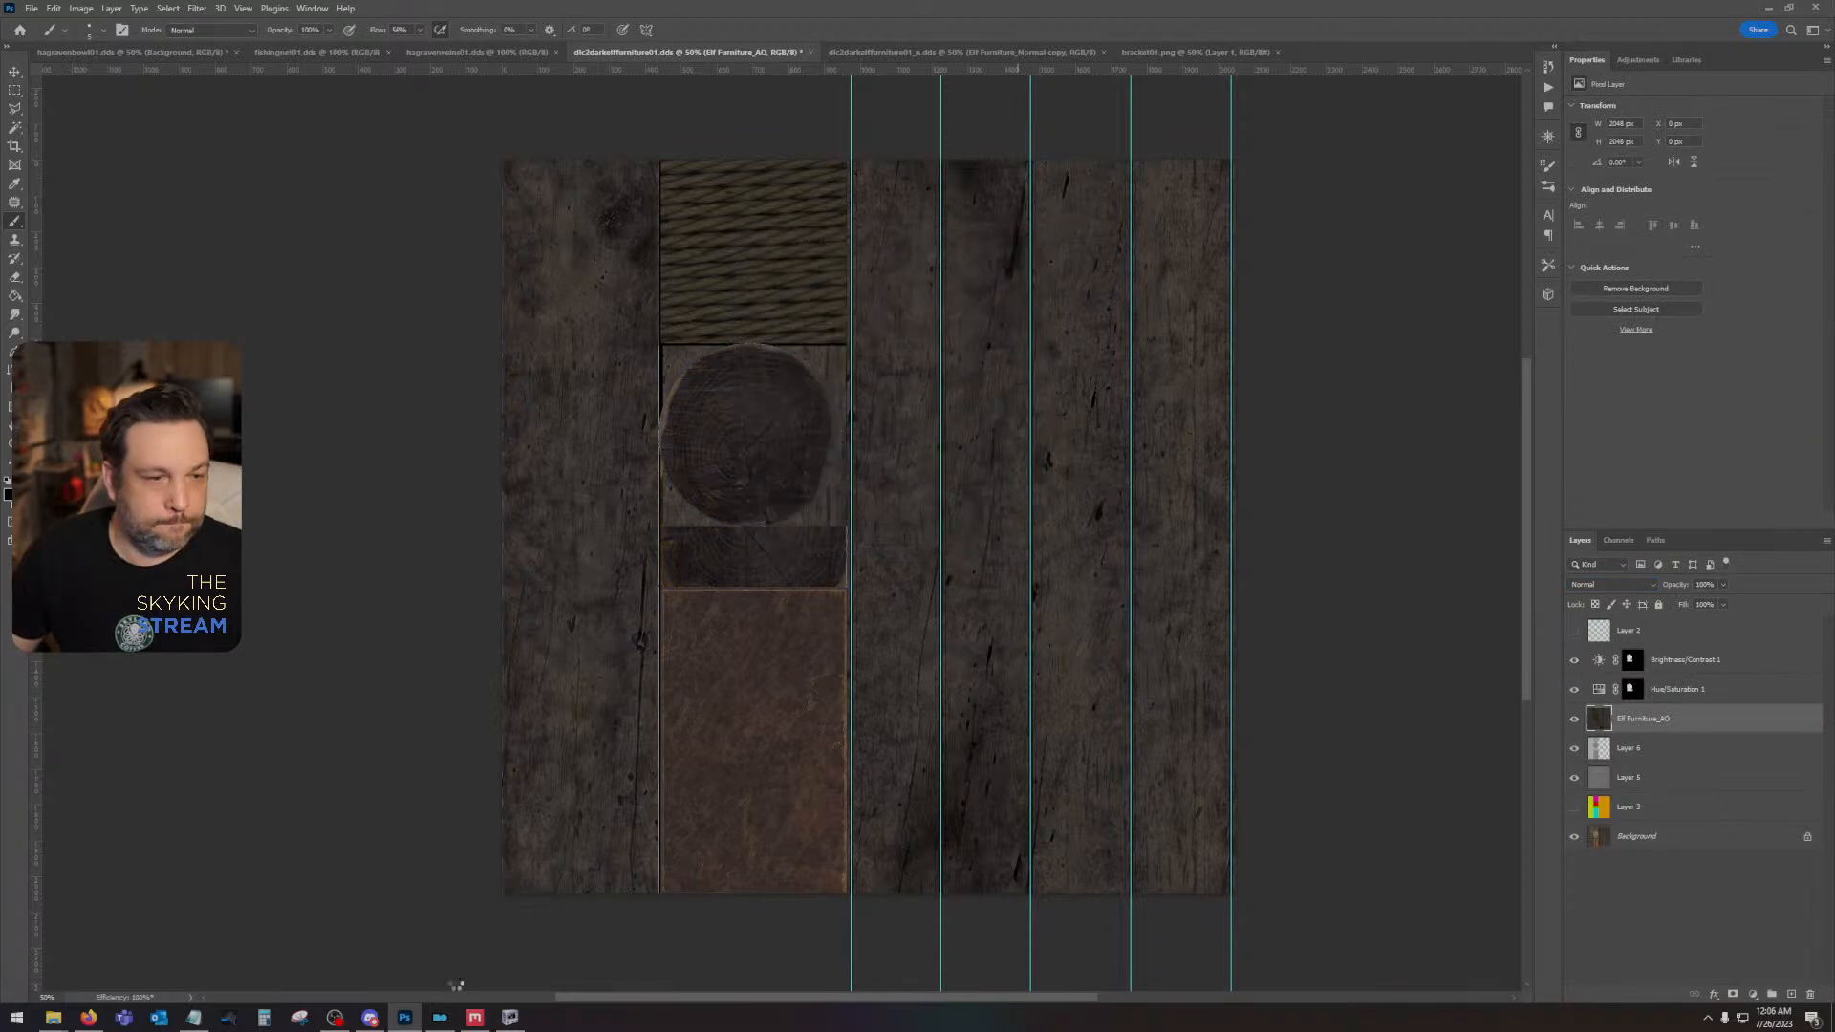
- Switch to NifSkope and examine the plank seams on the bed with the updated texture
left_click(521, 1019)
mouse_move(893, 606)
left_mouse_down()
mouse_move(877, 646)
mouse_move(894, 604)
left_mouse_up()
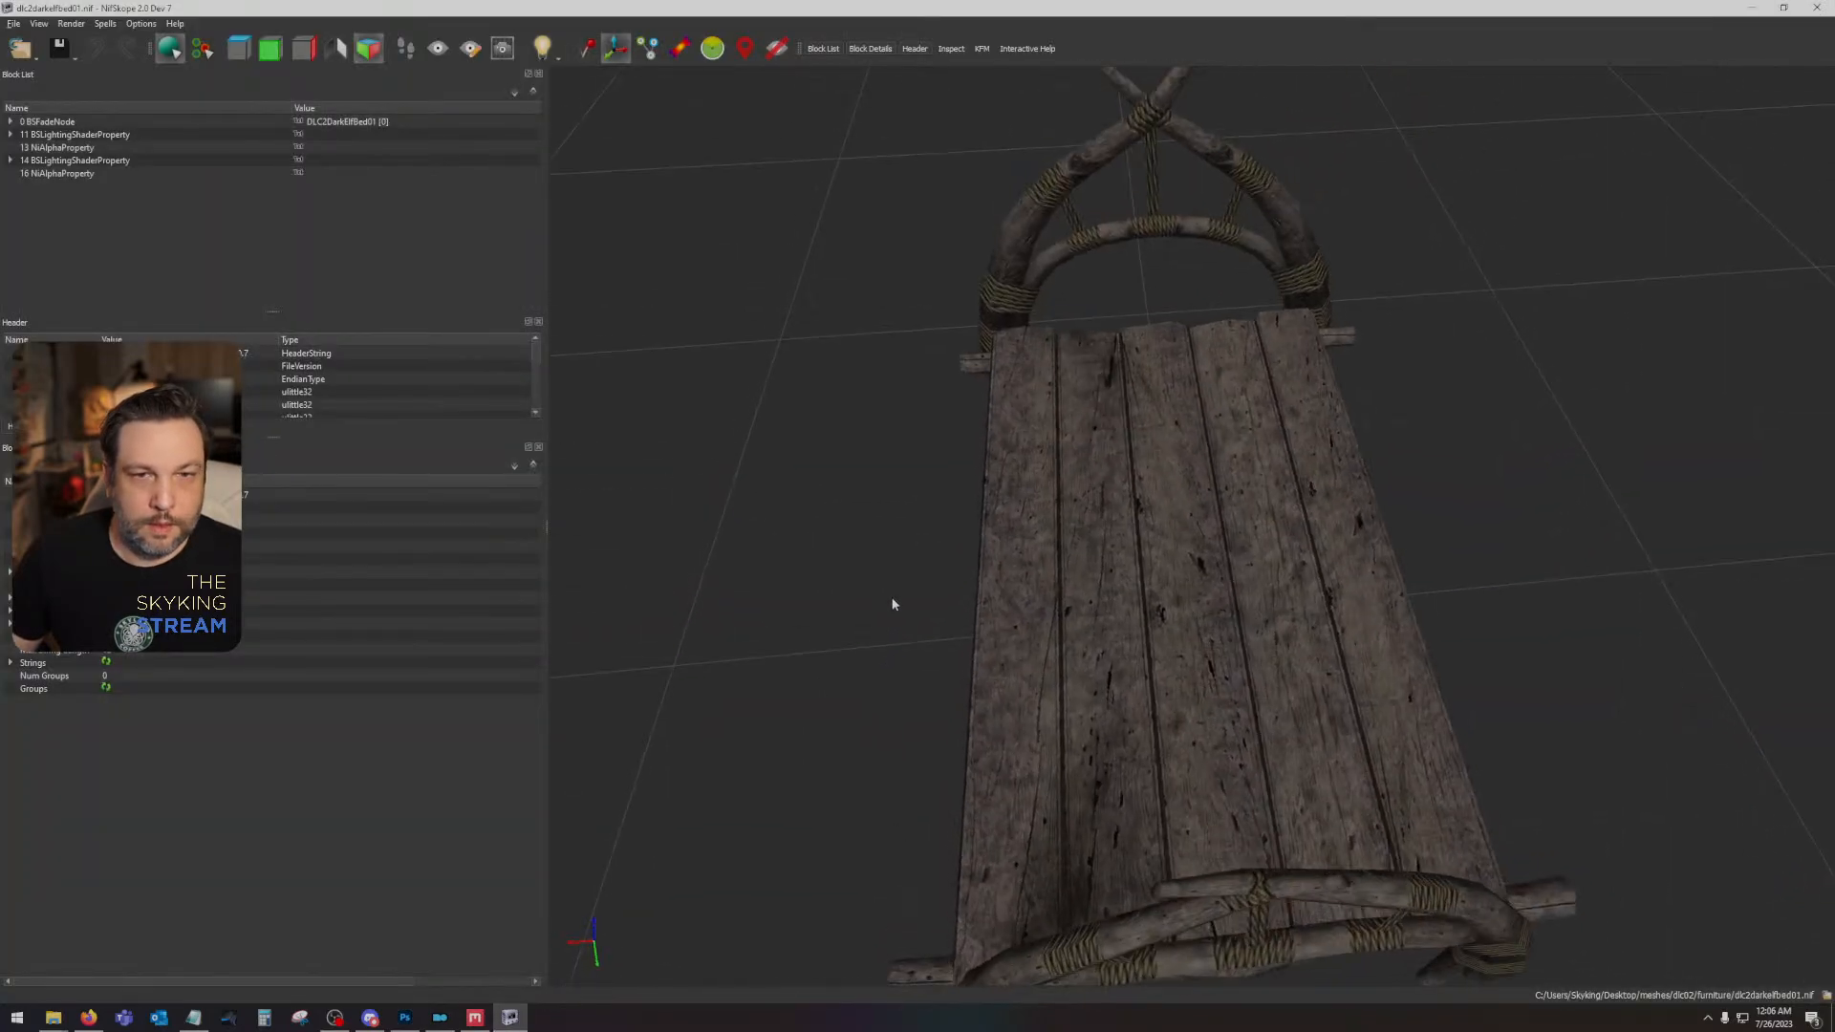
- Return to Photoshop, add a new layer above Brightness/Contrast 1 and paint a straight black seam line along the planks' leftmost vertical guide
left_click(405, 1017)
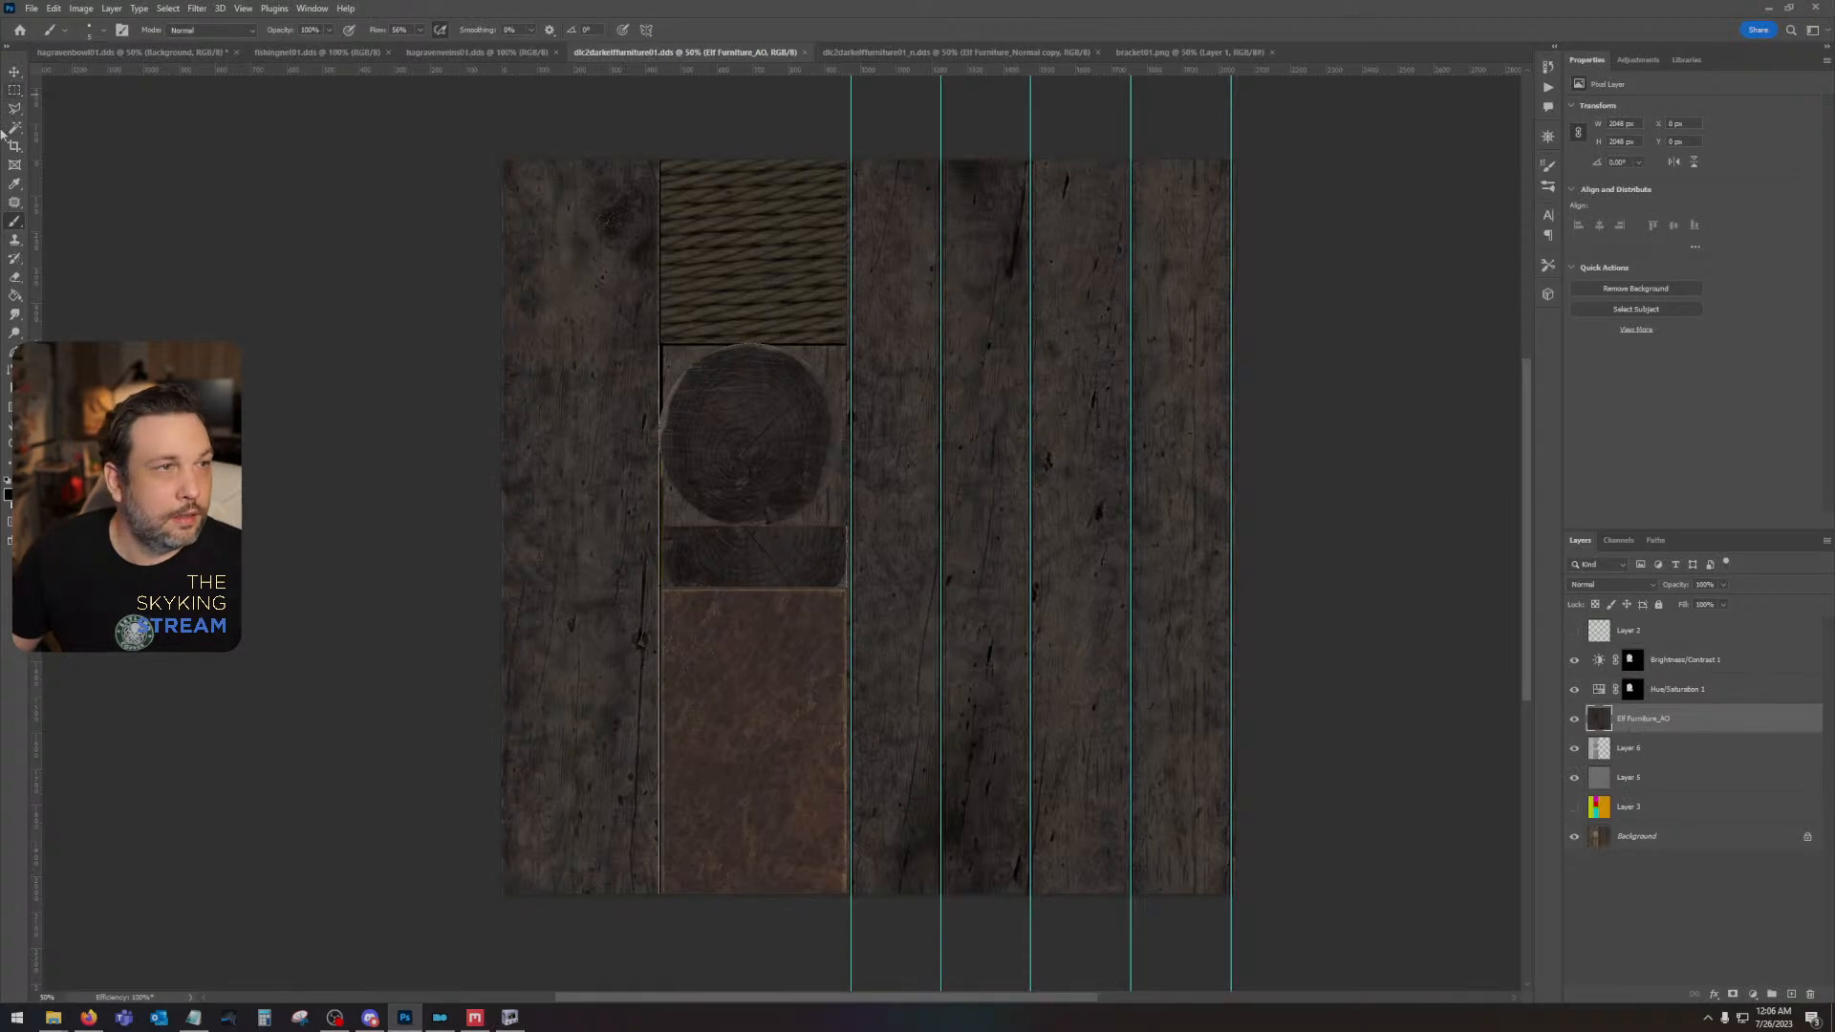
left_click(1755, 671)
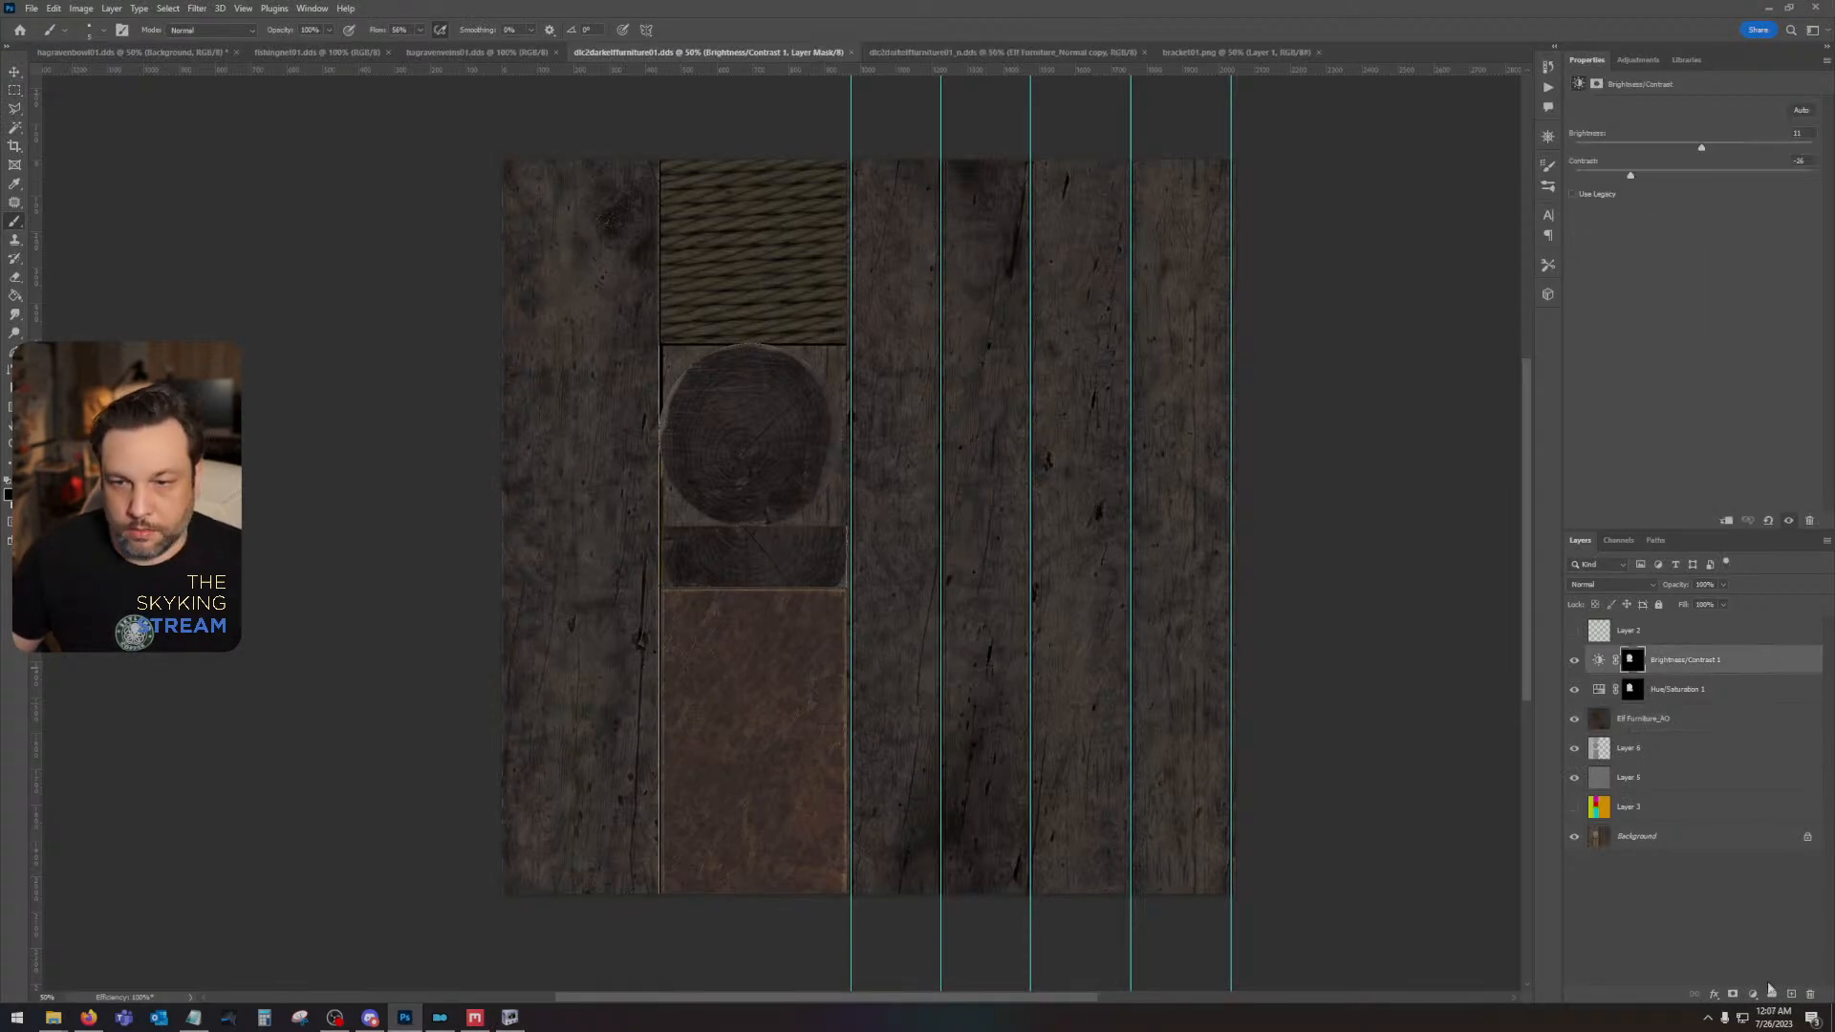
left_click(1790, 995)
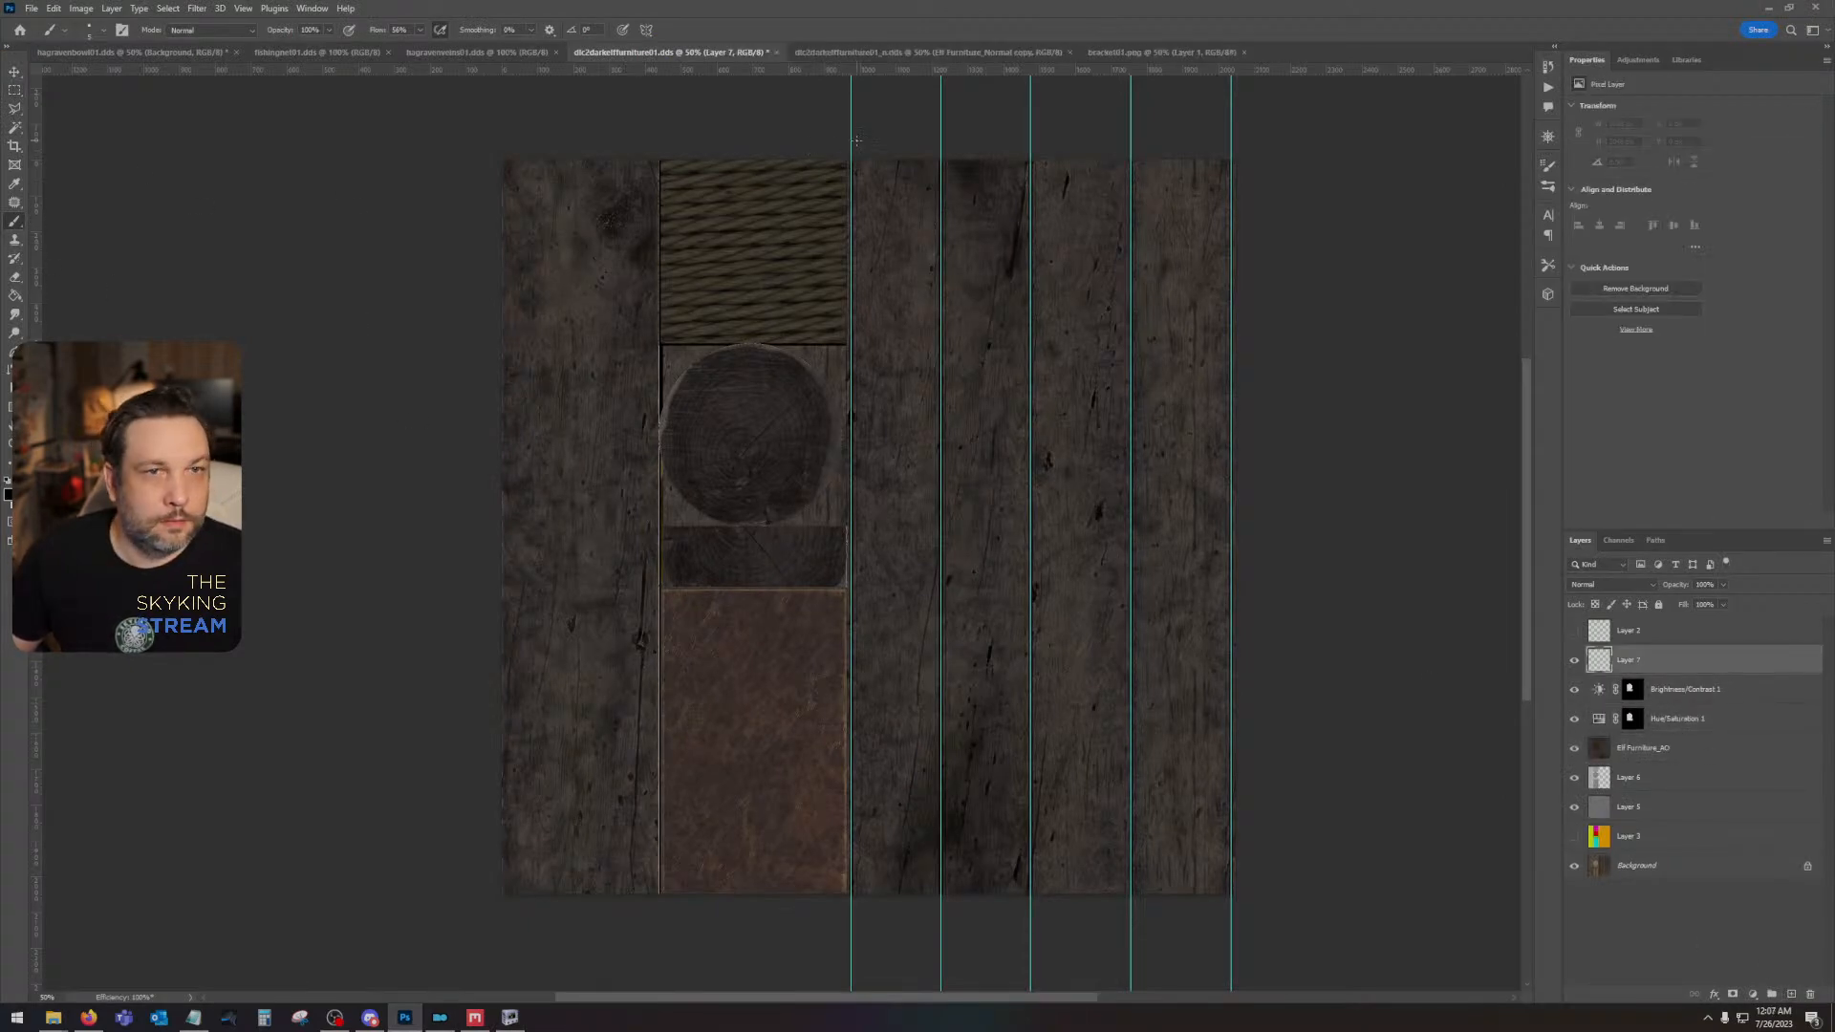
left_click(851, 947, "shift")
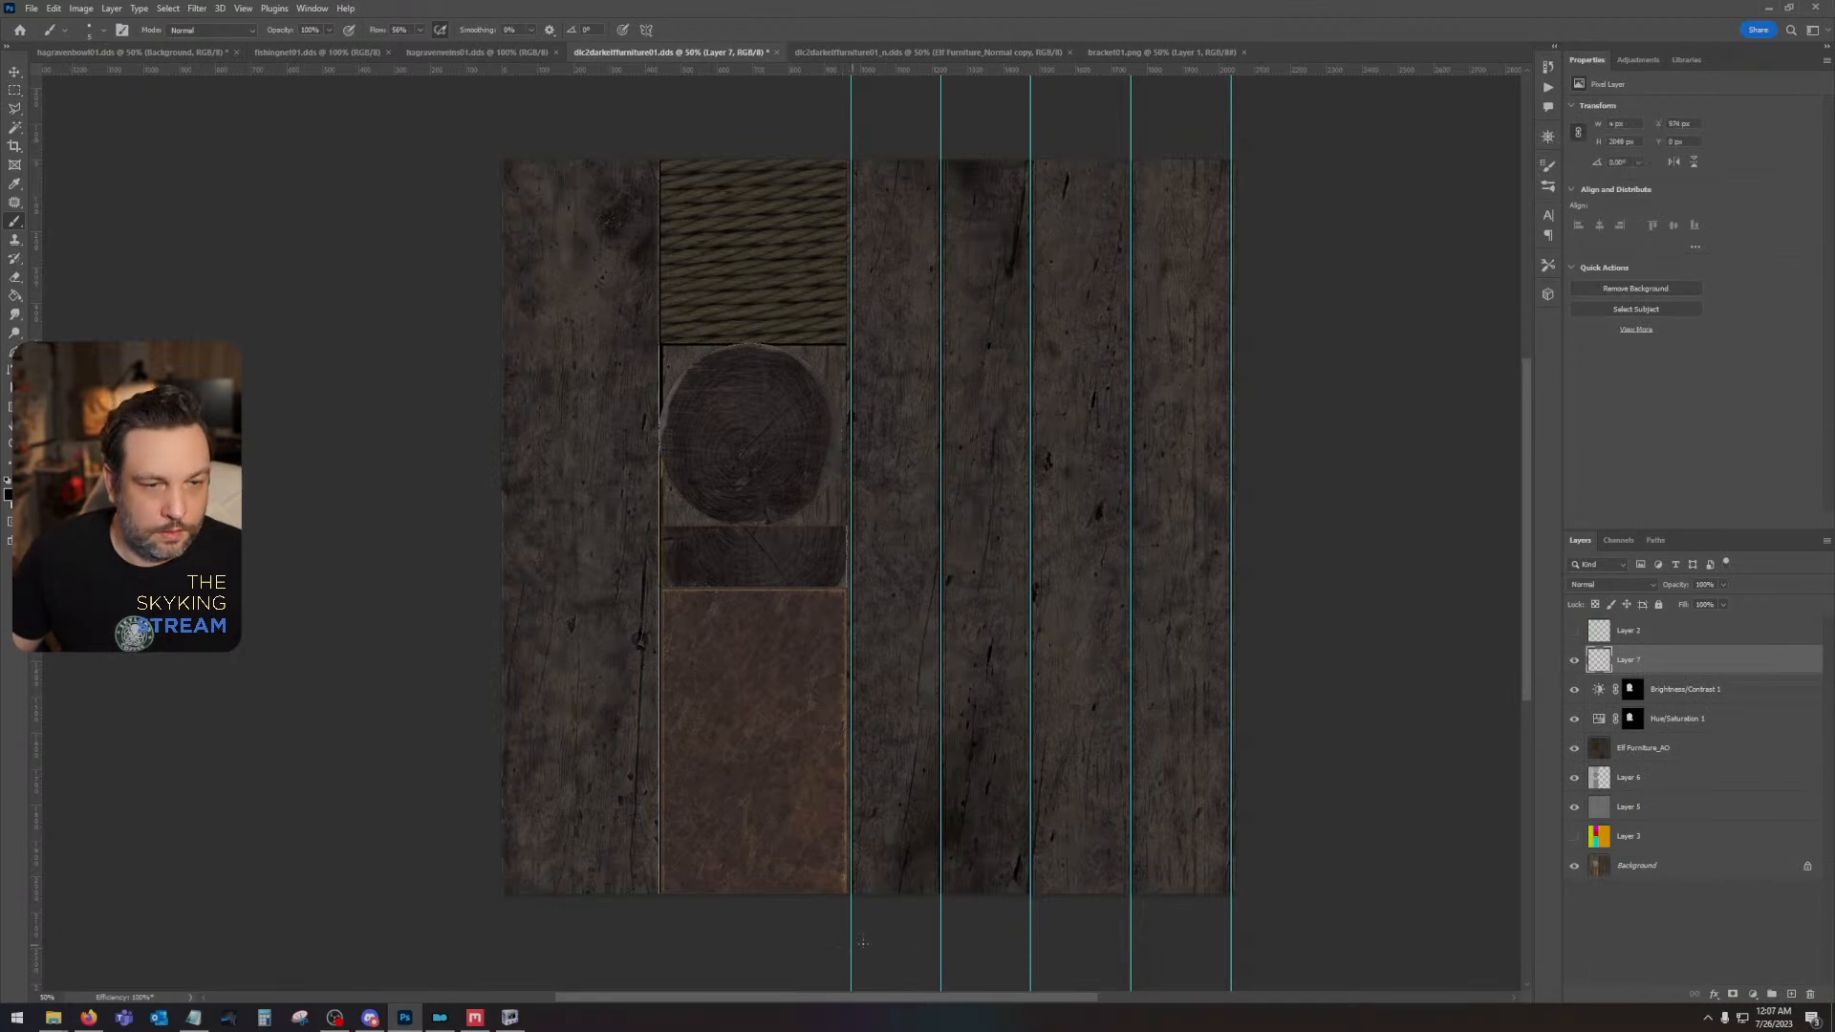
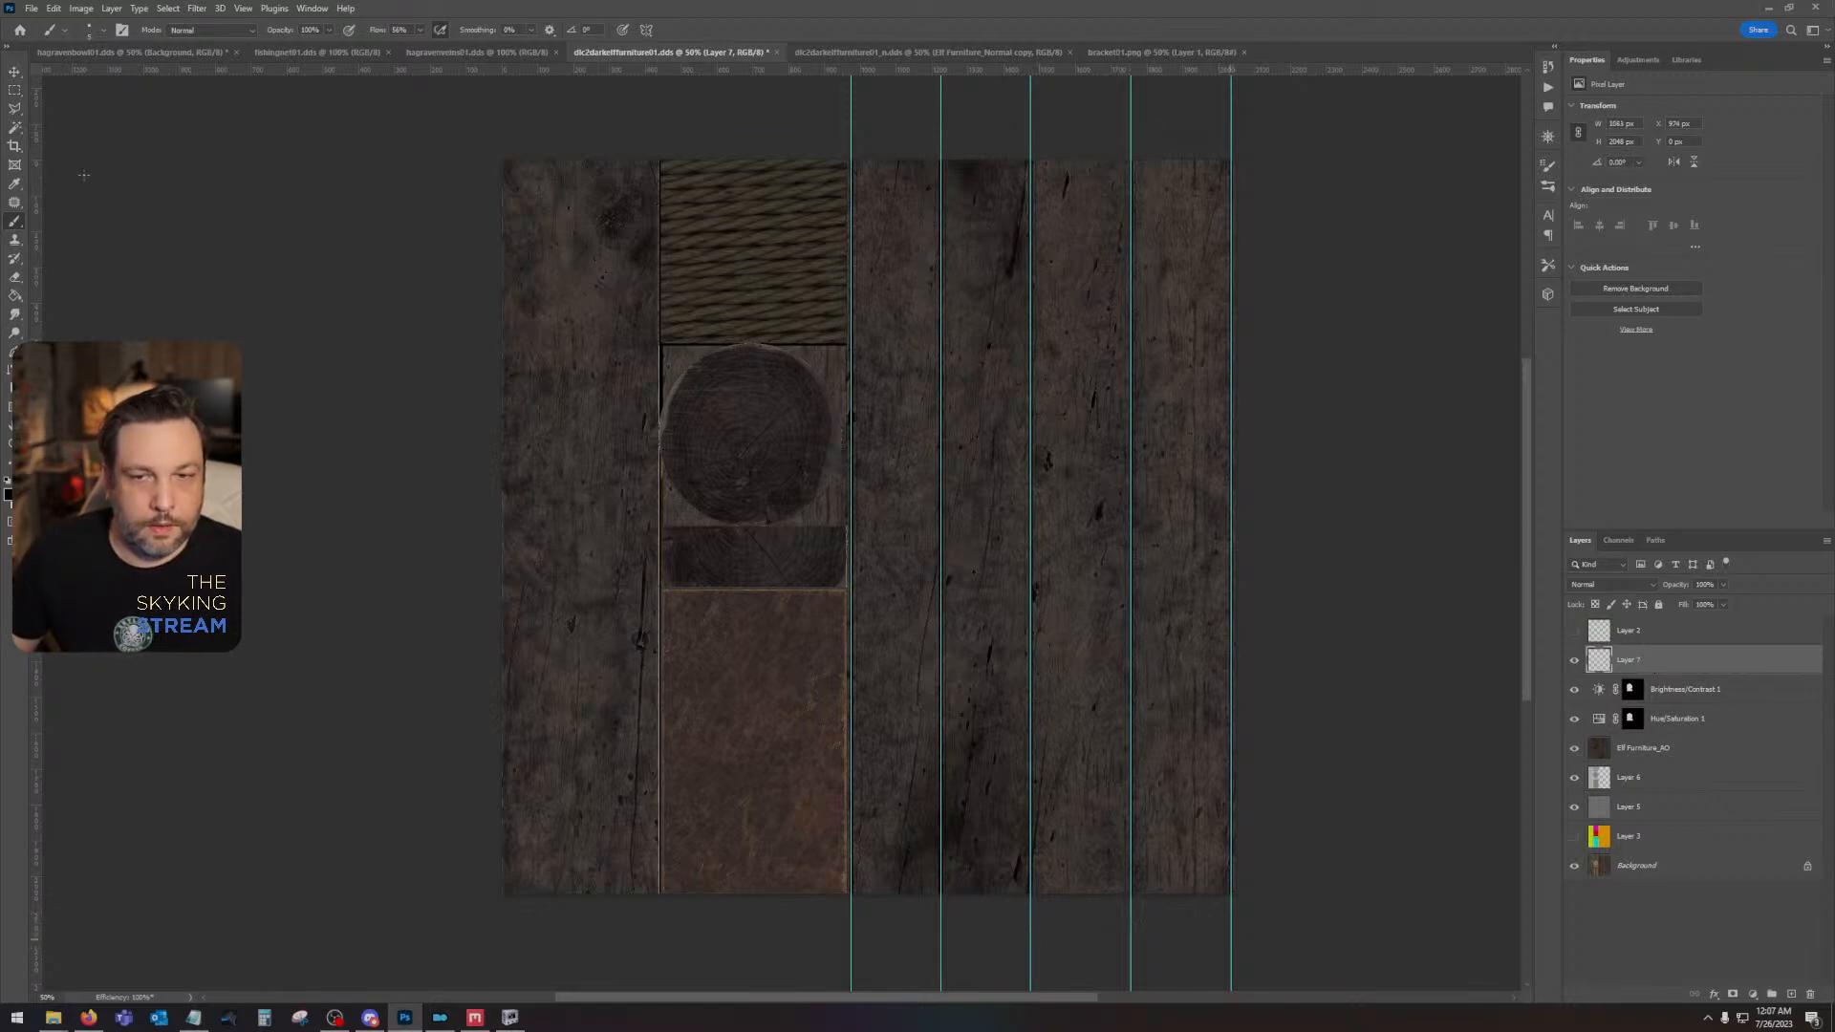
- Remove all the vertical guides from the planks in the furniture color texture
left_click(14, 72)
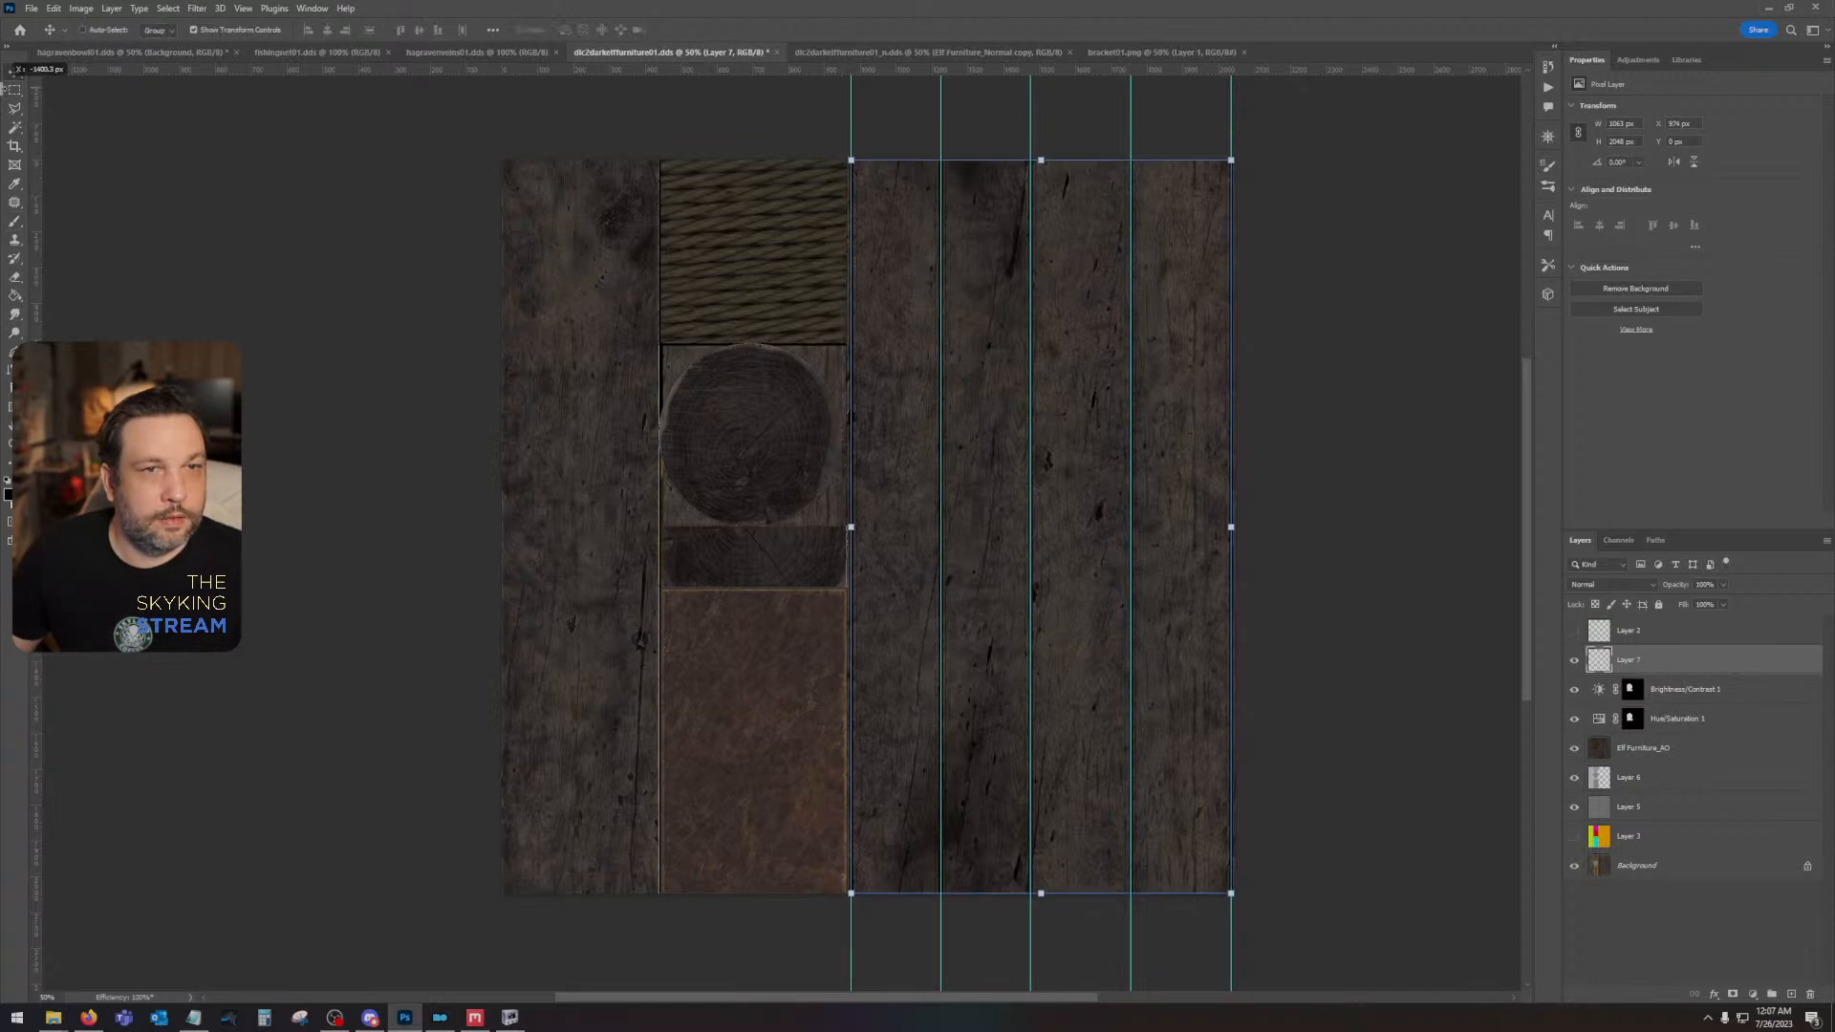
mouse_move(853, 114)
left_mouse_down()
mouse_move(953, 112)
mouse_move(880, 89)
left_mouse_up()
left_click_drag(1030, 107, 843, 88)
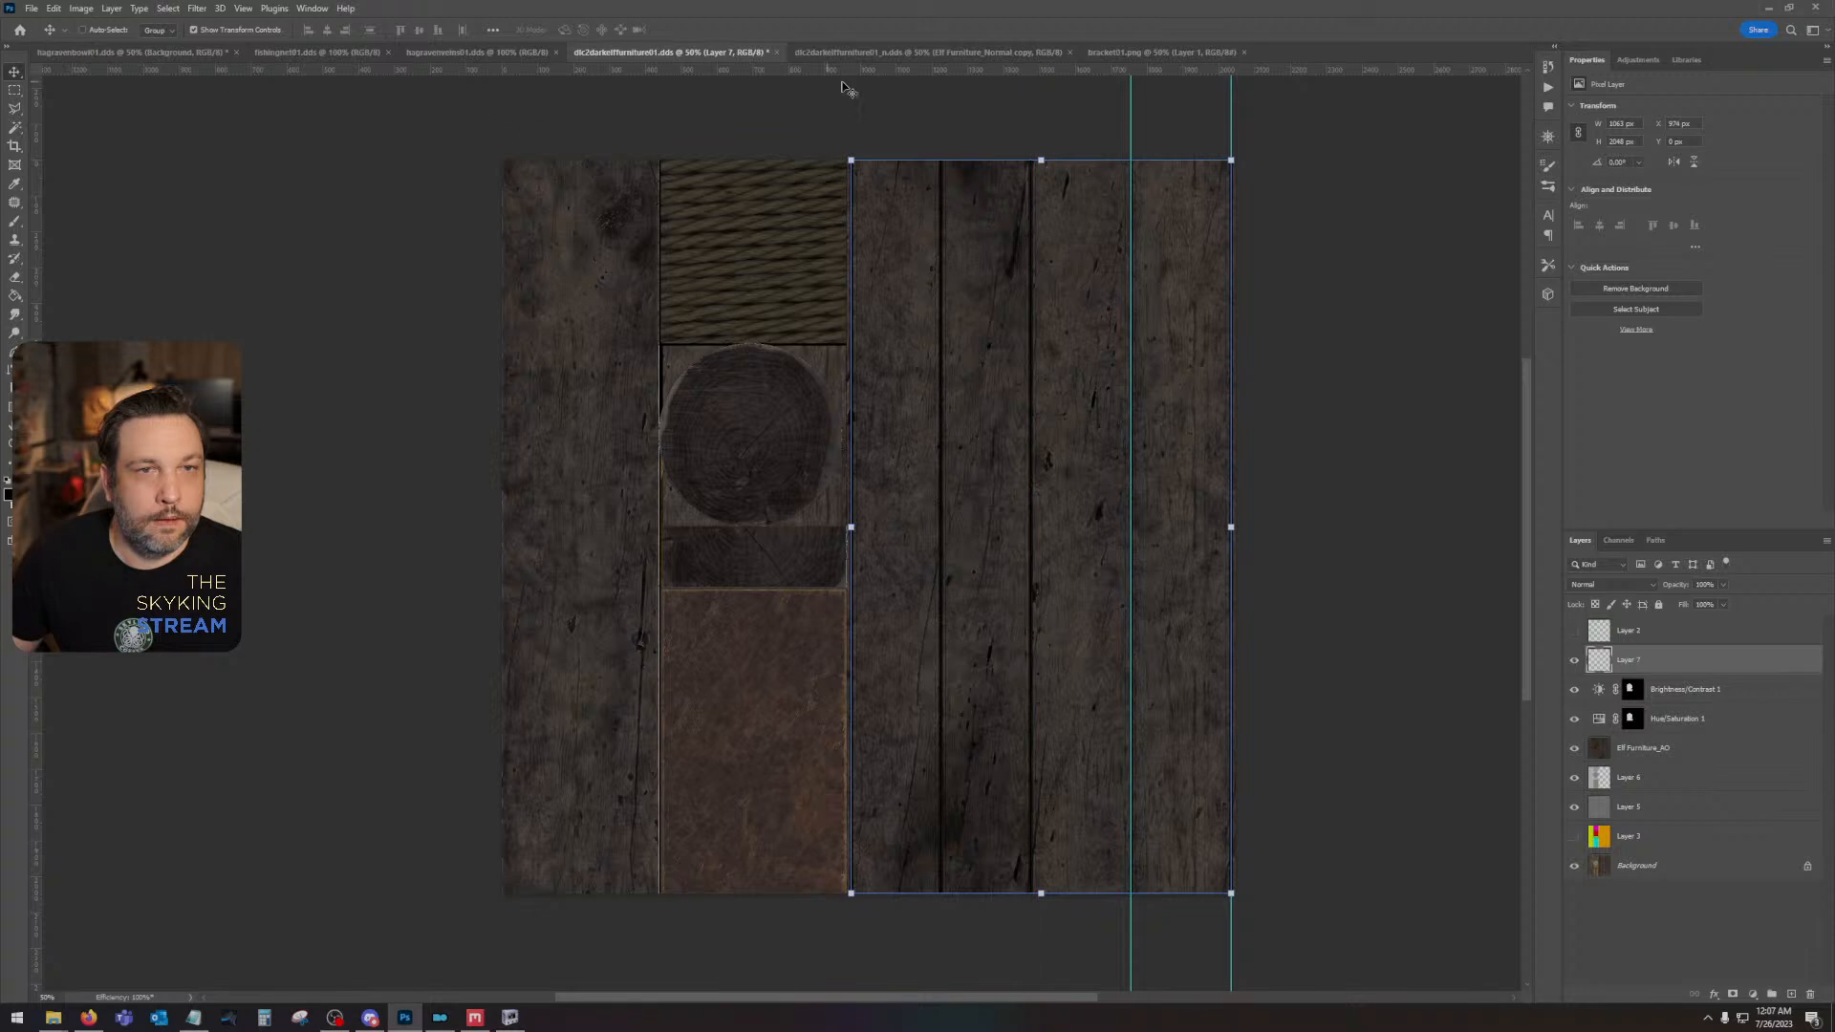
left_click_drag(1130, 117, 621, 68)
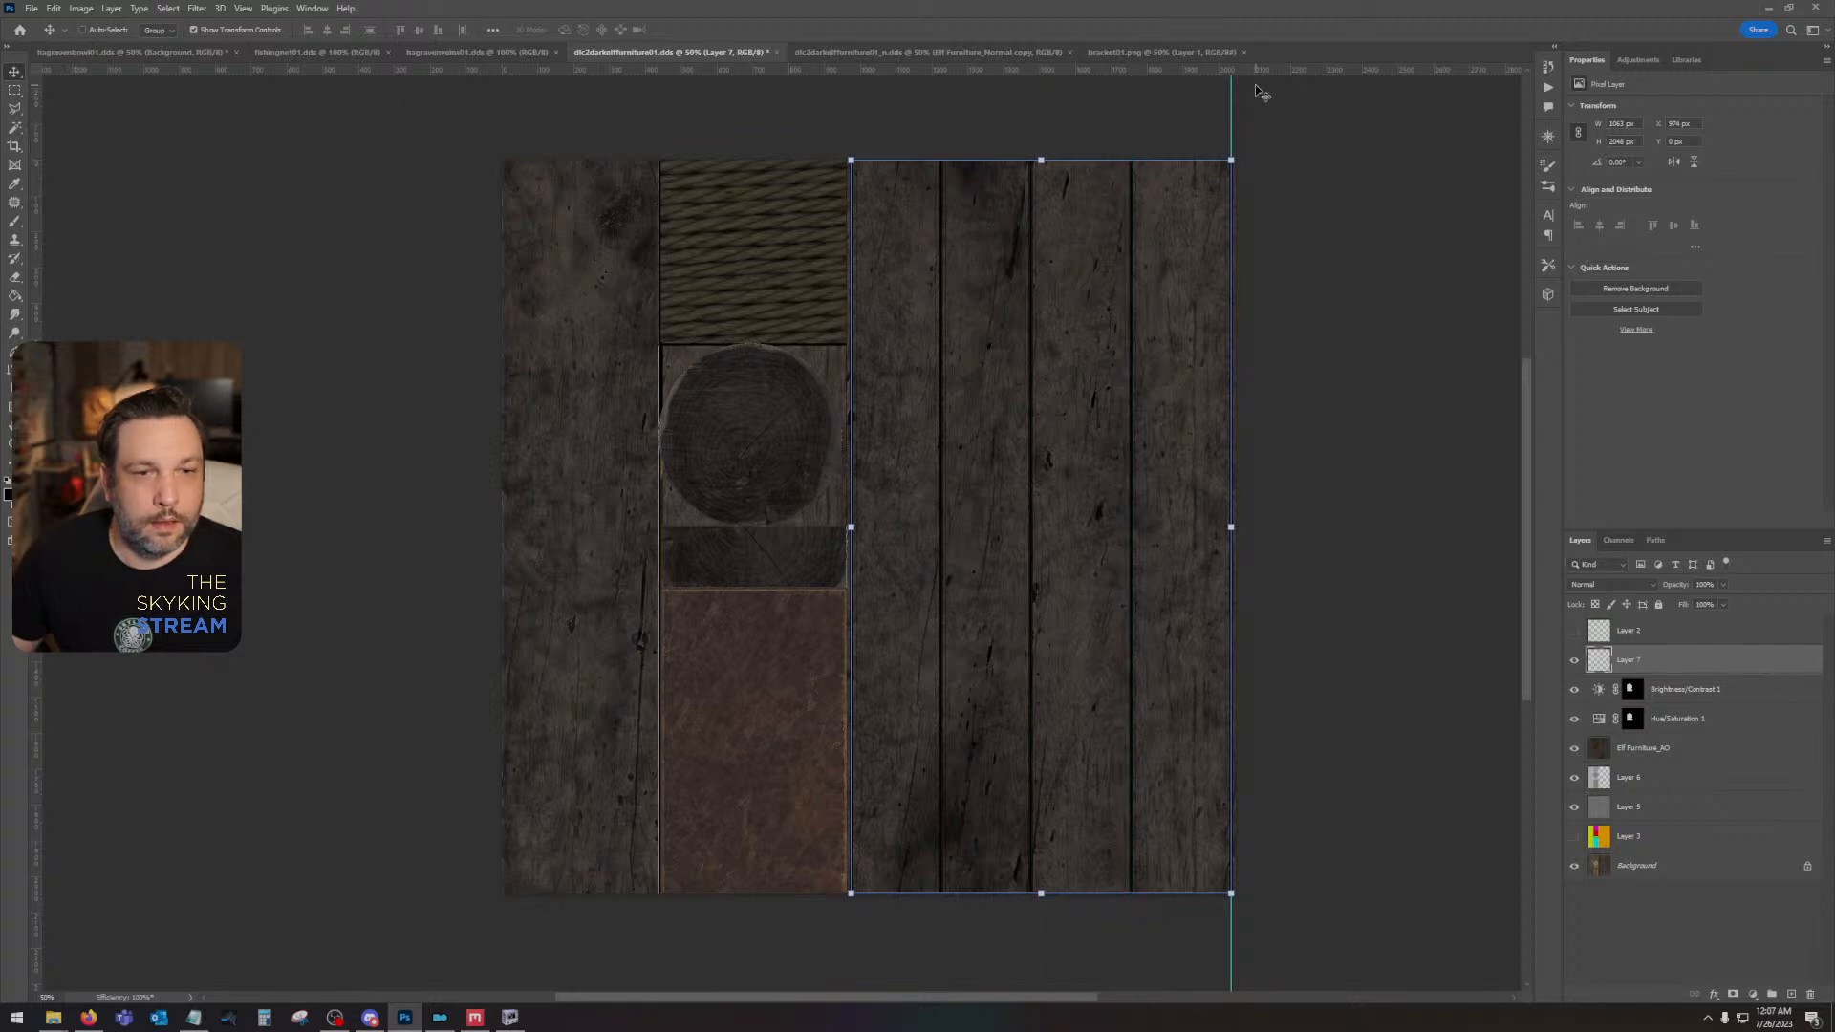
left_click_drag(1231, 102, 1147, 71)
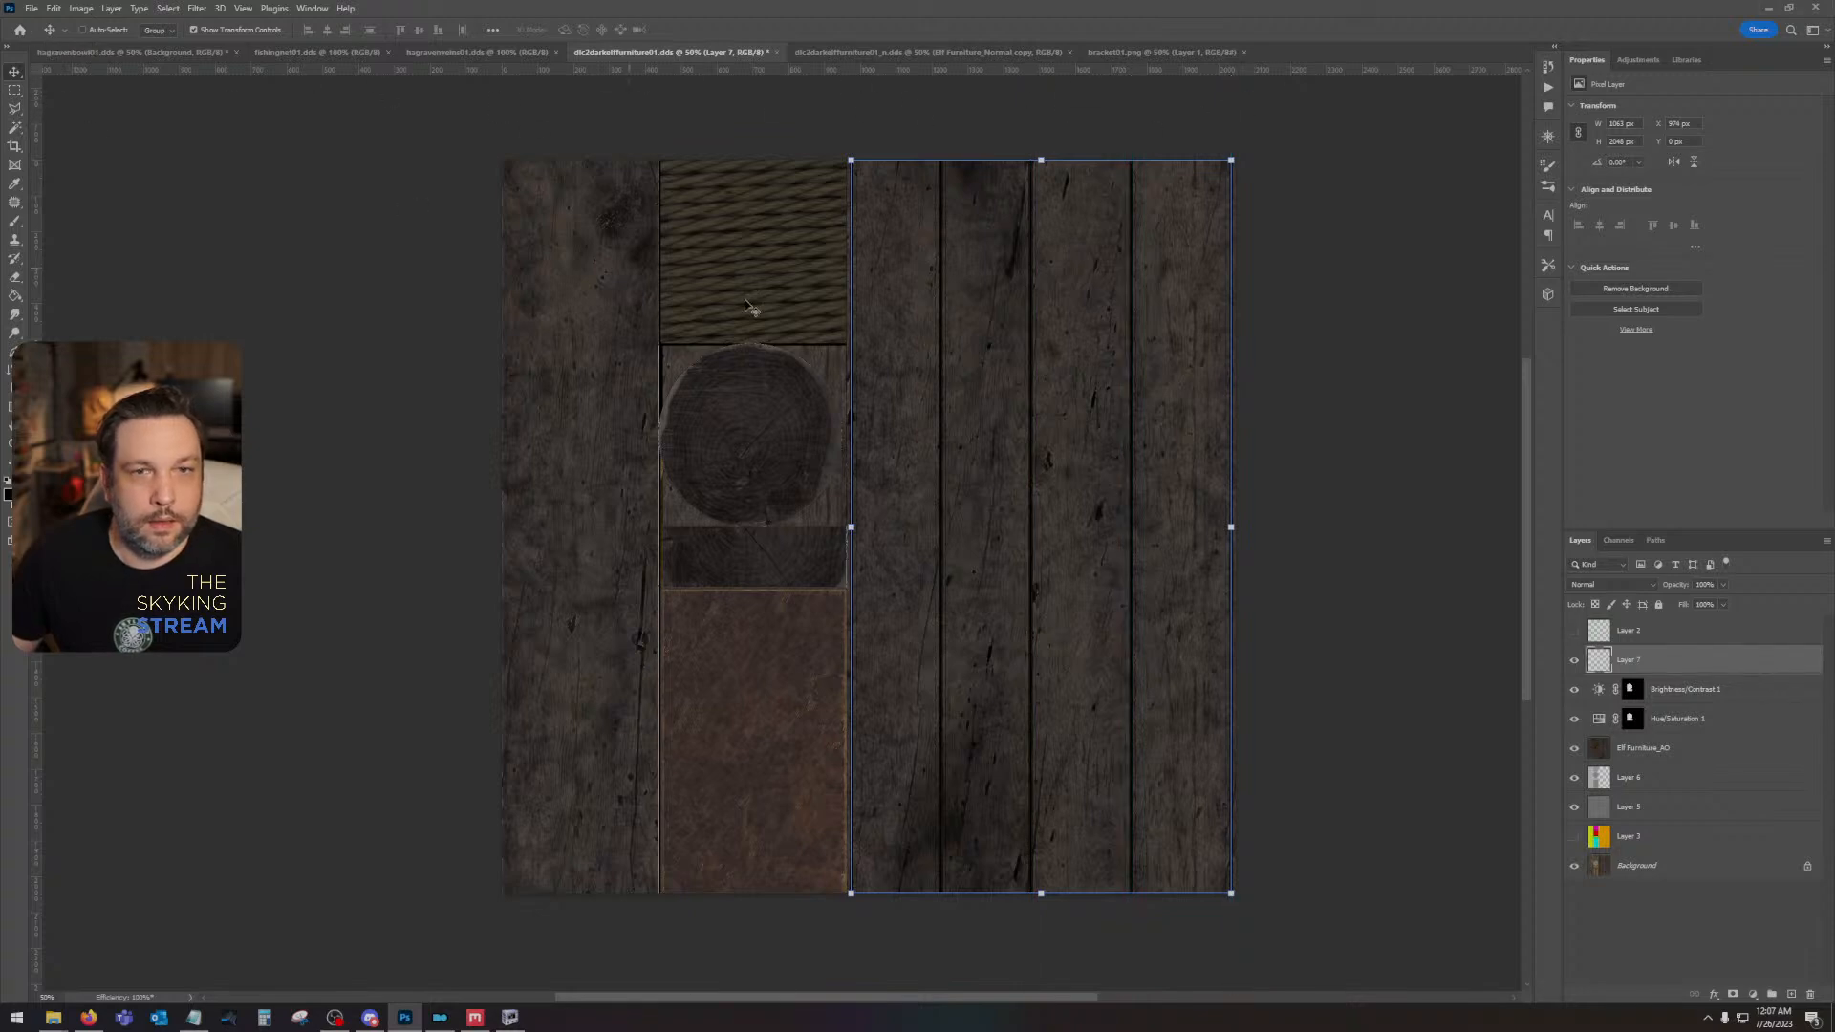
- Give Layer 7 a fill opacity of 0% with a drop shadow, and save the DDS texture with BC7 Fine (Linear) compression
left_click(1693, 745)
double_click(1707, 662)
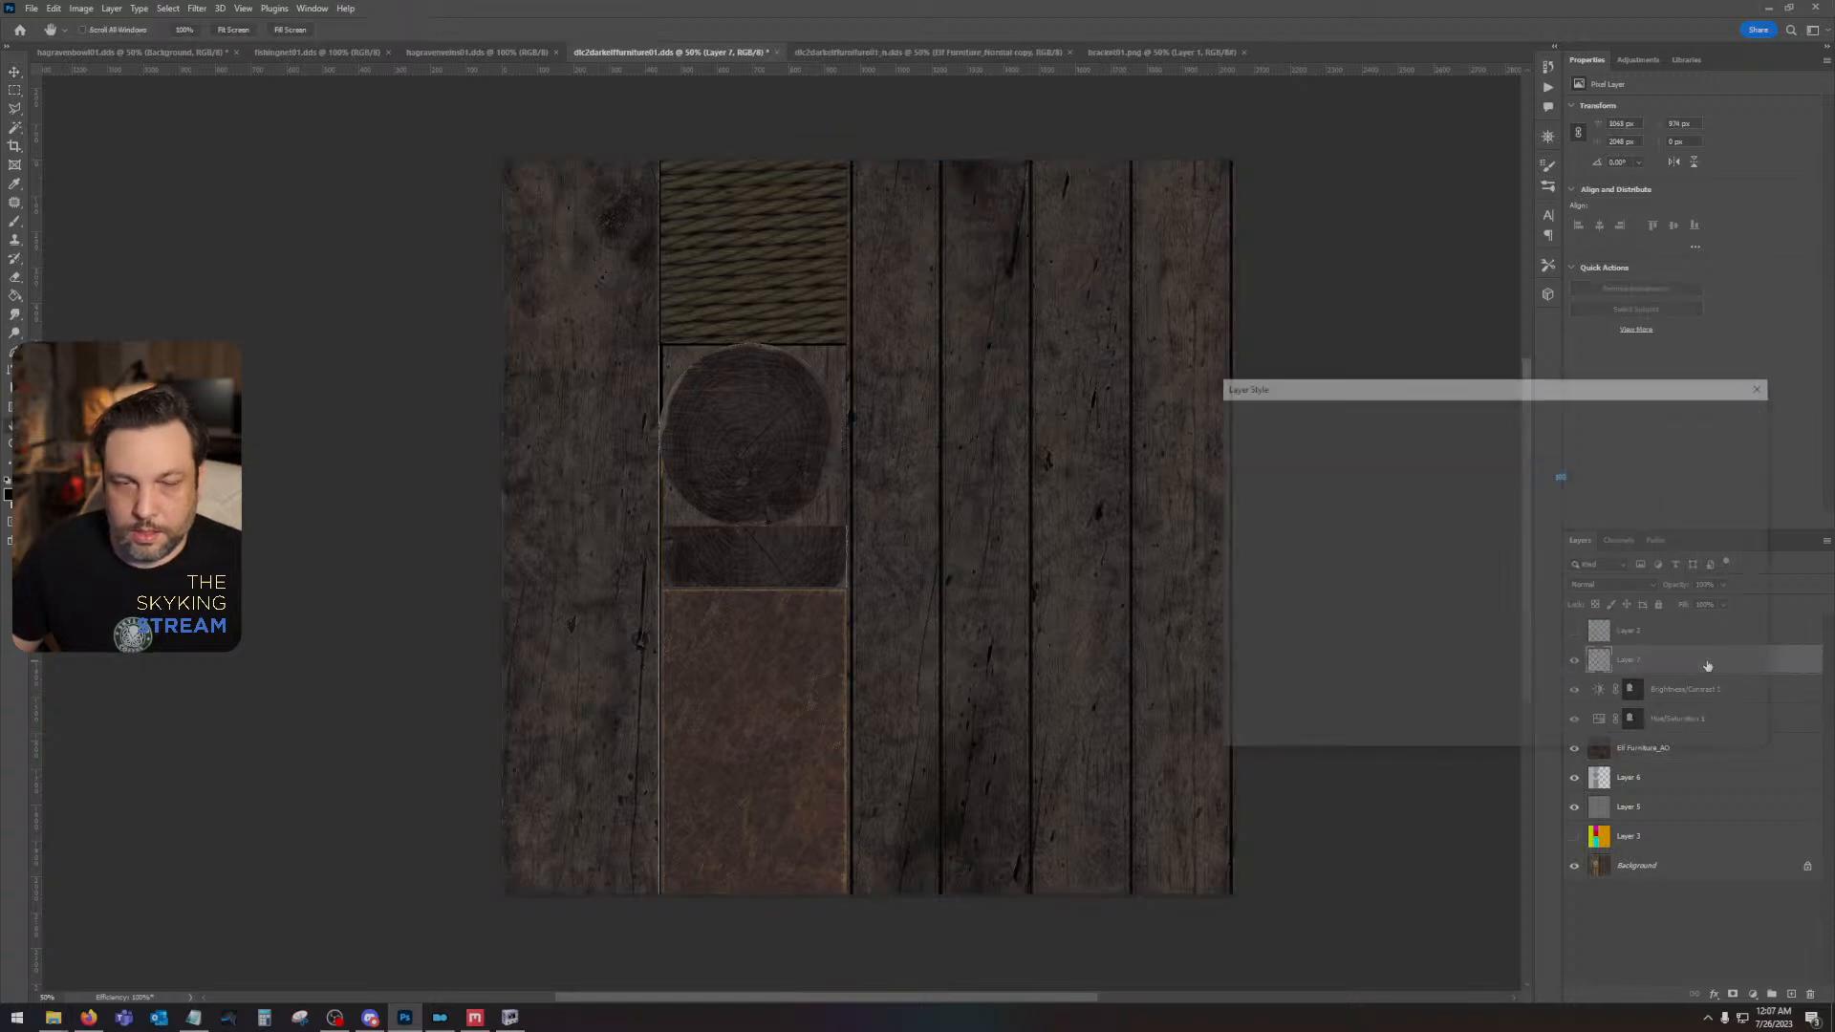
left_click_drag(1546, 517, 1288, 526)
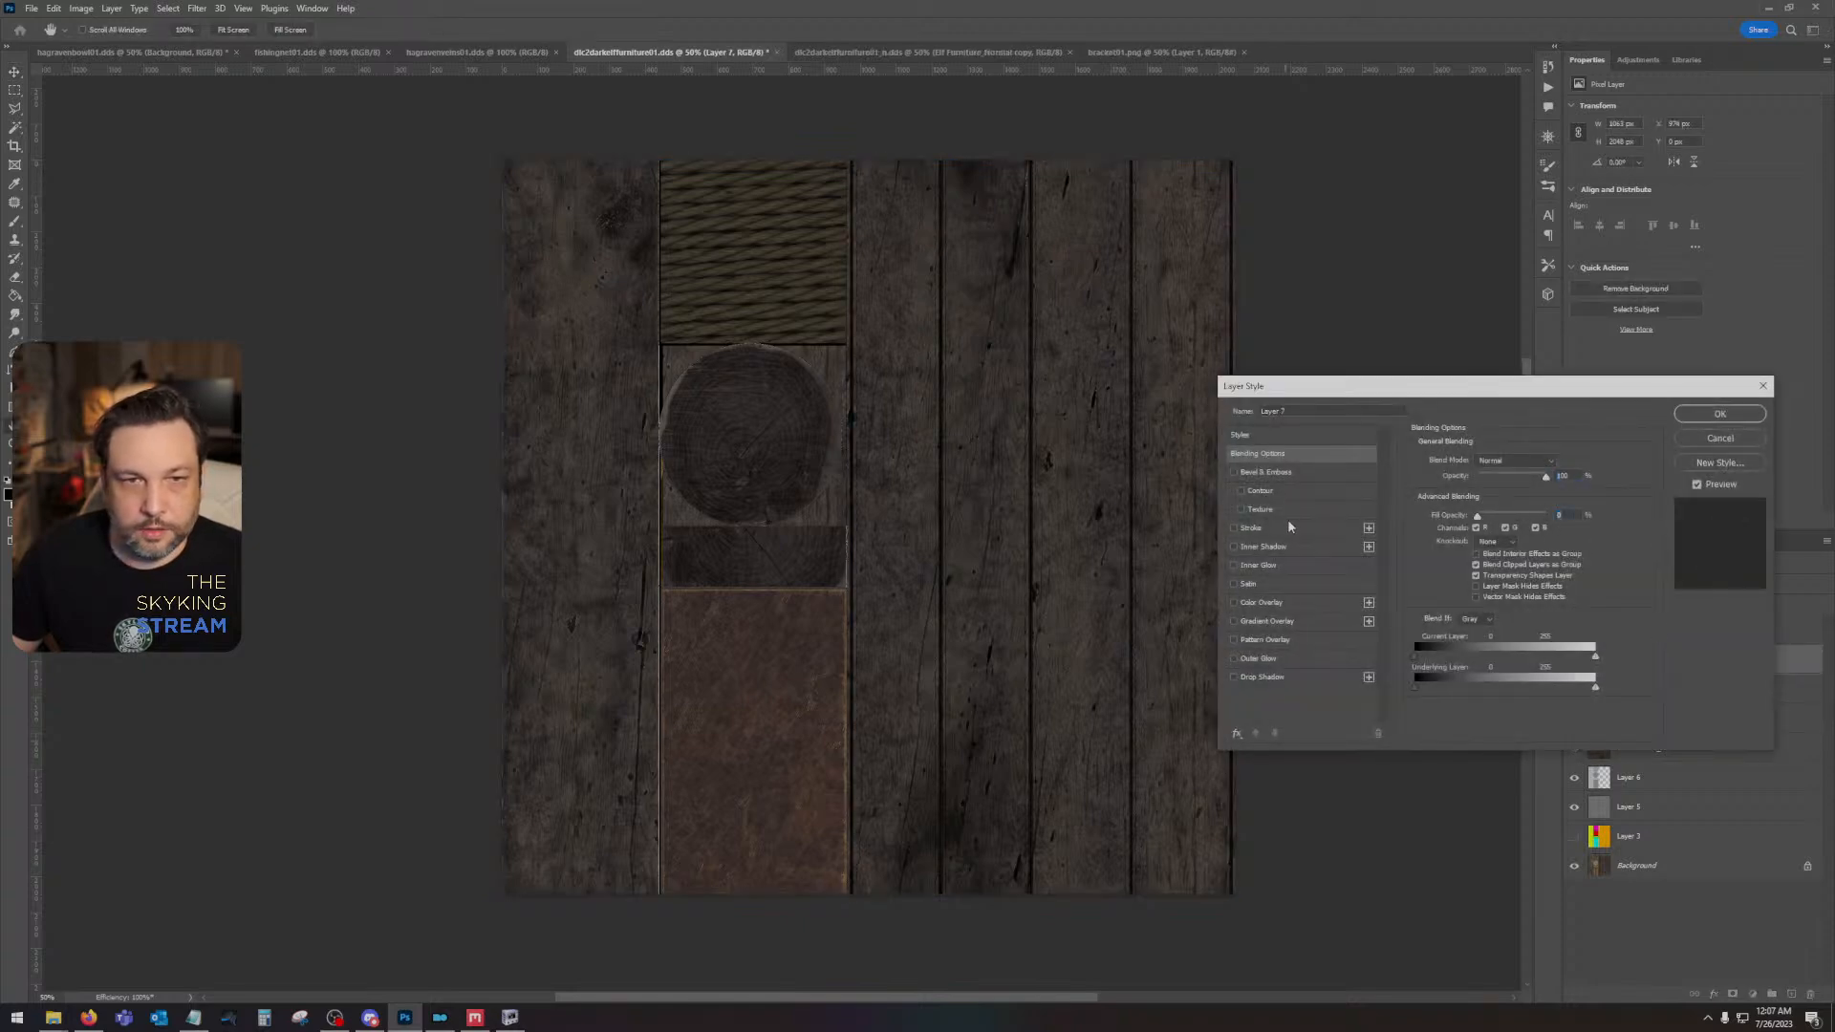
left_click(1261, 677)
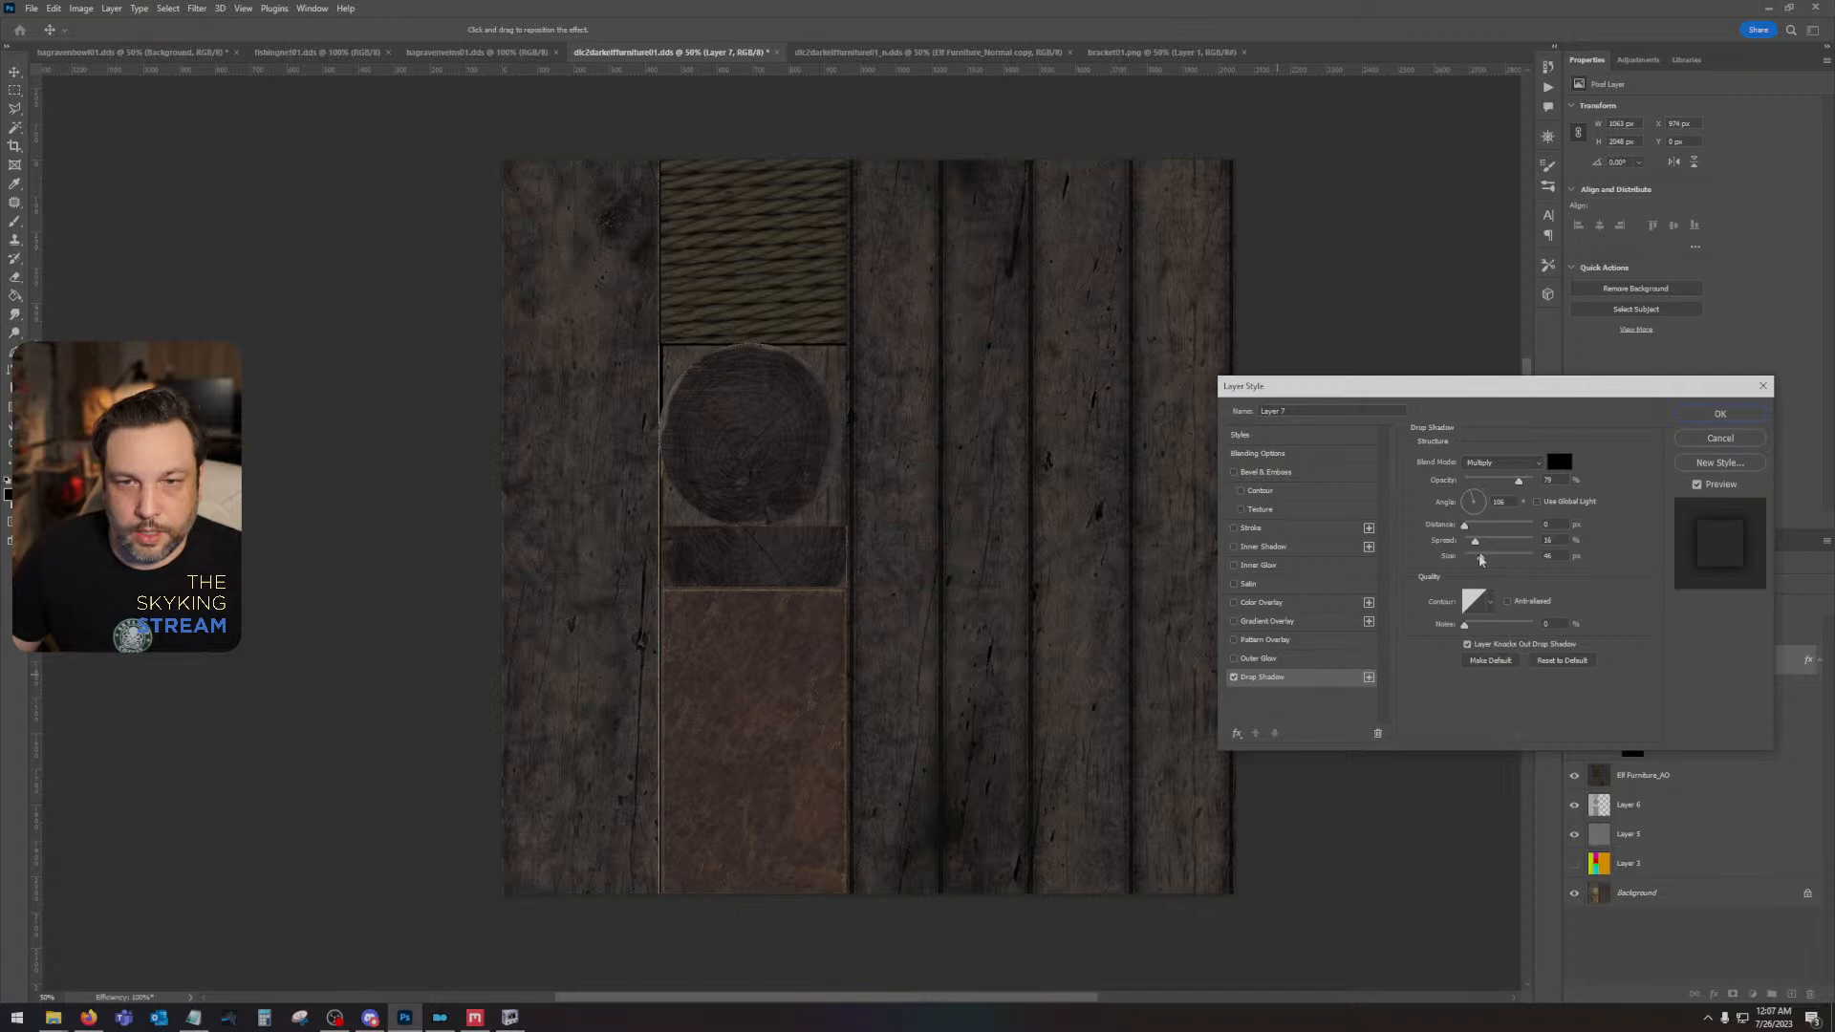
left_click_drag(1480, 559, 1480, 559)
left_click(1720, 414)
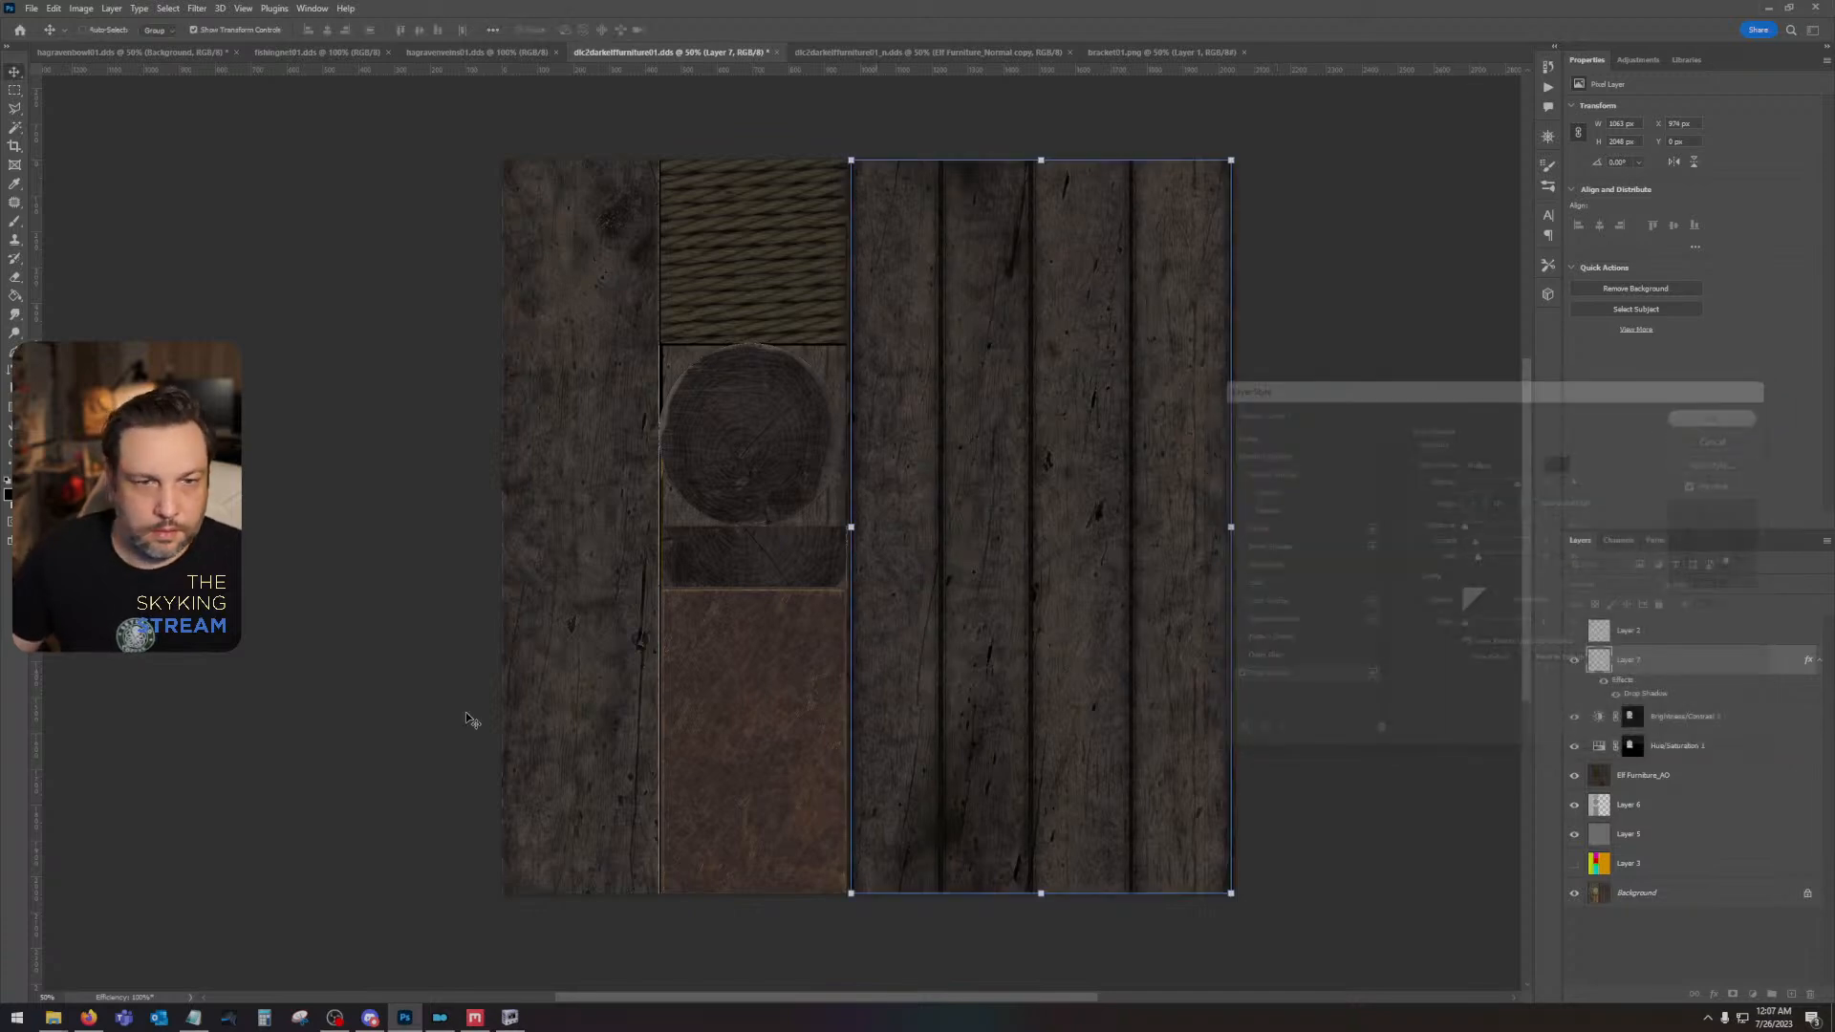
key("ctrl+s")
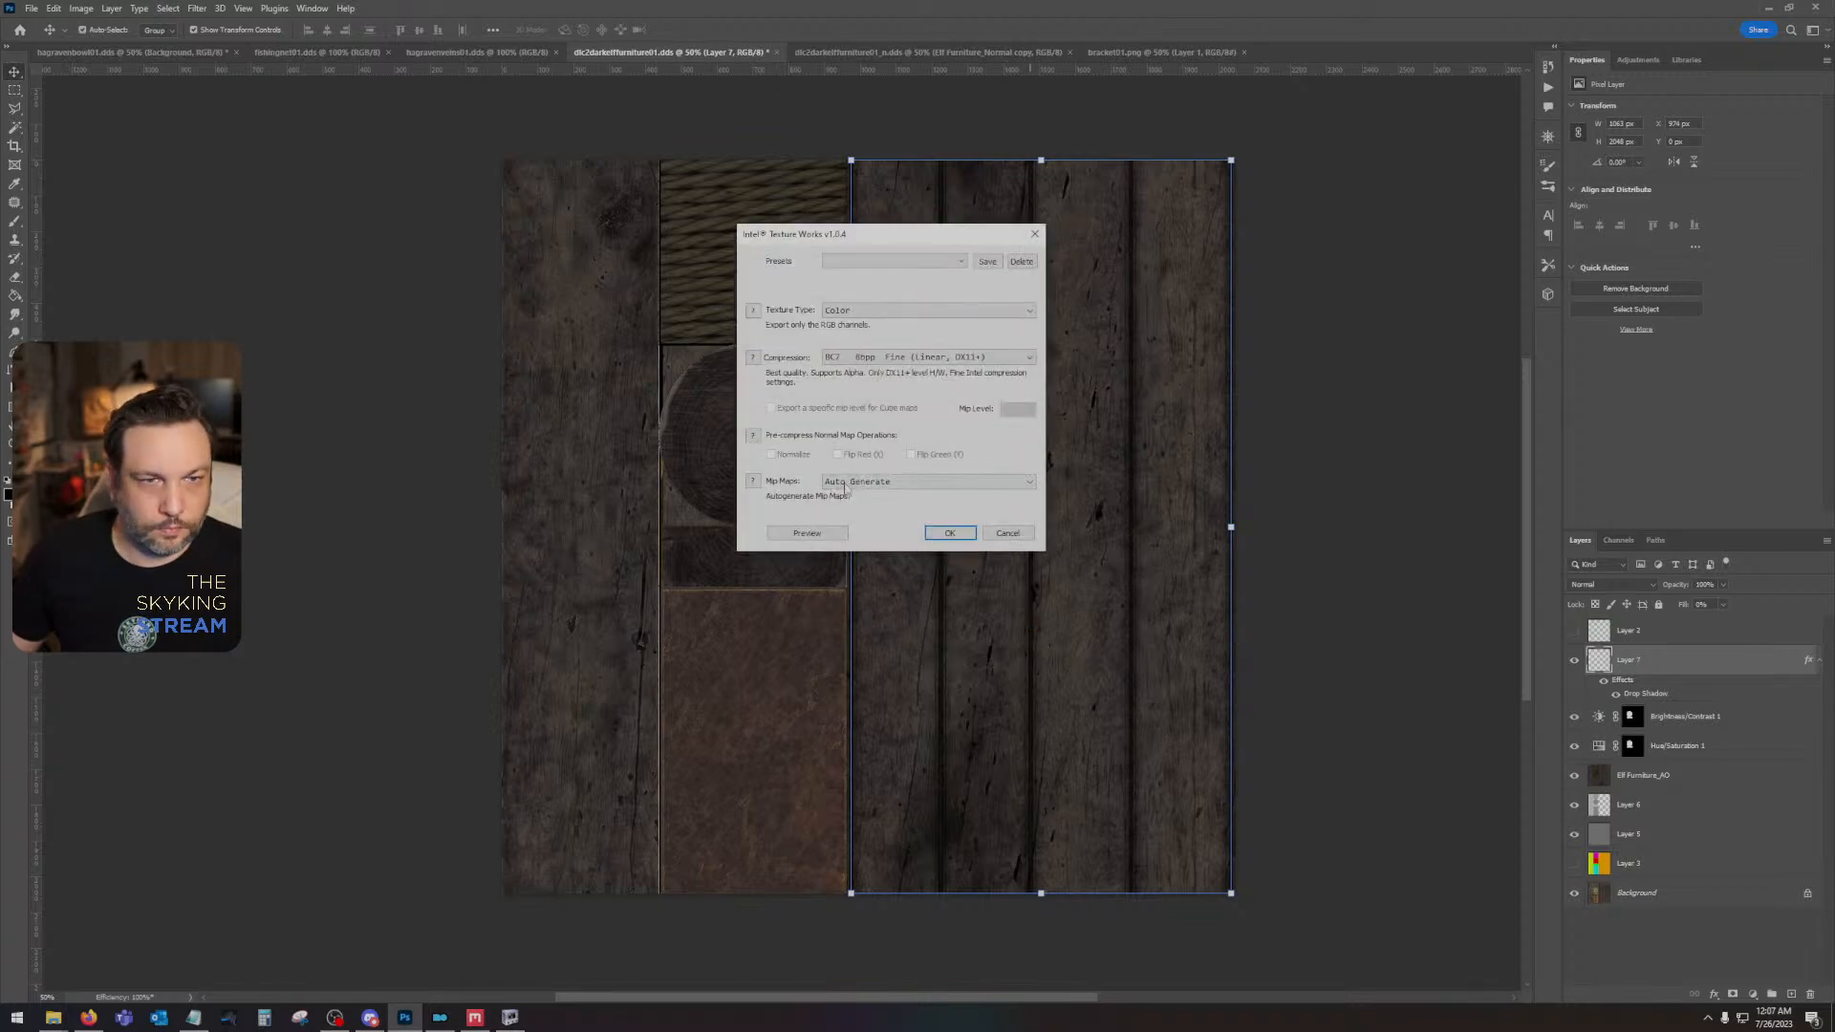
left_click(949, 532)
- Place the Elf Furniture_Normal image in the normal map document, and duplicate it with the copy's blend mode set to Overlay
left_click(875, 55)
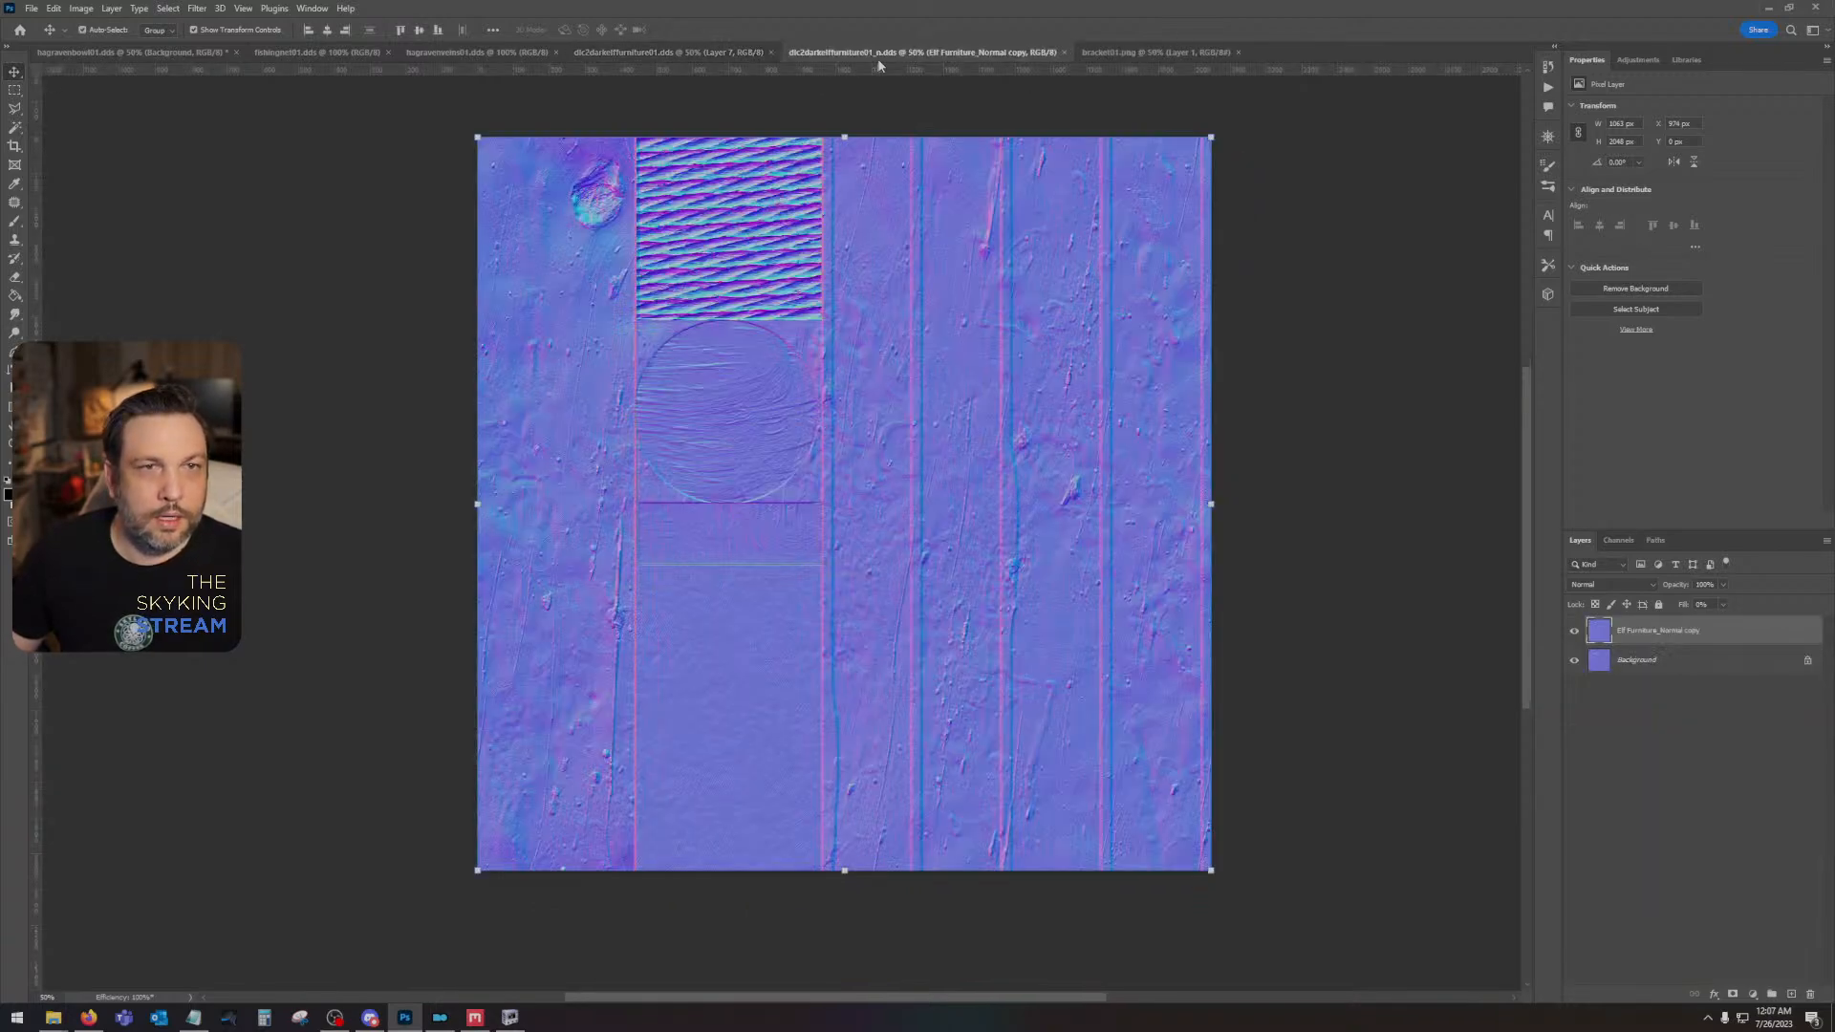
left_click_drag(723, 529, 721, 526)
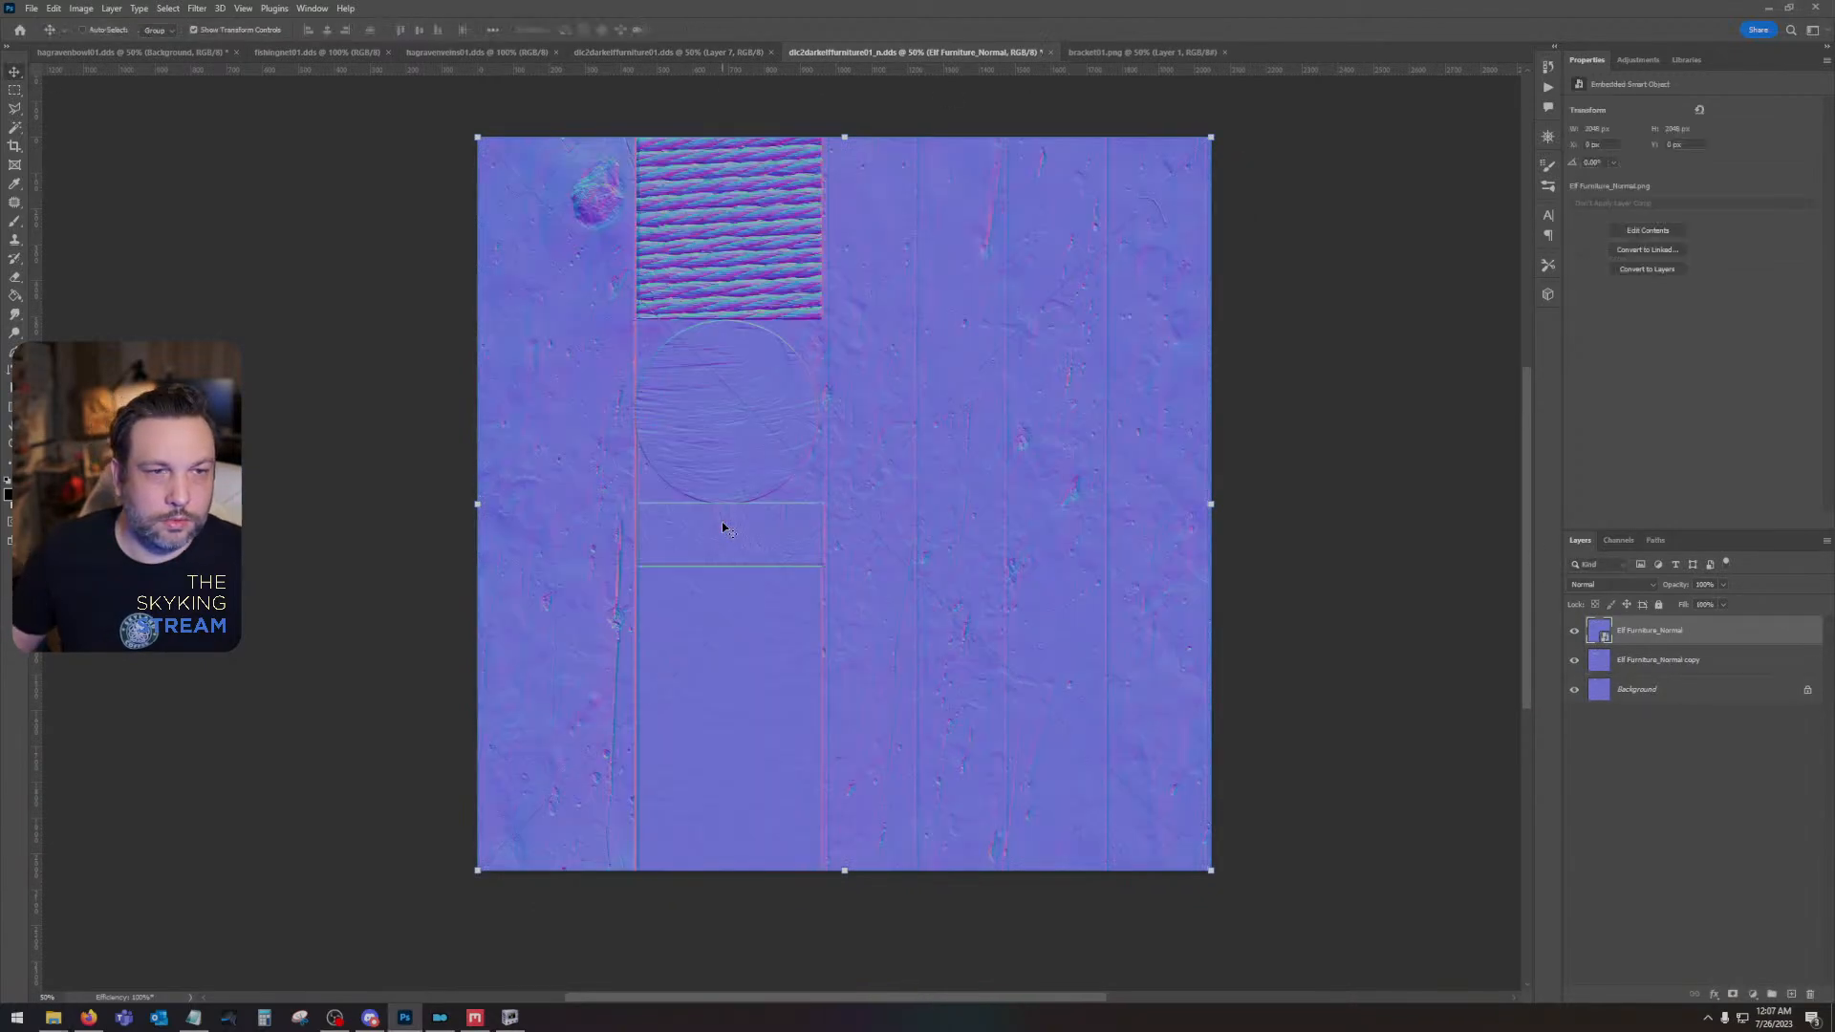
key("ctrl+j")
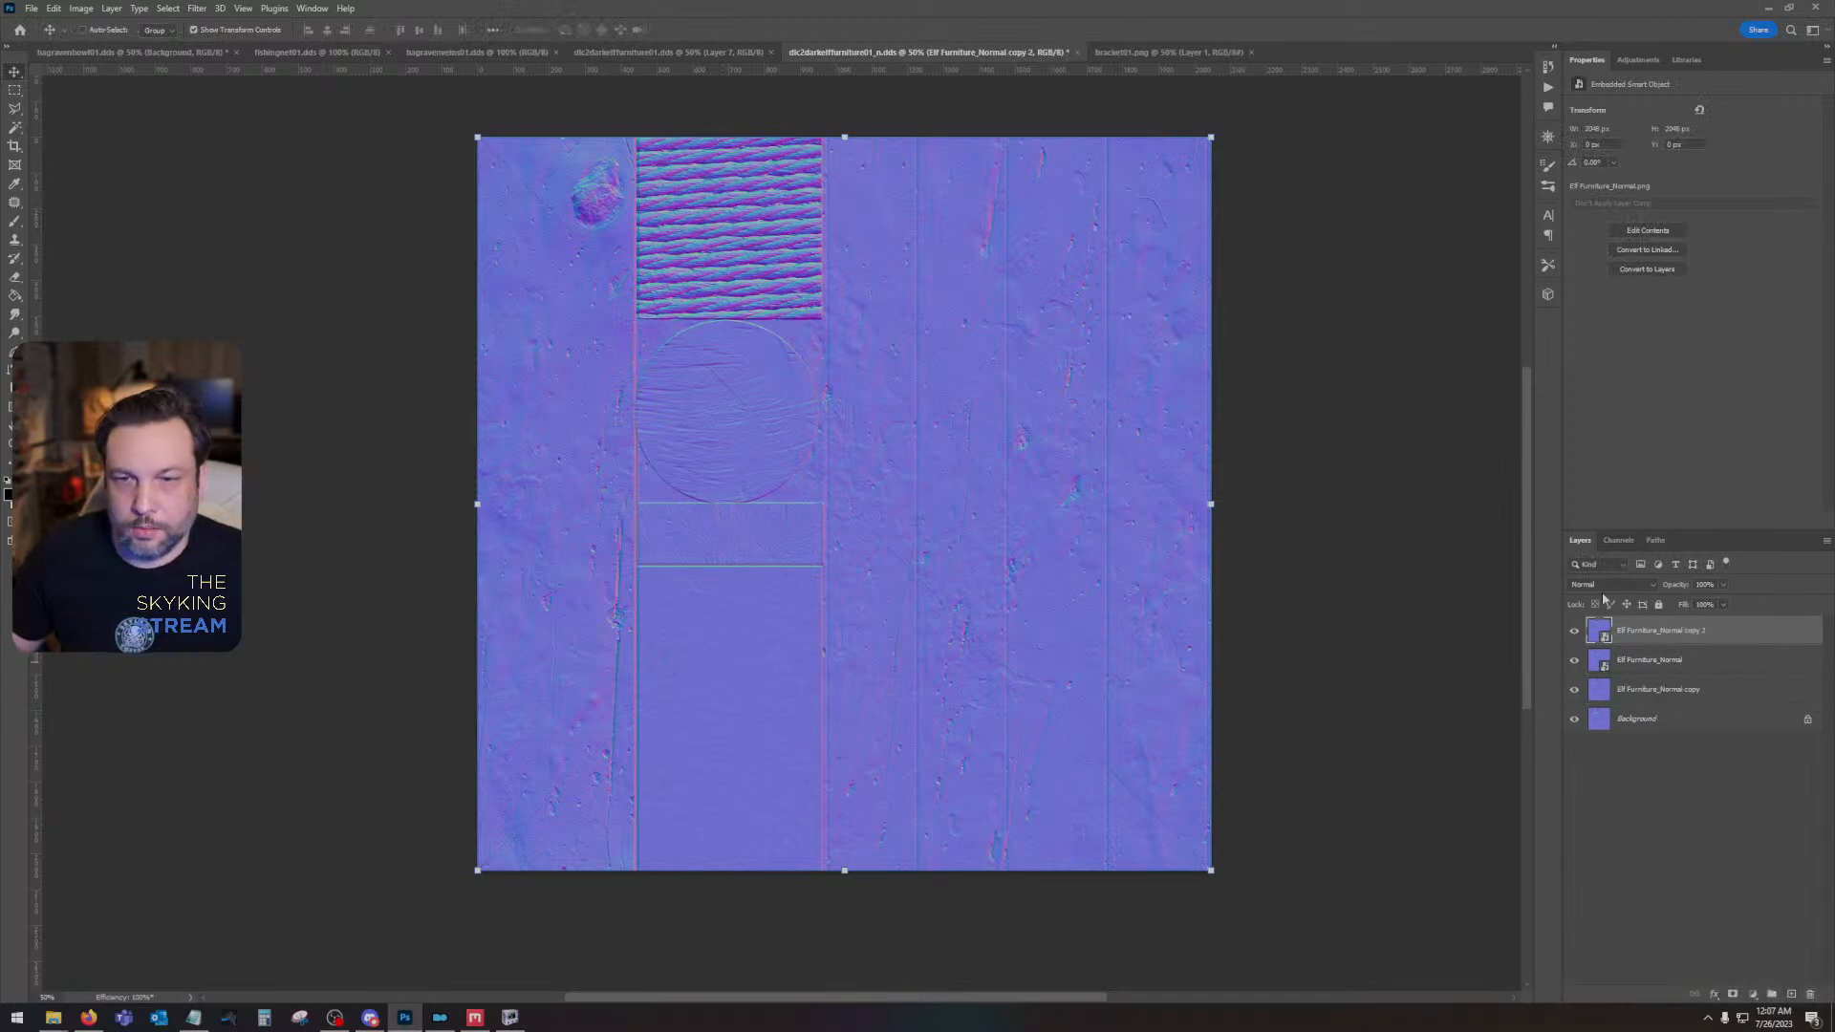
left_click(1607, 583)
left_click(1628, 758)
- Combine Elf Furniture_Normal and its Overlay duplicate into one smart object and rasterize it
right_click(1700, 661)
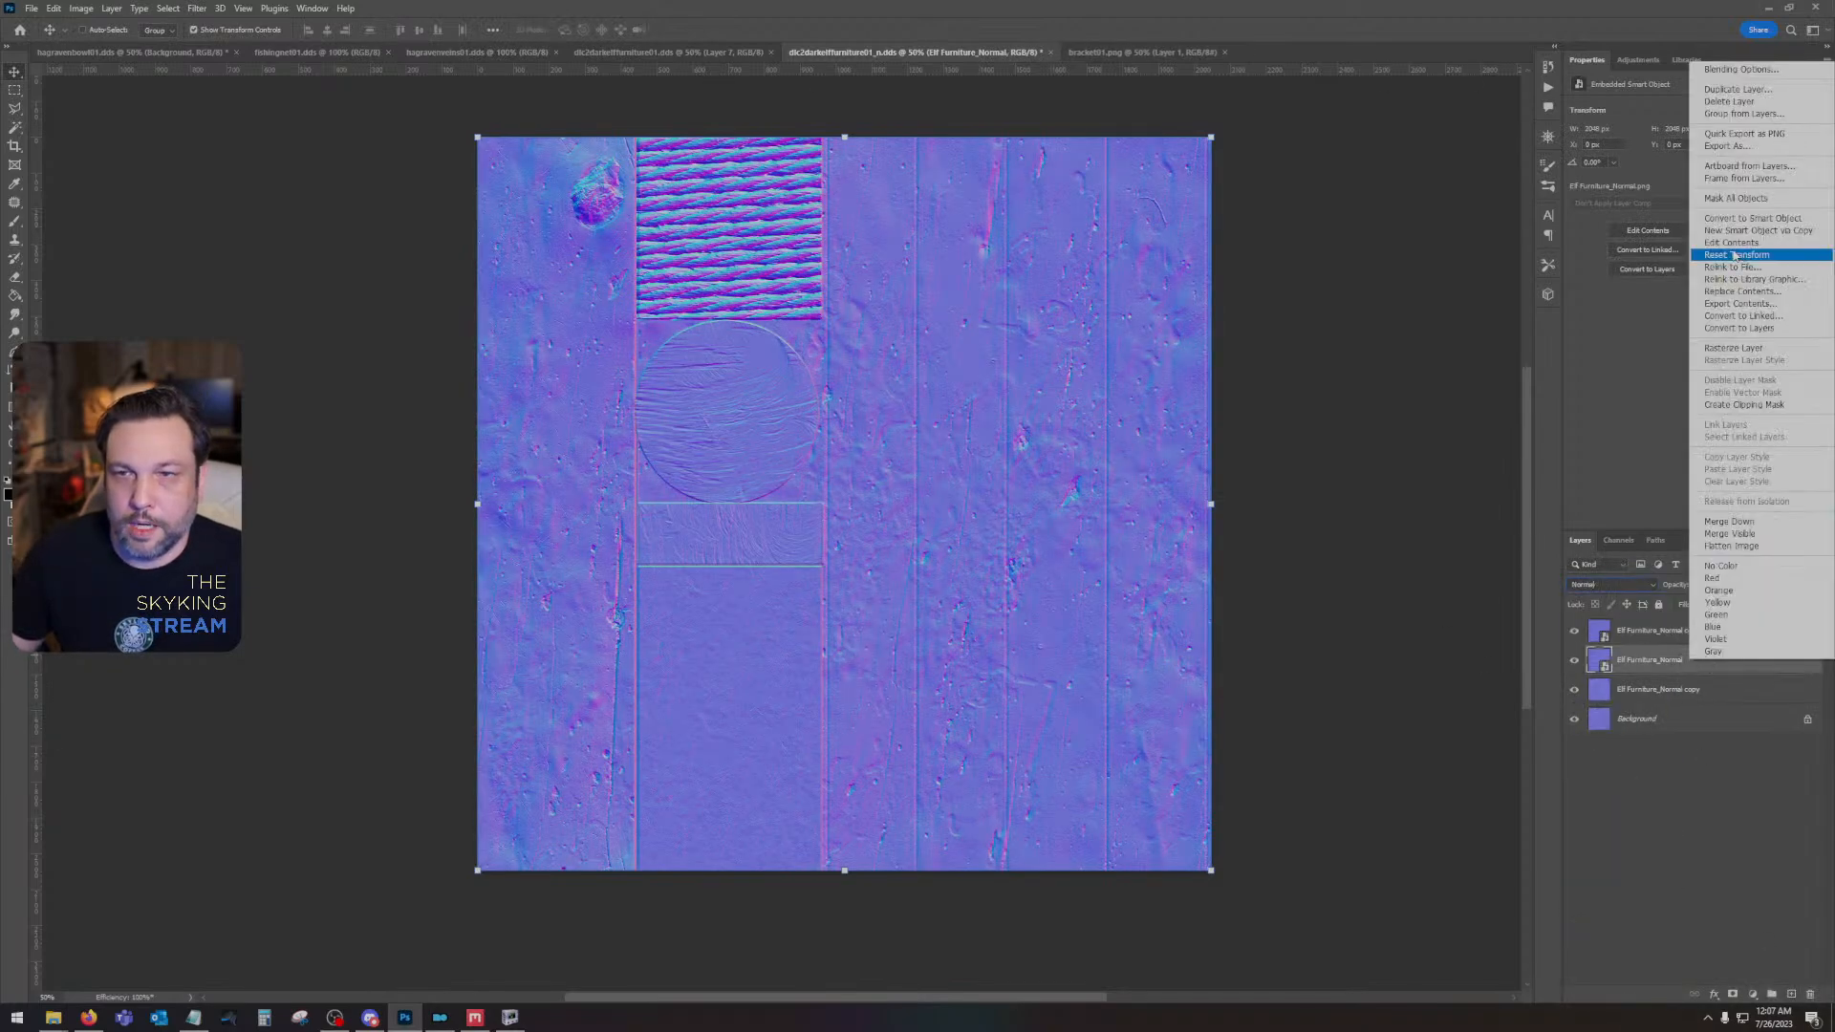
left_click(1650, 633)
right_click(1652, 634)
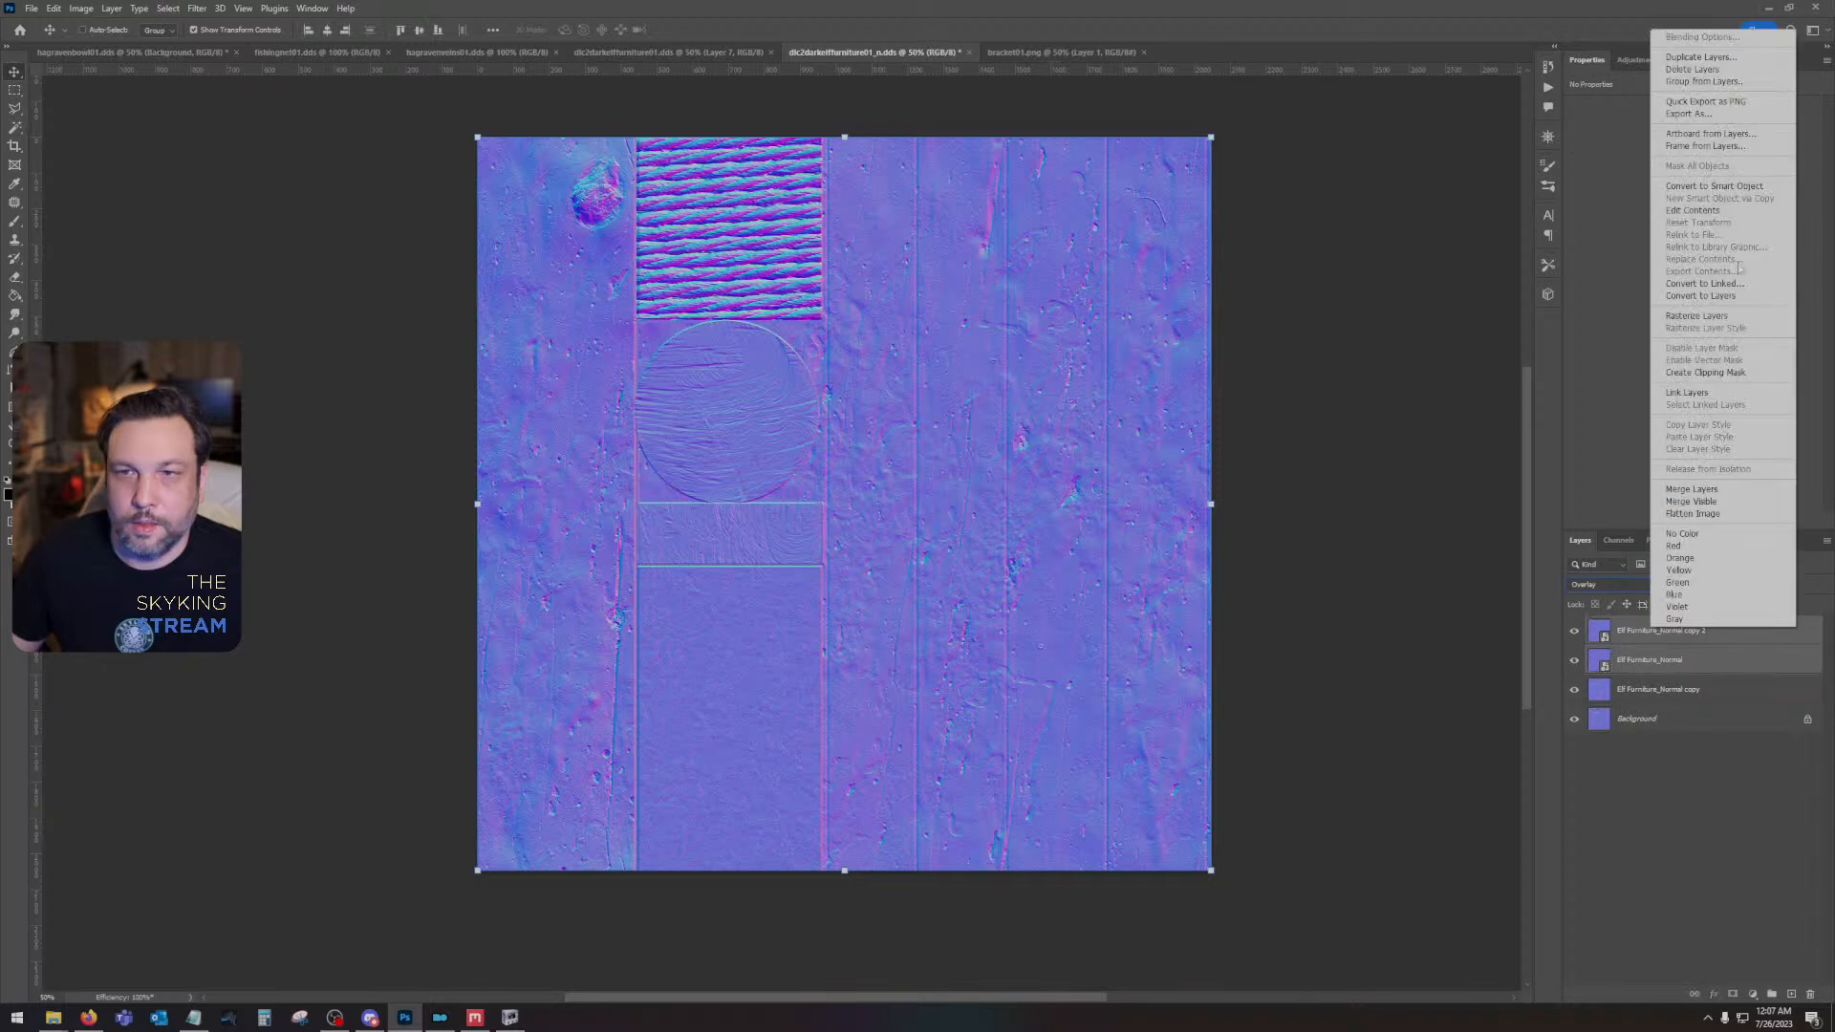
left_click(1710, 183)
right_click(1689, 630)
left_click(1730, 313)
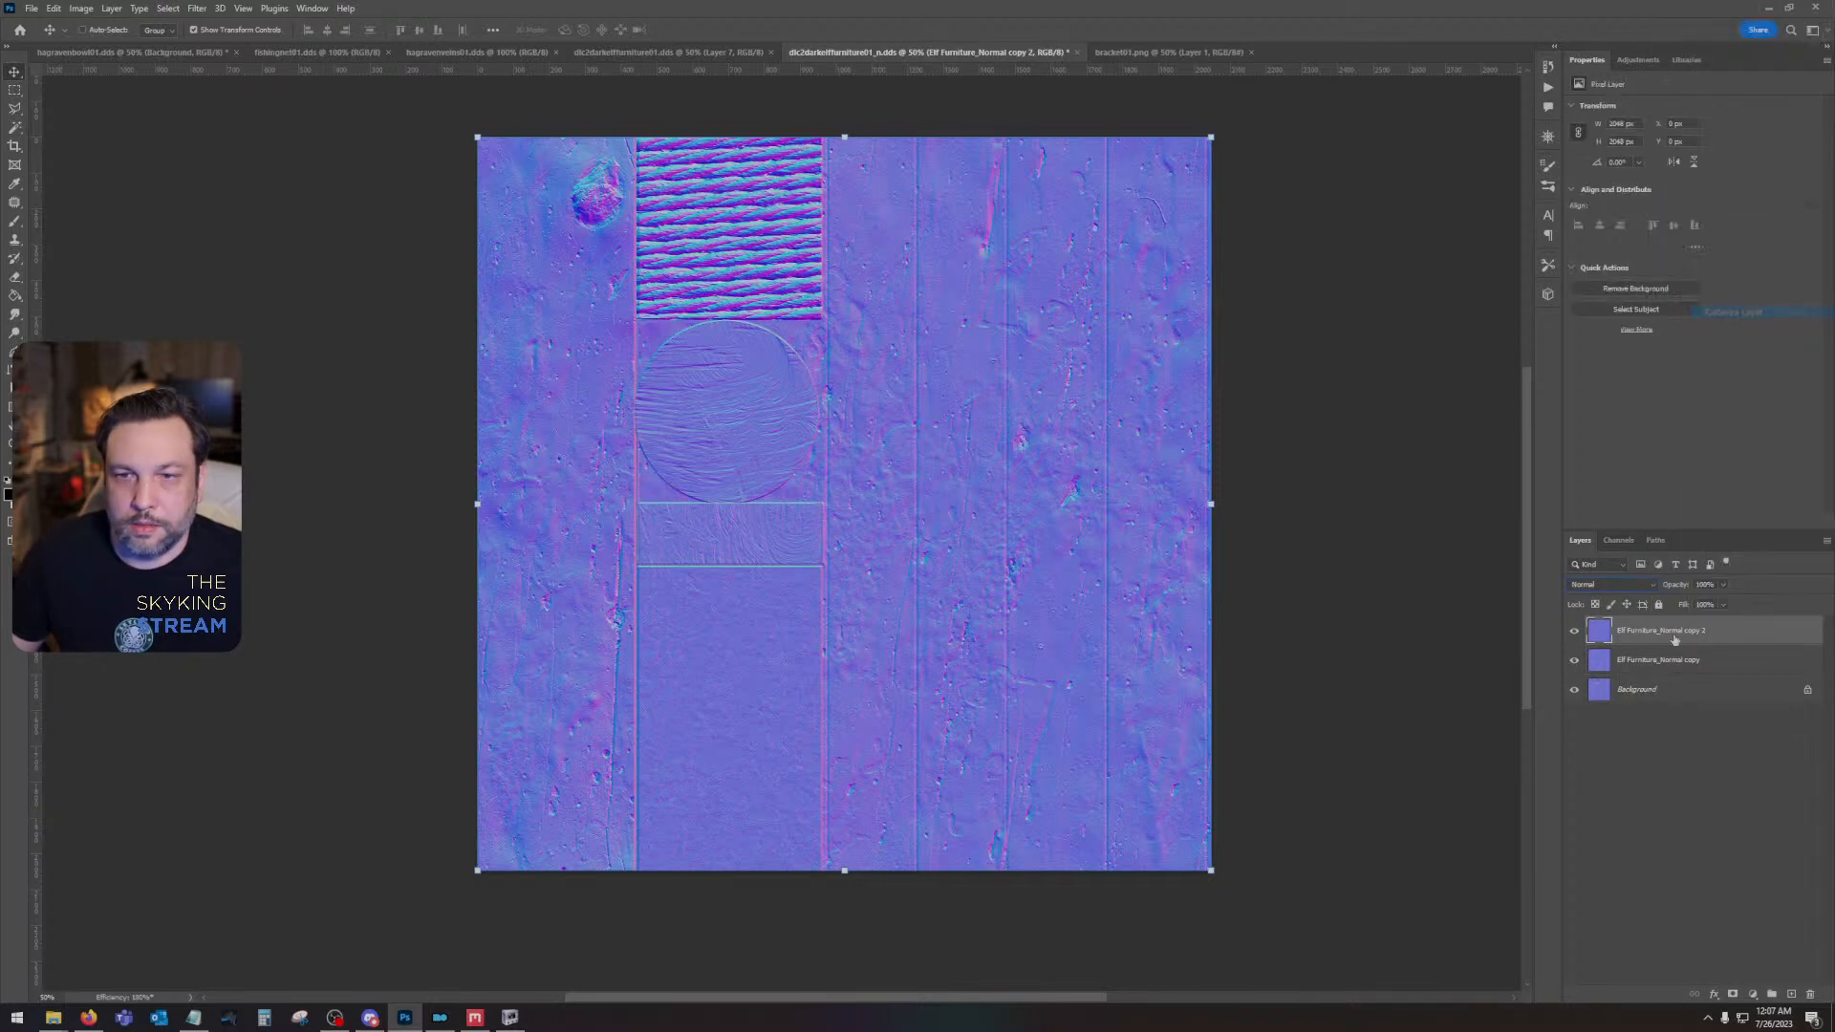
- Delete the old Elf Furniture_Normal copy layer and invert the green channel of the new normal layer
left_click_drag(1805, 659, 1804, 993)
left_click(1617, 540)
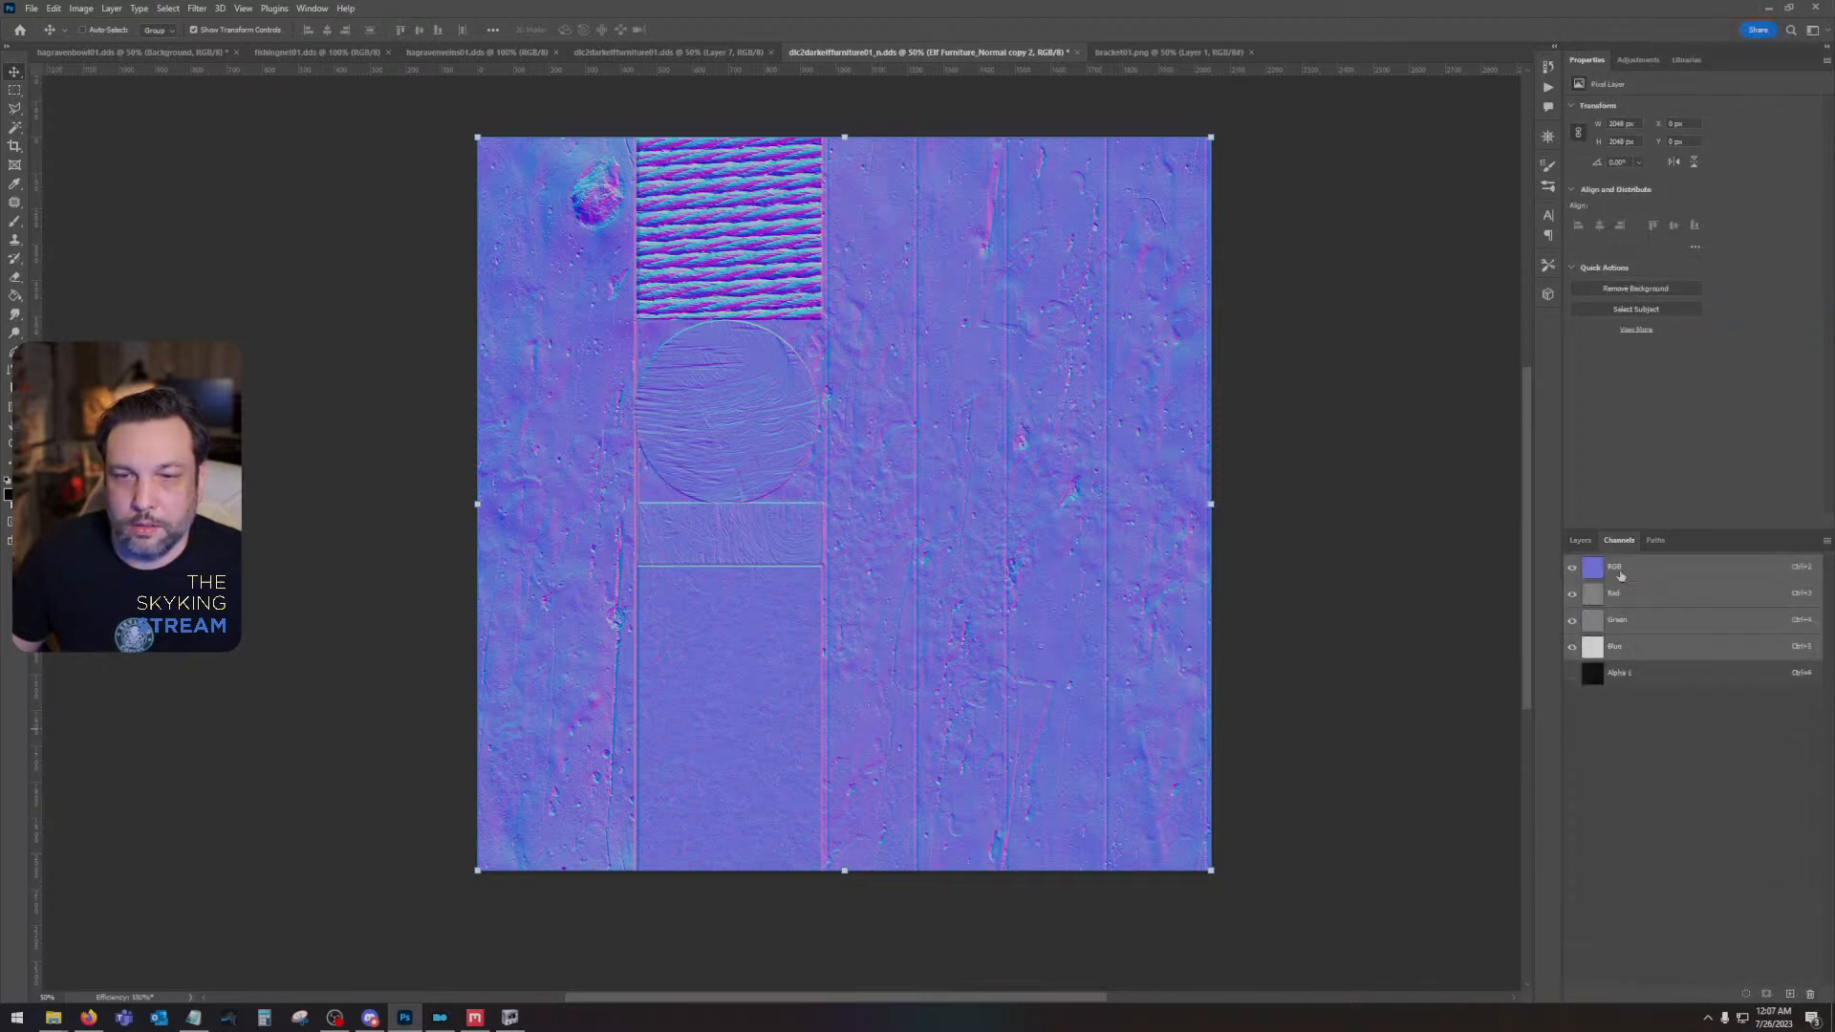
left_click(1634, 631)
key("ctrl+i")
left_click(1636, 571)
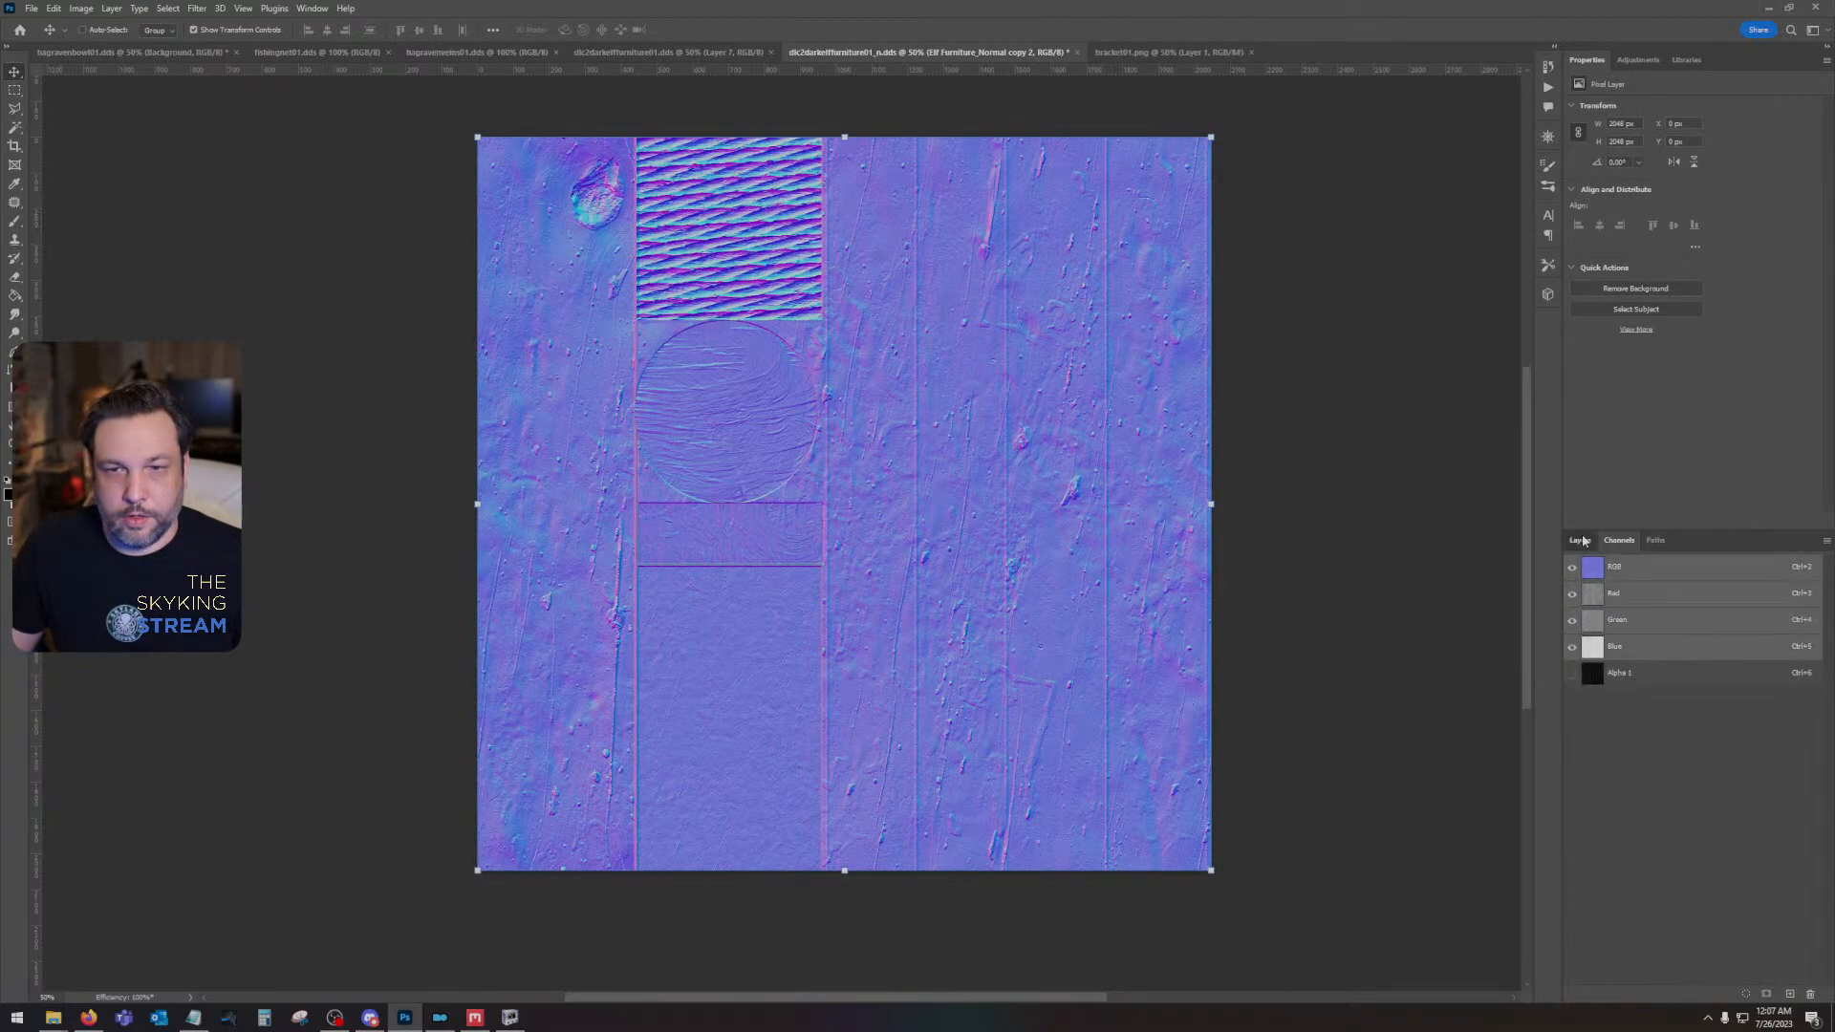
left_click(1581, 541)
- Flatten the furniture color texture with hidden layers discarded, copy the whole image and undo the flattening
left_click(670, 54)
left_click(114, 9)
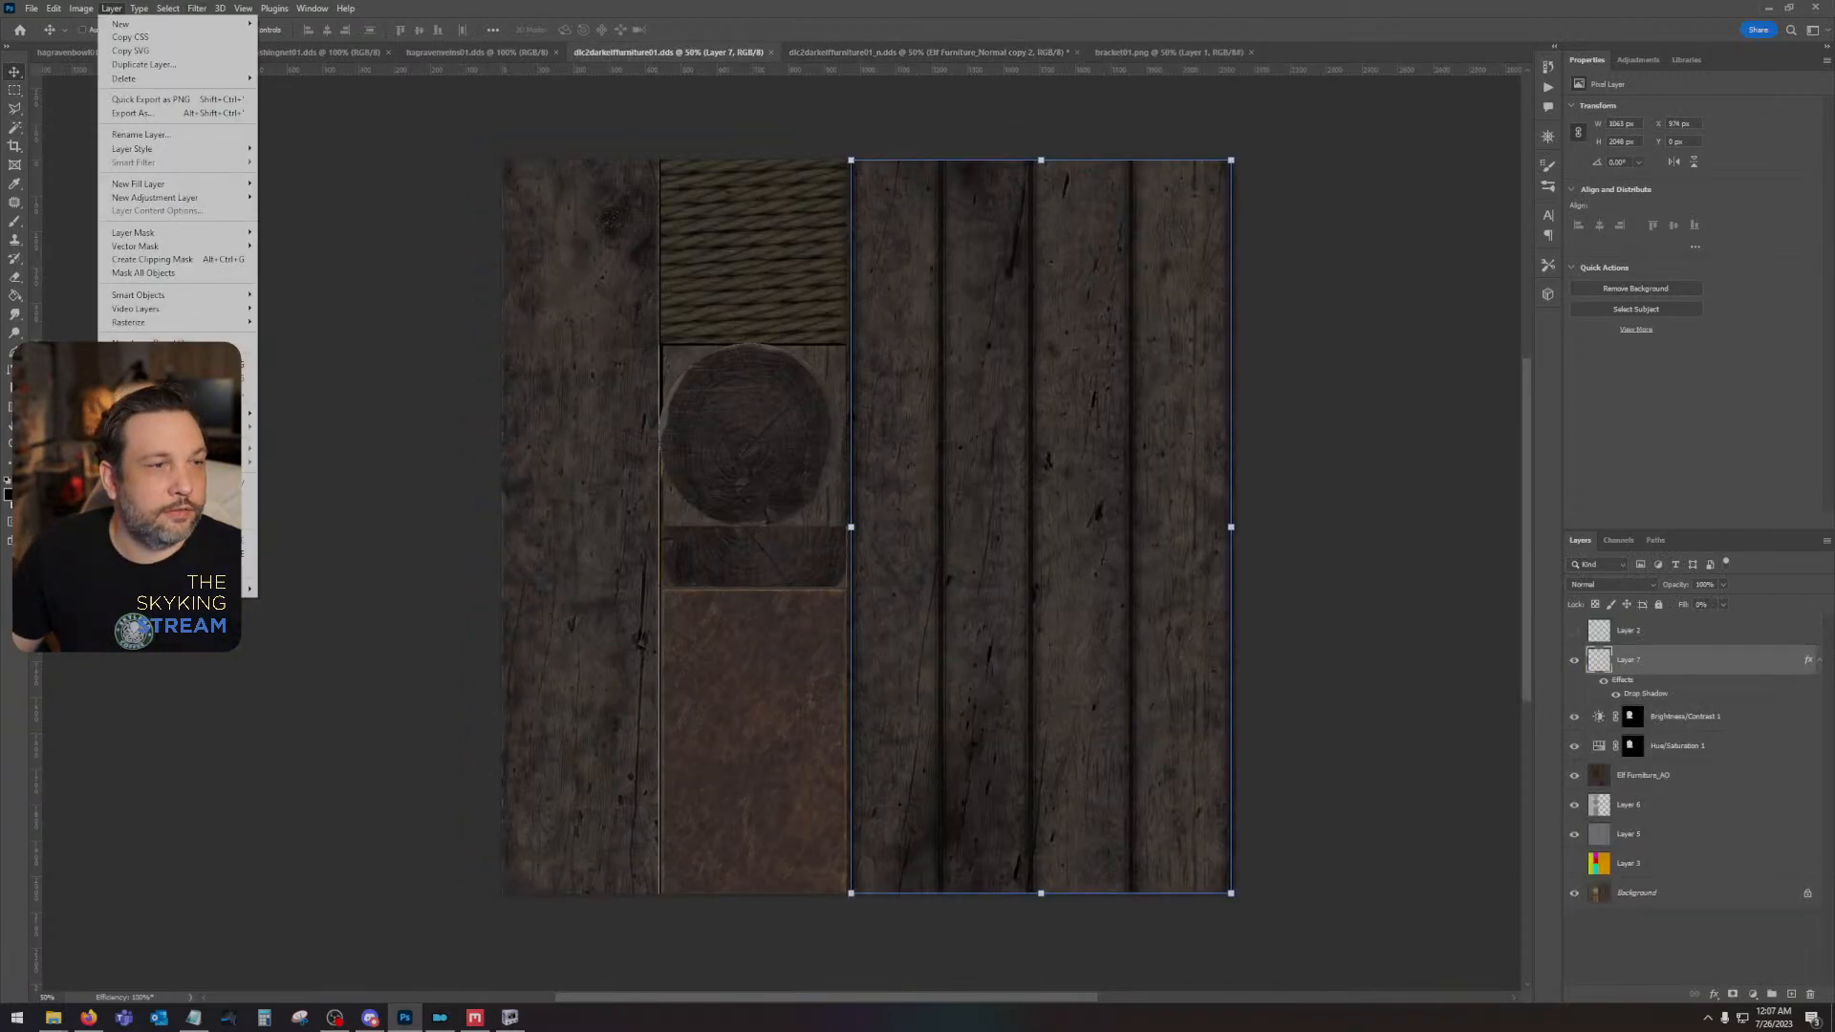
left_click(164, 565)
key("Return")
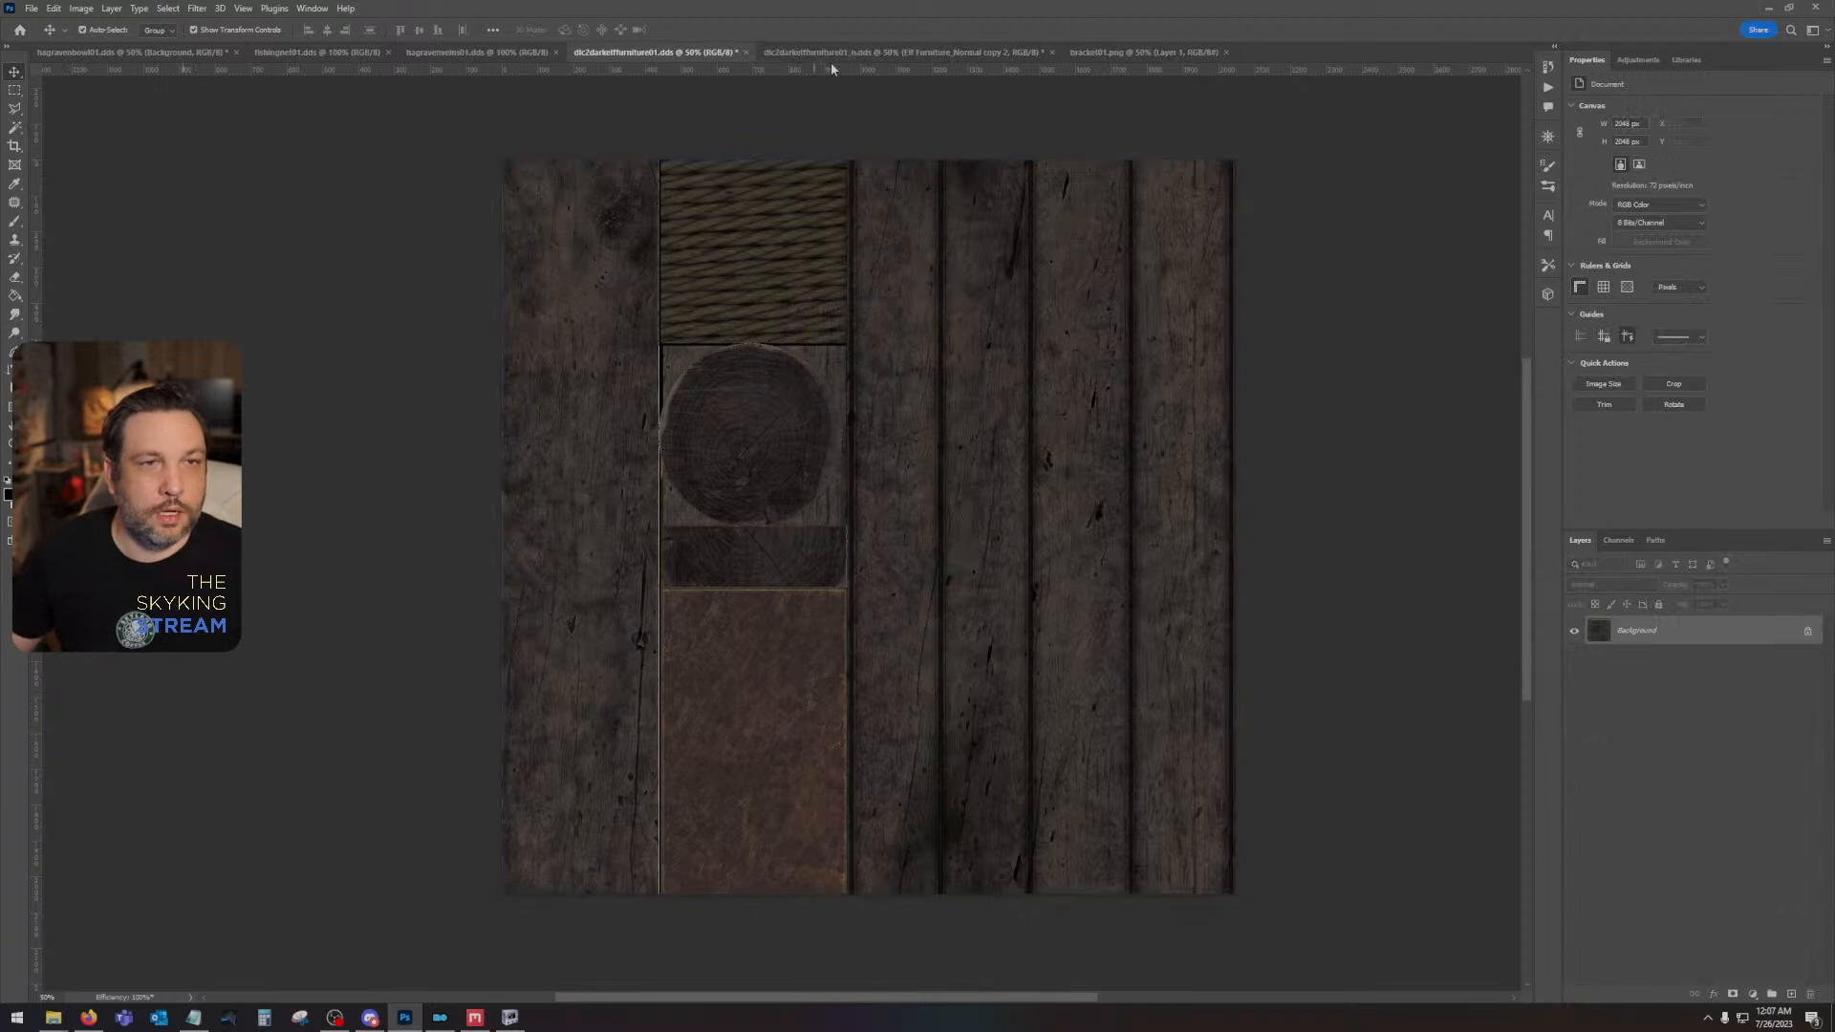
- Paste the copied color texture into the normal map's Alpha 1 channel and darken it with Brightness/Contrast
left_click(932, 52)
left_click(1618, 541)
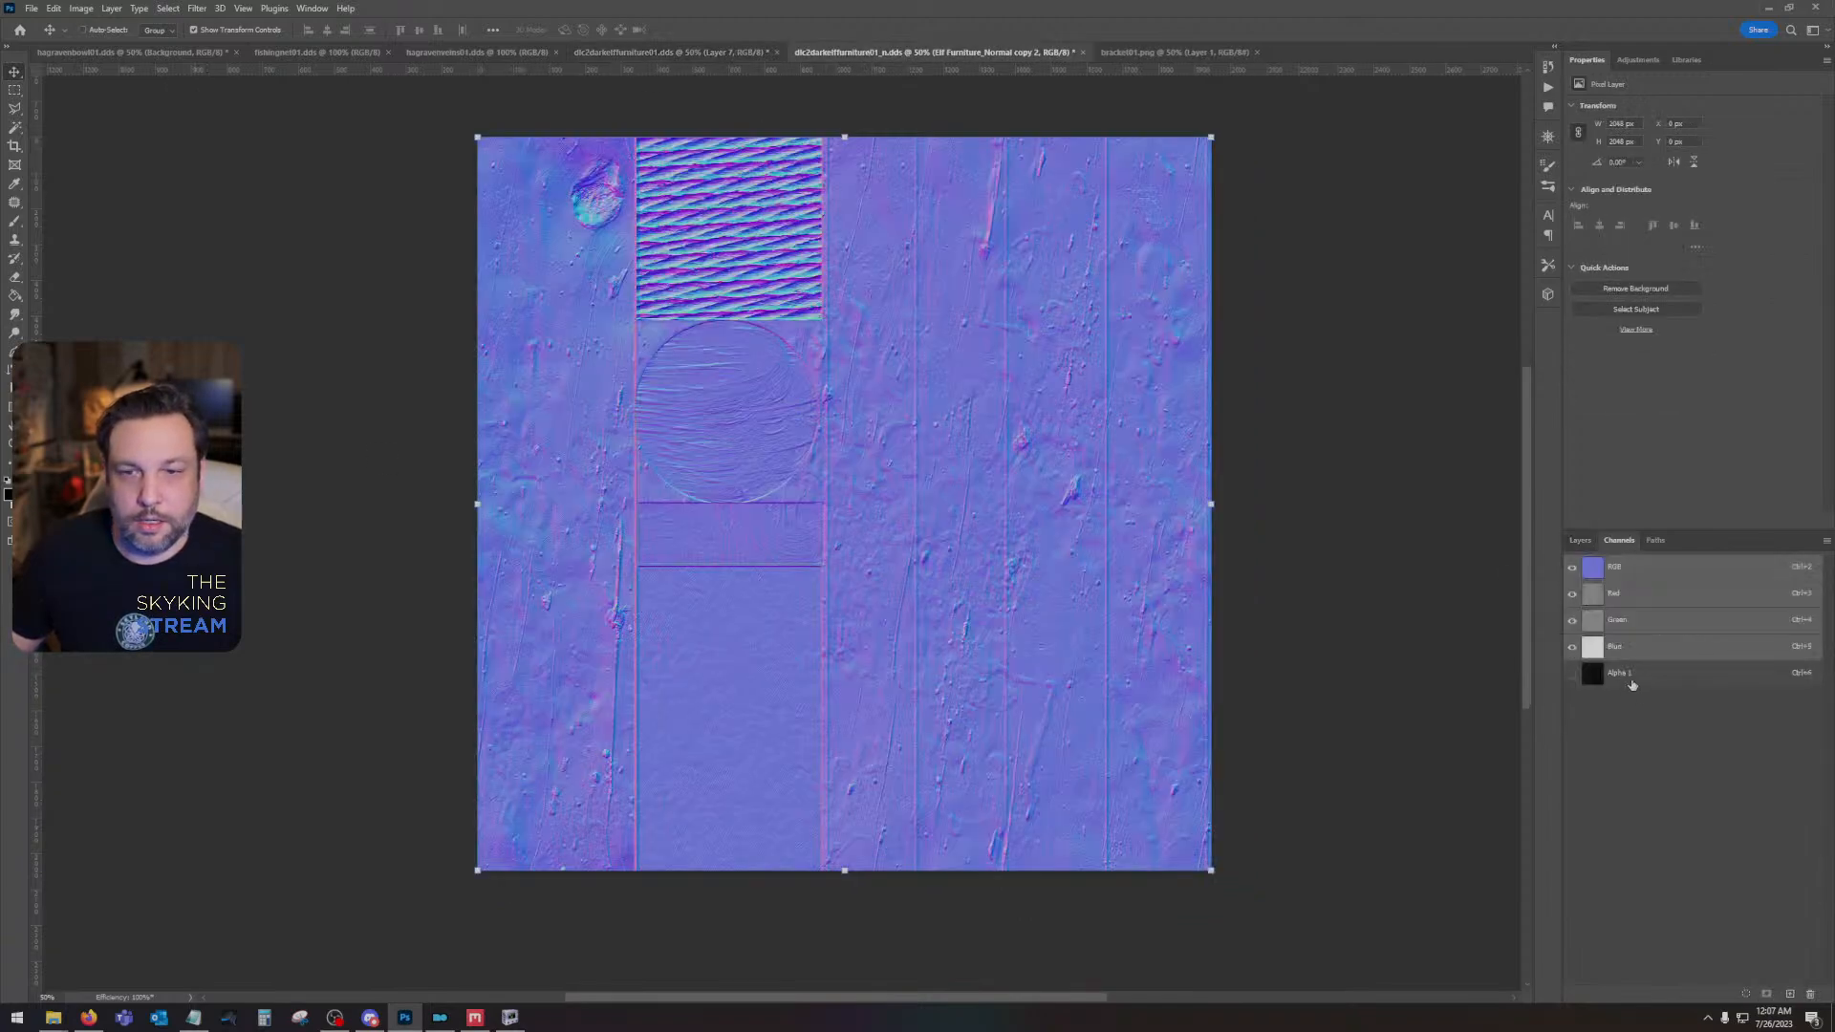
left_click(1625, 673)
left_click(81, 8)
mouse_move(103, 45)
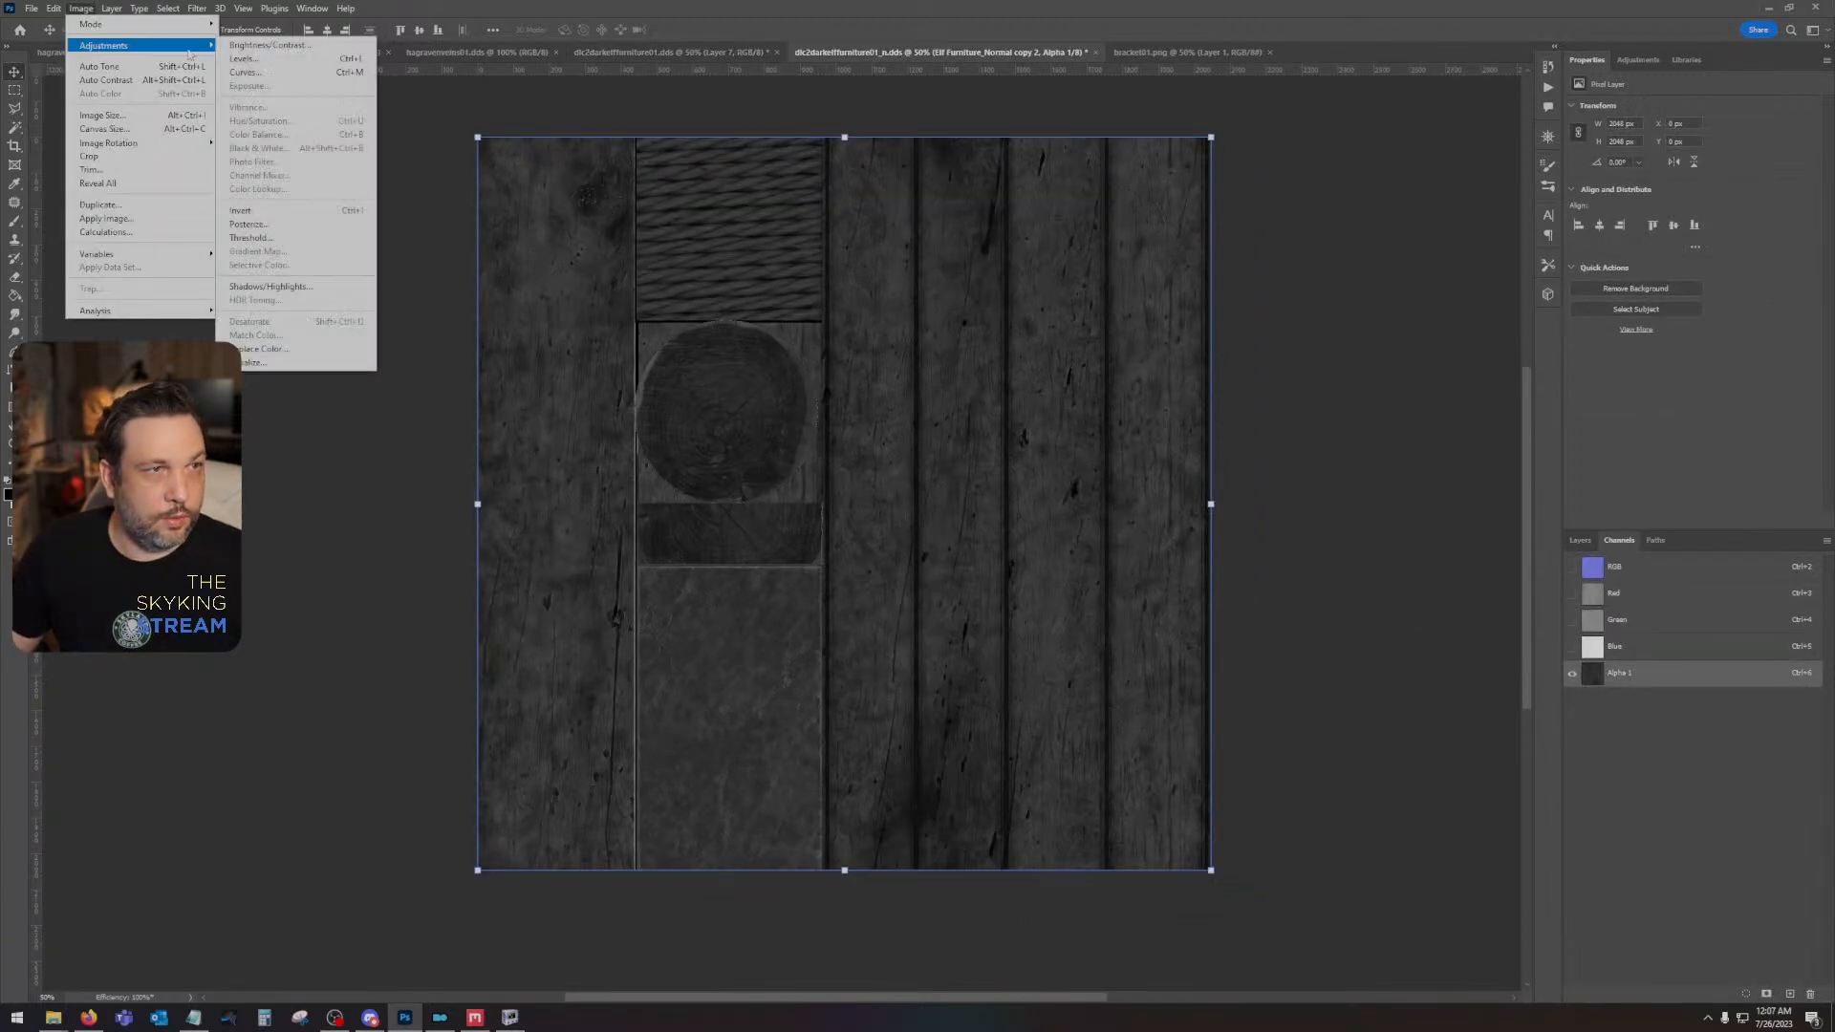
left_click(251, 48)
left_click_drag(983, 612, 880, 646)
left_click(1097, 598)
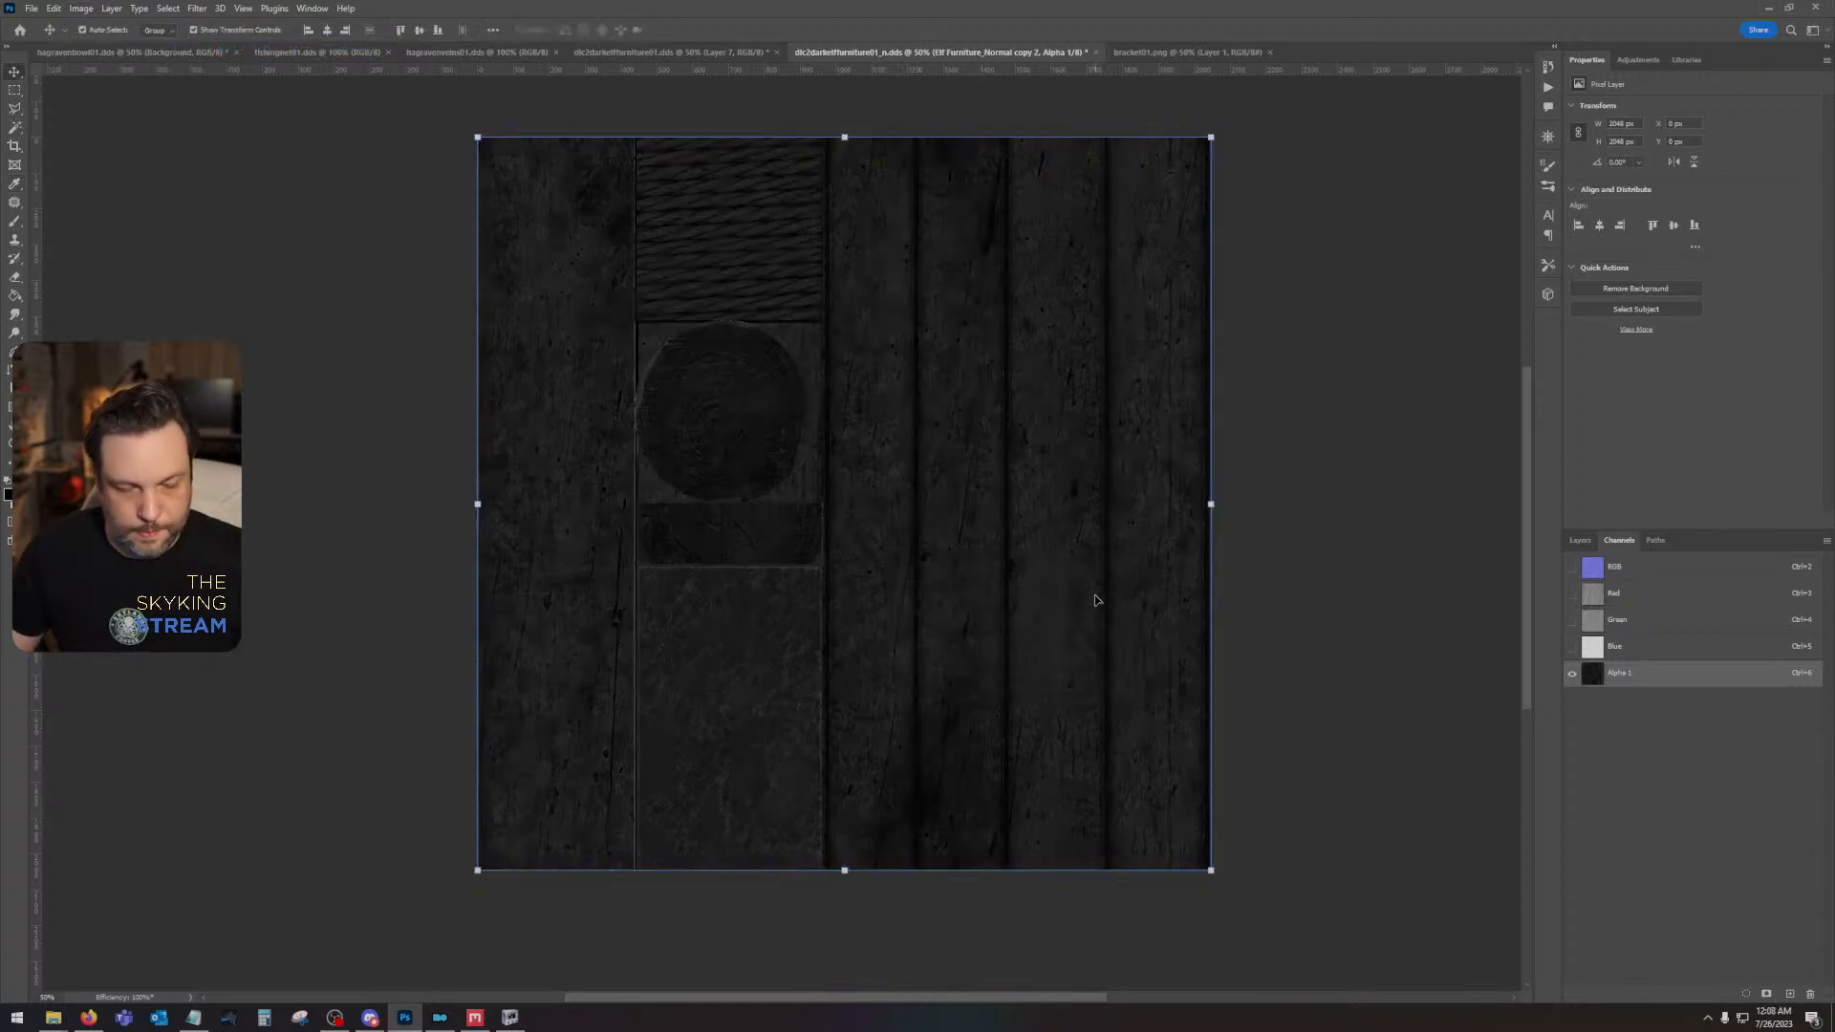
- Darken Alpha 1 further with Curves by lowering the white point's output to 138, and return to the RGB composite
key("ctrl+m")
left_click_drag(1385, 431, 1403, 515)
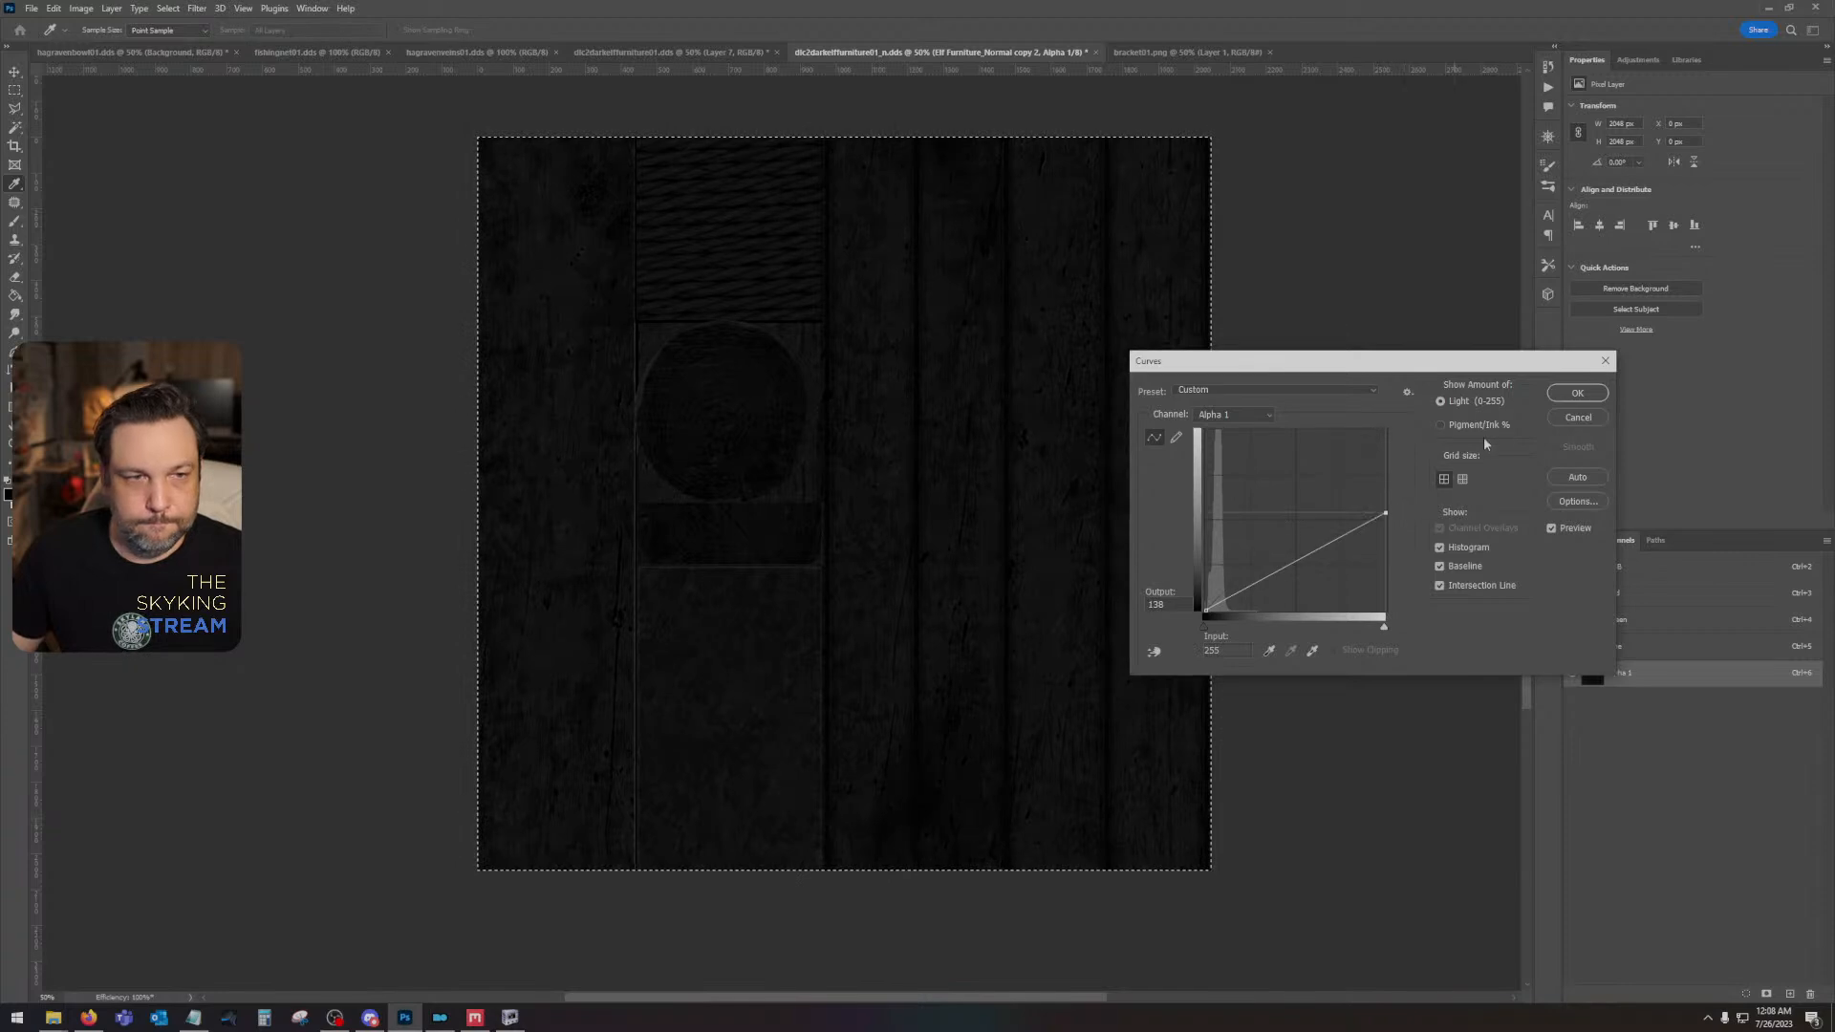
left_click(1577, 393)
key("ctrl+2")
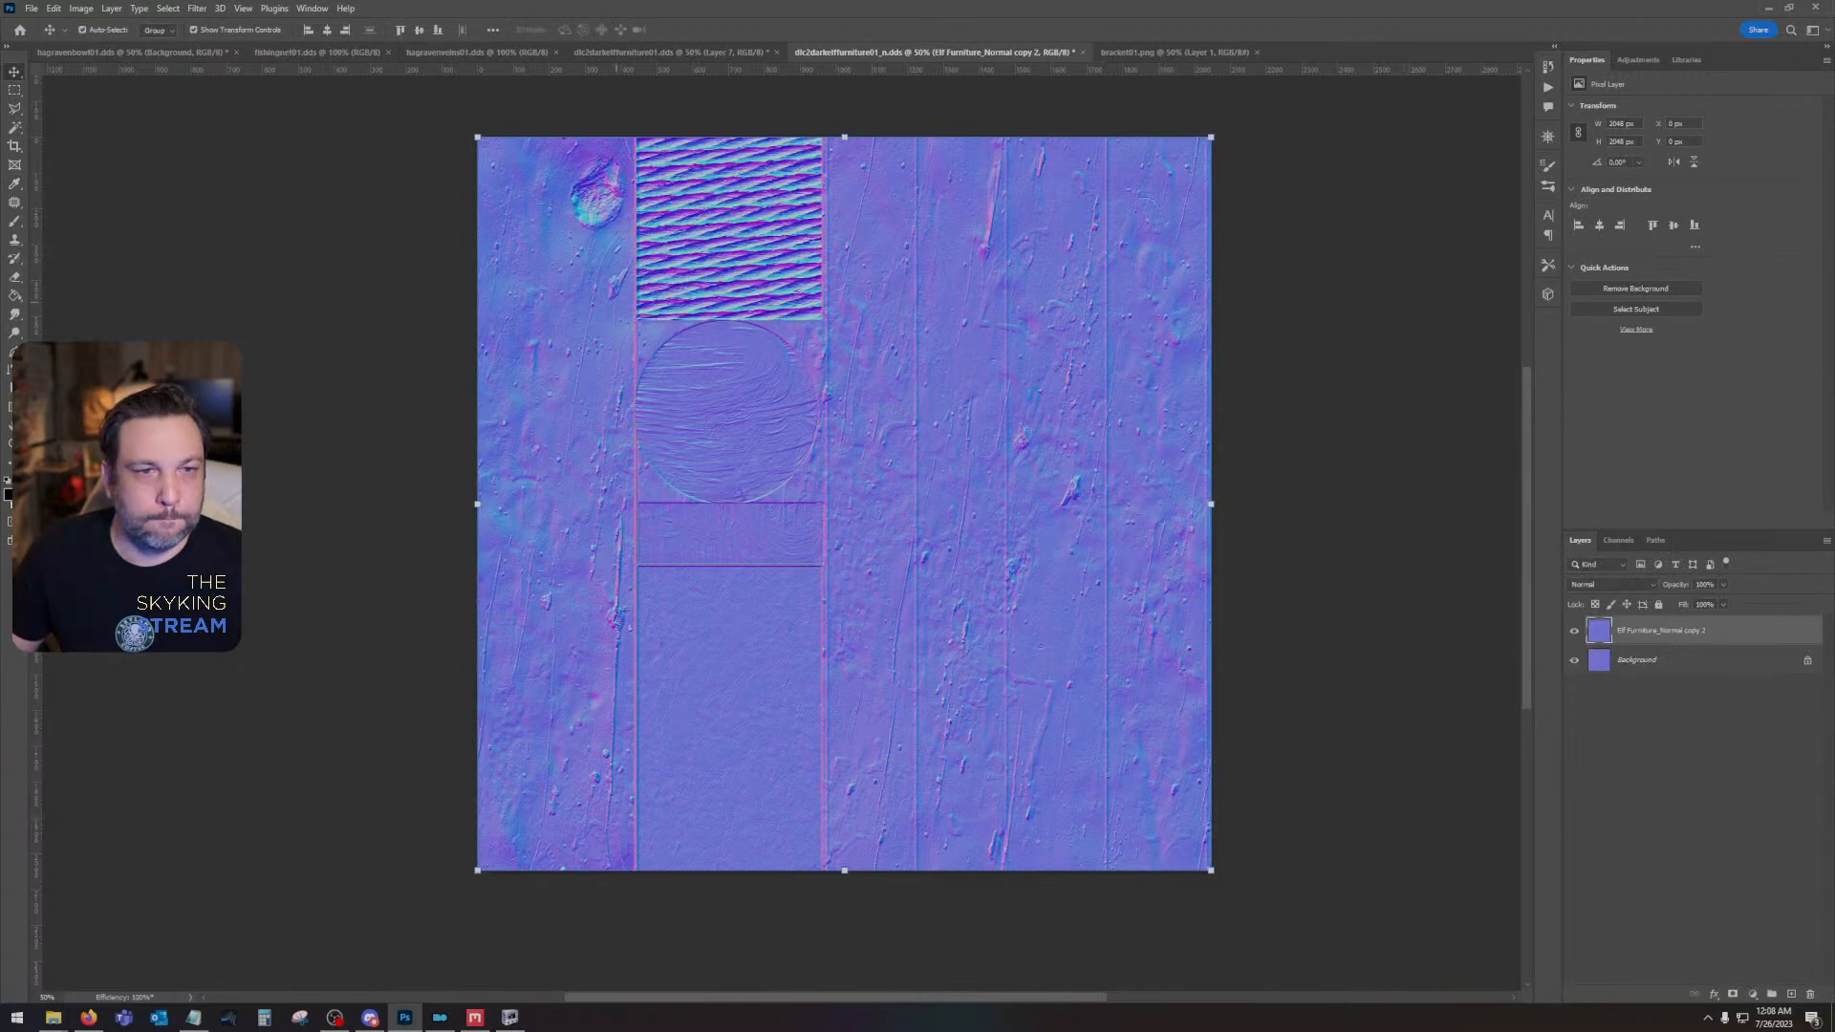
- Save the normal map as a Color + Alpha DDS with BC7 Fine (Linear) compression and auto-generated mip maps
key("ctrl+s")
left_click(925, 357)
left_click(908, 357)
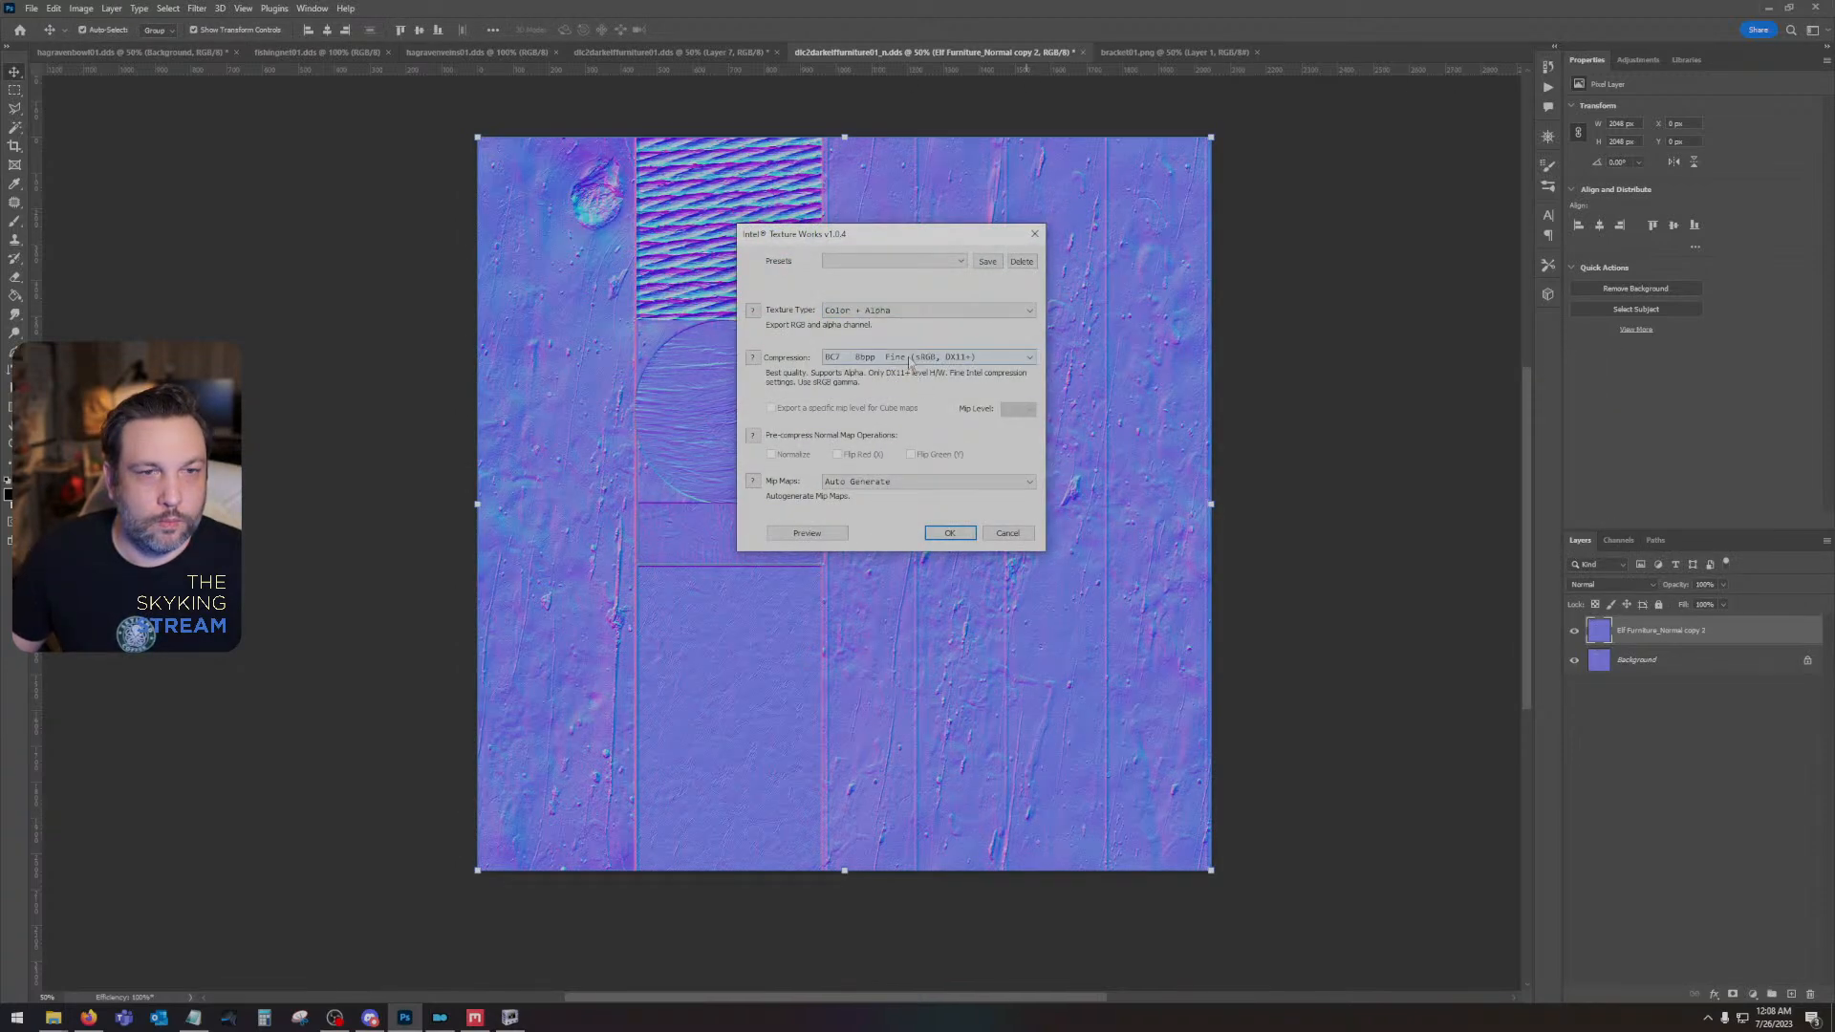
left_click(909, 361)
left_click(917, 401)
left_click(925, 359)
left_click(926, 404)
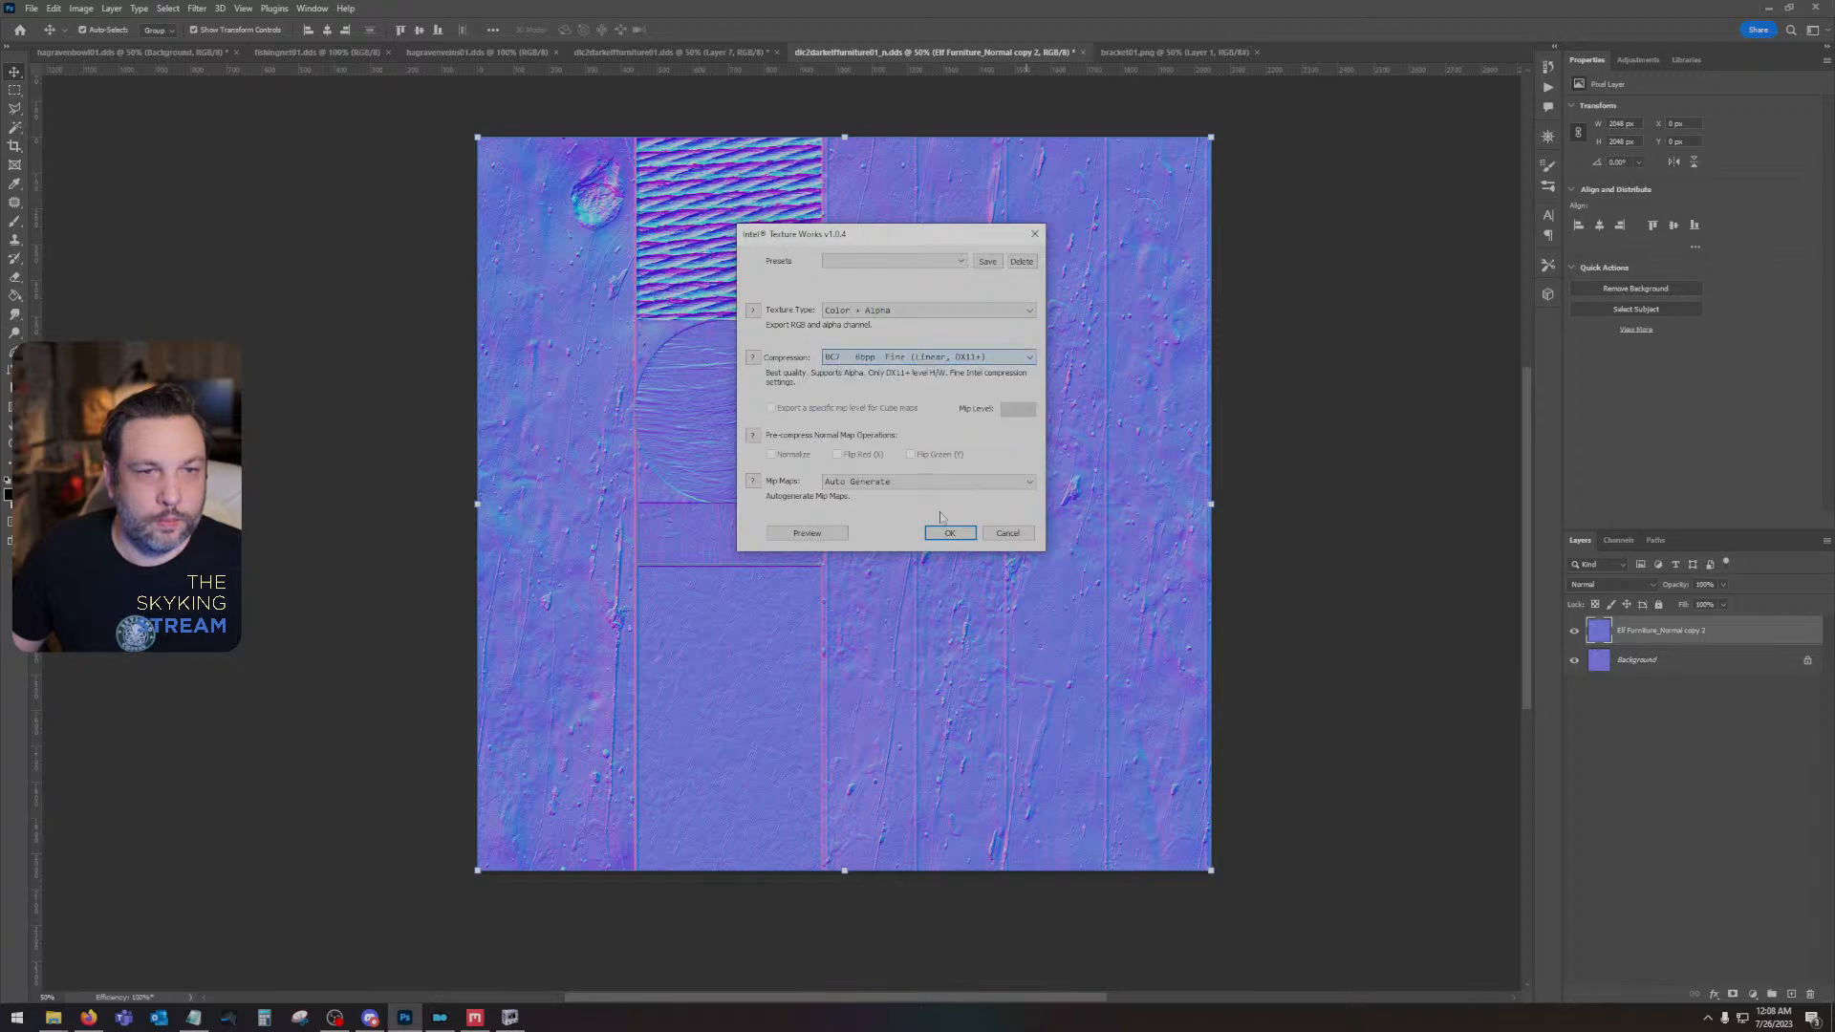
left_click(949, 532)
- Switch to NifSkope and examine the bed's planks and seams from above and from the side
left_click(510, 1017)
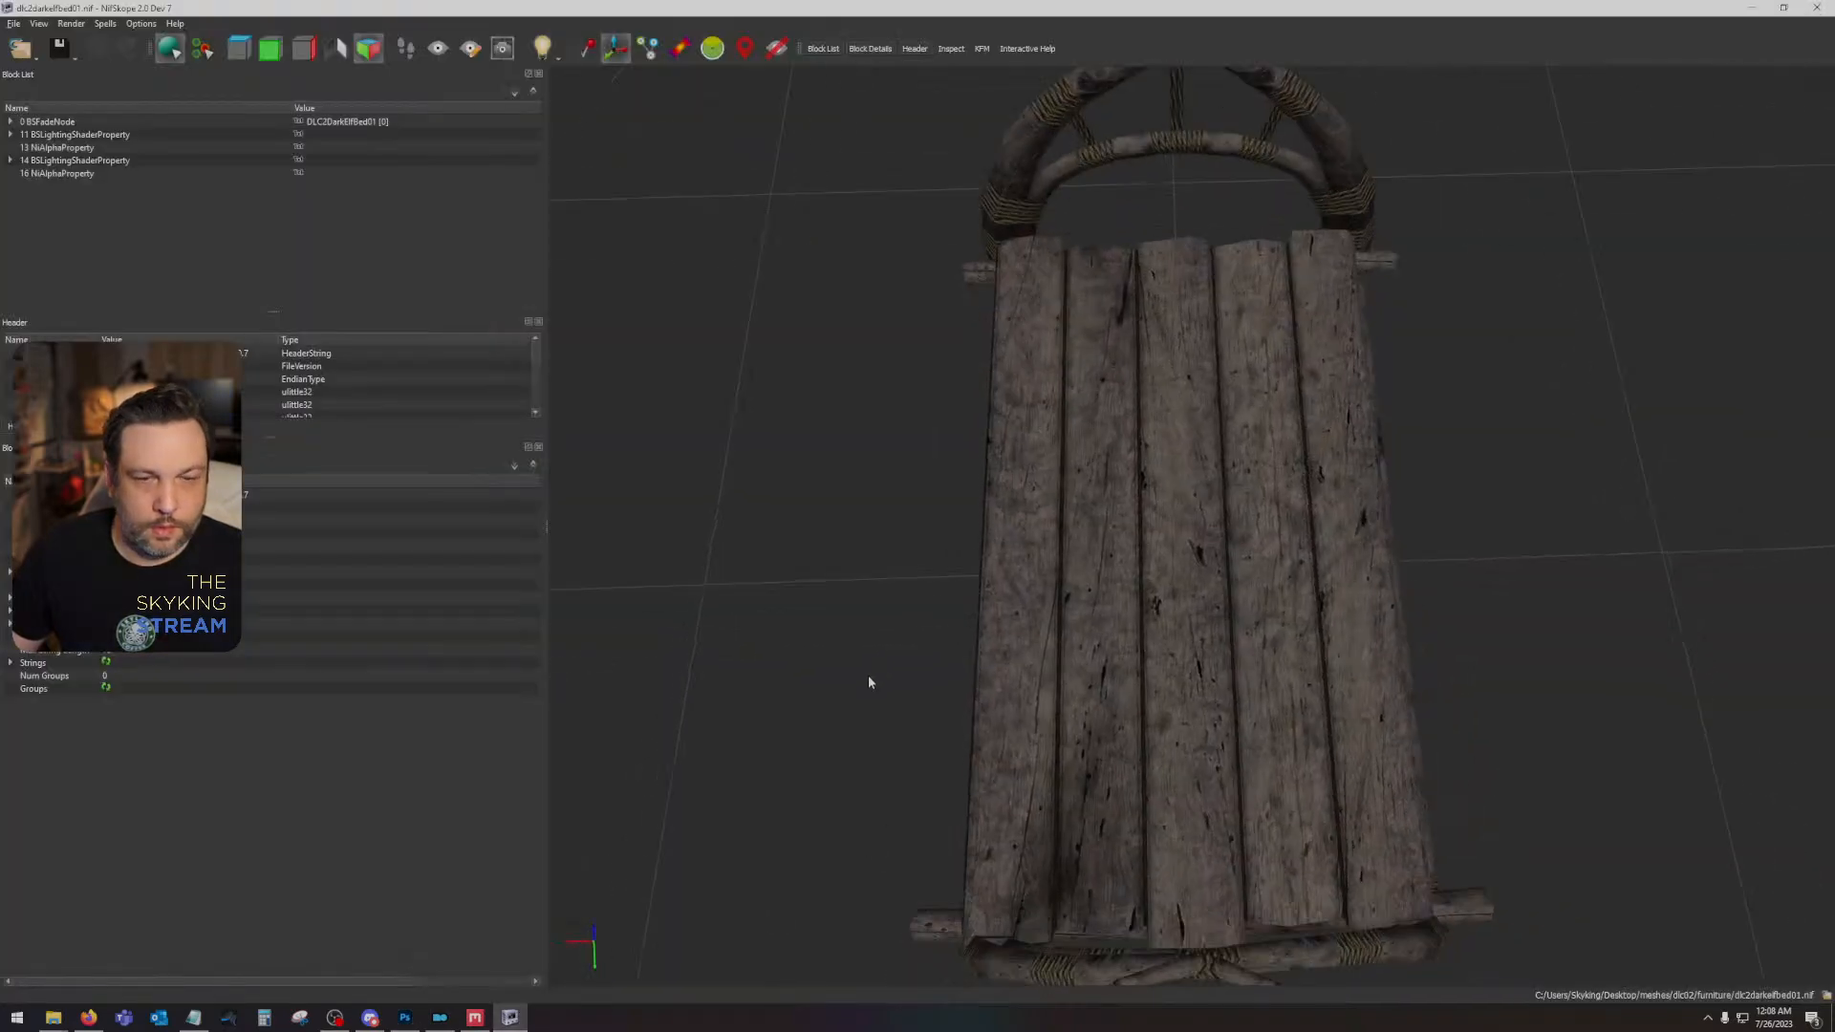
mouse_move(869, 682)
left_mouse_down()
mouse_move(876, 626)
mouse_move(888, 712)
left_mouse_up()
left_click_drag(998, 733, 929, 635)
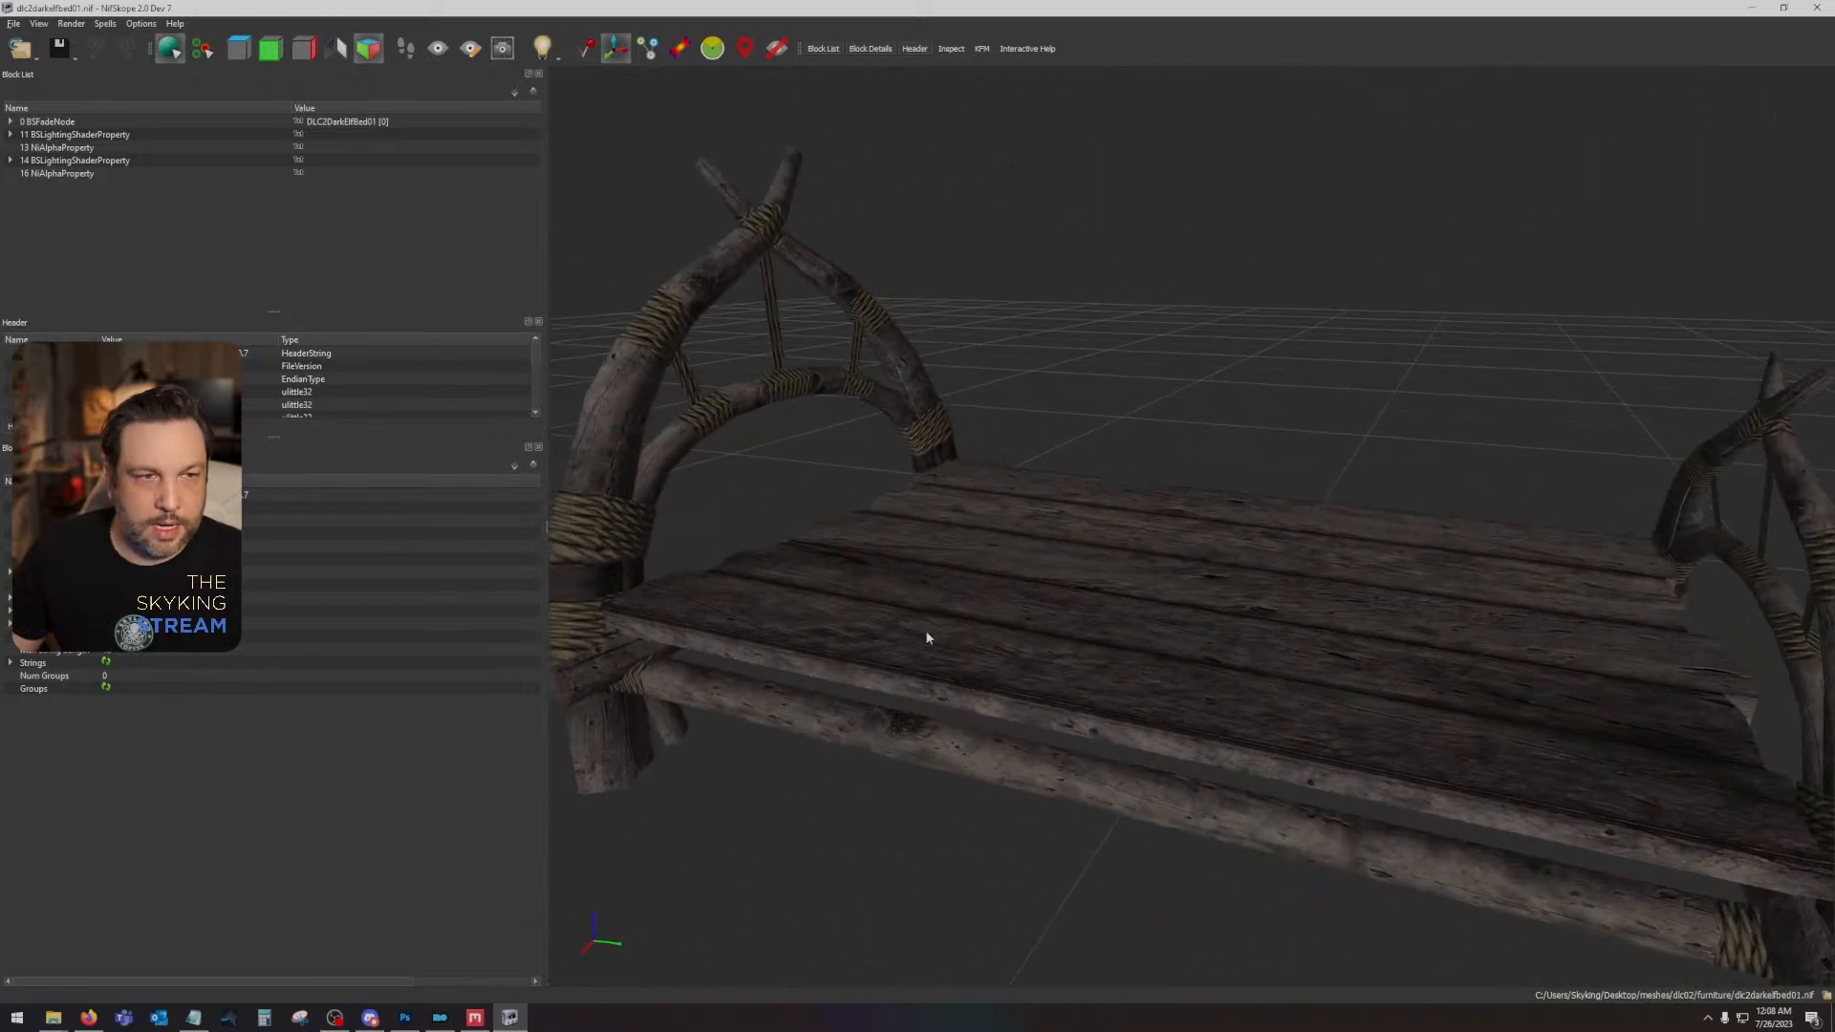
- Return to Photoshop and undo the normal map edits back to the separate Elf Furniture_Normal smart object and its Overlay duplicate
left_click(404, 1018)
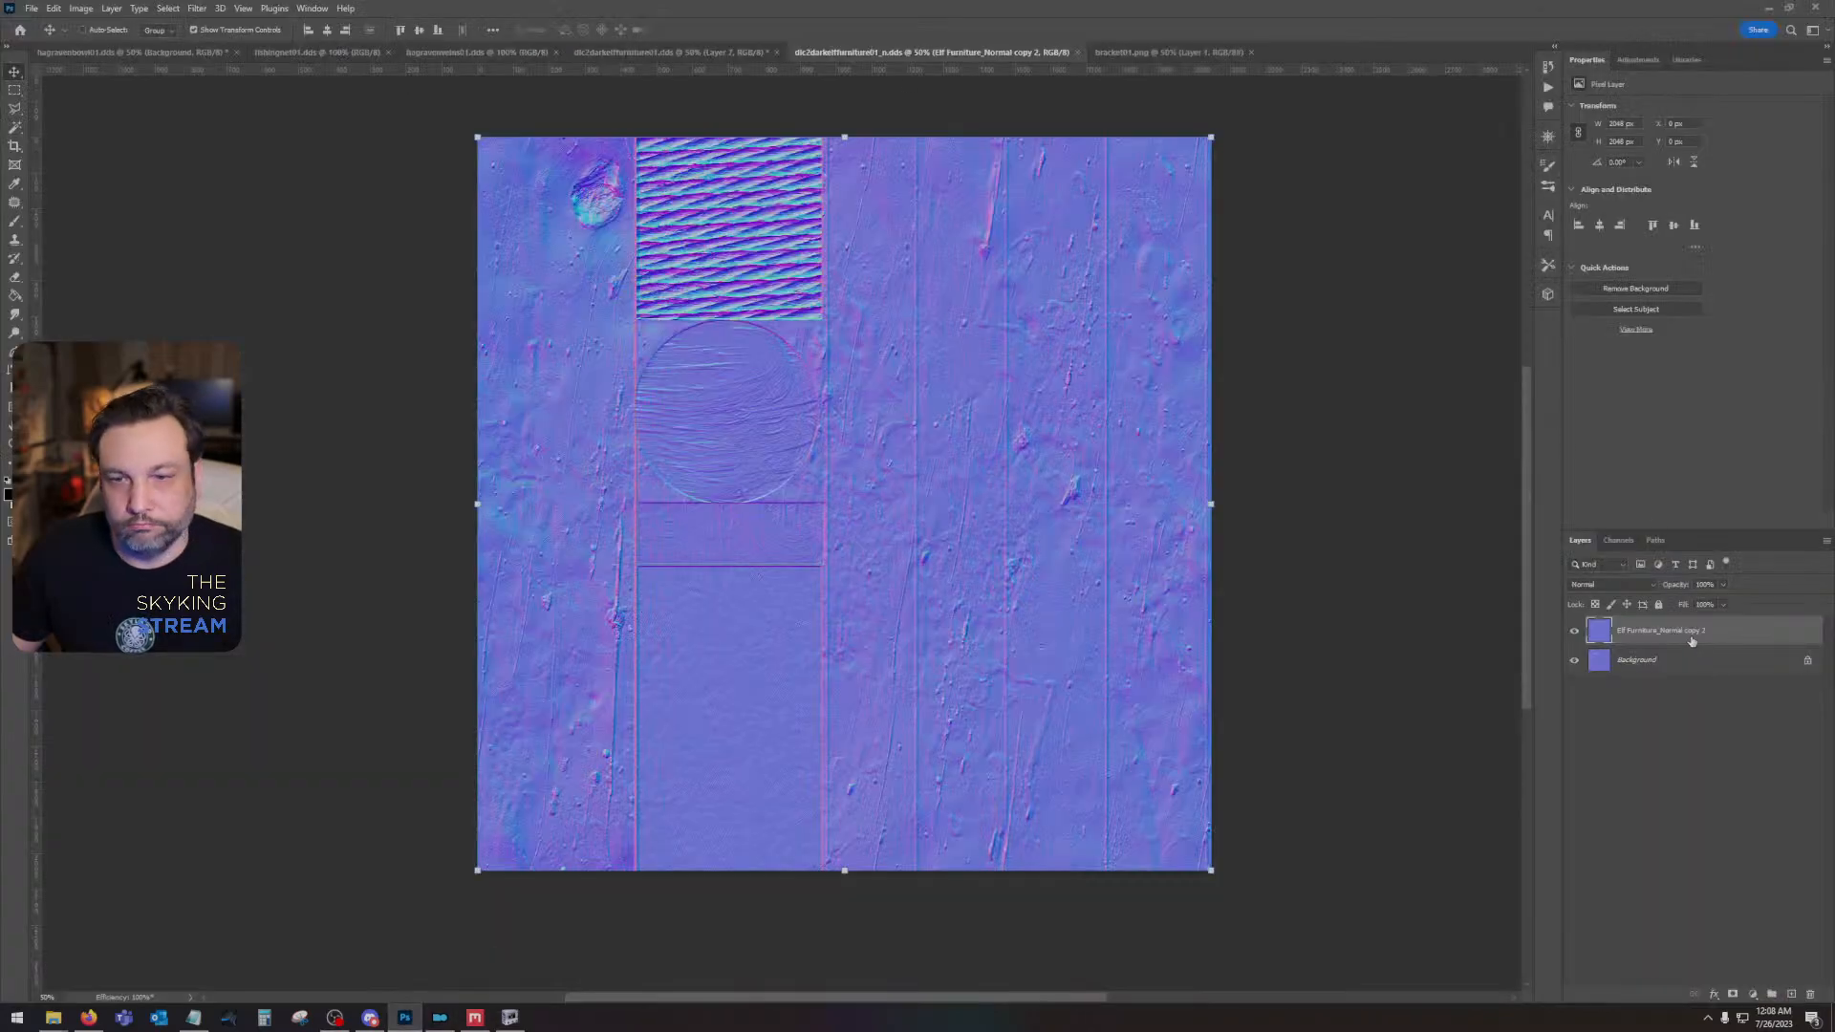
key("ctrl+z")
key("ctrl+z")
key("ctrl+z")
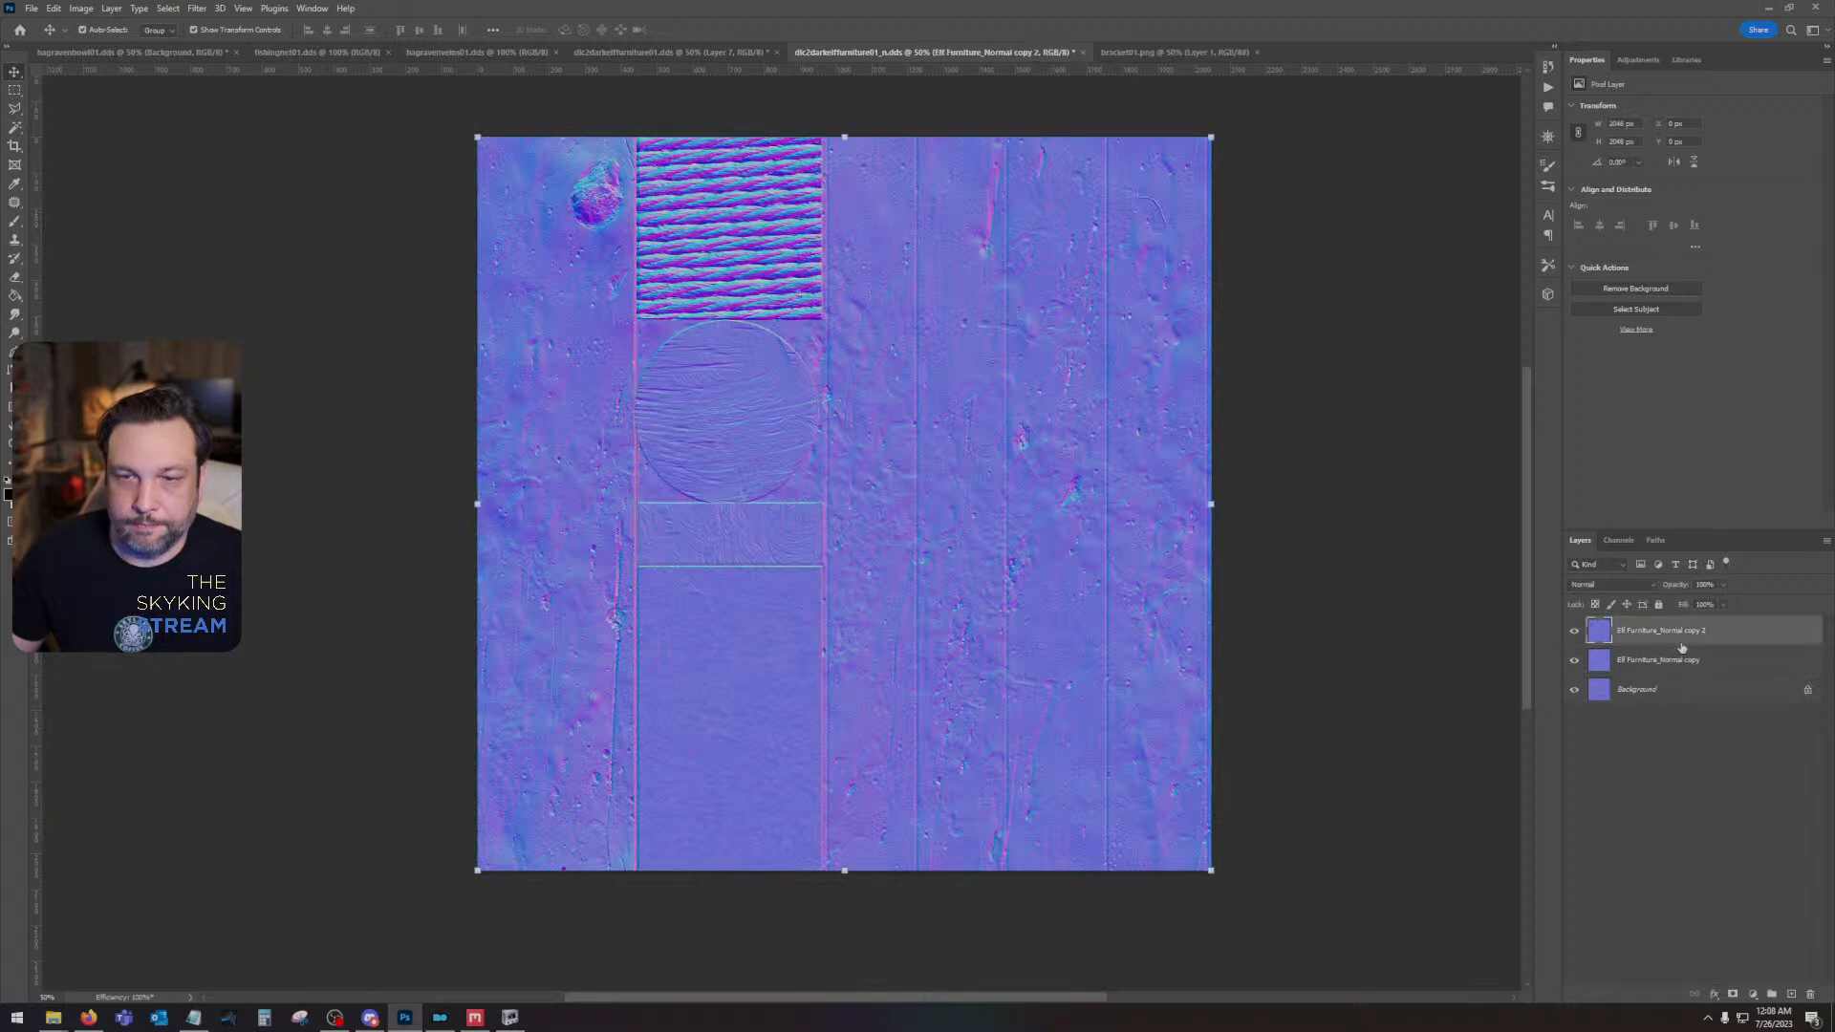
key("ctrl+z")
key("ctrl+z")
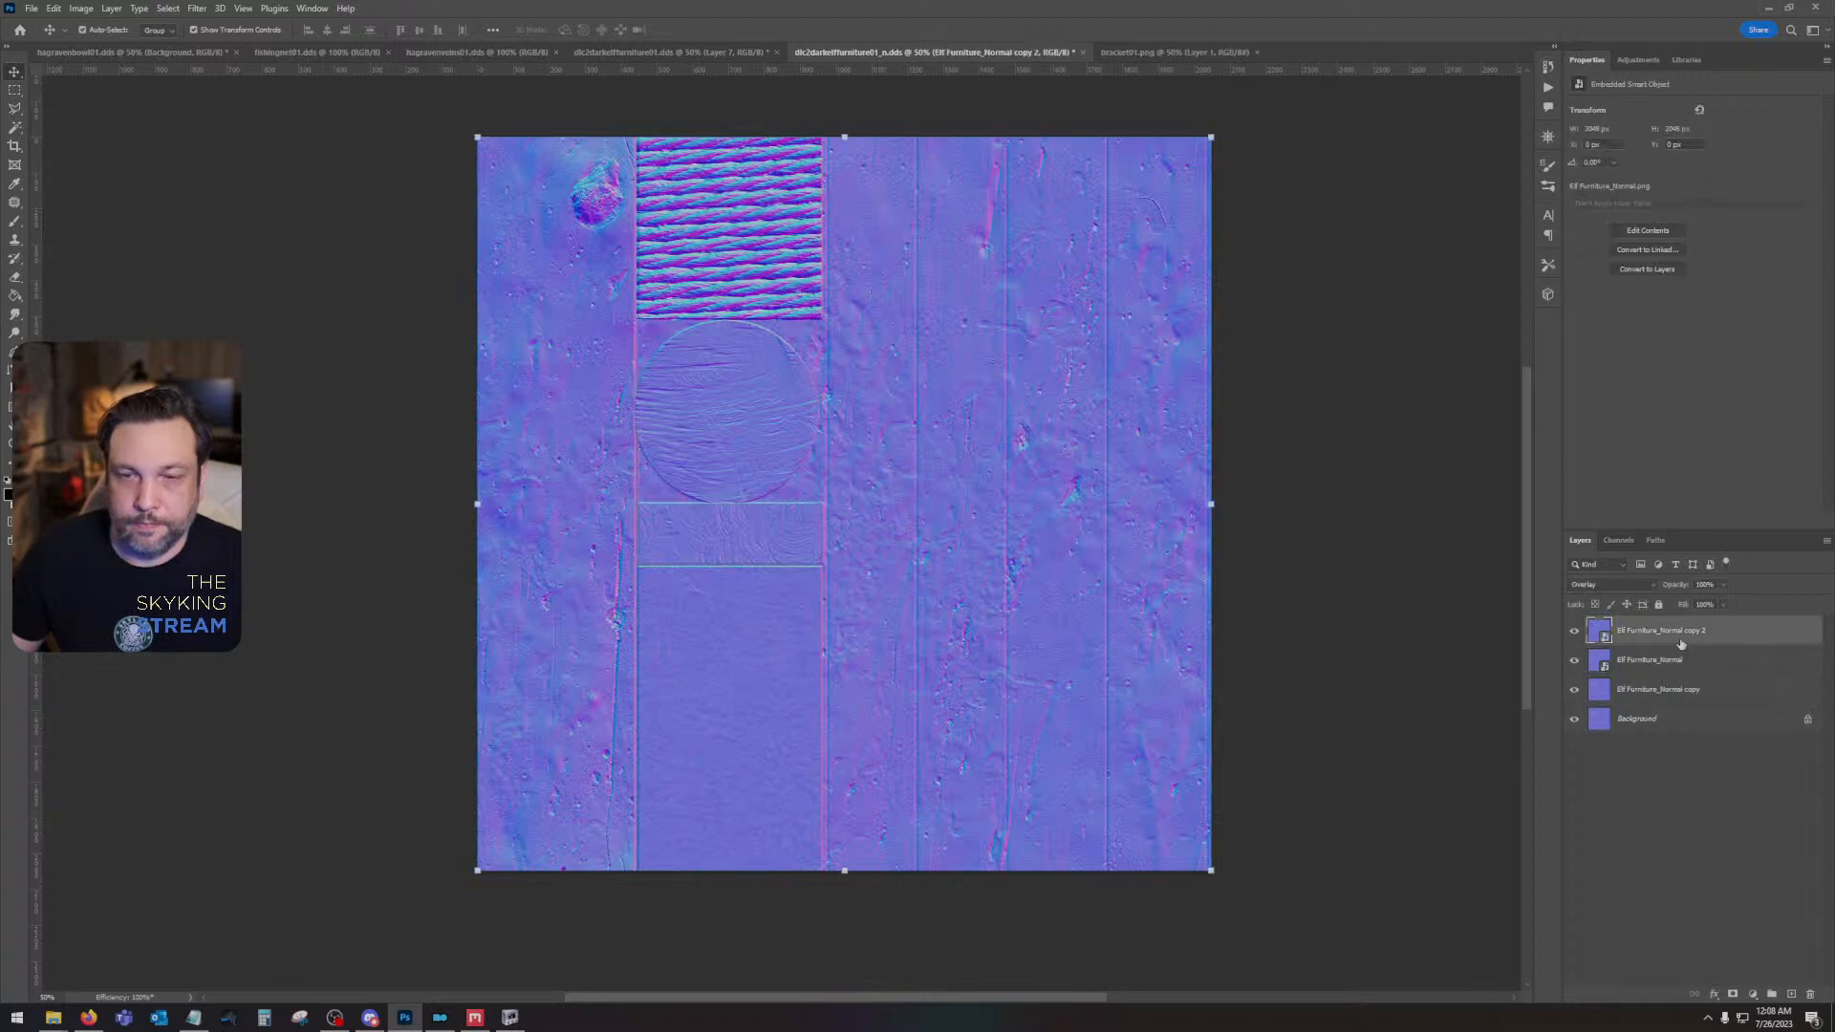
- Rasterize Elf Furniture_Normal and its Overlay duplicate, and set the duplicate's opacity to 50%
left_click(1690, 666, "shift")
right_click(1689, 666)
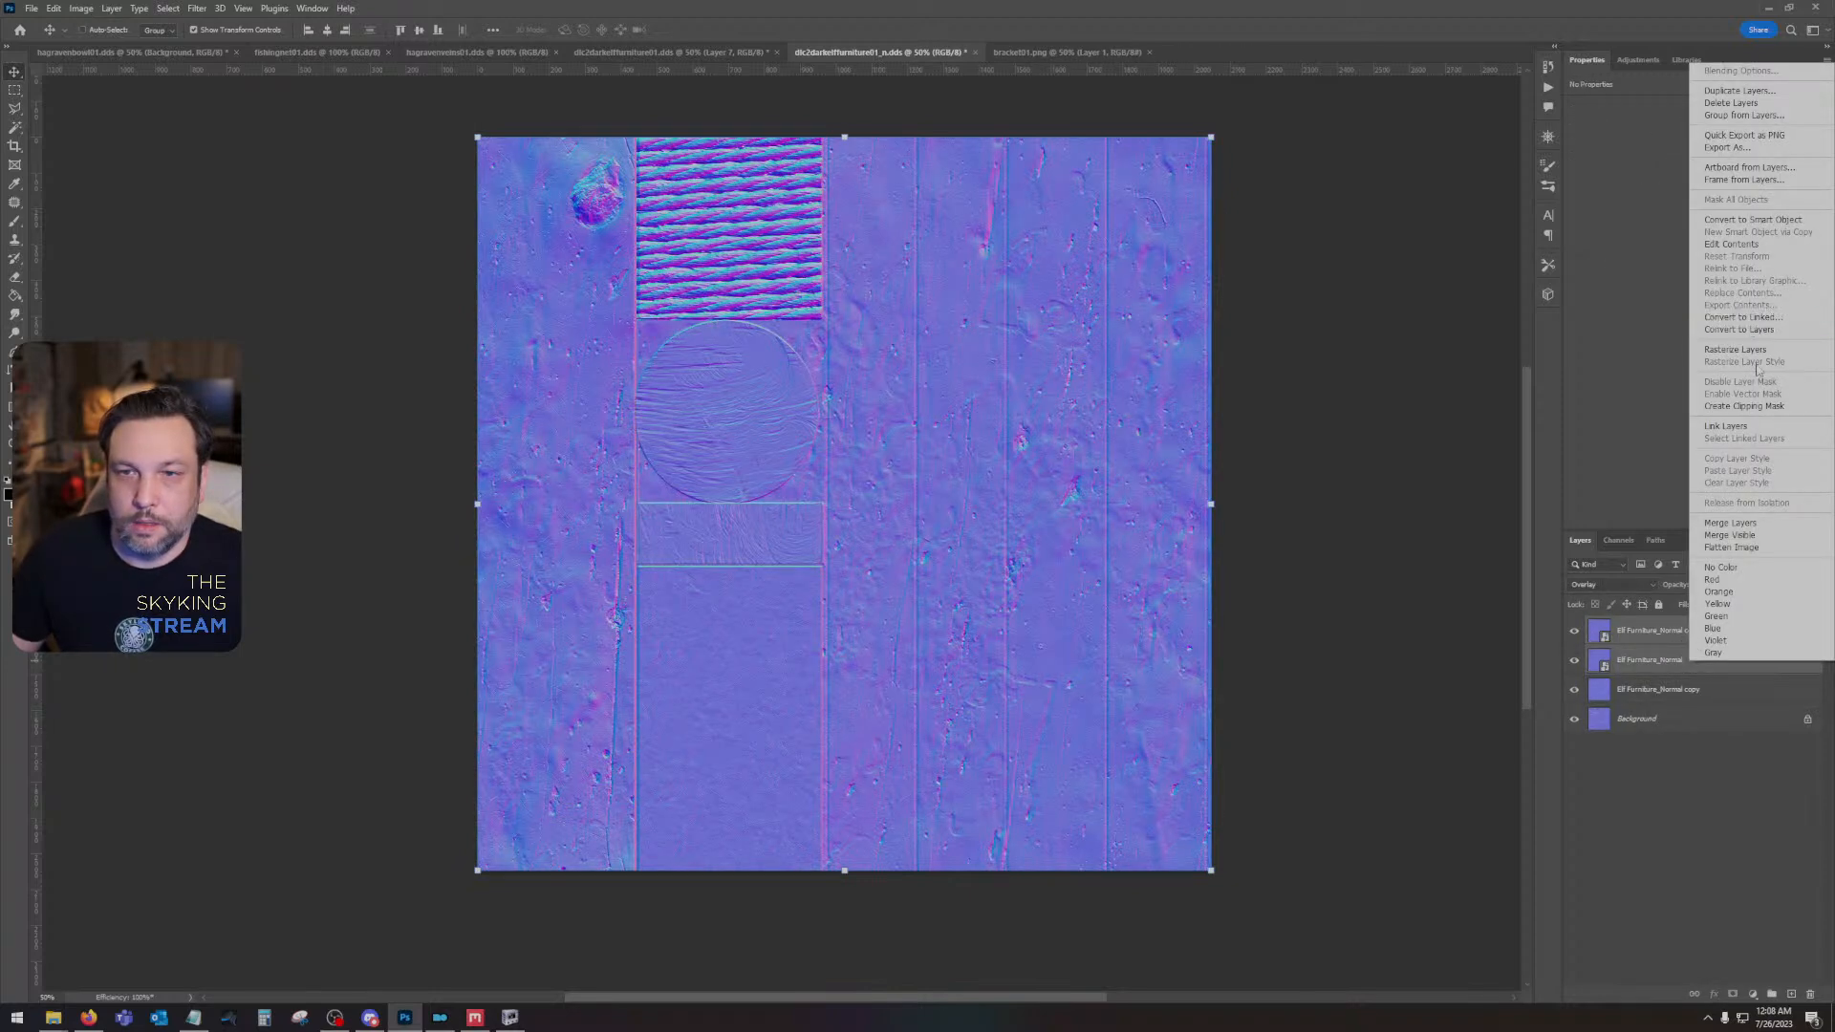
left_click(1734, 349)
left_click(1669, 635)
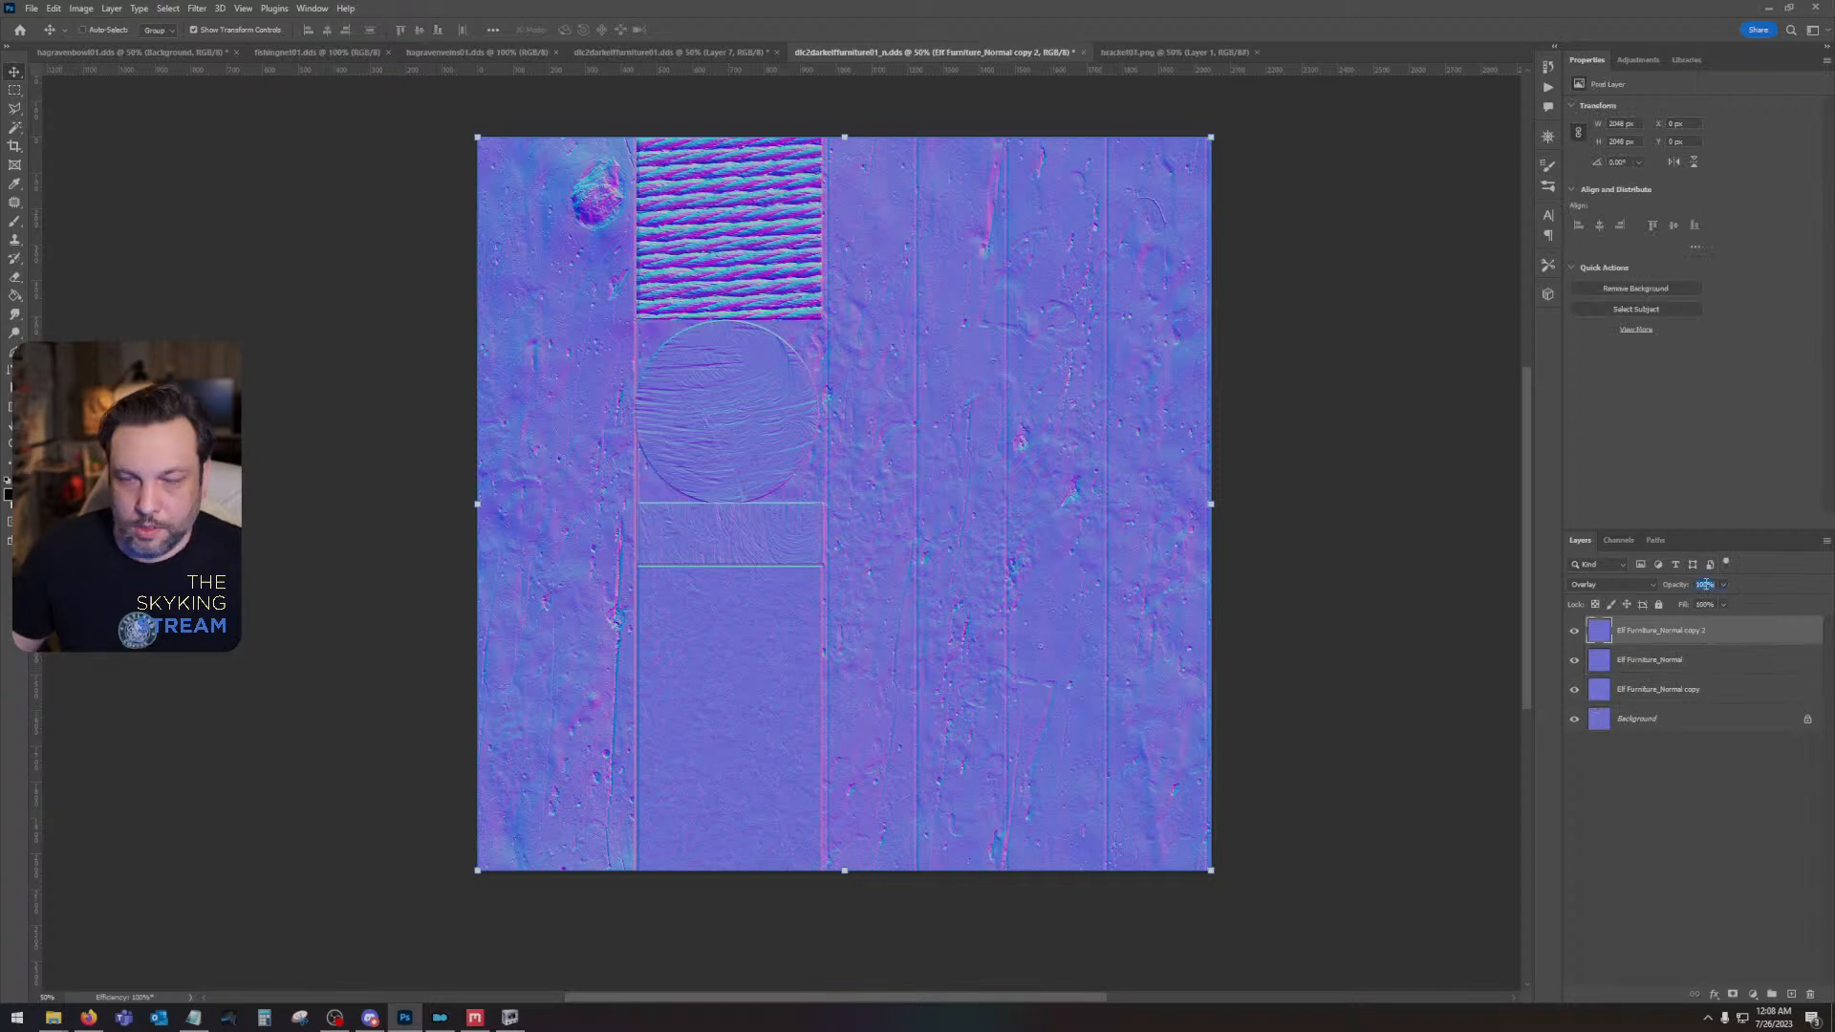
type("50")
key("Return")
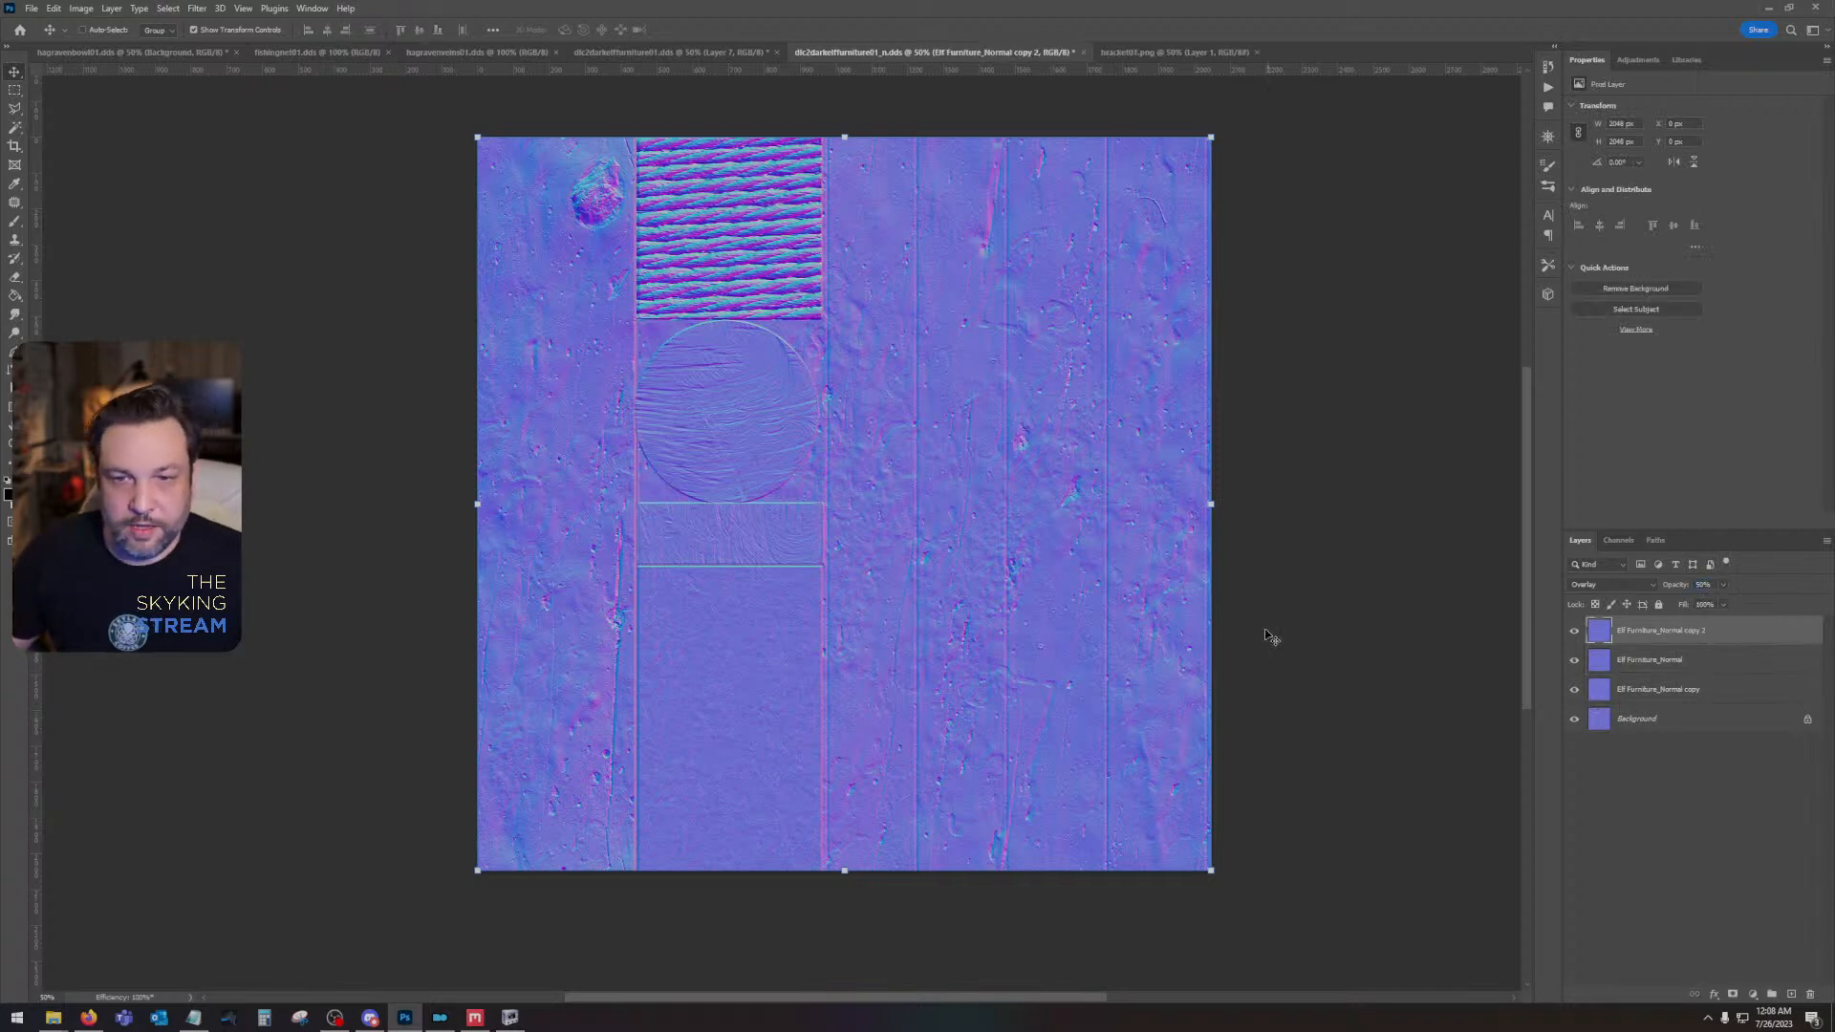
- Darken the normal map's alpha channel using Brightness/Contrast with brightness -150 and contrast -50
left_click(1619, 541)
left_click(1630, 674)
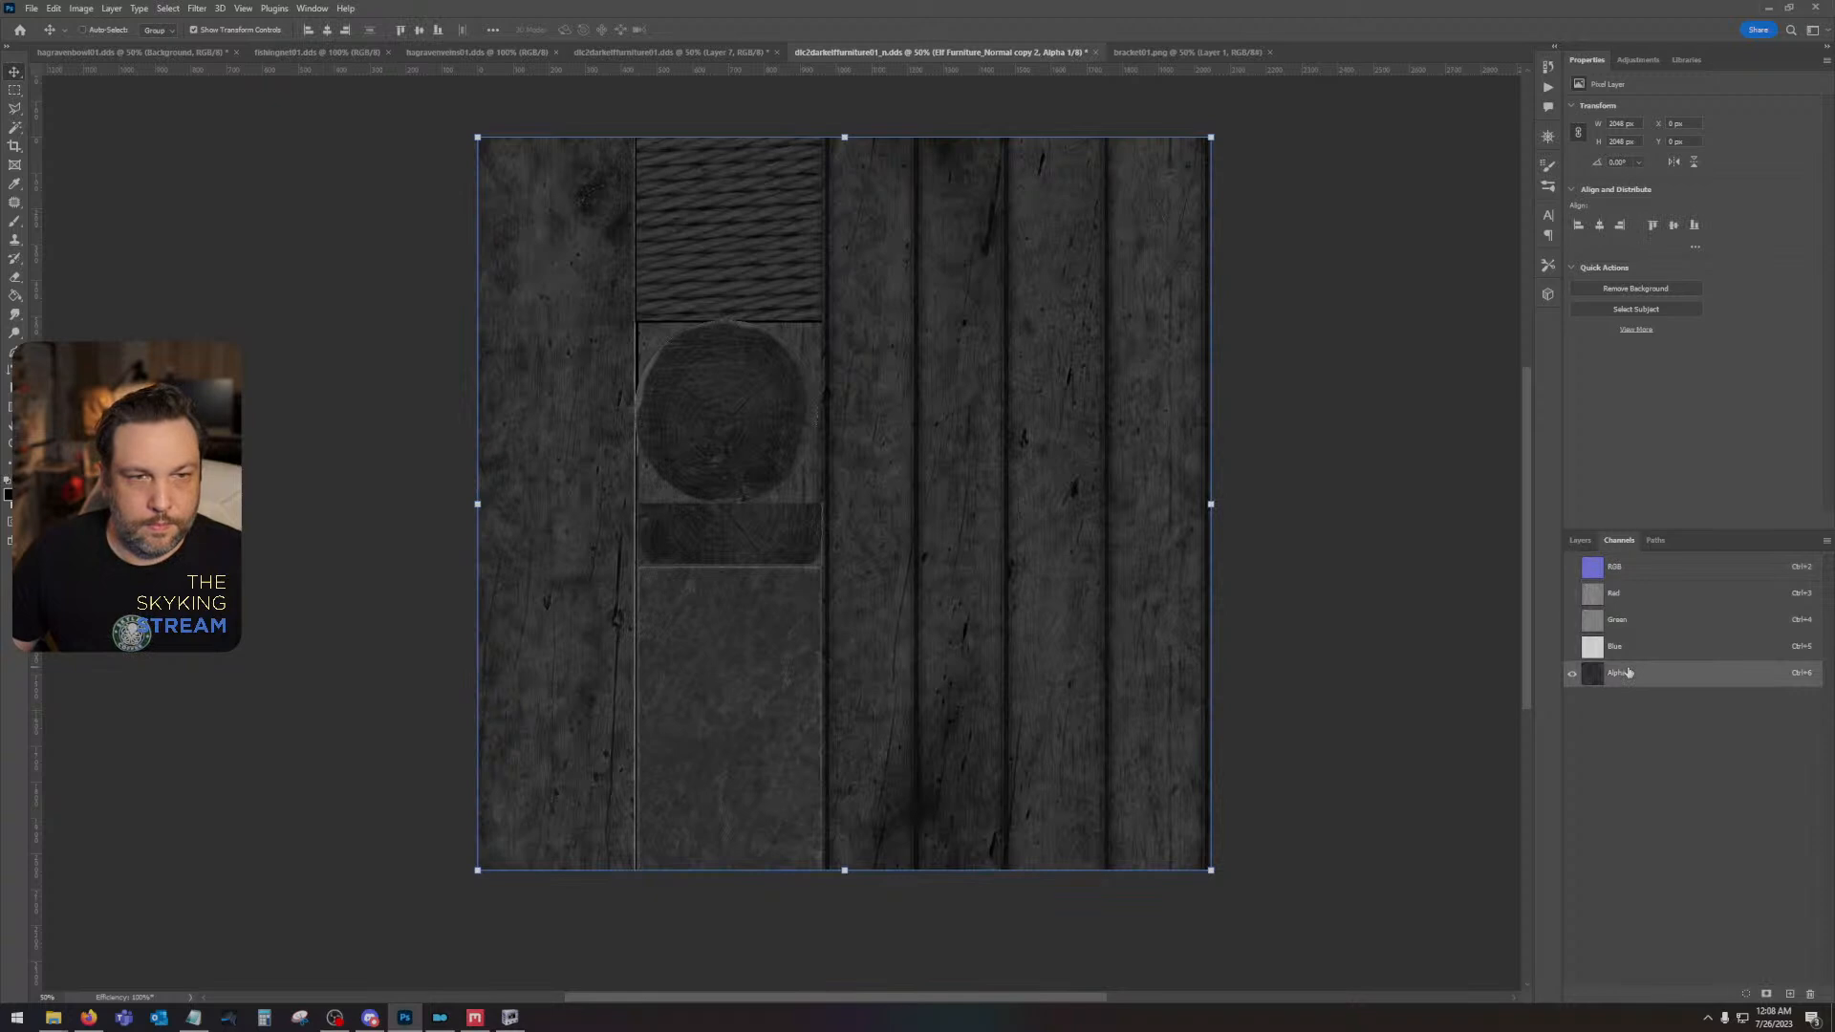
left_click(81, 8)
left_click(258, 46)
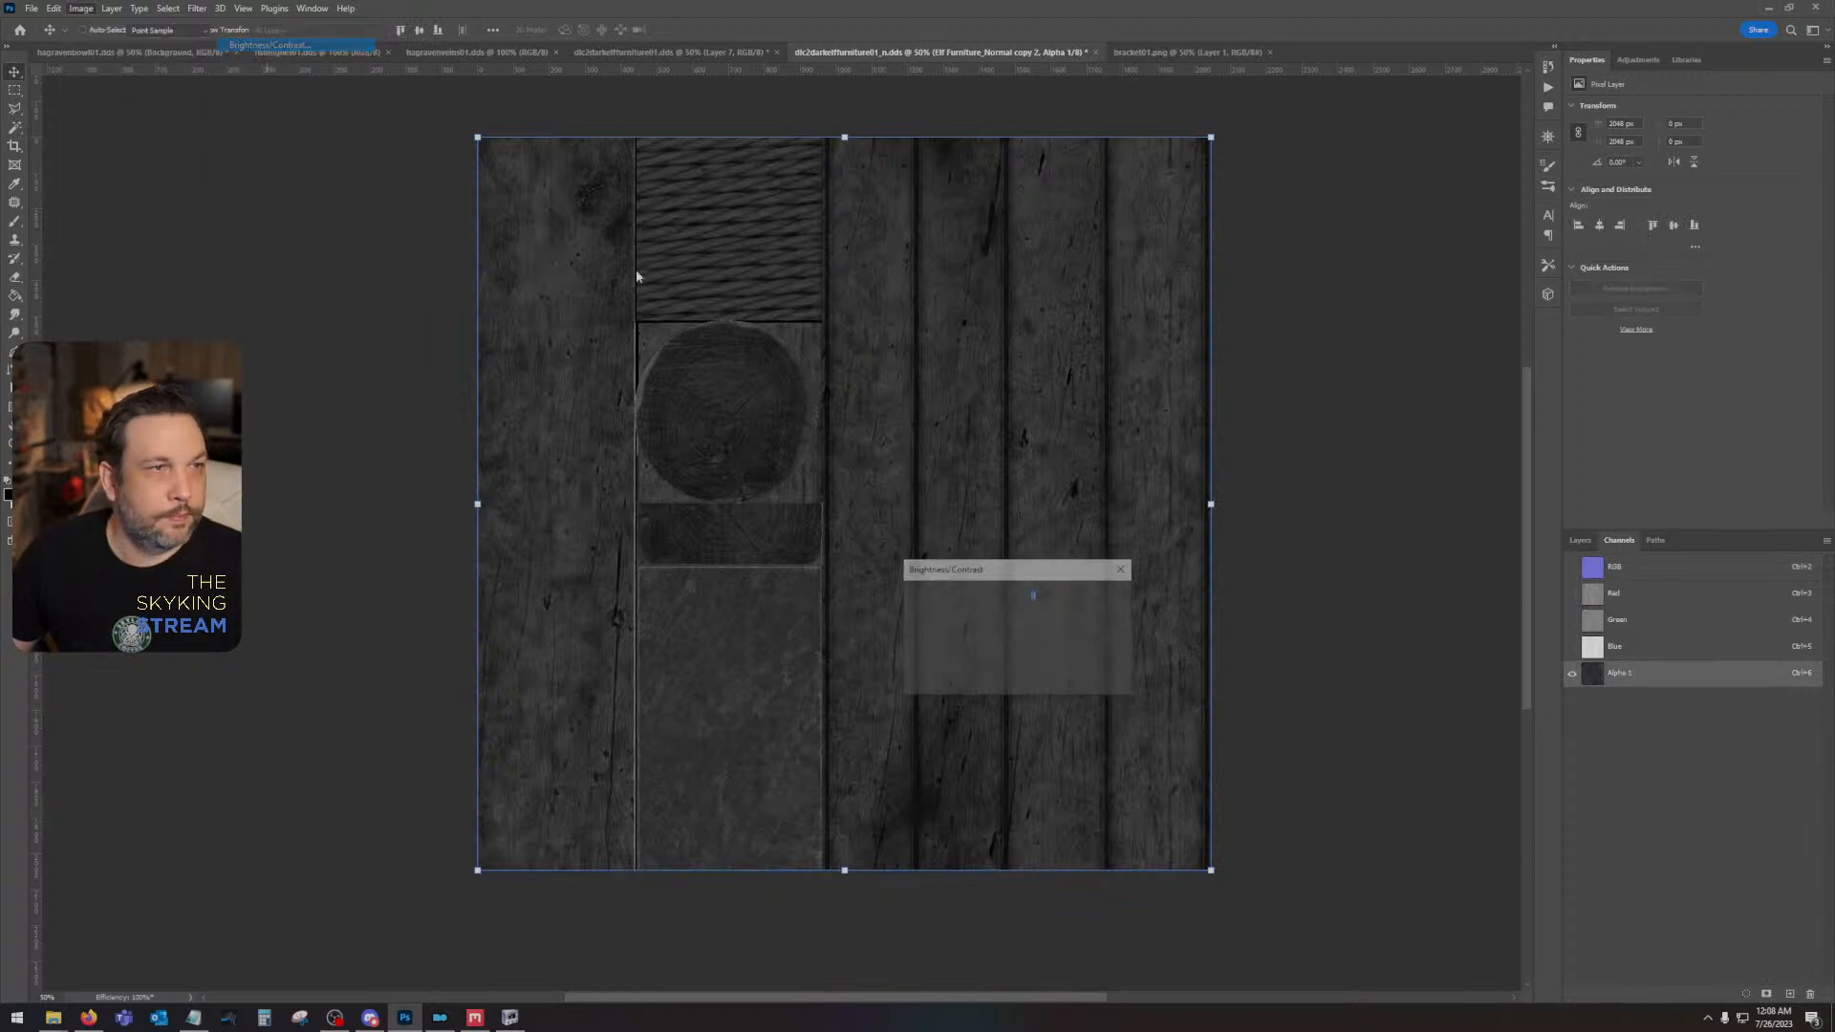
key("Tab")
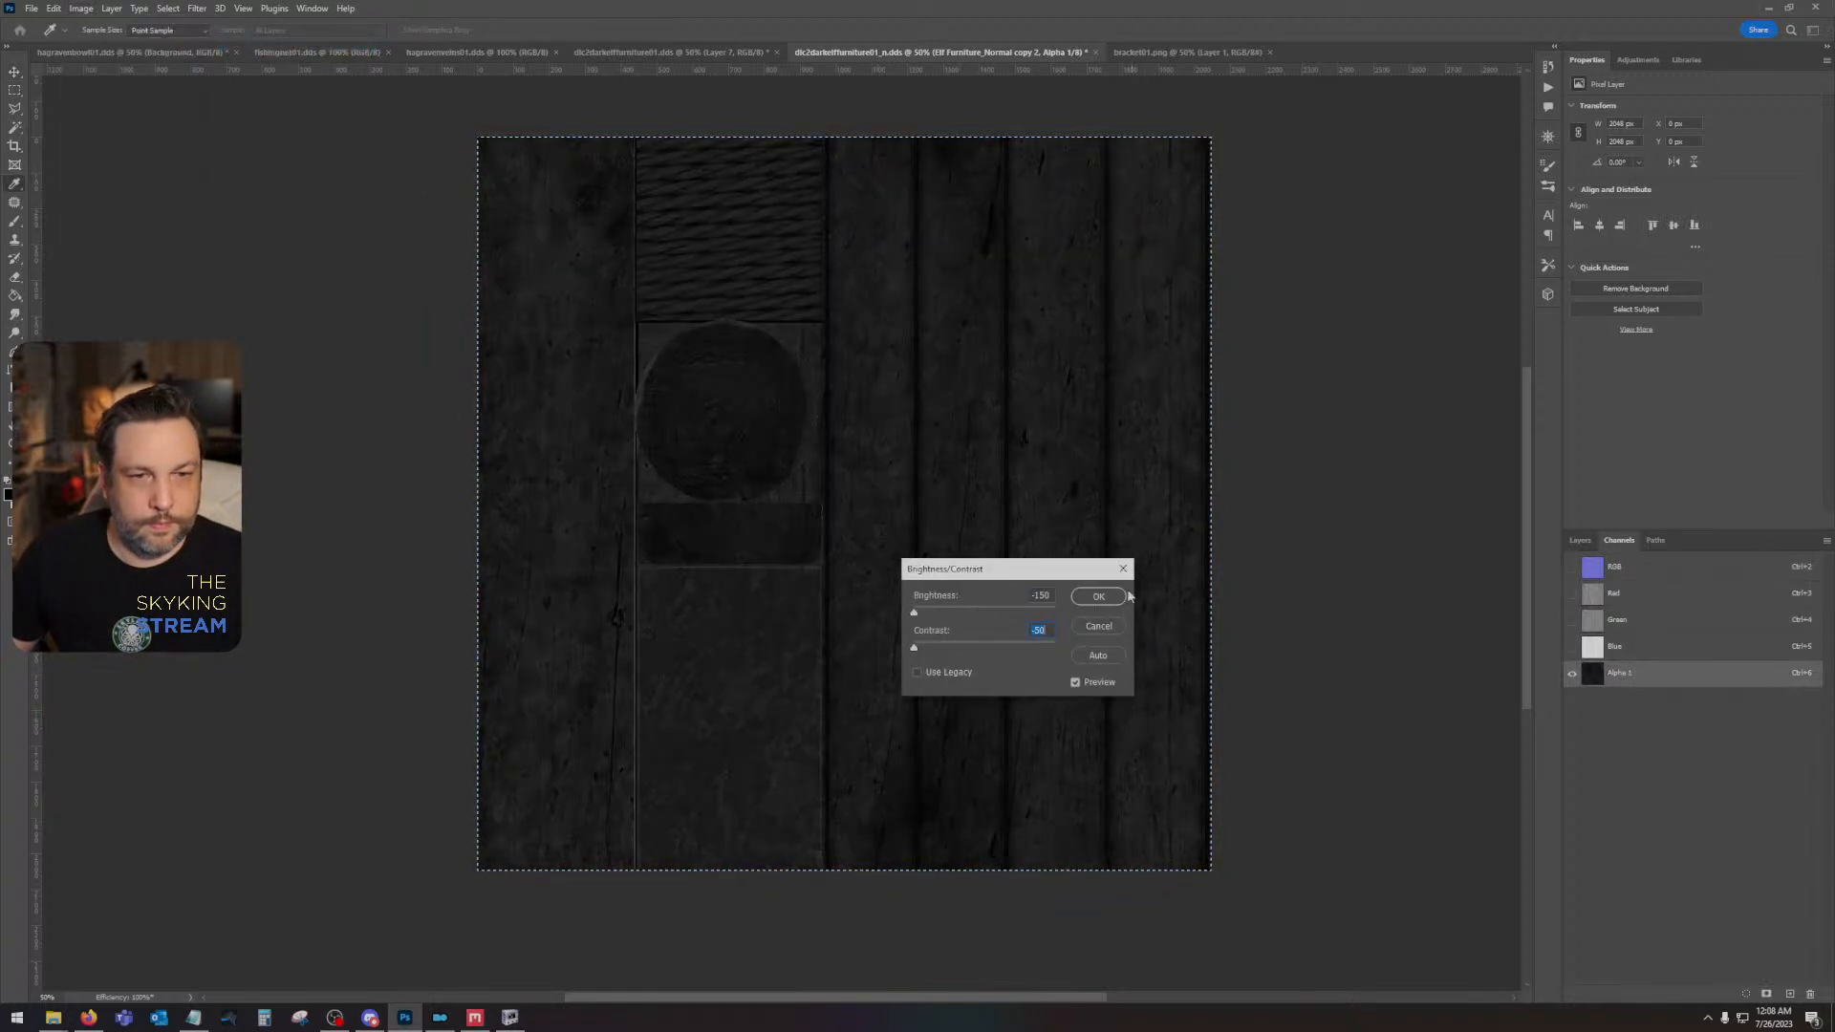
left_click(1098, 596)
- Darken the alpha channel further with Curves by lowering the white point's output to about 174, and clear the selection
key("ctrl+m")
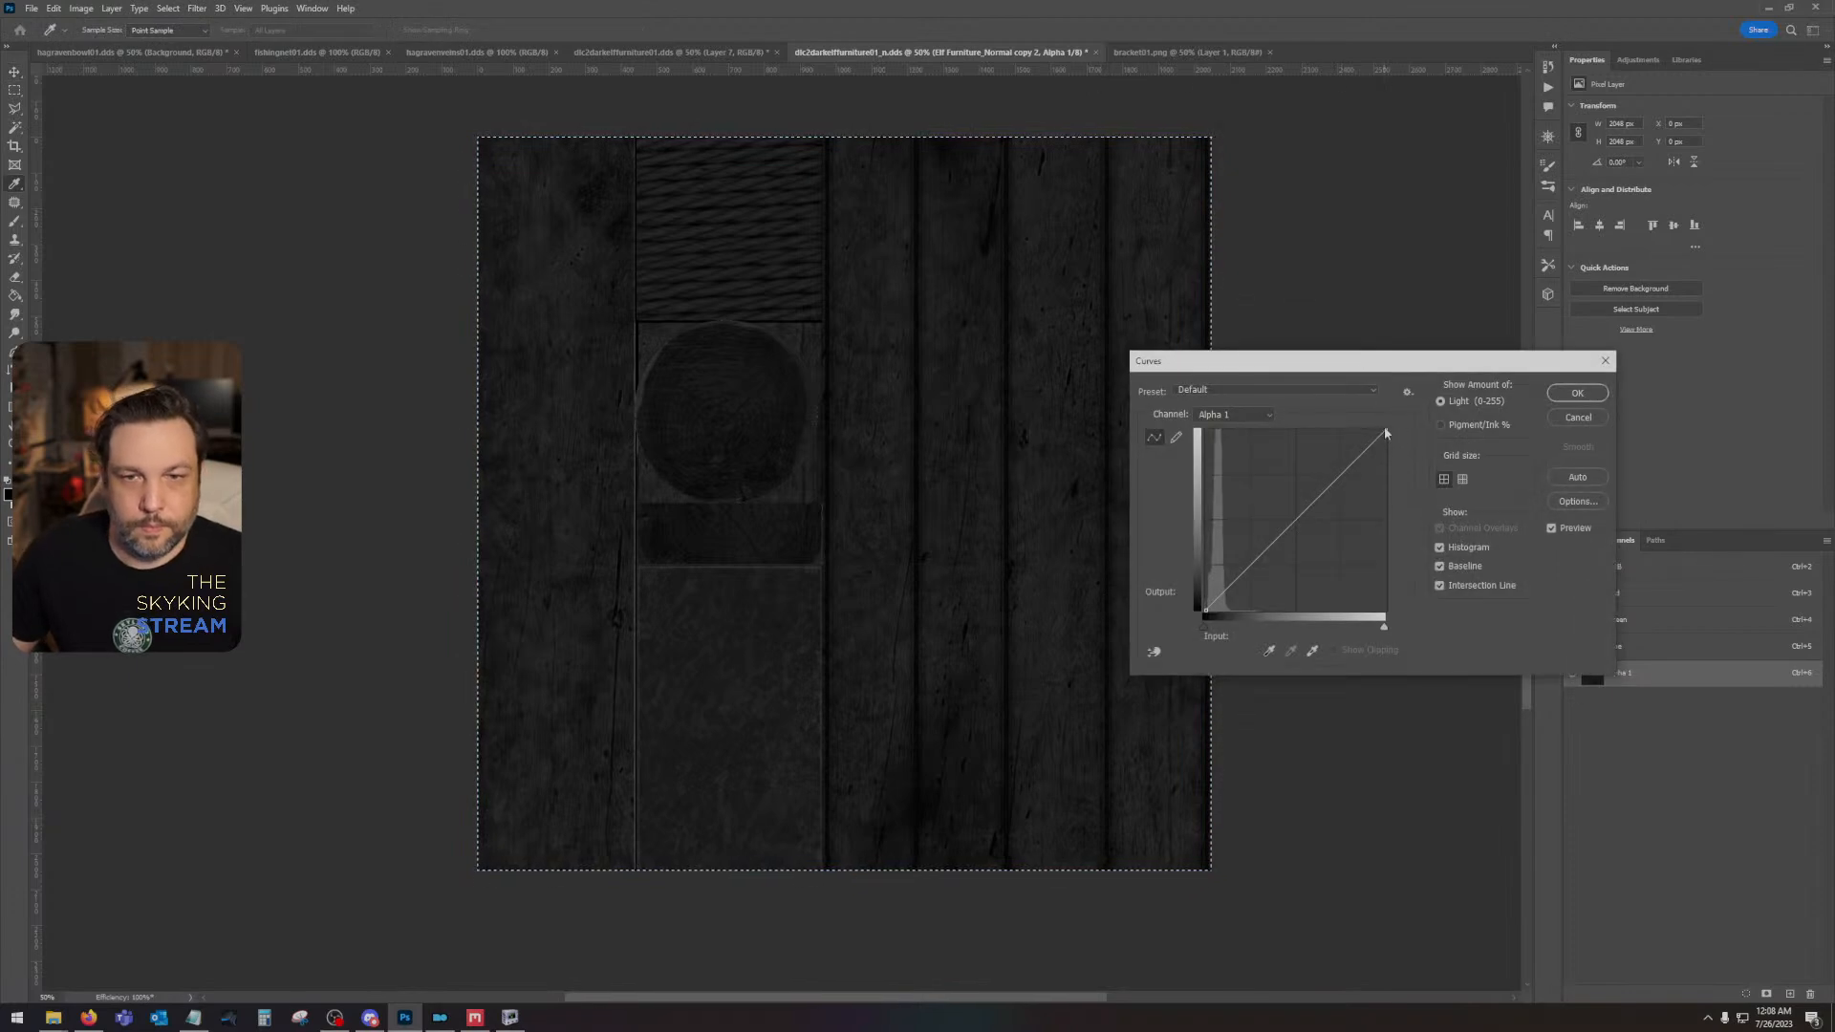
left_click_drag(1385, 431, 1403, 491)
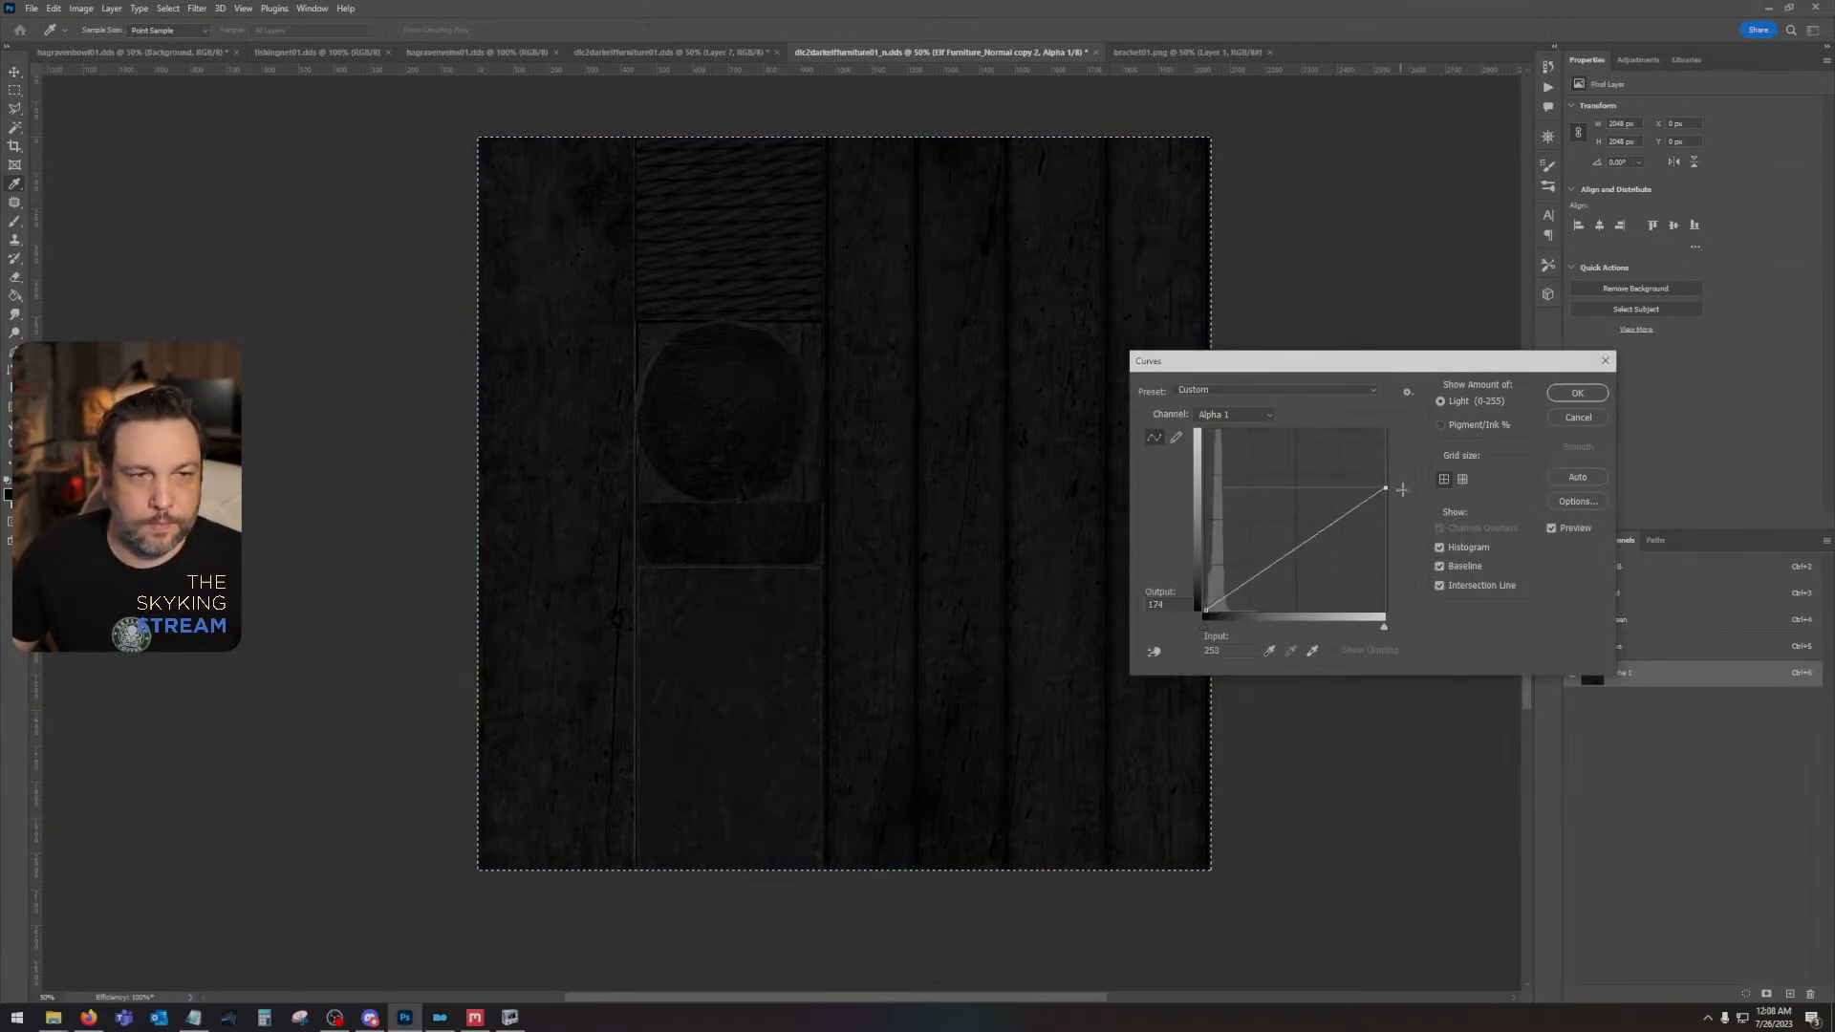
left_click(1577, 393)
key("ctrl+d")
- Return to the composite RGB view and save the normal map as a Color + Alpha DDS with BC7 Fine (Linear) compression
left_click(1650, 572)
left_click(1579, 540)
key("ctrl+s")
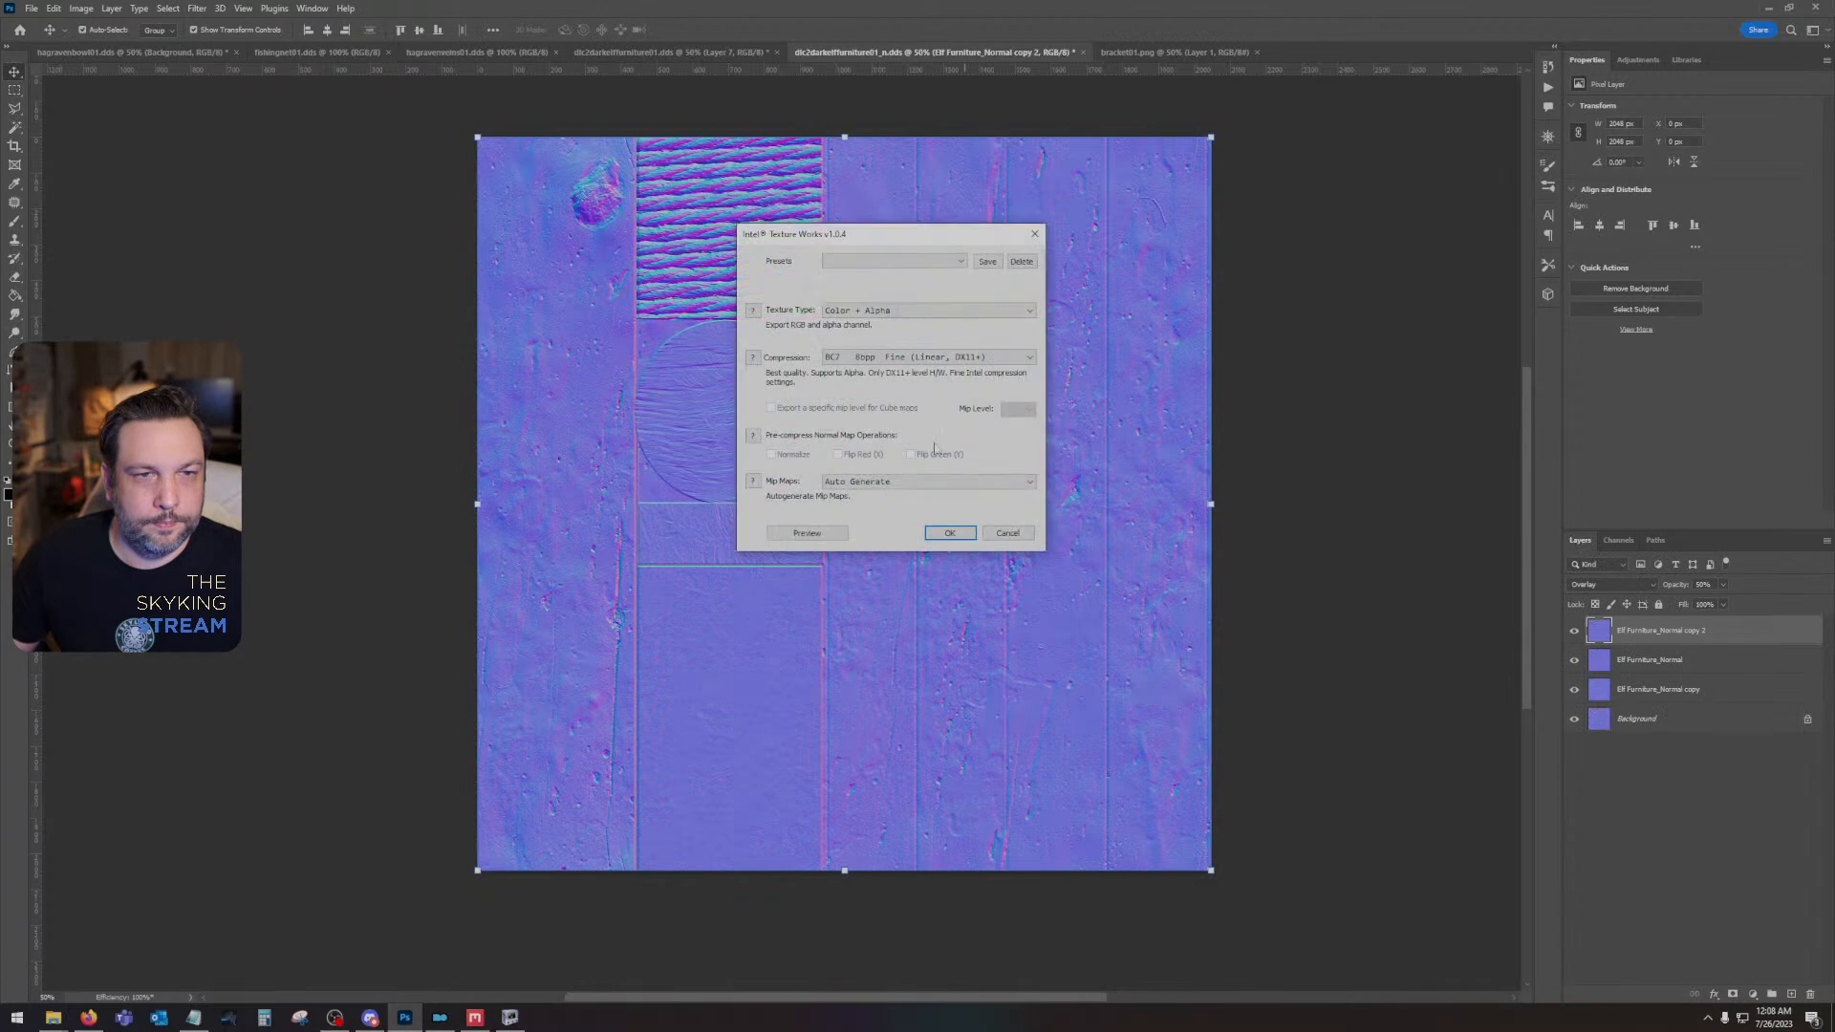
left_click(946, 533)
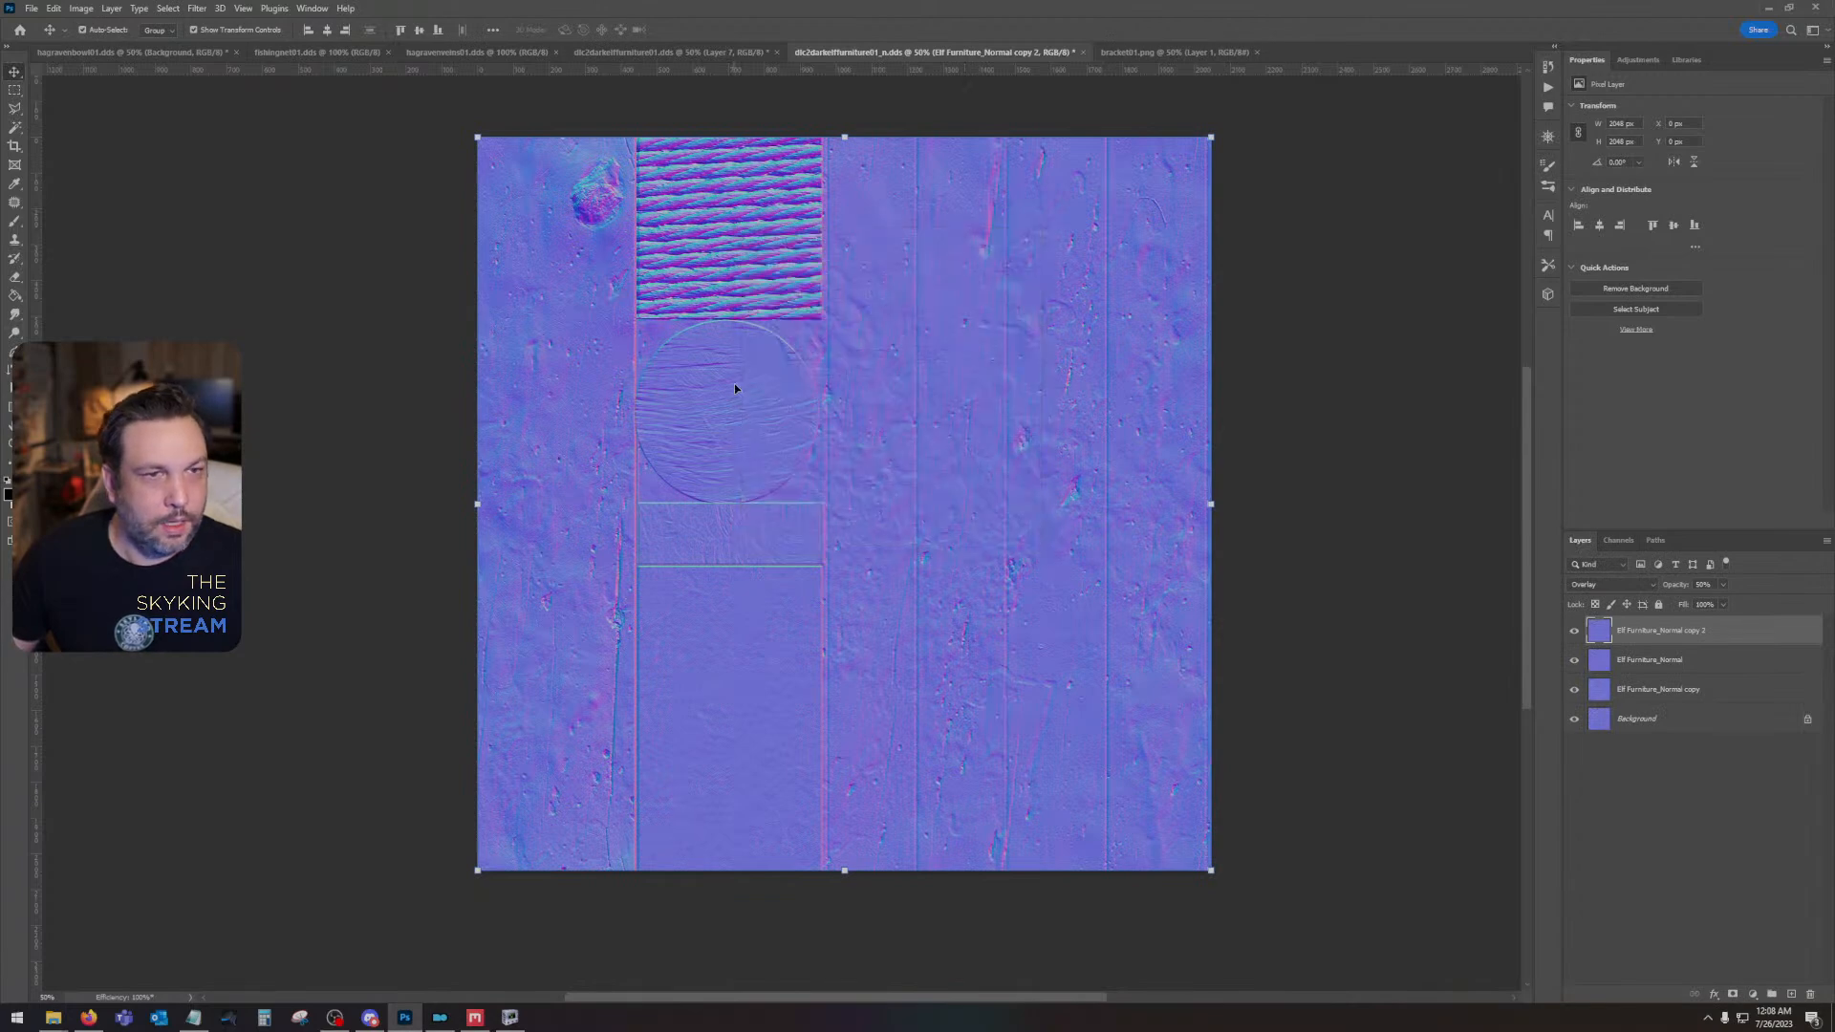
- Invert the green channel of the Elf Furniture_Normal copy 2 layer and restore the full RGB view
left_click(1655, 662, "shift")
right_click(1654, 661)
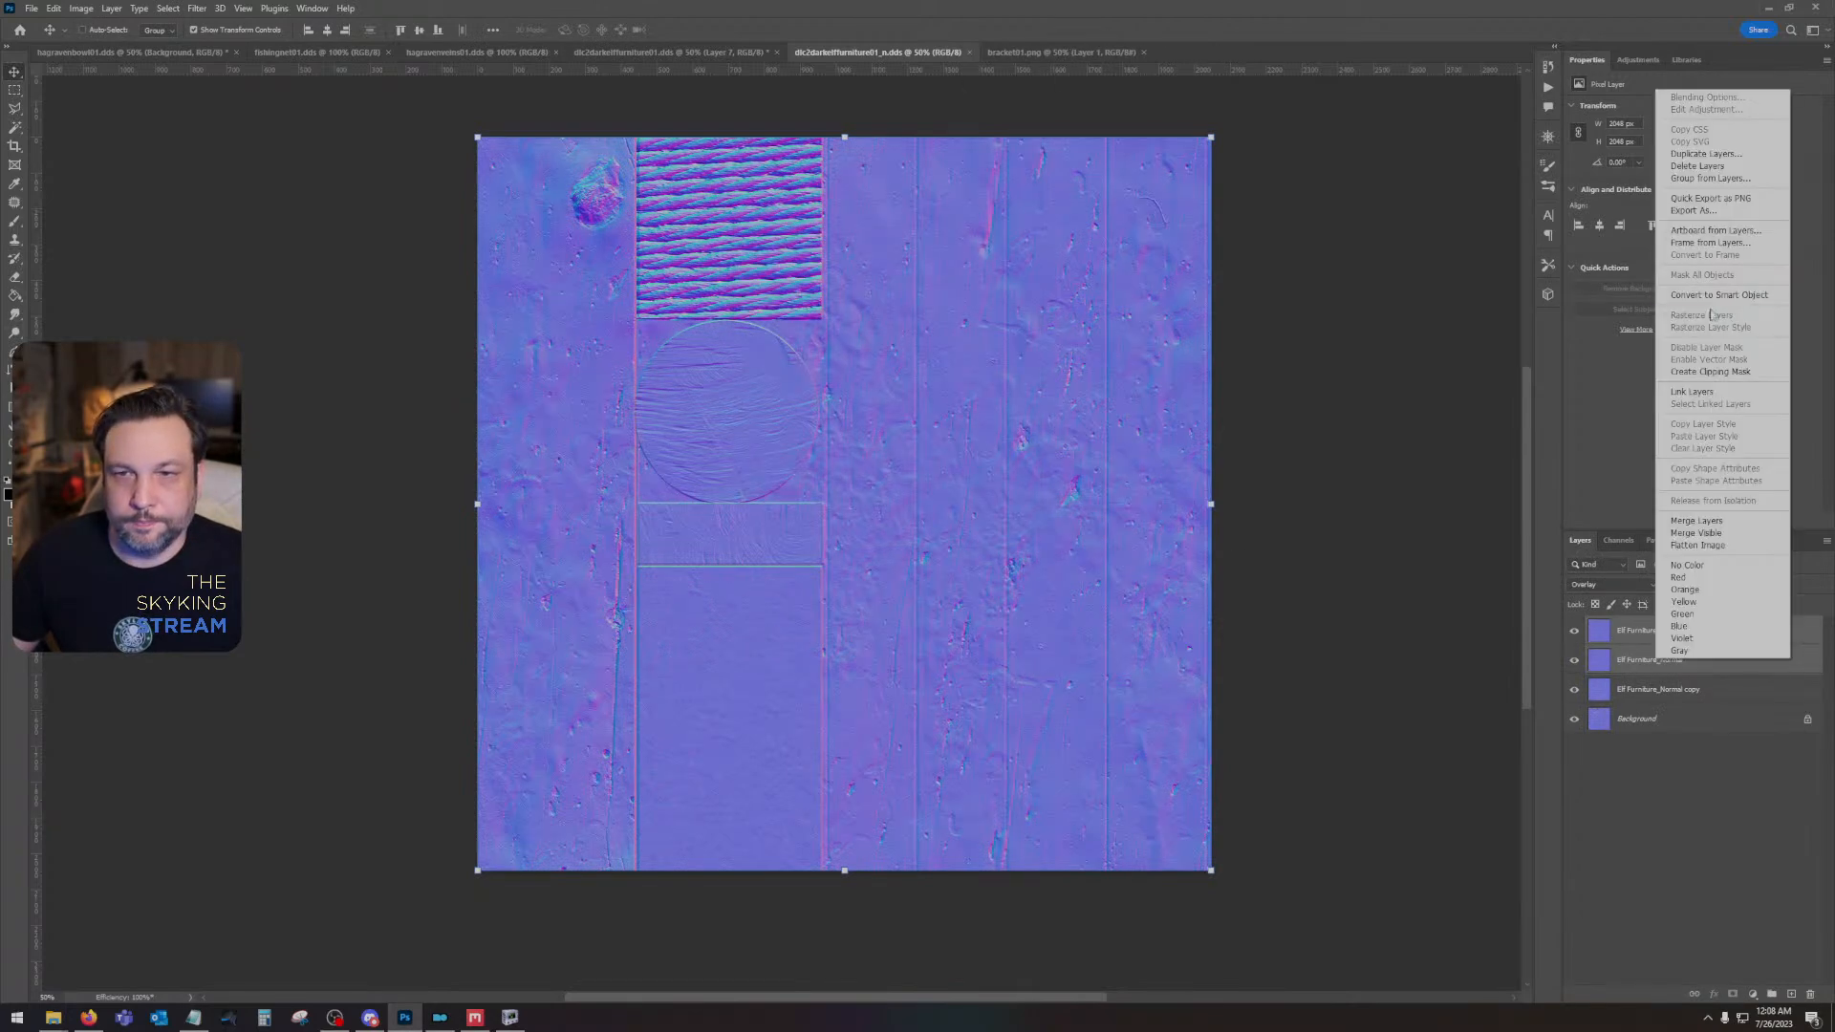
left_click(1636, 634)
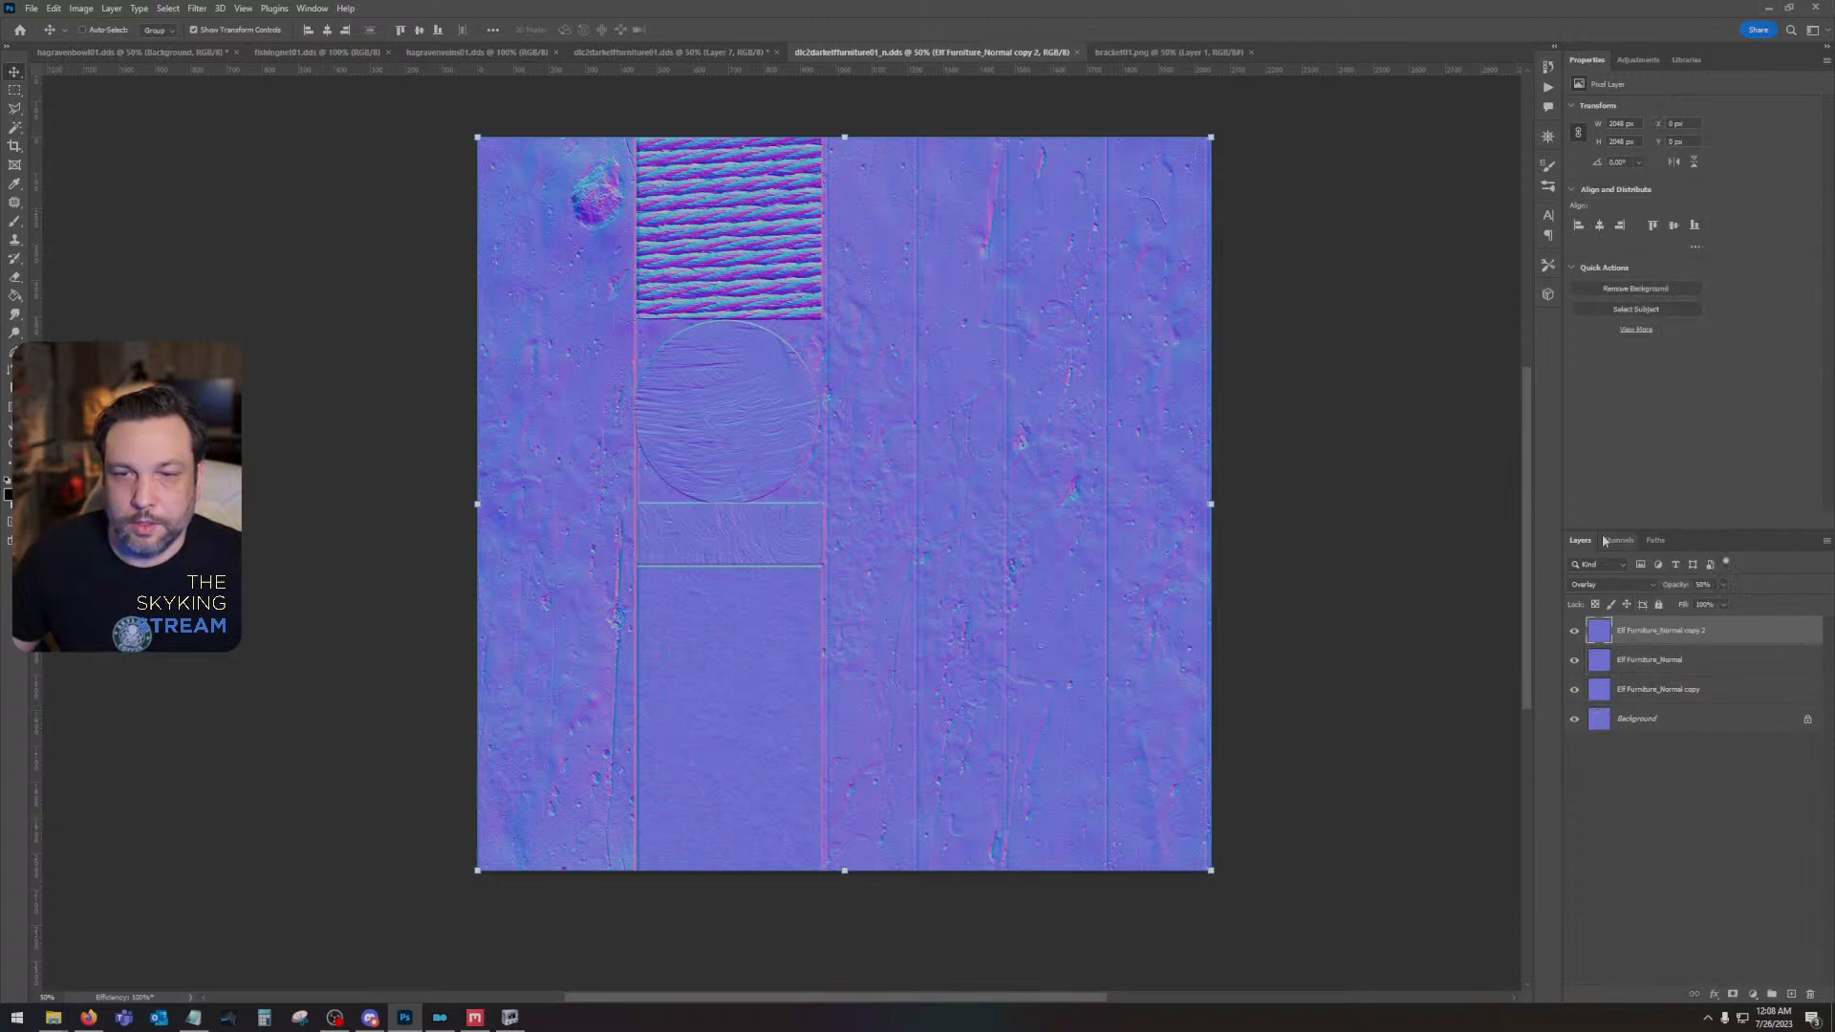
left_click(1618, 540)
left_click(1625, 621)
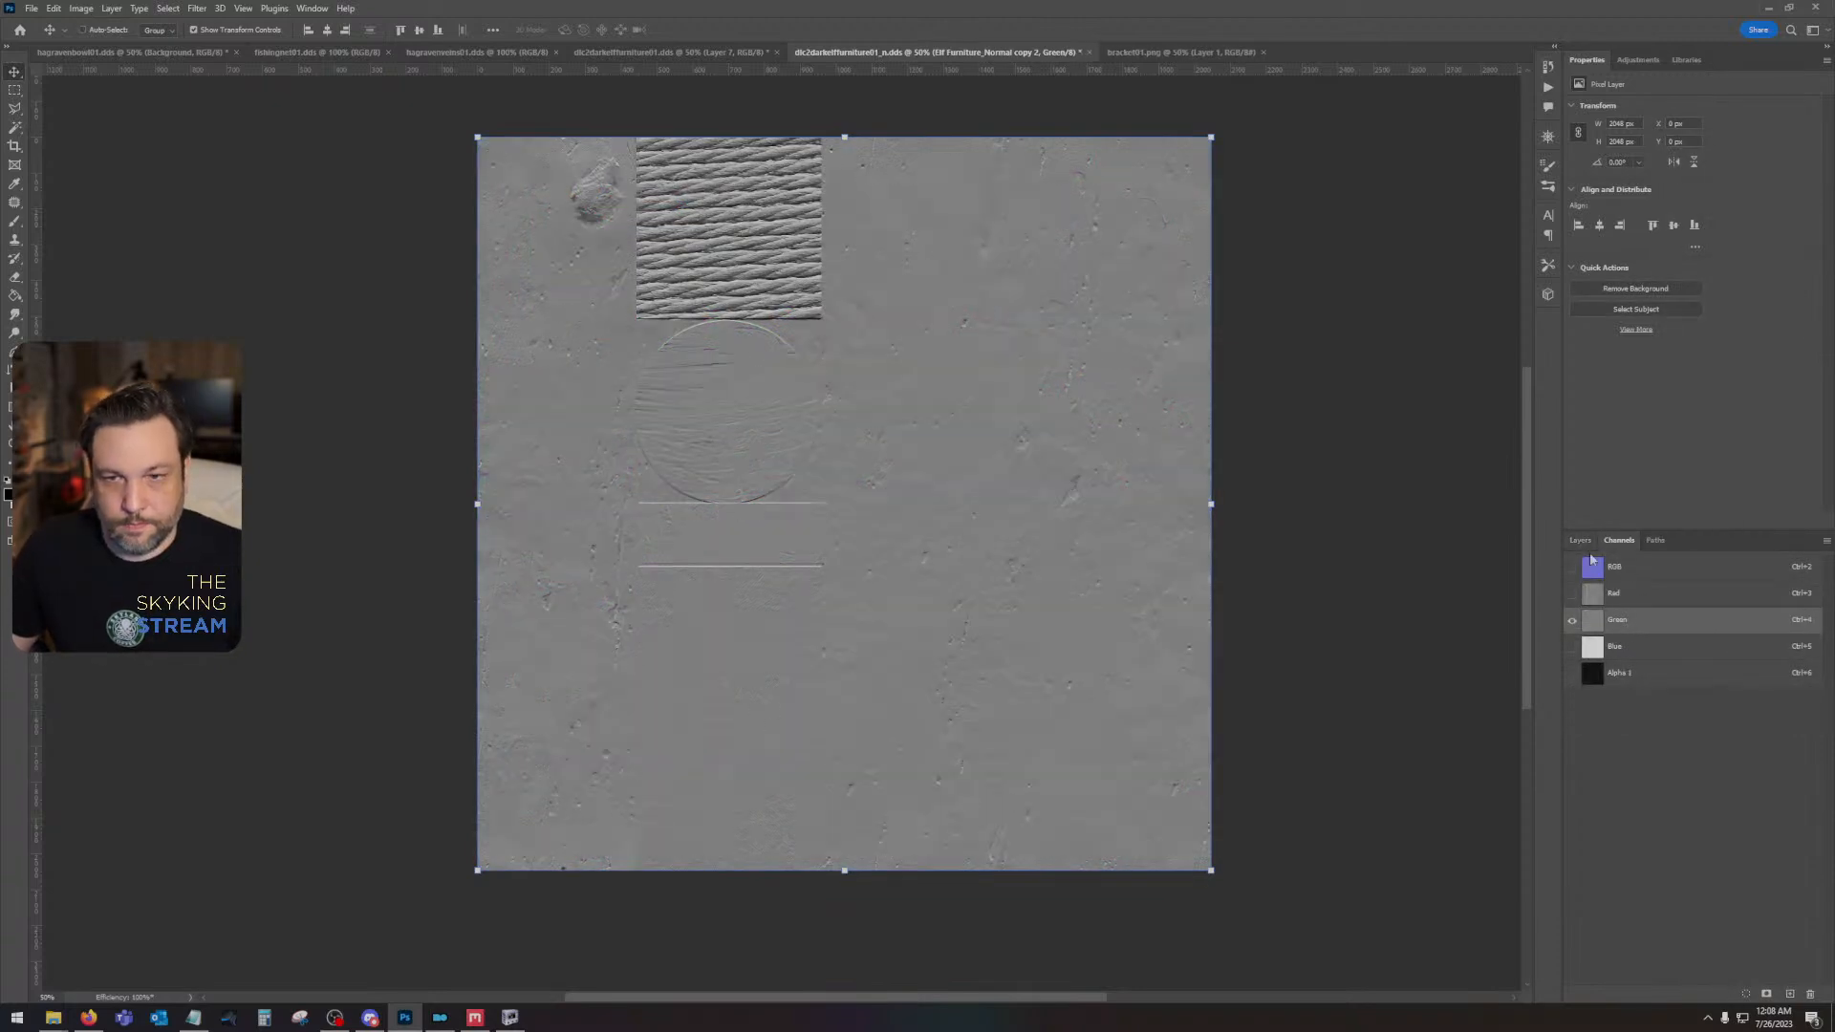
left_click(1624, 569)
left_click(1582, 542)
- Invert the green channel of the Elf Furniture_Normal layer and return to the composite layers view
left_click(1632, 661)
left_click(1618, 541)
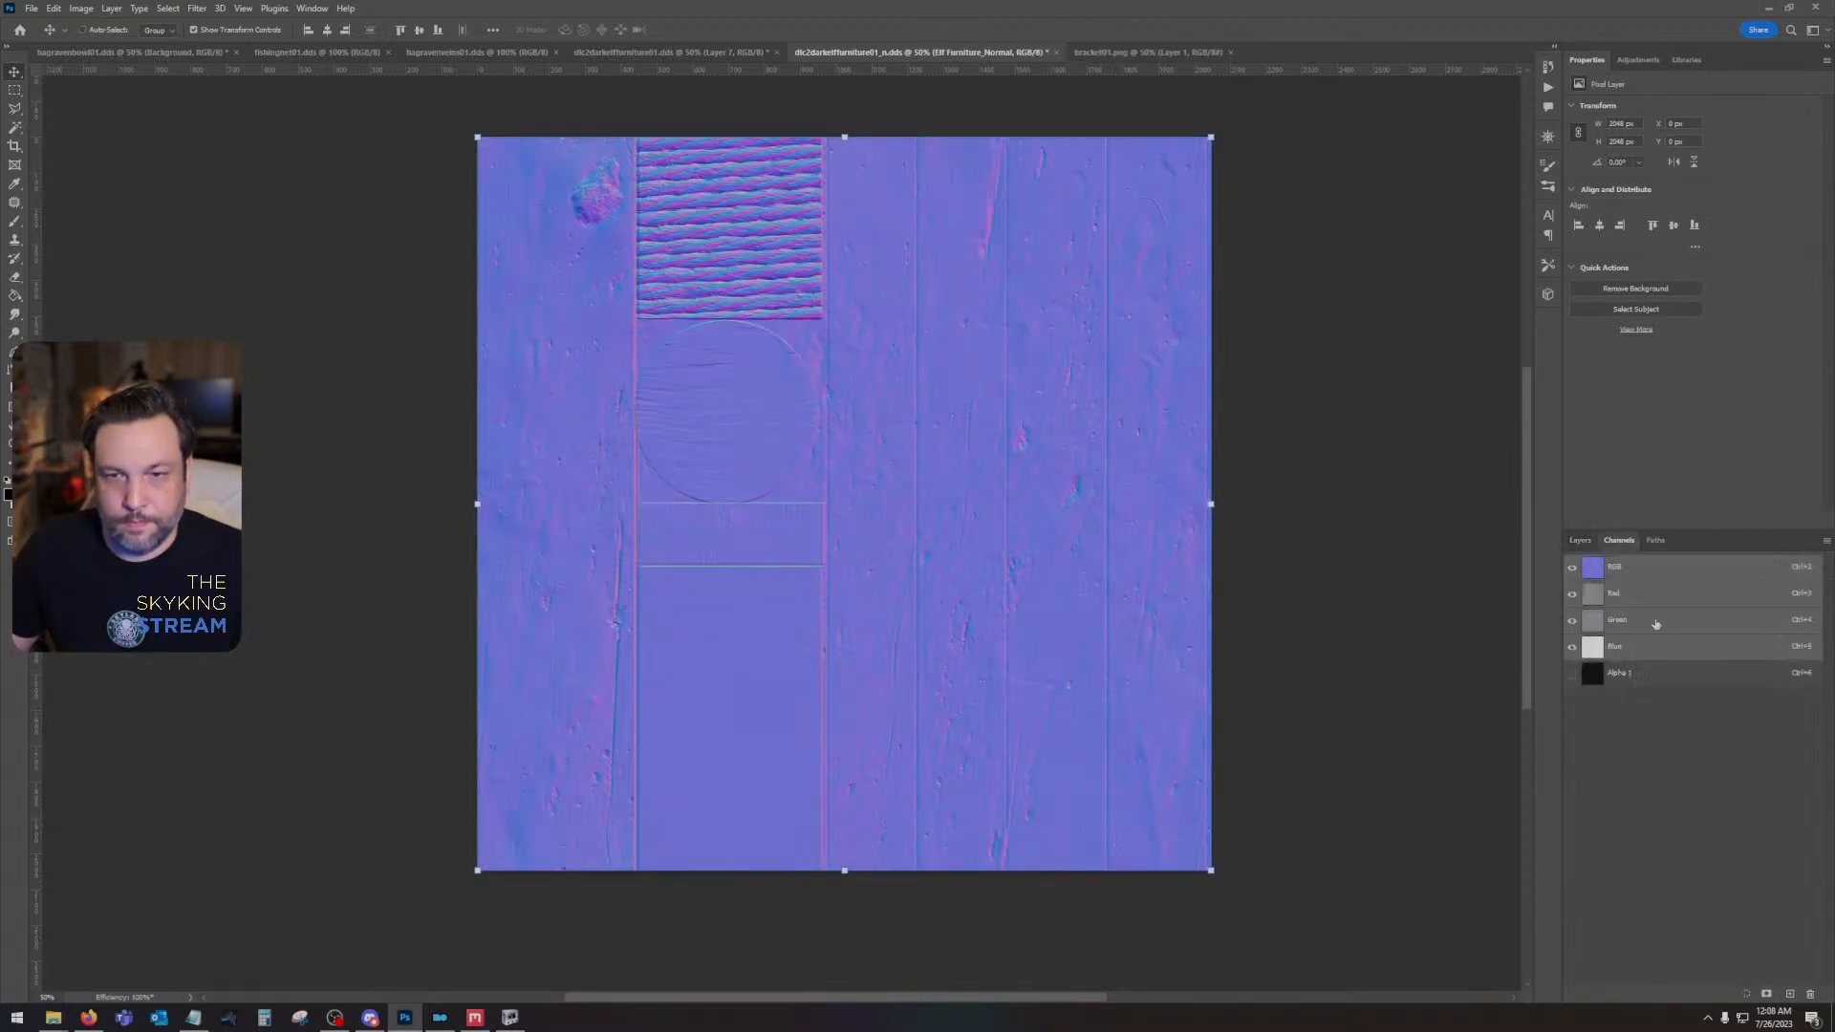
left_click(1657, 621)
left_click(1615, 567)
left_click(1580, 540)
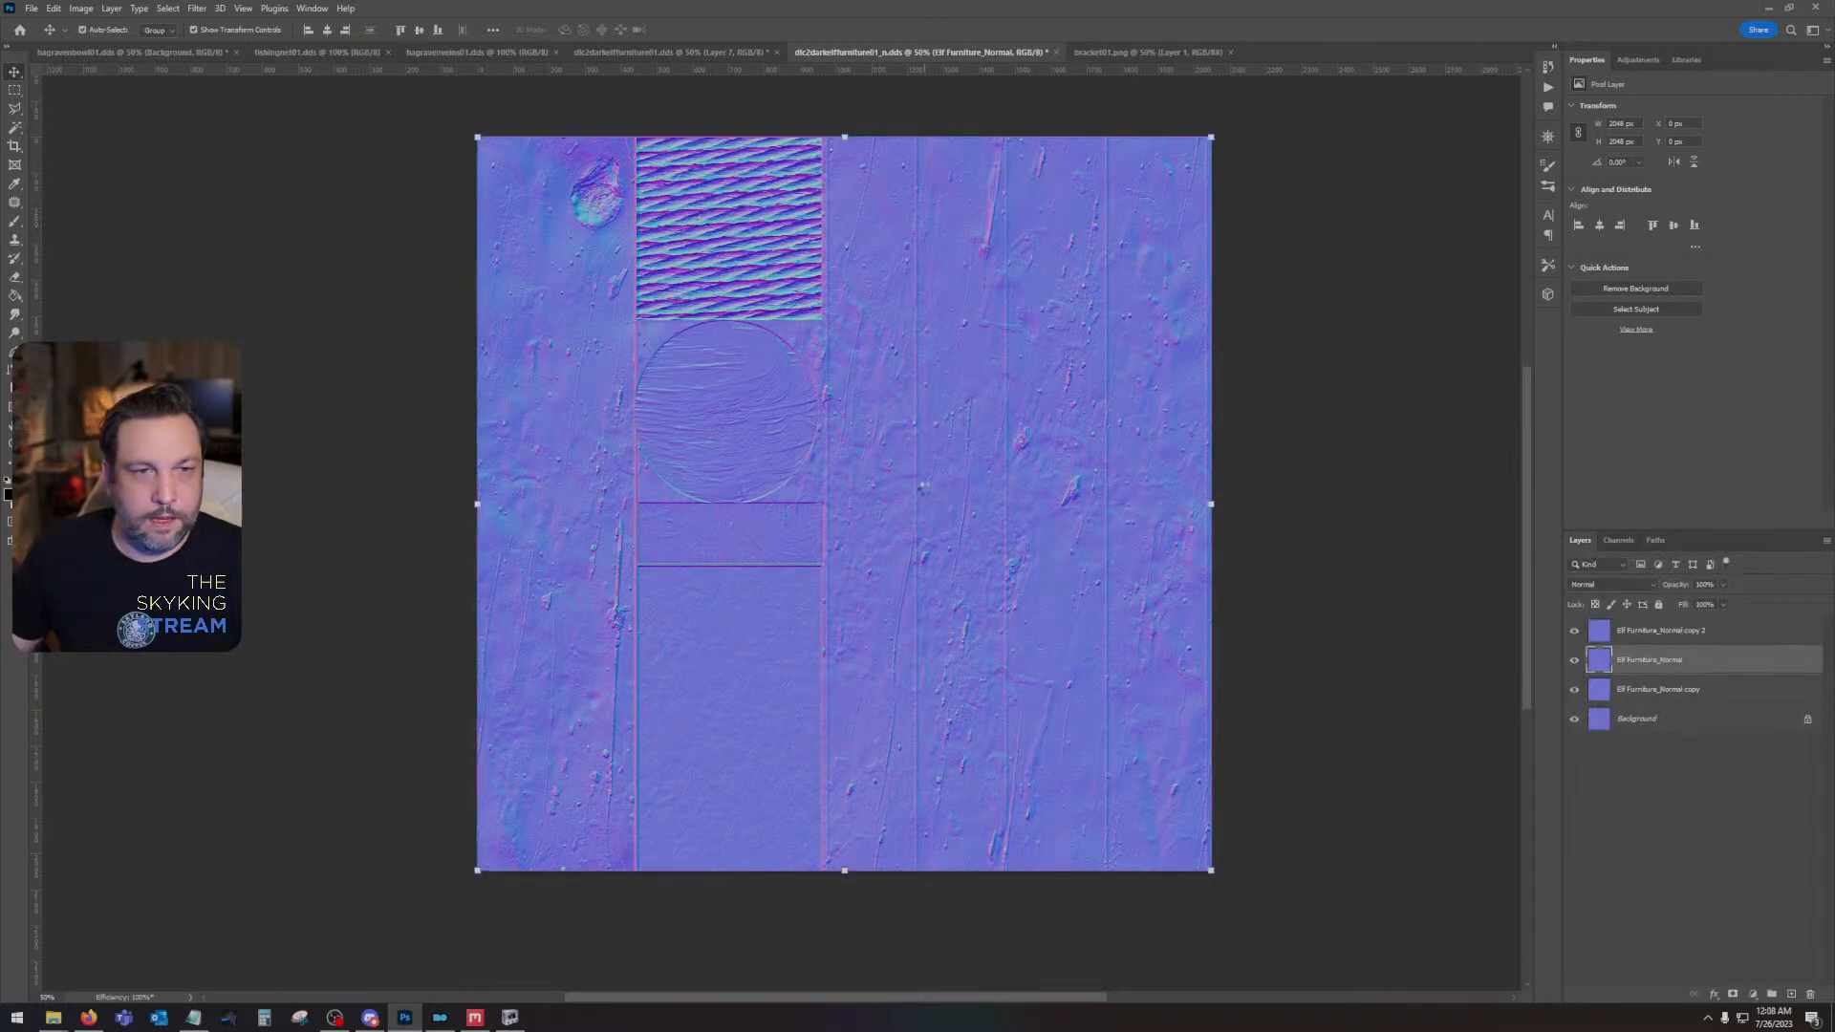
- Resave the normal map with the same DDS settings and check the bed's surface relief in NifSkope
key("ctrl+s")
left_click(946, 532)
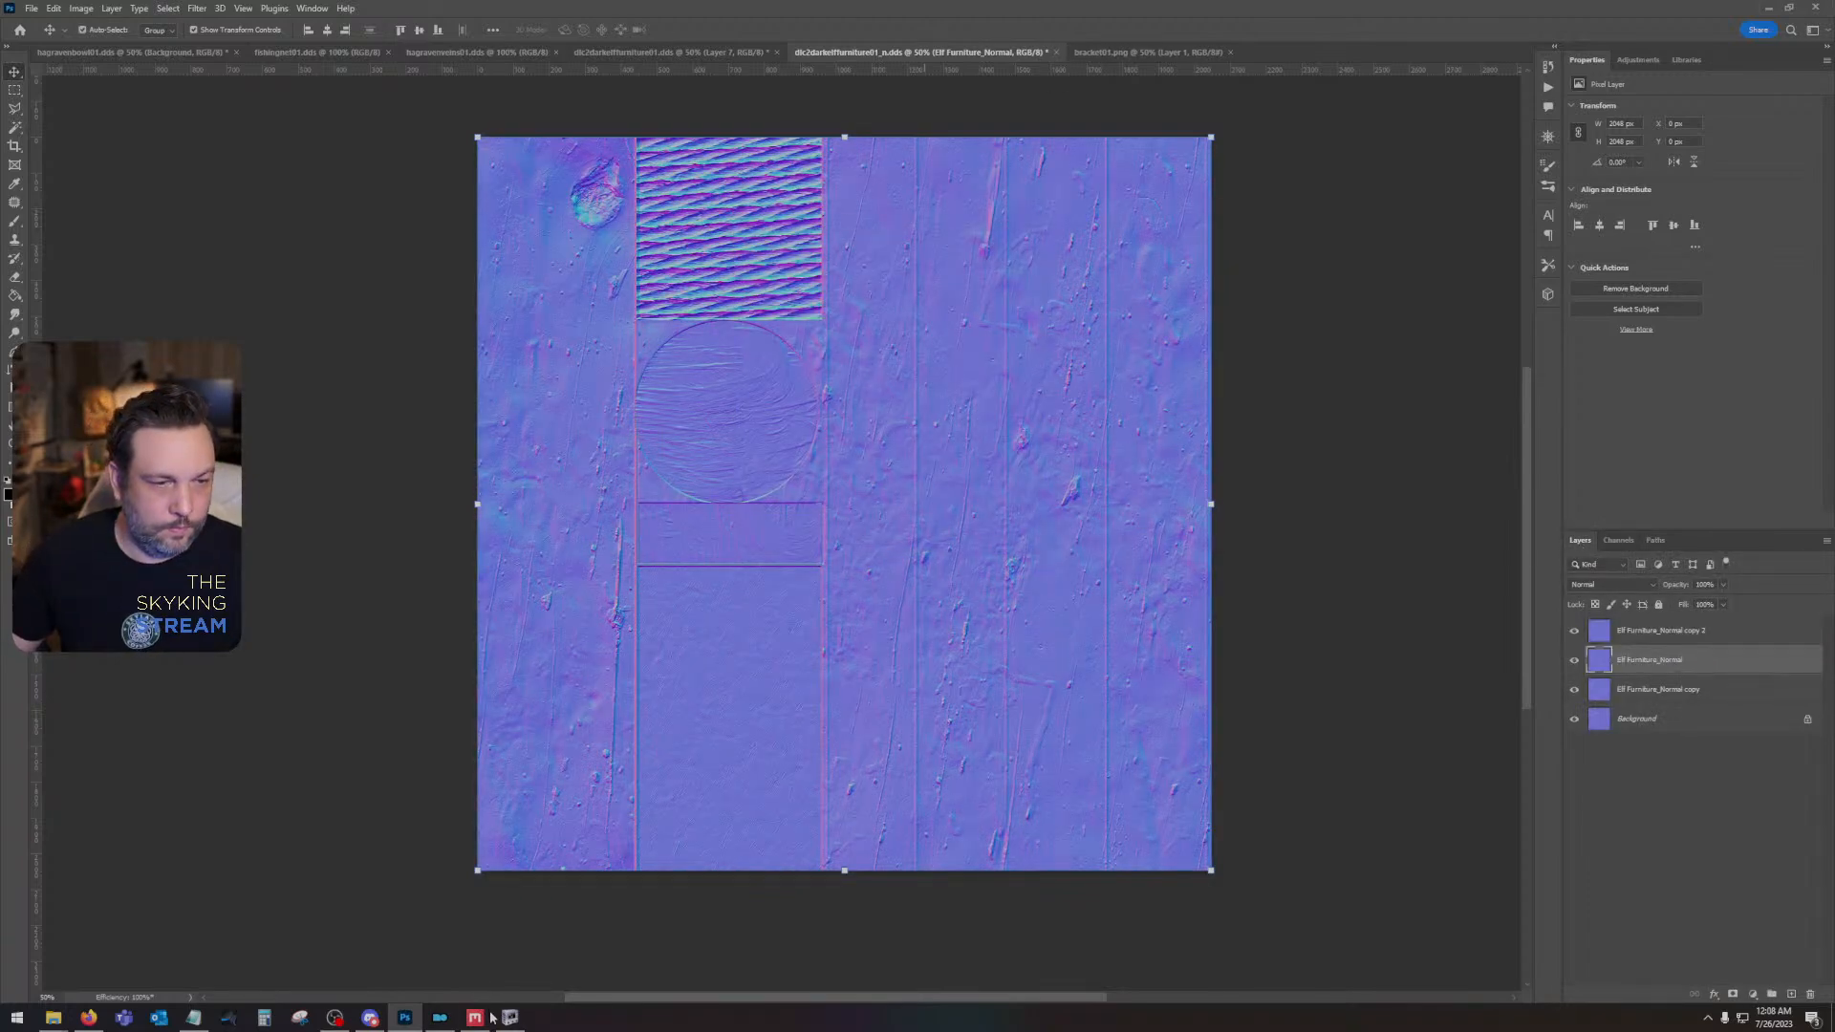
left_click(497, 1018)
left_click_drag(926, 825, 1487, 831)
- In Photoshop's furniture color texture, add a Brightness/Contrast adjustment raising both values and a Hue/Saturation adjustment lowering saturation, below Layer 7
left_click(405, 1016)
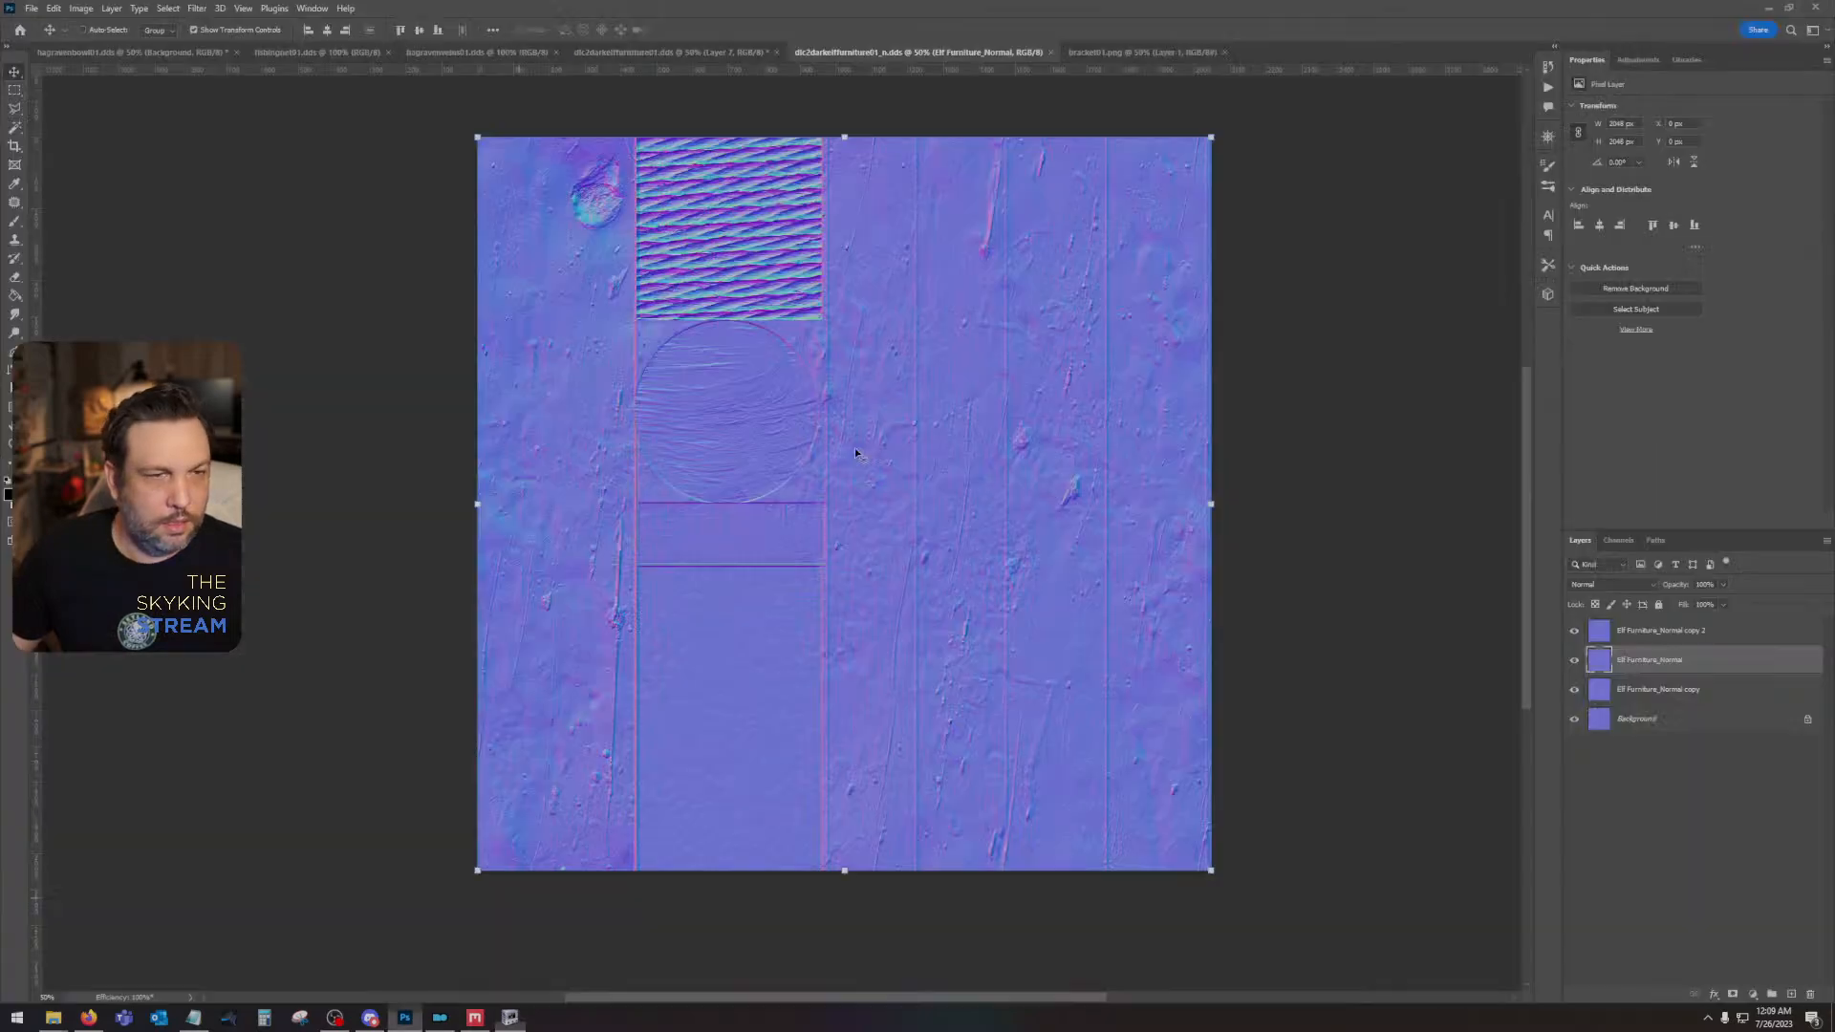
left_click(673, 54)
left_click(1687, 632)
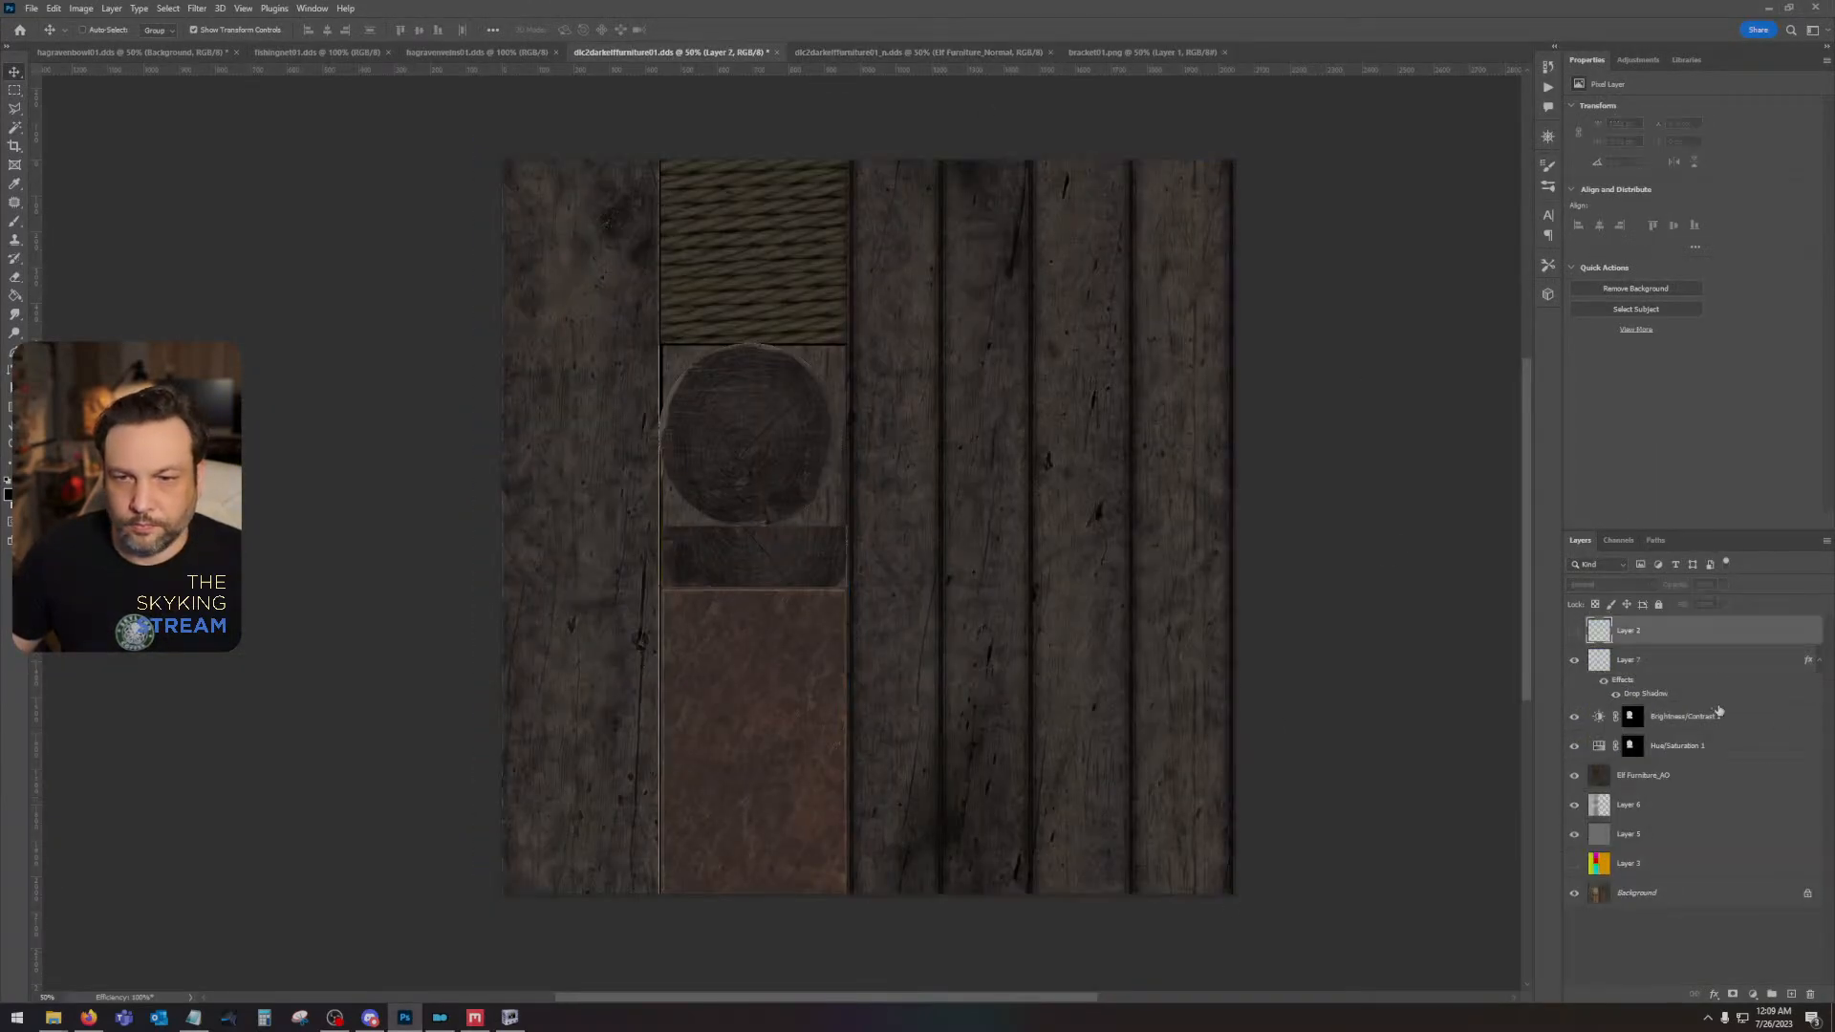
left_click(1723, 662)
left_click(1766, 728)
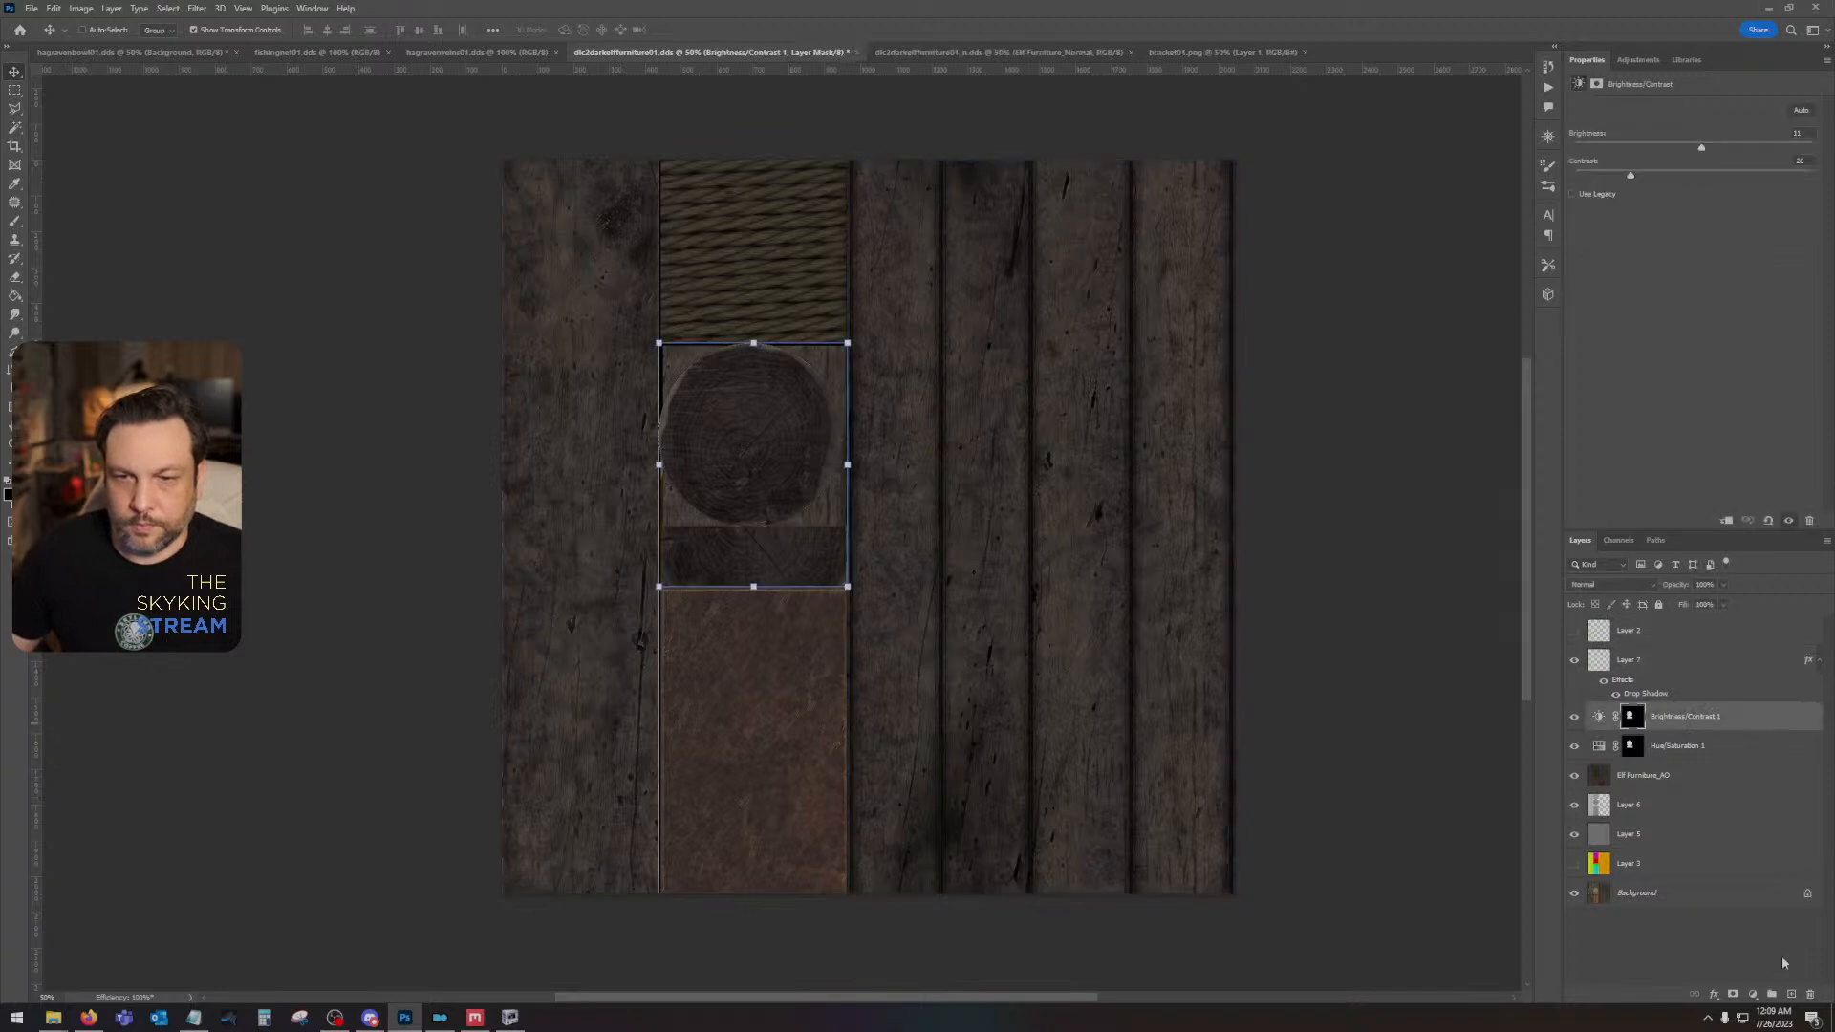
left_click(1755, 995)
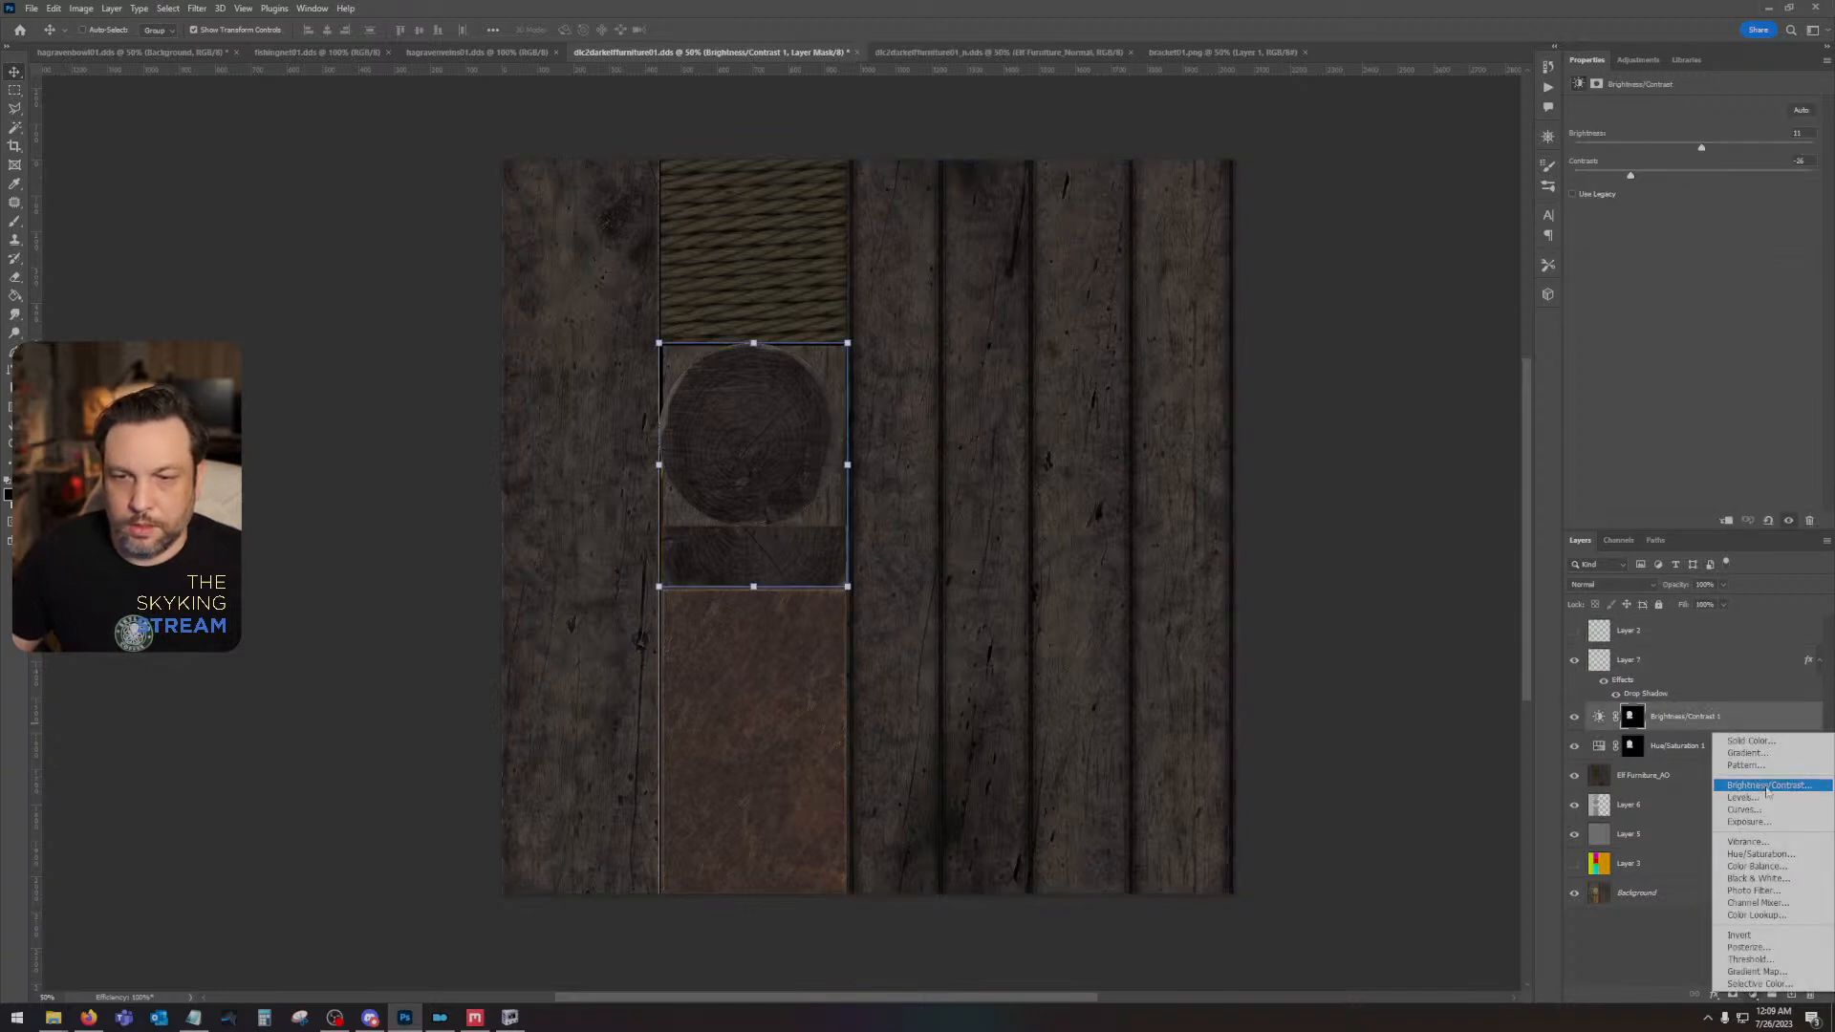
left_click(1757, 782)
left_click_drag(1694, 178, 1739, 150)
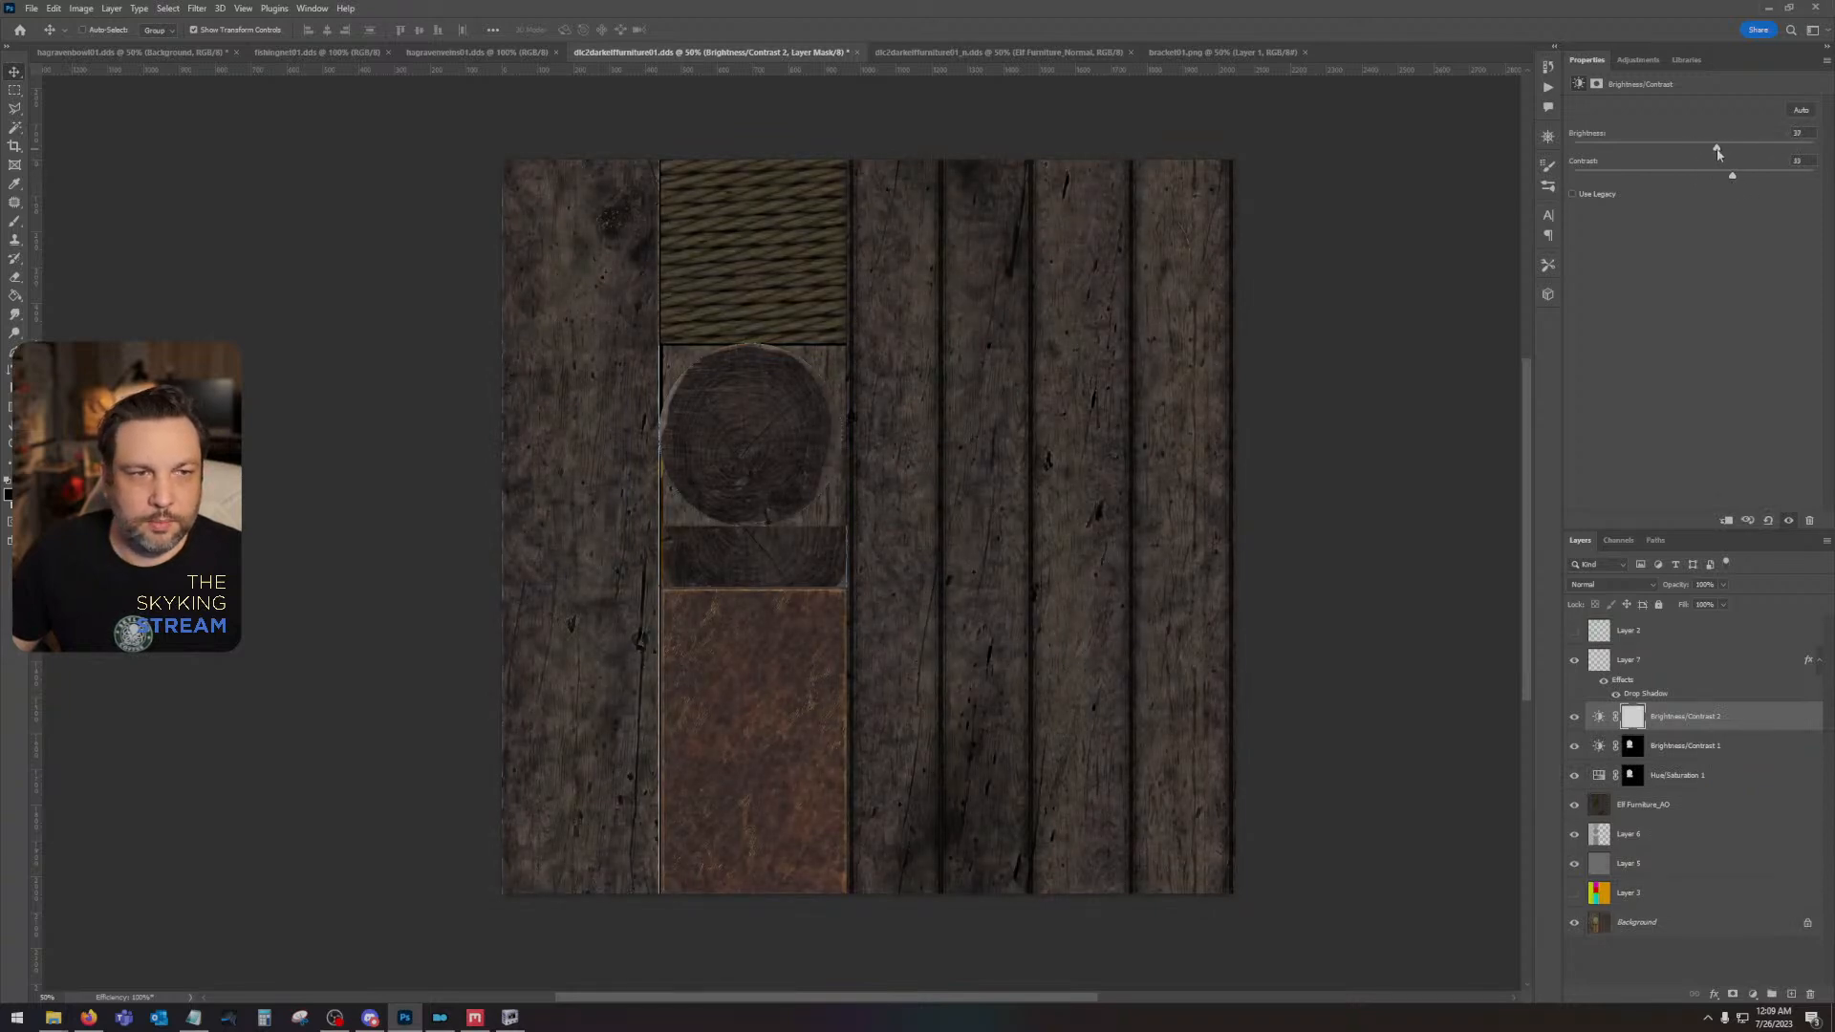
left_click(1752, 994)
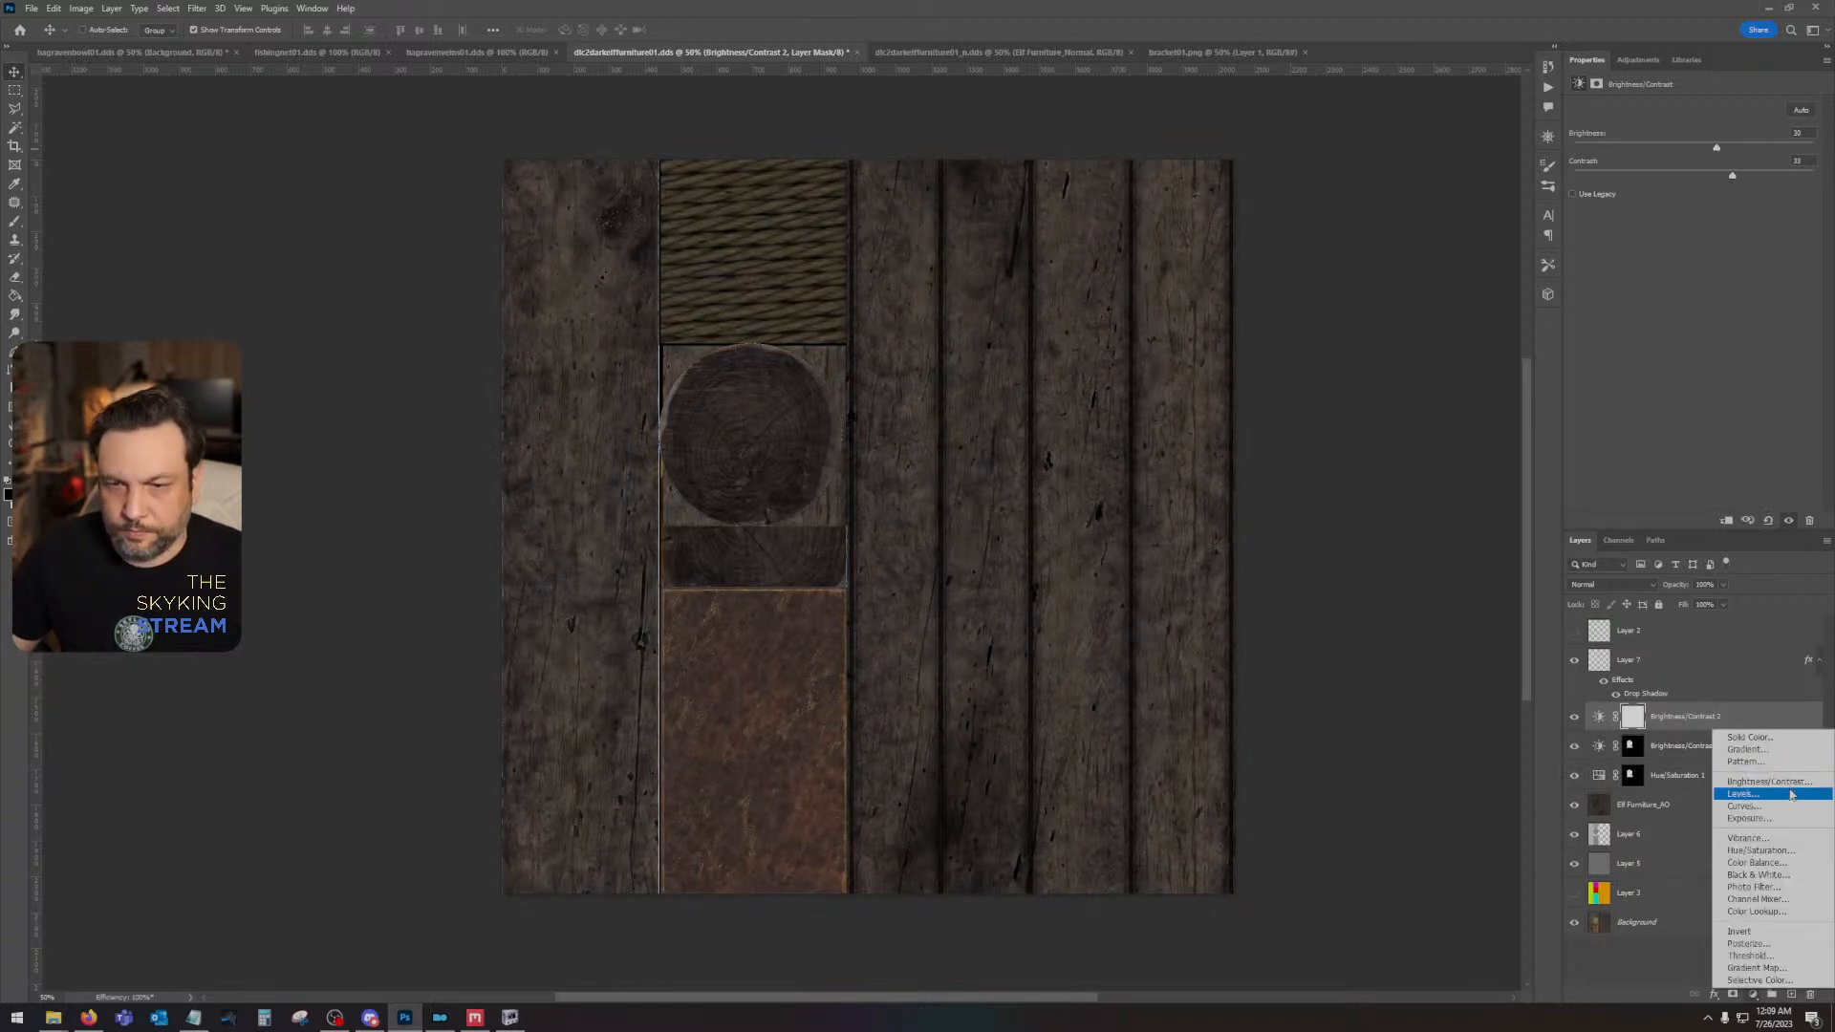
left_click(1771, 850)
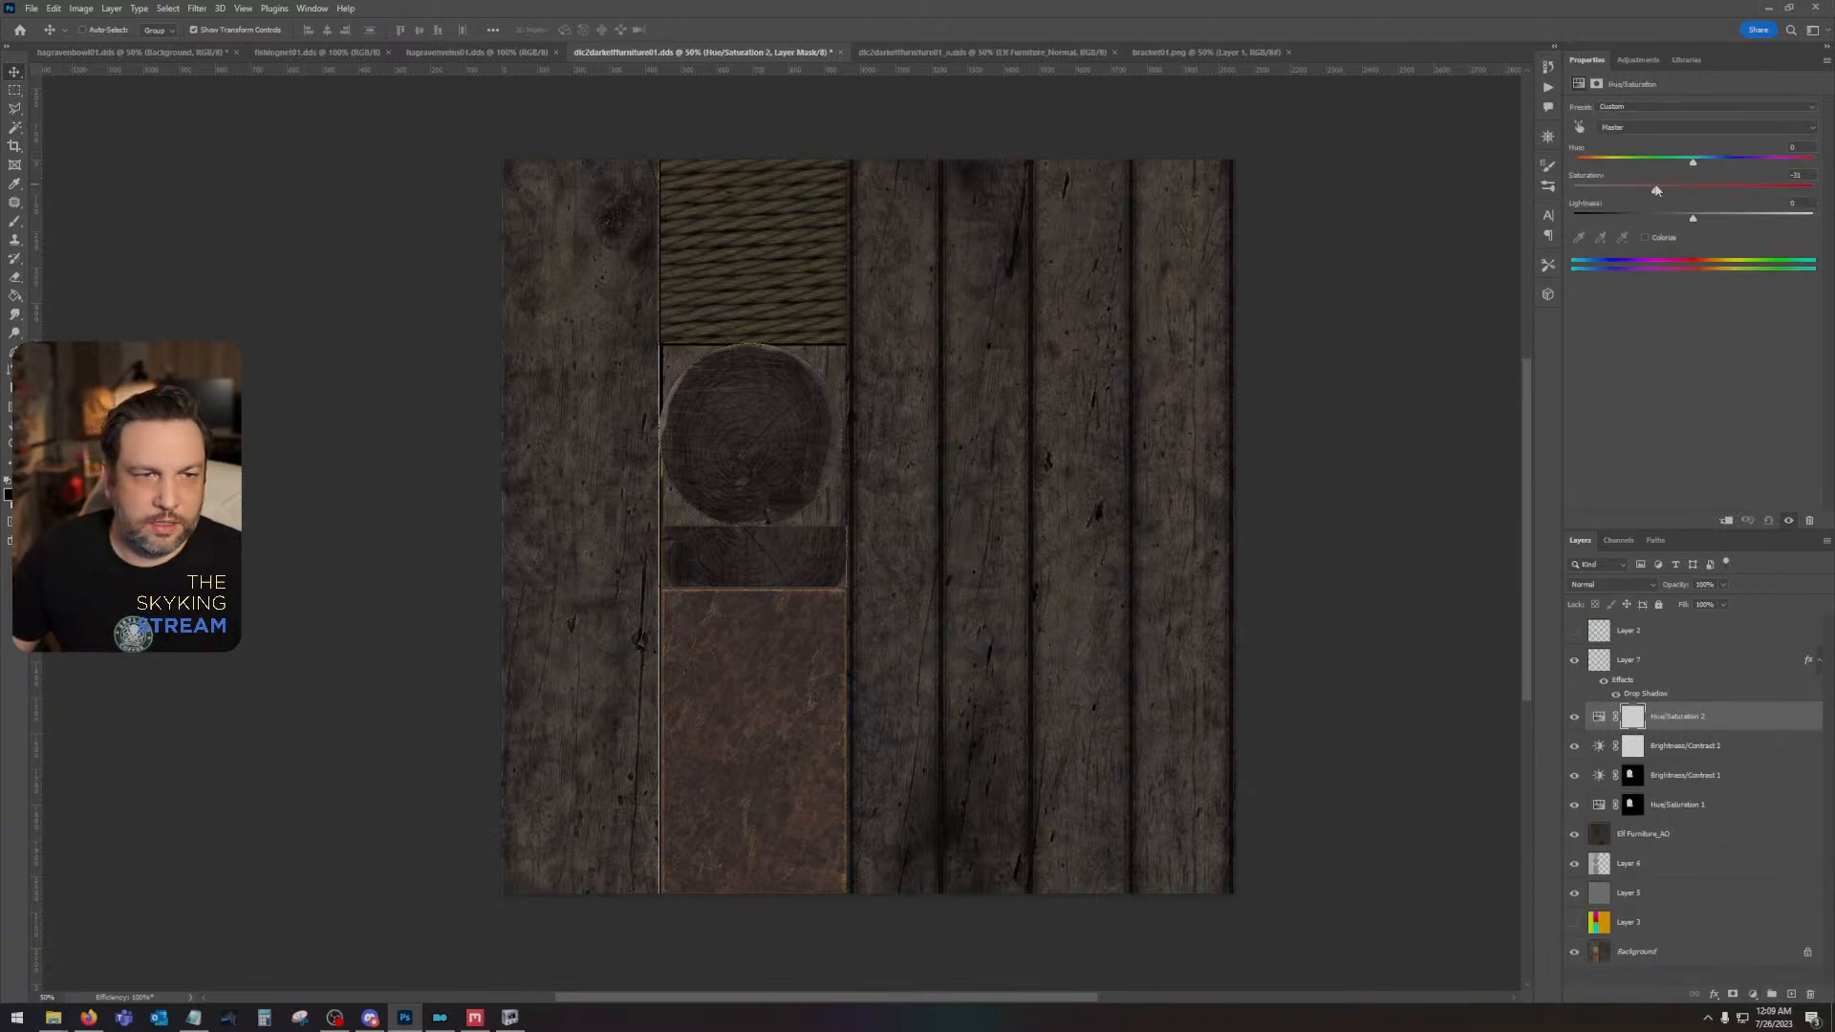
- Save the color texture as a Color DDS with BC7 8bpp Fine (Linear, DX11+) compression and auto-generated mip maps
key("ctrl+s")
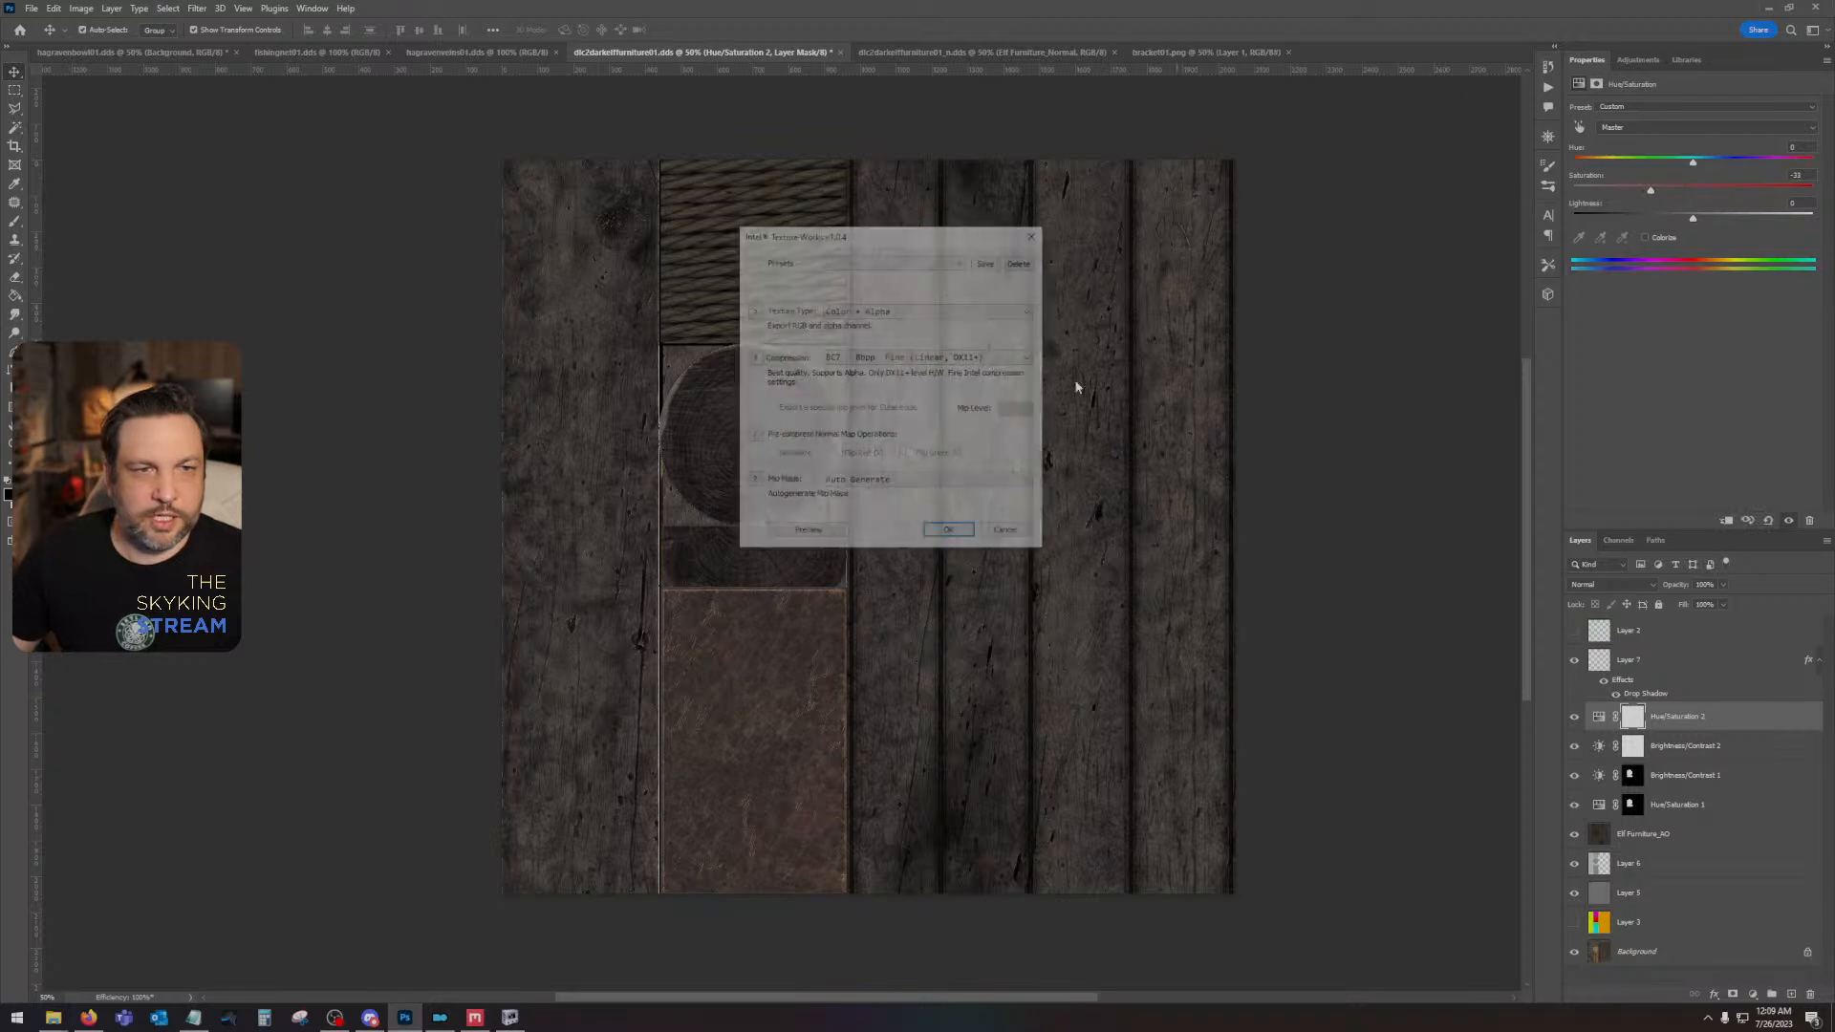
left_click(929, 356)
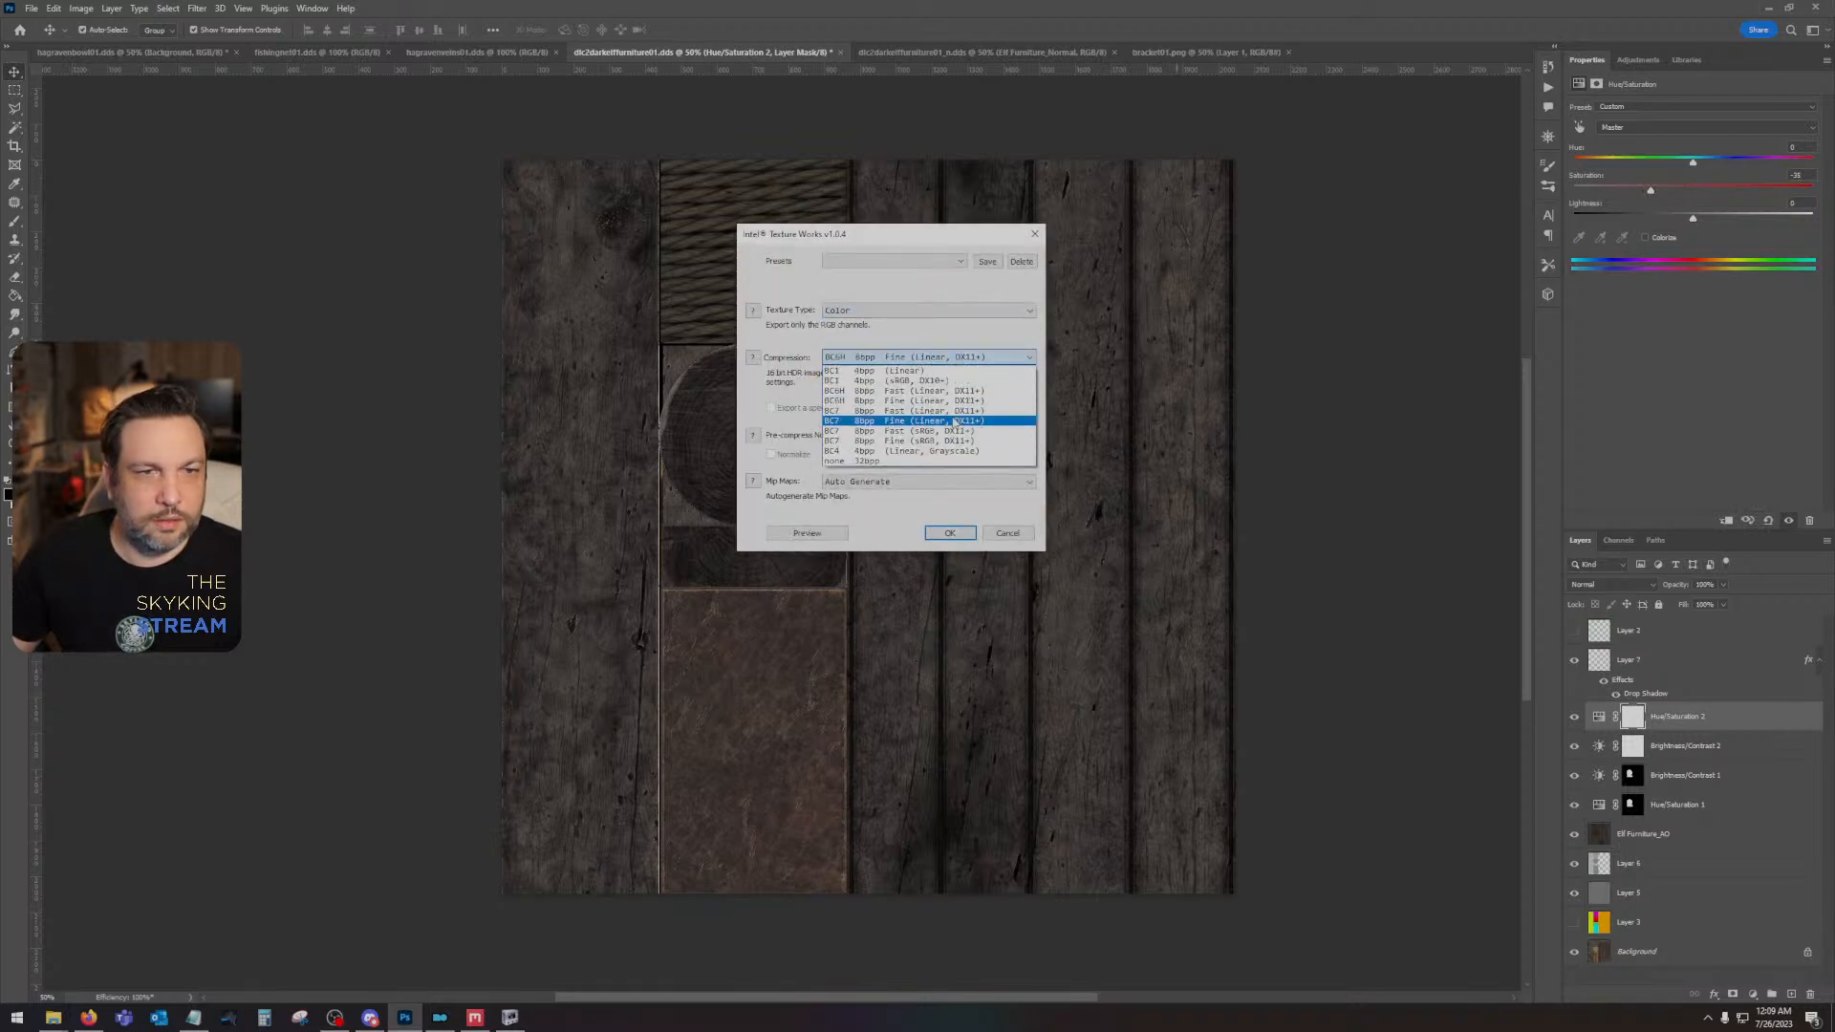
left_click(941, 421)
left_click(950, 533)
- Switch to NifSkope and examine the bed's brightness and color from another angle and farther away
left_click(511, 1017)
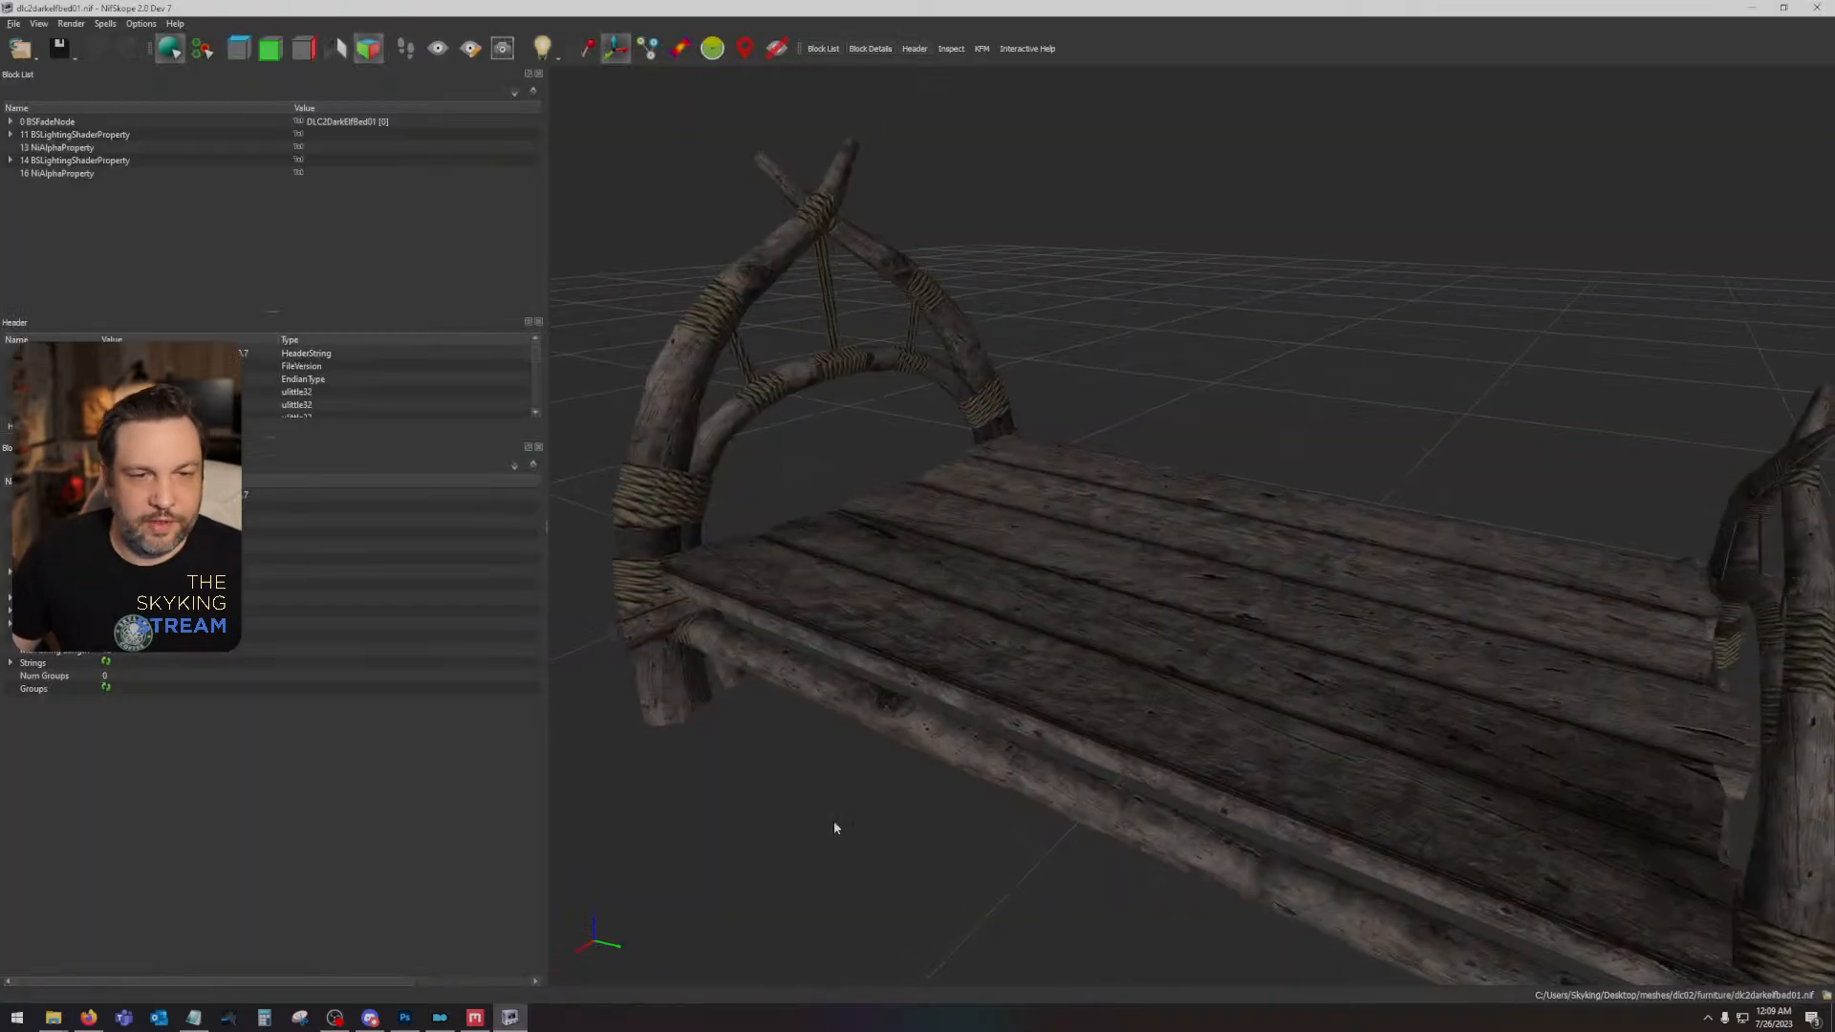
left_click_drag(833, 820, 822, 746)
scroll(1280, 775, "down", 3)
- Open dlc2darkelftableround01.nif and point its texture set to dlc2darkelffurniture01.dds and dlc2darkelffurniture01_n.dds
left_click(32, 50)
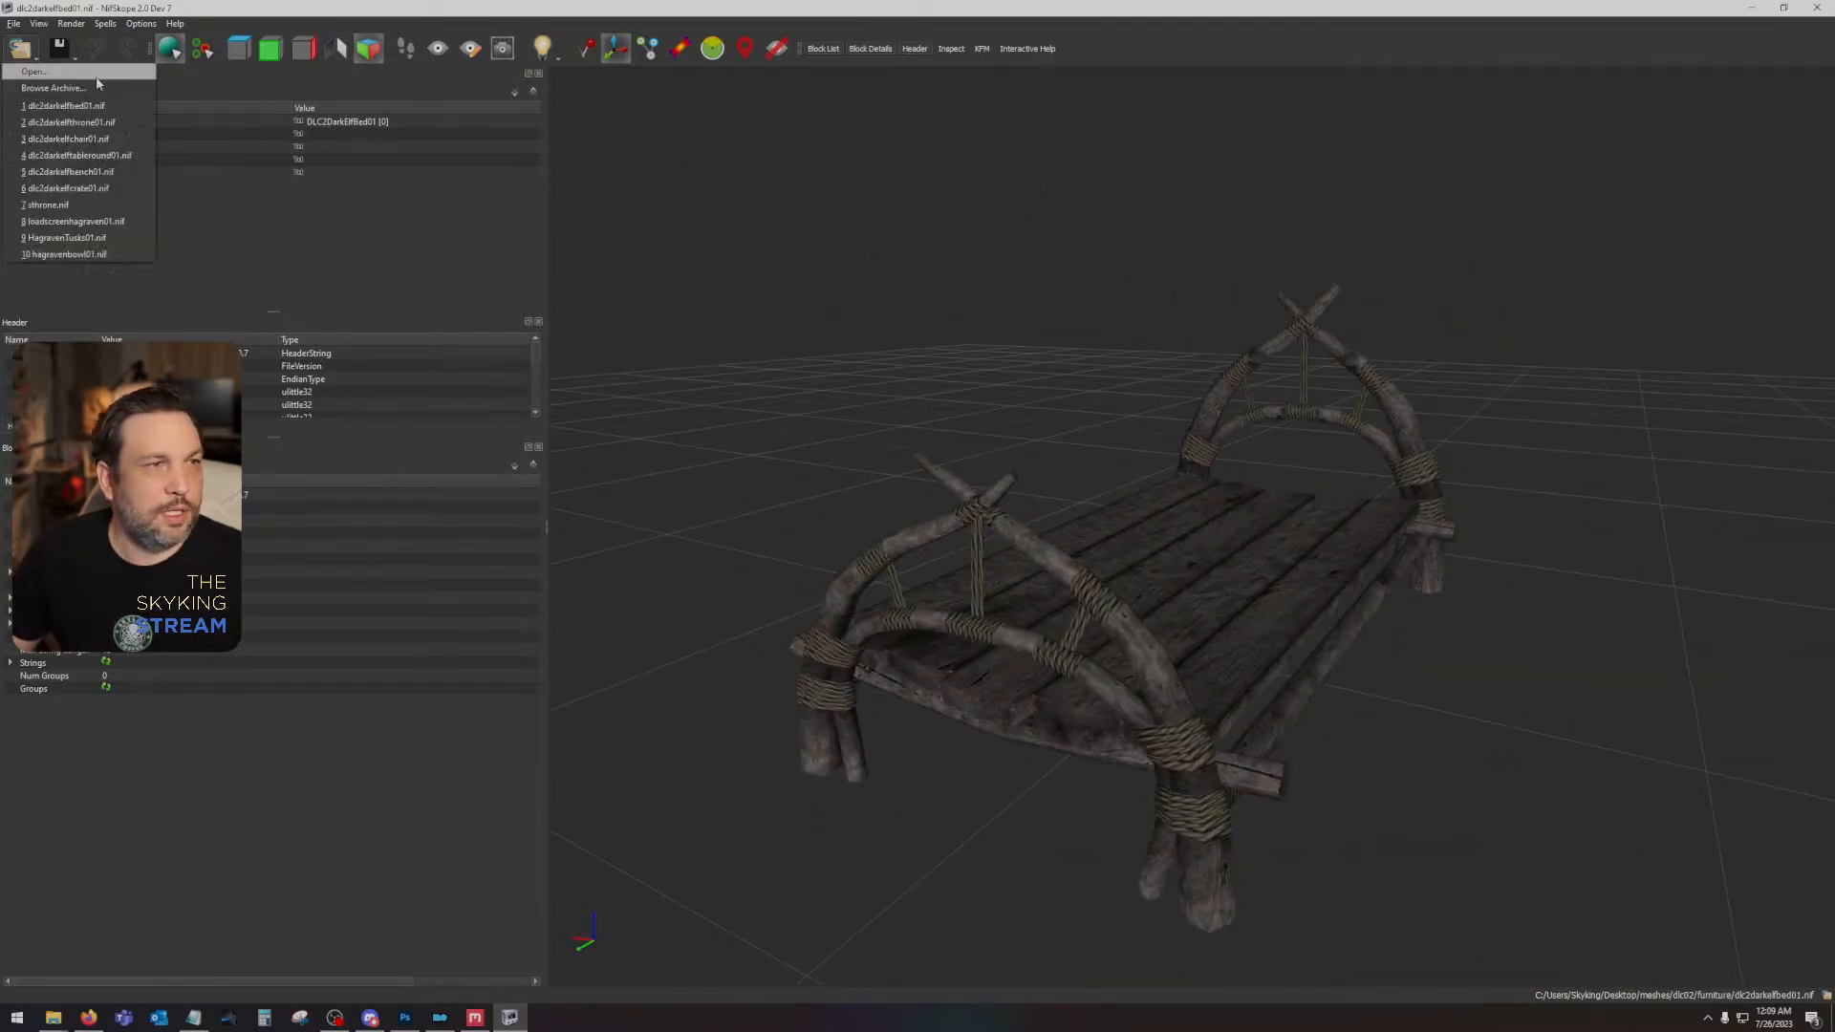
left_click(127, 158)
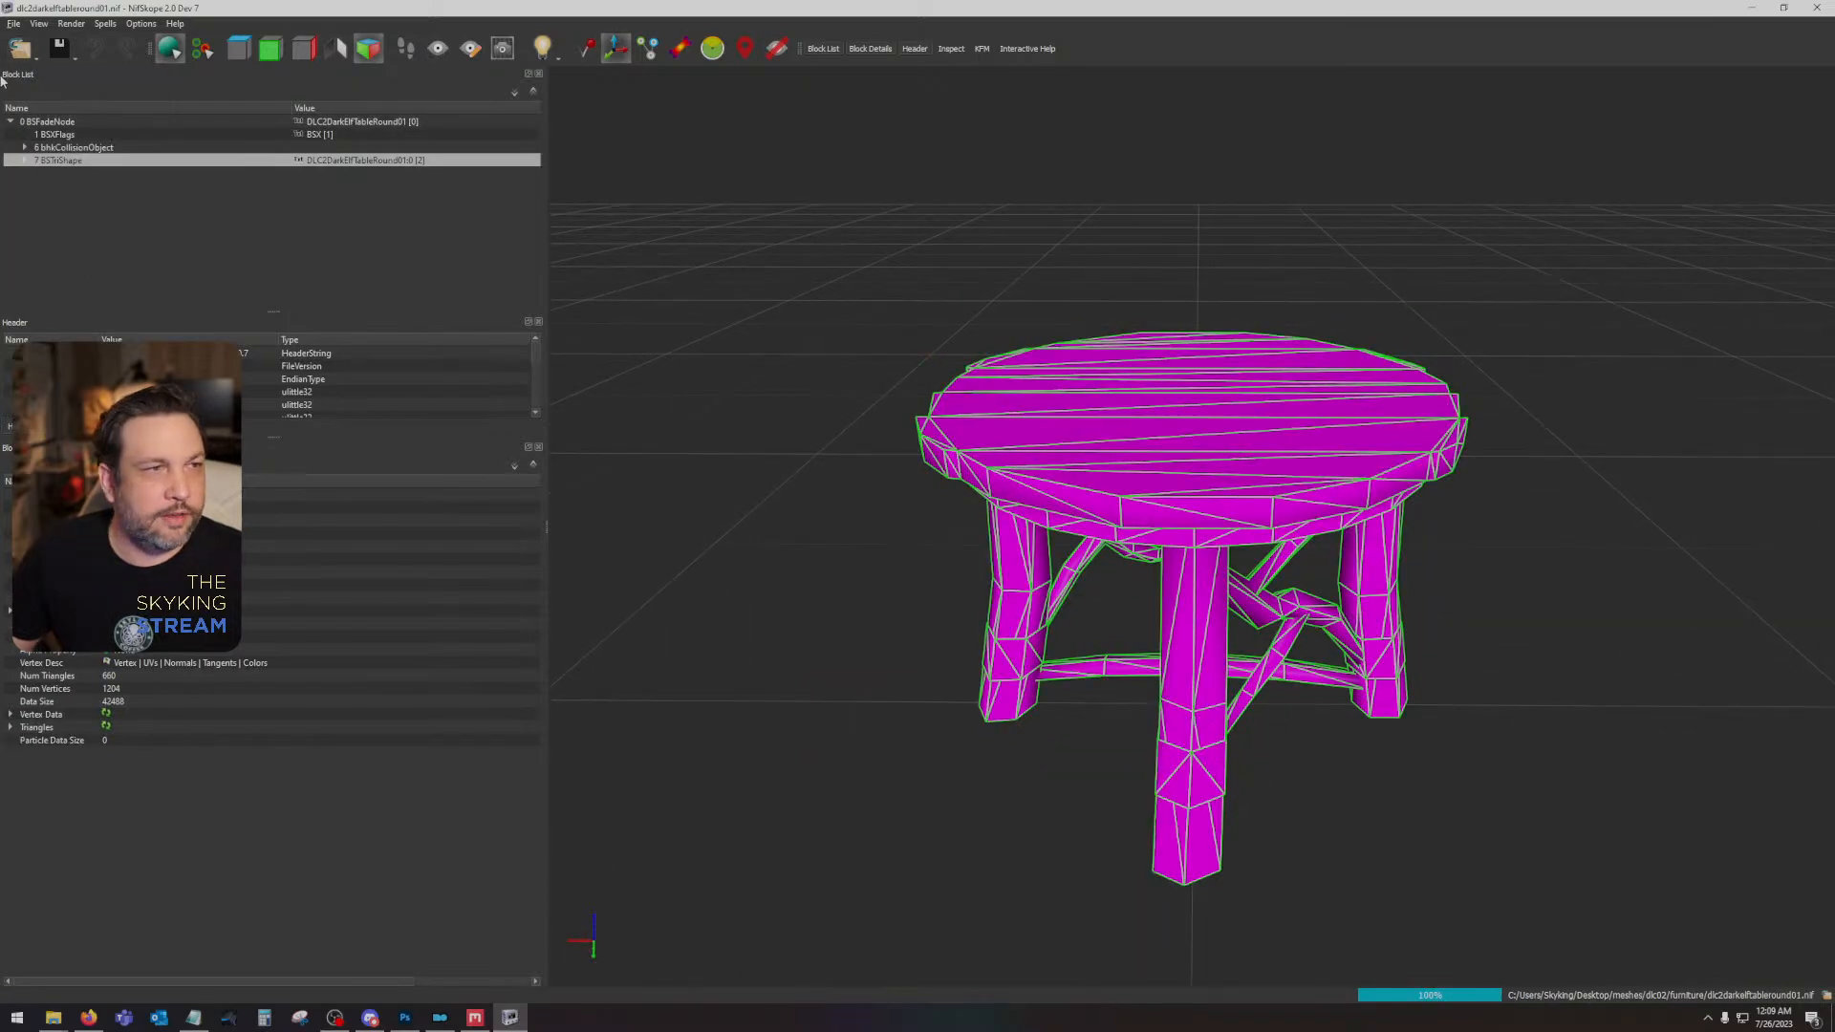
left_click(24, 159)
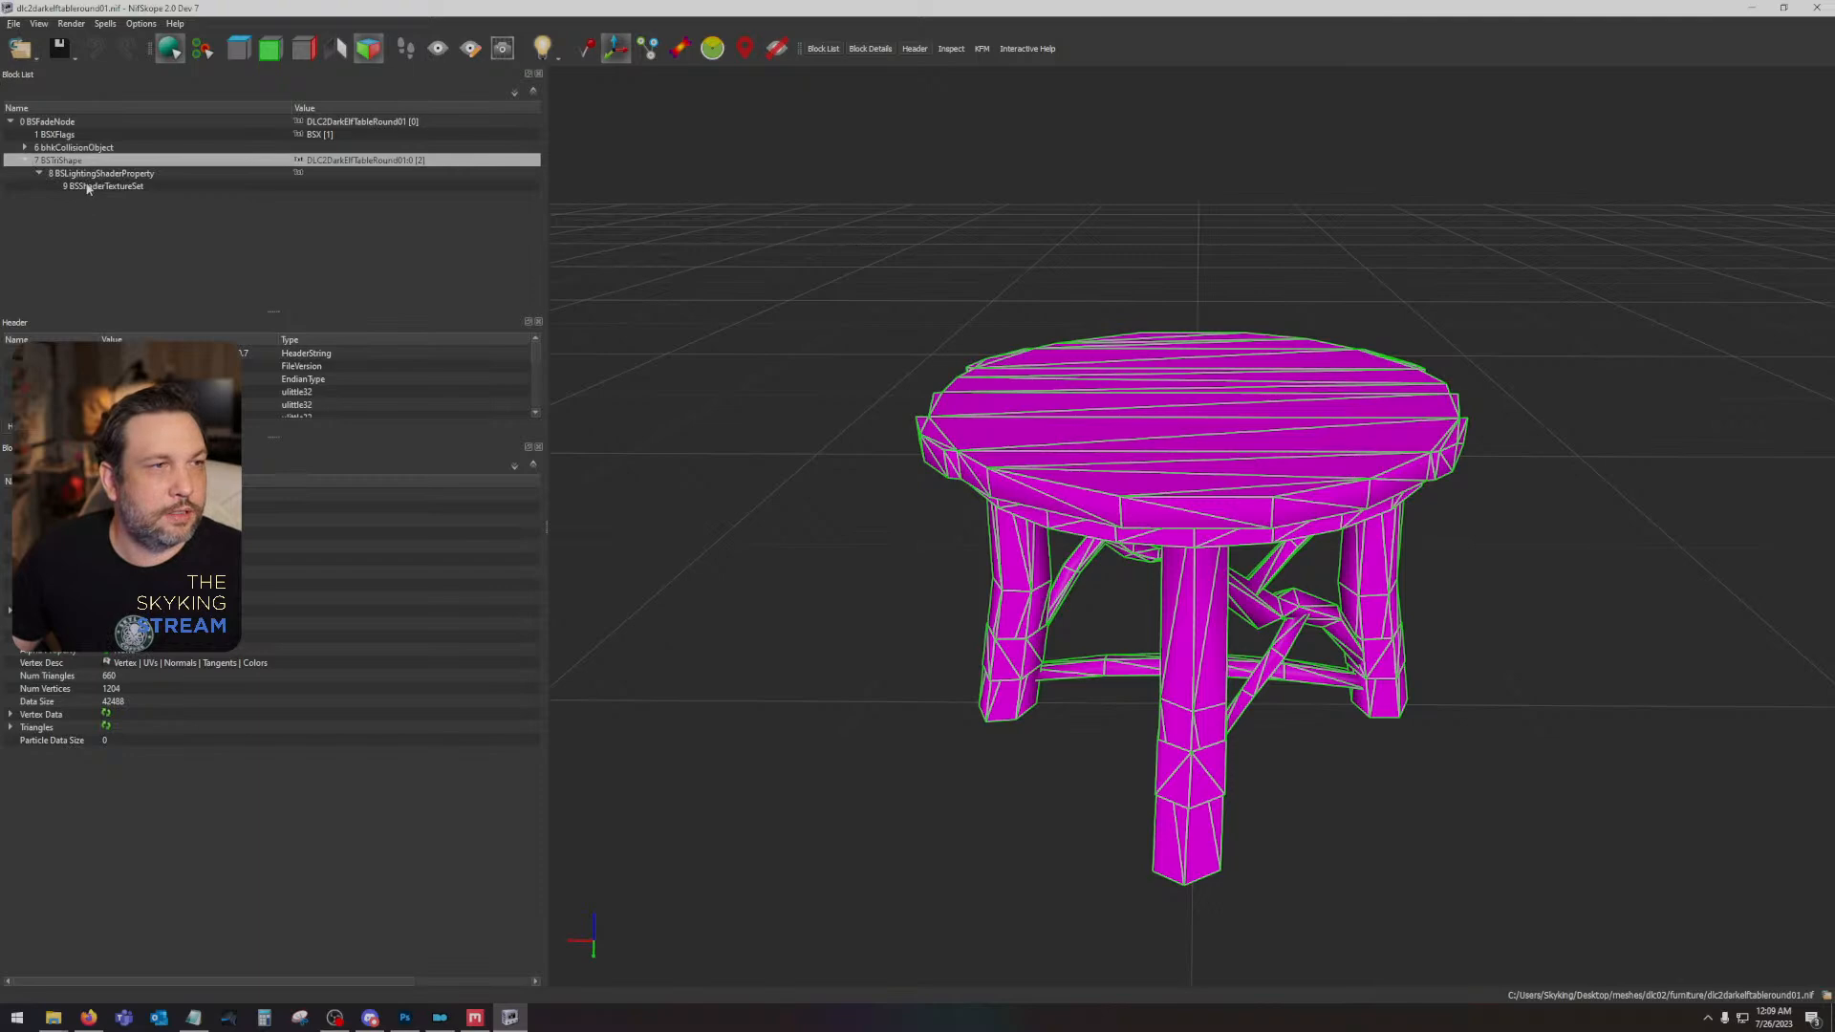
left_click(88, 189)
left_click(107, 520)
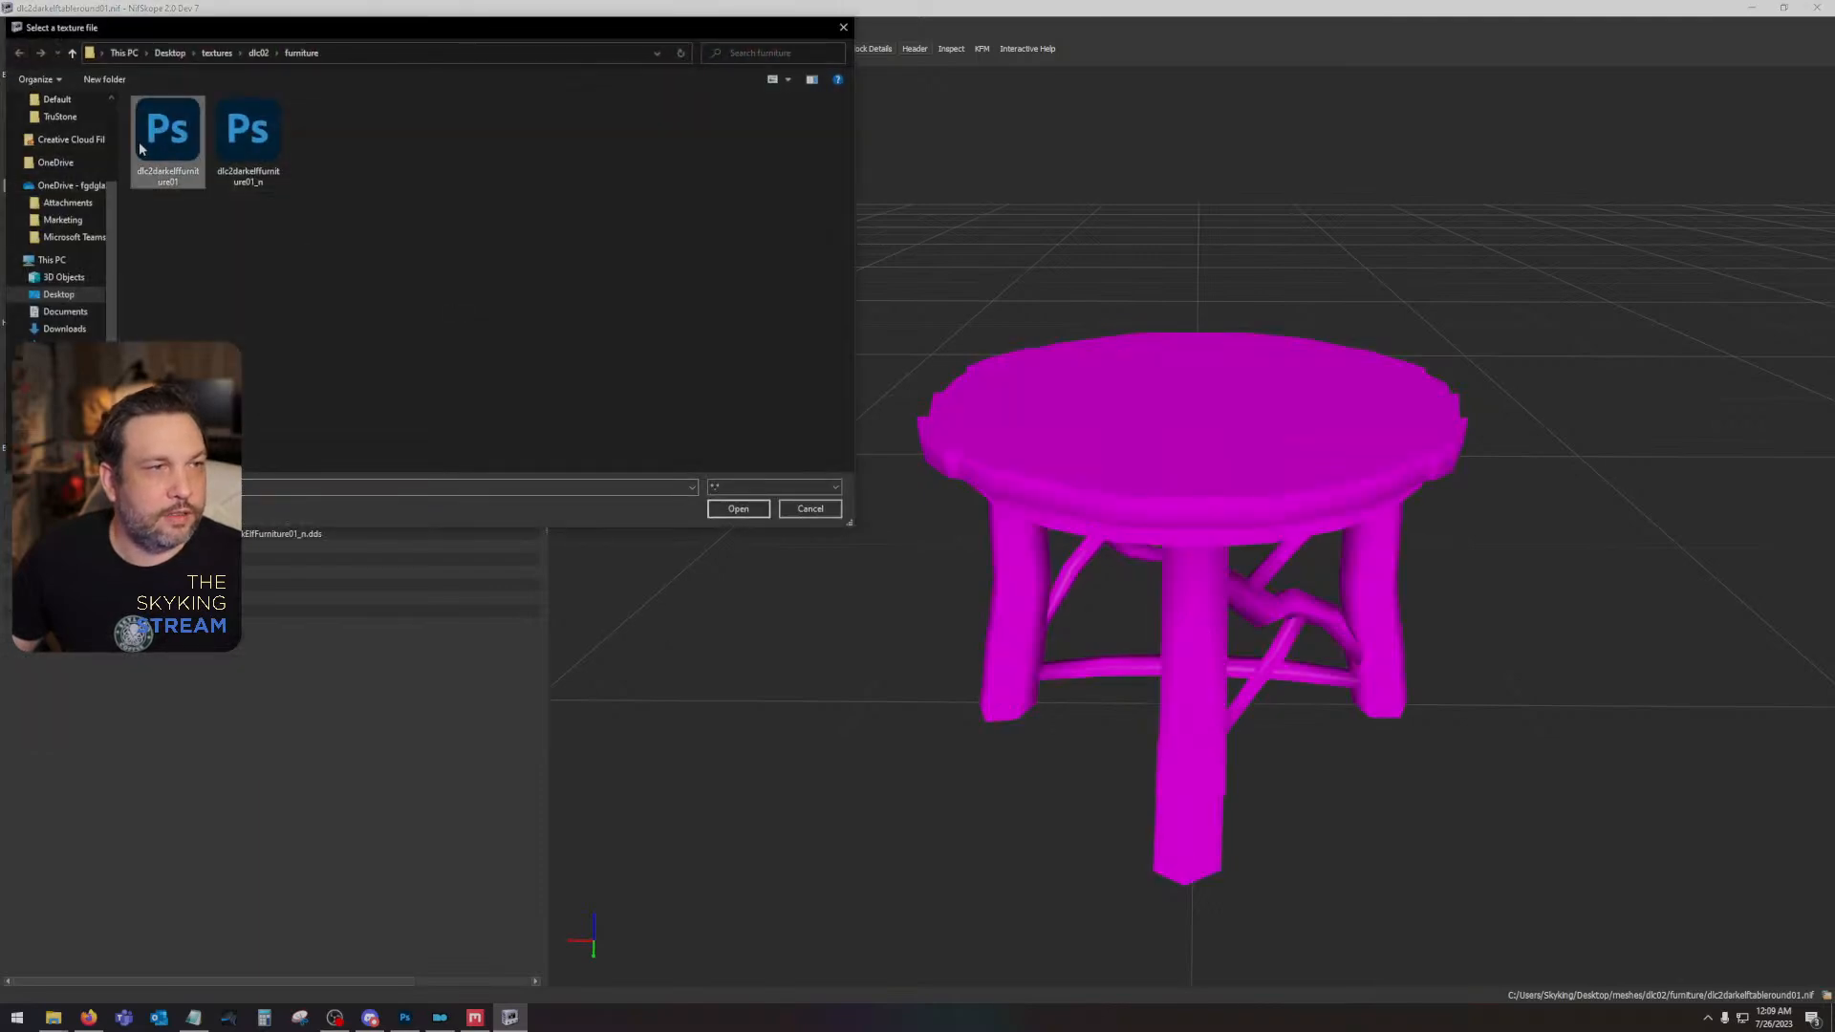
double_click(141, 149)
left_click(204, 534)
double_click(266, 142)
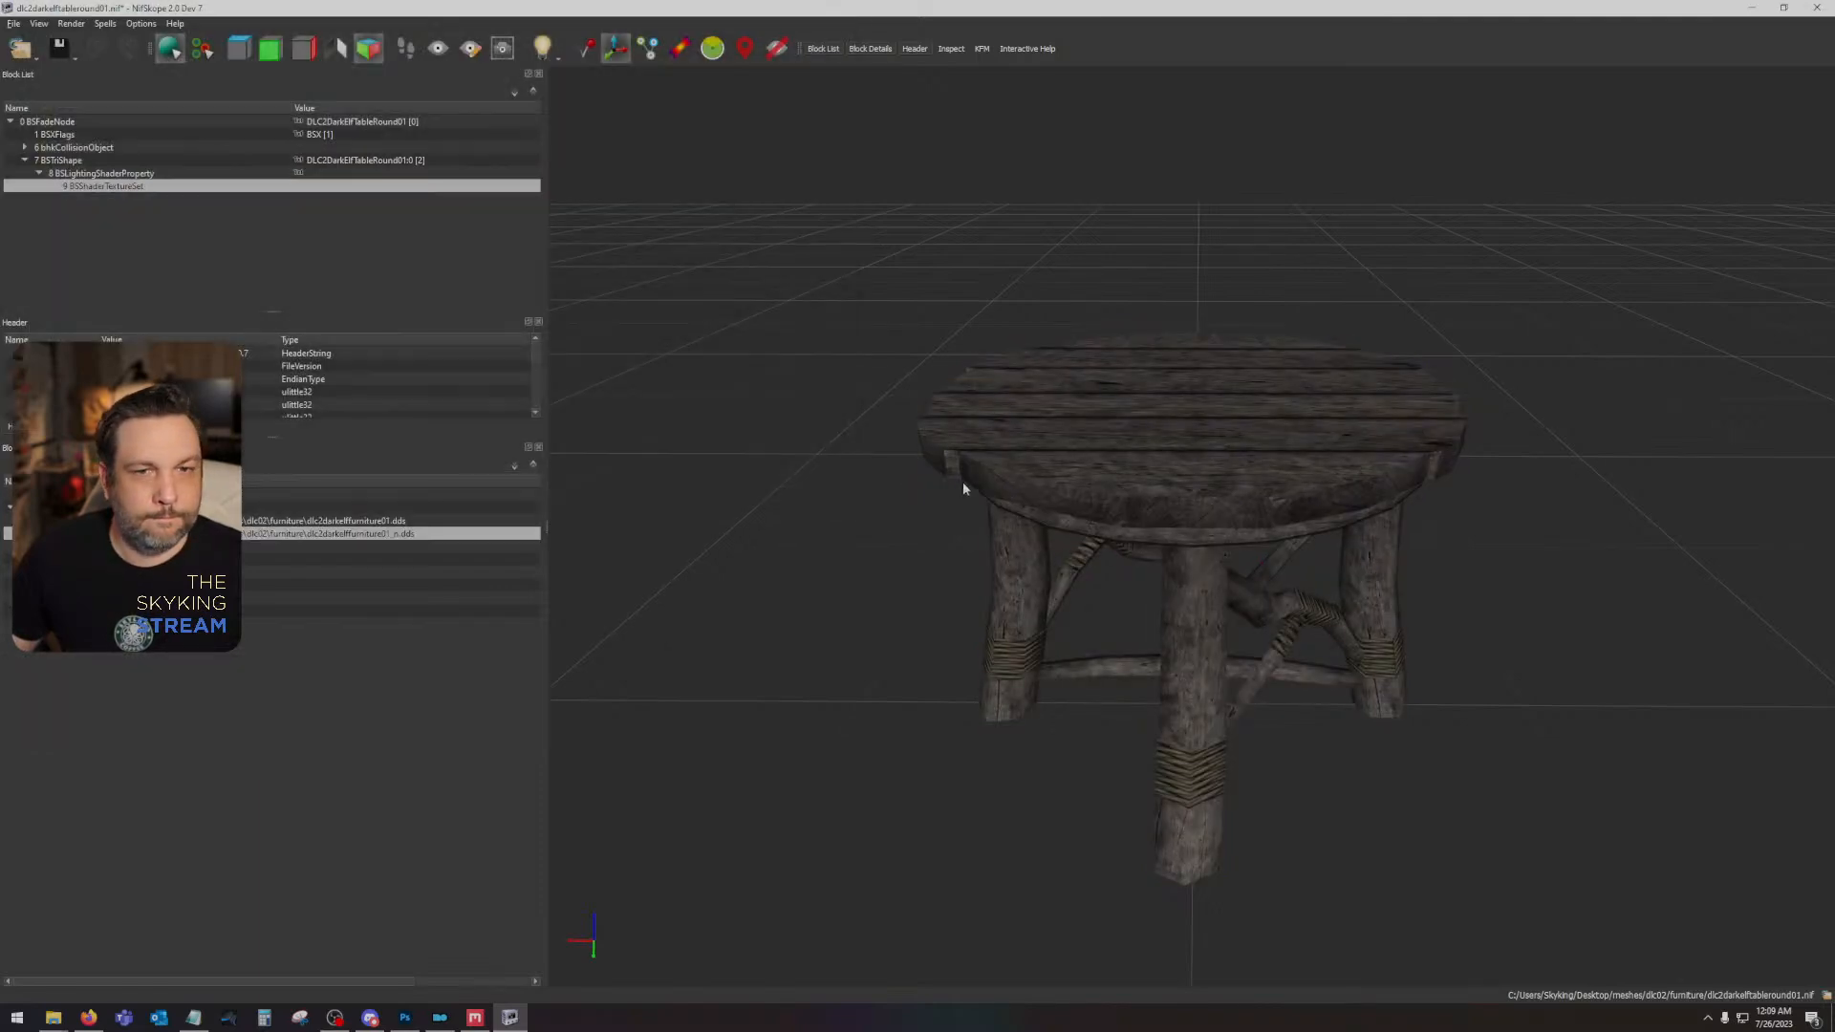
- Examine the round table's planks and legs from several angles, and close NifSkope without saving the mesh
left_click_drag(964, 489, 1833, 559)
scroll(1122, 597, "up", 4)
scroll(1123, 595, "down", 3)
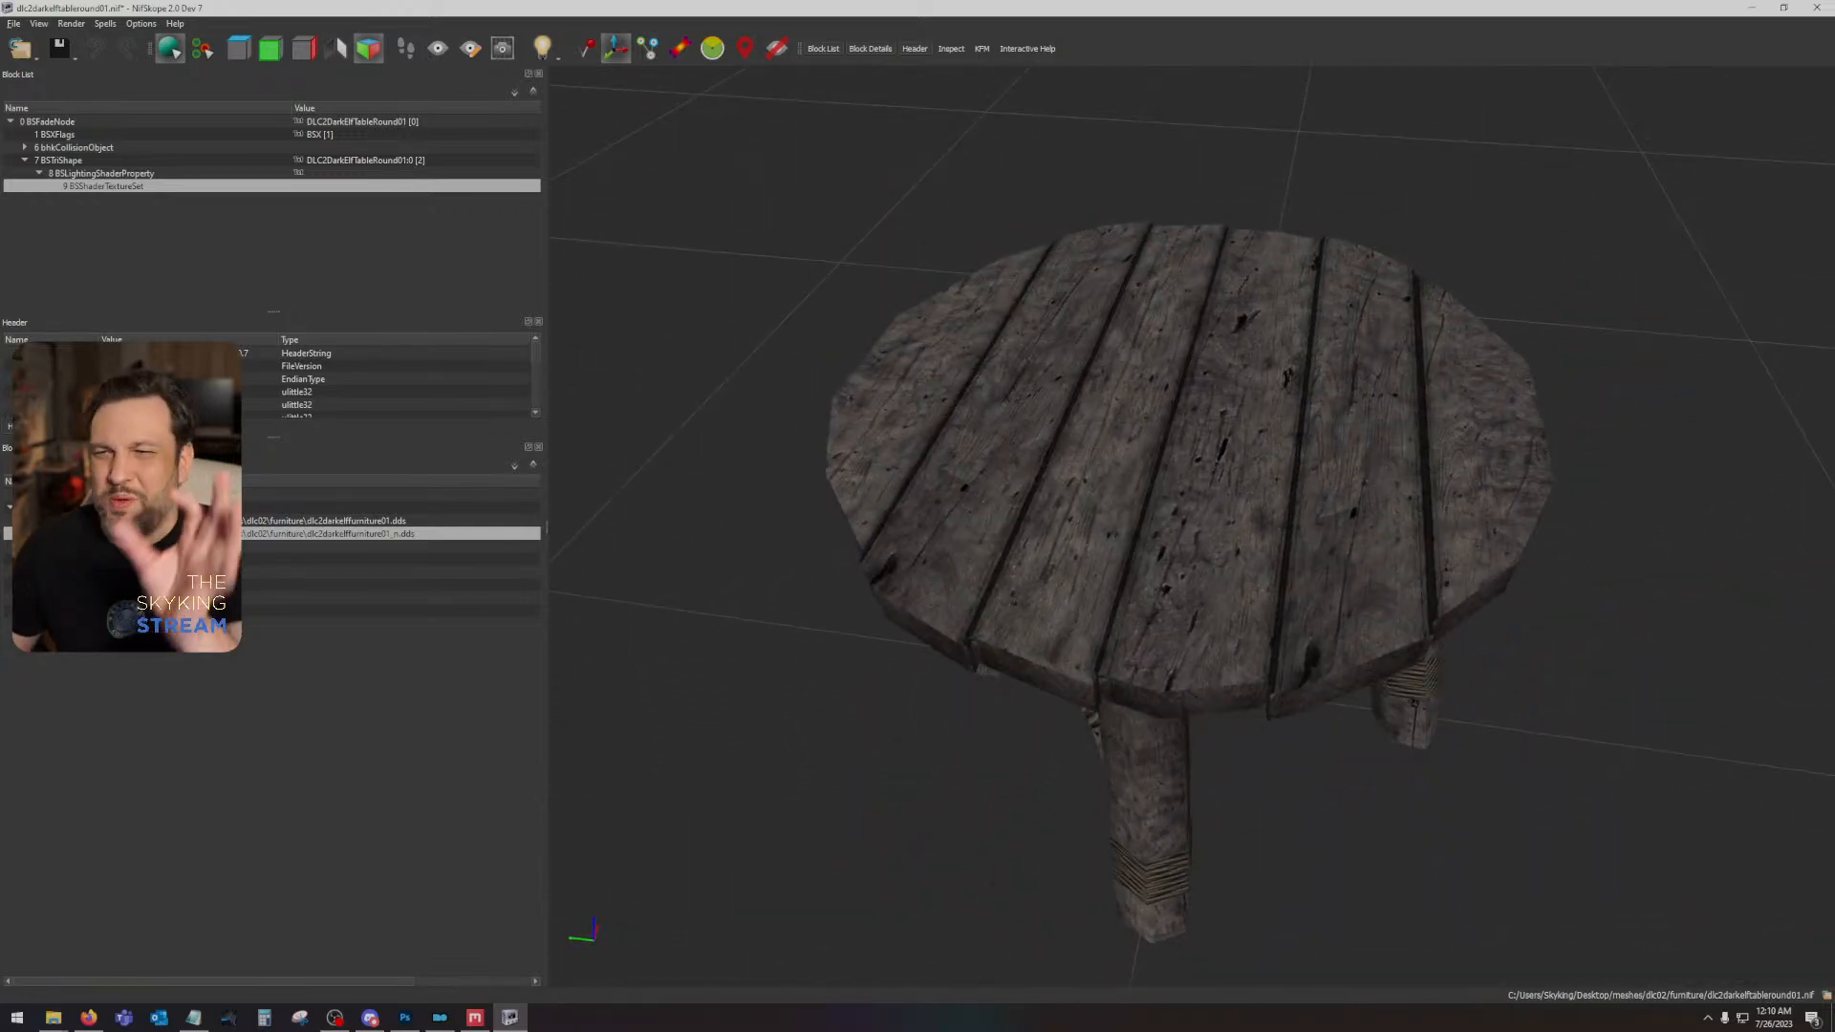
left_click_drag(1687, 589, 1385, 626)
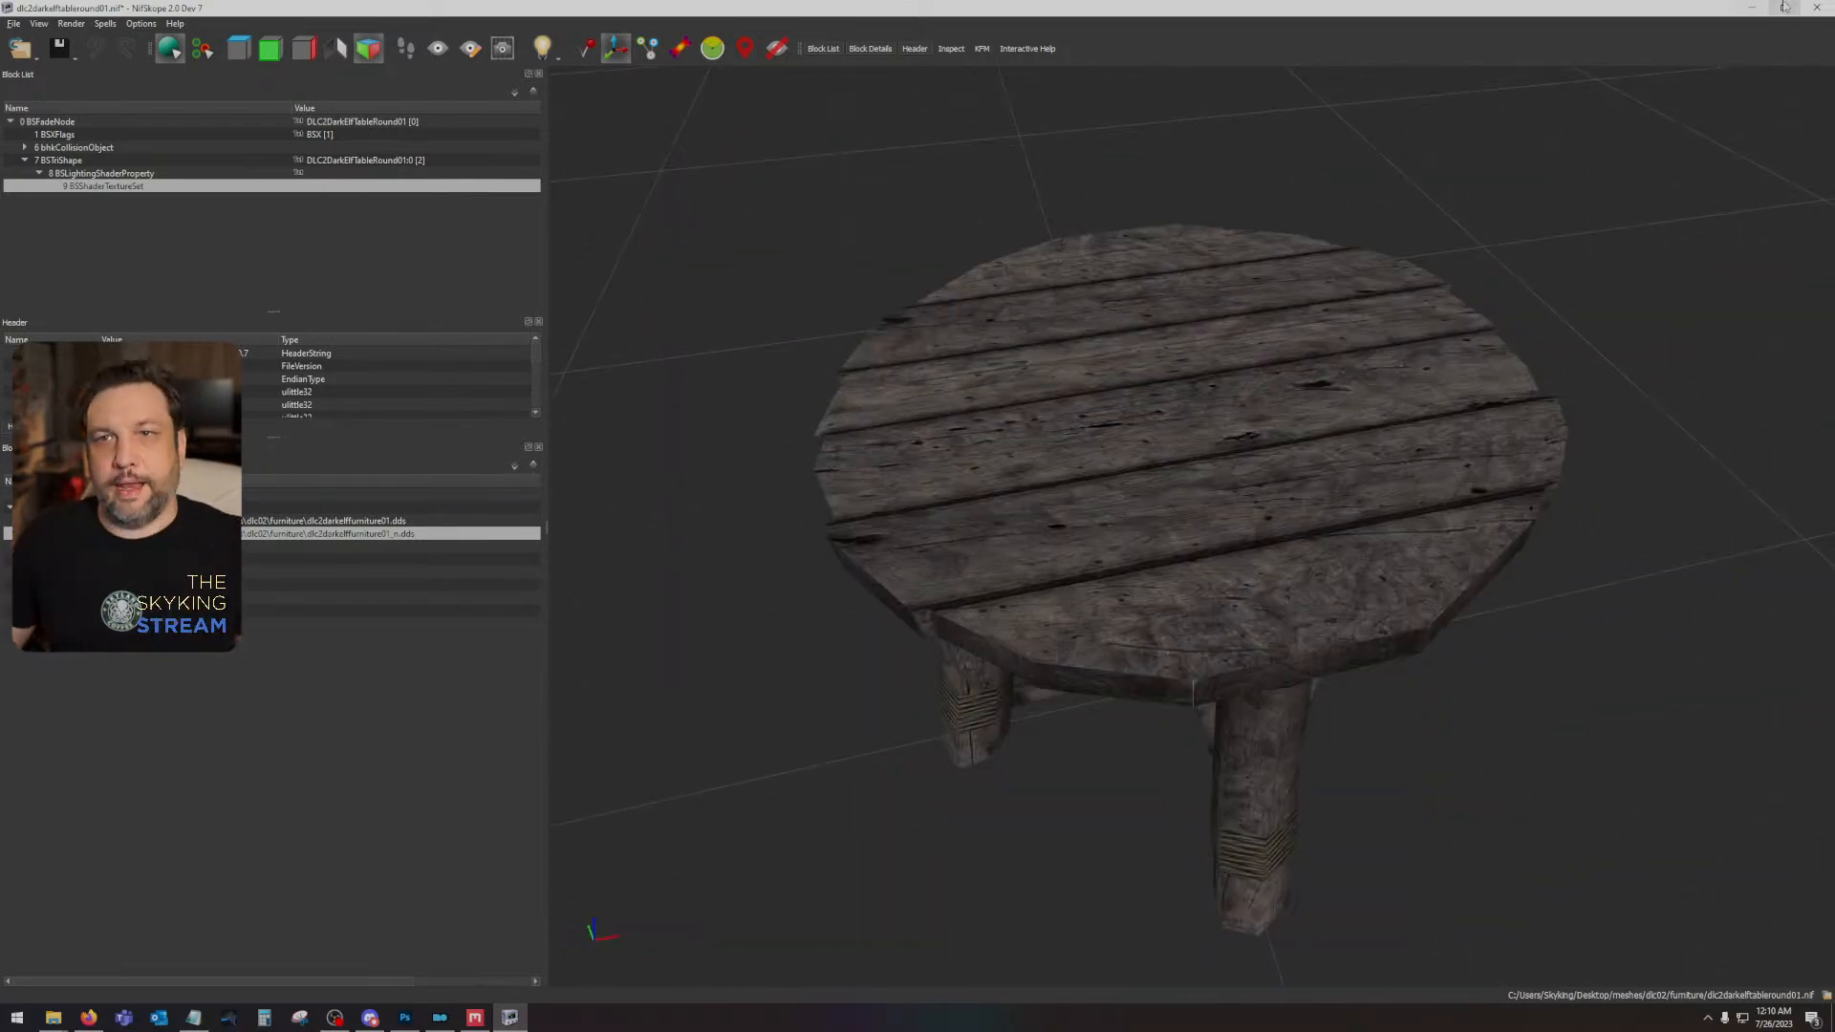
left_click(1817, 7)
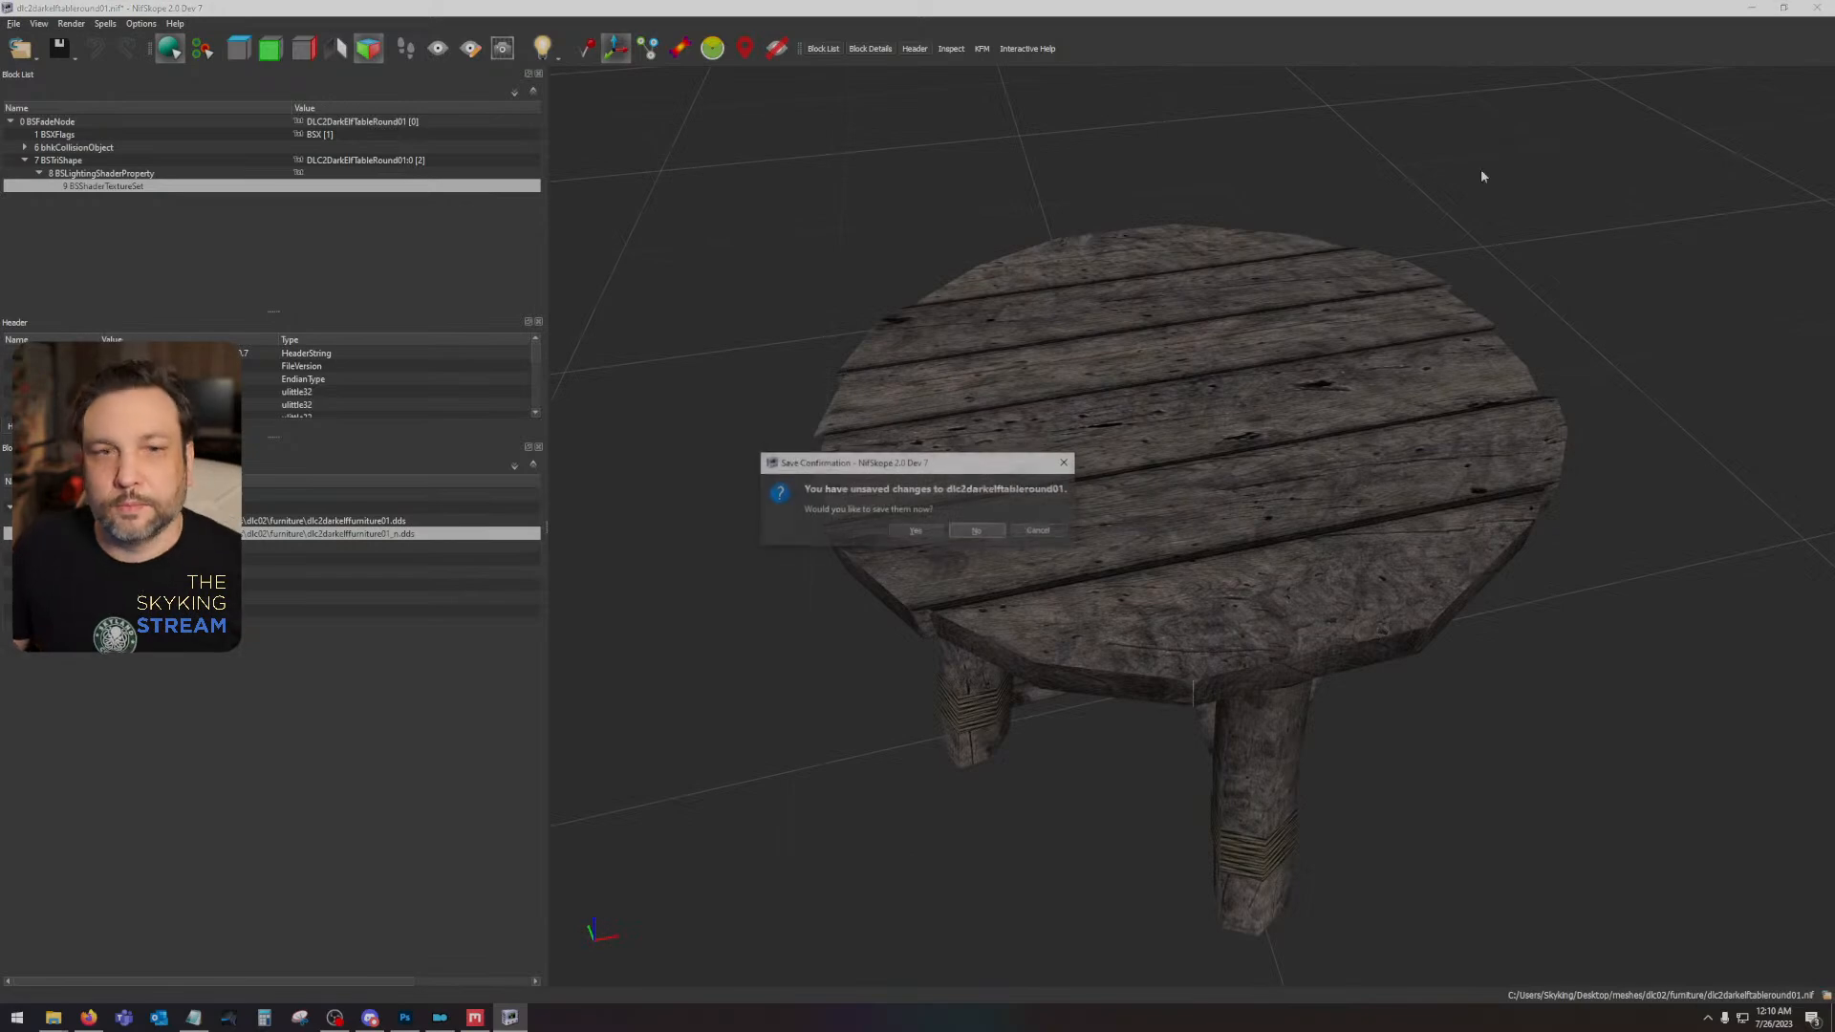
left_click(977, 532)
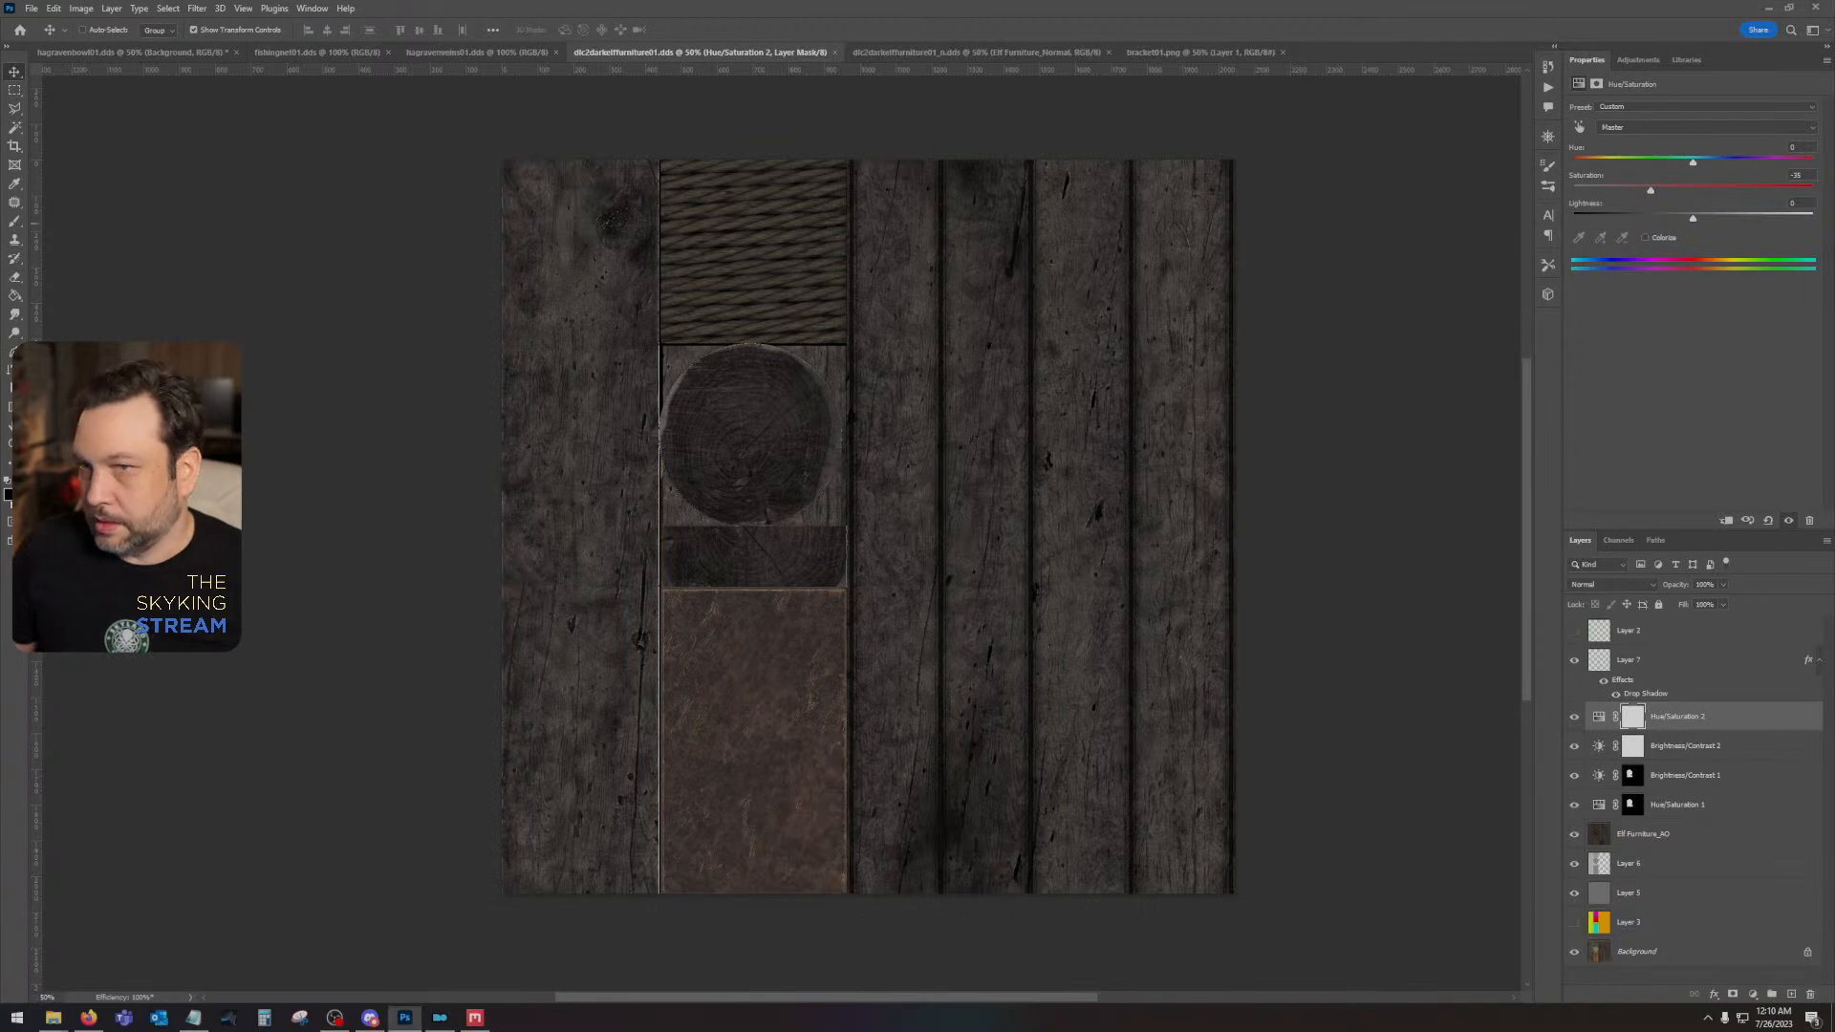
- Close the furniture color texture, its normal map and the bracket PNG in Photoshop, and bring up the Hagraven bowl texture
left_click(835, 52)
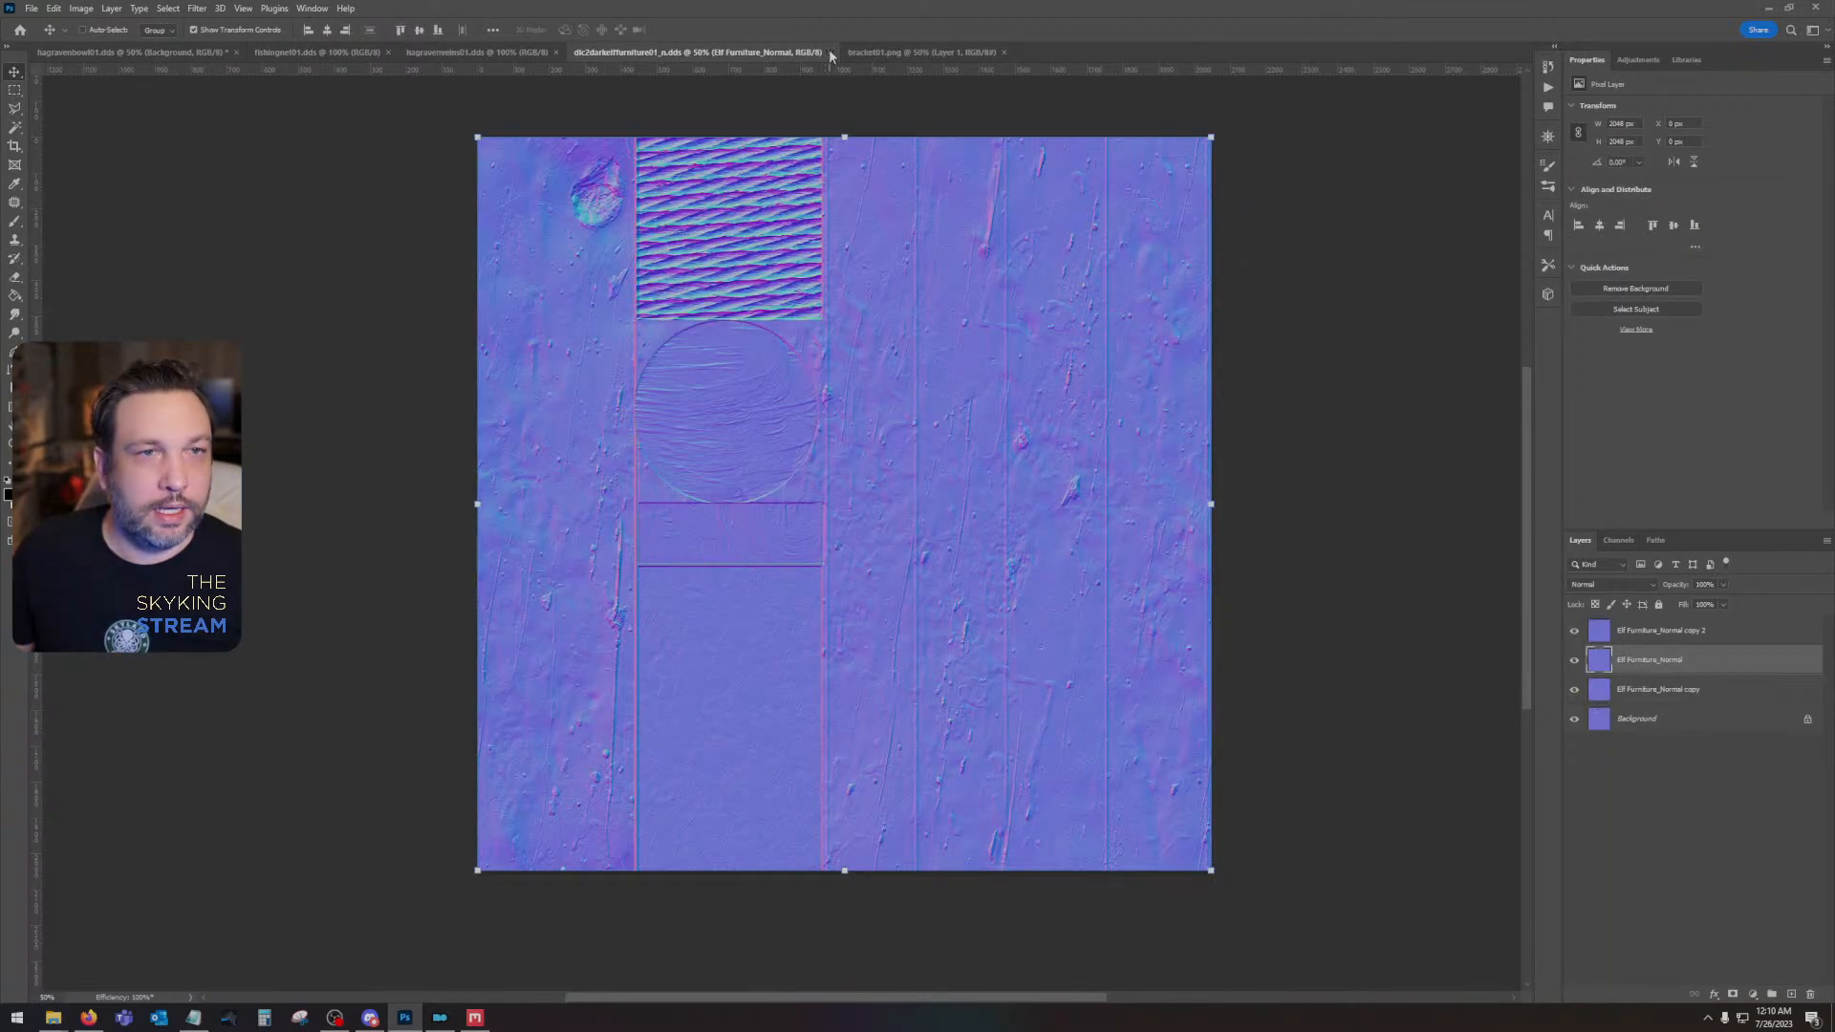
left_click(831, 51)
left_click(704, 55)
left_click(728, 52)
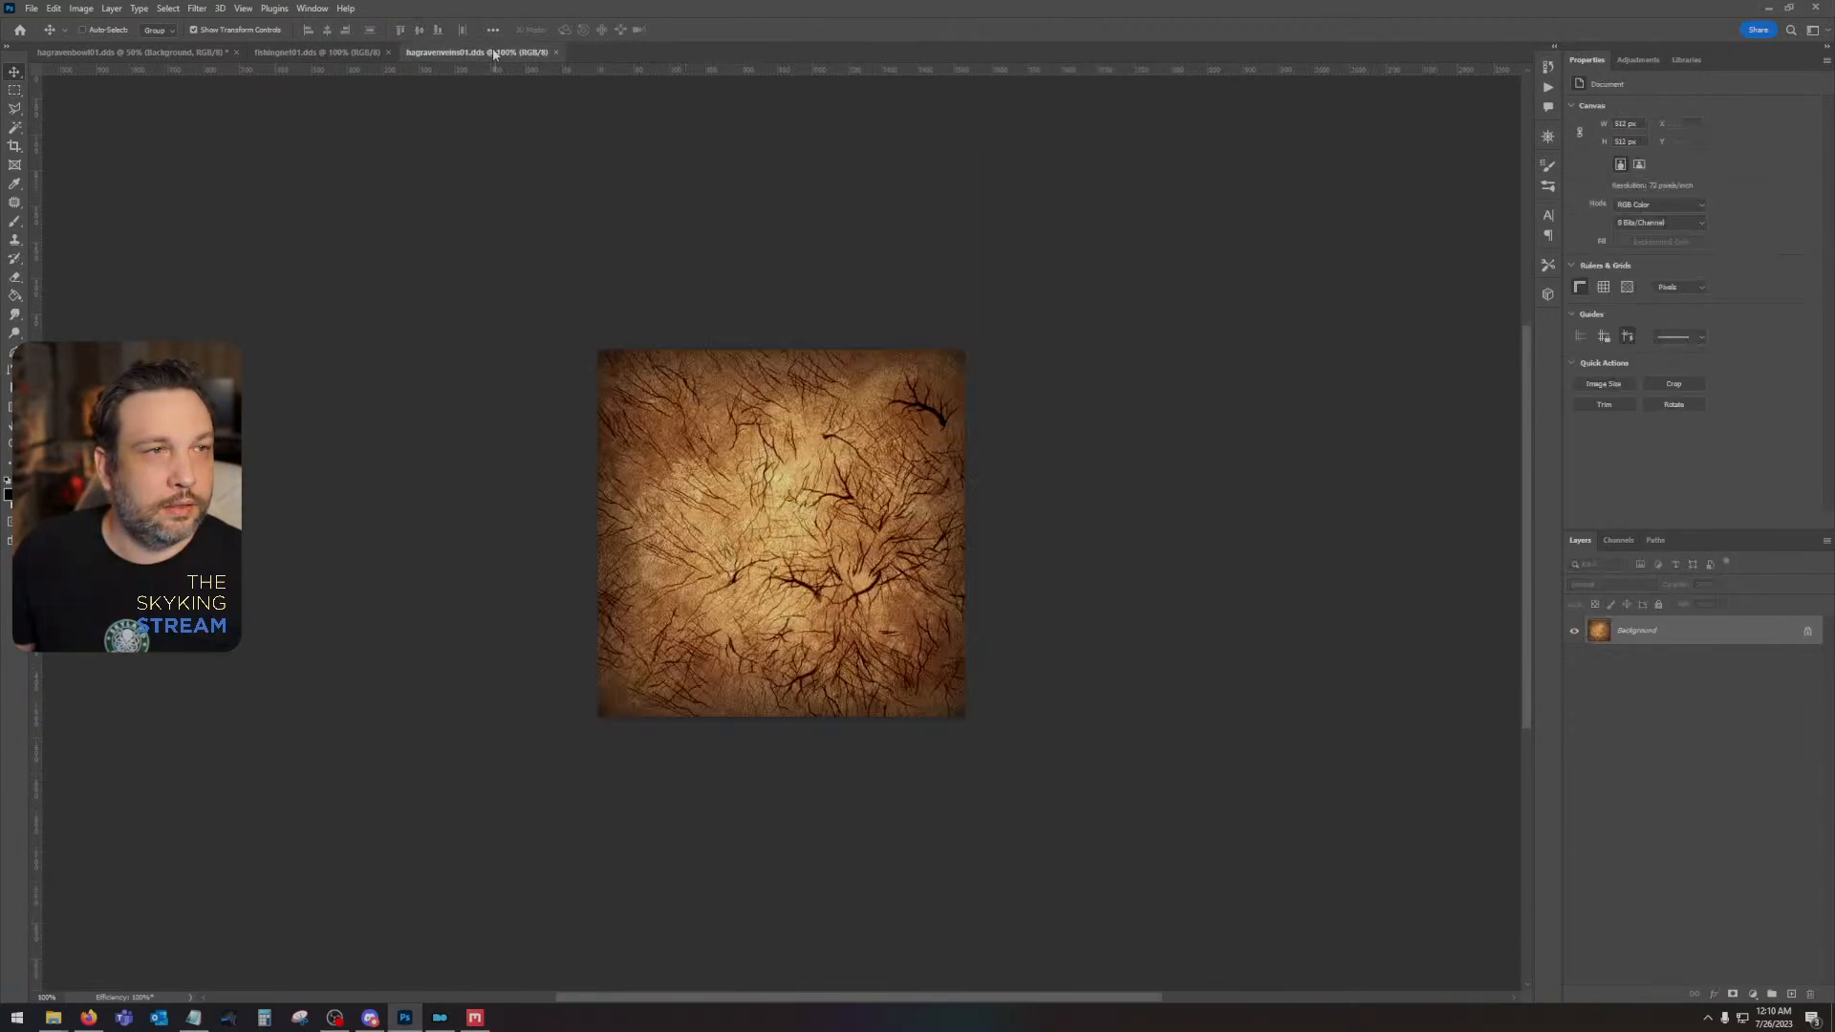
left_click(315, 51)
left_click(93, 53)
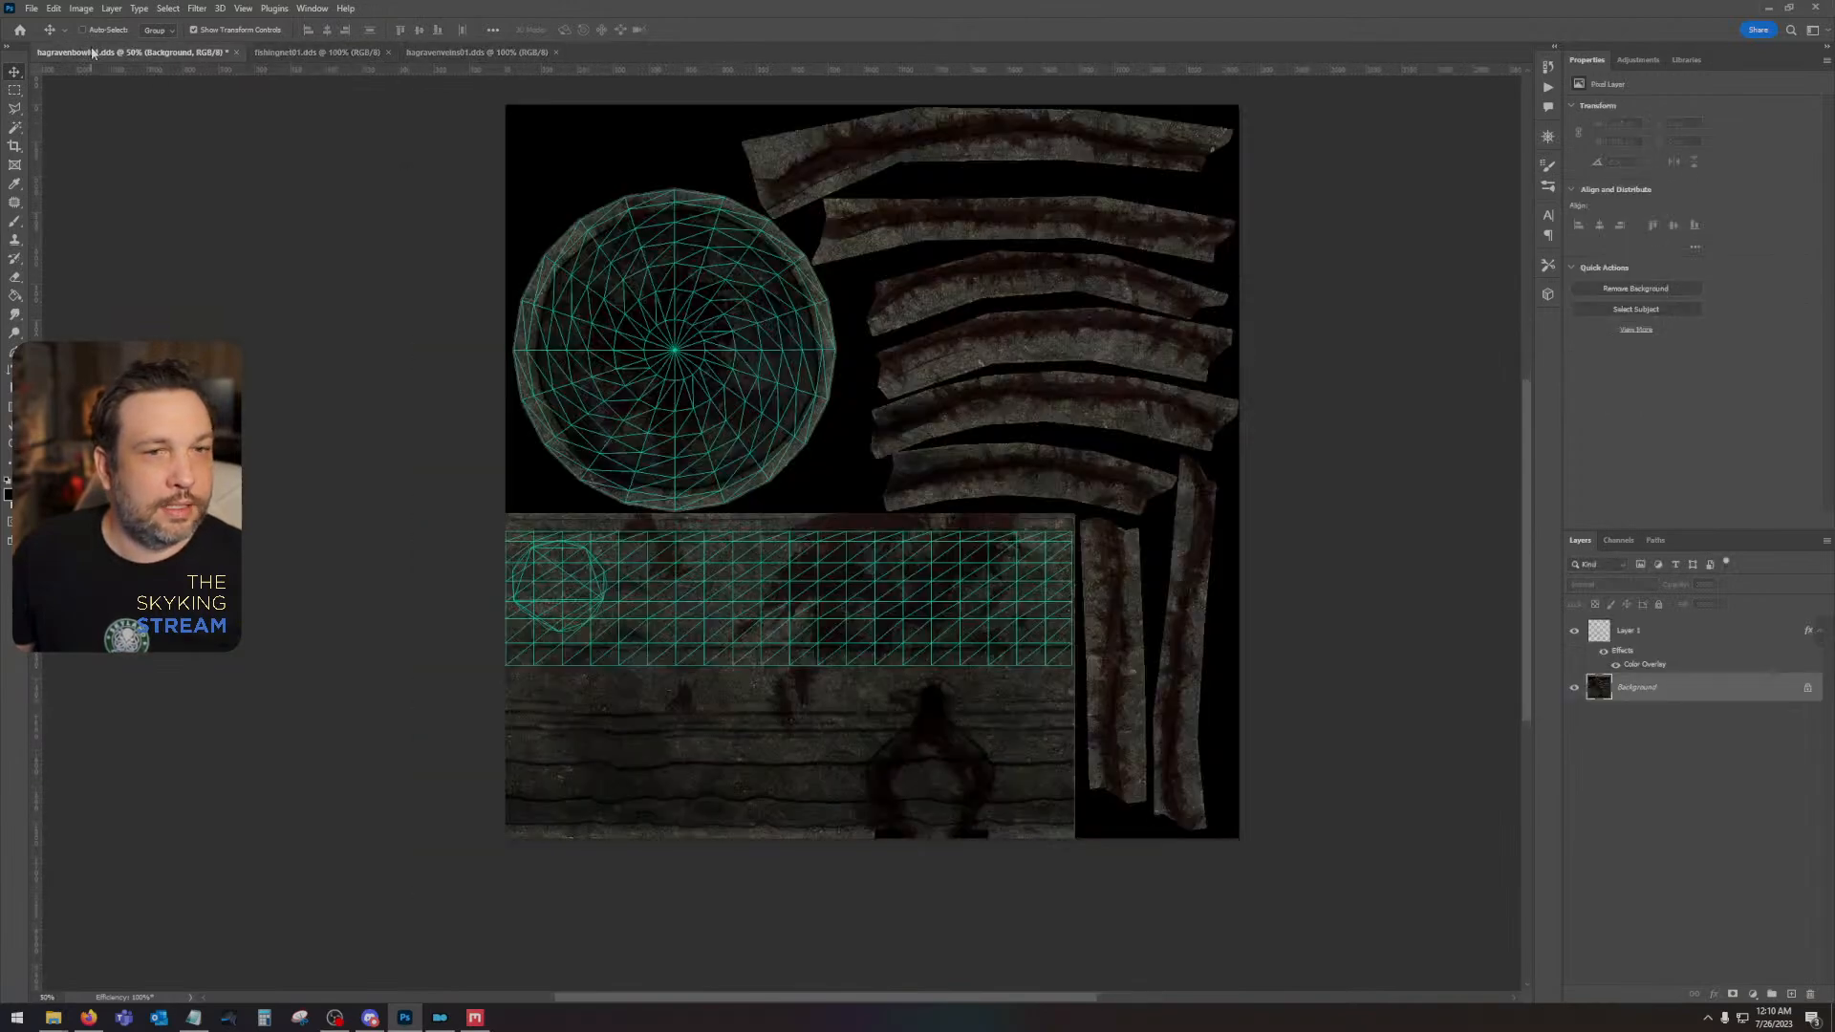
- Switch to Quixel Mixer, save the Elf Furniture mix and close the program
left_click(1763, 7)
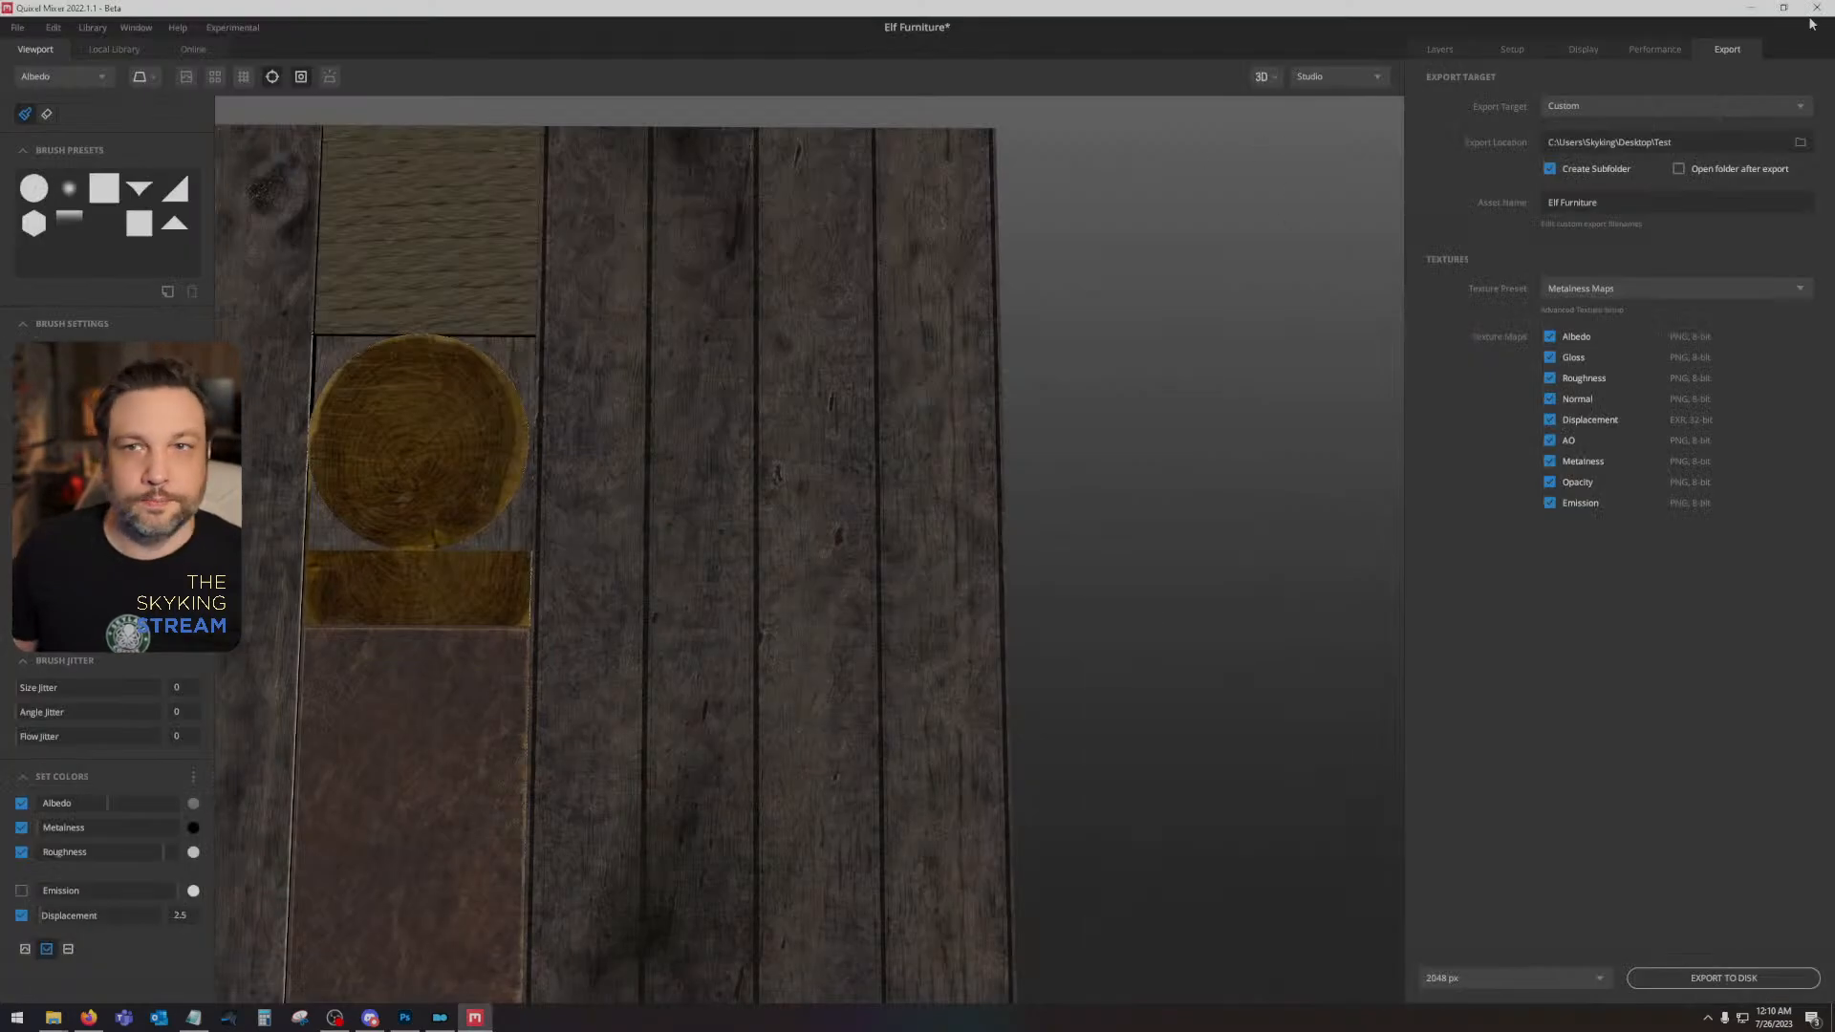
left_click(18, 28)
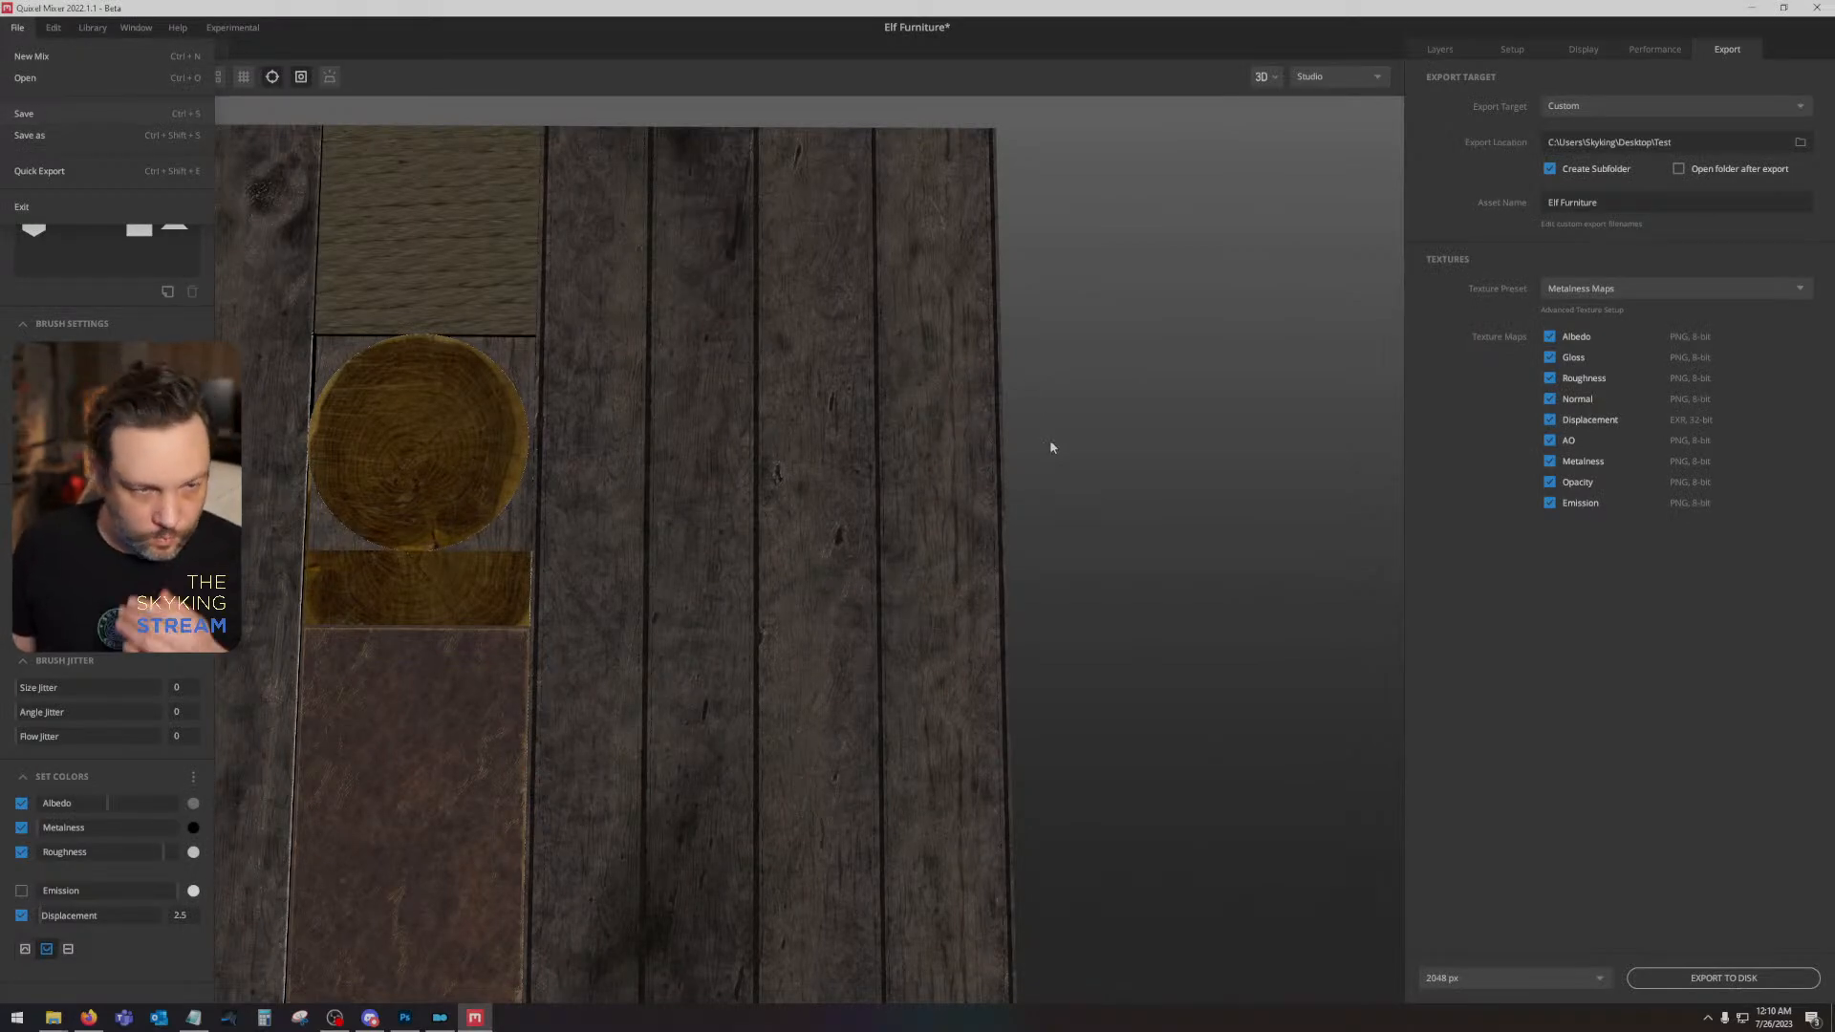
key("ctrl+s")
left_click(1155, 689)
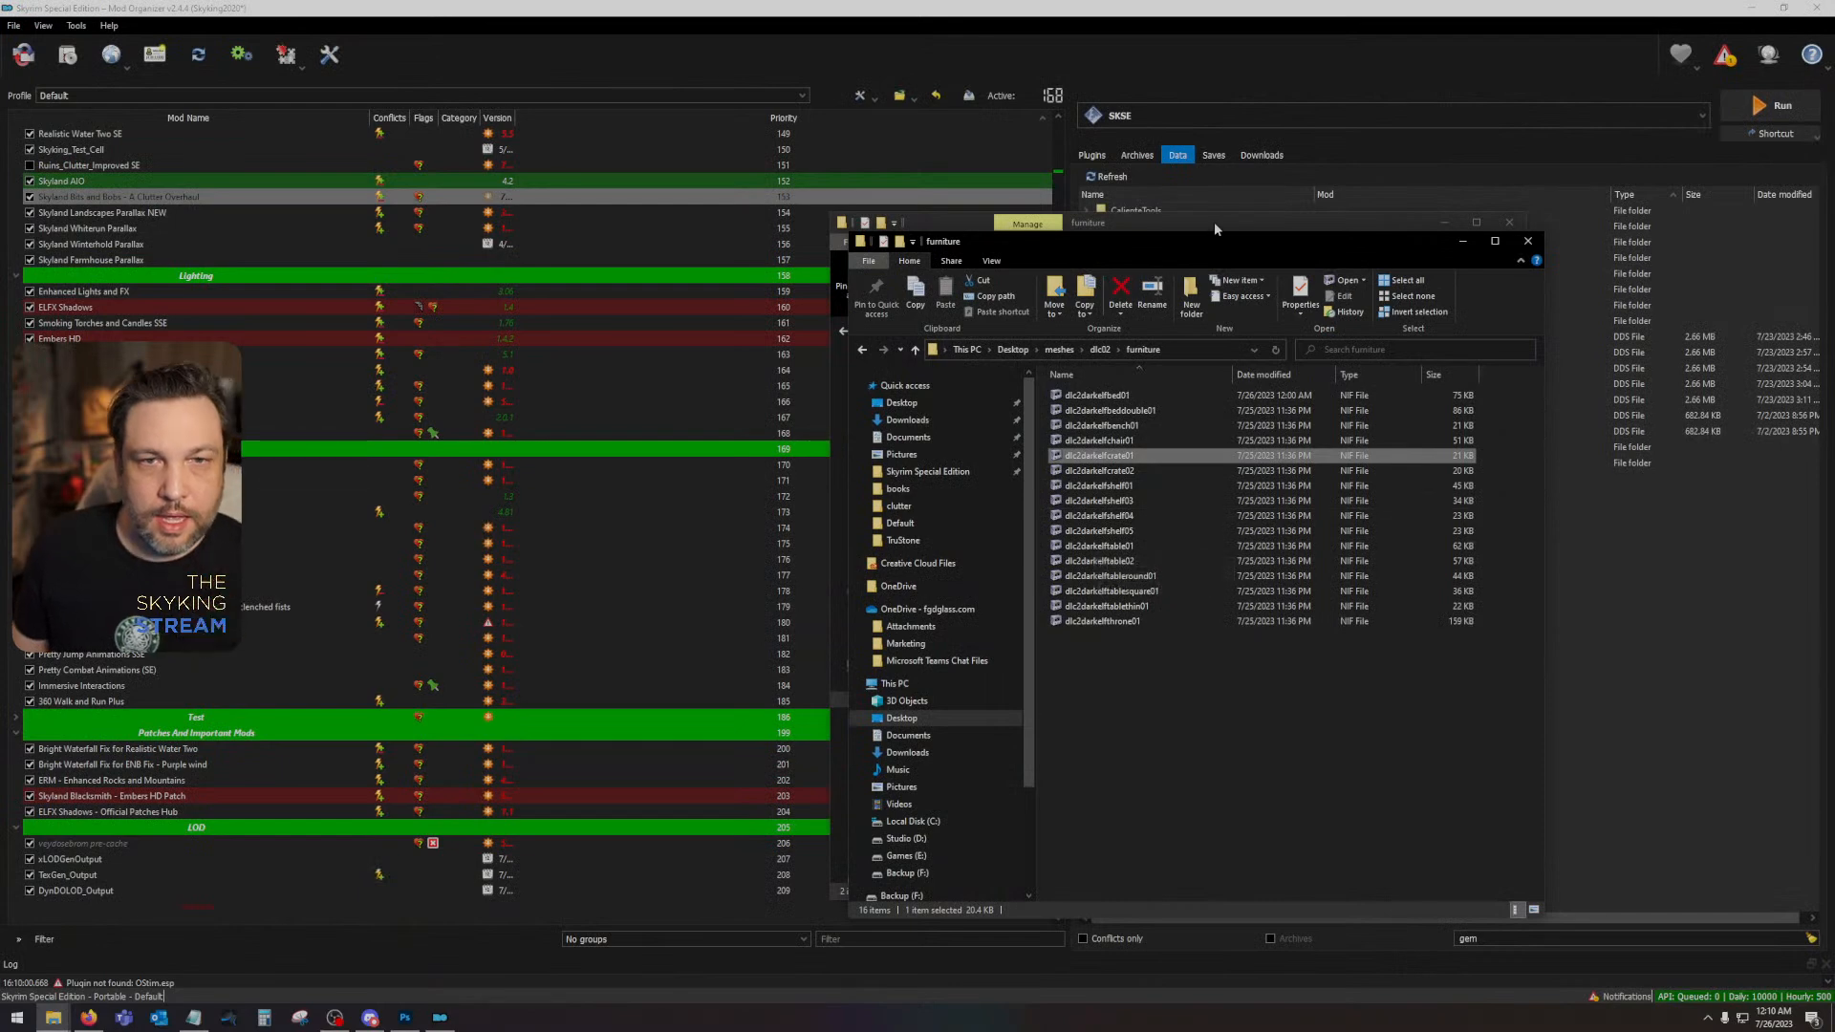
- Close the meshes furniture folder and copy the dlc02 folder from the desktop textures folder
left_click(1528, 247)
left_click_drag(1158, 531, 1023, 352)
left_click(1040, 330)
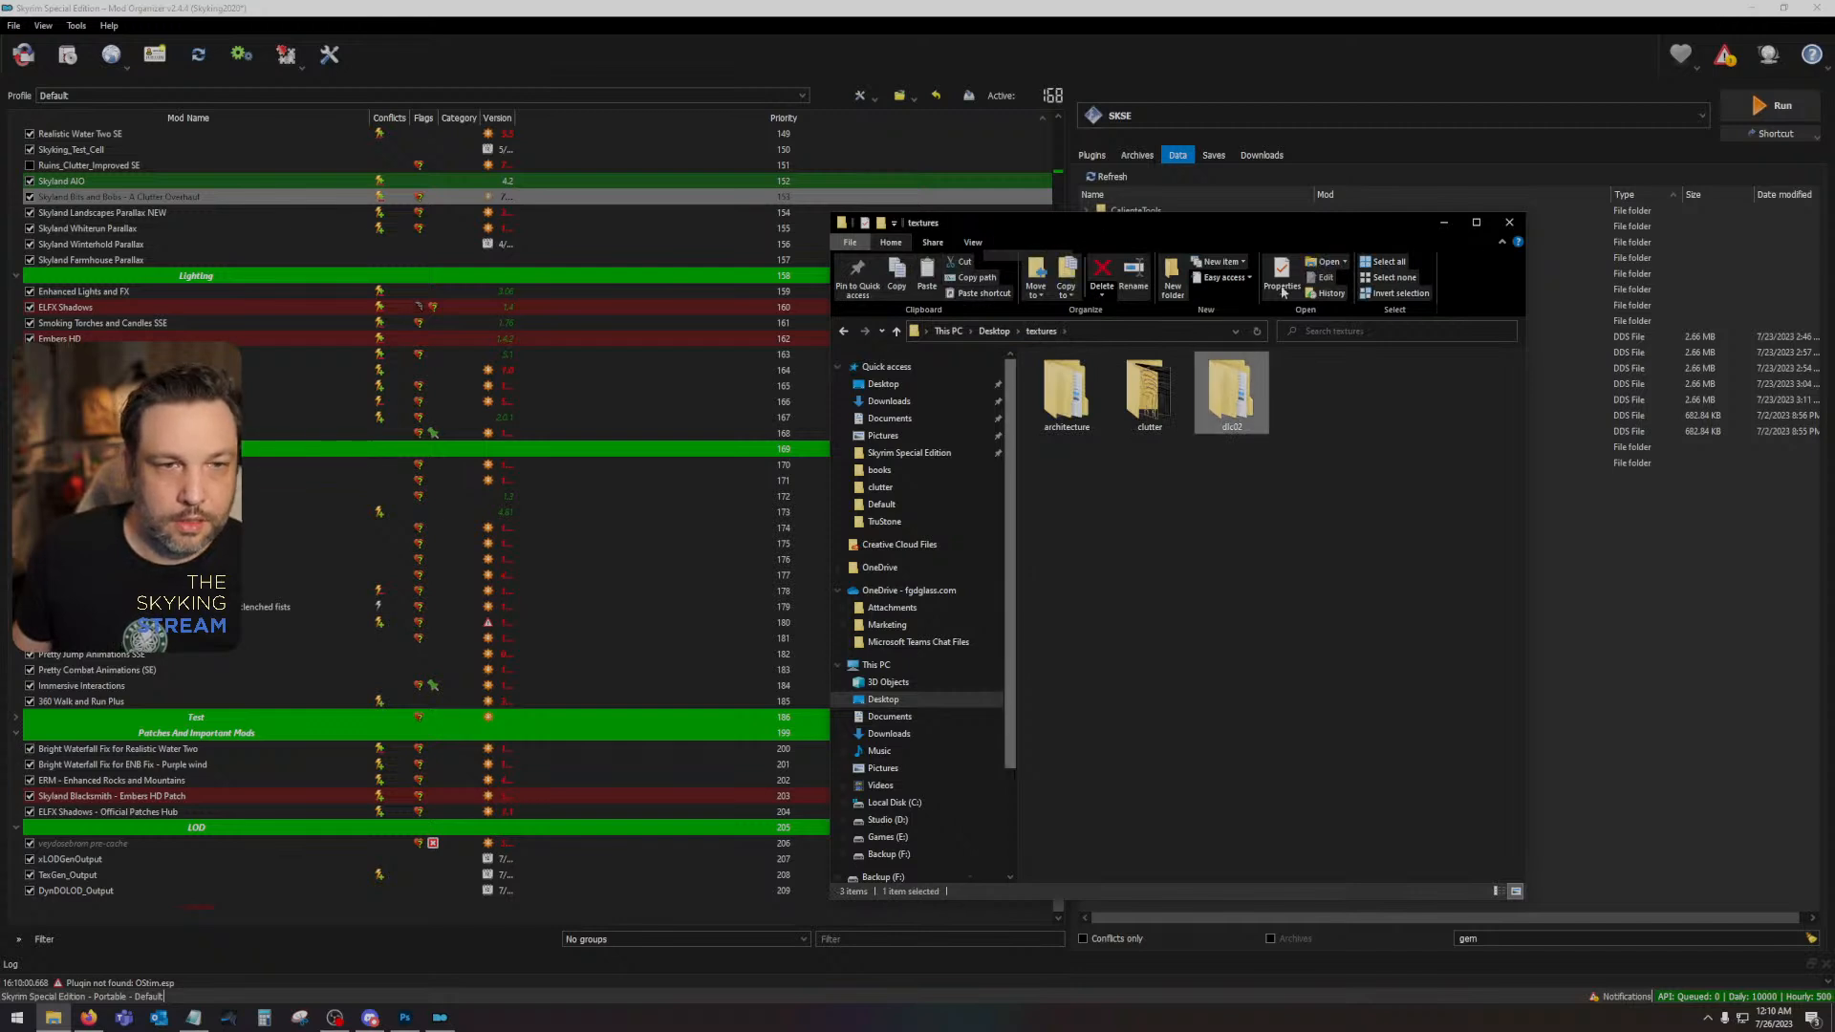
left_click(1509, 221)
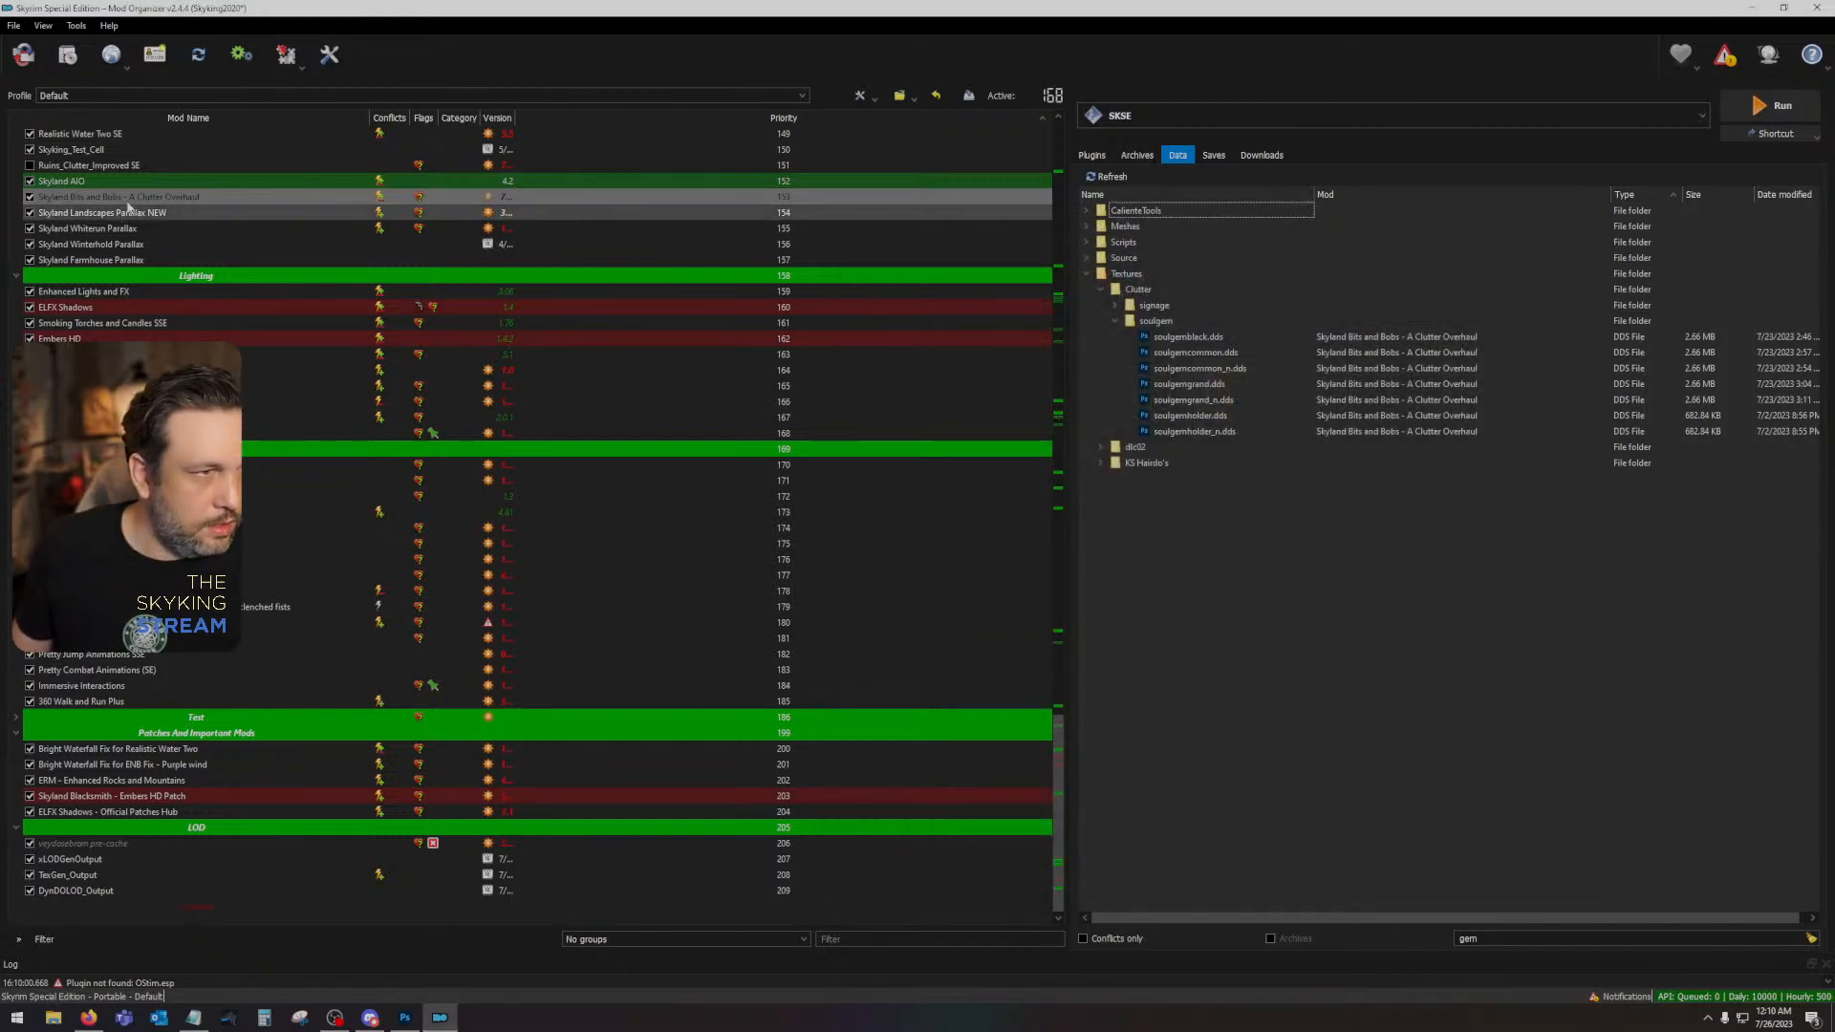
- Paste dlc02 into the textures folder of the Skyland Bits and Bobs - A Clutter Overhaul mod and check its furniture subfolder
right_click(132, 203)
left_click(175, 535)
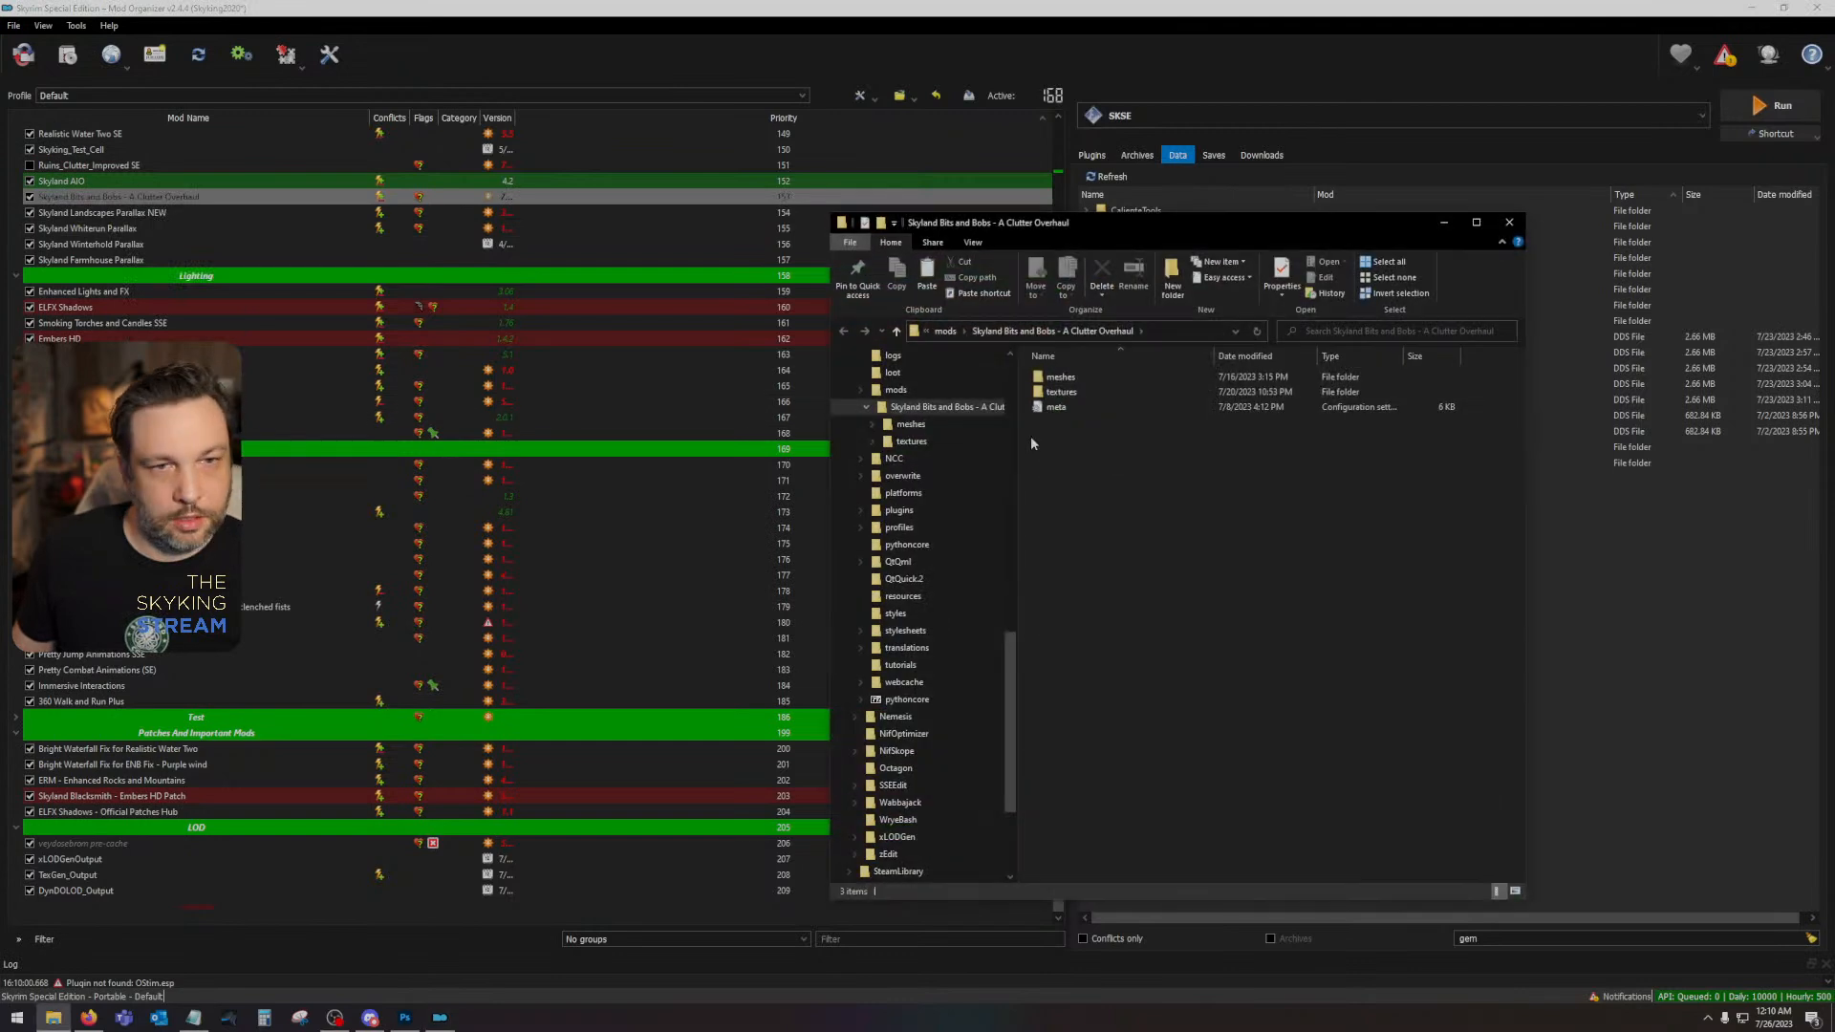
double_click(1078, 393)
key("ctrl+v")
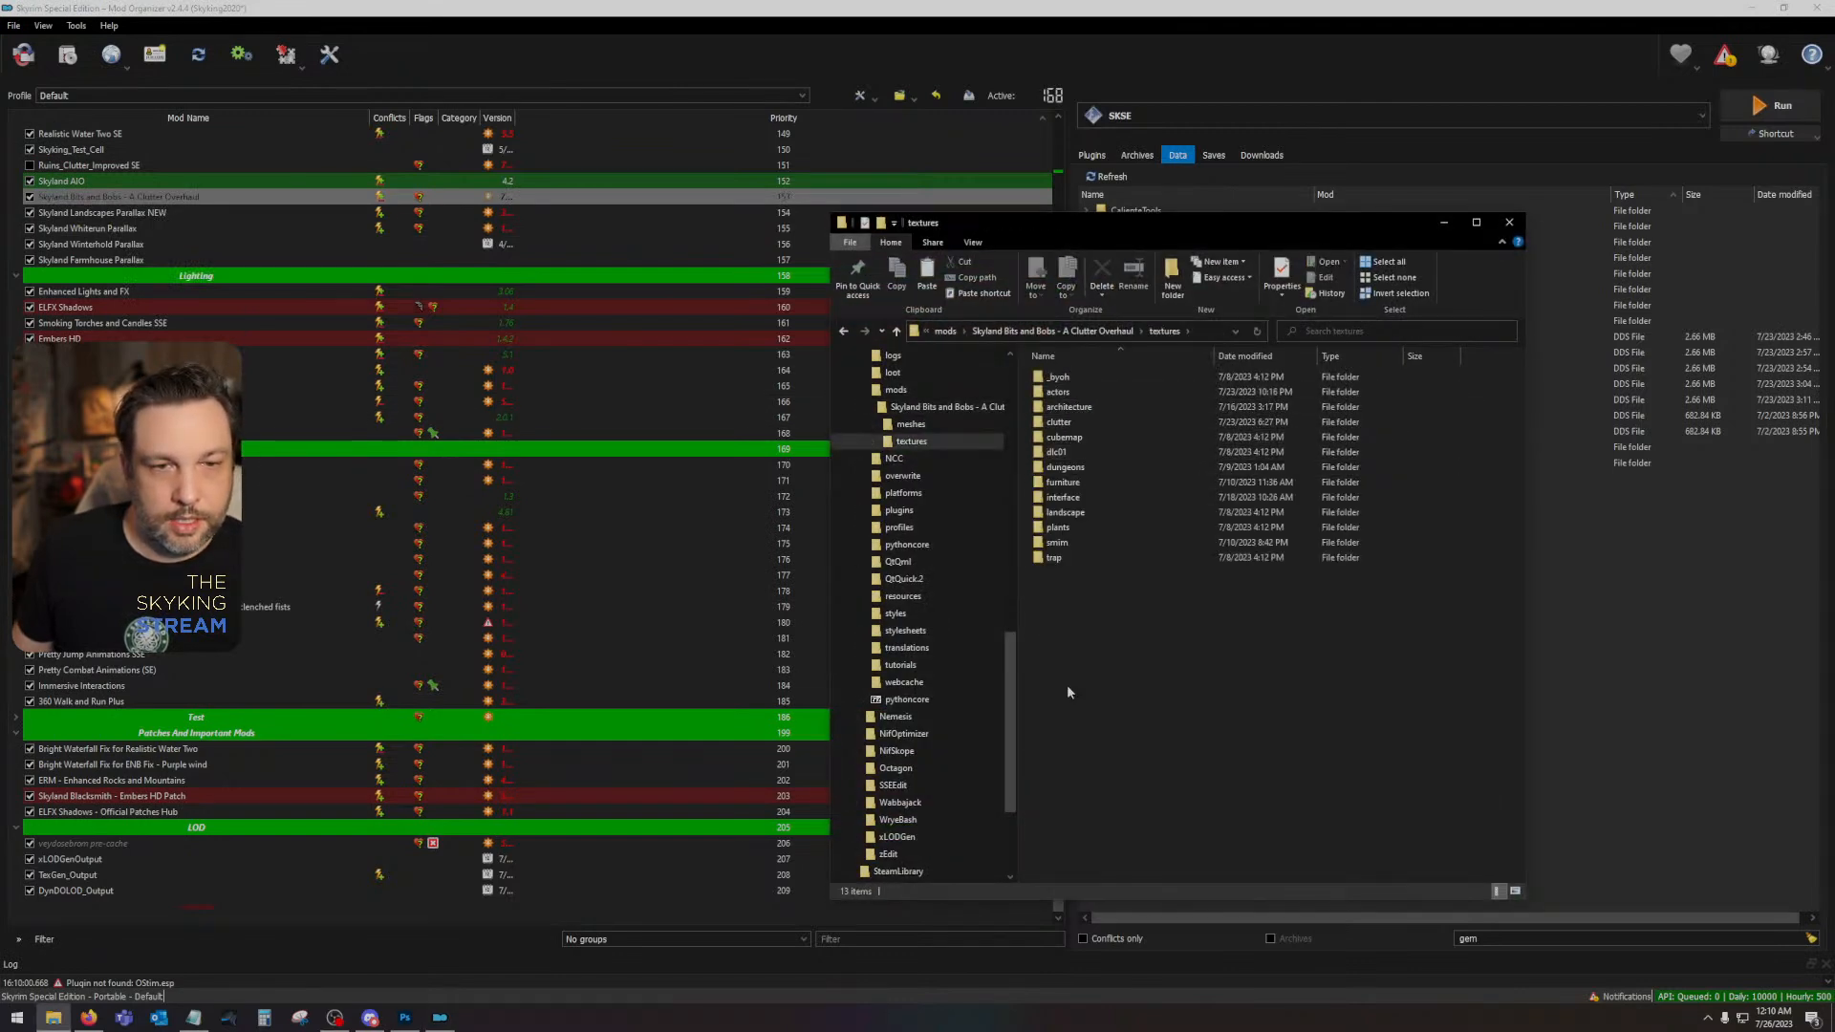
double_click(1094, 469)
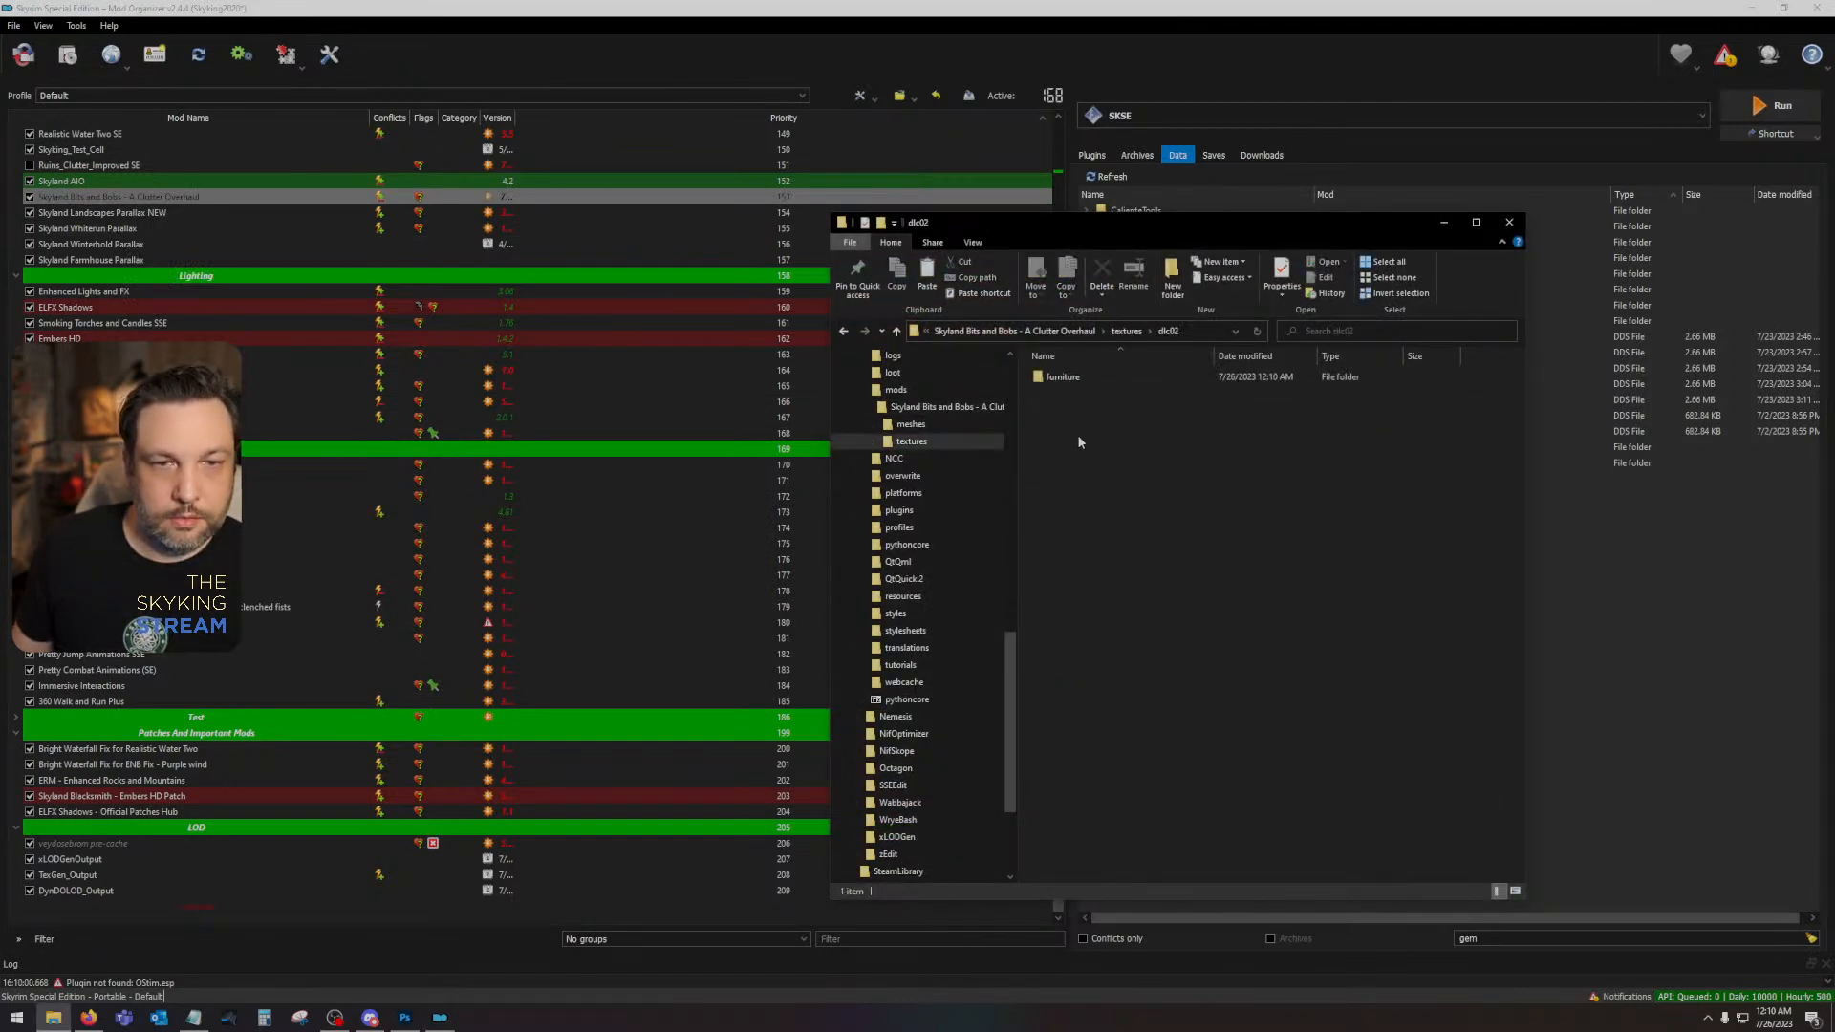
double_click(1081, 381)
left_click(1583, 201)
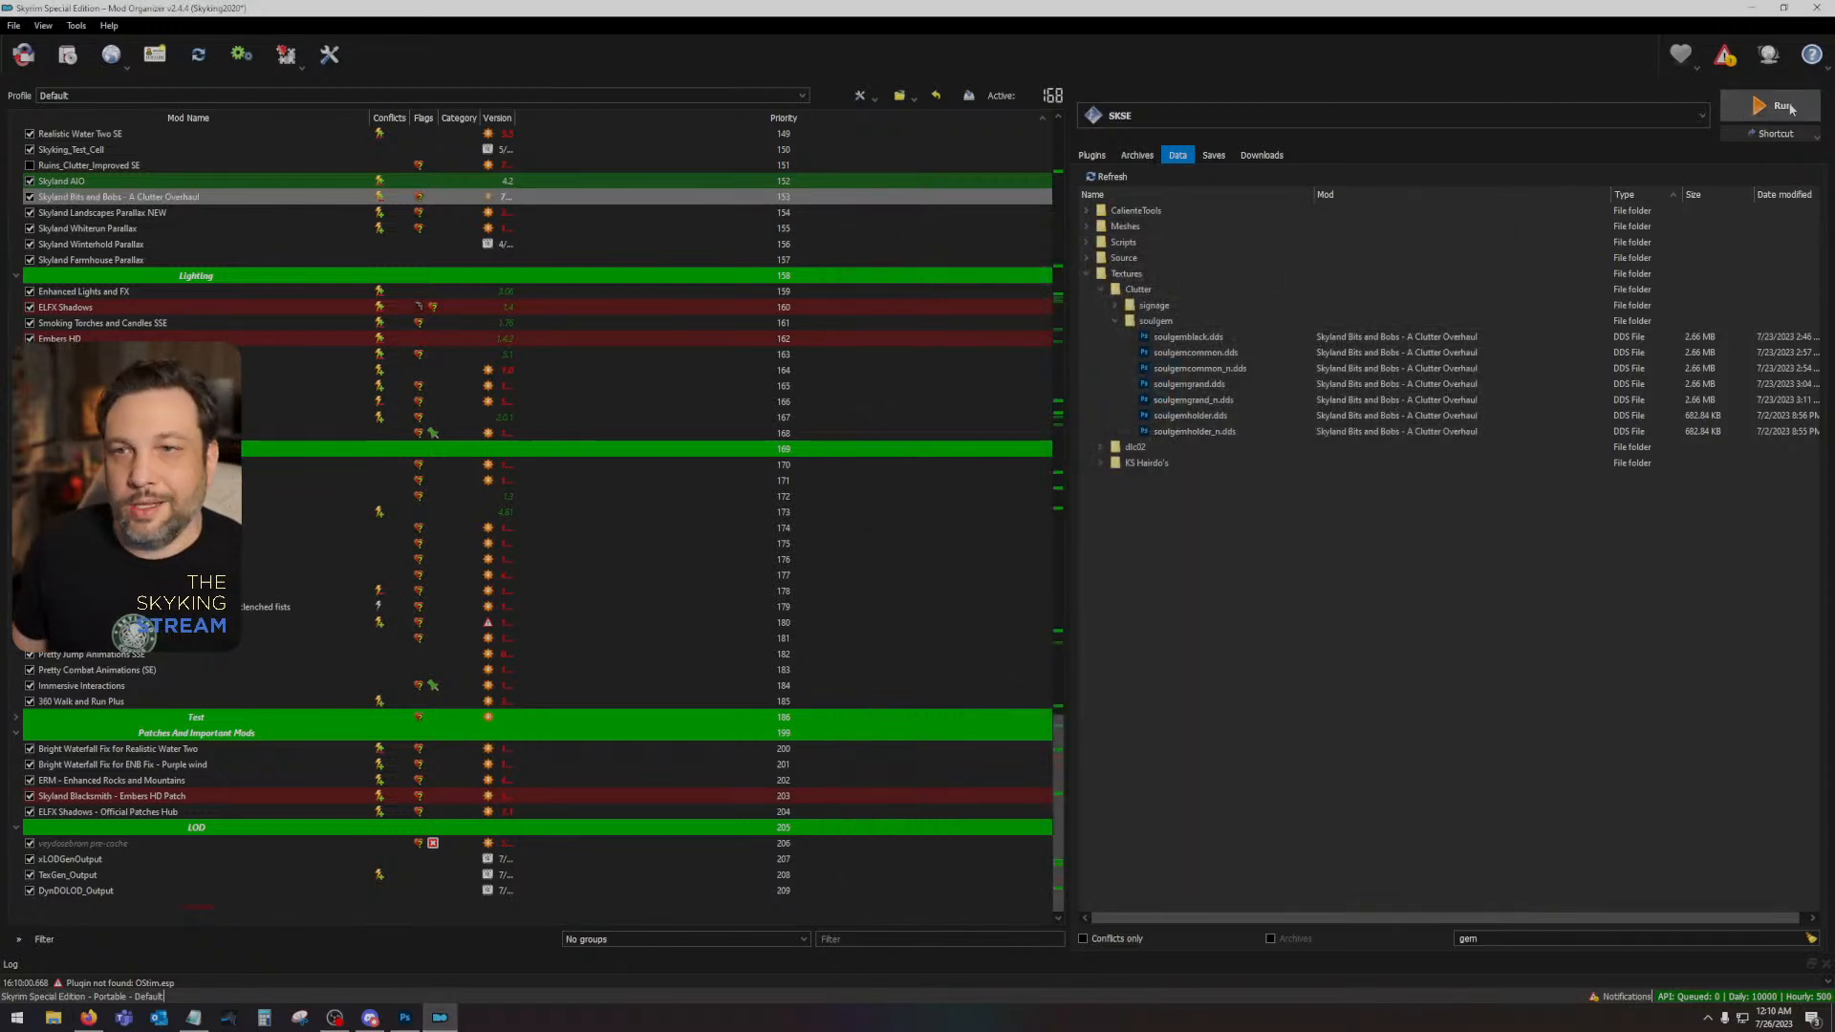
- Launch Skyrim through SKSE from Mod Organizer and continue from the last saved game
left_click(1783, 105)
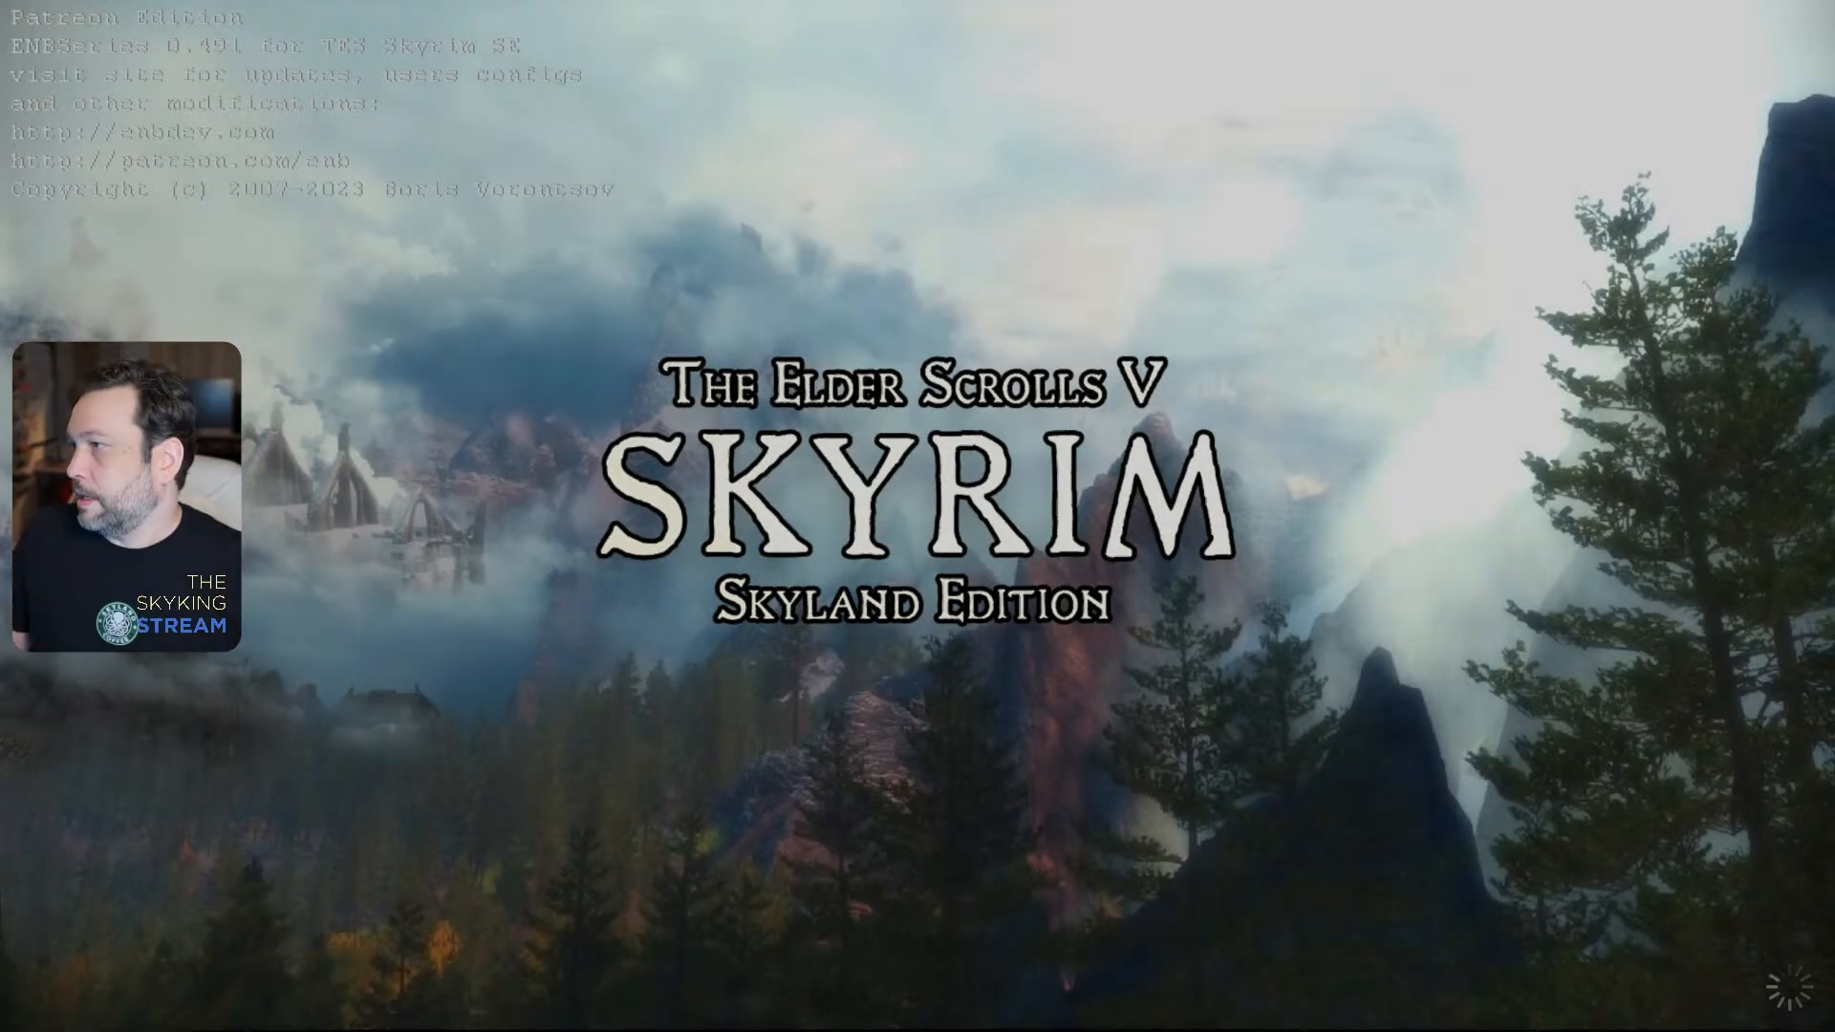
key("alt+Tab")
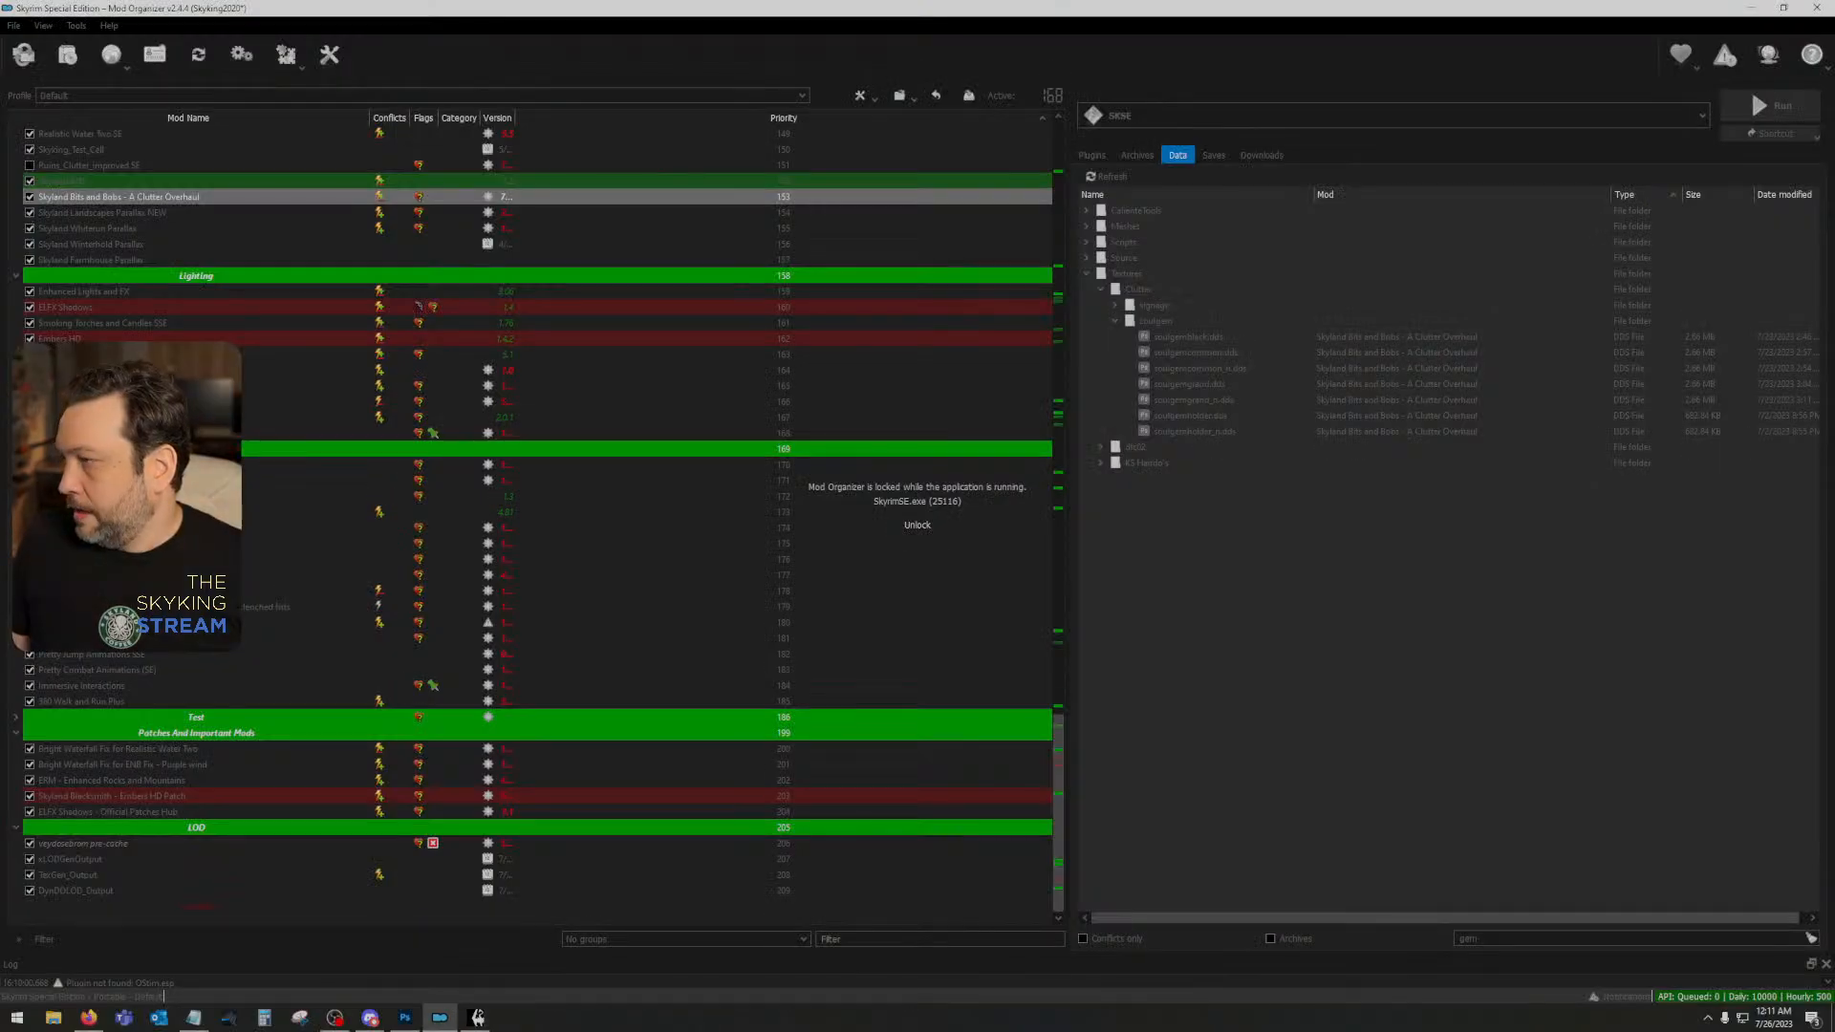
left_click(477, 1017)
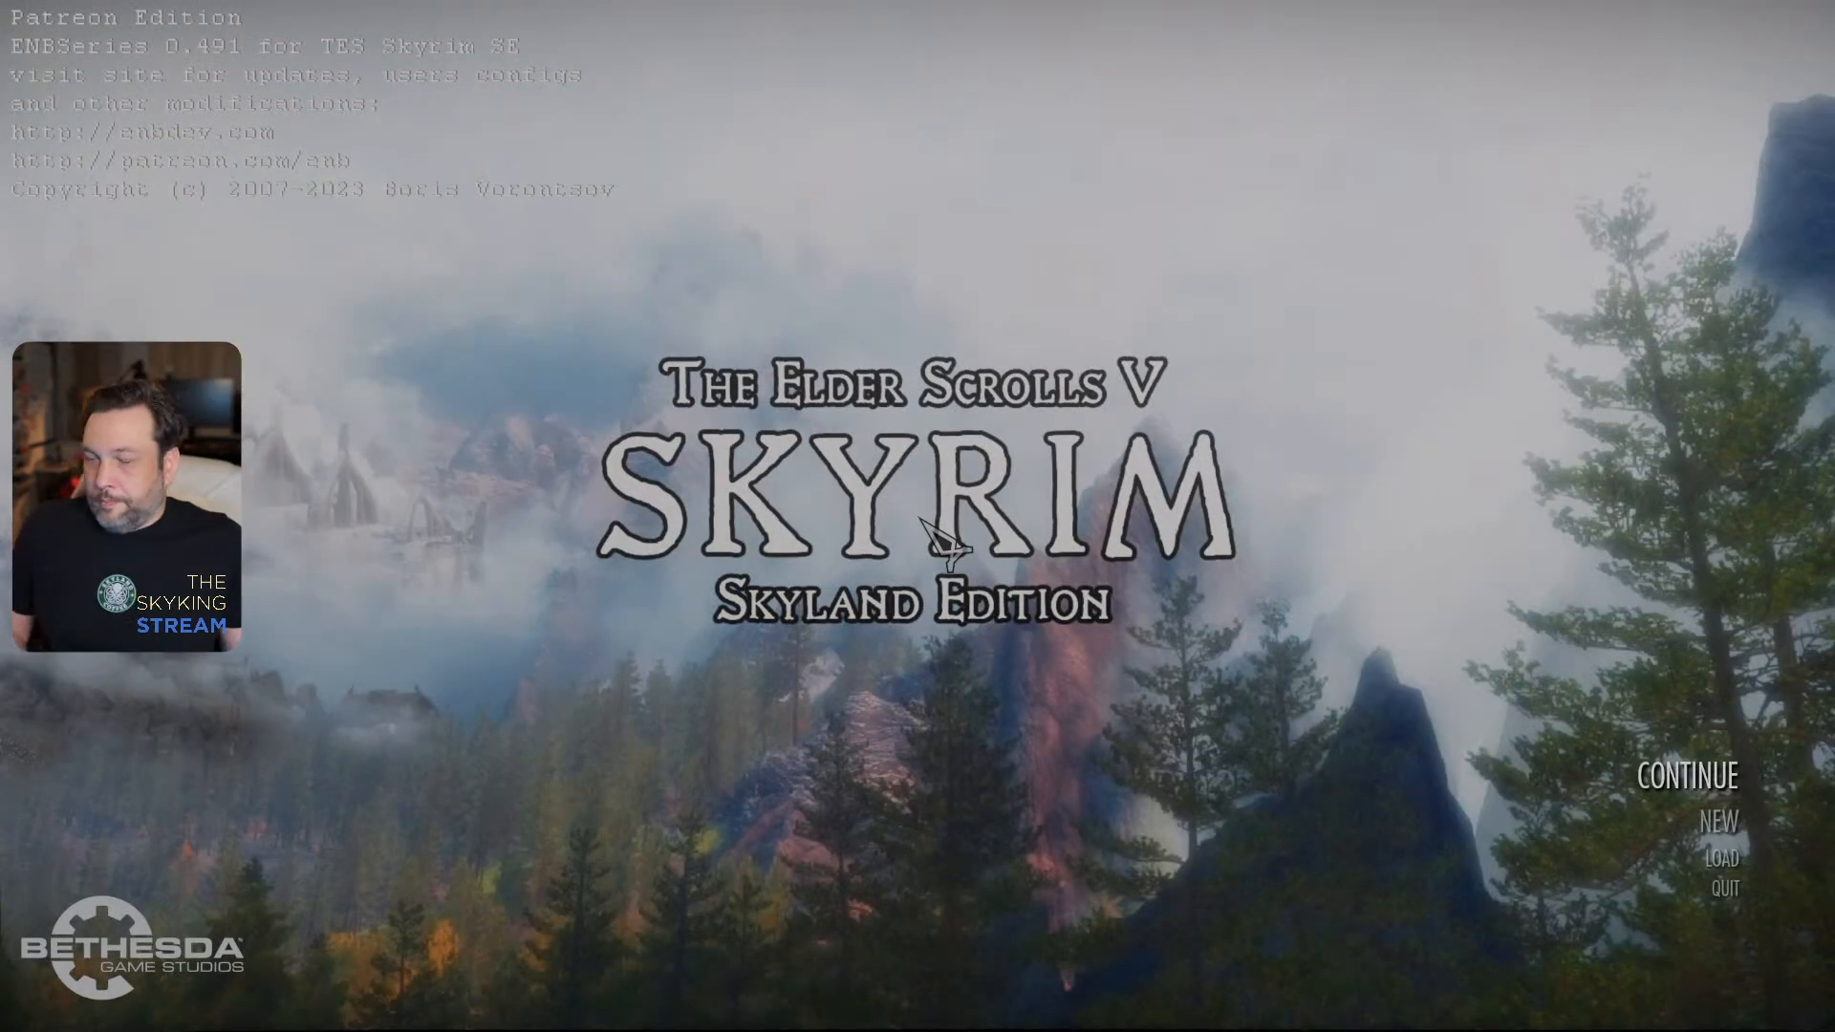
left_click(1775, 774)
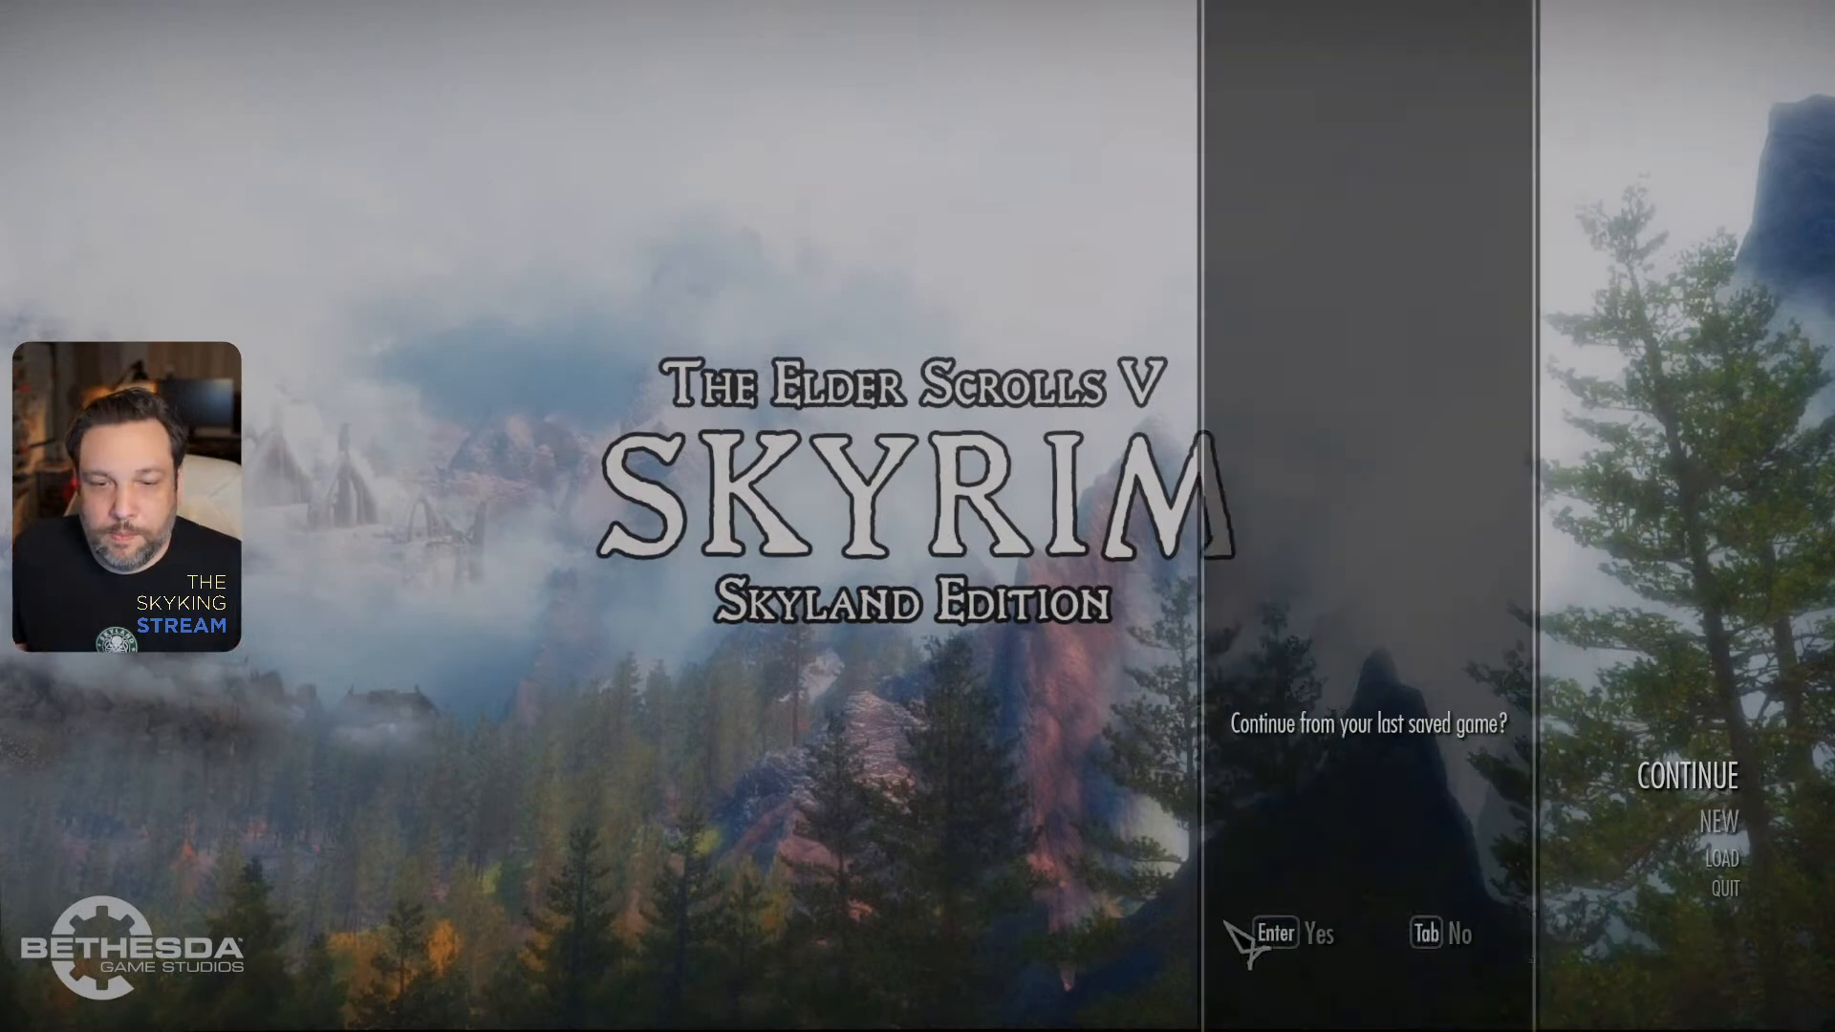
left_click(1302, 931)
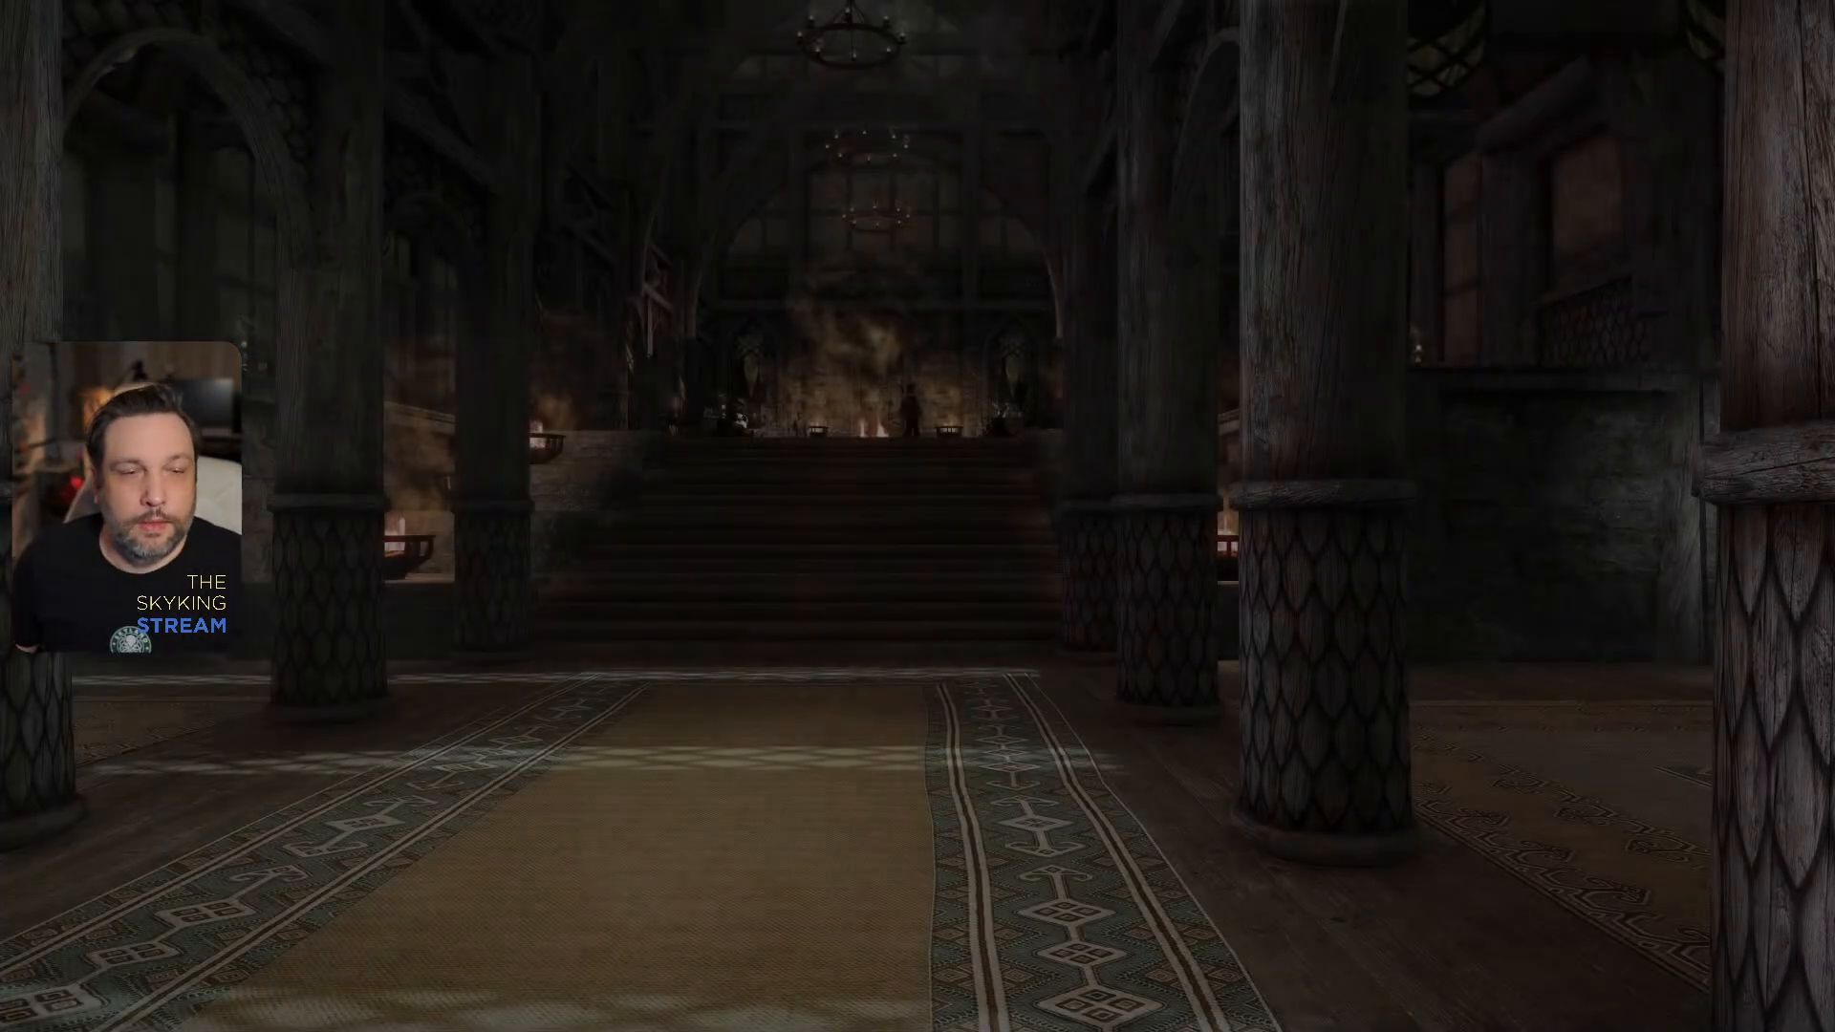
- Show all map markers with the console command tmm 1 and leave the hall through its door
key("grave")
key("grave")
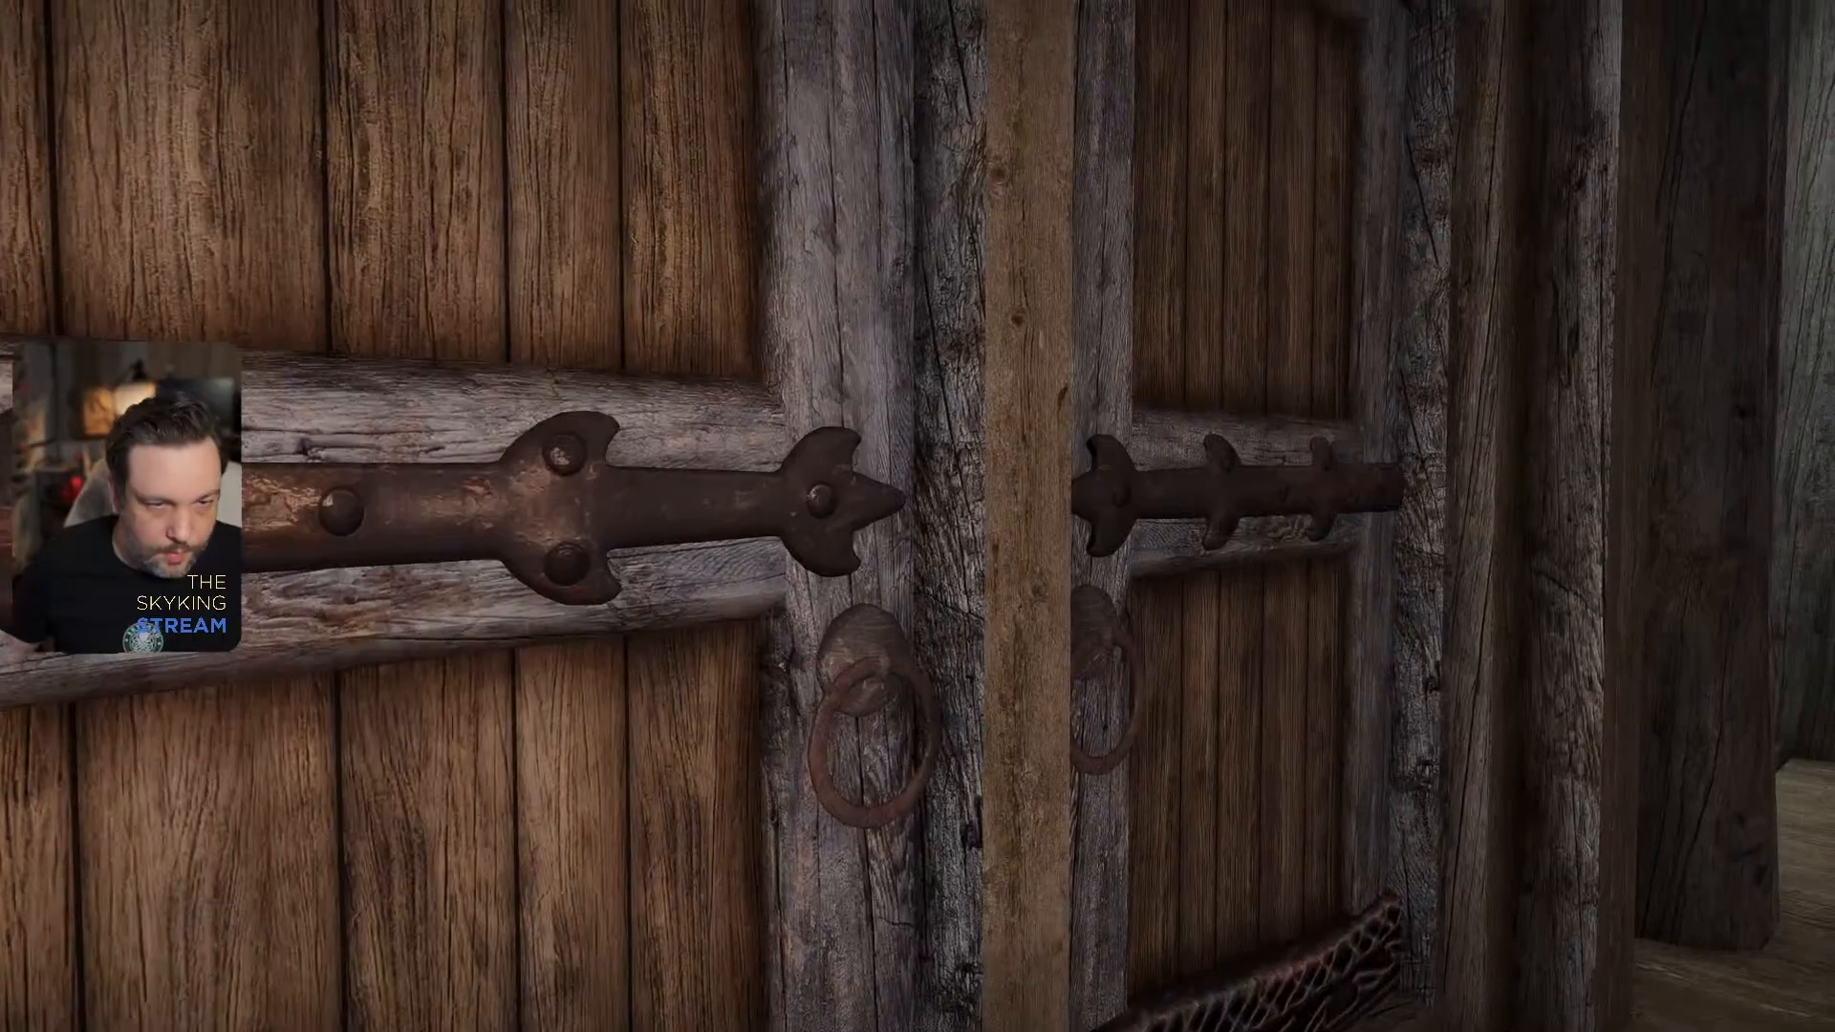
key("grave")
type("tfc 1")
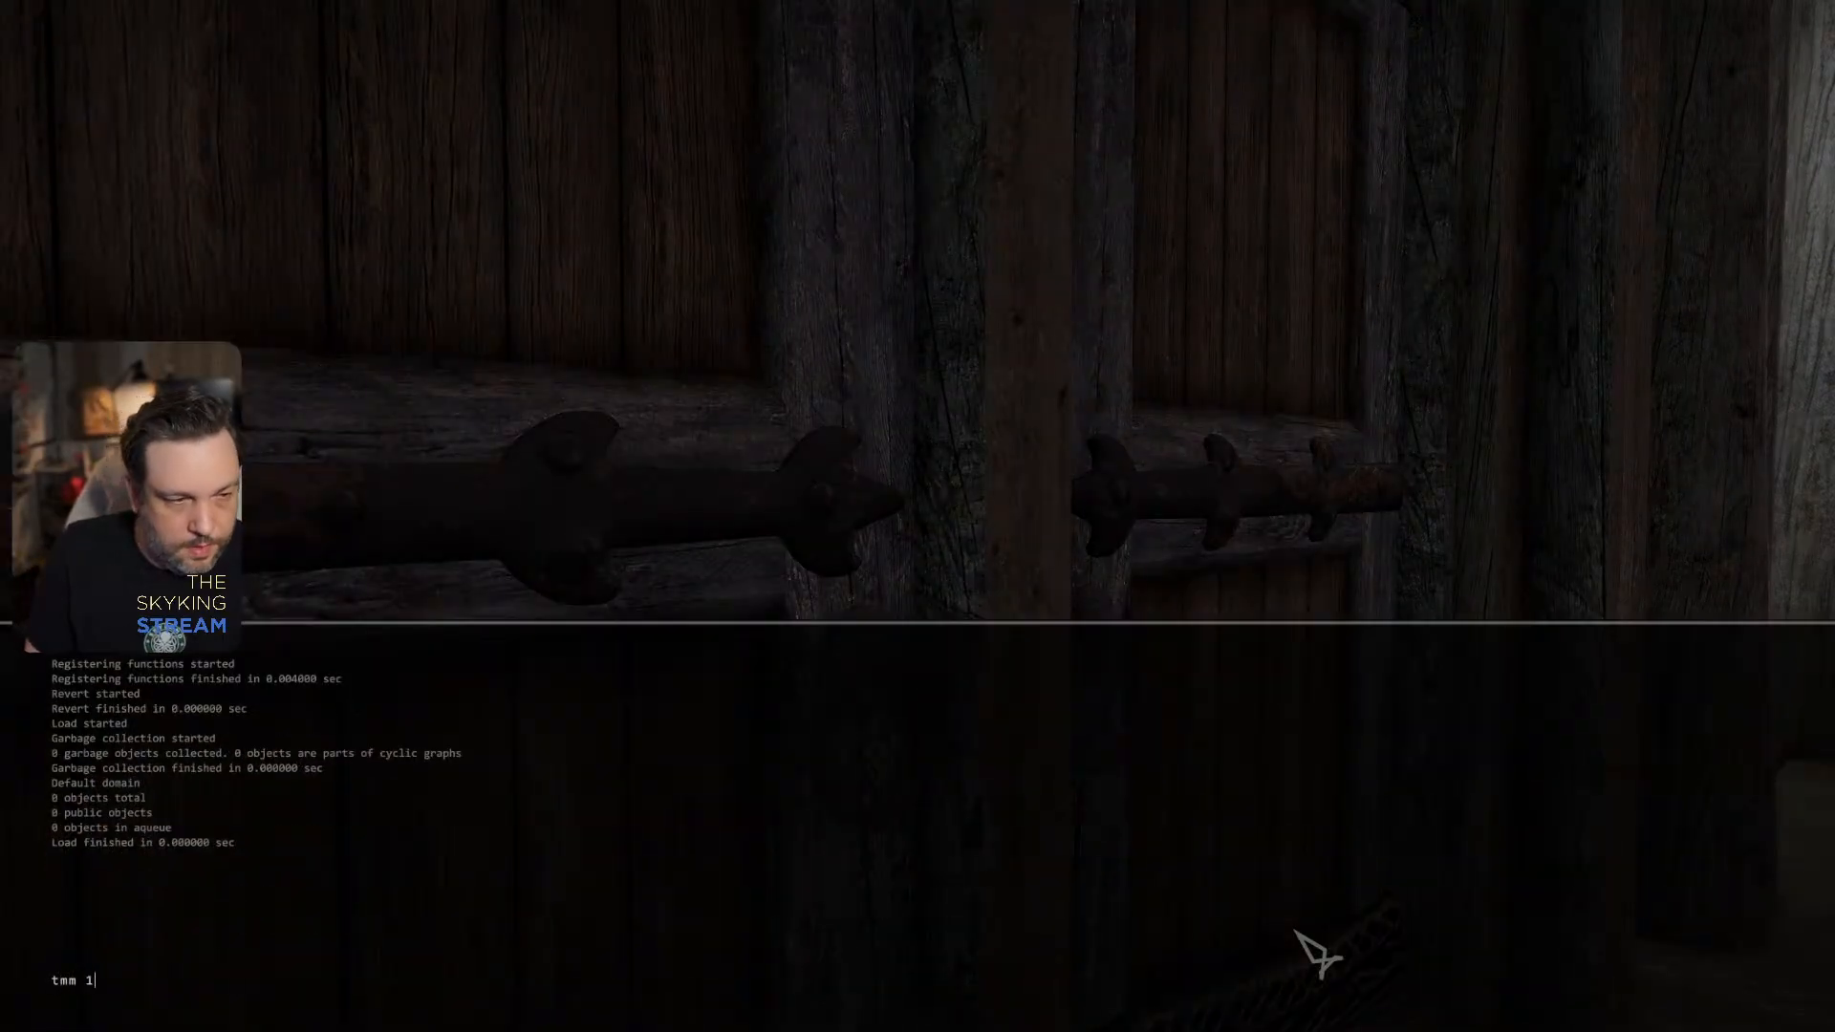
key("Return")
key("grave")
key("e")
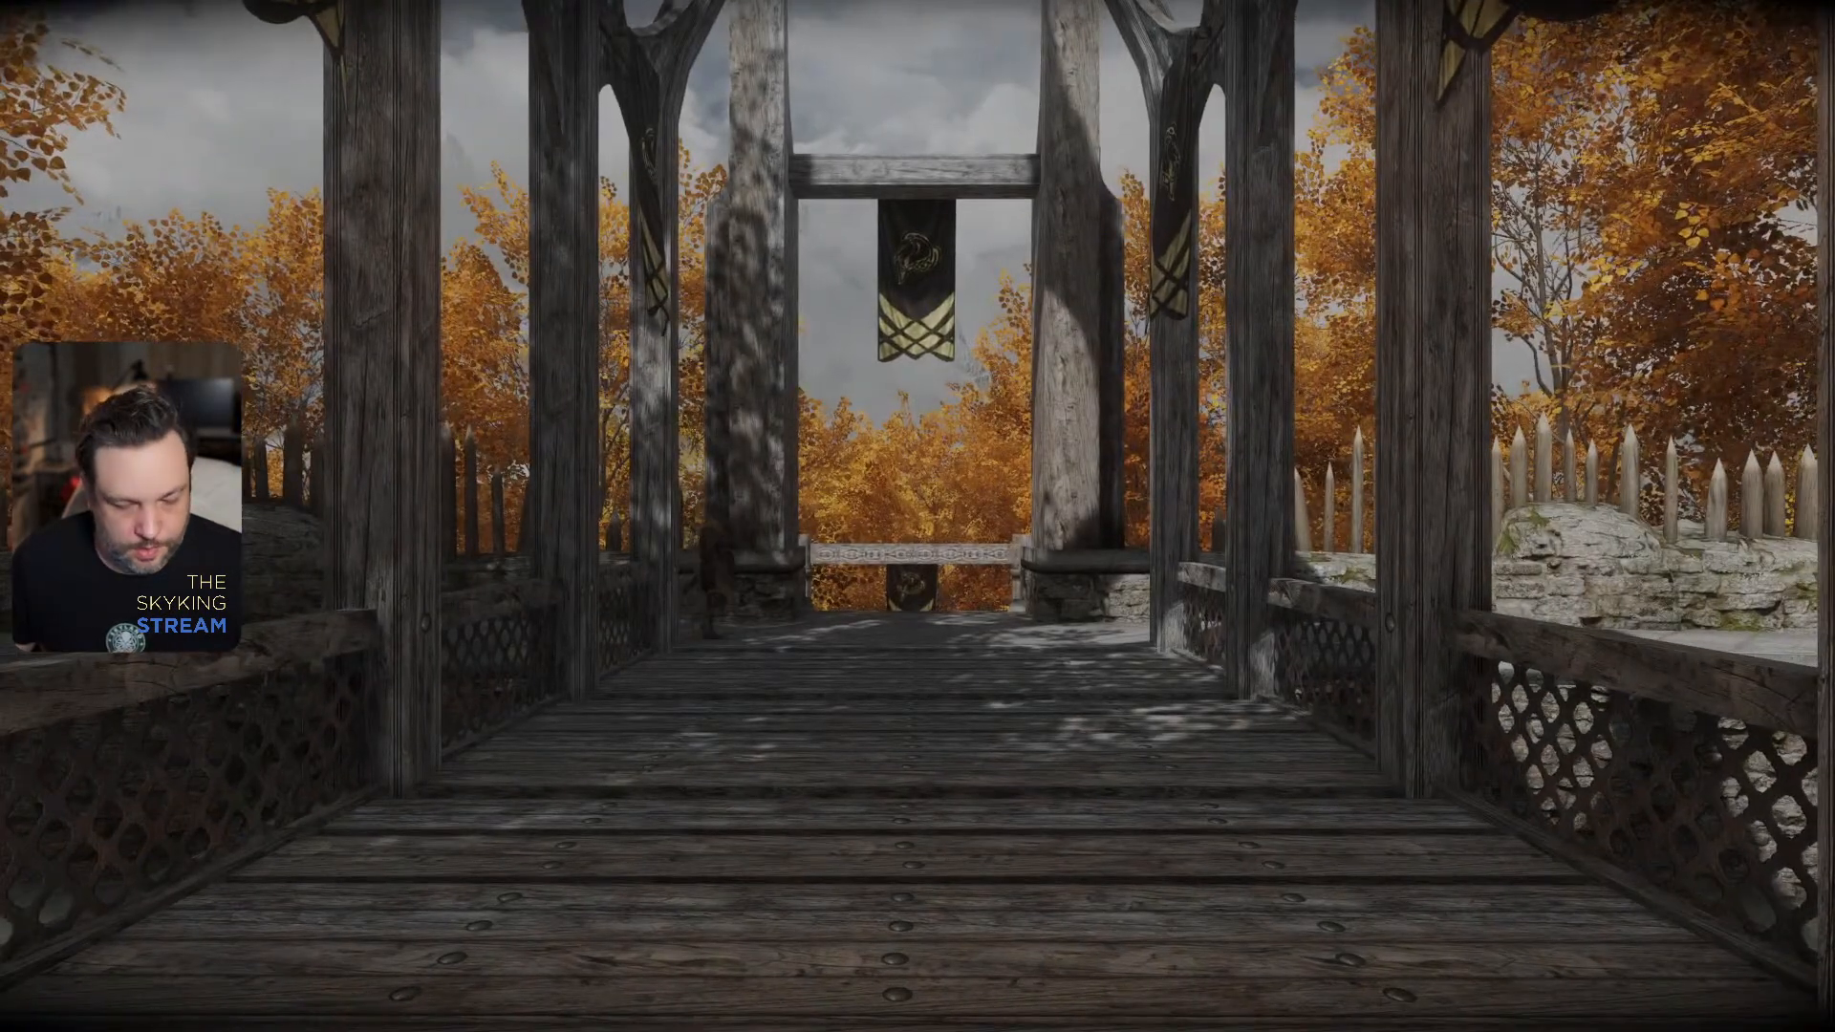
- Run help raven in the console and look through the results for the Raven Rock cell names
key("m")
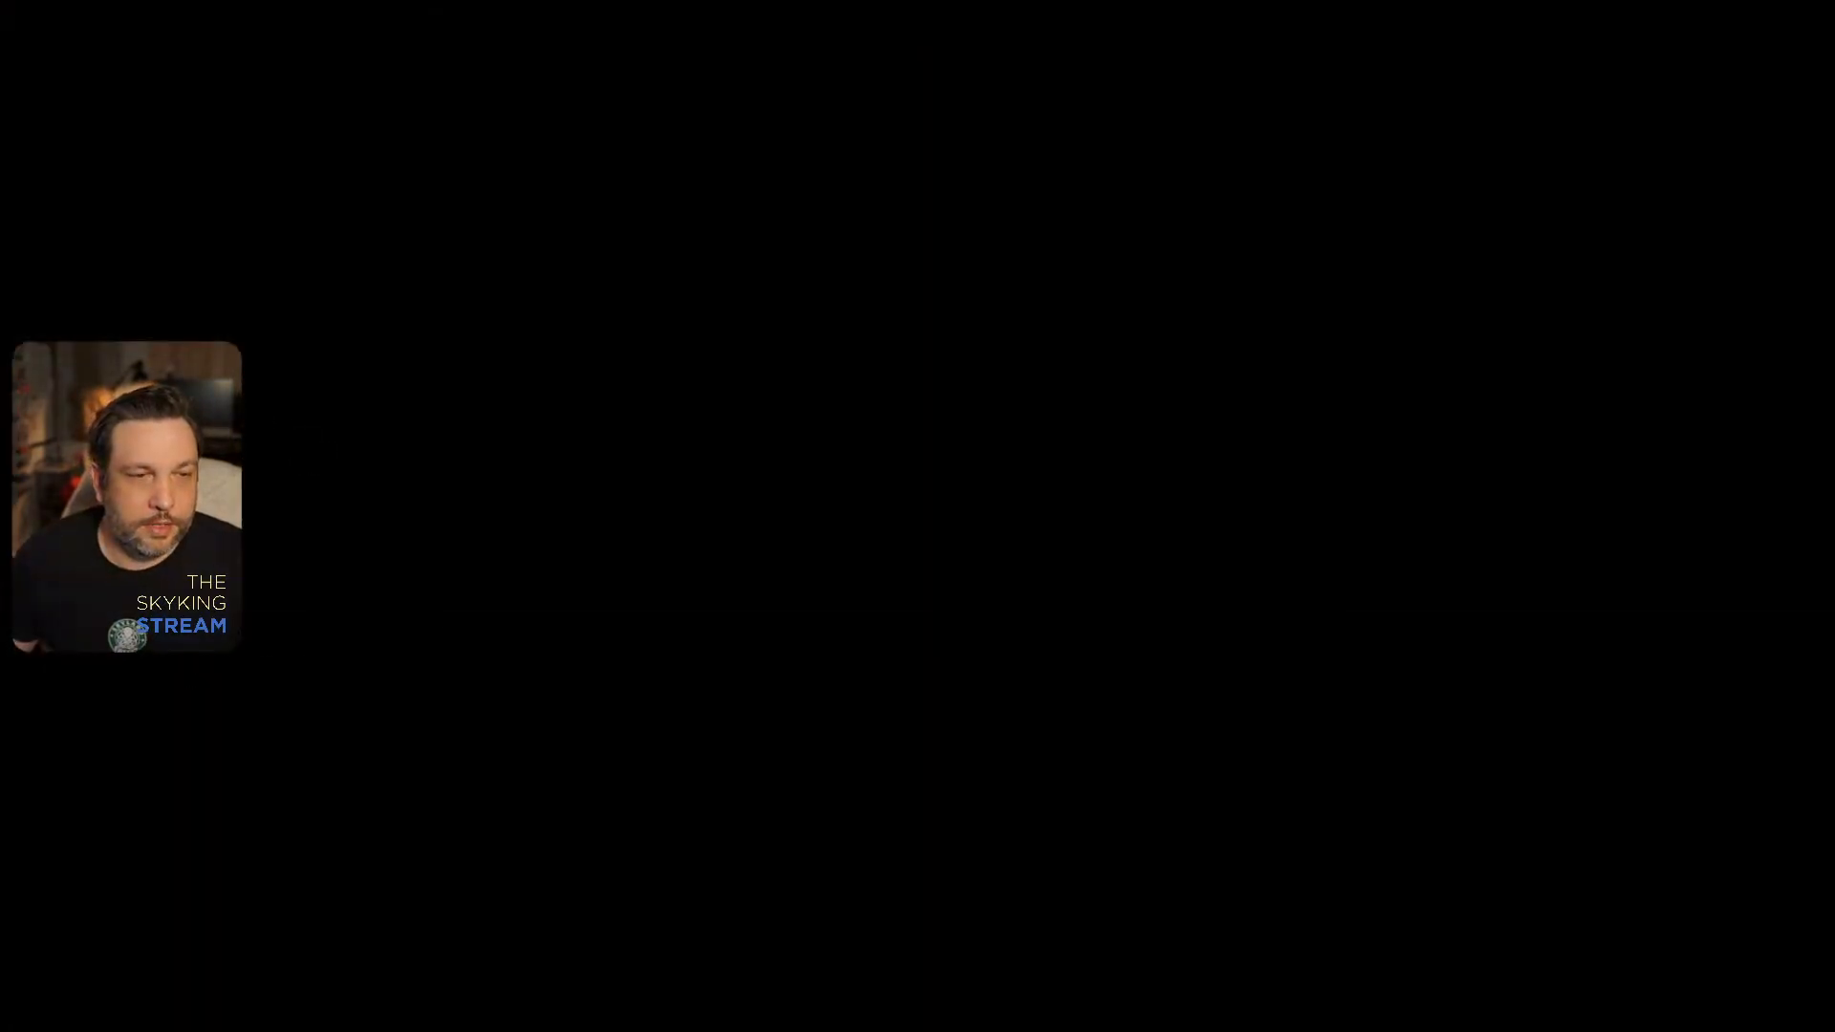
key("grave")
type("help rafe")
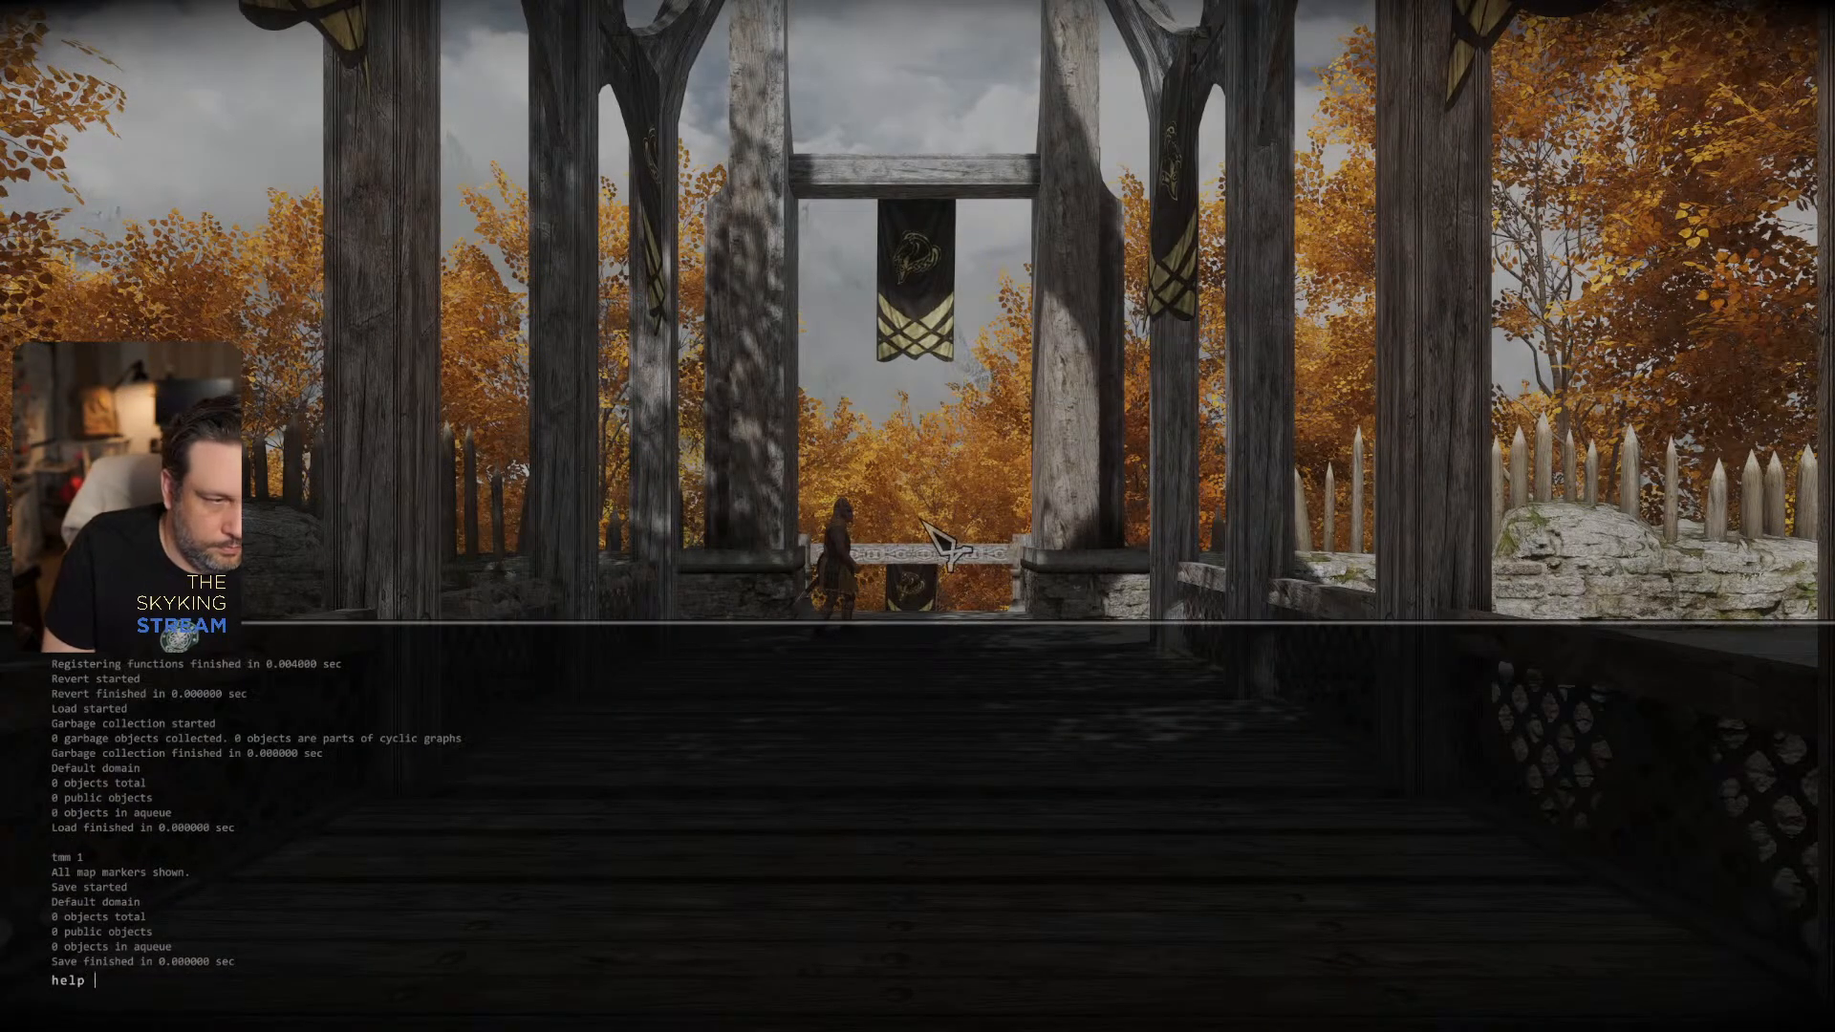
key("BackSpace")
key("BackSpace")
type("ven")
key("Return")
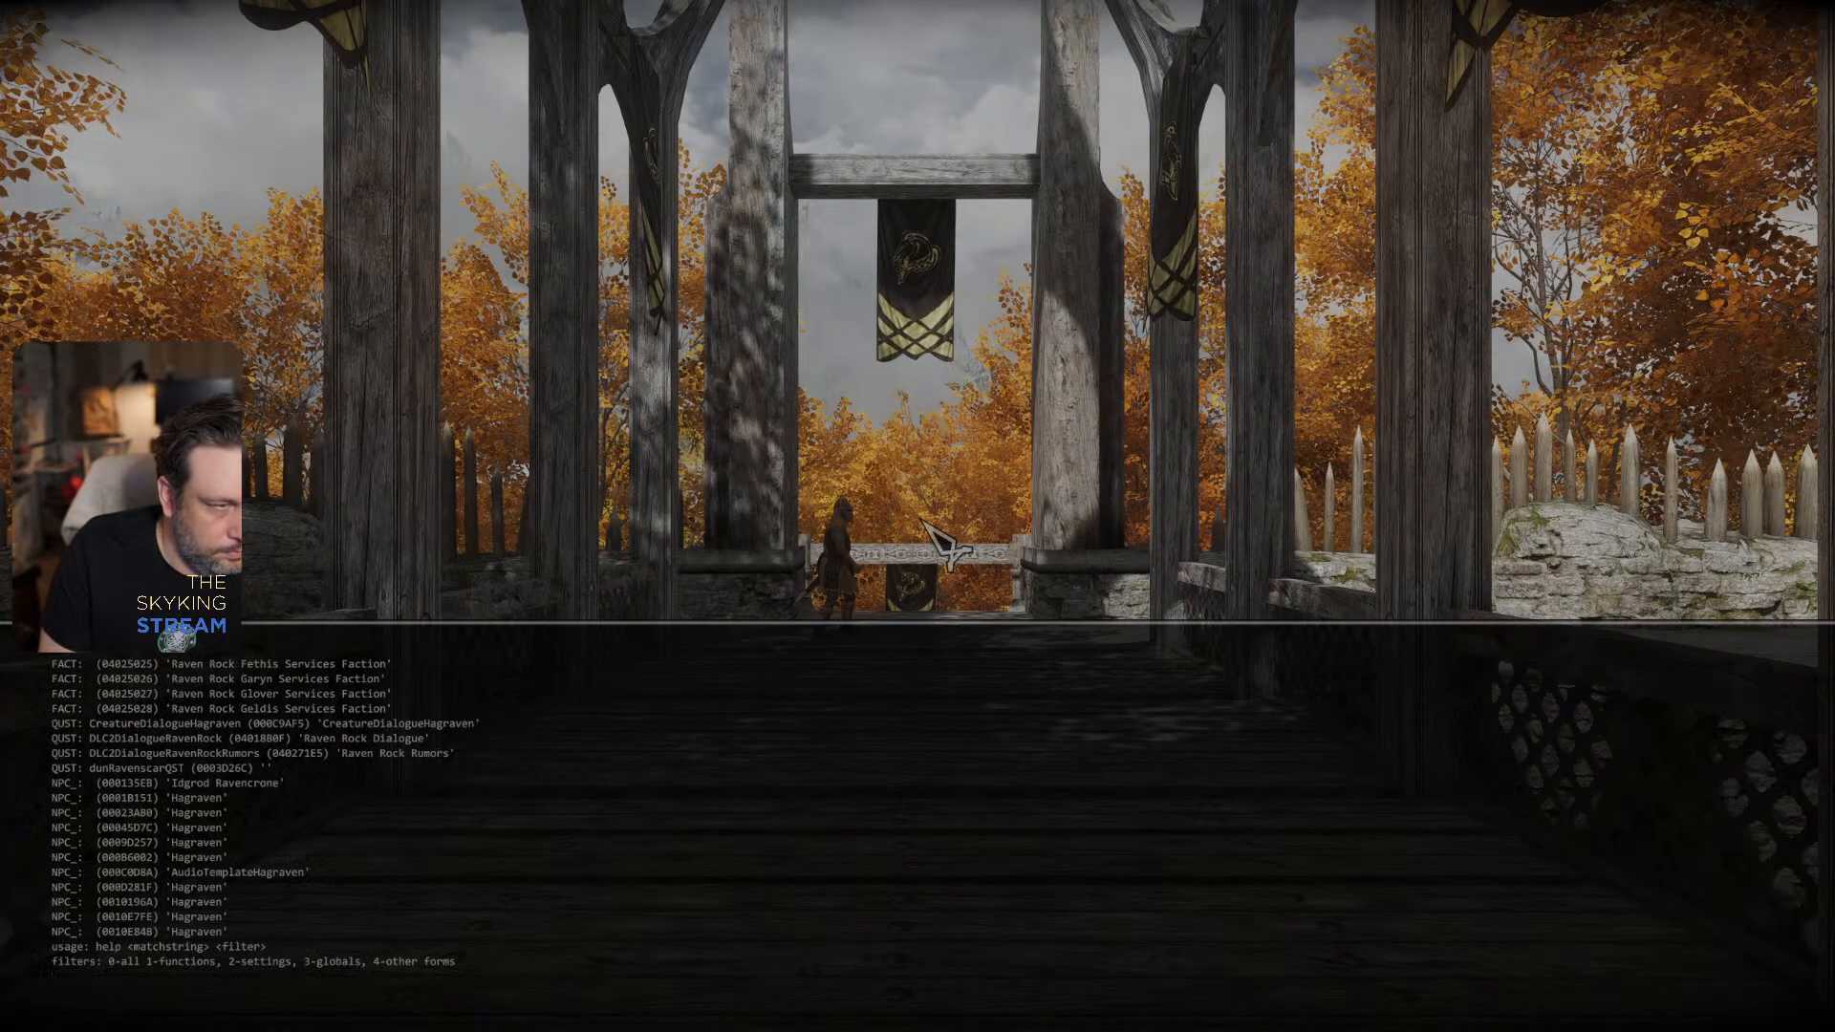
key("Page_Up")
key("Page_Up")
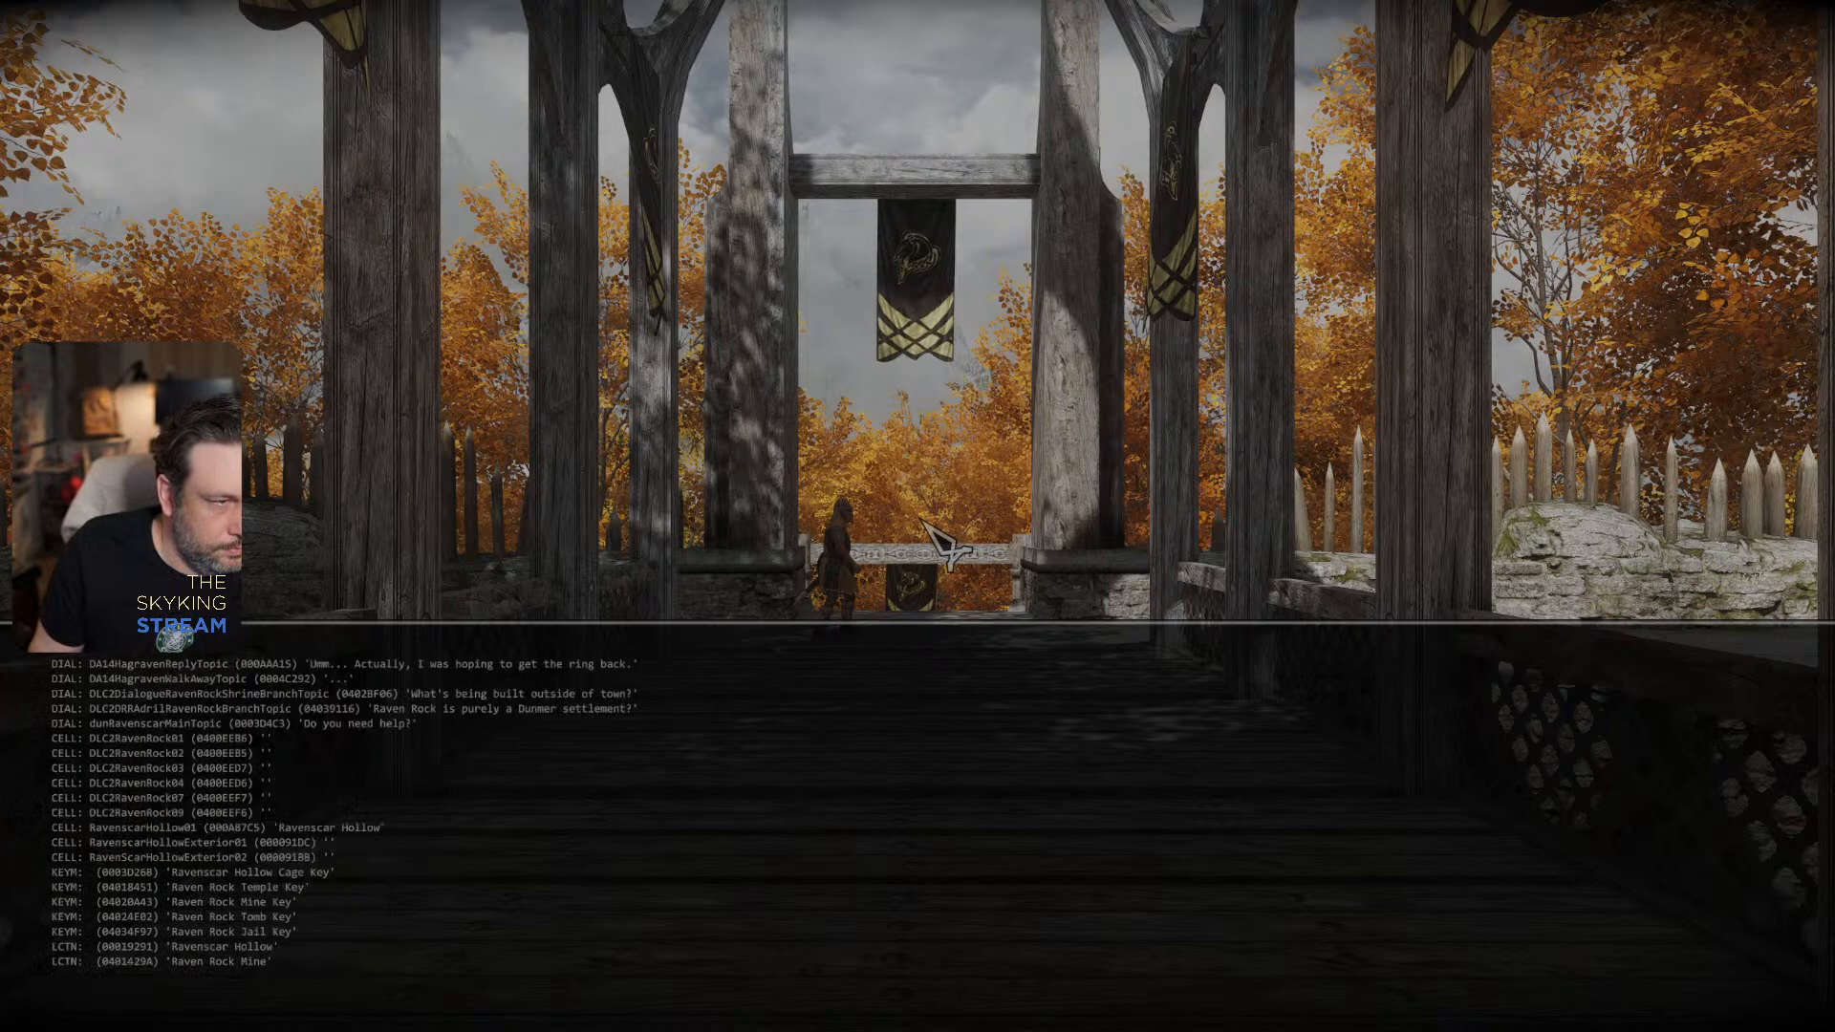
key("Page_Up")
key("Page_Down")
- Teleport to Raven Rock with the console command coc dlc2ravenrock01
type("coc d")
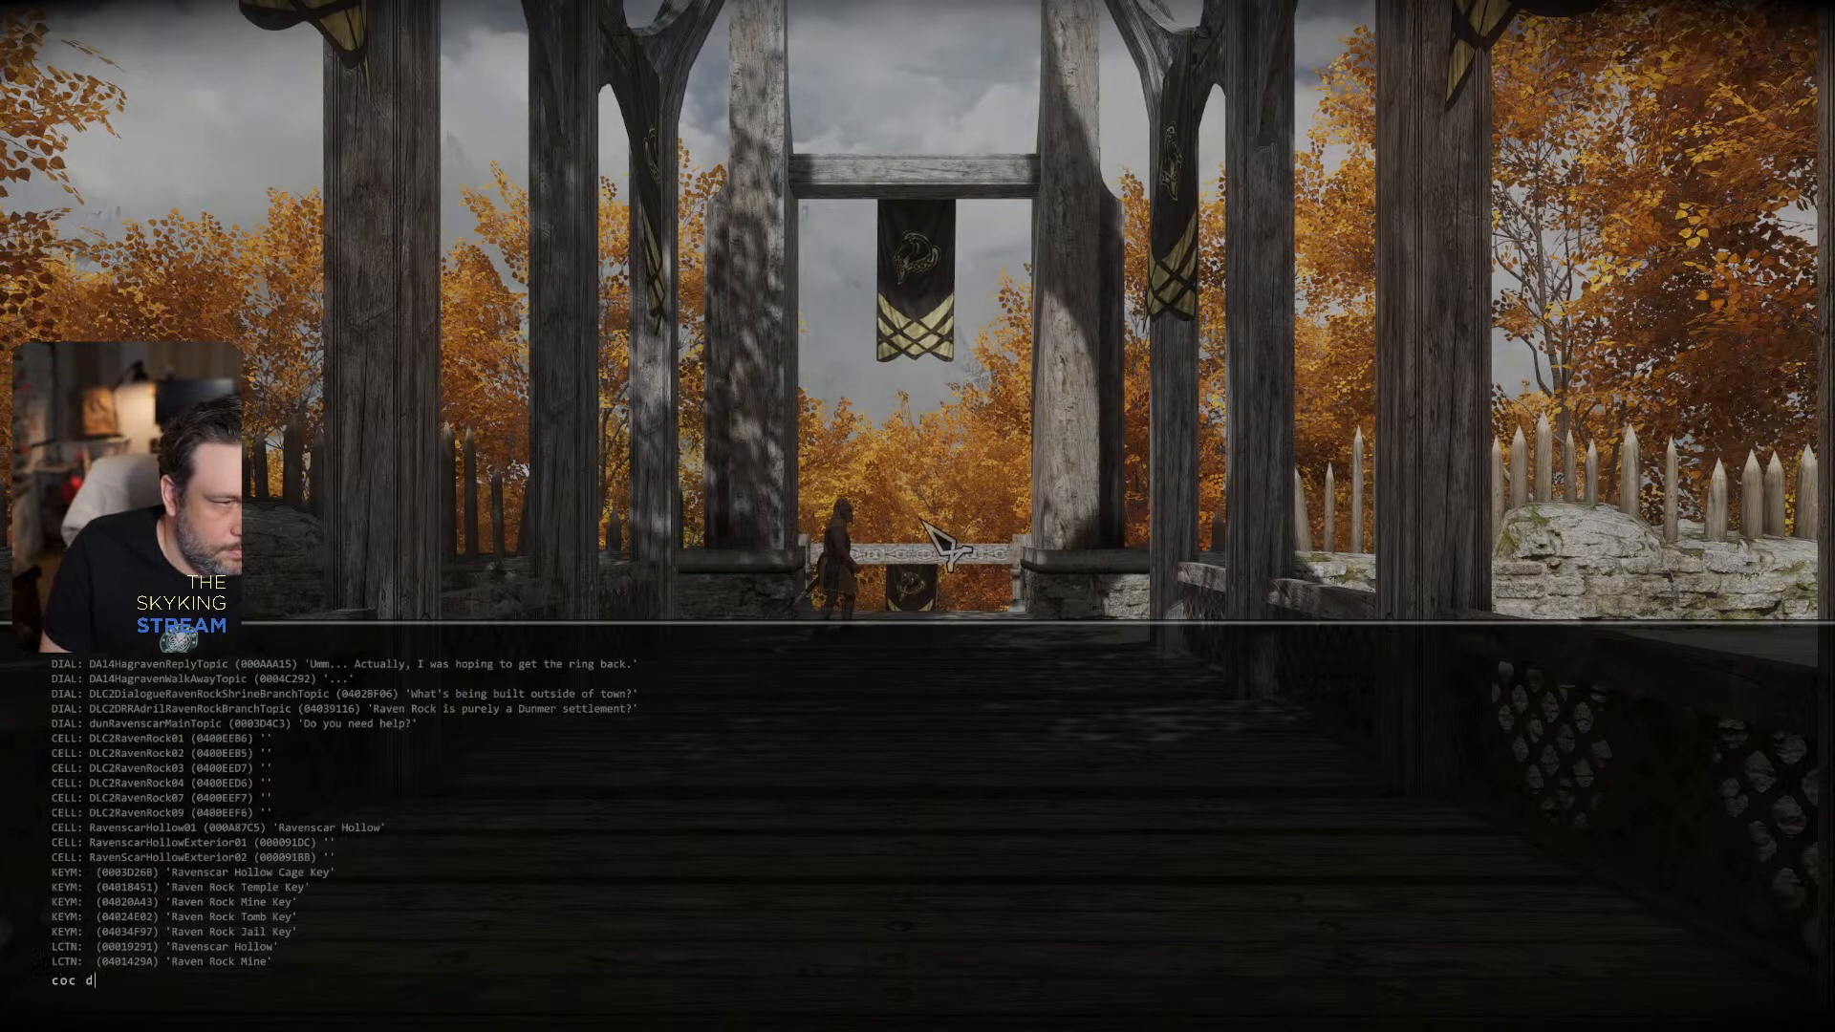
type("lc2ravenrock")
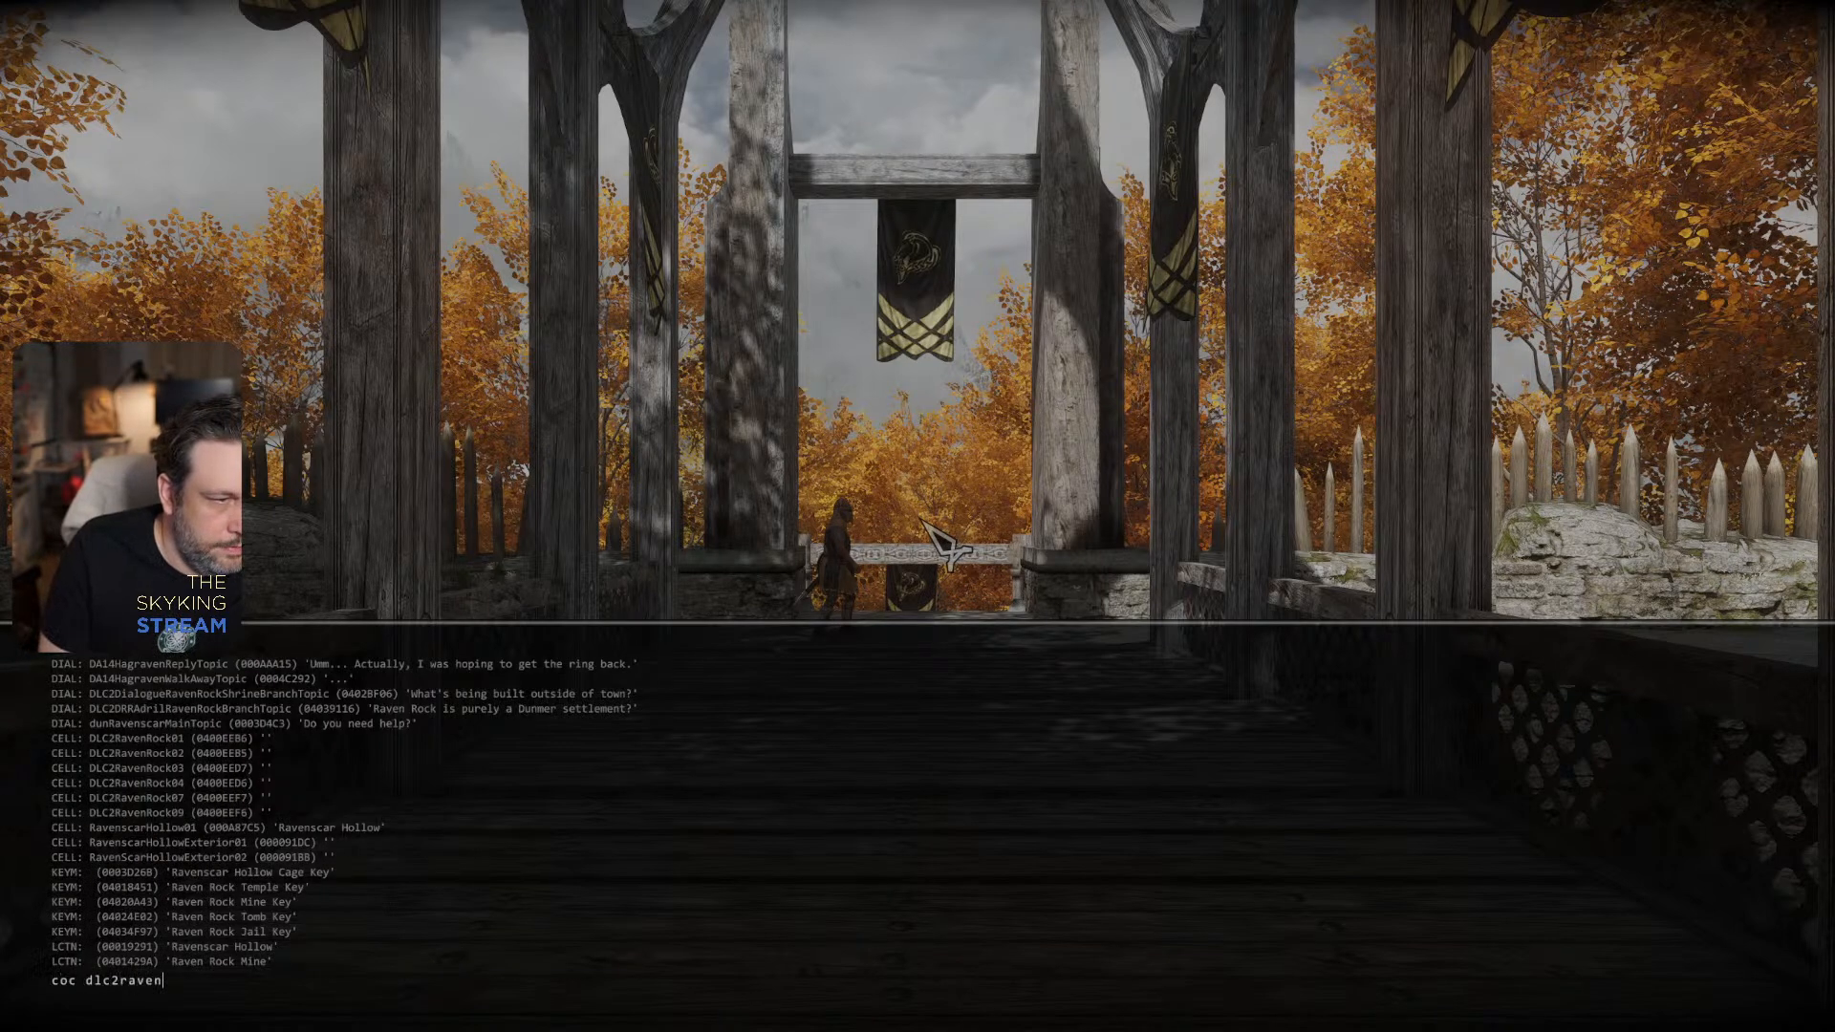
type("01")
key("Return")
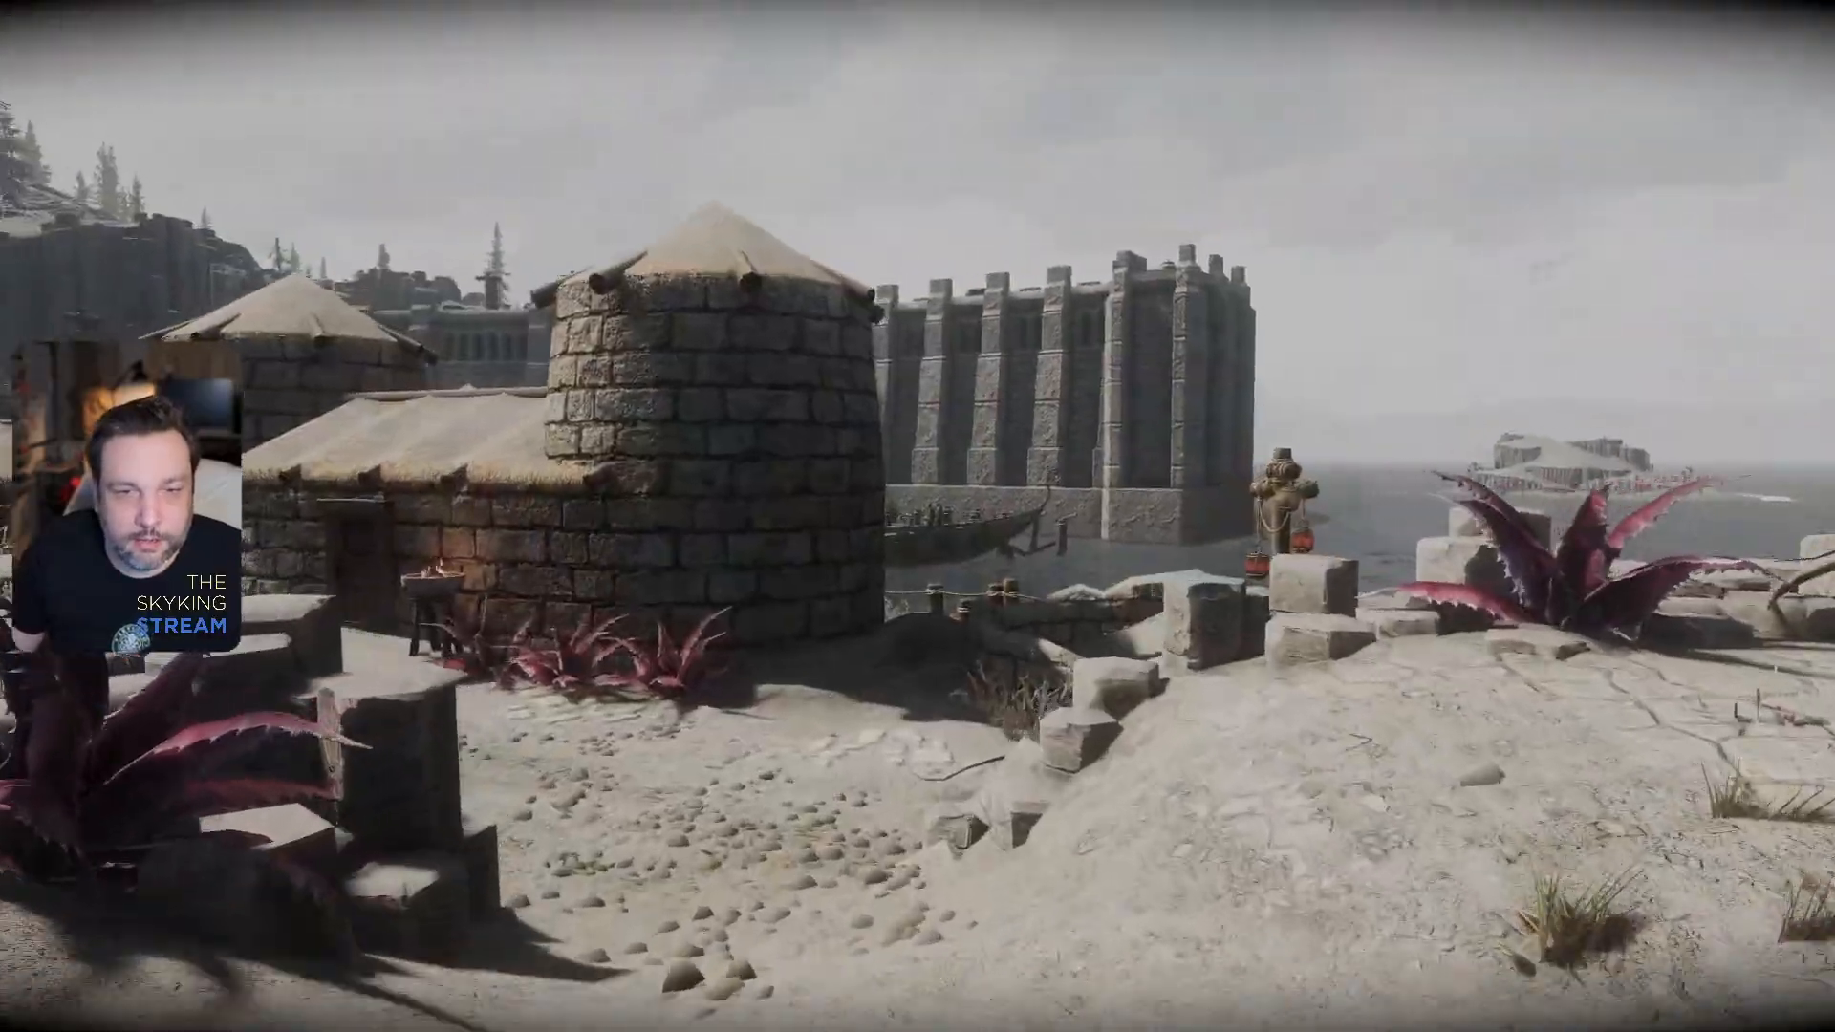
- Fast travel to the mushroom settlement marker on the southeastern part of the island
key("m")
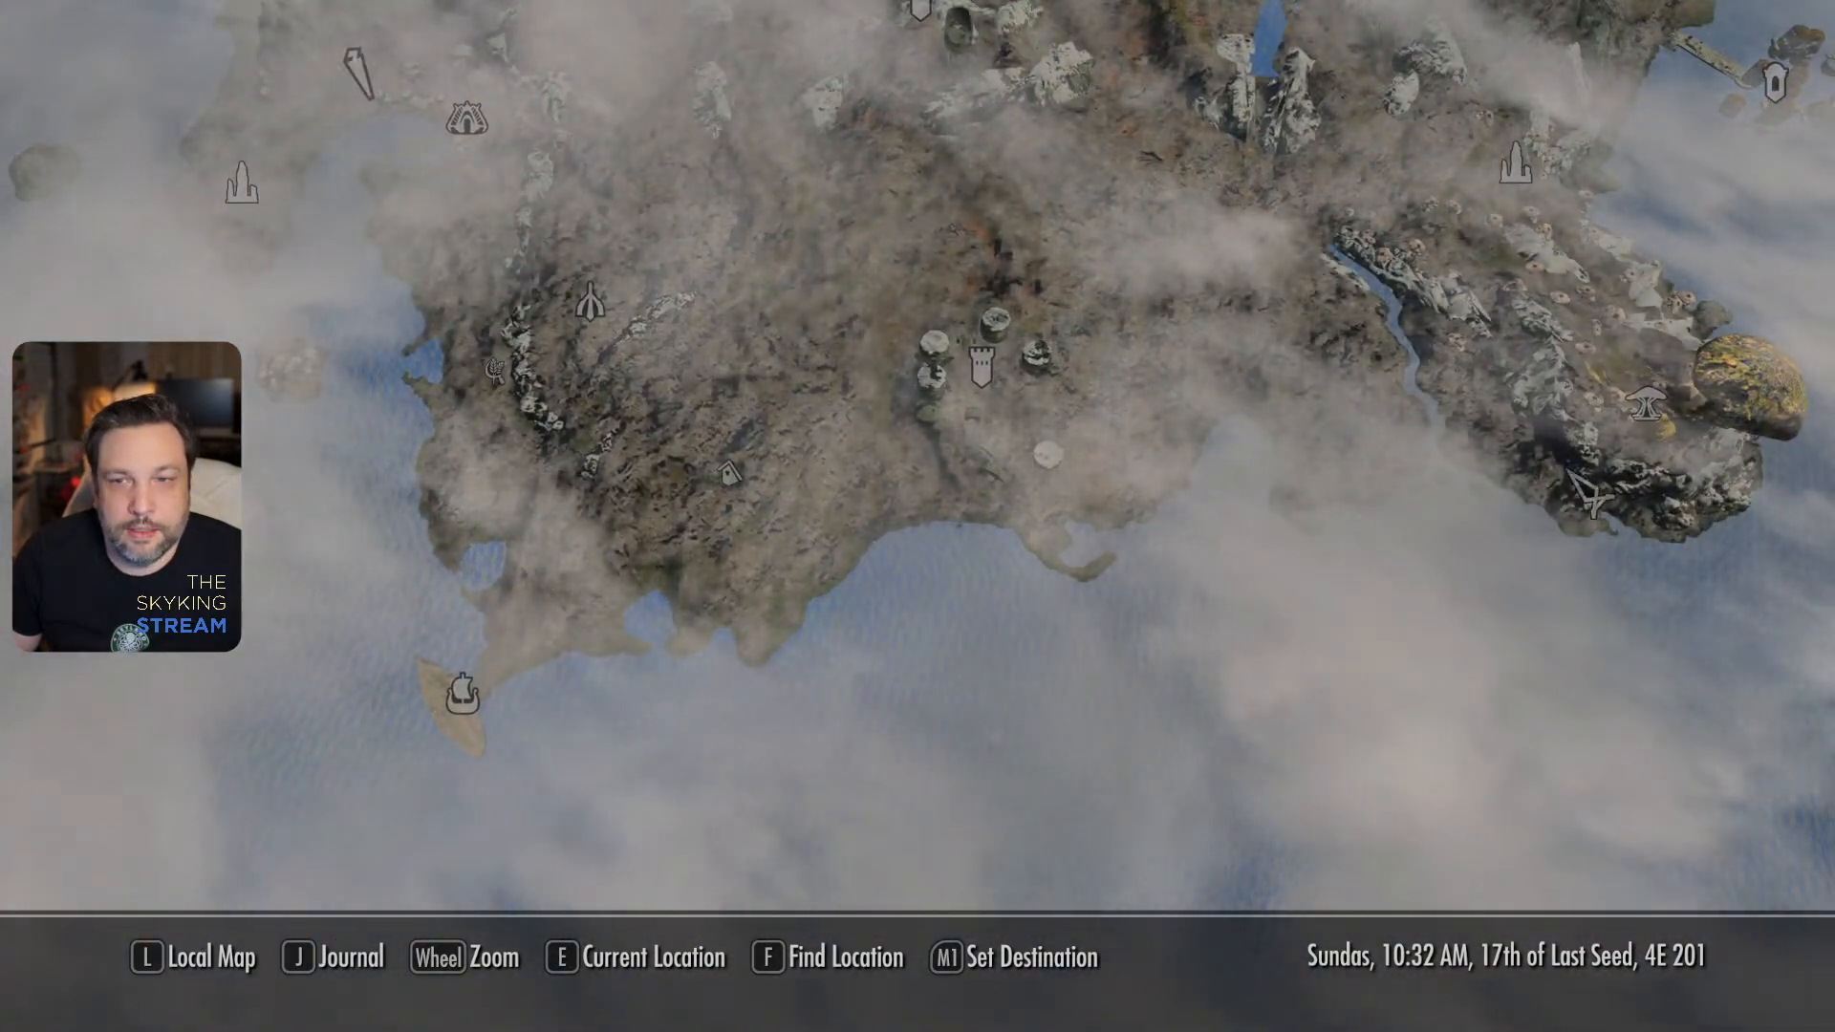
left_click(1656, 425)
left_click(740, 559)
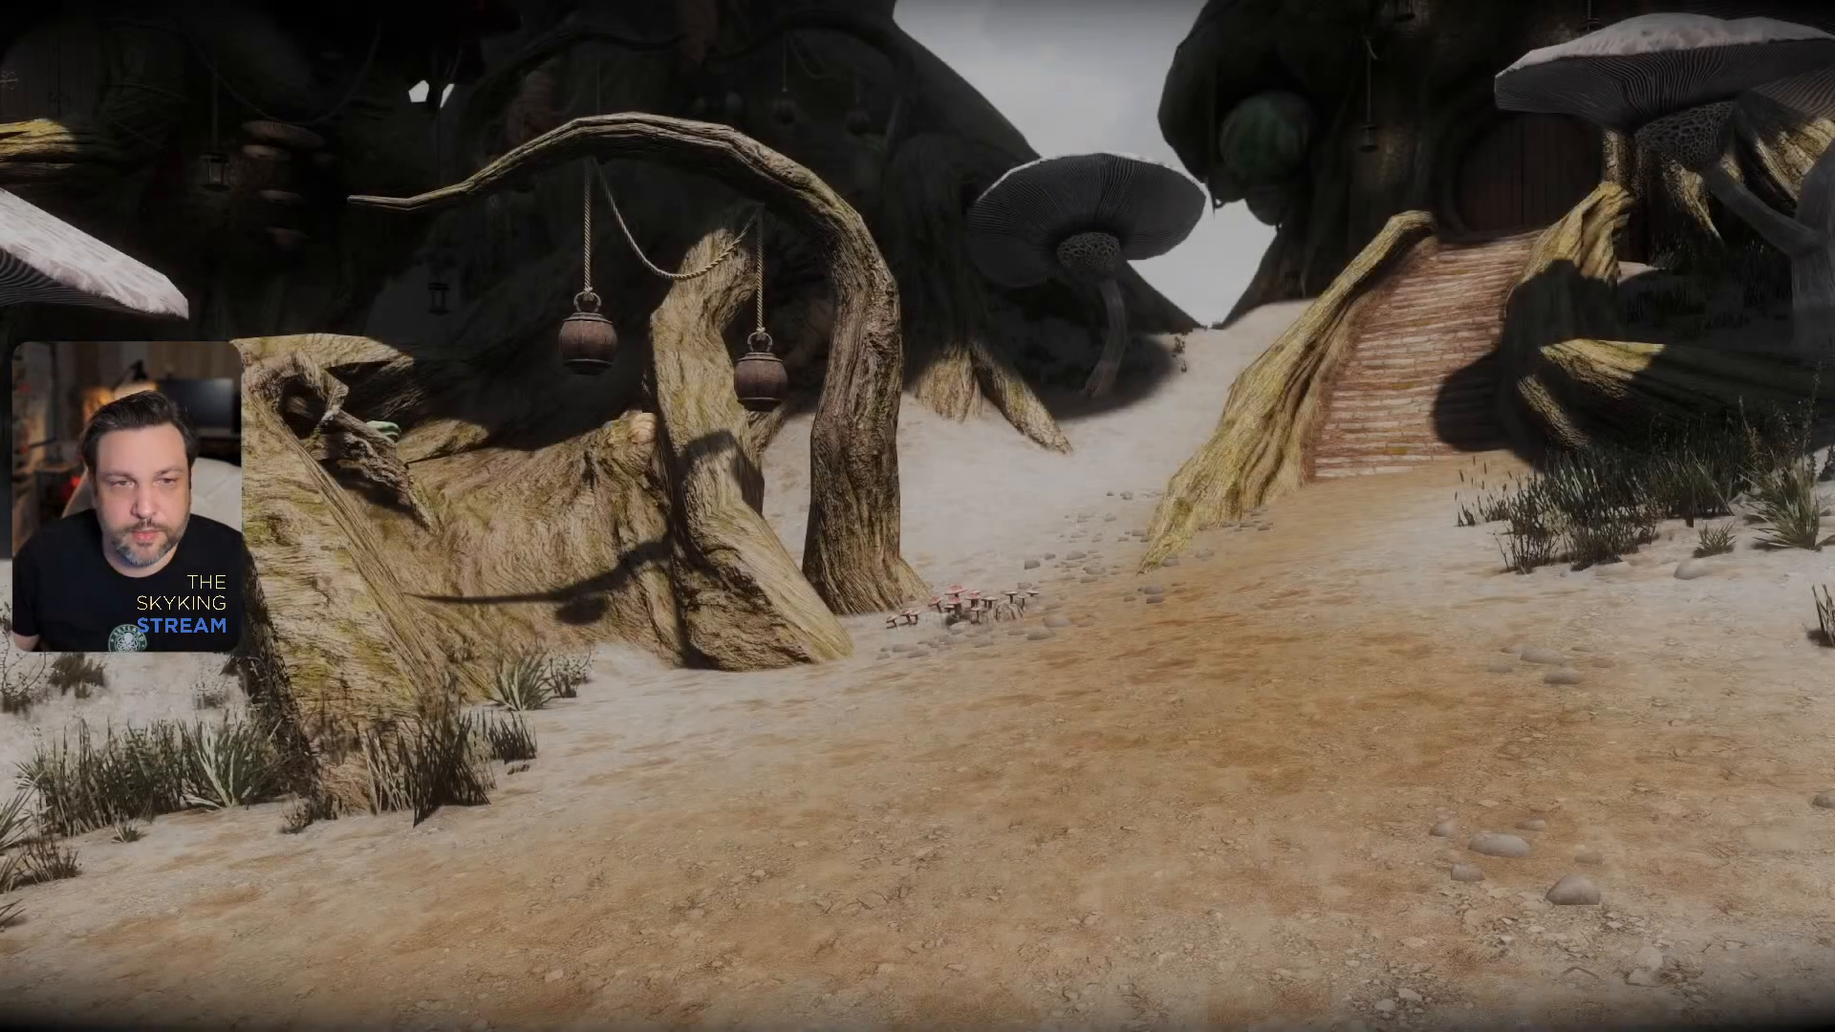
- Walk up to the root arch and examine its two hanging lanterns from several angles
key("w")
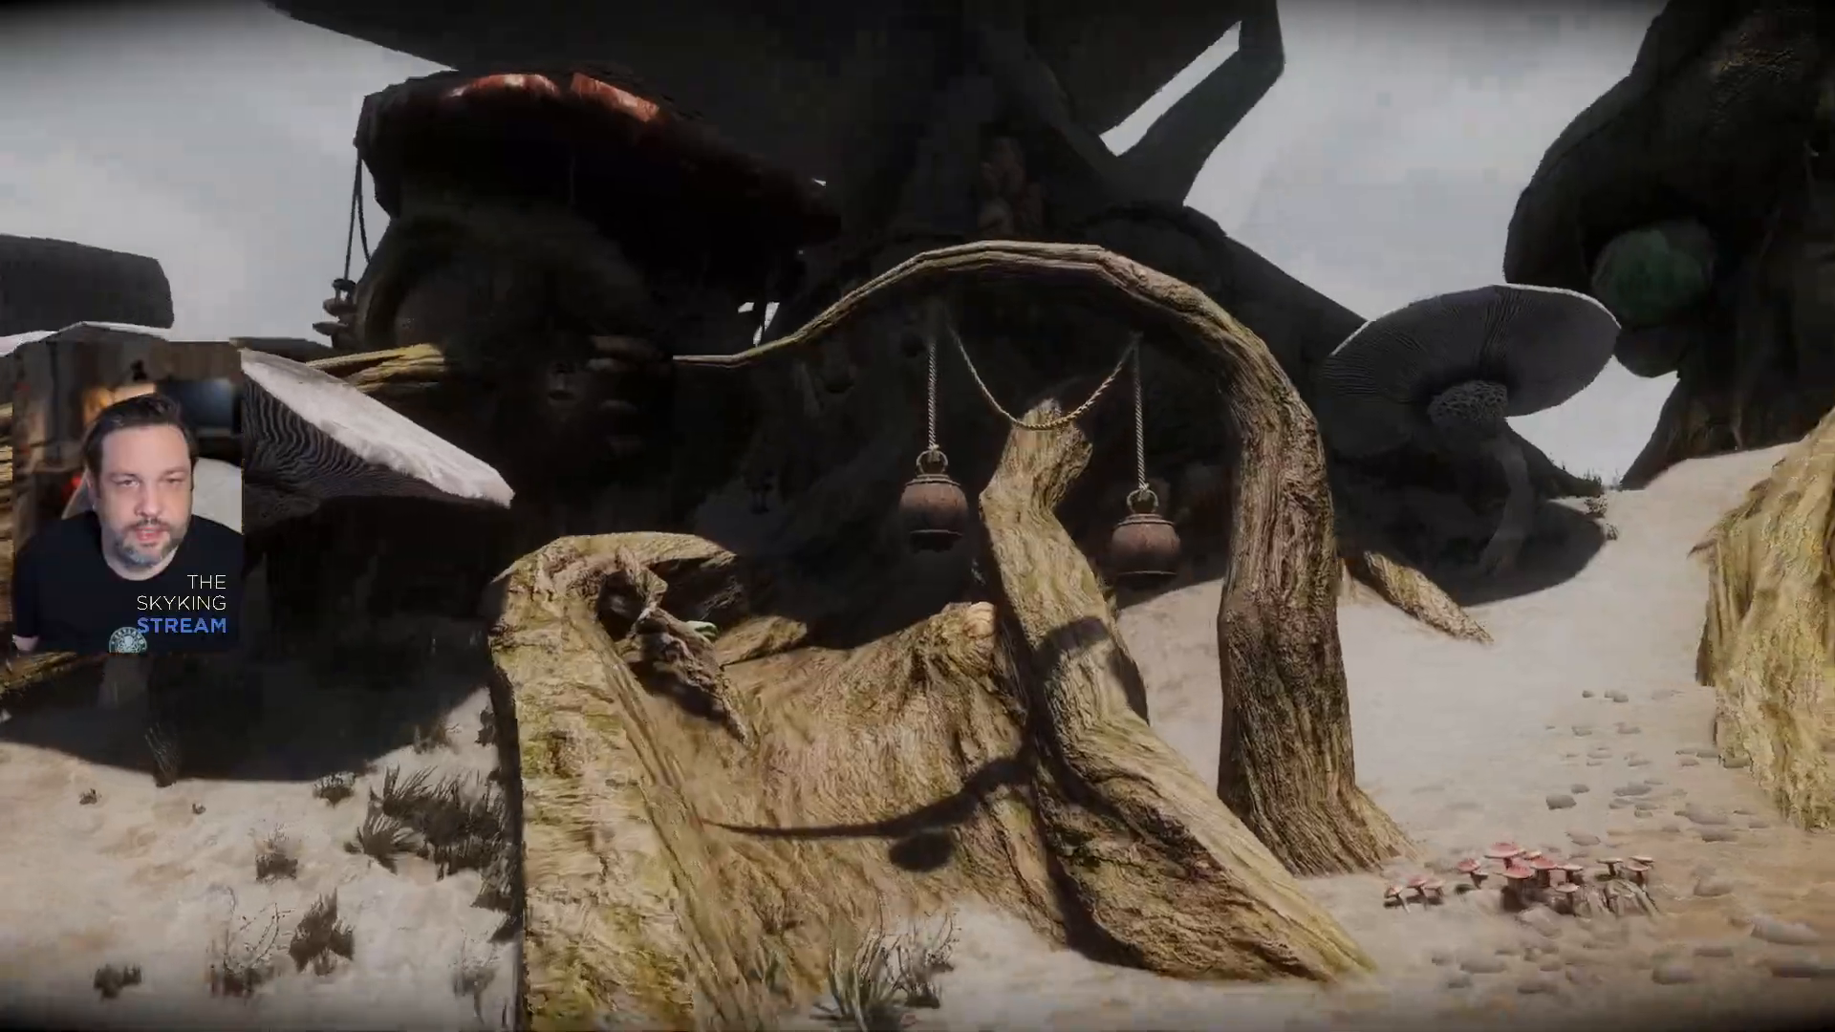
key("a")
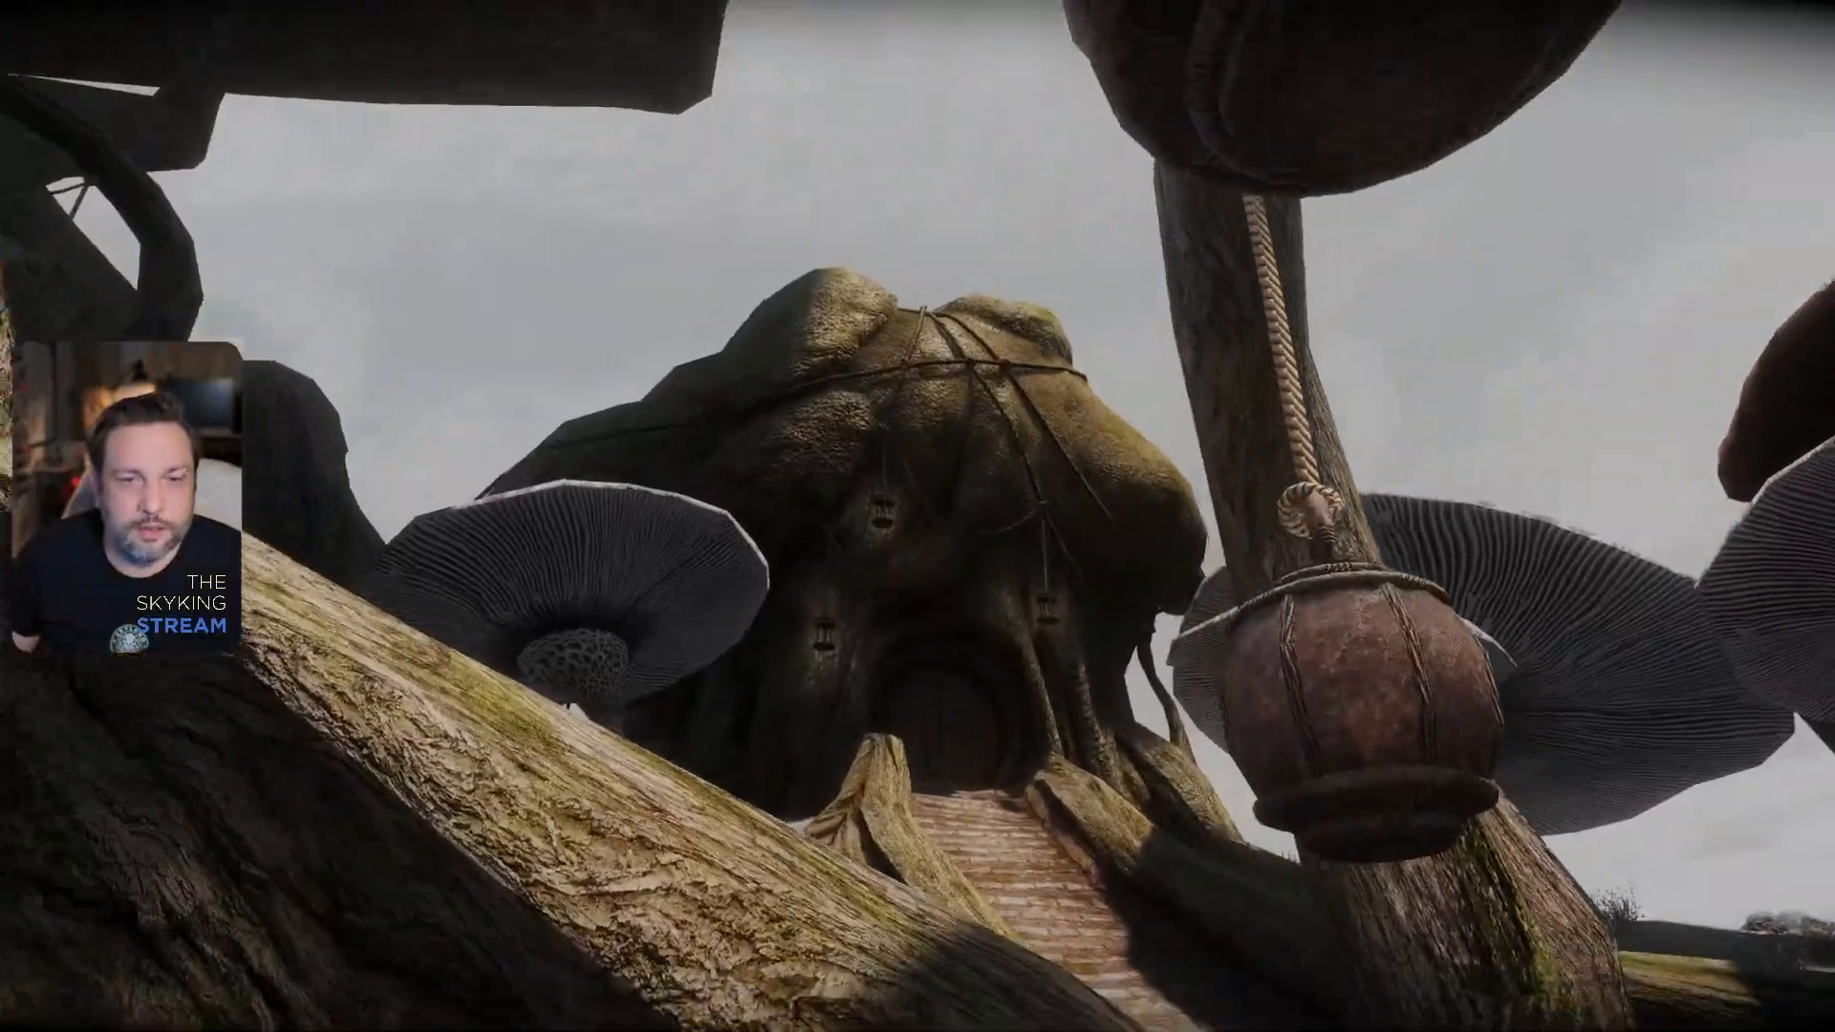
key("d")
key("w")
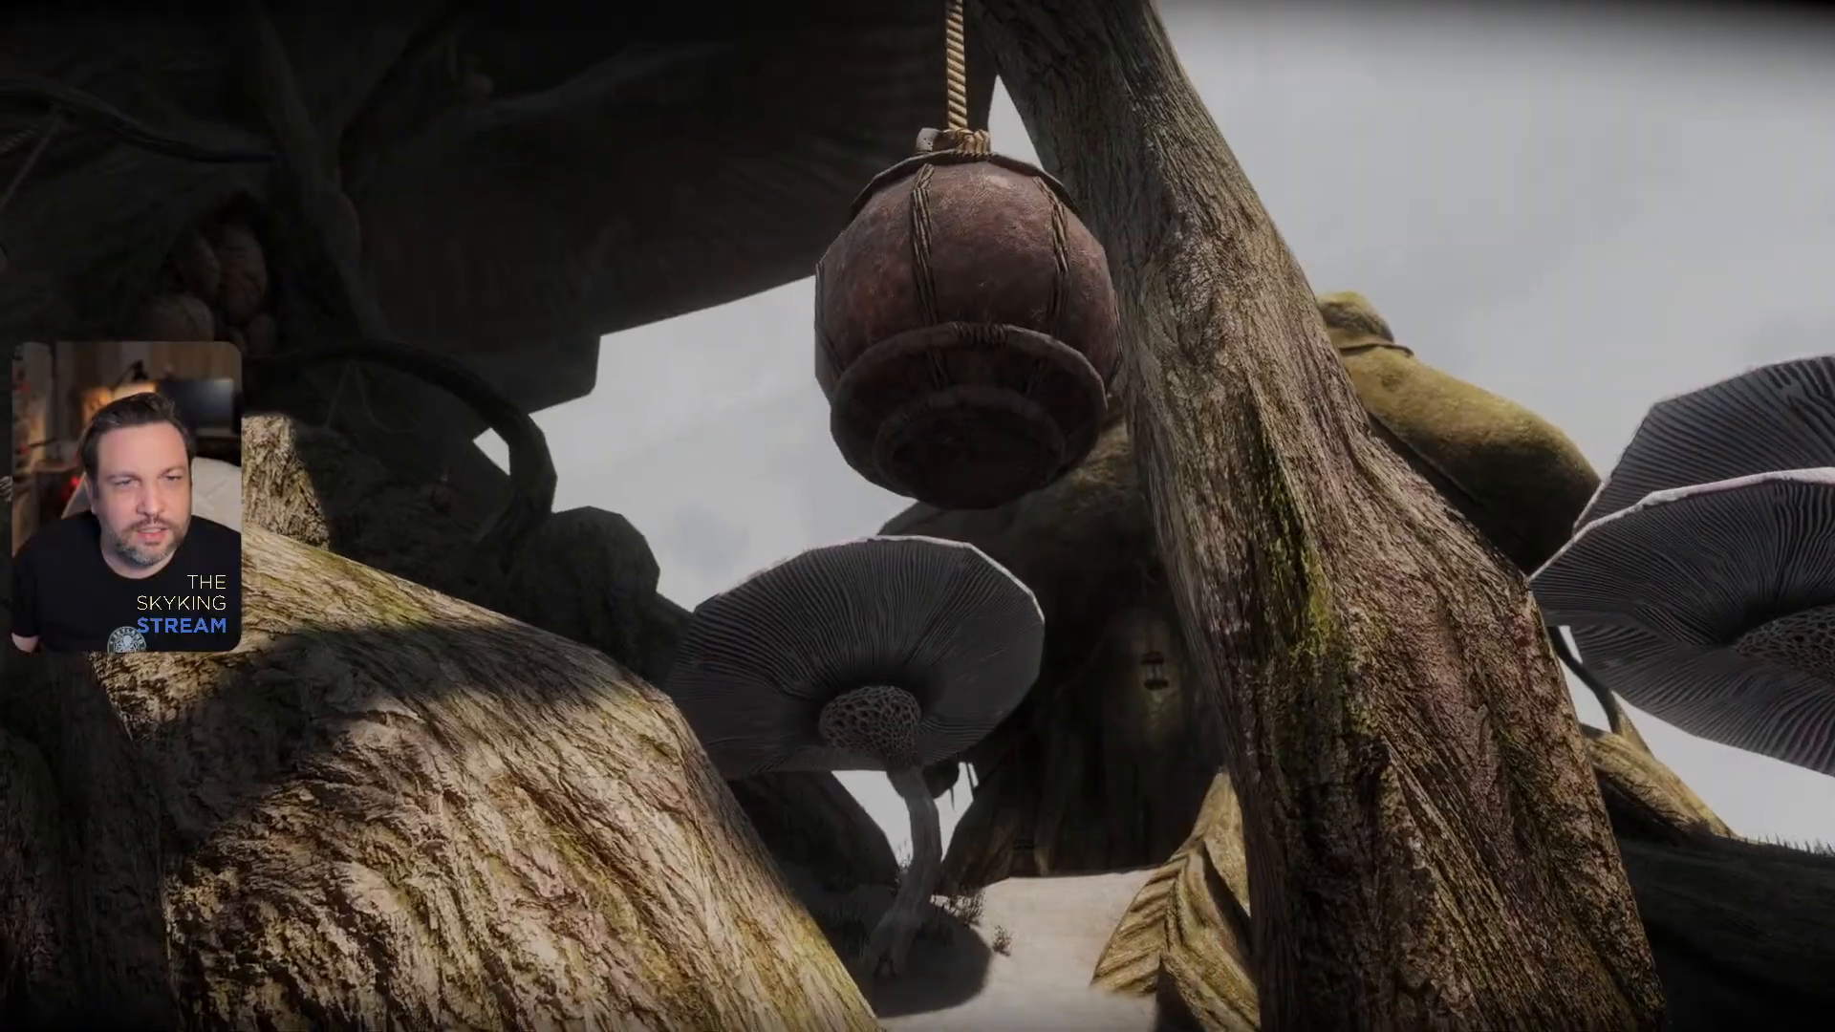
key("d")
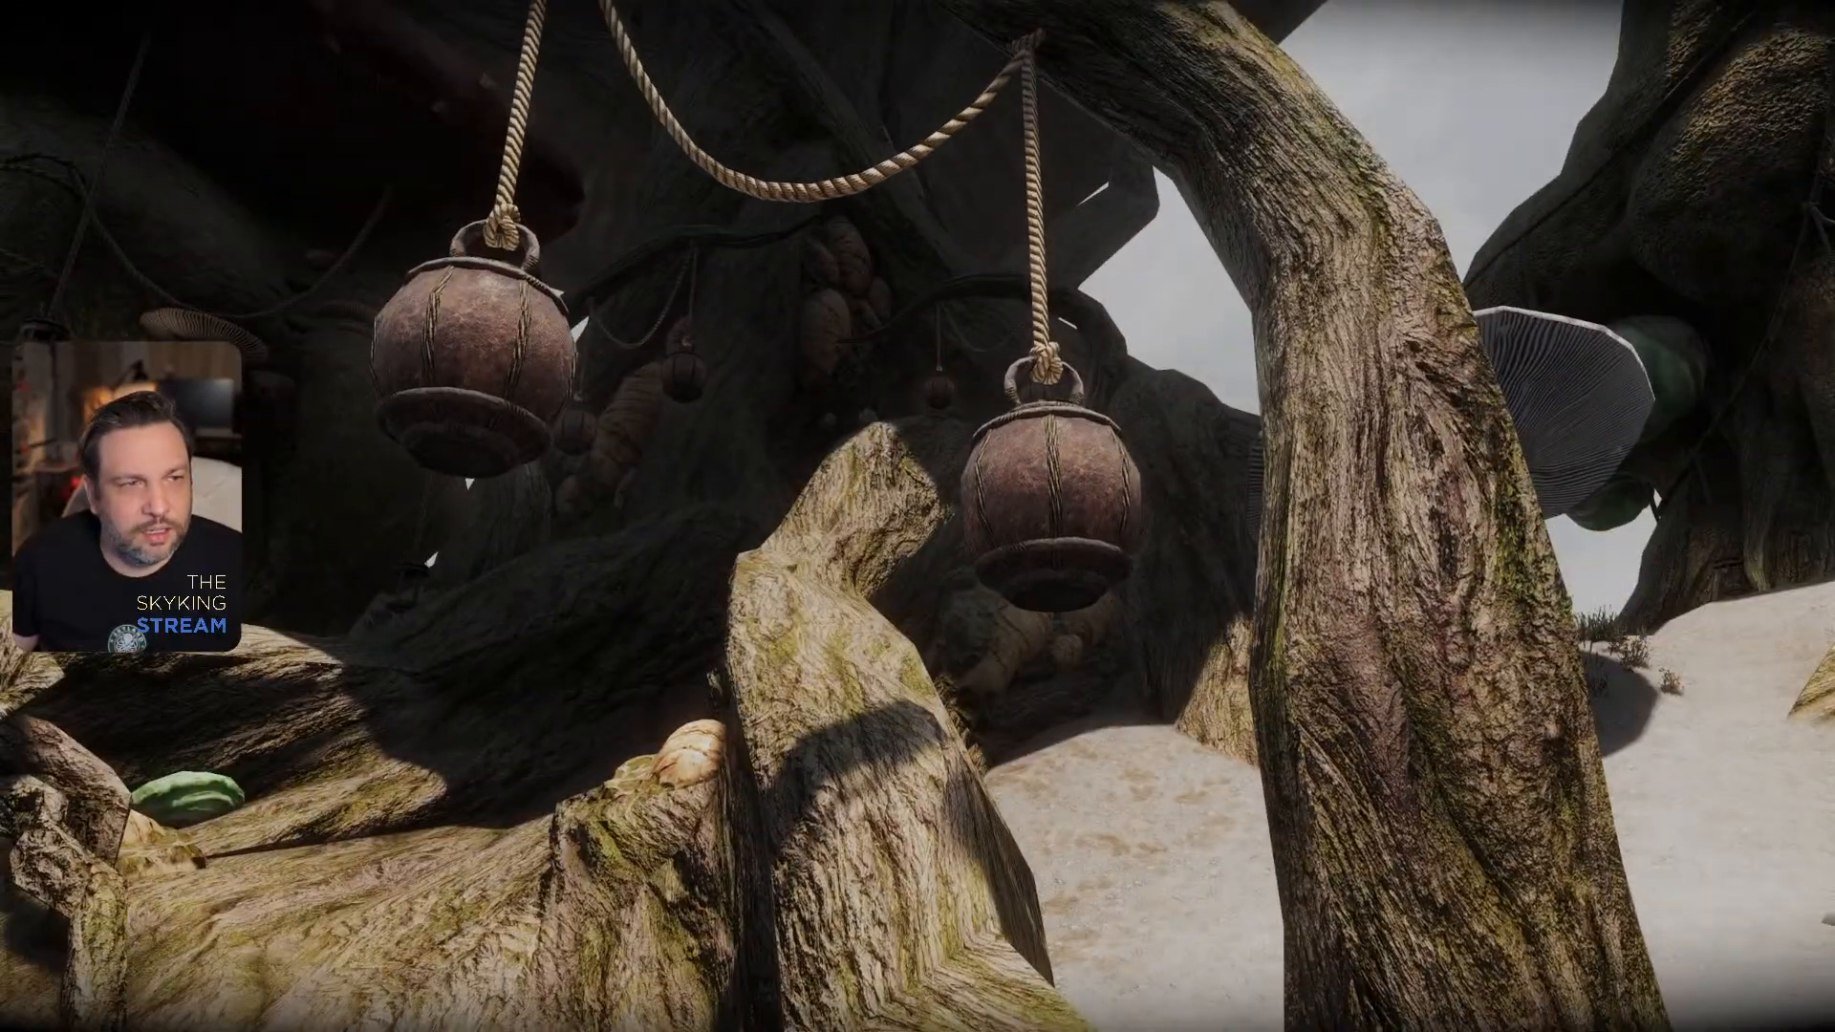
key("d")
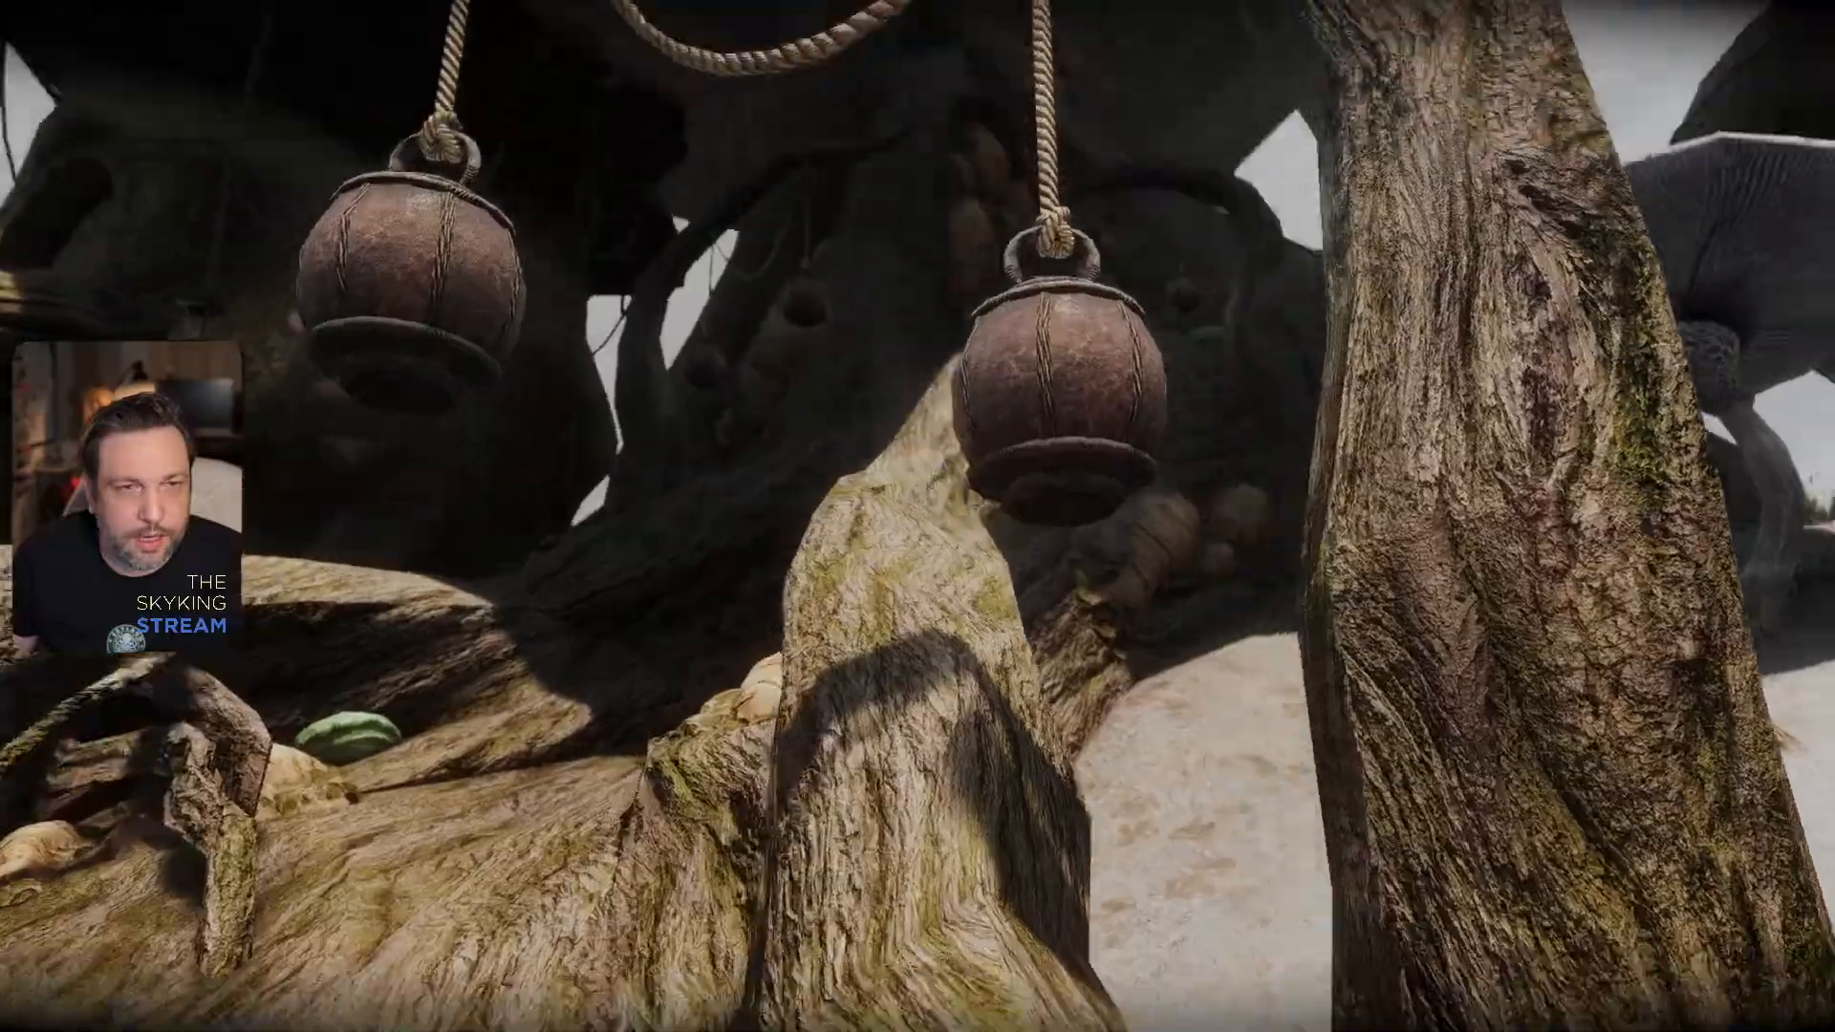
- Enable the free camera with the console command tfc and examine one hanging lantern up close
key("grave")
type("t")
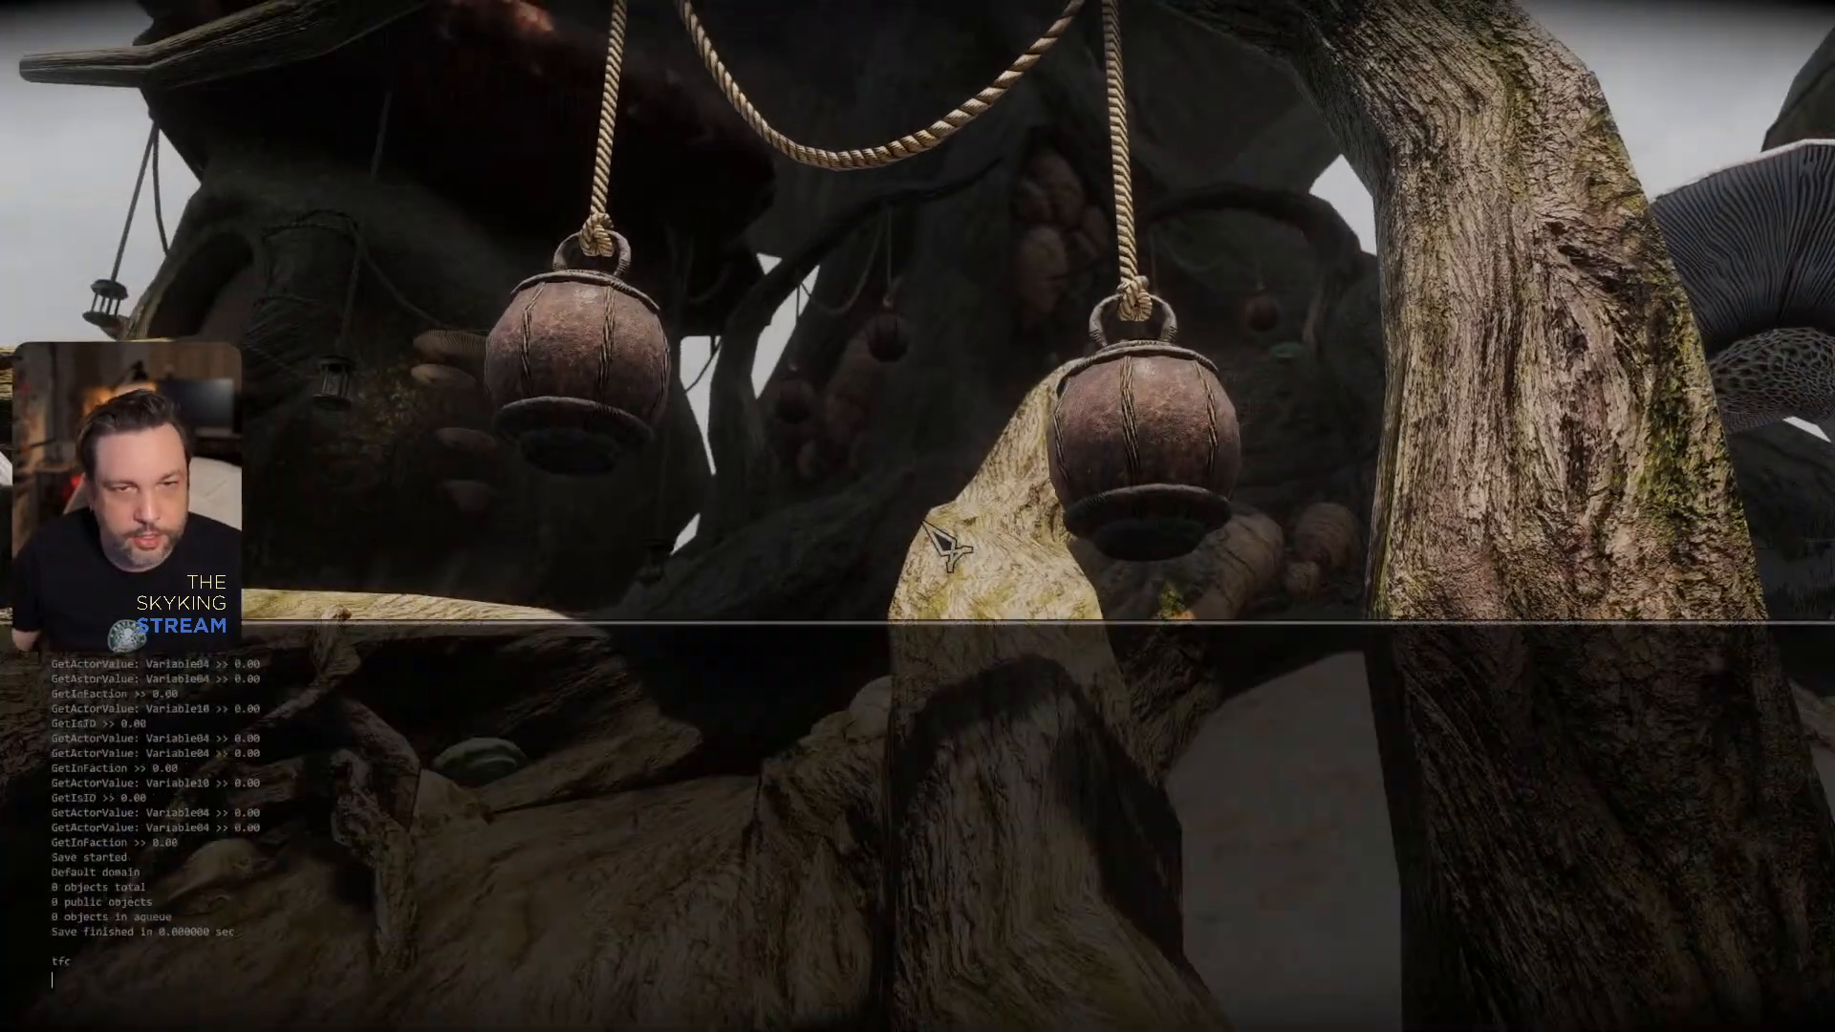
key("grave")
key("w")
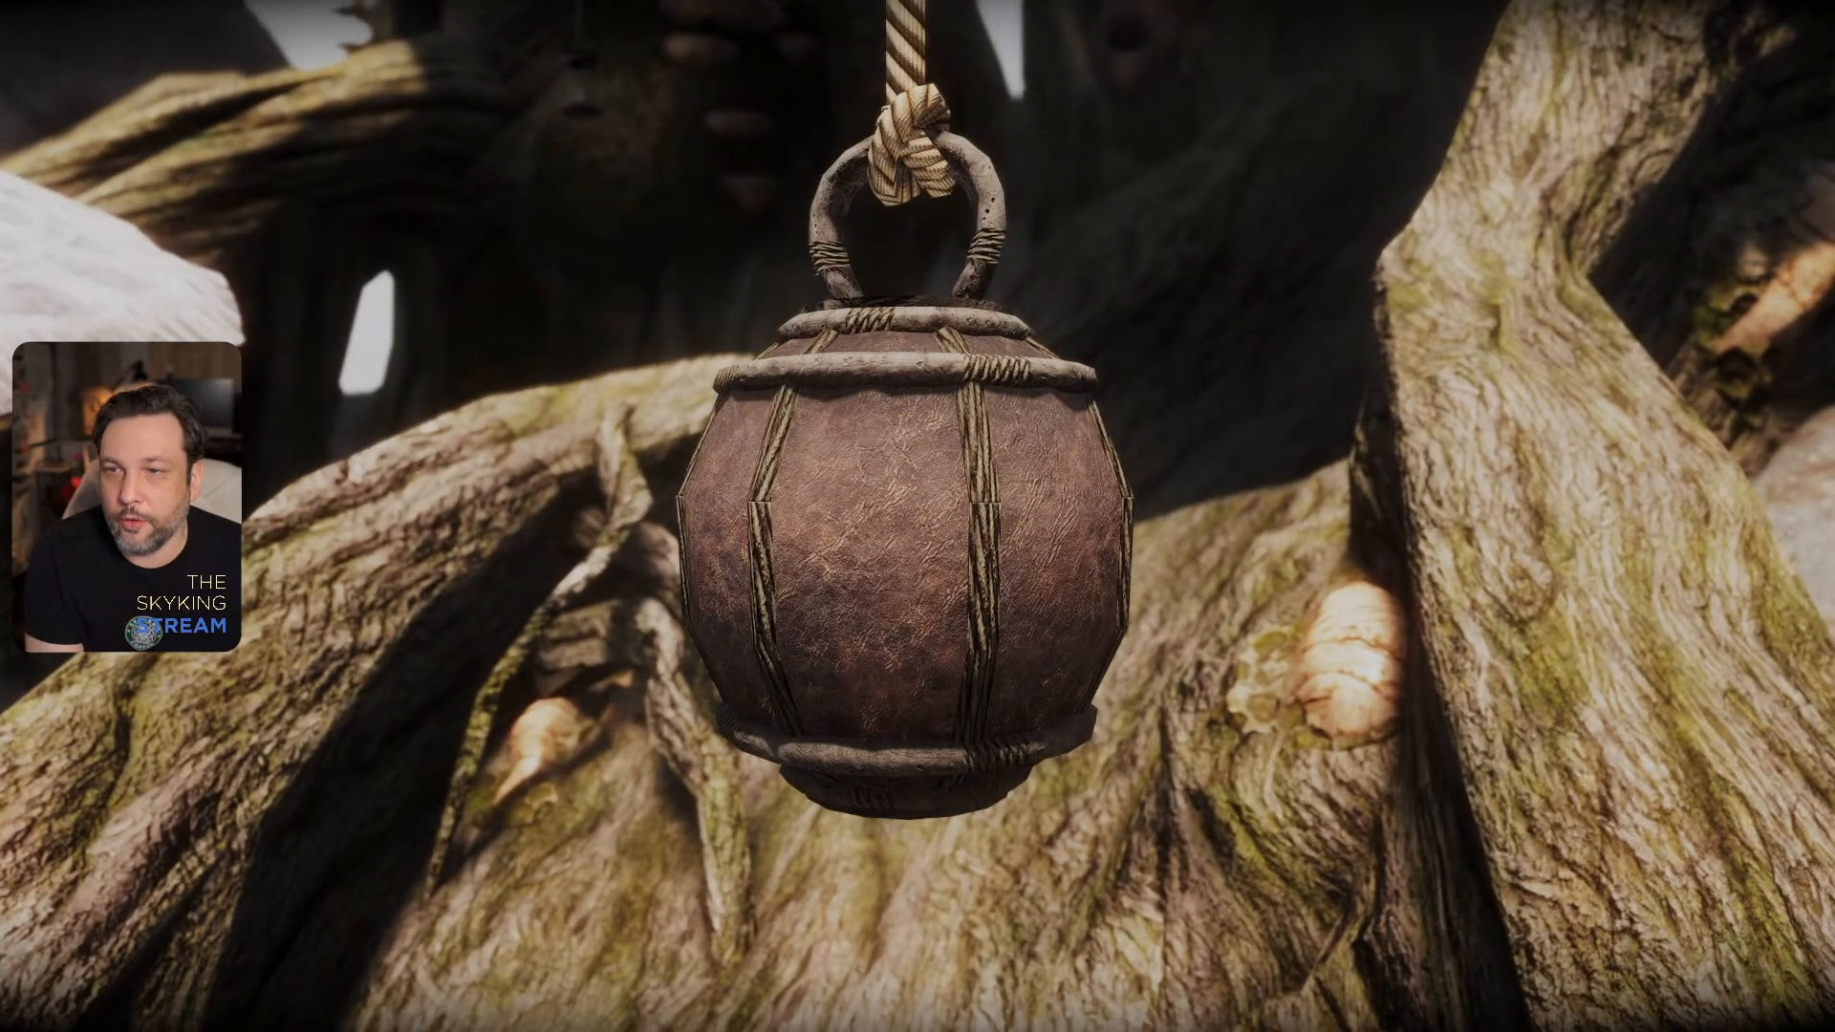
- Set the in-game time to midnight with the console command set gamehour to 0
key("grave")
type("set gamehou")
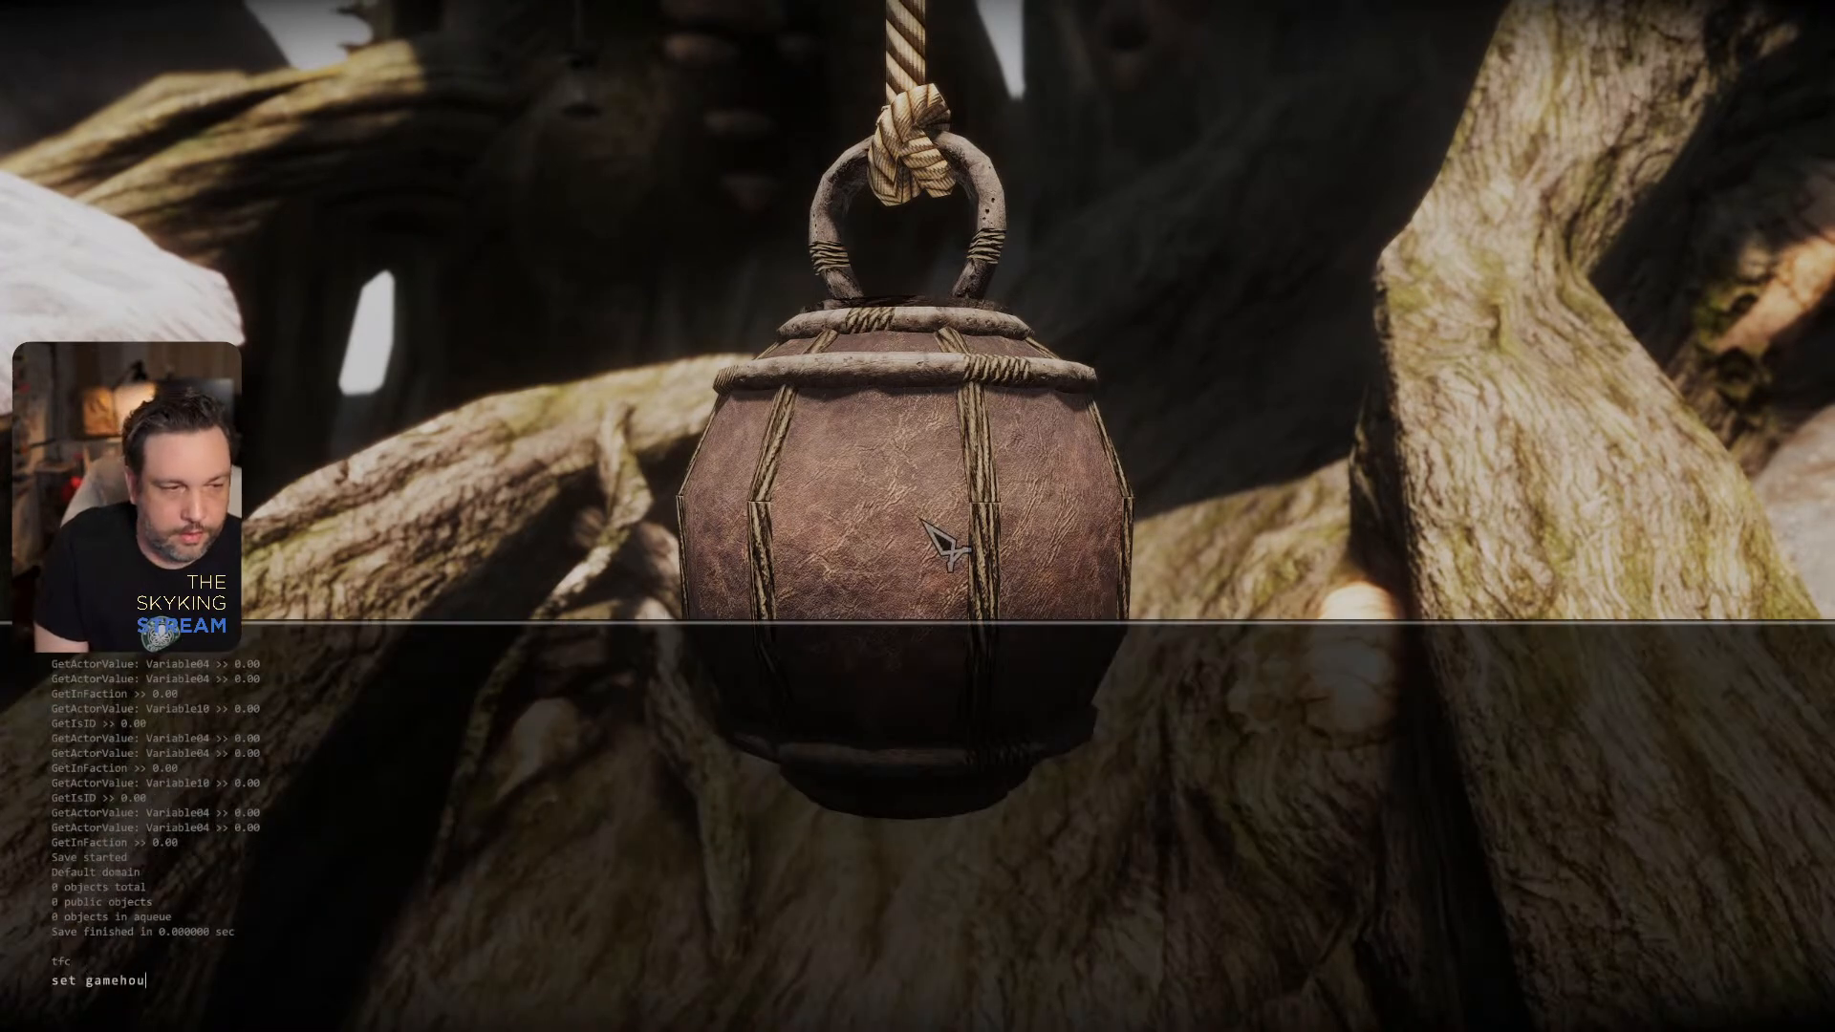
type("r to 0")
key("Return")
key("grave")
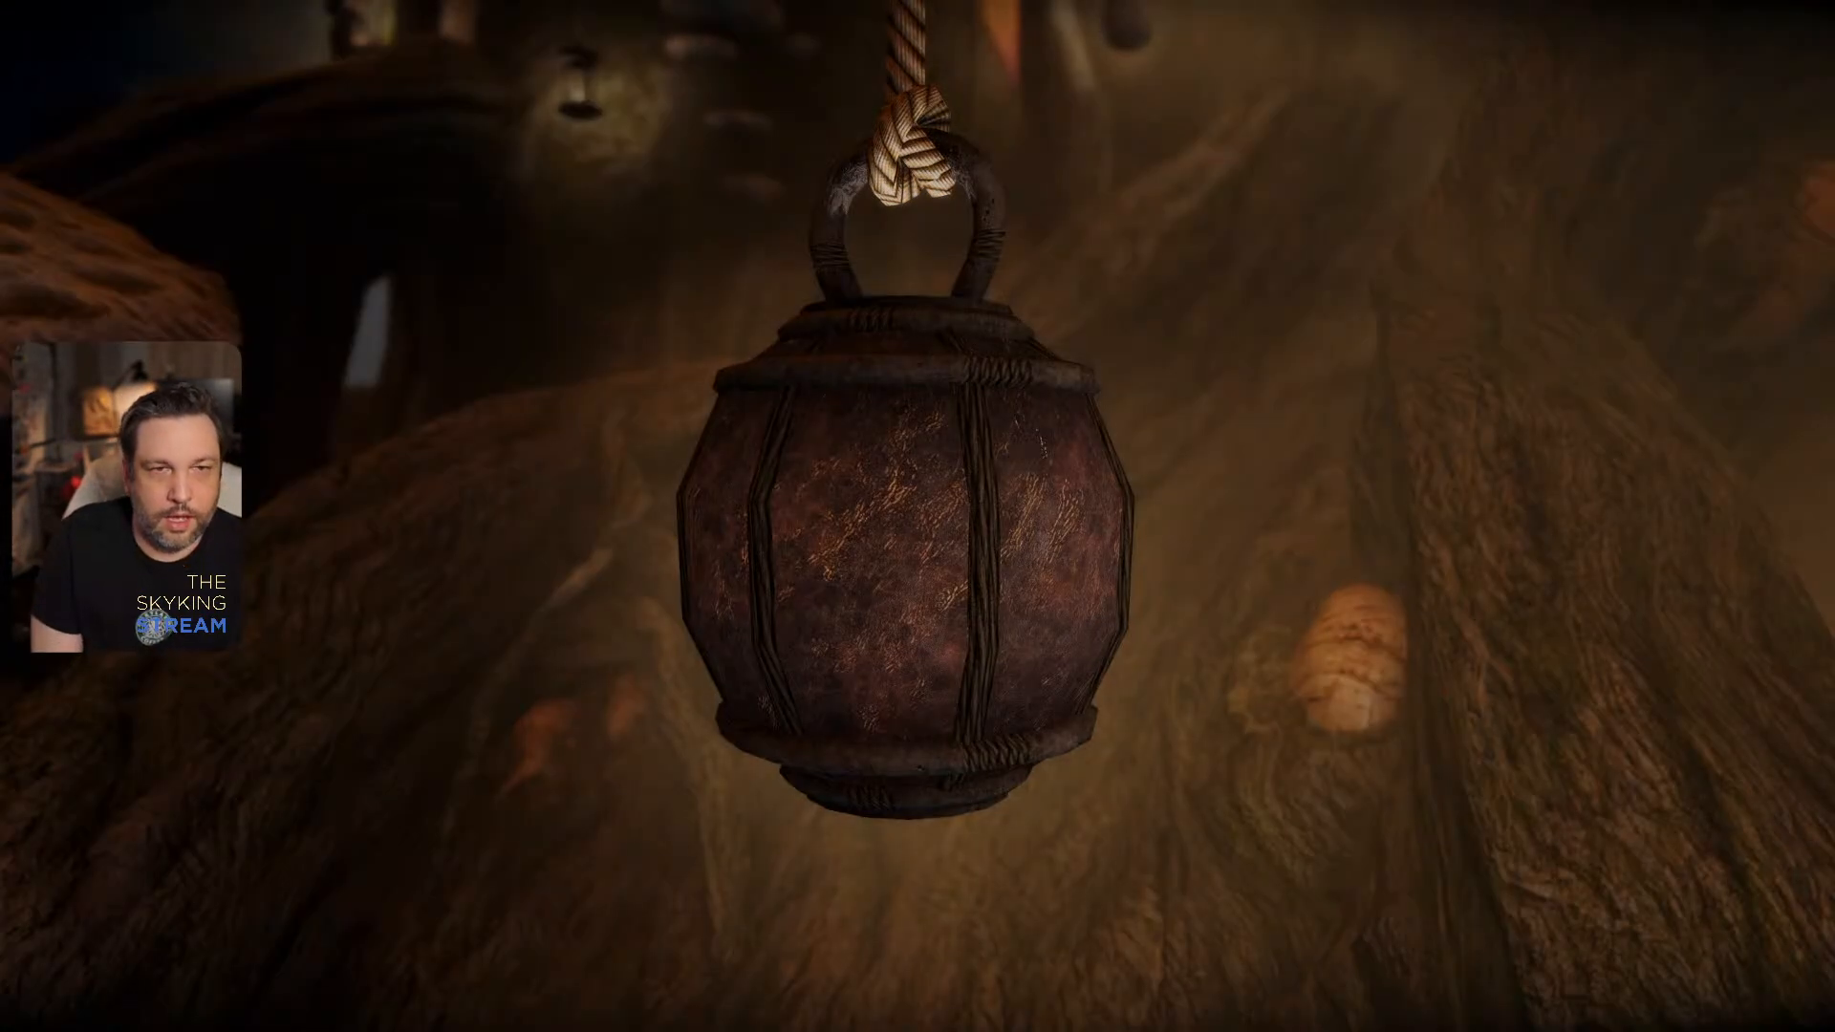
- Examine the two hanging lanterns at the root arch in the dark, both up close and from several sides
key("s")
key("w")
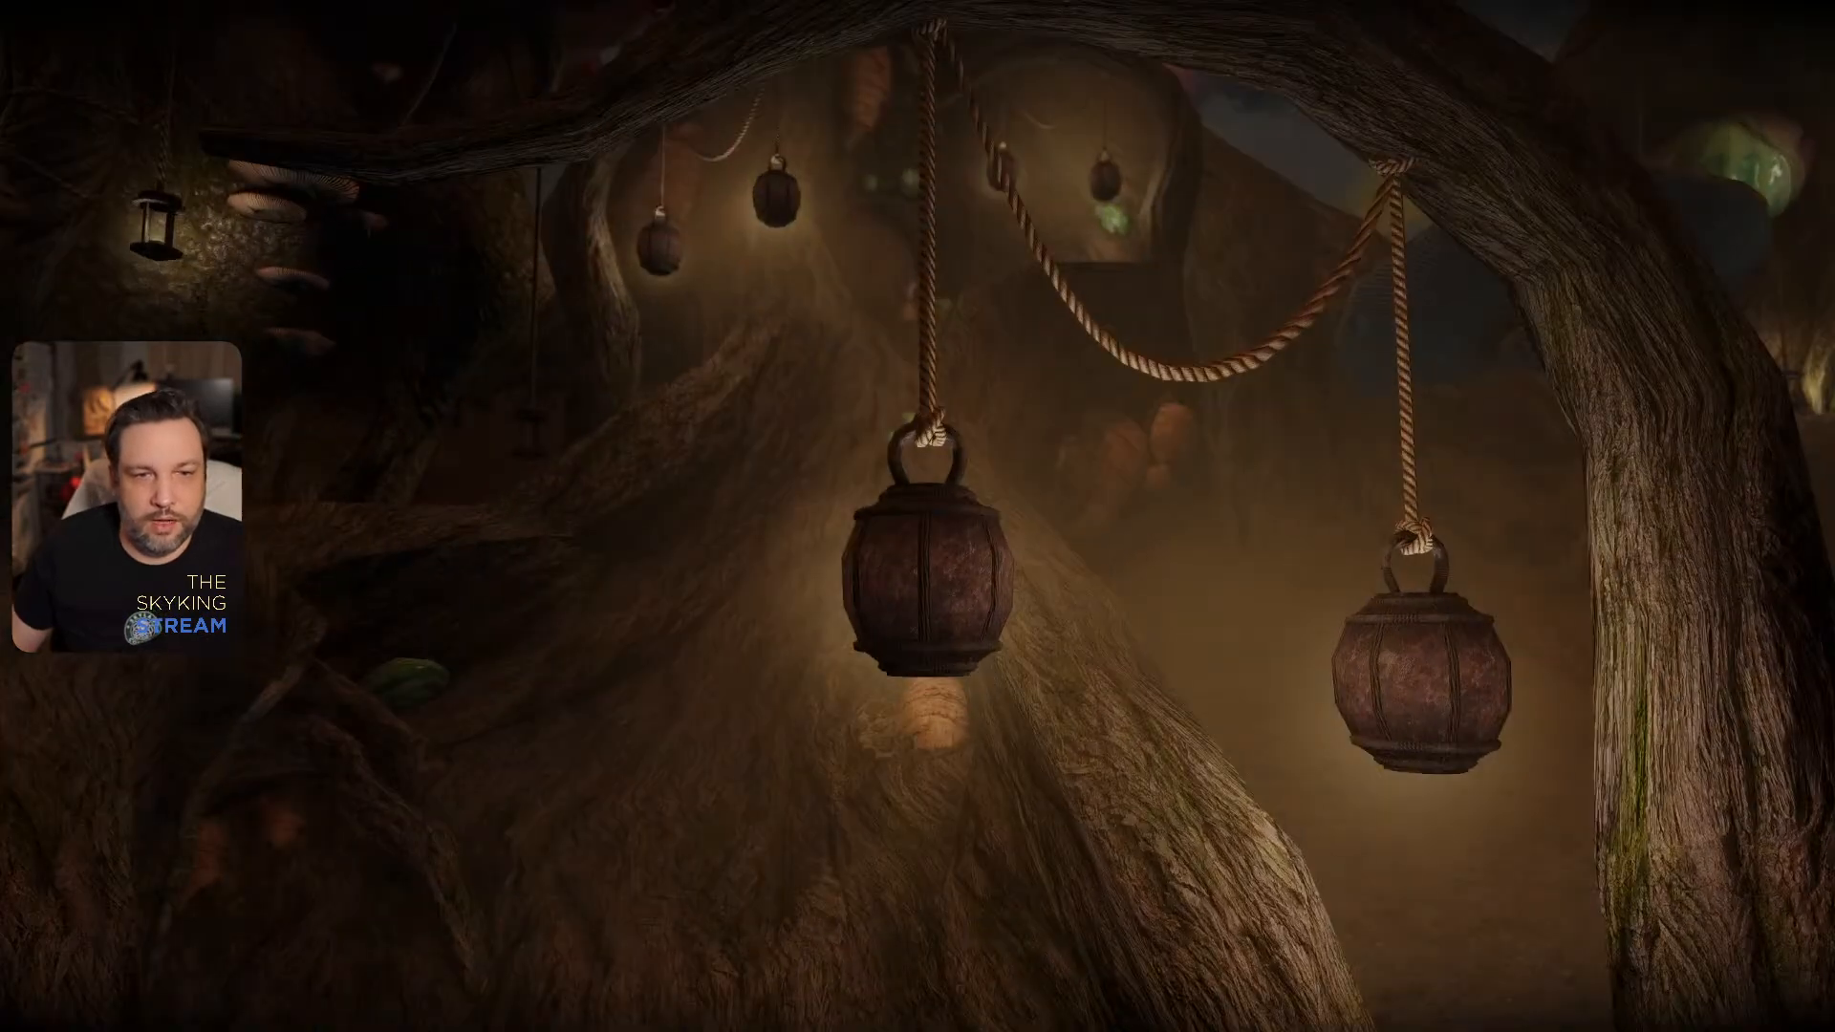
key("d")
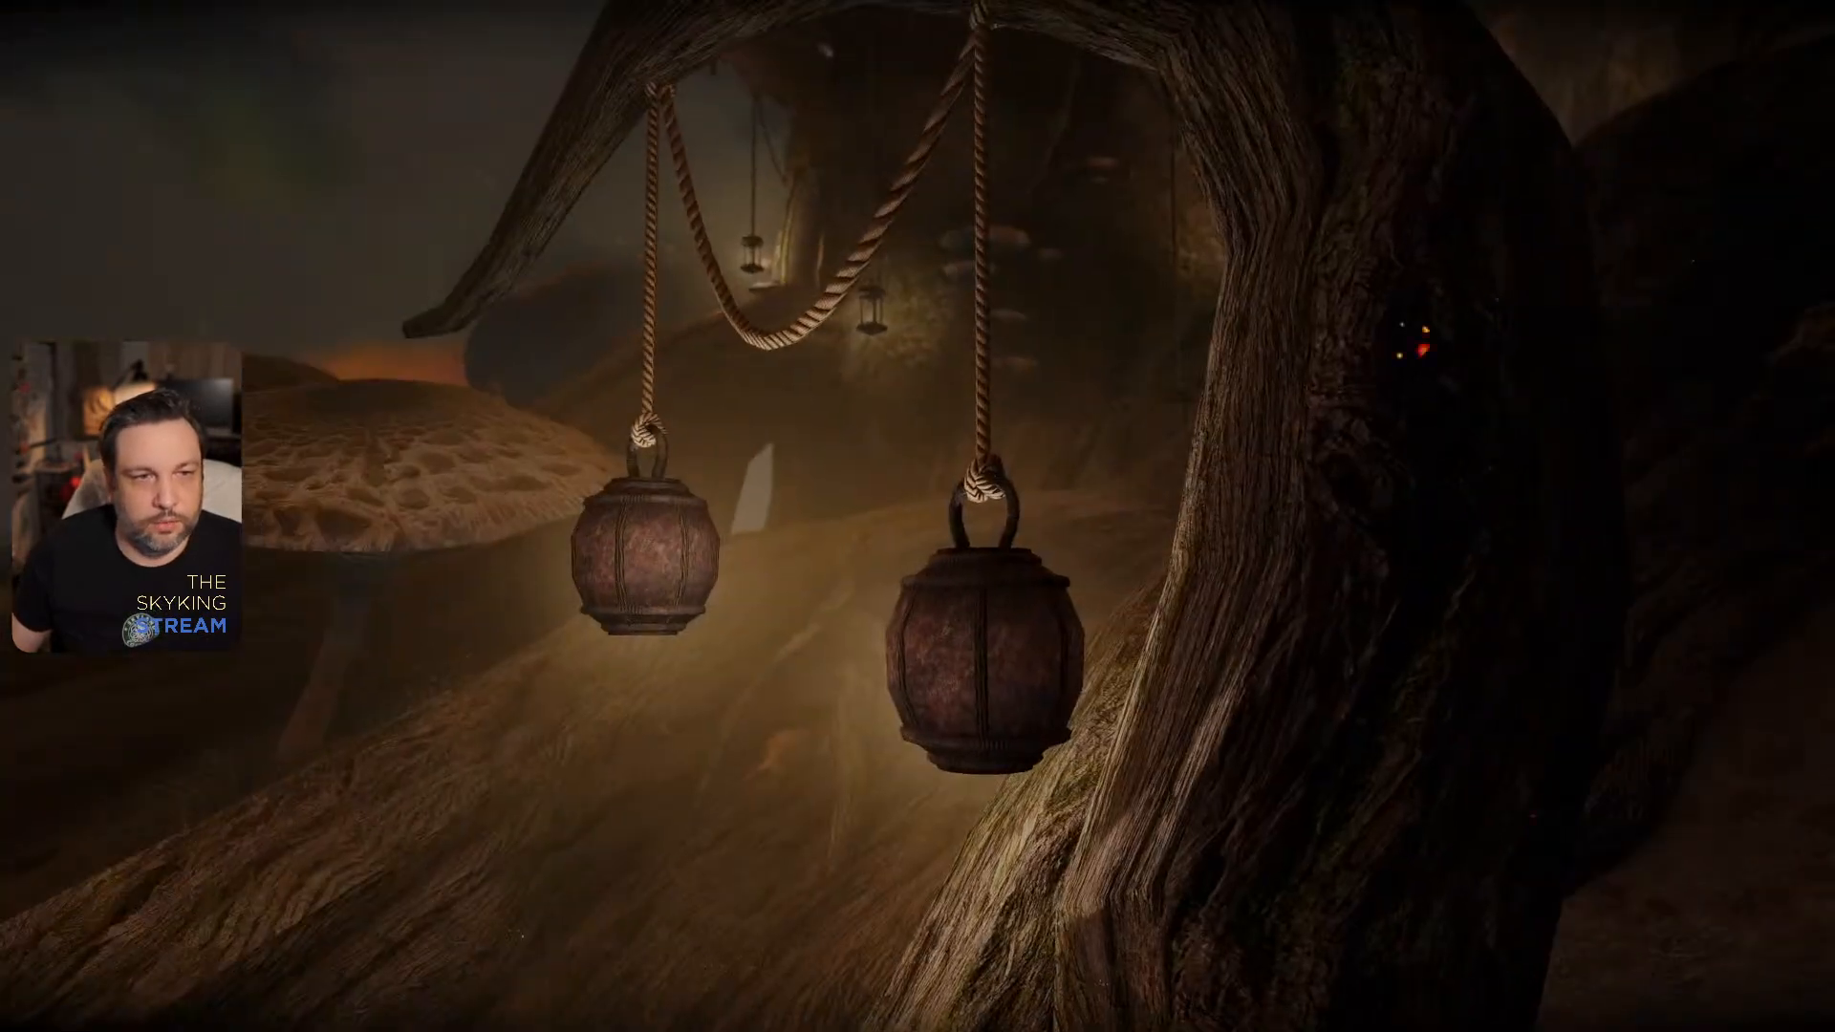
key("a")
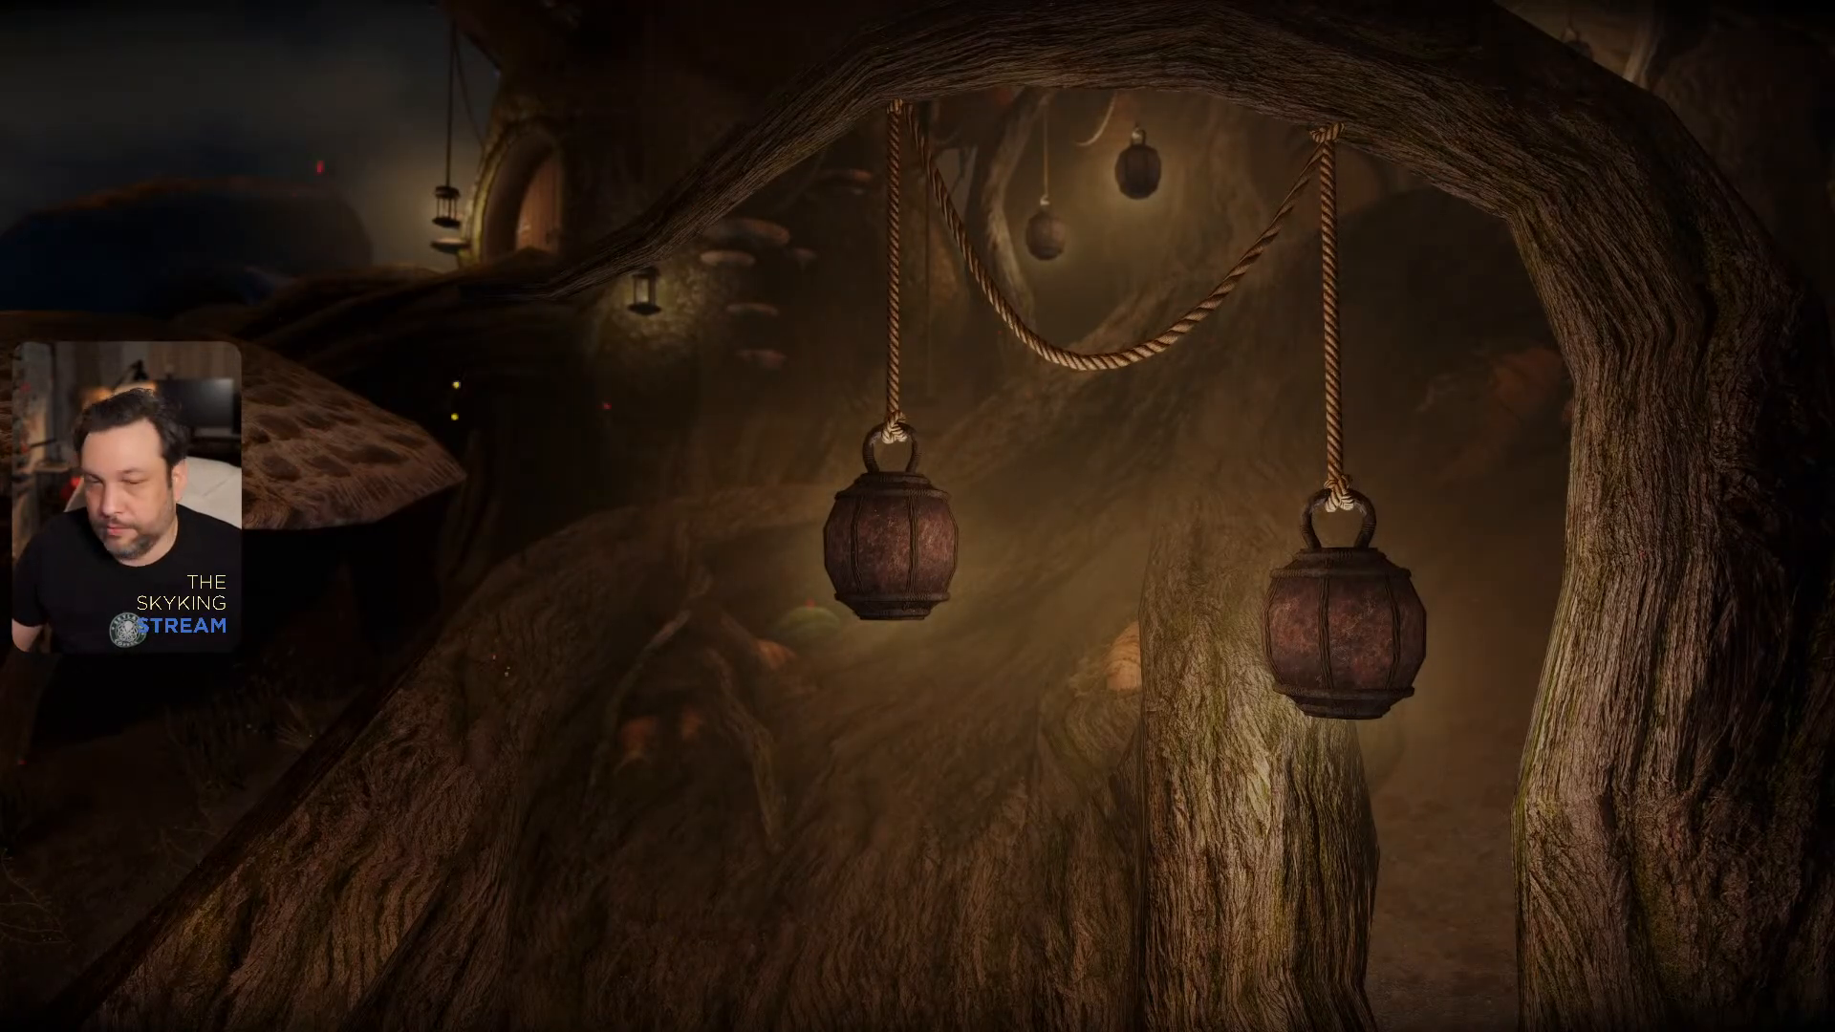
key("w")
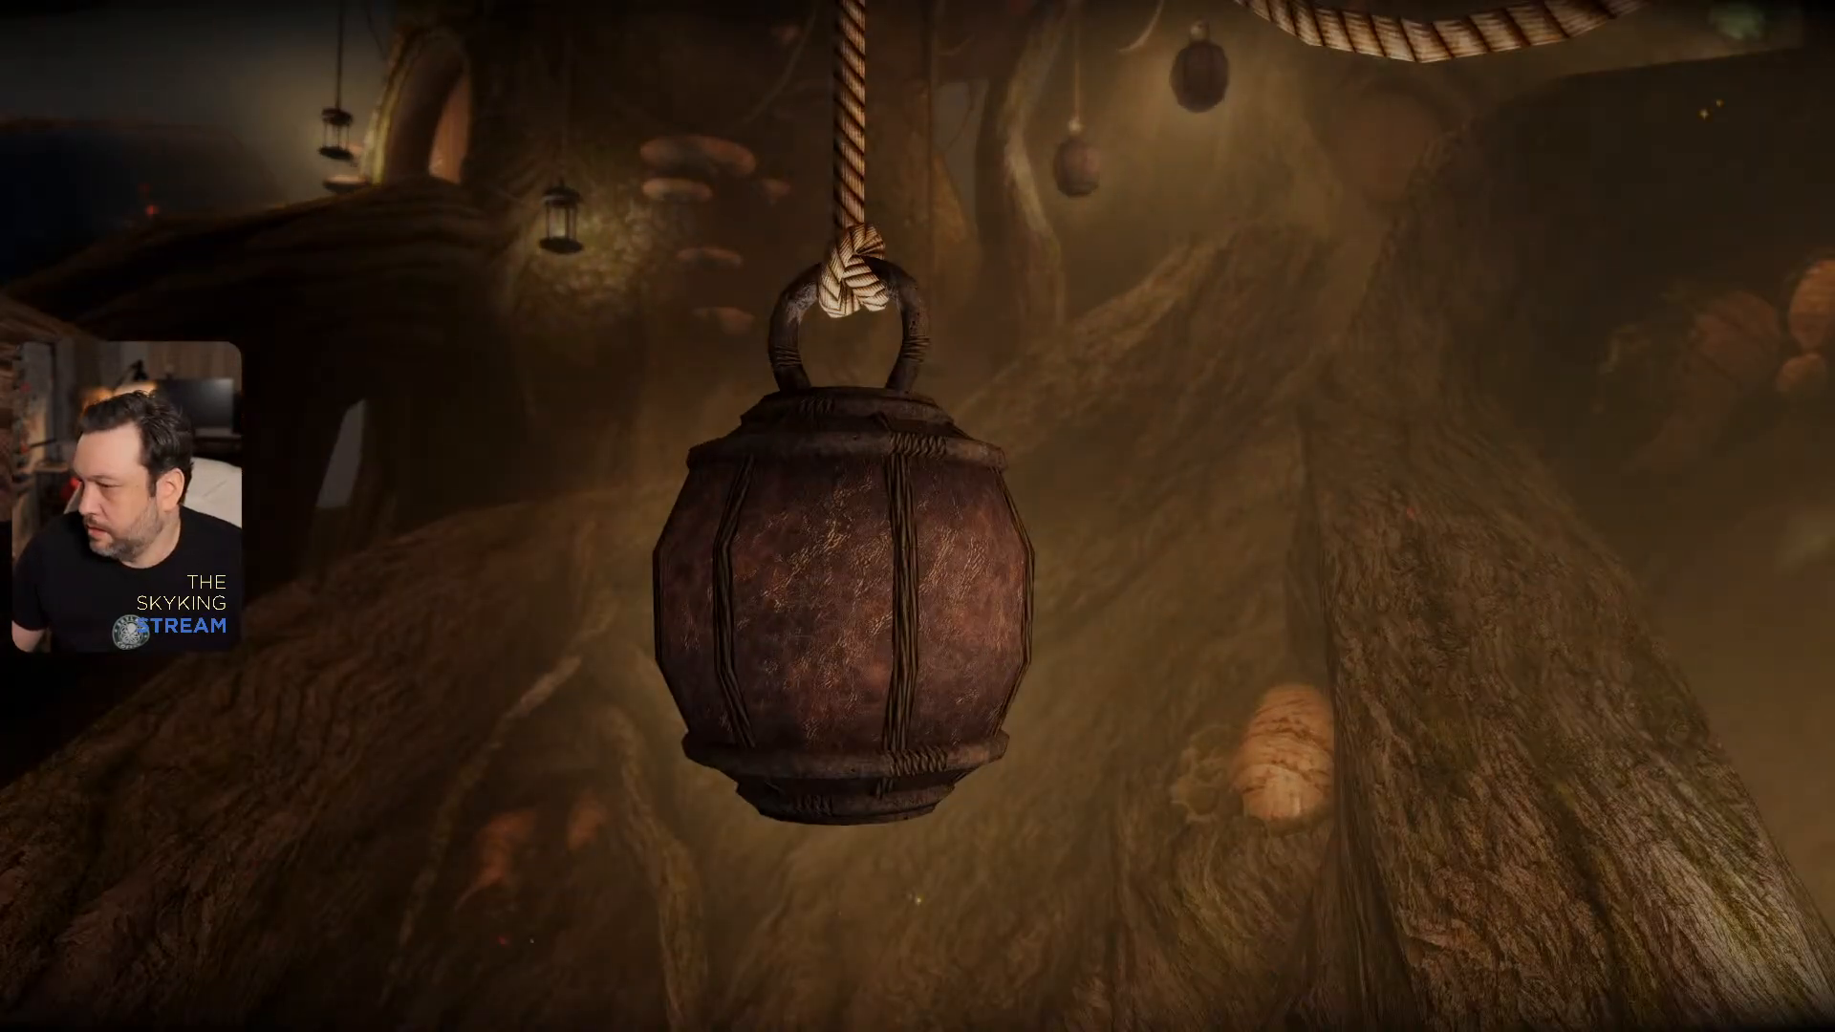
key("a")
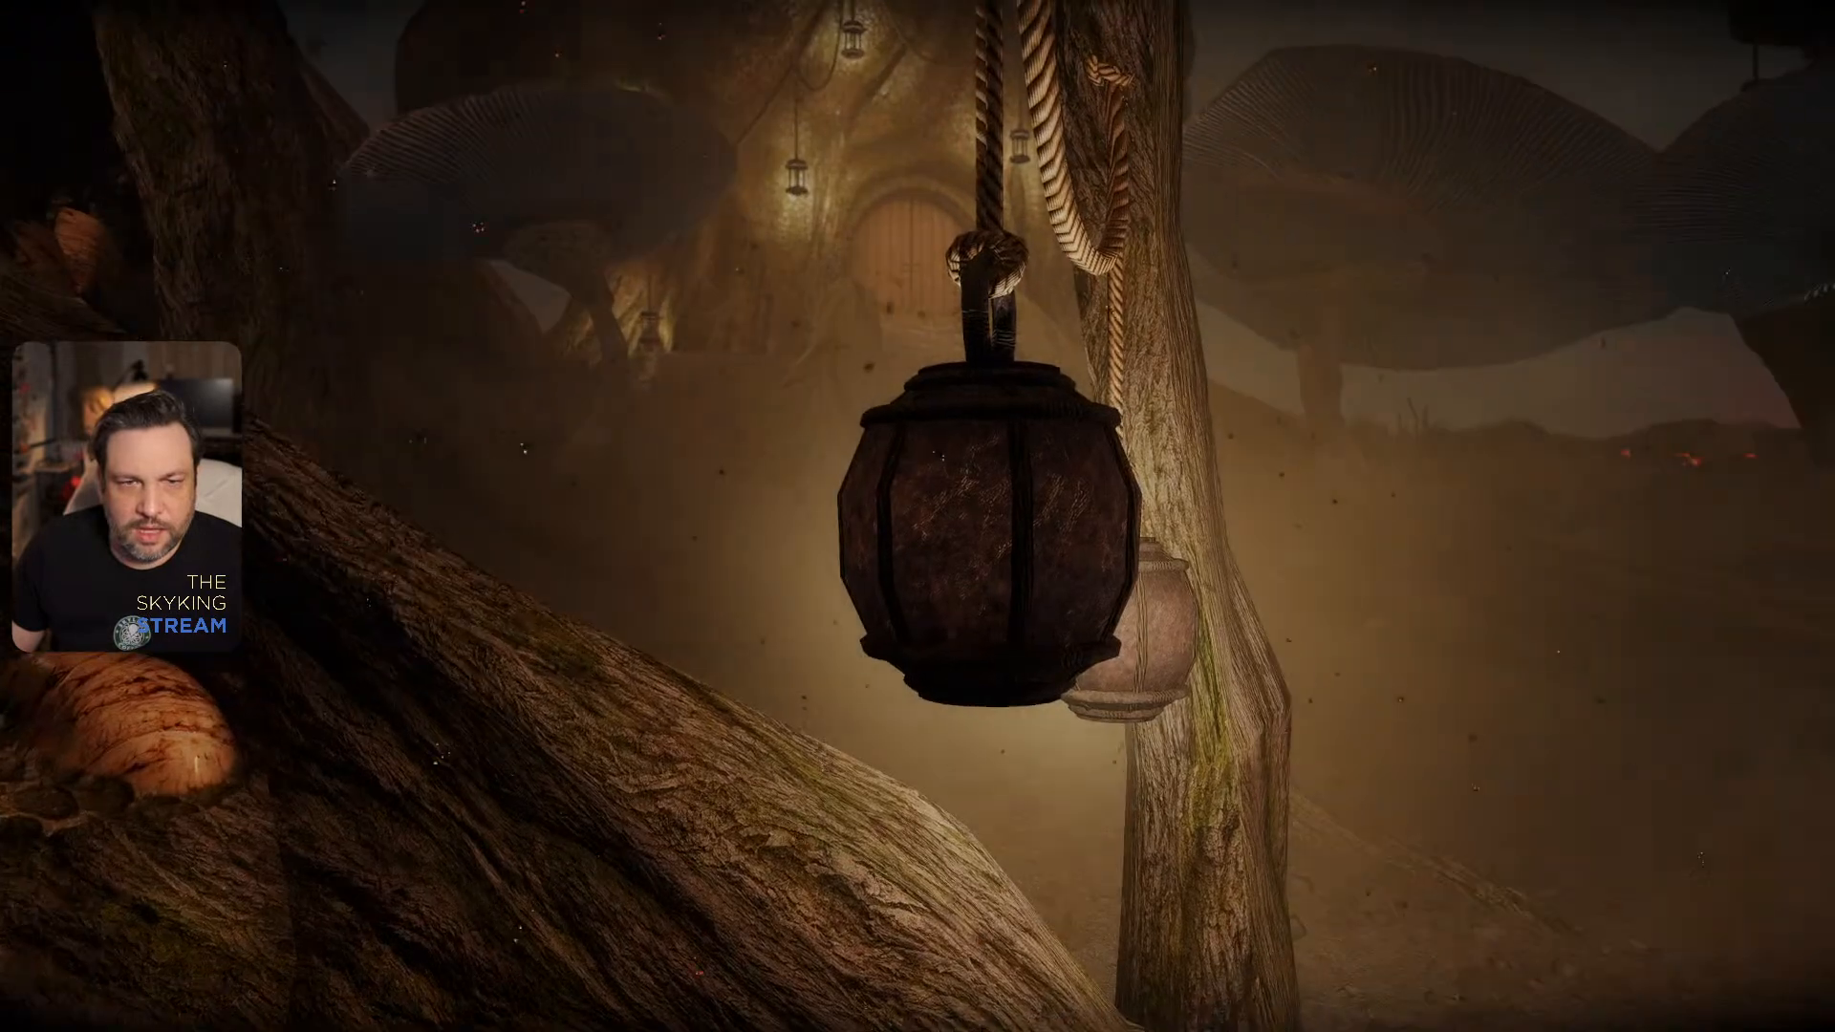
key("d")
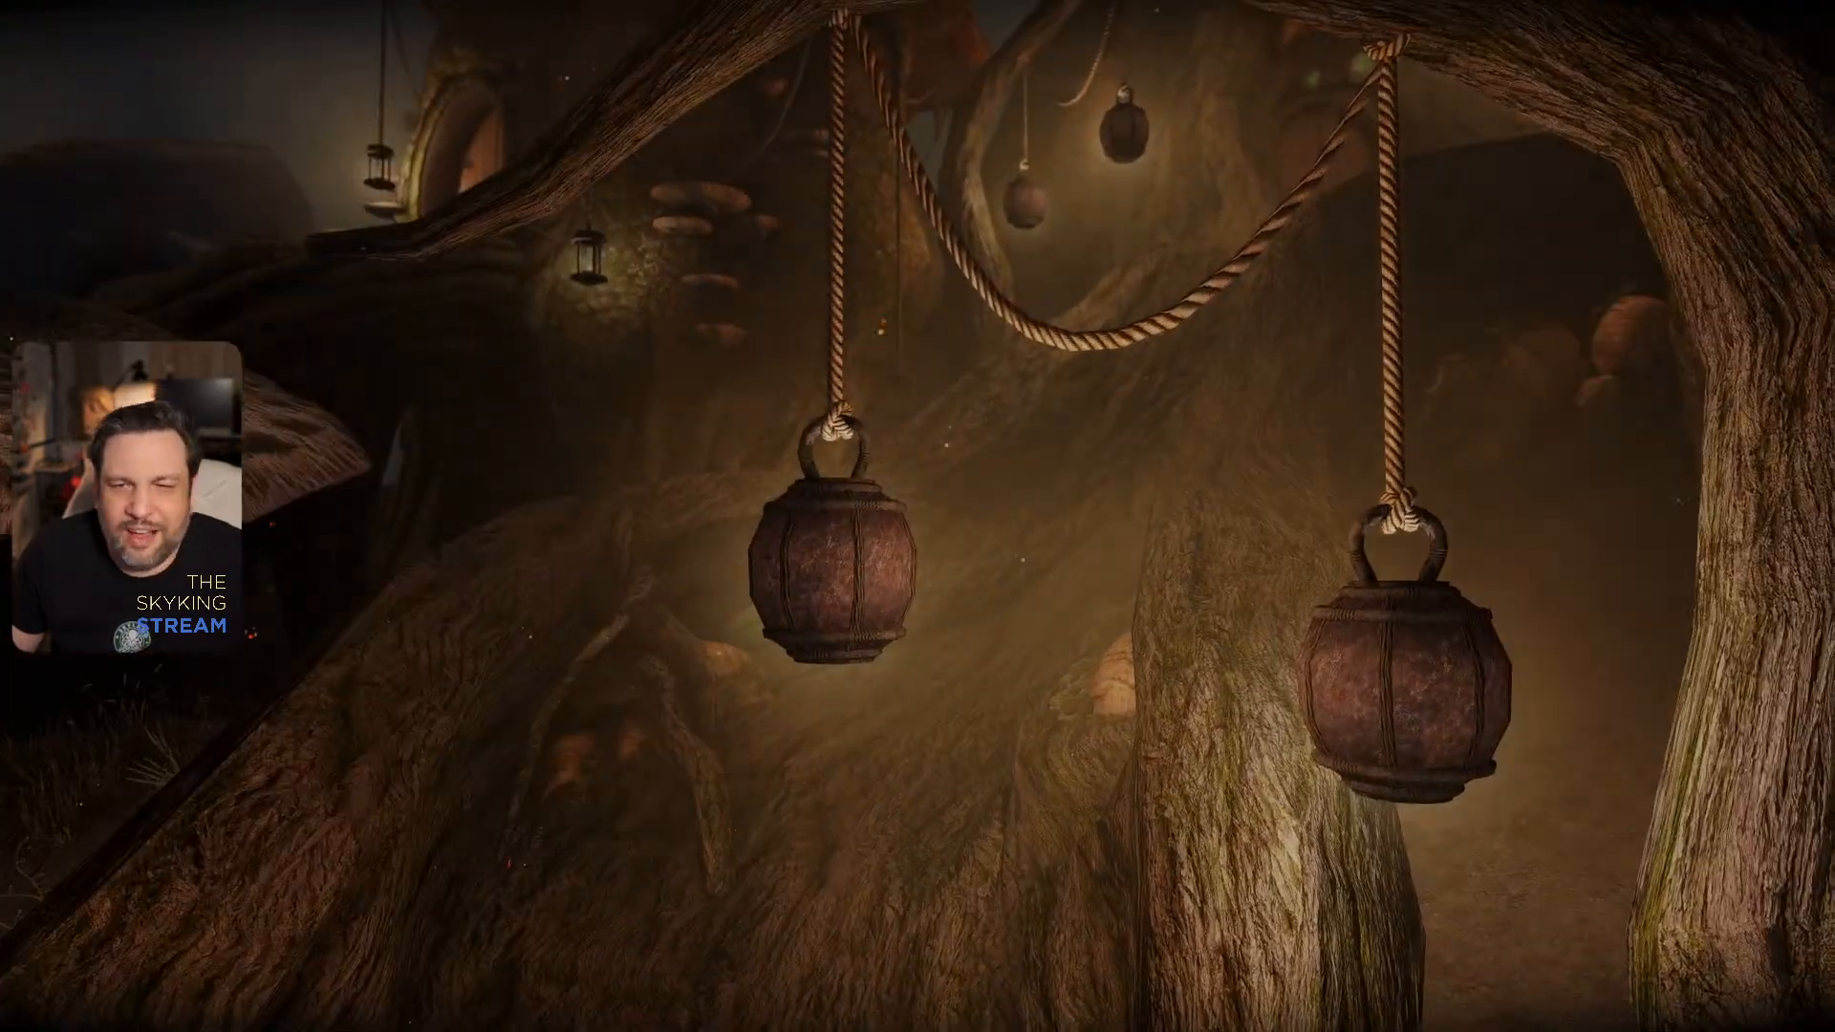
- Inspect the binding and surface texture of one lantern up close, and view the whole arch with the lit mushroom houses behind
key("d")
key("w")
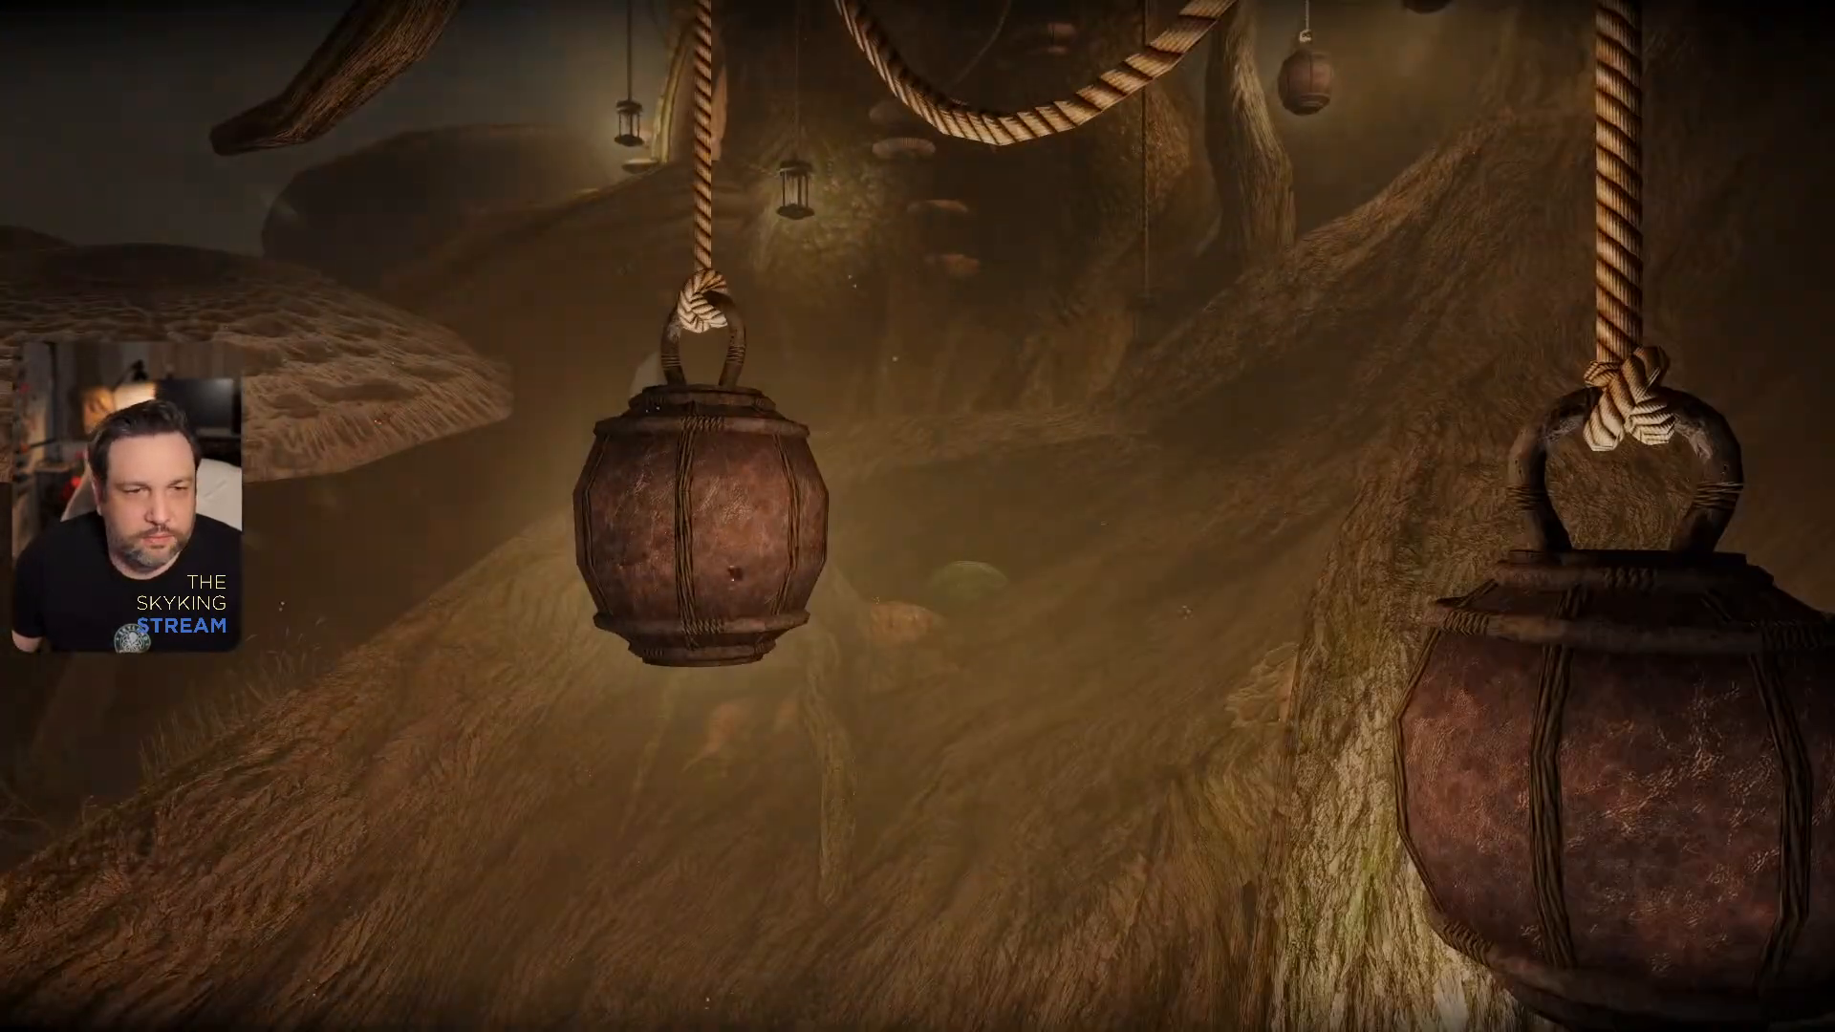
key("w")
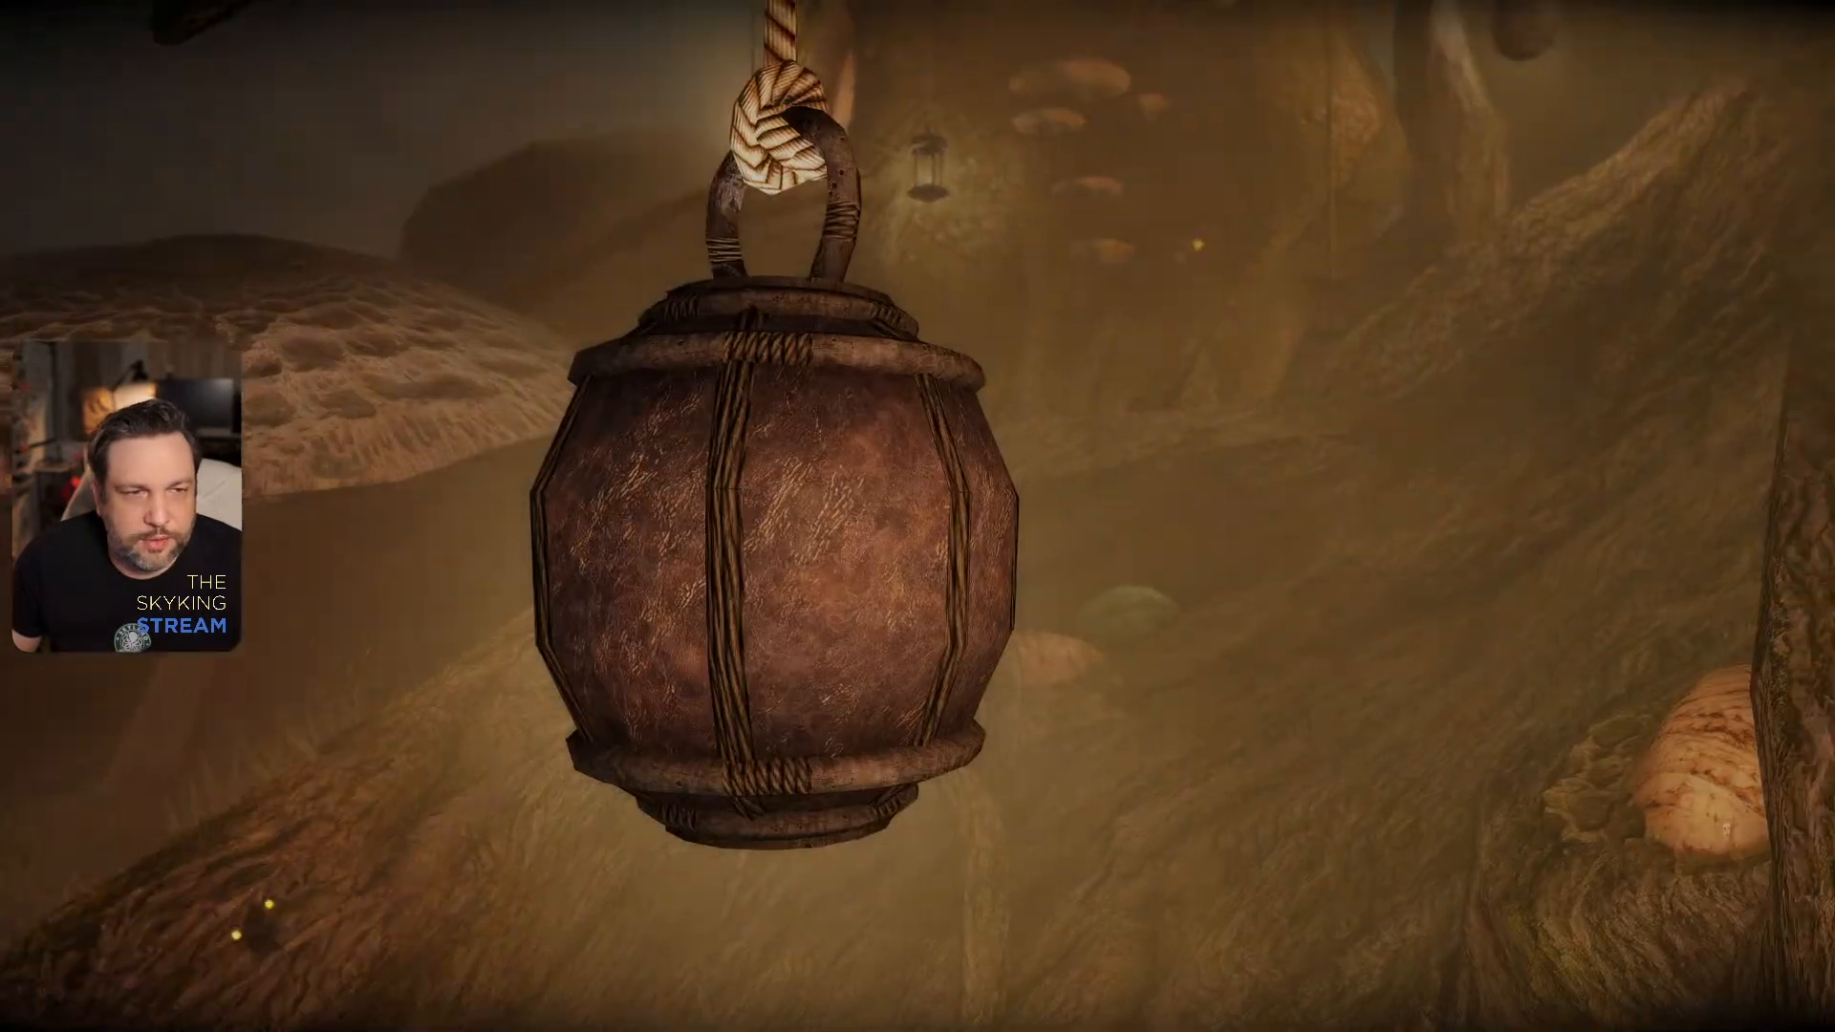
key("s")
key("w")
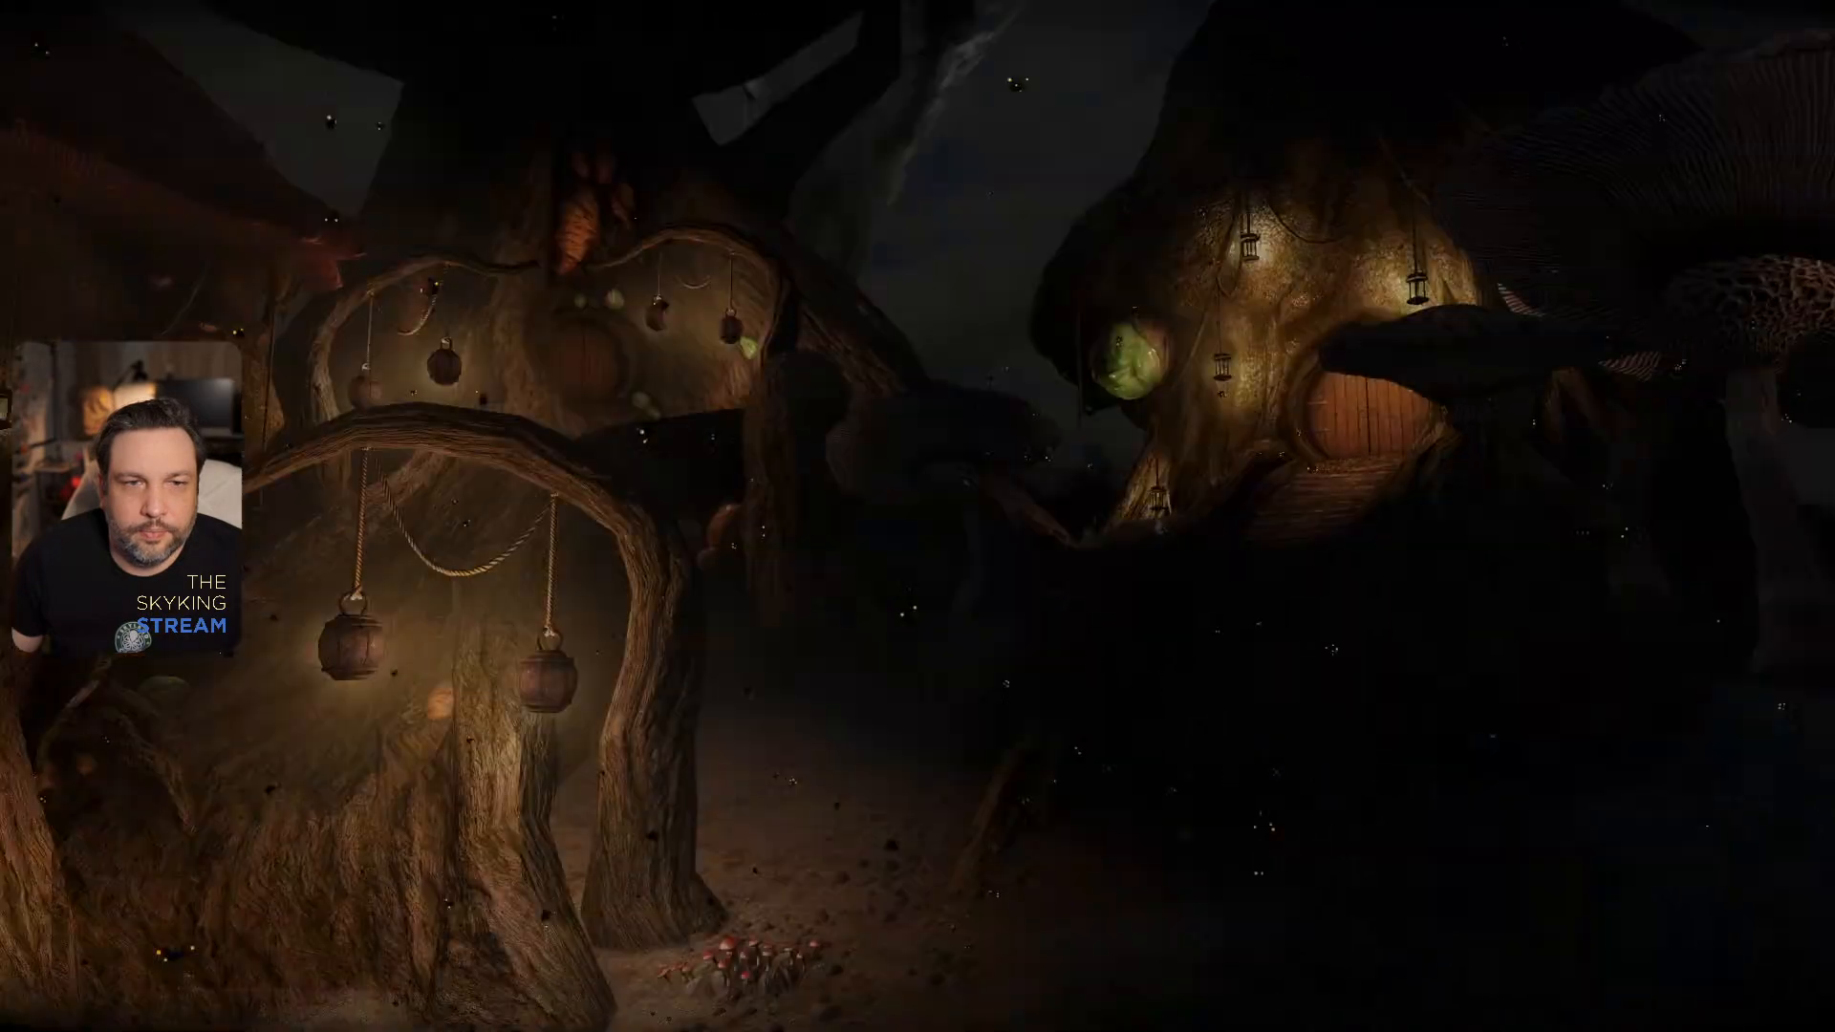
key("w")
key("w")
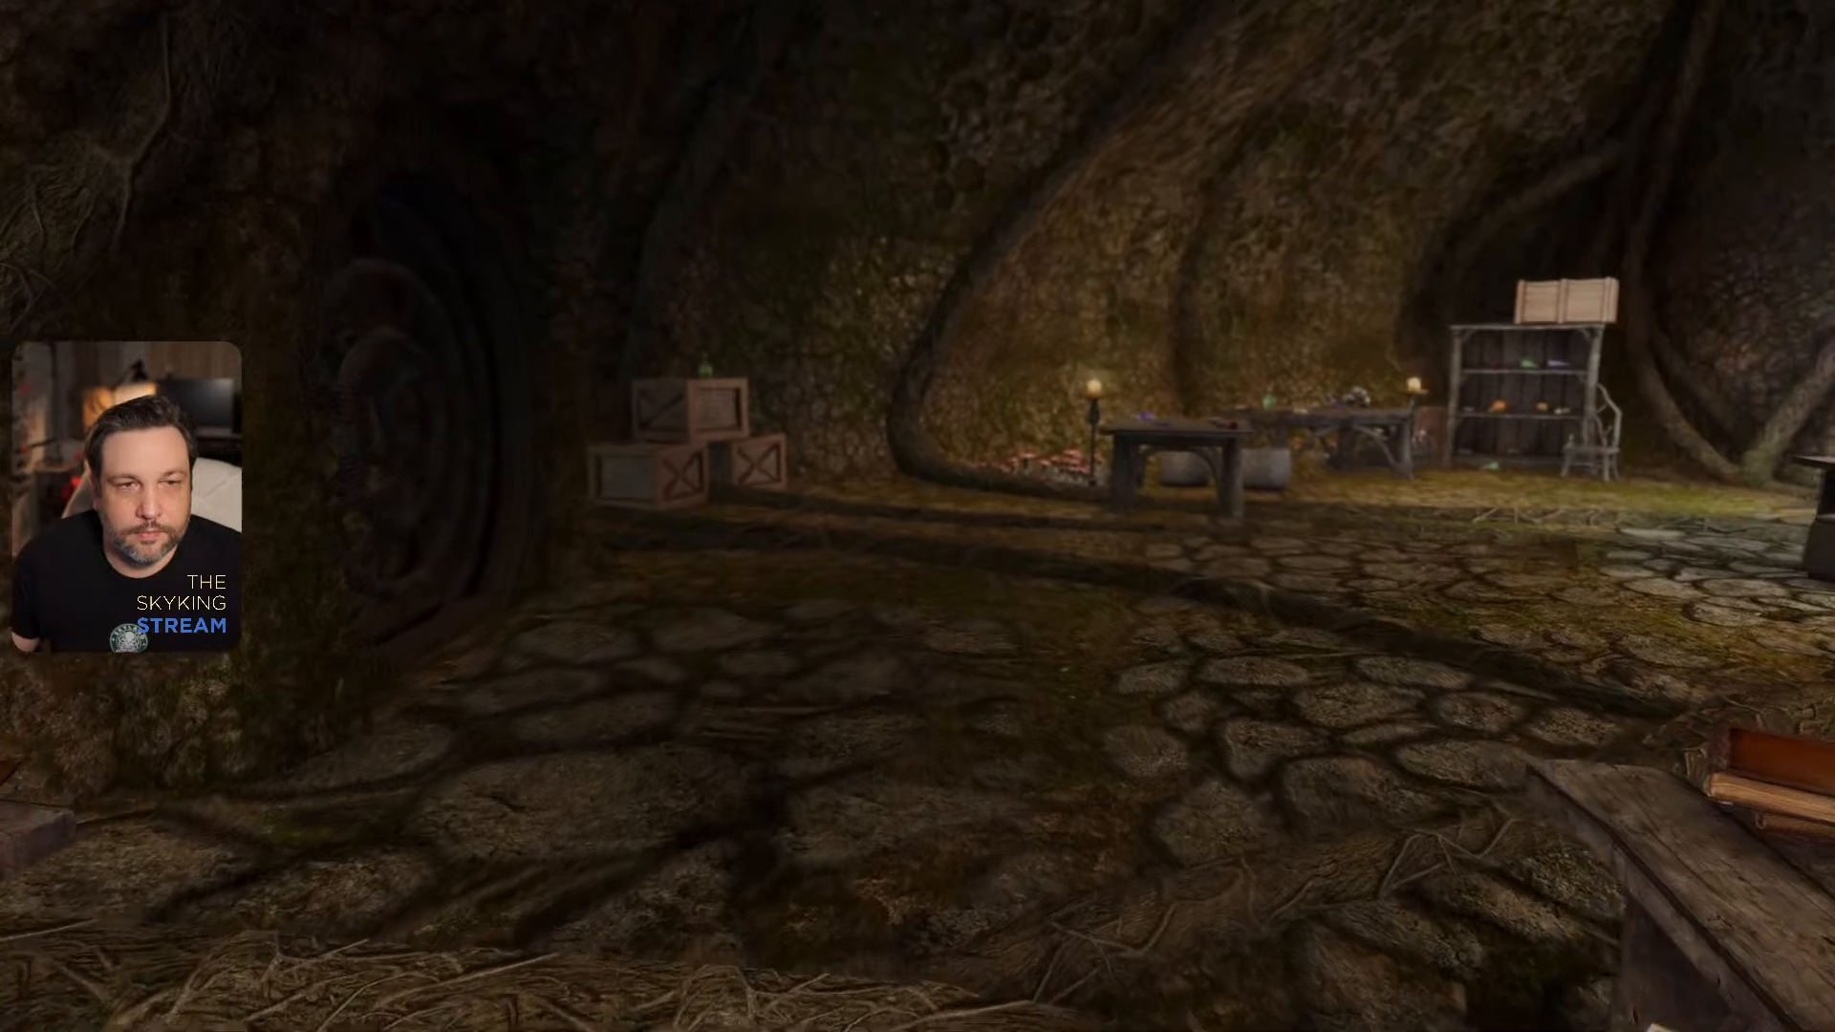
- Approach the wooden tables and woven baskets inside the mushroom house and examine their wood and rope textures
key("w")
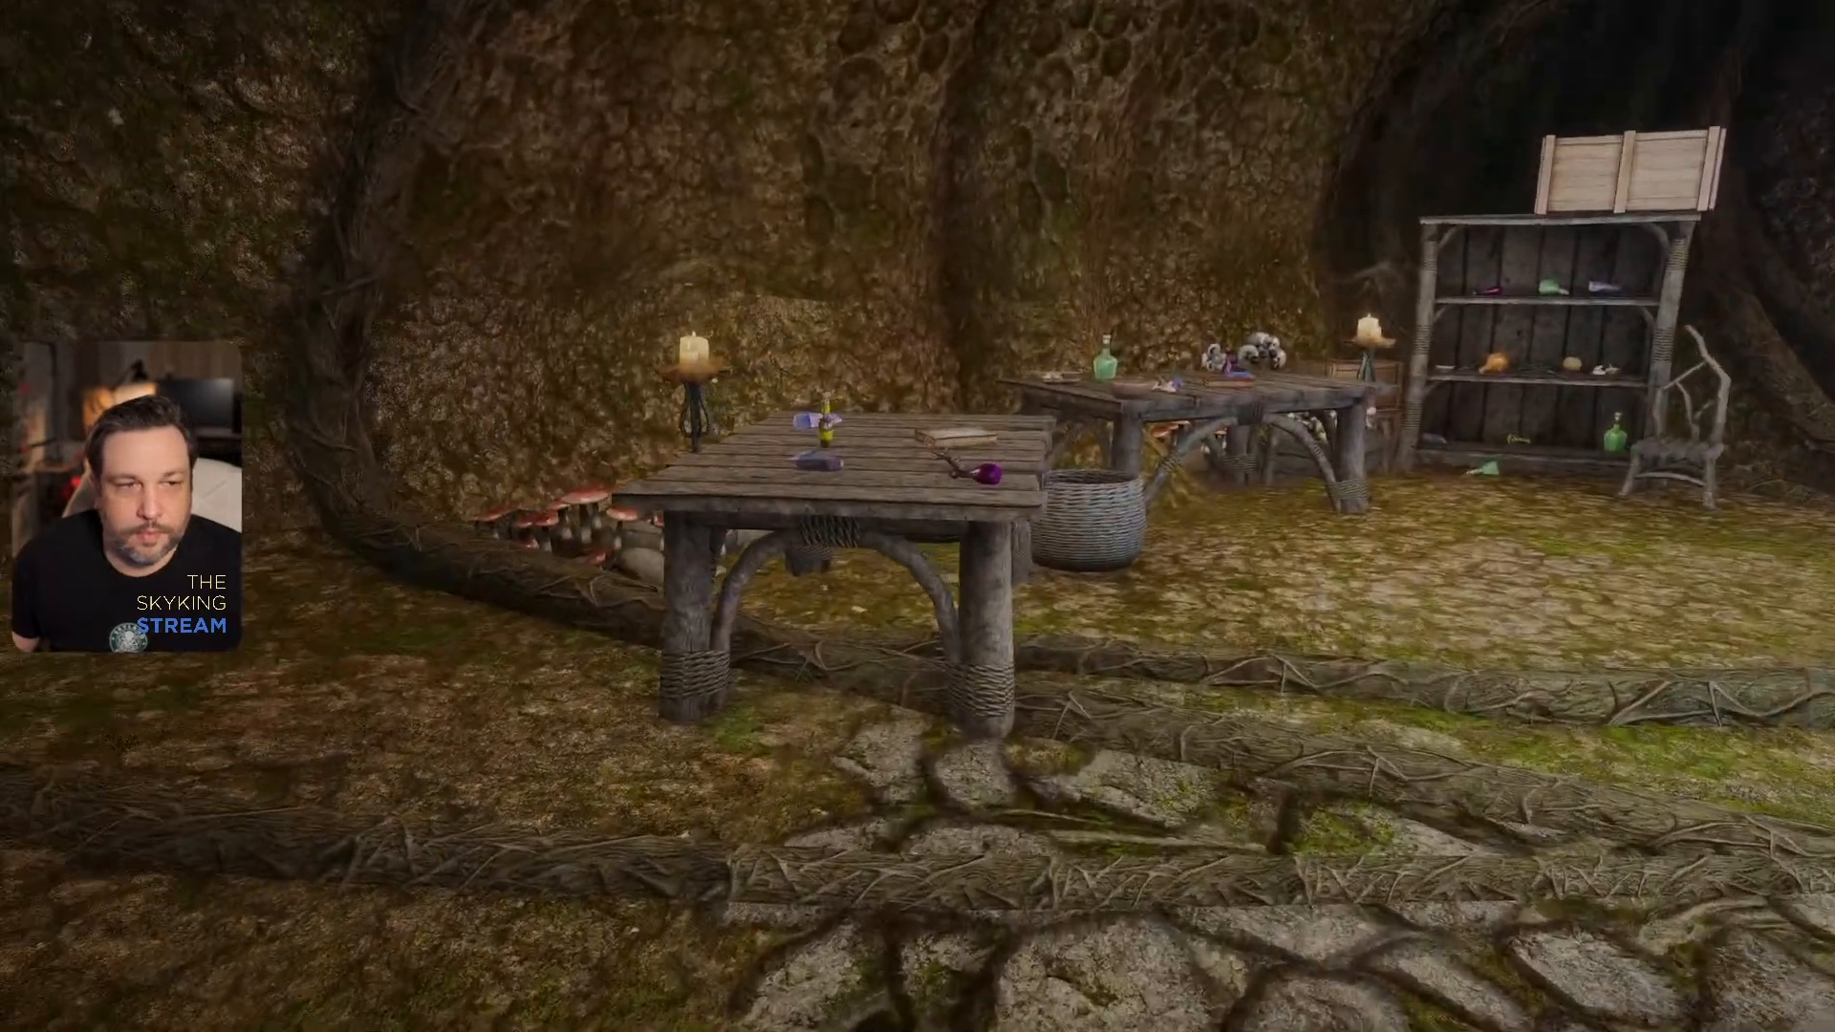
key("w")
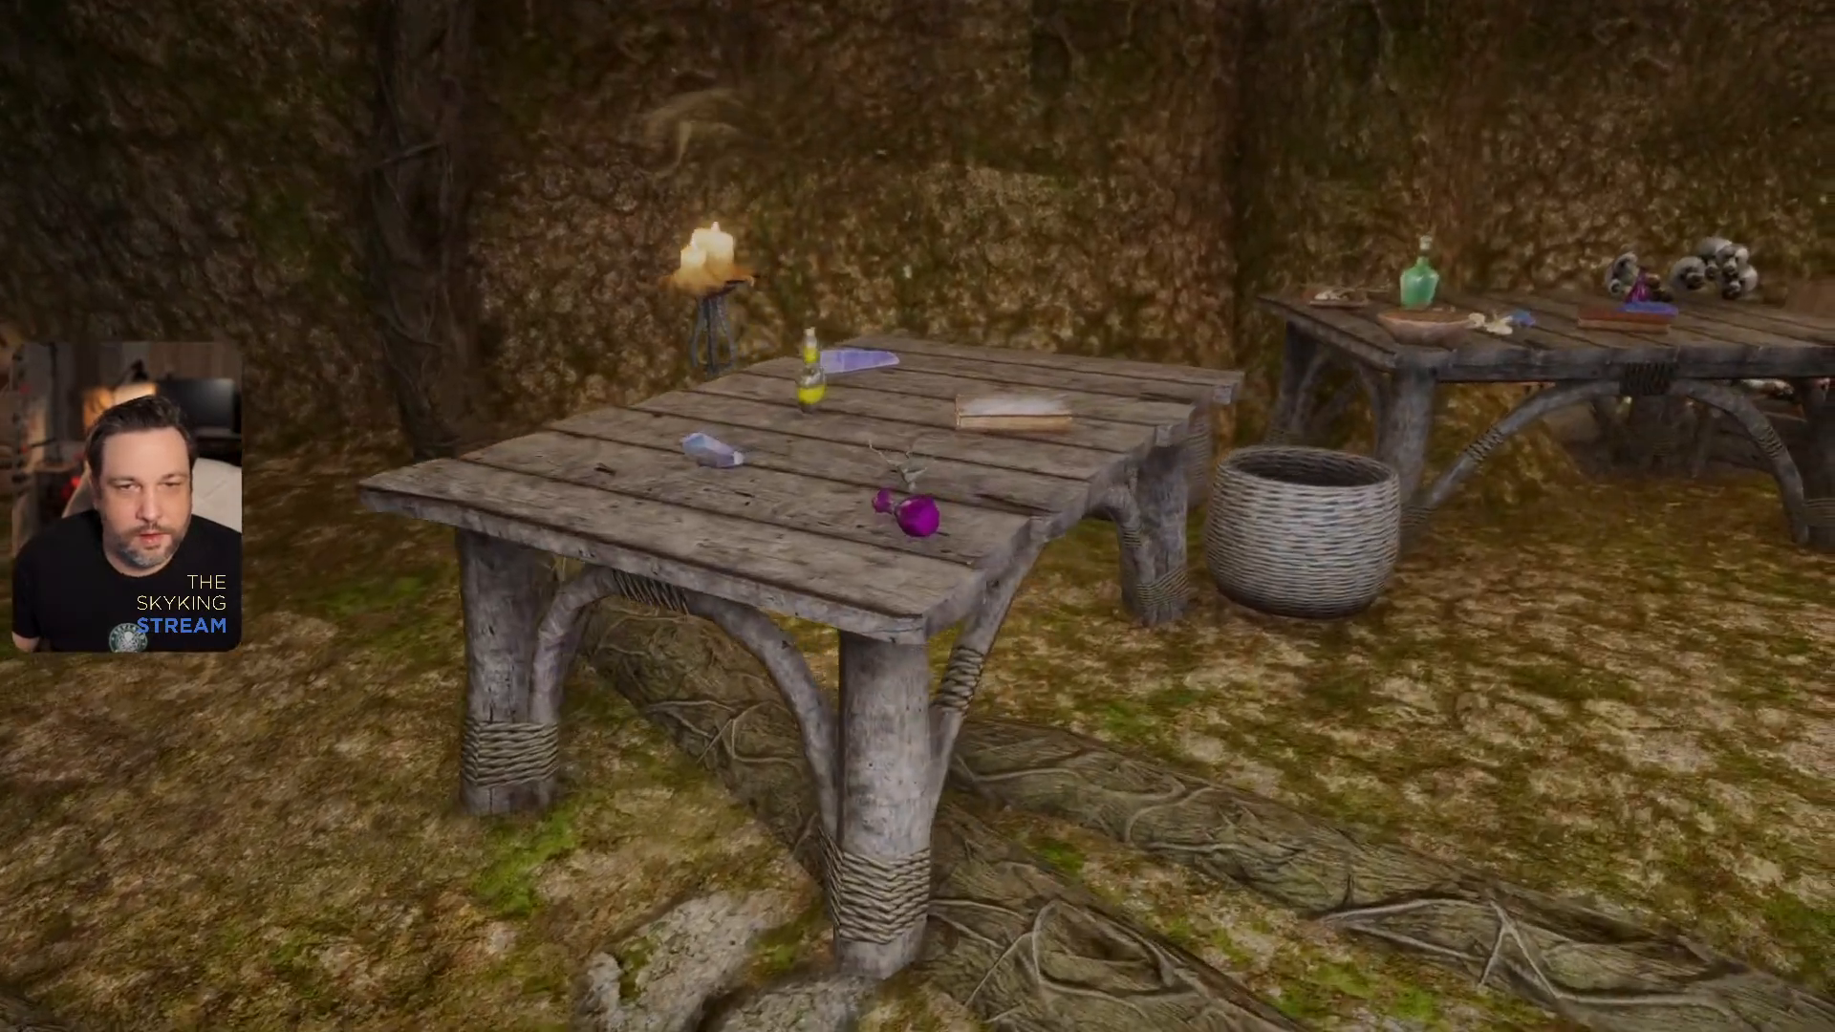
key("w")
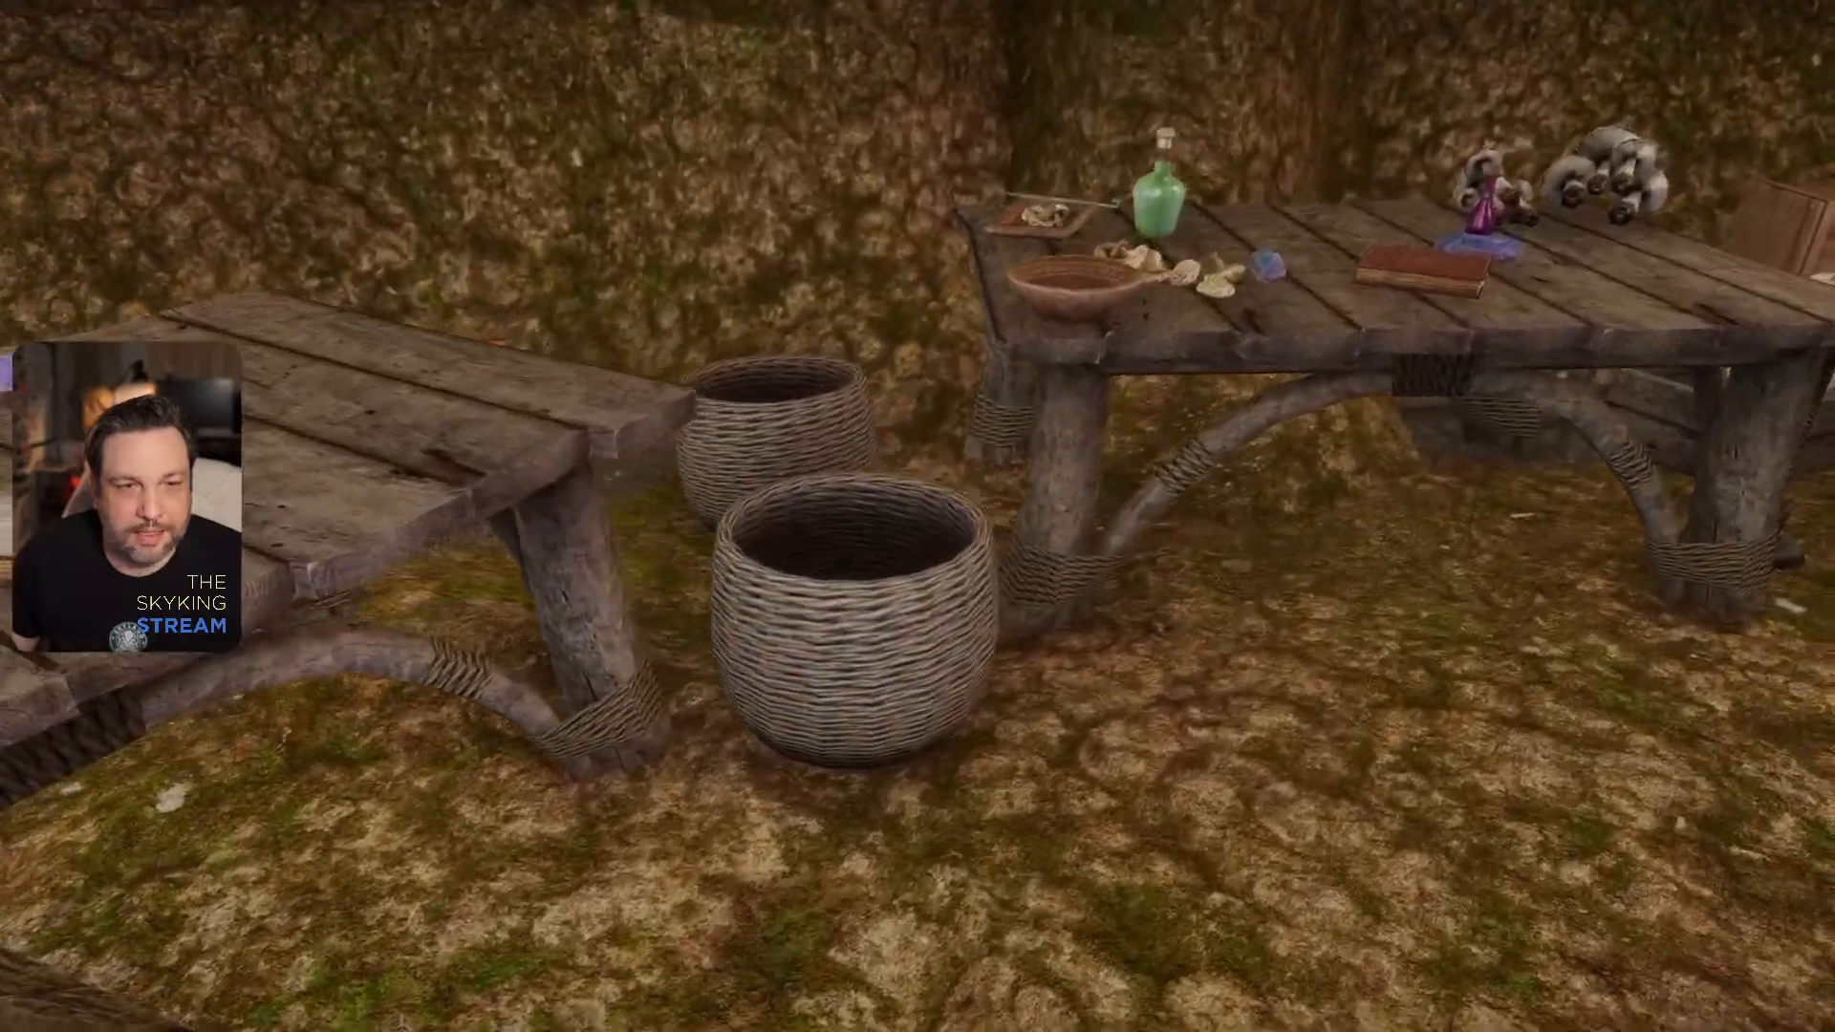
key("w")
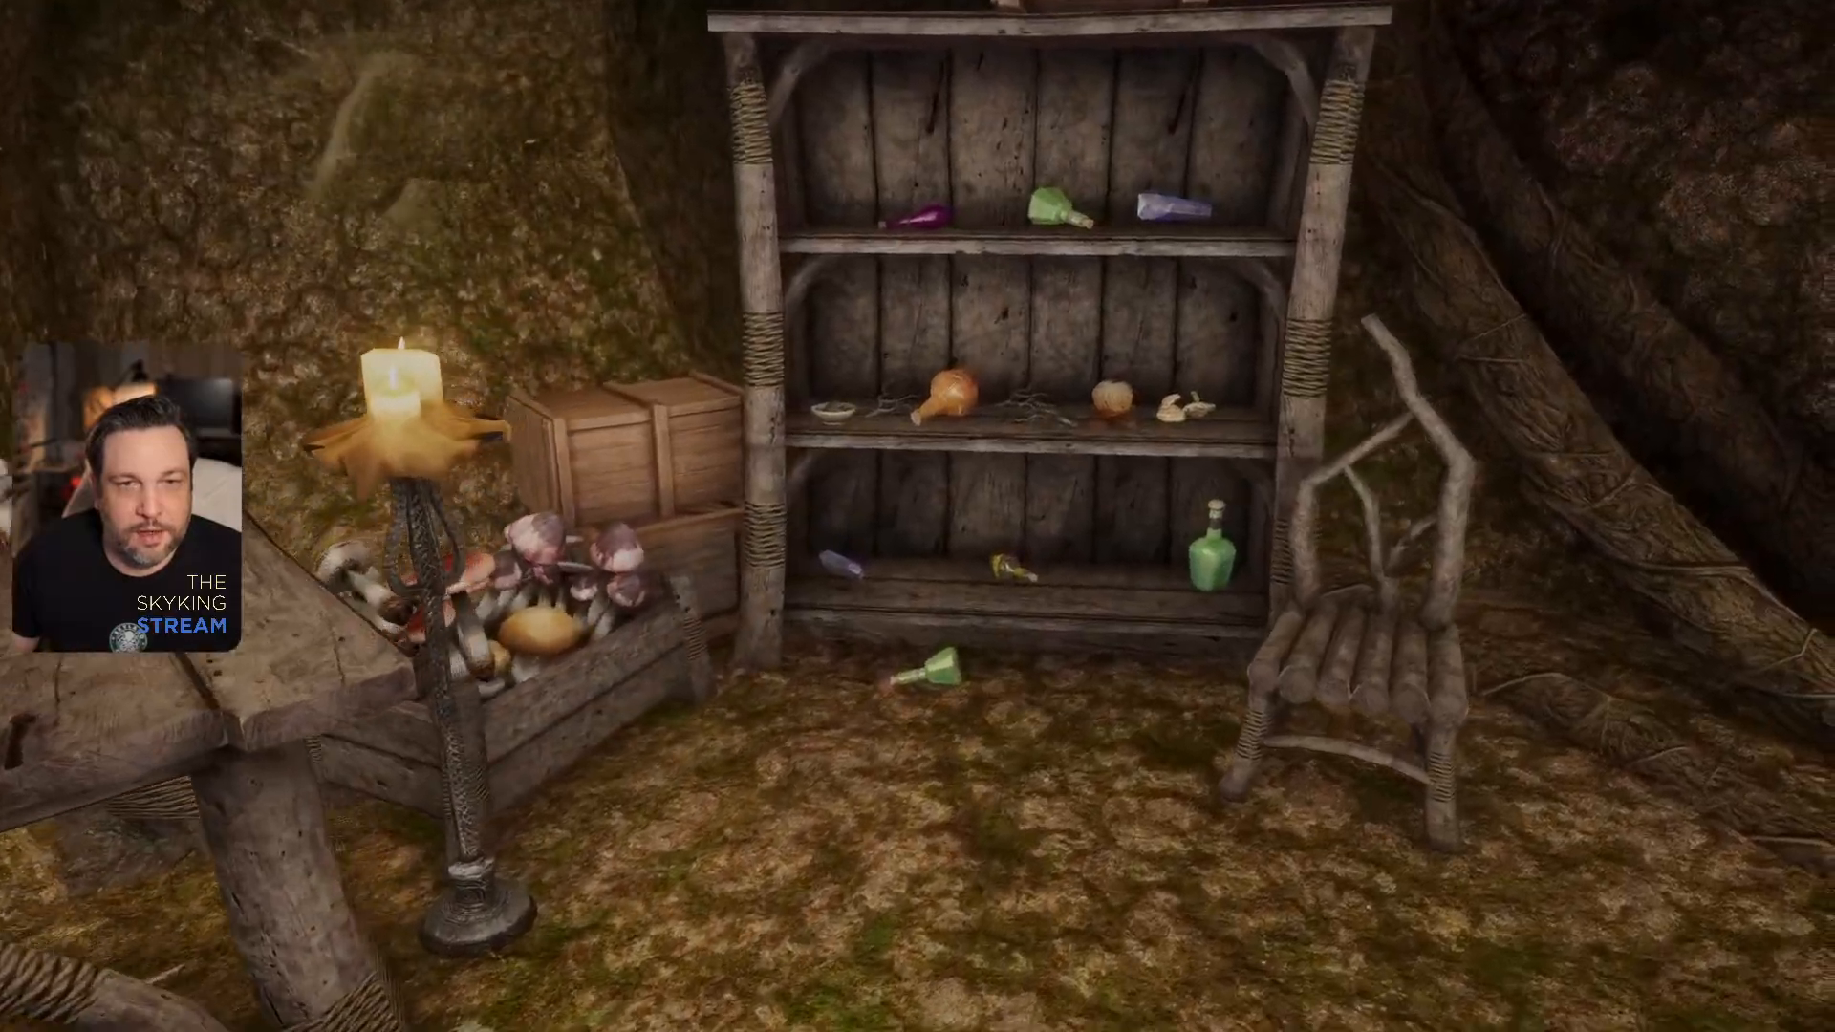
- Examine the branch chair beside the shelf from several angles, including the seat, and view the shelf from the front
key("w")
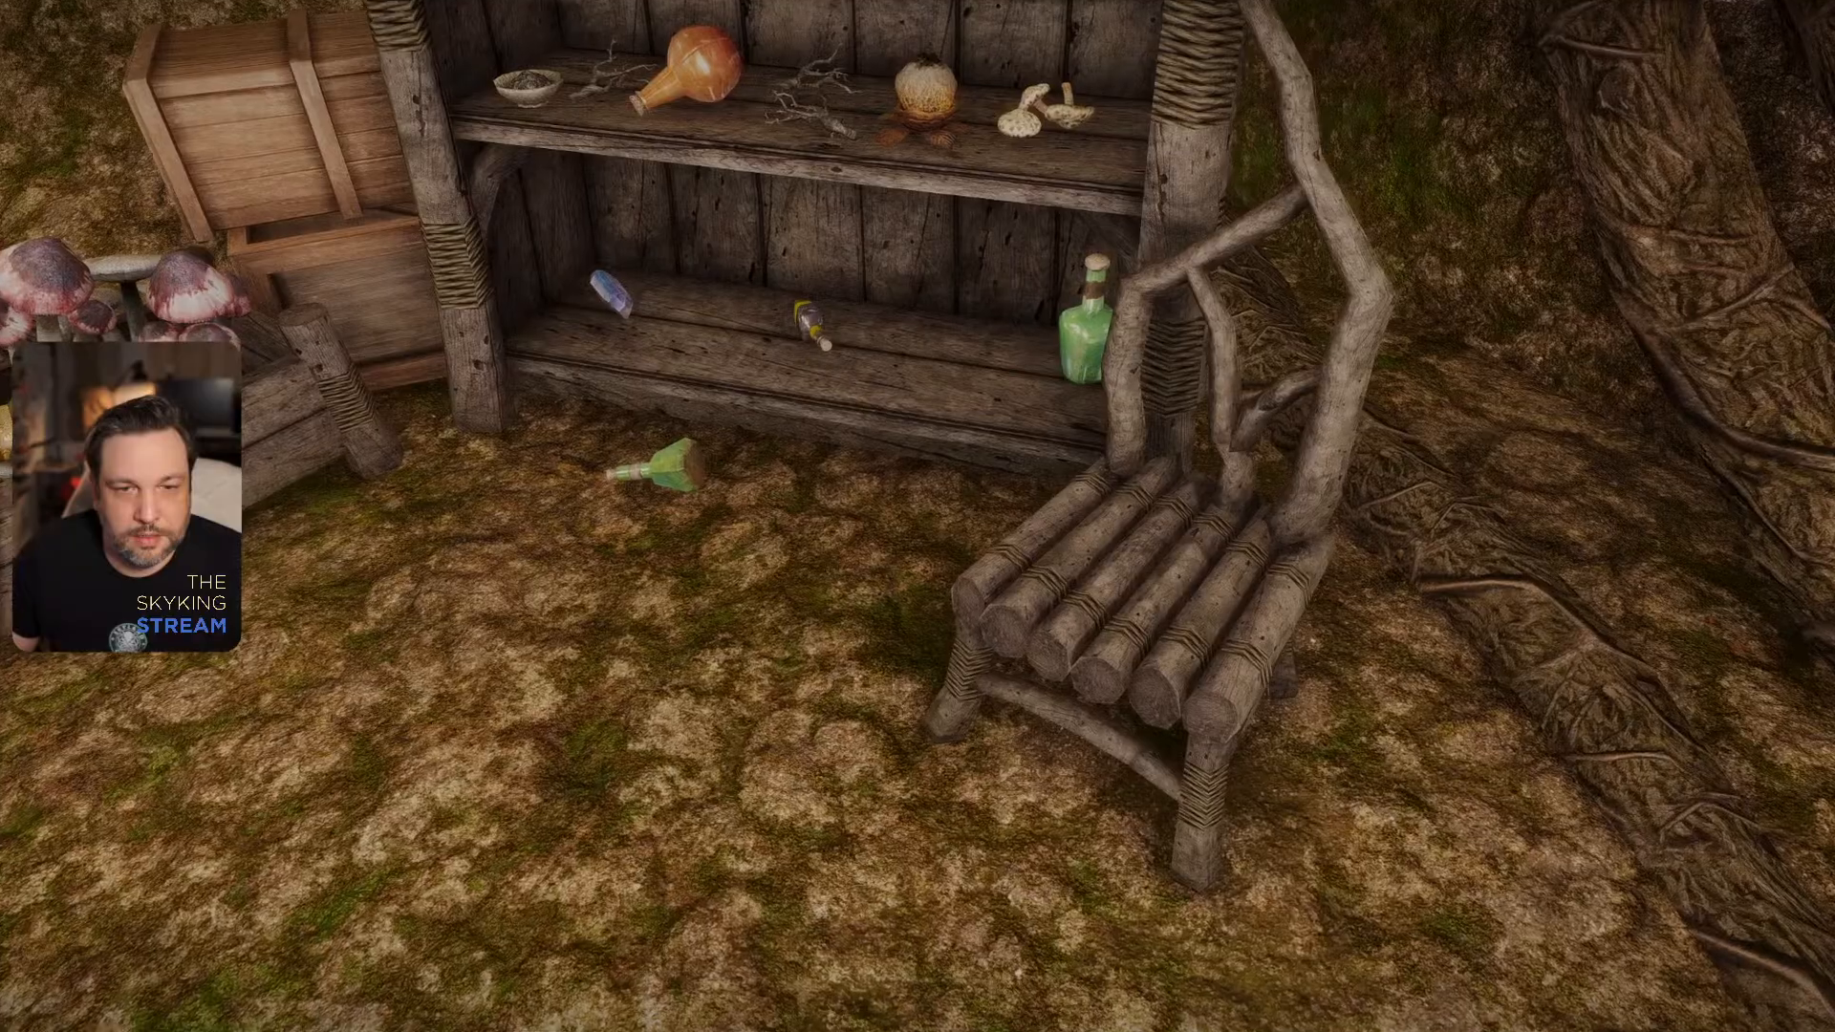
key("d")
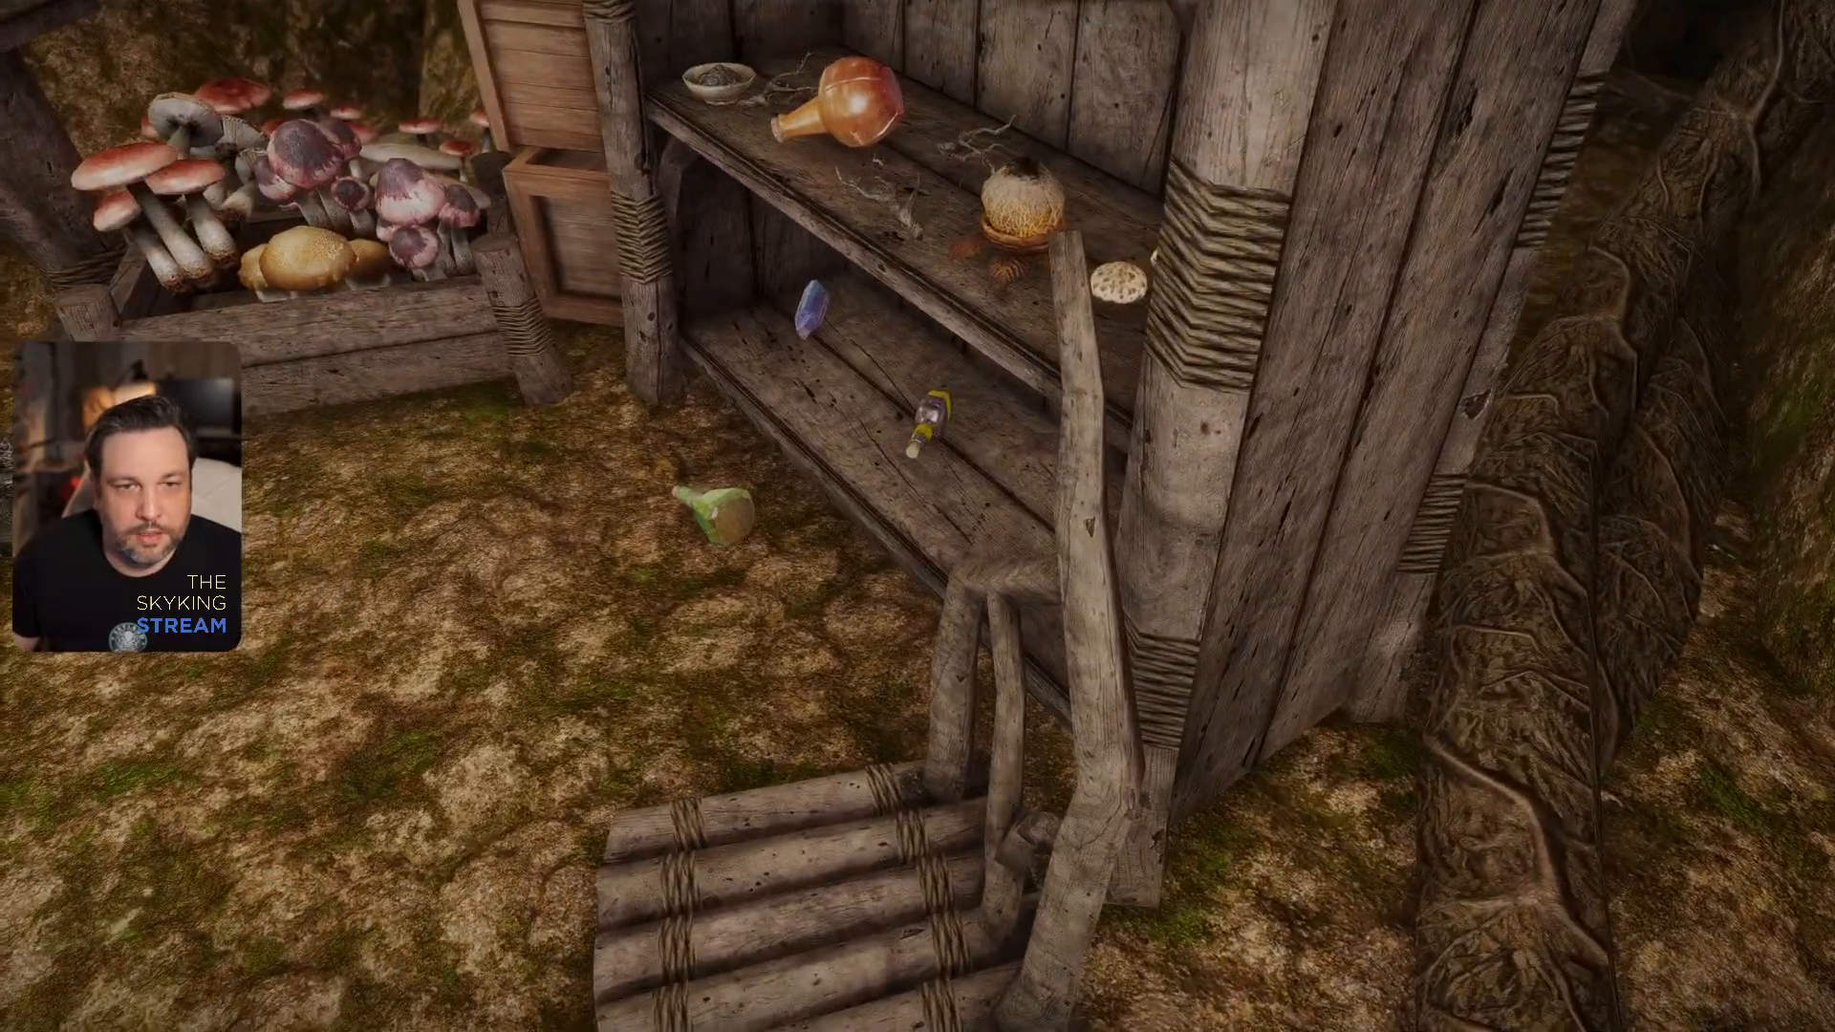
key("d")
key("a")
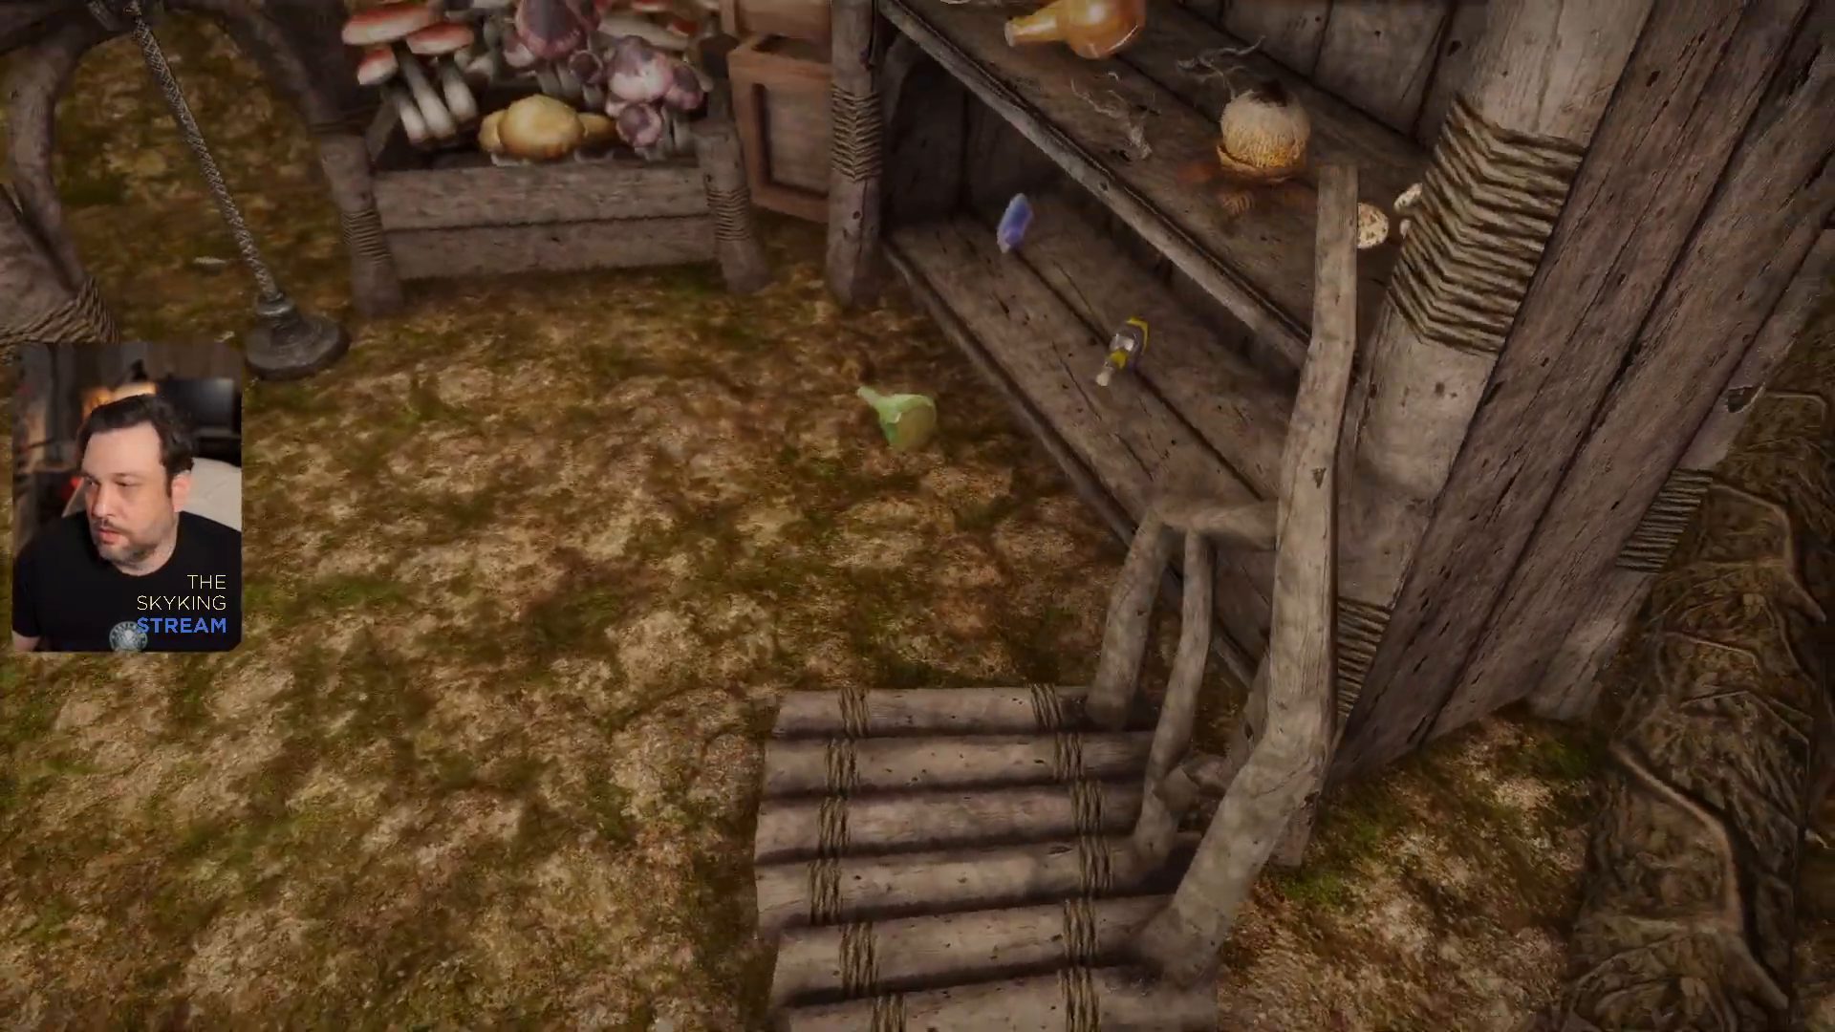
key("a")
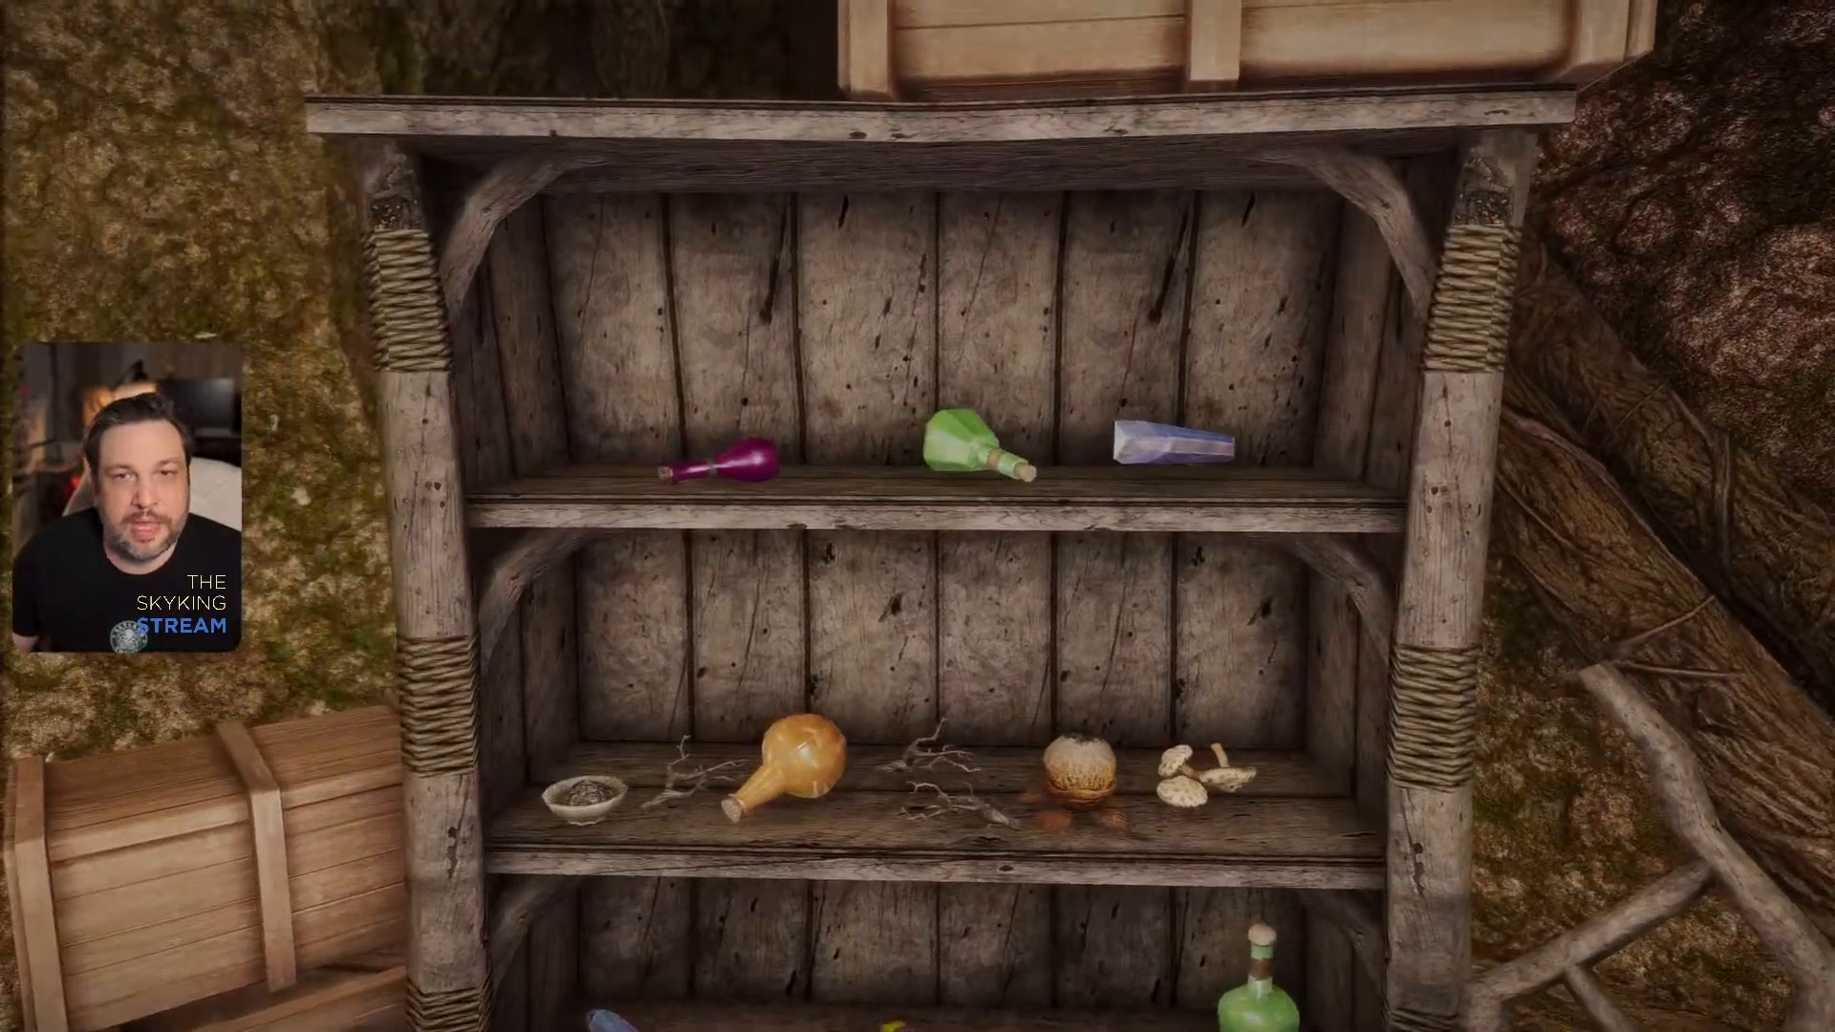
- Cross to the table beside the stacked crates and examine its bound legs and plank top up close
key("s")
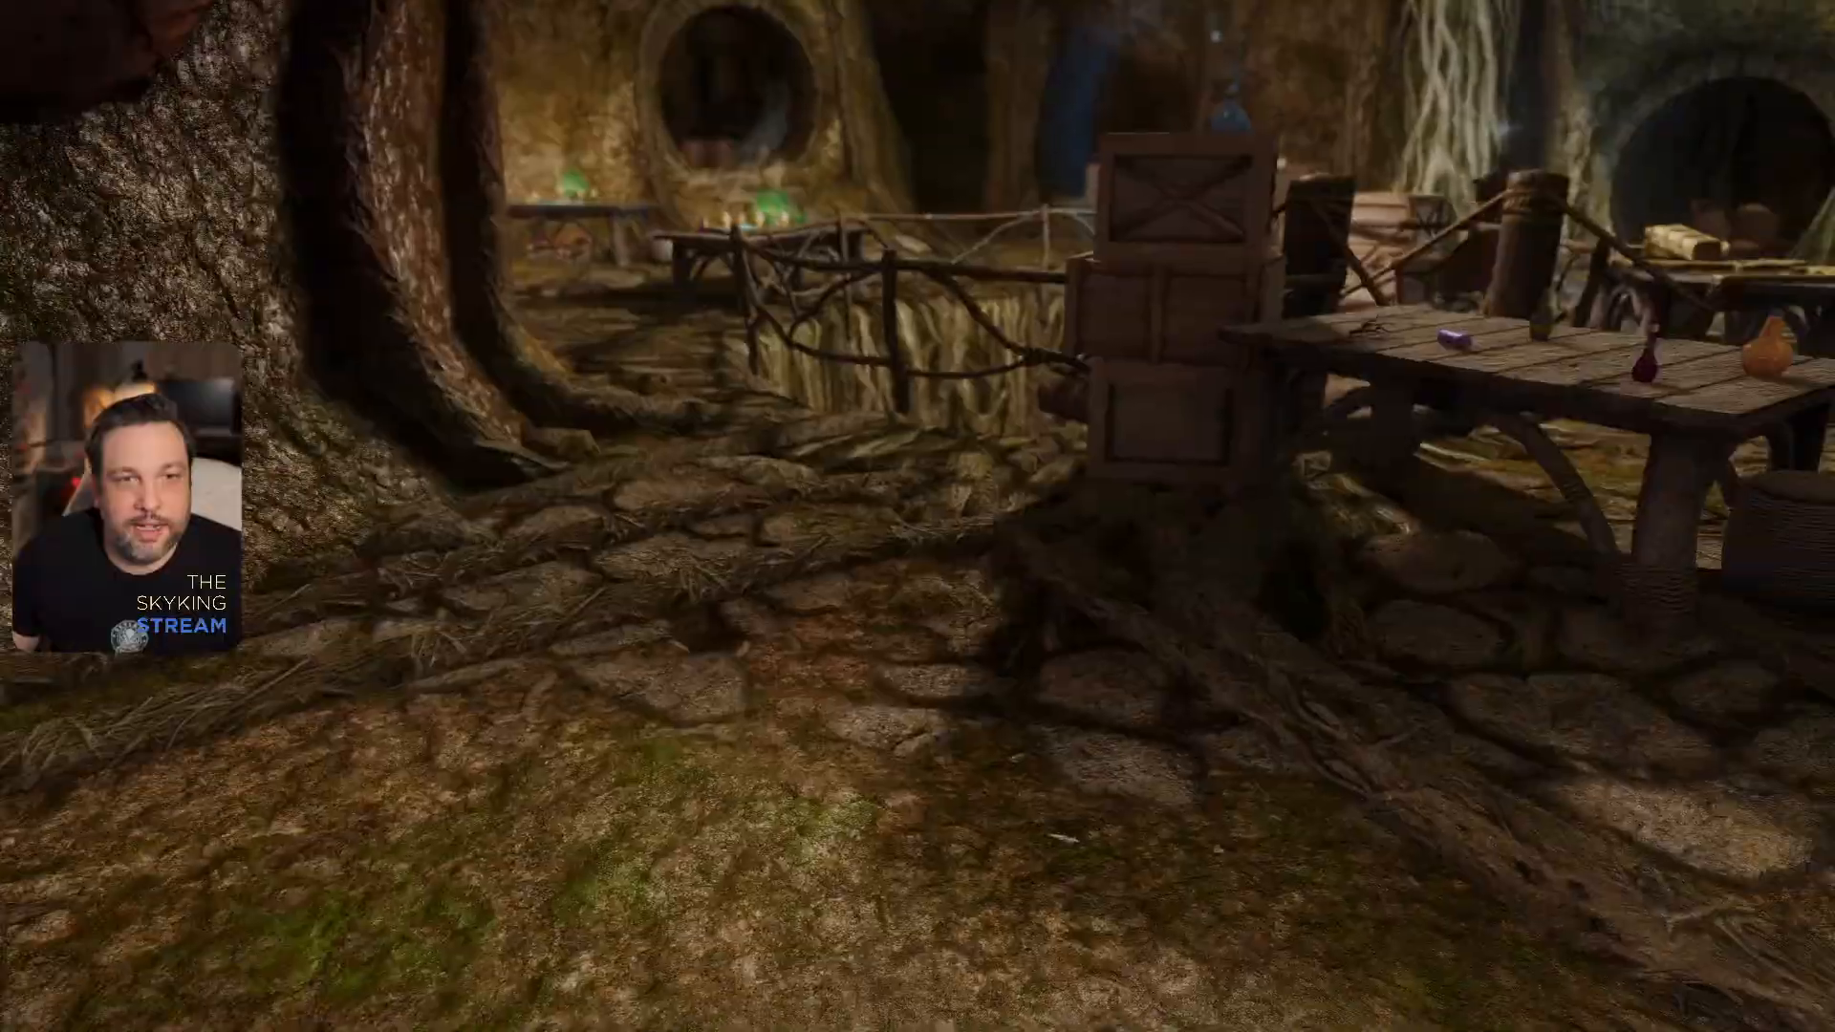
key("w")
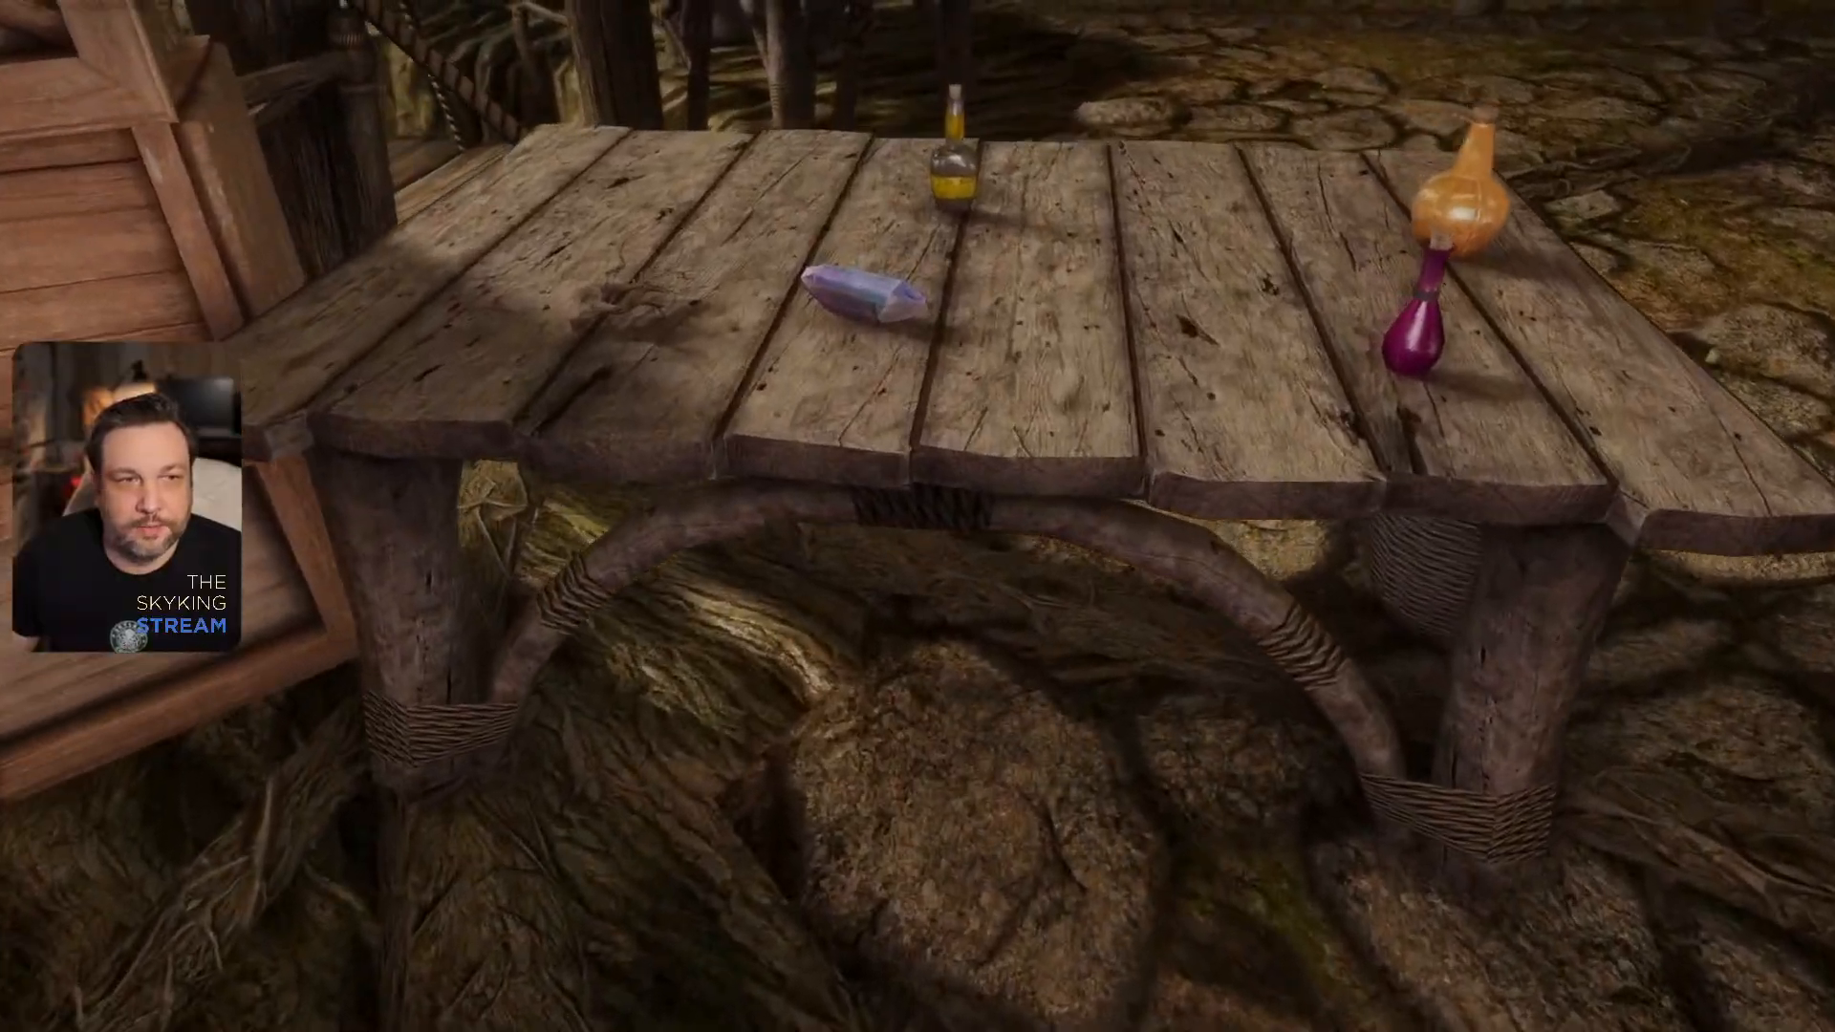
key("d")
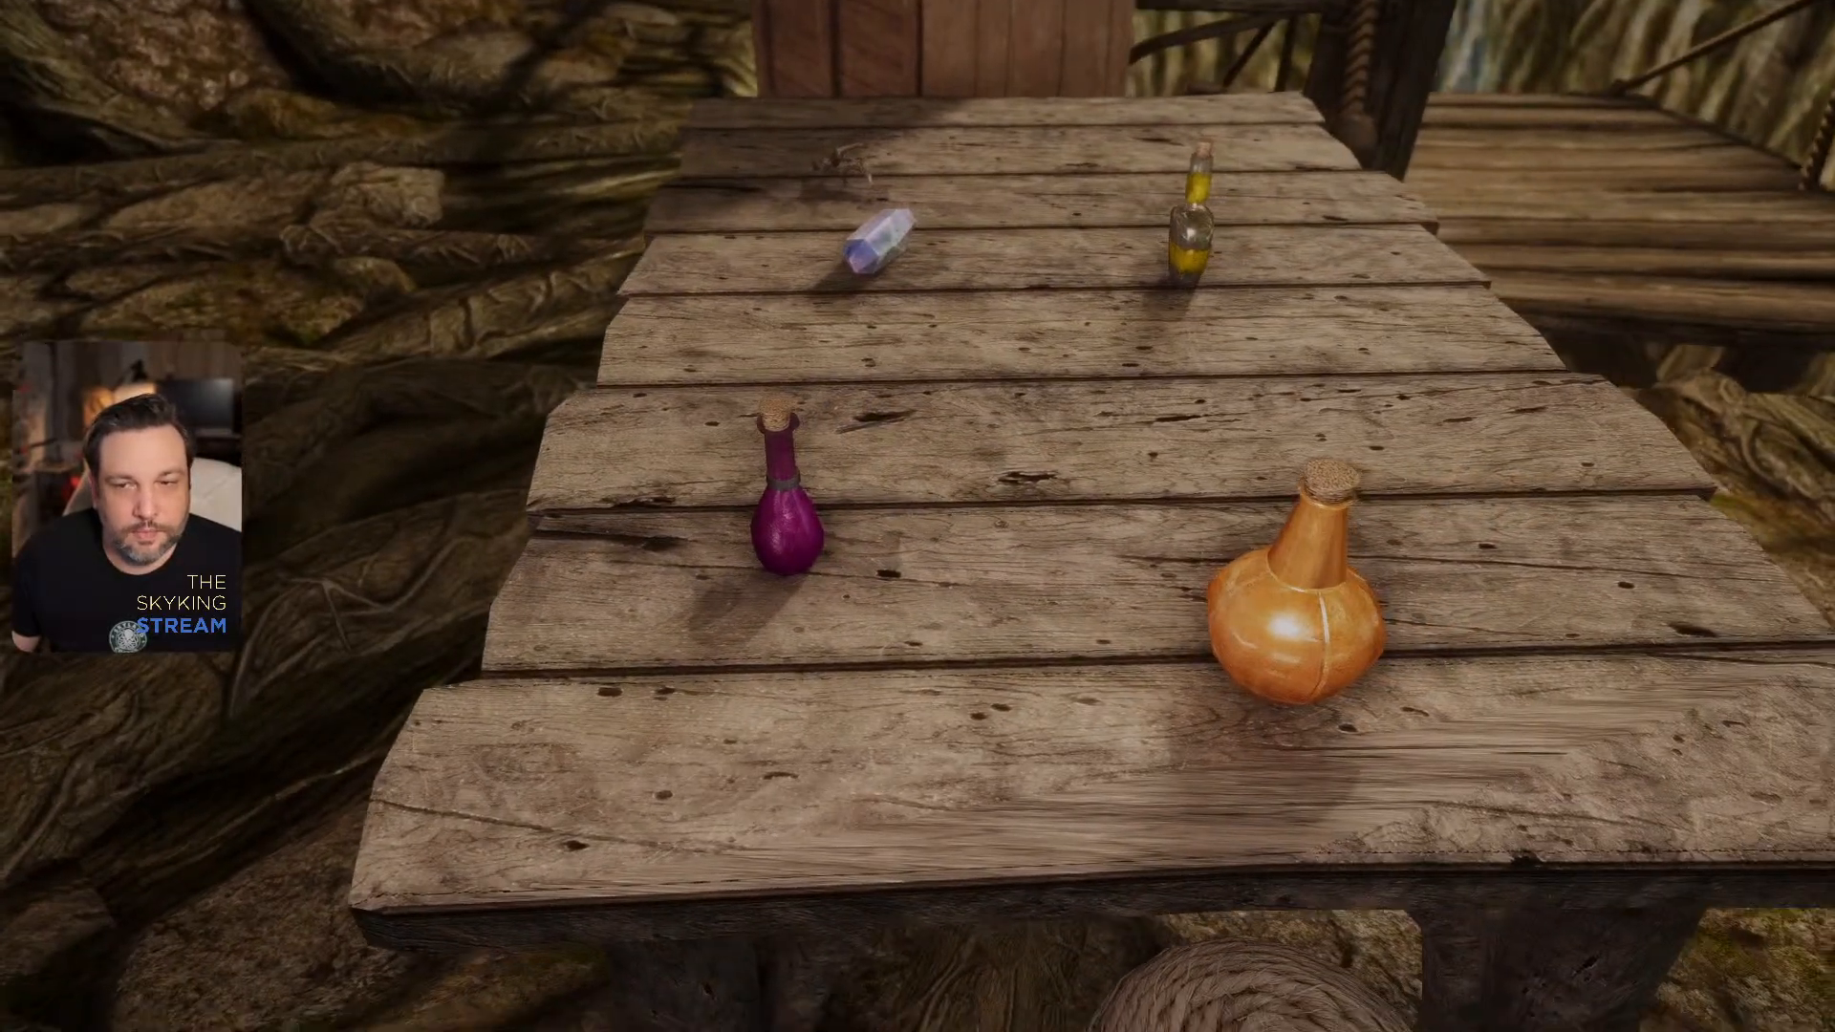
key("s")
key("d")
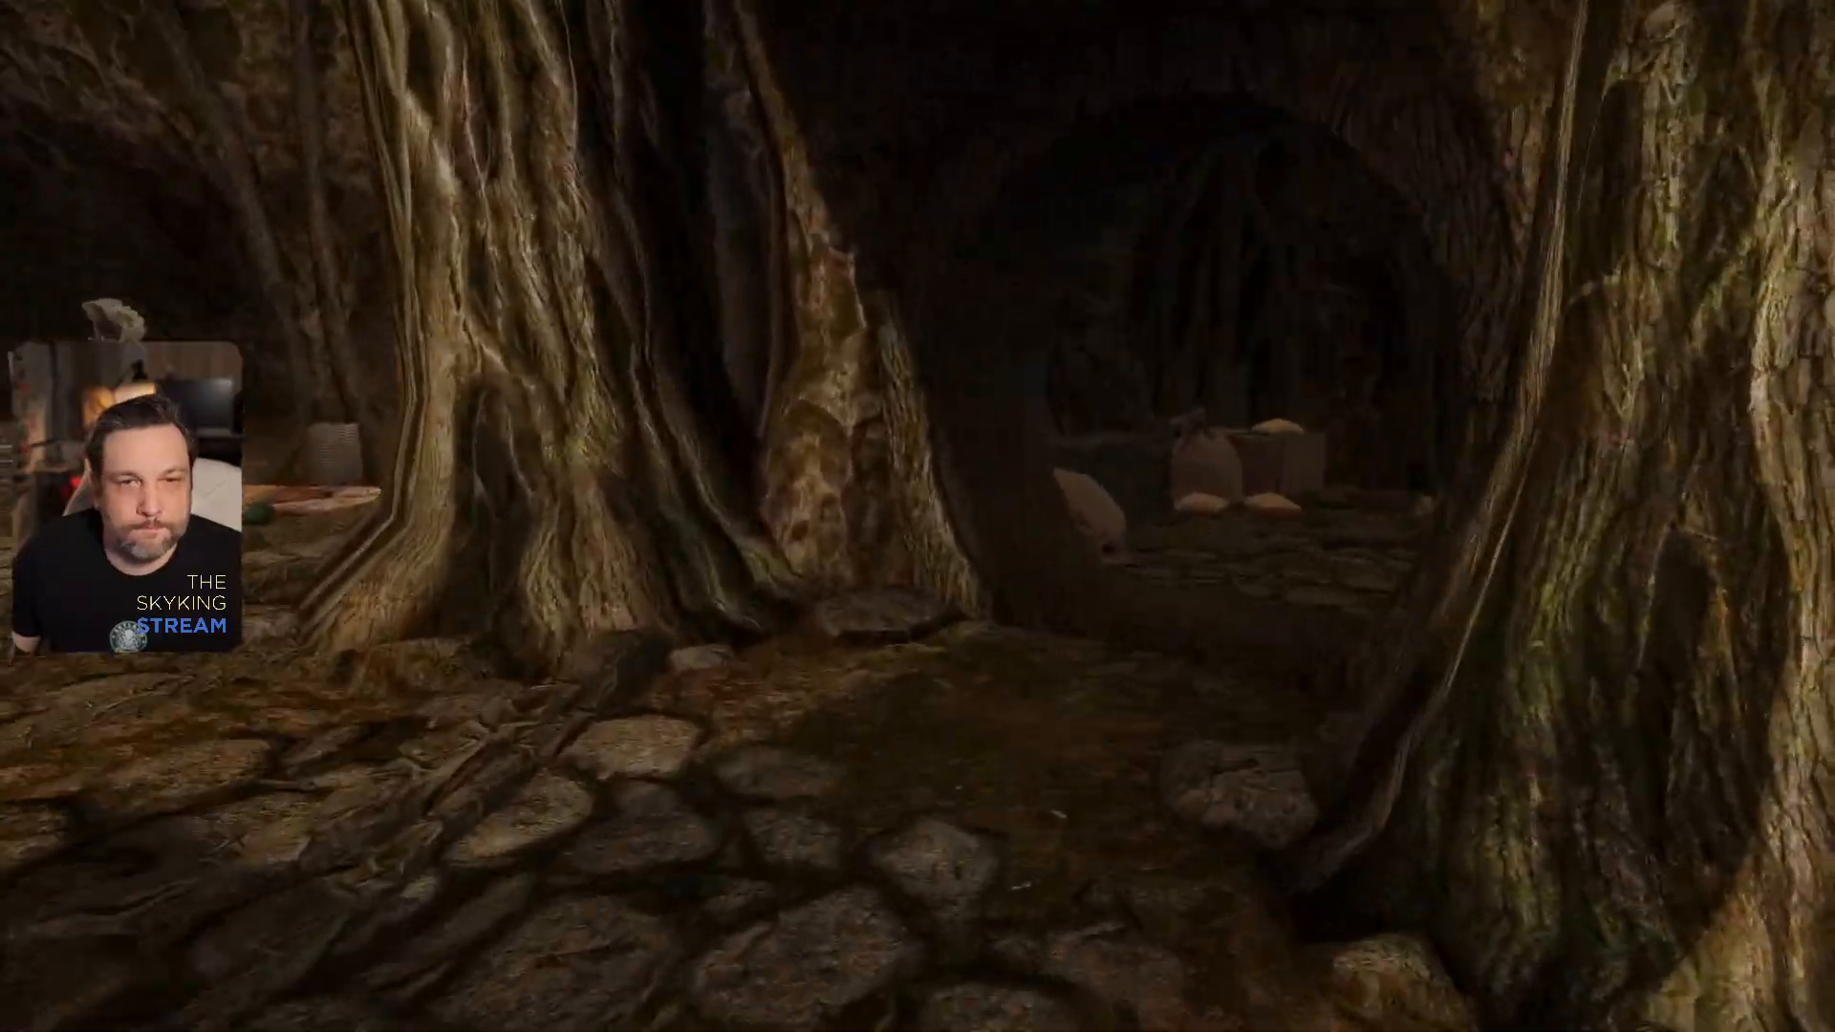
- Enter the sleeping chamber and examine the nightstand and the fur-covered bed from headboard to footboard
key("w")
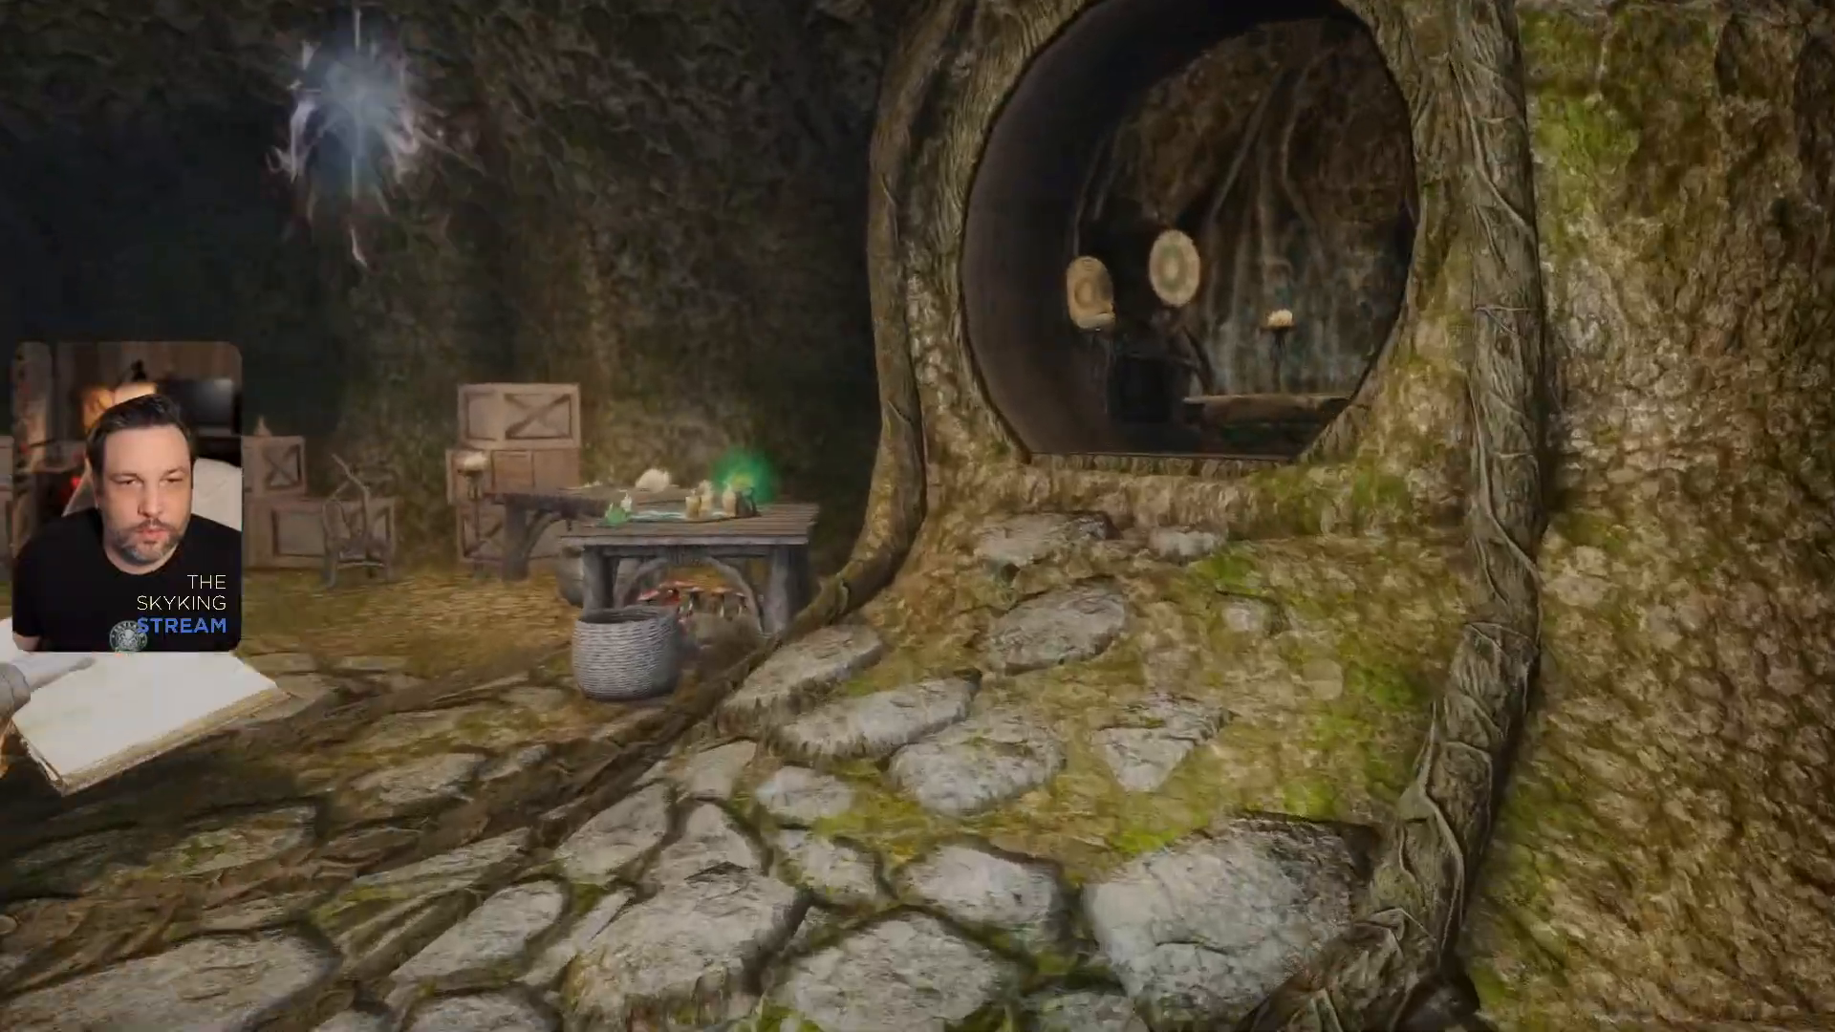
key("w")
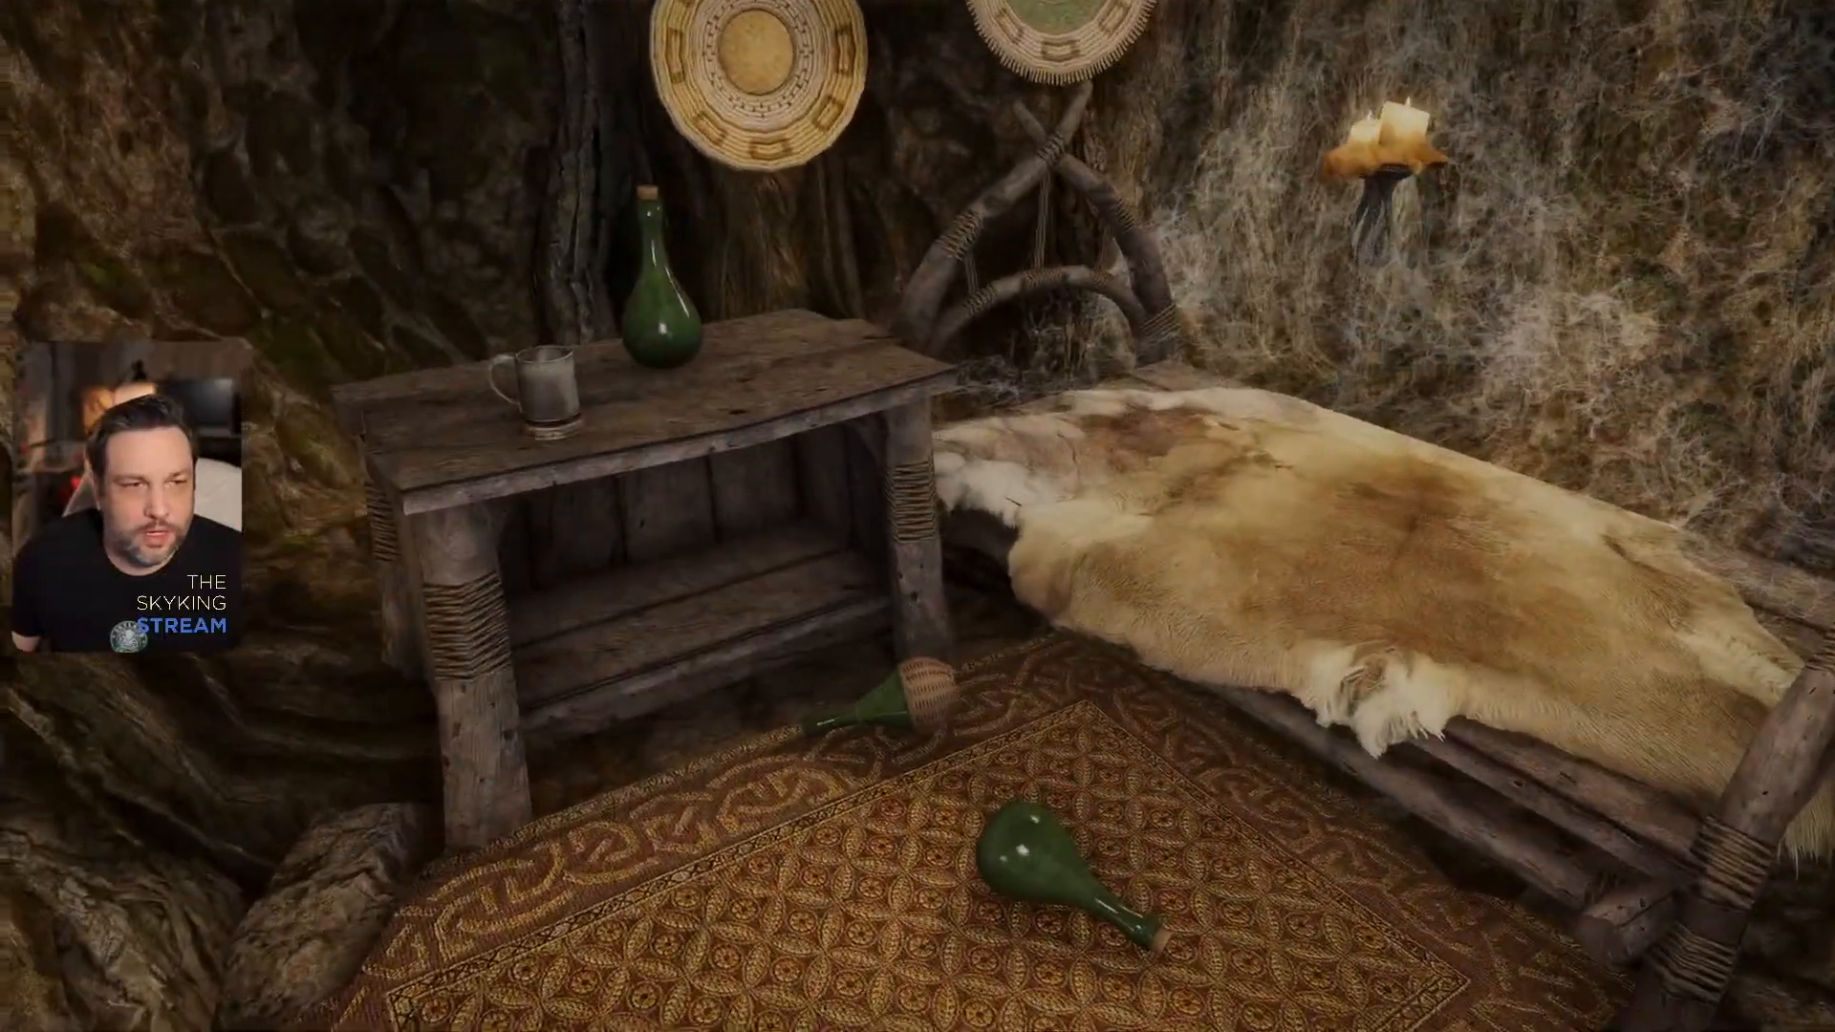
key("w")
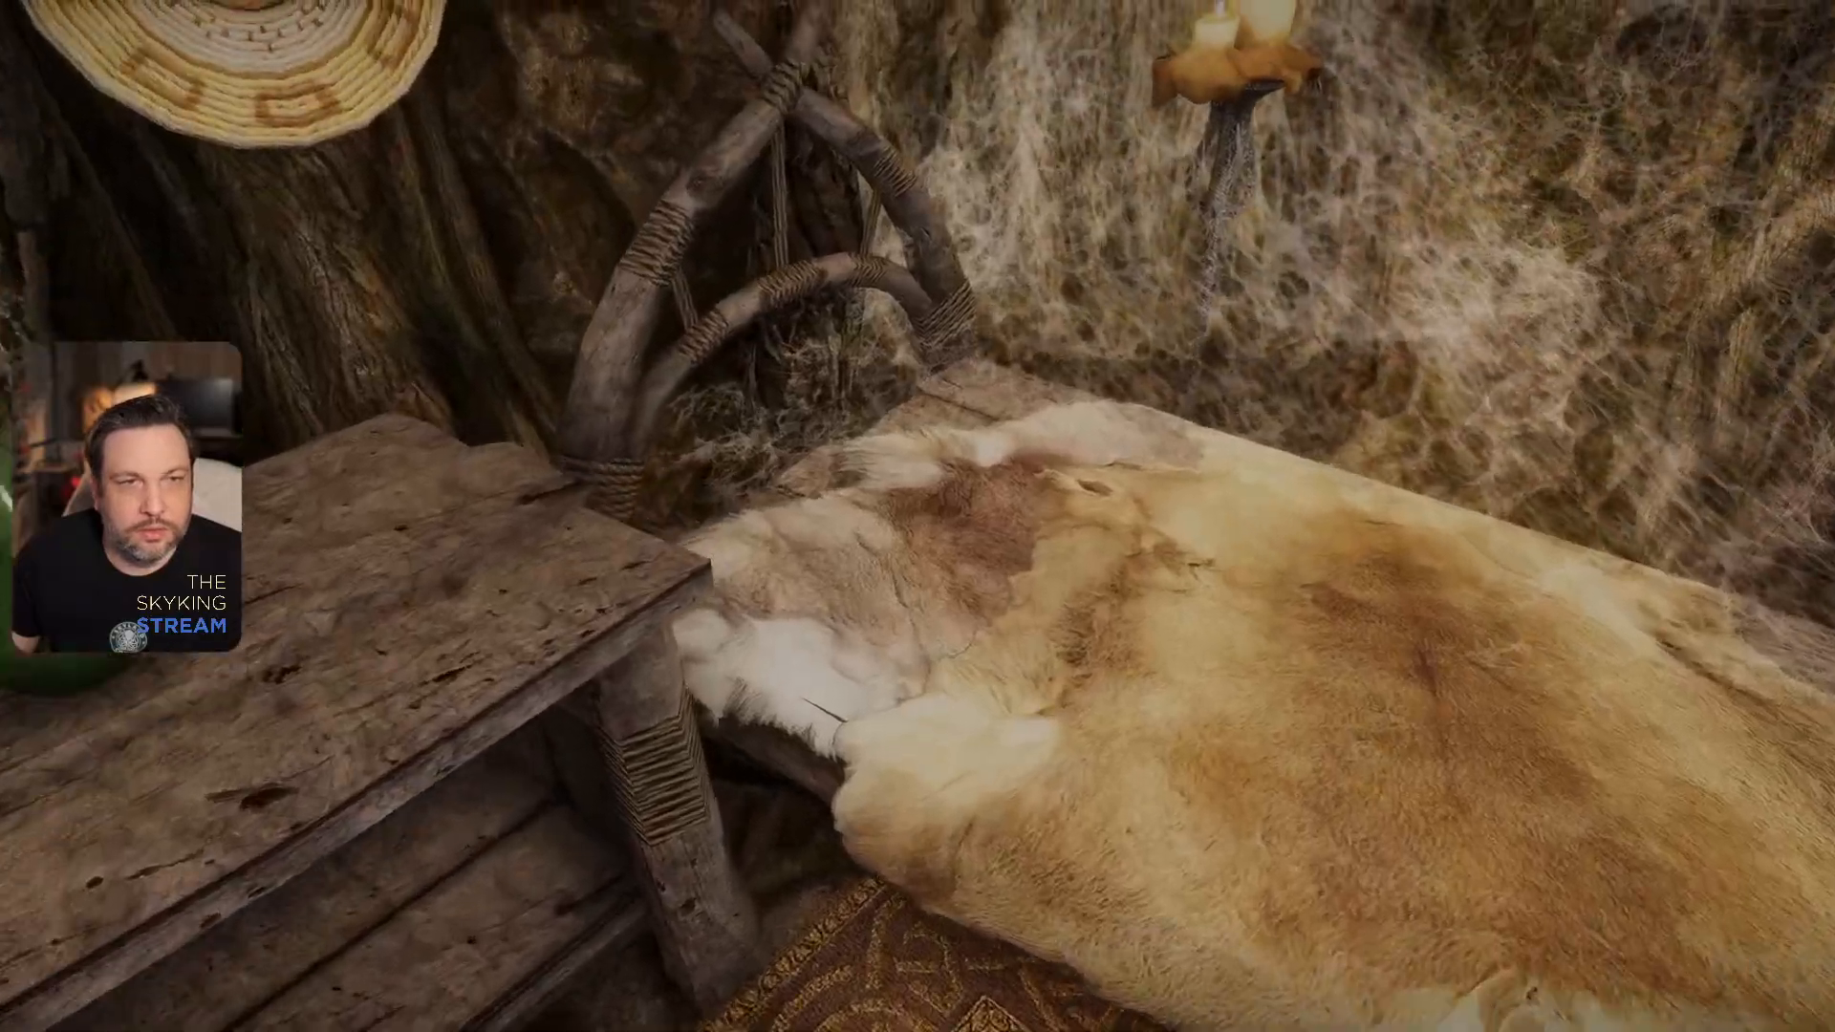
key("w")
key("d")
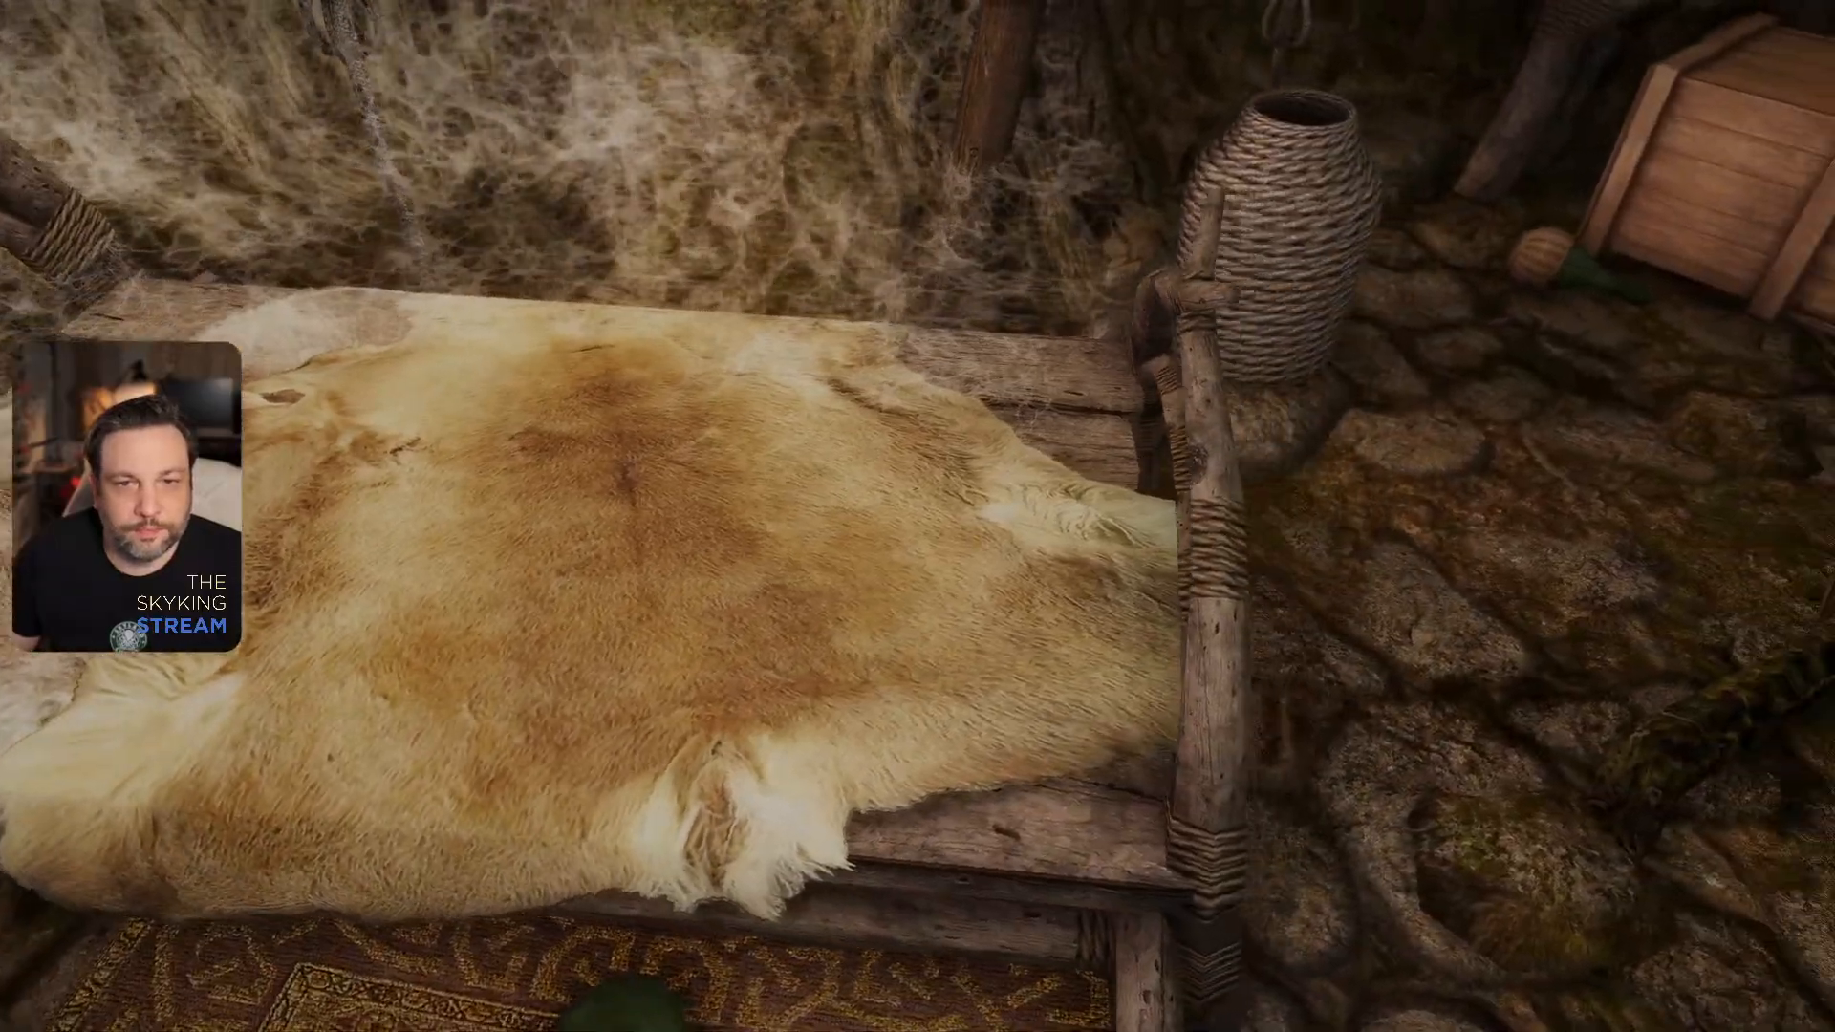
key("d")
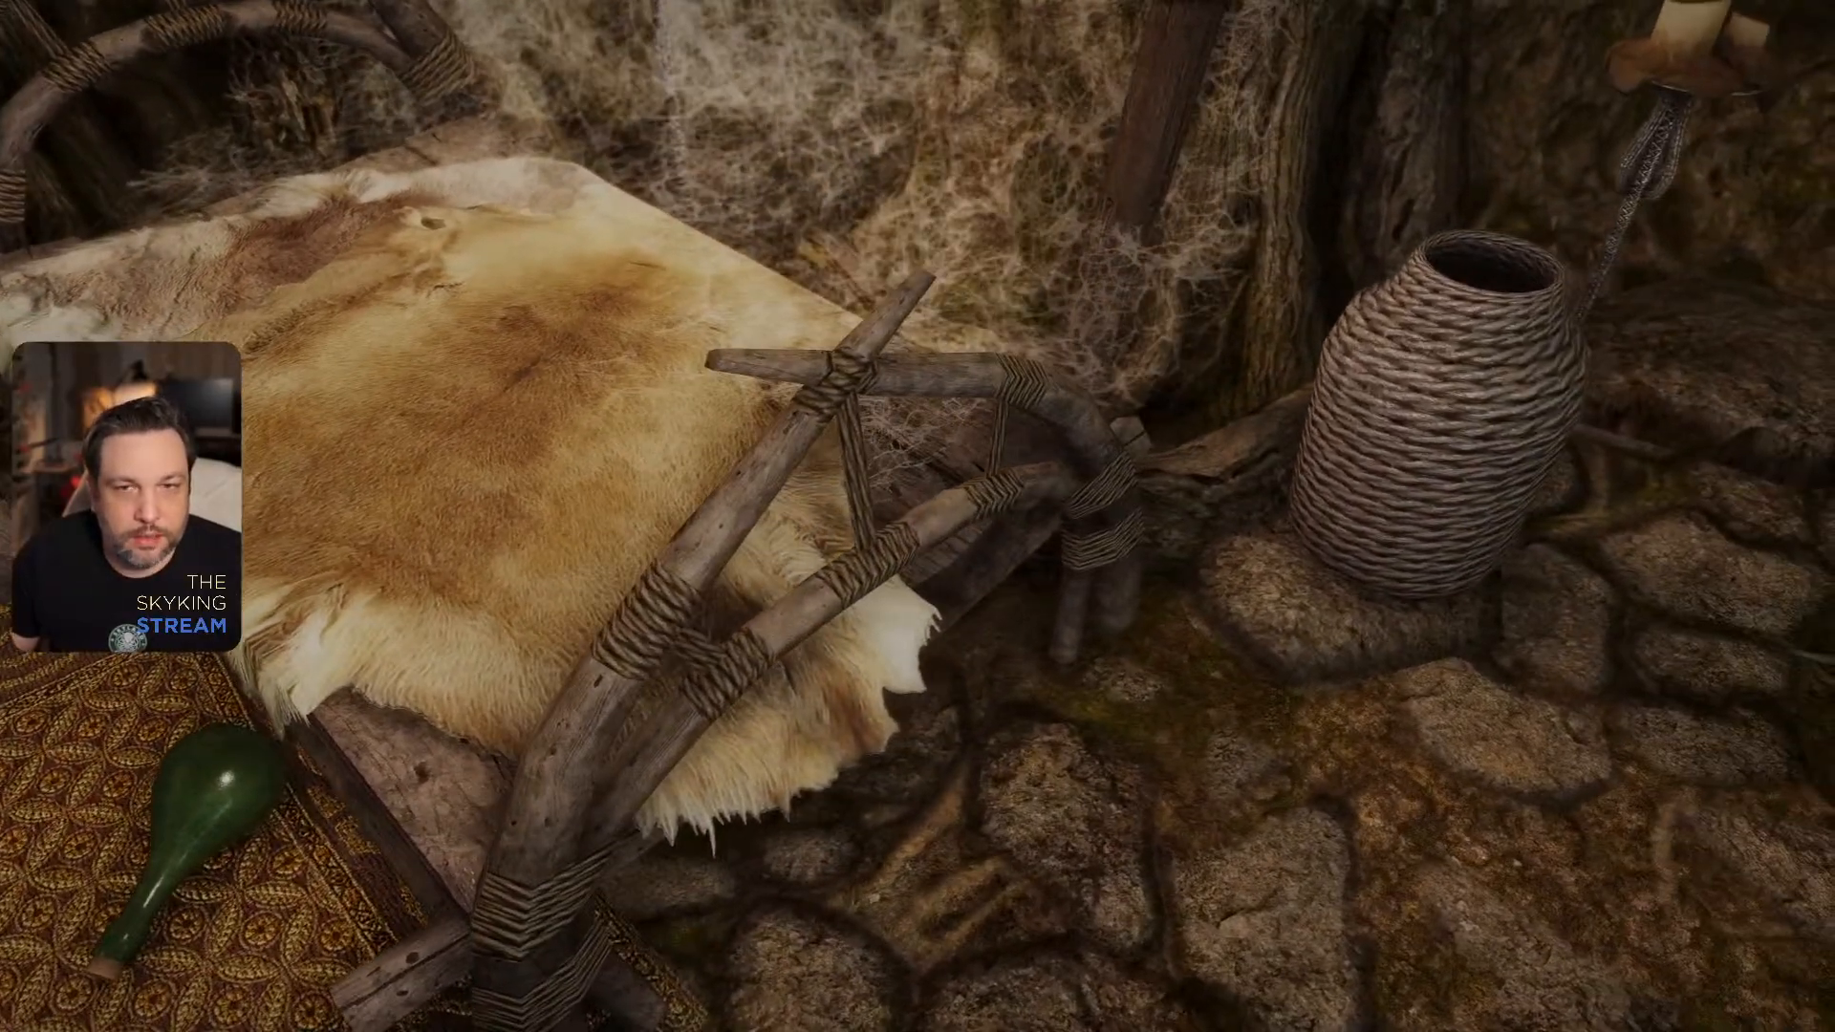
- Look over the long bench, candle stand and baskets in the chamber, and view the hanging lanterns outside
key("w")
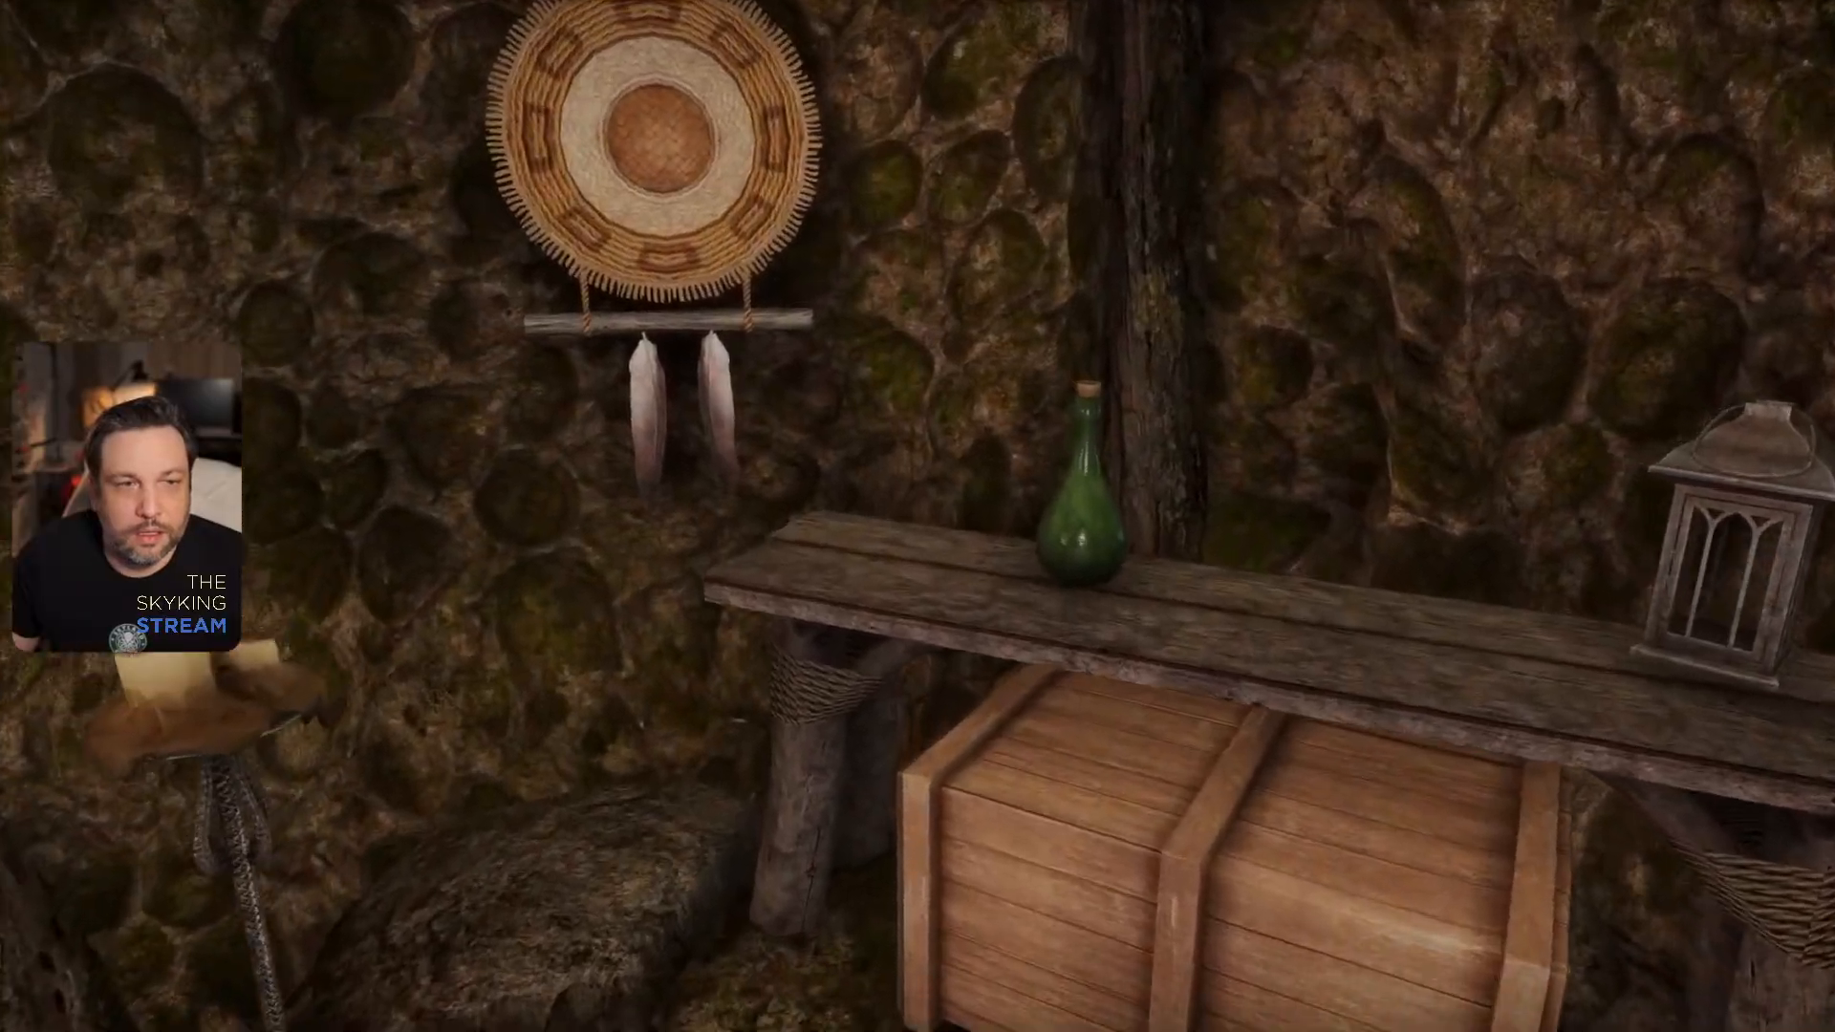
key("d")
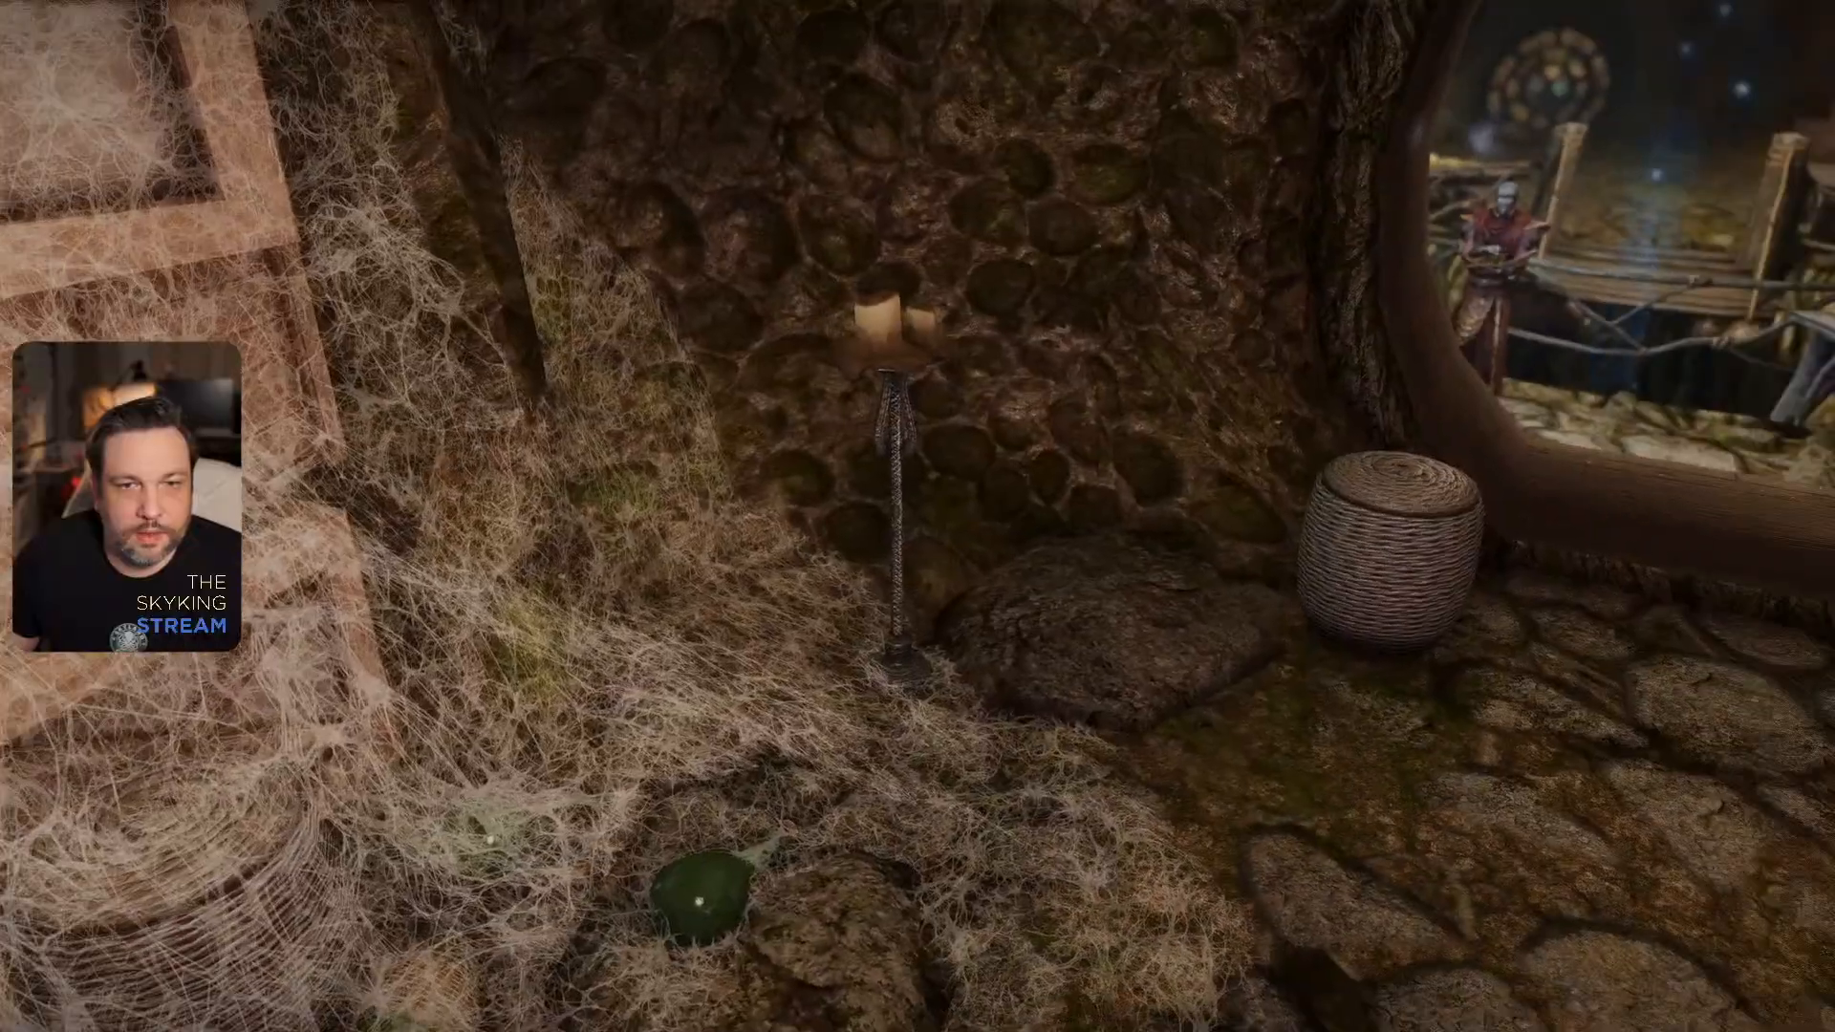
key("w")
key("w")
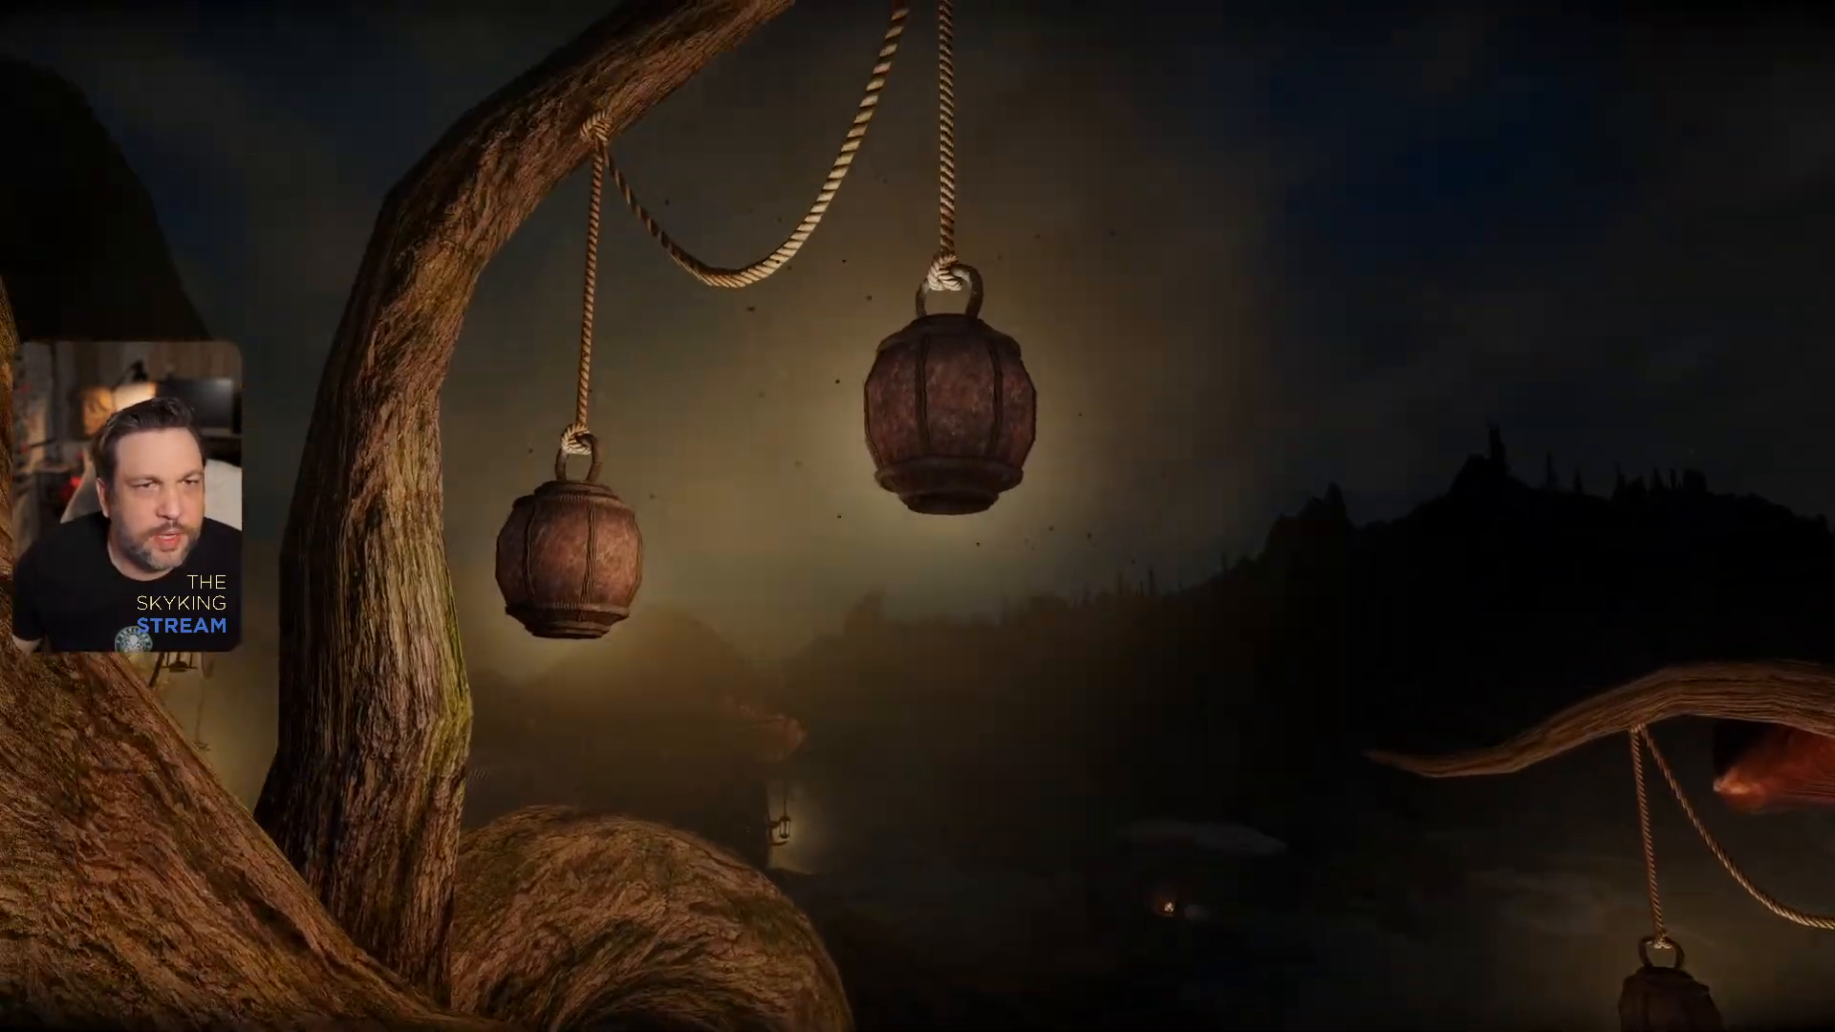
- Save the game and quit to the desktop with the console command qqq
key("j")
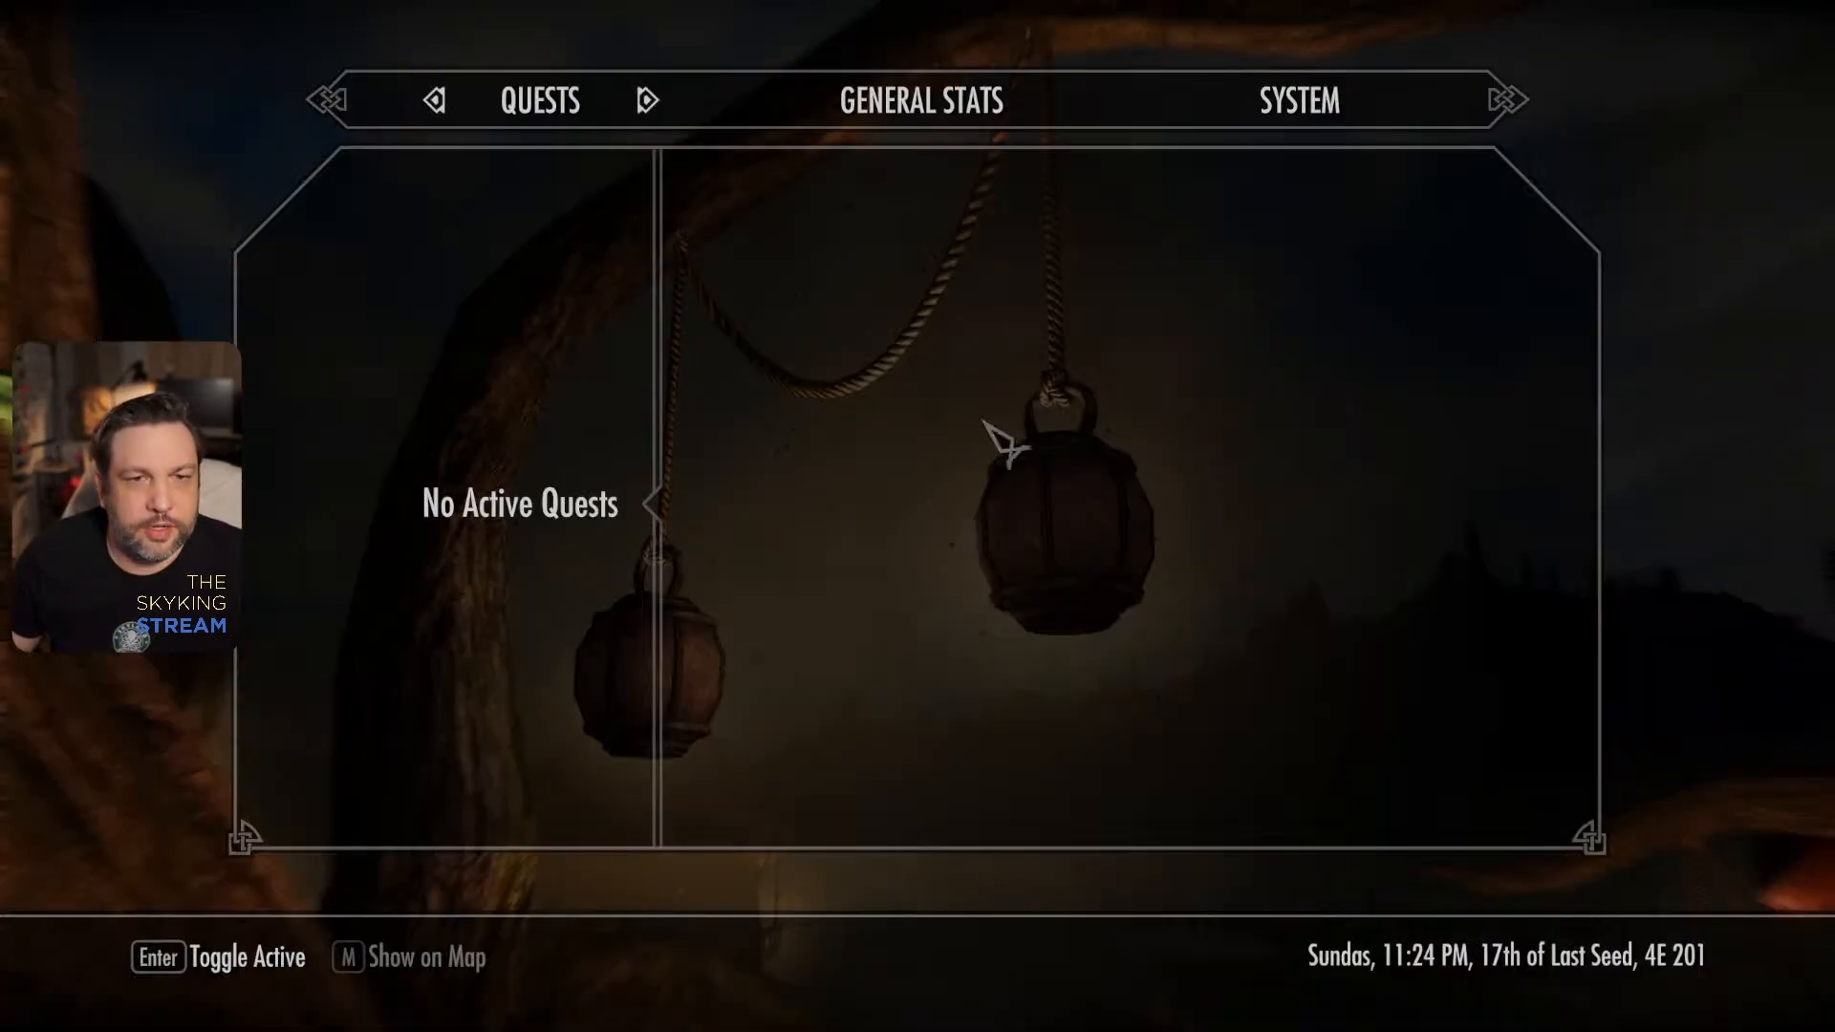
left_click(1279, 112)
left_click(535, 508)
key("grave")
type("qqq")
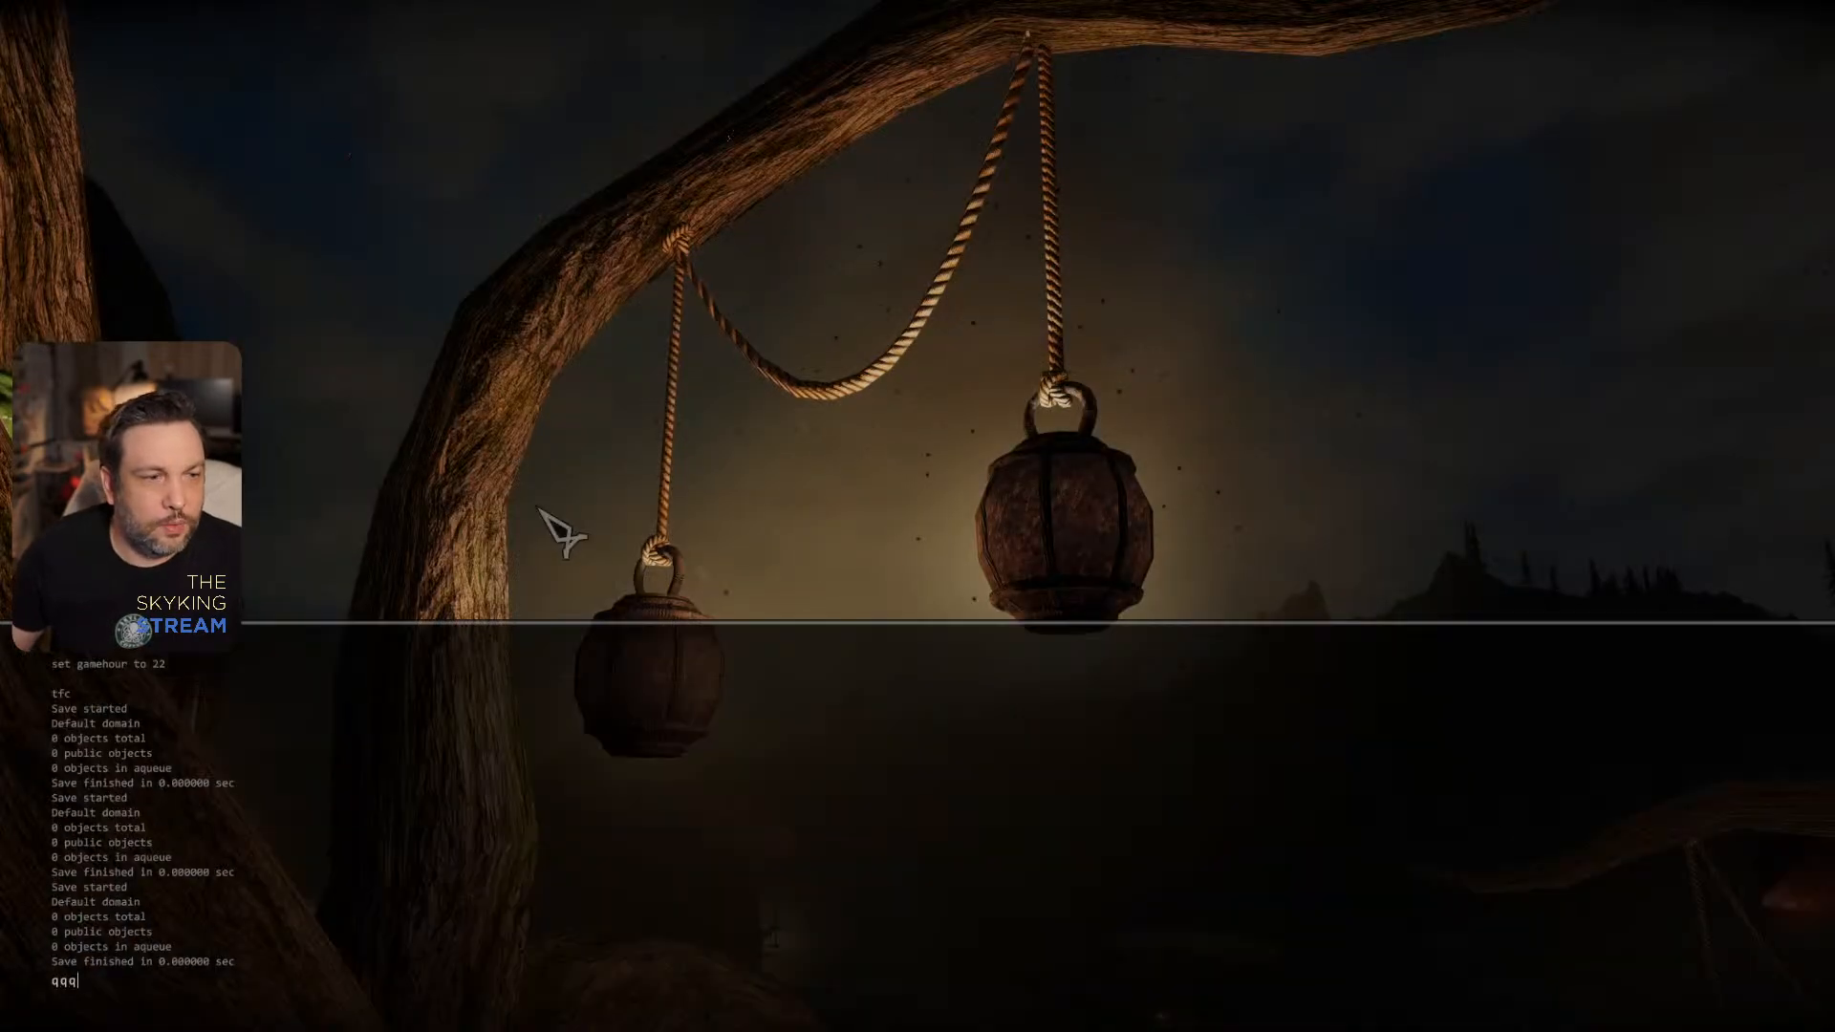
key("Return")
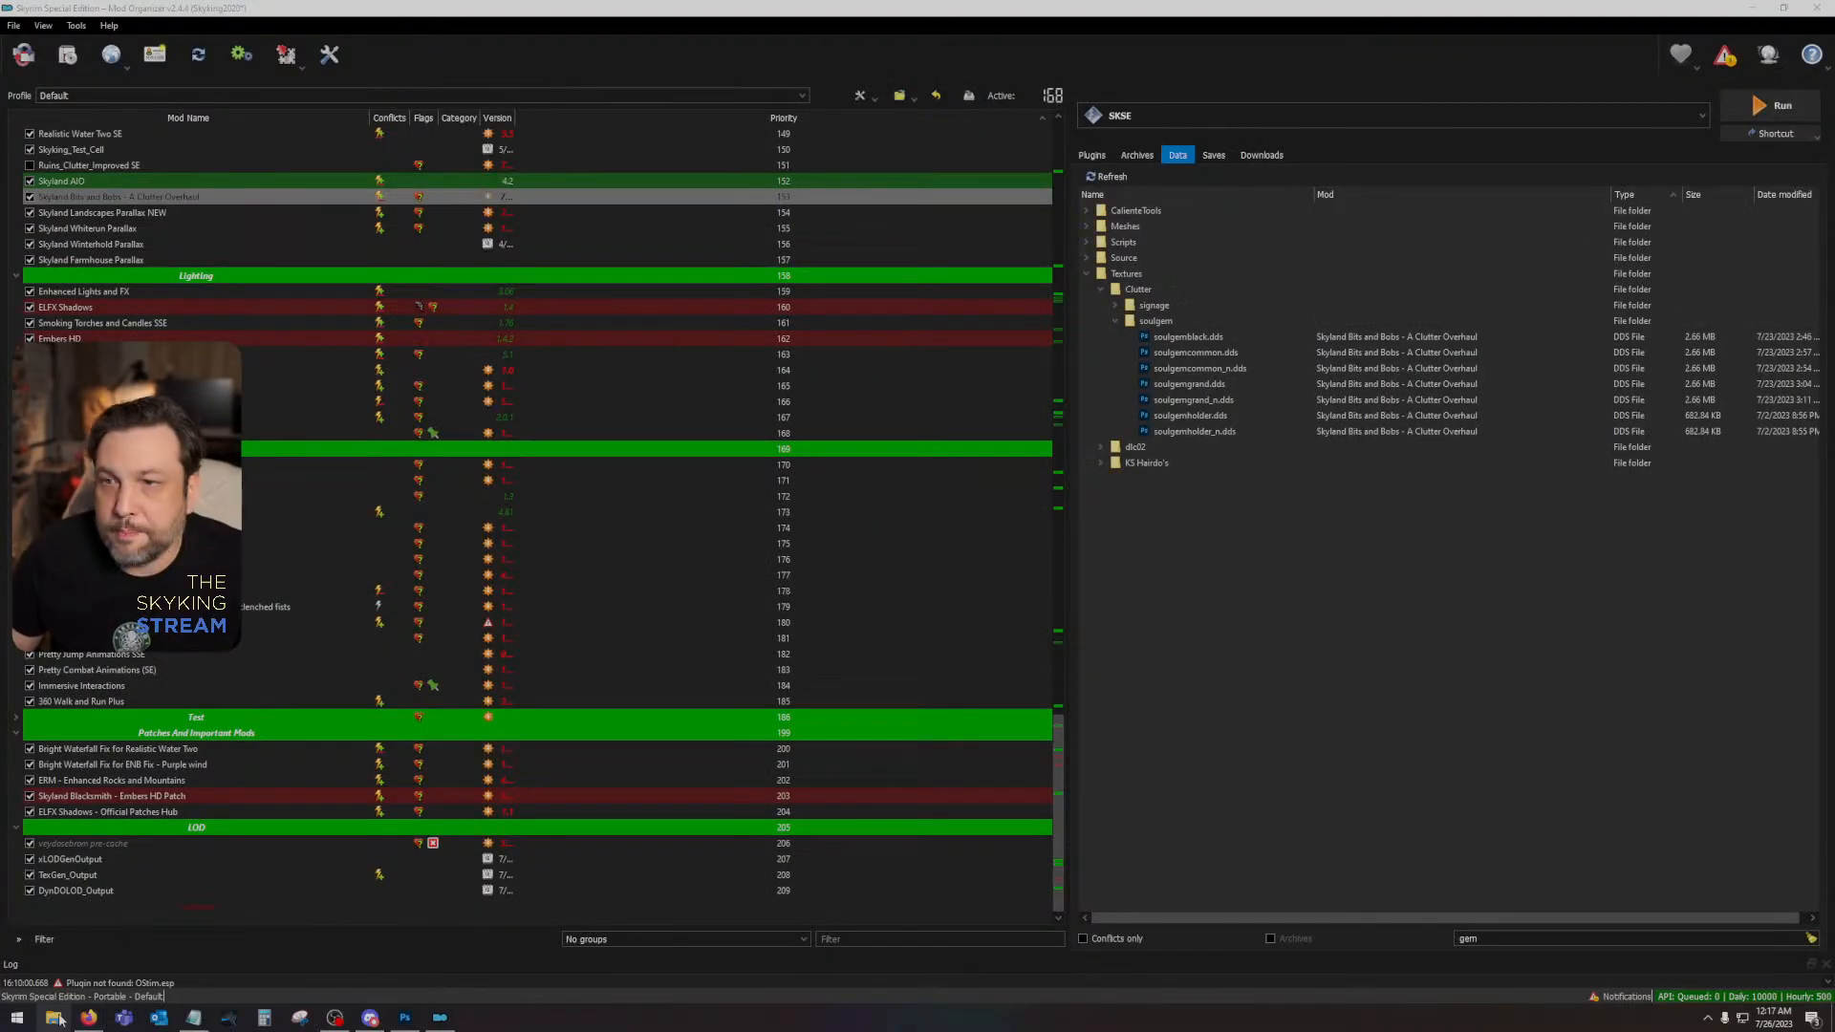
- Open the Data folder of the Skyrim Special Edition installation and find its BSA archives
left_click(56, 1019)
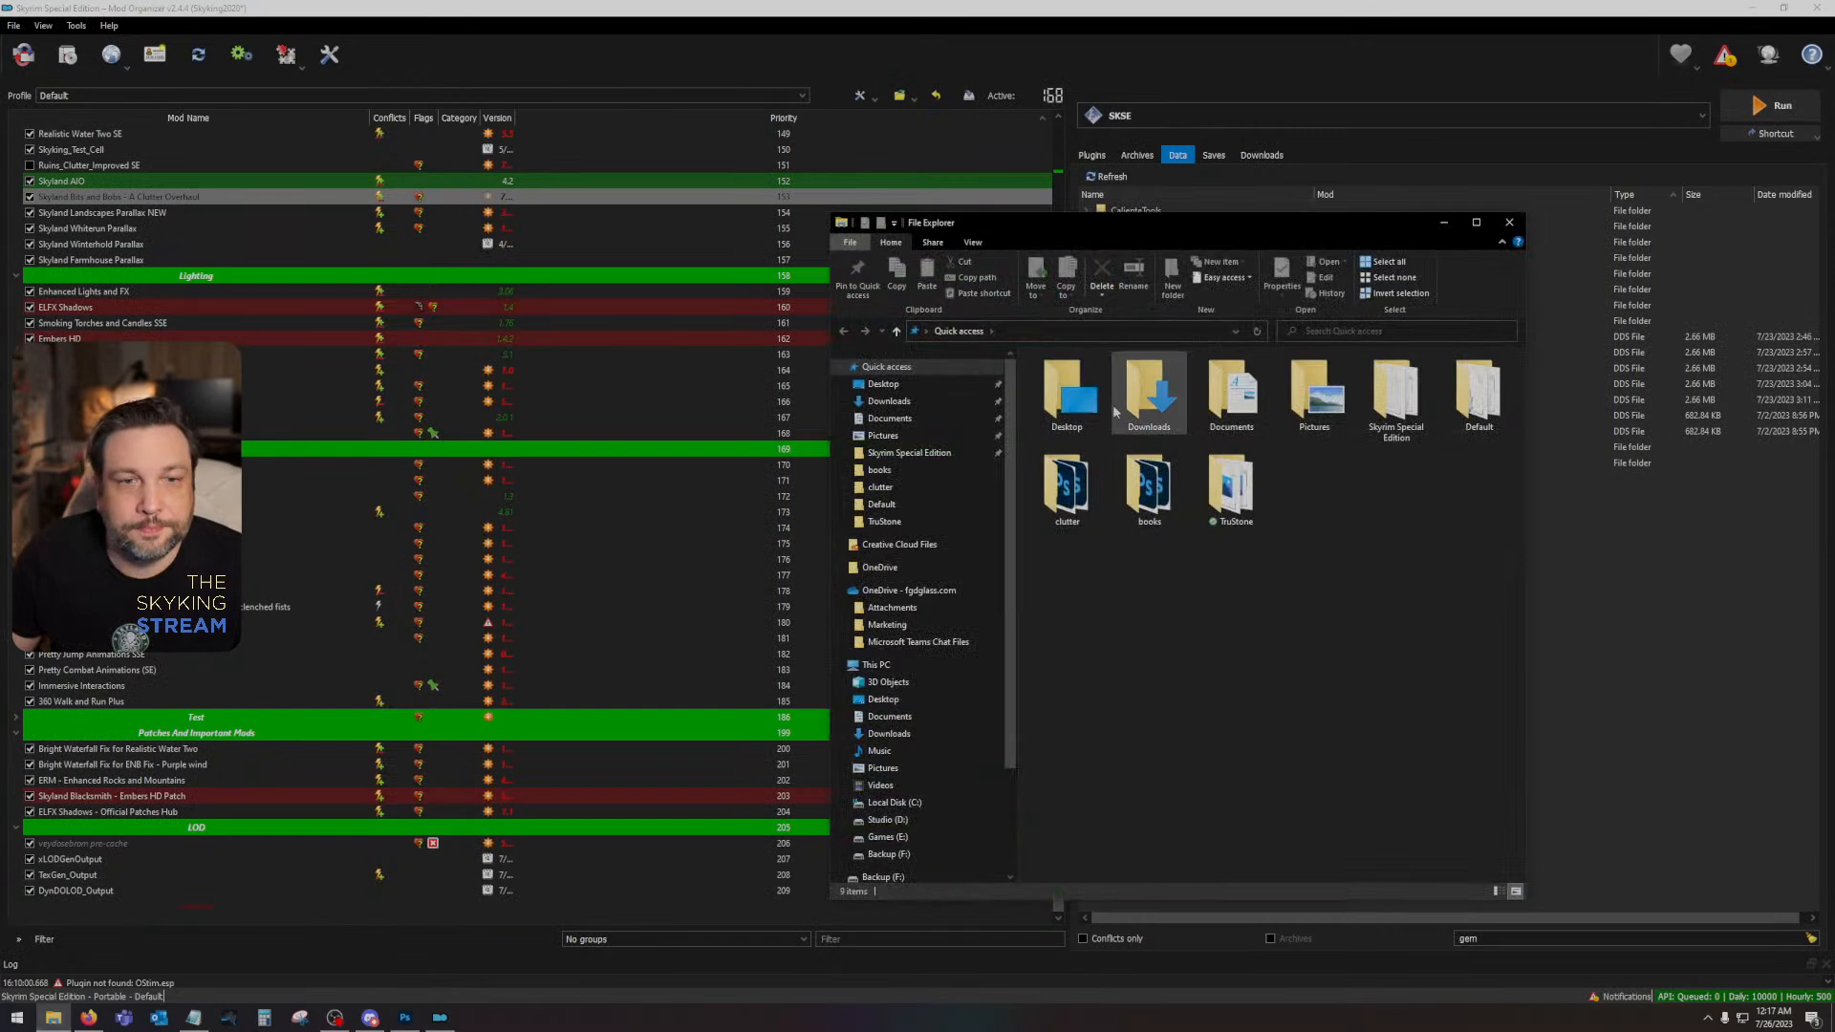
left_click(925, 453)
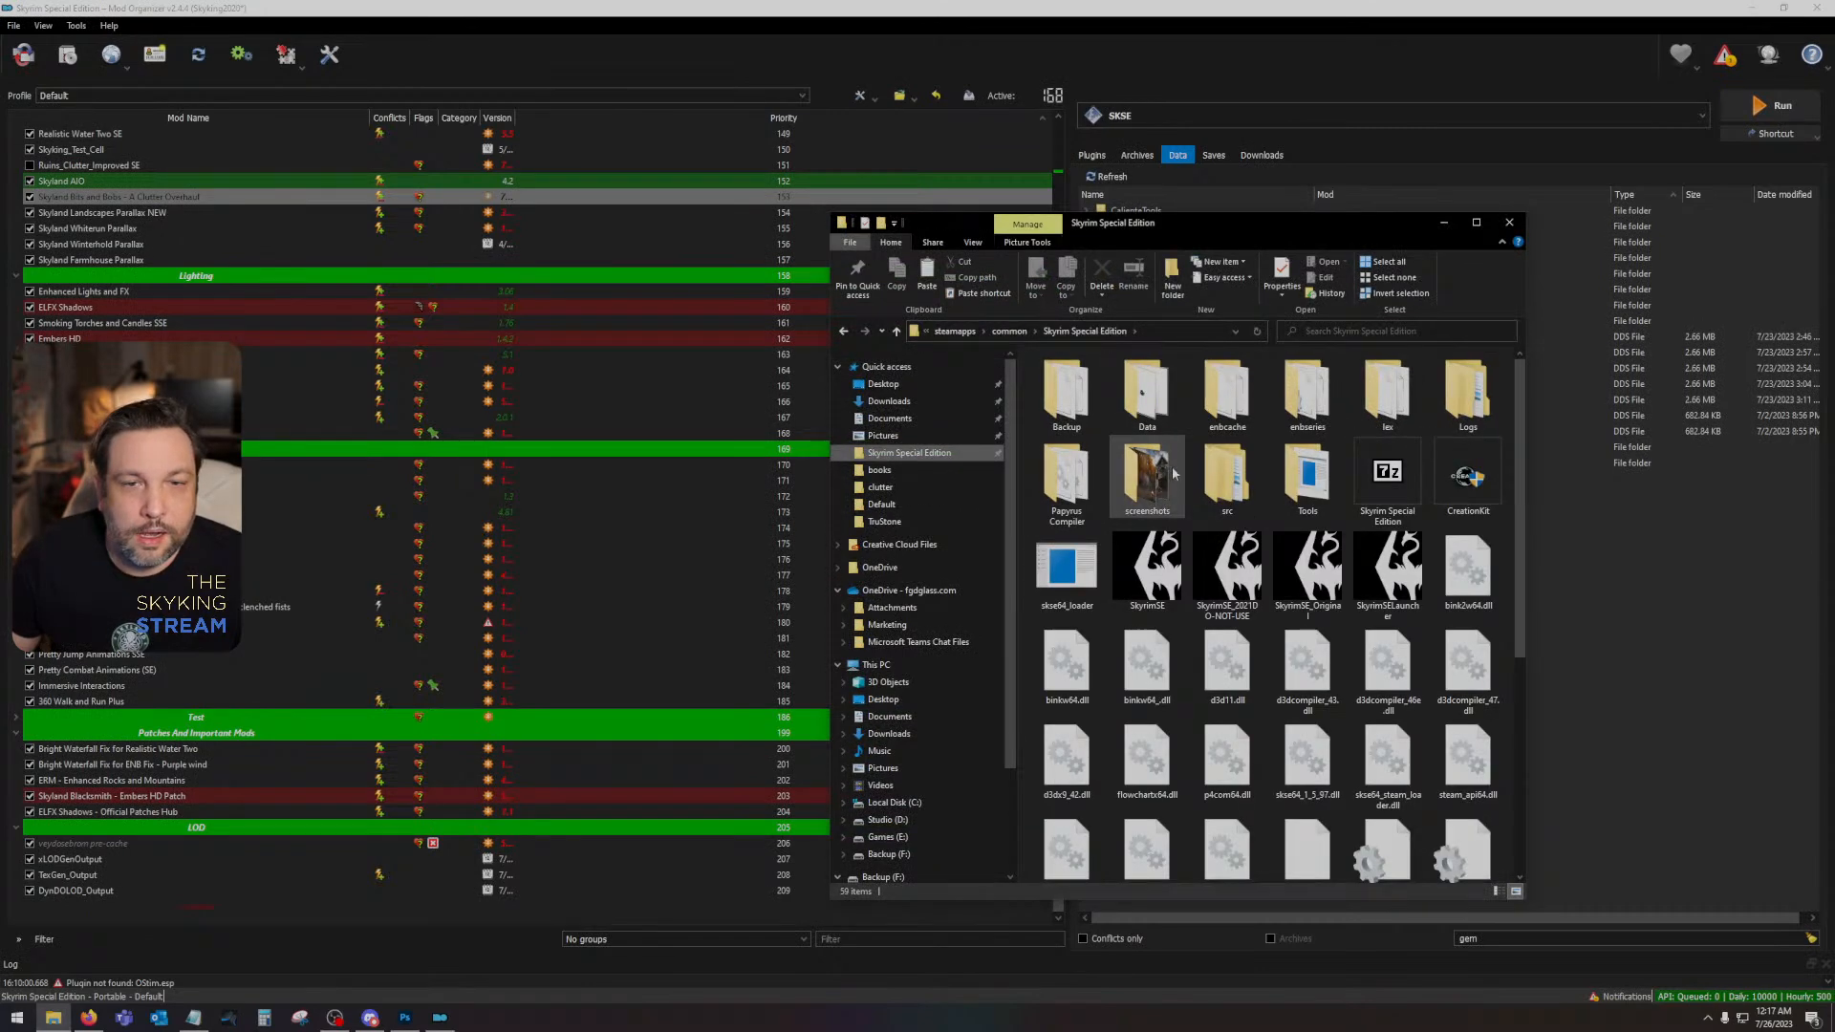
scroll(1154, 640, "down", 4)
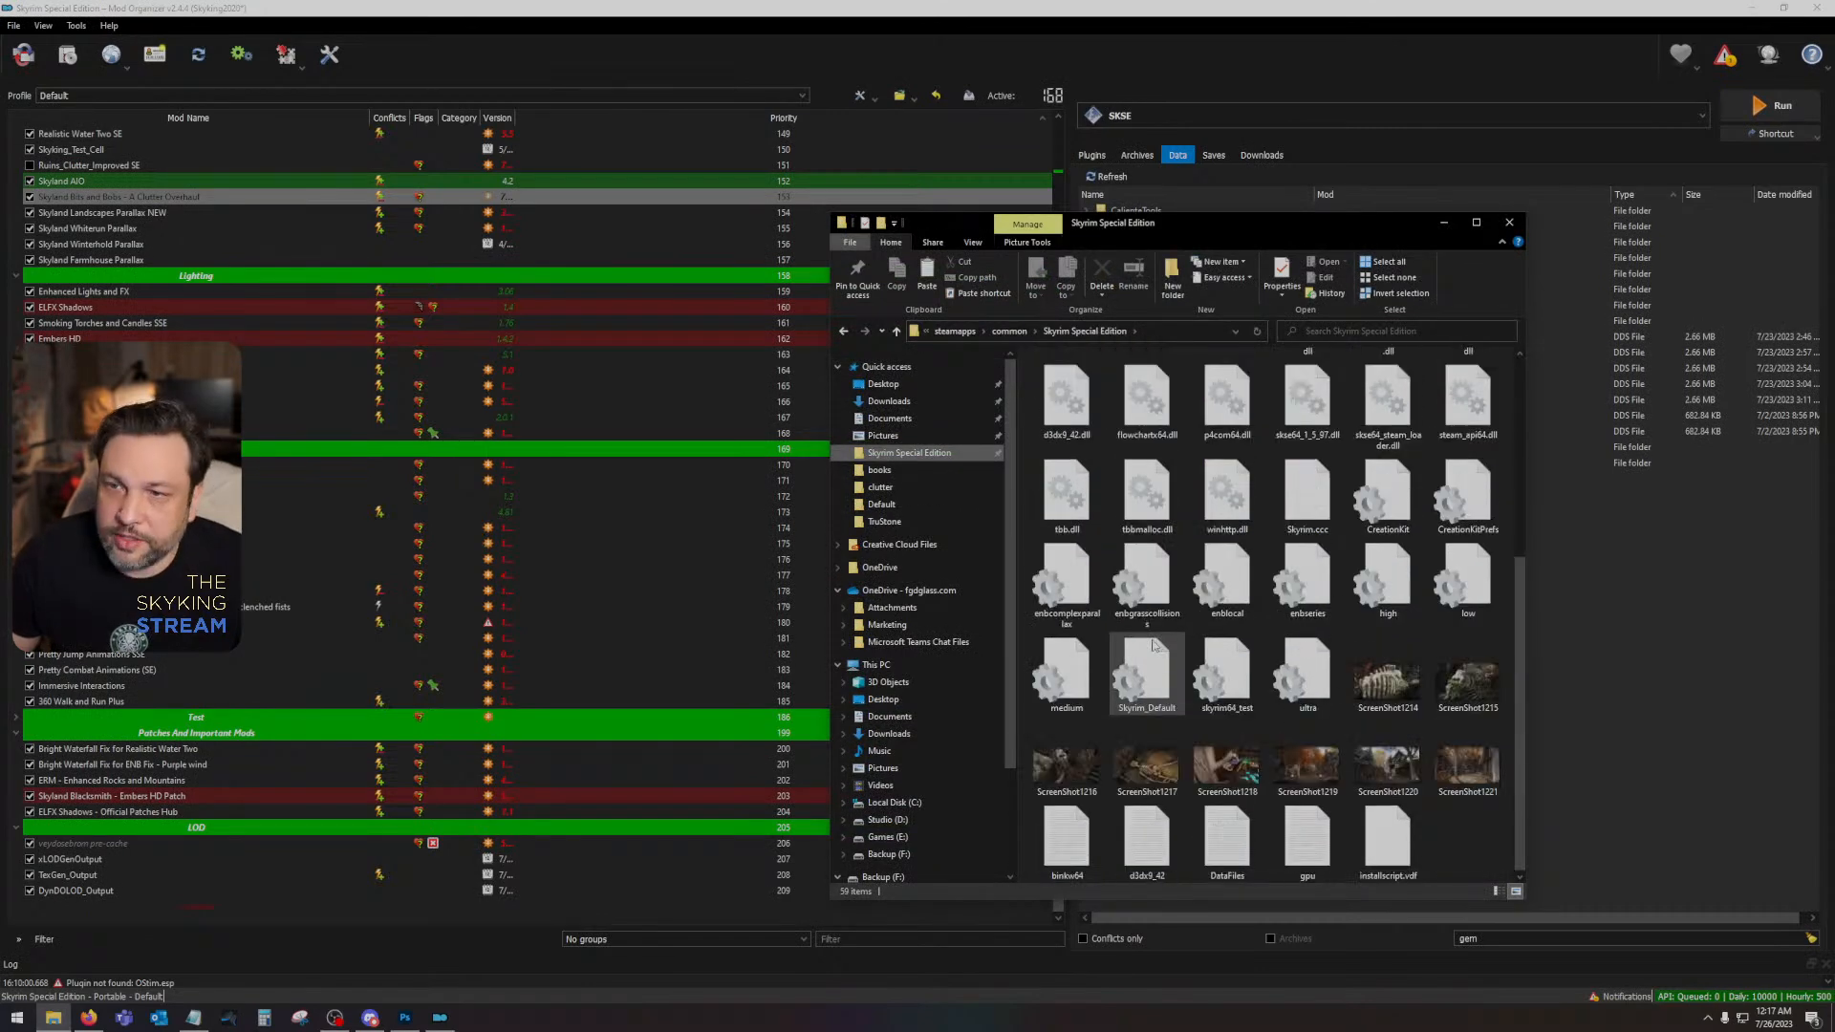
scroll(1153, 646, "up", 4)
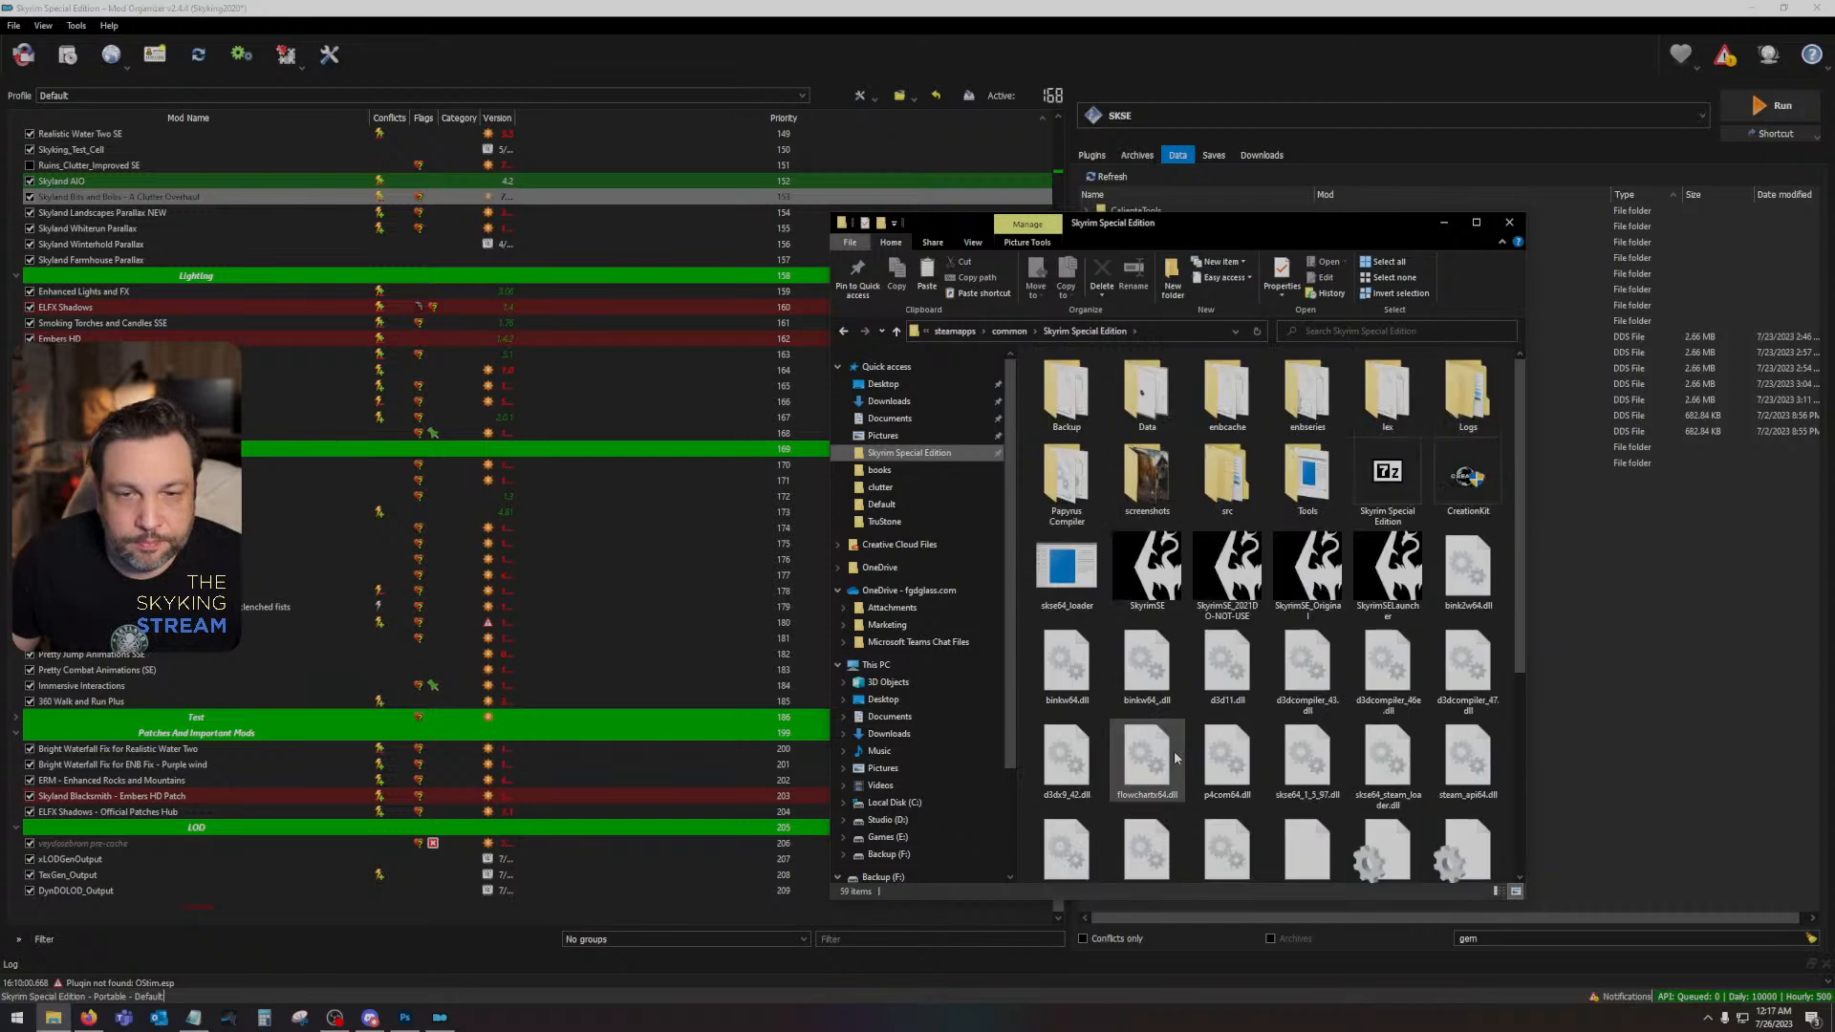
double_click(1159, 400)
scroll(1126, 737, "down", 5)
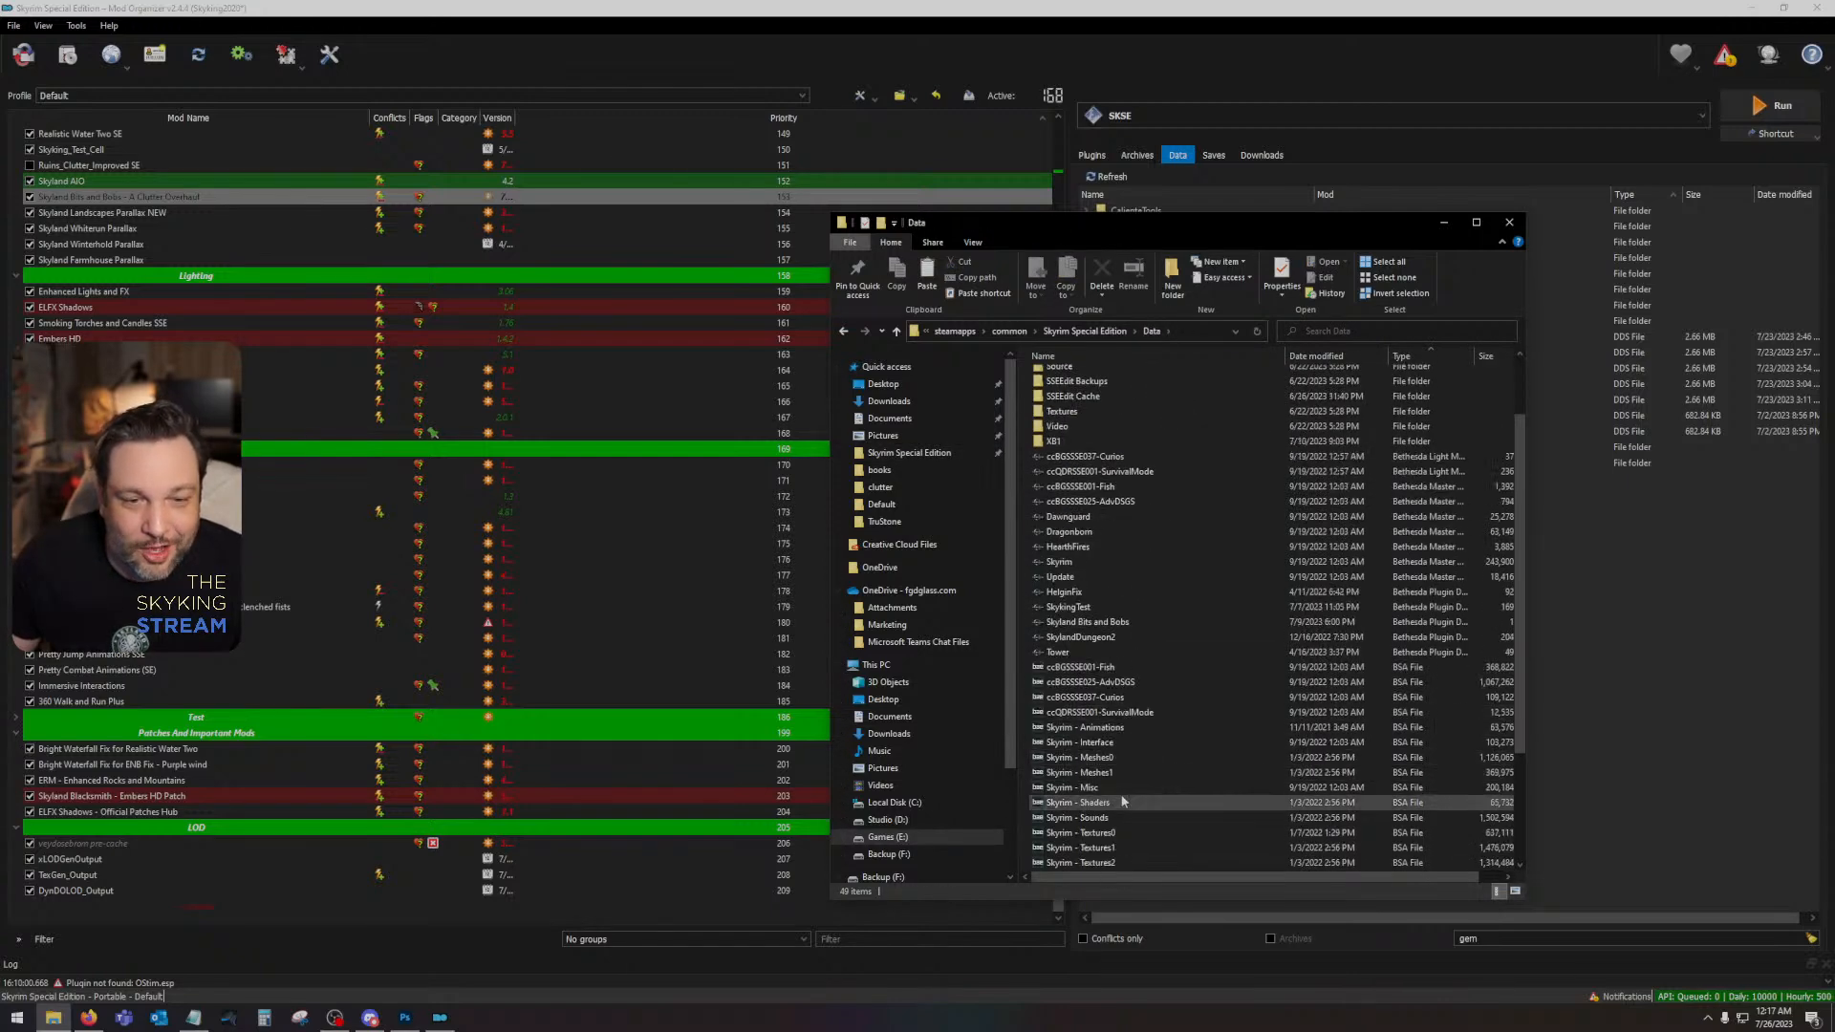
- Extract the dark elf lantern meshes from the Skyrim - Meshes0 archive to the Desktop, filtering for lantern
double_click(1125, 755)
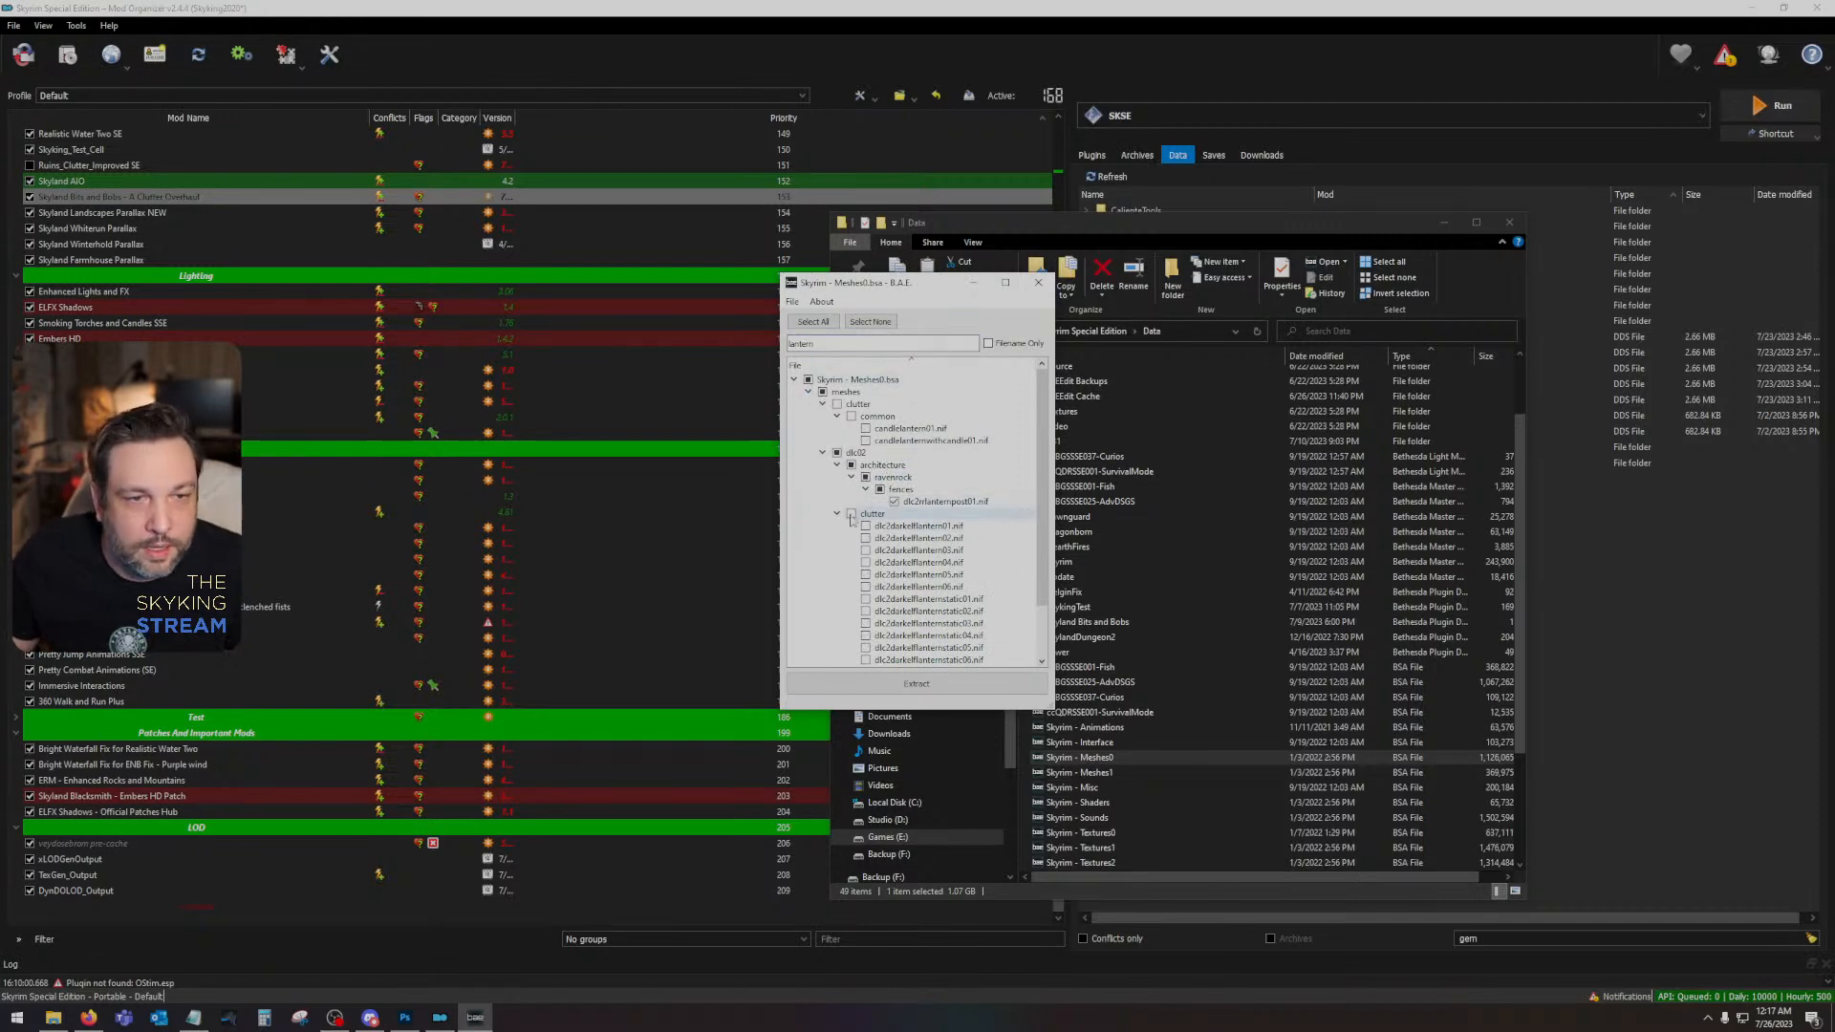
left_click(889, 686)
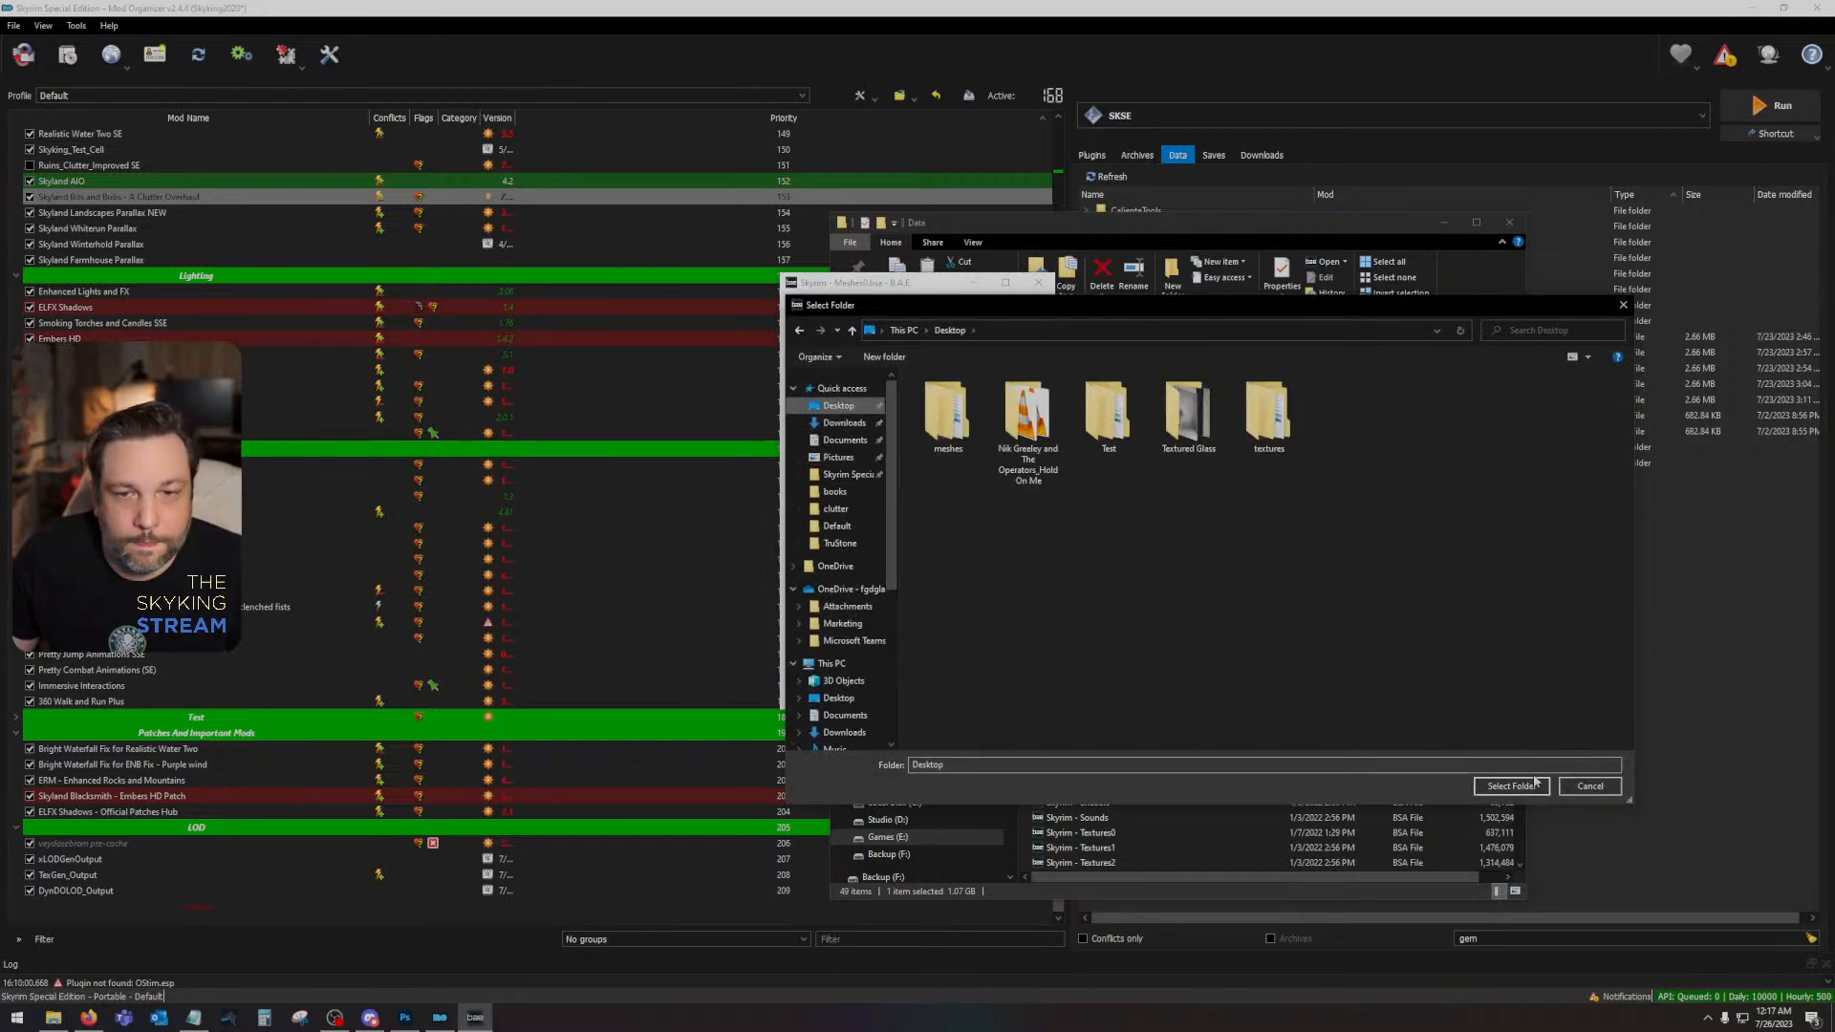
left_click(1536, 781)
left_click(1039, 285)
- Open dlc2darkelflantern01.nif from the extracted meshes\dlc02\clutter folder on the Desktop in NifSkope
left_click(903, 384)
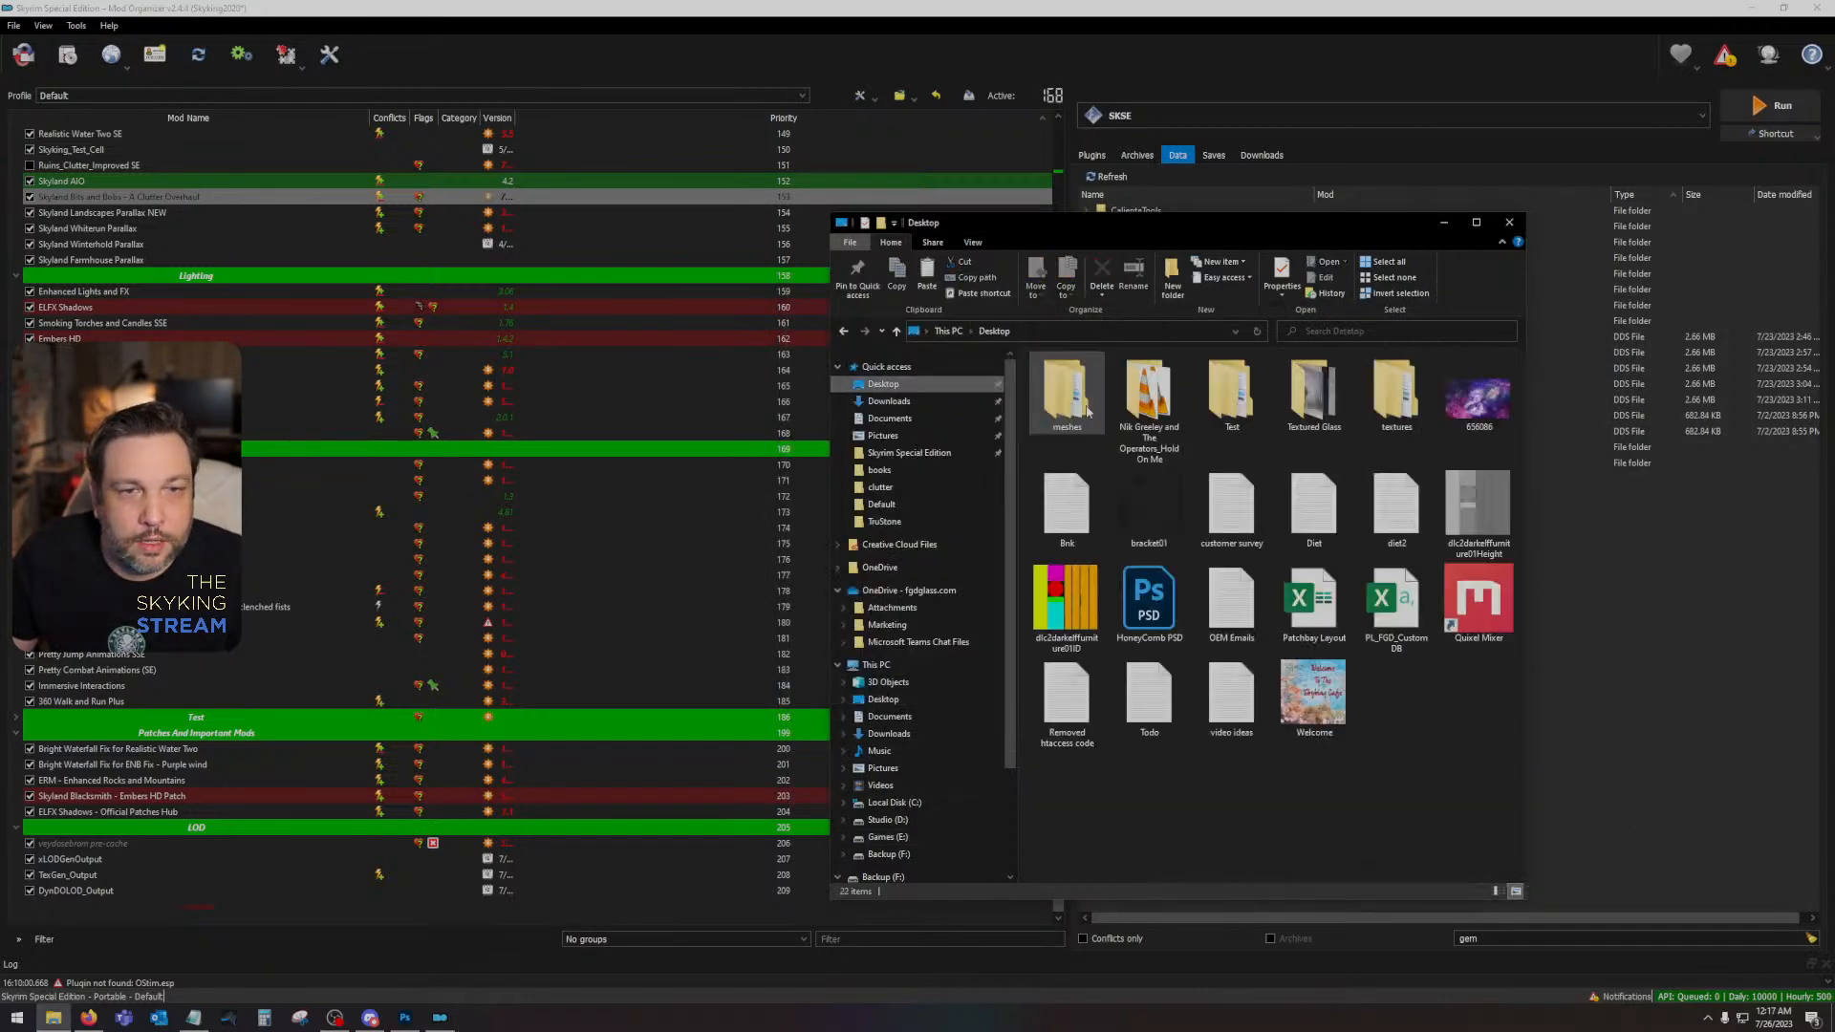
double_click(1077, 386)
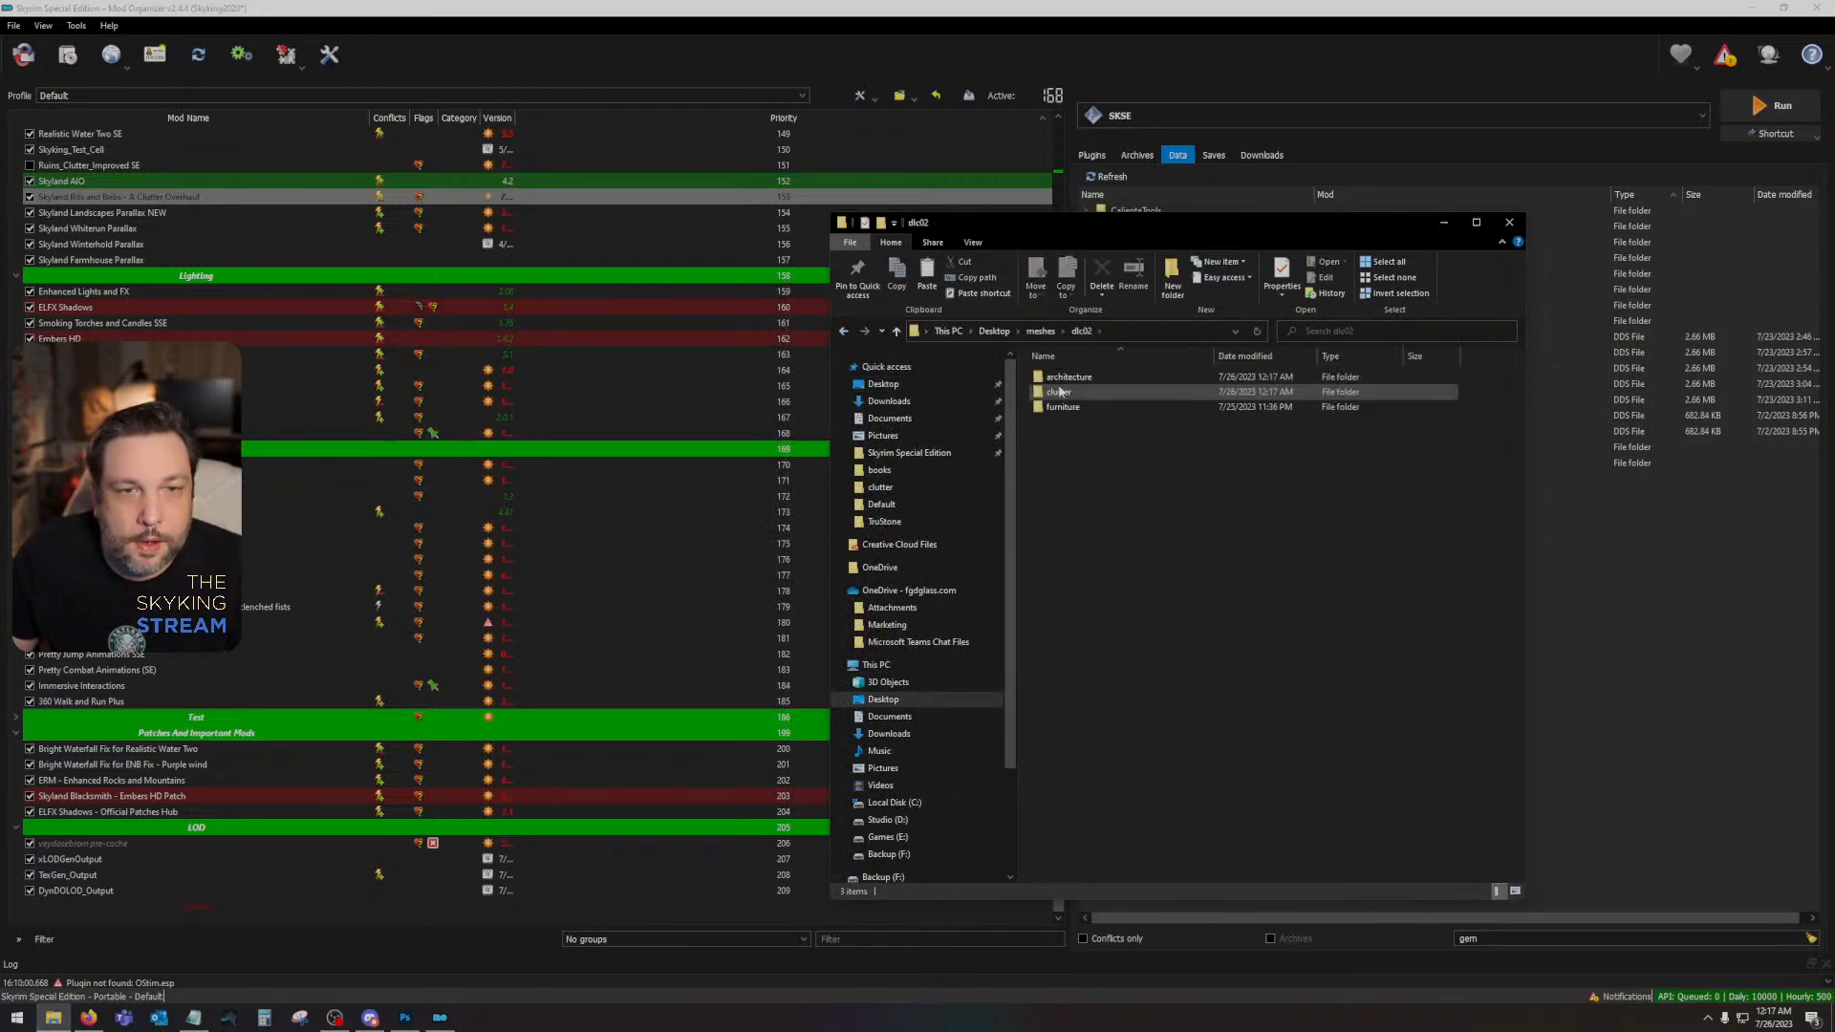
double_click(1125, 382)
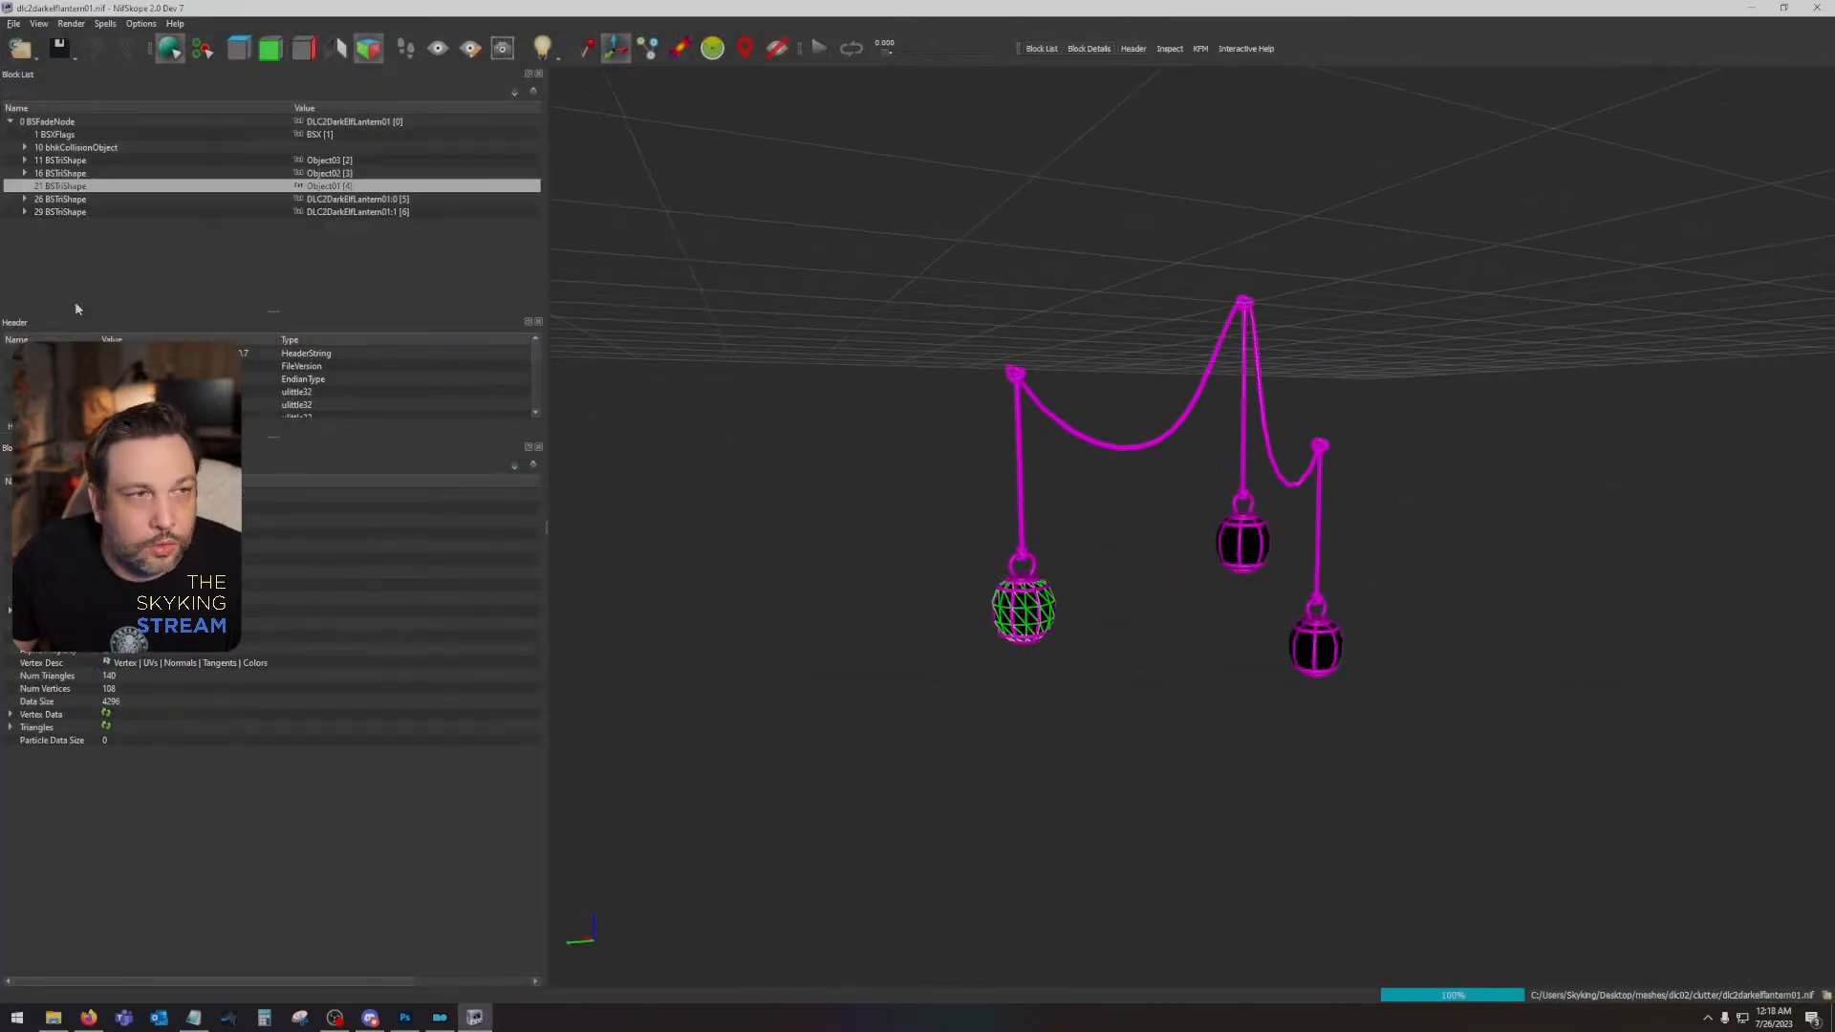
- Assign dlc2darkelffurniture01 and dlc2darkelffurniture01_n from the Desktop textures folder as the lantern frame's diffuse and normal maps
left_click(61, 212)
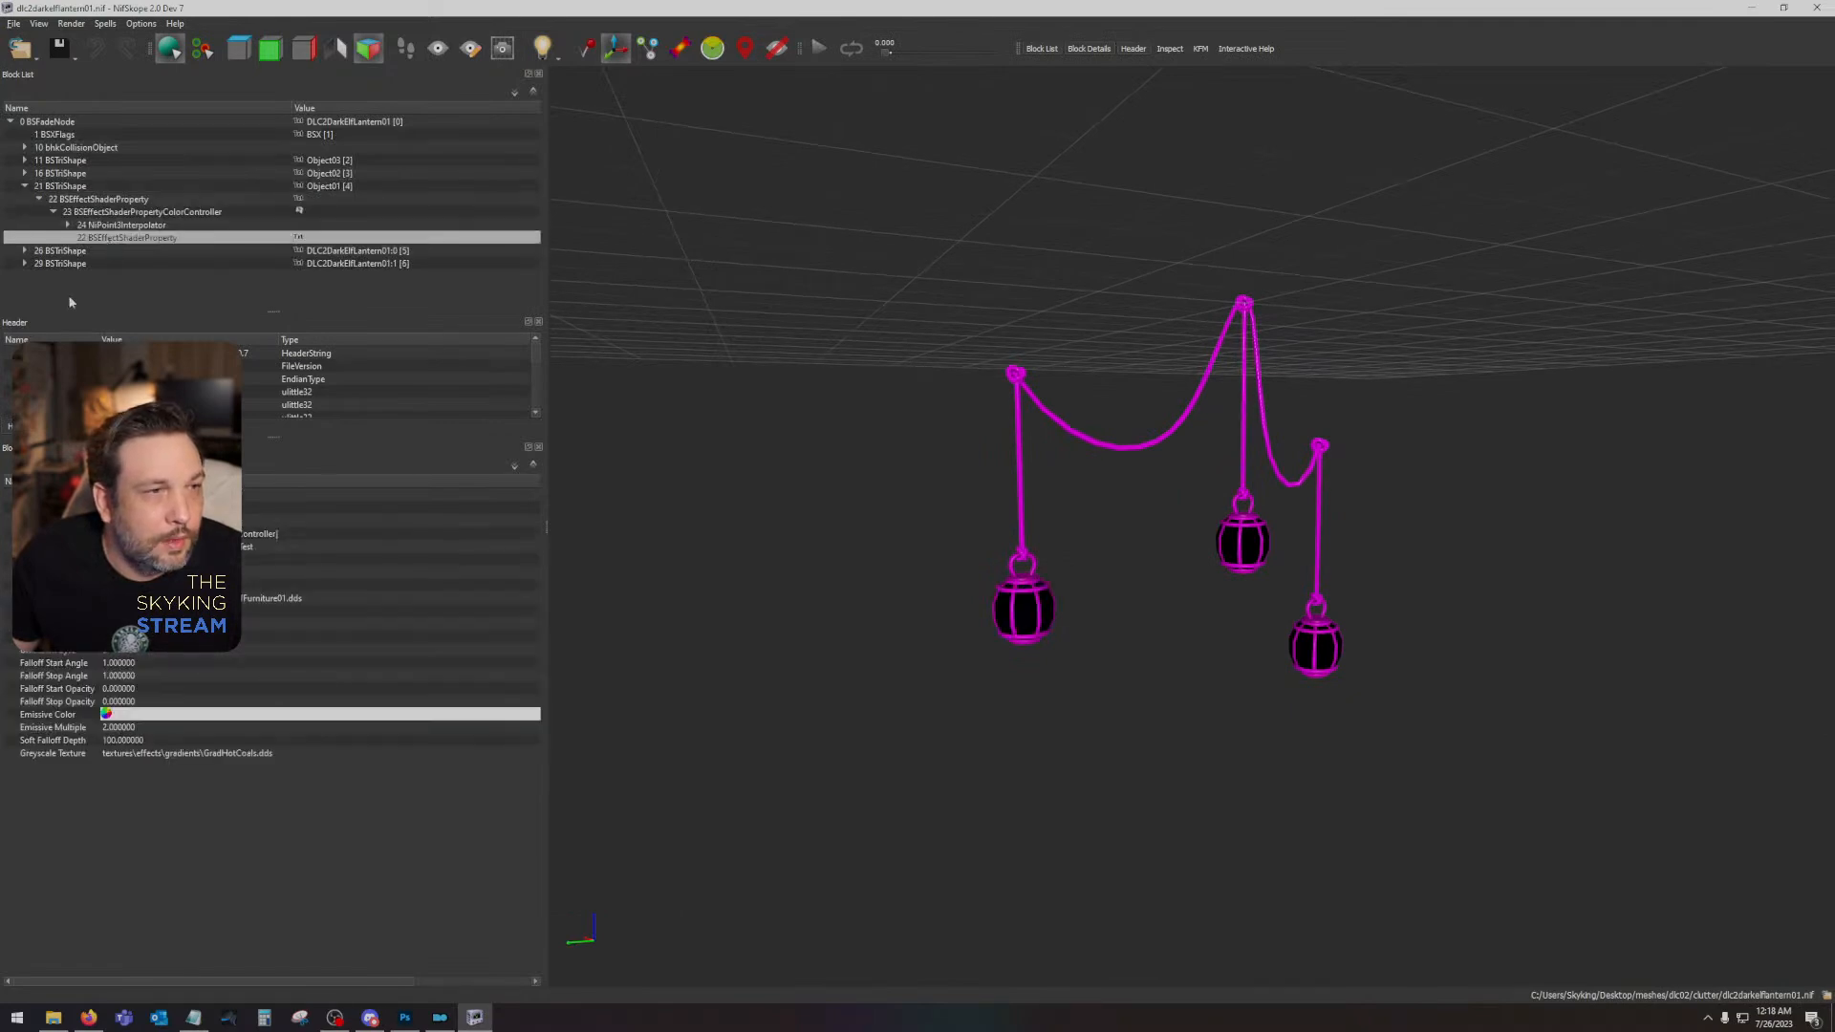
left_click(60, 187)
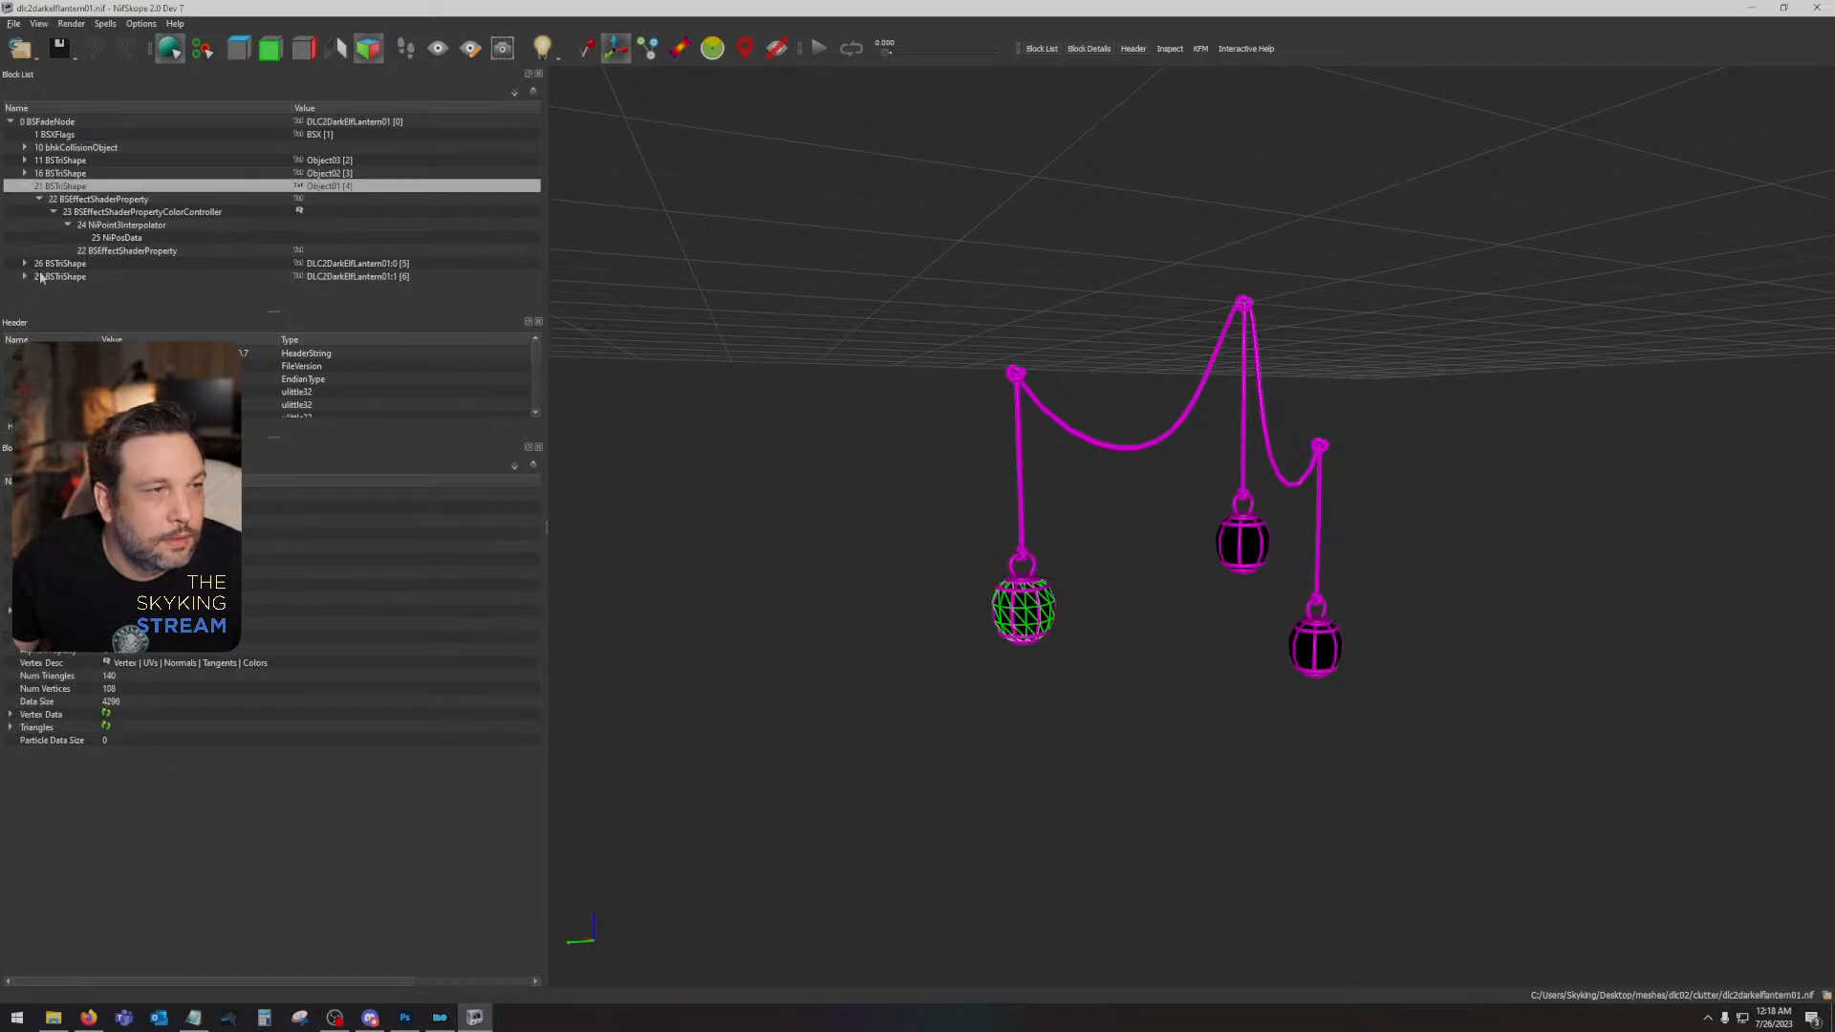
left_click(82, 265)
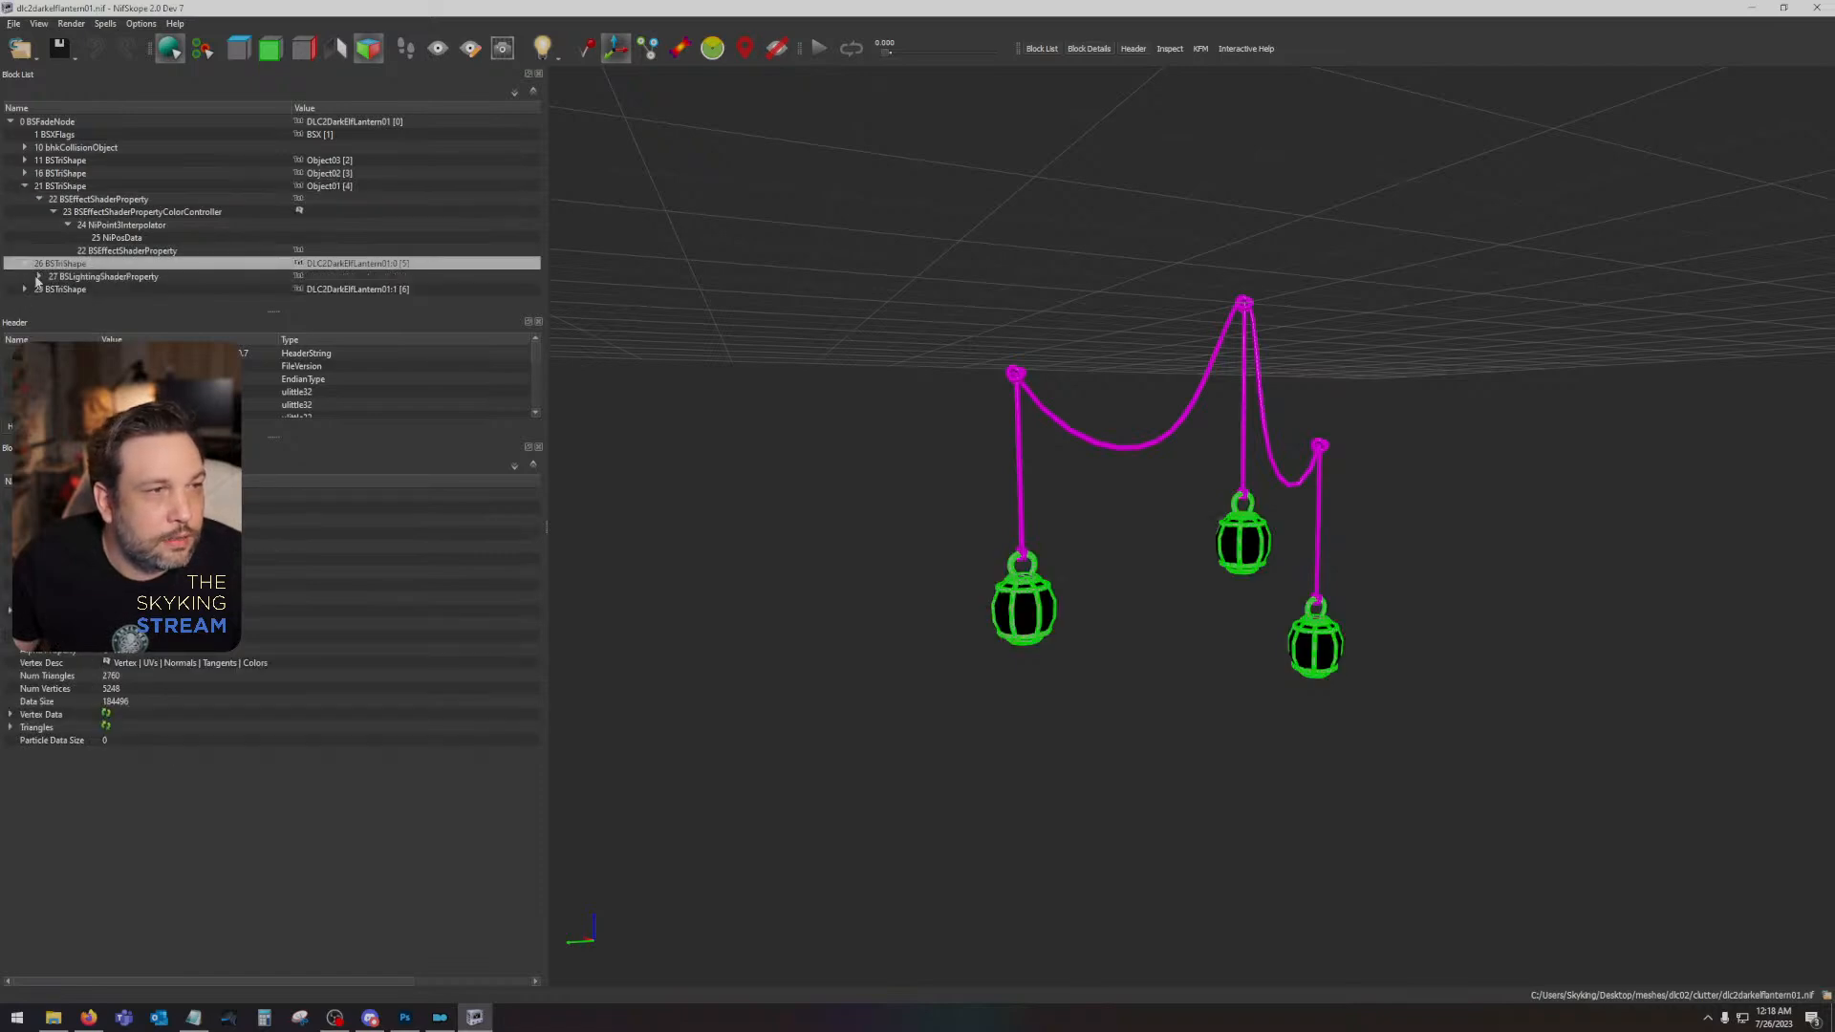
left_click(39, 277)
left_click(103, 290)
left_click(107, 521)
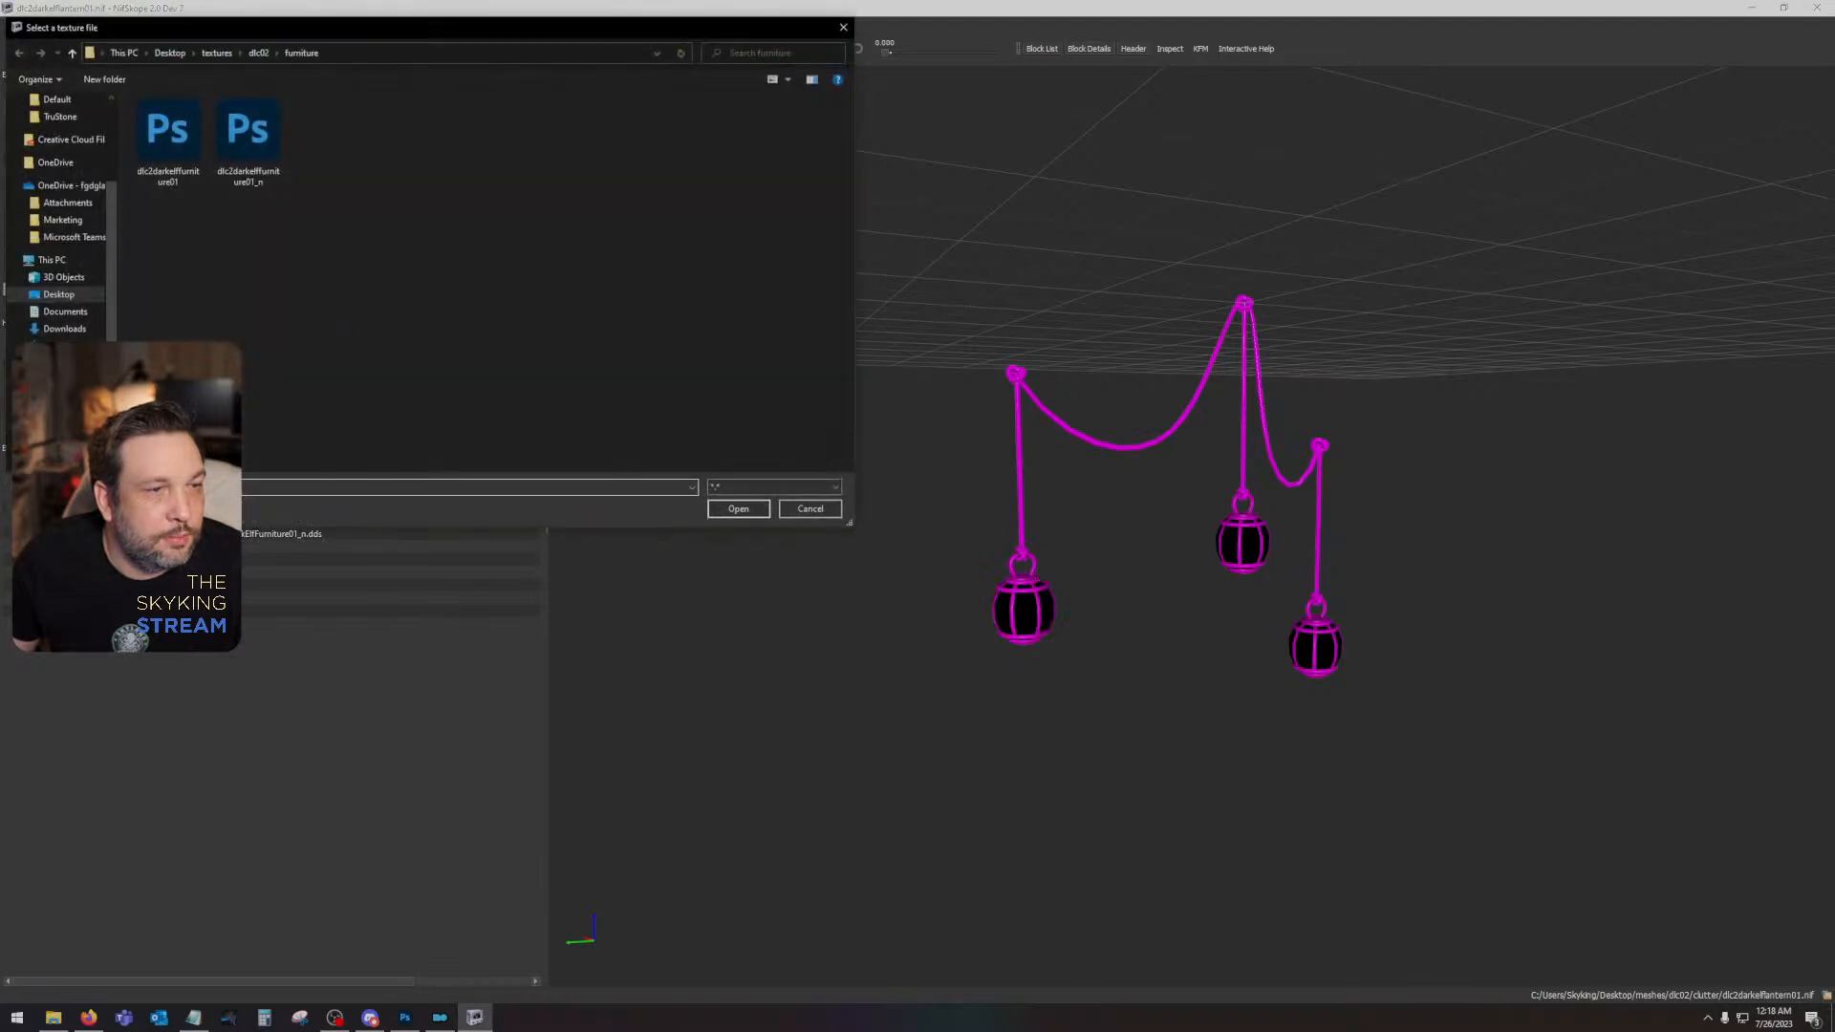
double_click(168, 132)
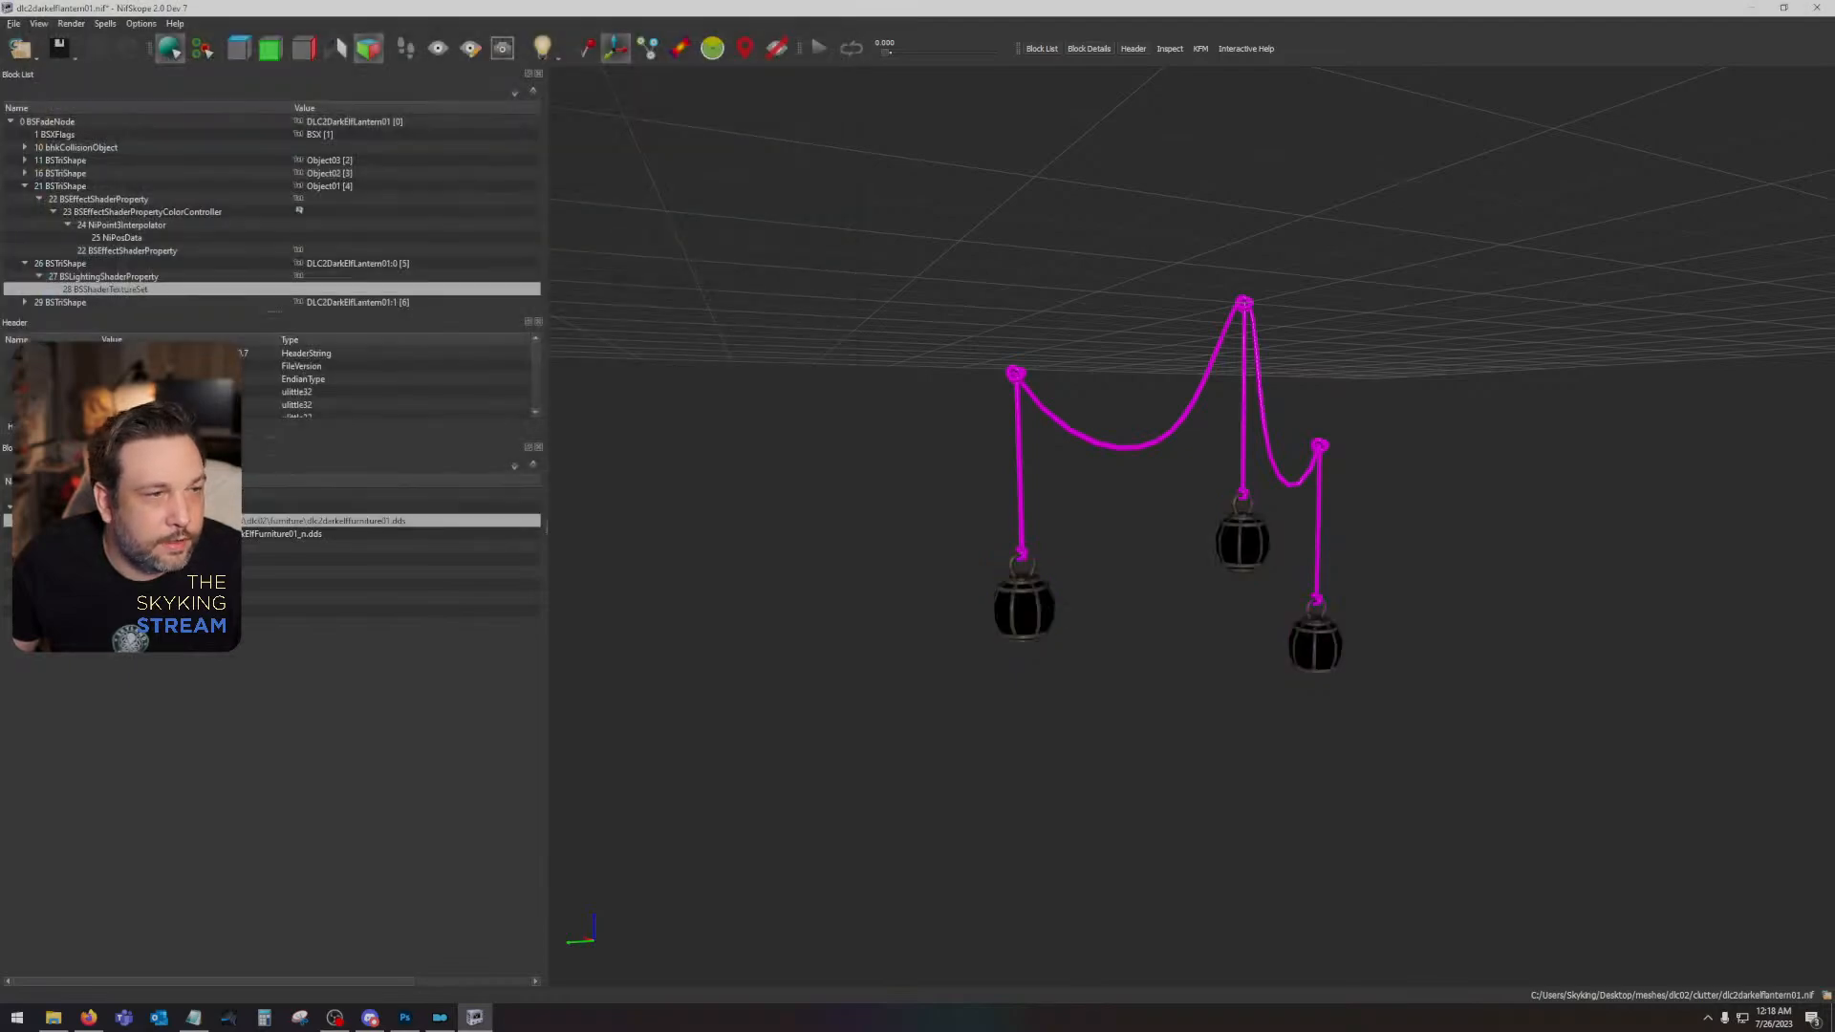
left_click(198, 534)
double_click(254, 142)
- Examine the retextured lantern frame up close and check the rope shape's texture set
scroll(807, 627, "up", 8)
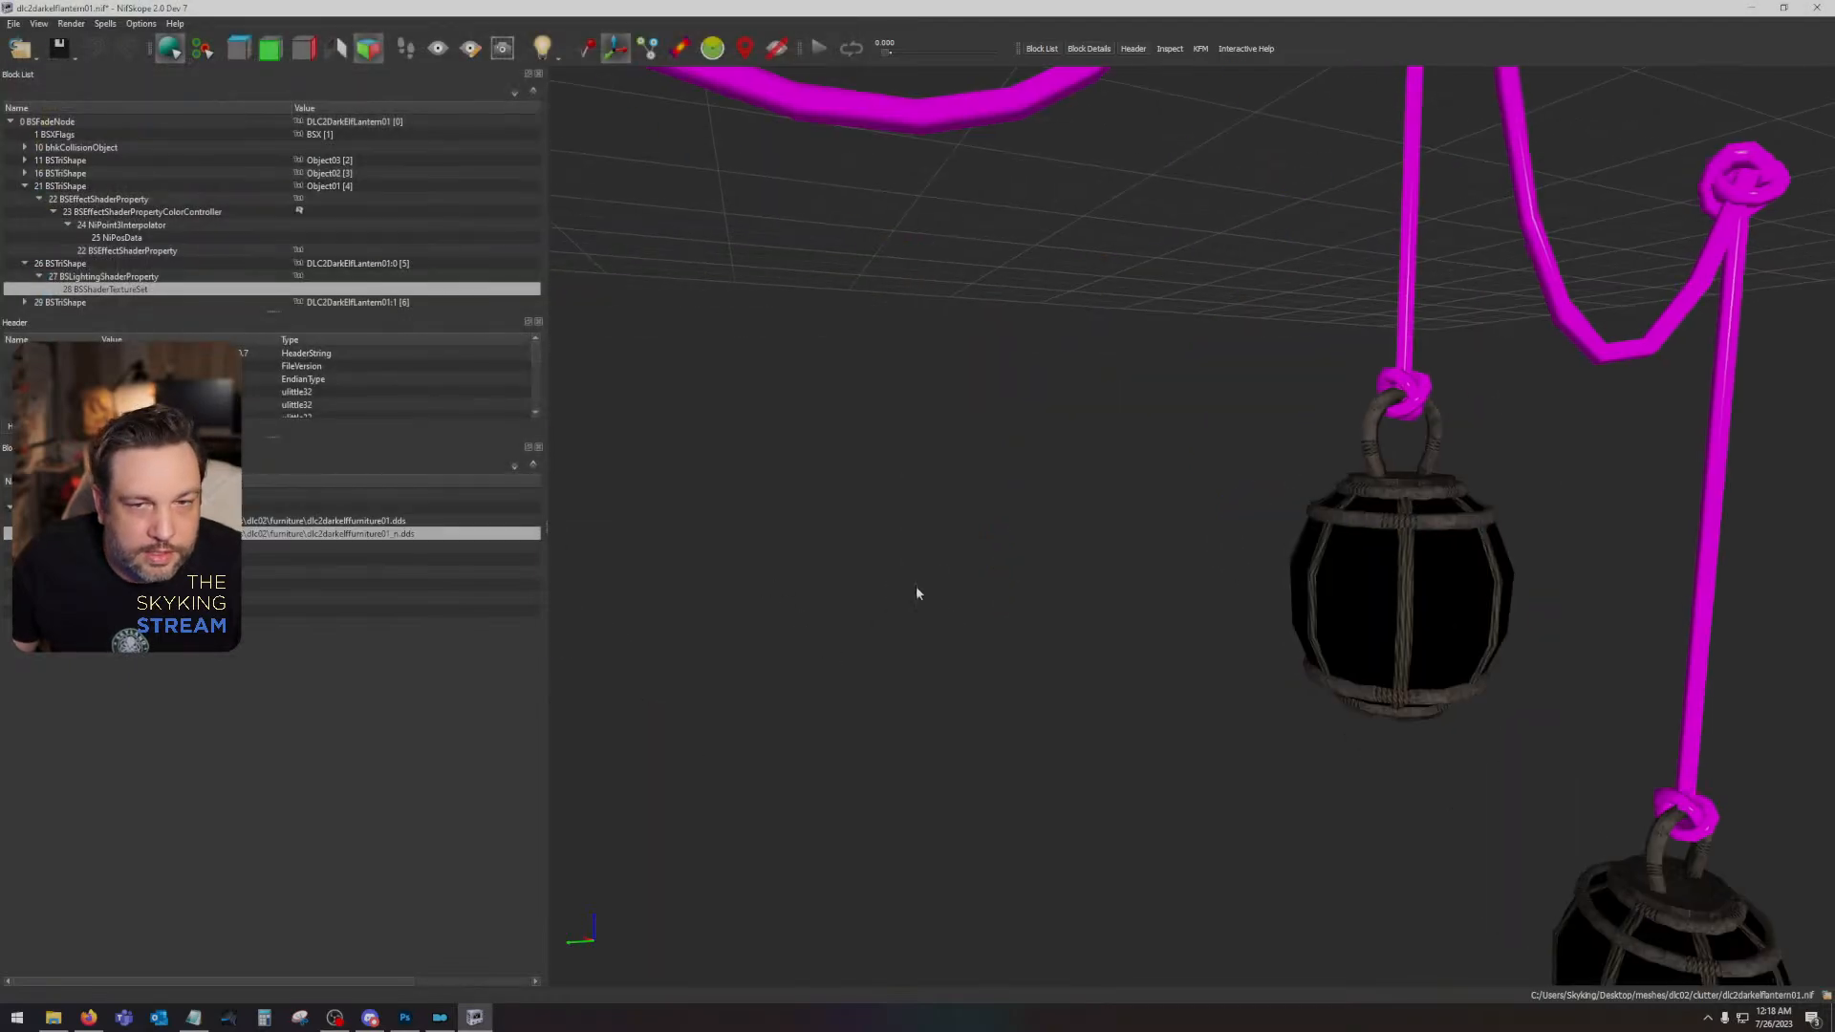
scroll(915, 586, "up", 5)
left_click_drag(1701, 334, 1473, 354)
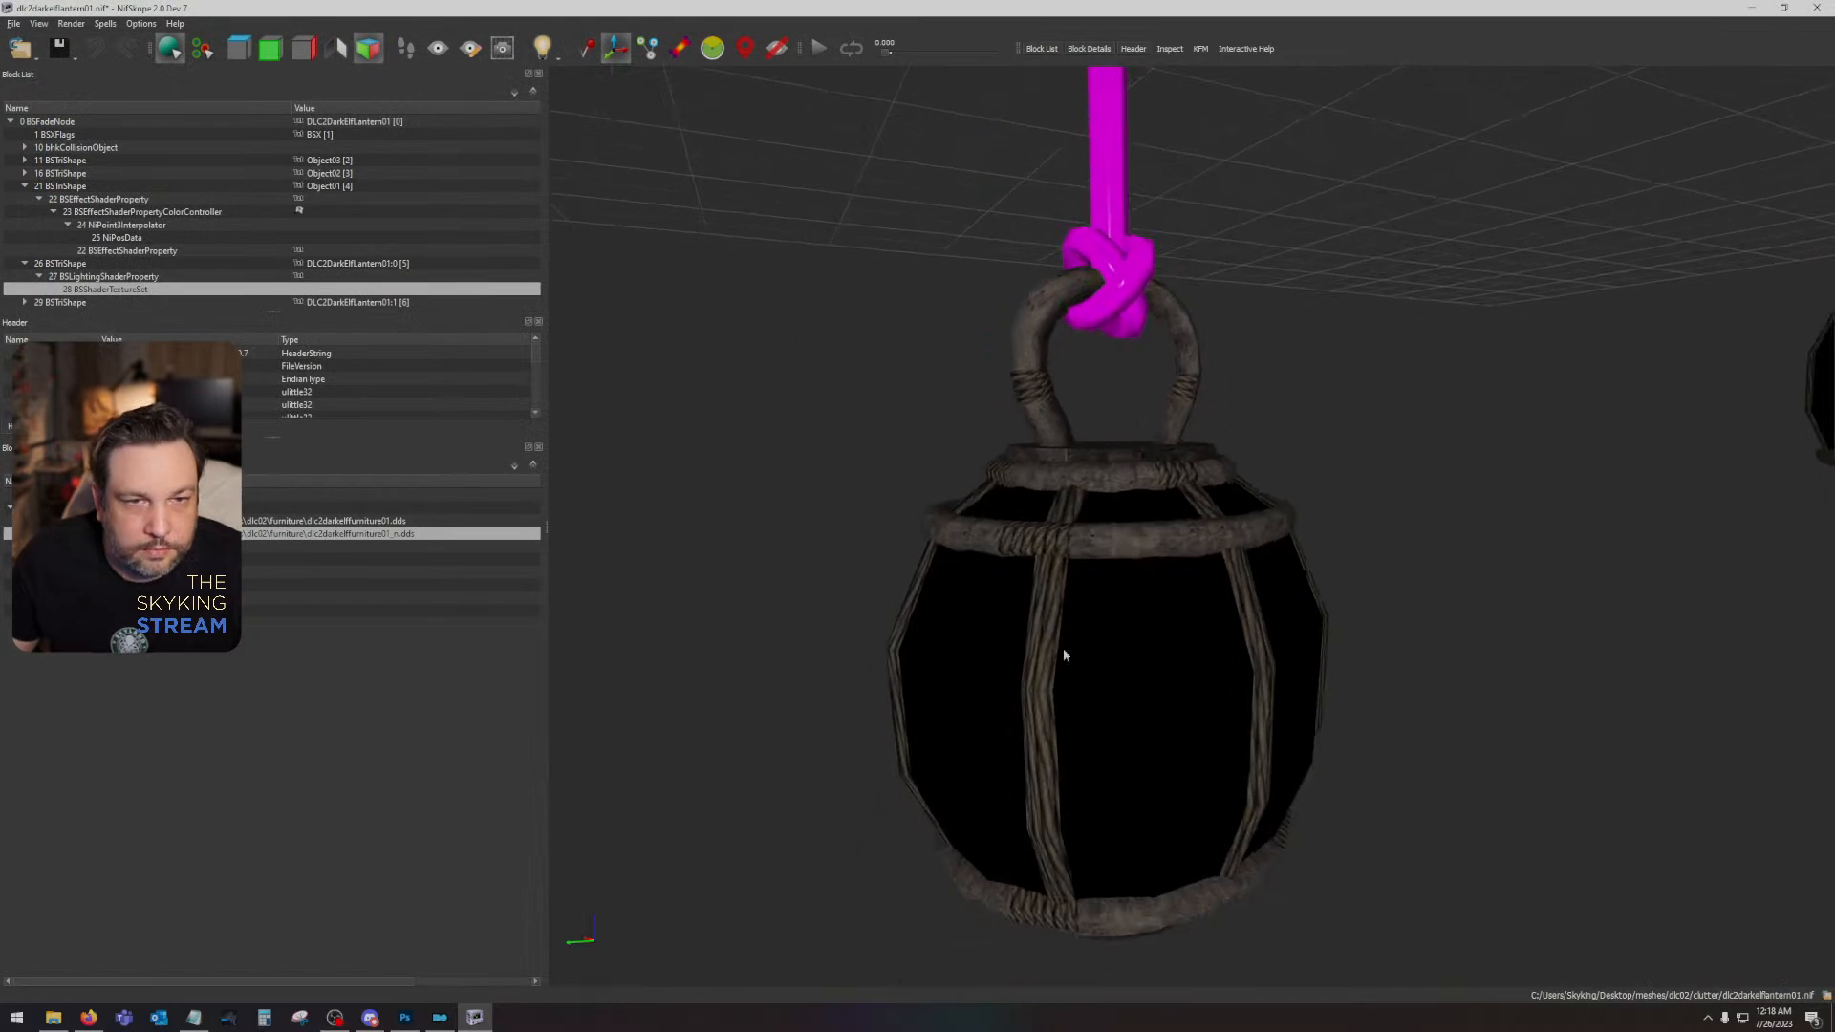
left_click(52, 303)
left_click(25, 303)
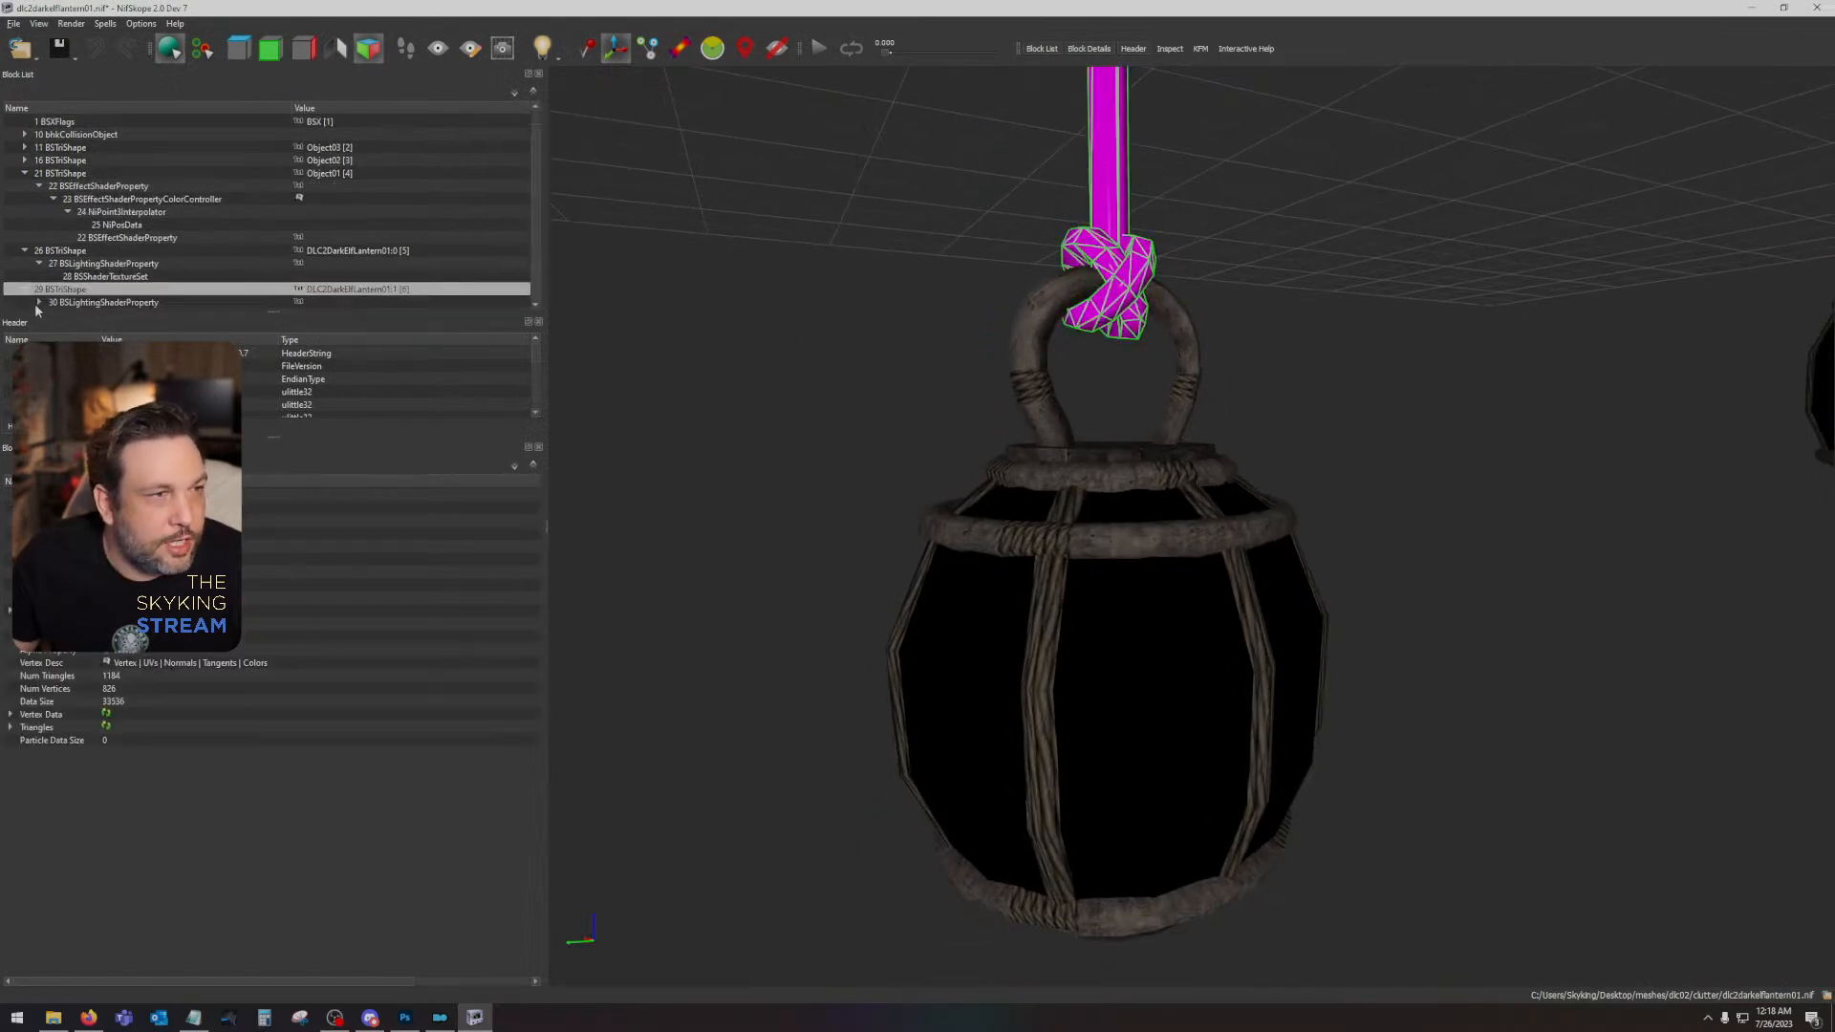
left_click(74, 306)
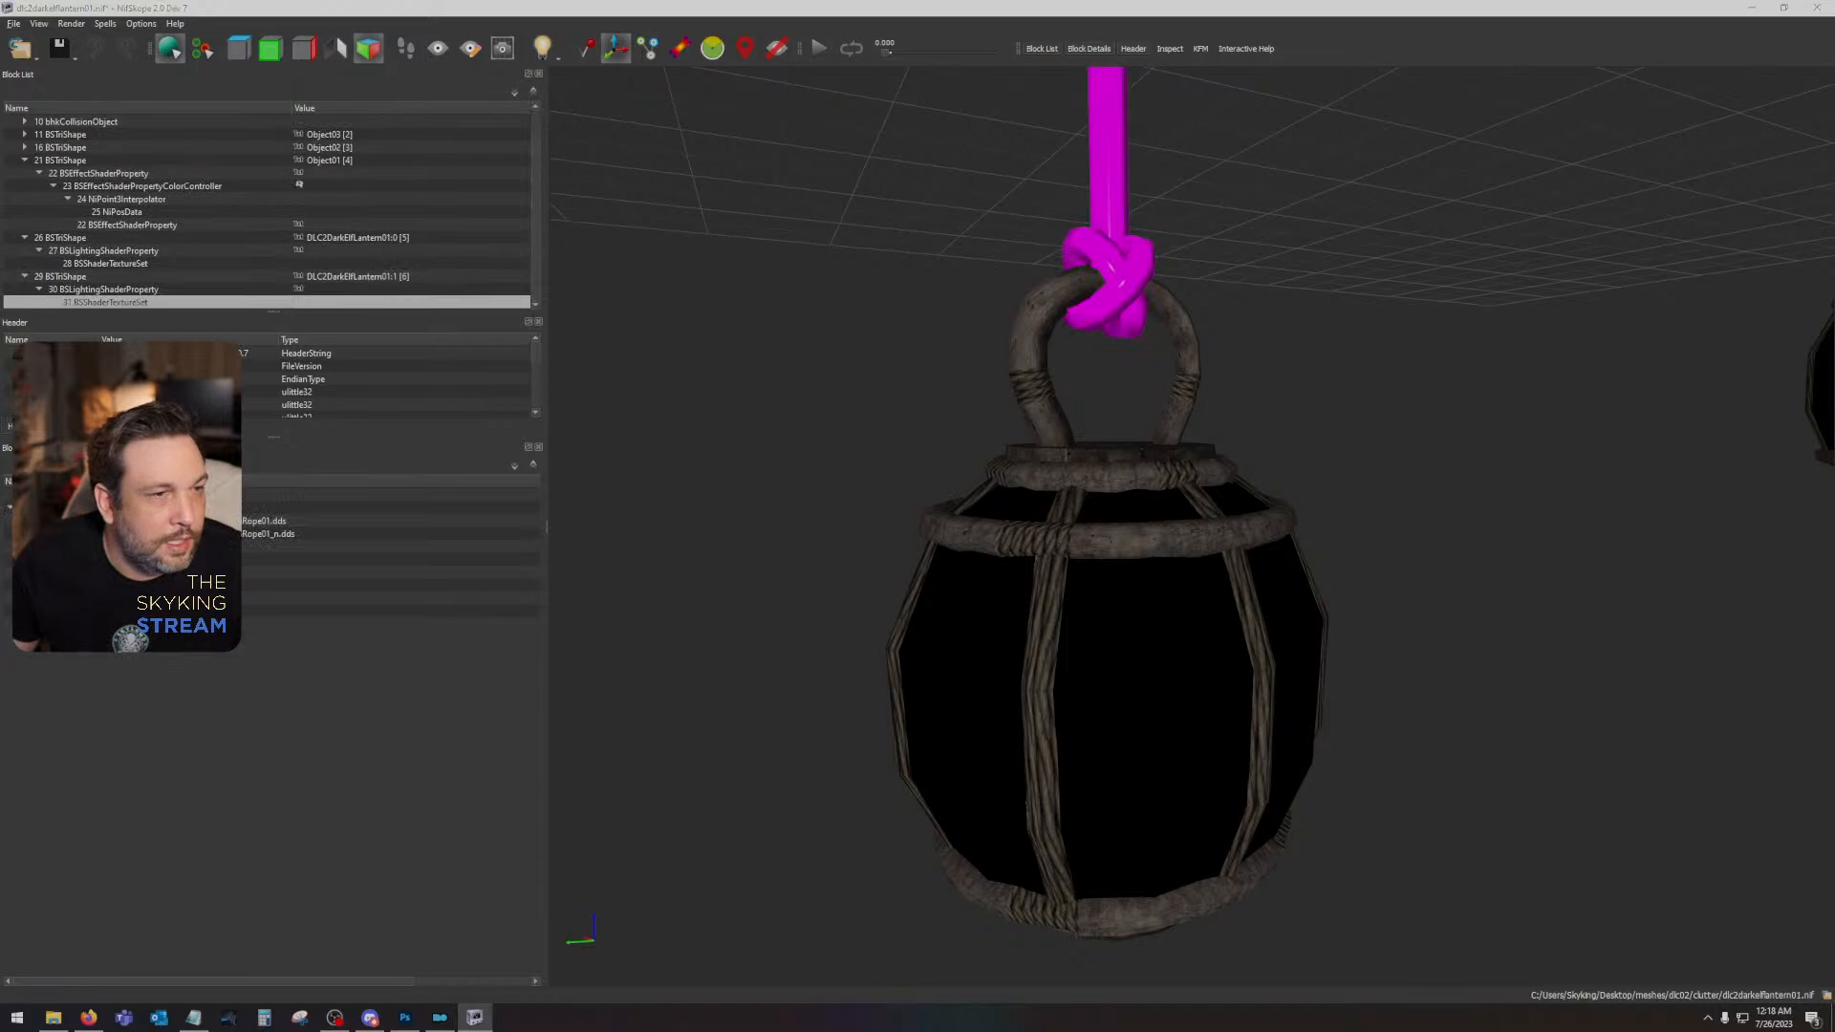
left_click(129, 521)
left_click(803, 510)
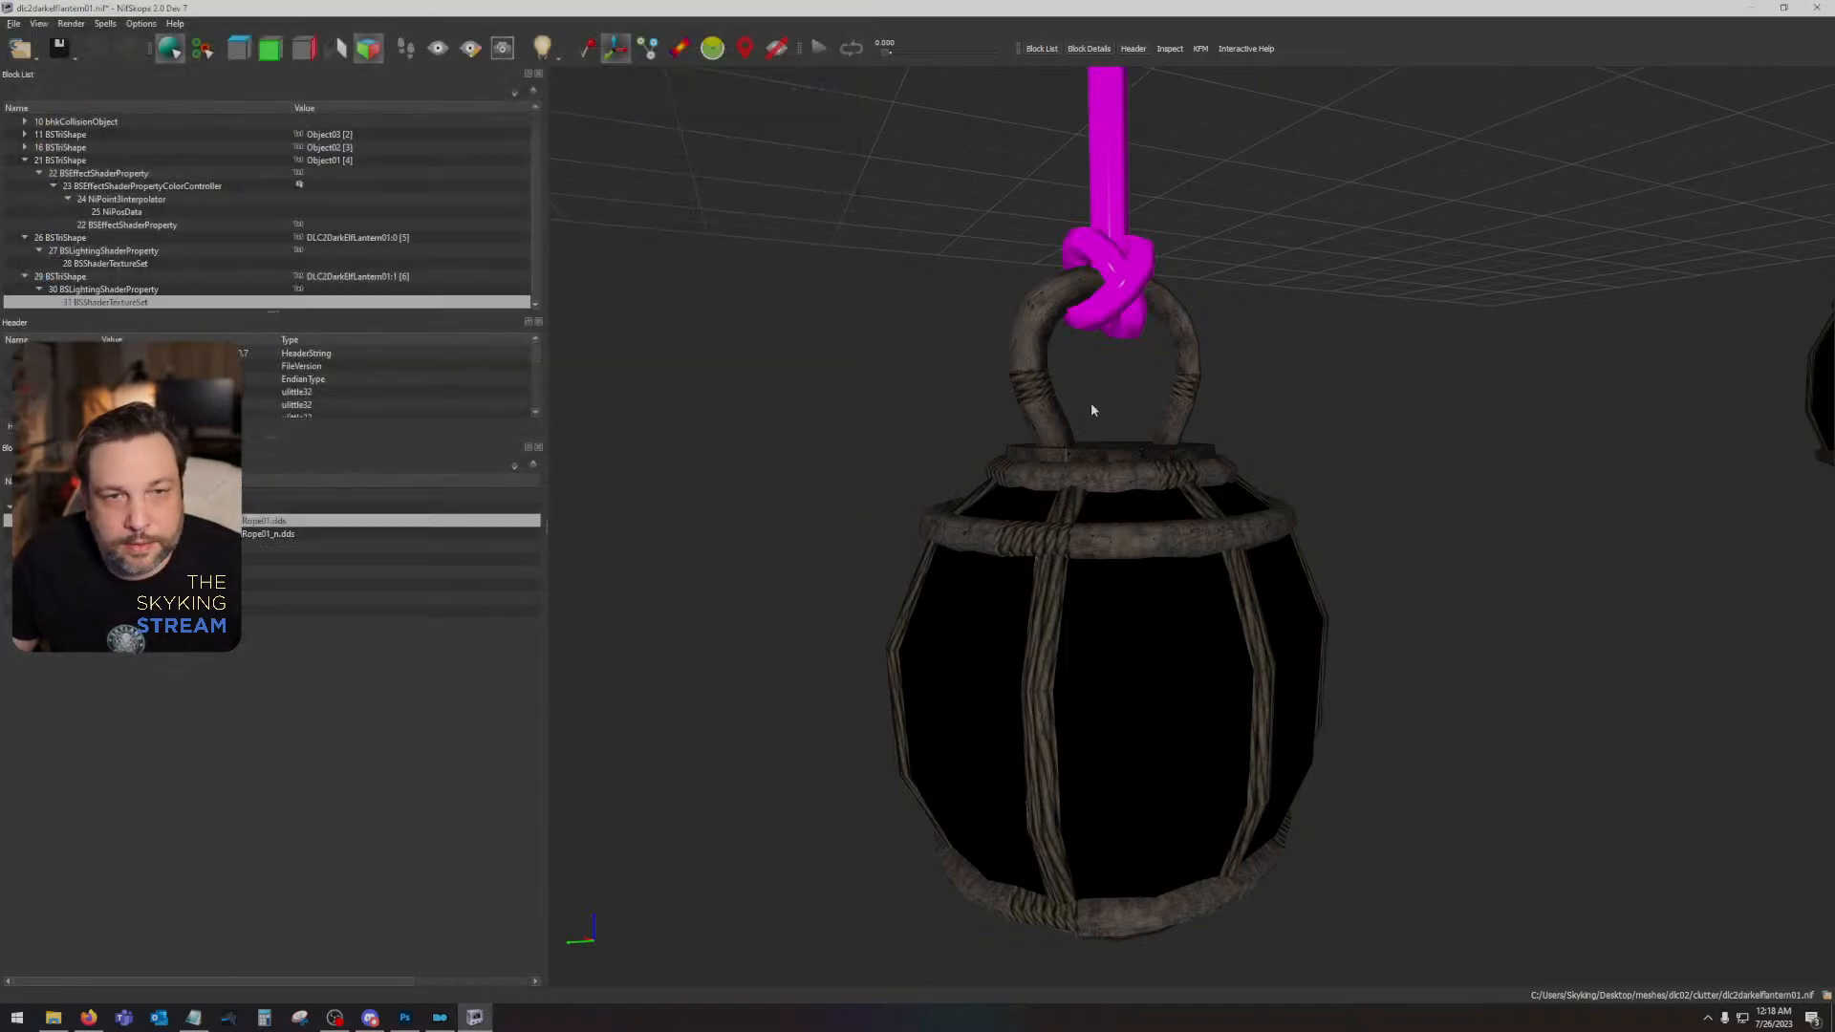
- Select the dark lantern body, Object01, and inspect its effect shader property, color controller and interpolator
left_click_drag(1091, 404, 1055, 411)
left_click(1037, 600)
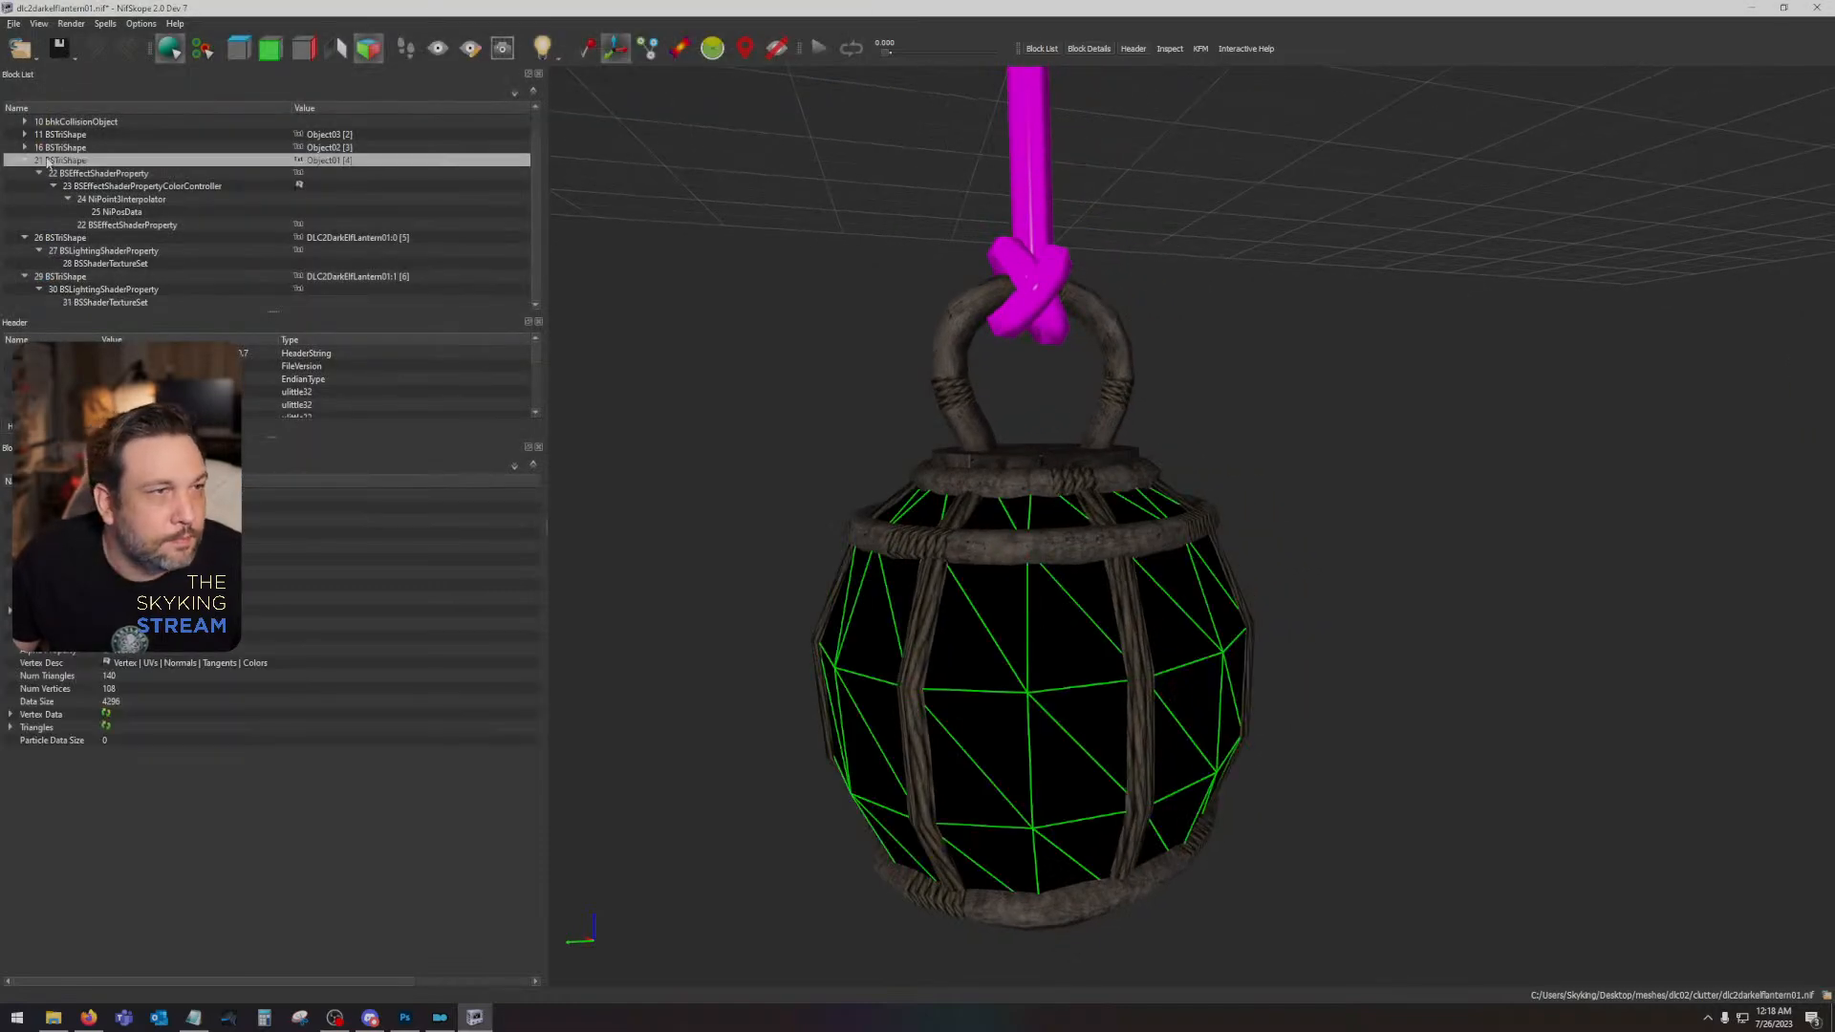
left_click(115, 177)
left_click(121, 188)
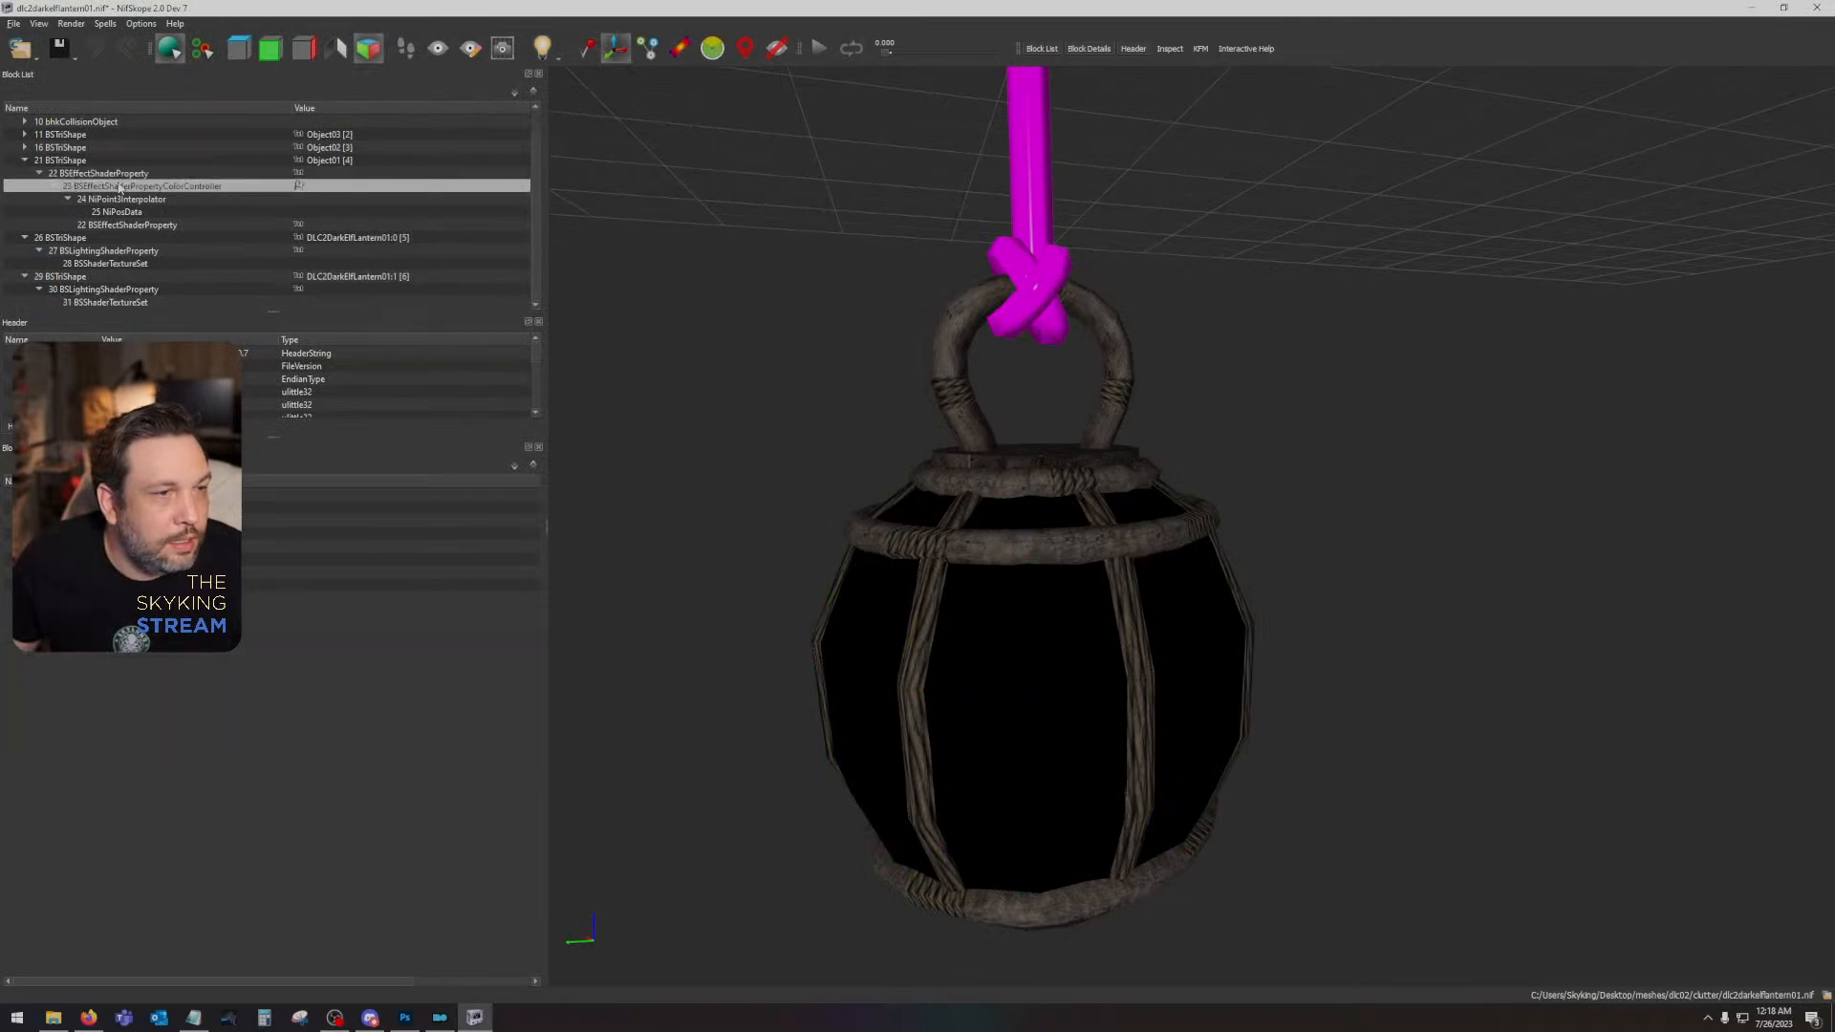
left_click(125, 201)
left_click(130, 226)
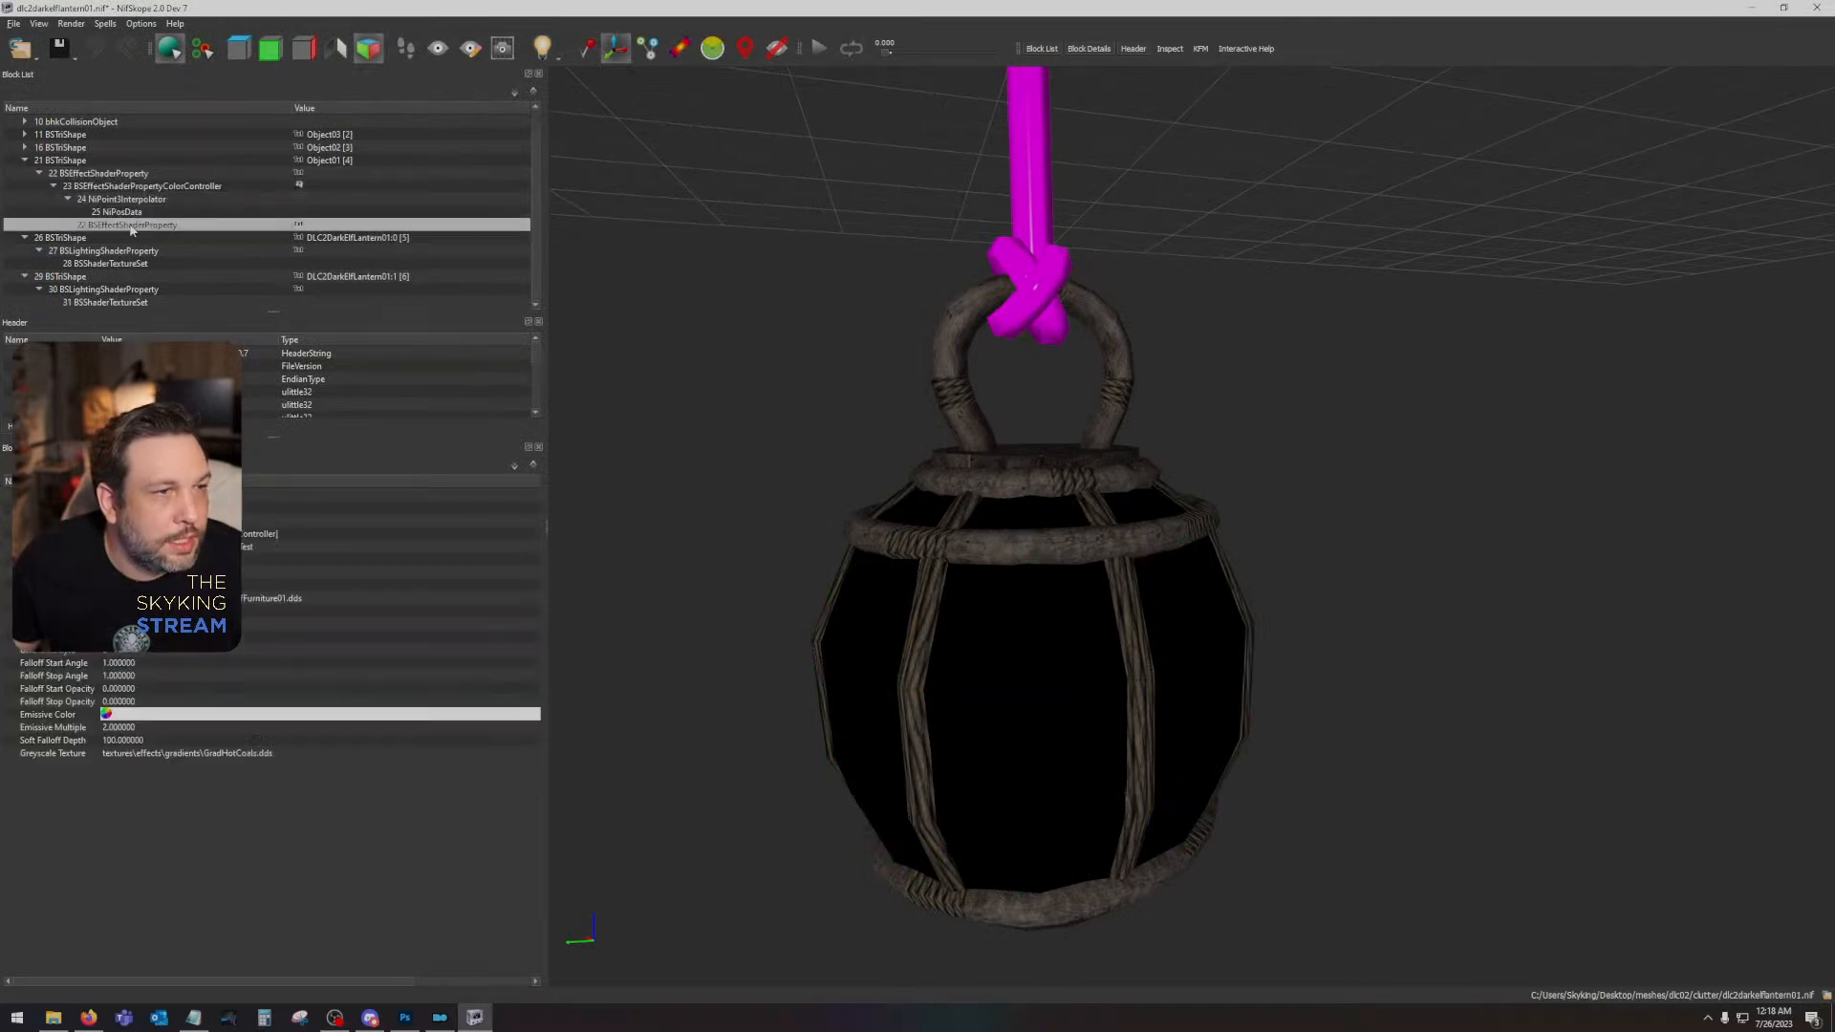
- Expand the Object02 and Object03 shapes and inspect their effect shader properties and color controllers
double_click(59, 148)
scroll(27, 151, "up", 1)
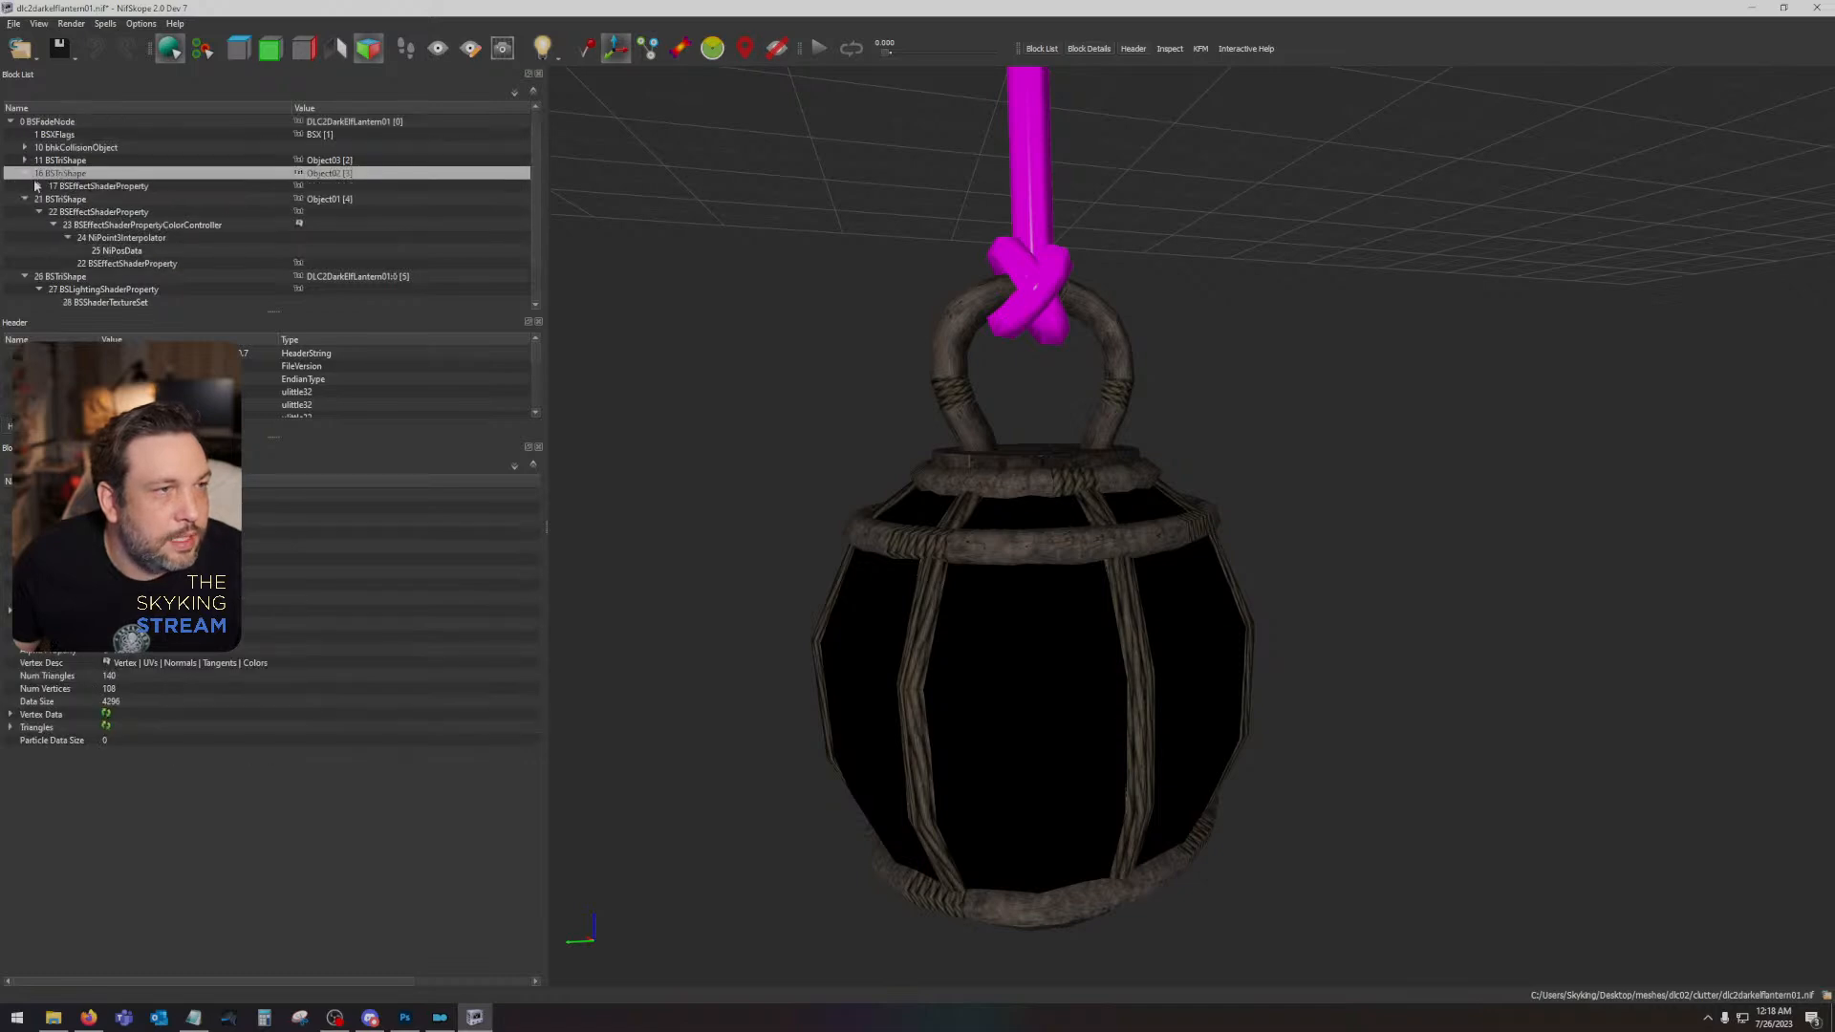
left_click(38, 187)
left_click(106, 201)
left_click(53, 199)
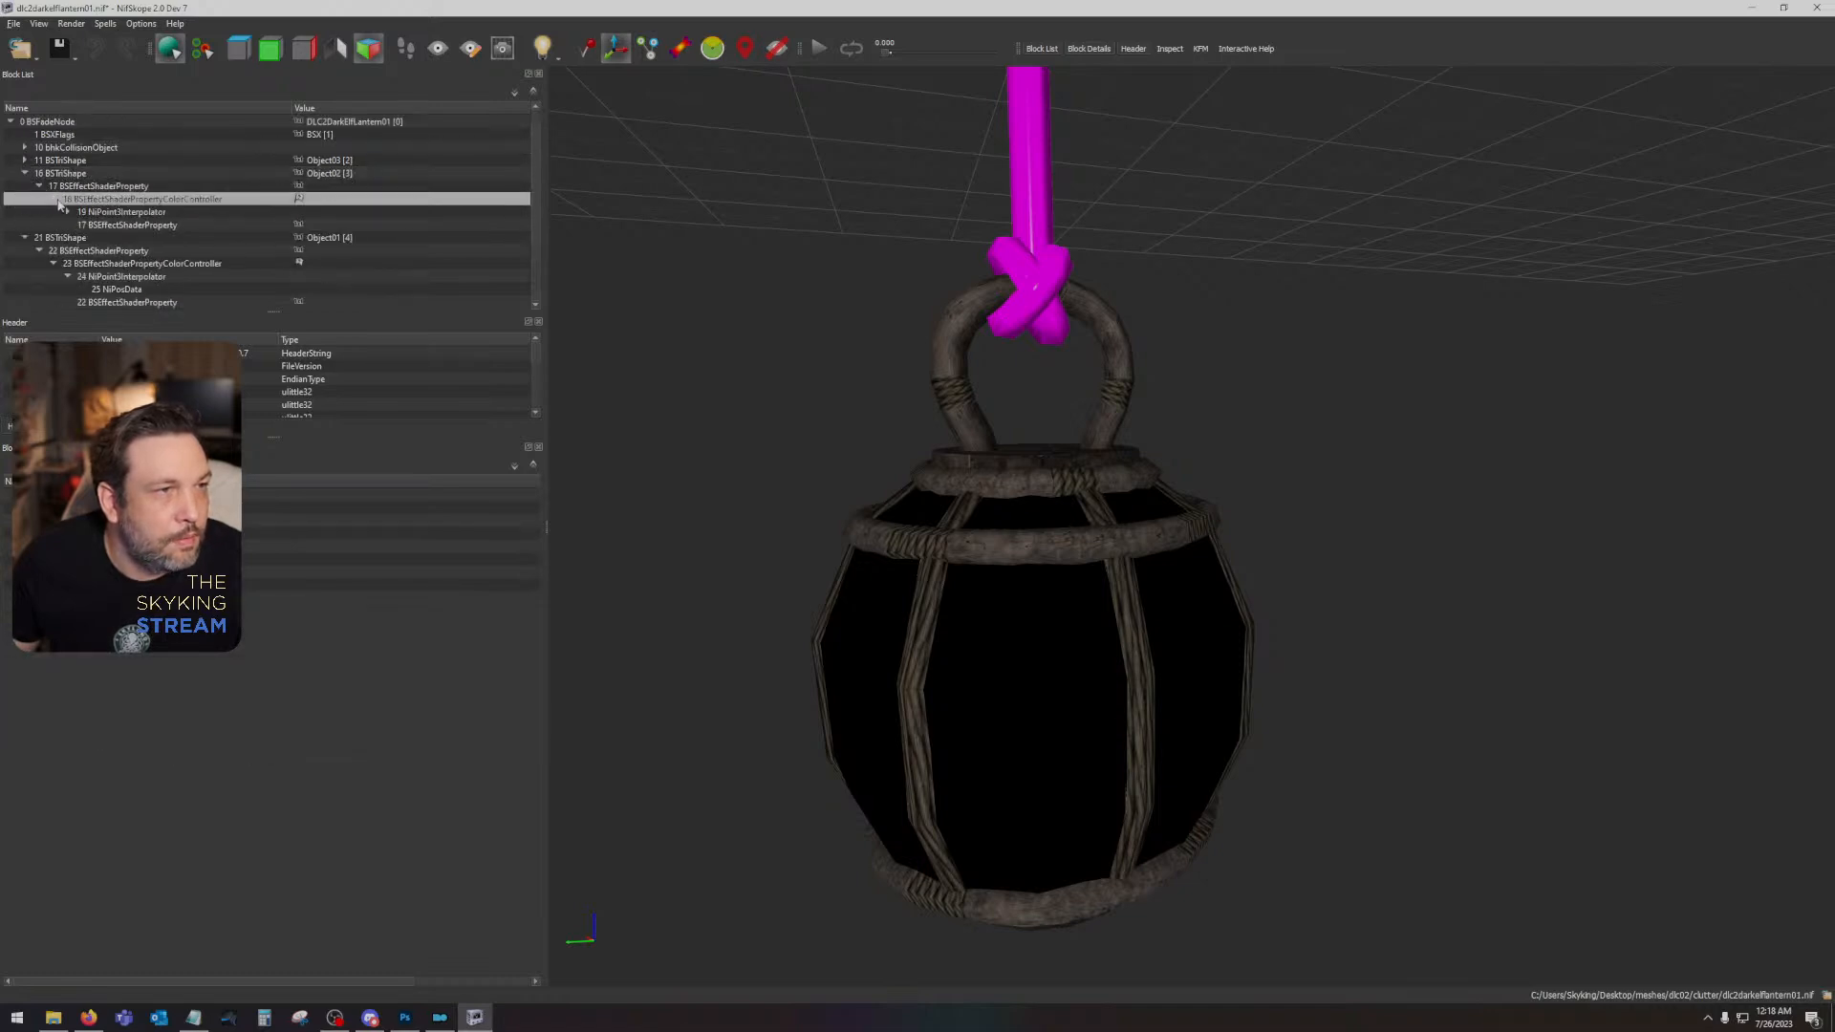
left_click(95, 226)
left_click(68, 213)
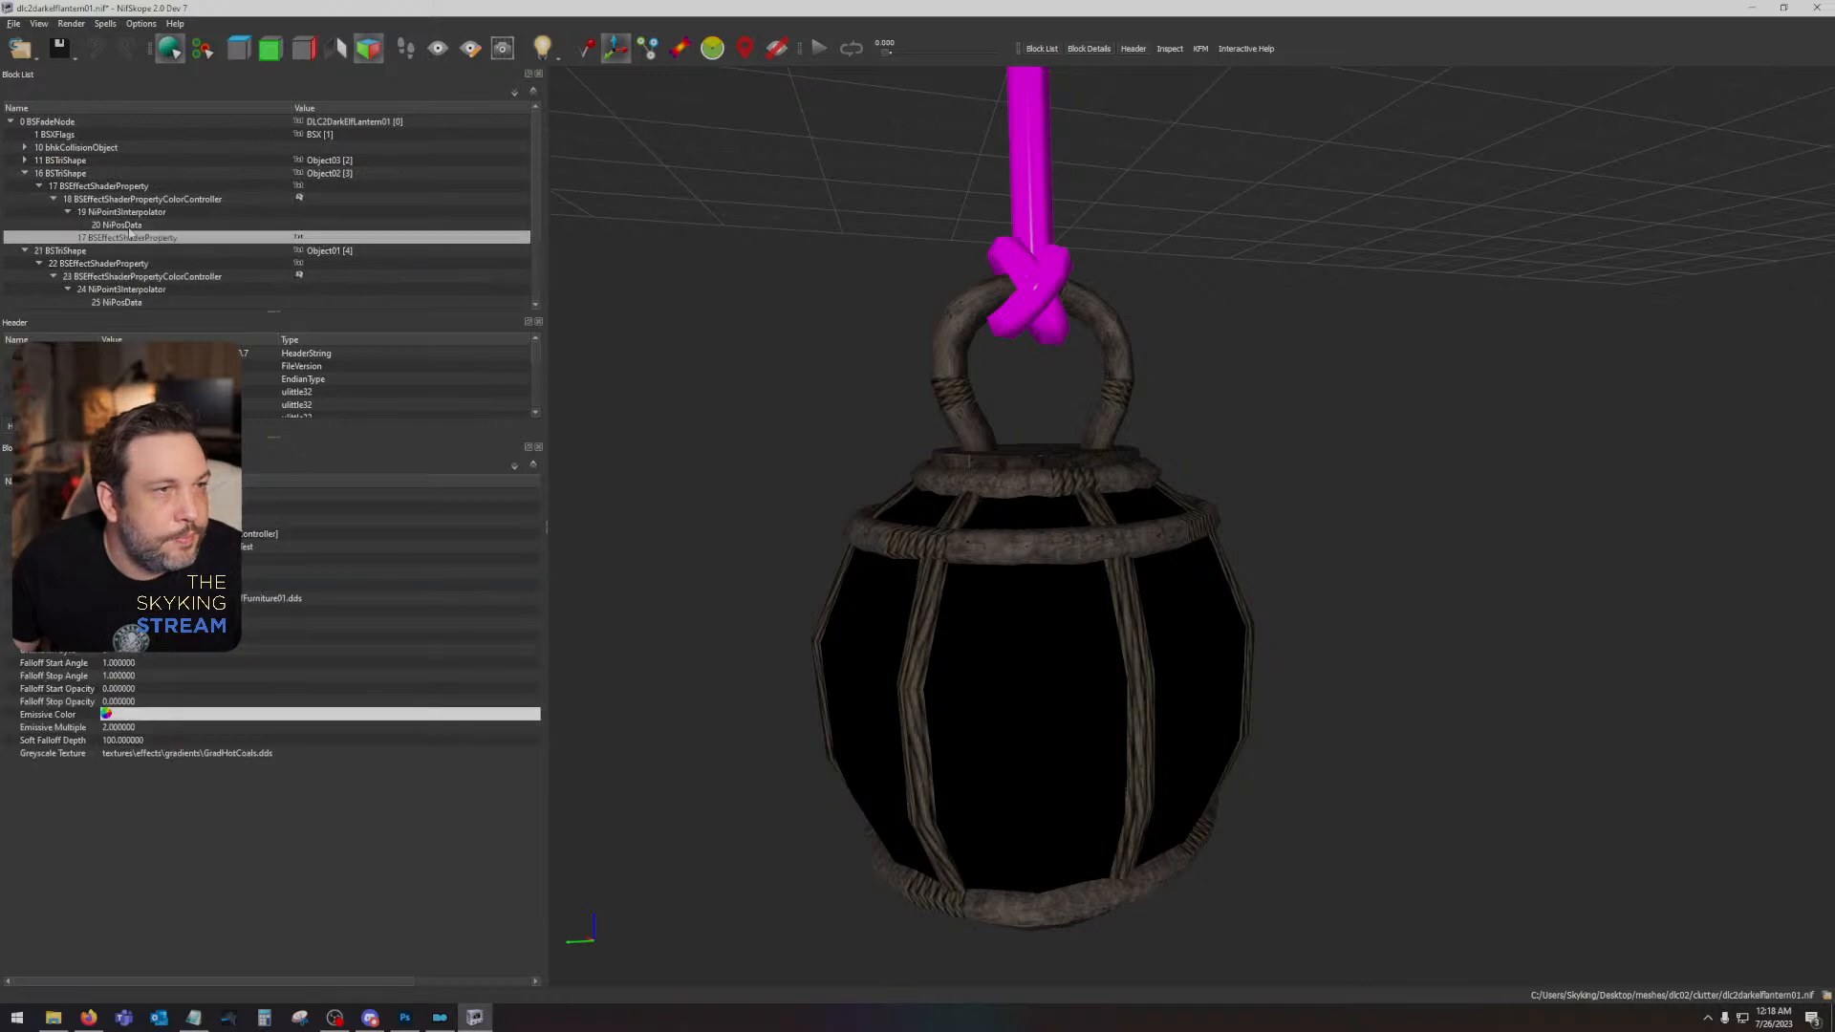
left_click(26, 160)
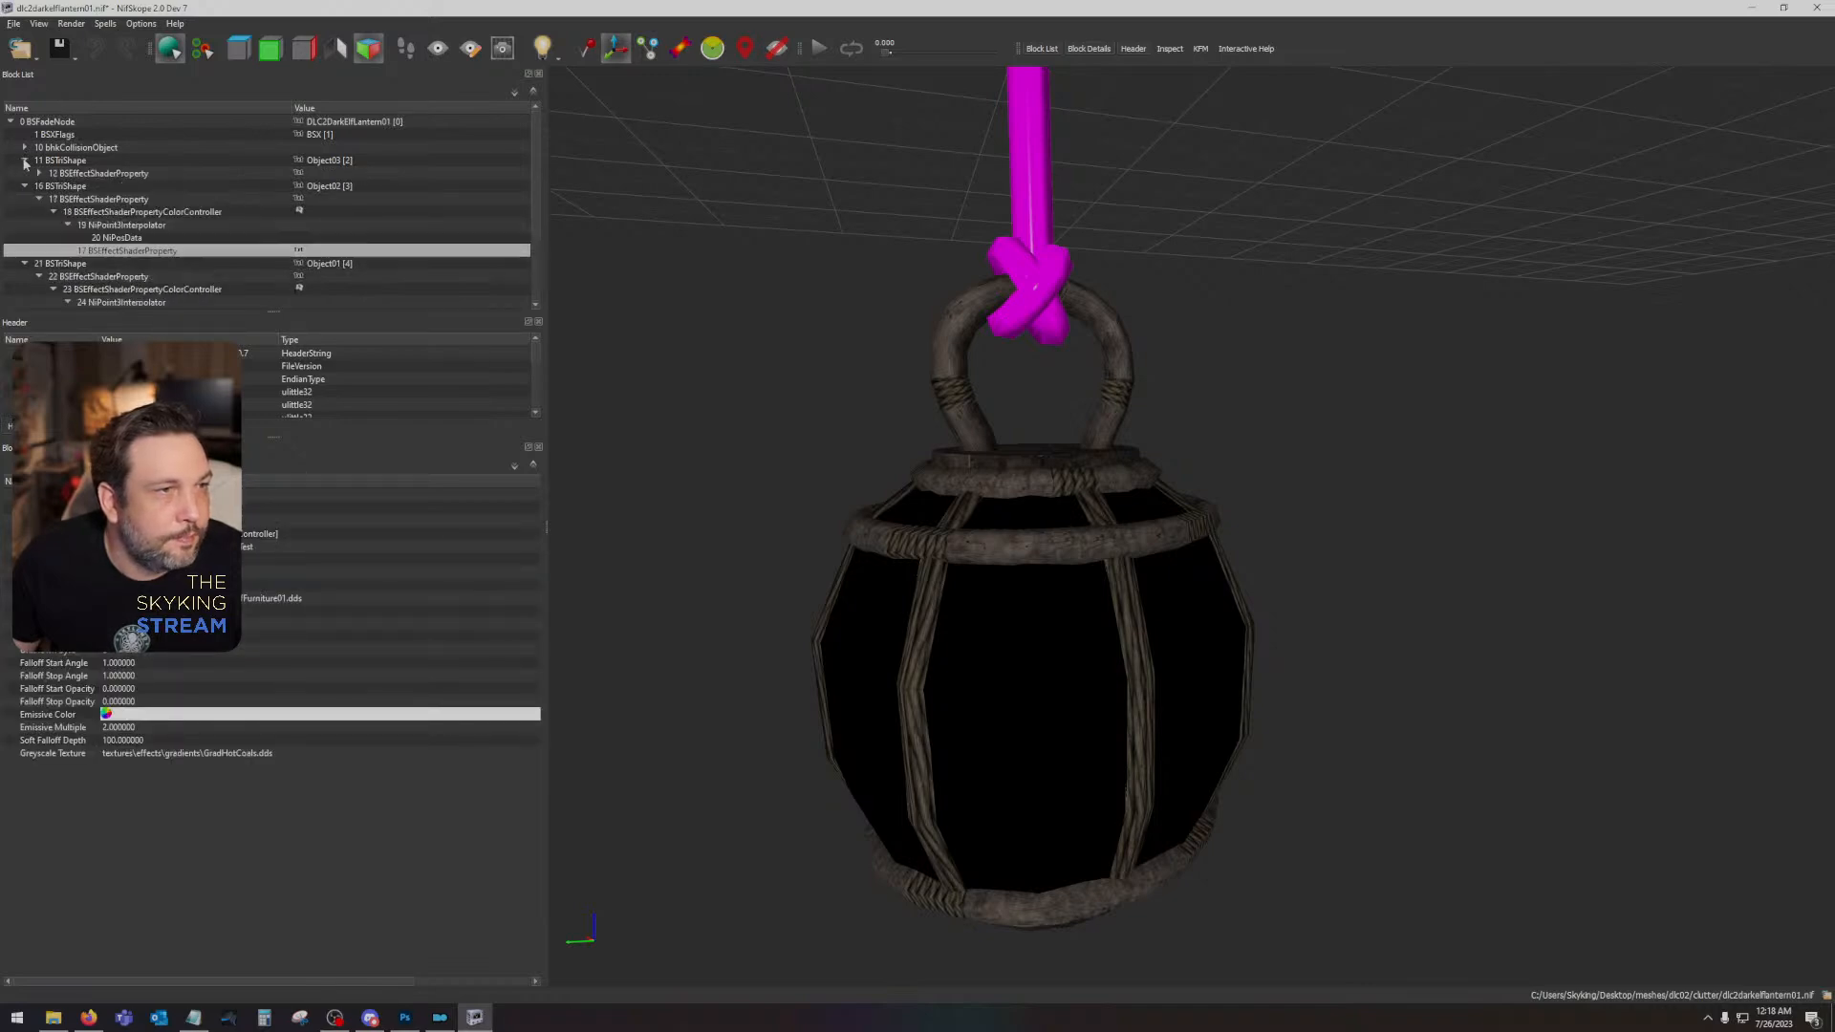
left_click(41, 174)
left_click(54, 187)
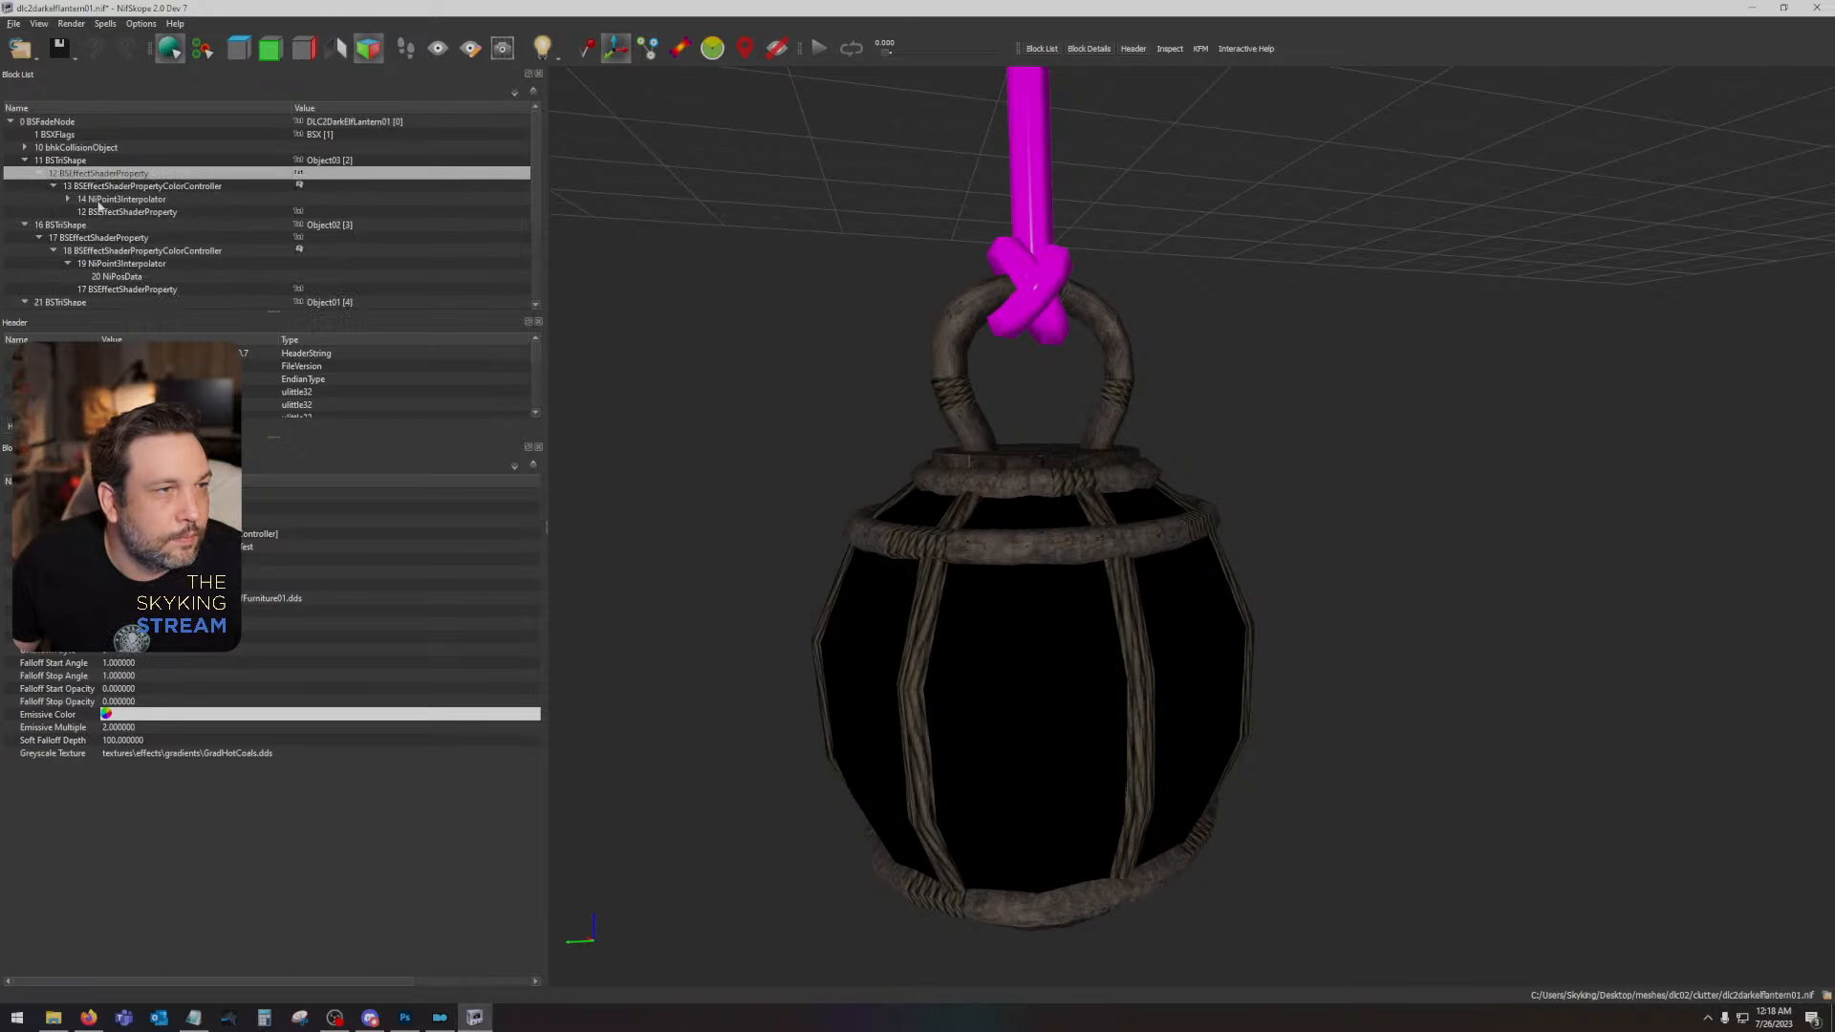
left_click(99, 211)
left_click(69, 200)
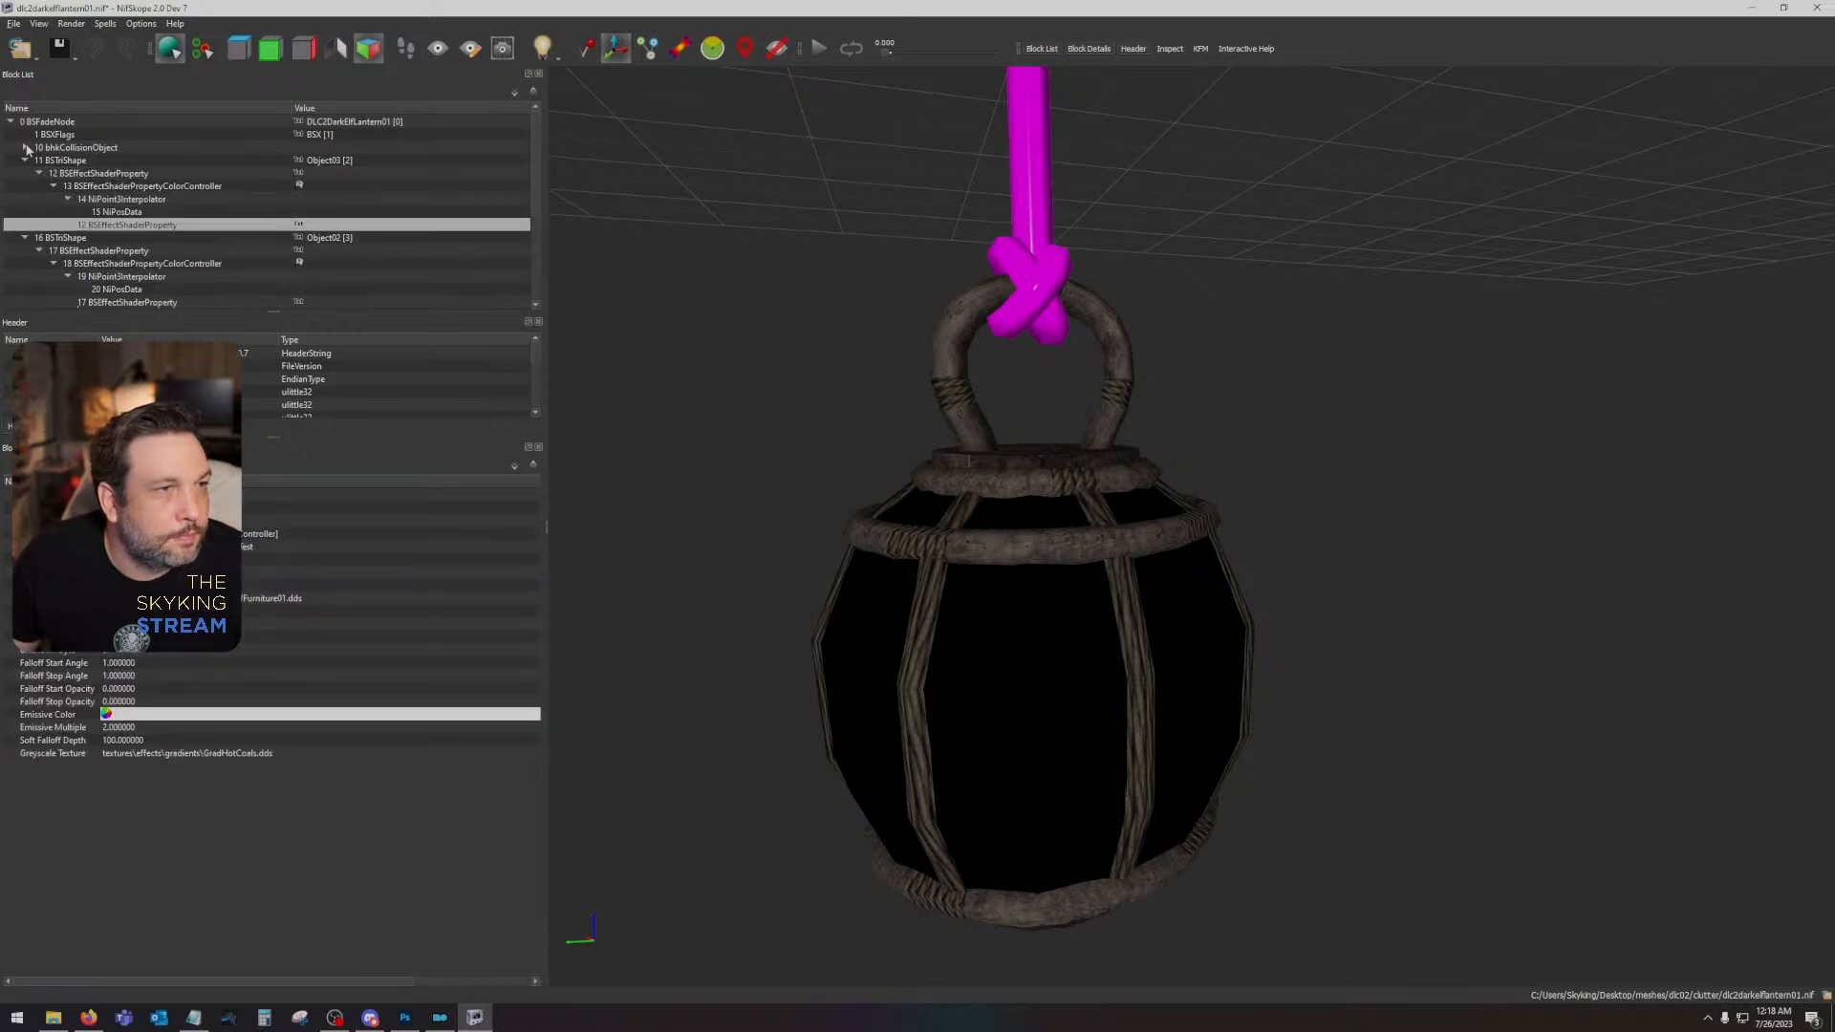
- Expand the collision object's rigid body and list shape, and check the blocks beneath them
left_click(26, 148)
left_click(52, 161)
left_click(38, 160)
left_click(59, 175)
left_click(62, 186)
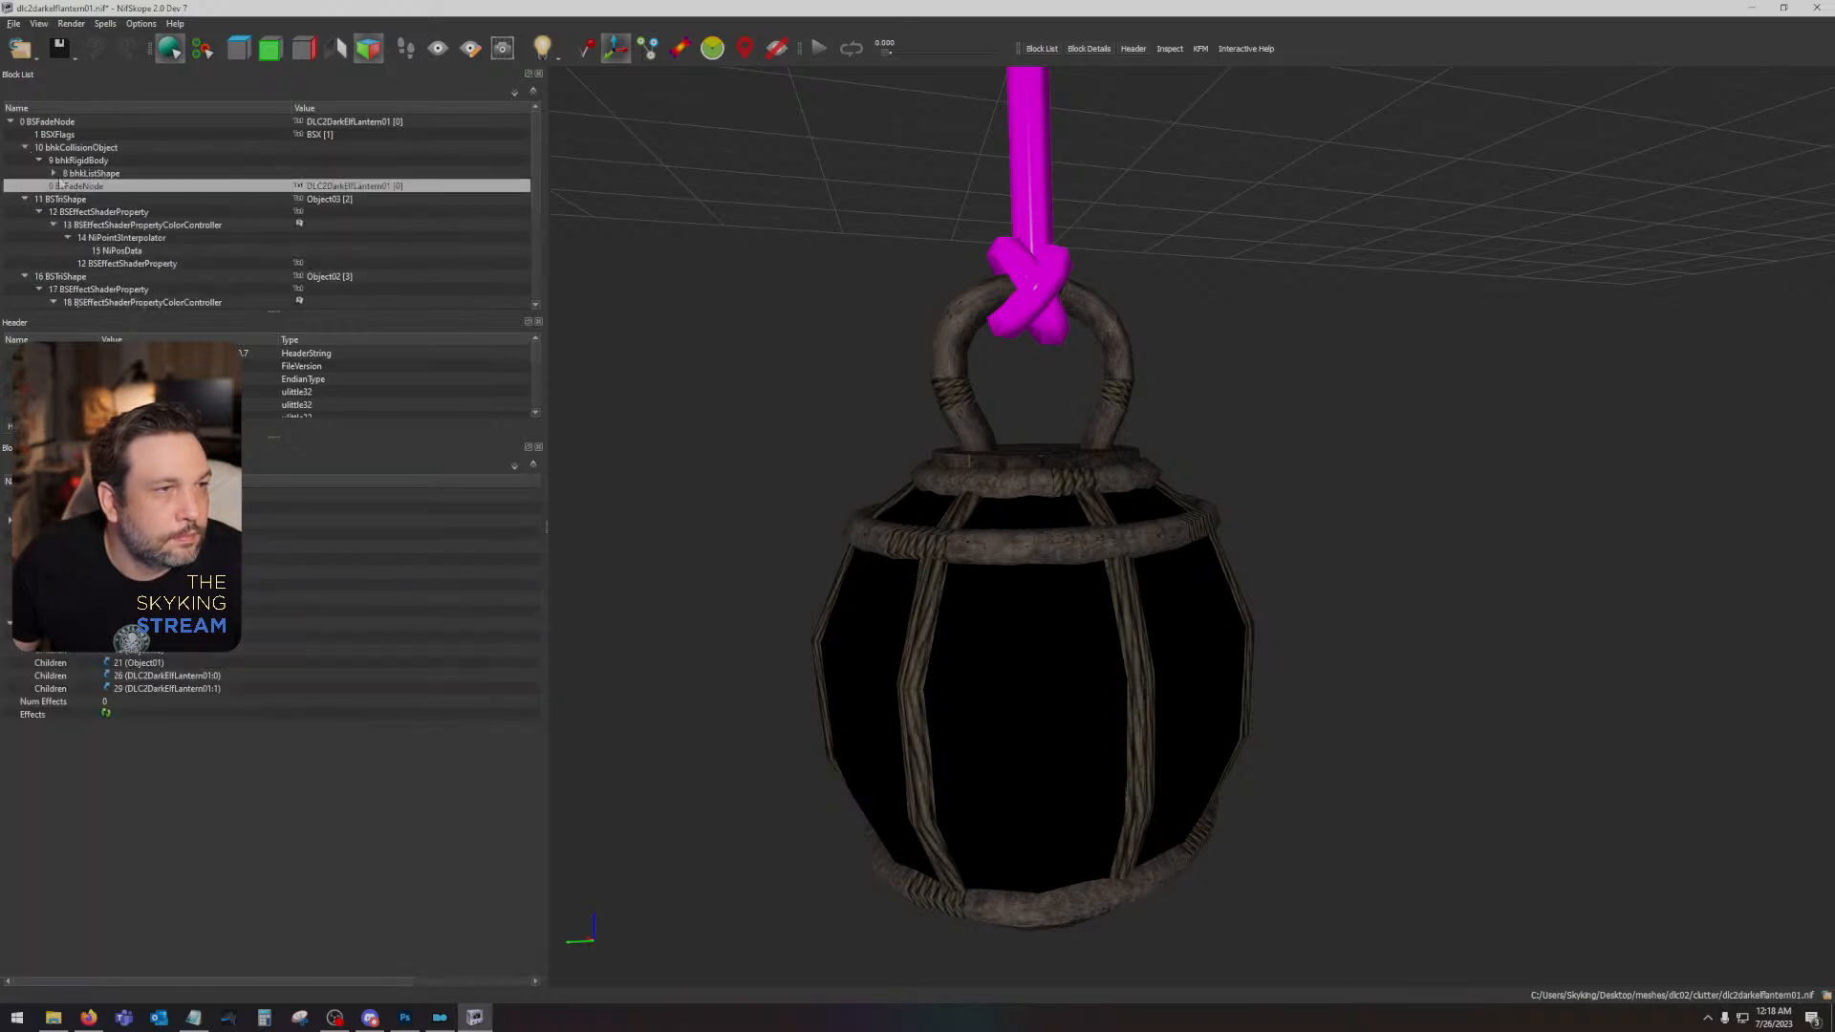
left_click(54, 173)
scroll(142, 301, "down", 6)
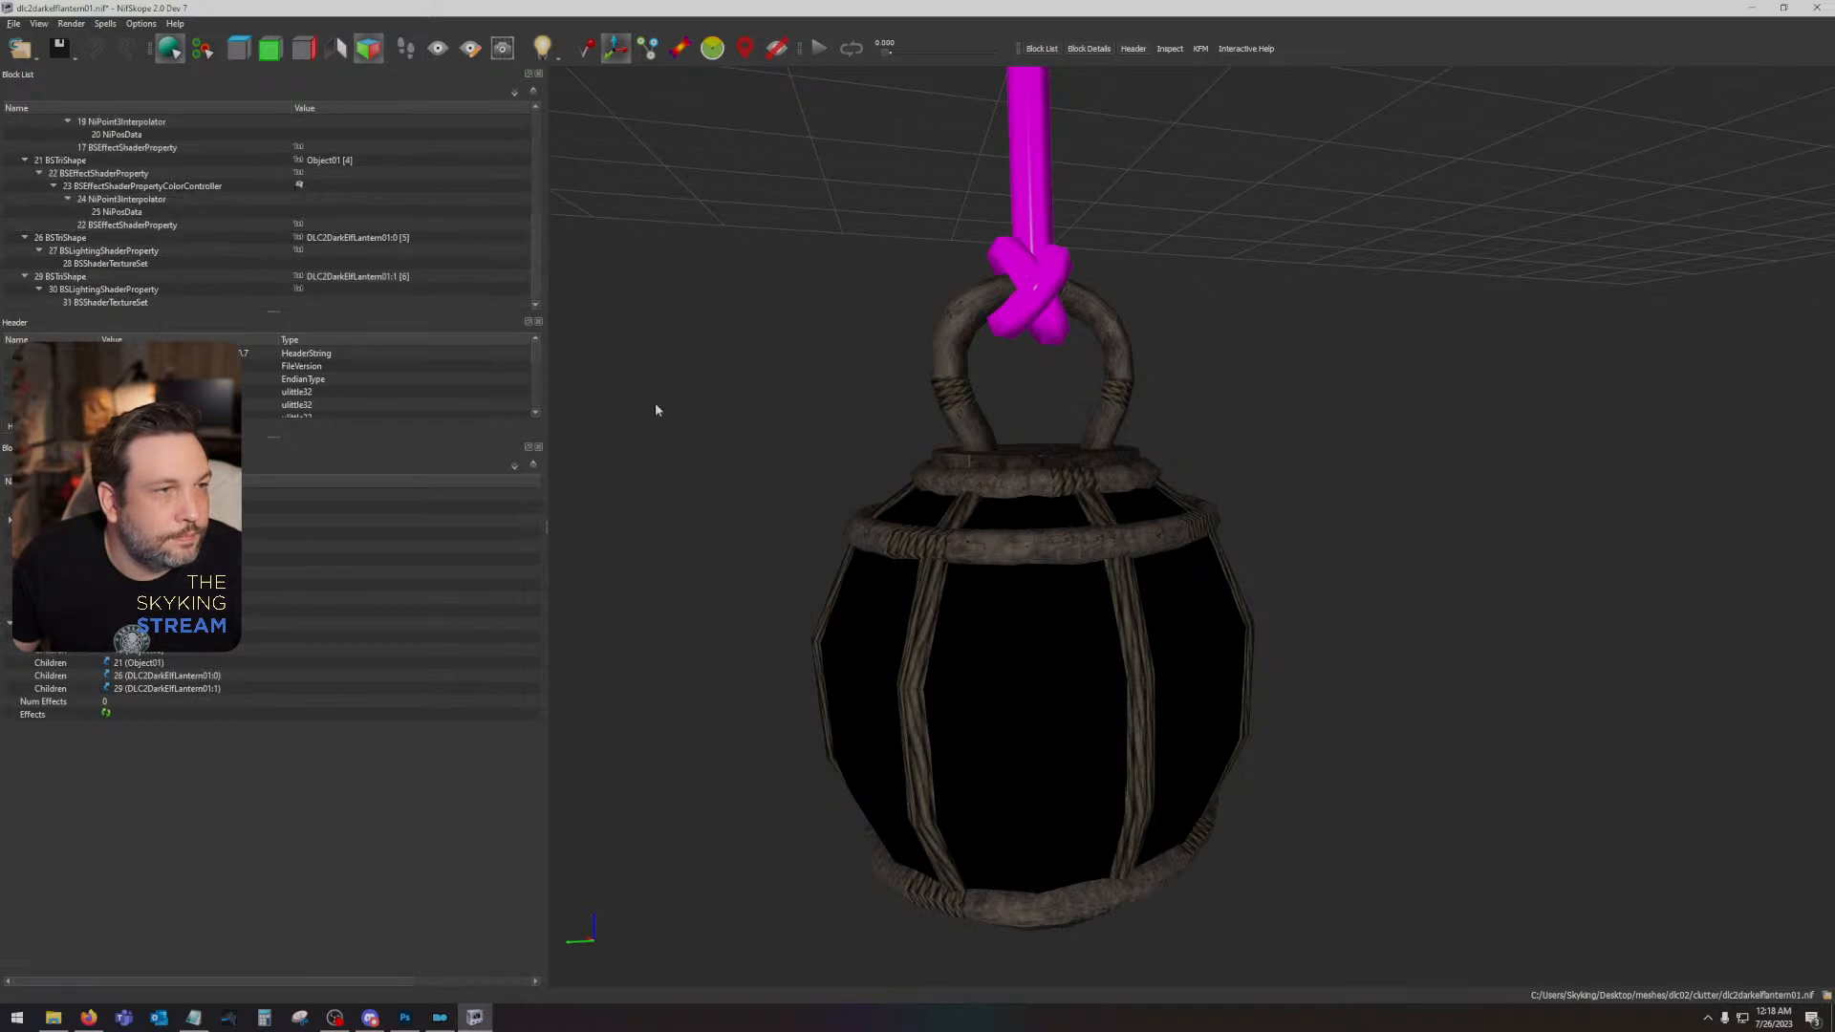
- Recheck the effect shader settings of the Object01 lantern body and view the hanging lantern from farther away
left_click(942, 627)
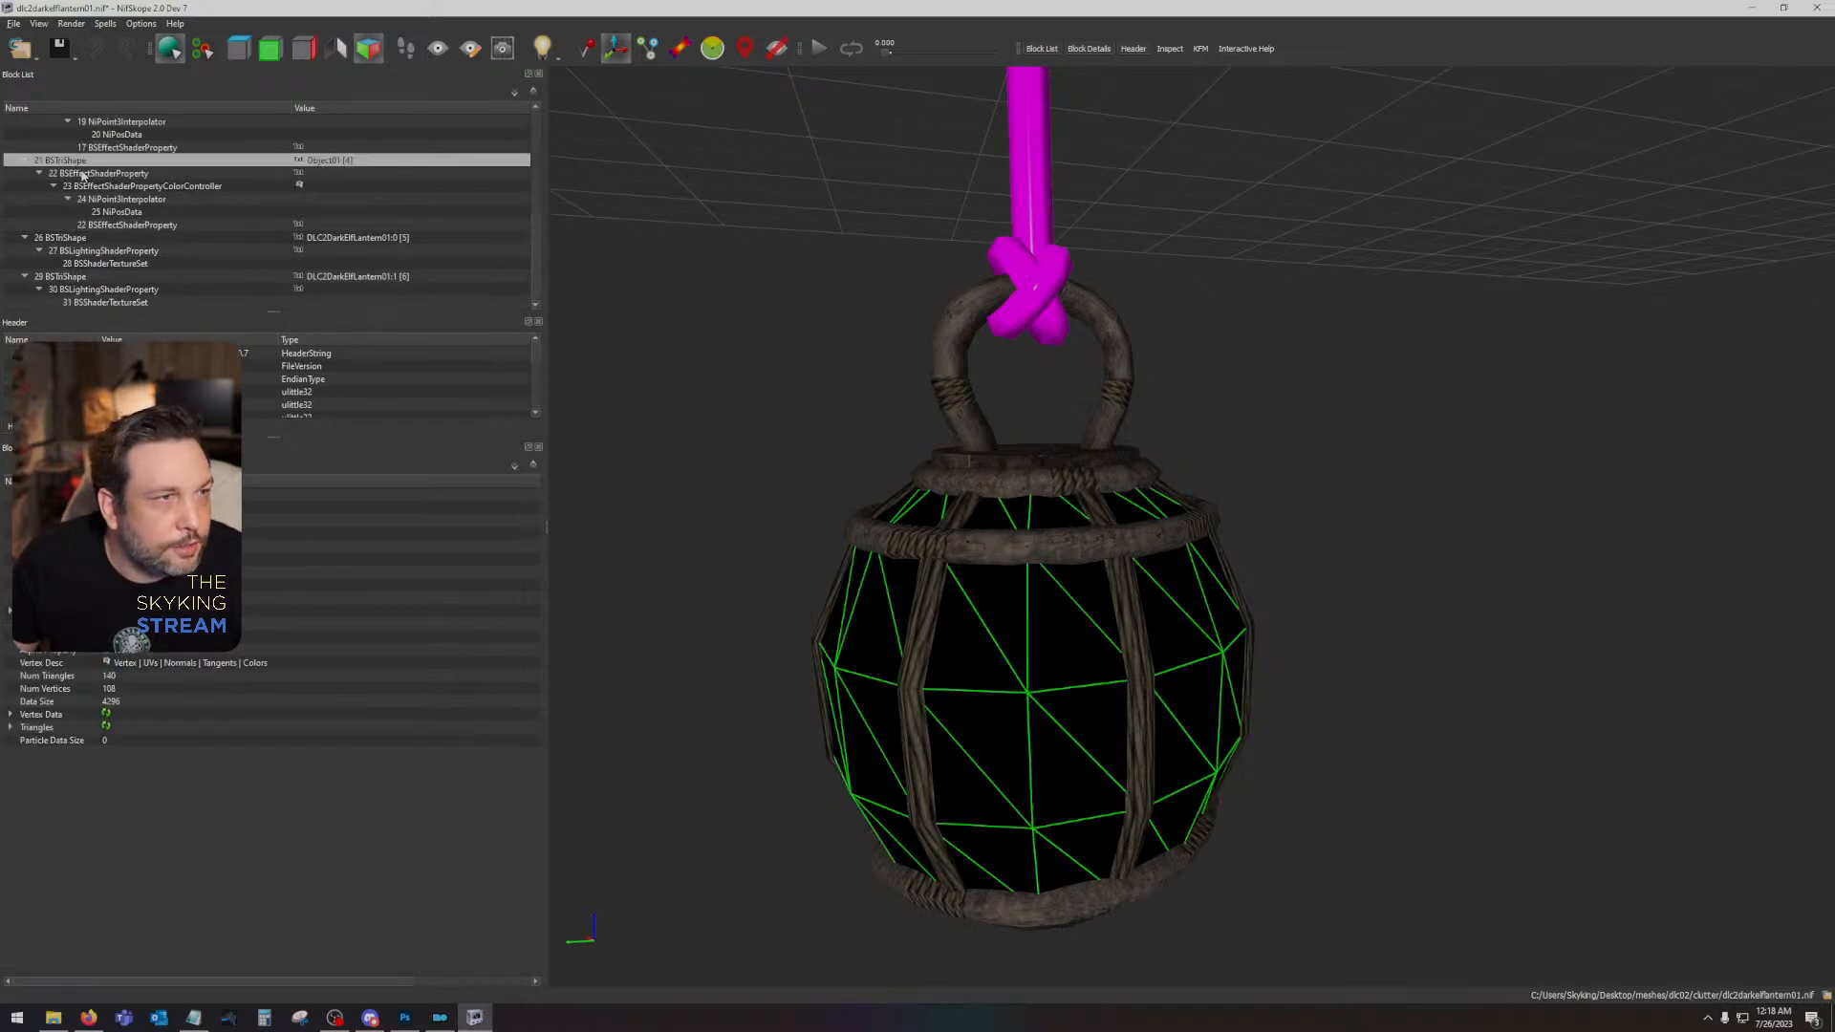
left_click(106, 174)
left_click(109, 187)
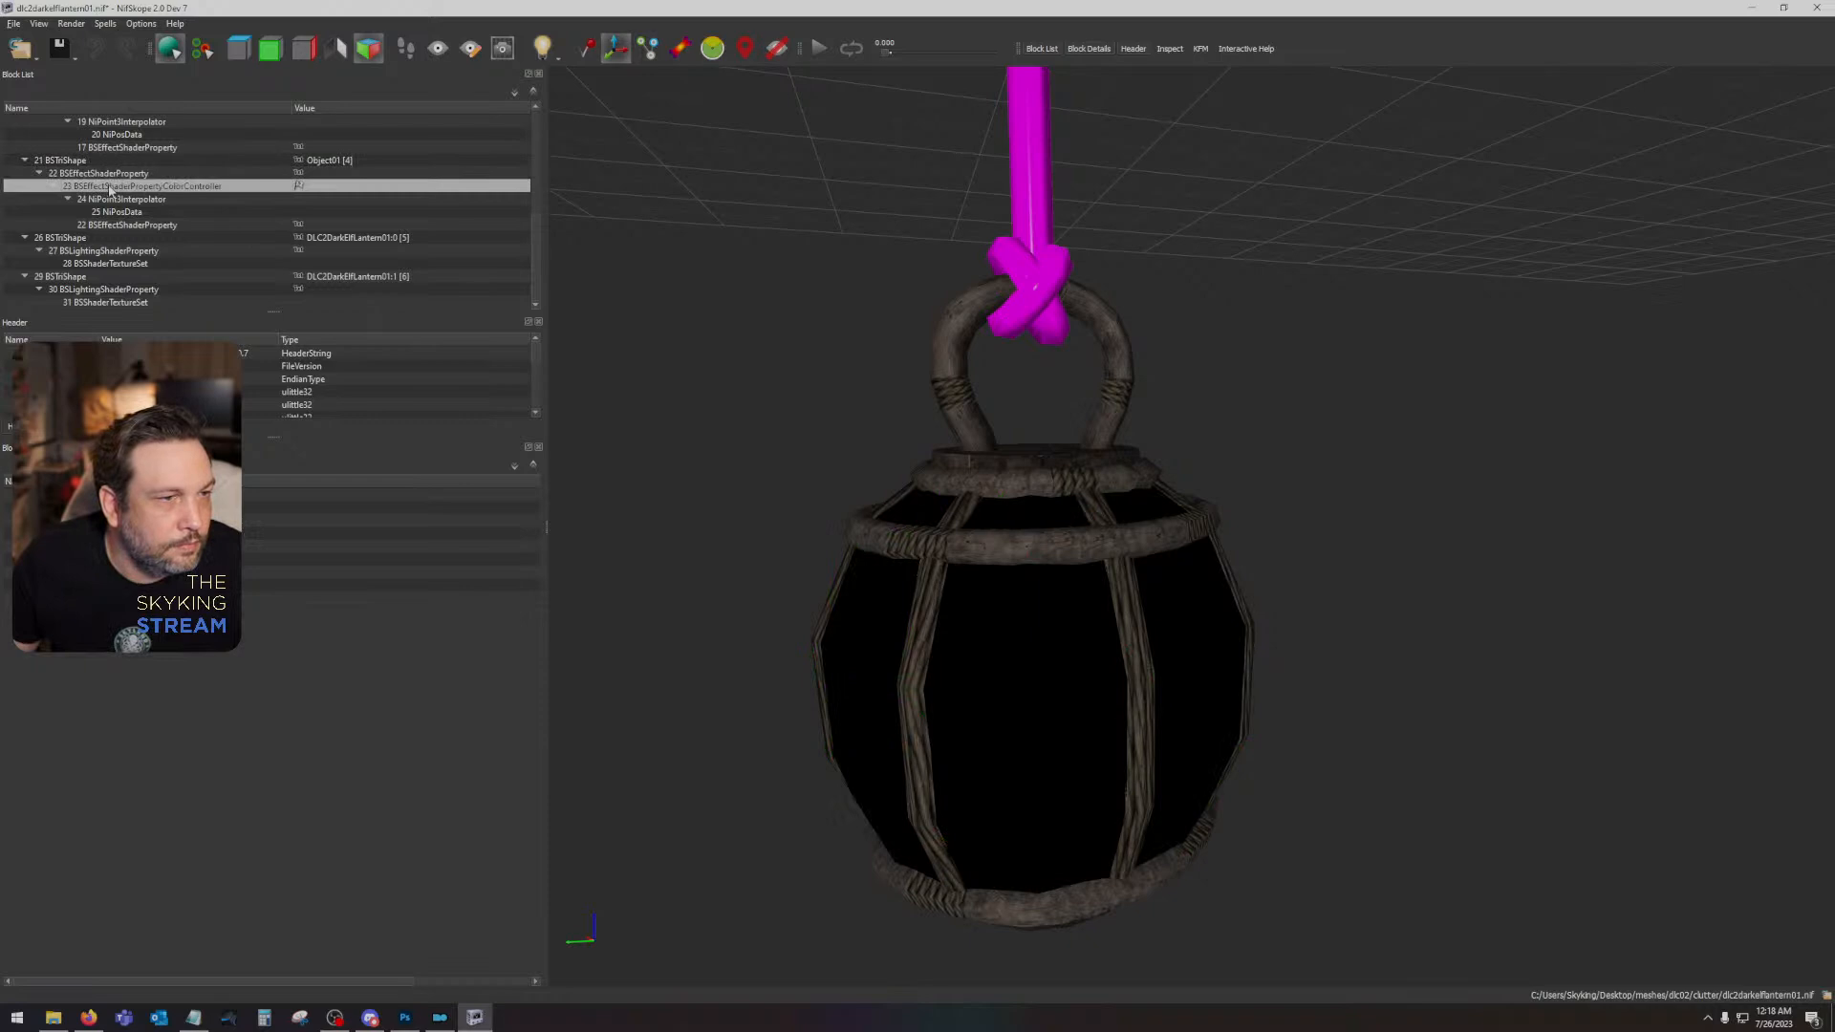
left_click(122, 226)
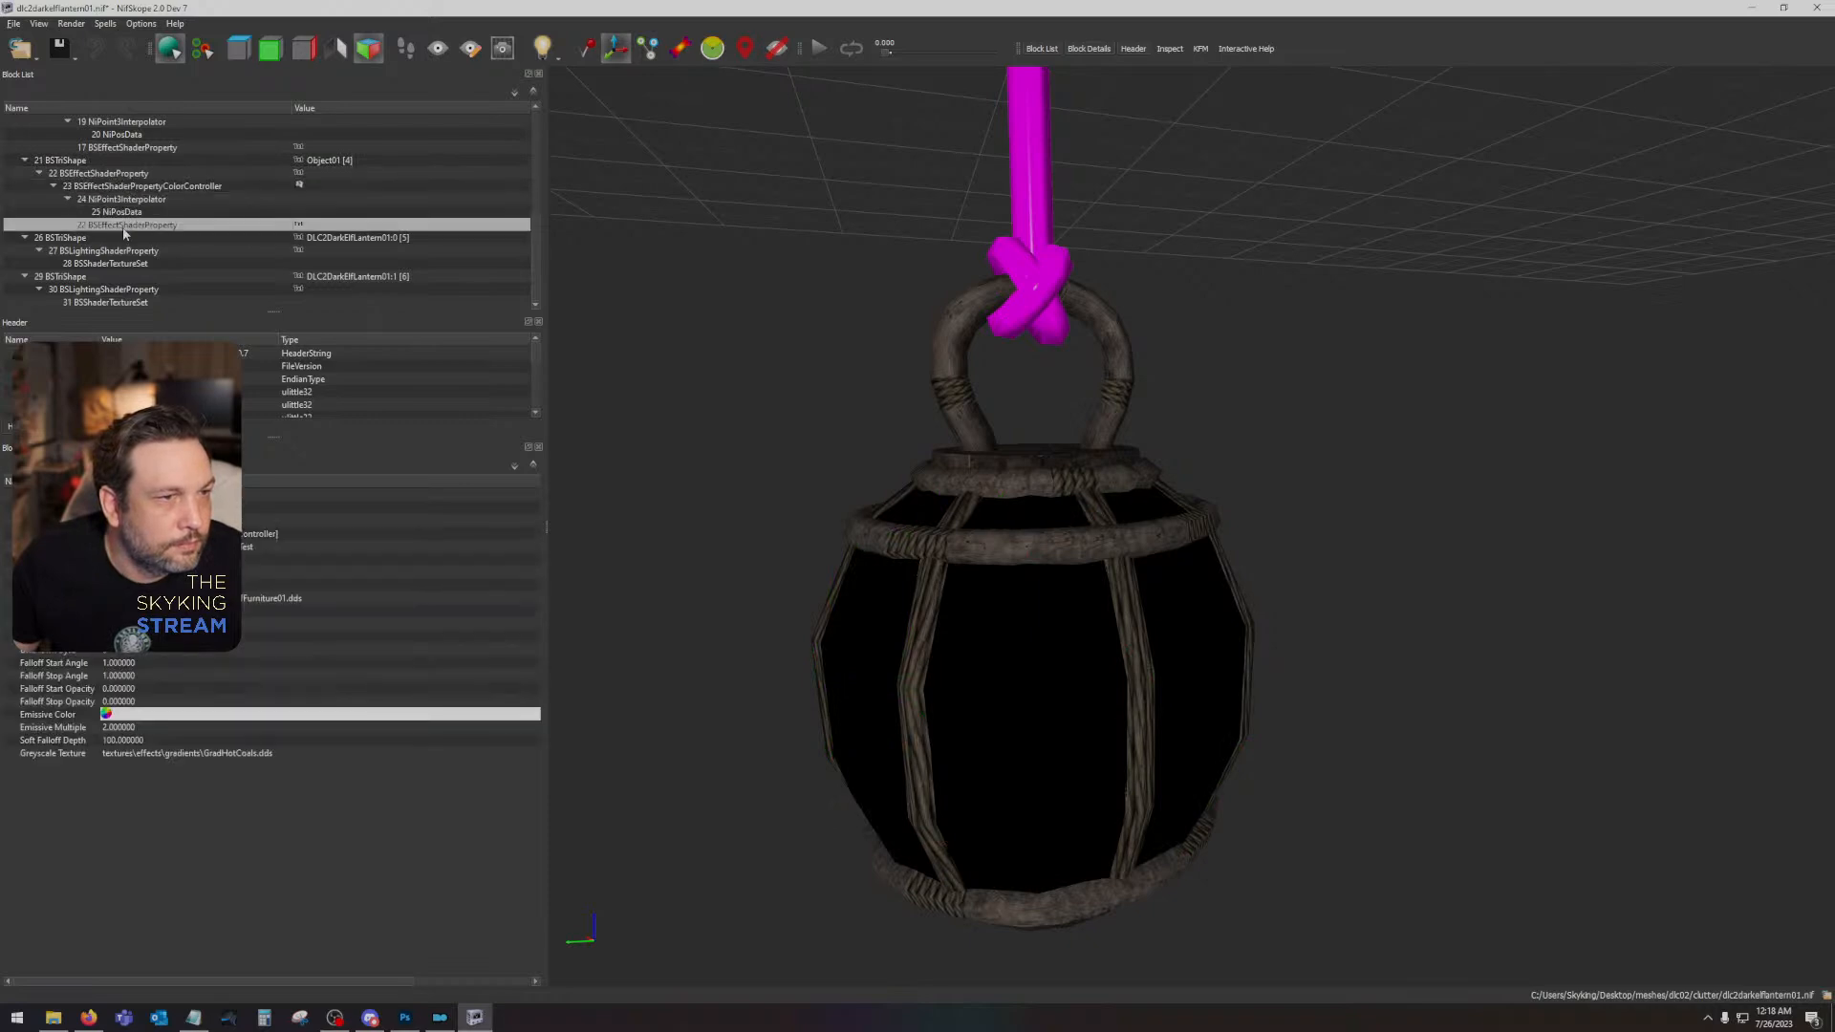
scroll(786, 546, "down", 6)
scroll(984, 601, "up", 6)
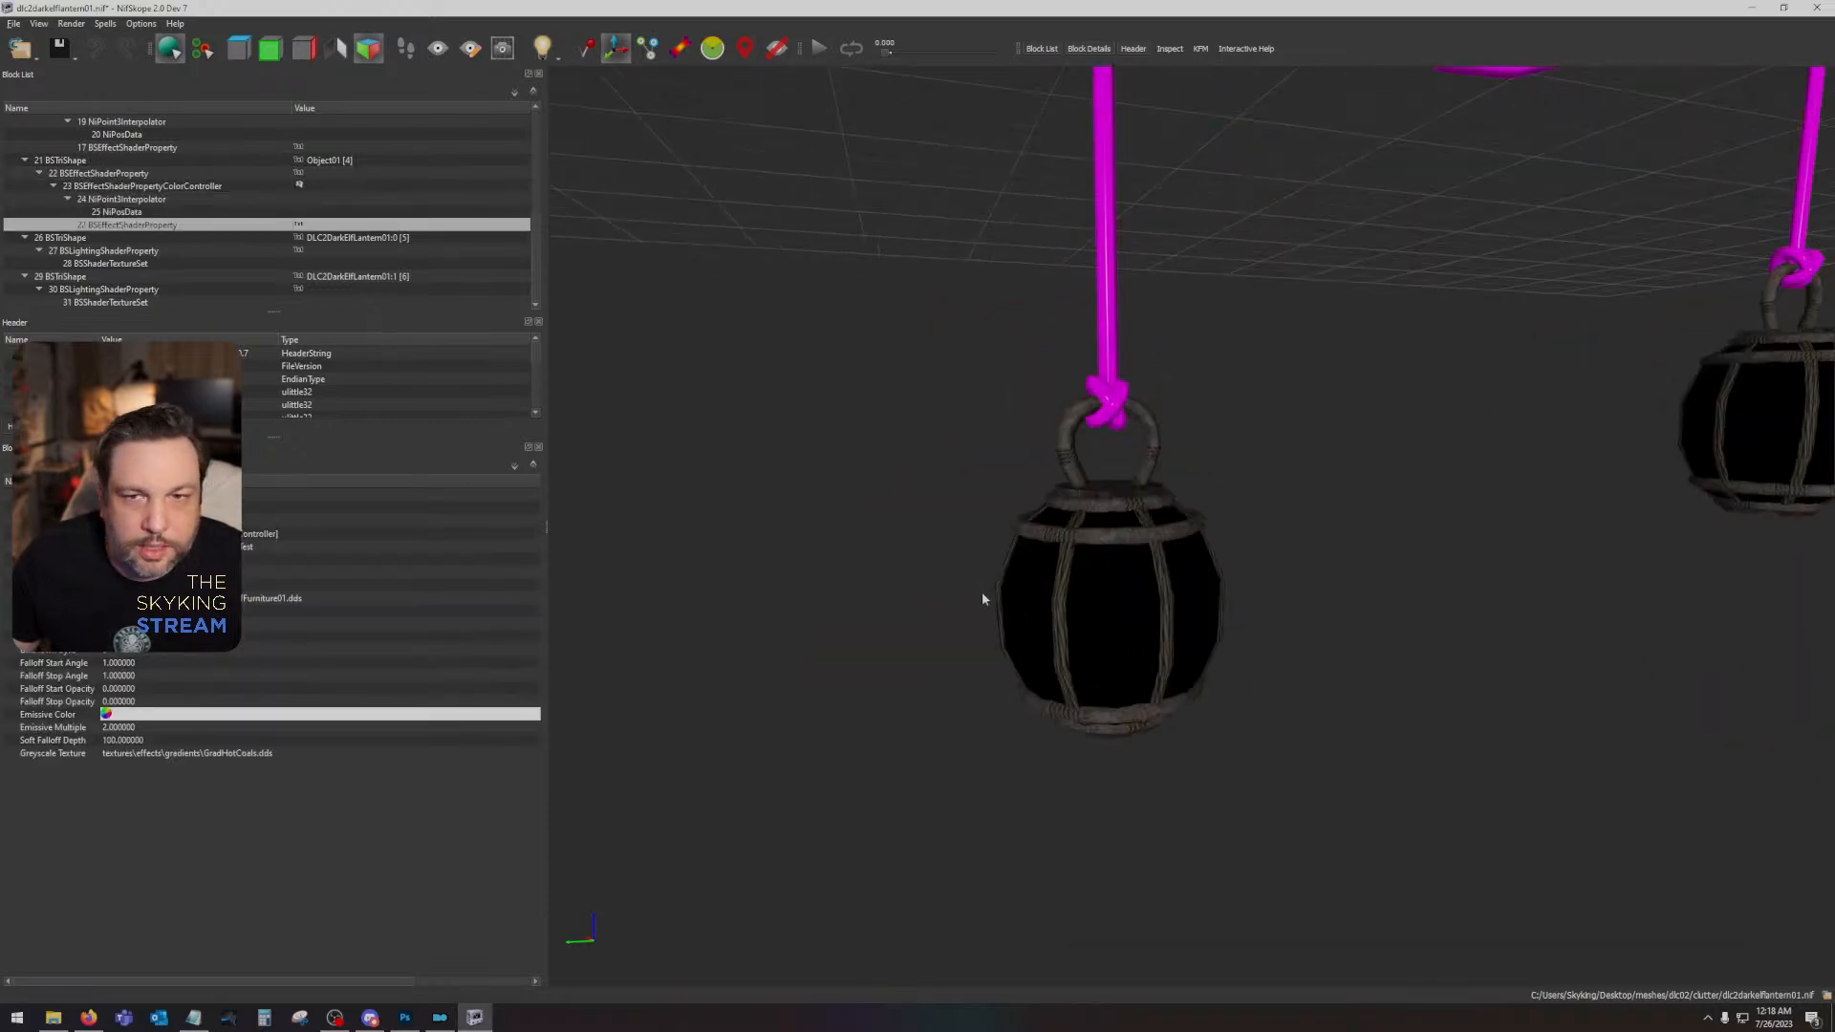
- Remove the entire block branch of the Object01 lantern body from the mesh
left_click(1011, 622)
left_click_drag(1010, 622, 1218, 637)
right_click(1464, 553)
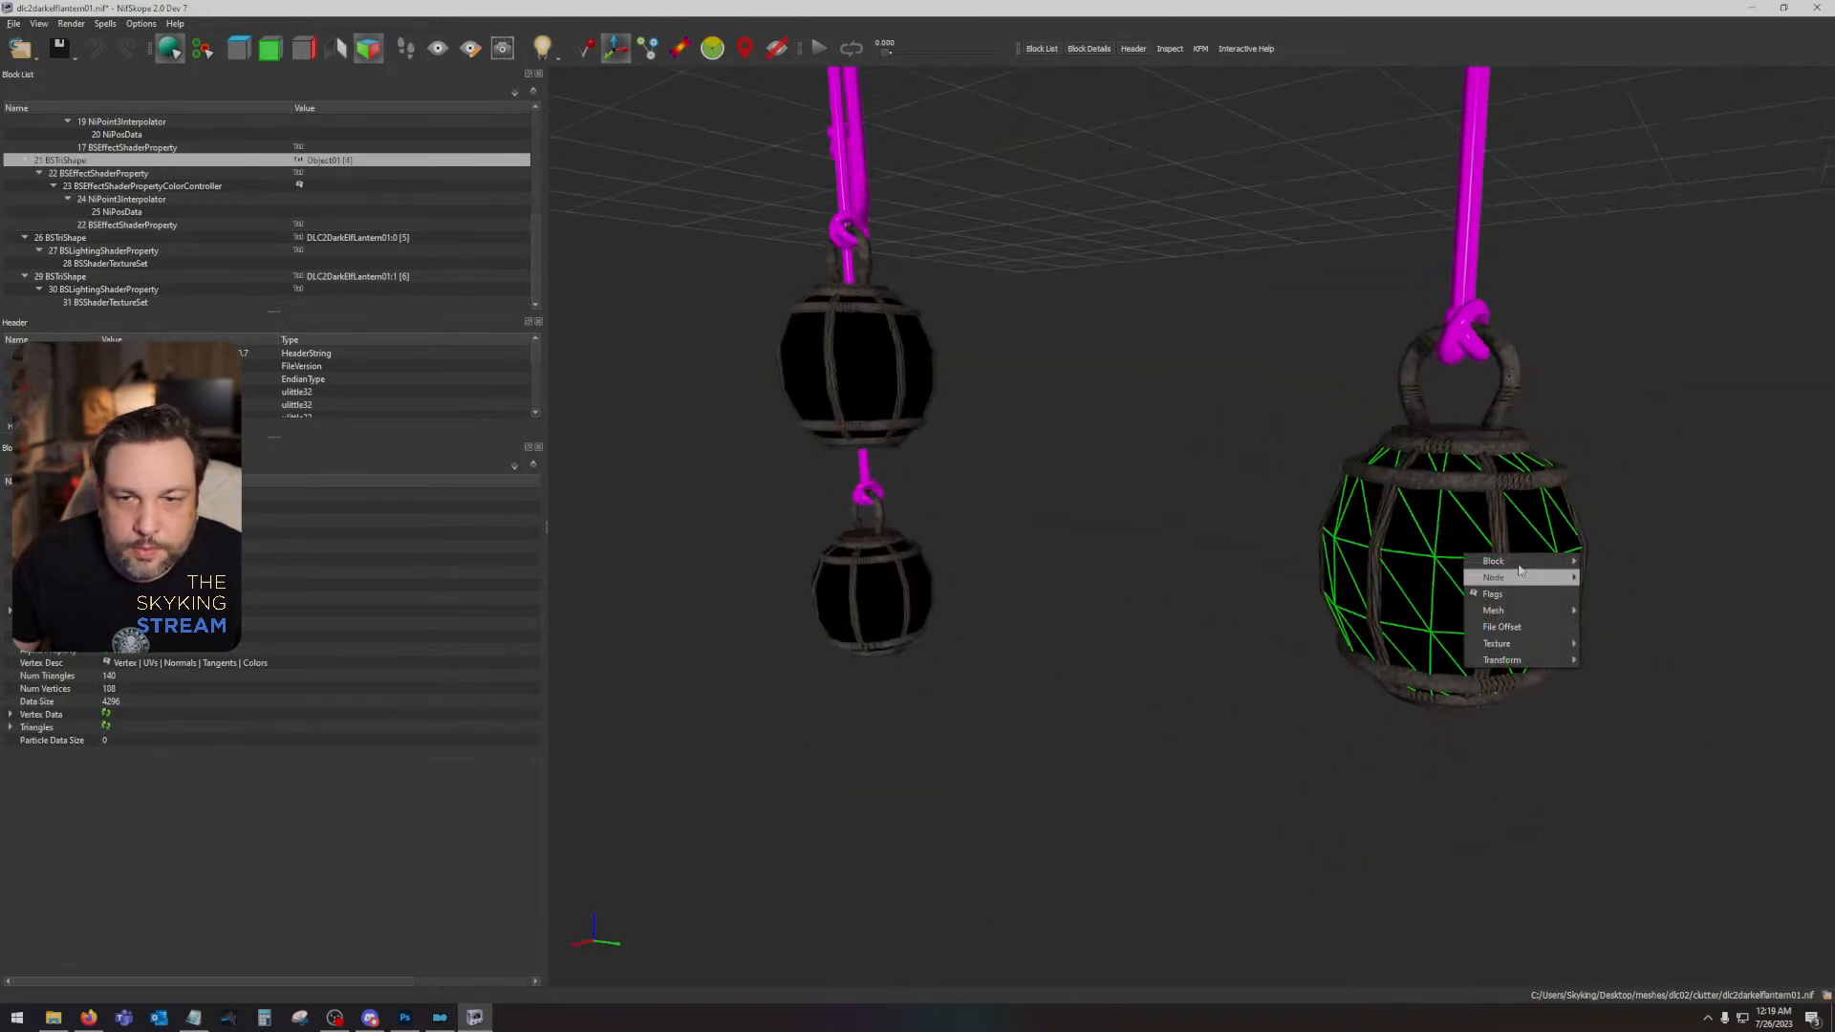
mouse_move(1529, 561)
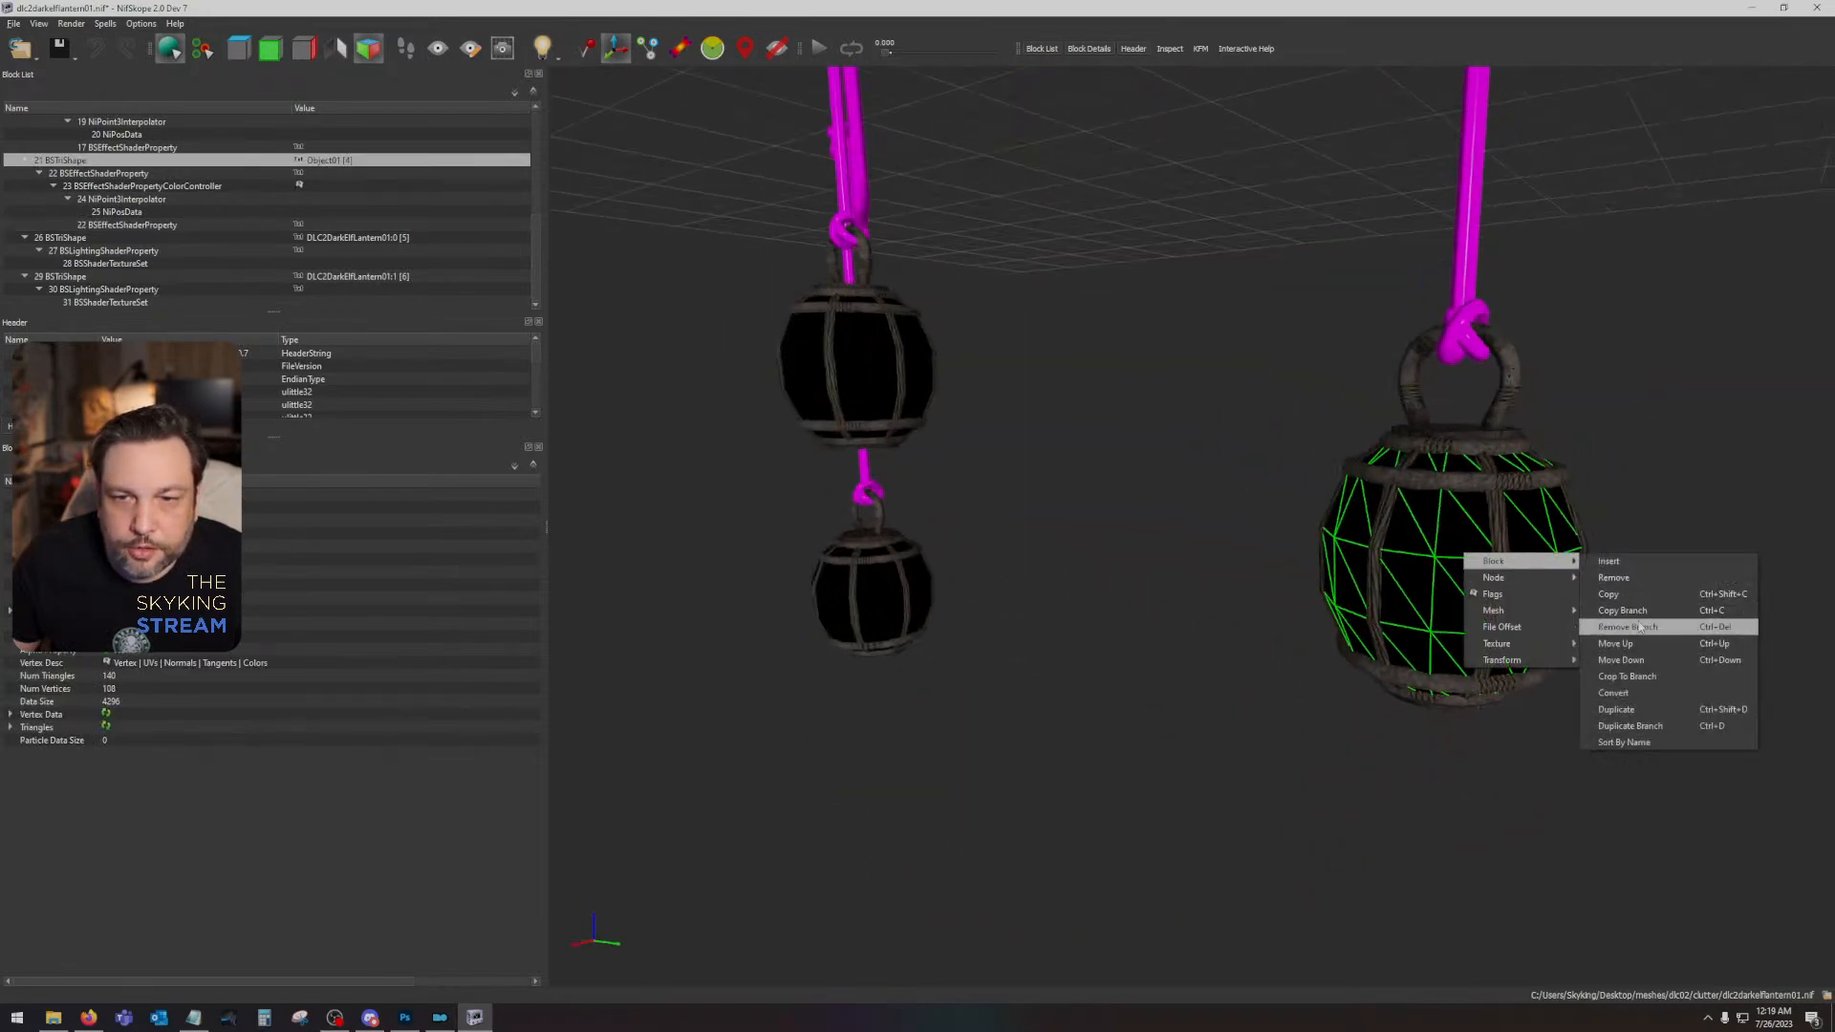
left_click(1630, 627)
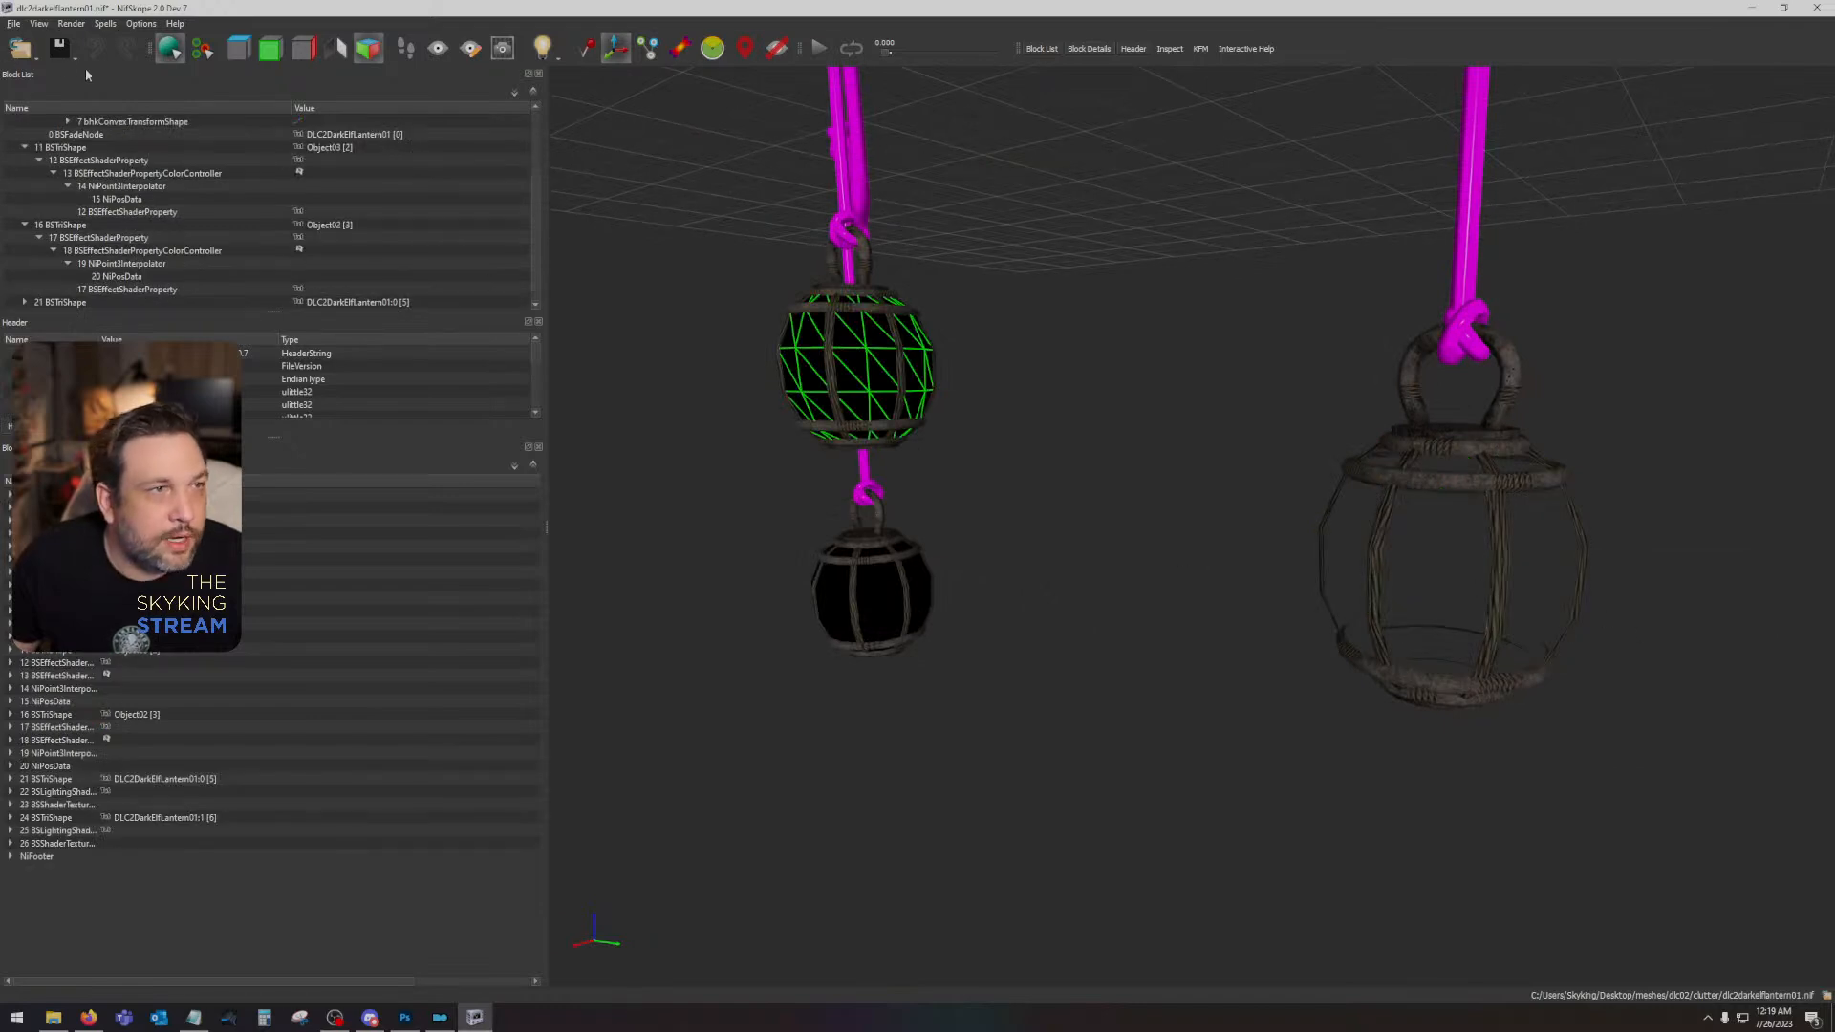
- Select the Object02 lantern body and inspect the source texture in its effect shader property
left_click(961, 445)
left_click_drag(988, 413, 1202, 482)
scroll(977, 451, "up", 3)
left_click(952, 443)
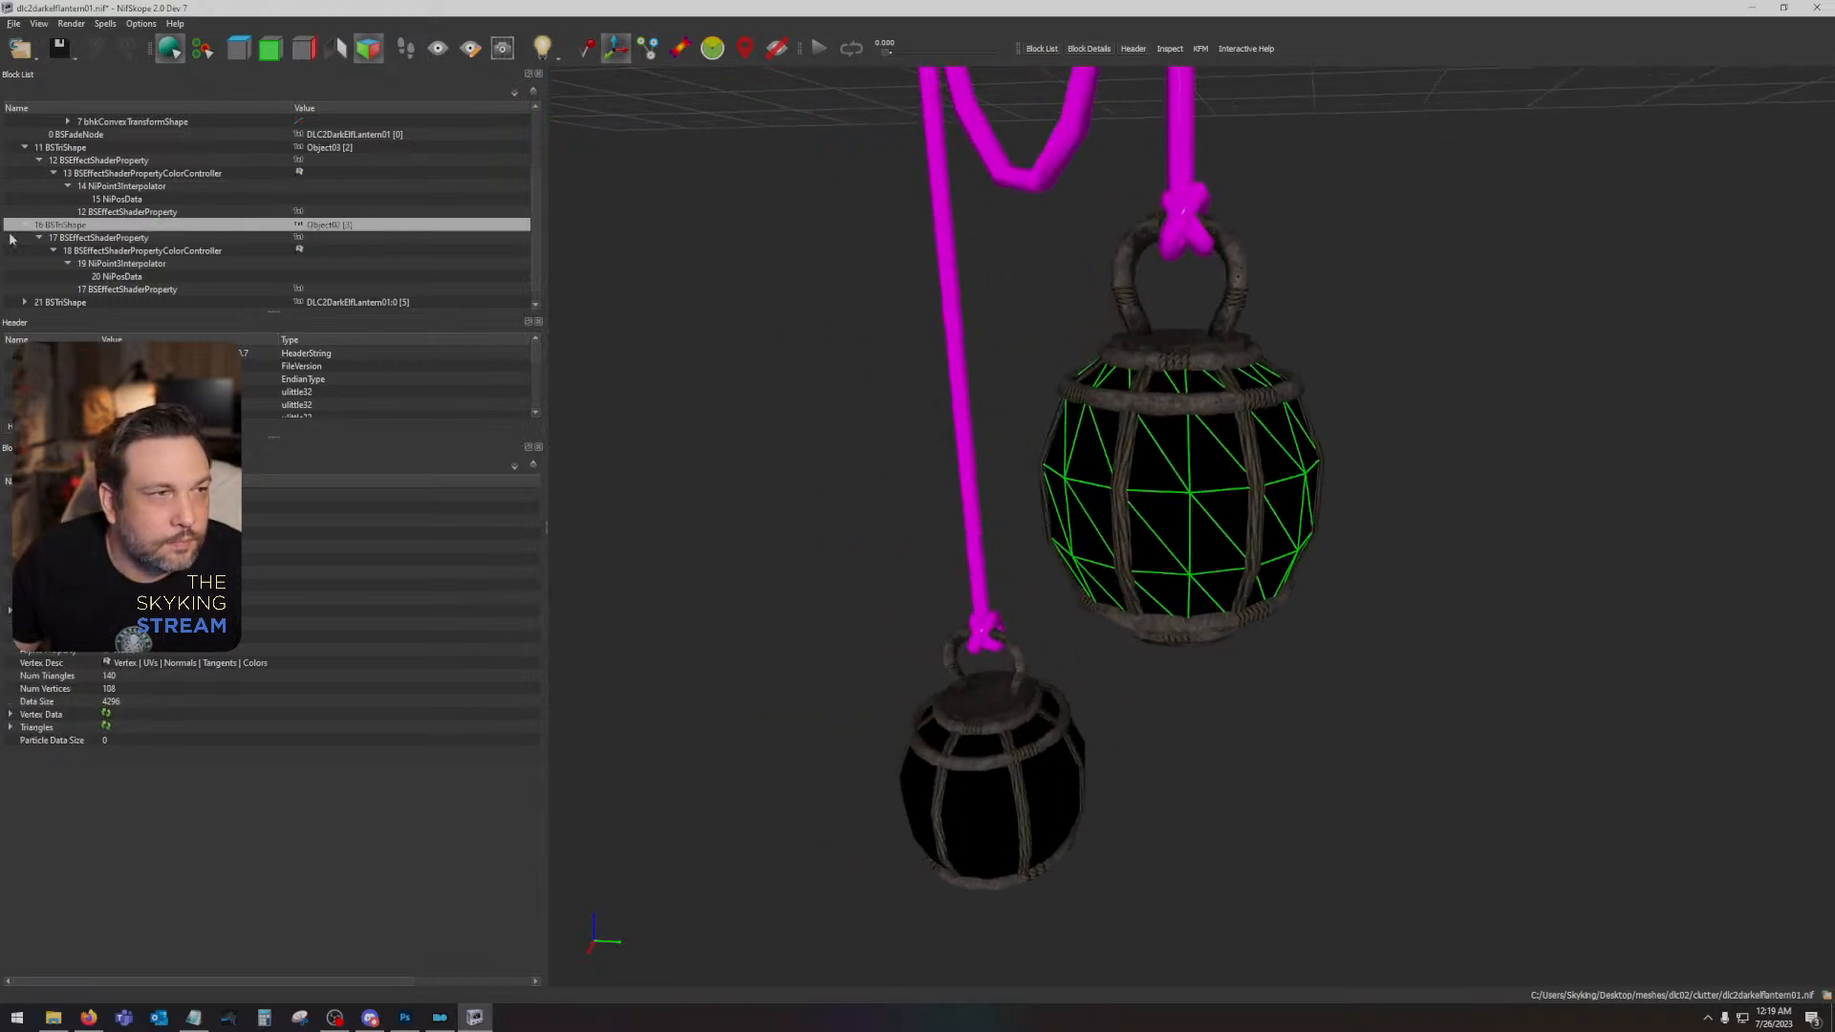
left_click(110, 238)
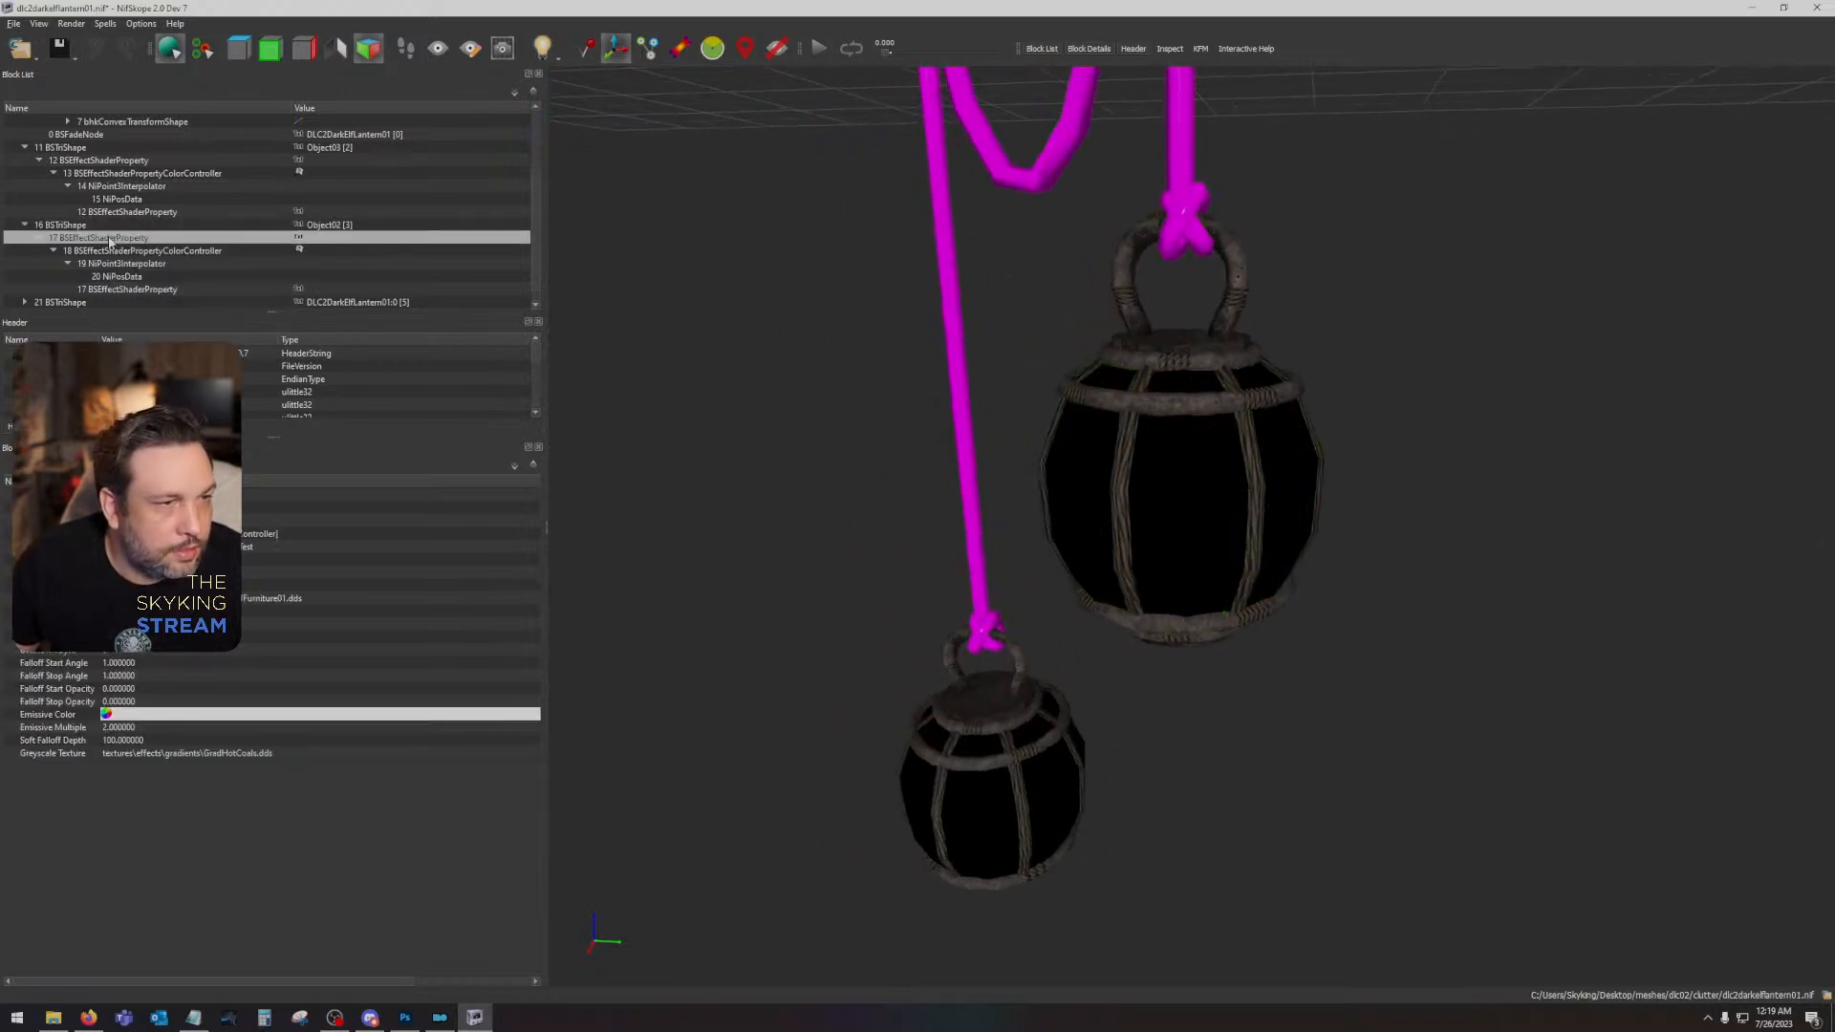
left_click(221, 598)
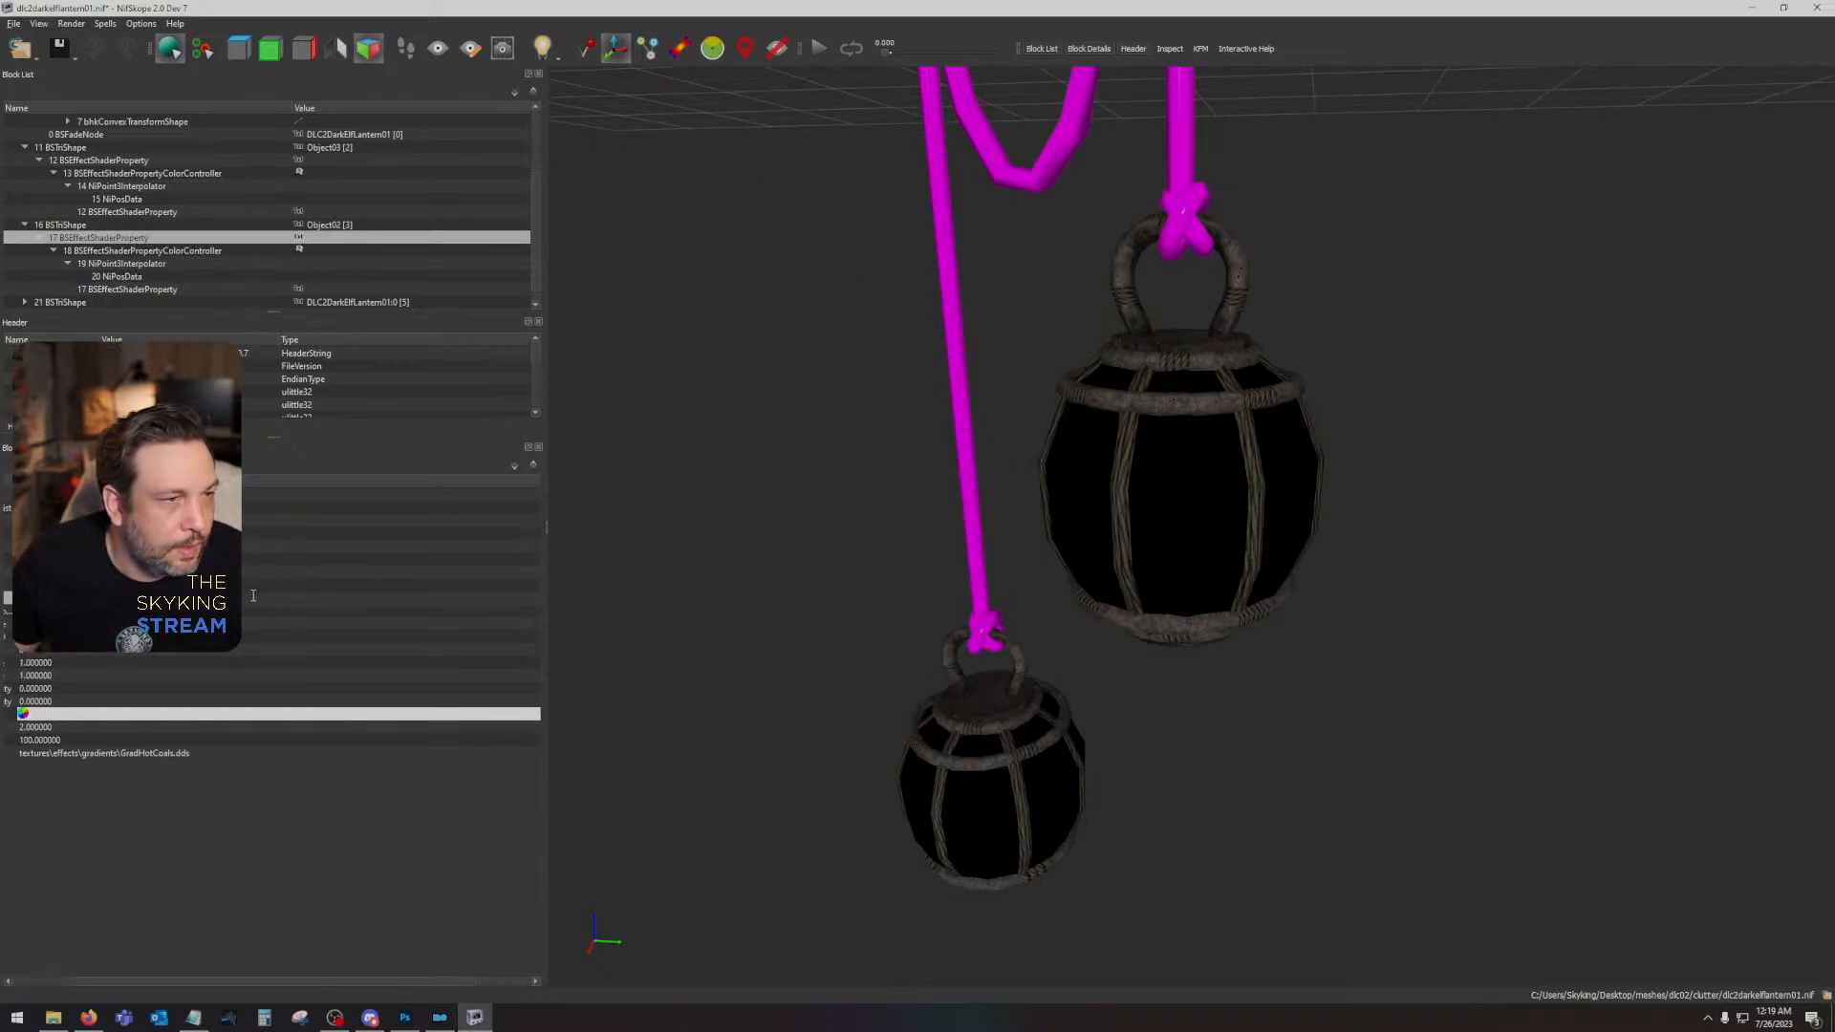
- Copy the diffuse texture path from the DLC2DarkElfLantern01:0 texture set into the source texture of Object02's effect shader
left_click(1010, 662)
left_click(25, 302)
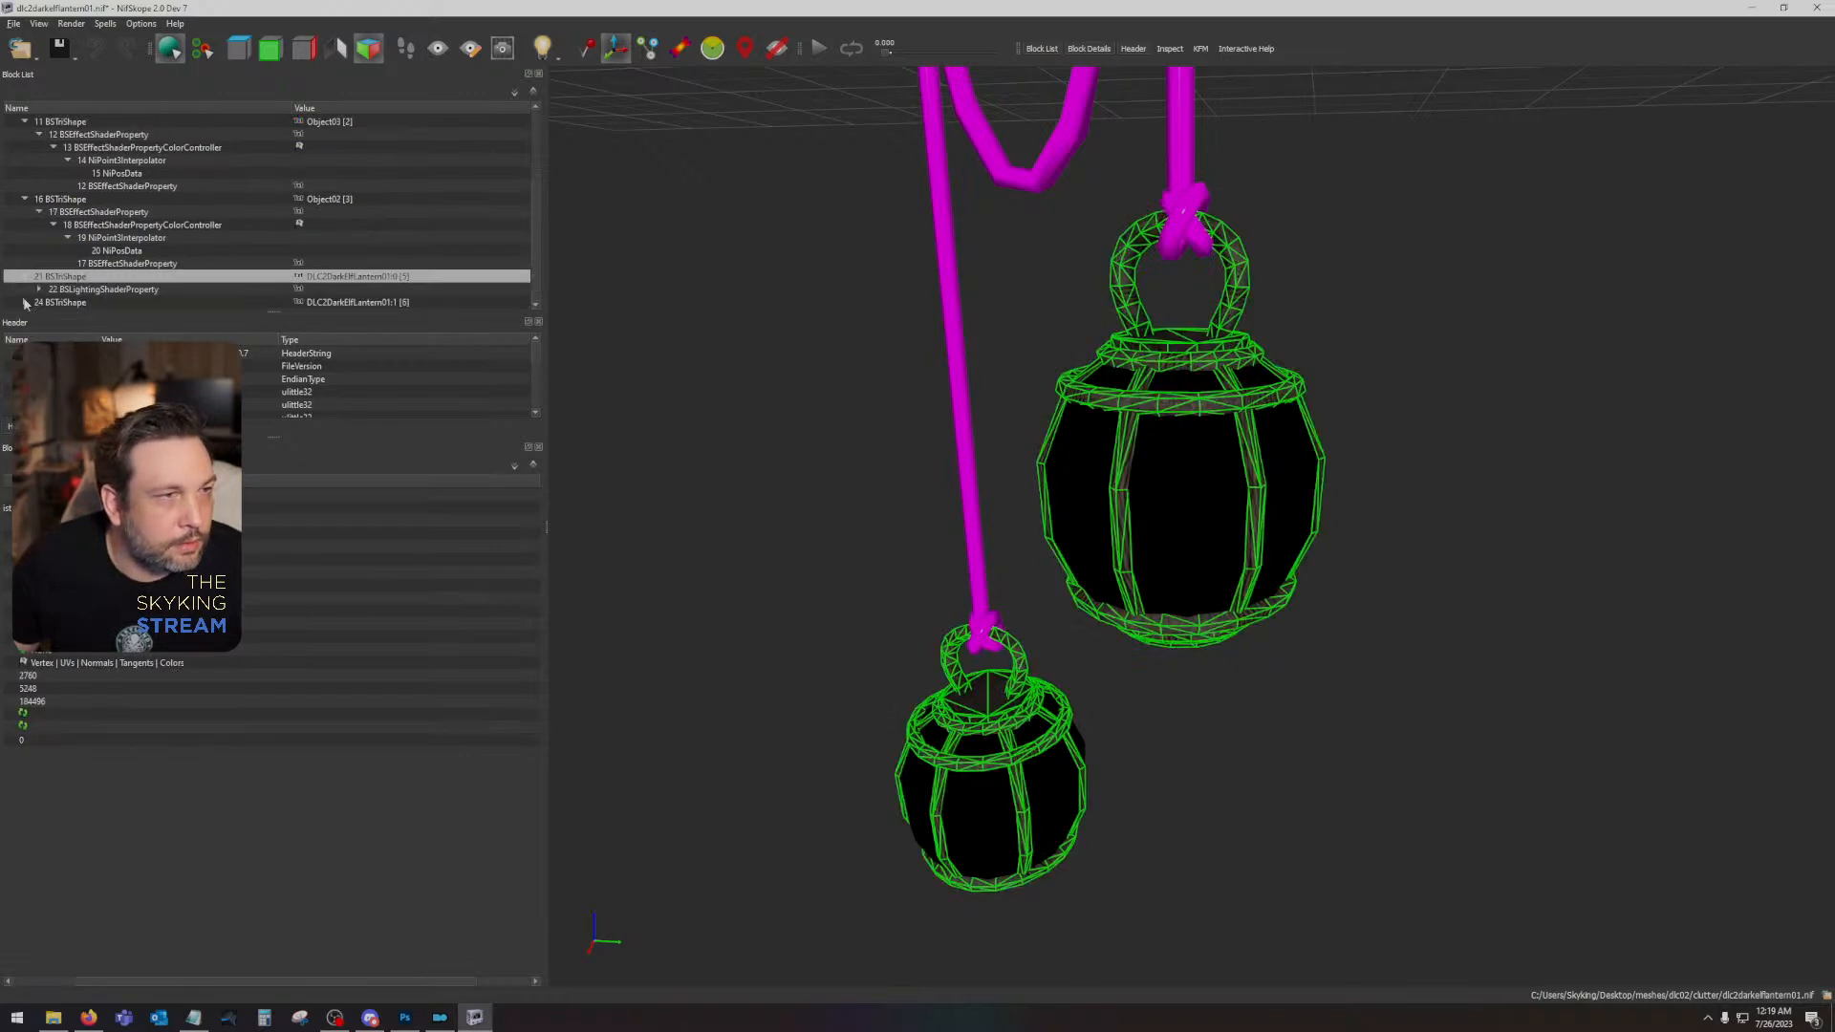
left_click(38, 289)
left_click(40, 290)
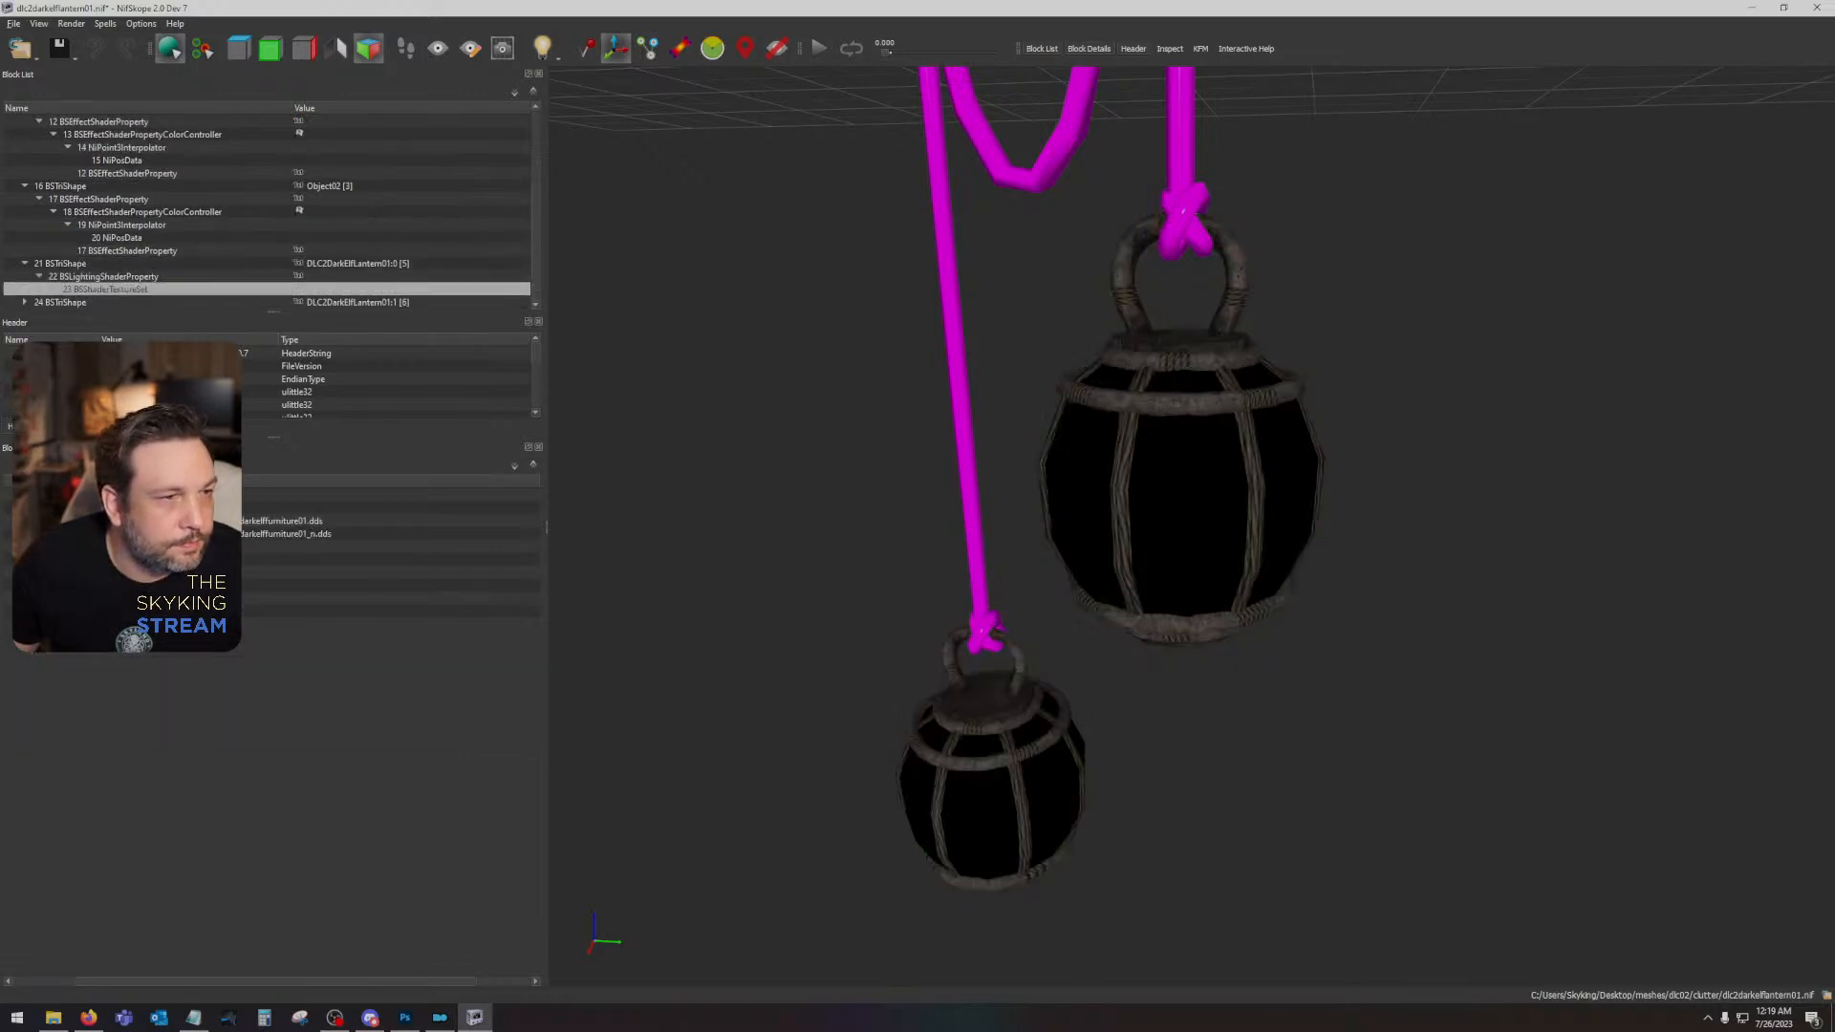
double_click(196, 522)
left_click(1089, 507)
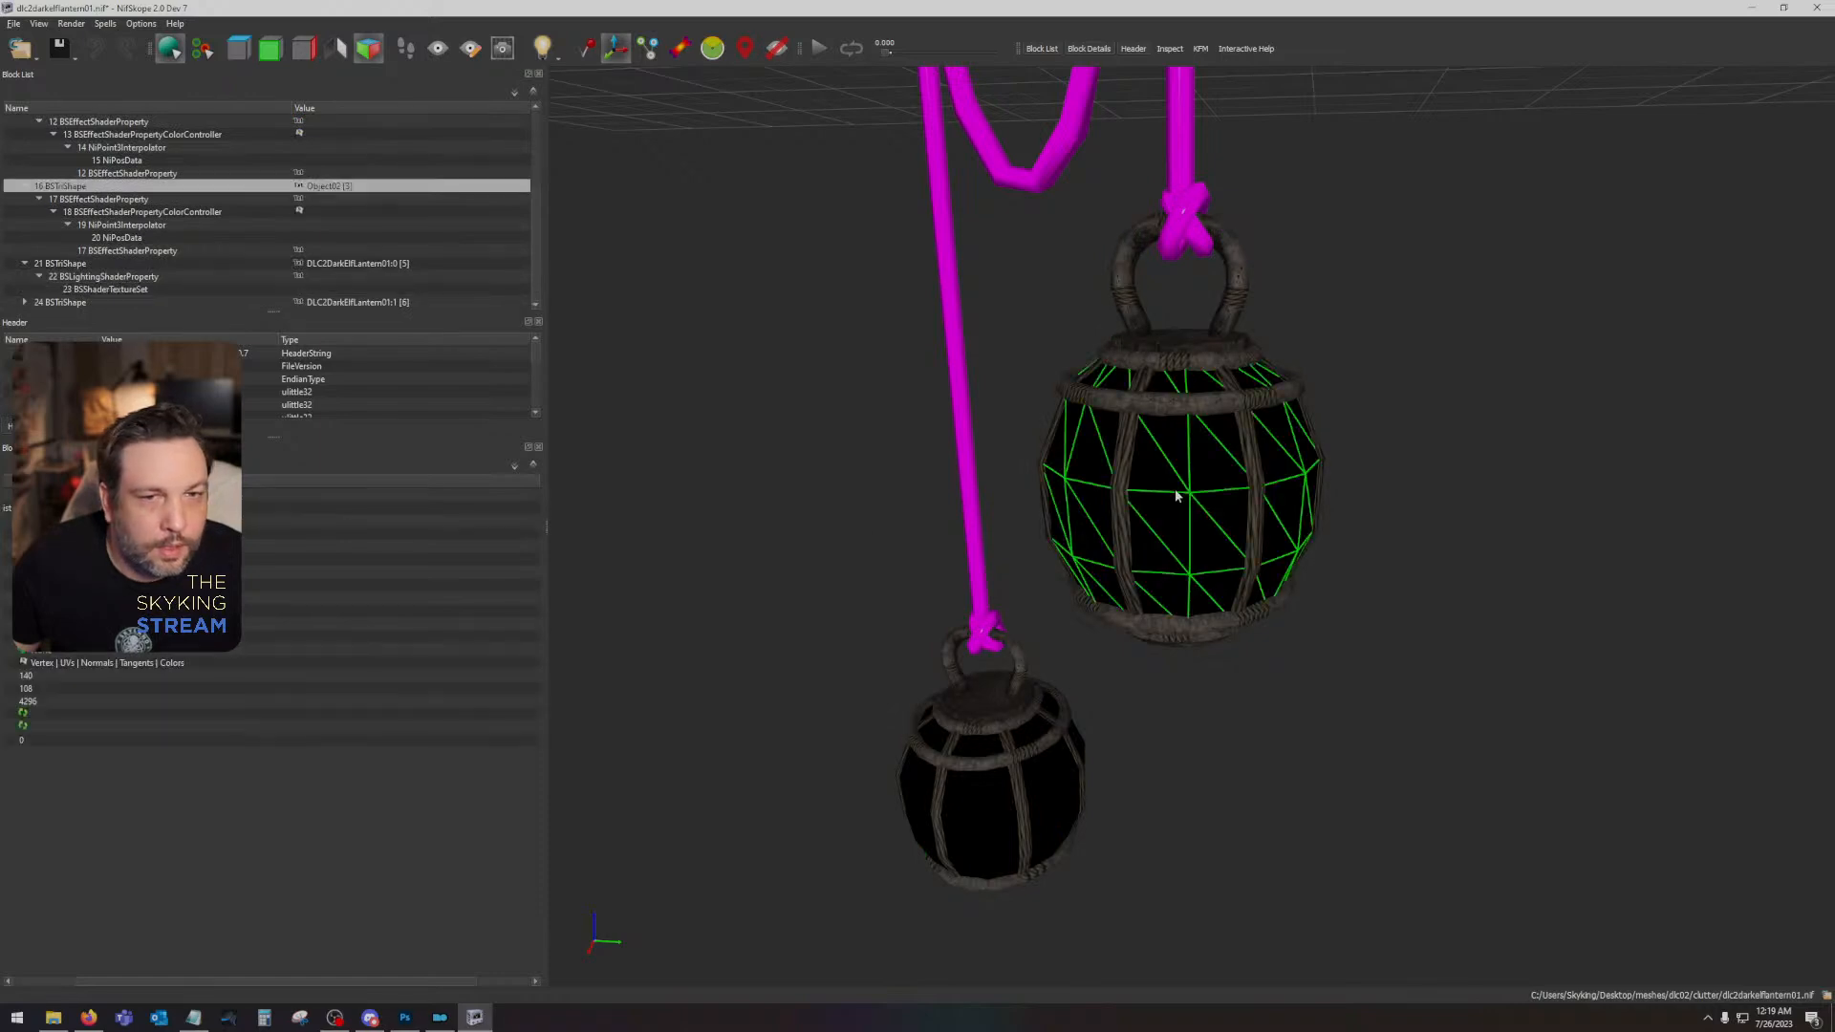
left_click(88, 199)
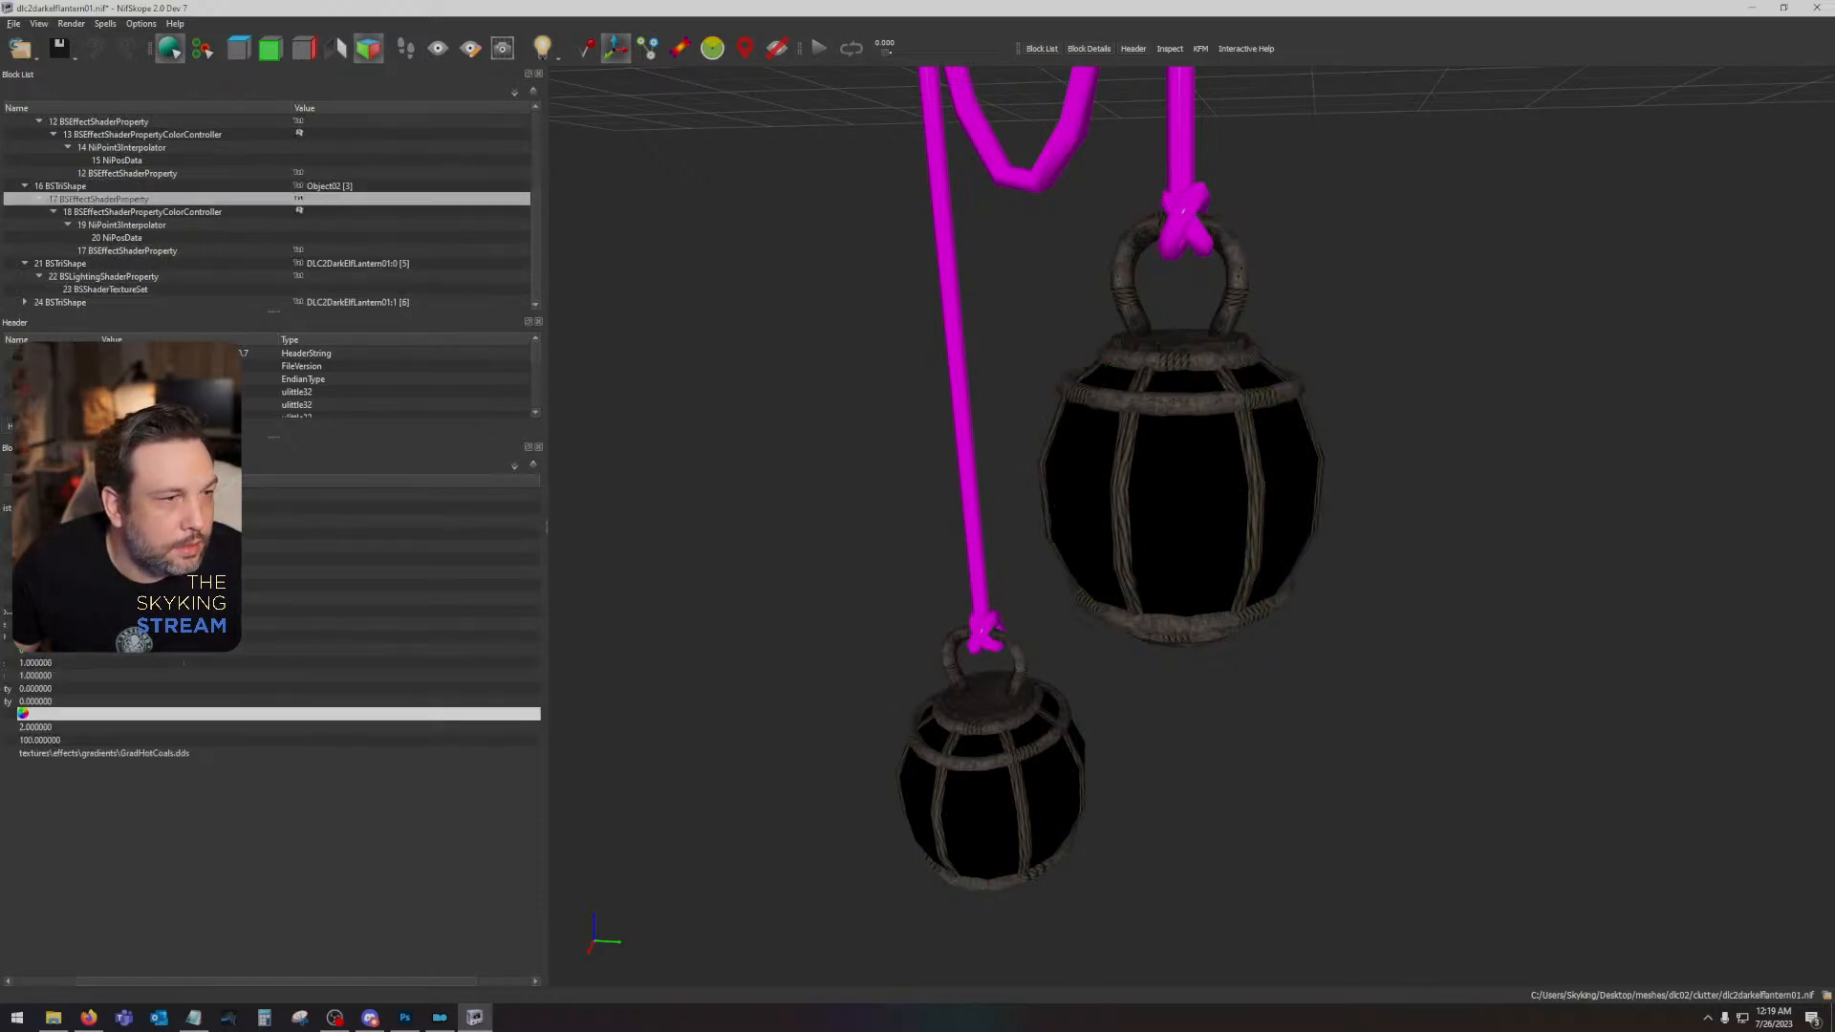
key("ctrl+v")
left_click(277, 624)
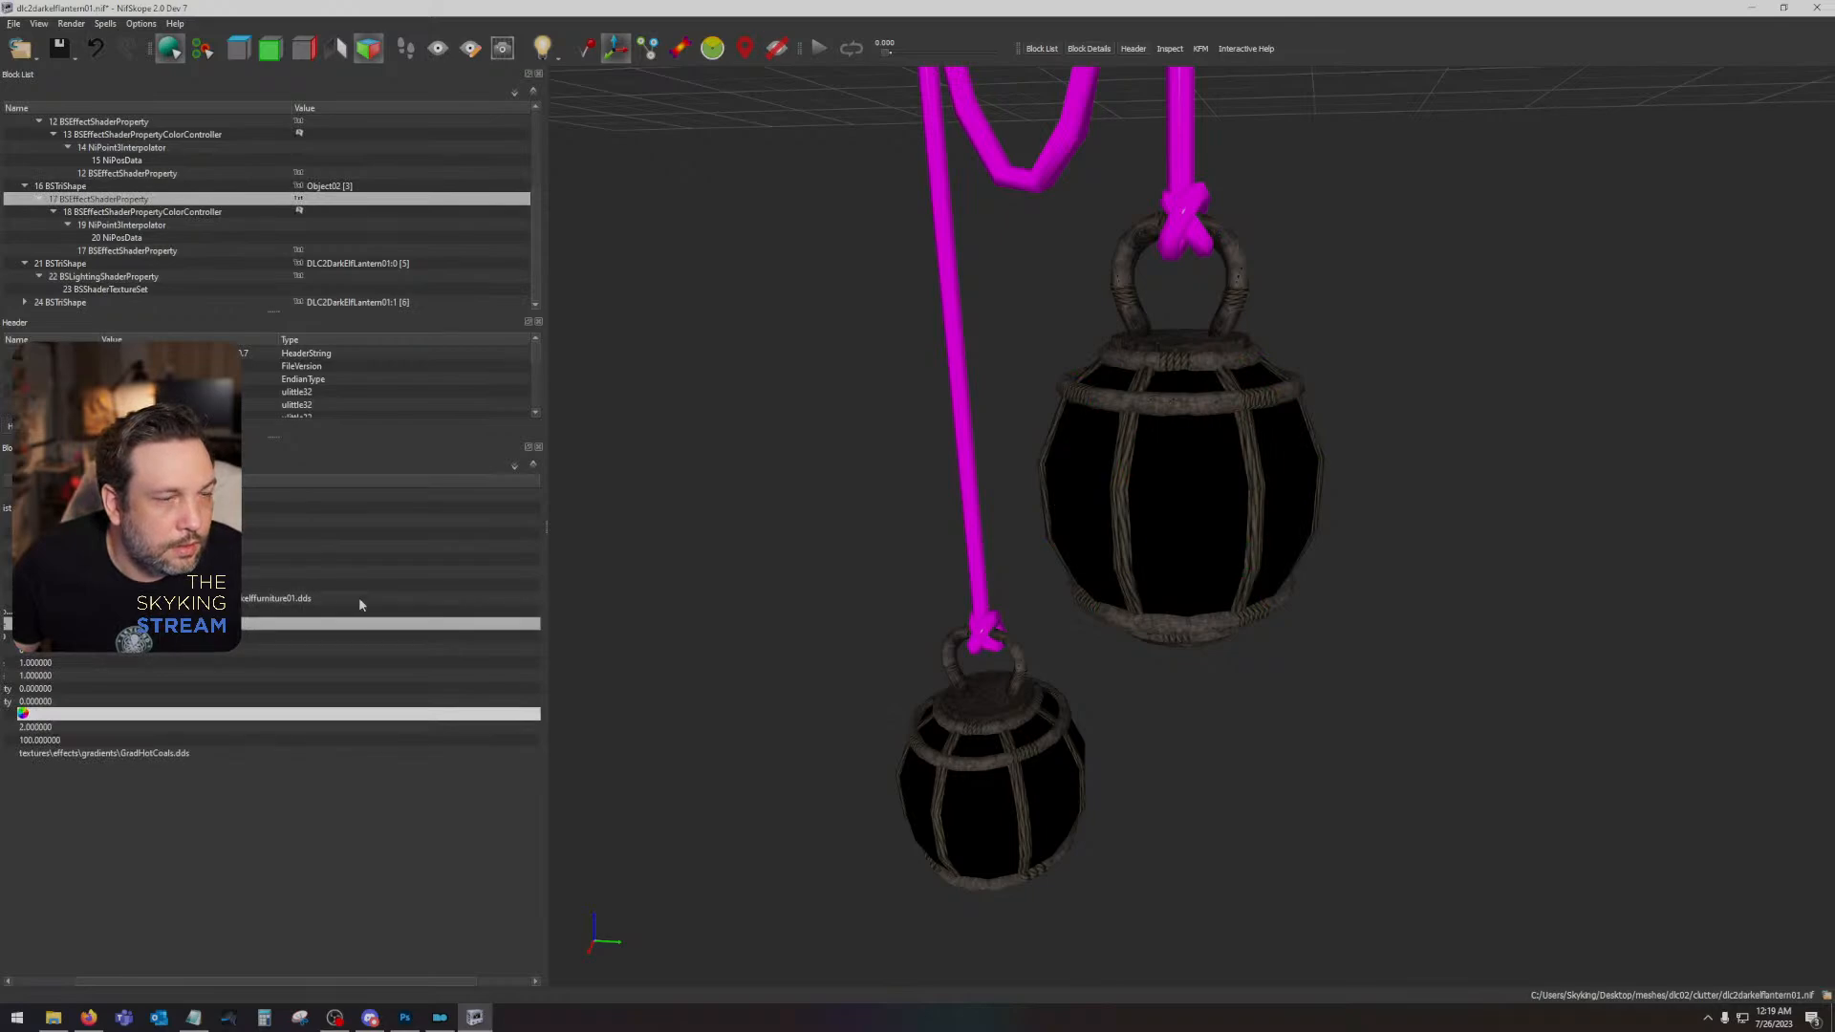
- Examine the Object02 lantern body and its neighbours from other angles and from farther away
left_click_drag(805, 585, 1240, 541)
left_click(1441, 462)
left_click_drag(1441, 463, 1146, 502)
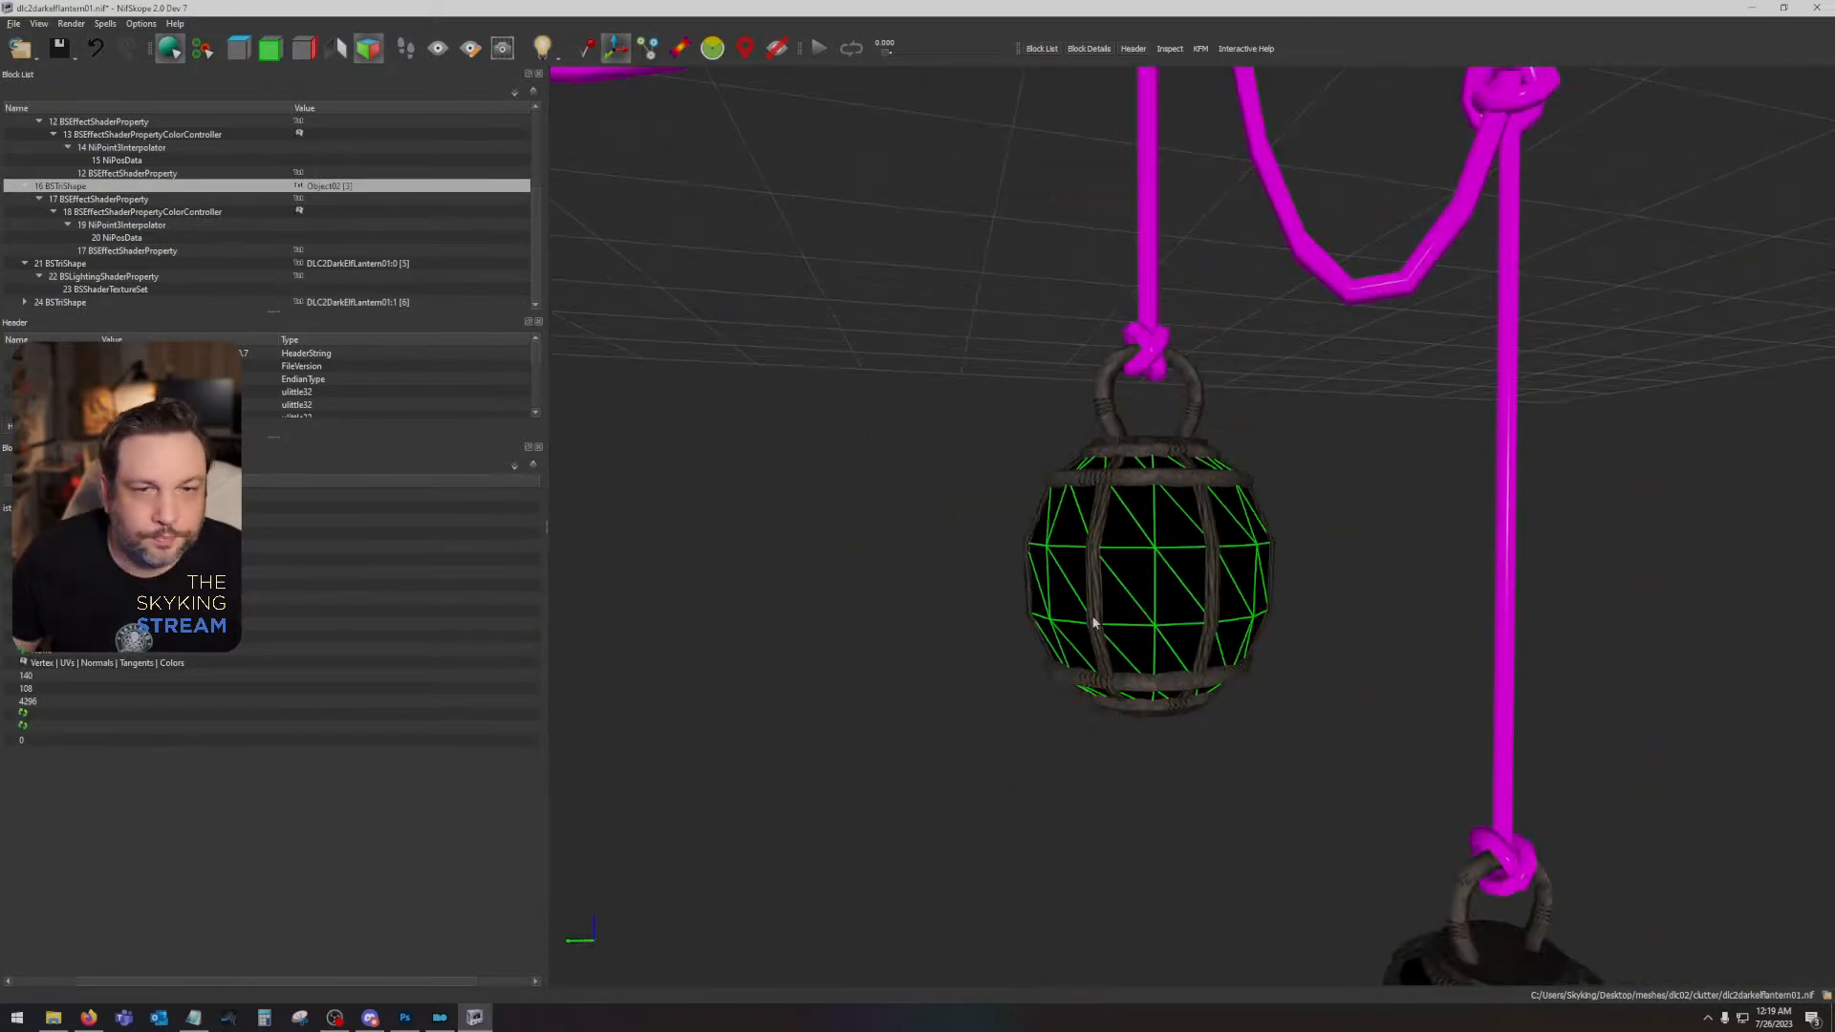
left_click_drag(1096, 621, 1089, 637)
scroll(1030, 670, "down", 3)
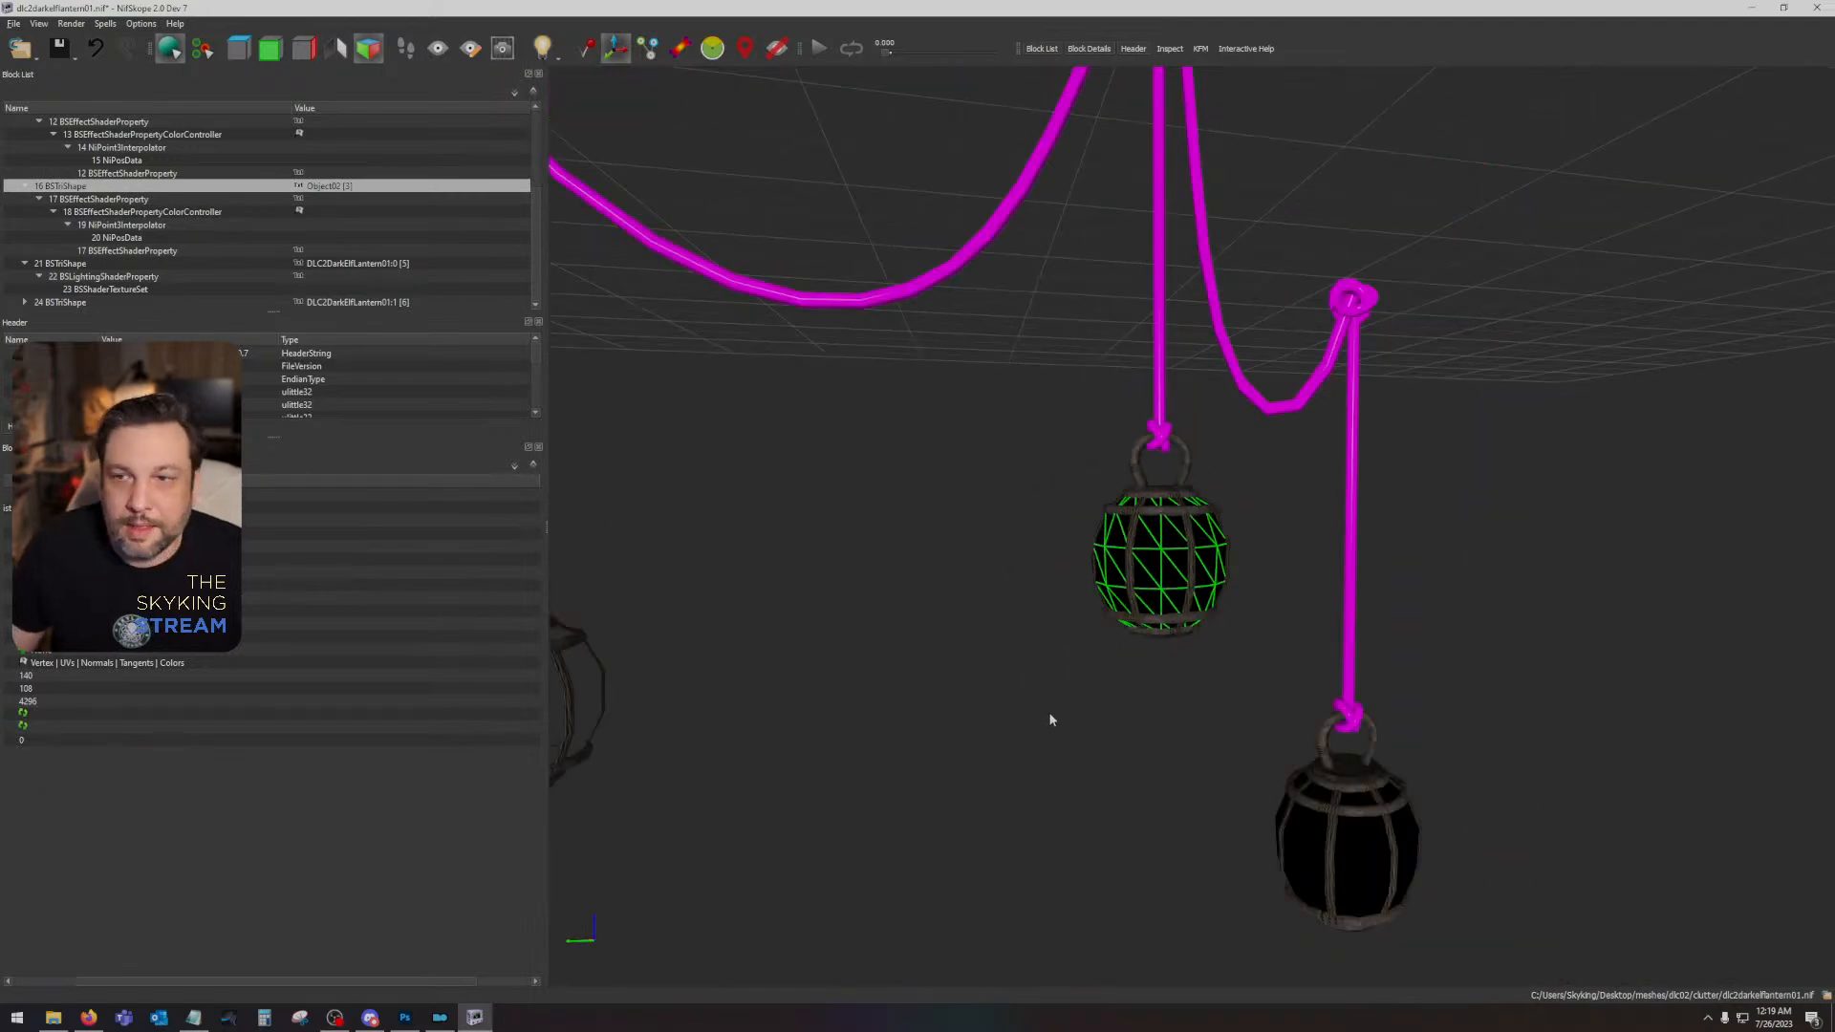
left_click_drag(1050, 719, 1519, 728)
- Open the Skyrim - Textures3 archive from the Skyrim Special Edition Data folder and check its texture folders
left_click(404, 1017)
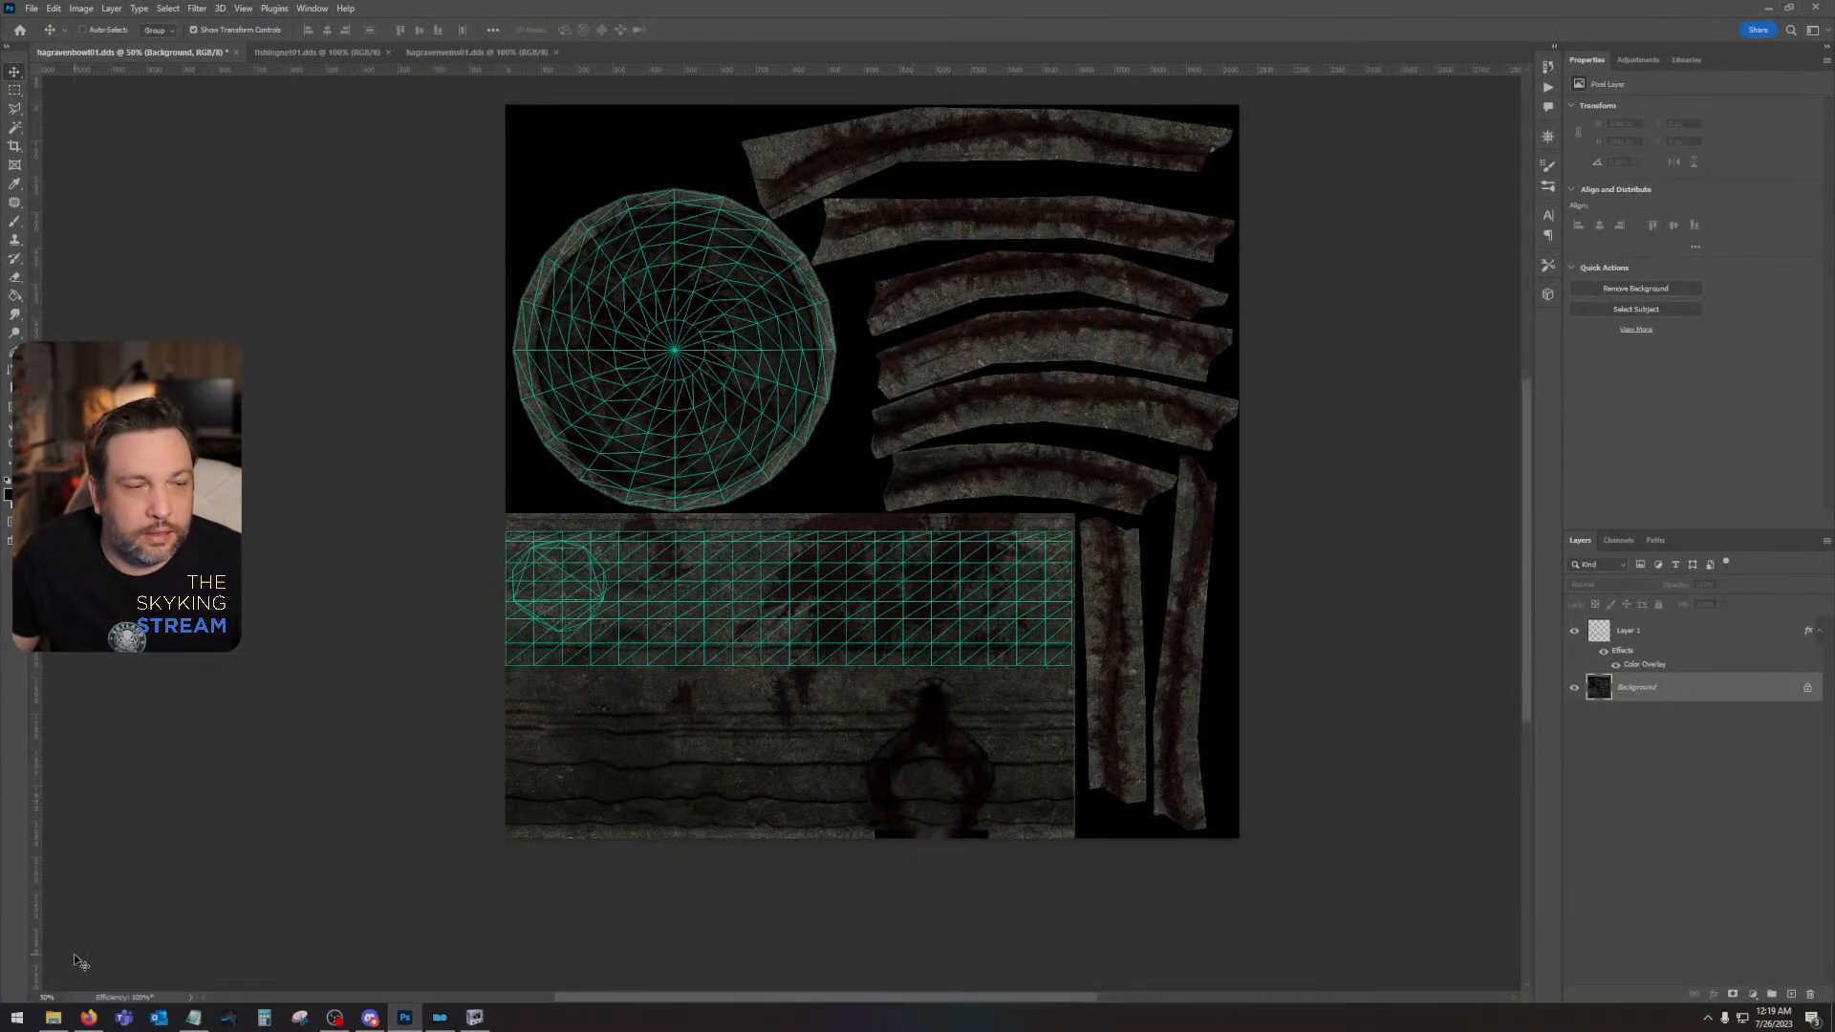
left_click(52, 1017)
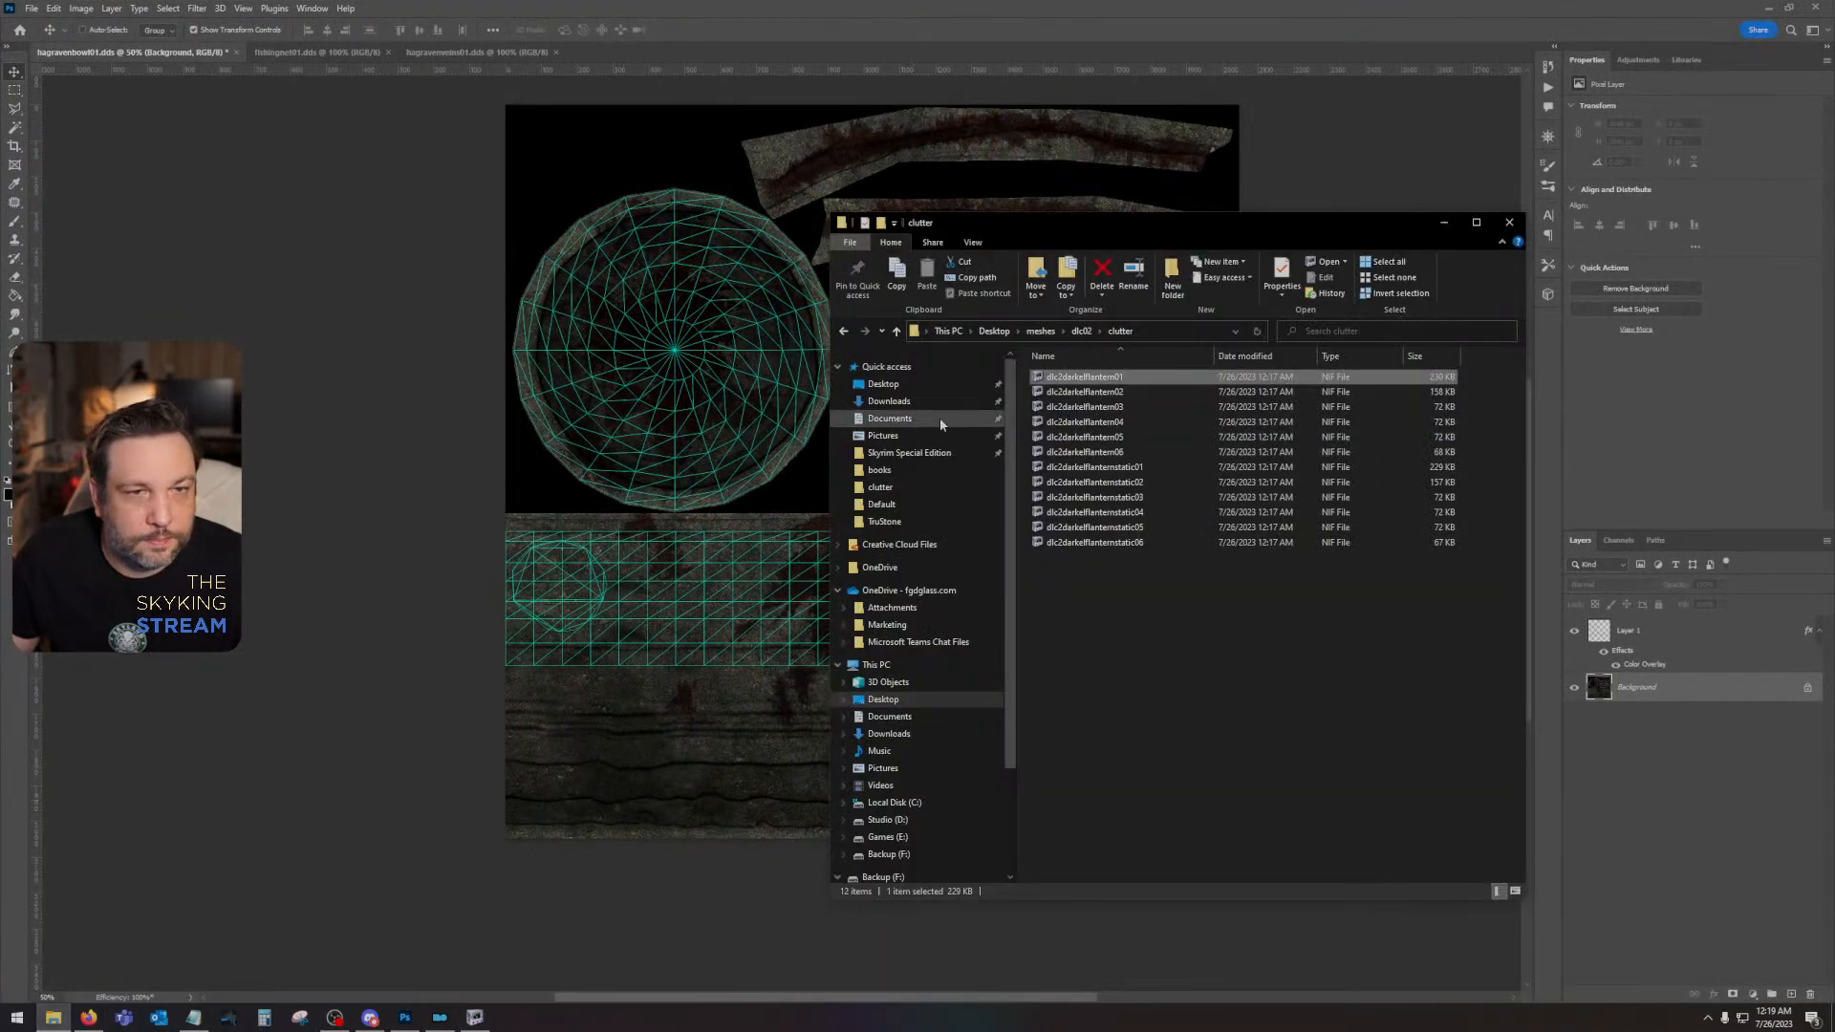
left_click(909, 452)
double_click(1146, 392)
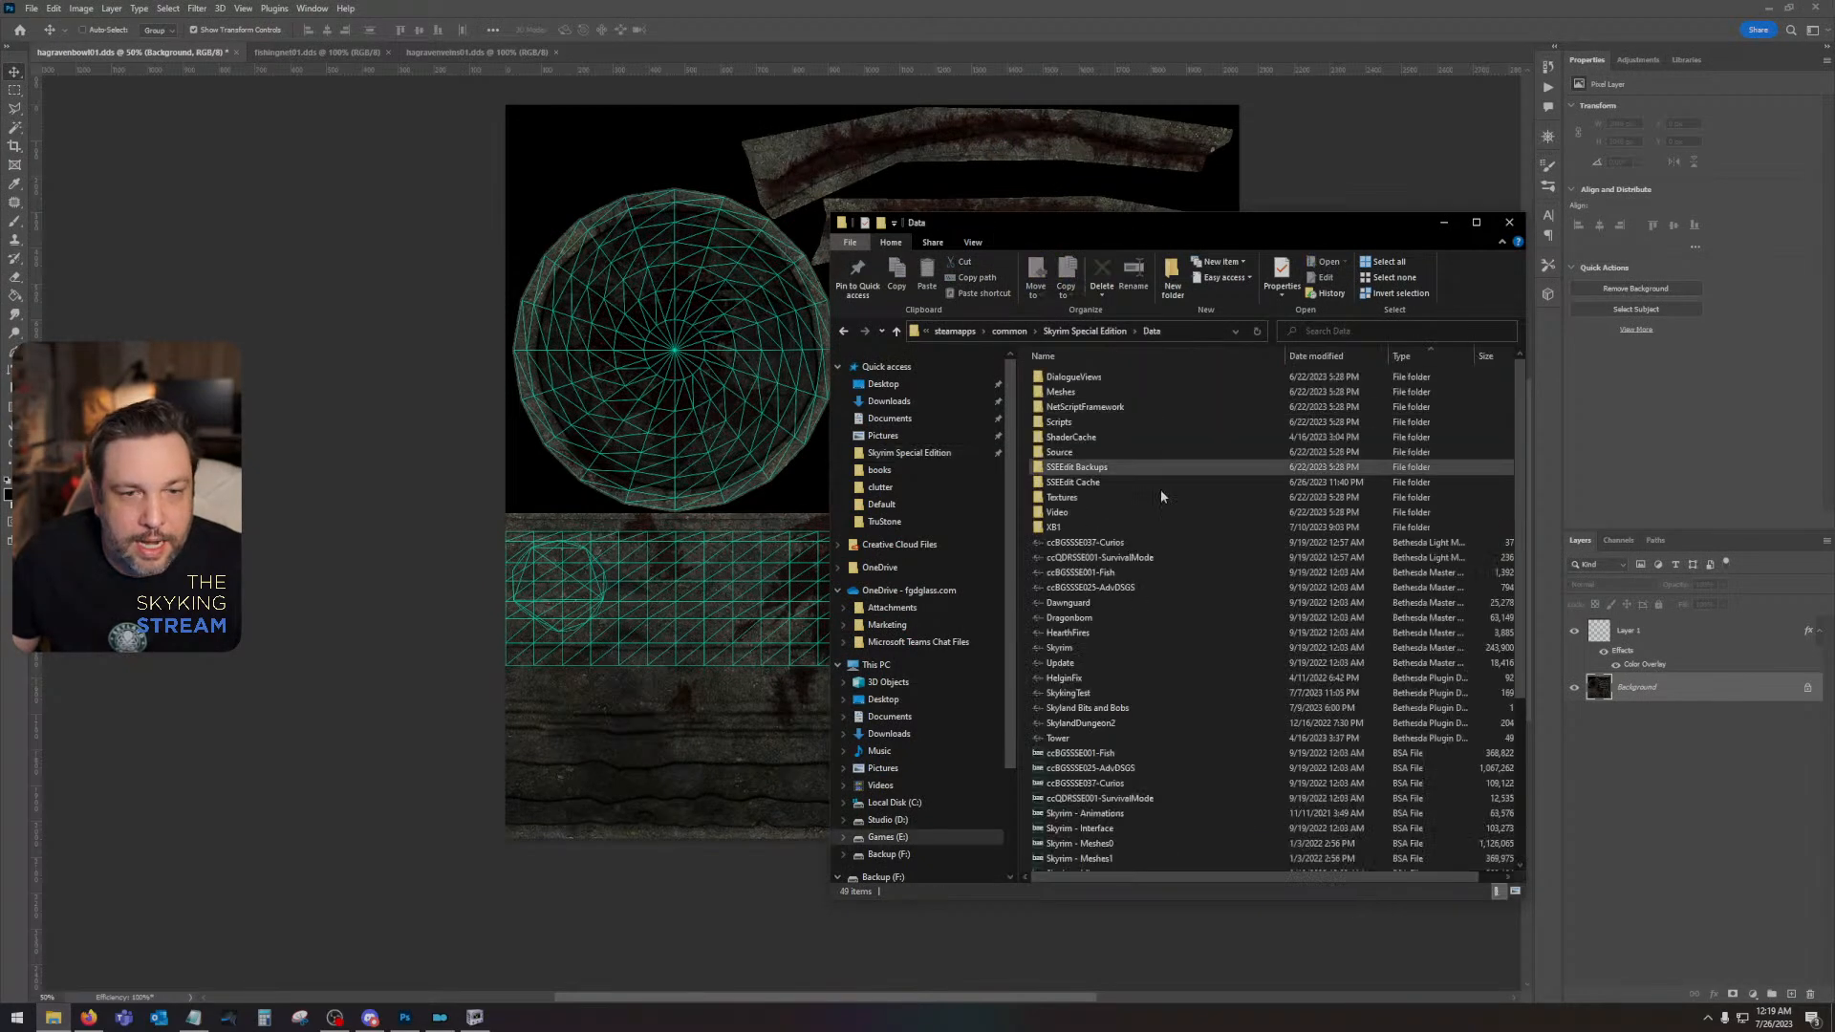
scroll(1160, 489, "down", 10)
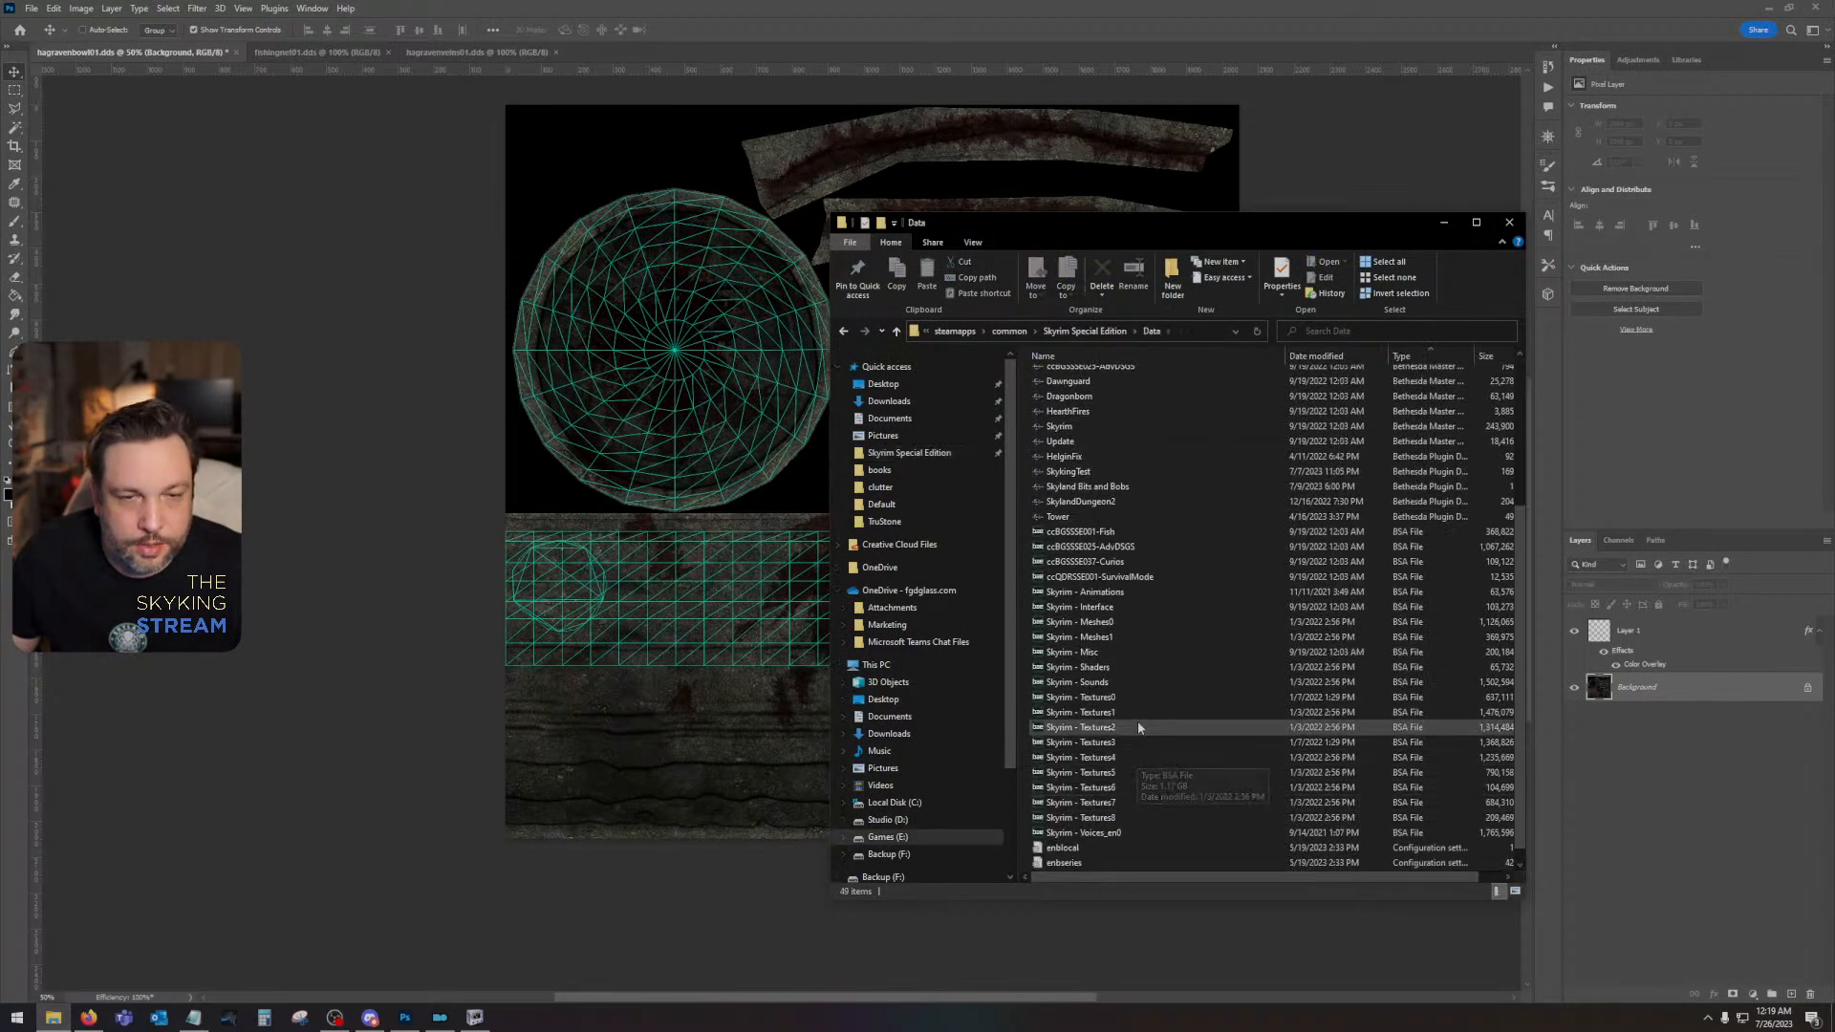
double_click(1123, 743)
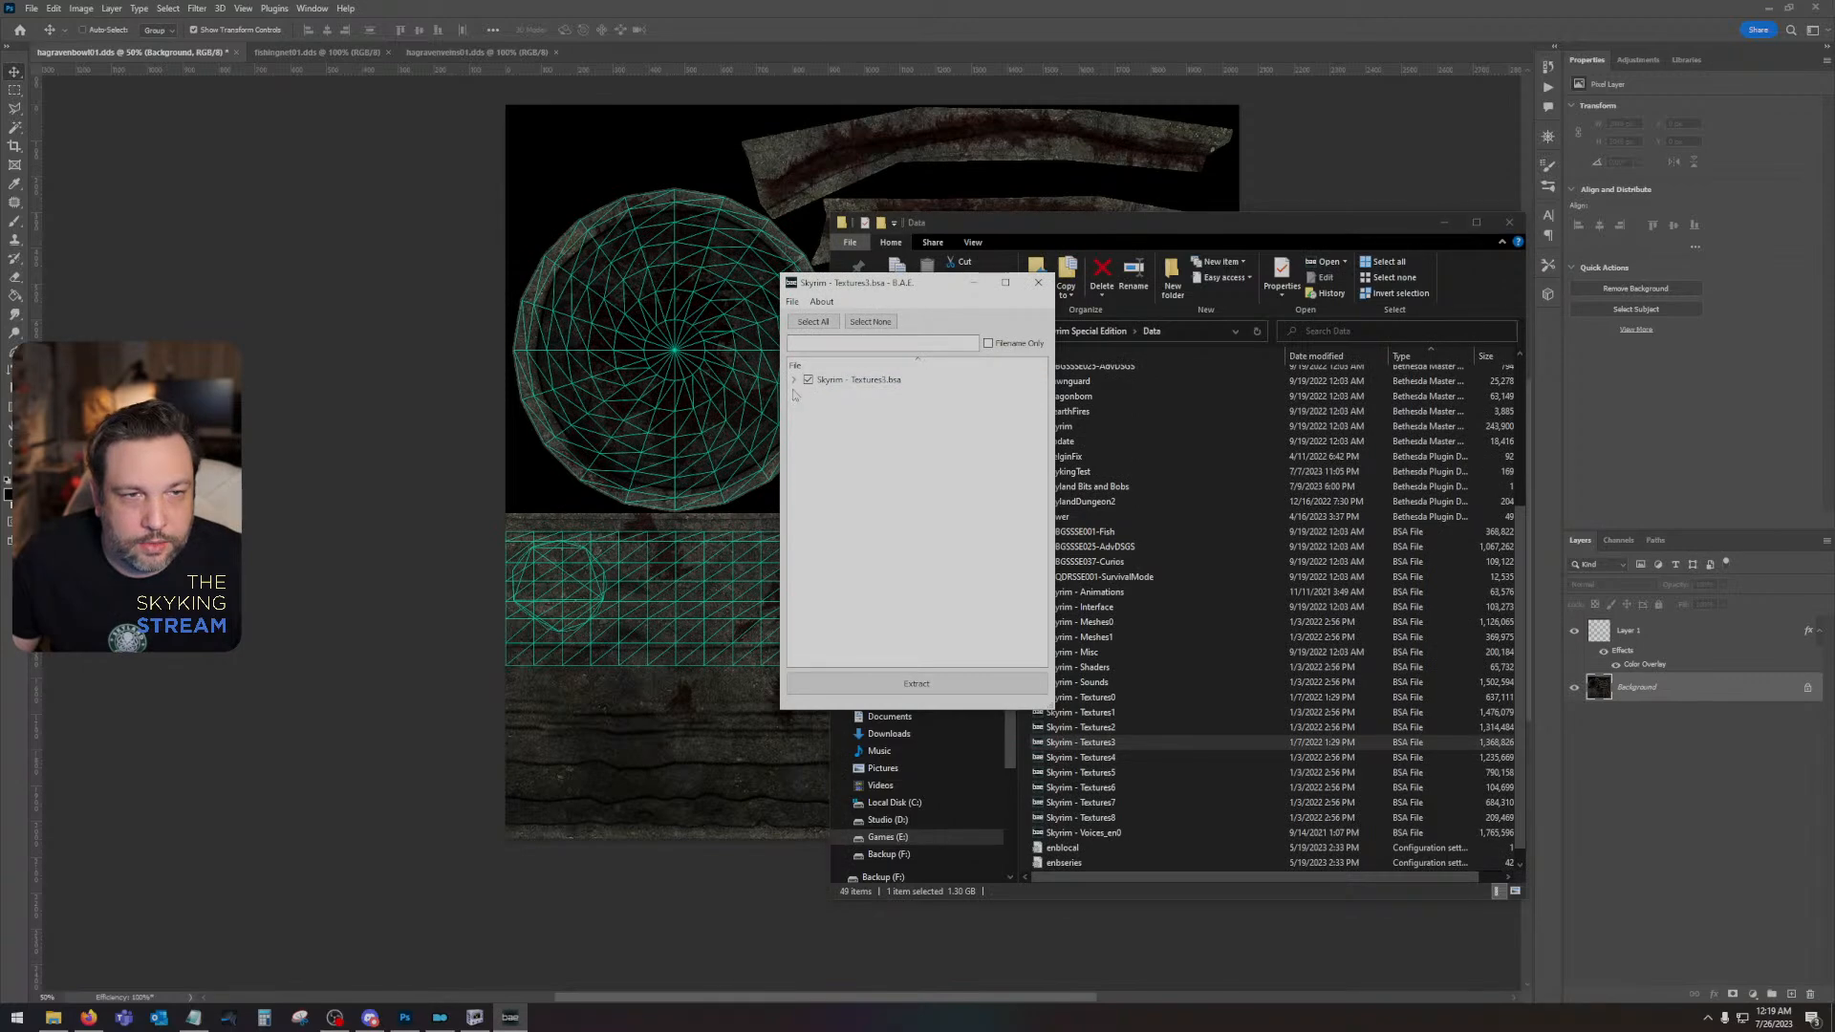
left_click(809, 392)
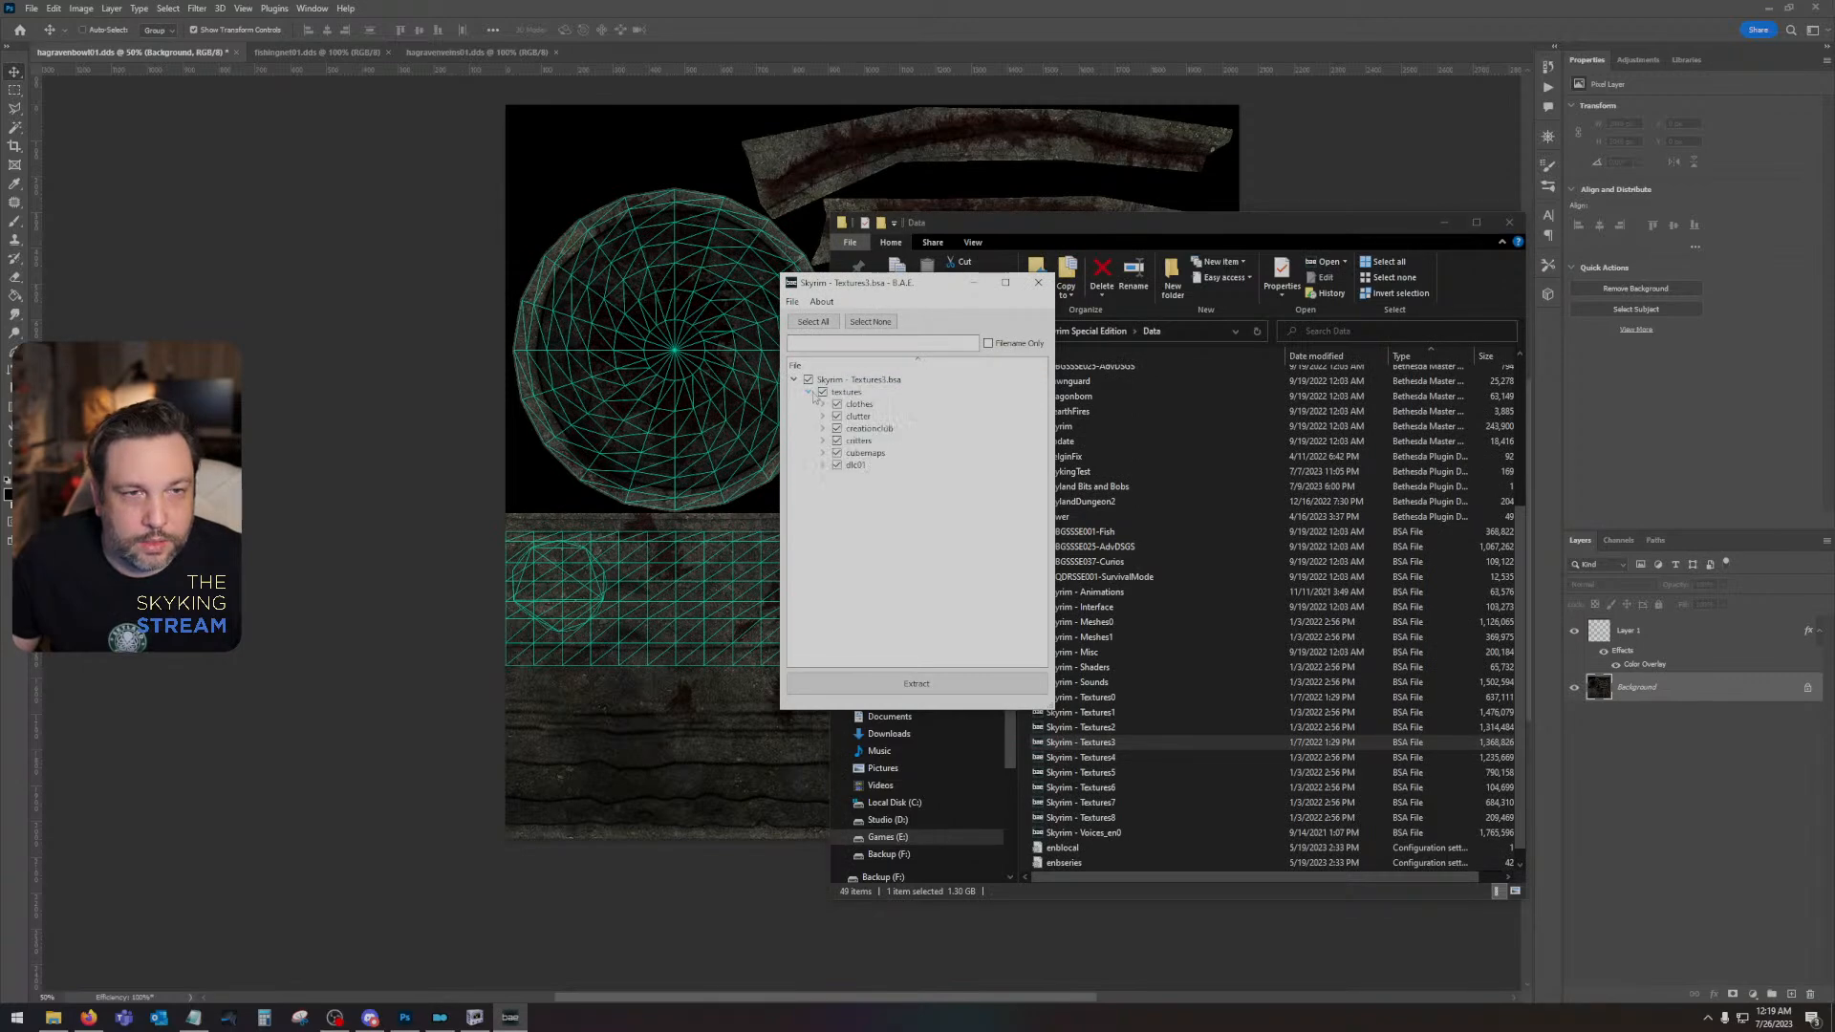
left_click(1038, 282)
- Open the Skyrim - Textures4 archive and expand its dlc02 texture folder
double_click(1080, 757)
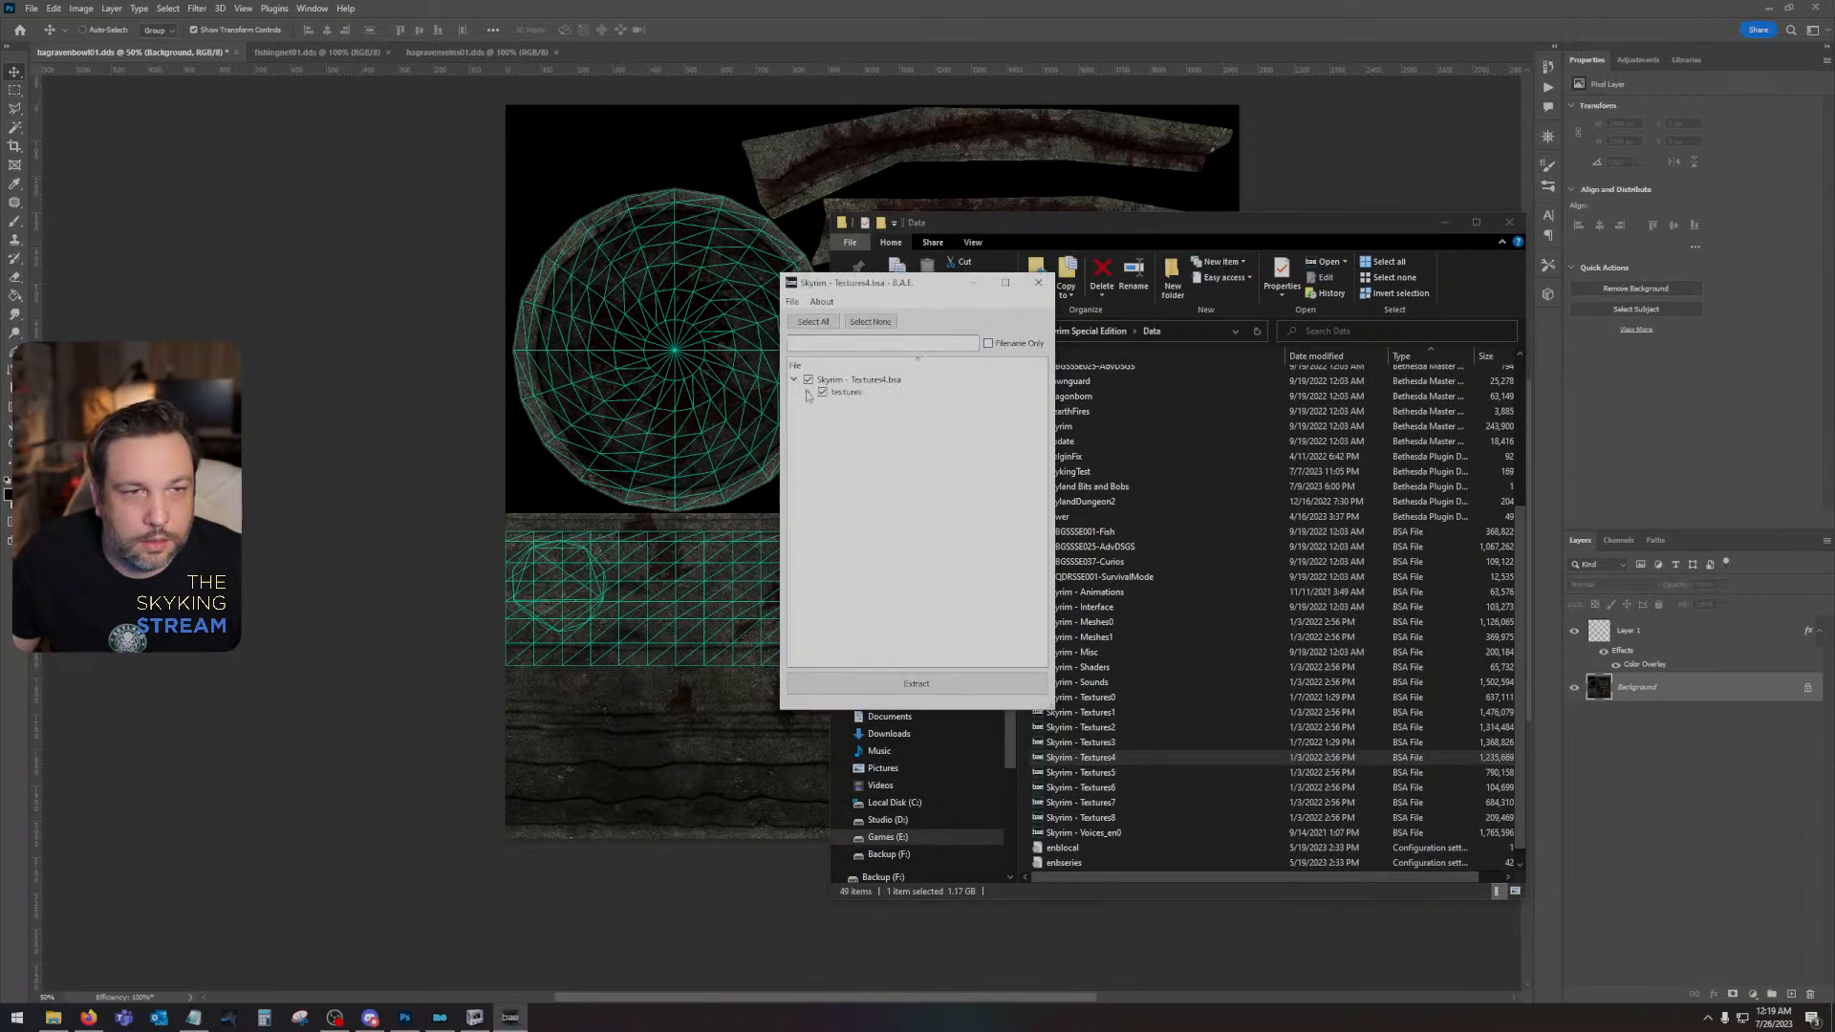
left_click(808, 392)
left_click(823, 415)
left_click(832, 346)
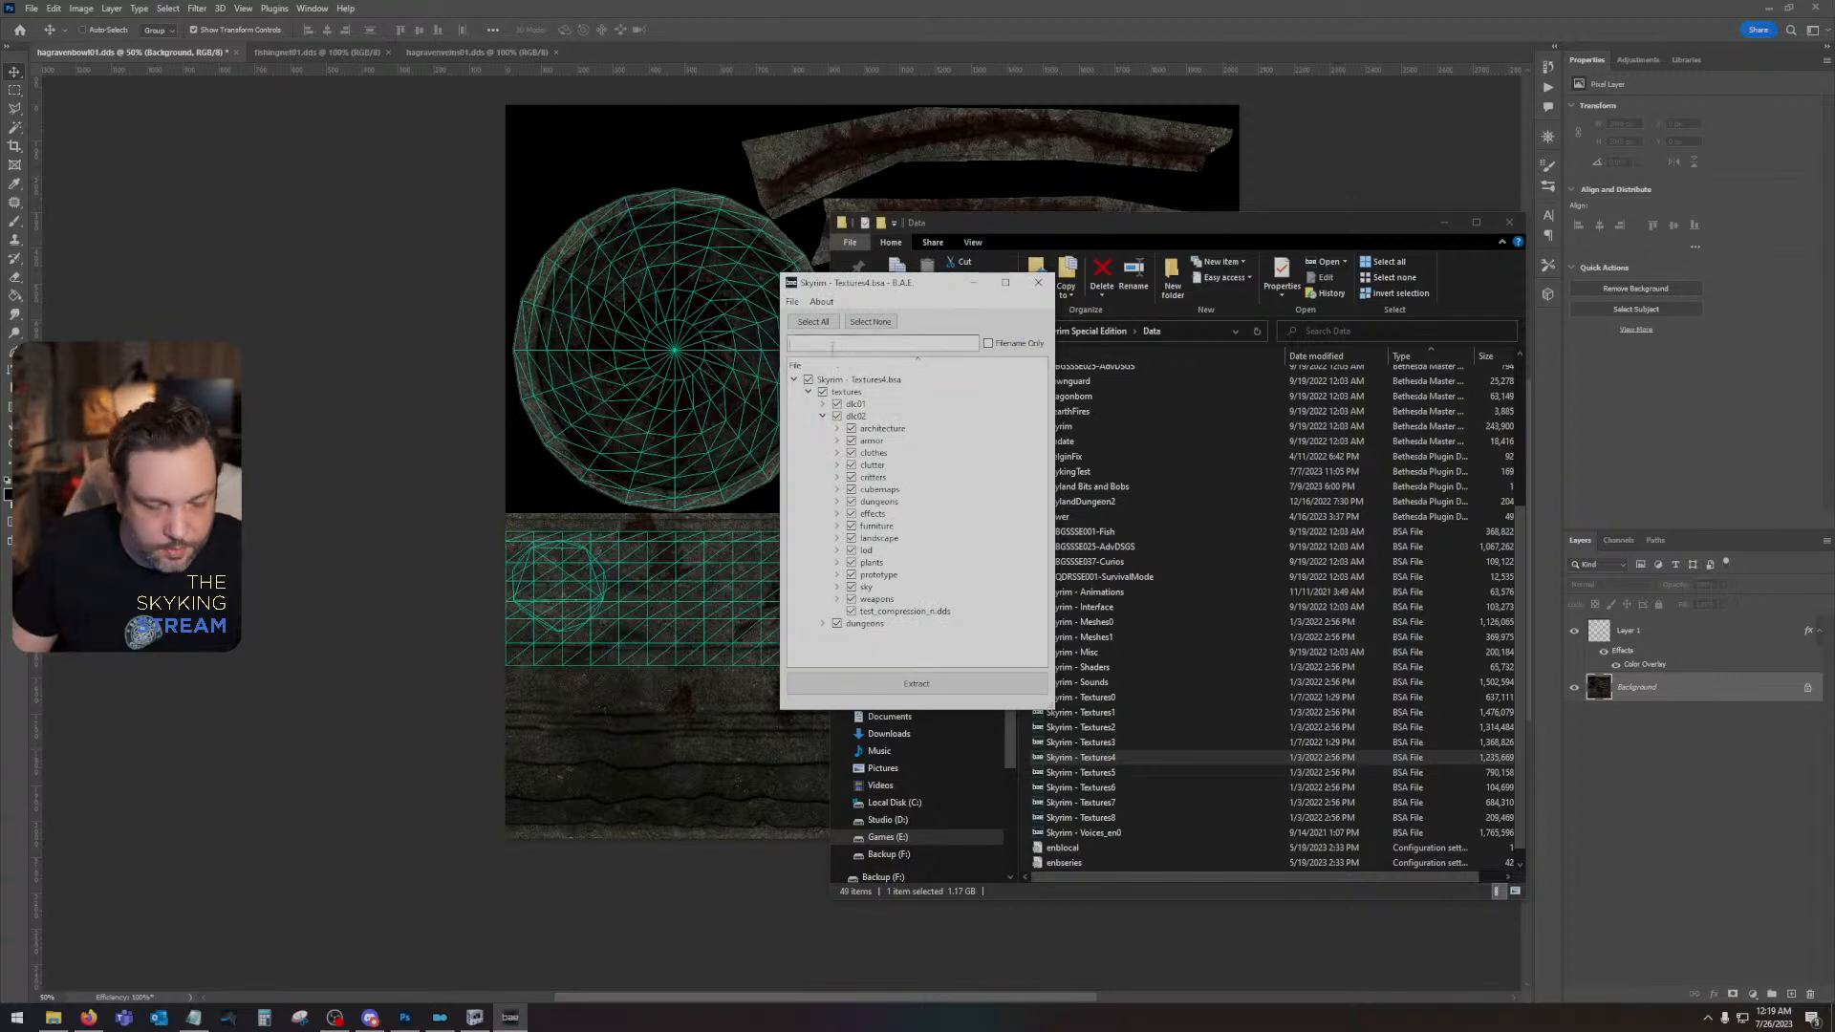
- Switch to Photoshop and open the recent file dlc2darkelffurniture01.dds to view the existing furniture texture
left_click(402, 1025)
left_click(32, 8)
mouse_move(85, 93)
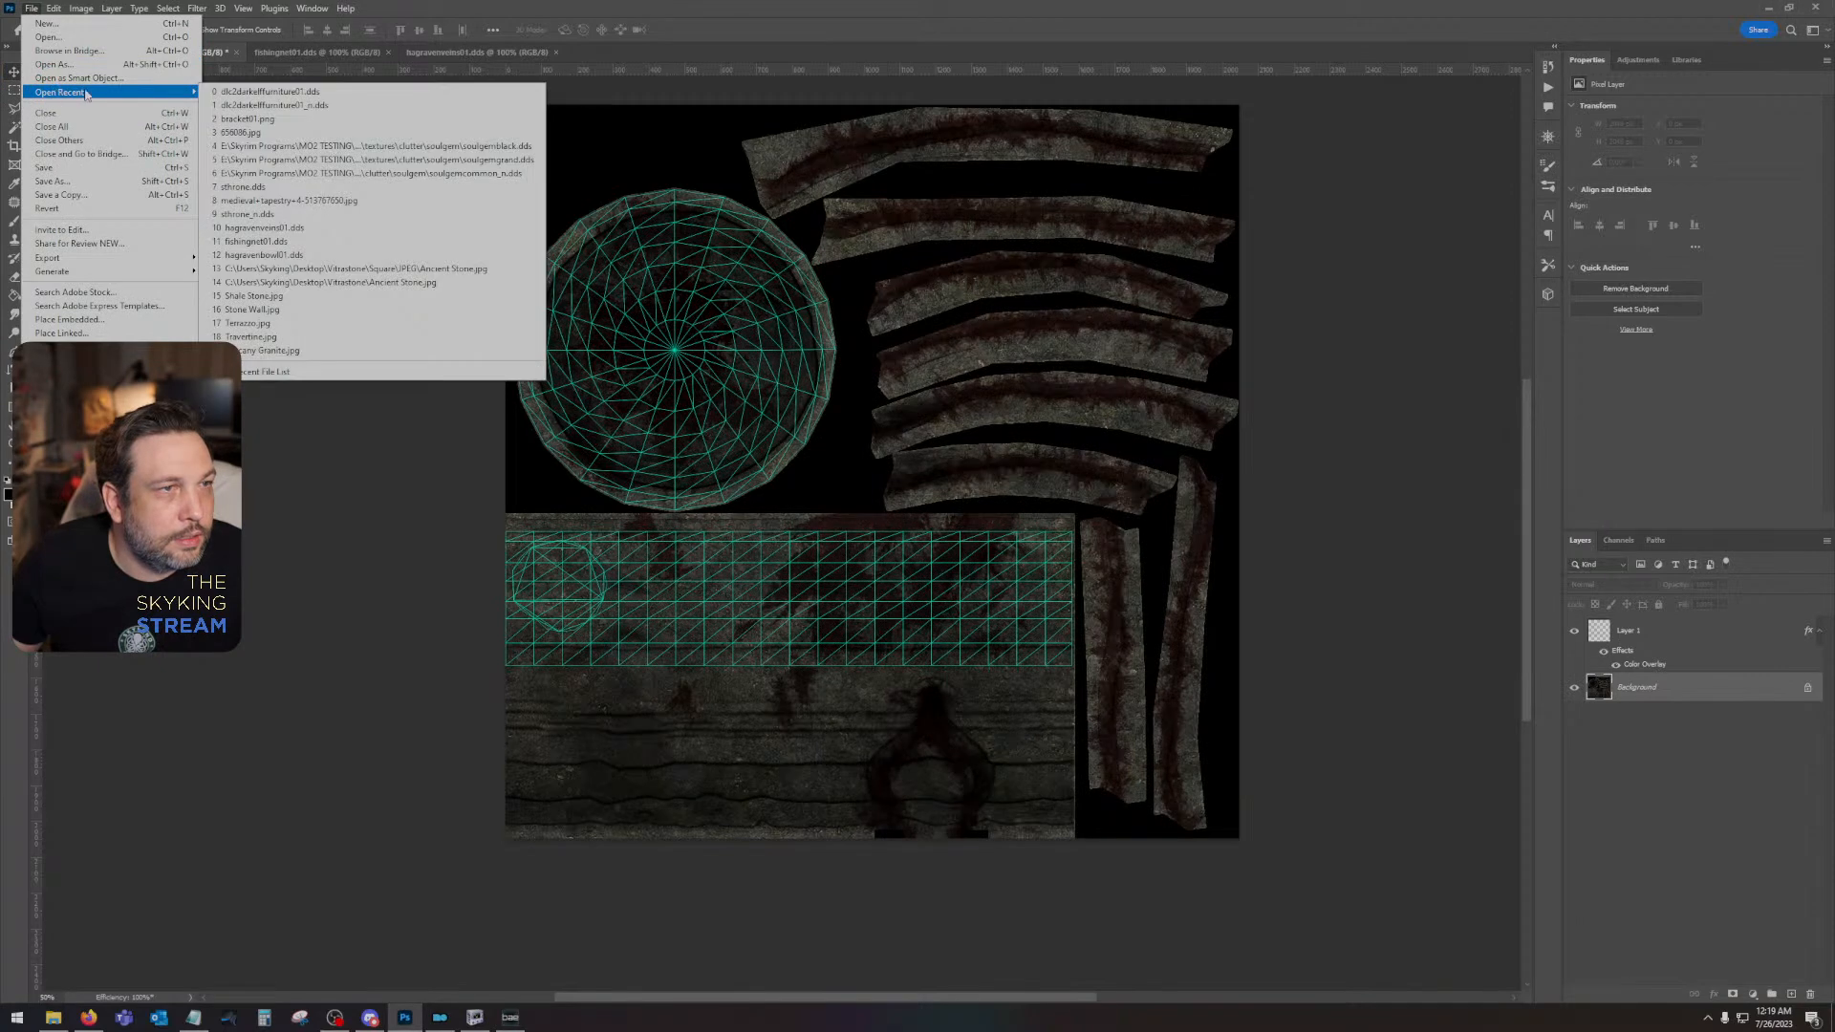
left_click(358, 93)
left_click(895, 407)
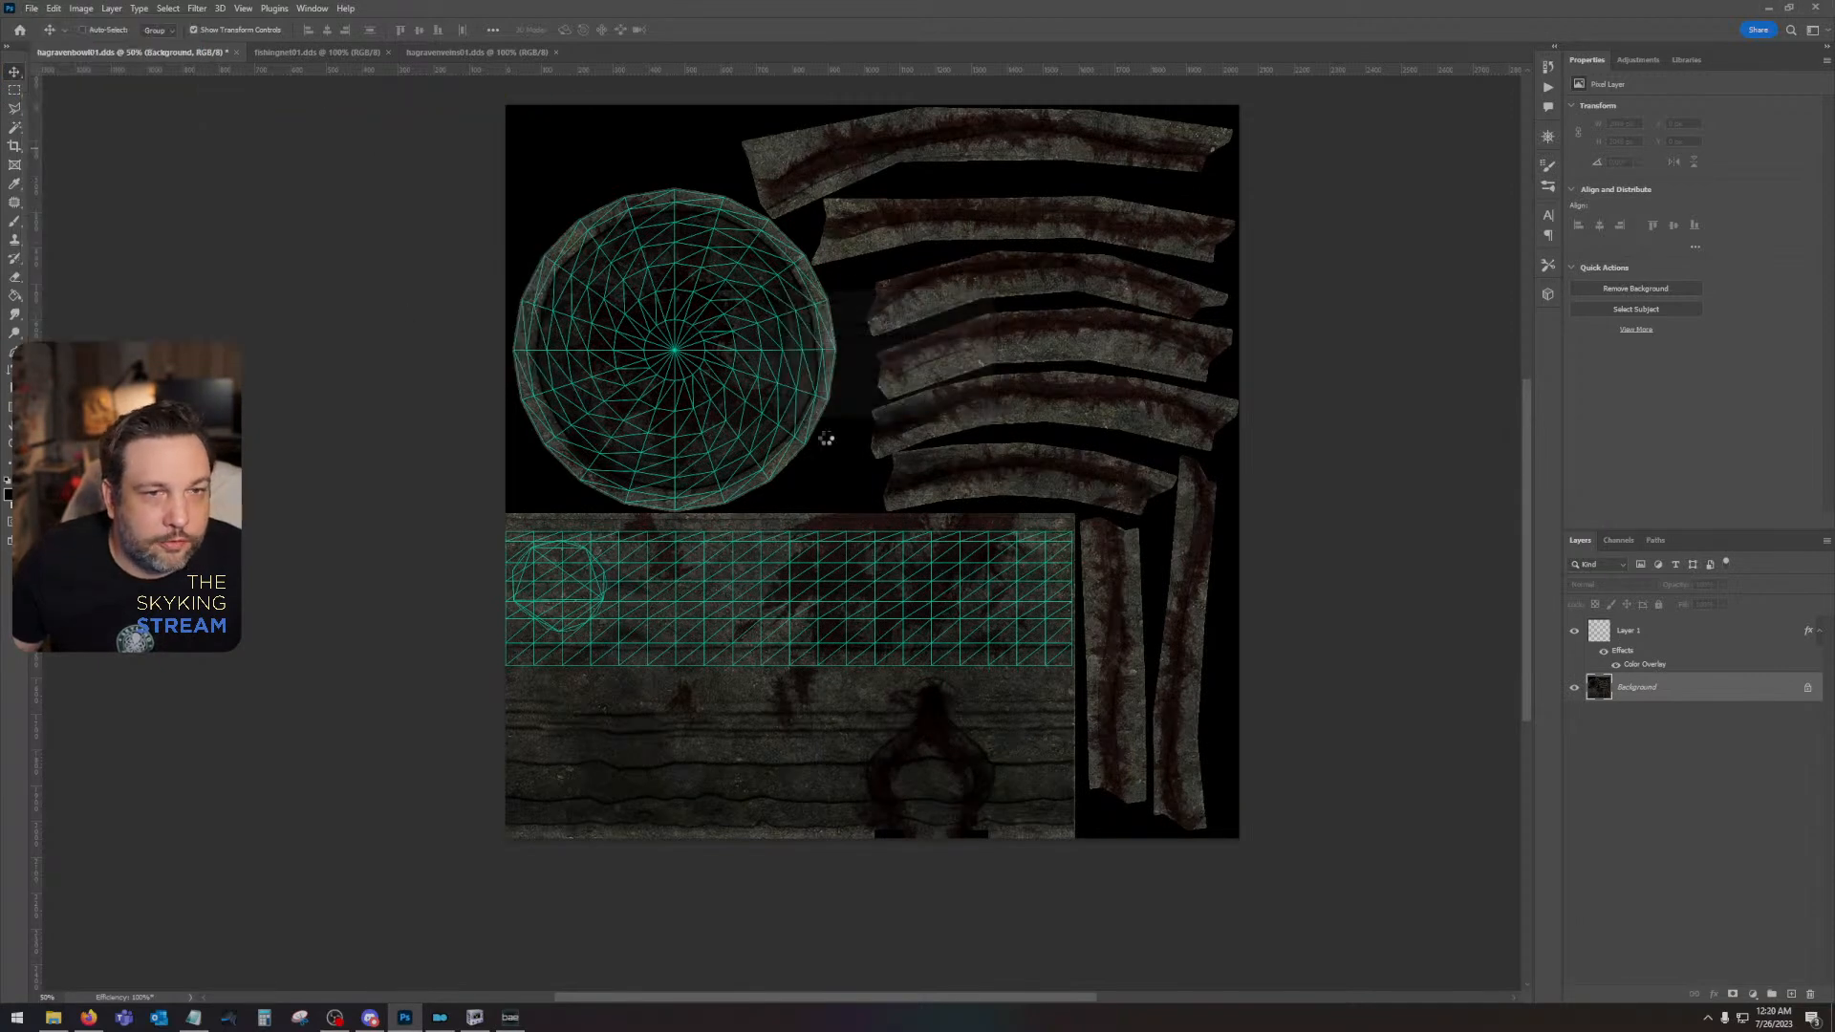
mouse_move(465, 1022)
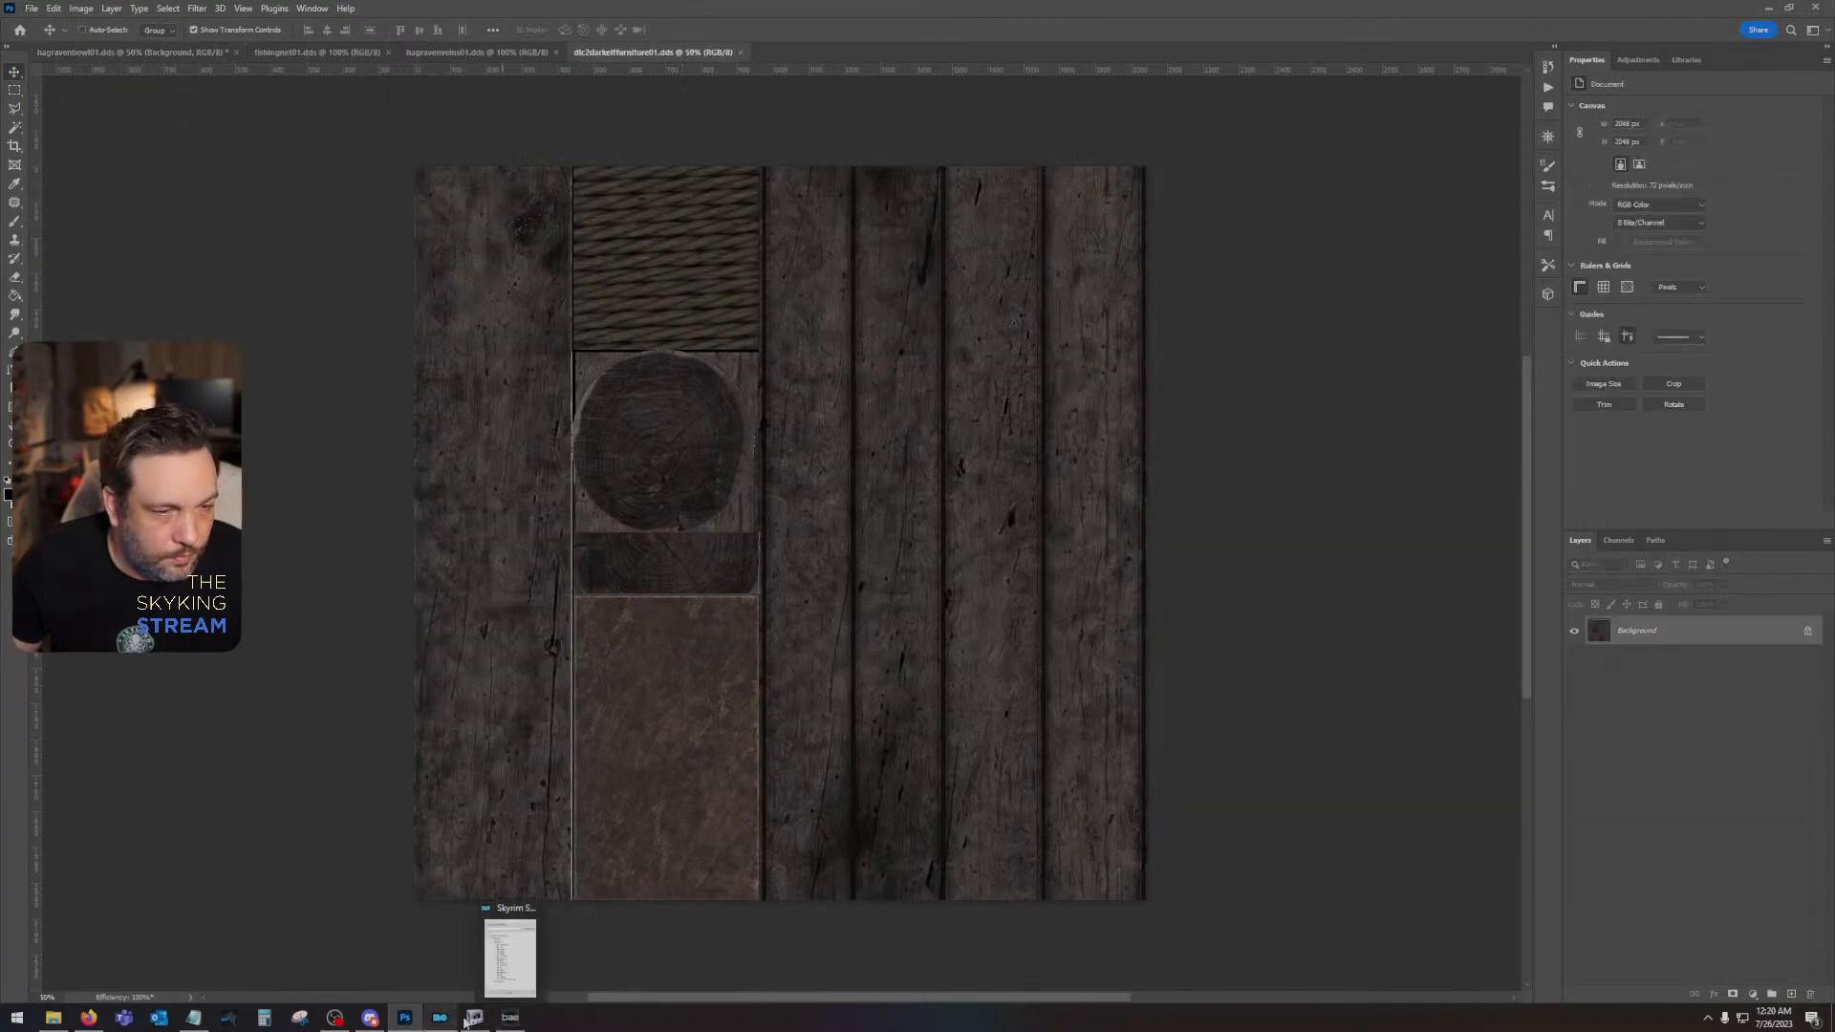
- Filter the Textures4 archive for "darkelffur" and extract the matching dark elf furniture textures to the Desktop
left_click(502, 1020)
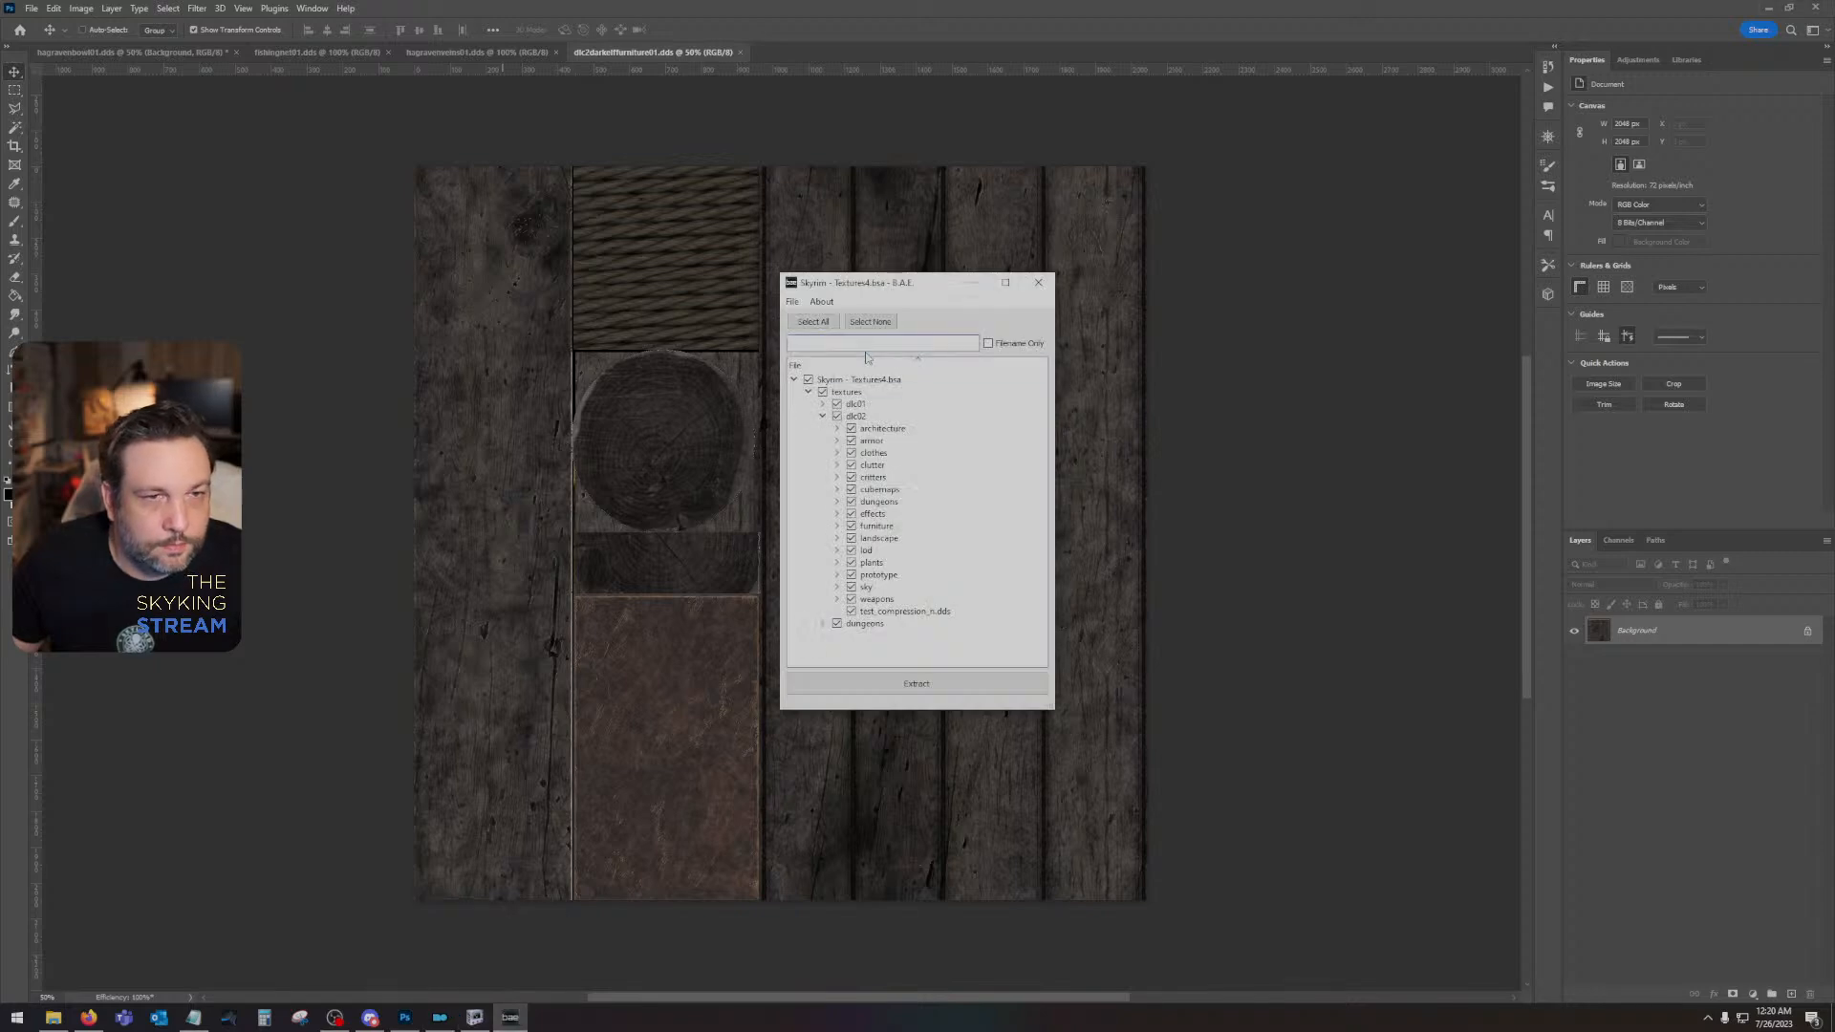
left_click(864, 345)
type("darkelffur")
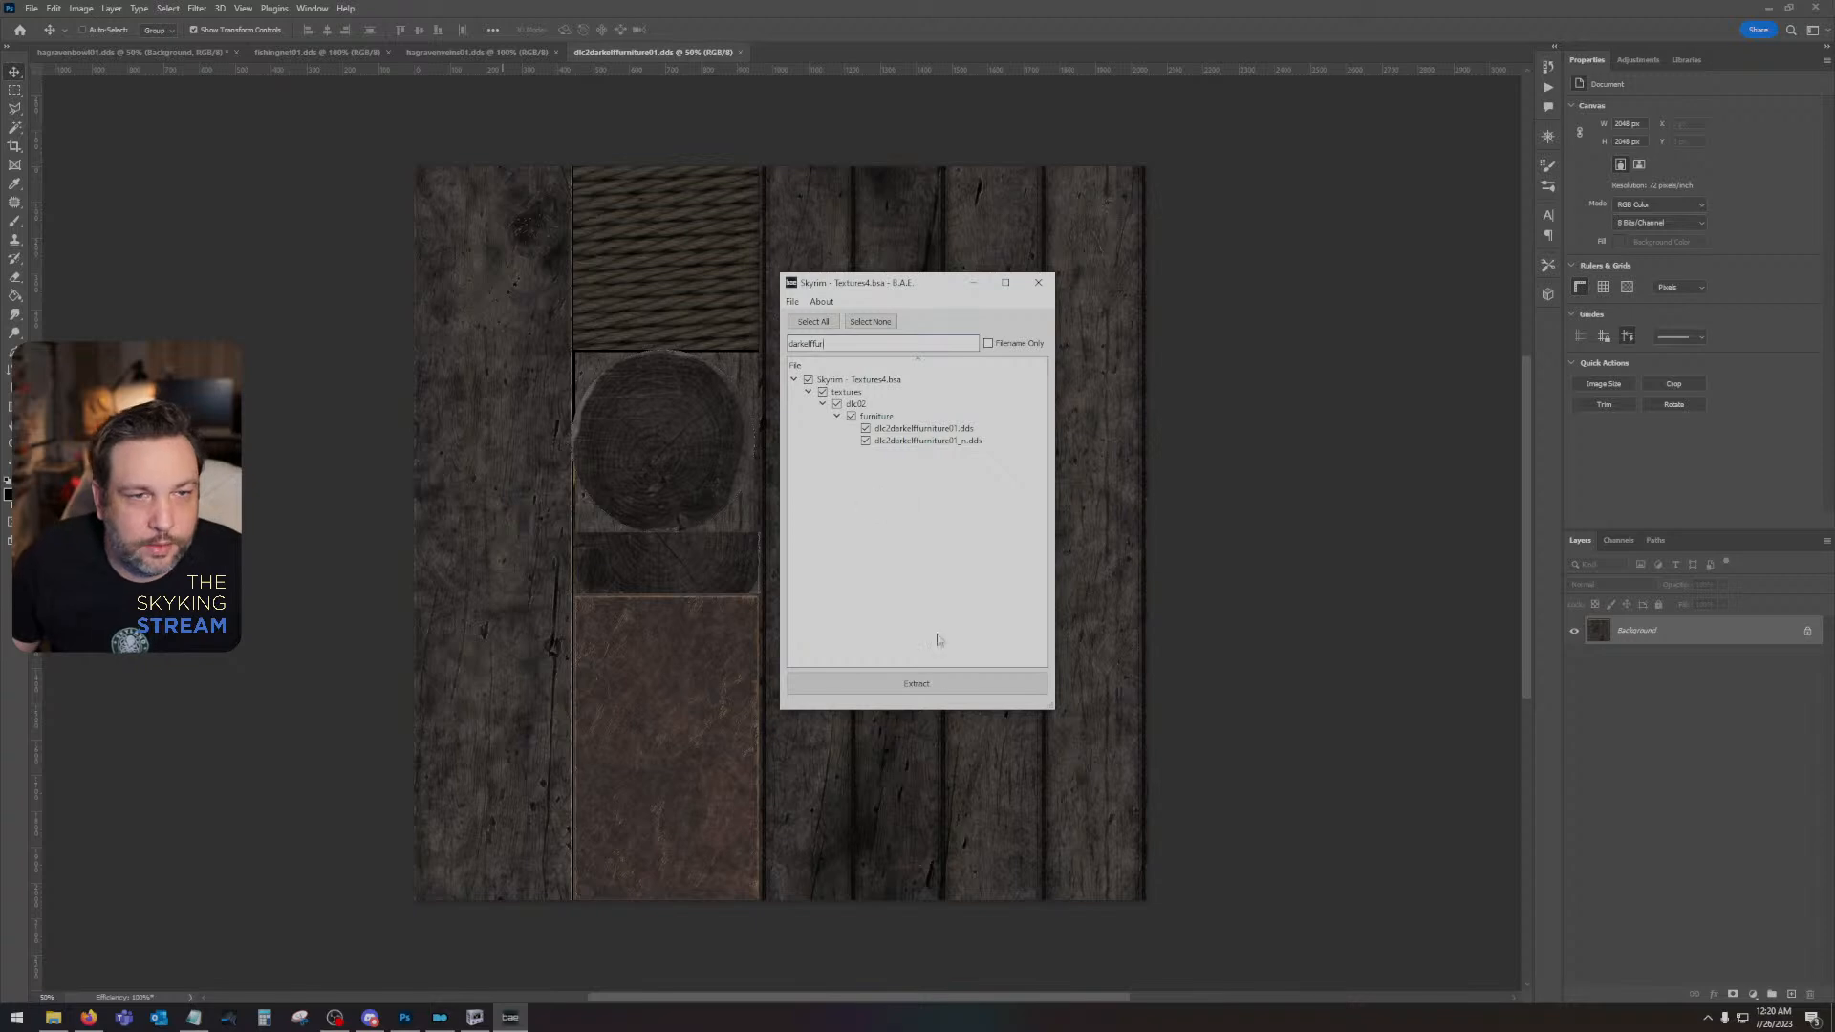
left_click(916, 683)
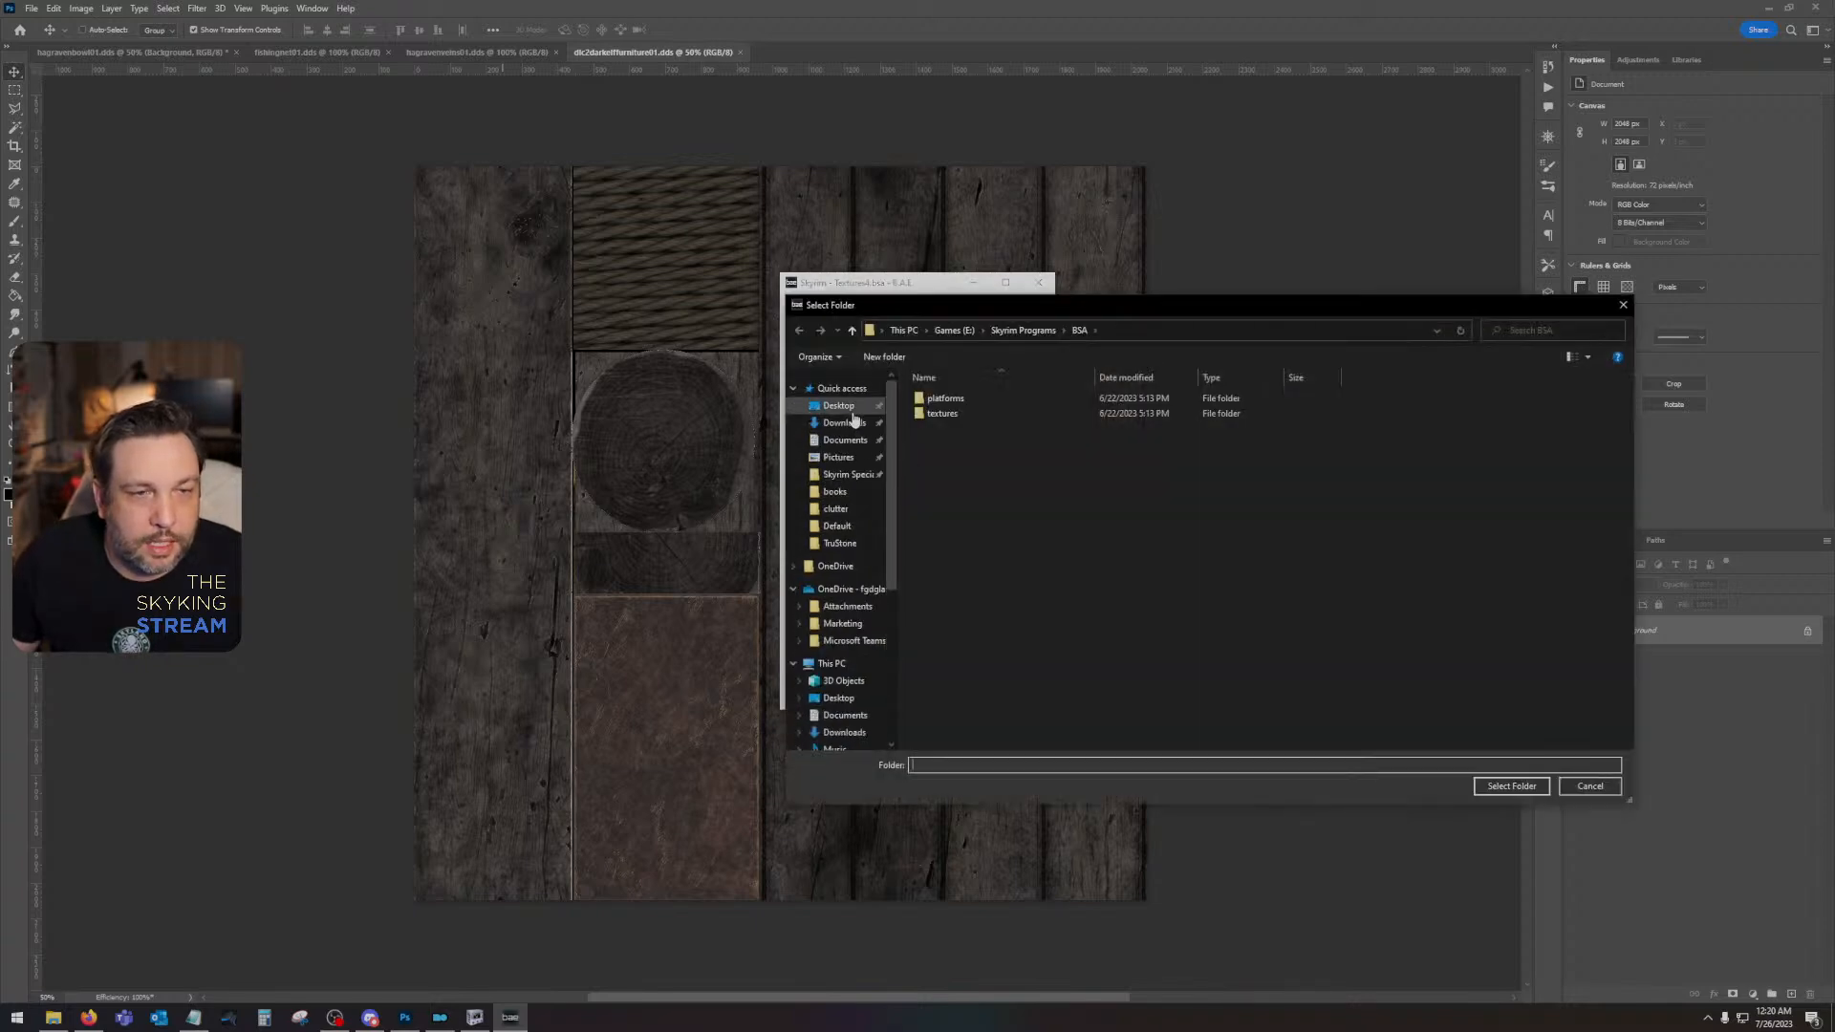
left_click(853, 421)
left_click(1511, 786)
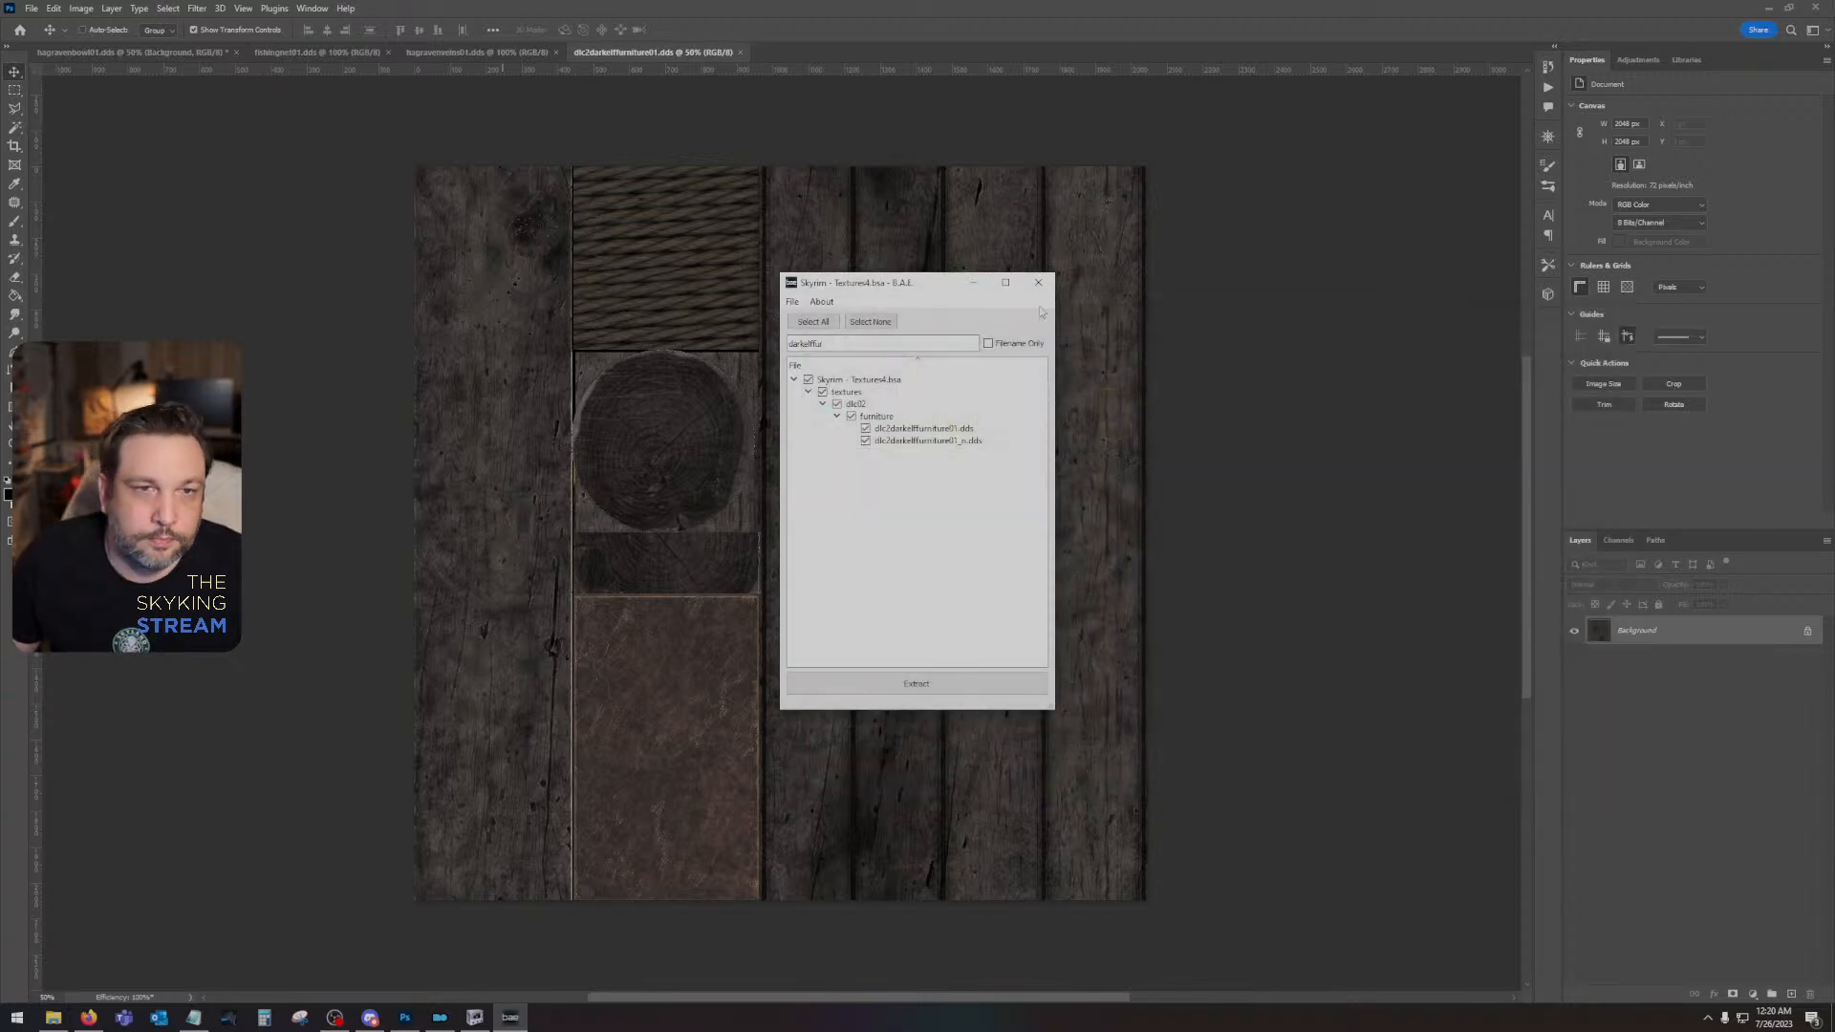
left_click(1037, 282)
- Open the extracted dlc2darkelffurniture01 texture from the Desktop's textures\dlc02\furniture folder in Photoshop, accepting the reload
left_click(32, 8)
left_click(71, 37)
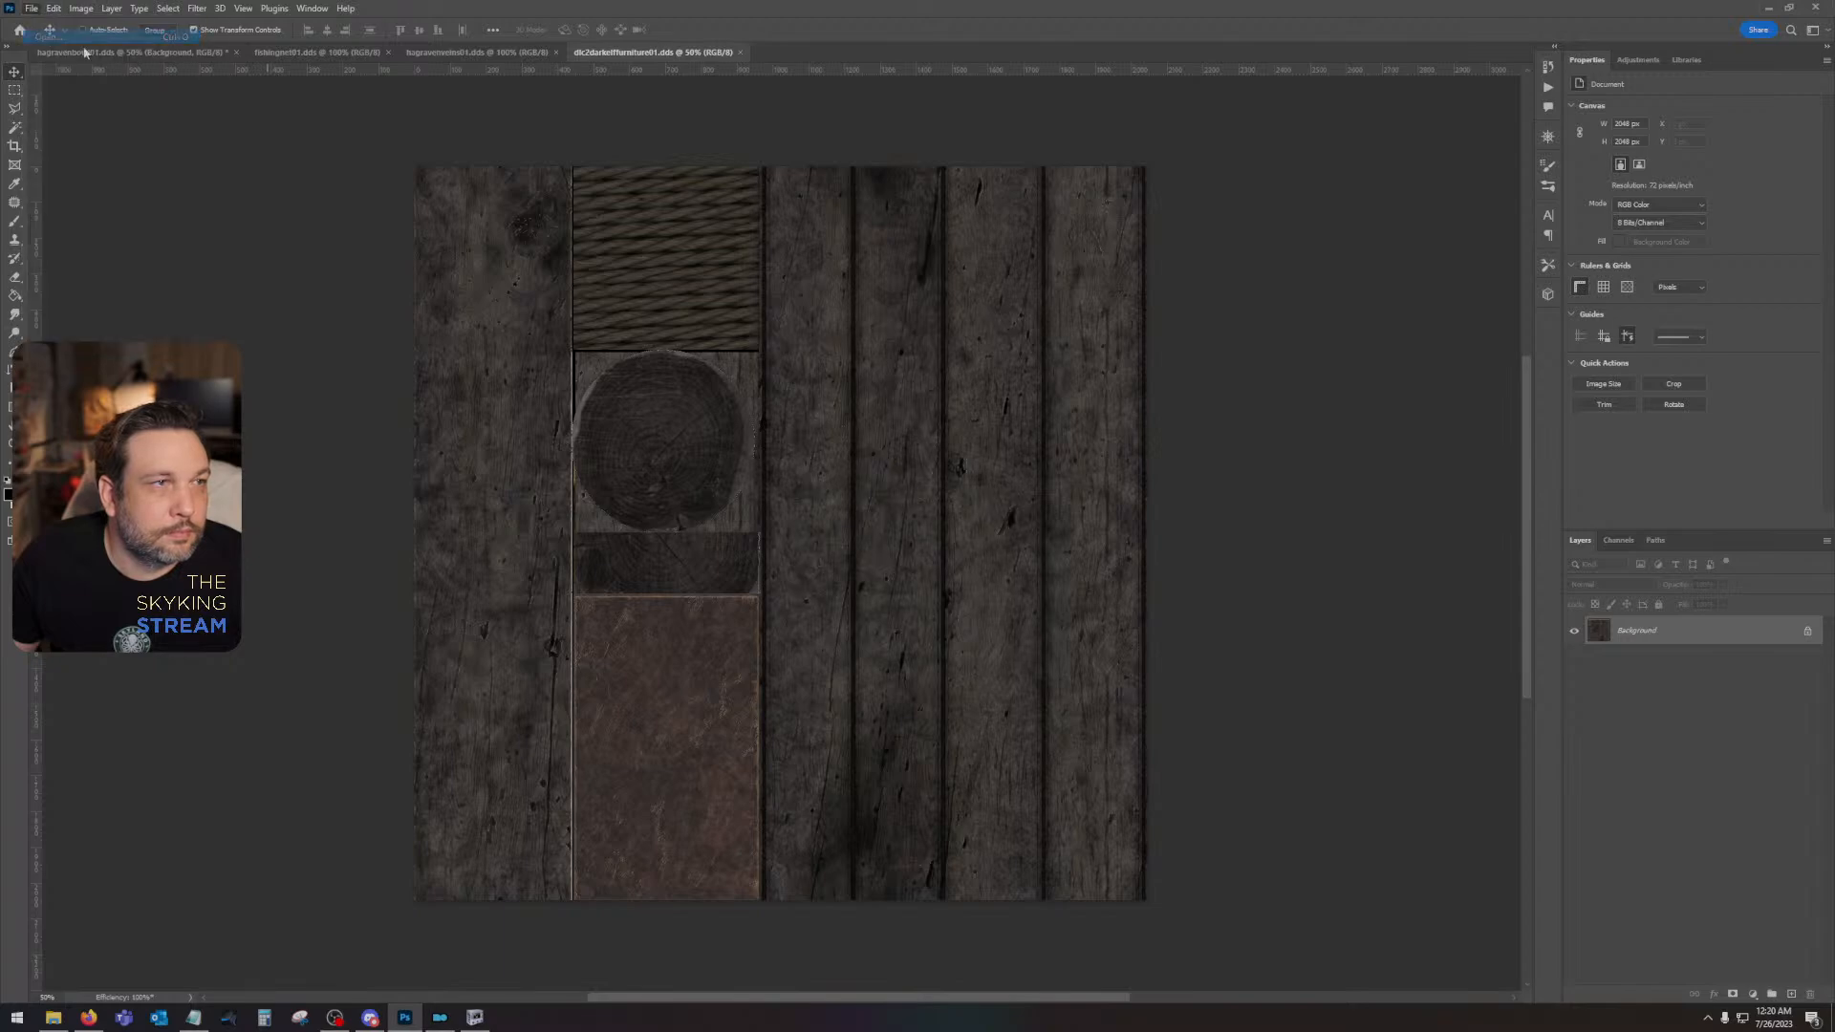
double_click(461, 120)
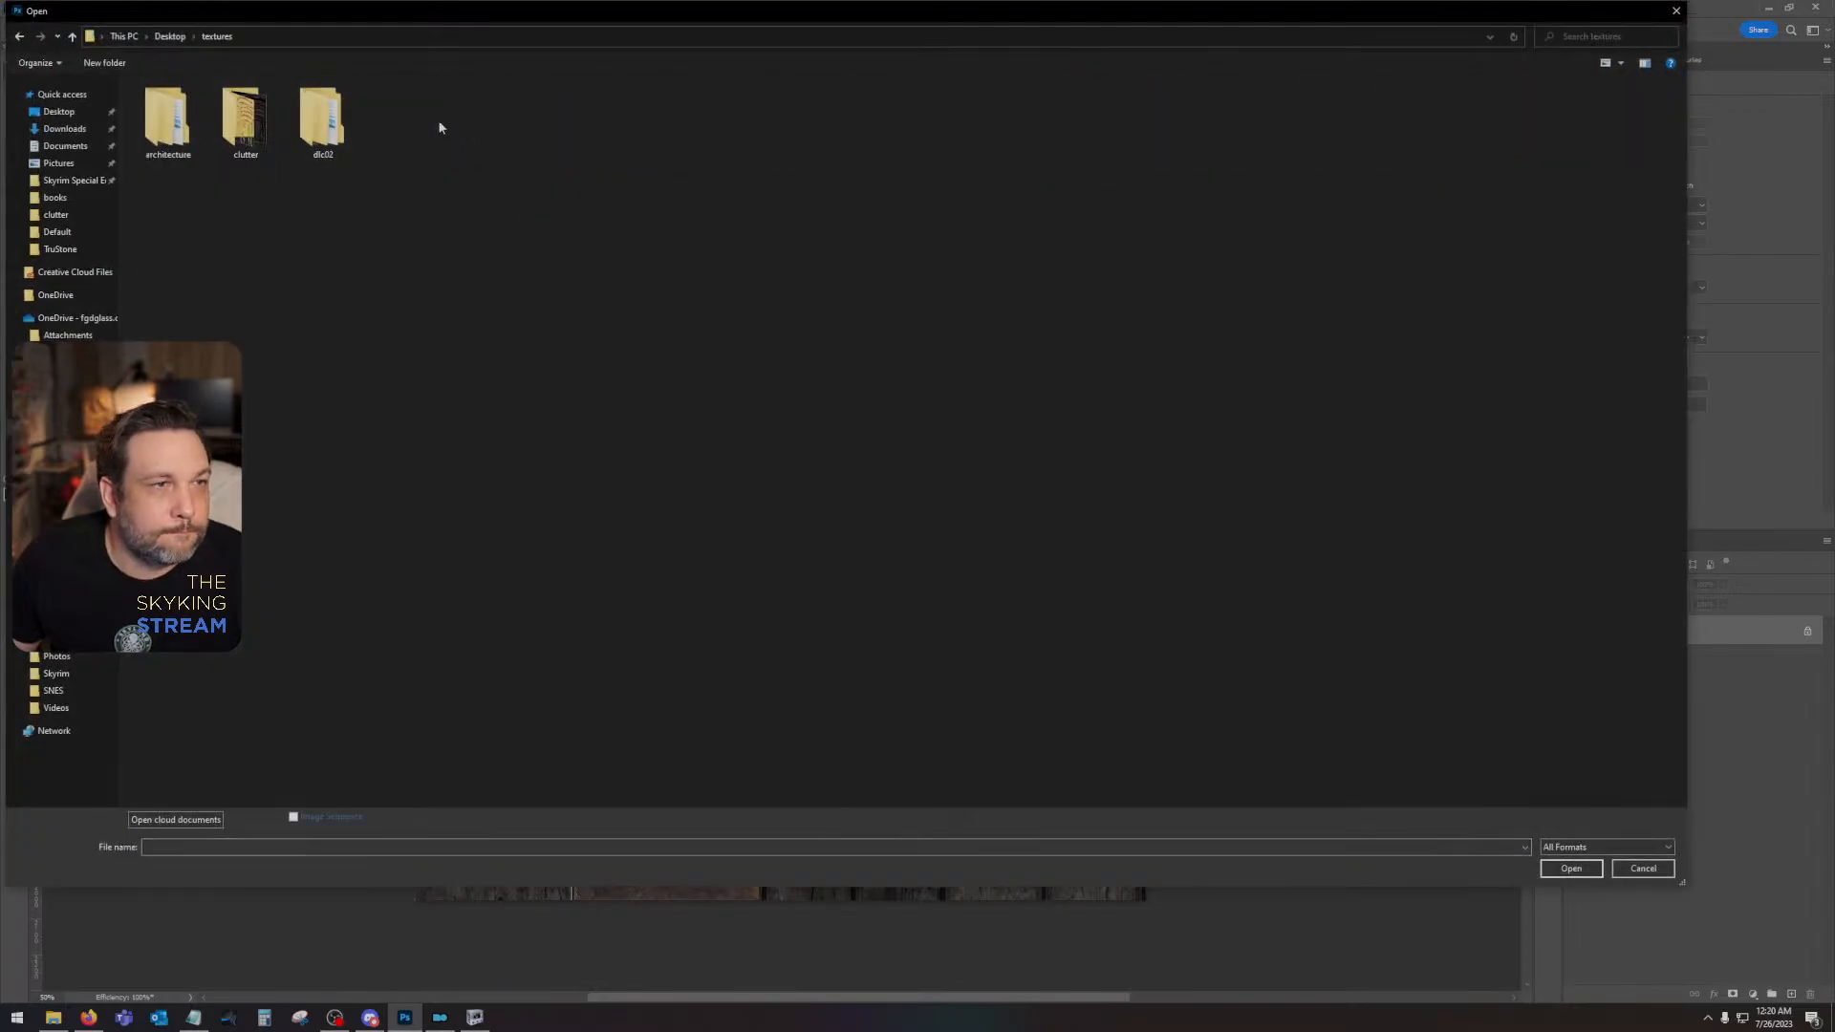
double_click(323, 120)
double_click(177, 106)
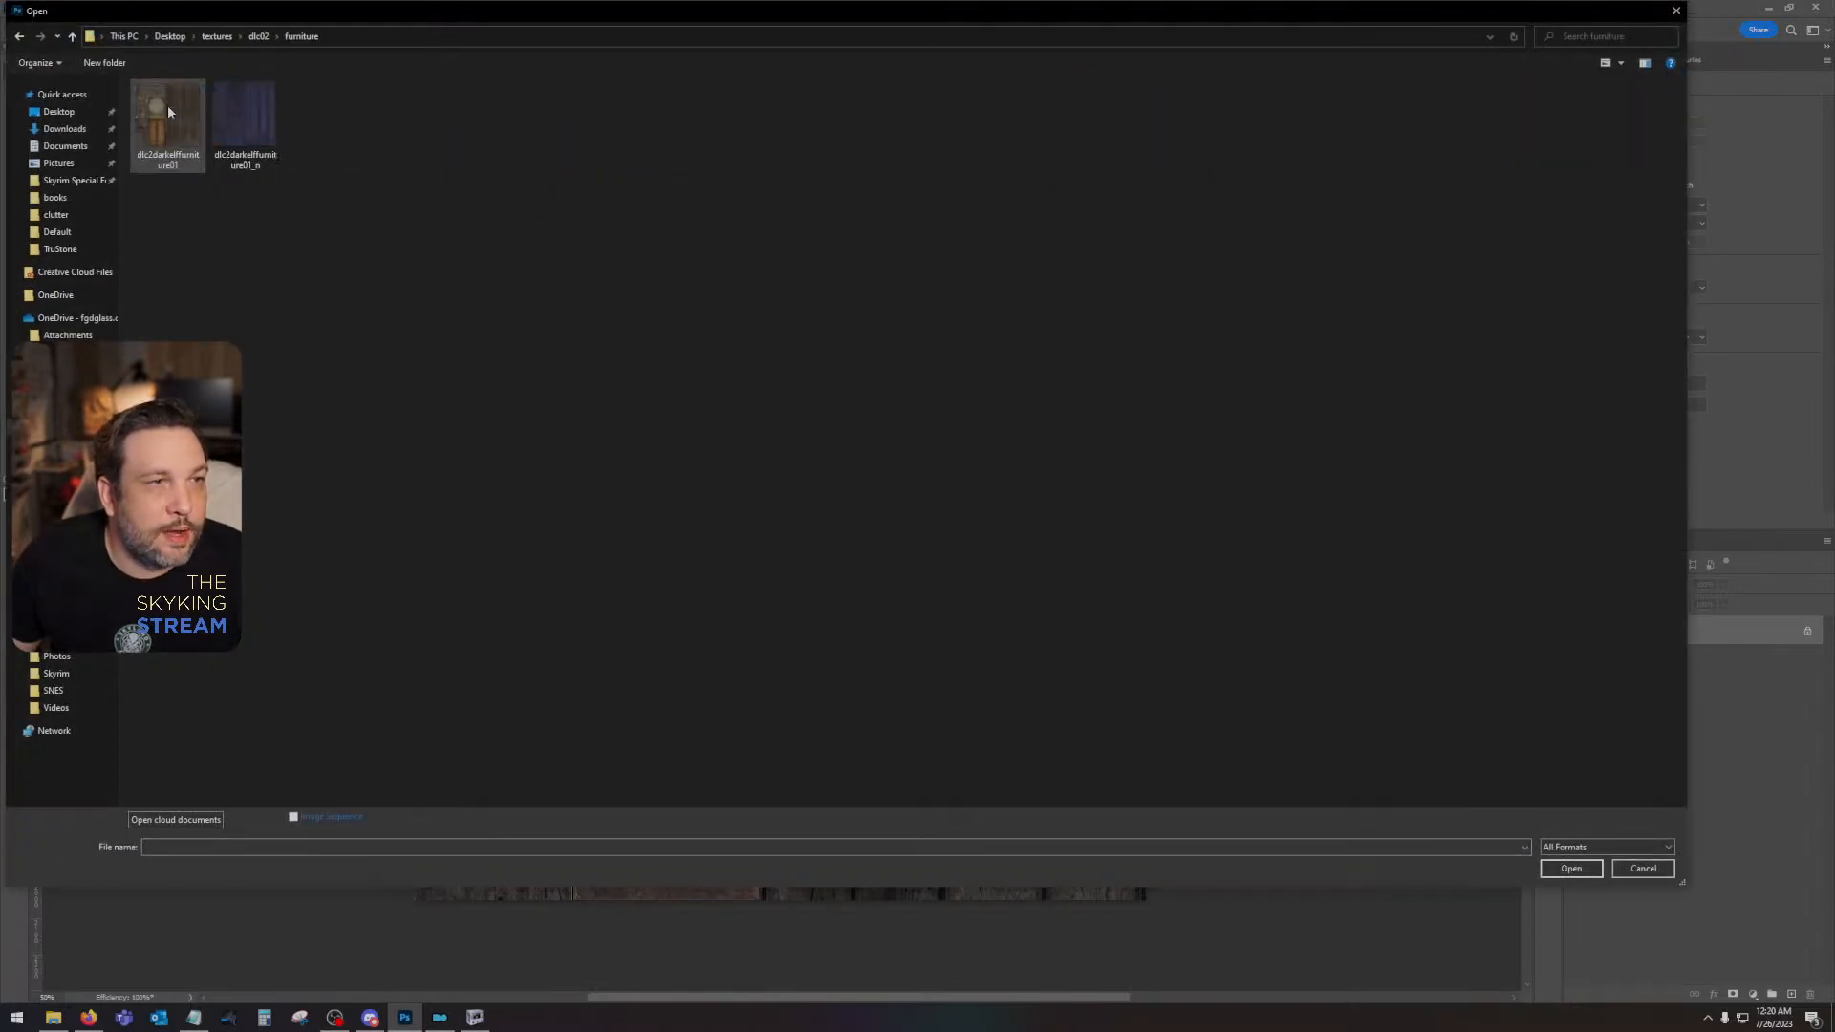
double_click(168, 112)
left_click(972, 386)
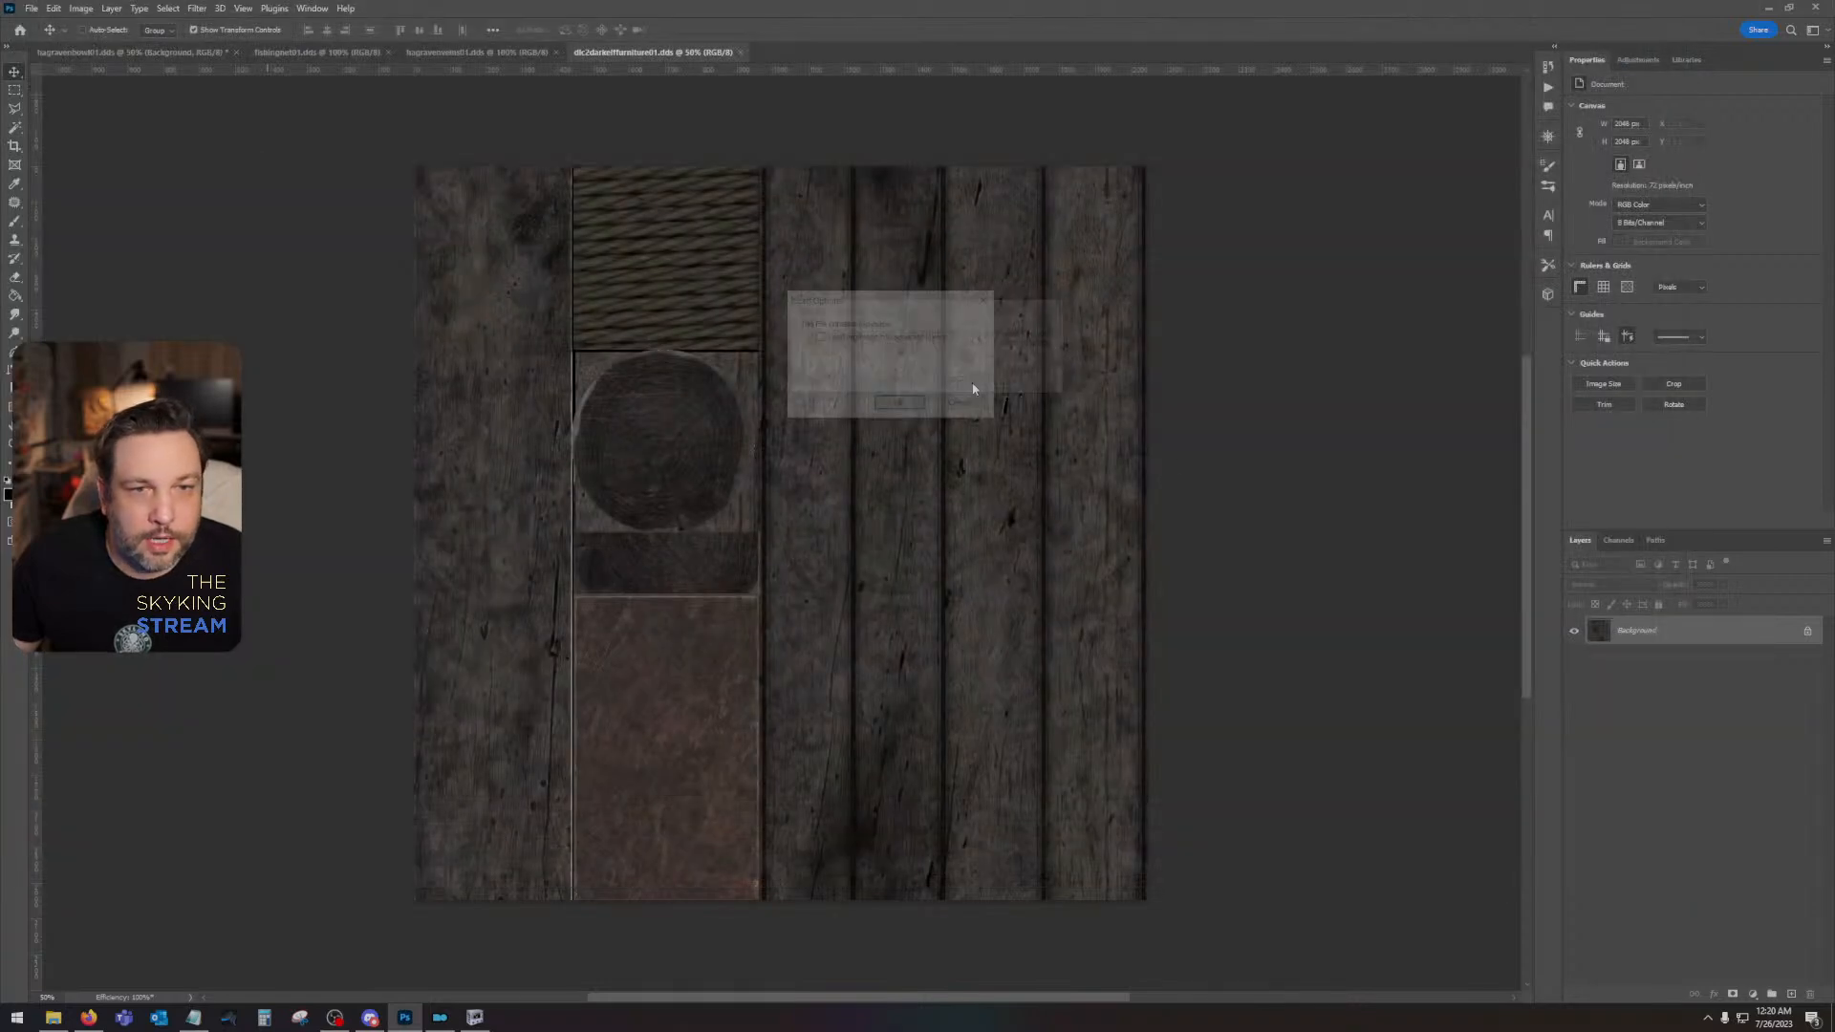
left_click(906, 404)
- Examine the color channels of the furniture texture, showing only the blue channel
left_click(1617, 542)
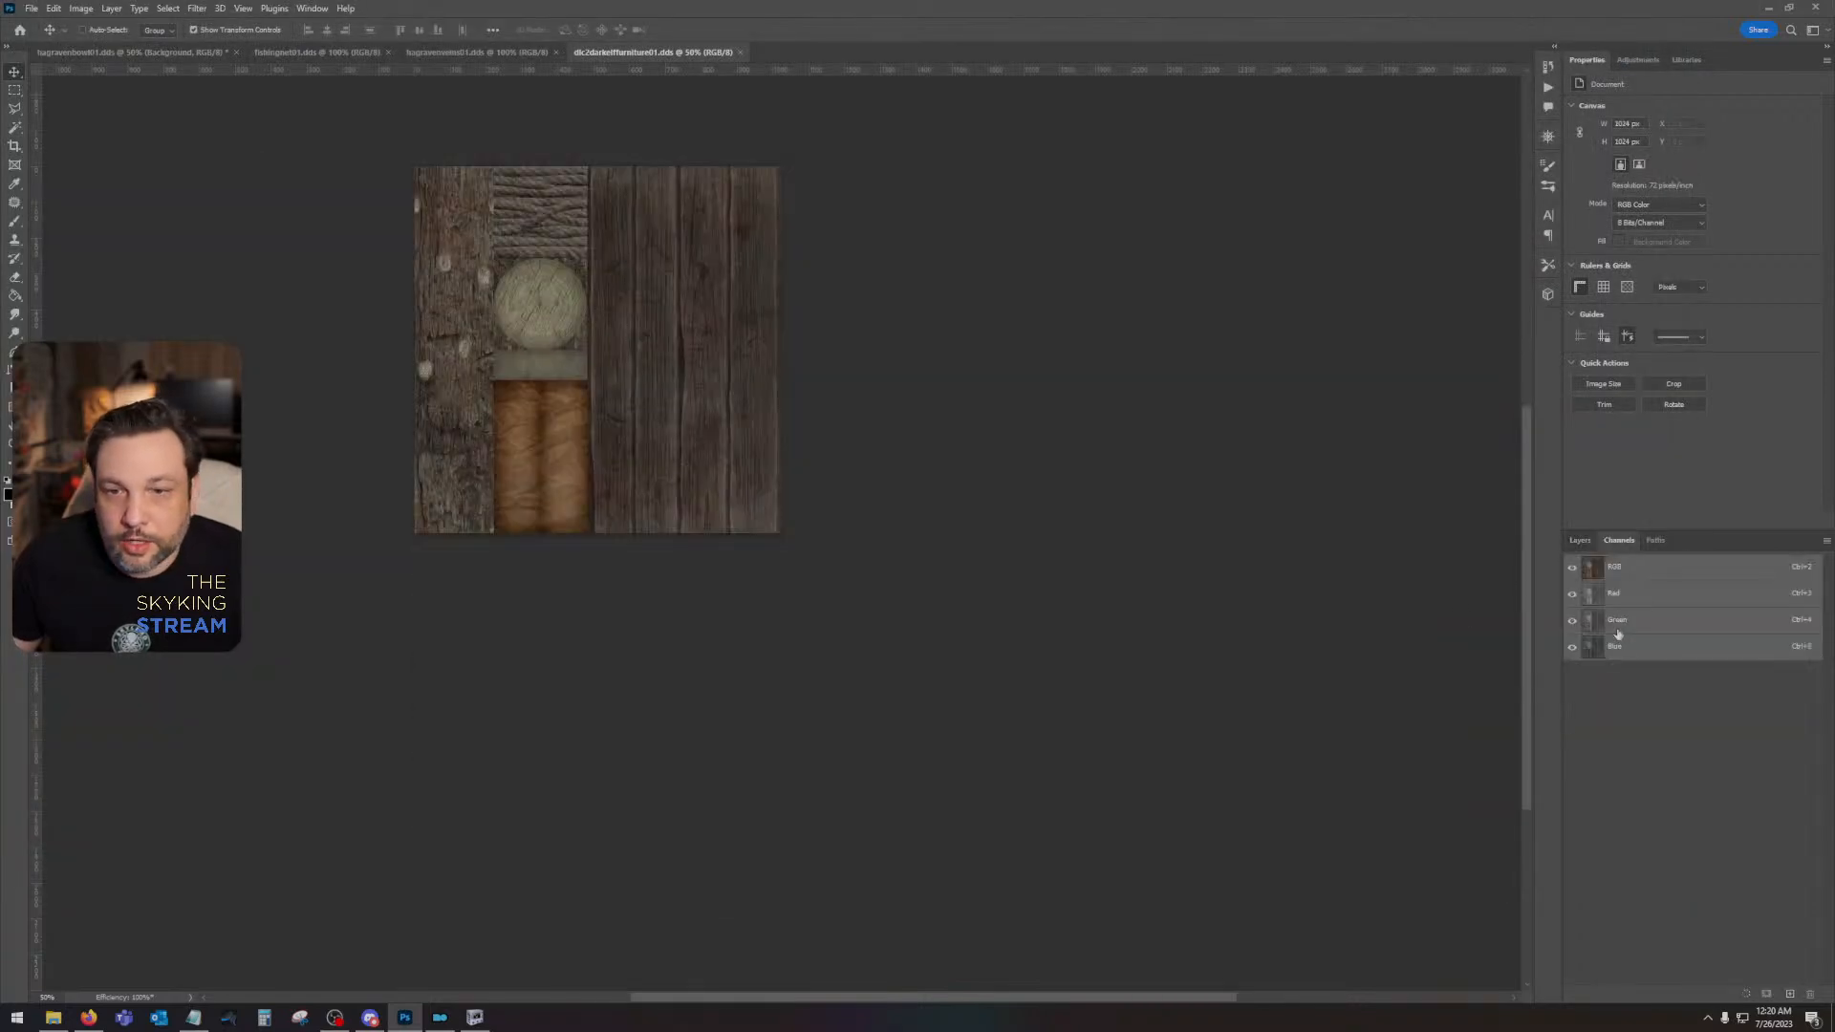
left_click(1617, 647)
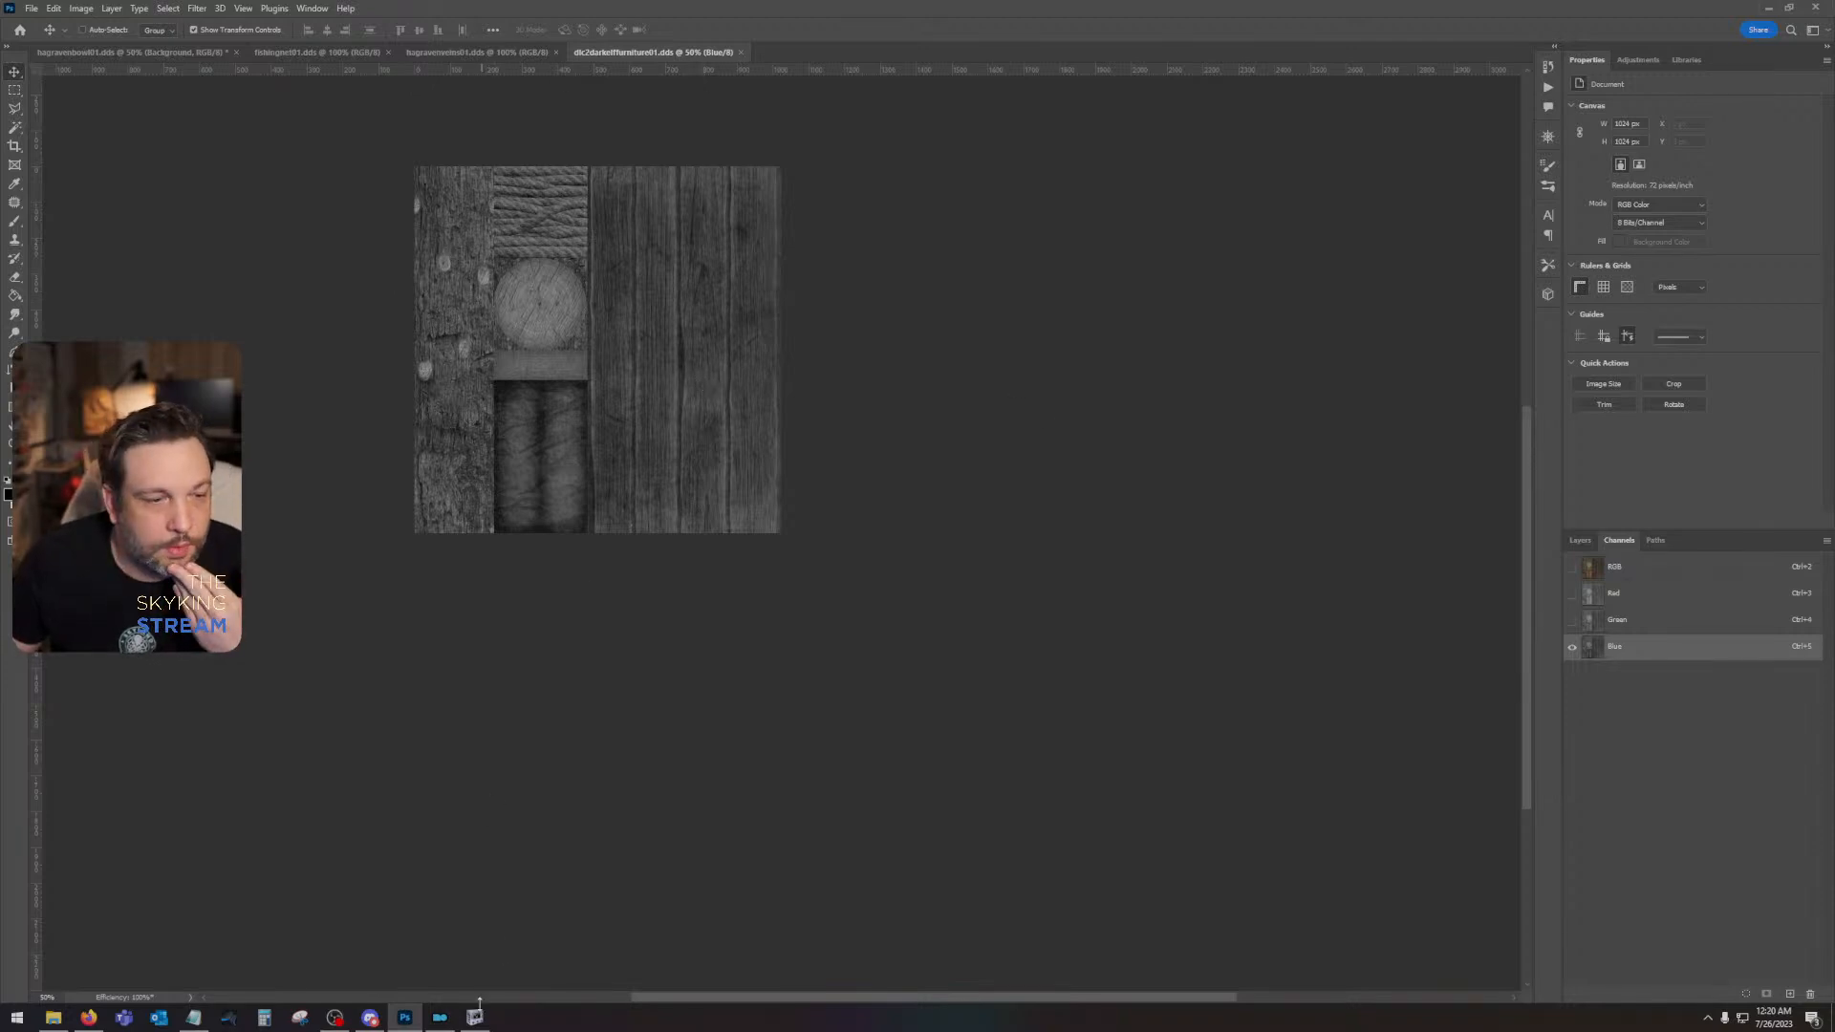
mouse_move(479, 1019)
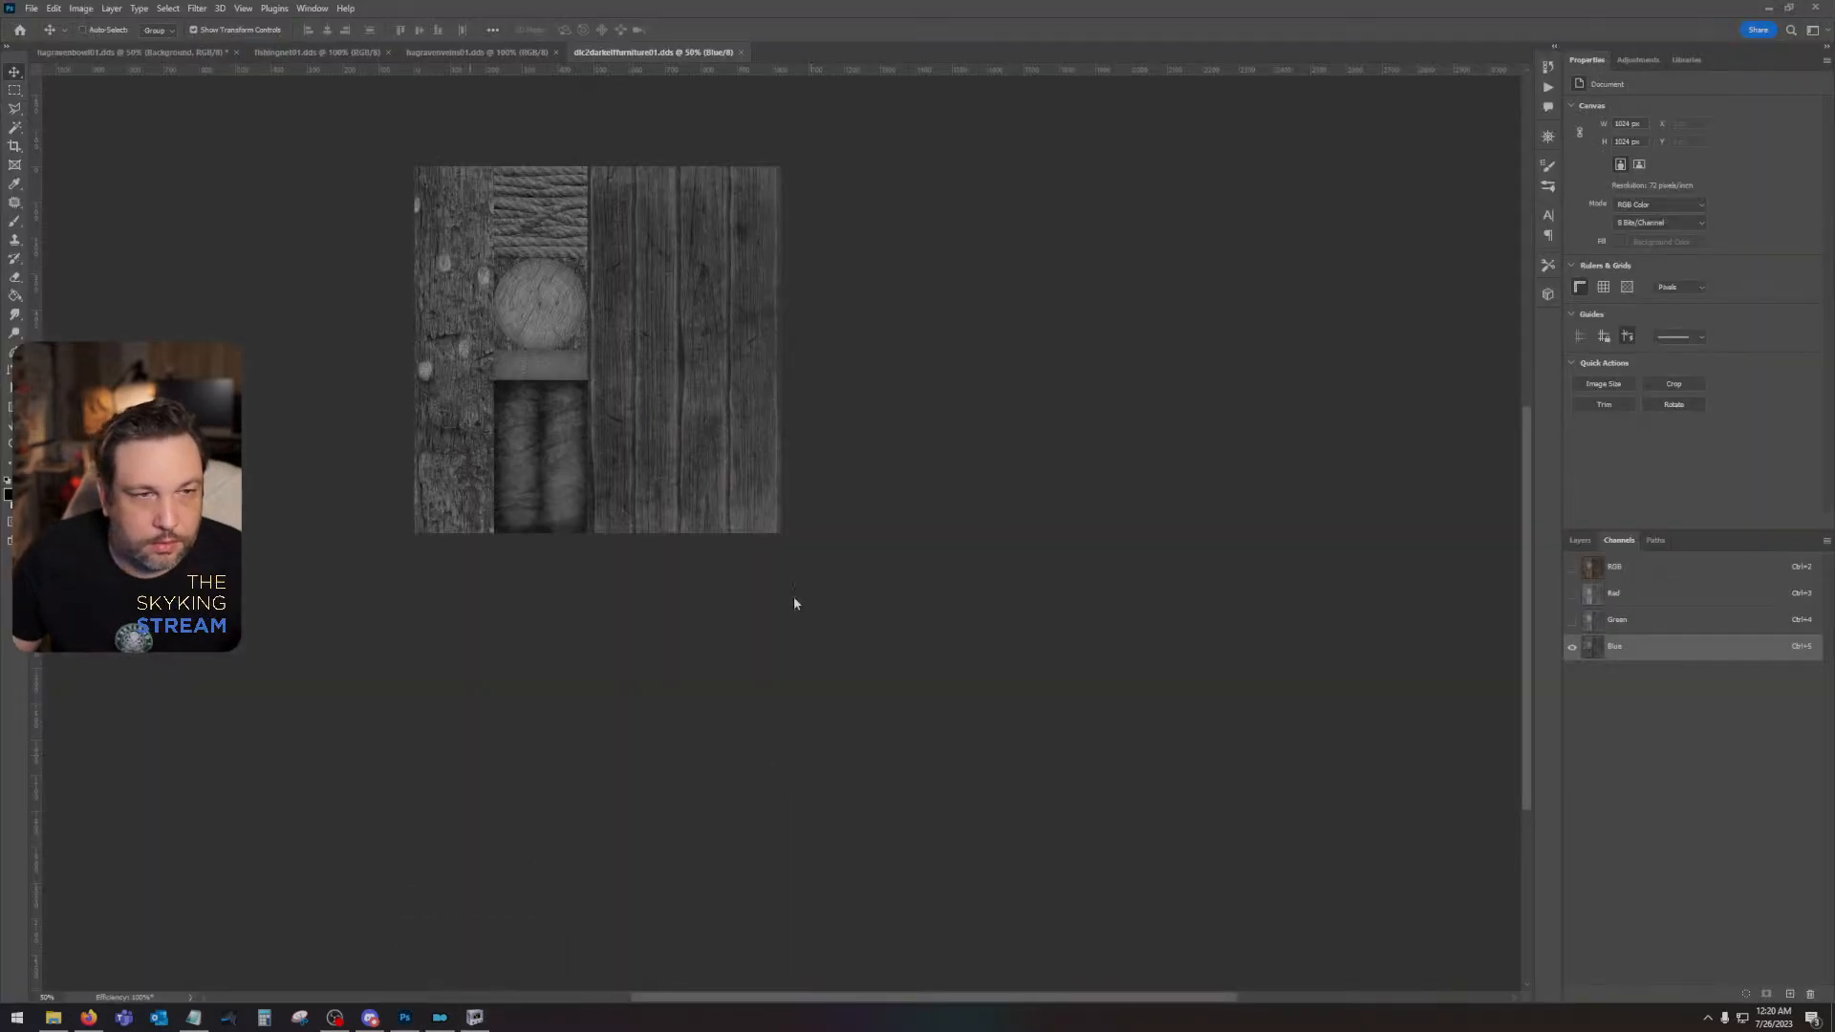
- Switch to NifSkope, widen the block list area and inspect the effect shader property of the middle lantern's Object02 shape
left_click(475, 1017)
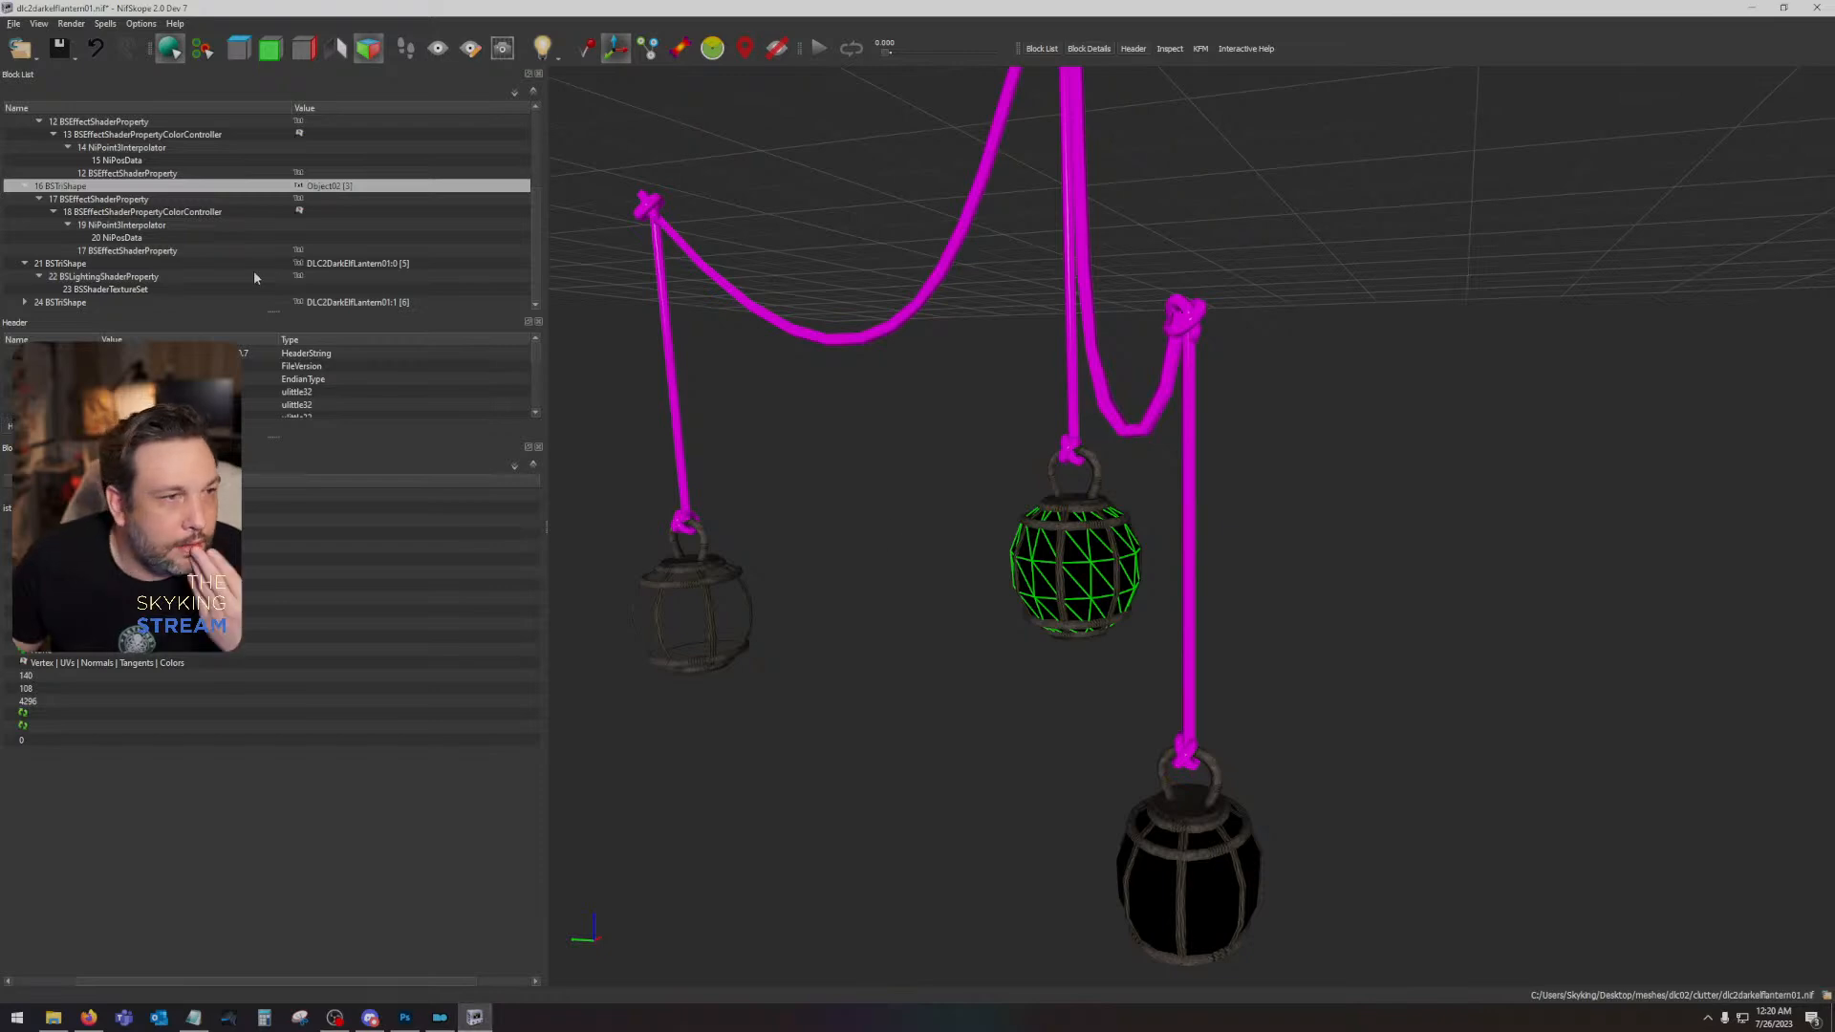
left_click_drag(546, 390, 799, 390)
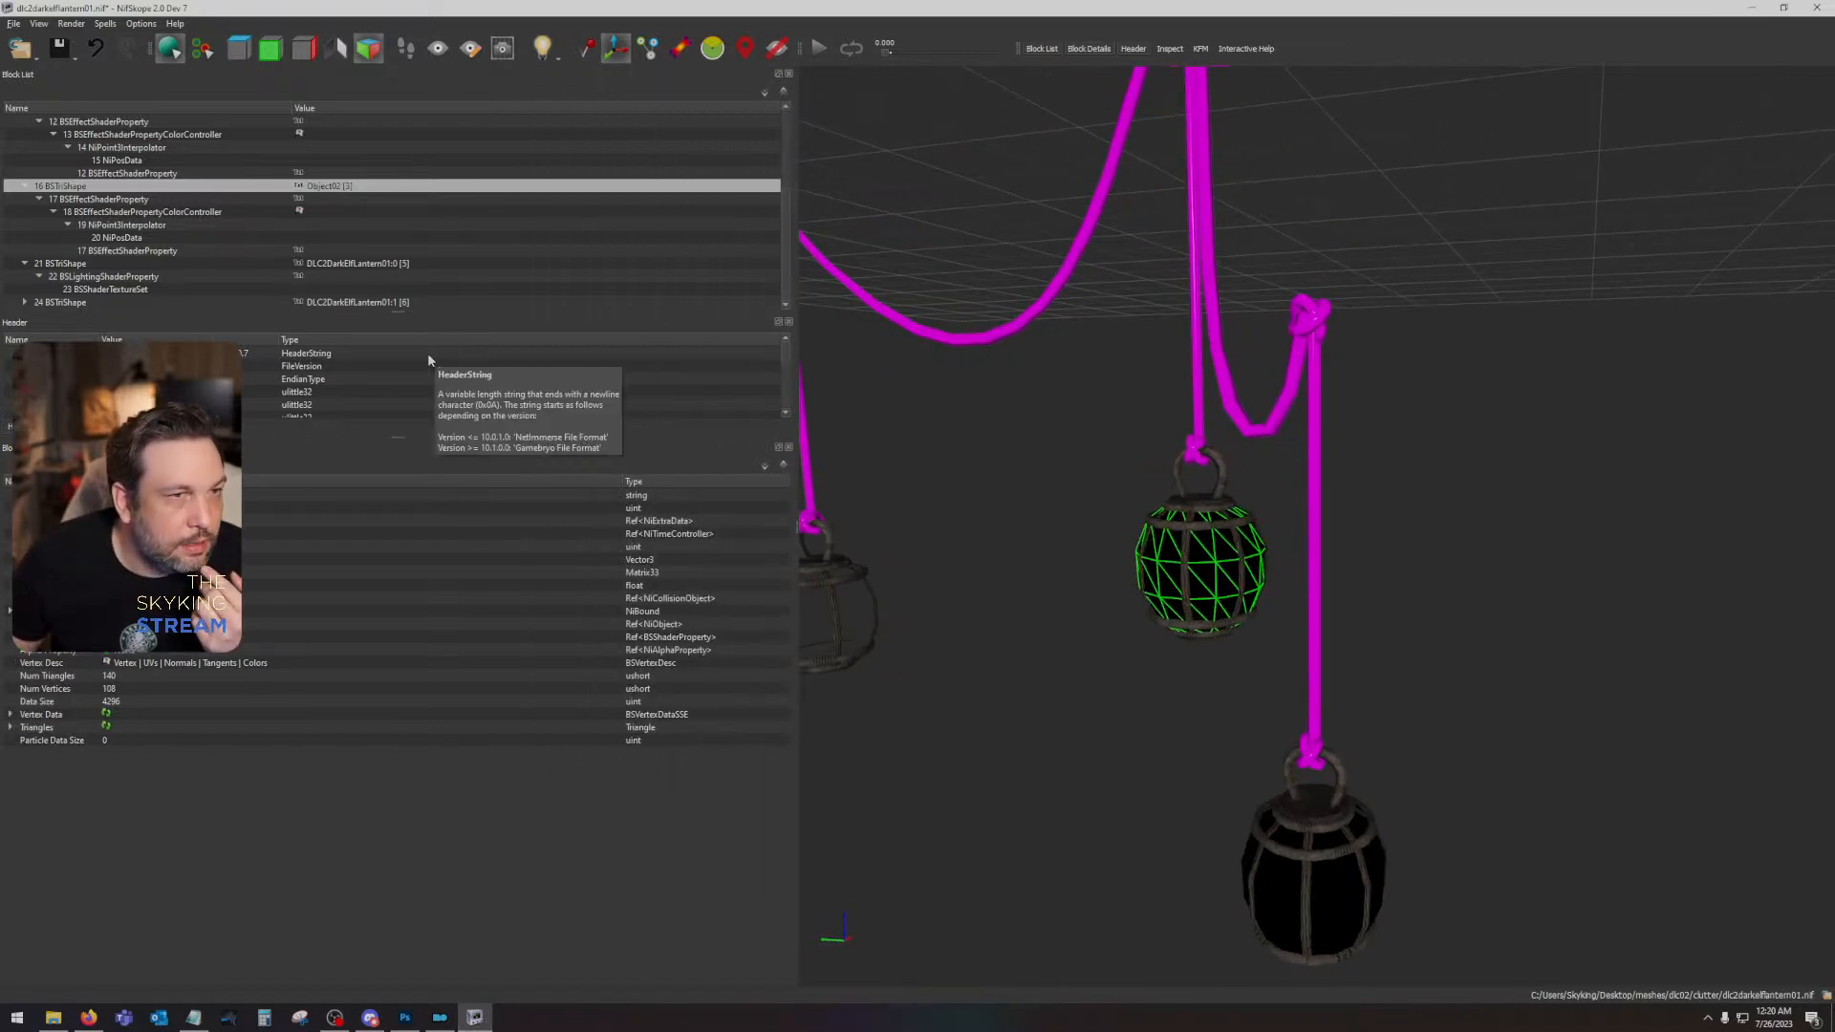
left_click(122, 198)
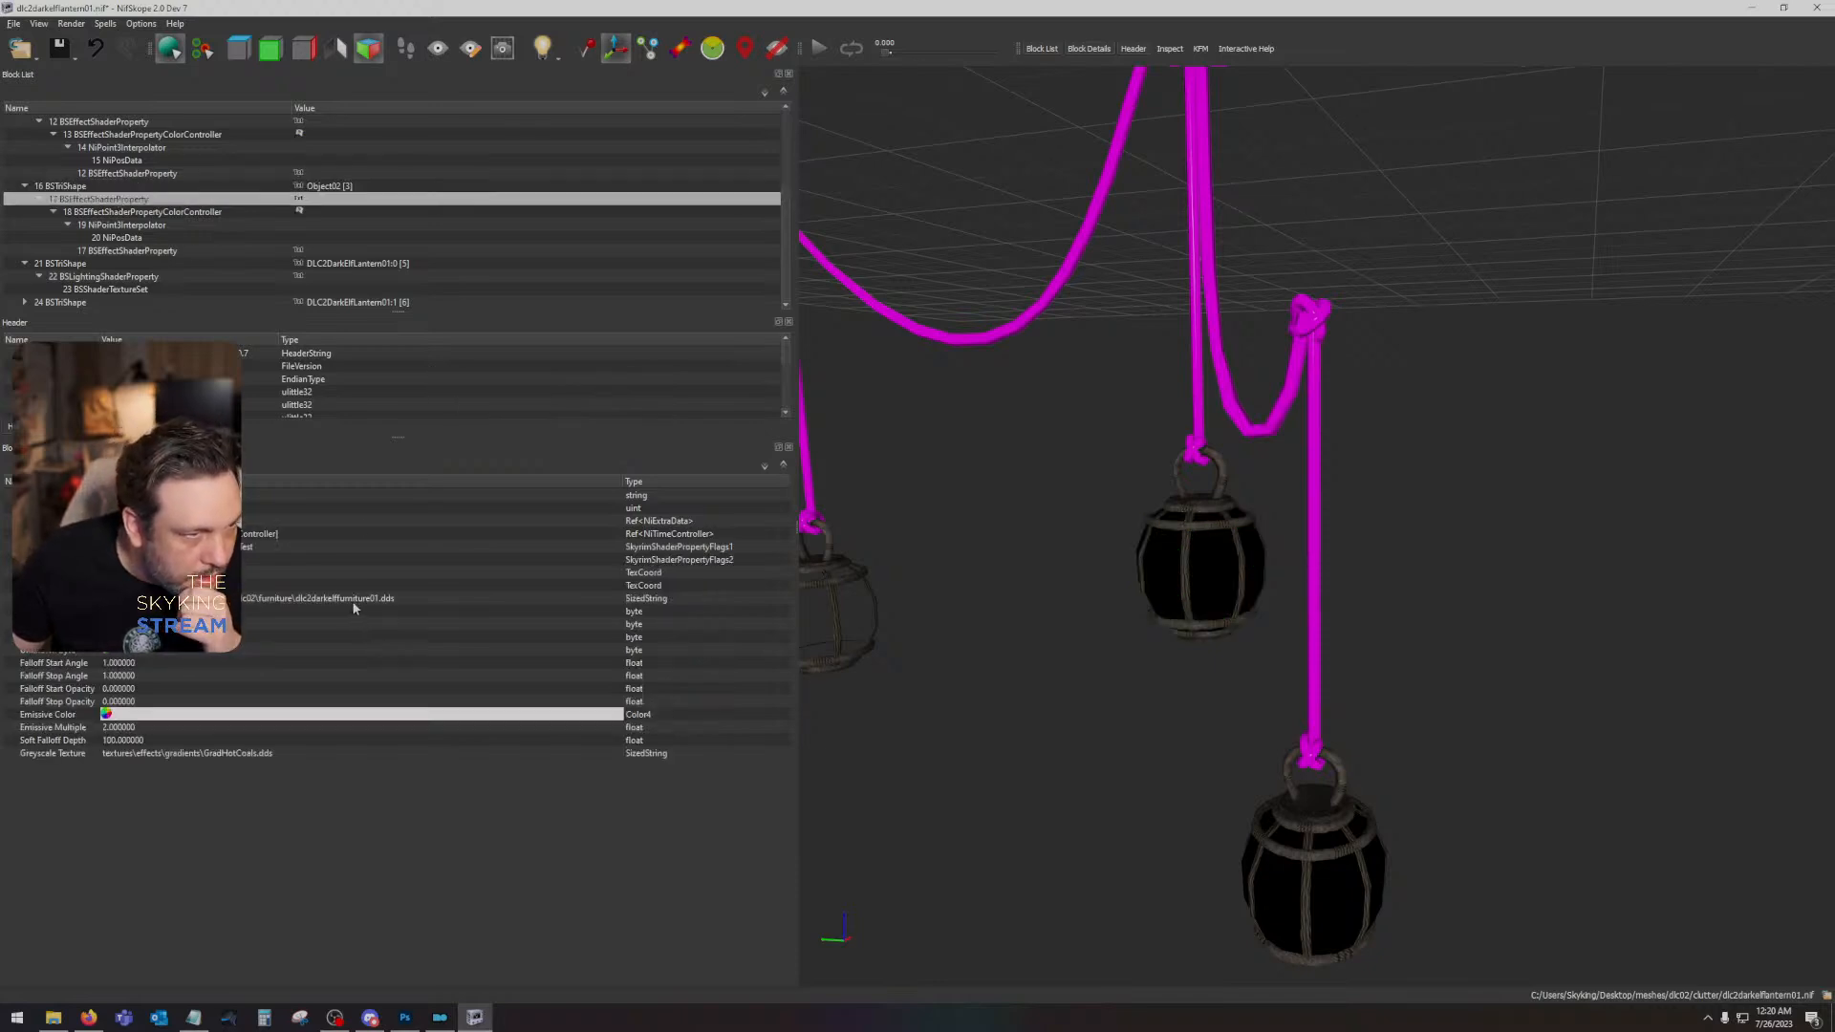
- Examine the lowest lantern's effect shader blocks: the shader property, color controller, interpolator, position data and greyscale texture path
left_click(1331, 920)
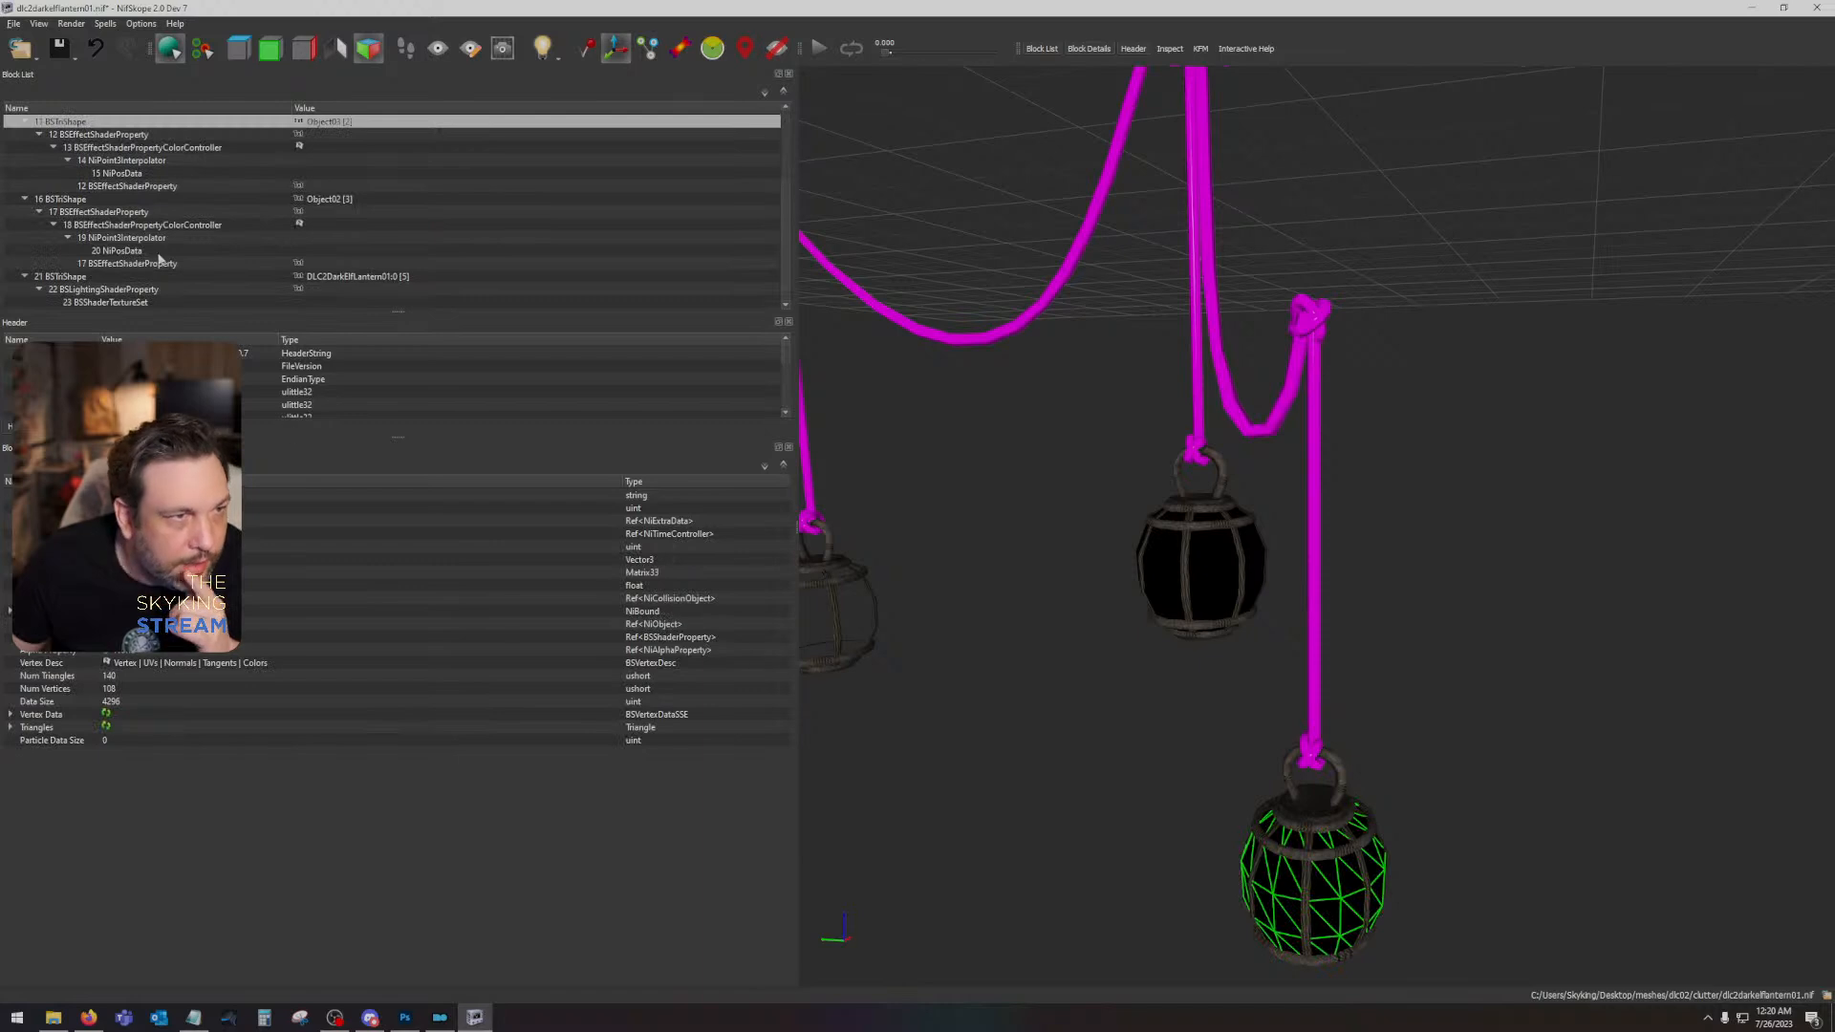
left_click(81, 135)
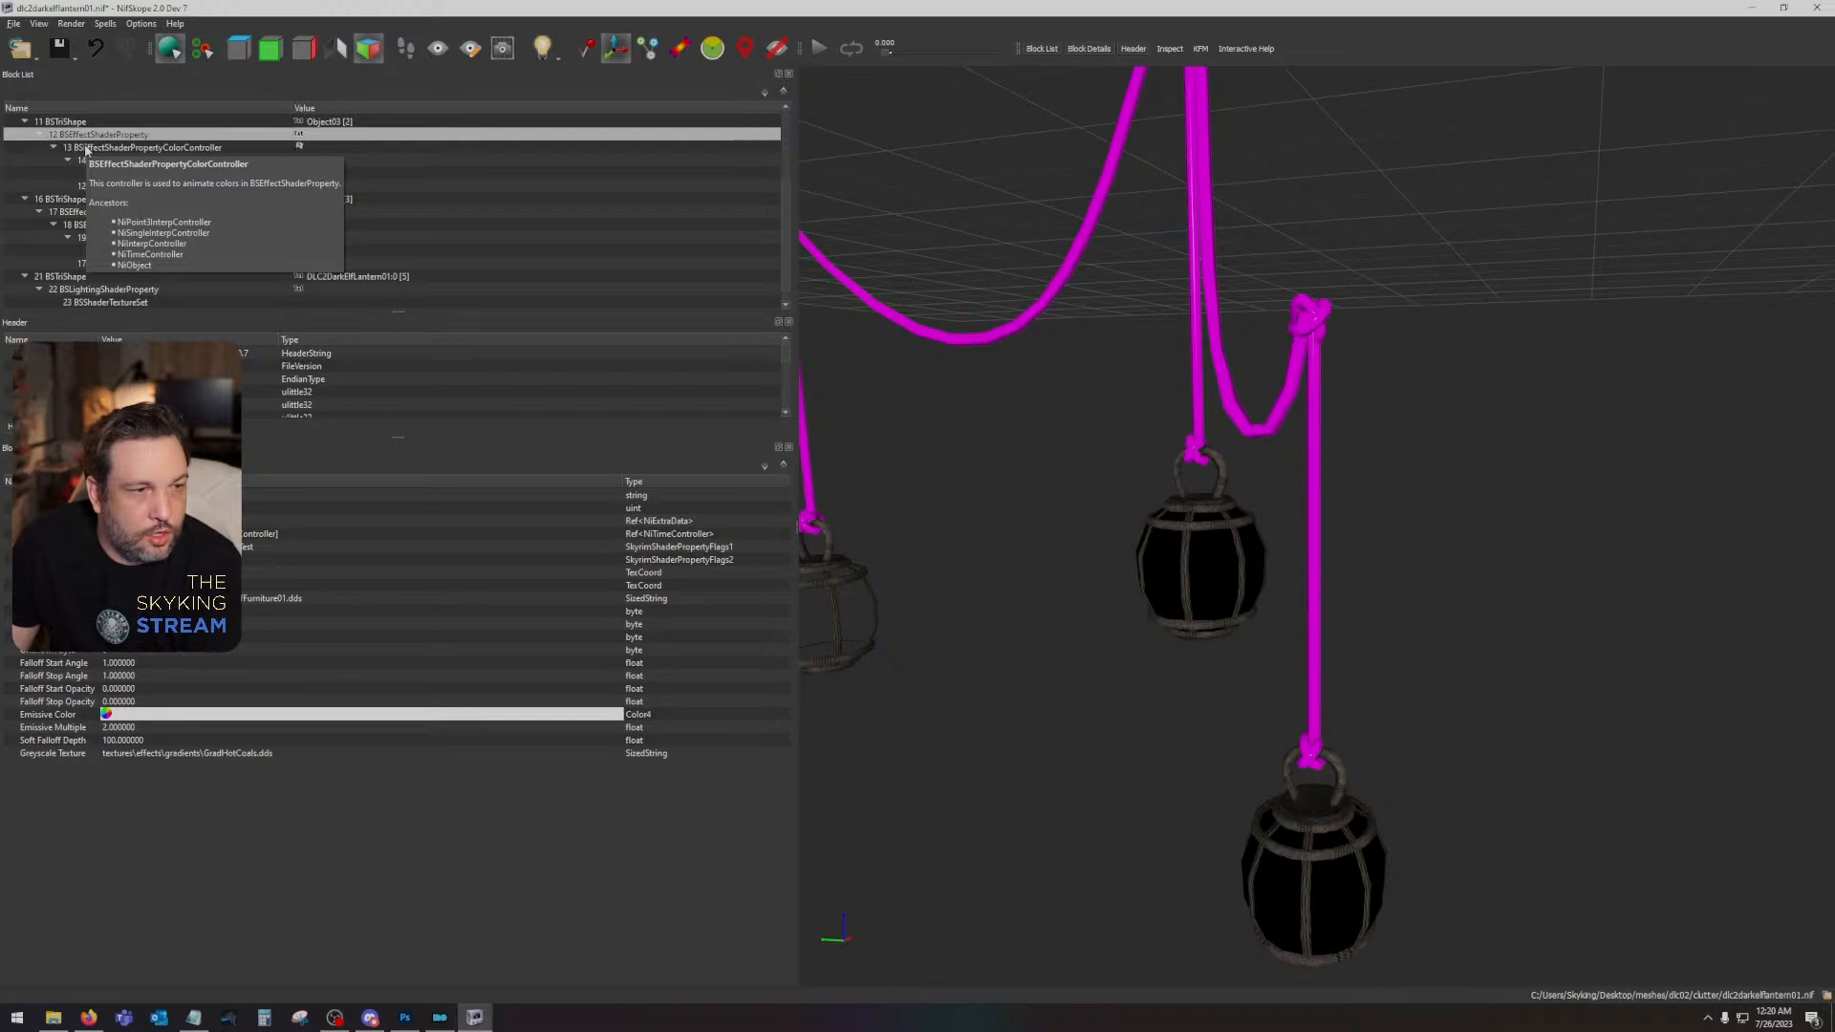
left_click(86, 150)
right_click(86, 150)
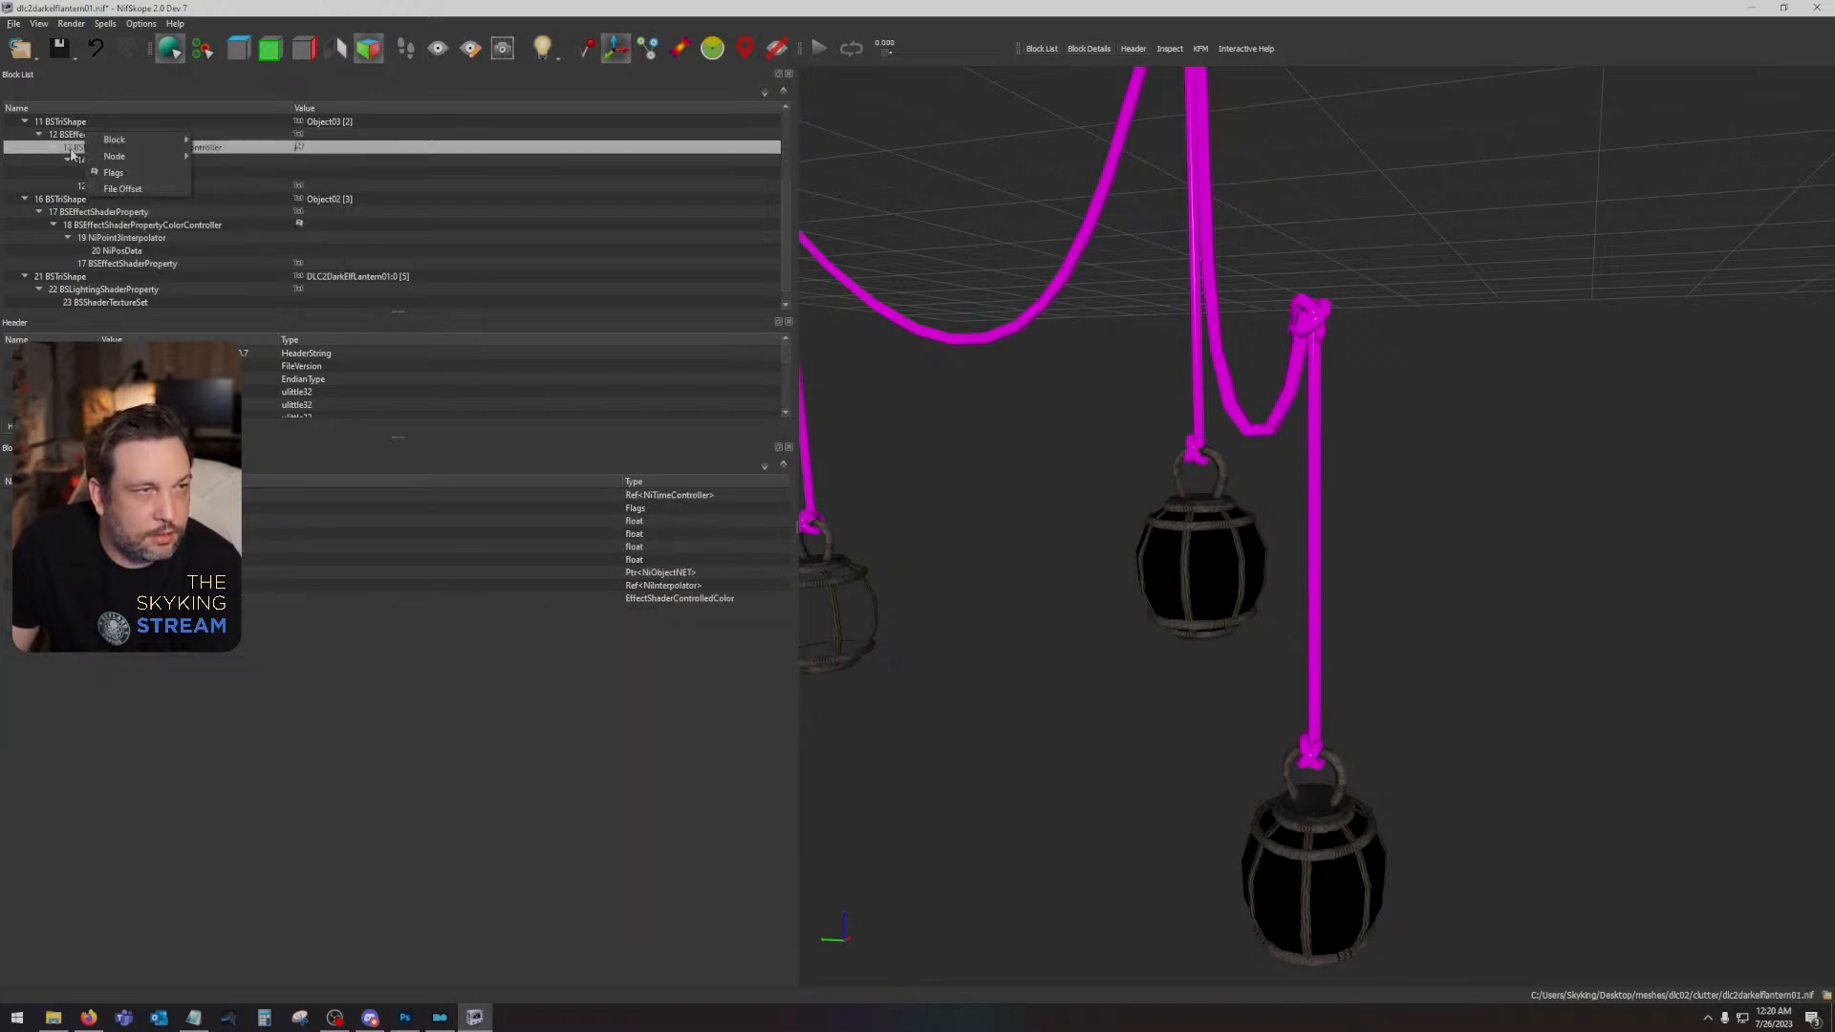
left_click(79, 159)
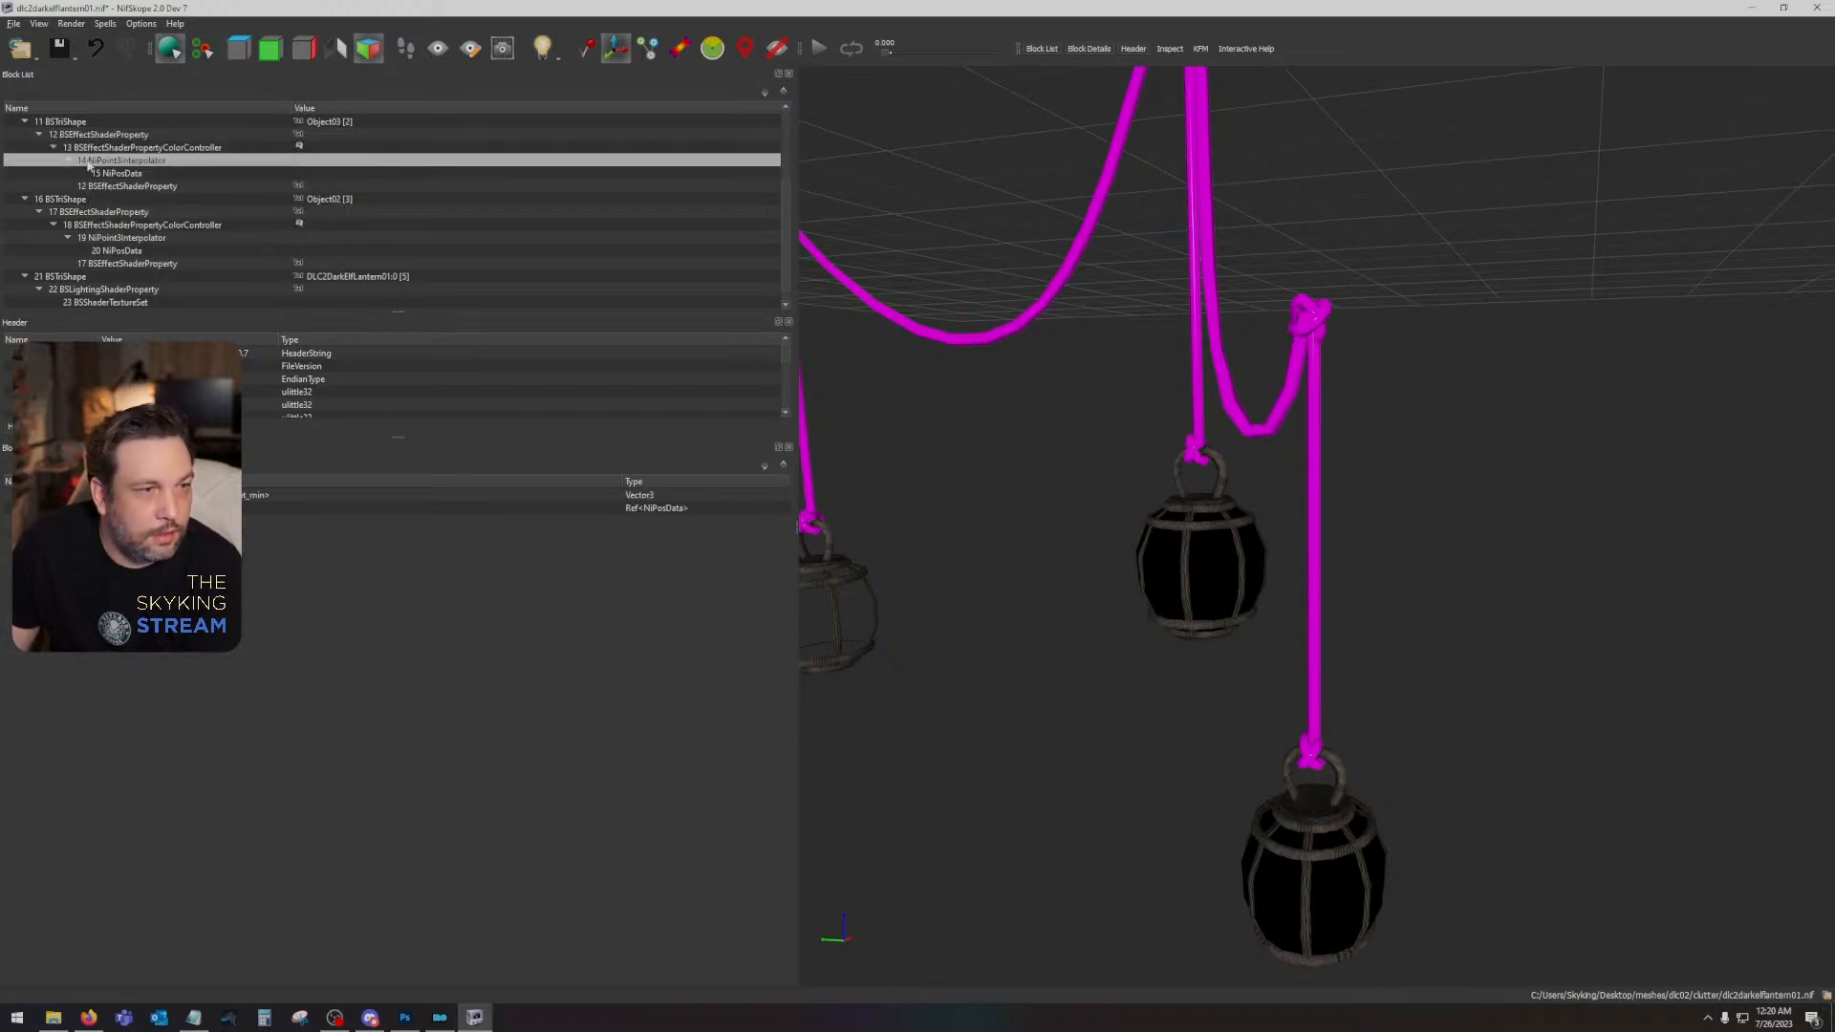
left_click(93, 174)
left_click(99, 186)
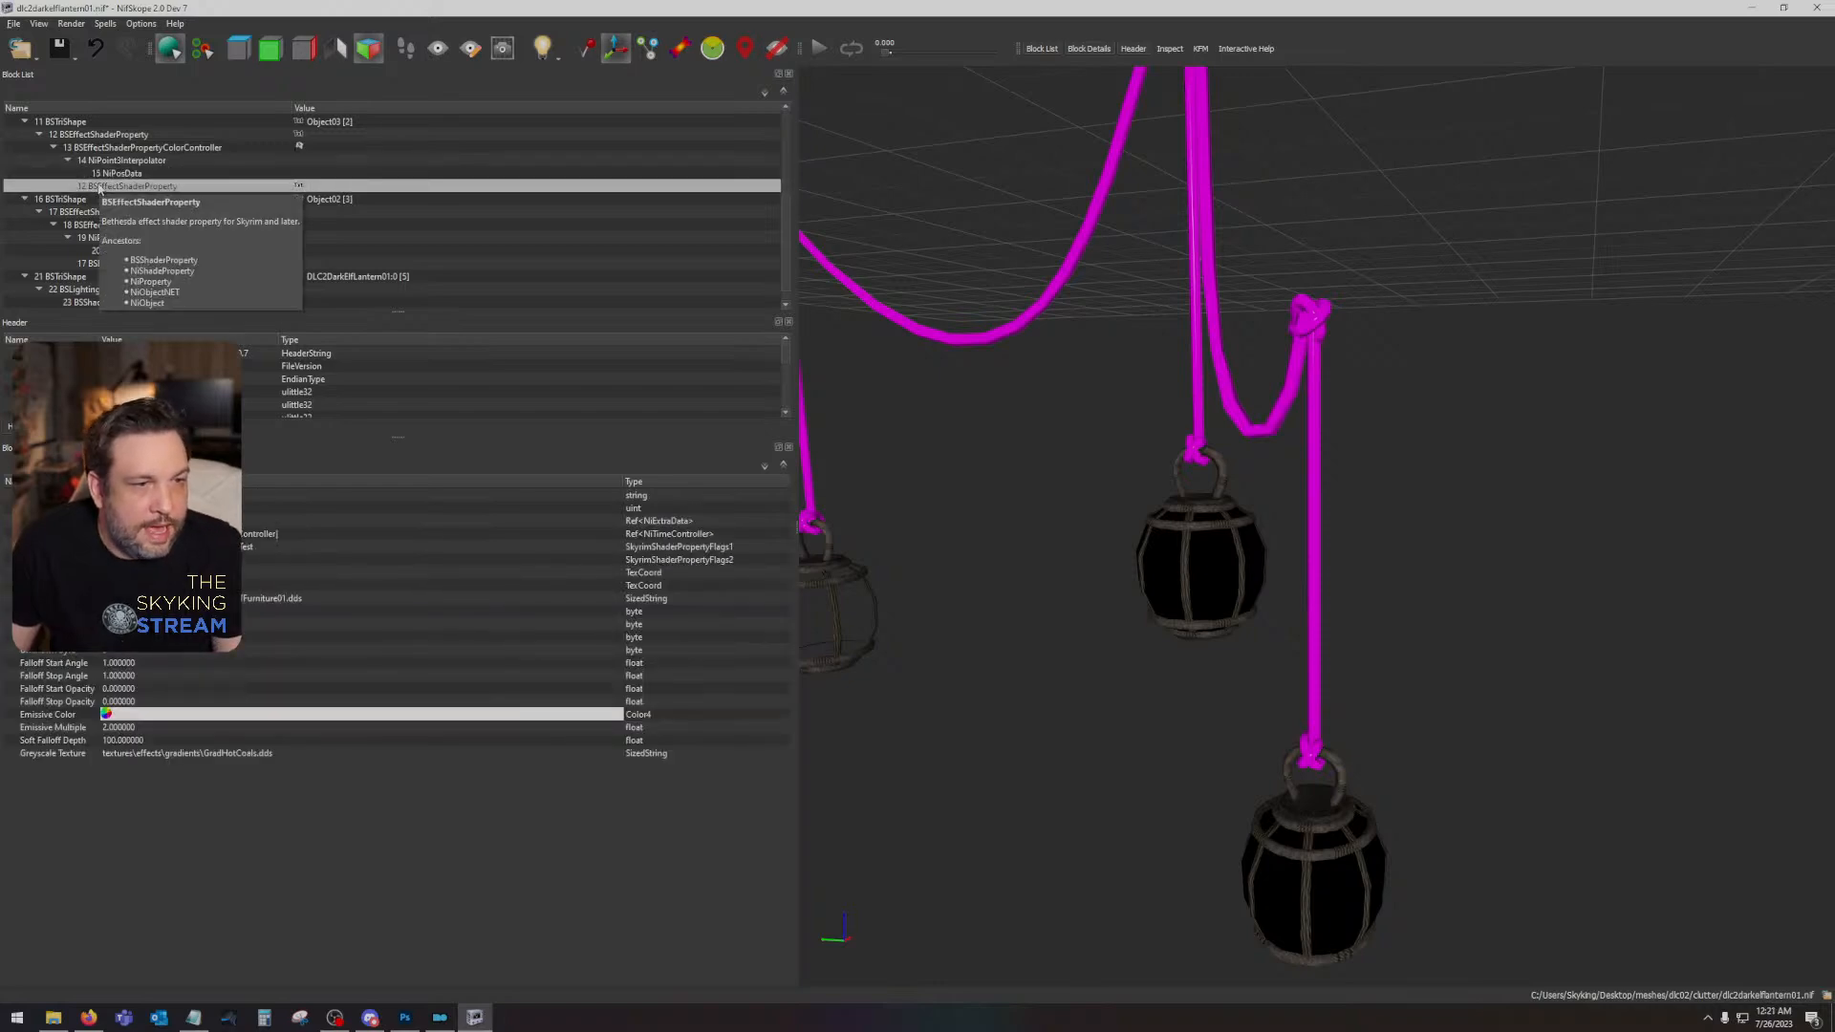
left_click(237, 754)
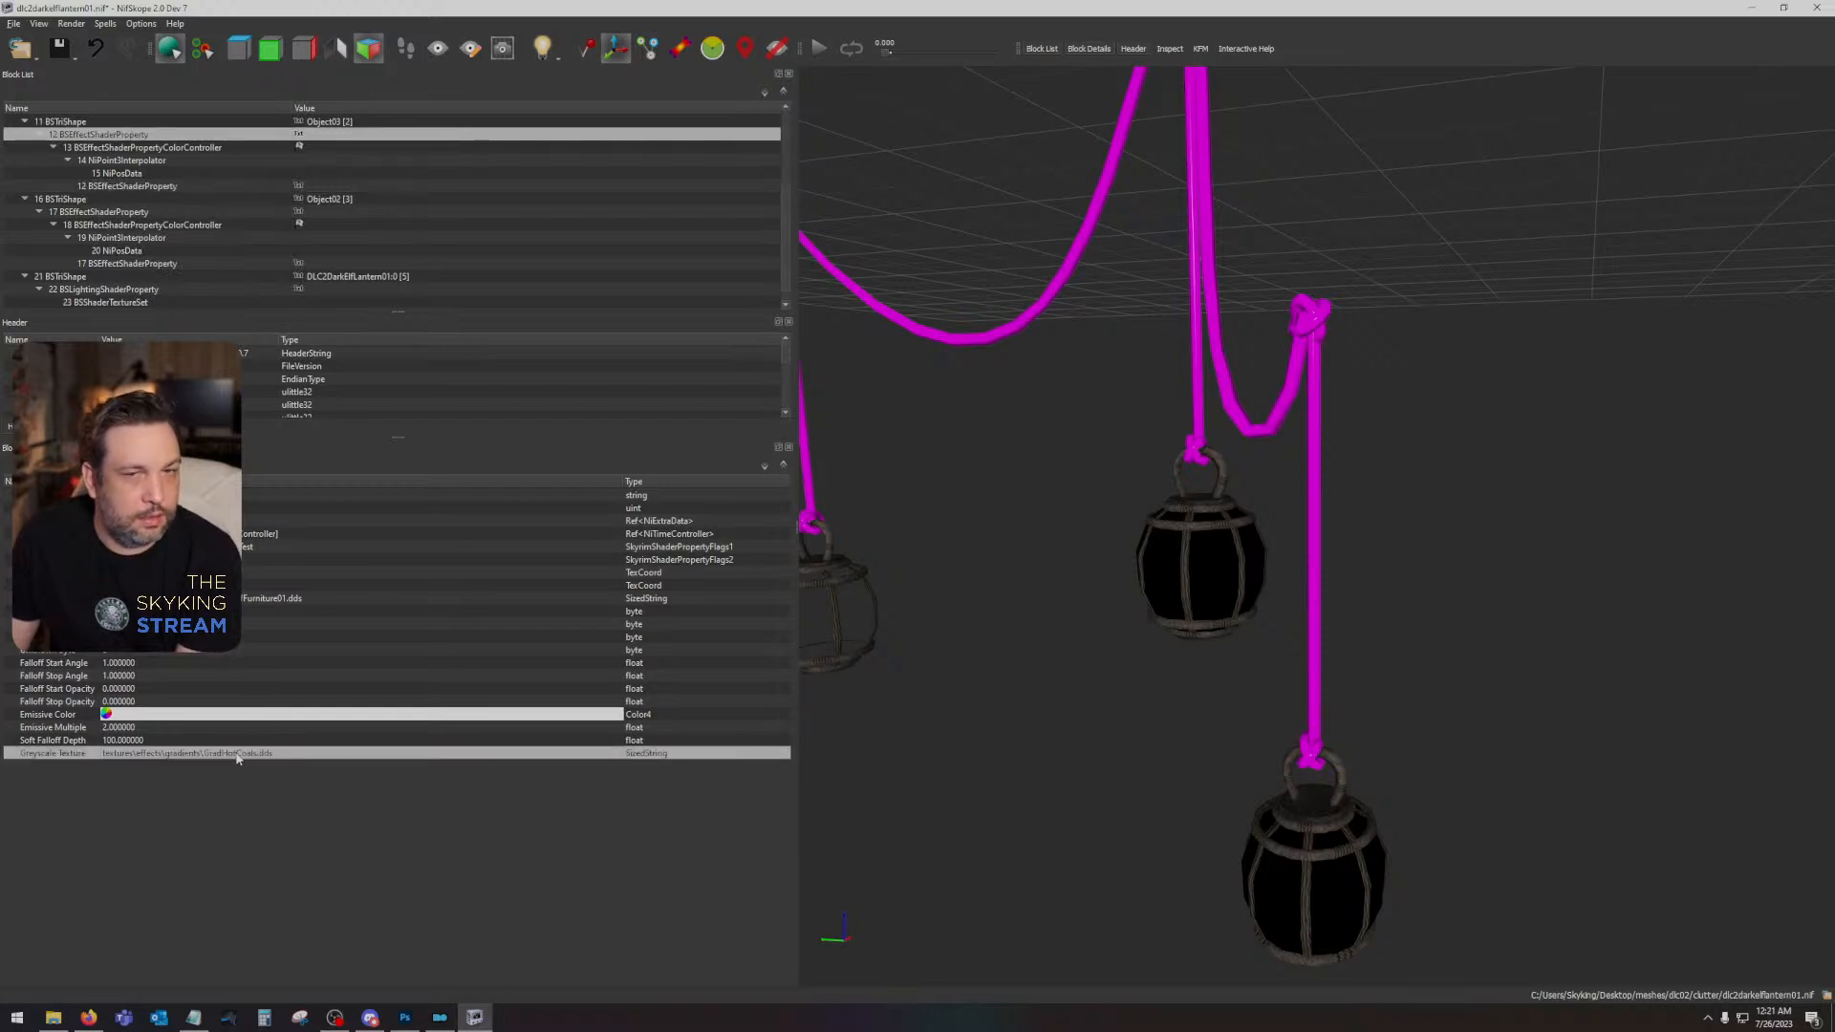
left_click(103, 161)
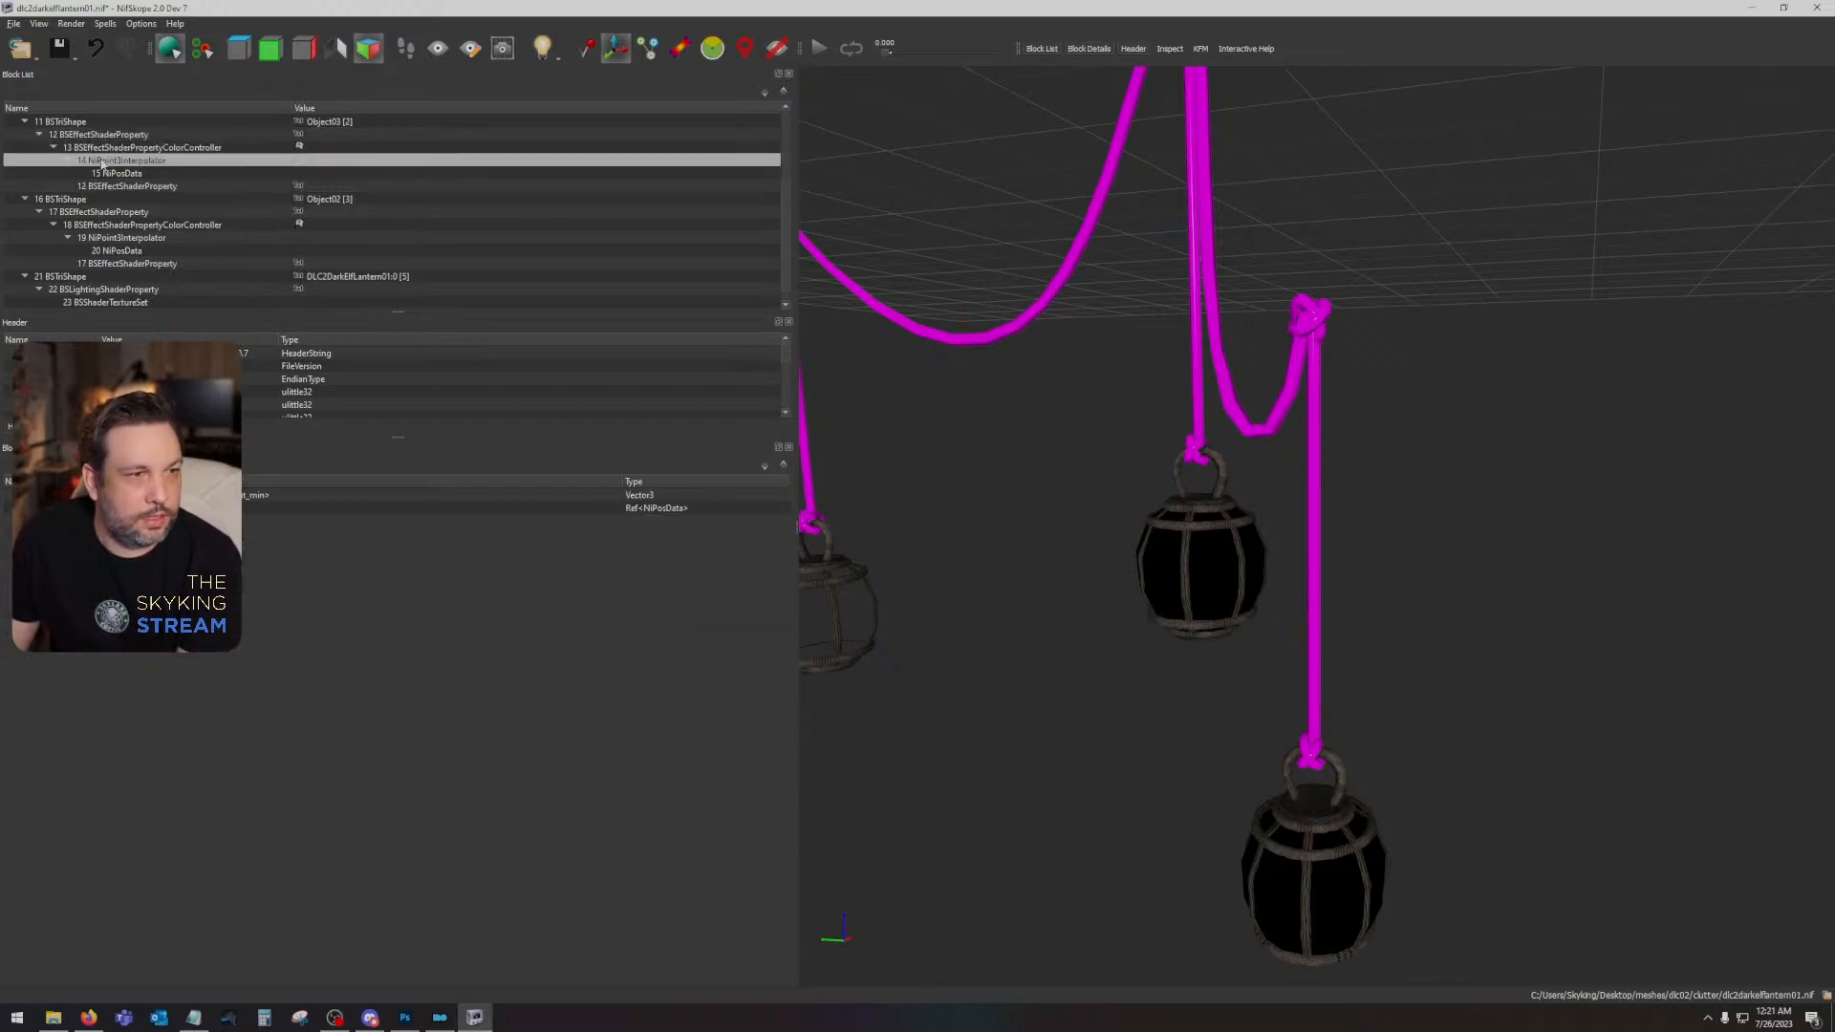
left_click(106, 186)
left_click(111, 173)
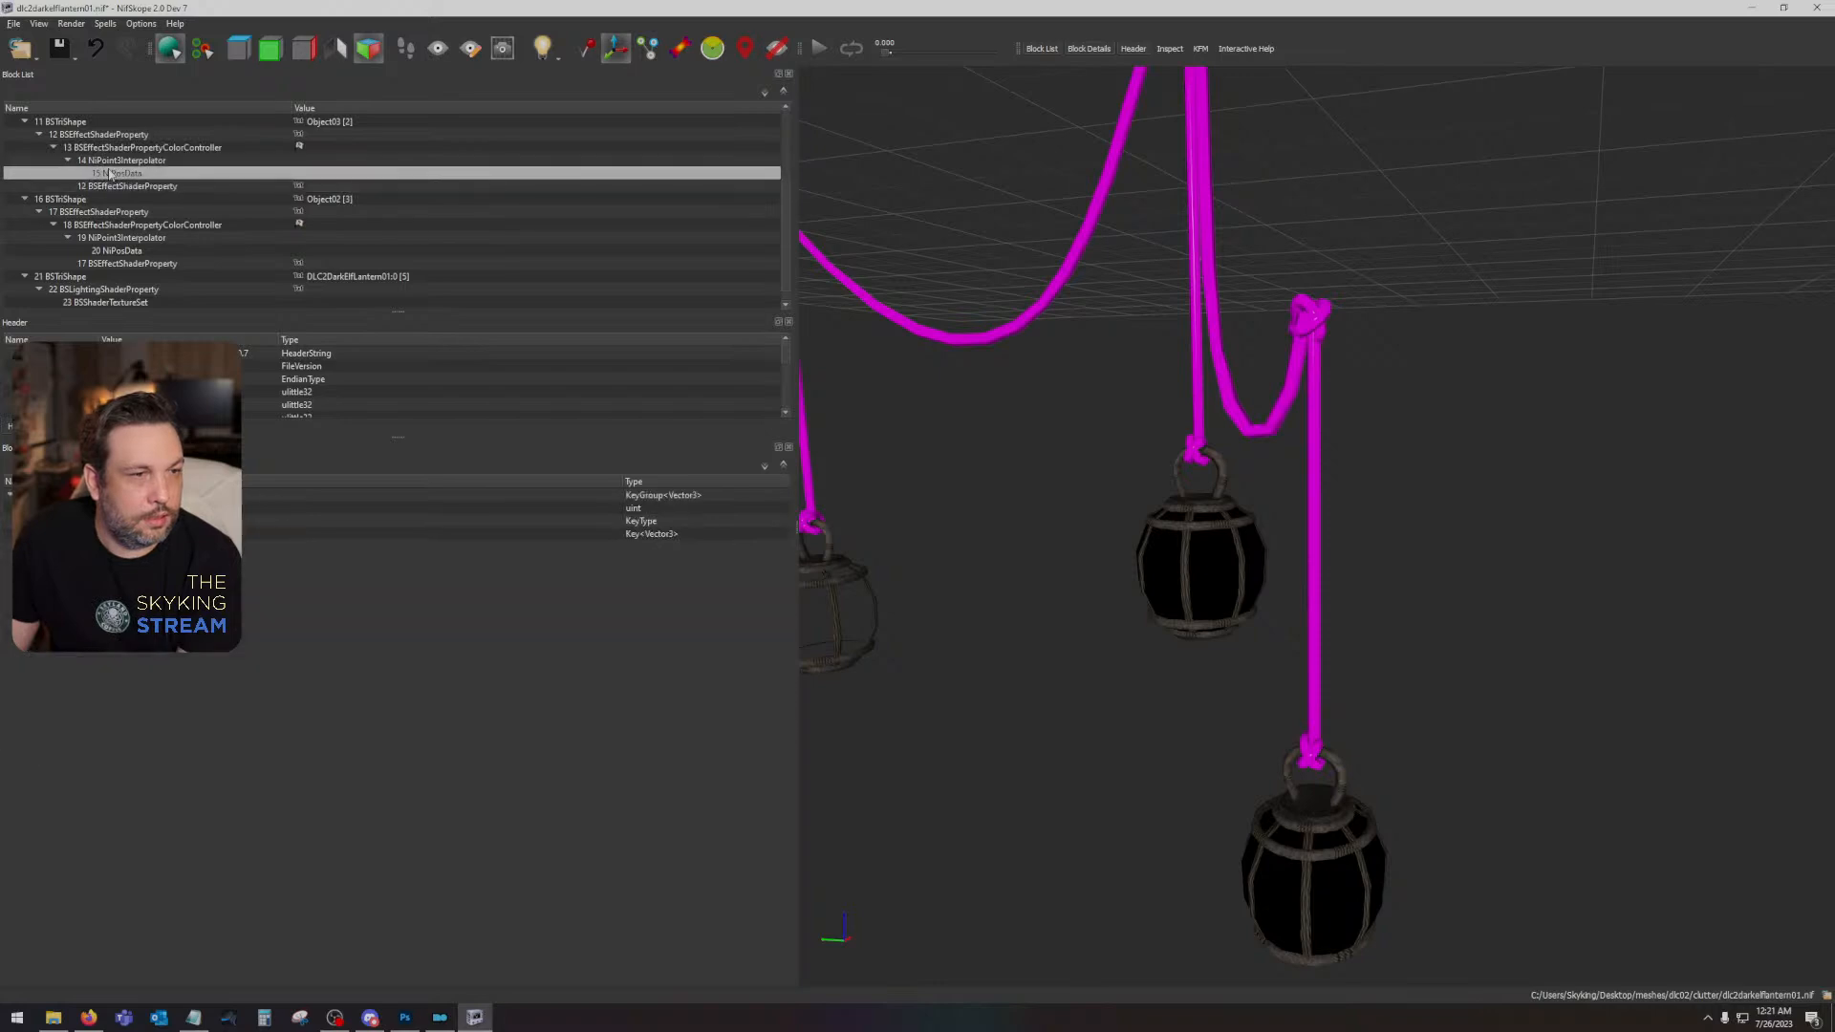
left_click(109, 161)
left_click(110, 148)
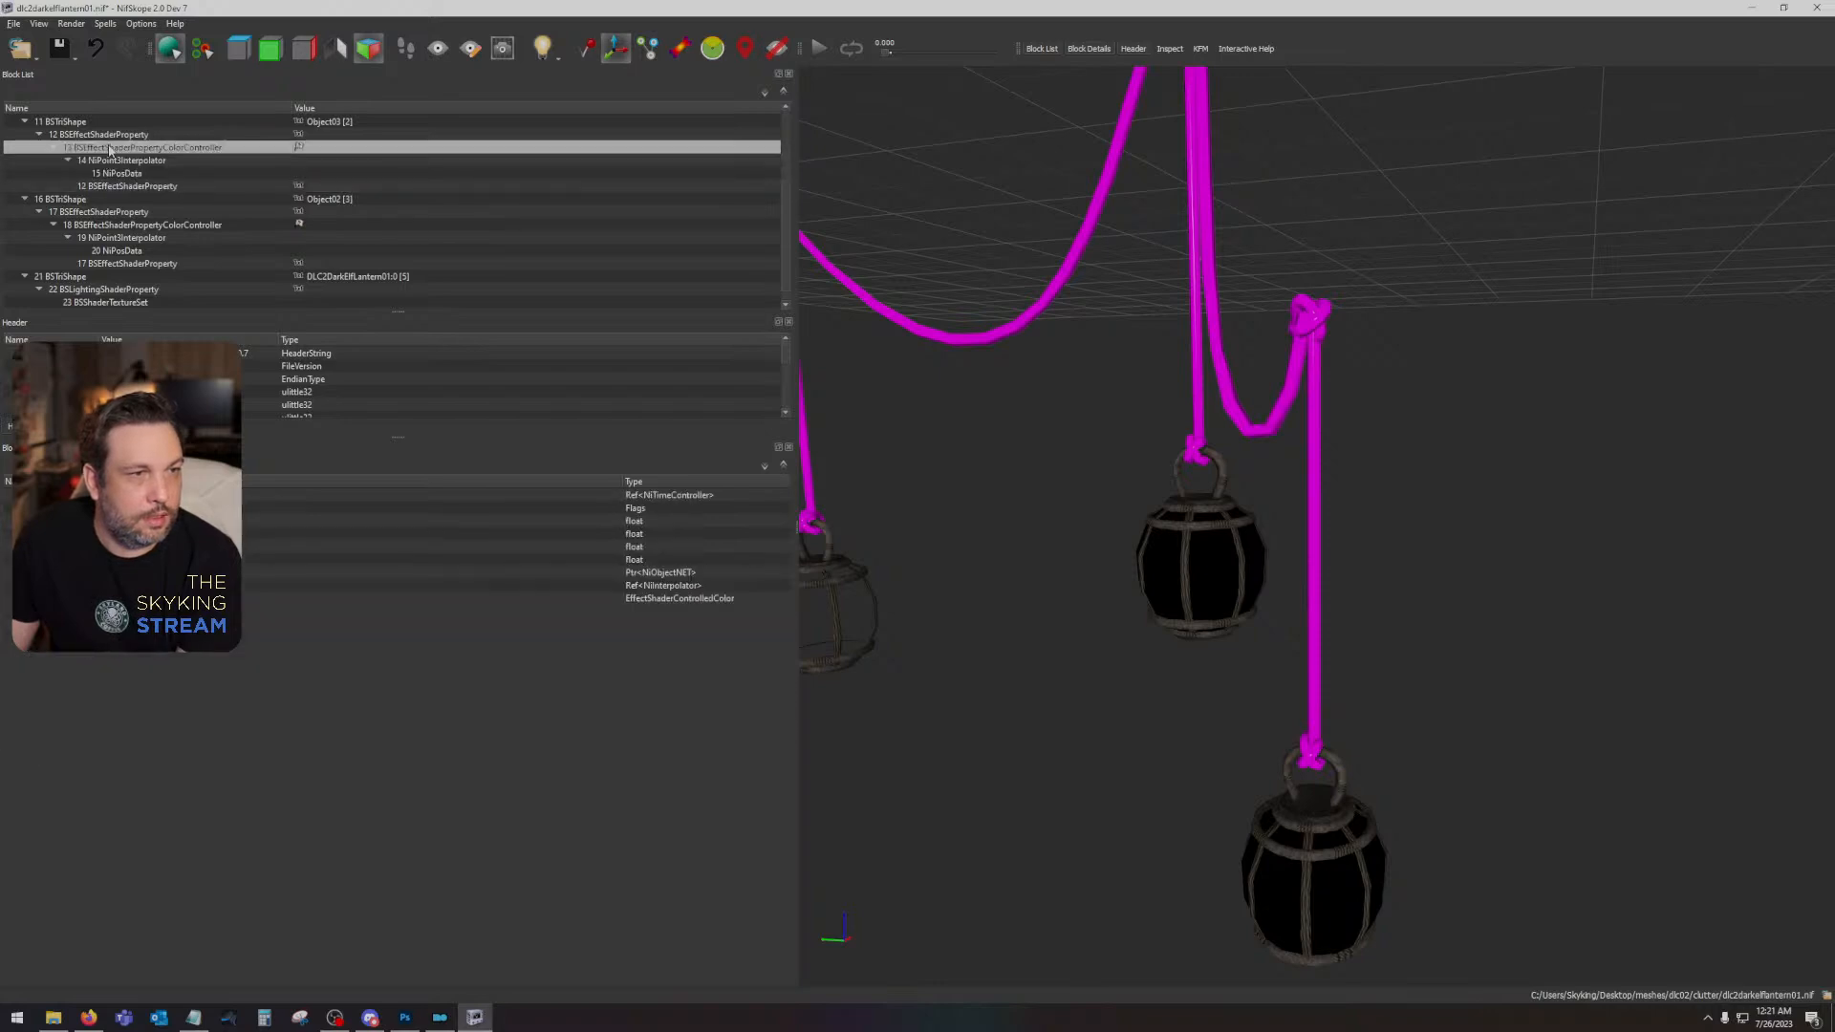
- Switch to Photoshop, restore the furniture texture's RGB composite and inspect its orange paper section at 200% zoom
left_click(405, 1017)
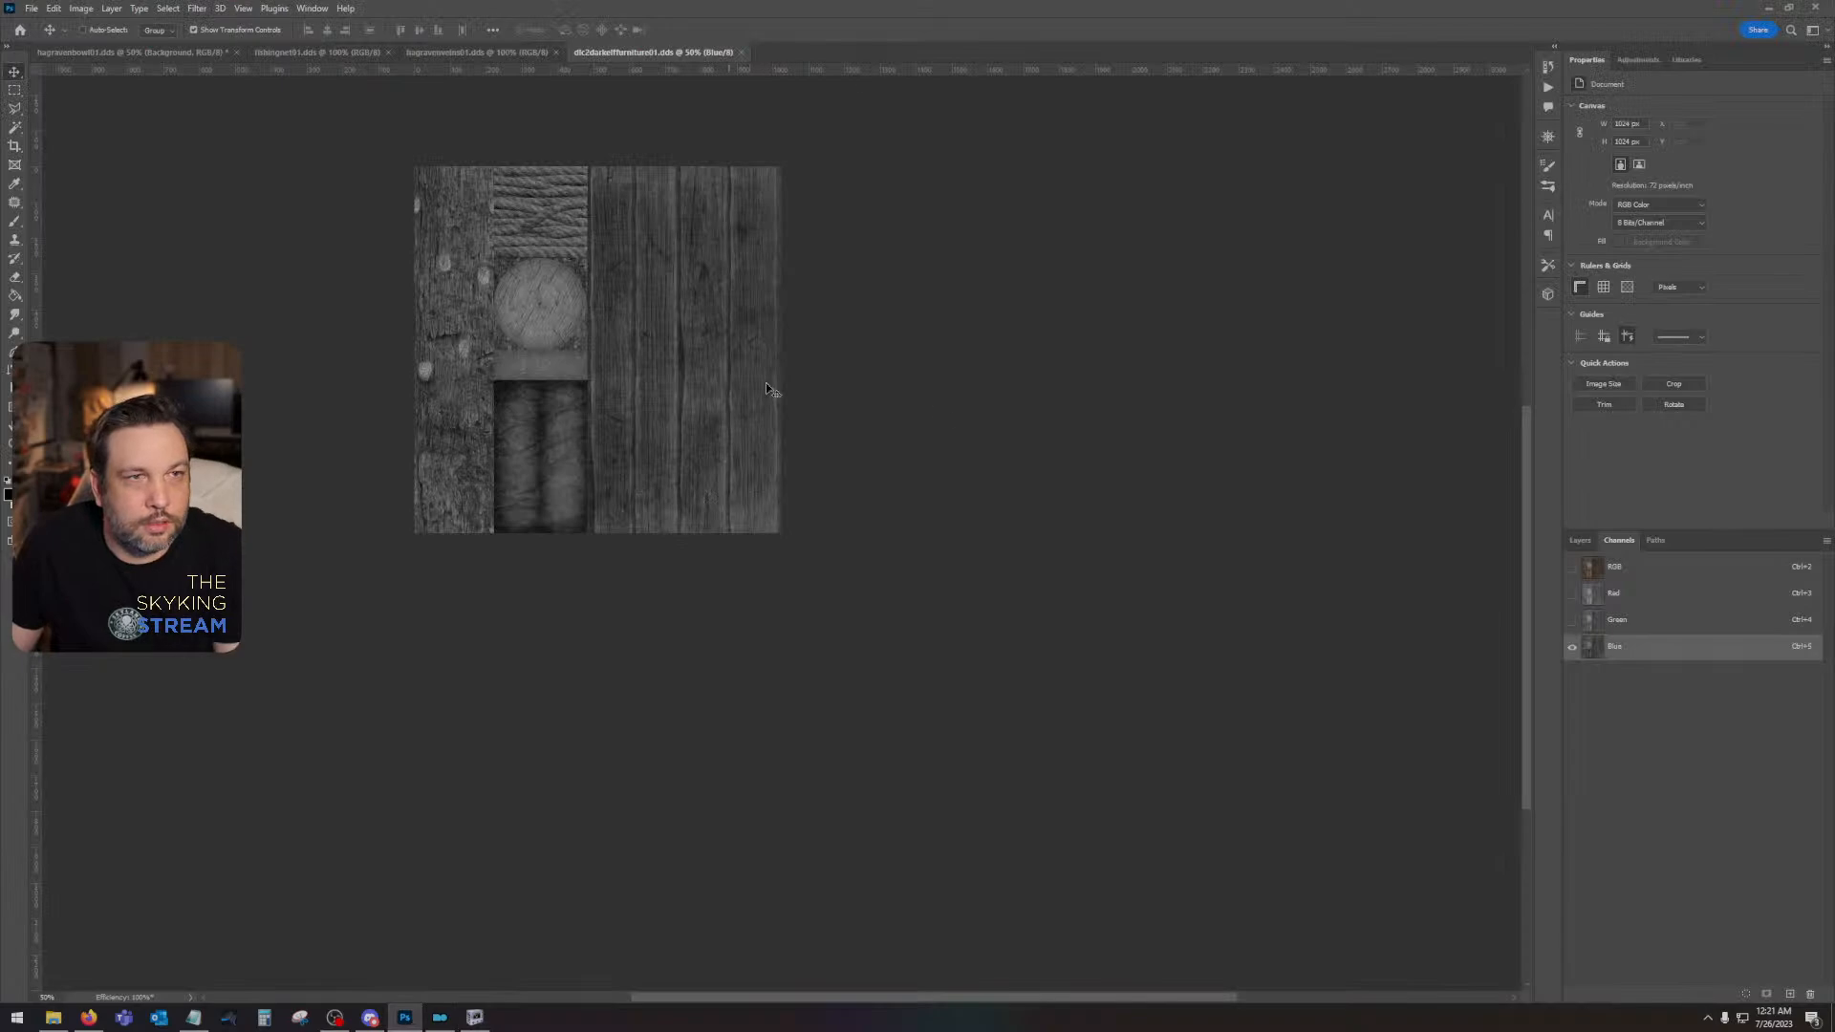
left_click(1672, 567)
left_click(1580, 540)
left_click_drag(608, 397, 832, 498)
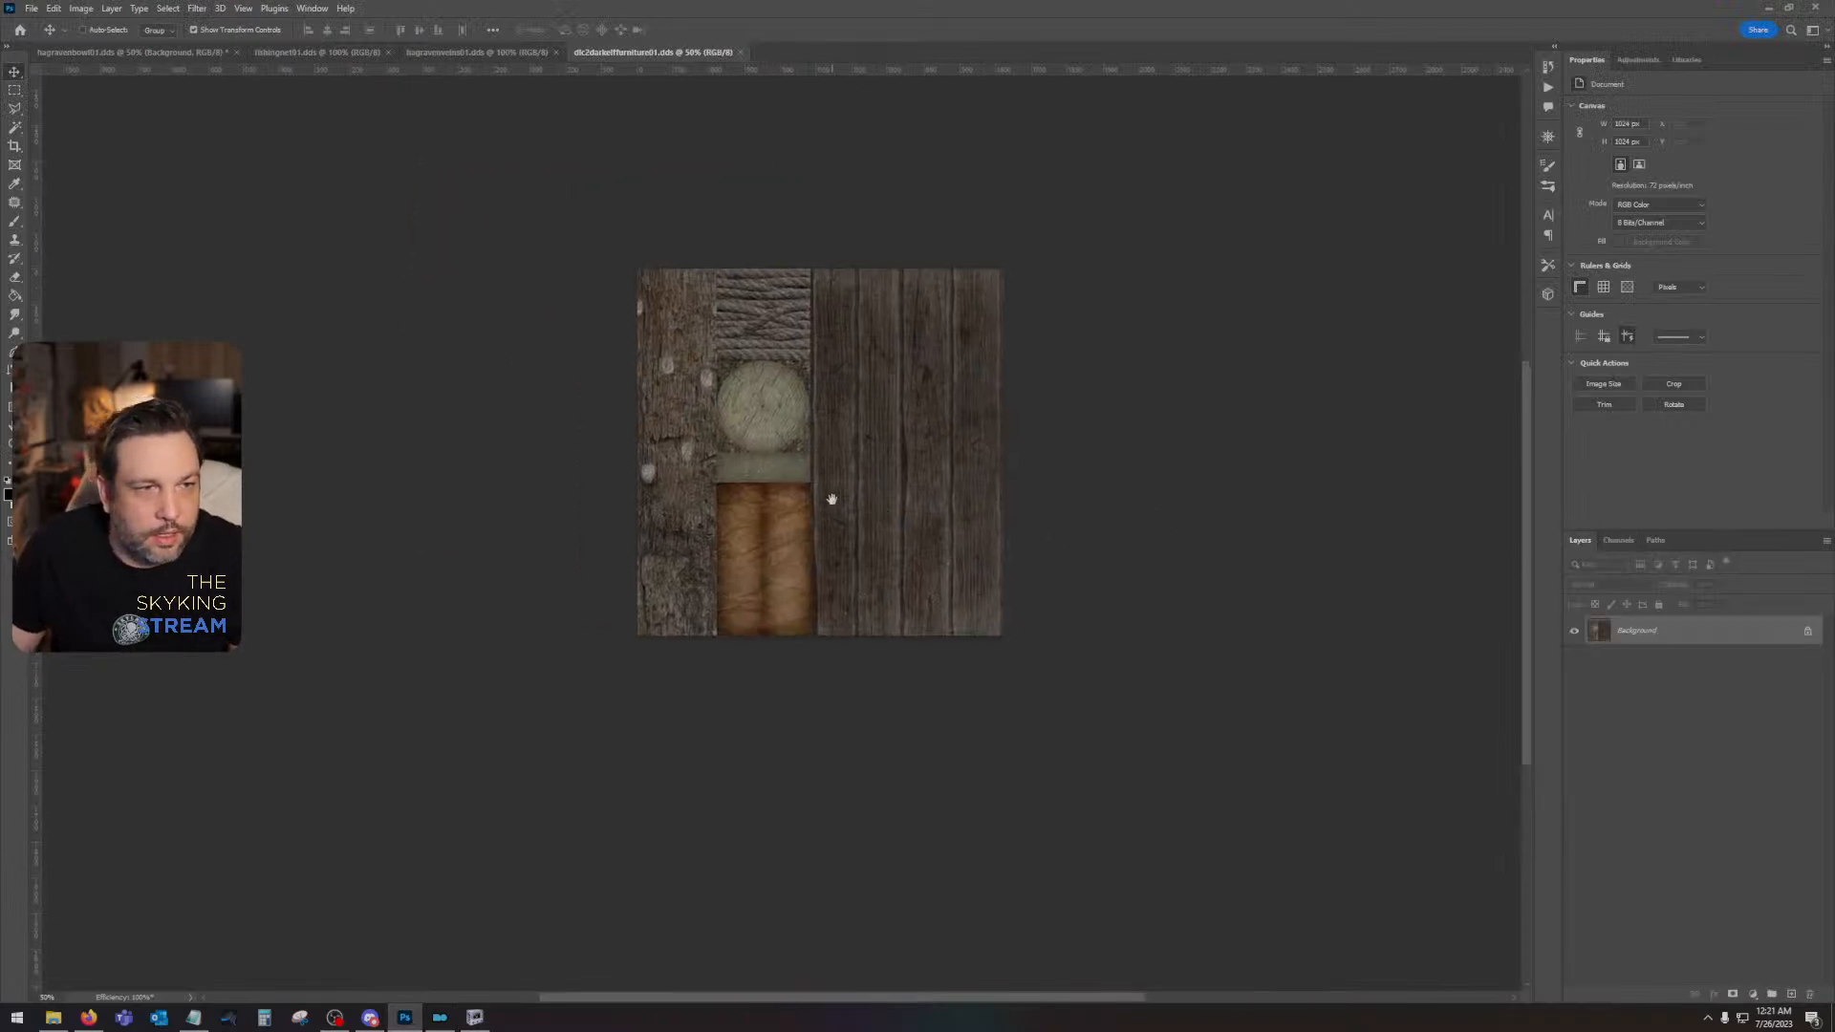
scroll(800, 491, "up", 4)
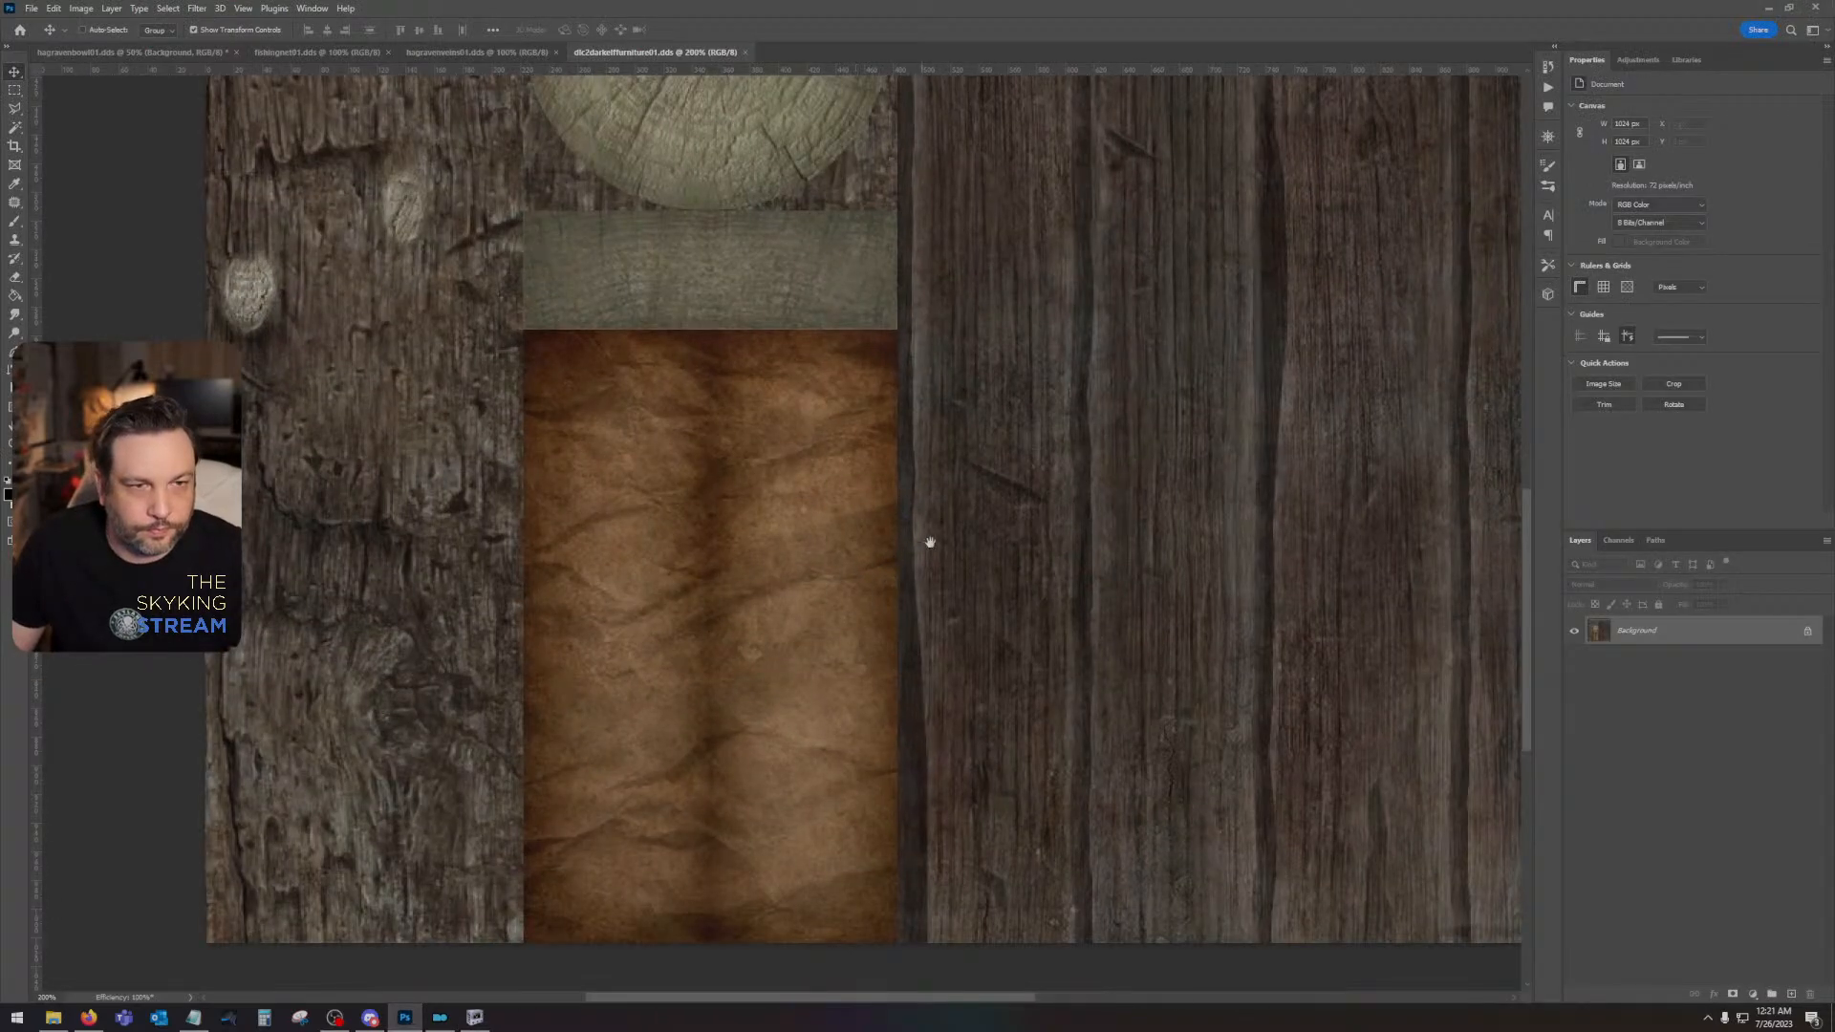
left_click_drag(925, 537, 1070, 511)
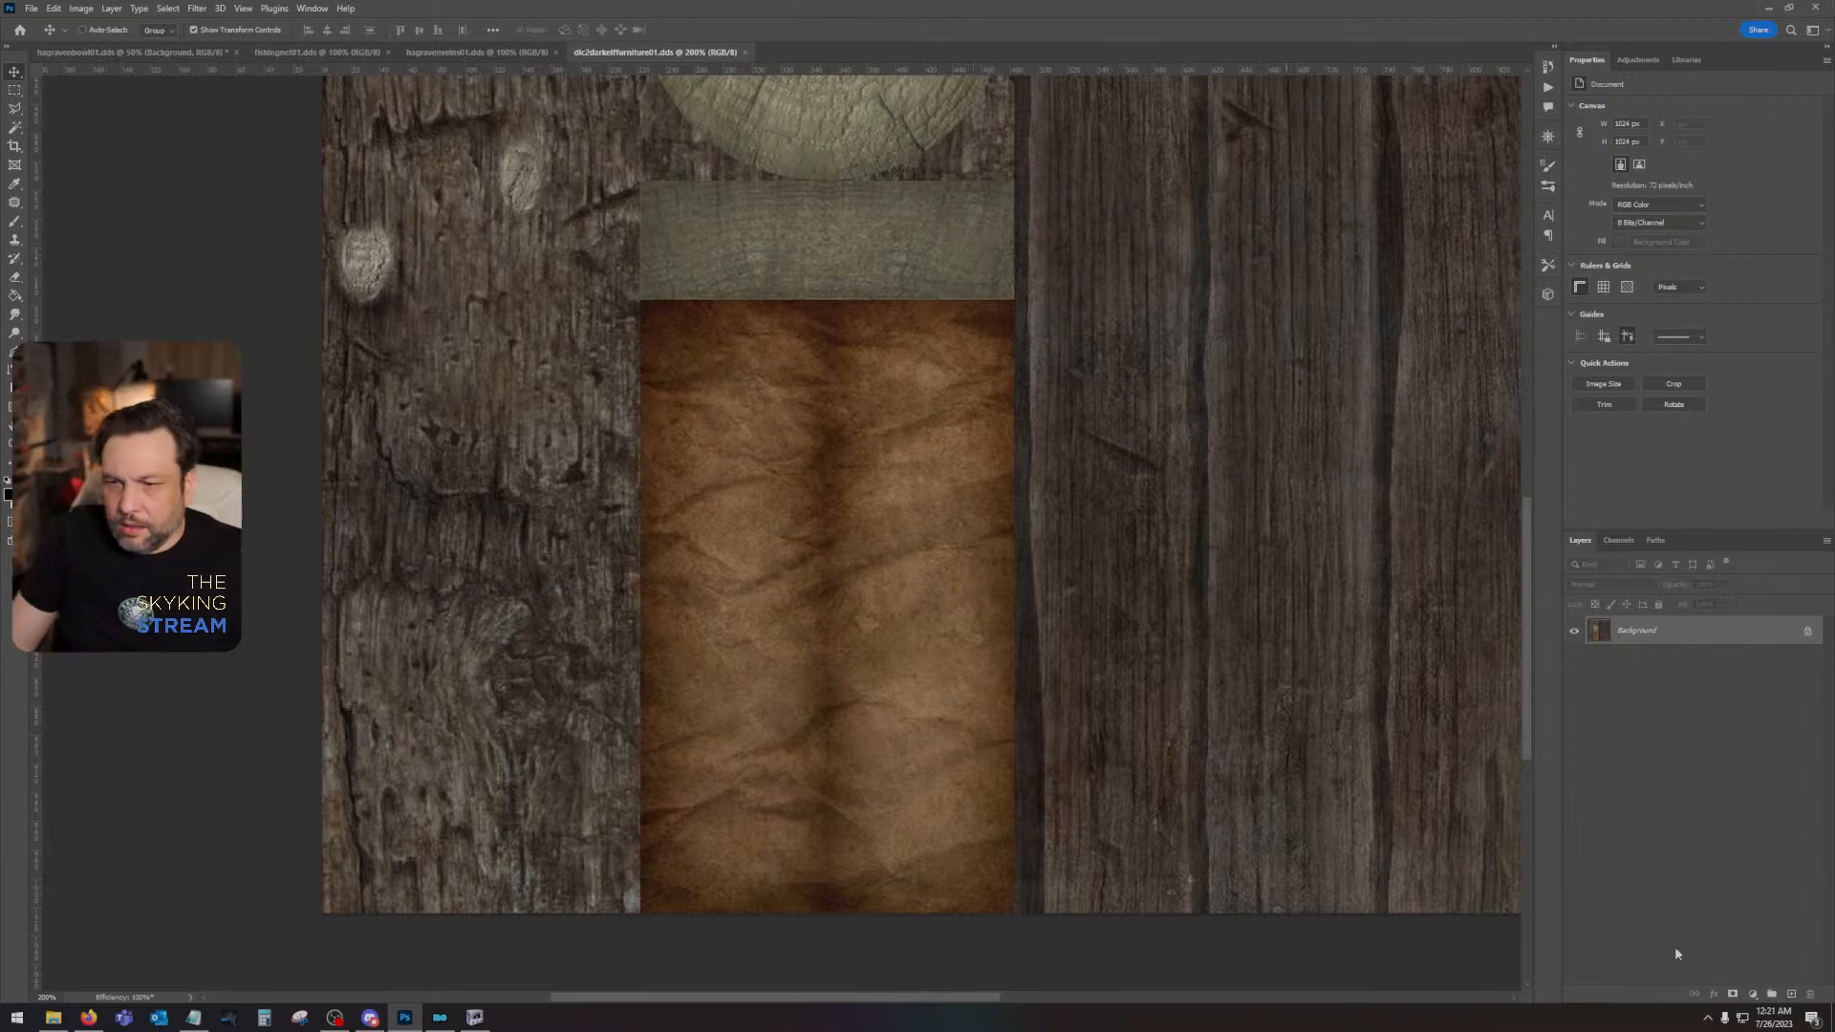
- Close the Data folder and open dlc2darkelffurniture01 from the Skyland Bits and Bobs mod's textures\dlc02\furniture folder, without separate mip-map layers
key("alt+Tab")
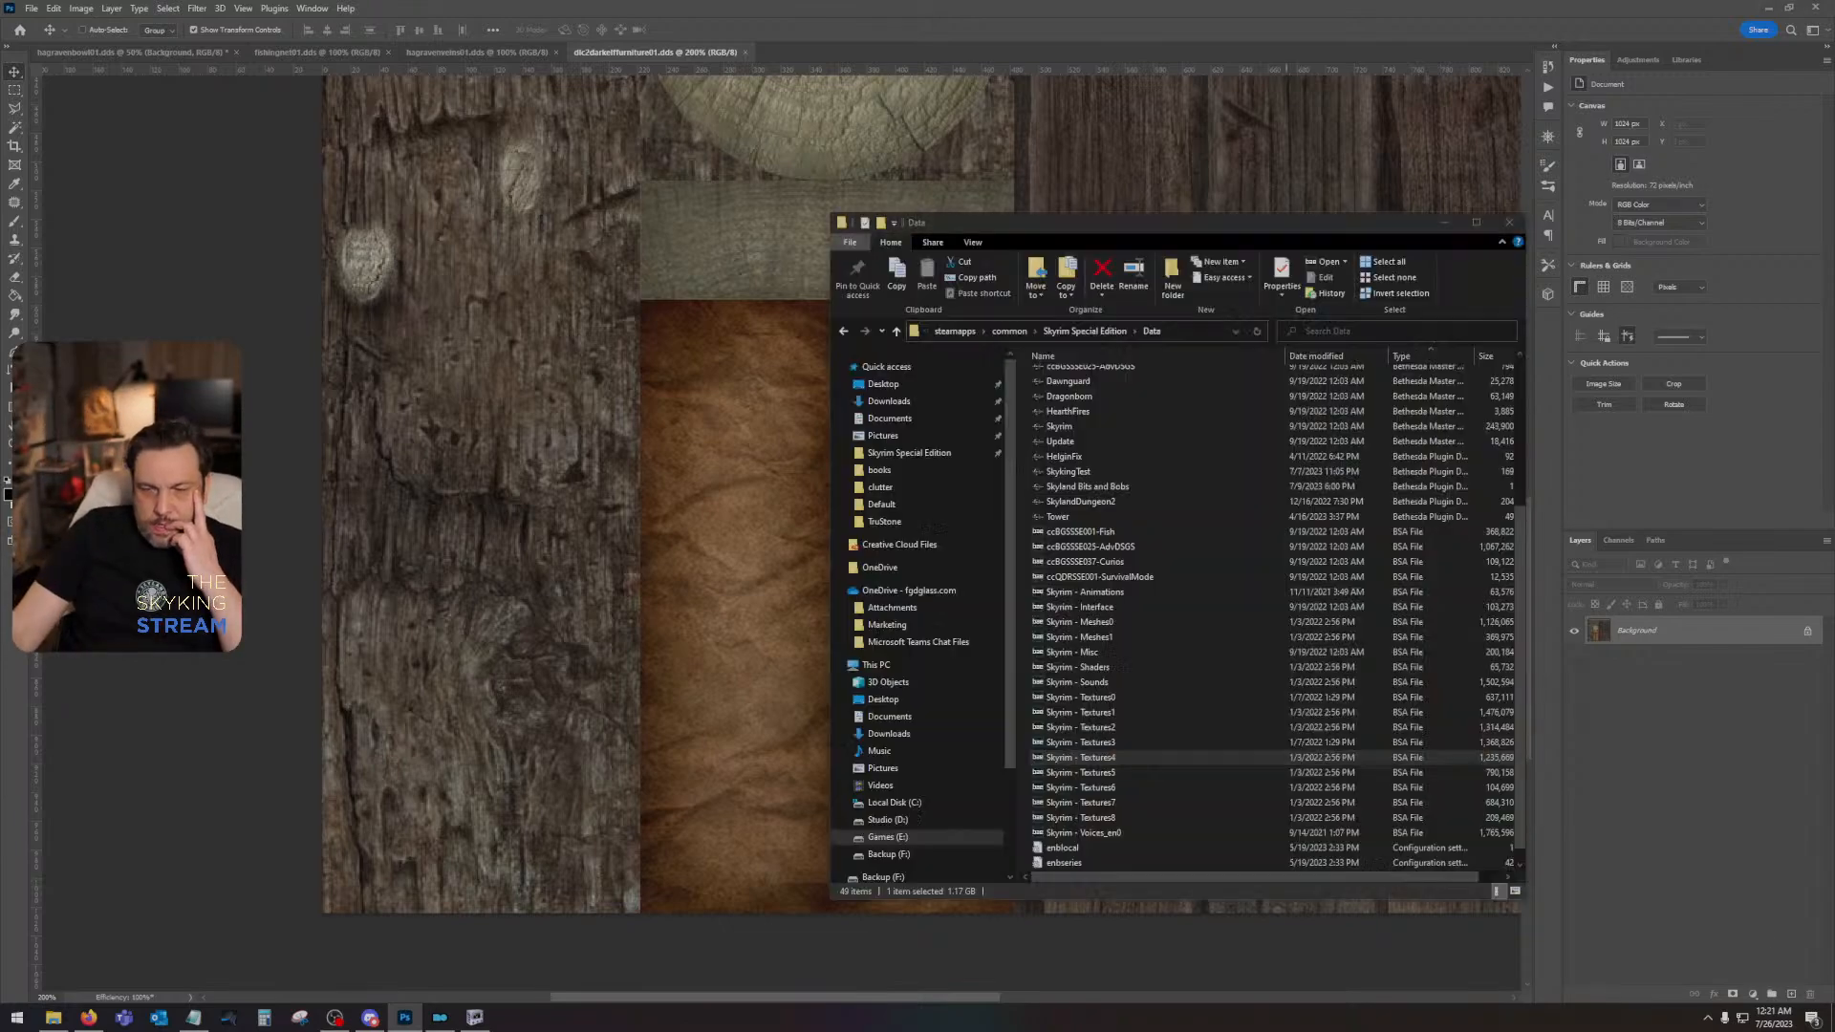
left_click(1509, 222)
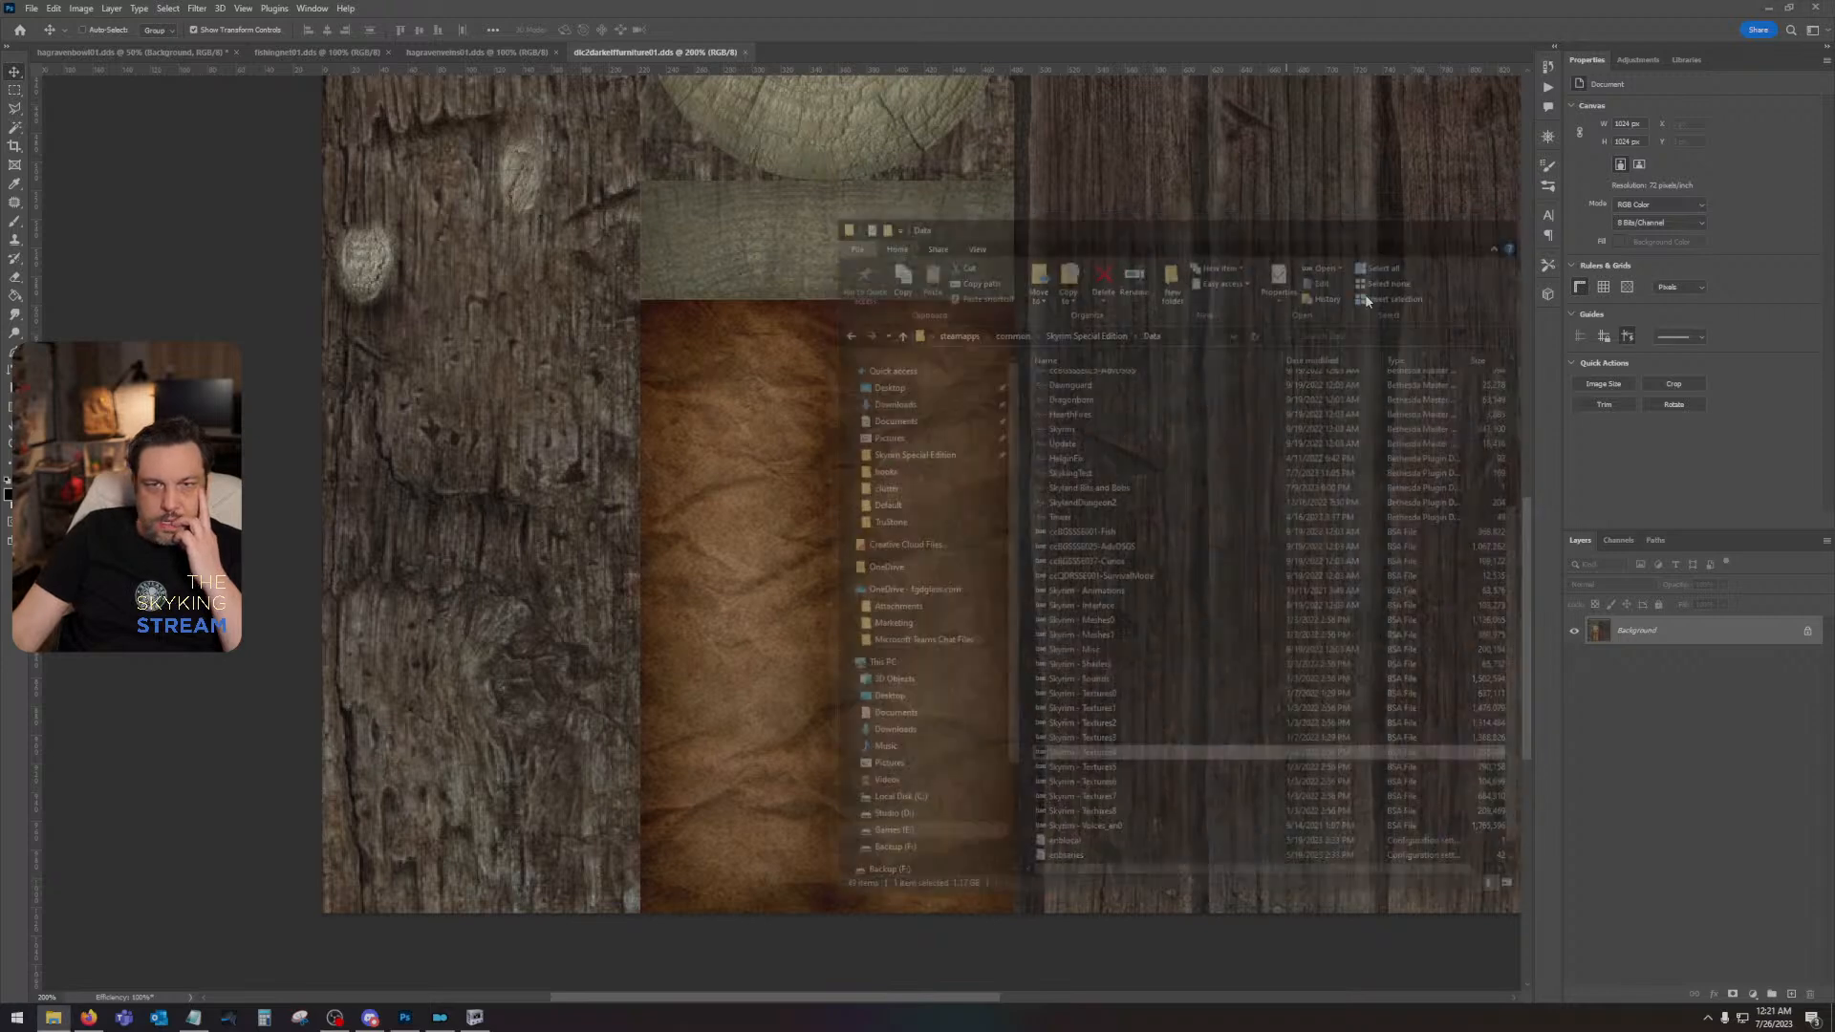
left_click(439, 1019)
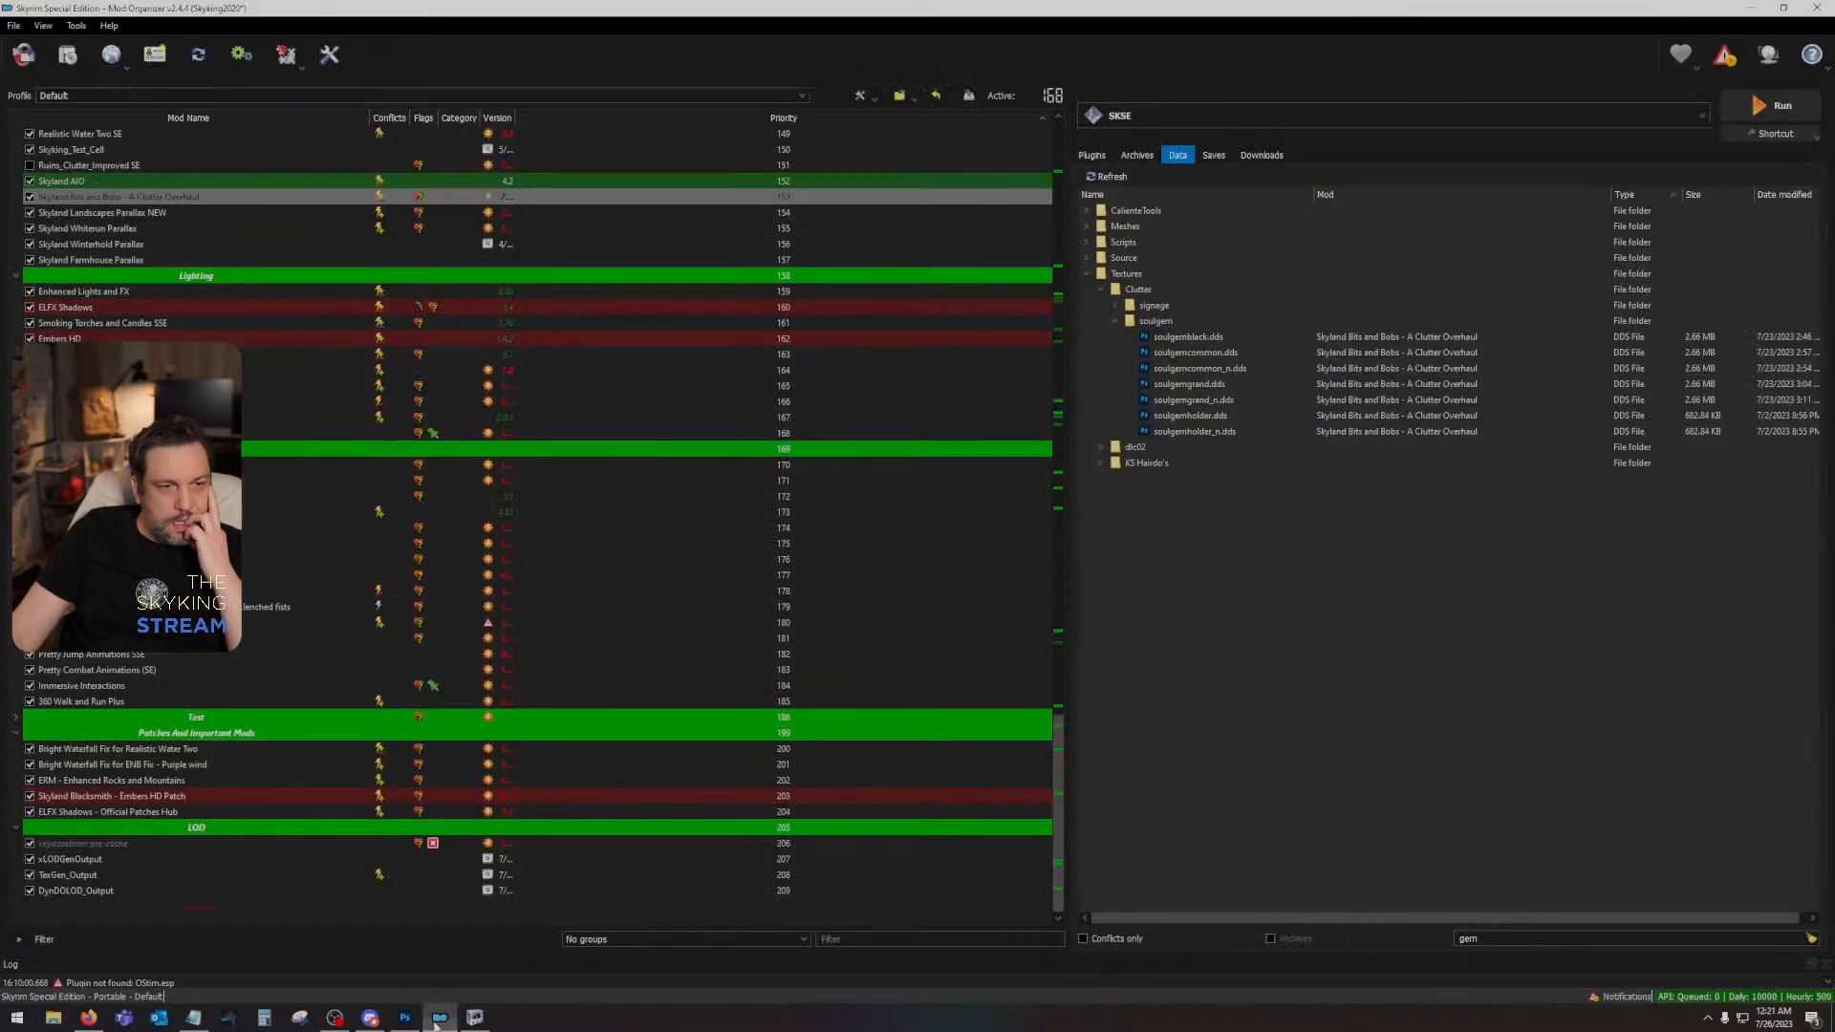
right_click(196, 197)
left_click(259, 505)
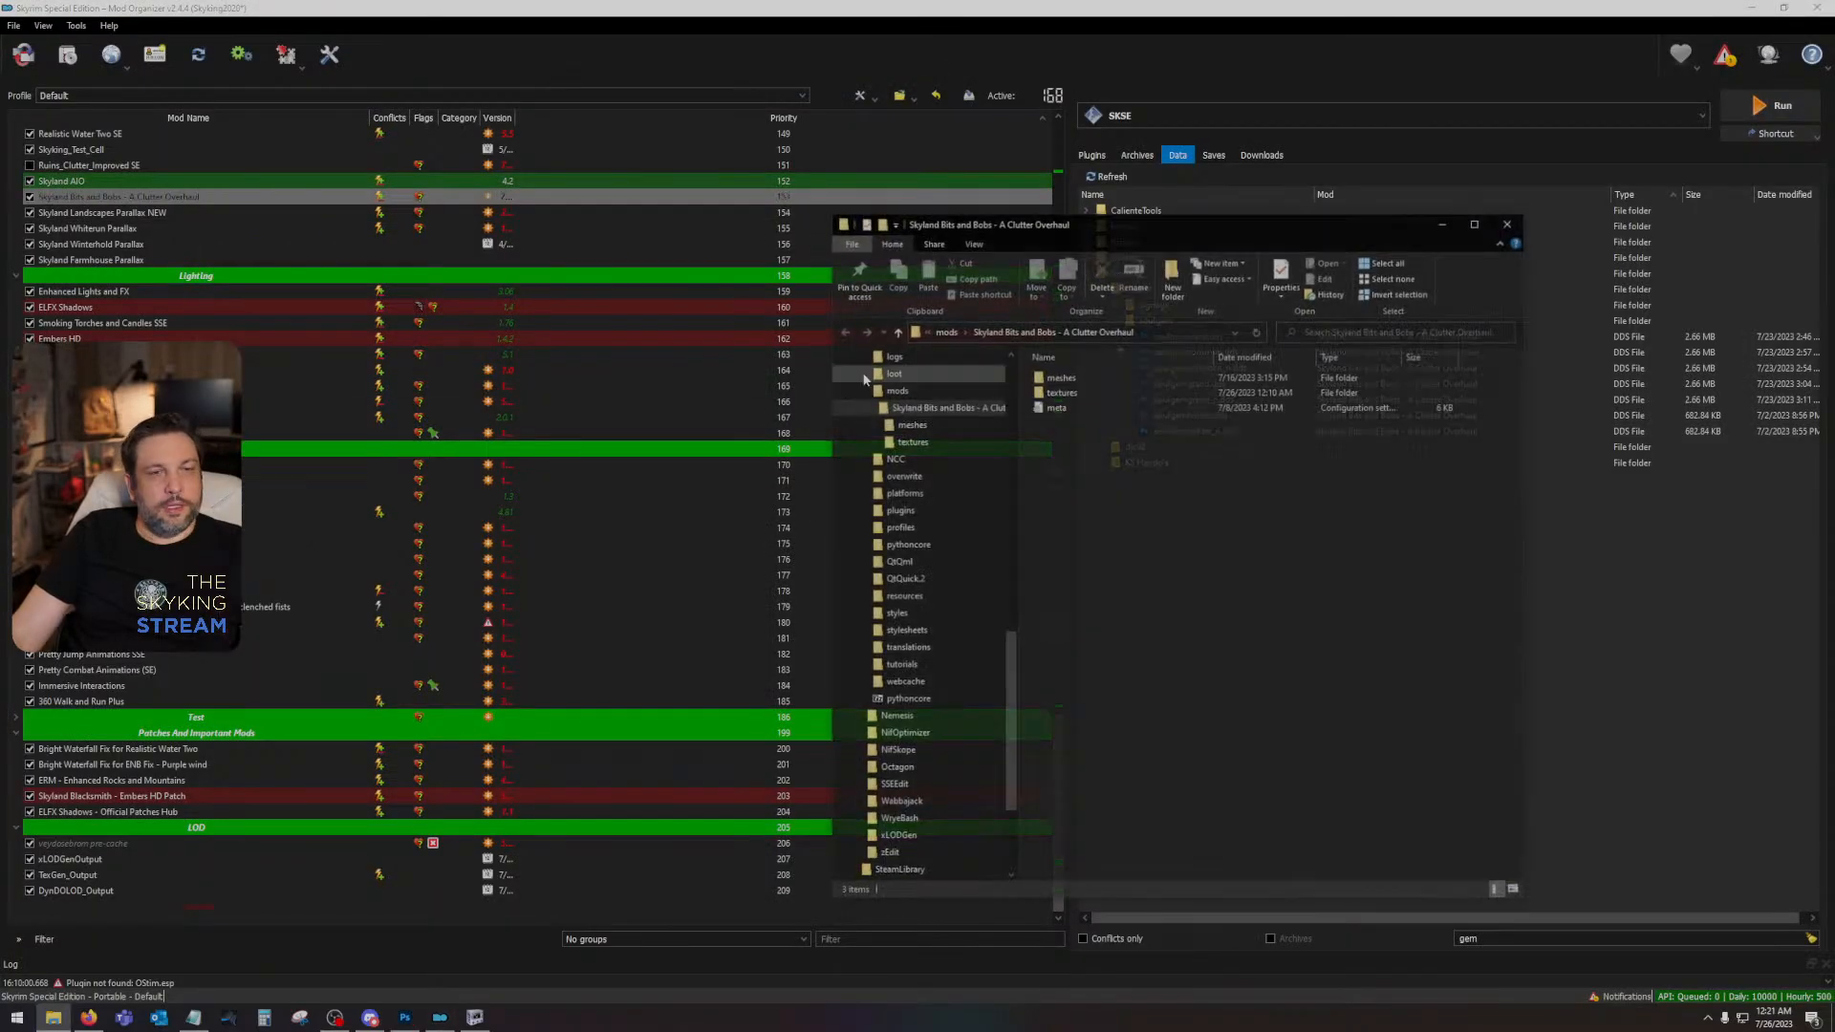
double_click(1142, 390)
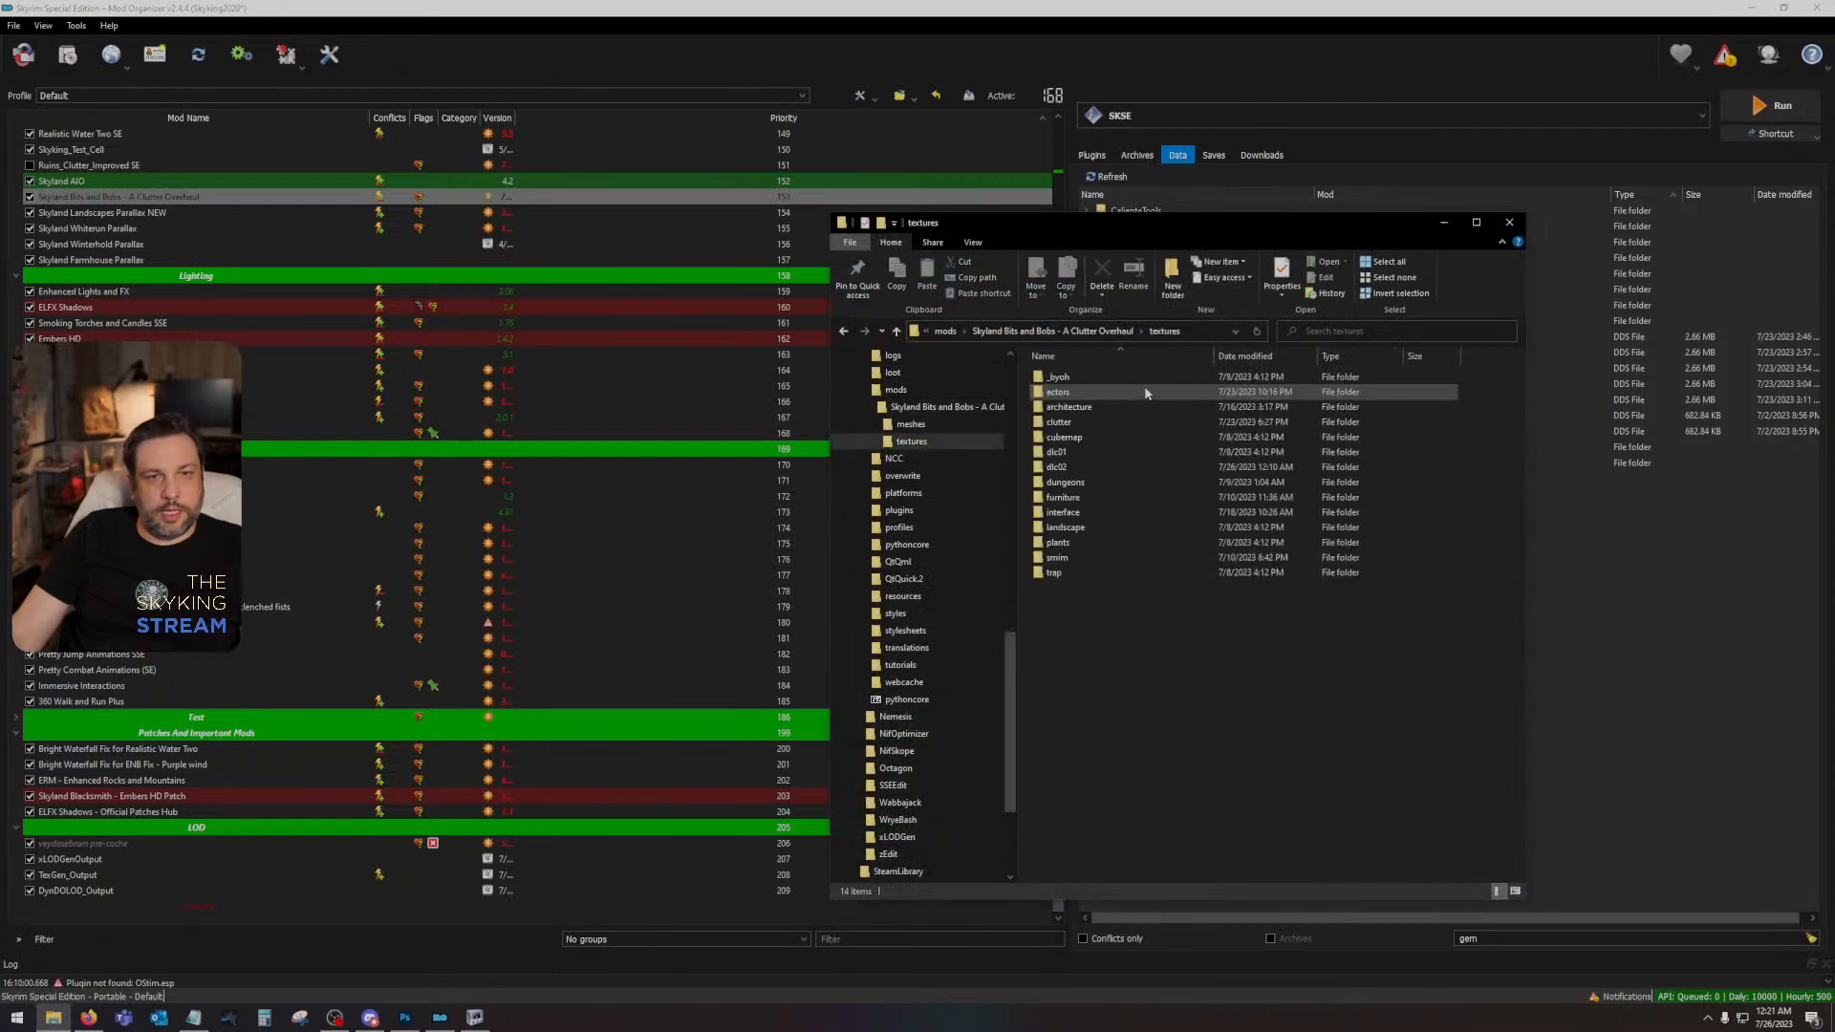
double_click(1099, 468)
double_click(1087, 380)
left_click(1088, 389)
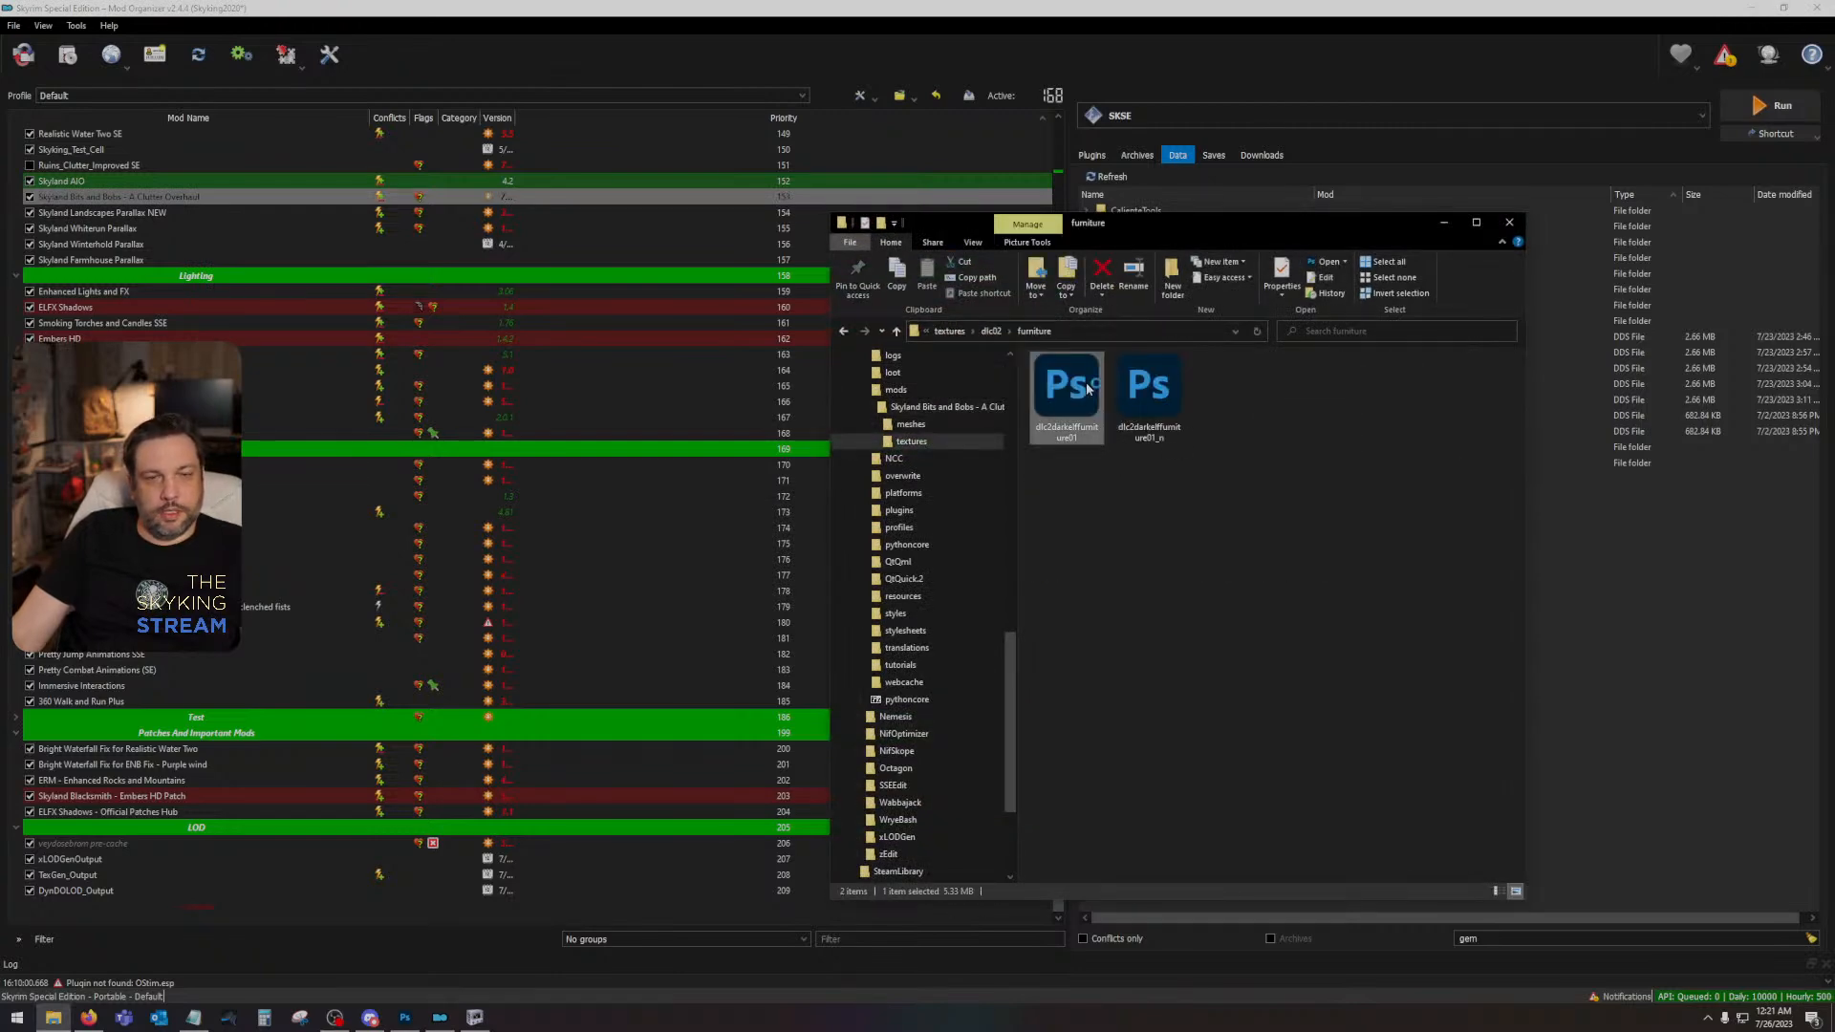
double_click(1088, 388)
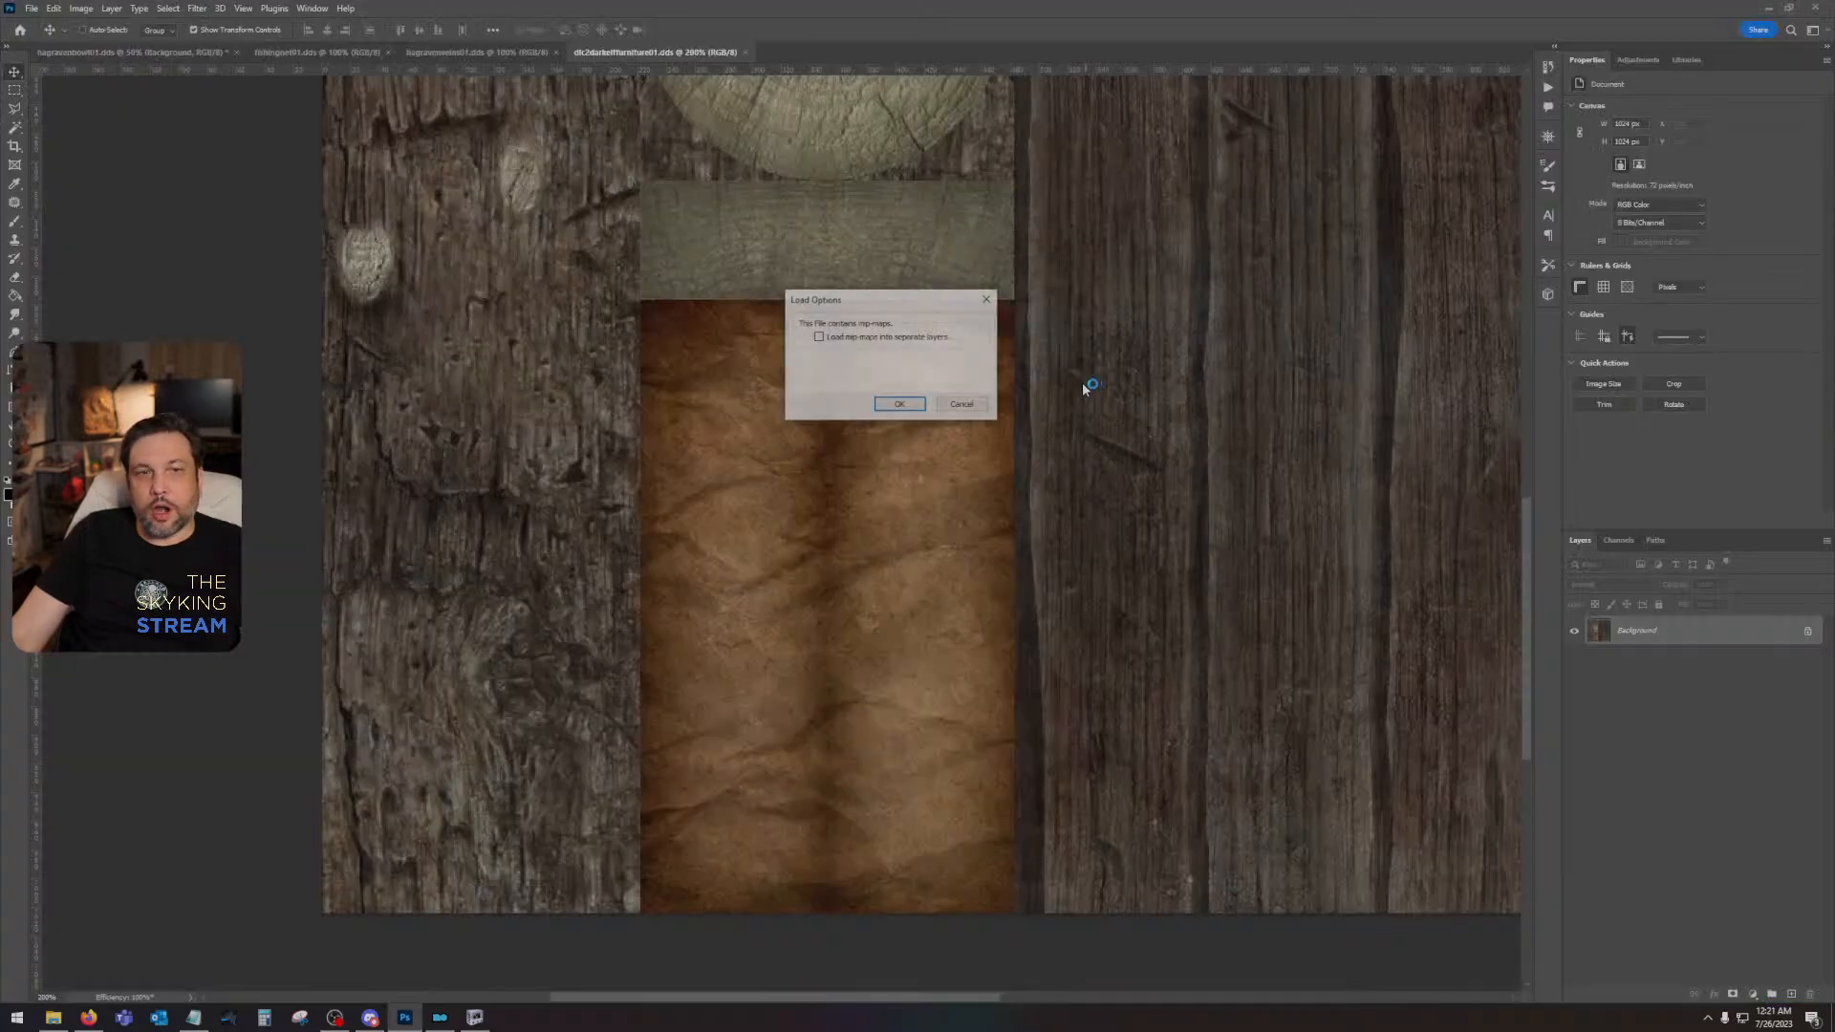
left_click(896, 408)
- Copy the vanilla furniture texture into the Skyland retexture document as a new layer and scale it to fill the 2048 px canvas
left_click(654, 53)
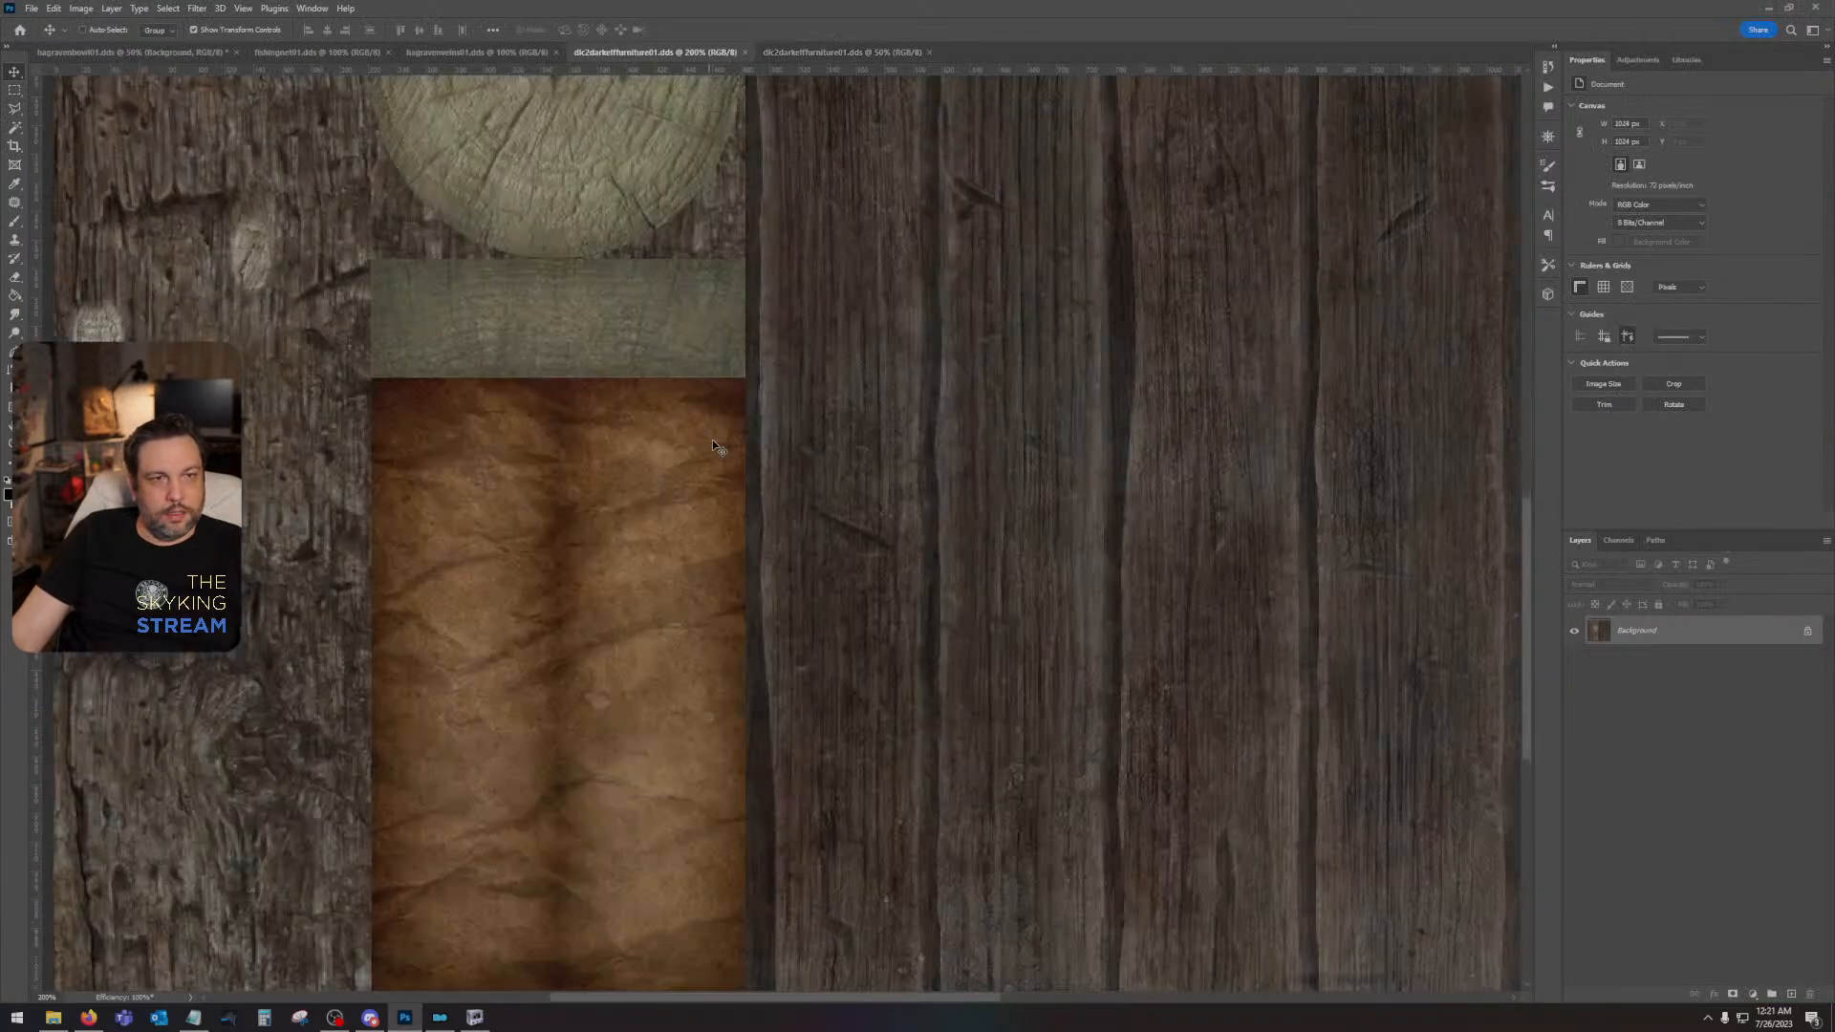
left_click_drag(1114, 487, 1020, 470)
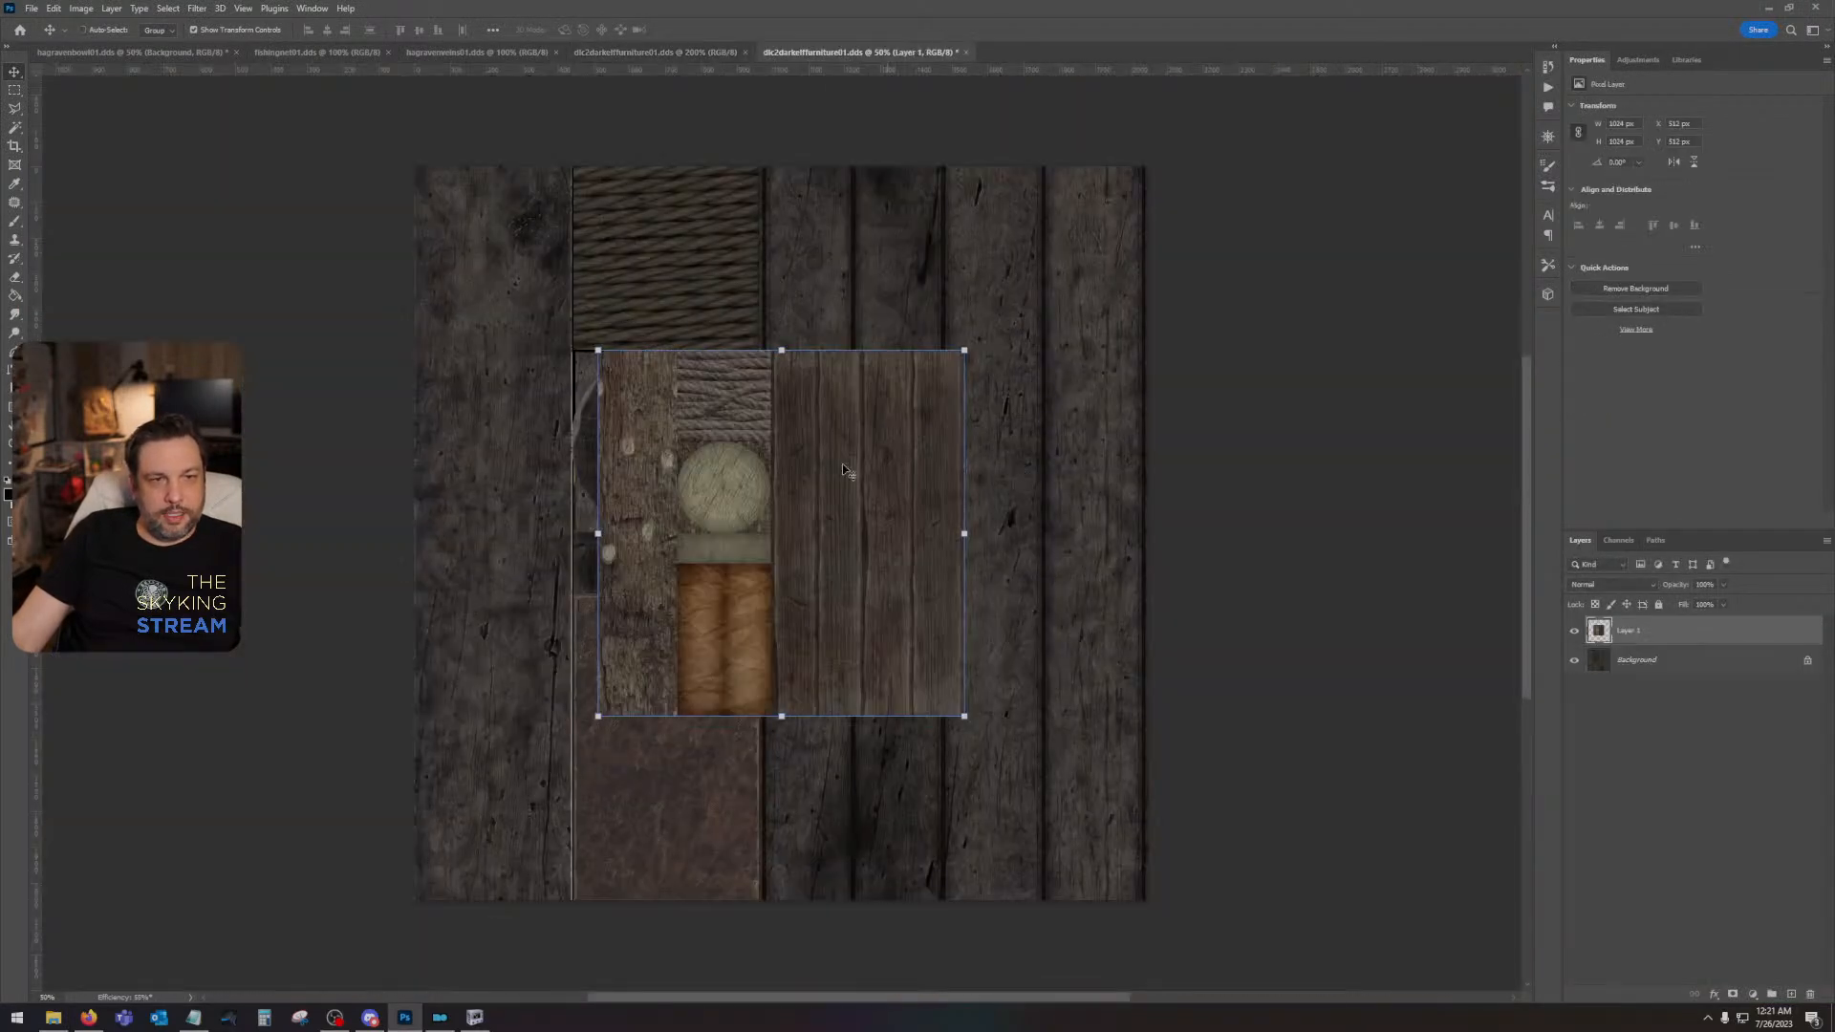
left_click_drag(841, 462, 655, 268)
key("ctrl+t")
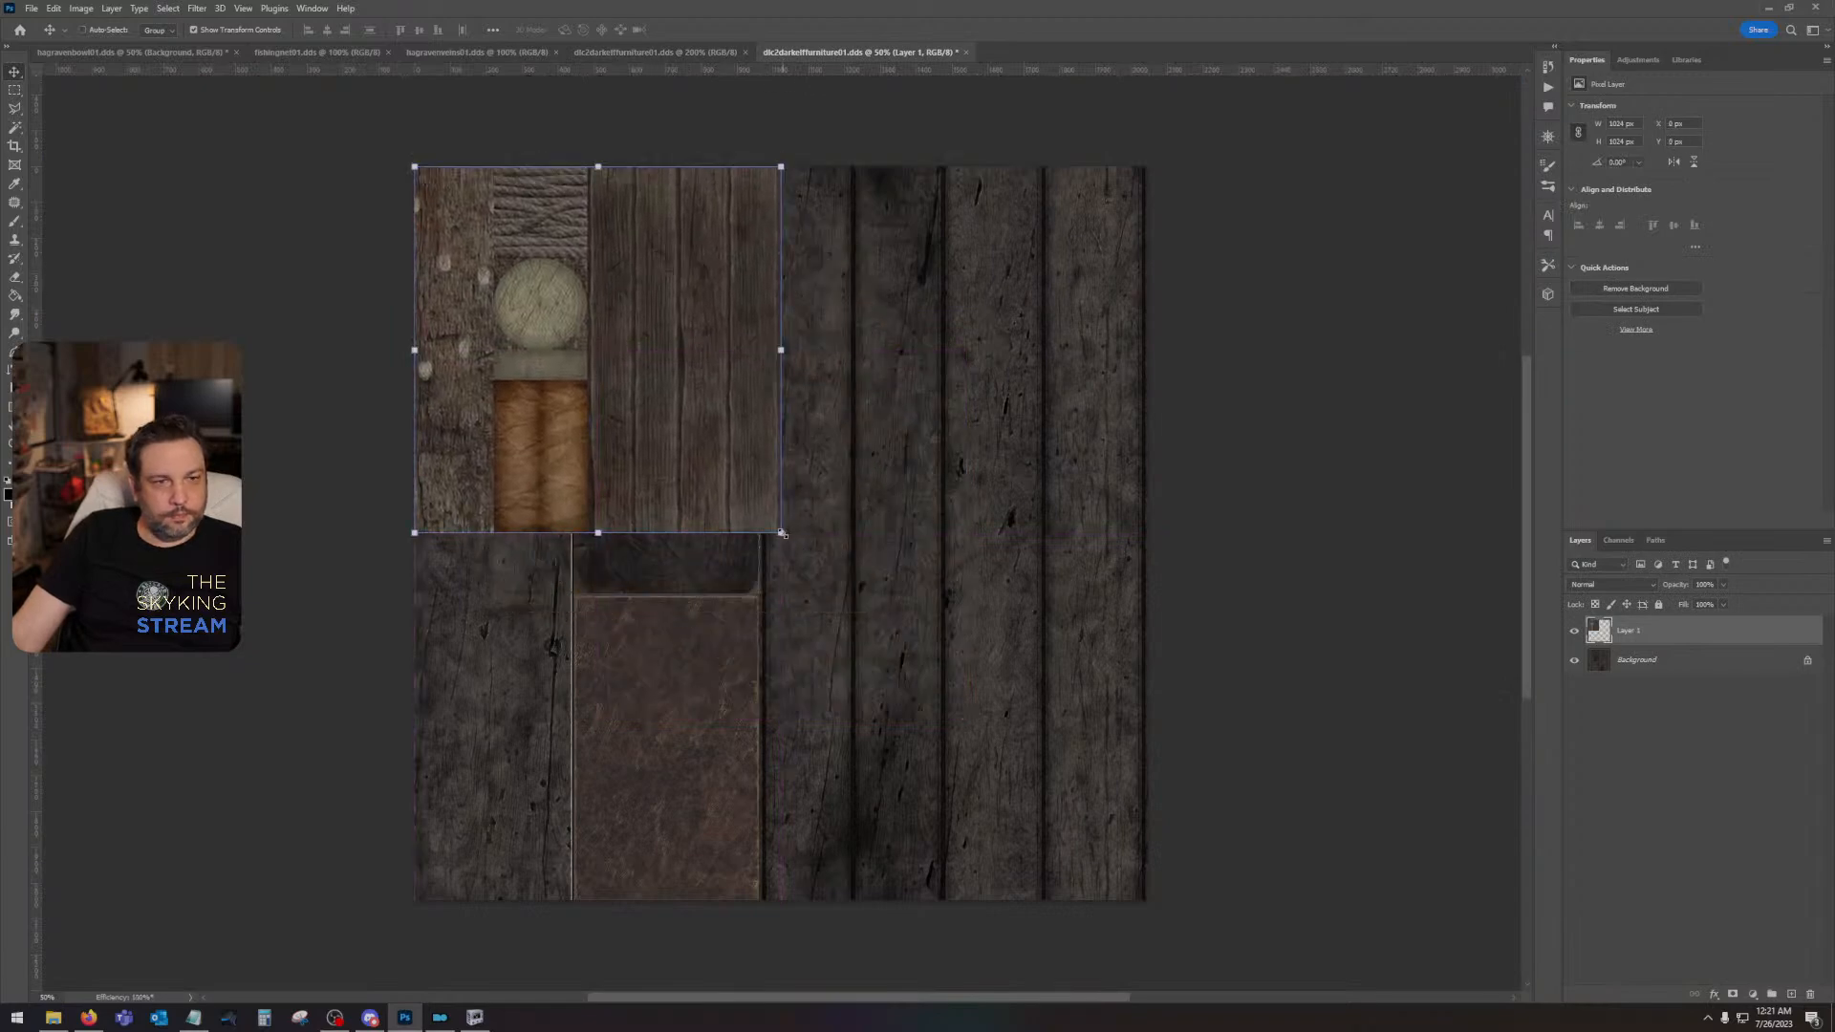
left_click_drag(778, 532, 1148, 901)
key("Return")
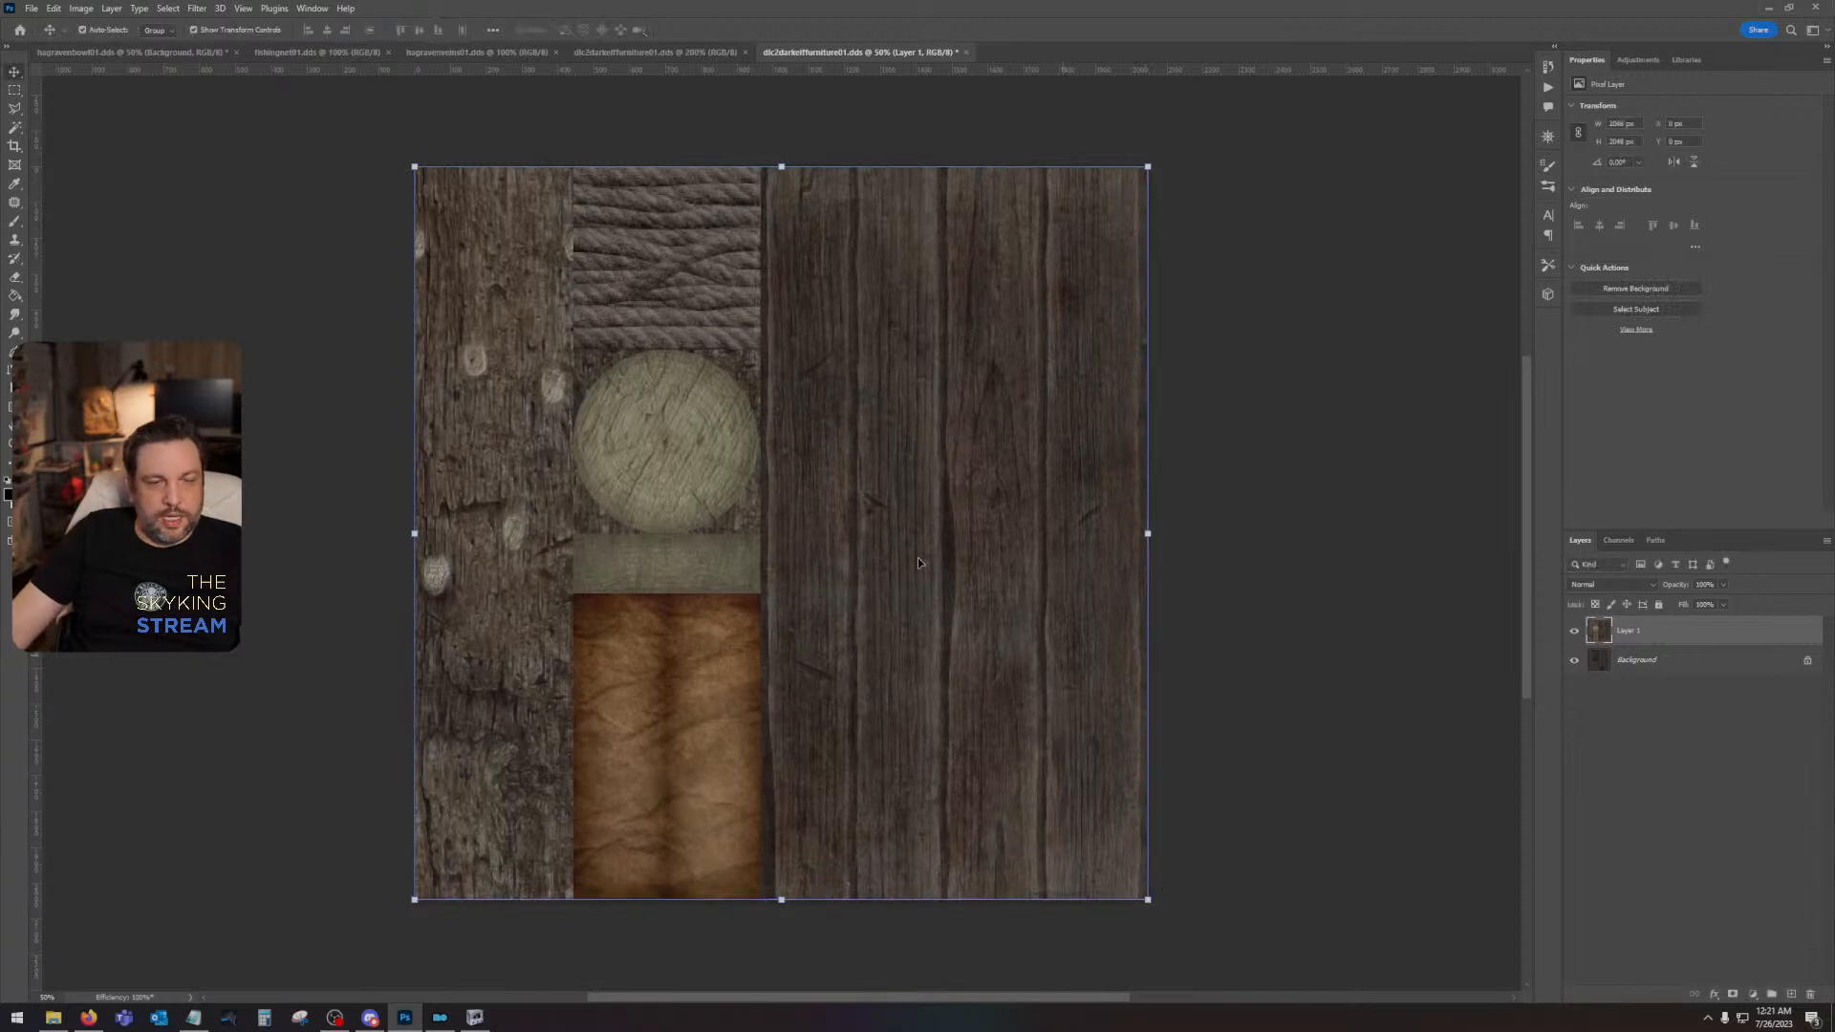
- Save the modified furniture texture, switch to Mod Organizer and launch Skyrim through SKSE
key("ctrl+s")
left_click(949, 533)
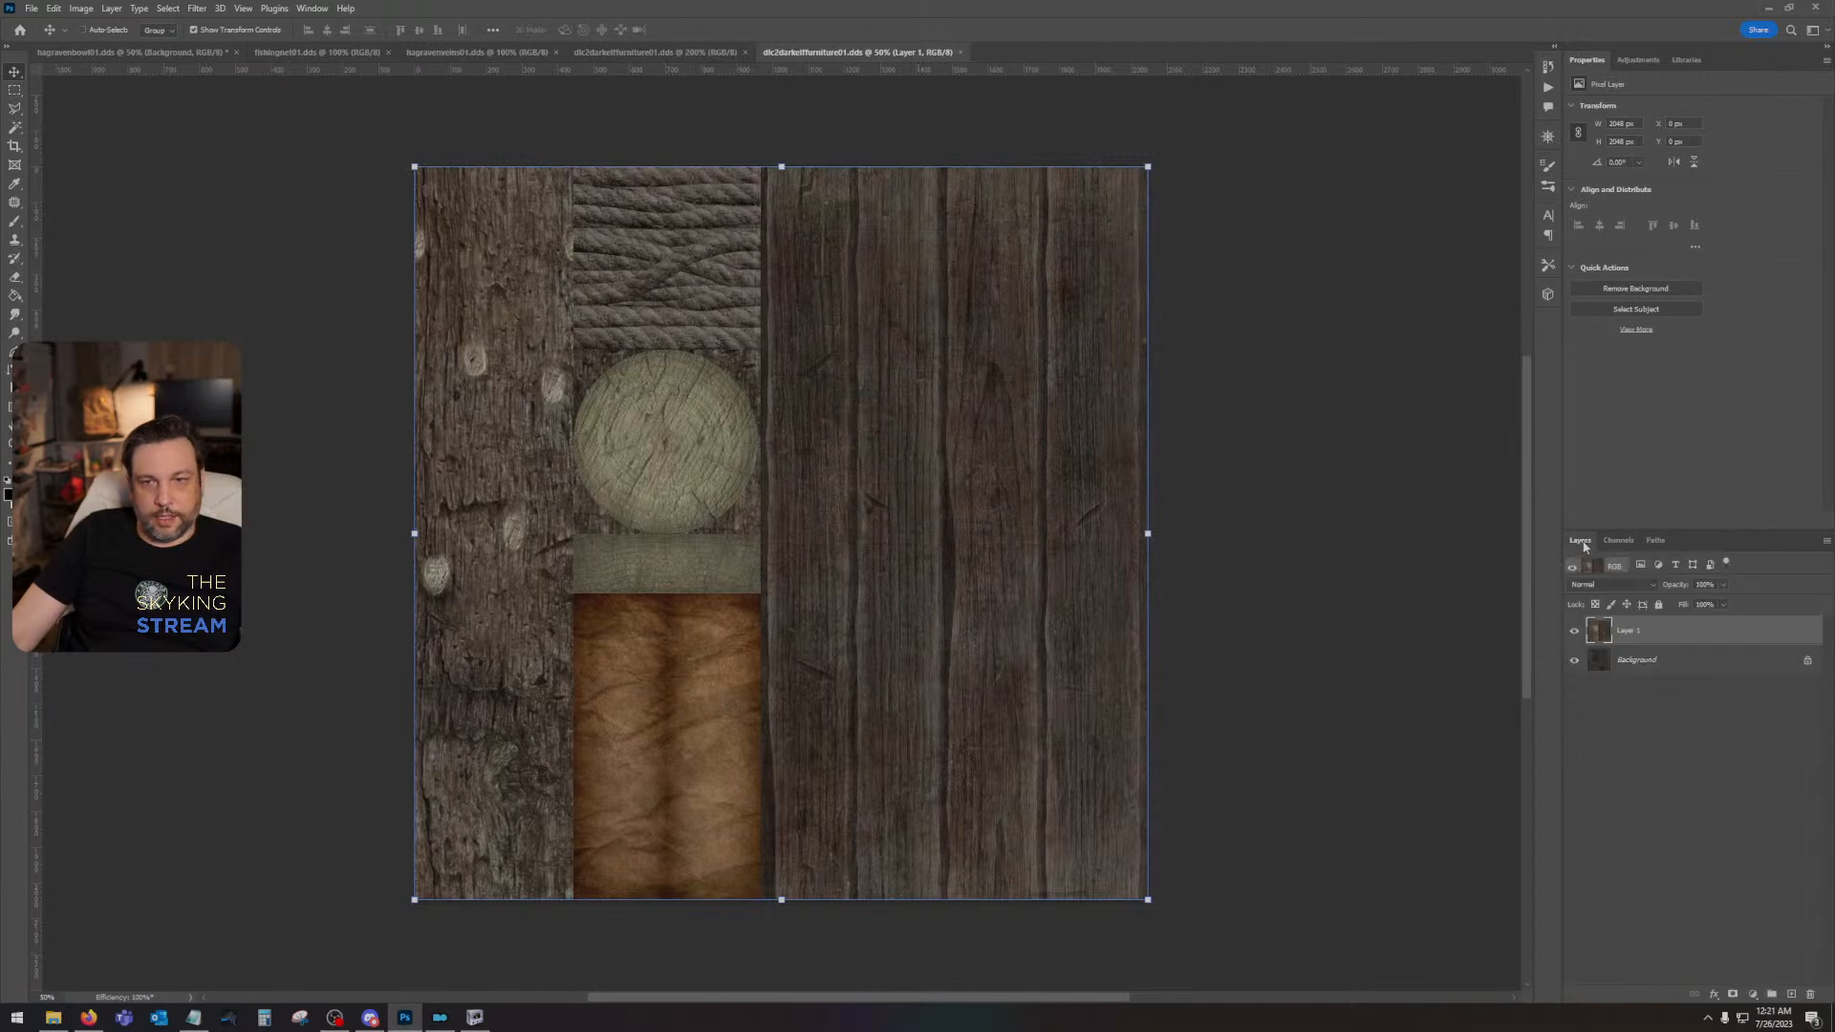
left_click(440, 1017)
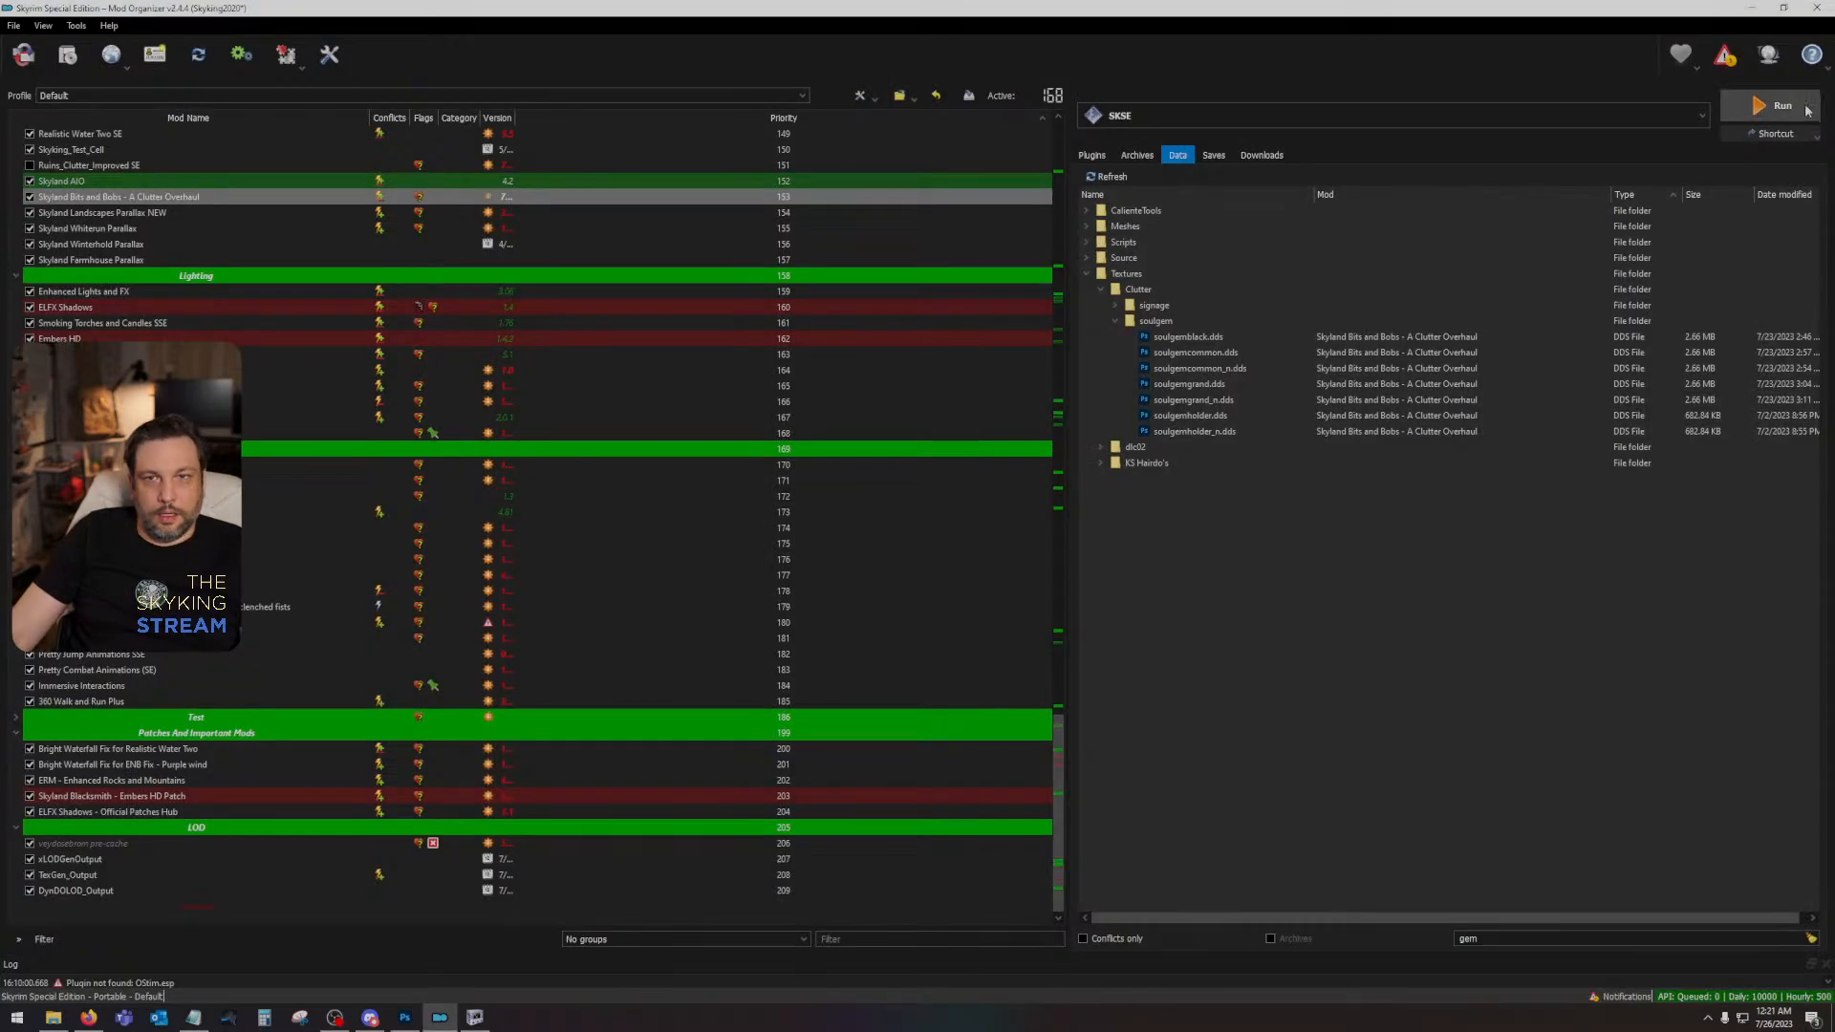
left_click(1783, 107)
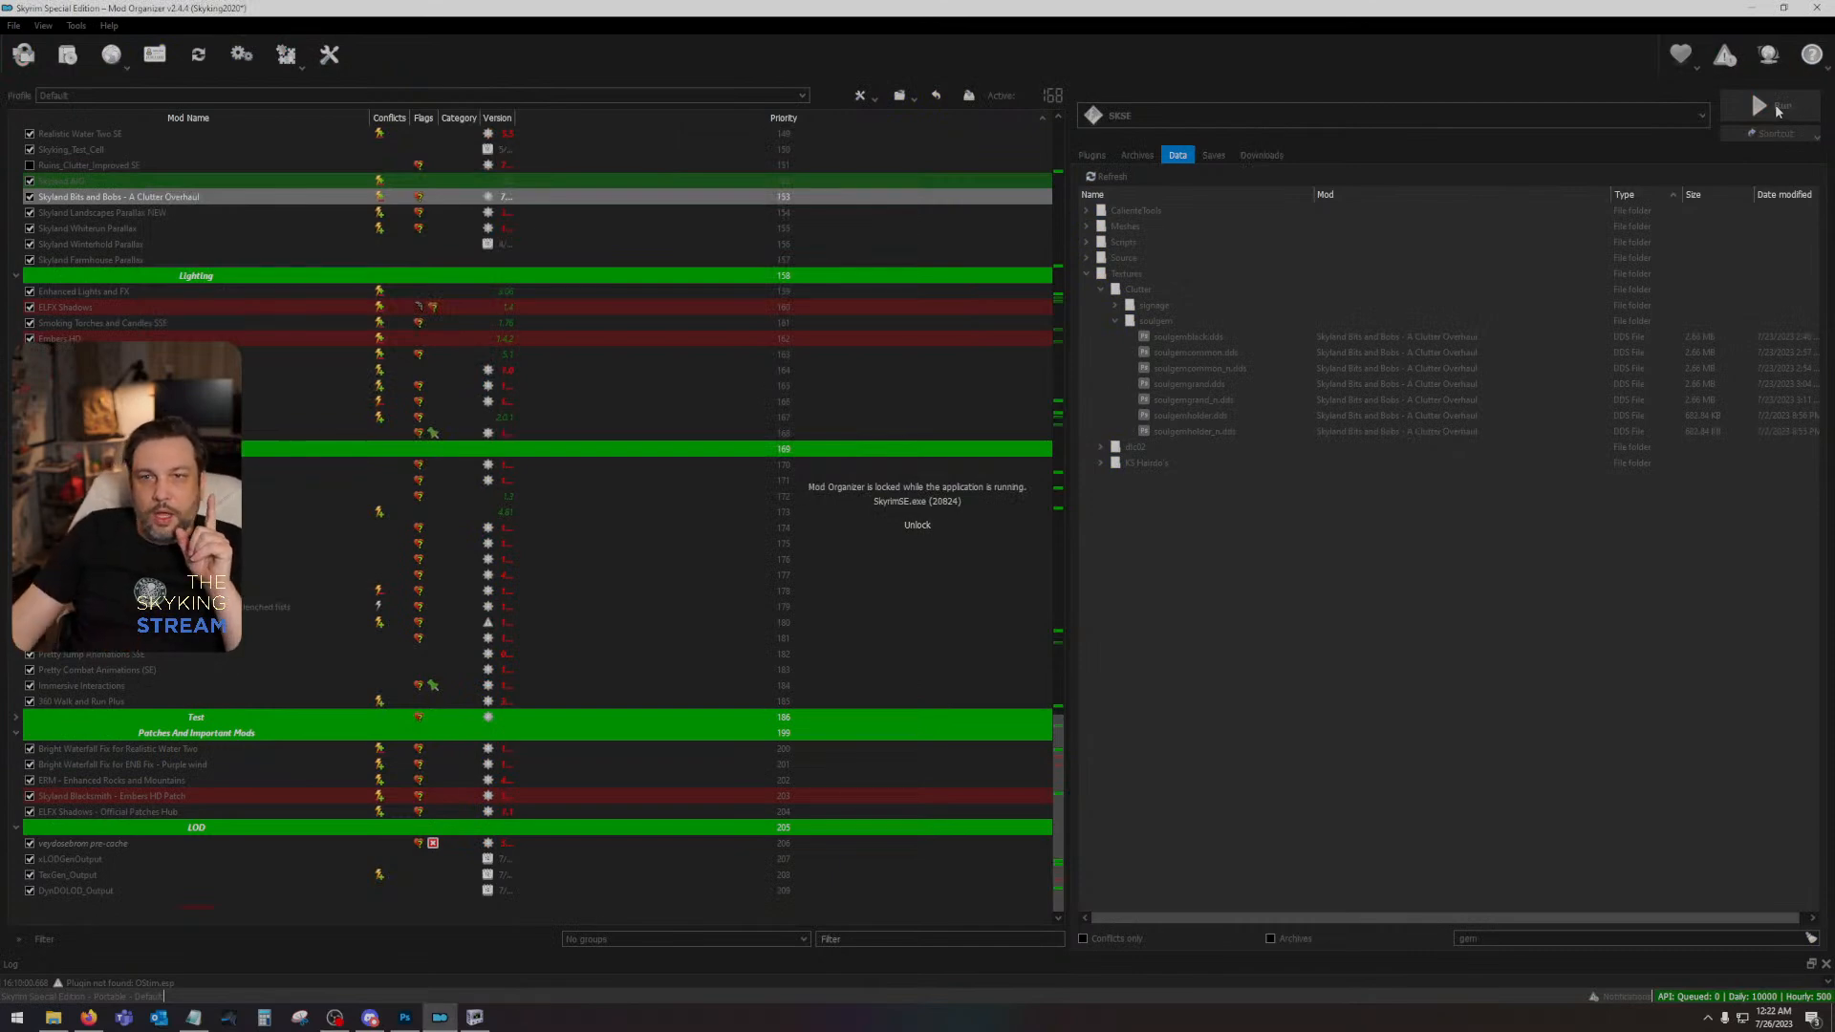
- Open the vanilla normal map dlc2darkelffurniture01_n from the Desktop's textures\dlc02\furniture folder in Photoshop, without alpha-channel or mip-map loading
left_click(409, 1017)
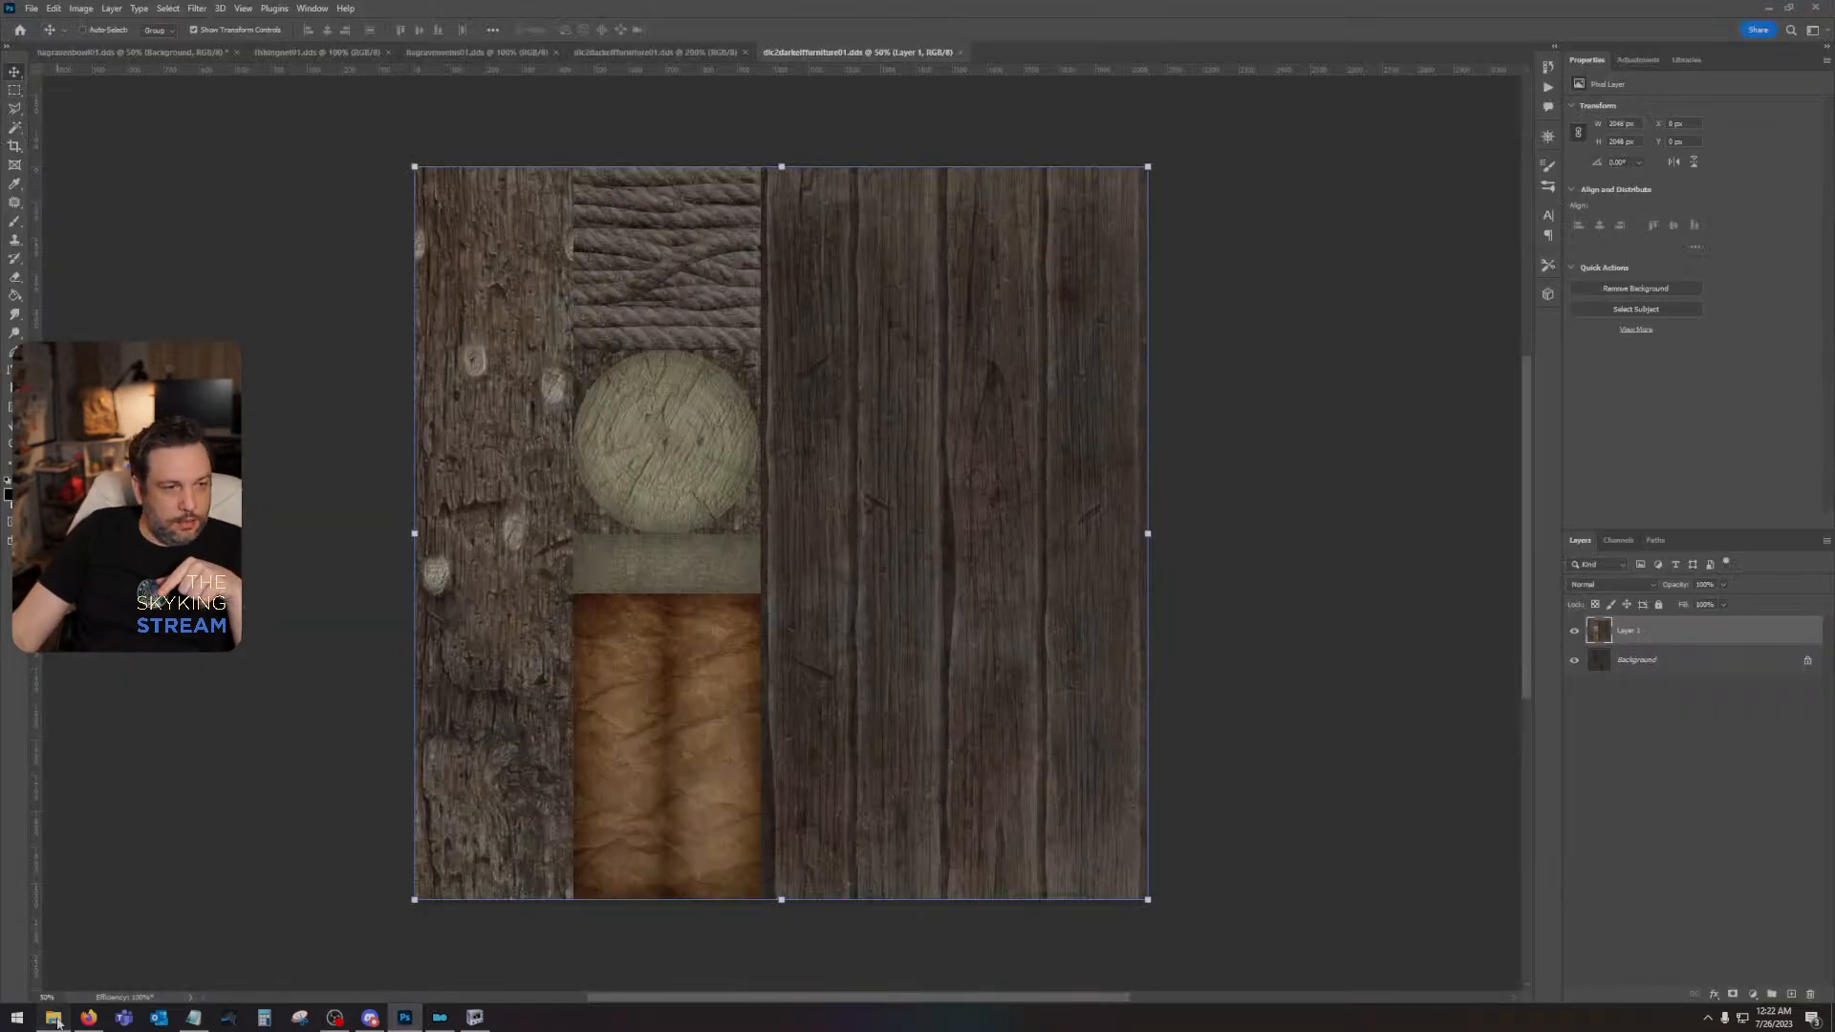
left_click(54, 1017)
right_click(58, 1020)
left_click(45, 828)
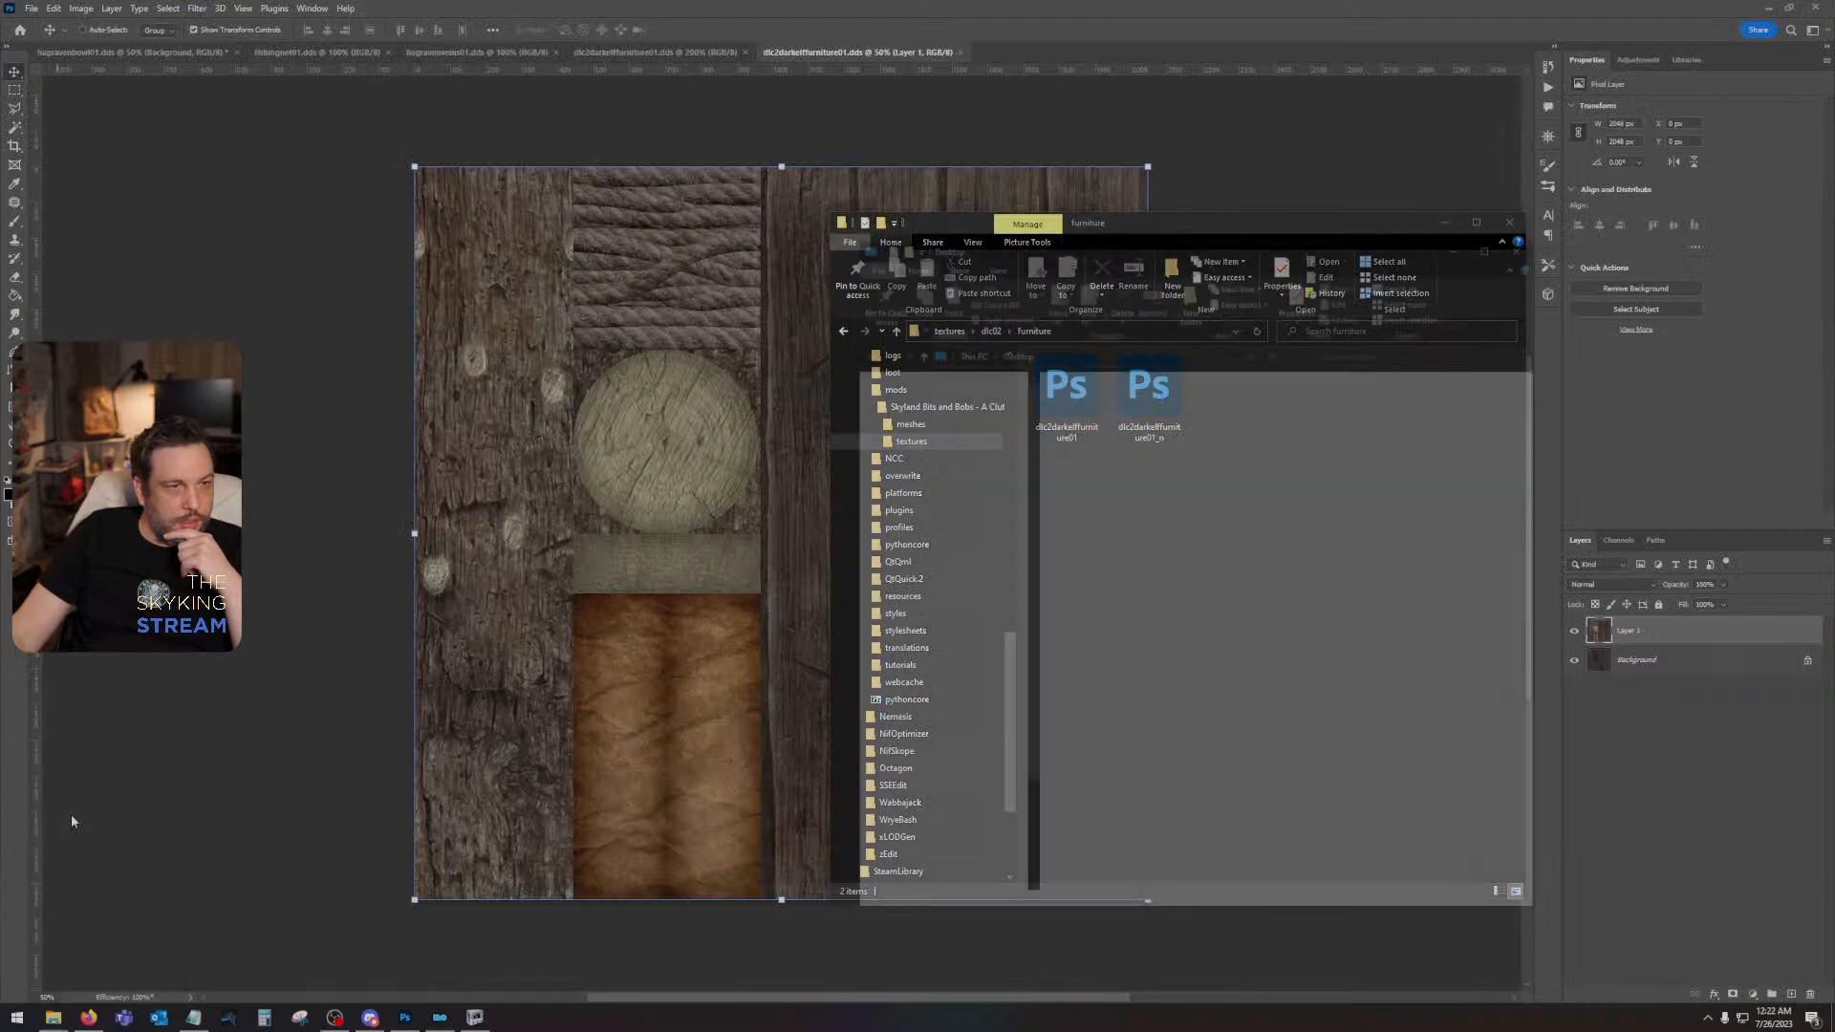
double_click(1414, 411)
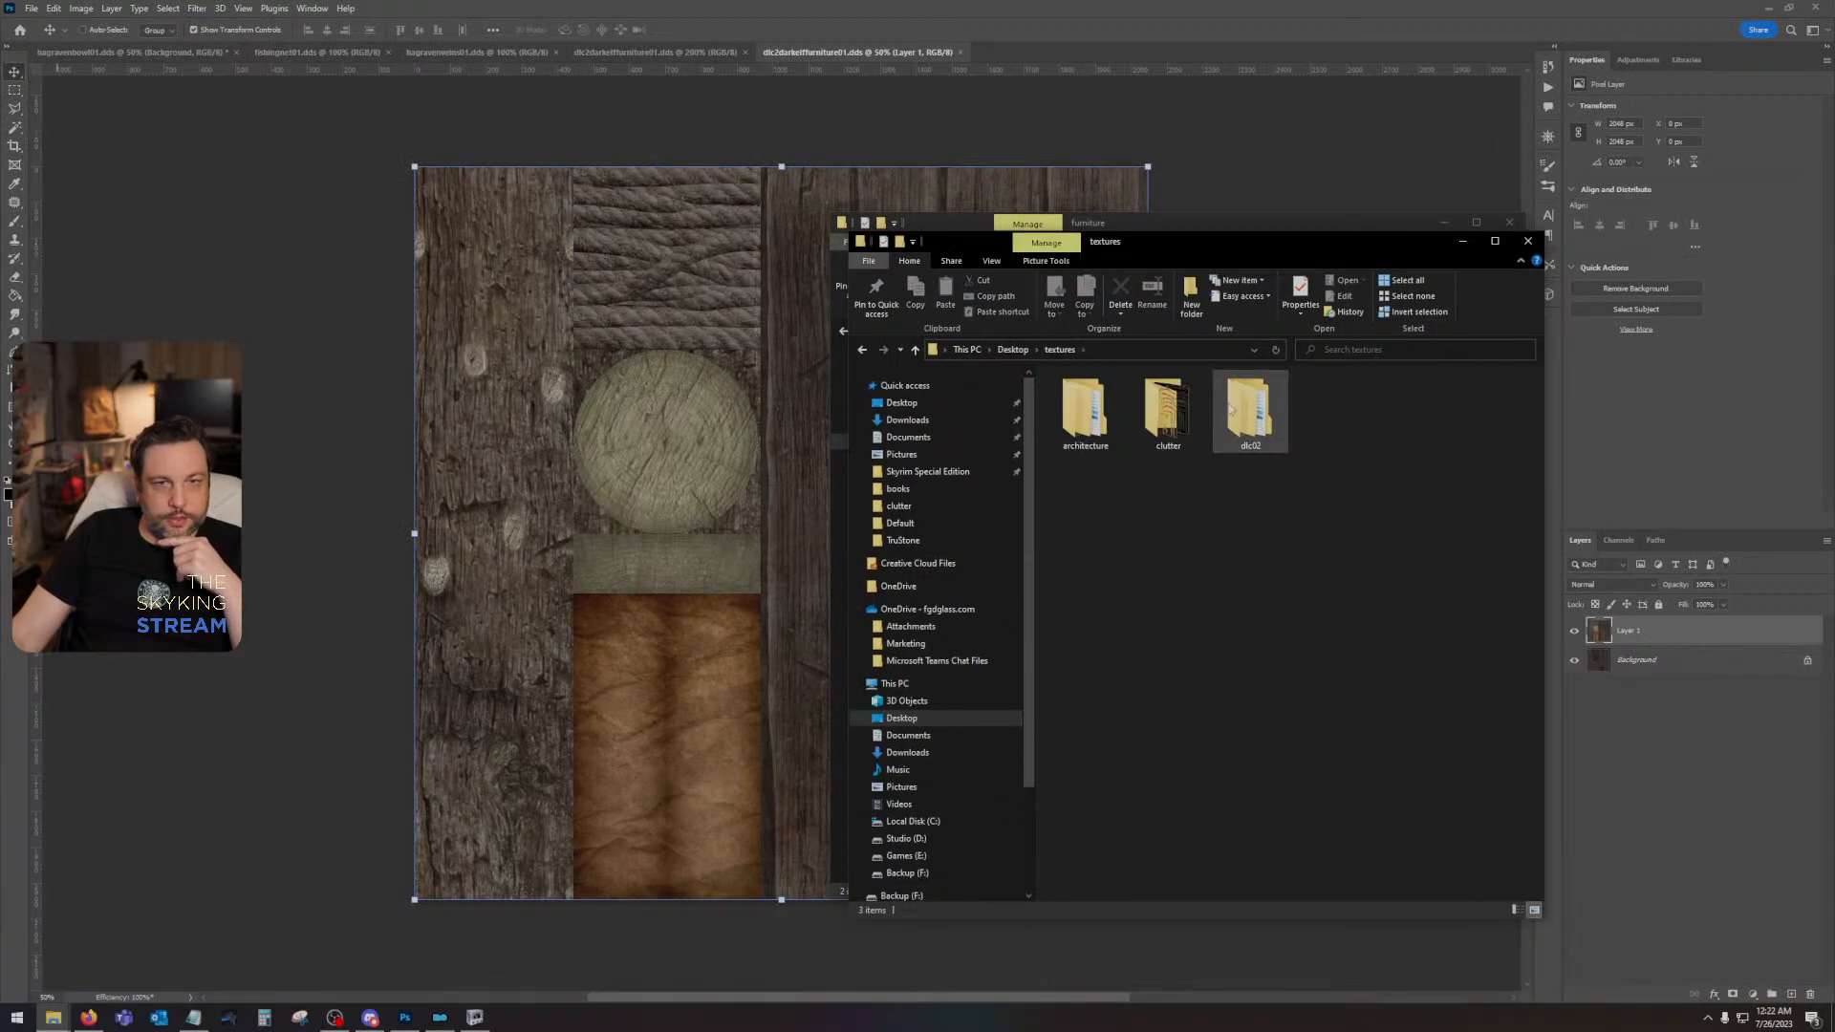
double_click(1242, 409)
double_click(1106, 397)
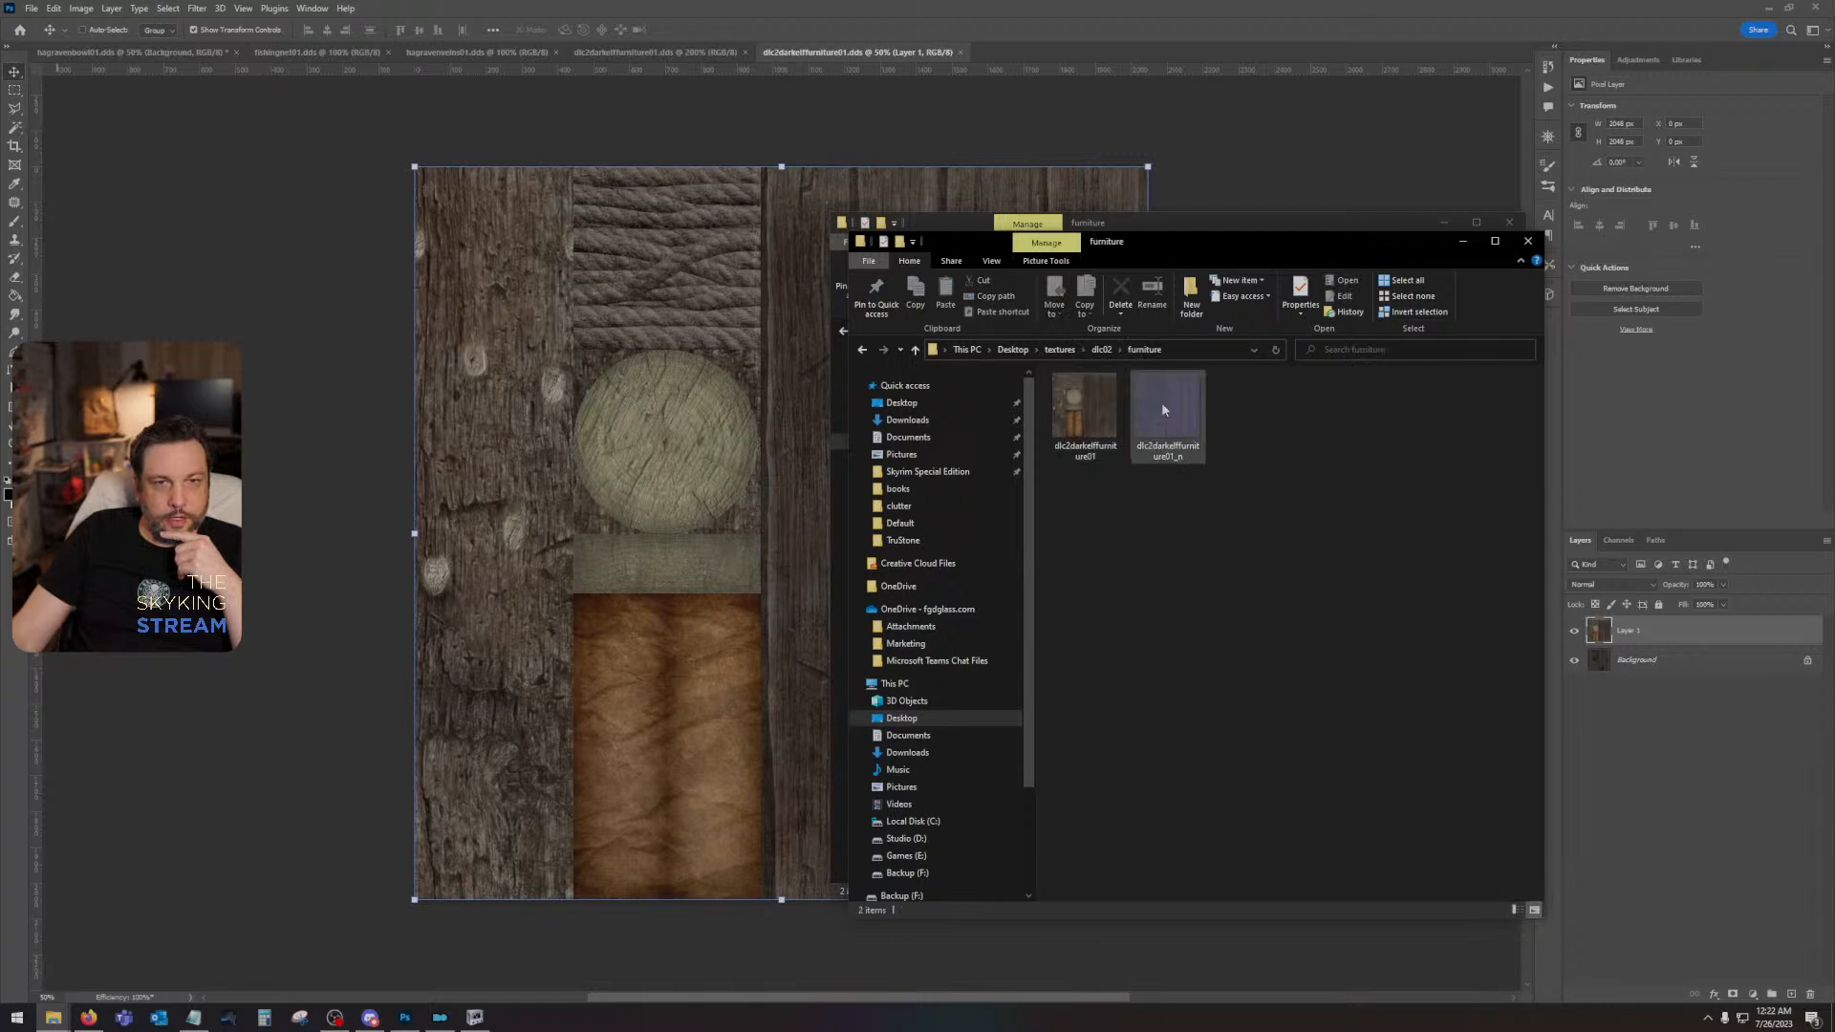
left_click(1180, 411)
double_click(1179, 403)
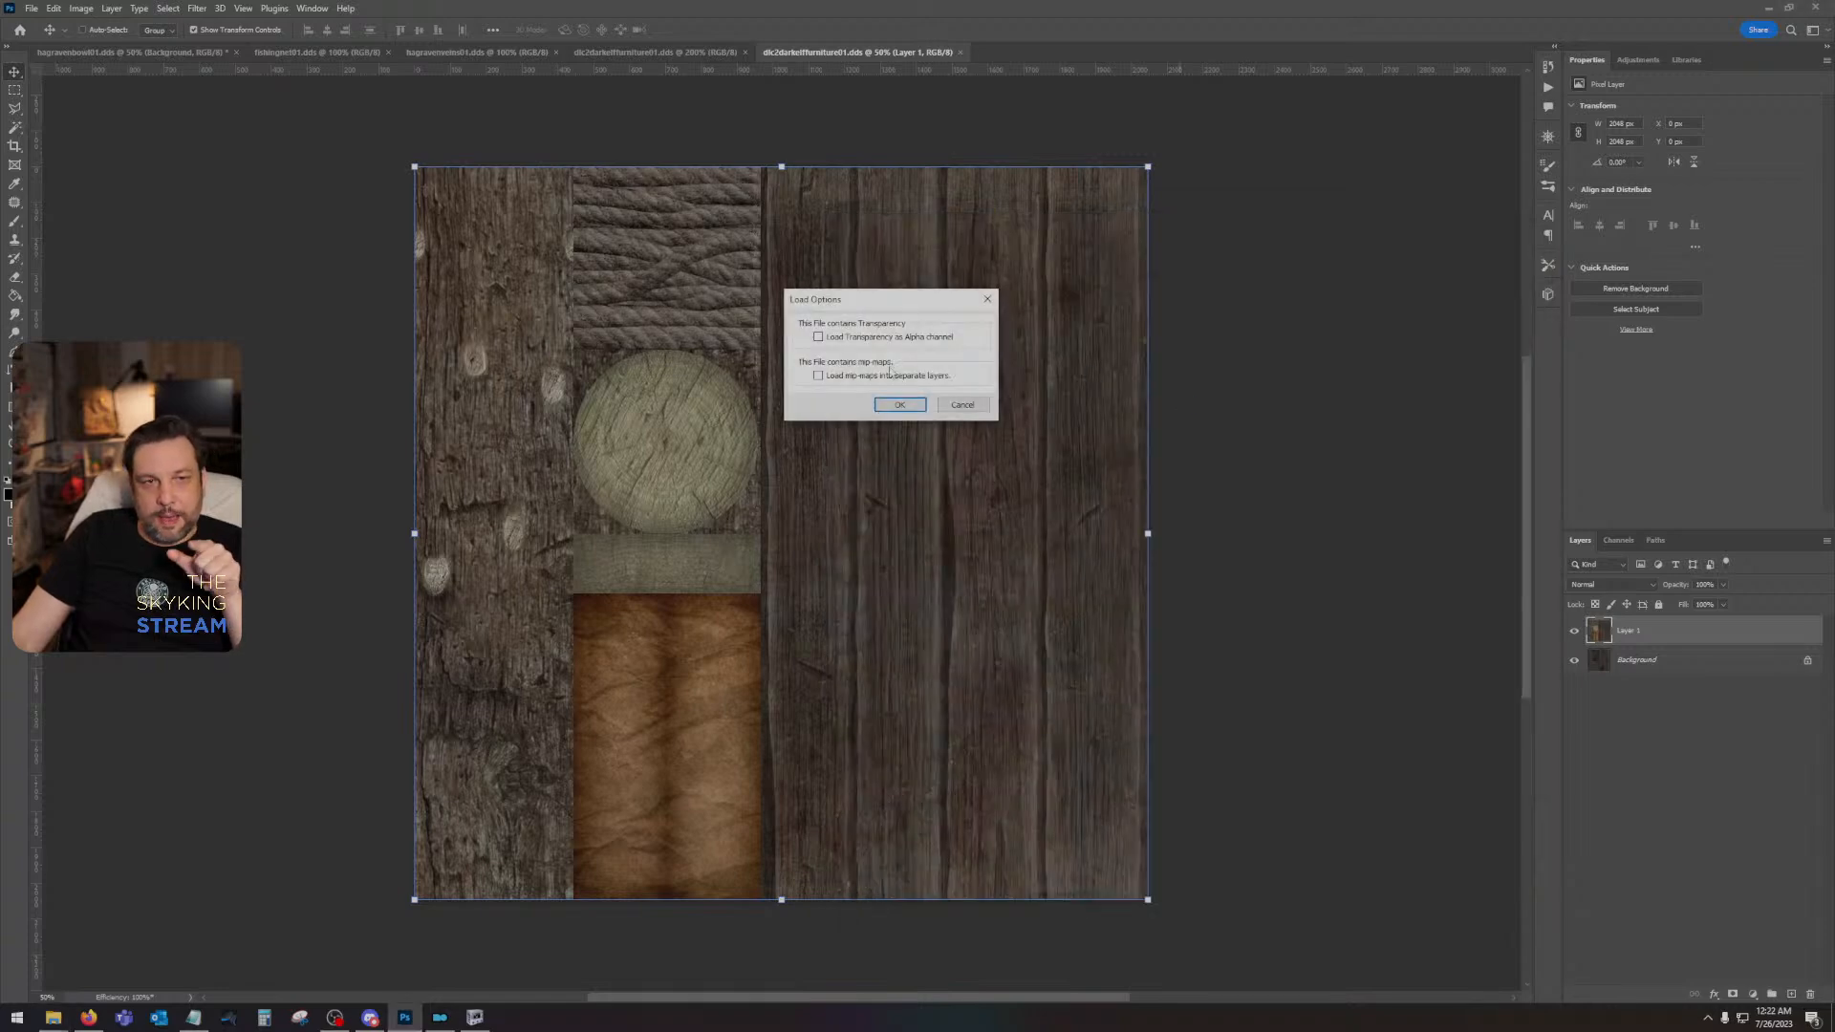
left_click(898, 406)
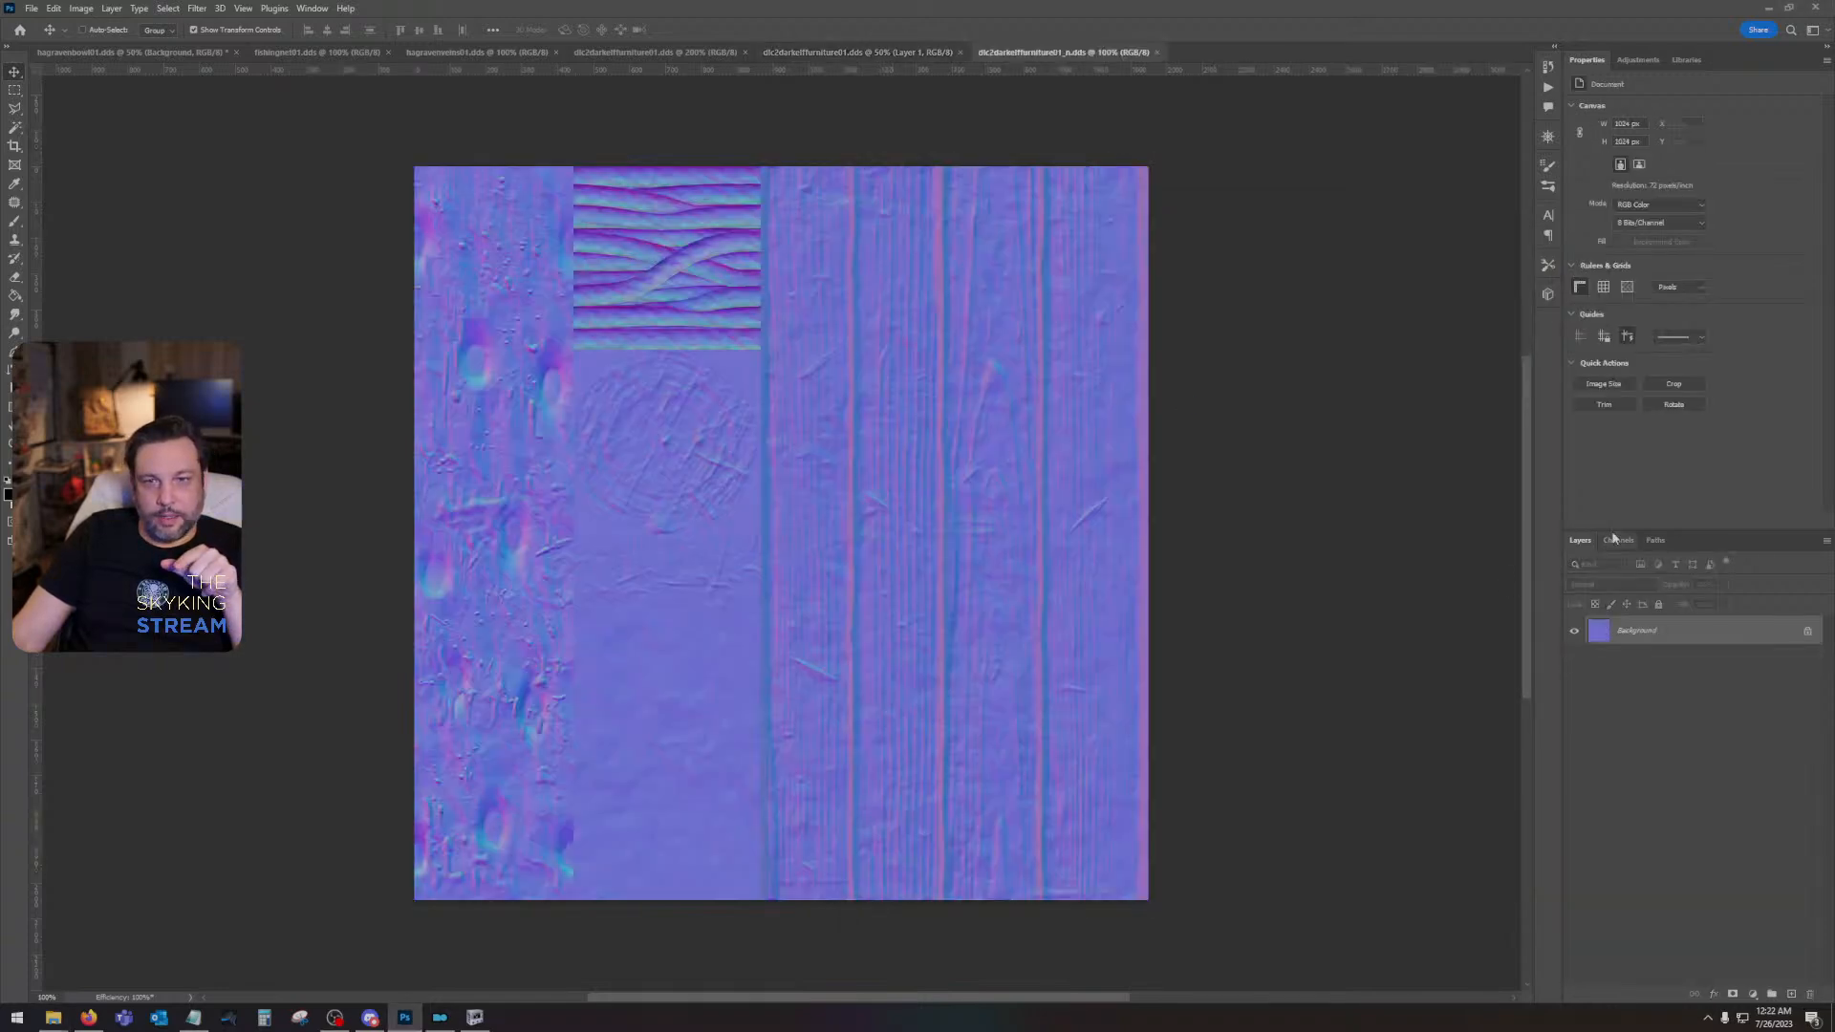
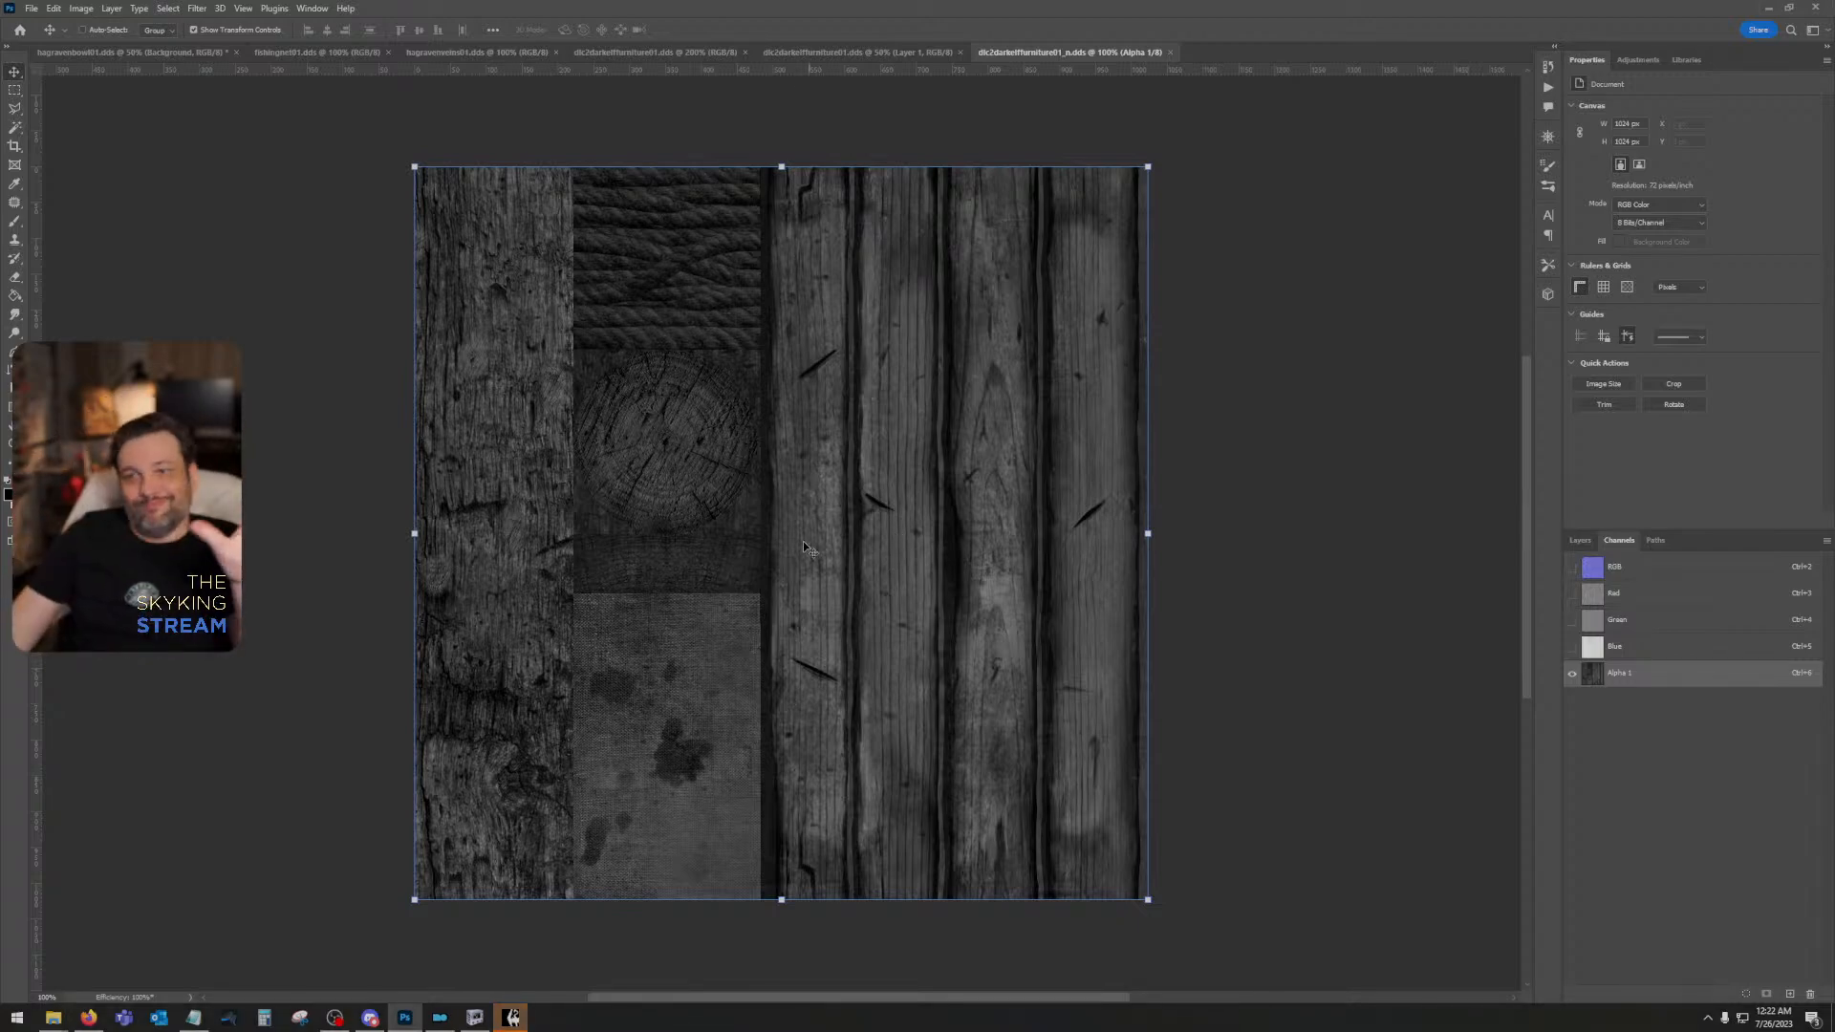
- Switch to Skyrim, continue from the last saved game and inspect the hanging dark elf lanterns up close
left_click(526, 1021)
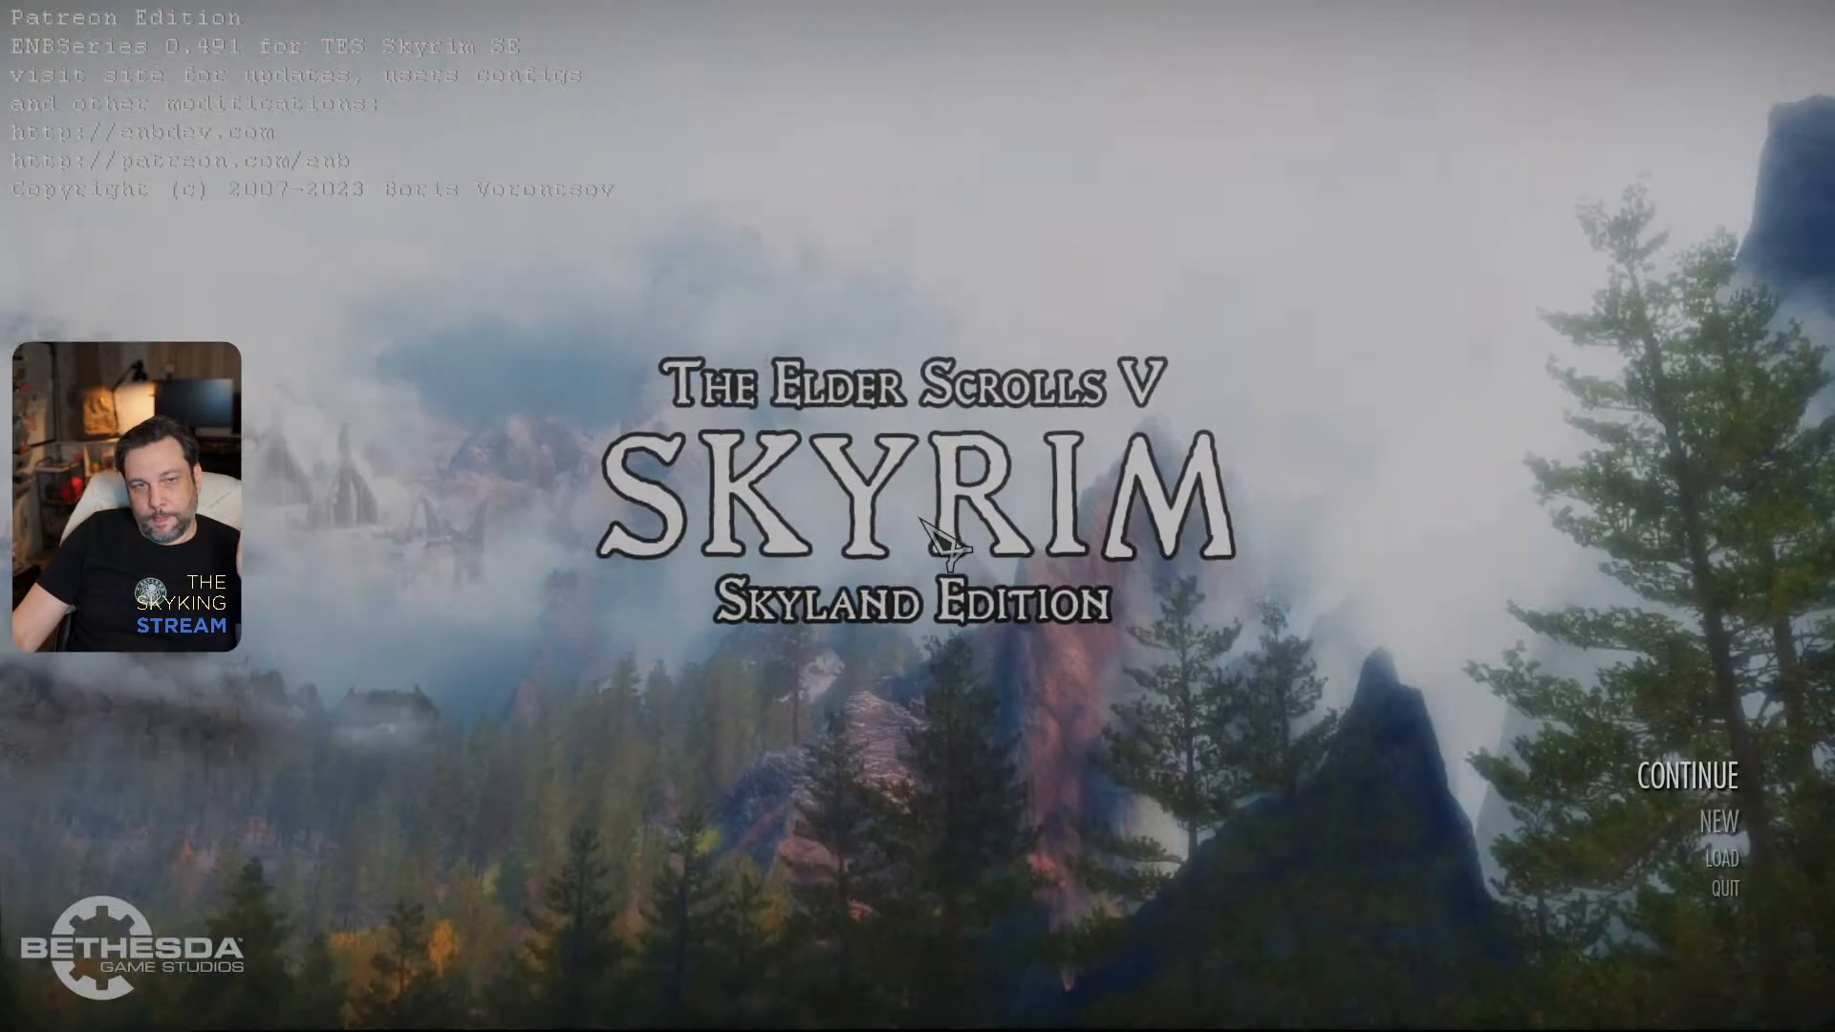
left_click(1720, 779)
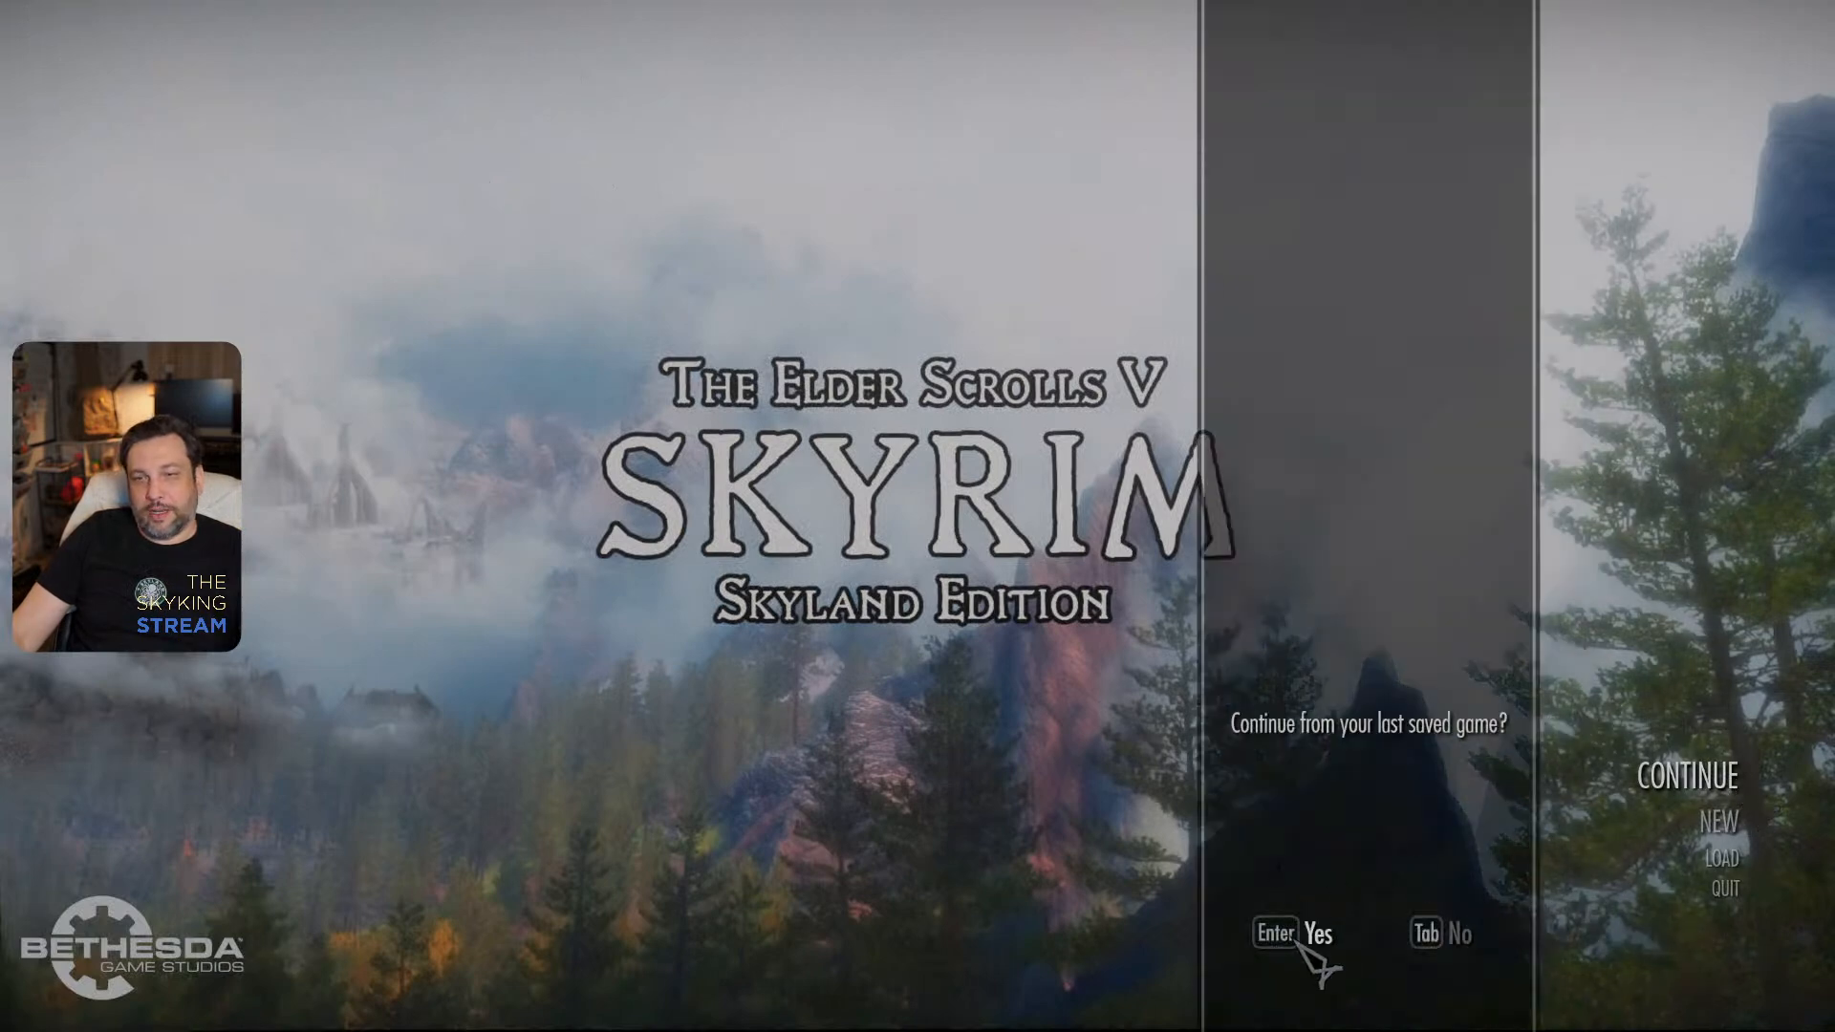
left_click(1302, 946)
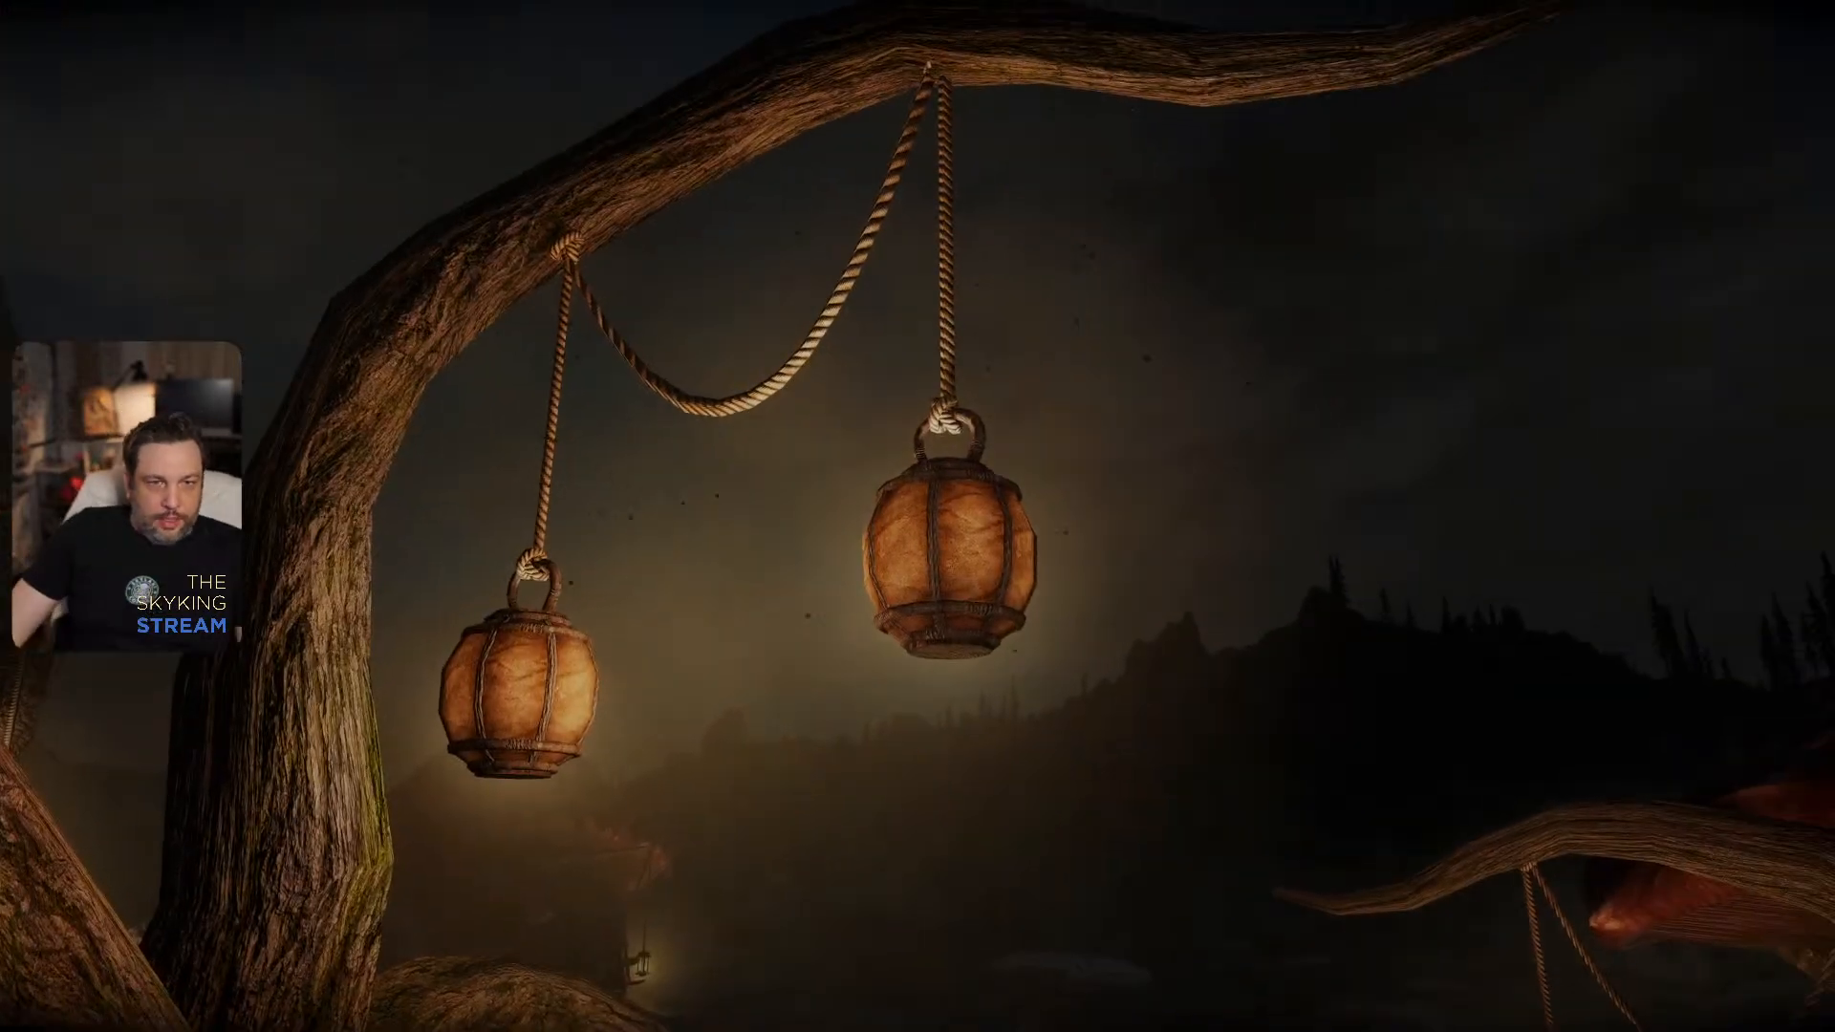
key("w")
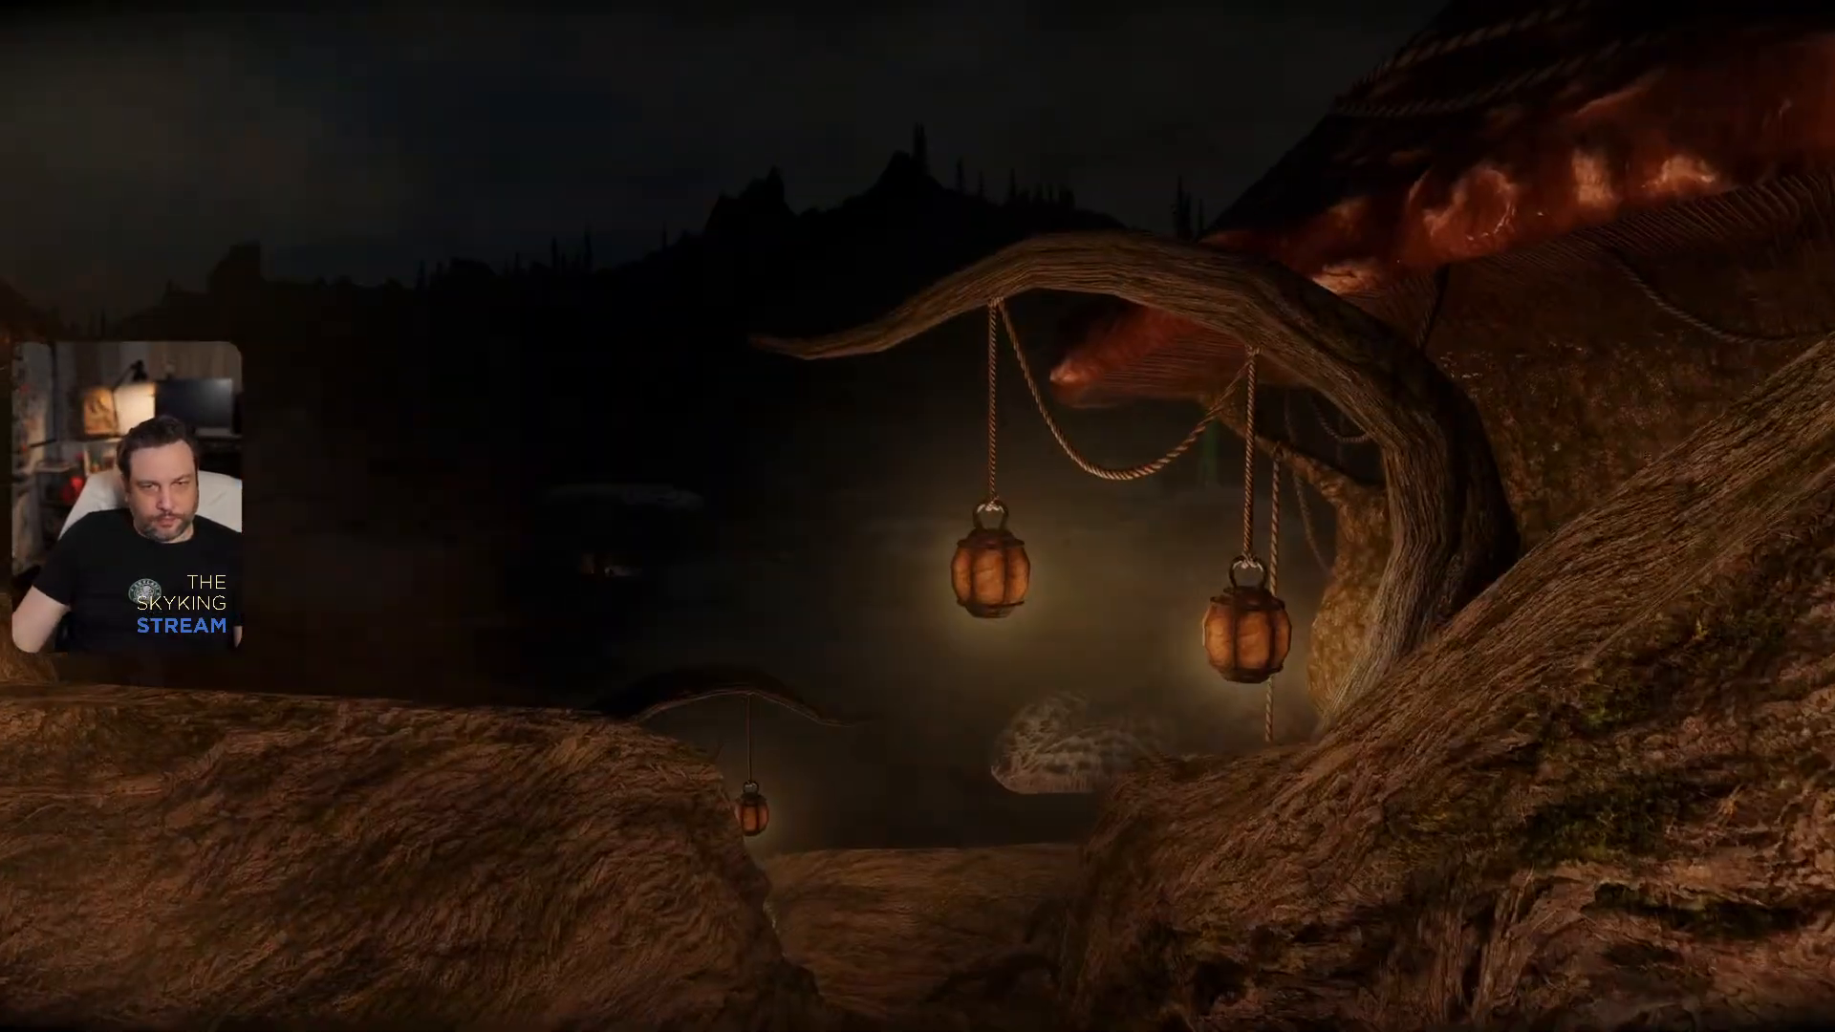
key("w")
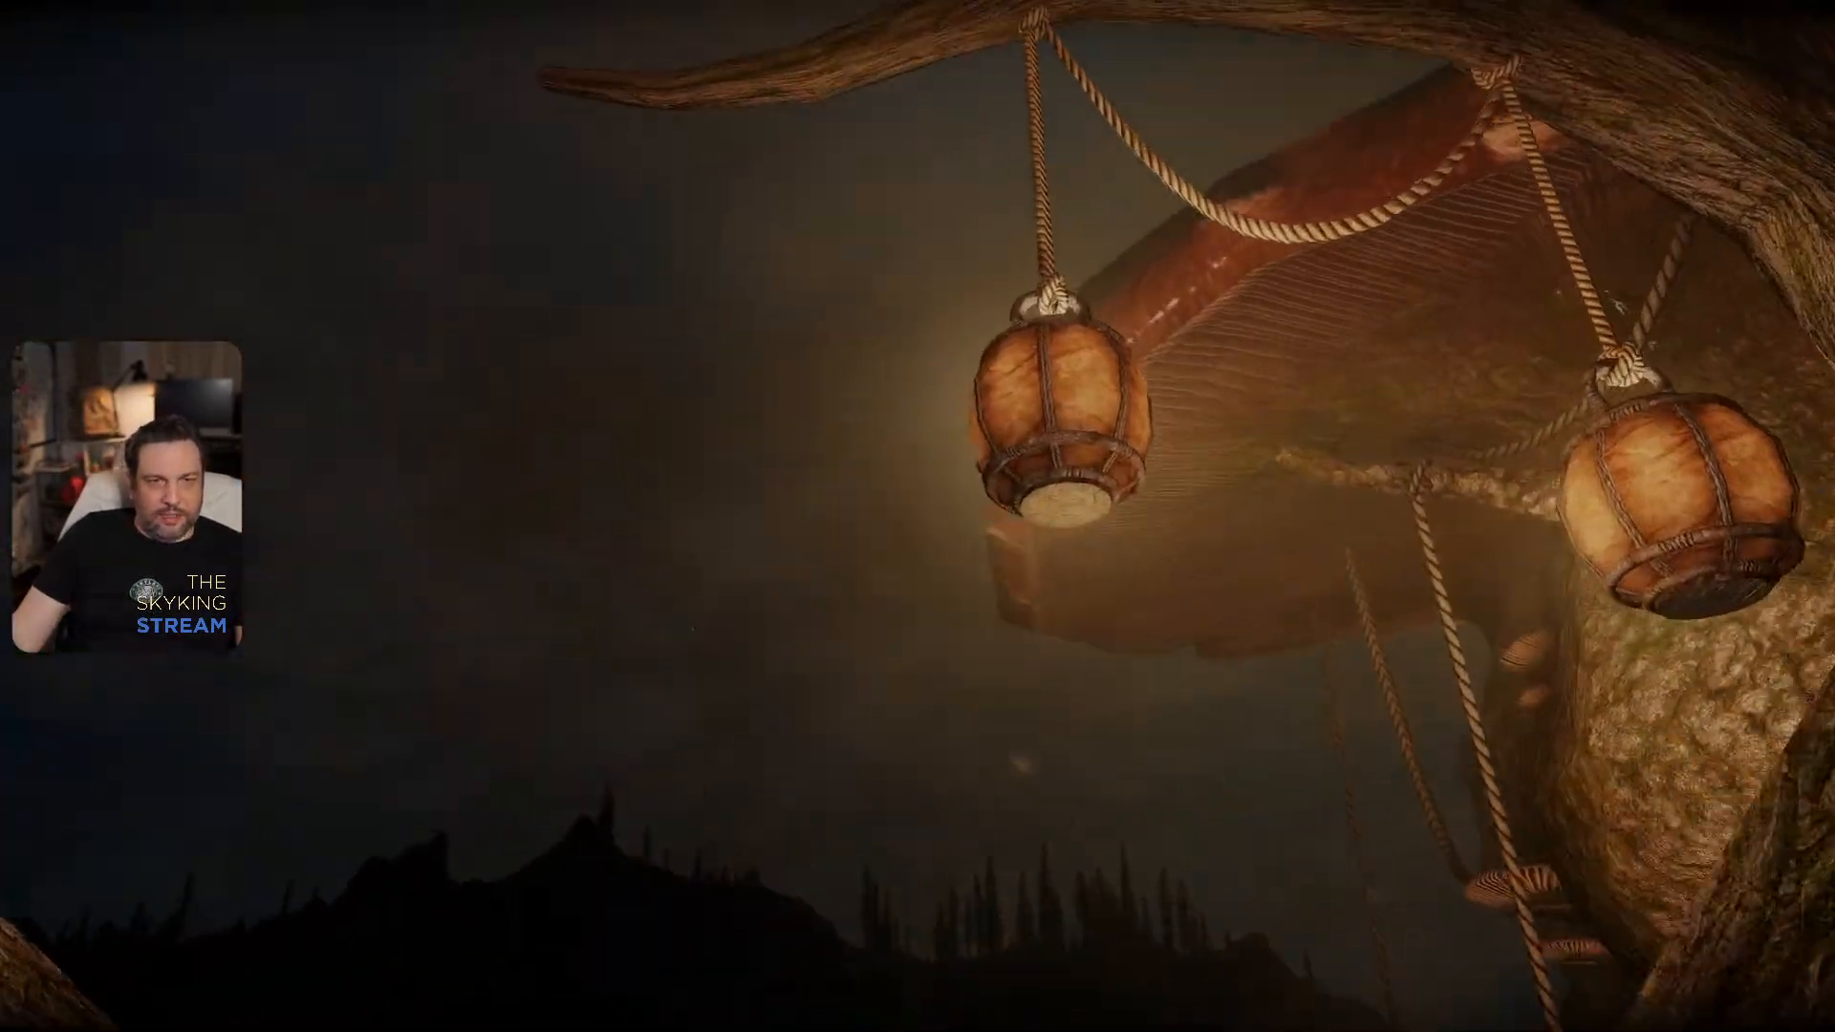
key("w")
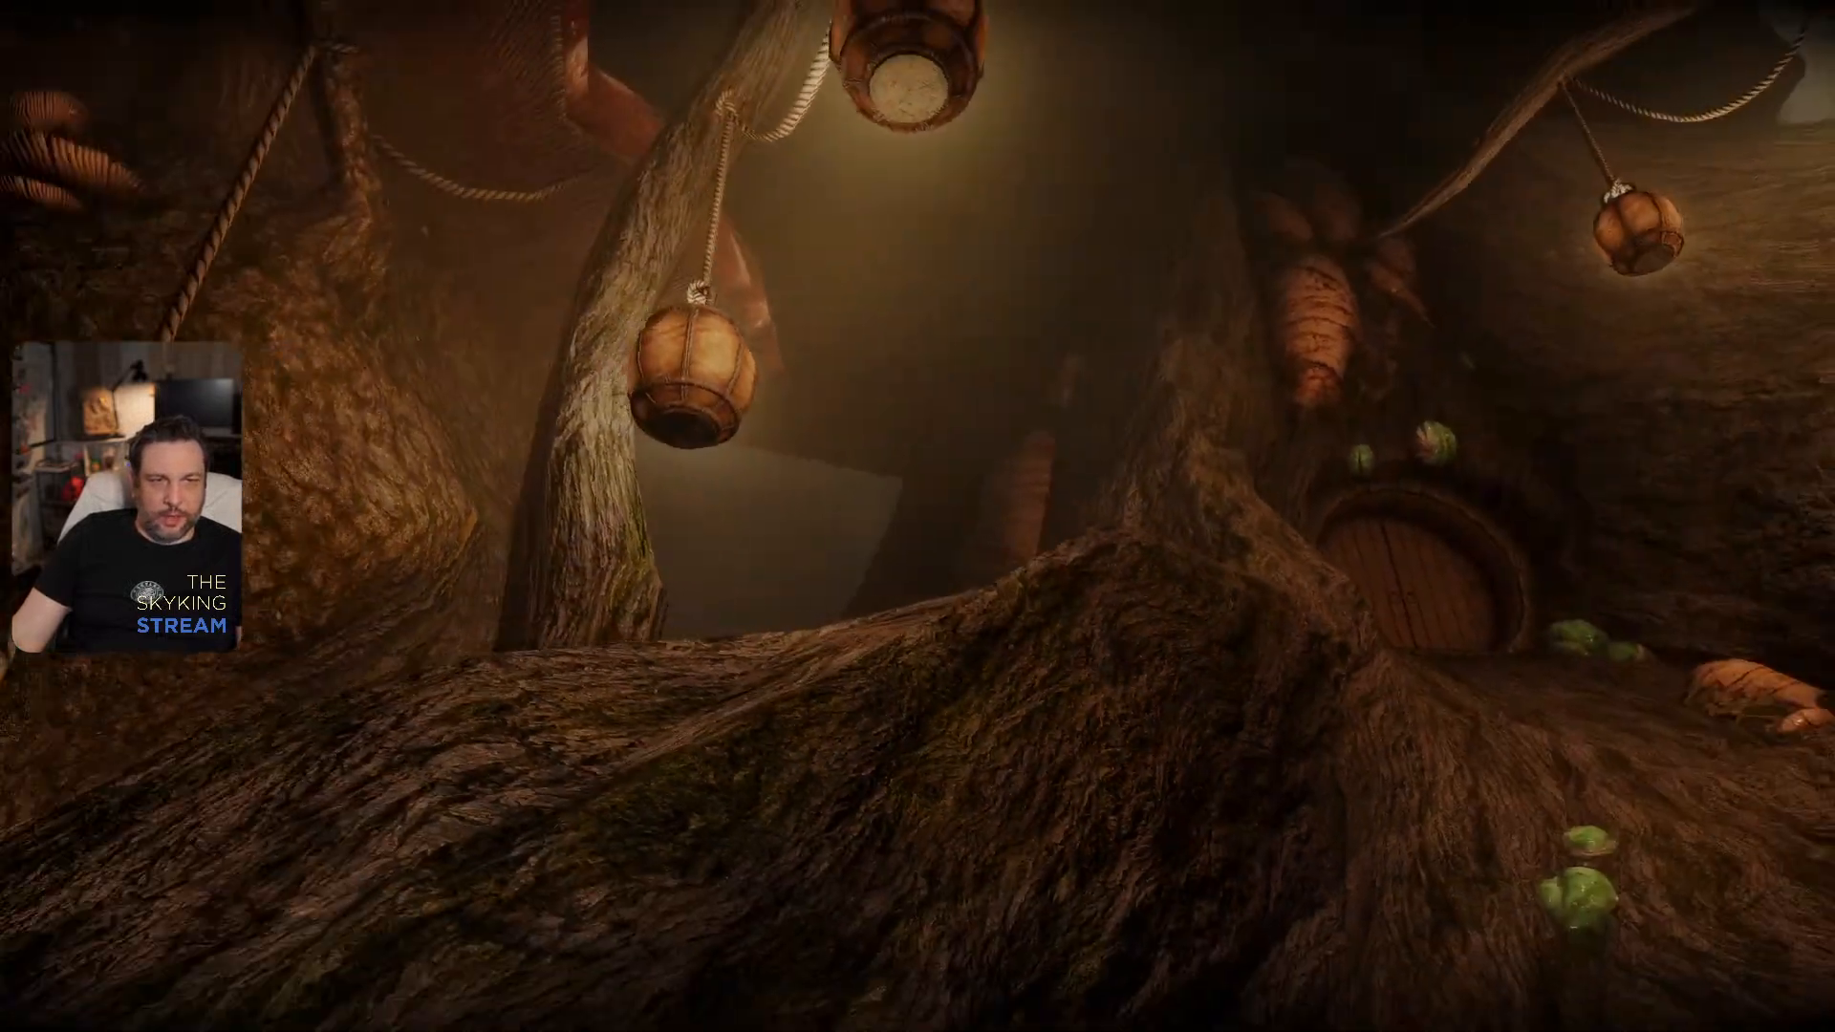
- Disable the ENB effect through its configuration overlay and examine the lanterns without ENB lighting
key("grave")
key("shift+Return")
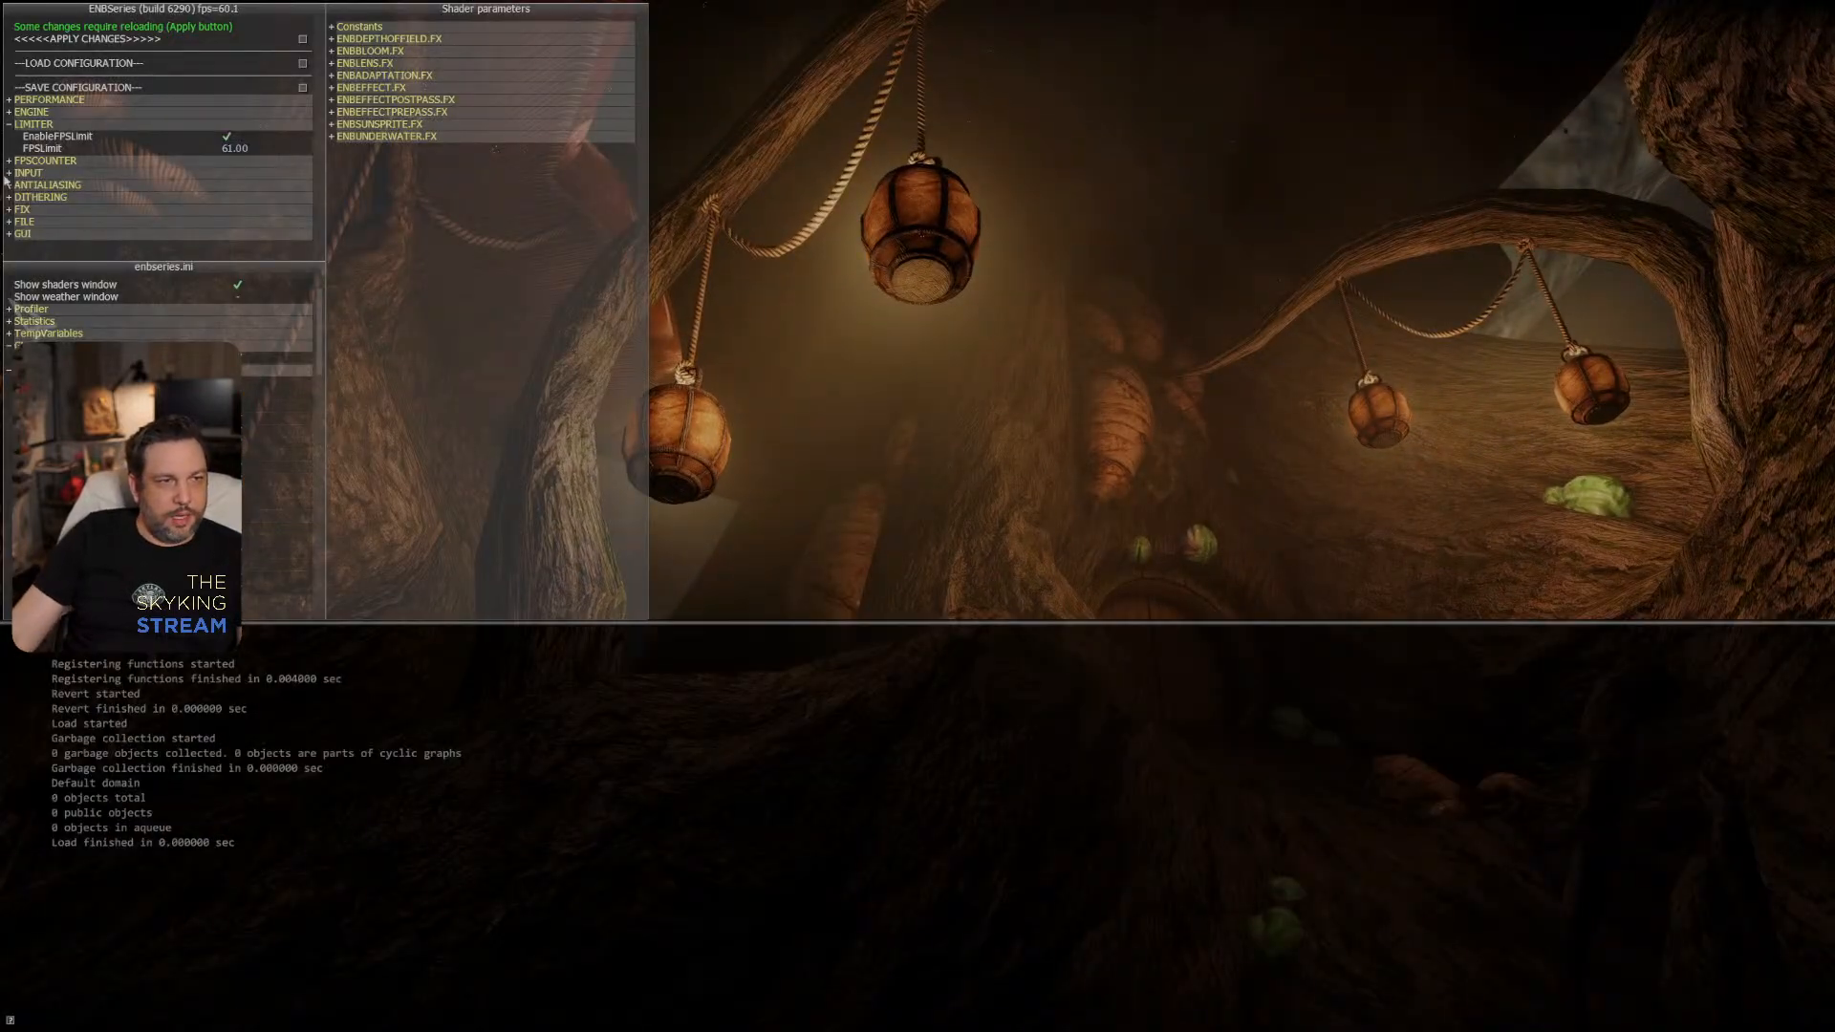
left_click(273, 358)
key("grave")
key("shift+Return")
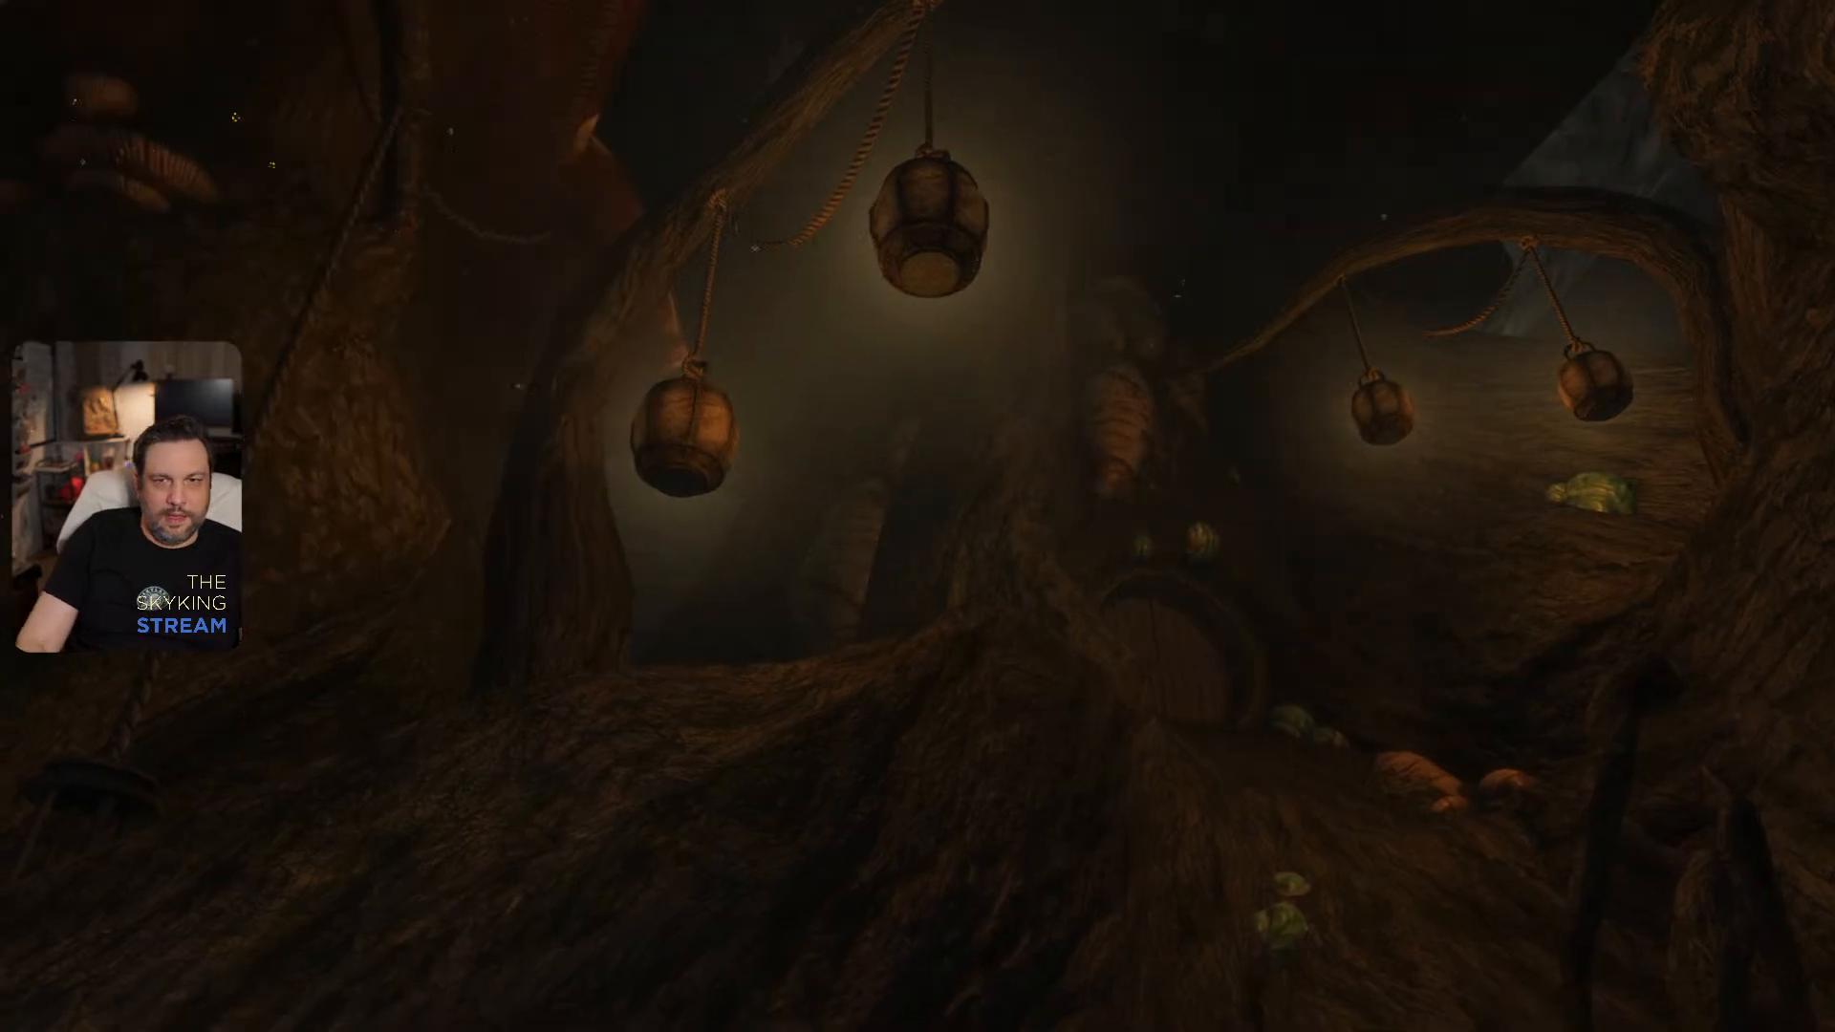
key("w")
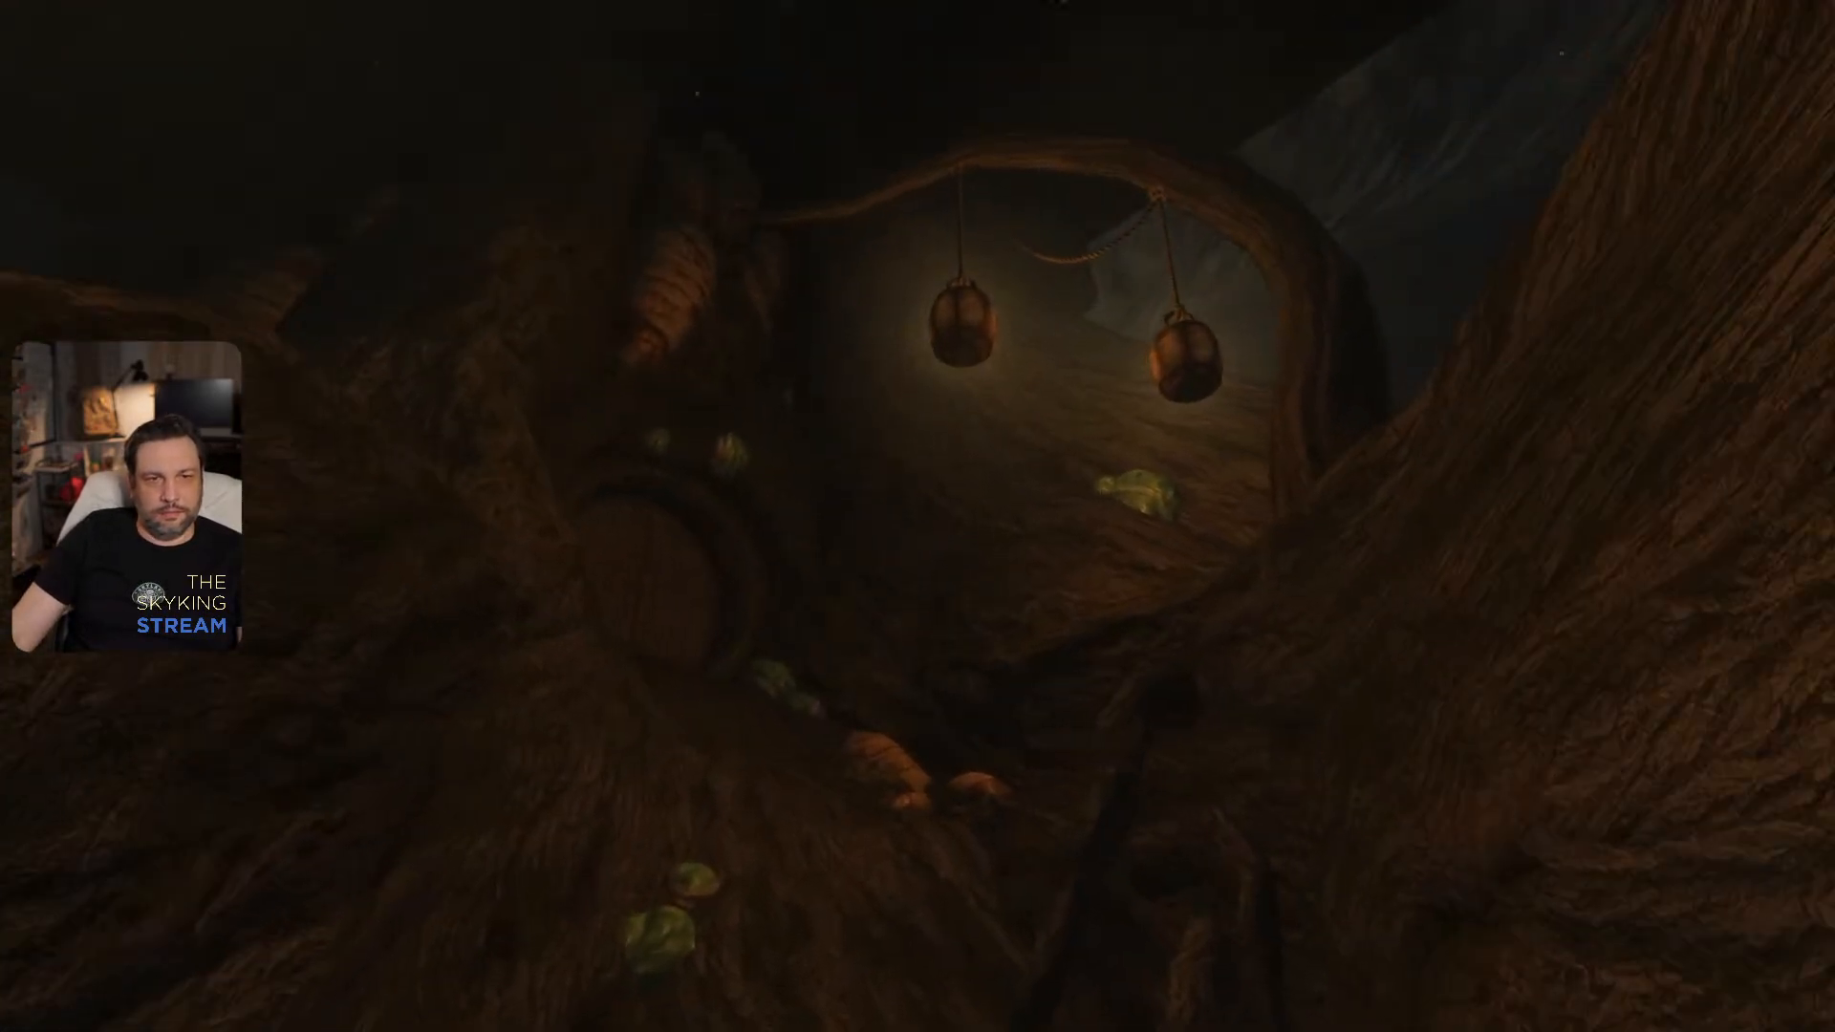
key("w")
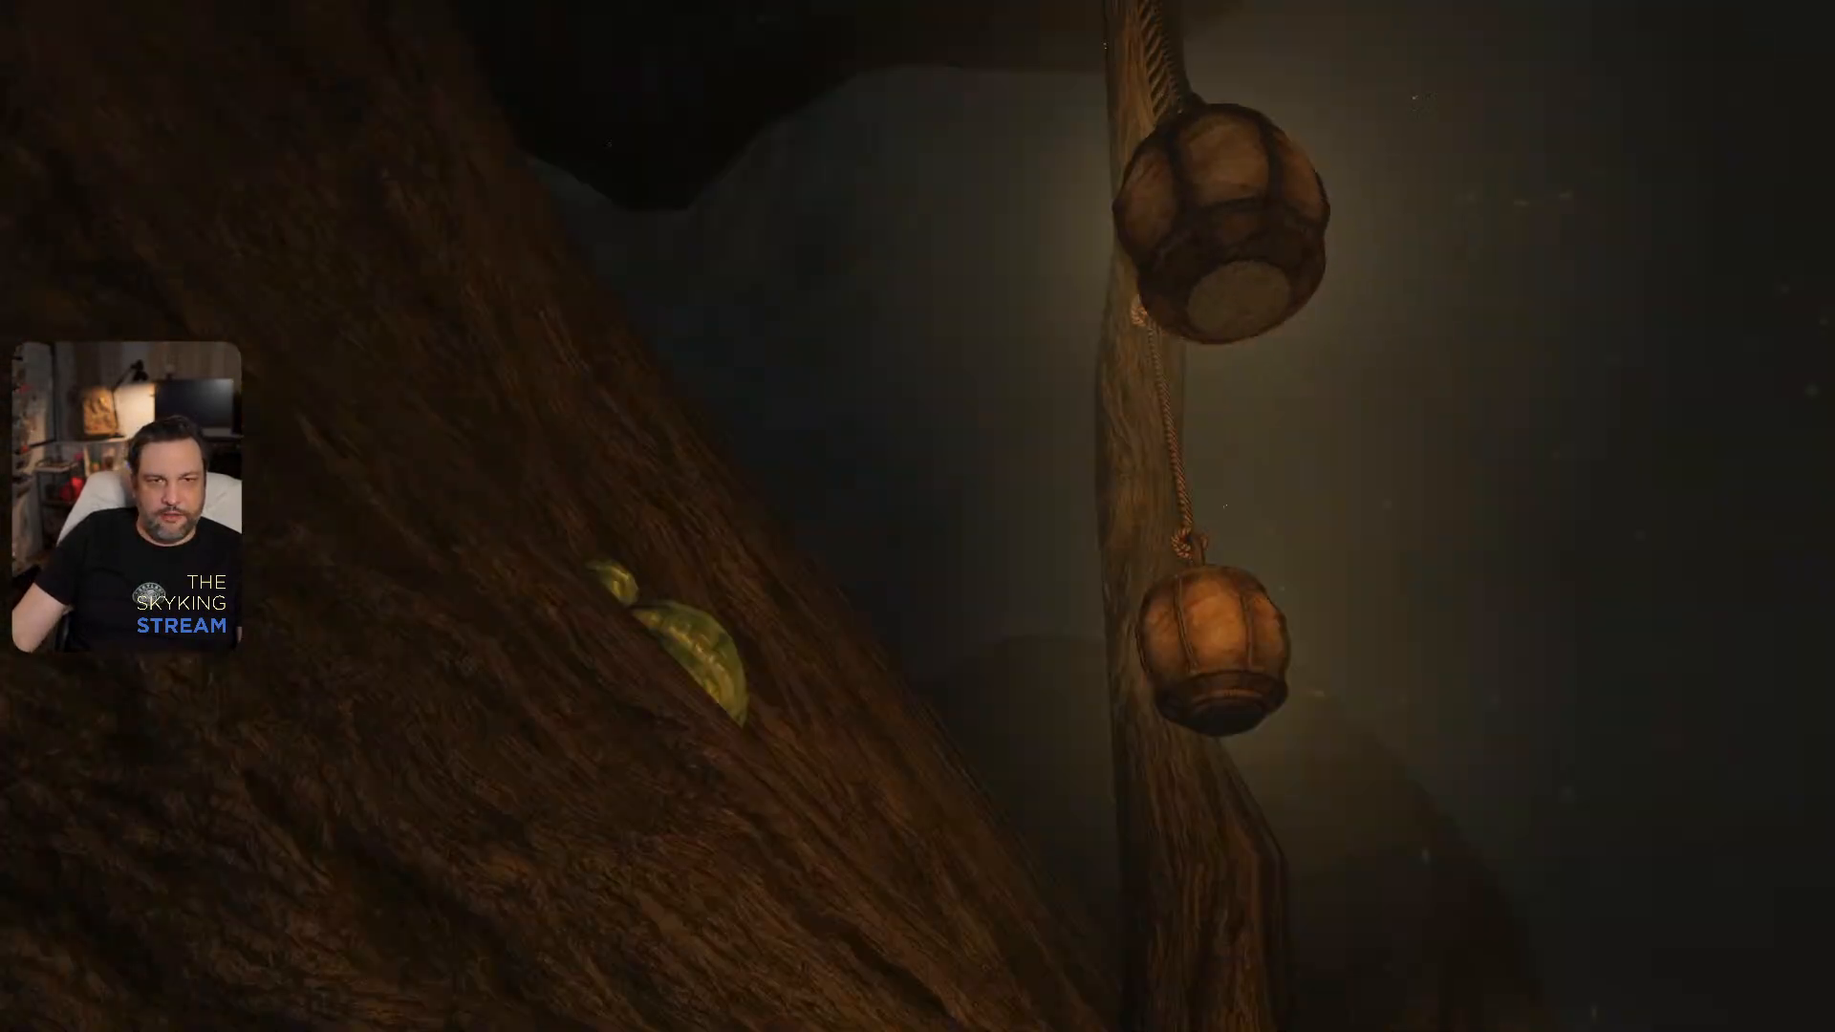
- Leave the game for Photoshop and hide the vanilla Layer 1 in the furniture texture, making the Background layer active
key("grave")
key("alt+Tab")
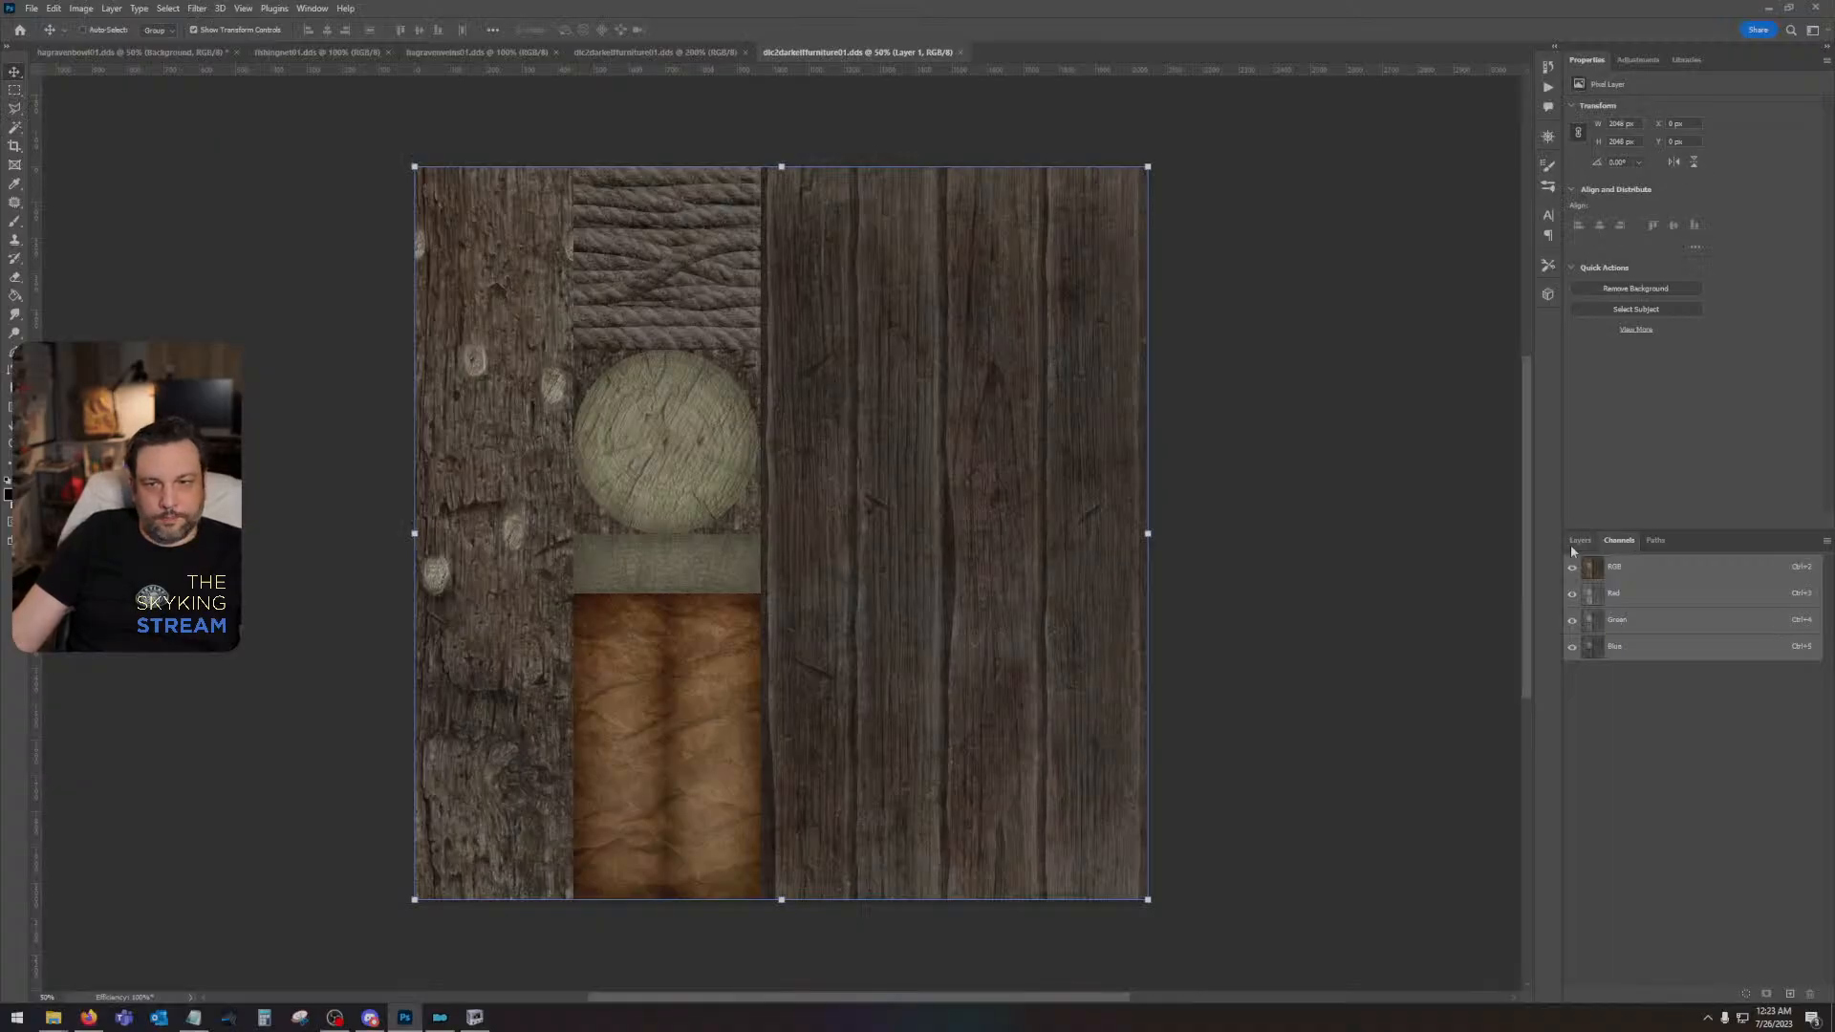
left_click(1579, 541)
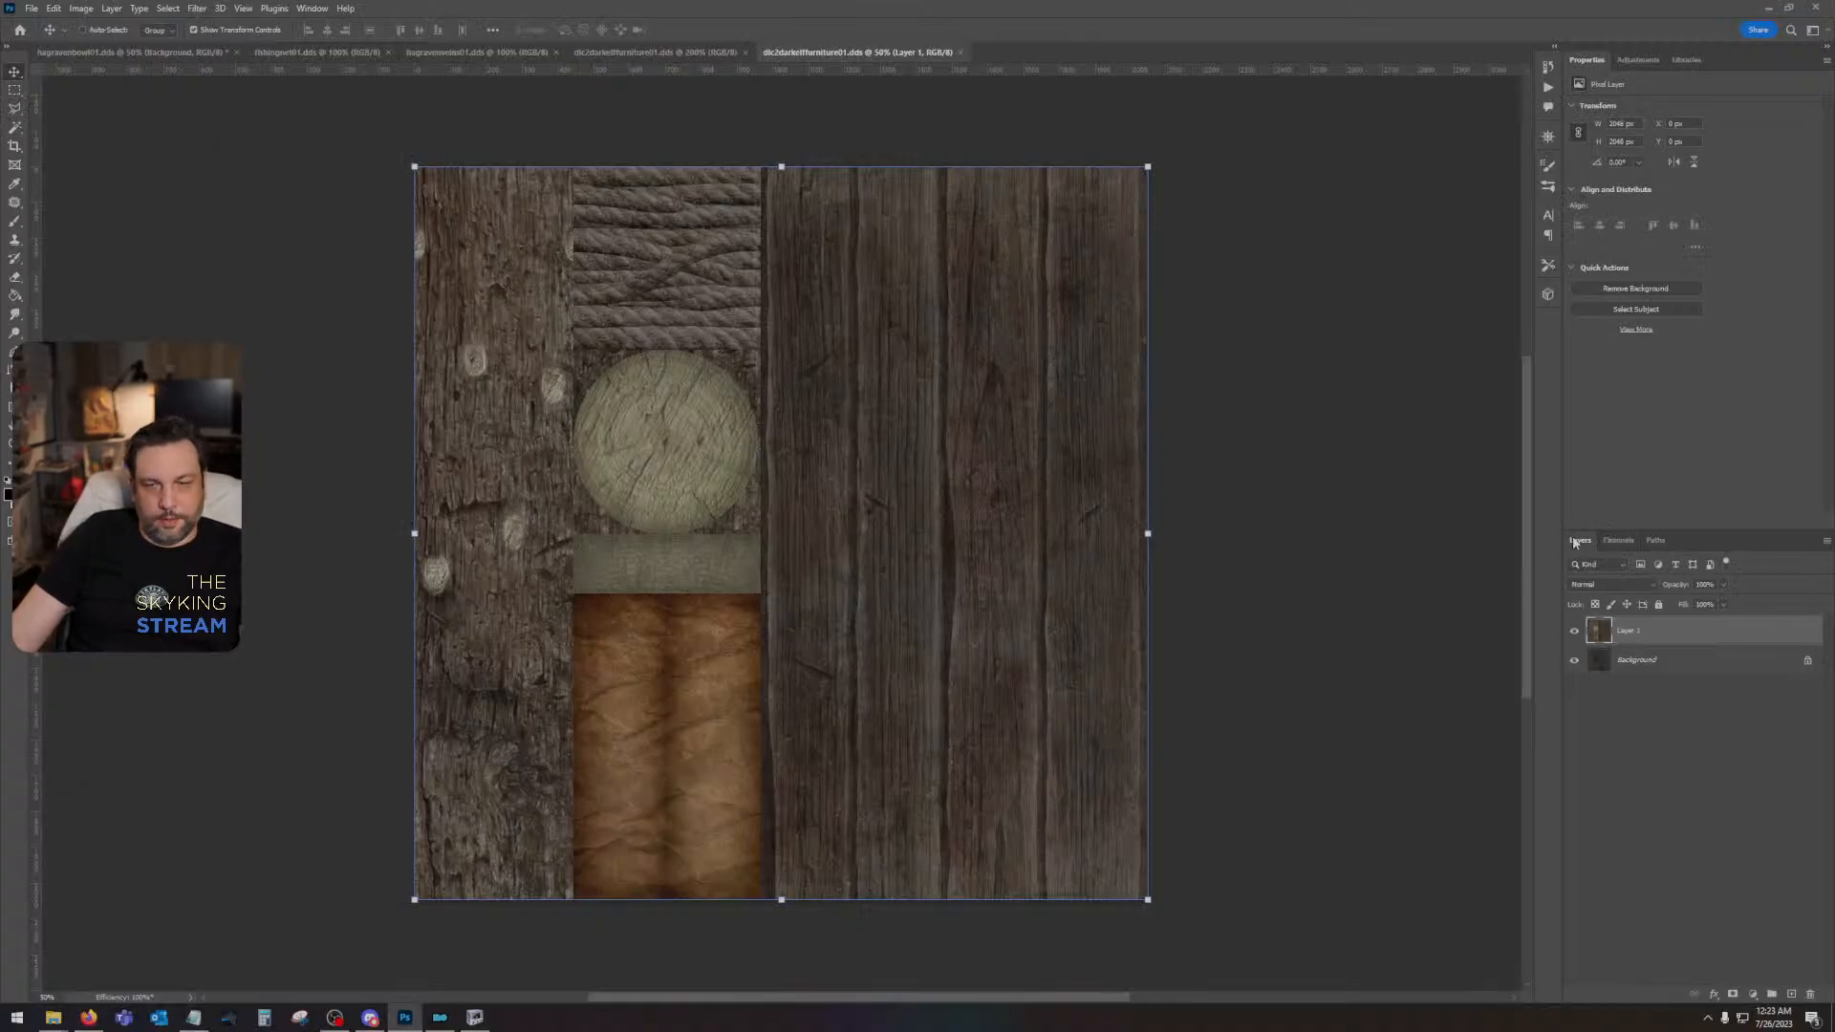
left_click(1574, 630)
left_click(1636, 660)
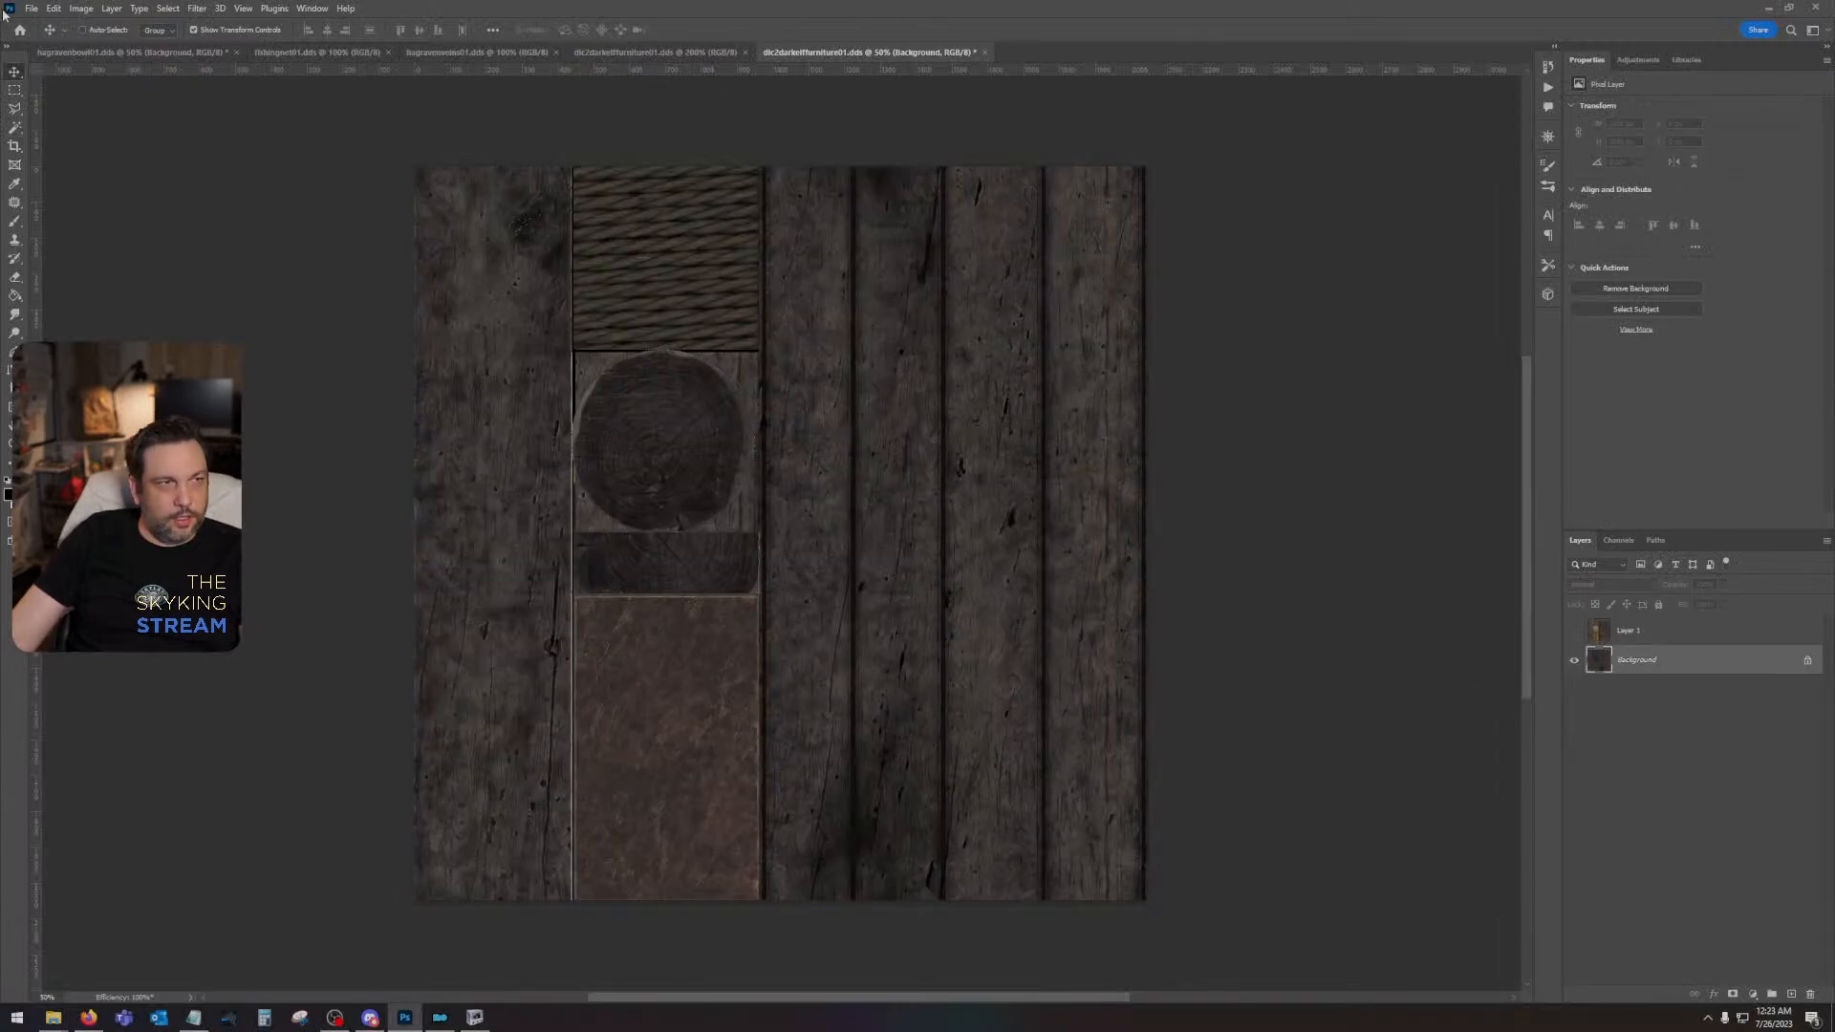
- Open the furniture texture's colour ID map PNG from the Desktop and paste it as a layer above the retexture's Background
left_click(31, 8)
left_click(48, 36)
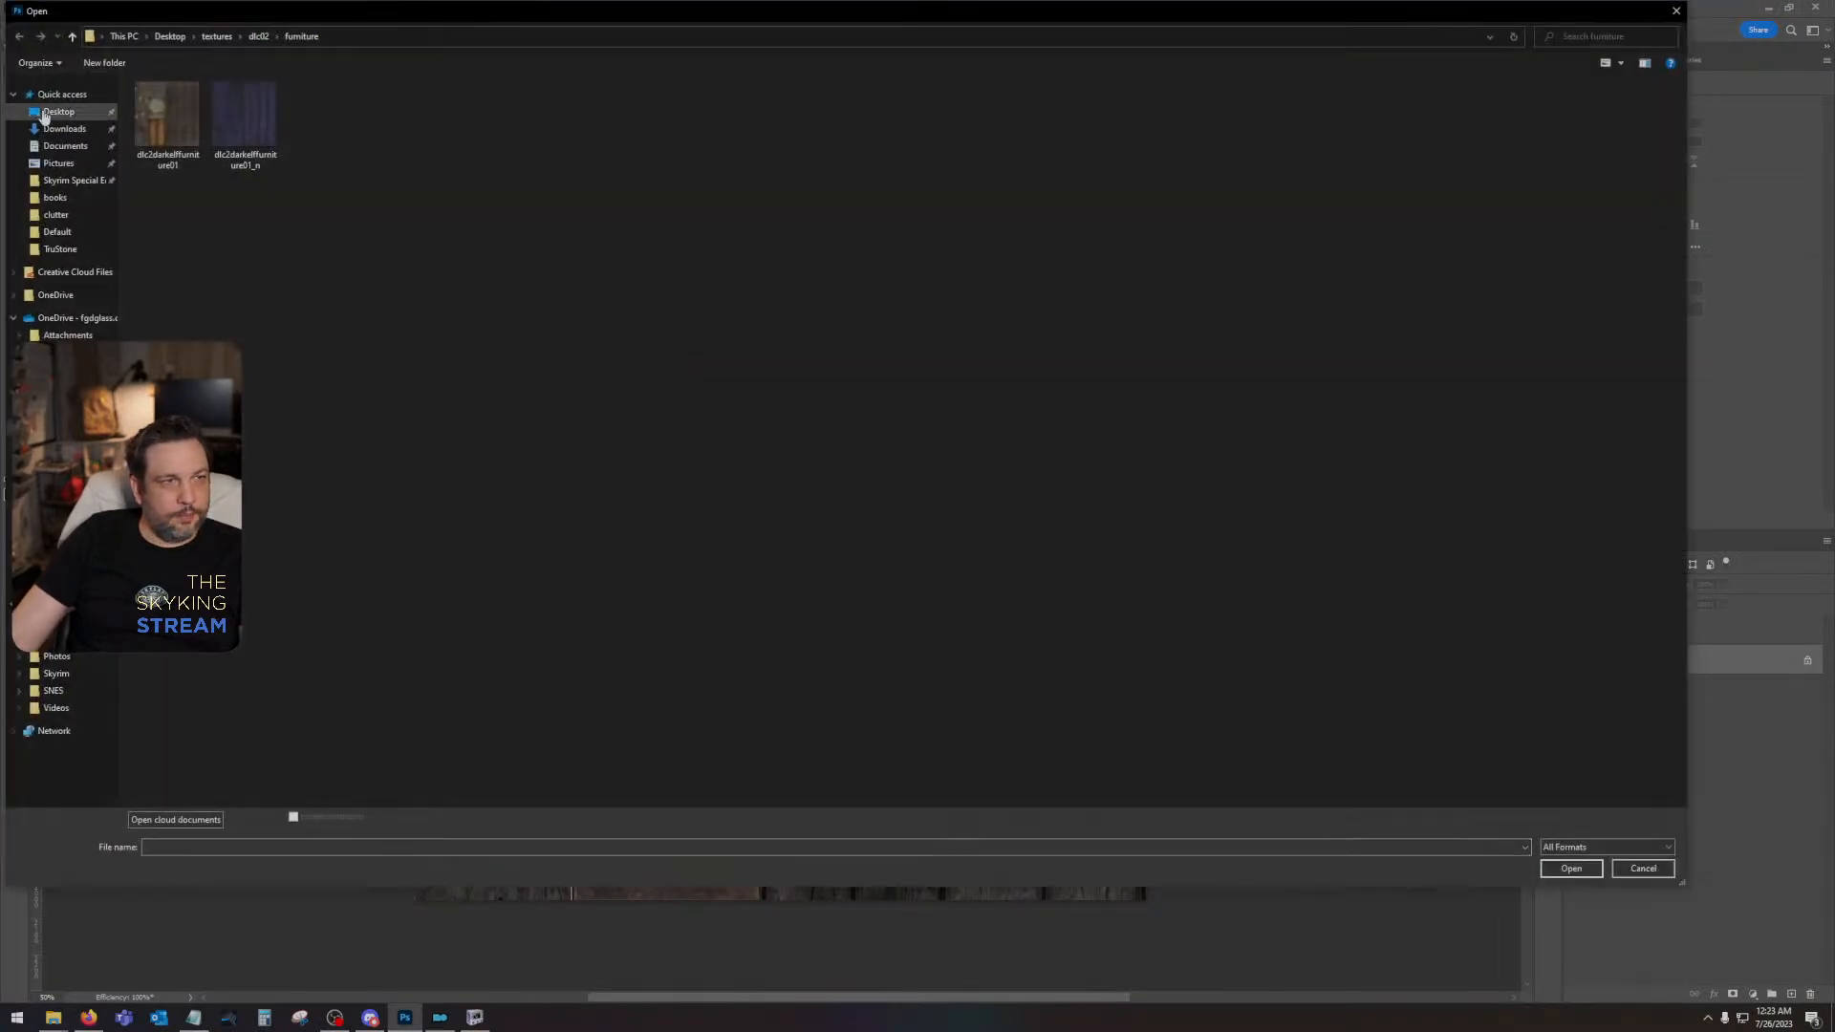
left_click(58, 111)
left_click(1093, 96)
double_click(1092, 97)
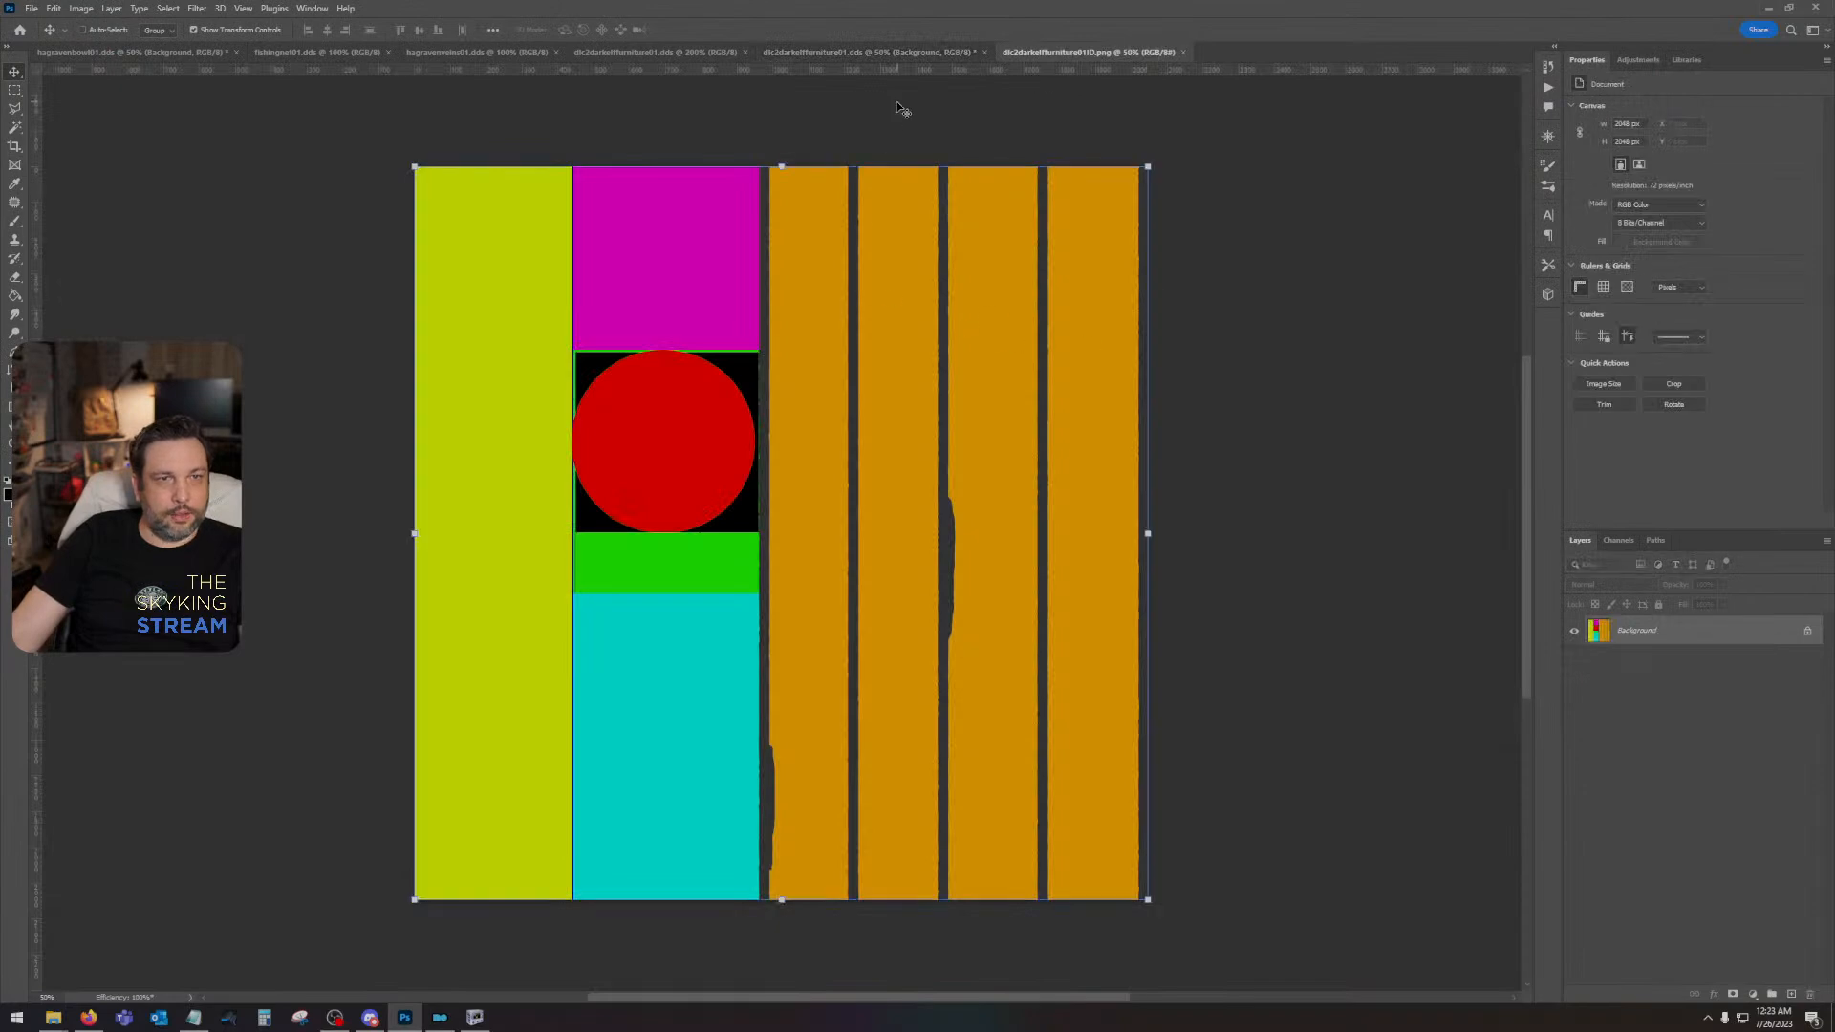
left_click(865, 52)
key("ctrl+v")
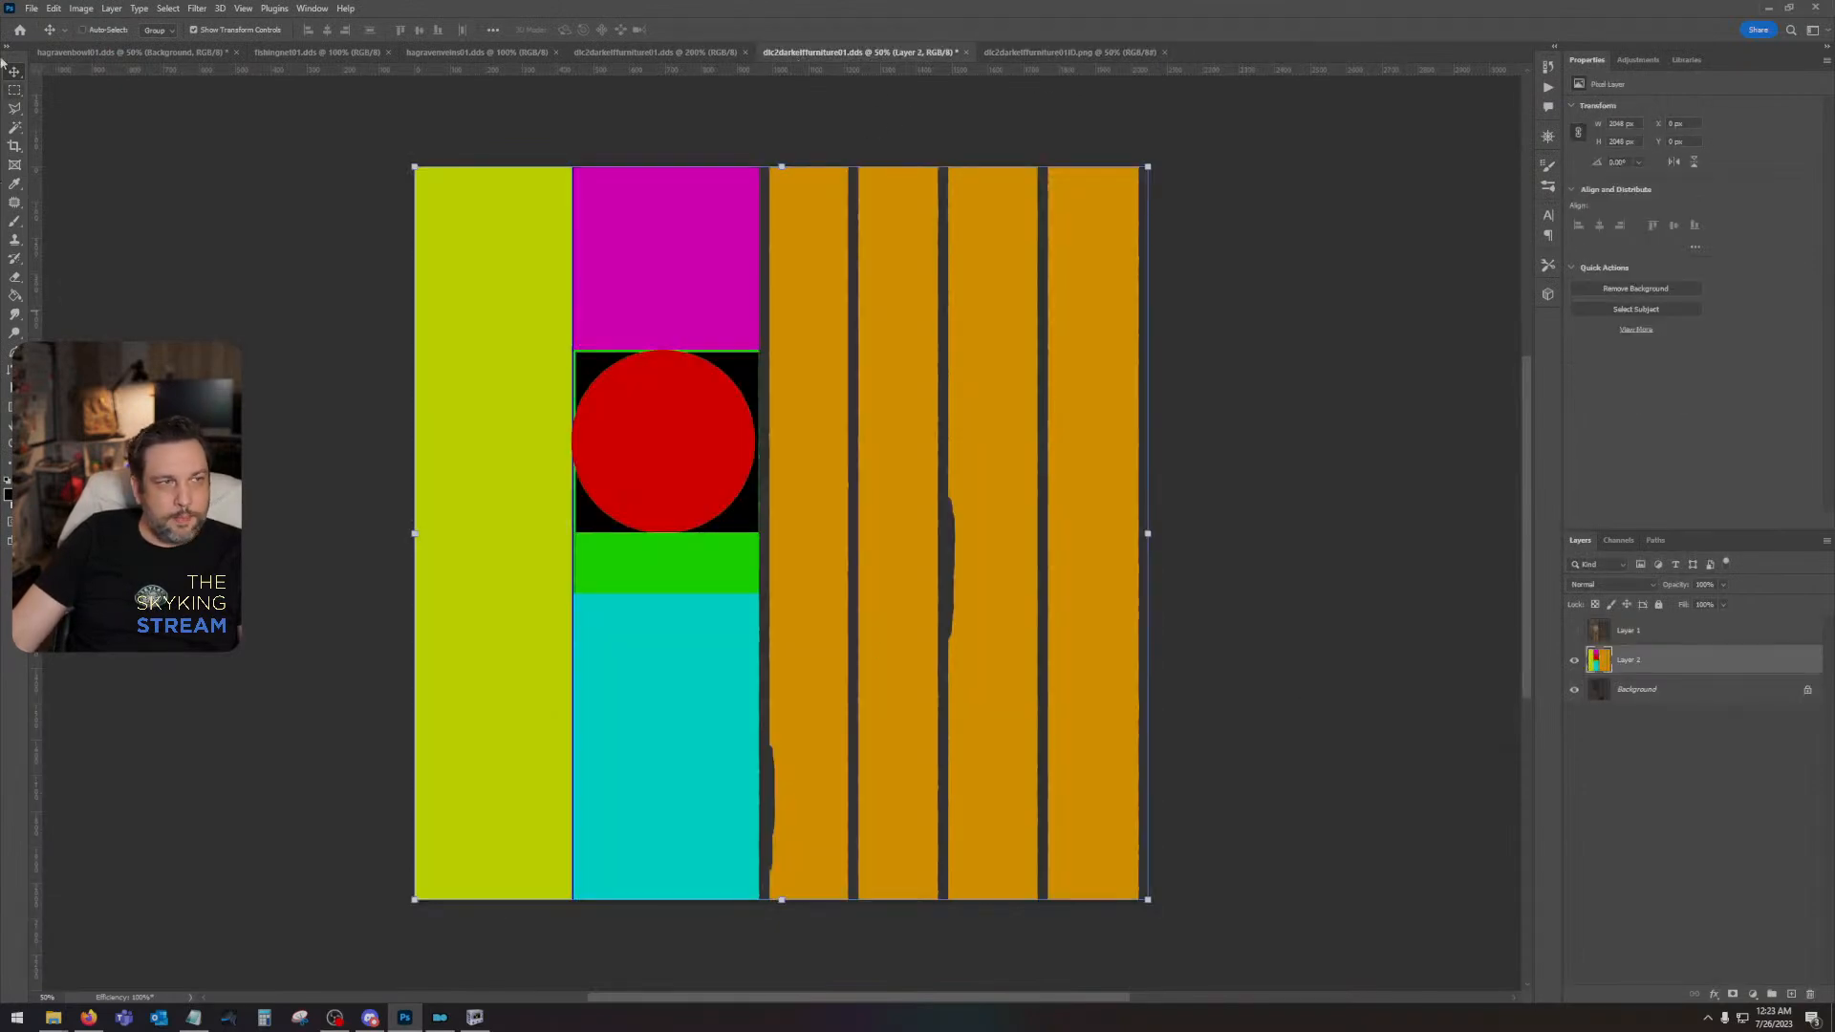
- Select the cyan region of the ID map, hide the map and copy that leather area of the Background onto its own layer
left_click(15, 126)
left_click(757, 675)
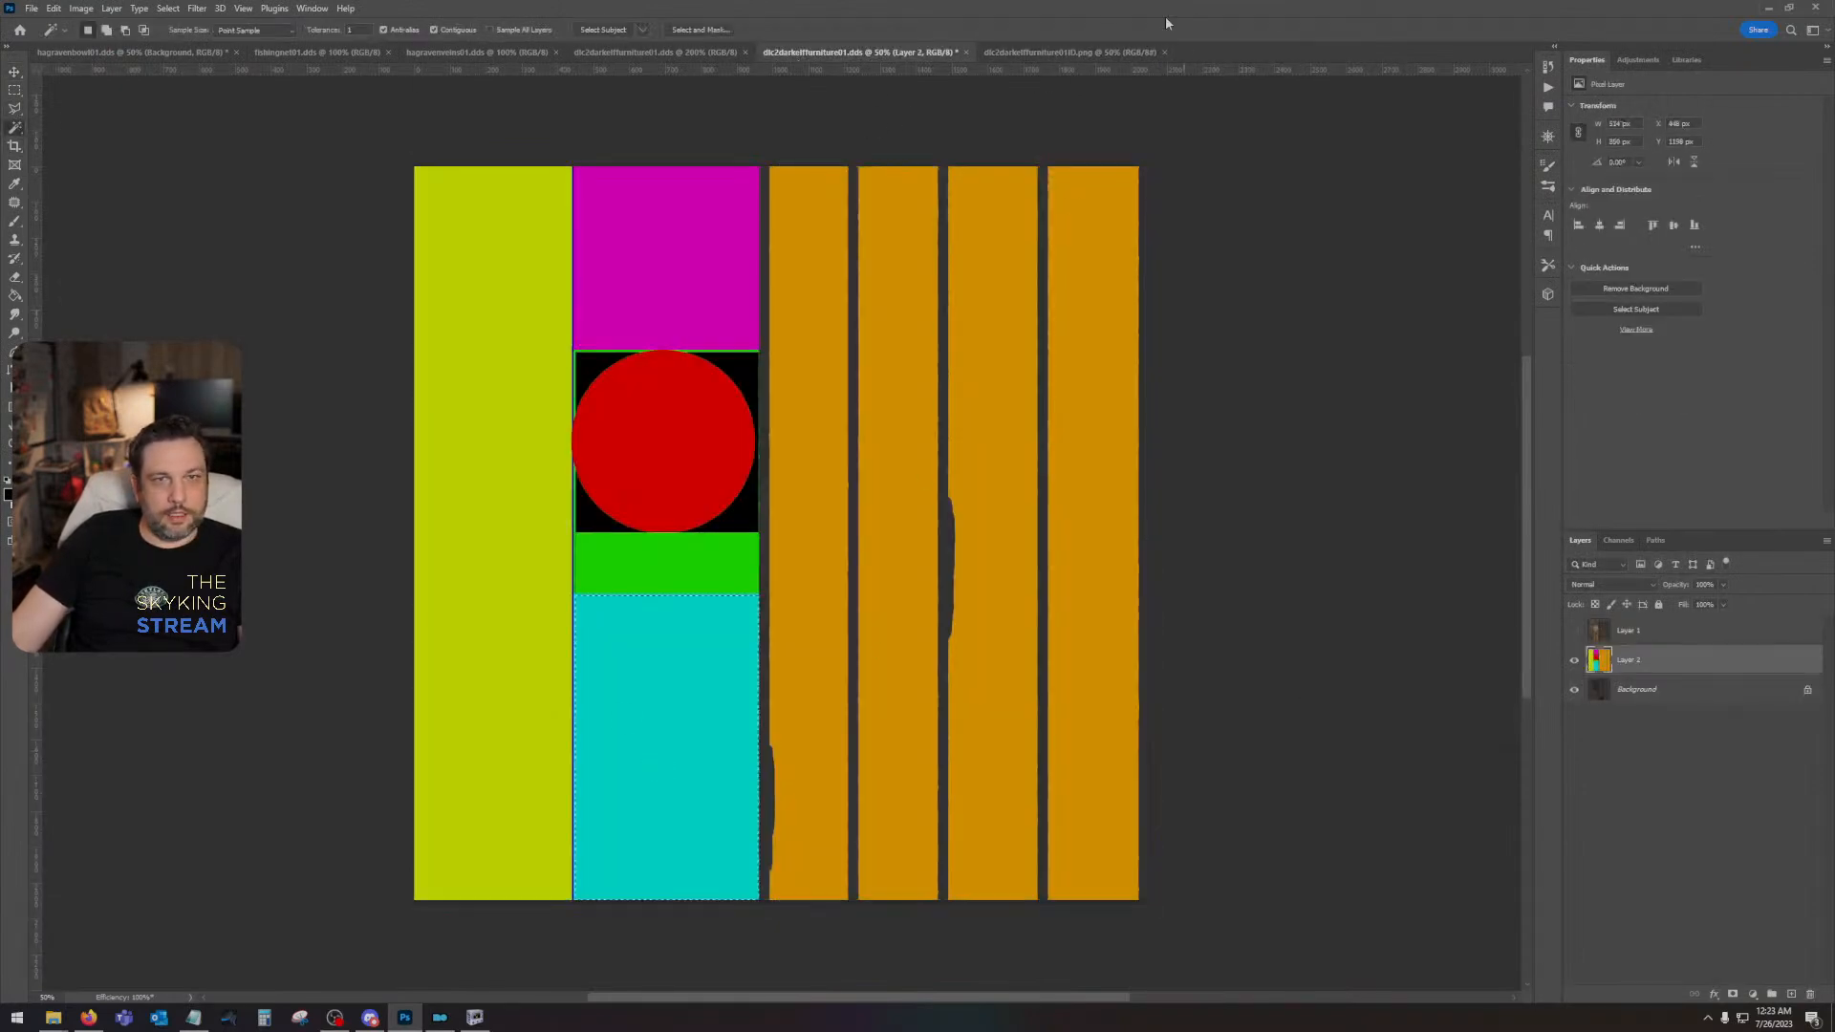
left_click(1574, 659)
left_click(1682, 689)
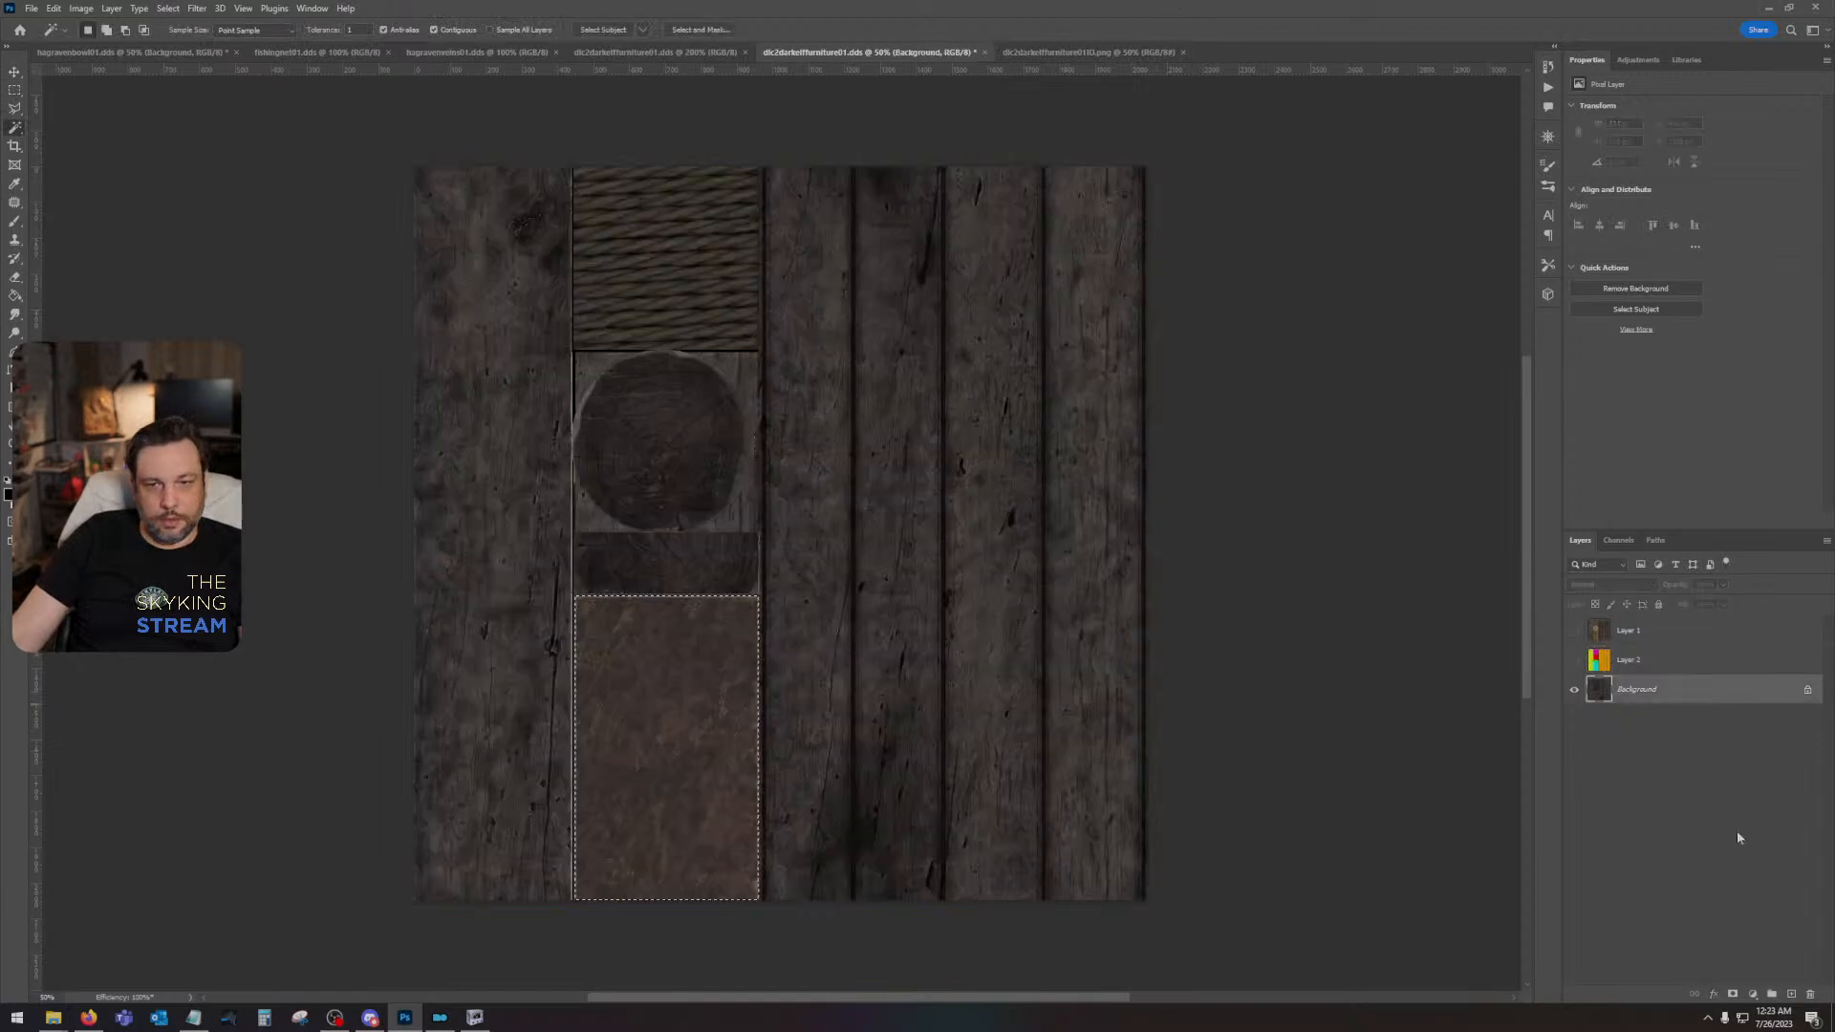
key("ctrl+j")
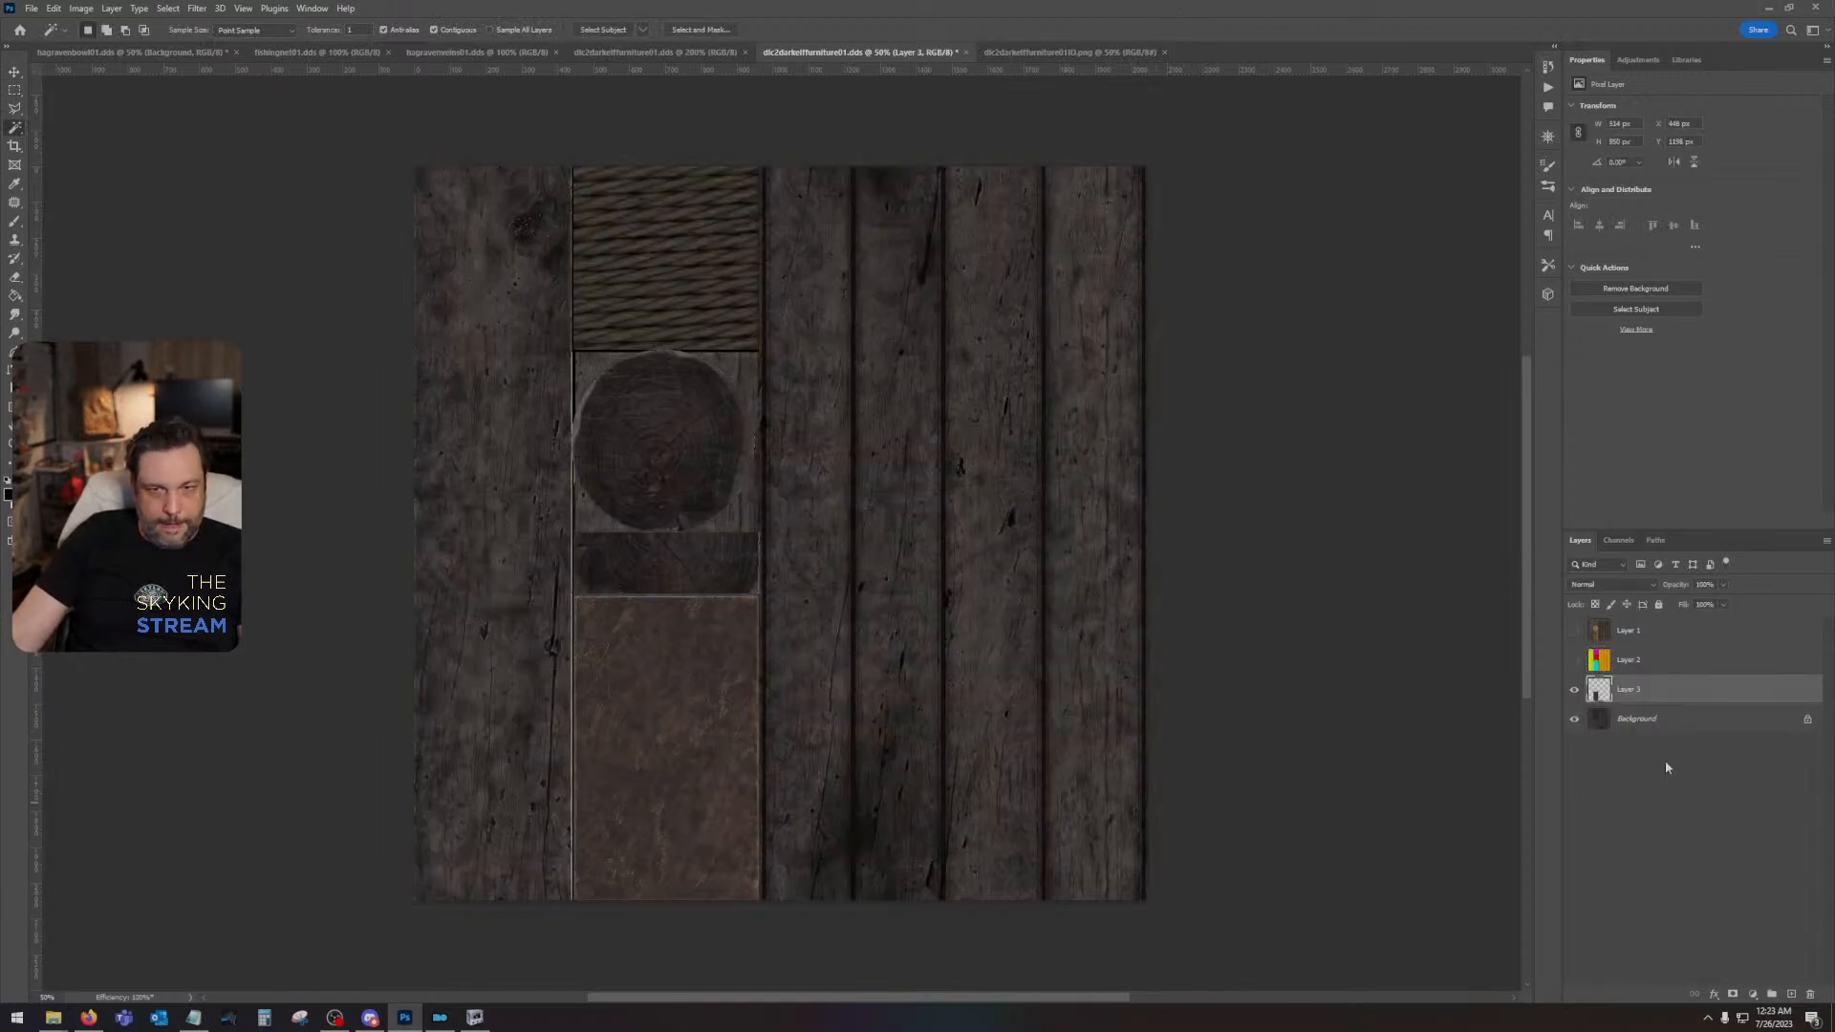
- Copy the same leather area from vanilla Layer 1 onto a new layer, hide Layer 1 and place the copy directly above Layer 3
left_click(1574, 631)
left_click(1644, 631)
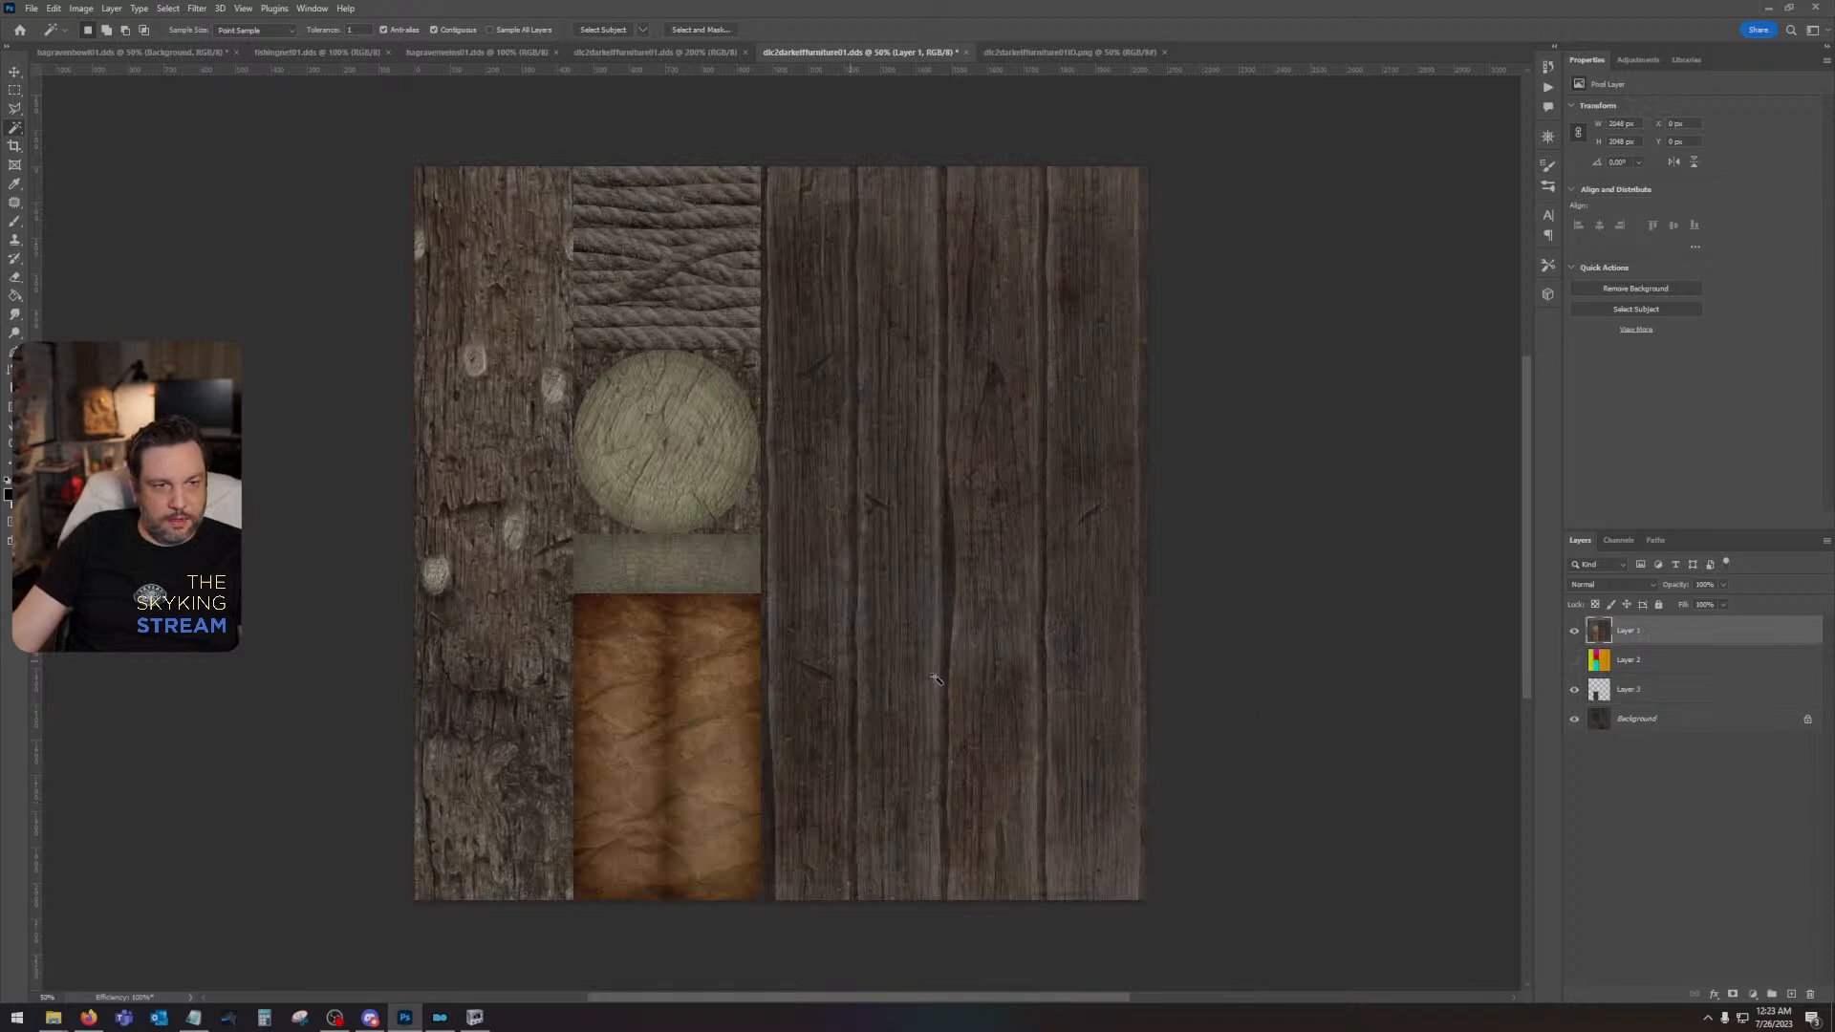
left_click(1632, 691, "ctrl")
left_click(1596, 697, "ctrl")
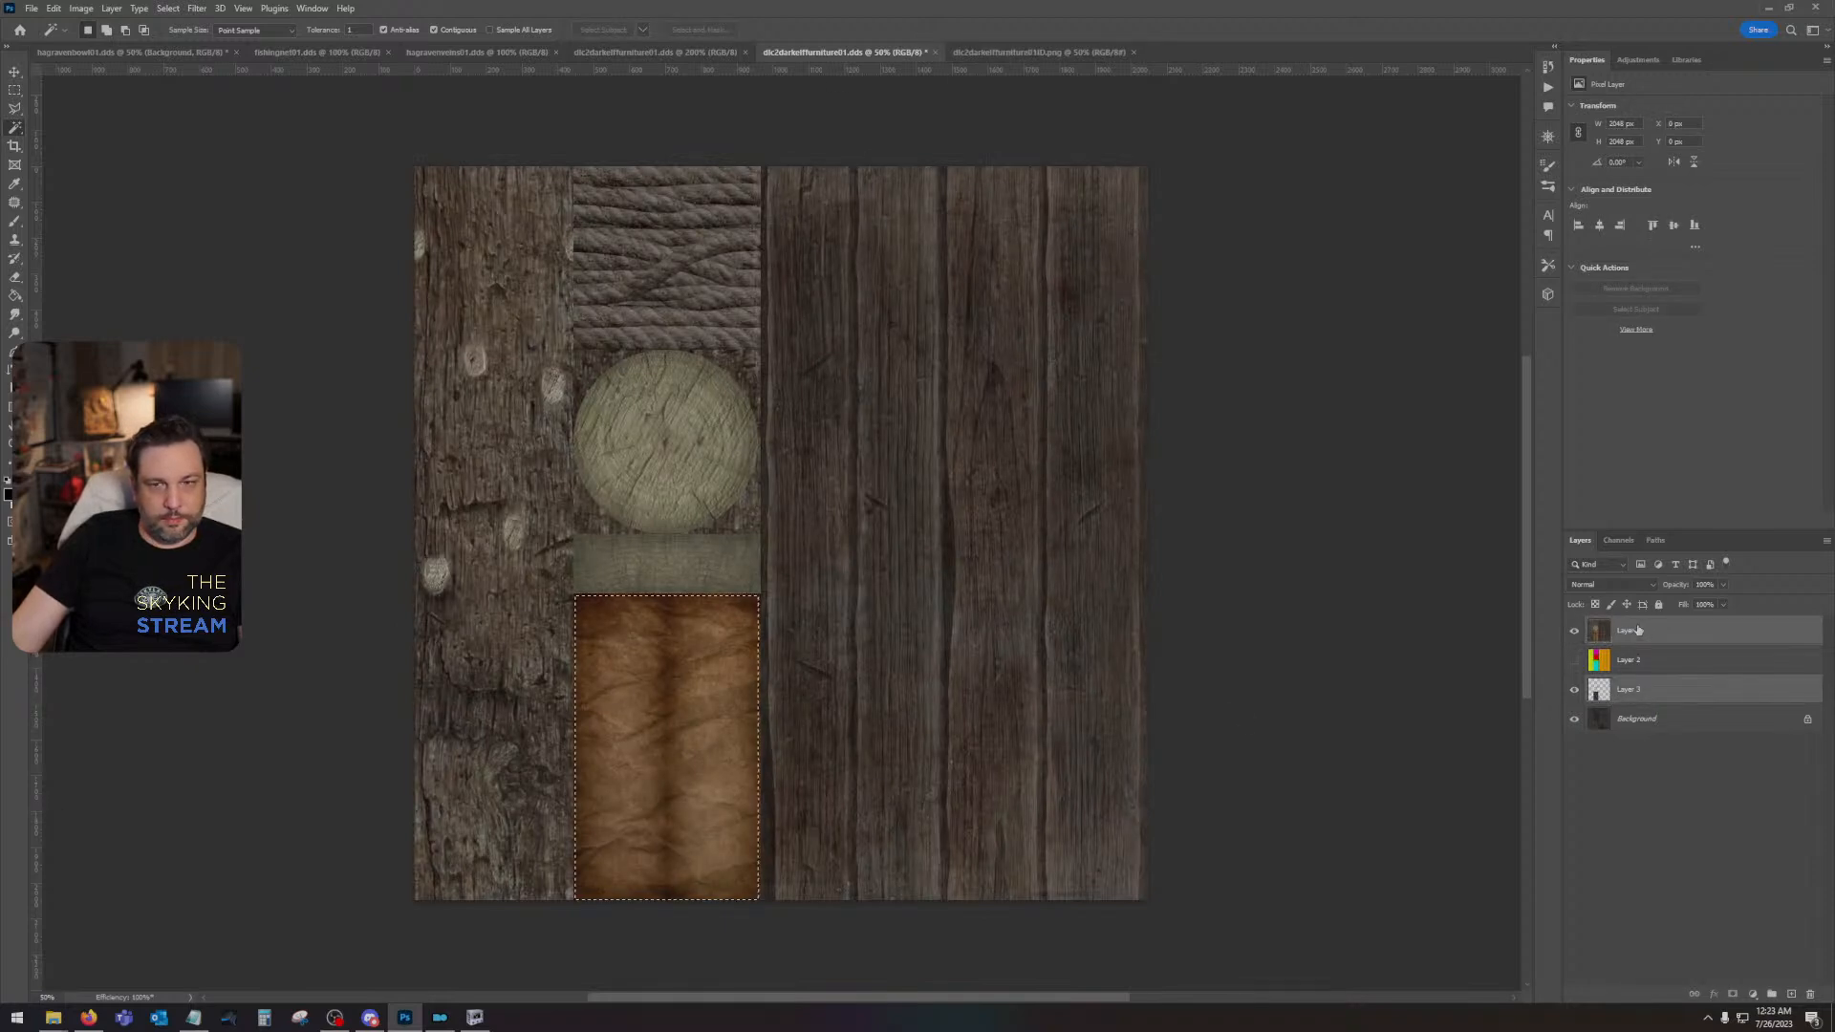
left_click(1641, 631)
key("ctrl+j")
left_click(1575, 660)
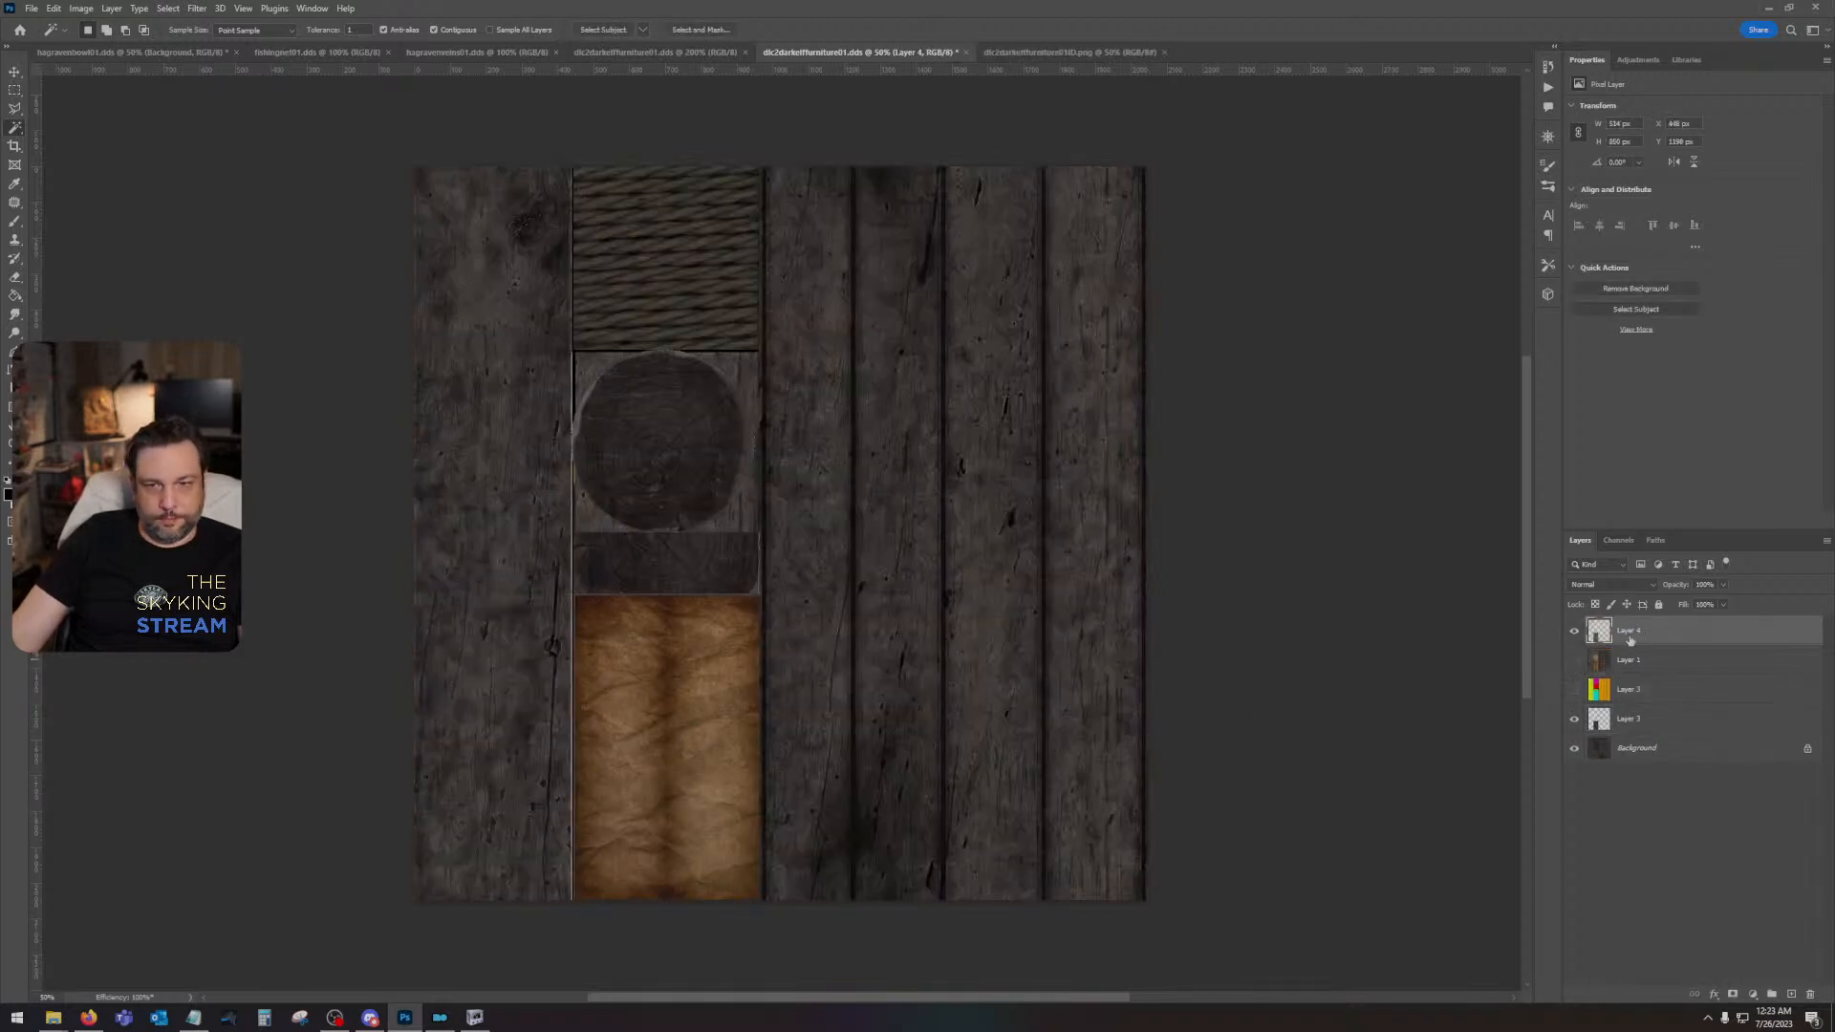
left_click_drag(1634, 631, 1634, 705)
- Hide the vanilla leather copy and give the Skyland leather on Layer 3 a Multiply Inner Shadow with an enlarged size
key("z")
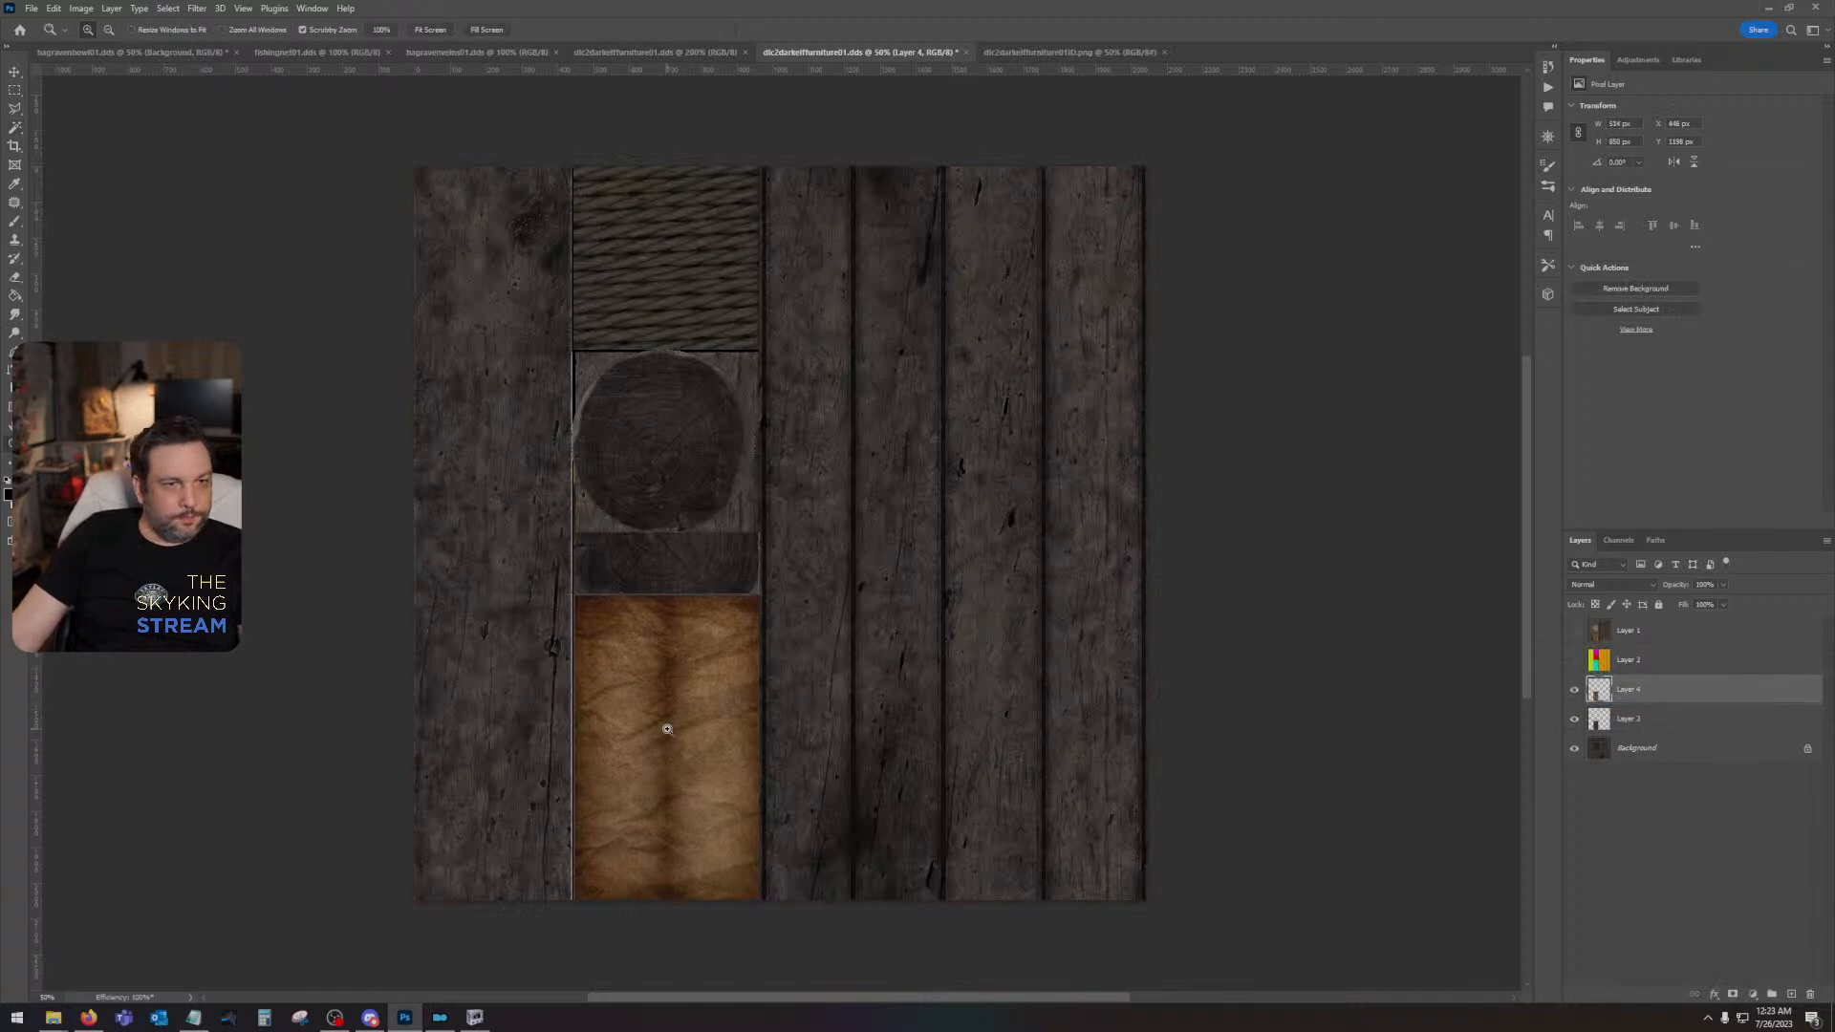
double_click(667, 729)
left_click_drag(746, 773, 820, 613)
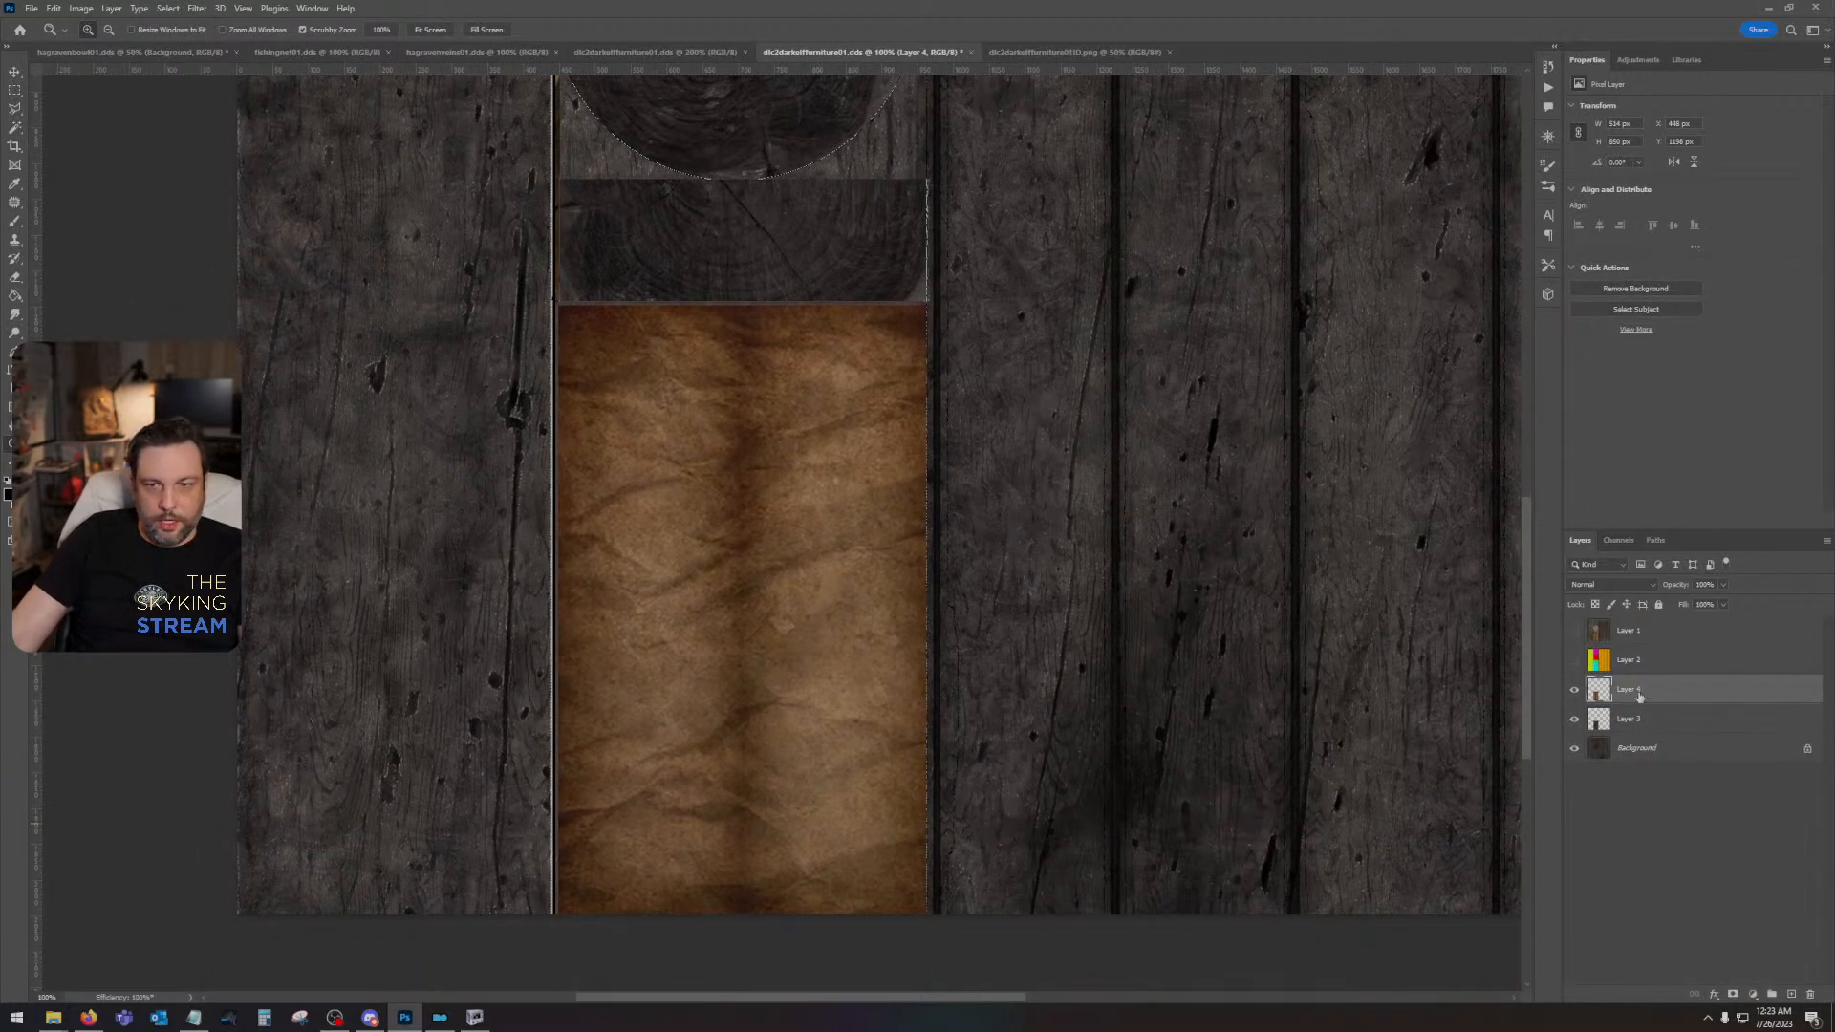
left_click(1574, 689)
left_click(1657, 722)
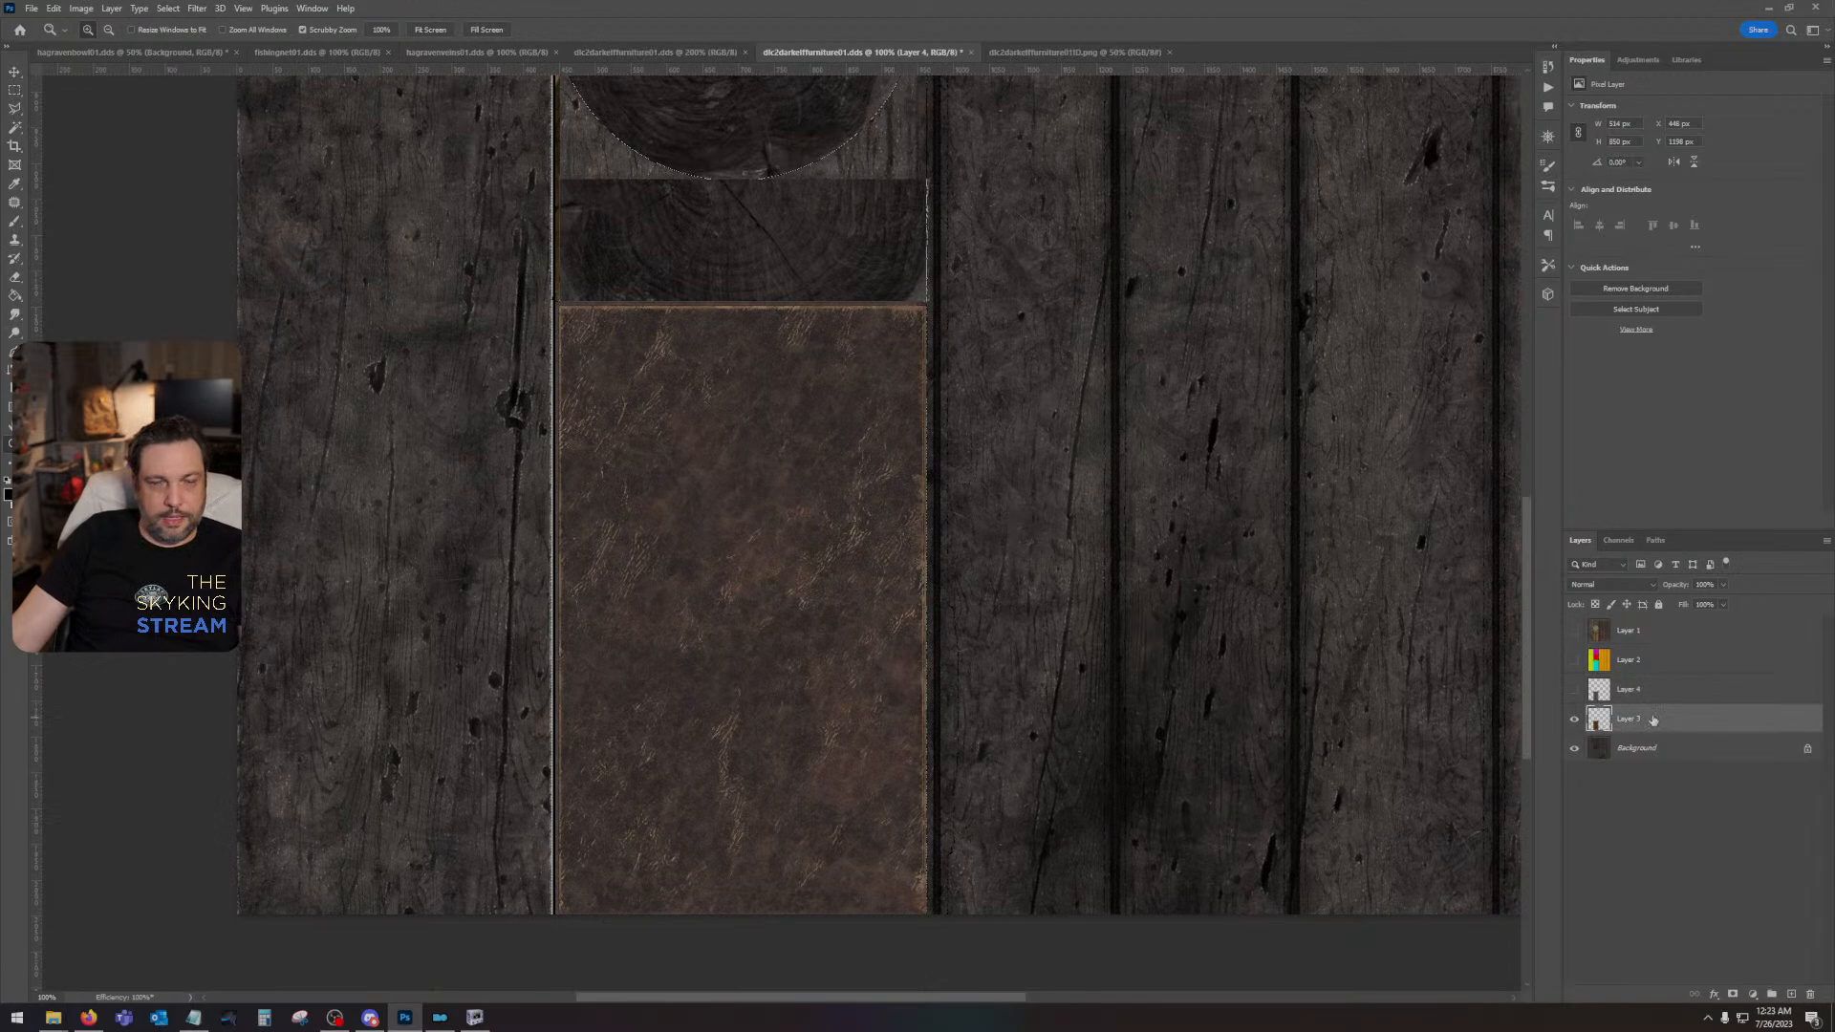
double_click(1653, 721)
left_click(1263, 547)
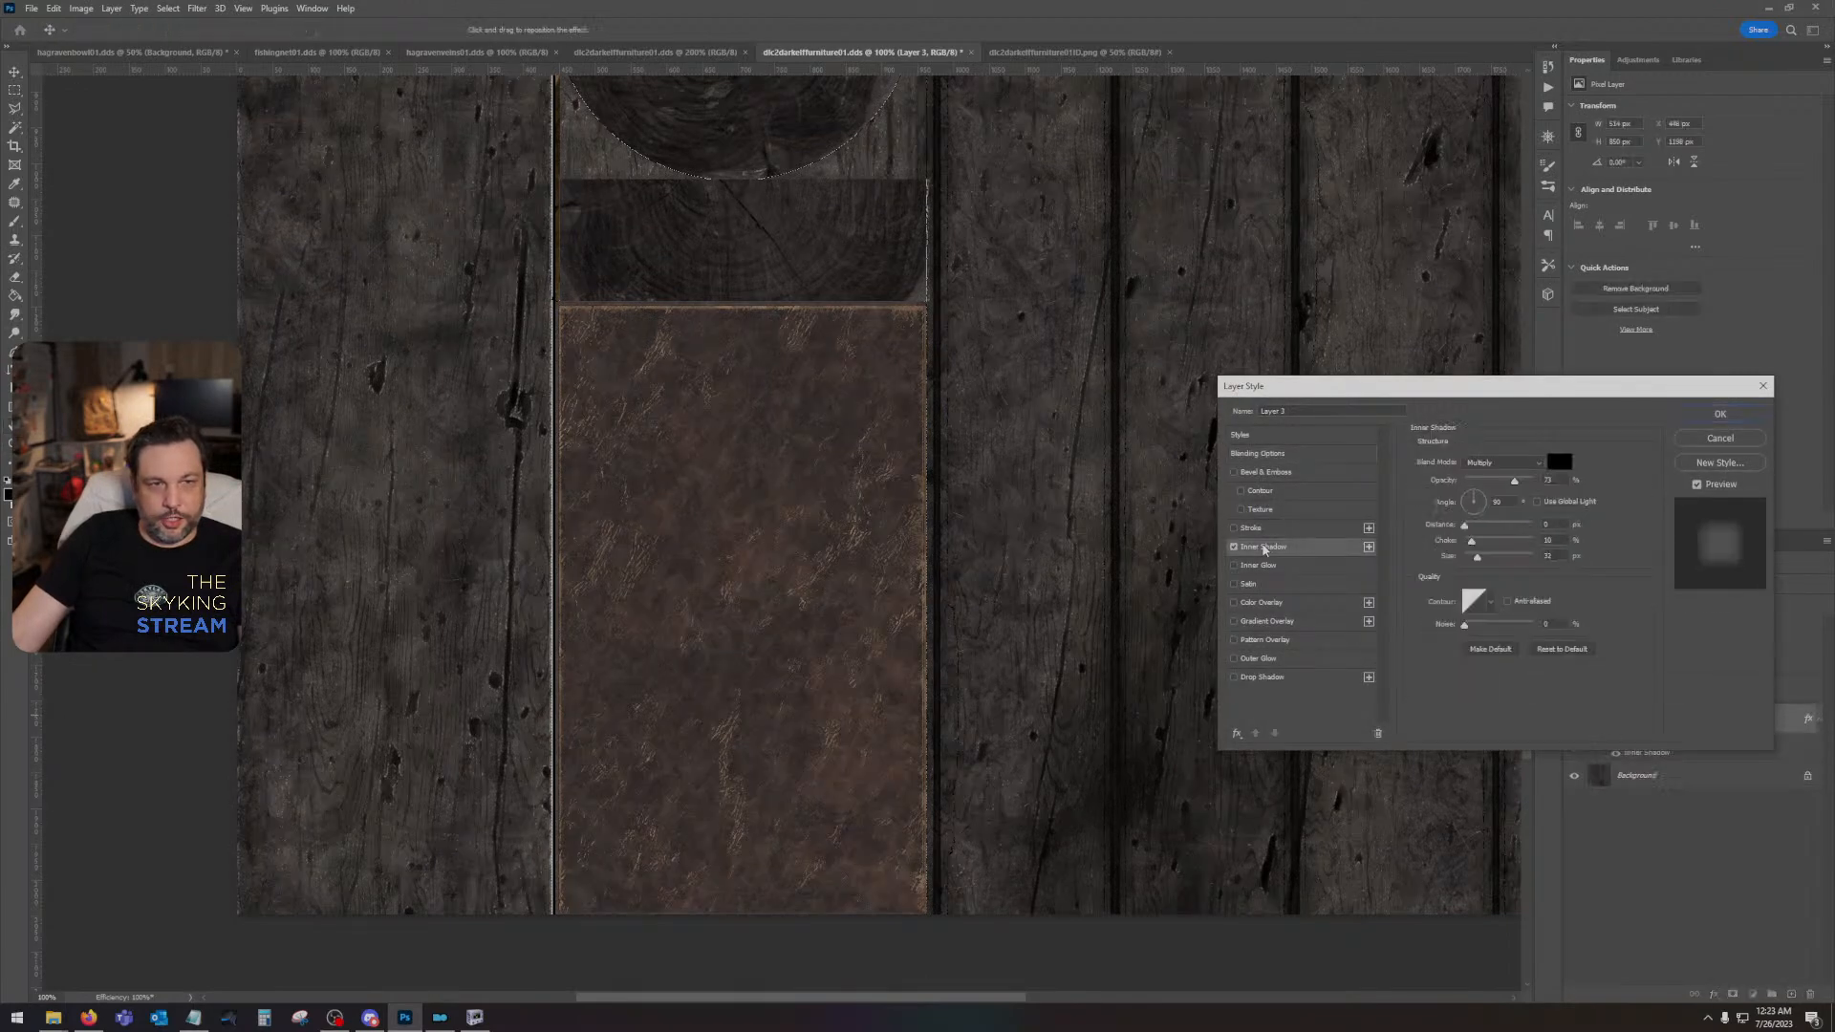
left_click_drag(1474, 564, 1494, 562)
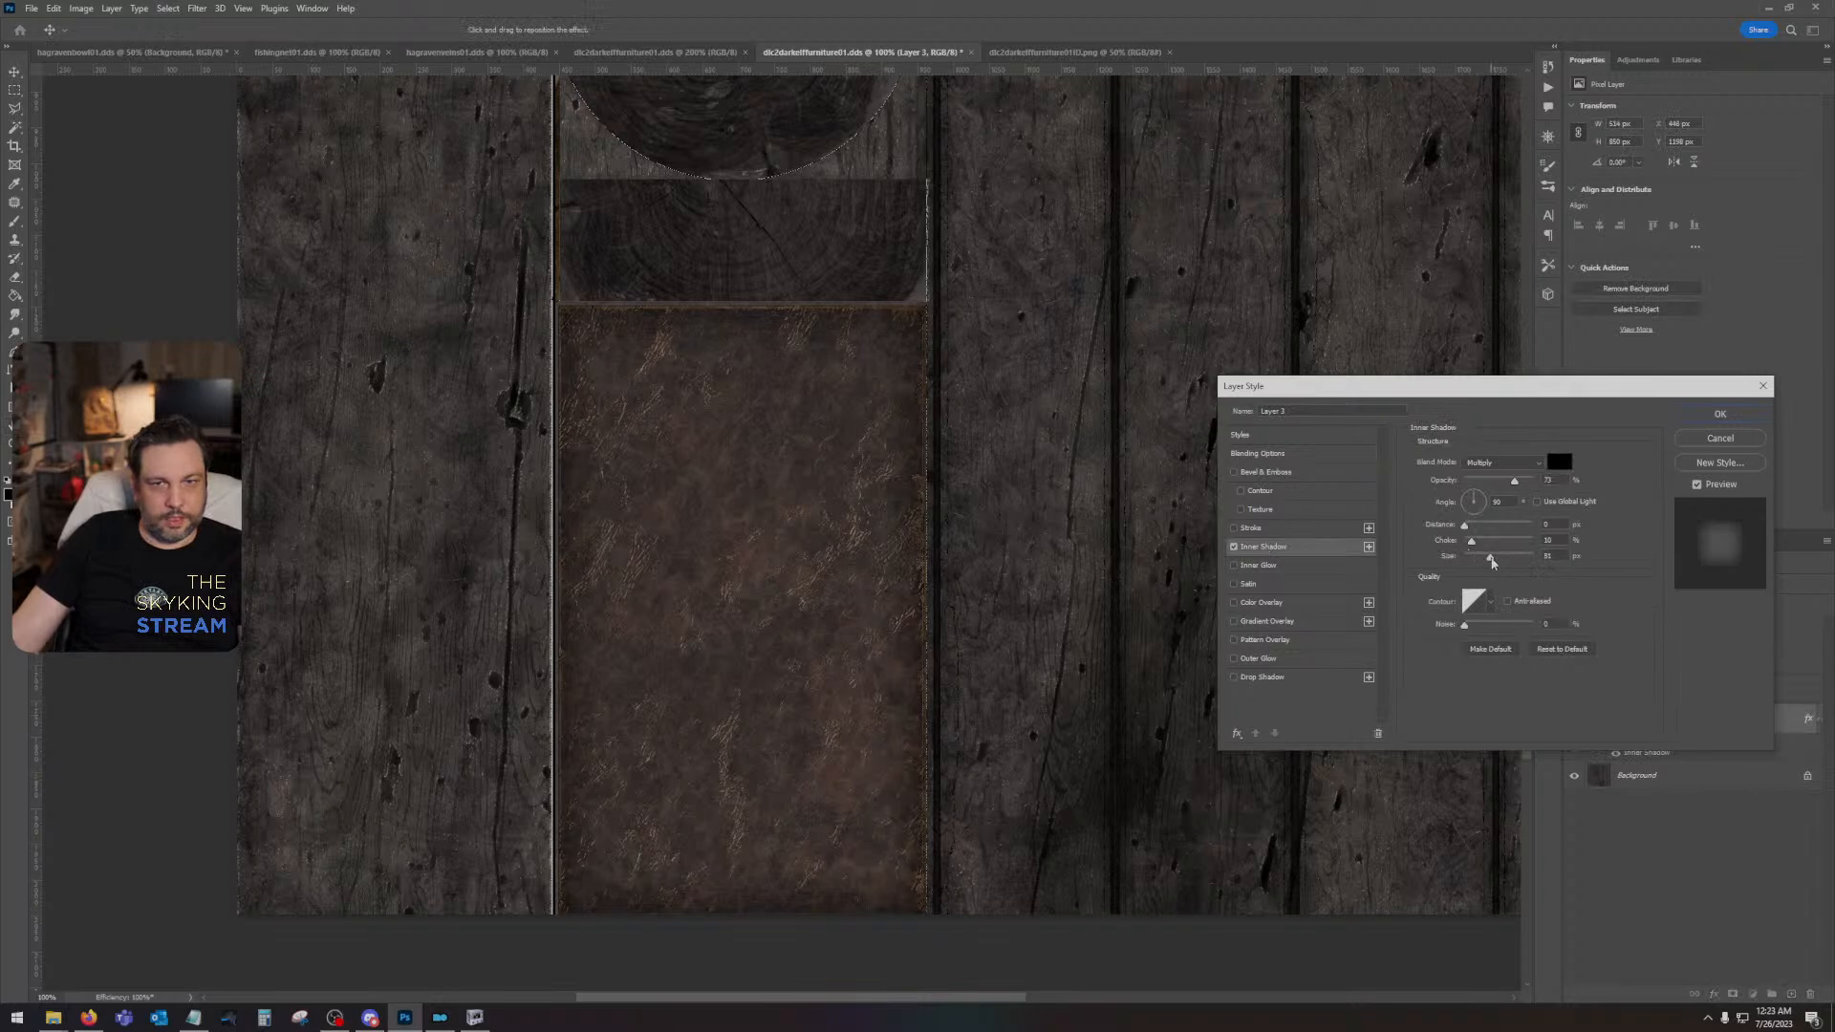
left_click(1720, 413)
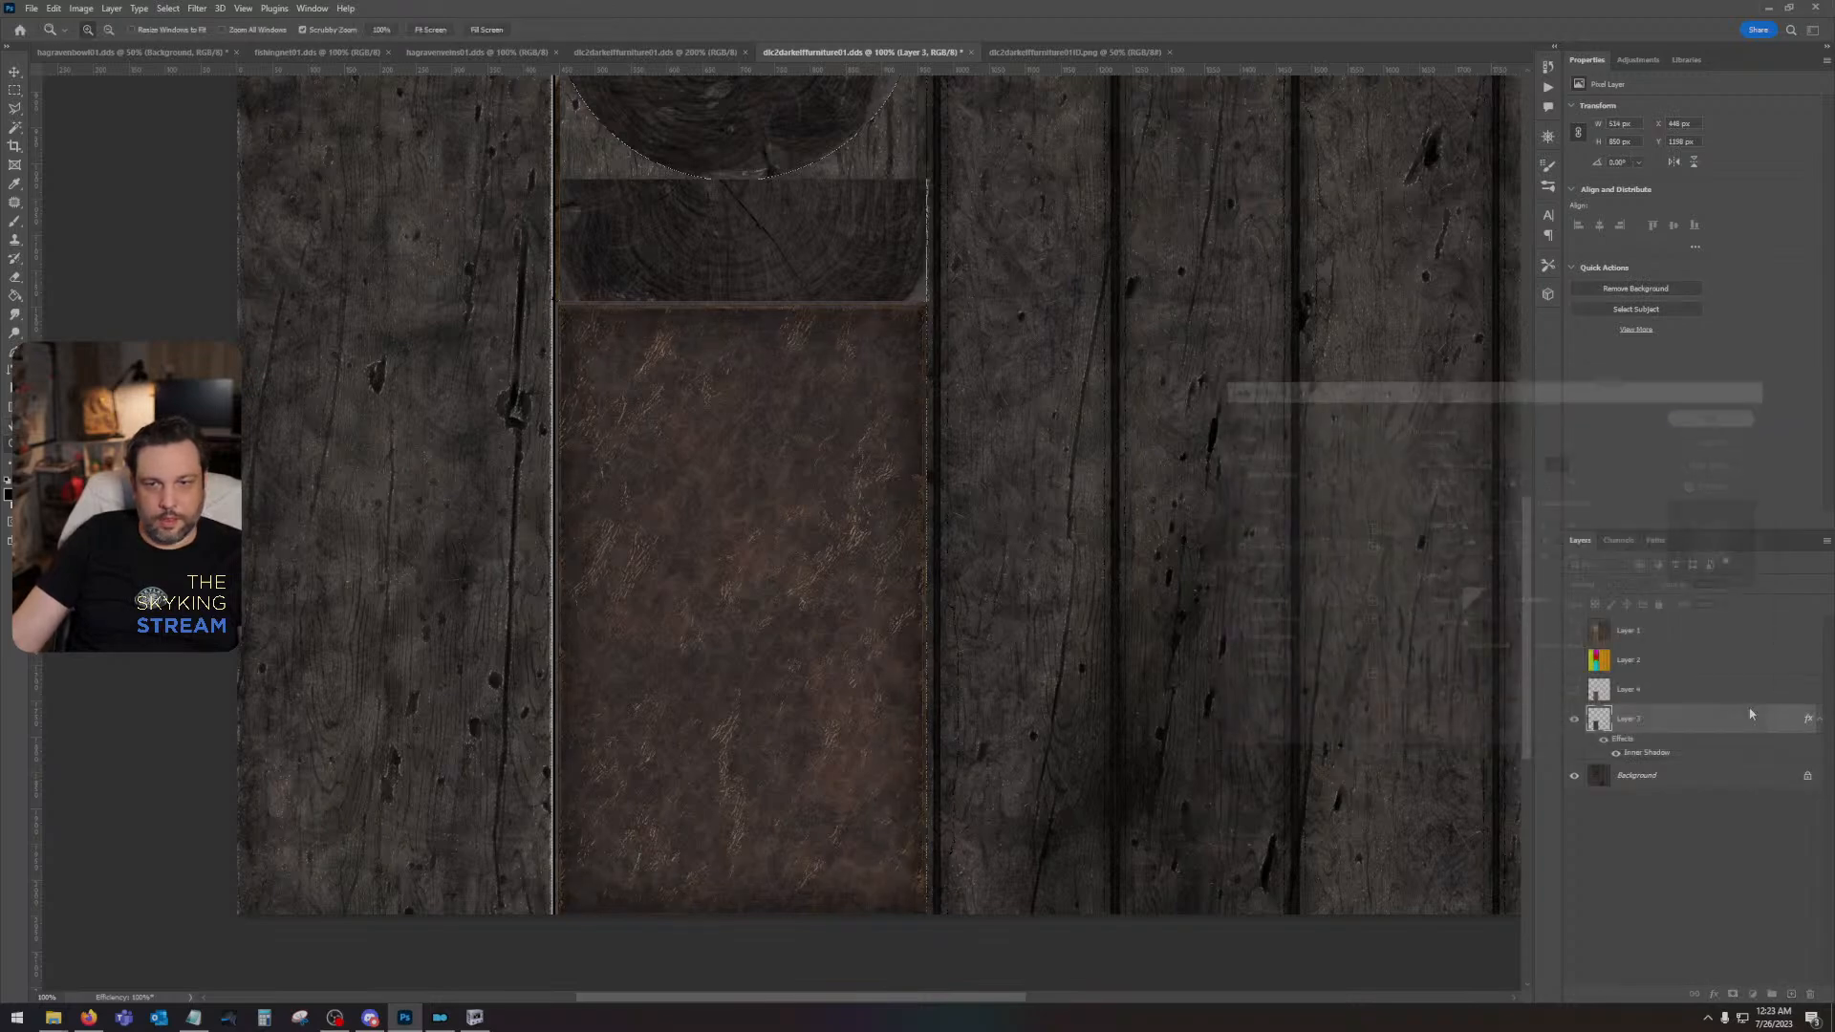
- Add a Brightness/Contrast adjustment clipped to Layer 3 with Brightness 40 and a slightly reduced contrast
left_click(1753, 994)
left_click(1796, 791)
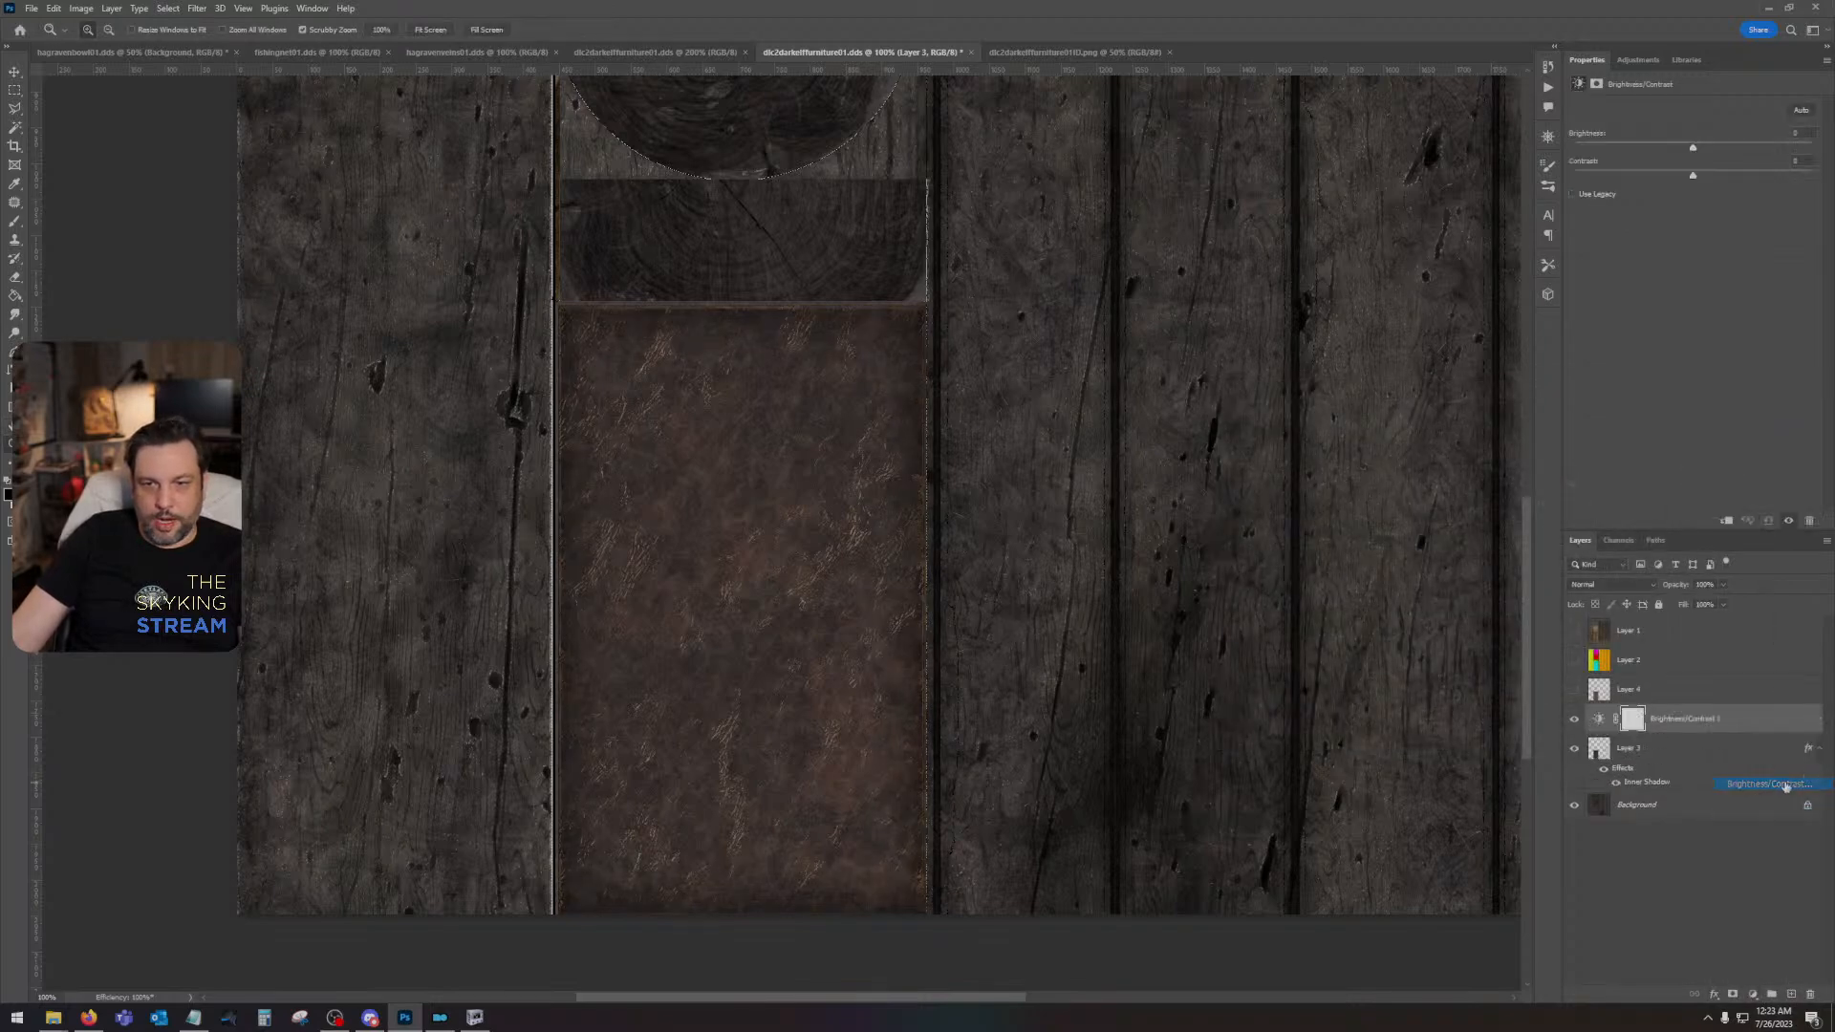
left_click(1727, 520)
left_click_drag(1693, 150, 1768, 179)
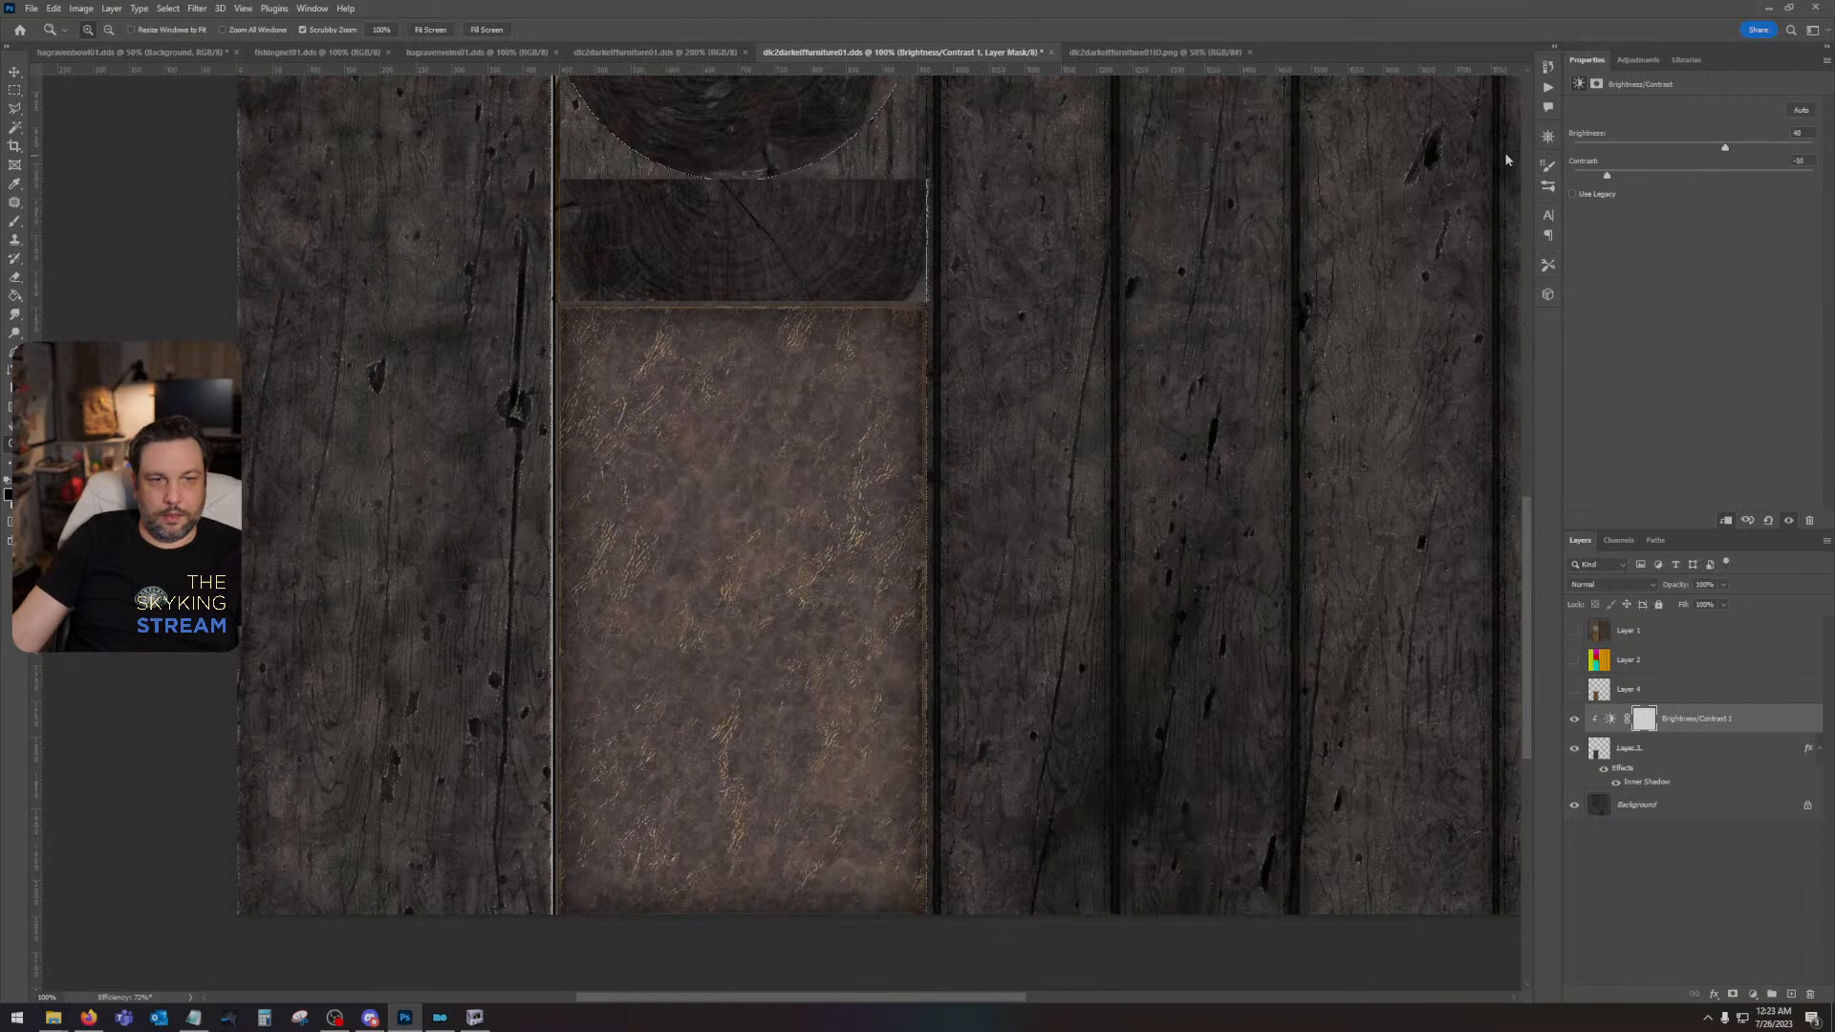
left_click_drag(1507, 160, 1573, 176)
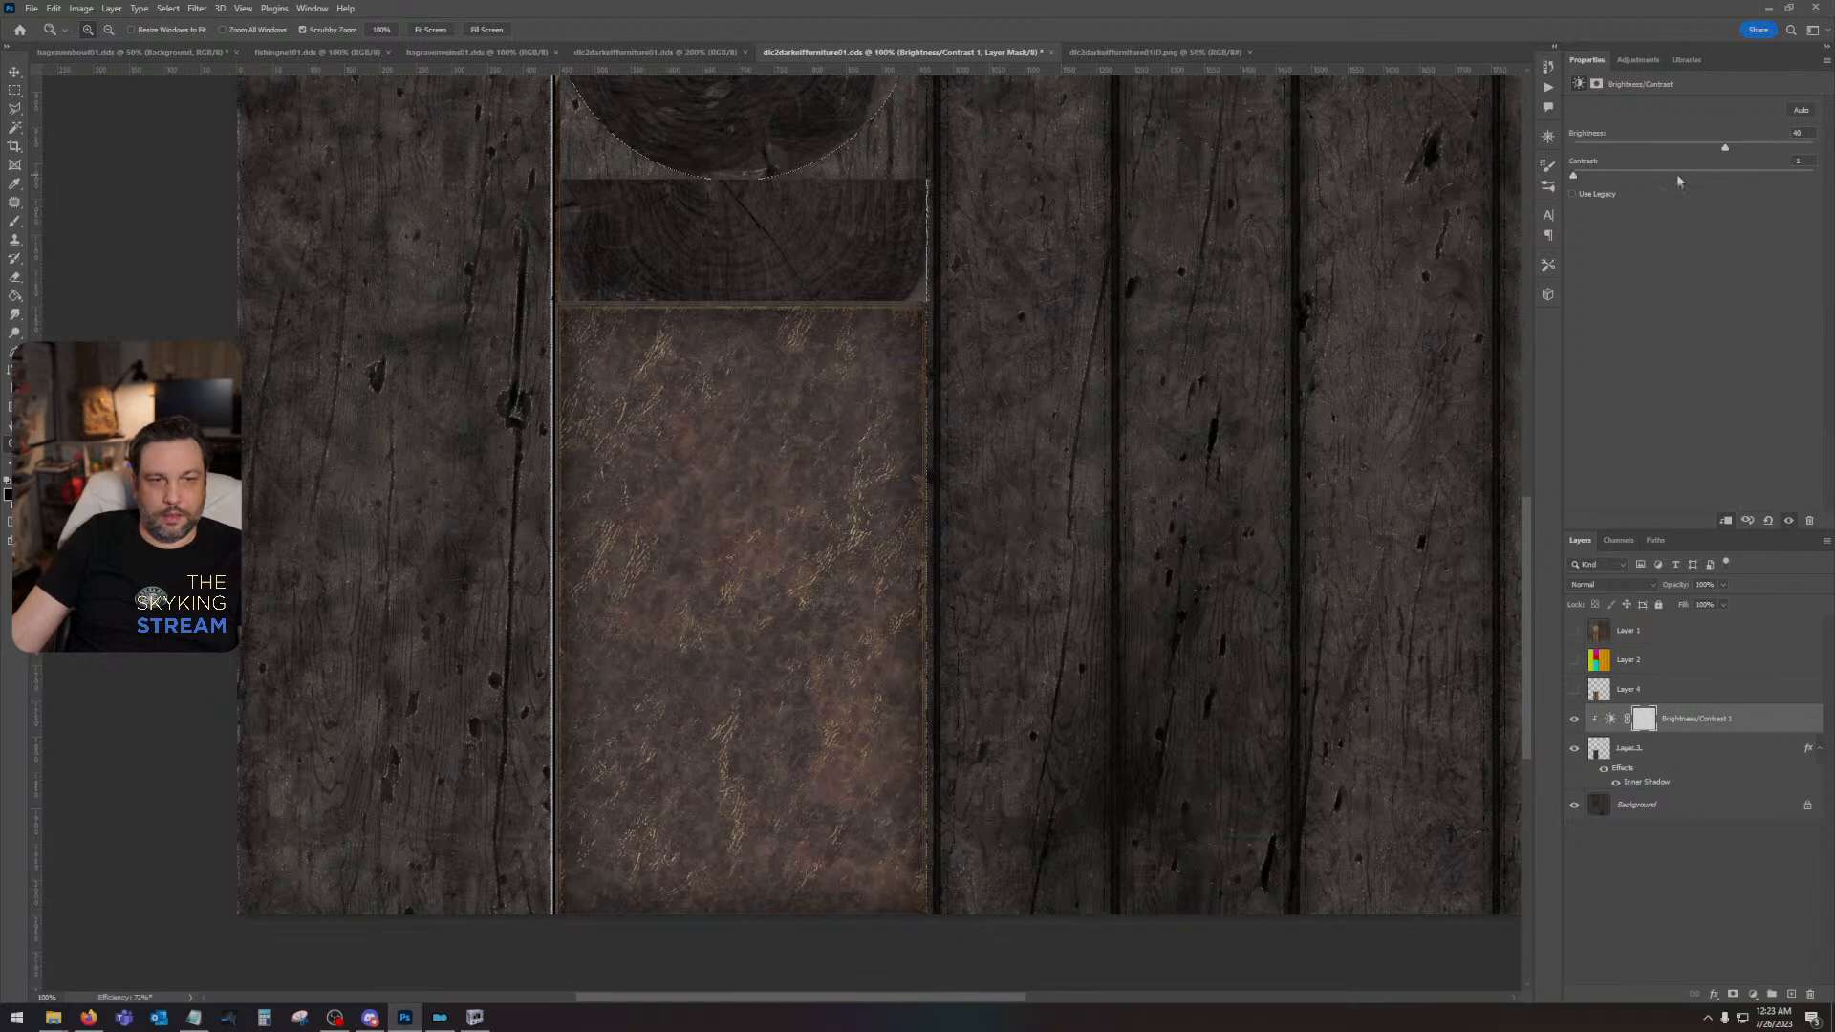
- Add a clipped Hue/Saturation adjustment with Colorize on, Hue 31 and Saturation 48, to tint the leather golden brown
left_click(1753, 995)
left_click(1791, 855)
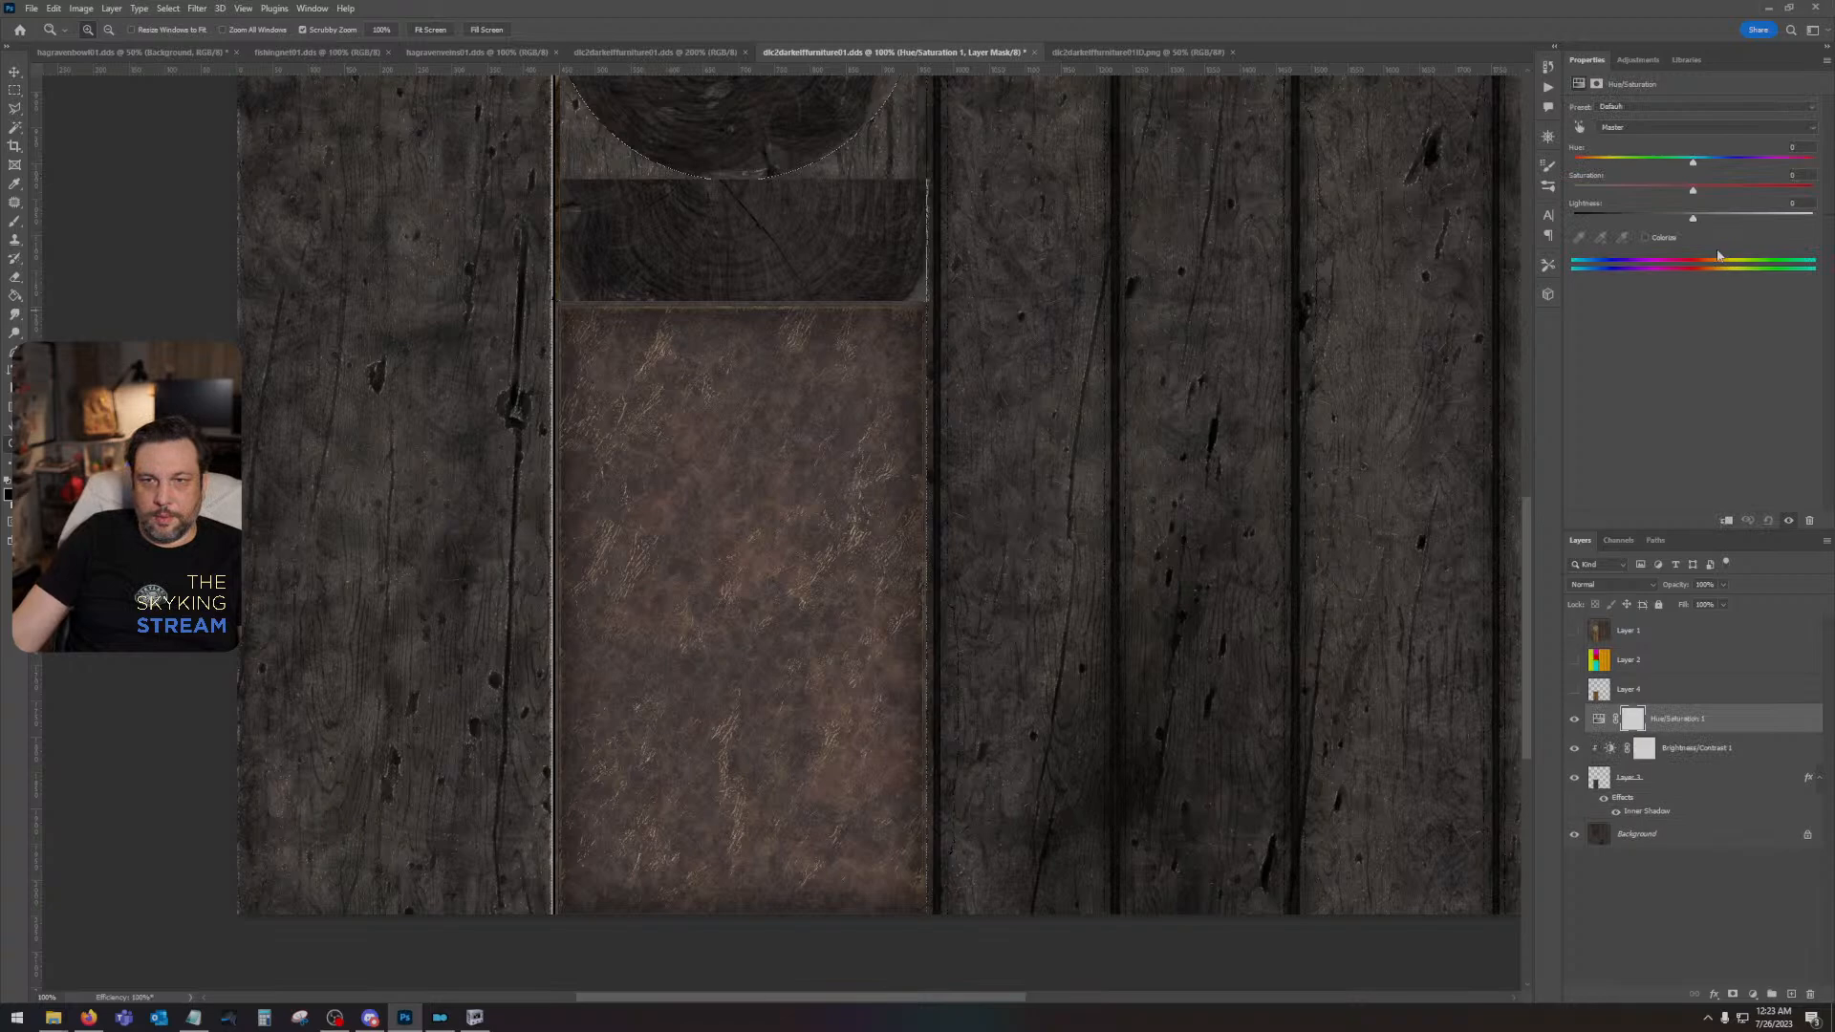
left_click(1645, 238)
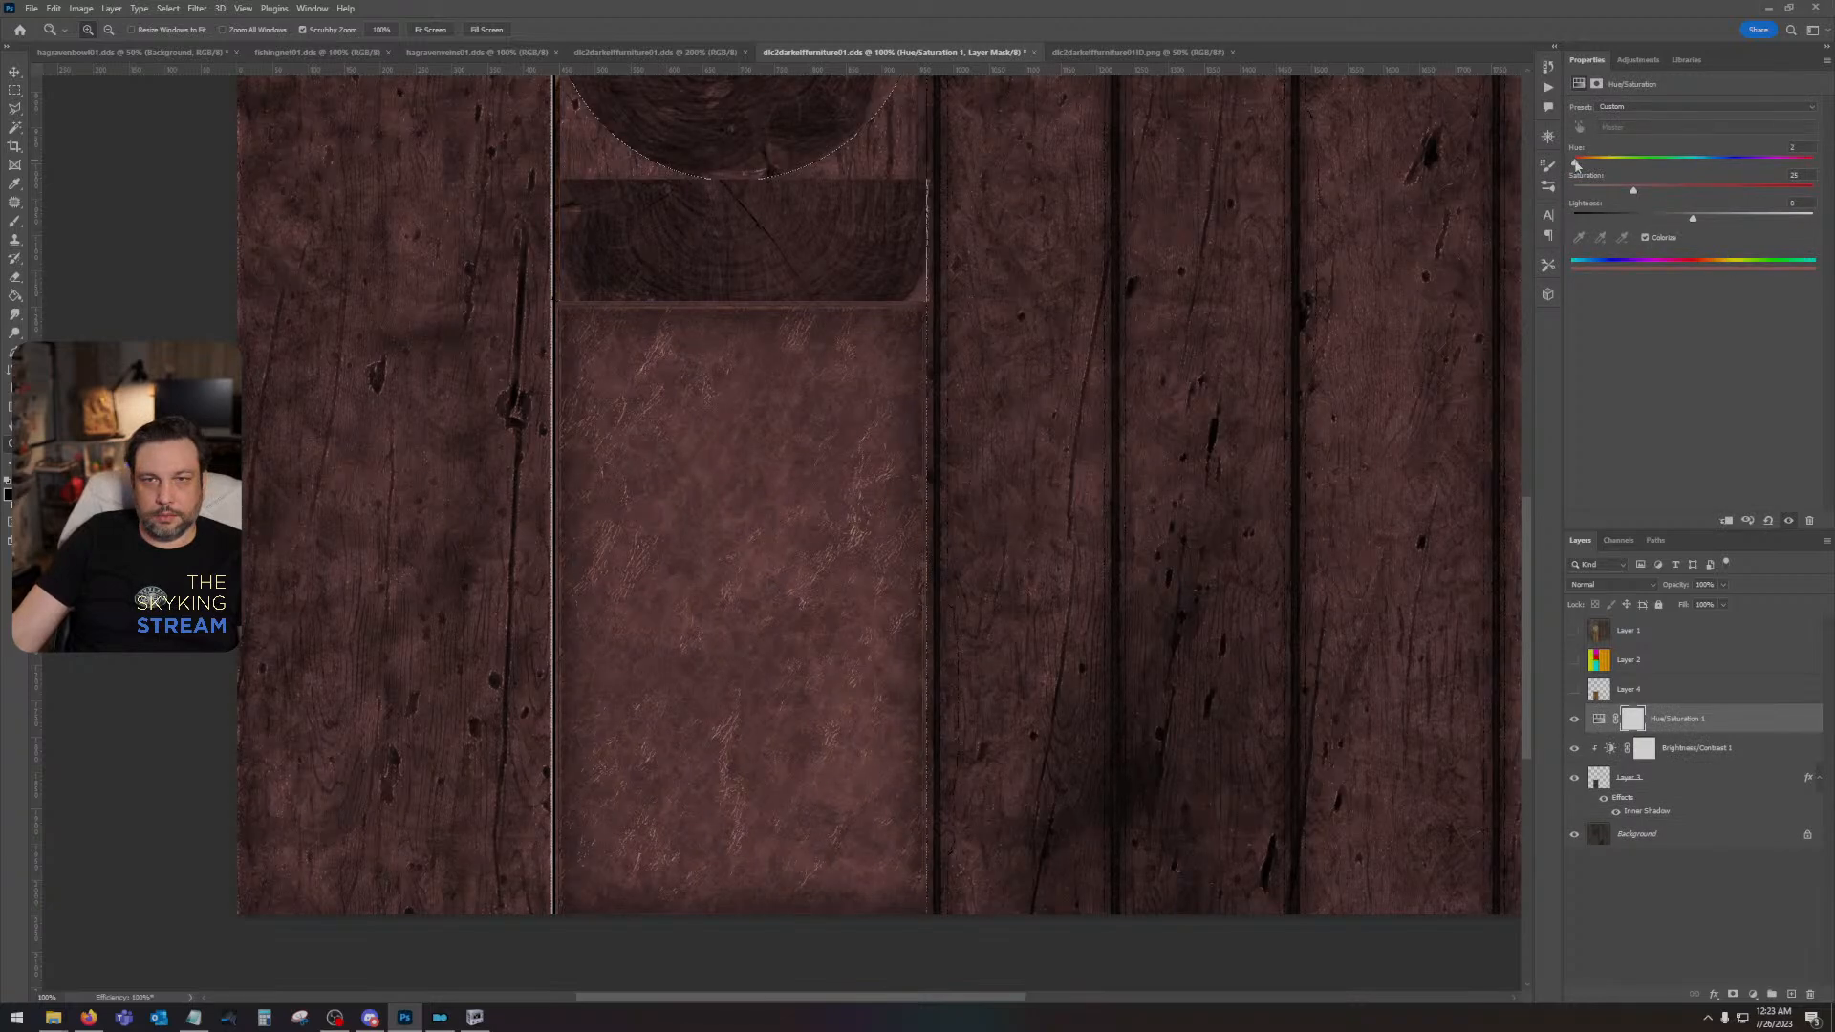
left_click_drag(1576, 162, 1601, 162)
left_click(1726, 522)
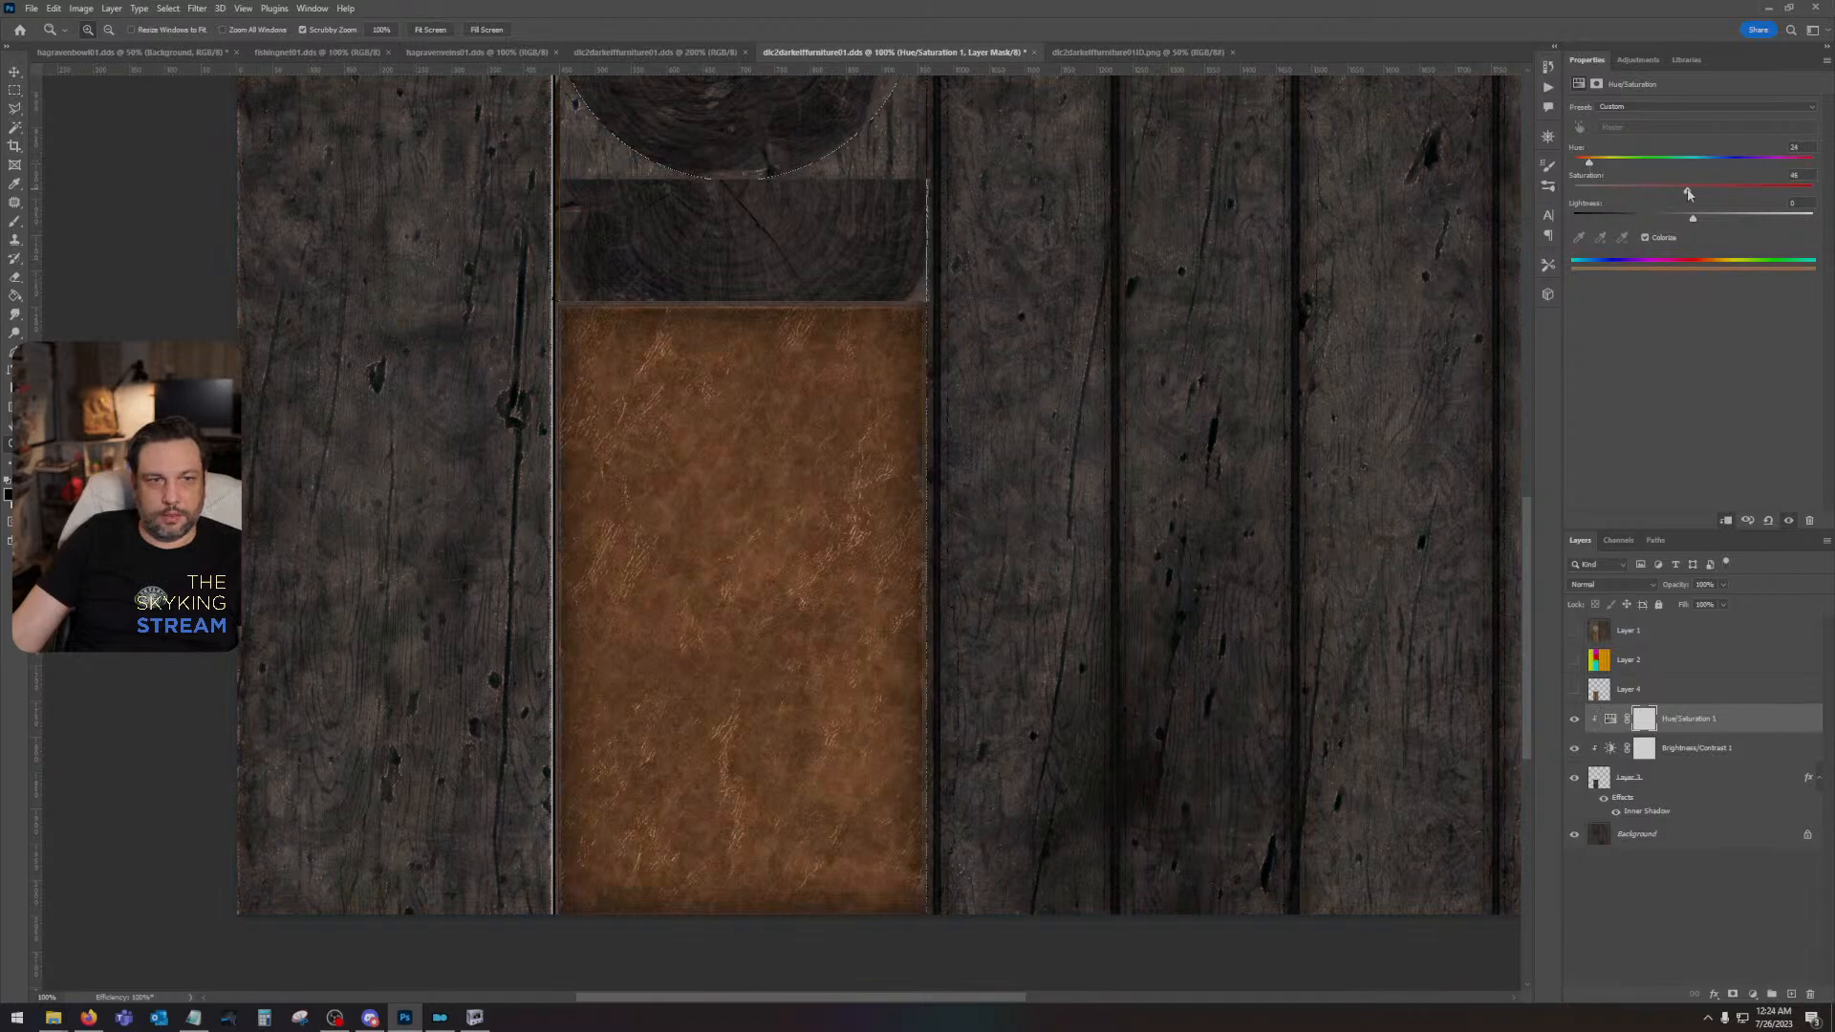
left_click_drag(1592, 167, 1595, 168)
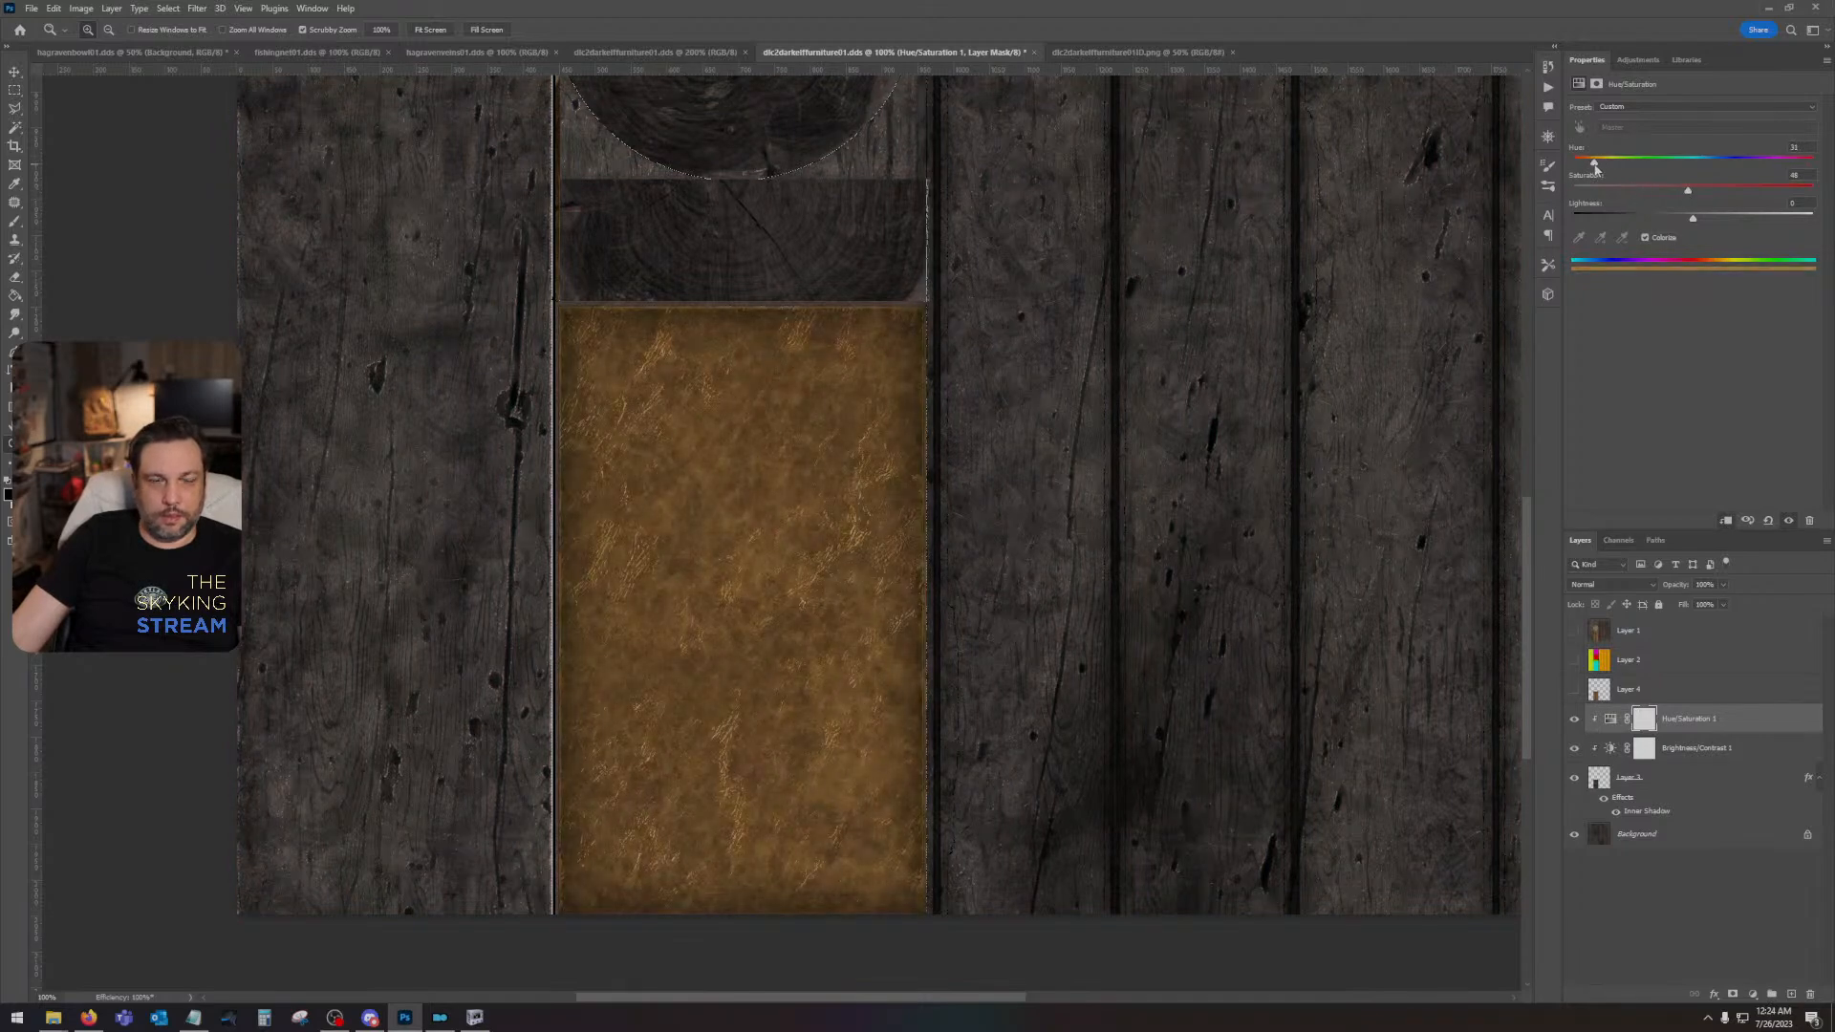
- Fine-tune the leather's Hue/Saturation adjustment with a slightly lower lightness, a slightly higher hue and a reduced saturation
left_click_drag(1695, 222, 1688, 221)
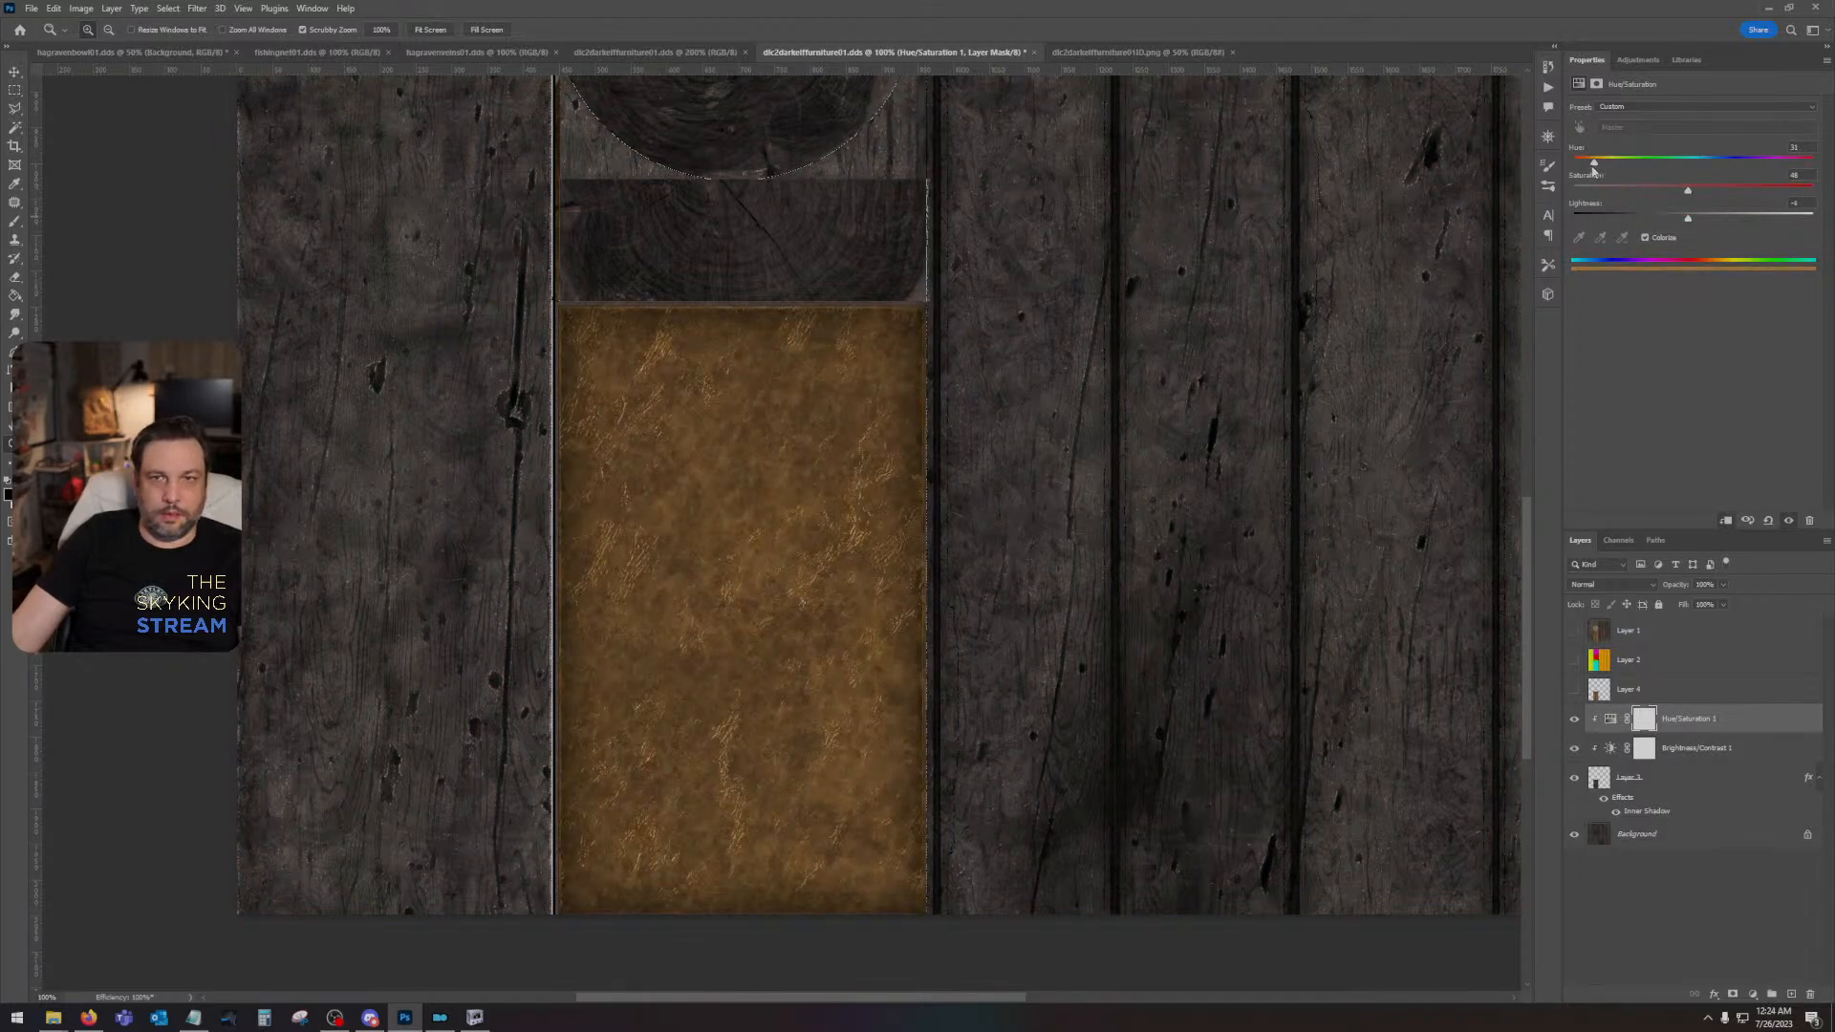
left_click_drag(1597, 167, 1604, 166)
left_click_drag(1650, 193, 1670, 193)
- Lower the clipped Brightness/Contrast adjustment to its minimum contrast of -50 and a slightly reduced brightness
key("alt+bracketleft")
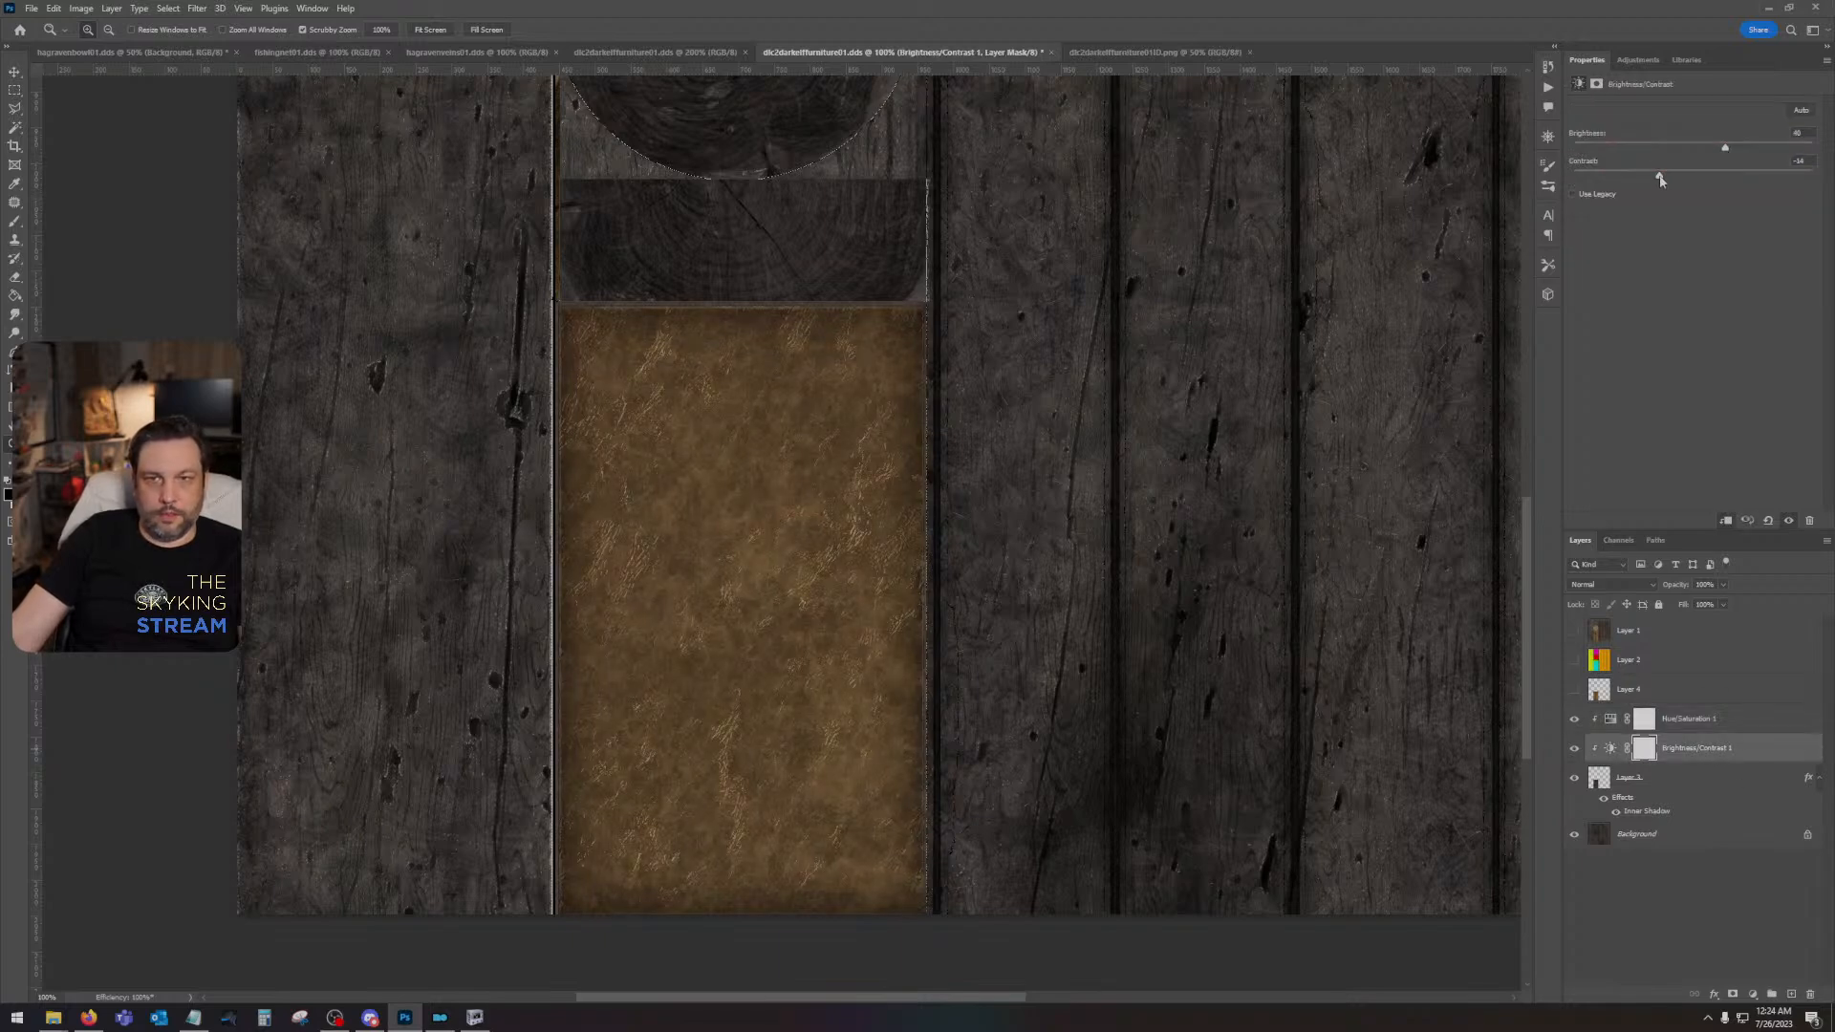
left_click_drag(1660, 179, 1558, 180)
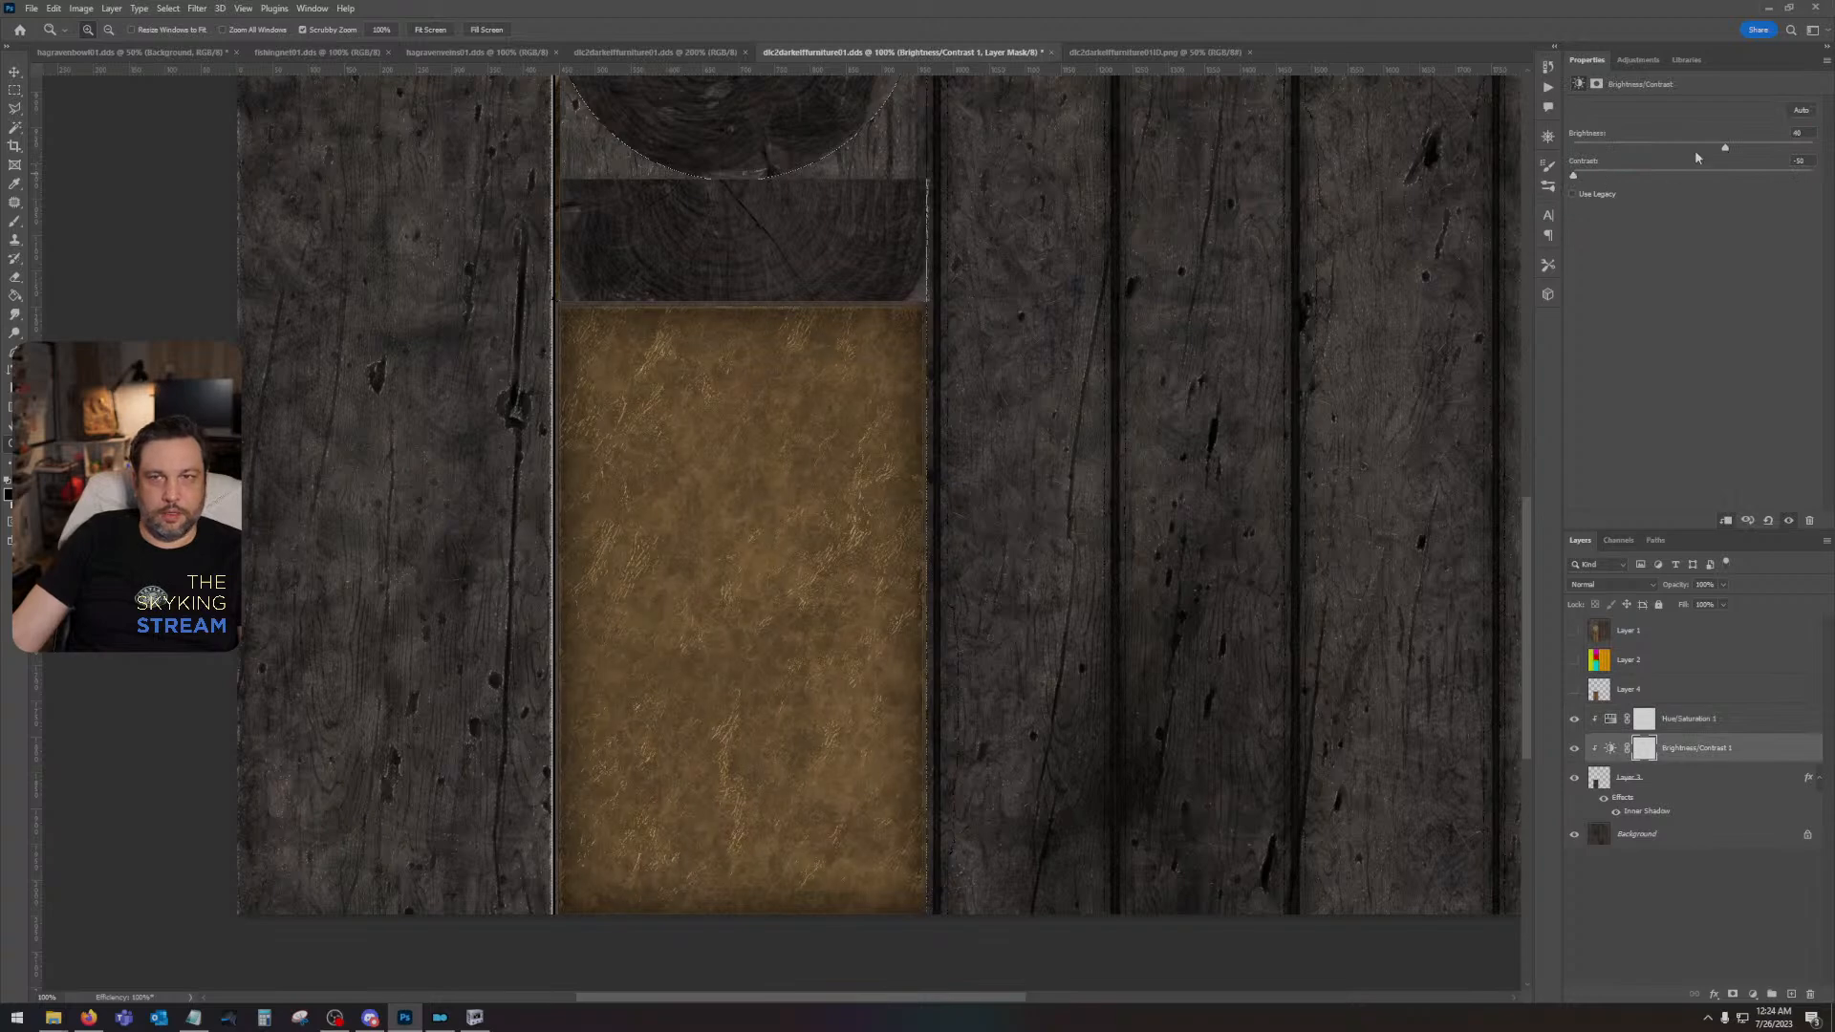
mouse_move(1726, 149)
left_mouse_down()
mouse_move(1638, 145)
mouse_move(1709, 153)
left_mouse_up()
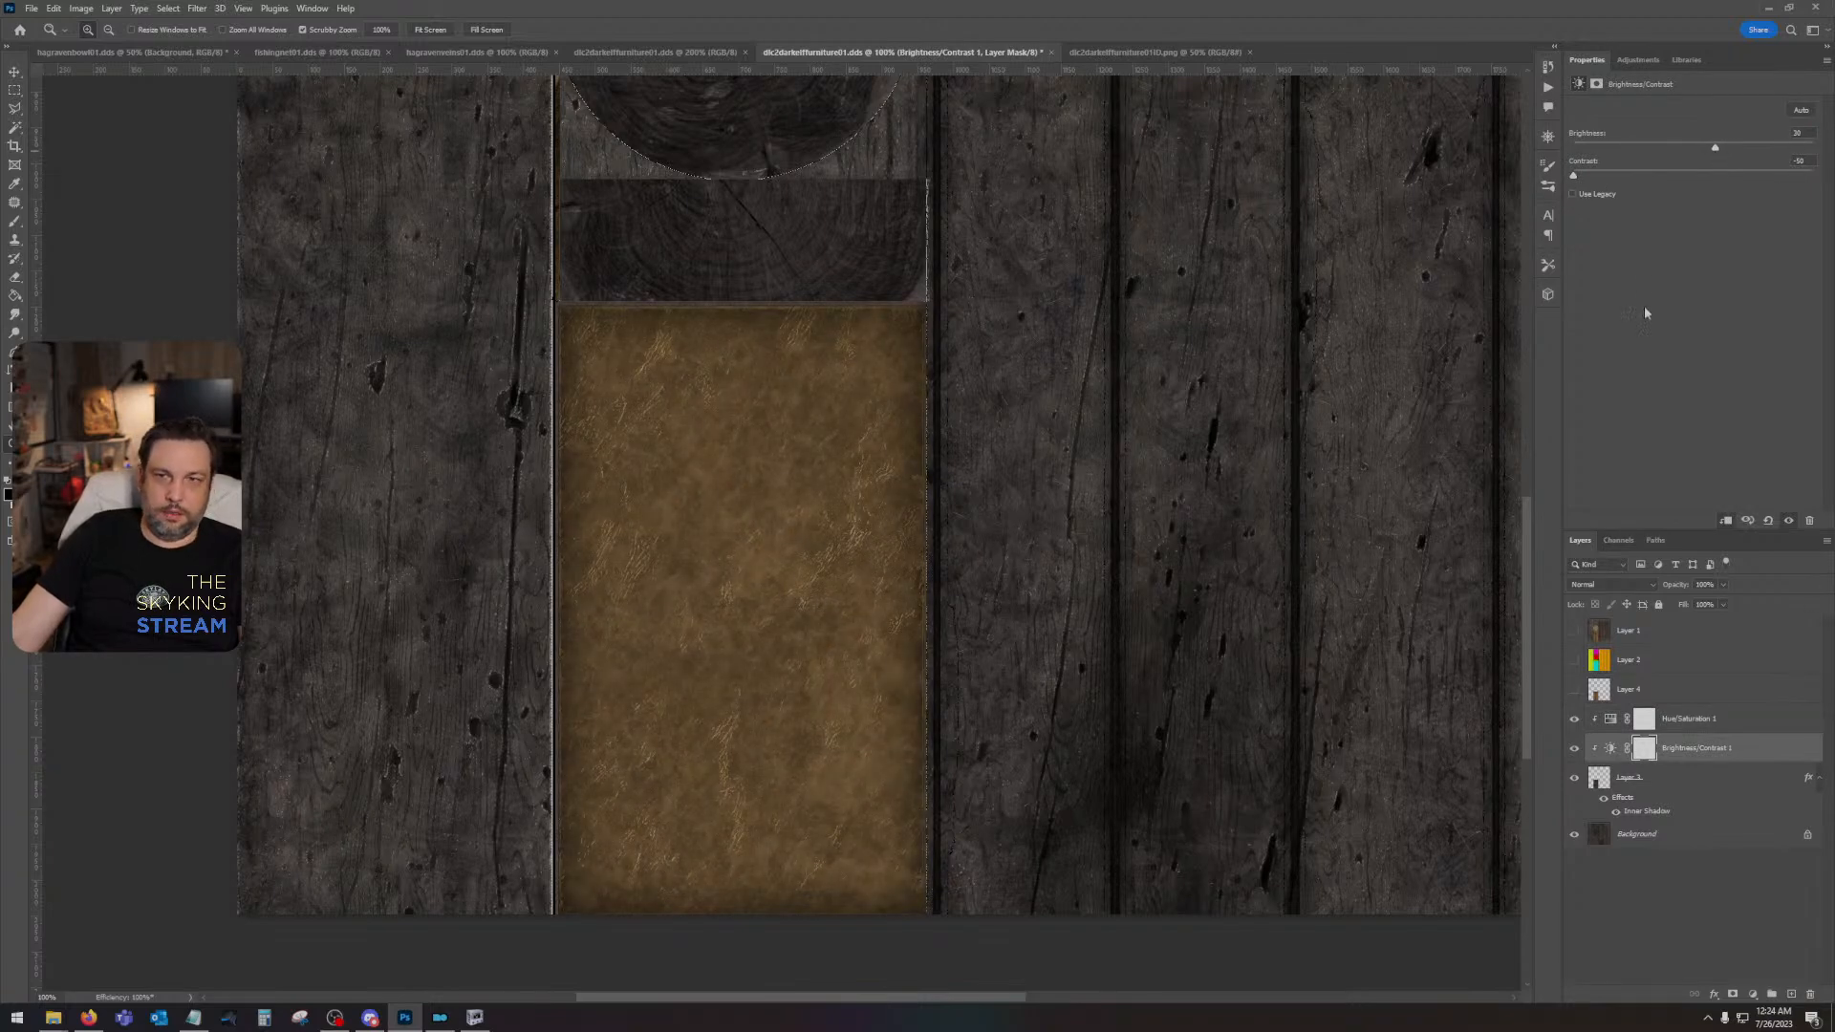
- Strengthen the Inner Shadow on Layer 3 to 100% opacity with a size of about 73 px
double_click(1658, 815)
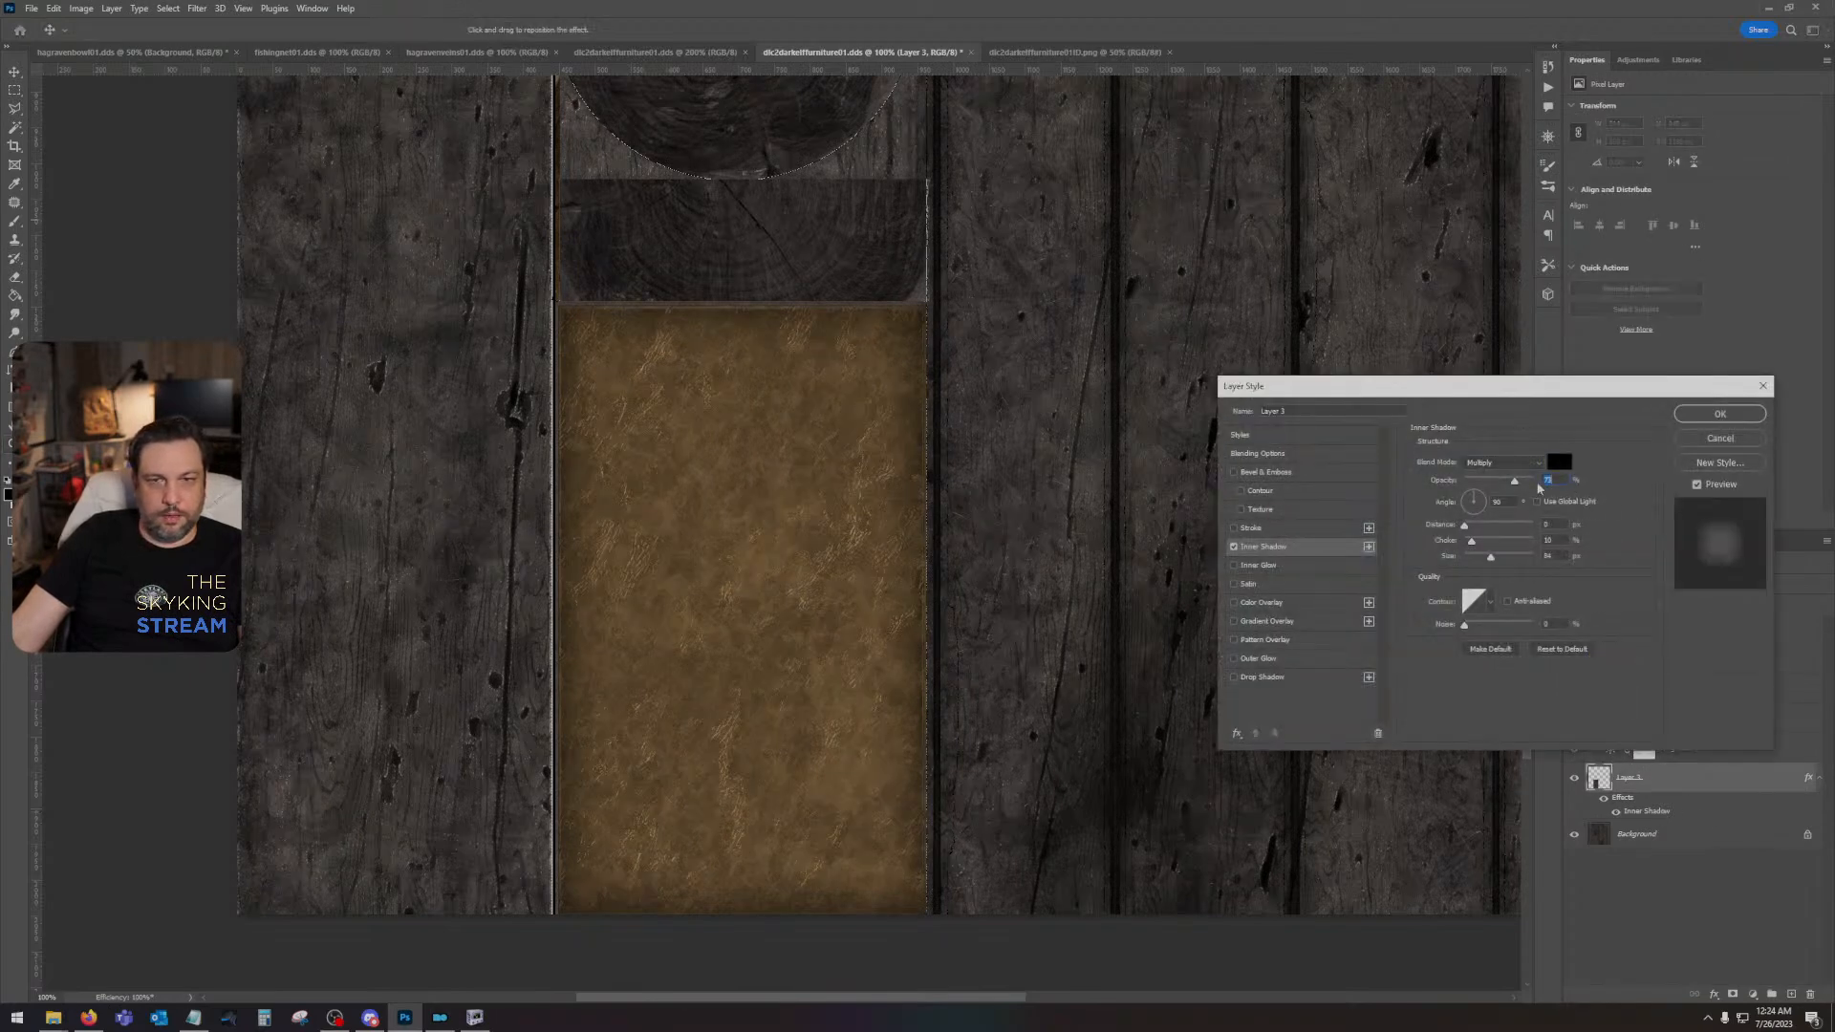
left_click_drag(1515, 478, 1557, 504)
left_click_drag(1495, 568, 1486, 561)
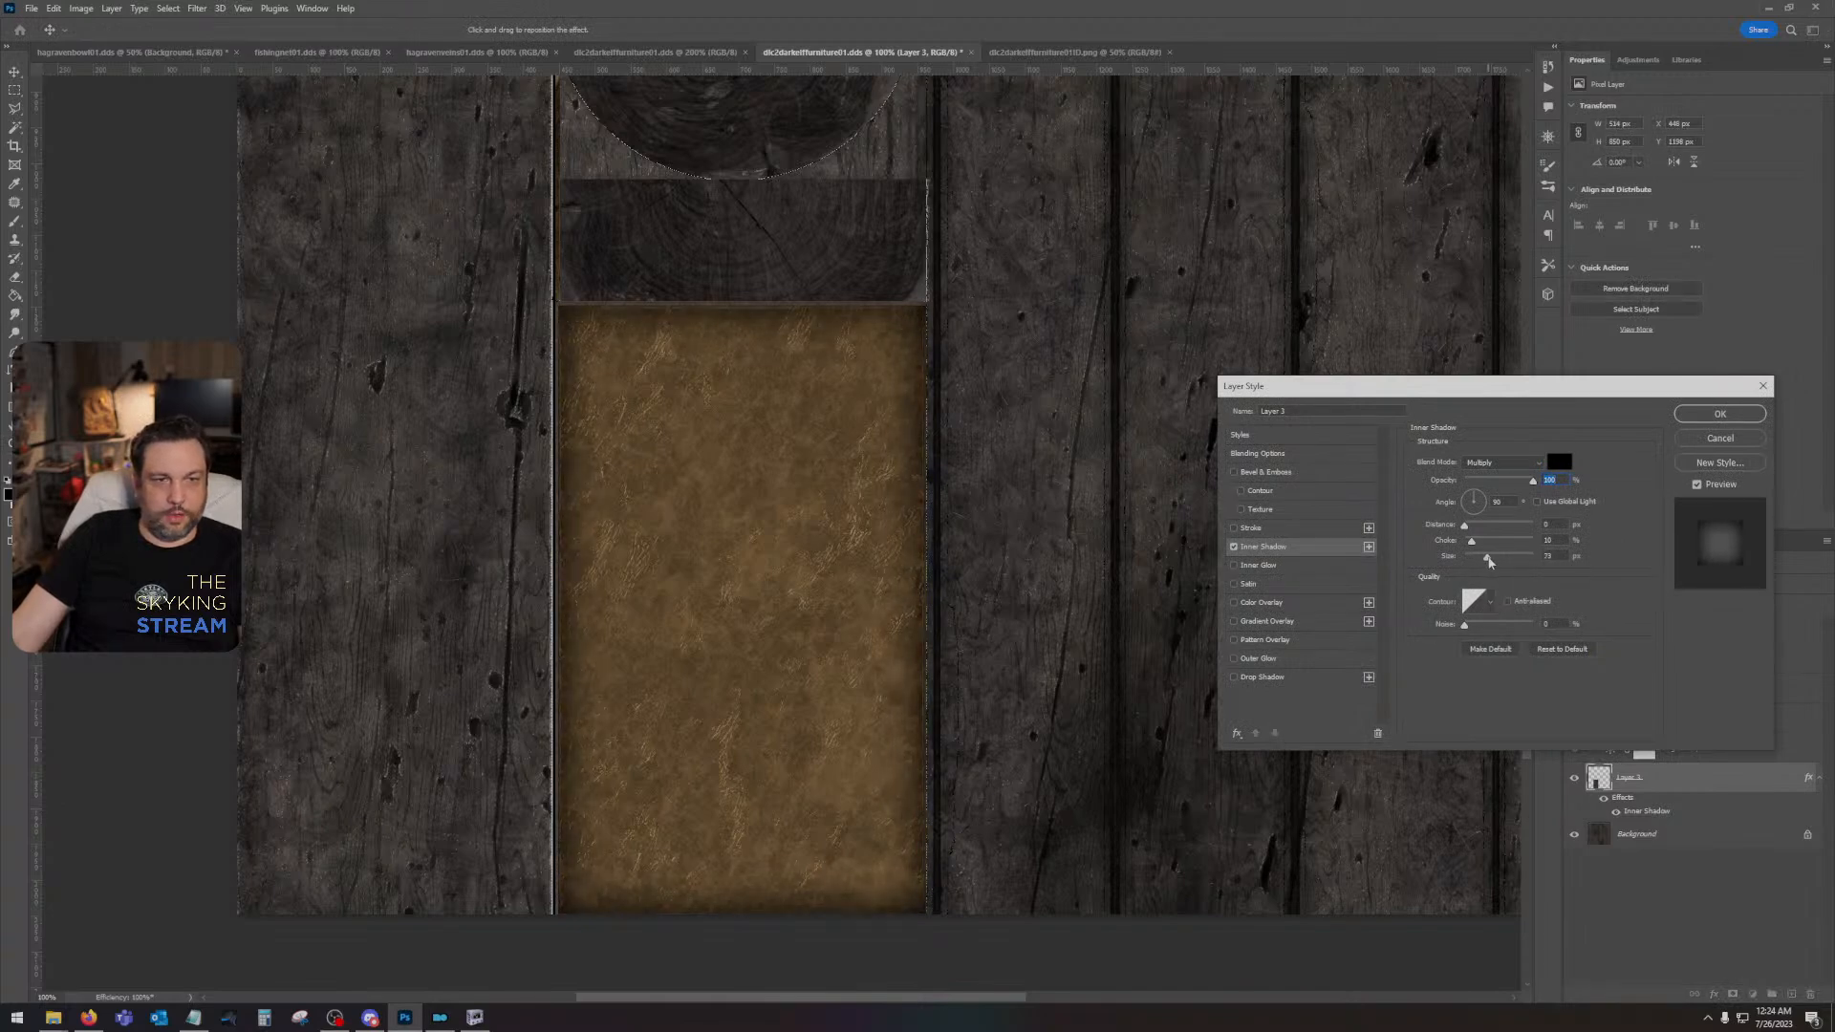
left_click(1719, 413)
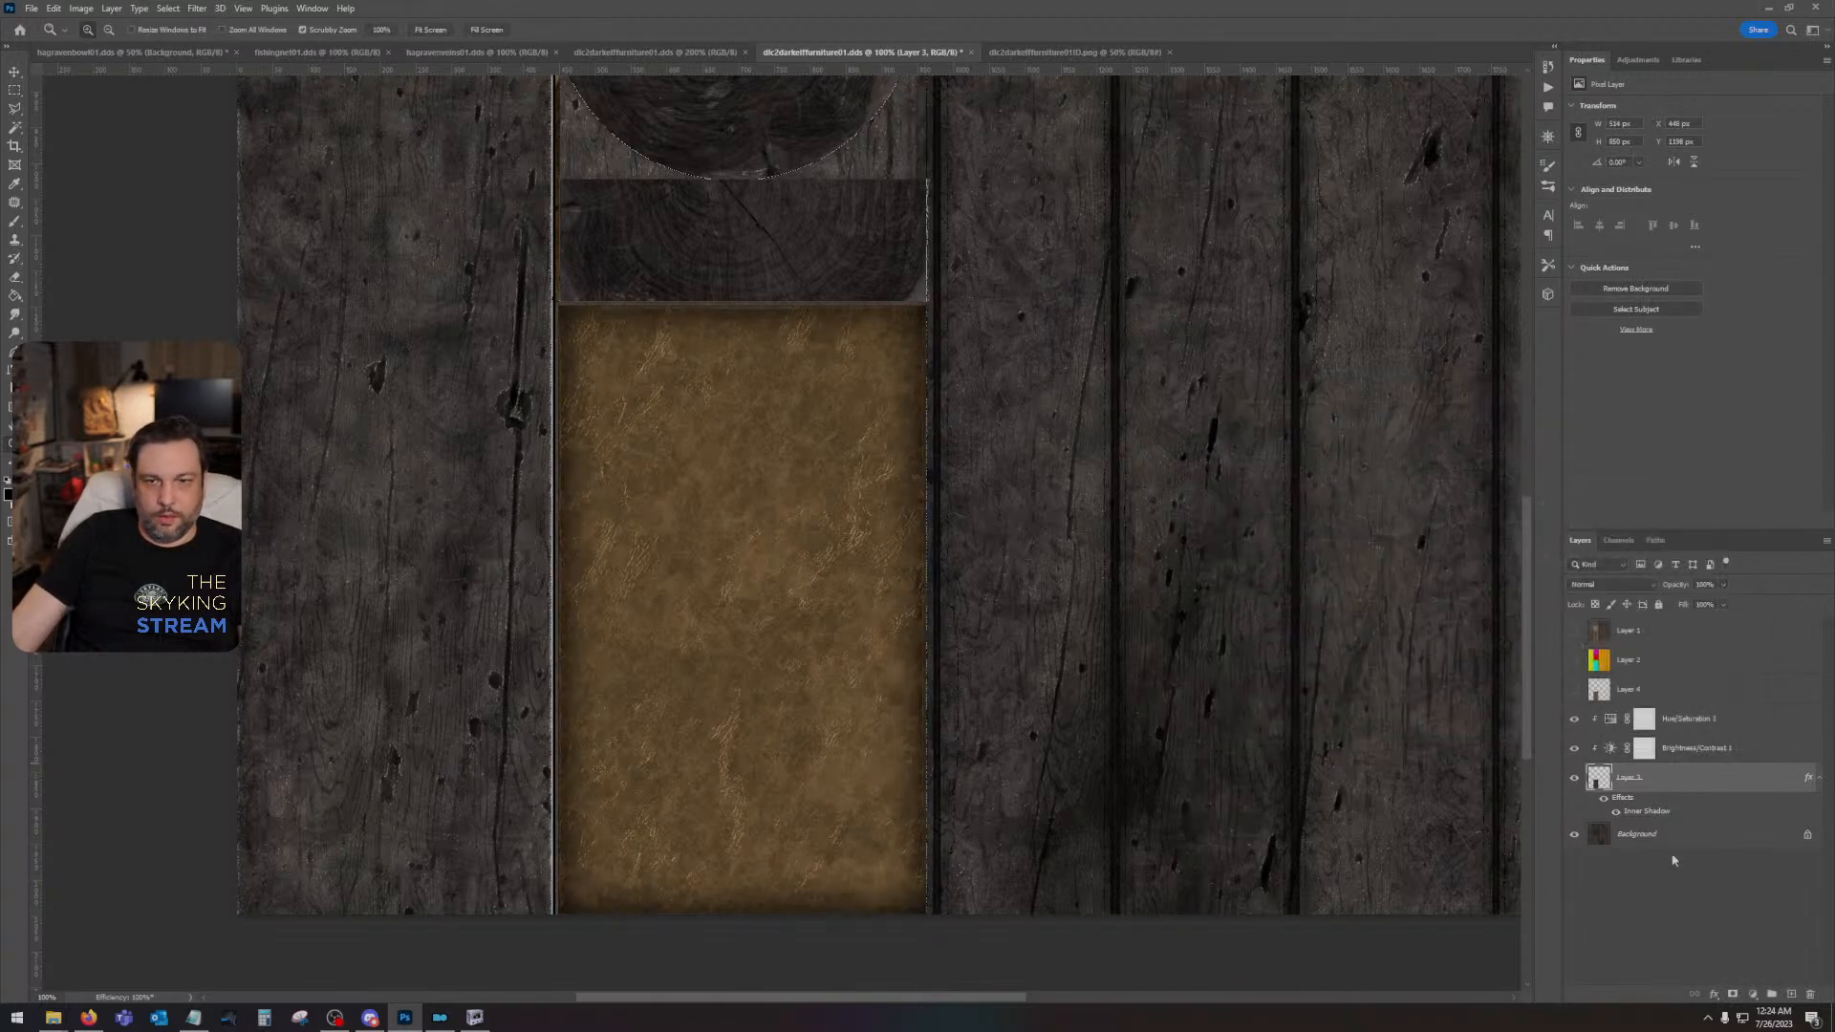
- Add a new clipped layer directly above Layer 3 and set the Brush tool to a size of 25 px
left_click(1792, 994)
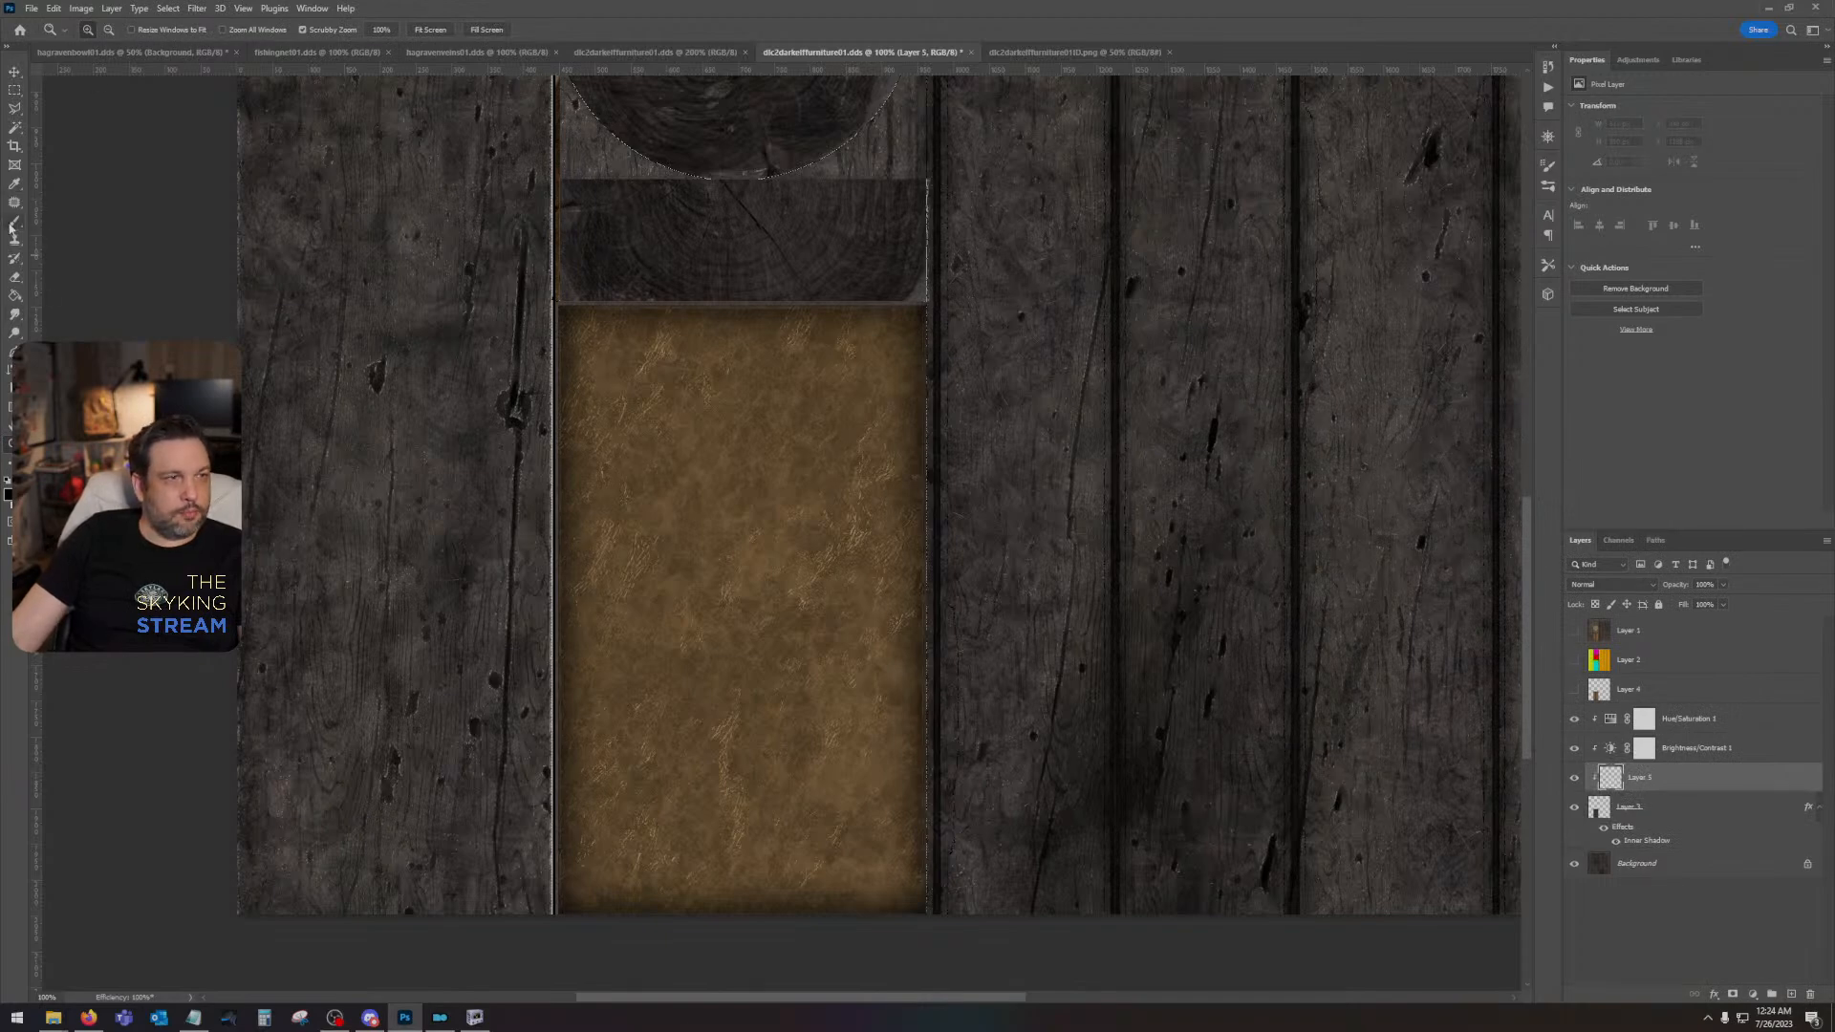
left_click(14, 225)
left_click(59, 29)
type("2")
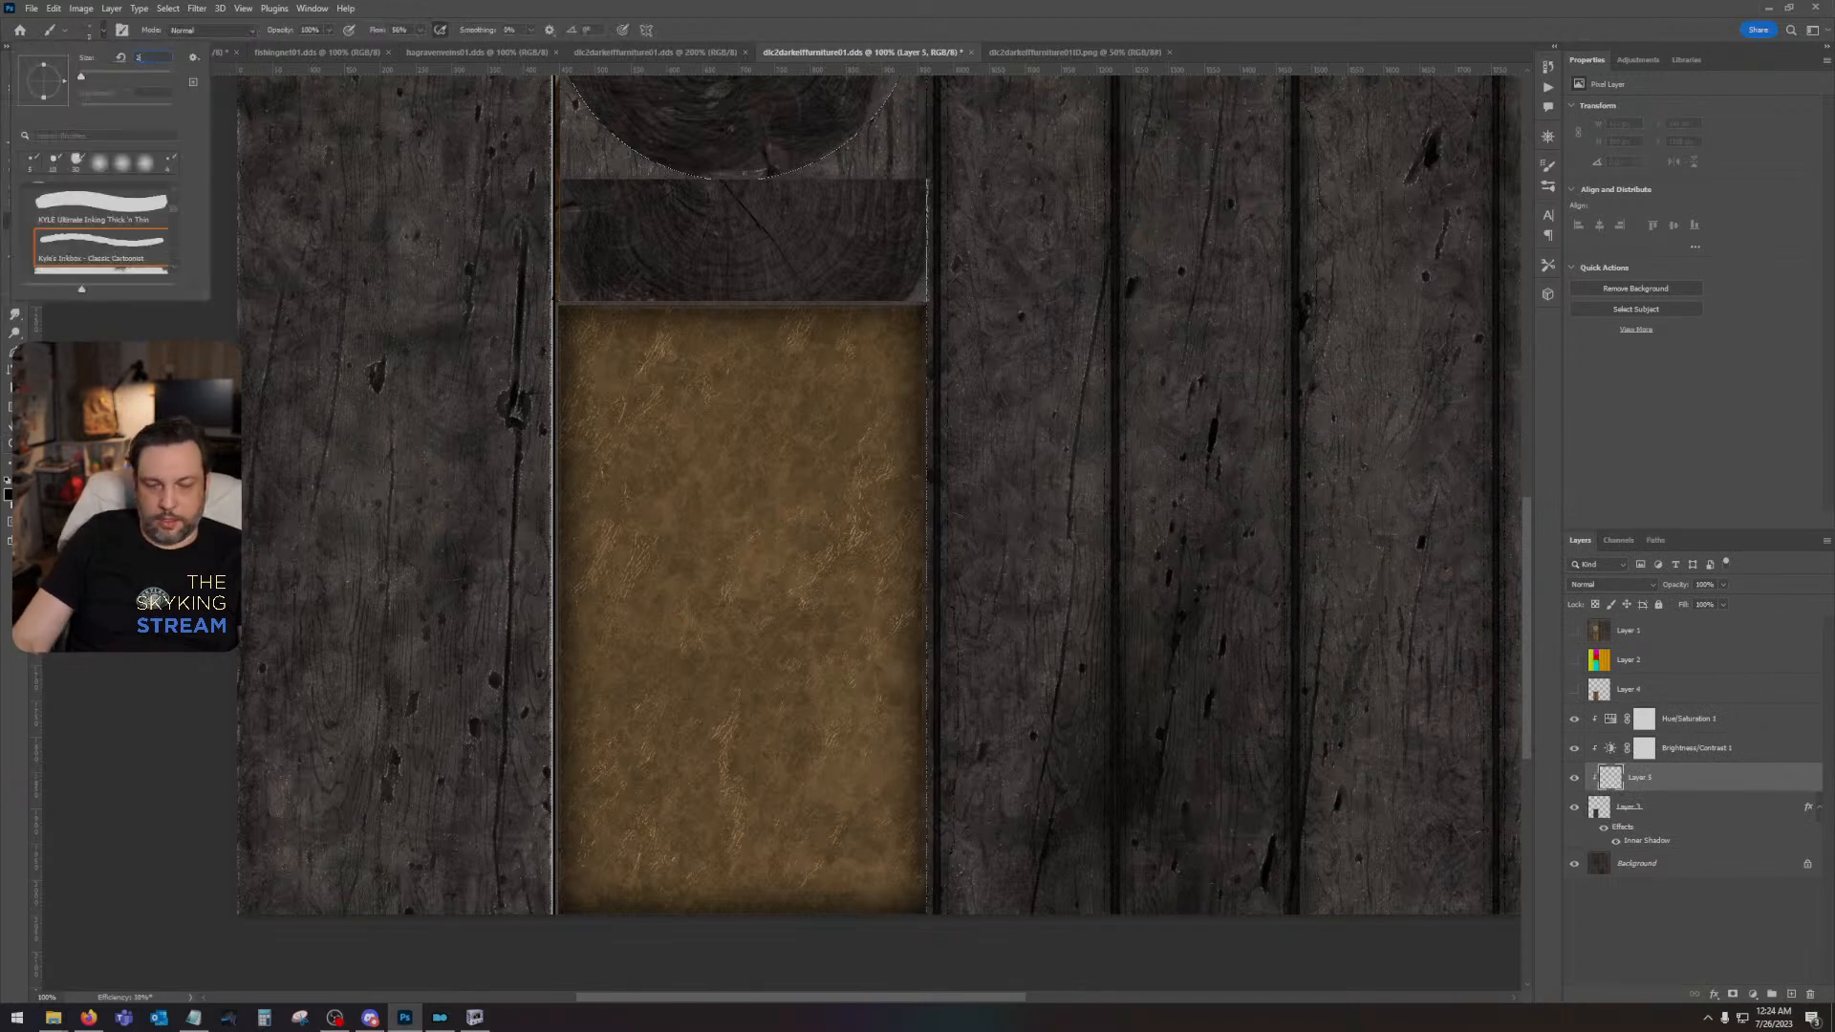
type("5")
key("Return")
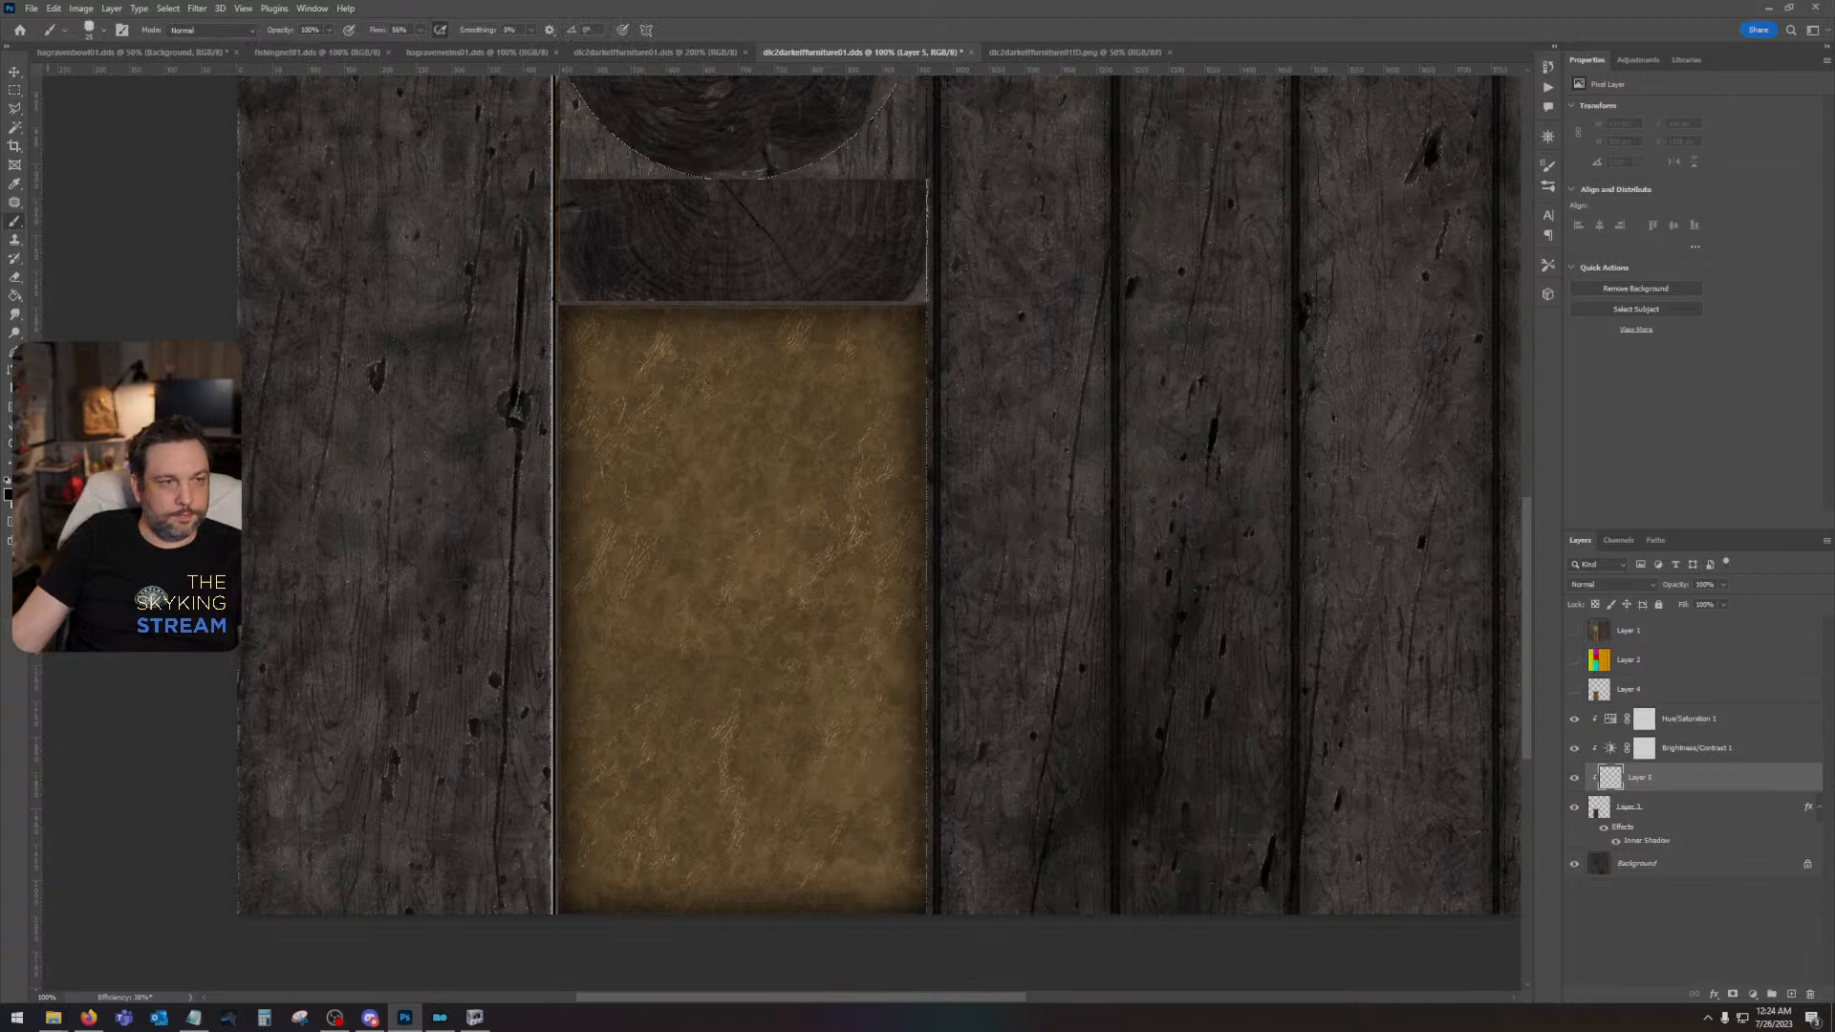
- Load the outline of Layer 3 as a selection, place a vertical guide through the leather's centre and deselect
left_click(1611, 816, "ctrl")
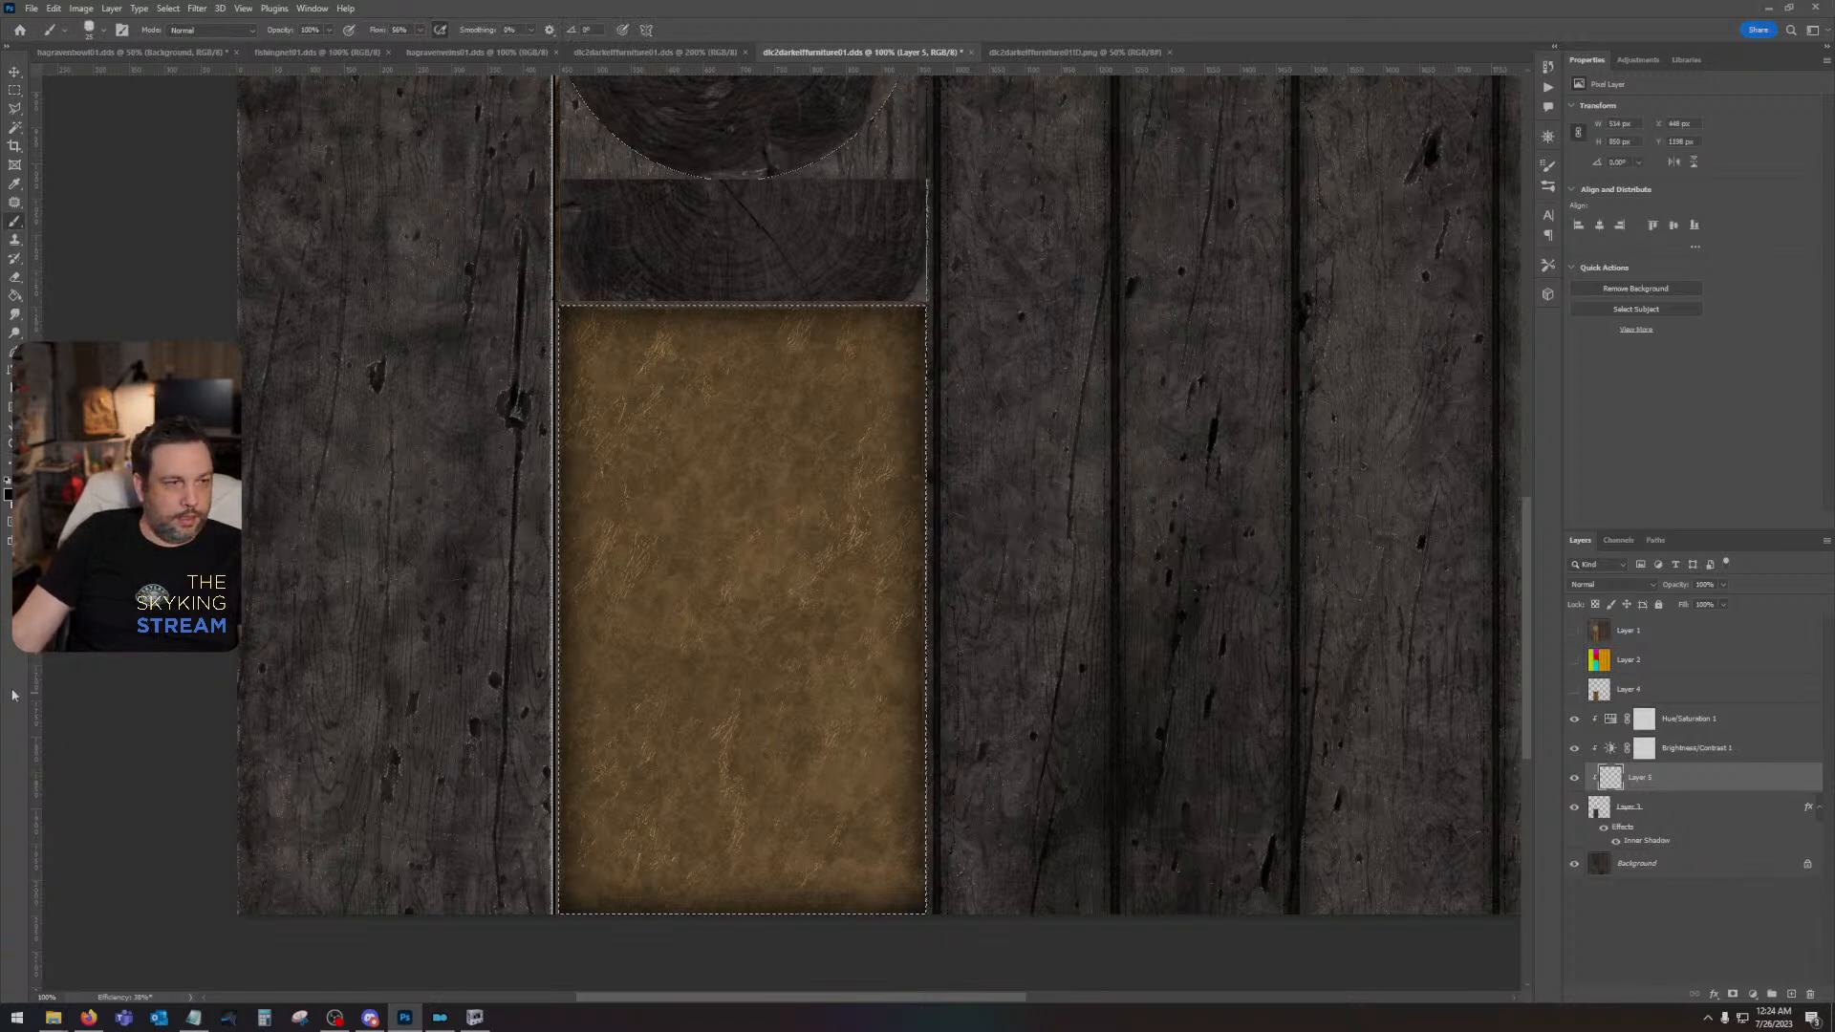
left_click_drag(36, 680, 743, 680)
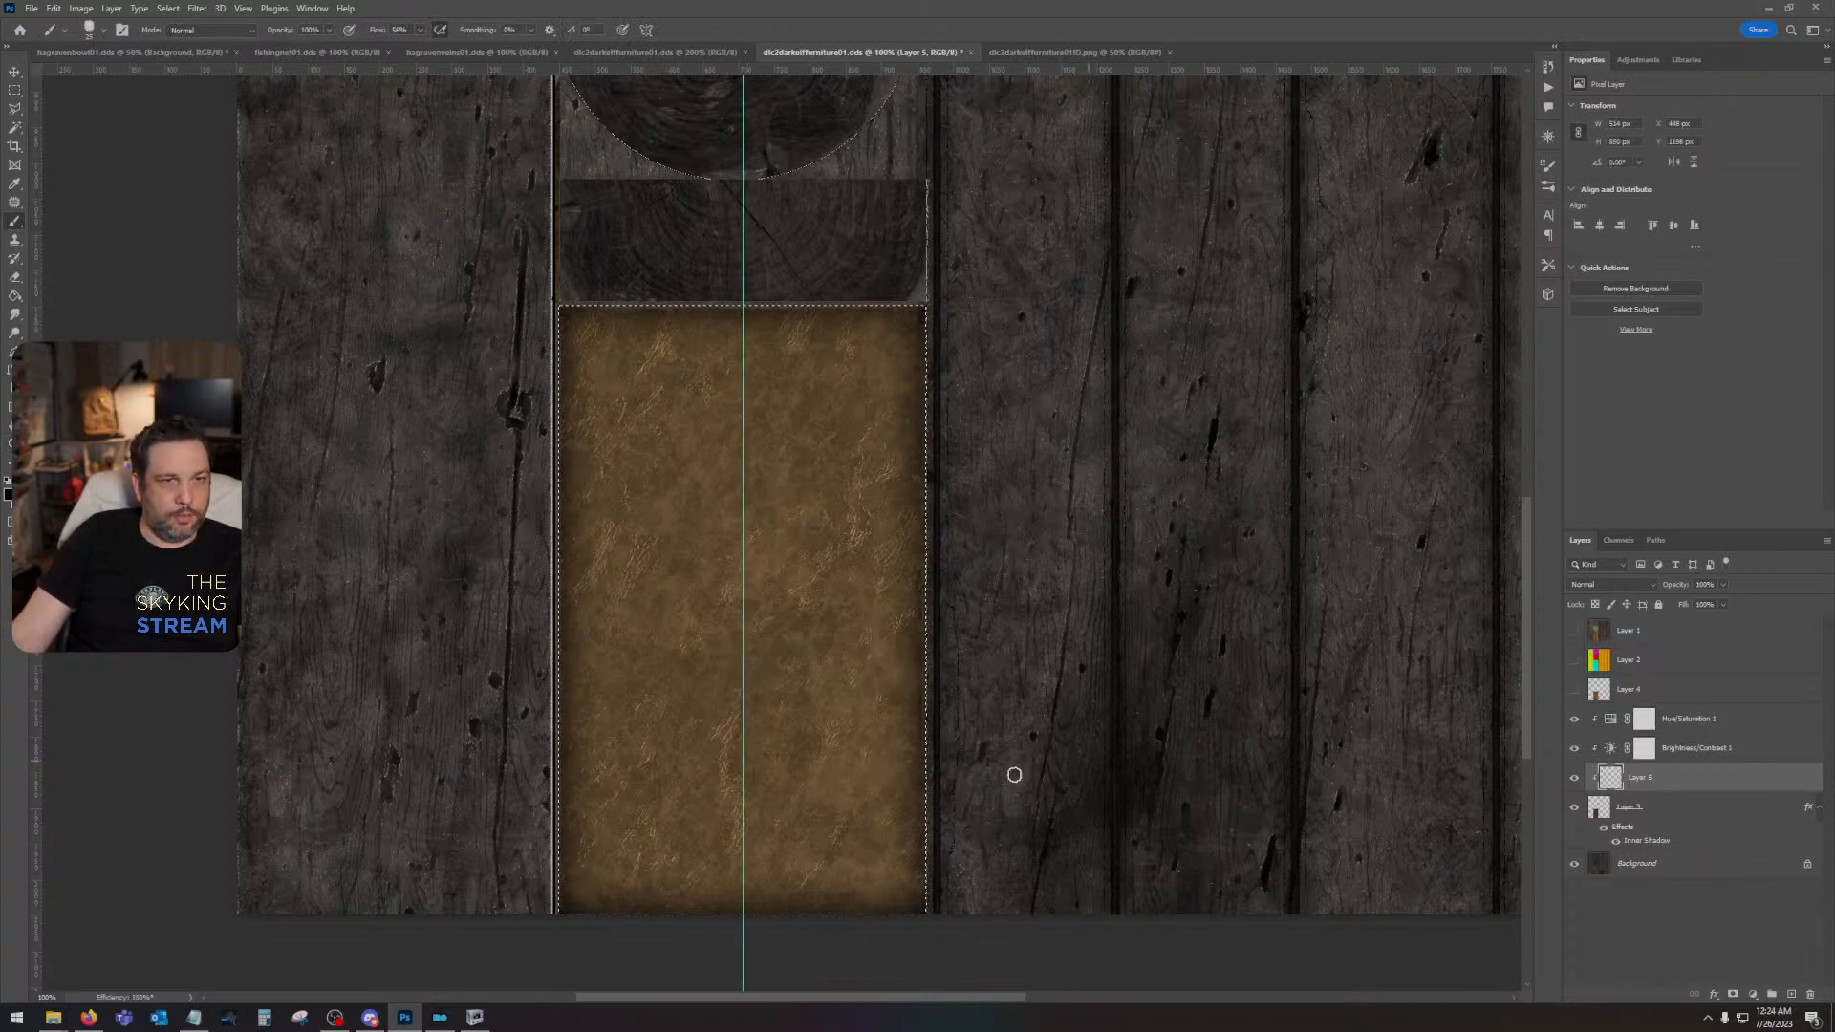
key("ctrl+d")
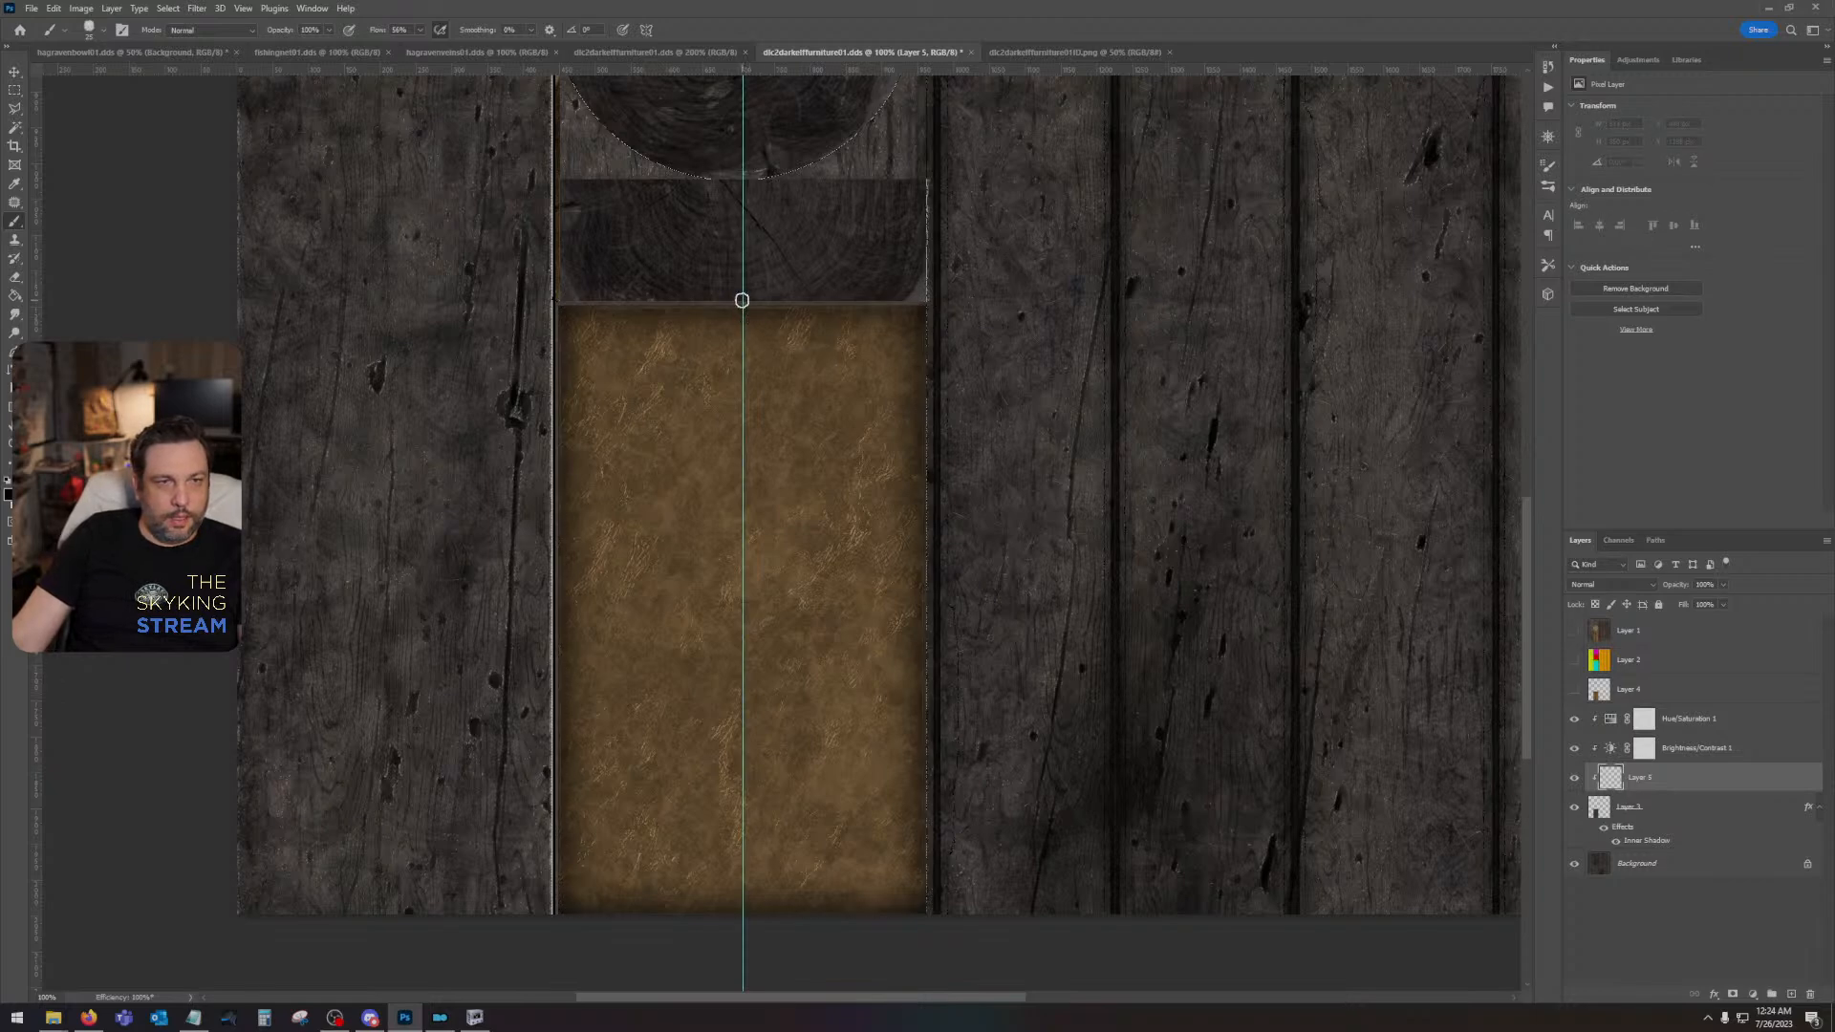
- Paint a straight black line down the centre guide across the leather and reapply the last Gaussian Blur to it
left_click(743, 283)
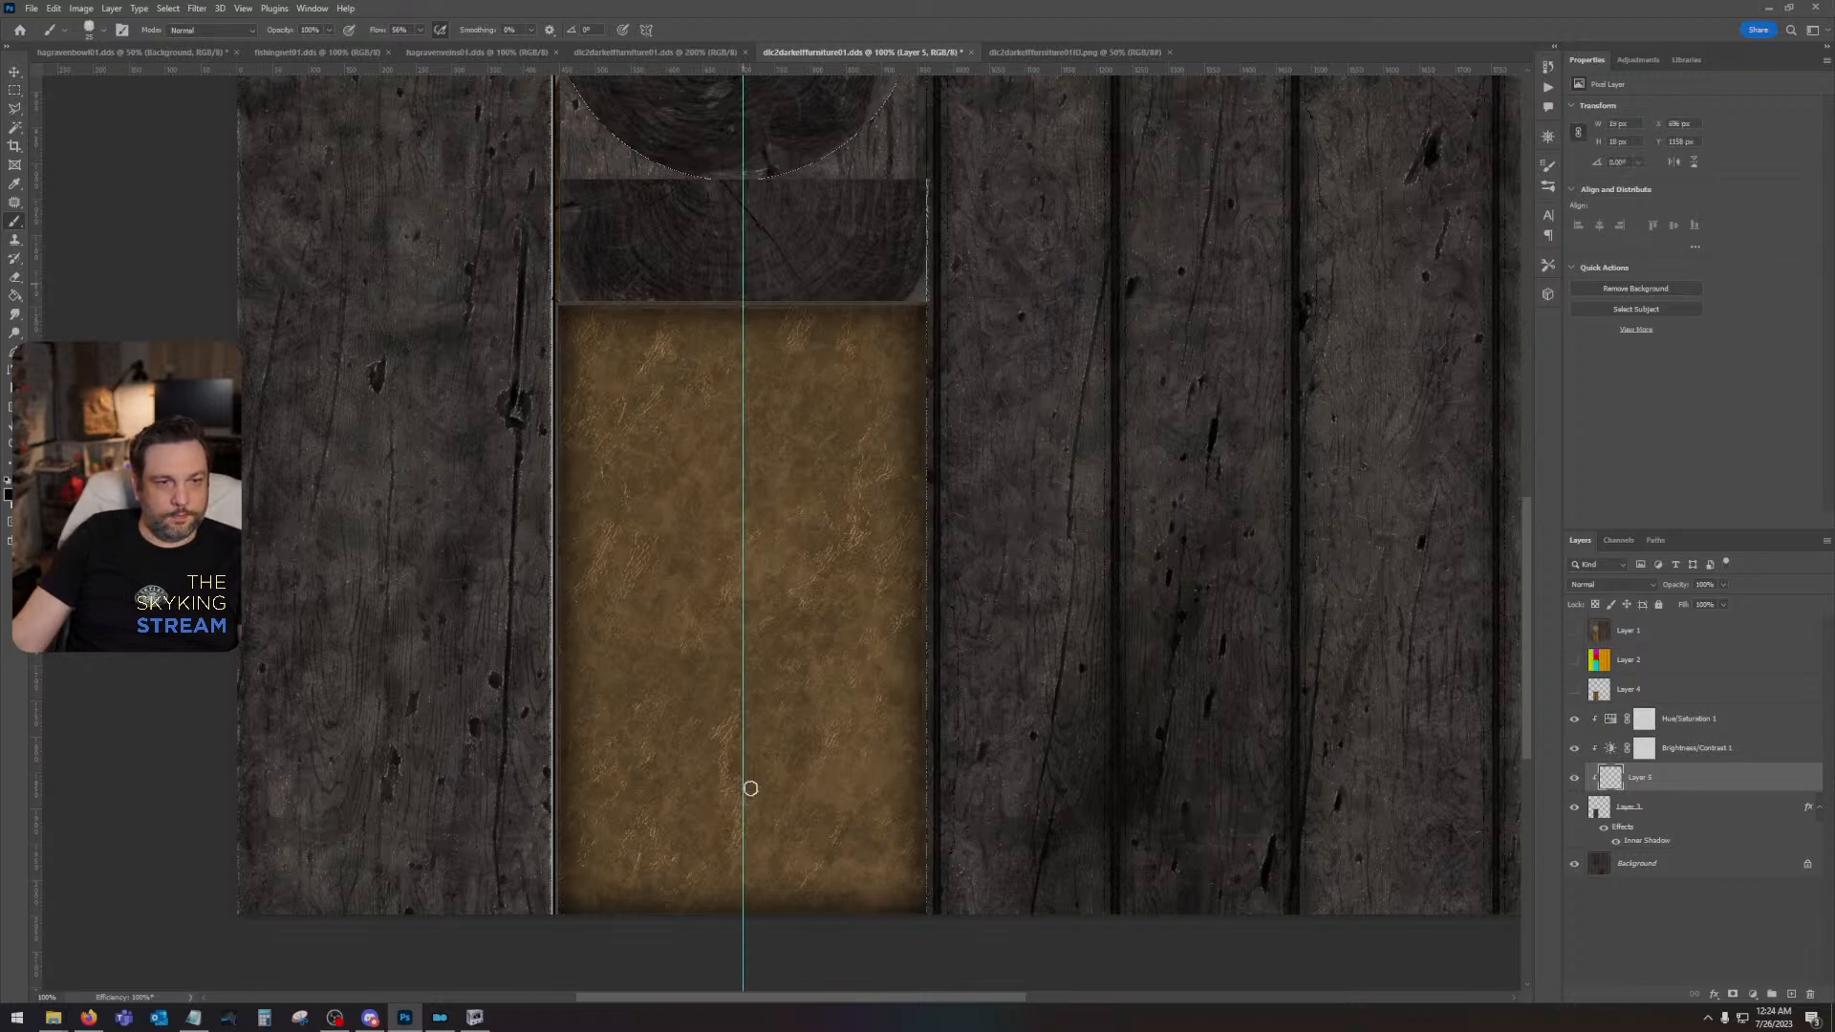
left_click(742, 947, "shift")
left_click(197, 8)
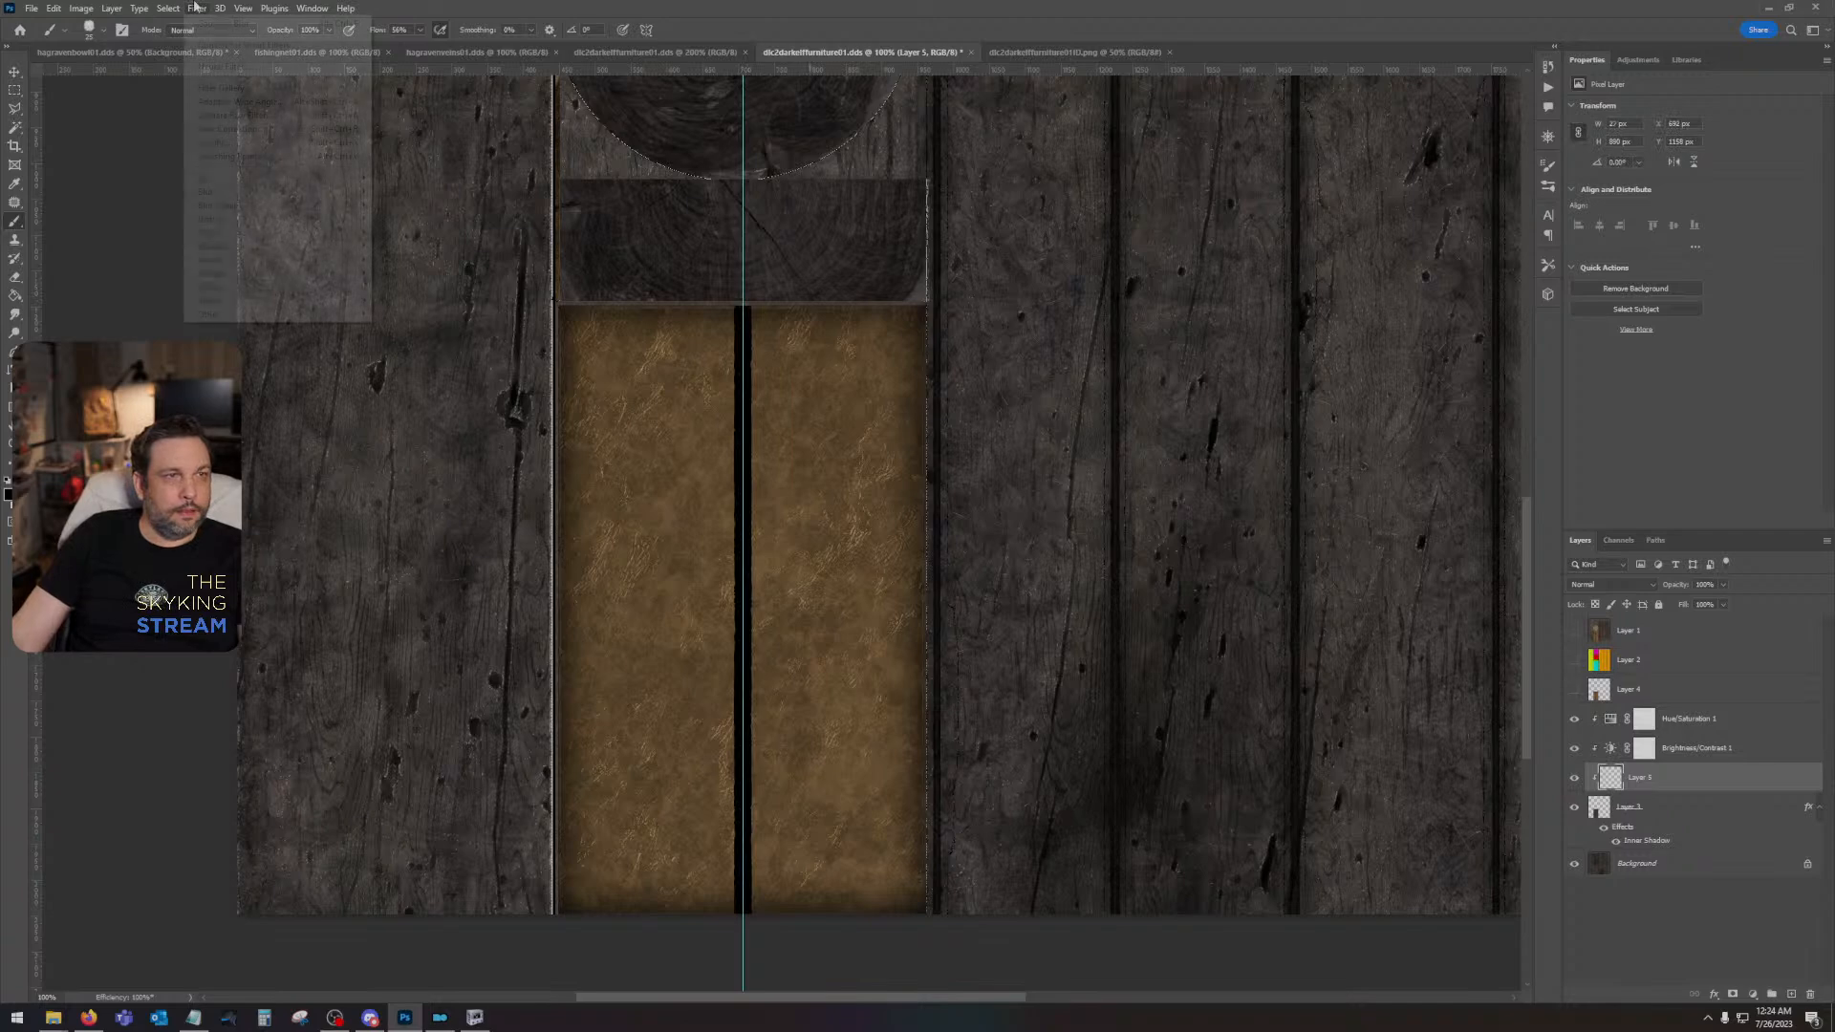
left_click(202, 24)
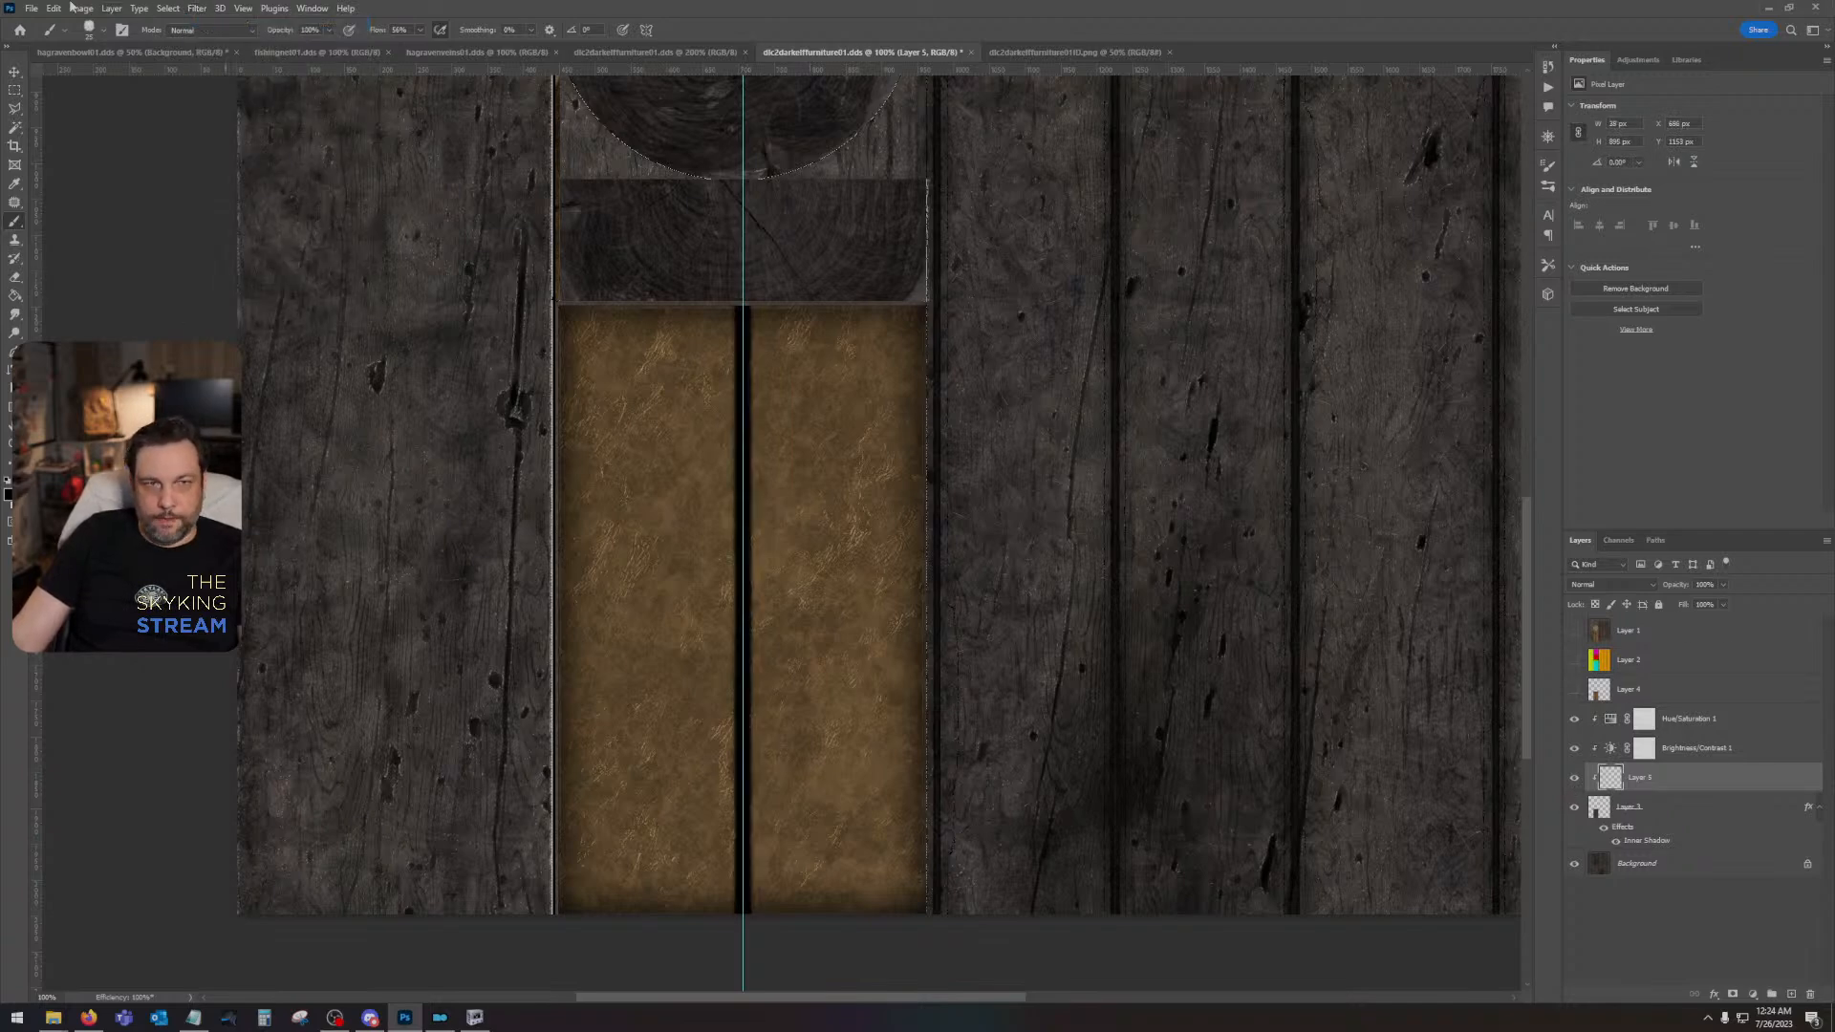
- Remove the centre guide and set the black line layer's blend mode to Overlay
left_click(18, 72)
left_click_drag(744, 162, 34, 182)
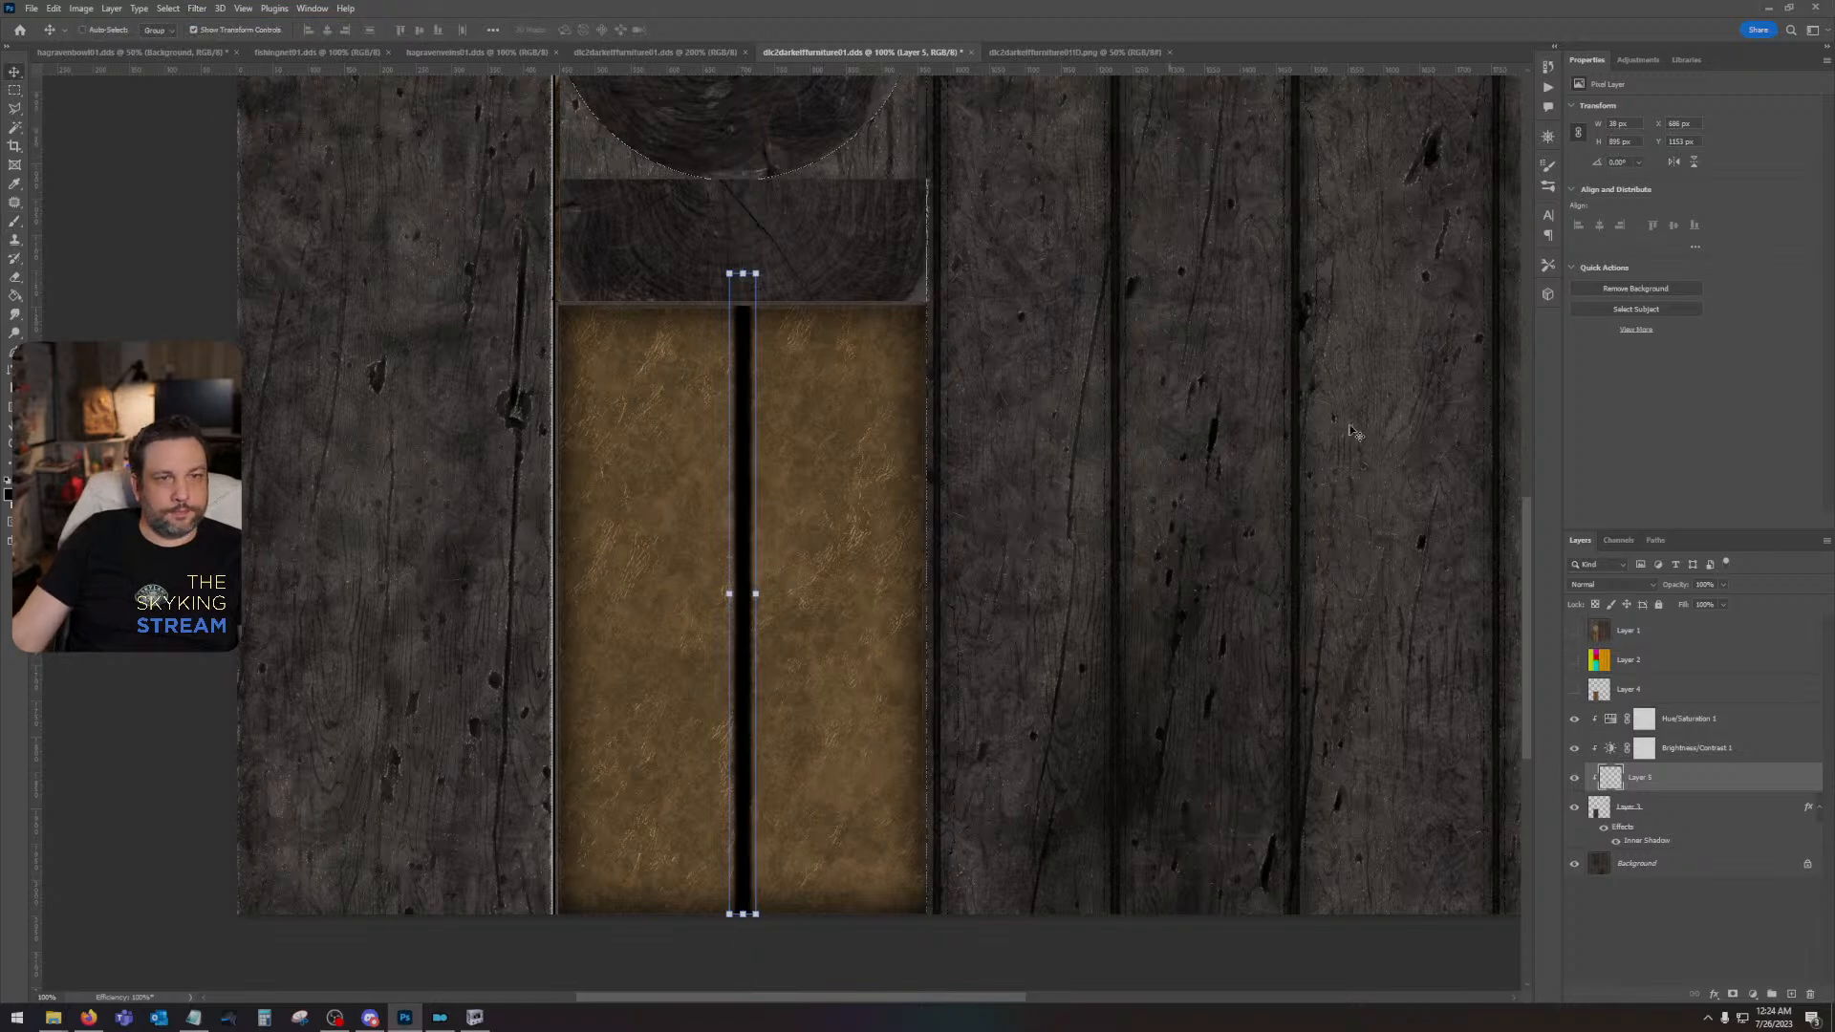
left_click(1623, 587)
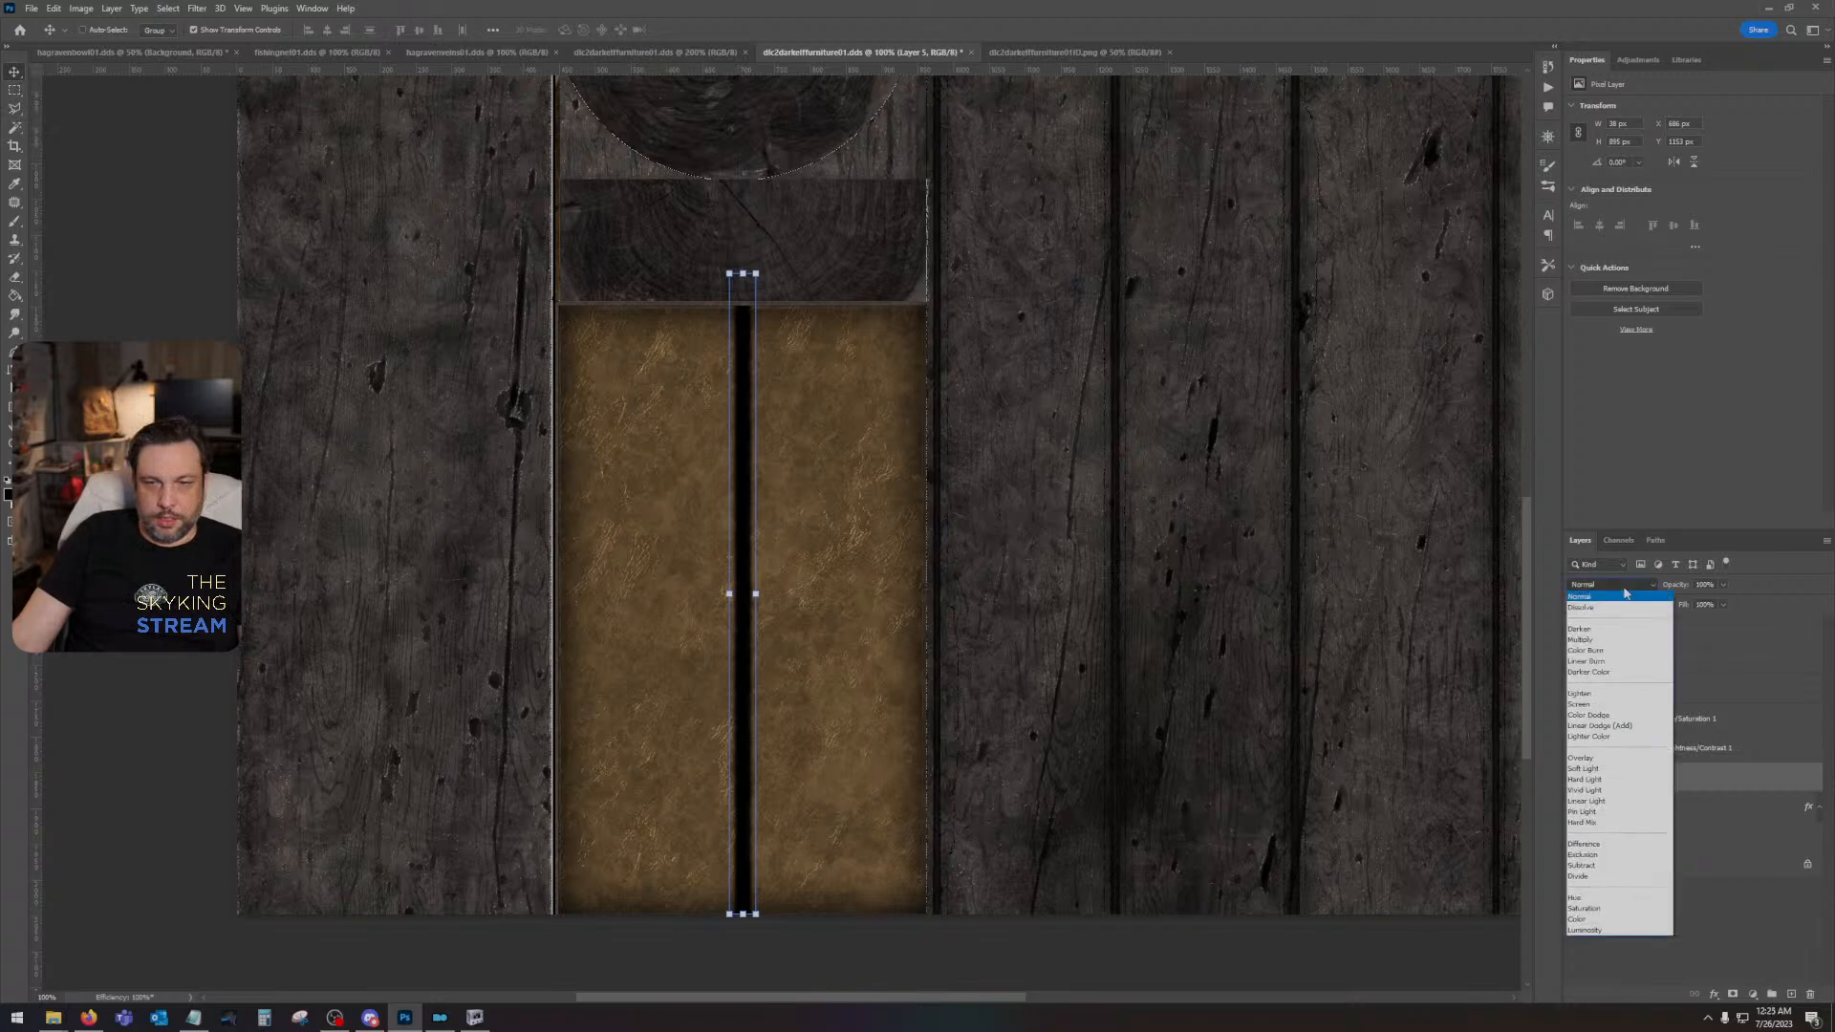
left_click(1614, 760)
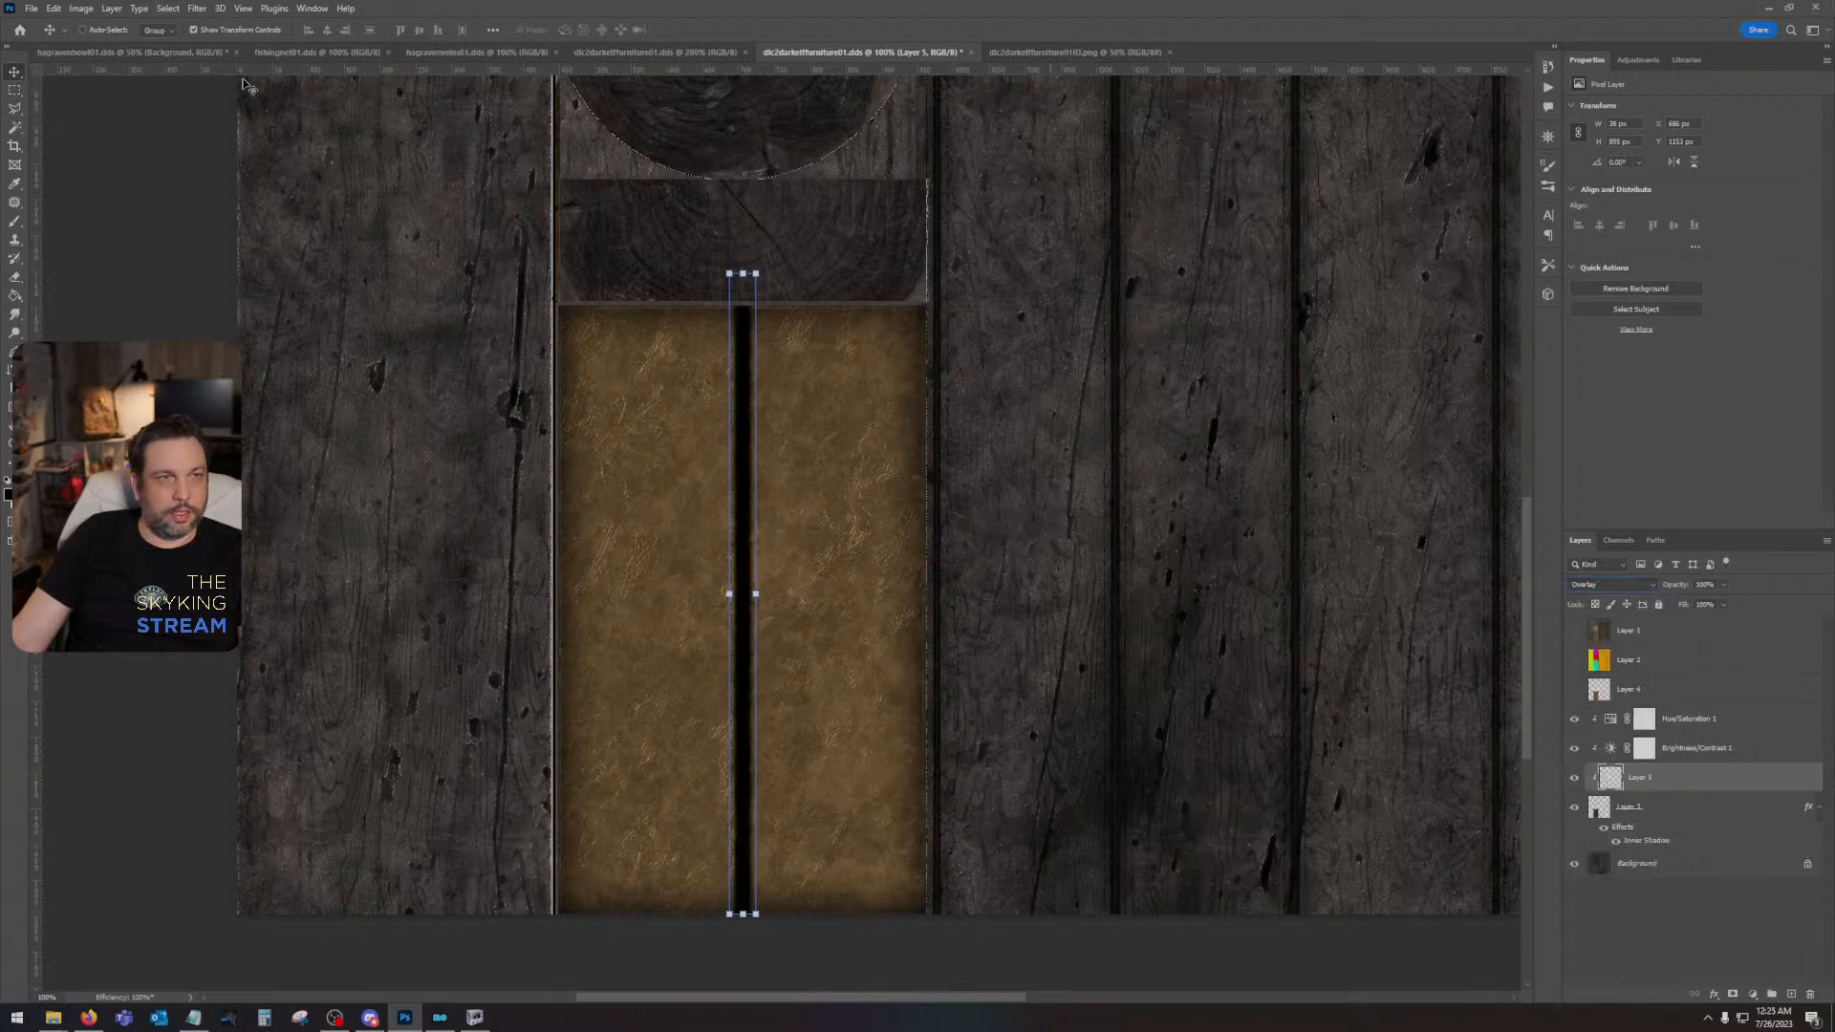
- Soften the black centre line with a Gaussian Blur radius of just under 25 pixels
left_click(197, 9)
mouse_move(239, 188)
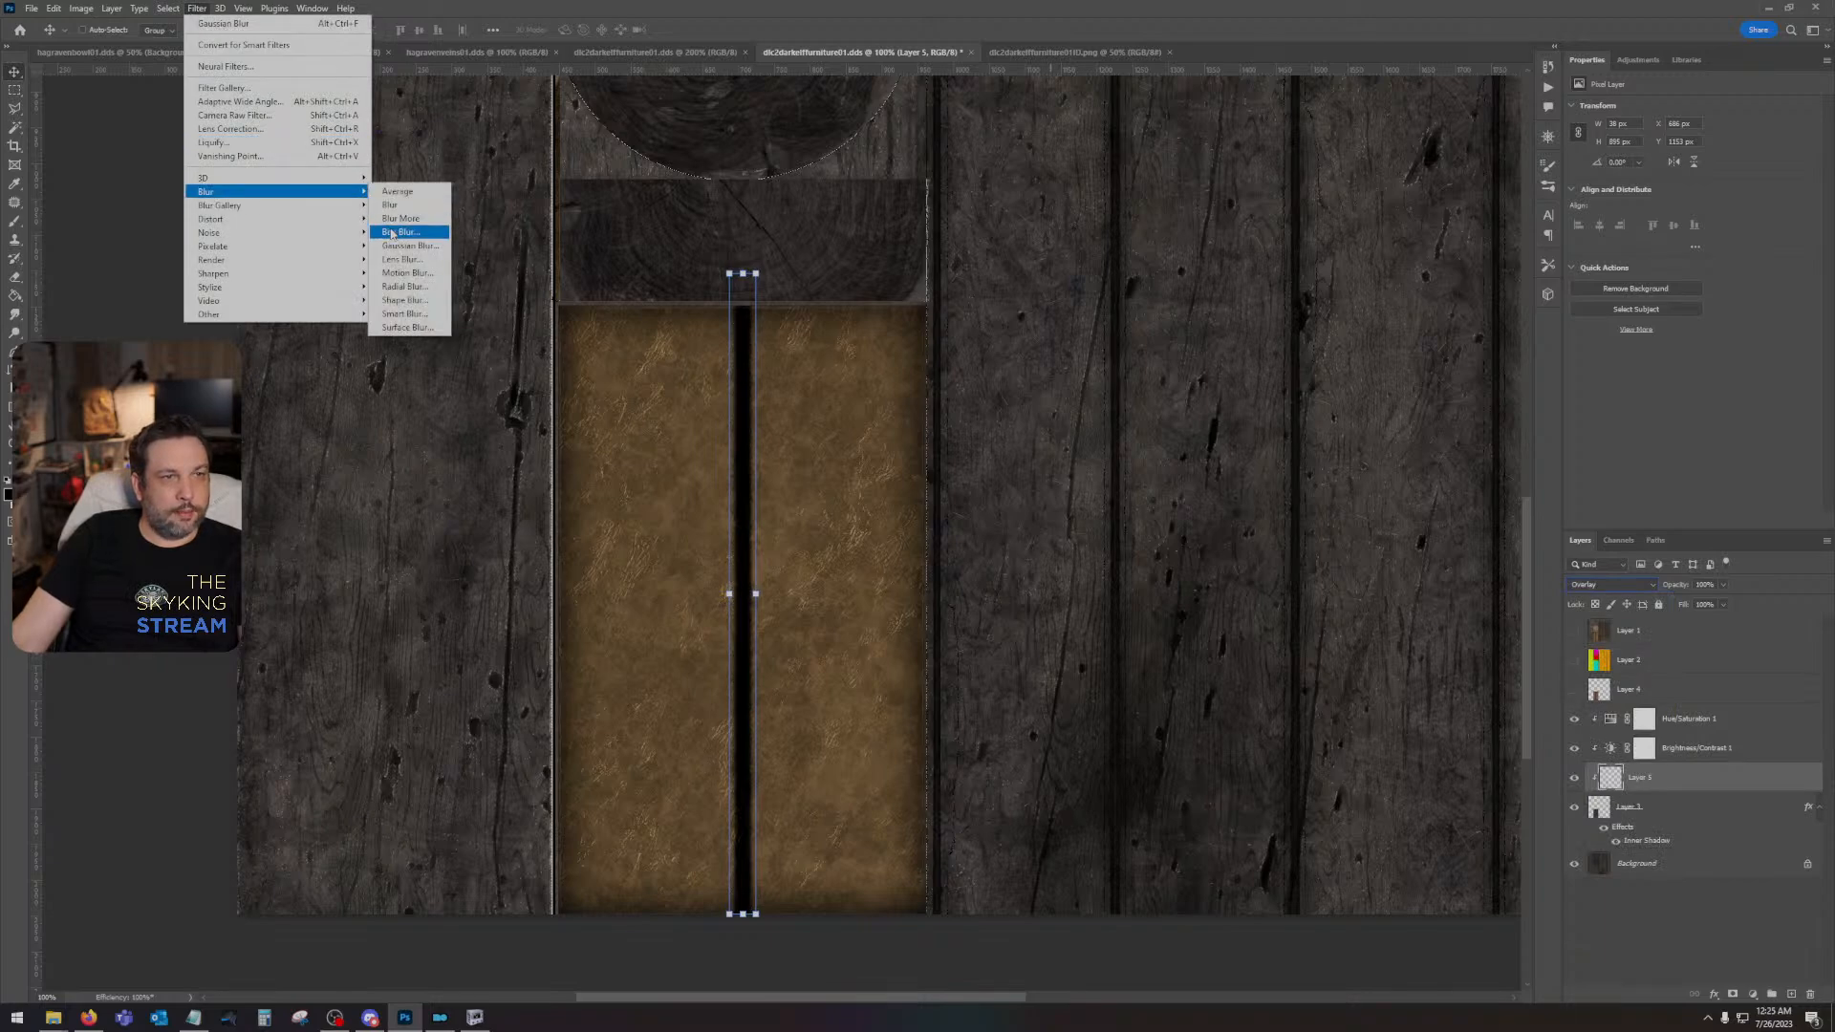
left_click(409, 245)
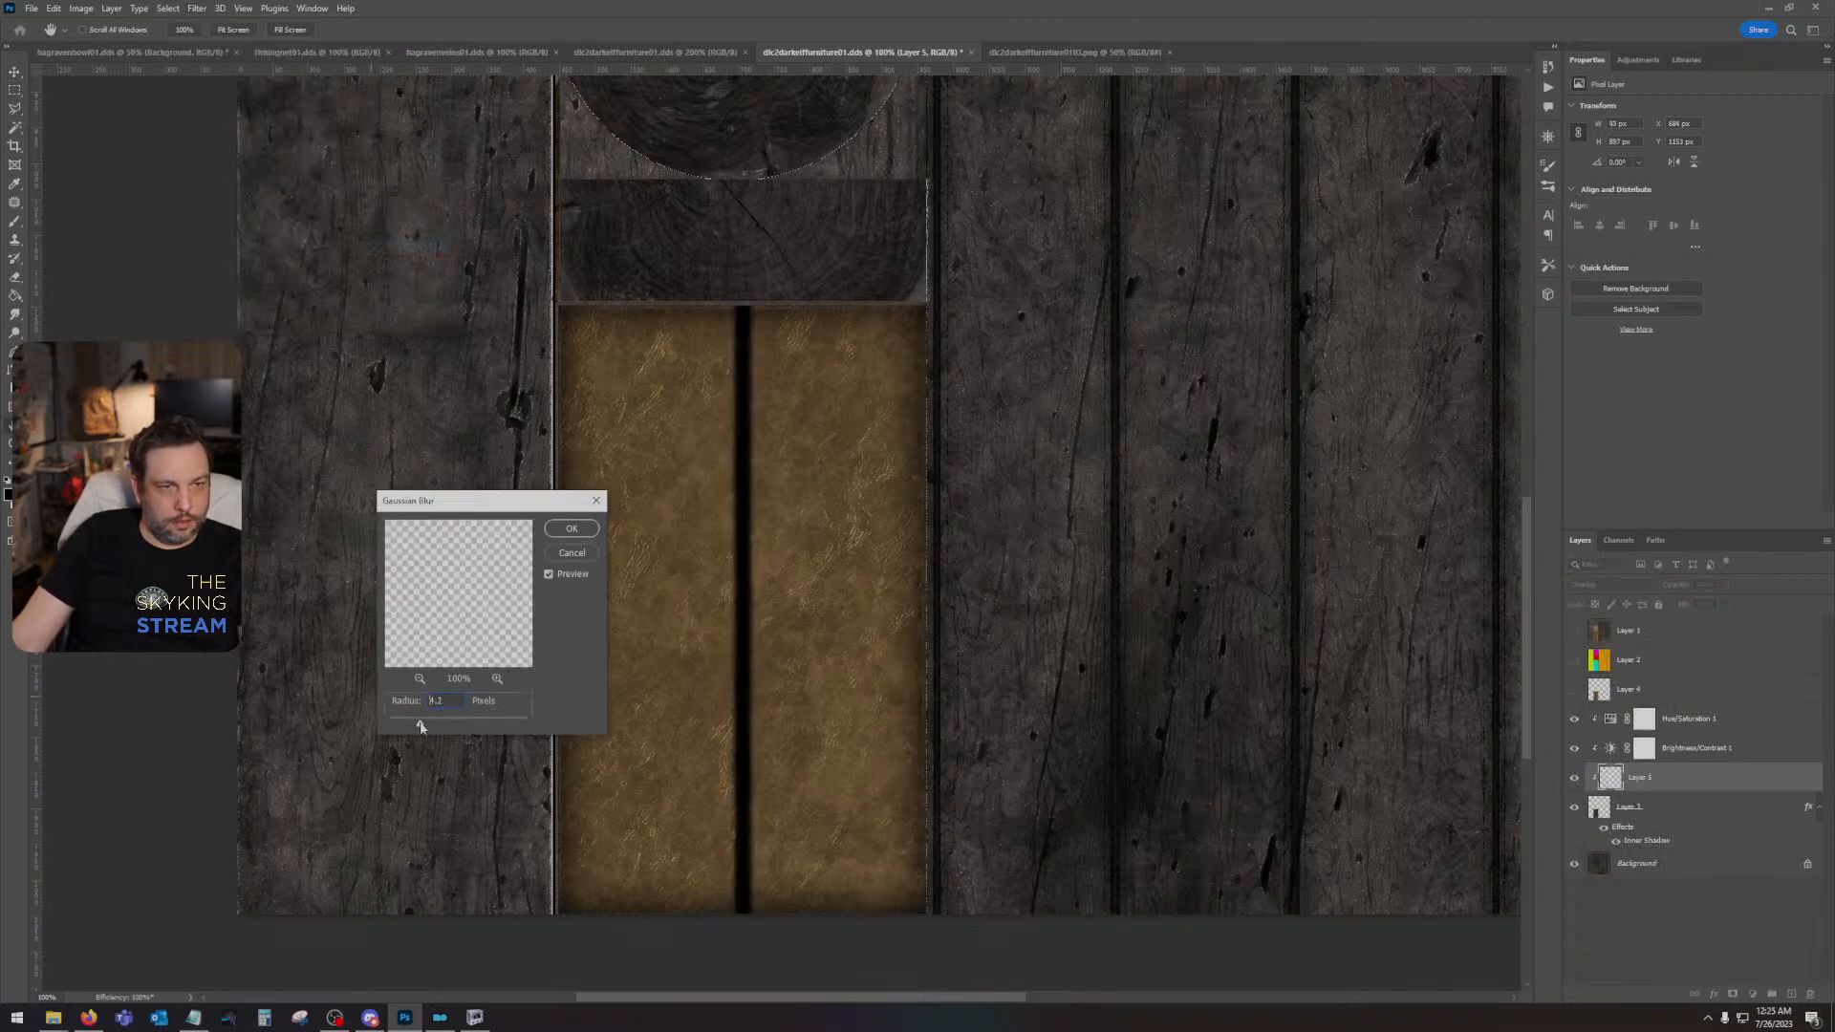
left_click_drag(433, 727, 457, 728)
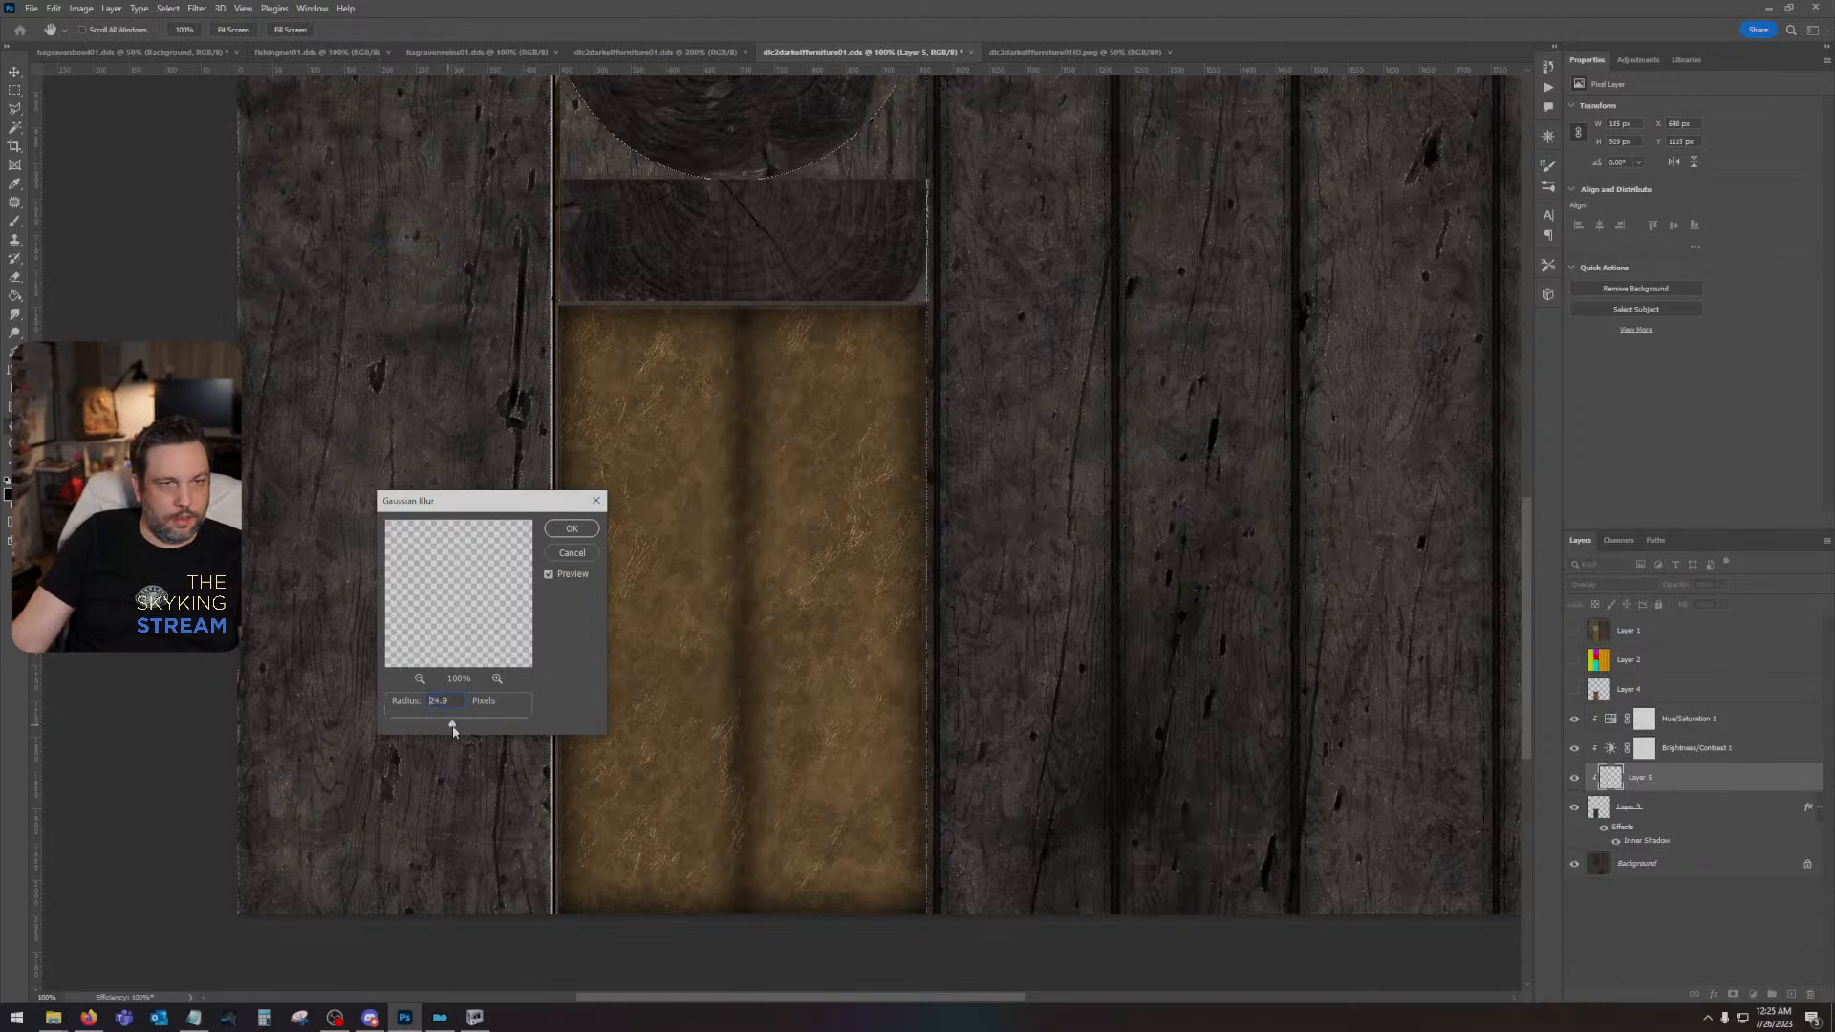
left_click_drag(453, 729, 448, 729)
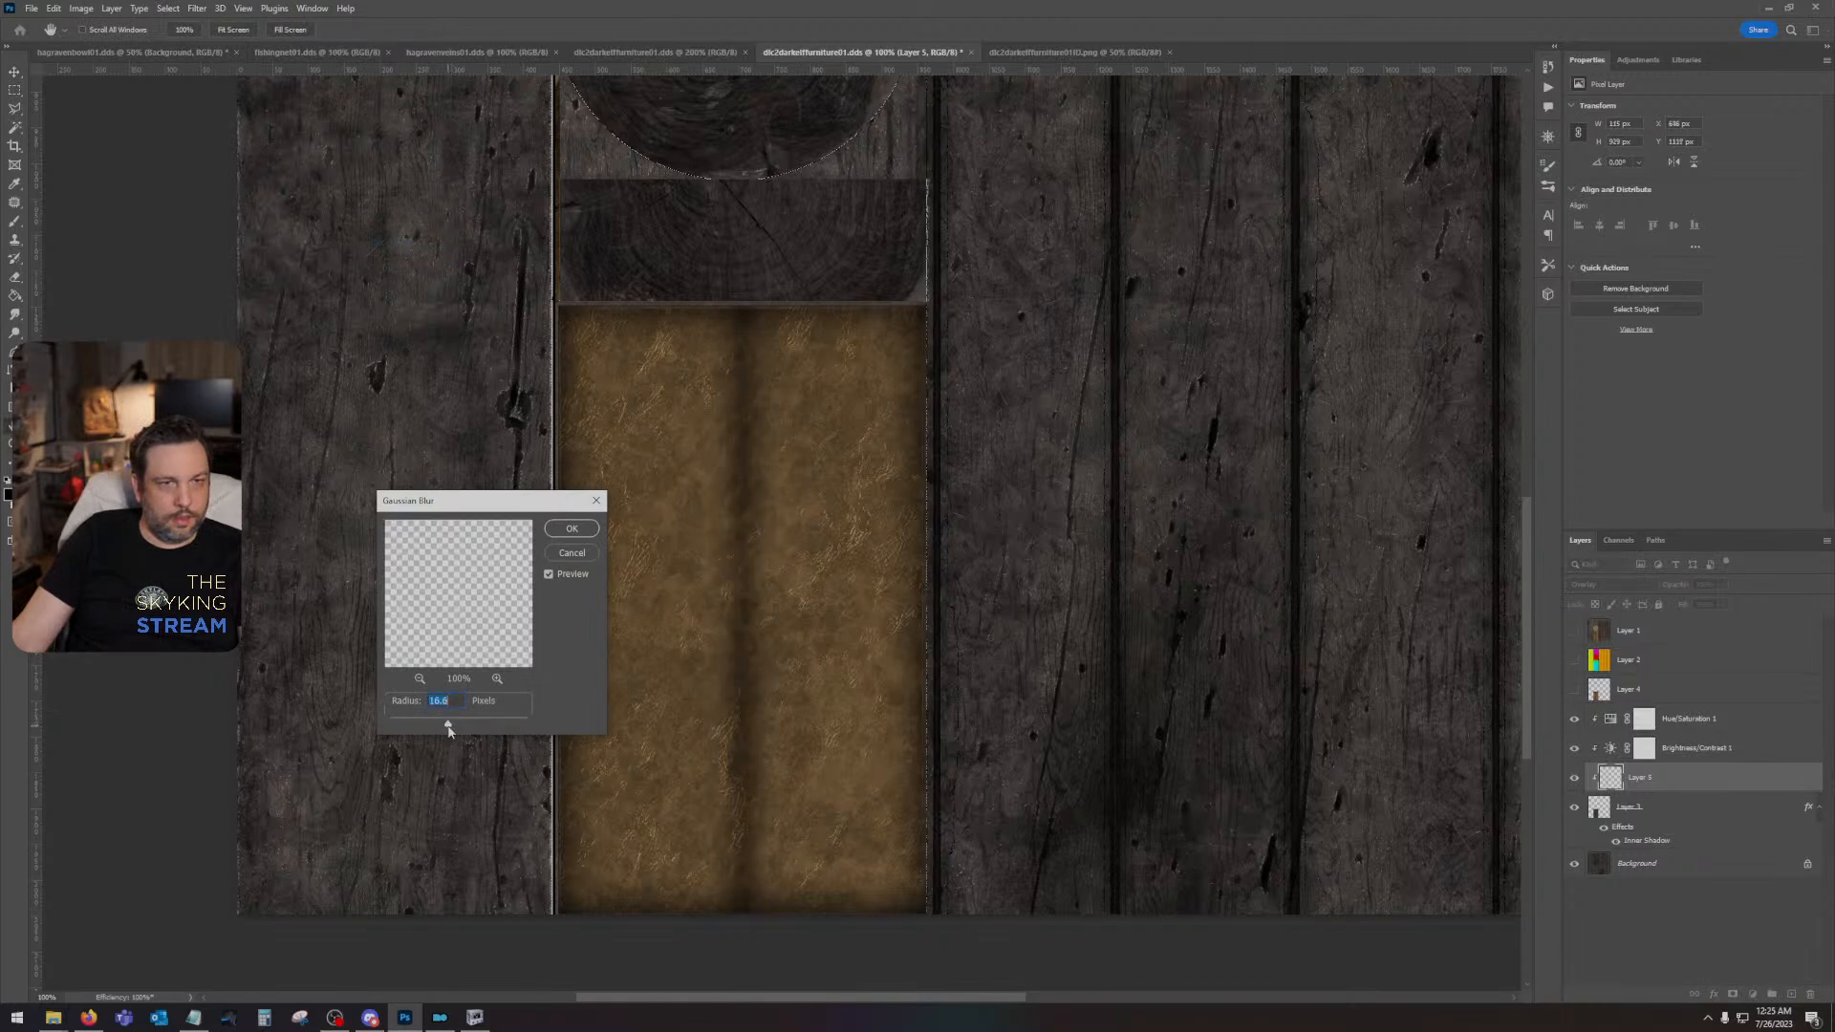
left_click(572, 526)
key("v")
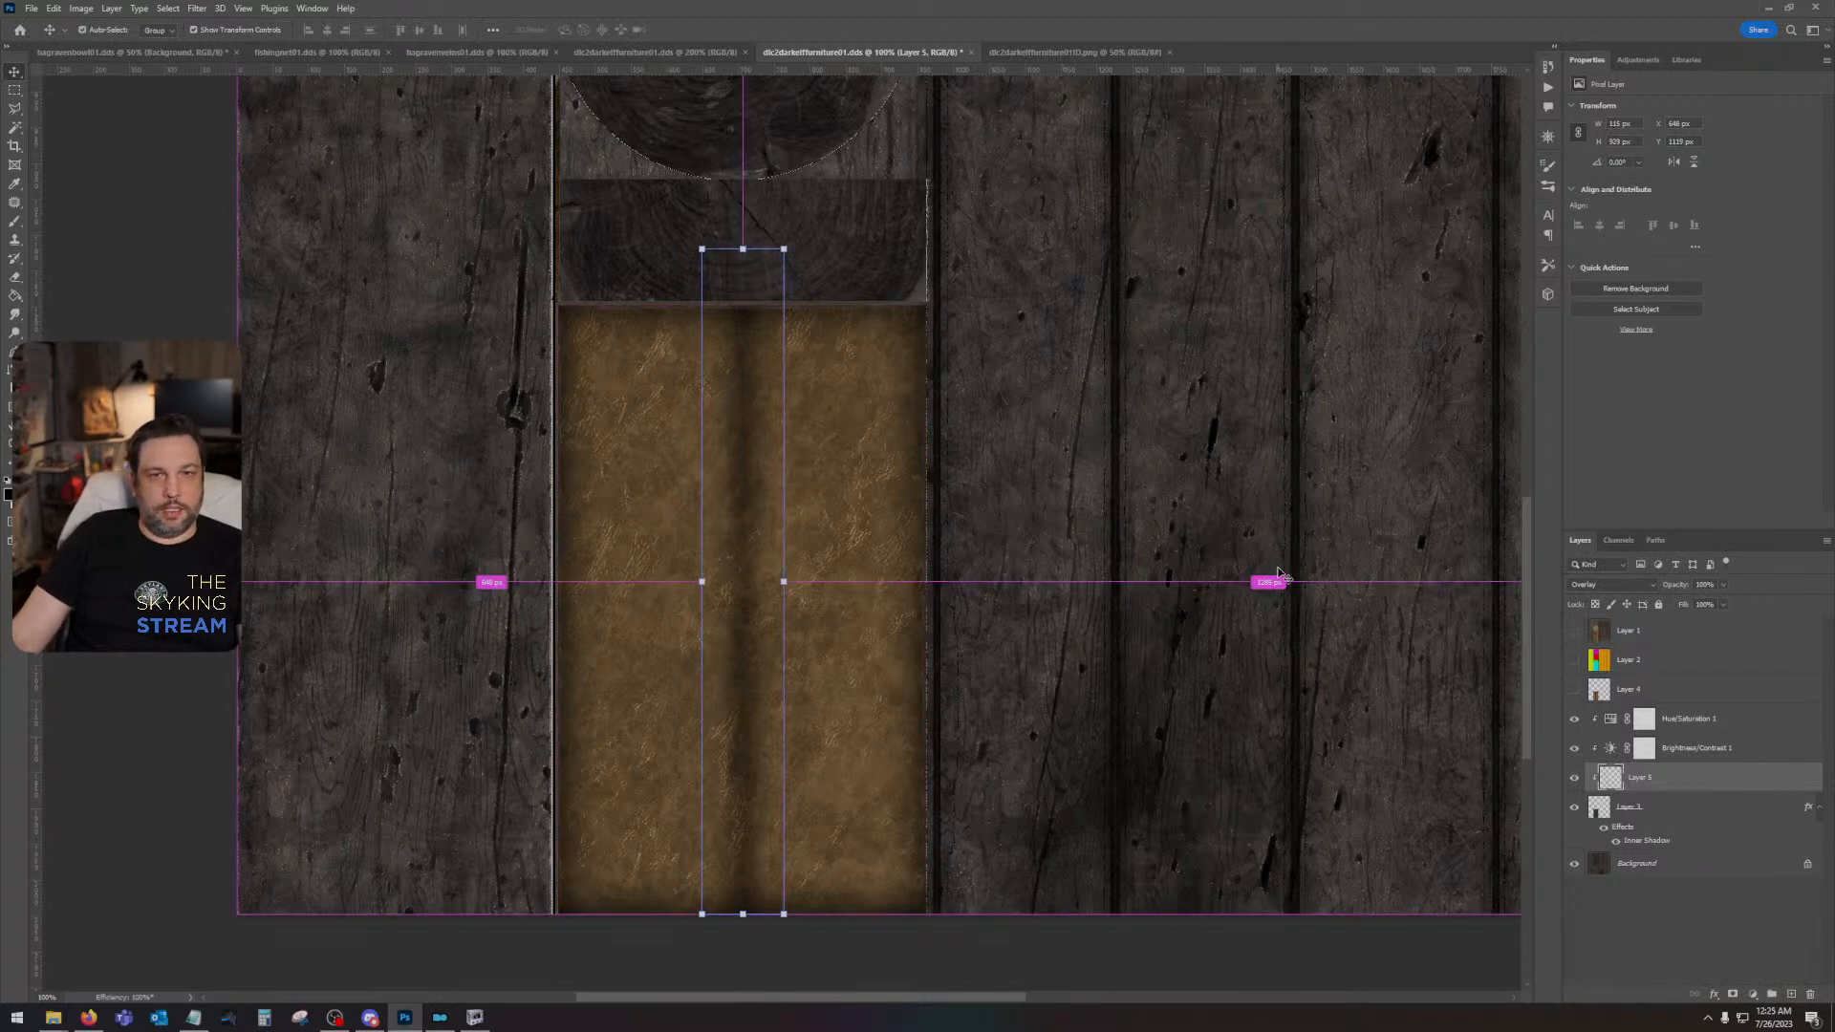
- Save the DDS texture with the Color texture type, BC7 Fine compression and auto-generated mip maps
key("ctrl+s")
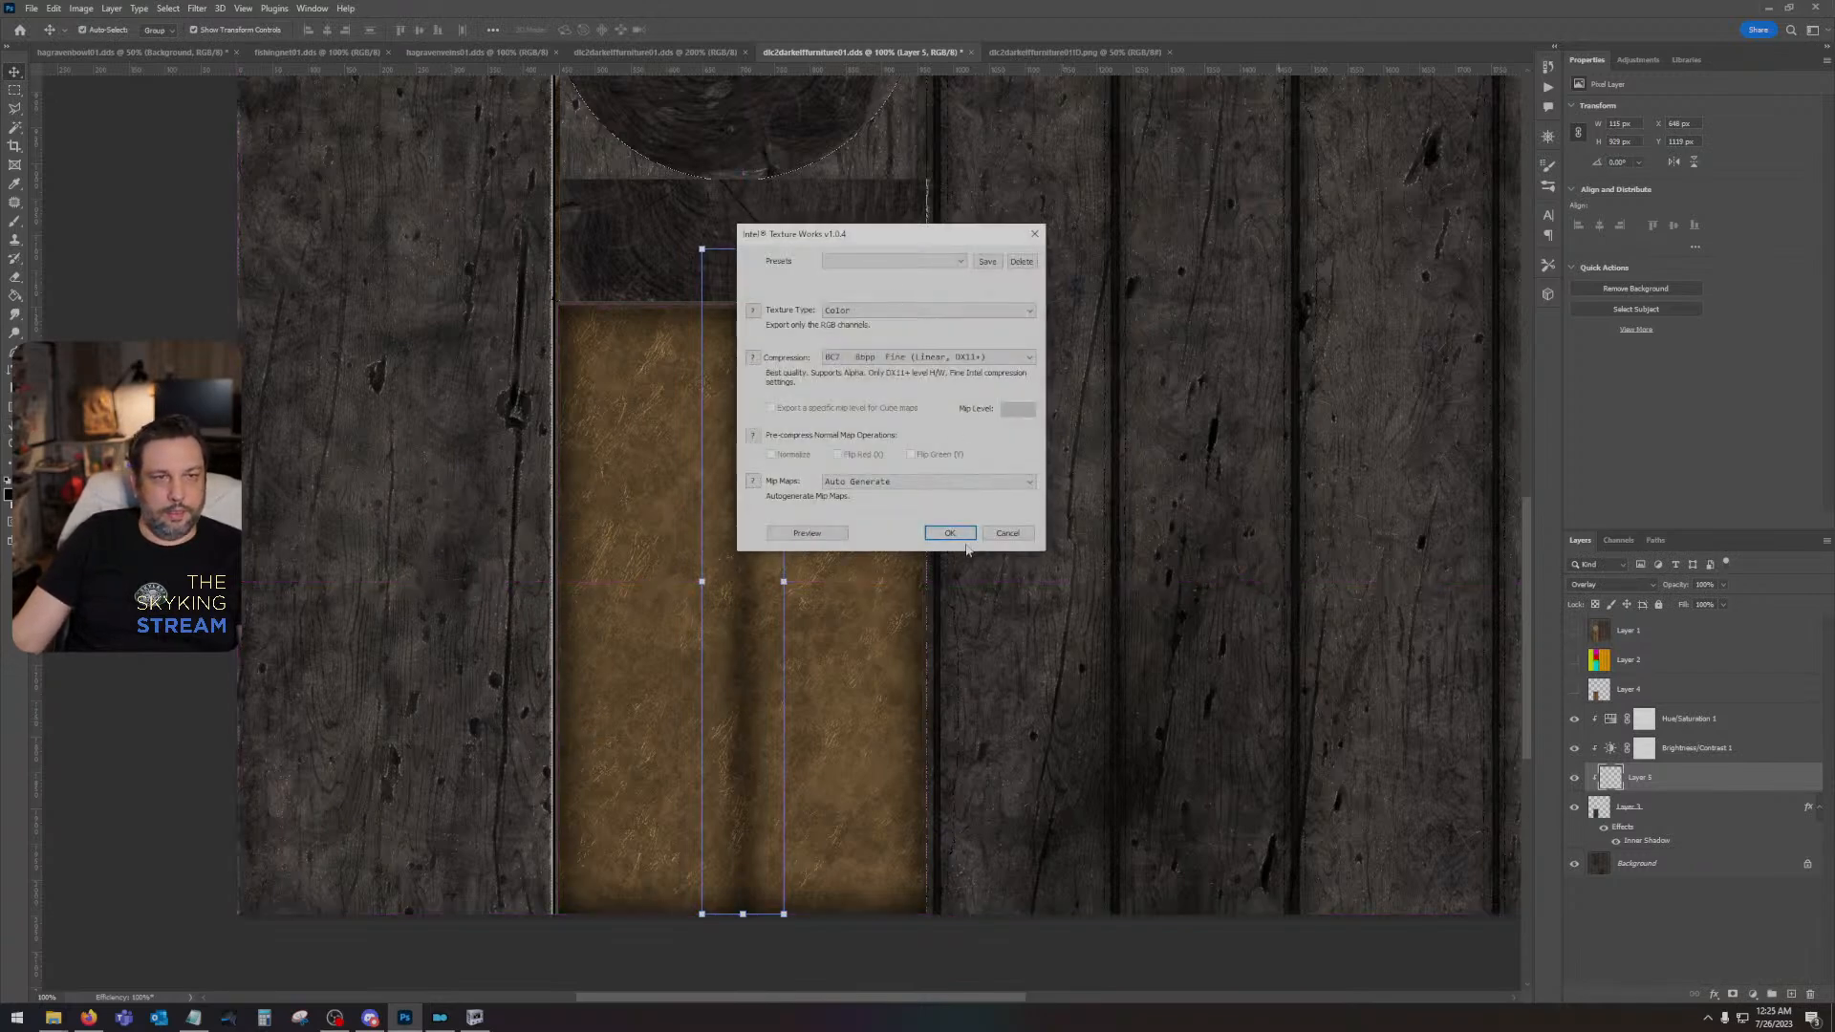
left_click(944, 541)
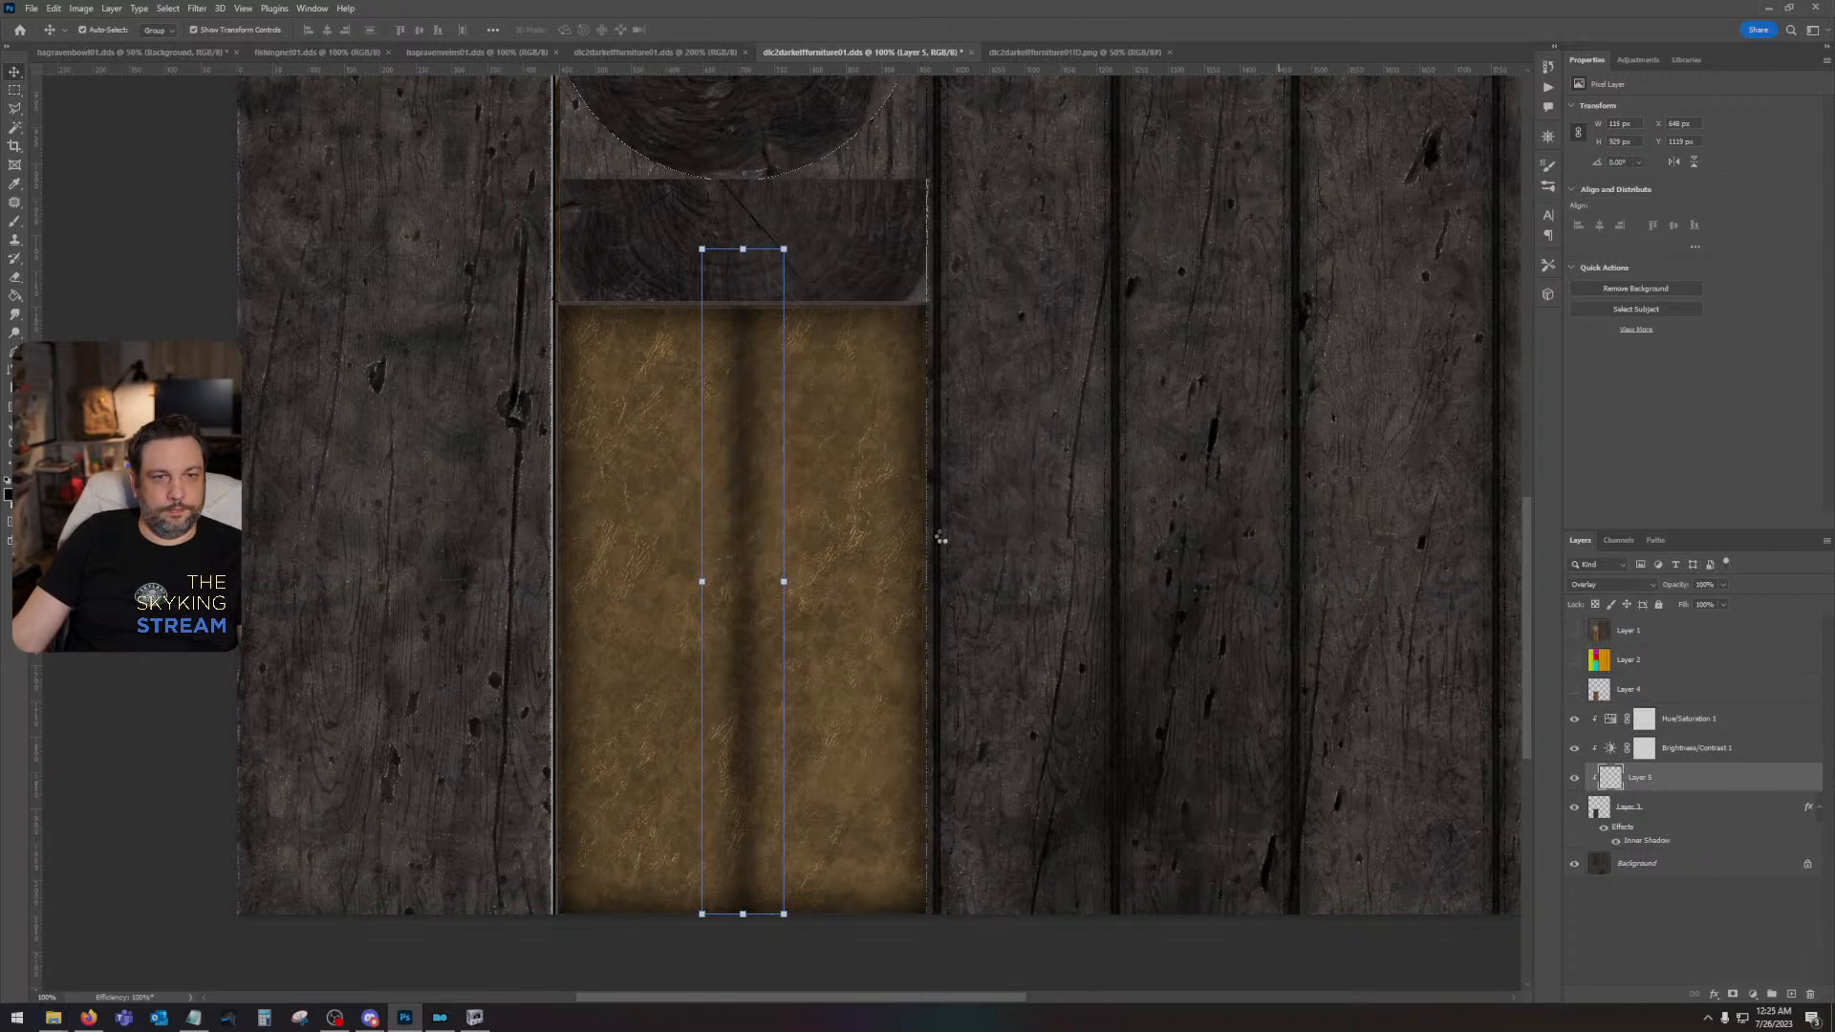
- Clone wood grain over the pale seam along the right edge of the end-grain strip on the Background, using a small soft Clone Stamp
left_click_drag(1130, 604, 955, 661)
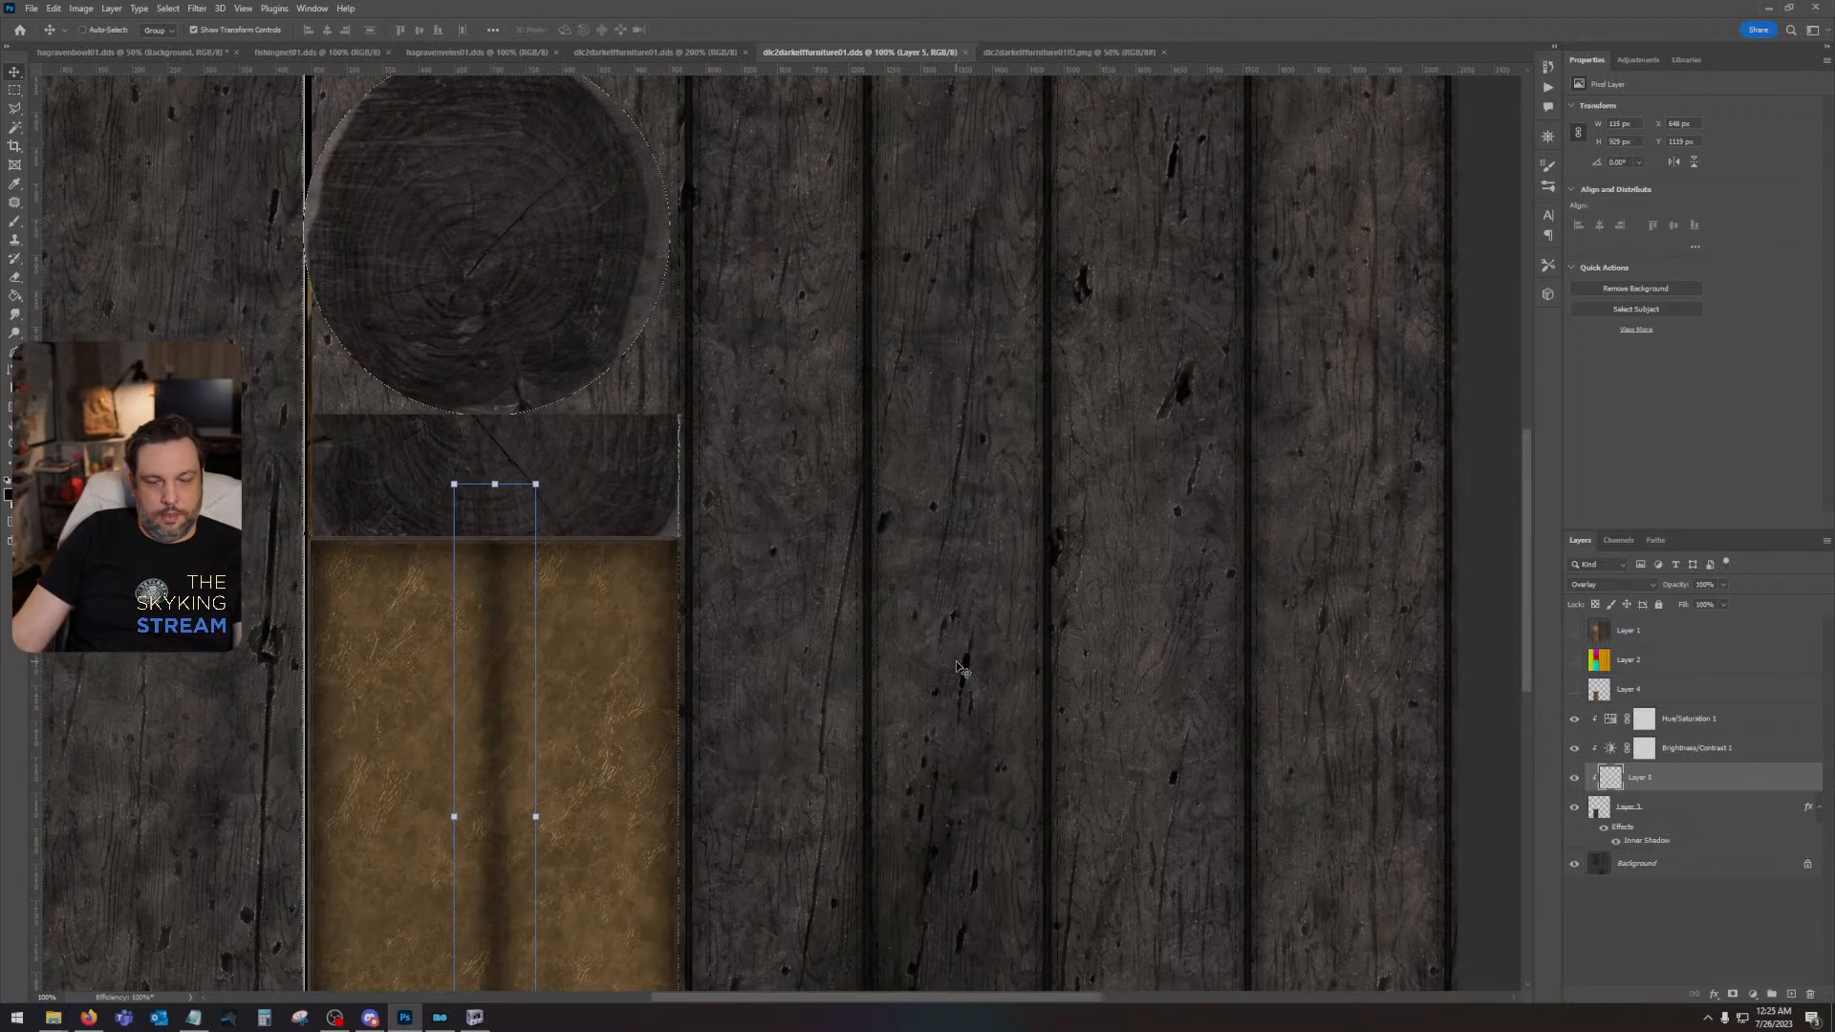
key("ctrl+minus")
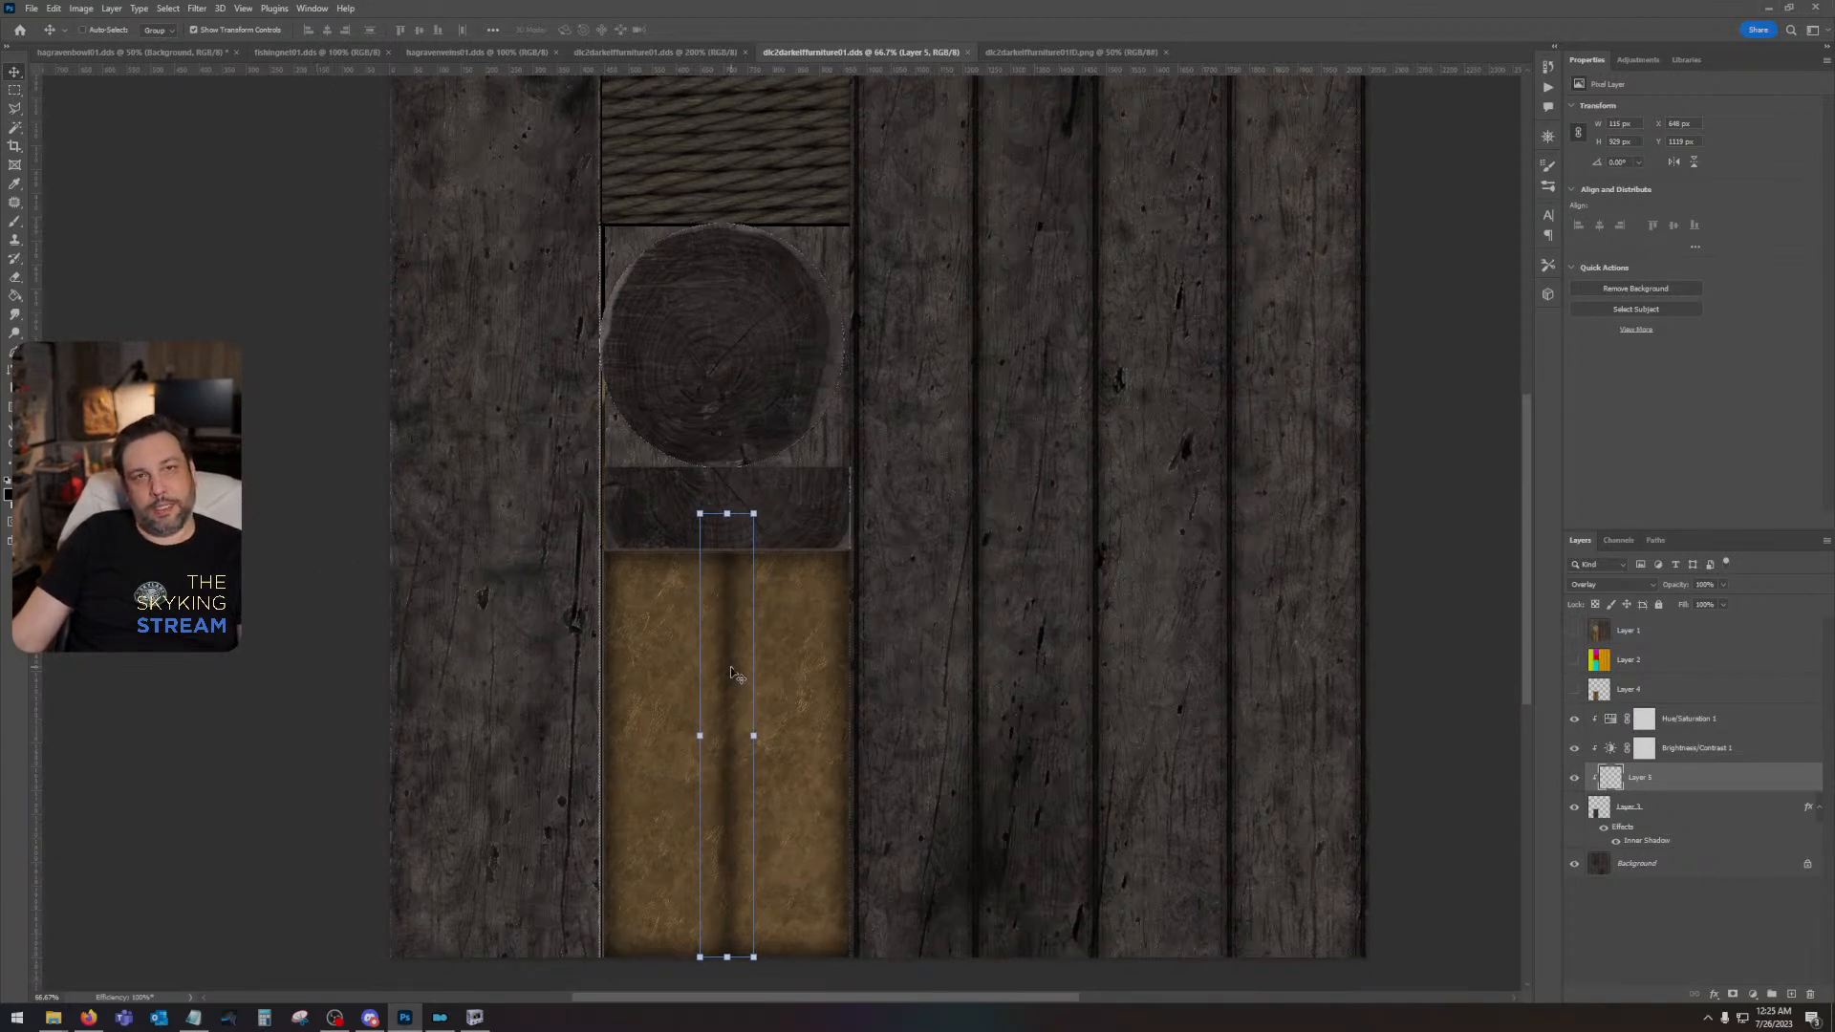
left_click_drag(895, 492, 991, 596)
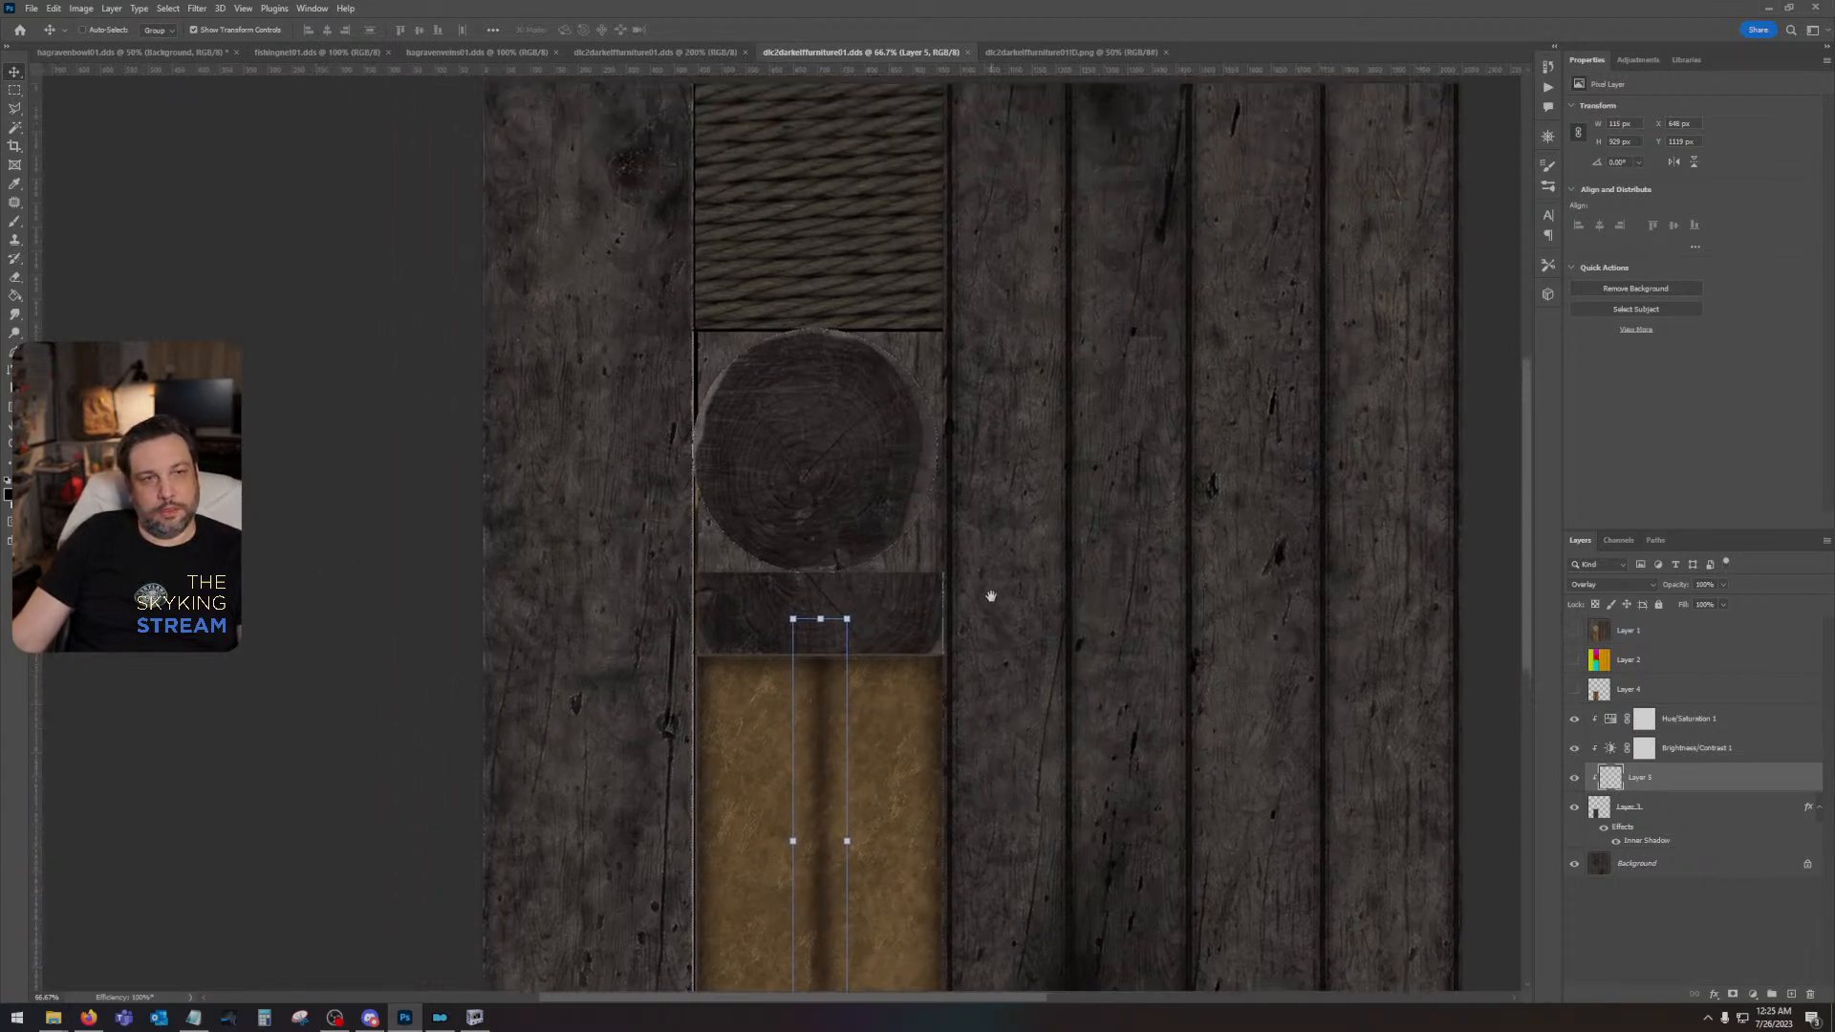
left_click_drag(986, 525, 986, 427)
scroll(985, 427, "up", 5)
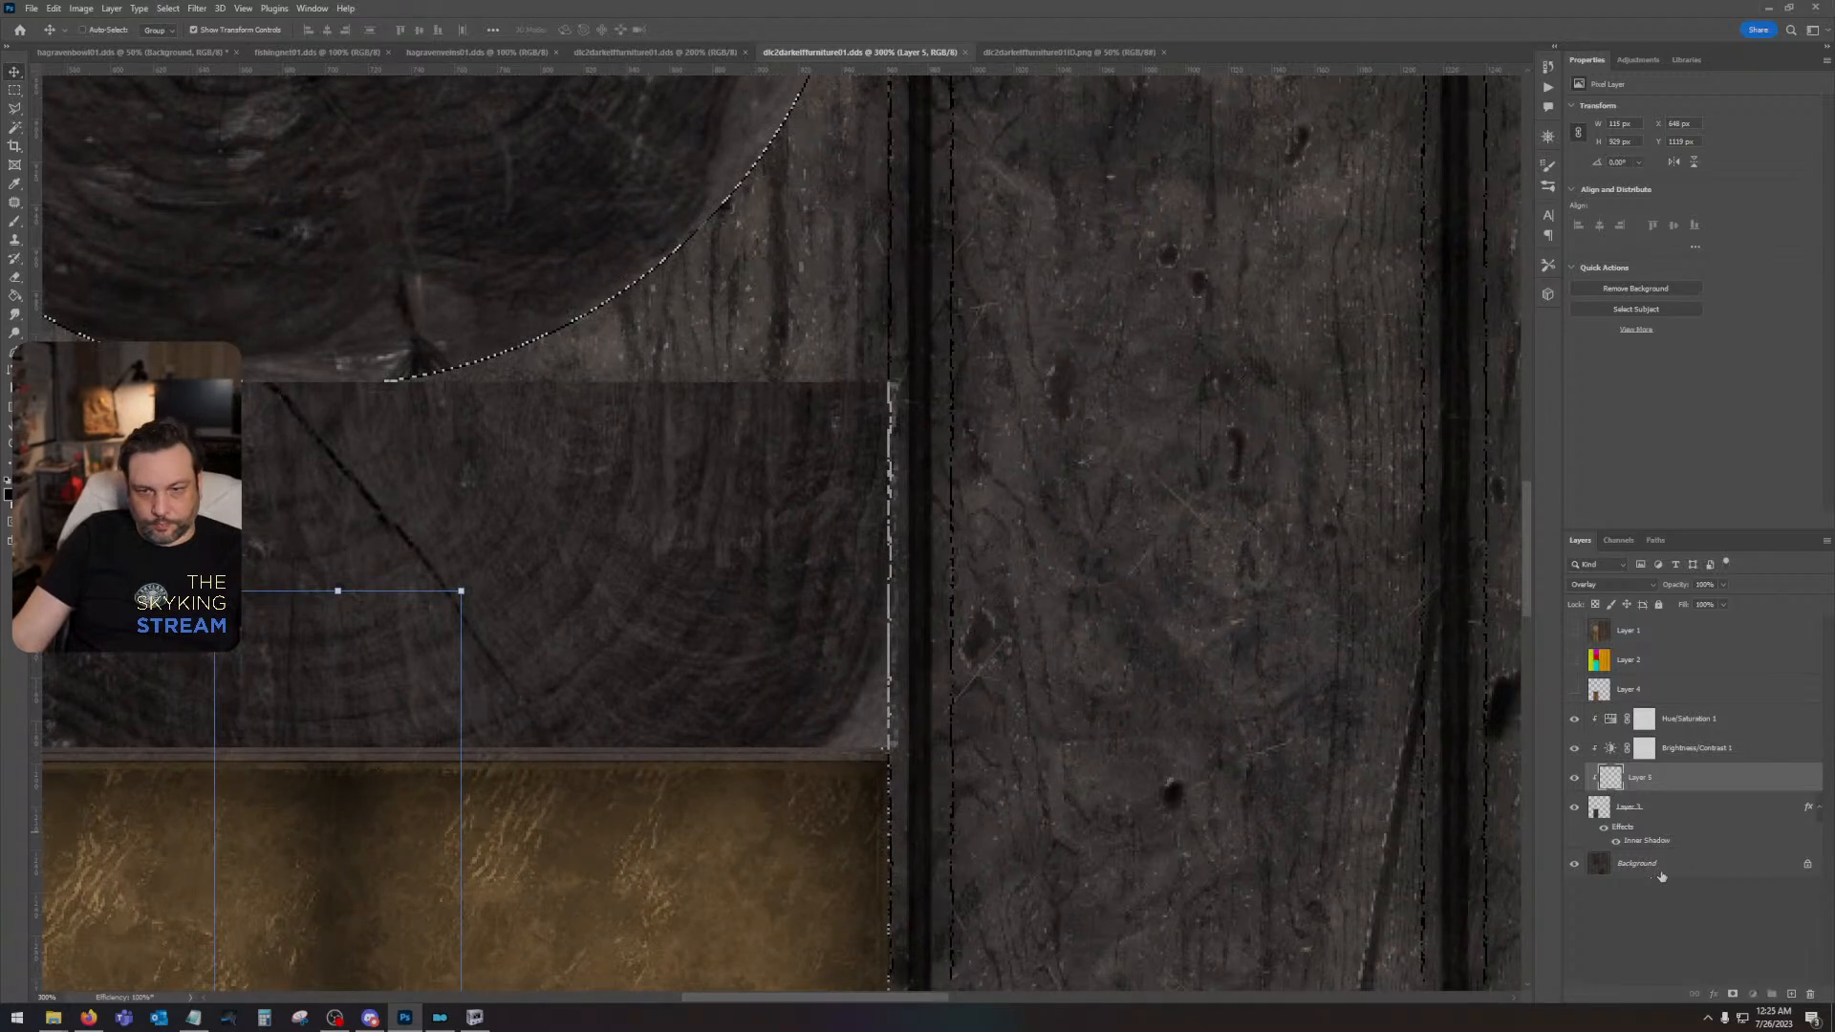
left_click(1660, 872)
left_click(16, 238)
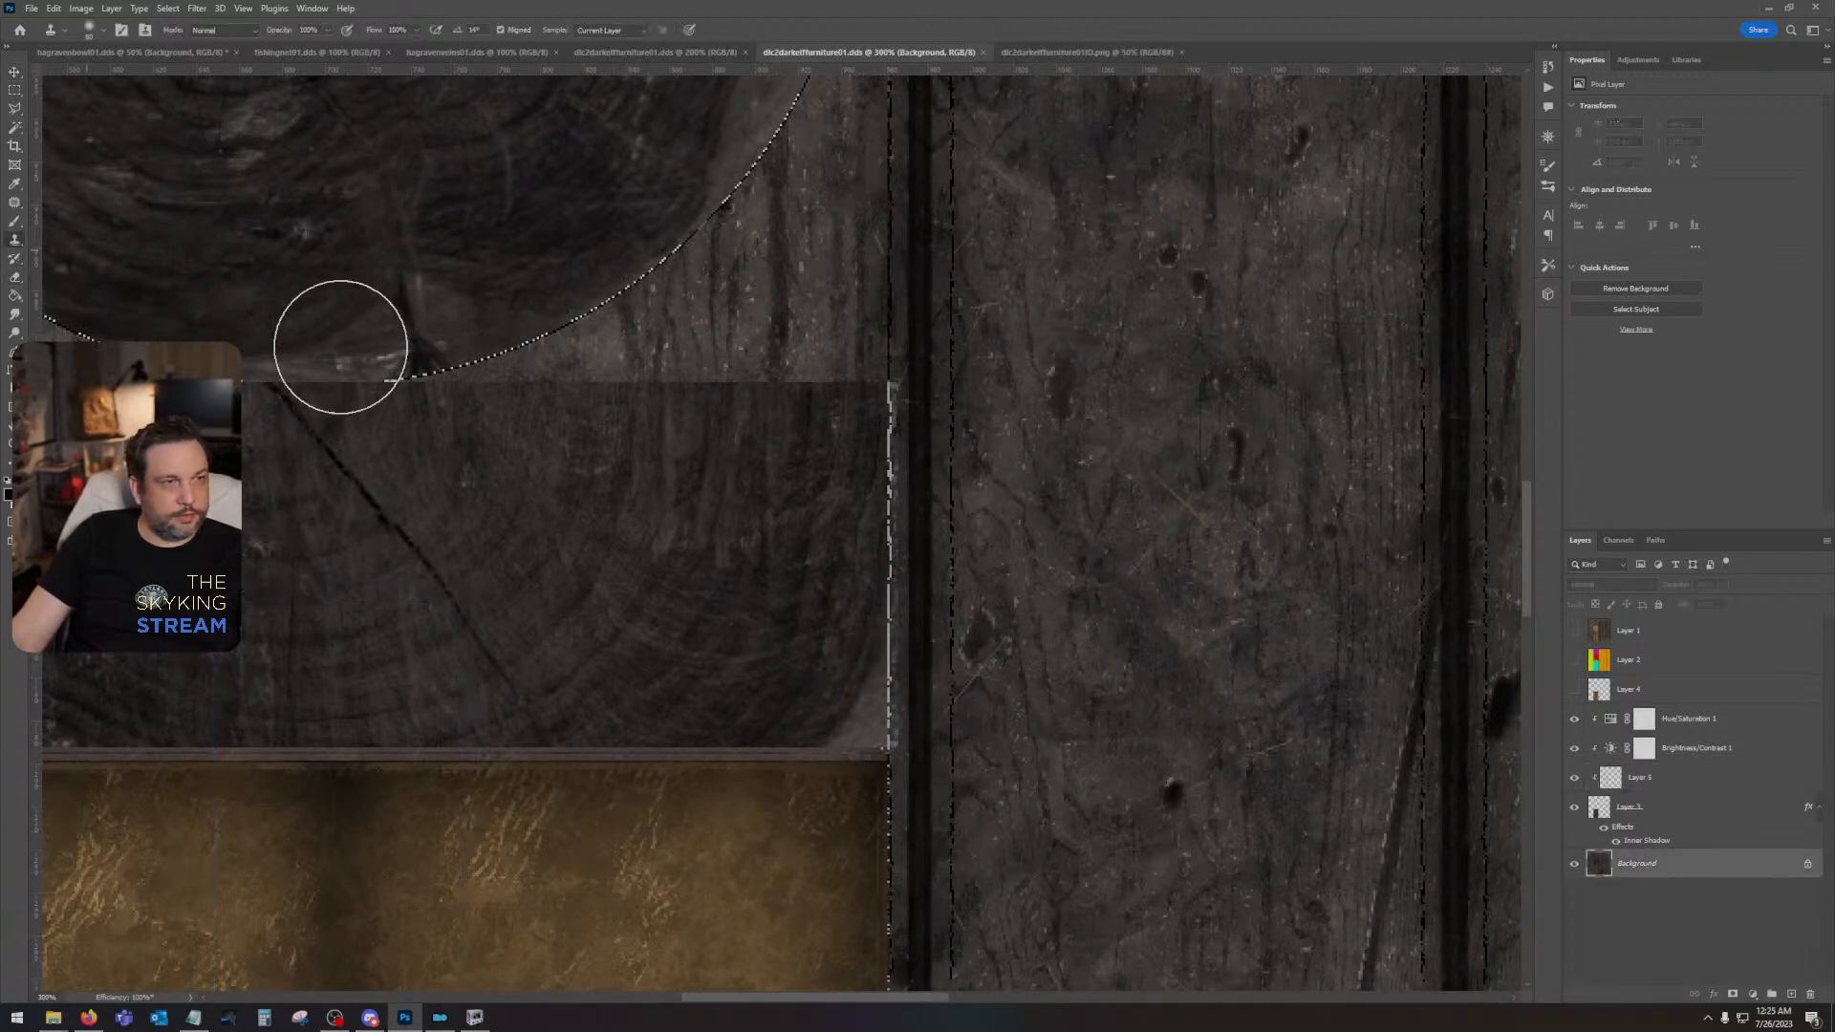
left_click(100, 30)
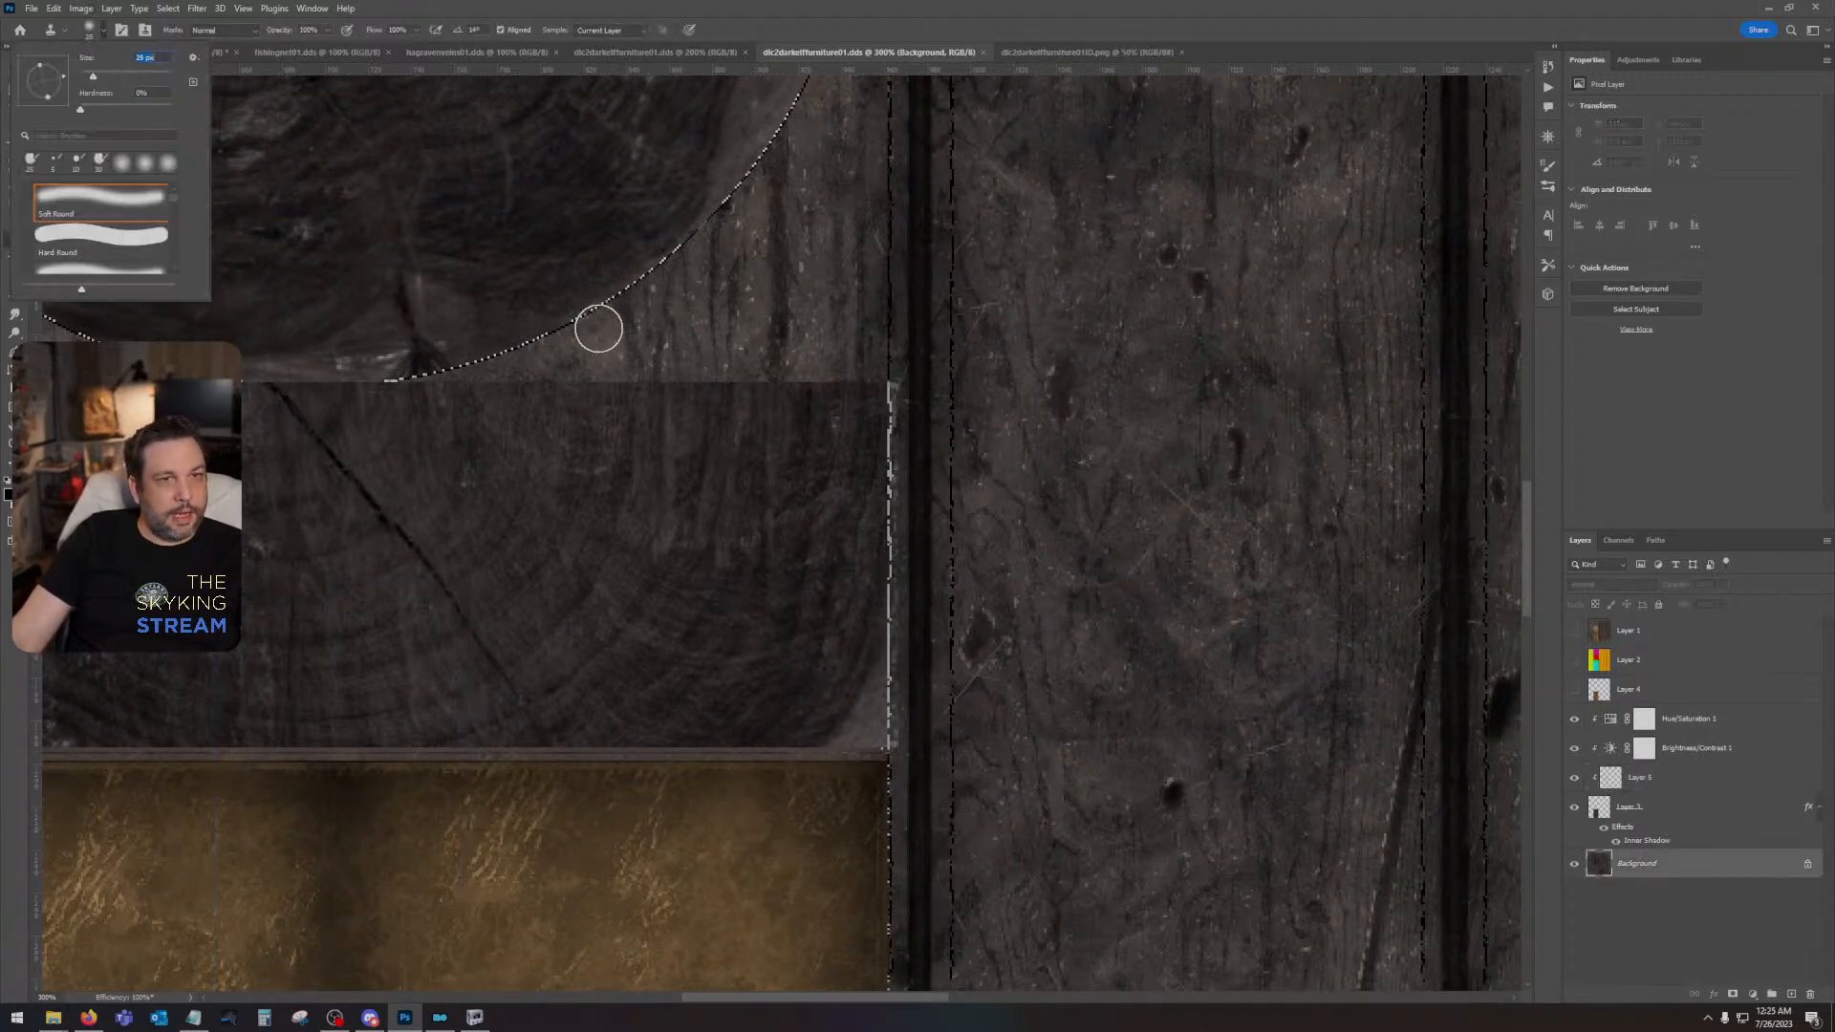
left_click(839, 459, "alt")
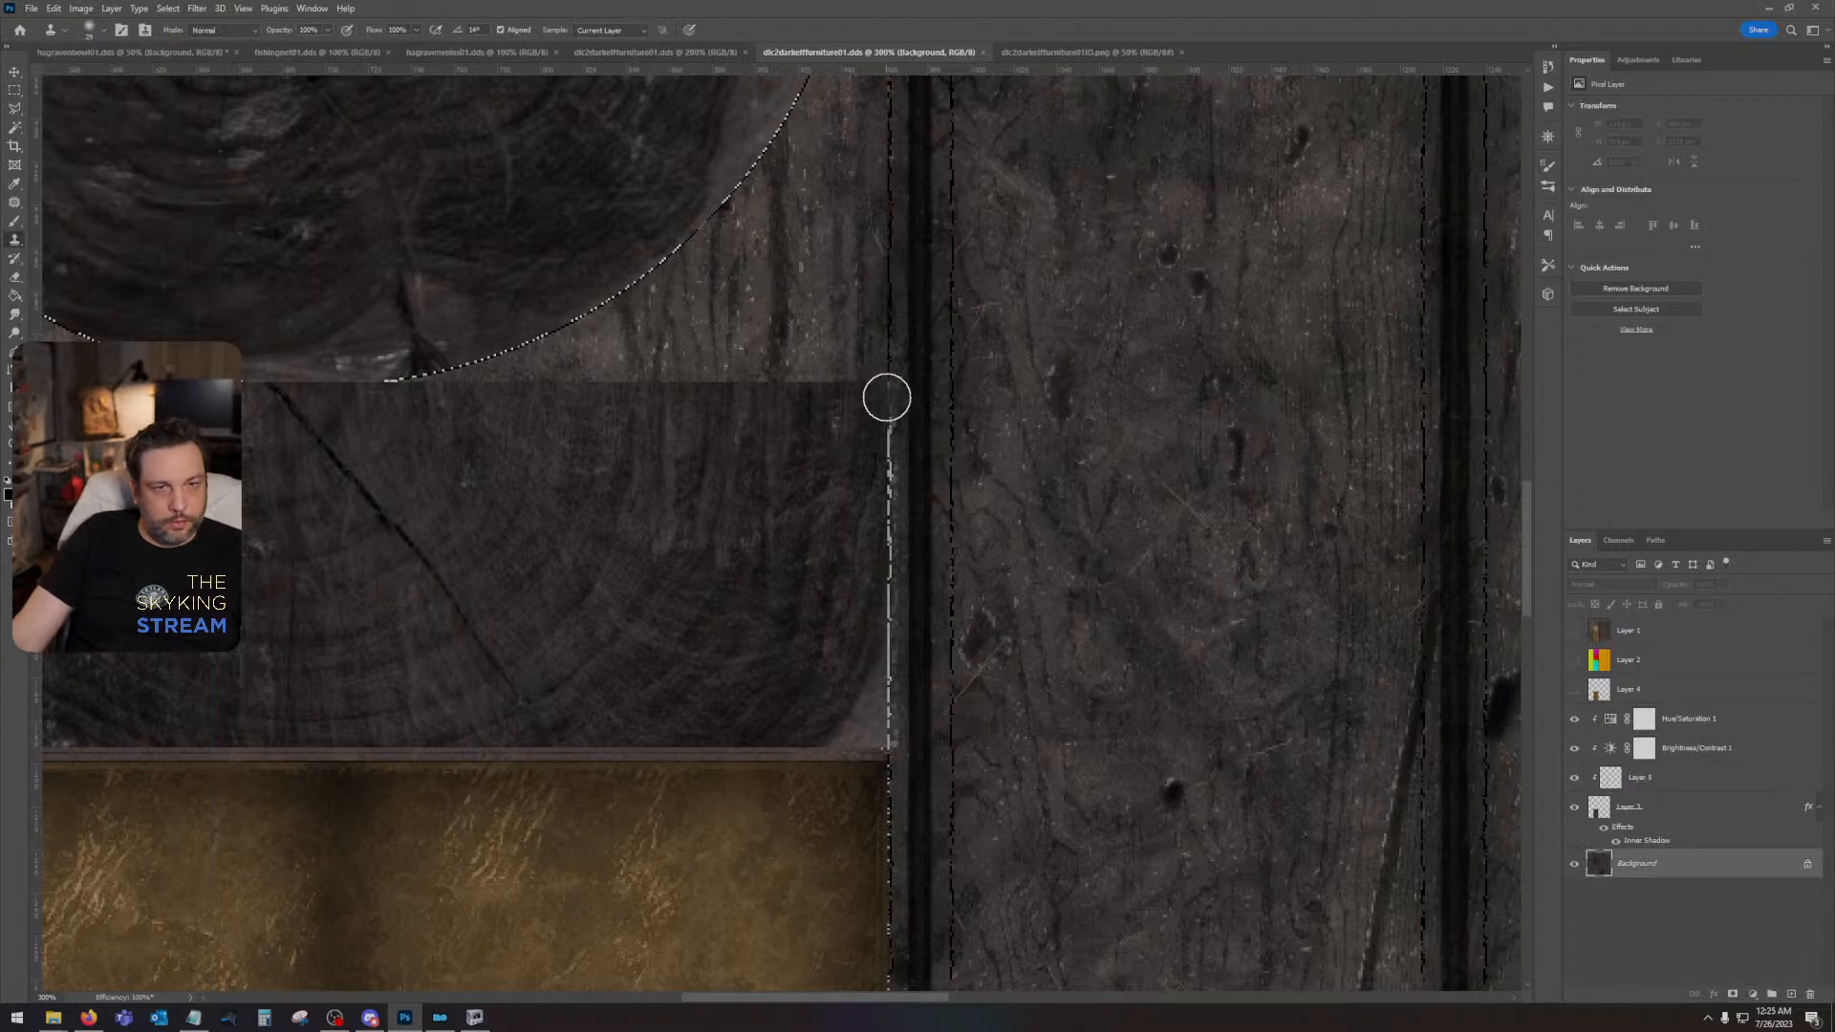
mouse_move(887, 397)
left_mouse_down()
mouse_move(868, 647)
mouse_move(786, 679)
left_mouse_up()
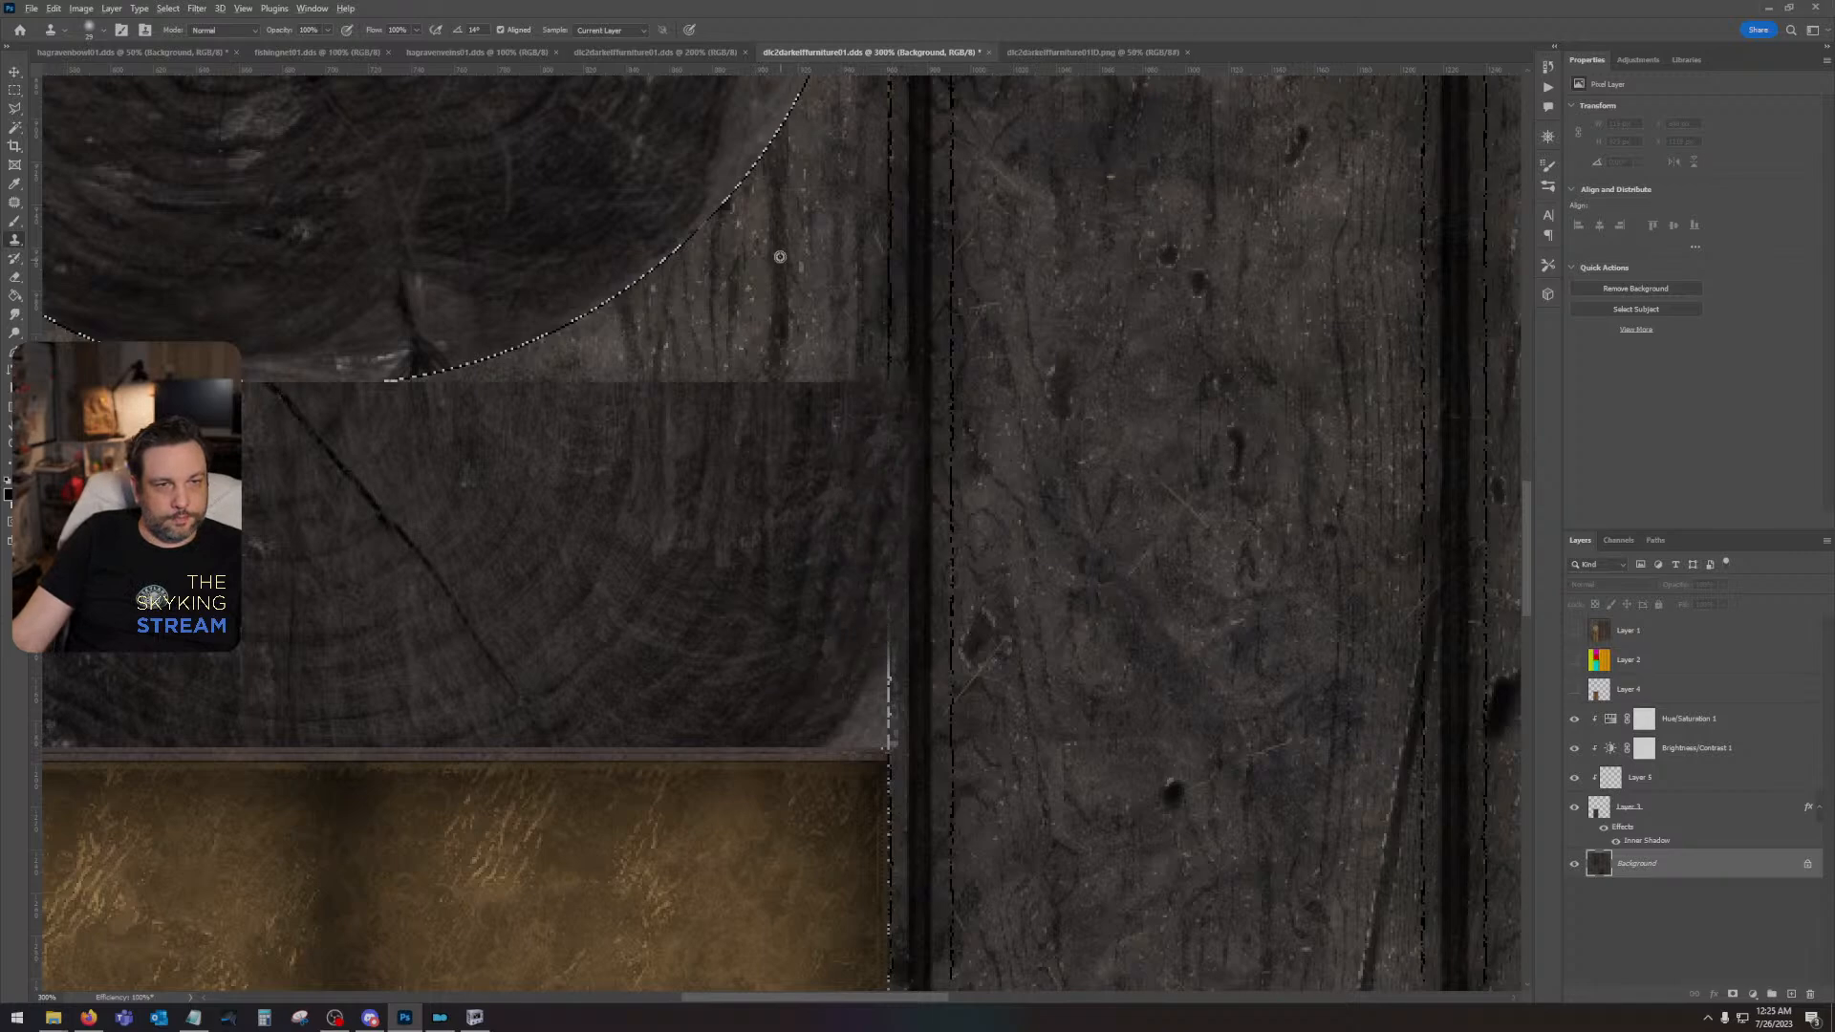
mouse_move(897, 671)
left_mouse_down()
mouse_move(889, 736)
mouse_move(890, 718)
left_mouse_up()
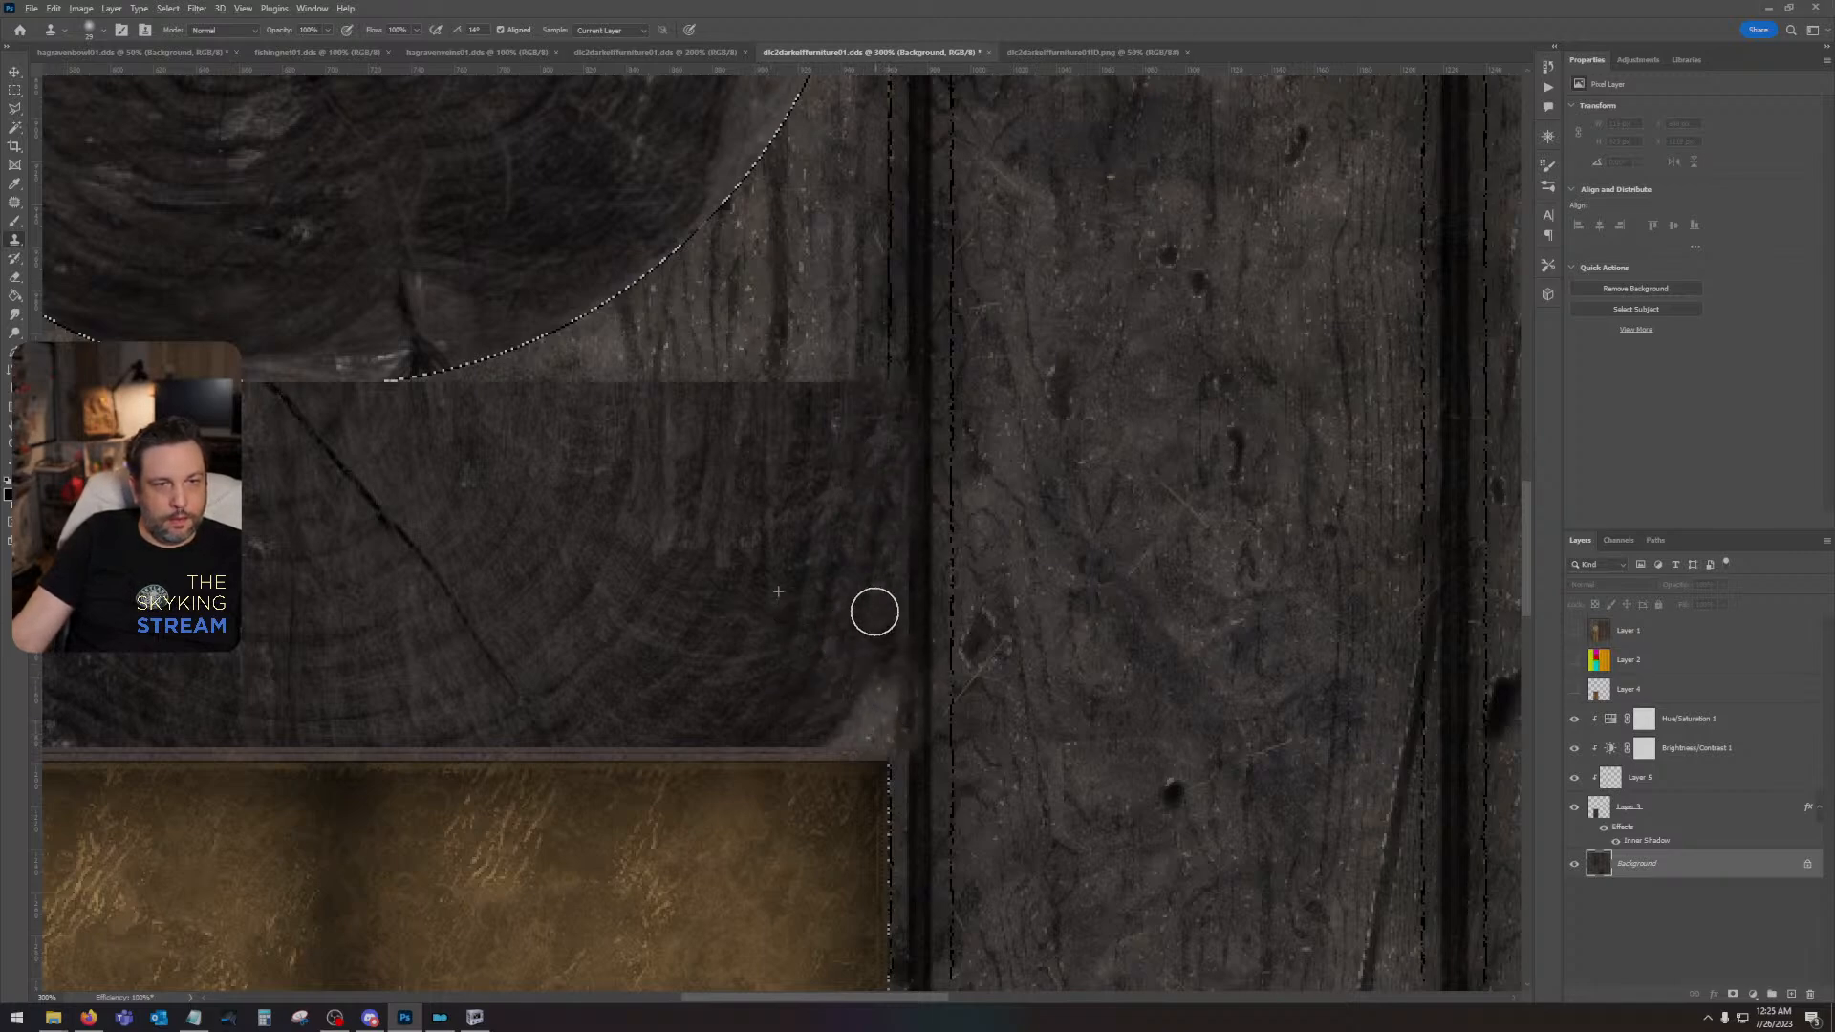
scroll(778, 614, "left", 5)
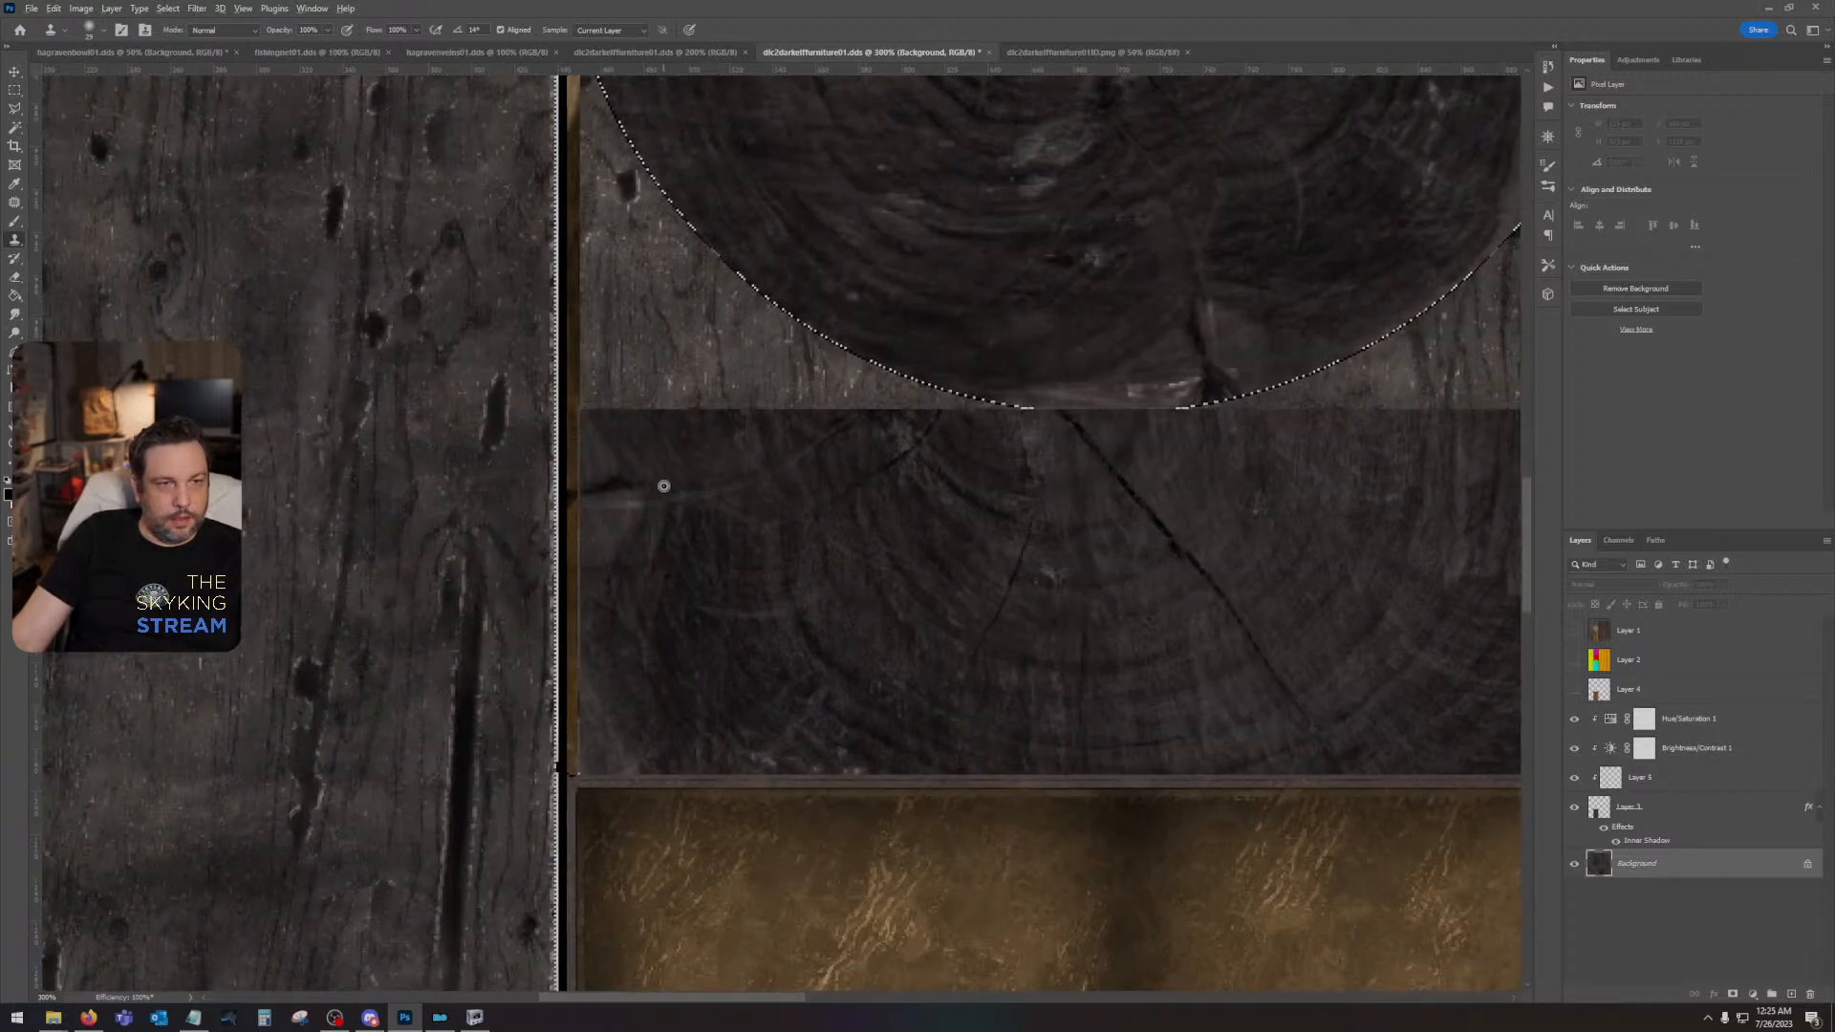
- Clone dark end grain over the gold edge beside the rectangular end-grain strip beneath the round log slice
left_click(673, 502, "alt")
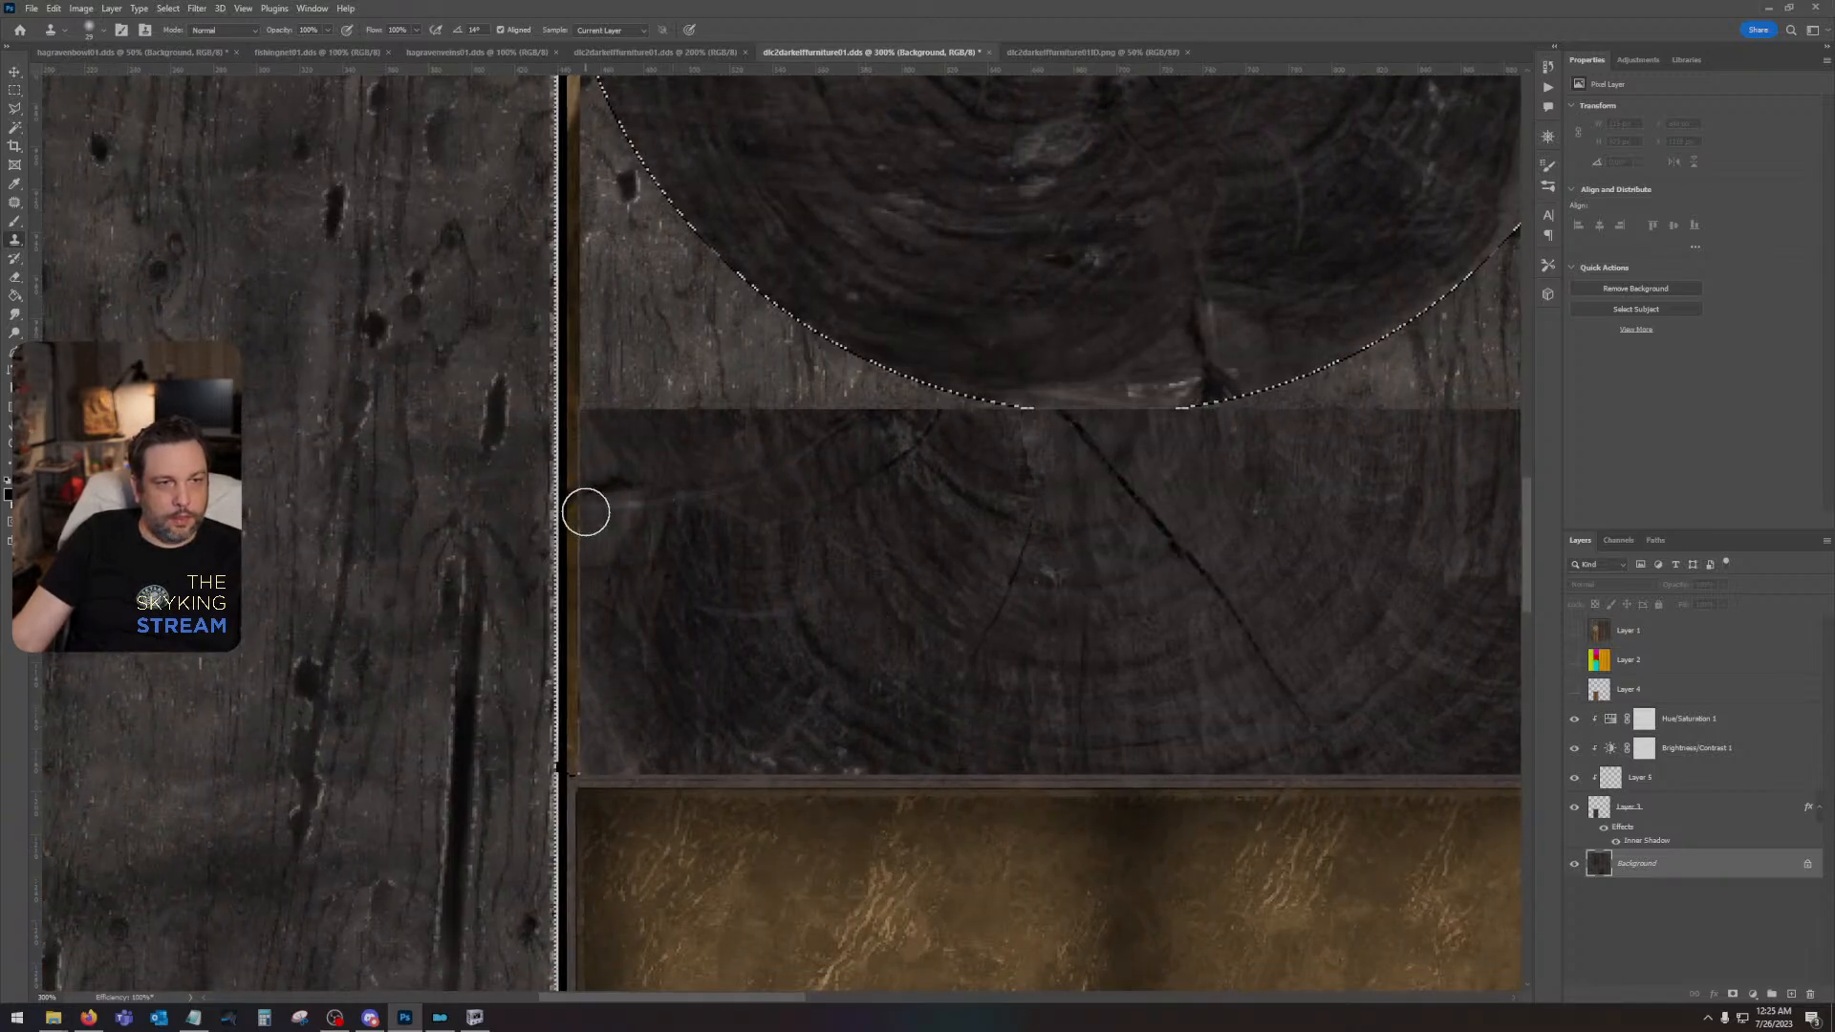
mouse_move(586, 508)
left_mouse_down()
mouse_move(588, 425)
mouse_move(586, 738)
left_mouse_up()
left_click(637, 463, "alt")
left_click_drag(585, 429, 584, 428)
left_click_drag(1172, 547, 1053, 720)
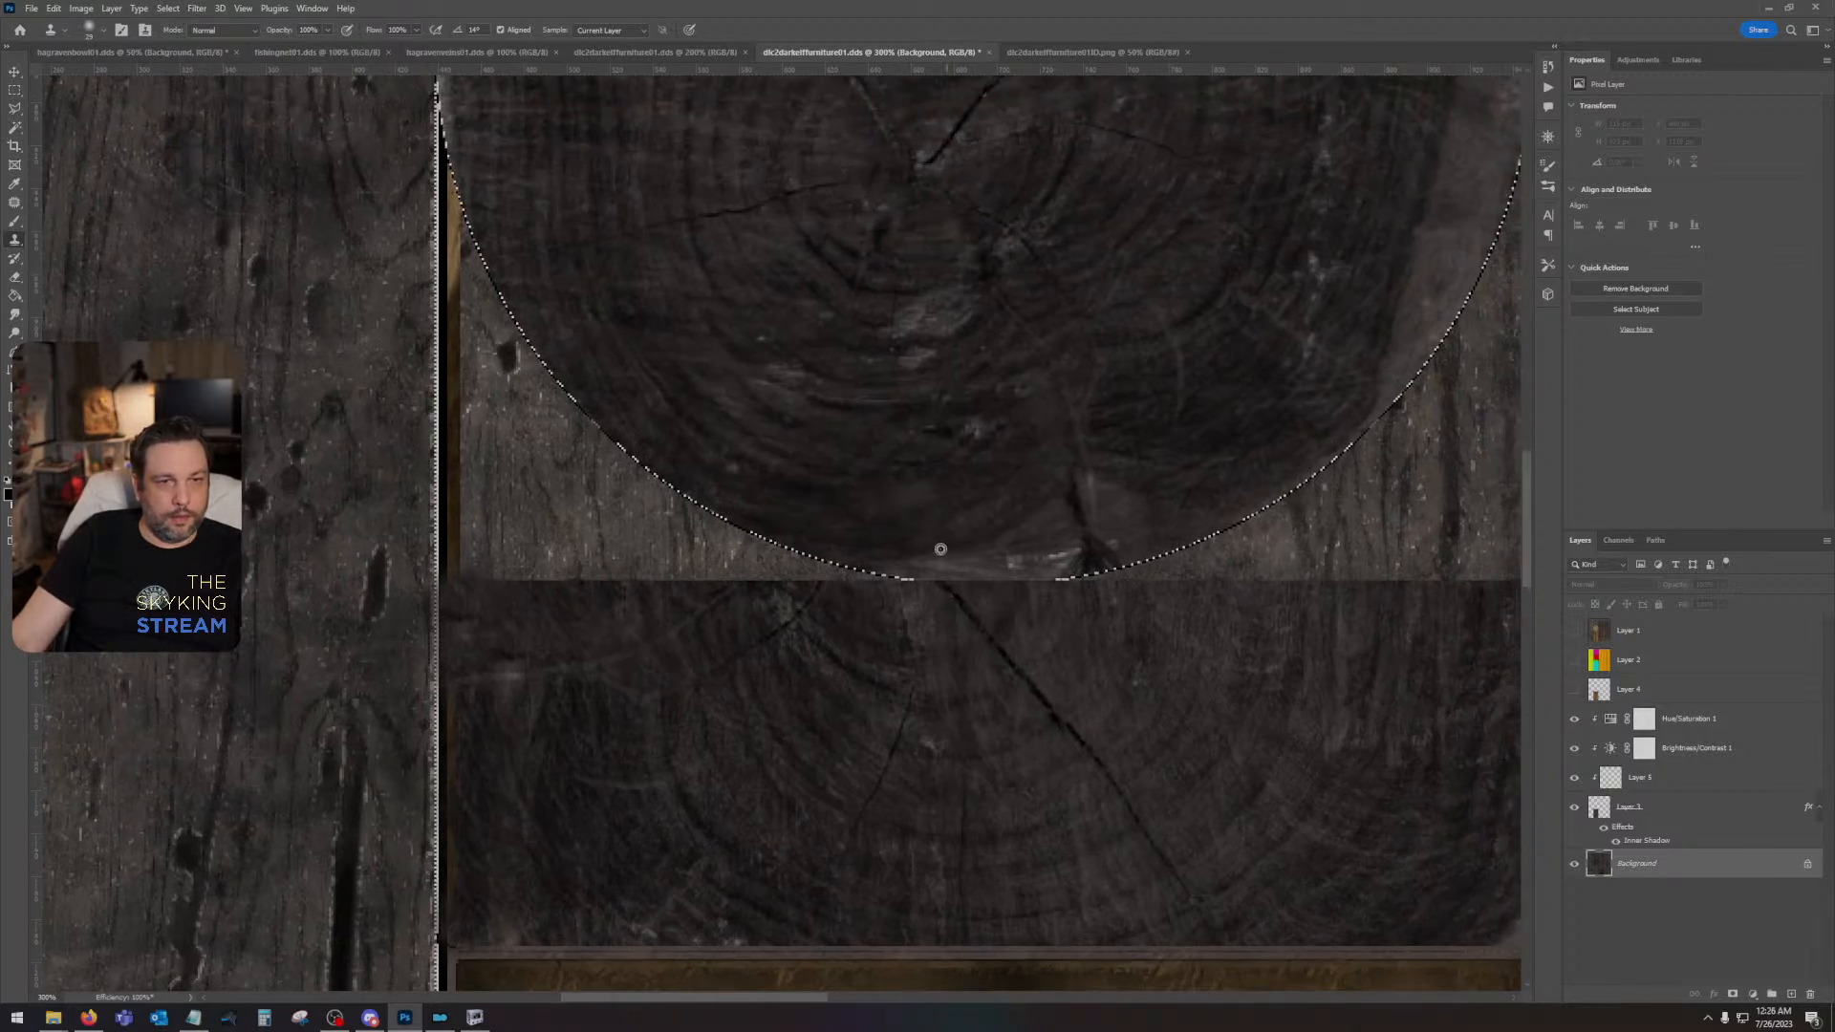
- Clone dark wood over the pale lower-left and upper-left rim of the round log slice
mouse_move(941, 549)
left_mouse_down()
mouse_move(739, 506)
mouse_move(738, 527)
mouse_move(826, 562)
mouse_move(728, 516)
mouse_move(570, 382)
mouse_move(677, 515)
mouse_move(510, 315)
mouse_move(467, 213)
left_mouse_up()
mouse_move(565, 173)
left_mouse_down()
mouse_move(680, 679)
mouse_move(567, 643)
mouse_move(562, 467)
mouse_move(586, 479)
left_mouse_up()
left_click(593, 487, "alt")
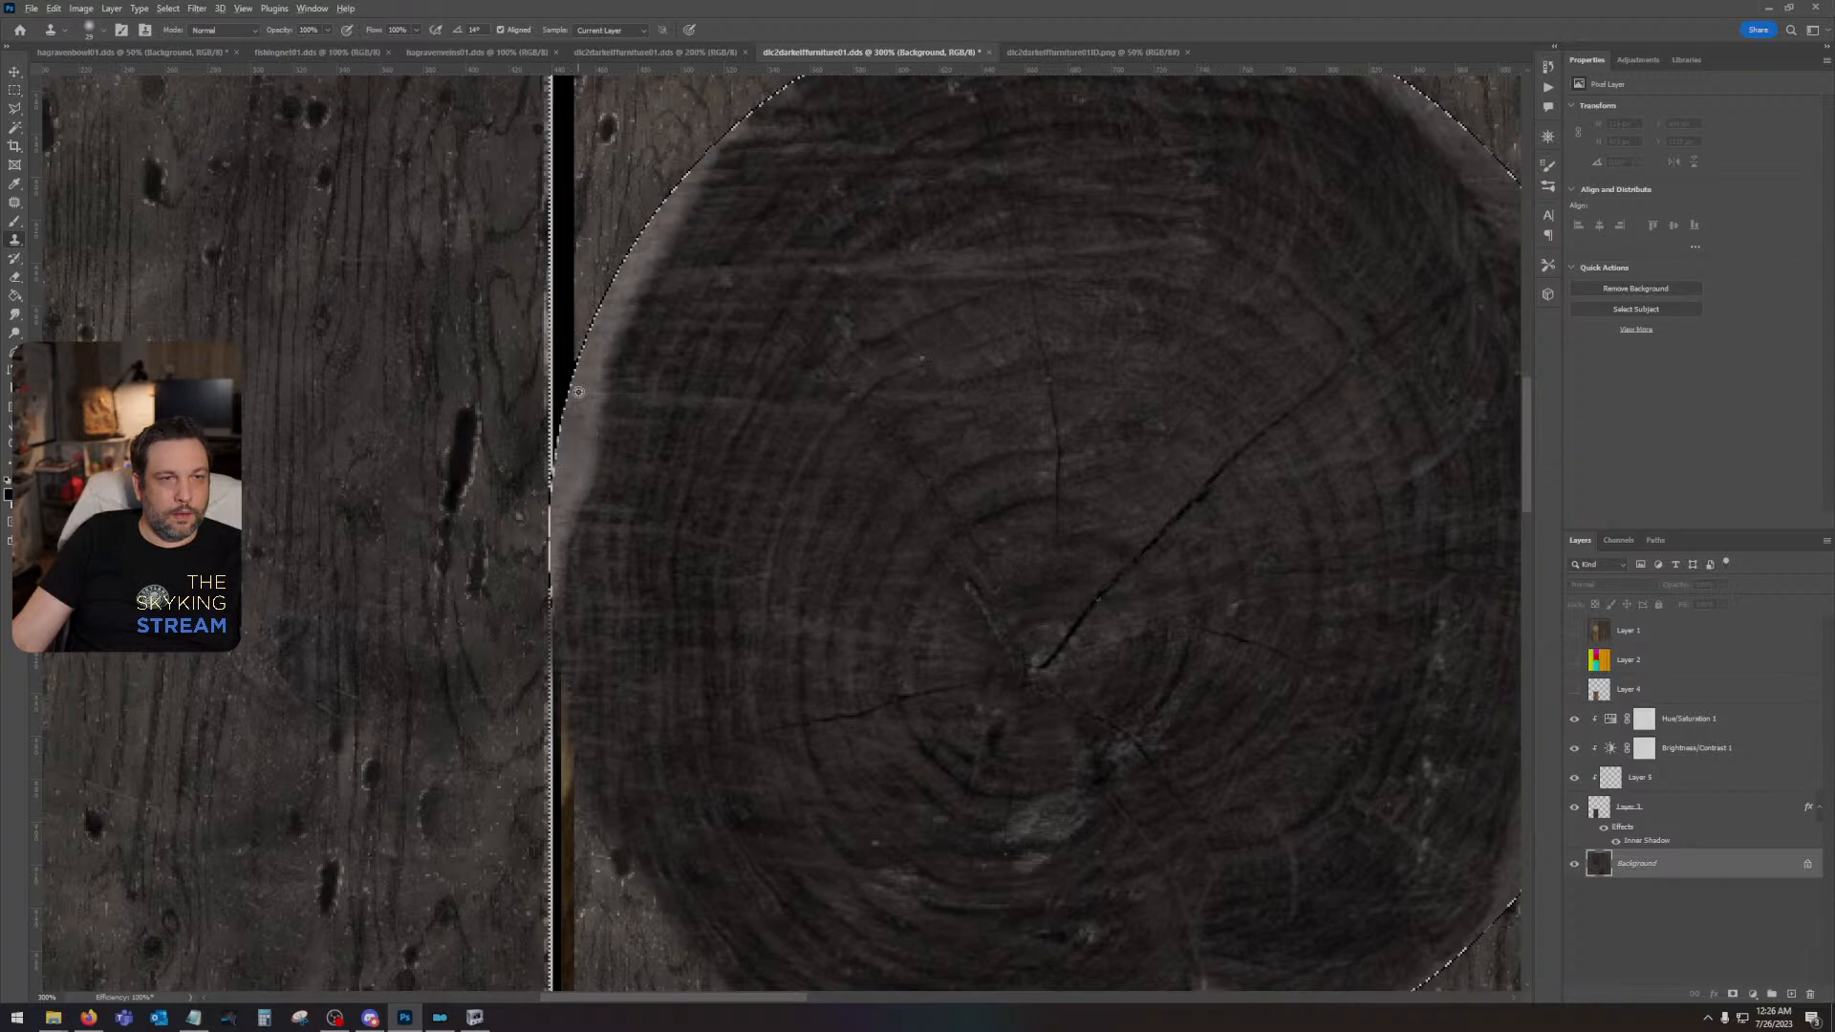
left_click_drag(704, 336, 732, 511)
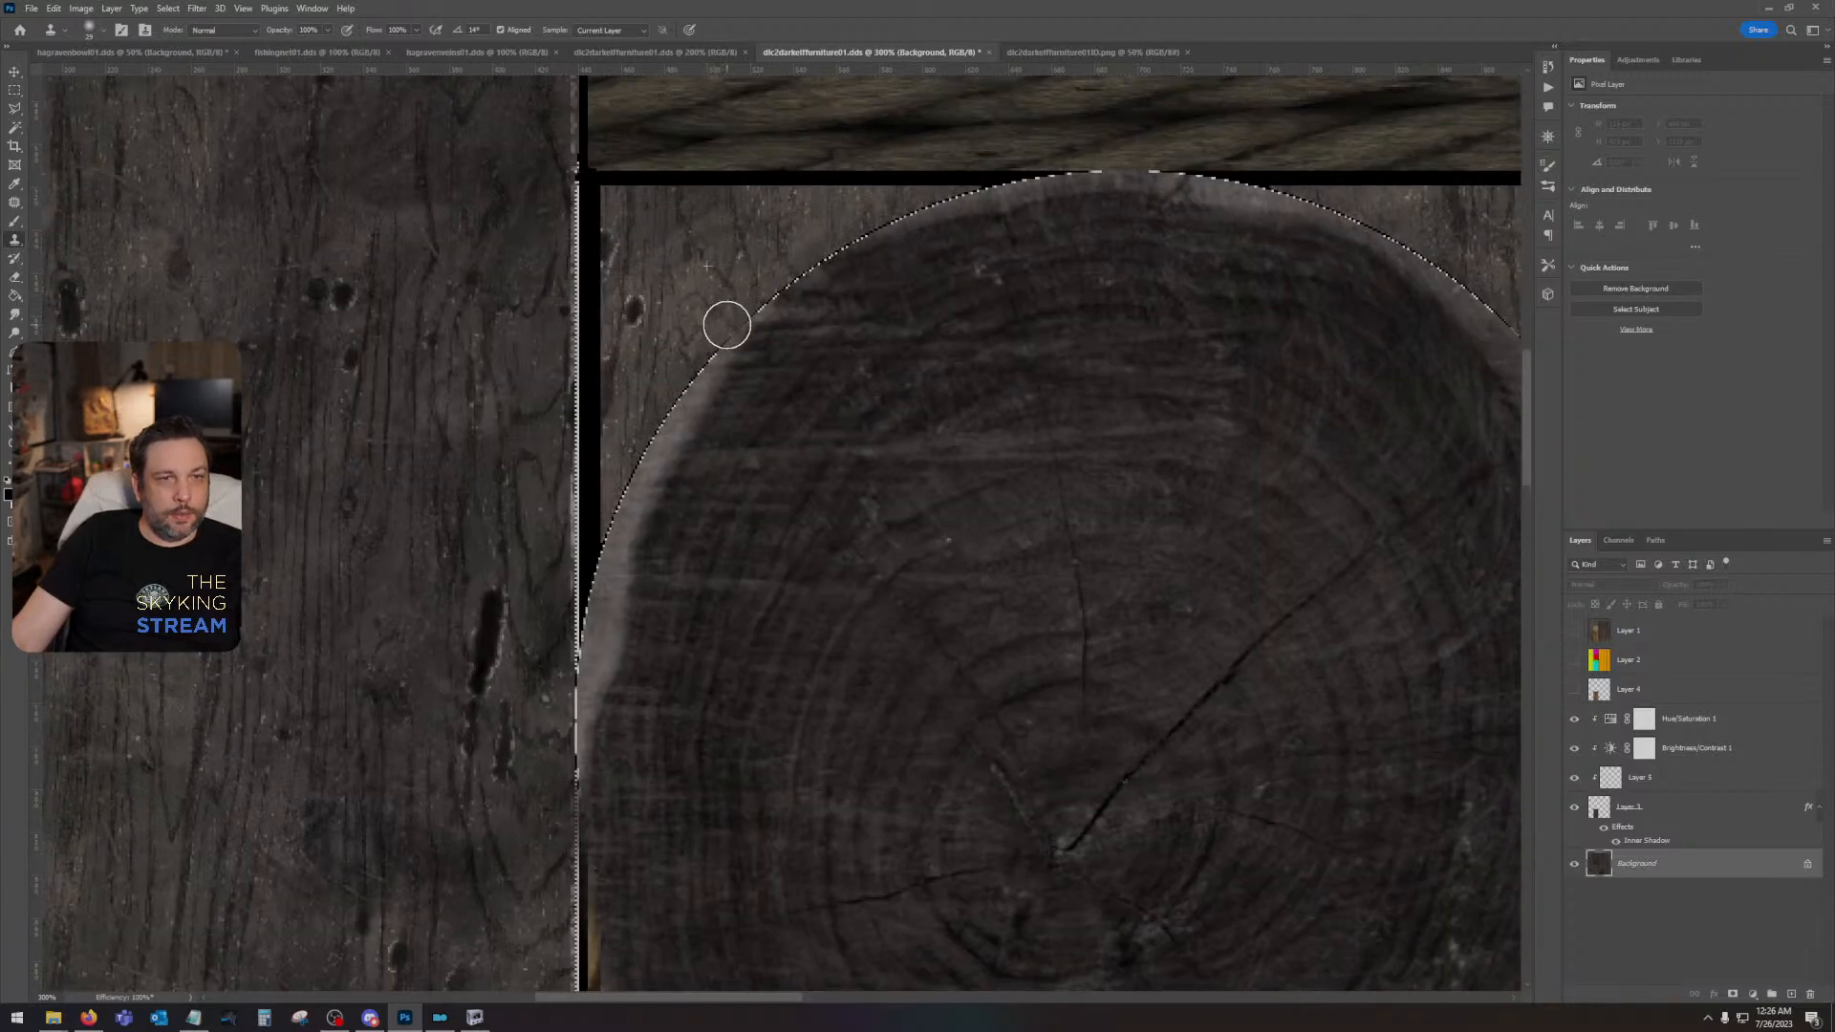
mouse_move(727, 325)
left_mouse_down()
mouse_move(605, 532)
mouse_move(619, 467)
mouse_move(597, 567)
mouse_move(565, 176)
left_mouse_up()
- Clone plank grain down the seam between the wide left plank and the log slice, continuing past the end-grain strip
left_click(643, 371, "alt")
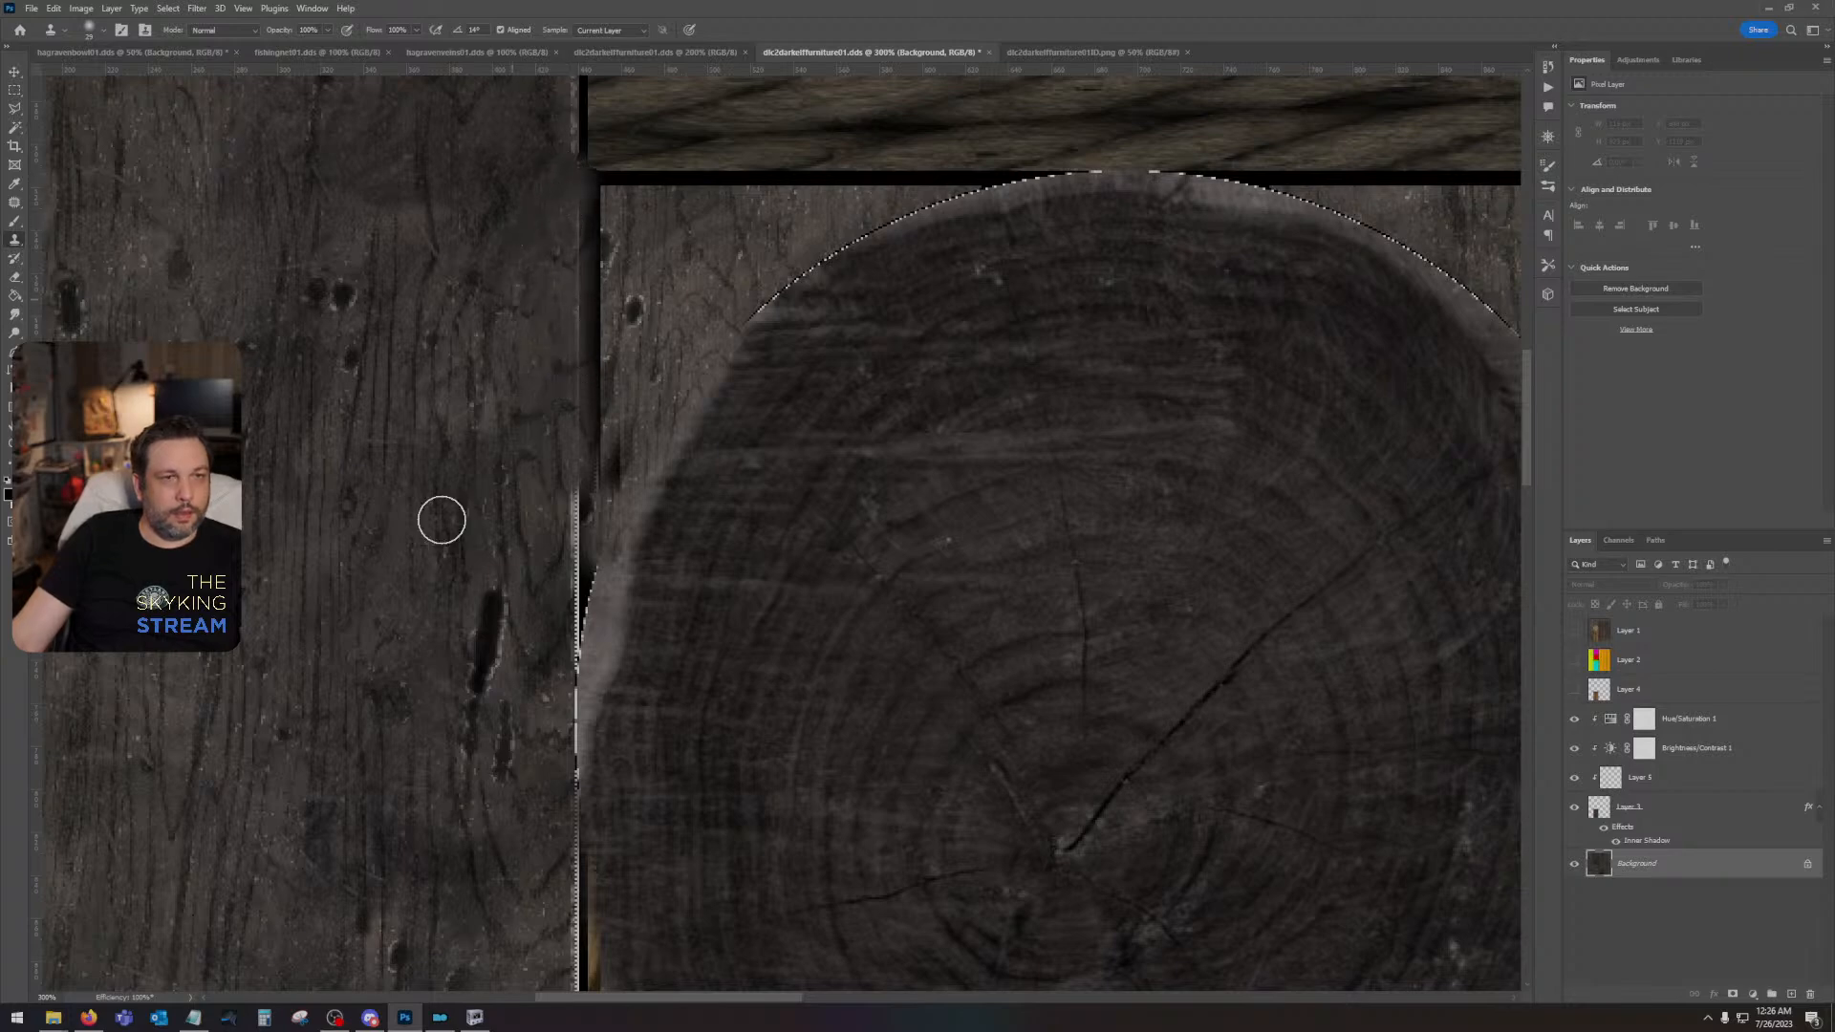
mouse_move(565, 488)
left_mouse_down()
mouse_move(562, 619)
mouse_move(570, 503)
mouse_move(545, 566)
mouse_move(550, 655)
mouse_move(566, 633)
mouse_move(566, 946)
left_mouse_up()
left_click_drag(519, 659, 598, 300)
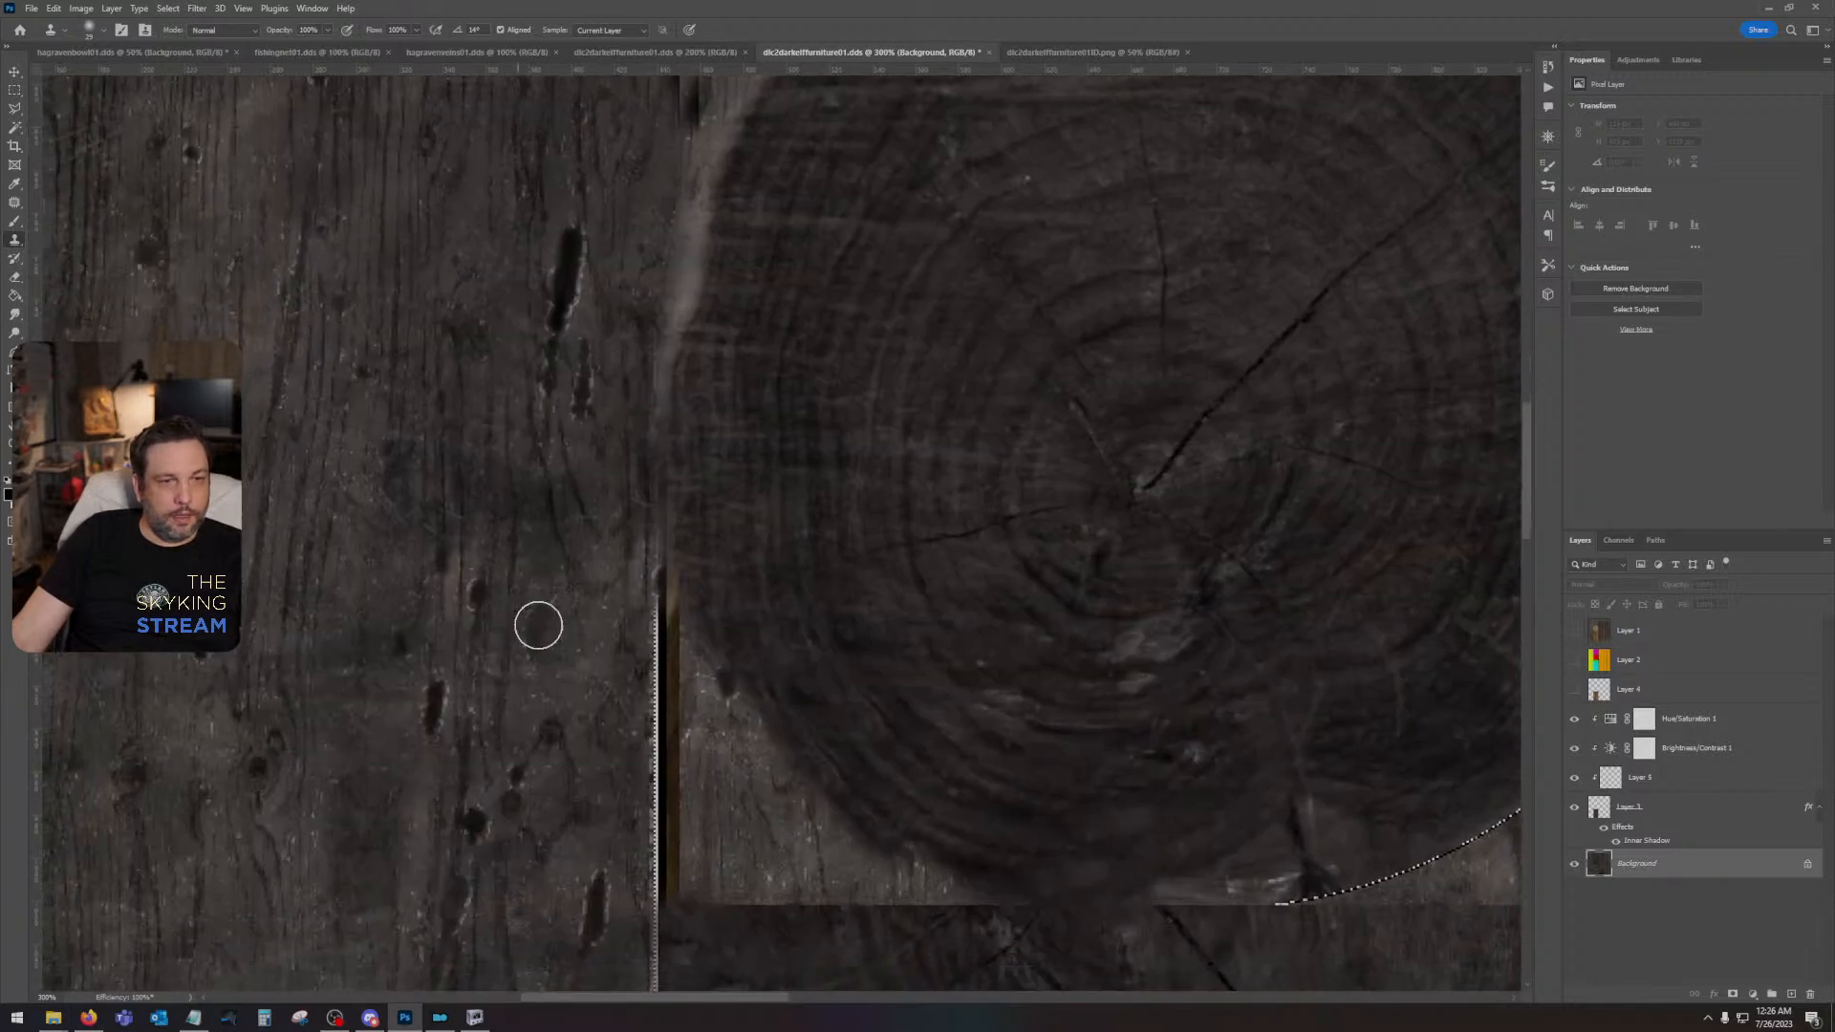
mouse_move(653, 574)
left_mouse_down()
mouse_move(640, 923)
mouse_move(579, 445)
left_mouse_up()
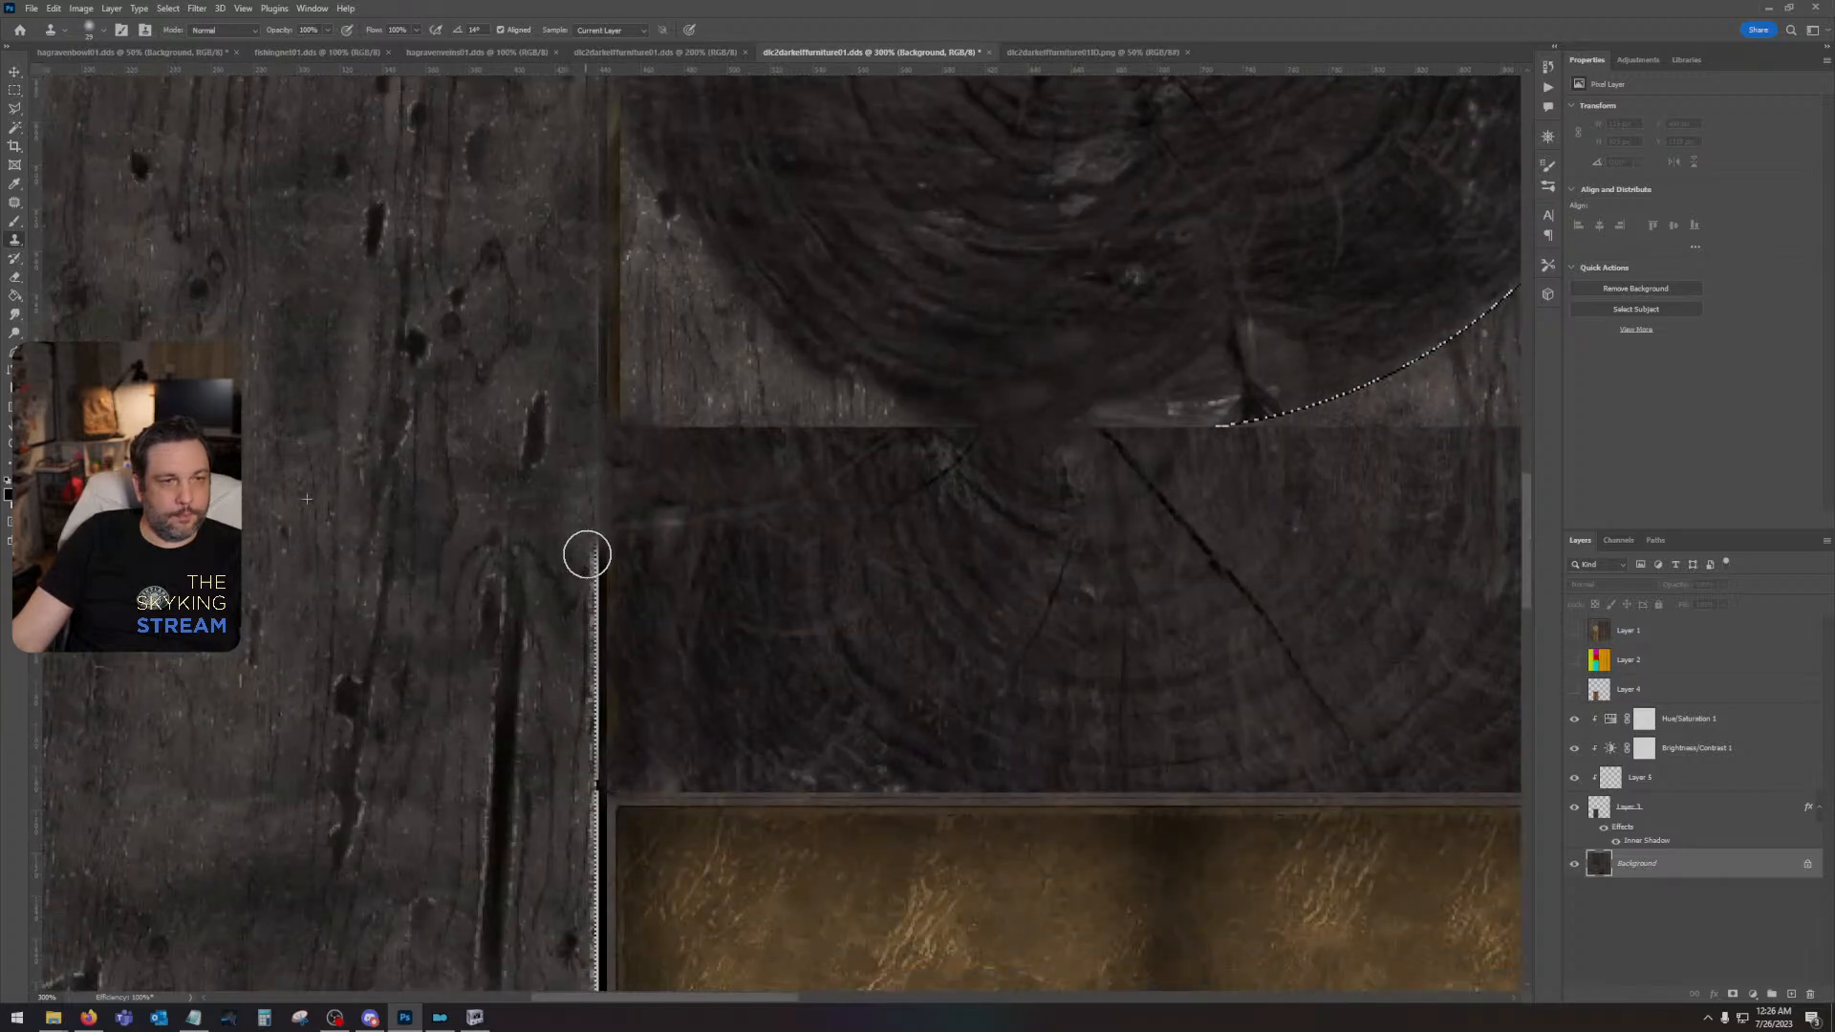
left_click_drag(586, 554, 570, 913)
- Clone plank grain over the pale seam beside the leather panel, down to the texture's bottom edge
left_click_drag(446, 773, 482, 388)
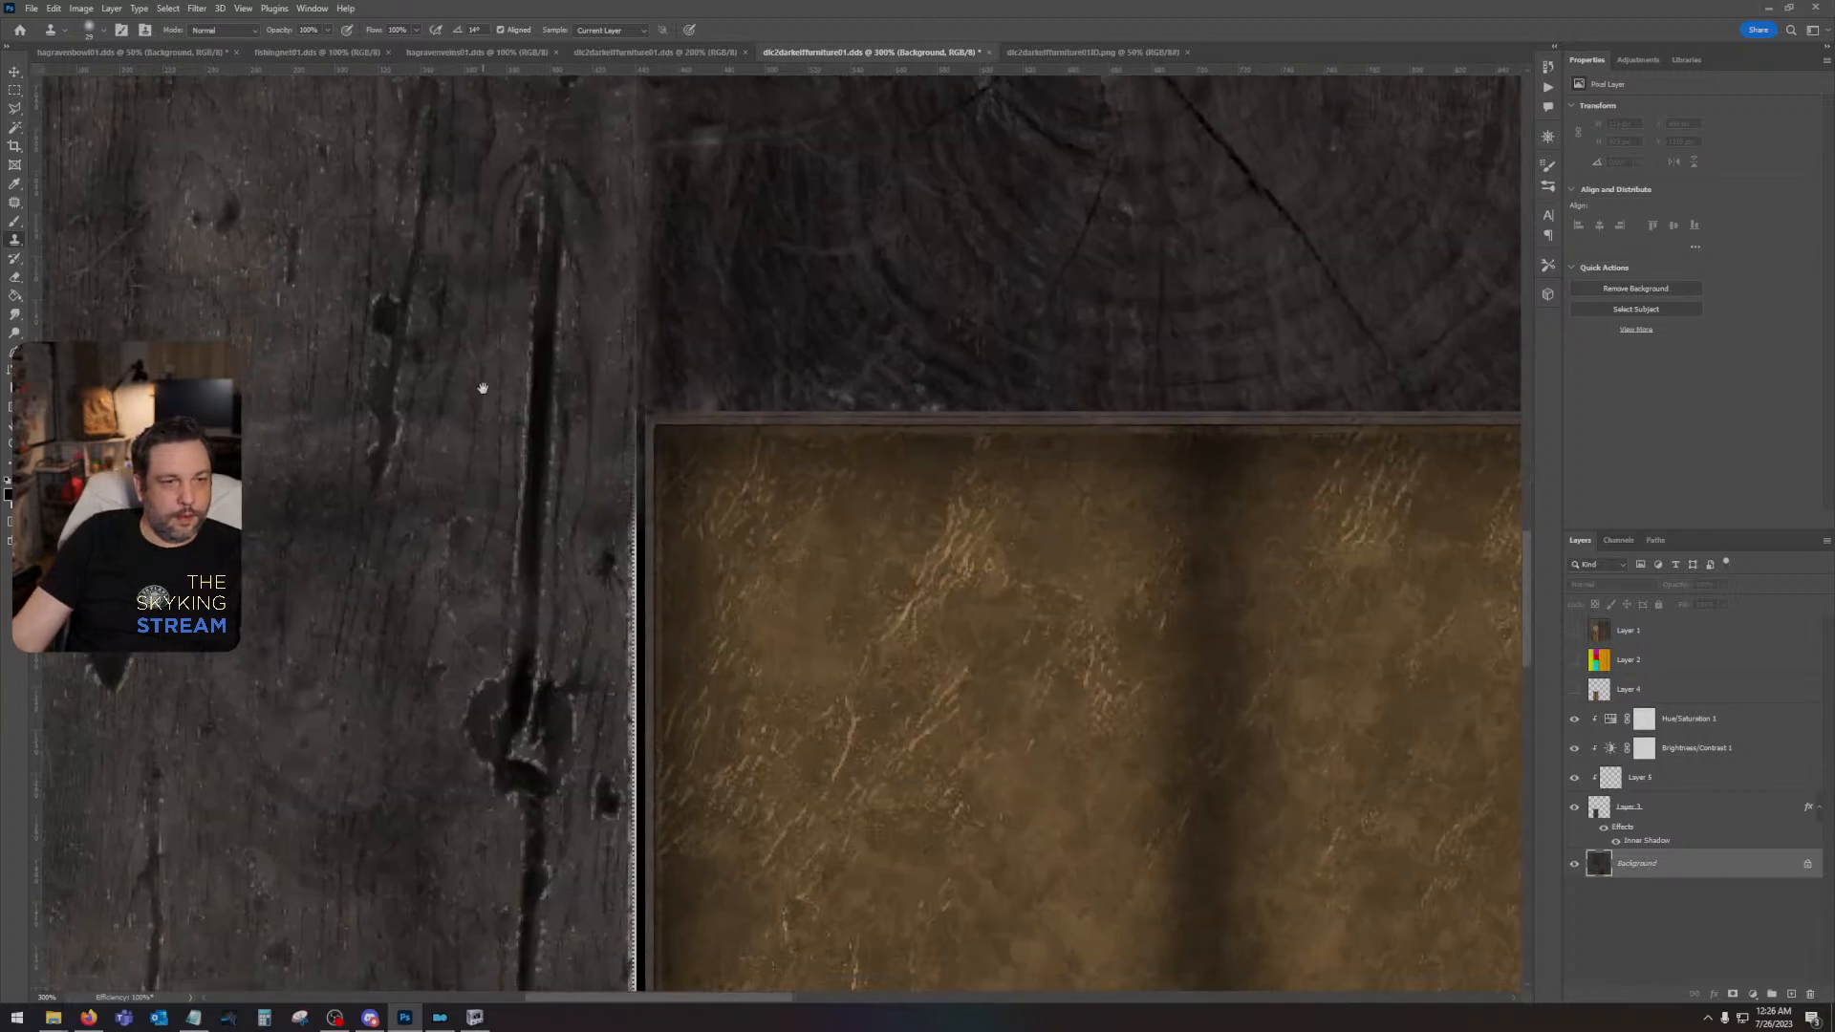
left_click_drag(618, 401, 617, 532)
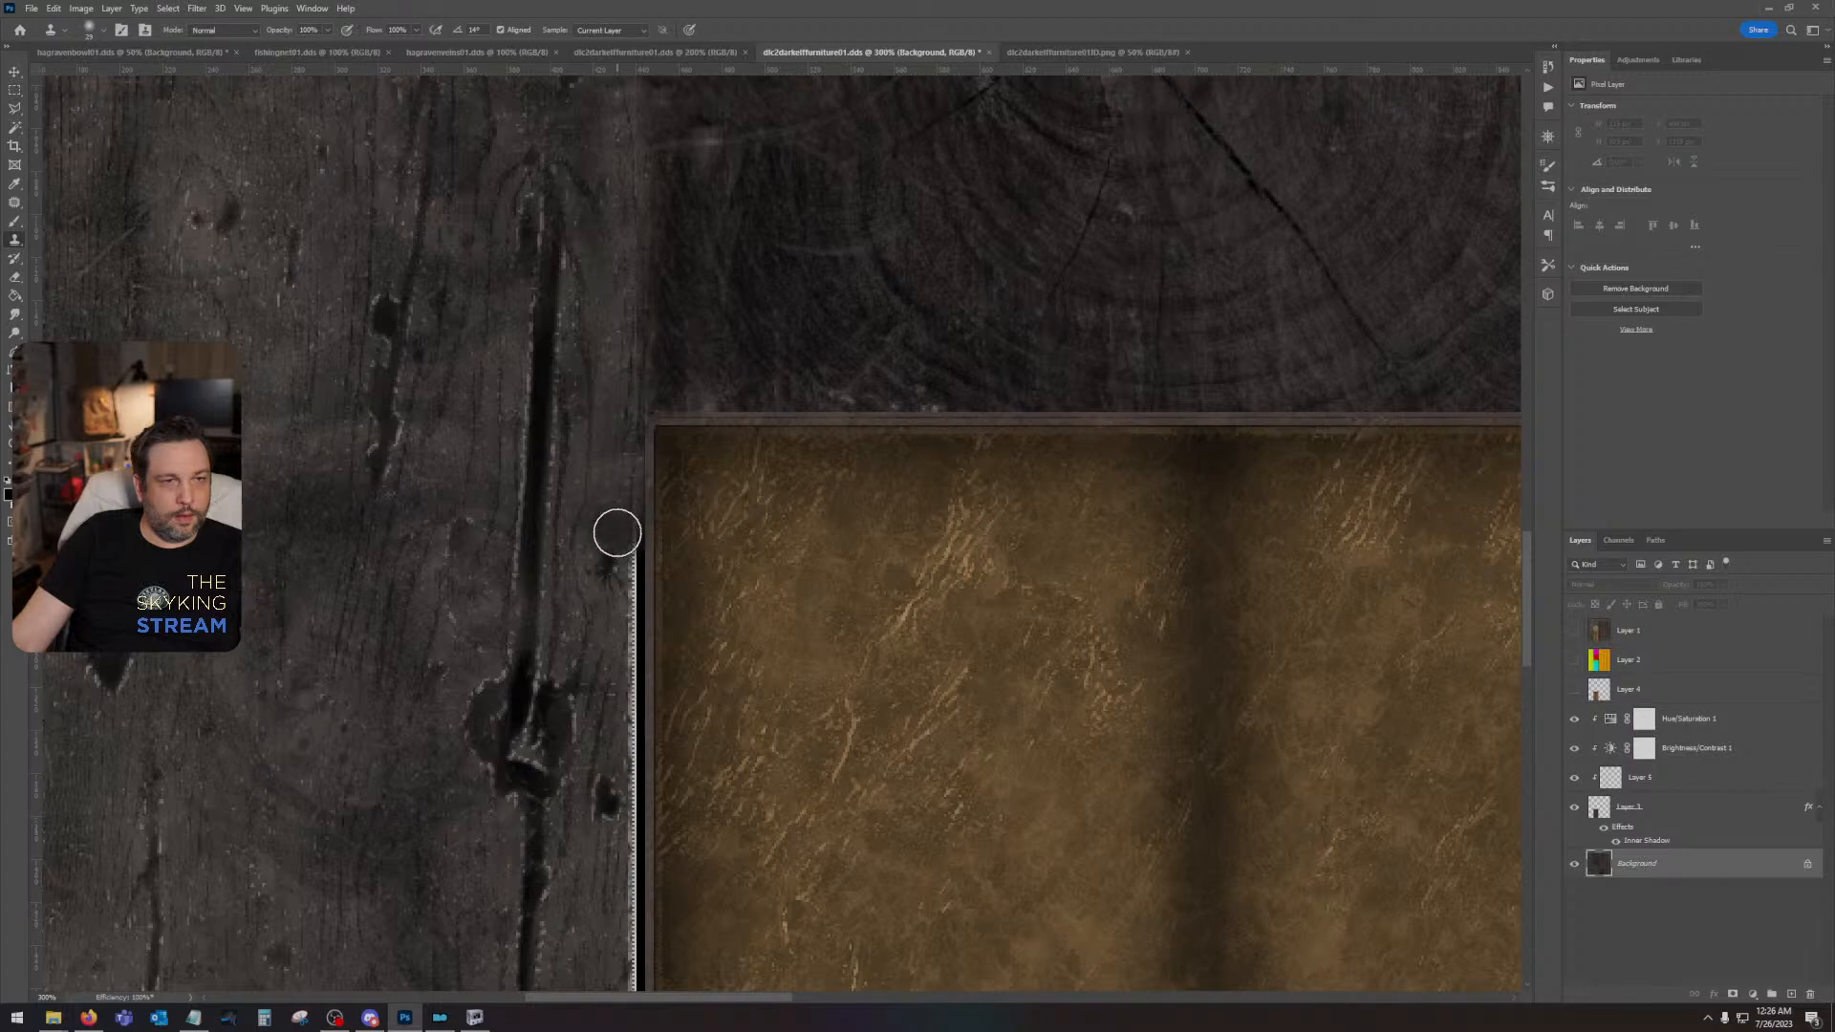
mouse_move(526, 904)
left_mouse_down()
mouse_move(455, 393)
mouse_move(462, 197)
left_mouse_up()
left_click_drag(389, 876, 467, 303)
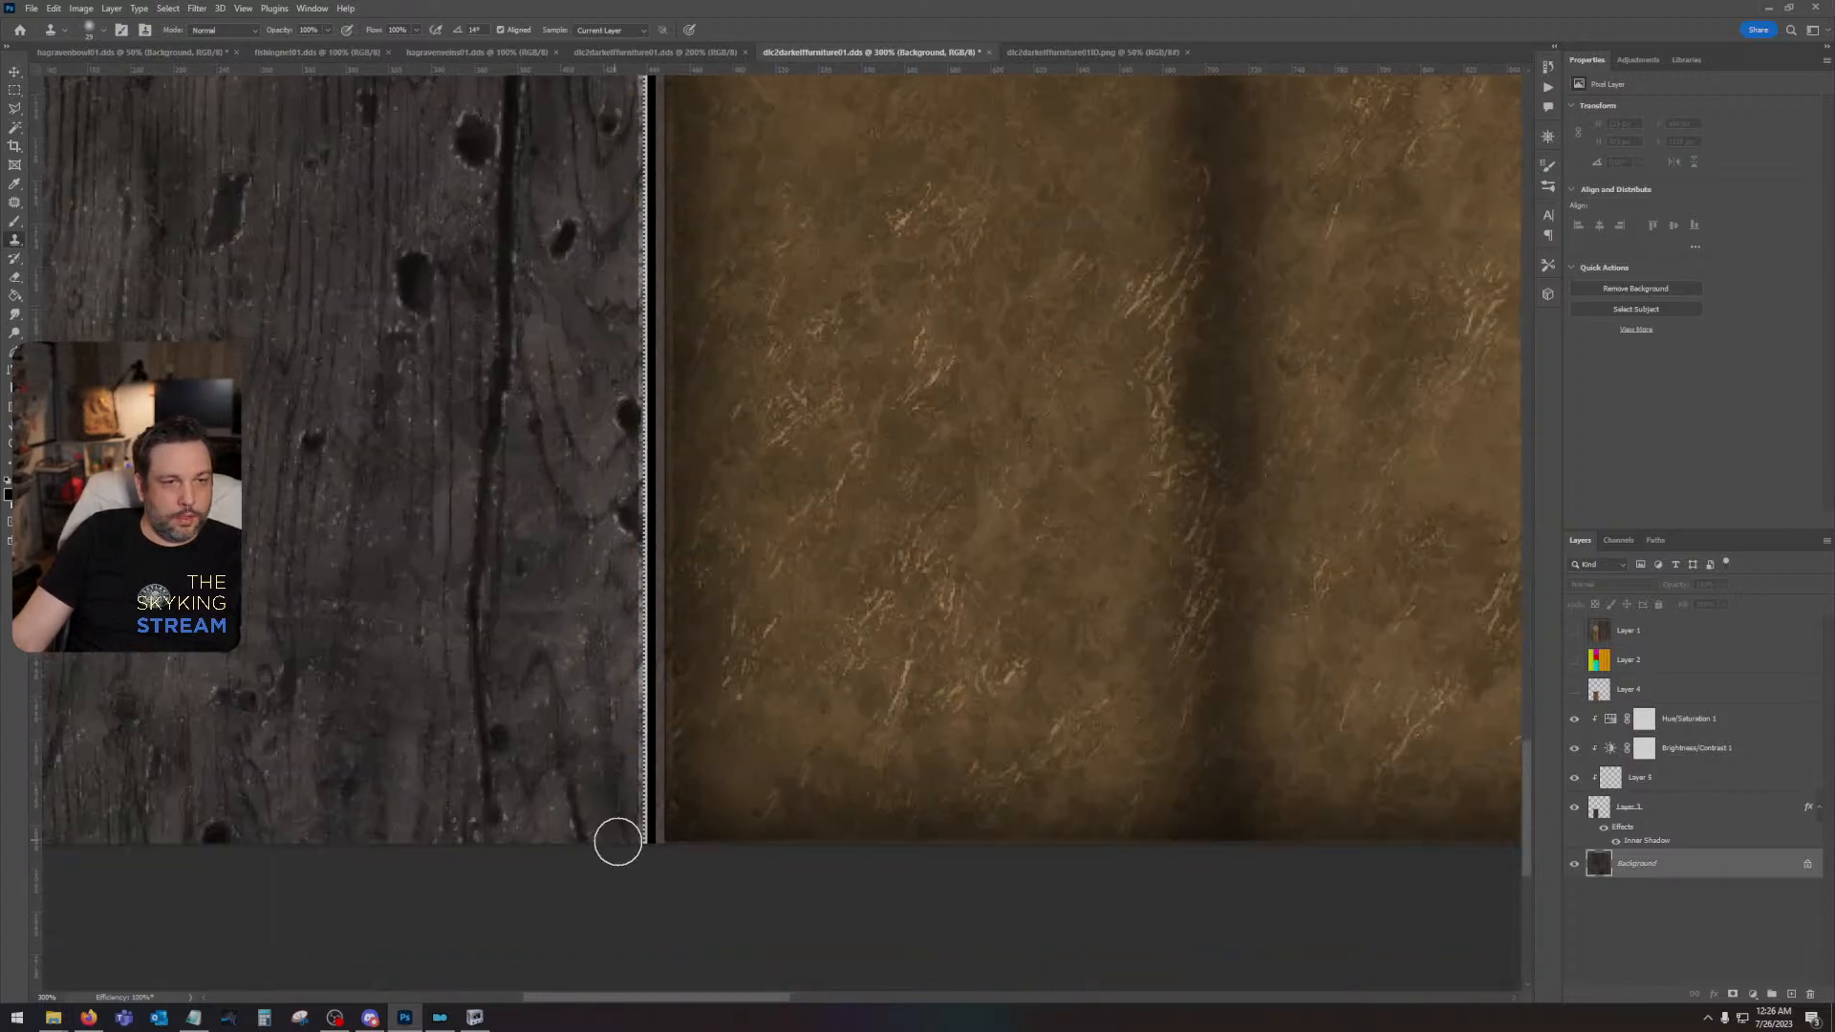
left_click(631, 865, "shift")
left_click_drag(533, 597, 520, 860)
- Clone dark end grain over the pale lower-right rim of the round log slice
left_click_drag(450, 268, 1125, 831)
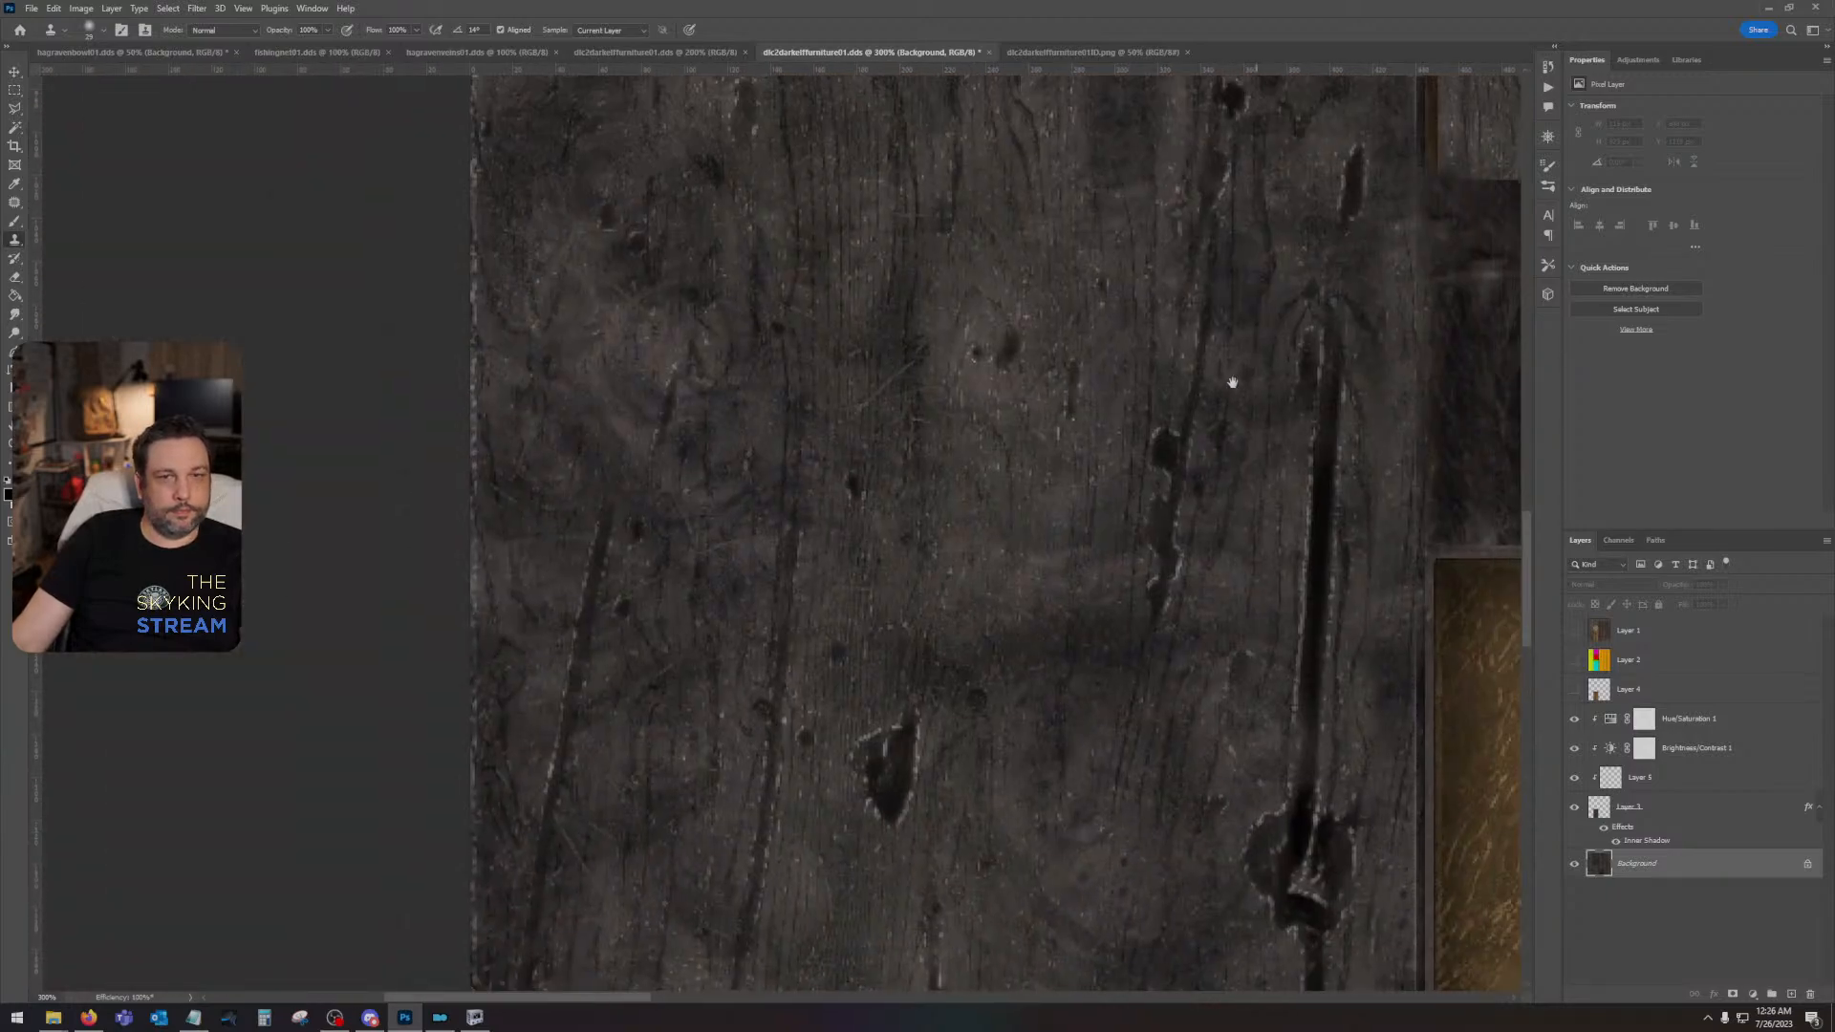
left_click_drag(1229, 380, 294, 782)
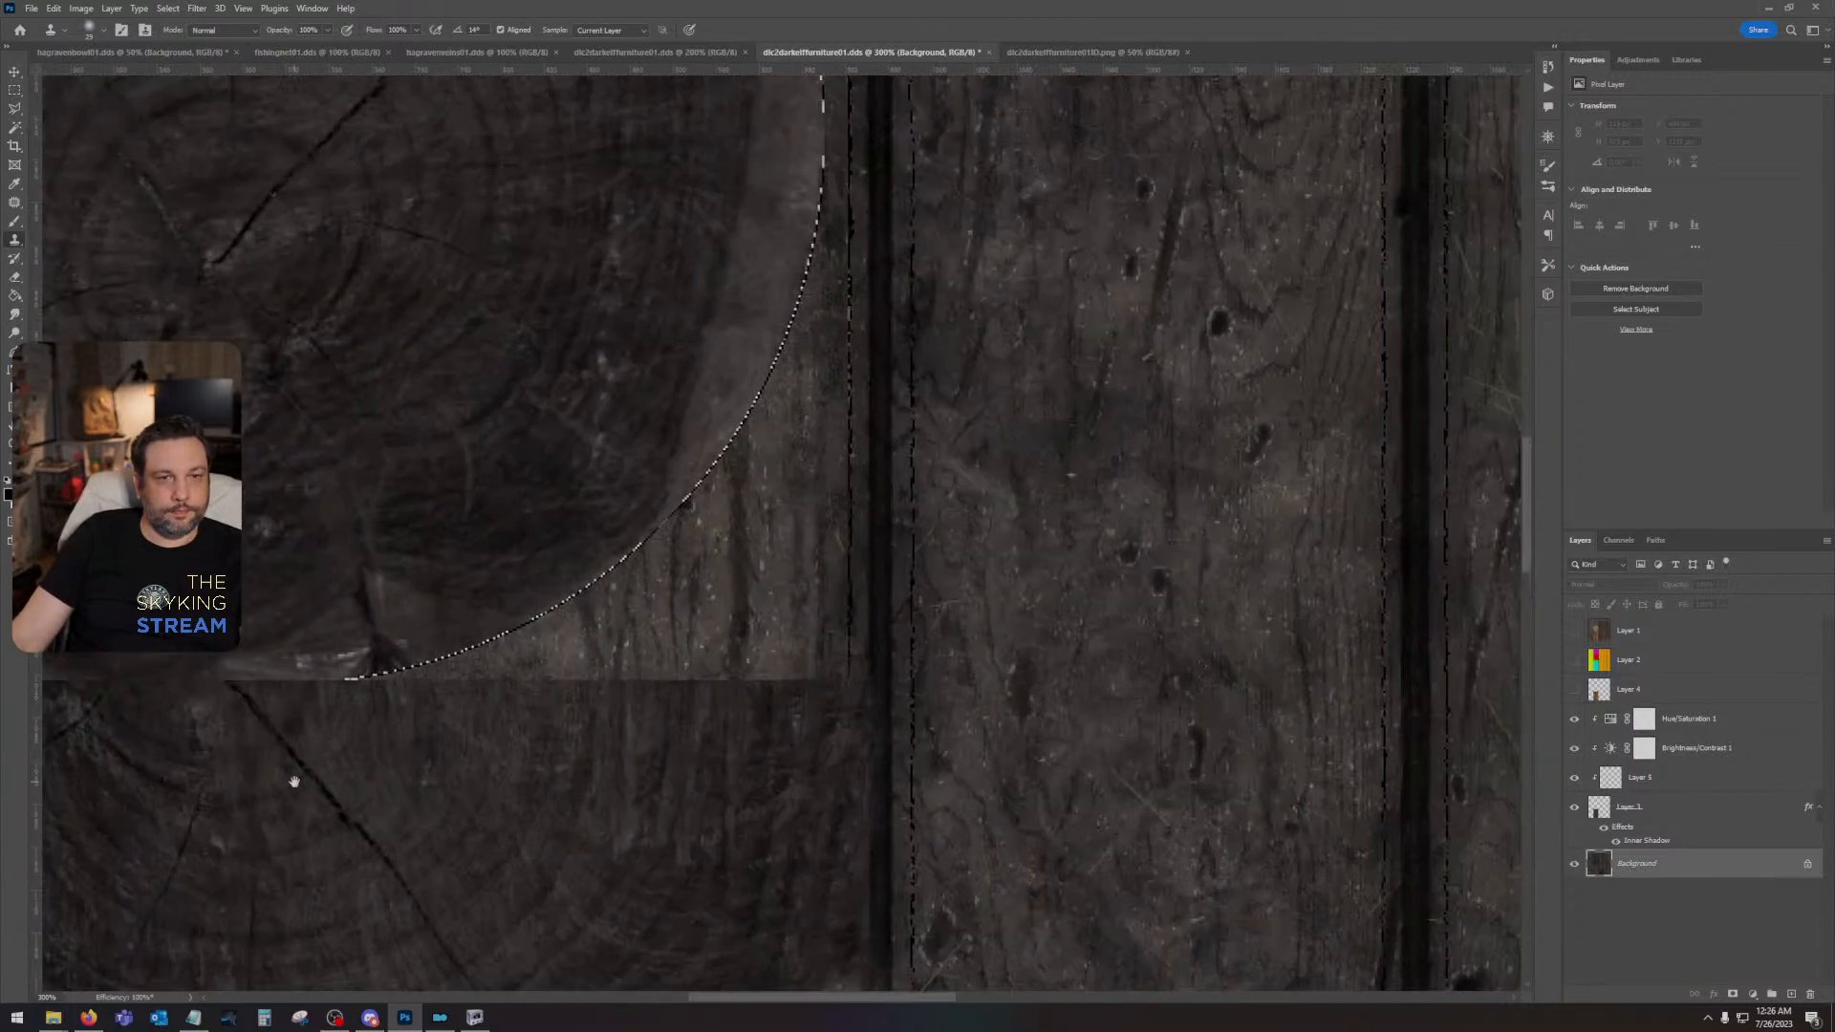
left_click(567, 512, "alt")
mouse_move(615, 558)
left_mouse_down()
mouse_move(484, 631)
mouse_move(338, 661)
mouse_move(382, 653)
mouse_move(369, 668)
mouse_move(216, 659)
left_mouse_up()
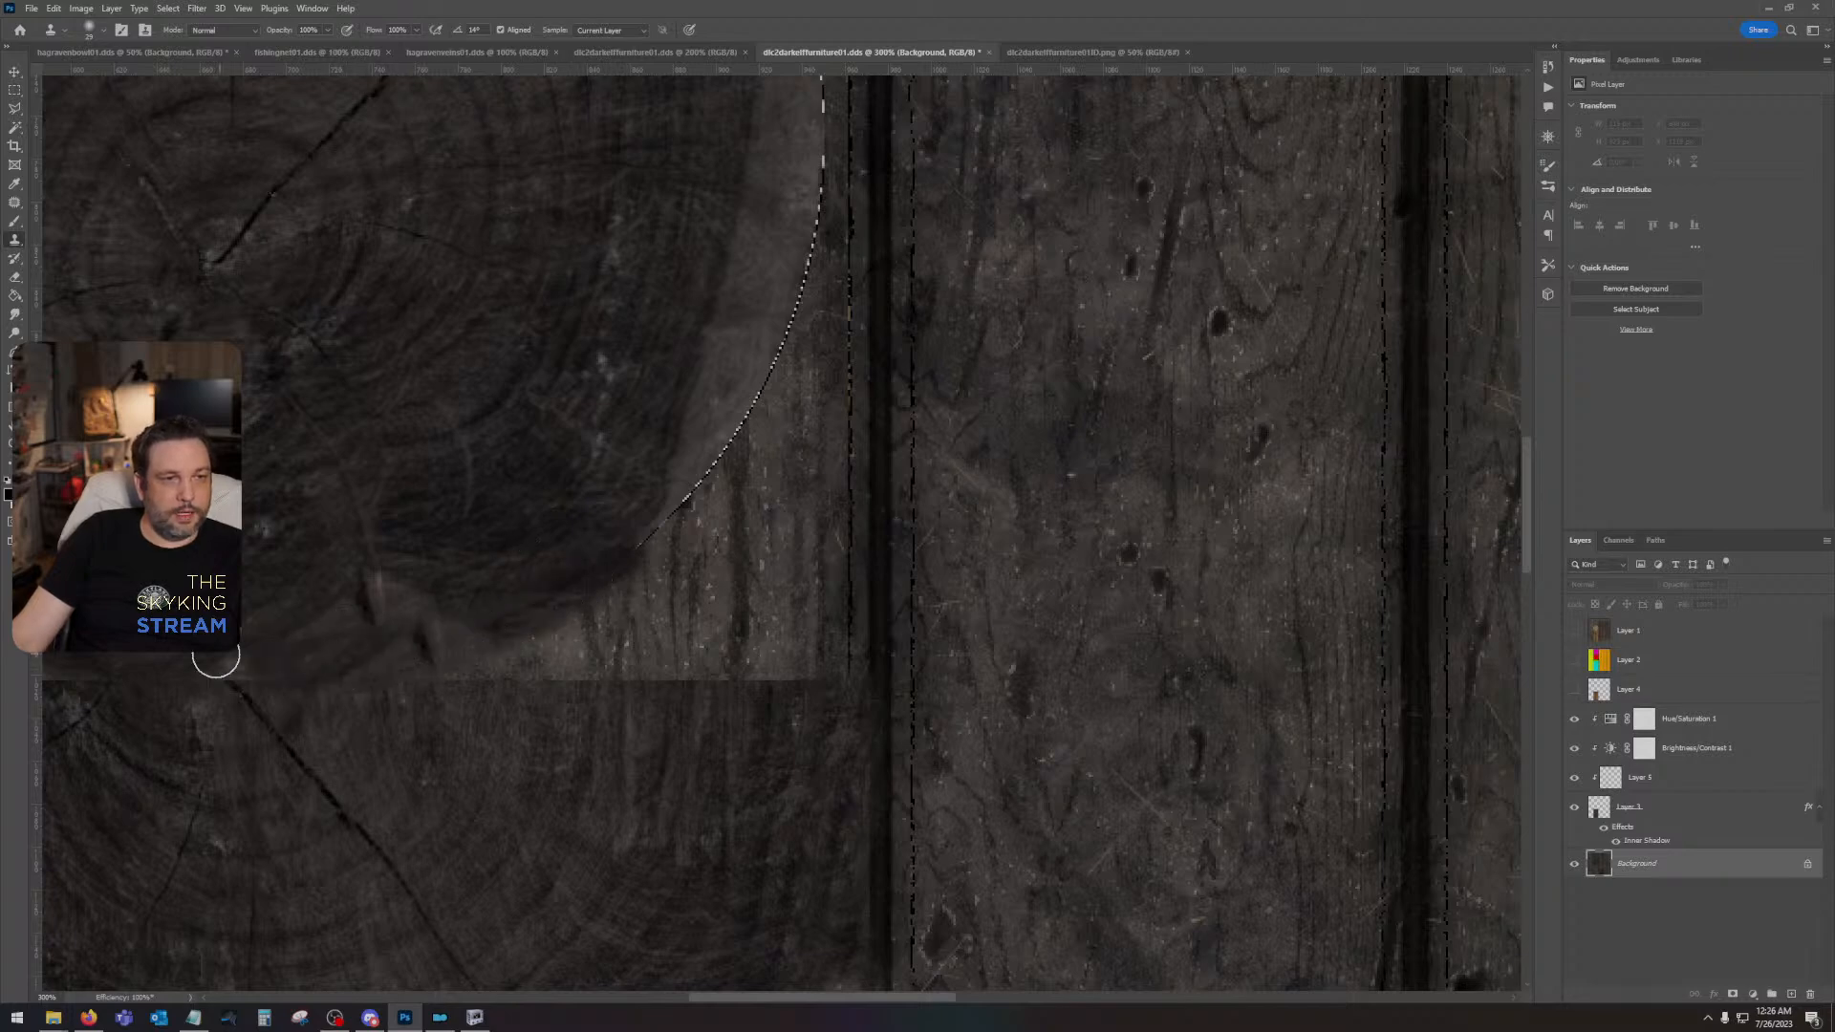
- Clone over the pale right rim of the log slice, working upward along its curve
left_click_drag(569, 330, 458, 612)
left_click(610, 614, "alt")
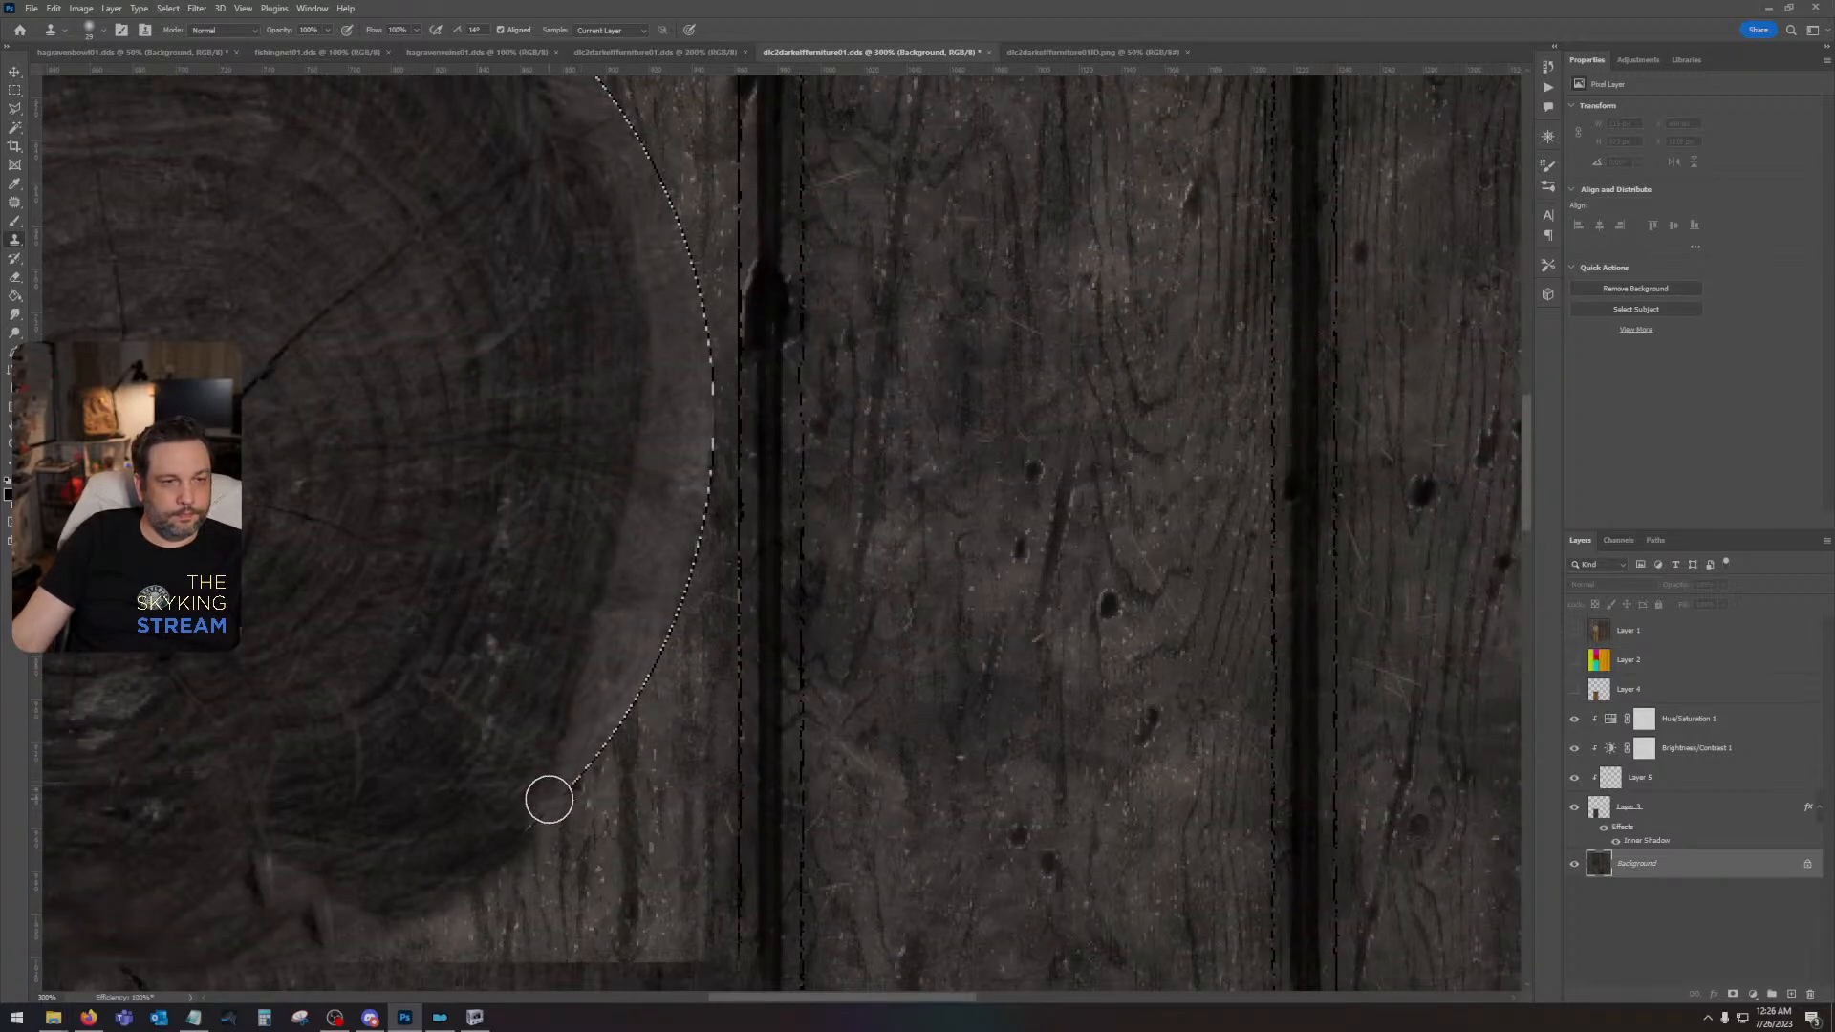
mouse_move(532, 833)
left_mouse_down()
mouse_move(625, 698)
mouse_move(610, 723)
mouse_move(726, 612)
mouse_move(659, 913)
mouse_move(715, 730)
mouse_move(670, 550)
mouse_move(697, 529)
mouse_move(697, 393)
left_mouse_up()
left_click(653, 904, "alt")
left_click_drag(644, 254, 696, 674)
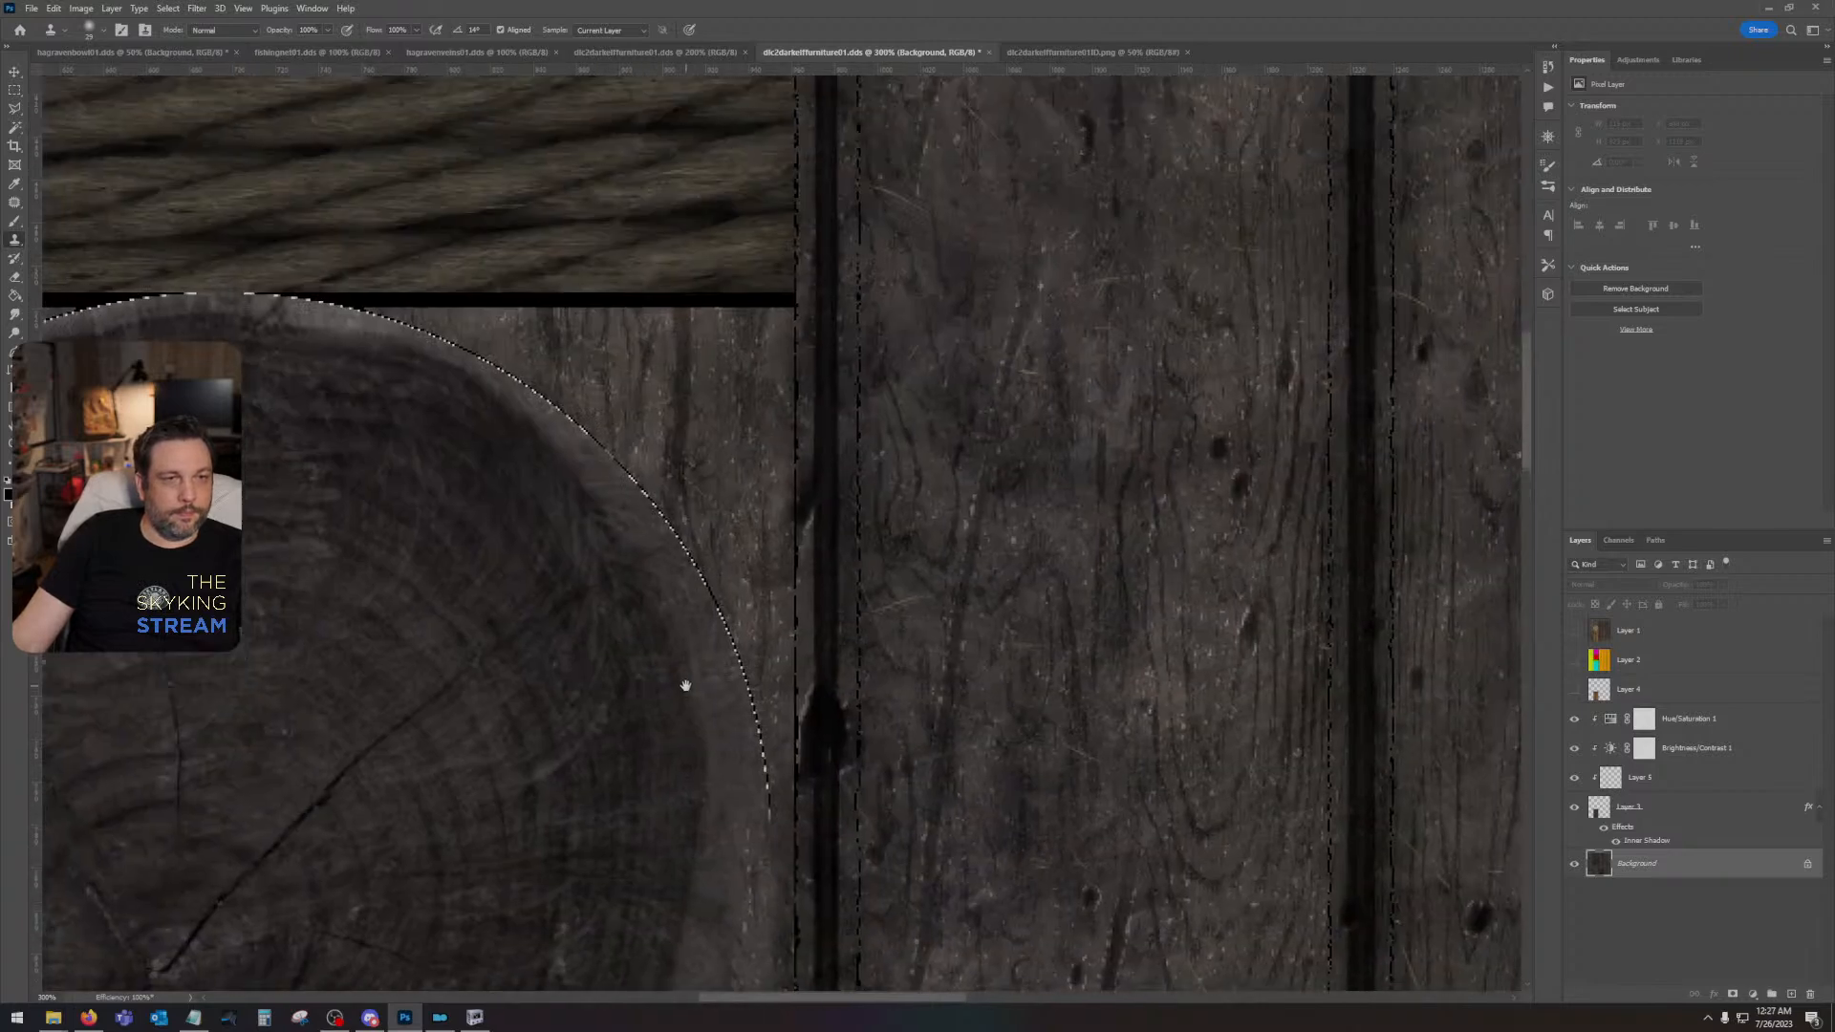
- Clone the surrounding plank grain over the hard upper-right edge of the log slice
left_click(725, 470, "alt")
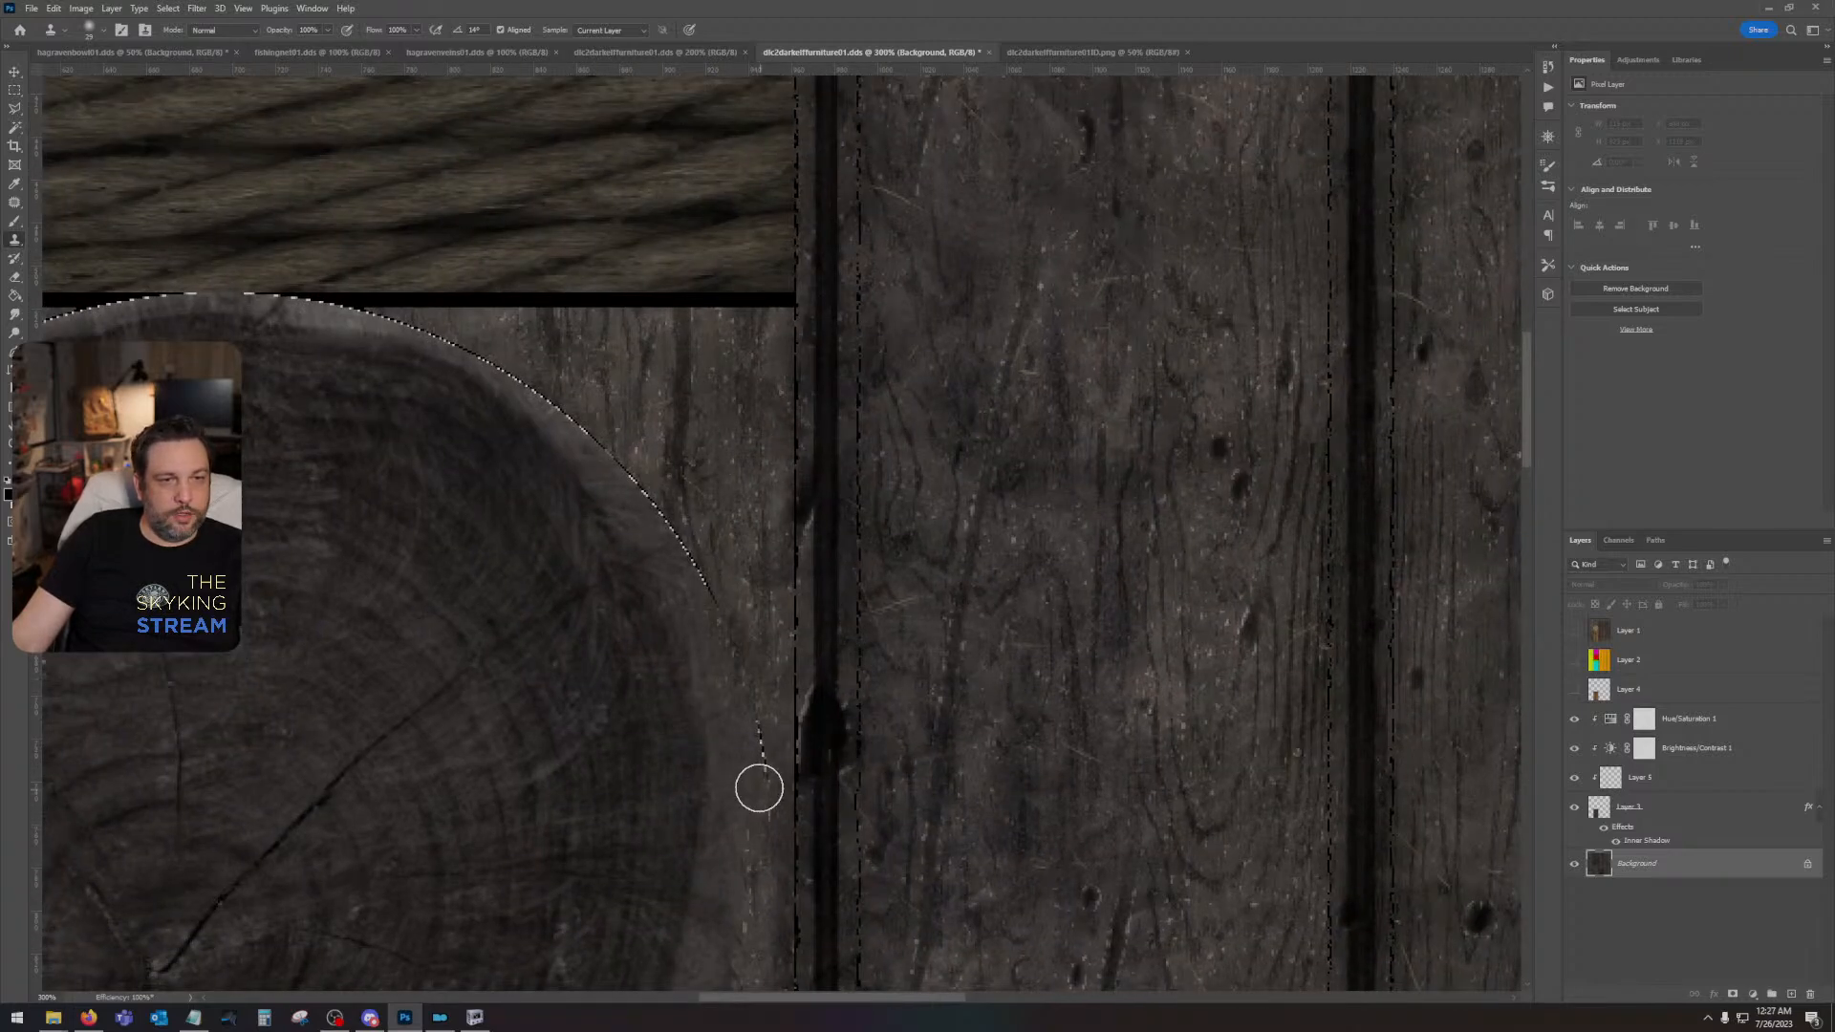
mouse_move(760, 789)
left_mouse_down()
mouse_move(754, 813)
mouse_move(752, 751)
left_mouse_up()
left_click(715, 446, "alt")
mouse_move(726, 608)
left_mouse_down()
mouse_move(640, 503)
mouse_move(662, 493)
mouse_move(584, 412)
mouse_move(496, 377)
left_mouse_up()
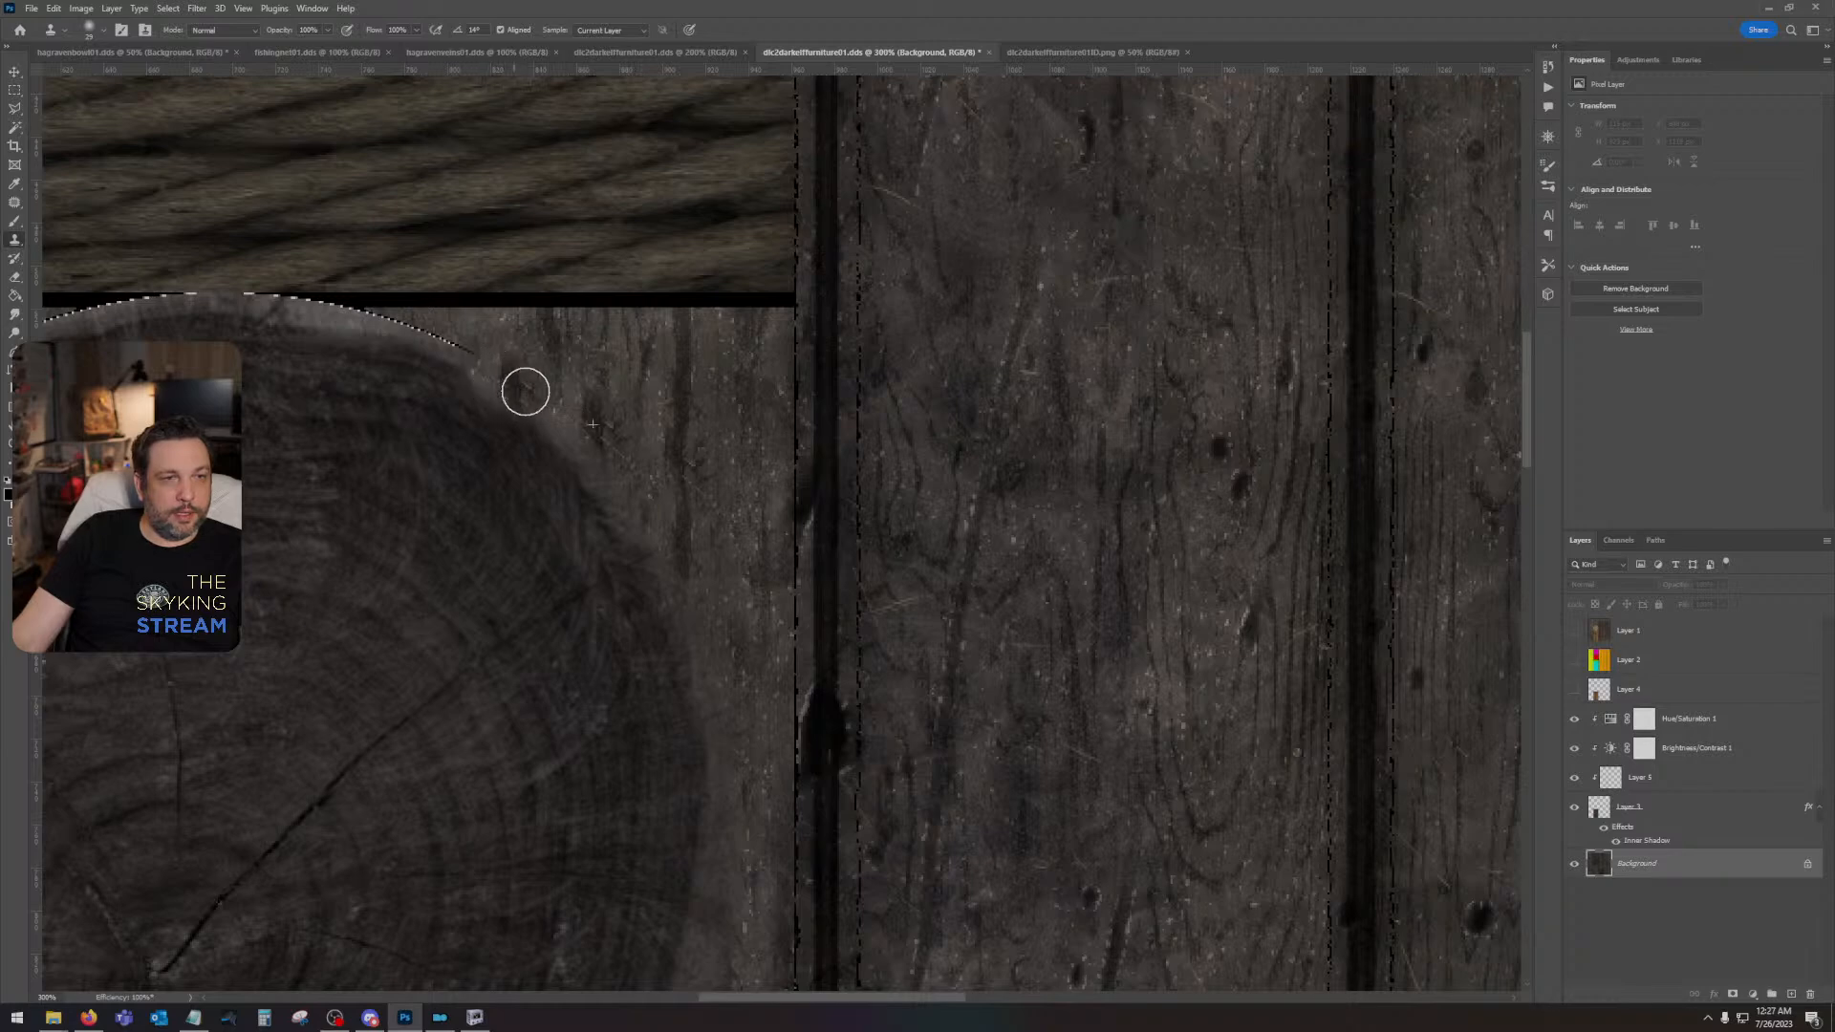
- Clone wood over the remaining hard edge across the top of the log slice beneath the rope section
left_click_drag(654, 426, 1113, 607)
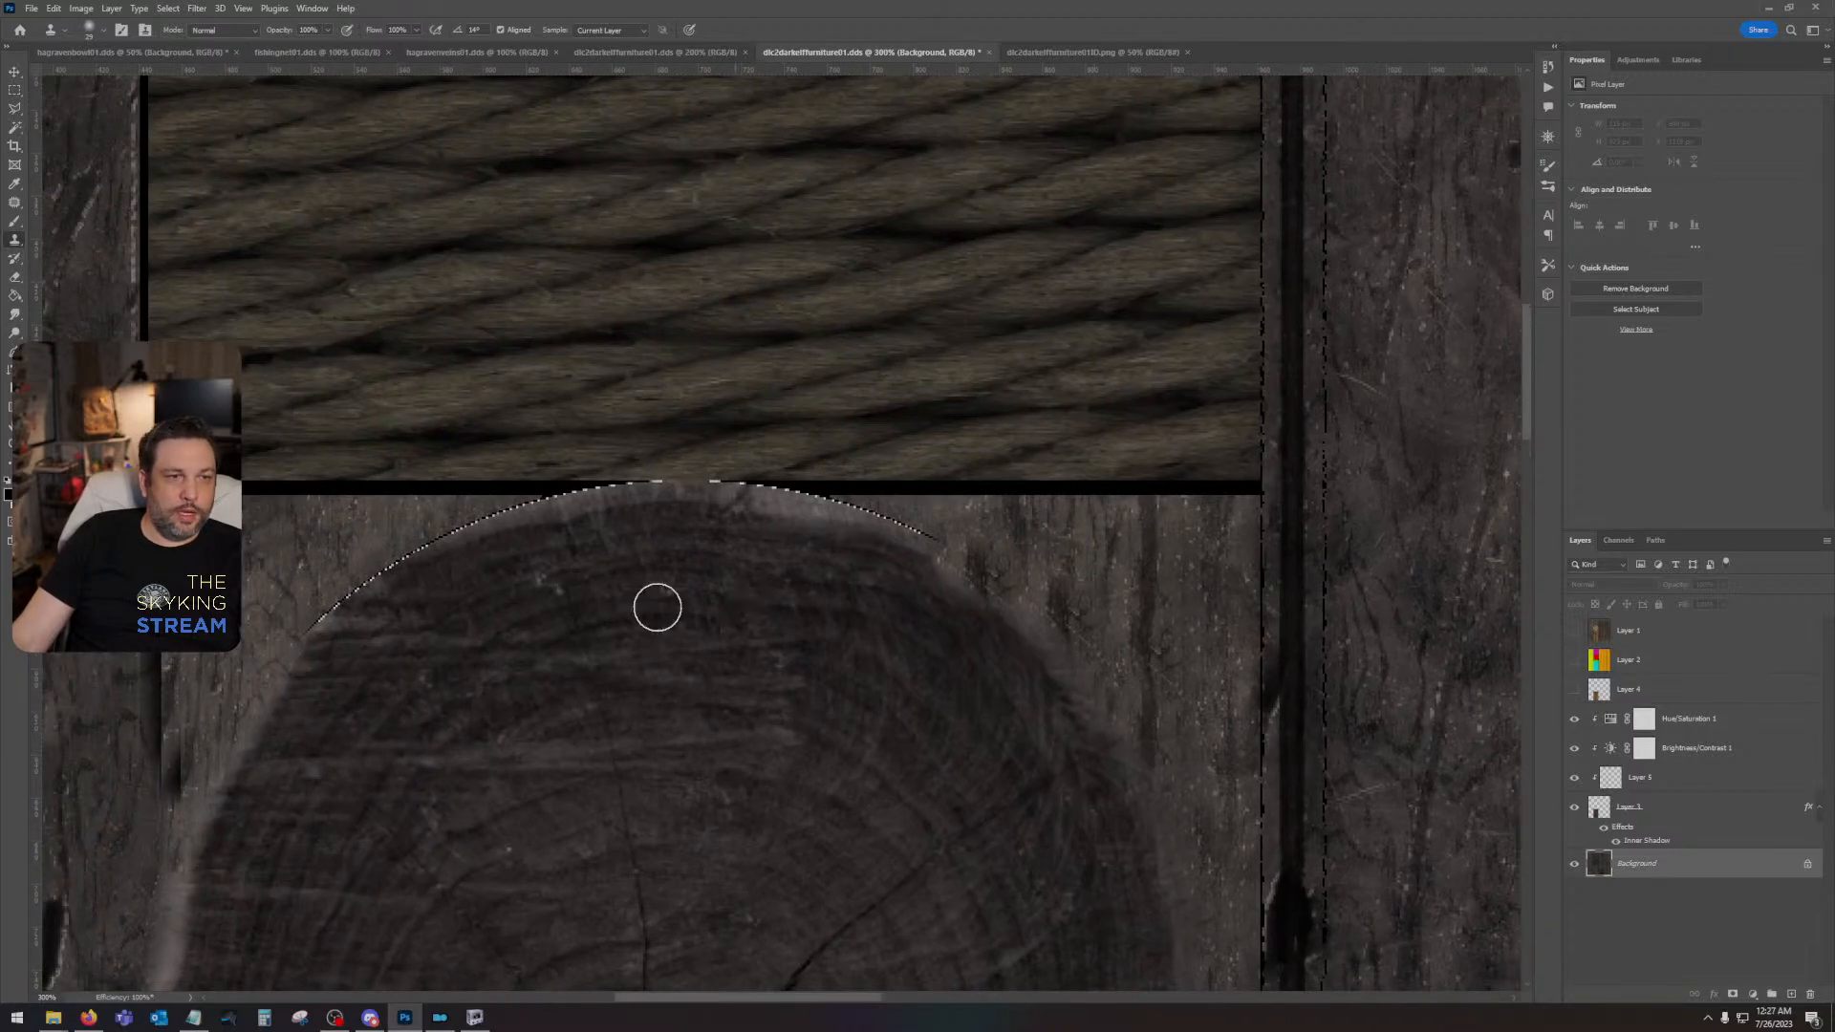
left_click(249, 551, "alt")
mouse_move(307, 614)
left_mouse_down()
mouse_move(460, 598)
mouse_move(347, 615)
mouse_move(389, 564)
mouse_move(625, 668)
mouse_move(407, 567)
mouse_move(536, 514)
mouse_move(657, 500)
mouse_move(543, 522)
mouse_move(745, 504)
mouse_move(710, 505)
mouse_move(983, 556)
mouse_move(723, 509)
left_mouse_up()
- Check the retouched seams across the whole texture and save the DDS file
scroll(434, 696, "right", 10)
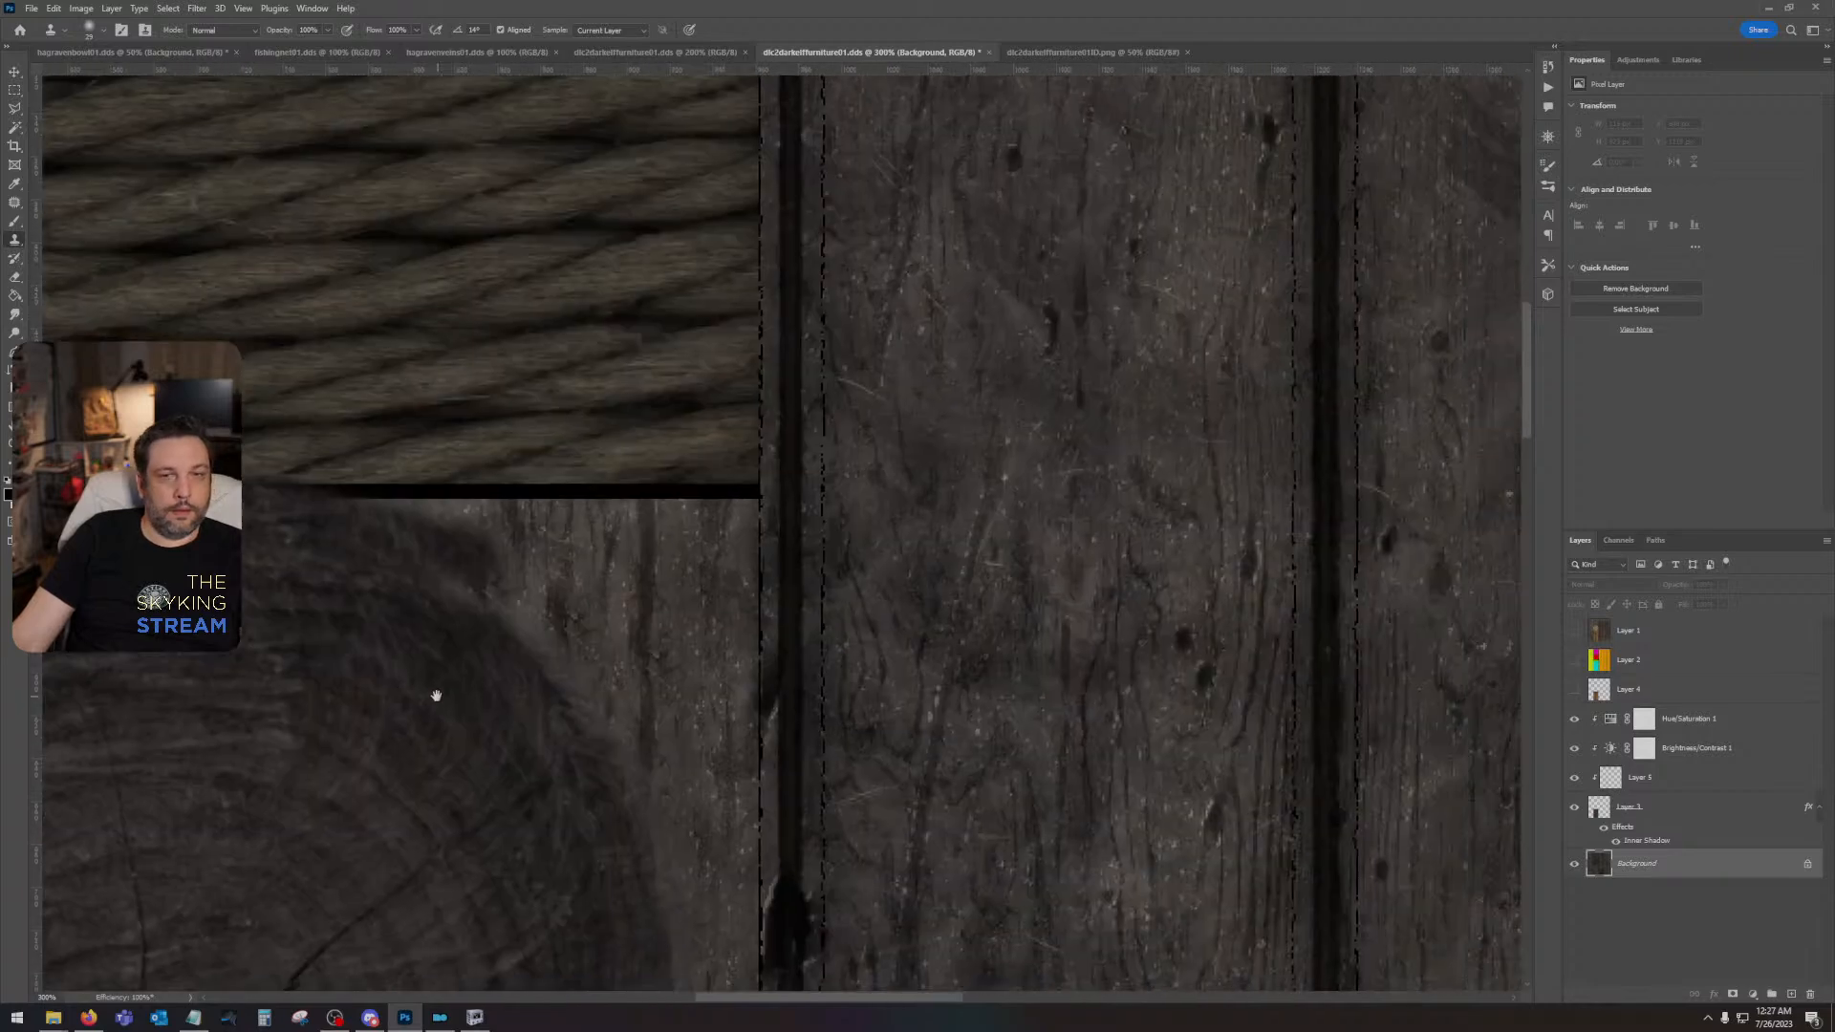
scroll(541, 651, "down", 3)
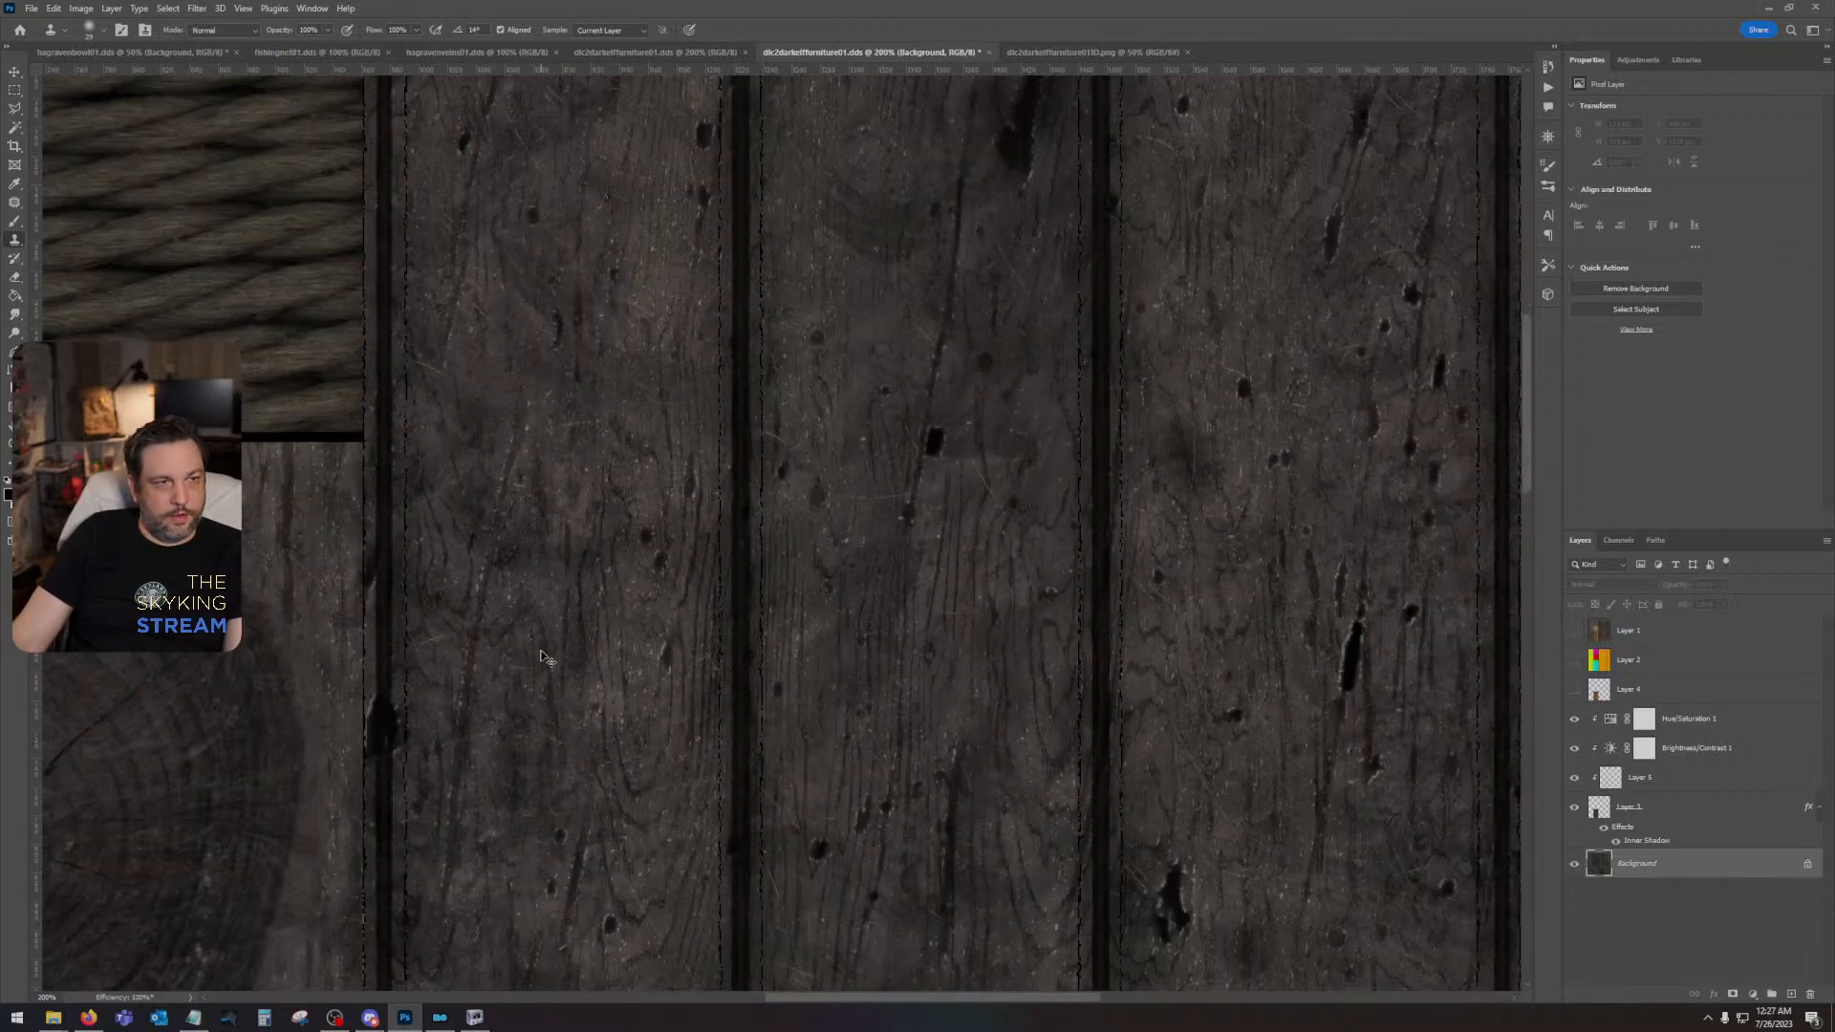
left_click_drag(806, 853, 991, 622)
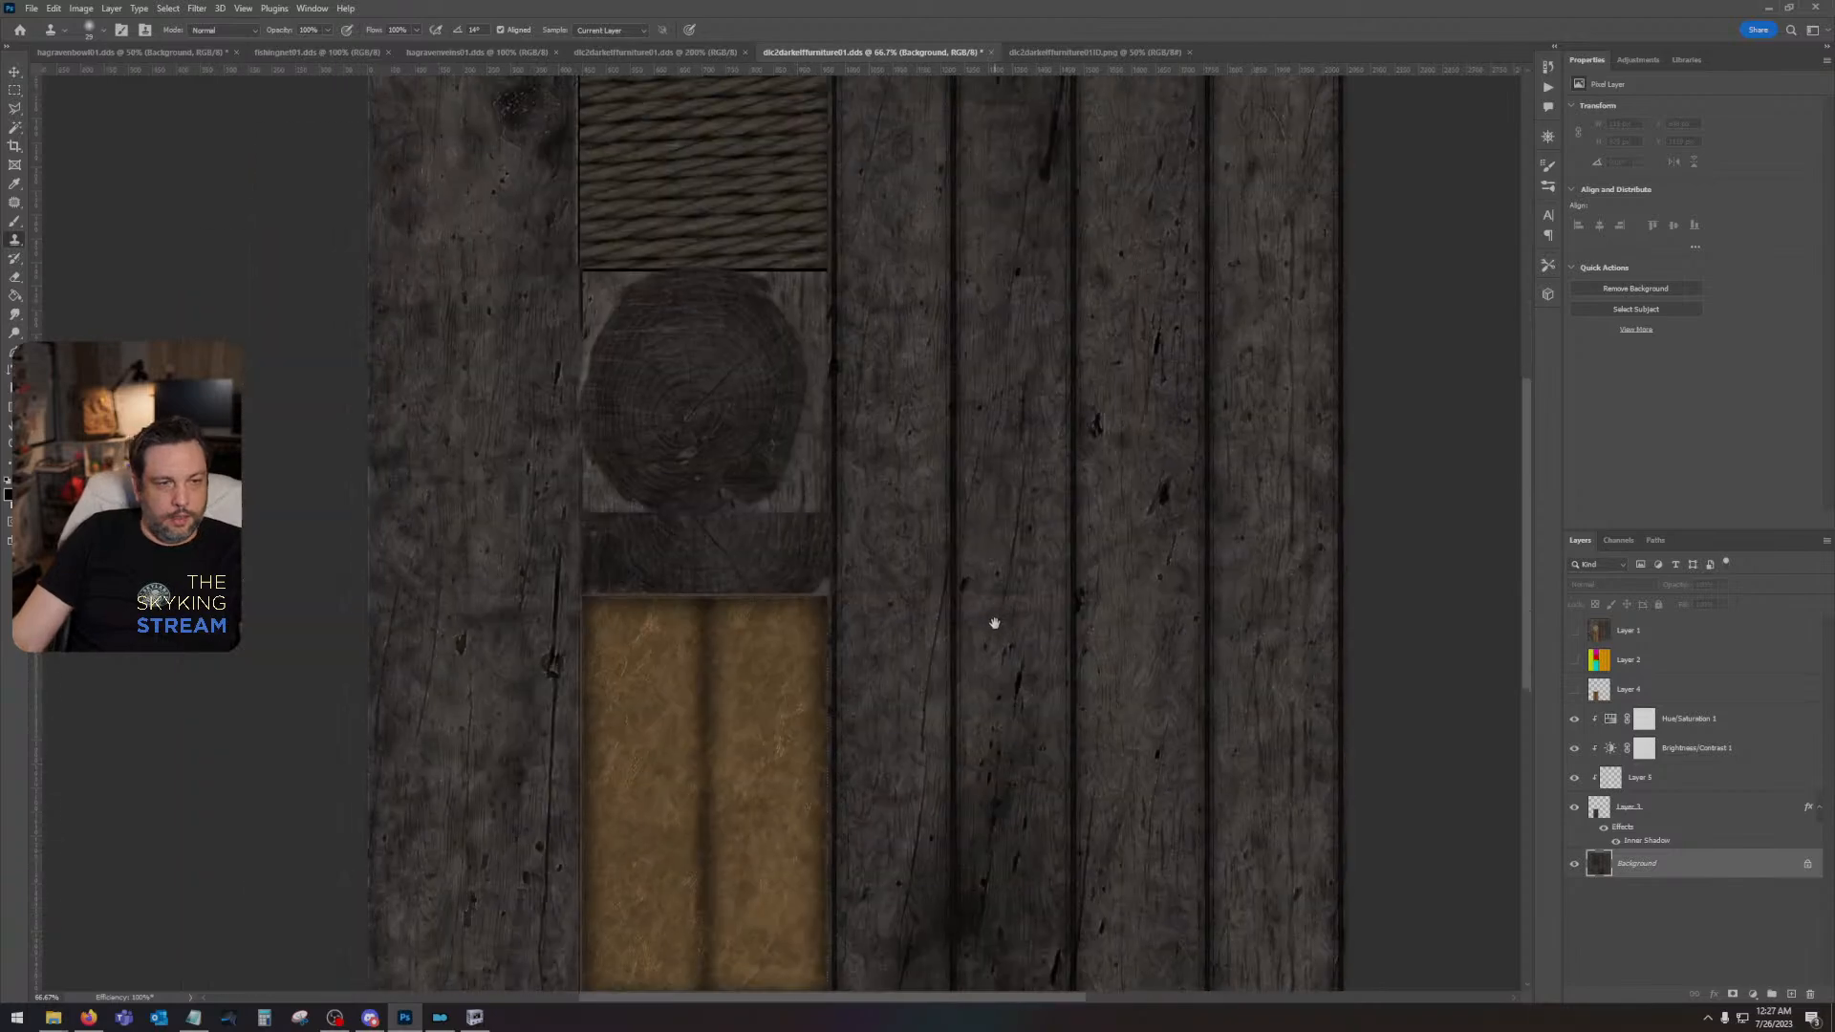
key("ctrl+s")
left_click(946, 532)
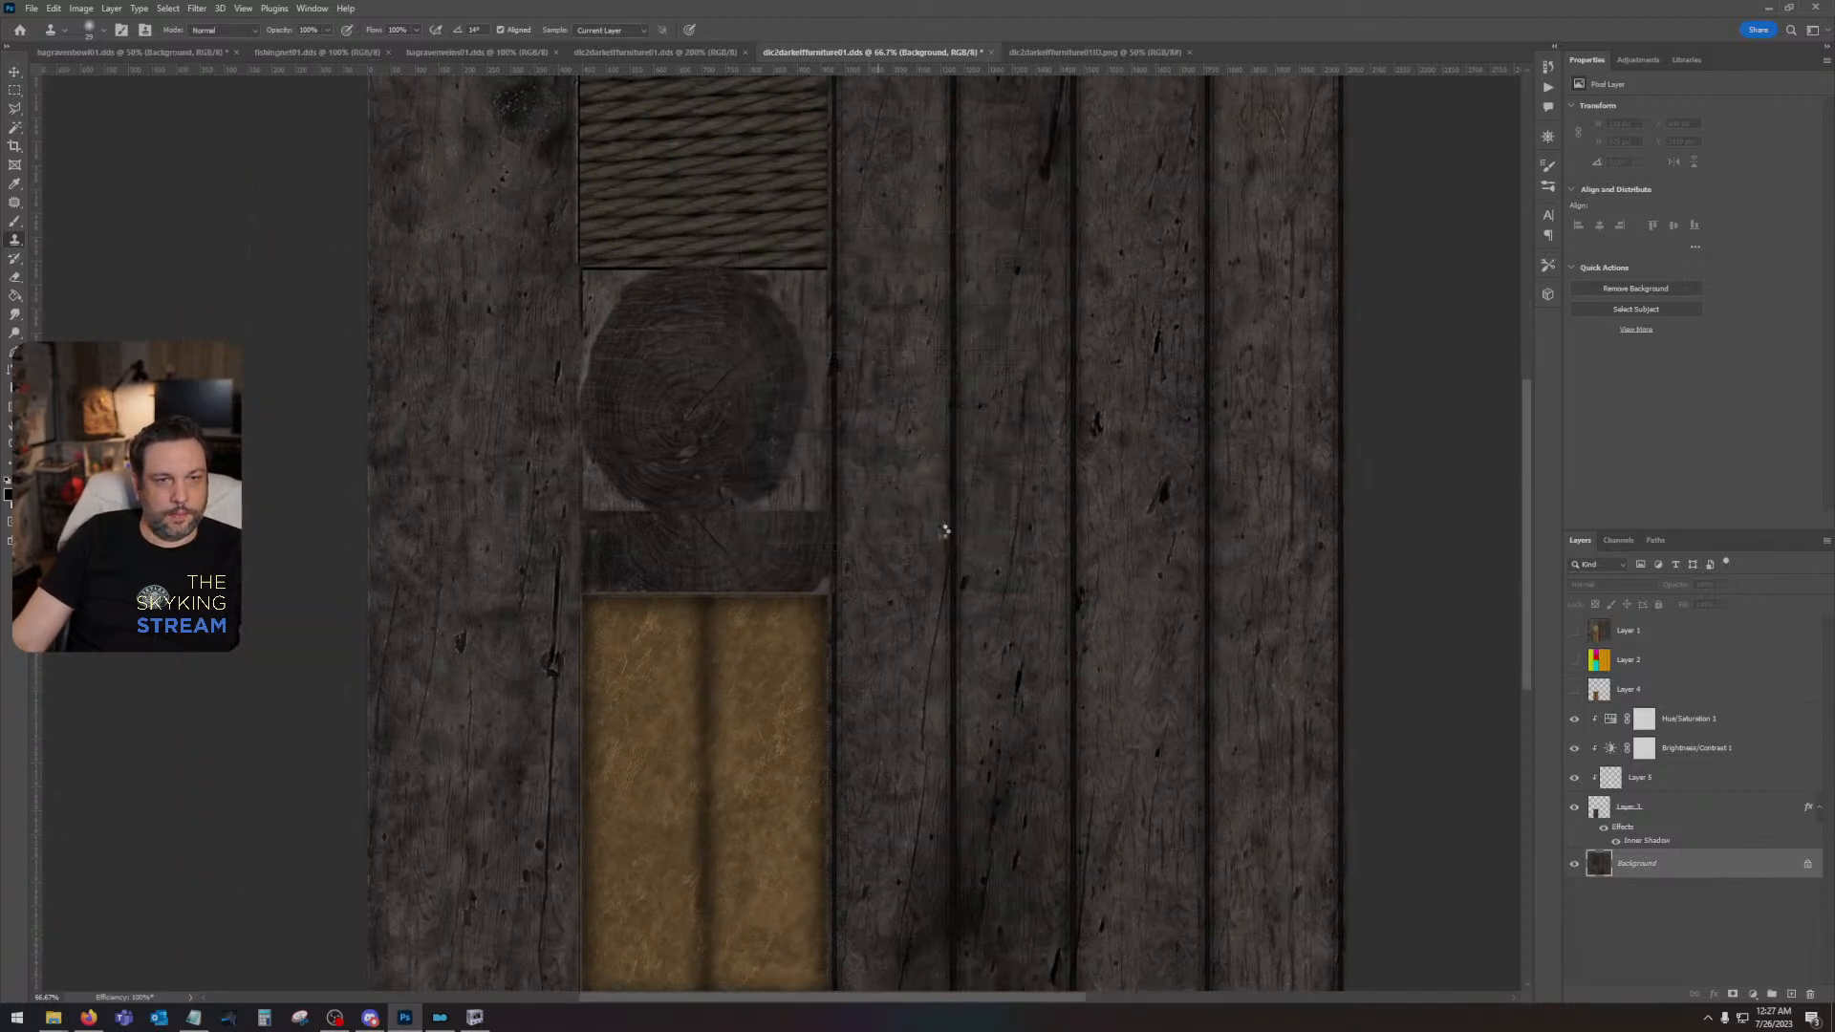
- Switch to Mod Organizer, launch Skyrim through SKSE and continue the last saved game
left_click(442, 1017)
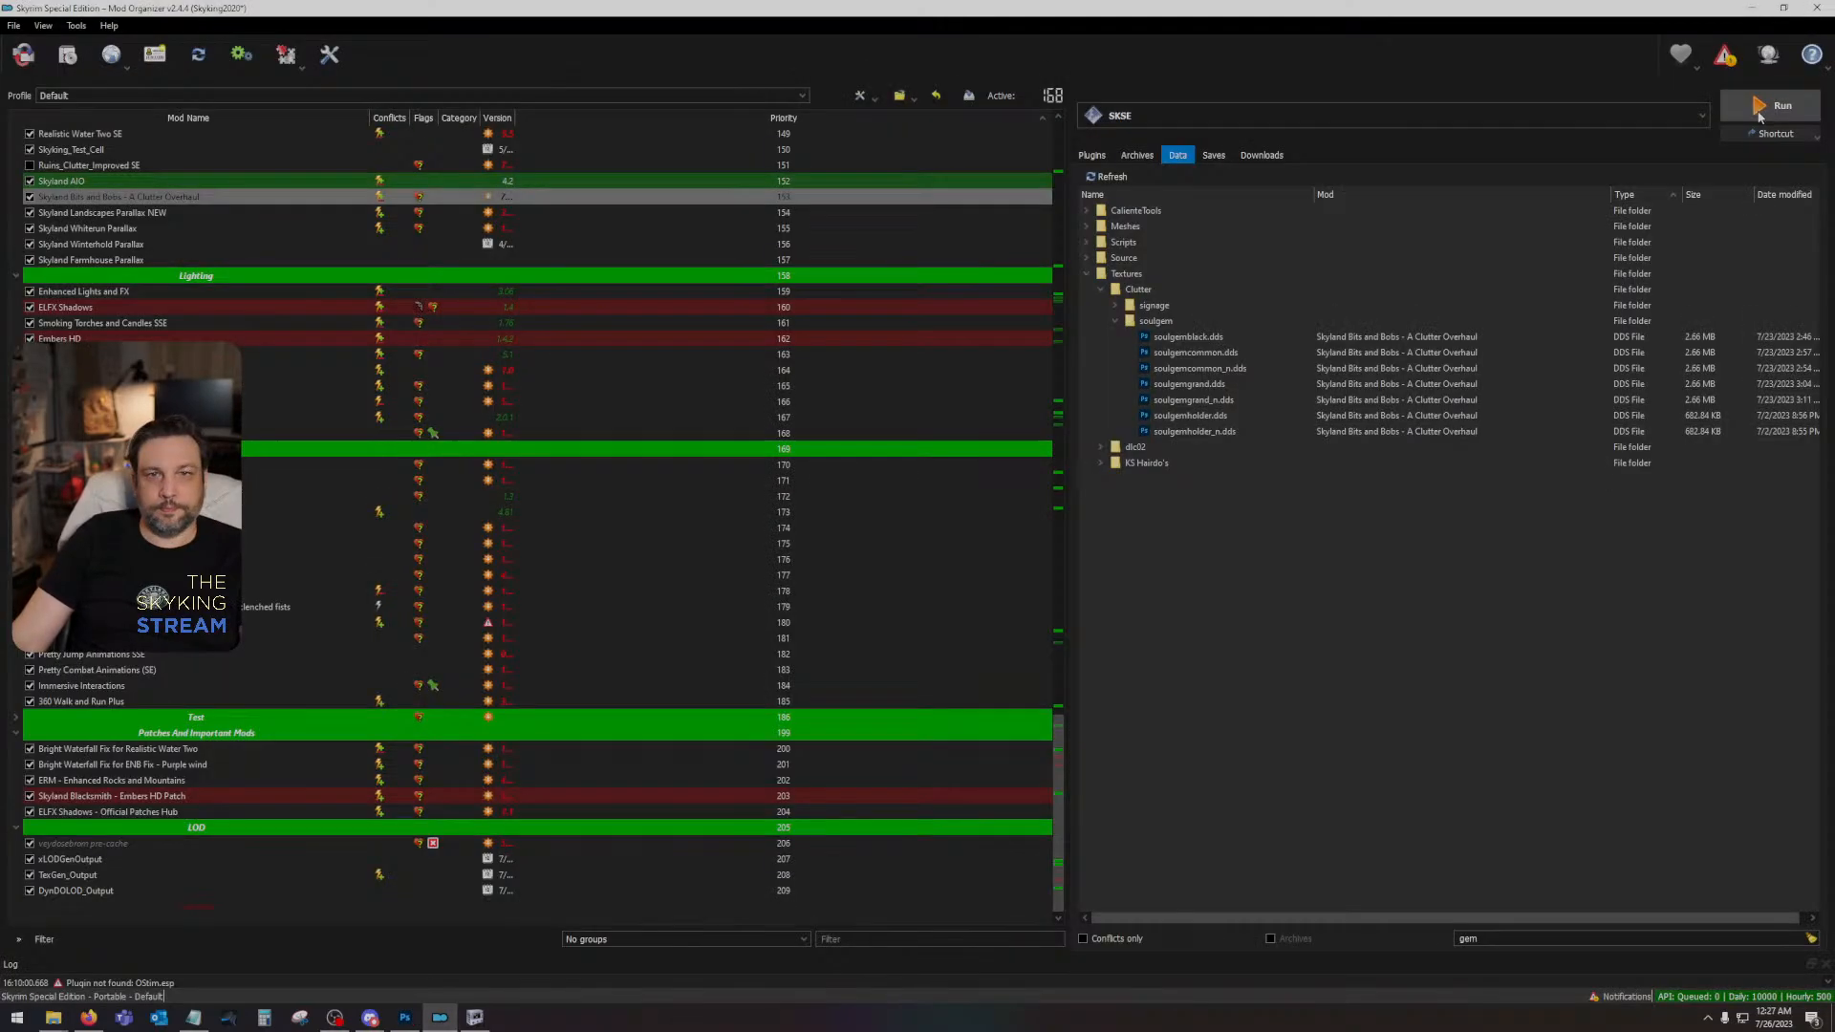
left_click(1758, 108)
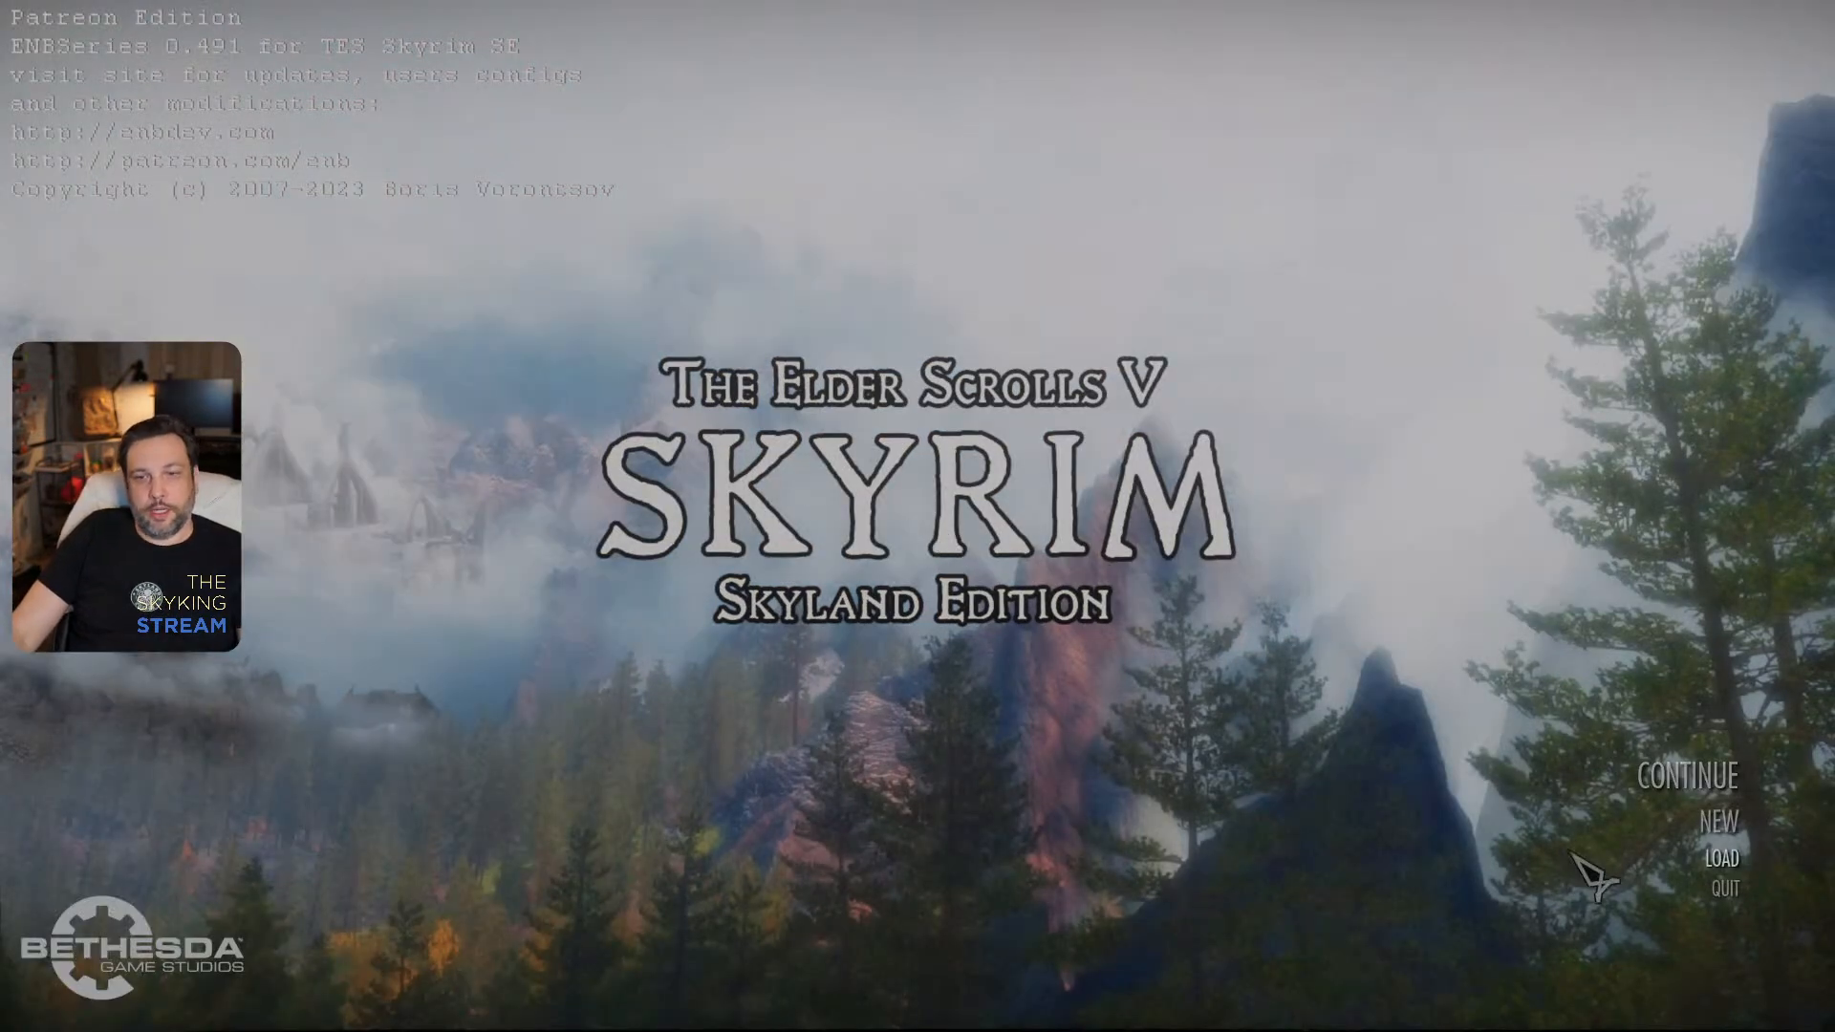
left_click(1682, 779)
left_click(1314, 931)
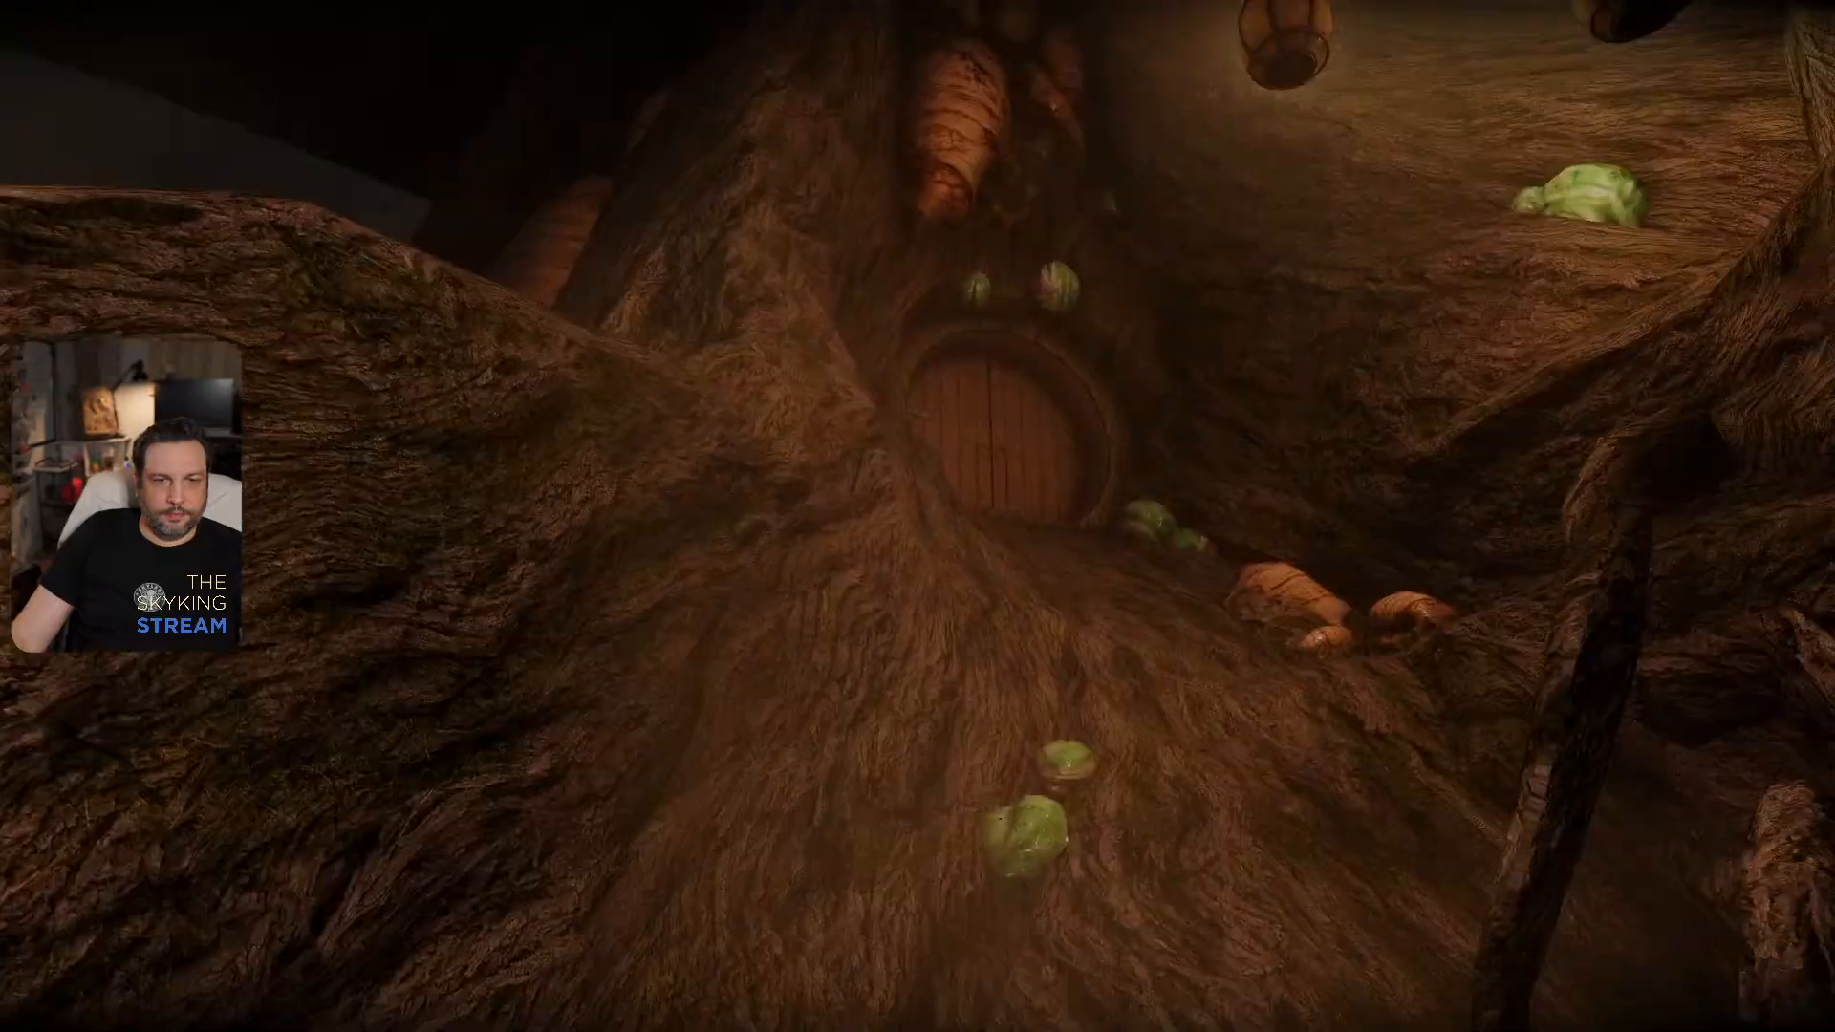
- Enable the free camera with the console command tfc and examine the leather on the hanging lanterns
key("grave")
type("t")
key("grave")
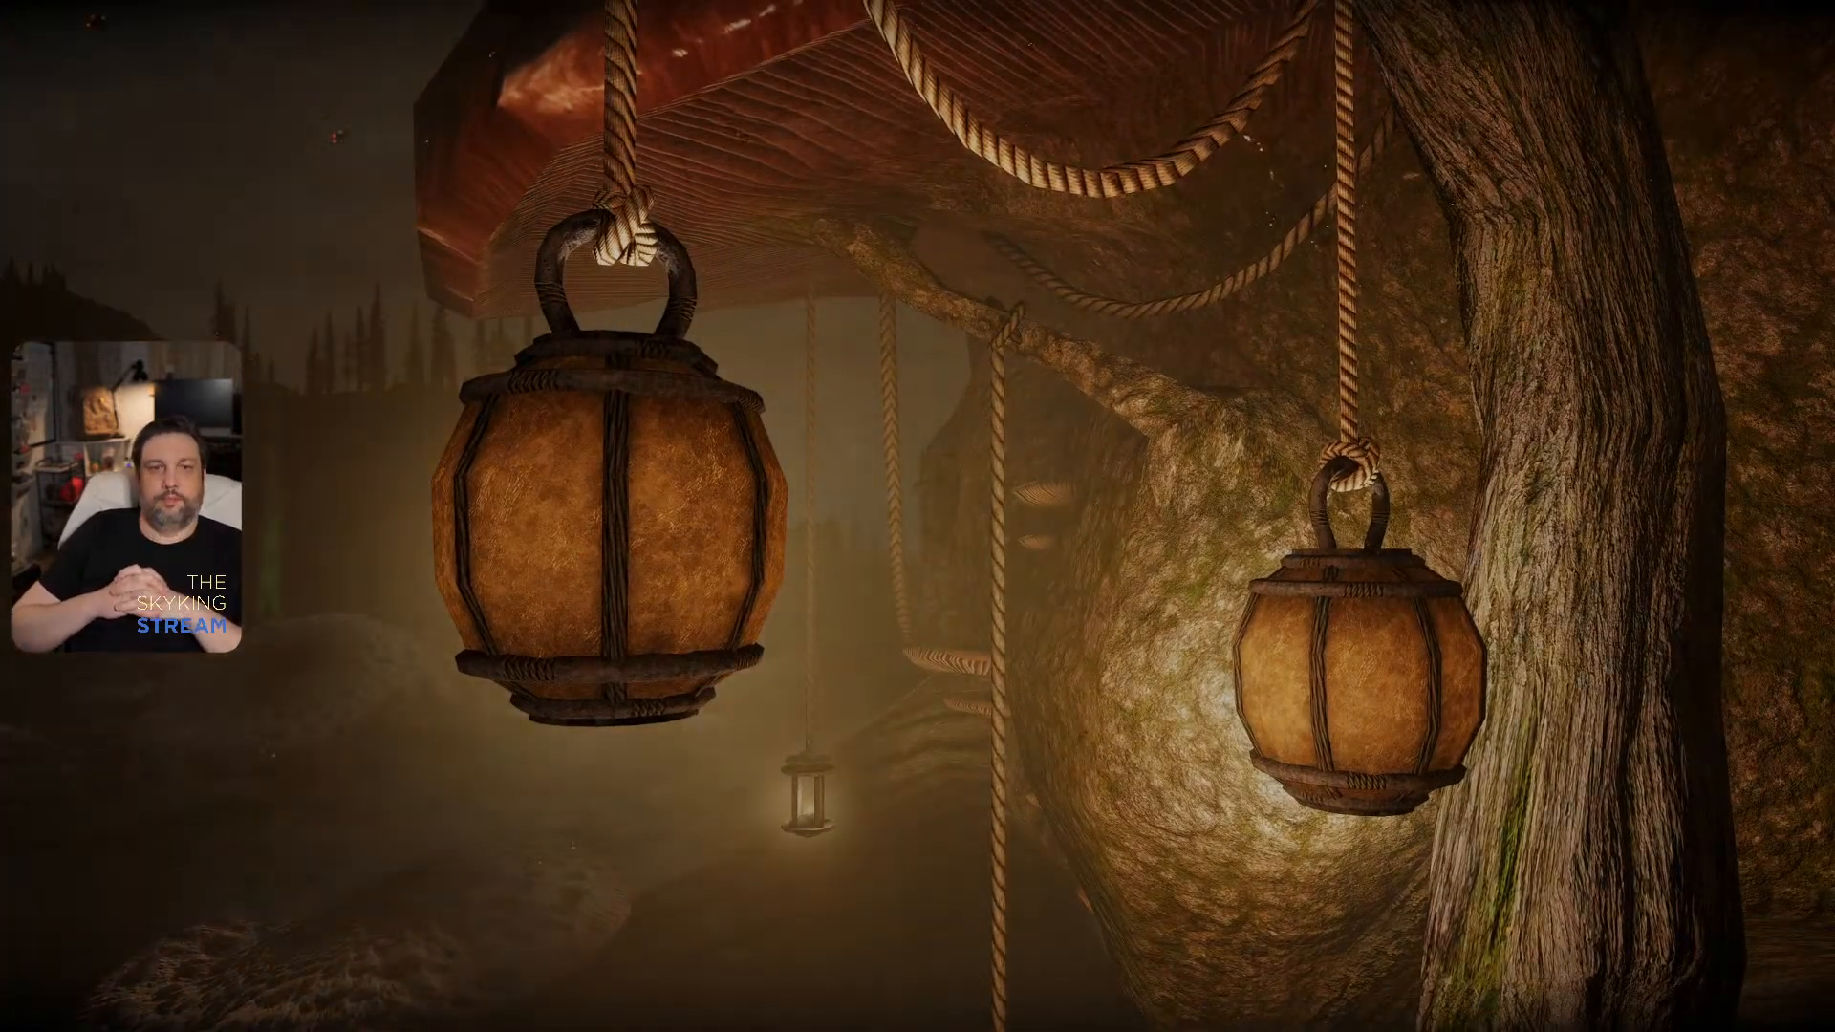
key("grave")
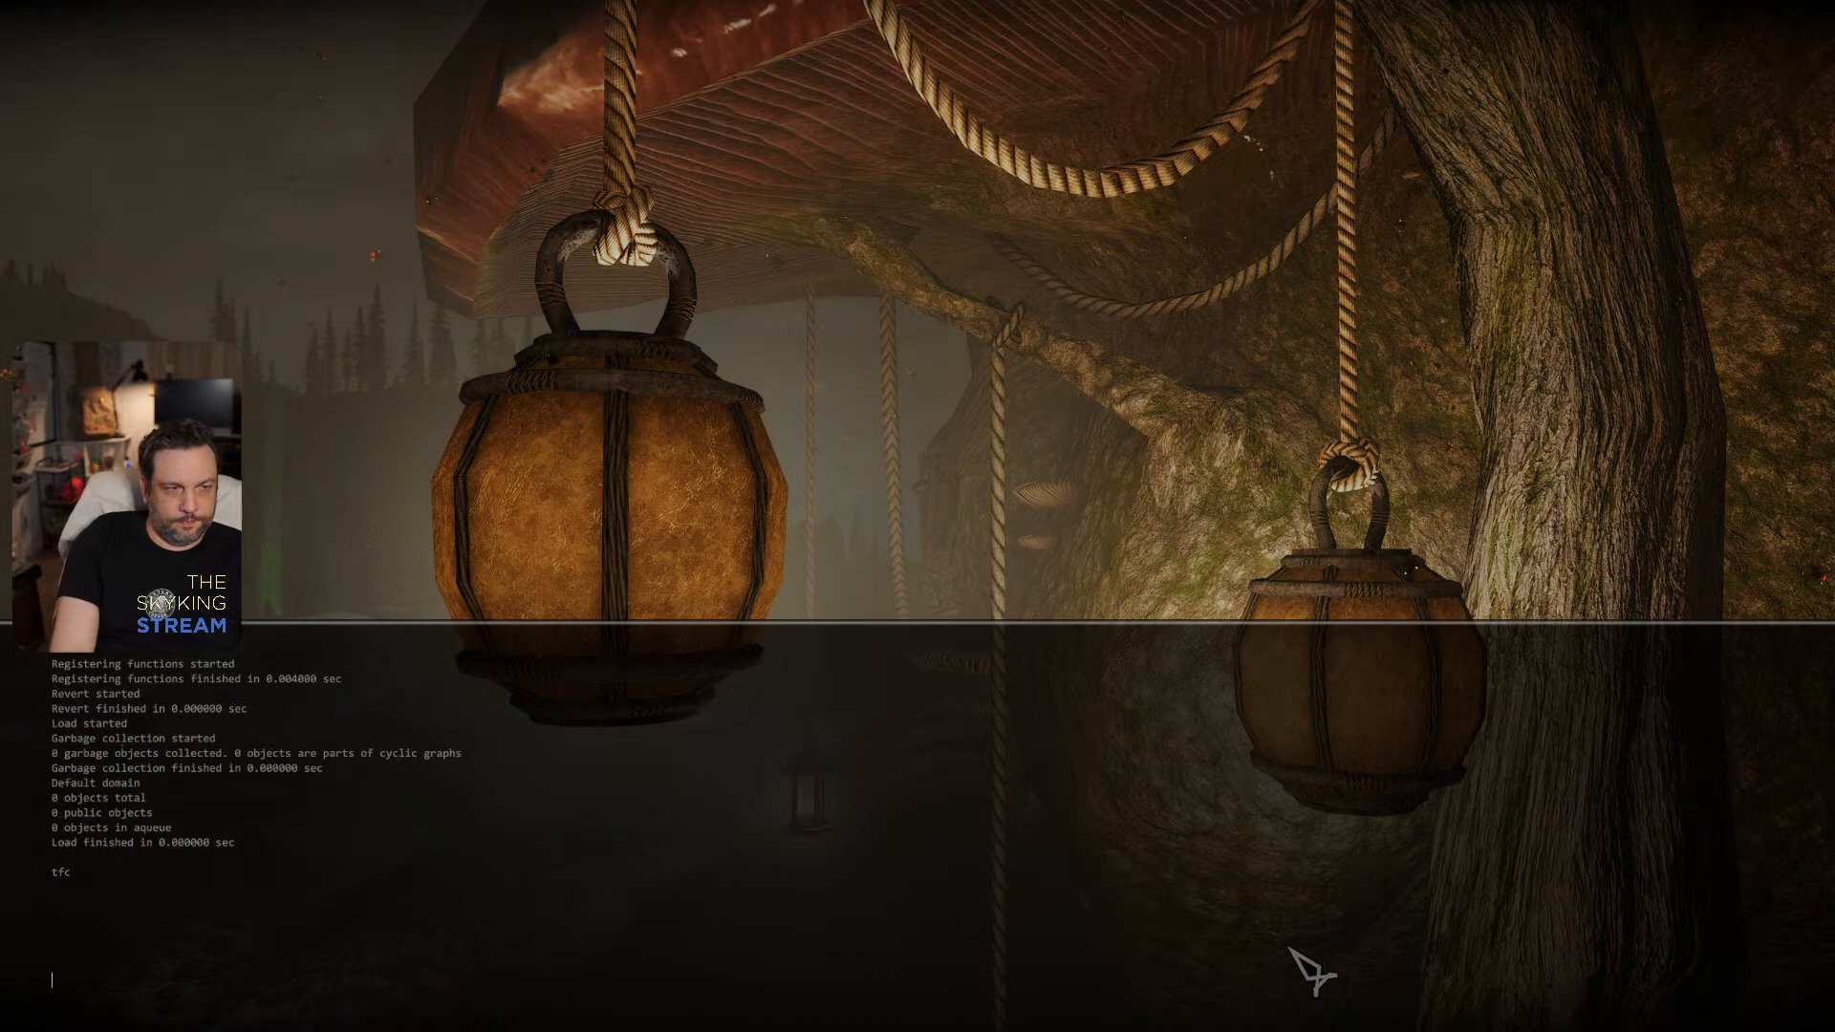
key("Return")
key("grave")
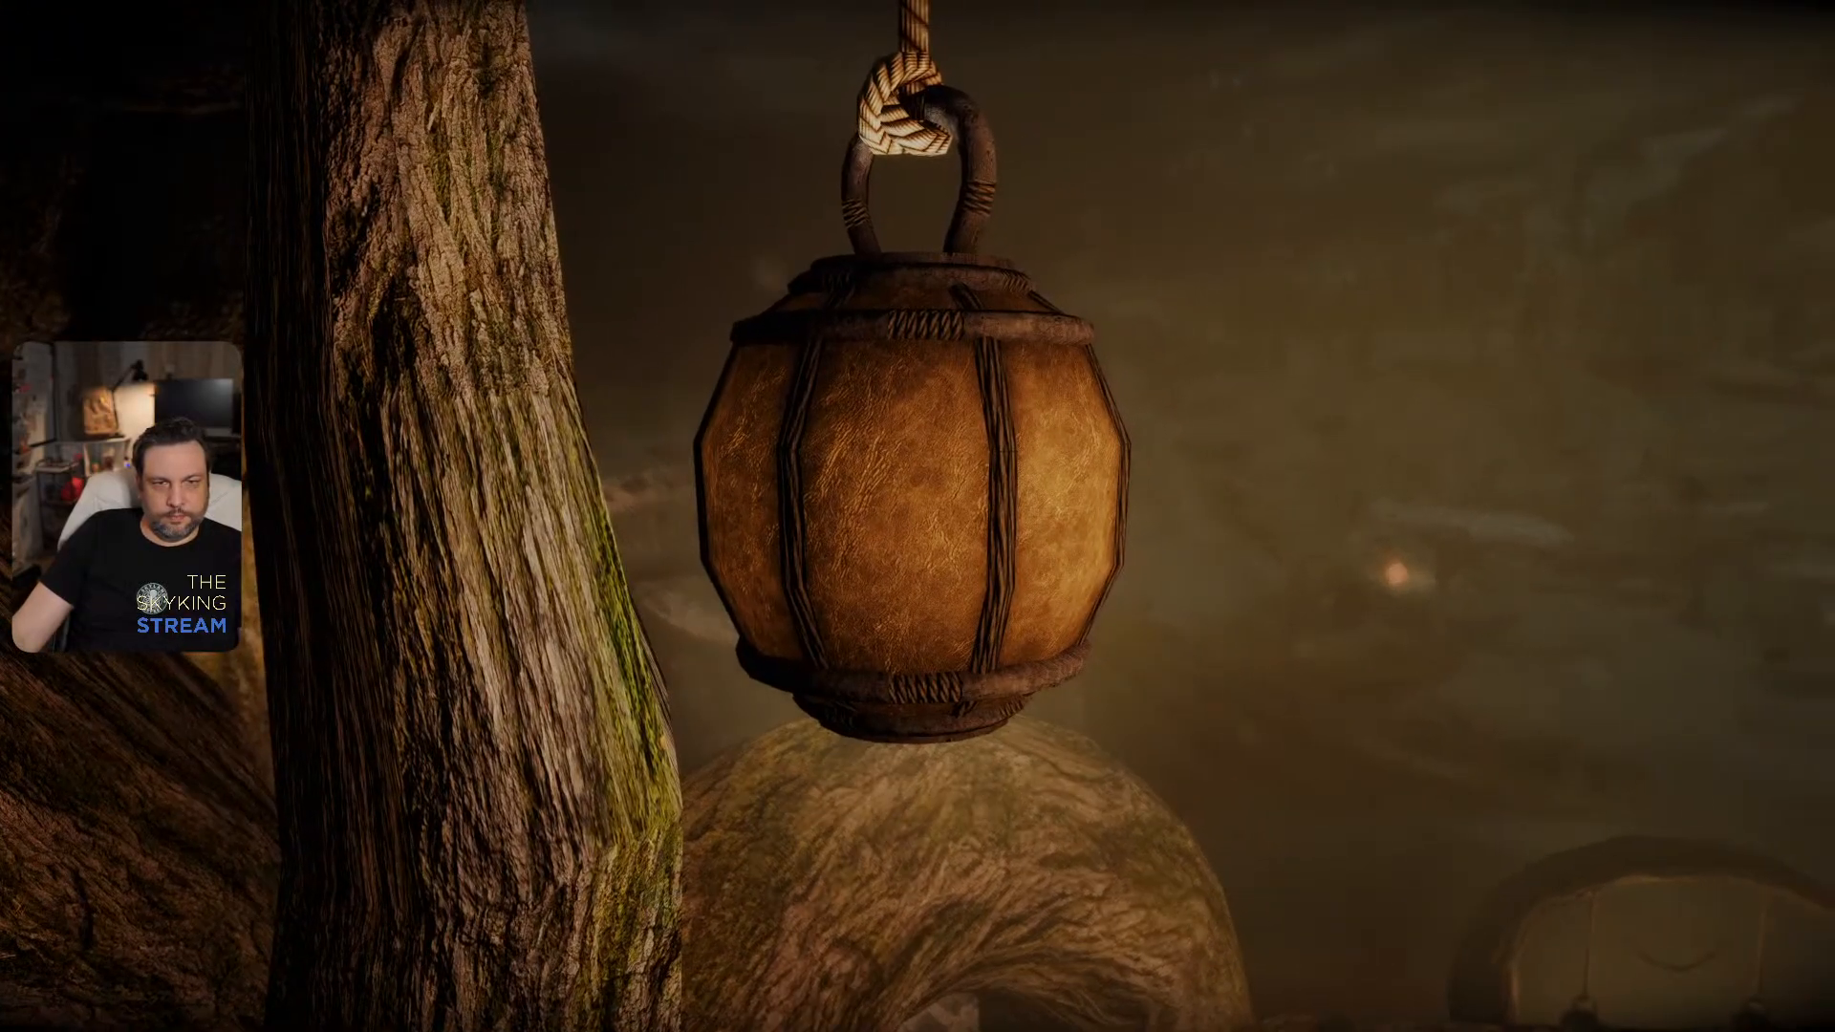
- Leave the free camera through the console and fast travel to Raven Rock
key("grave")
type("t")
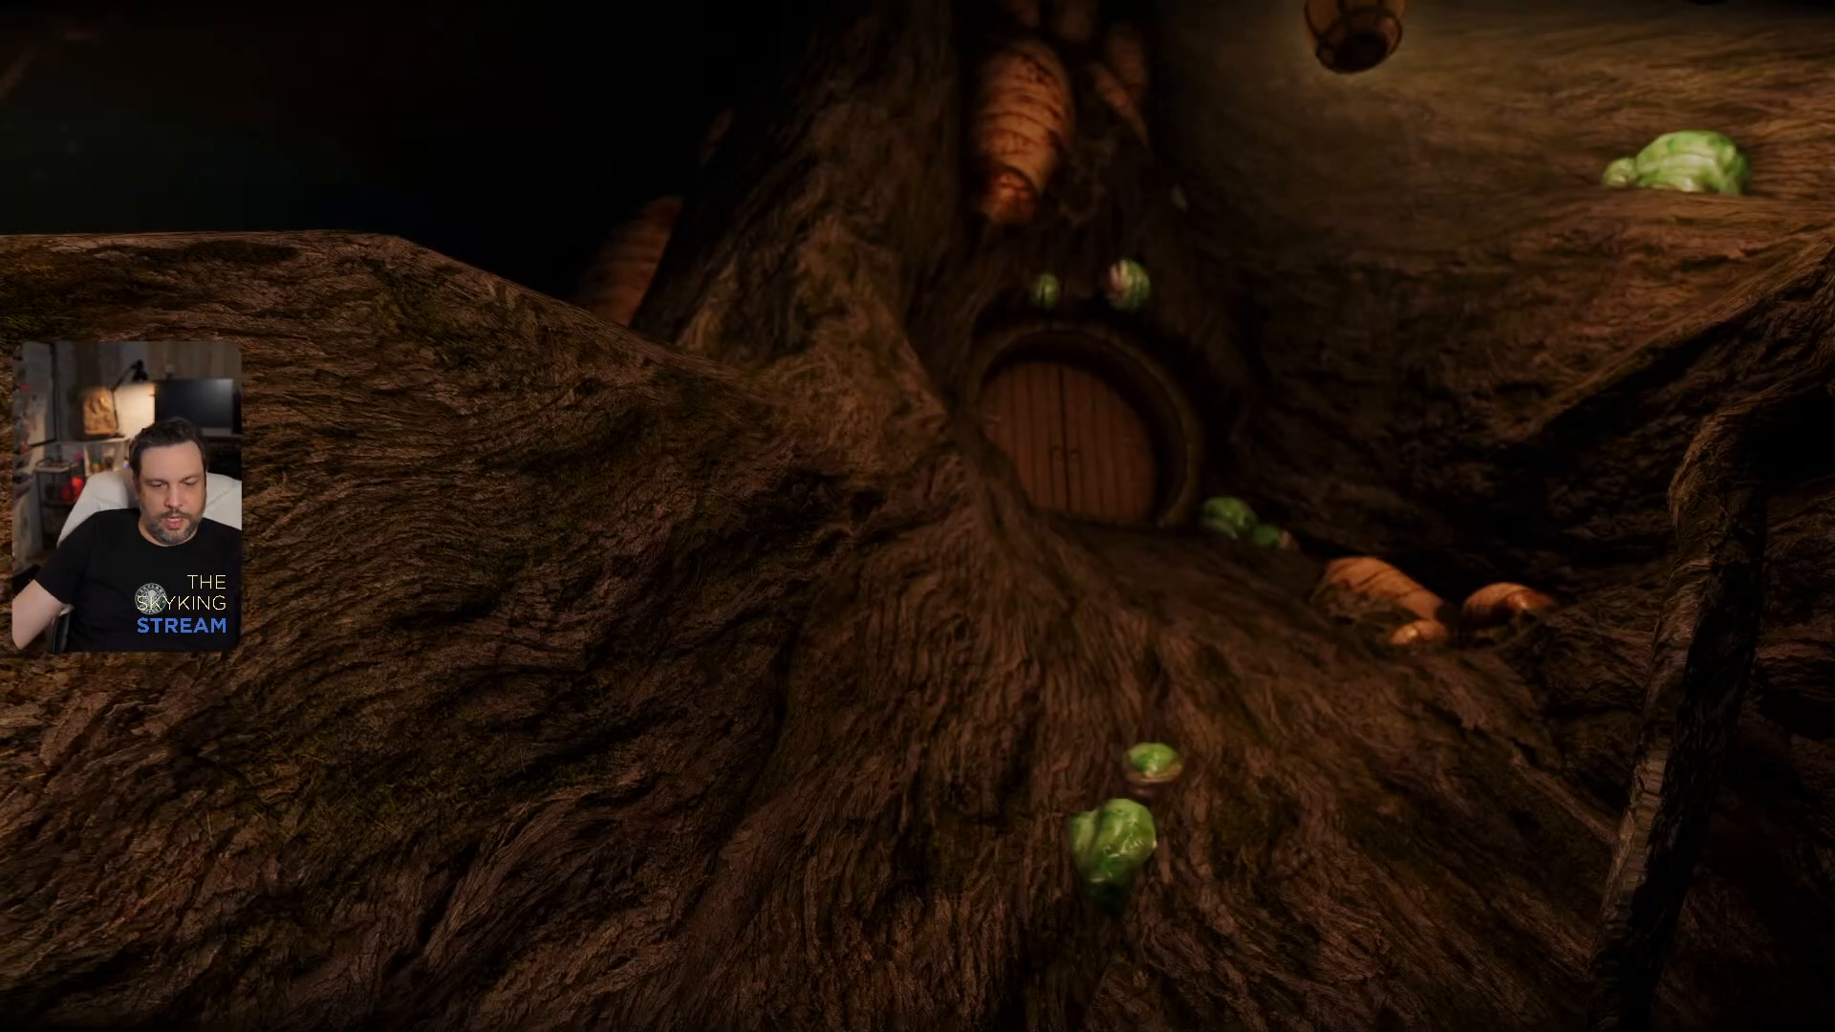
key("m")
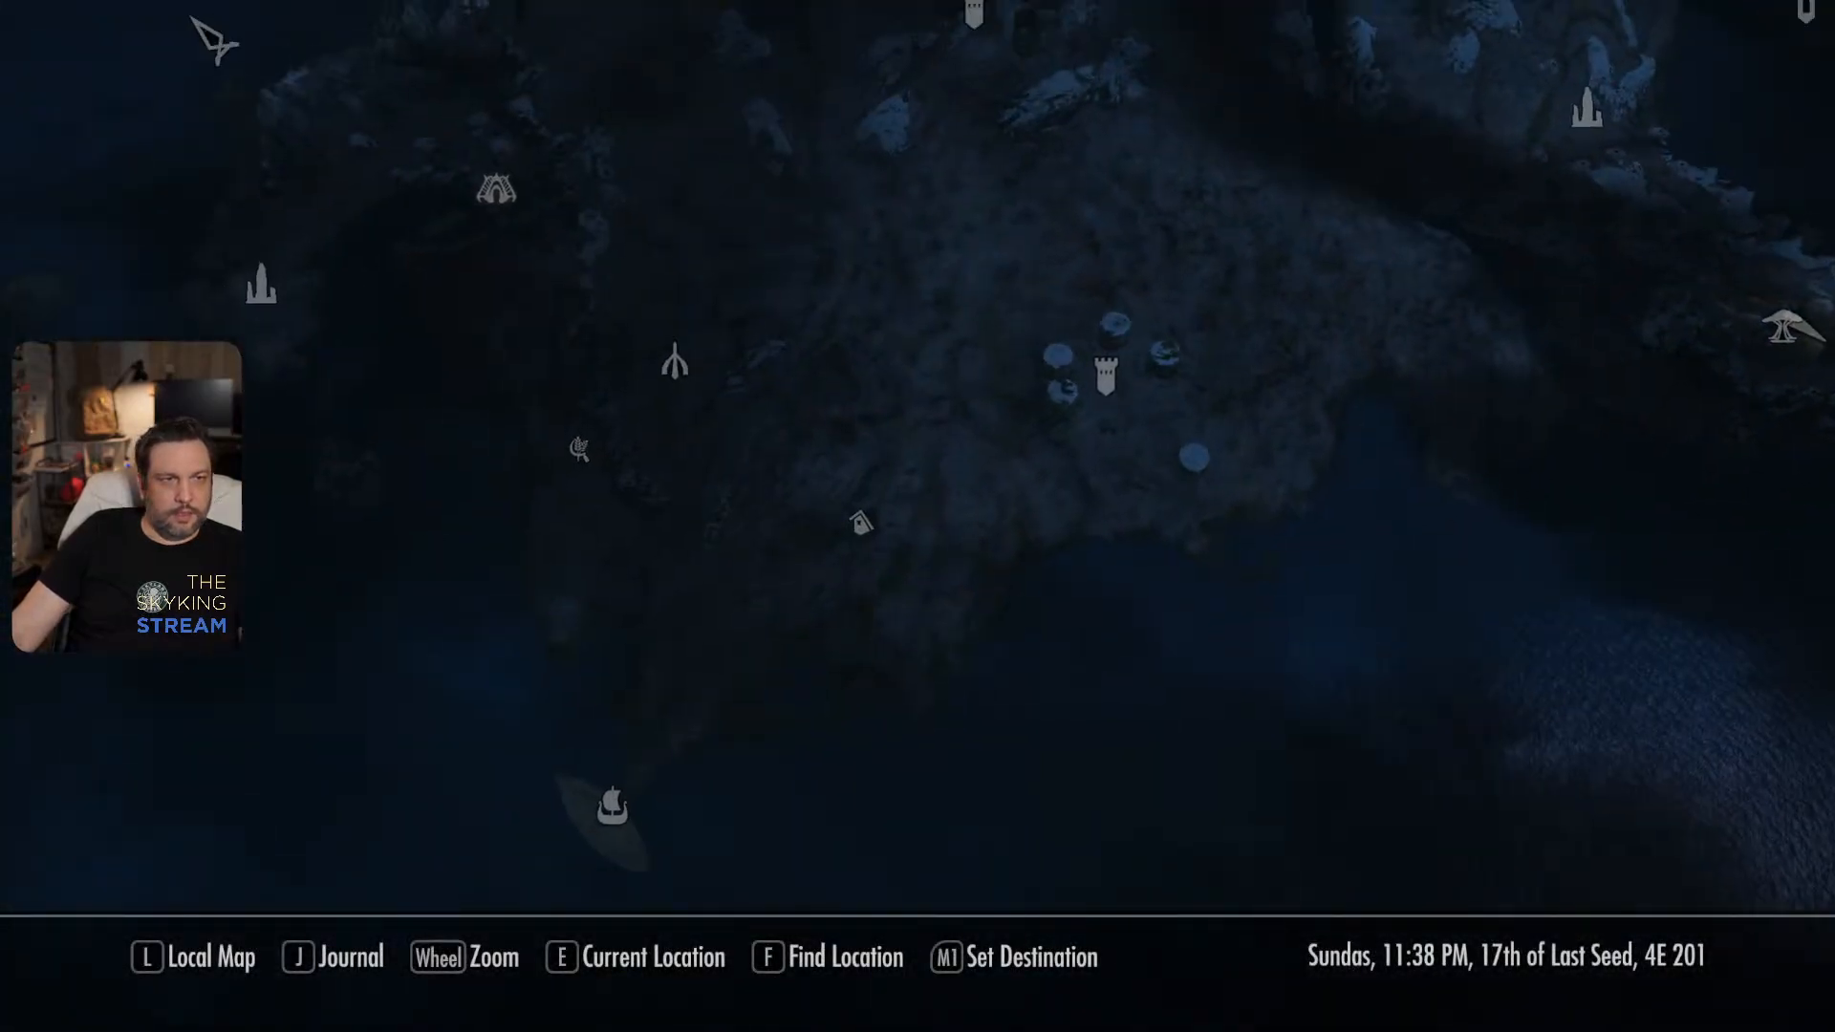
left_click_drag(200, 29, 602, 441)
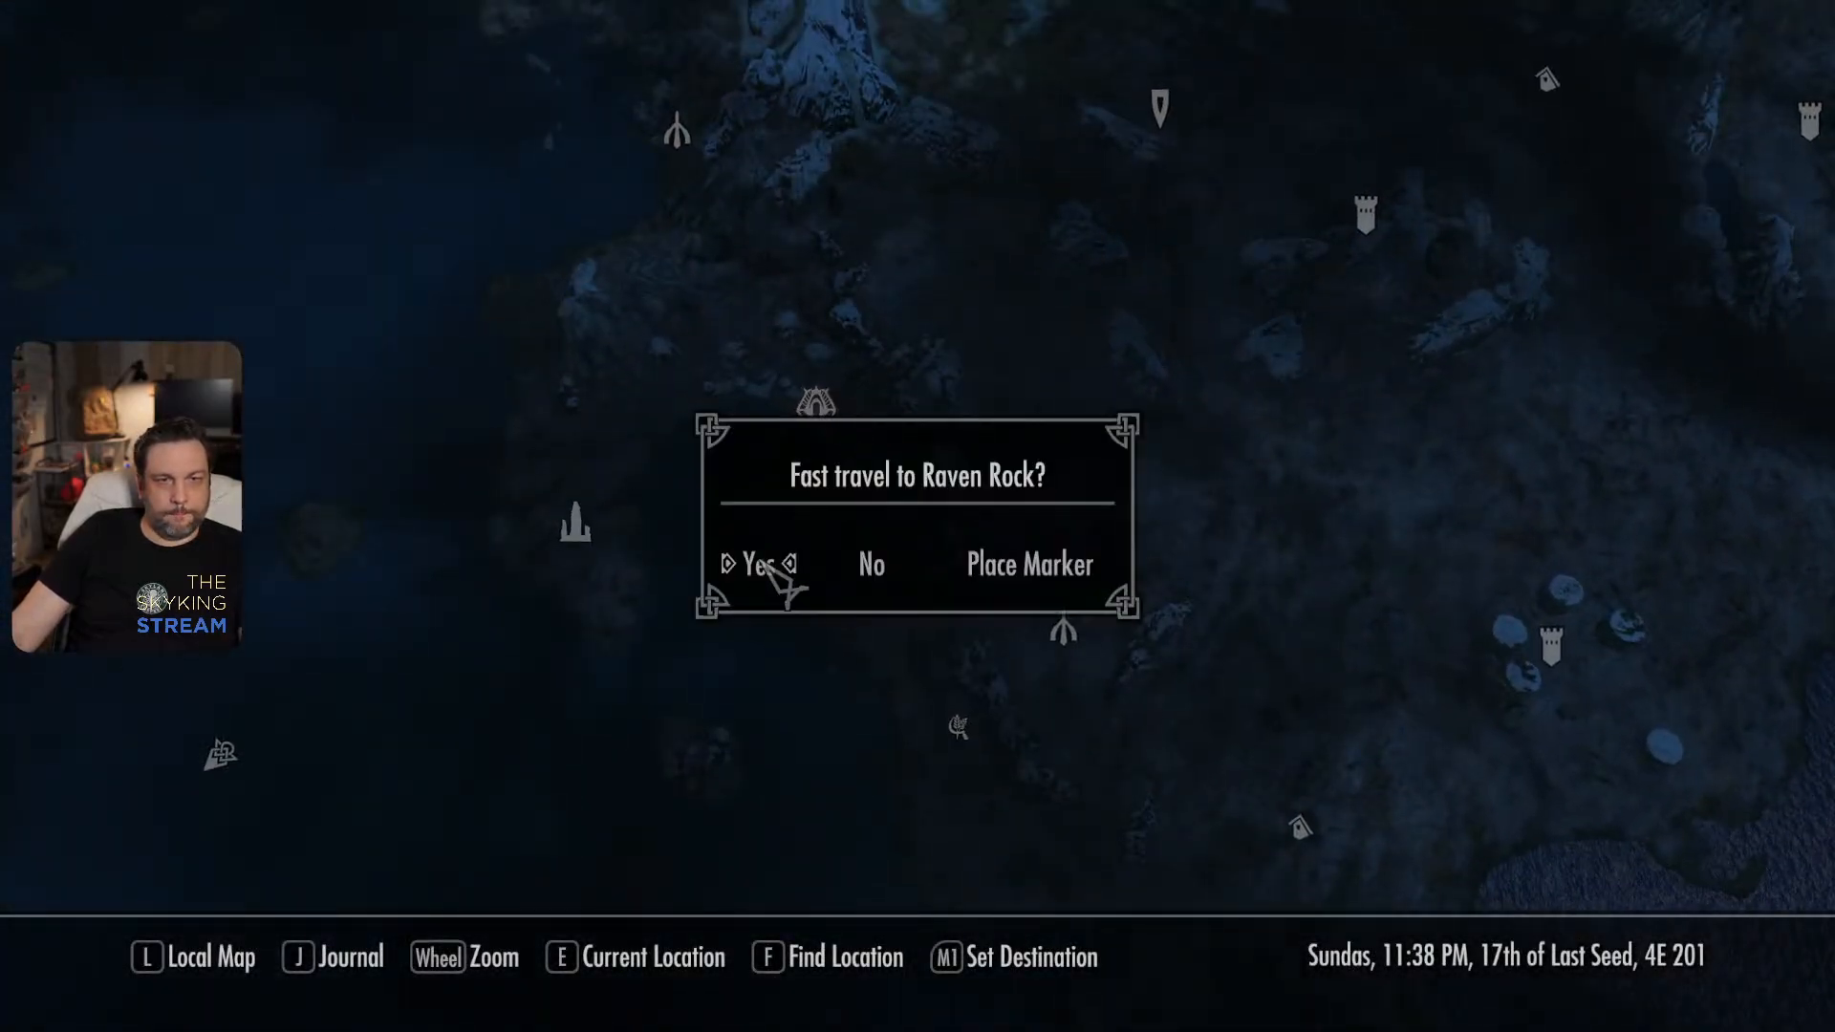
left_click(770, 564)
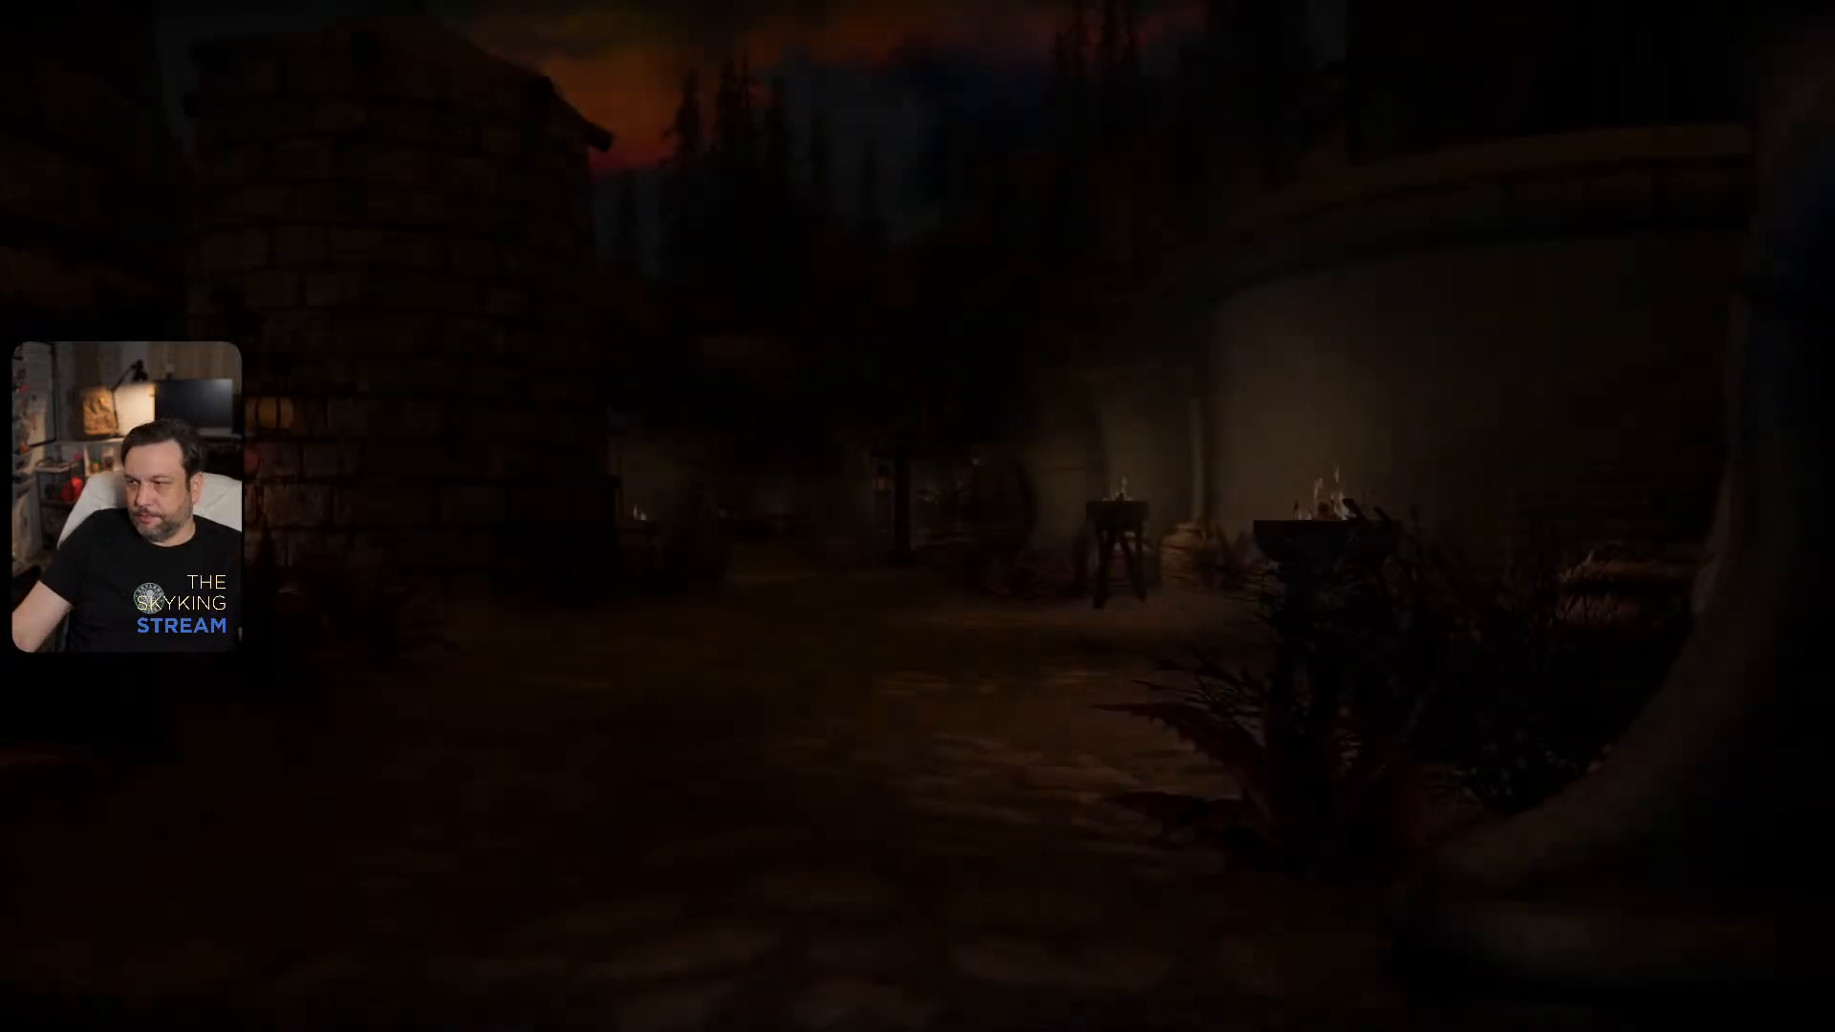
- Walk to the dock-side post by the stone tower and examine its hanging red and yellow lanterns
key("w")
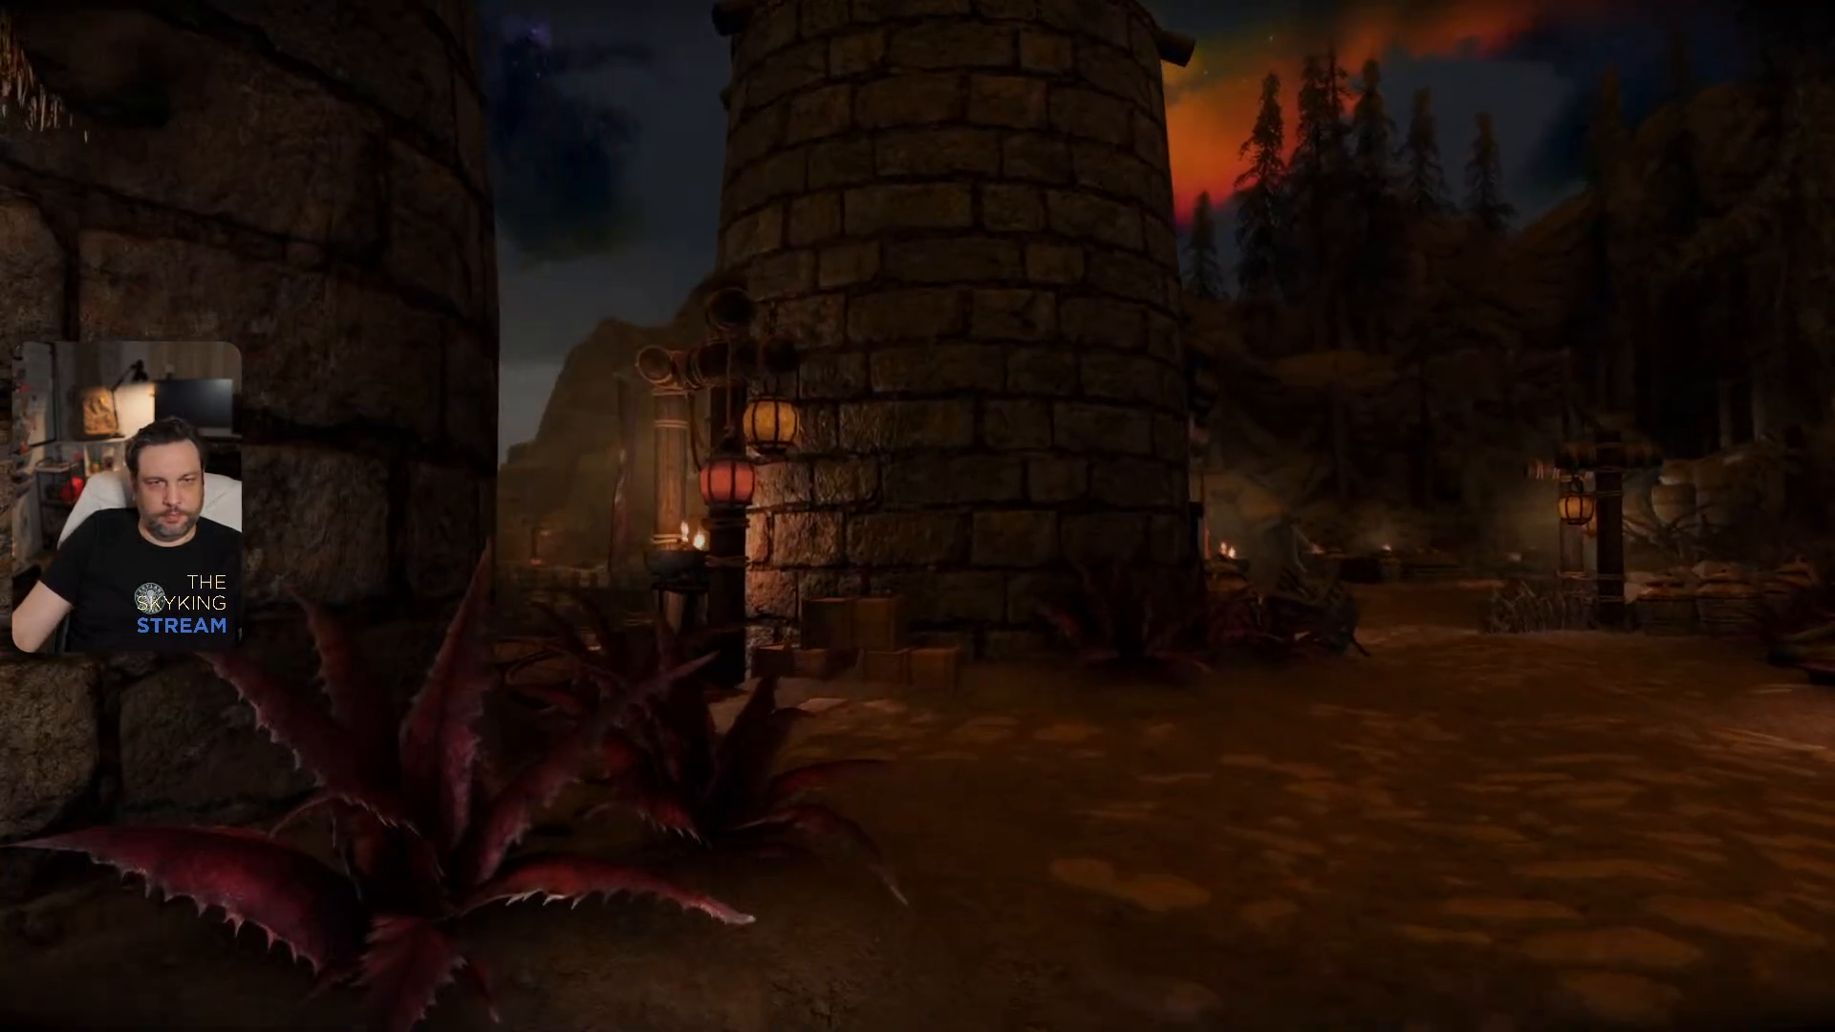
key("s")
key("w")
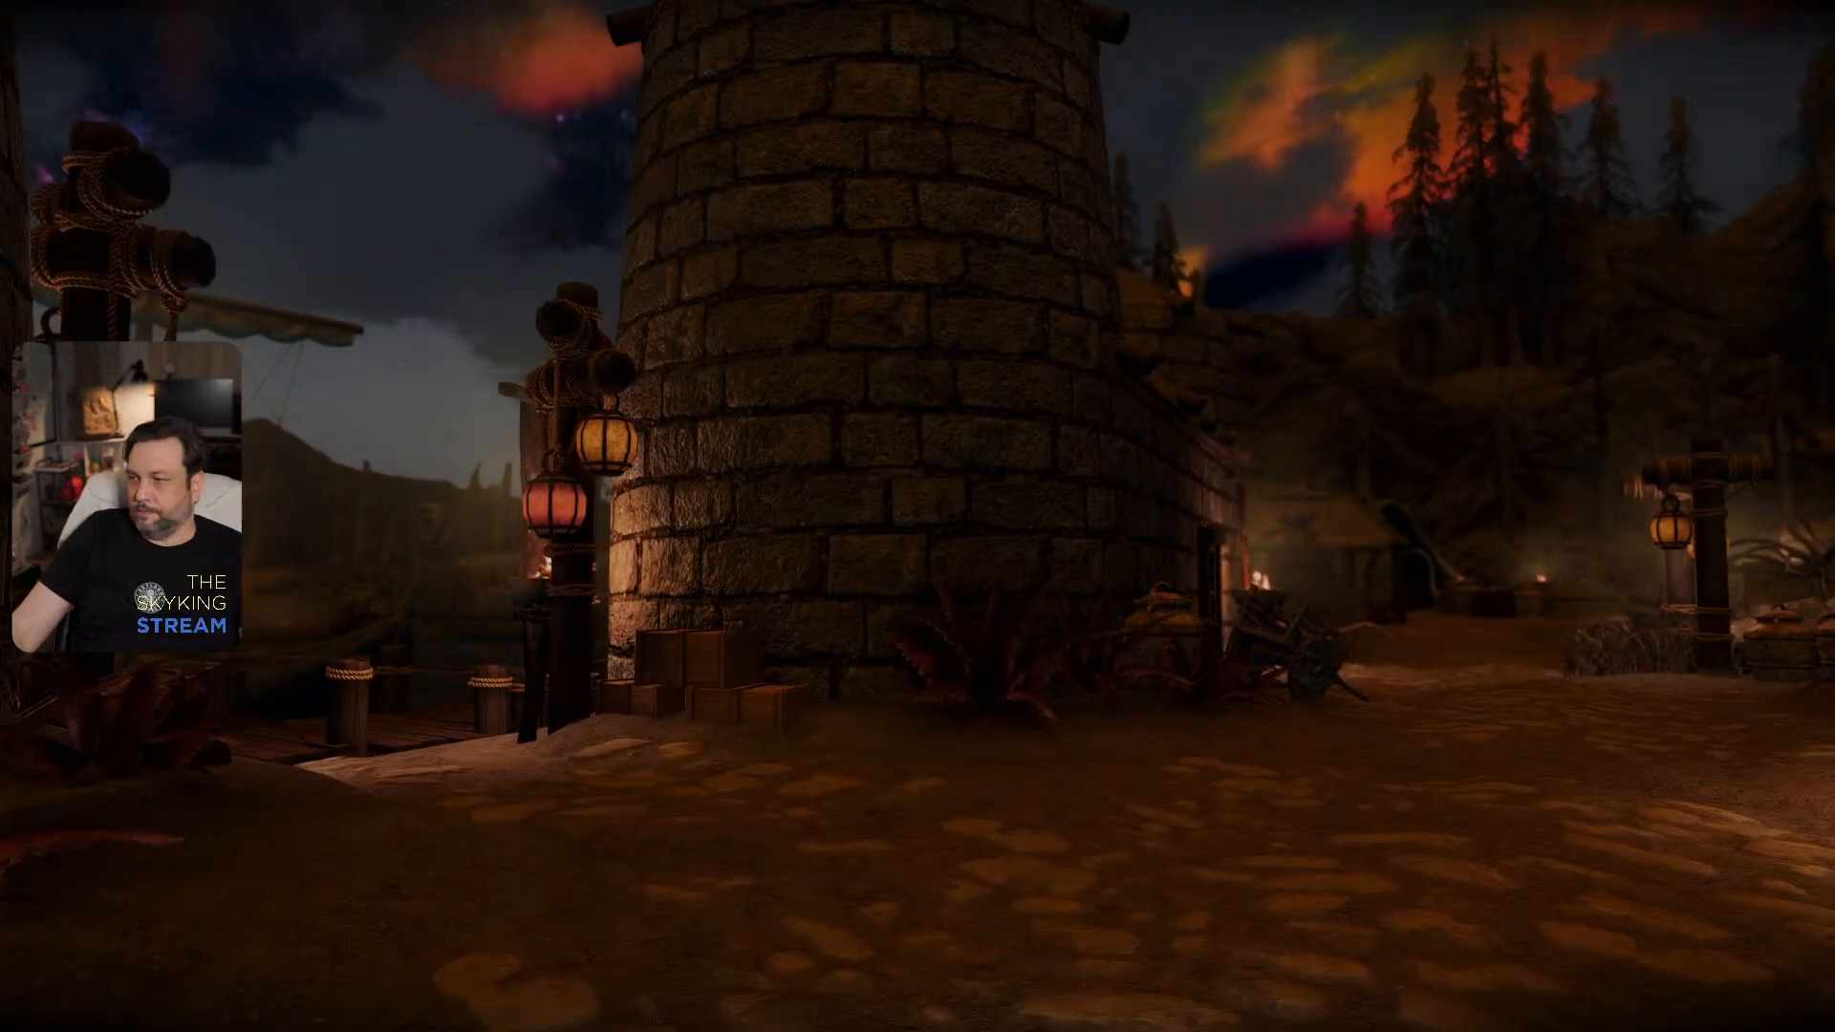
key("w")
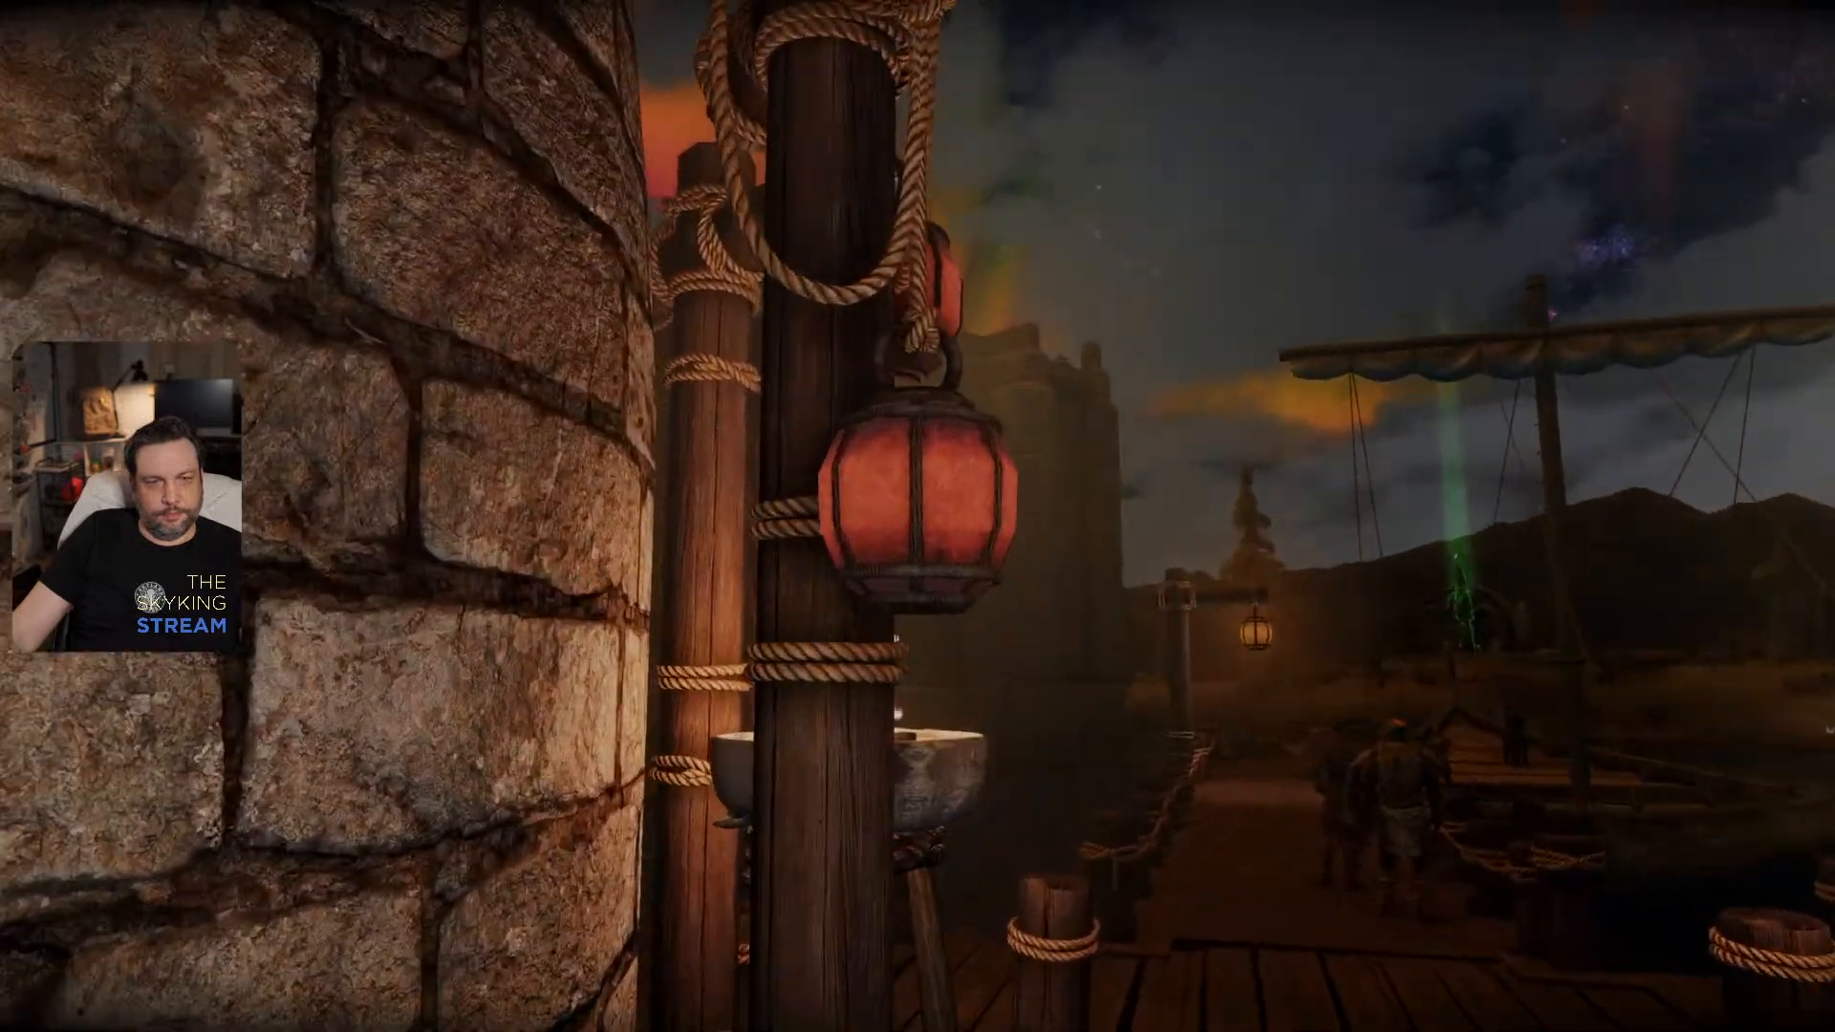
- Walk around the dock-side post and its brazier, examine the lanterns from its other side, and head towards the lantern posts across the road
key("w")
key("d")
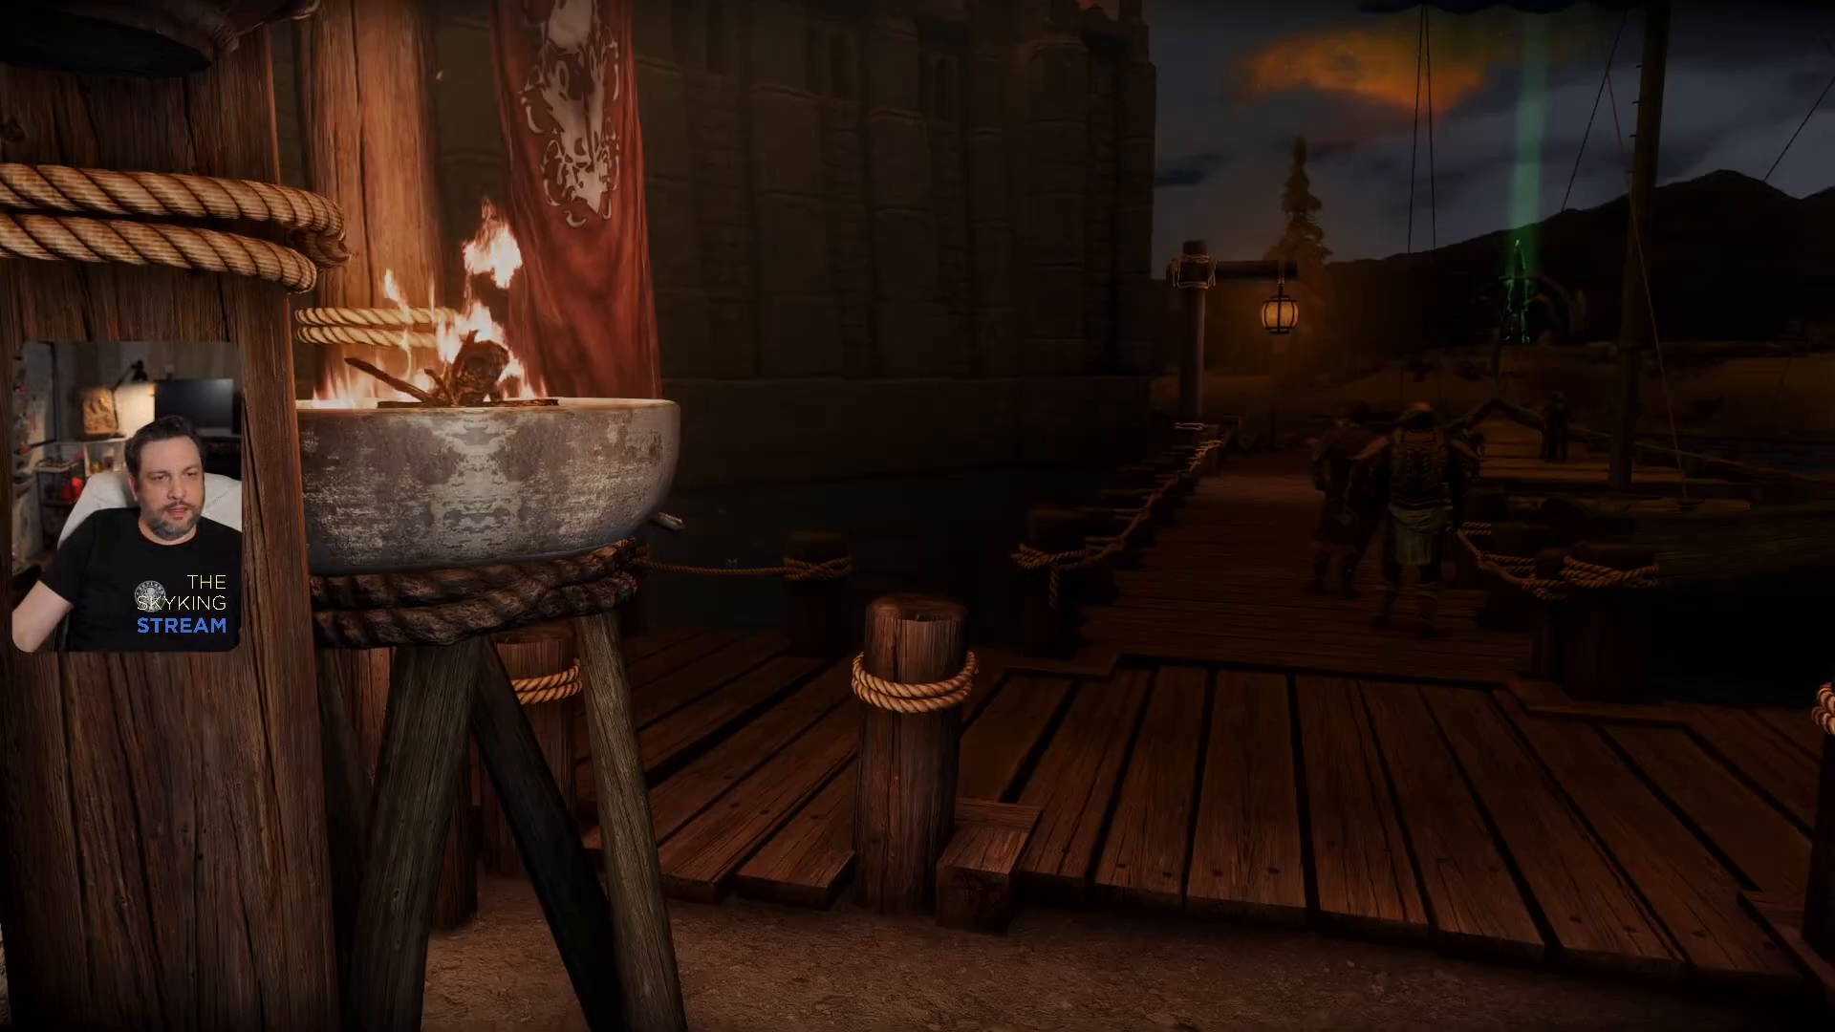
key("w")
key("d")
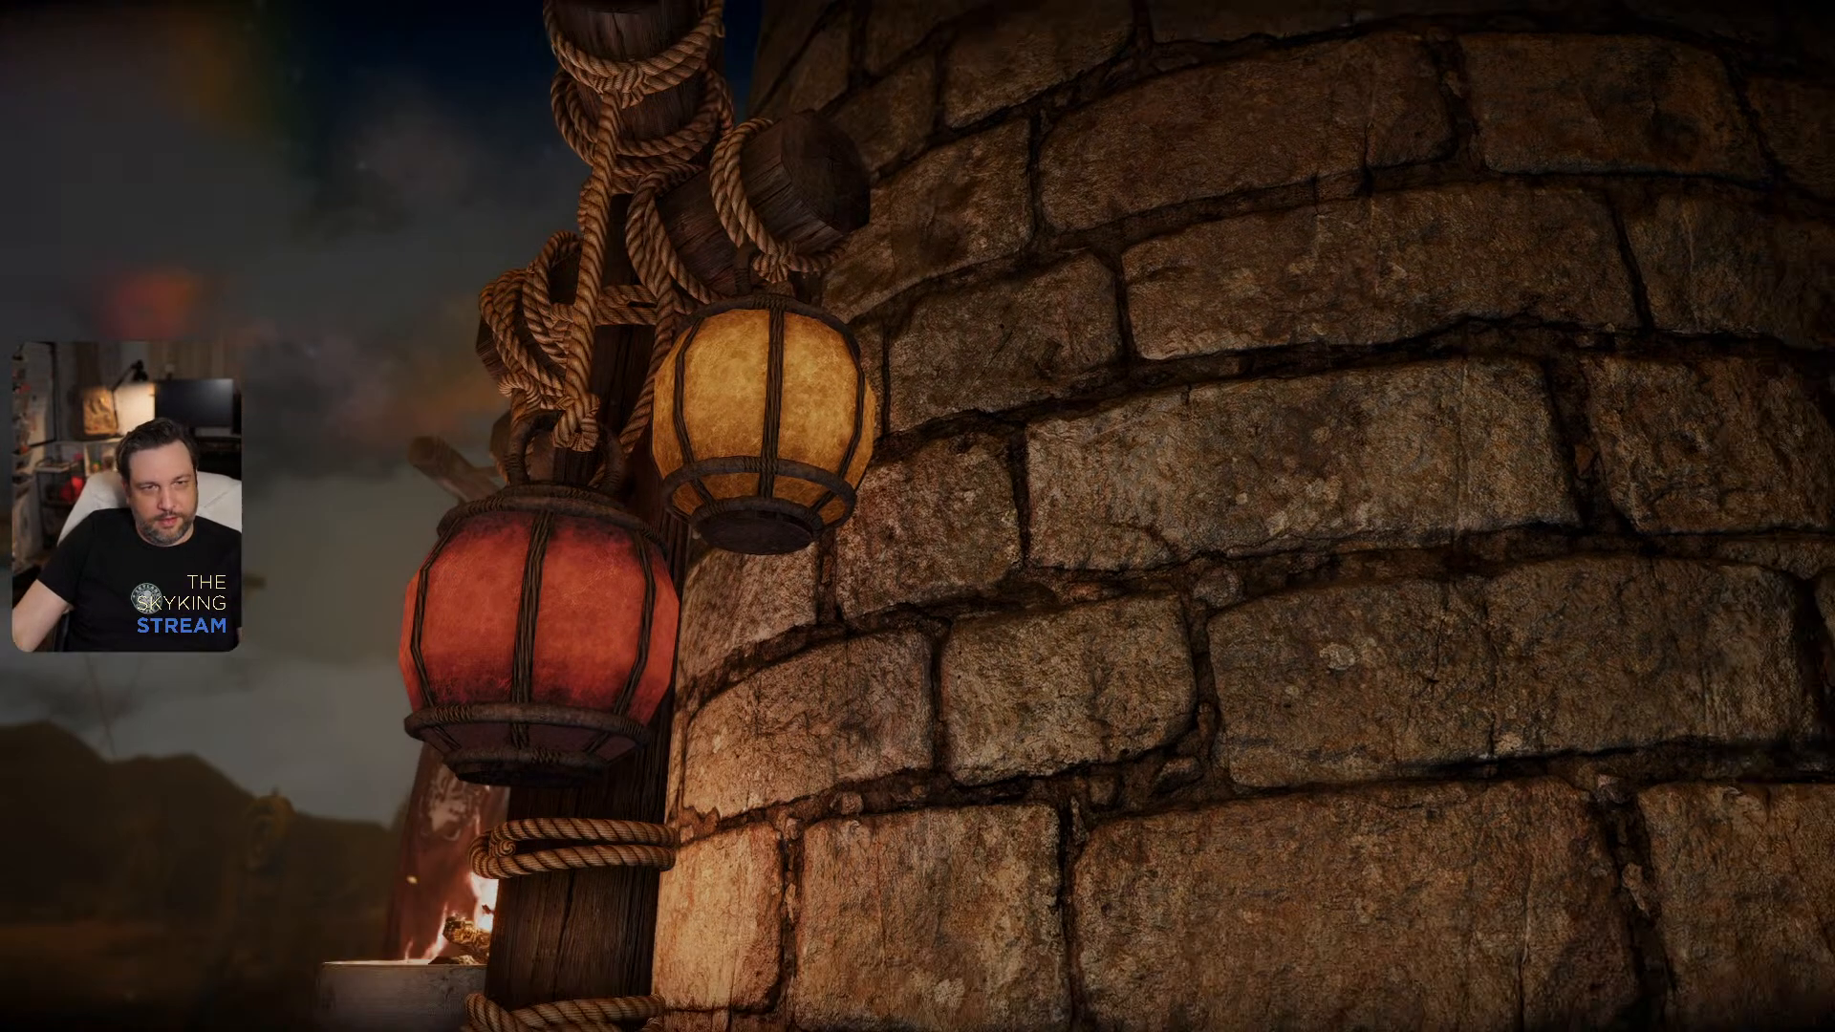
key("w")
key("w")
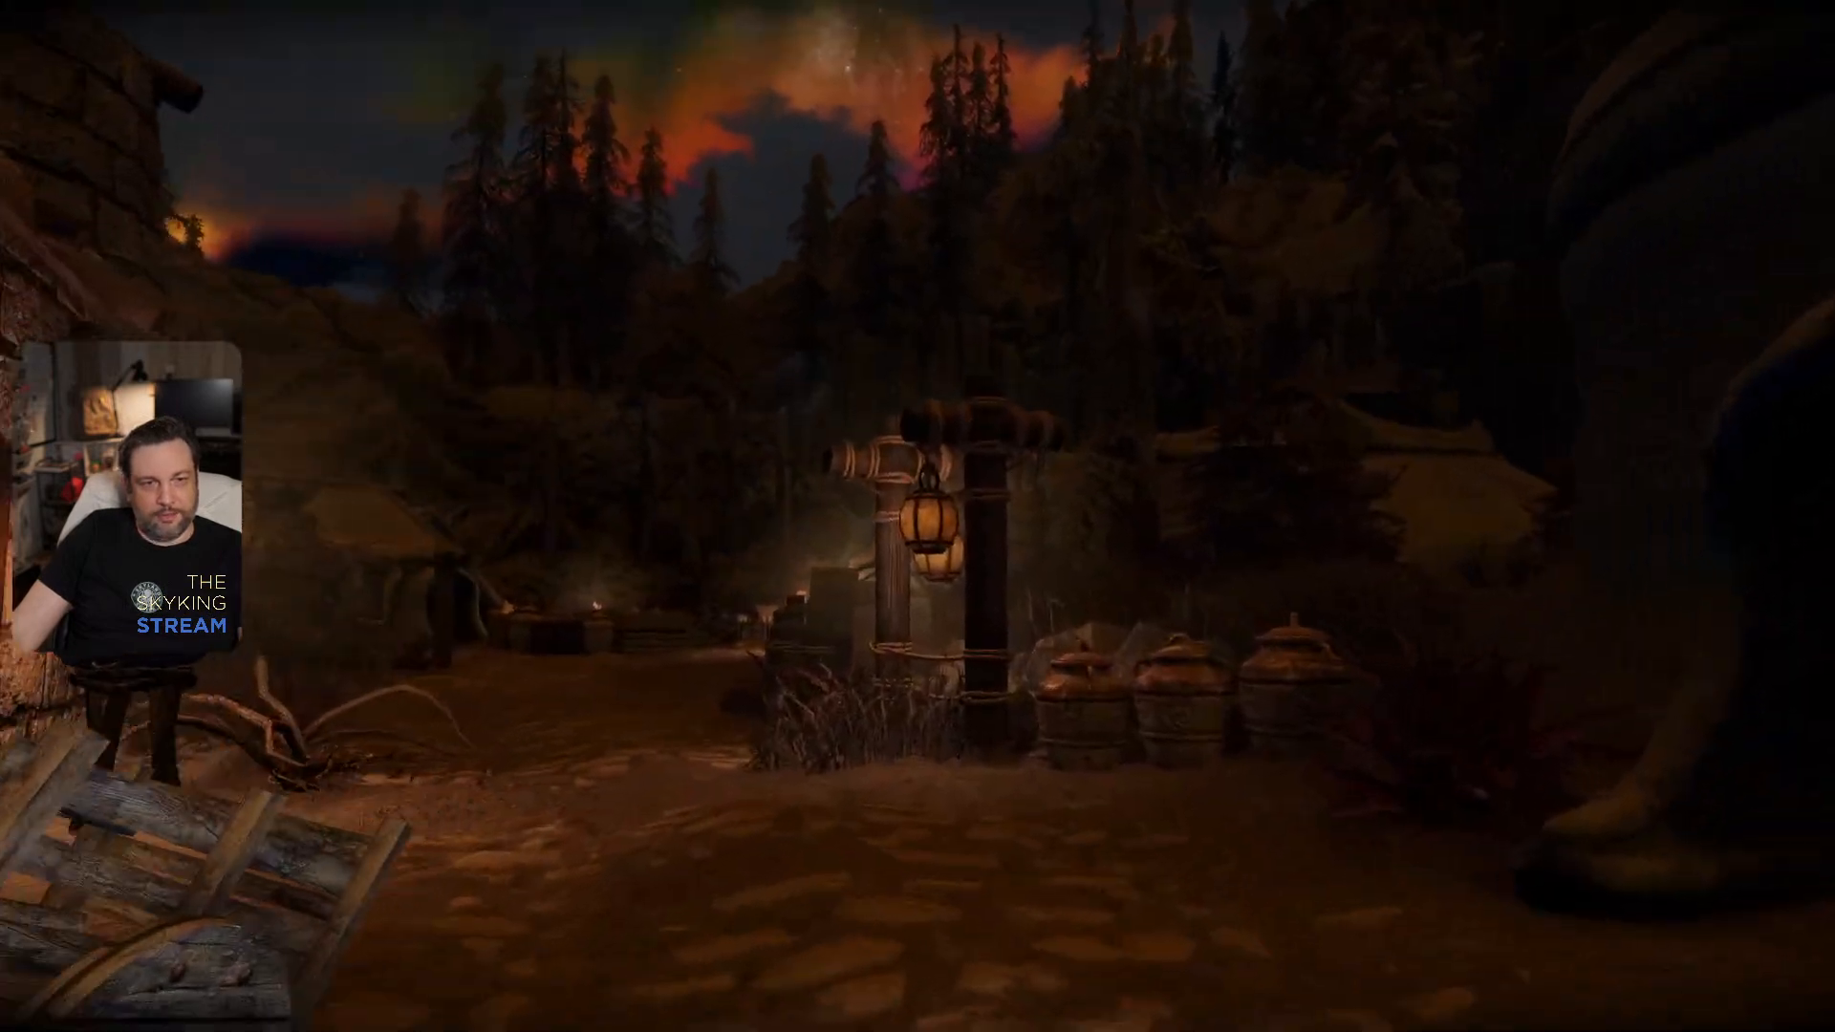
key("w")
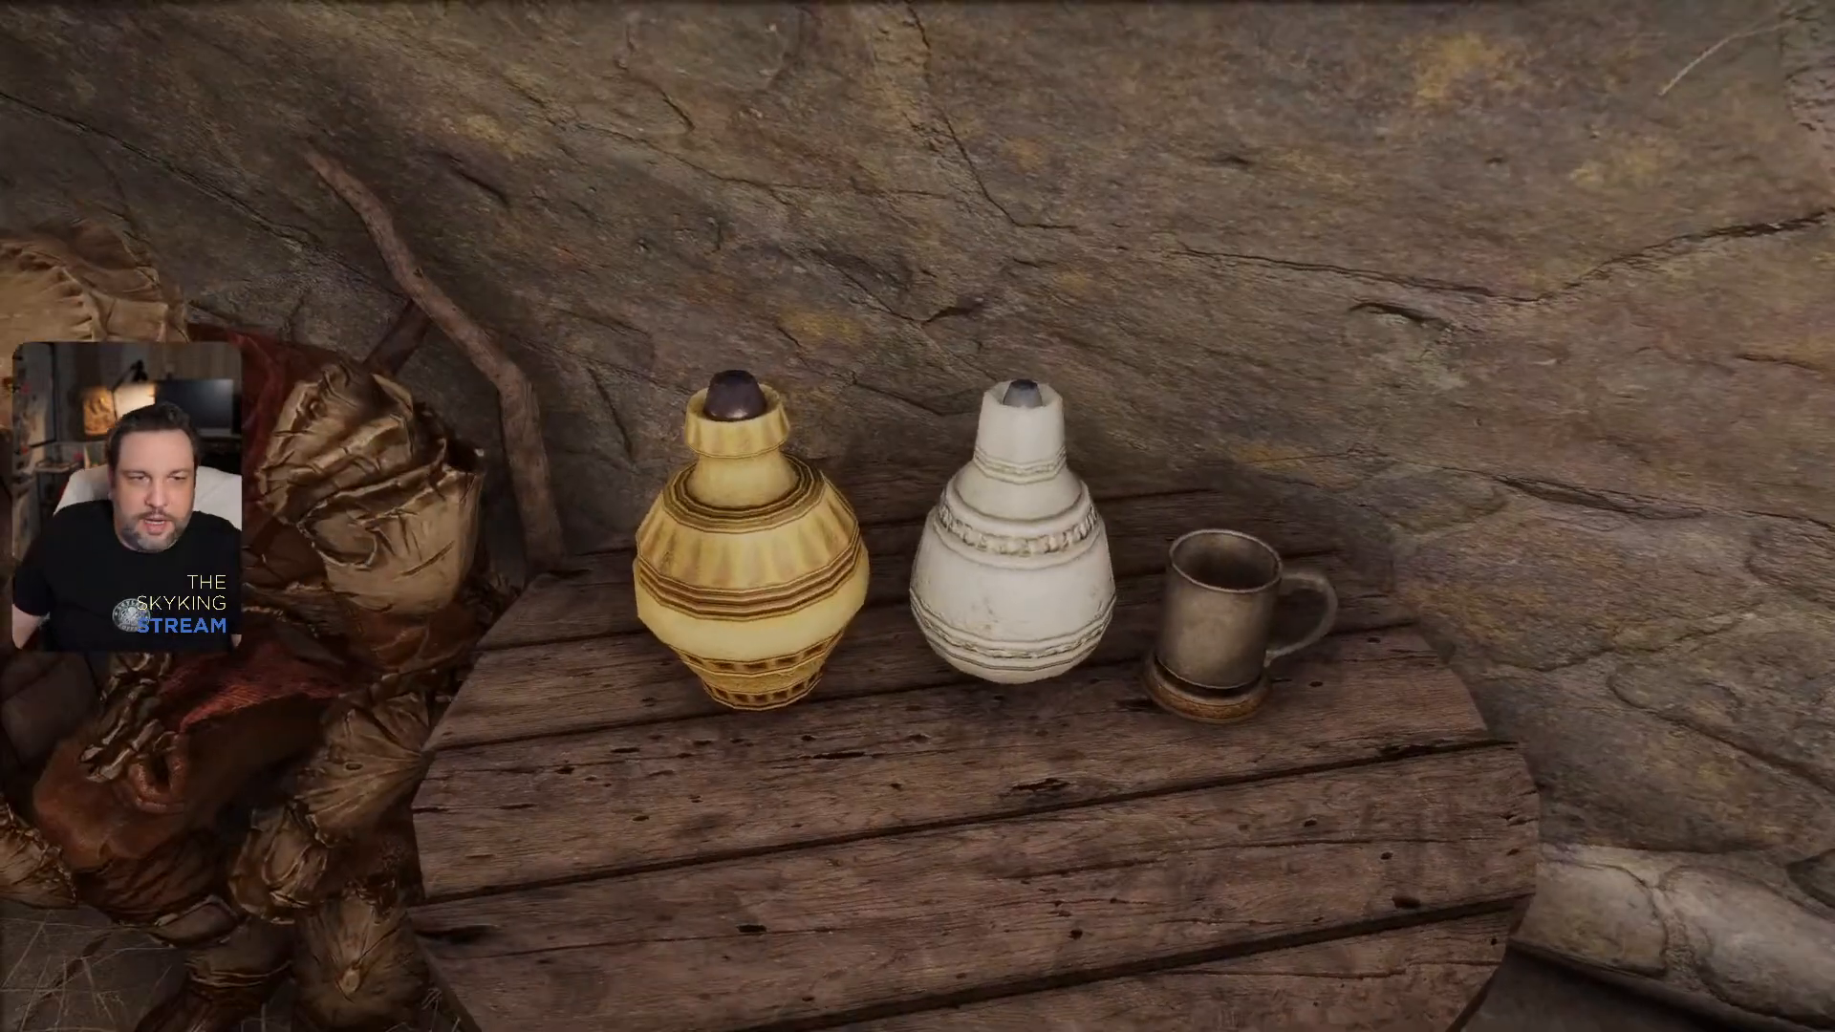
- Identify the yellow and the white jug on the round tables by selecting each one in the console
key("grave")
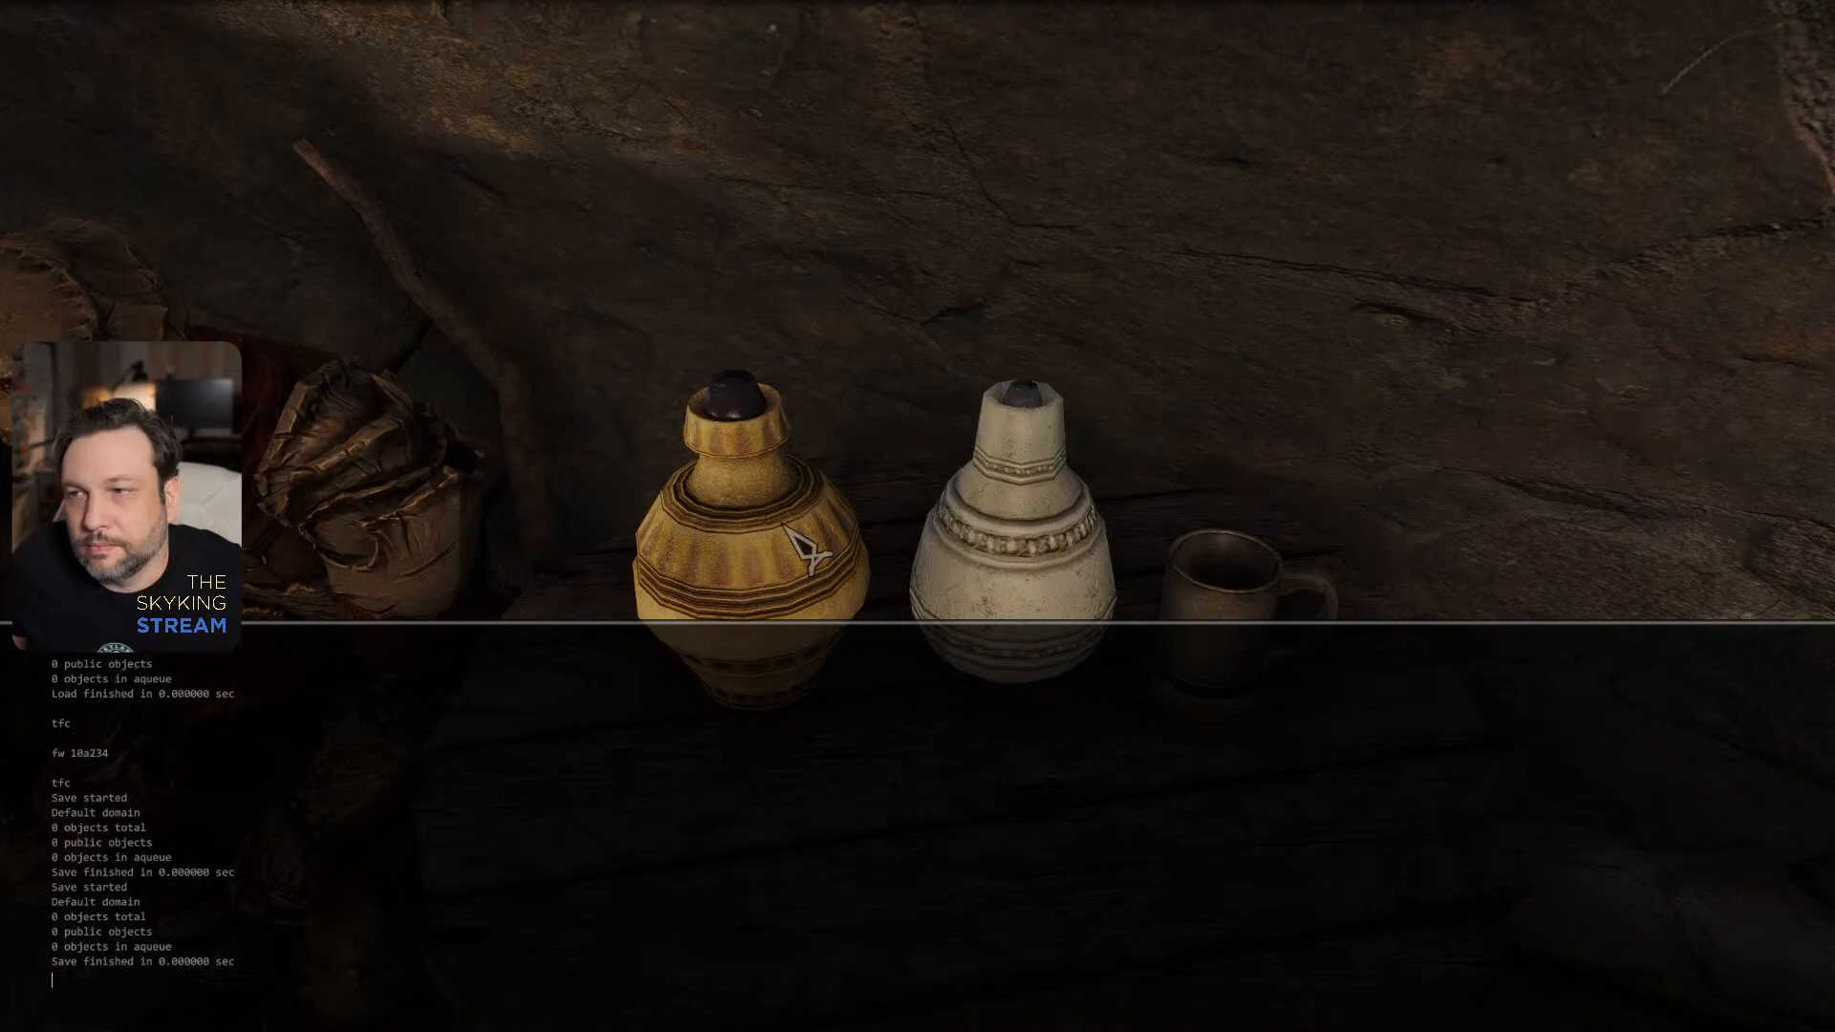
left_click(745, 525)
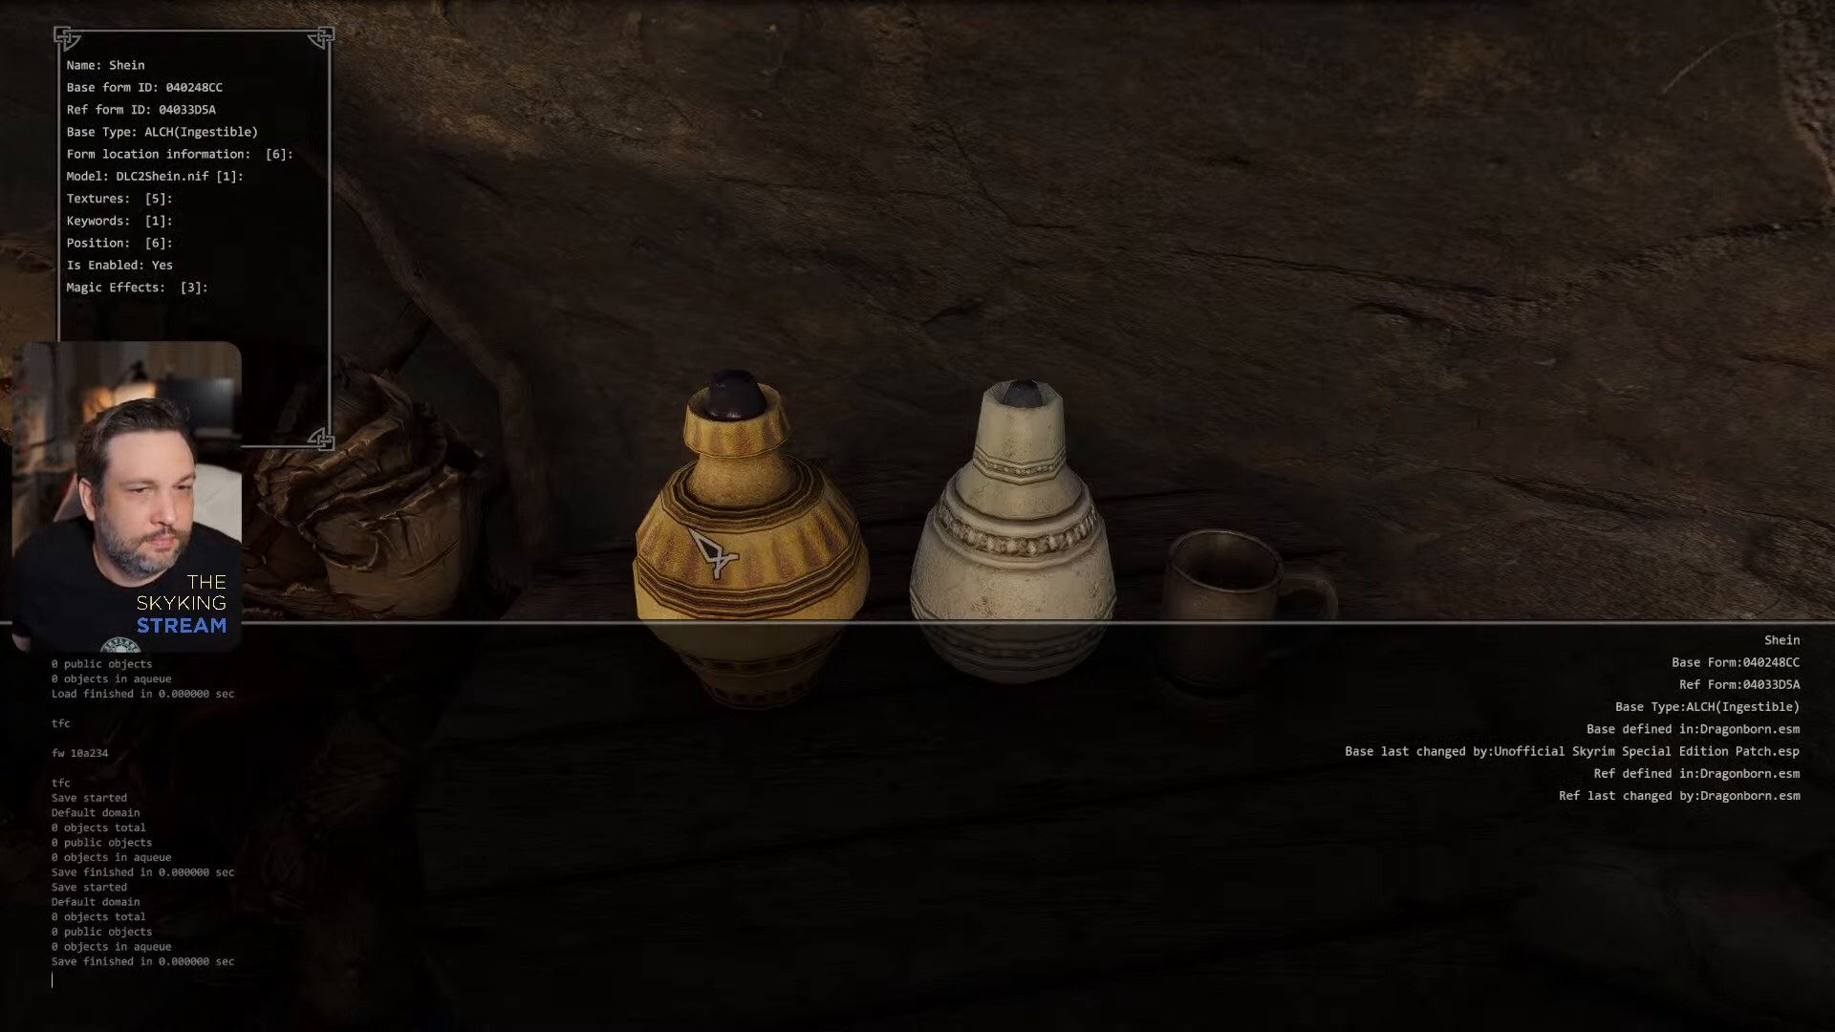
key("grave")
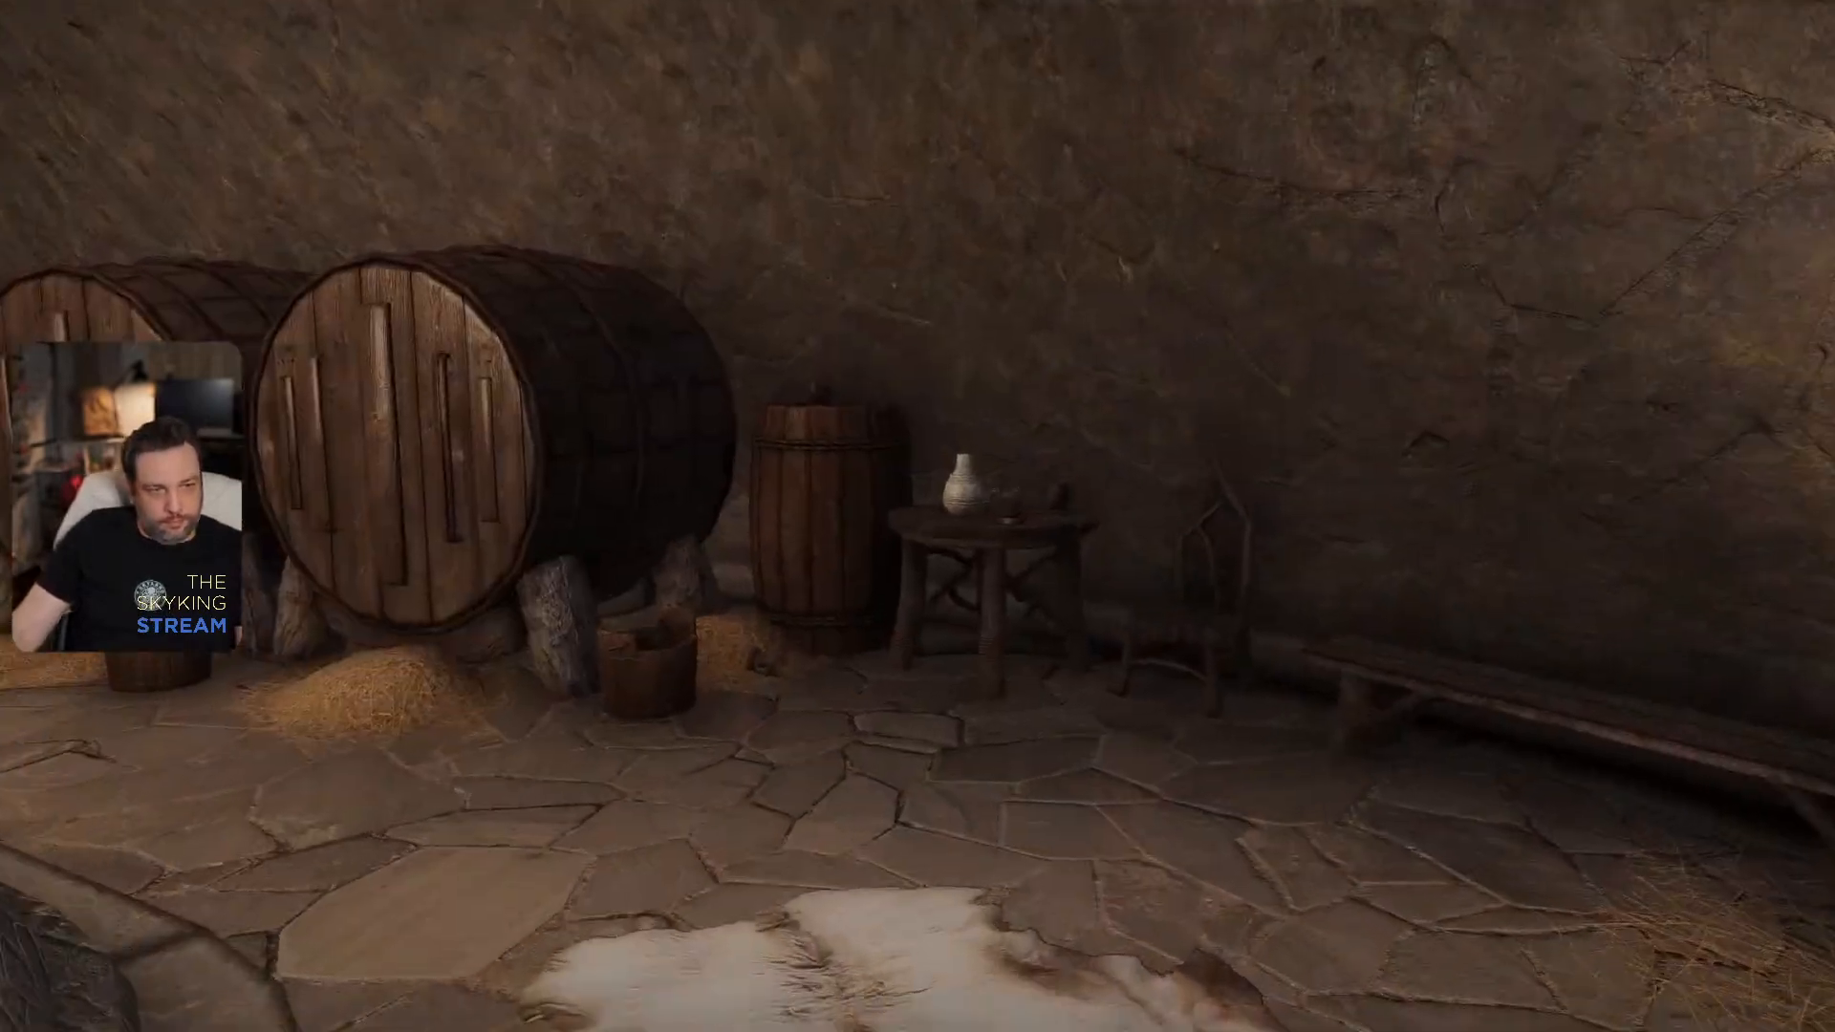
key("grave")
left_click(894, 576)
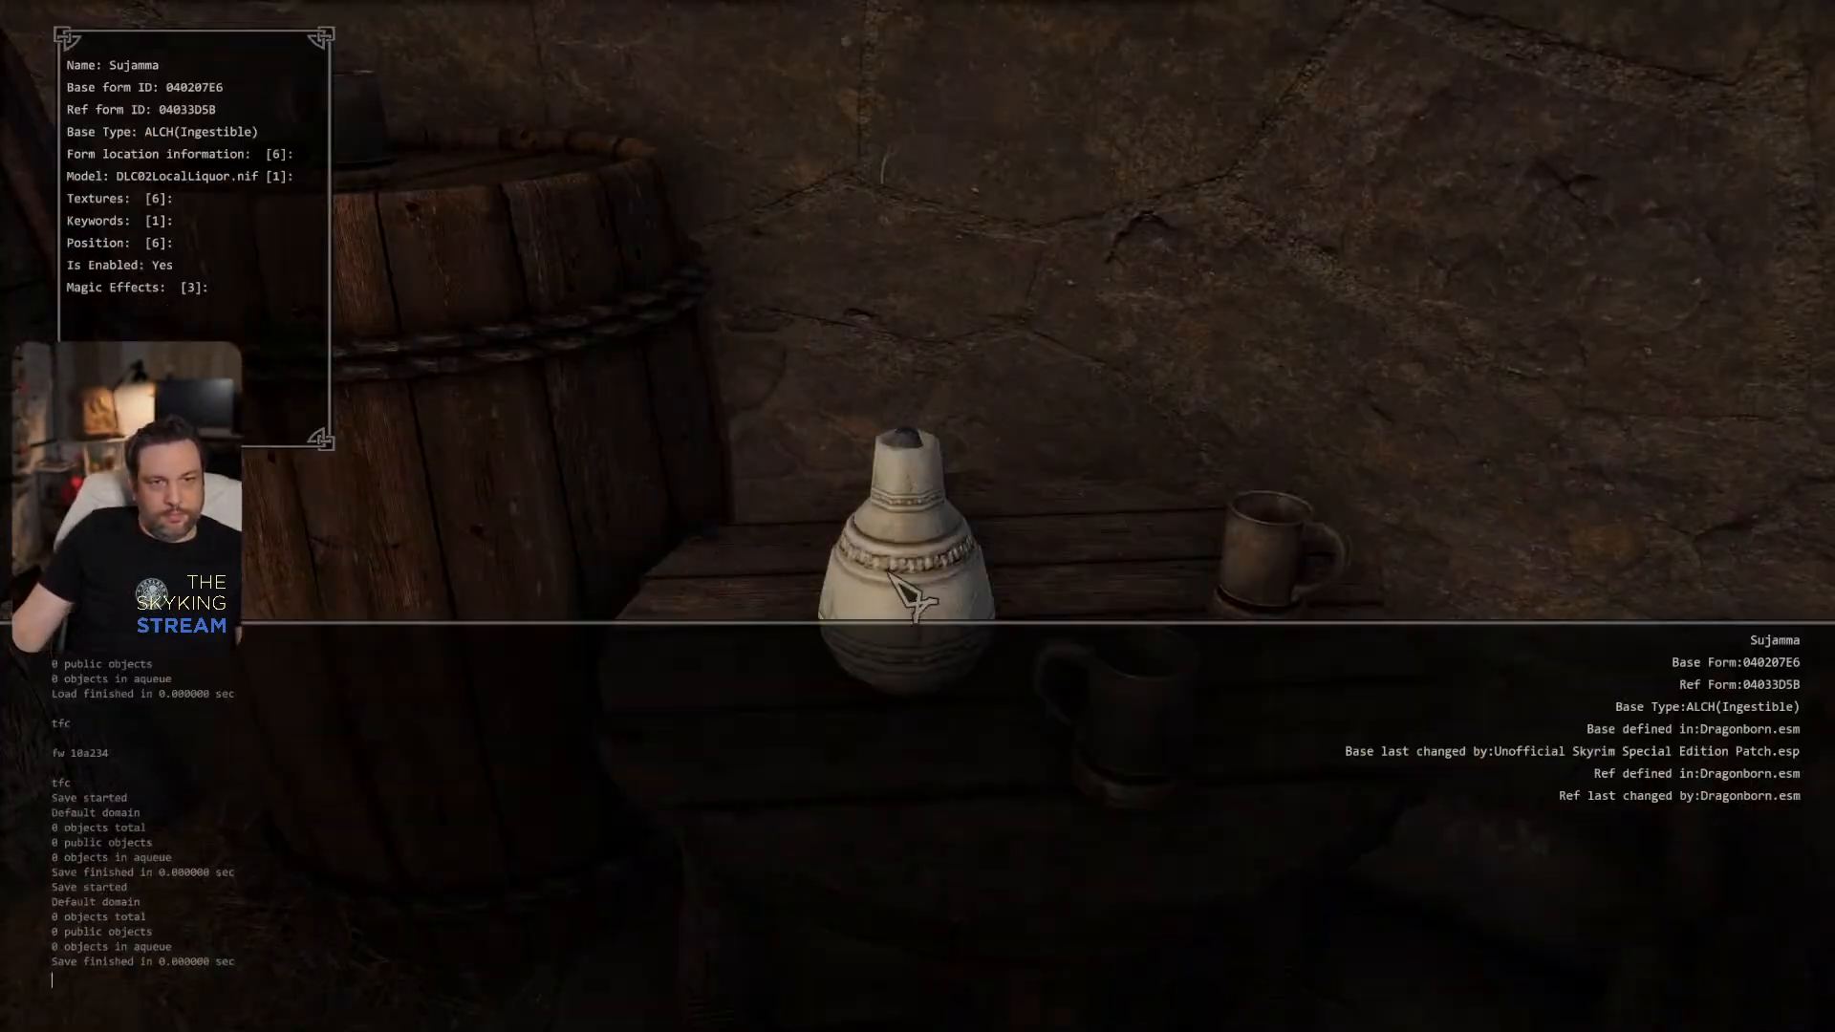
key("grave")
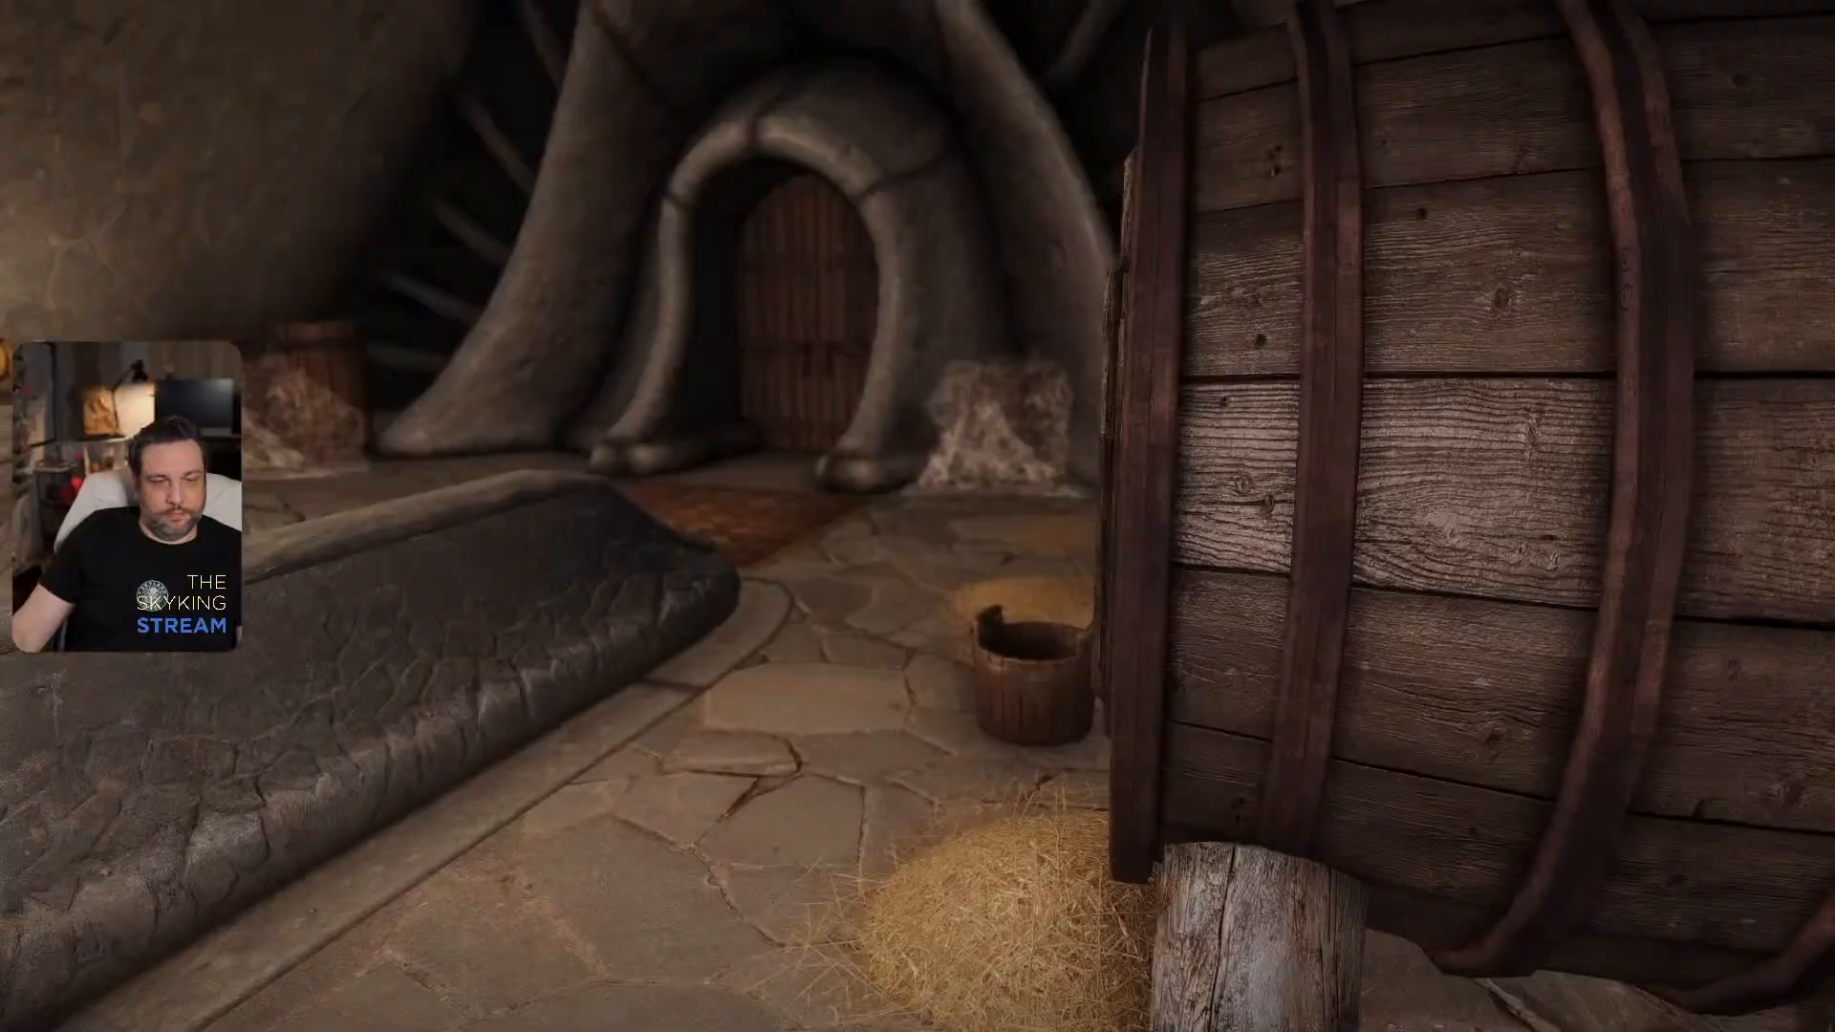
- Leave the building through its wooden double door and set gamehour to 10 with the console
key("w")
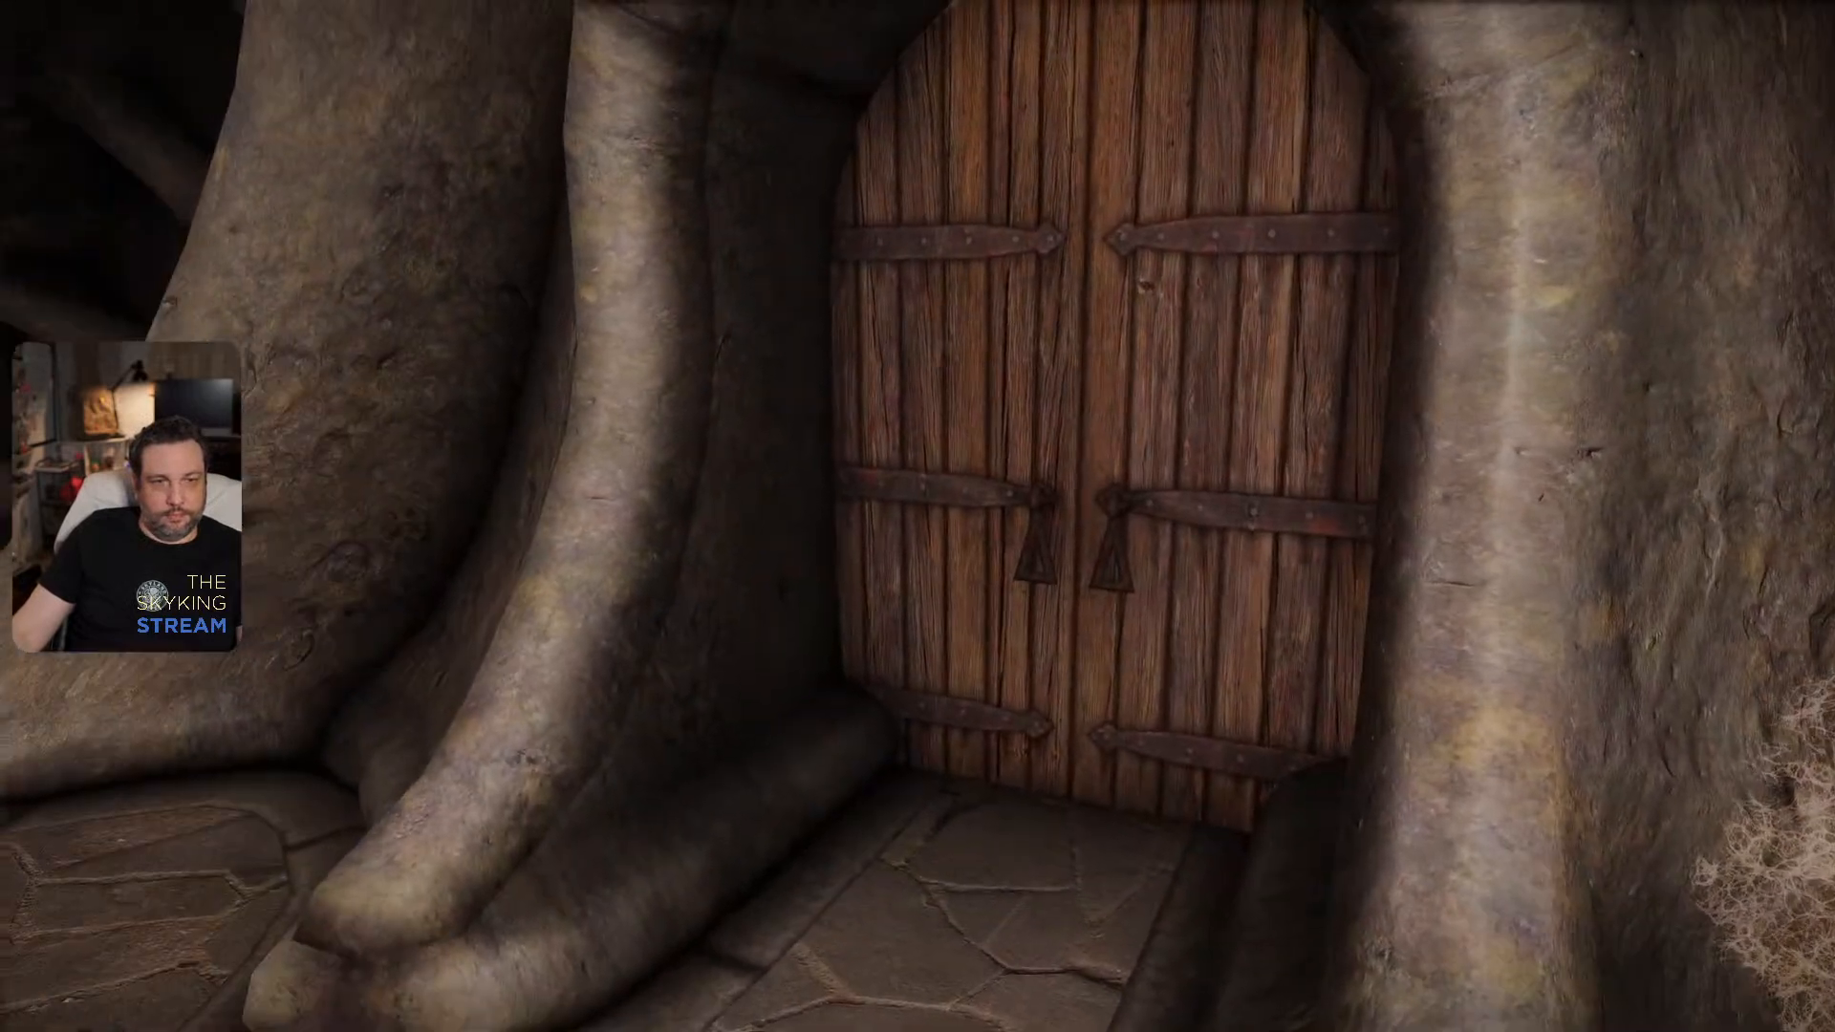
key("e")
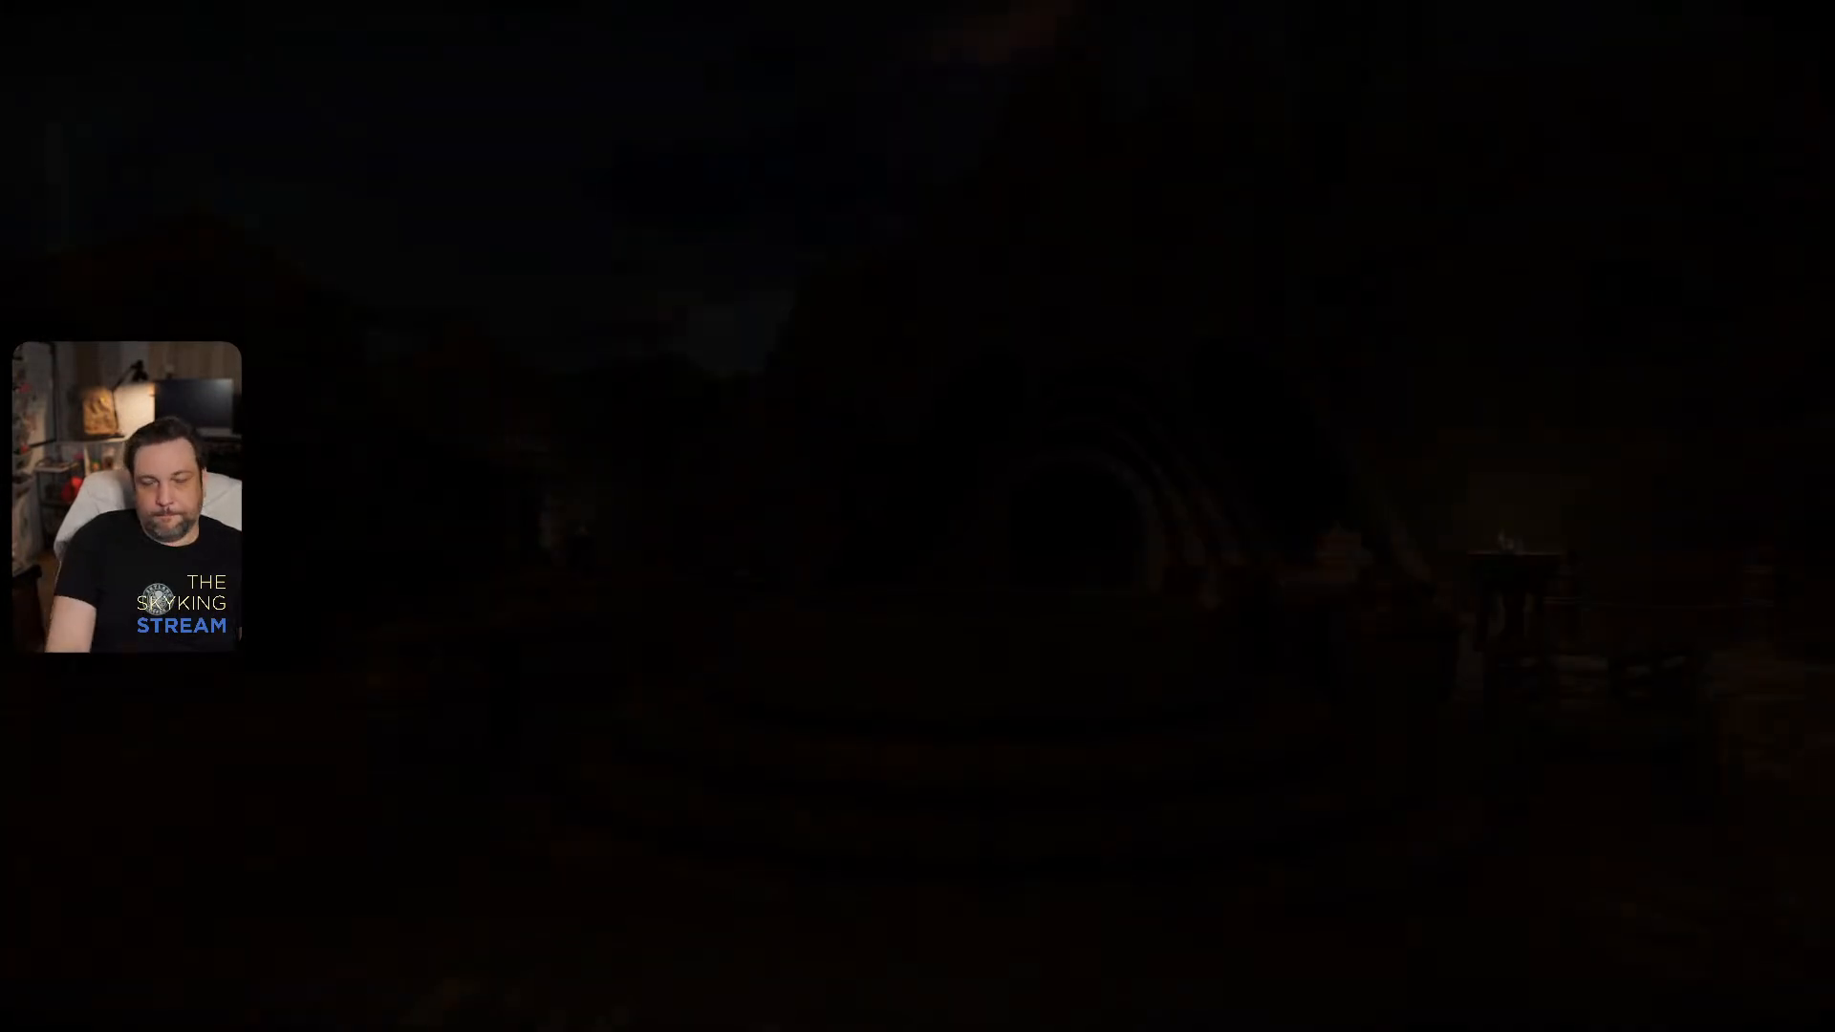
key("grave")
type("set gamehour to 10")
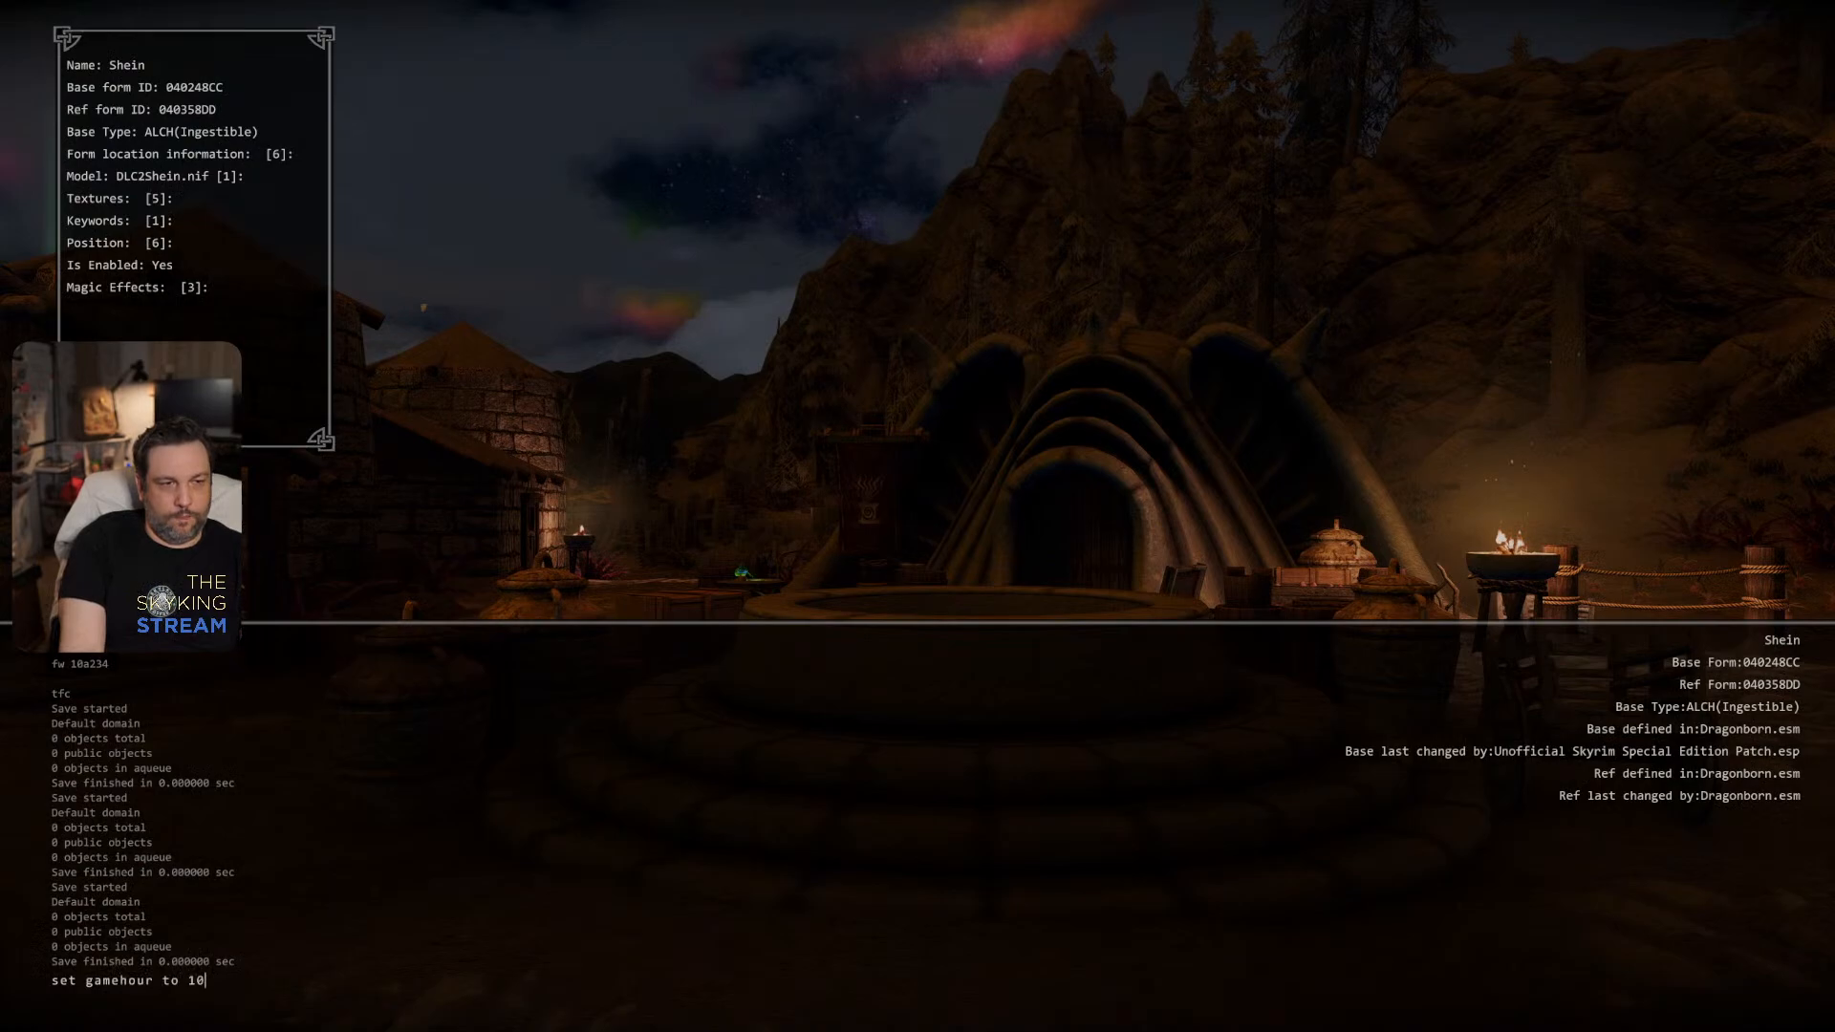
key("Return")
key("grave")
- Walk through Raven Rock in daylight, examining the yellow lanterns, the stone towers and the wooden house door
key("w")
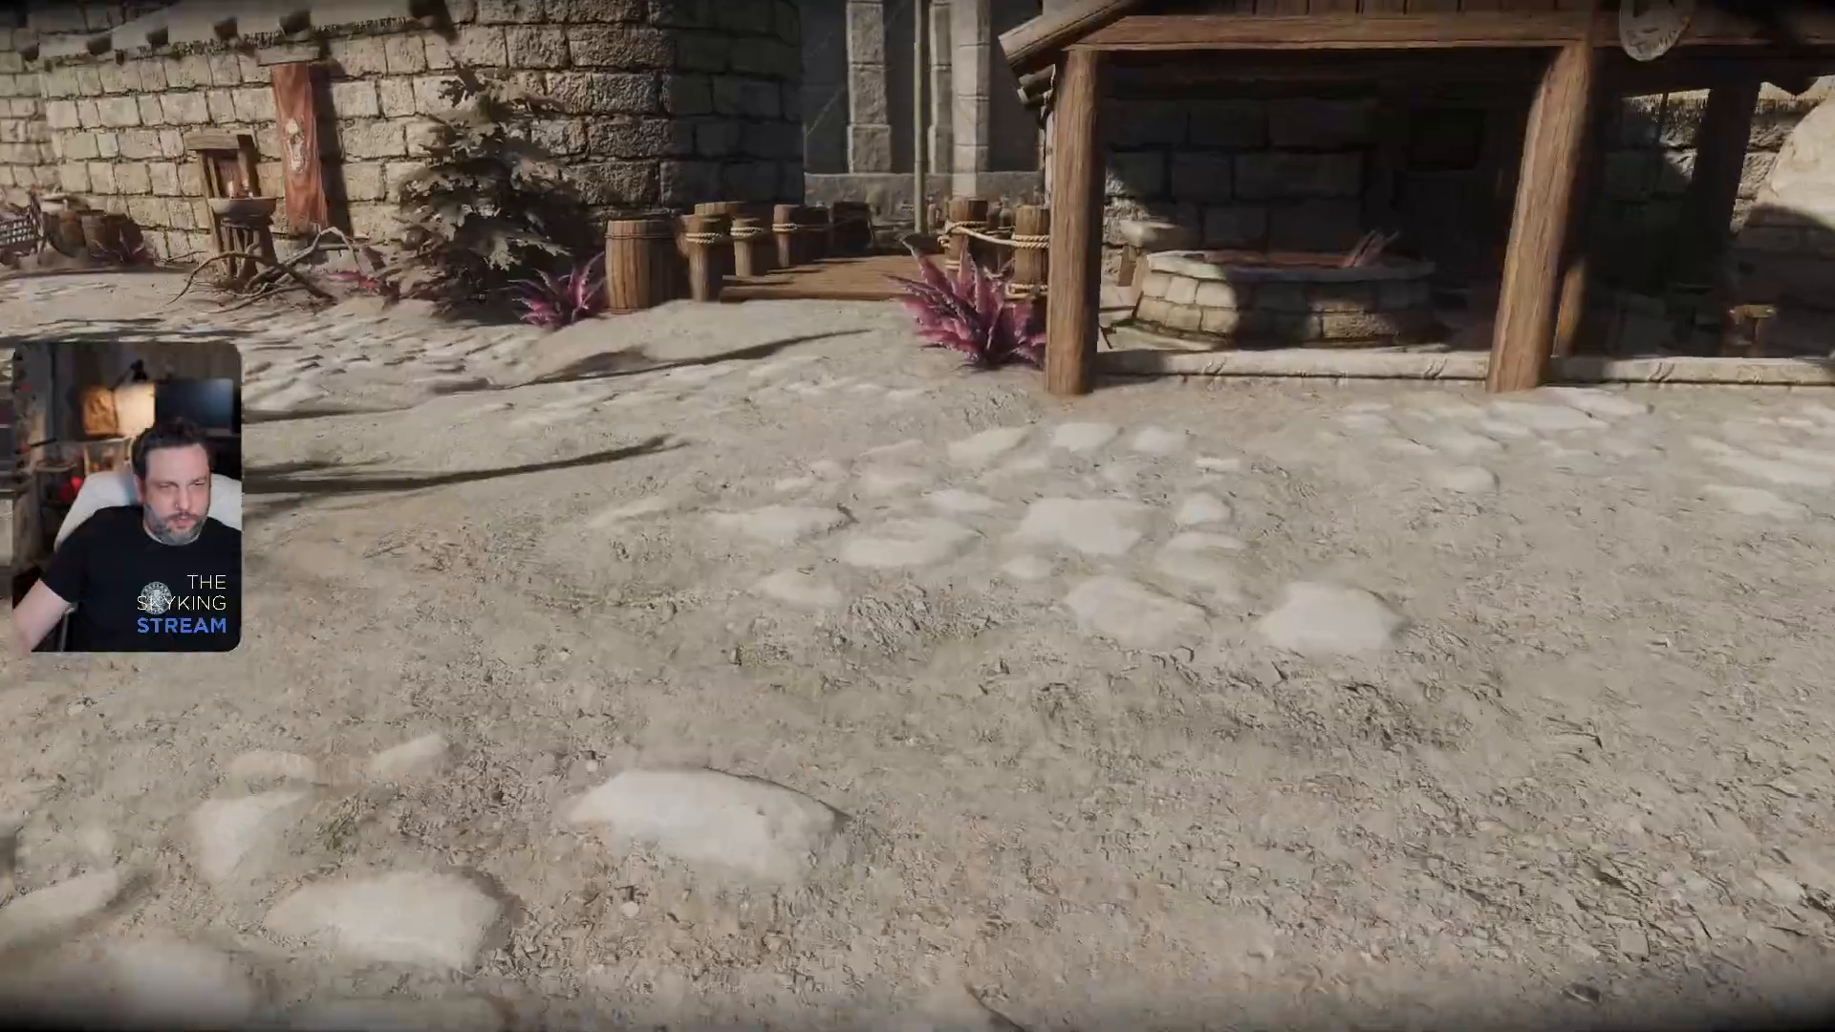
key("w")
key("w")
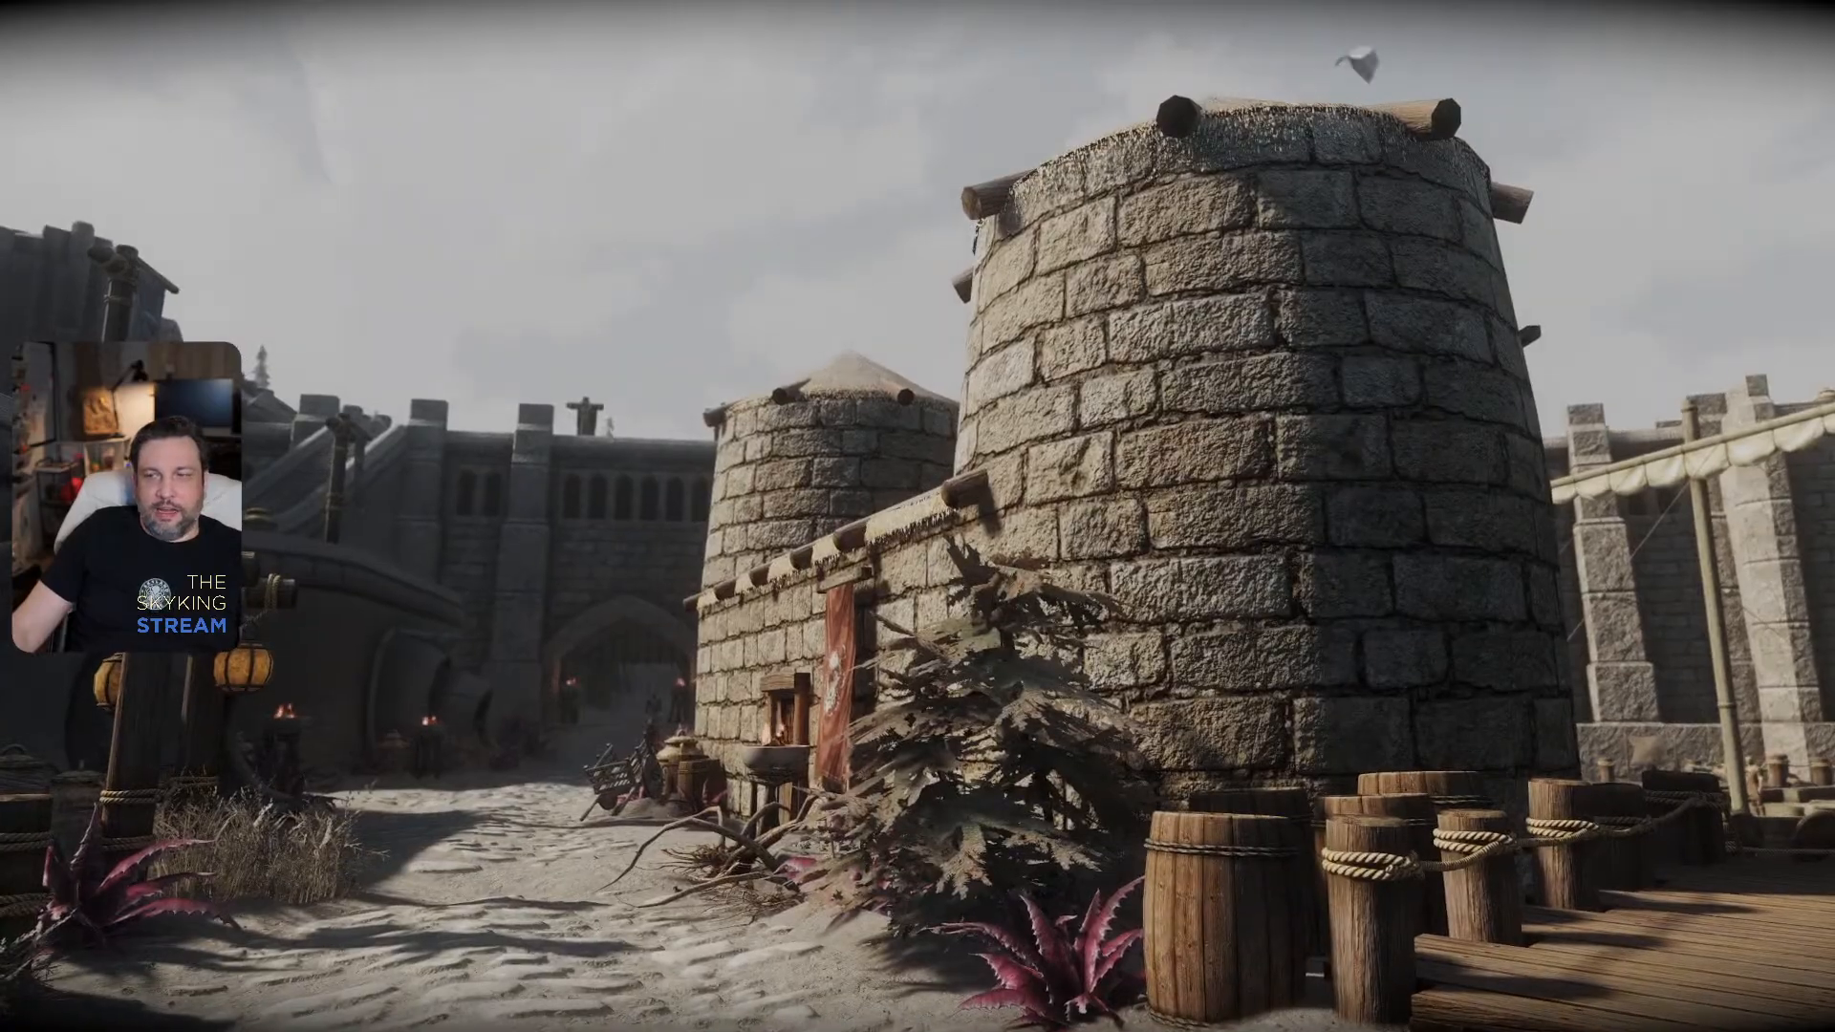
key("w")
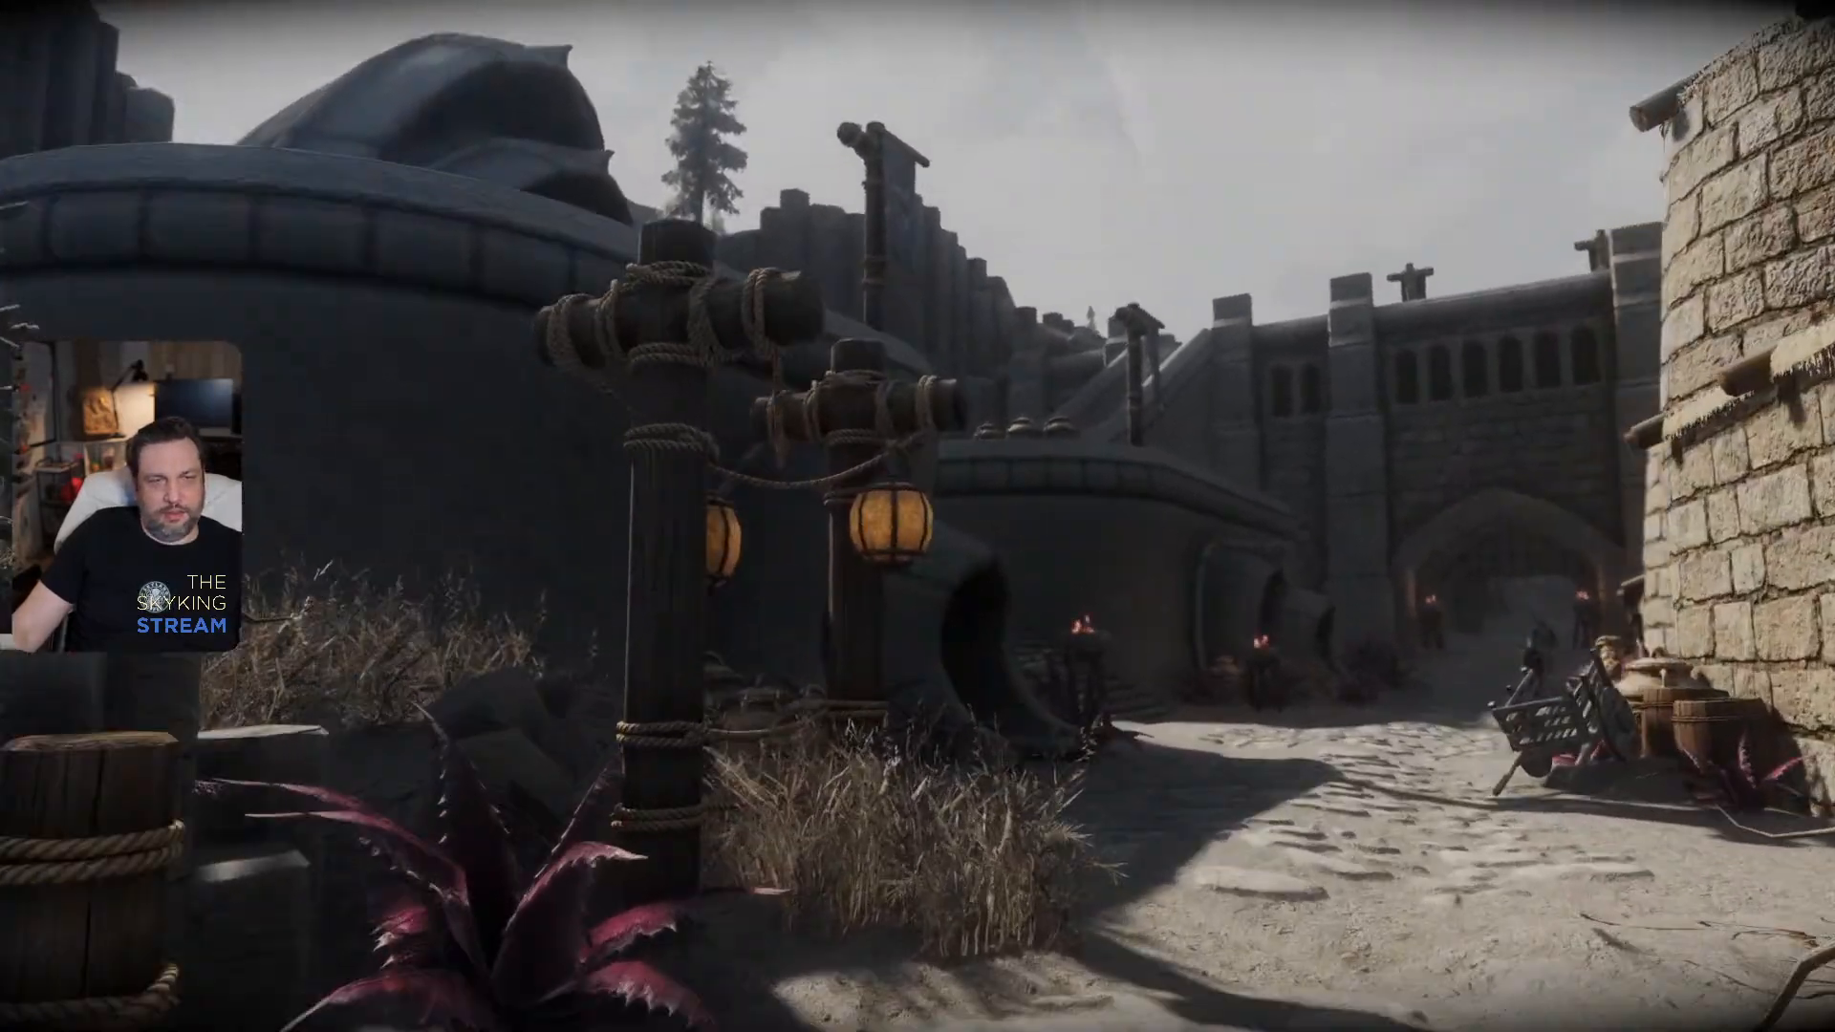
key("w")
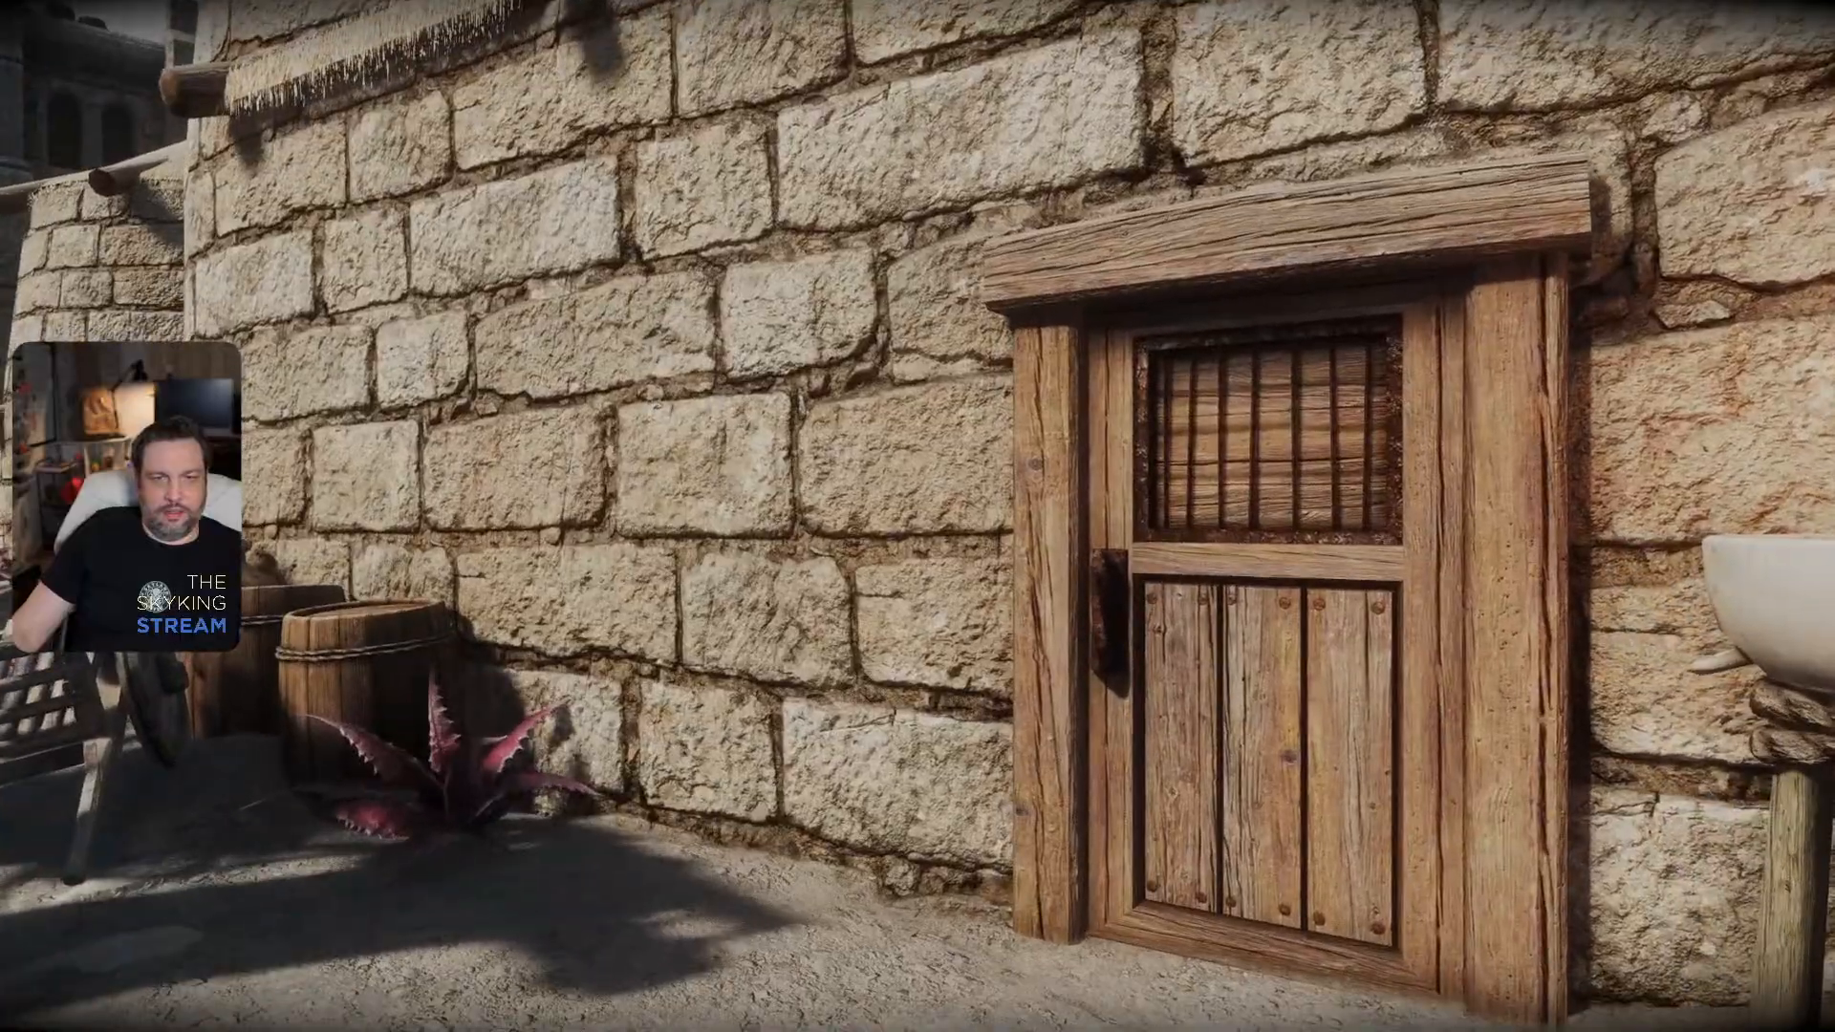
key("w")
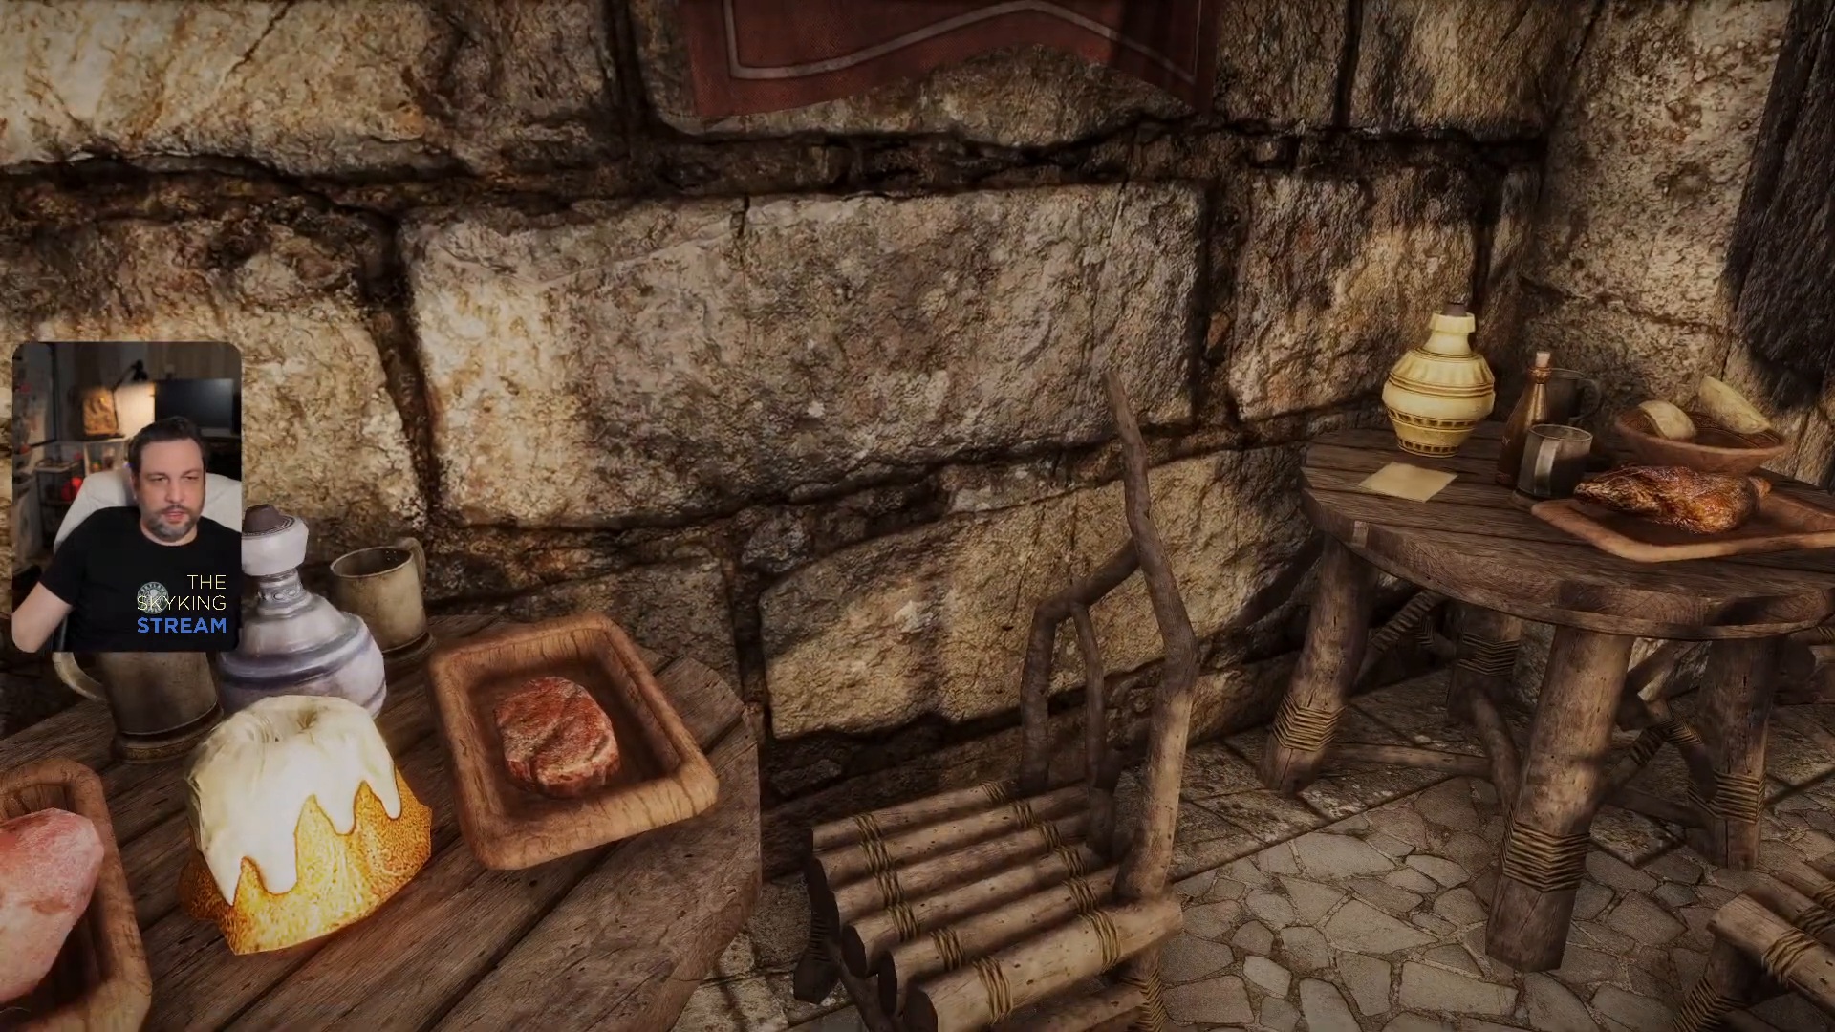
- Switch to the To Do list in Notepad, add "DLC02 Steins/Jugs" and "Redo Pots", and return to the game
key("alt+Tab")
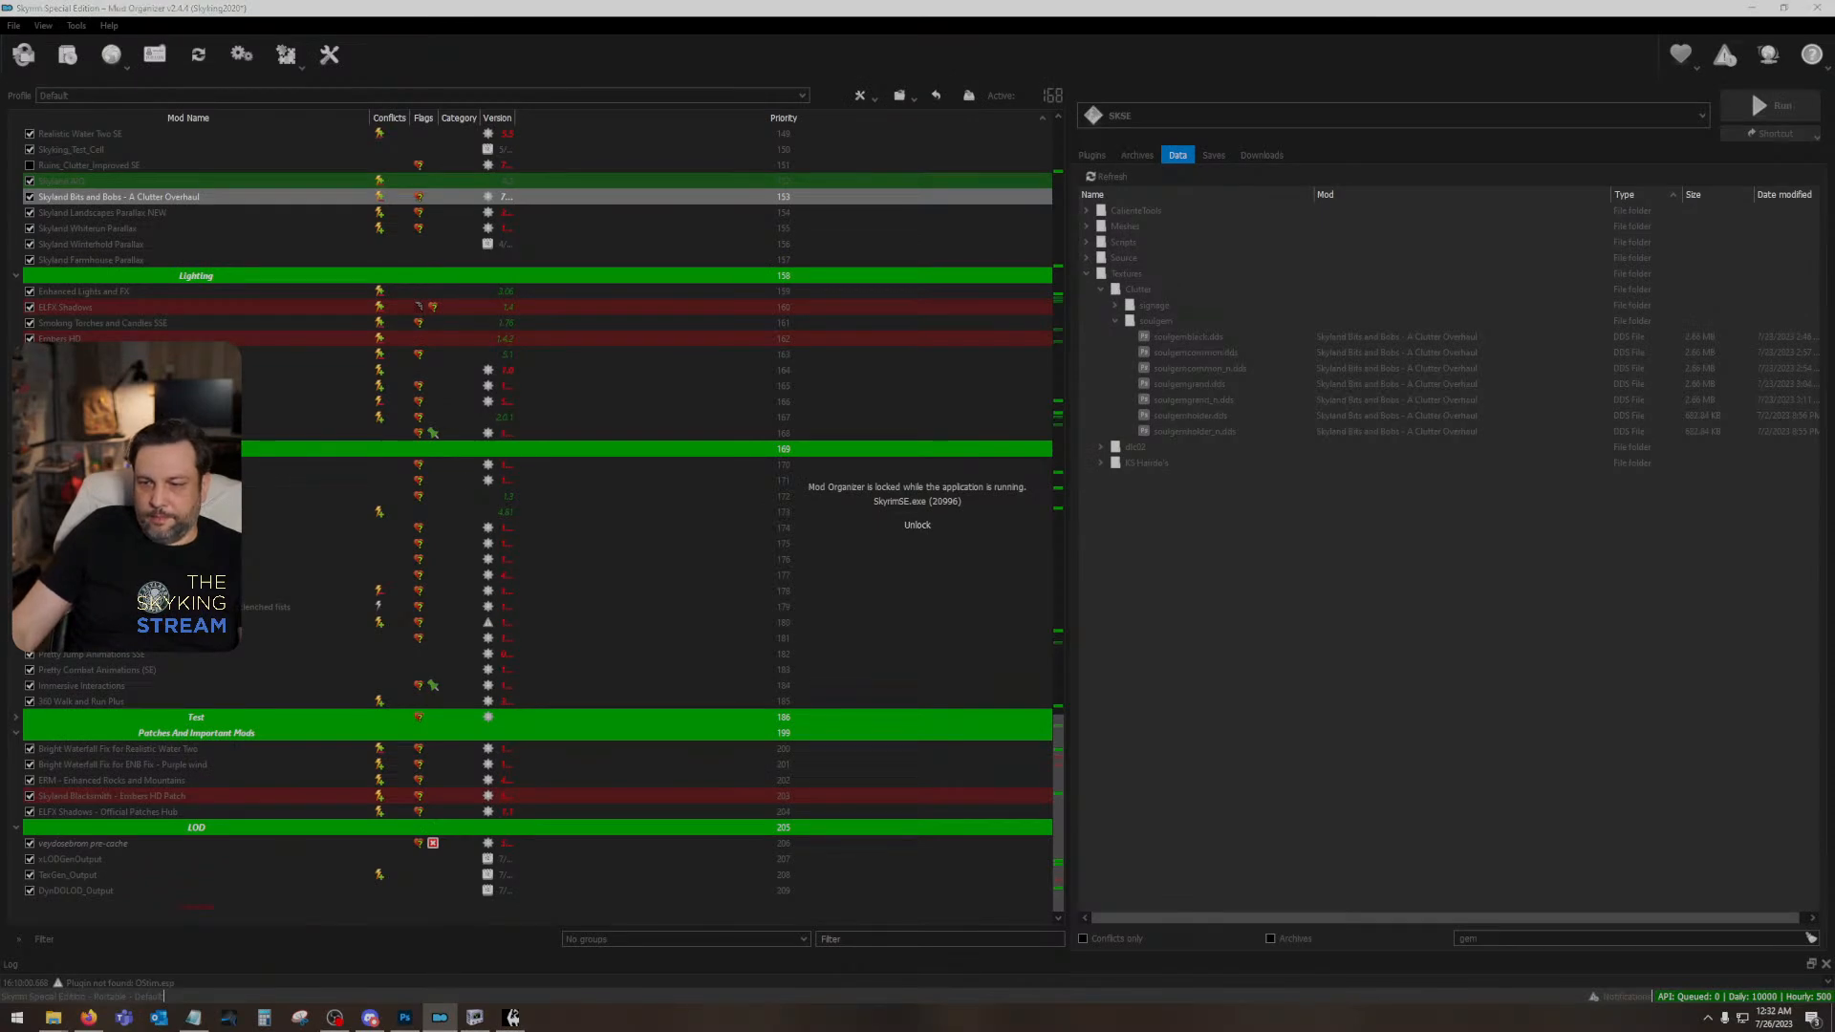
key("alt+Tab")
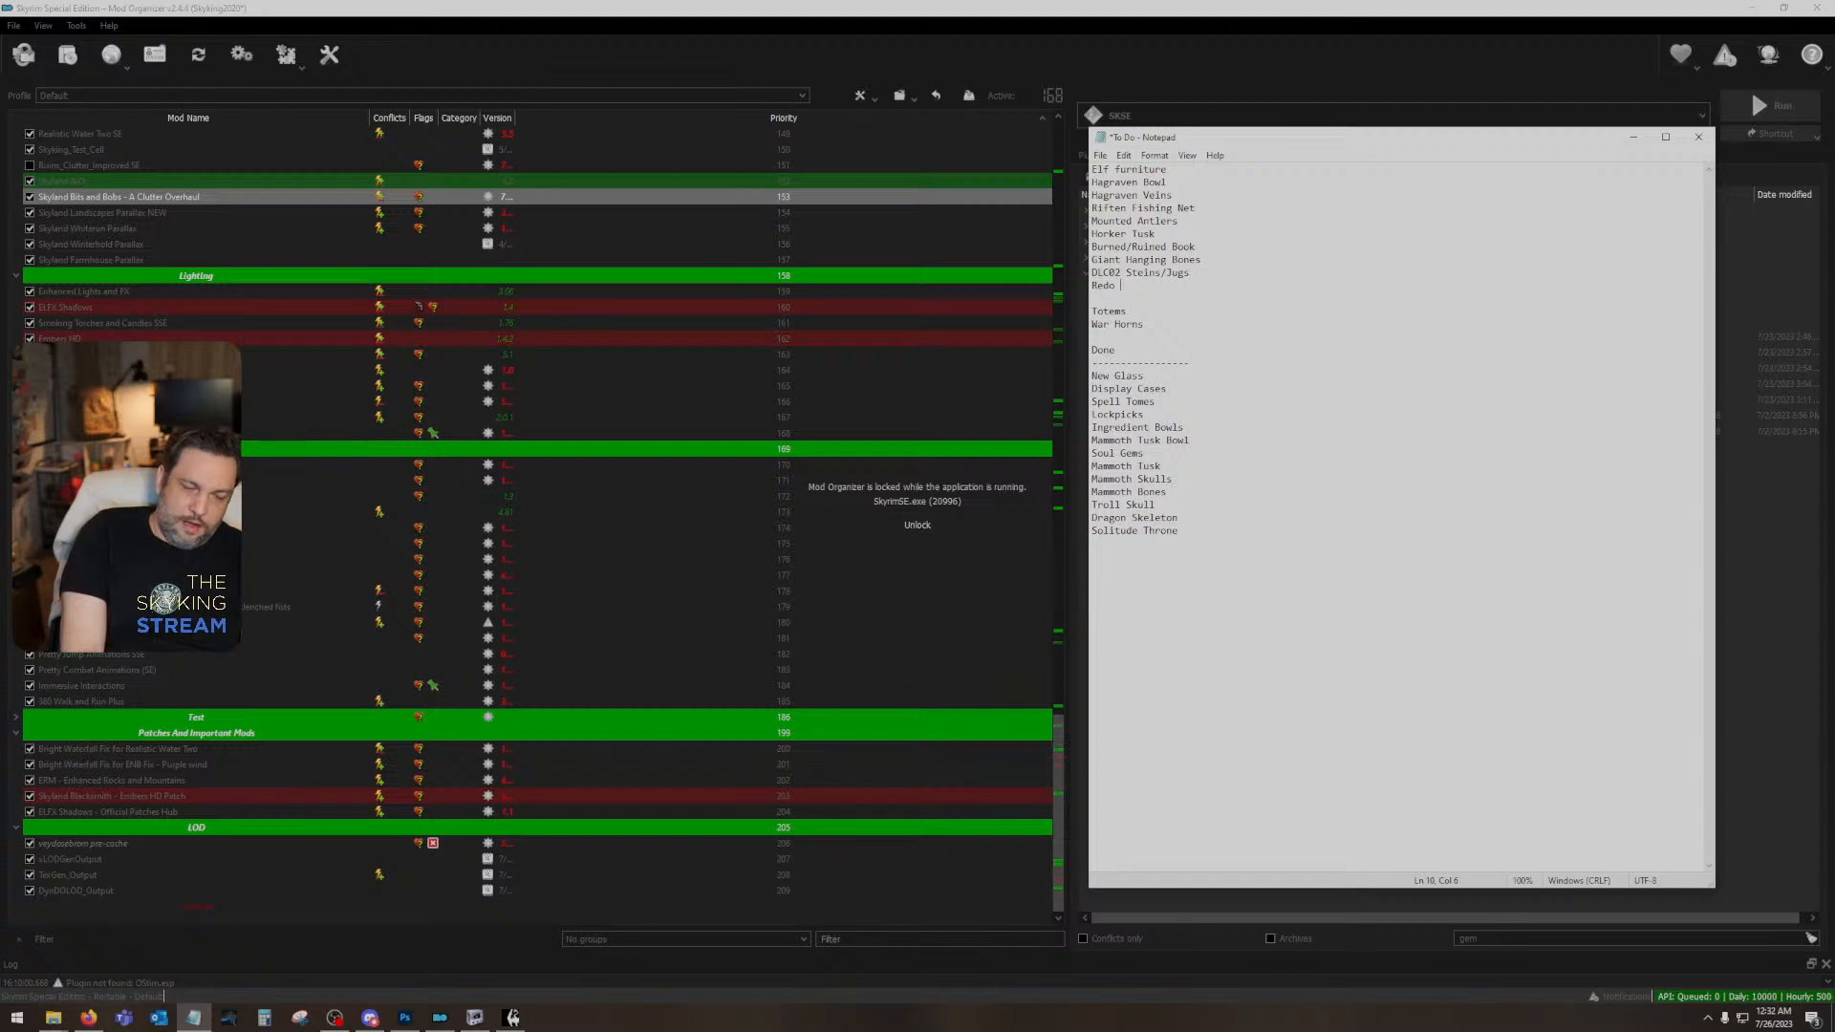
left_click_drag(1348, 276, 1442, 590)
left_click(1442, 590)
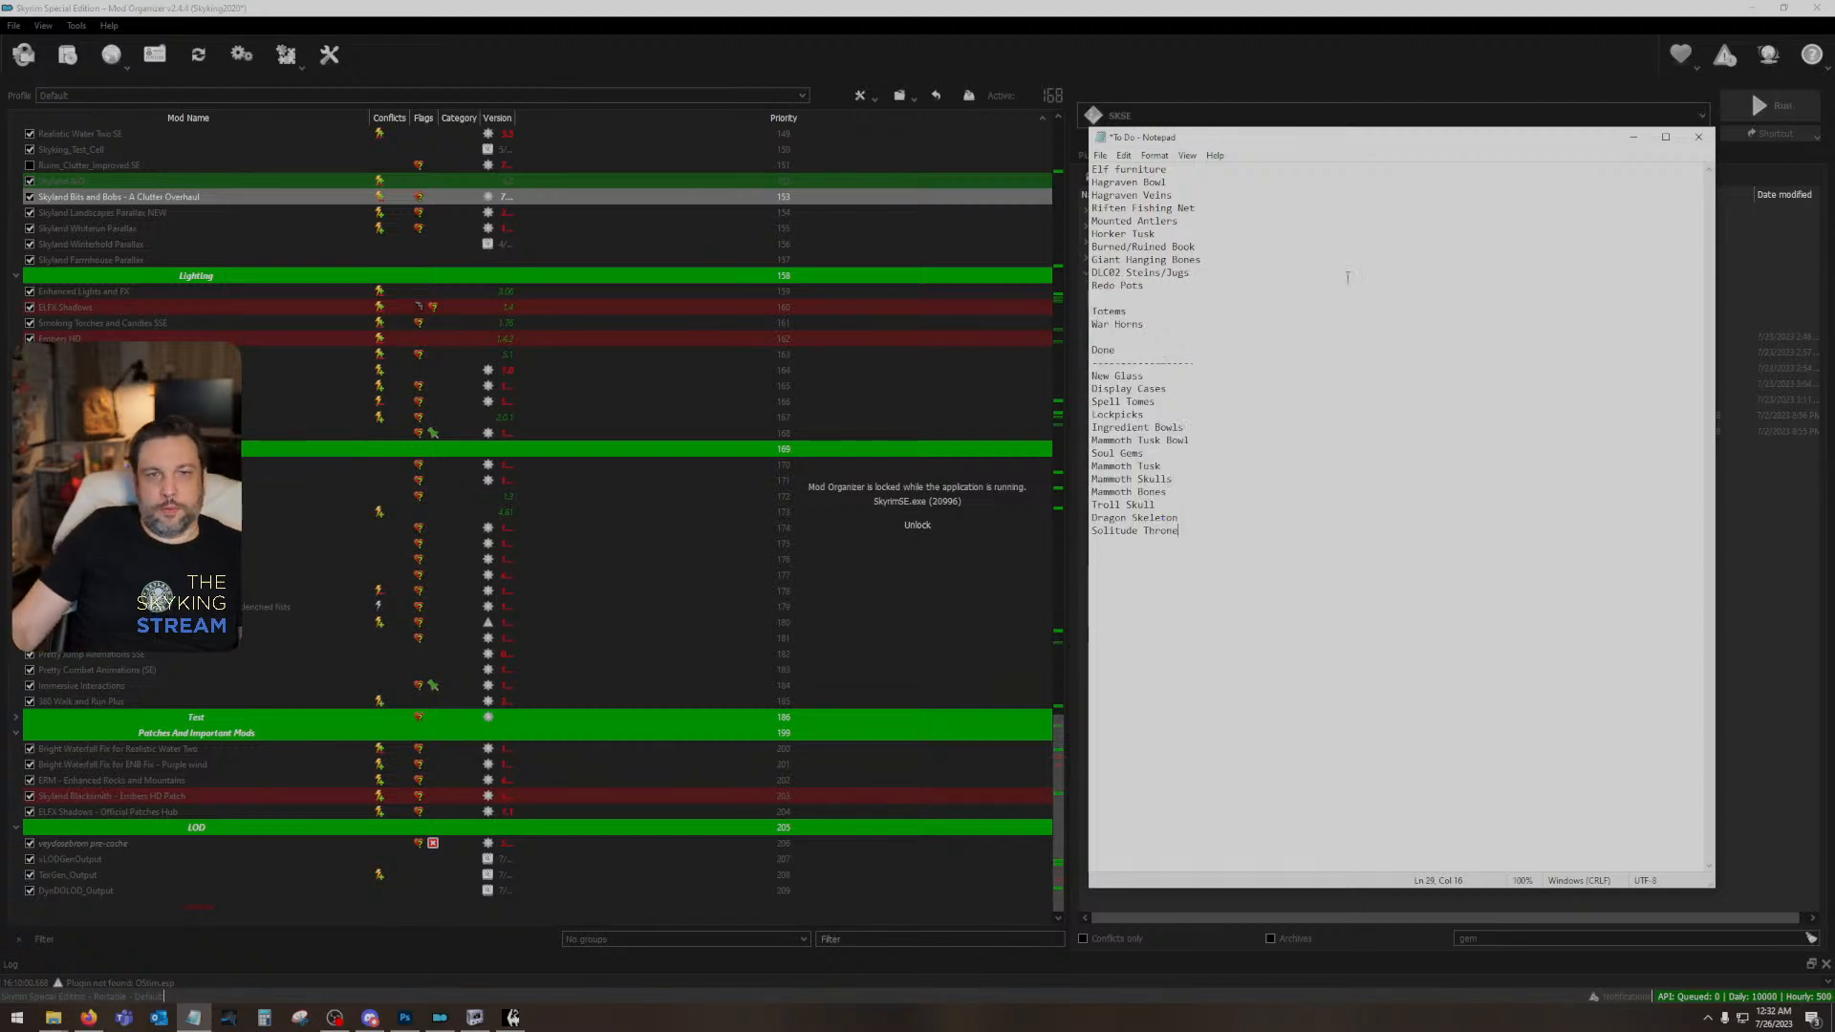
left_click(1698, 137)
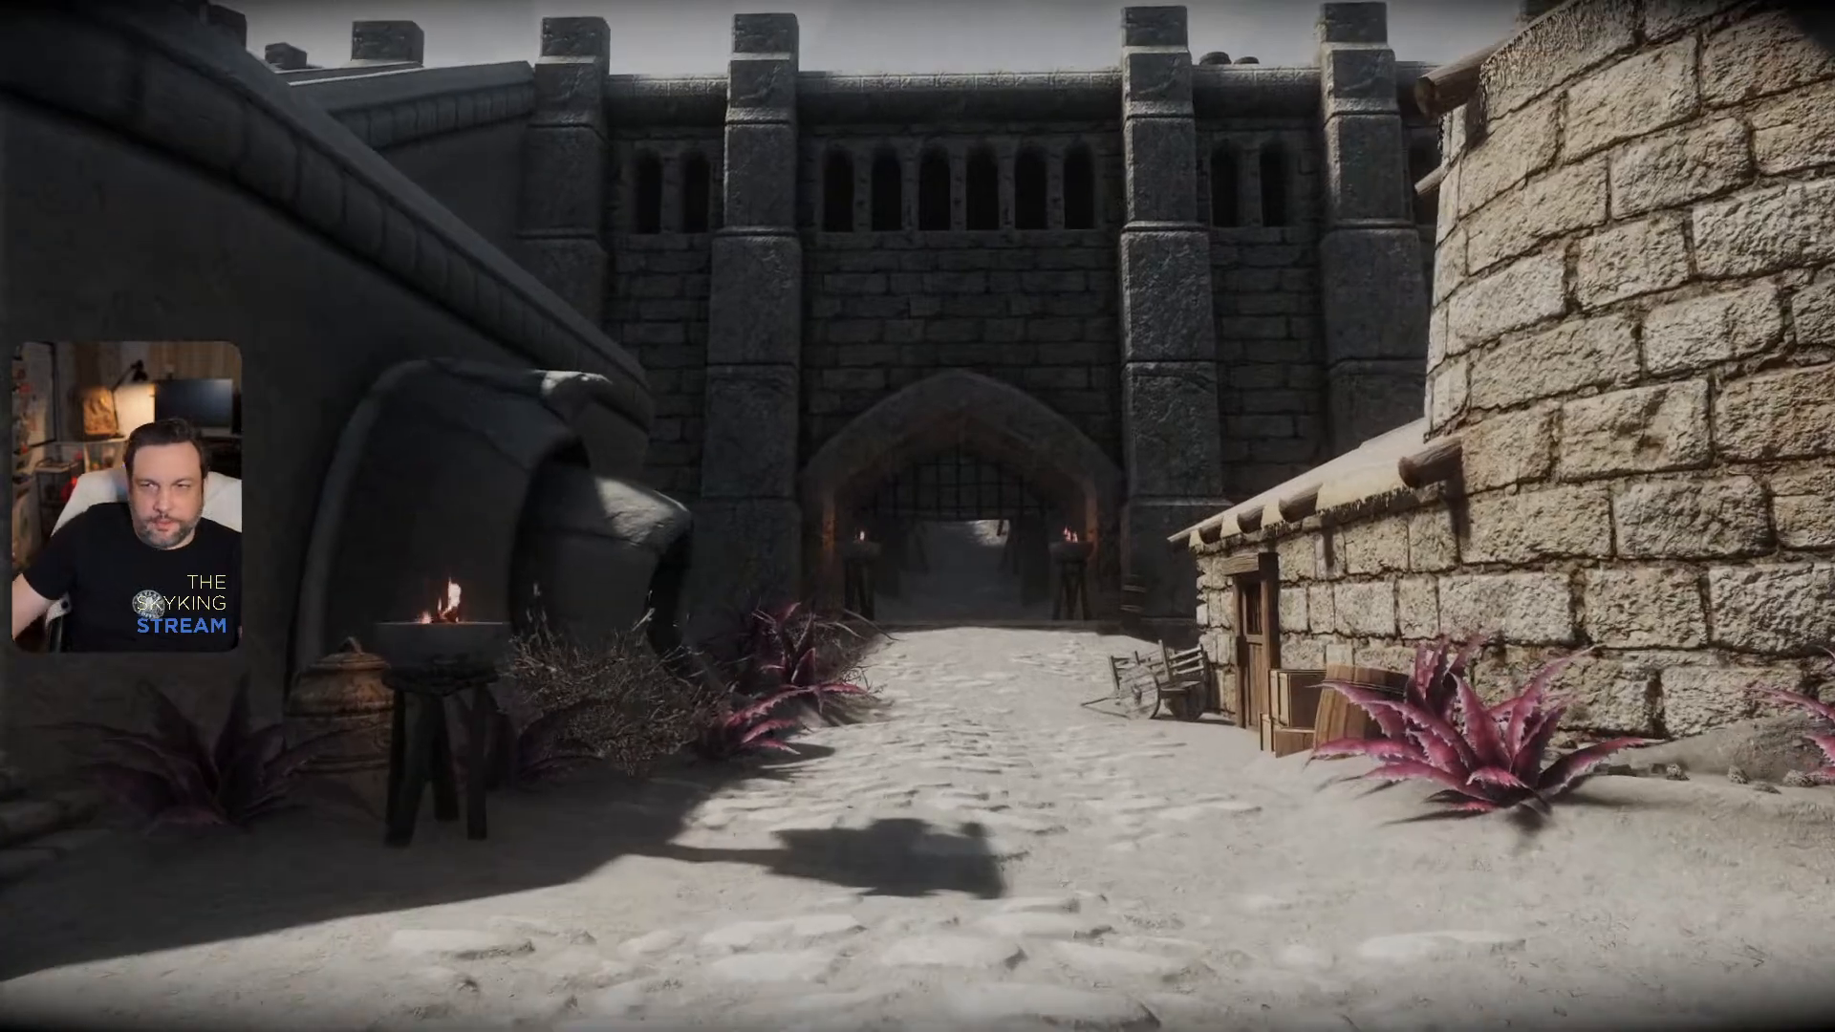
- Quicksave the game from its system menu and quit Skyrim with the console command qqq
key("j")
left_click(1299, 101)
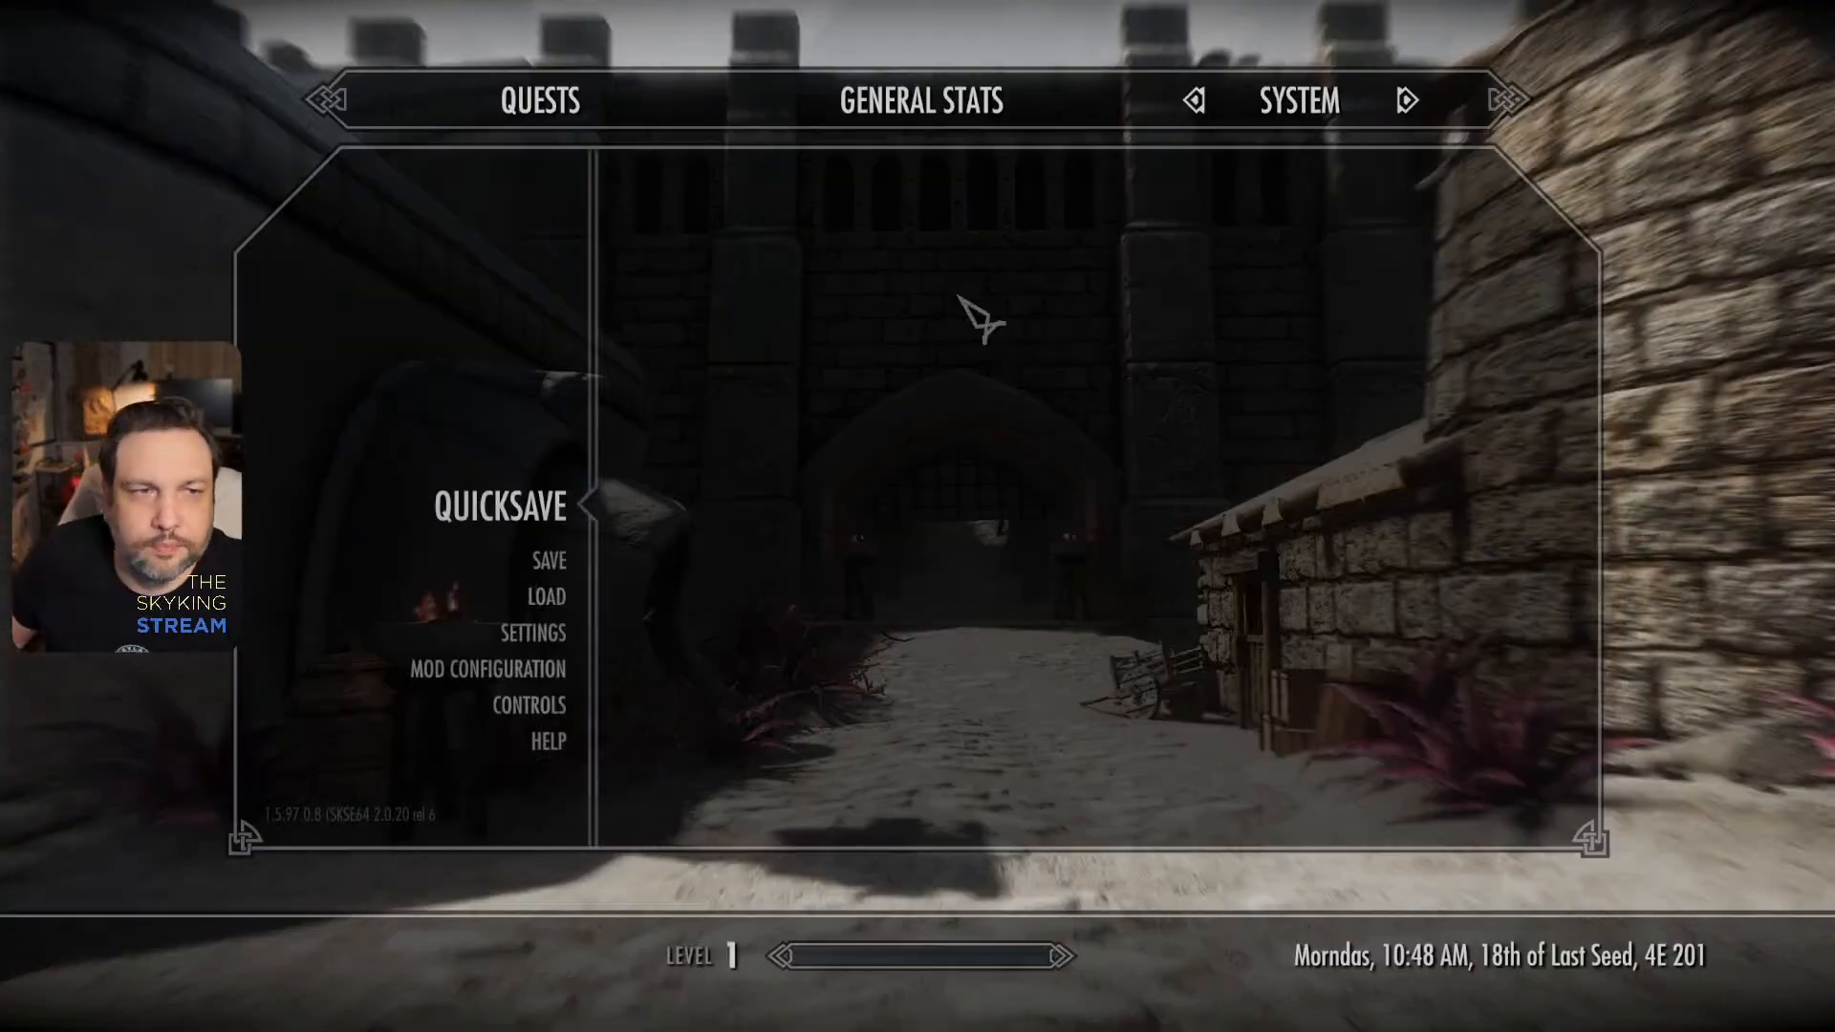
left_click(527, 505)
key("grave")
type("qq")
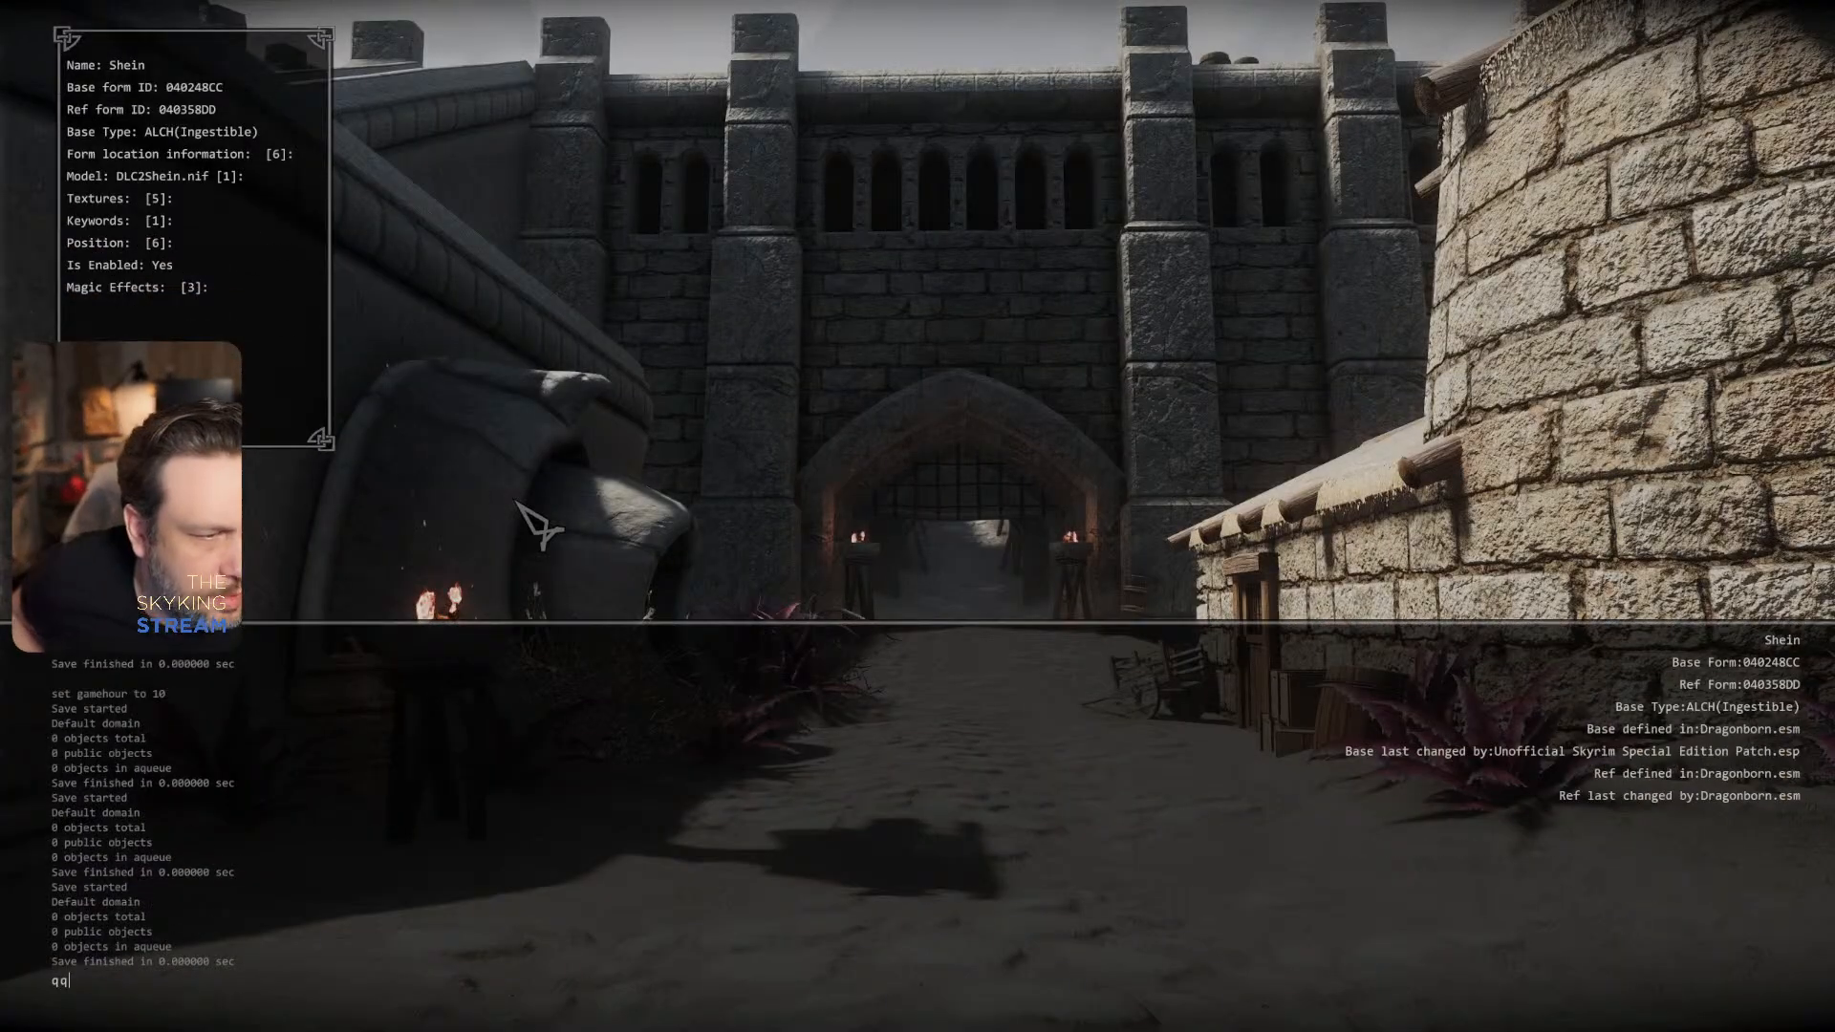
type("q")
key("Return")
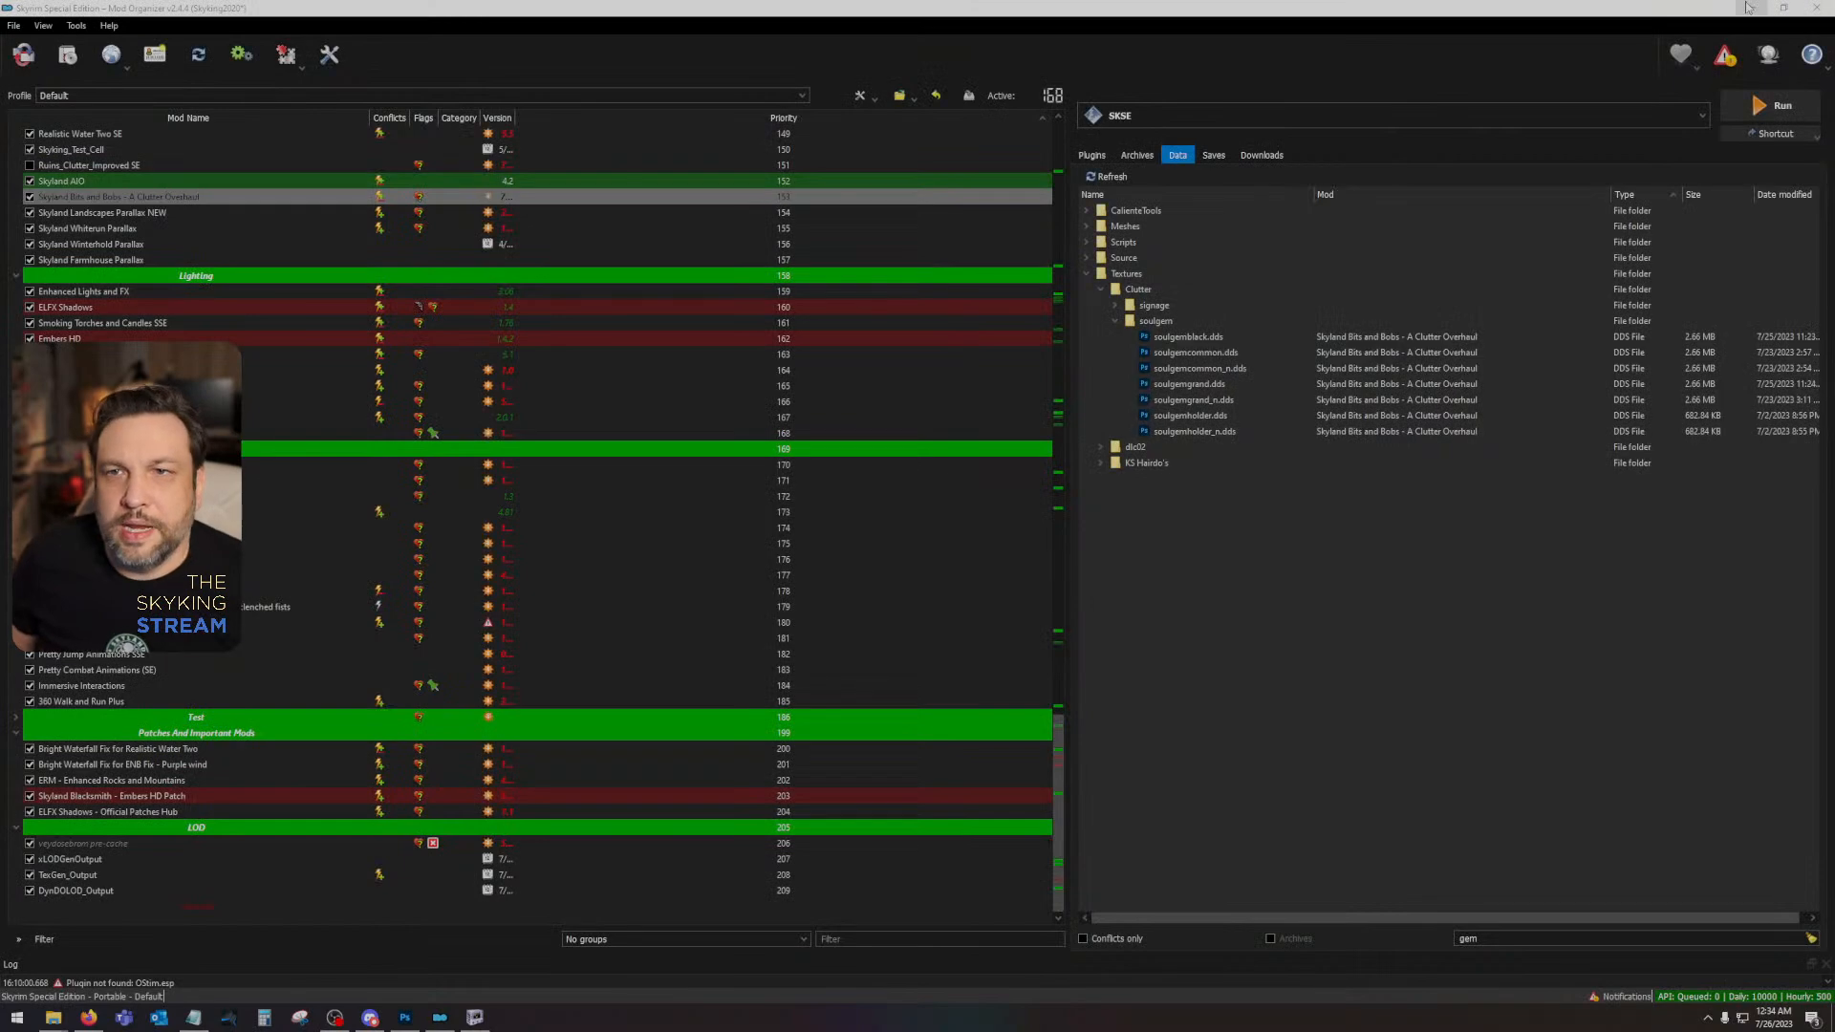
- Switch to Photoshop and close both dlc2darkelffurniture01.dds documents and the furniture ID map PNG
left_click(1751, 8)
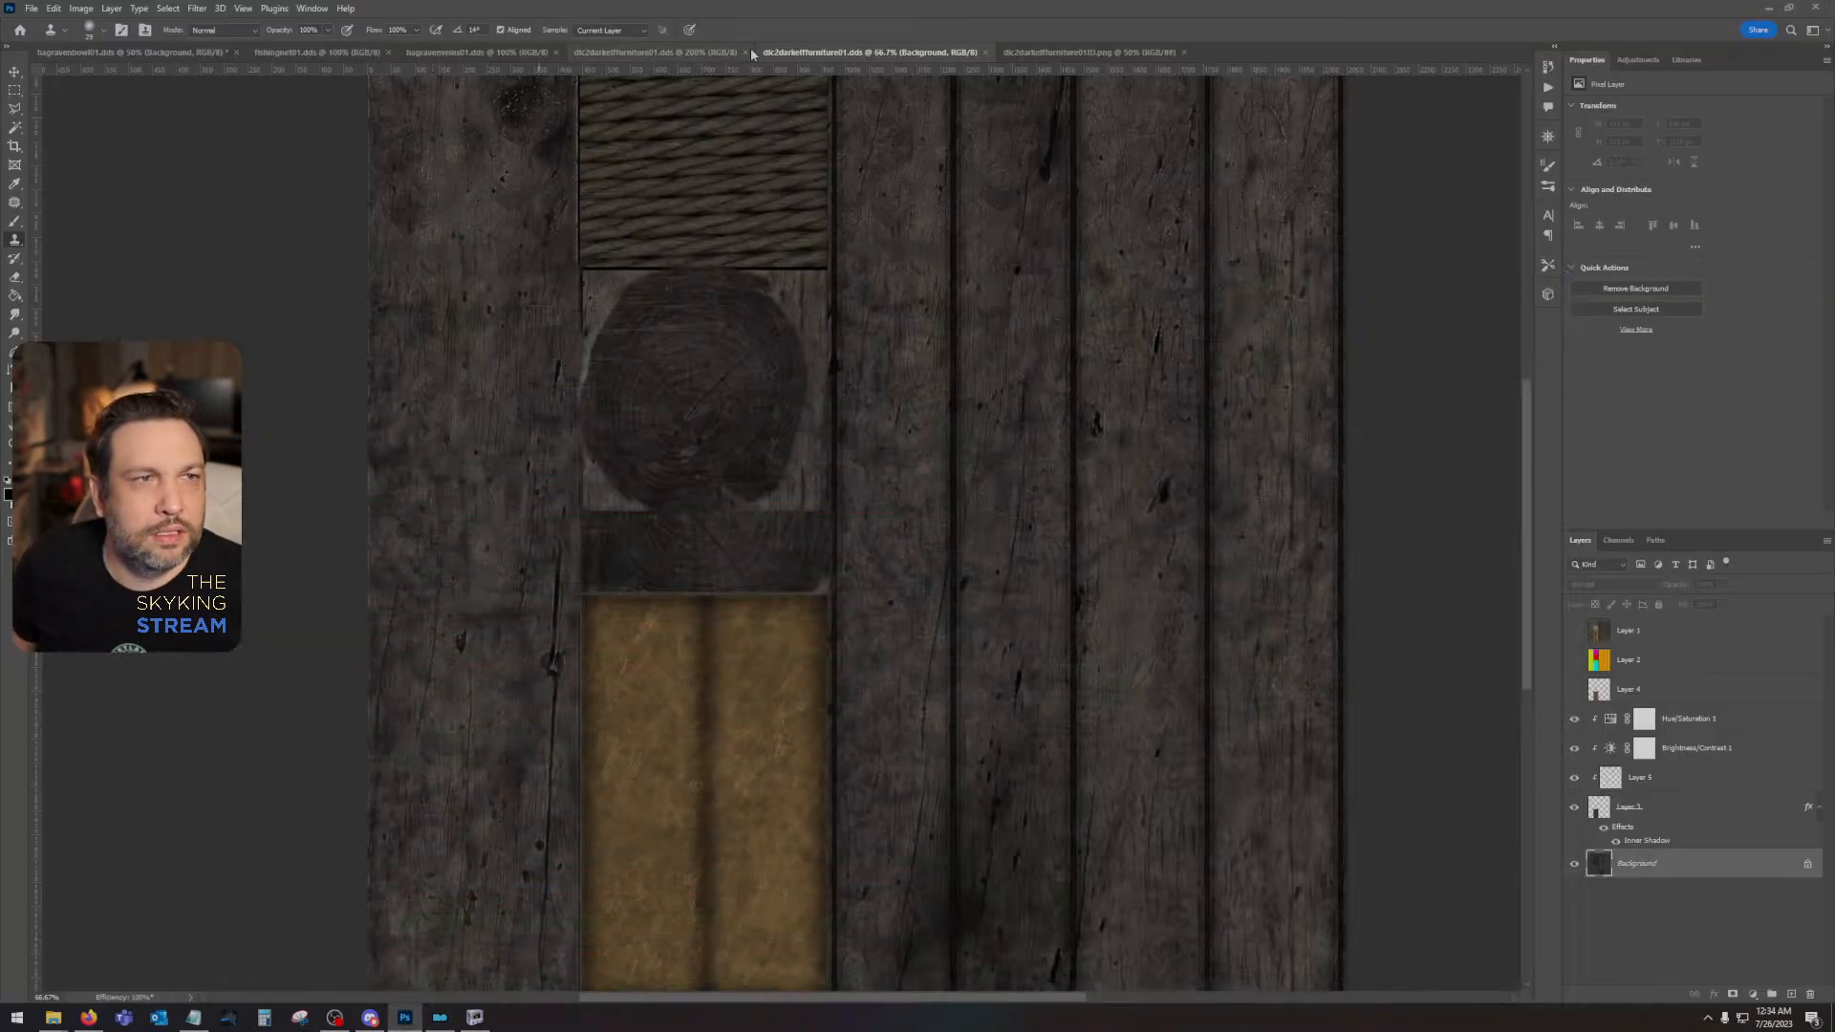
left_click(985, 52)
left_click(944, 53)
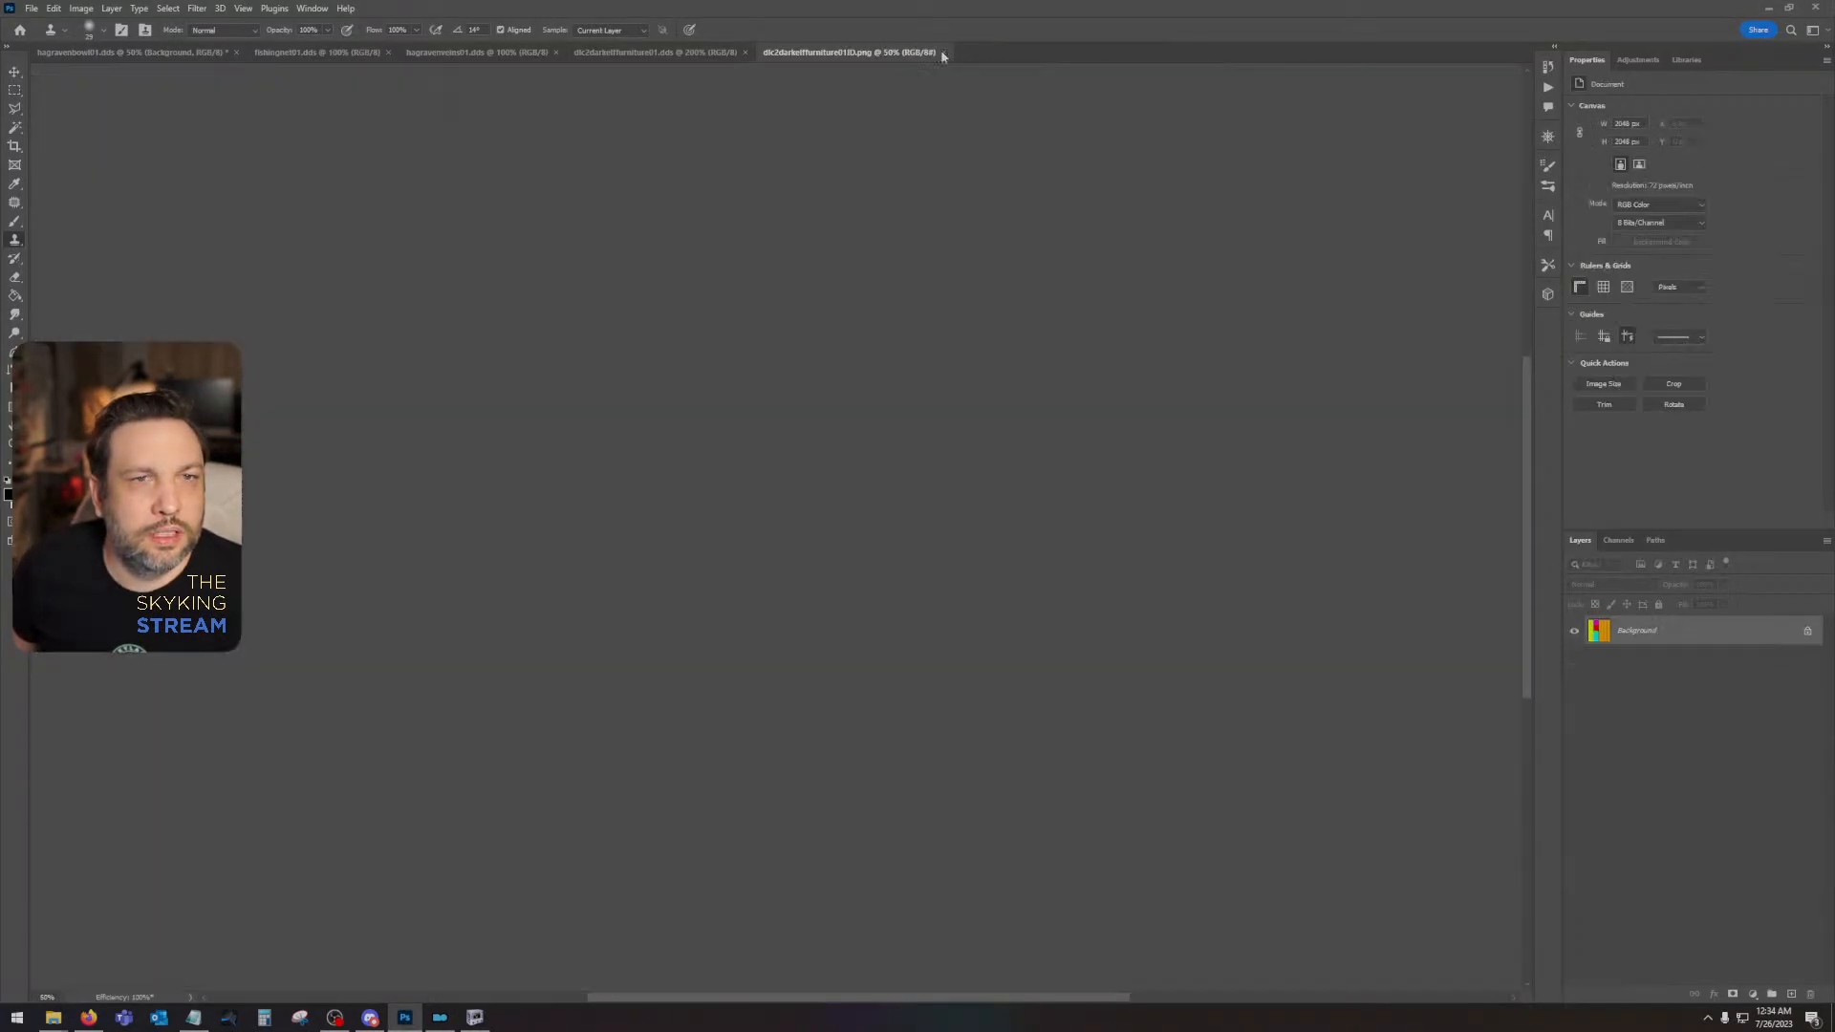
left_click(746, 52)
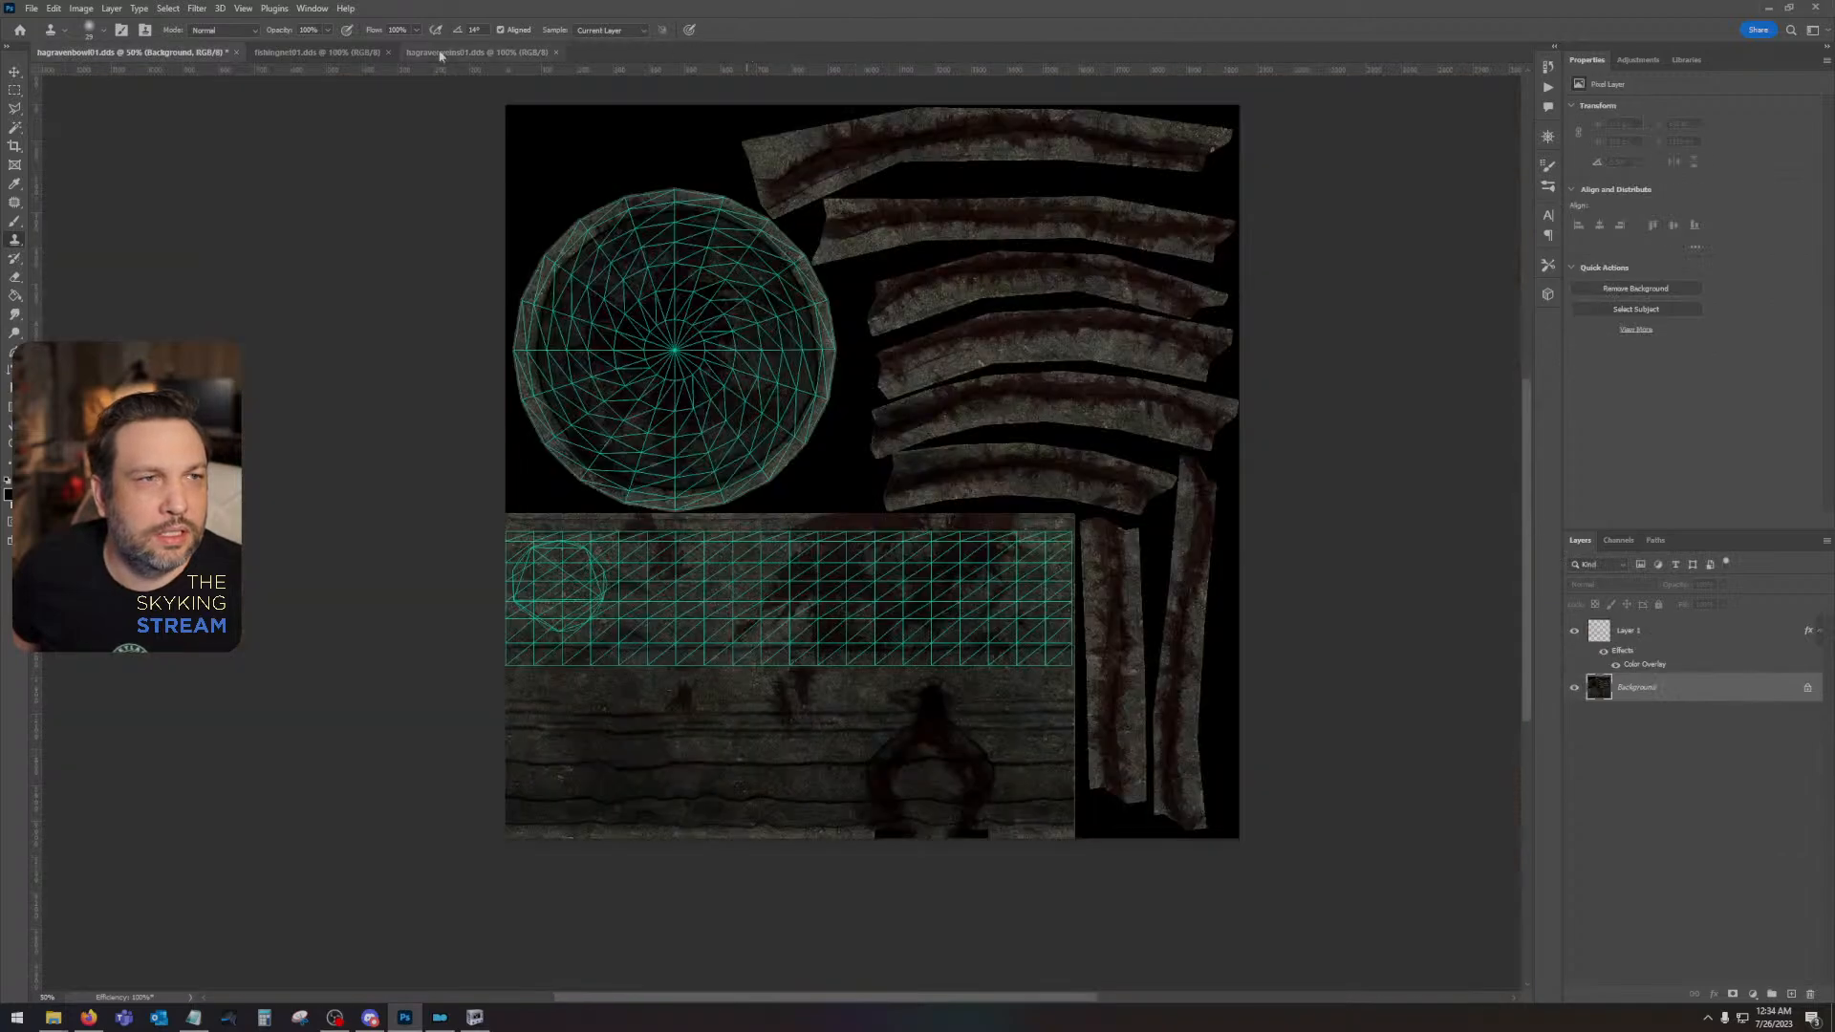
- Put Photoshop away, close the furniture texture folder, and close NifSkope without saving the dlc2darkelflantern01 changes
left_click(1770, 8)
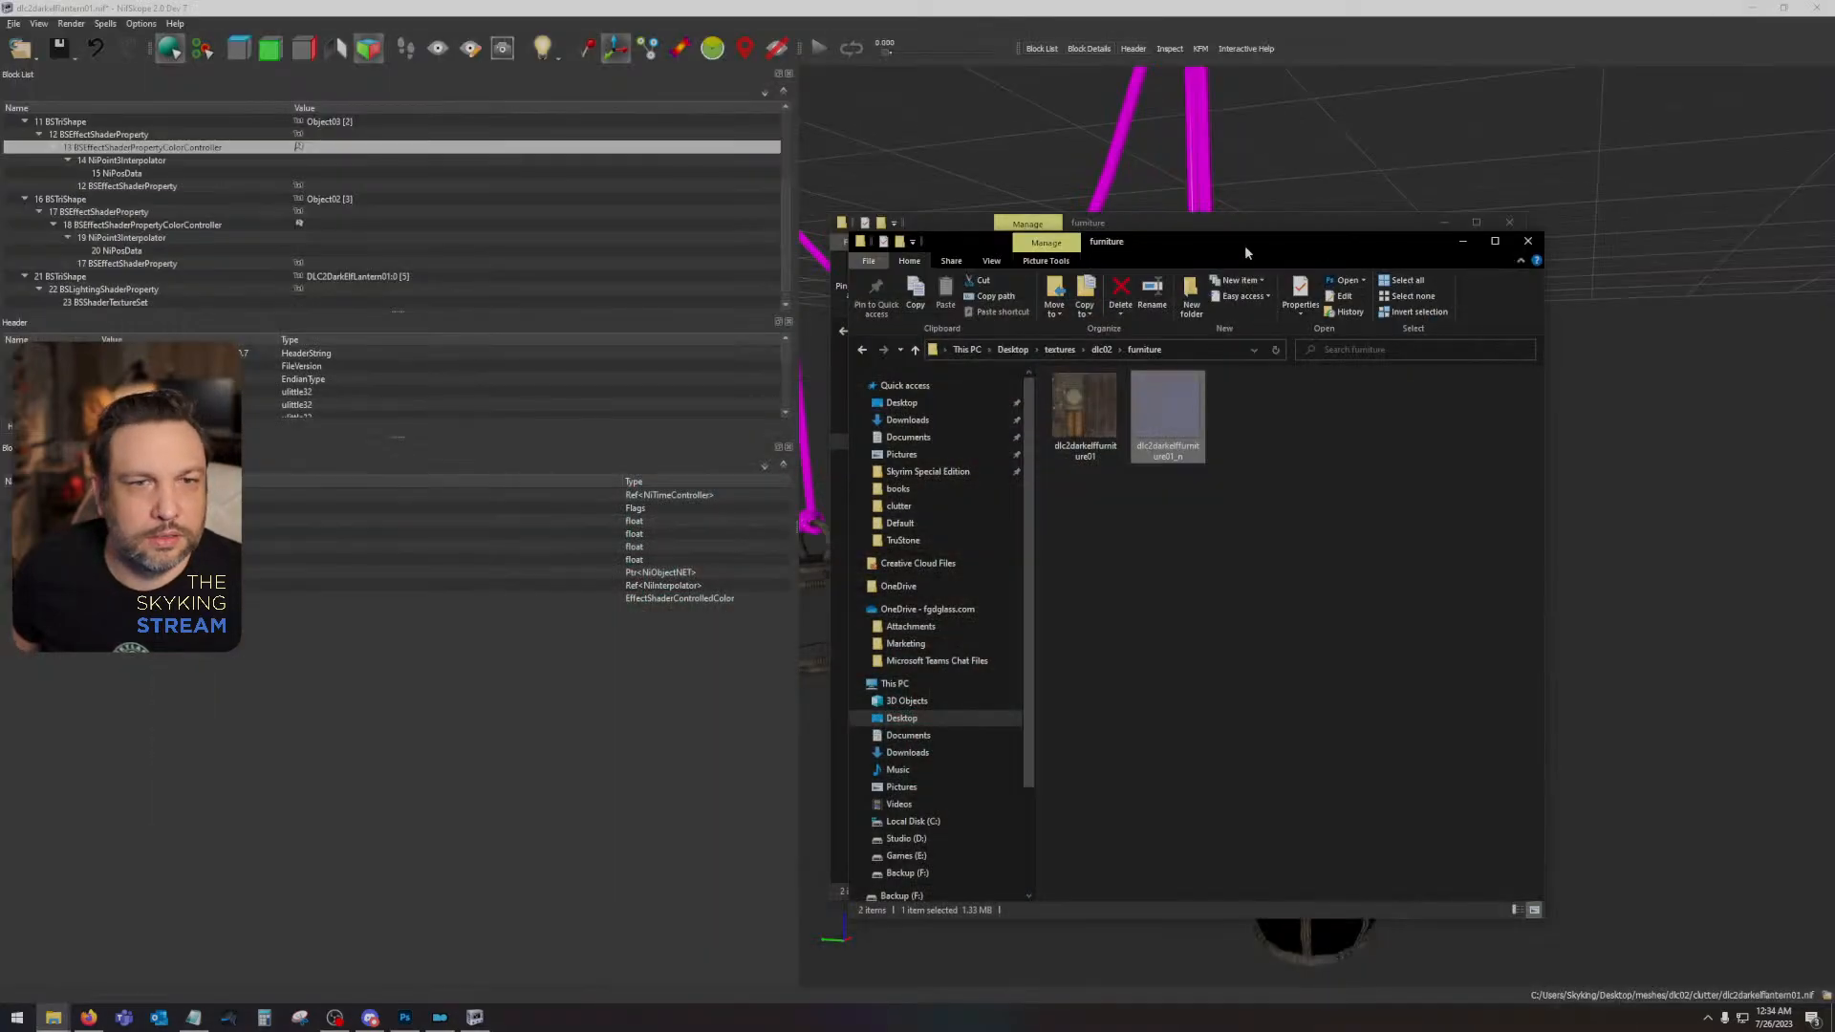
left_click(1526, 242)
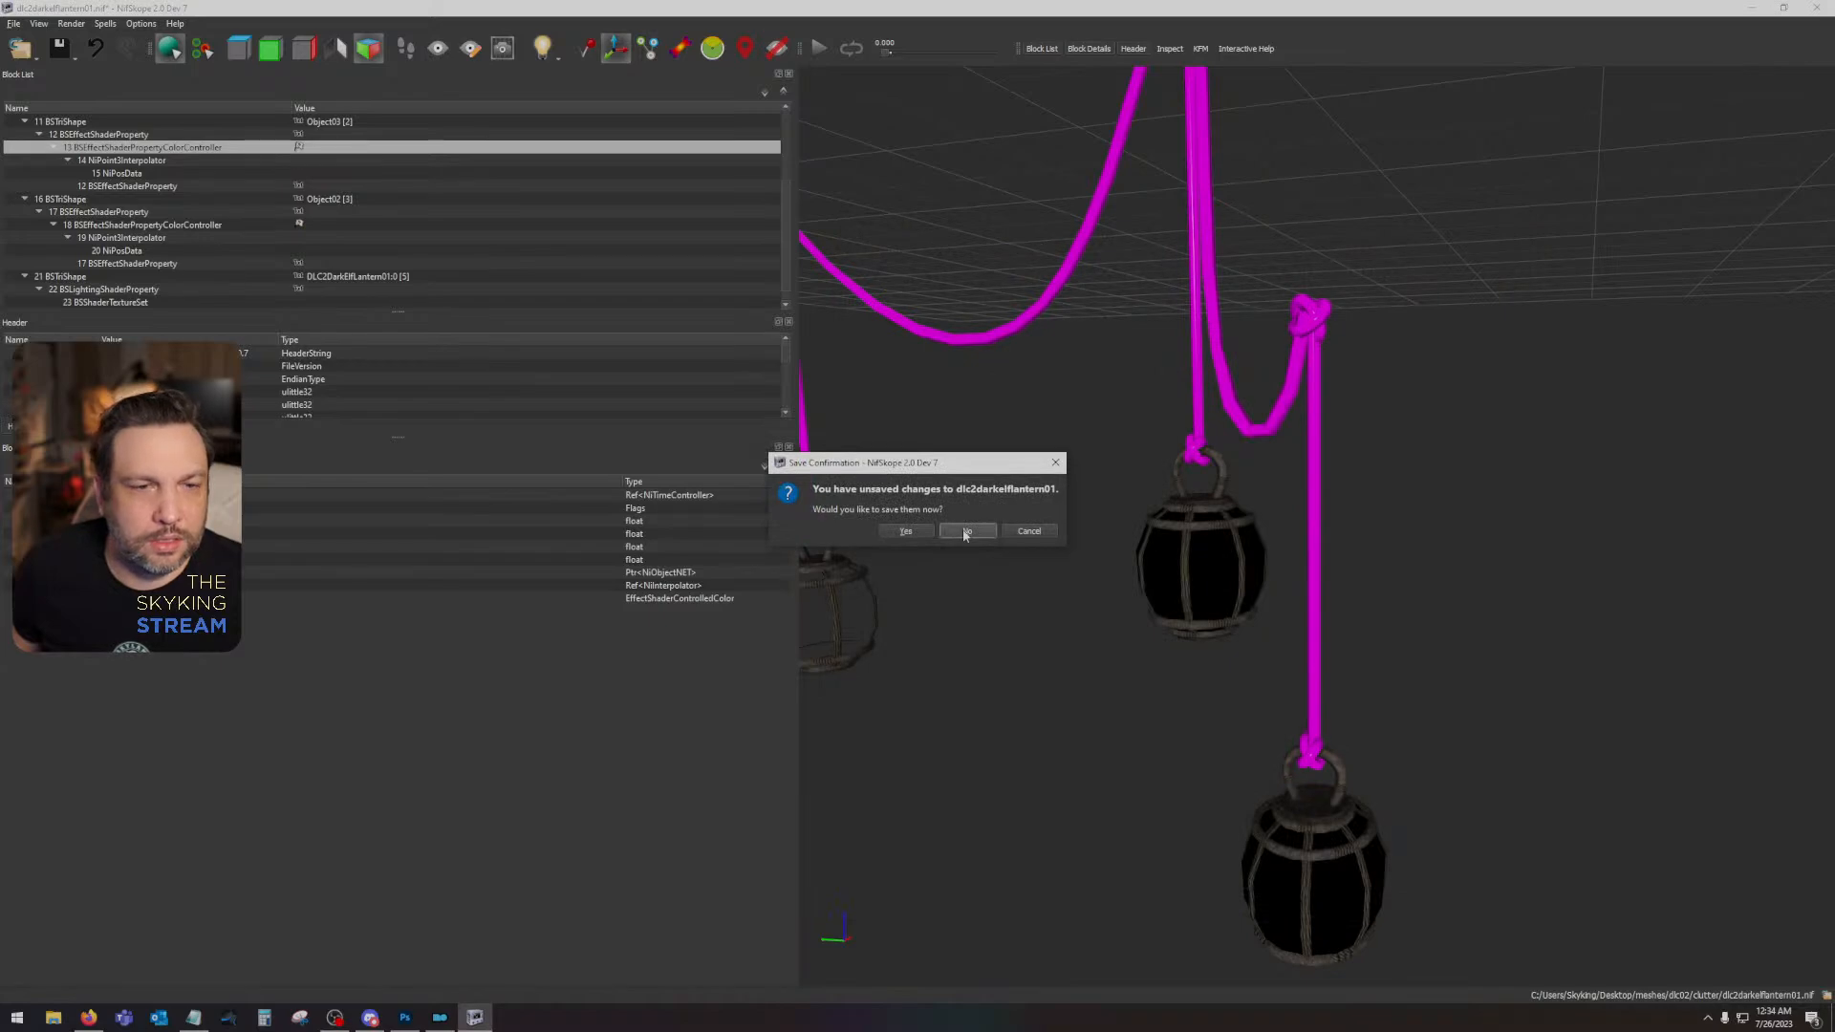
left_click(965, 532)
- Move the dlc2darkelffurniture01 ID and height maps and bracket01 from the desktop into the Elf Furniture folder inside Test
left_click_drag(83, 954, 3, 853)
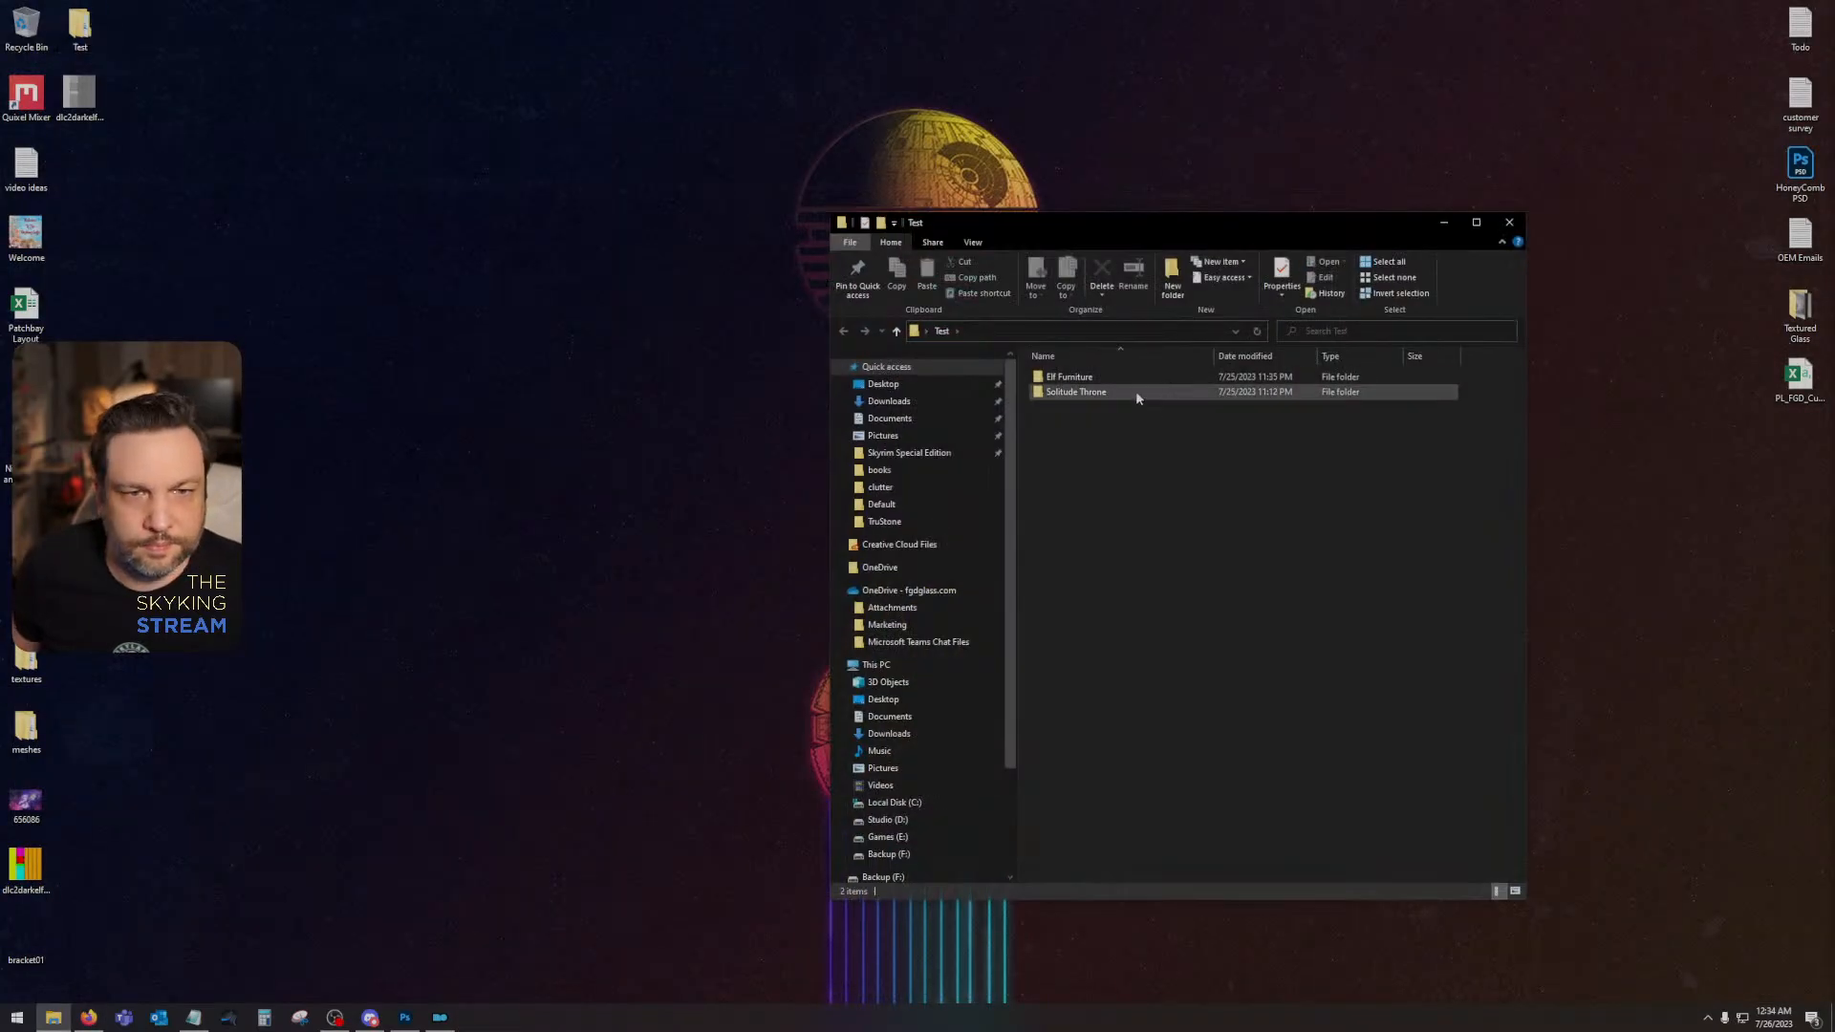
double_click(1137, 381)
left_click_drag(137, 949, 29, 867)
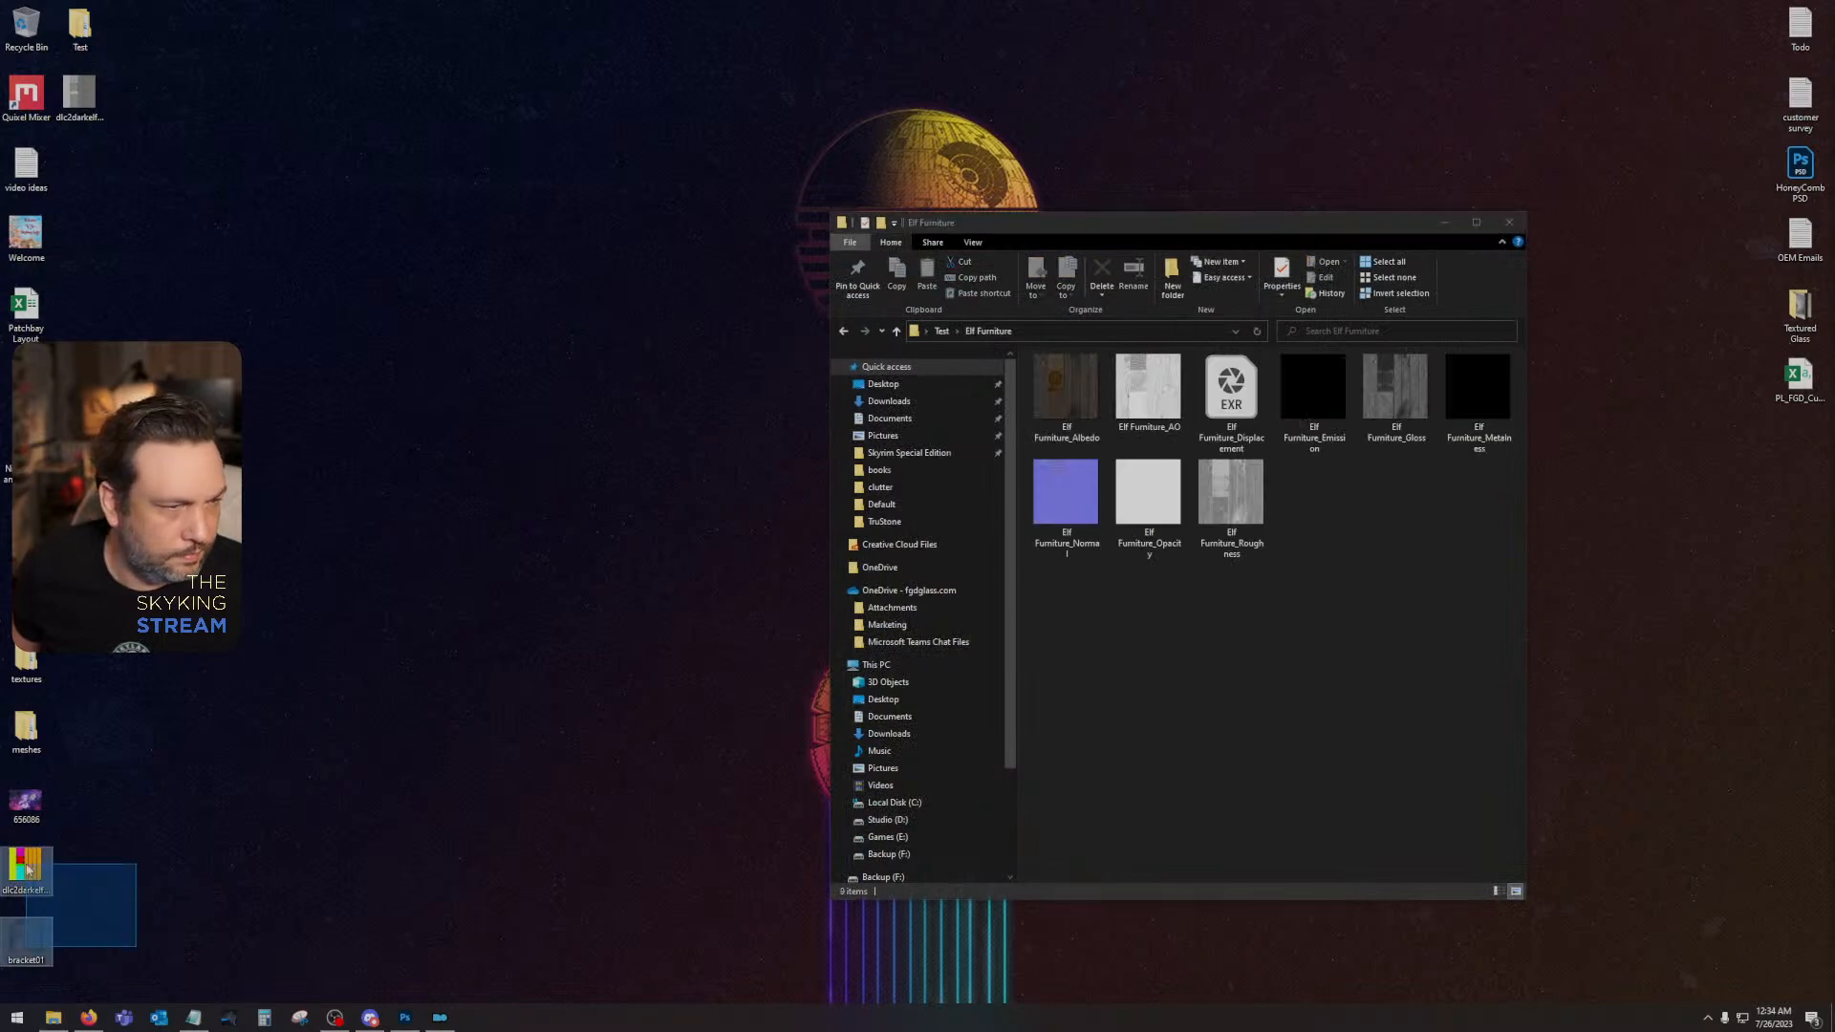
left_click_drag(1183, 741, 1184, 744)
left_click_drag(78, 100, 1240, 652)
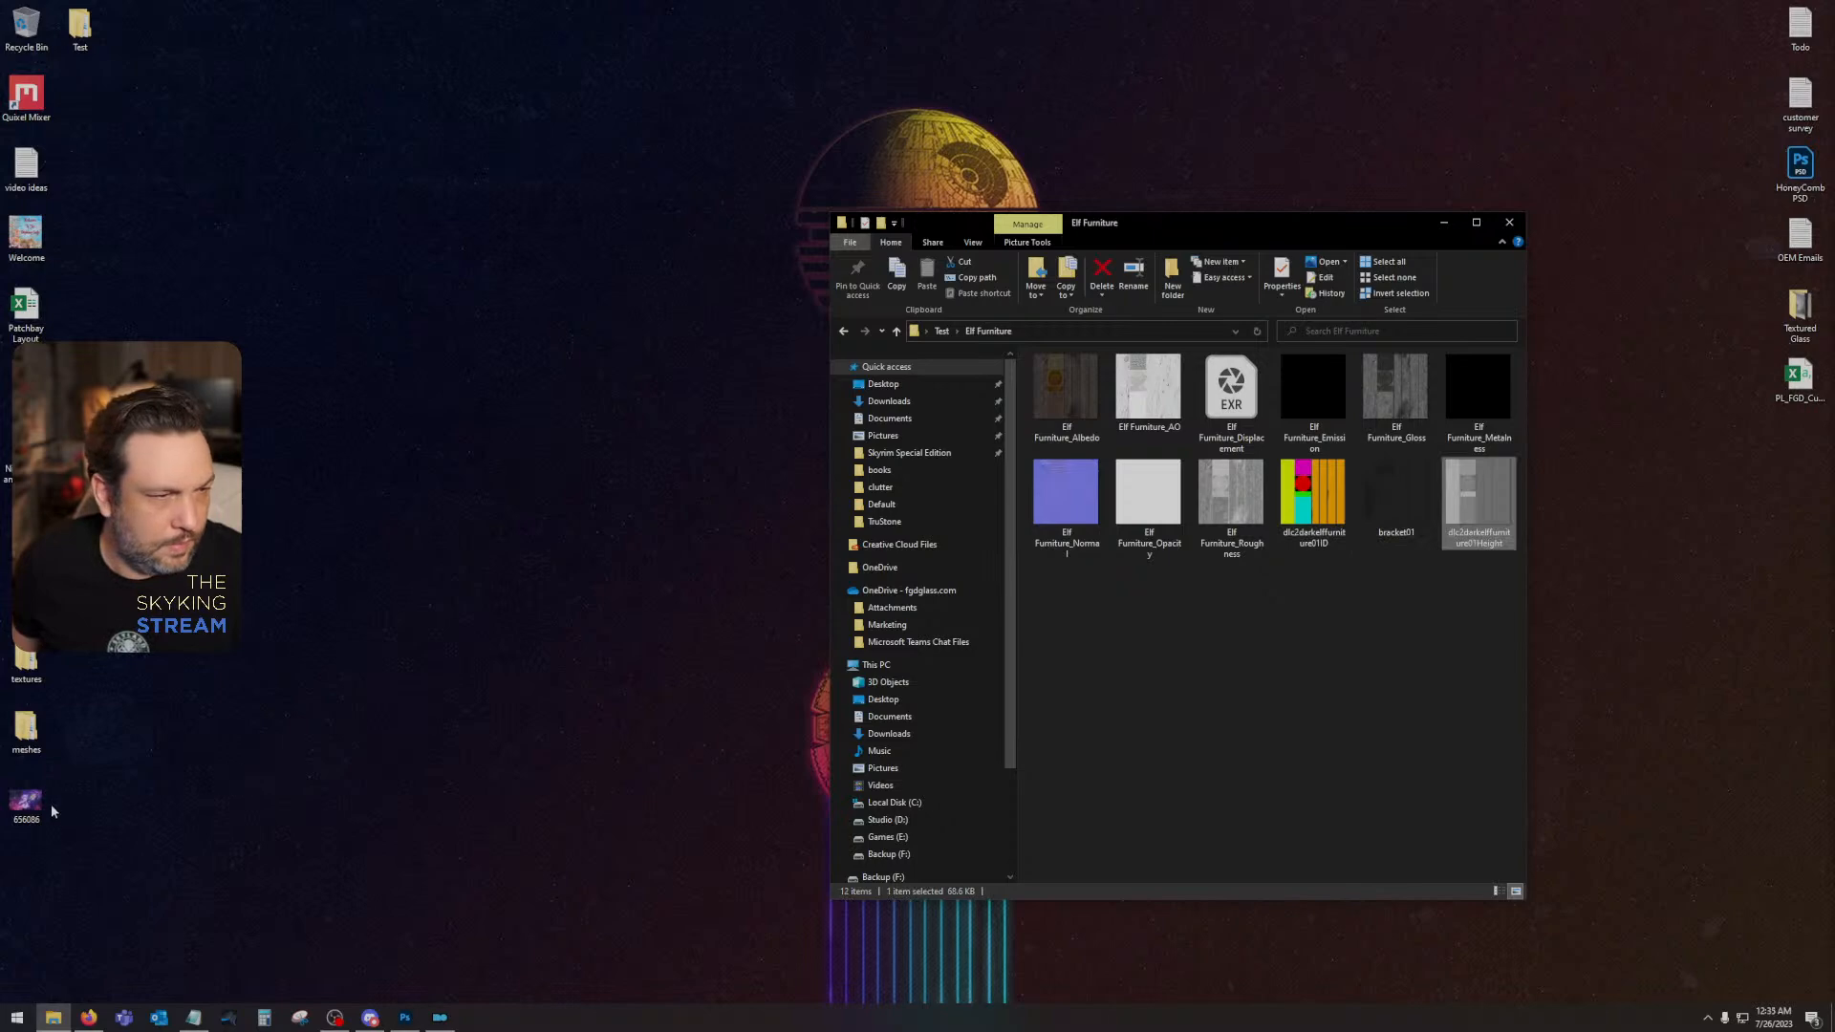
- Delete the purple JPG image and the meshes folder from the desktop, close the Elf Furniture folder, and empty the Recycle Bin
right_click(21, 28)
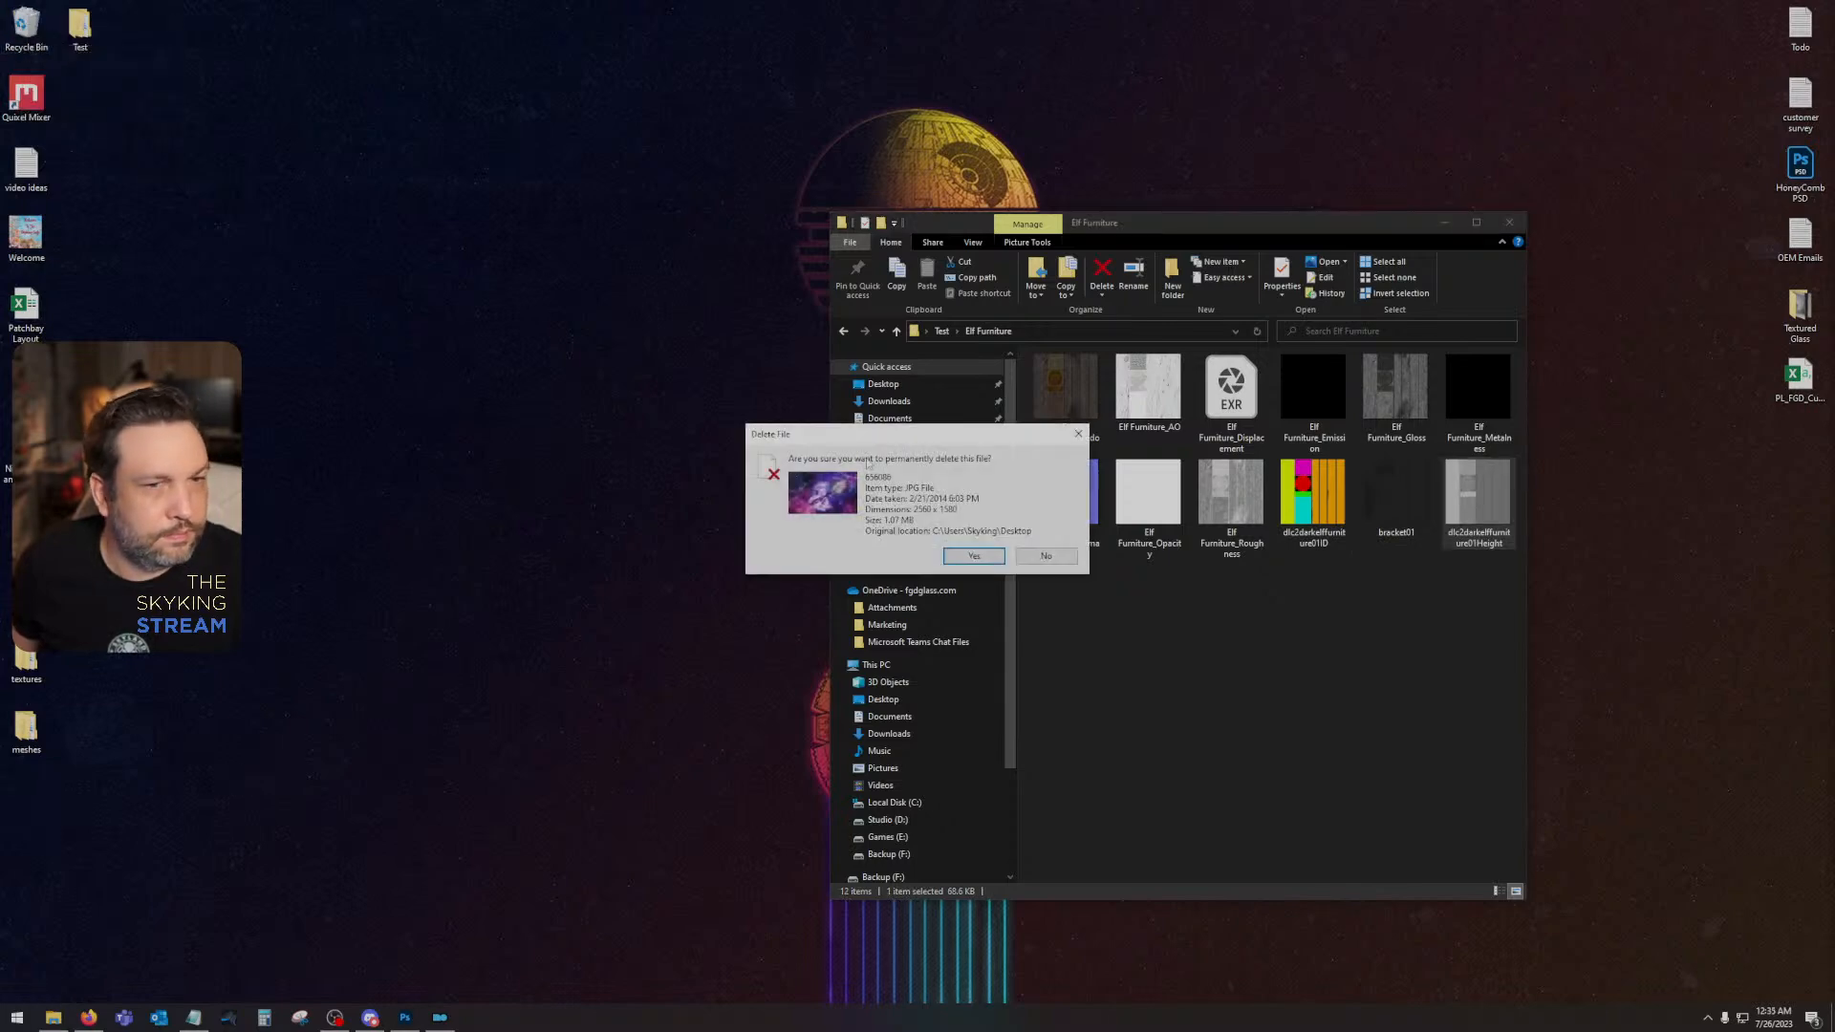
left_click(974, 556)
left_click(1509, 222)
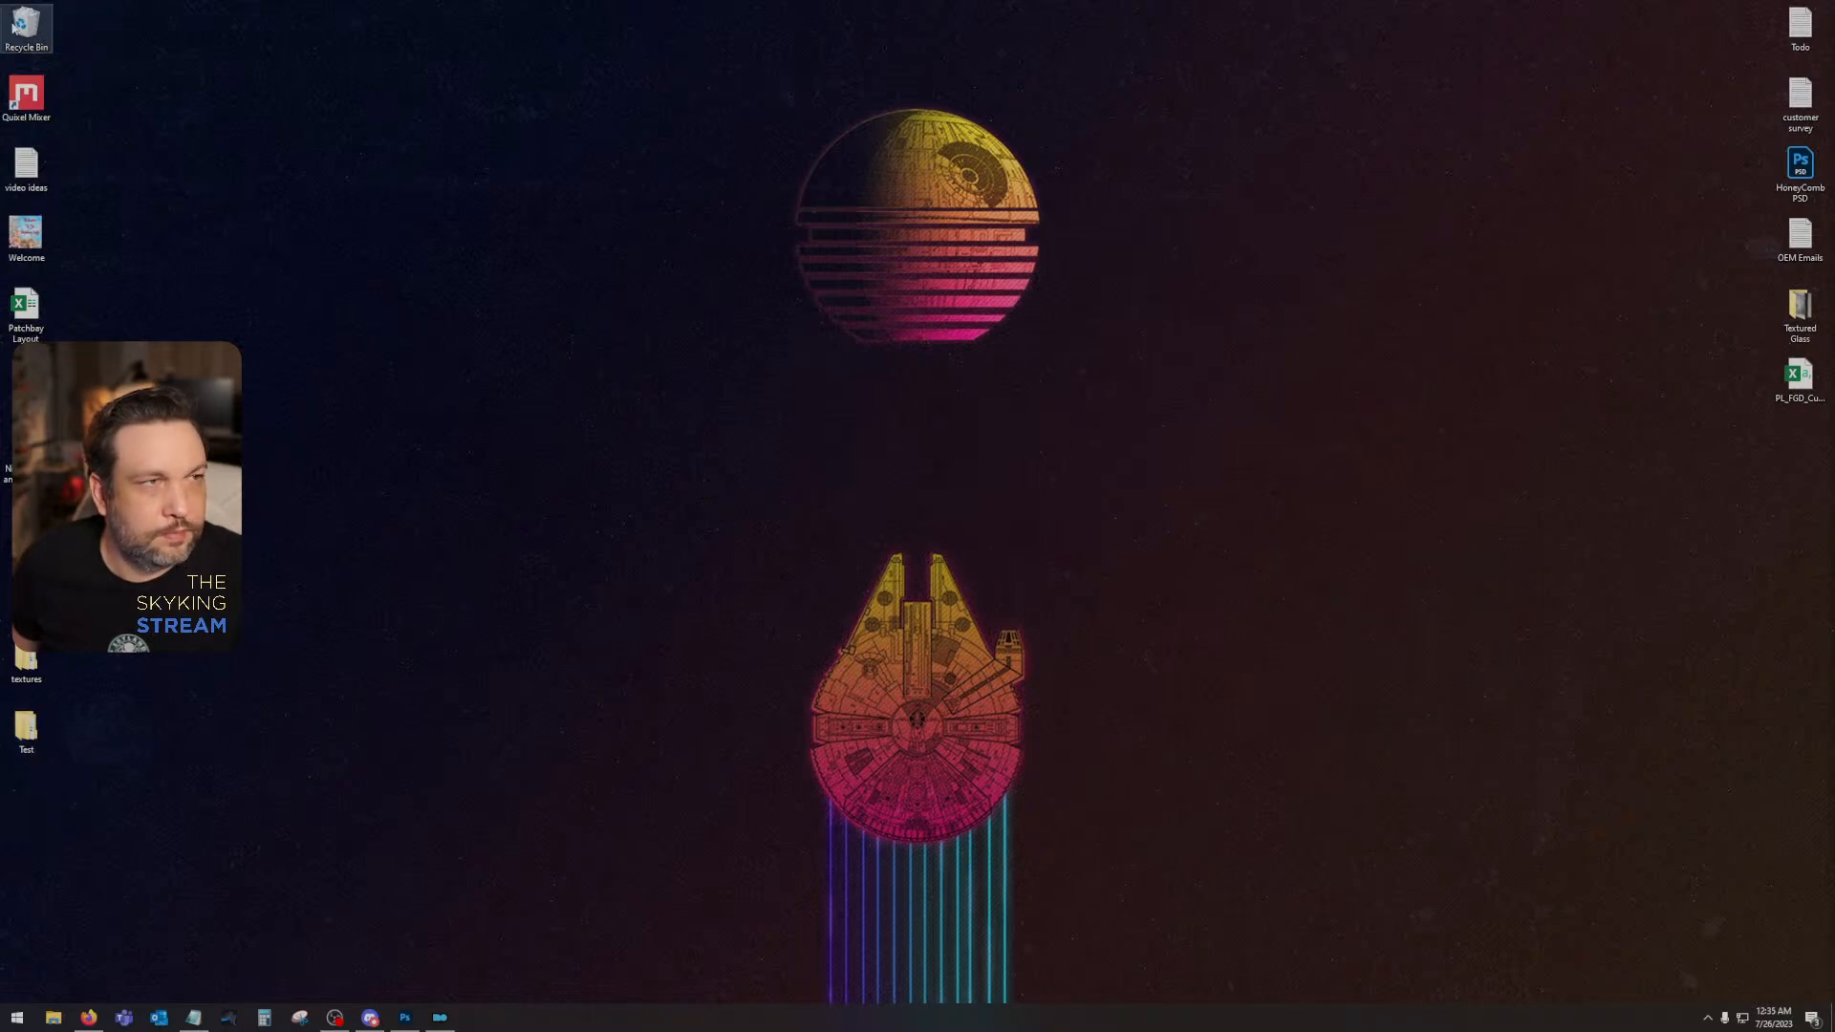
left_click(48, 54)
left_click(973, 558)
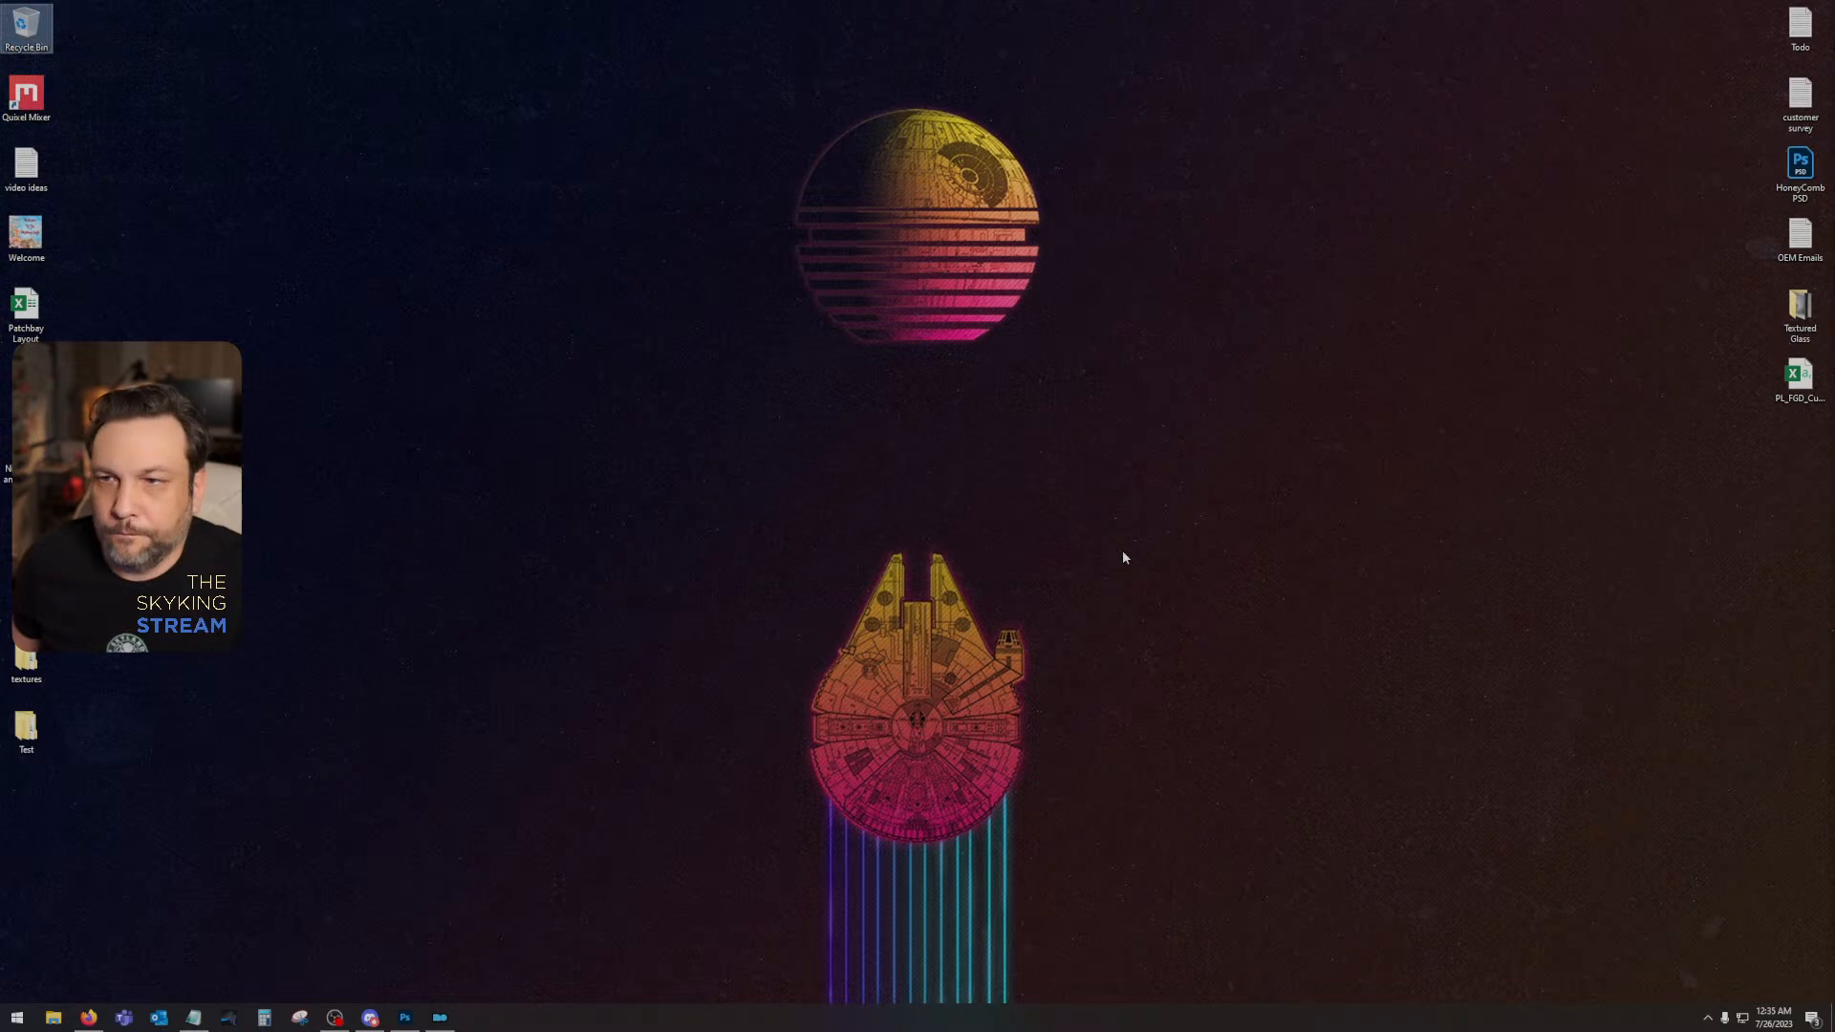